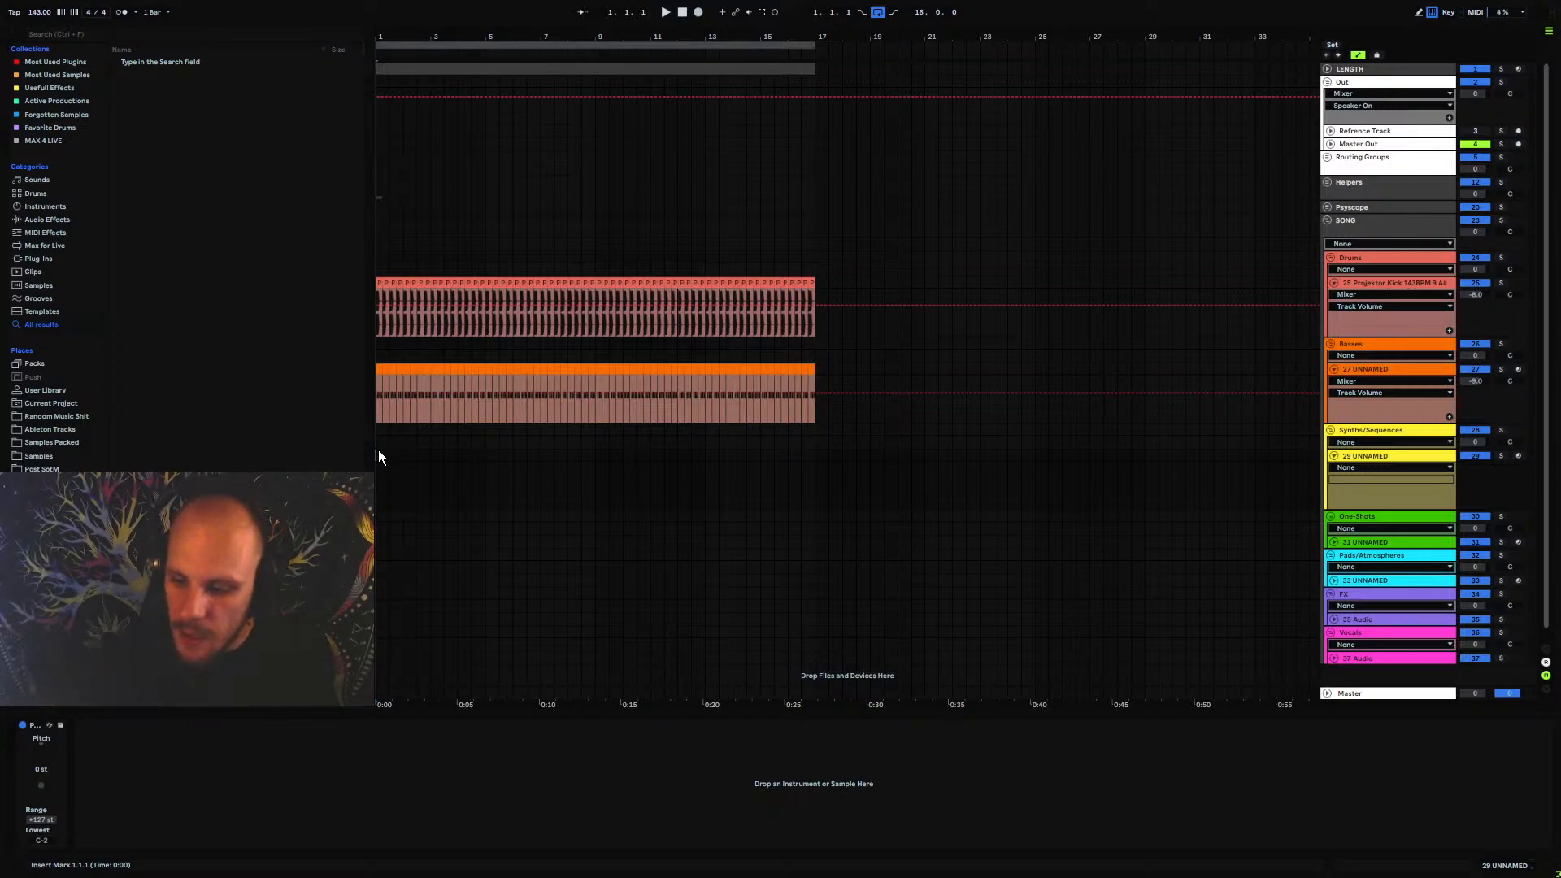
Move the kick clip and the bass clip together so that both start at bar 33
{"action": "left_click_drag", "start_coordinate": [817, 368], "coordinate": [822, 287]}
{"action": "left_click_drag", "start_coordinate": [783, 35], "coordinate": [561, 14]}
{"action": "left_click_drag", "start_coordinate": [578, 284], "coordinate": [777, 293]}
{"action": "left_click", "coordinate": [661, 450]}
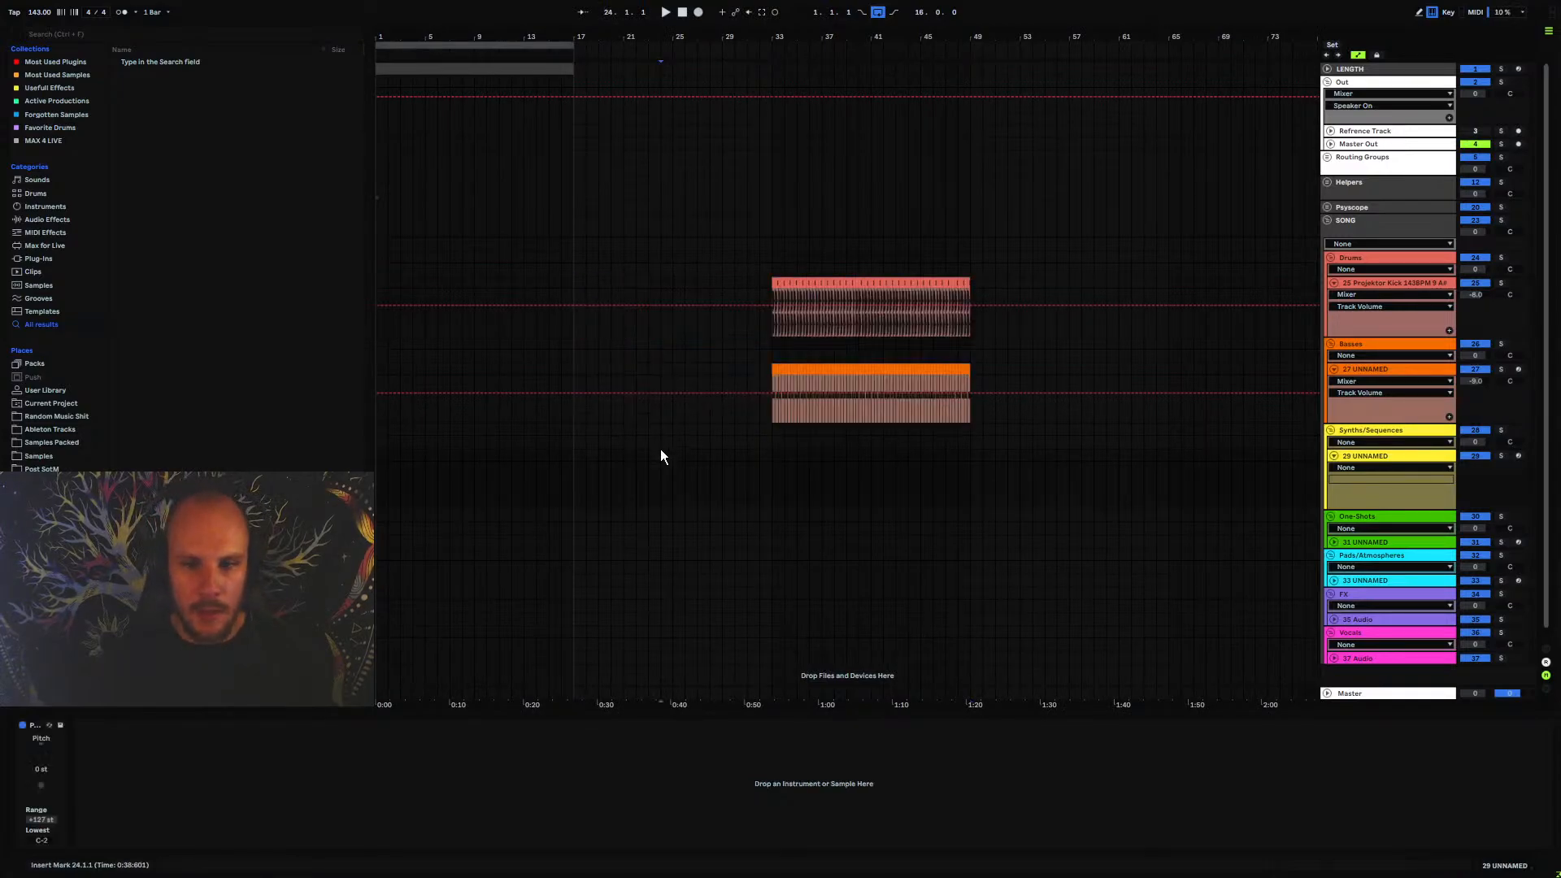
Insert the STEPIC MIDI effect on the yellow 29 UNNAMED synth track
{"action": "right_click", "coordinate": [648, 479]}
{"action": "right_click", "coordinate": [647, 478]}
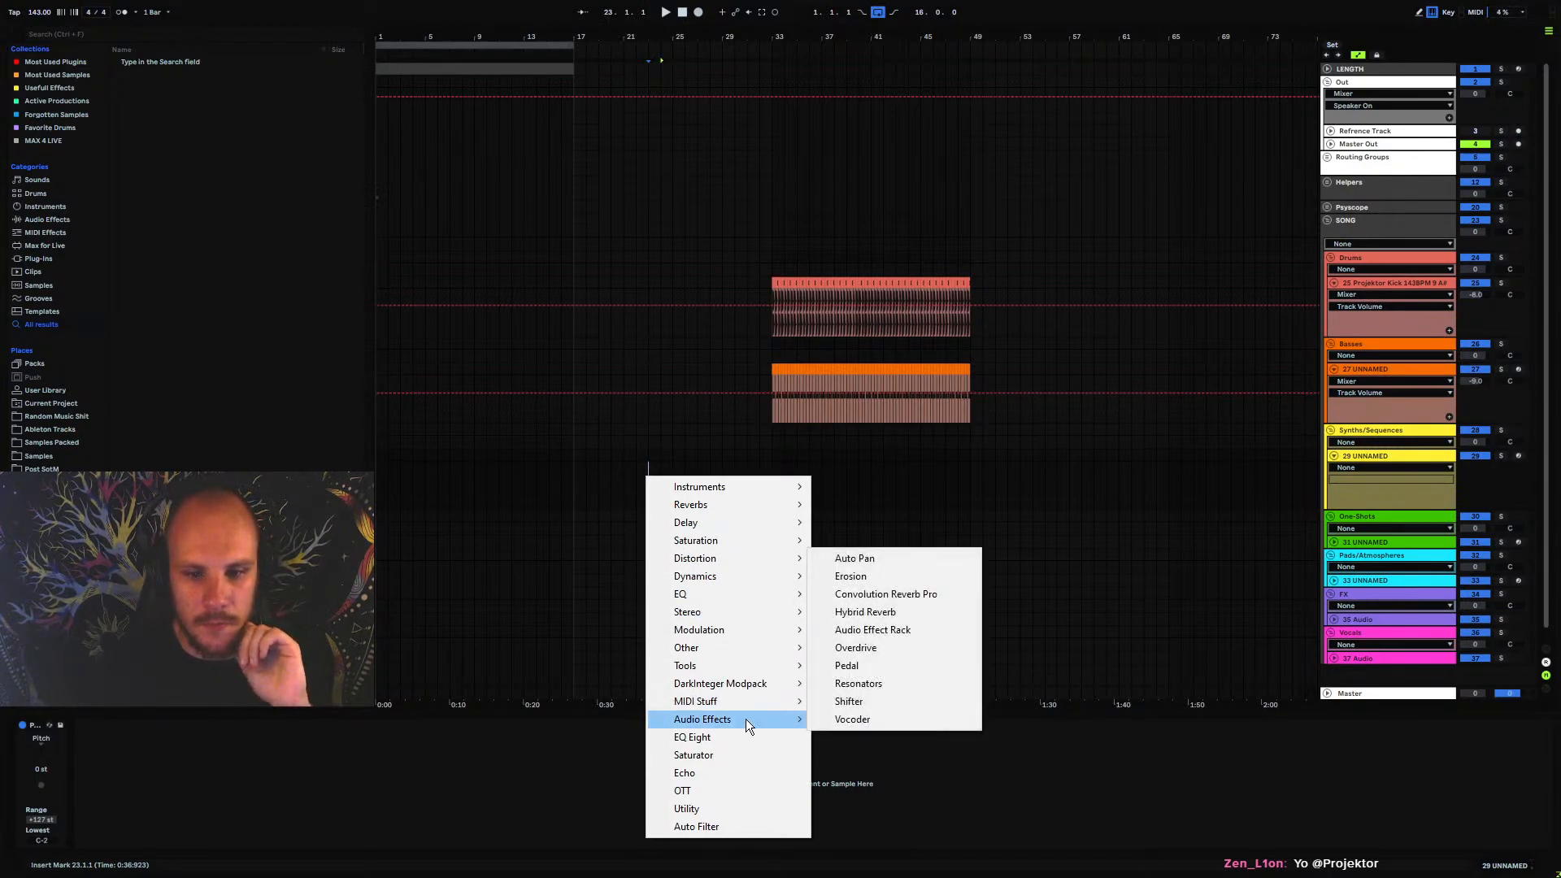
{"action": "mouse_move", "coordinate": [748, 699]}
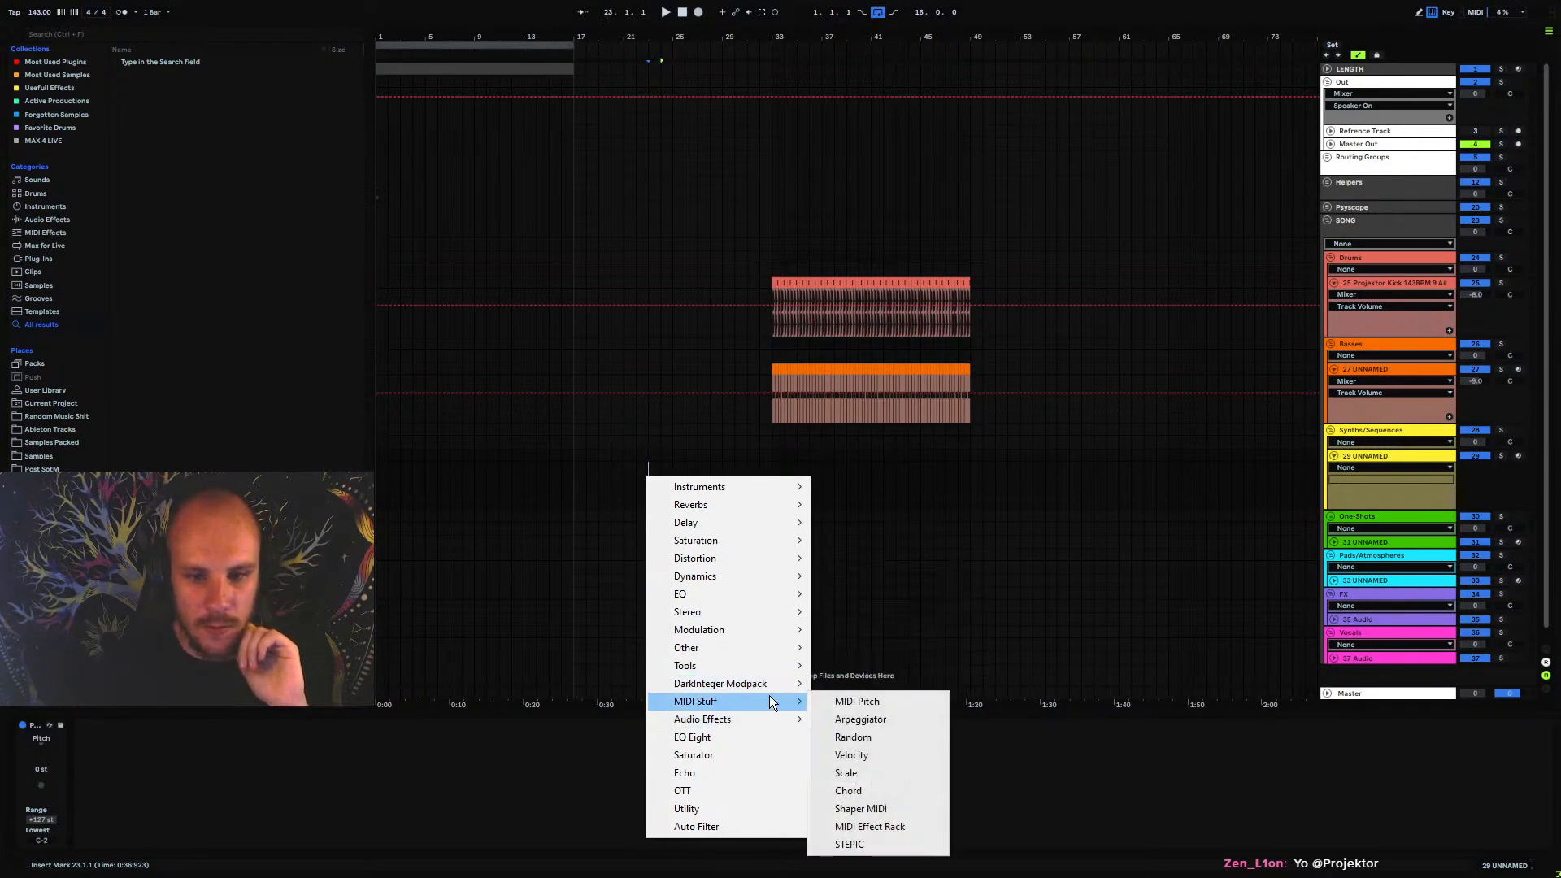
{"action": "left_click", "coordinate": [851, 843]}
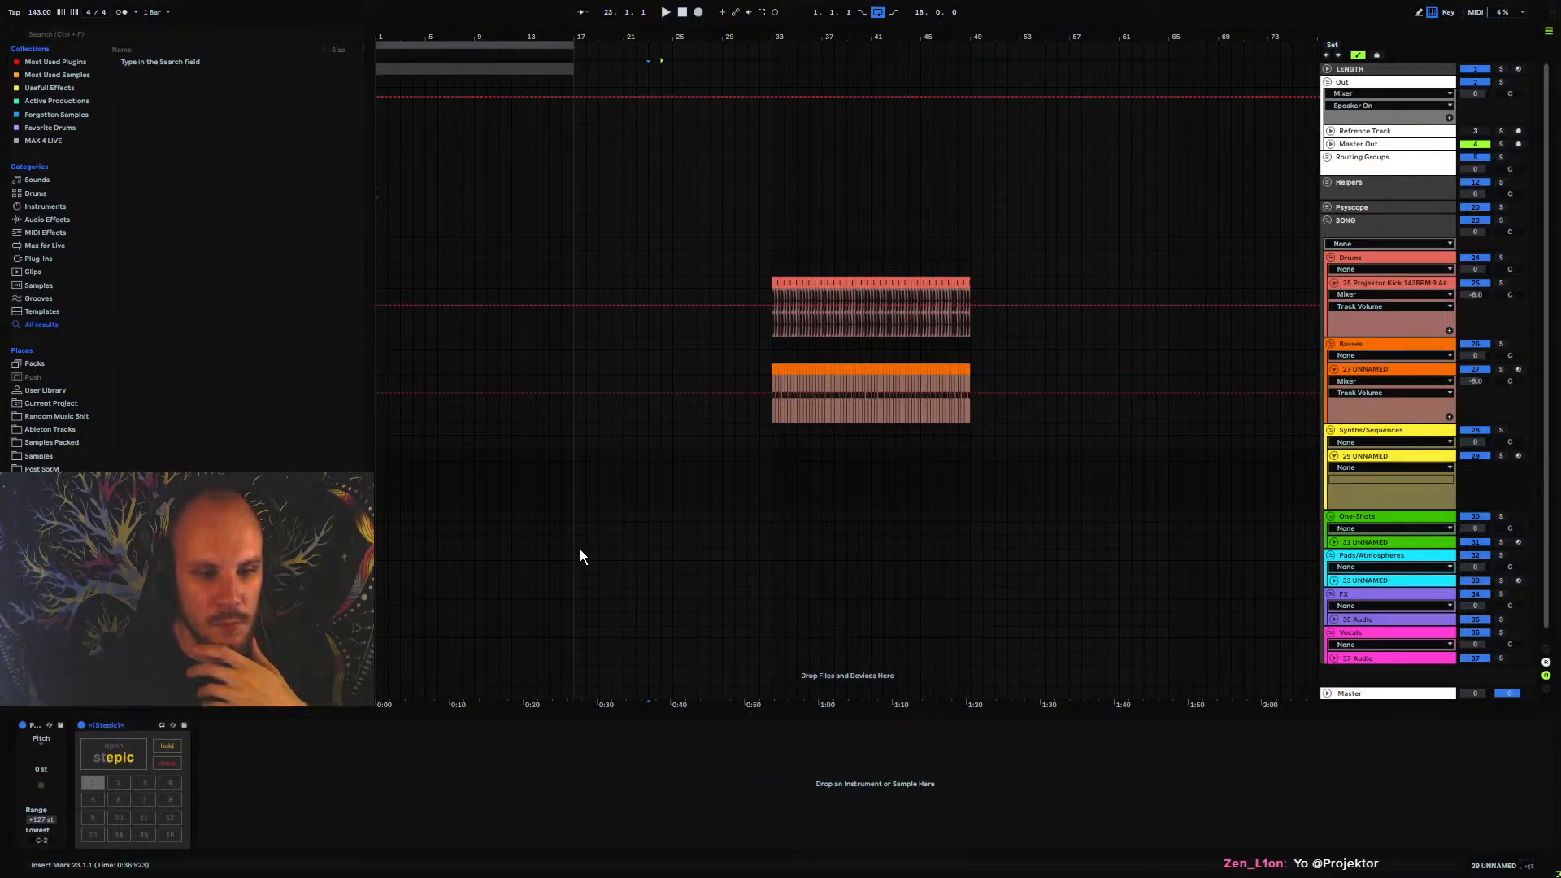
Examine Stepic's sequencer window and its MIDI play settings
{"action": "left_click", "coordinate": [114, 746]}
{"action": "left_click_drag", "start_coordinate": [402, 73], "coordinate": [654, 81]}
{"action": "left_click", "coordinate": [1040, 162]}
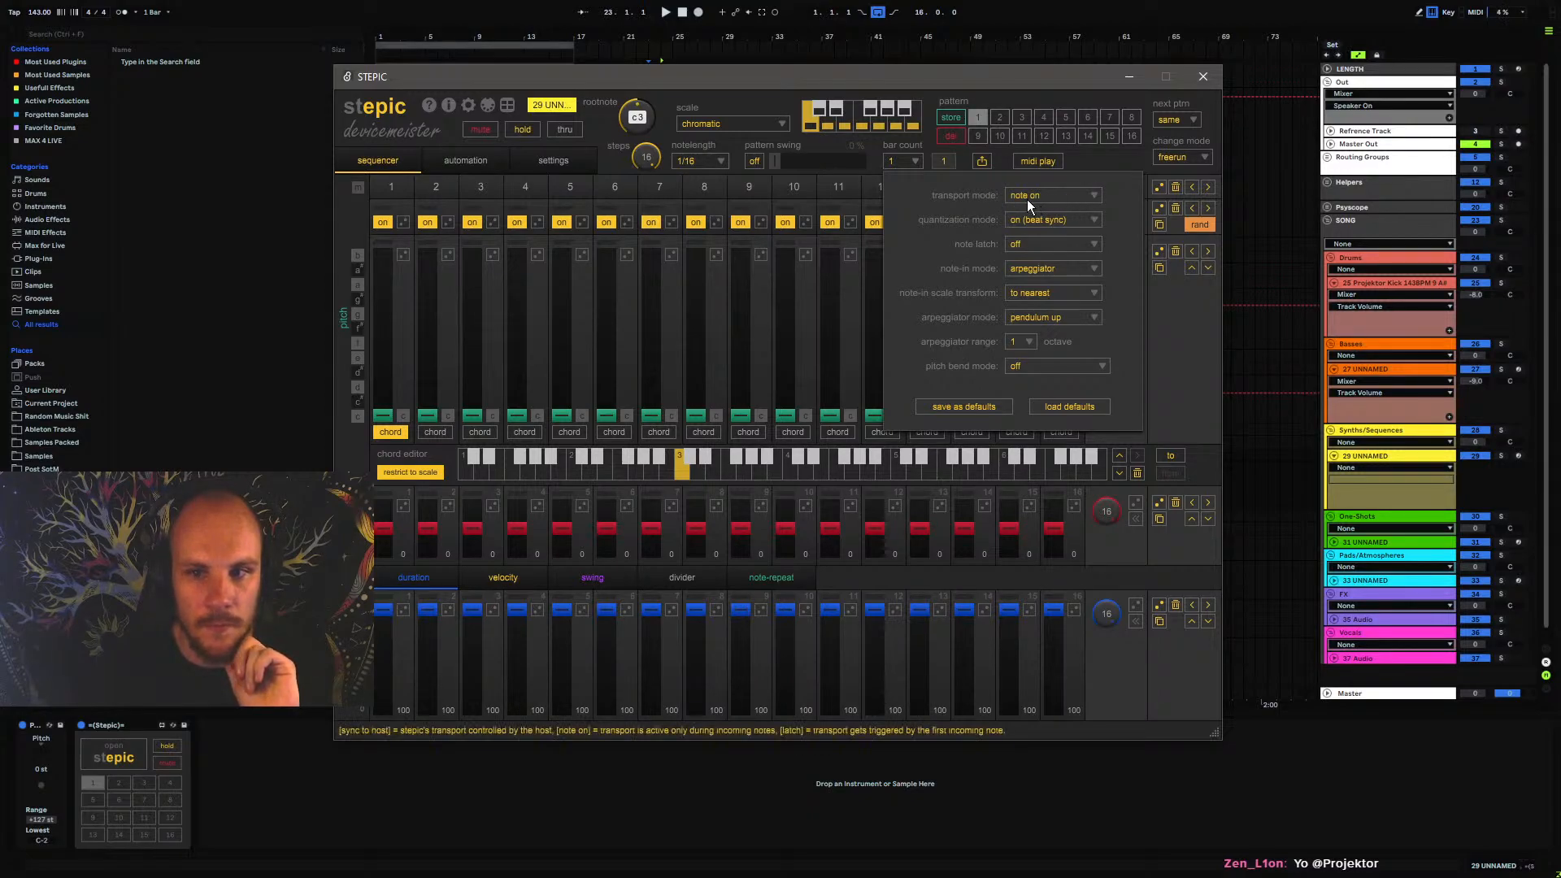
{"action": "left_click", "coordinate": [1089, 157]}
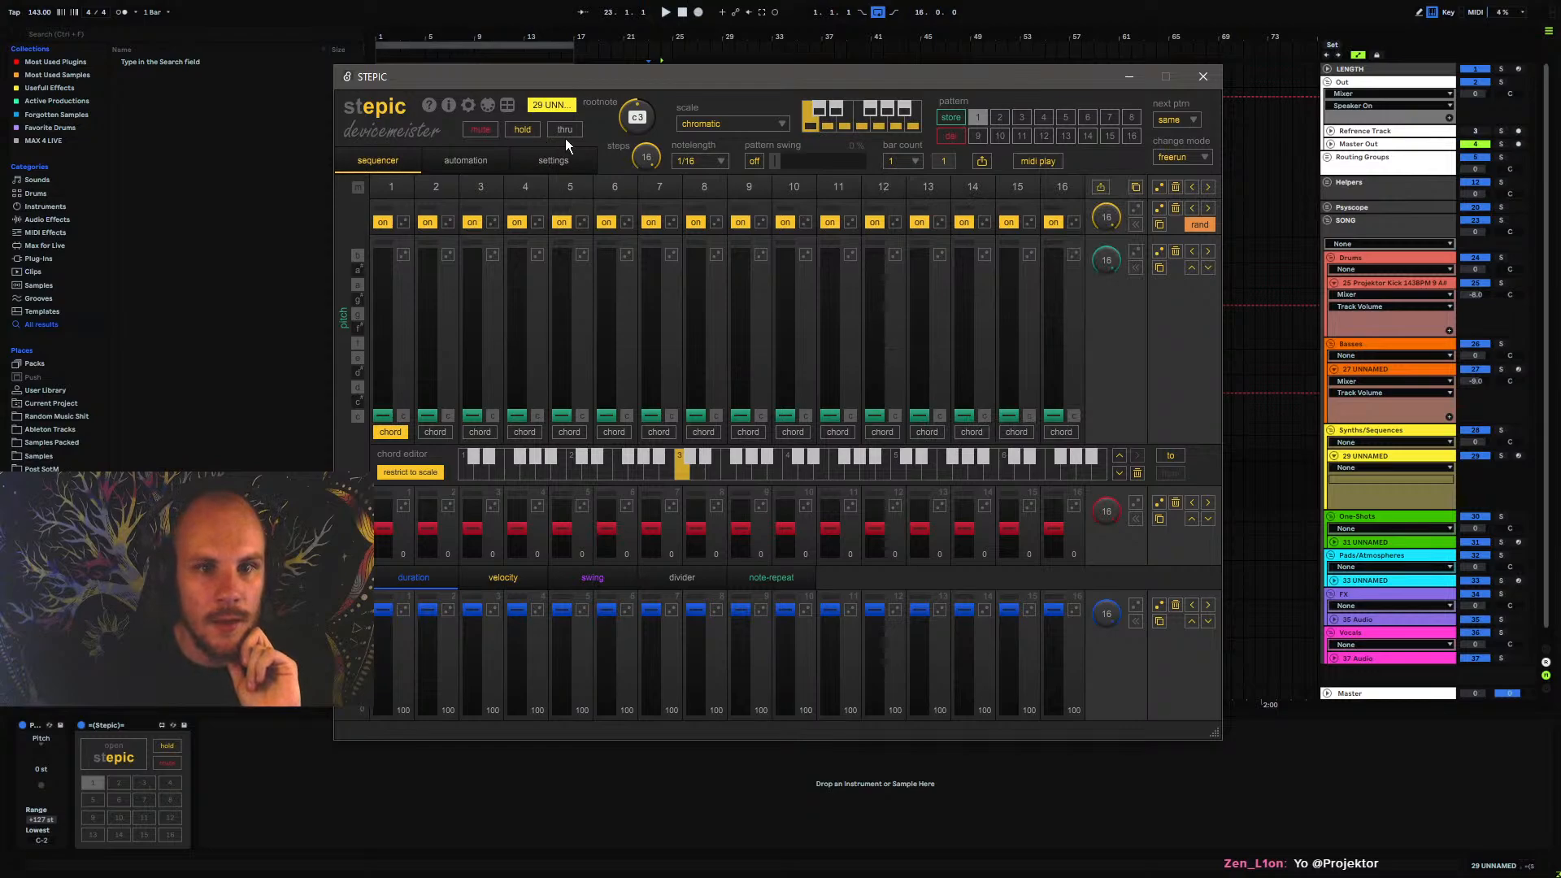
{"action": "left_click", "coordinate": [1206, 78]}
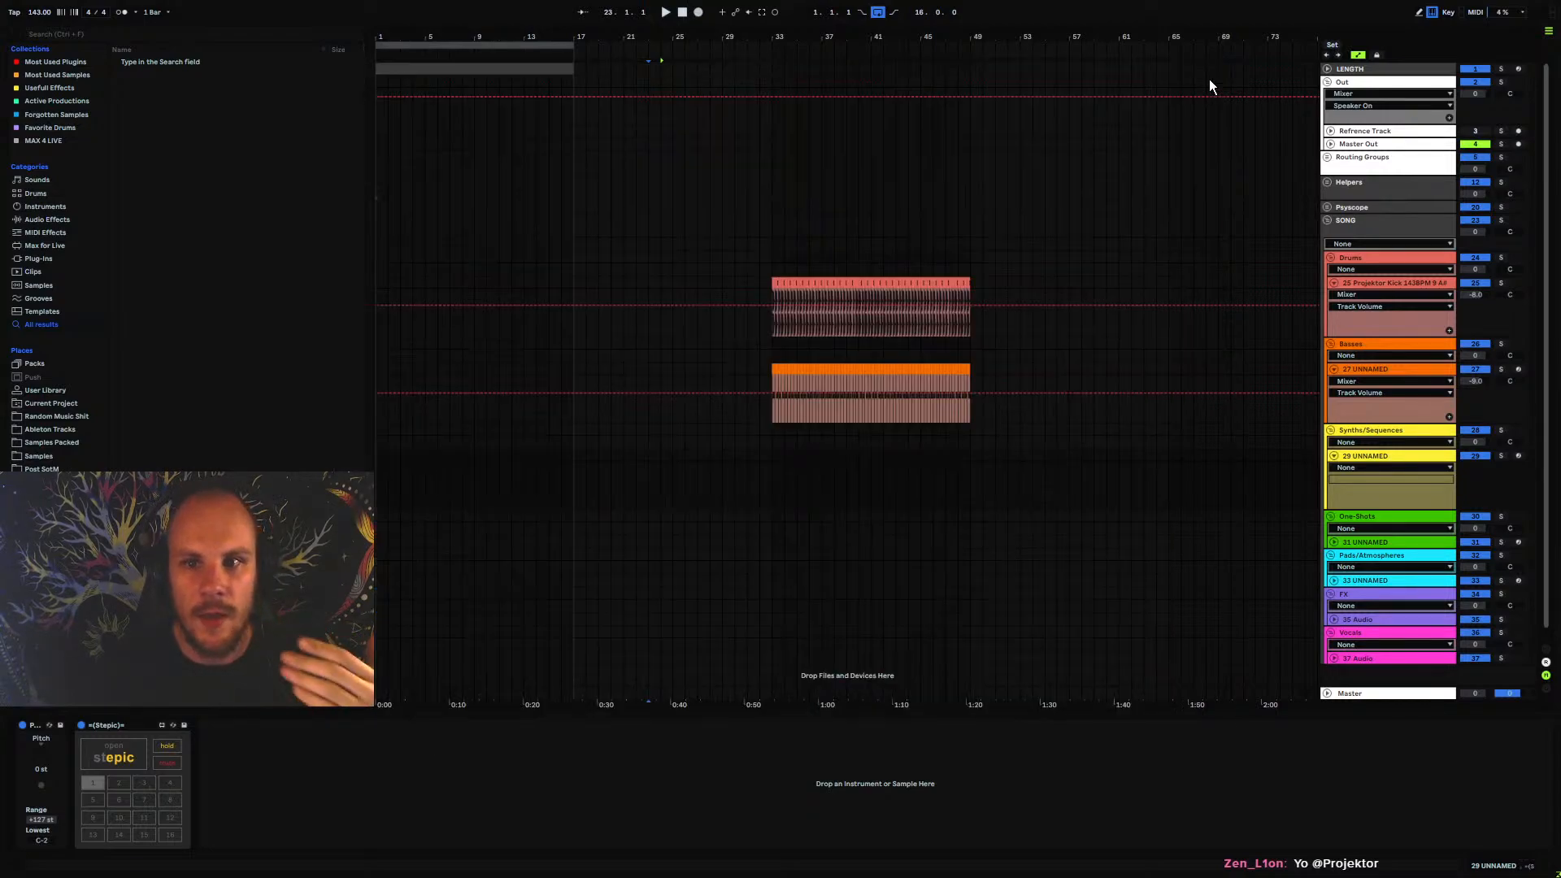
Draw automation that turns Stepic's Mute on from bar 17 to bar 33 of the yellow synth track
{"action": "left_click", "coordinate": [167, 763]}
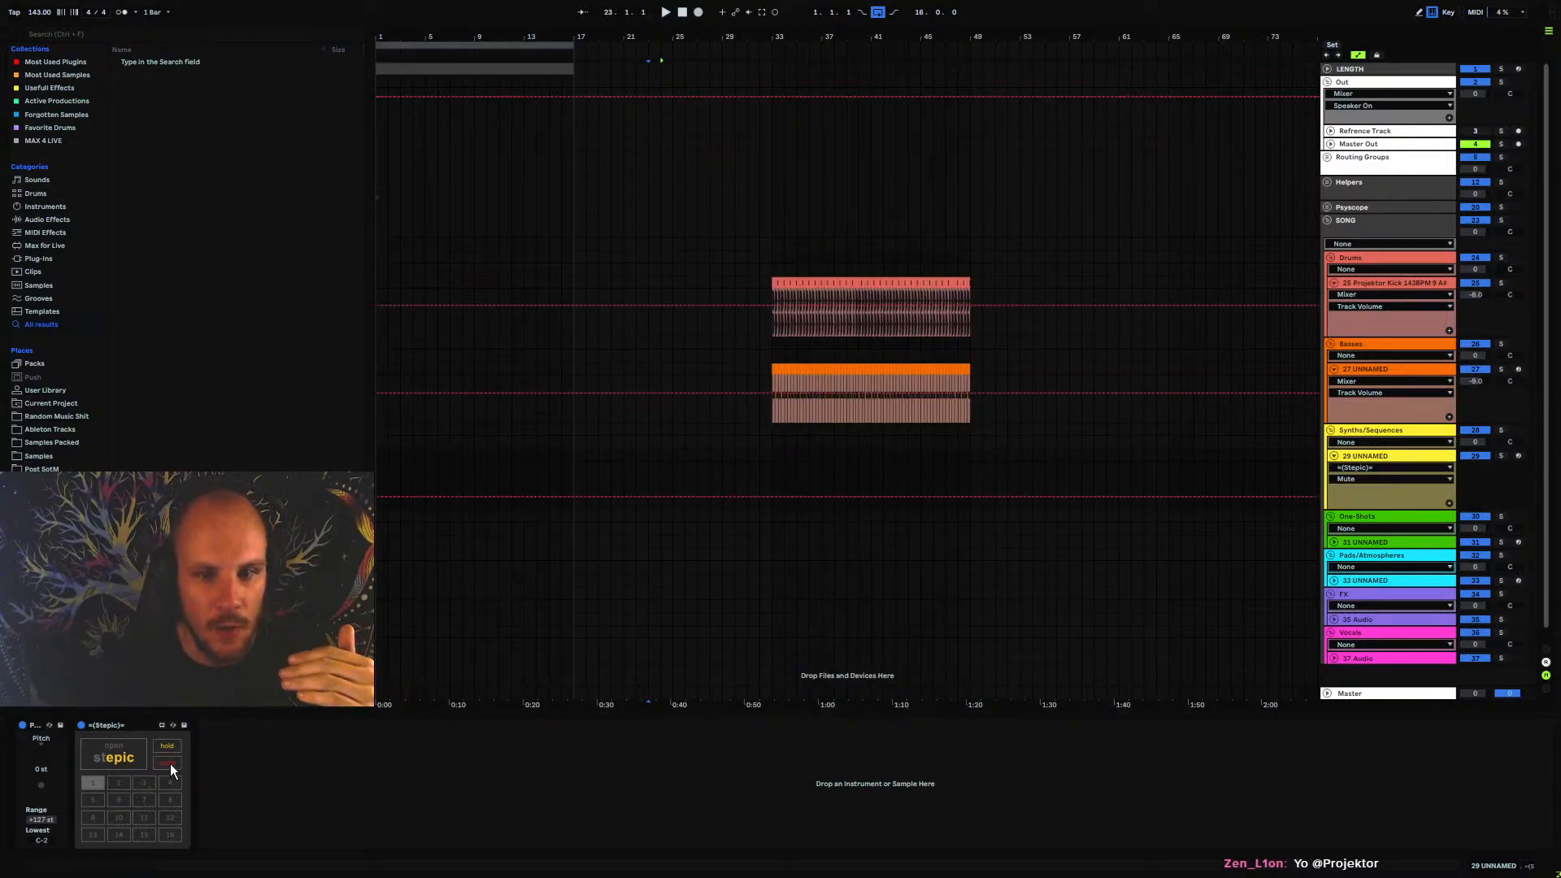
{"action": "left_click", "coordinate": [575, 495]}
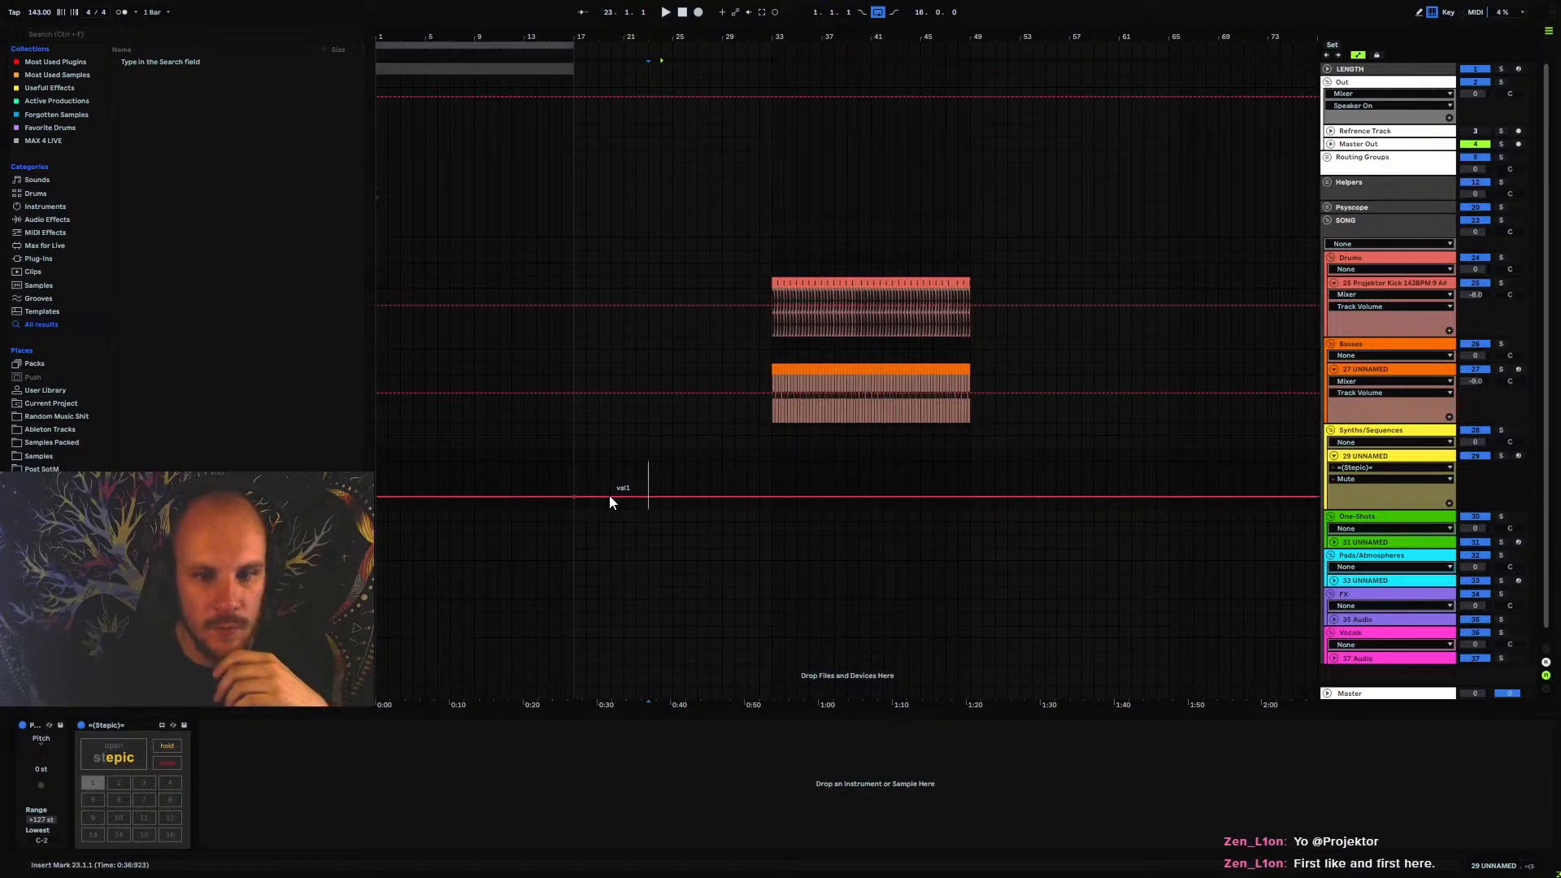
{"action": "left_click_drag", "start_coordinate": [608, 495], "coordinate": [609, 473]}
{"action": "left_click_drag", "start_coordinate": [770, 474], "coordinate": [770, 497]}
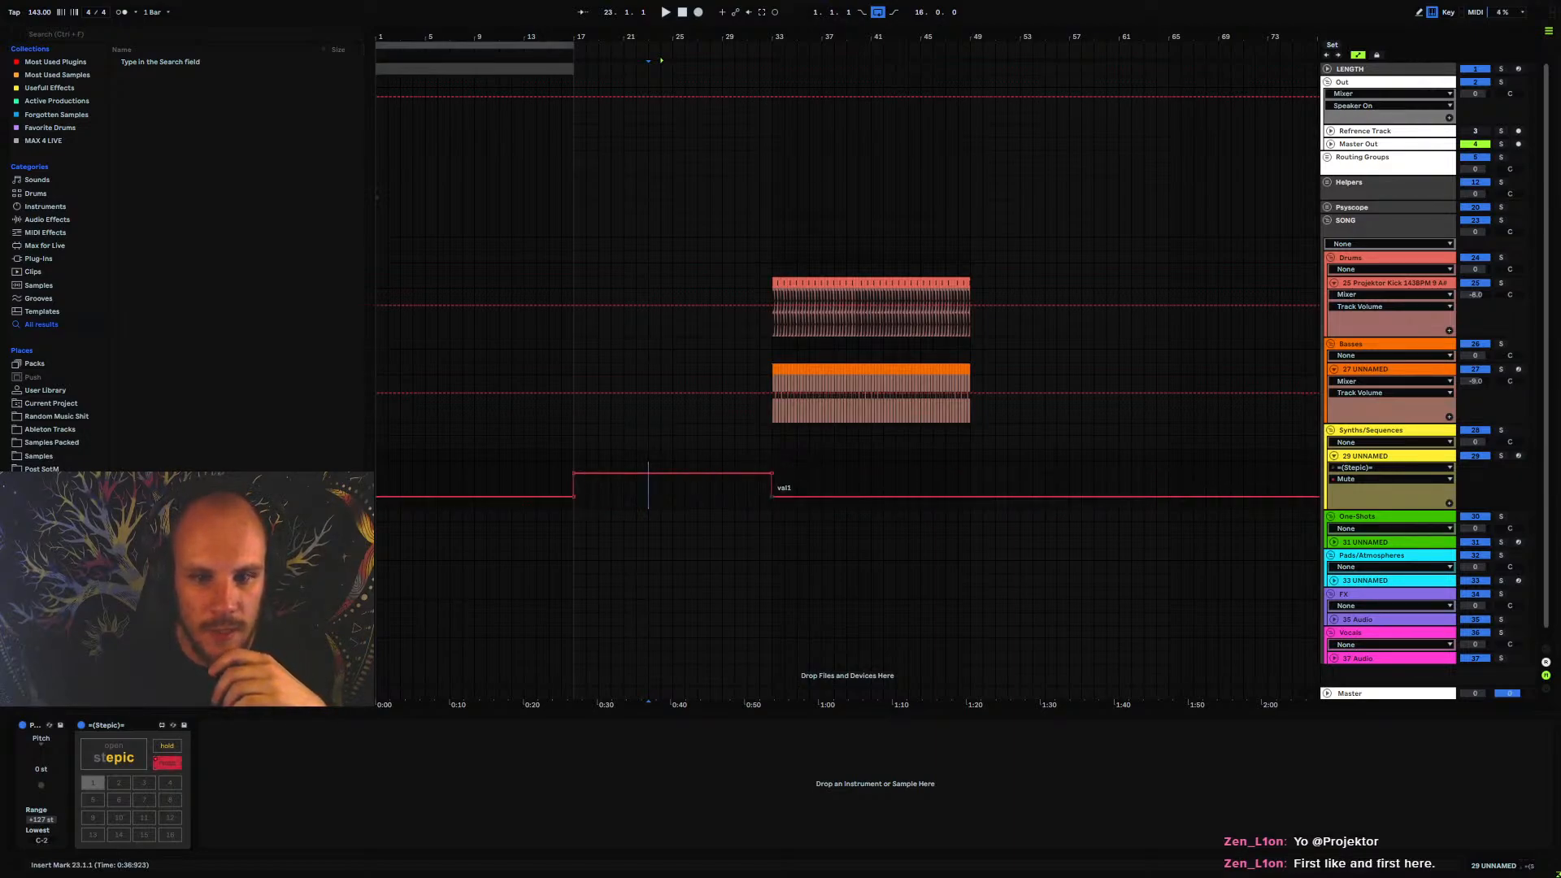
{"action": "left_click_drag", "start_coordinate": [577, 484], "coordinate": [756, 492]}
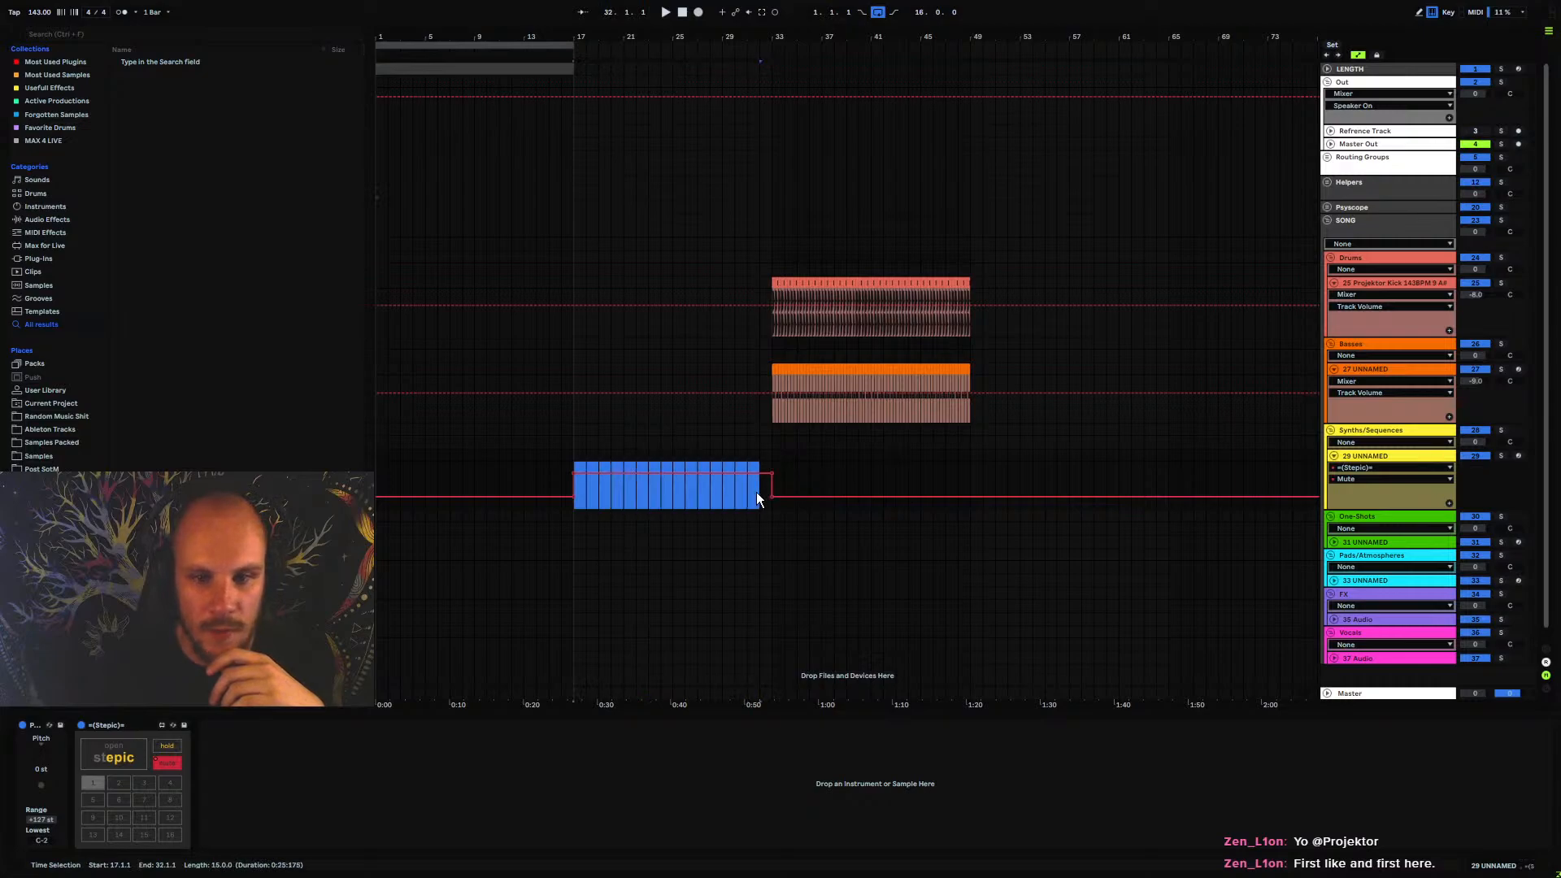
Delete the breakpoints of Stepic's Mute automation at bars 17 and 33
{"action": "left_click", "coordinate": [772, 493]}
{"action": "left_click", "coordinate": [573, 497]}
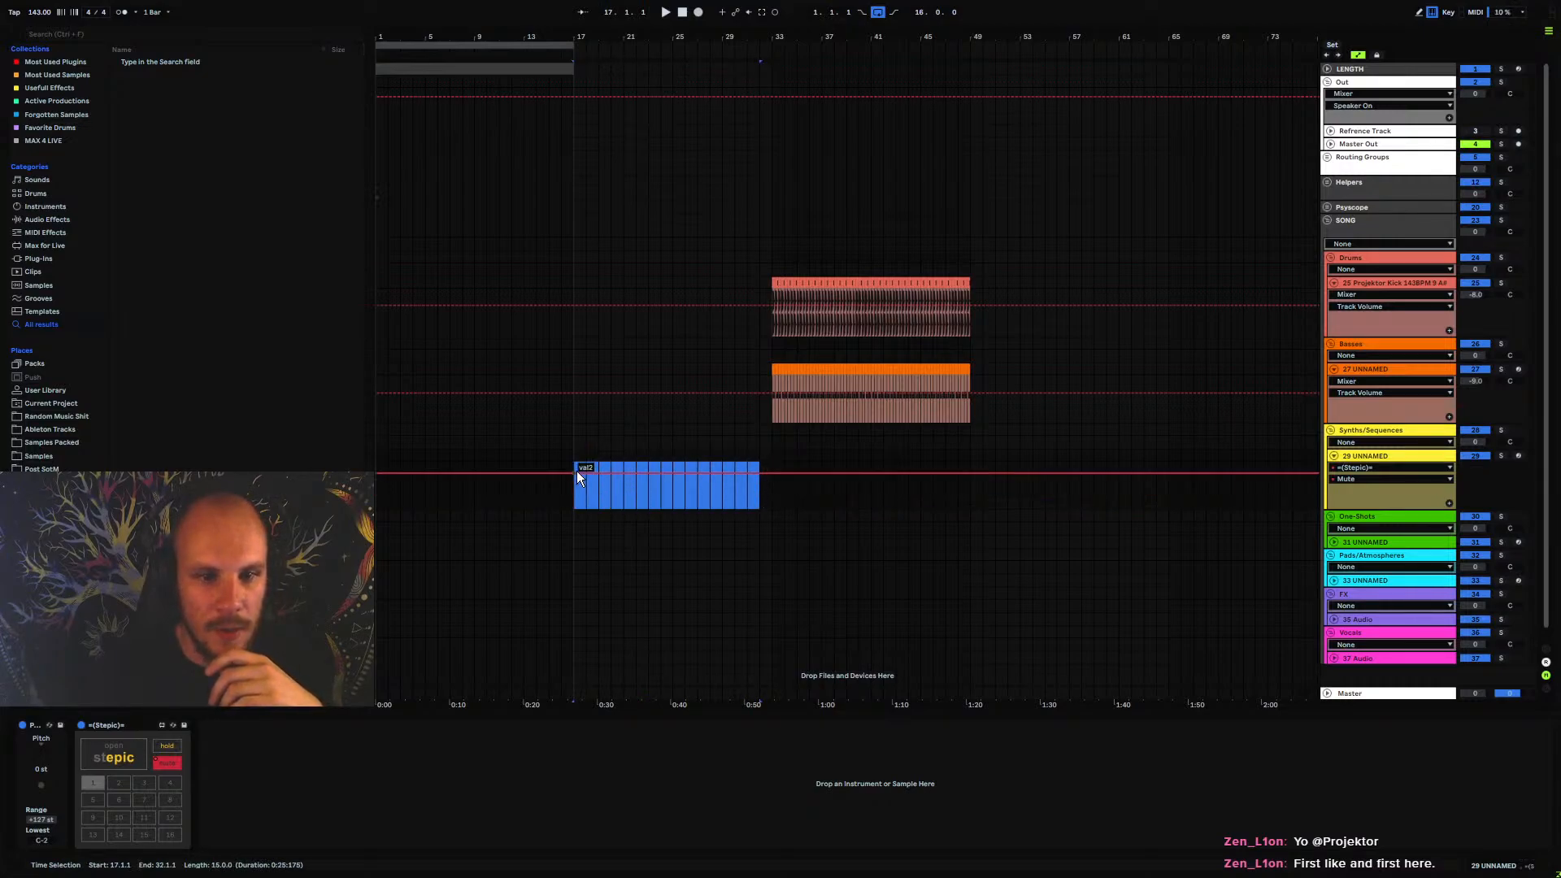
{"action": "left_click", "coordinate": [572, 471]}
Try Stepic's pattern 2 and return to pattern 1, then examine the note mappings for pattern switching
{"action": "left_click", "coordinate": [118, 783]}
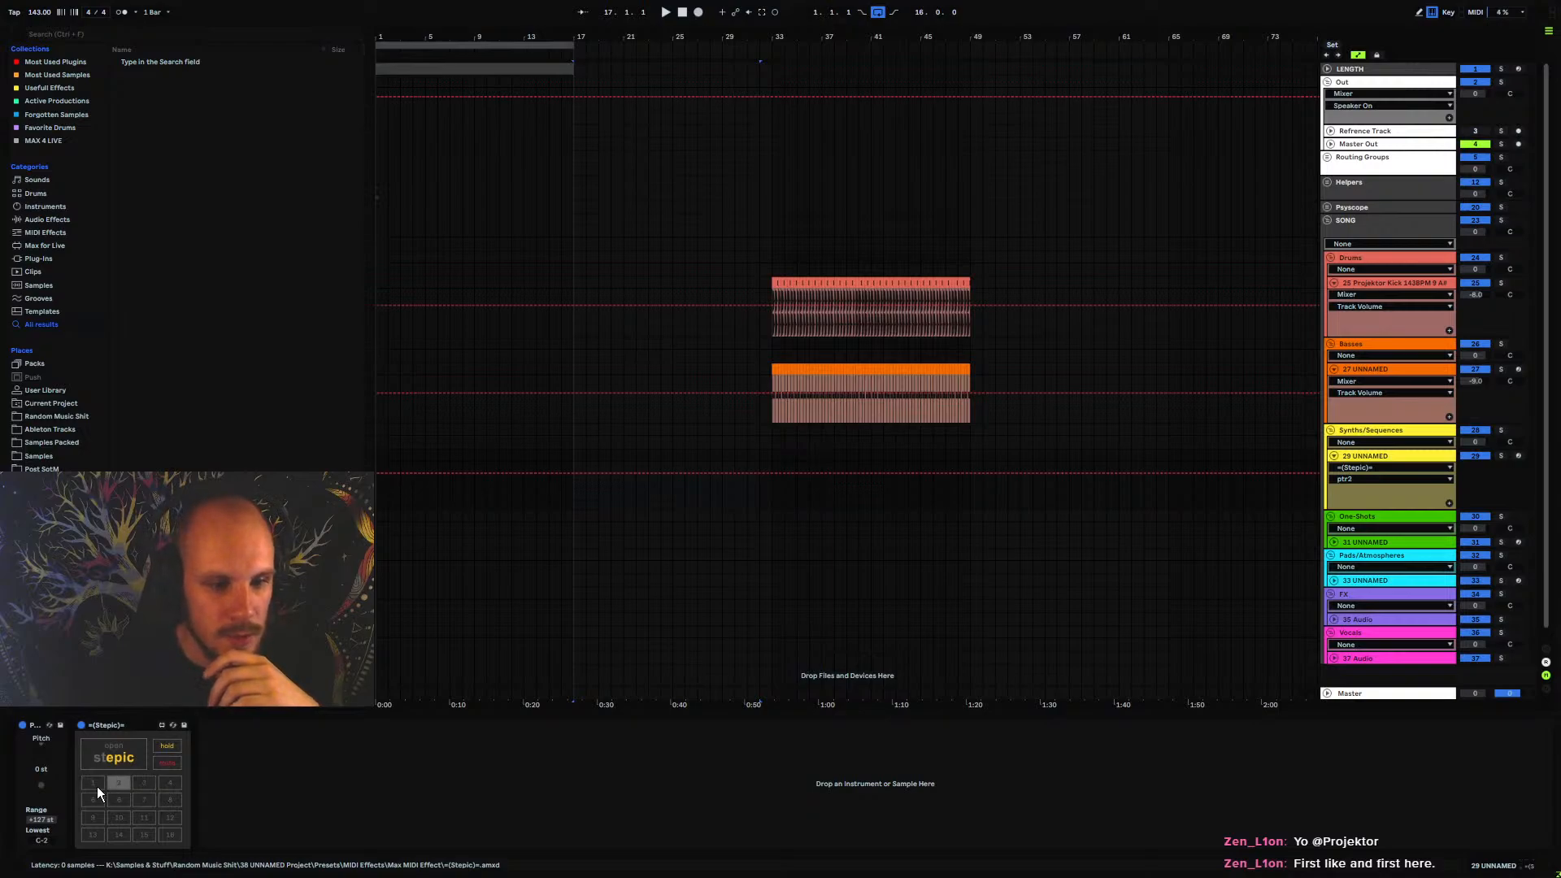
{"action": "left_click", "coordinate": [94, 784]}
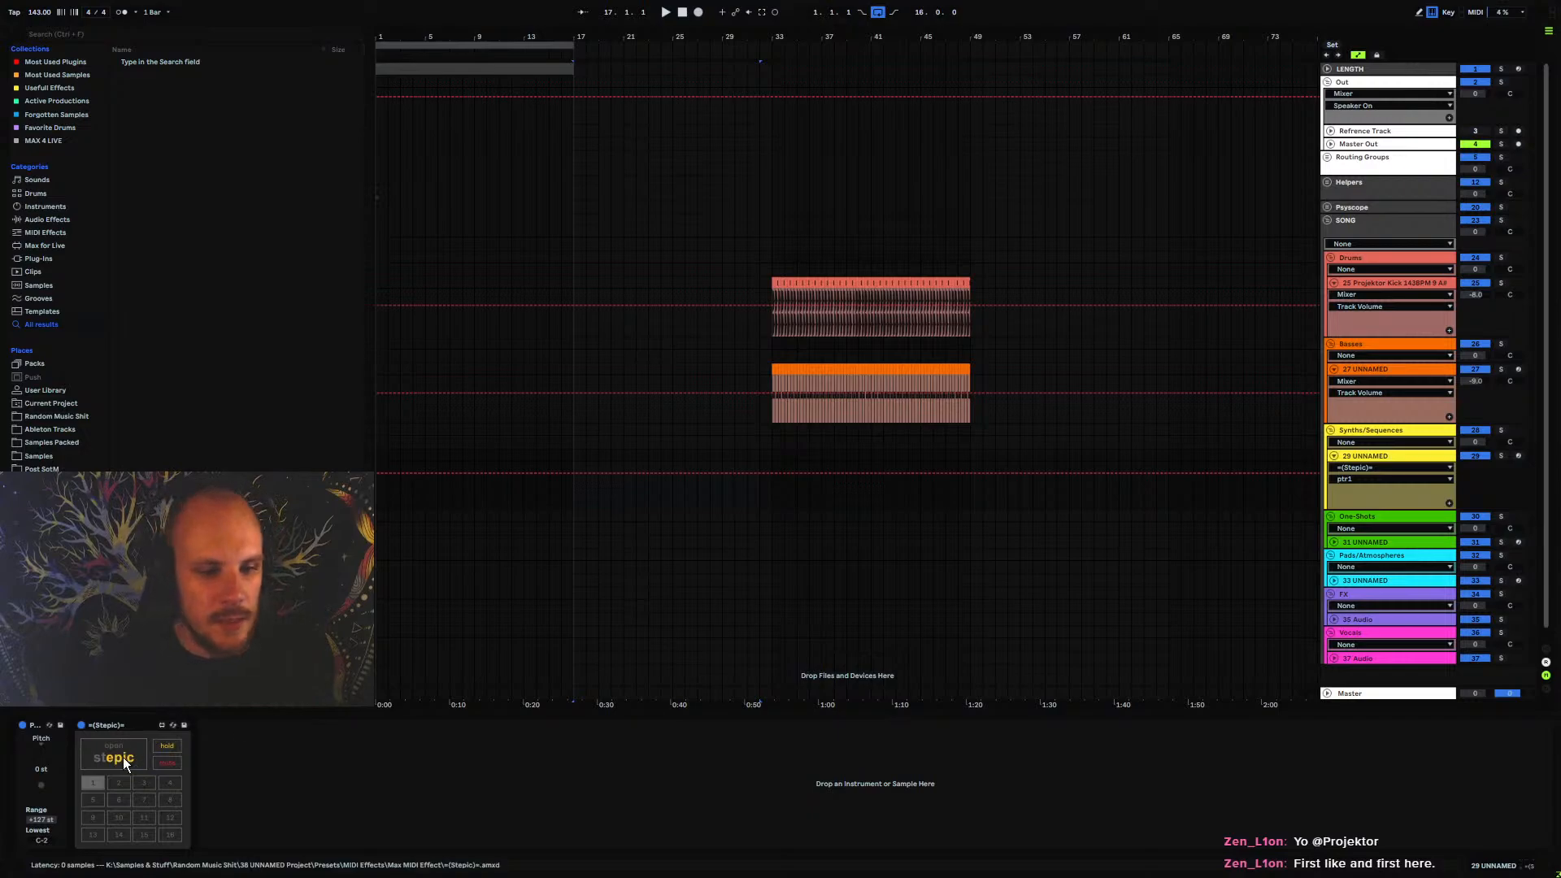
{"action": "left_click", "coordinate": [122, 756]}
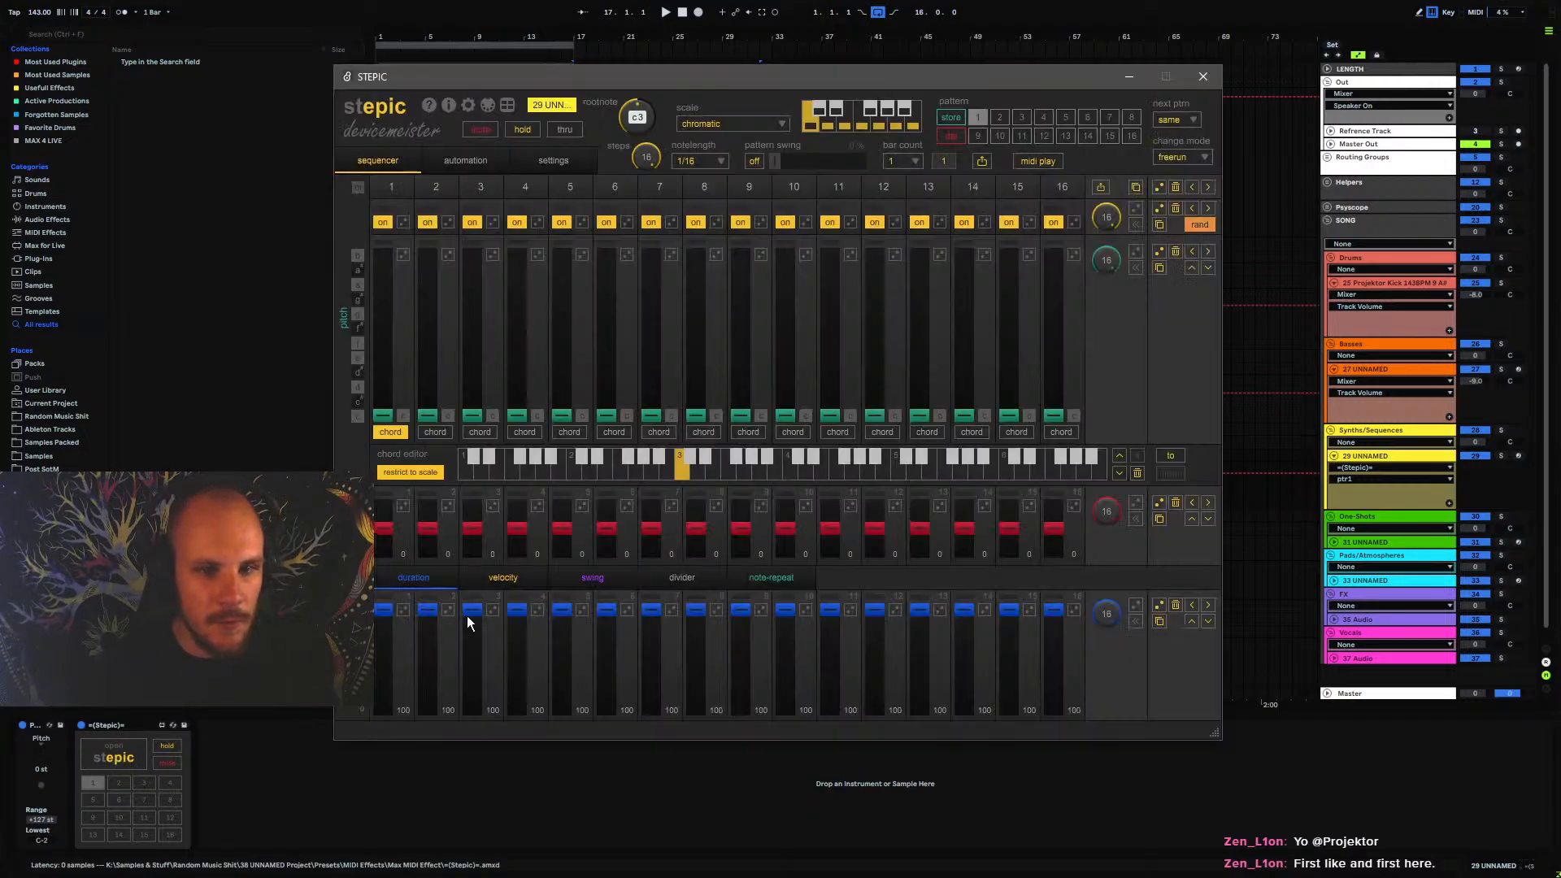
{"action": "left_click", "coordinate": [507, 106]}
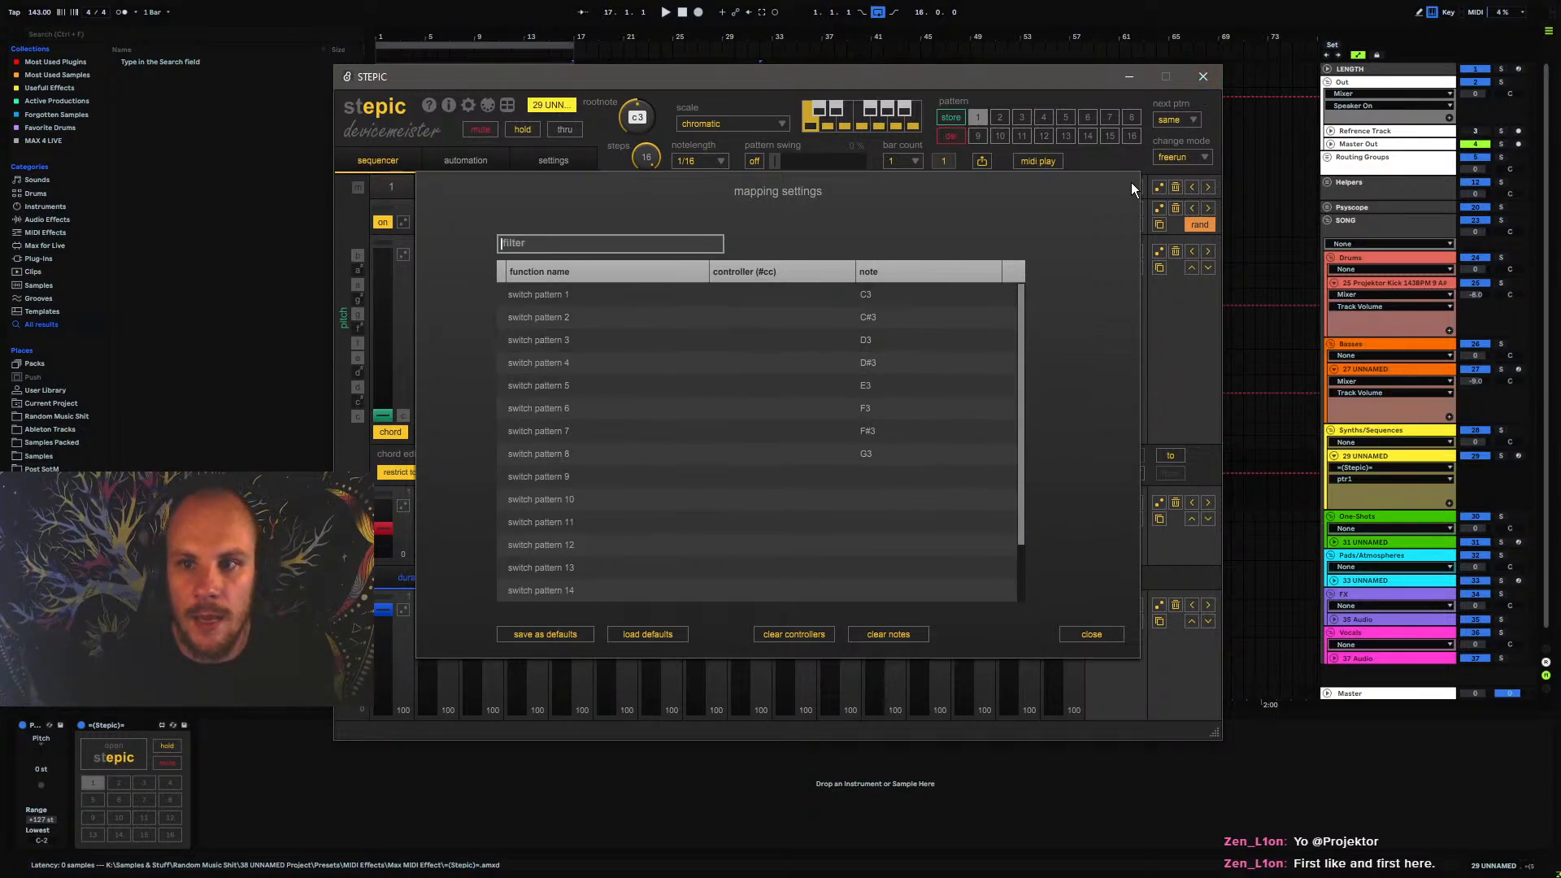
{"action": "left_click", "coordinate": [1196, 76]}
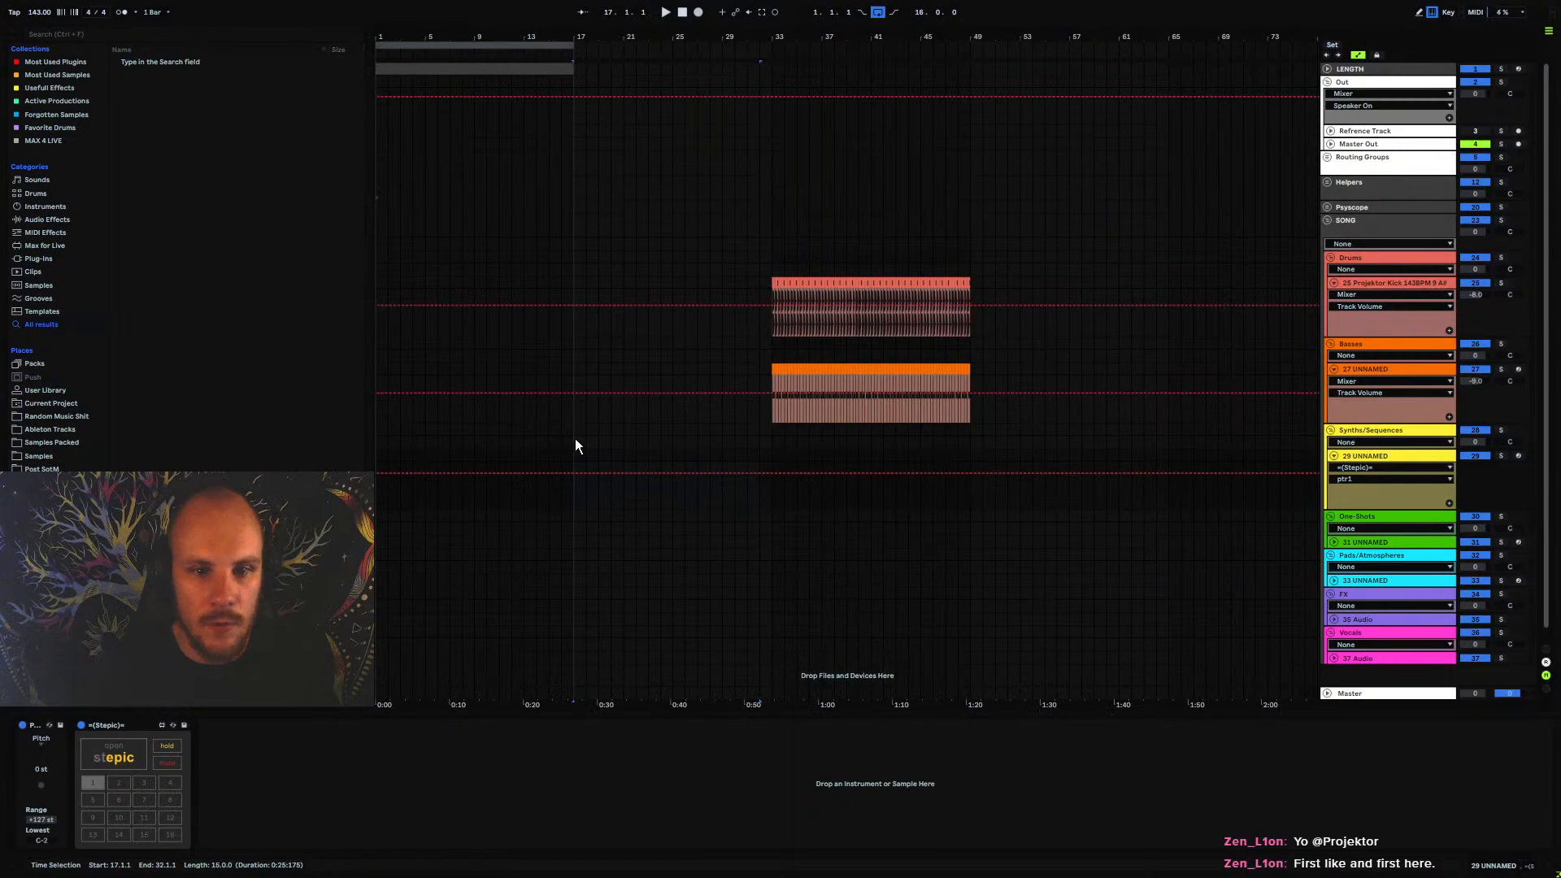
Create a MIDI clip from bar 17 to 33 on 29 UNNAMED with a three-bar C3 note followed by a one-bar C#3 note
{"action": "left_click_drag", "start_coordinate": [578, 455], "coordinate": [787, 477]}
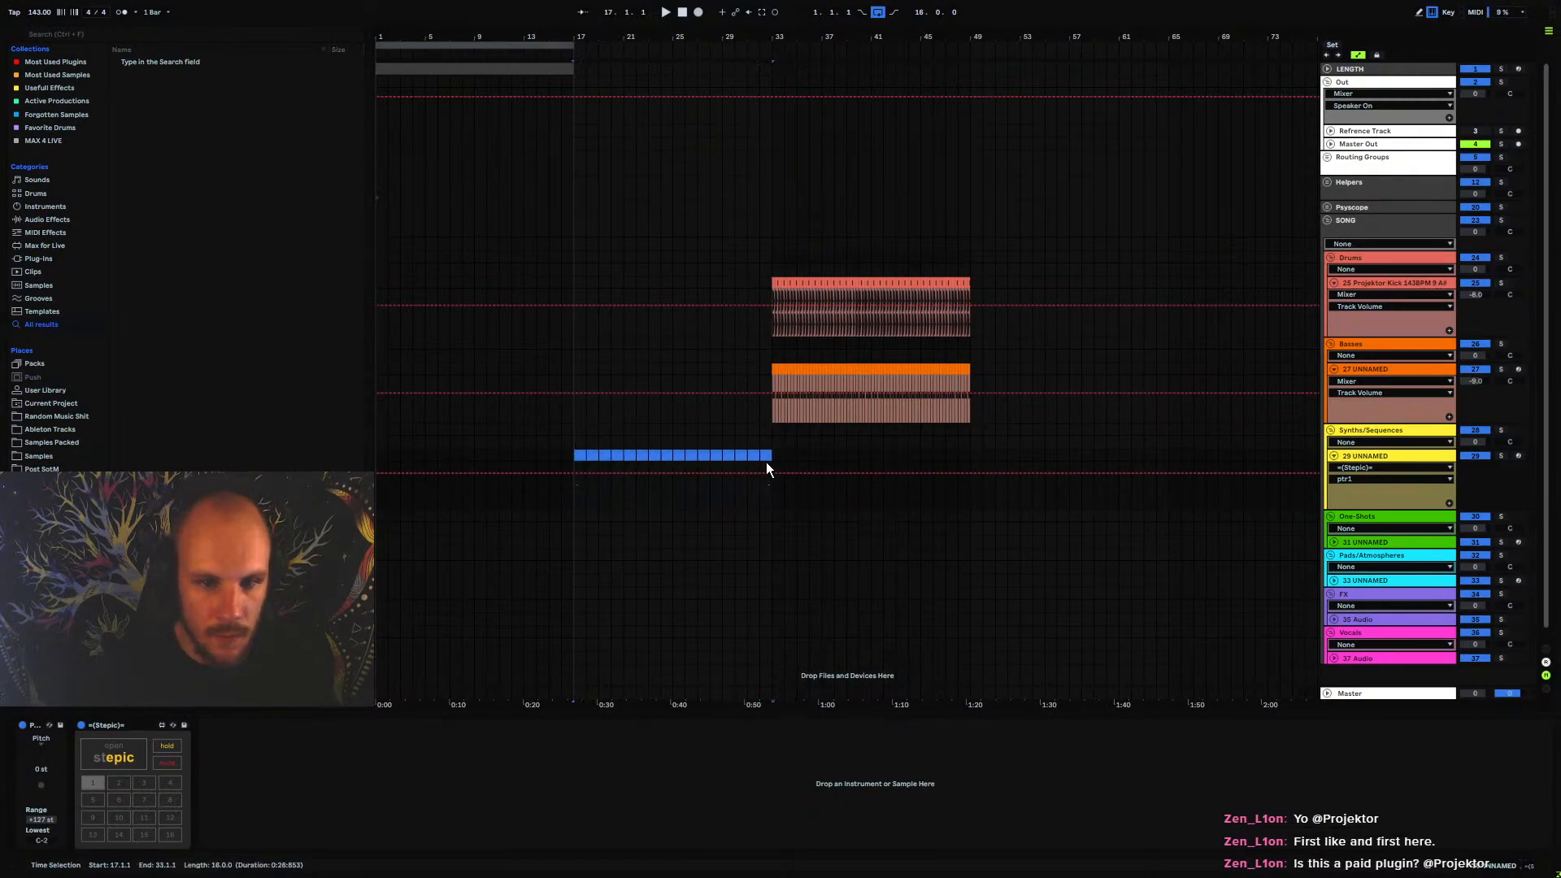
{"action": "key", "text": "ctrl+shift+m"}
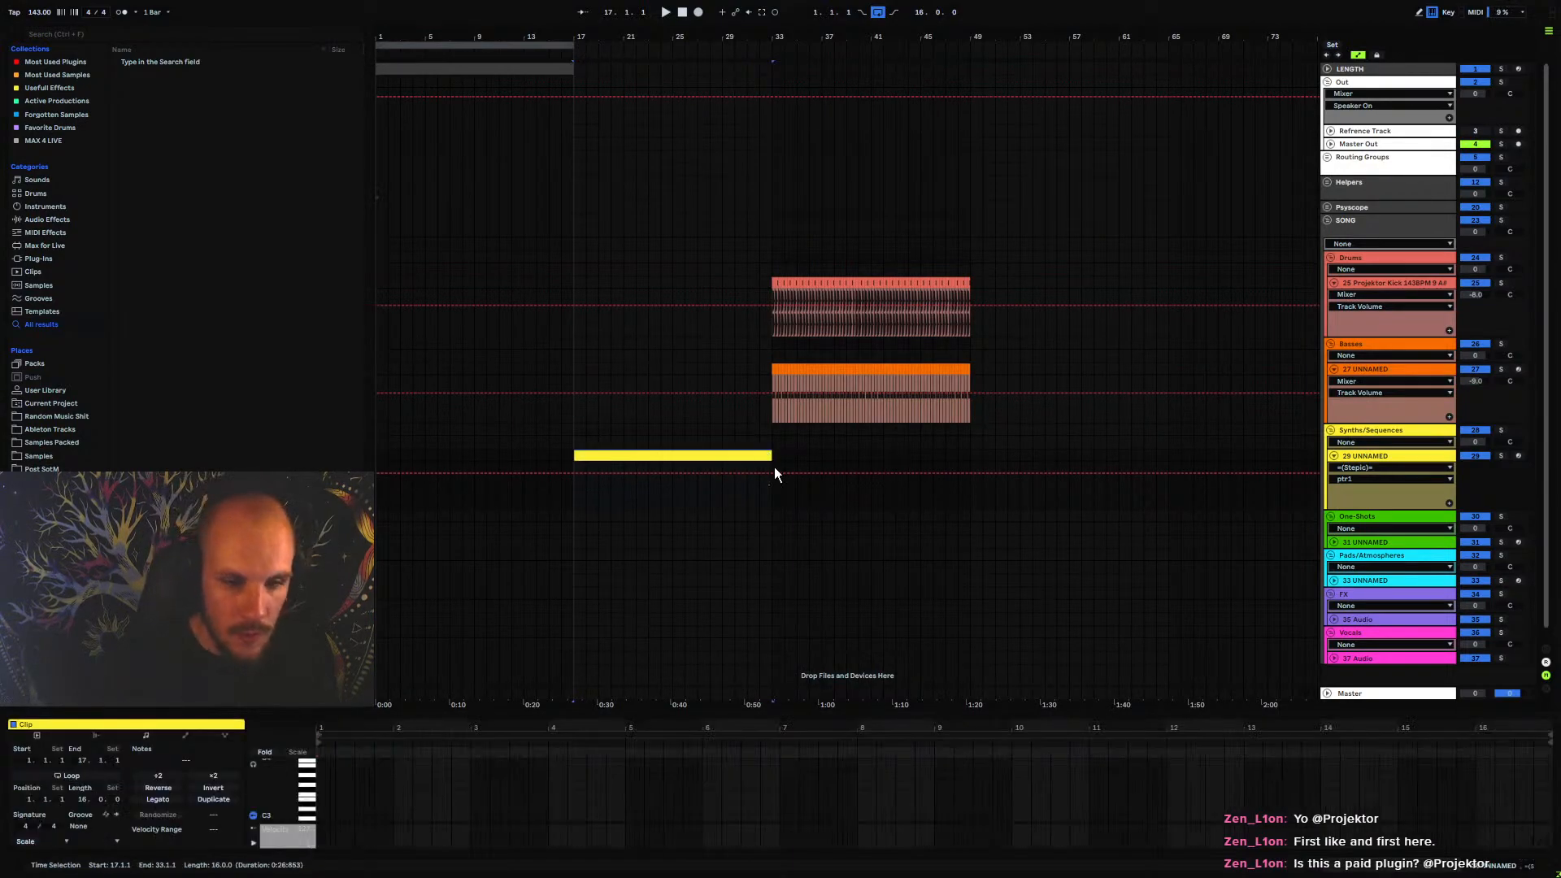
{"action": "double_click", "coordinate": [320, 818]}
{"action": "left_click_drag", "start_coordinate": [334, 820], "coordinate": [622, 822]}
{"action": "double_click", "coordinate": [549, 814]}
Duplicate the four-bar C3 and C#3 note pattern until it fills the 16-bar clip
{"action": "key", "text": "ctrl+a"}
{"action": "key", "text": "ctrl+d"}
{"action": "key", "text": "ctrl+d"}
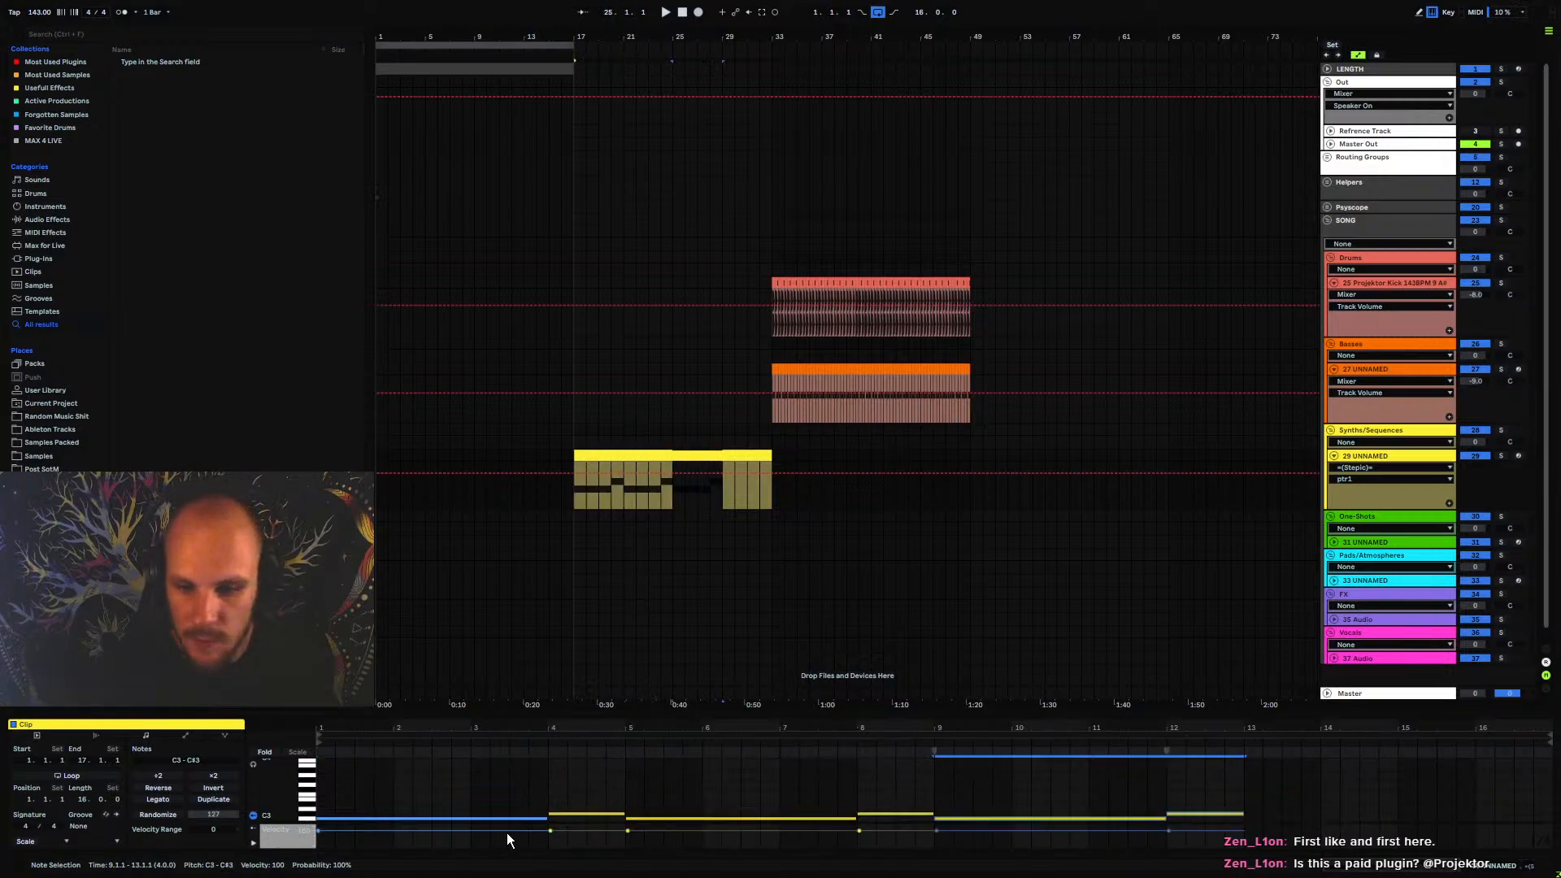
{"action": "key", "text": "ctrl+d"}
{"action": "key", "text": "ctrl+a"}
{"action": "key", "text": "Delete"}
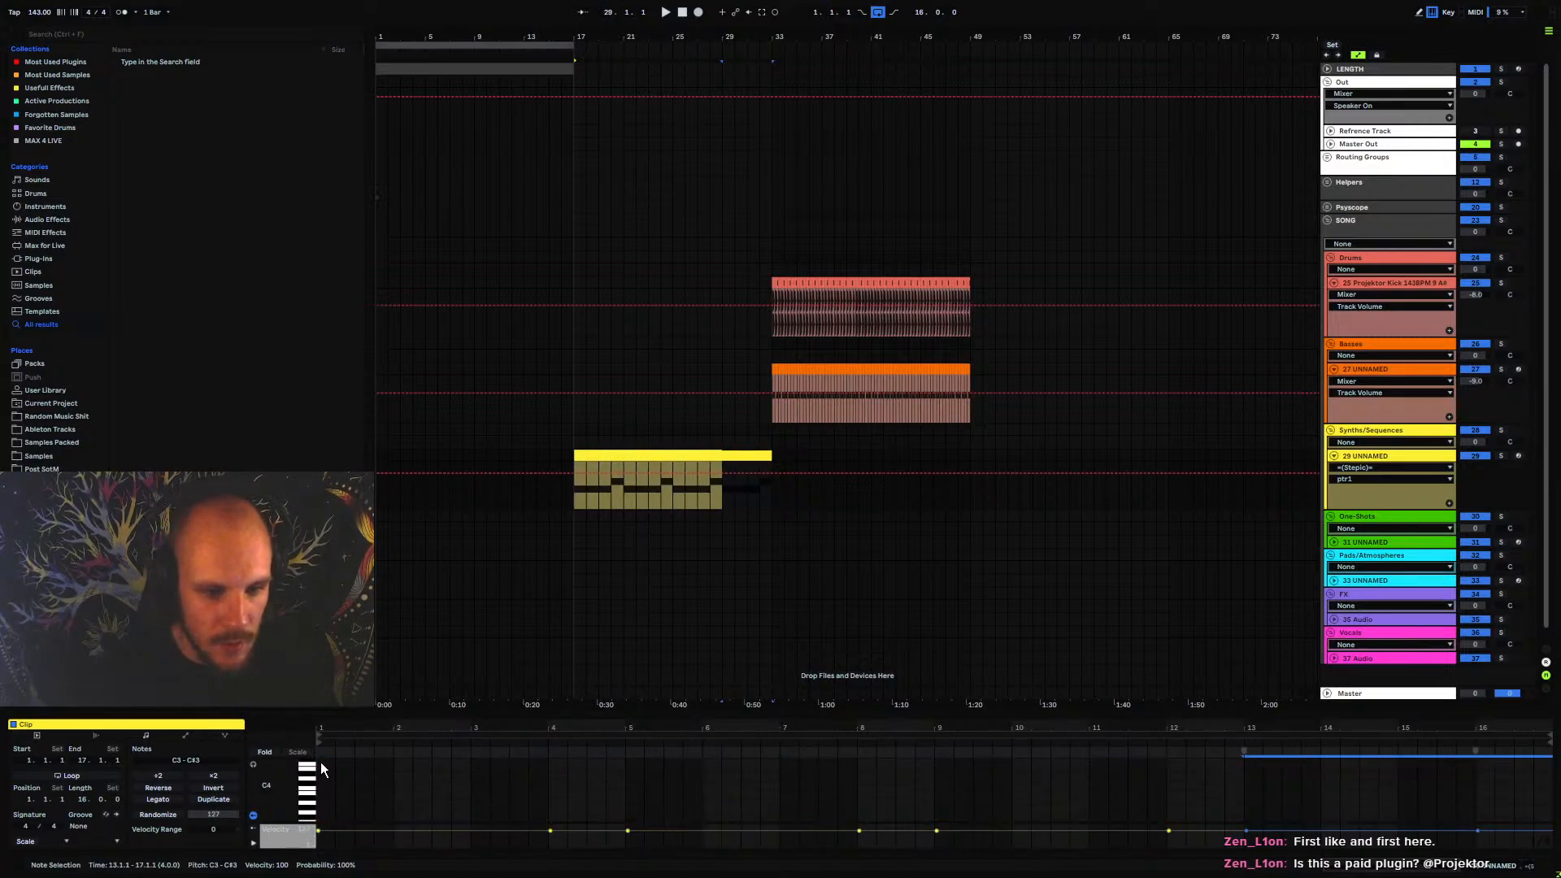
Add a C4 note spanning all 16 bars of the clip and play it back from bar 17
{"action": "double_click", "coordinate": [323, 787]}
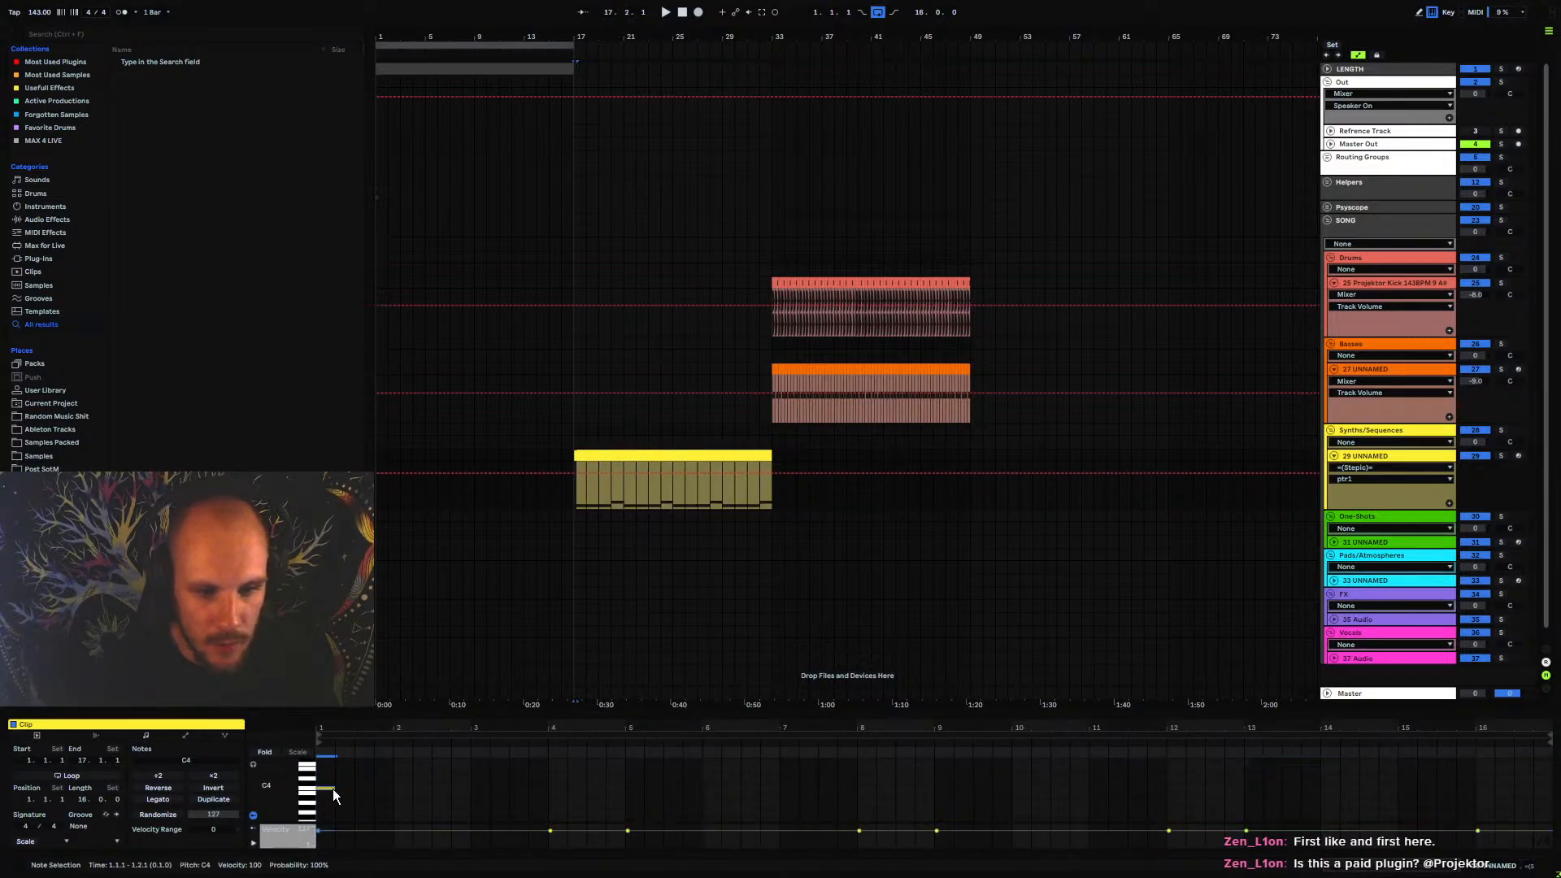
{"action": "left_click_drag", "start_coordinate": [333, 789], "coordinate": [1547, 810]}
{"action": "key", "text": "space"}
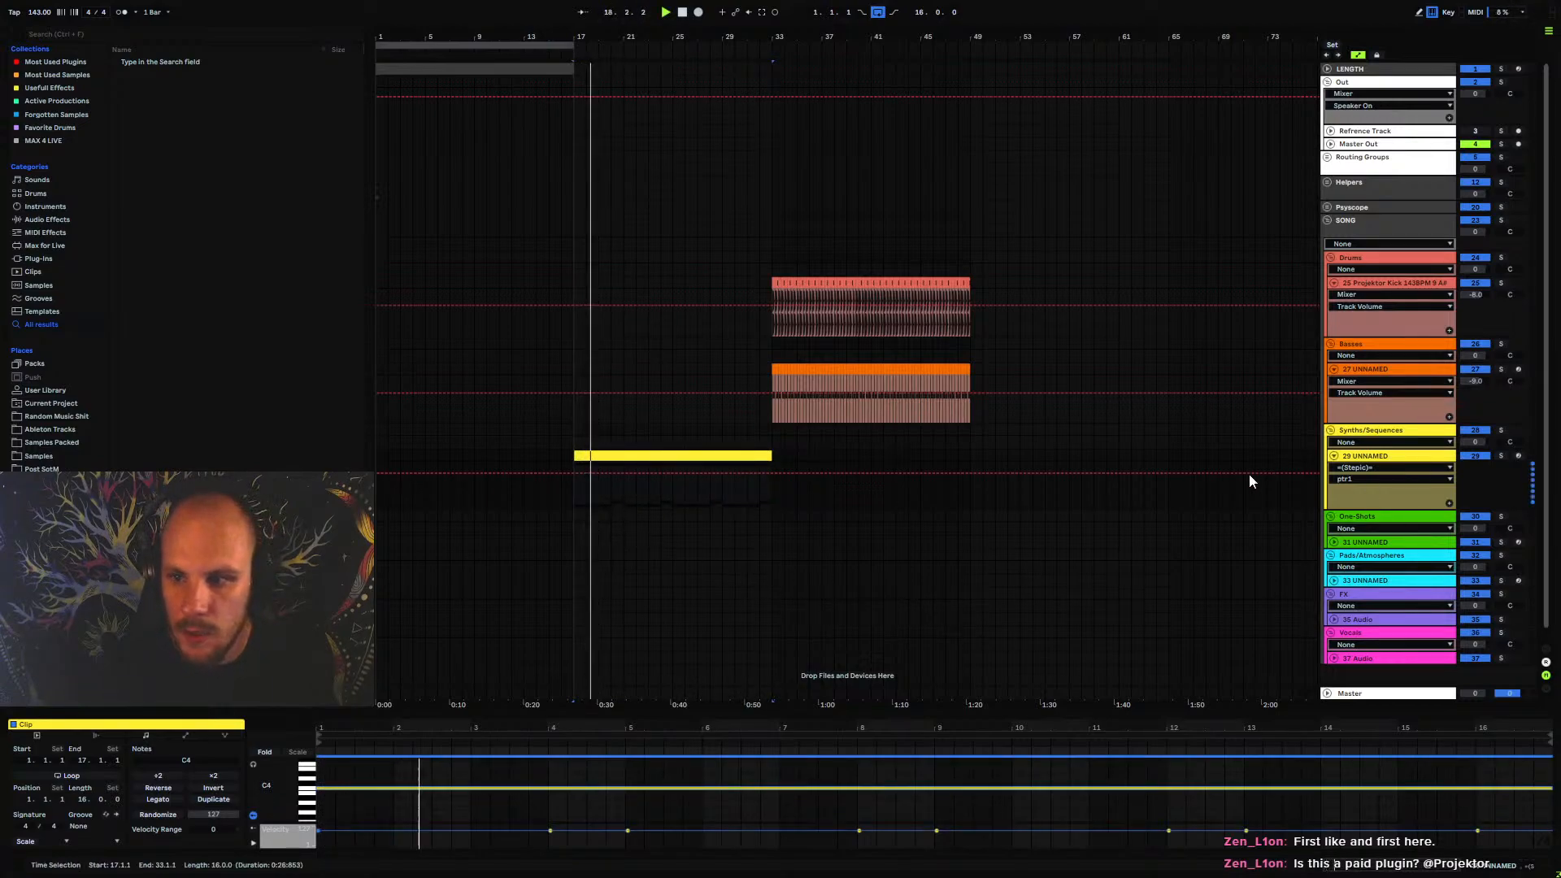
{"action": "left_click", "coordinate": [573, 501]}
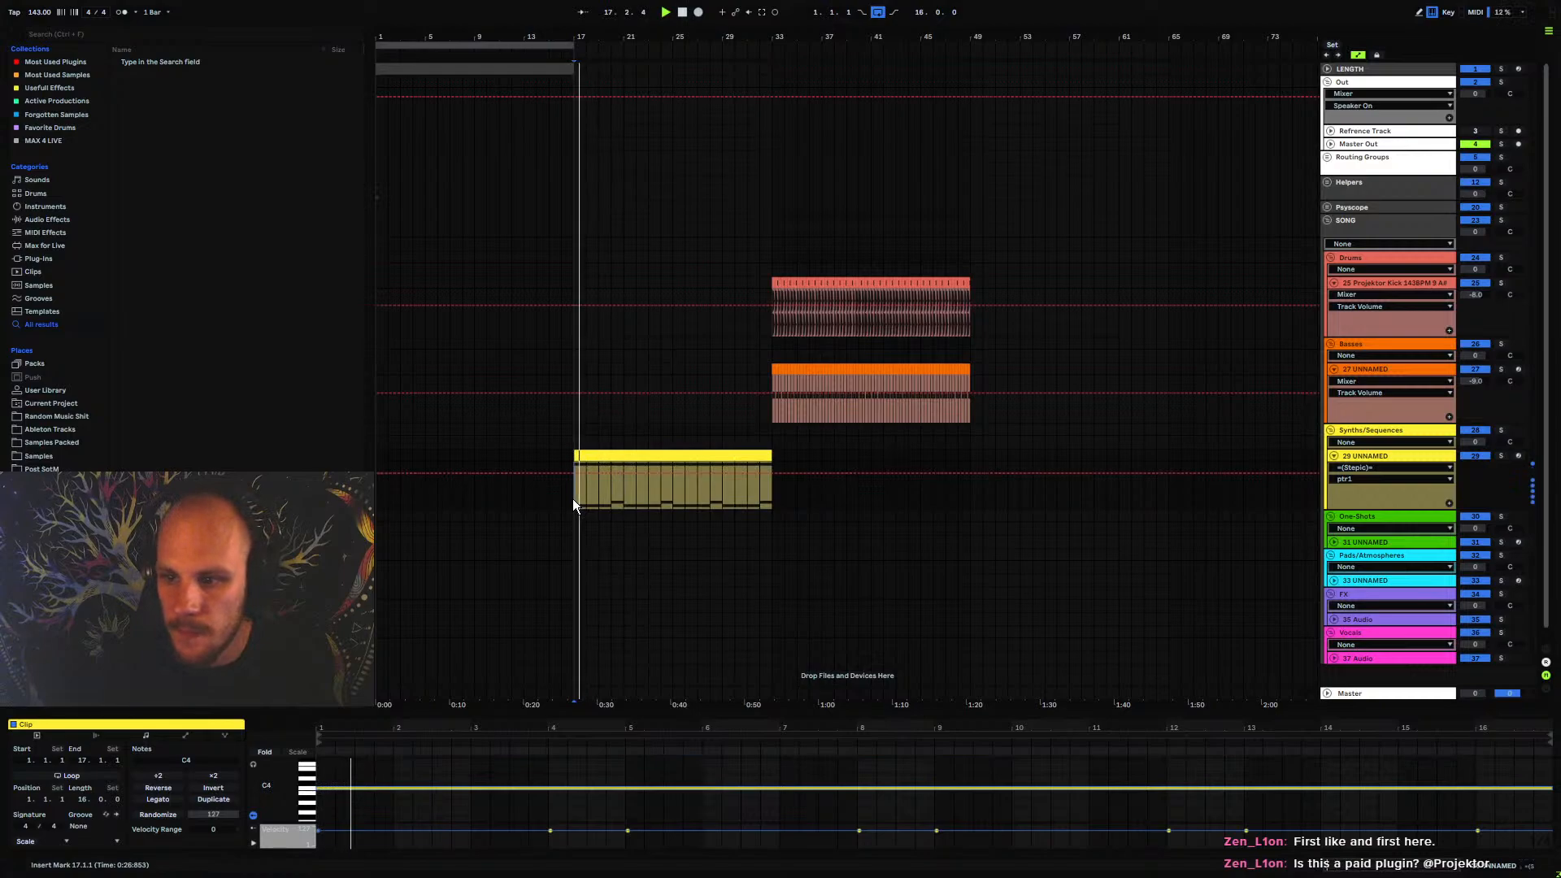
{"action": "key", "text": "space"}
Load the Serum_x64 instrument on the yellow synth track and audition the sequence with its Init preset
{"action": "right_click", "coordinate": [610, 500]}
{"action": "right_click", "coordinate": [610, 499]}
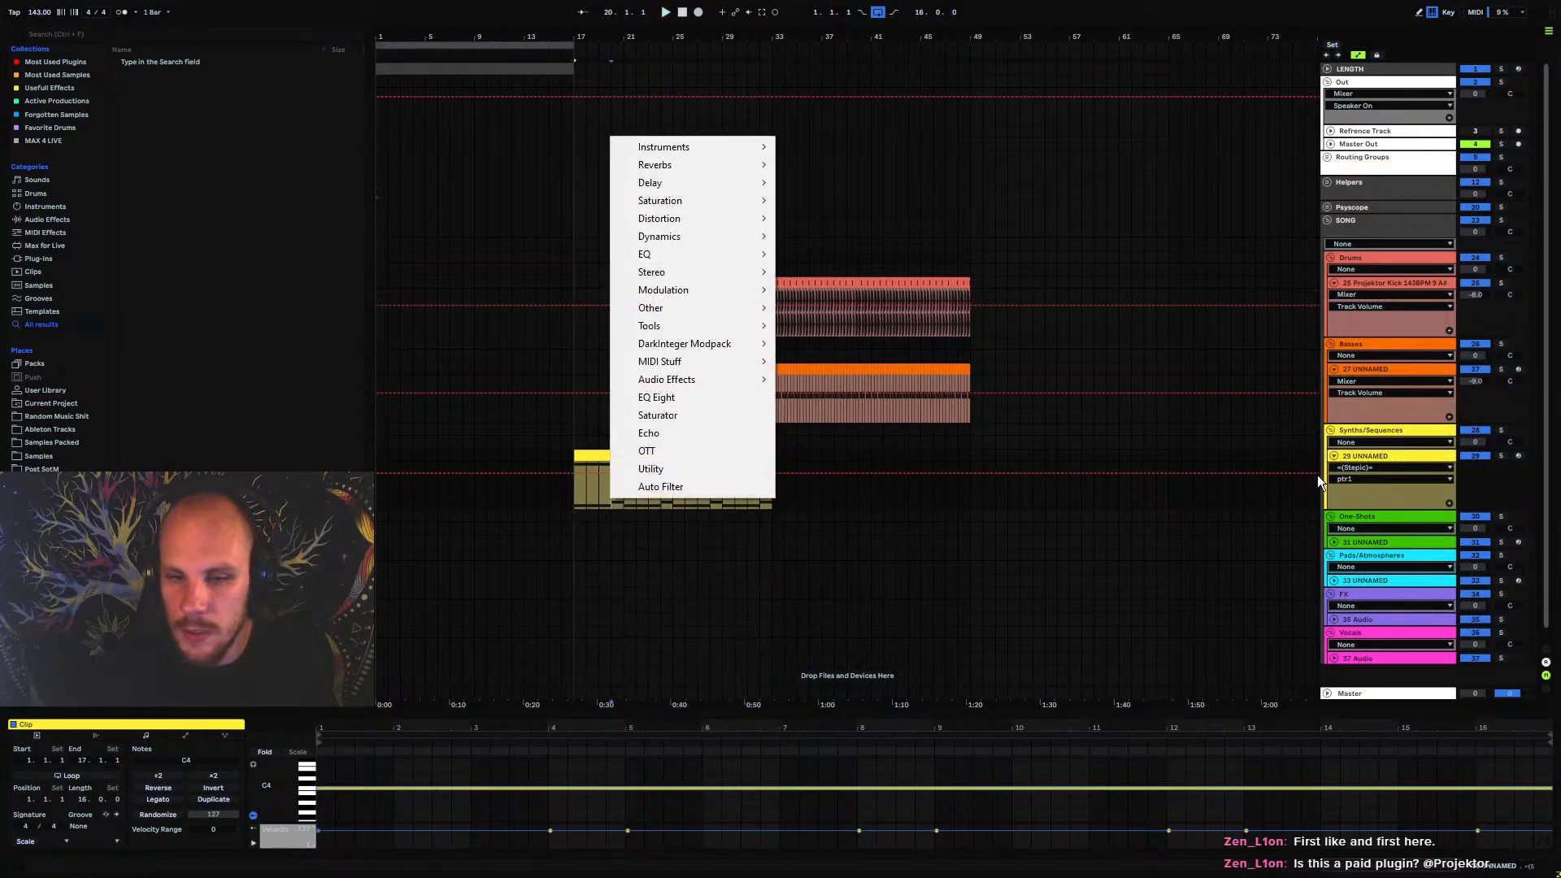
{"action": "mouse_move", "coordinate": [706, 148]}
{"action": "left_click", "coordinate": [812, 148]}
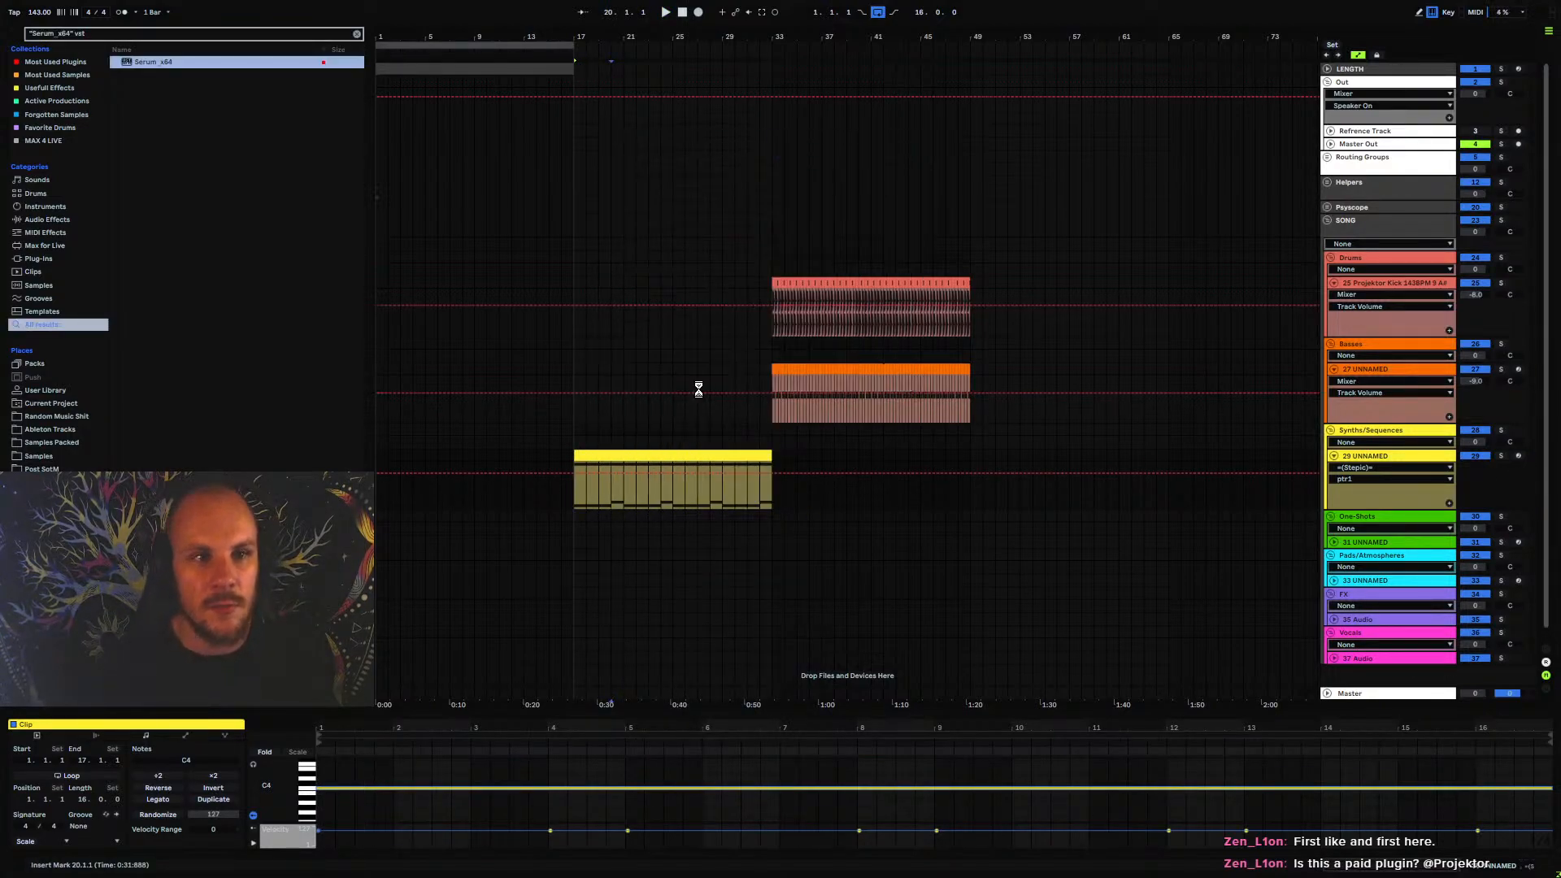
{"action": "key", "text": "space"}
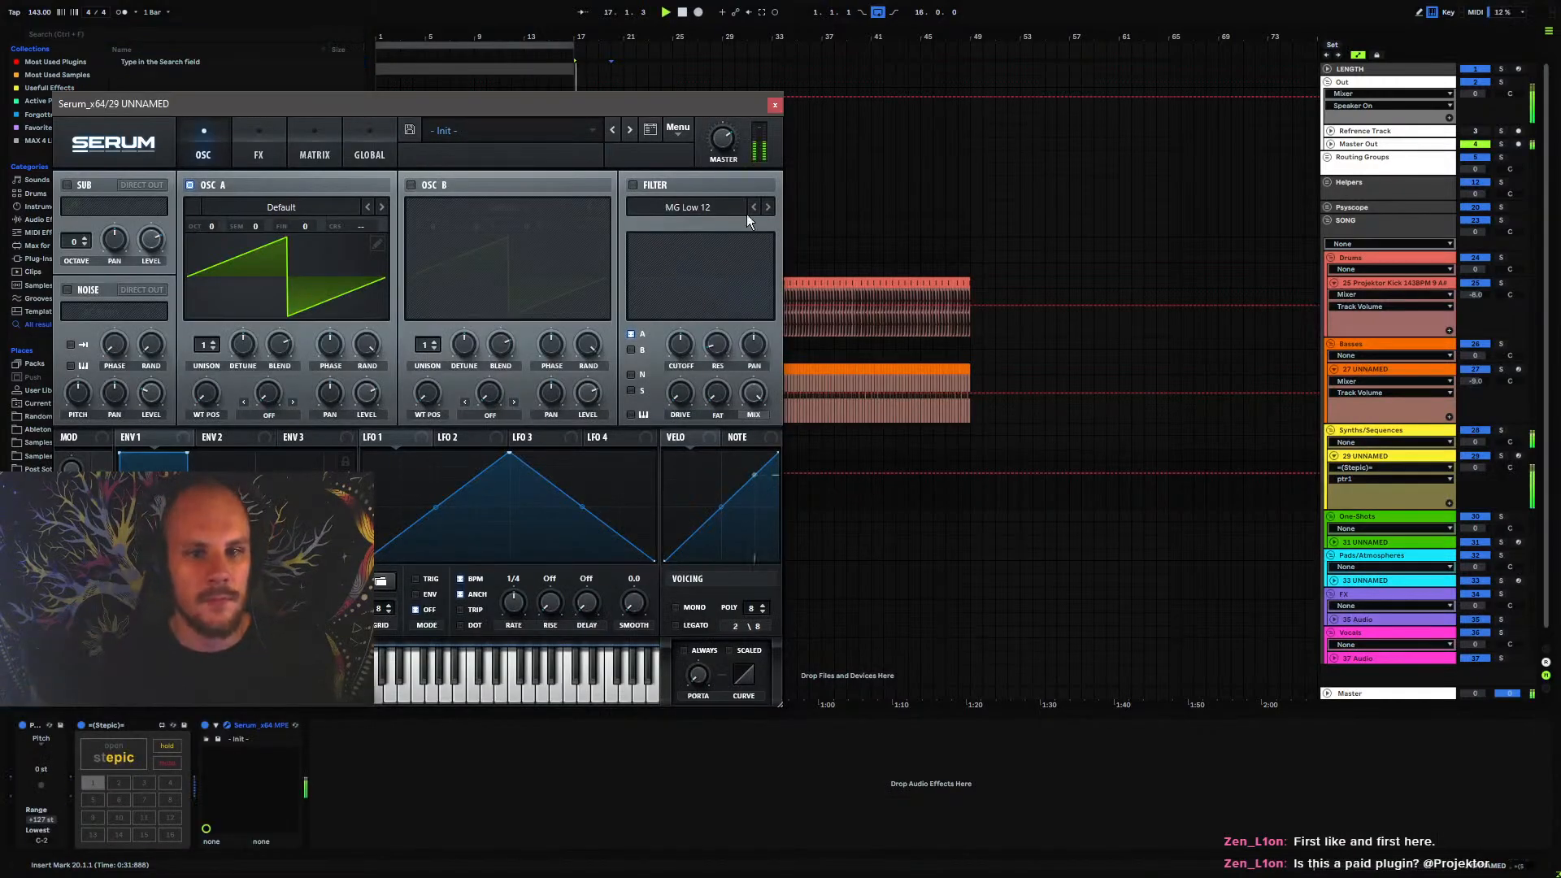
{"action": "left_click", "coordinate": [775, 105]}
Shorten the duration of all 16 Stepic steps to 70 and listen to the result
{"action": "left_click", "coordinate": [114, 746]}
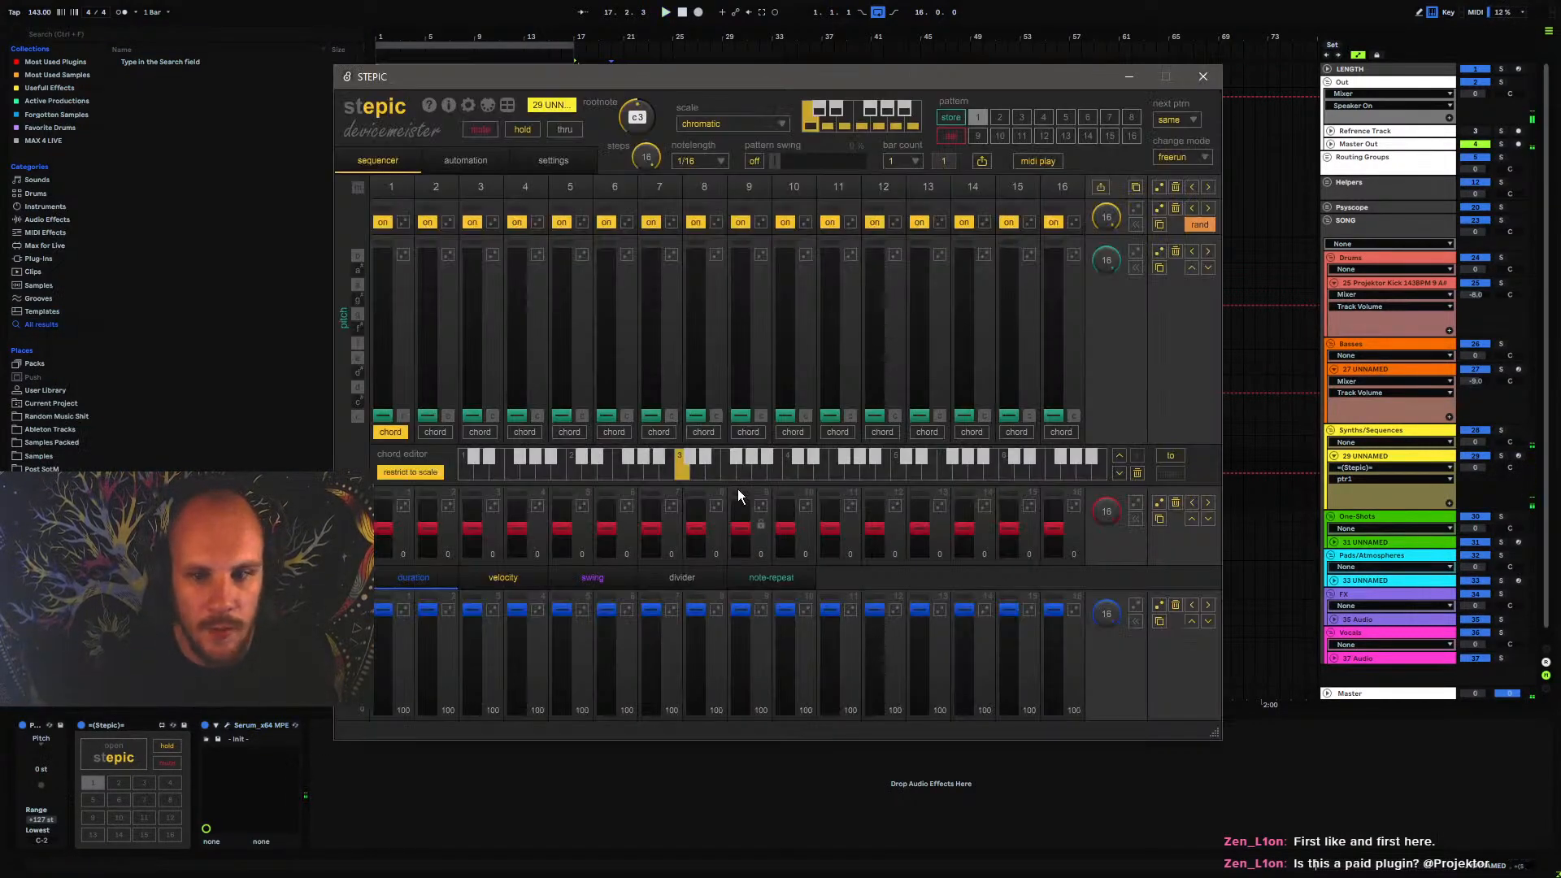
{"action": "left_click", "coordinate": [1210, 622]}
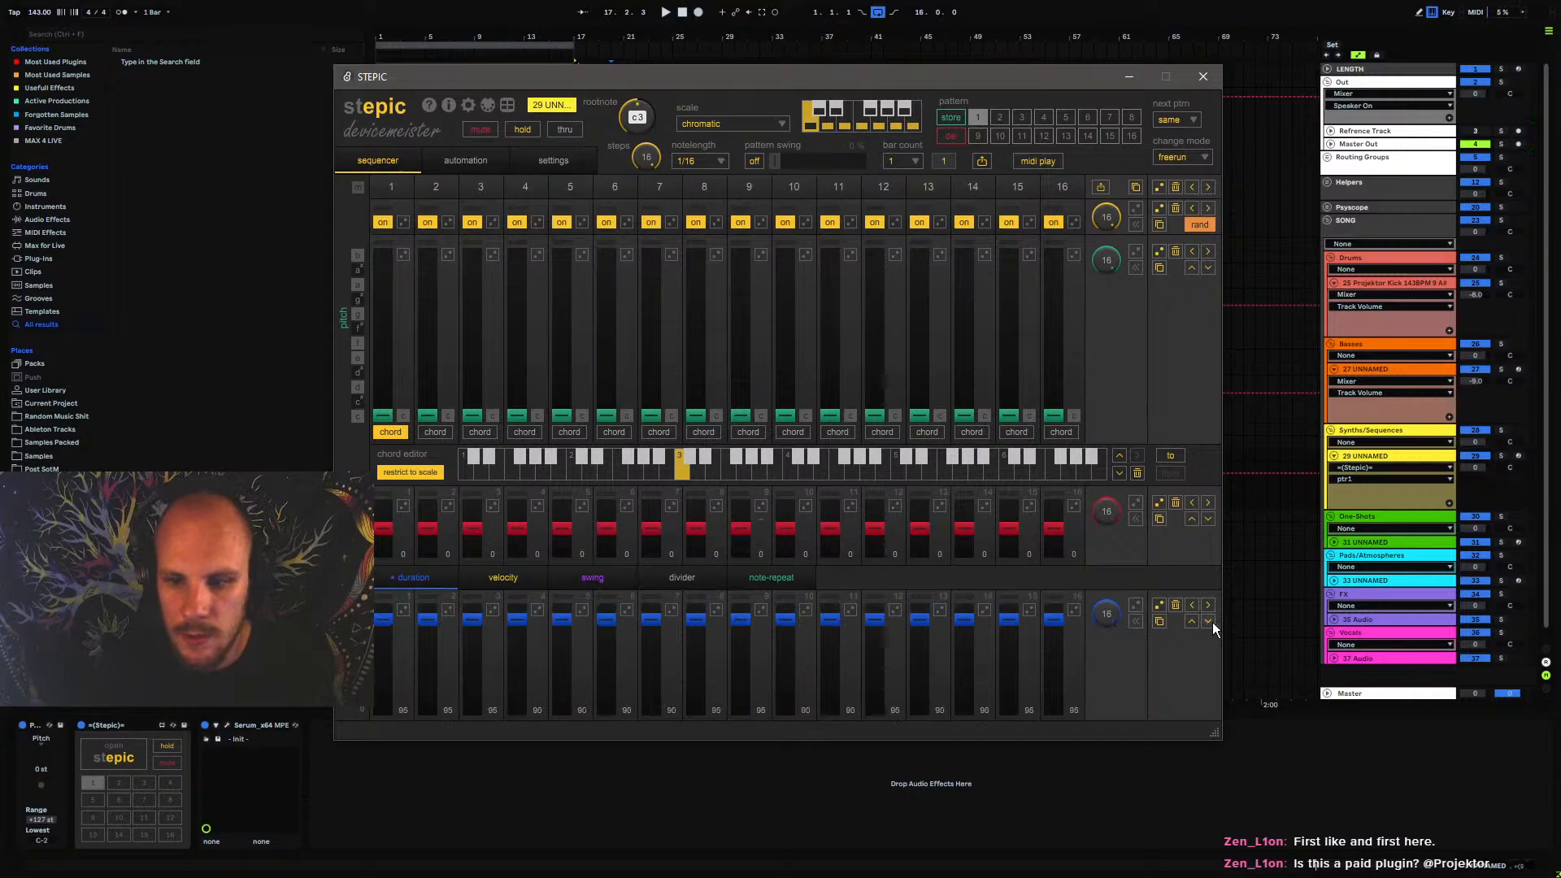
{"action": "left_click", "coordinate": [1210, 622]}
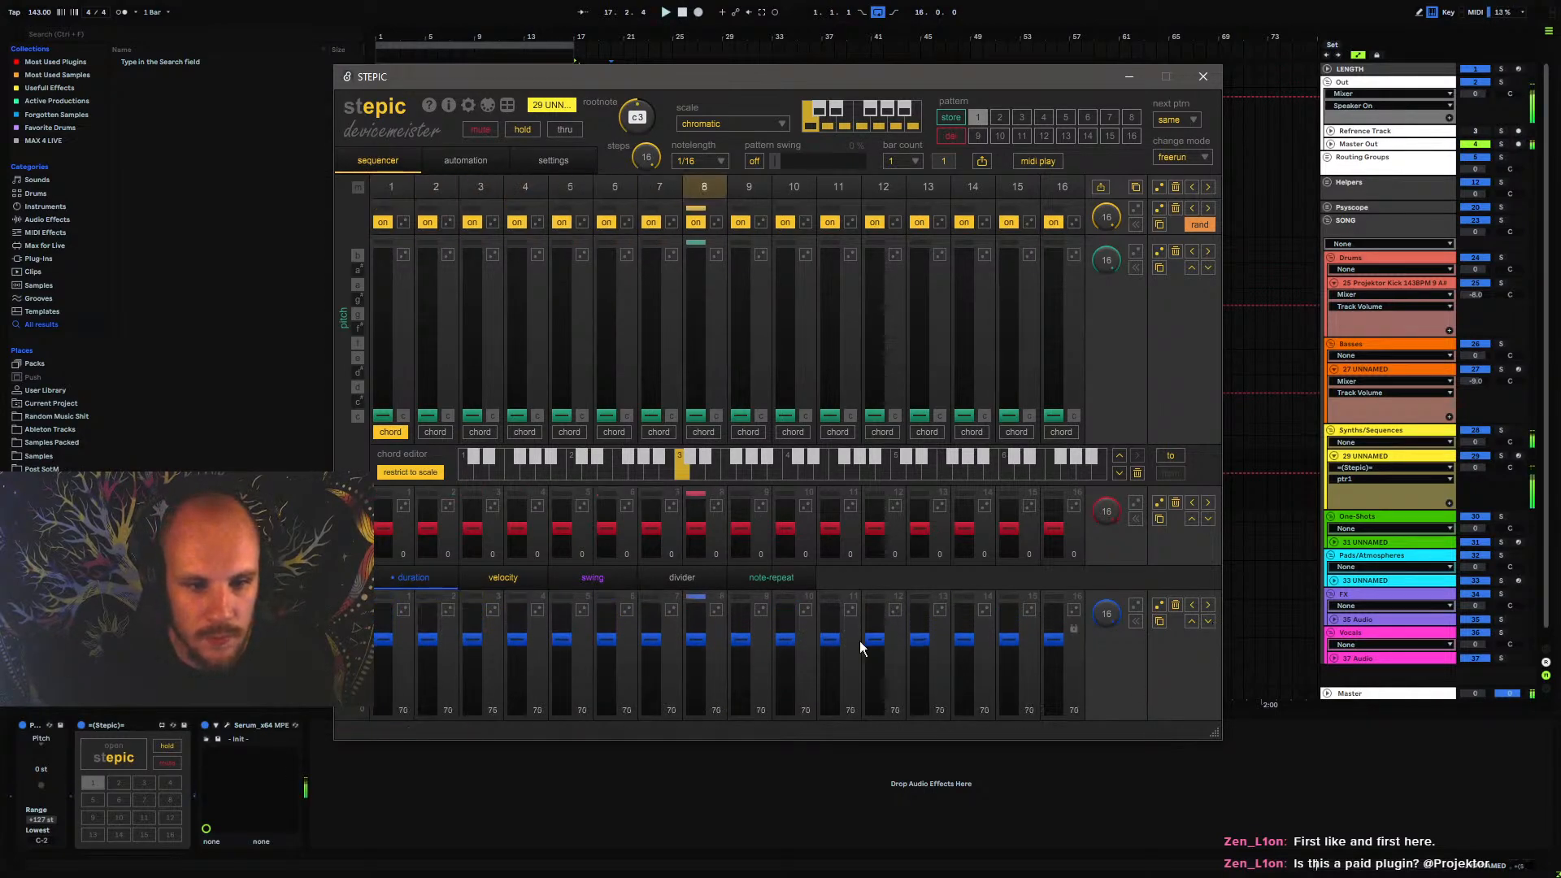
Look over Serum's Init patch and close its window
{"action": "left_click", "coordinate": [228, 725]}
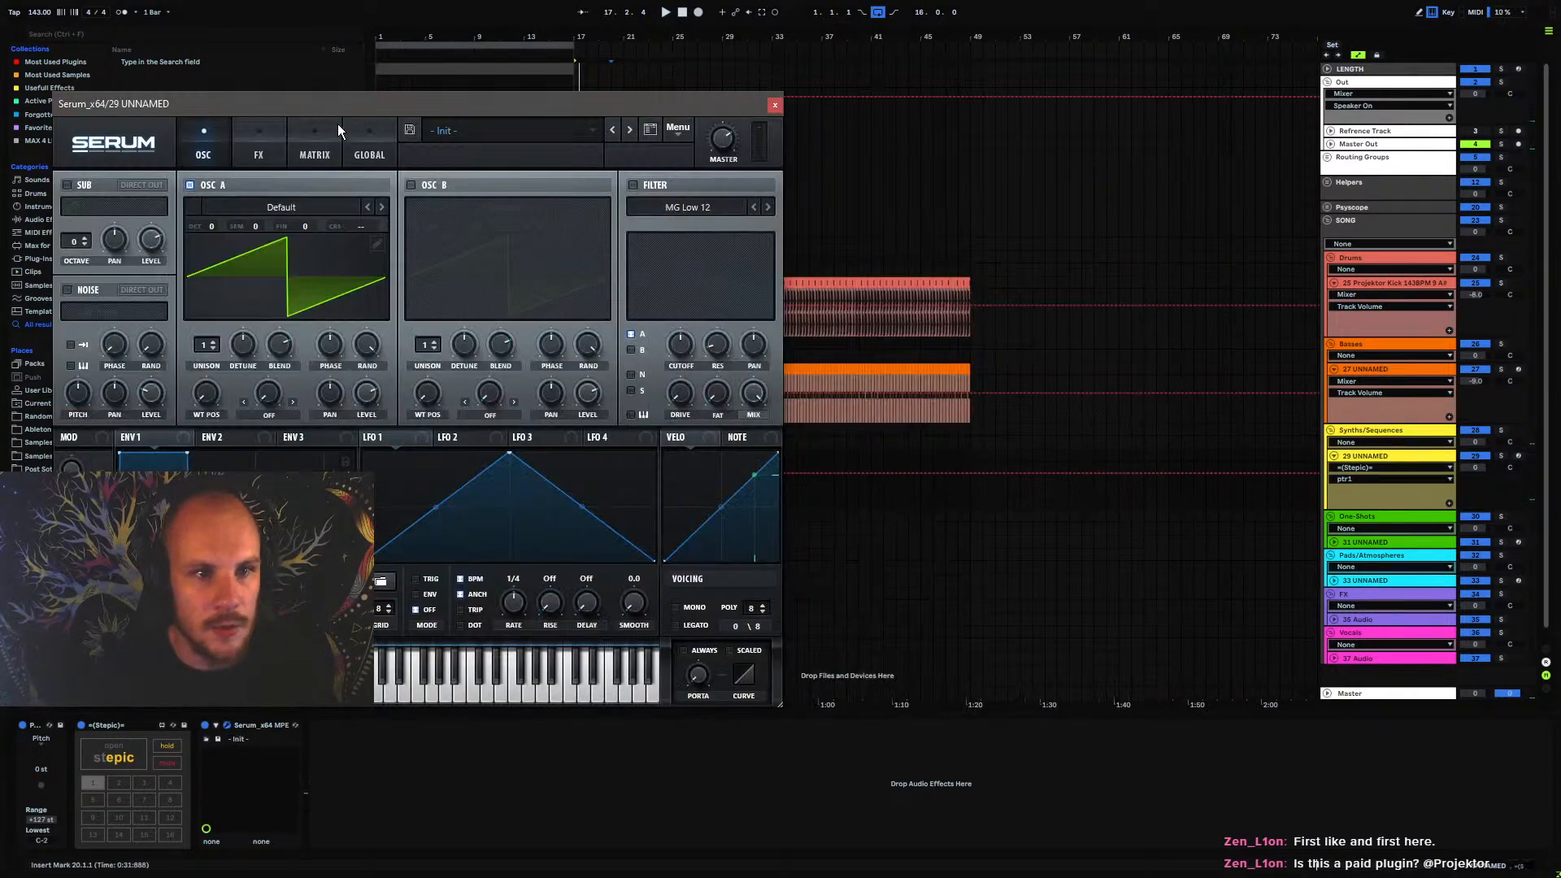
{"action": "left_click_drag", "start_coordinate": [350, 113], "coordinate": [711, 94]}
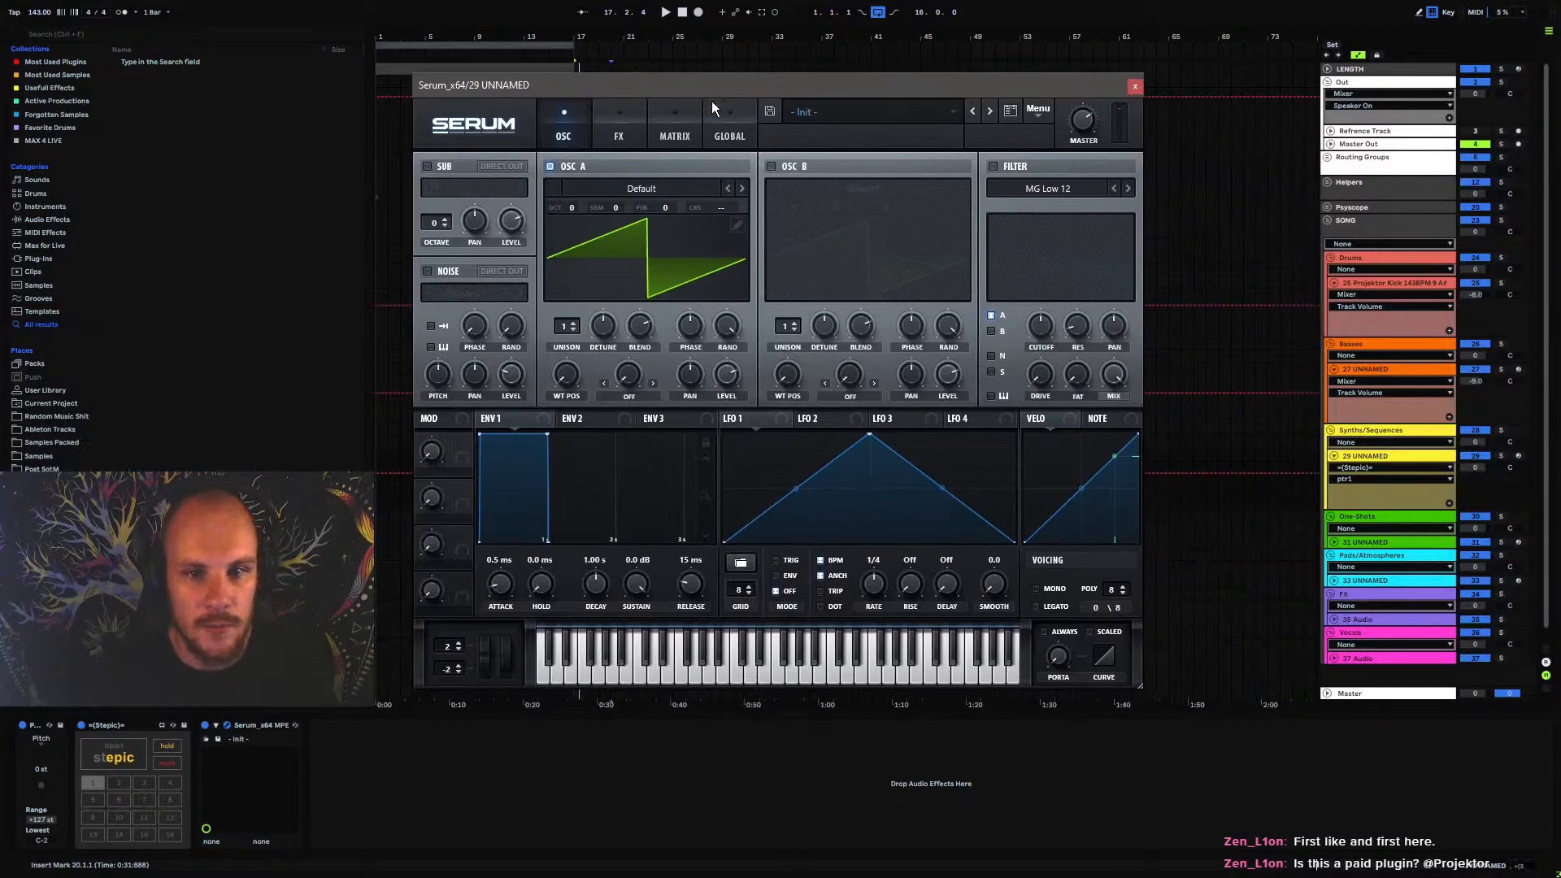
{"action": "left_click", "coordinate": [1135, 86]}
Review Stepic's transport, quantization and note-in options in its MIDI play settings
{"action": "left_click", "coordinate": [131, 750]}
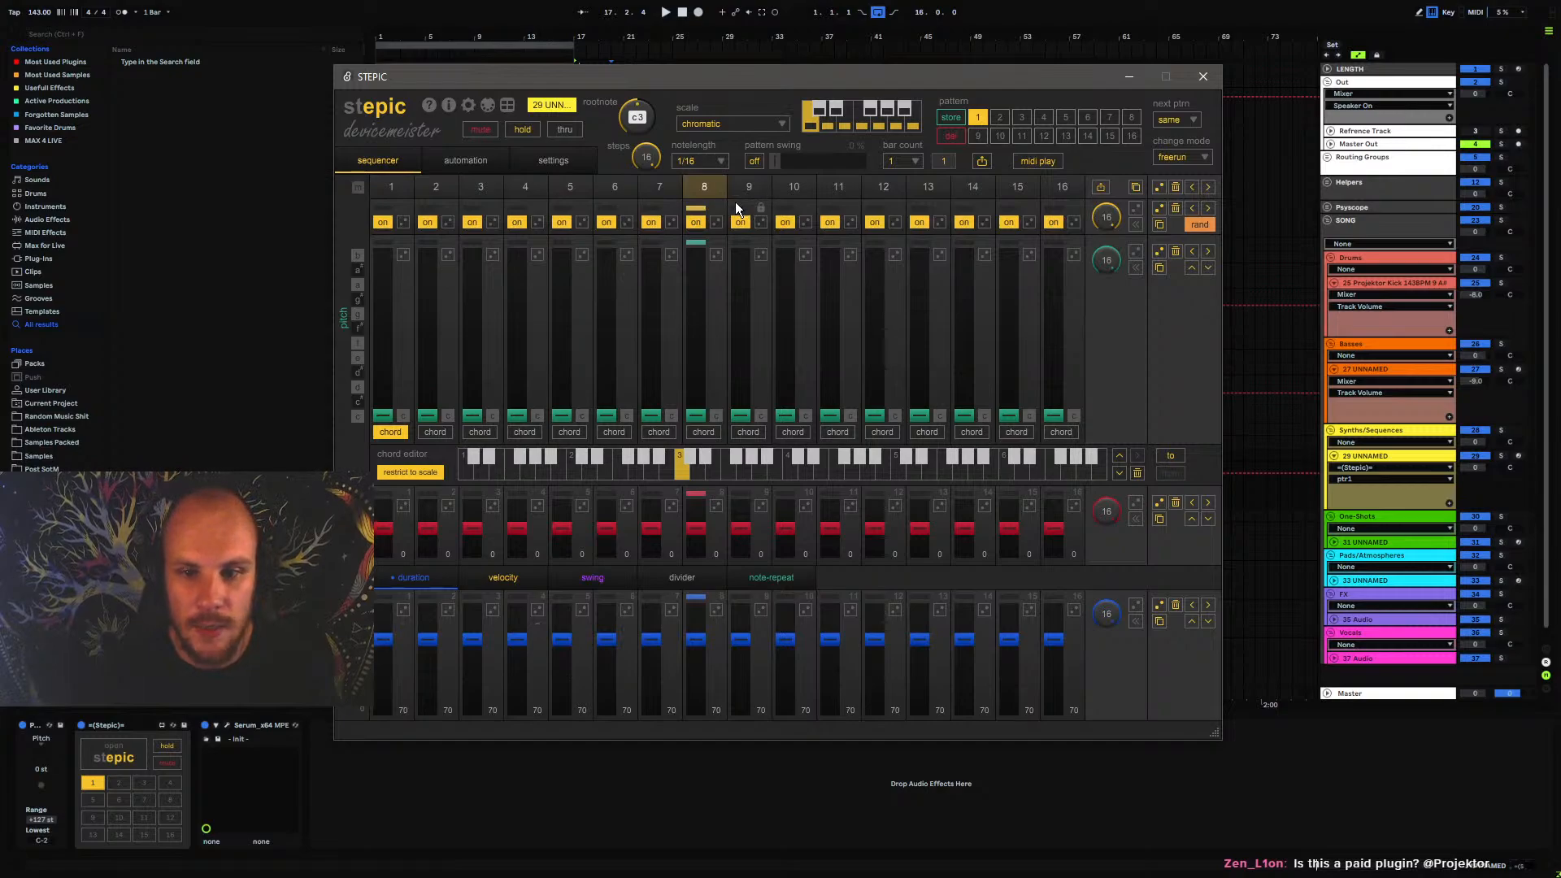
{"action": "left_click", "coordinate": [1038, 160]}
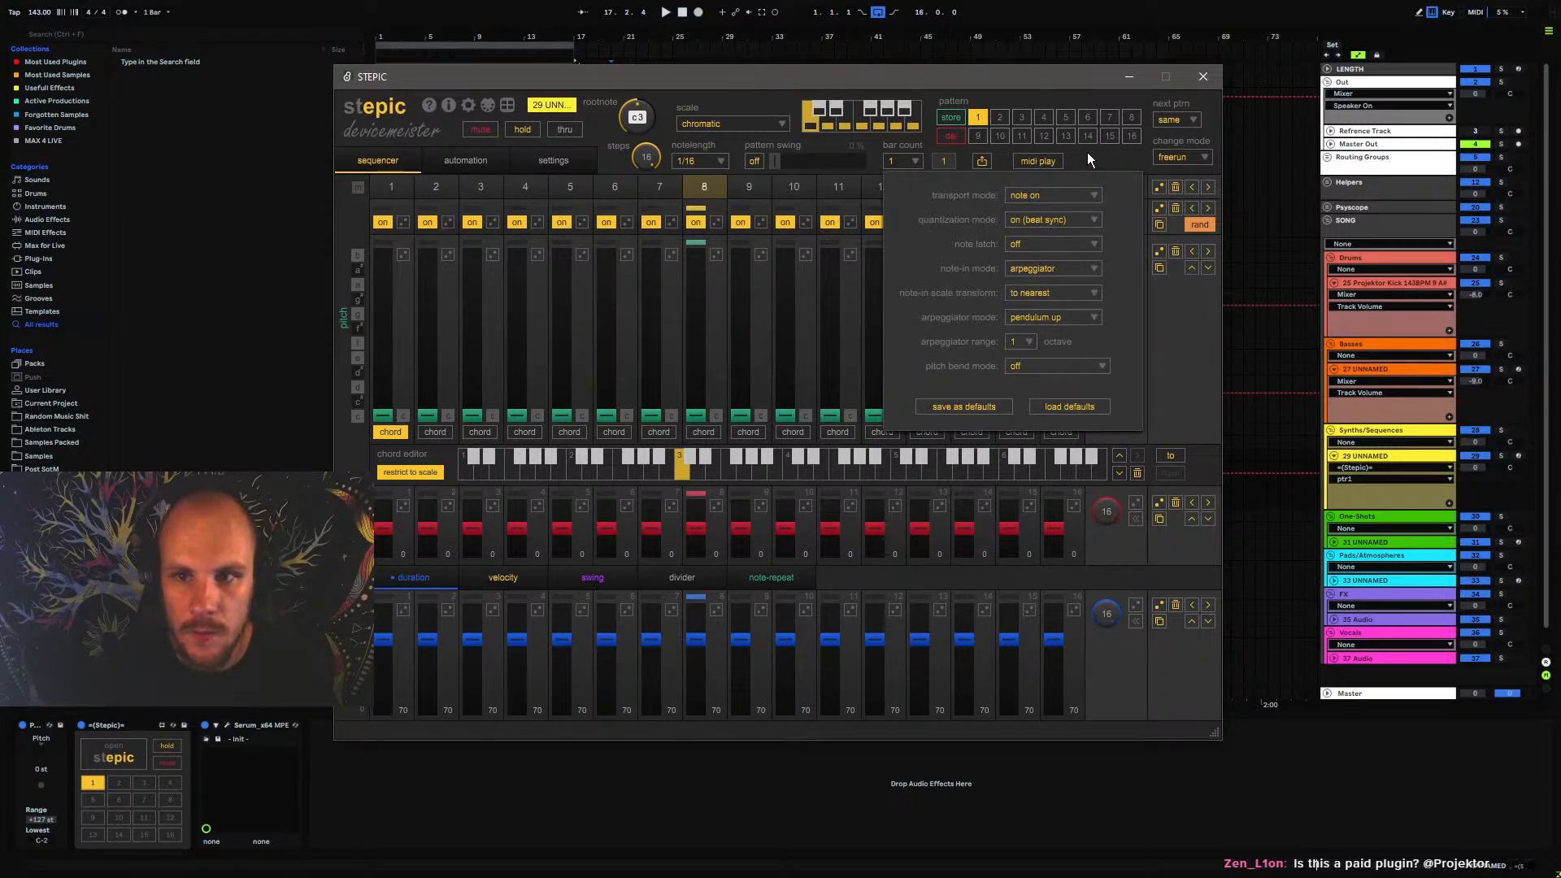
{"action": "left_click", "coordinate": [1053, 163]}
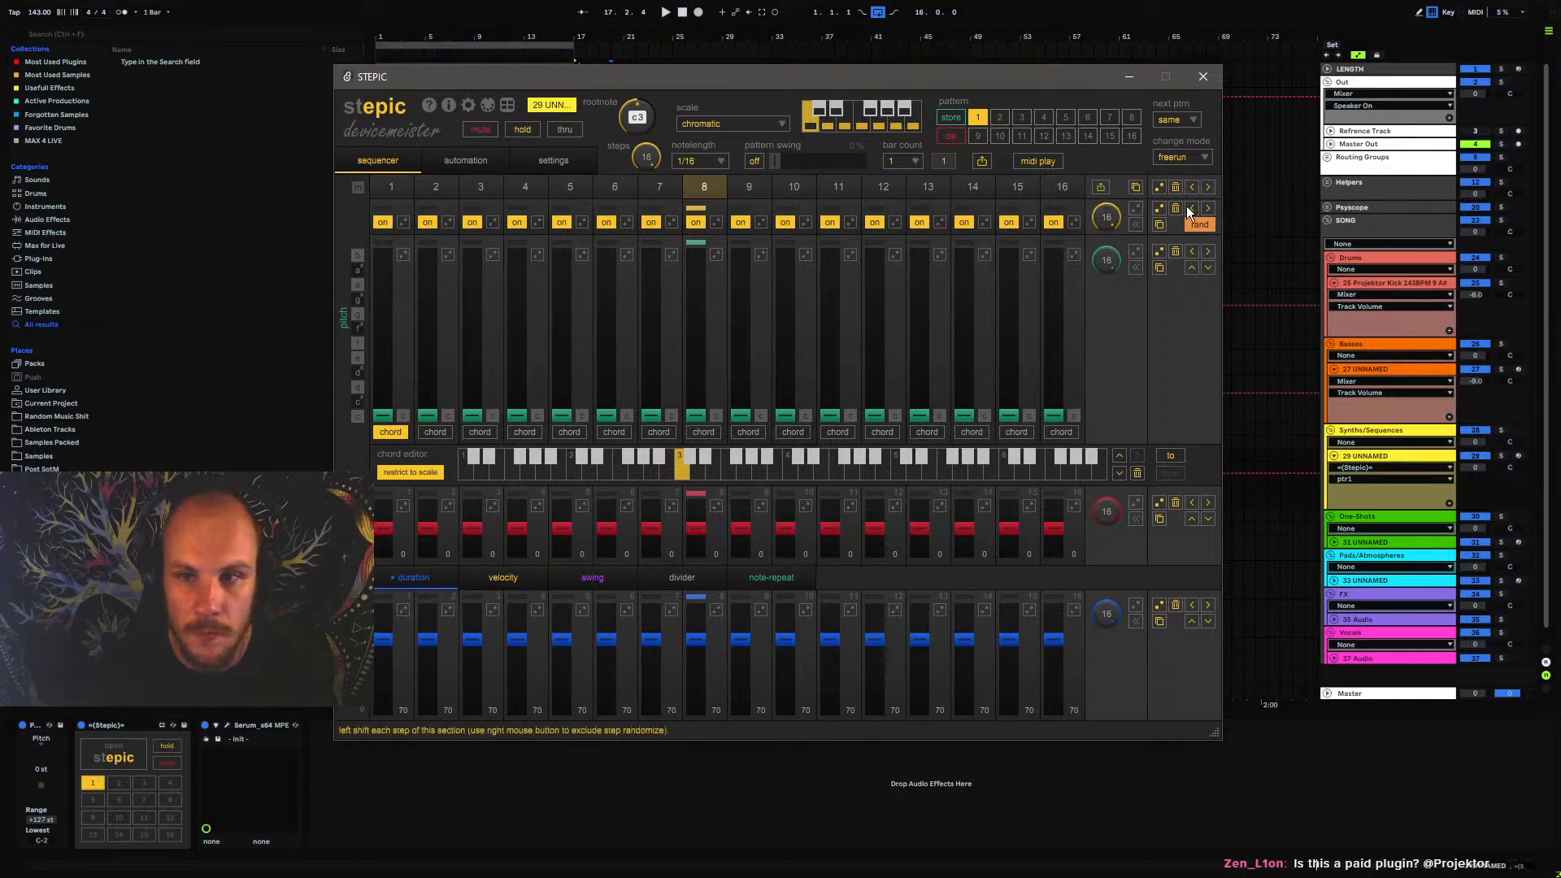
{"action": "left_click", "coordinate": [1202, 77]}
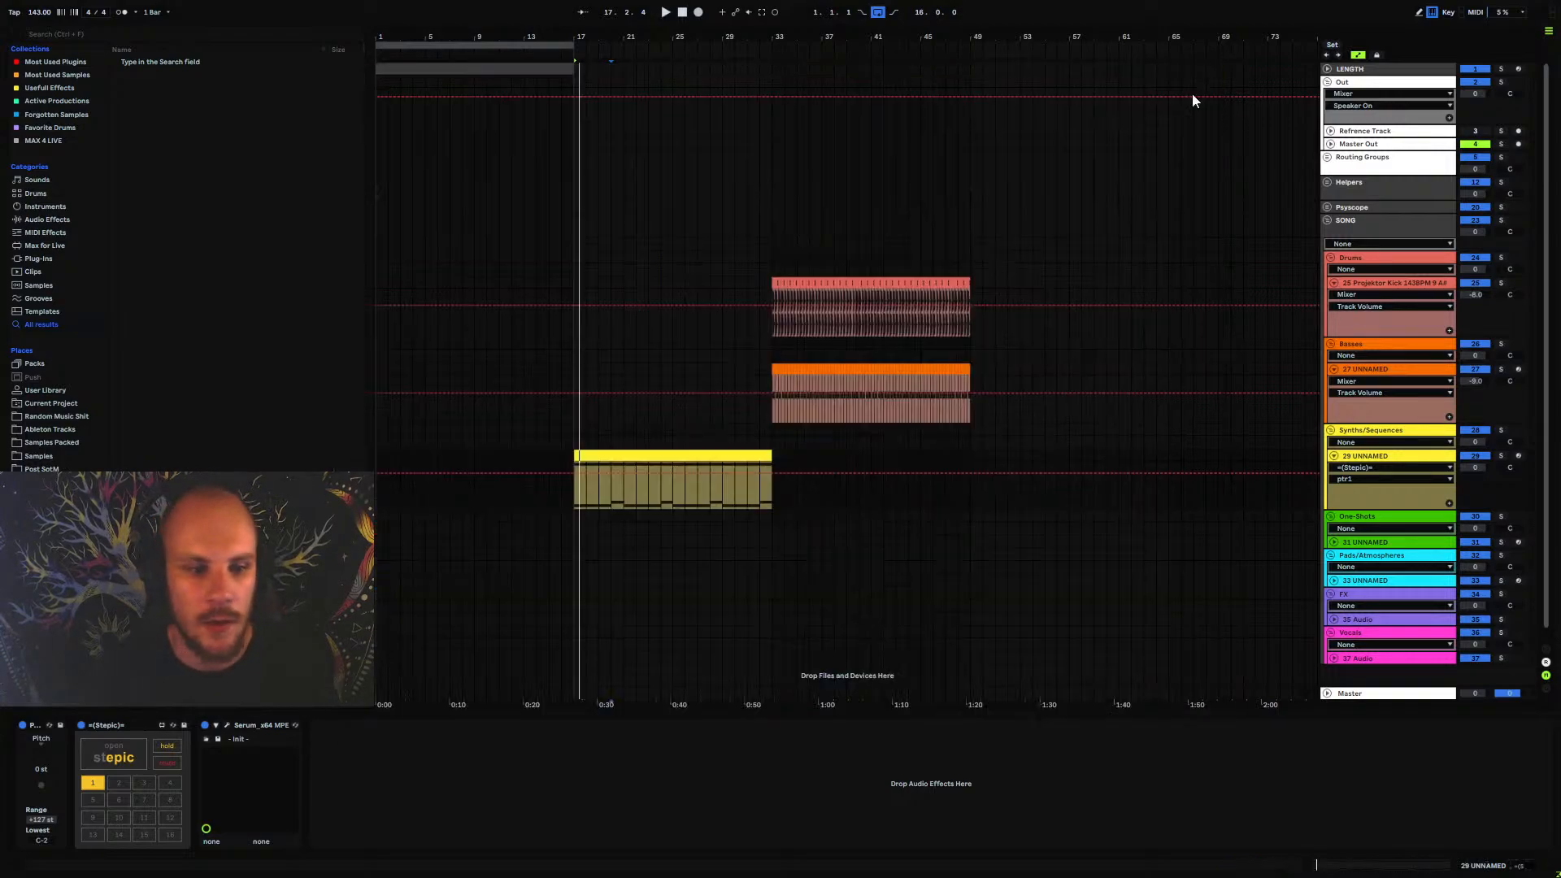
{"action": "left_click", "coordinate": [114, 757]}
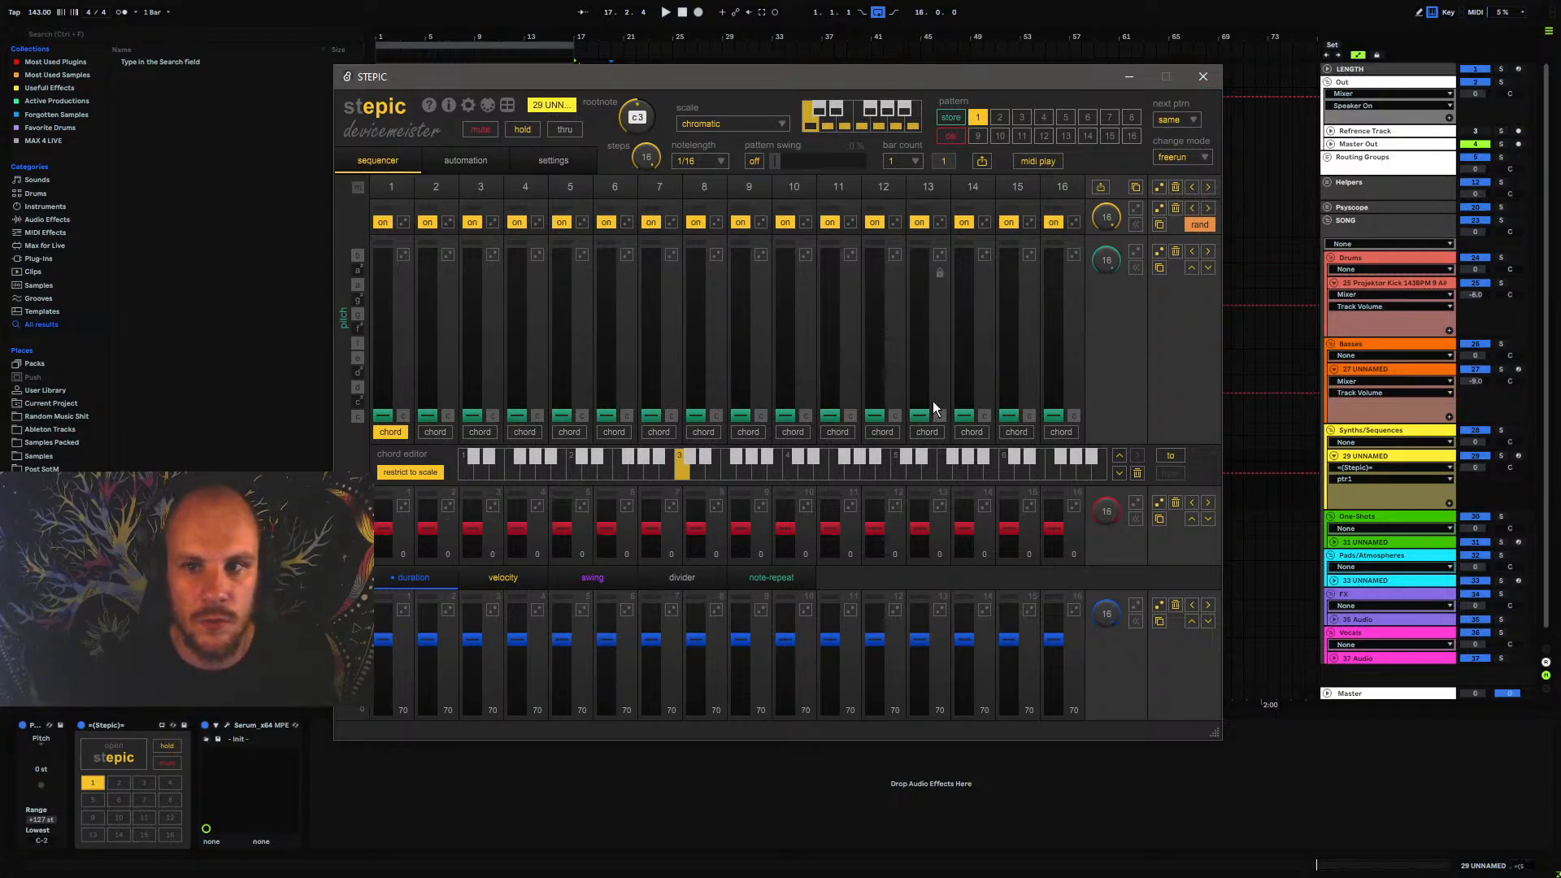
{"action": "left_click", "coordinate": [1203, 77]}
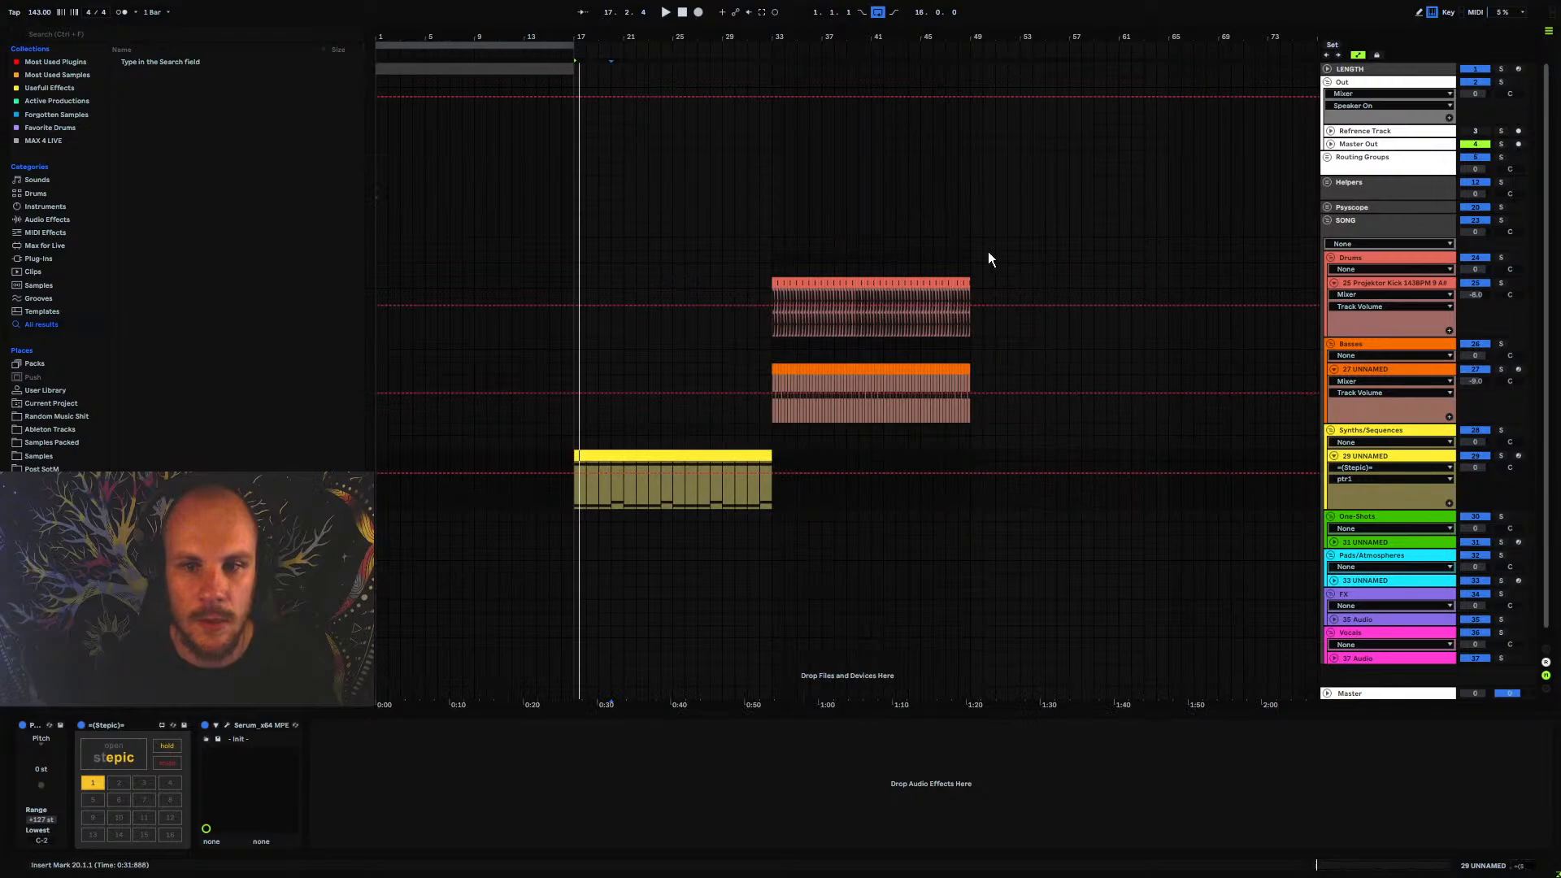
Enable Serum's filter as MG Low 24 and lower its cutoff to about 110 Hz
{"action": "left_click", "coordinate": [227, 725]}
{"action": "left_click_drag", "start_coordinate": [793, 78], "coordinate": [750, 46]}
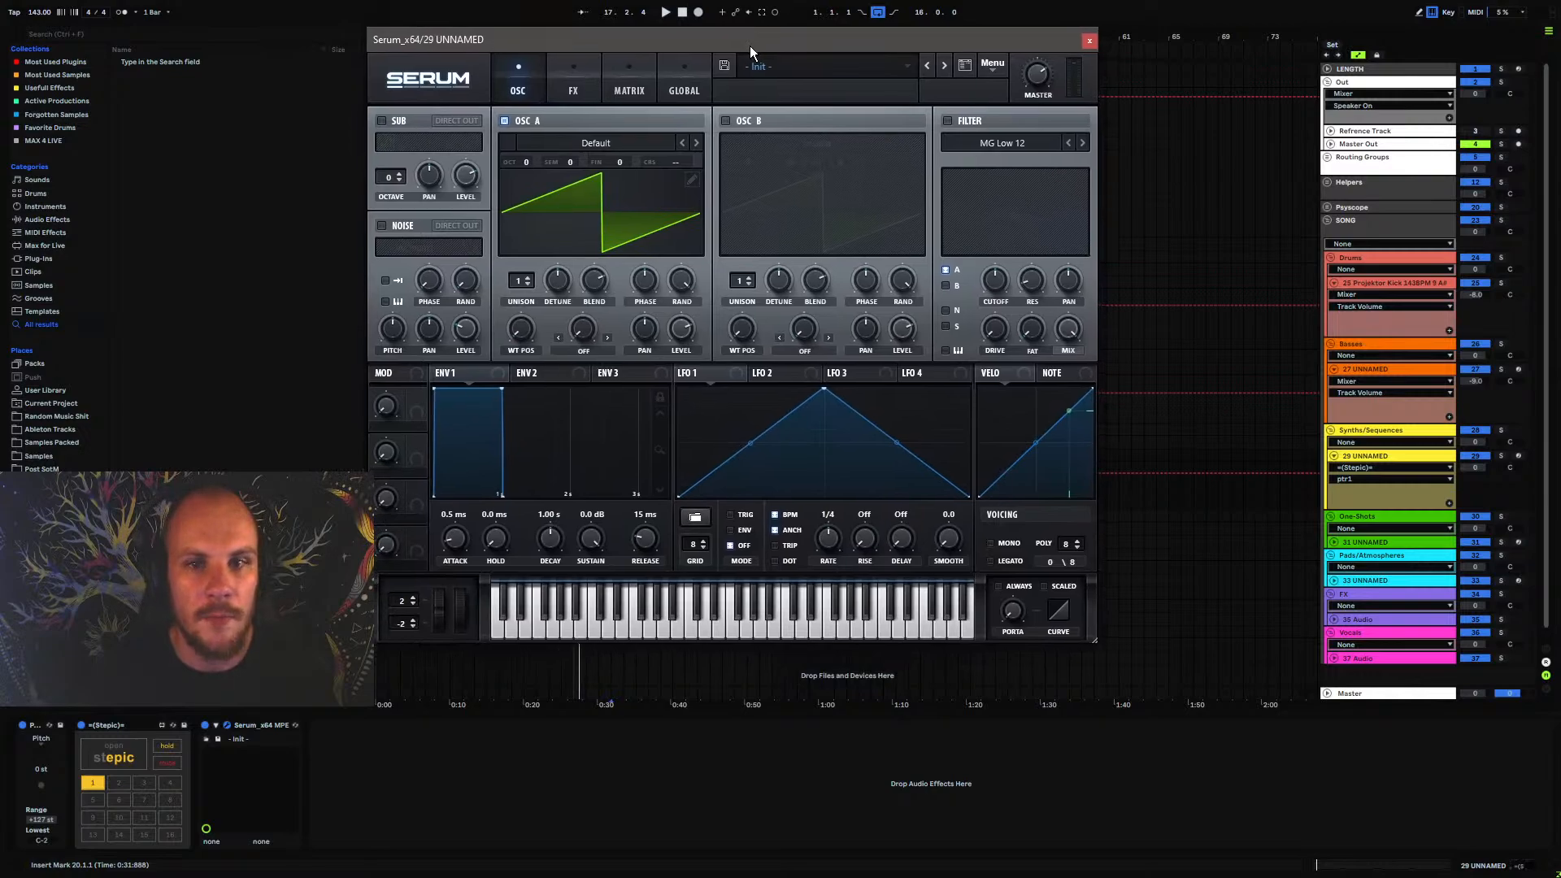
{"action": "left_click", "coordinate": [947, 121]}
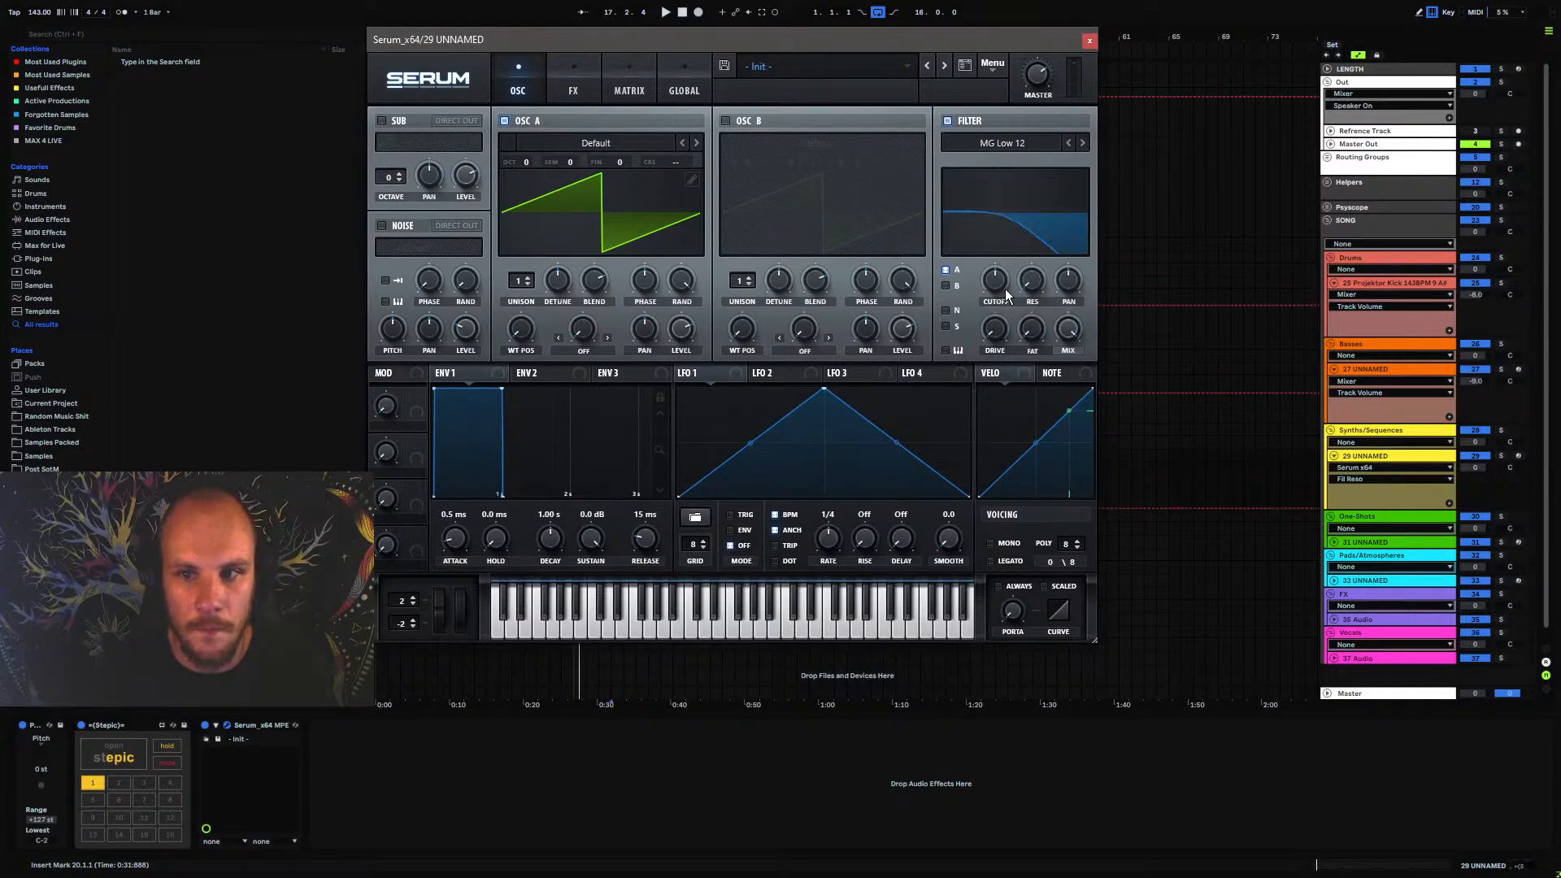
{"action": "left_click_drag", "start_coordinate": [1005, 290], "coordinate": [988, 295]}
{"action": "left_click", "coordinate": [1083, 143]}
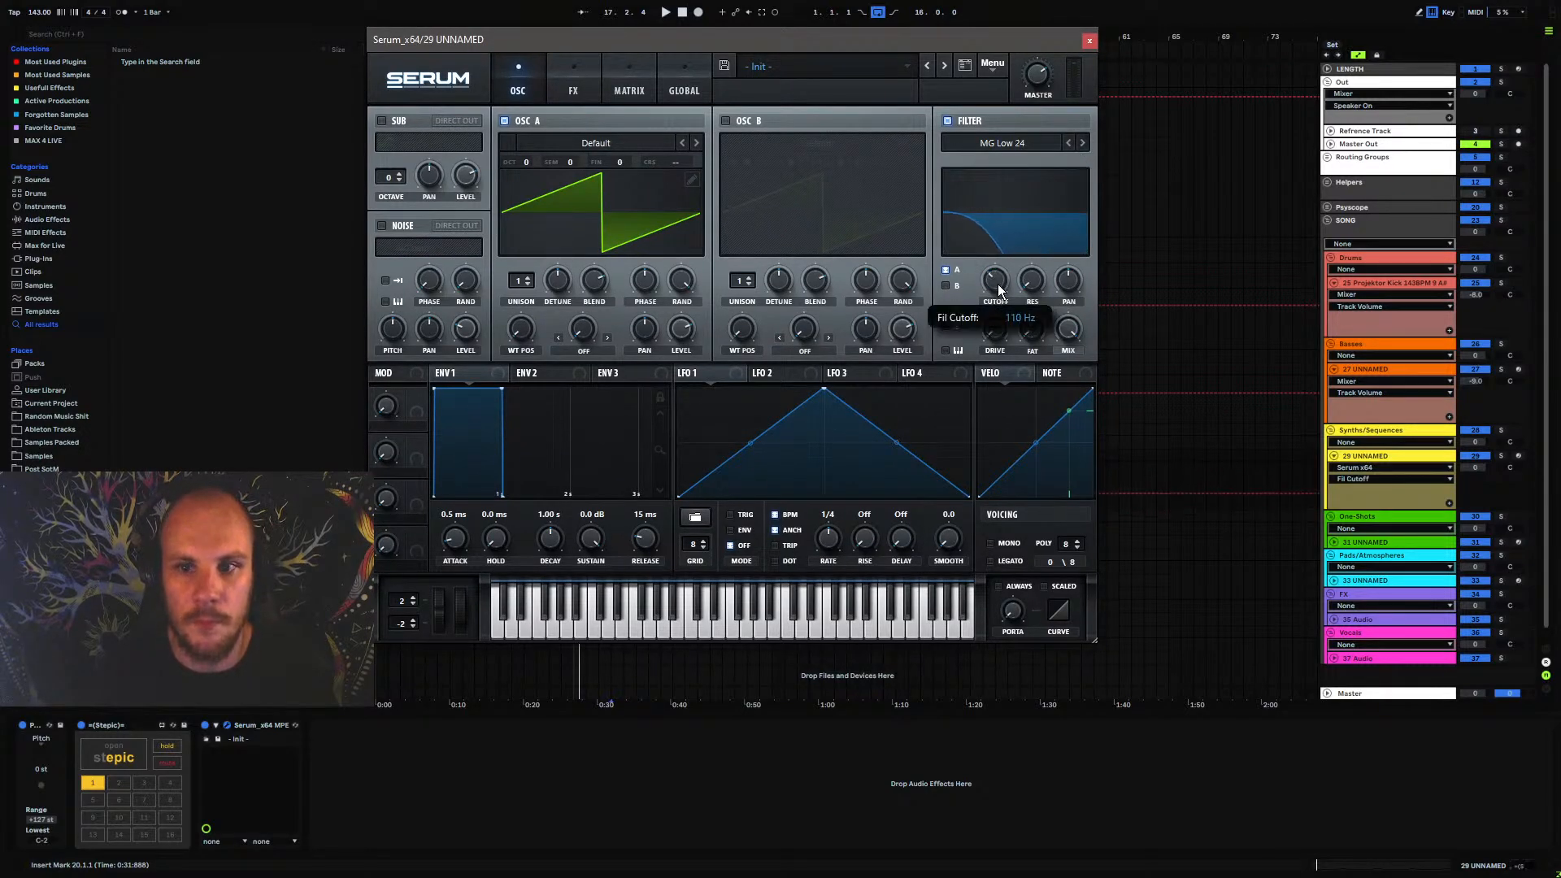
Shape Serum's Envelope 2 with a 141 ms decay and zero sustain, and assign it to the filter cutoff
{"action": "left_click_drag", "start_coordinate": [502, 393], "coordinate": [438, 563]}
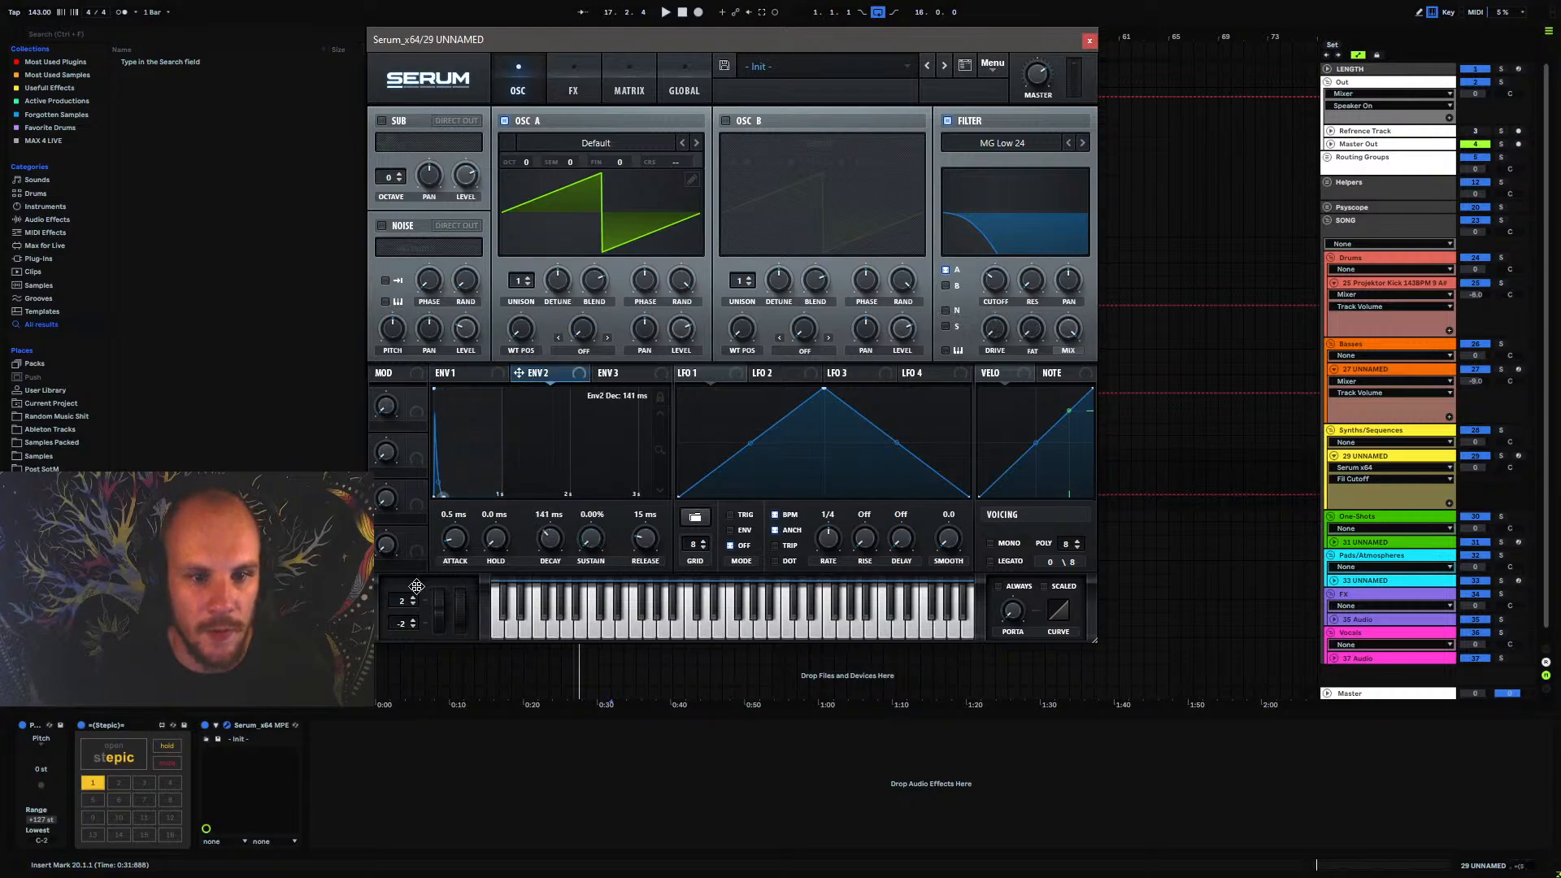
{"action": "left_click_drag", "start_coordinate": [538, 379], "coordinate": [988, 279]}
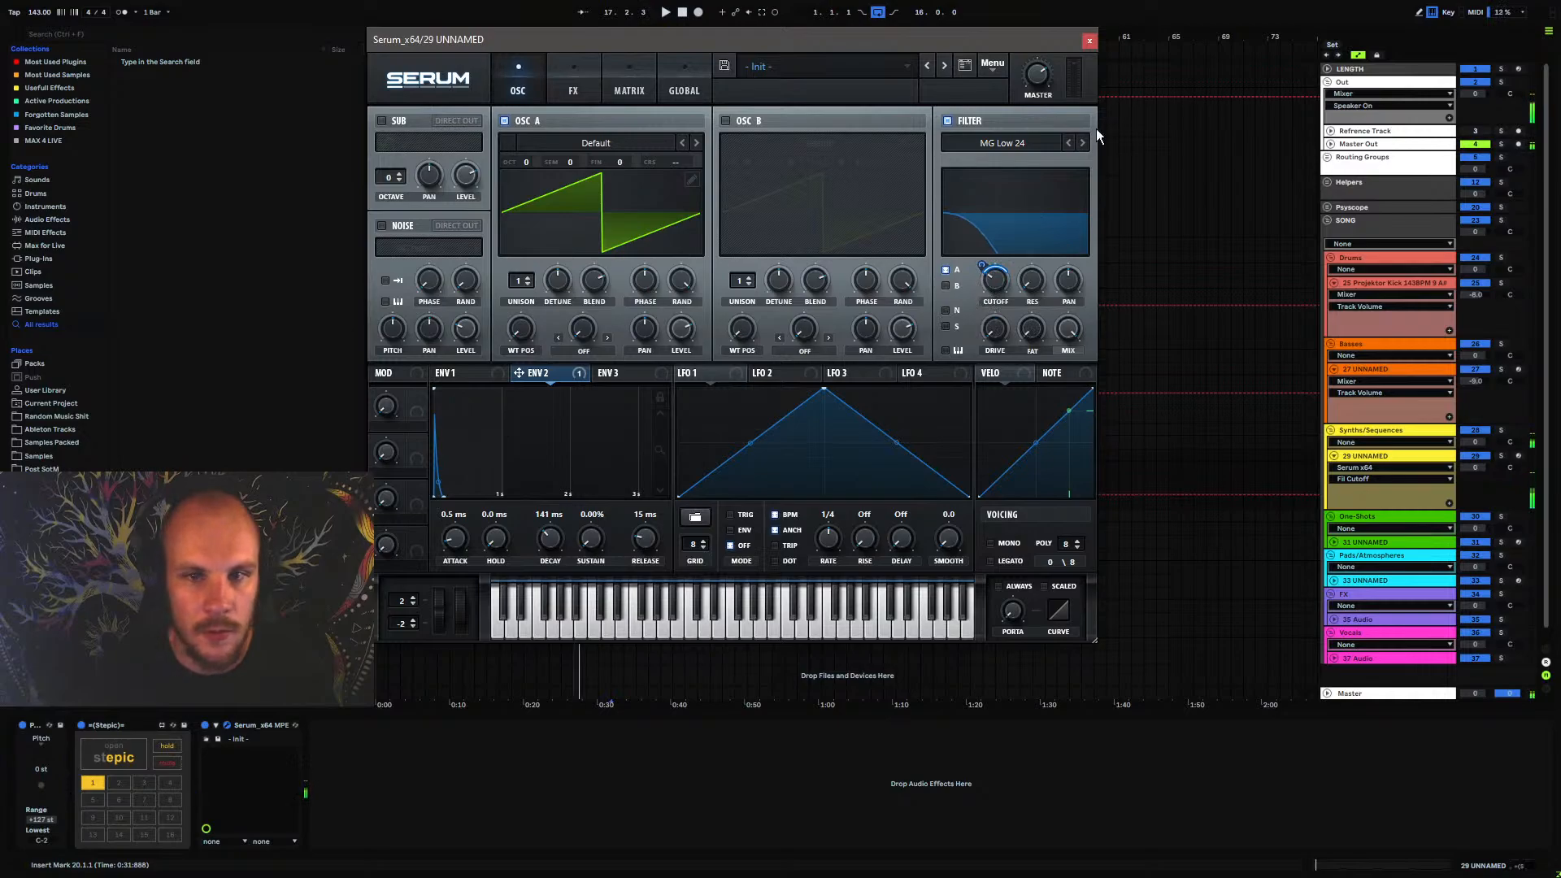
{"action": "left_click", "coordinate": [1089, 41]}
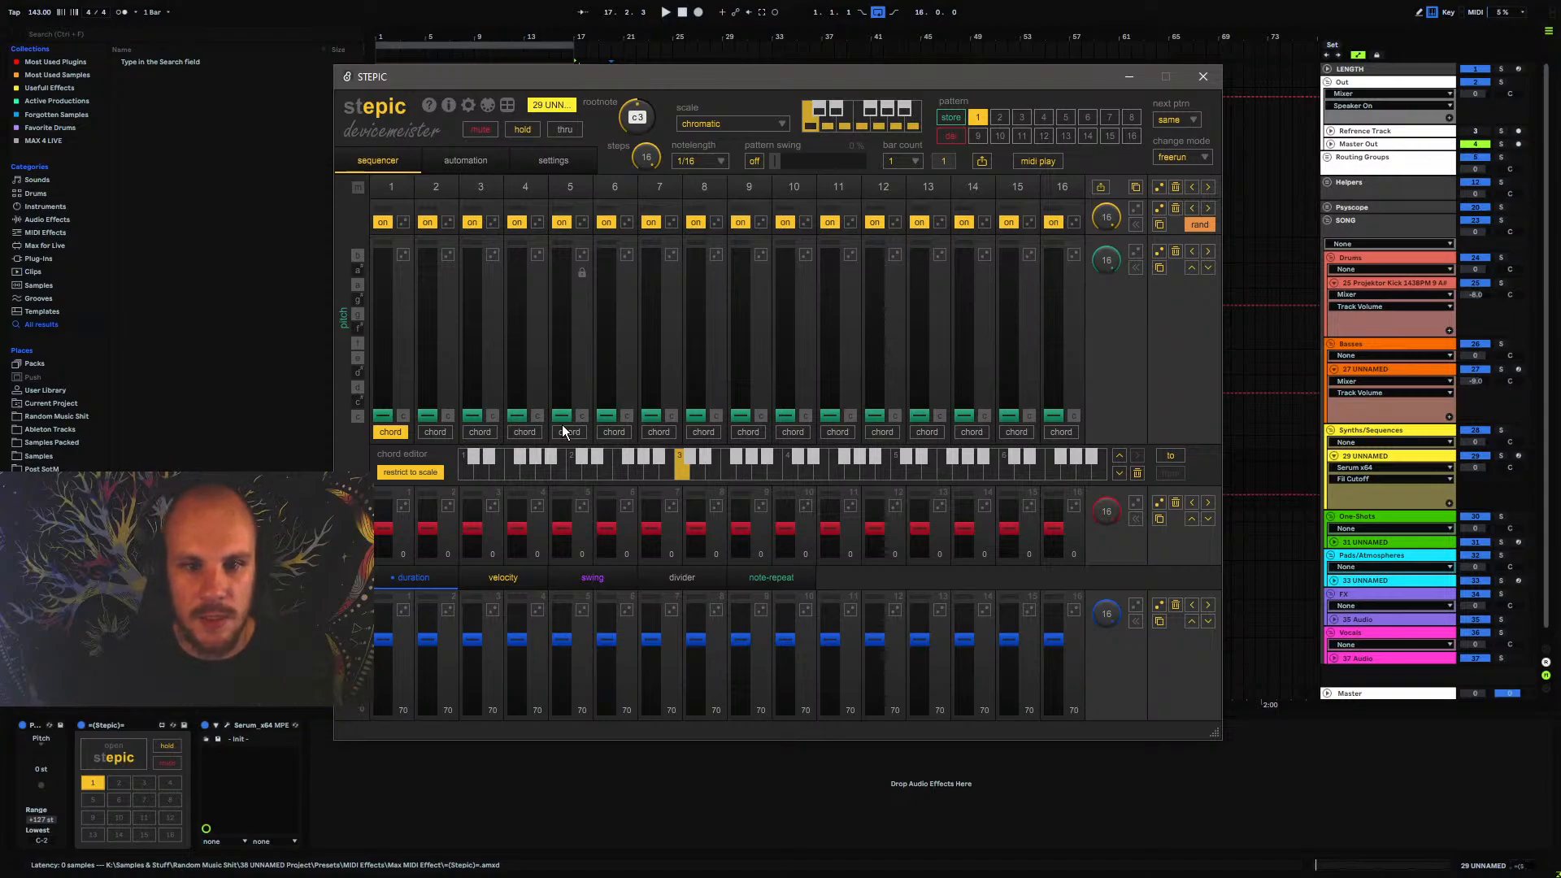
Set the Stepic pattern's scale to phrygian and its root note to g#3
{"action": "left_click", "coordinate": [716, 123]}
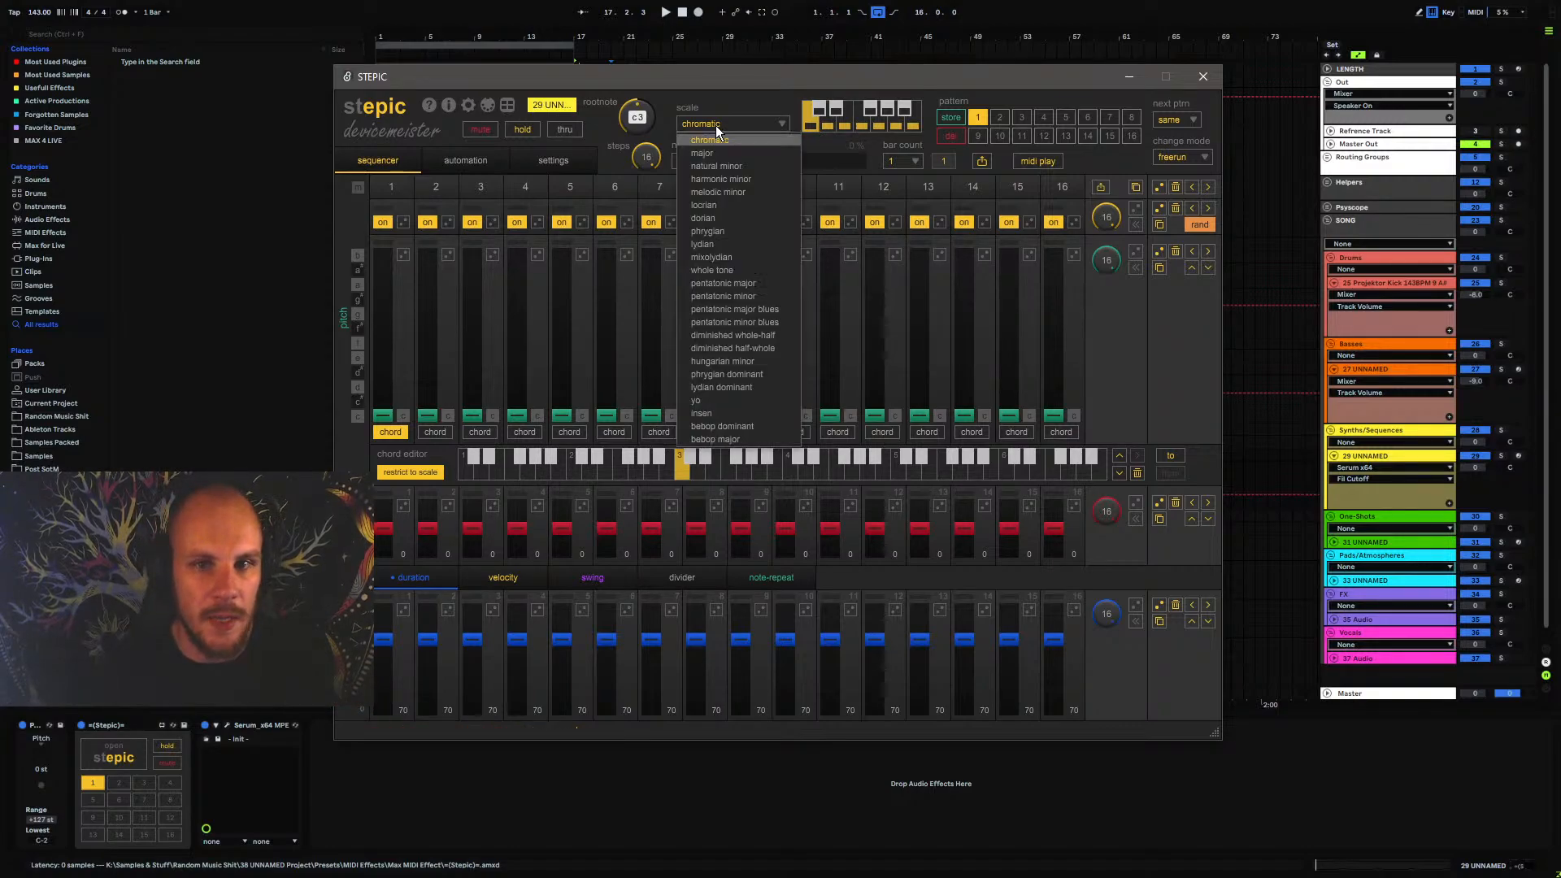
{"action": "left_click", "coordinate": [734, 232]}
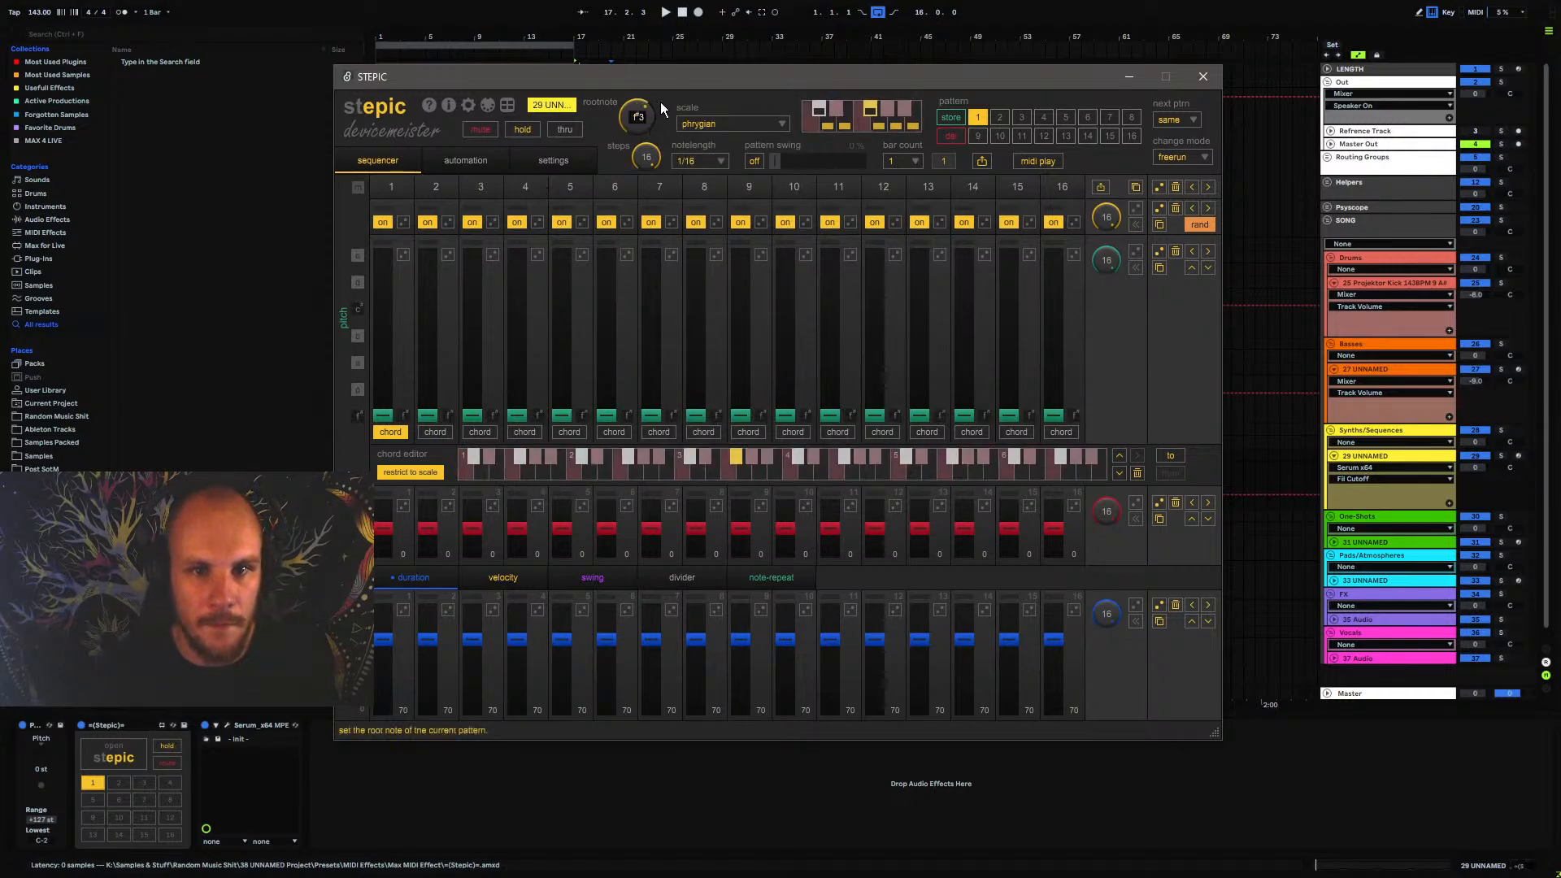
{"action": "left_click_drag", "start_coordinate": [661, 102], "coordinate": [667, 91]}
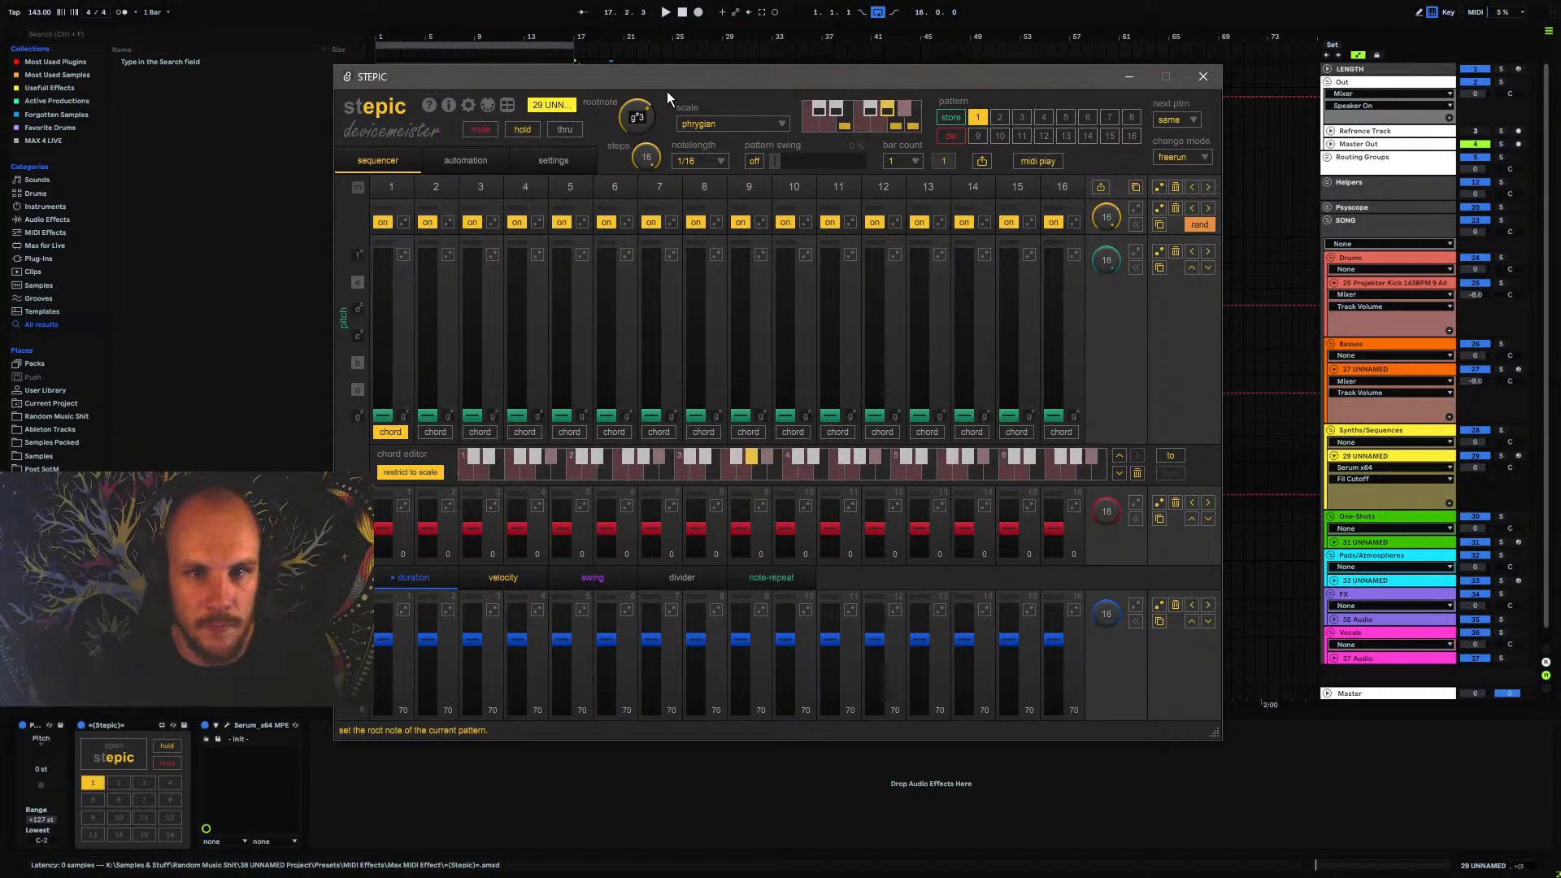
{"action": "left_click", "coordinate": [1204, 77]}
{"action": "left_click", "coordinate": [126, 753]}
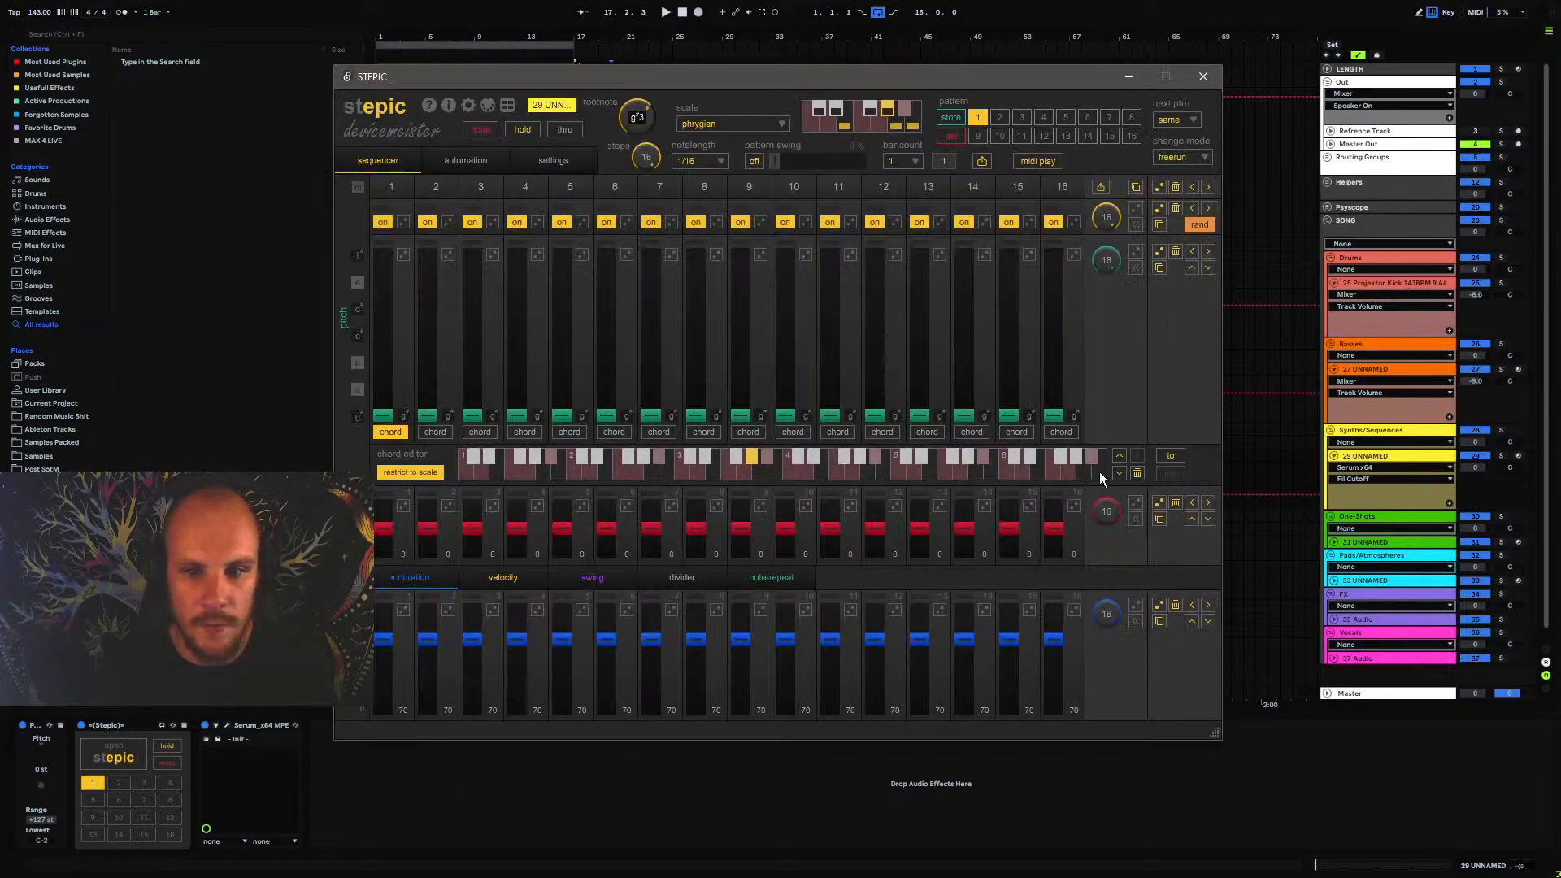
Randomize the pitches of all 16 Stepic steps several times while auditioning the sequence
{"action": "left_click", "coordinate": [1162, 252]}
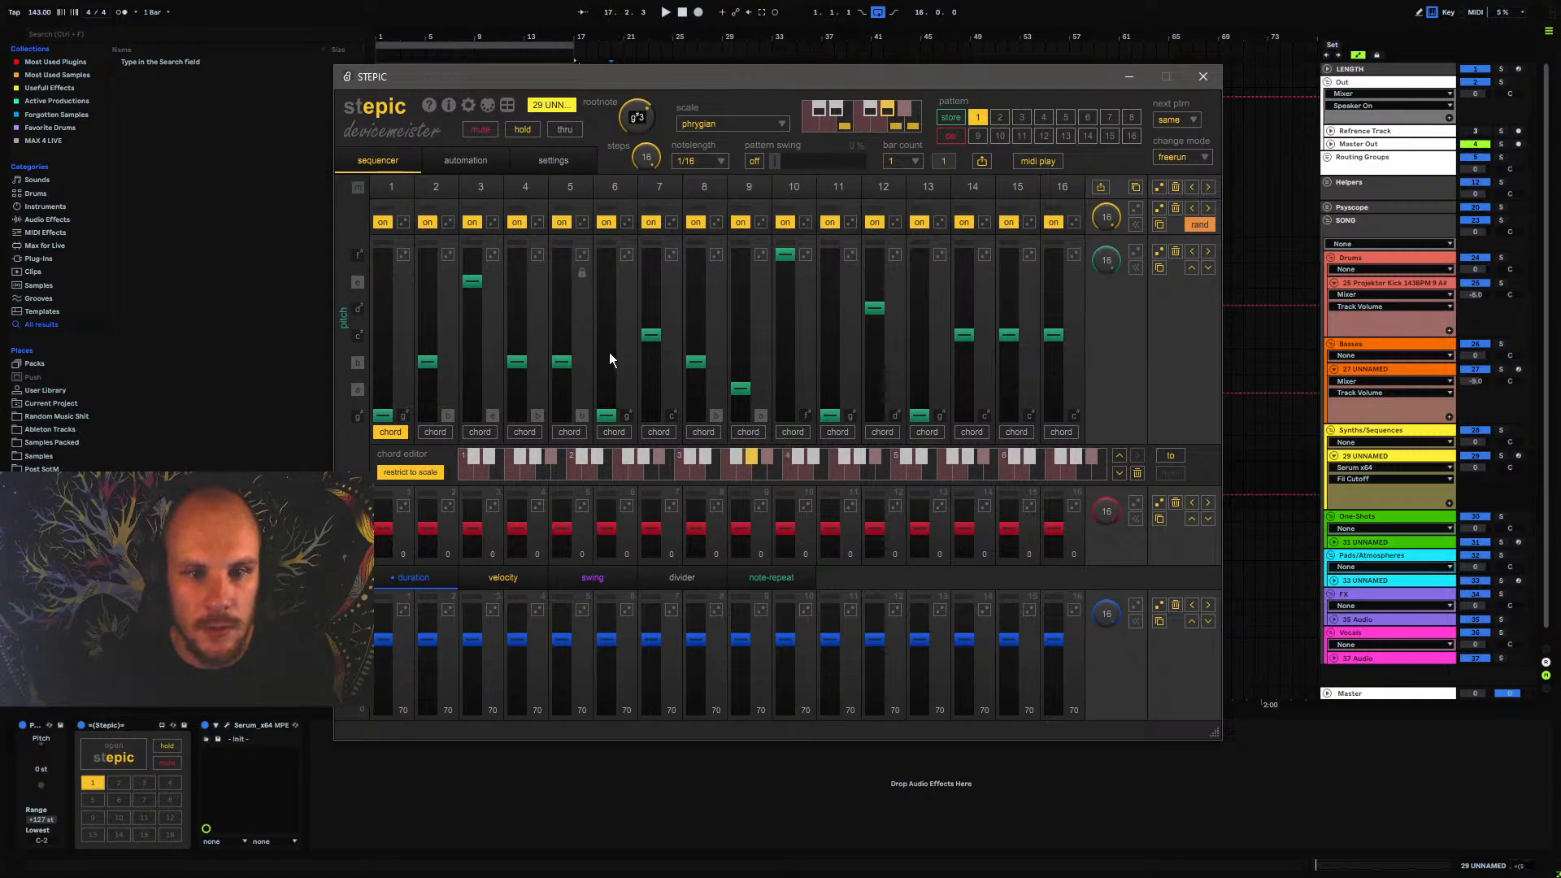
{"action": "left_click", "coordinate": [1161, 254]}
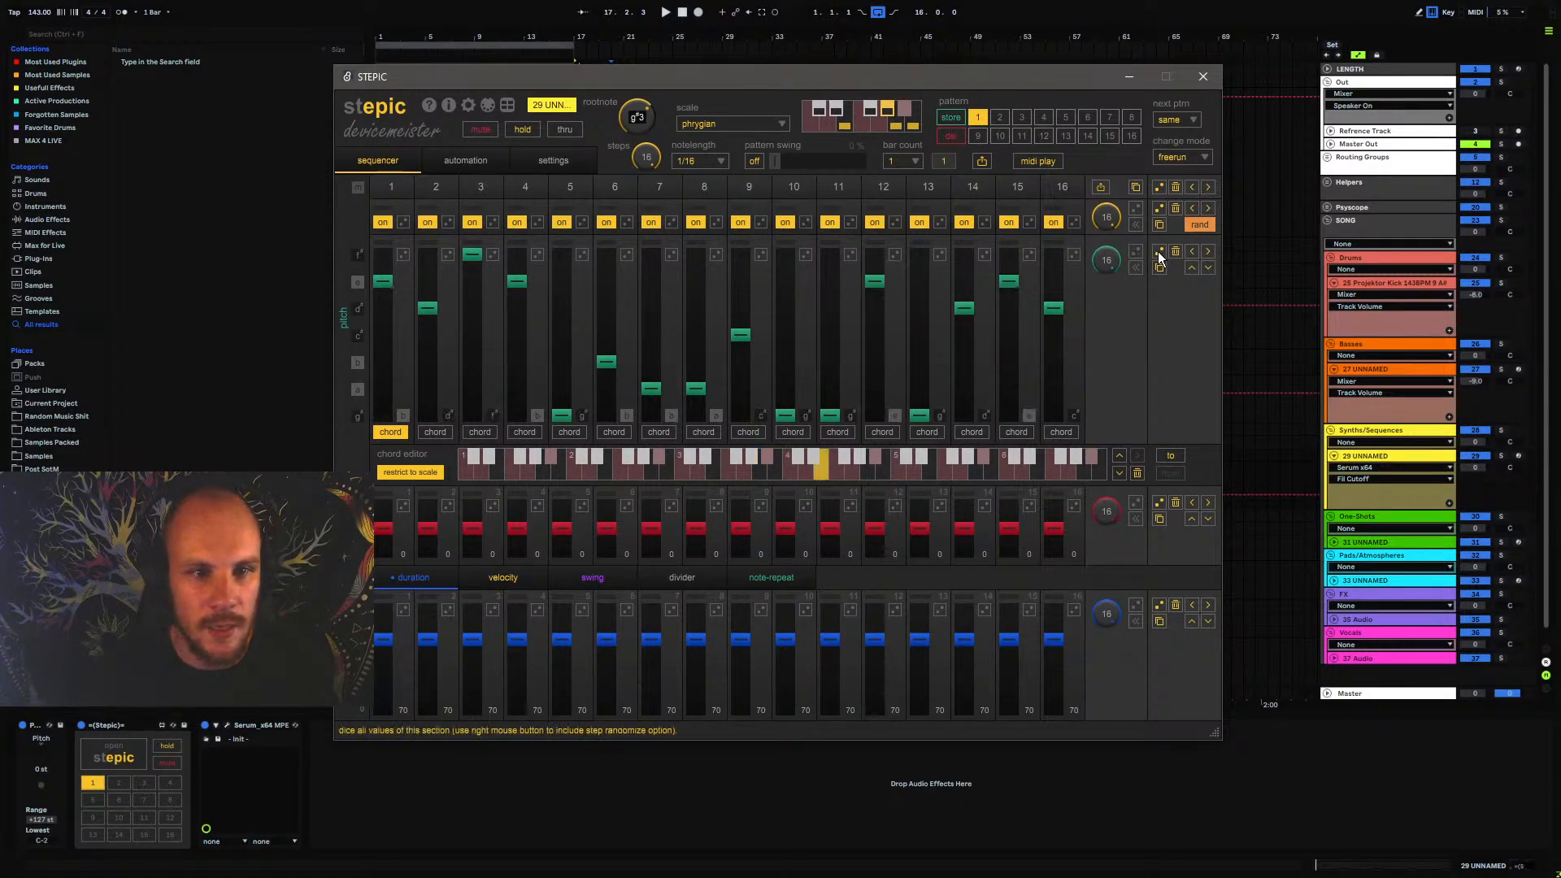
{"action": "left_click", "coordinate": [1161, 254]}
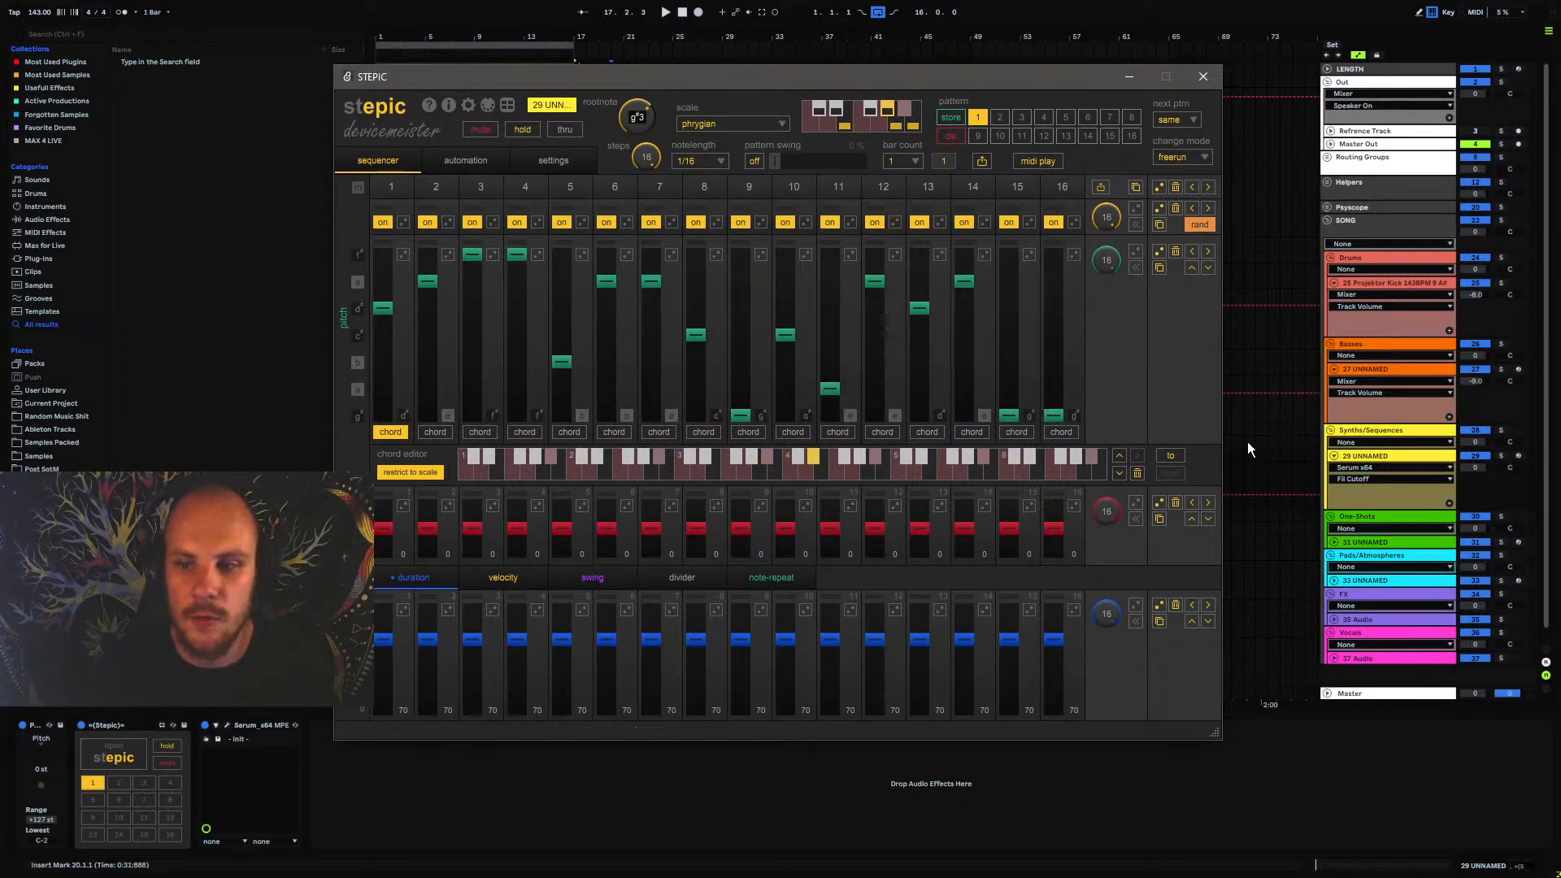
{"action": "key", "text": "space"}
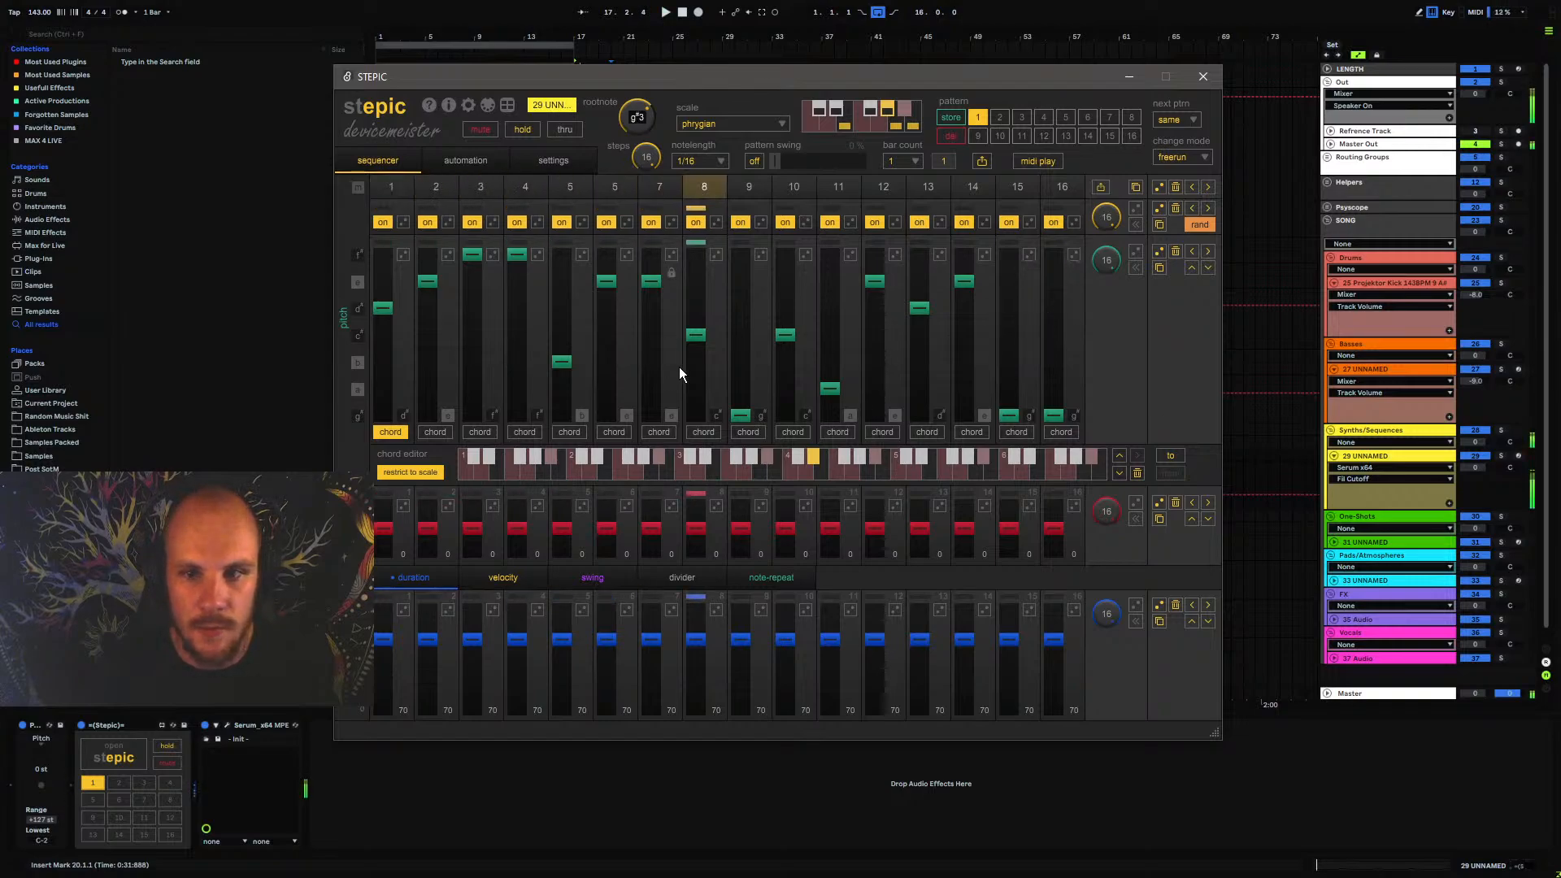
{"action": "left_click", "coordinate": [1158, 253]}
{"action": "left_click", "coordinate": [1158, 251]}
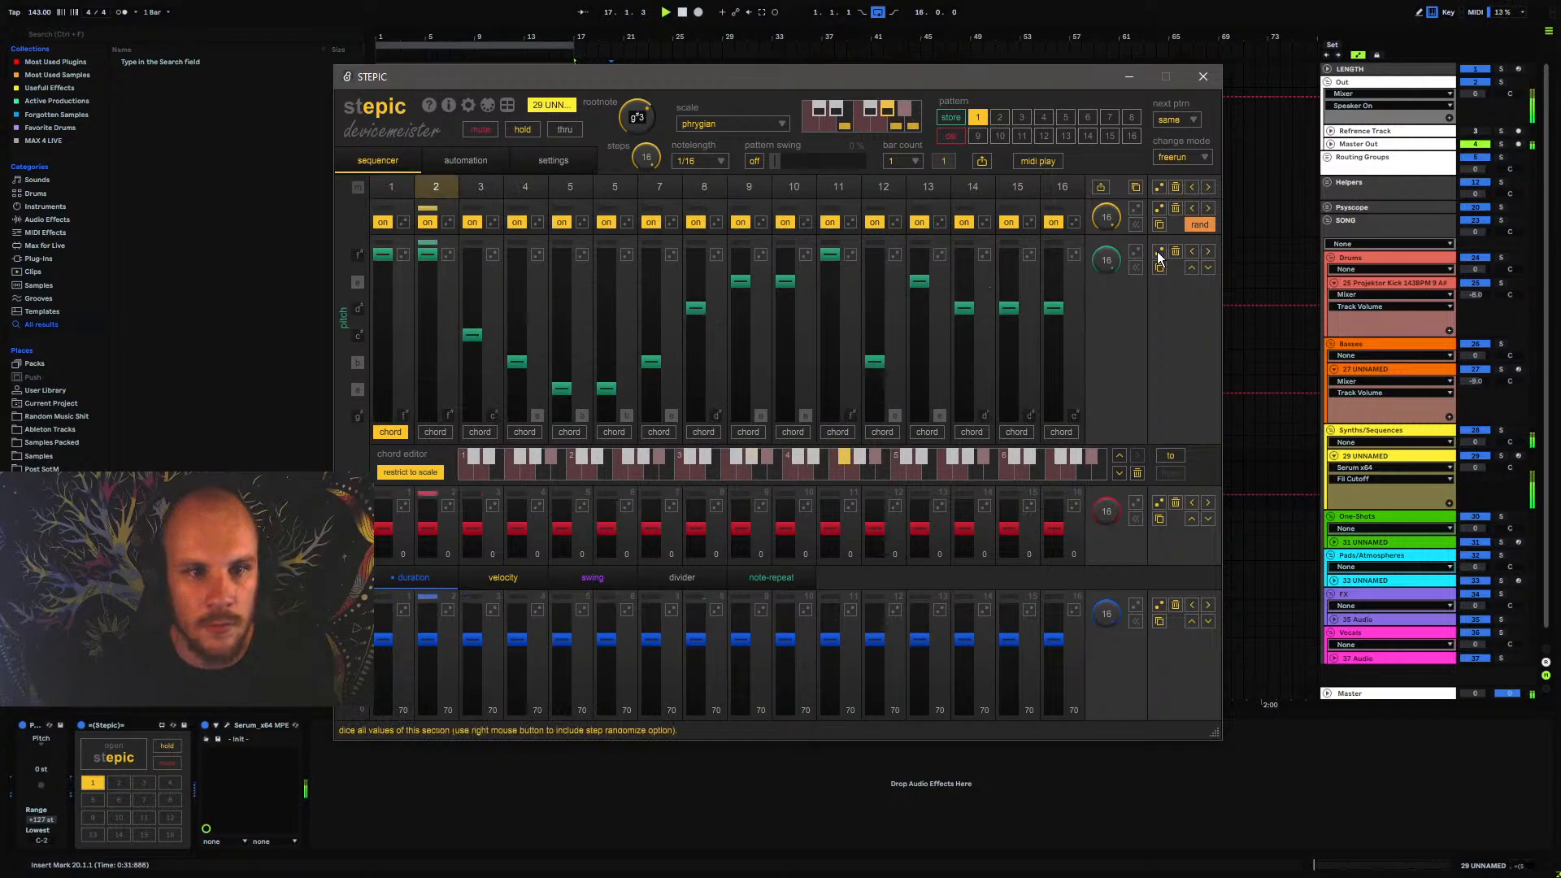
{"action": "left_click", "coordinate": [1158, 251]}
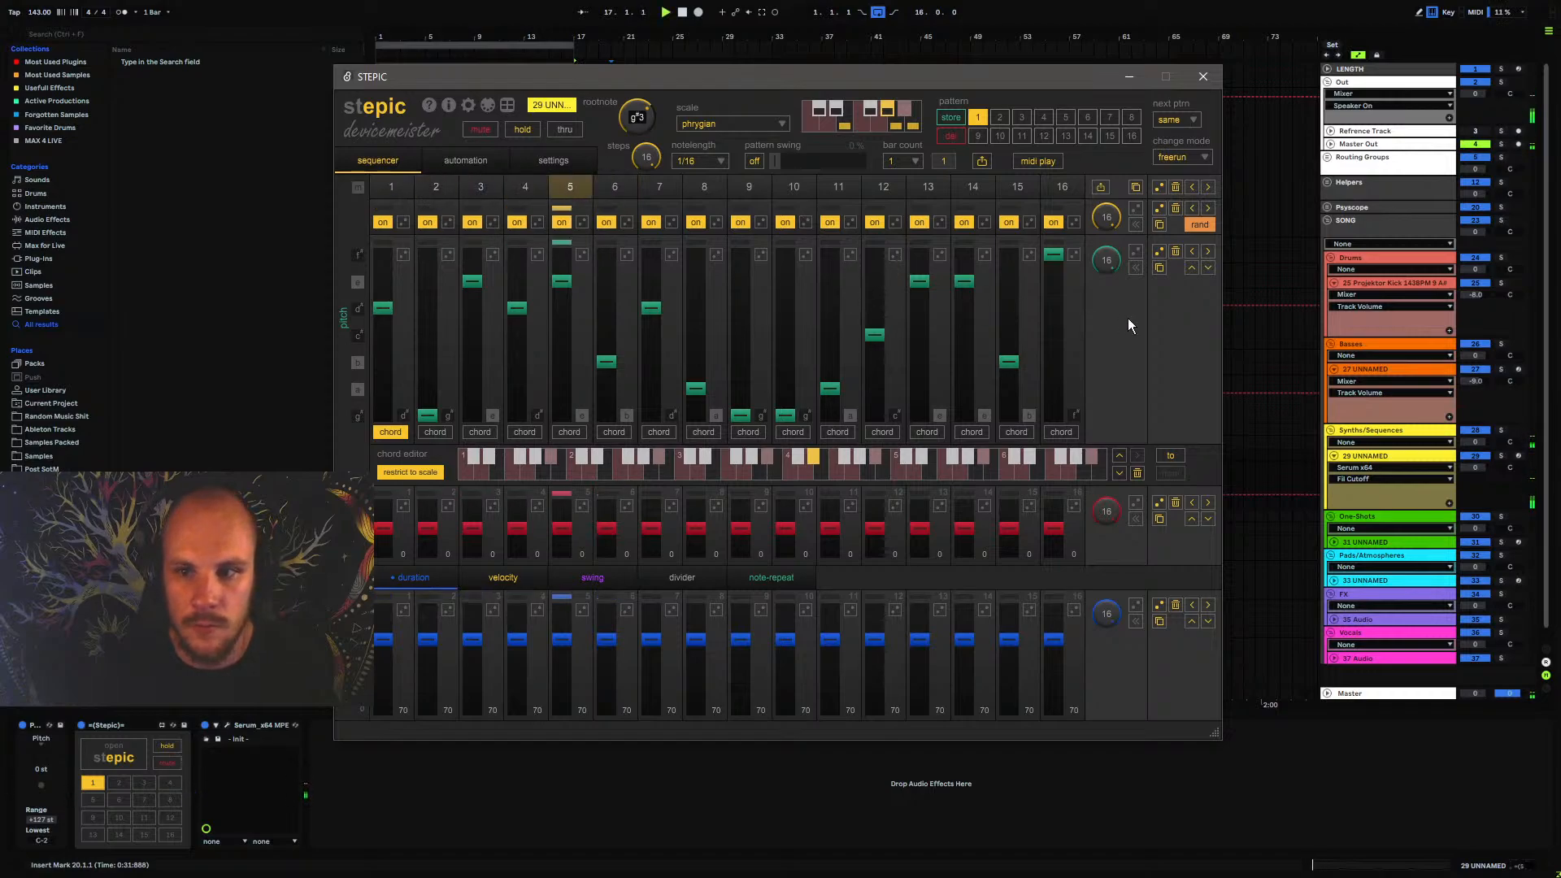
{"action": "left_click_drag", "start_coordinate": [1054, 345], "coordinate": [1051, 260]}
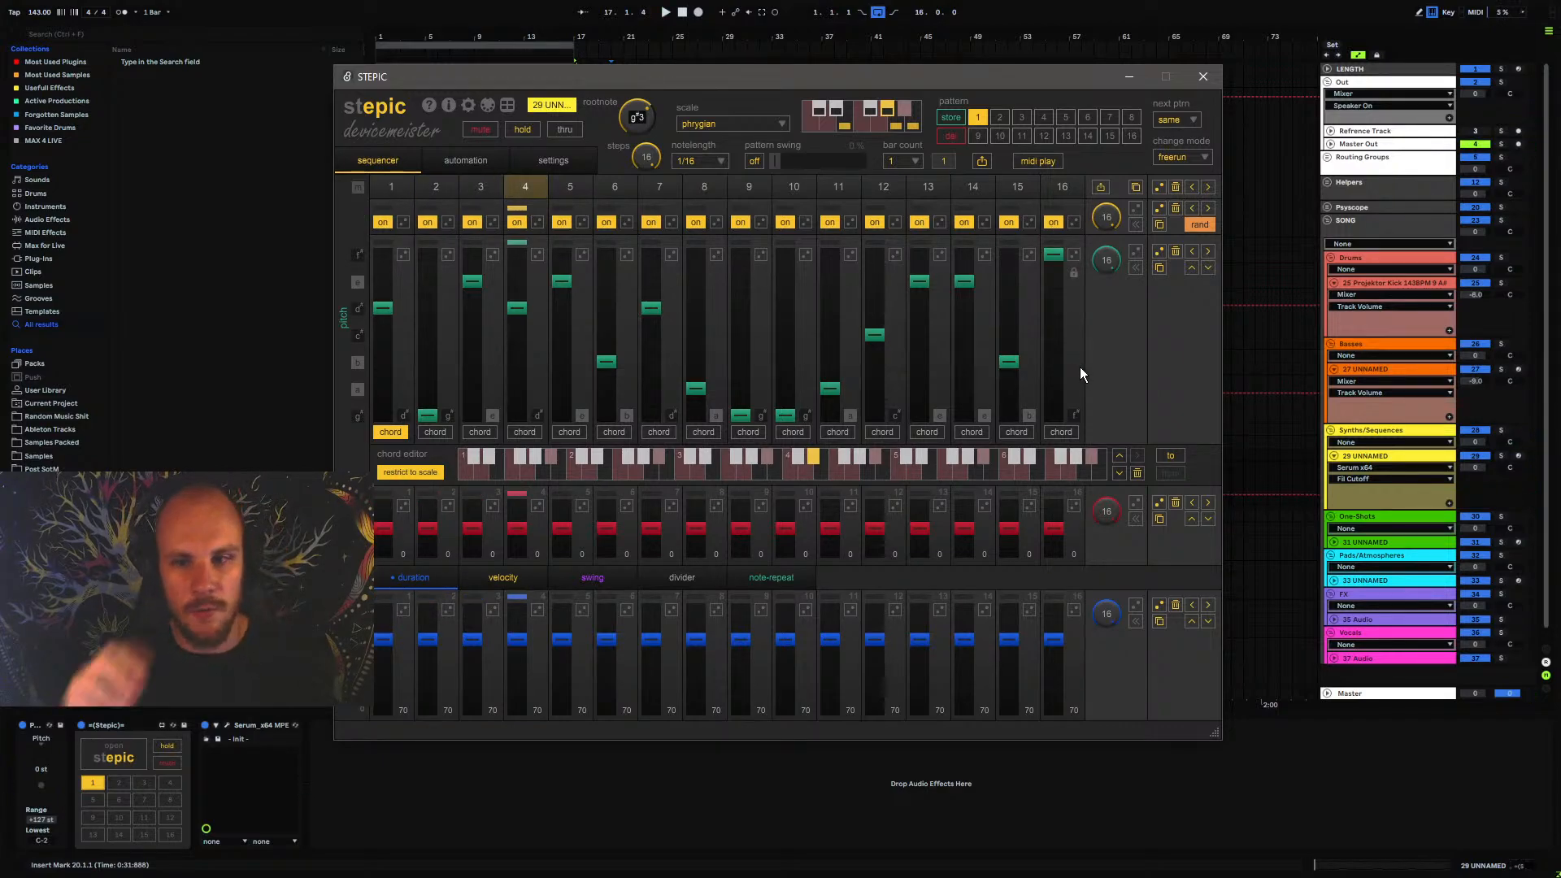
Randomize all step pitches again, and set step 1 to g# and step 2 to b
{"action": "left_click", "coordinate": [1160, 253]}
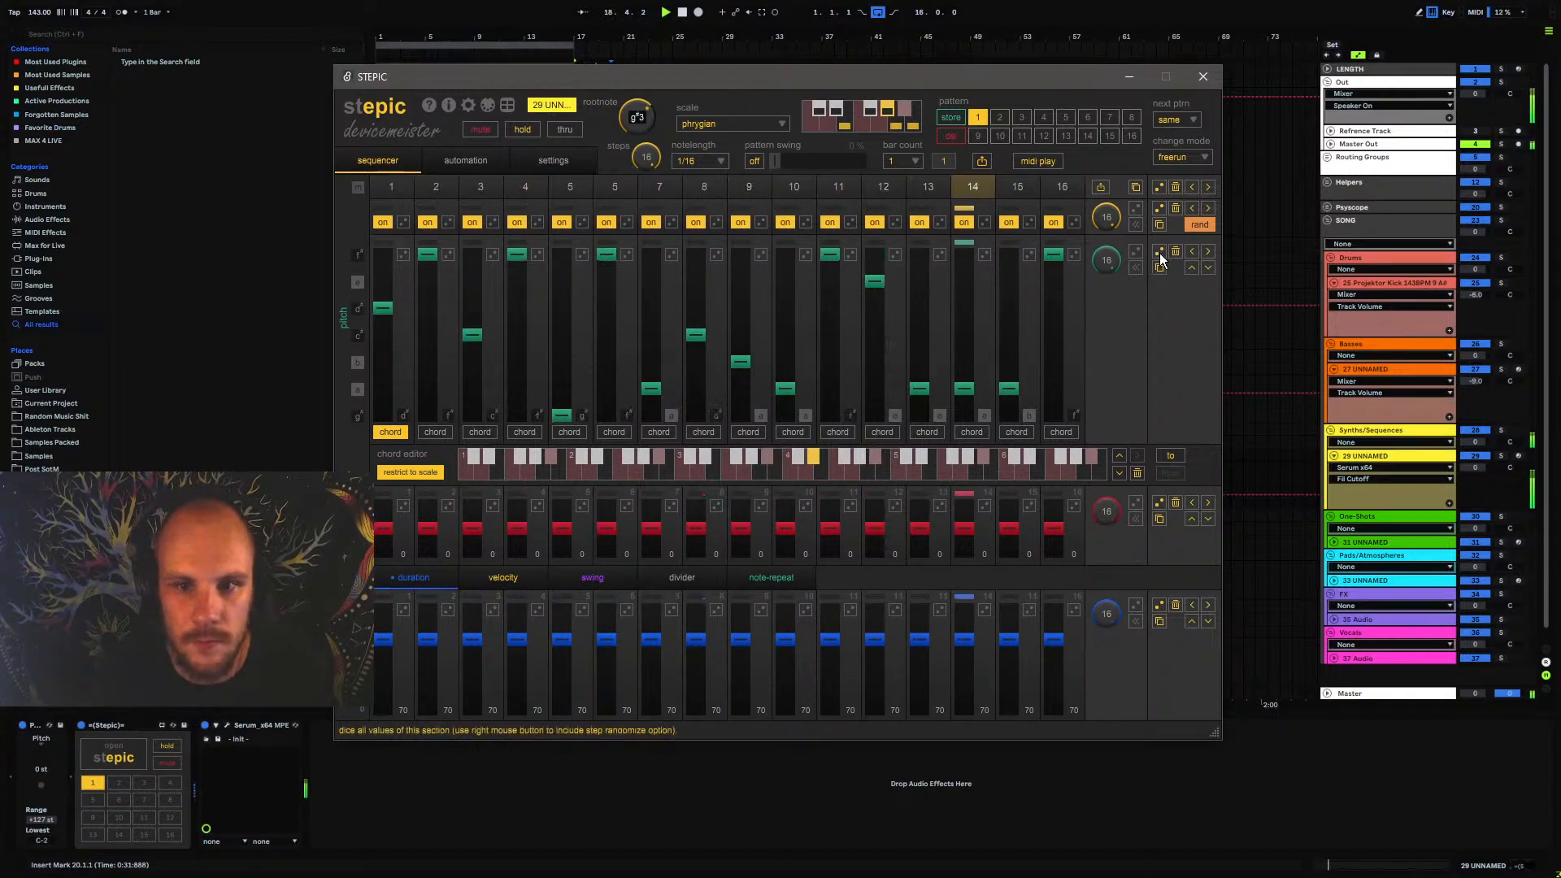
{"action": "left_click", "coordinate": [1160, 252]}
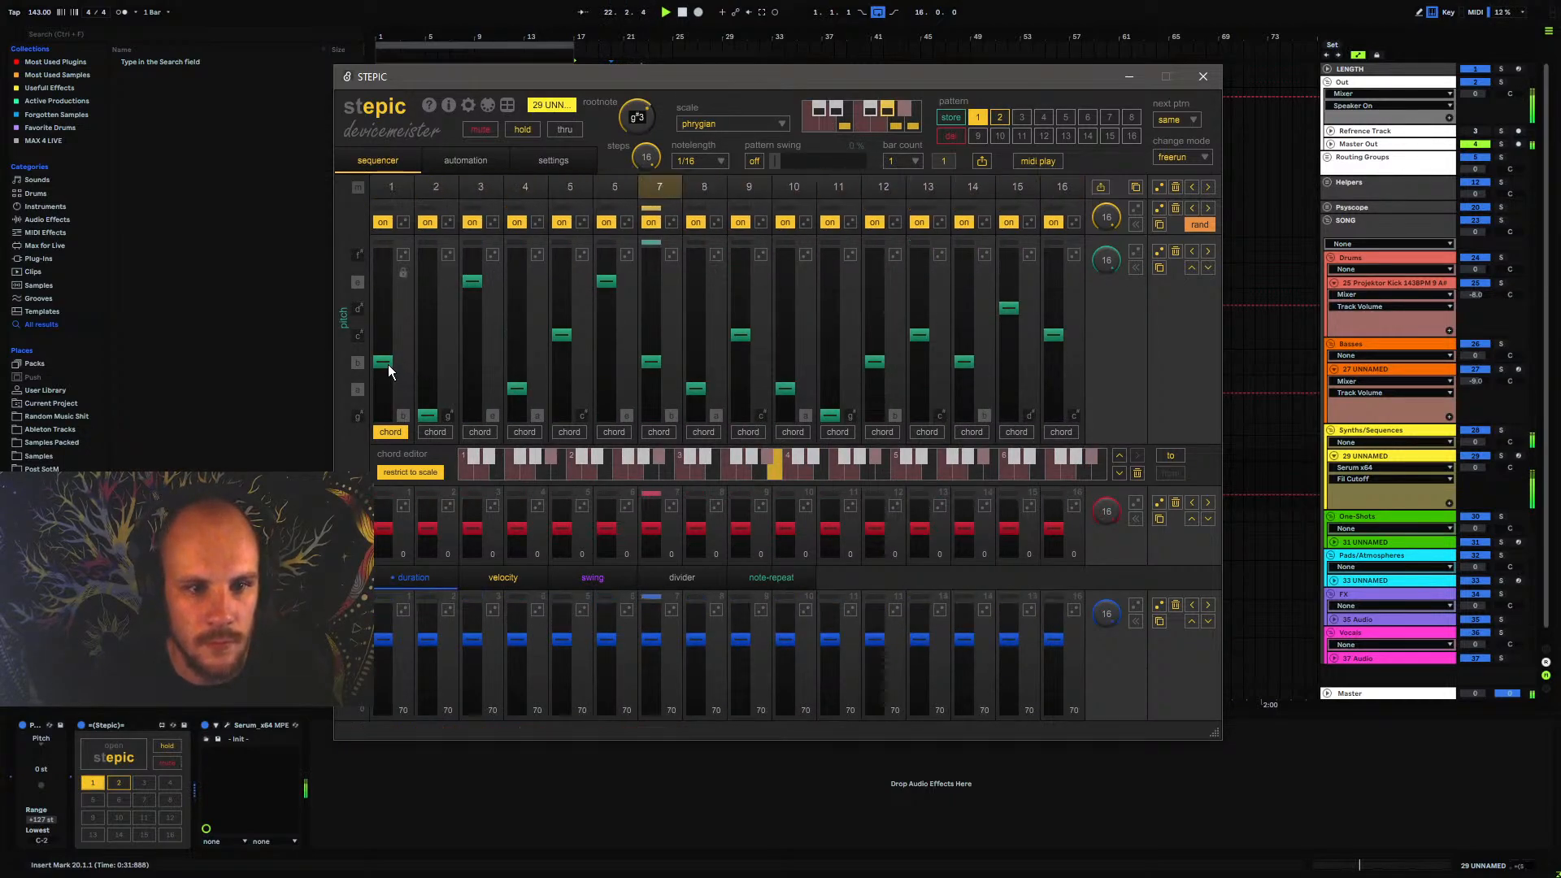
{"action": "left_click_drag", "start_coordinate": [388, 364], "coordinate": [384, 443]}
{"action": "left_click", "coordinate": [434, 371]}
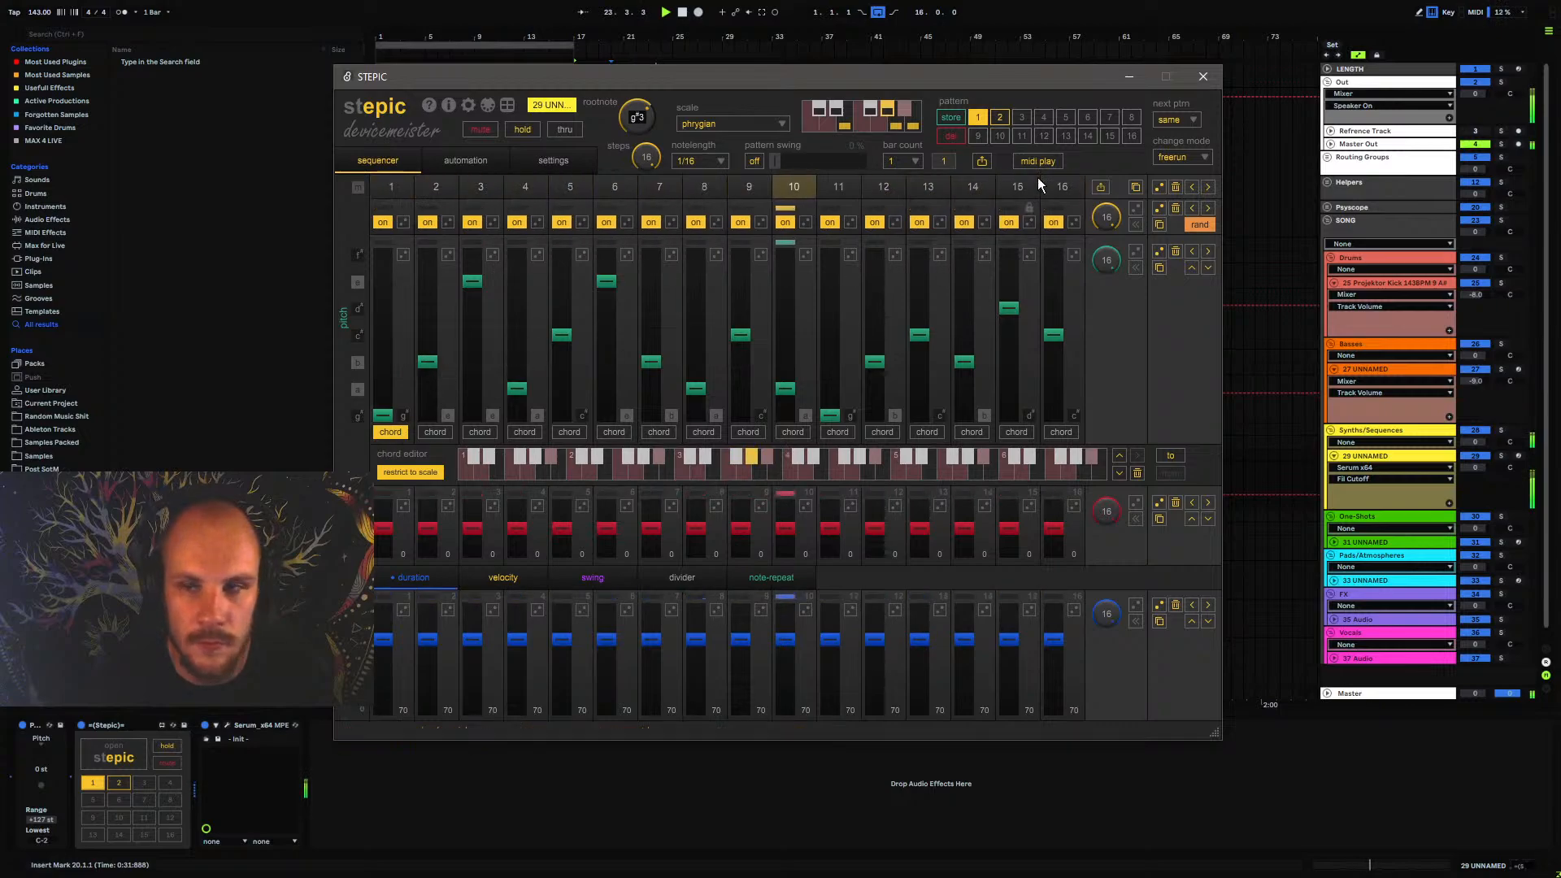
Check the note of the orange bass clip and set Stepic's root note to a#3 to match its key
{"action": "left_click", "coordinate": [1200, 78]}
{"action": "left_click", "coordinate": [778, 371]}
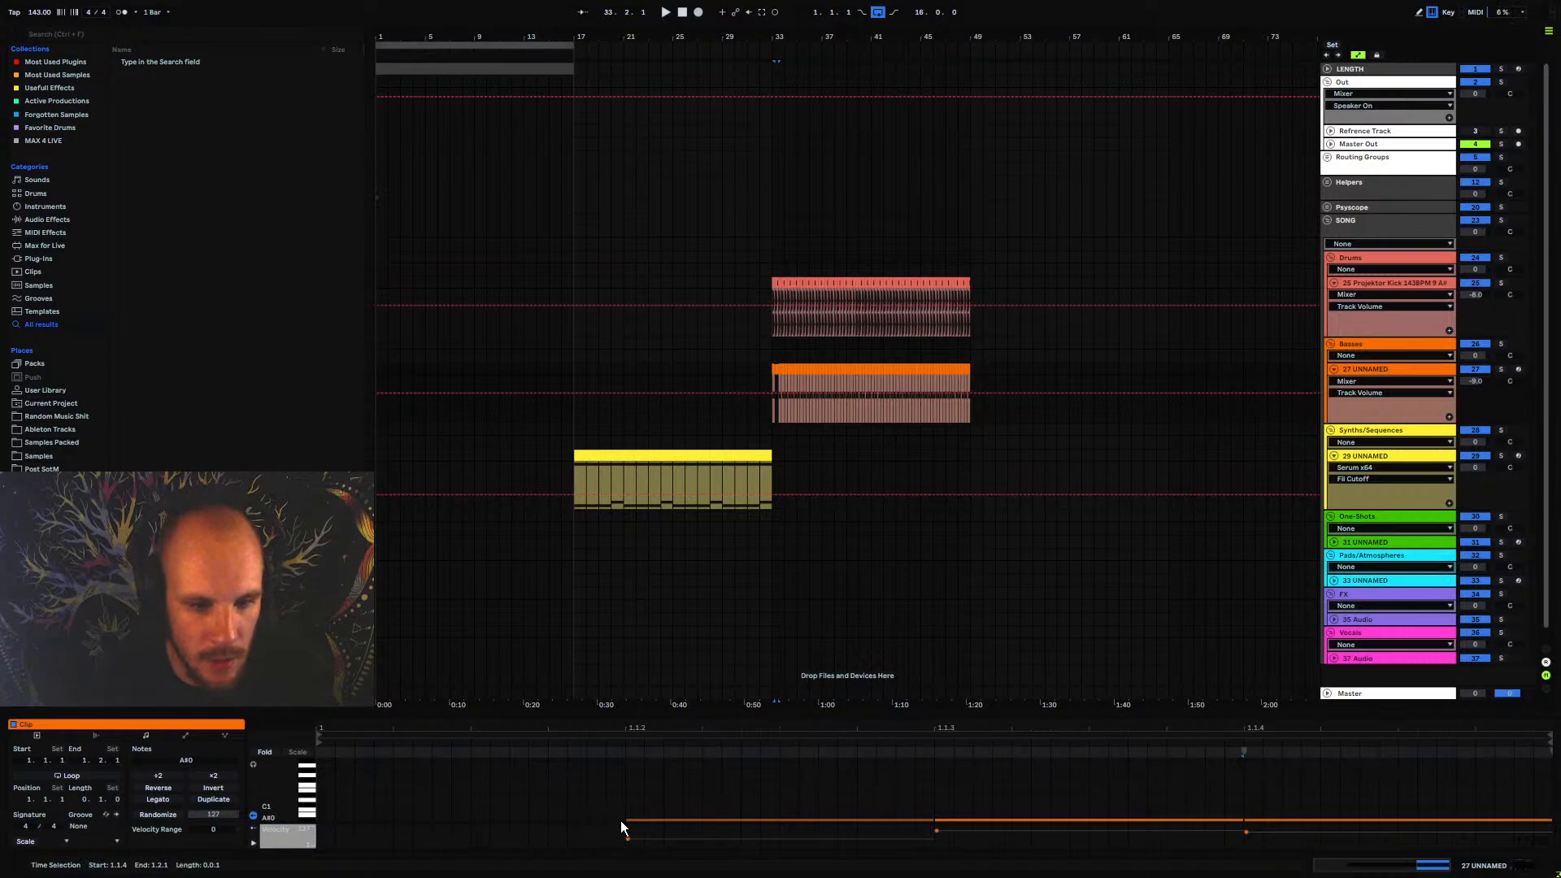
{"action": "left_click", "coordinate": [1062, 500]}
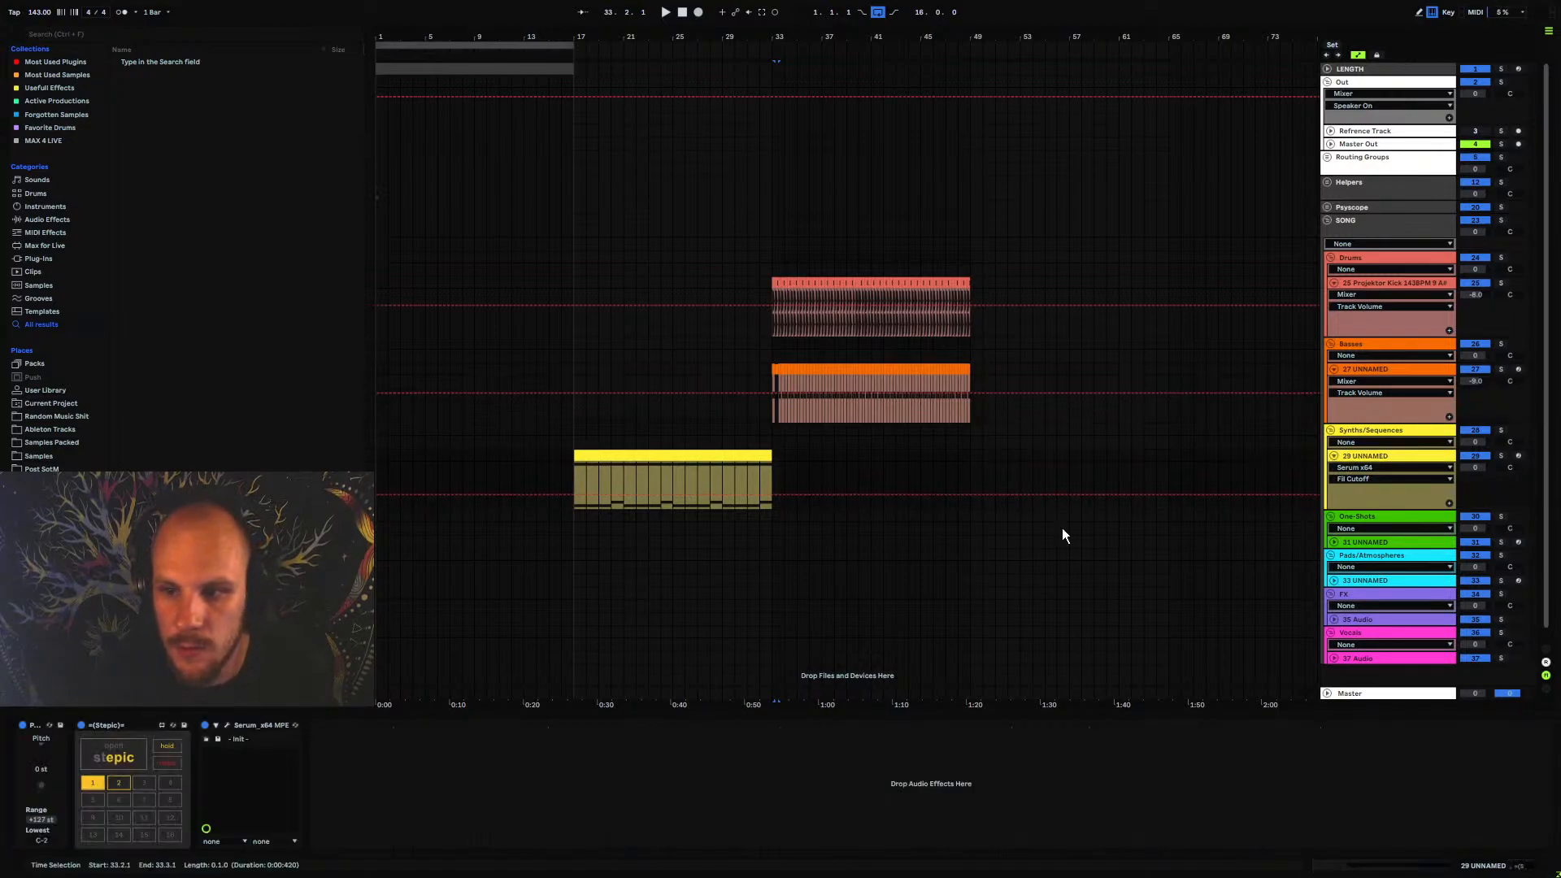
{"action": "left_click", "coordinate": [124, 754]}
{"action": "scroll", "coordinate": [648, 118], "scroll_direction": "up", "scroll_amount": 2}
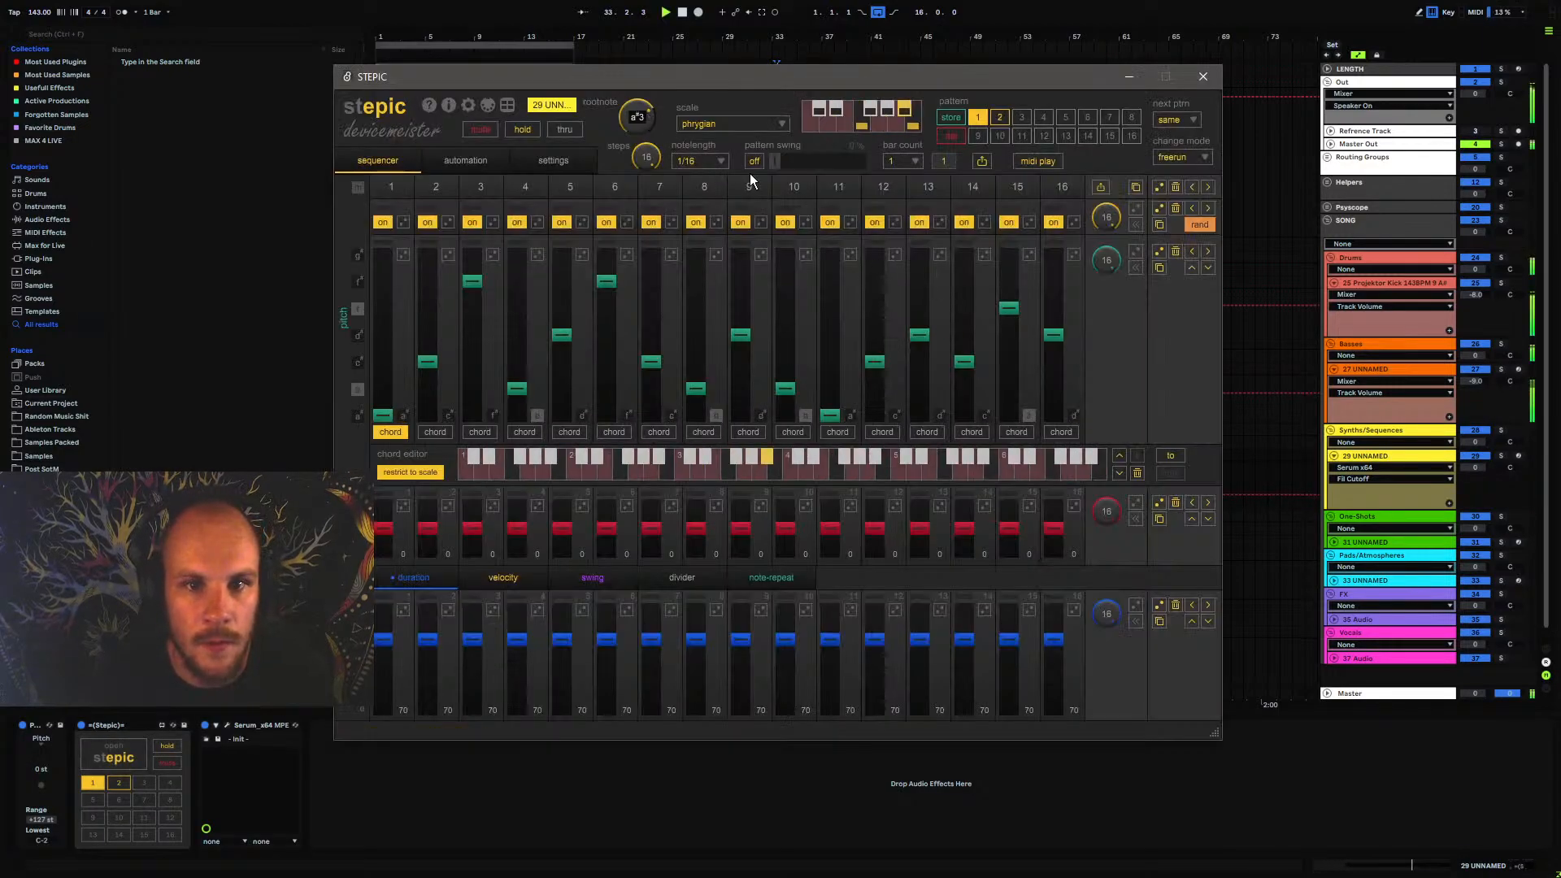
Play the yellow clip's section of the arrangement to listen to the transposed Stepic sequence
{"action": "left_click_drag", "start_coordinate": [987, 81], "coordinate": [953, 604]}
{"action": "left_click", "coordinate": [638, 457]}
{"action": "key", "text": "space"}
{"action": "key", "text": "space"}
{"action": "left_click", "coordinate": [118, 752]}
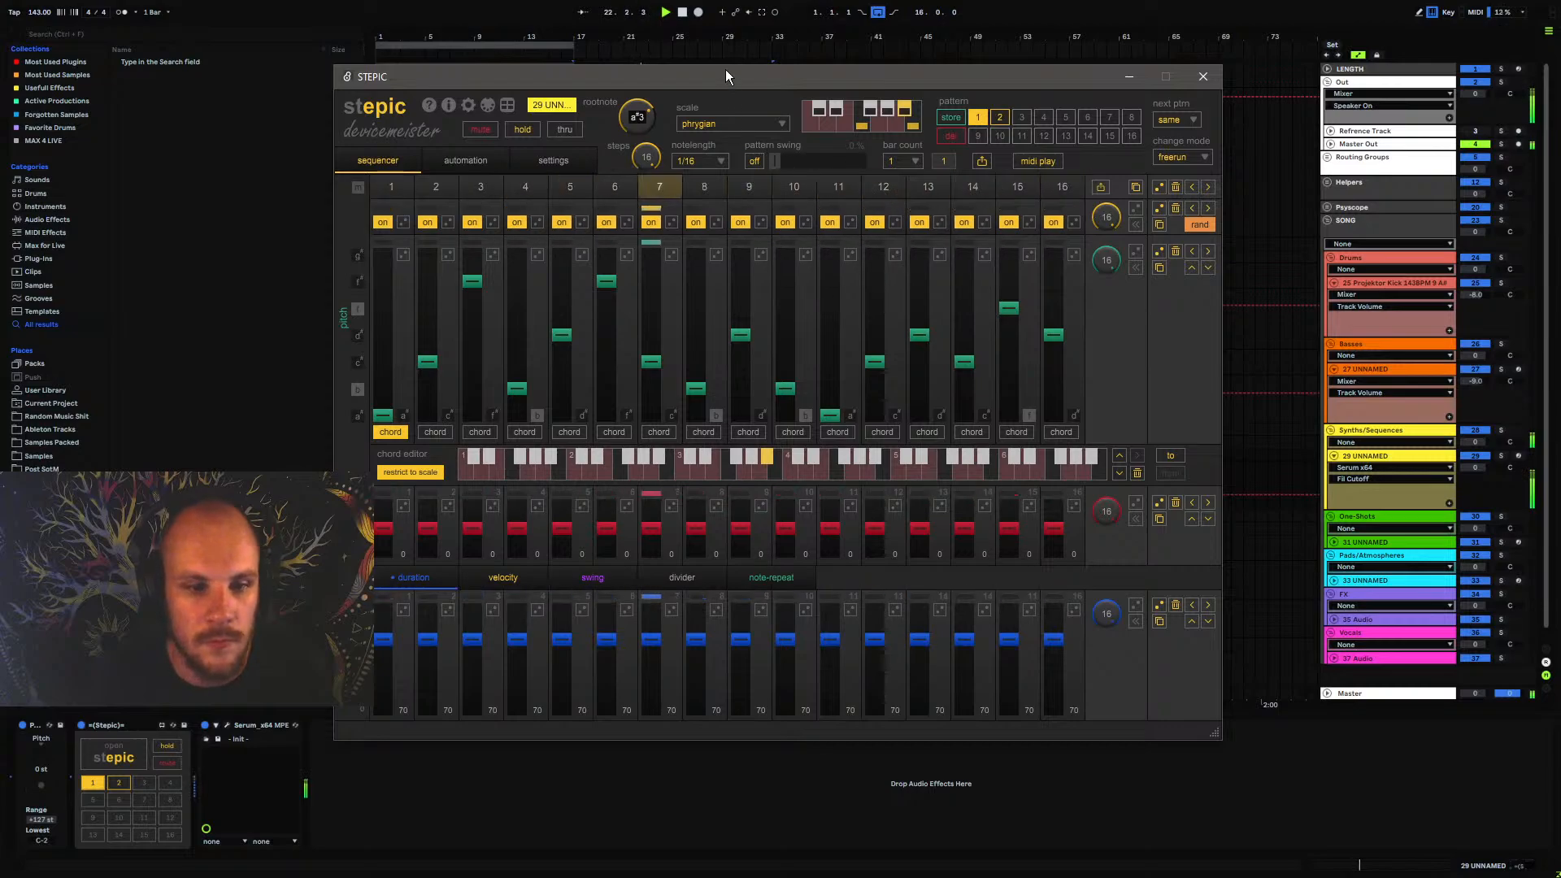
{"action": "left_click", "coordinate": [665, 771]}
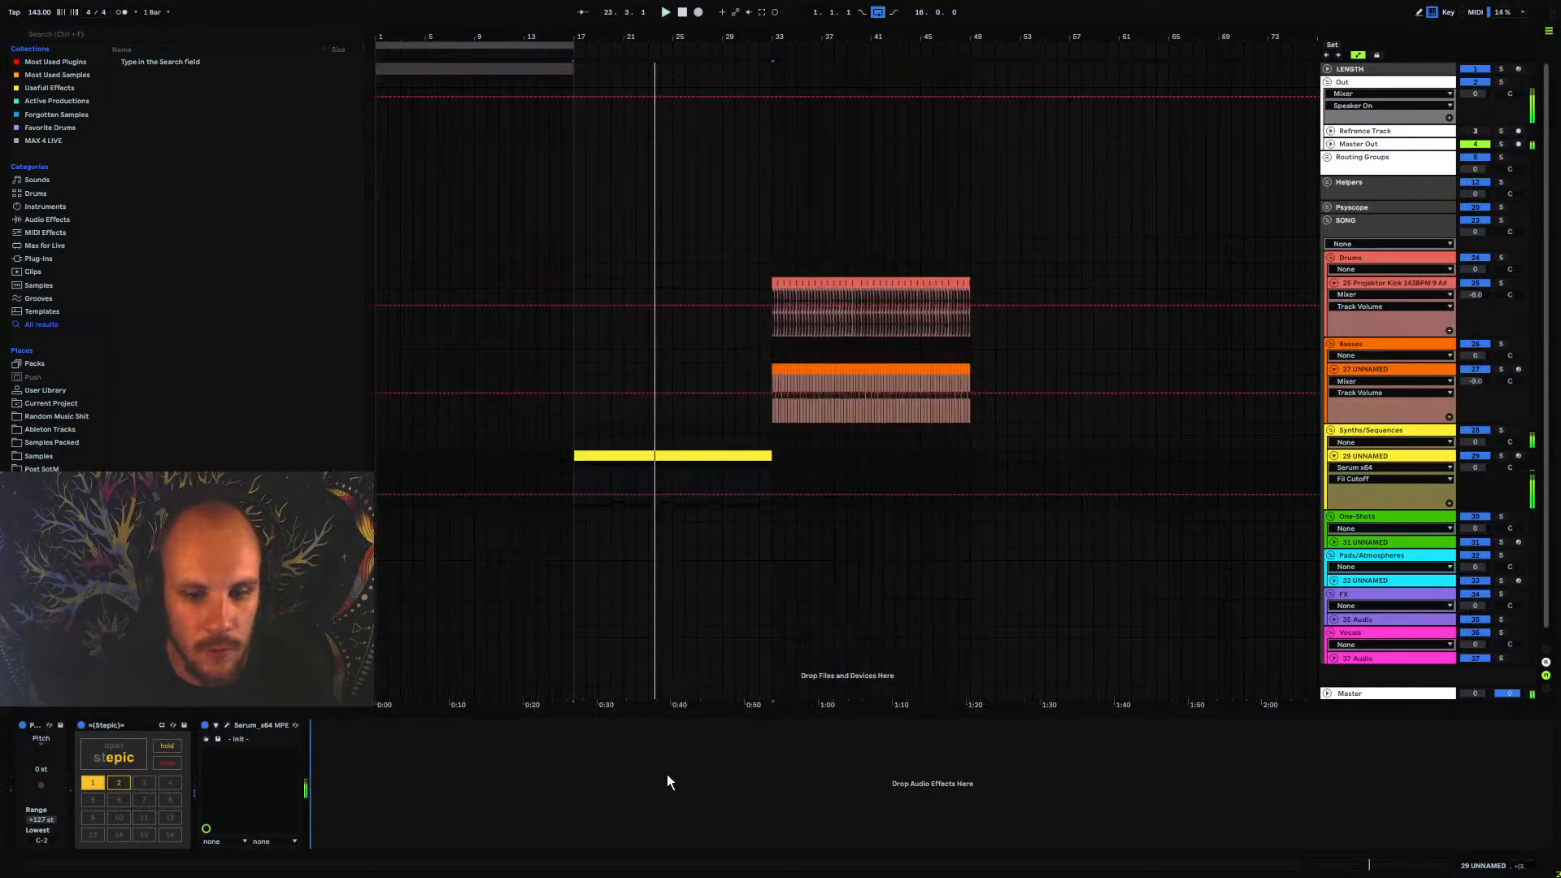
Store pattern 1 in slot 2, and raise that copy's step 13 to f and steps 14 and 16 to f#
{"action": "left_click", "coordinate": [122, 758]}
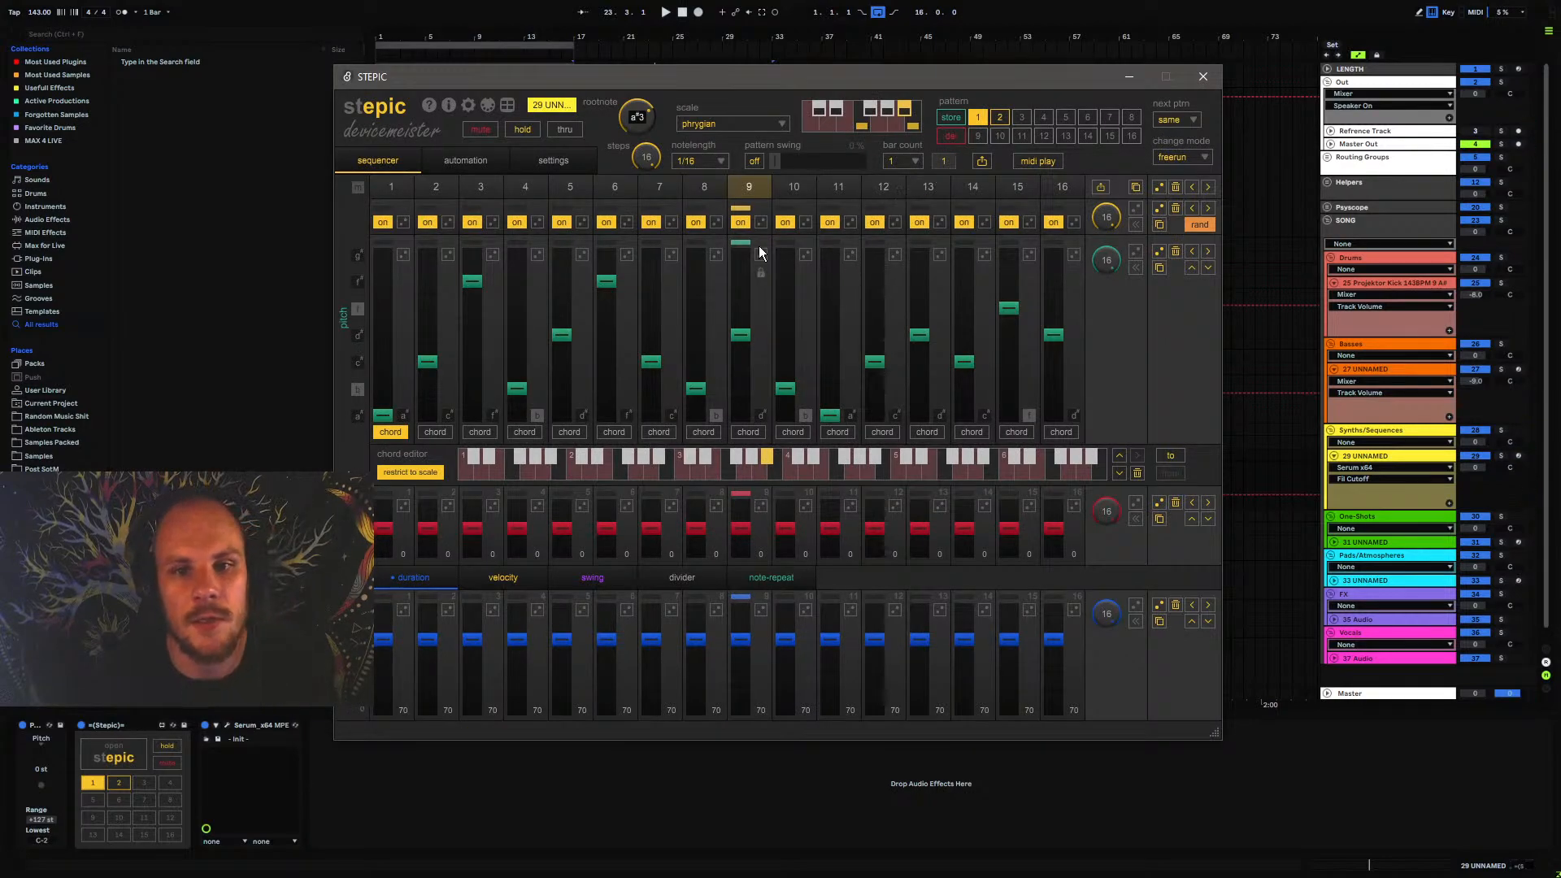
{"action": "left_click", "coordinate": [949, 117]}
{"action": "left_click", "coordinate": [1001, 117]}
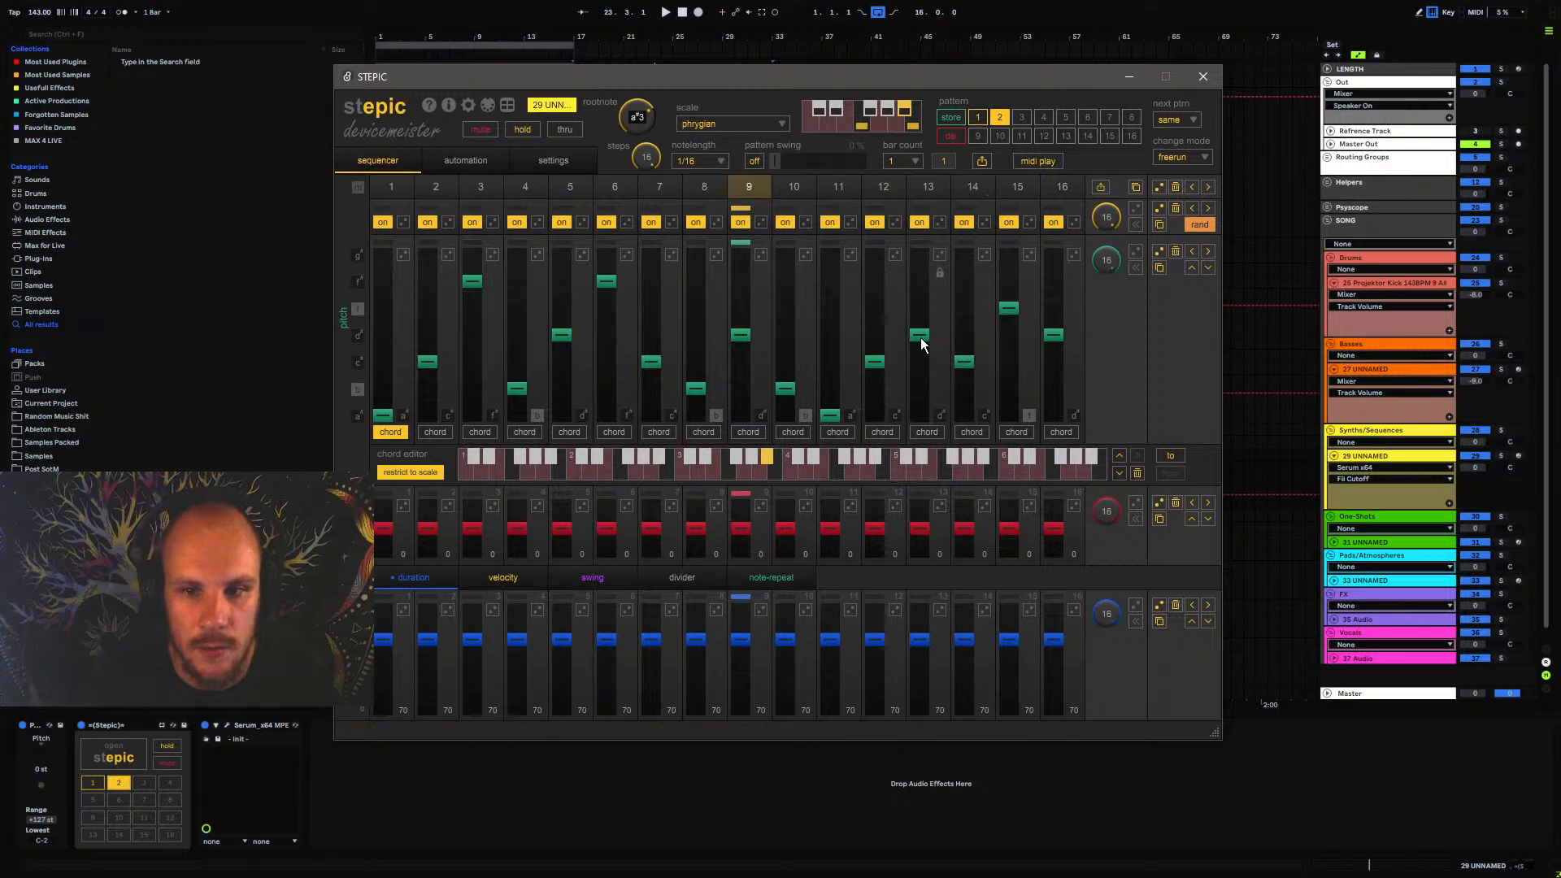
{"action": "left_click_drag", "start_coordinate": [973, 307], "coordinate": [973, 281]}
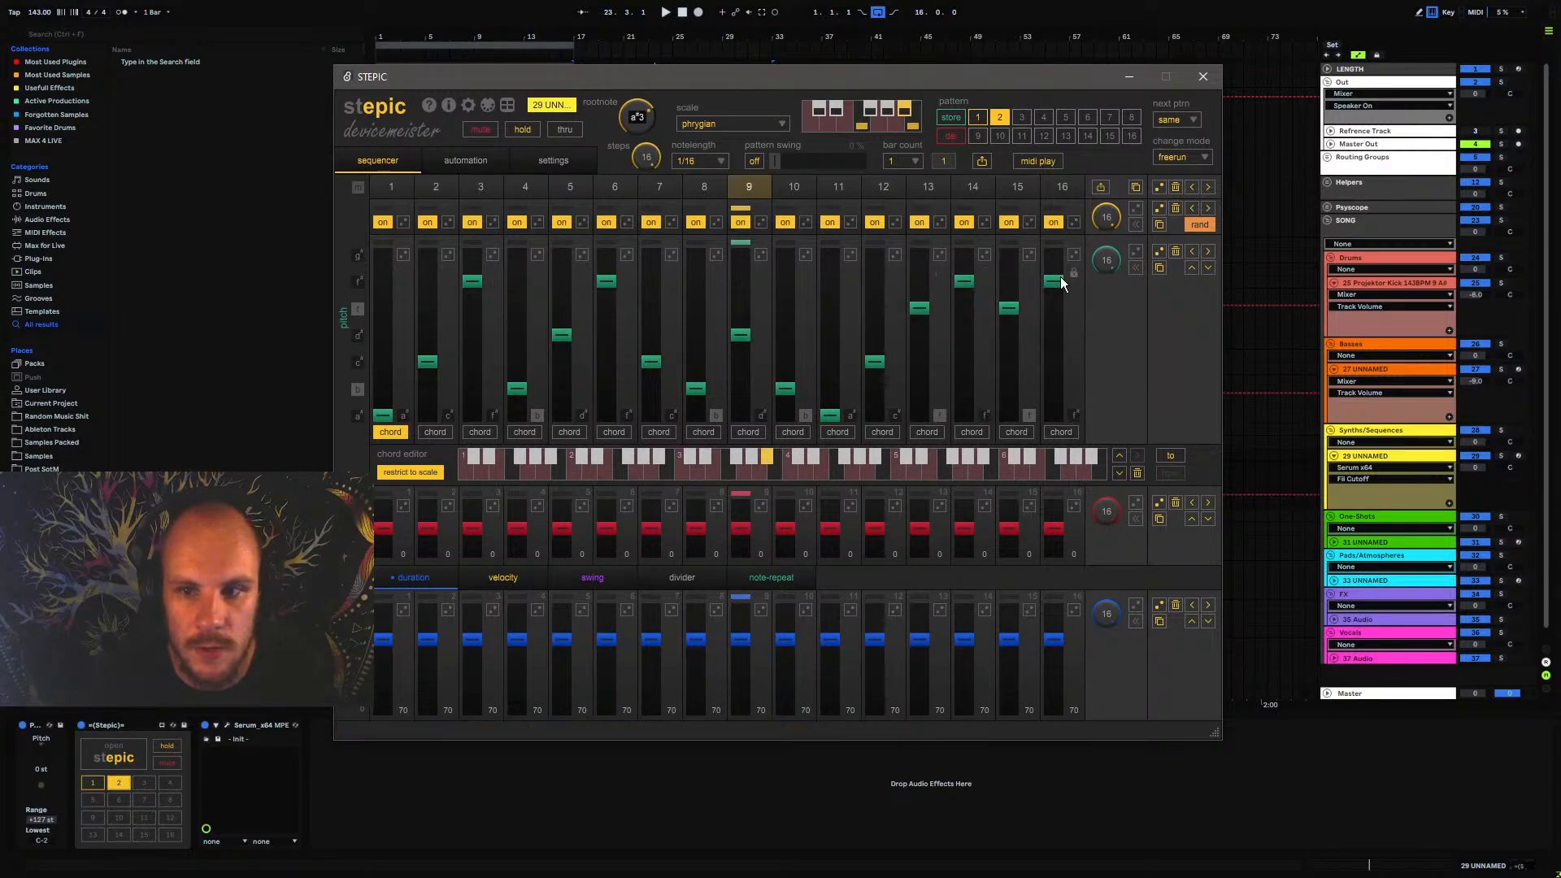
{"action": "key", "text": "space"}
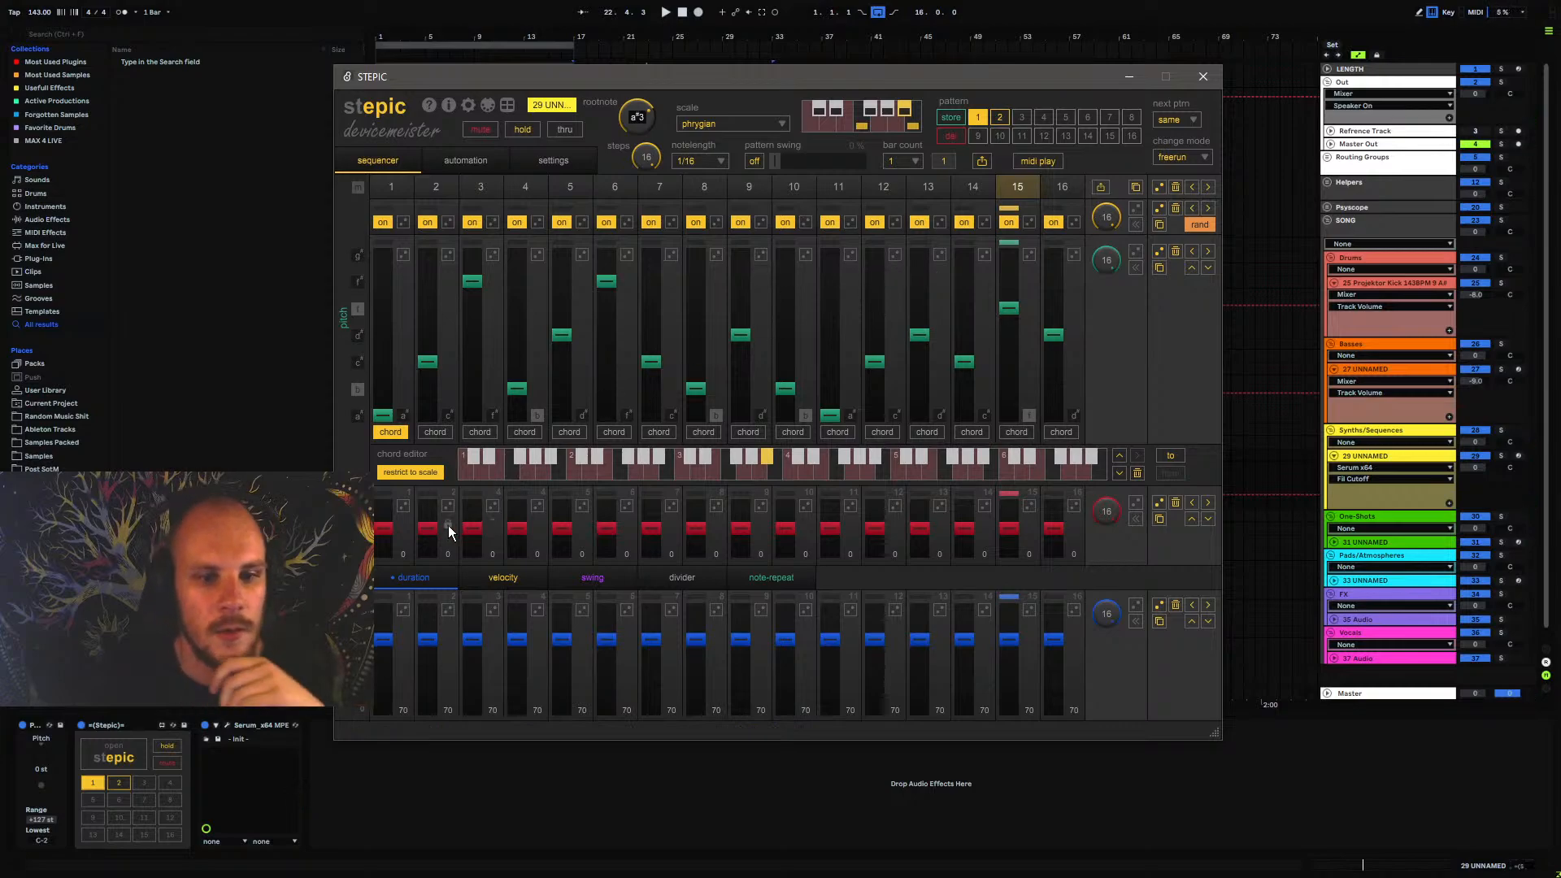
View Stepic's automation lanes, unfold the Serum device and assign Serum's Macro 1 to the filter cutoff
{"action": "left_click", "coordinate": [467, 161]}
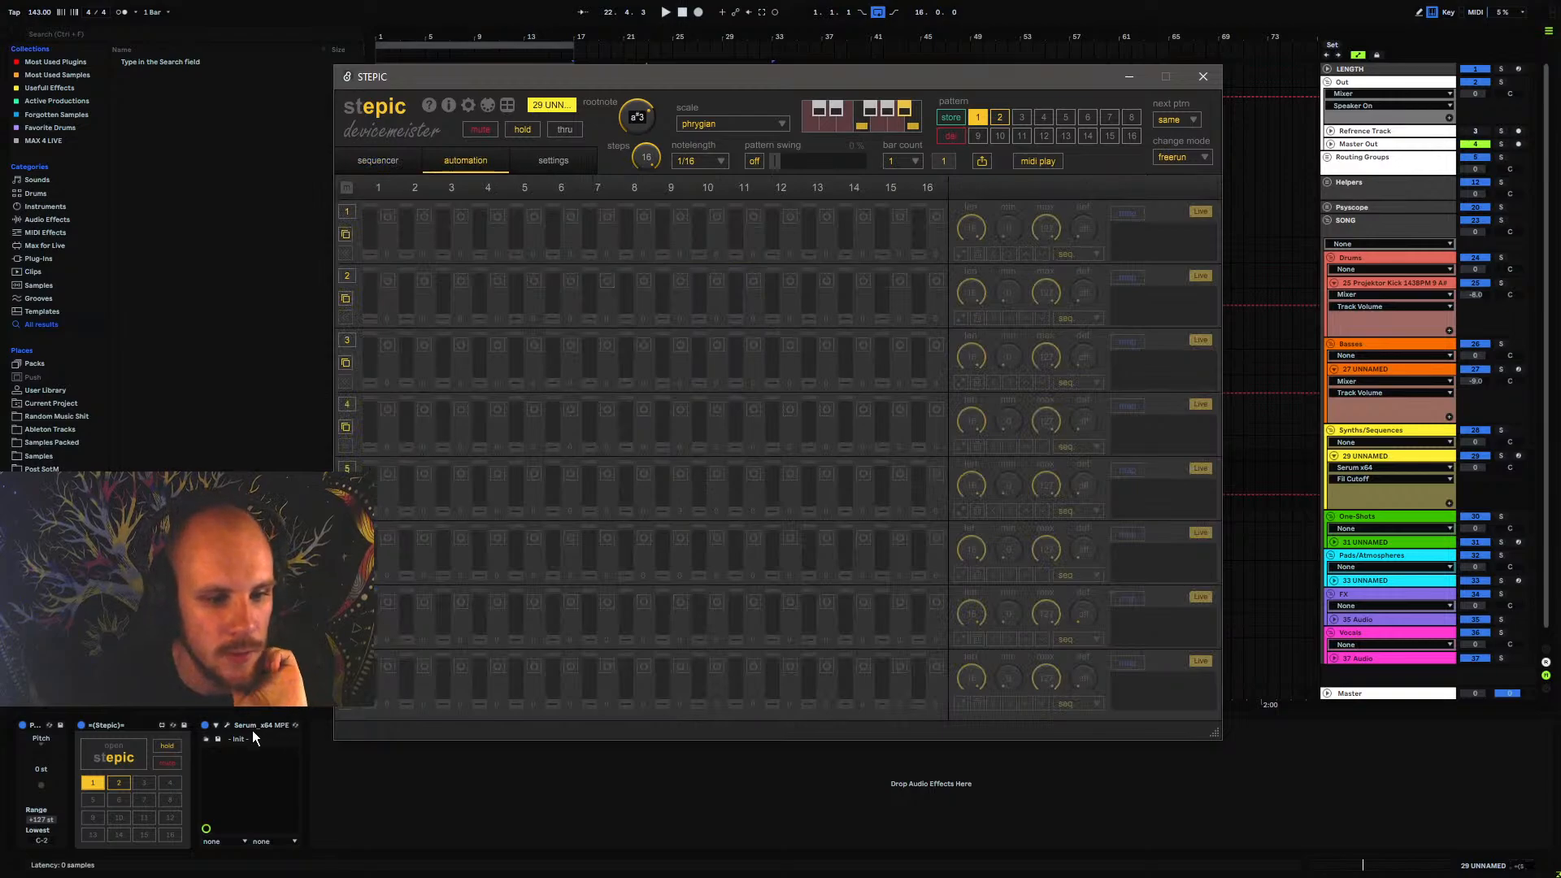
{"action": "left_click", "coordinate": [217, 725]}
{"action": "left_click", "coordinate": [227, 725]}
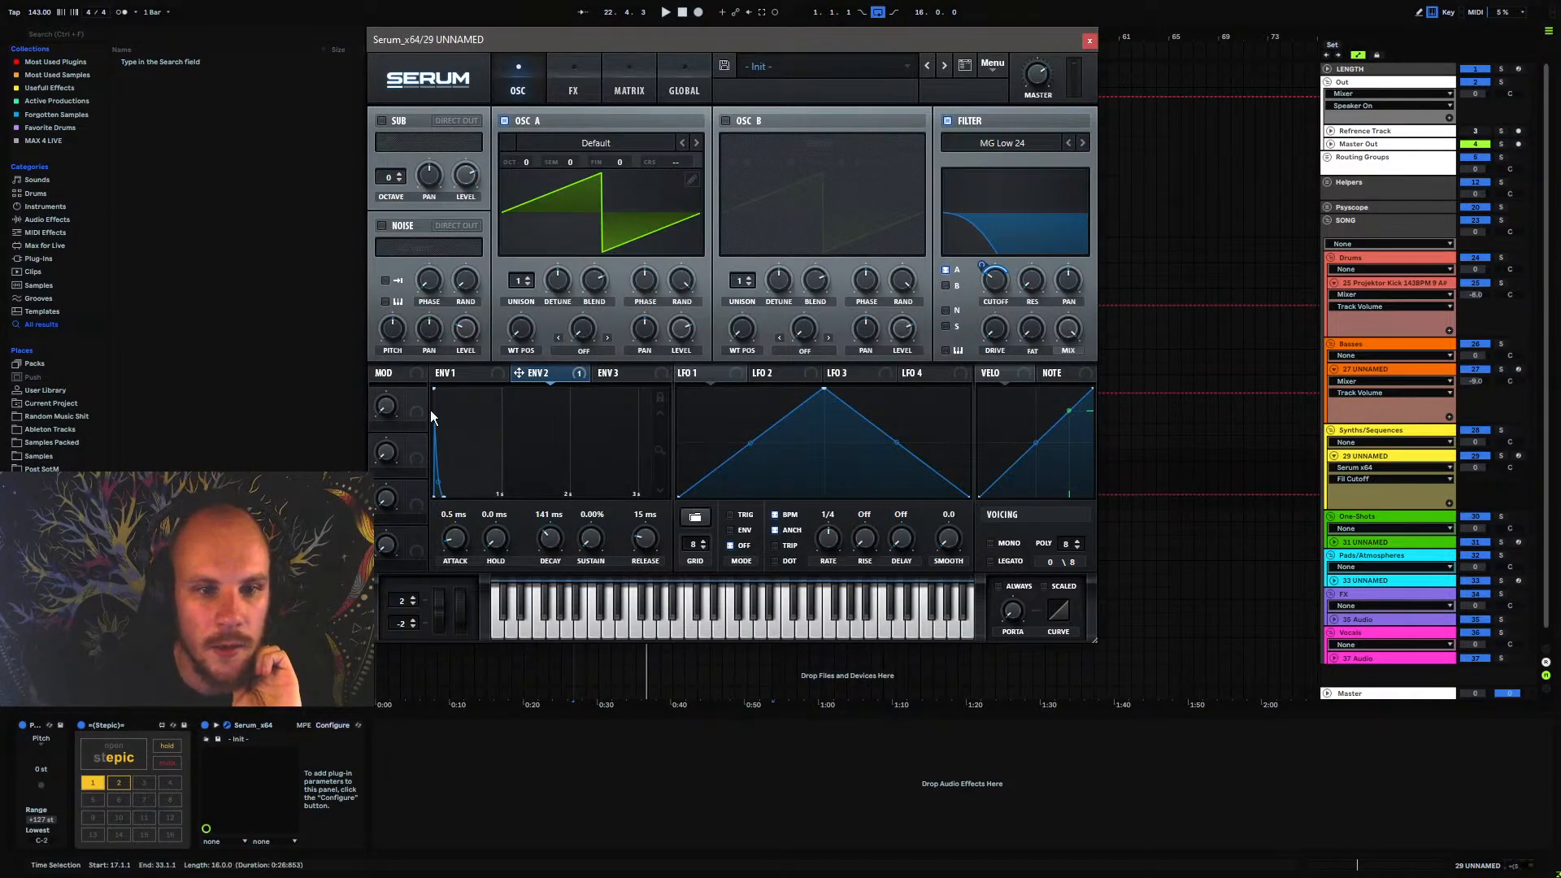
{"action": "left_click_drag", "start_coordinate": [424, 404], "coordinate": [996, 285]}
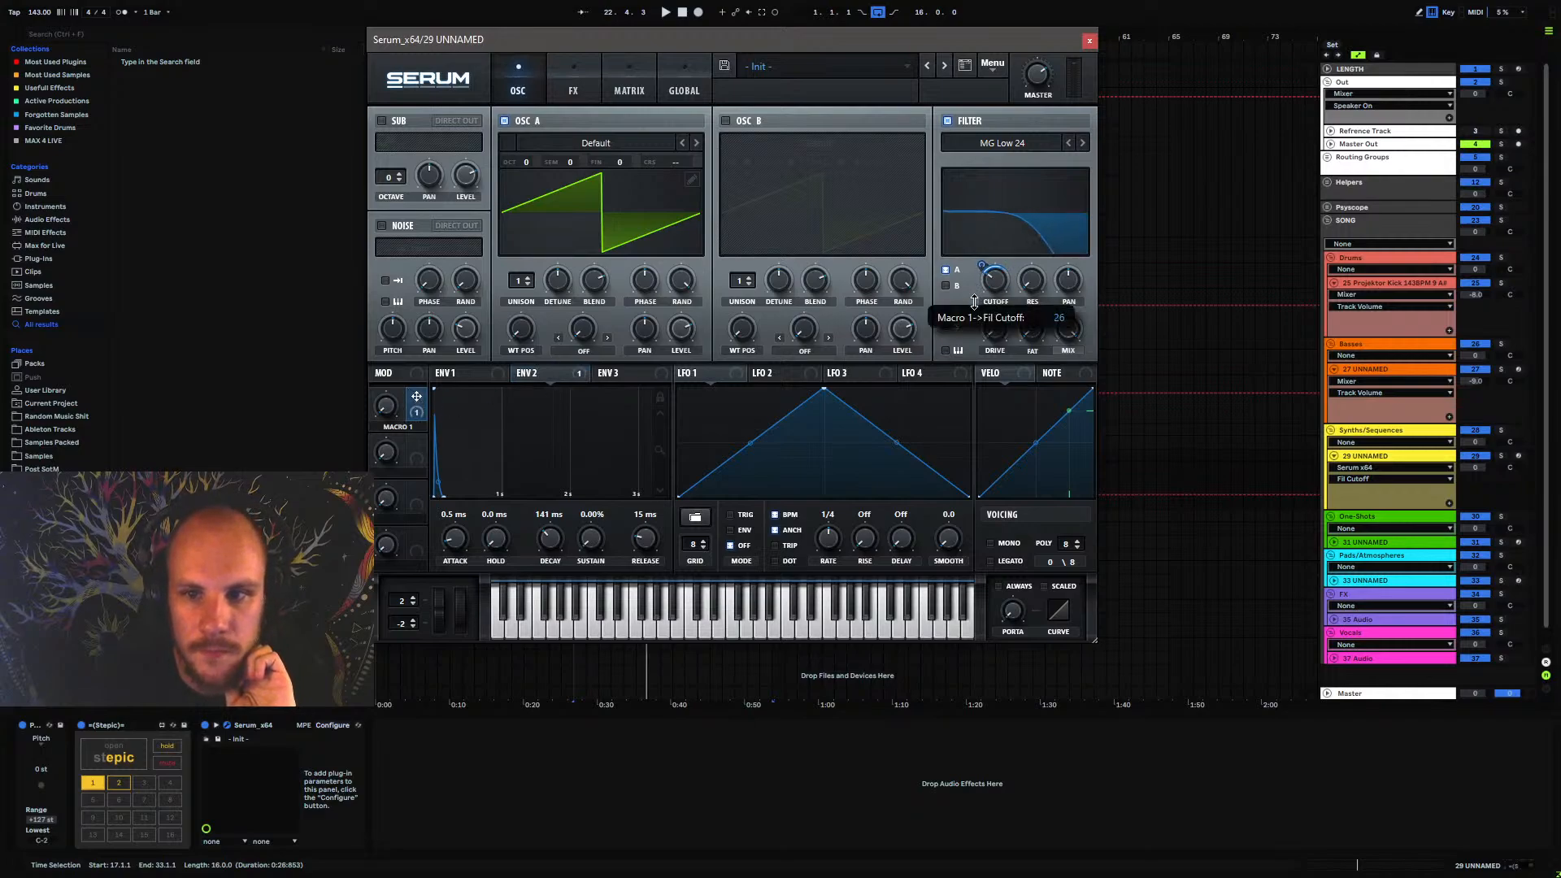
Add Macro 1 to the Serum device's configured parameters and finish configuring
{"action": "left_click", "coordinate": [326, 724]}
{"action": "left_click", "coordinate": [391, 416]}
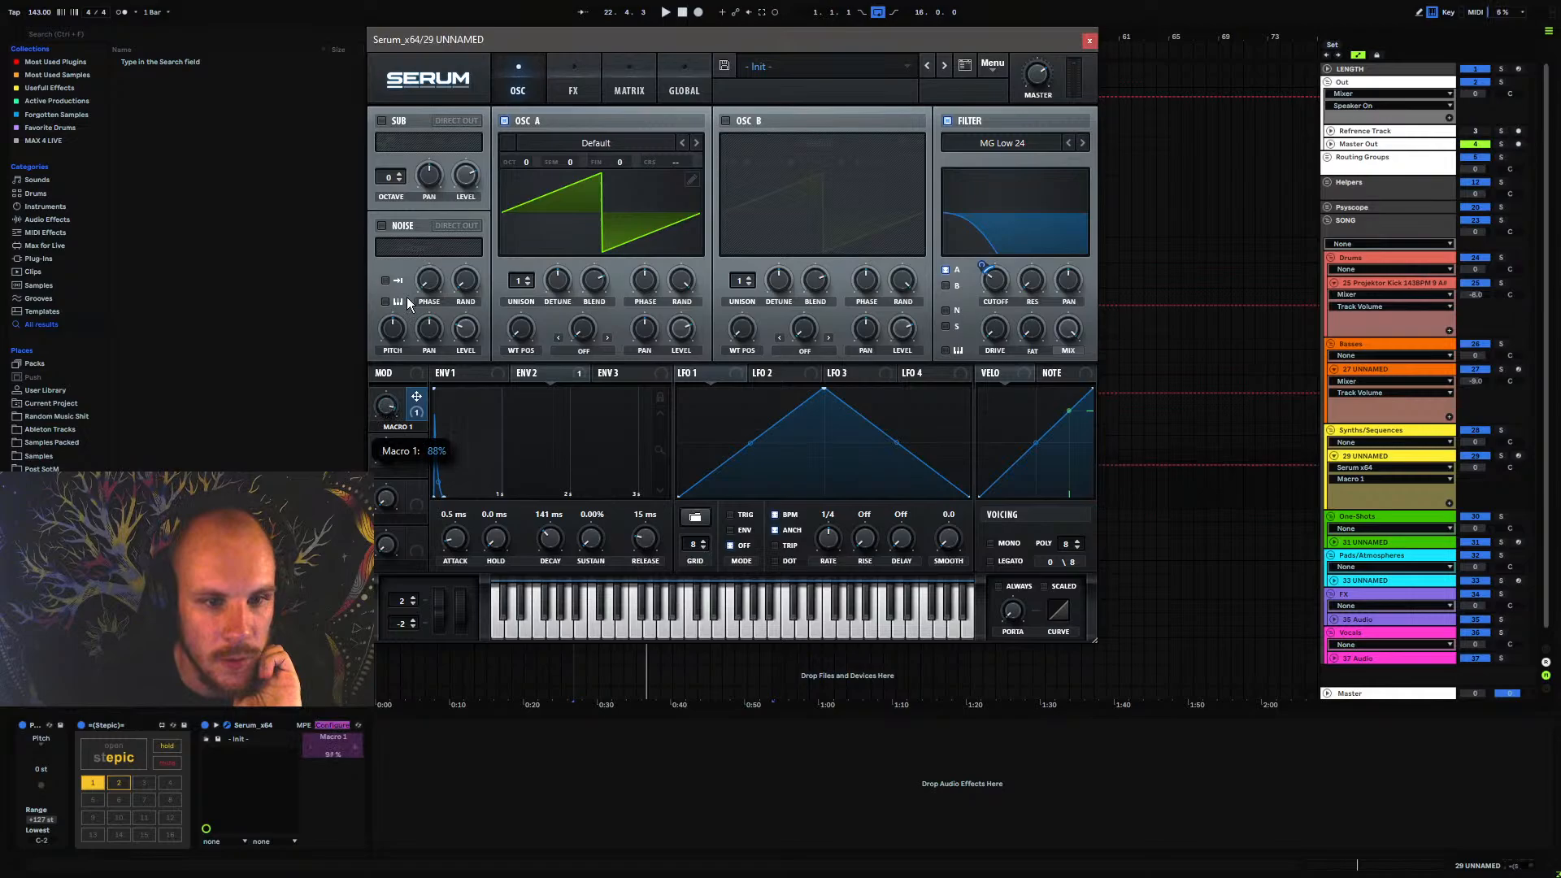
{"action": "left_click", "coordinate": [335, 725]}
Enable automation lane 1 in Stepic's pattern 1 and map it to Serum's Macro 1
{"action": "left_click", "coordinate": [125, 748]}
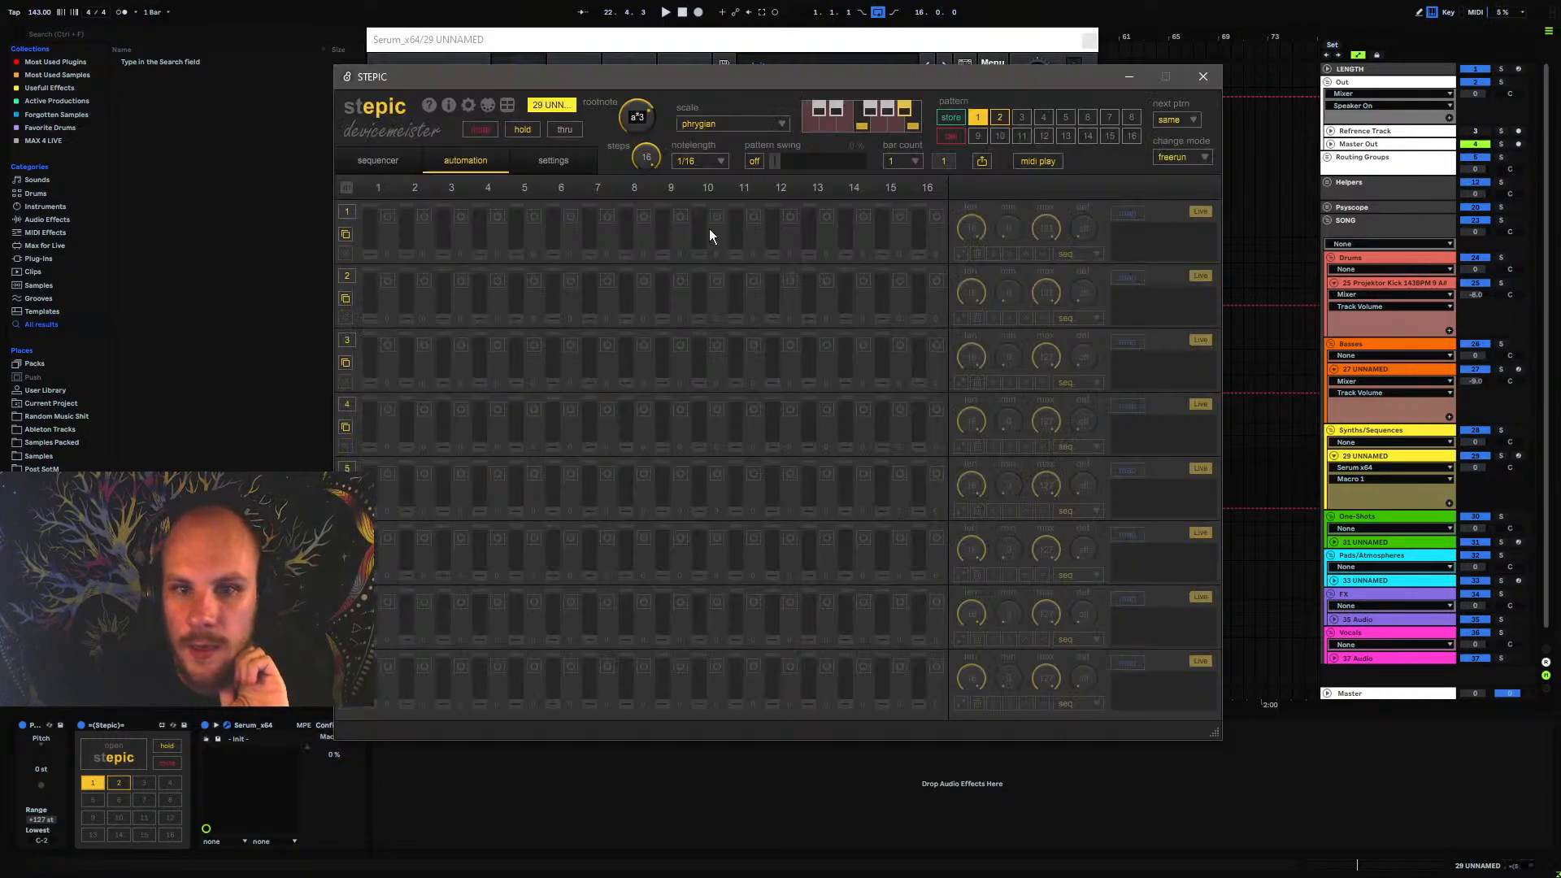
{"action": "left_click", "coordinate": [356, 210]}
{"action": "left_click", "coordinate": [1127, 213]}
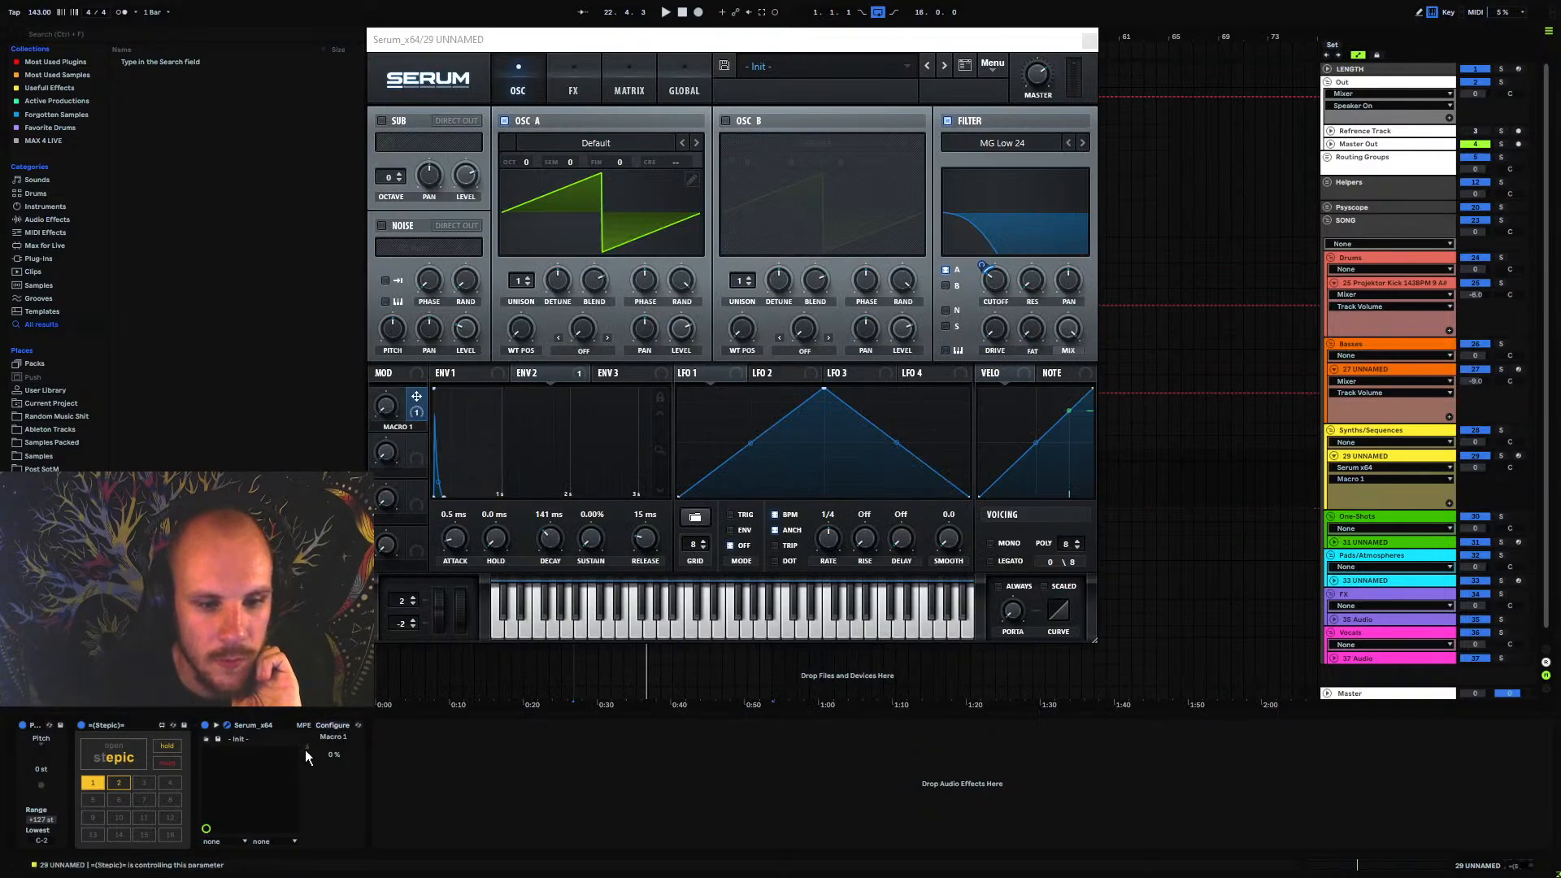
{"action": "left_click", "coordinate": [113, 755]}
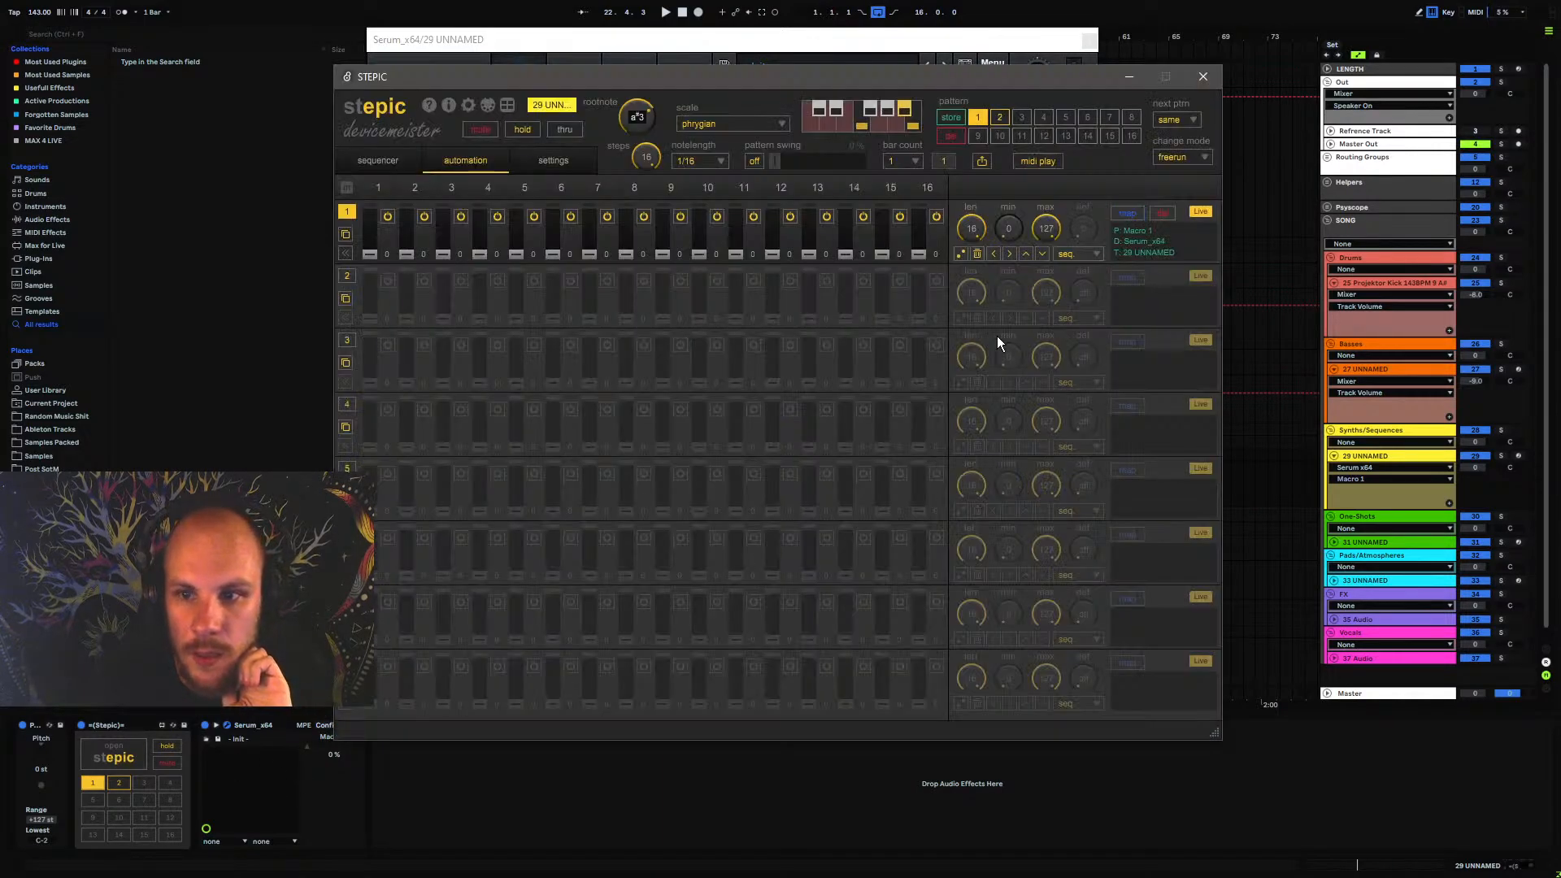
Start playback and randomize lane 1's automation values three times while listening to the cutoff movement
{"action": "key", "text": "space"}
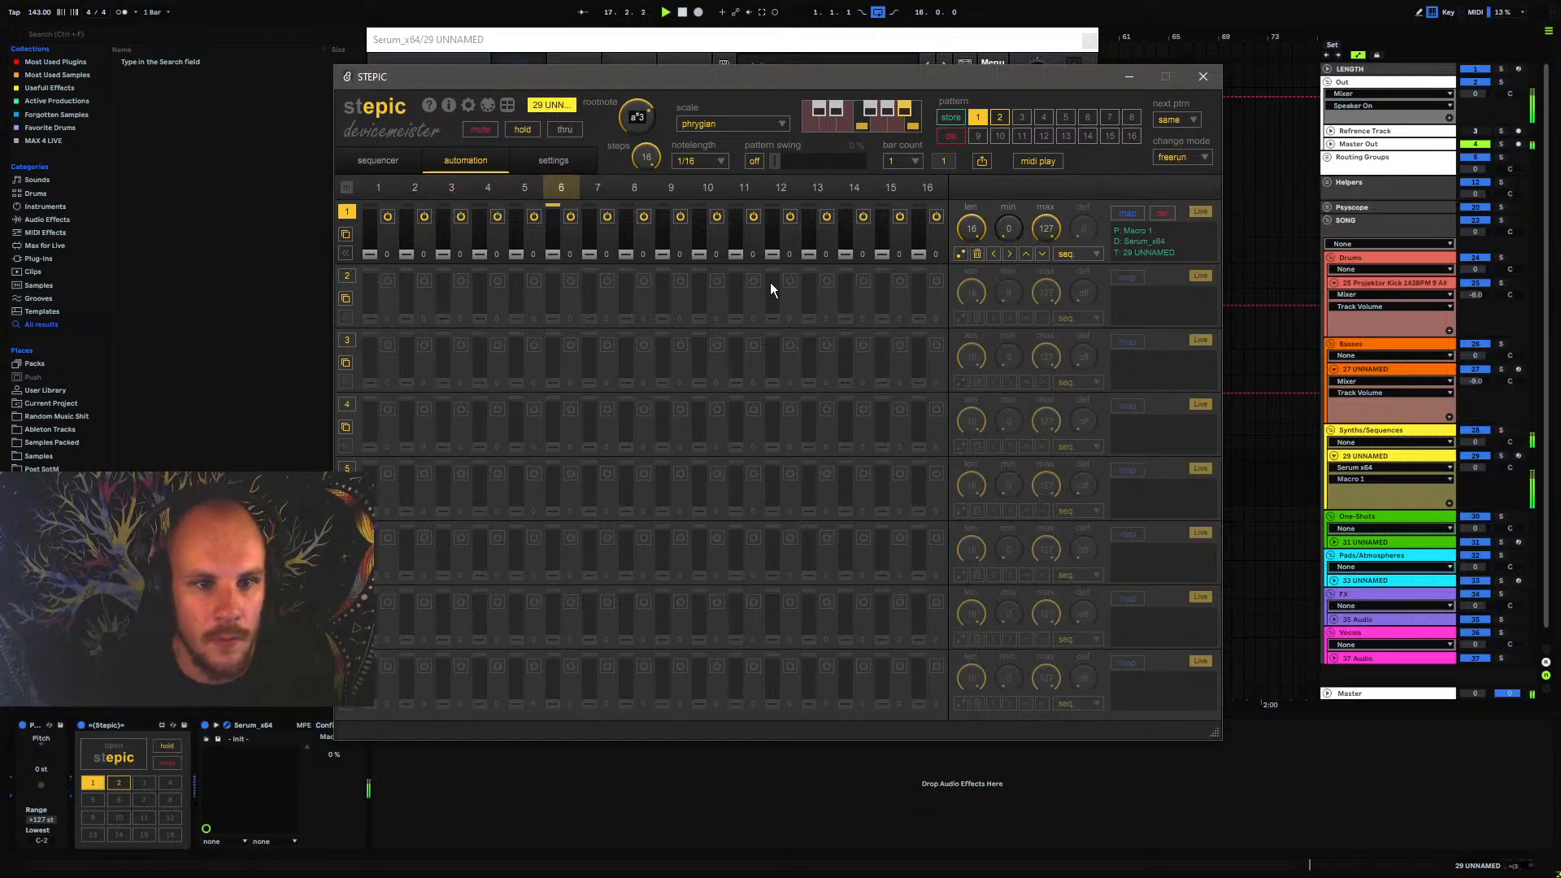
{"action": "left_click", "coordinate": [960, 253]}
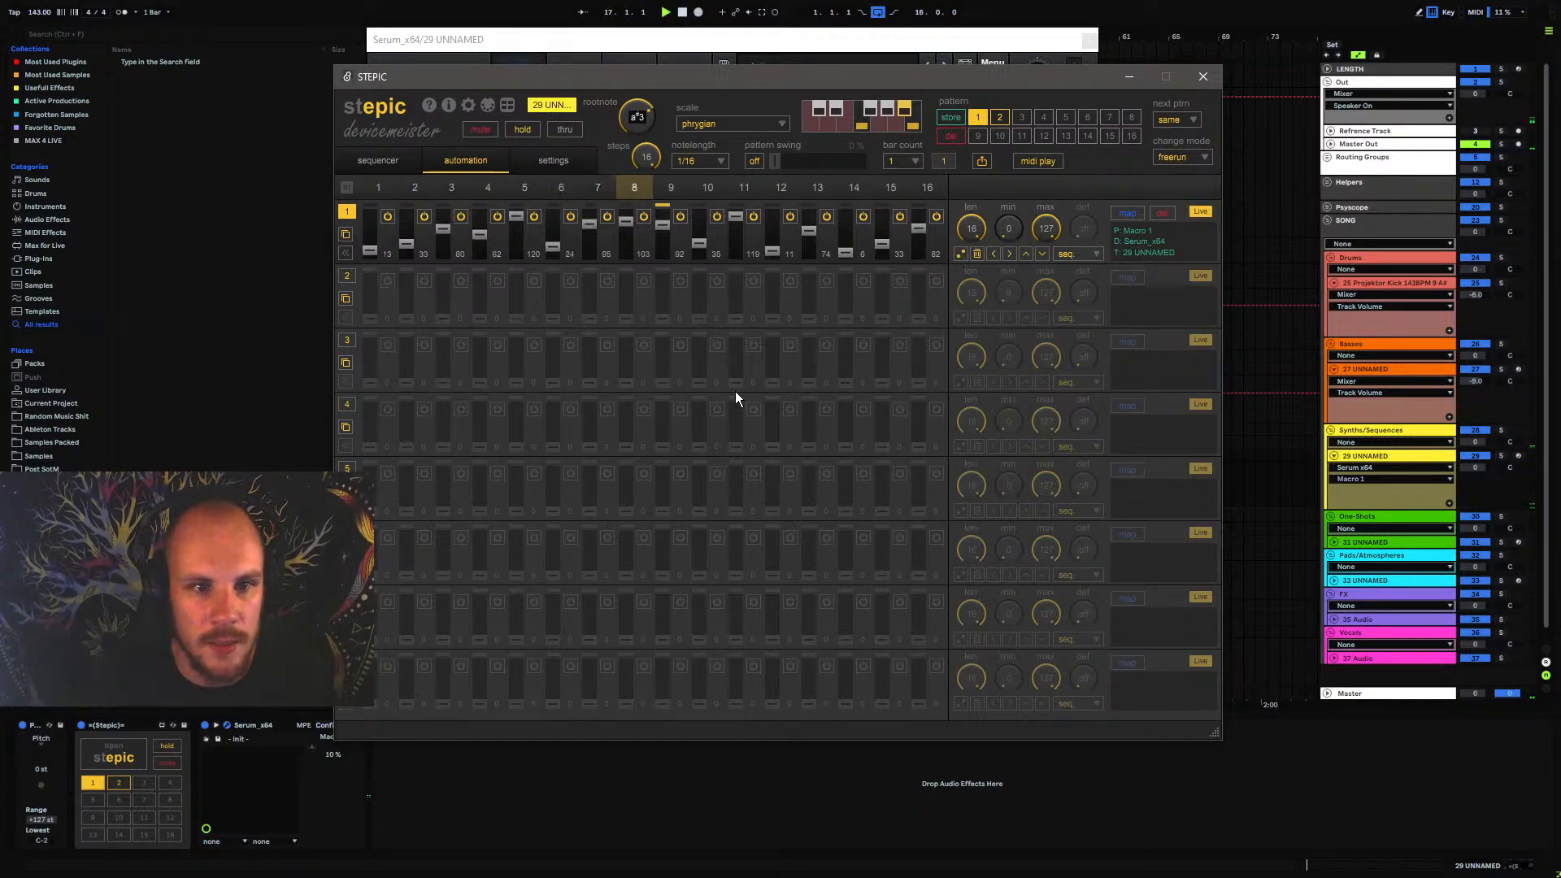
{"action": "left_click", "coordinate": [958, 257]}
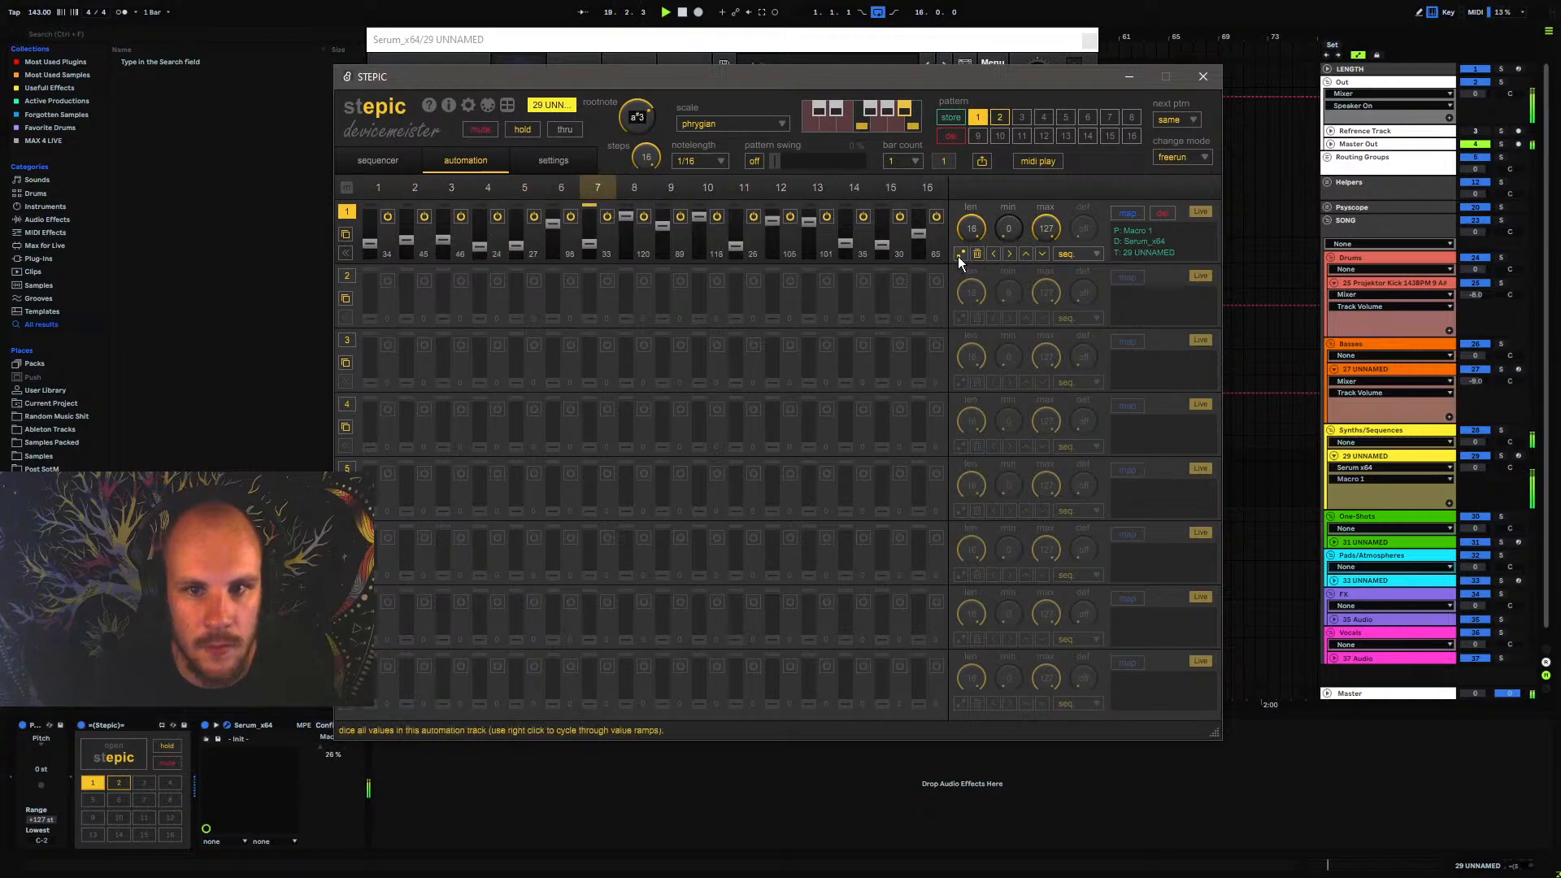
{"action": "left_click", "coordinate": [958, 256]}
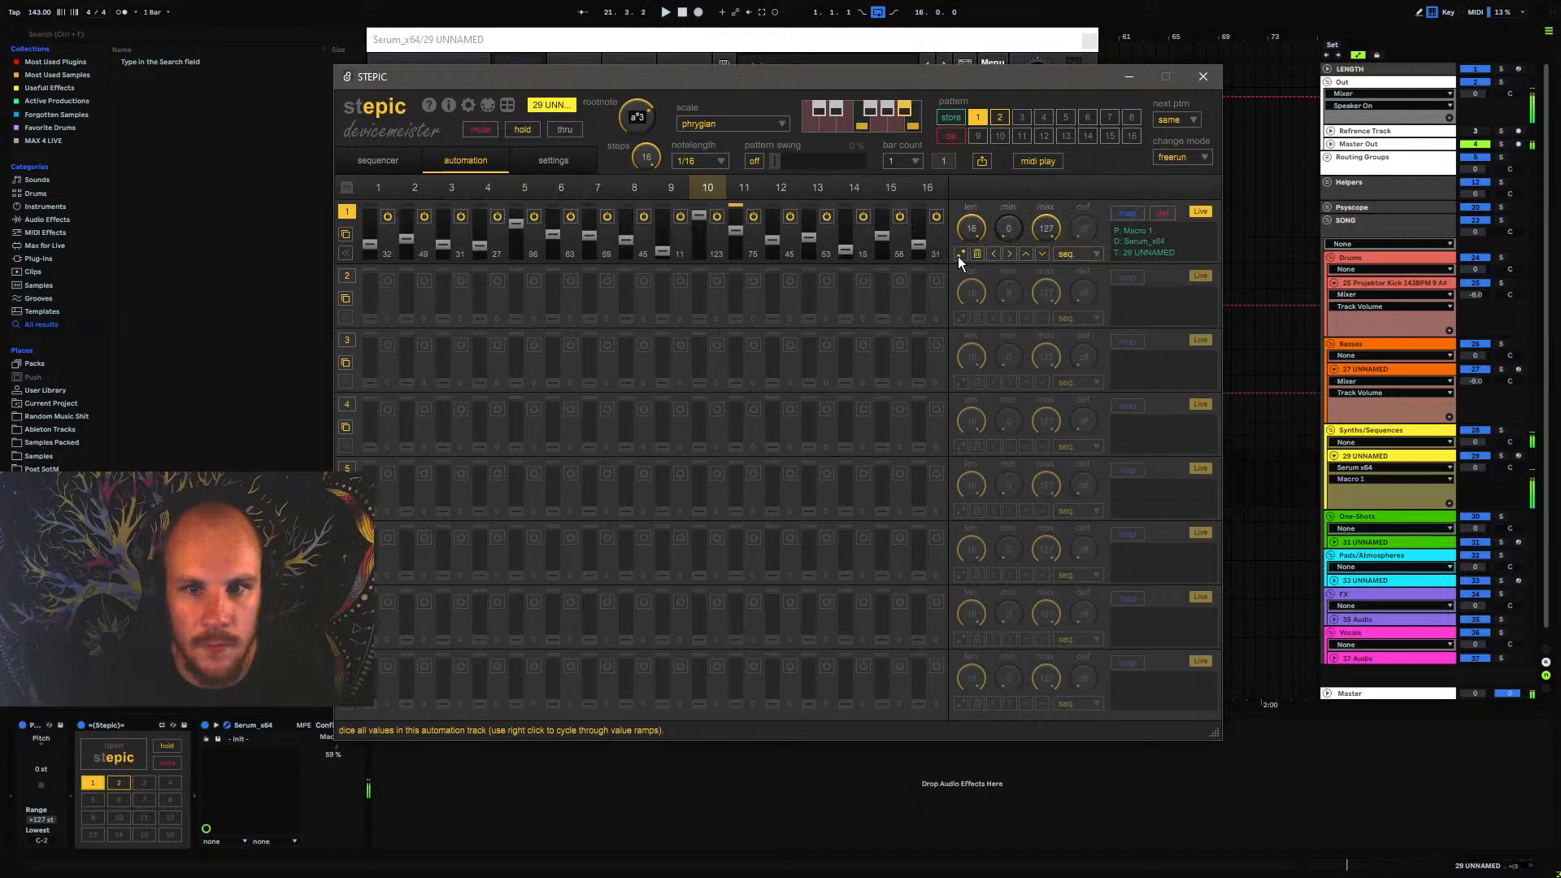
Enable automation lane 1 in pattern 2 and return to pattern 1
{"action": "left_click", "coordinate": [1000, 118]}
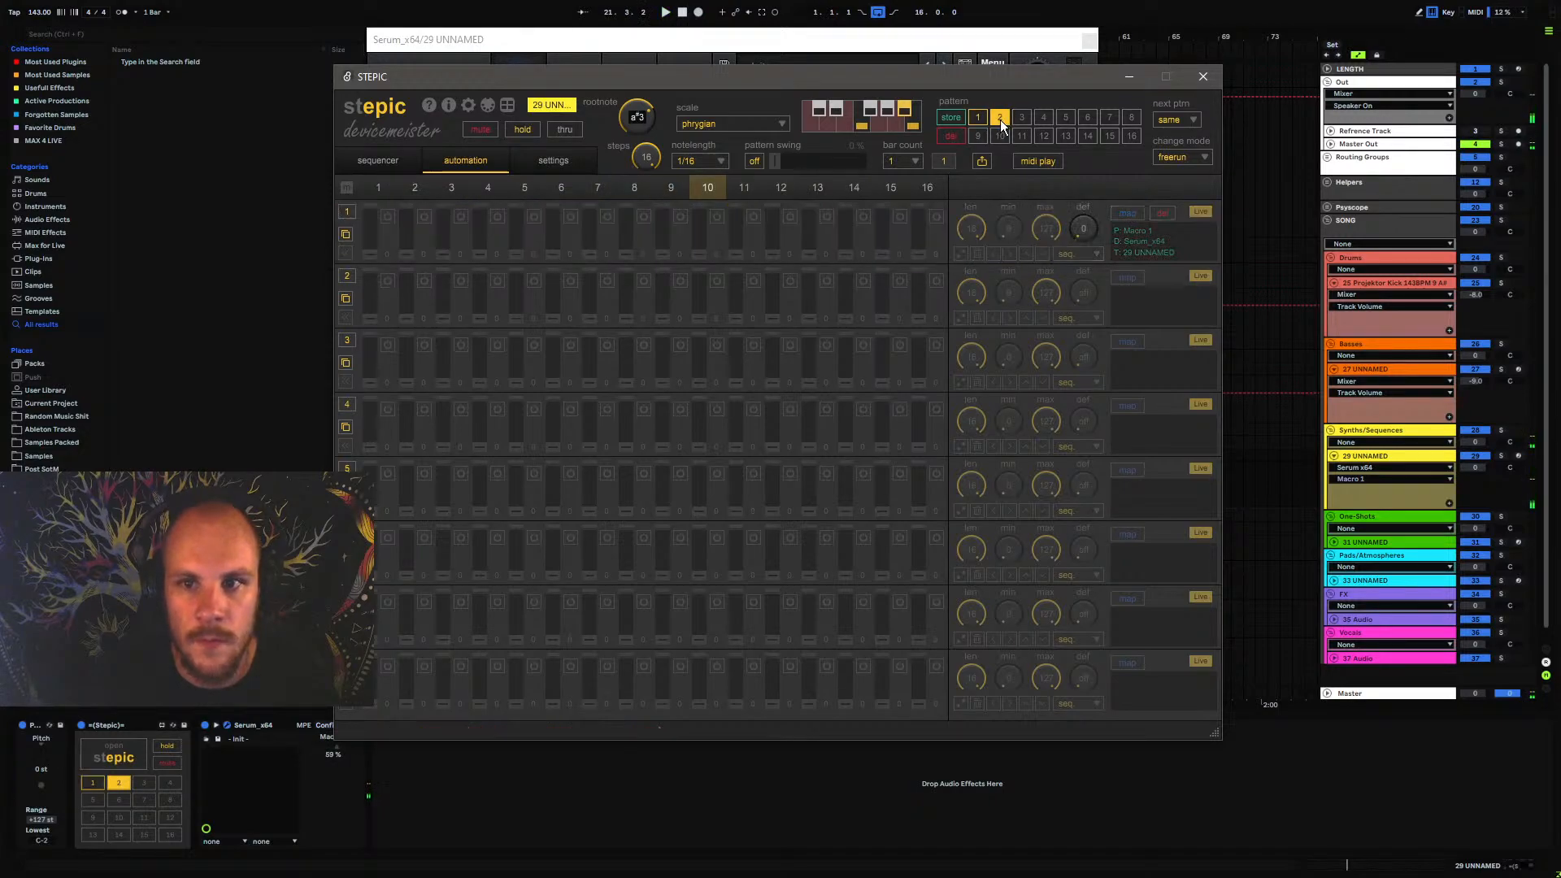
{"action": "left_click", "coordinate": [352, 209]}
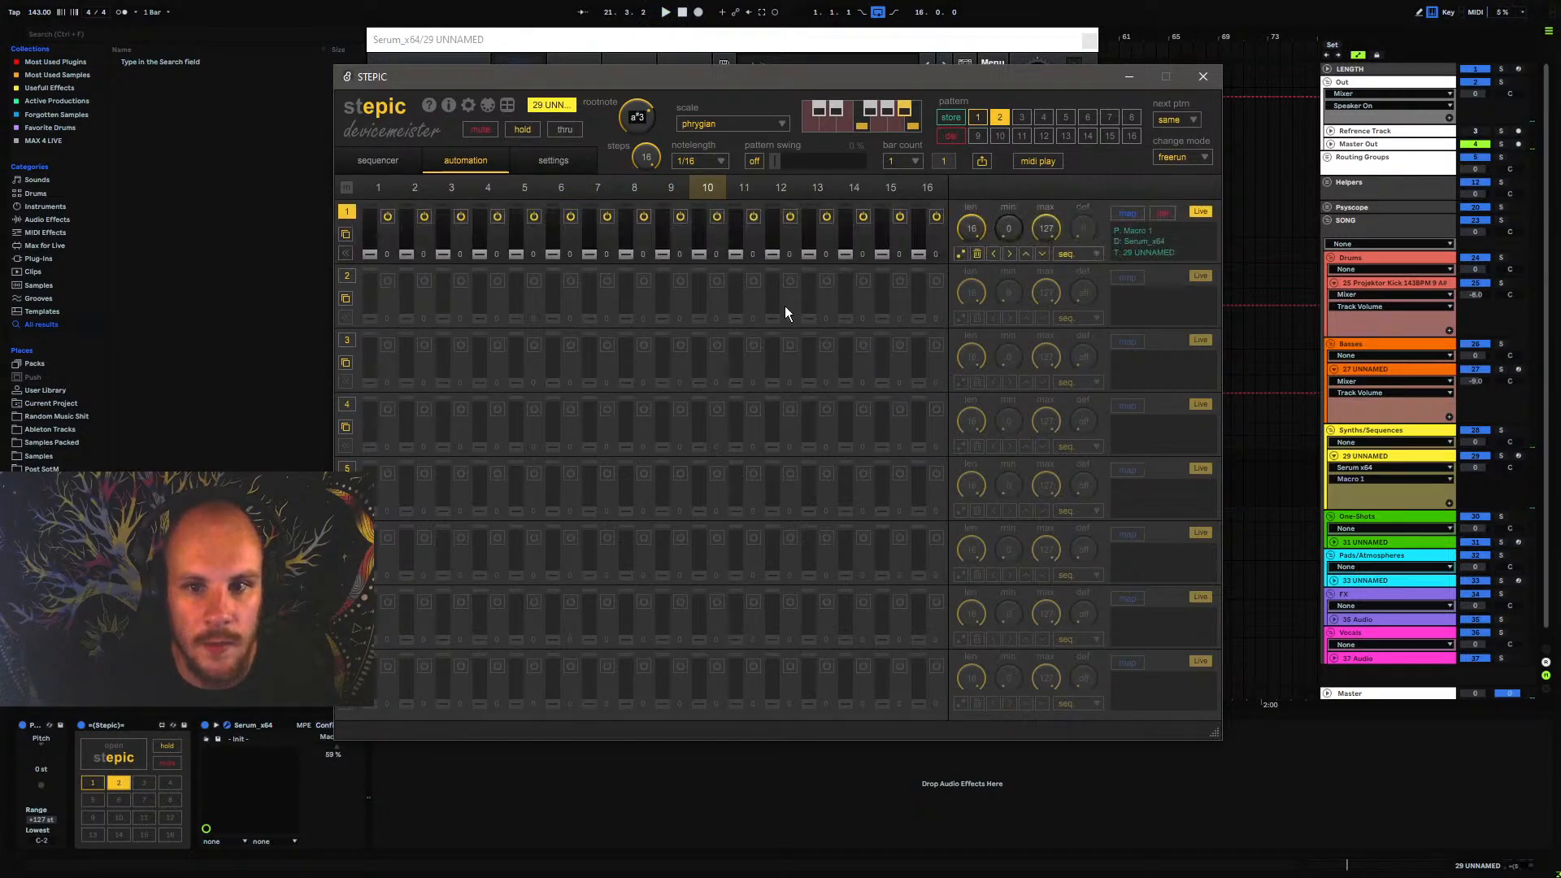
{"action": "left_click", "coordinate": [978, 116]}
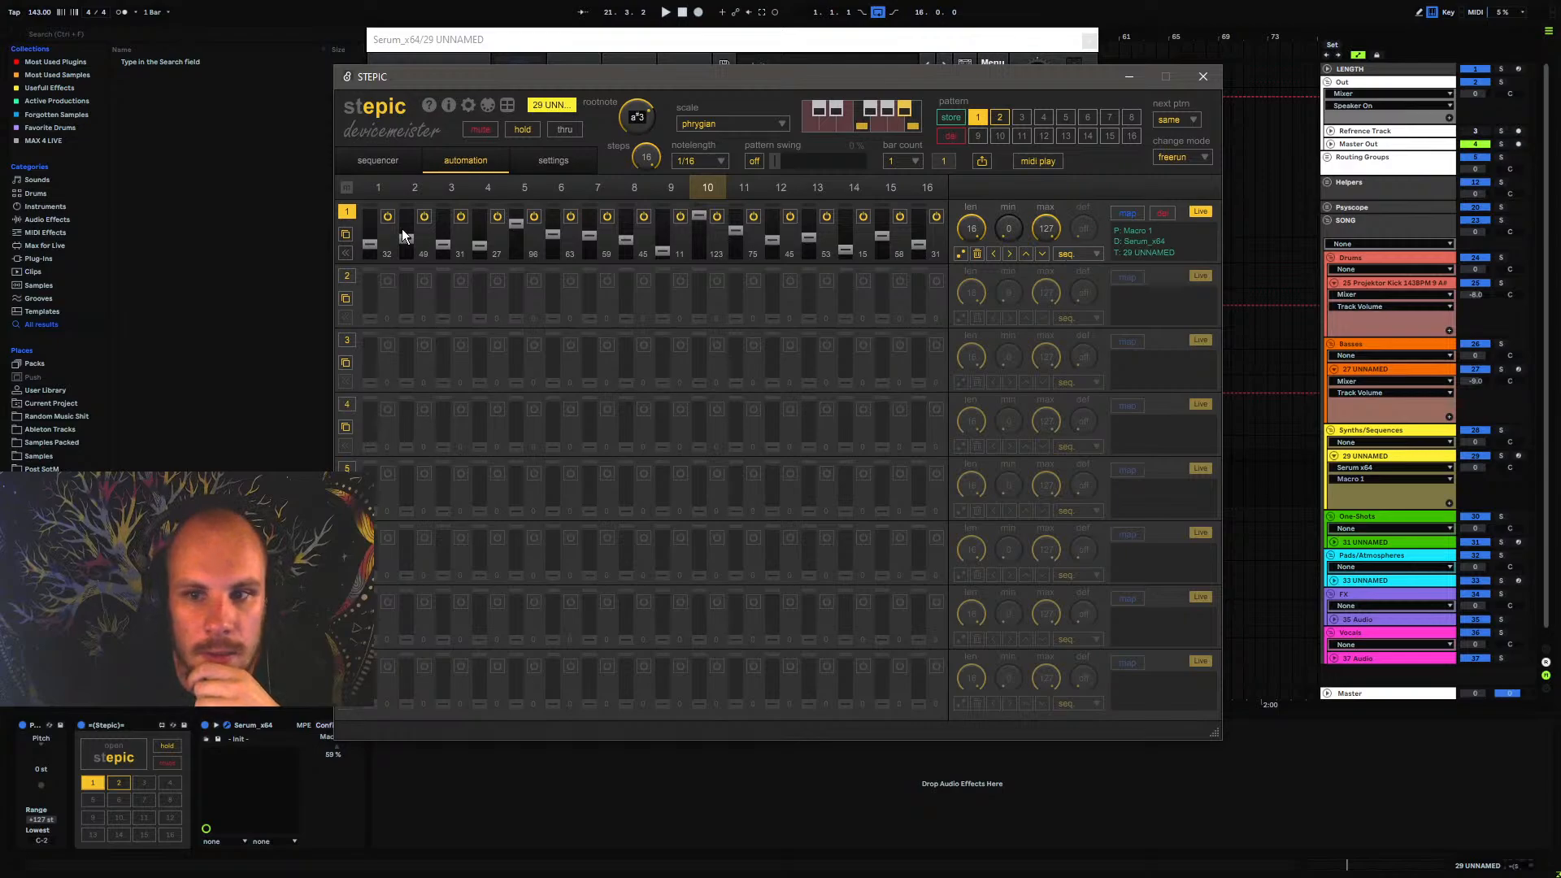
Copy pattern 1's automation lane 1 to lane 1 of pattern 2 and close the Stepic window
{"action": "left_click", "coordinate": [344, 239]}
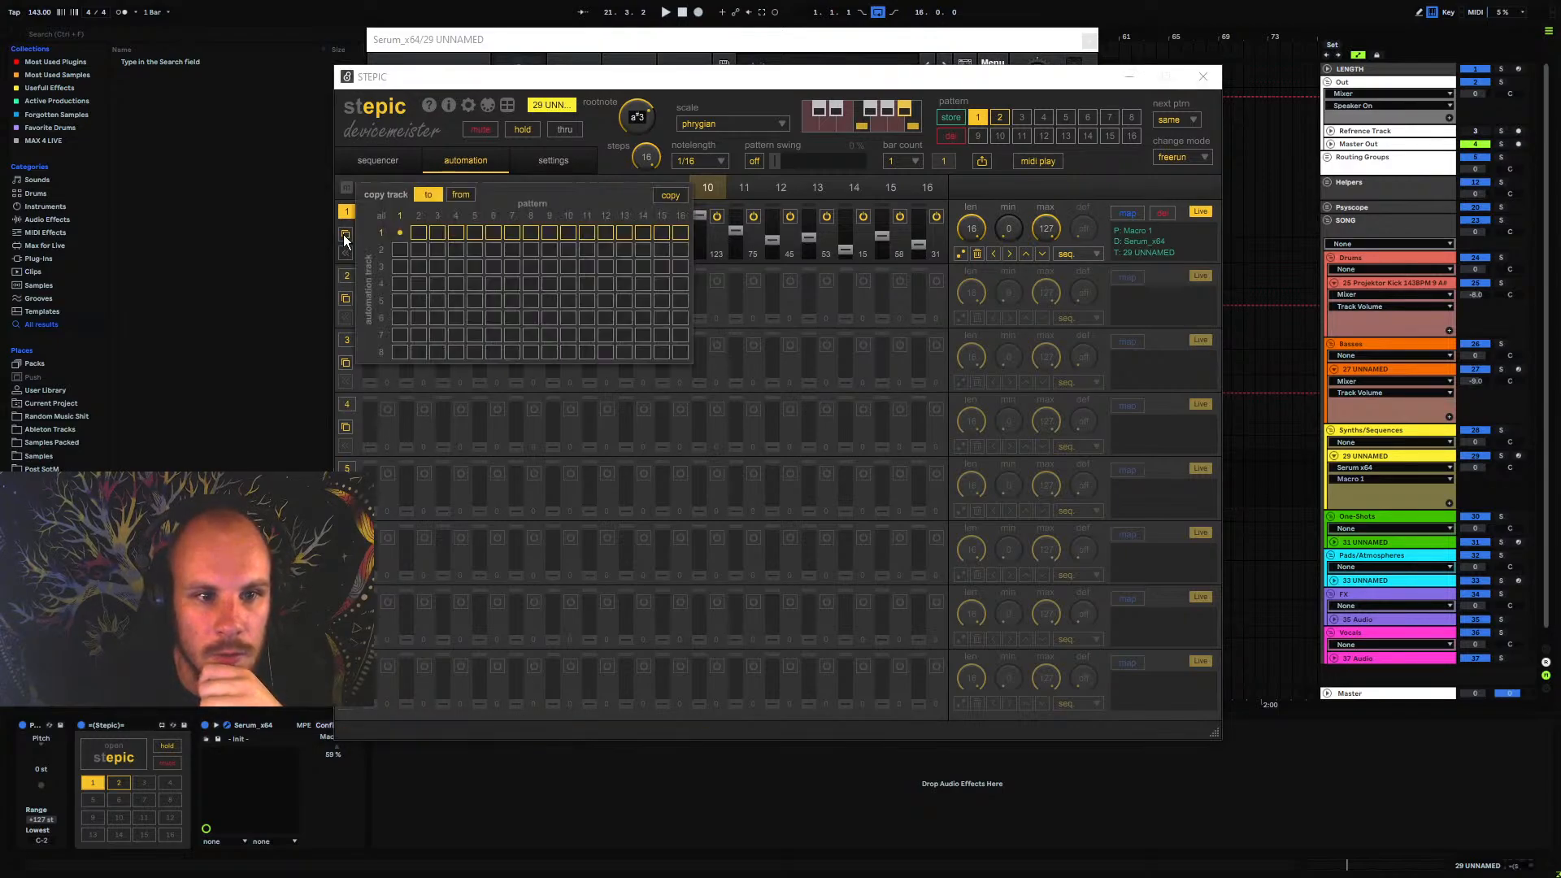
{"action": "left_click", "coordinate": [344, 236]}
{"action": "left_click", "coordinate": [344, 236]}
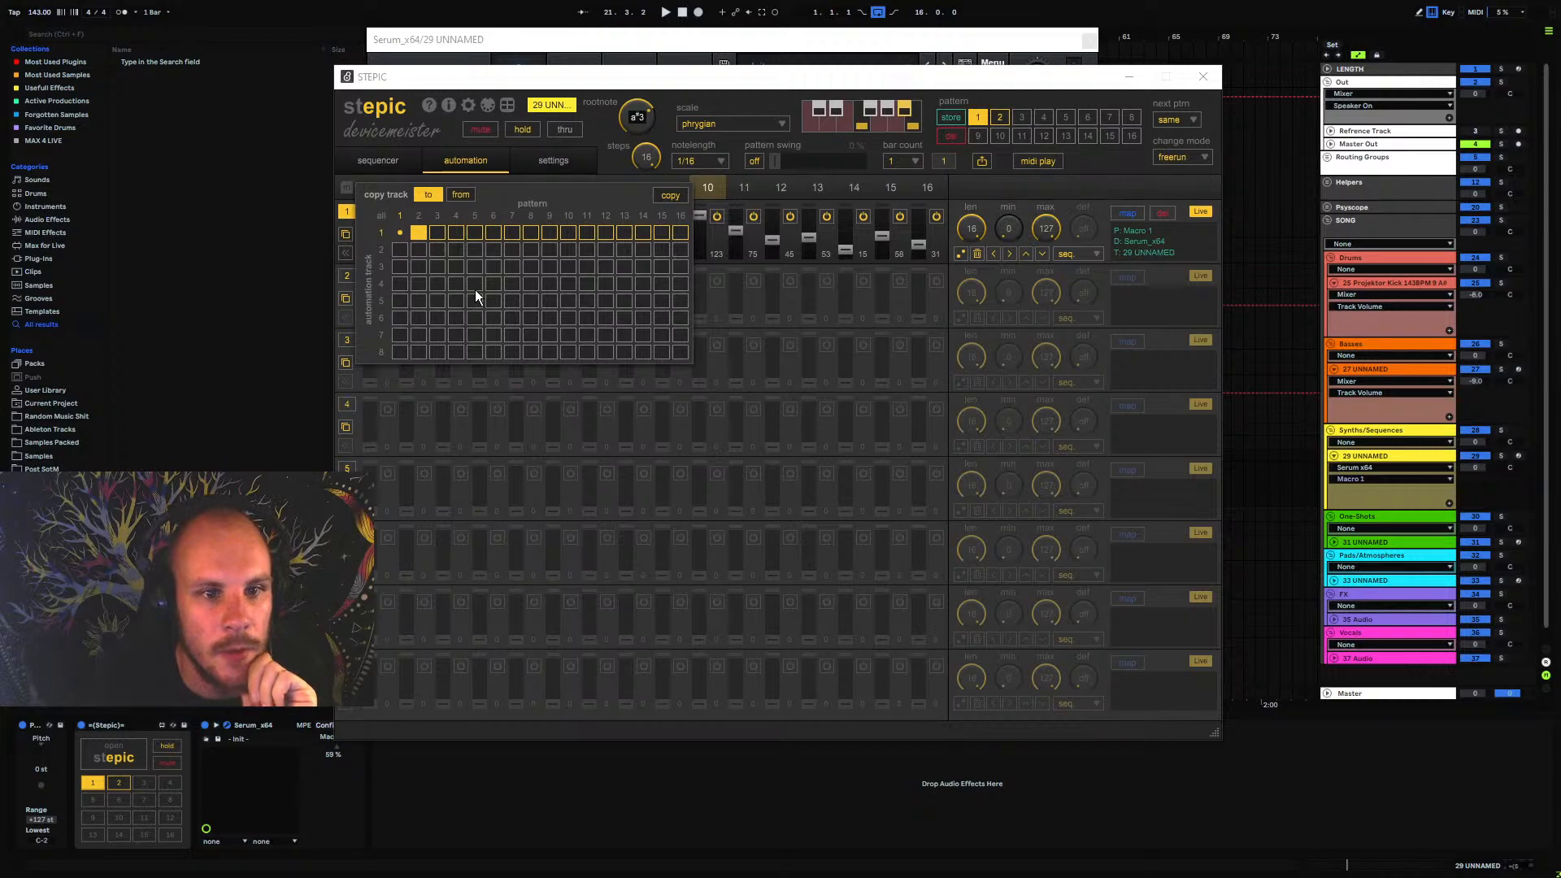
{"action": "left_click", "coordinate": [667, 196]}
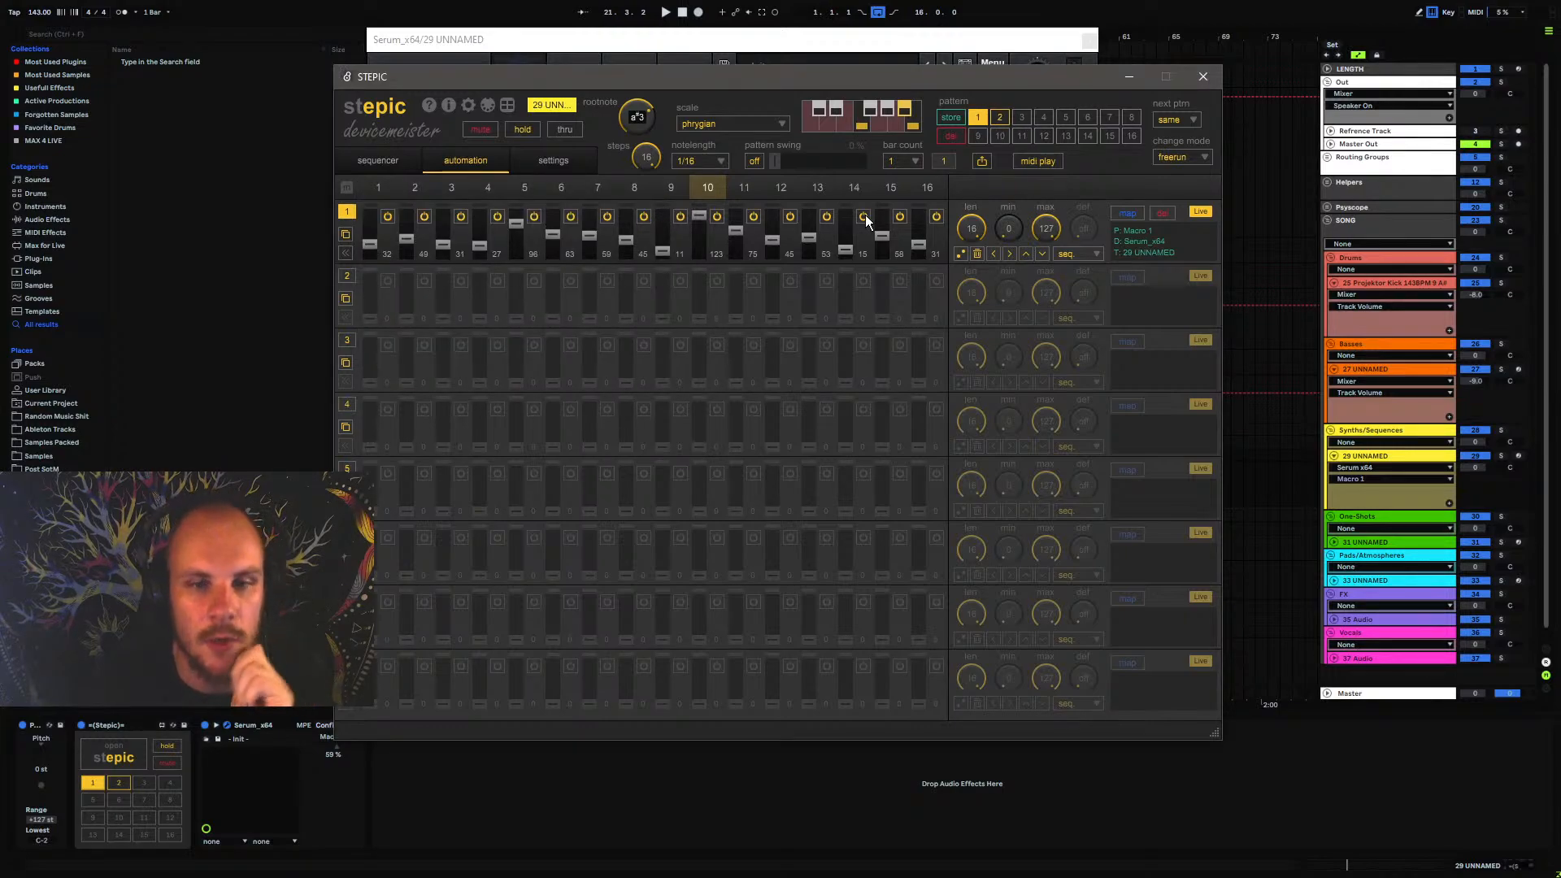
{"action": "left_click", "coordinate": [1205, 76]}
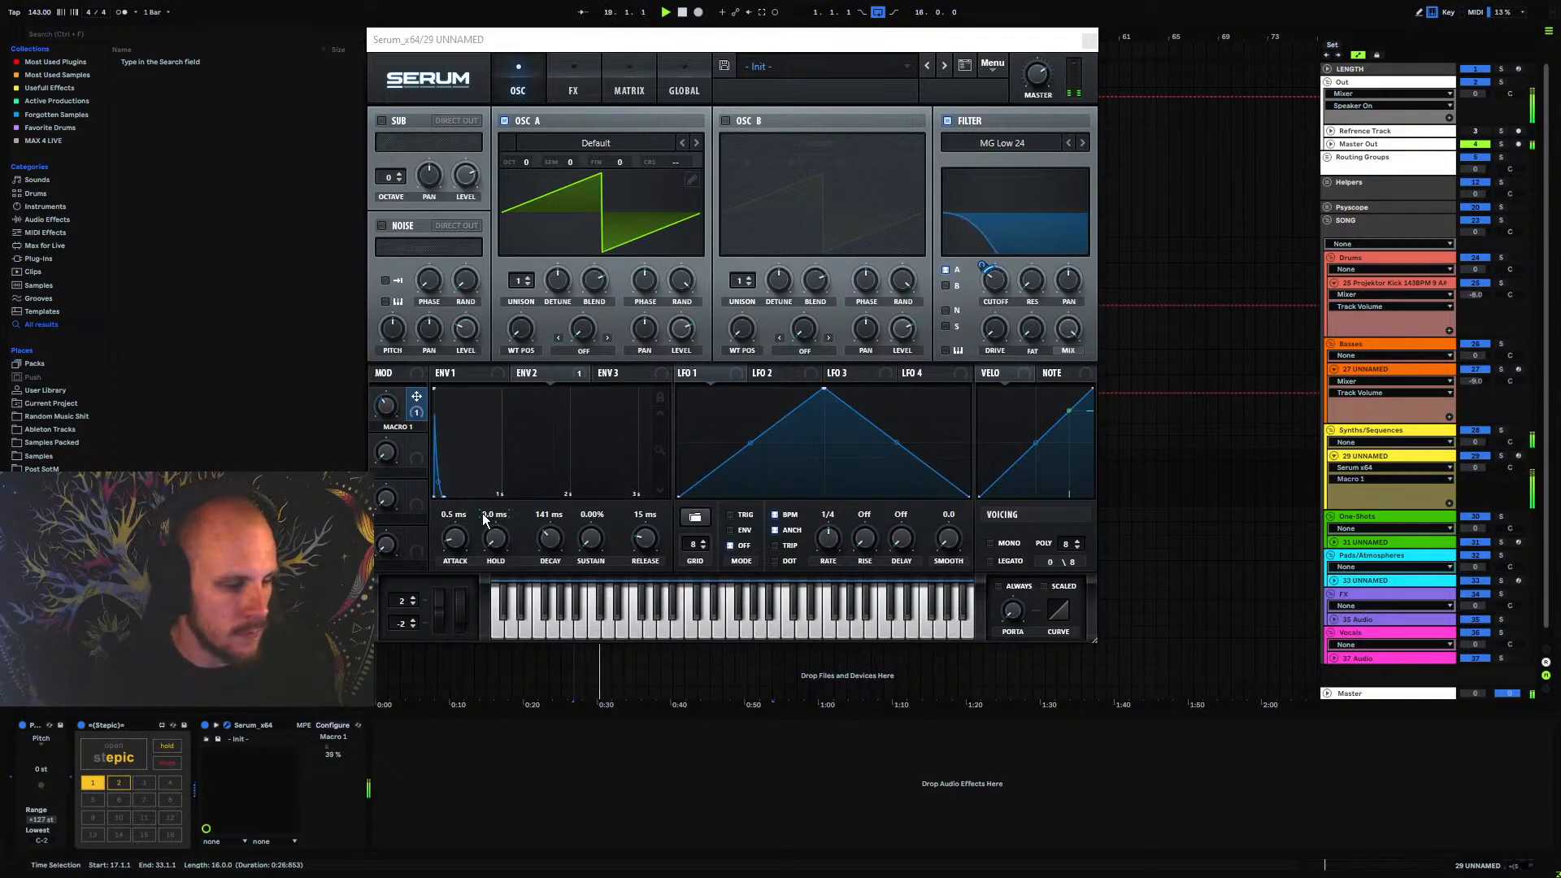
Set Serum's oscillator A to 4 unison voices and lower its detune during playback
{"action": "left_click", "coordinate": [533, 277]}
{"action": "left_click", "coordinate": [533, 277]}
{"action": "left_click", "coordinate": [532, 278]}
{"action": "left_click_drag", "start_coordinate": [557, 281], "coordinate": [554, 349]}
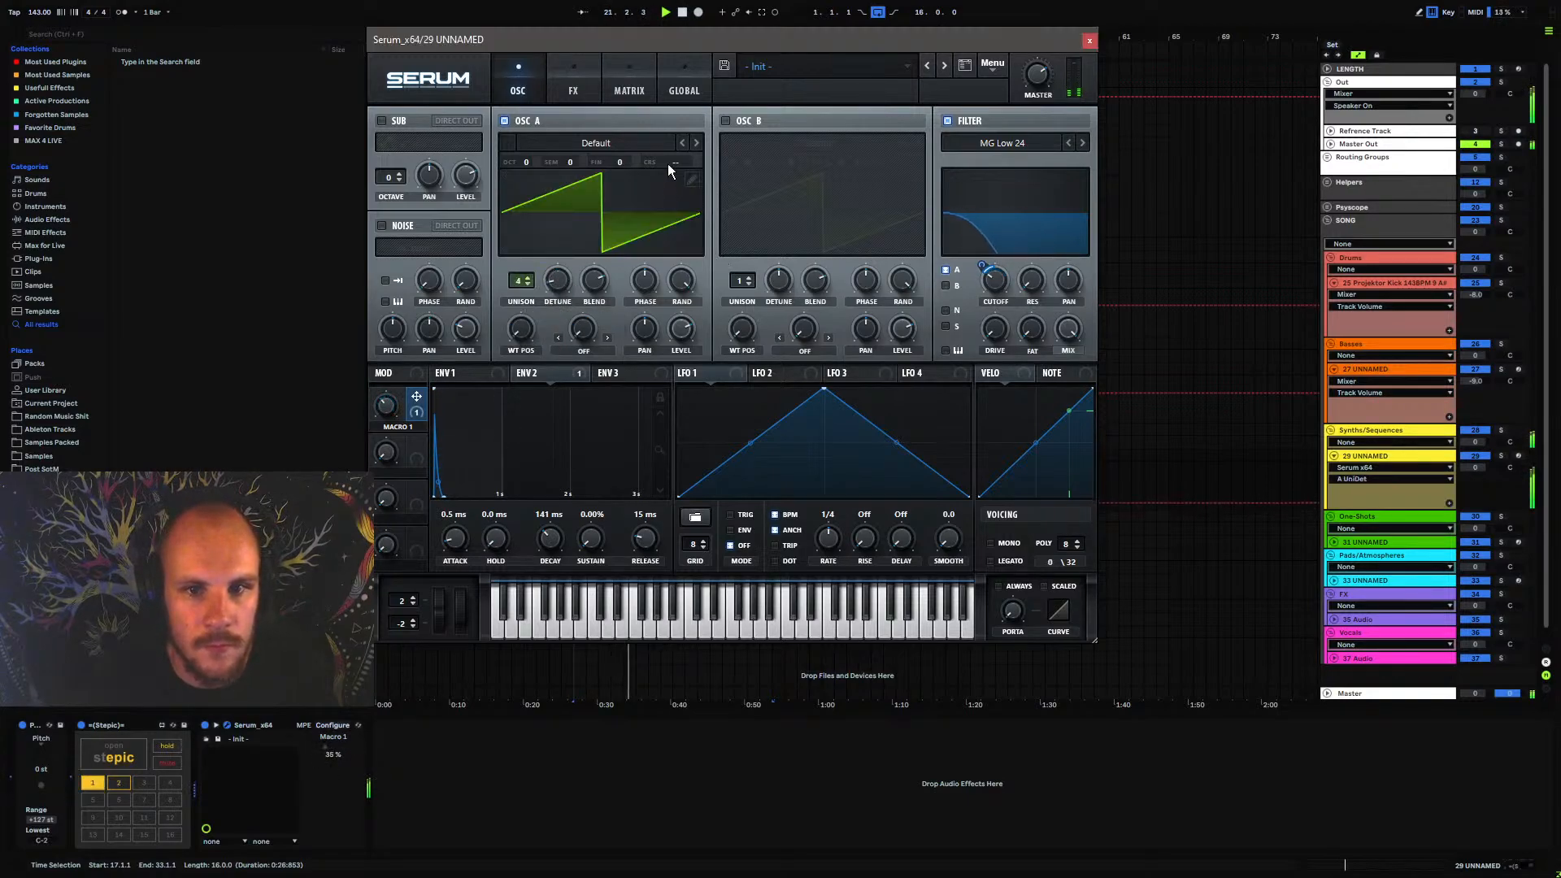
Enable oscillator B one octave up, route it through the filter, set 6 unison voices and lower its detune
{"action": "left_click", "coordinate": [726, 120]}
{"action": "left_click", "coordinate": [946, 286]}
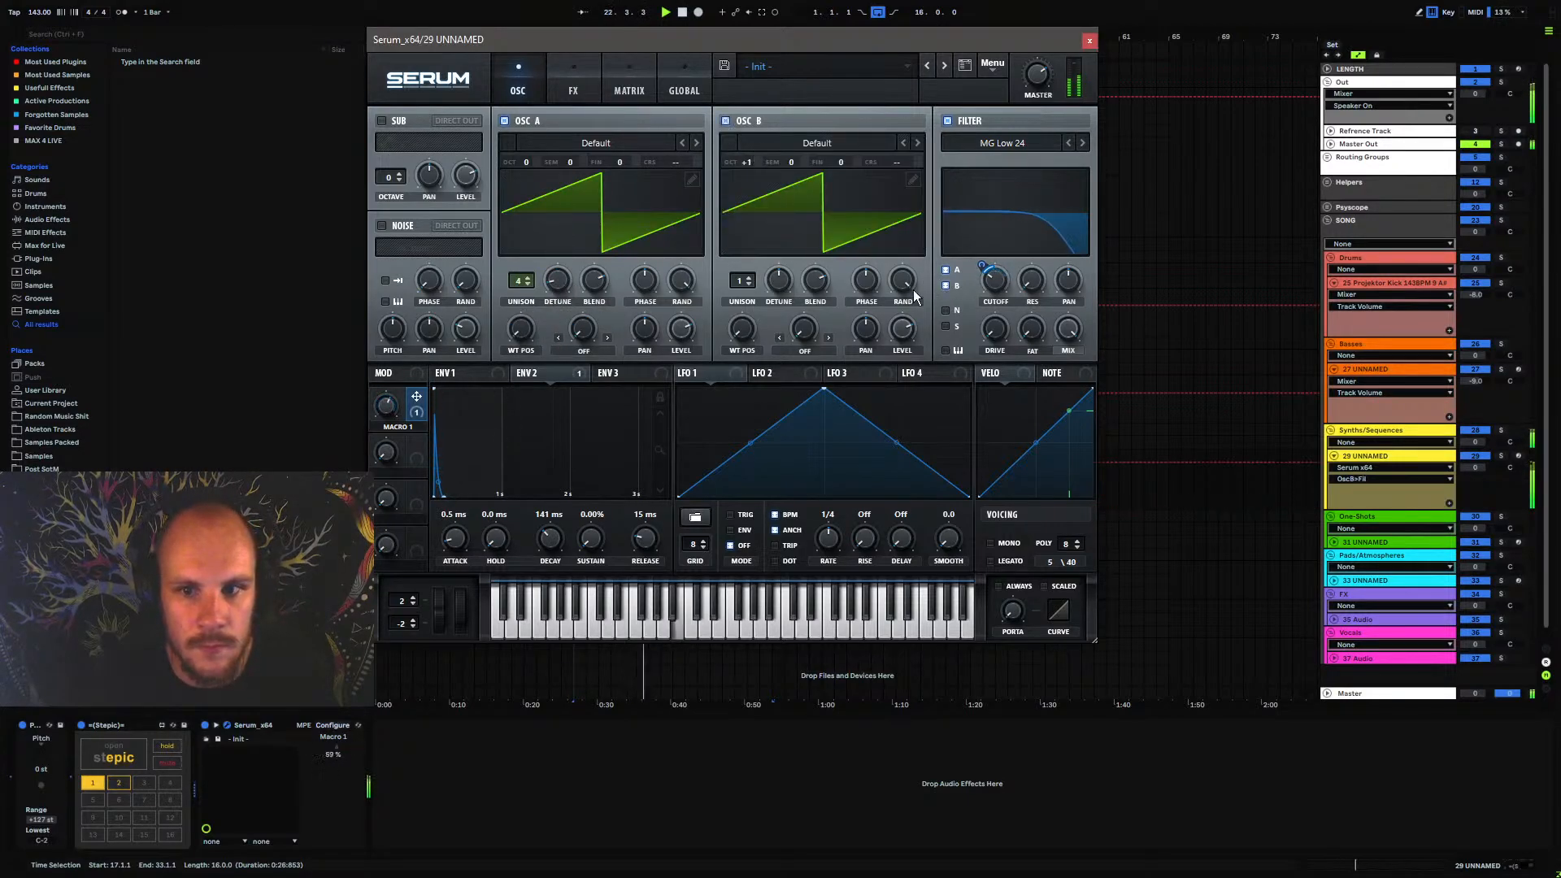
{"action": "left_click_drag", "start_coordinate": [742, 283], "coordinate": [741, 265]}
{"action": "left_click_drag", "start_coordinate": [779, 281], "coordinate": [779, 311]}
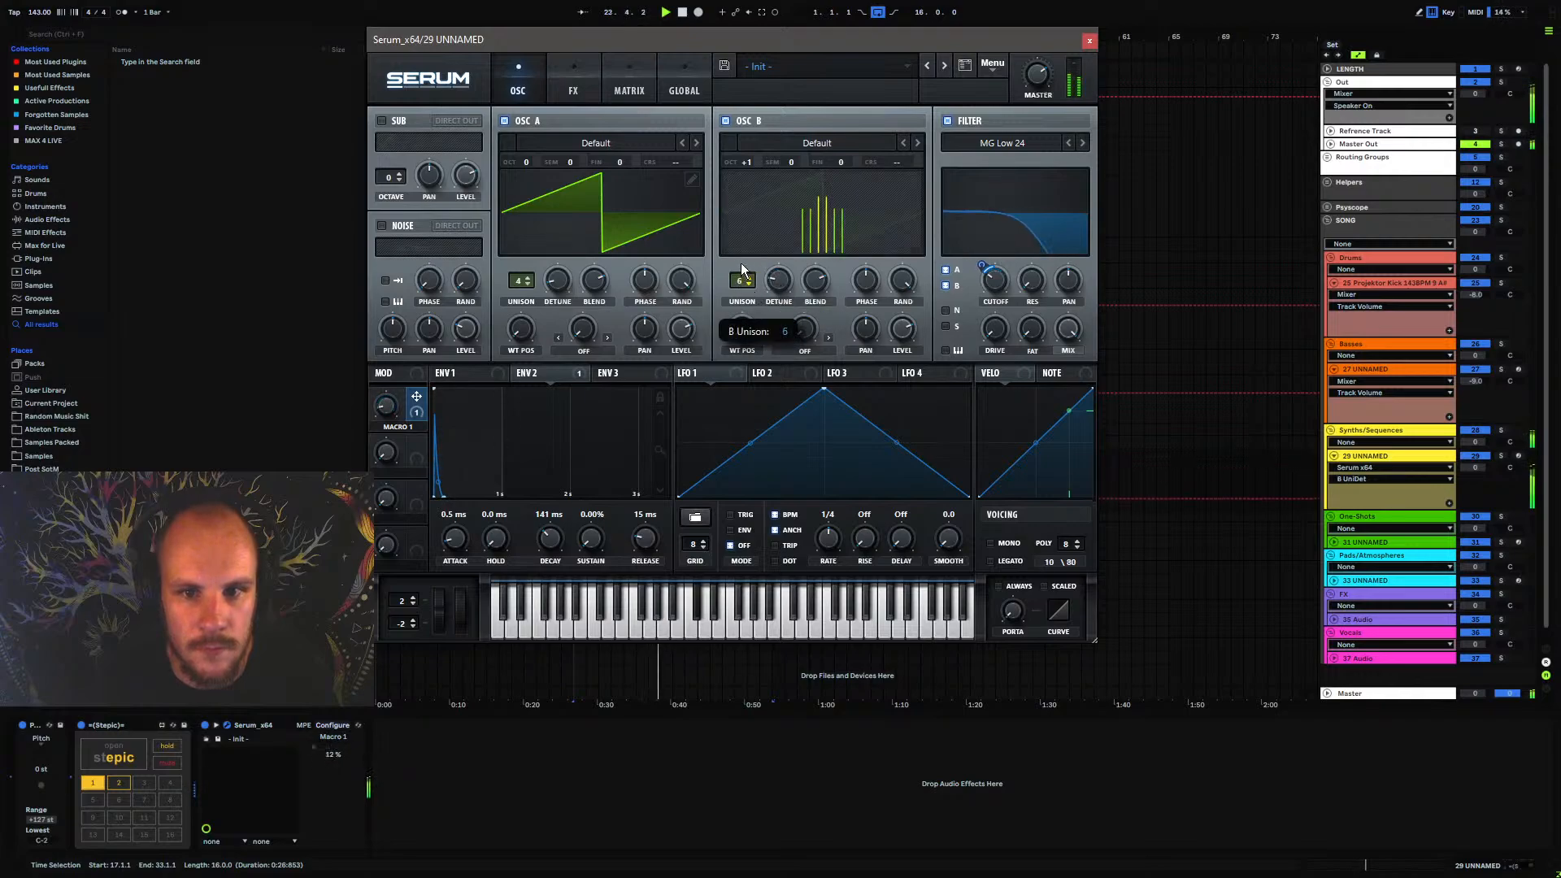
Enable Serum's phaser effect with a rate of 6 bar and a depth of about 37%
{"action": "left_click", "coordinate": [574, 89]}
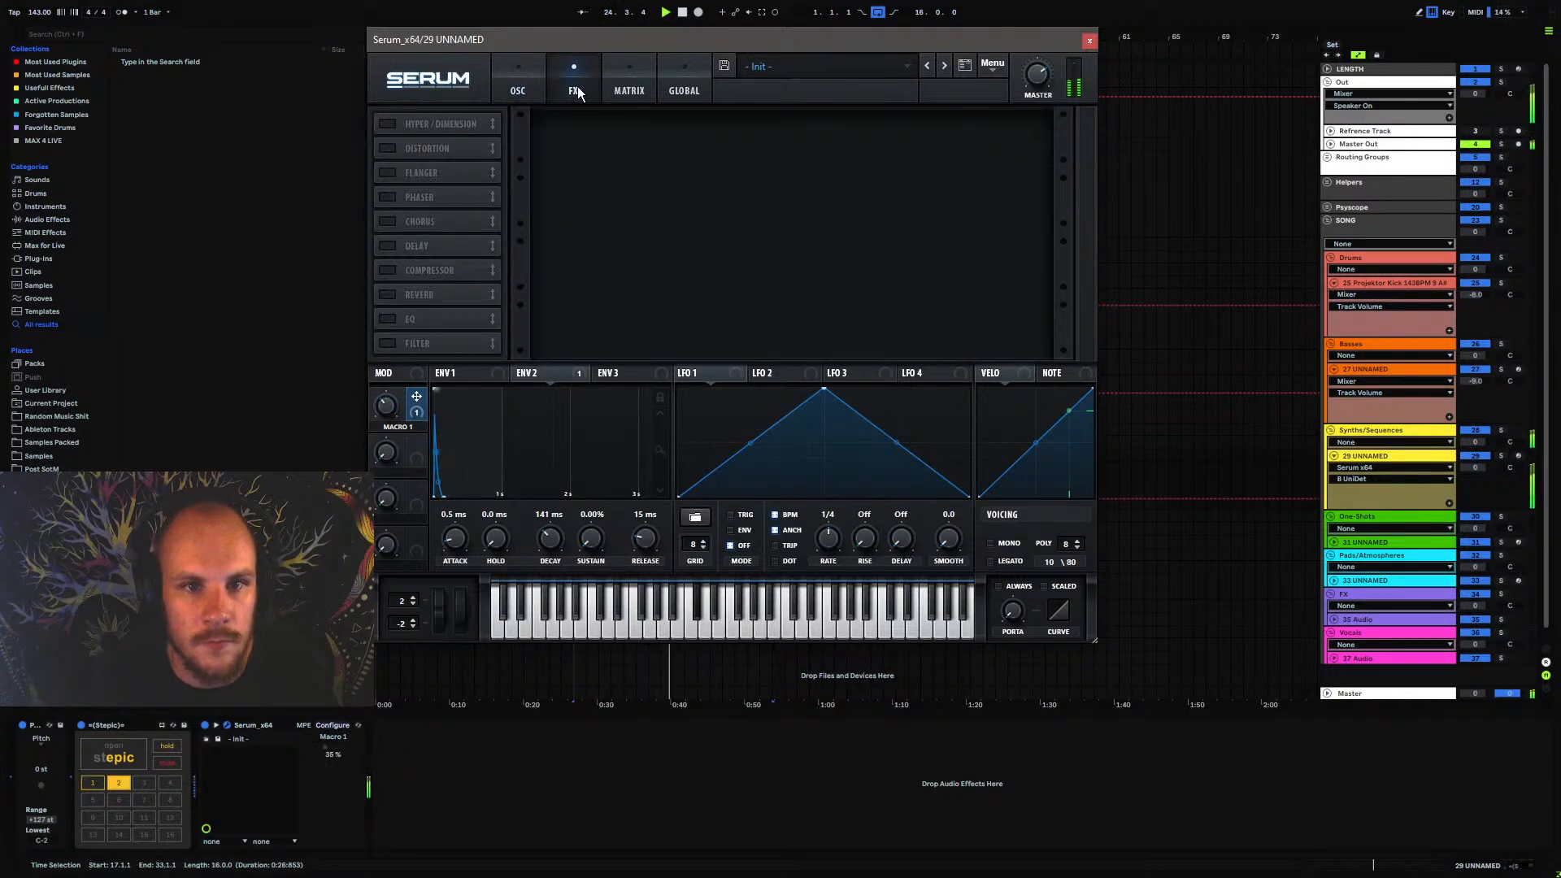
{"action": "left_click", "coordinate": [399, 202]}
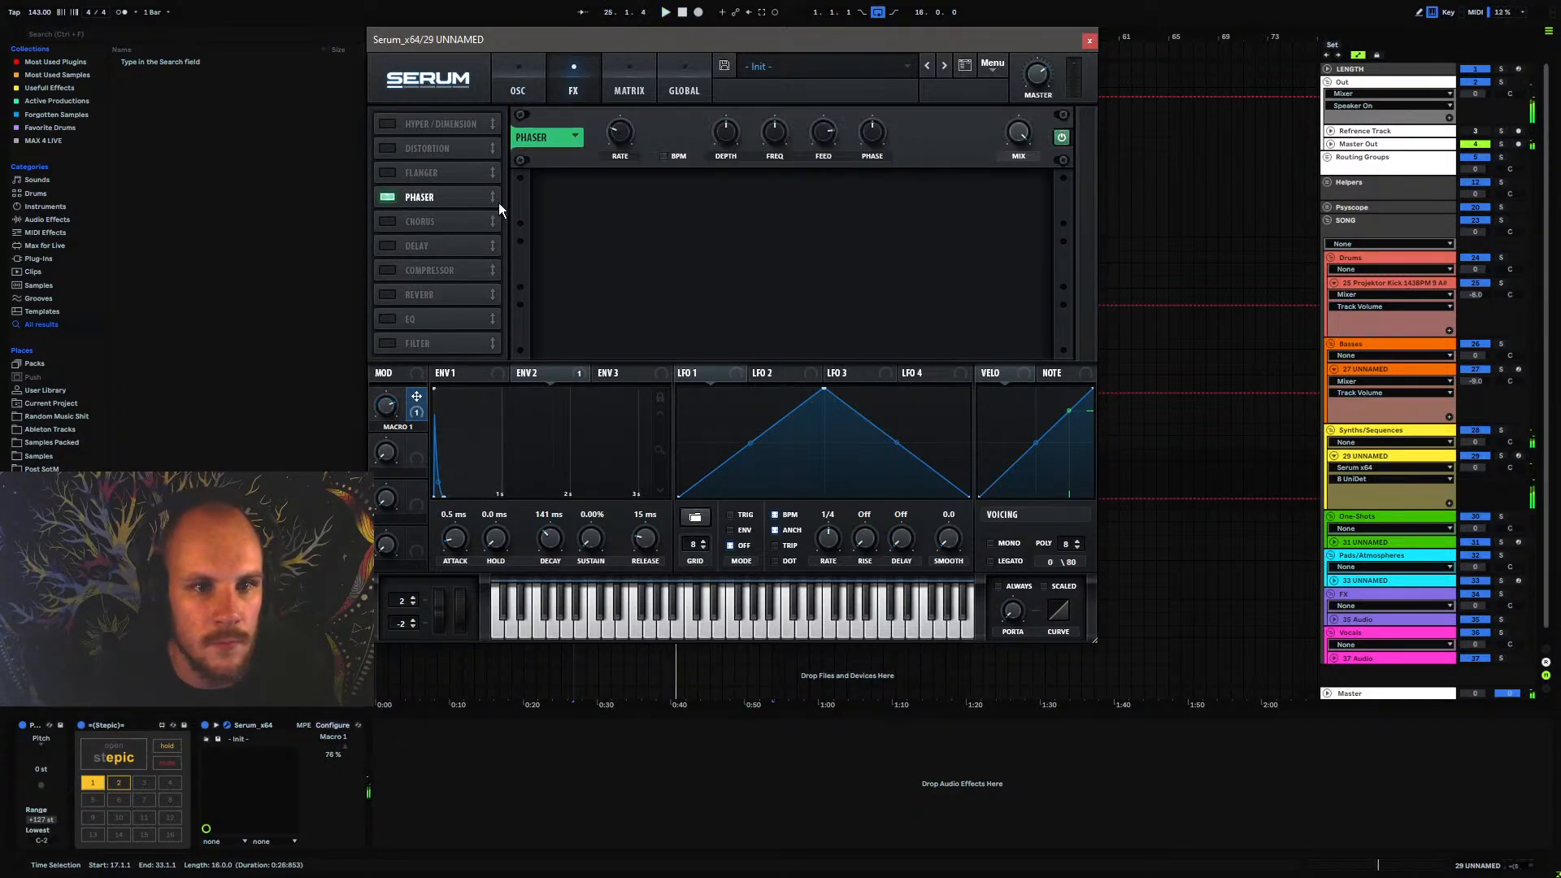
{"action": "left_click", "coordinate": [626, 136]}
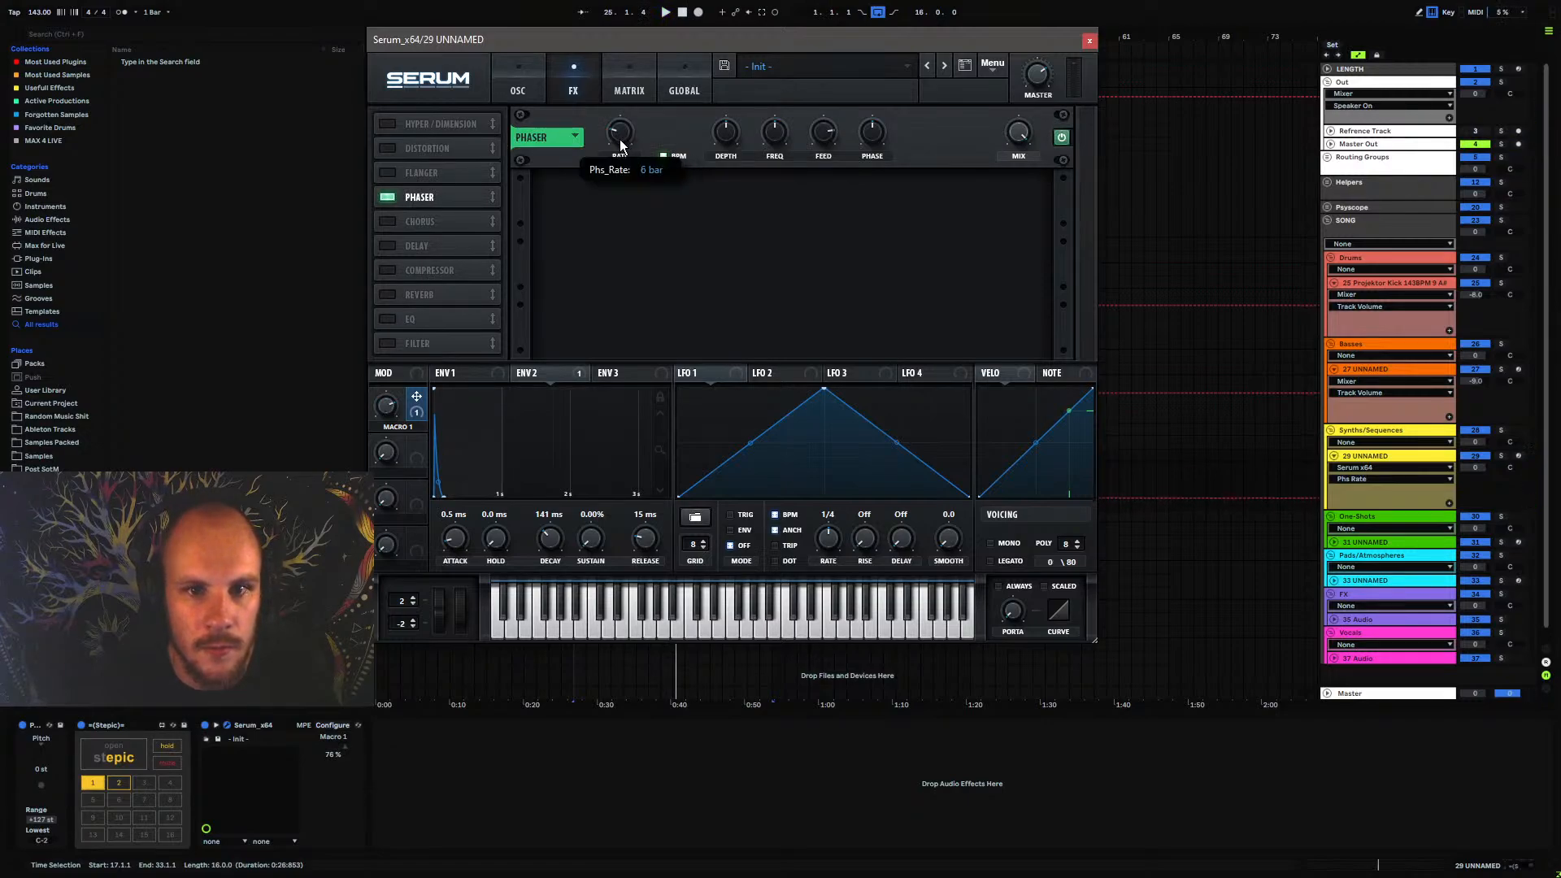
{"action": "left_click", "coordinate": [726, 132]}
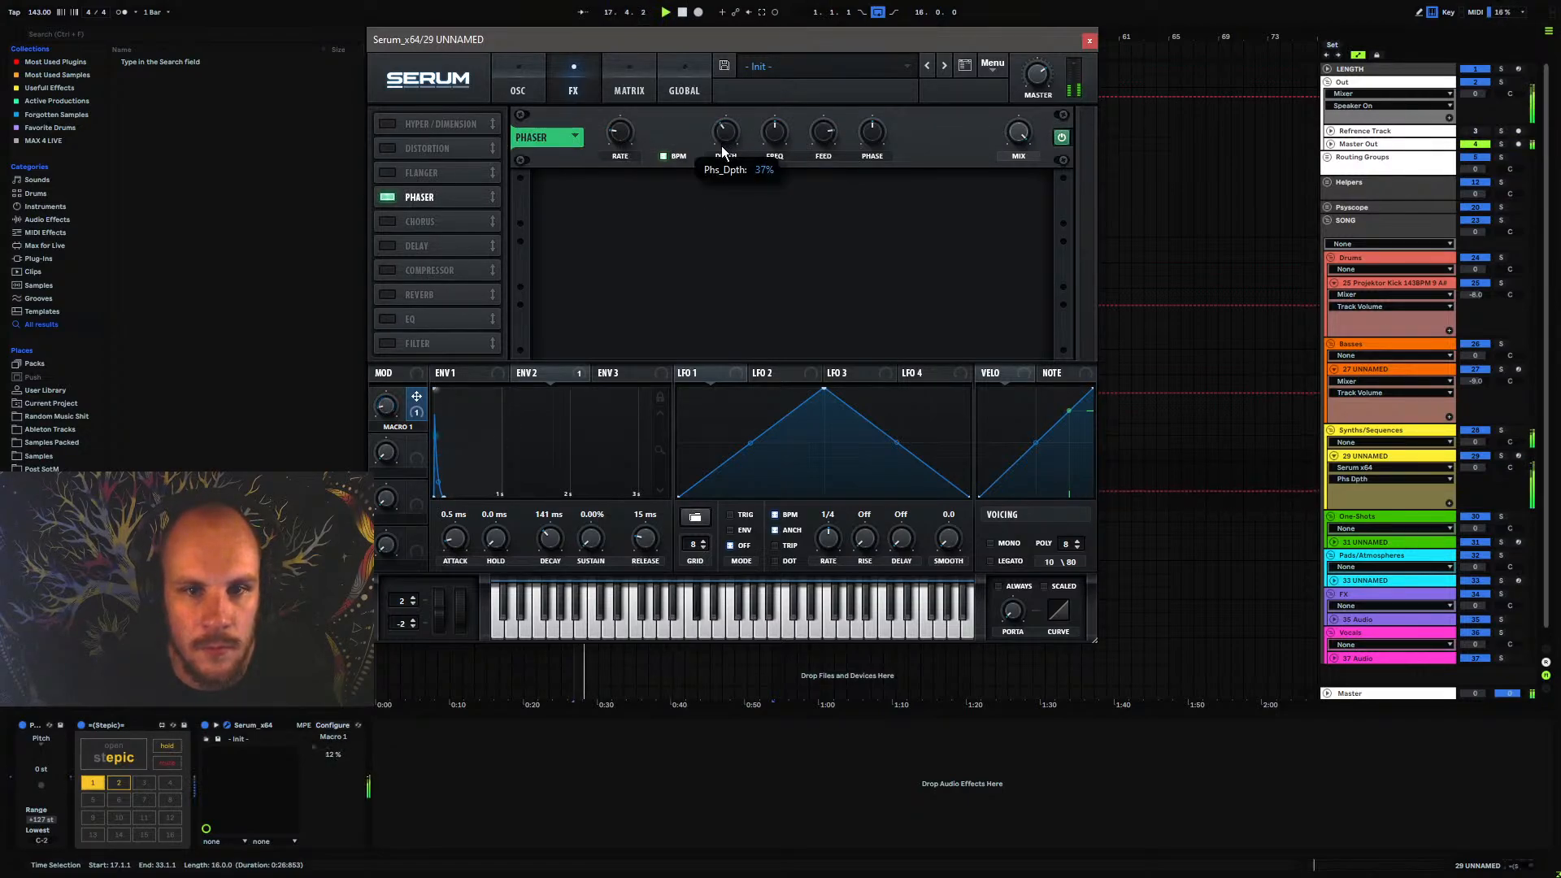
Set Env 1 to 123 ms decay, -8.1 dB sustain and 94 ms release, and Env 2 to 2.19% sustain and 123 ms release
{"action": "left_click", "coordinate": [512, 81]}
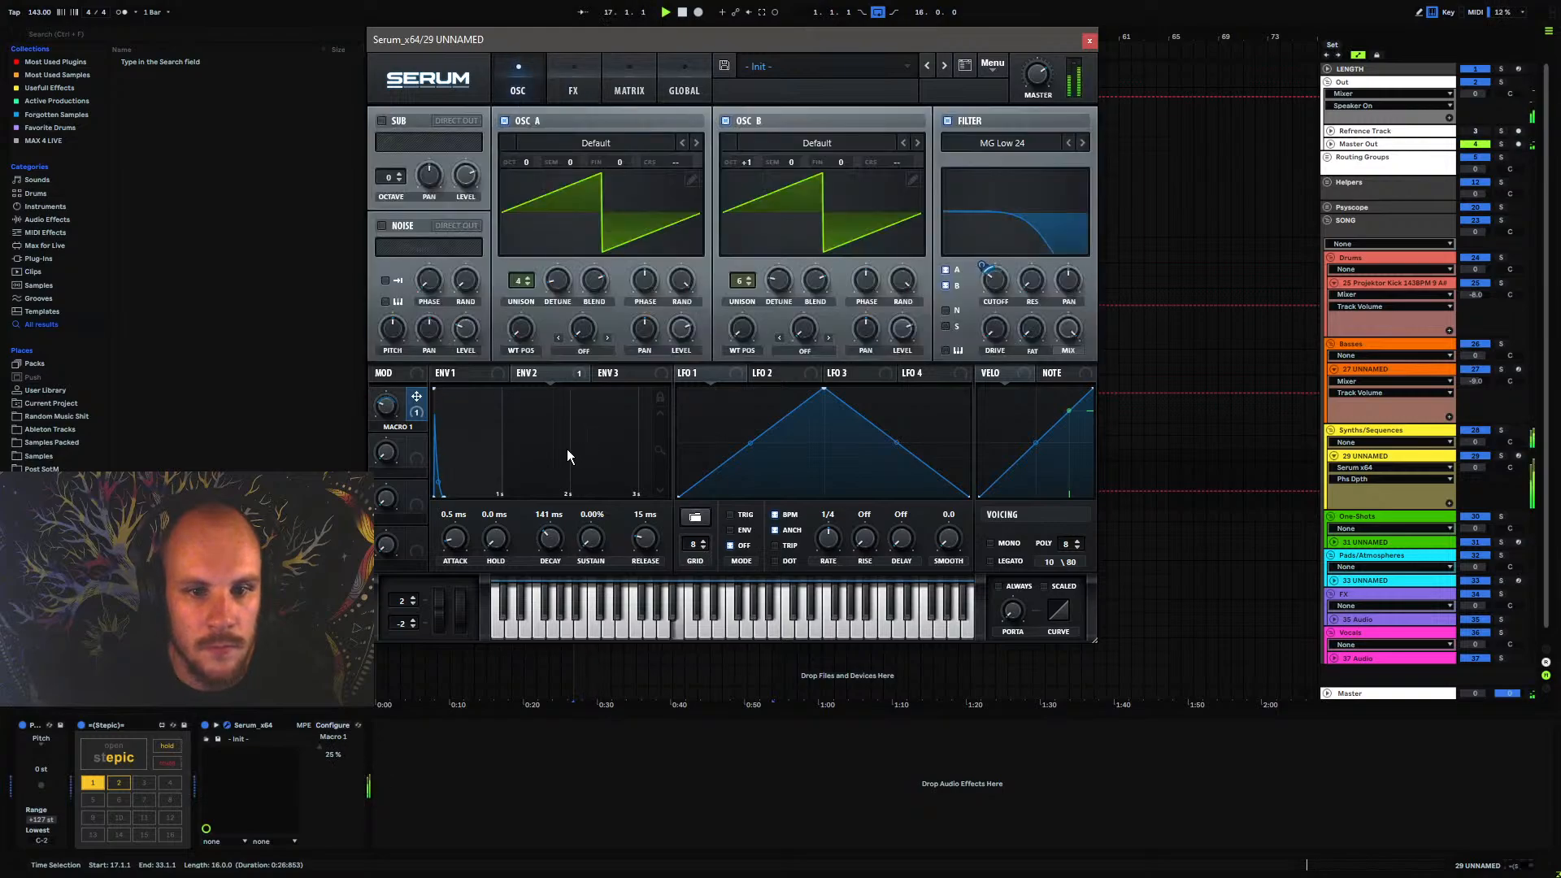
{"action": "left_click", "coordinate": [458, 373]}
{"action": "left_click_drag", "start_coordinate": [646, 542], "coordinate": [544, 553]}
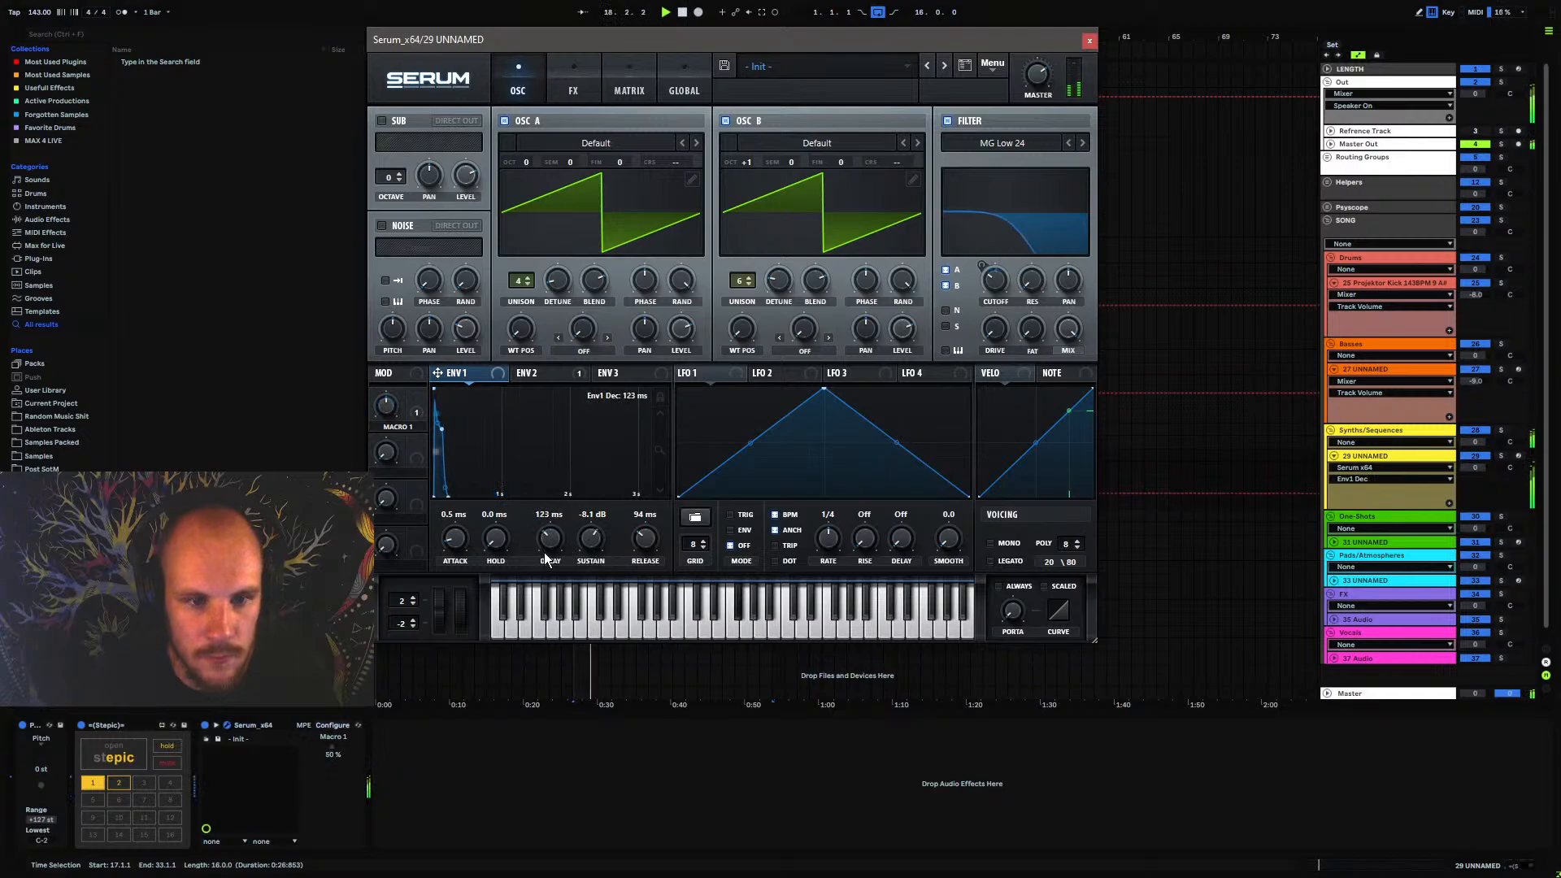
{"action": "left_click", "coordinate": [533, 372]}
{"action": "left_click_drag", "start_coordinate": [651, 532], "coordinate": [576, 537]}
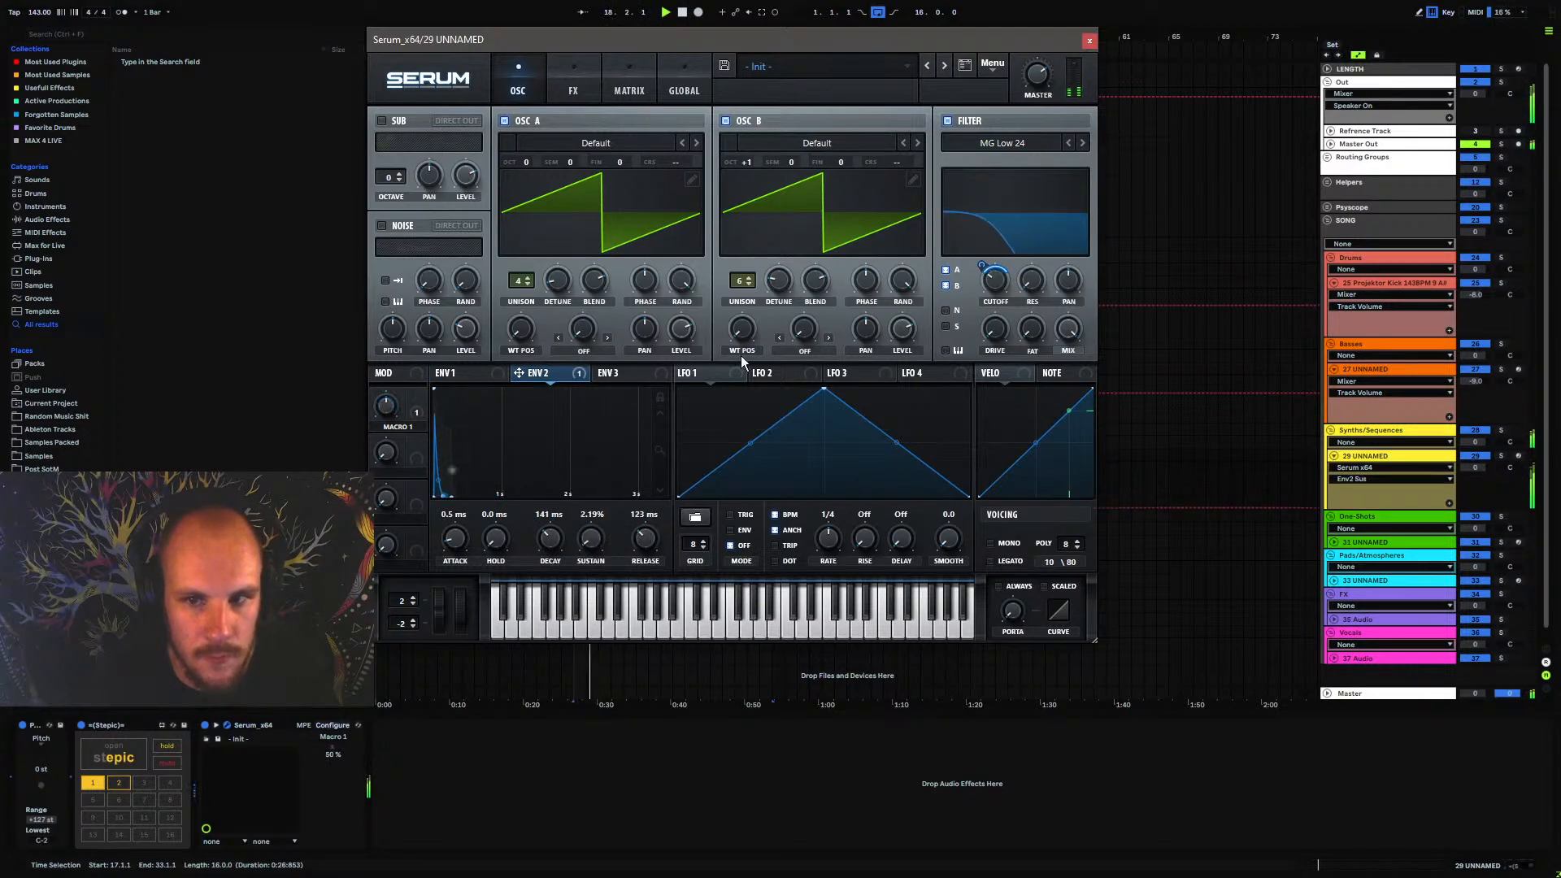
Enable the compressor ahead of the phaser, adjust its attack and release, and raise its gain
{"action": "left_click", "coordinate": [573, 91]}
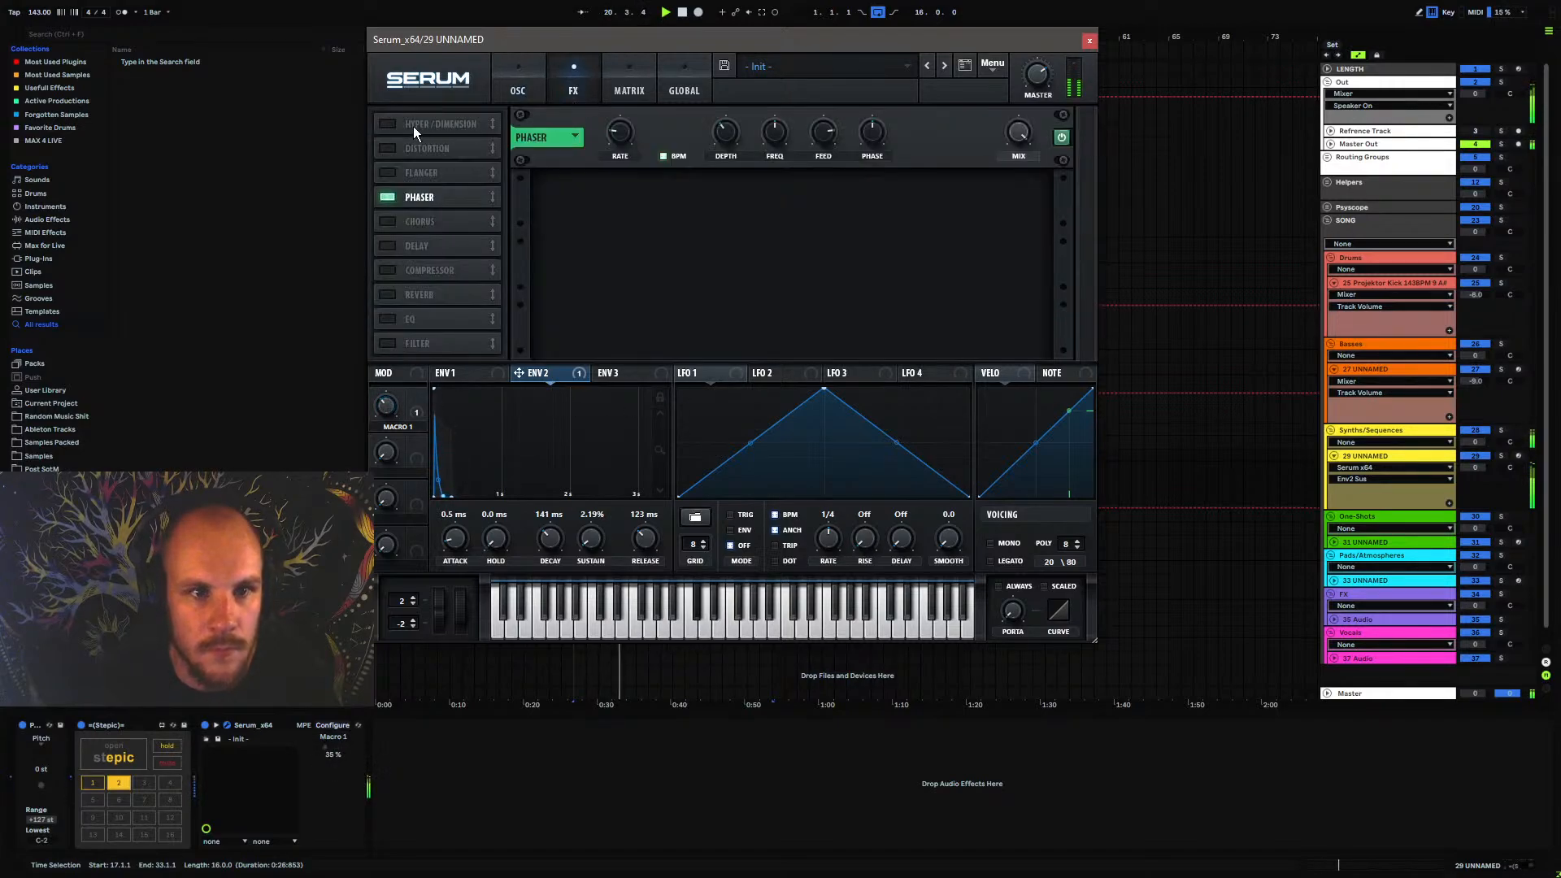
{"action": "left_click", "coordinate": [388, 271]}
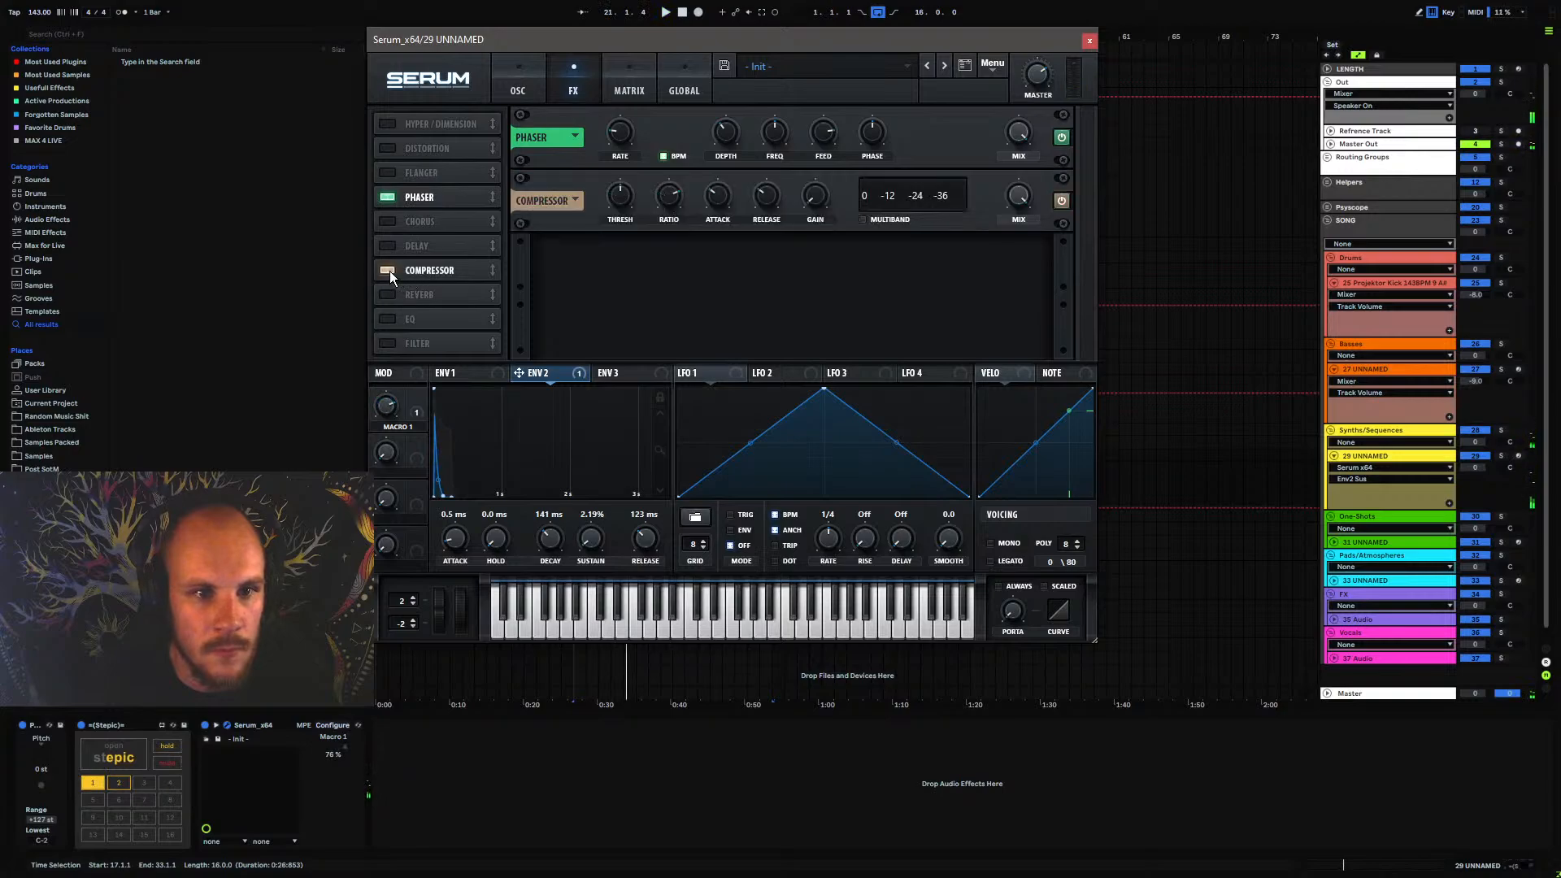
{"action": "left_click_drag", "start_coordinate": [431, 270], "coordinate": [452, 181]}
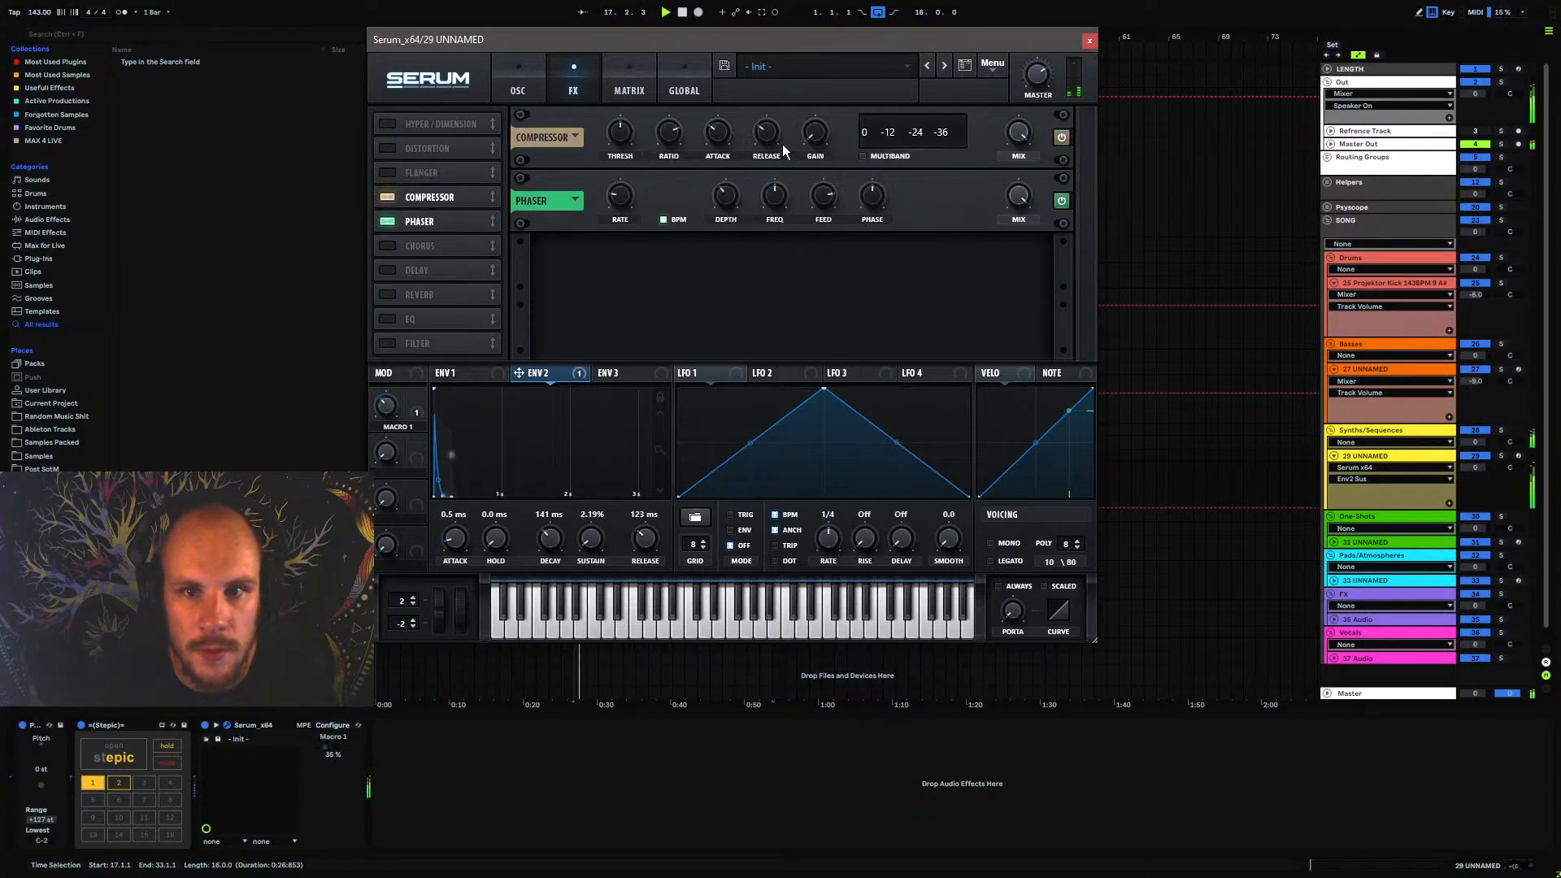
{"action": "left_click_drag", "start_coordinate": [717, 137], "coordinate": [770, 199]}
{"action": "key", "text": "space"}
{"action": "left_click_drag", "start_coordinate": [825, 150], "coordinate": [828, 107]}
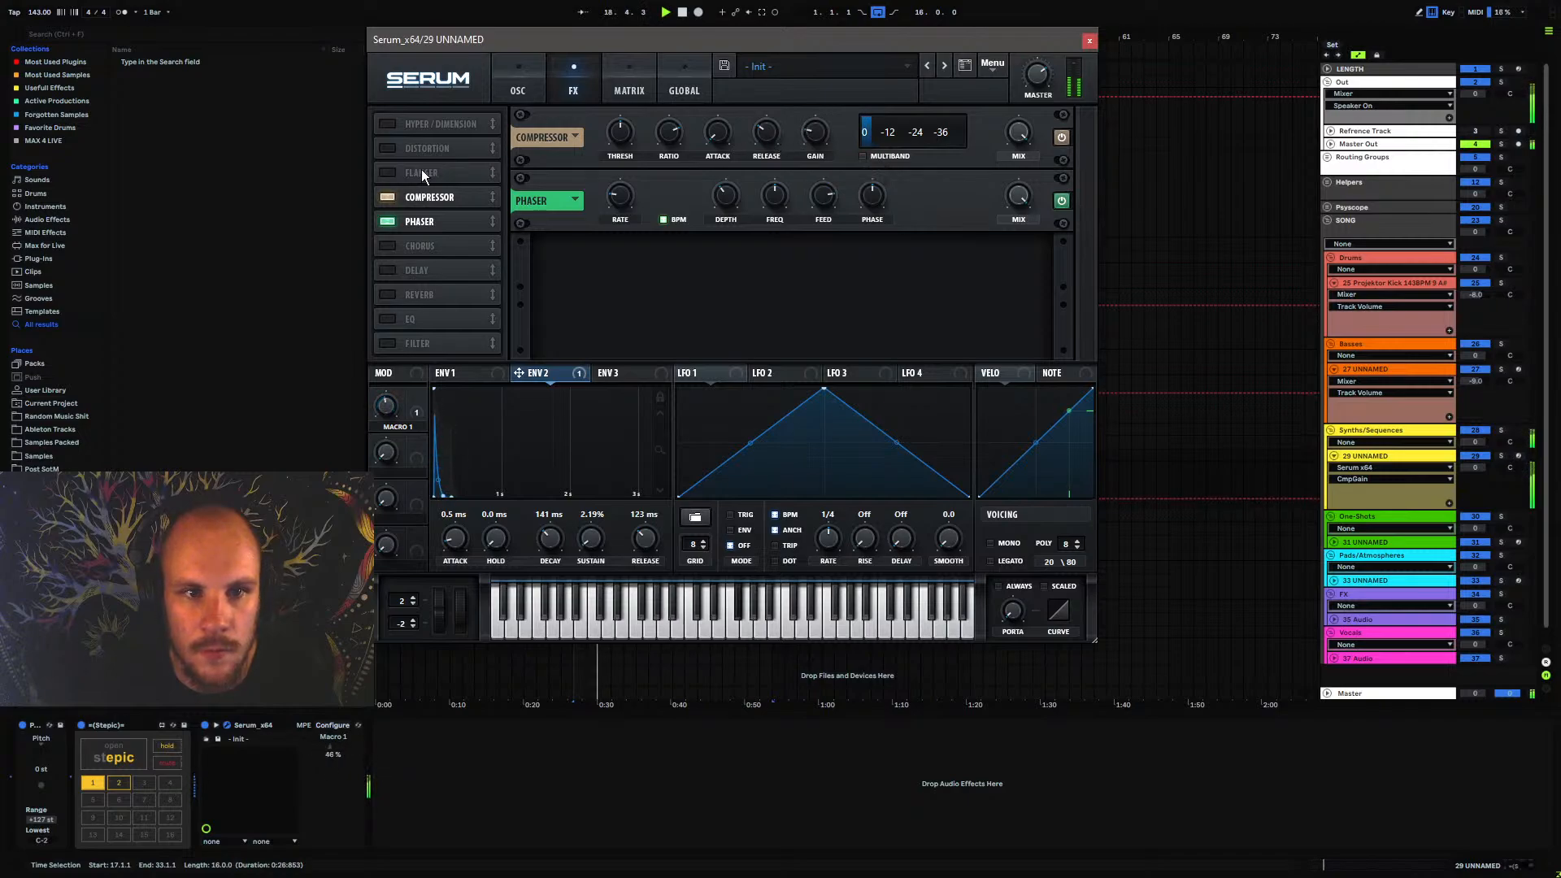
Enable the EQ between the compressor and phaser, switch its low band to low cut, and adjust its Q and frequency
{"action": "left_click", "coordinate": [387, 320]}
{"action": "left_click_drag", "start_coordinate": [418, 319], "coordinate": [449, 215]}
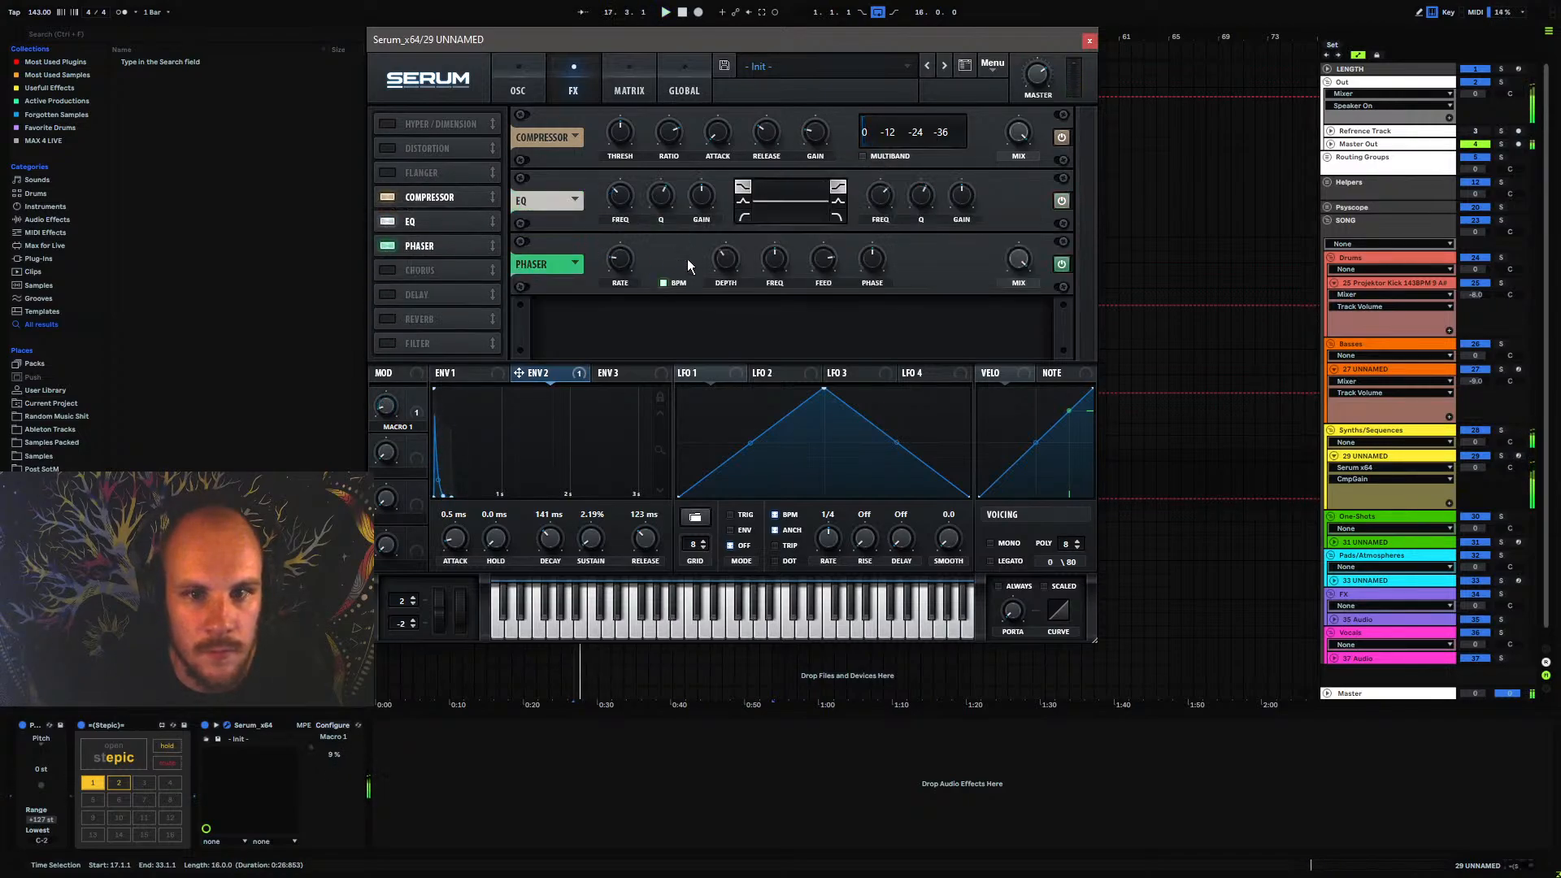
{"action": "left_click", "coordinate": [744, 216]}
{"action": "key", "text": "space"}
{"action": "left_click_drag", "start_coordinate": [664, 197], "coordinate": [631, 190]}
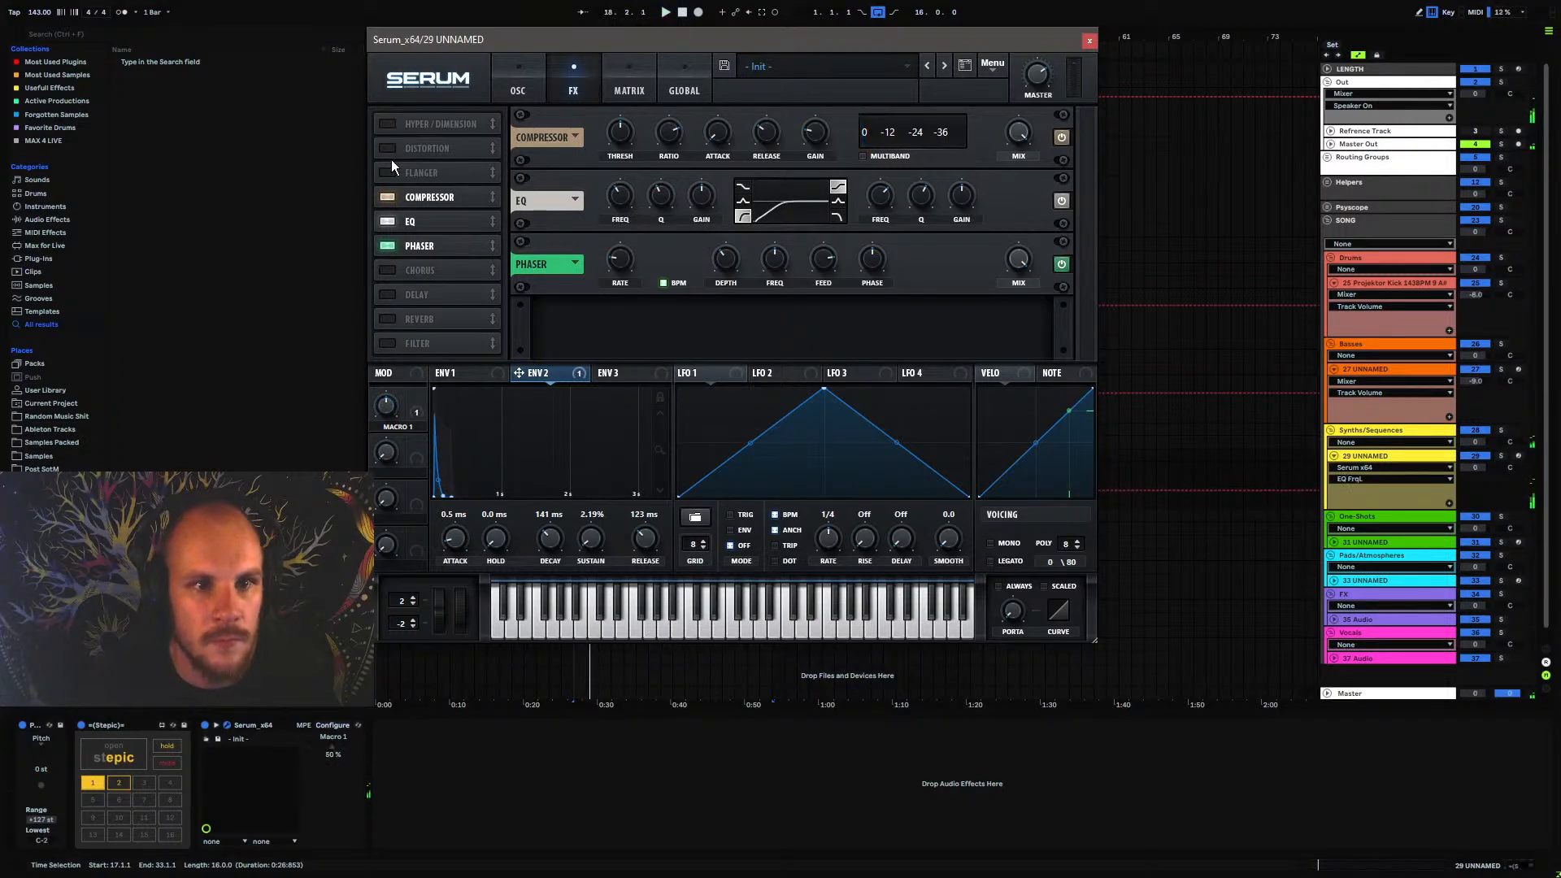
Enable Hyper/Dimension with the Hyper mix at about 32%, Dimension size at about 13% and Dimension mix at about 26%
{"action": "left_click", "coordinate": [387, 123]}
{"action": "left_click_drag", "start_coordinate": [822, 150], "coordinate": [815, 169]}
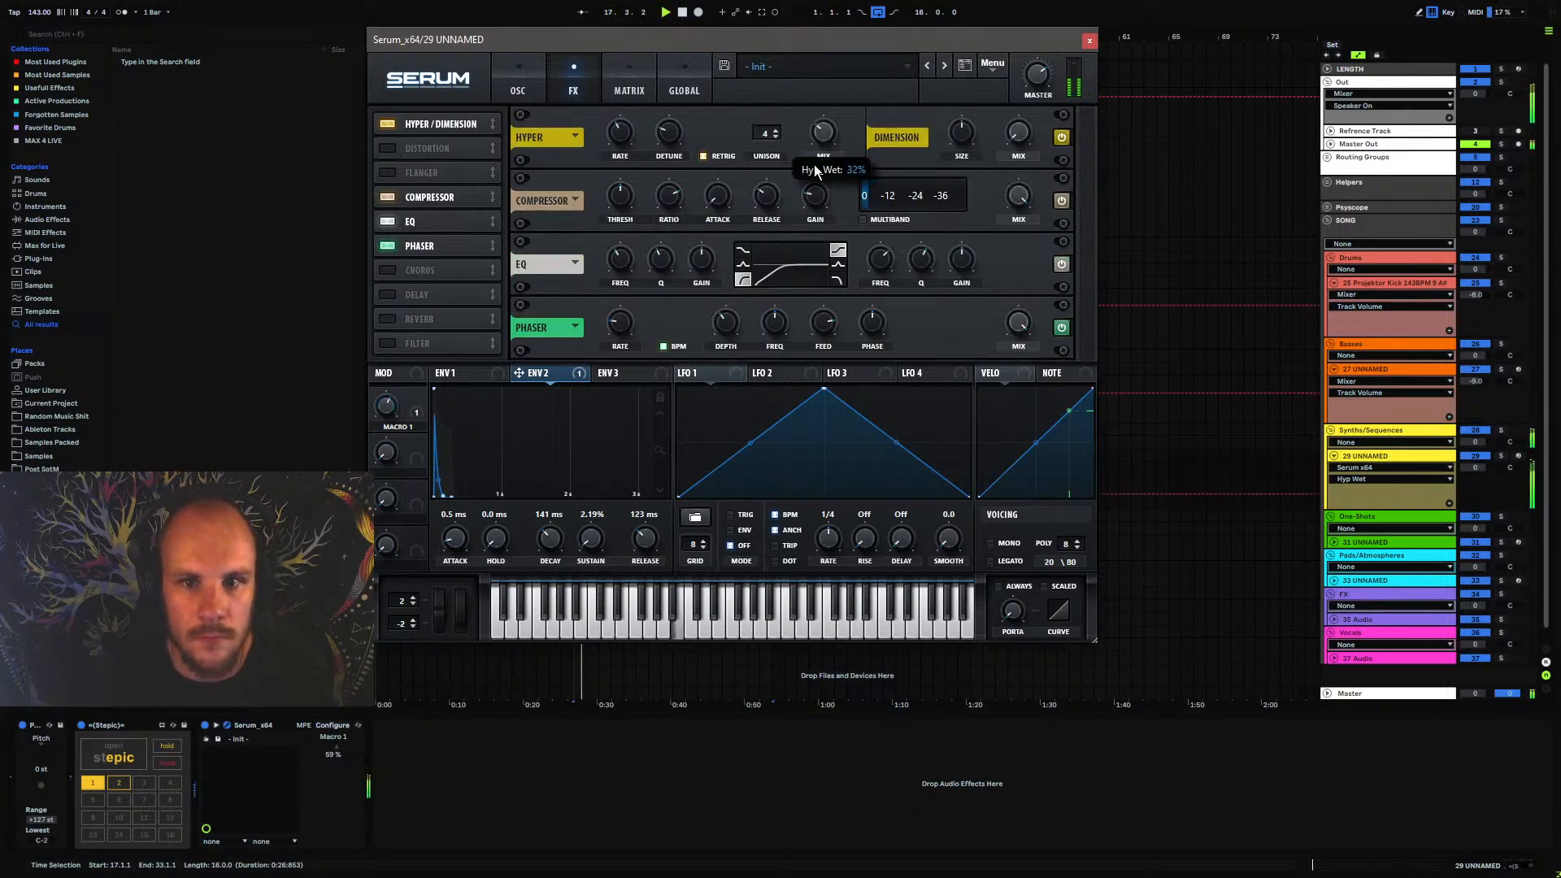
{"action": "left_click_drag", "start_coordinate": [961, 132], "coordinate": [956, 192]}
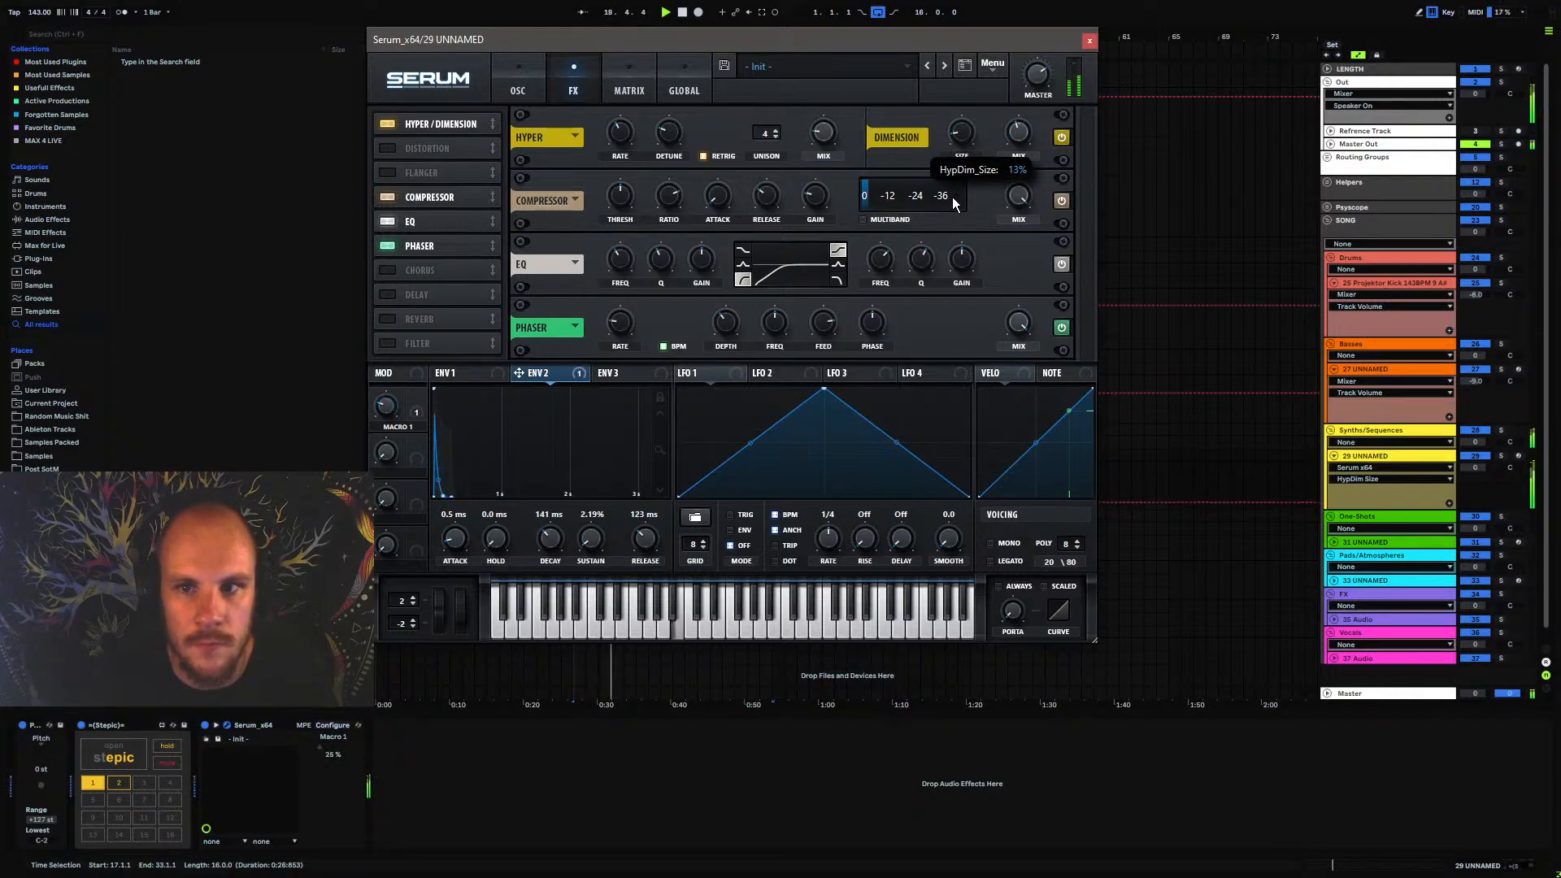
{"action": "left_click", "coordinate": [1020, 158]}
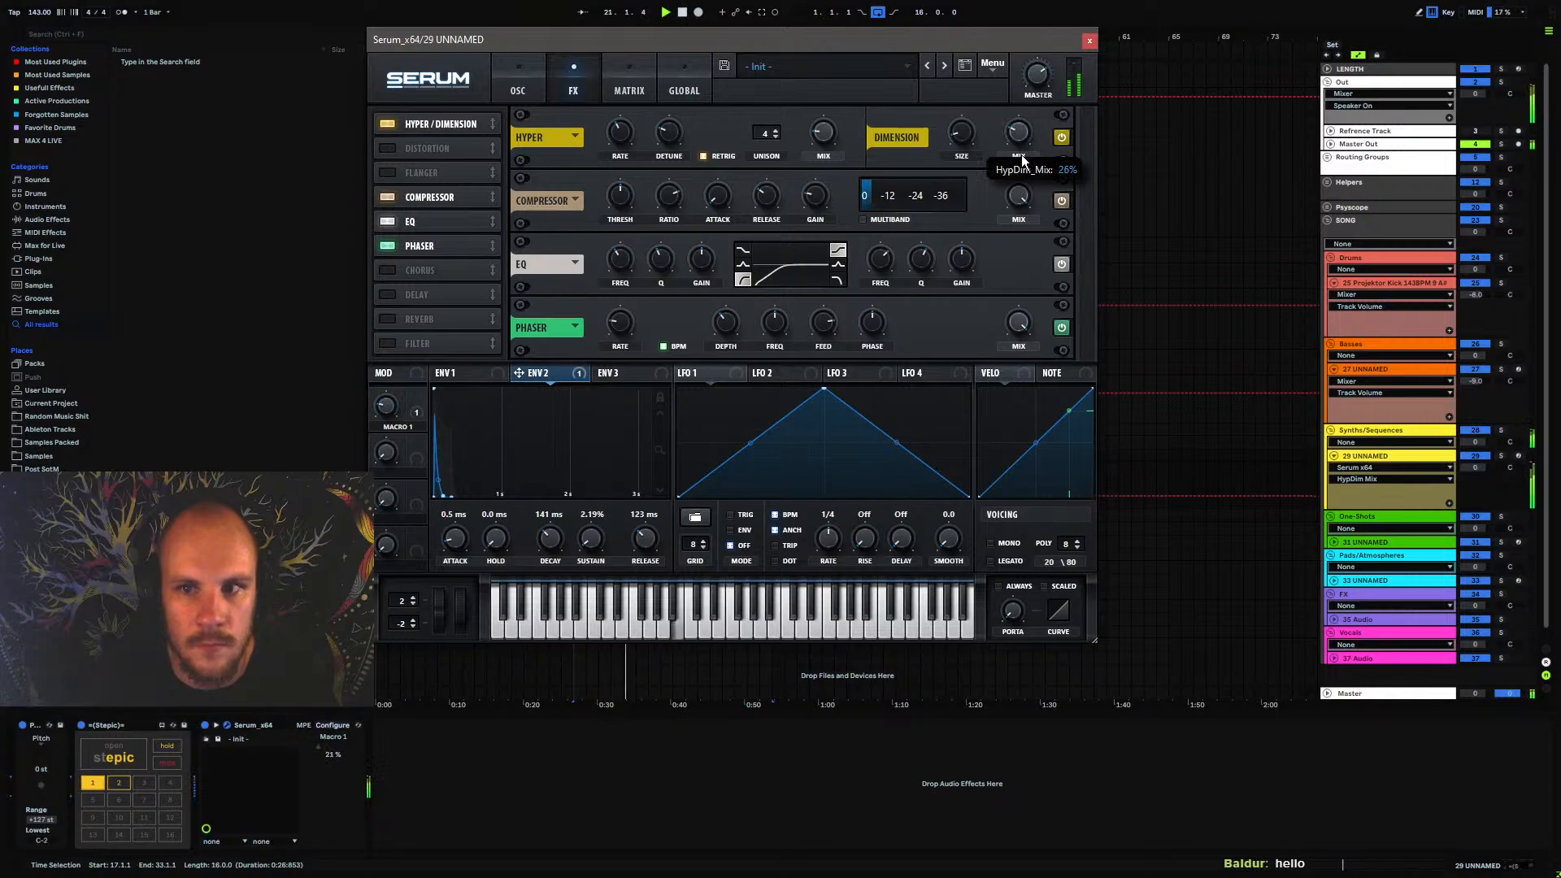
Enable Serum's reverb, place it between the EQ and the phaser, and adjust its mix
{"action": "left_click", "coordinate": [390, 319]}
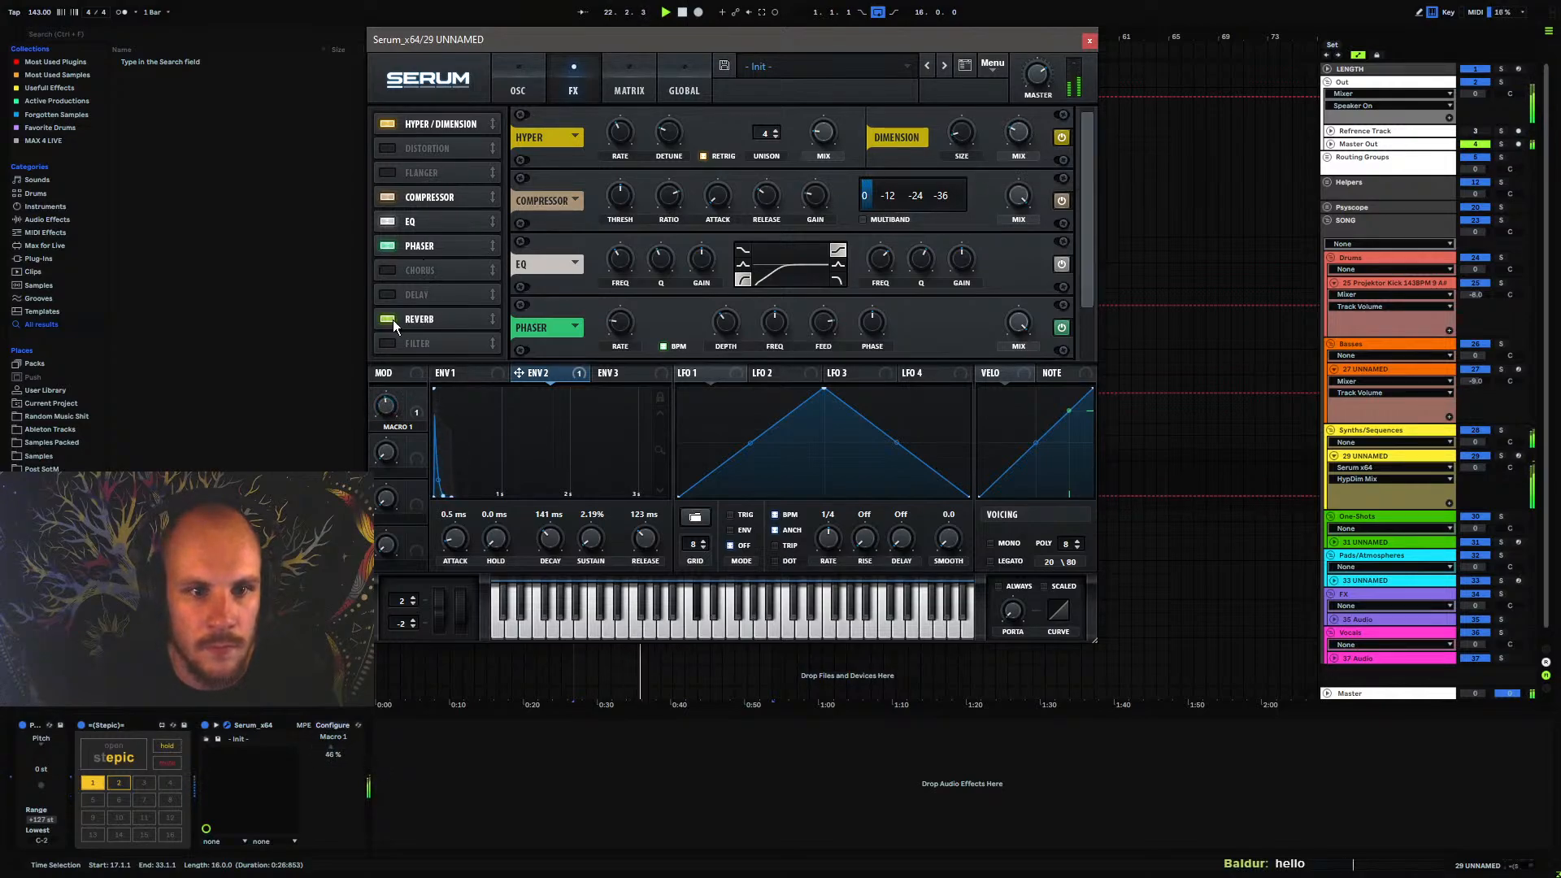
{"action": "left_click_drag", "start_coordinate": [436, 319], "coordinate": [452, 231]}
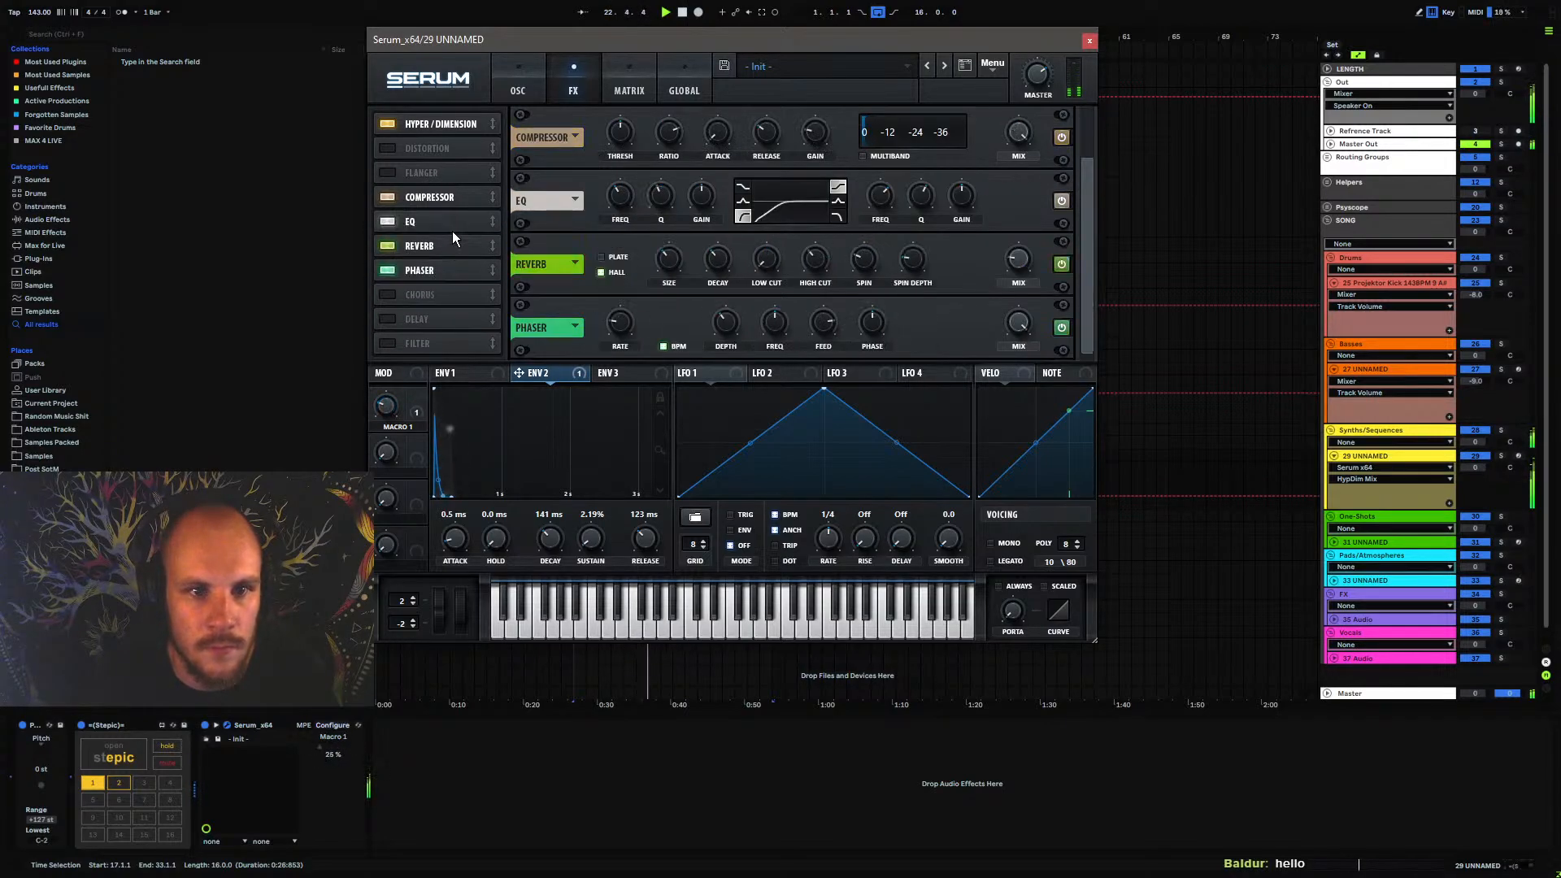
{"action": "left_click", "coordinate": [1014, 262]}
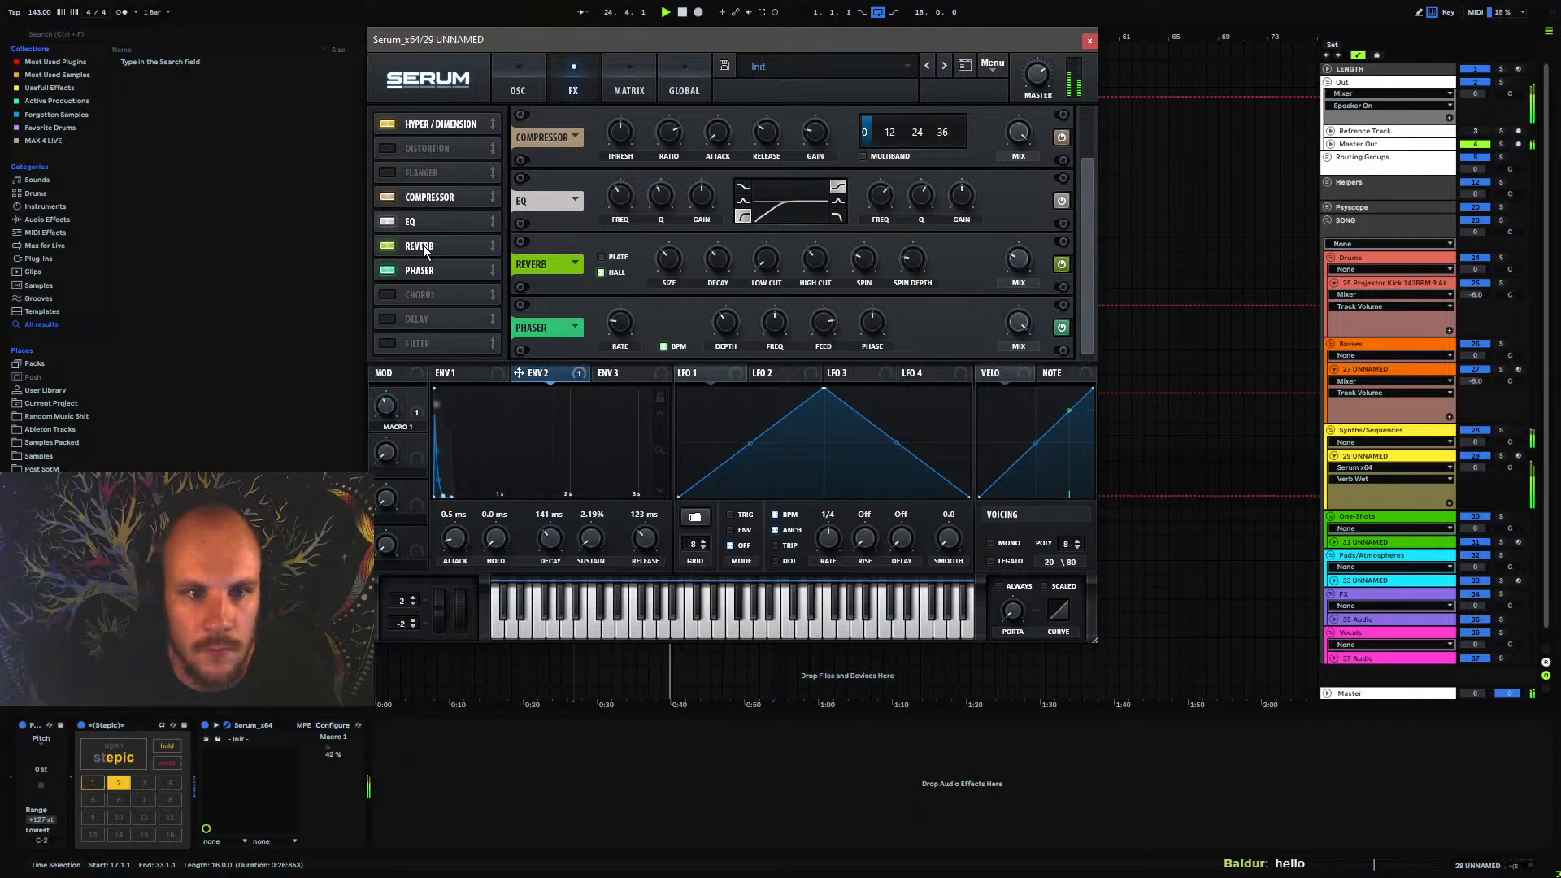
Assign Serum's Macro 2 to the filter cutoff and close the synth window
{"action": "left_click", "coordinate": [524, 90]}
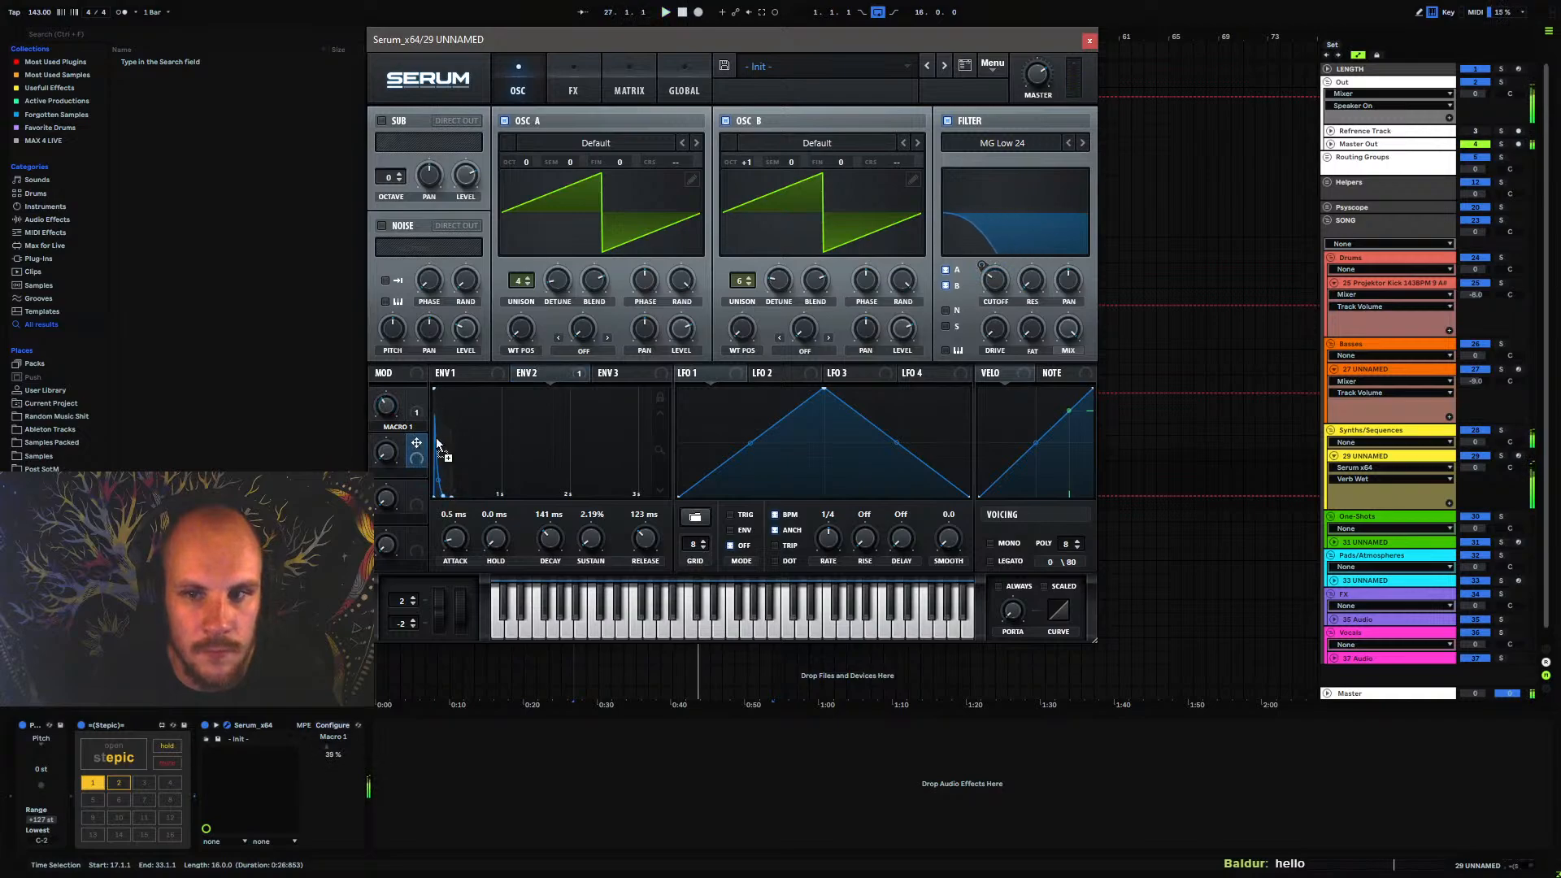
{"action": "left_click_drag", "start_coordinate": [995, 280], "coordinate": [996, 281]}
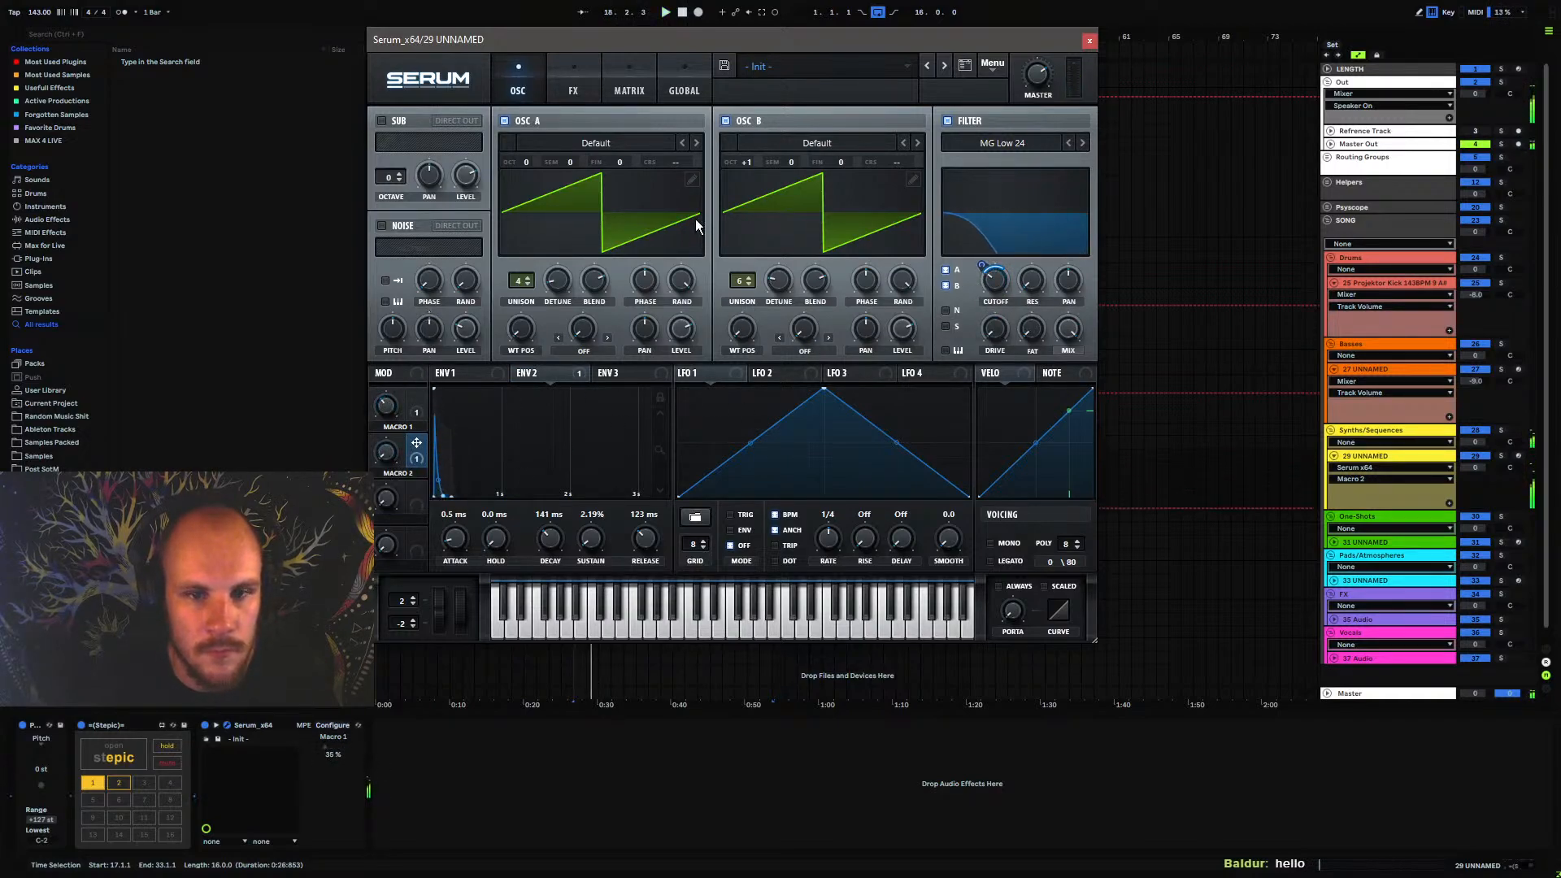
{"action": "left_click", "coordinate": [1090, 41]}
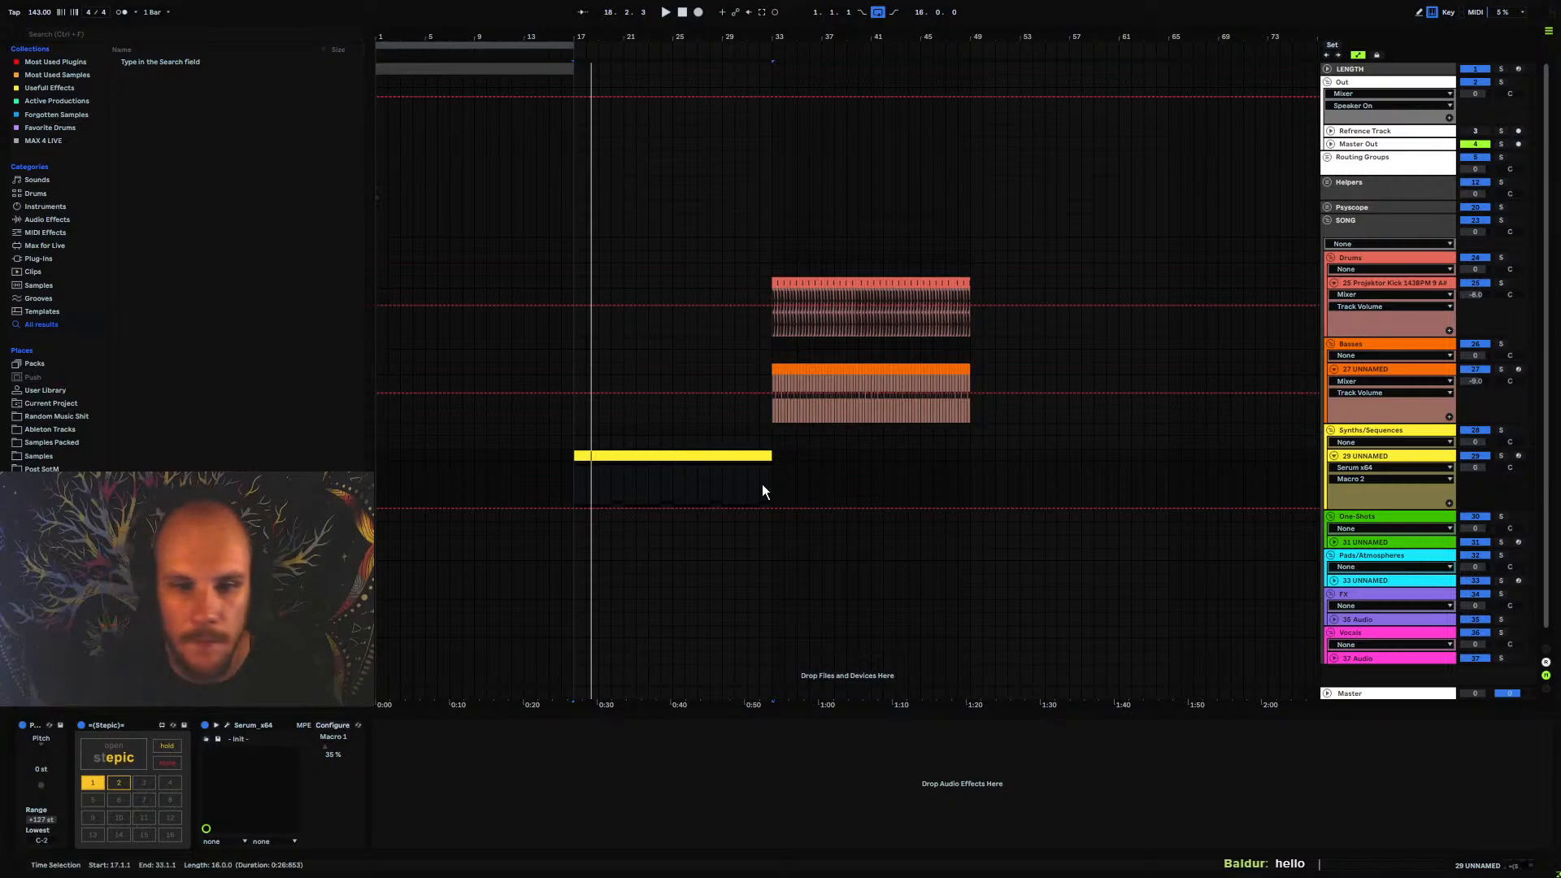
Draw a curved Macro 2 automation ramp across the synth clip, rising from zero at bar 17 to maximum at bar 33
{"action": "left_click", "coordinate": [574, 478]}
{"action": "key", "text": "space"}
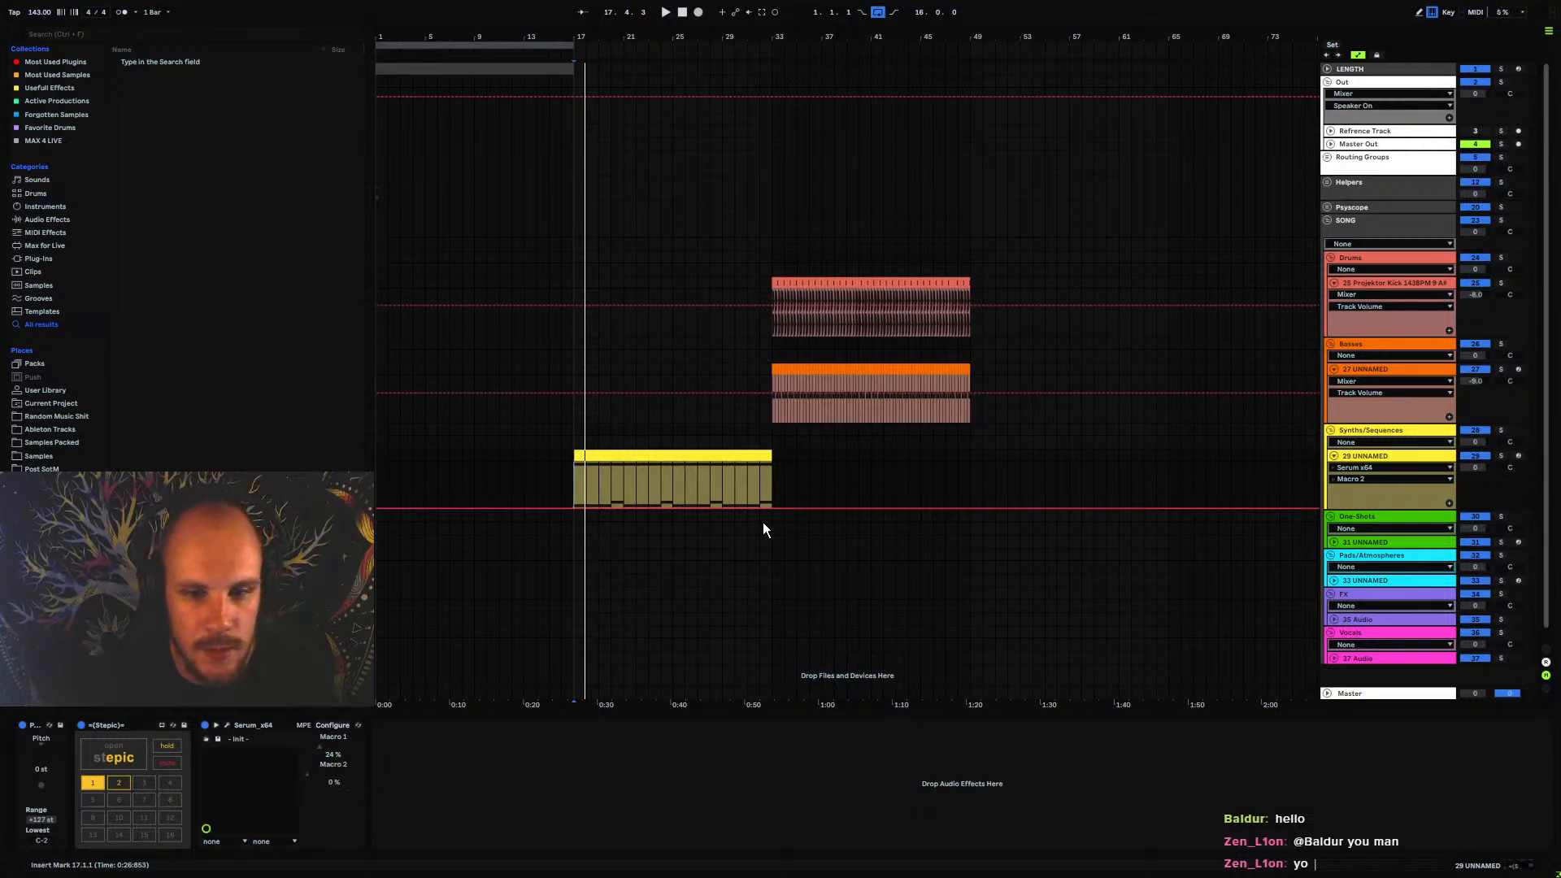
{"action": "left_click_drag", "start_coordinate": [773, 509], "coordinate": [773, 462]}
{"action": "key", "text": "space"}
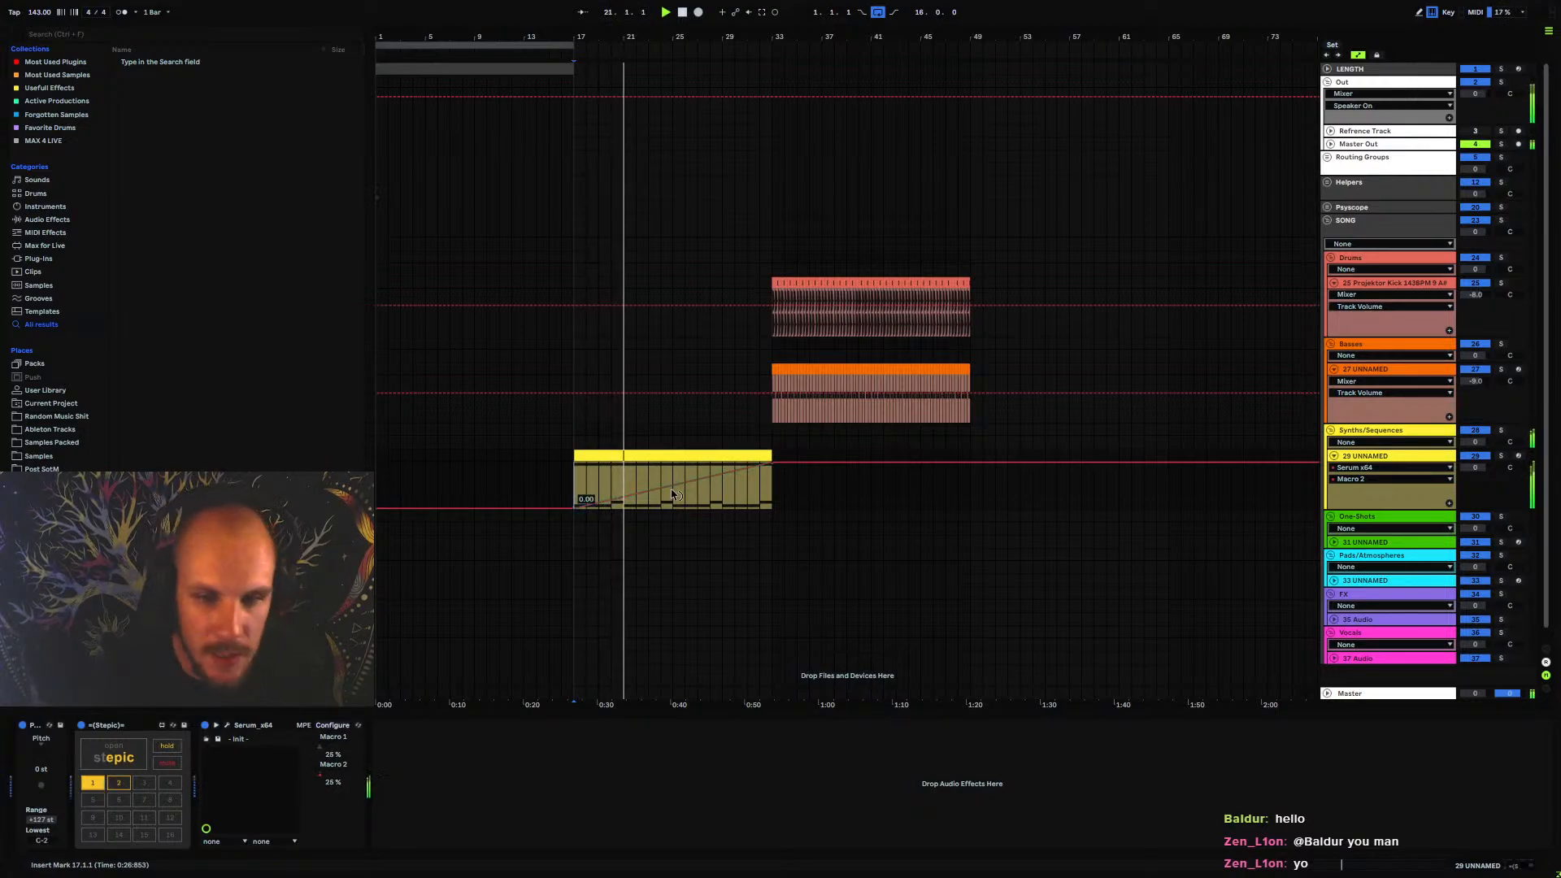
{"action": "left_click_drag", "start_coordinate": [708, 478], "coordinate": [711, 491]}
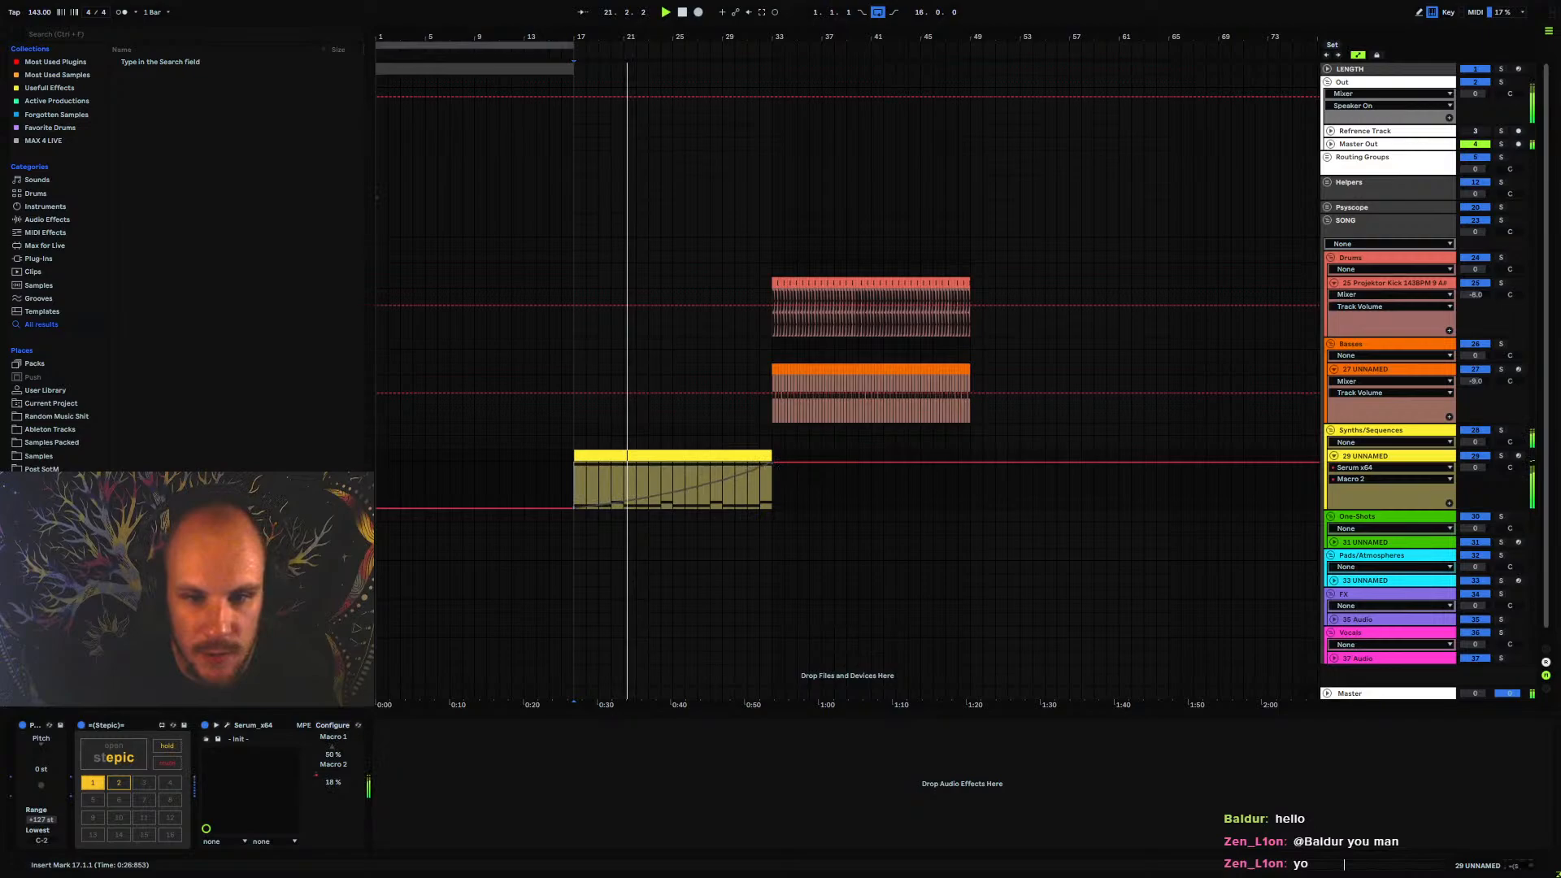
Play the arrangement from bar 30 to hear the Macro 2 rise lead into the kick and bass
{"action": "left_click", "coordinate": [1333, 456]}
{"action": "left_click", "coordinate": [735, 430]}
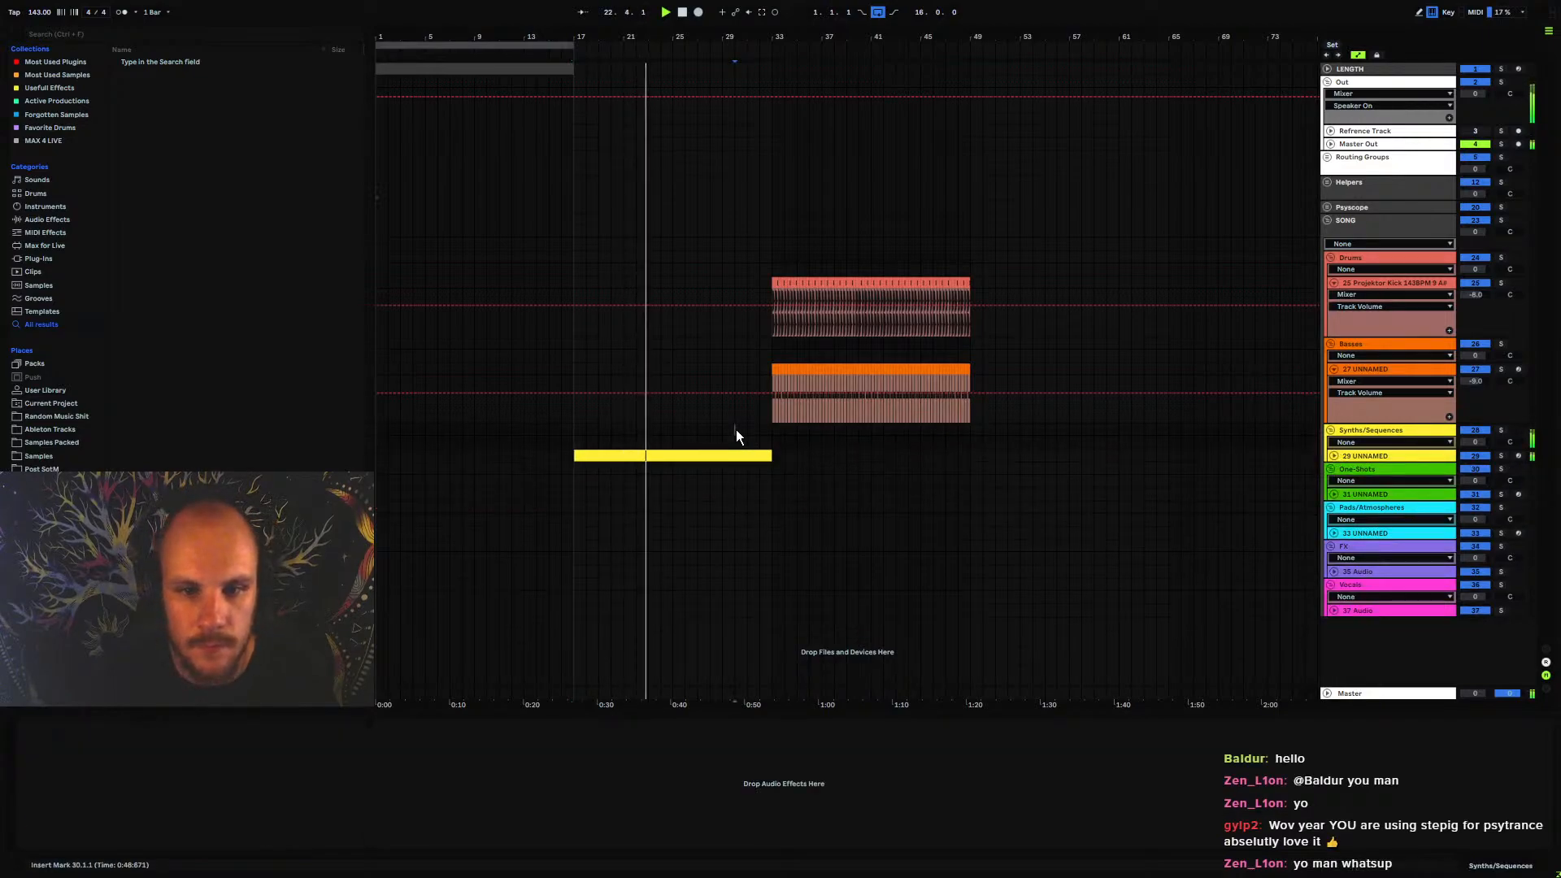
{"action": "left_click", "coordinate": [1338, 456]}
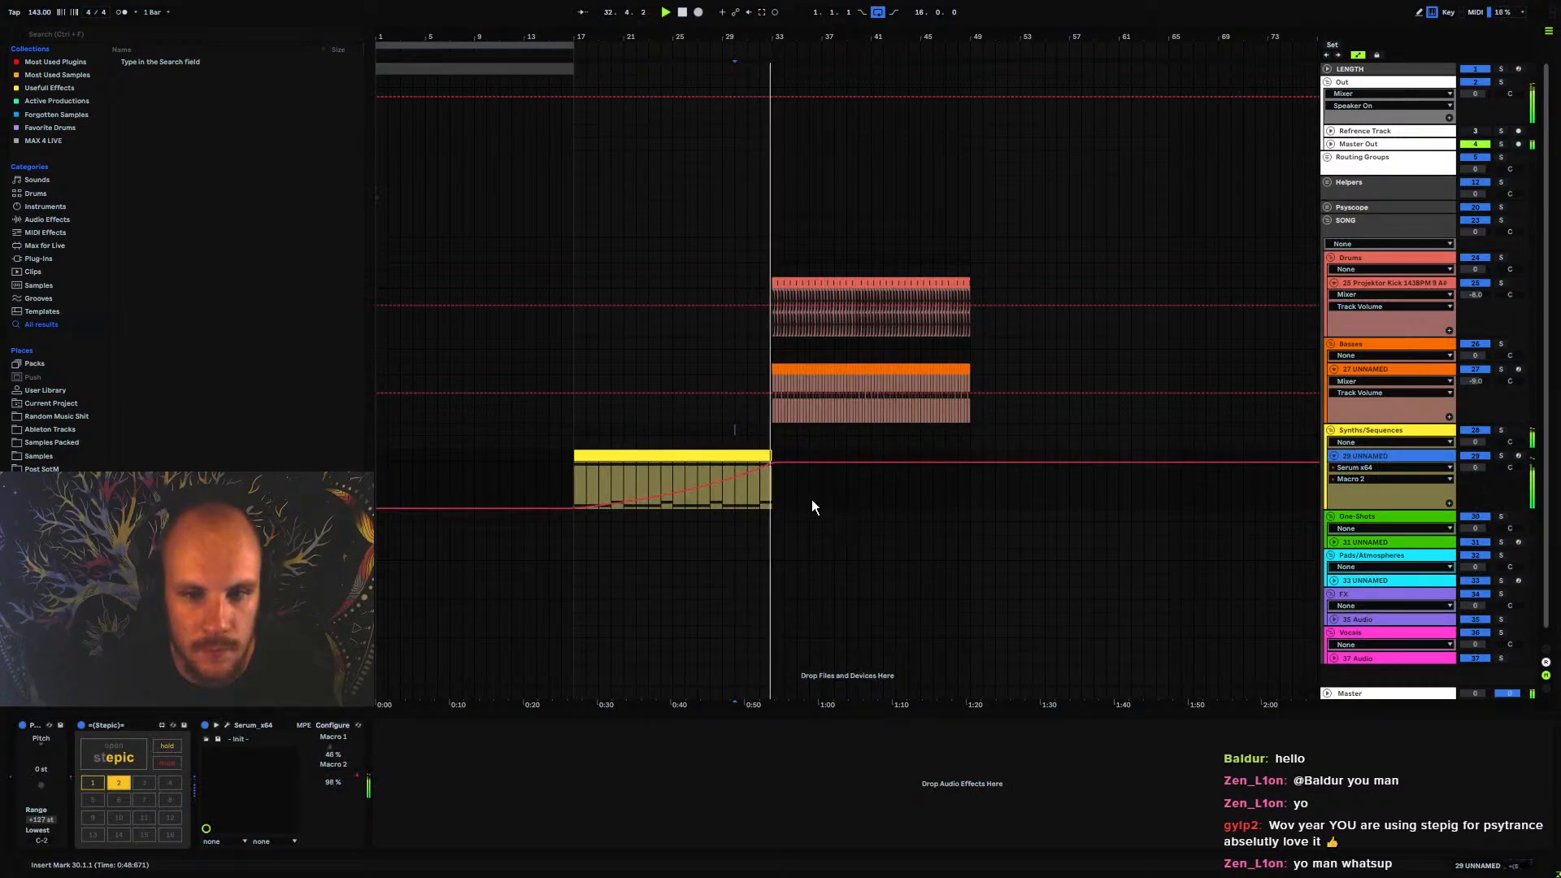
{"action": "key", "text": "space"}
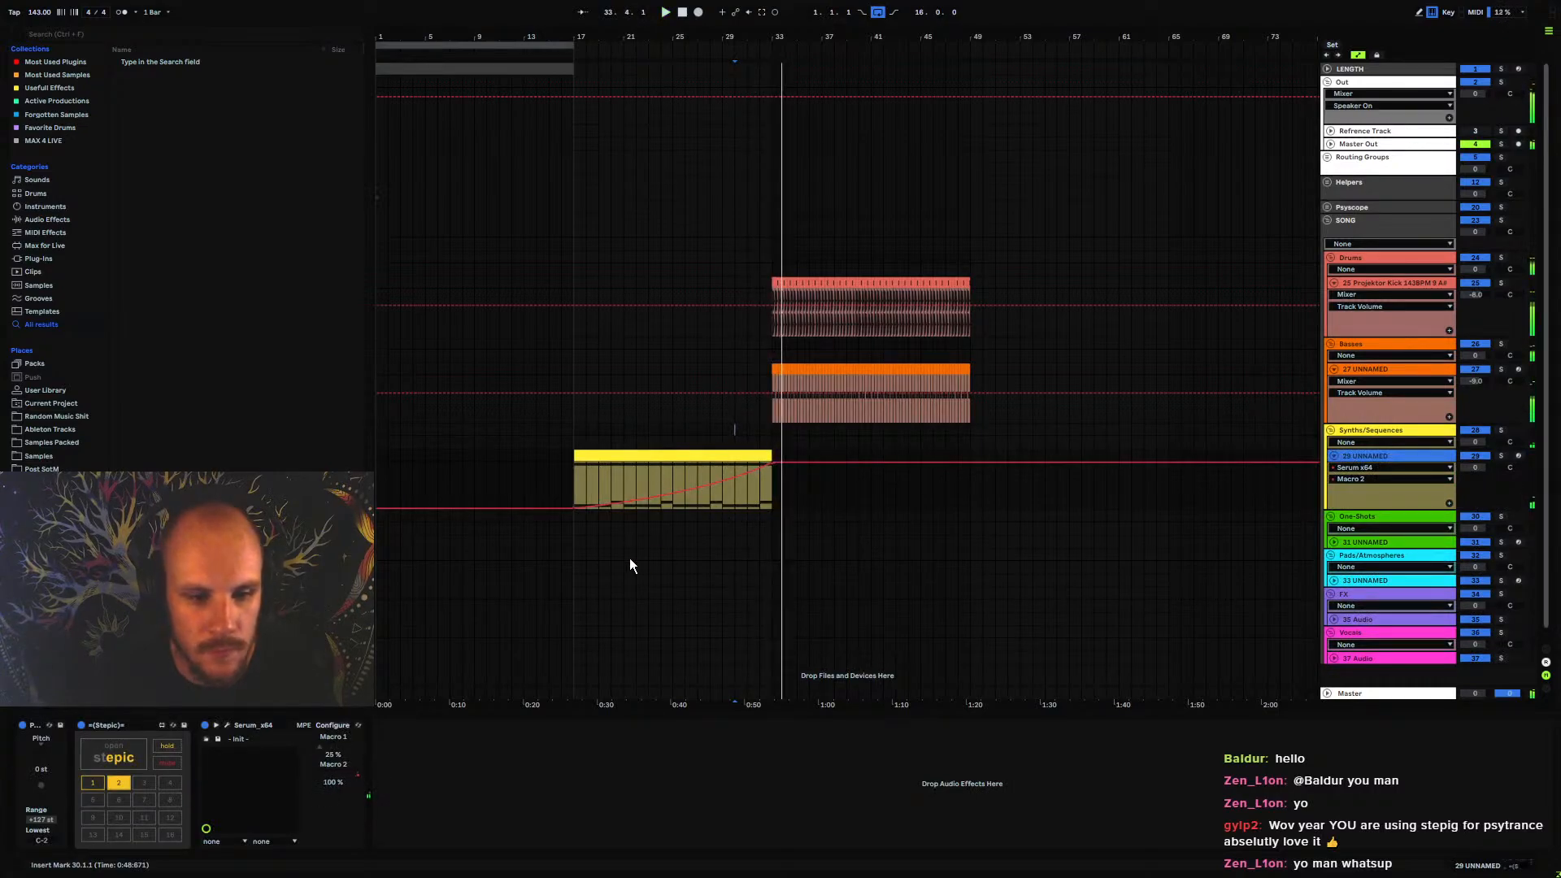
Add an Echo after Serum on the synth track, switch it to Ping Pong, and raise its feedback to 93%
{"action": "right_click", "coordinate": [532, 774]}
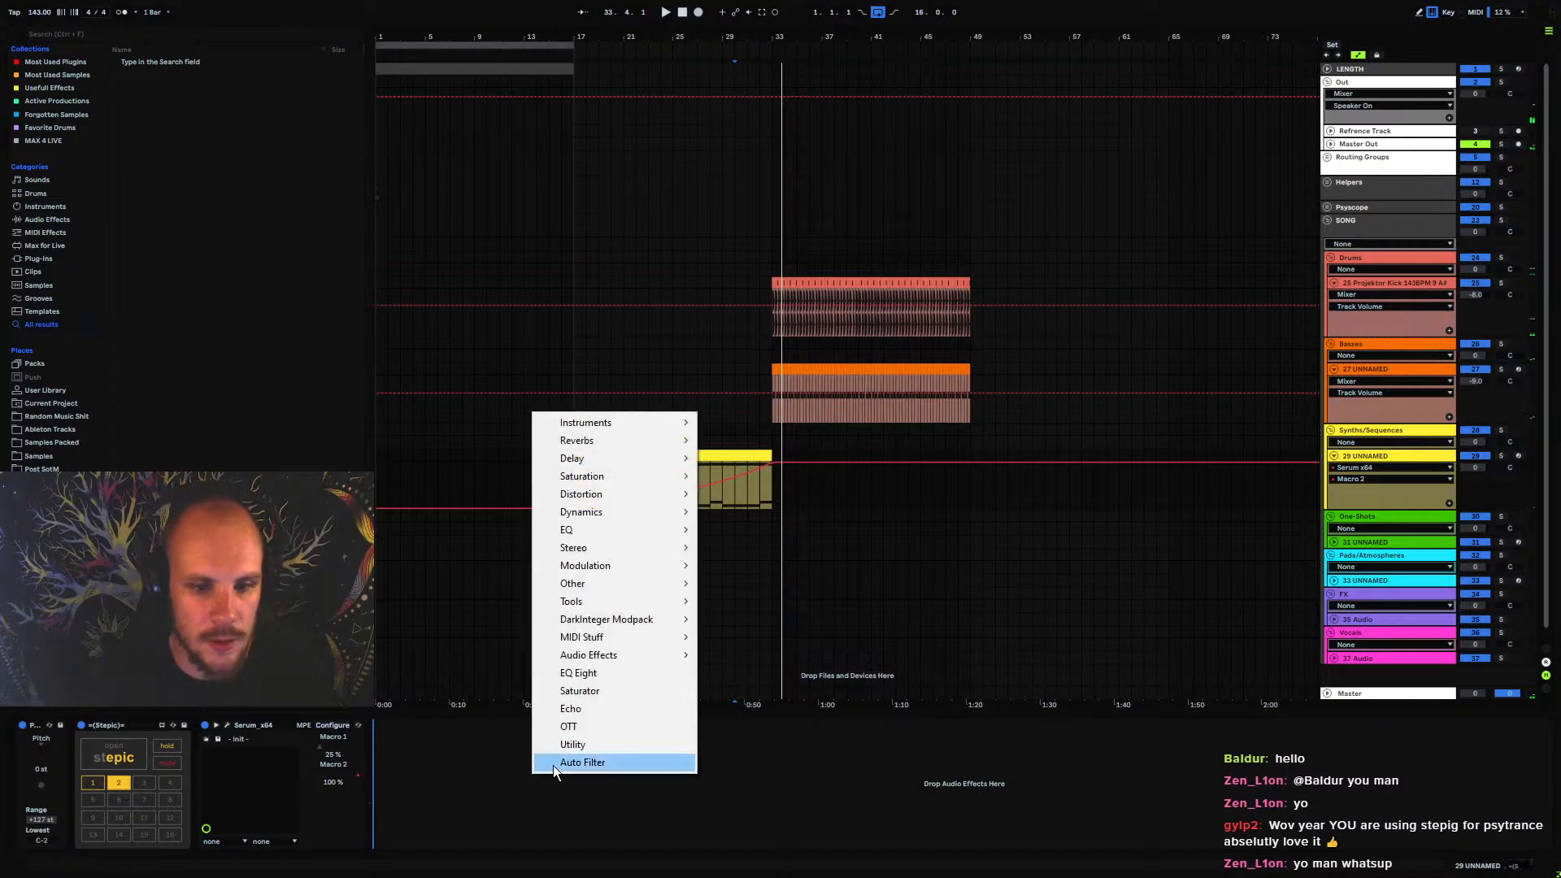
{"action": "left_click", "coordinate": [610, 707]}
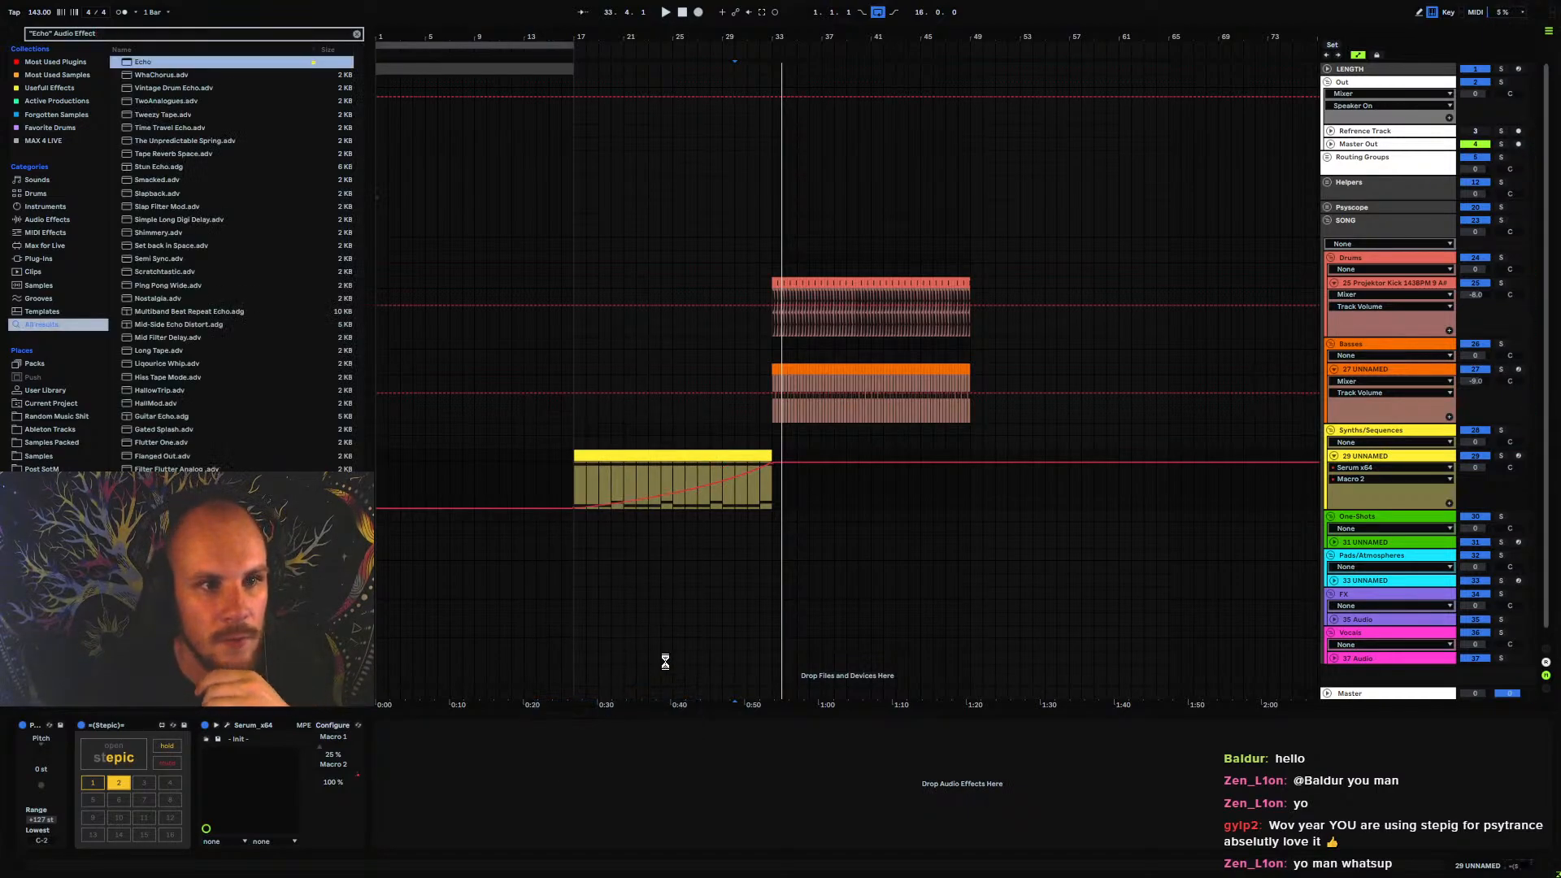
{"action": "key", "text": "Return"}
{"action": "key", "text": "space"}
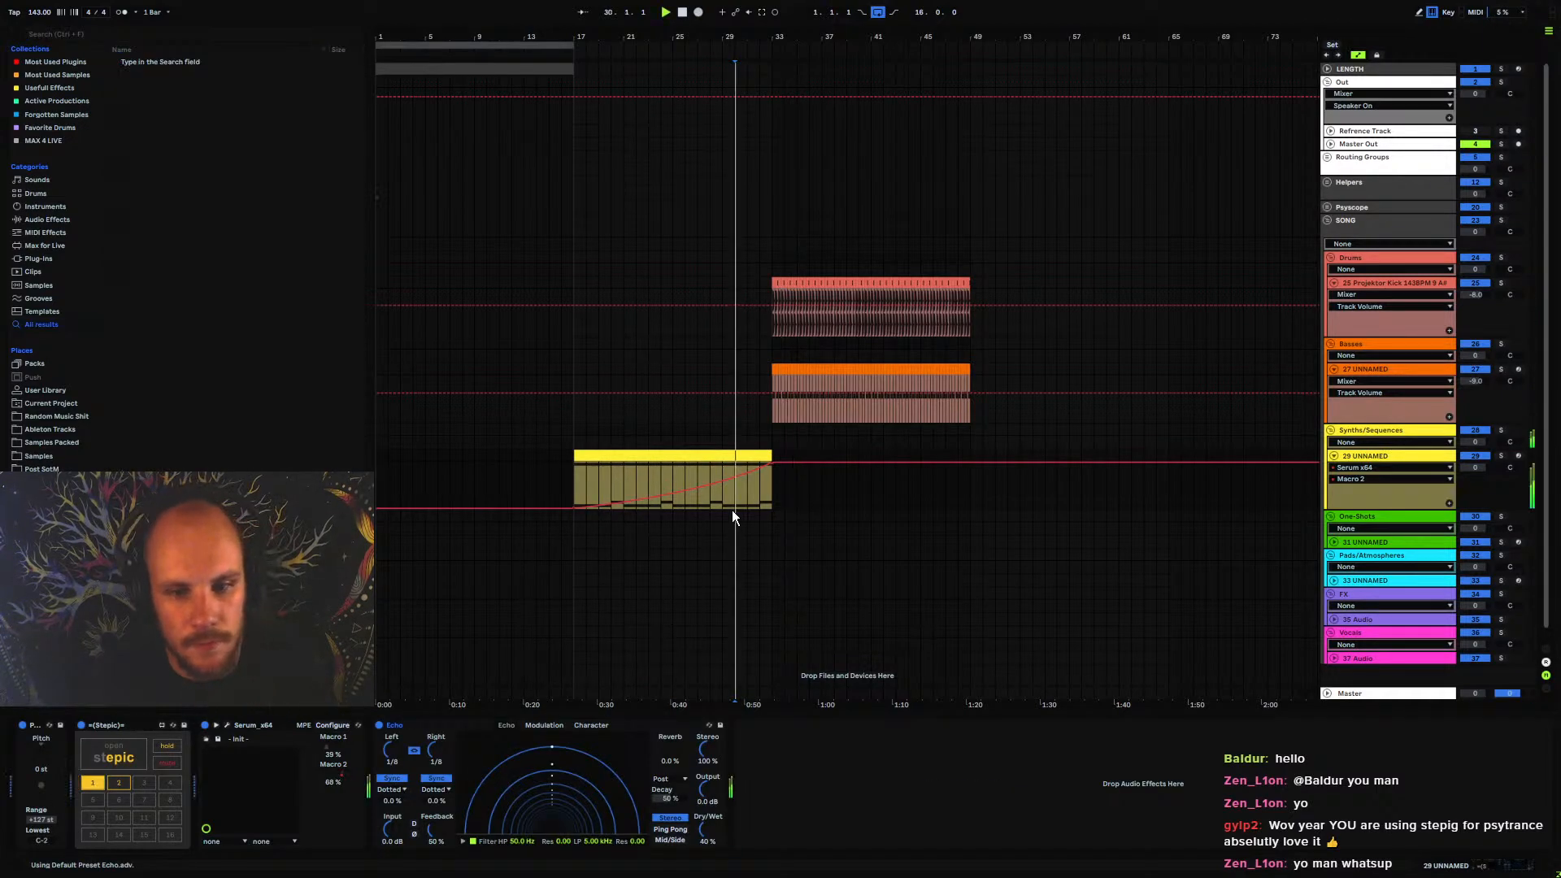
{"action": "left_click", "coordinate": [670, 830]}
{"action": "left_click_drag", "start_coordinate": [438, 830], "coordinate": [439, 785]}
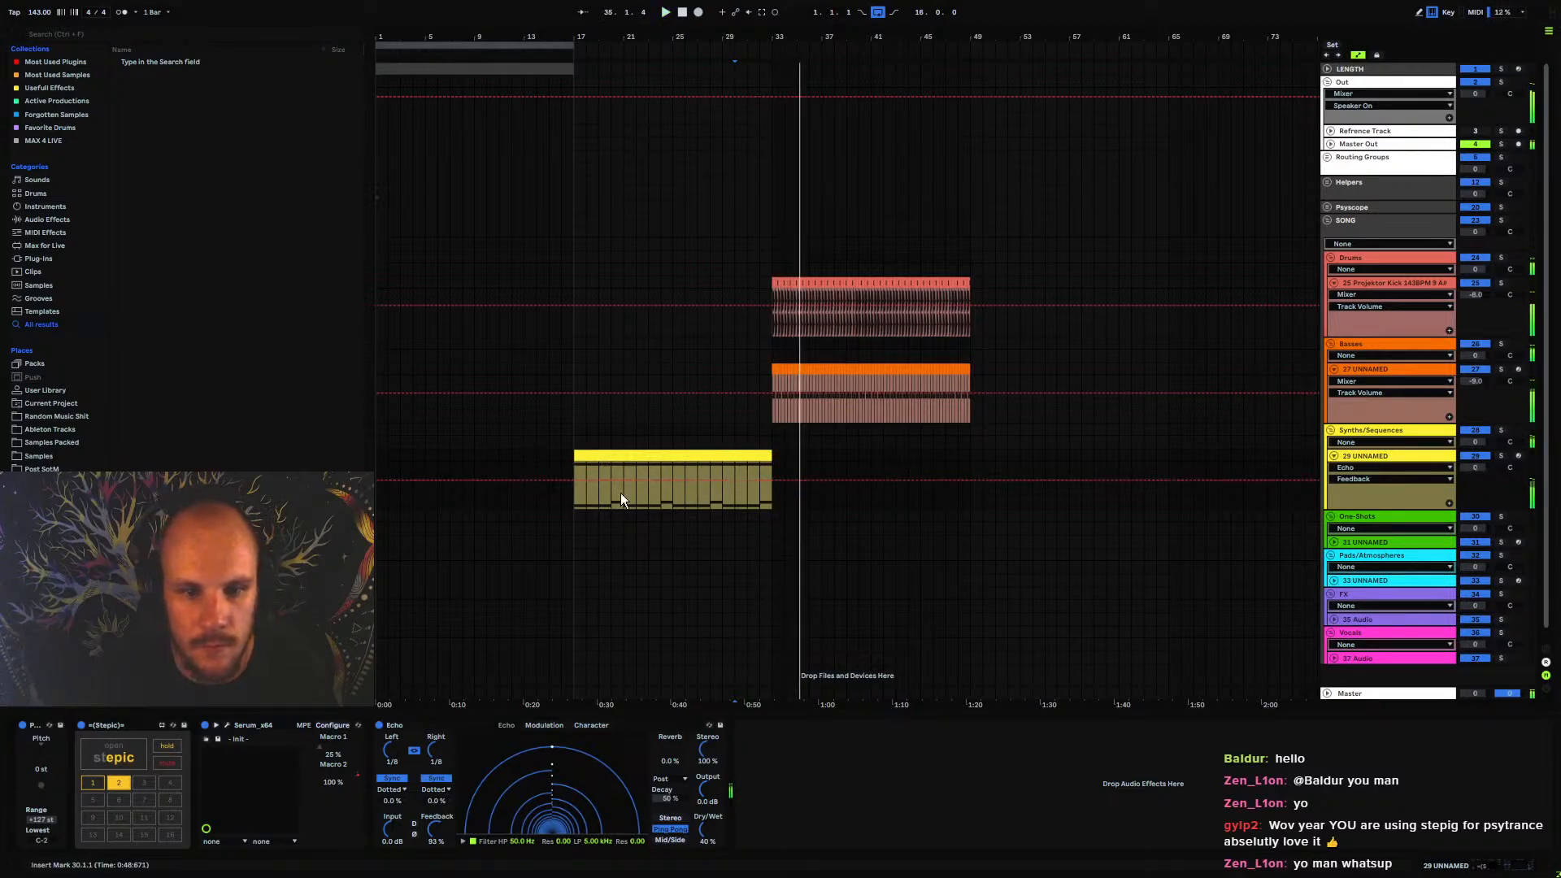
Play the synth sequence from bar 17 and review Serum's oscillator page and Stepic's automation lanes
{"action": "left_click", "coordinate": [574, 499]}
{"action": "left_click", "coordinate": [229, 725]}
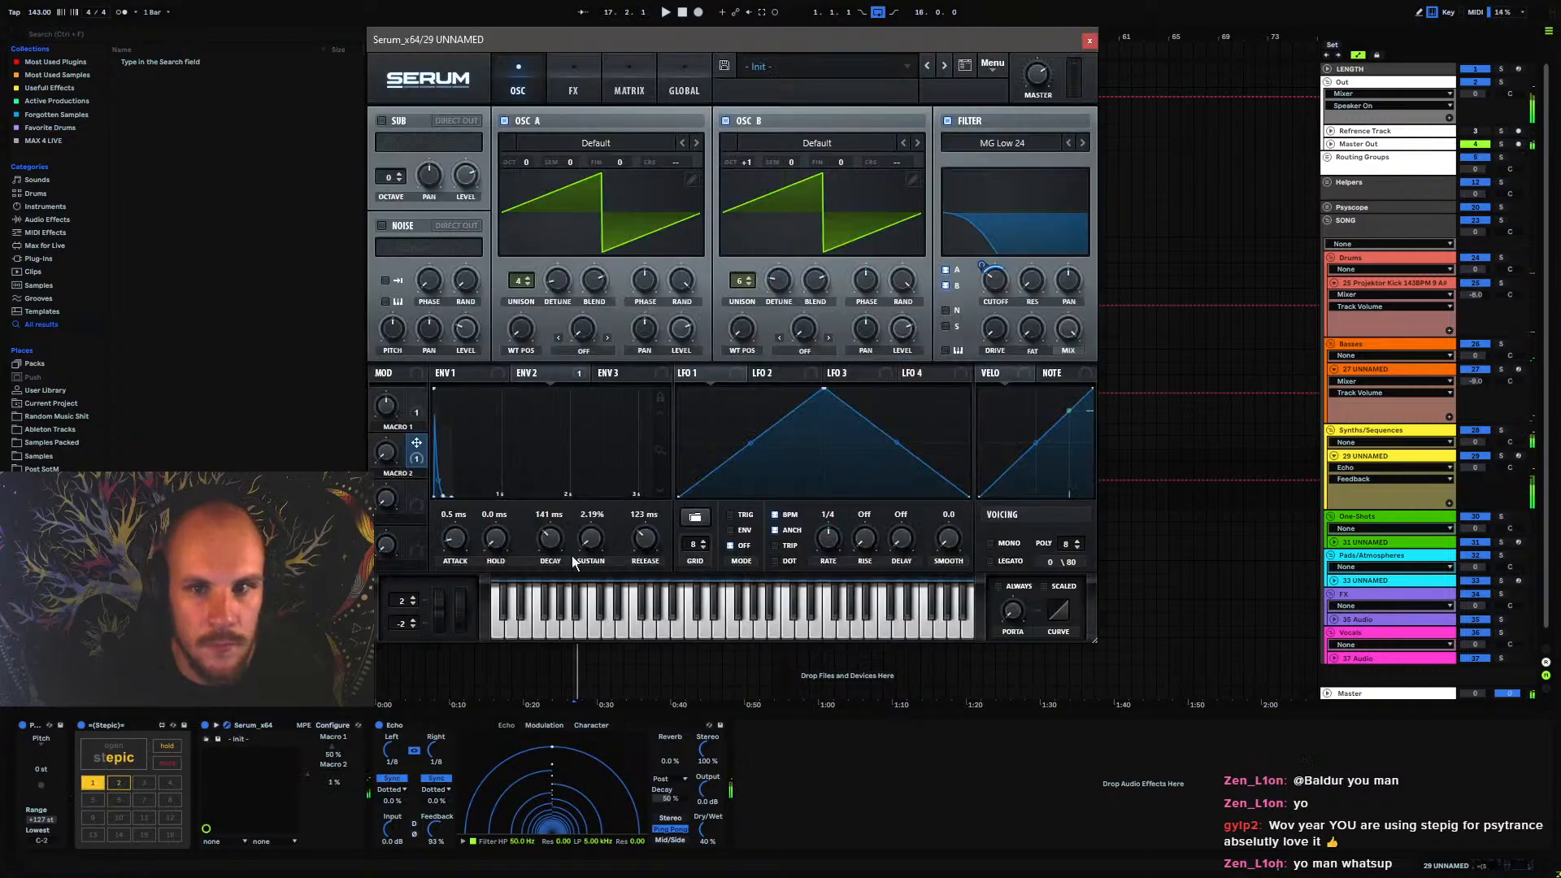
{"action": "left_click", "coordinate": [229, 725]}
{"action": "left_click", "coordinate": [159, 727]}
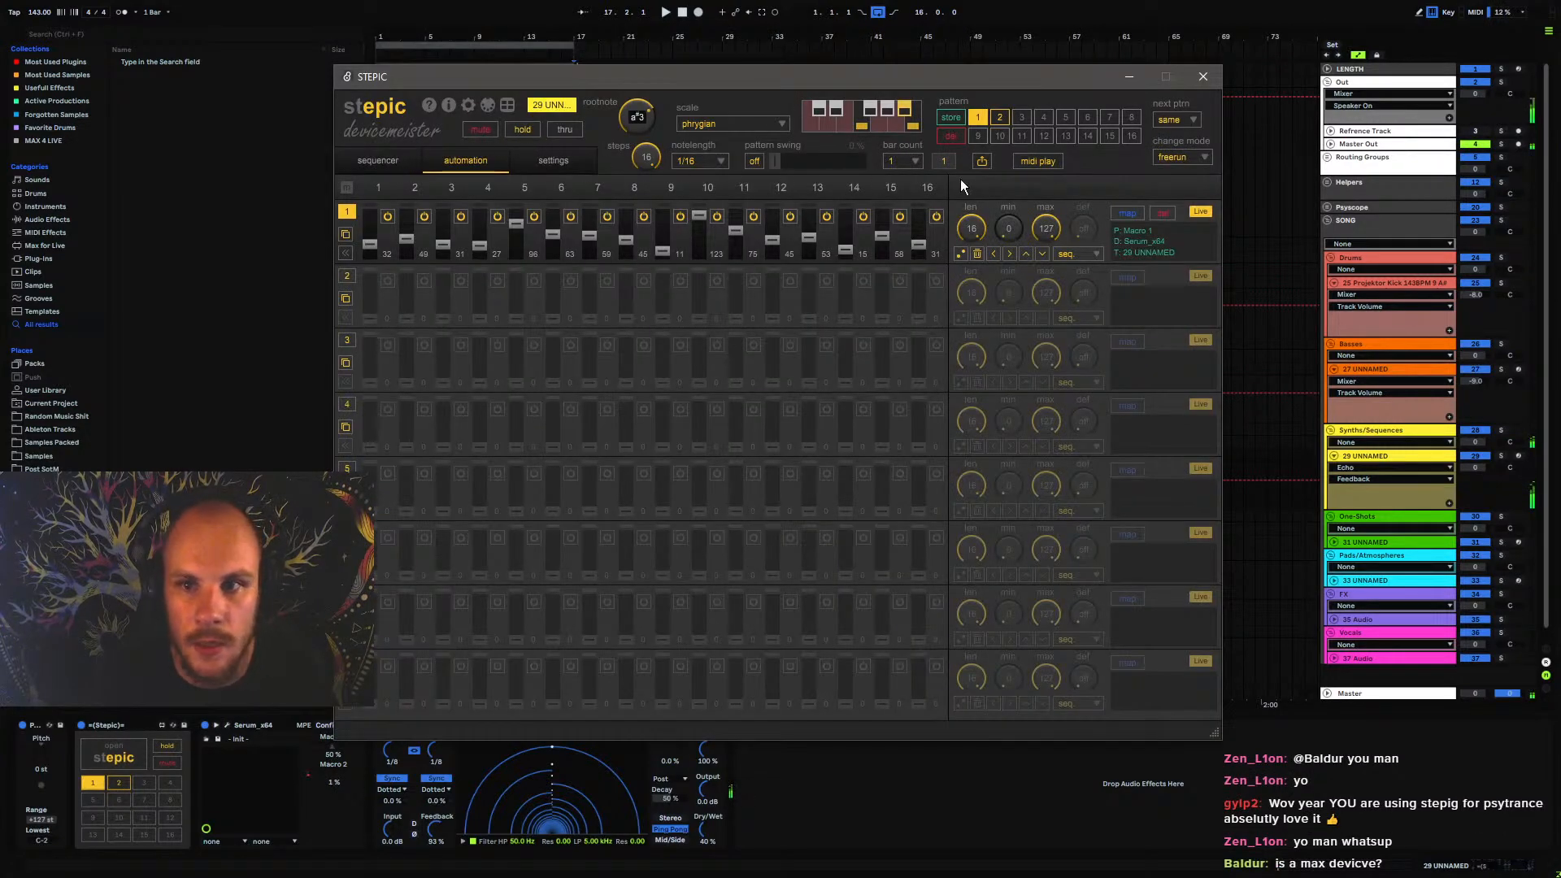
{"action": "left_click", "coordinate": [1204, 76]}
{"action": "left_click", "coordinate": [747, 470]}
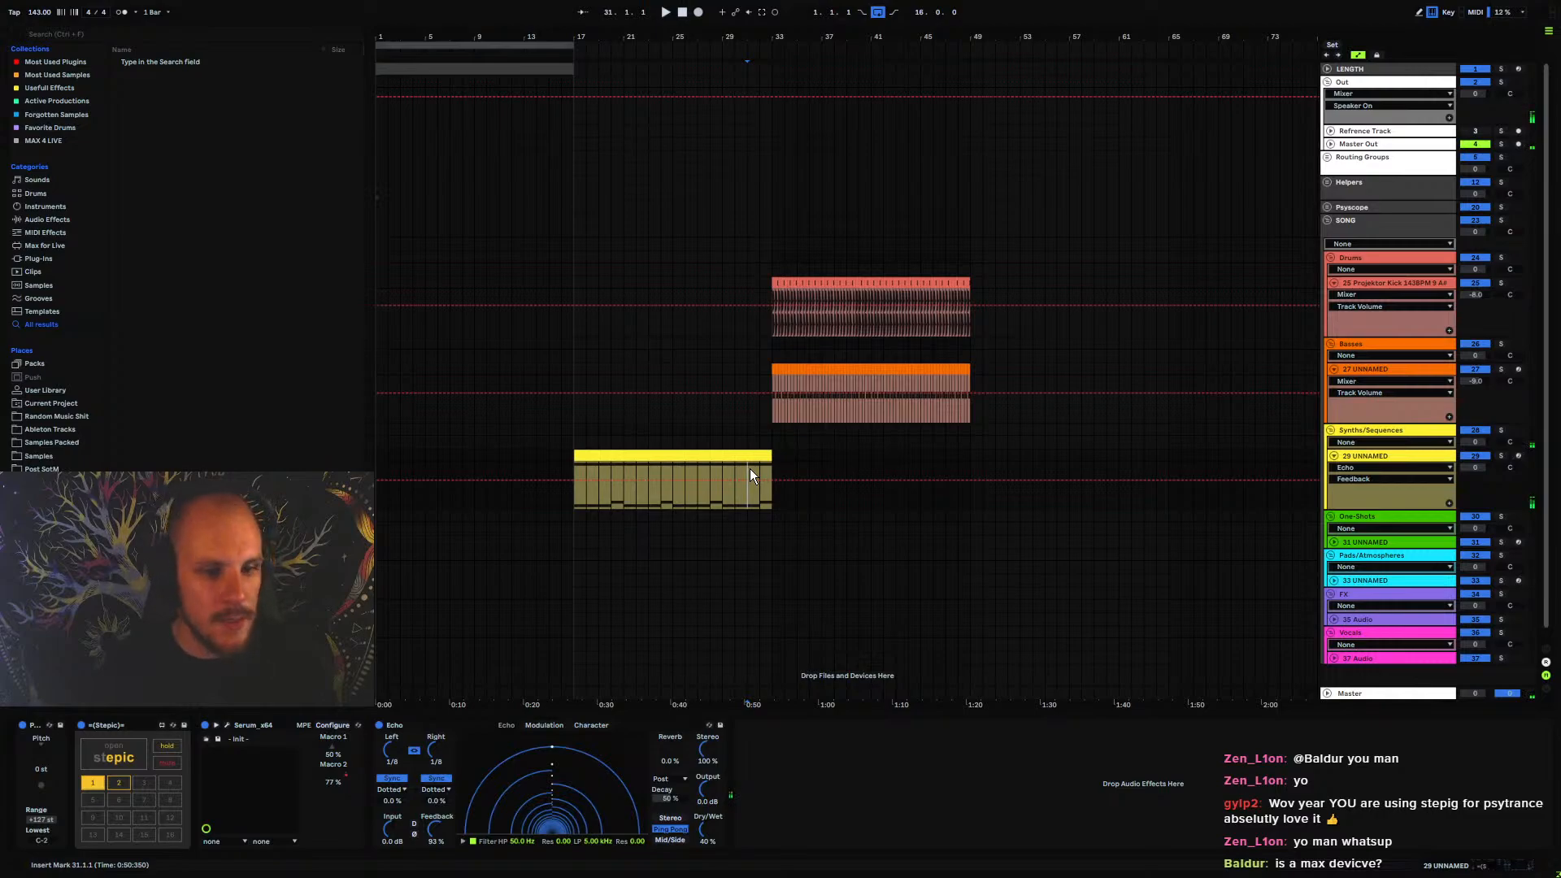
{"action": "left_click", "coordinate": [160, 726]}
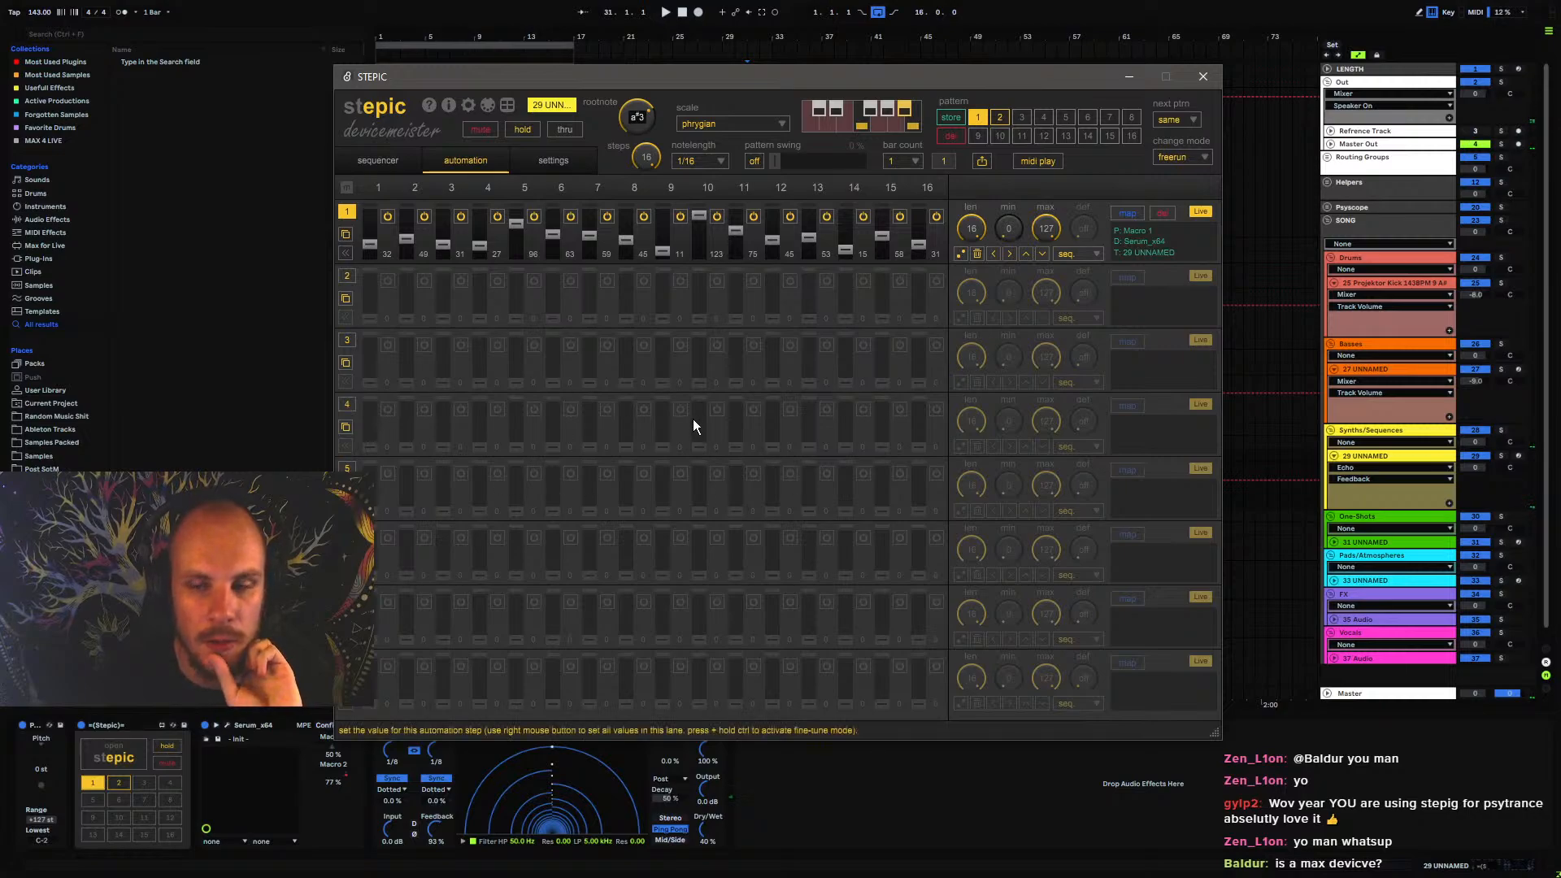
{"action": "left_click", "coordinate": [1199, 83]}
Try mapping Stepic's second automation lane to Echo's Dry/Wet, and disable the lane again
{"action": "left_click", "coordinate": [122, 749]}
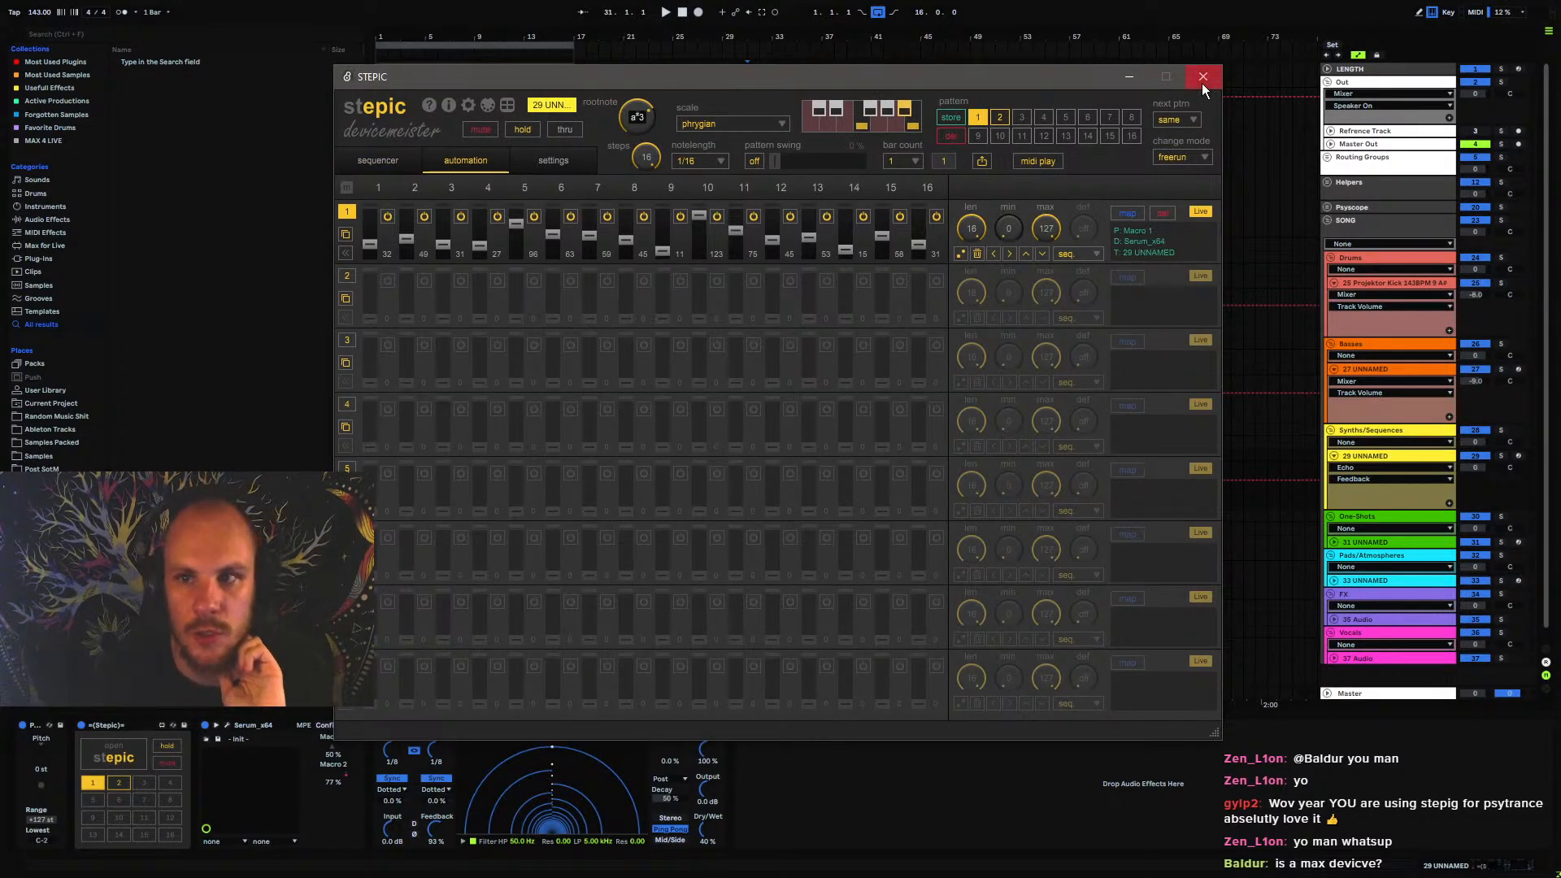
{"action": "left_click", "coordinate": [347, 276]}
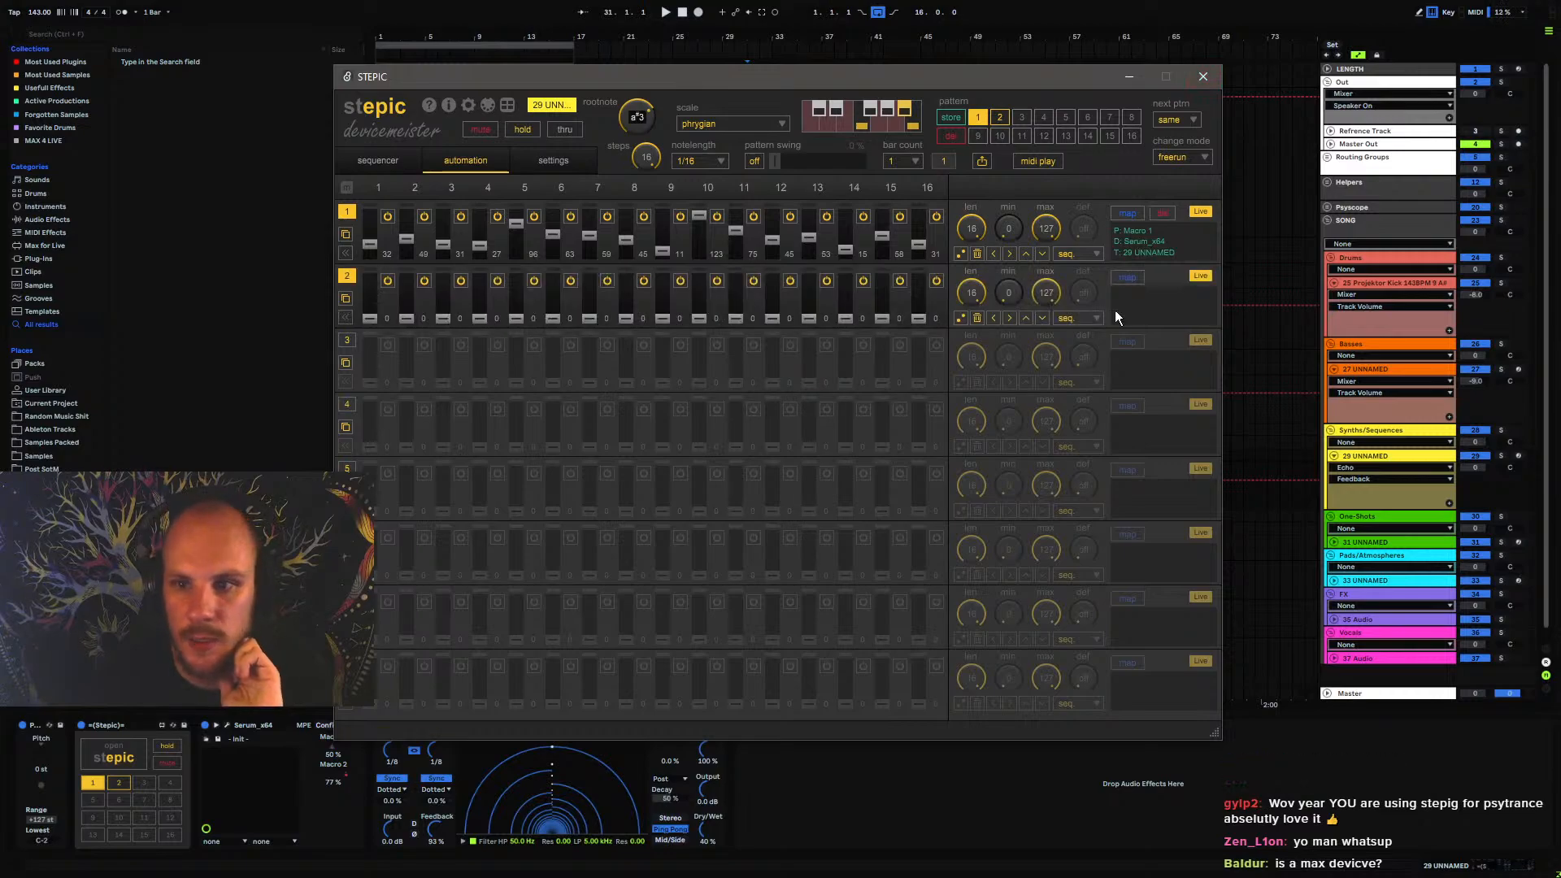
{"action": "left_click", "coordinate": [700, 831]}
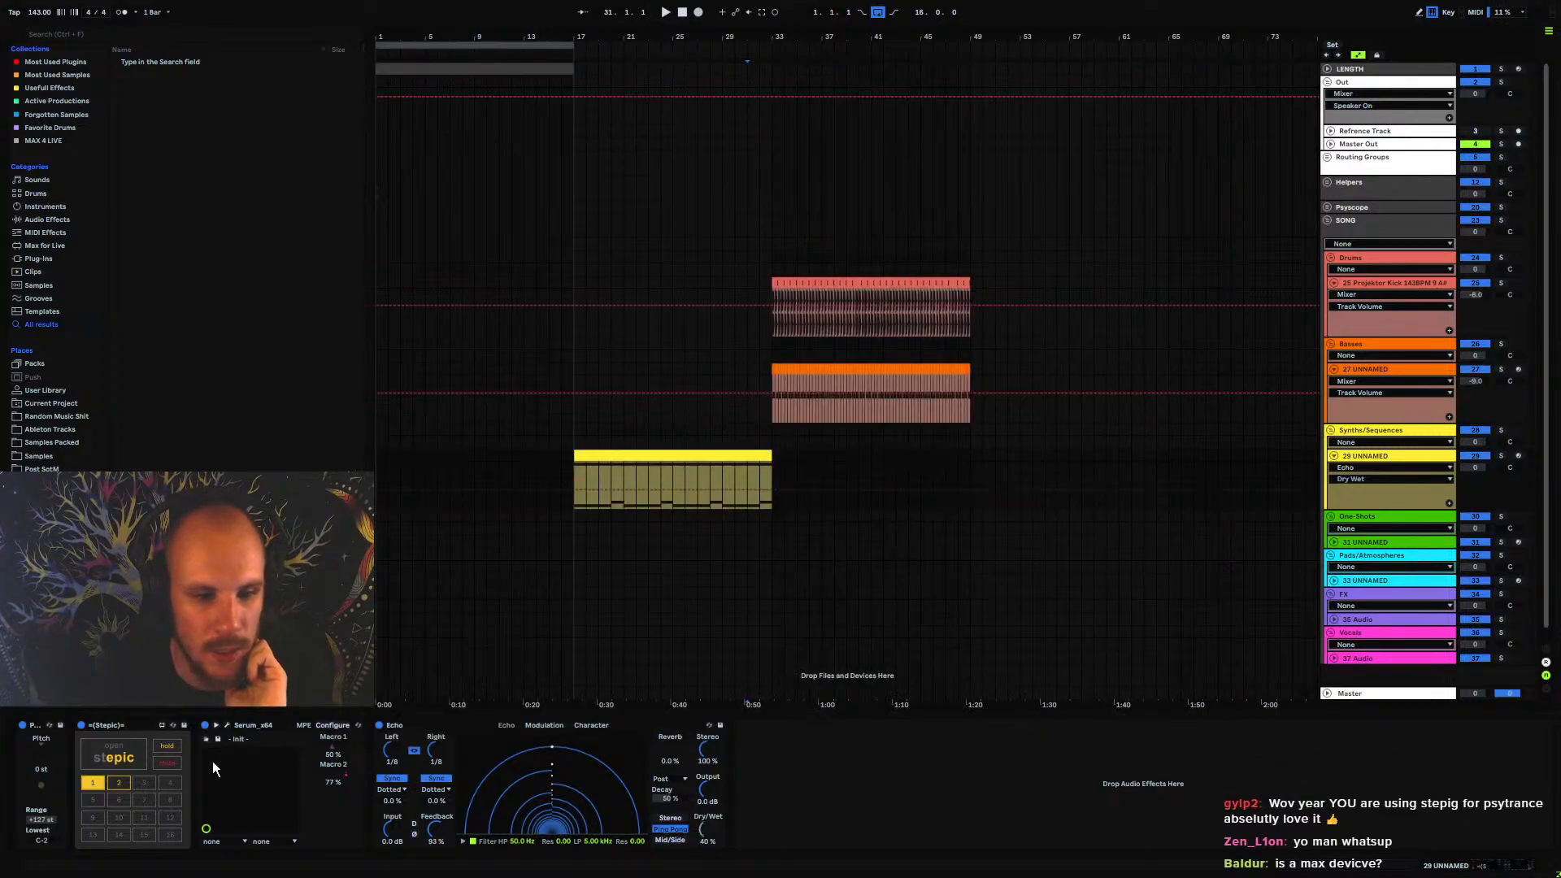
{"action": "left_click", "coordinate": [120, 760]}
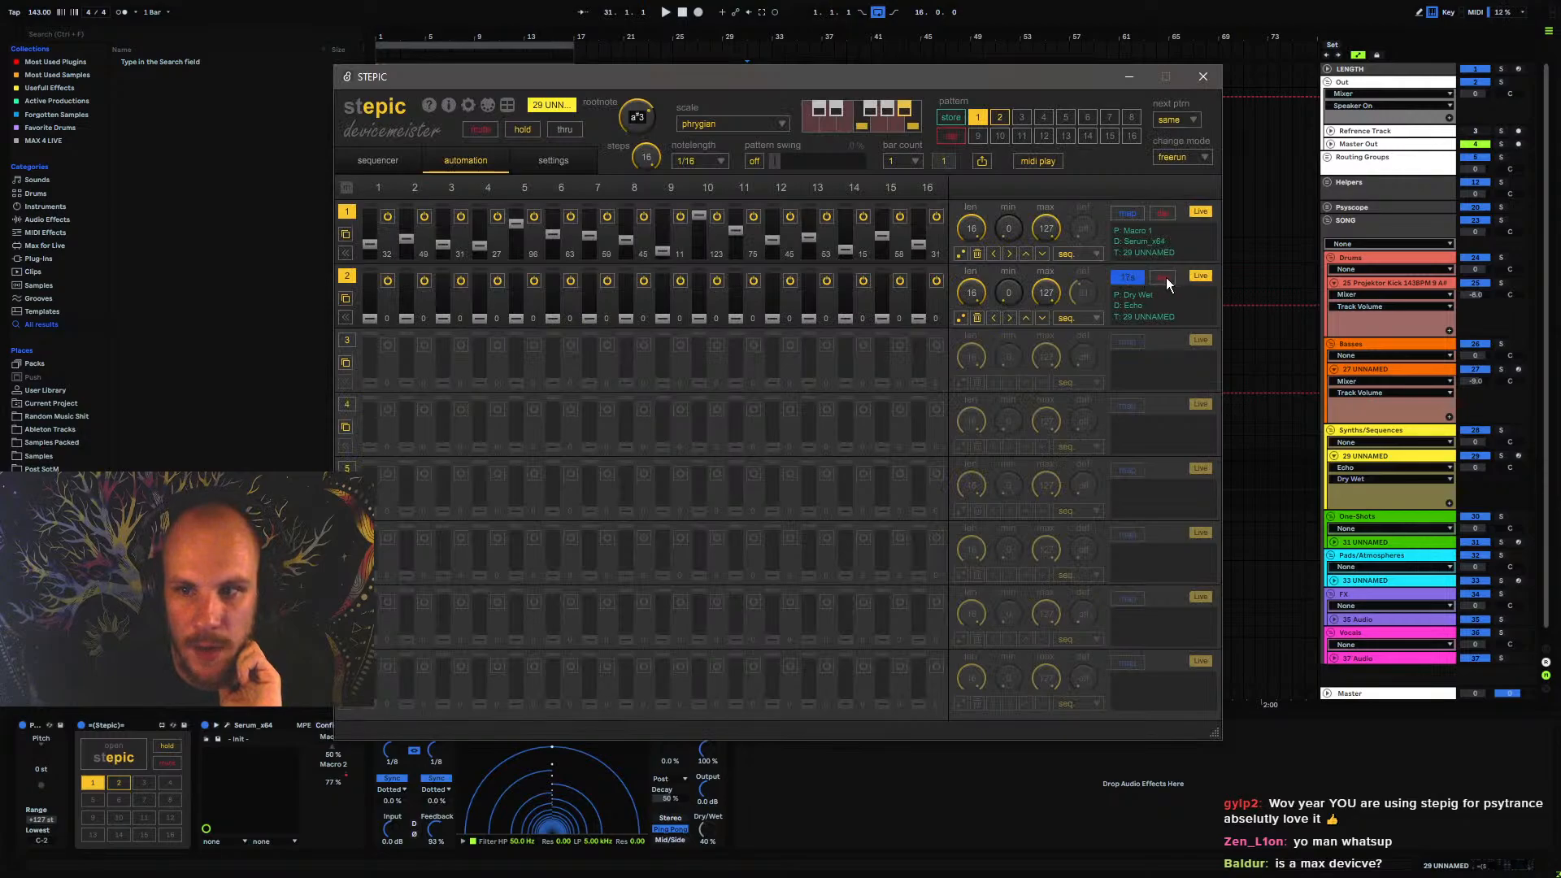
{"action": "left_click", "coordinate": [349, 277]}
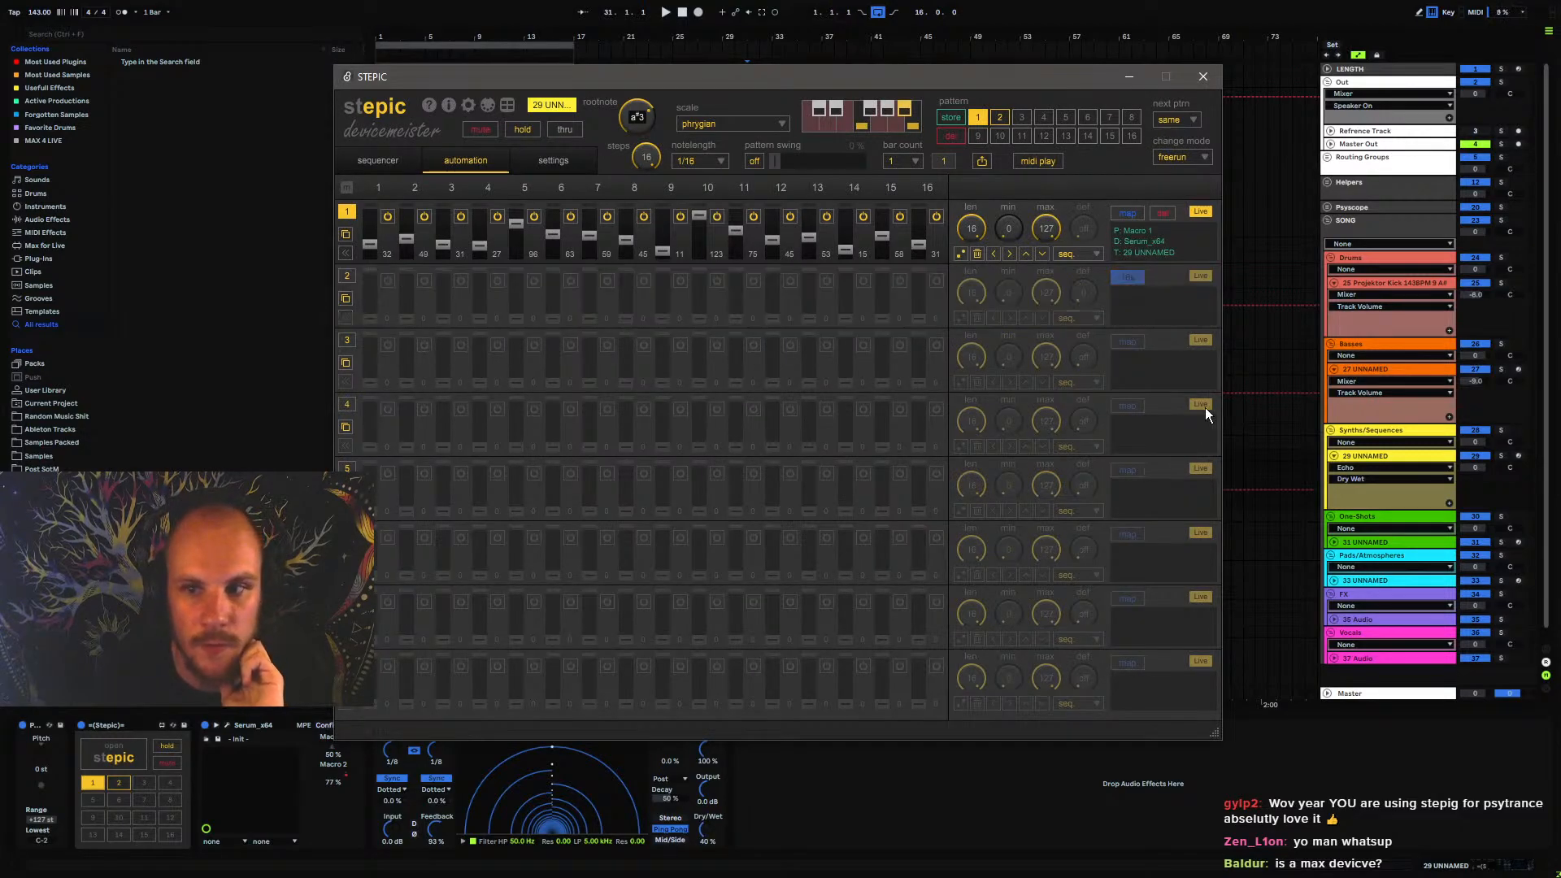
{"action": "left_click", "coordinate": [1202, 76]}
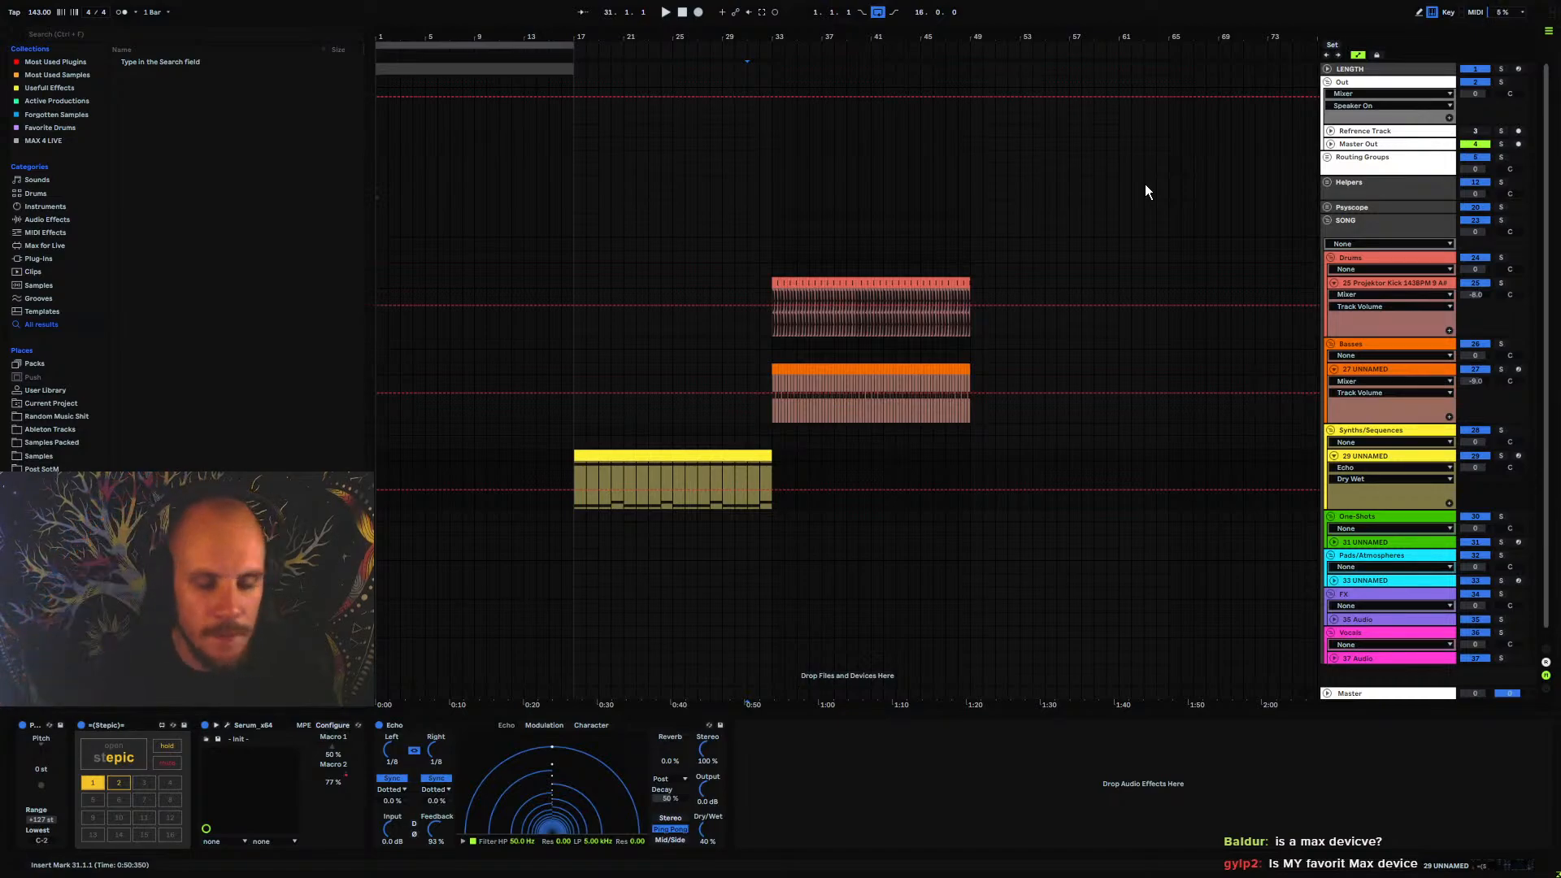
Check Stepic's automation lanes once more and play the synth sequence from bar 17
{"action": "left_click", "coordinate": [1369, 460]}
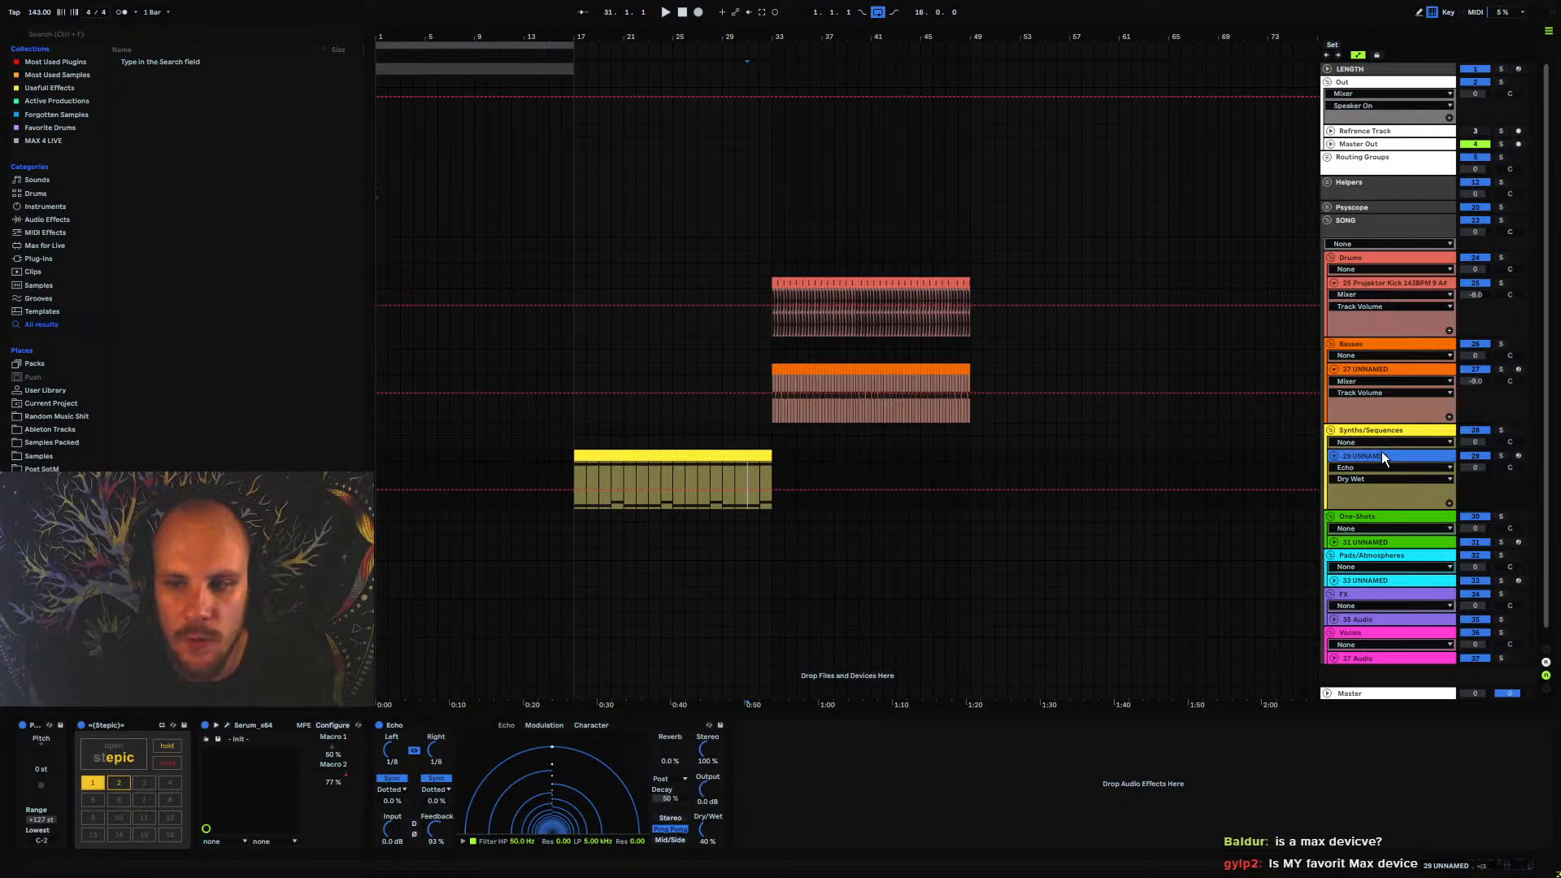
{"action": "left_click", "coordinate": [118, 745]}
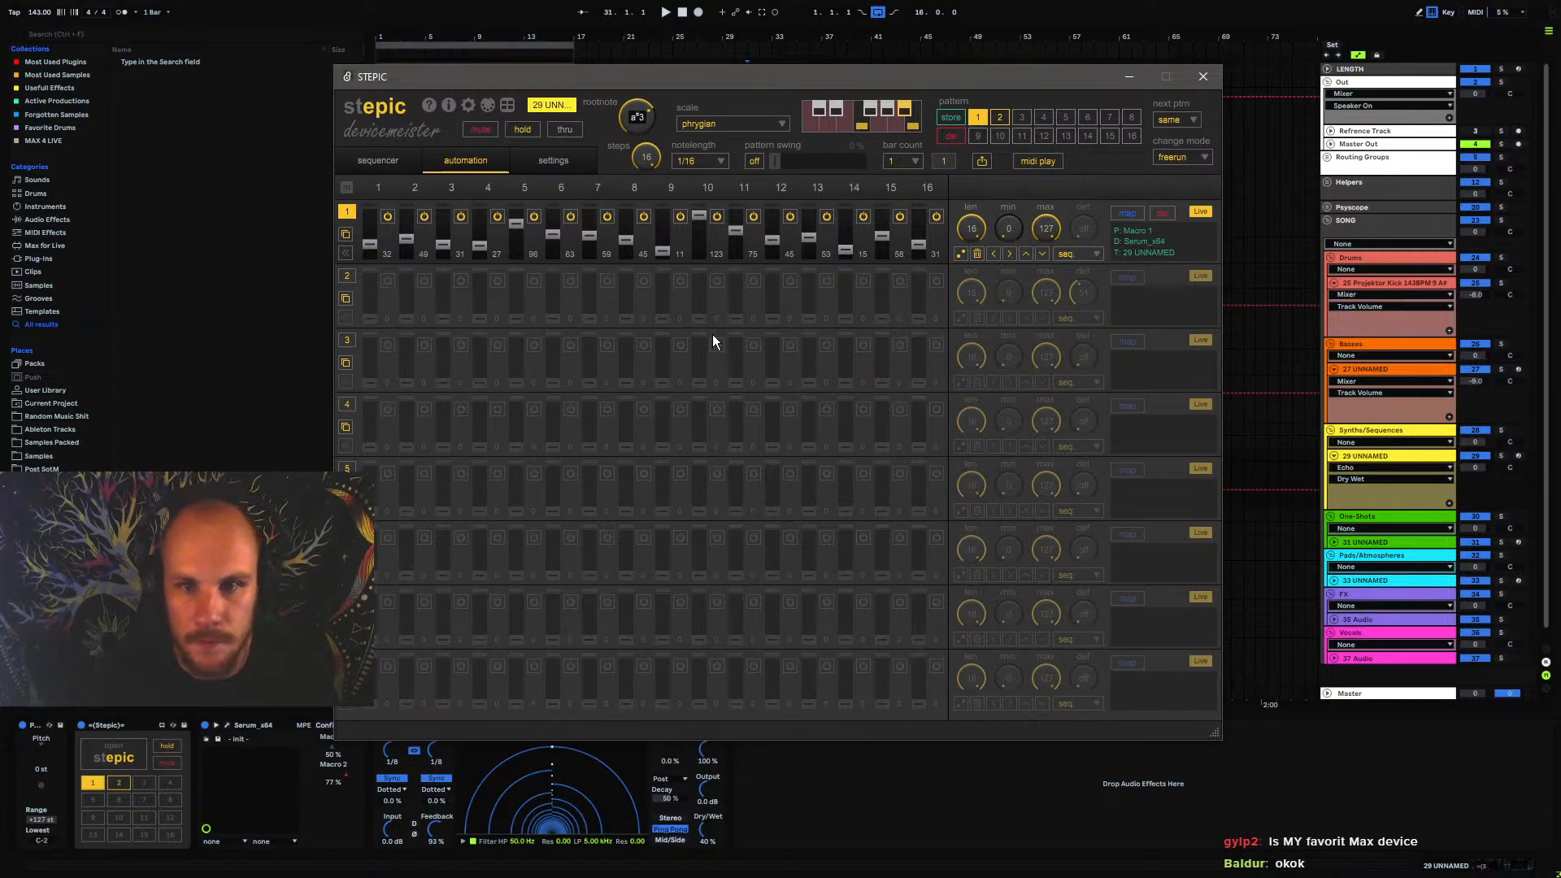
{"action": "left_click", "coordinate": [1204, 81]}
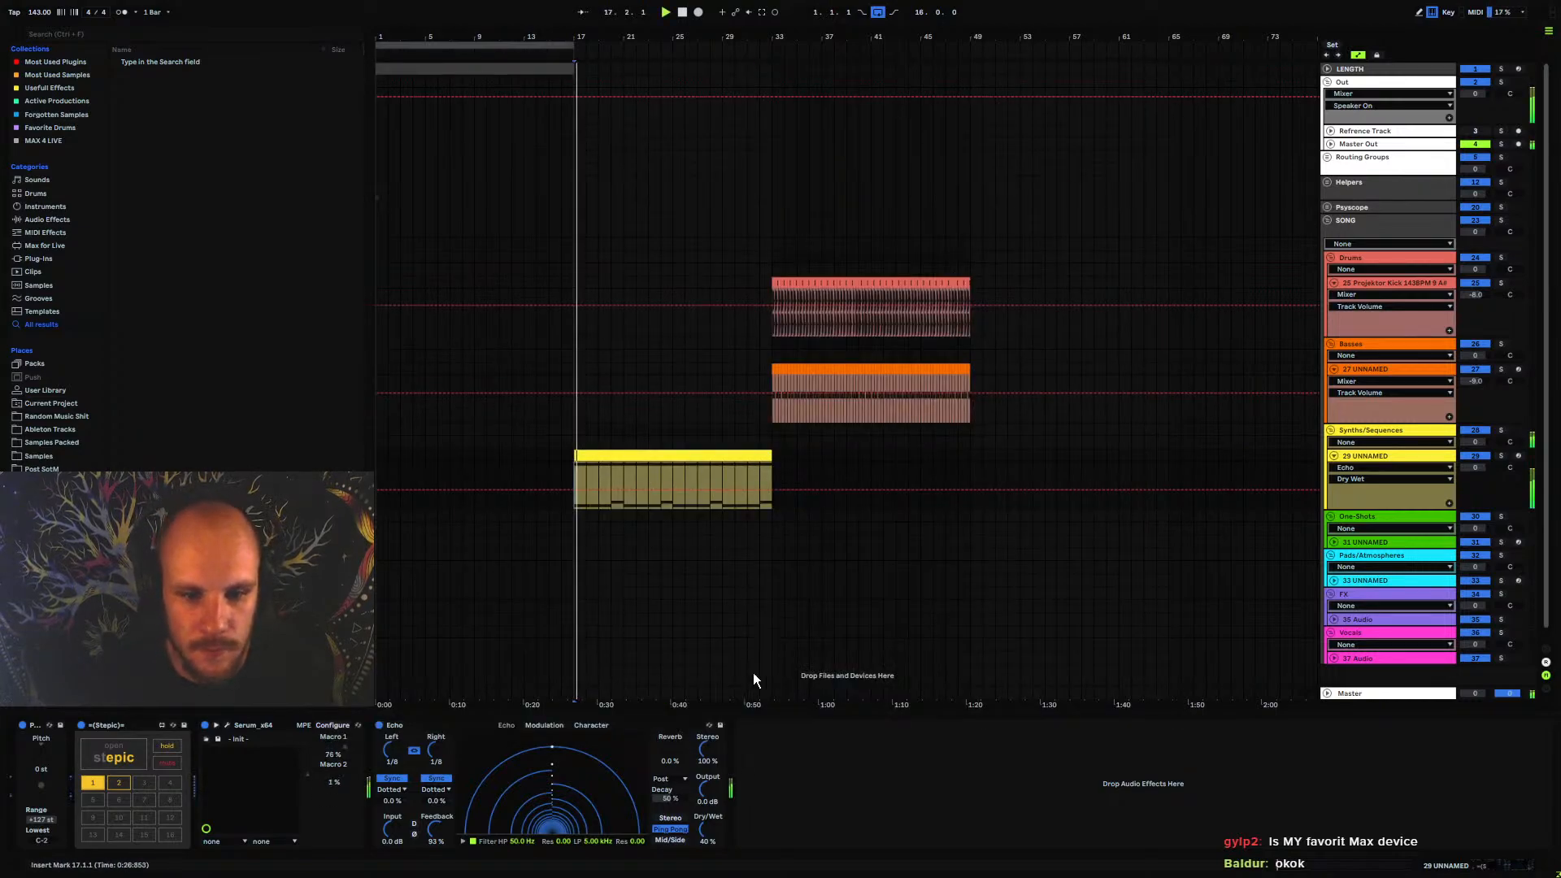
Move the kick and bass clips eight bars later to start at bar 41, and play briefly from there
{"action": "left_click", "coordinate": [706, 456]}
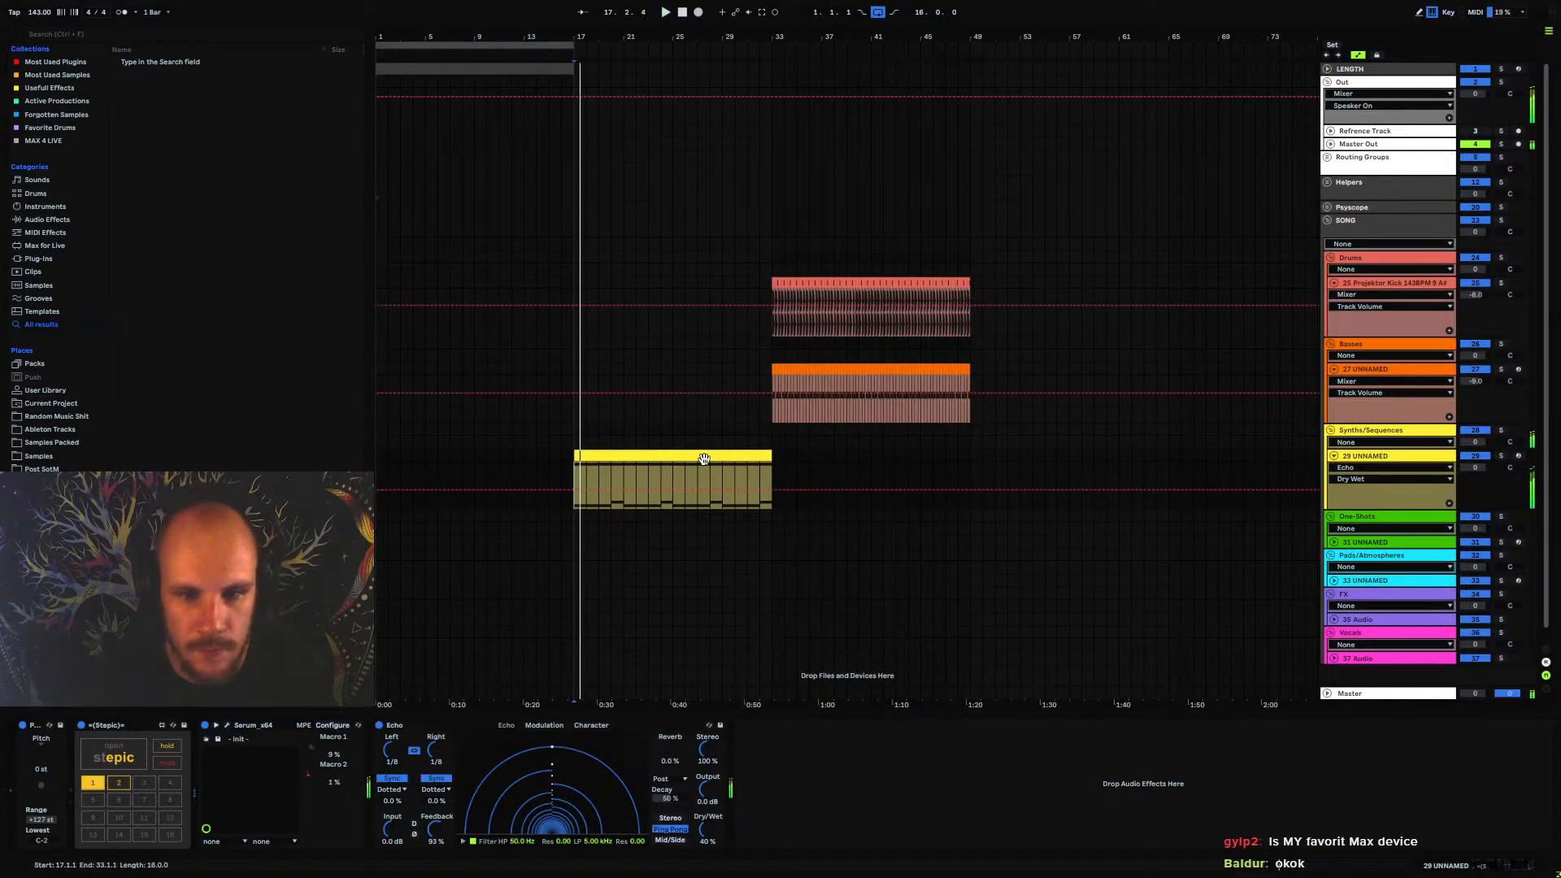
{"action": "left_click", "coordinate": [780, 464]}
{"action": "left_click", "coordinate": [767, 459]}
{"action": "left_click_drag", "start_coordinate": [773, 407], "coordinate": [977, 289]}
{"action": "left_click_drag", "start_coordinate": [793, 283], "coordinate": [889, 281]}
{"action": "left_click", "coordinate": [875, 470]}
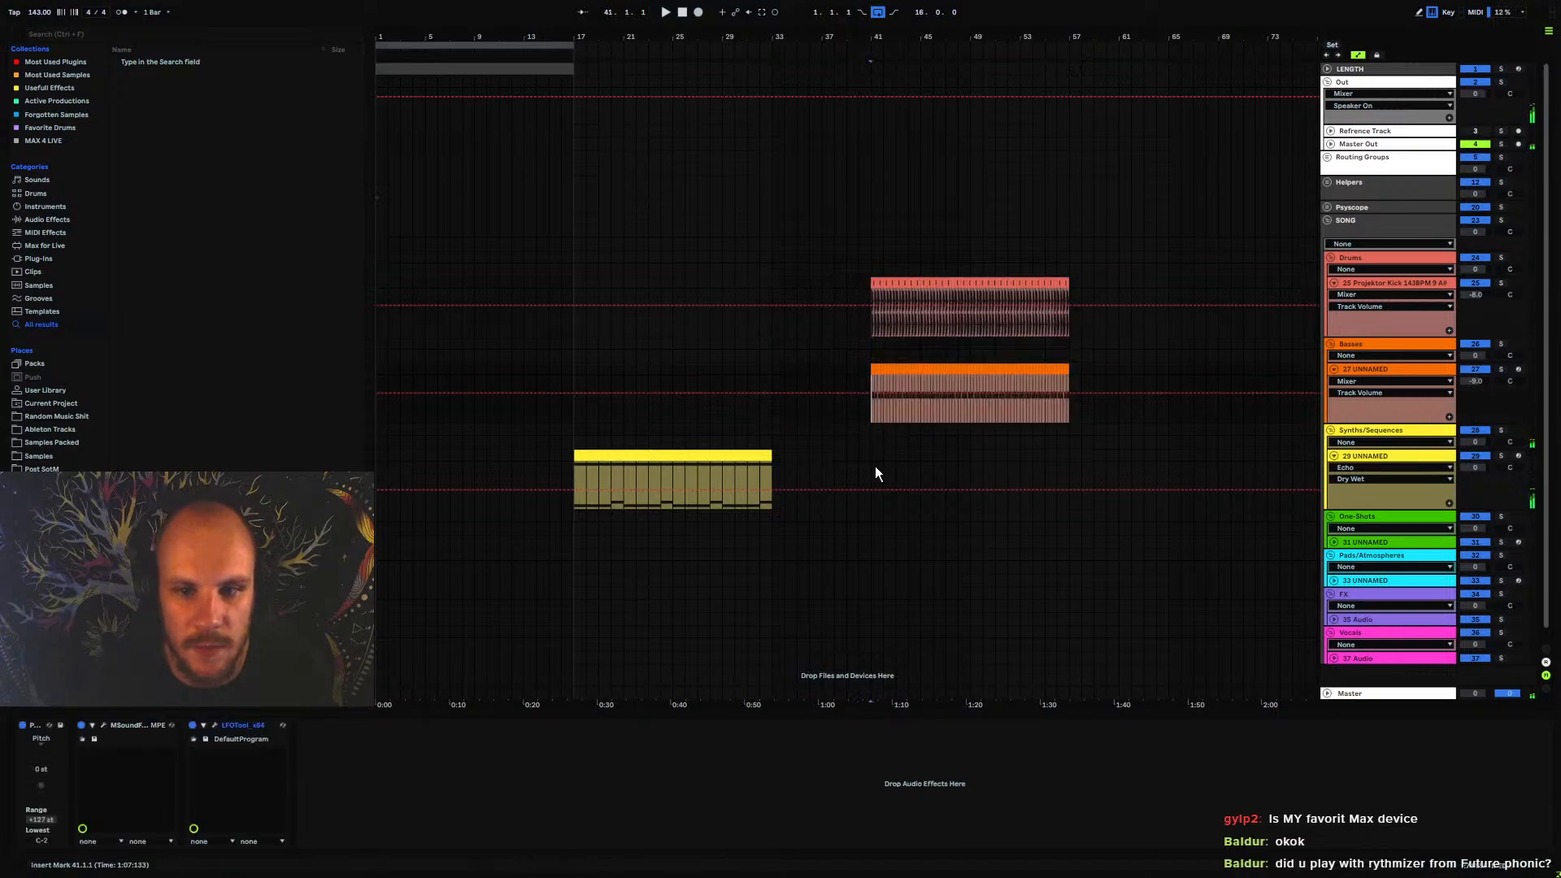
{"action": "key", "text": "space"}
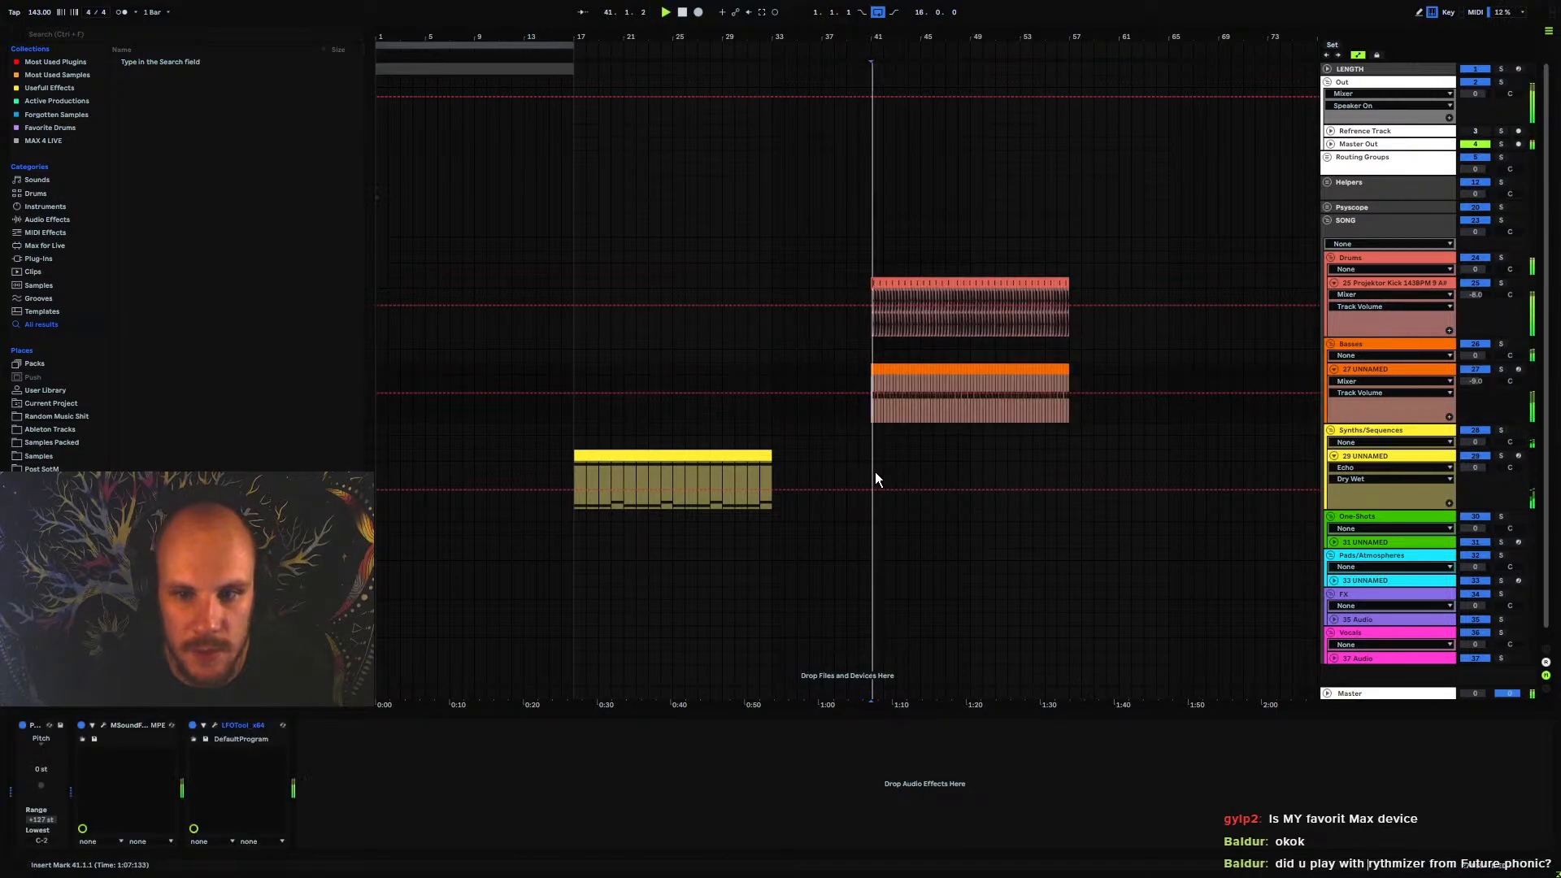
{"action": "key", "text": "space"}
Collapse the Serum synth track and insert a new MIDI track below it in the Synths/Sequences group
{"action": "left_click", "coordinate": [1334, 456]}
{"action": "left_click", "coordinate": [1364, 458]}
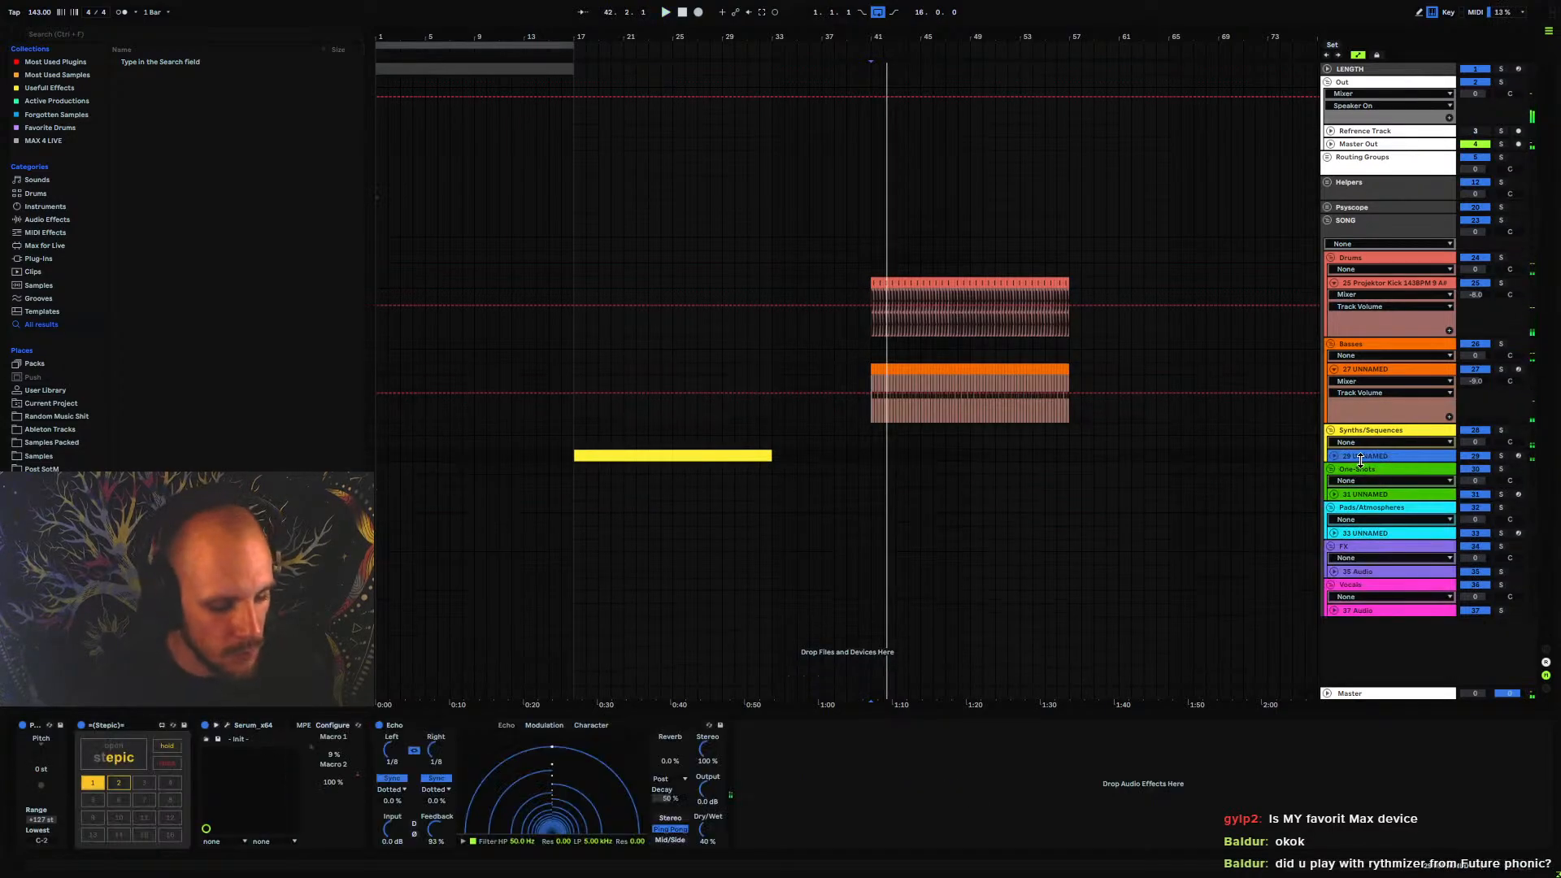
{"action": "key", "text": "ctrl+shift+t"}
Delete the bass clip's final bar, from bar 56 to bar 57
{"action": "scroll", "coordinate": [847, 435], "scroll_direction": "right", "scroll_amount": 5}
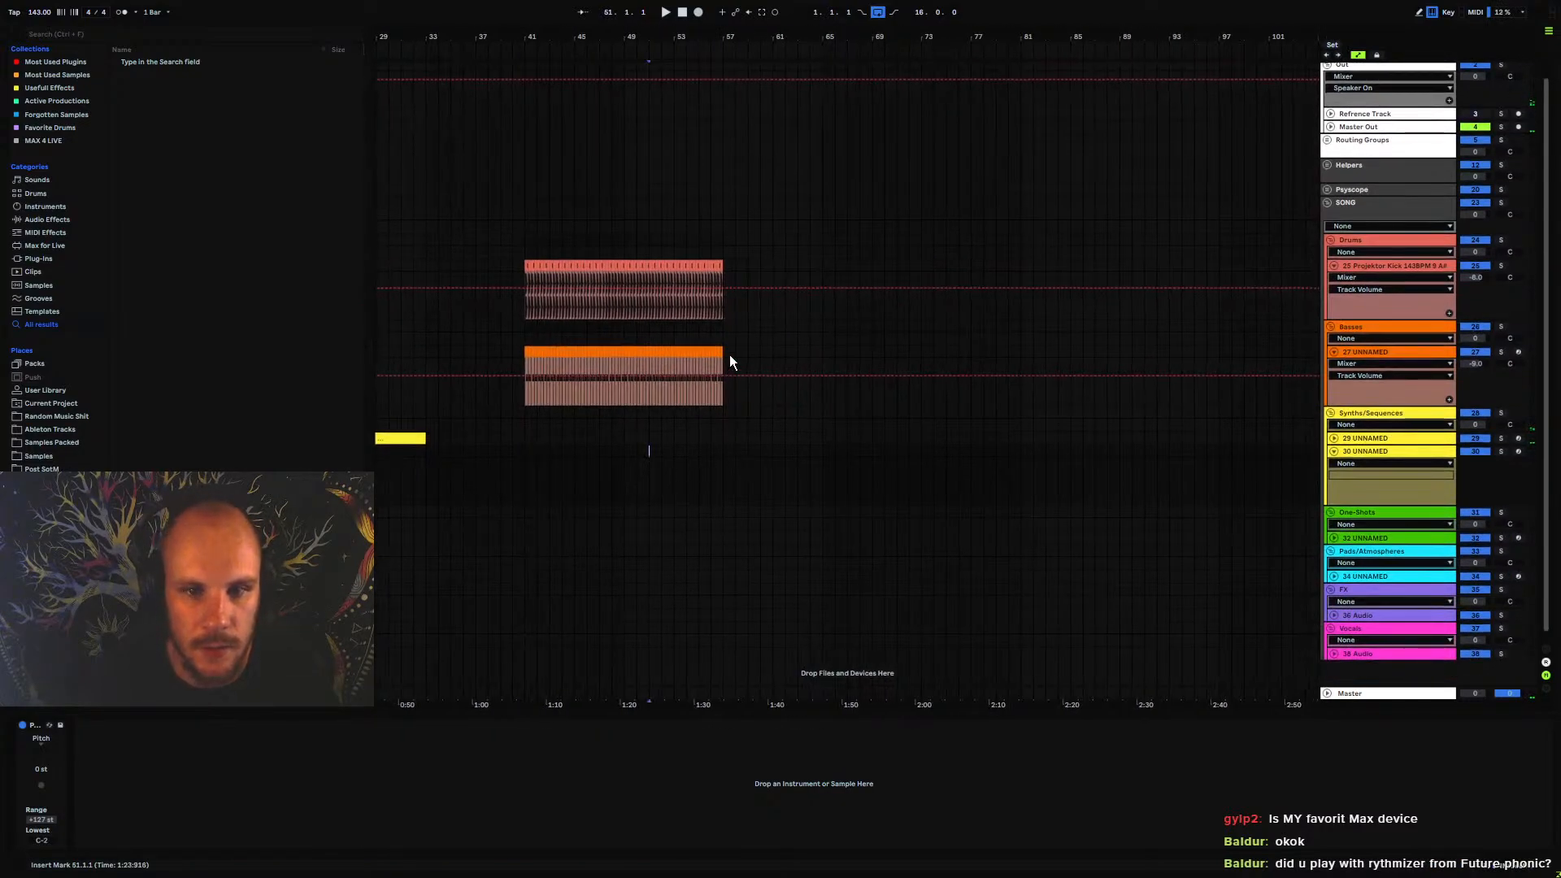
{"action": "left_click_drag", "start_coordinate": [725, 360], "coordinate": [714, 356]}
{"action": "key", "text": "Delete"}
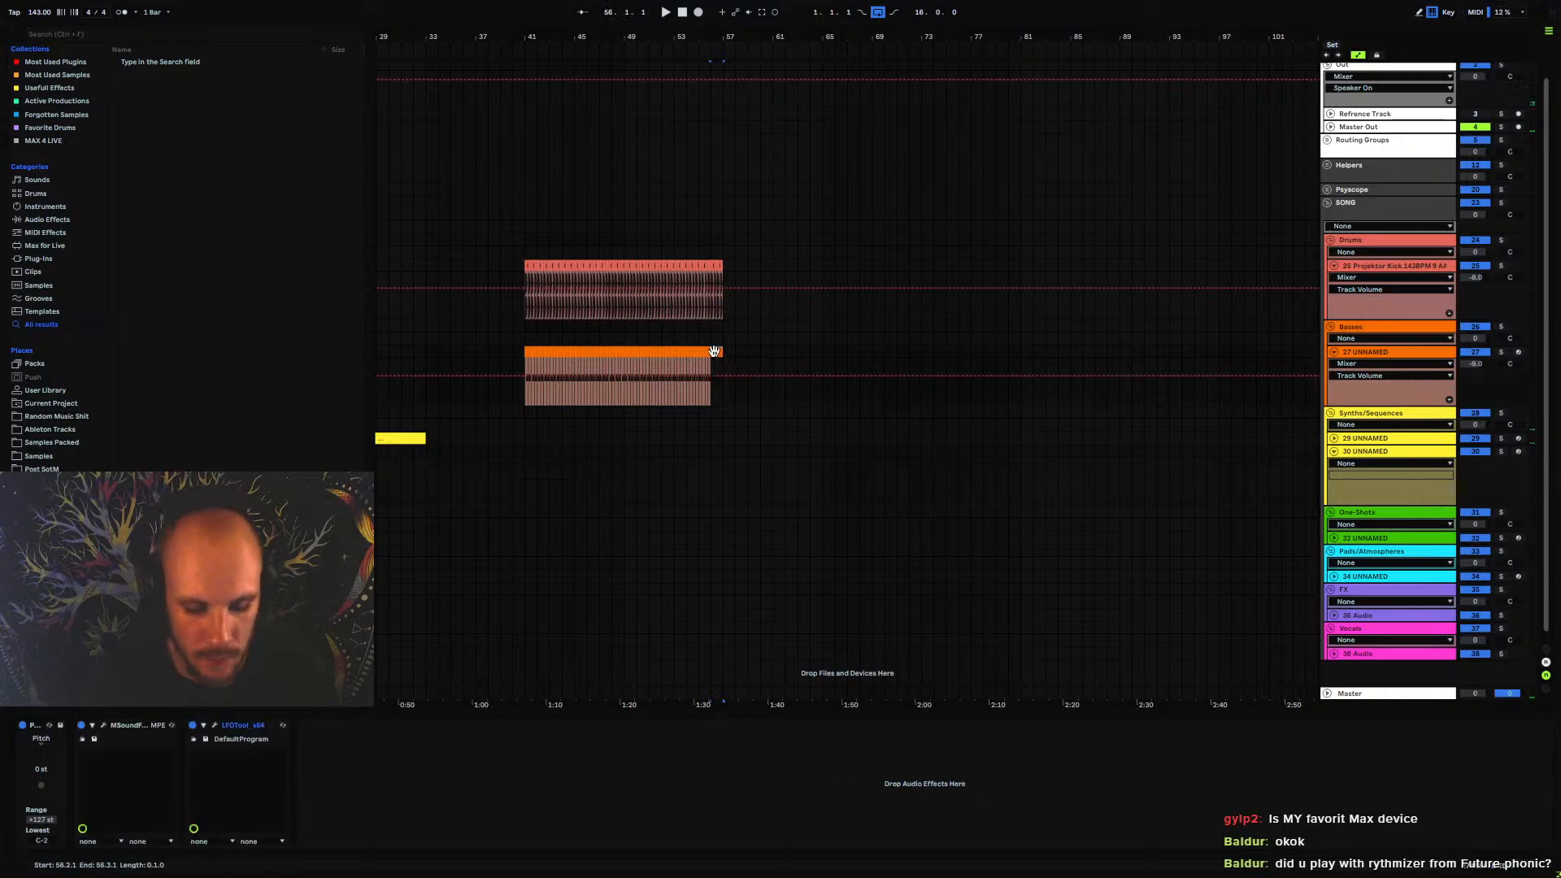
Cut the kick's final bar back to bar 56, and duplicate the last kick hit once so it lands on bar 56
{"action": "left_click", "coordinate": [713, 265]}
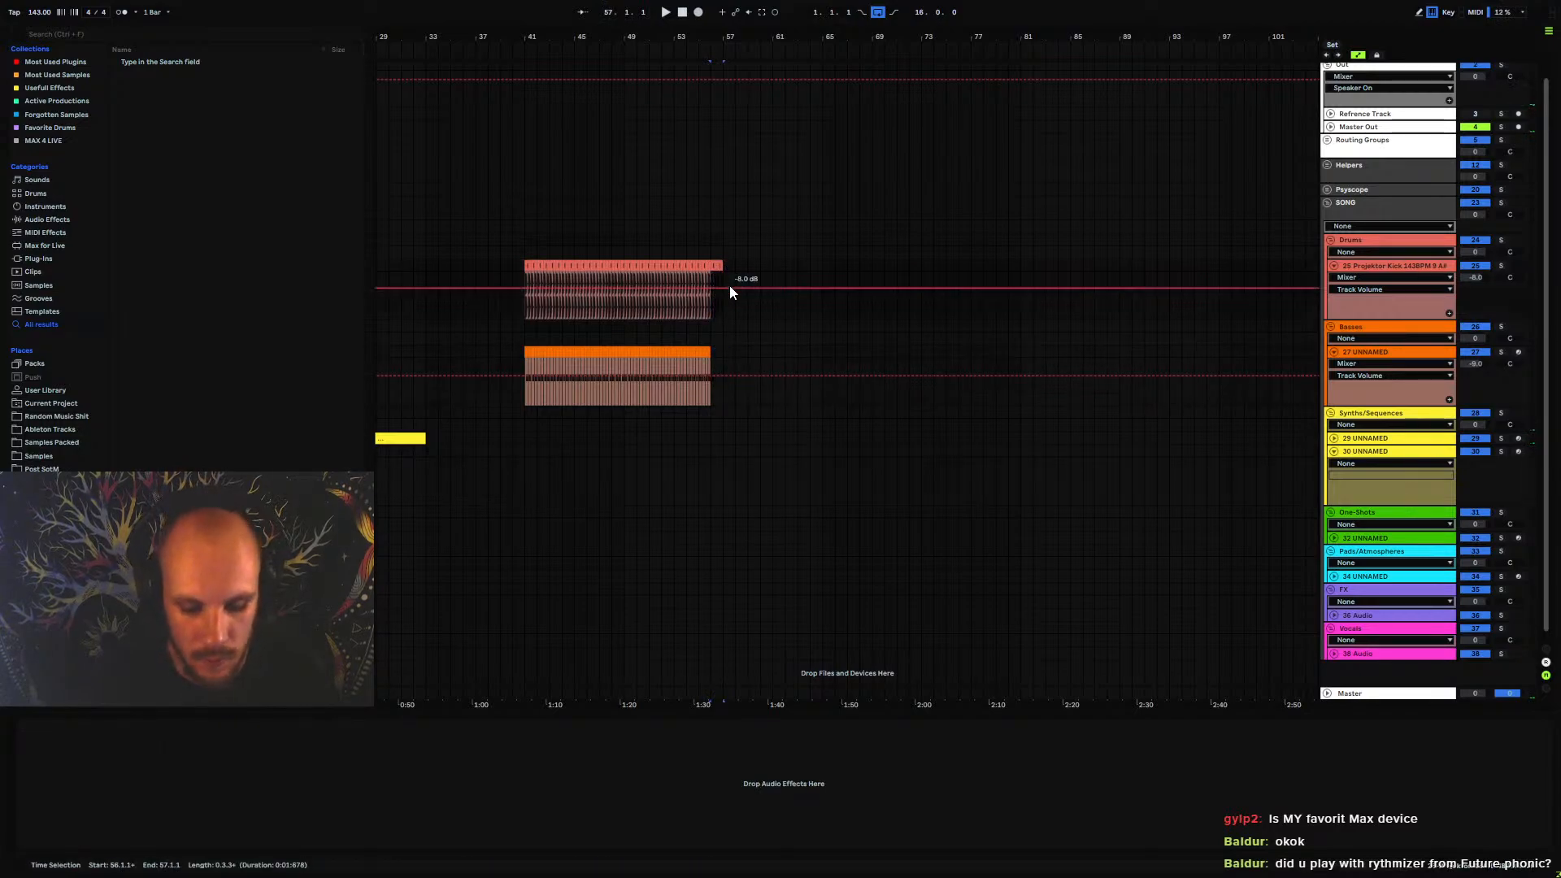
{"action": "left_click_drag", "start_coordinate": [707, 32], "coordinate": [715, 232]}
{"action": "left_click", "coordinate": [774, 266]}
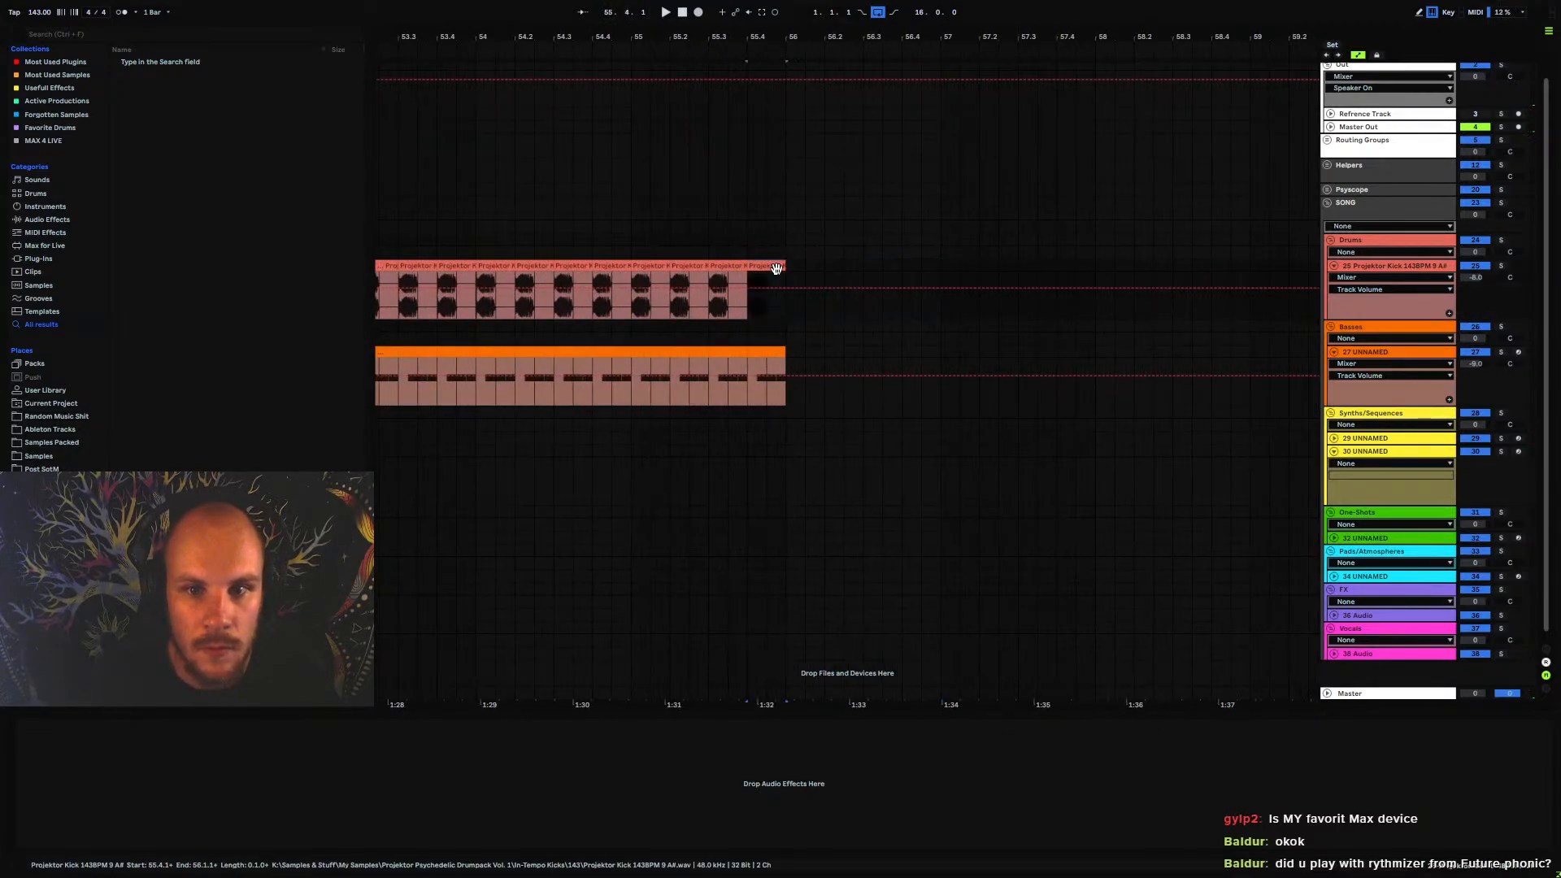
{"action": "key", "text": "ctrl+d"}
{"action": "left_click", "coordinate": [703, 341]}
{"action": "mouse_move", "coordinate": [674, 30]}
{"action": "left_mouse_down"}
{"action": "mouse_move", "coordinate": [826, 8]}
{"action": "mouse_move", "coordinate": [705, 3]}
{"action": "mouse_move", "coordinate": [661, 98]}
{"action": "mouse_move", "coordinate": [708, 96]}
{"action": "left_mouse_up"}
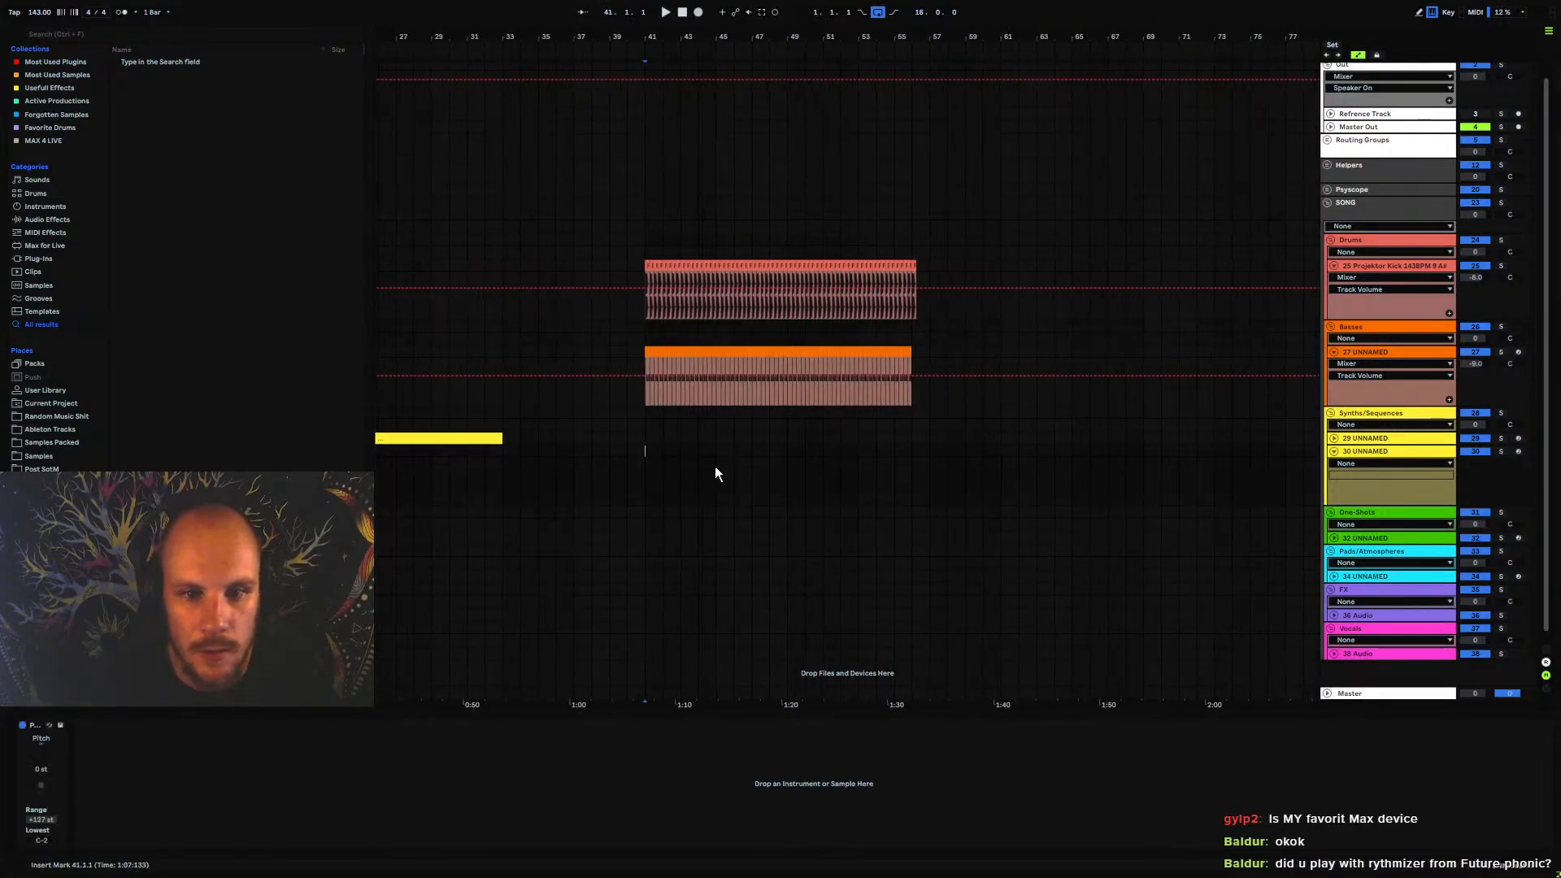
Load Serum on the new synth track and place a STEPIC sequencer in front of it
{"action": "right_click", "coordinate": [742, 473]}
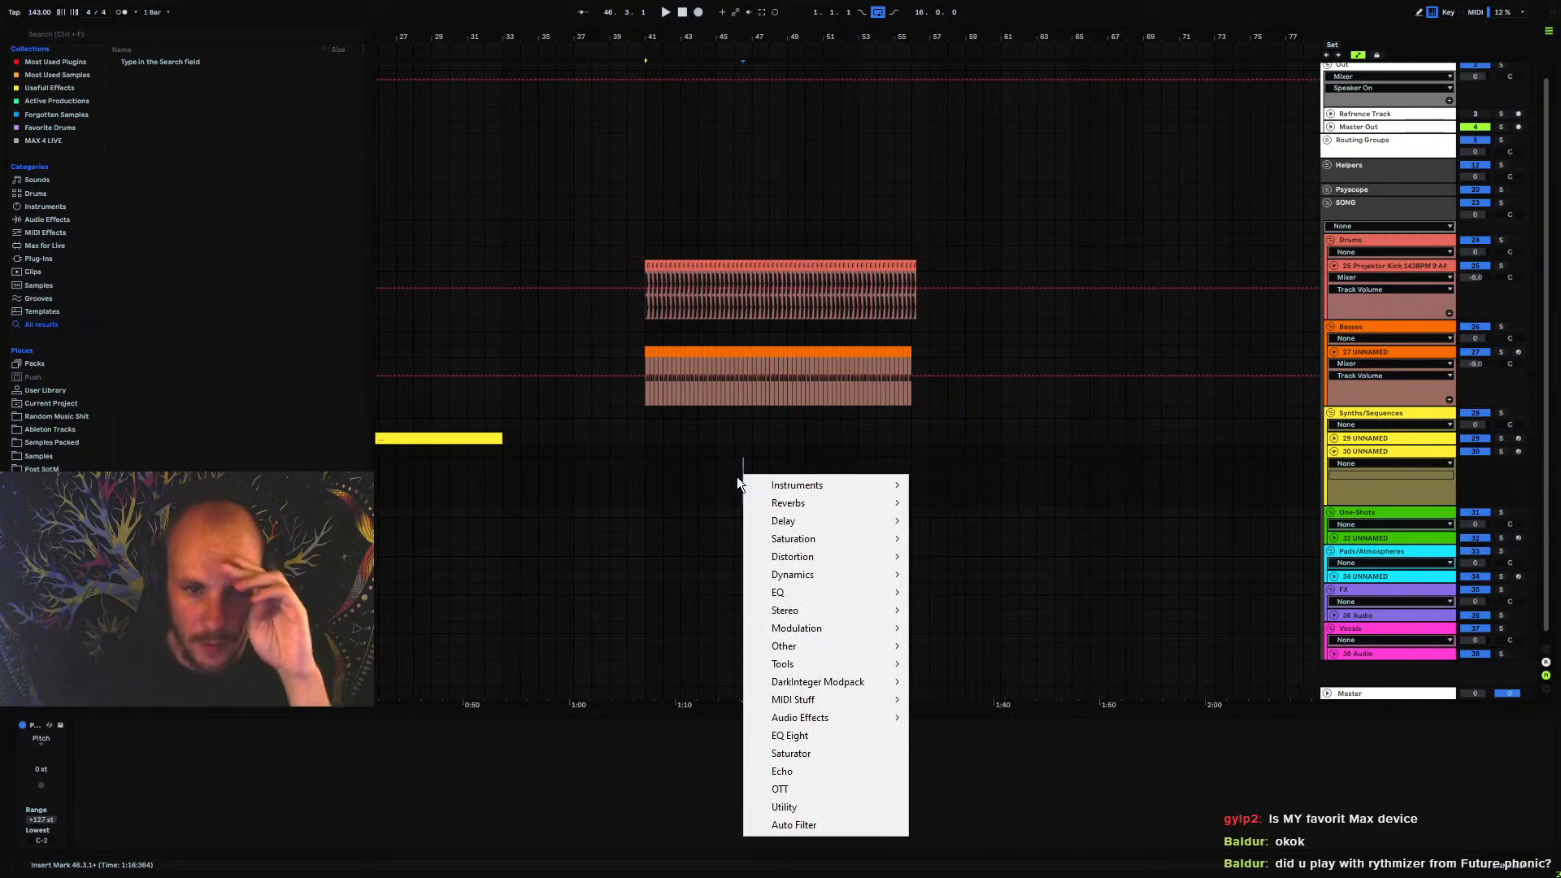
{"action": "mouse_move", "coordinate": [795, 485]}
{"action": "left_click", "coordinate": [976, 488]}
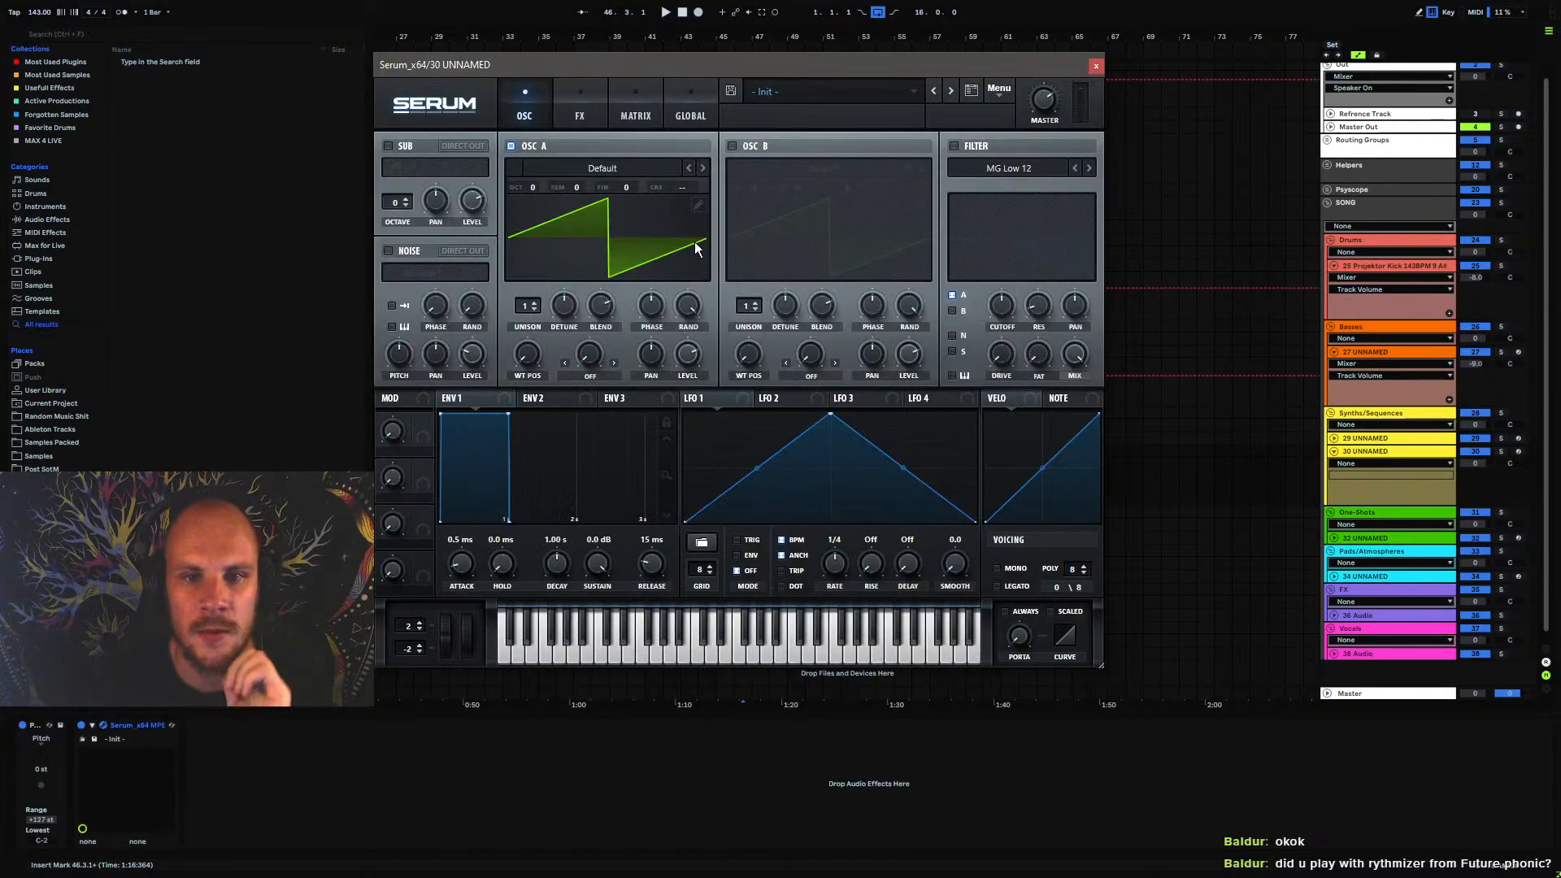
{"action": "left_click", "coordinate": [1096, 66]}
{"action": "right_click", "coordinate": [684, 471]}
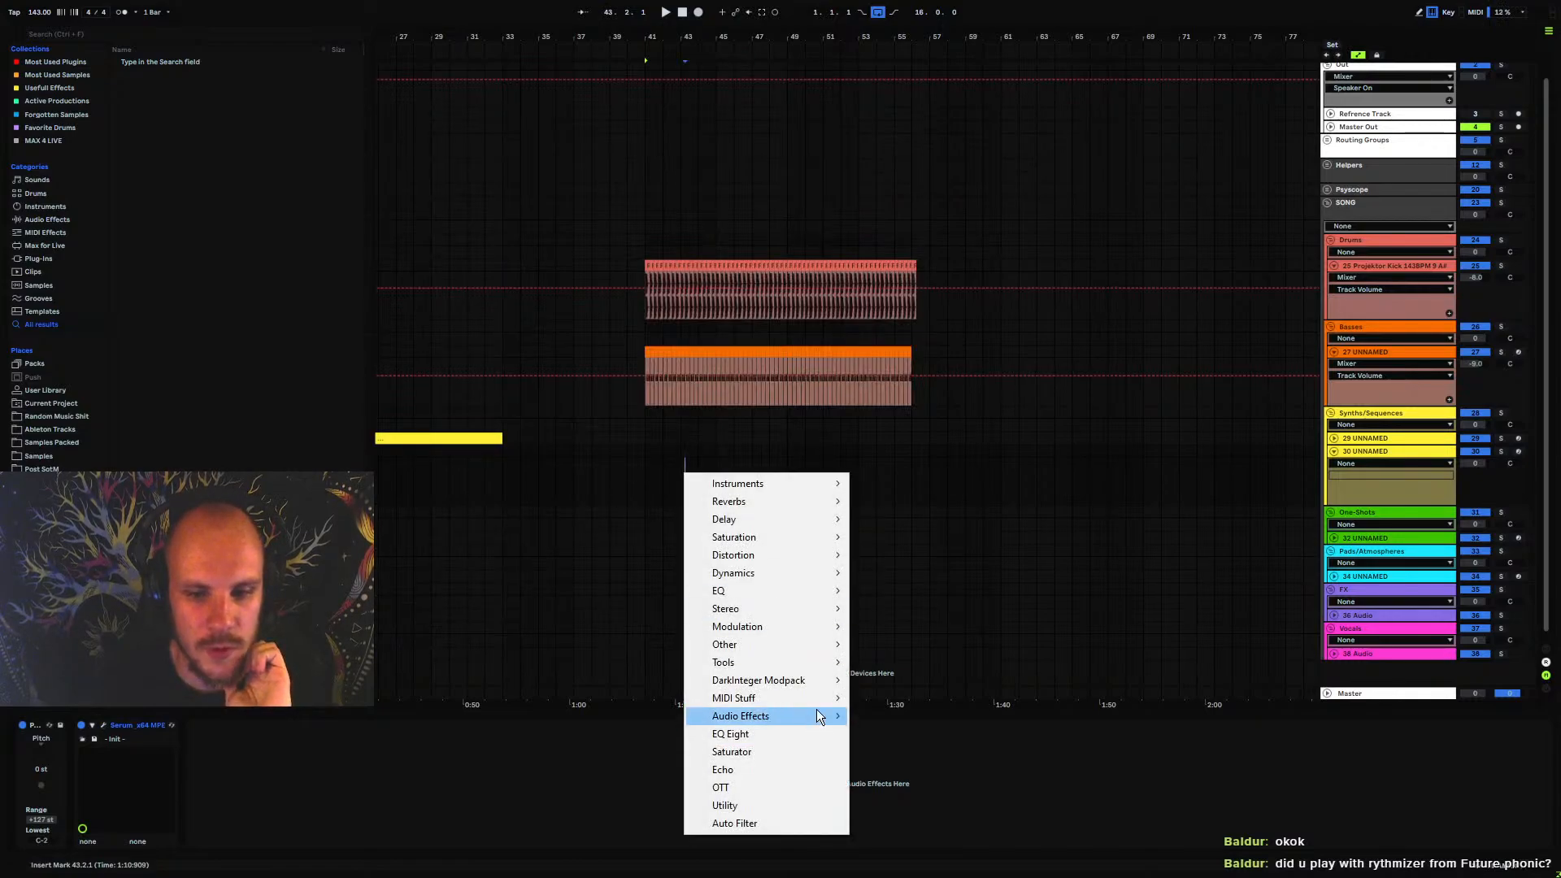
{"action": "mouse_move", "coordinate": [812, 698]}
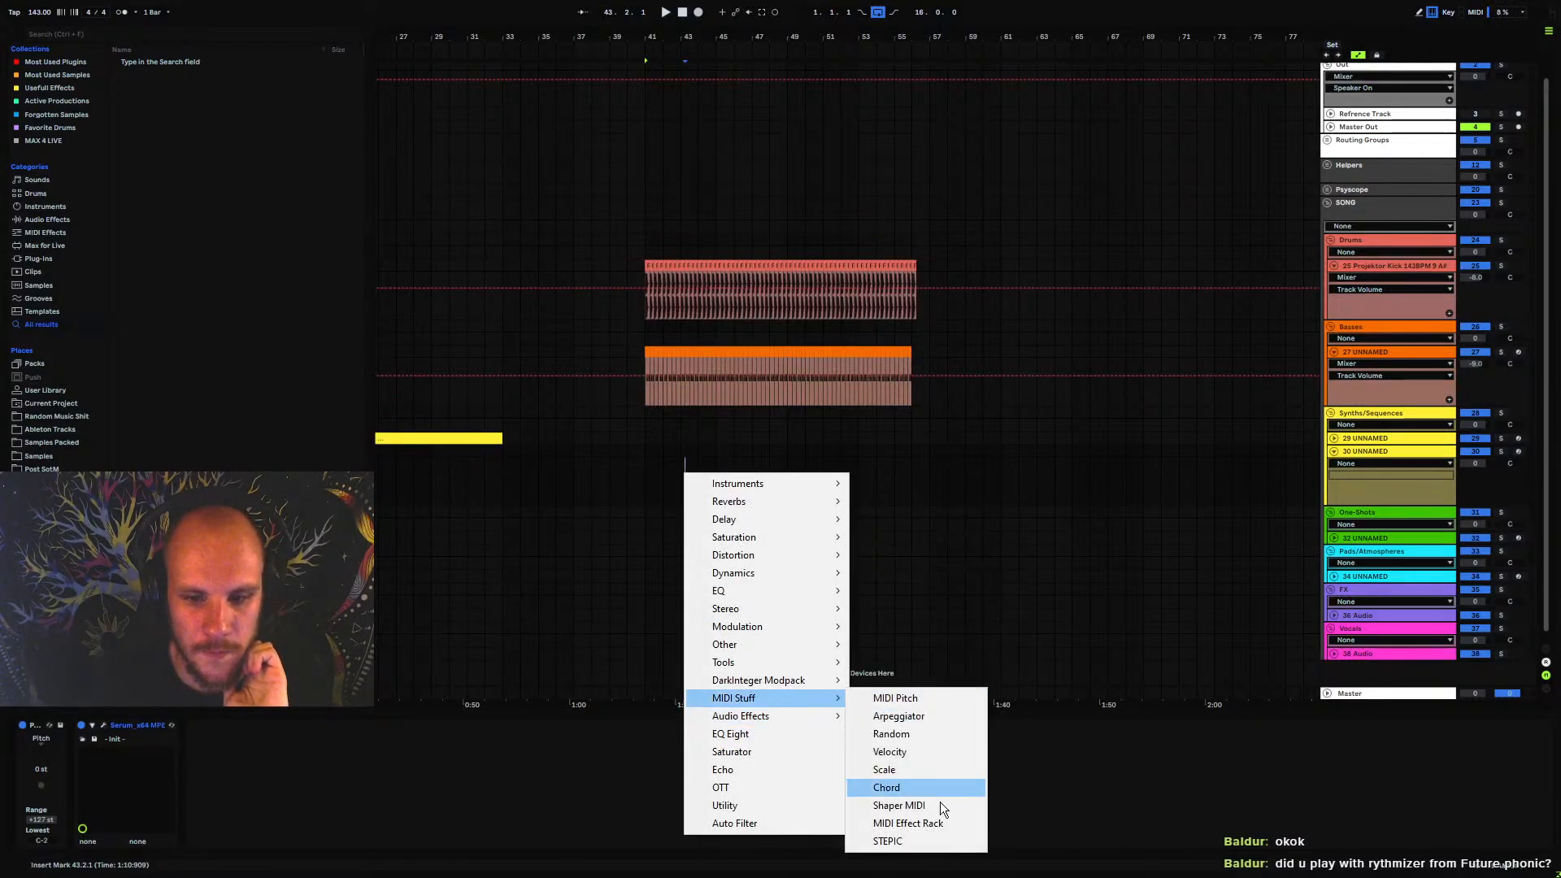
{"action": "left_click", "coordinate": [910, 843]}
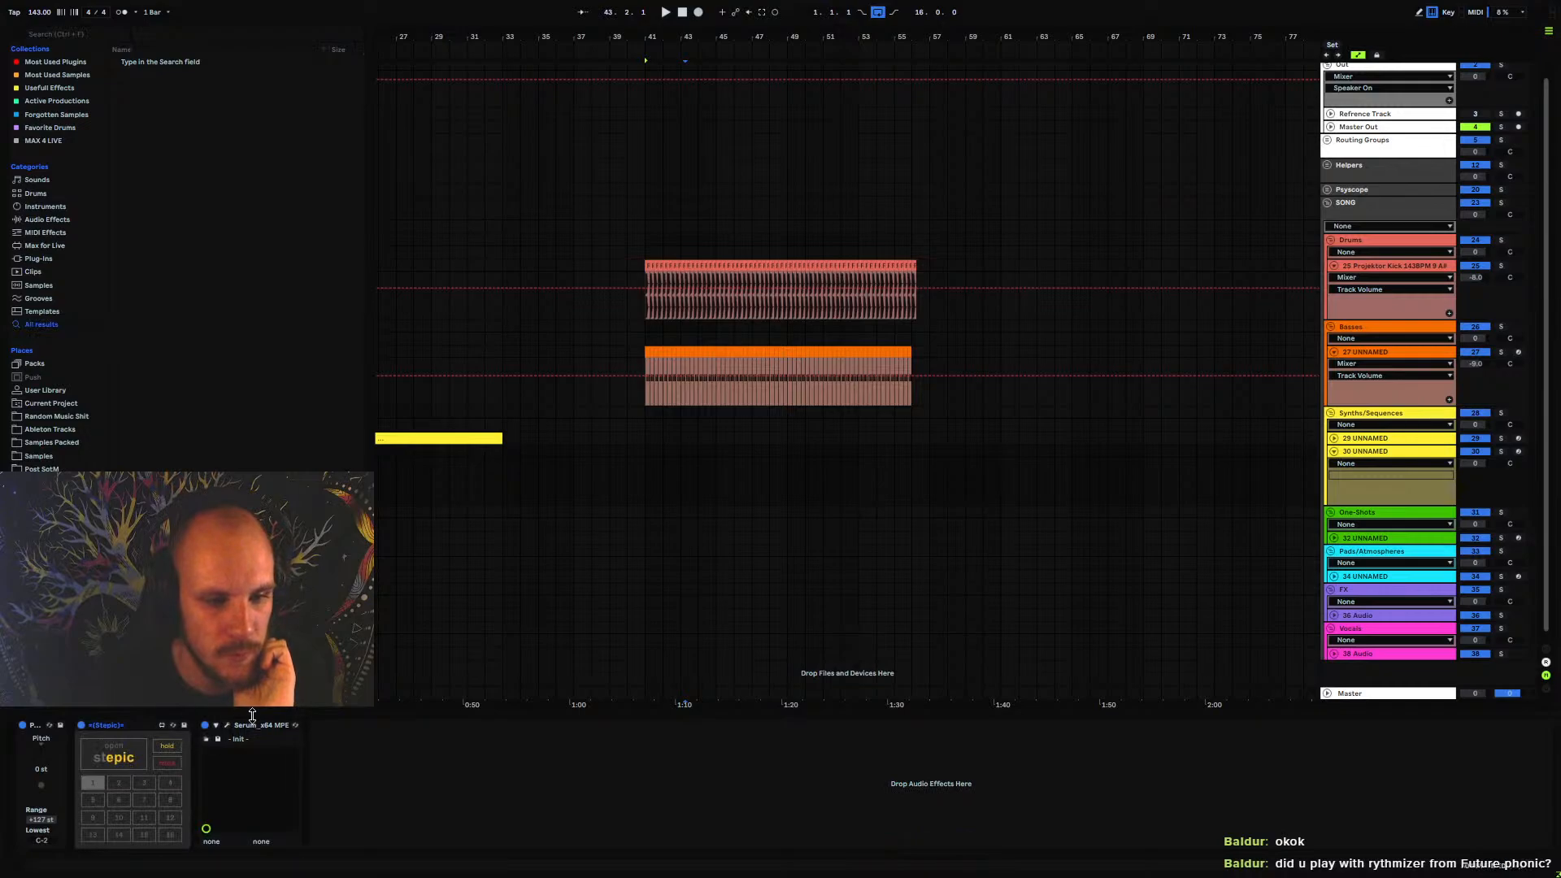
Load wavetable 1189 from Projektor Tones Pack Vol.2 into Serum's oscillator A
{"action": "left_click", "coordinate": [227, 726]}
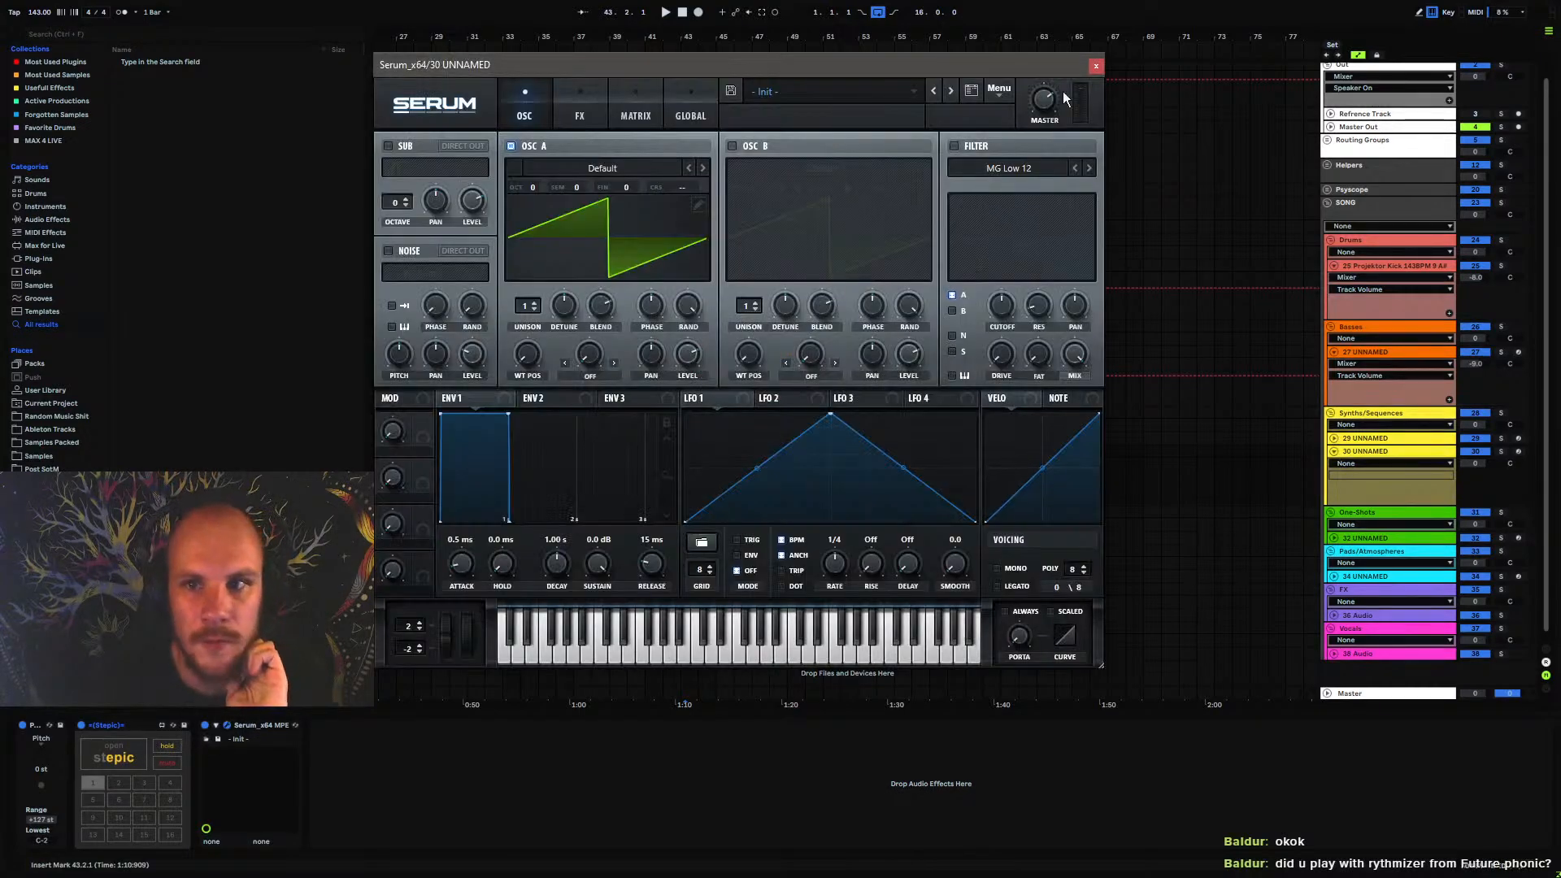
{"action": "left_click", "coordinate": [661, 169]}
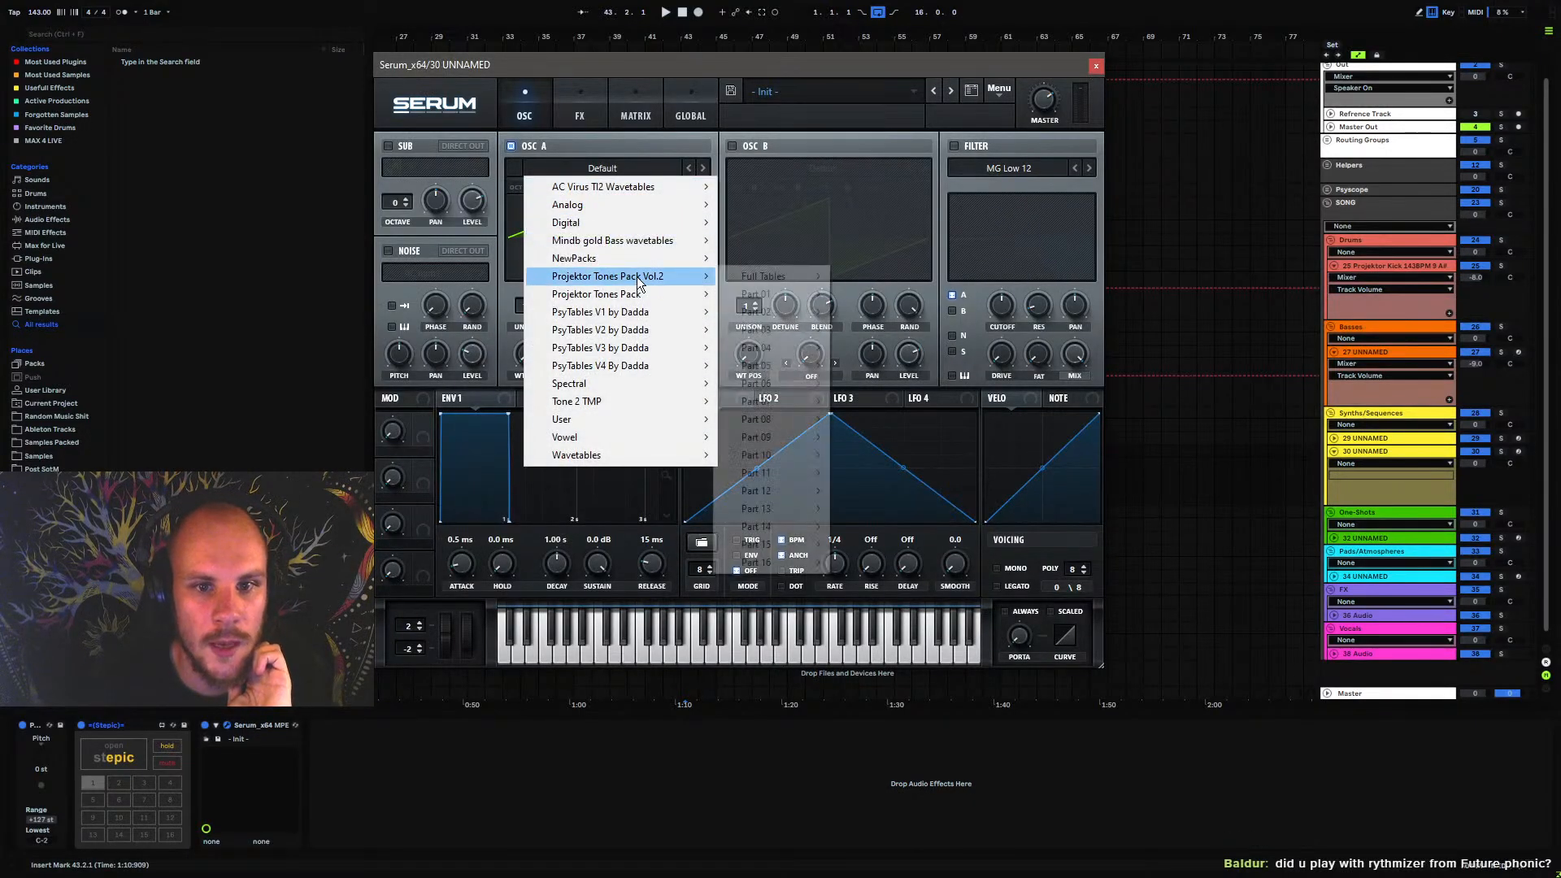
{"action": "mouse_move", "coordinate": [668, 246]}
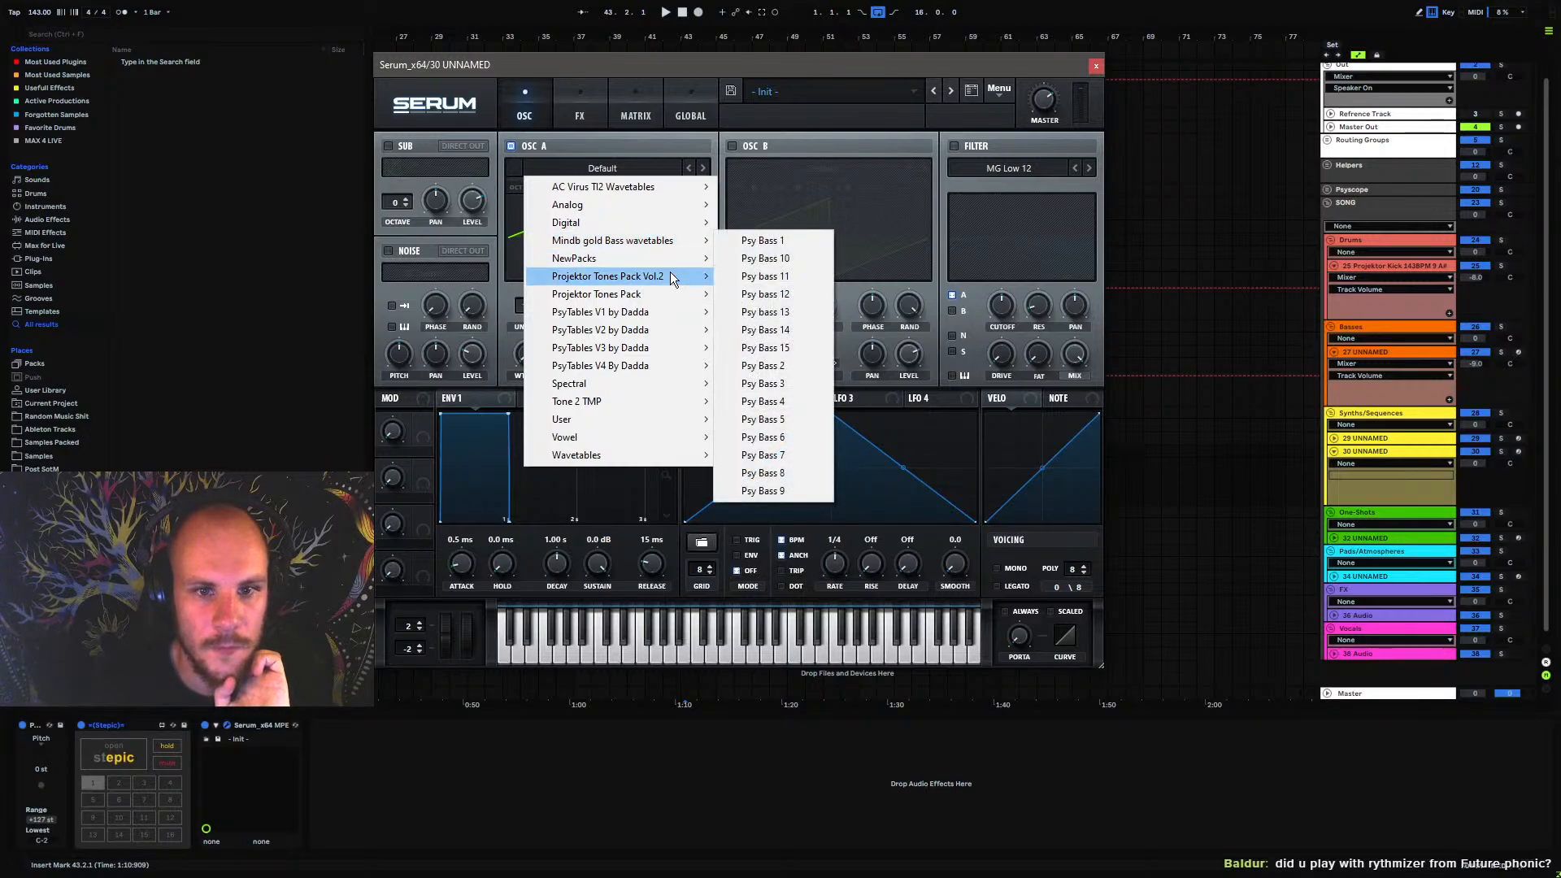
{"action": "mouse_move", "coordinate": [672, 277]}
{"action": "mouse_move", "coordinate": [785, 459]}
{"action": "left_click", "coordinate": [837, 444]}
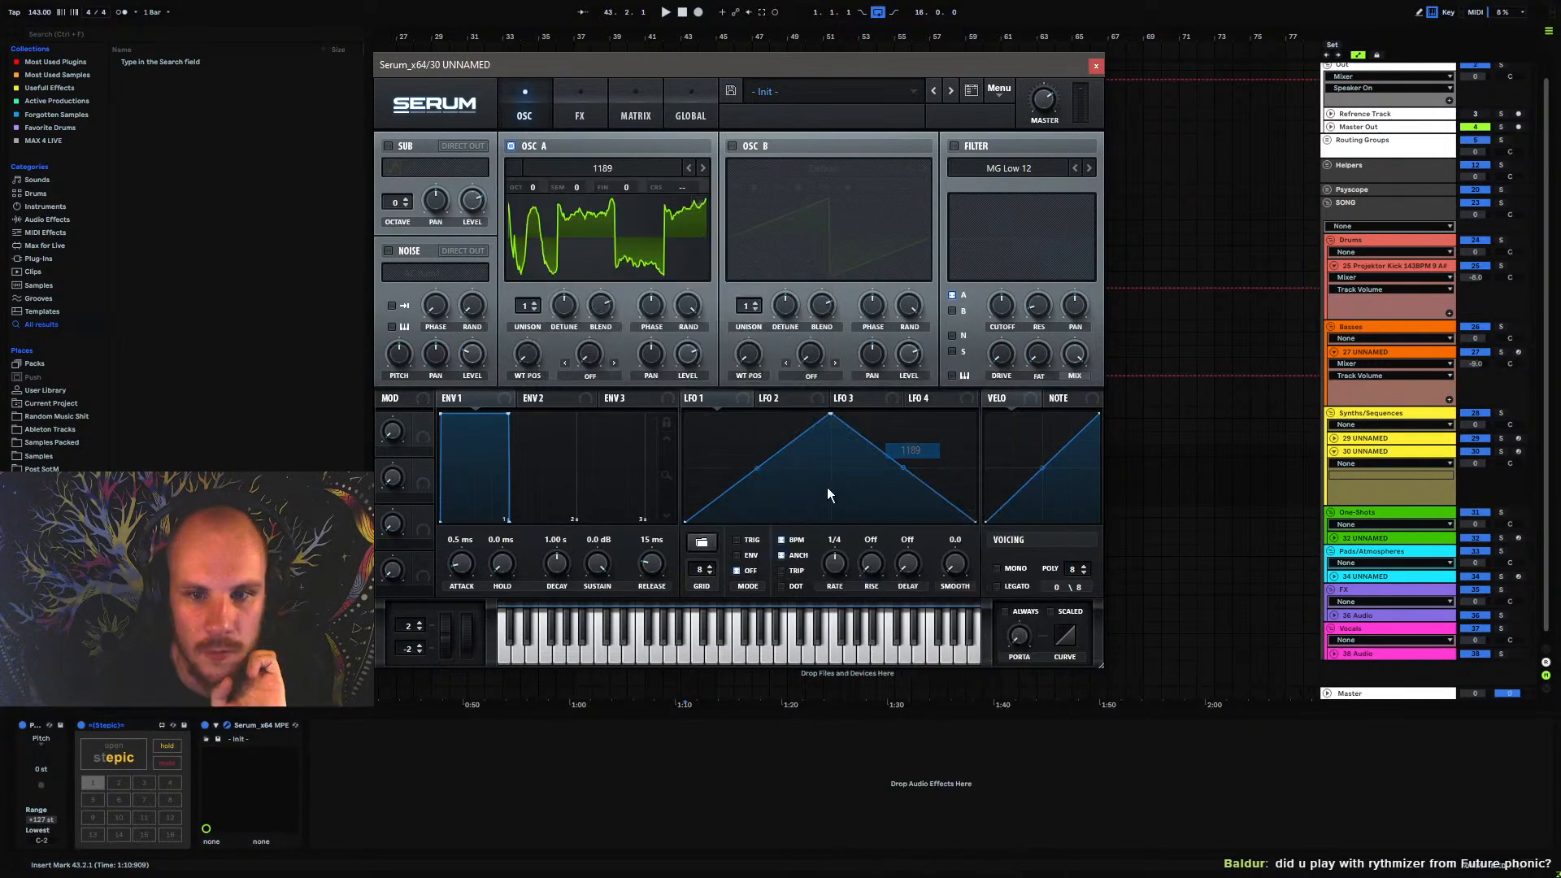
Arm the new Serum track and lower all sixteen steps of Stepic's blue lane to 70
{"action": "left_click", "coordinate": [1519, 452]}
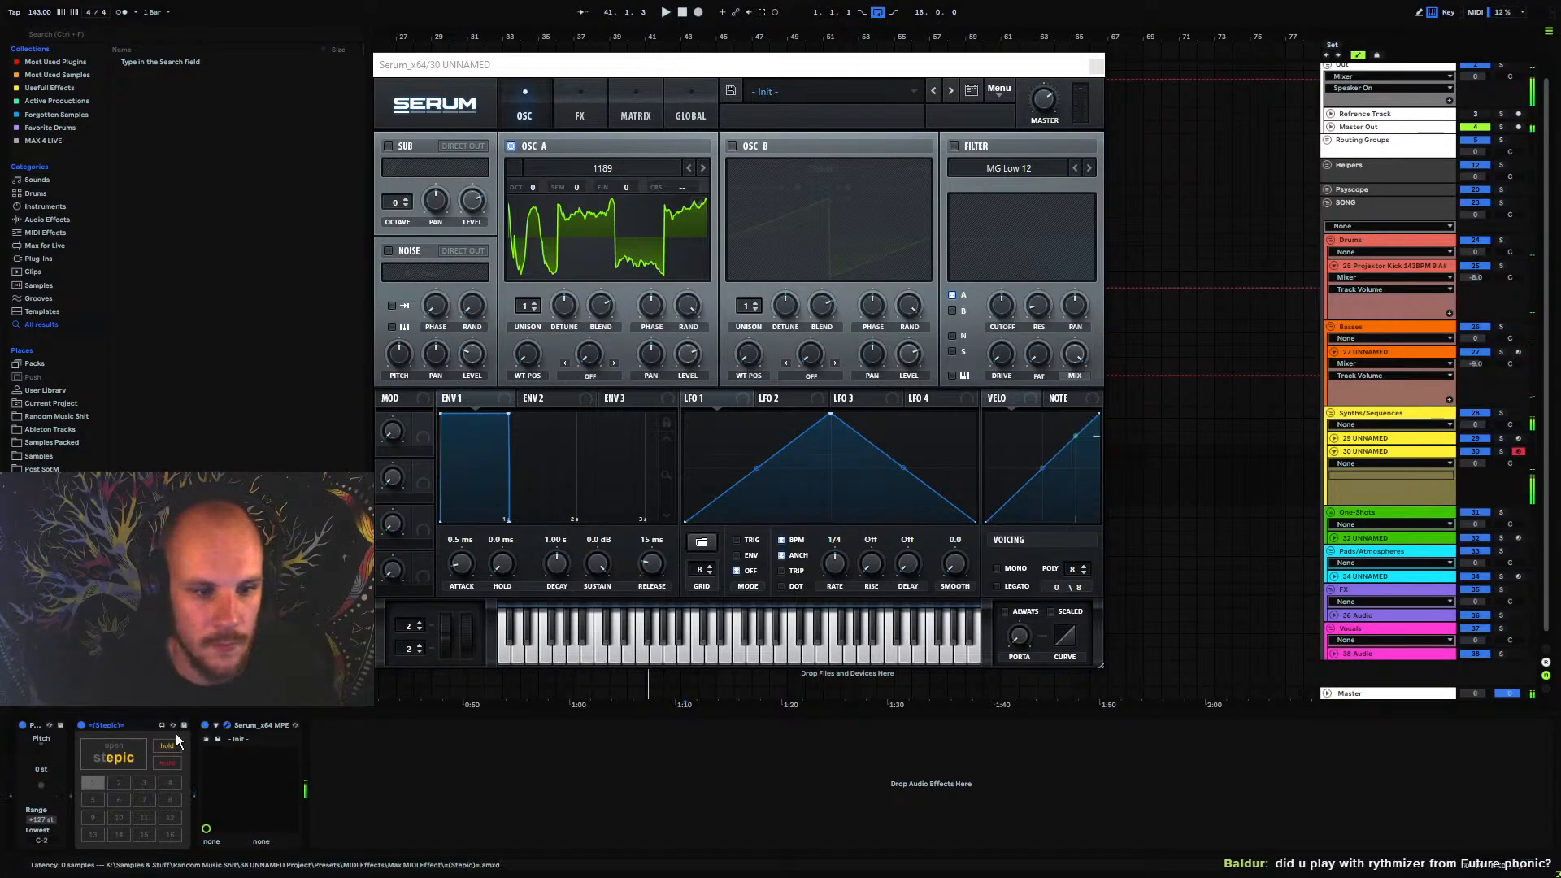
{"action": "left_click", "coordinate": [113, 754]}
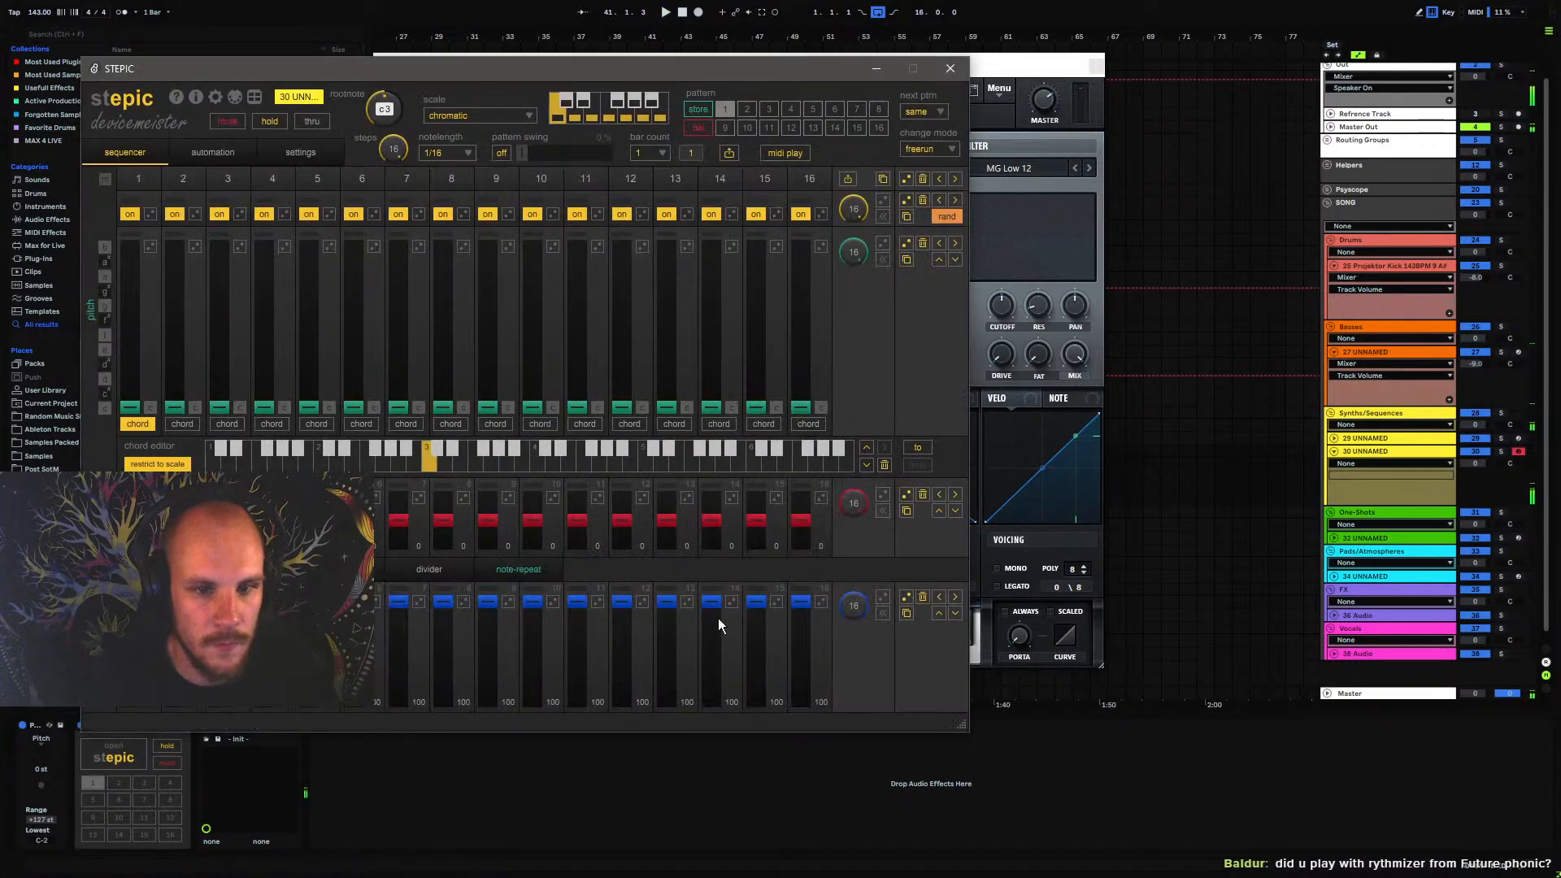
{"action": "left_click", "coordinate": [956, 614]}
{"action": "left_click", "coordinate": [955, 616]}
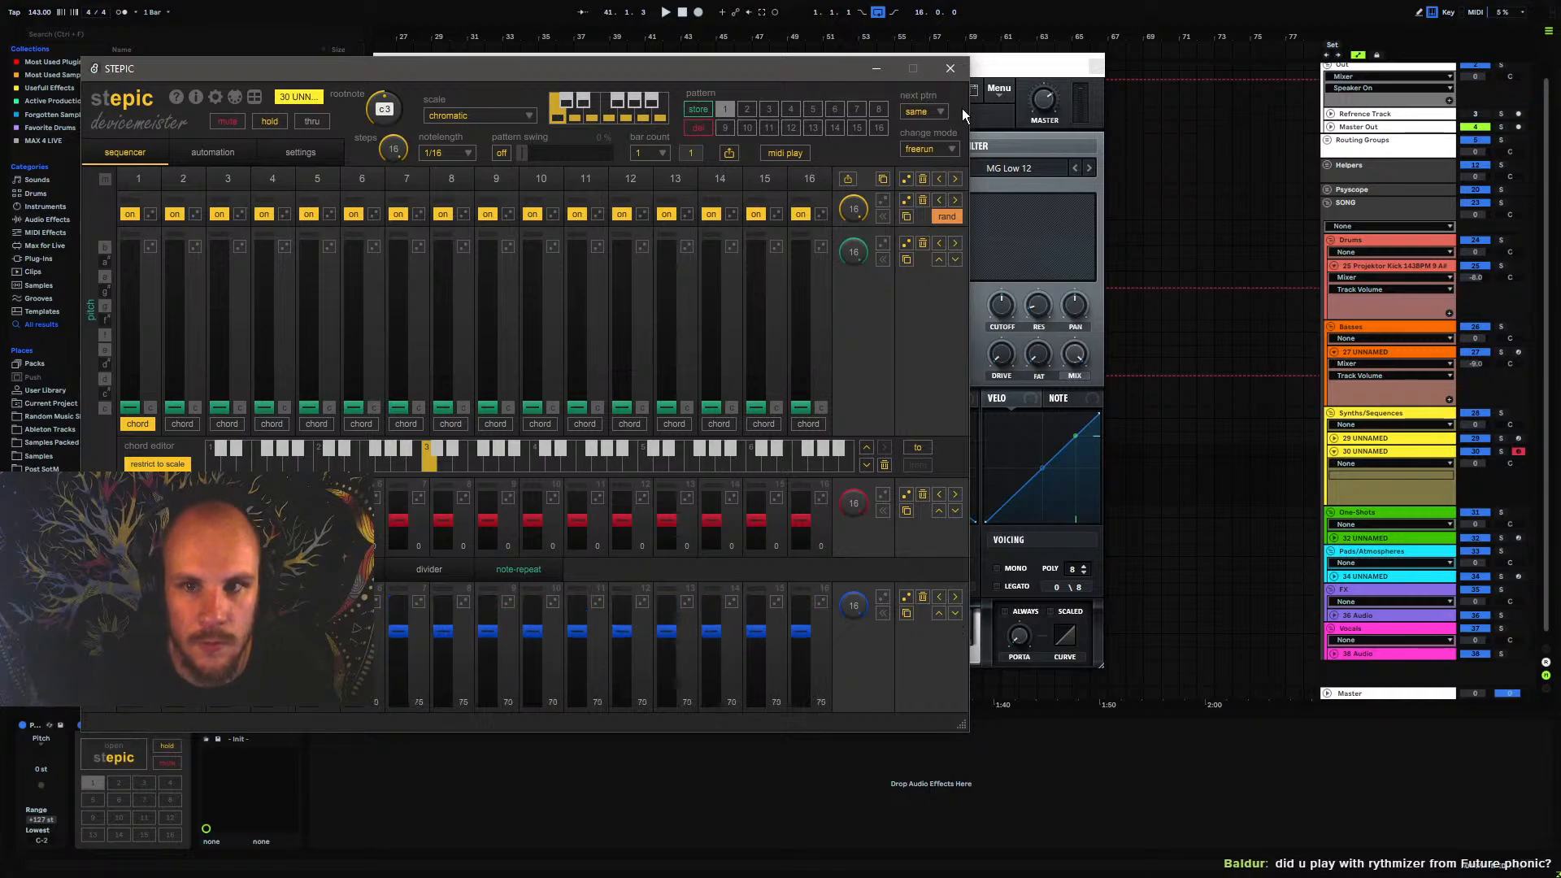
{"action": "left_click", "coordinate": [950, 67]}
Audition the following wavetables in oscillator A up to 1198, shifting the computer keyboard's octave range down to C1 to D3
{"action": "left_click", "coordinate": [703, 168]}
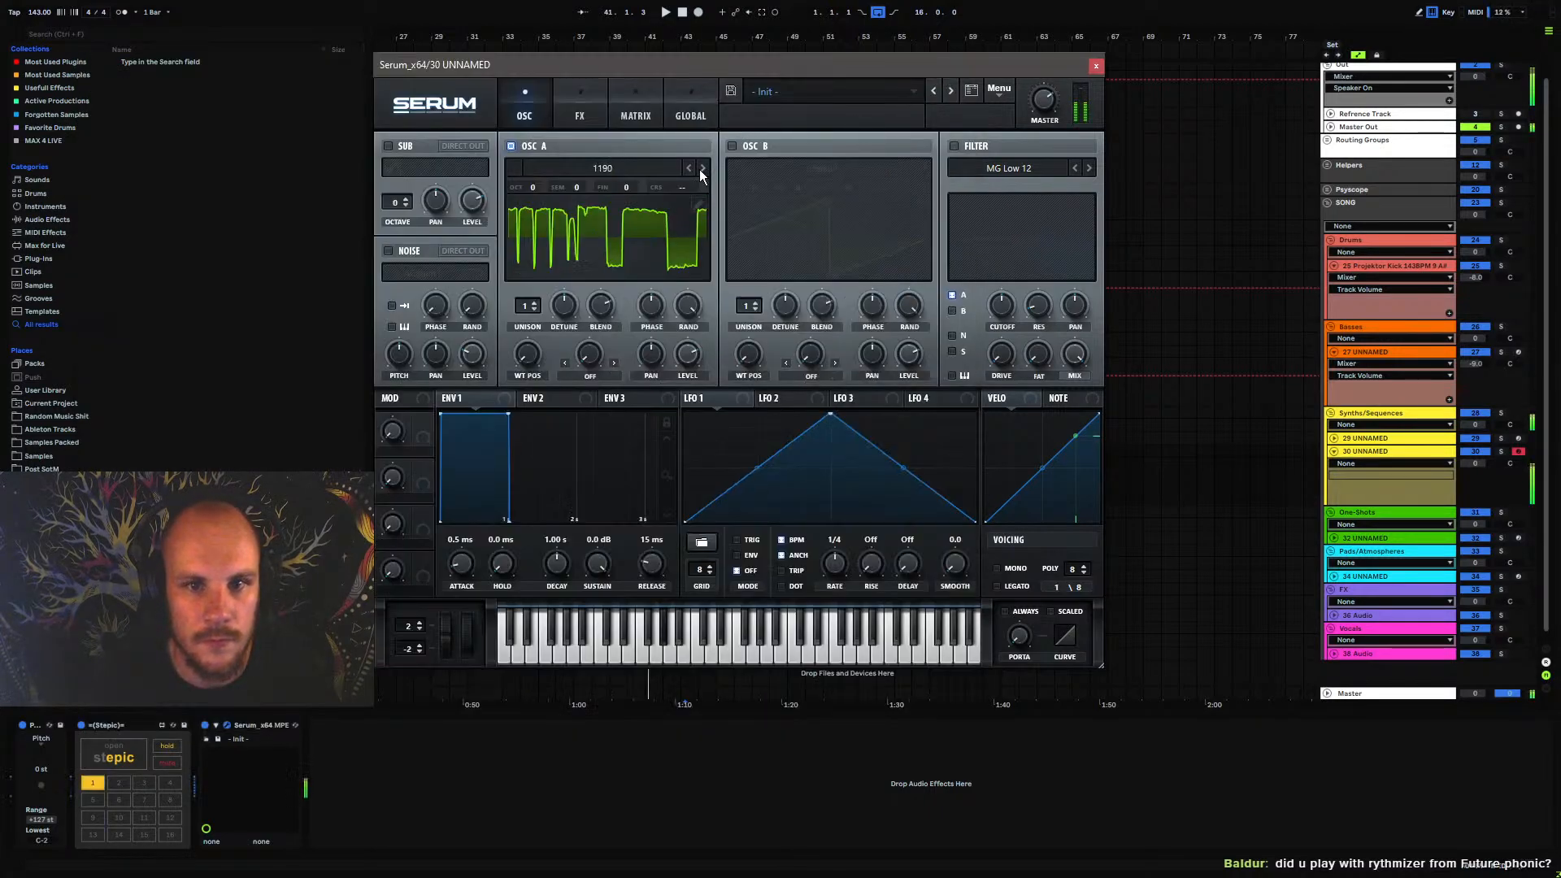
{"action": "left_click", "coordinate": [703, 168]}
{"action": "left_click", "coordinate": [702, 169]}
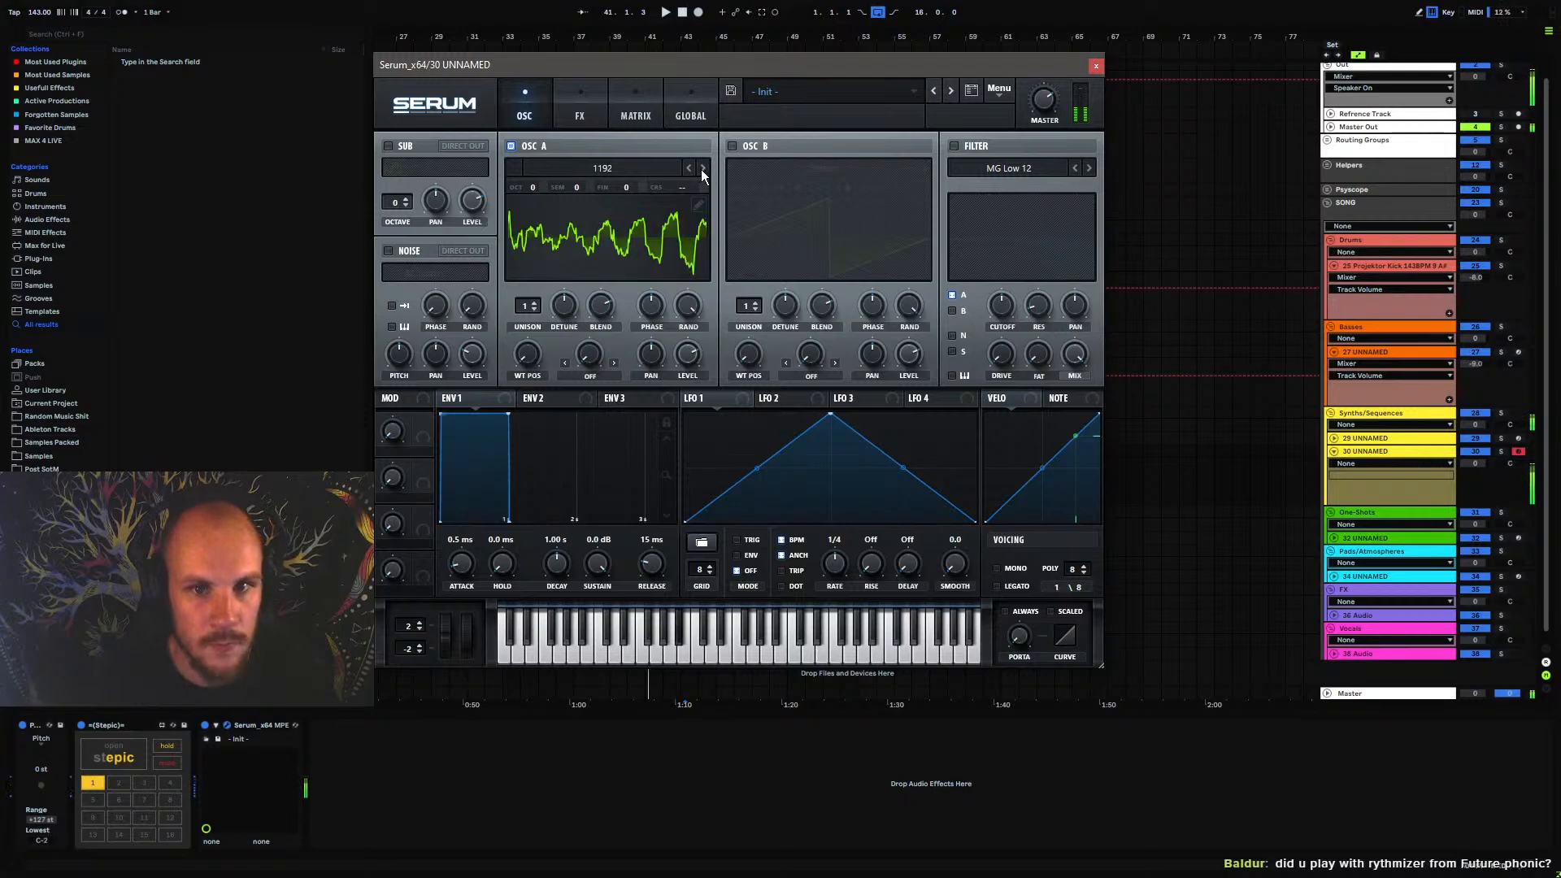
{"action": "key", "text": "z"}
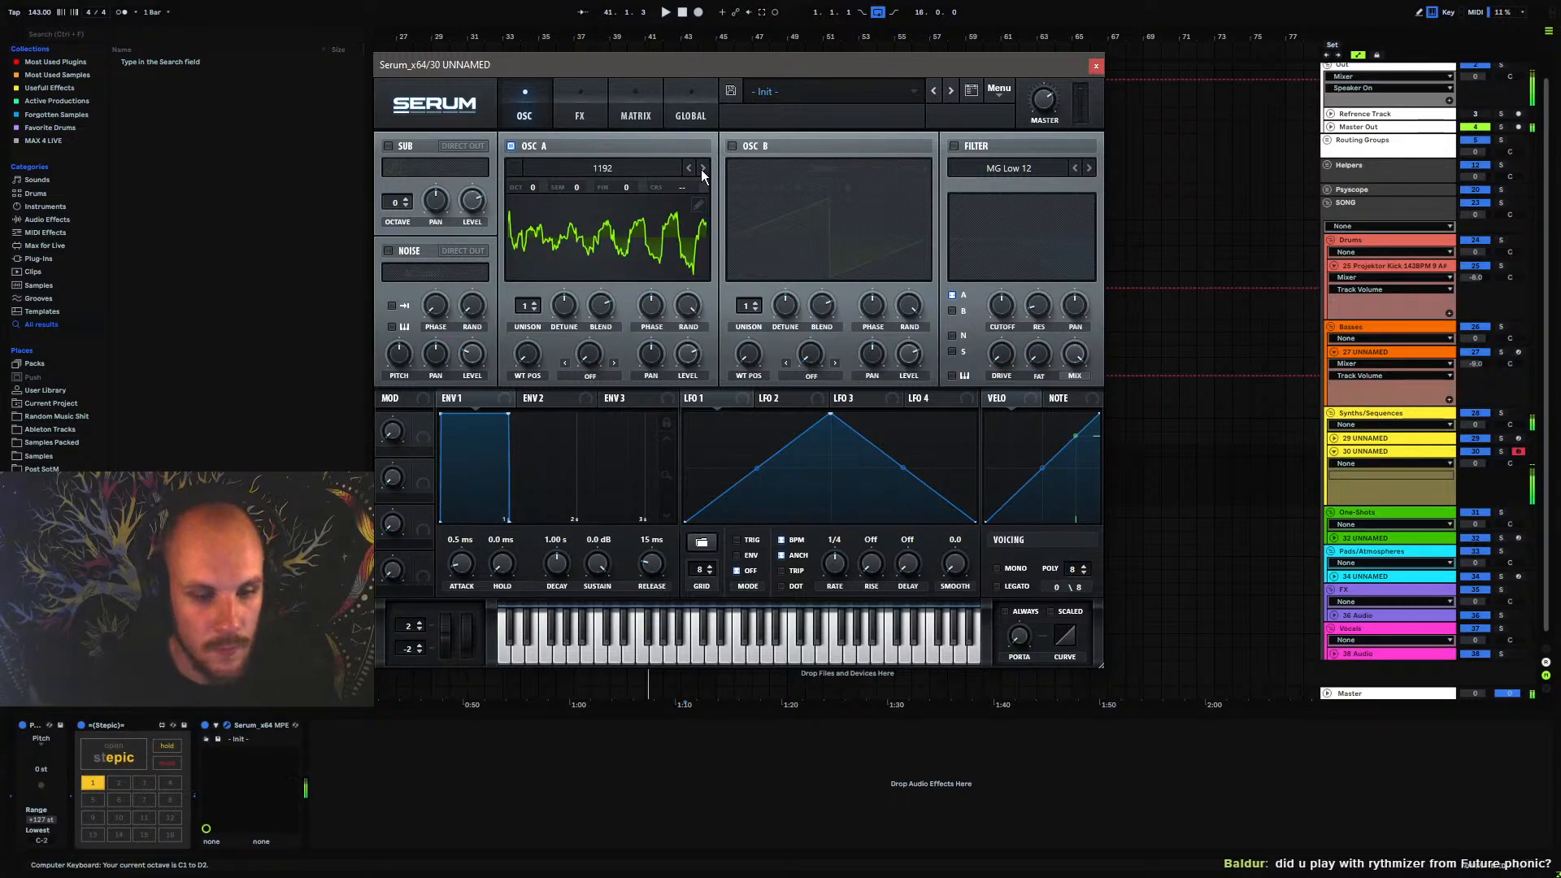
{"action": "left_click", "coordinate": [702, 169]}
{"action": "left_click", "coordinate": [703, 168]}
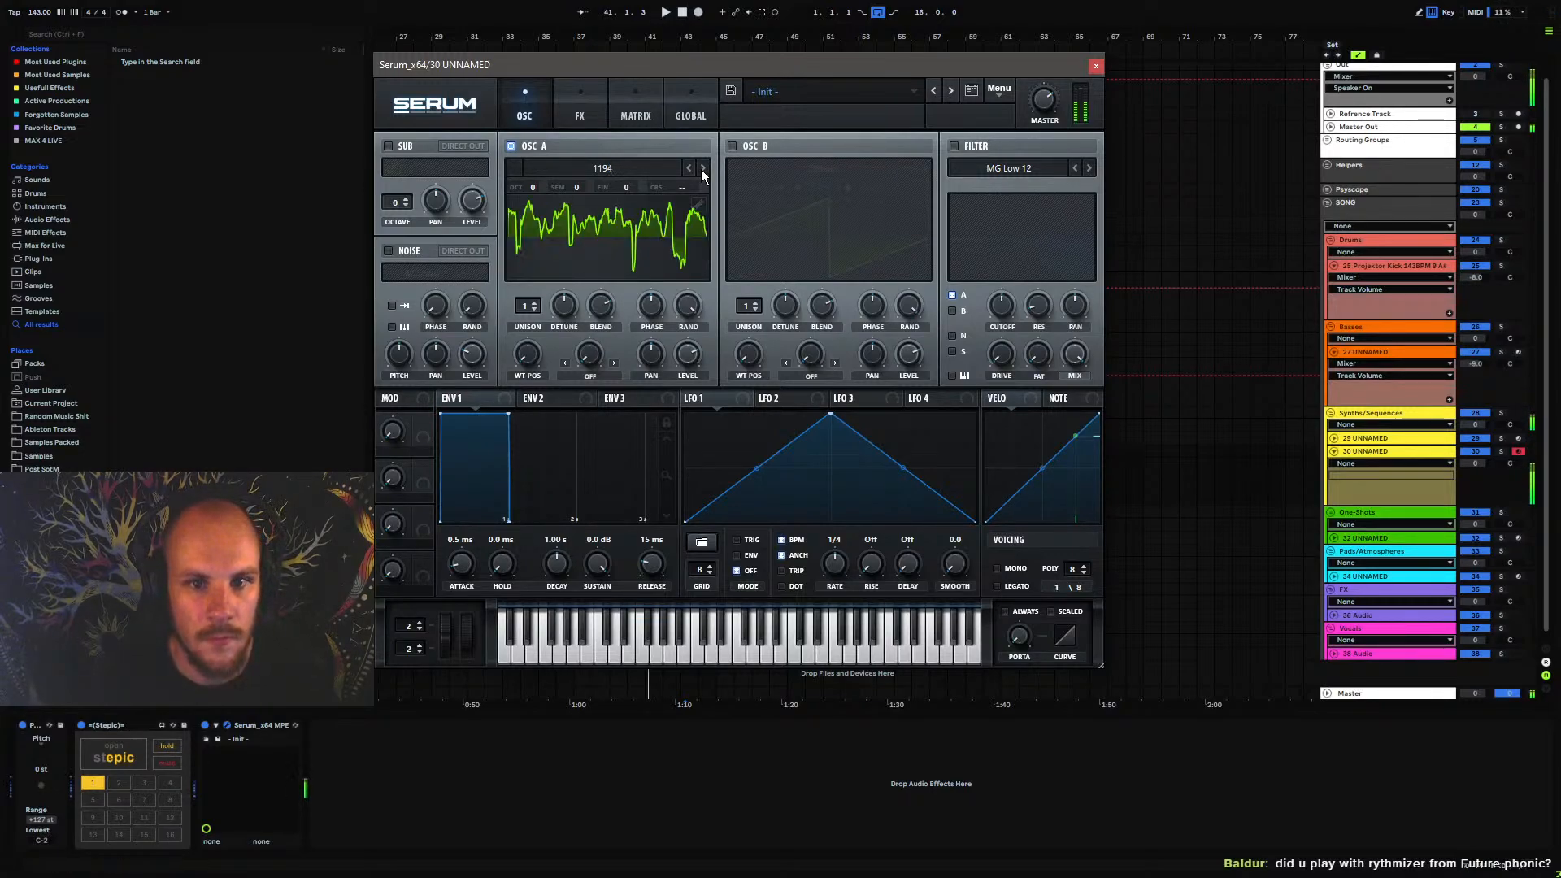
{"action": "left_click", "coordinate": [702, 169]}
{"action": "left_click", "coordinate": [702, 169]}
{"action": "left_click", "coordinate": [702, 169]}
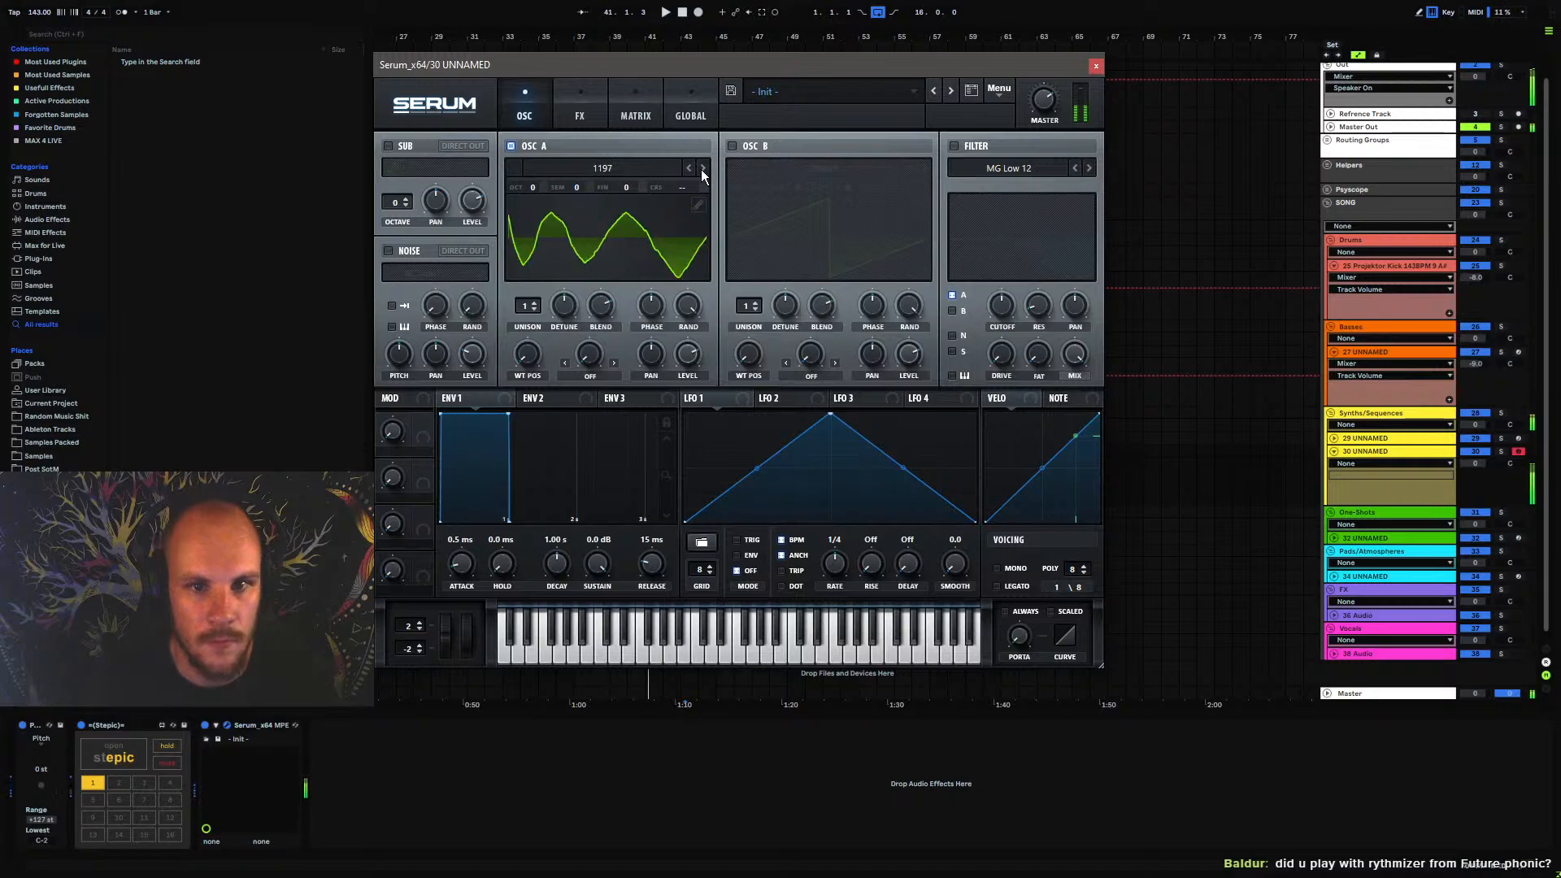
{"action": "left_click", "coordinate": [701, 169]}
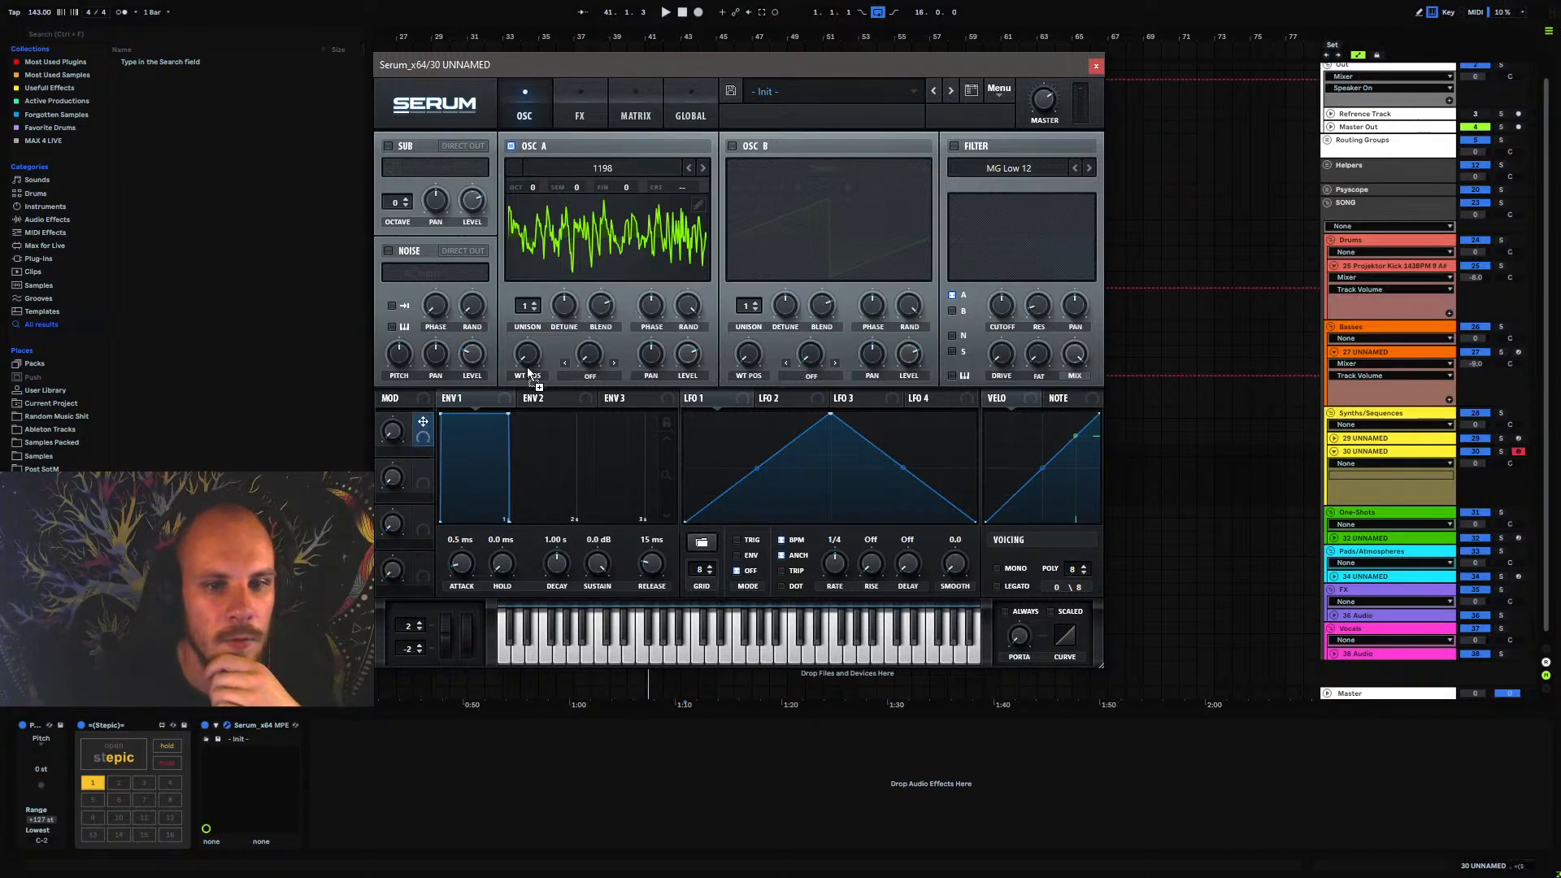
Load Combination Table 8 from the Full Tables of Projektor Tones Pack Vol.2 into oscillator A
{"action": "mouse_move", "coordinate": [422, 421]}
{"action": "left_mouse_down"}
{"action": "mouse_move", "coordinate": [533, 367]}
{"action": "mouse_move", "coordinate": [419, 429]}
{"action": "left_mouse_up"}
{"action": "left_click", "coordinate": [603, 167]}
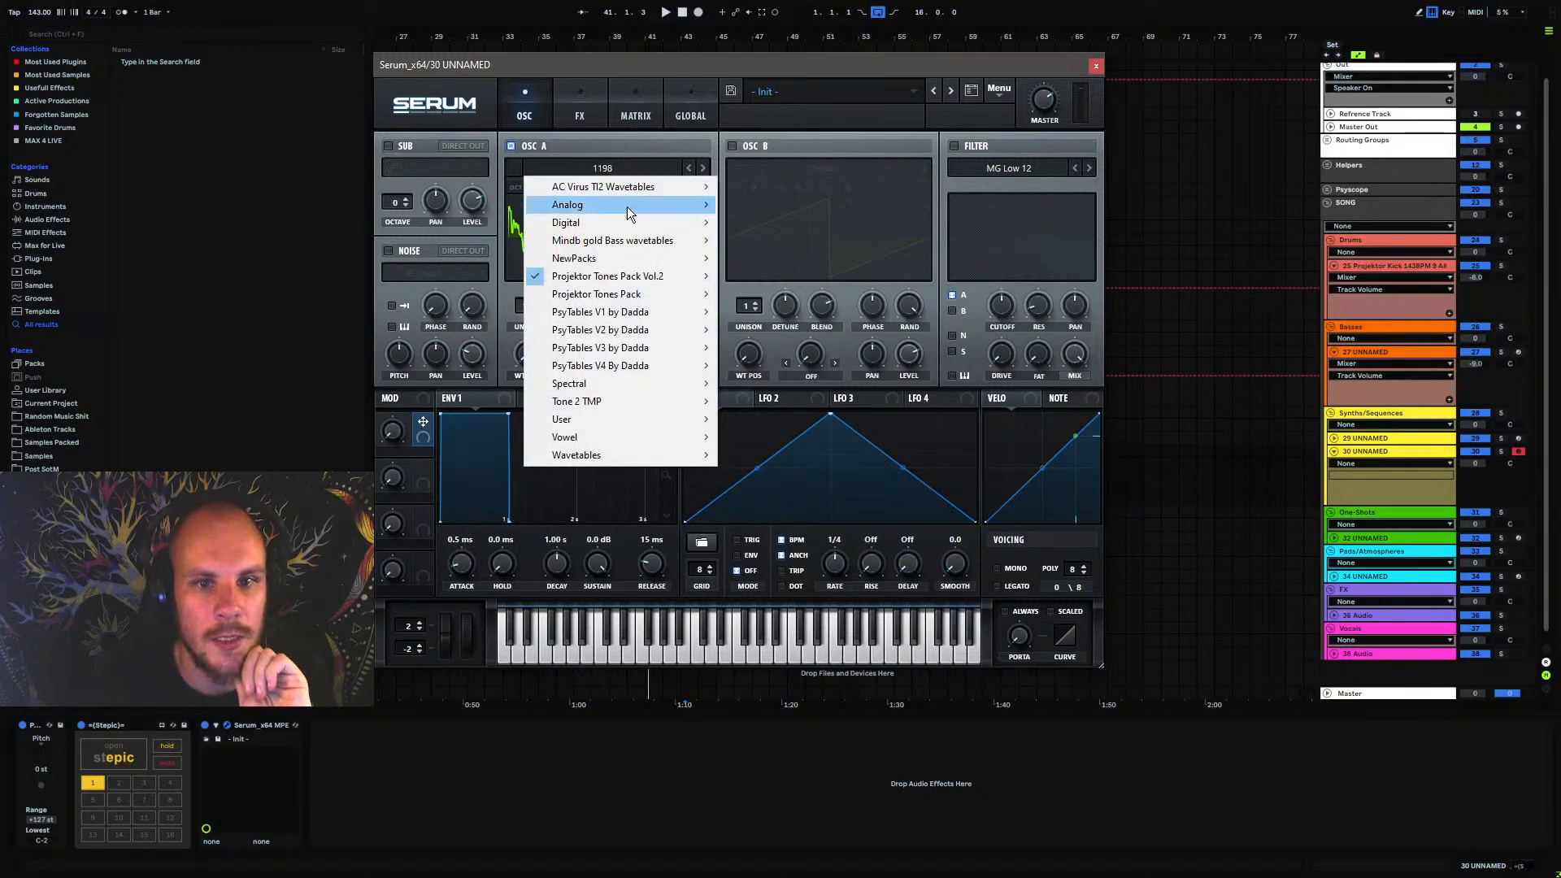
{"action": "mouse_move", "coordinate": [667, 276]}
{"action": "mouse_move", "coordinate": [794, 277]}
{"action": "left_click", "coordinate": [904, 374]}
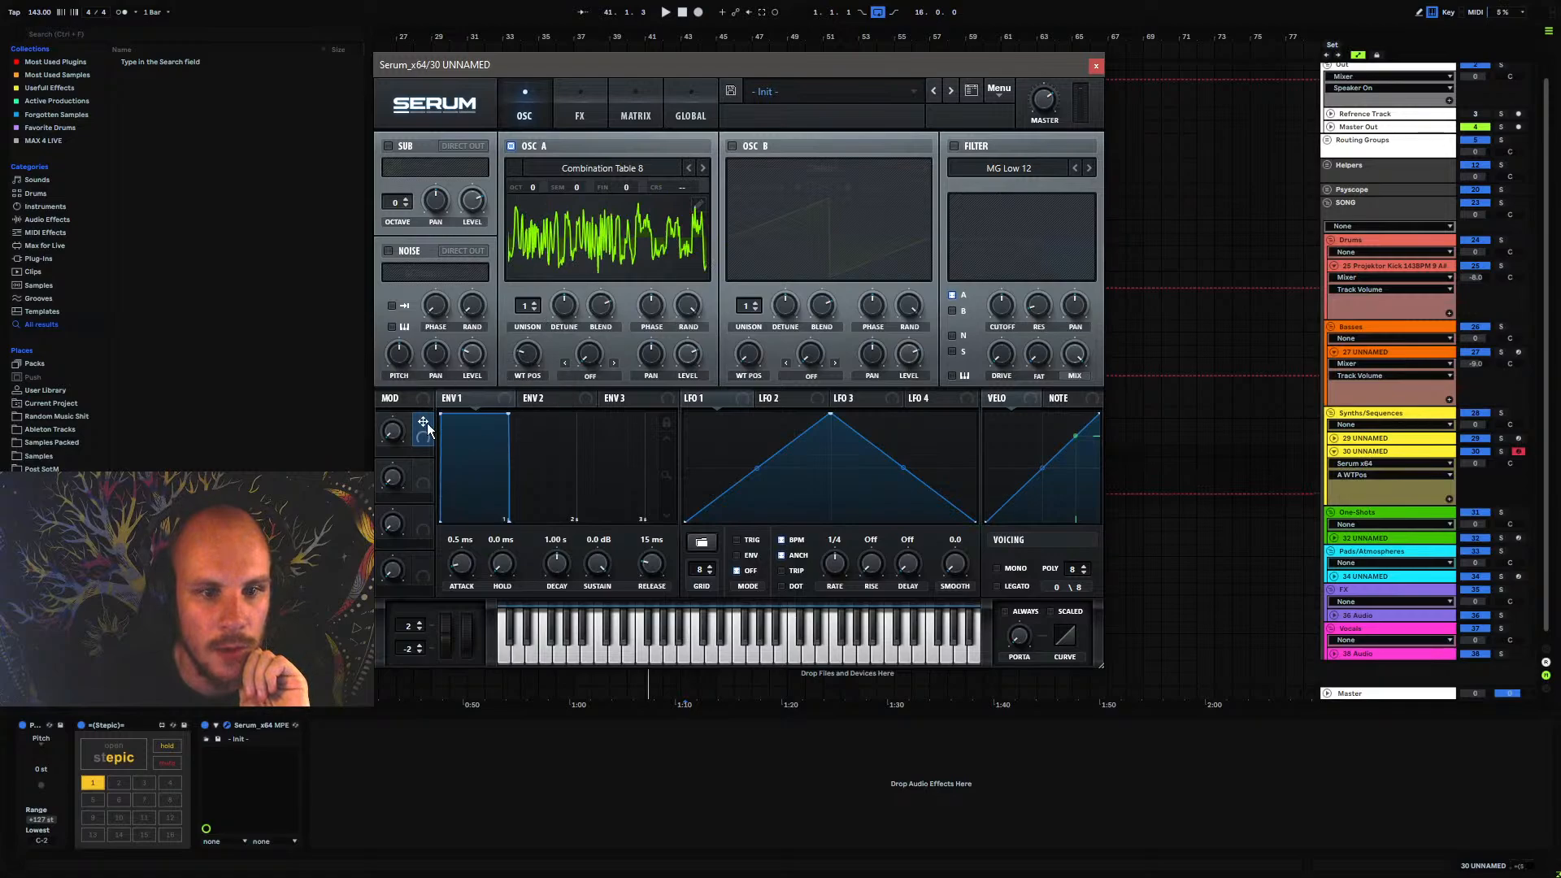
Assign Macro 1 to oscillator A's WT Pos and expose Macro 1 as a configured parameter of the Serum device
{"action": "left_click_drag", "start_coordinate": [423, 421], "coordinate": [517, 355]}
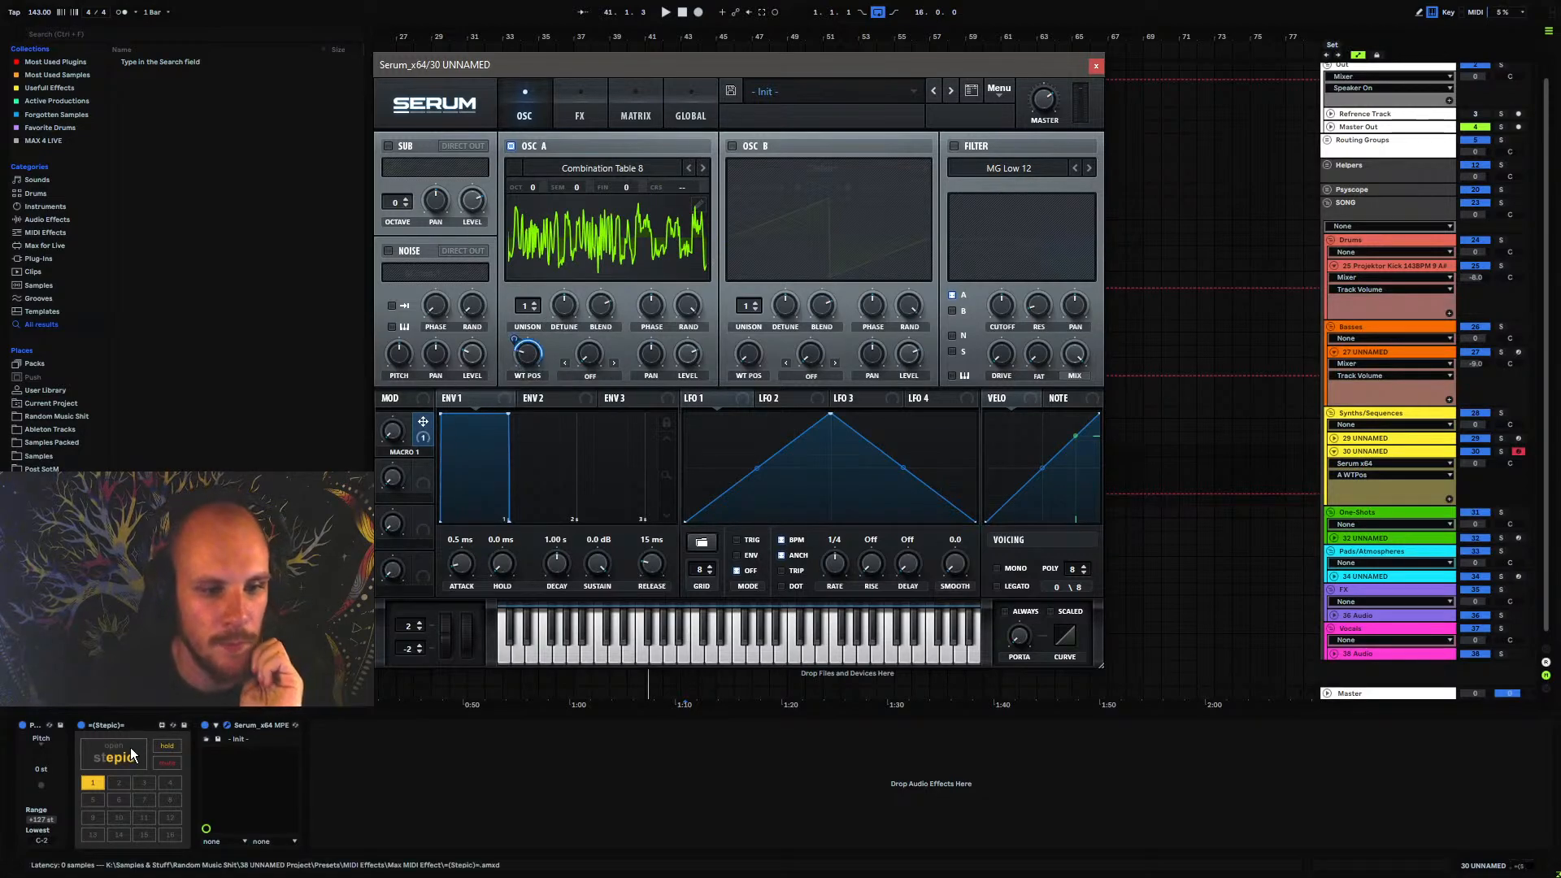
{"action": "left_click", "coordinate": [214, 726]}
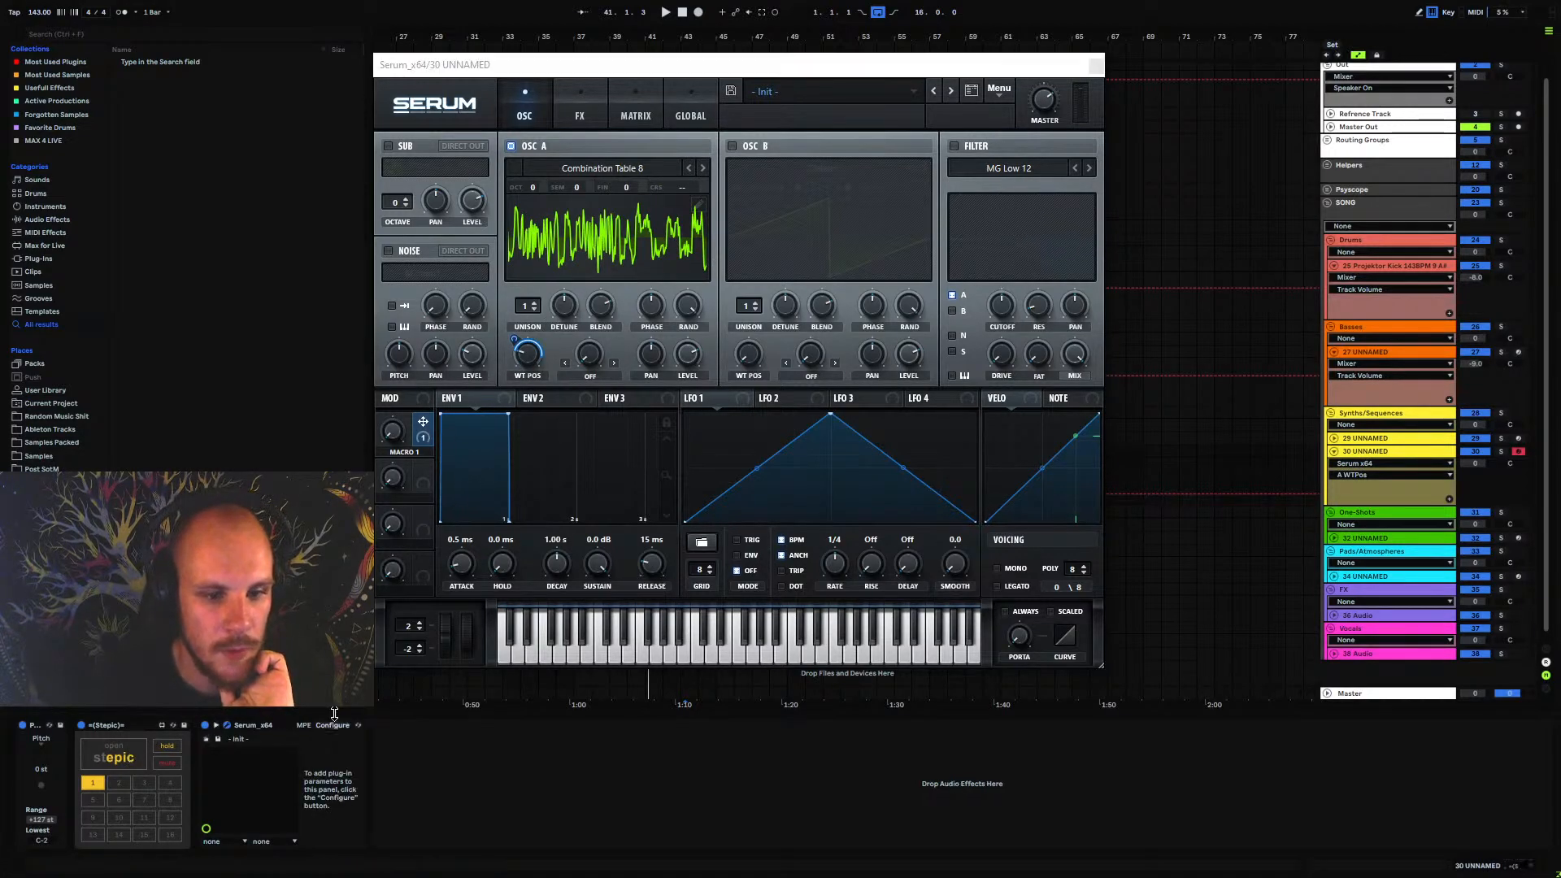
{"action": "left_click", "coordinate": [392, 439]}
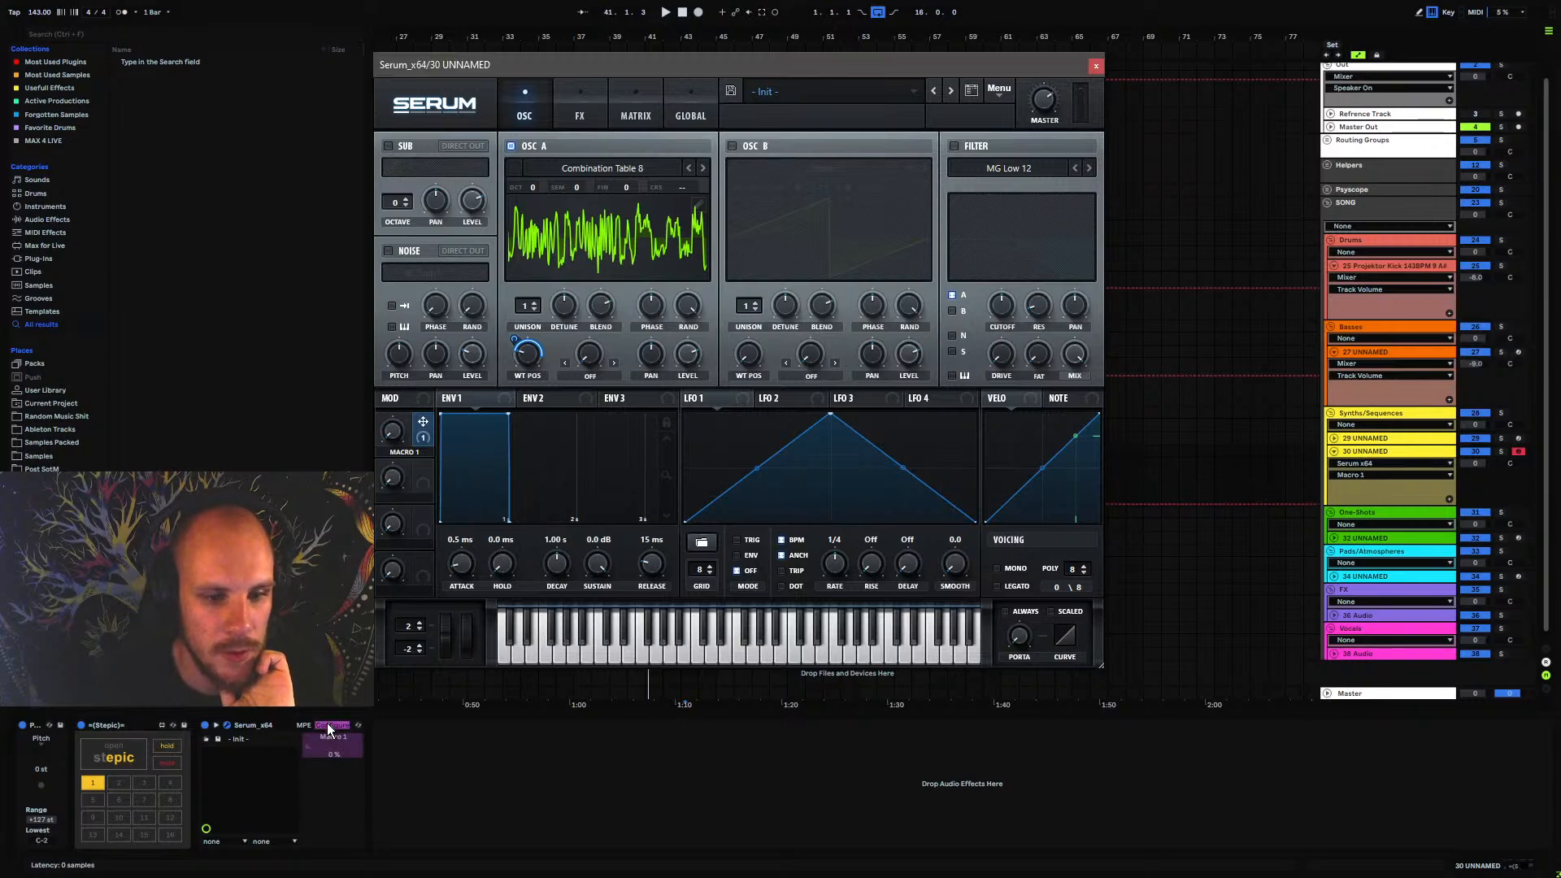
{"action": "left_click", "coordinate": [331, 724]}
Enable Stepic's first automation lane and map it to Serum's Macro 1
{"action": "left_click", "coordinate": [127, 760]}
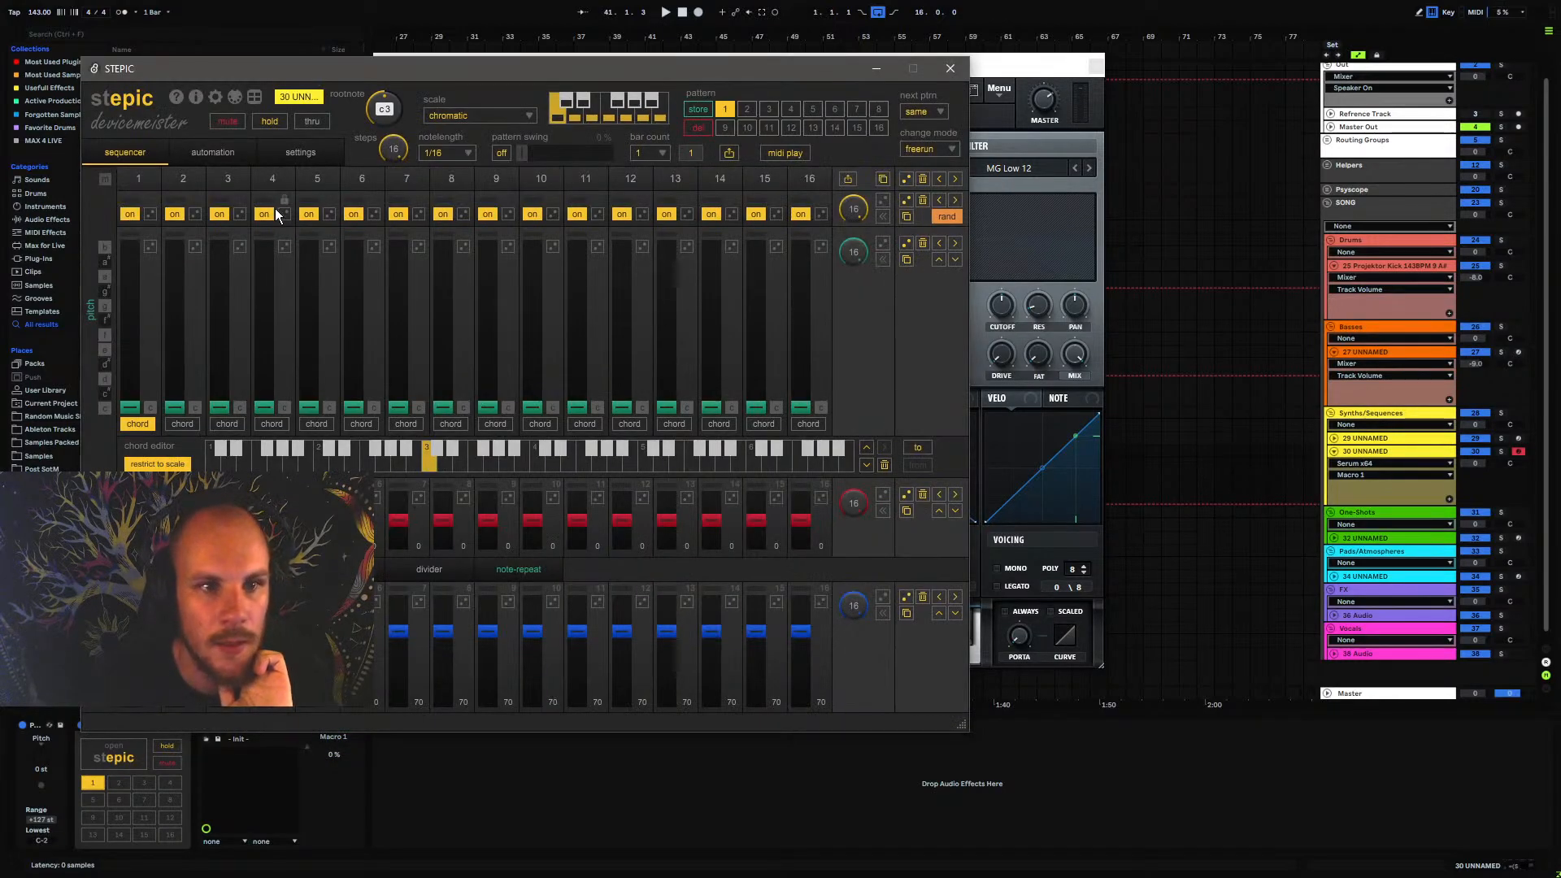
{"action": "left_click", "coordinate": [212, 153]}
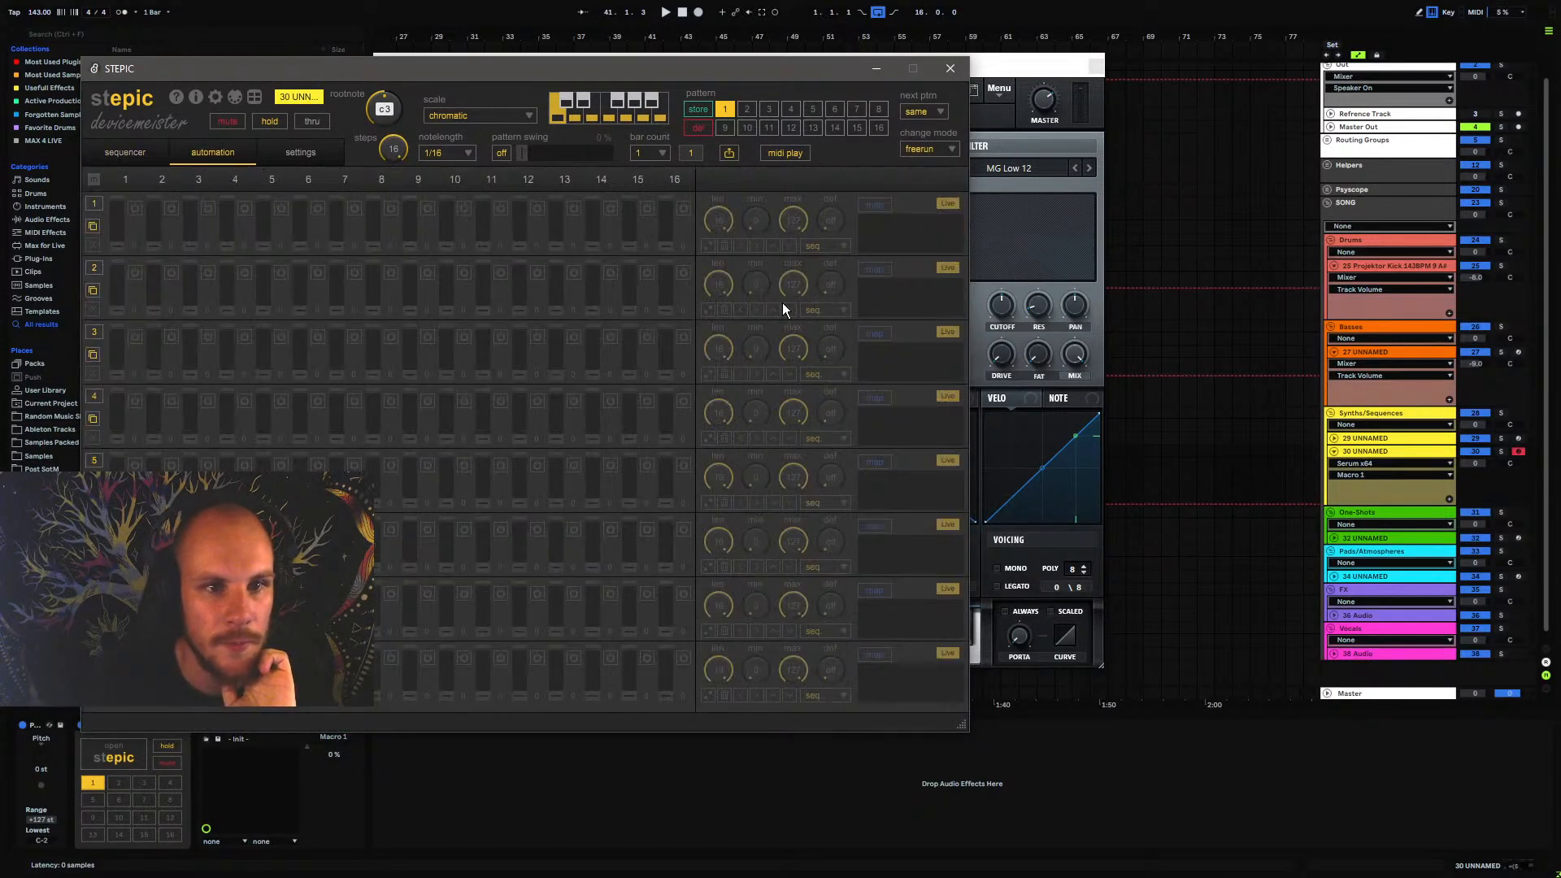
{"action": "left_click", "coordinate": [95, 203]}
{"action": "left_click", "coordinate": [867, 205]}
{"action": "left_click", "coordinate": [335, 750]}
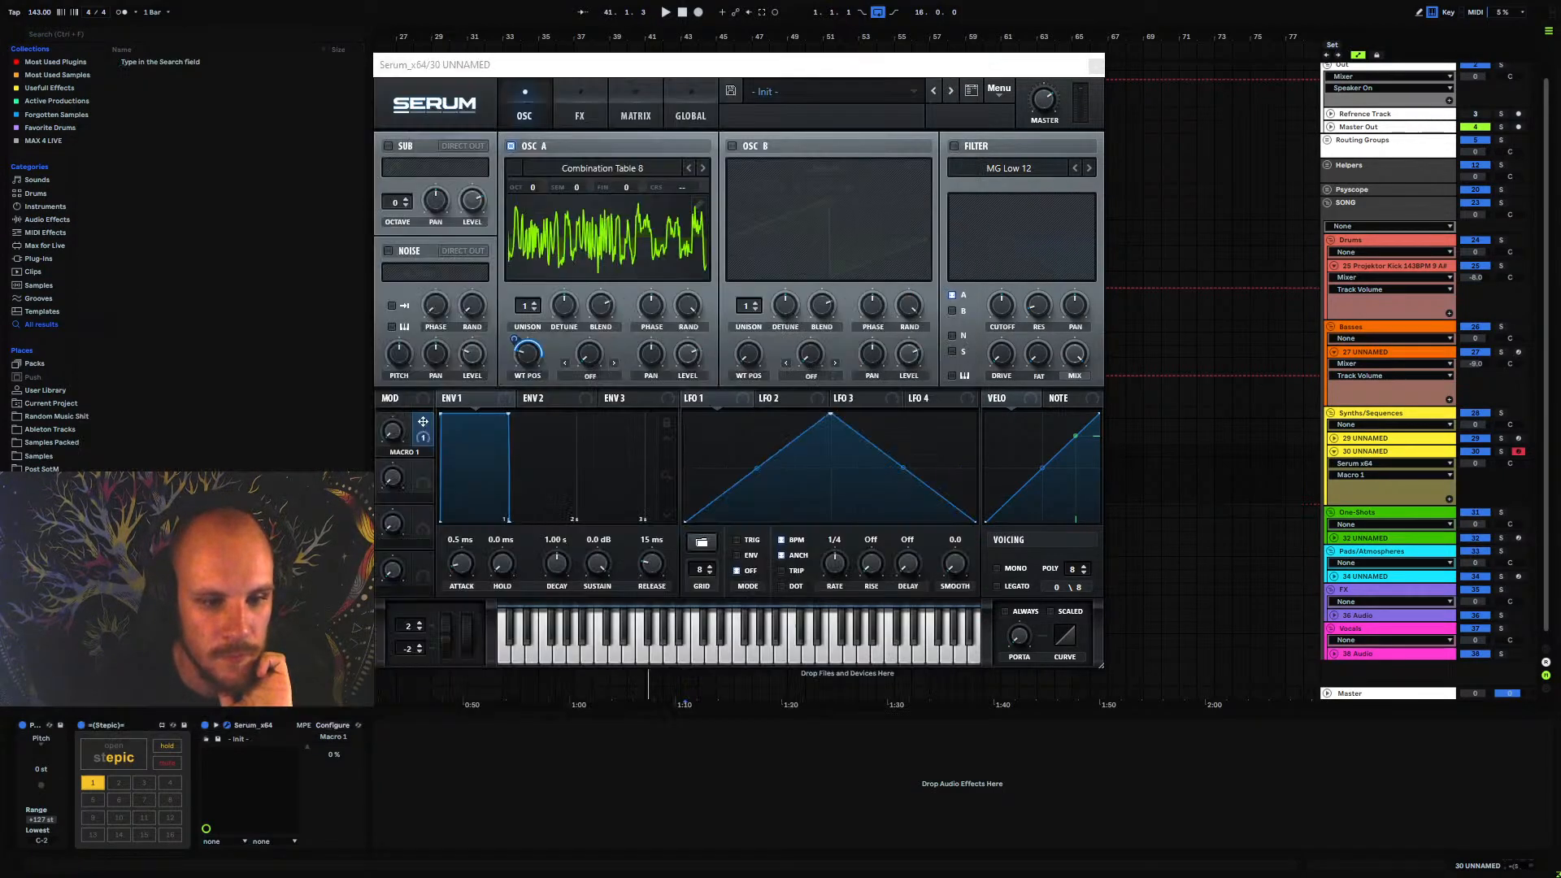
Randomise the step values of Stepic's first automation lane and play the sequence briefly with the kick and bass
{"action": "left_click", "coordinate": [109, 755]}
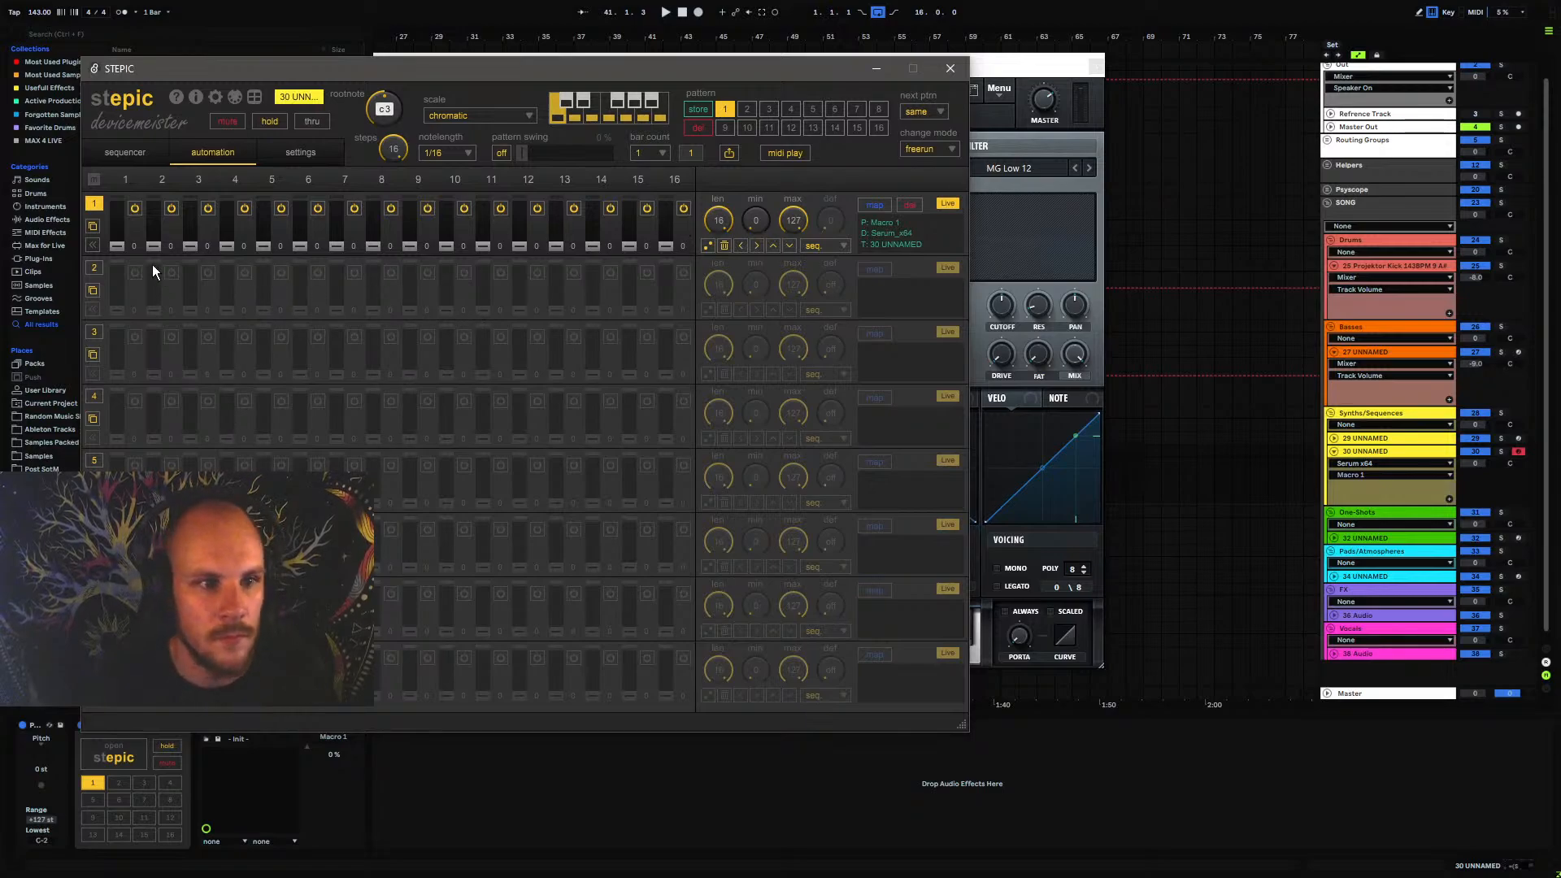
{"action": "left_click", "coordinate": [708, 245]}
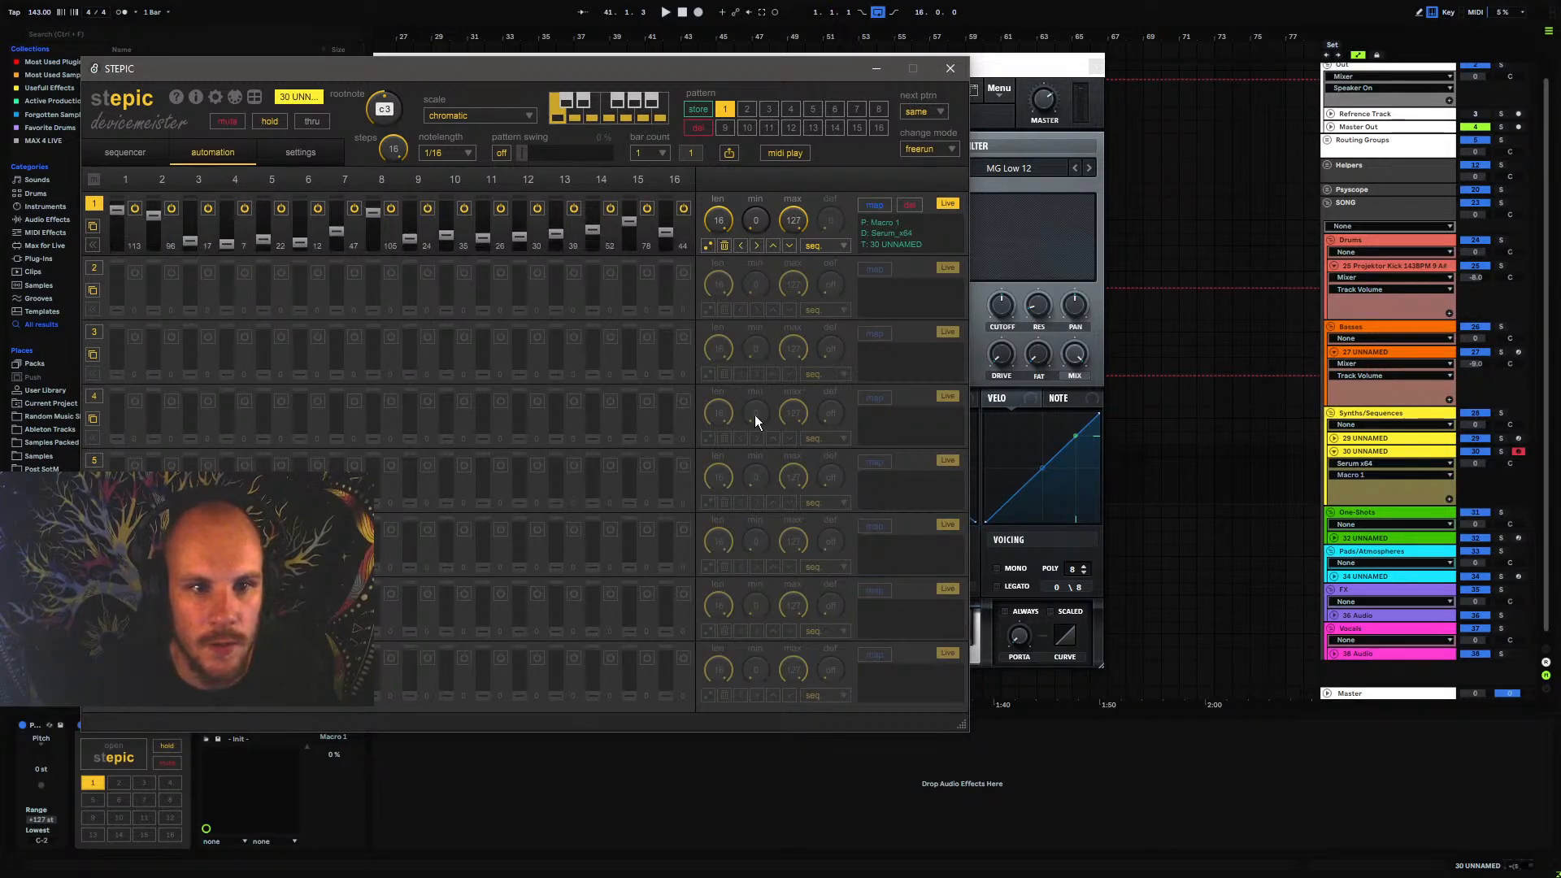
{"action": "key", "text": "space"}
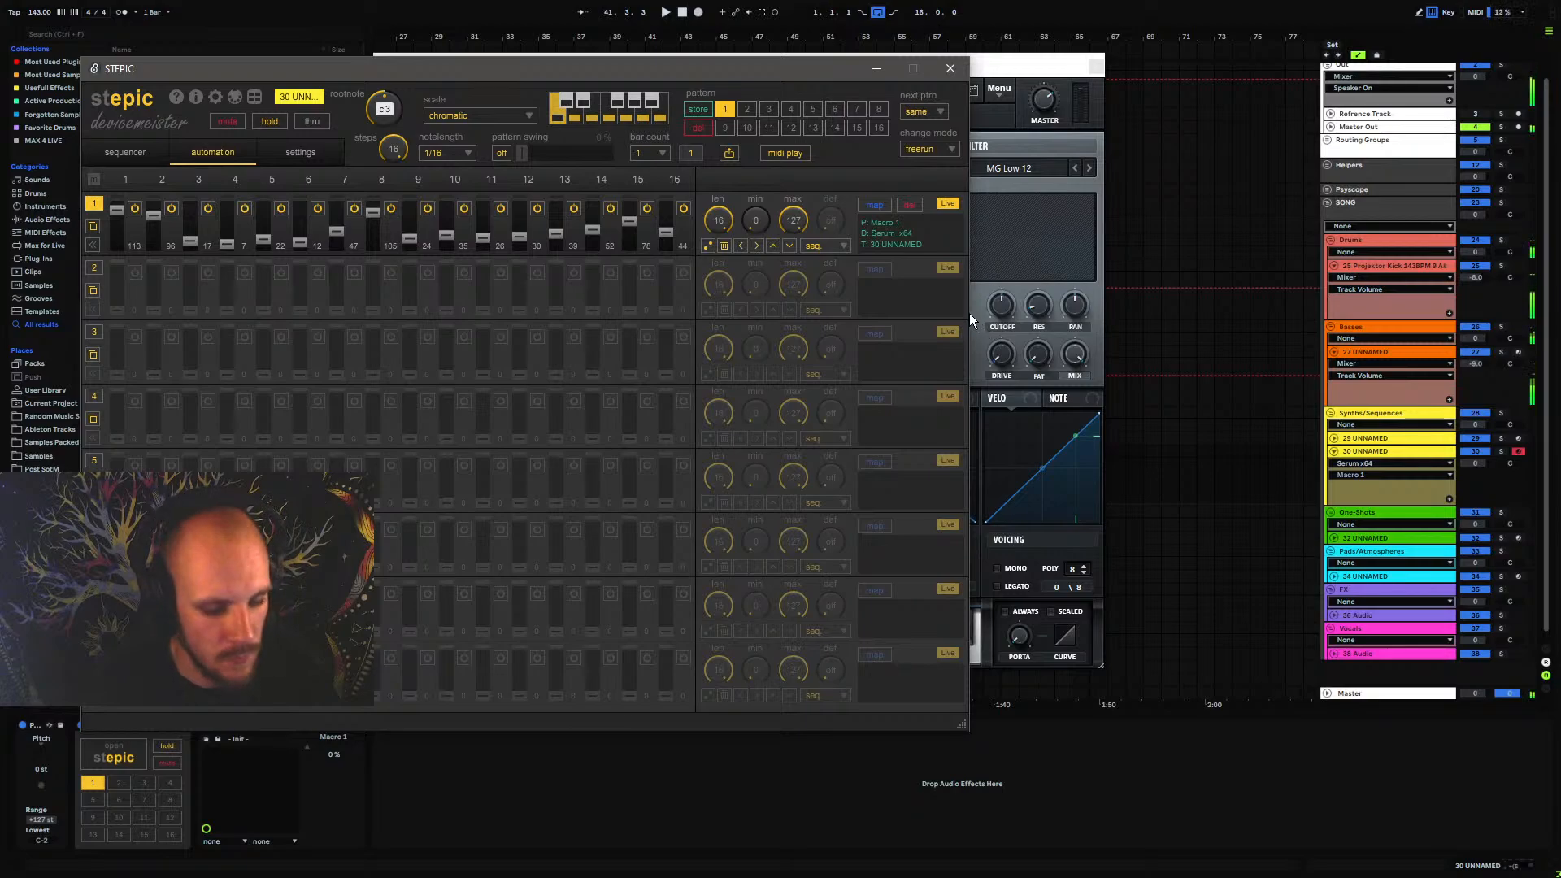
{"action": "left_click", "coordinate": [949, 68]}
{"action": "left_click", "coordinate": [1096, 66]}
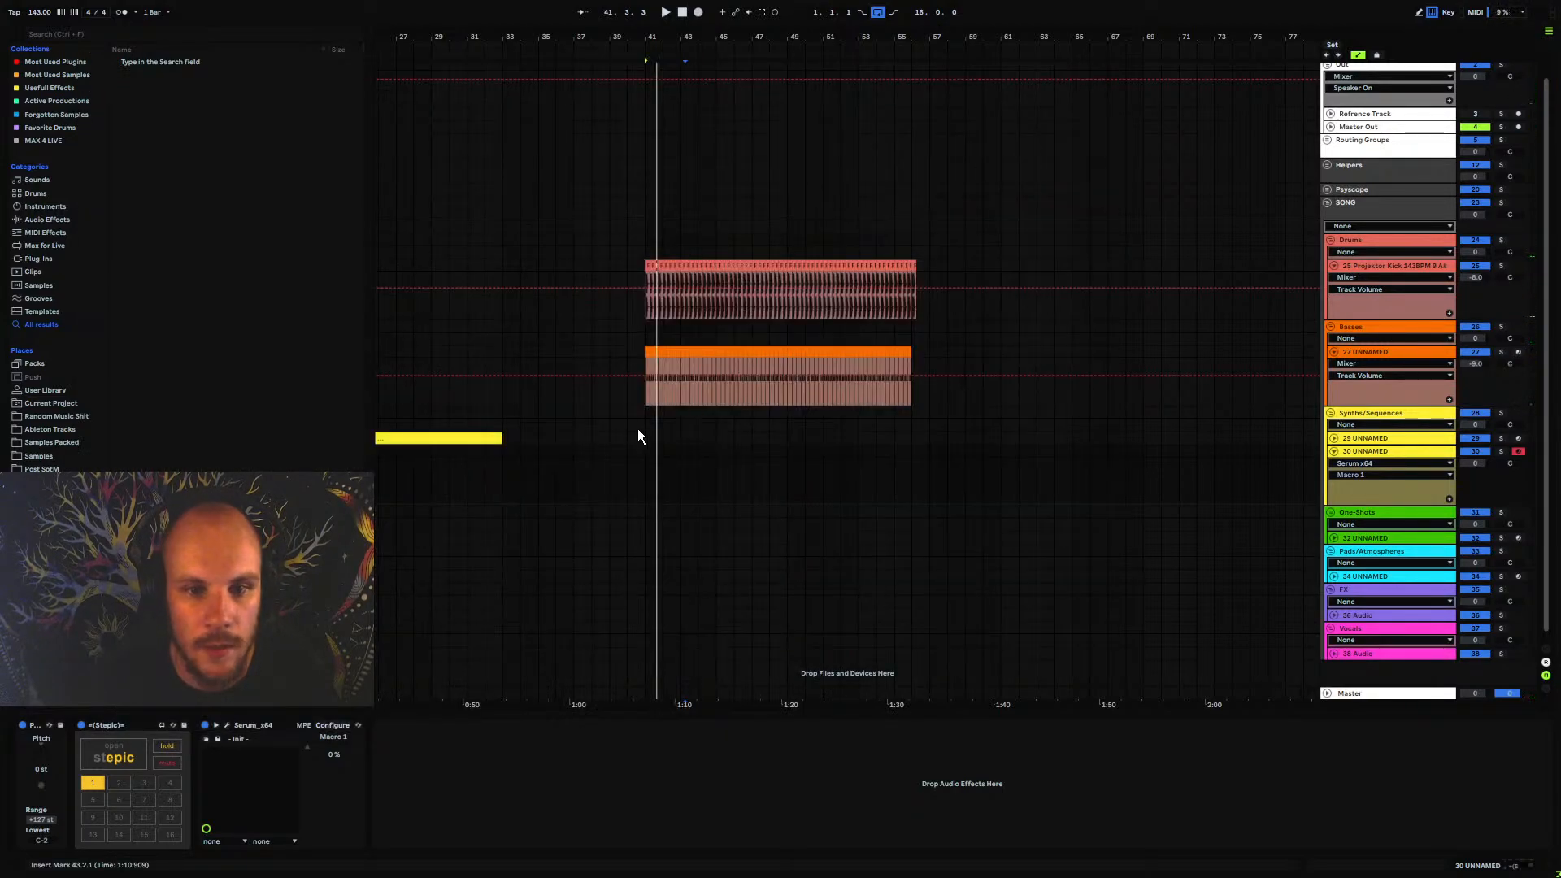
Create a 16-bar MIDI clip from bar 41 on track 30 with one A#1 note held for its full length, and play it
{"action": "left_click_drag", "start_coordinate": [646, 450], "coordinate": [922, 450]}
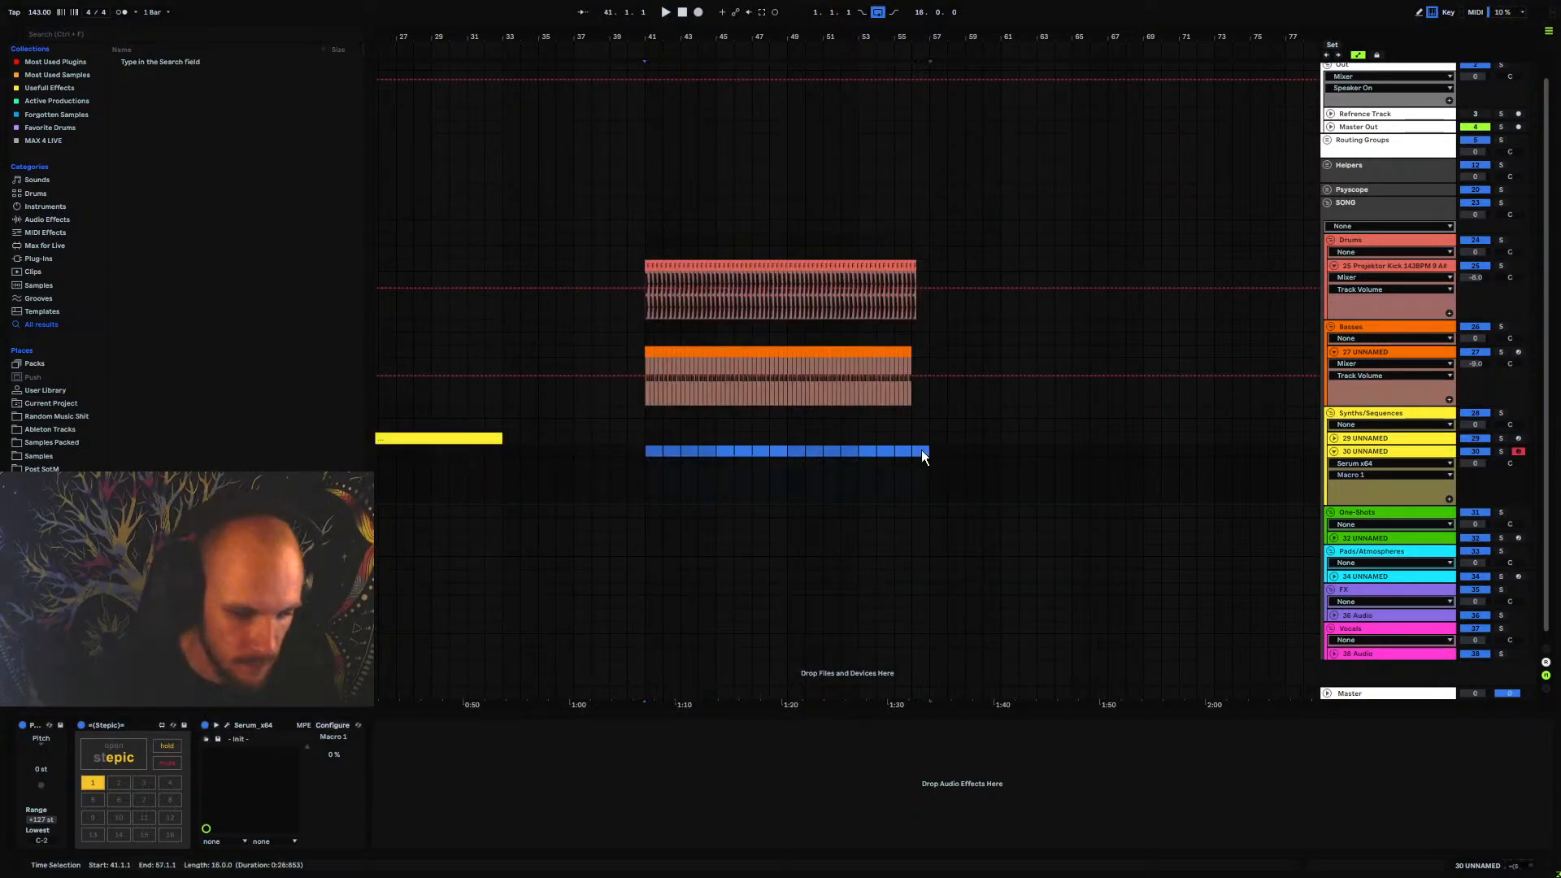
{"action": "key", "text": "ctrl+shift+m"}
{"action": "scroll", "coordinate": [358, 781], "scroll_direction": "down", "scroll_amount": 2}
{"action": "left_click", "coordinate": [322, 805]}
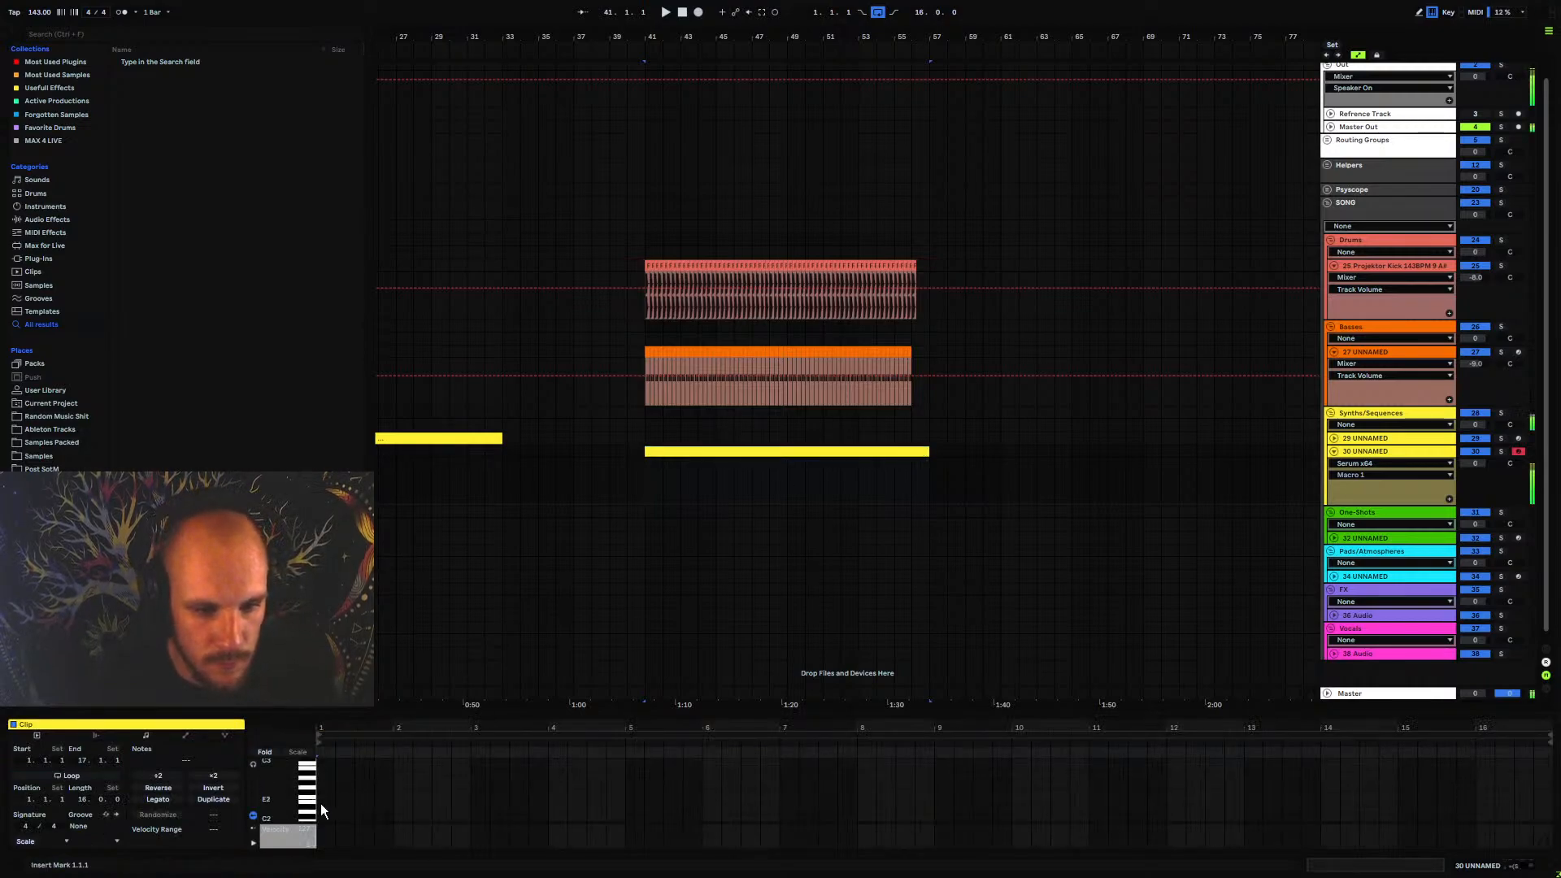
{"action": "double_click", "coordinate": [320, 803]}
{"action": "left_click_drag", "start_coordinate": [334, 805], "coordinate": [1543, 814]}
{"action": "key", "text": "space"}
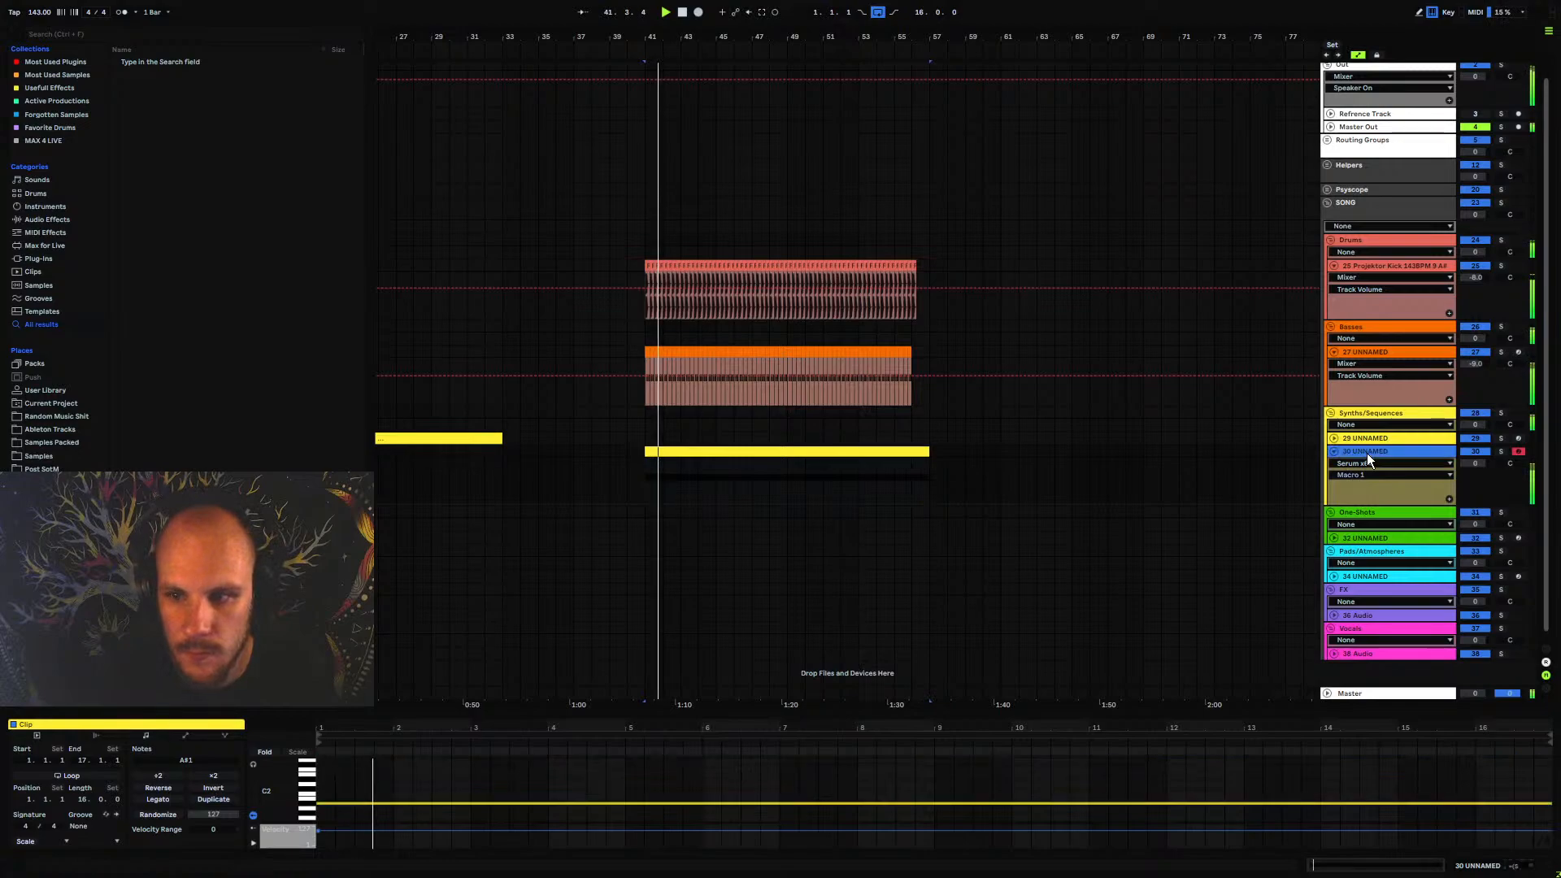
Zero the steps of Stepic's Macro 1 automation lane, keeping only the raised values on steps 2, 8 and 15
{"action": "left_click", "coordinate": [1368, 452]}
{"action": "left_click", "coordinate": [226, 725]}
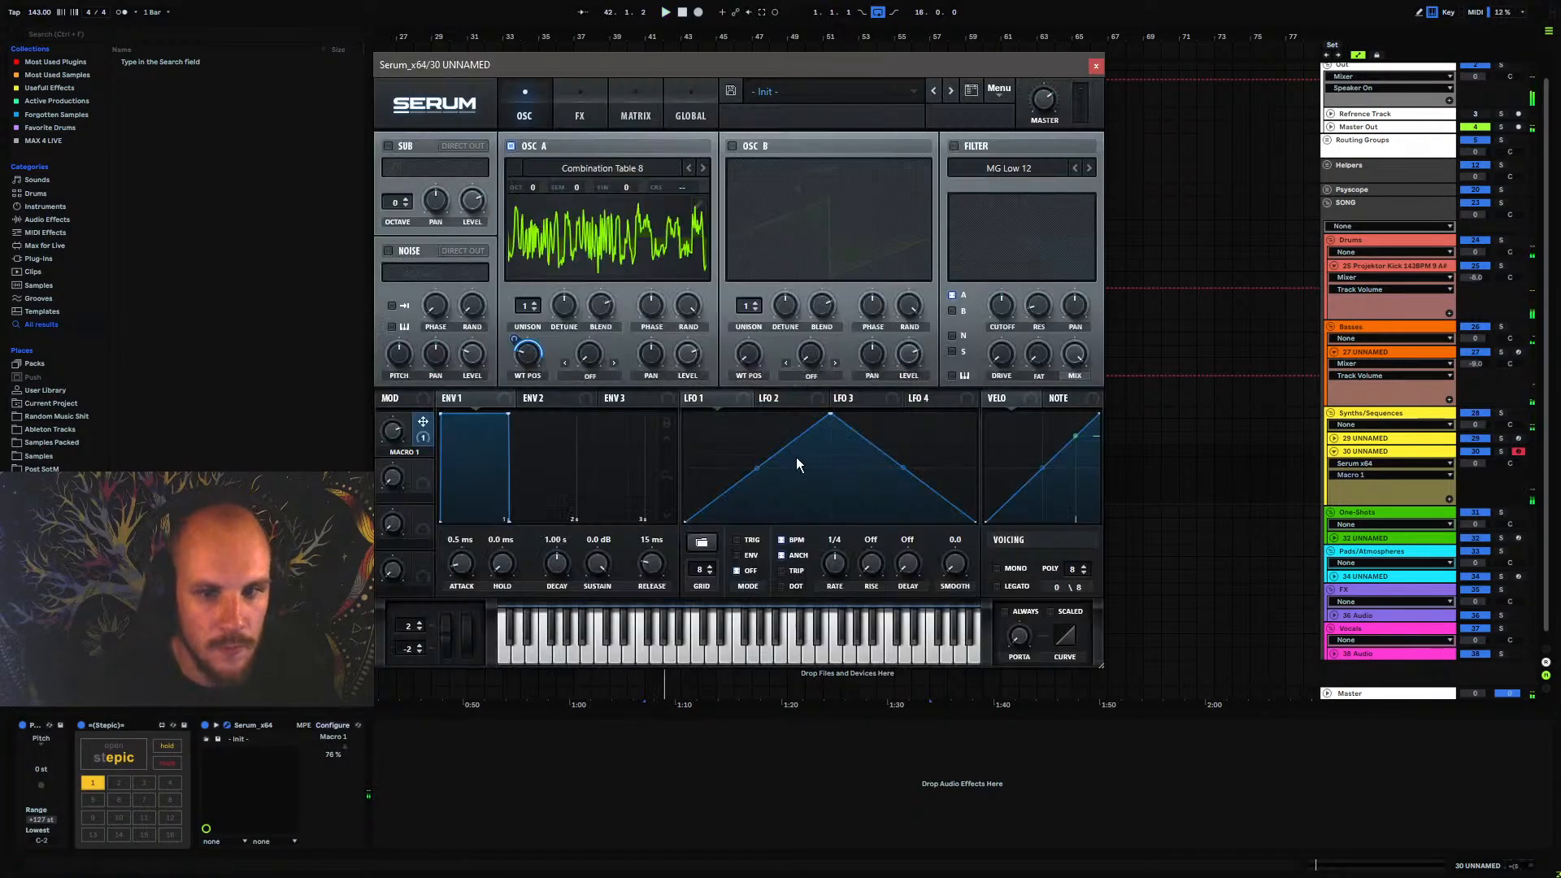
{"action": "left_click", "coordinate": [130, 759]}
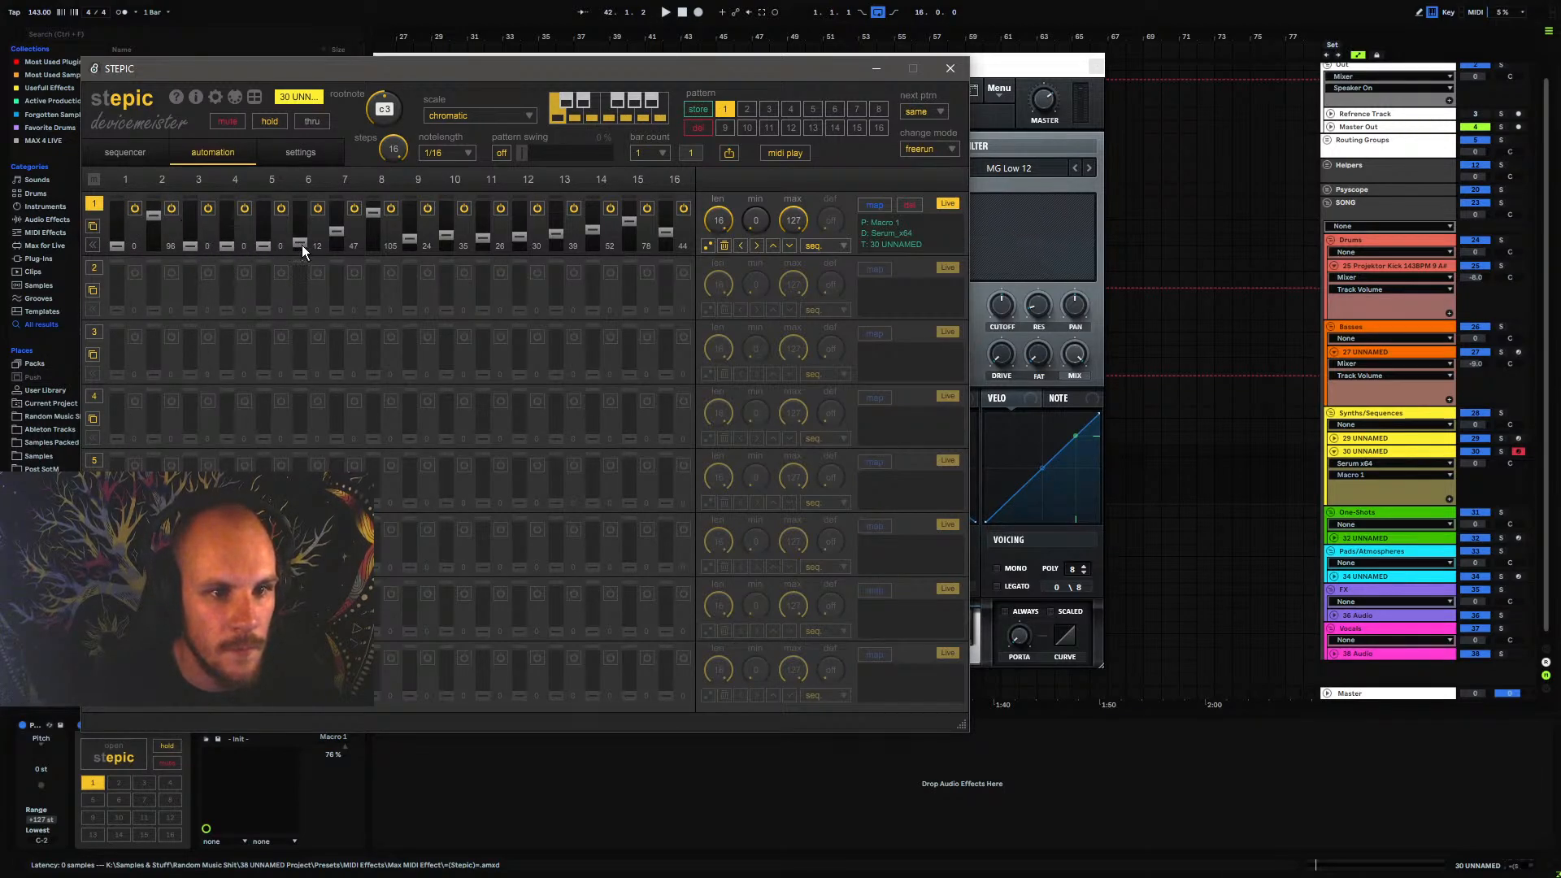
{"action": "left_click", "coordinate": [484, 244]}
{"action": "left_click", "coordinate": [558, 241]}
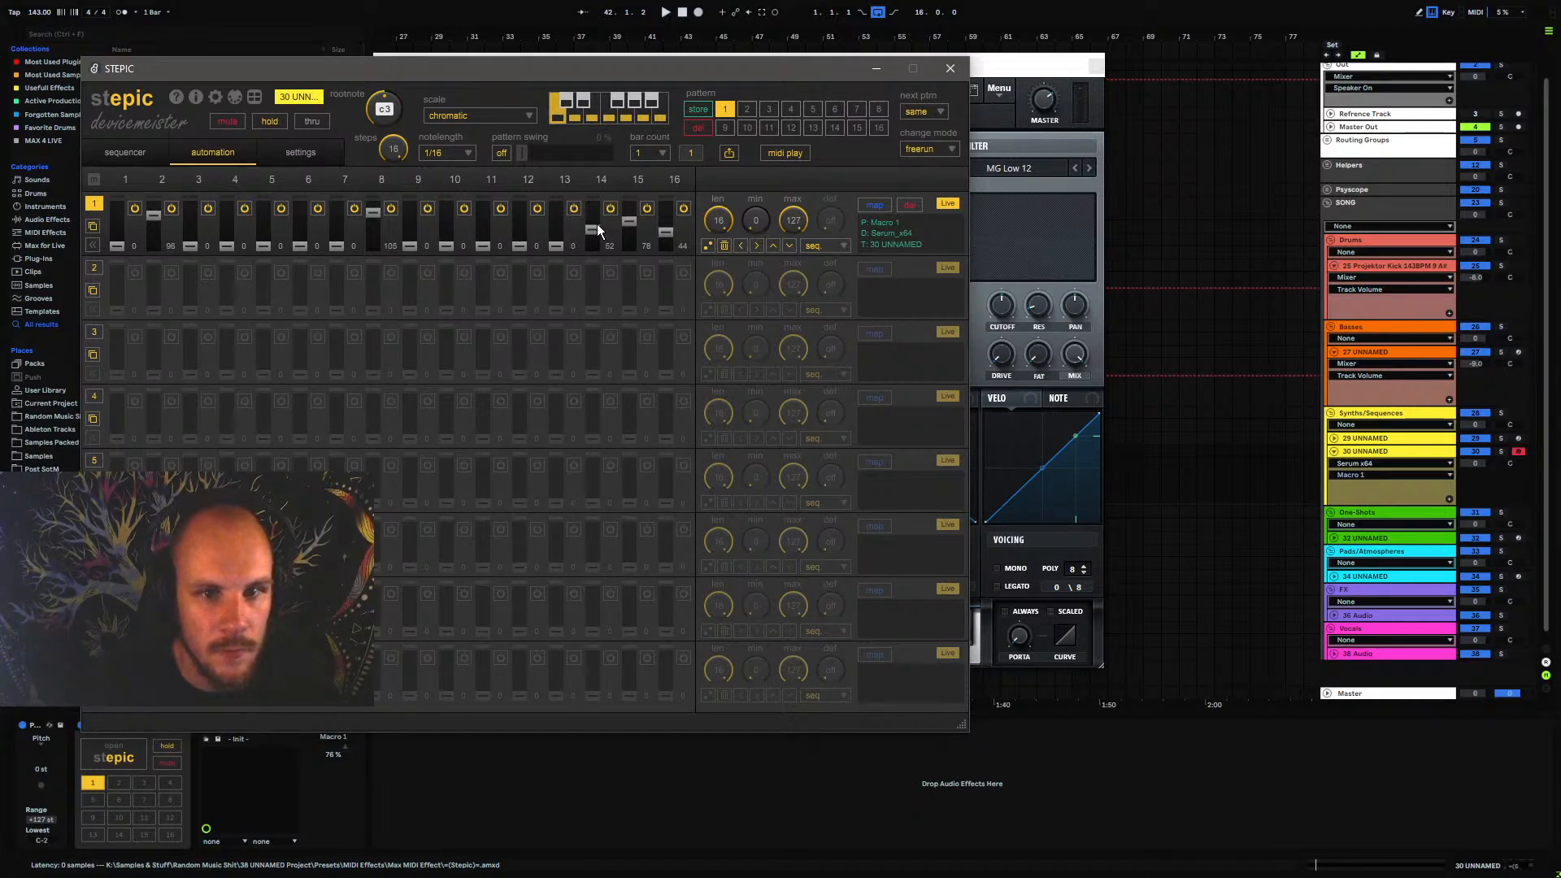
{"action": "left_click", "coordinate": [594, 242]}
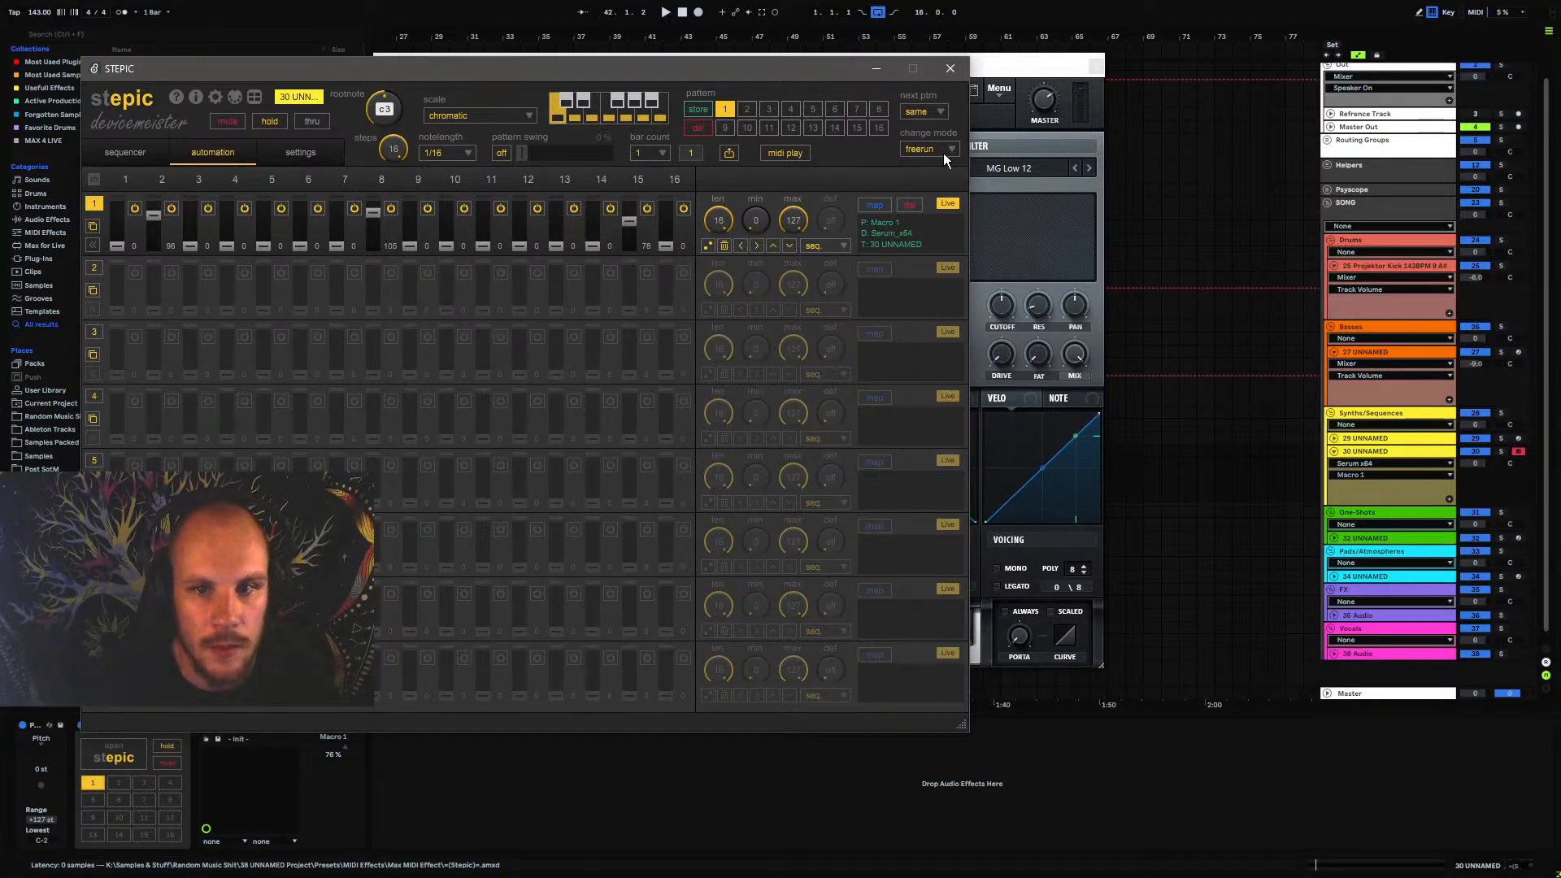
{"action": "left_click", "coordinate": [950, 68]}
{"action": "left_click", "coordinate": [1096, 66]}
Loop playback over the new clip from bar 41 to 57 and watch Stepic's automation lane run
{"action": "key", "text": "space"}
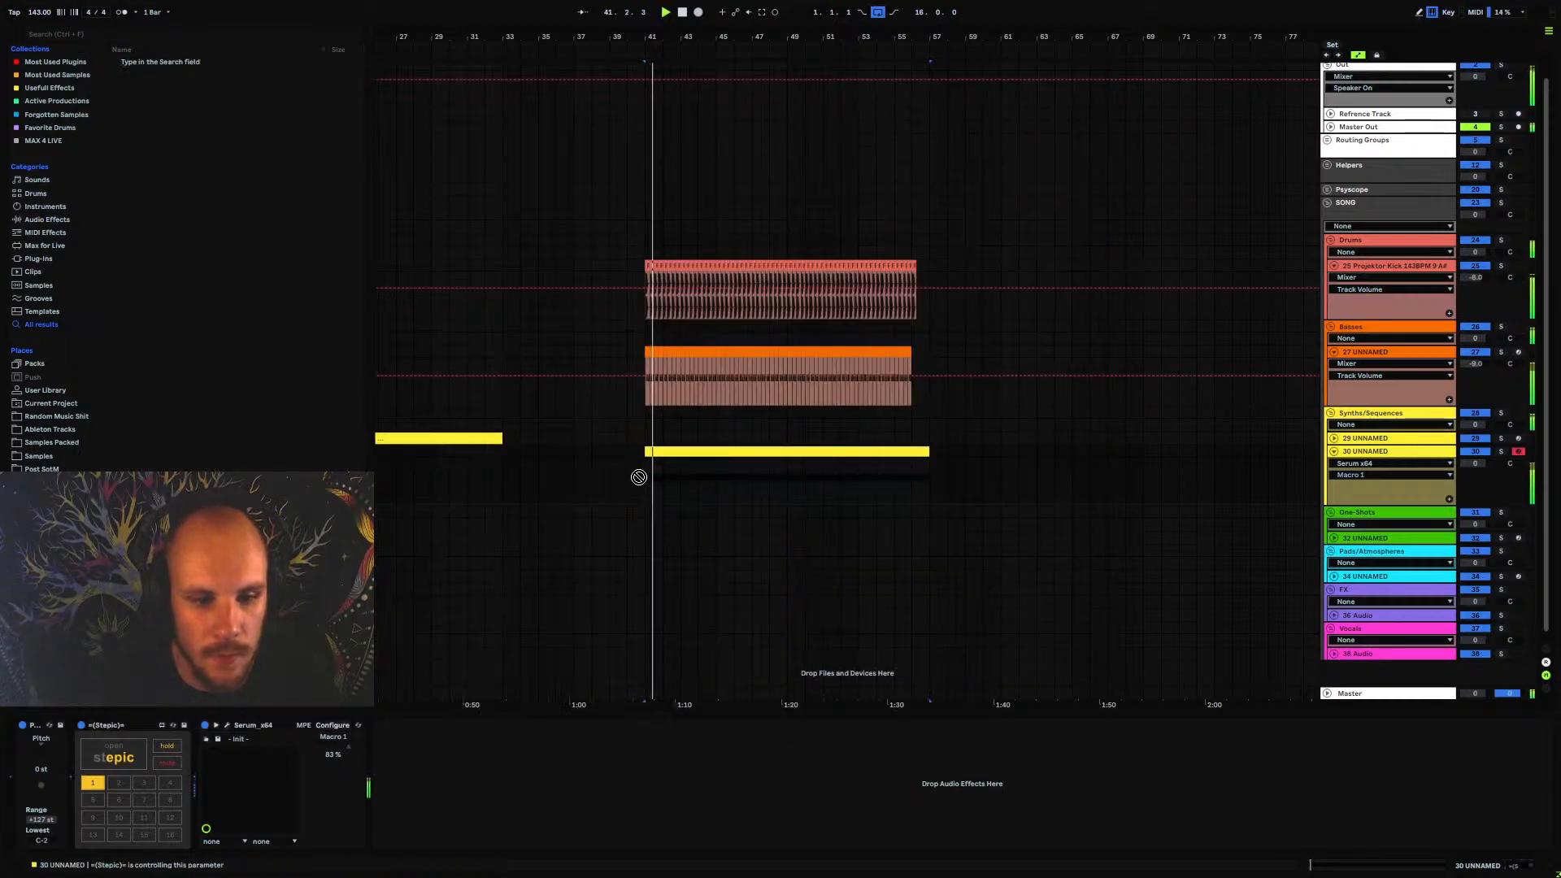
{"action": "left_click", "coordinate": [692, 451]}
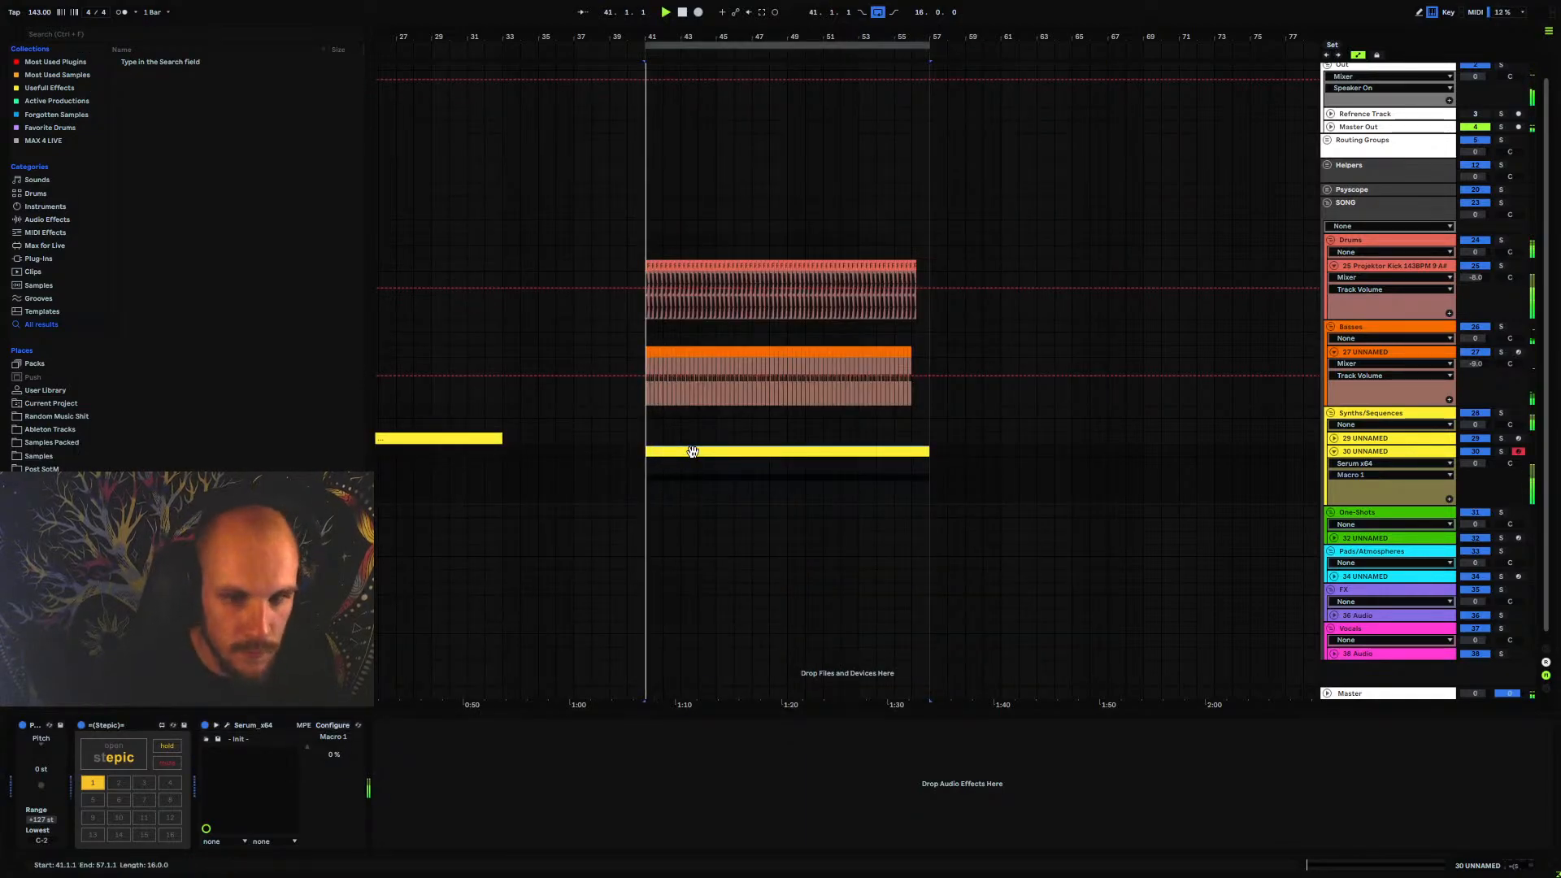
{"action": "left_click", "coordinate": [109, 749]}
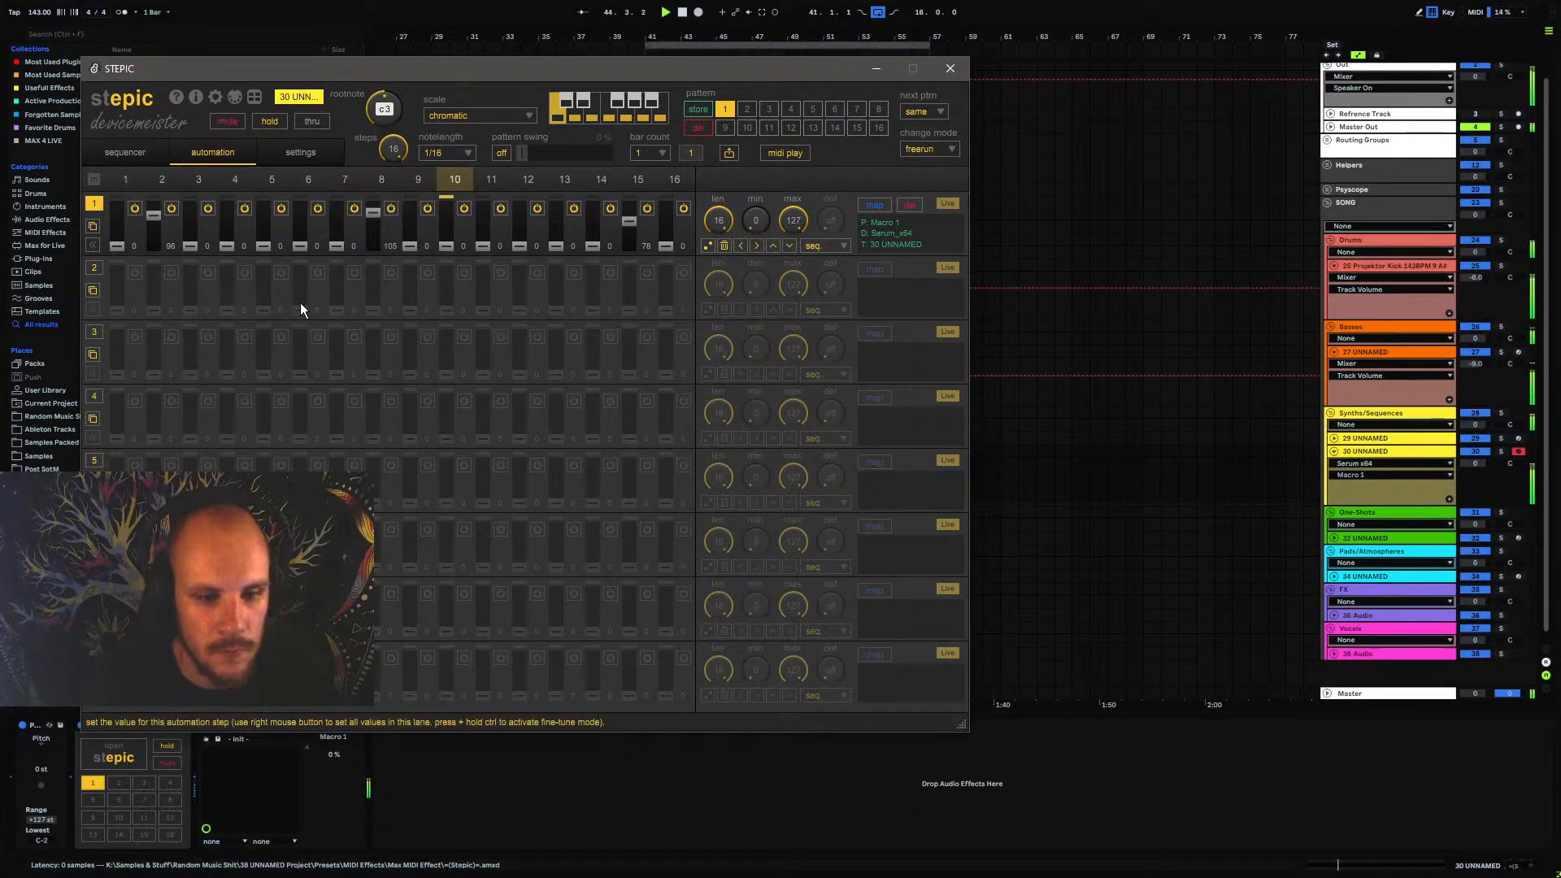
{"action": "left_click_drag", "start_coordinate": [362, 74], "coordinate": [659, 104]}
Check Stepic's pattern and global settings for automation compensation, and the output buffer size in the audio preferences
{"action": "left_click", "coordinate": [453, 188]}
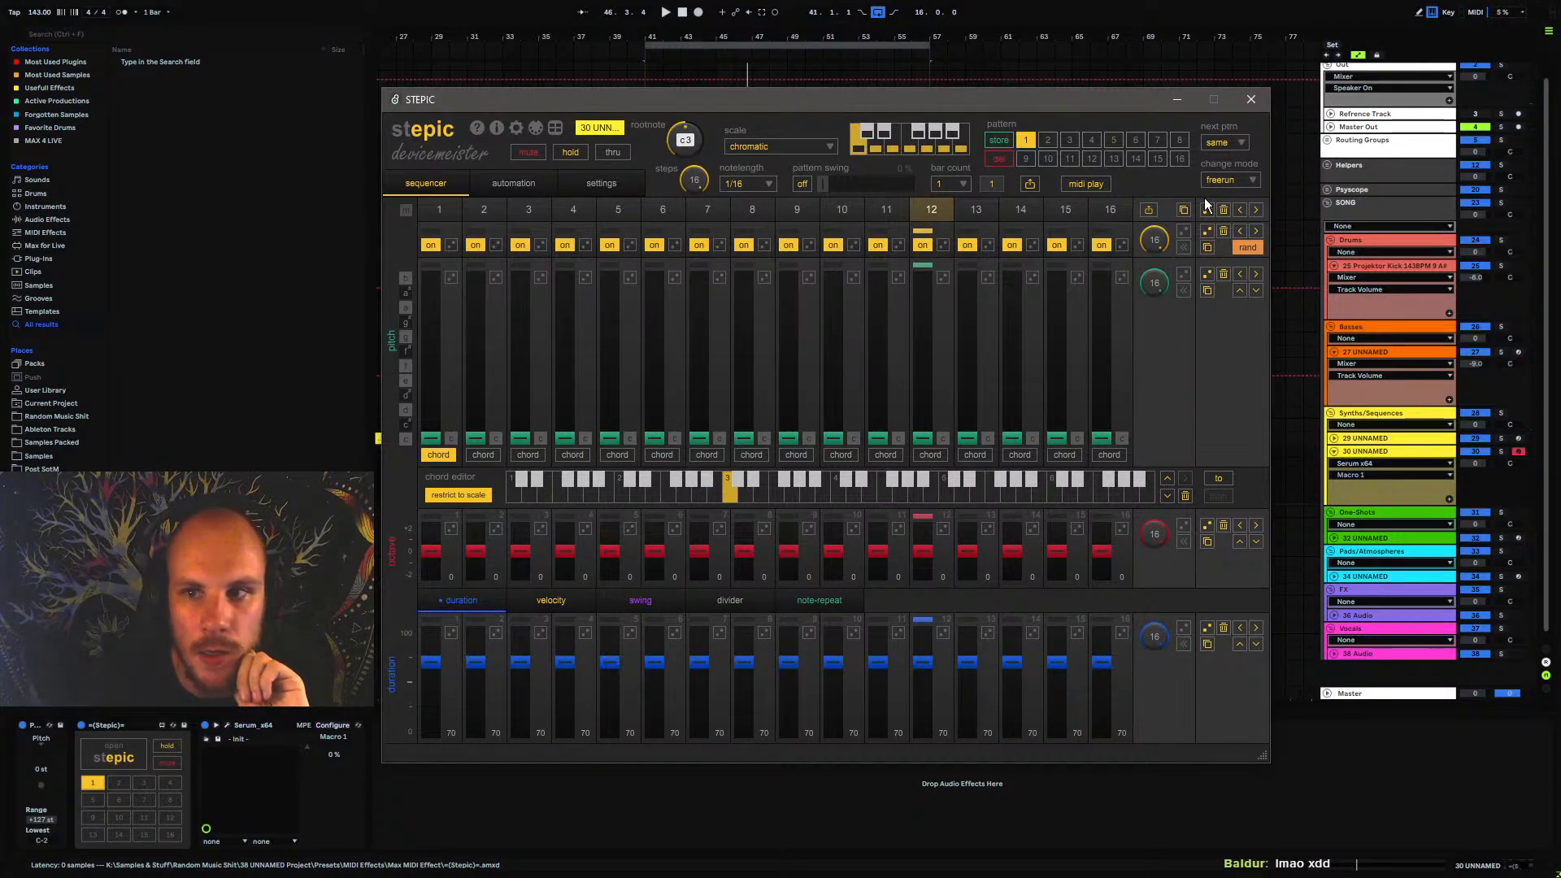
{"action": "left_click", "coordinate": [604, 184]}
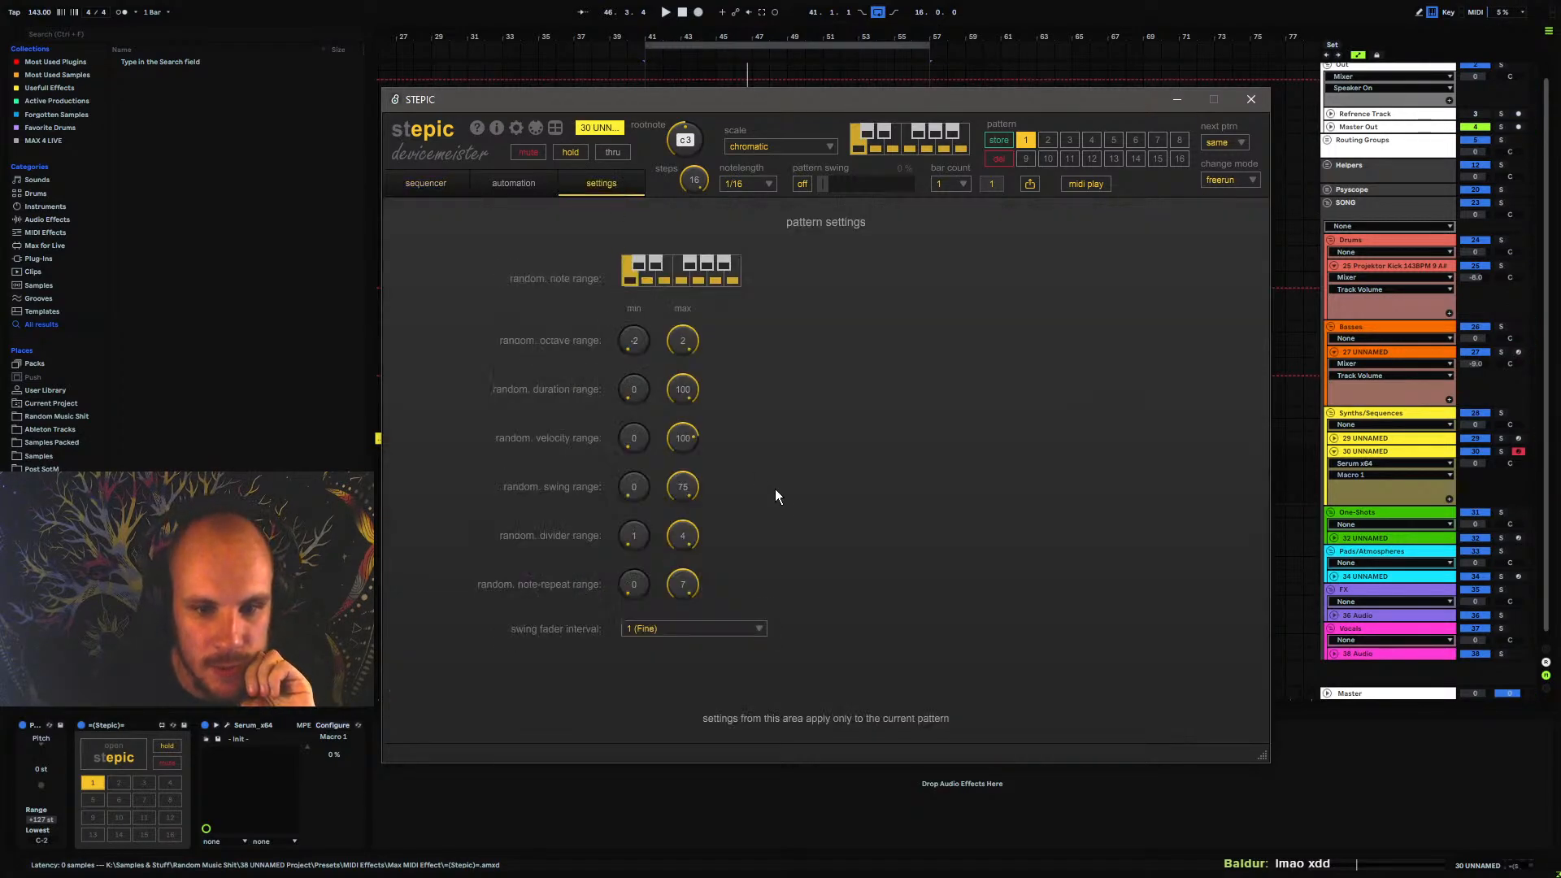
{"action": "left_click", "coordinate": [742, 628]}
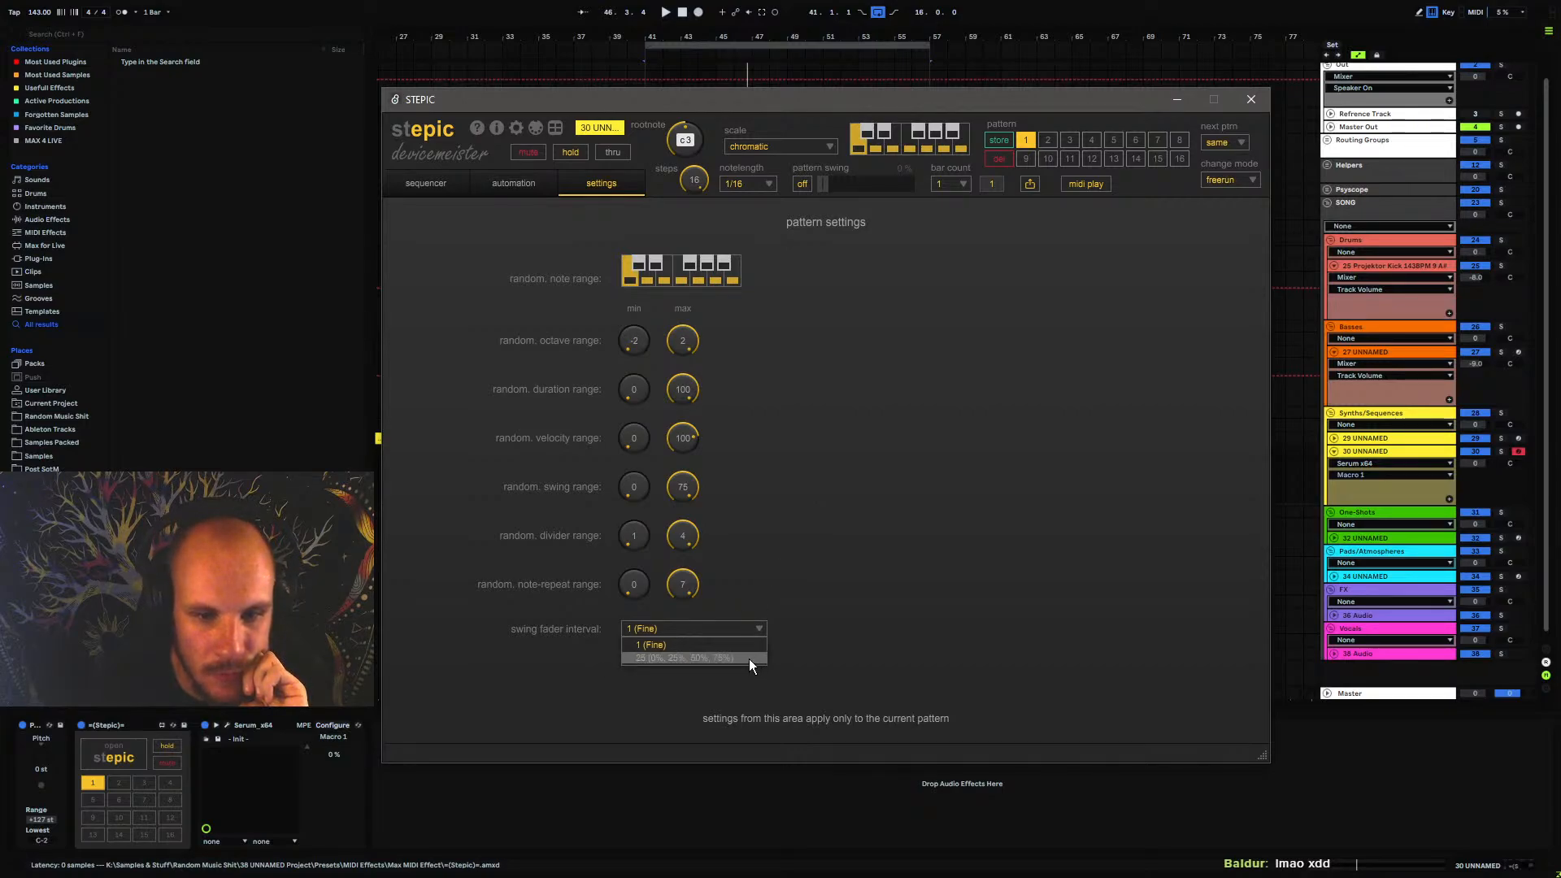
{"action": "left_click", "coordinate": [747, 646]}
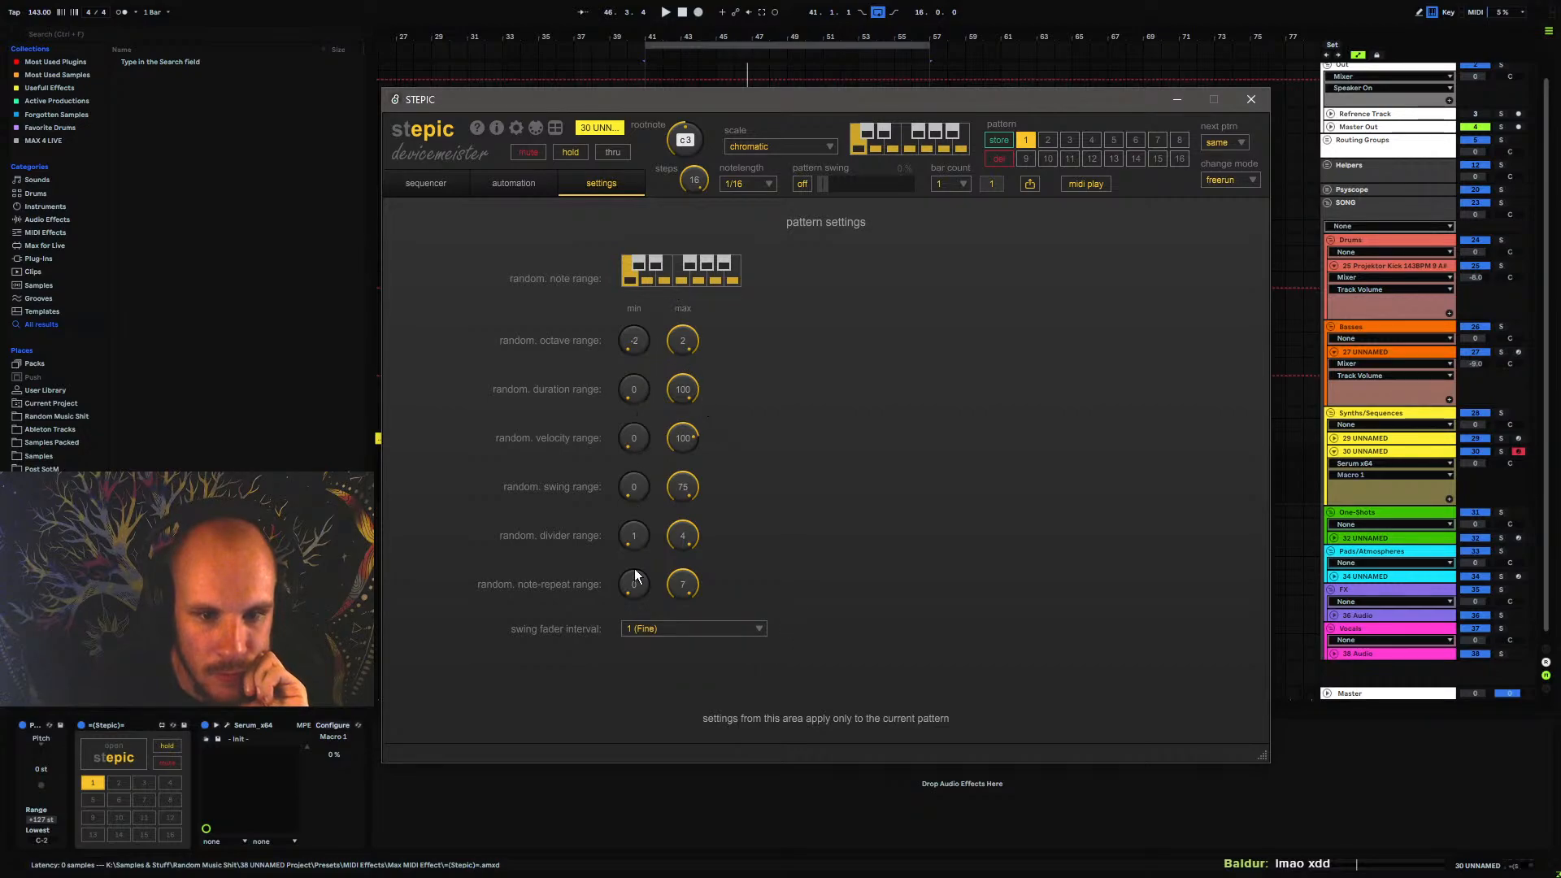
{"action": "left_click", "coordinate": [516, 128]}
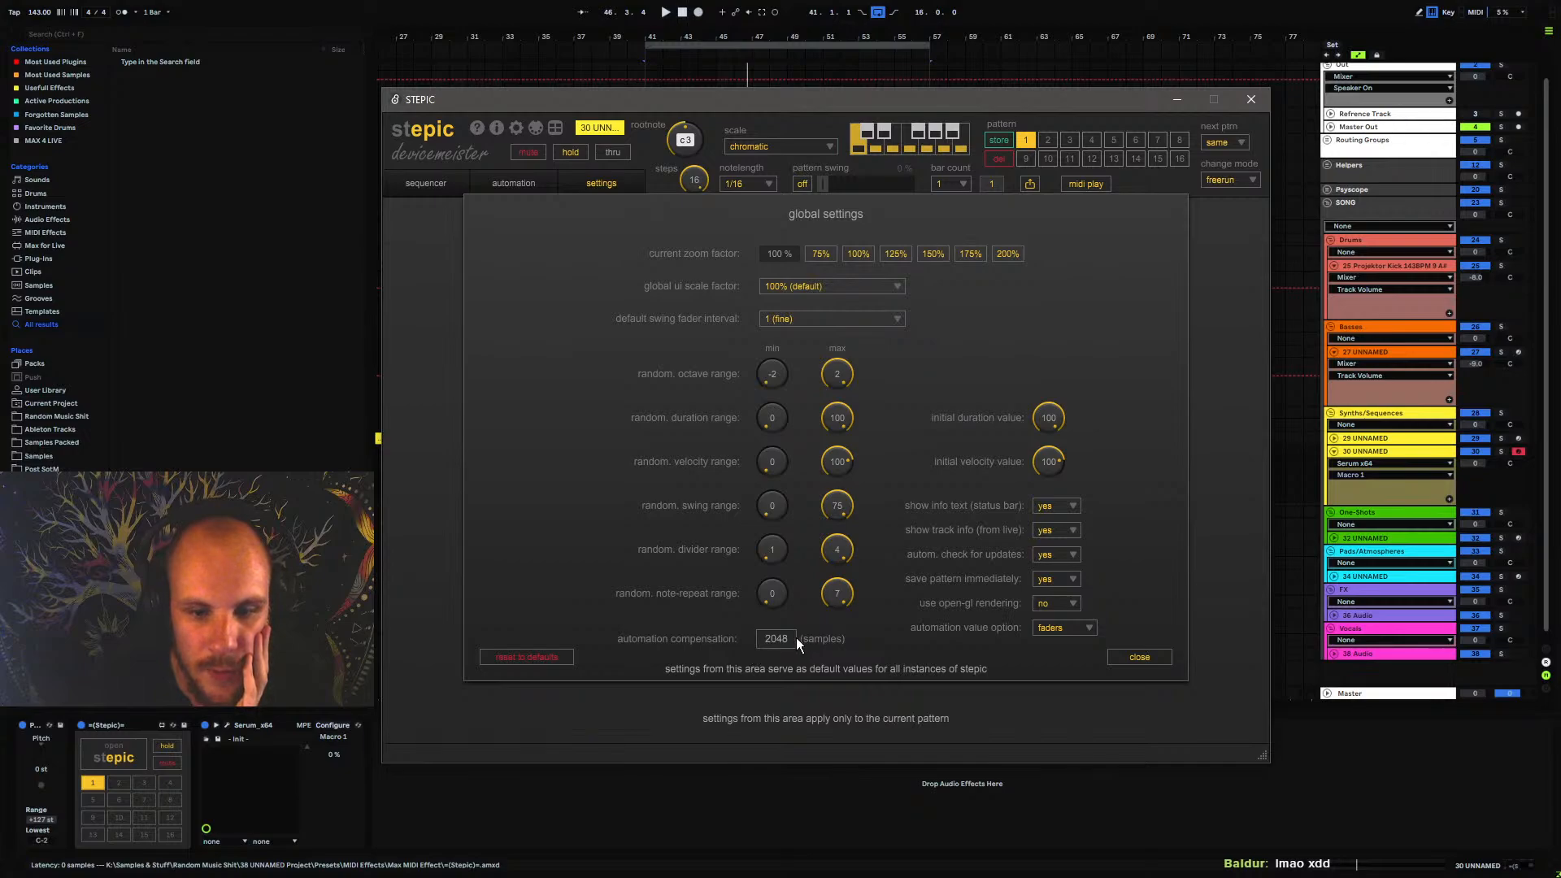
{"action": "left_click", "coordinate": [1403, 778]}
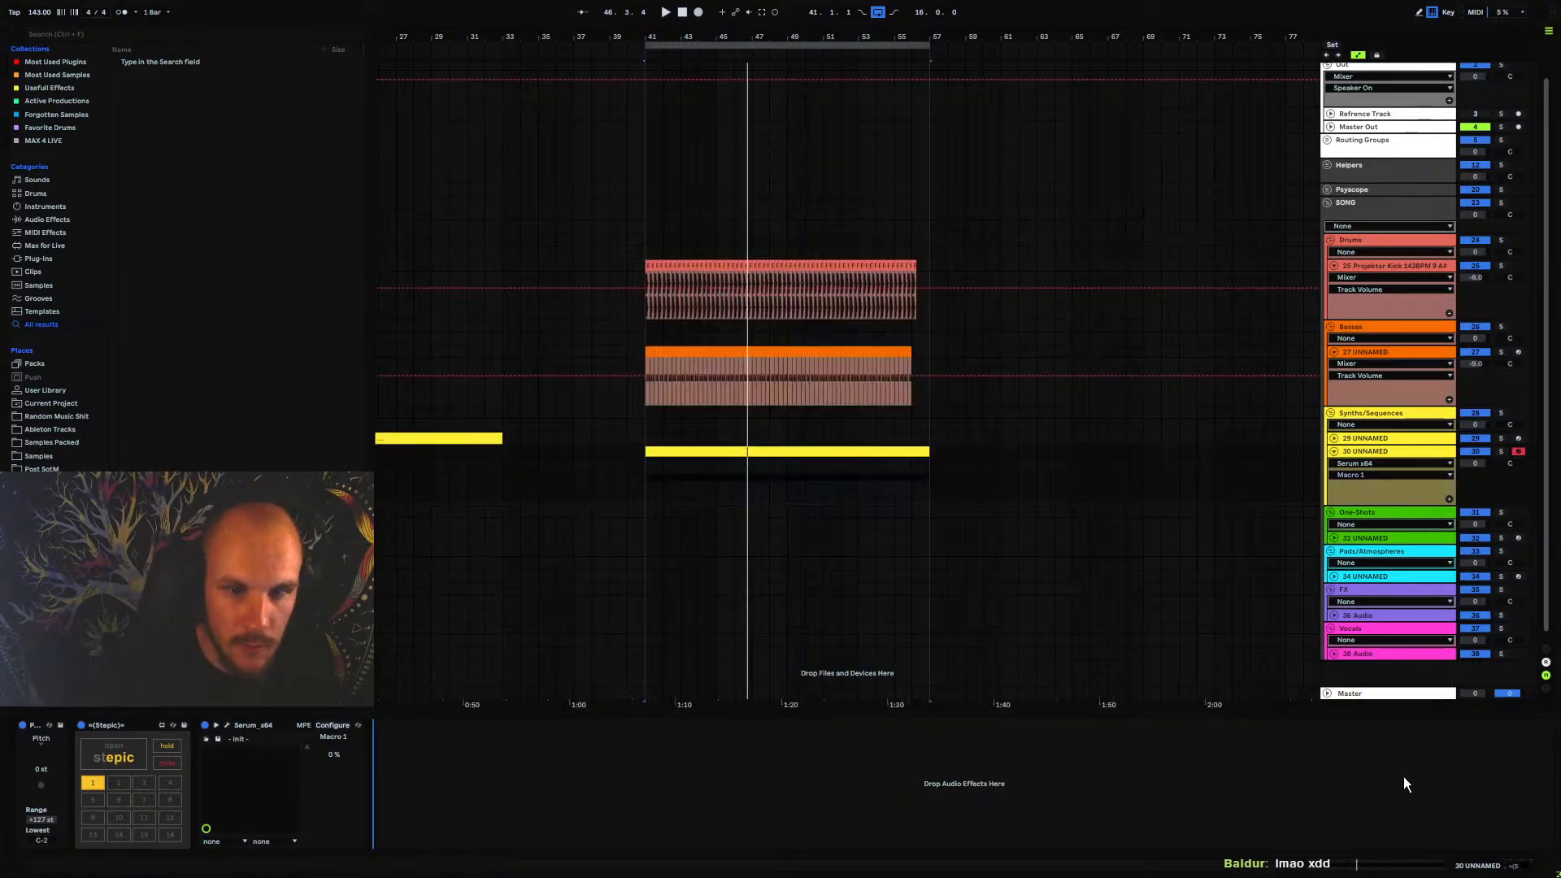
{"action": "key", "text": "ctrl+comma"}
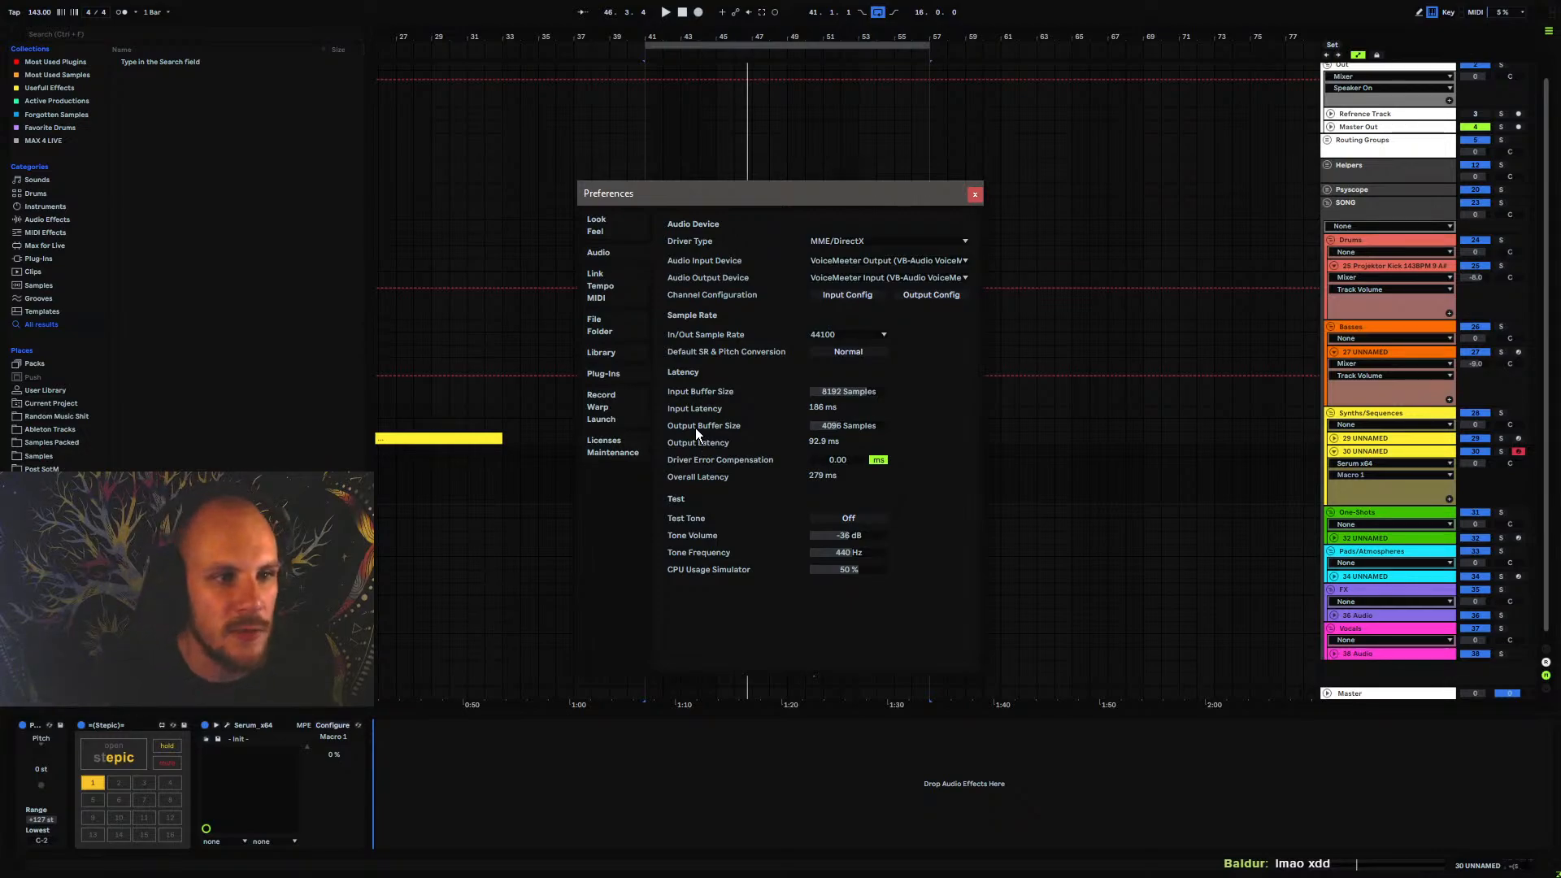
{"action": "left_click", "coordinate": [975, 195]}
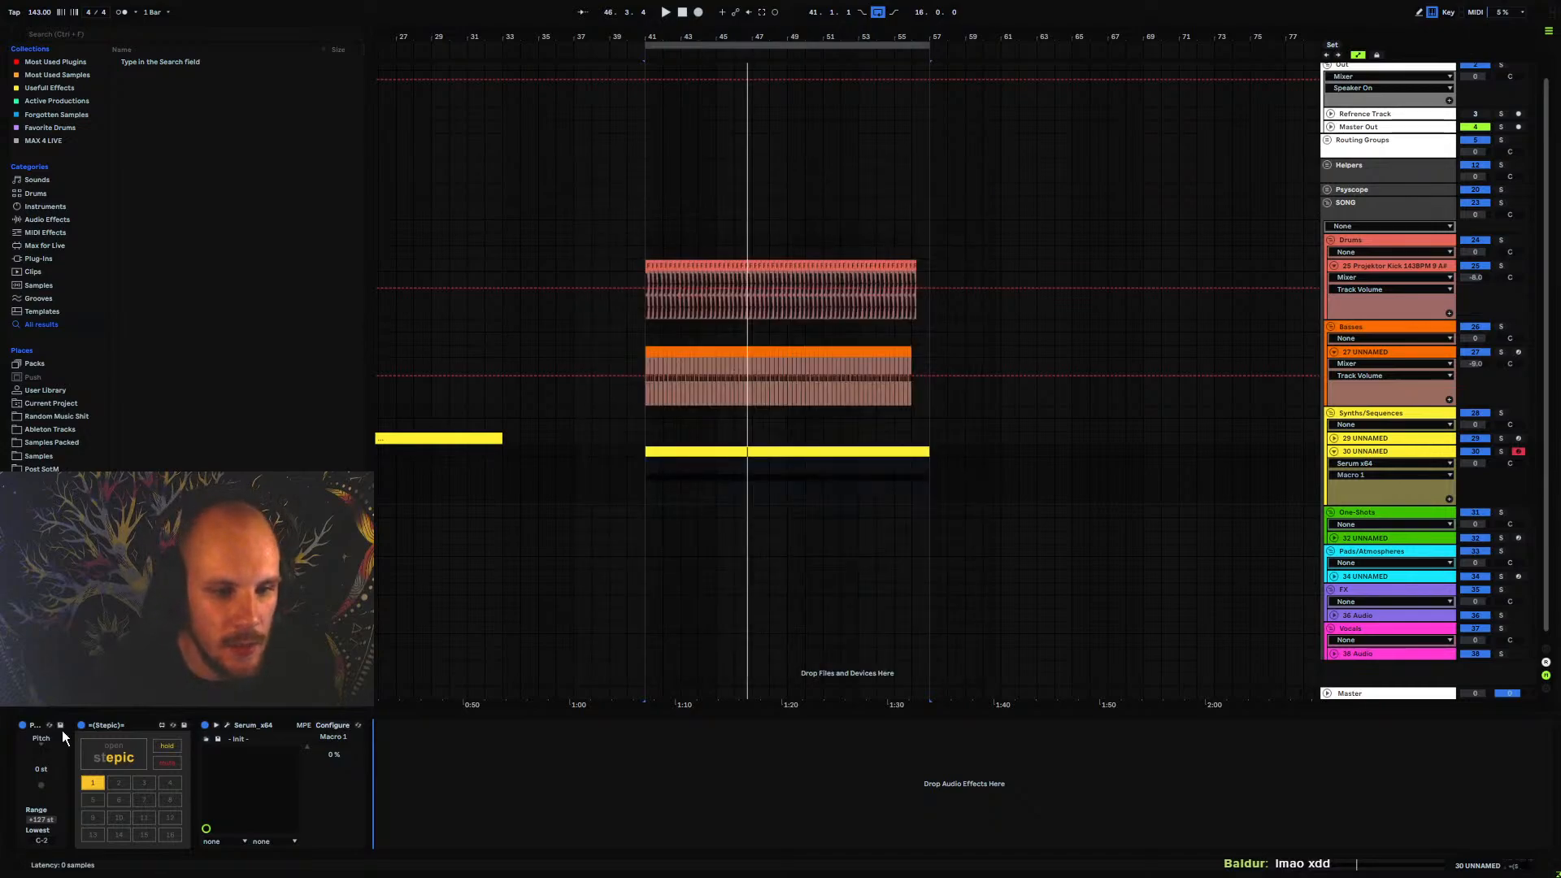
Browse the Max for Live MIDI effects, looking at the AUTOGRID8 MIDI, AUTOGRID8 MIDI Receiver and LFO MIDI devices
{"action": "left_click", "coordinate": [46, 231]}
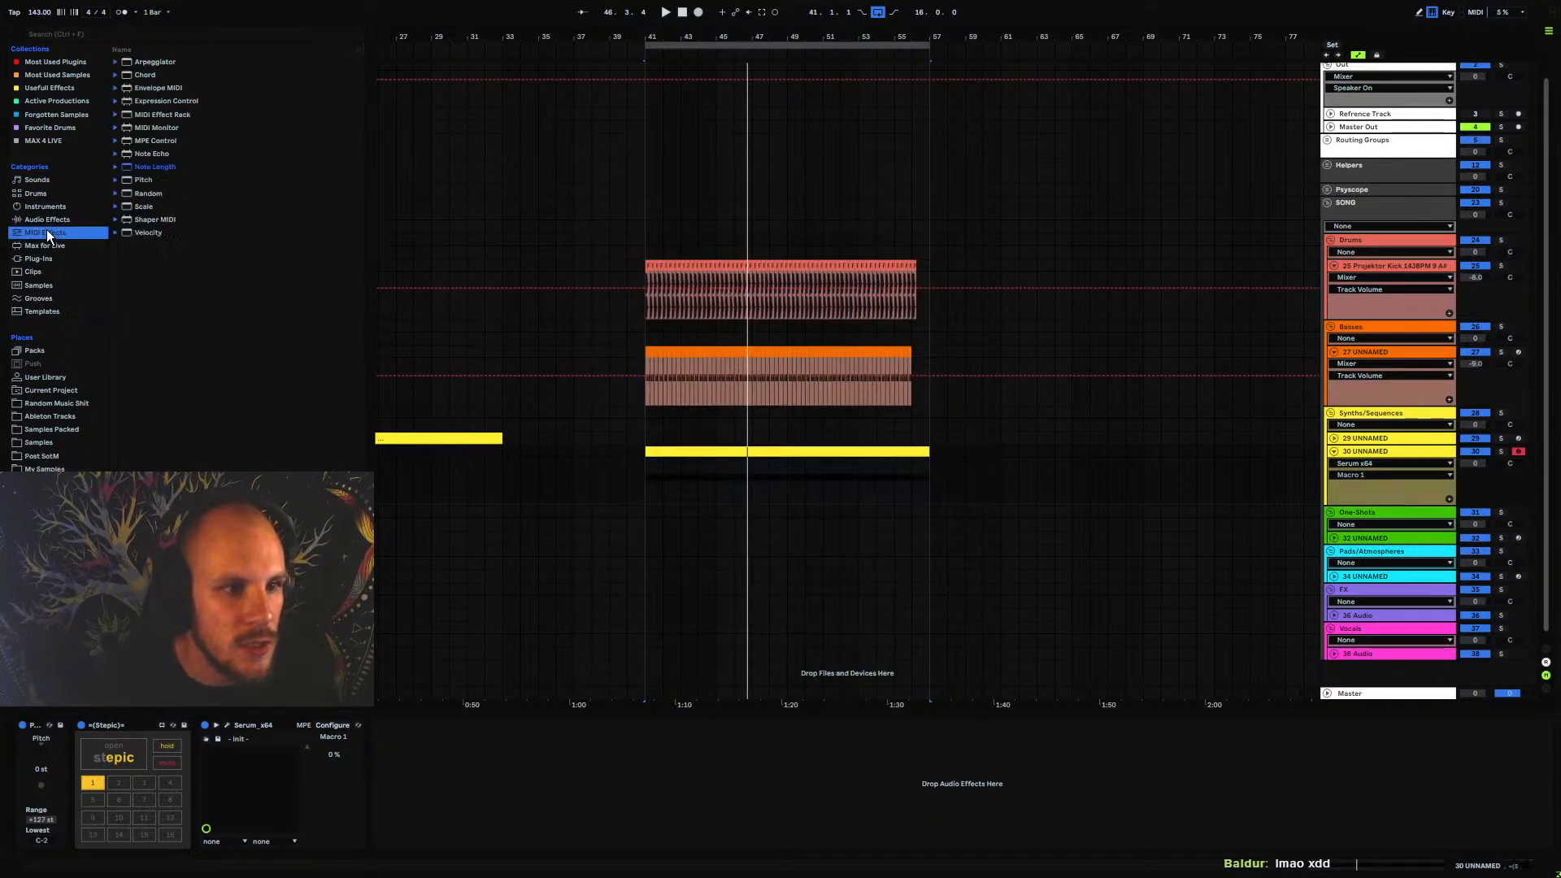
{"action": "left_click", "coordinate": [42, 246]}
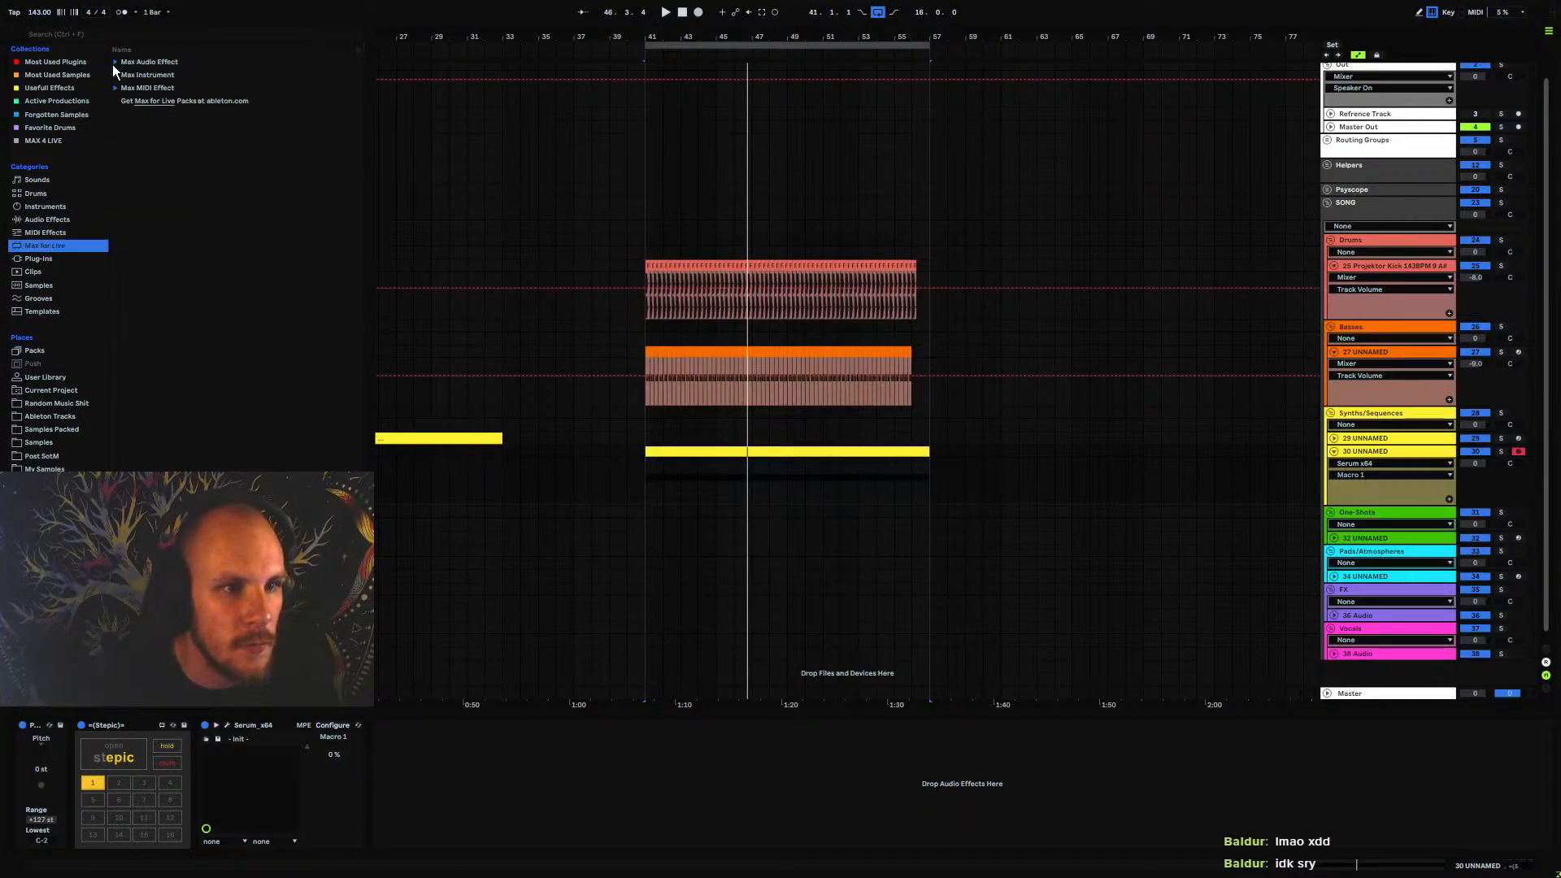
{"action": "left_click", "coordinate": [115, 88]}
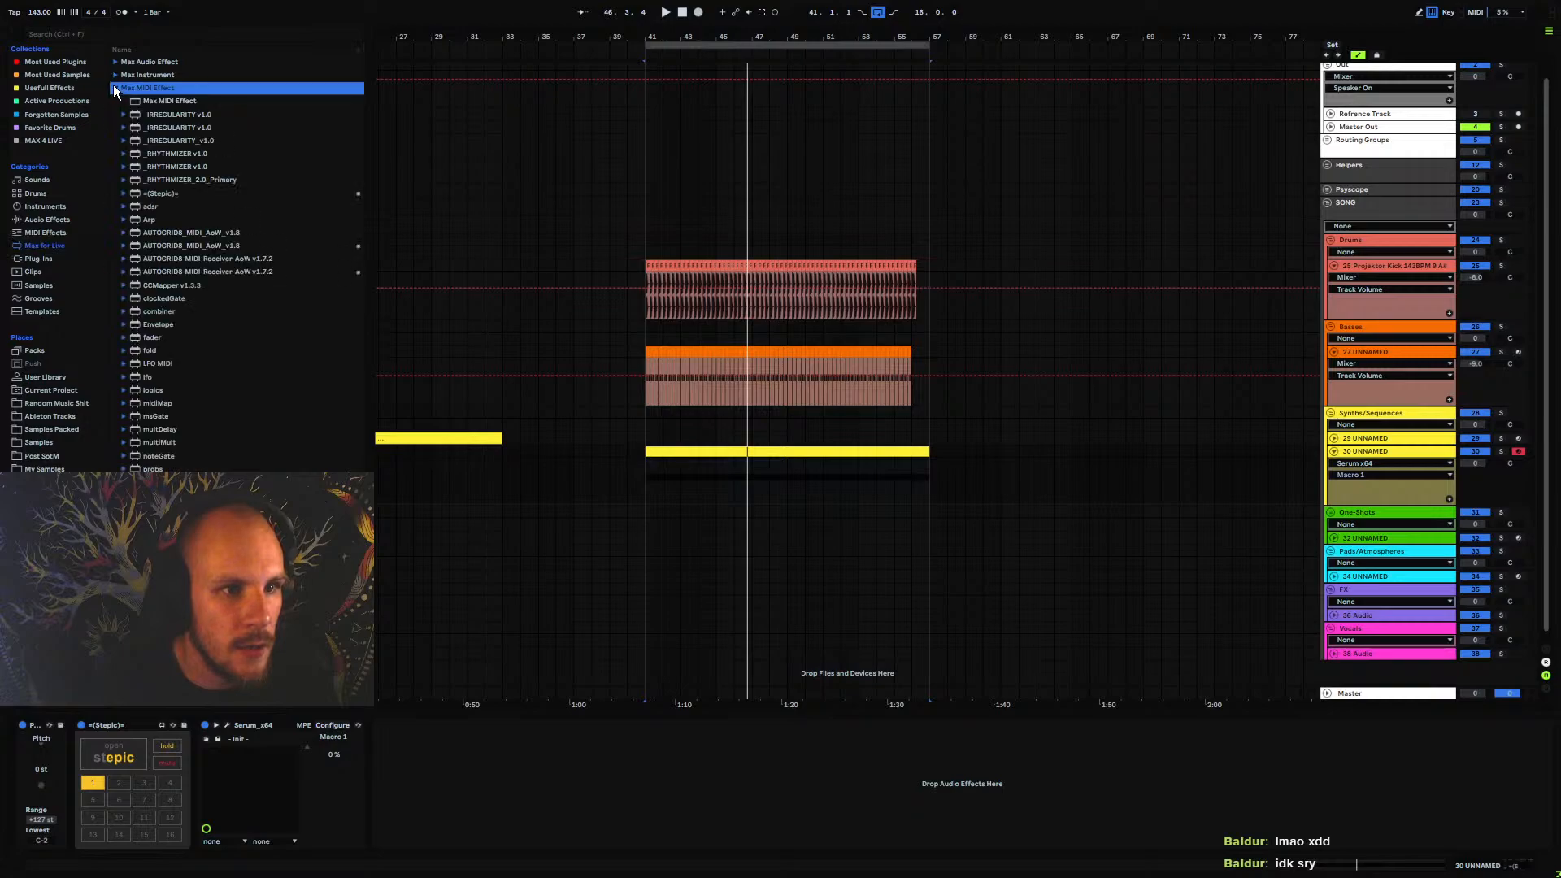
{"action": "left_click", "coordinate": [172, 234]}
{"action": "left_click", "coordinate": [174, 245]}
{"action": "left_click", "coordinate": [200, 259]}
{"action": "left_click", "coordinate": [200, 270]}
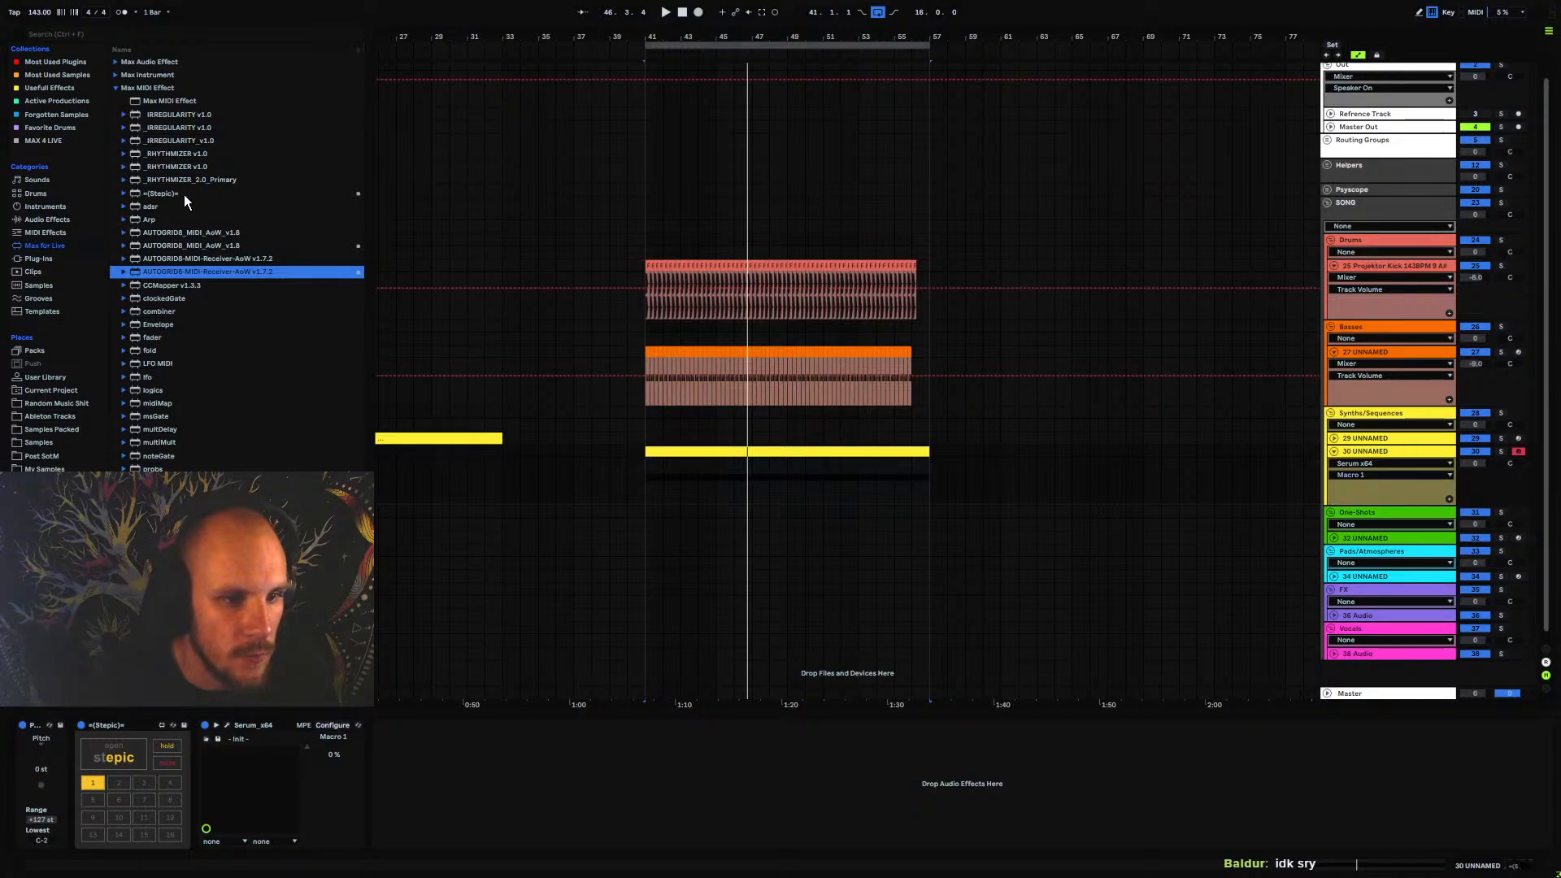
{"action": "left_click", "coordinate": [207, 257]}
{"action": "left_click", "coordinate": [217, 245]}
{"action": "left_click", "coordinate": [217, 232]}
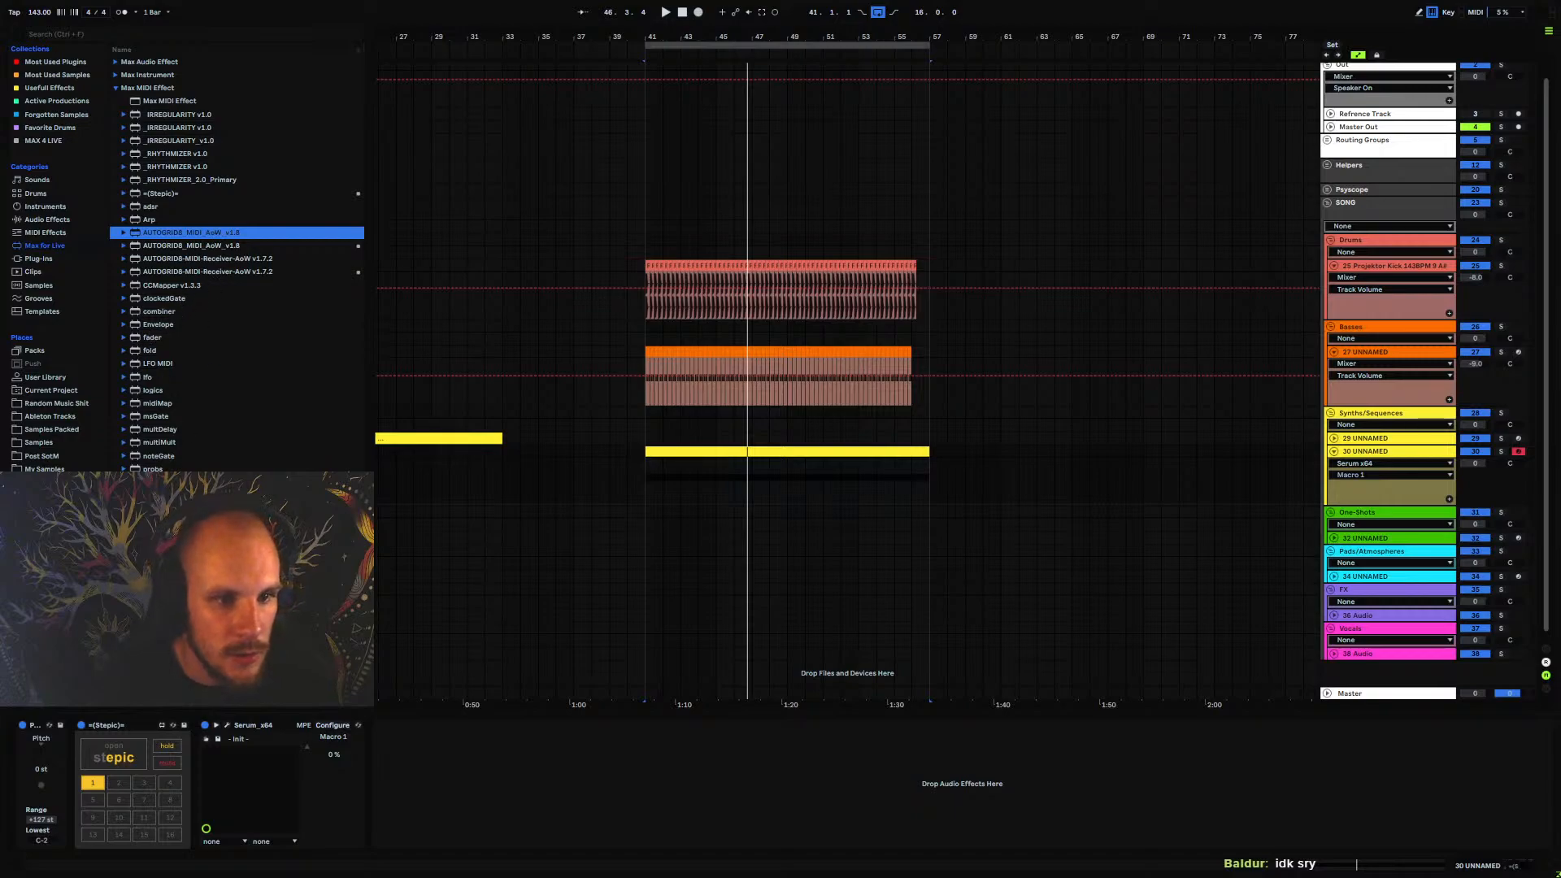
{"action": "left_click", "coordinate": [160, 366]}
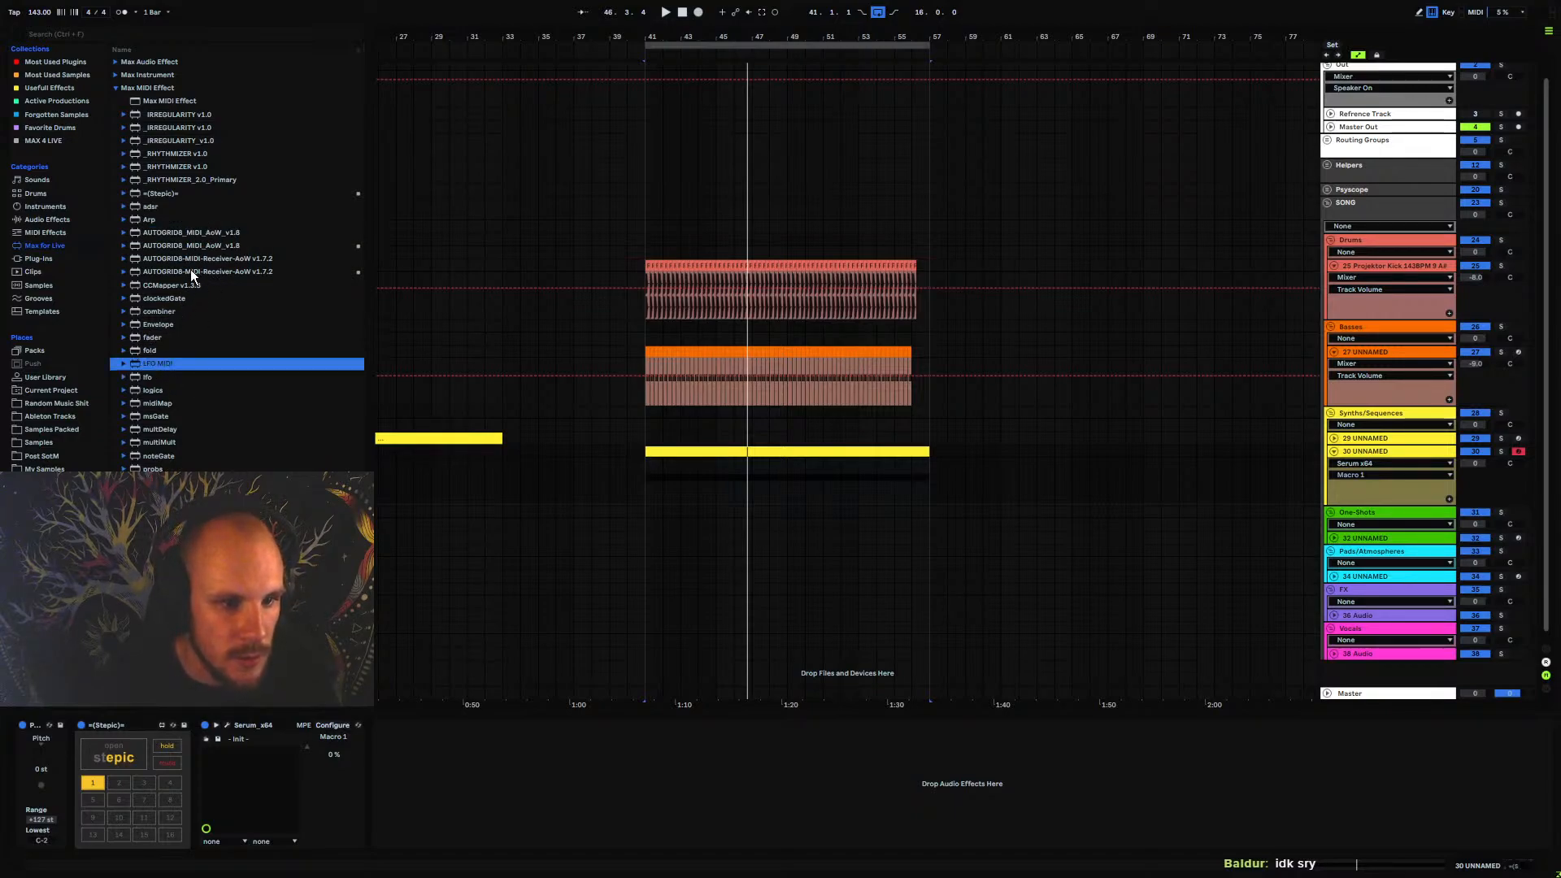
{"action": "left_click", "coordinate": [115, 87]}
Look through the Max for Live audio effects for the AUTOGATE, AUTOGLITCH and MULTILFO devices
{"action": "left_click", "coordinate": [117, 62]}
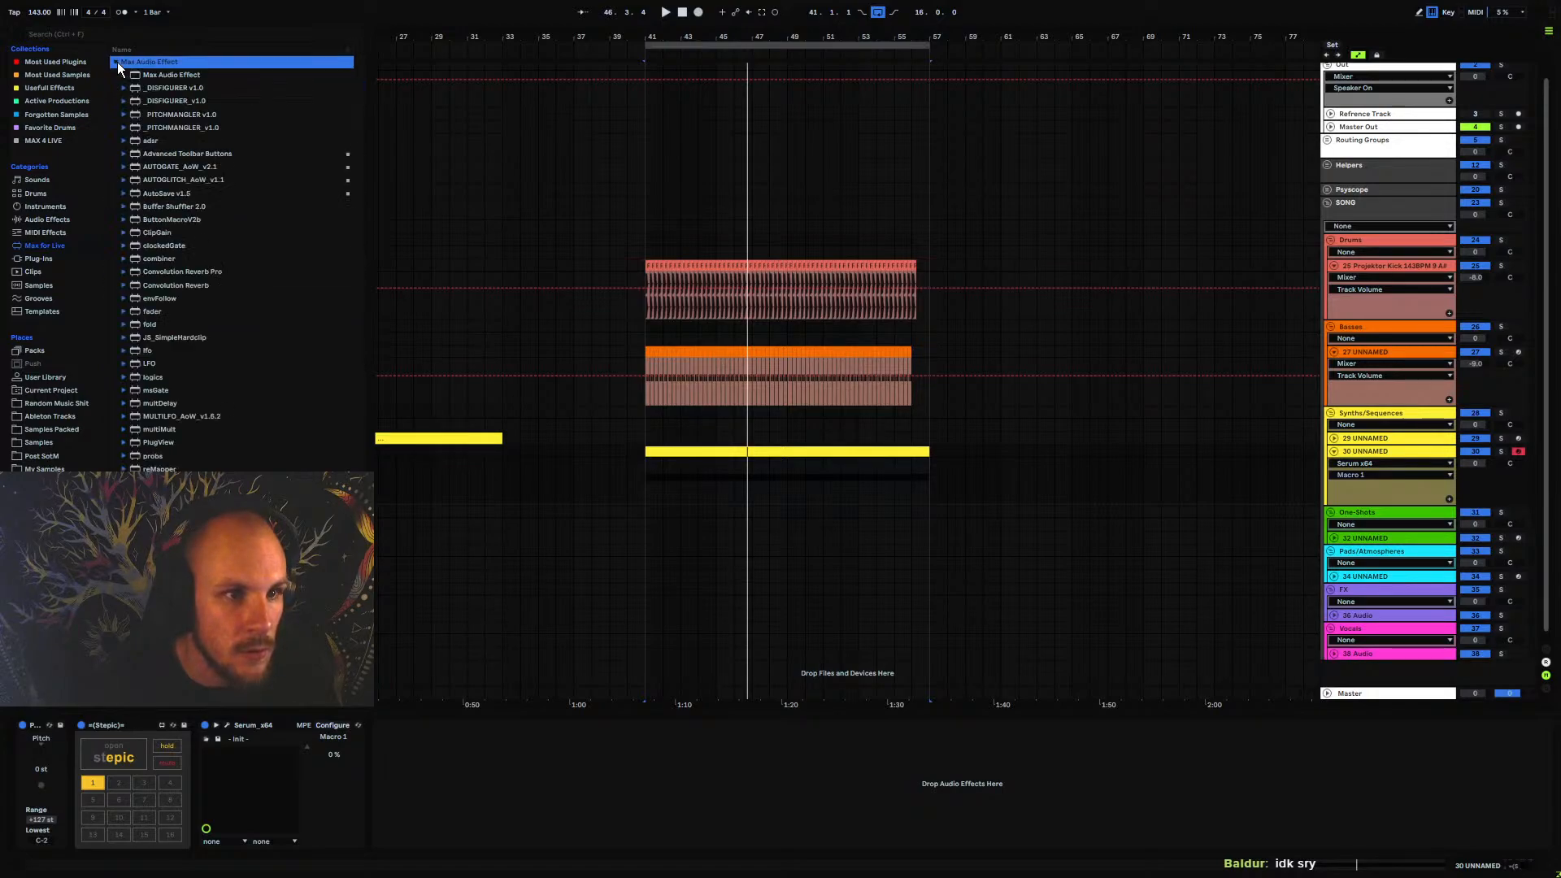
{"action": "left_click", "coordinate": [167, 168]}
{"action": "left_click", "coordinate": [192, 178]}
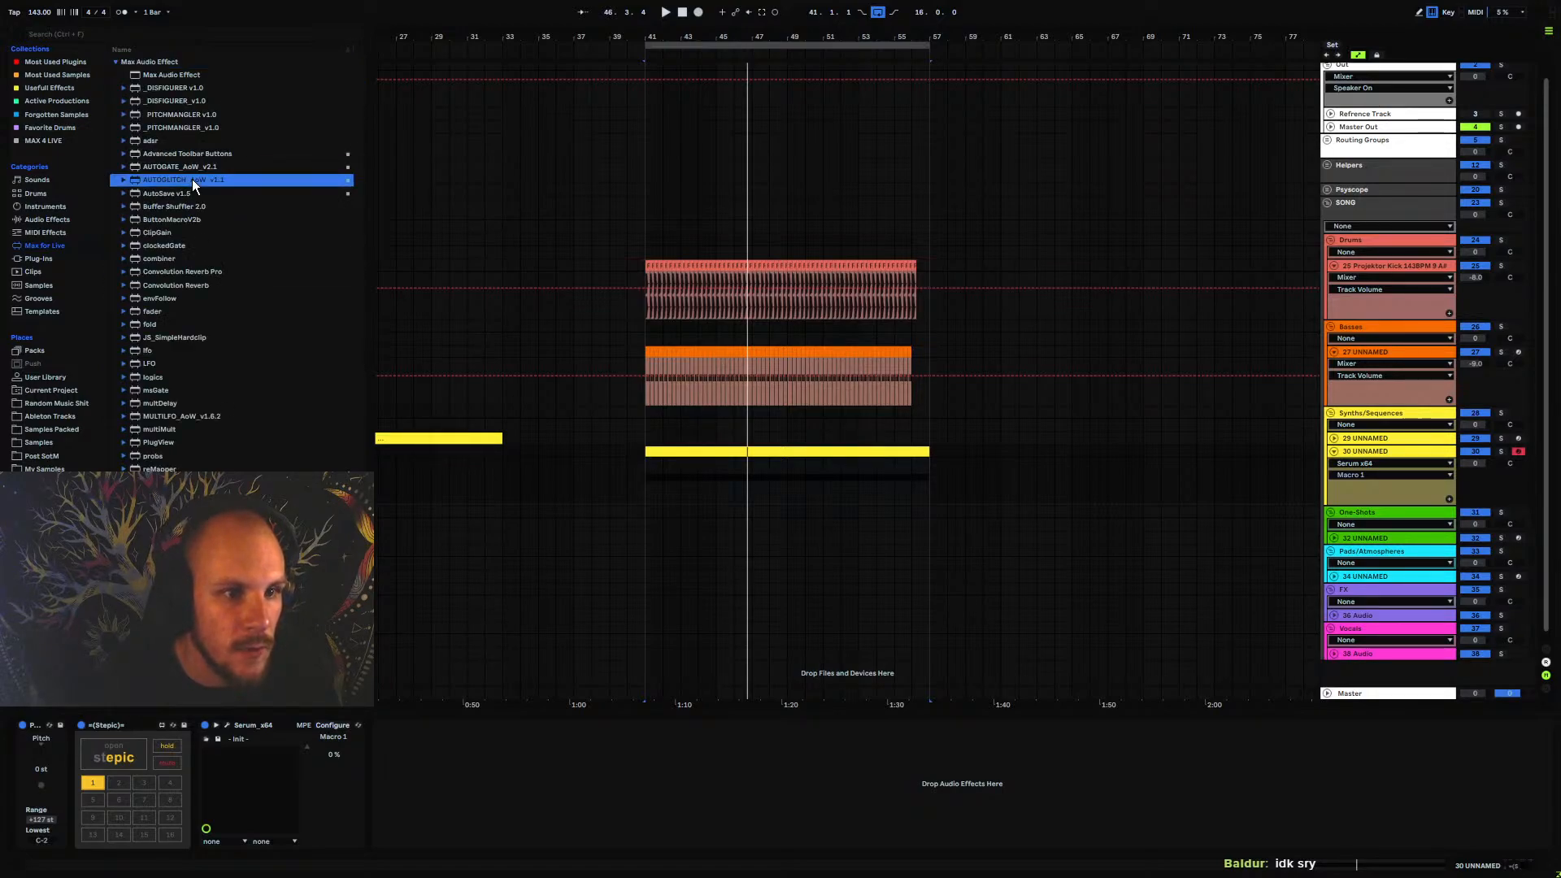
{"action": "left_click", "coordinate": [195, 417]}
{"action": "left_click", "coordinate": [118, 61]}
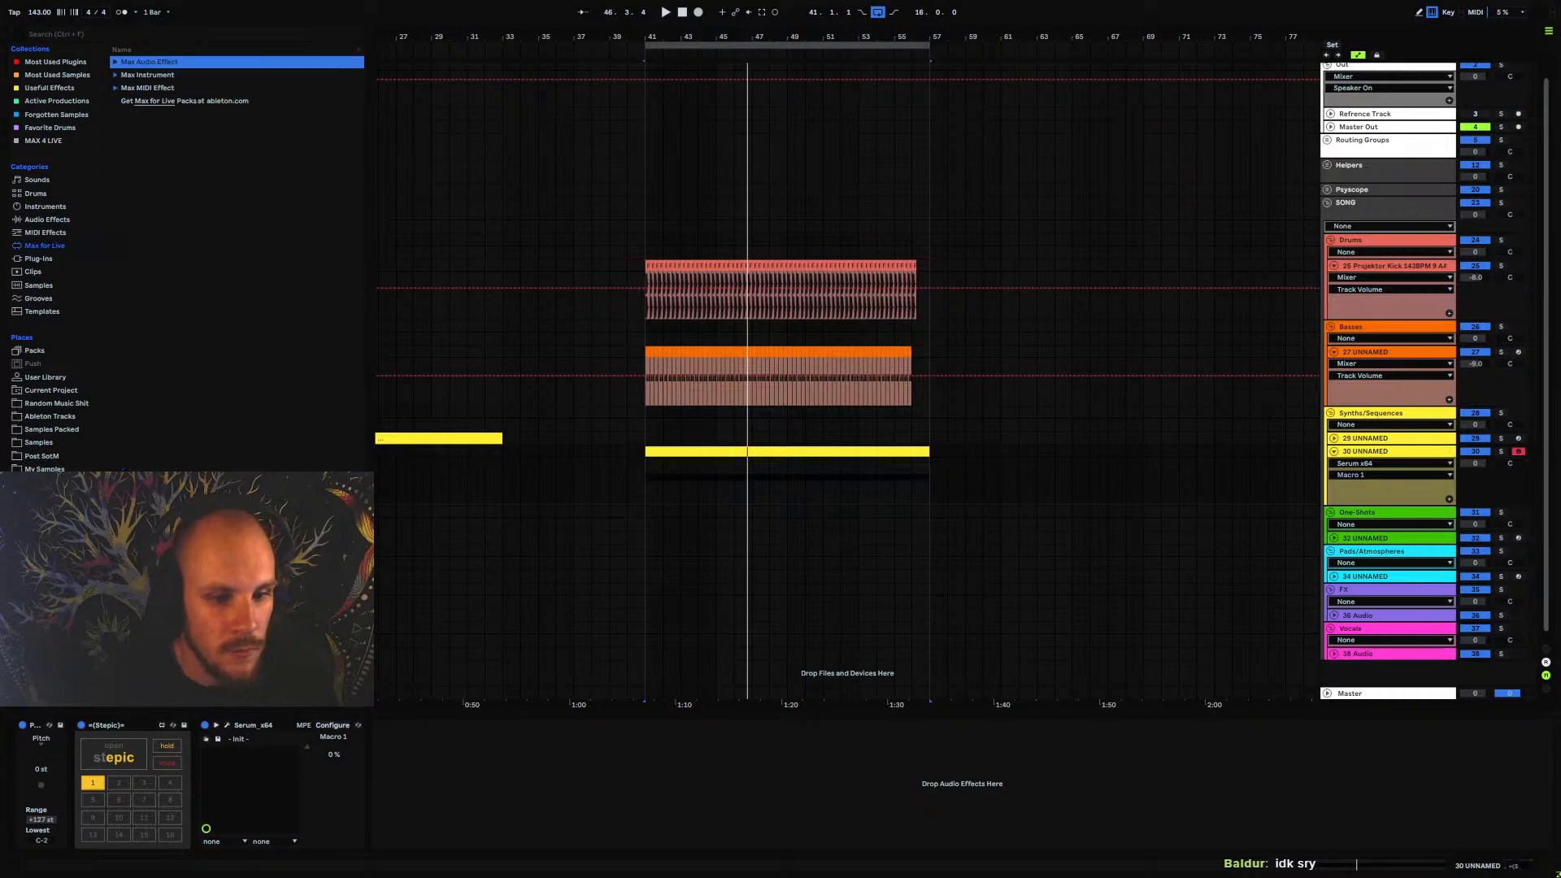
Try to set the automation compensation in Stepic's global settings to 4096 samples
{"action": "left_click", "coordinate": [113, 756]}
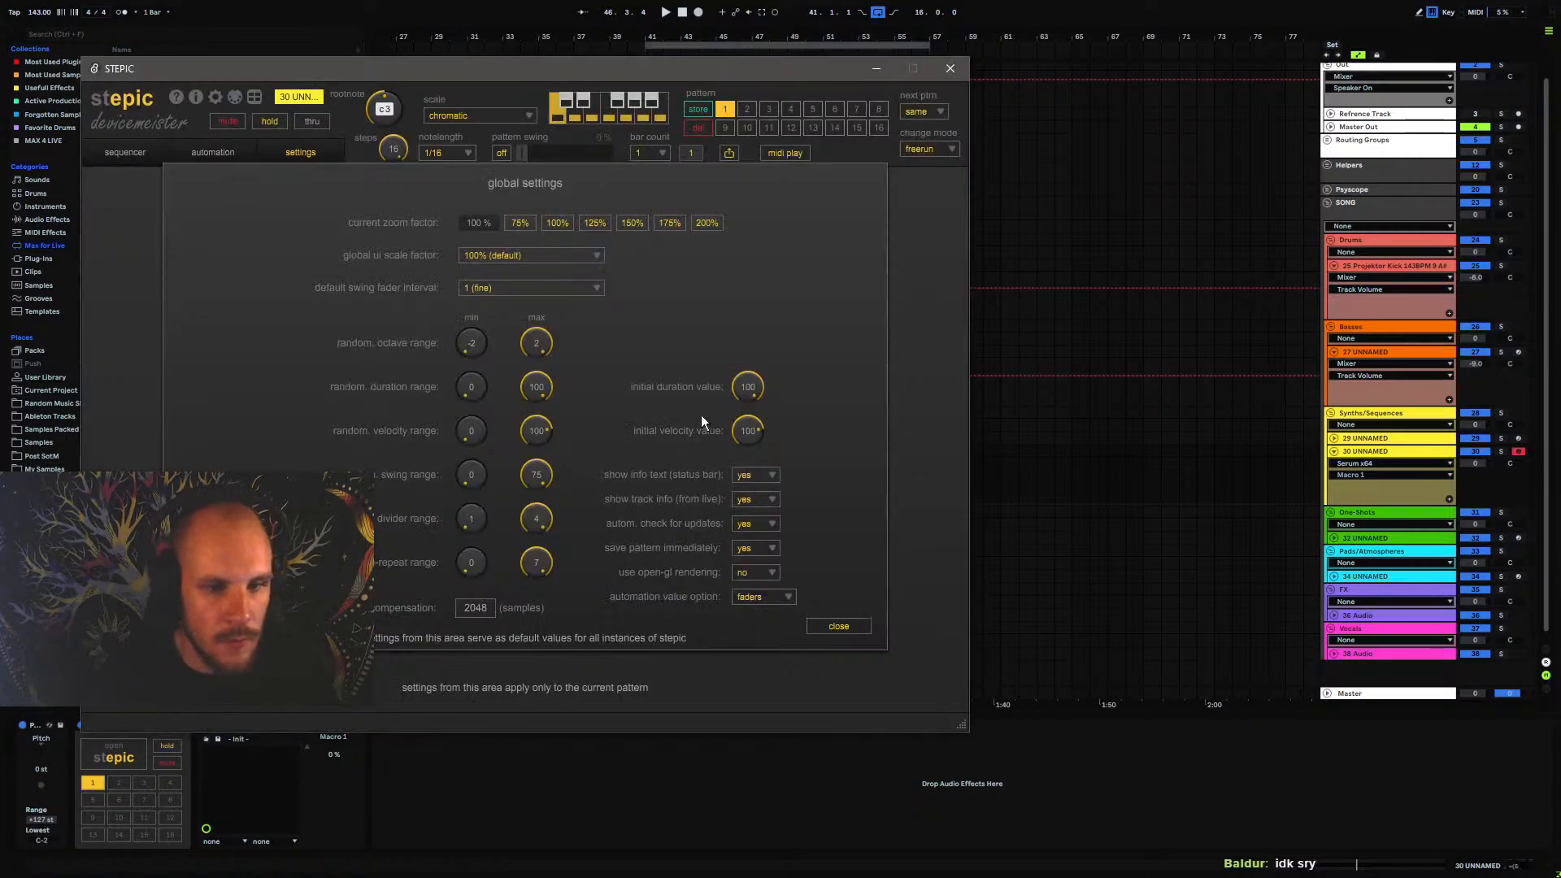
{"action": "left_click", "coordinate": [839, 626]}
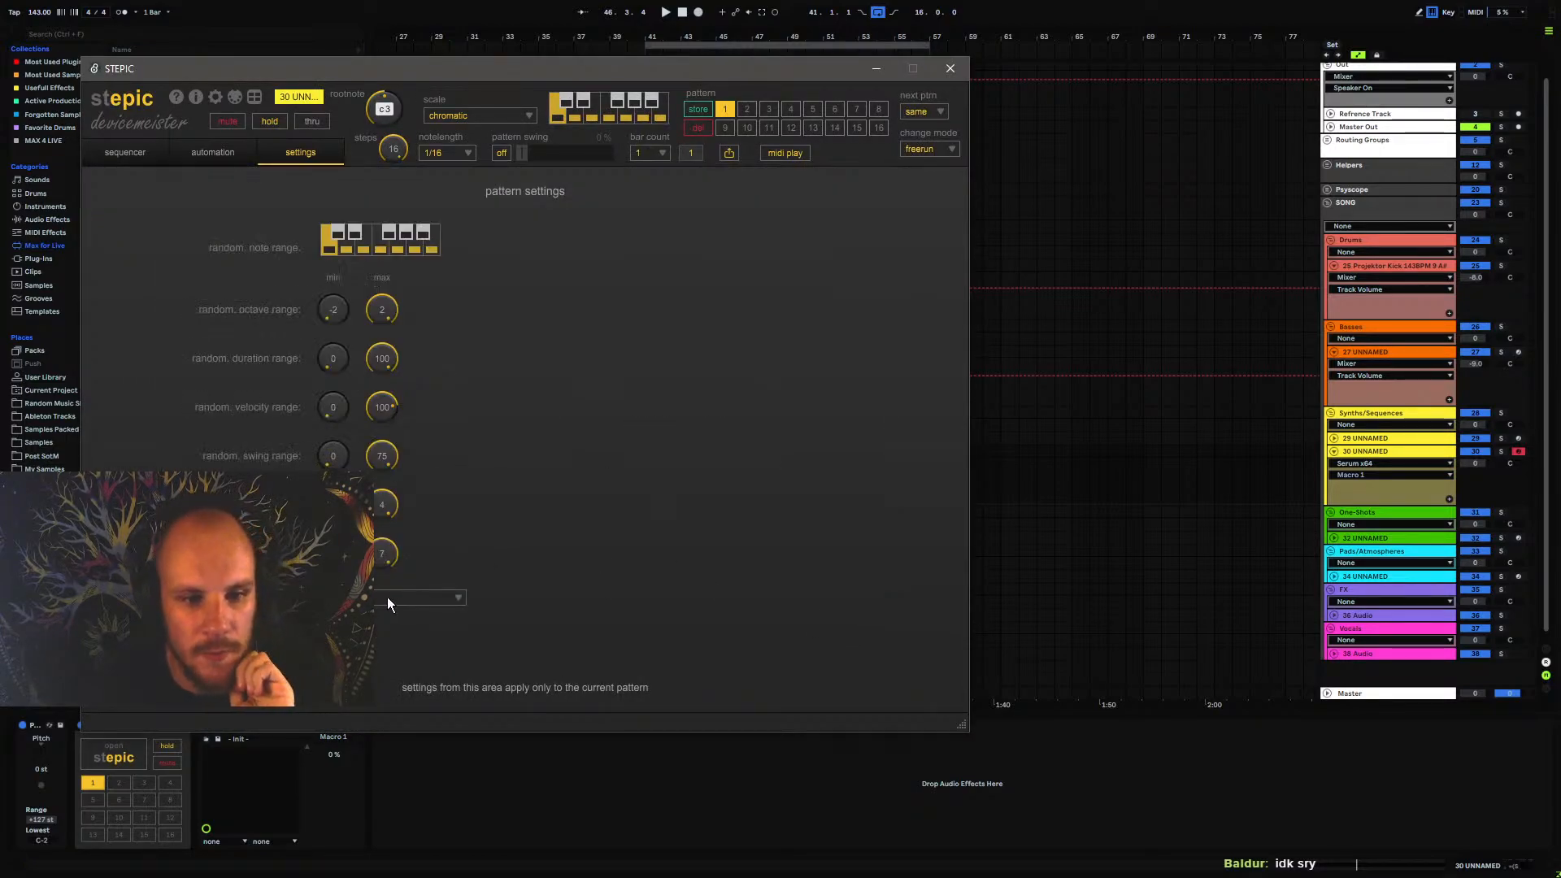
{"action": "left_click", "coordinate": [216, 97]}
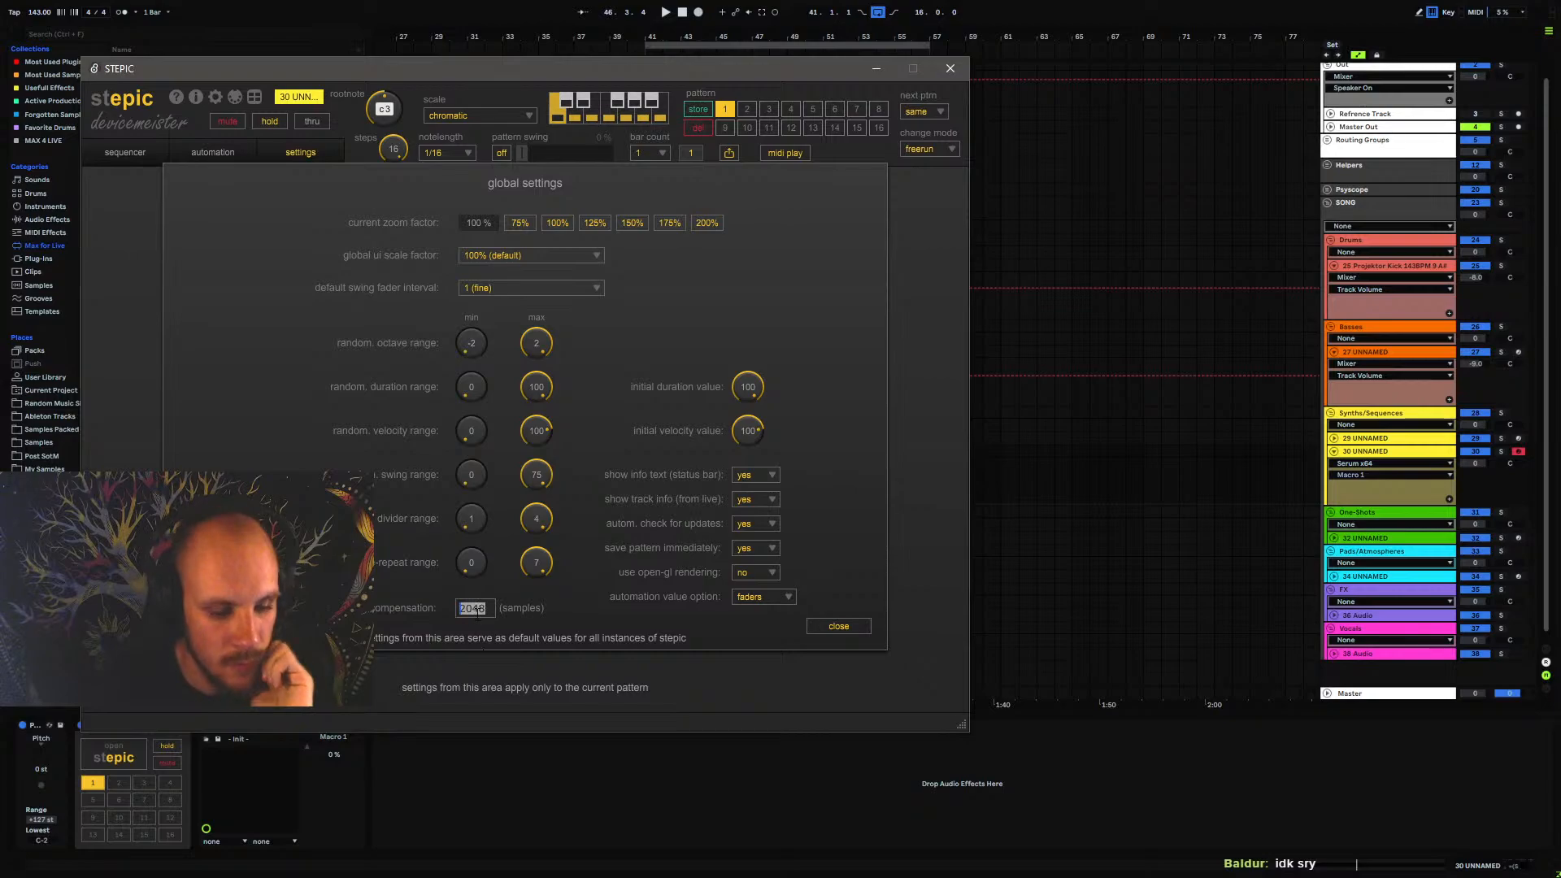
{"action": "type", "text": "409"}
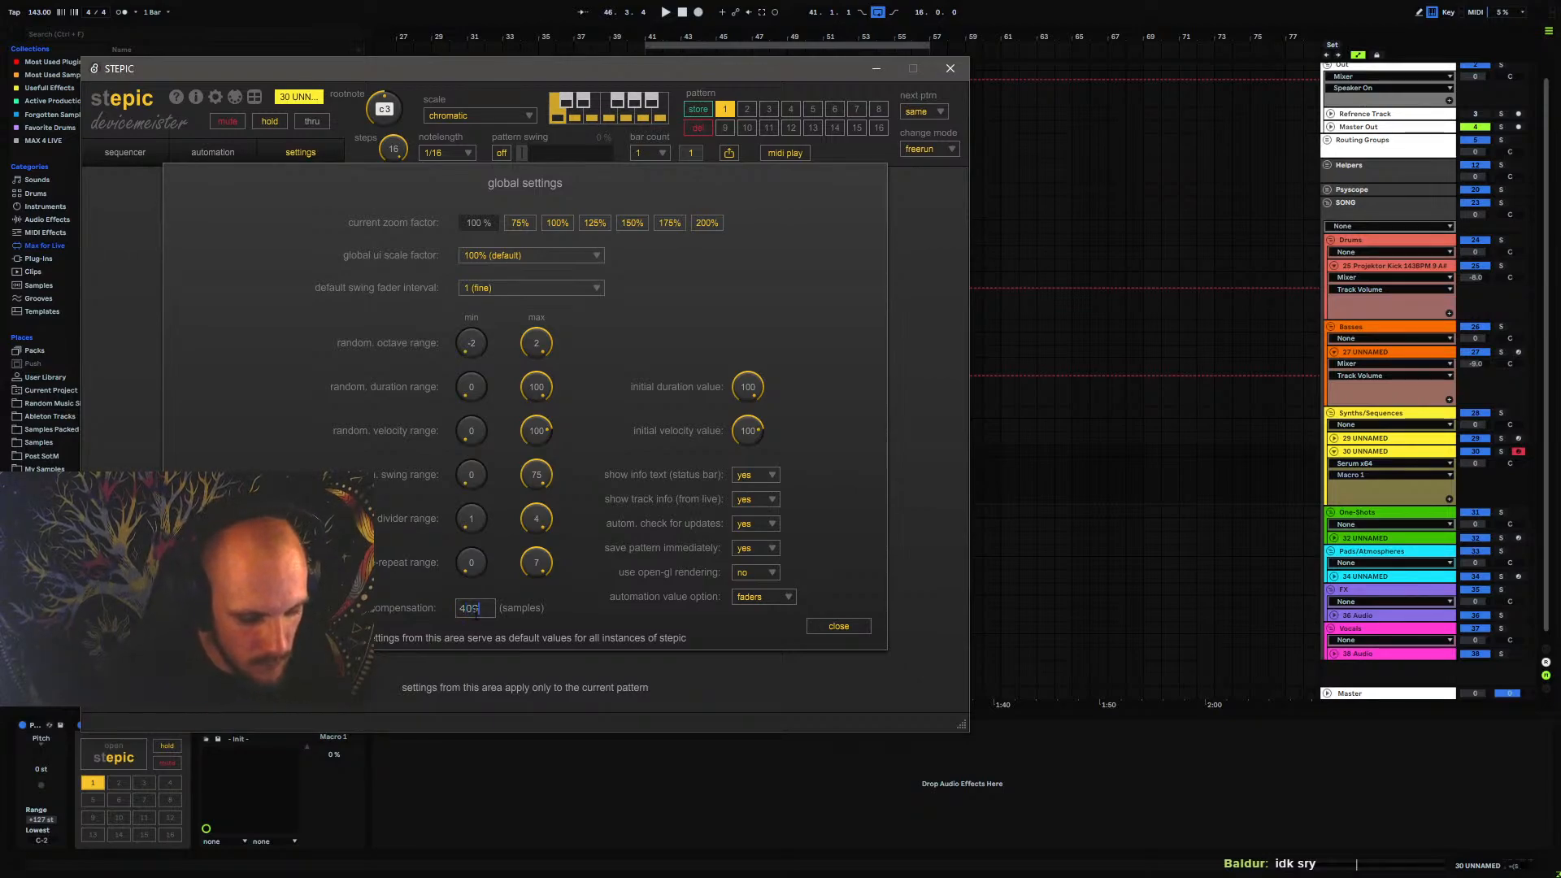
{"action": "type", "text": "6"}
{"action": "key", "text": "Return"}
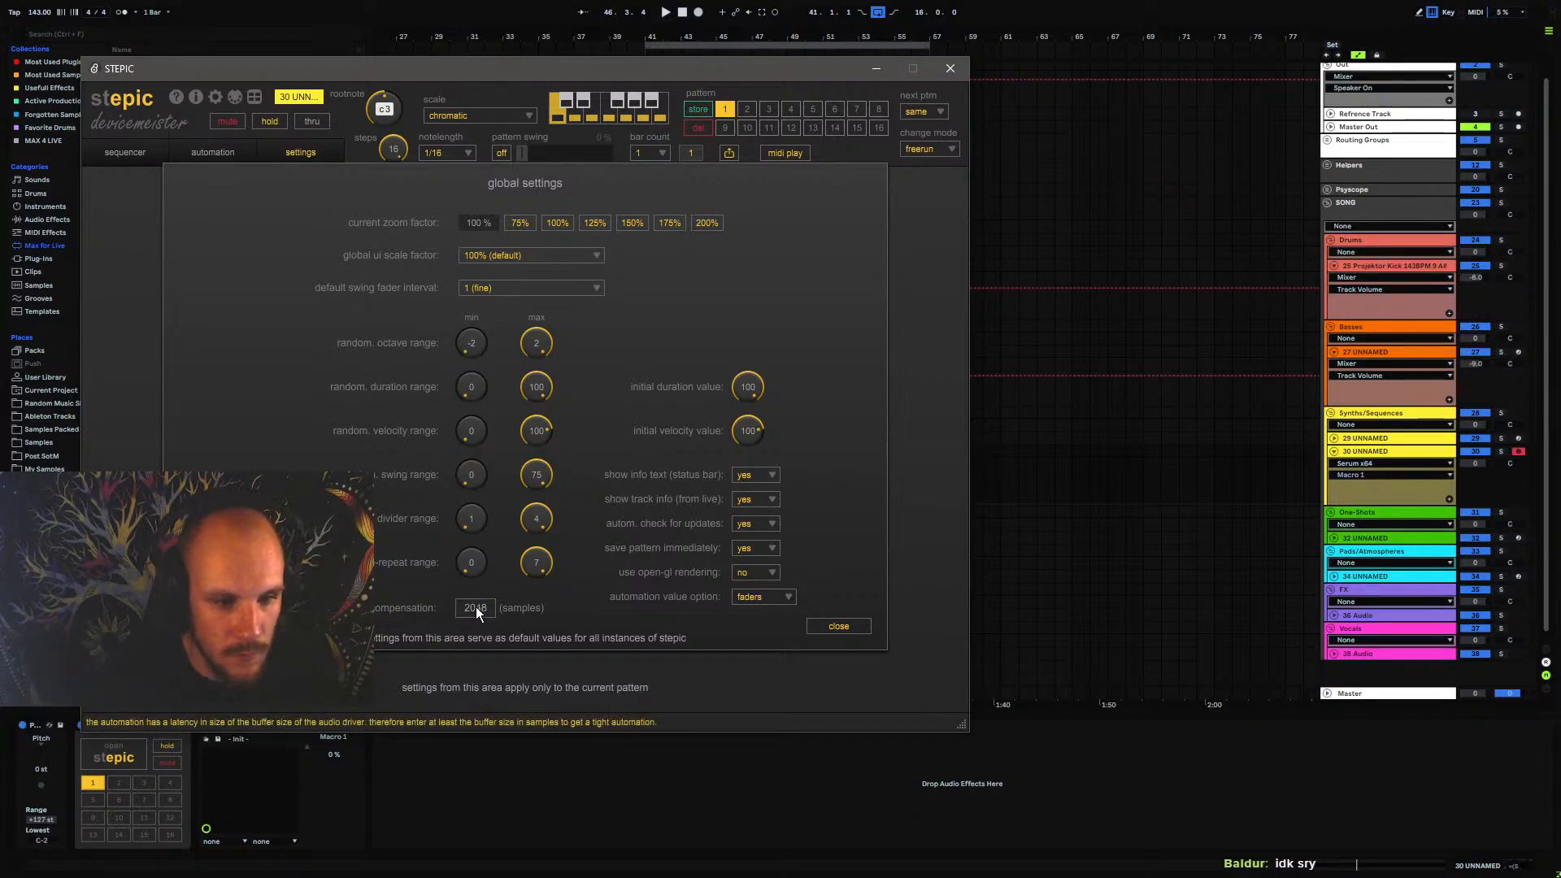
{"action": "left_click", "coordinate": [476, 607]}
{"action": "type", "text": "40"}
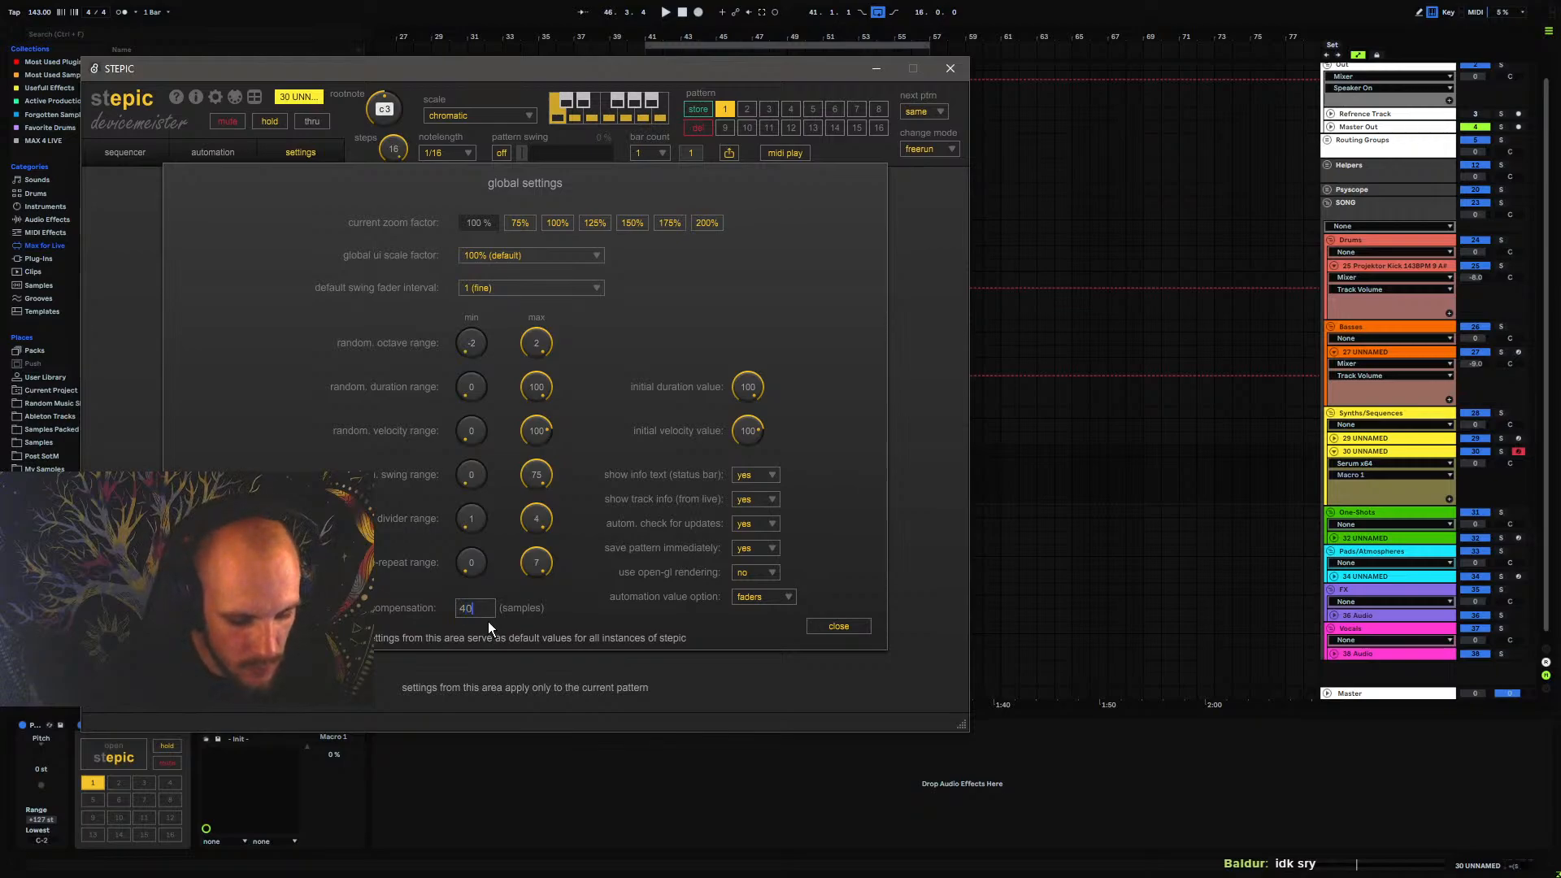
{"action": "type", "text": "96"}
{"action": "key", "text": "Return"}
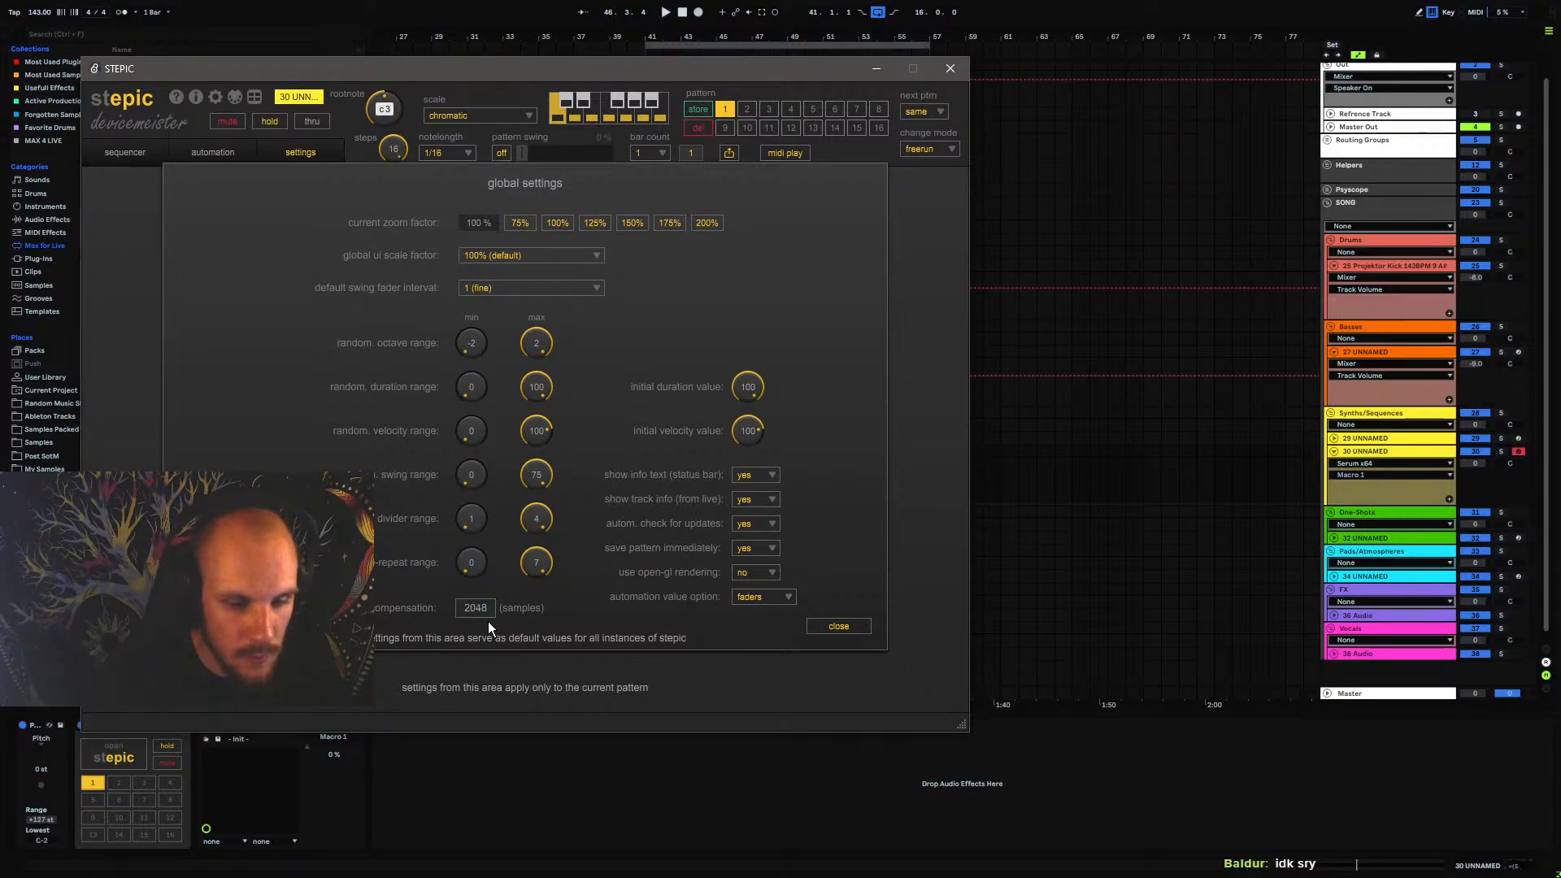
Try an automation compensation of 1024 samples in Stepic's global settings
{"action": "left_click", "coordinate": [471, 607]}
{"action": "type", "text": "1"}
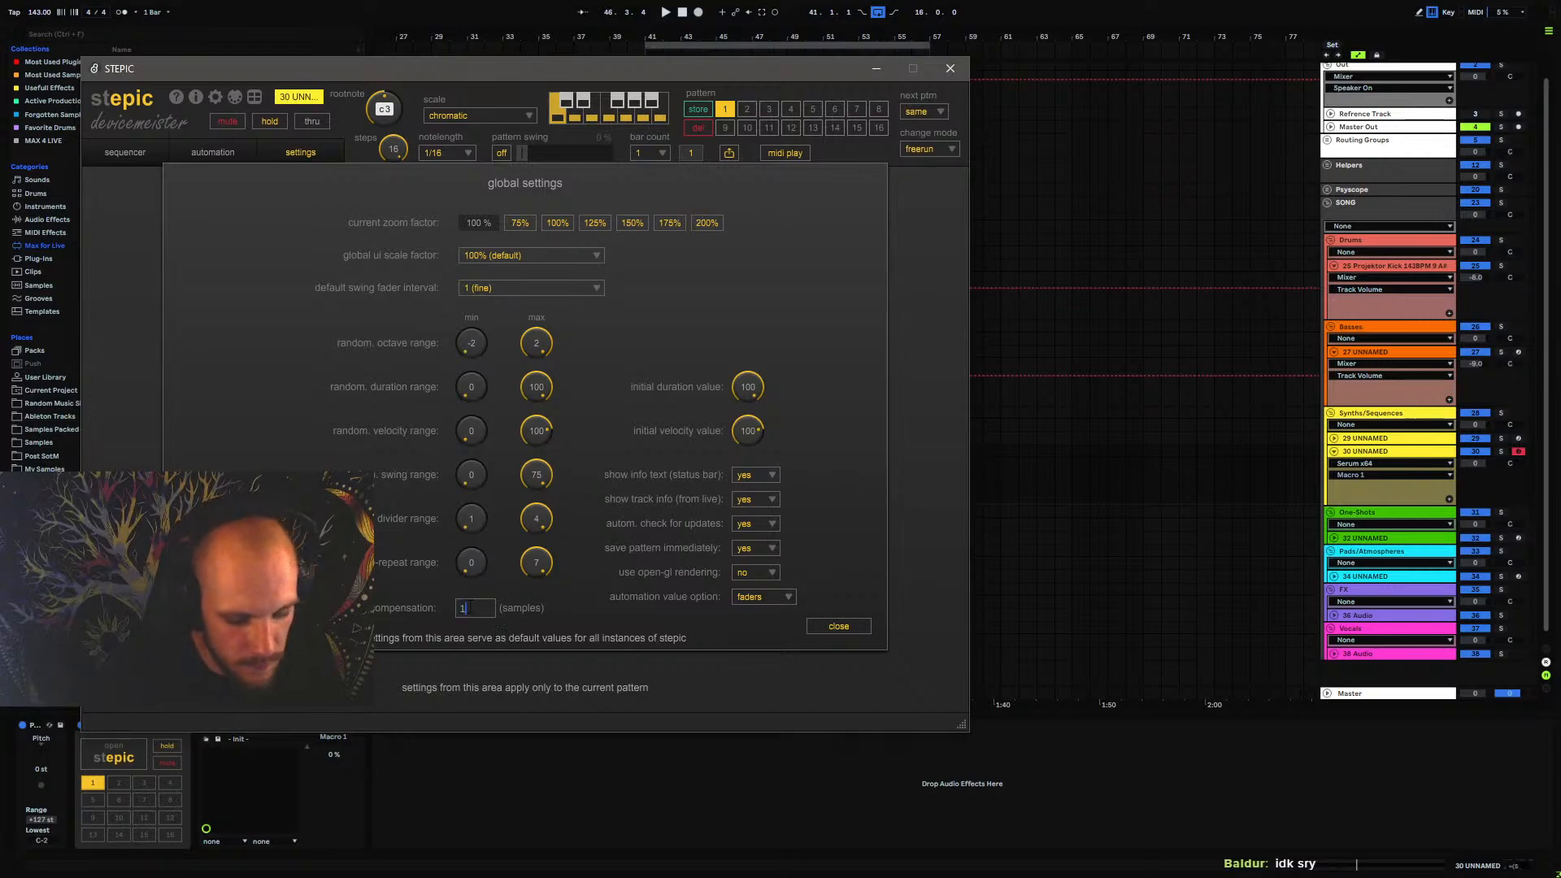
{"action": "type", "text": "024"}
{"action": "key", "text": "Return"}
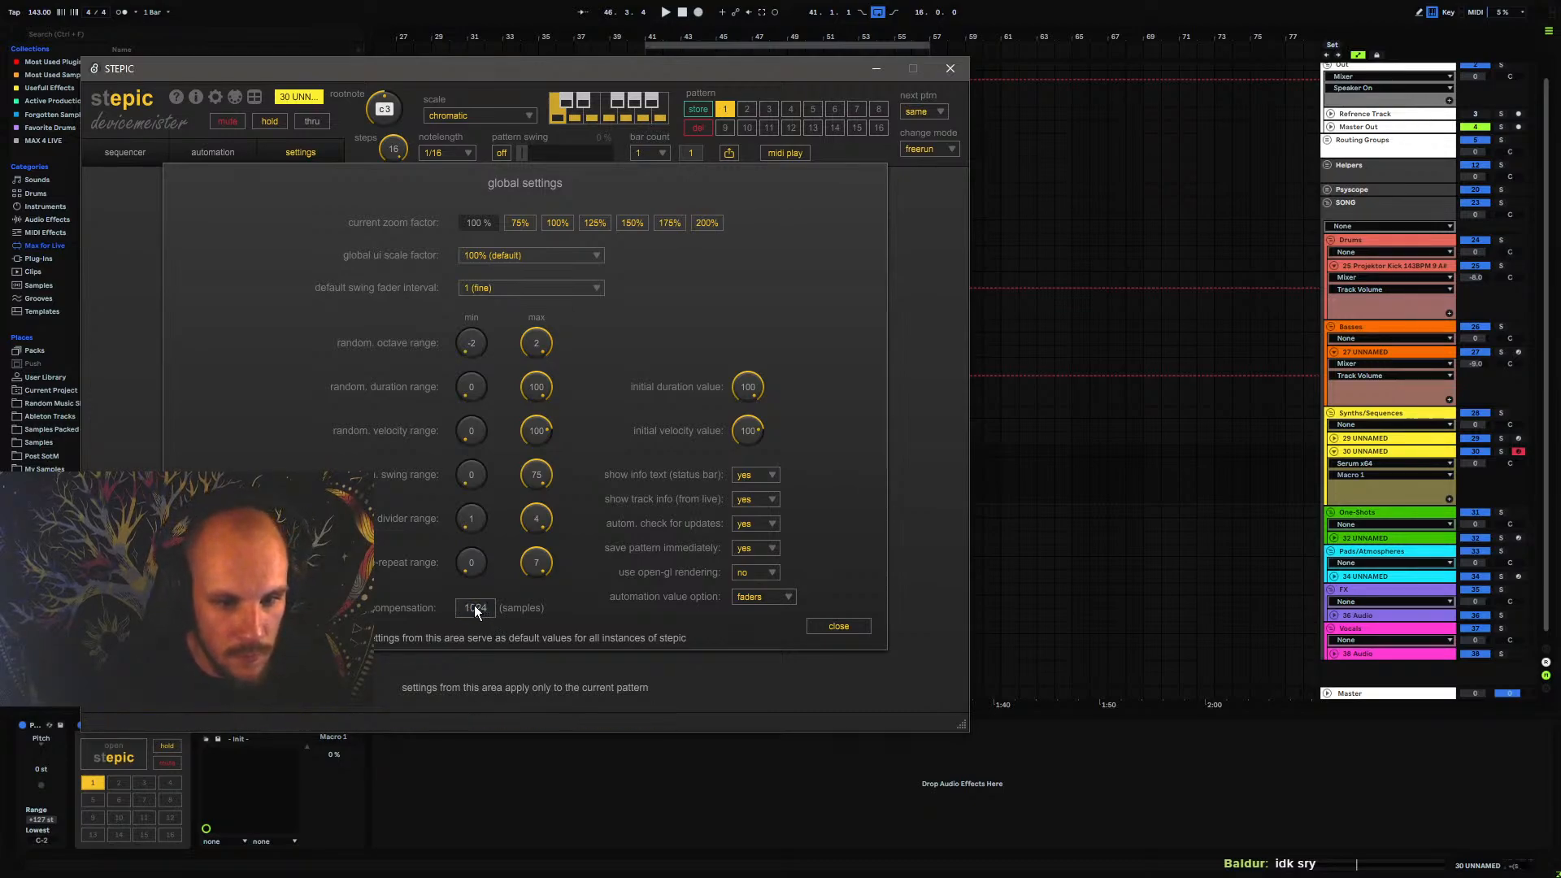
Set the automation compensation in Stepic's global settings to 2048 samples, and close the Stepic window
{"action": "left_click", "coordinate": [478, 615]}
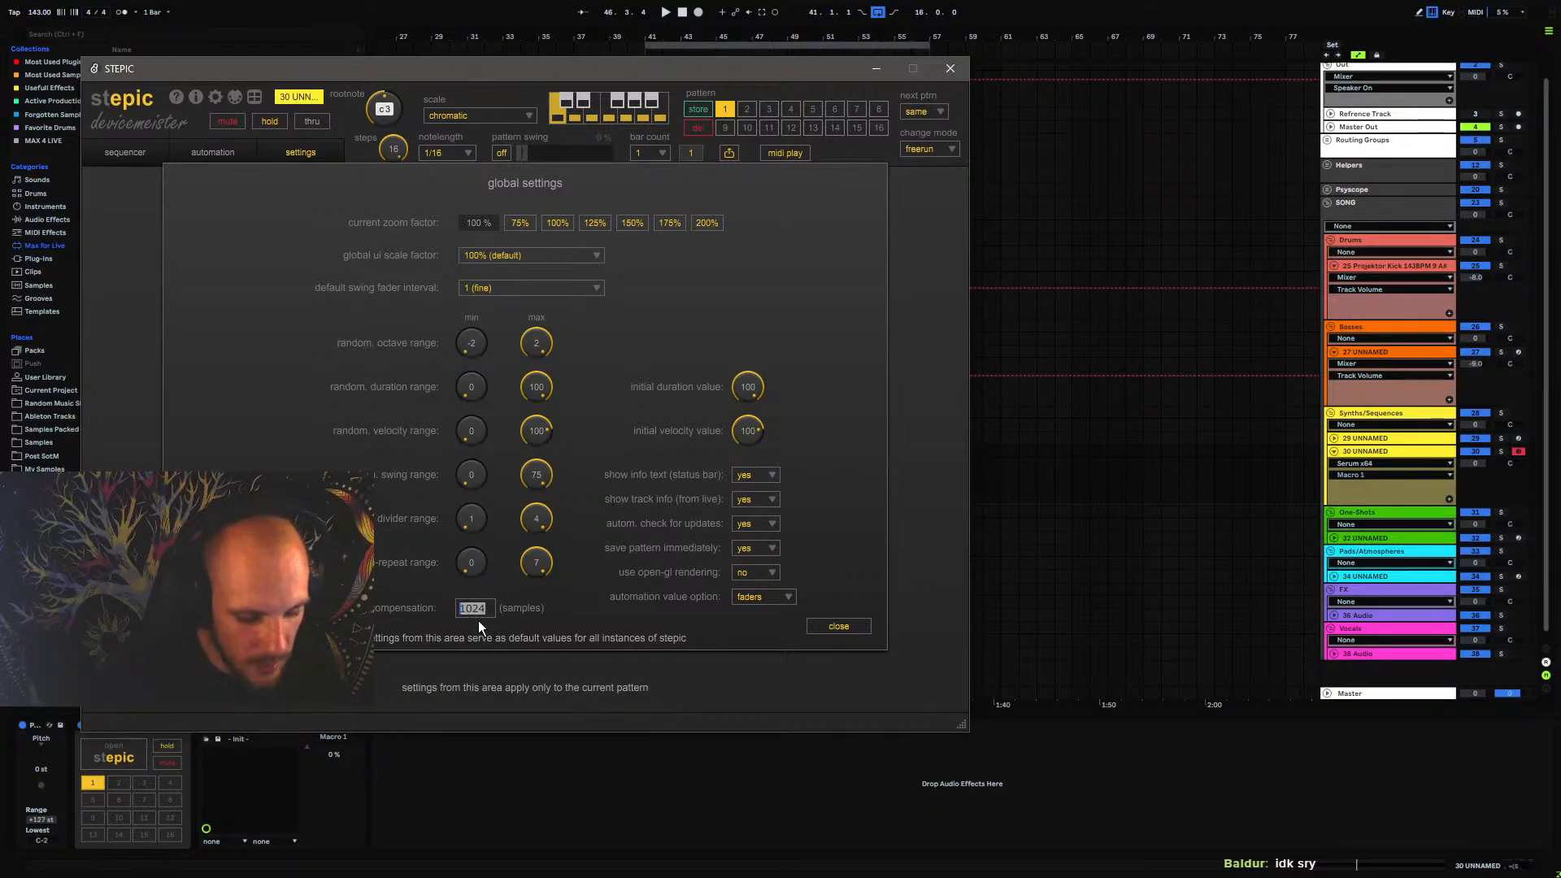
{"action": "type", "text": "204"}
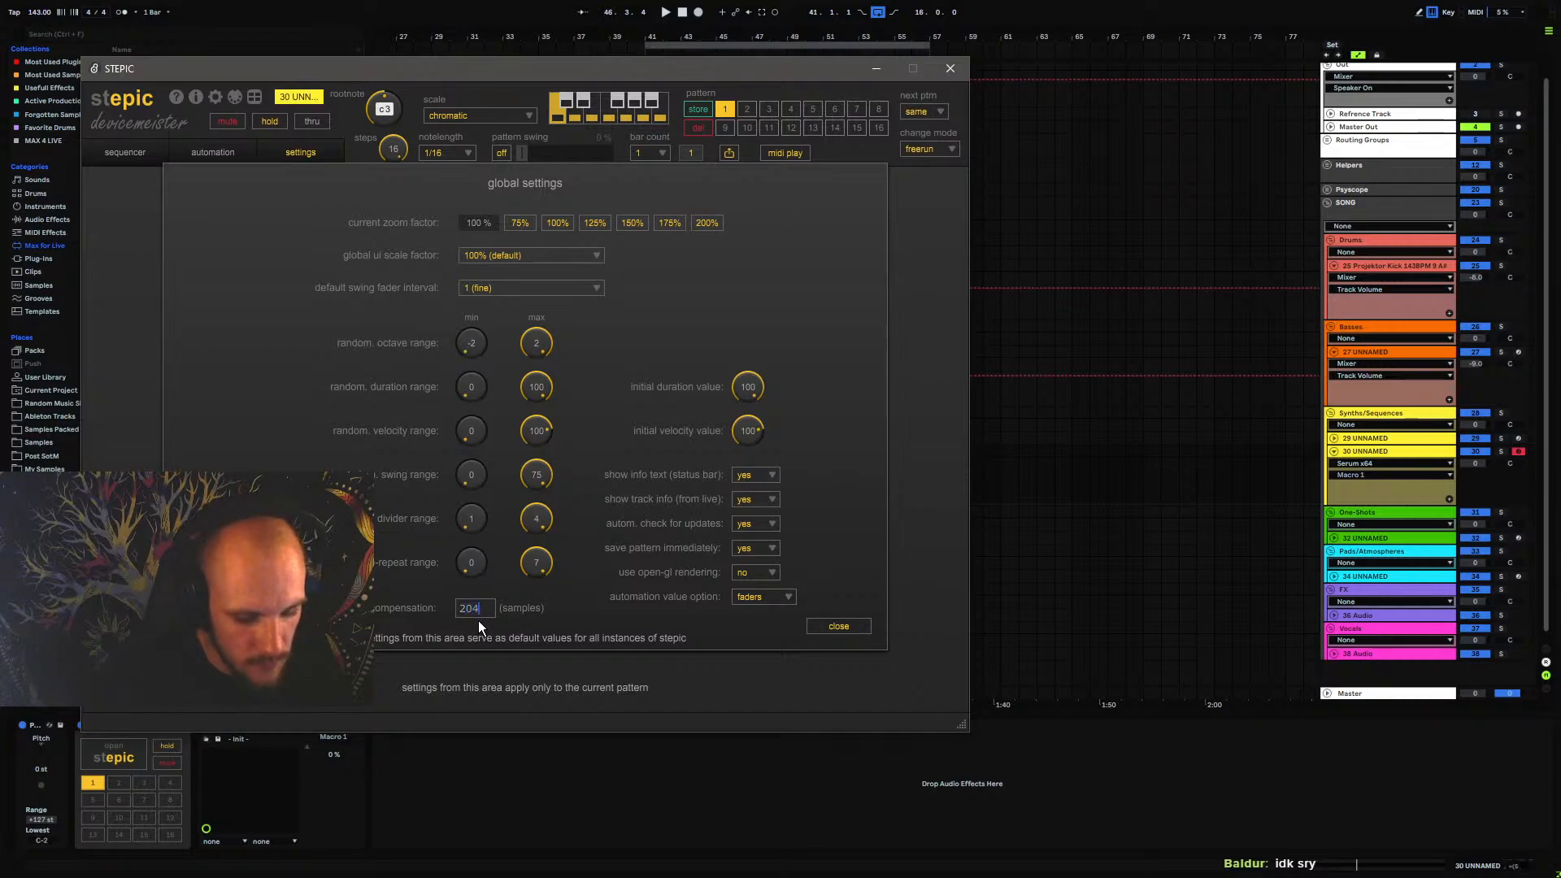
{"action": "type", "text": "8"}
{"action": "key", "text": "Return"}
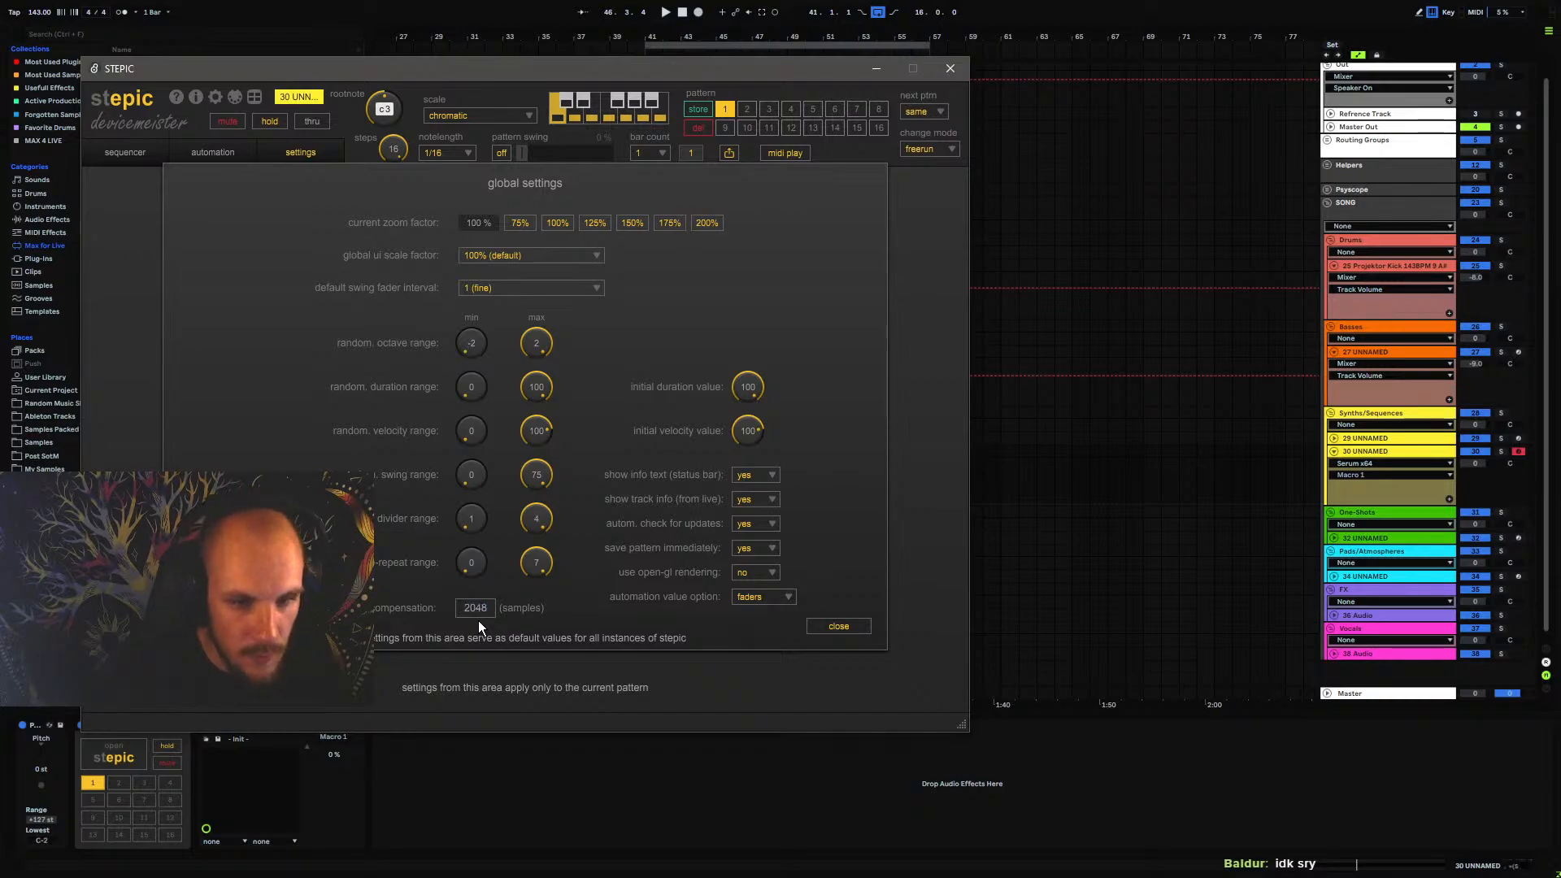
{"action": "left_click", "coordinate": [839, 627]}
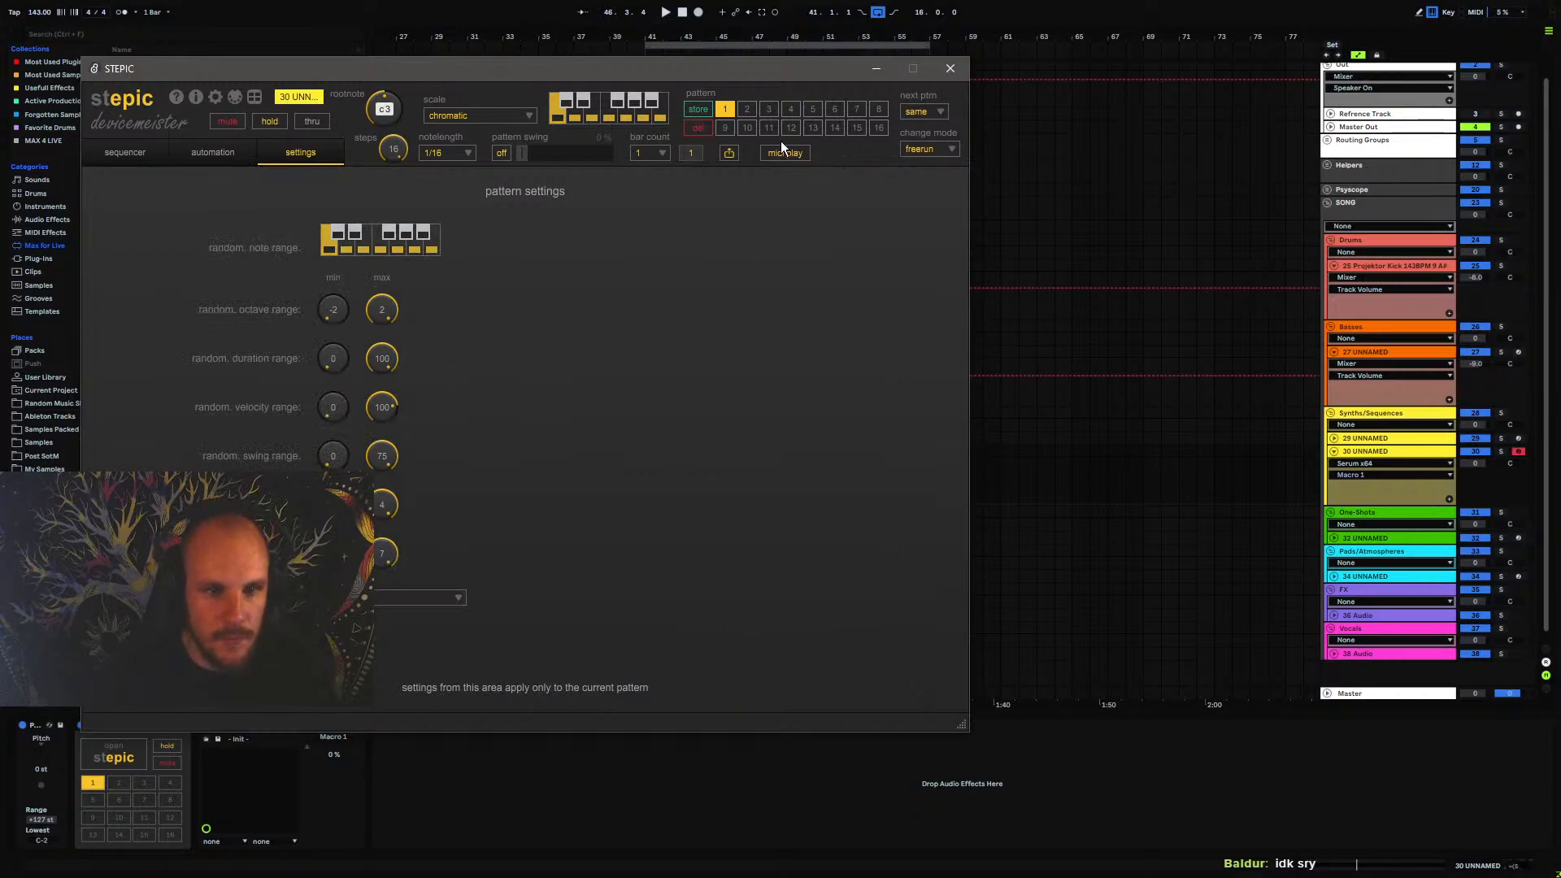
{"action": "left_click", "coordinate": [950, 68]}
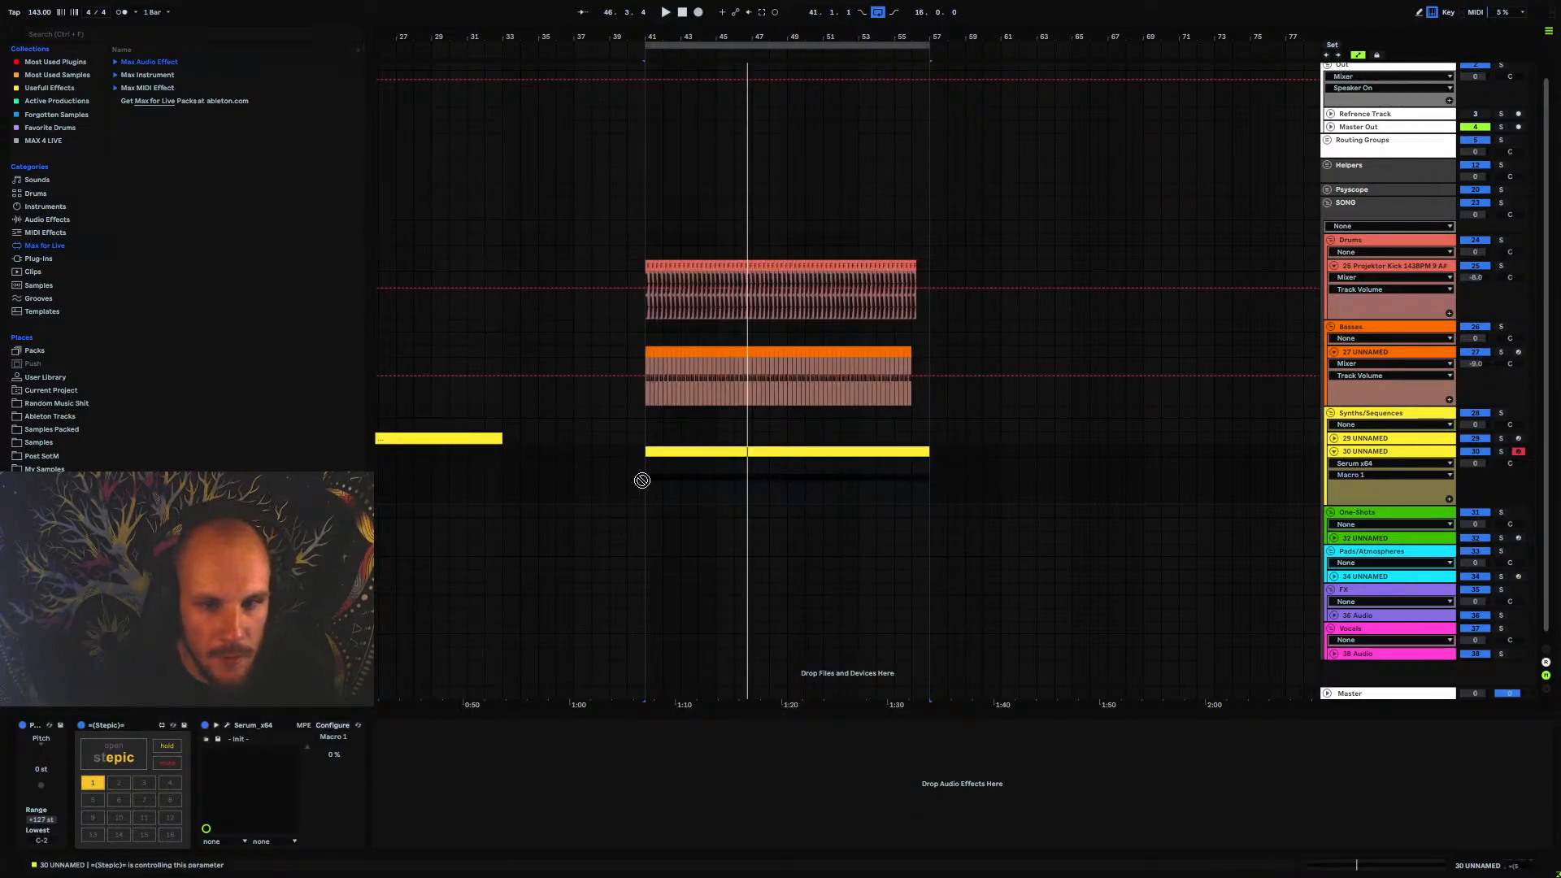
Show Serum's A WTPos automation lane on track 30 UNNAMED and play the section from bar 41
{"action": "key", "text": "space"}
{"action": "key", "text": "space"}
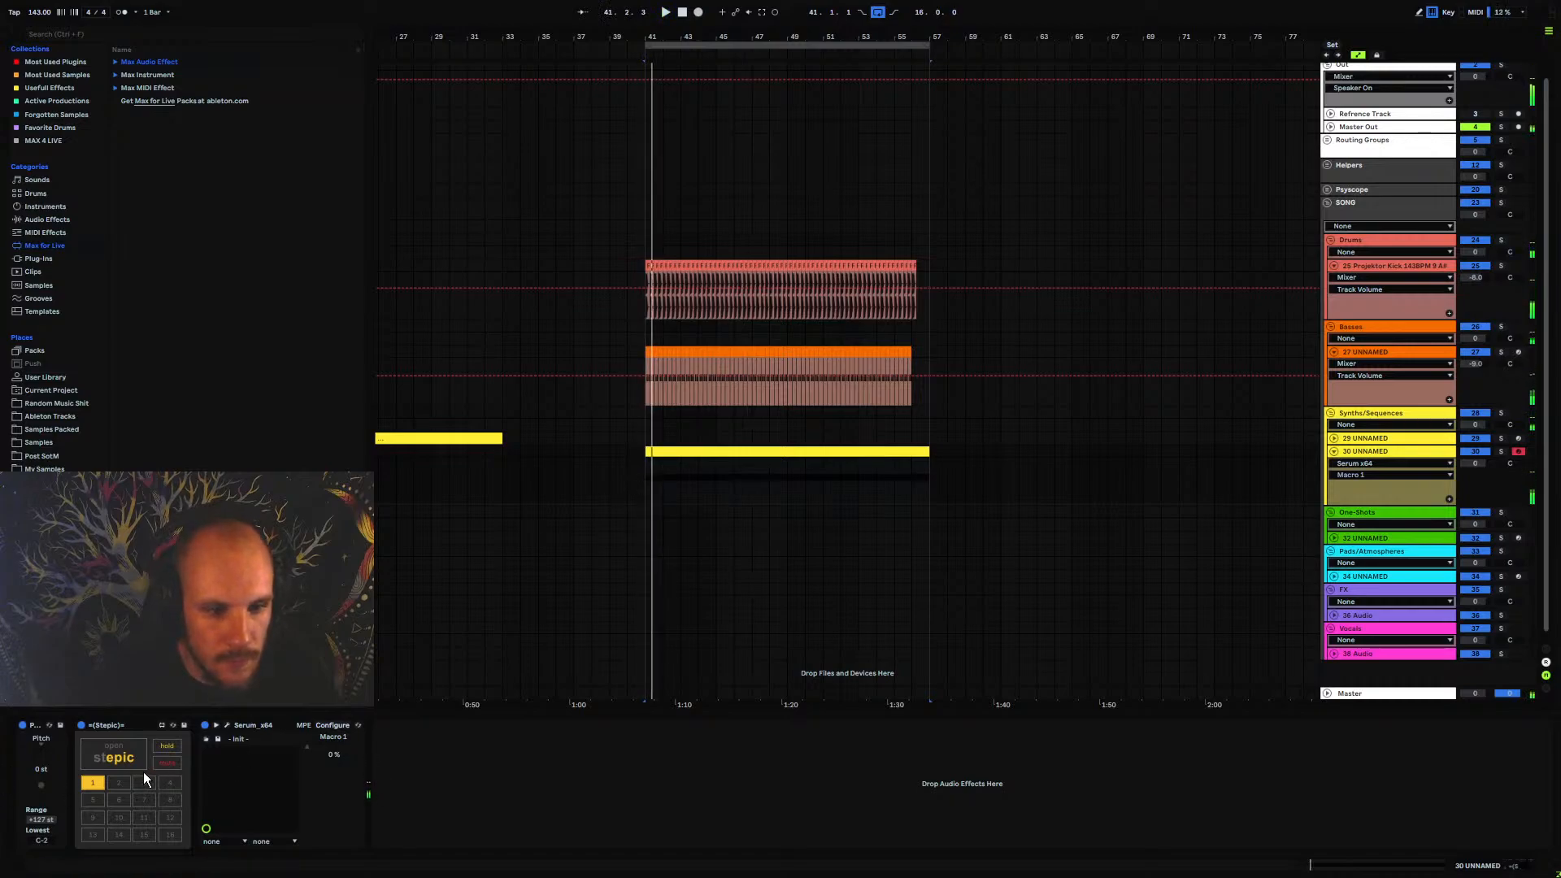
{"action": "left_click", "coordinate": [1355, 476]}
{"action": "left_click", "coordinate": [1350, 505]}
{"action": "key", "text": "space"}
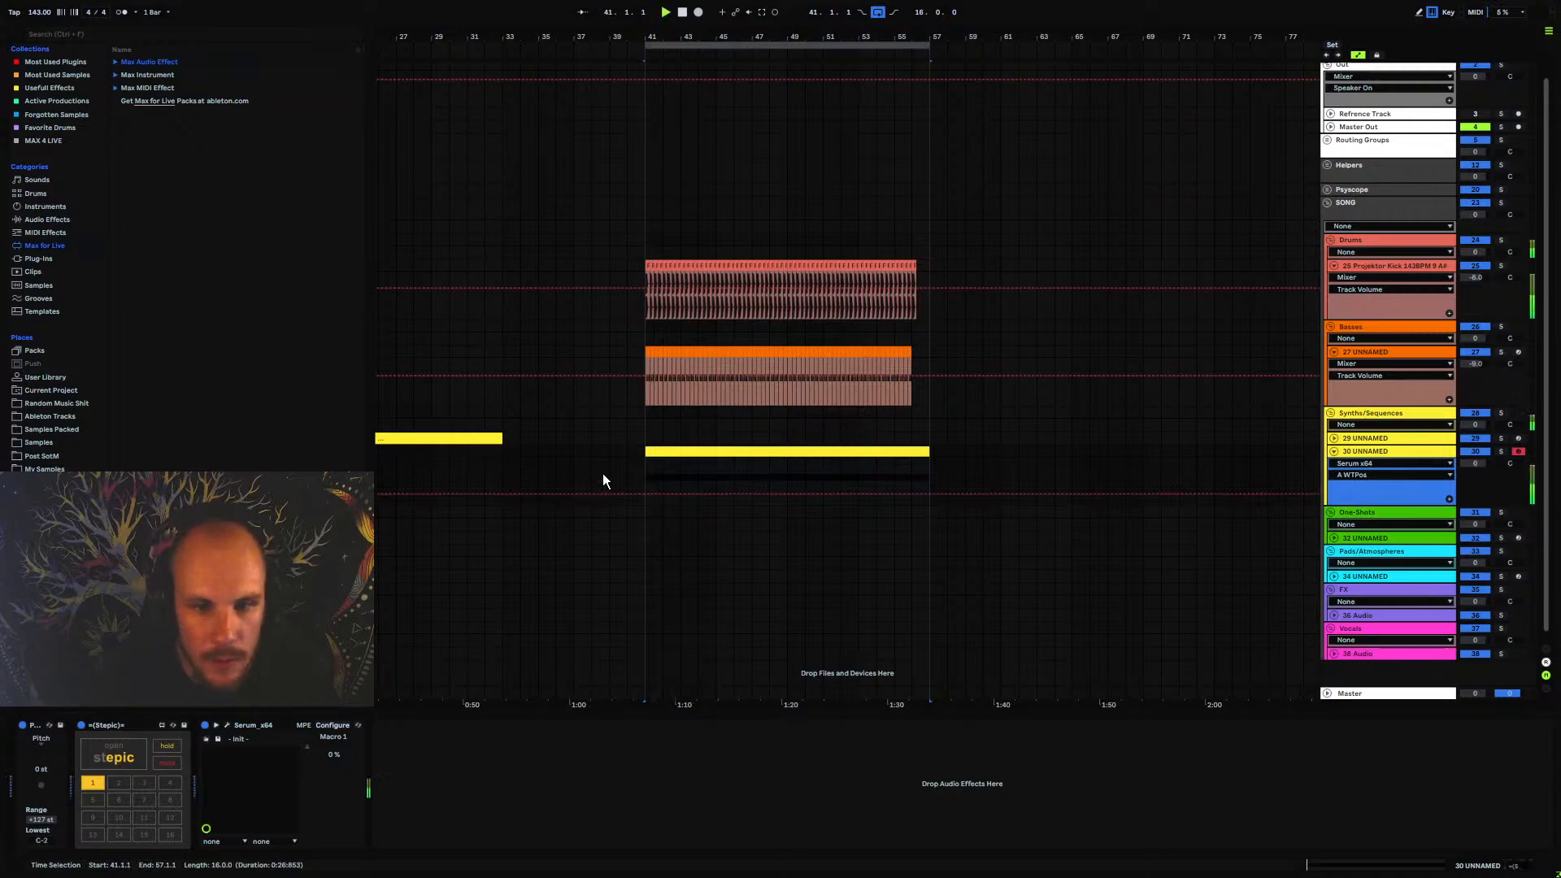
{"action": "key", "text": "space"}
{"action": "left_click", "coordinate": [645, 468]}
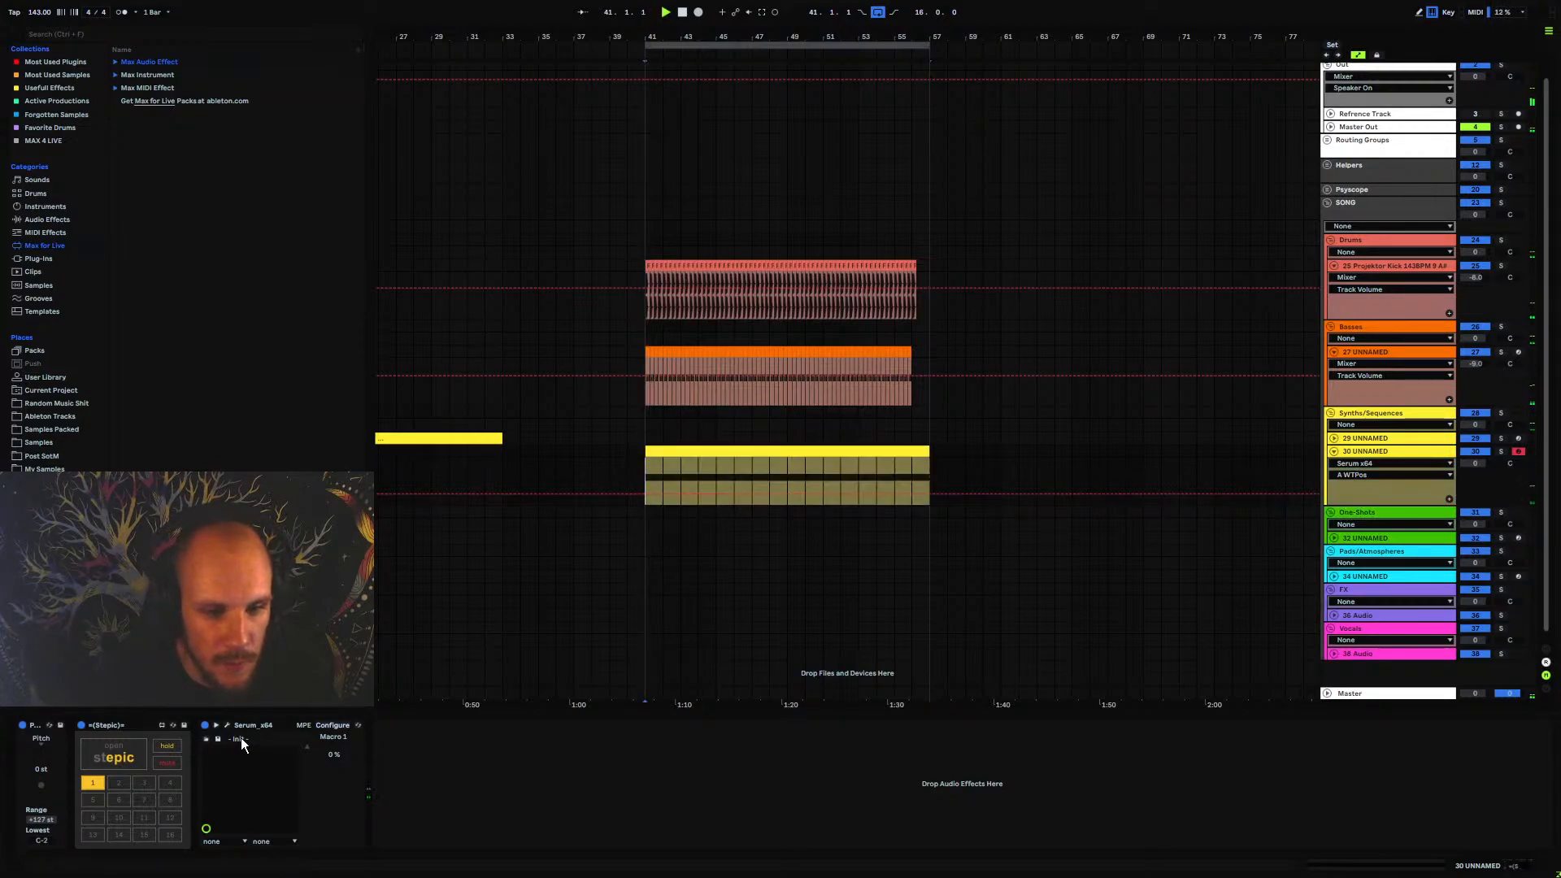
Check the Serum instance on track 30 UNNAMED, and close its window
{"action": "left_click", "coordinate": [227, 725]}
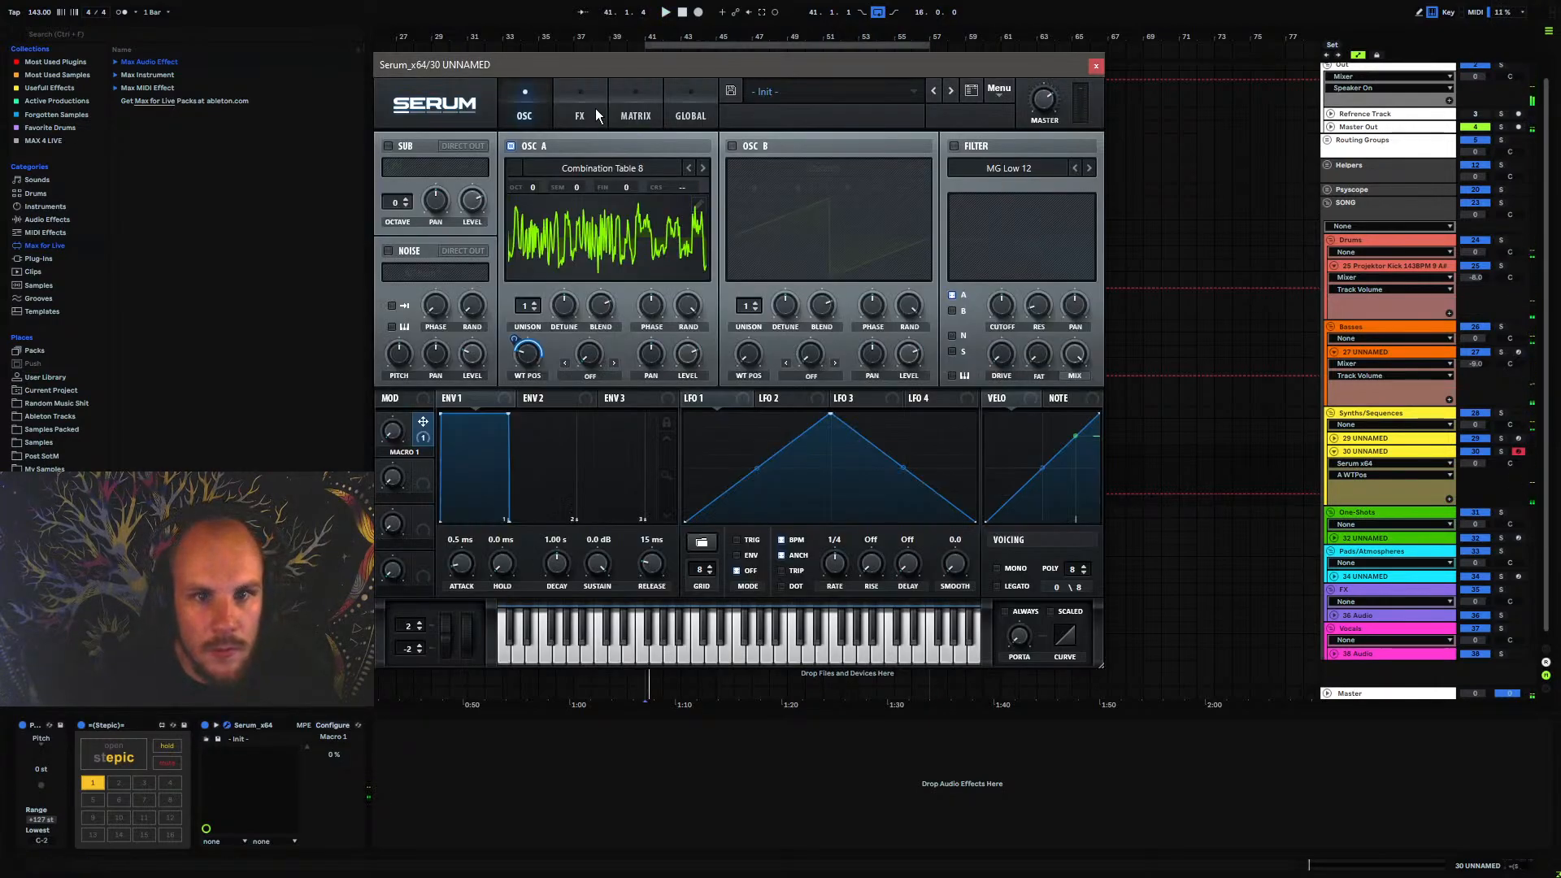
{"action": "left_click", "coordinate": [594, 112]}
{"action": "left_click", "coordinate": [1096, 67]}
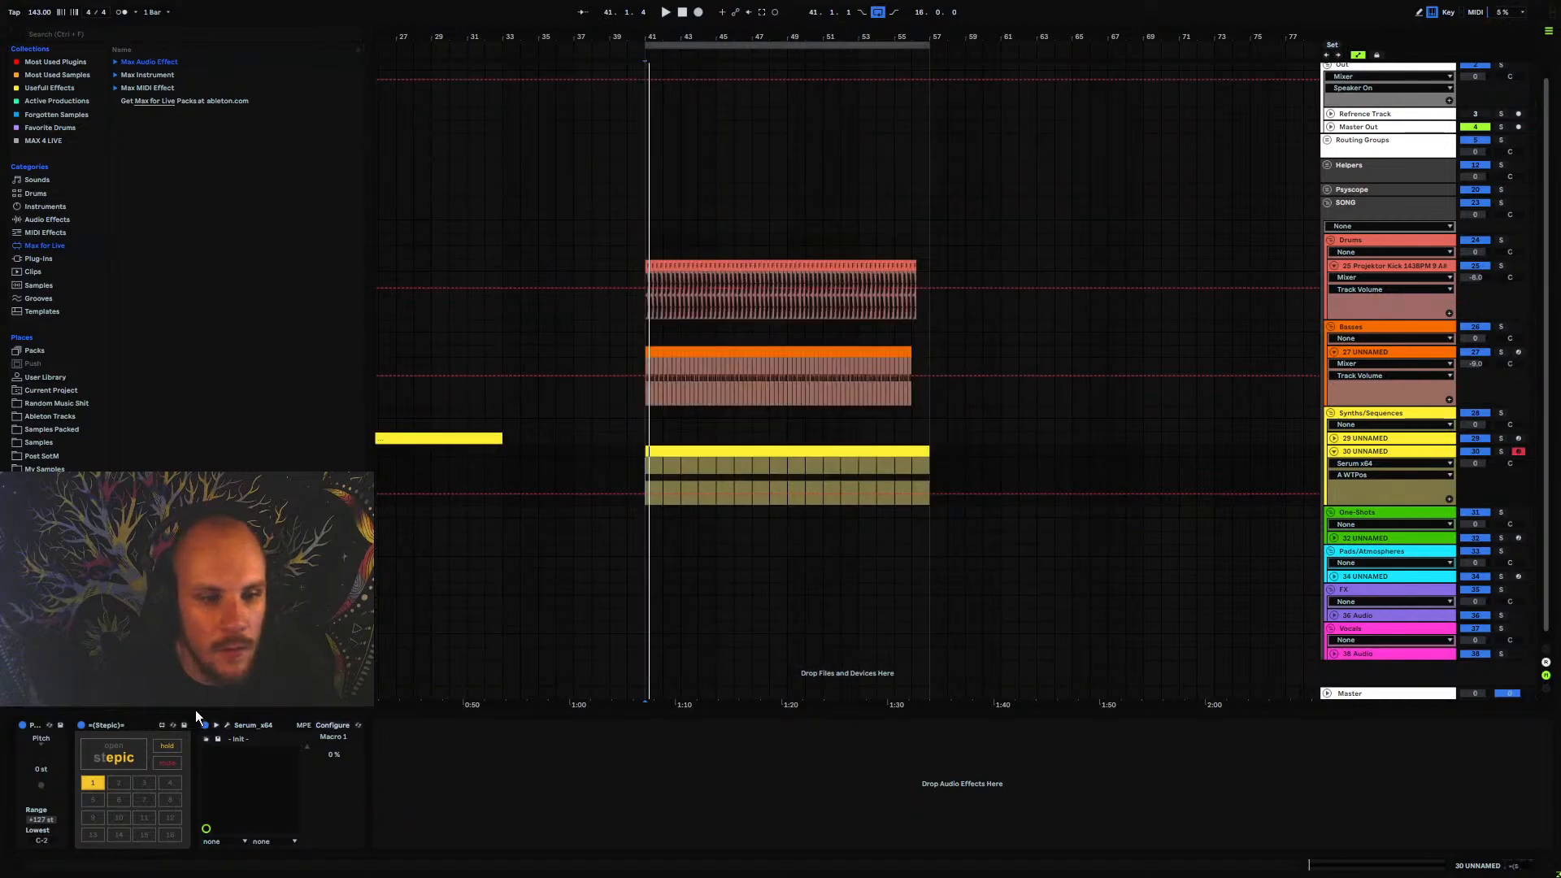
Set the input and output buffer sizes to 2048 samples in the audio preferences, test playback briefly, and close the preferences
{"action": "key", "text": "ctrl+comma"}
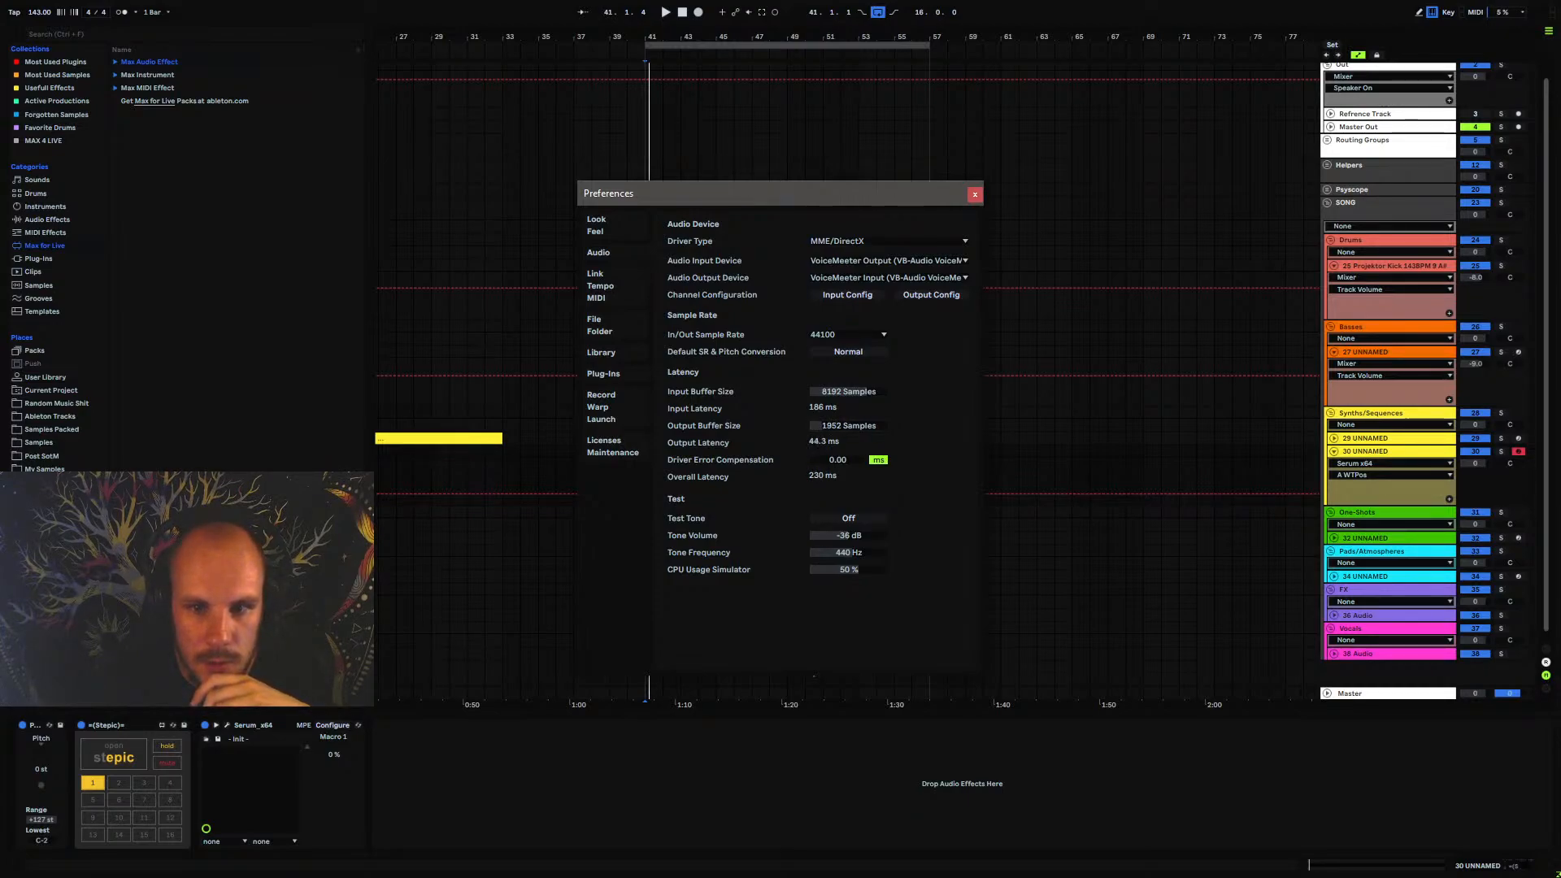
{"action": "mouse_move", "coordinate": [856, 428]}
{"action": "left_mouse_down"}
{"action": "mouse_move", "coordinate": [855, 473]}
{"action": "mouse_move", "coordinate": [855, 457]}
{"action": "left_mouse_up"}
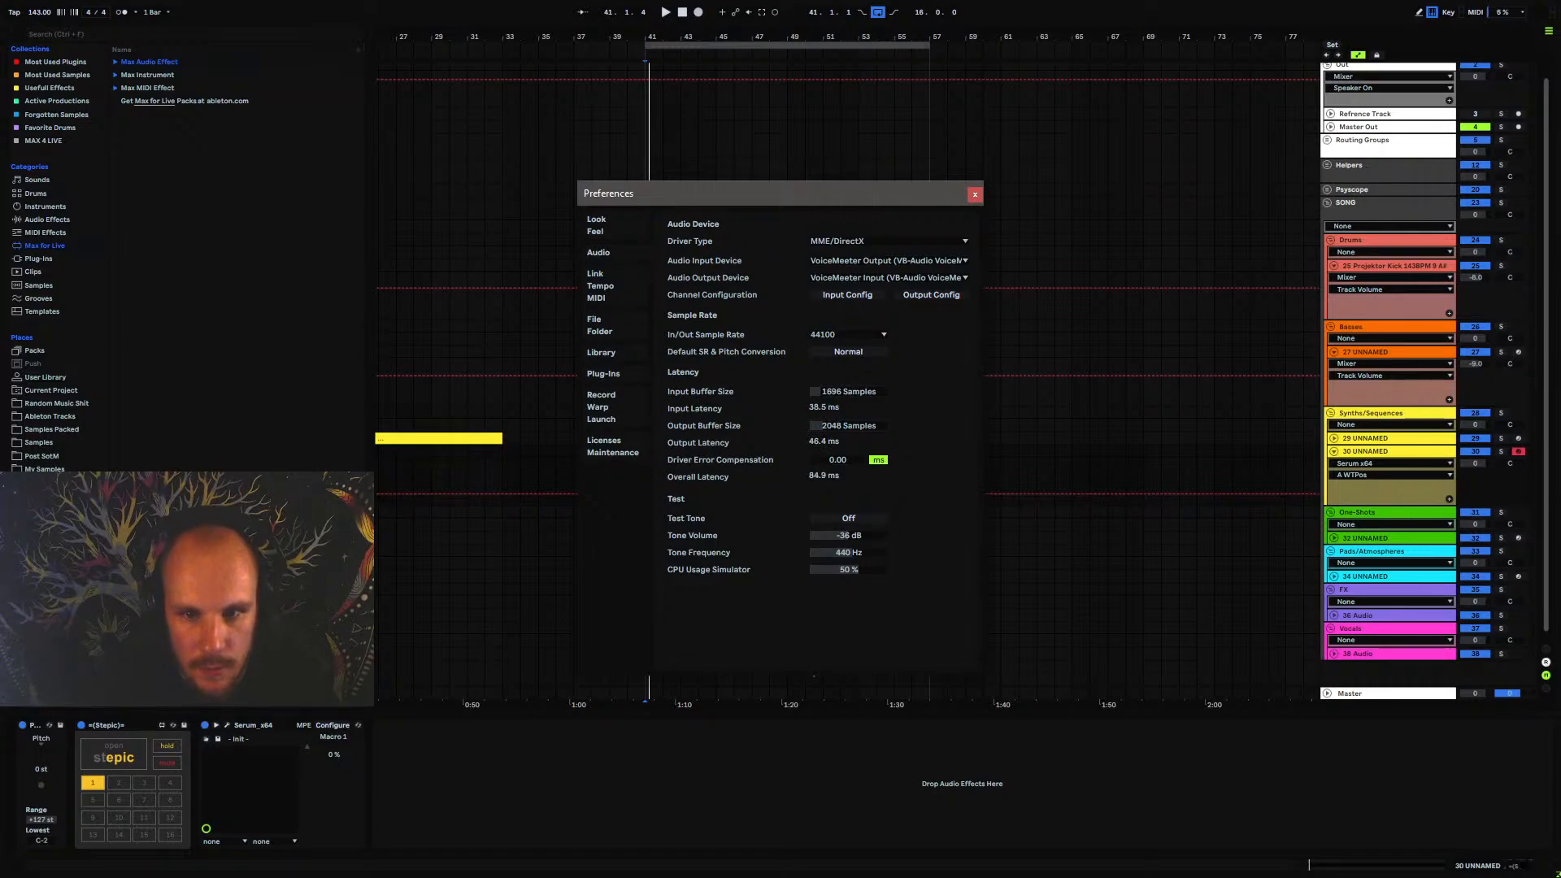
{"action": "left_click", "coordinate": [501, 401]}
{"action": "key", "text": "space"}
{"action": "key", "text": "space"}
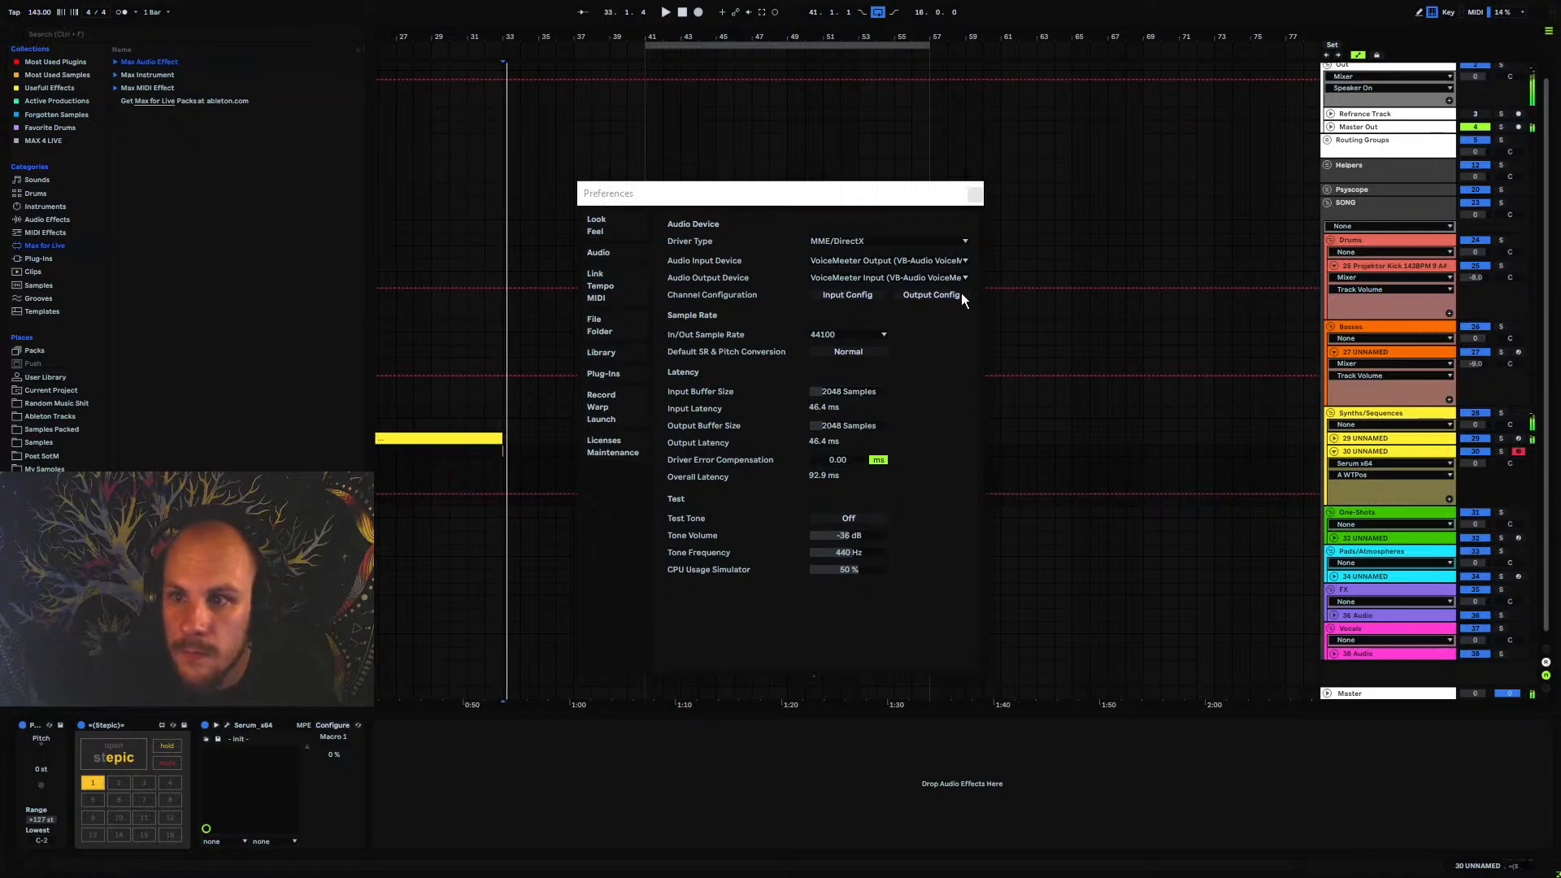
{"action": "left_click", "coordinate": [975, 195]}
Play the section from bar 41 while viewing Stepic's pattern settings, and close the Stepic window
{"action": "left_click", "coordinate": [645, 467]}
{"action": "key", "text": "space"}
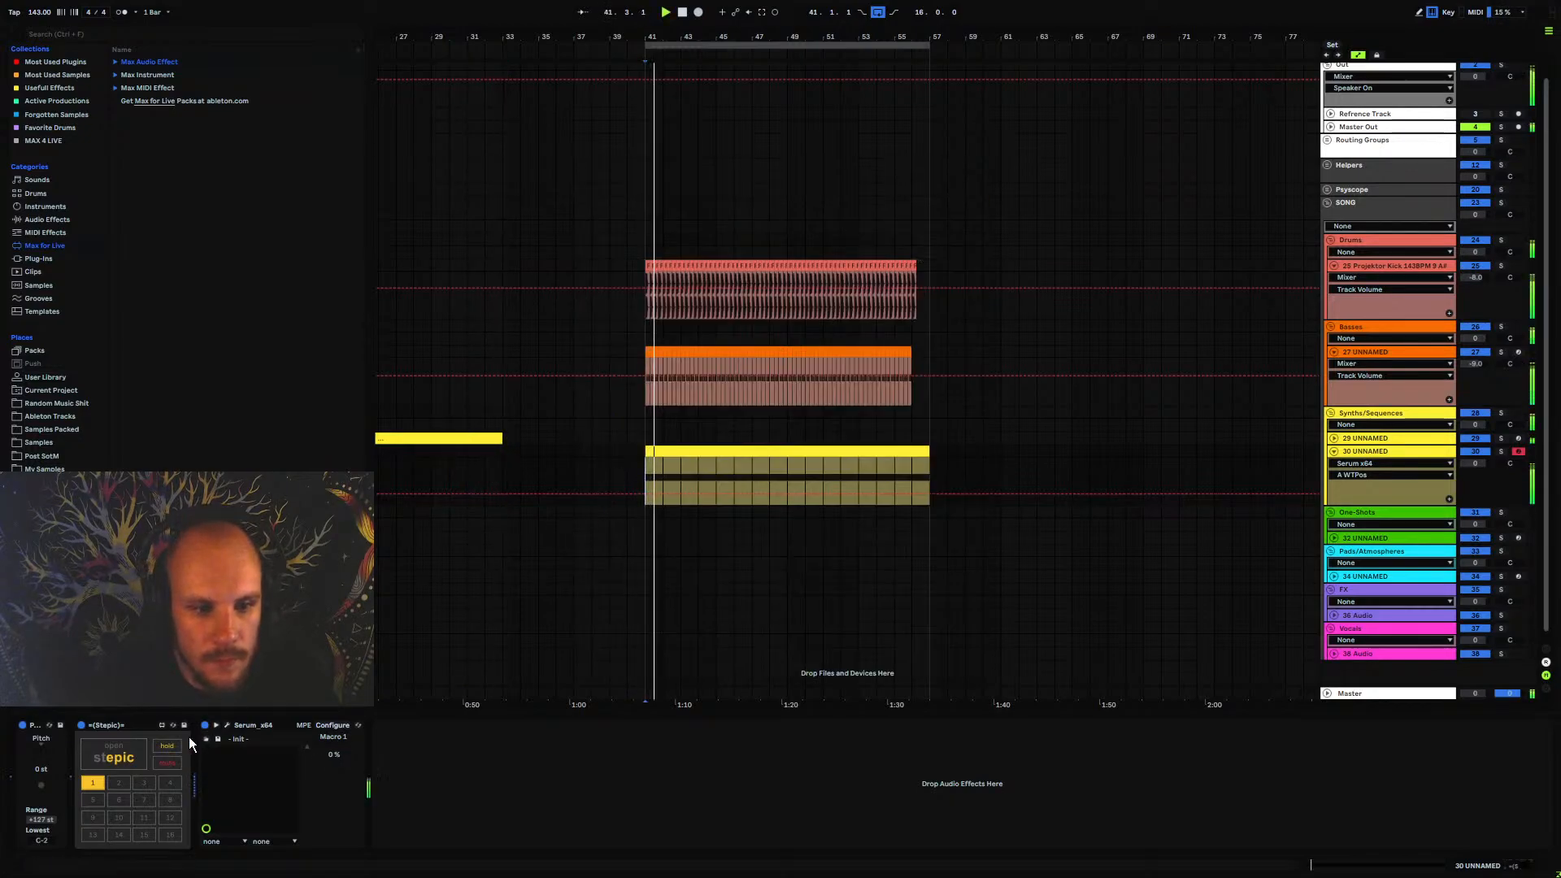
{"action": "left_click", "coordinate": [130, 750]}
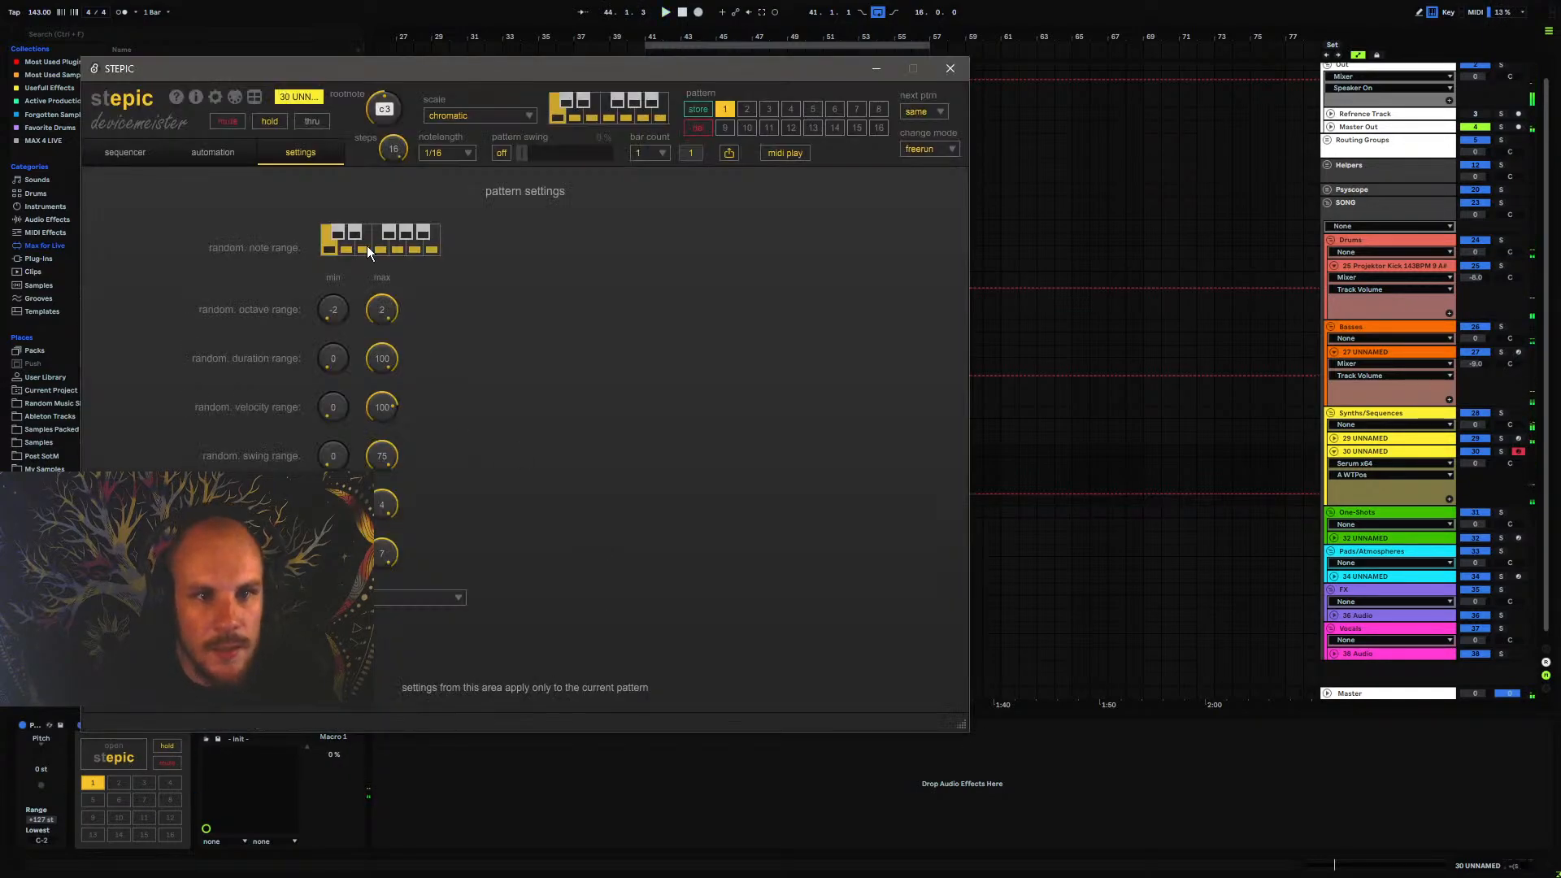
{"action": "left_click_drag", "start_coordinate": [887, 69], "coordinate": [1204, 122]}
{"action": "left_click", "coordinate": [1204, 122]}
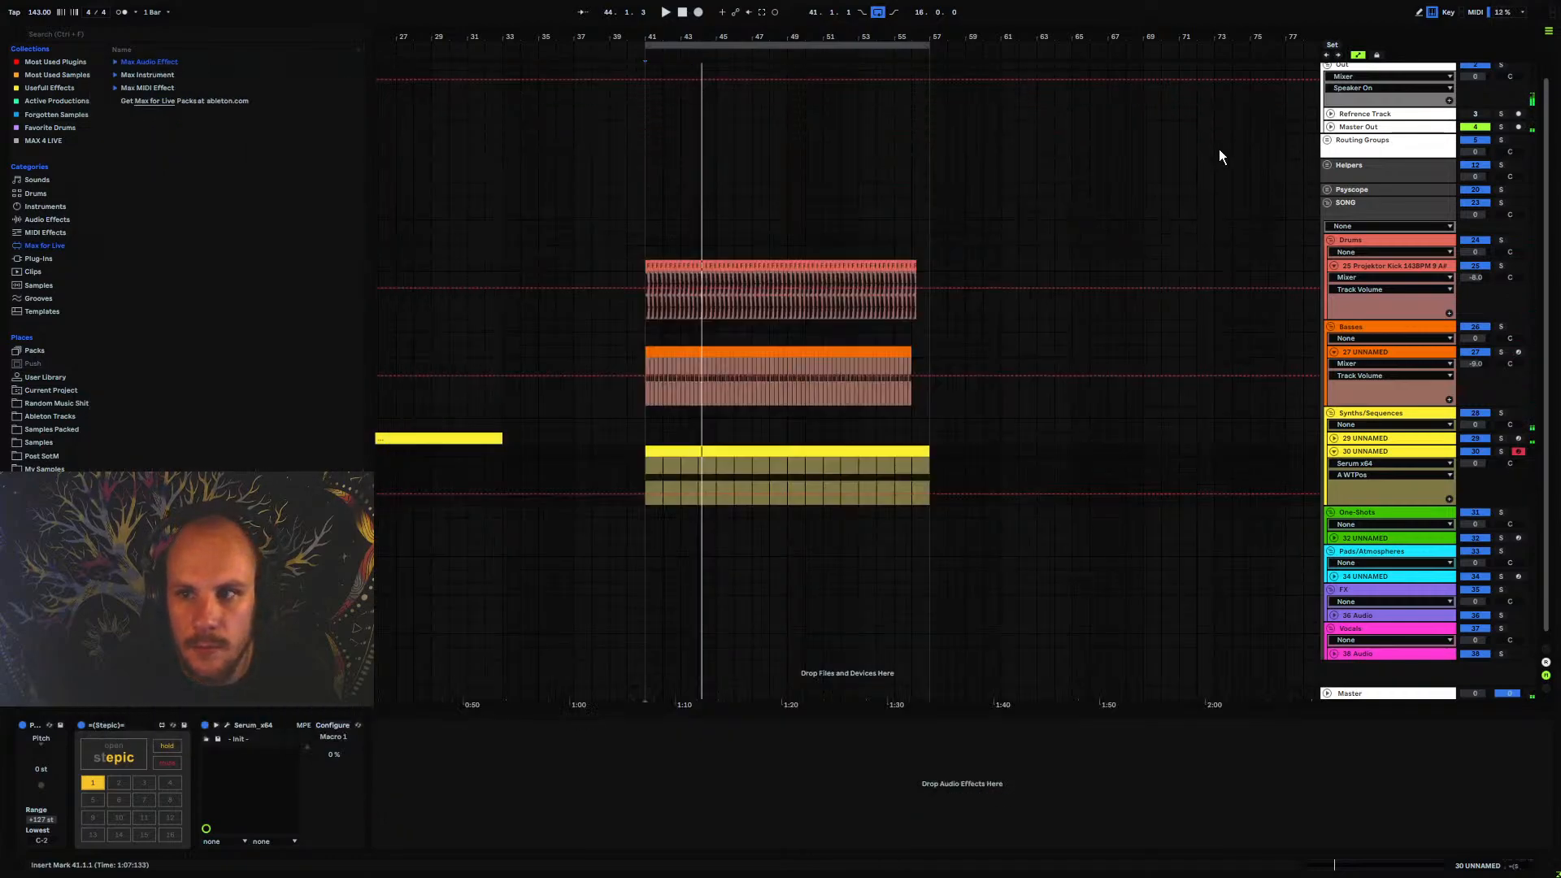
{"action": "key", "text": "space"}
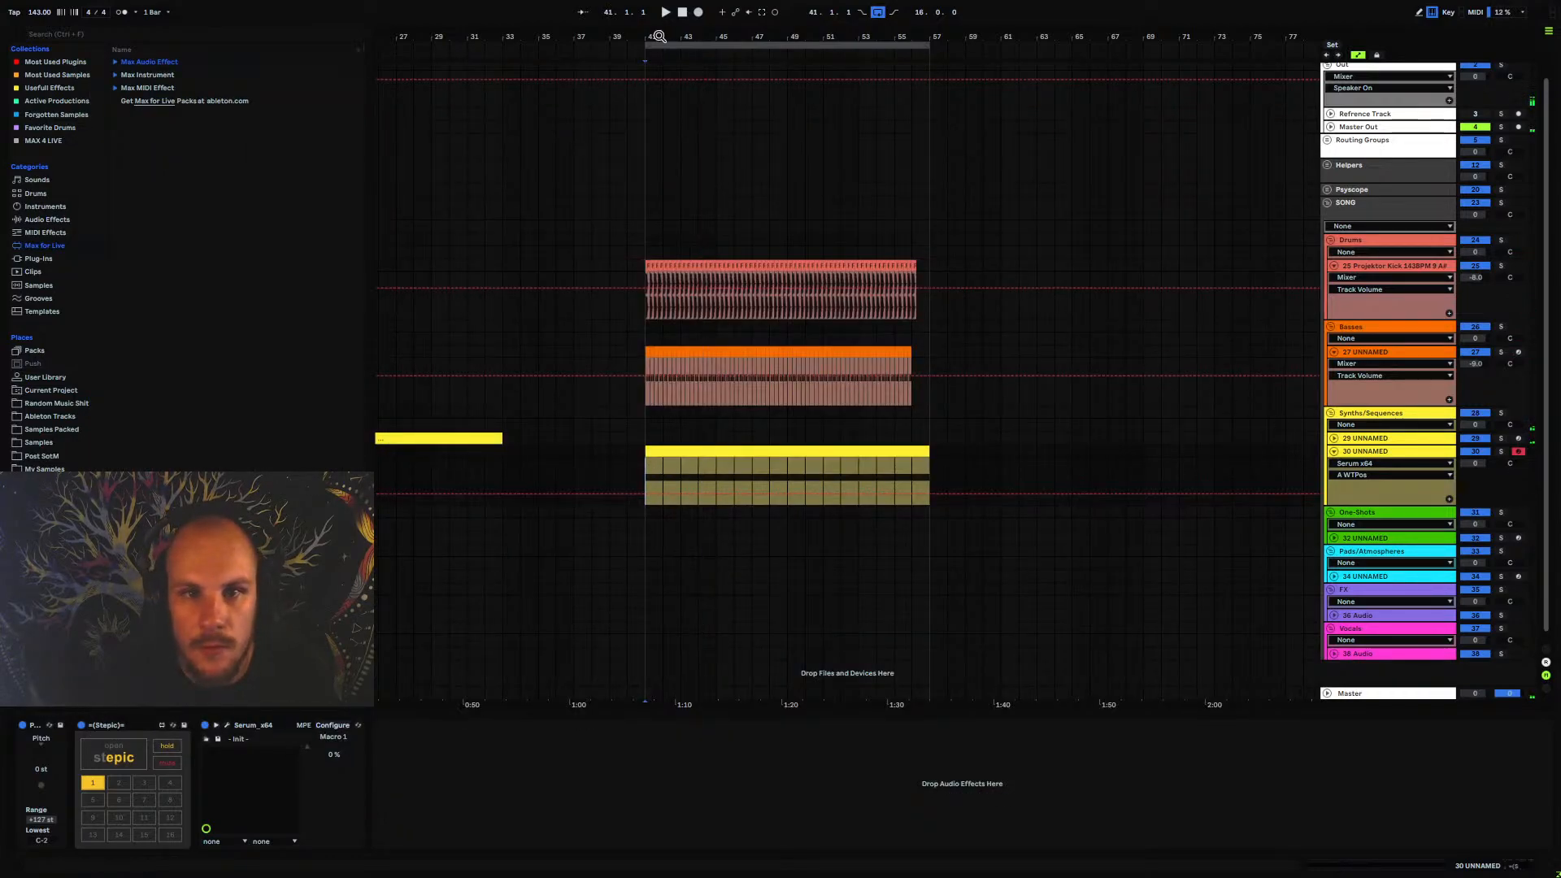
Add an audio track below 30 UNNAMED that takes its input from that track, and record from bar 41 to about 43.3
{"action": "left_click_drag", "start_coordinate": [655, 38], "coordinate": [634, 63]}
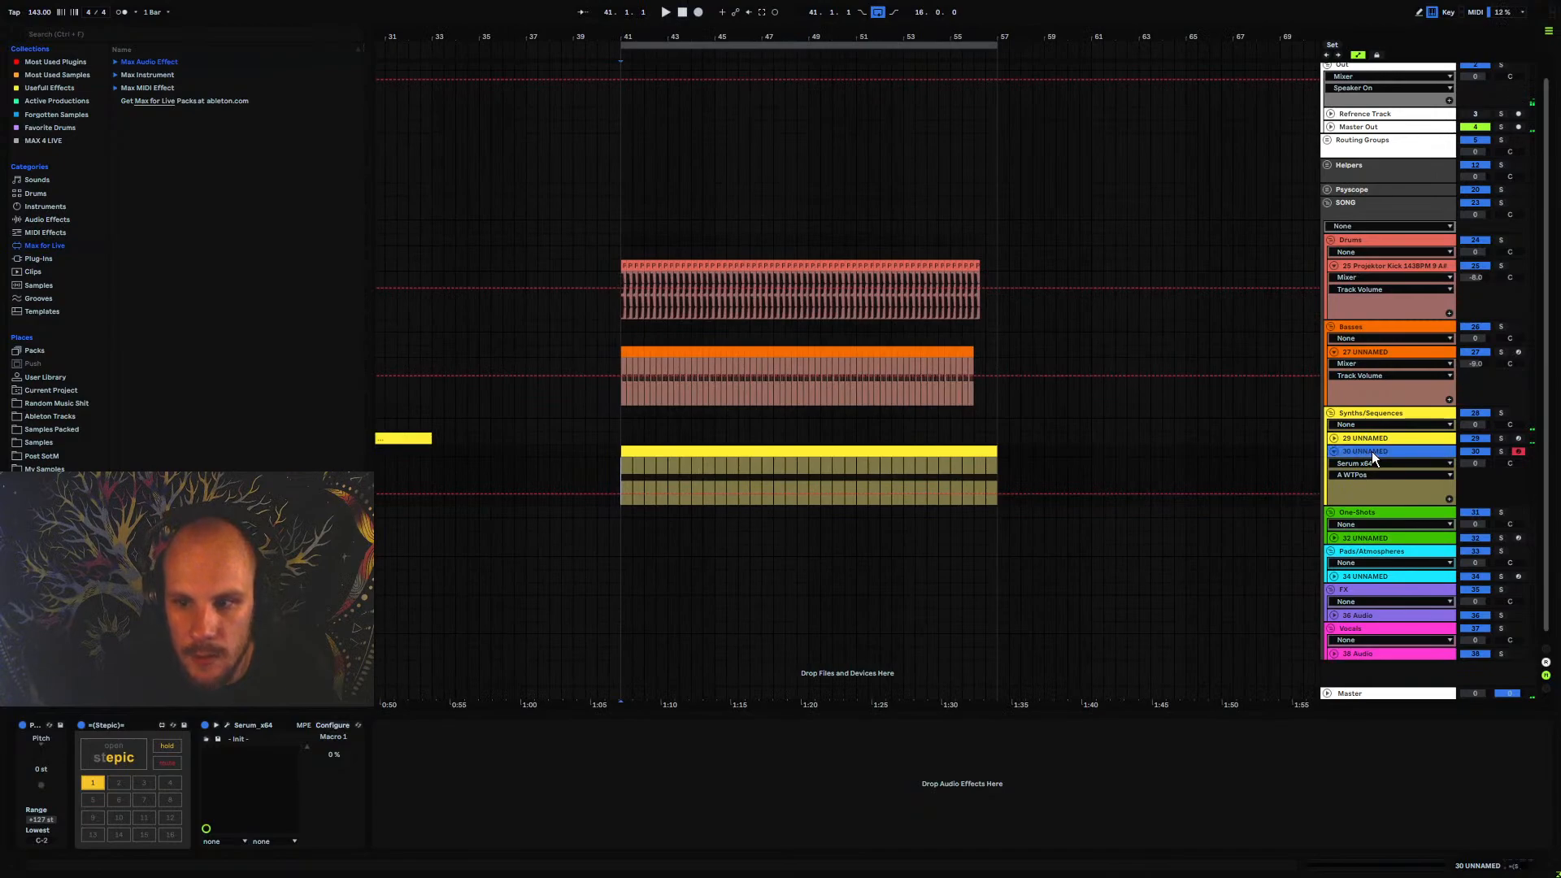
{"action": "key", "text": "ctrl+t"}
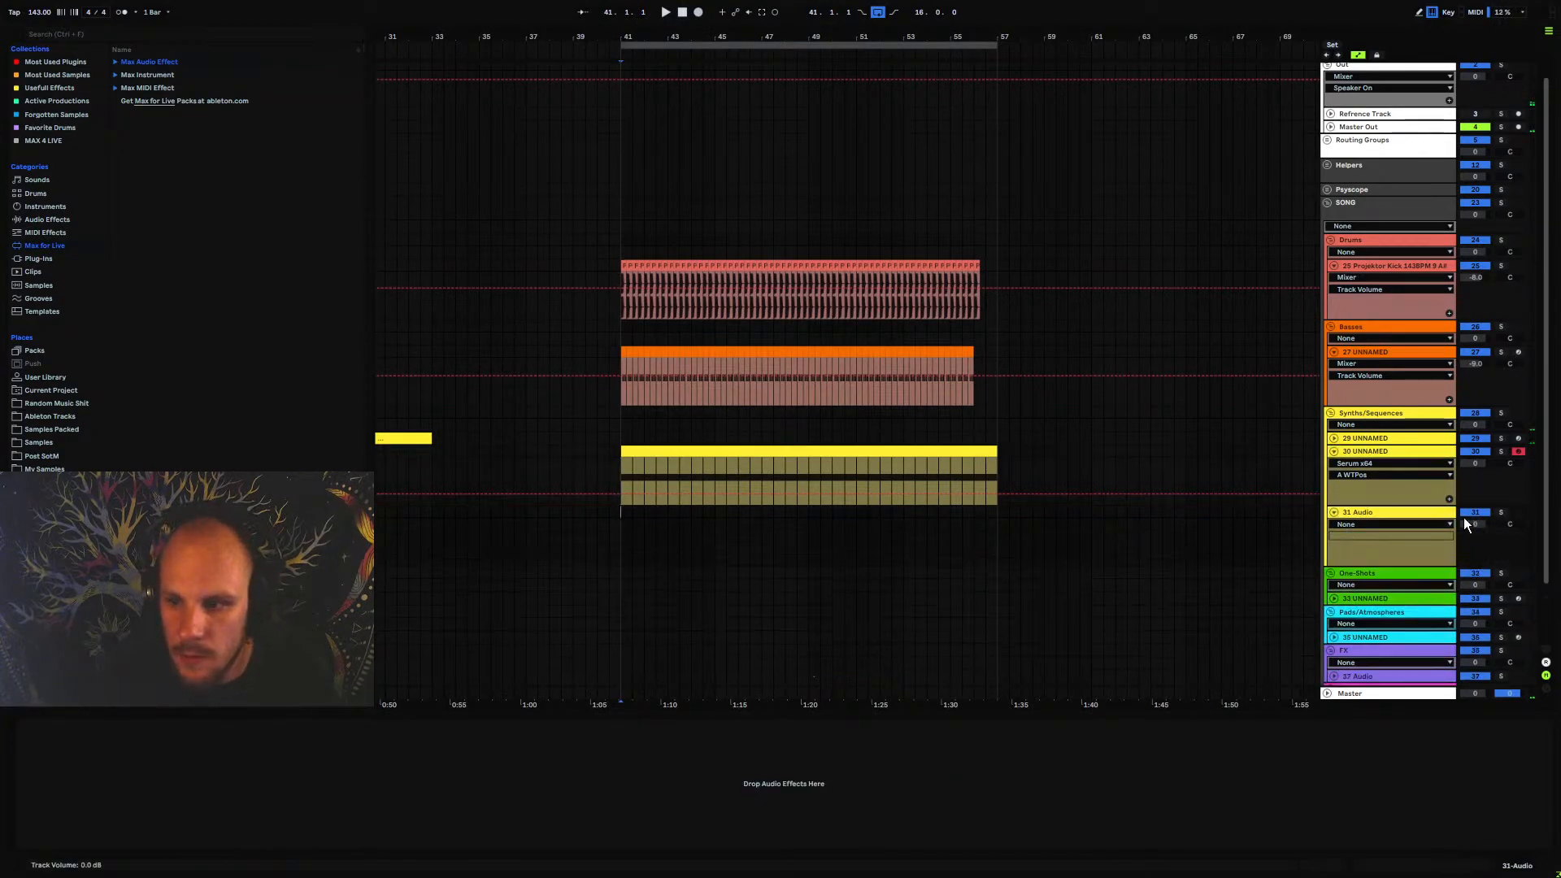
{"action": "left_click", "coordinate": [1544, 650]}
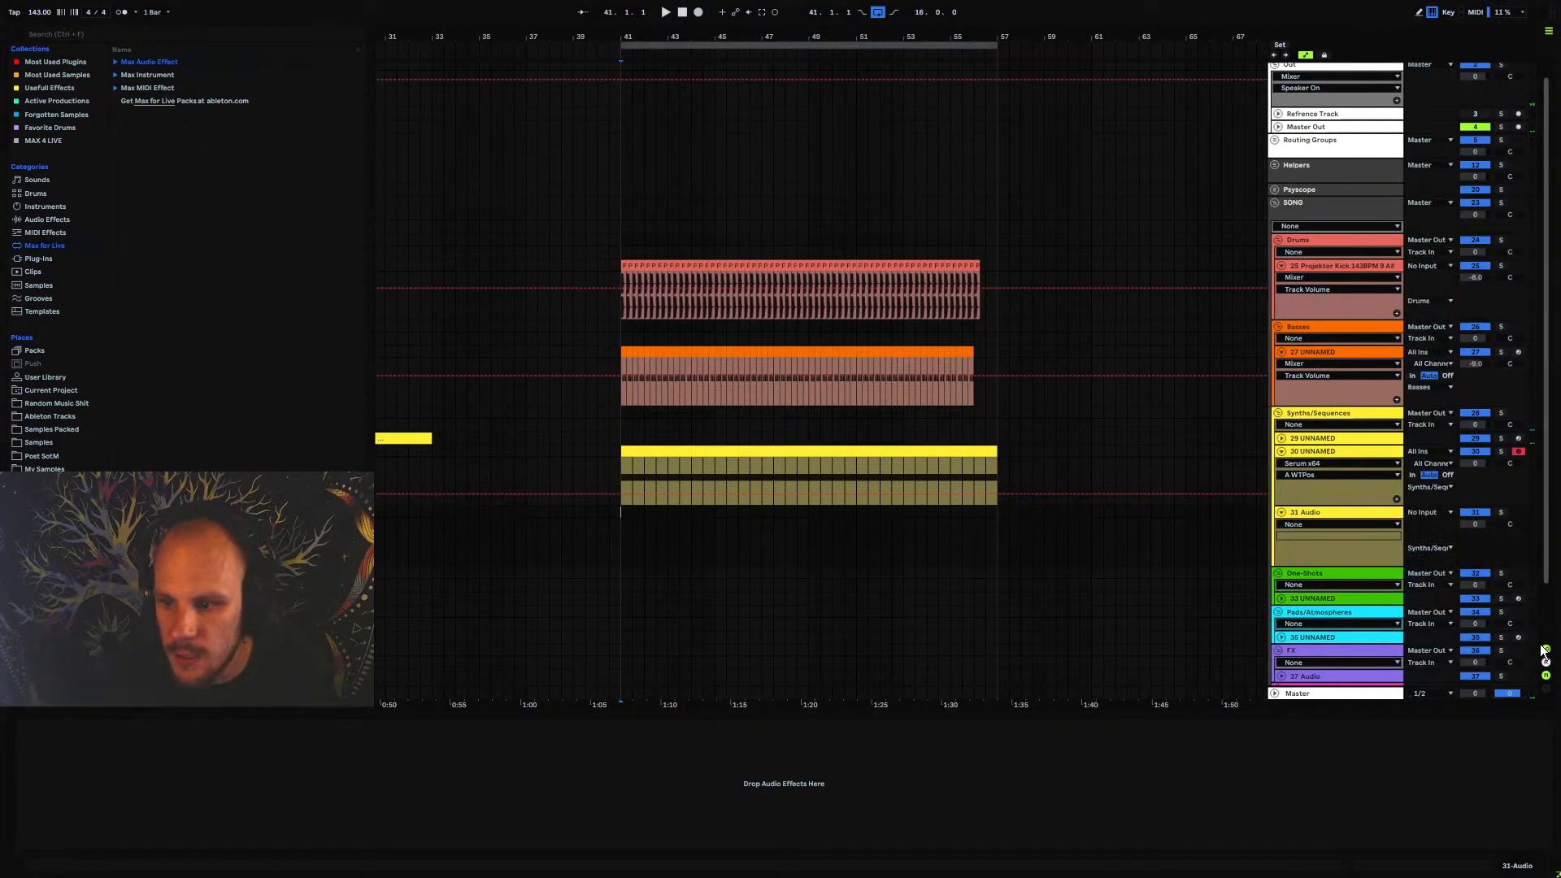
{"action": "left_click", "coordinate": [1435, 511]}
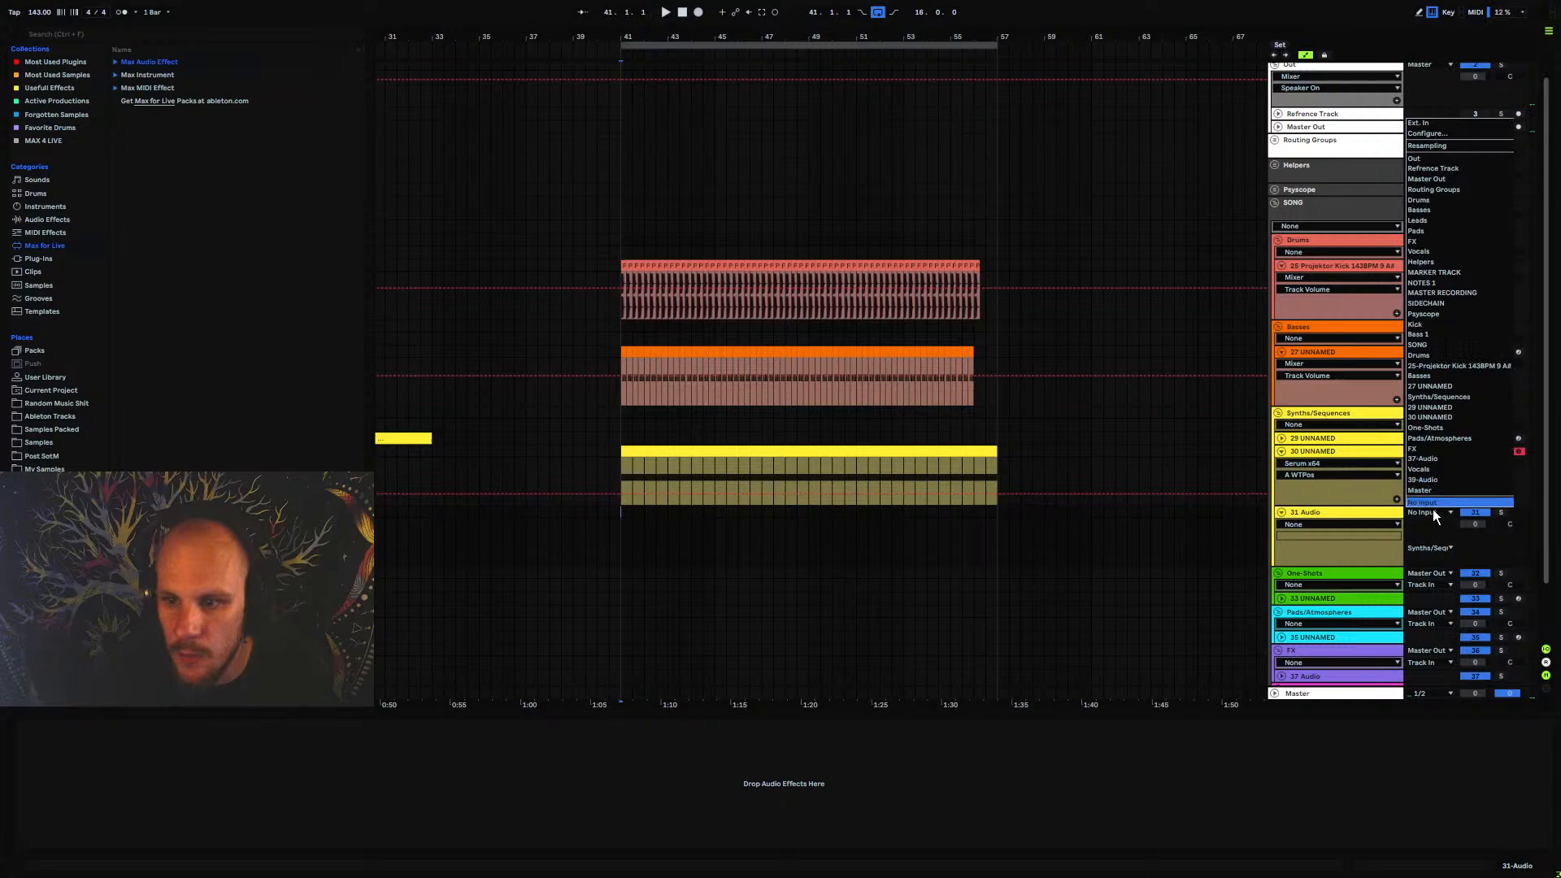
{"action": "left_click", "coordinate": [1439, 416]}
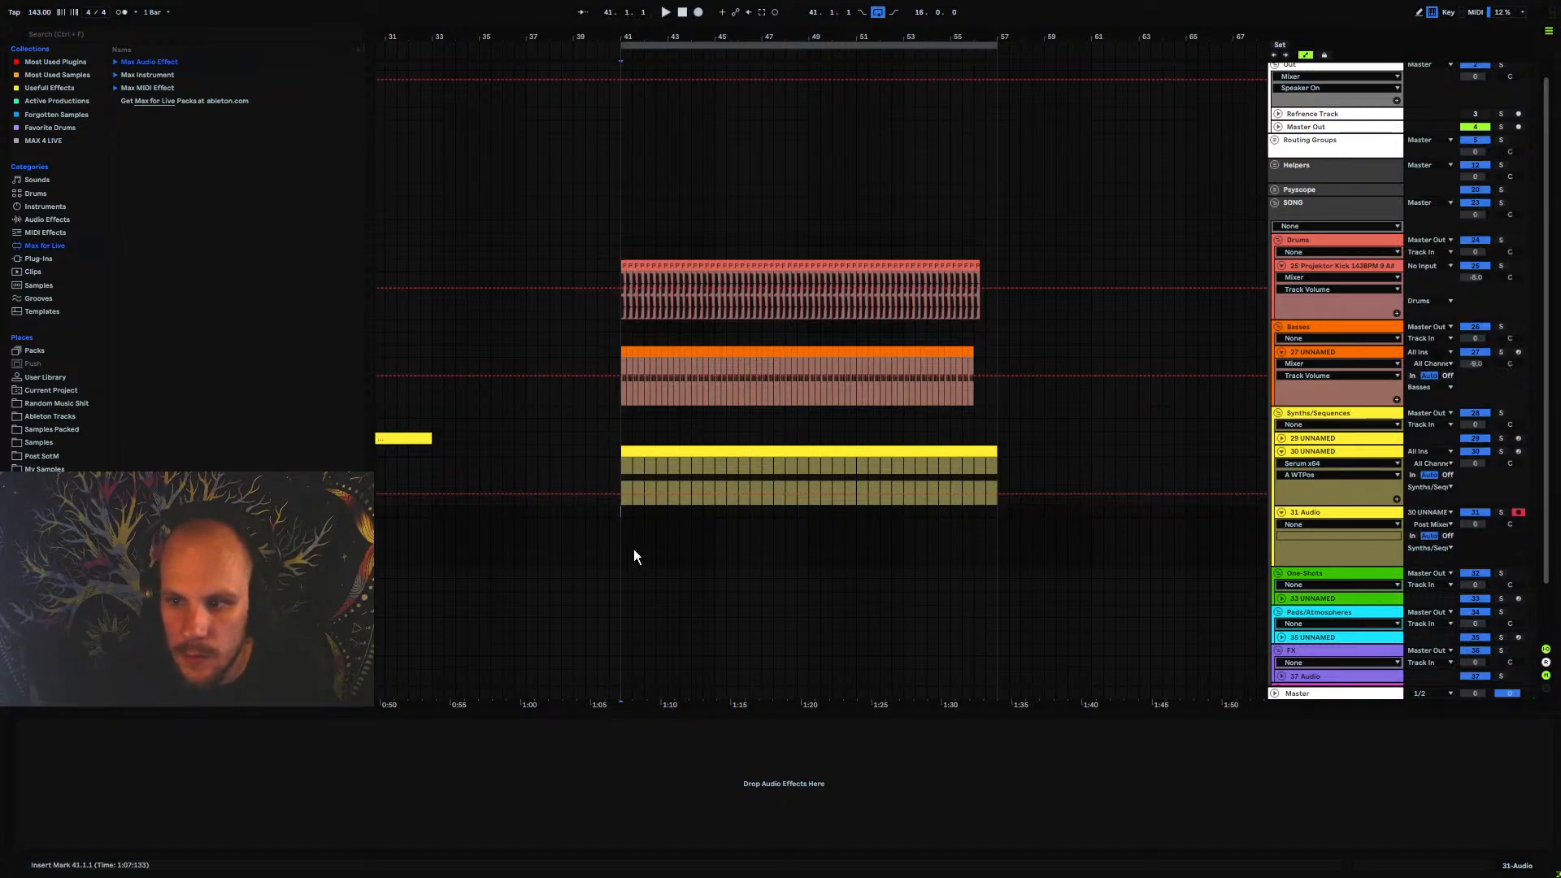
{"action": "left_click", "coordinate": [699, 12]}
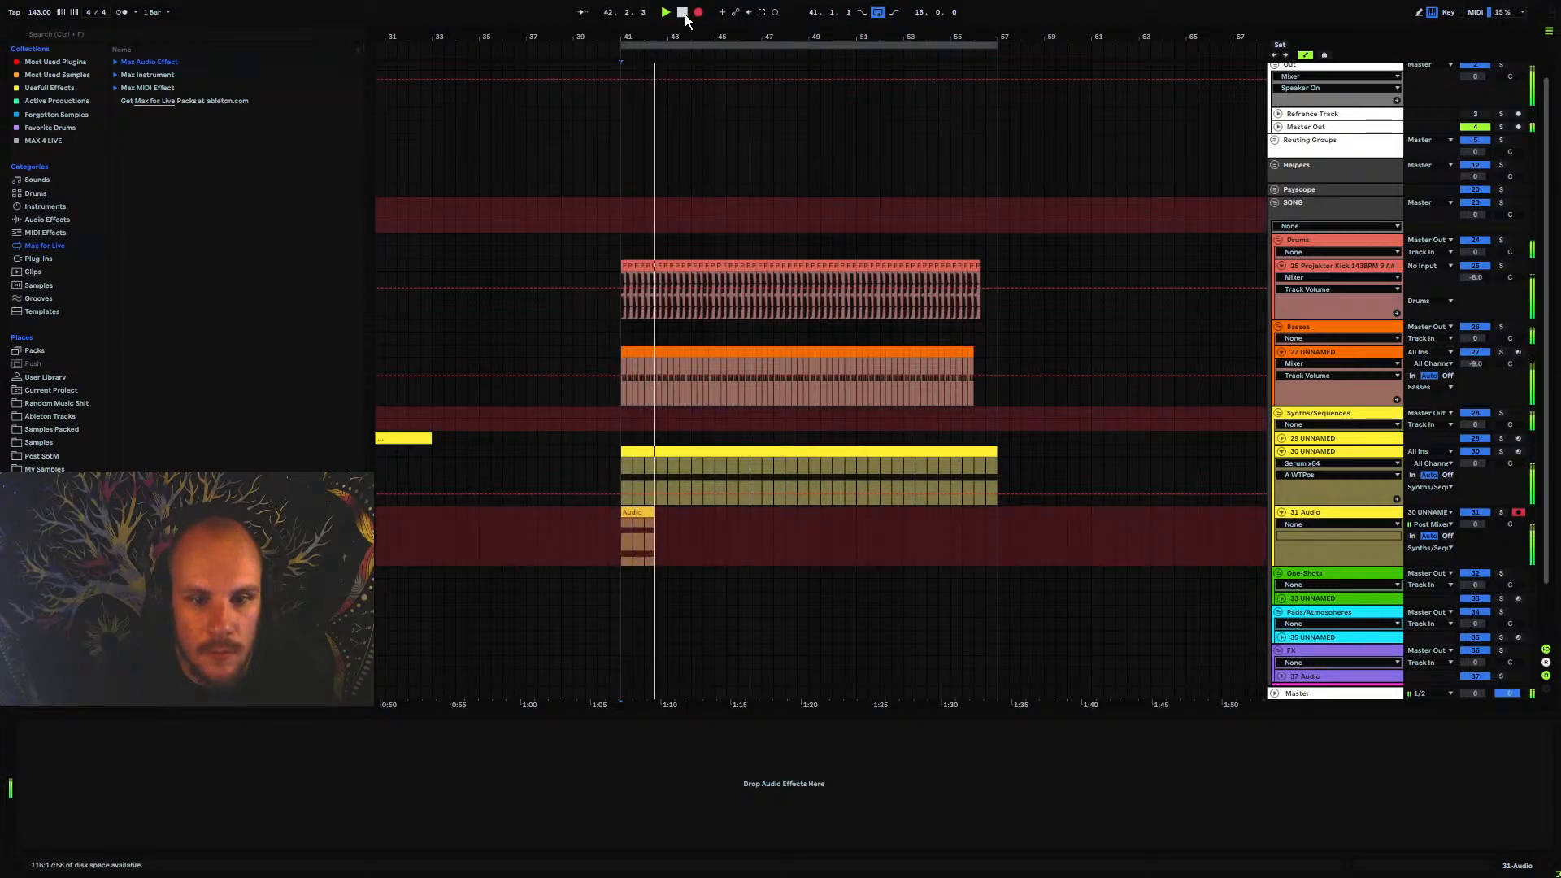
{"action": "left_click", "coordinate": [685, 15]}
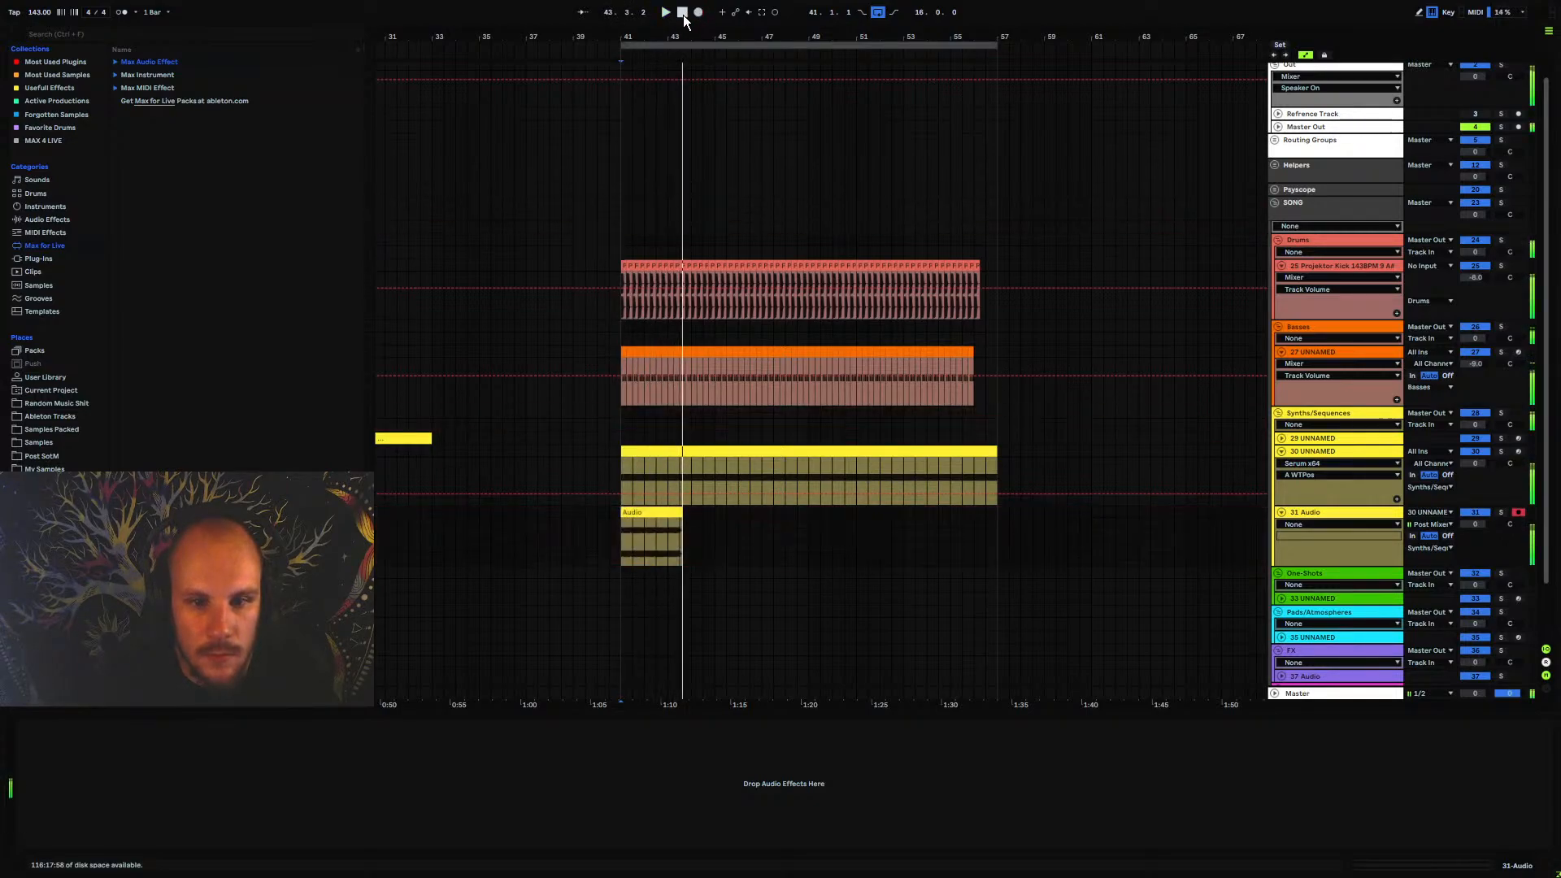
Compare the start of the recorded audio with the kick transient and the grid at bar 41.3
{"action": "left_click_drag", "start_coordinate": [648, 35], "coordinate": [468, 341]}
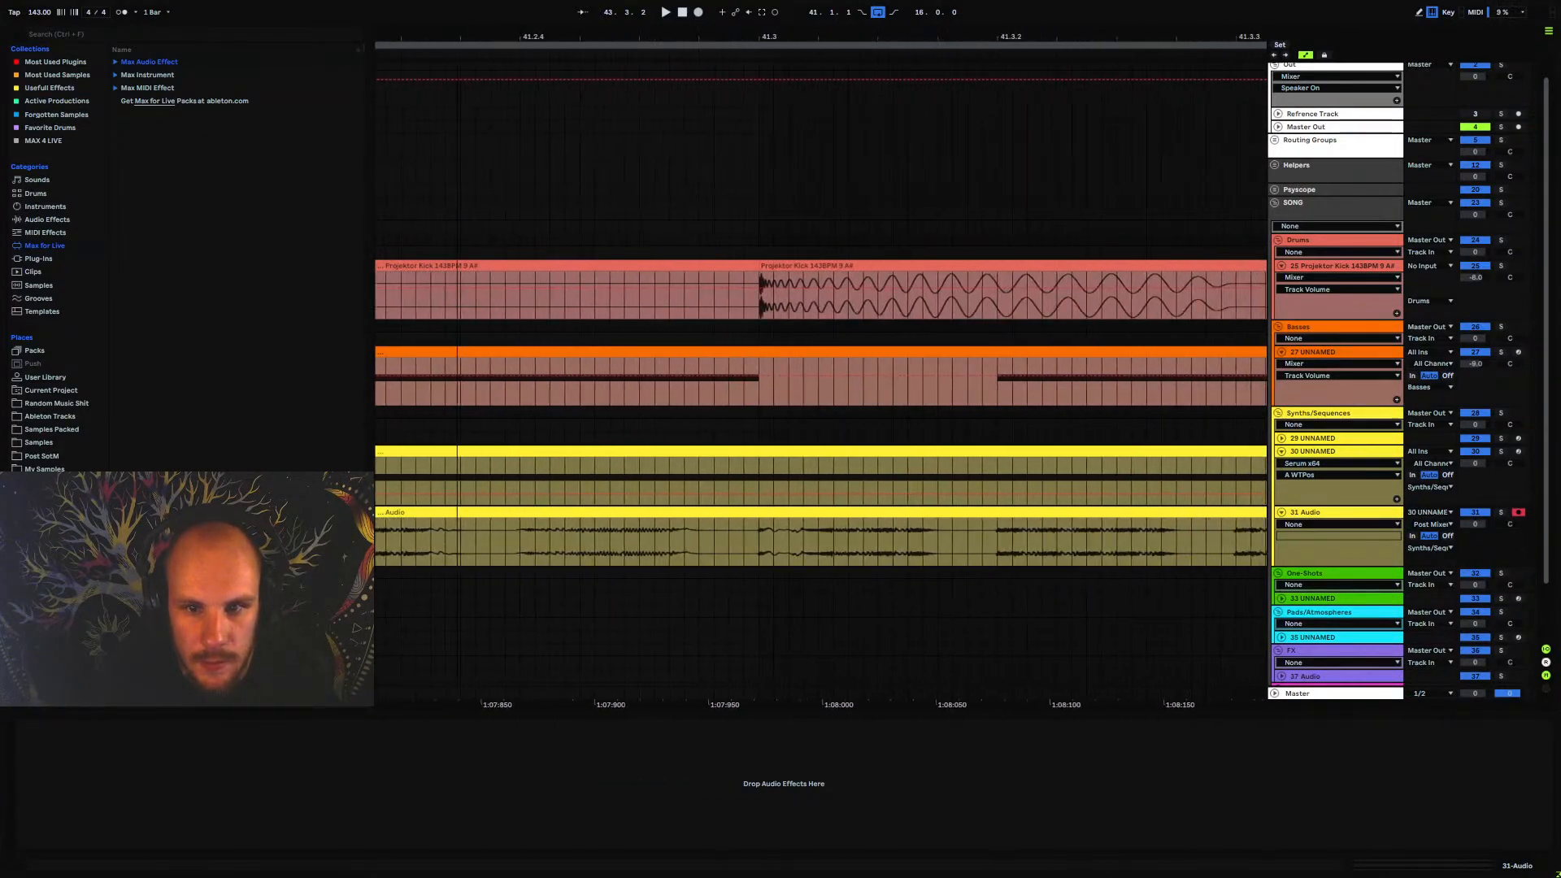
{"action": "left_click_drag", "start_coordinate": [742, 553], "coordinate": [954, 559]}
{"action": "left_click", "coordinate": [751, 545]}
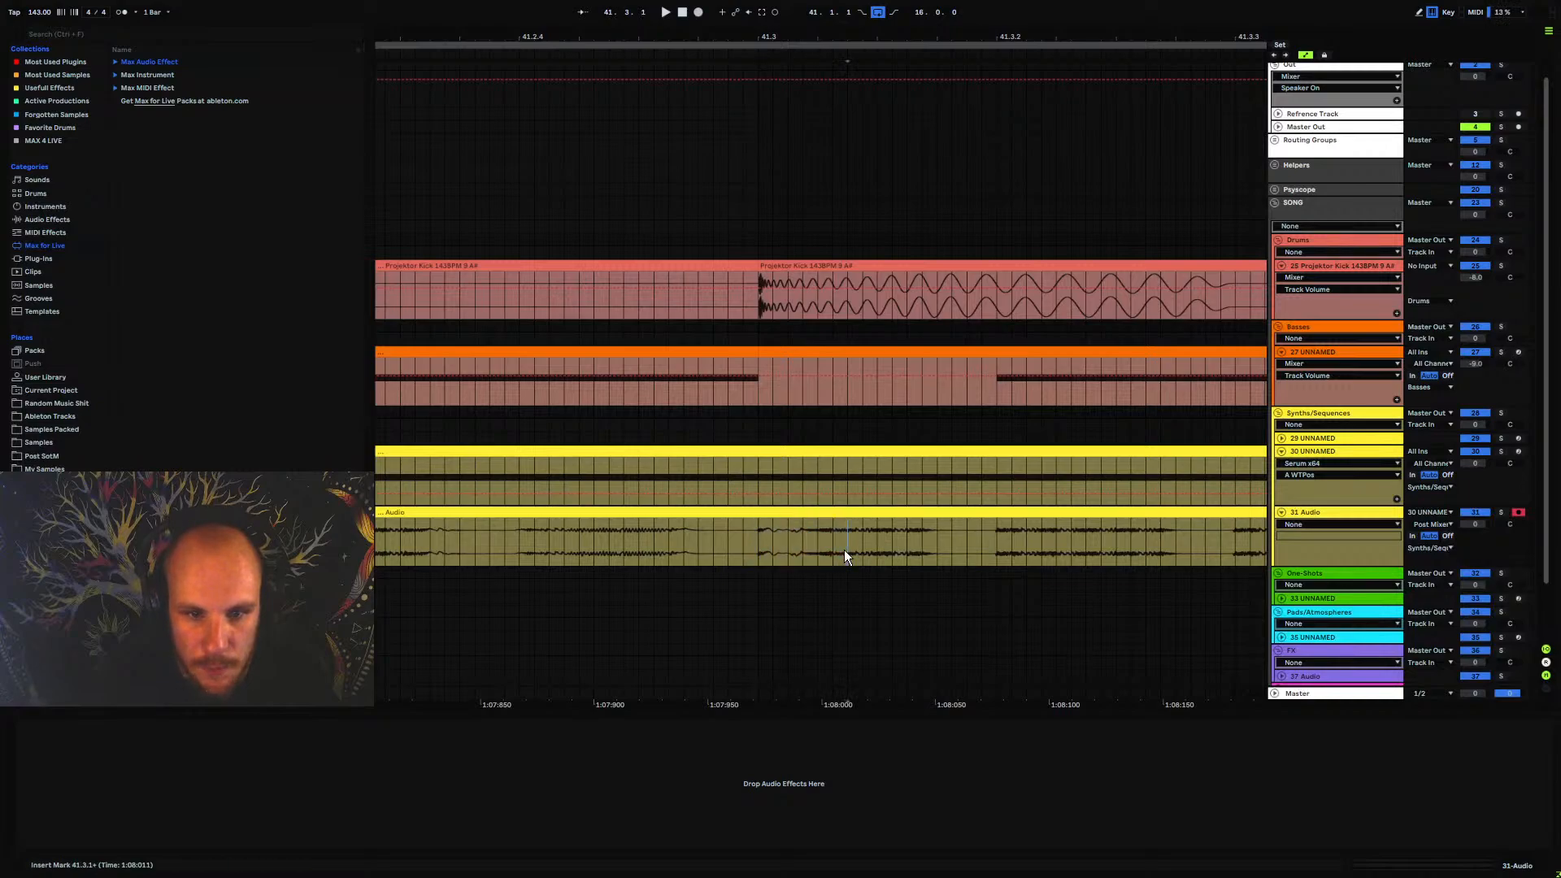
{"action": "left_click_drag", "start_coordinate": [626, 540], "coordinate": [758, 542]}
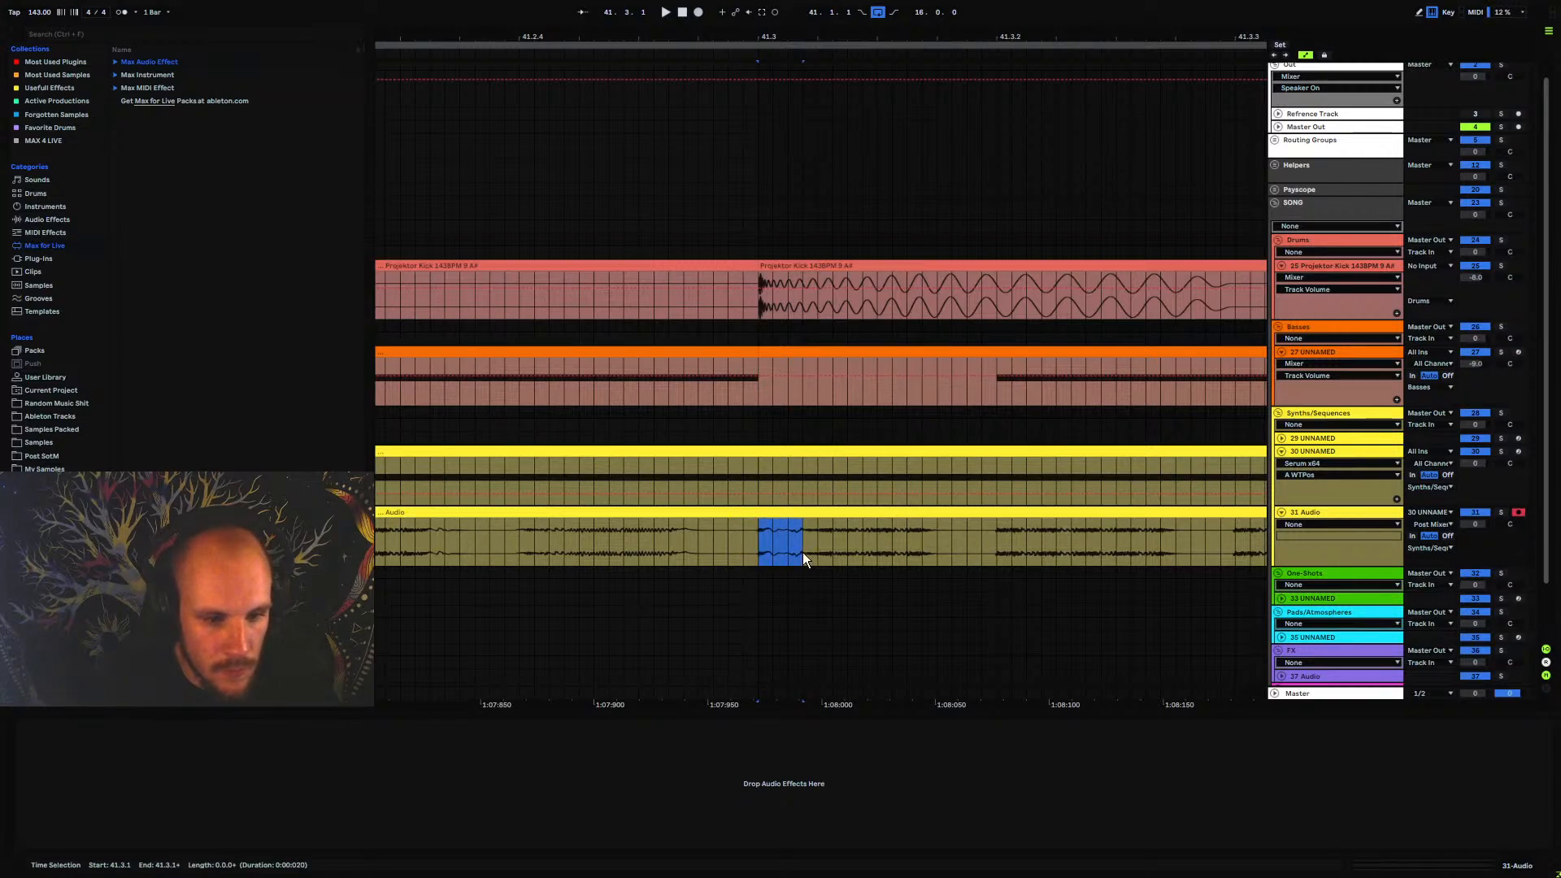
{"action": "left_click", "coordinate": [760, 550]}
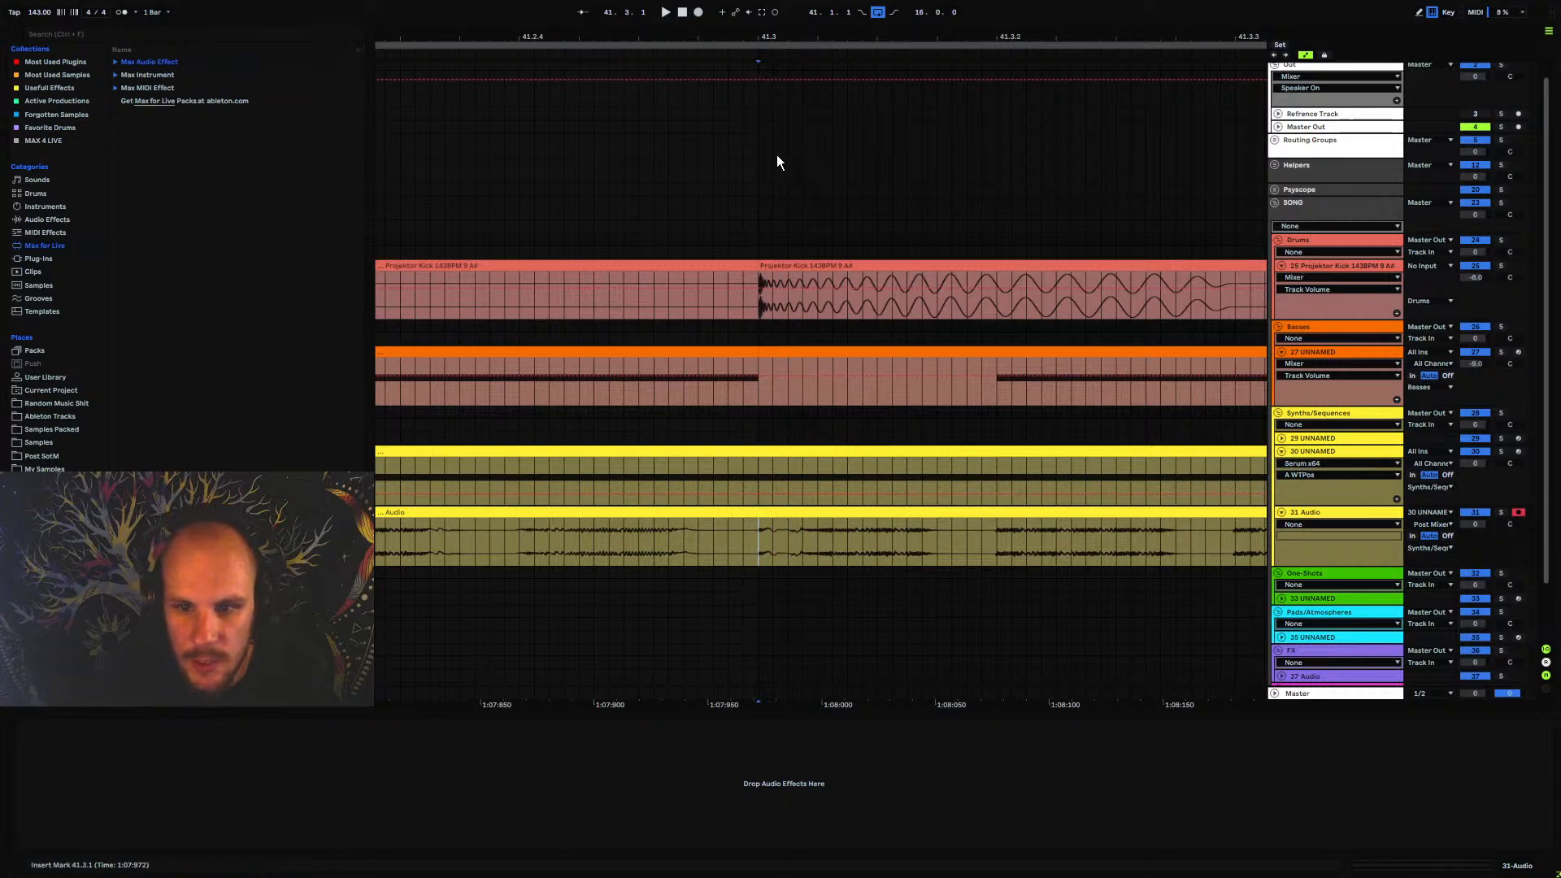
{"action": "scroll", "coordinate": [780, 155], "scroll_direction": "down", "scroll_amount": 5}
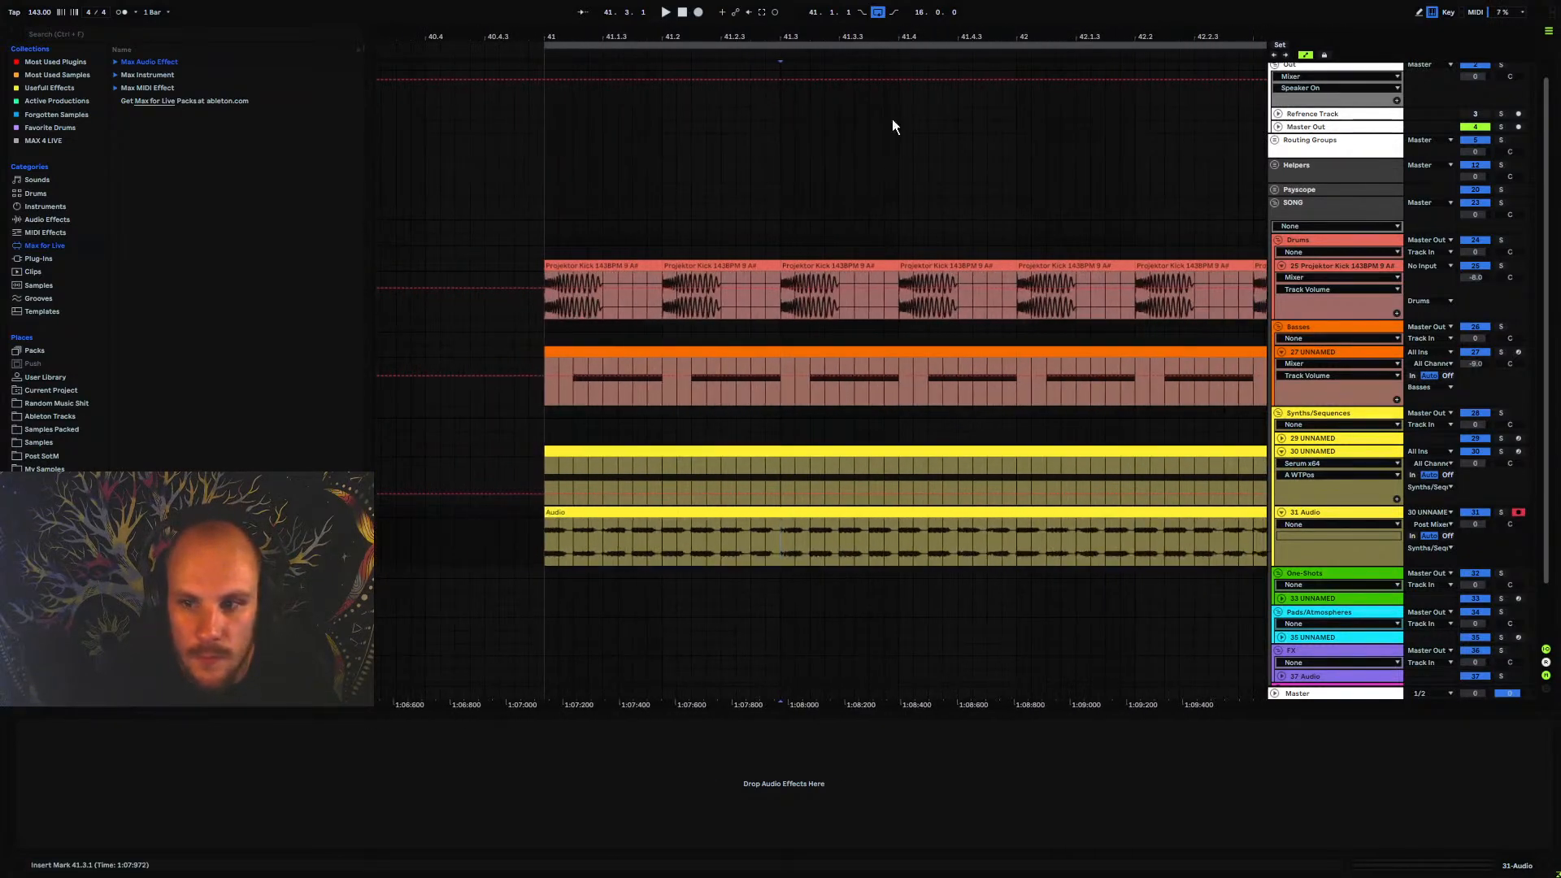
Open Stepic's automation page for track 30 UNNAMED and check the rate options of automation lane 1
{"action": "left_click", "coordinate": [1344, 452]}
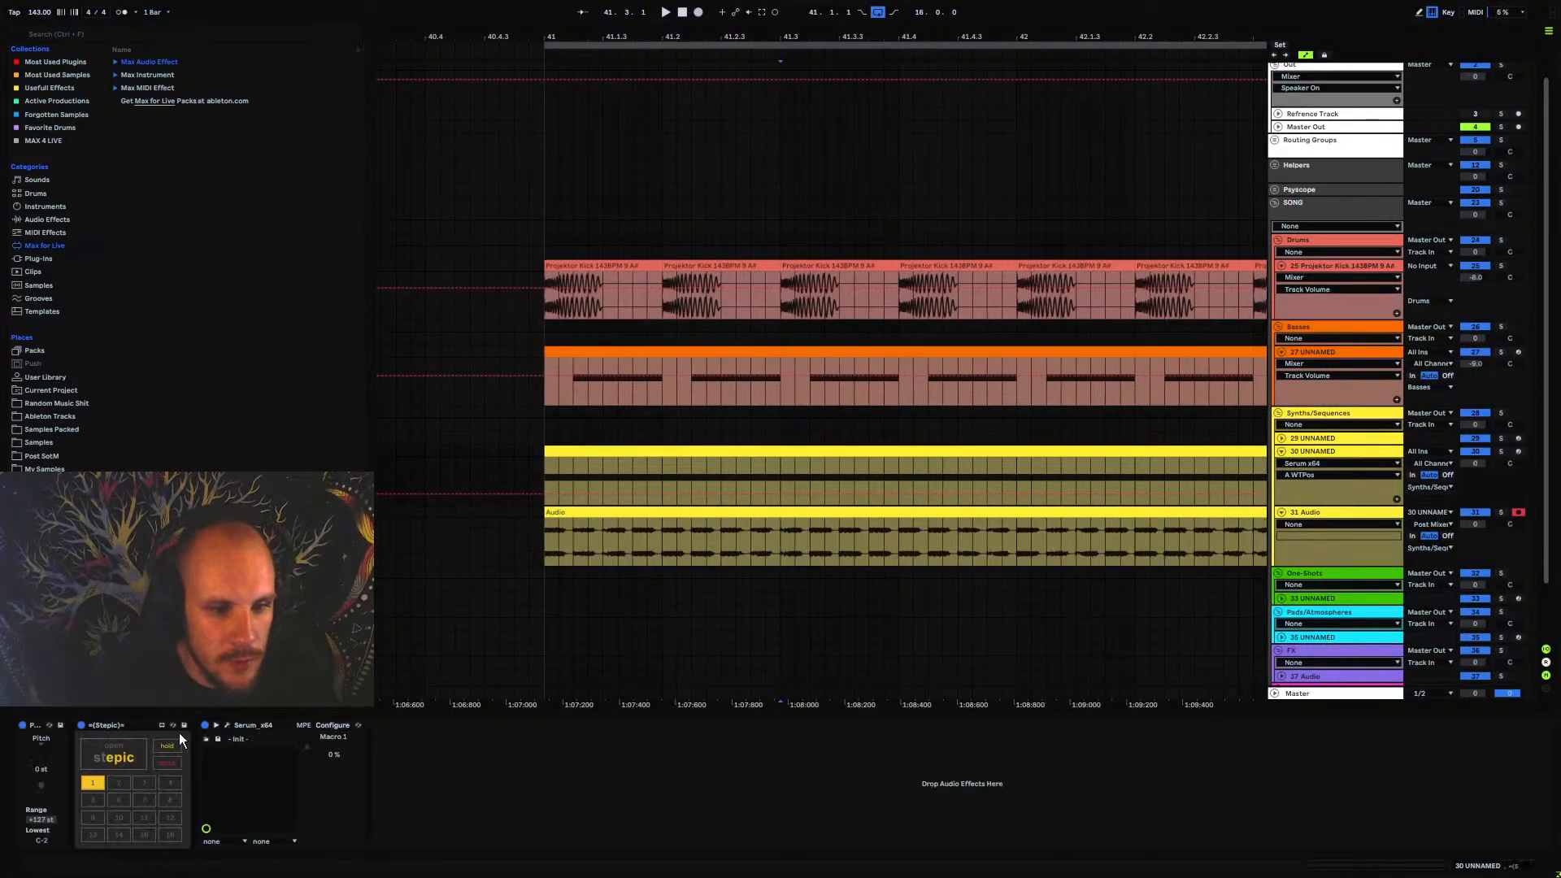
{"action": "left_click", "coordinate": [134, 757]}
{"action": "left_click", "coordinate": [512, 209]}
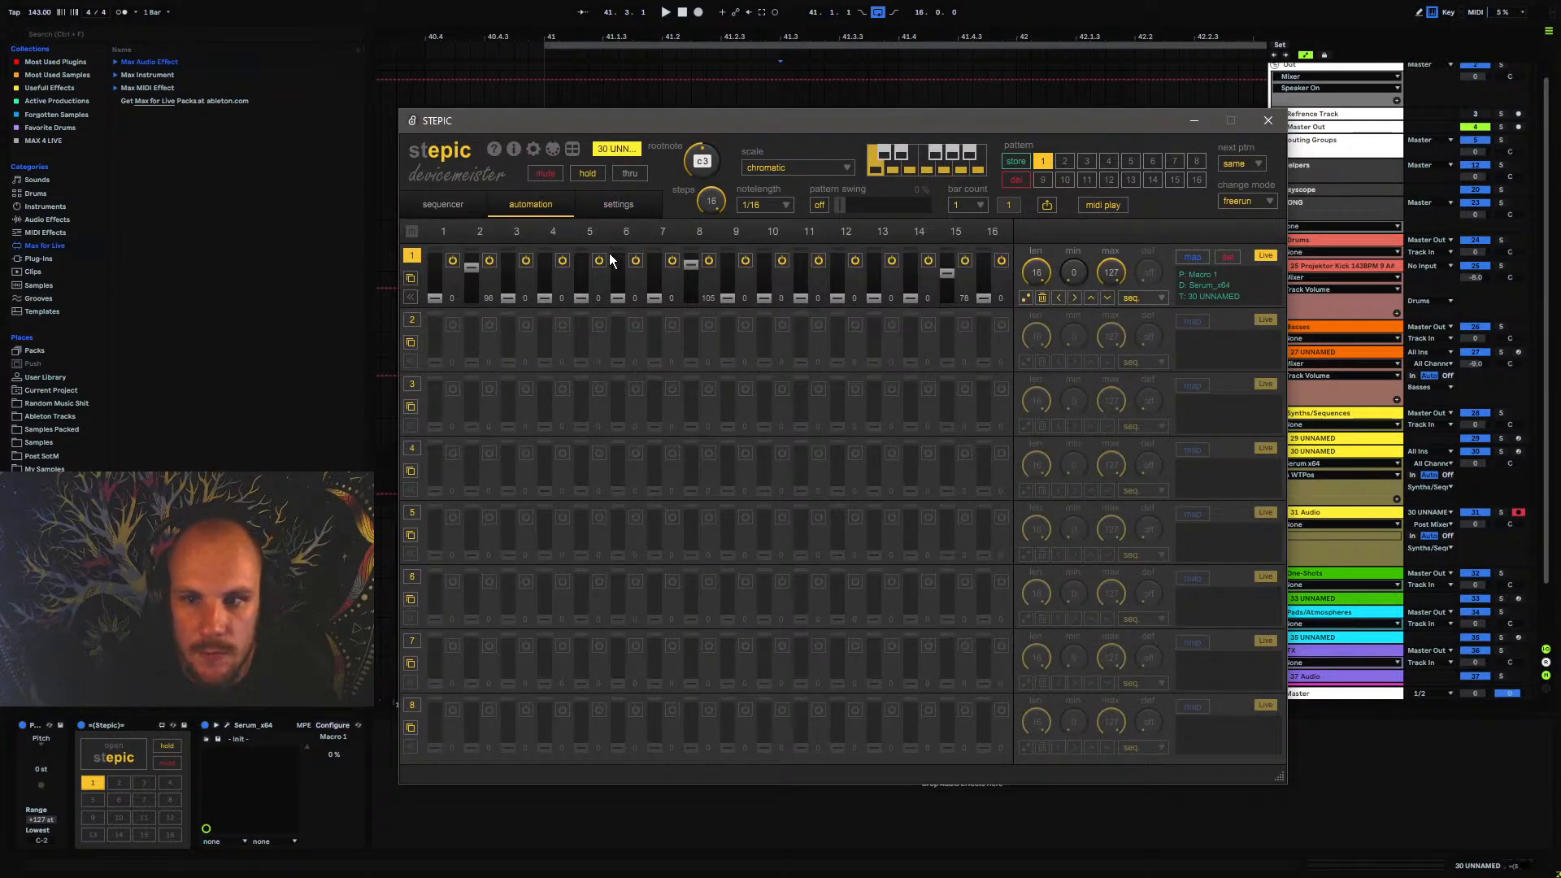
{"action": "left_click", "coordinate": [1134, 299]}
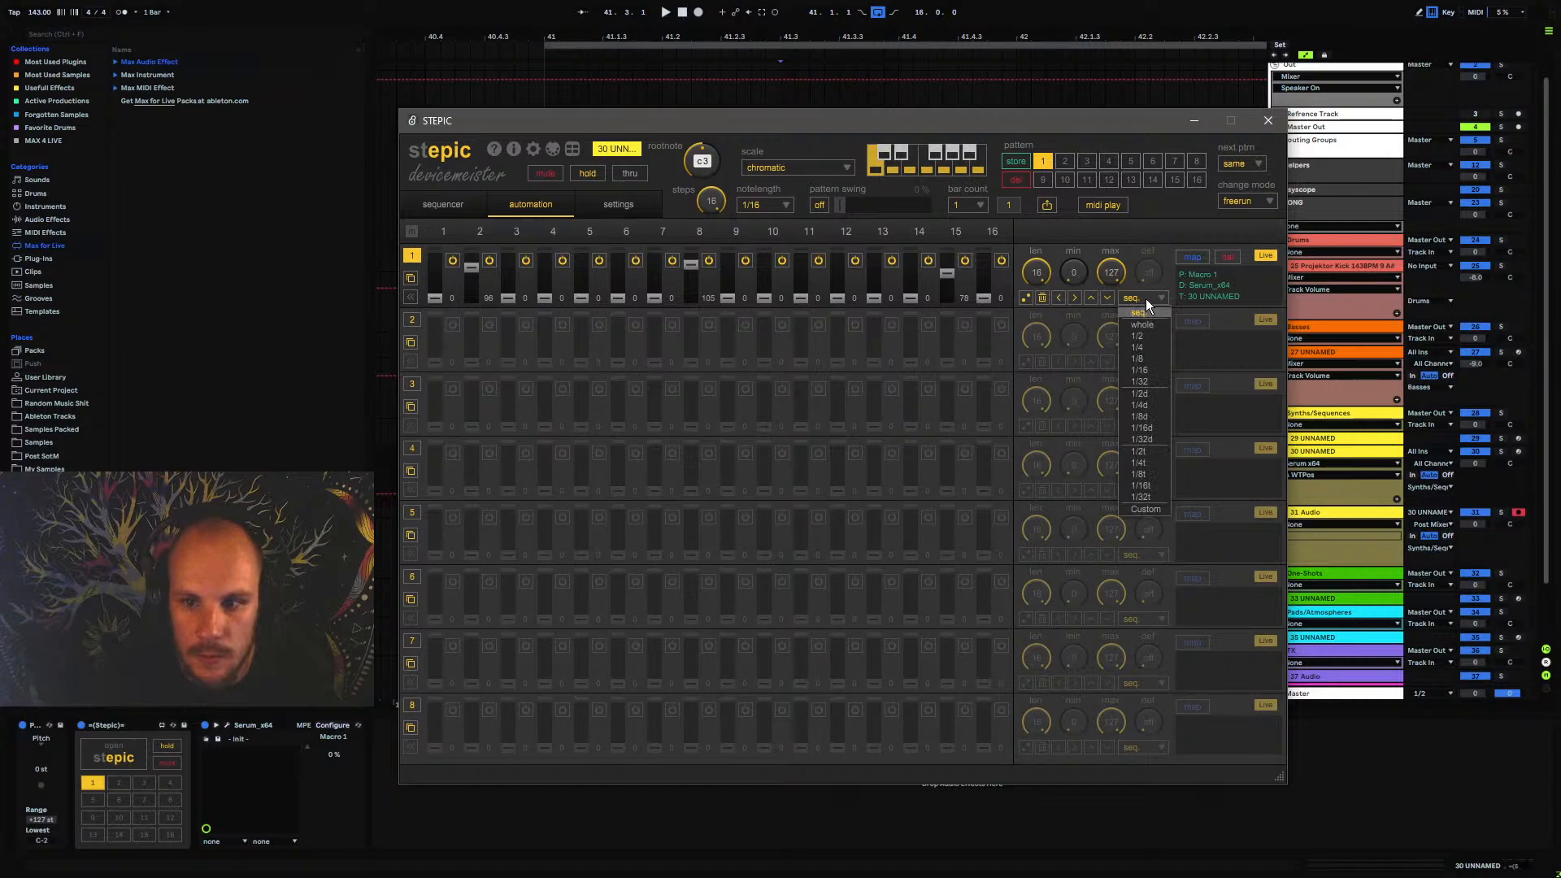
{"action": "left_click", "coordinate": [1145, 301]}
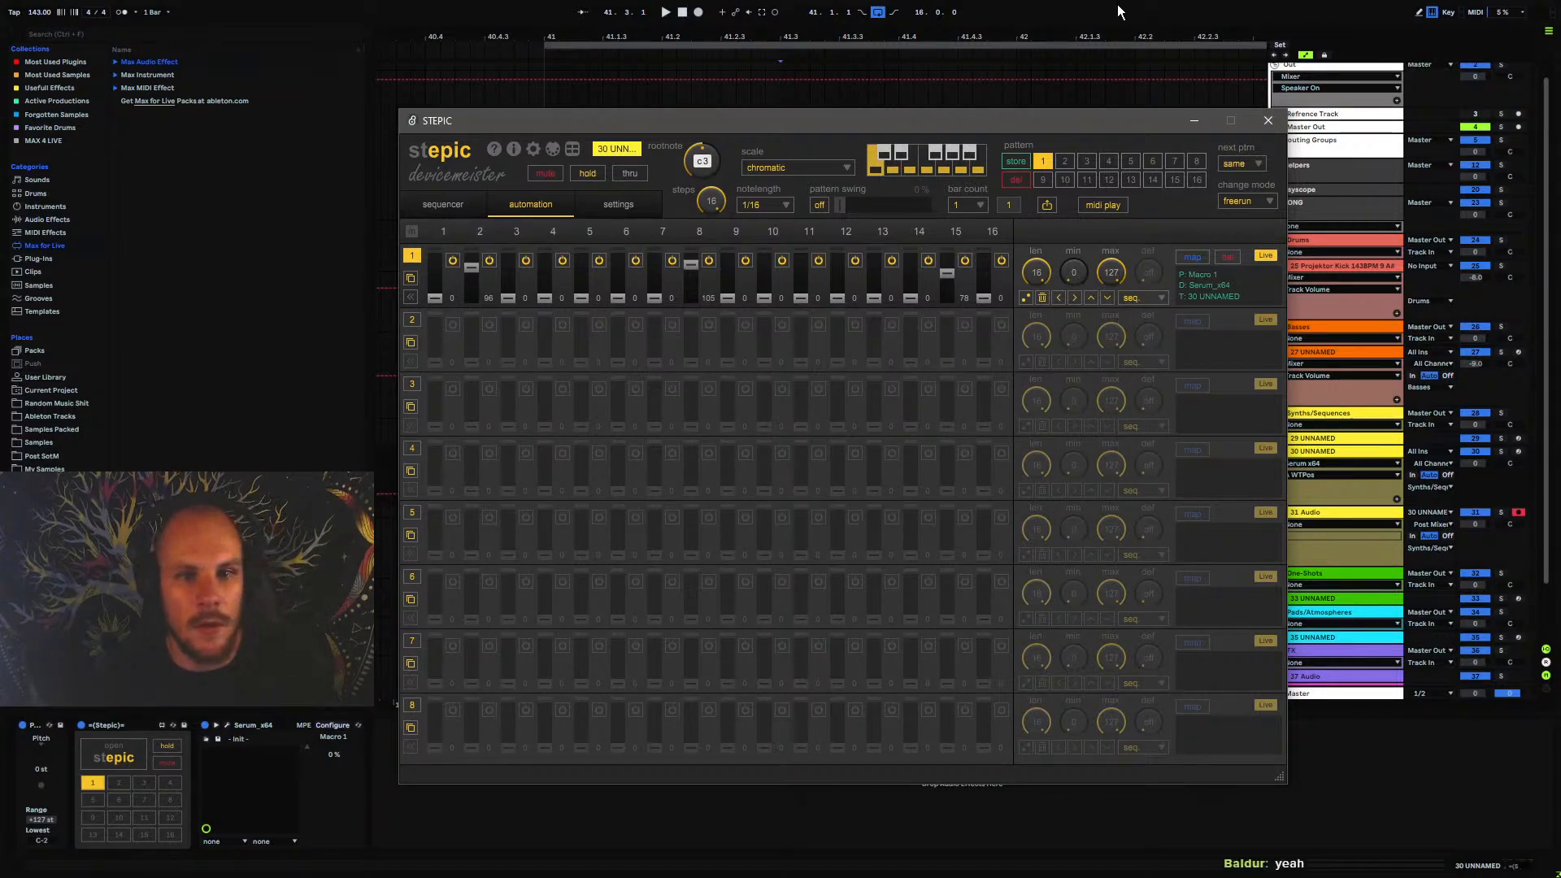
Set the input buffer size to 7152 samples and the output buffer size to 4080 samples in the audio preferences
{"action": "left_click", "coordinate": [1268, 121]}
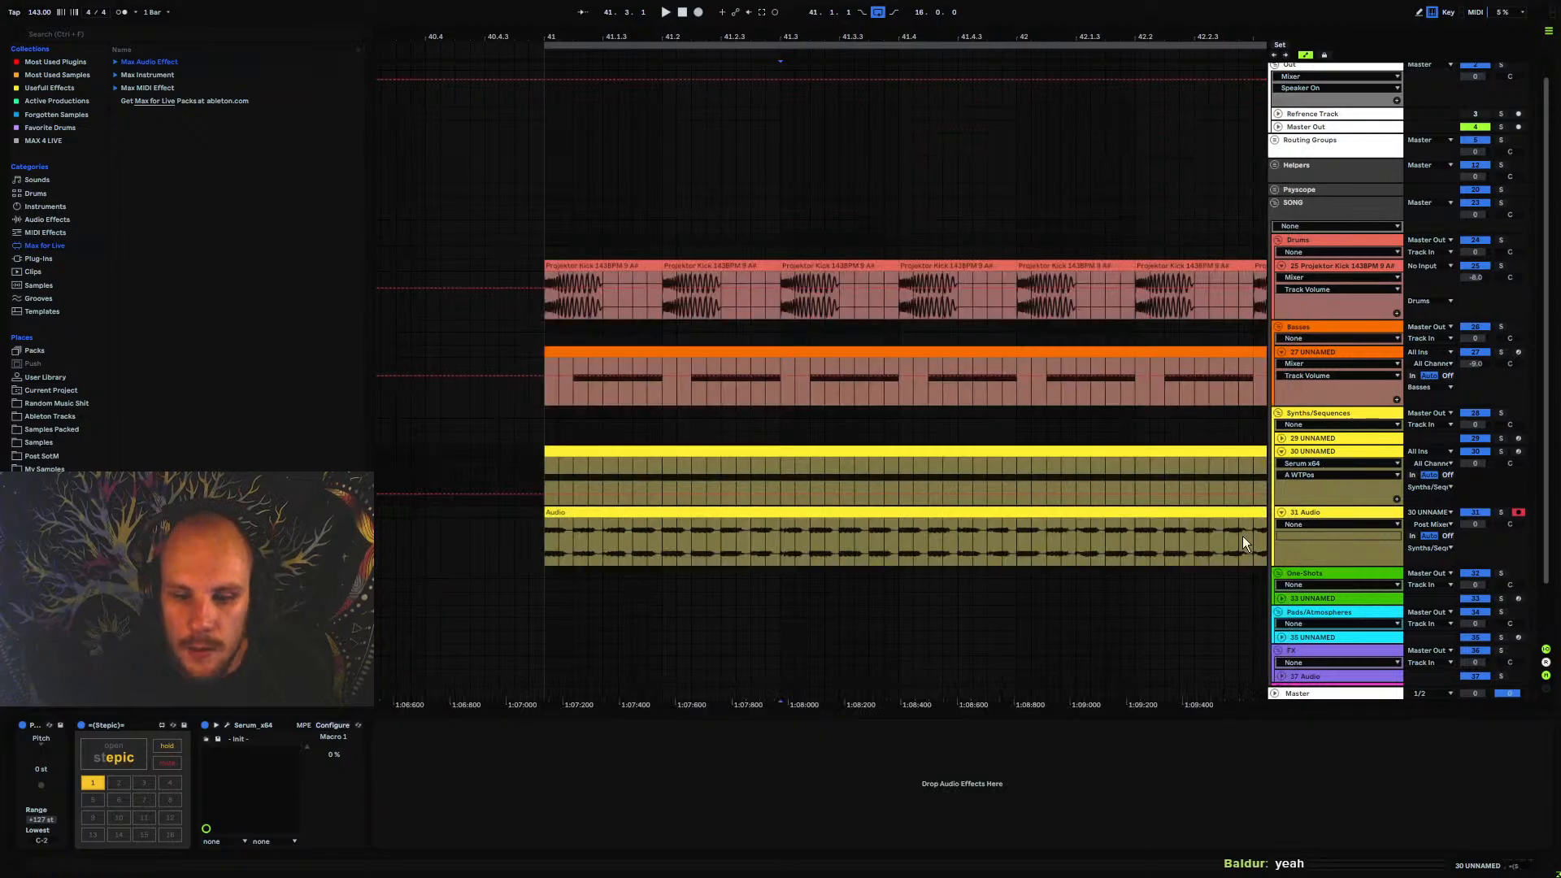
{"action": "key", "text": "ctrl+comma"}
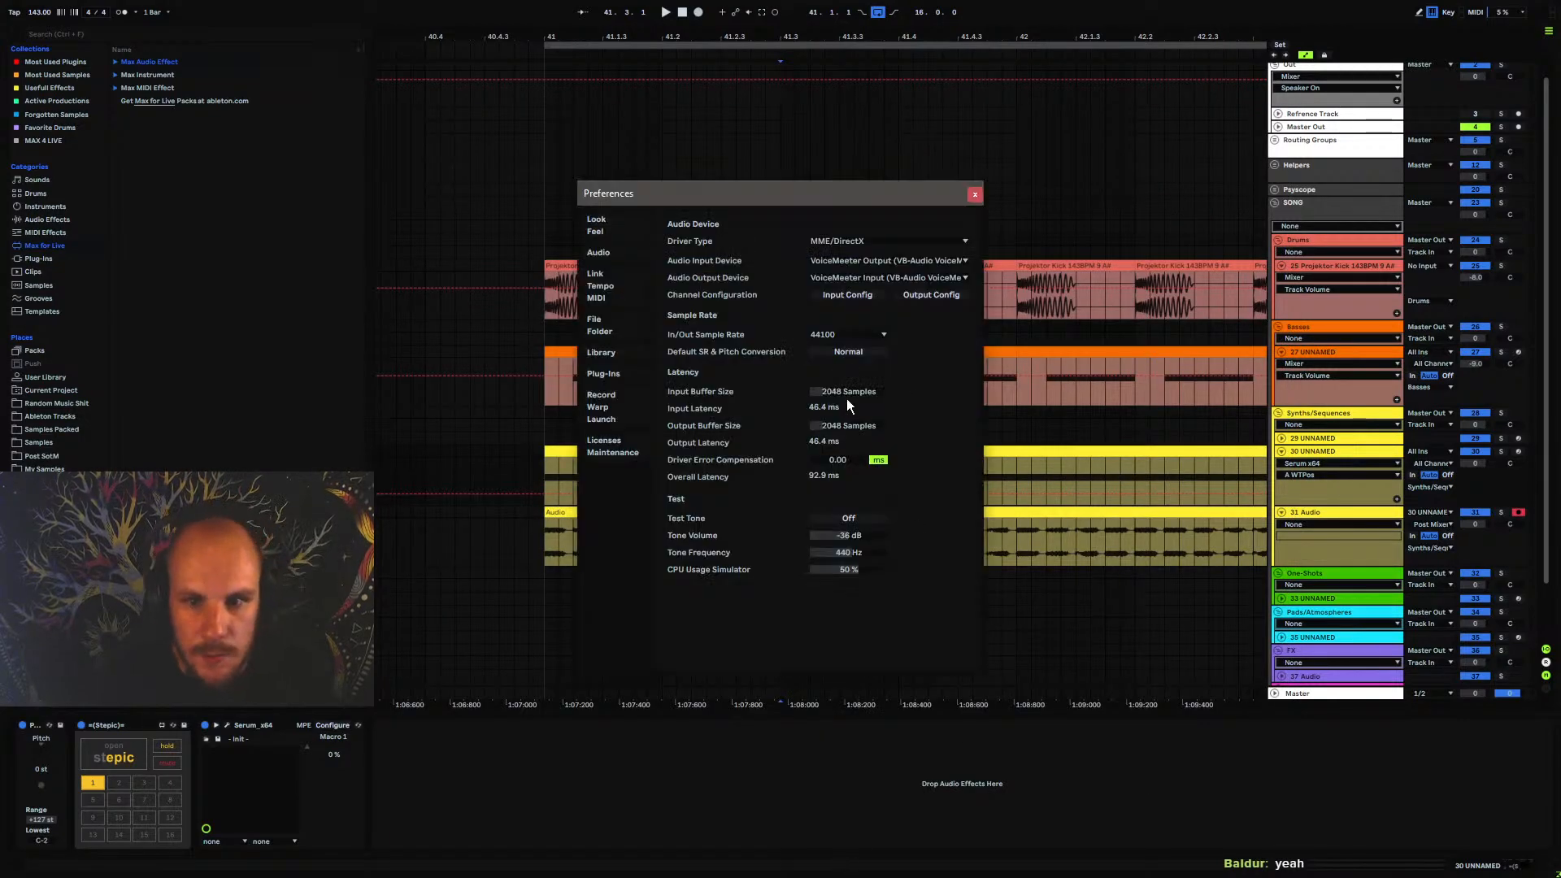
{"action": "left_click_drag", "start_coordinate": [847, 393], "coordinate": [847, 344]}
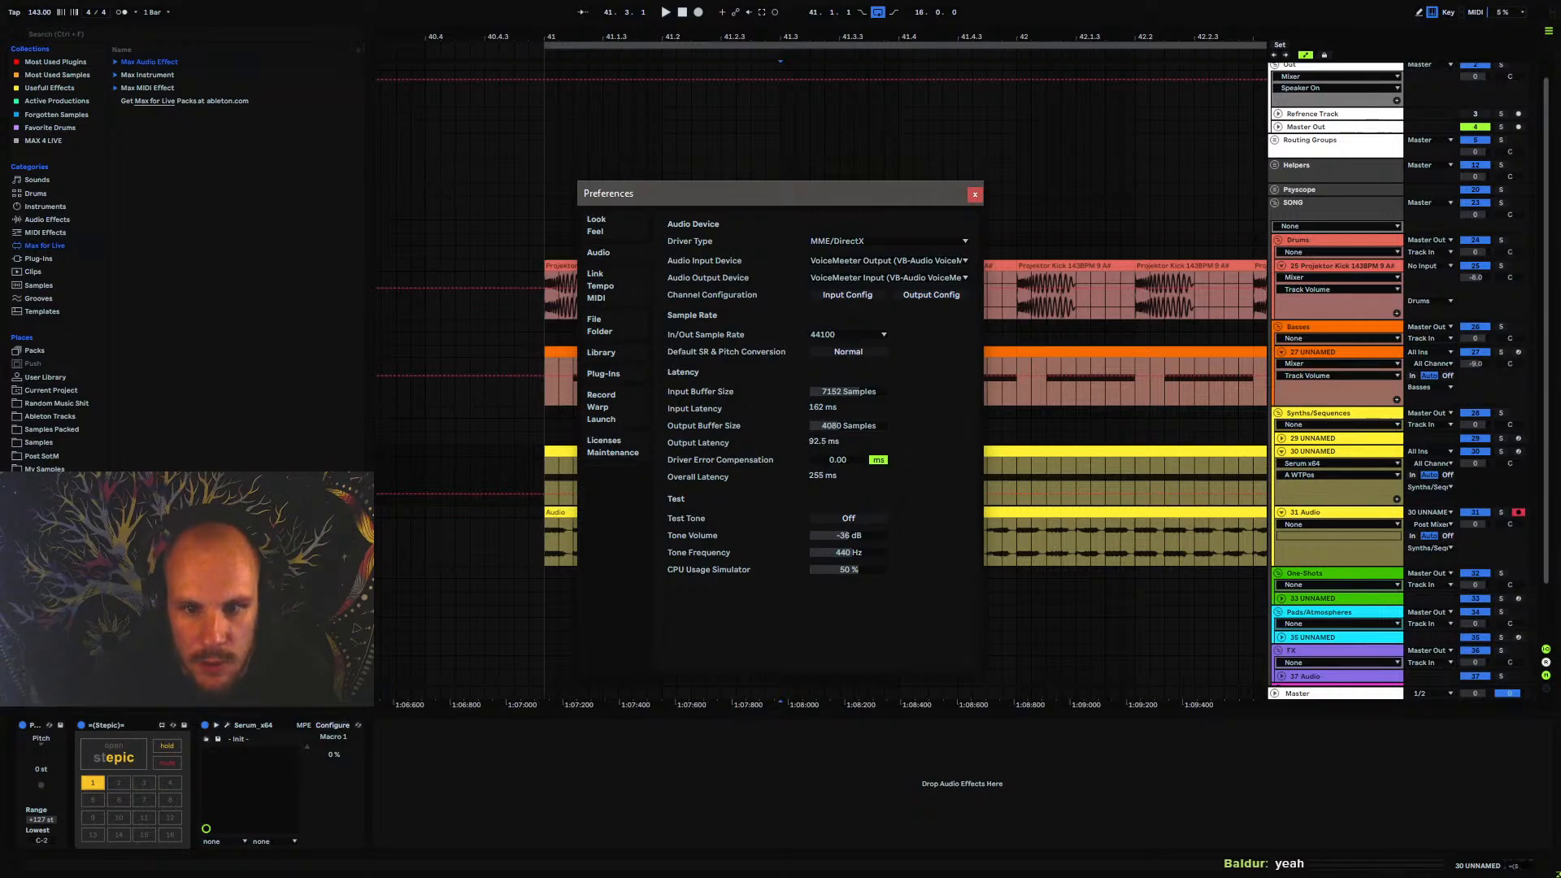
{"action": "left_click", "coordinate": [975, 194]}
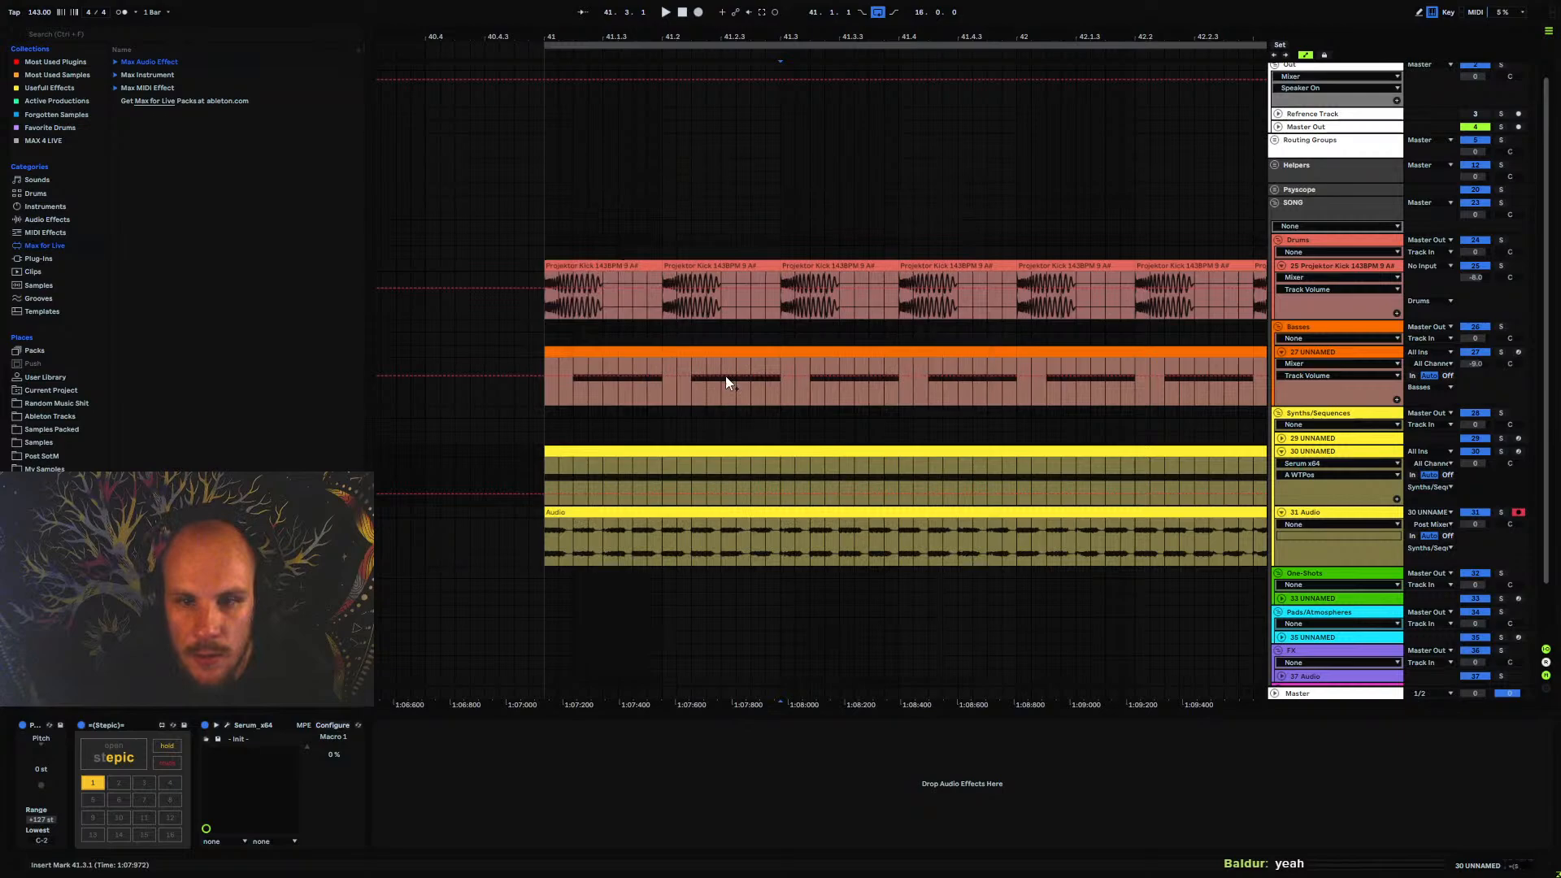
Delete the recorded clip starting at bar 41 on the 31 Audio track
{"action": "left_click", "coordinate": [552, 550]}
{"action": "key", "text": "Delete"}
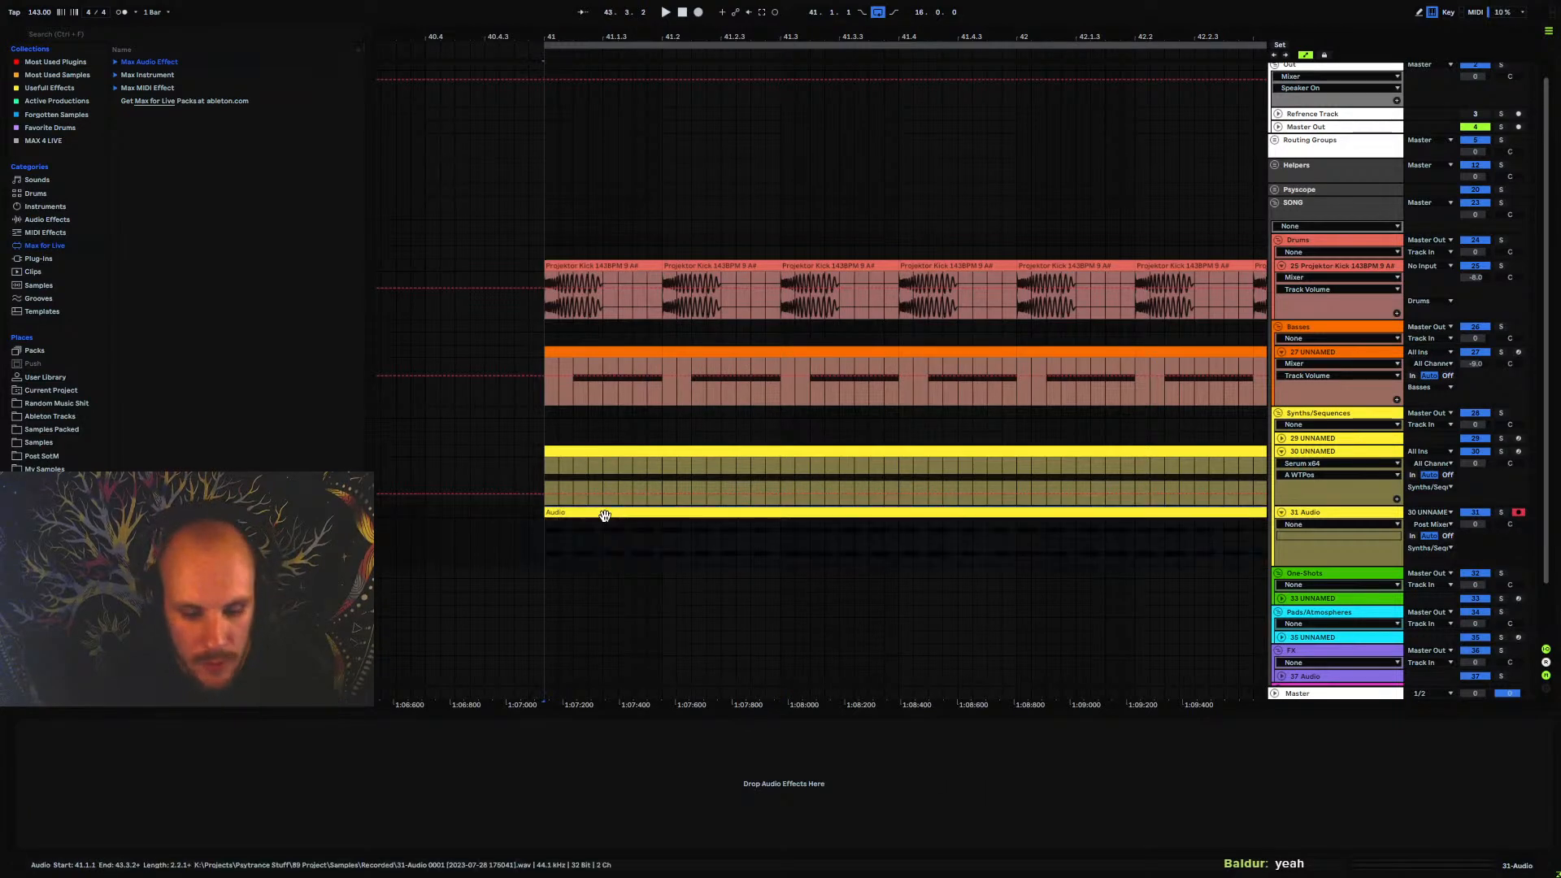
Switch off Stepic's automation lane 1 on track 30 UNNAMED and randomize all step durations in its sequencer during playback
{"action": "left_click", "coordinate": [1300, 451]}
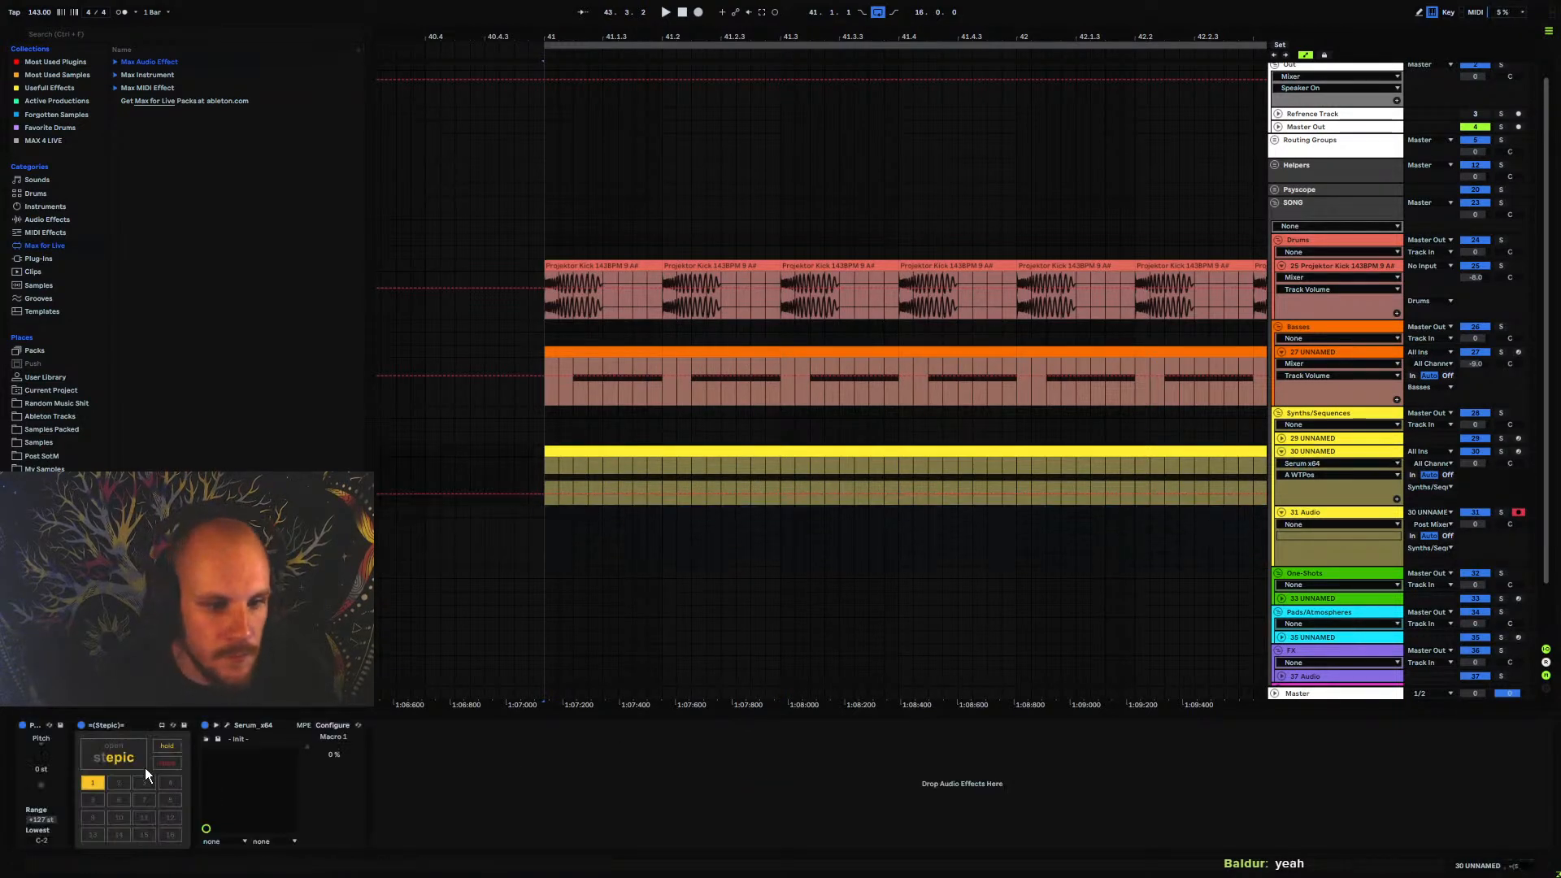
{"action": "left_click", "coordinate": [114, 748]}
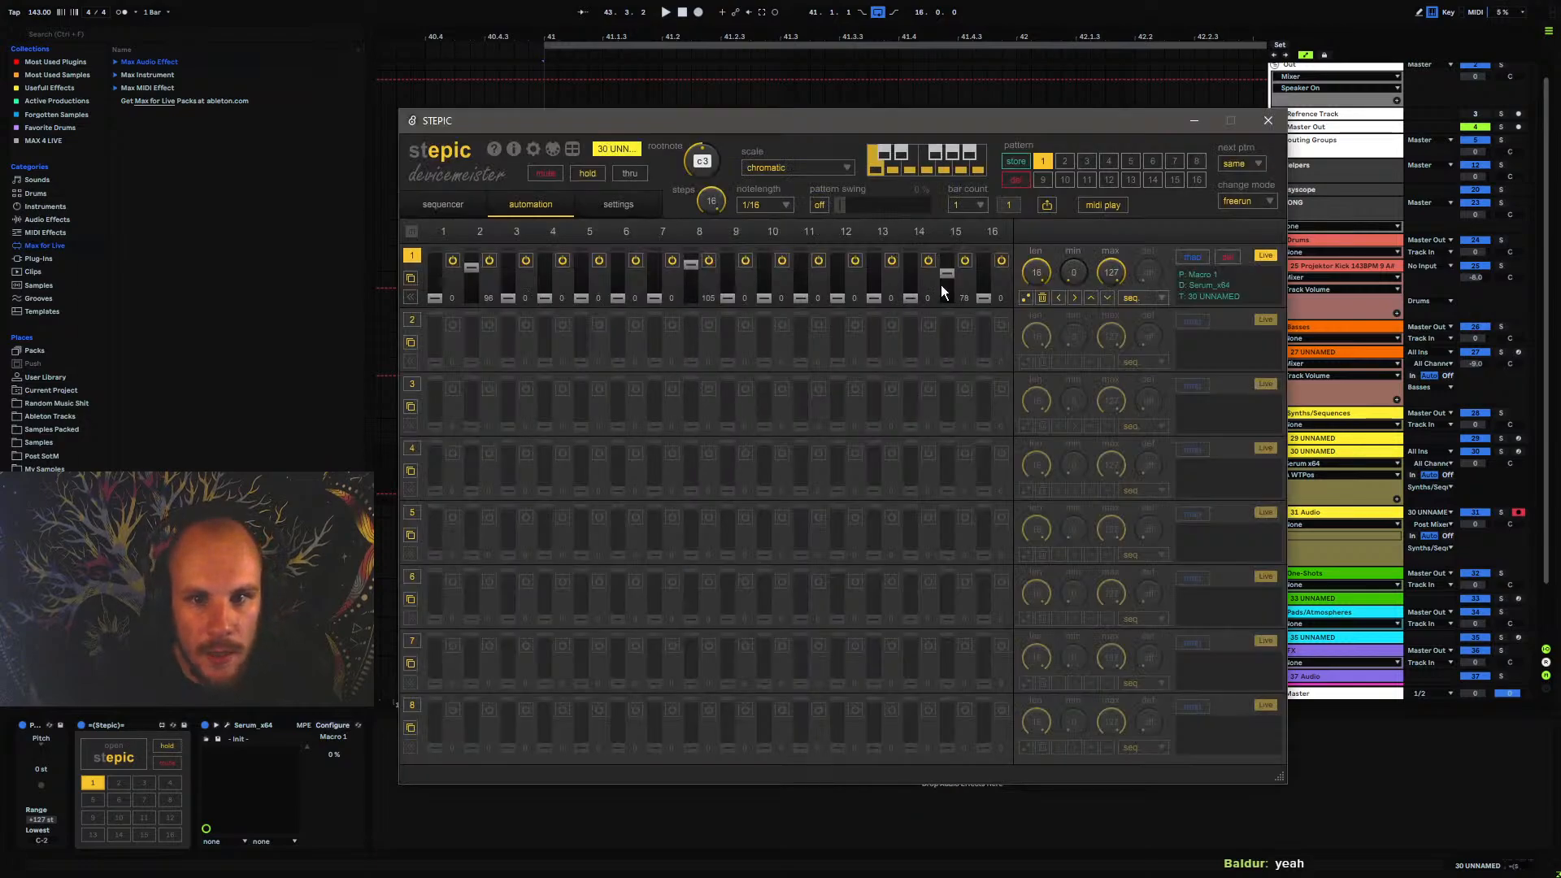
{"action": "left_click", "coordinate": [413, 255]}
{"action": "left_click", "coordinate": [443, 207]}
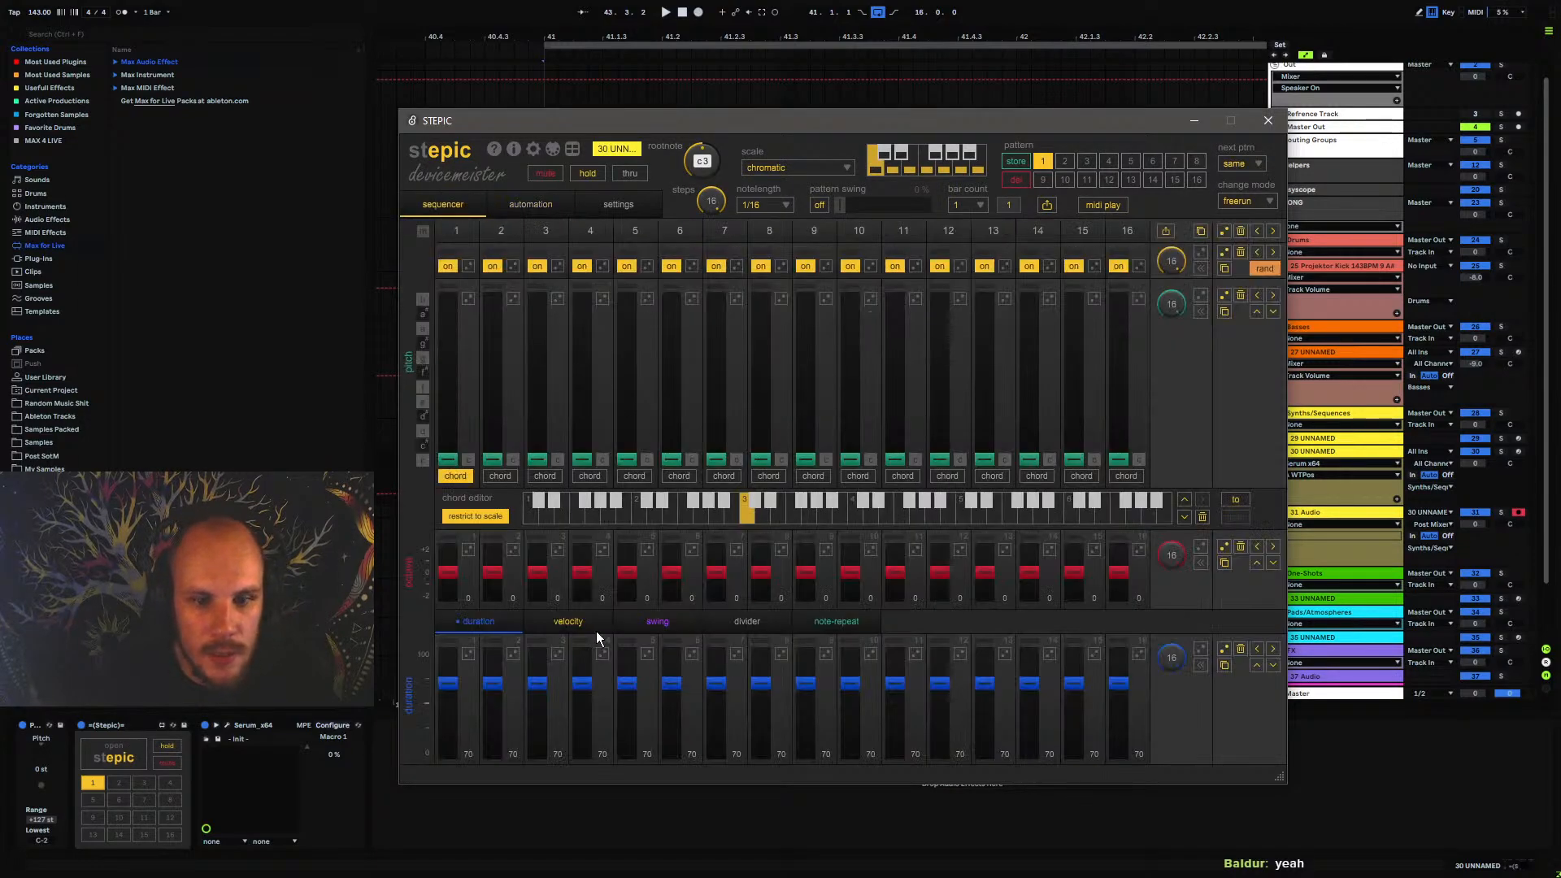
{"action": "key", "text": "space"}
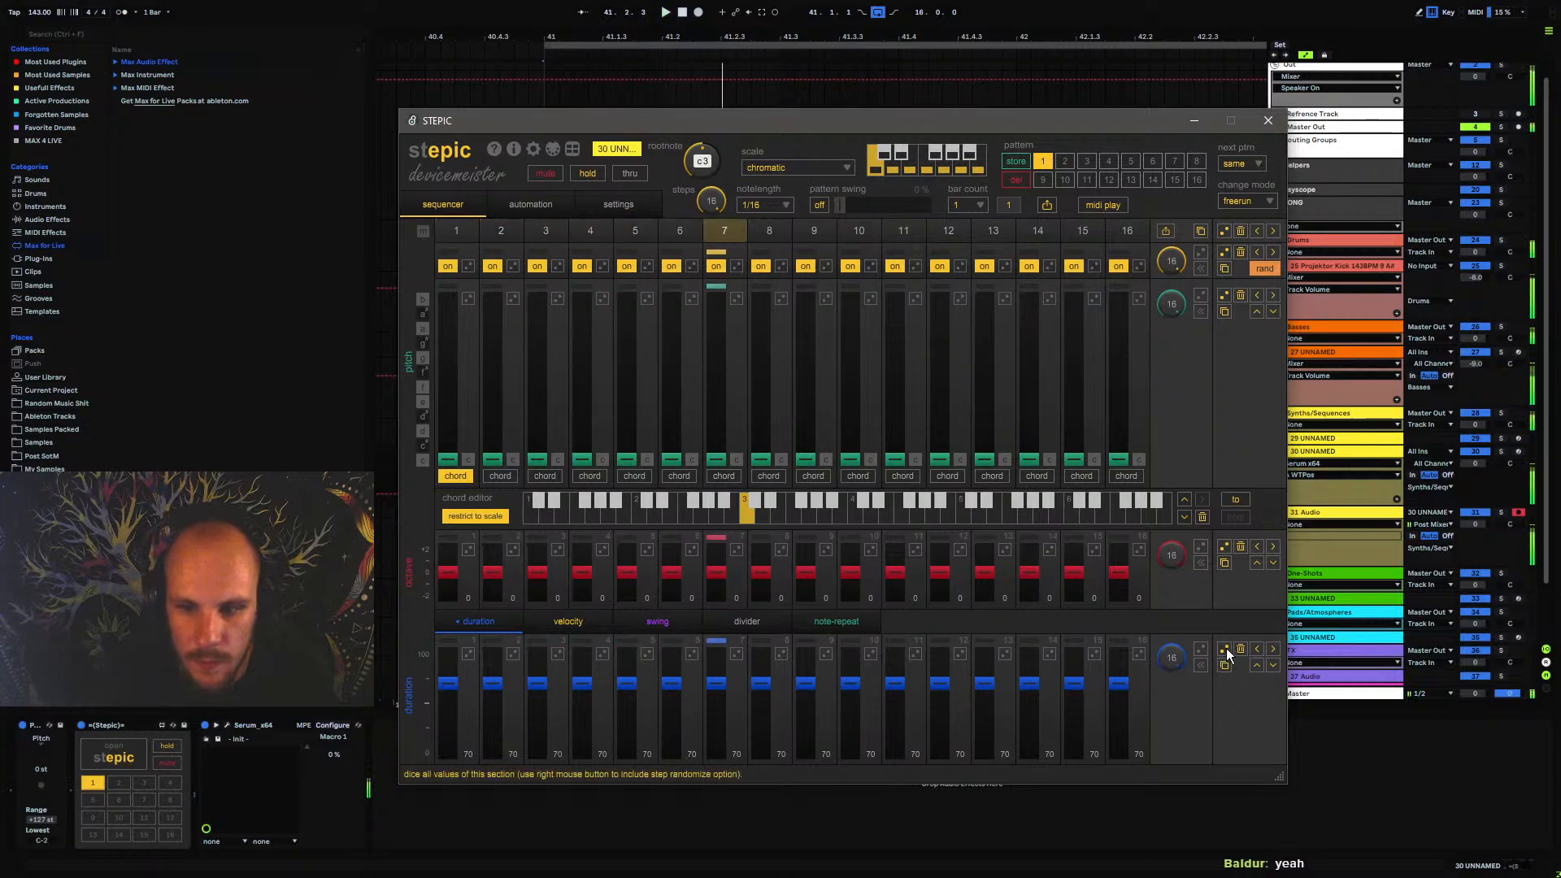
{"action": "left_click", "coordinate": [1226, 648]}
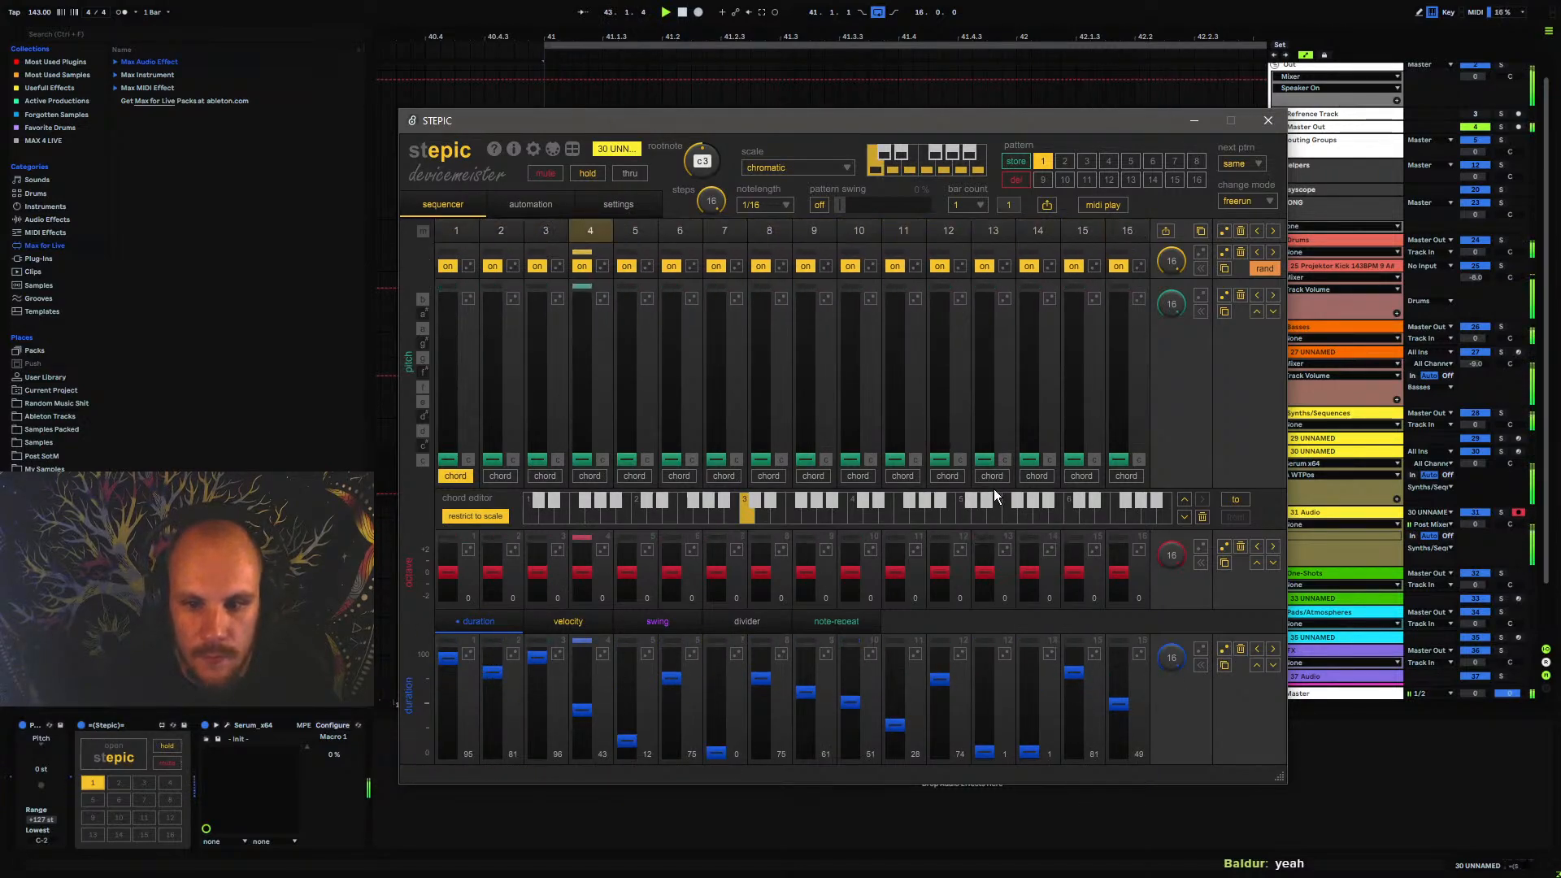
{"action": "left_click", "coordinate": [1268, 120]}
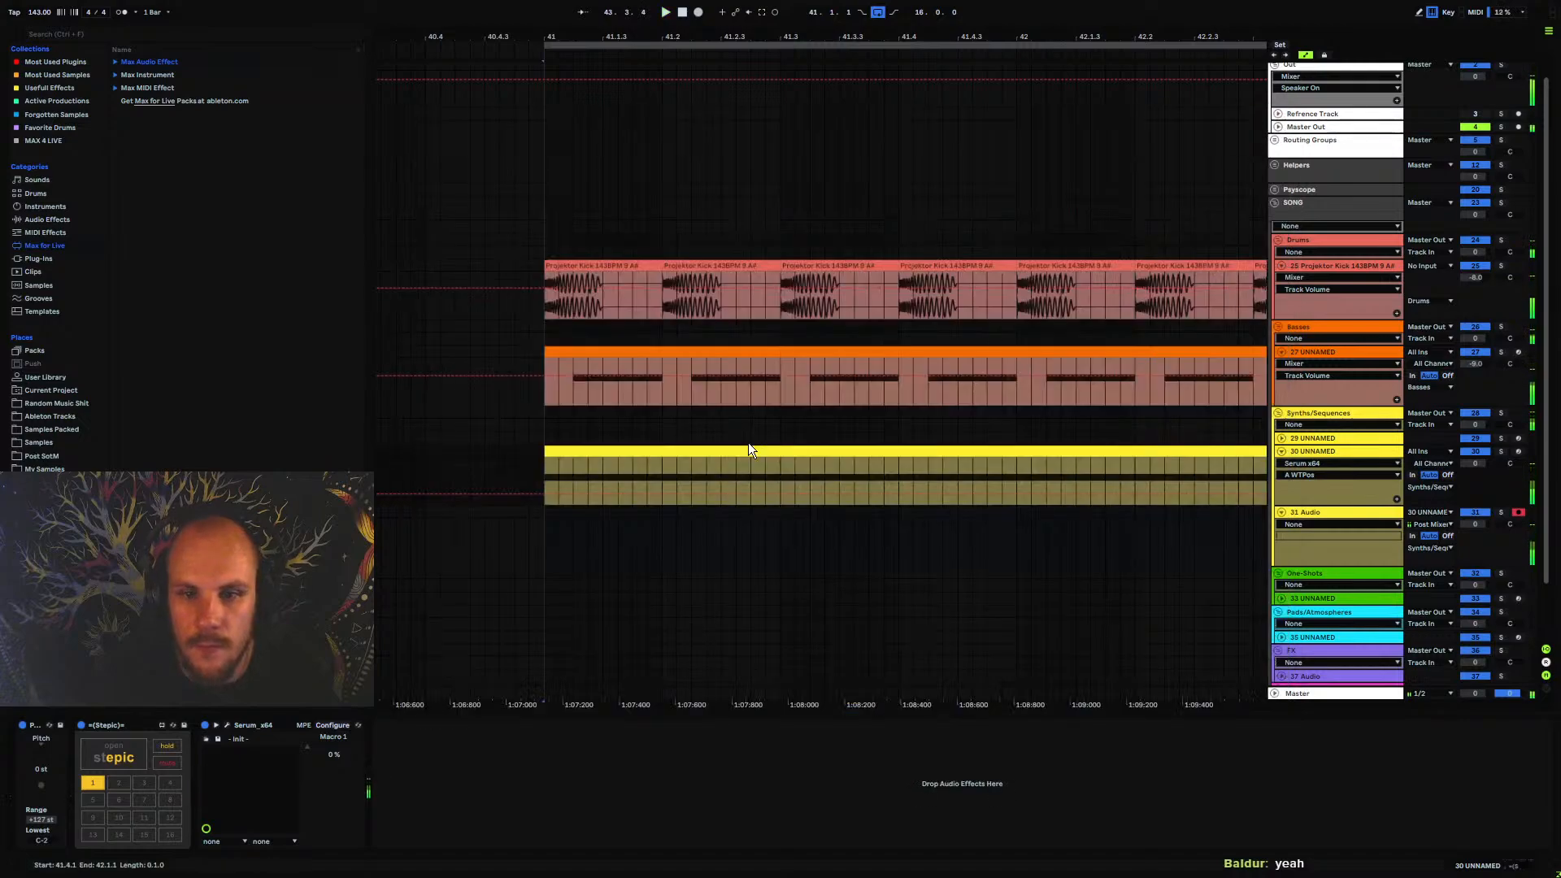
Add an Echo after Serum on track 30 UNNAMED, set to Ping Pong with 30% dry/wet and 71% feedback
{"action": "left_click", "coordinate": [540, 482]}
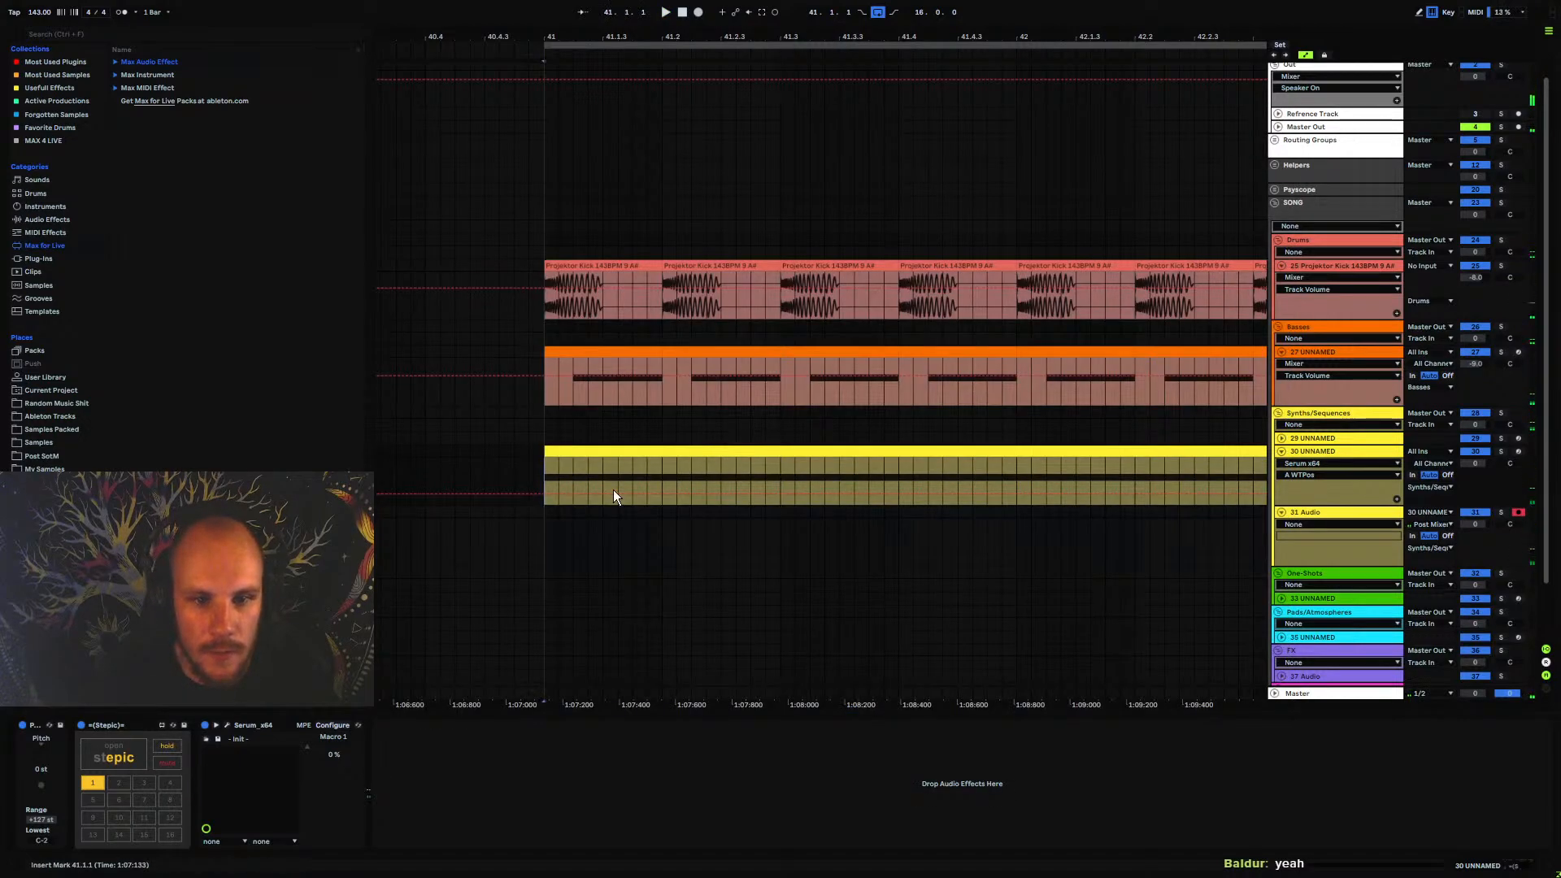
{"action": "right_click", "coordinate": [578, 802]}
{"action": "left_click", "coordinate": [631, 729]}
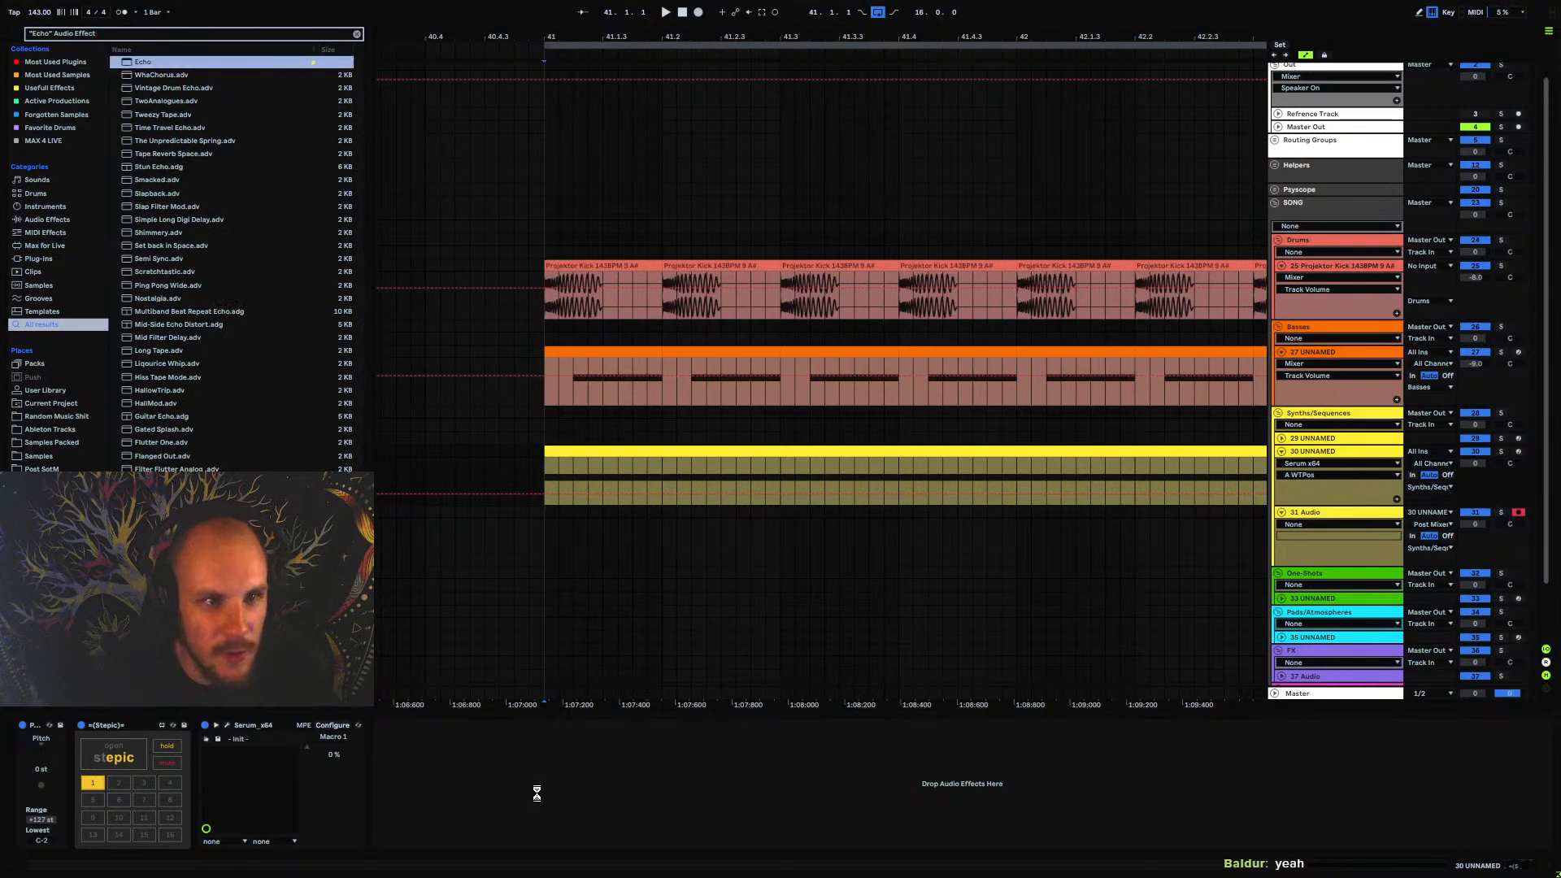
{"action": "left_click", "coordinate": [672, 830]}
{"action": "key", "text": "space"}
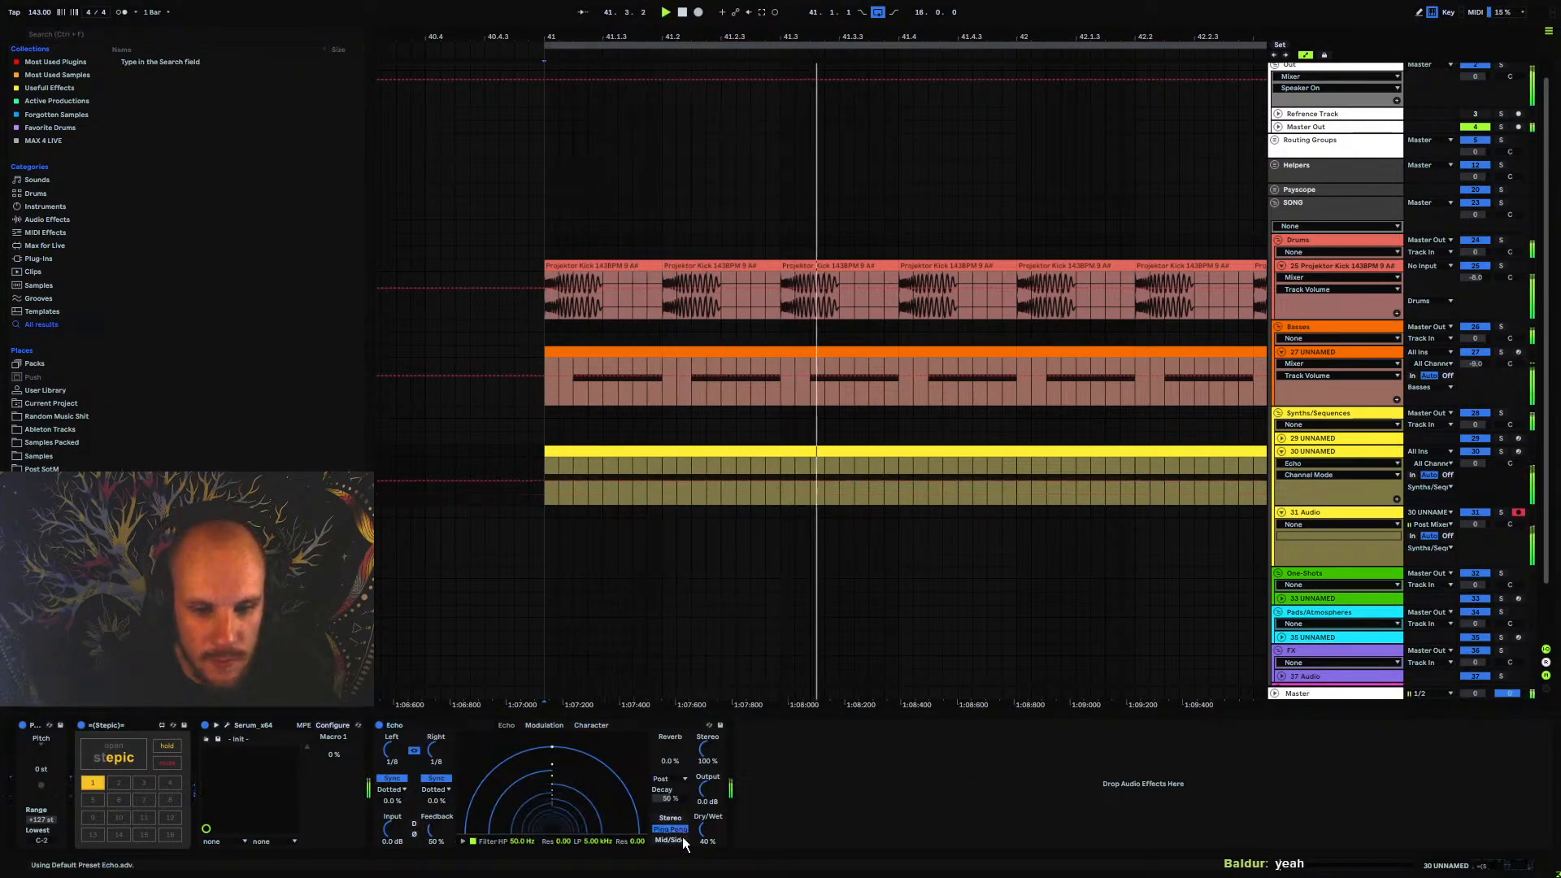
{"action": "left_click_drag", "start_coordinate": [702, 829], "coordinate": [703, 838]}
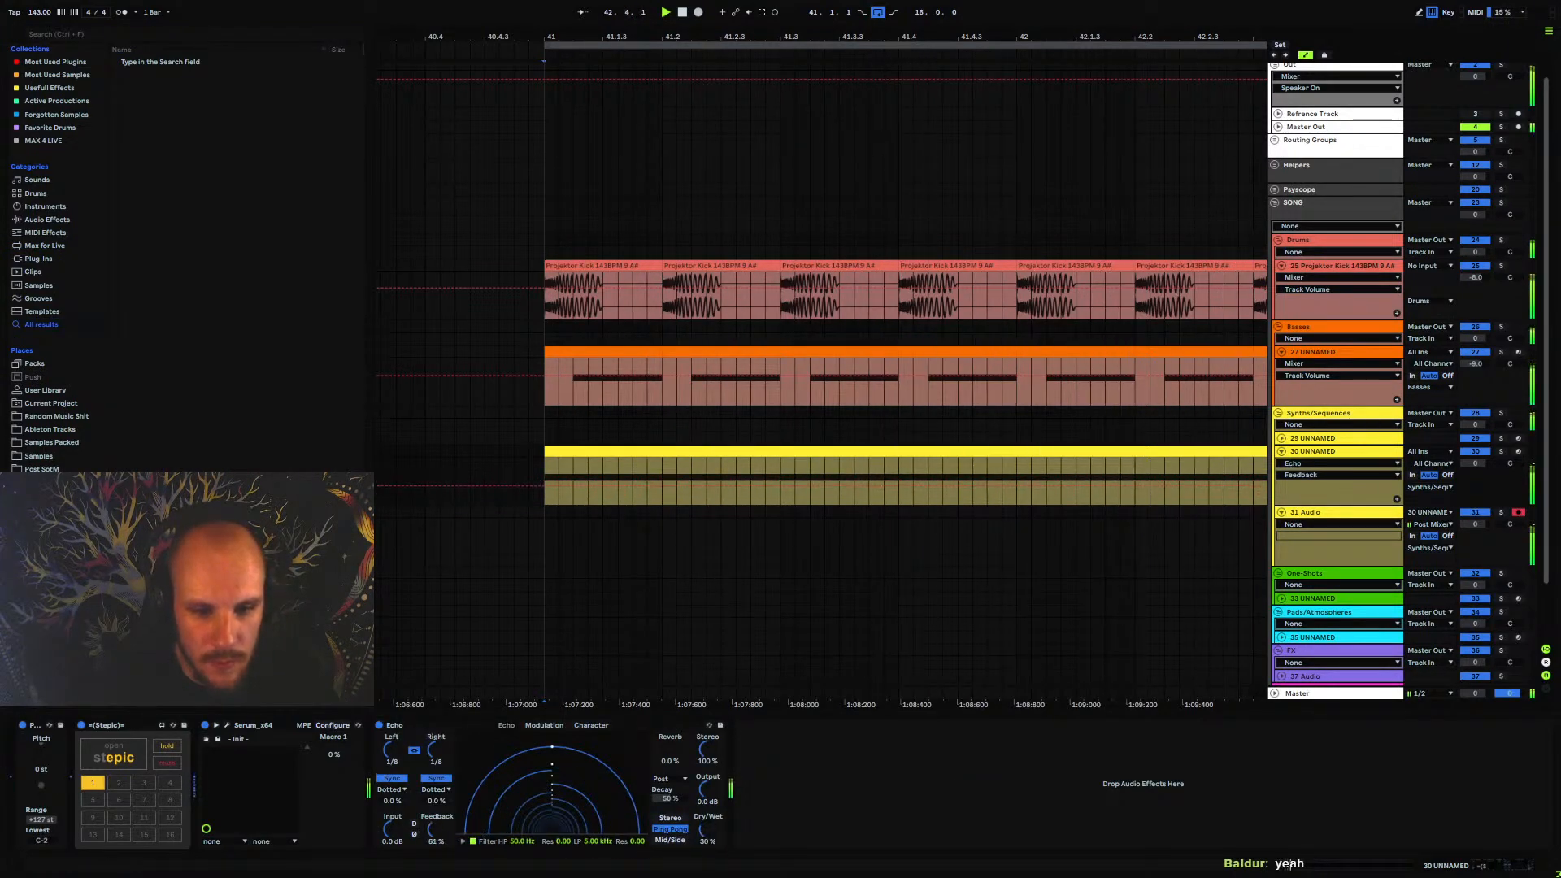
{"action": "mouse_move", "coordinate": [432, 829]}
{"action": "left_mouse_down"}
{"action": "mouse_move", "coordinate": [432, 815]}
{"action": "mouse_move", "coordinate": [432, 835]}
{"action": "left_mouse_up"}
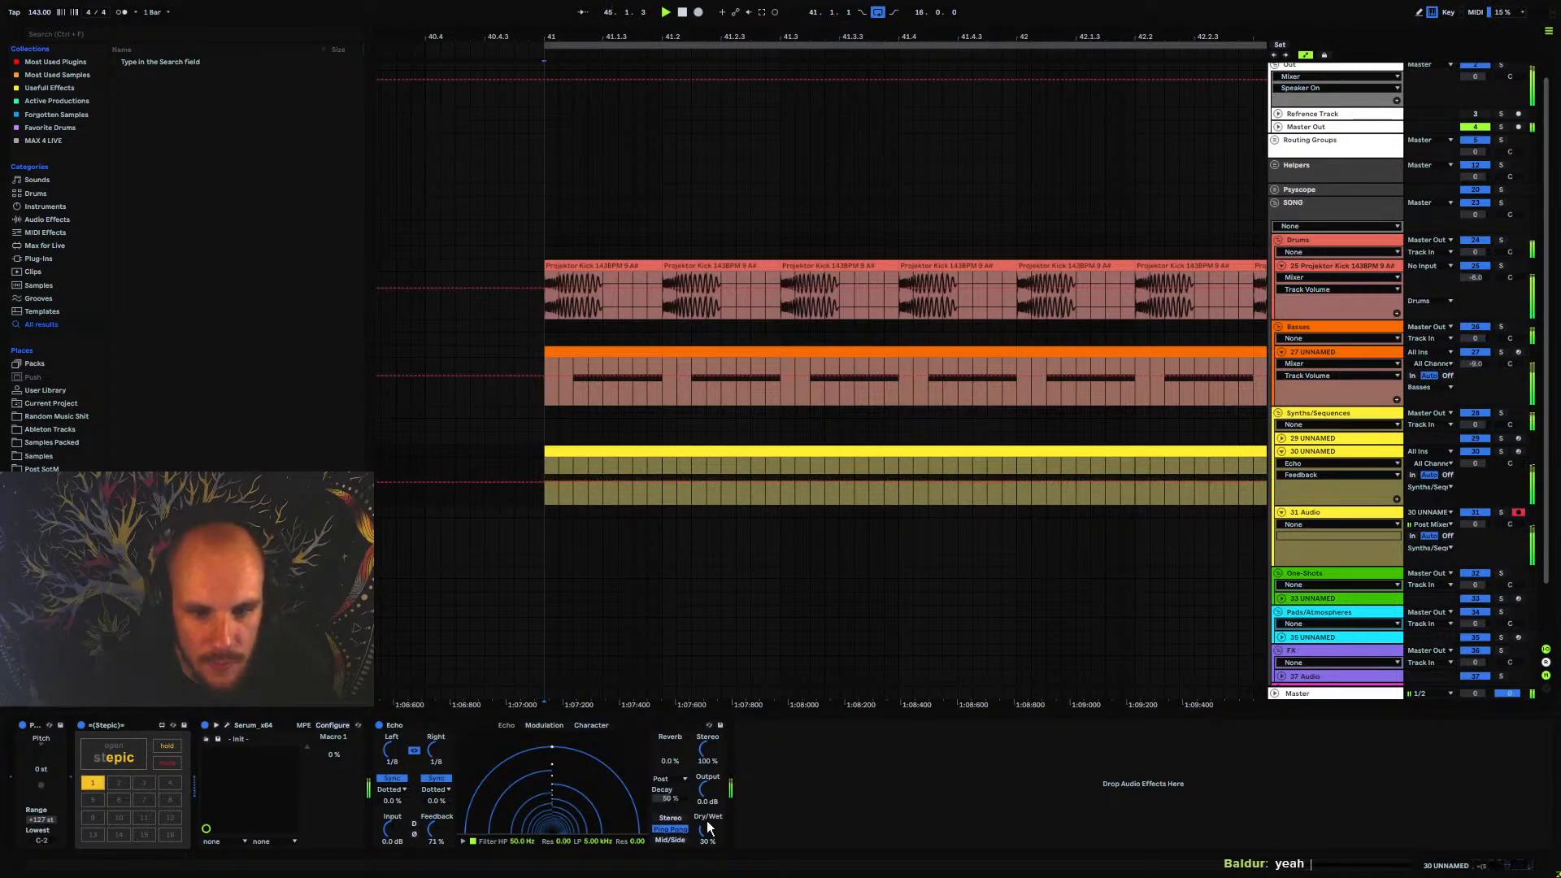
Add the MStereoSpread stereo effect to track 30 UNNAMED and place it between Serum and Echo
{"action": "right_click", "coordinate": [782, 786]}
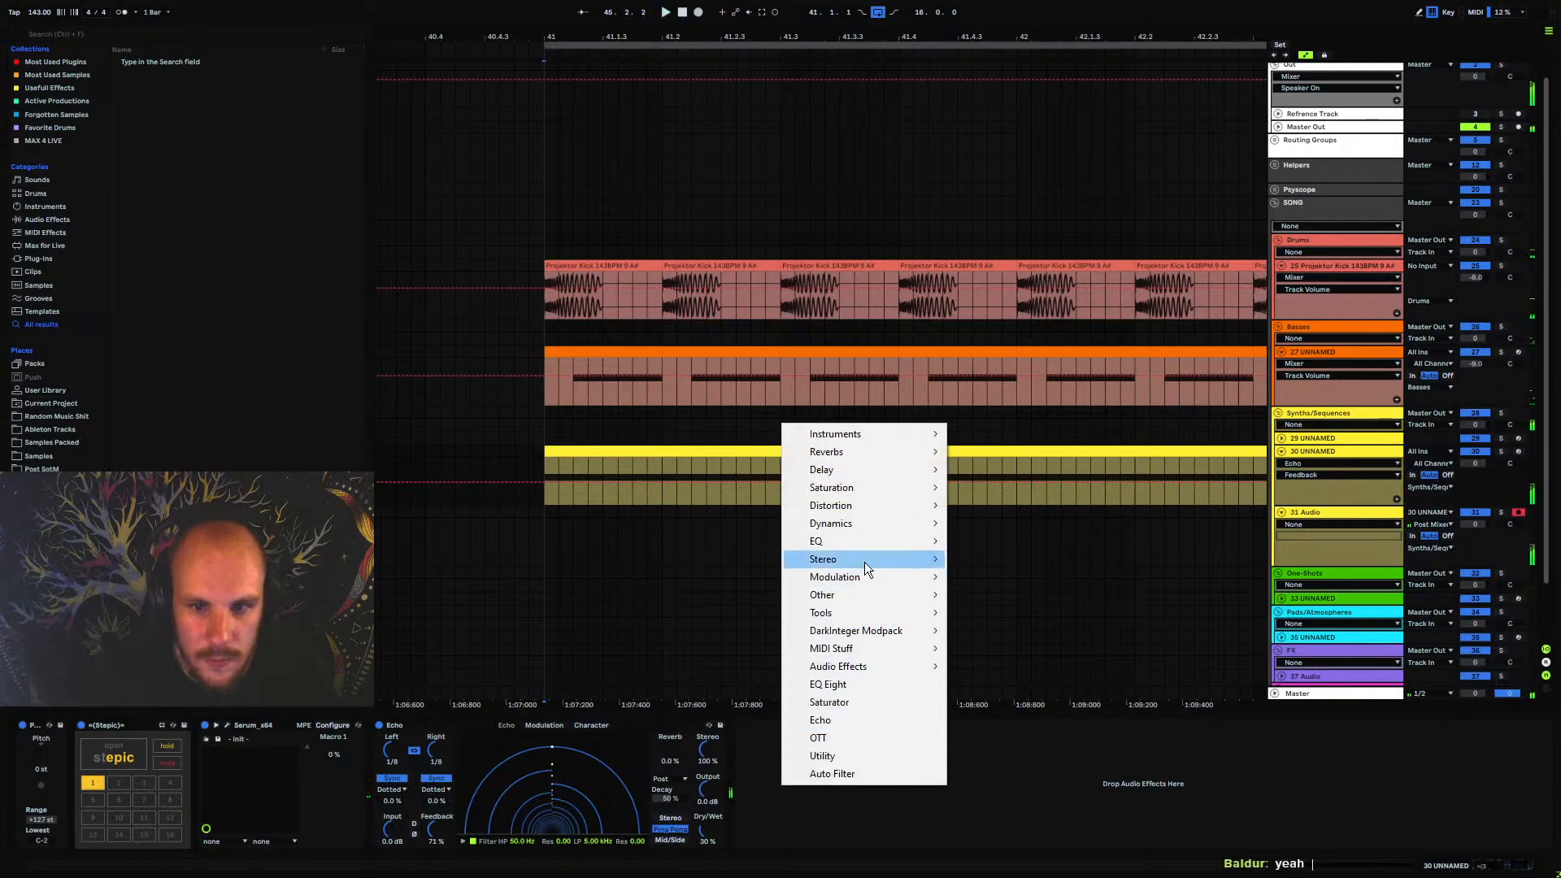
{"action": "mouse_move", "coordinate": [872, 562]}
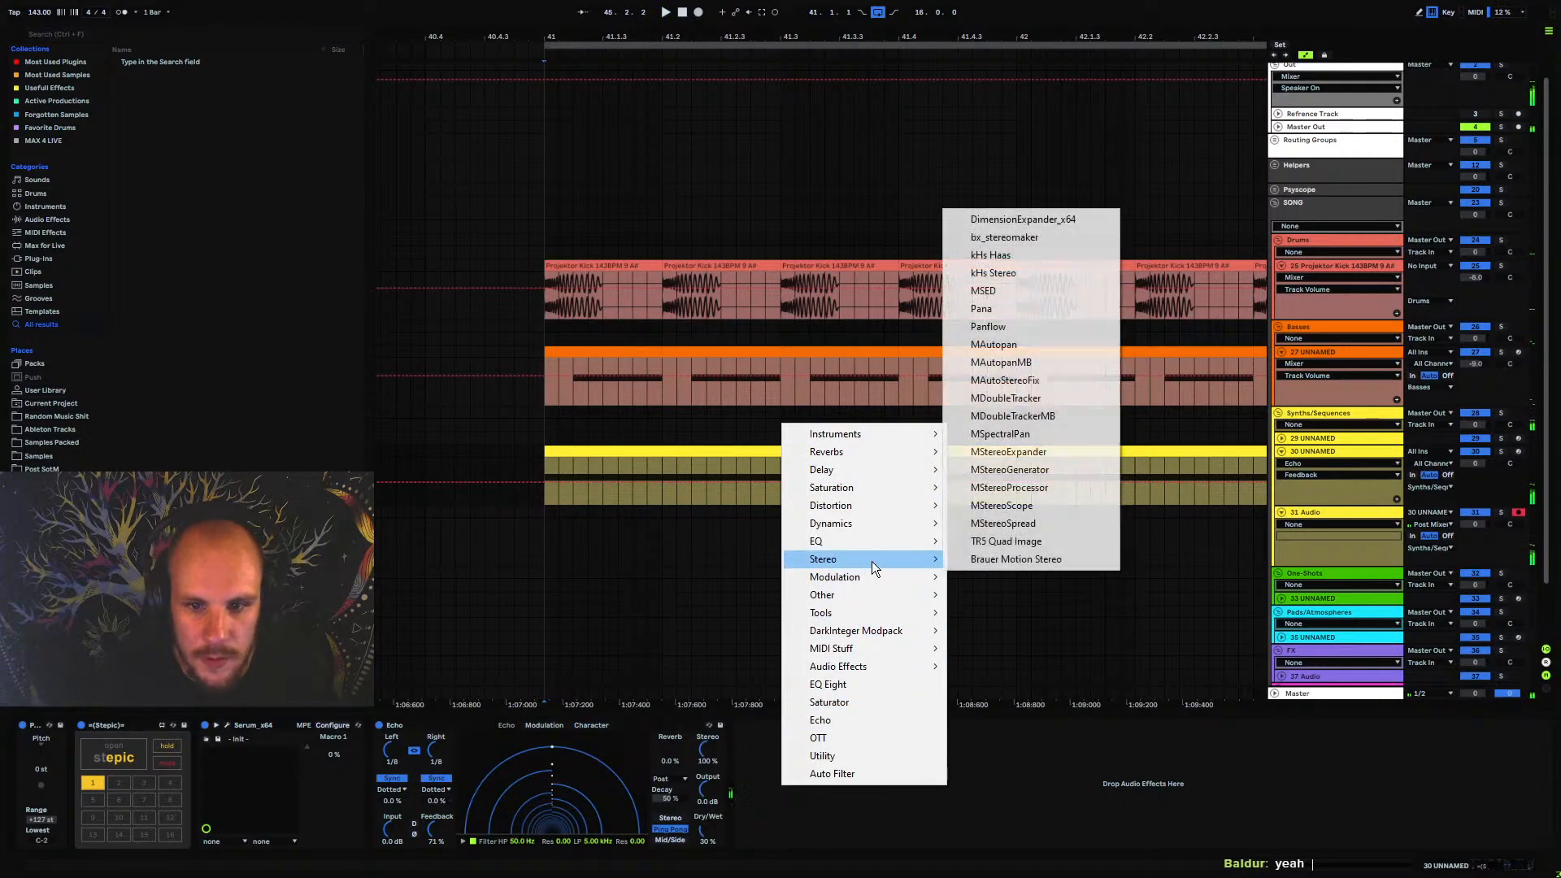
{"action": "left_click", "coordinate": [1003, 523]}
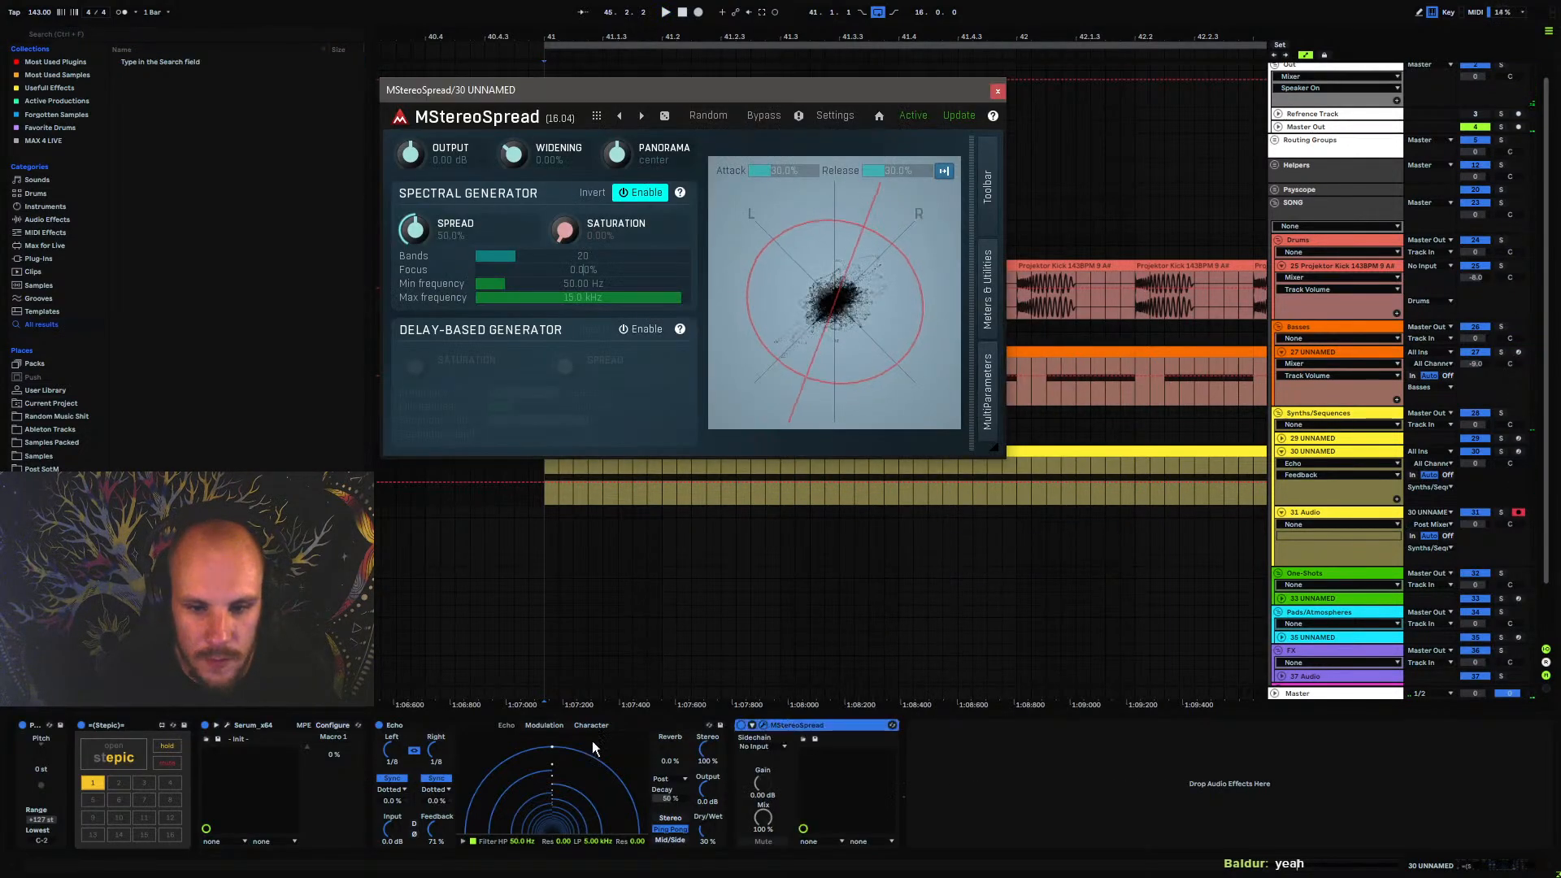
{"action": "left_click_drag", "start_coordinate": [794, 727], "coordinate": [377, 763]}
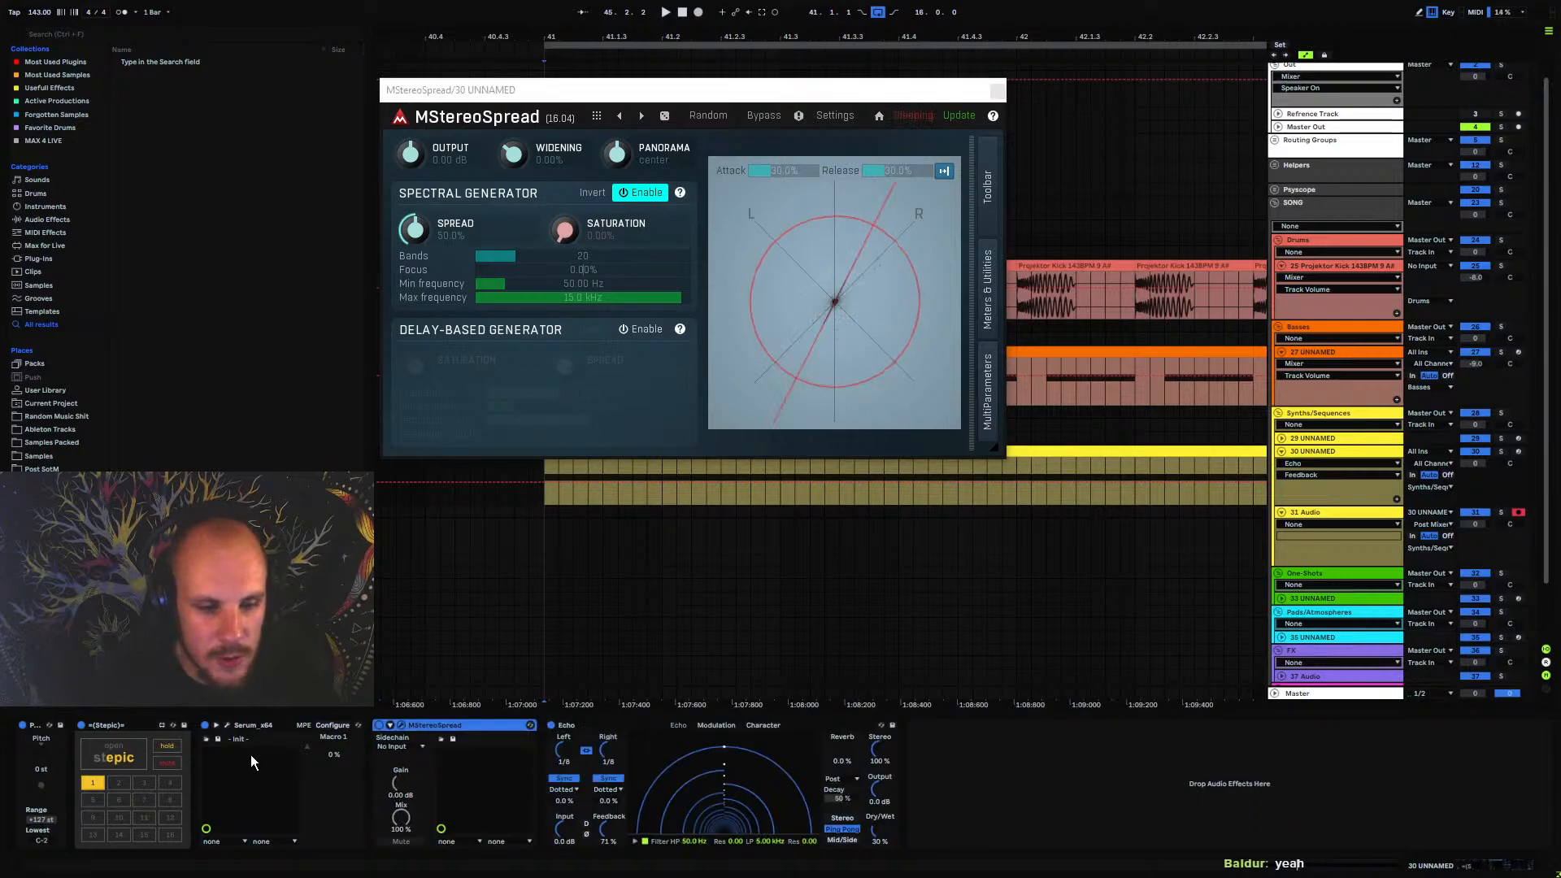
Close the plugin windows and set track 30 UNNAMED's volume to about -7.4 dB while playing from bar 41
{"action": "left_click", "coordinate": [137, 757]}
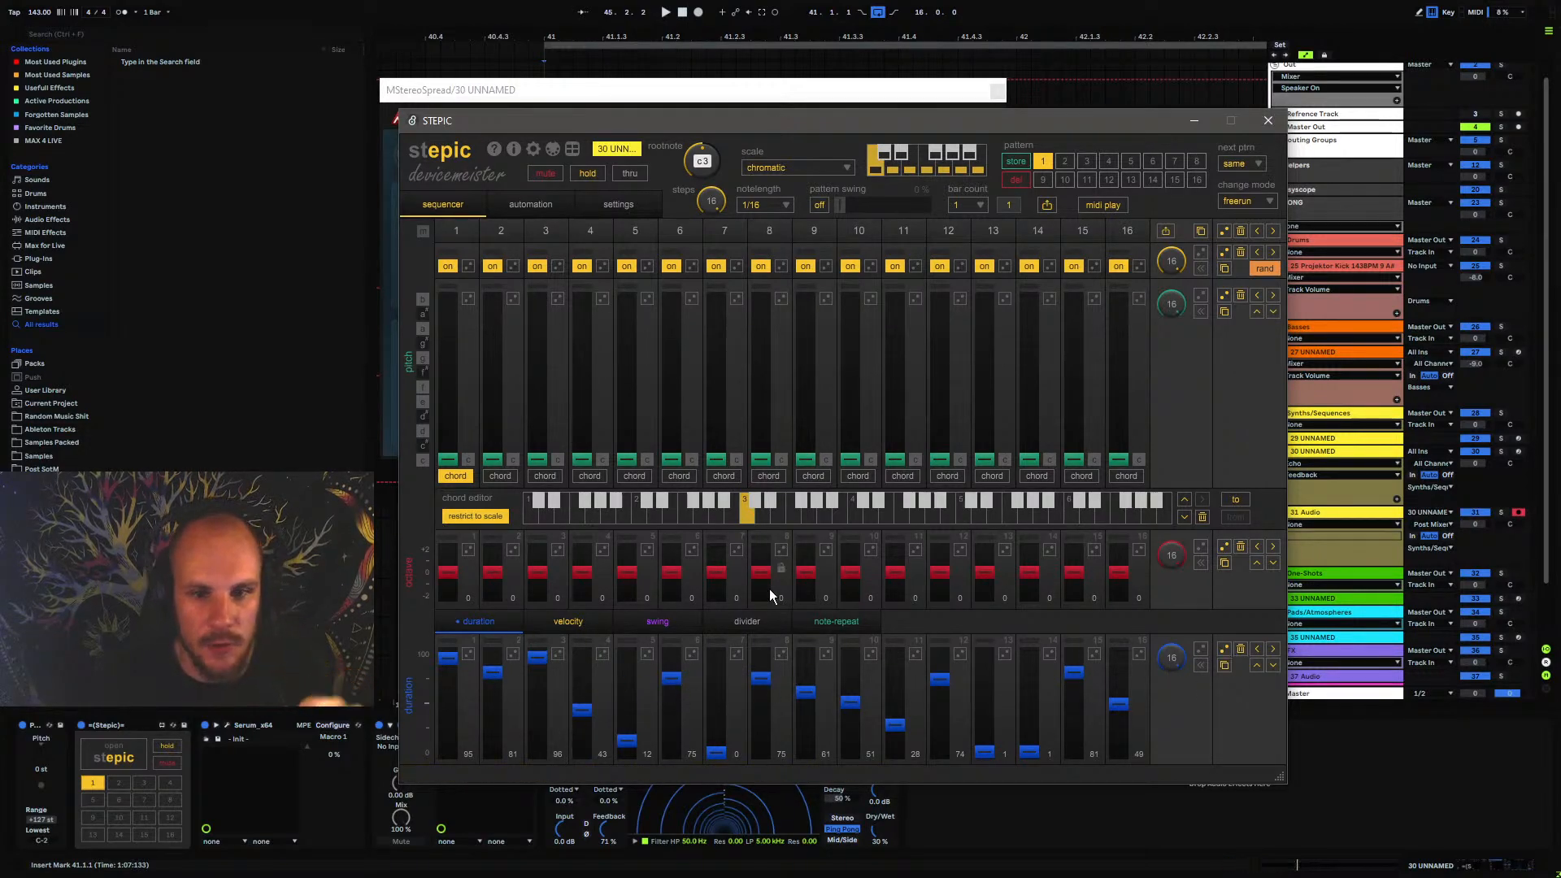
{"action": "left_click", "coordinate": [1268, 121]}
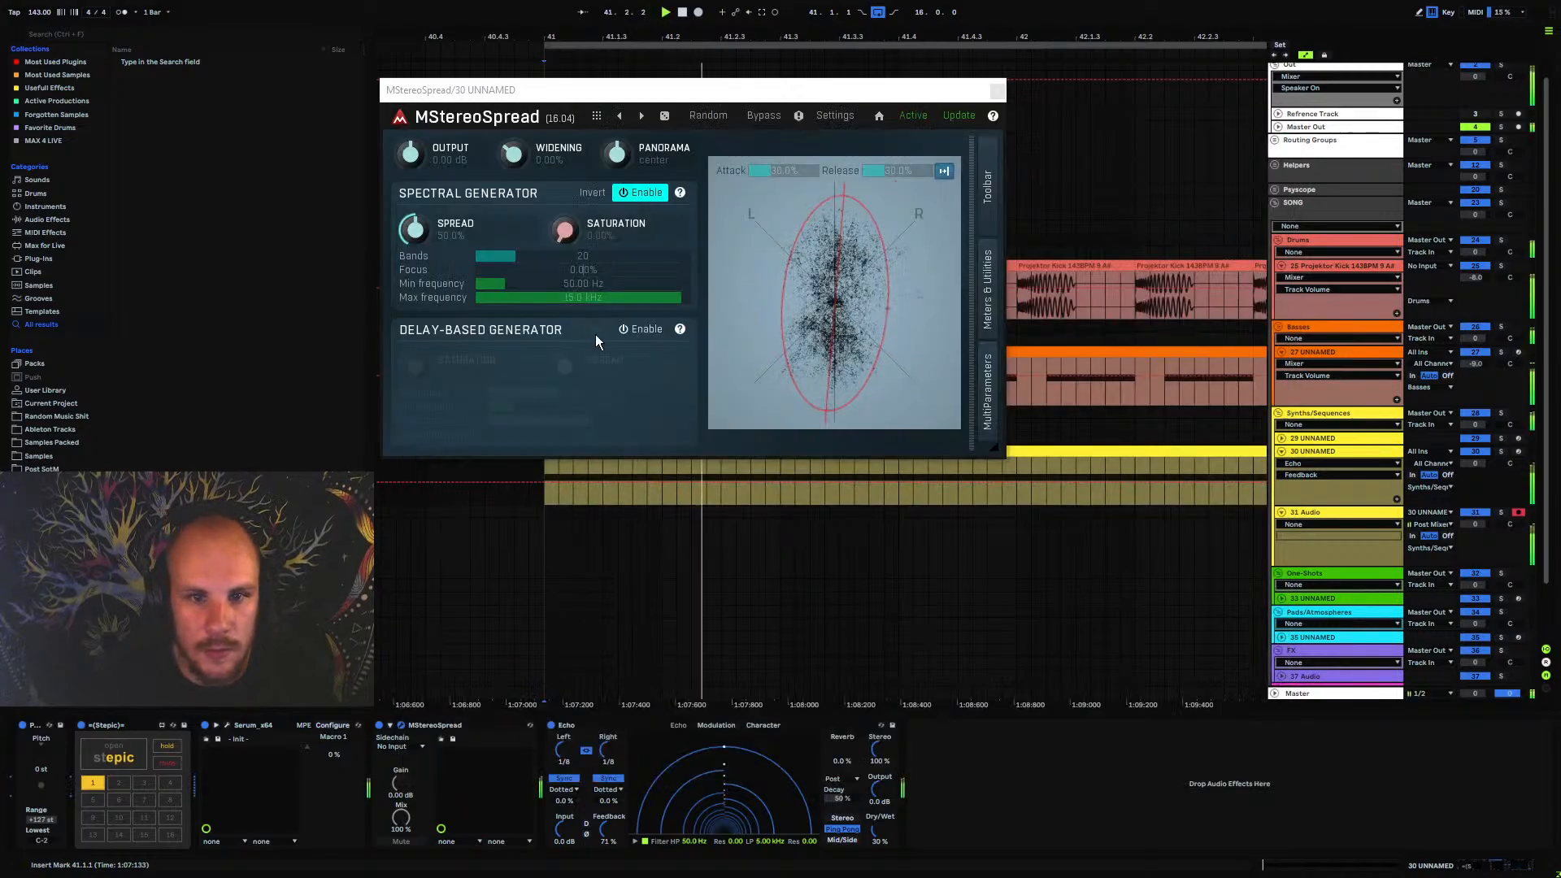
{"action": "left_click", "coordinate": [998, 91]}
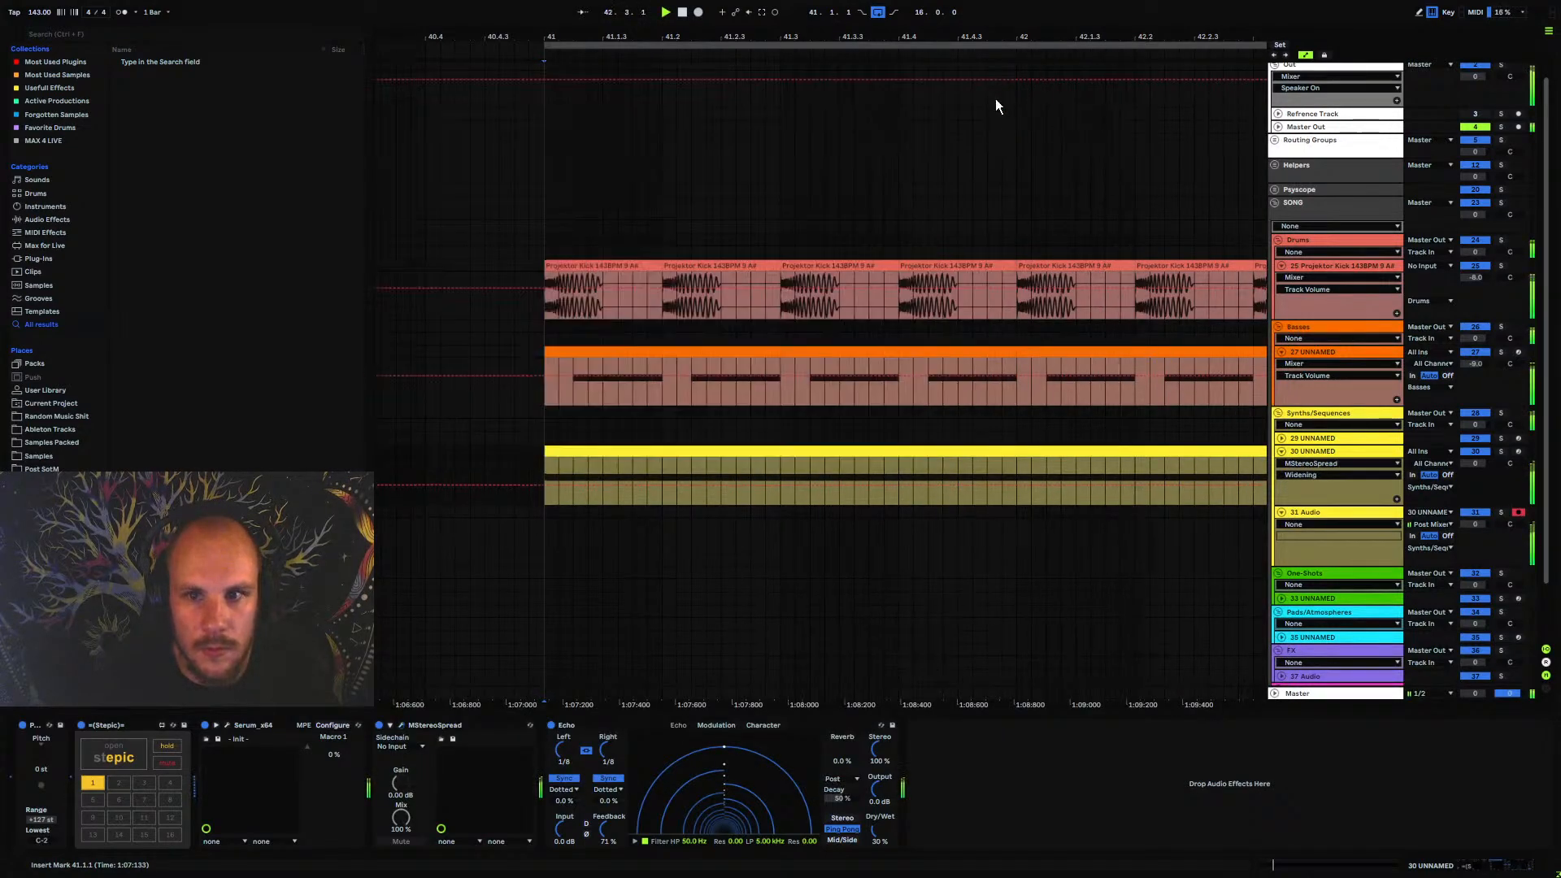
{"action": "left_click_drag", "start_coordinate": [1481, 465], "coordinate": [1481, 488]}
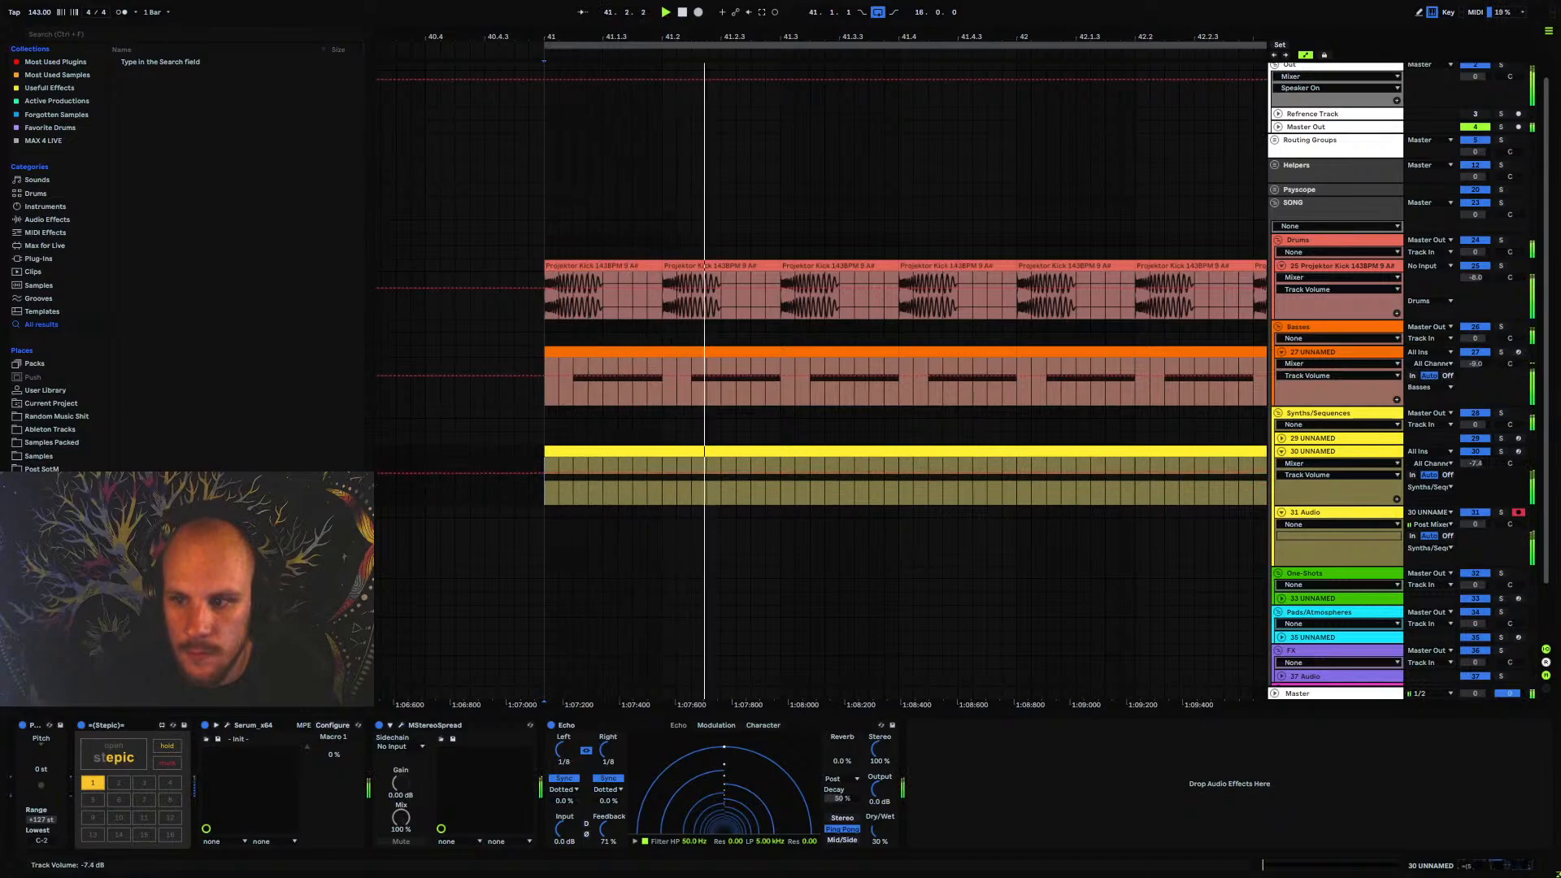
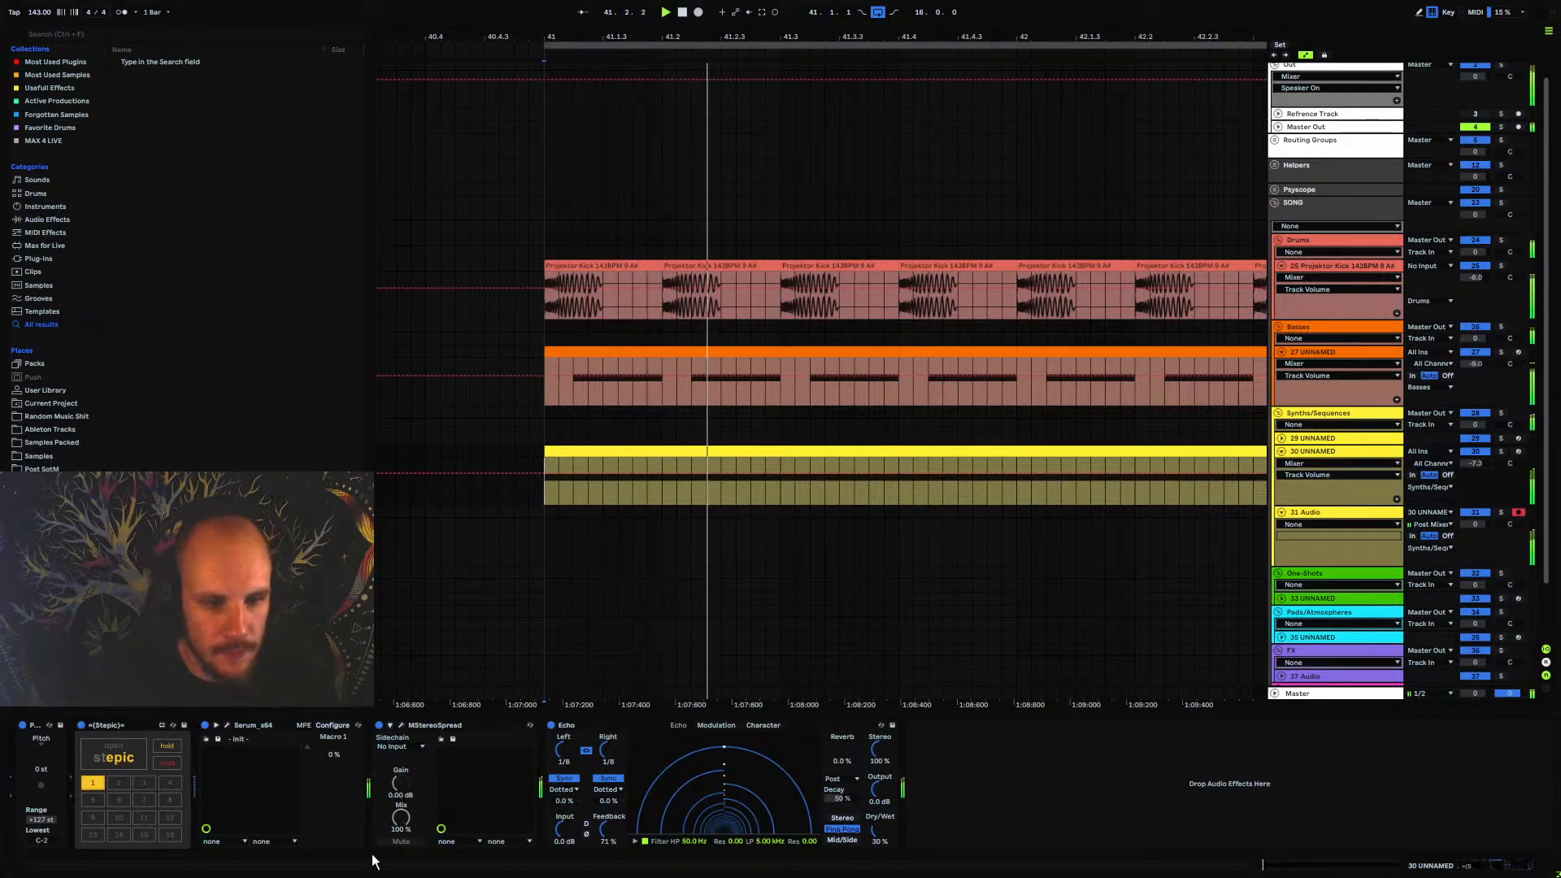
Open Stepic on track 30 UNNAMED and set pattern 1's bar count to 3
{"action": "left_click", "coordinate": [129, 752]}
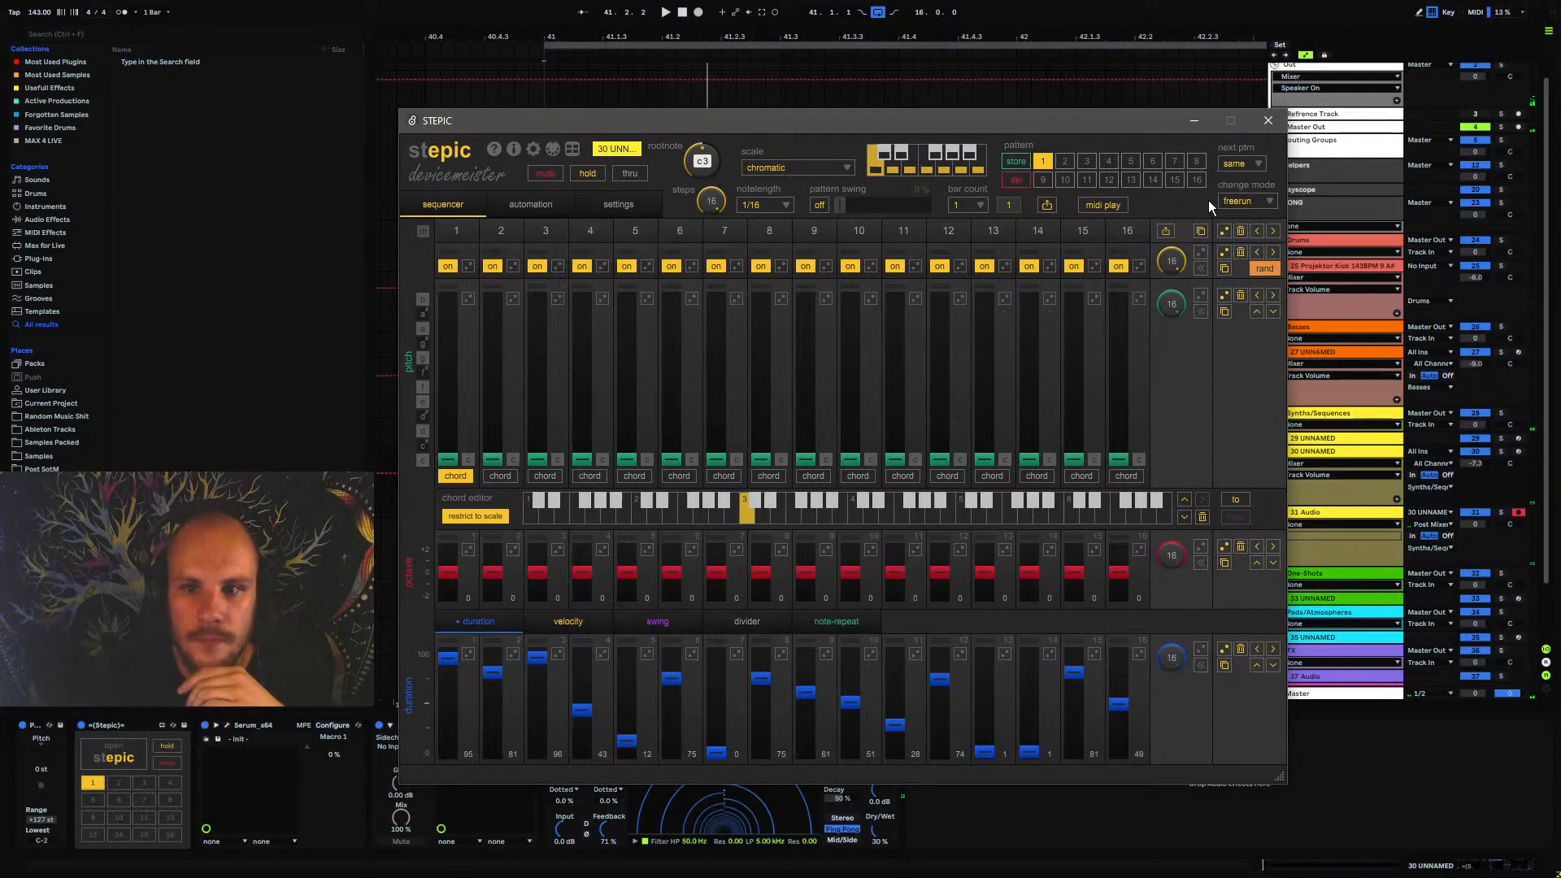
{"action": "left_click", "coordinate": [973, 206]}
{"action": "left_click", "coordinate": [974, 246]}
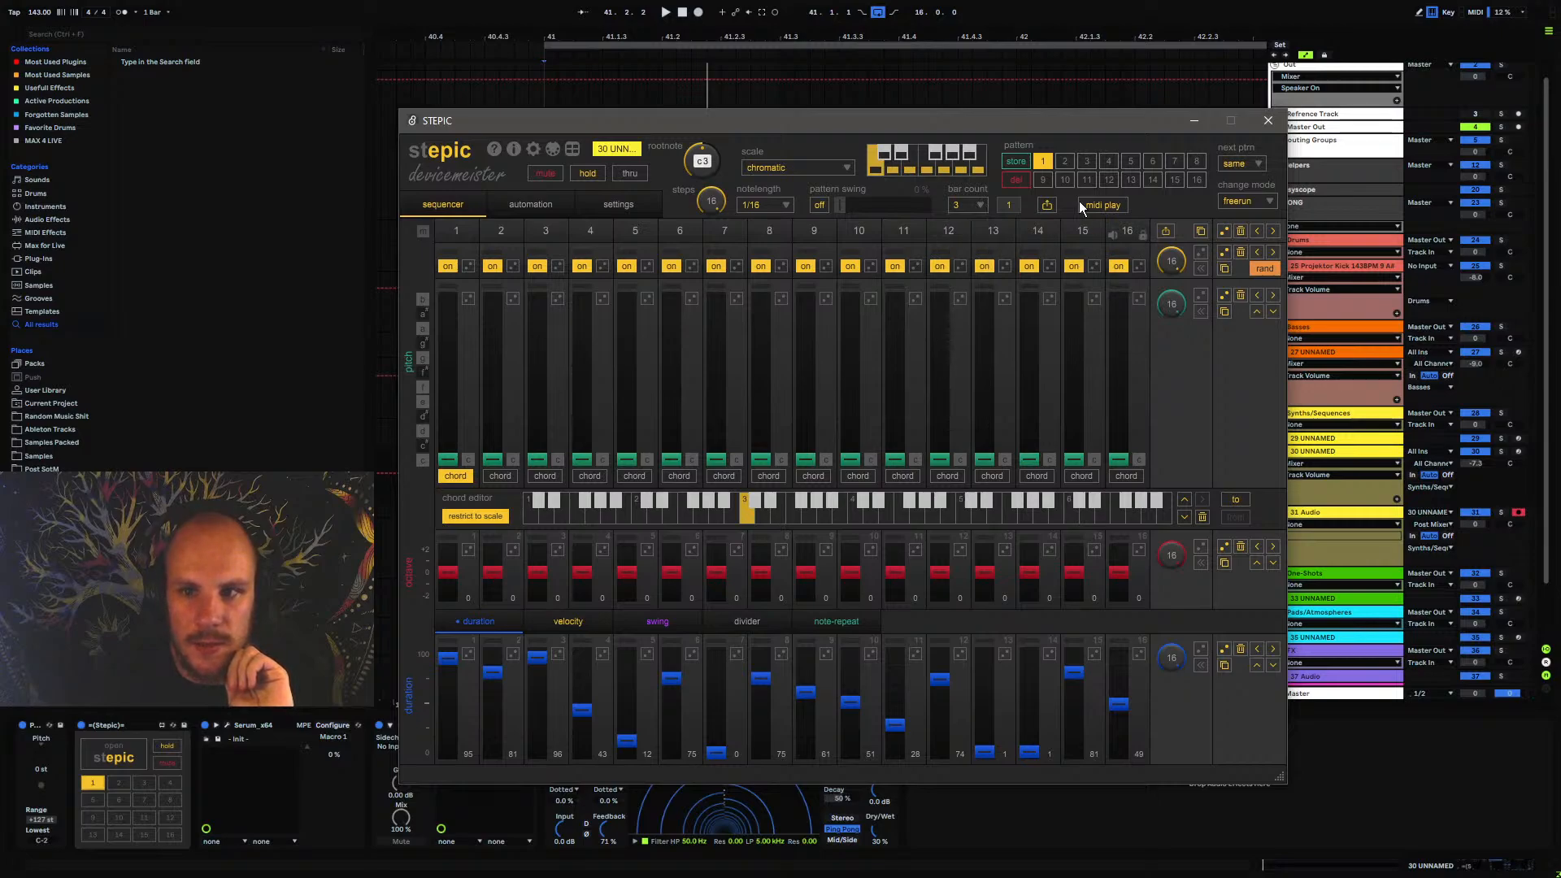
{"action": "left_click", "coordinate": [1066, 162]}
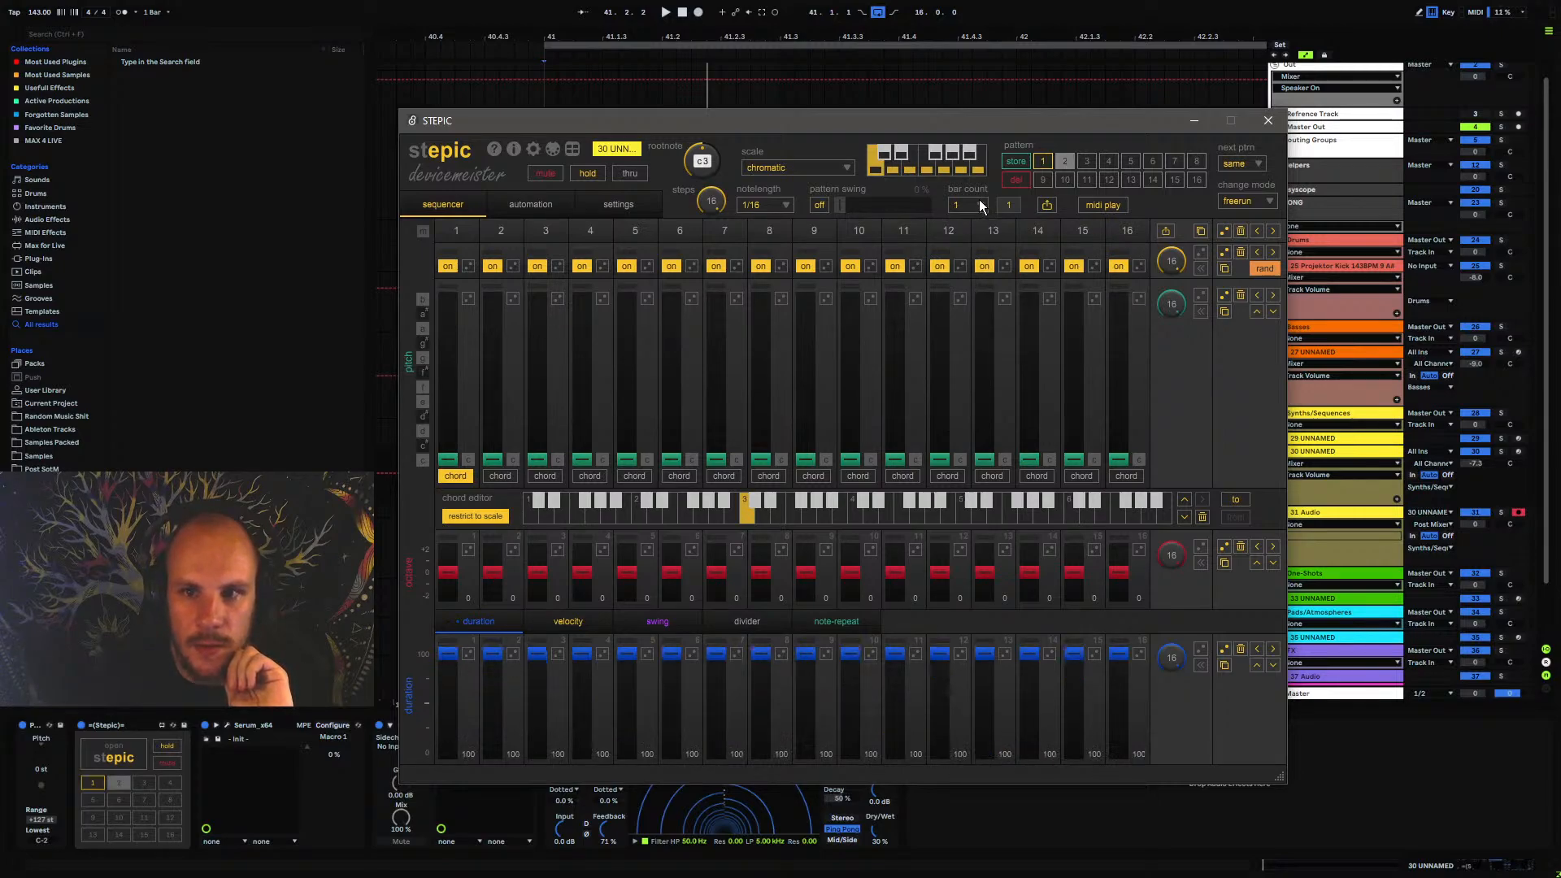
{"action": "left_click", "coordinate": [1038, 162]}
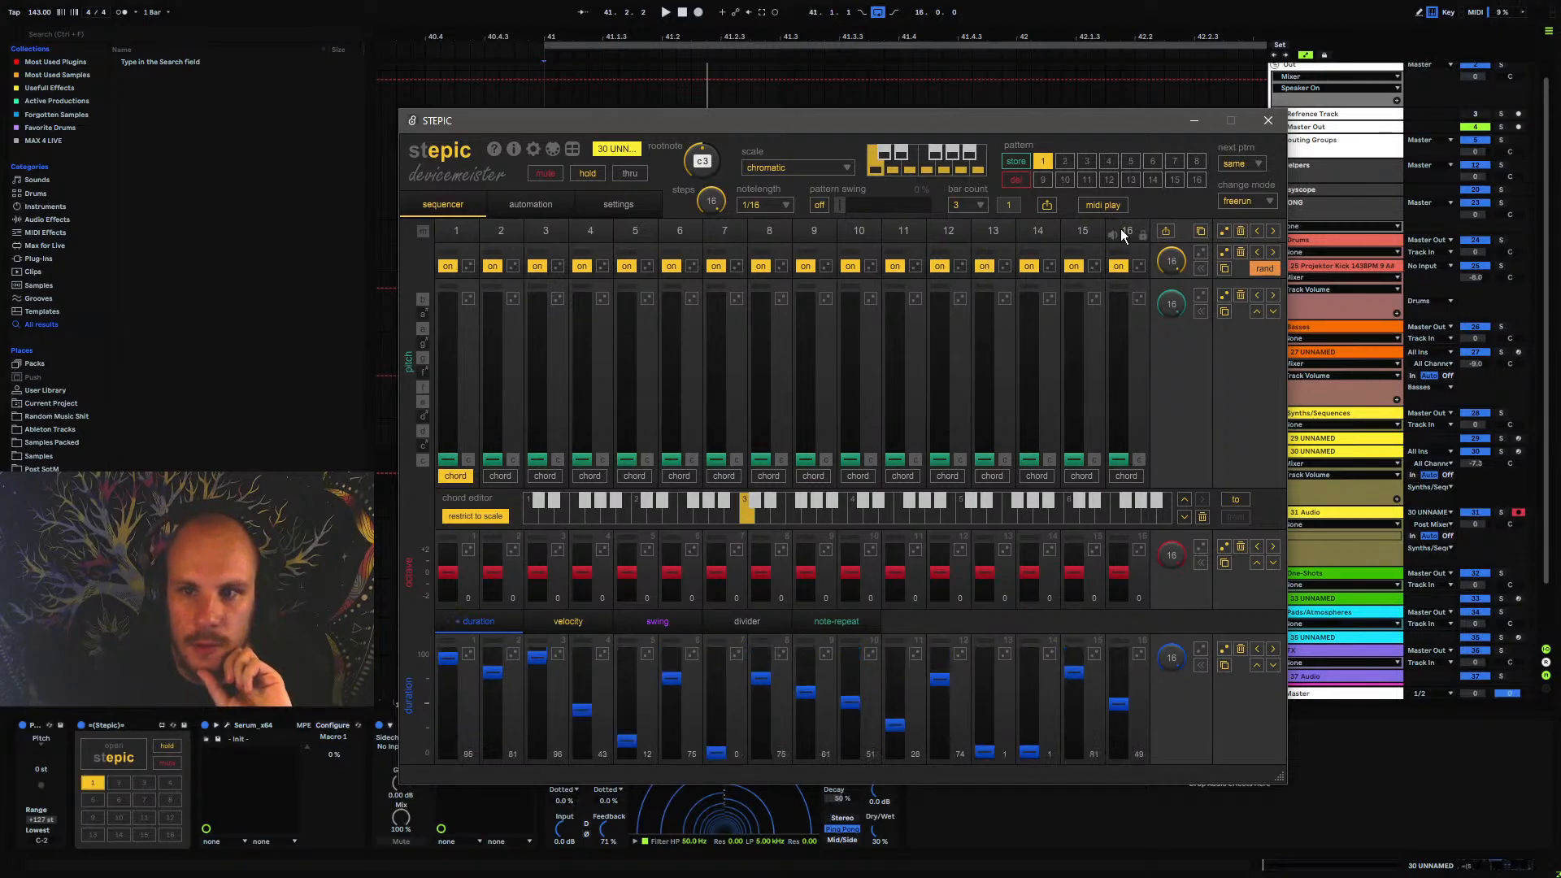
Store a copy of Stepic pattern 1 in slot 2 and set the copy's bar count to 1
{"action": "left_click", "coordinate": [1018, 163]}
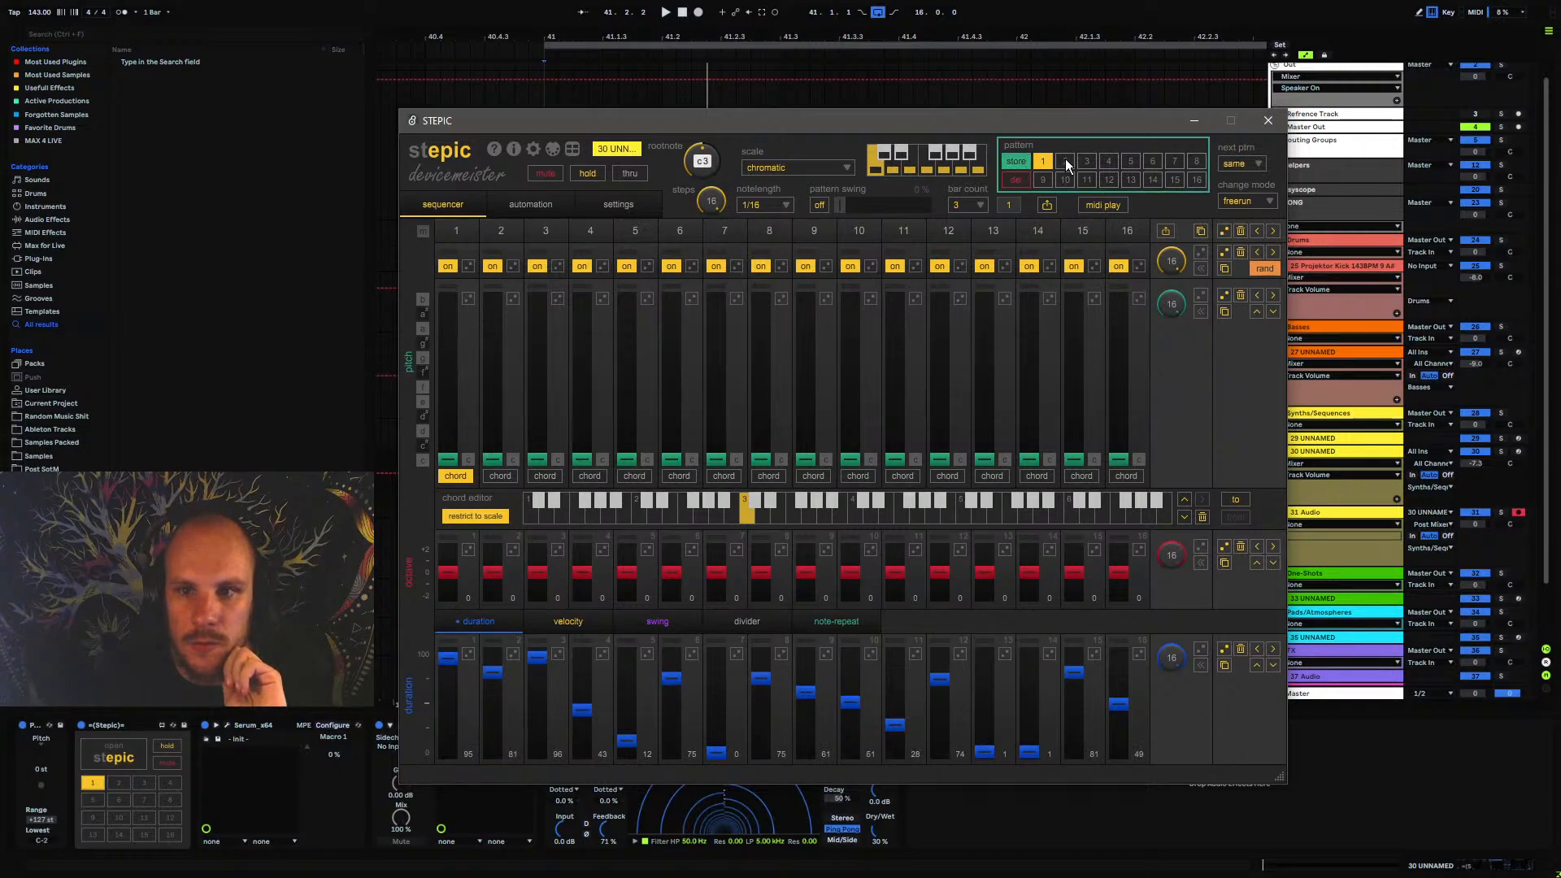
{"action": "left_click", "coordinate": [1063, 163]}
{"action": "left_click", "coordinate": [975, 206]}
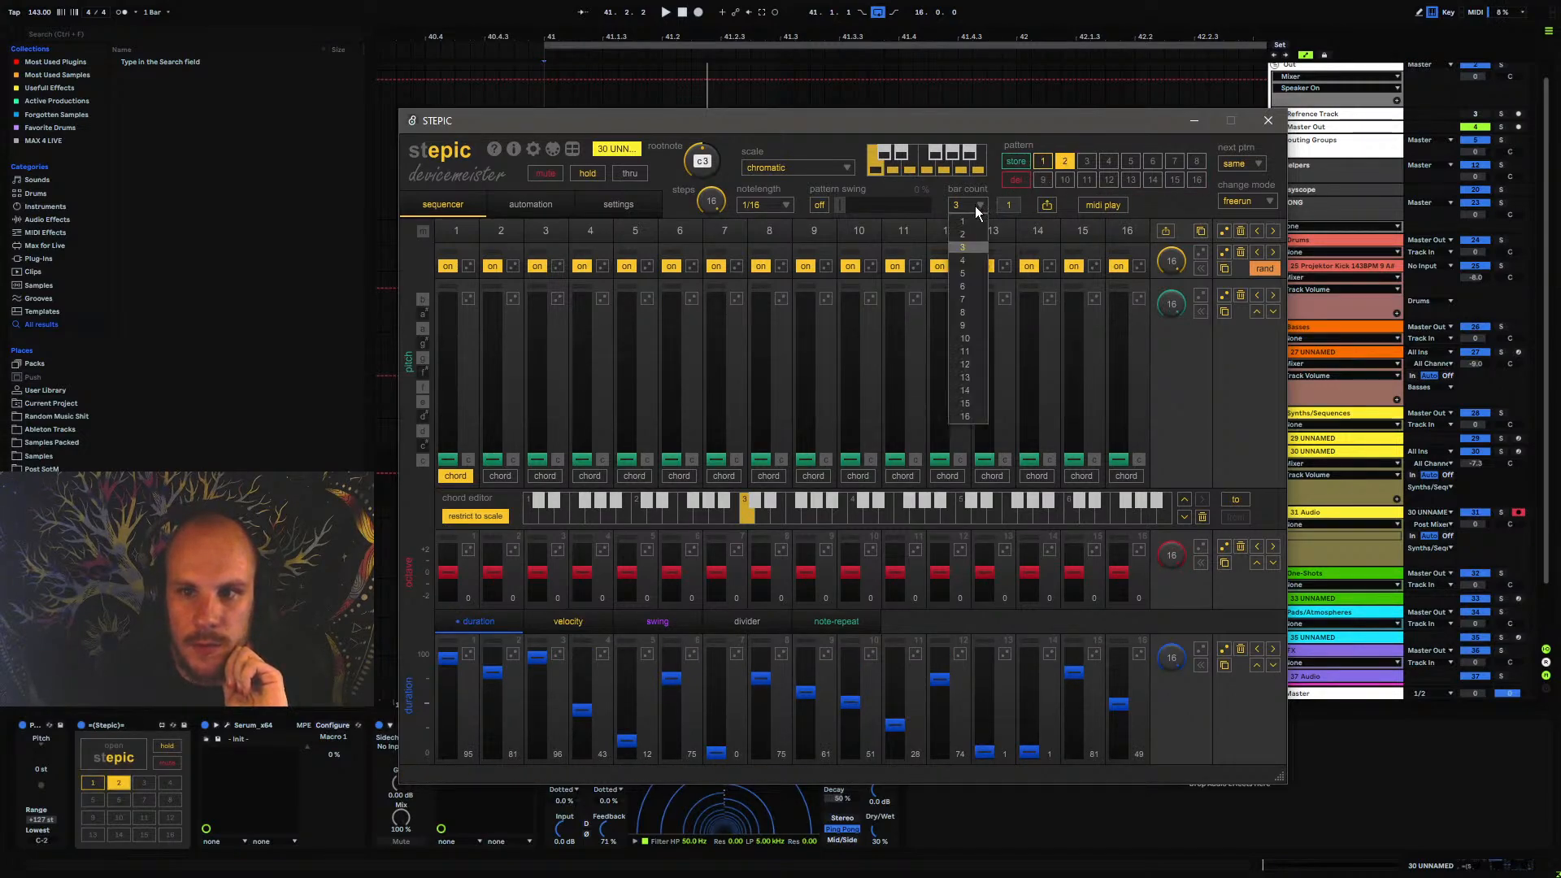
{"action": "left_click", "coordinate": [973, 226]}
Chain Stepic pattern 1 to p 2 and pattern 2 to p 1, and randomize pattern 2's step durations
{"action": "left_click", "coordinate": [1046, 161]}
{"action": "left_click", "coordinate": [1241, 164]}
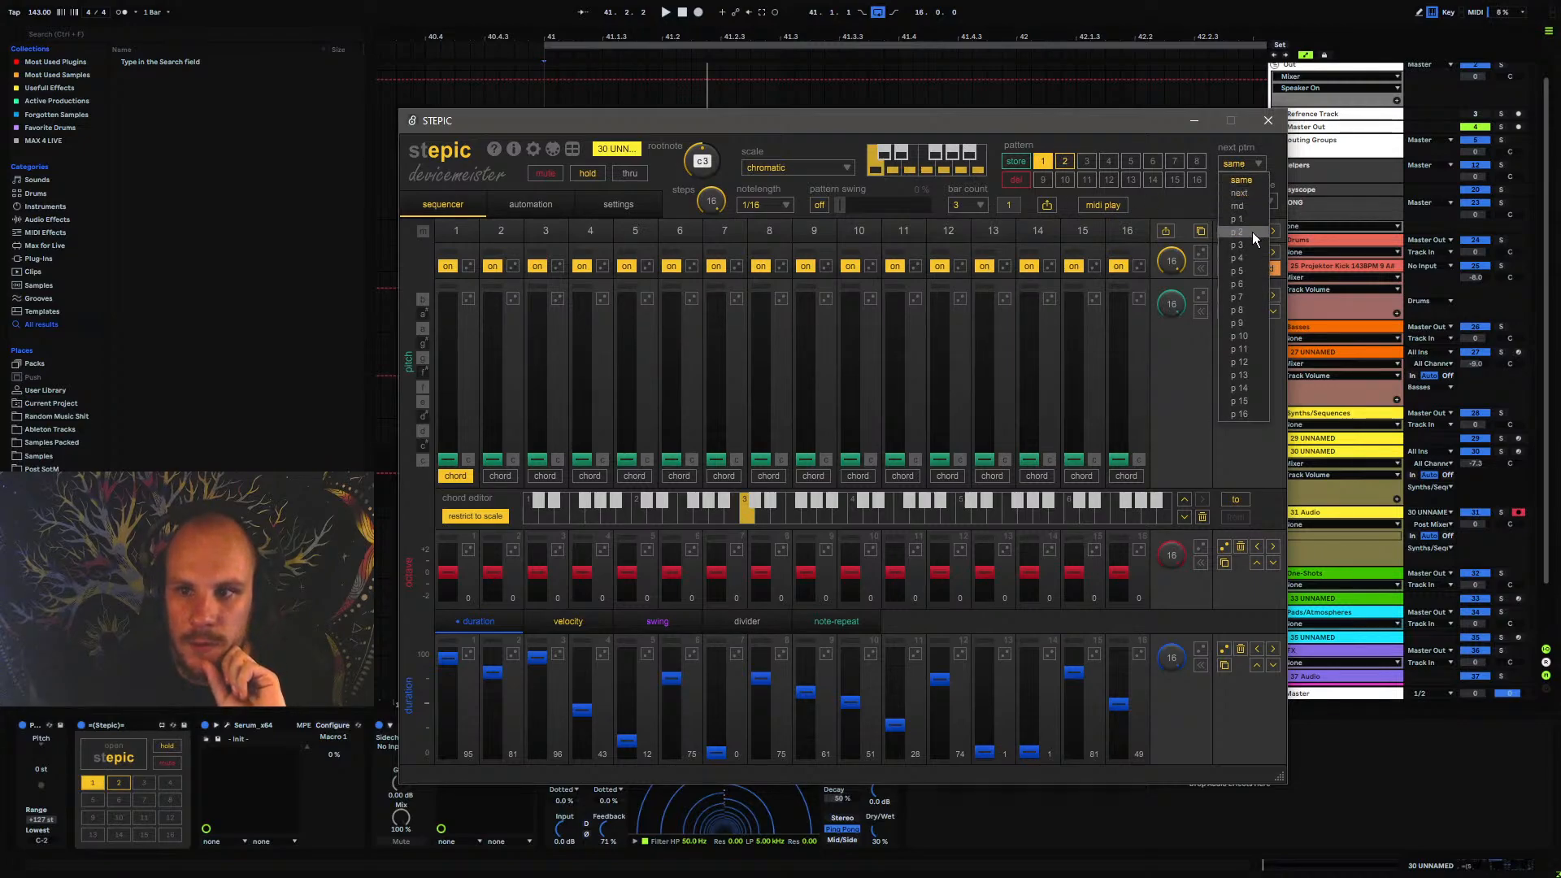
{"action": "left_click", "coordinate": [1253, 232]}
{"action": "left_click", "coordinate": [1240, 167]}
{"action": "left_click", "coordinate": [1246, 216]}
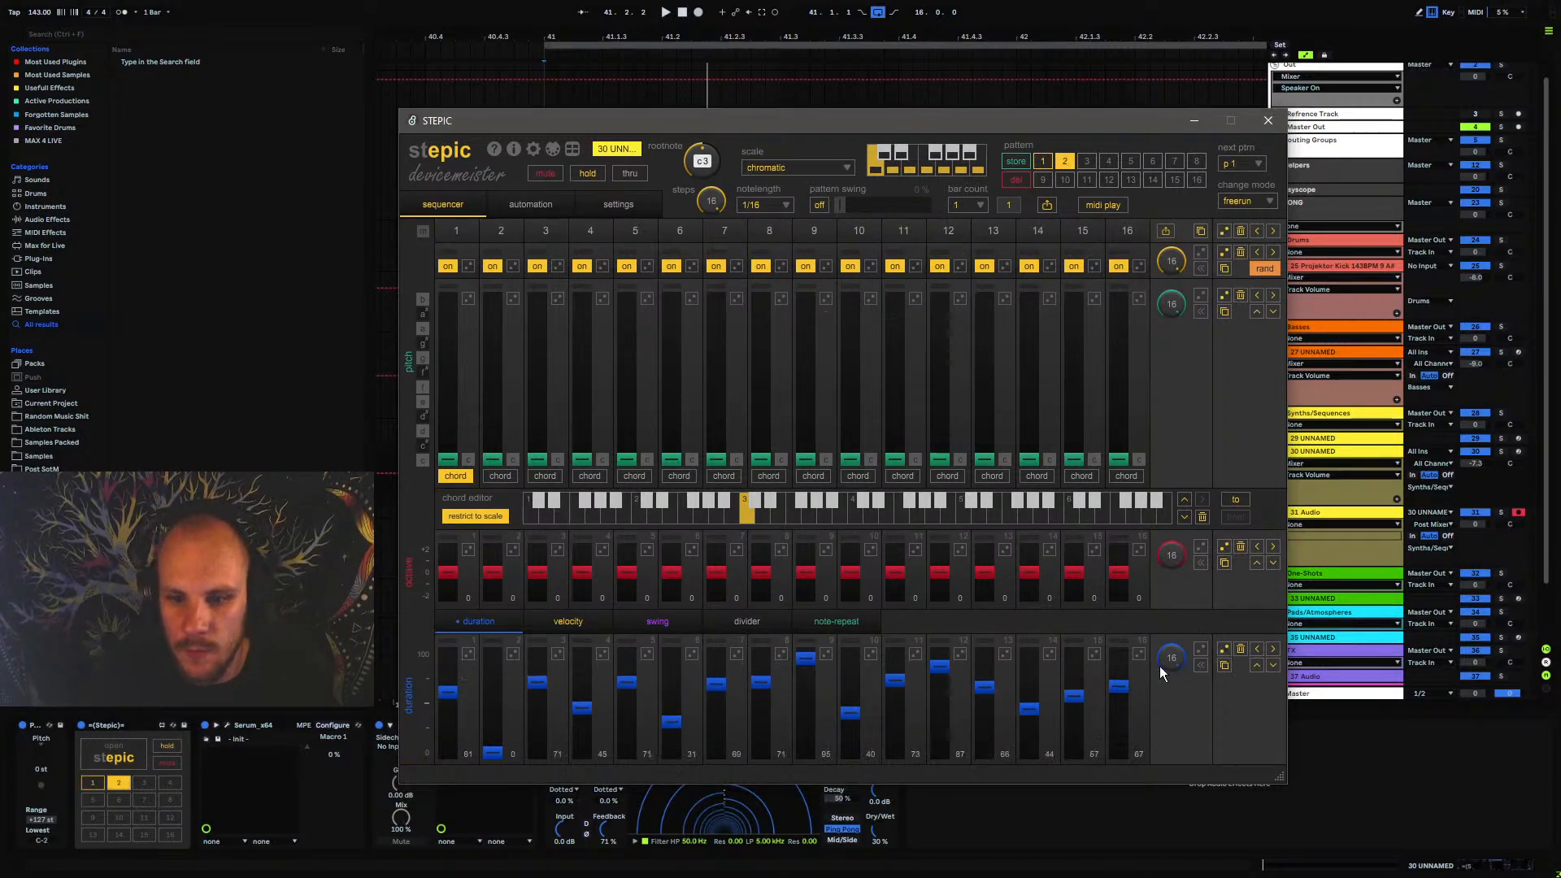
Play the section from bar 41 and set Stepic's change mode to retrigger during playback
{"action": "left_click", "coordinate": [1268, 120]}
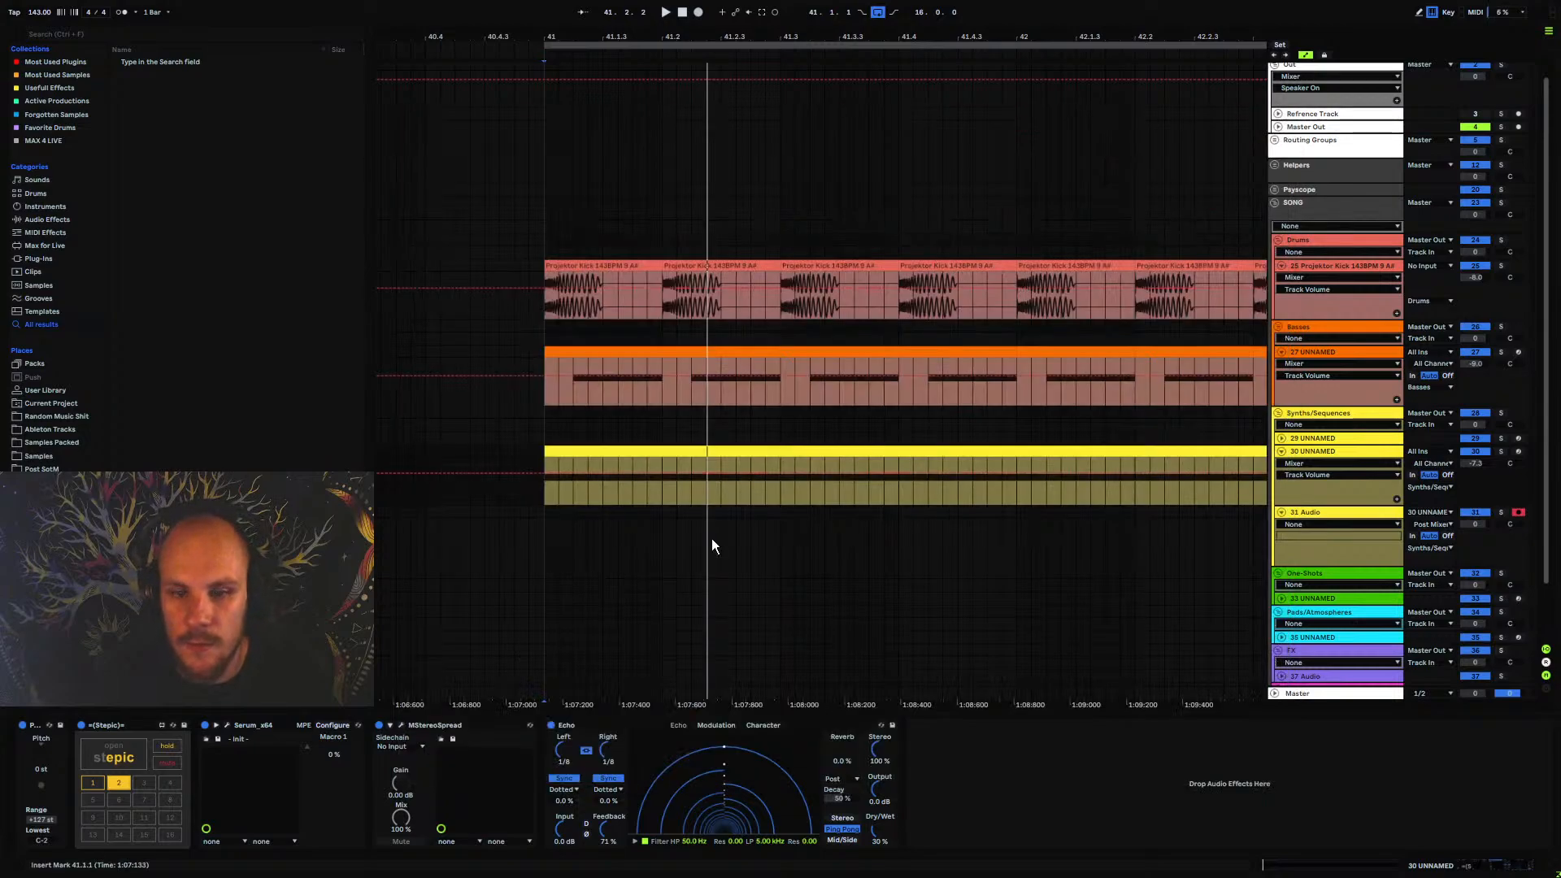
{"action": "left_click", "coordinate": [544, 501]}
{"action": "key", "text": "space"}
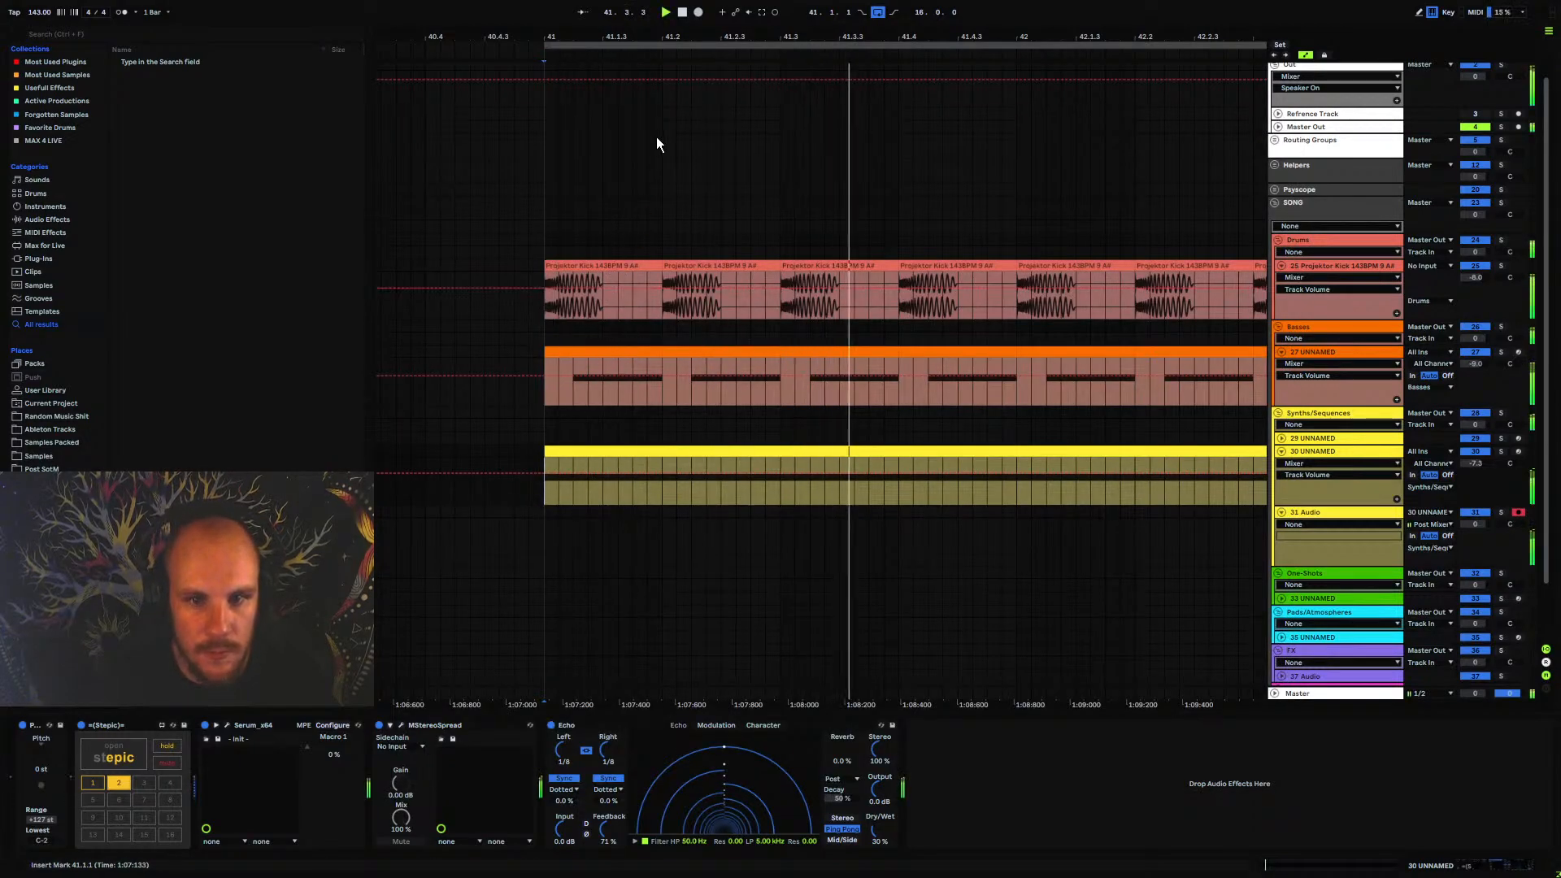
{"action": "left_click_drag", "start_coordinate": [643, 37], "coordinate": [643, 4]}
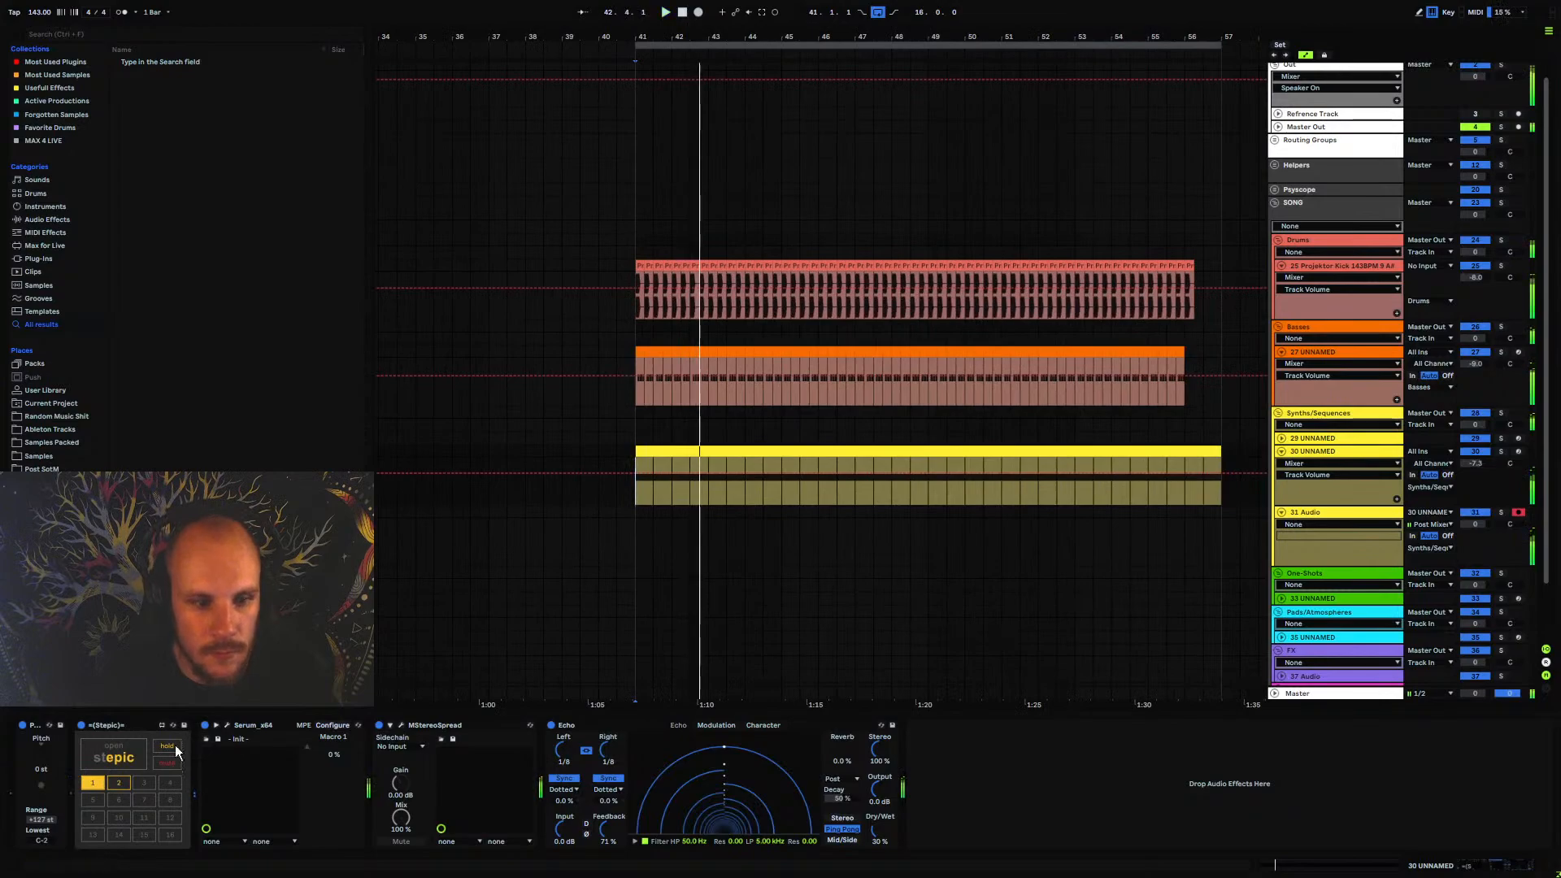
{"action": "left_click", "coordinate": [124, 754]}
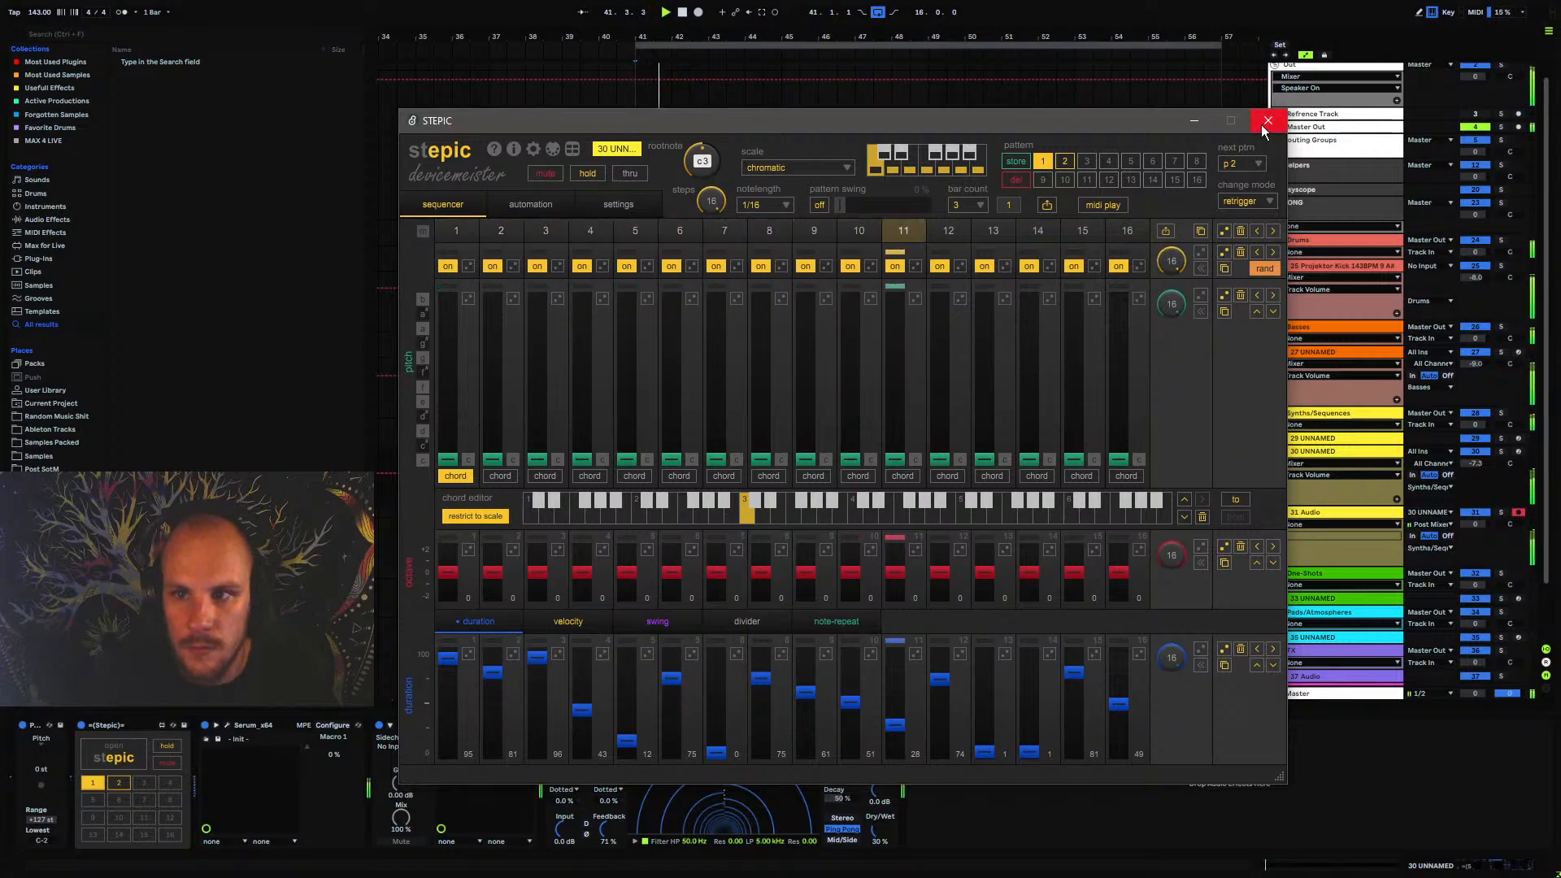
{"action": "left_click", "coordinate": [1269, 121]}
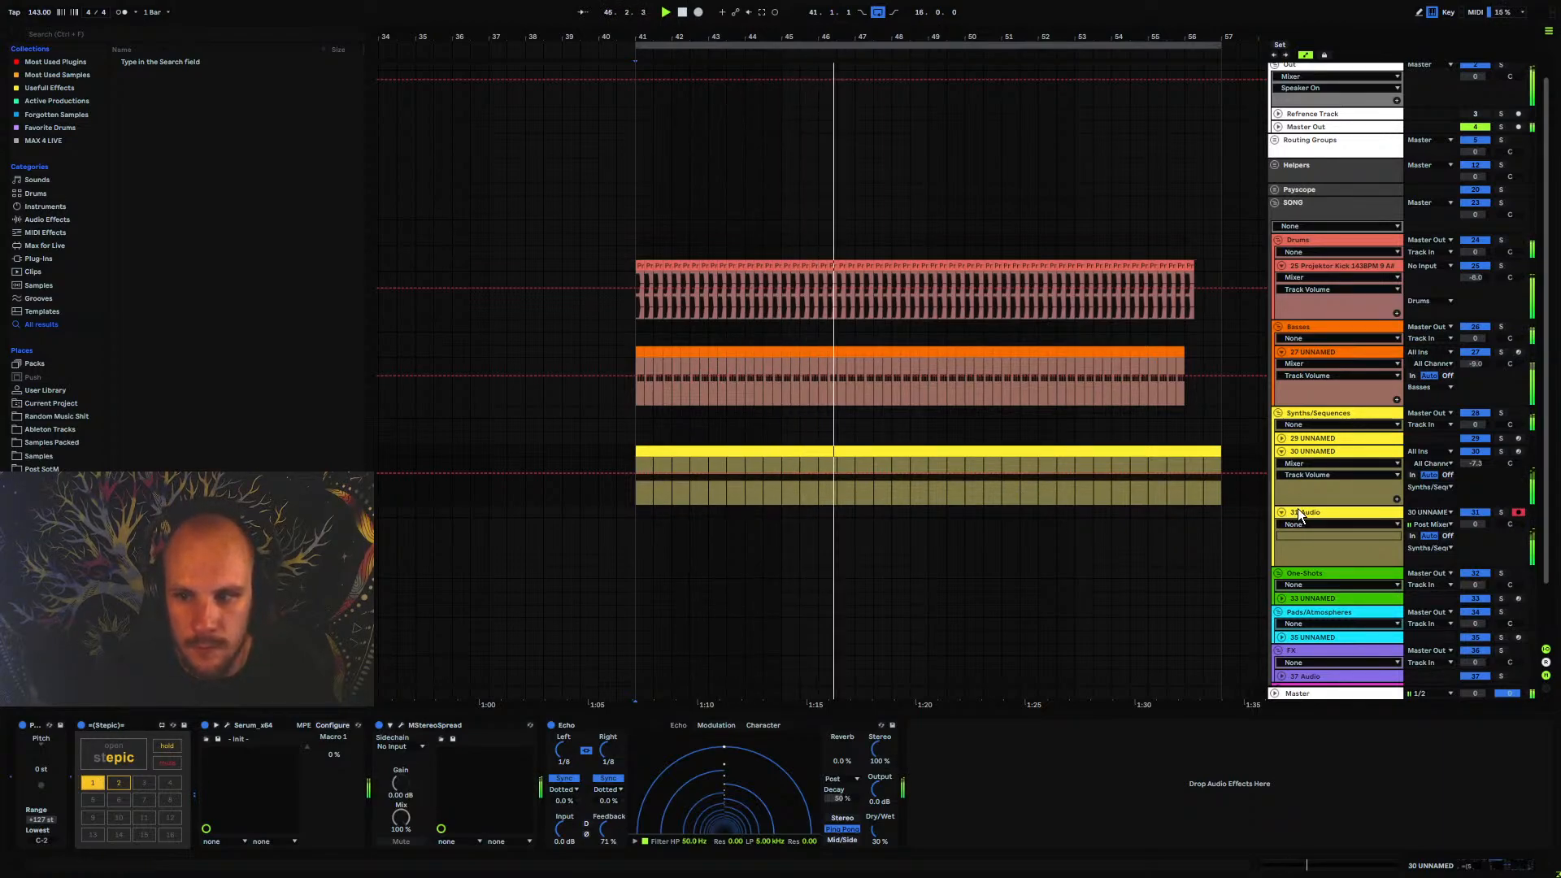
Switch off the Echo on track 30 UNNAMED and record about five bars of its output onto track 31 Audio from bar 41
{"action": "key", "text": "space"}
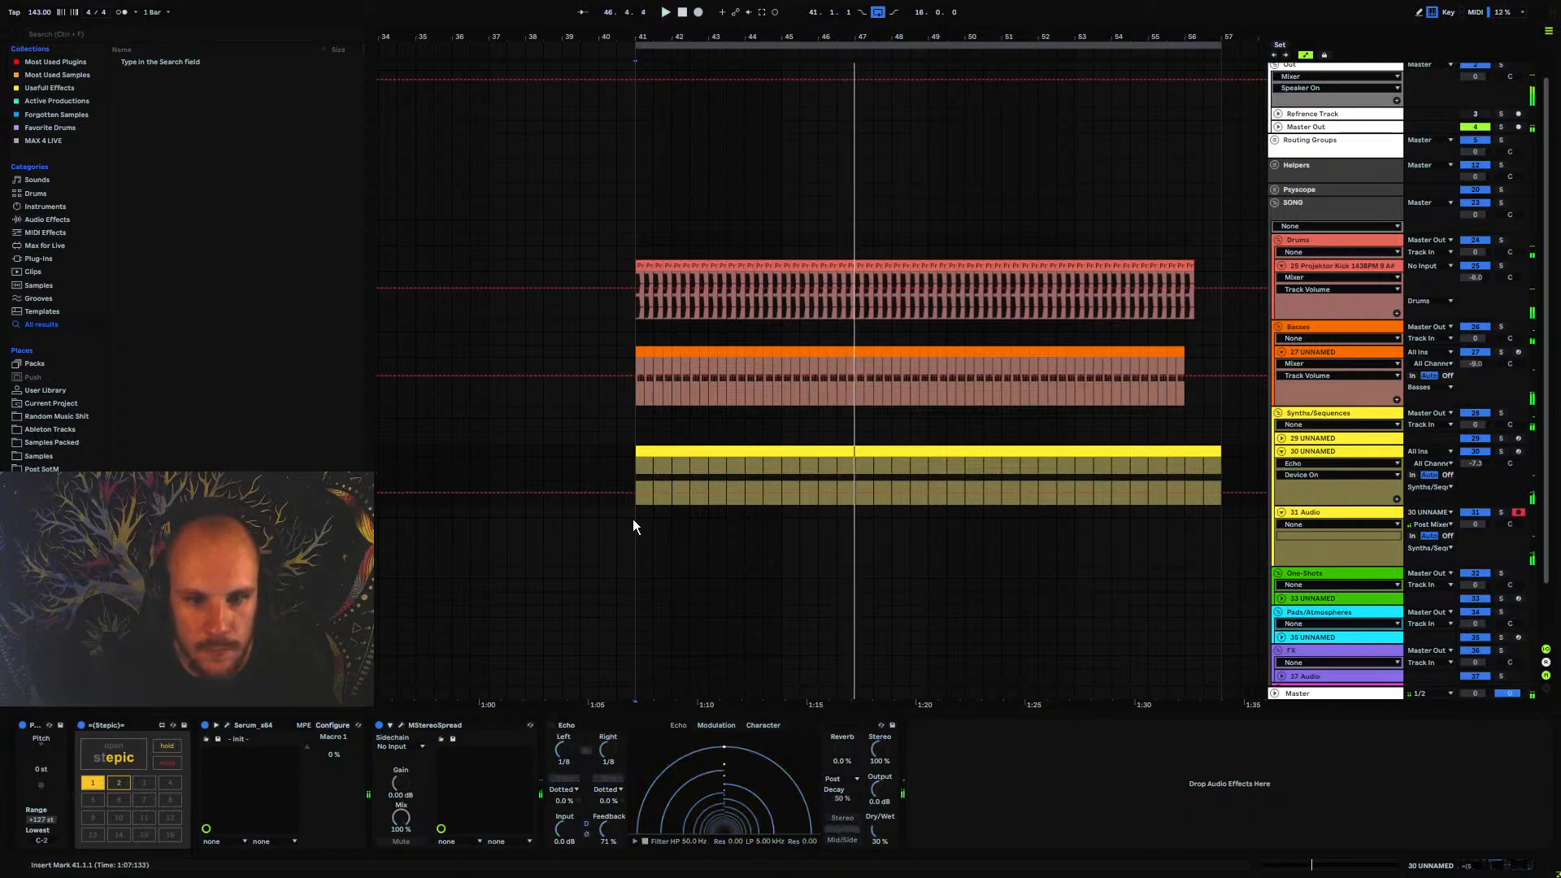
{"action": "left_click", "coordinate": [1397, 551]}
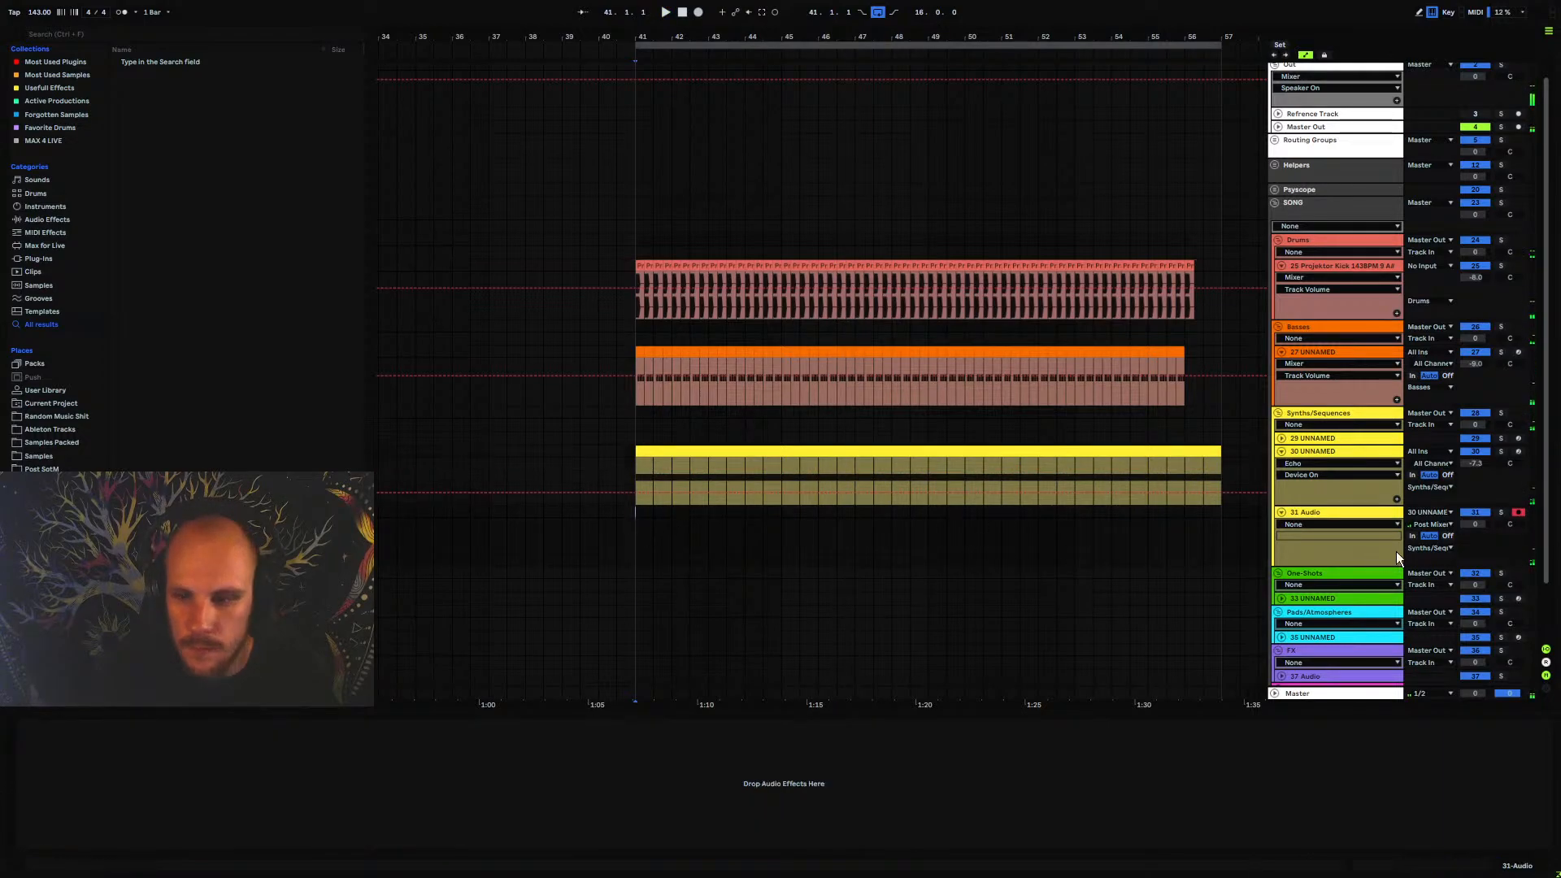
{"action": "left_click", "coordinate": [698, 12]}
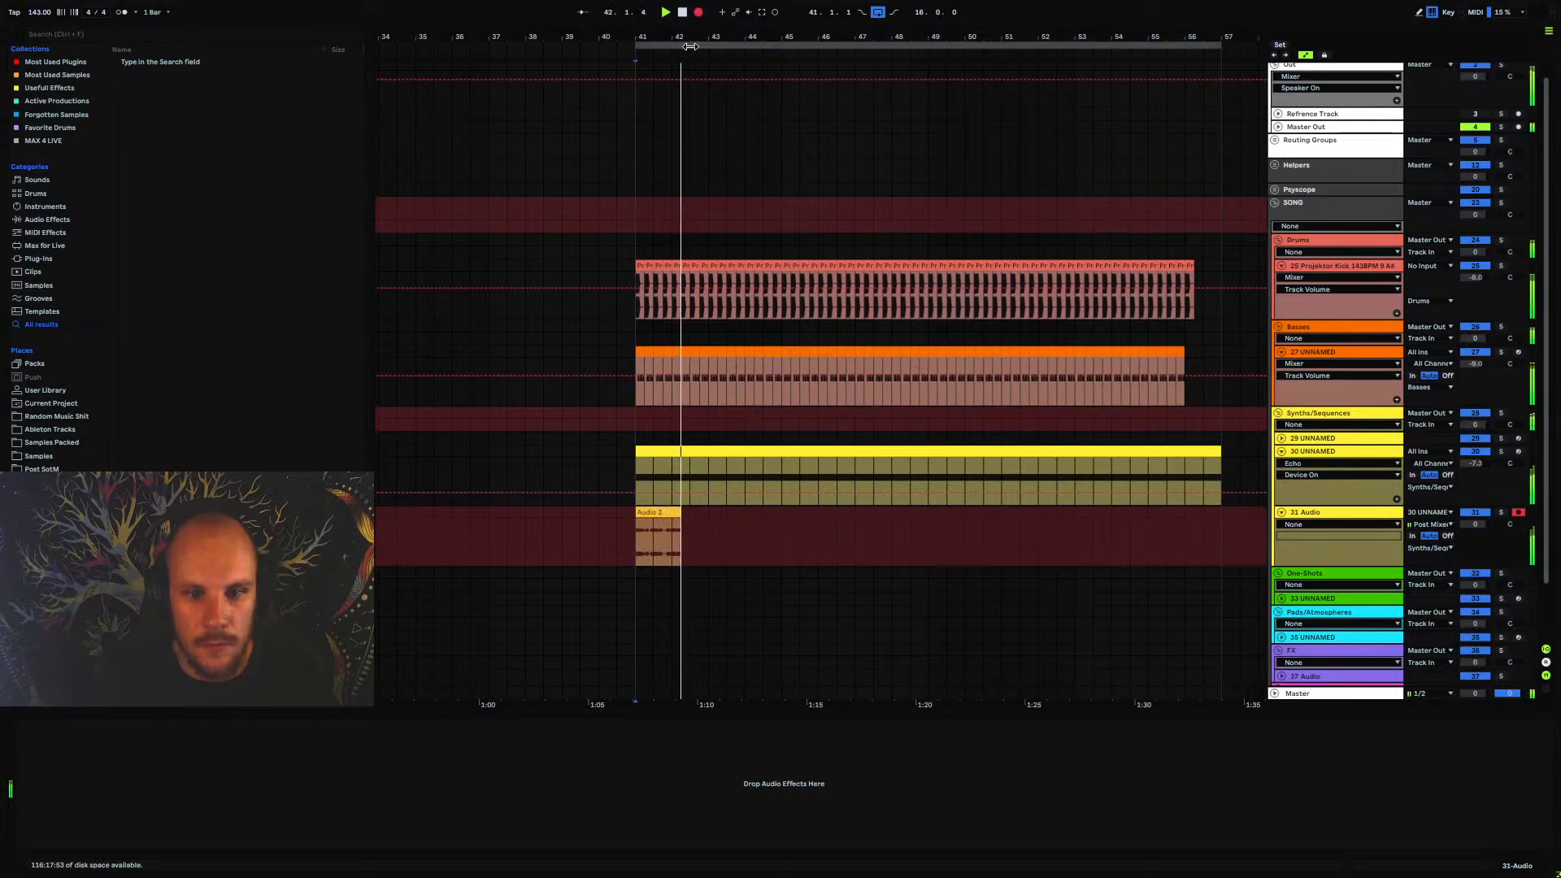
{"action": "left_click_drag", "start_coordinate": [673, 38], "coordinate": [570, 43]}
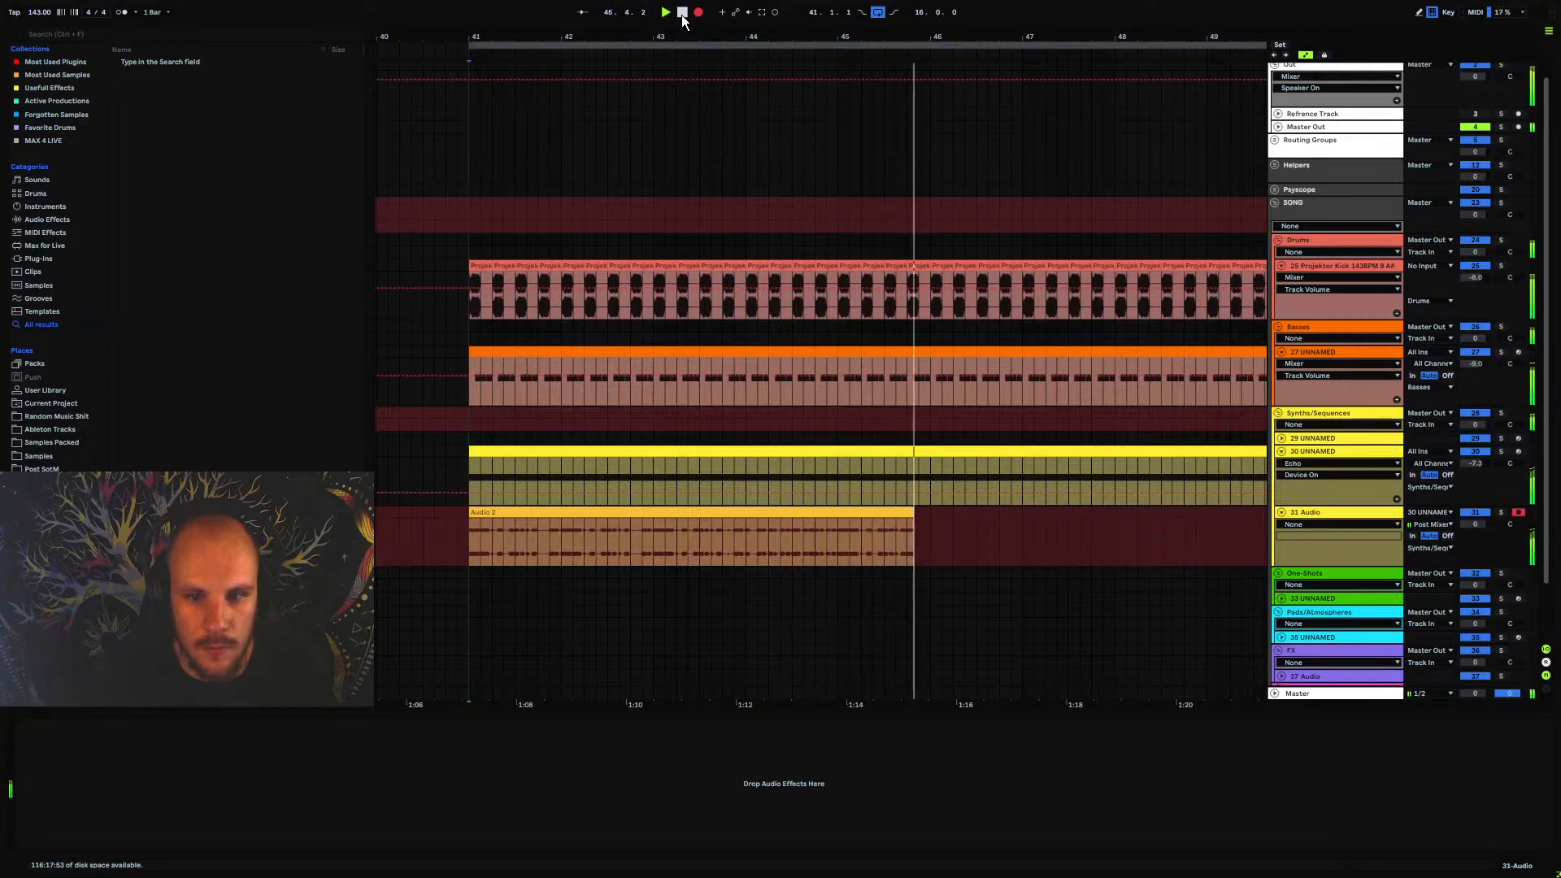
{"action": "left_click", "coordinate": [682, 13]}
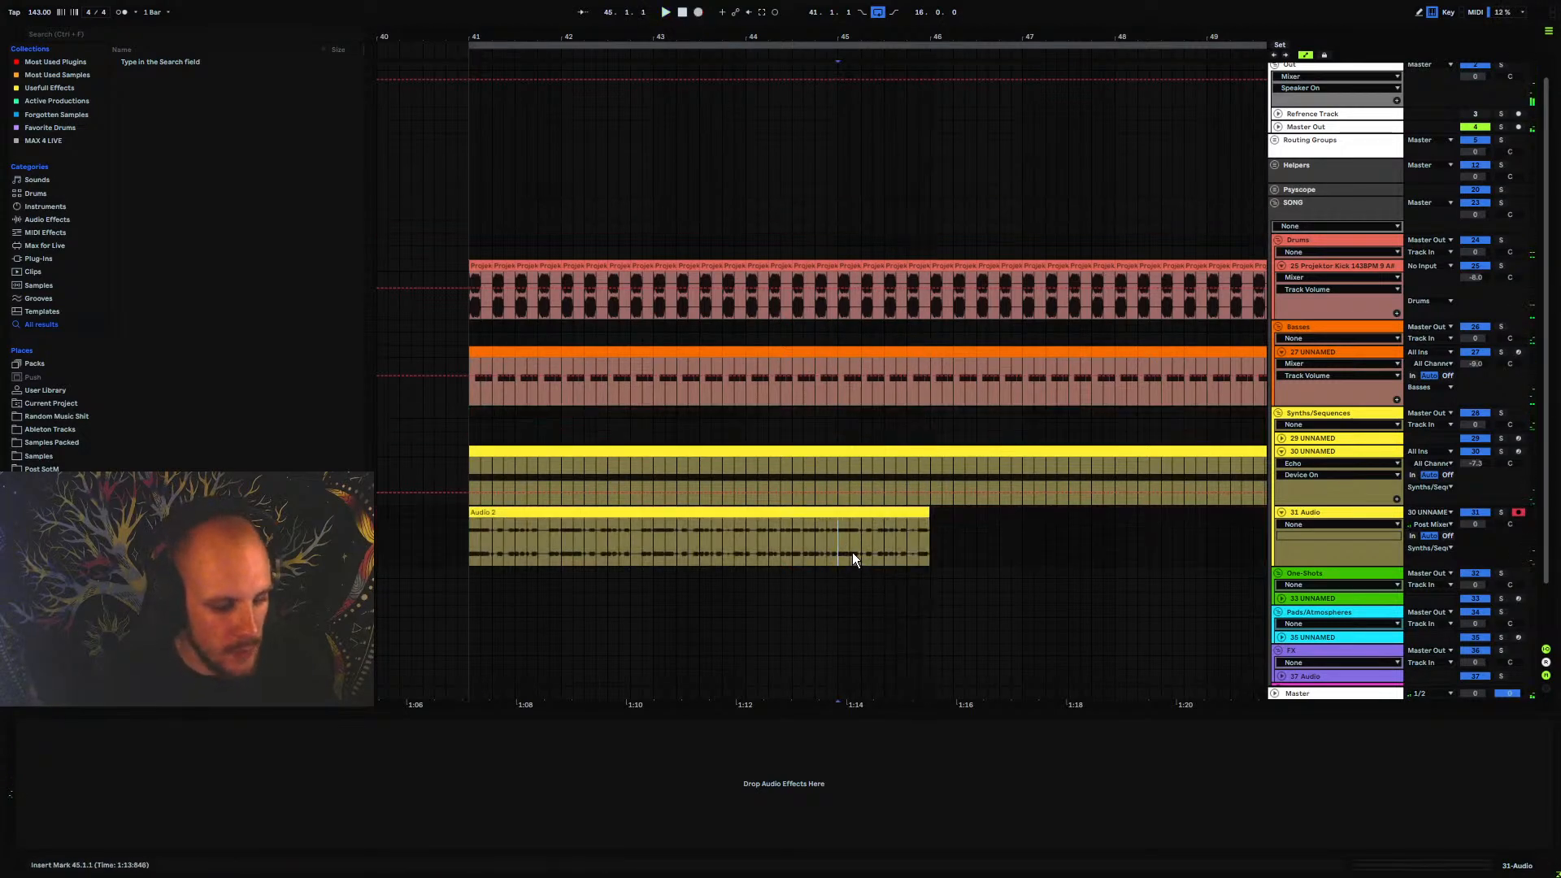
Trim the recorded Audio 2 clip to end at bar 45 and duplicate it three times to fill up to bar 57
{"action": "key", "text": "ctrl+e"}
{"action": "left_click", "coordinate": [865, 513]}
{"action": "key", "text": "Delete"}
{"action": "left_click", "coordinate": [759, 511]}
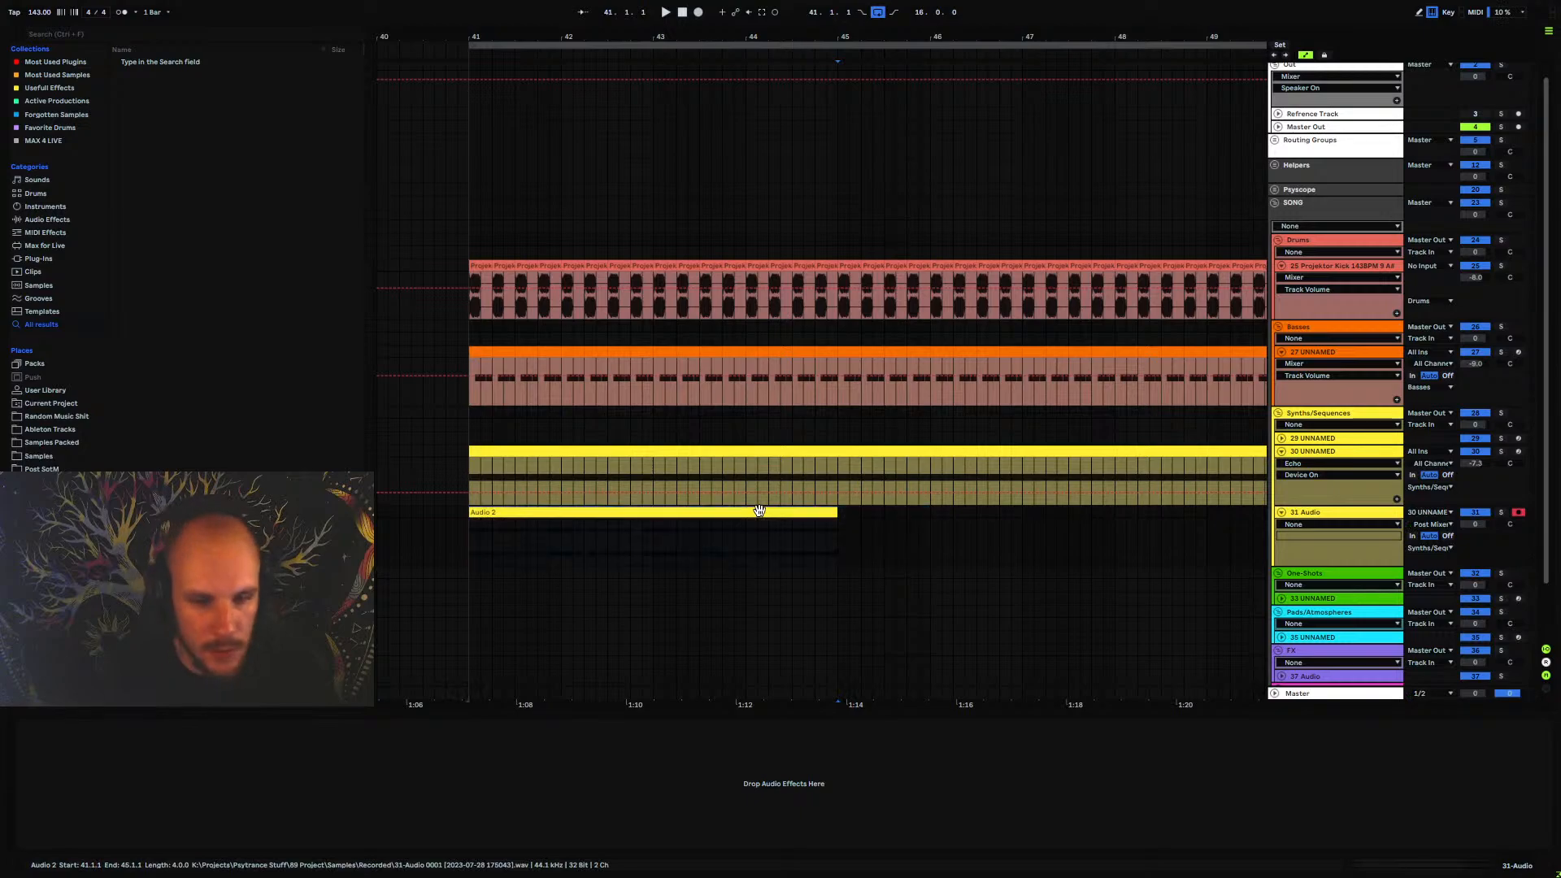
{"action": "key", "text": "ctrl+d"}
{"action": "key", "text": "ctrl+d"}
{"action": "key", "text": "ctrl+d"}
{"action": "mouse_move", "coordinate": [646, 44]}
{"action": "left_mouse_down"}
{"action": "mouse_move", "coordinate": [700, 18]}
{"action": "mouse_move", "coordinate": [672, 46]}
{"action": "left_mouse_up"}
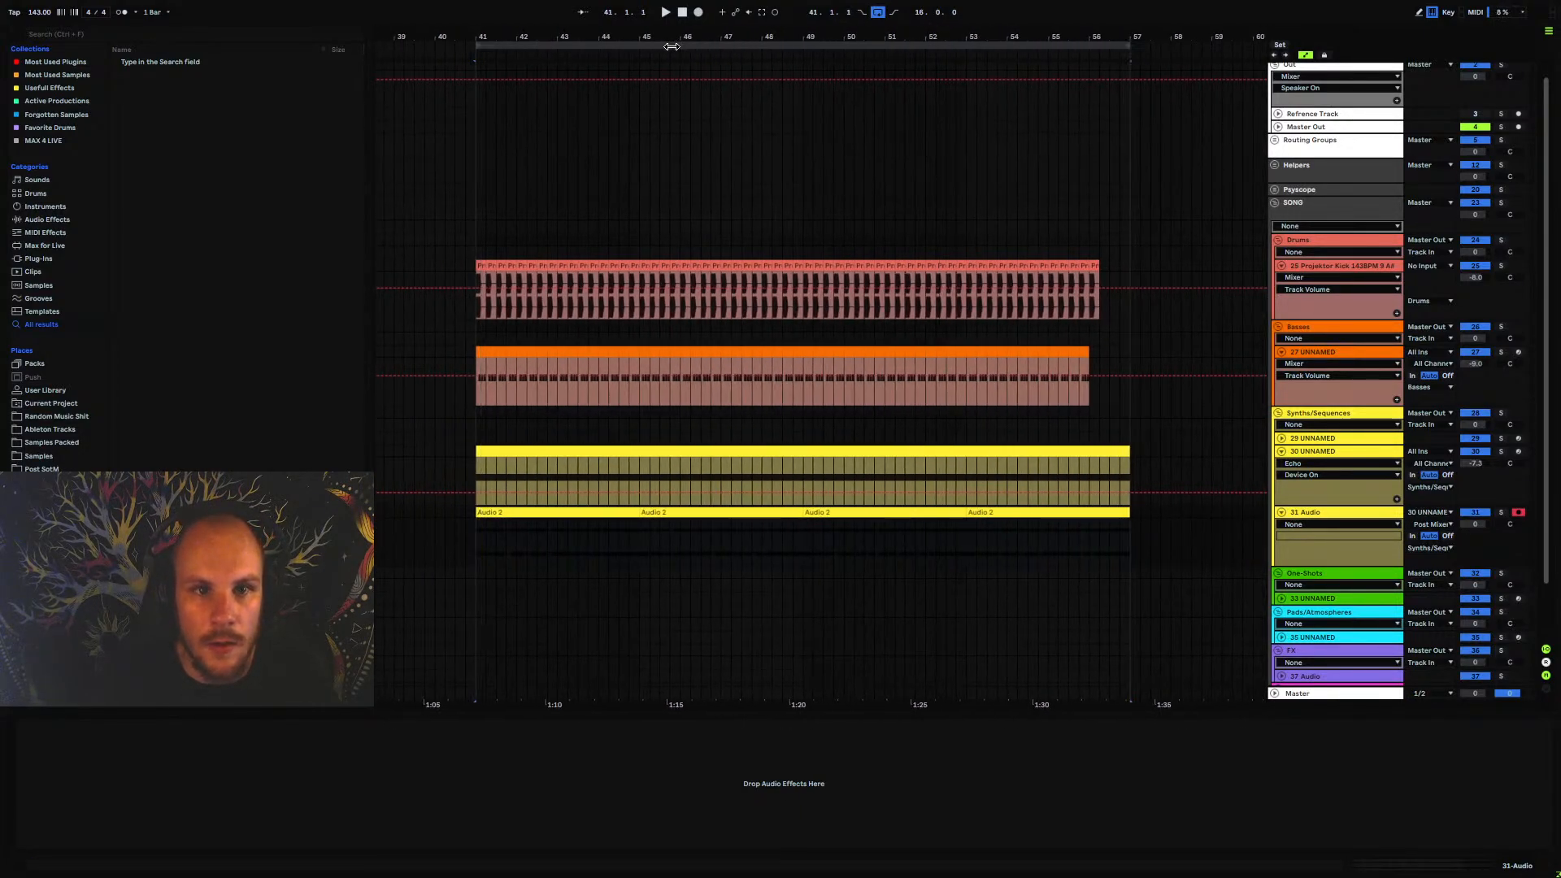
In Serum on track 30 UNNAMED, remove the Macro 1 modulator from oscillator A's WT Pos and adjust the position during playback
{"action": "left_click", "coordinate": [1305, 449]}
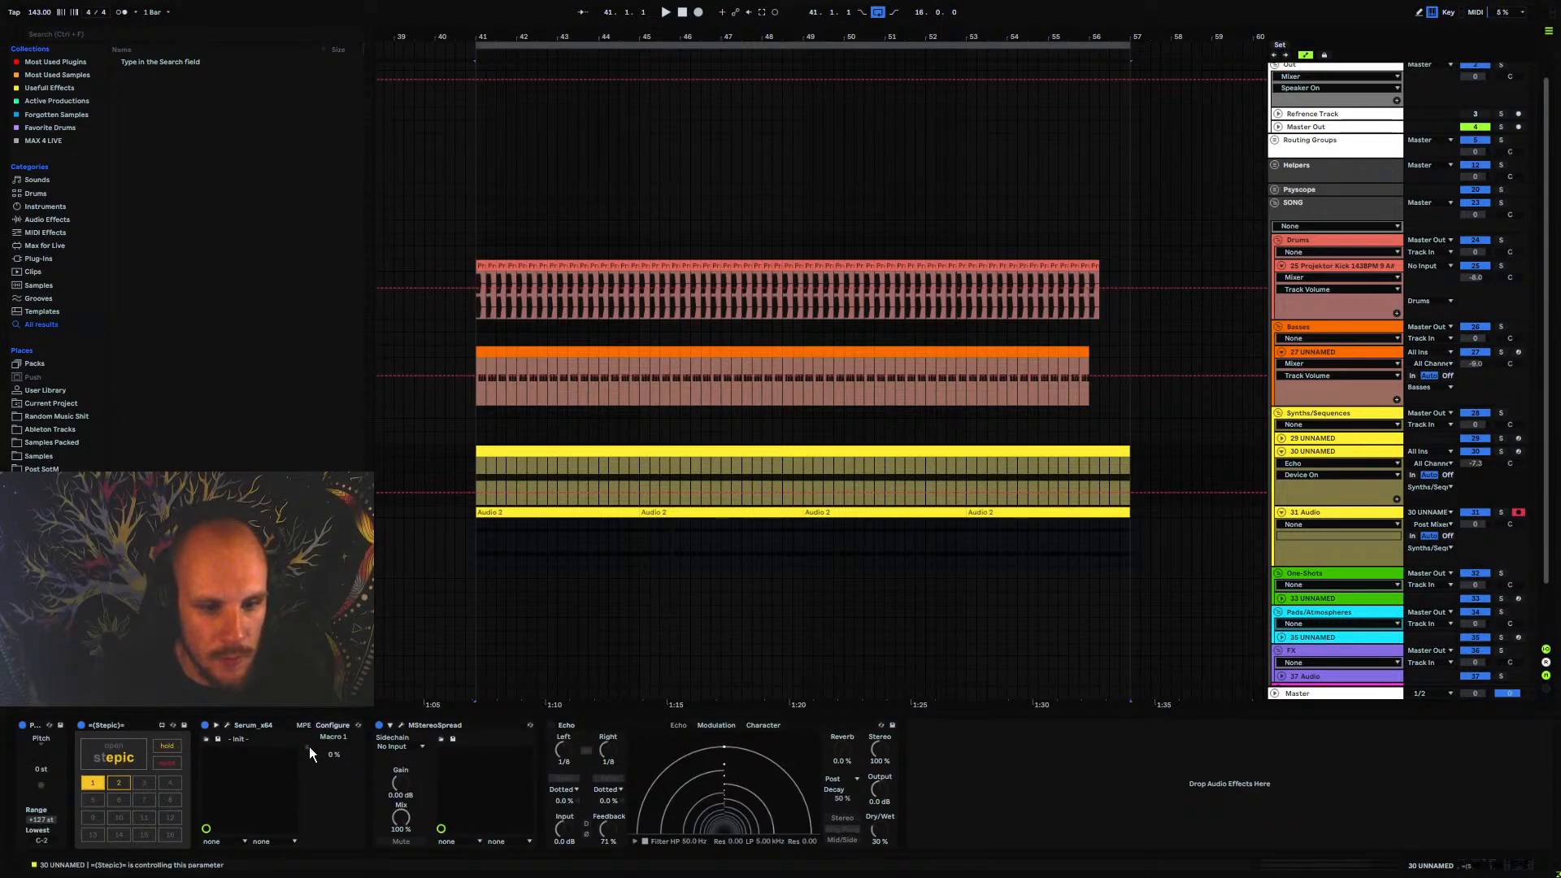
{"action": "left_click", "coordinate": [226, 725]}
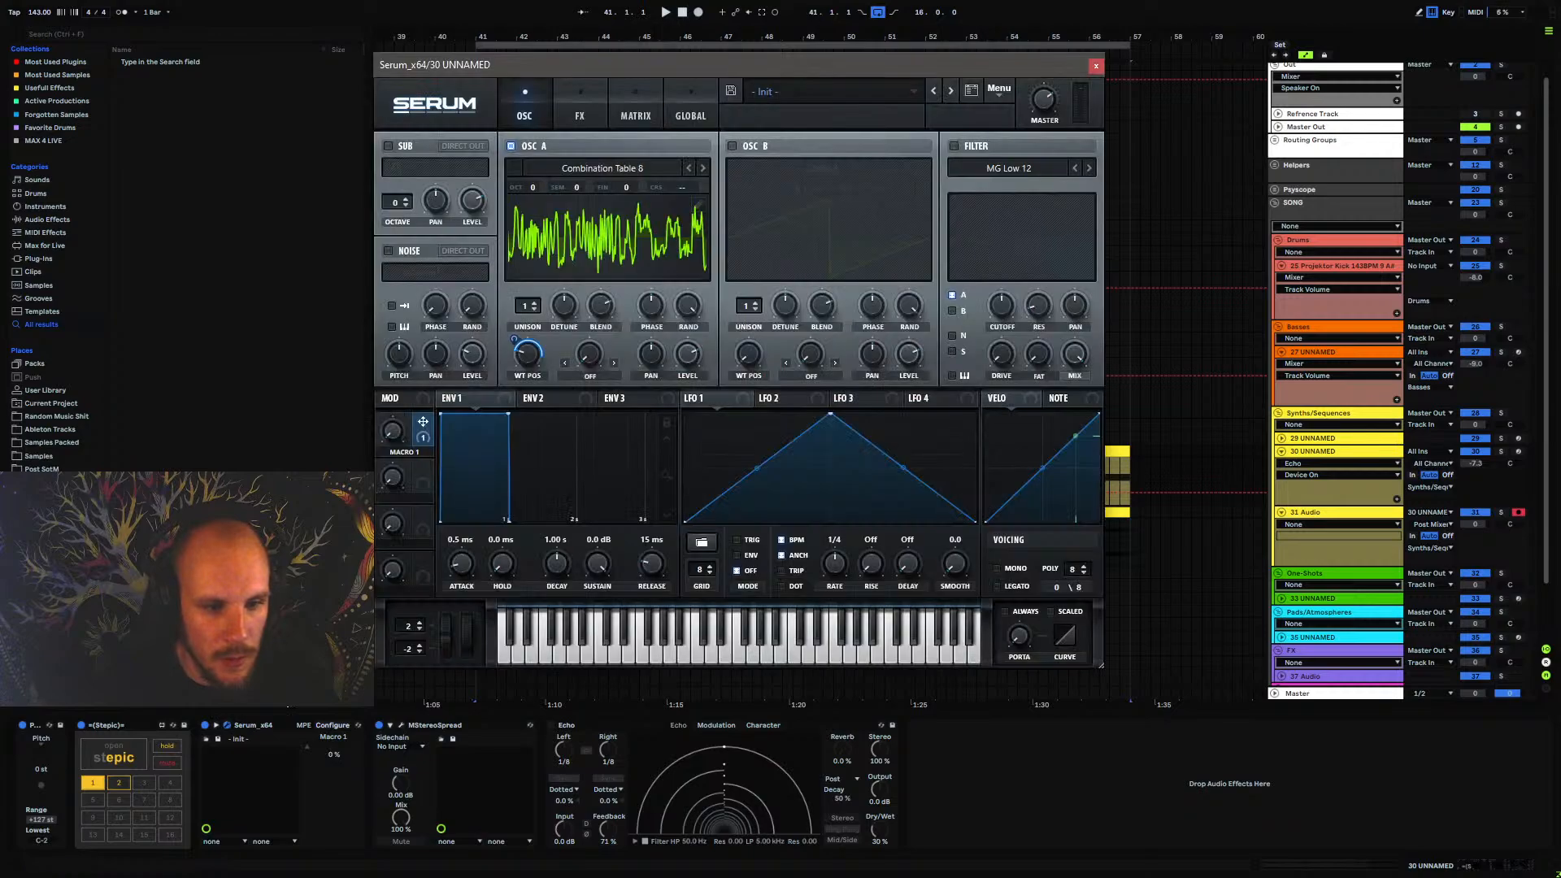
{"action": "right_click", "coordinate": [528, 353]}
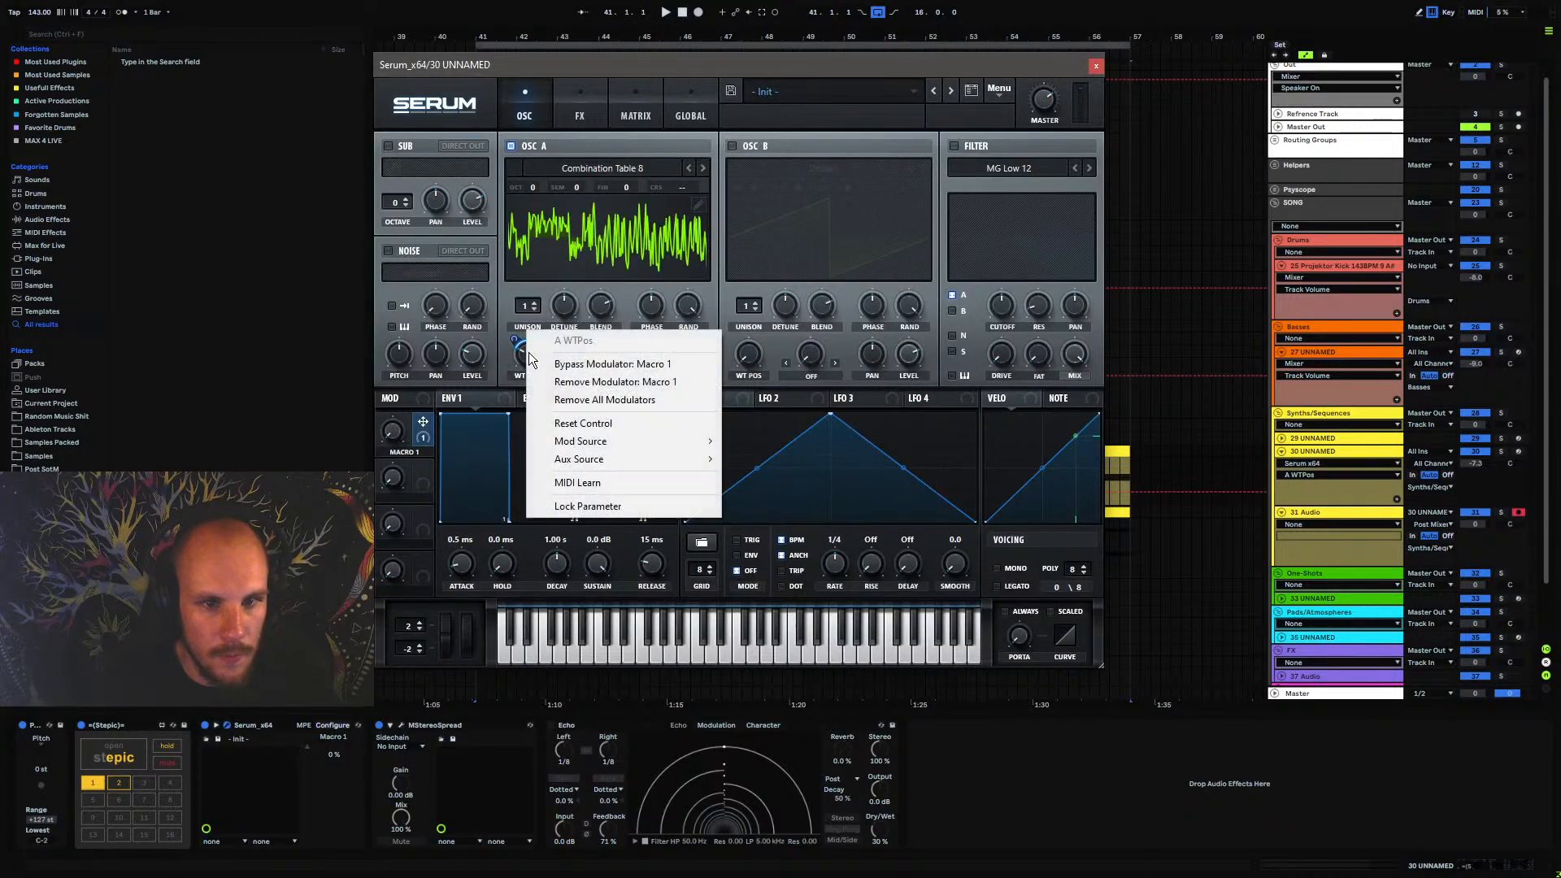
{"action": "left_click", "coordinate": [555, 379]}
{"action": "key", "text": "space"}
{"action": "left_click_drag", "start_coordinate": [537, 358], "coordinate": [536, 353]}
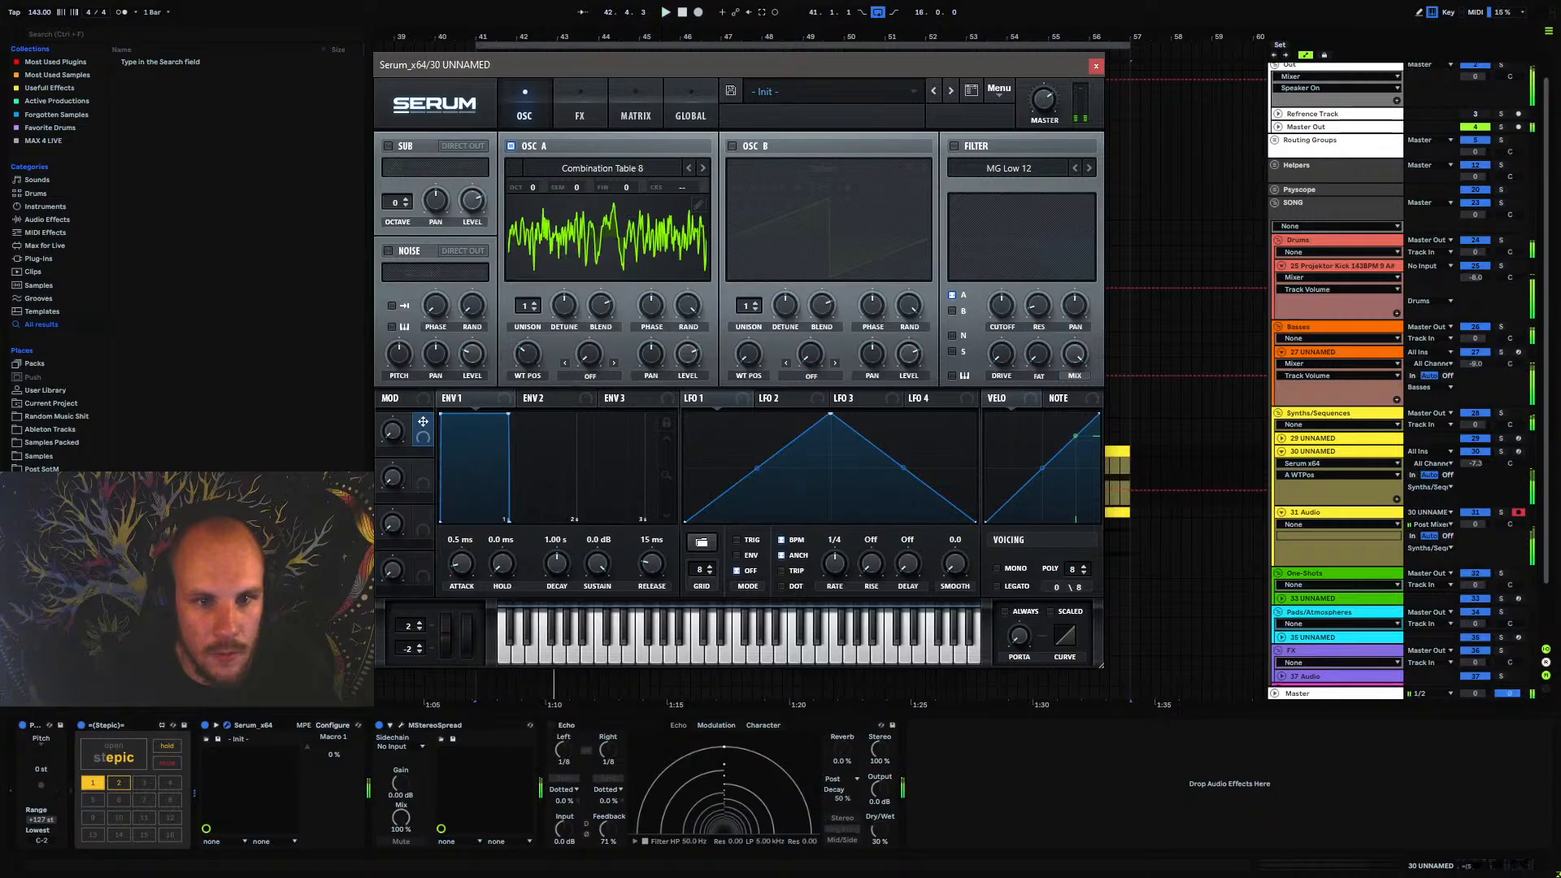
Randomize the step durations of Stepic pattern 2 again and start playback
{"action": "left_click", "coordinate": [114, 746]}
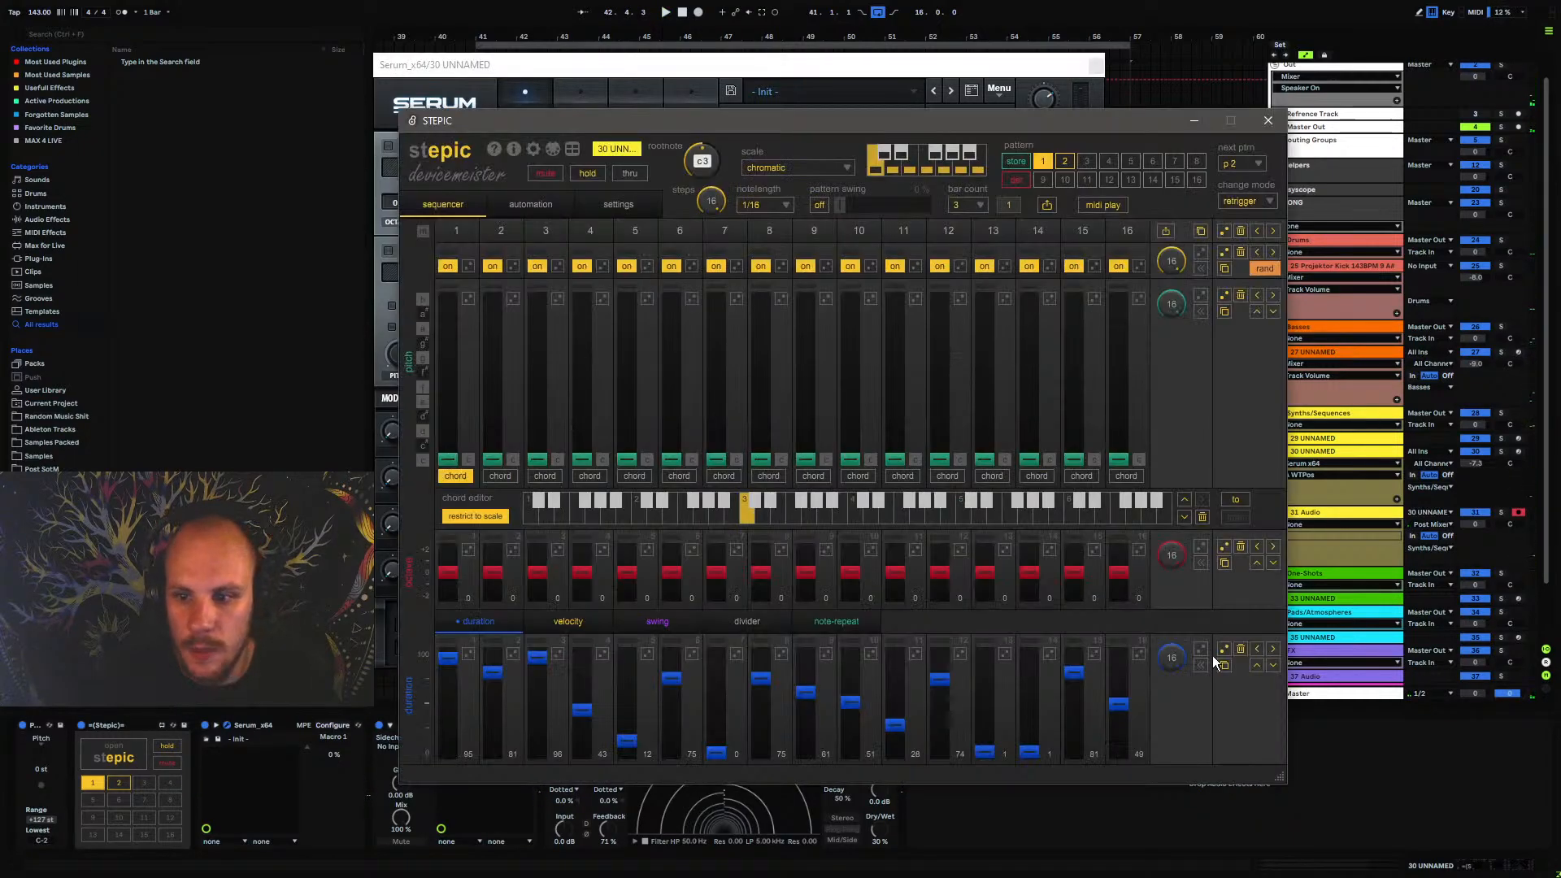
{"action": "left_click", "coordinate": [1066, 161]}
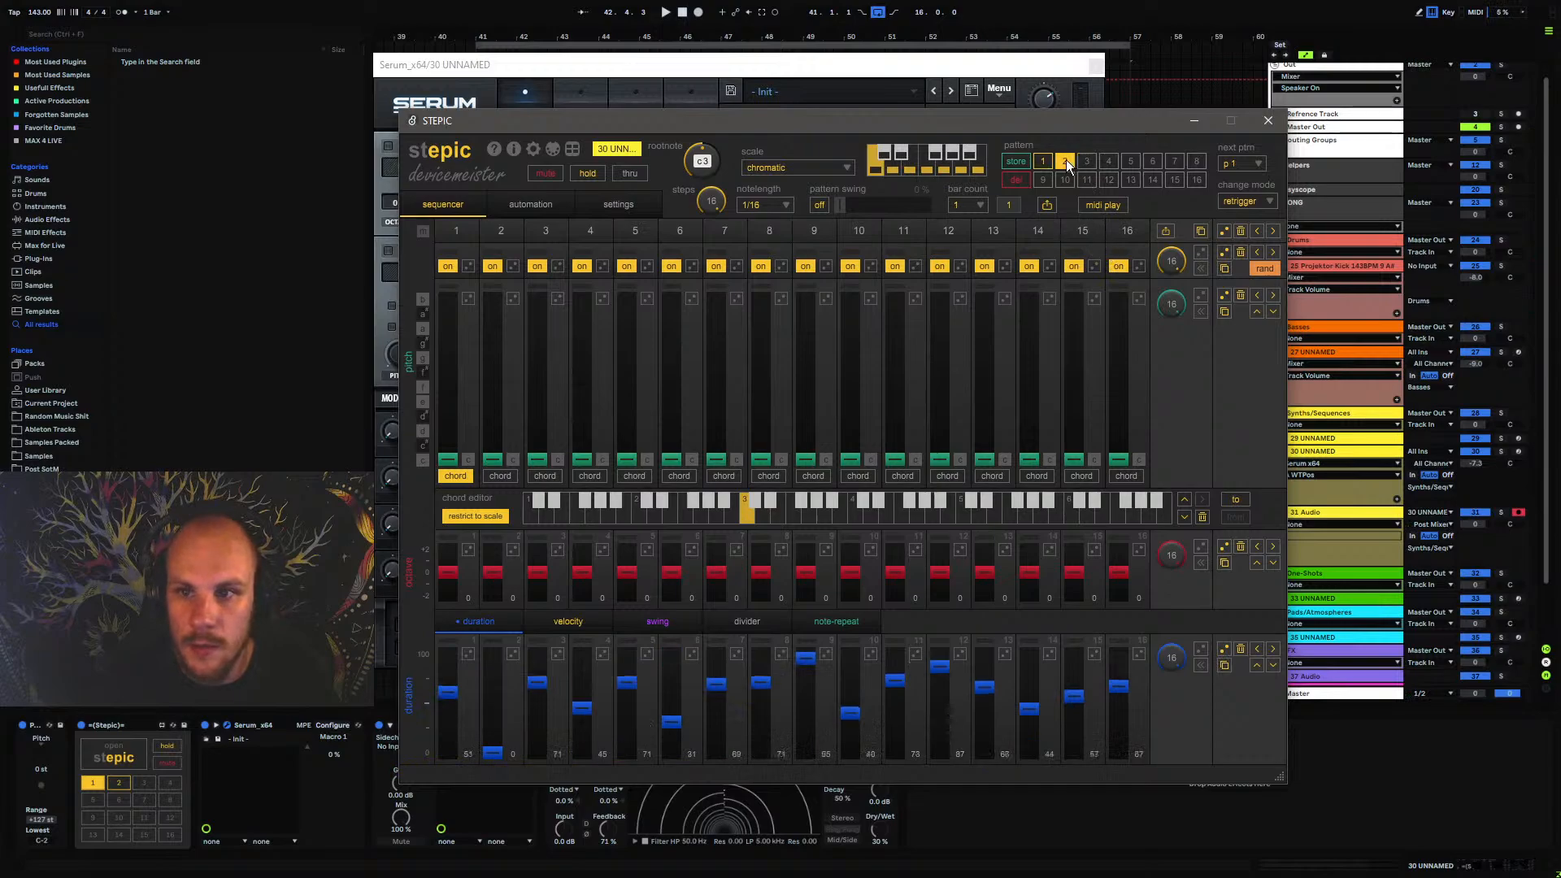
{"action": "left_click", "coordinate": [1223, 648]}
{"action": "key", "text": "space"}
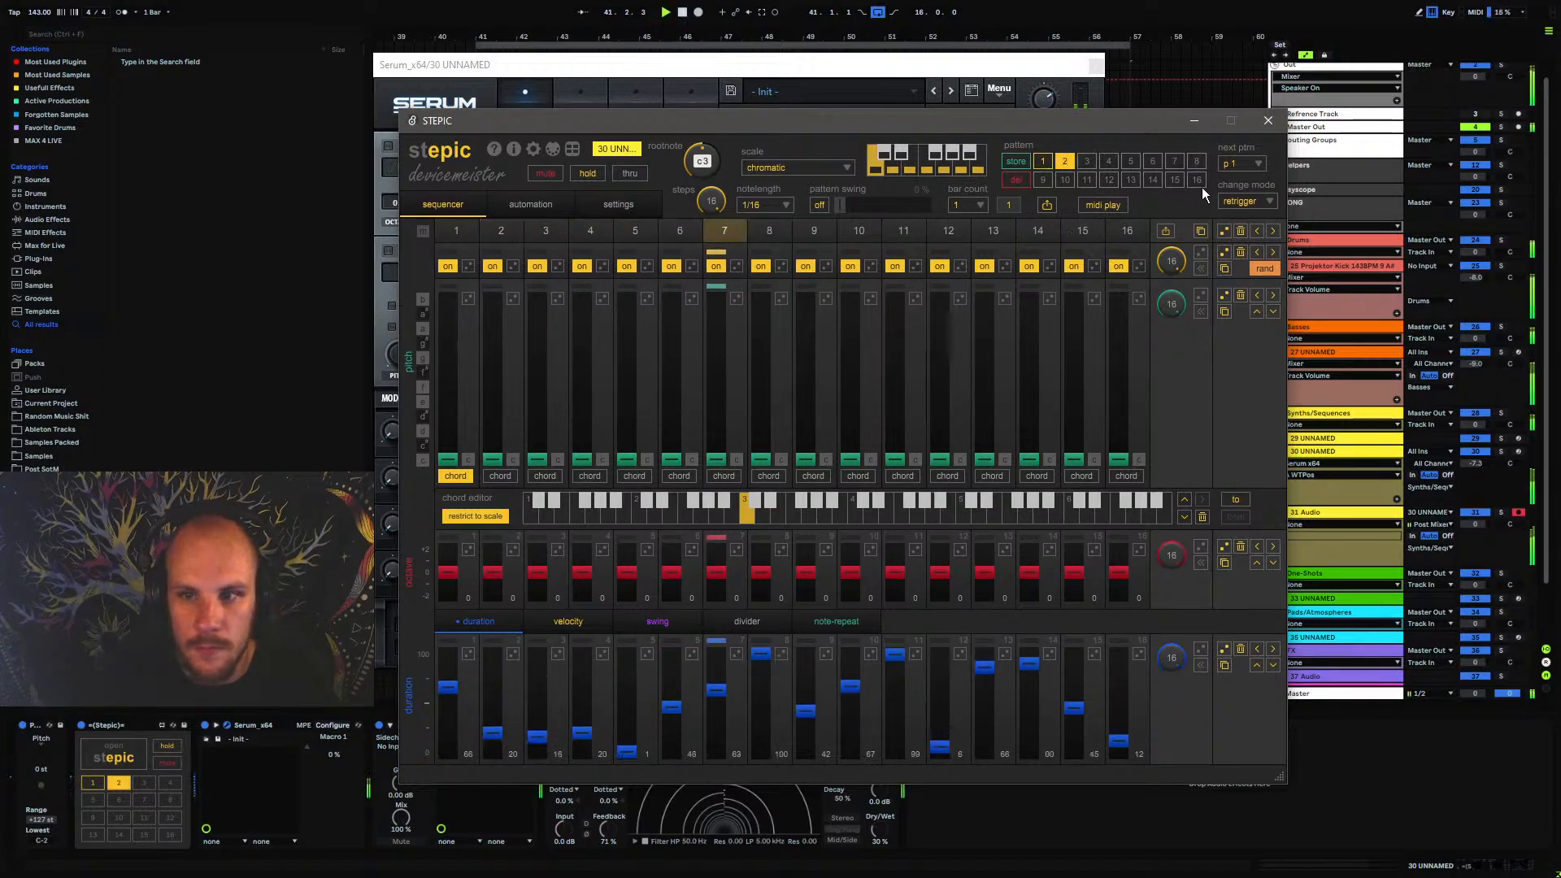
Close Stepic, solo track 30 UNNAMED and set Serum's oscillator A wavetable position to 96
{"action": "left_click", "coordinate": [1268, 120]}
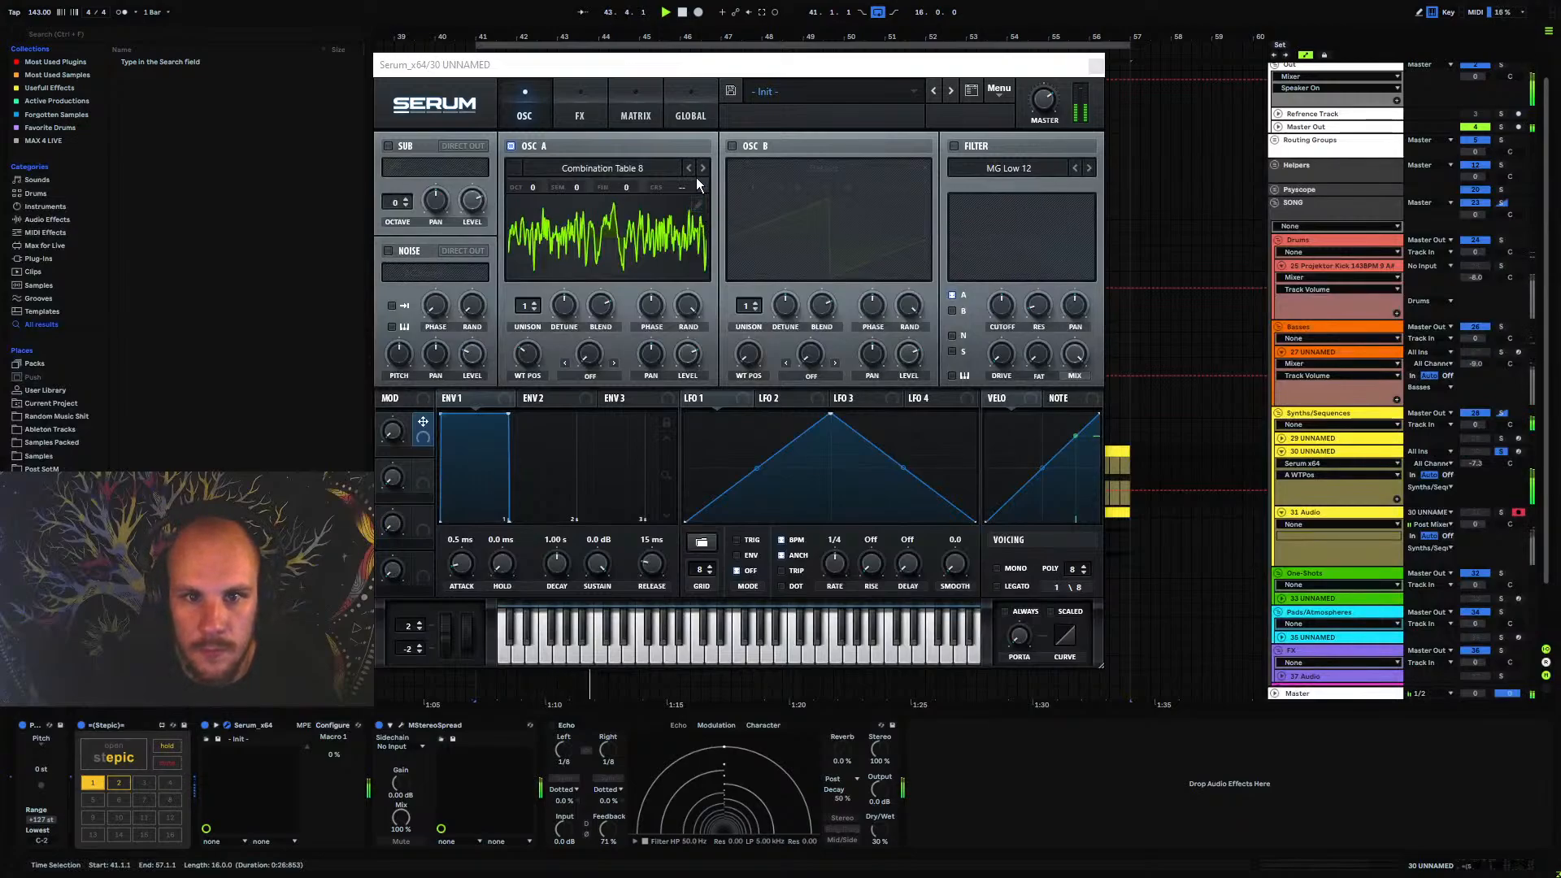
{"action": "left_click_drag", "start_coordinate": [533, 361], "coordinate": [537, 358]}
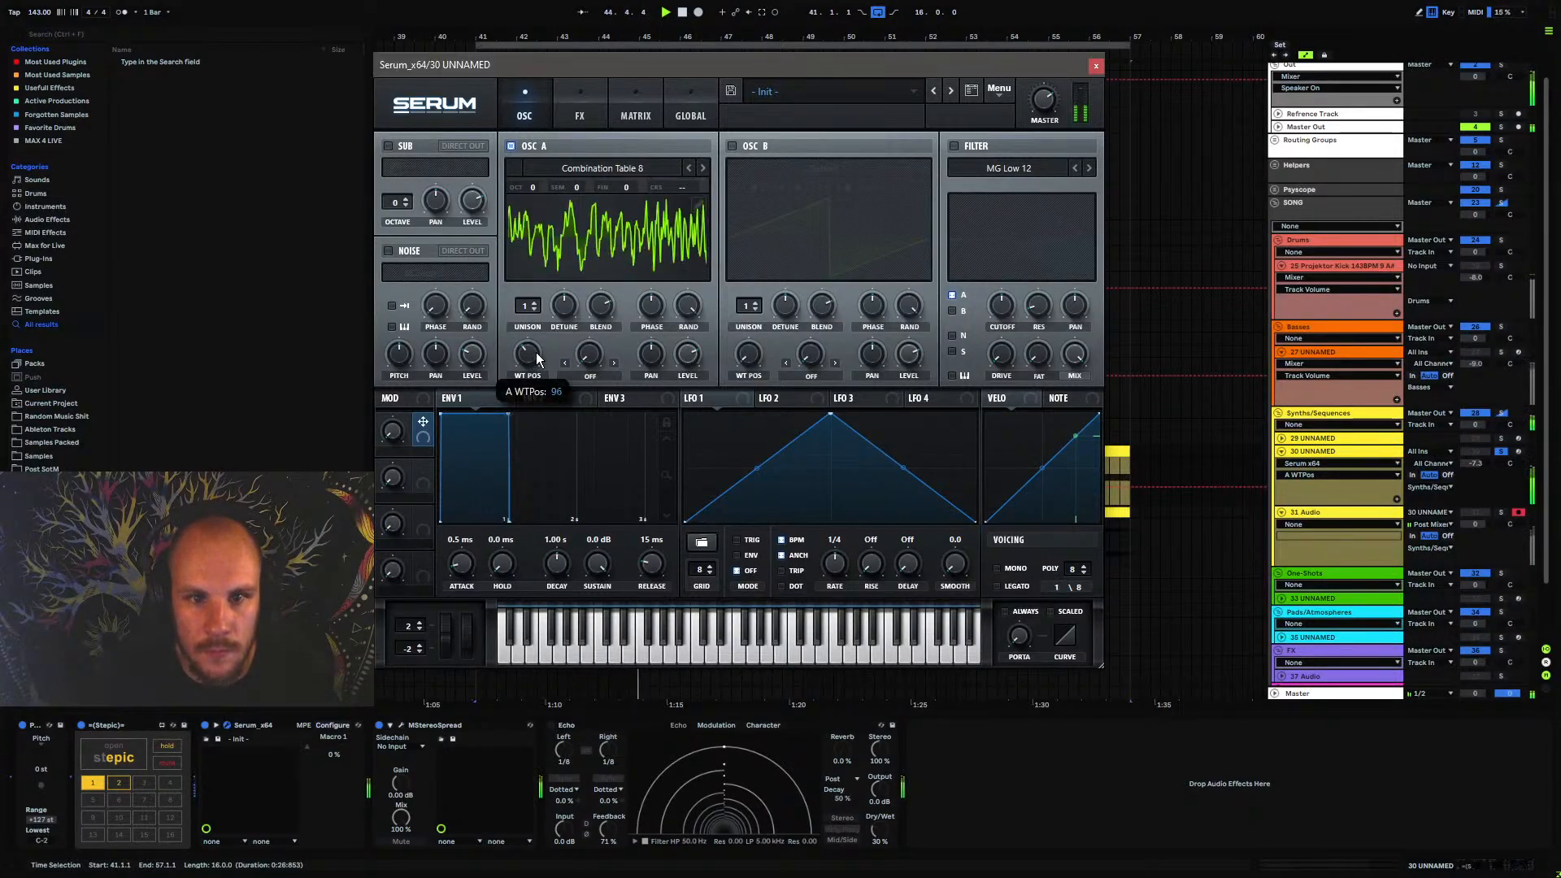
{"action": "left_click", "coordinate": [1096, 65]}
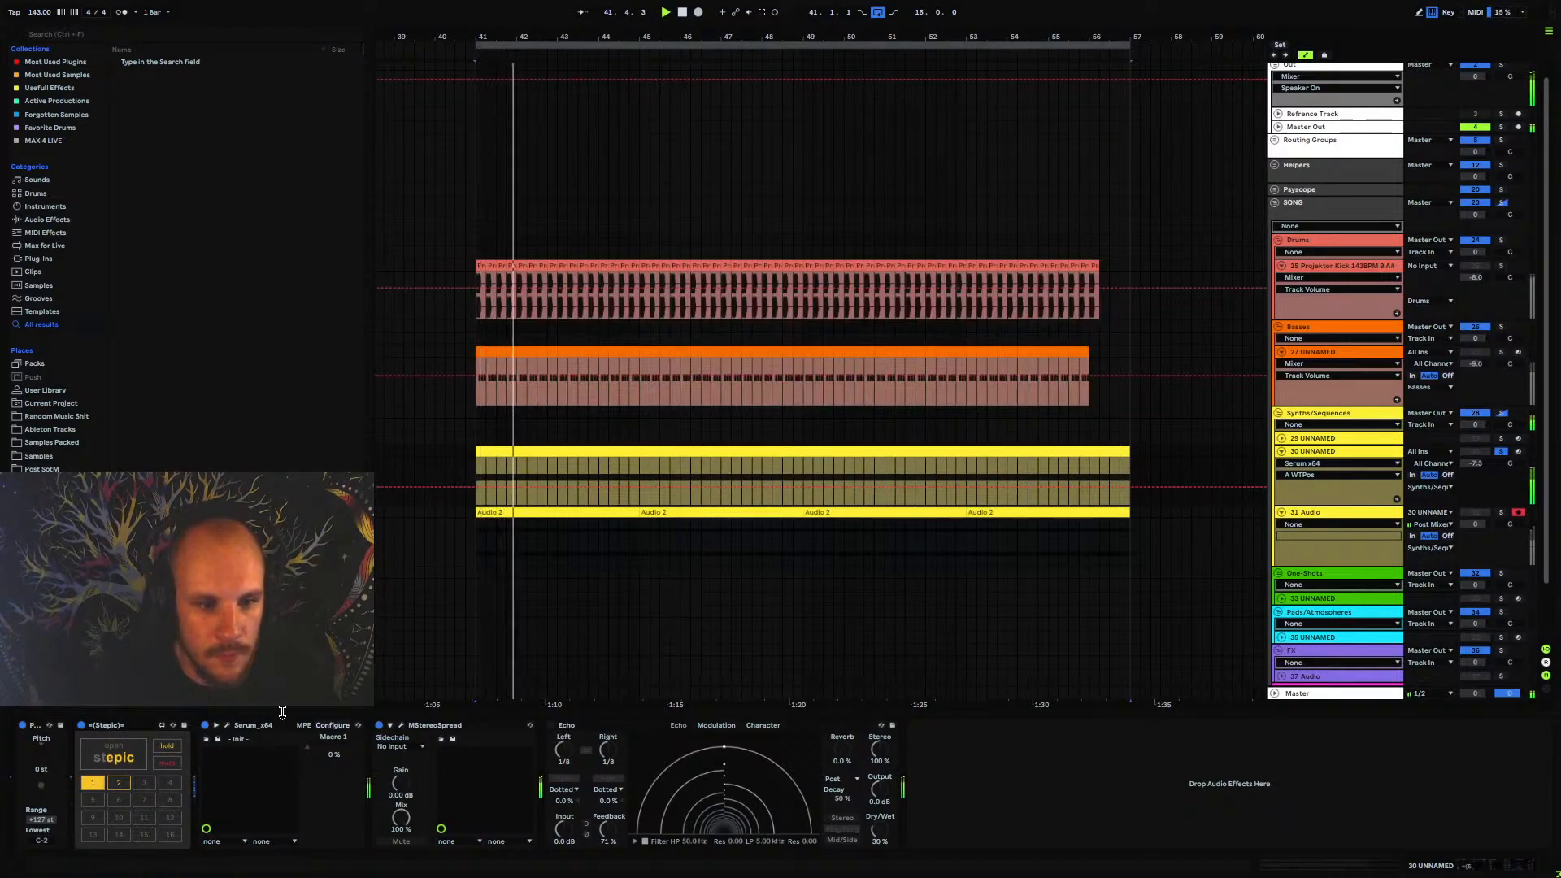
Insert a new audio track below 31 Audio and move all four Audio 2 clips onto it at bar 41
{"action": "left_click", "coordinate": [1301, 516]}
{"action": "left_click", "coordinate": [1314, 452]}
{"action": "left_click", "coordinate": [1324, 513]}
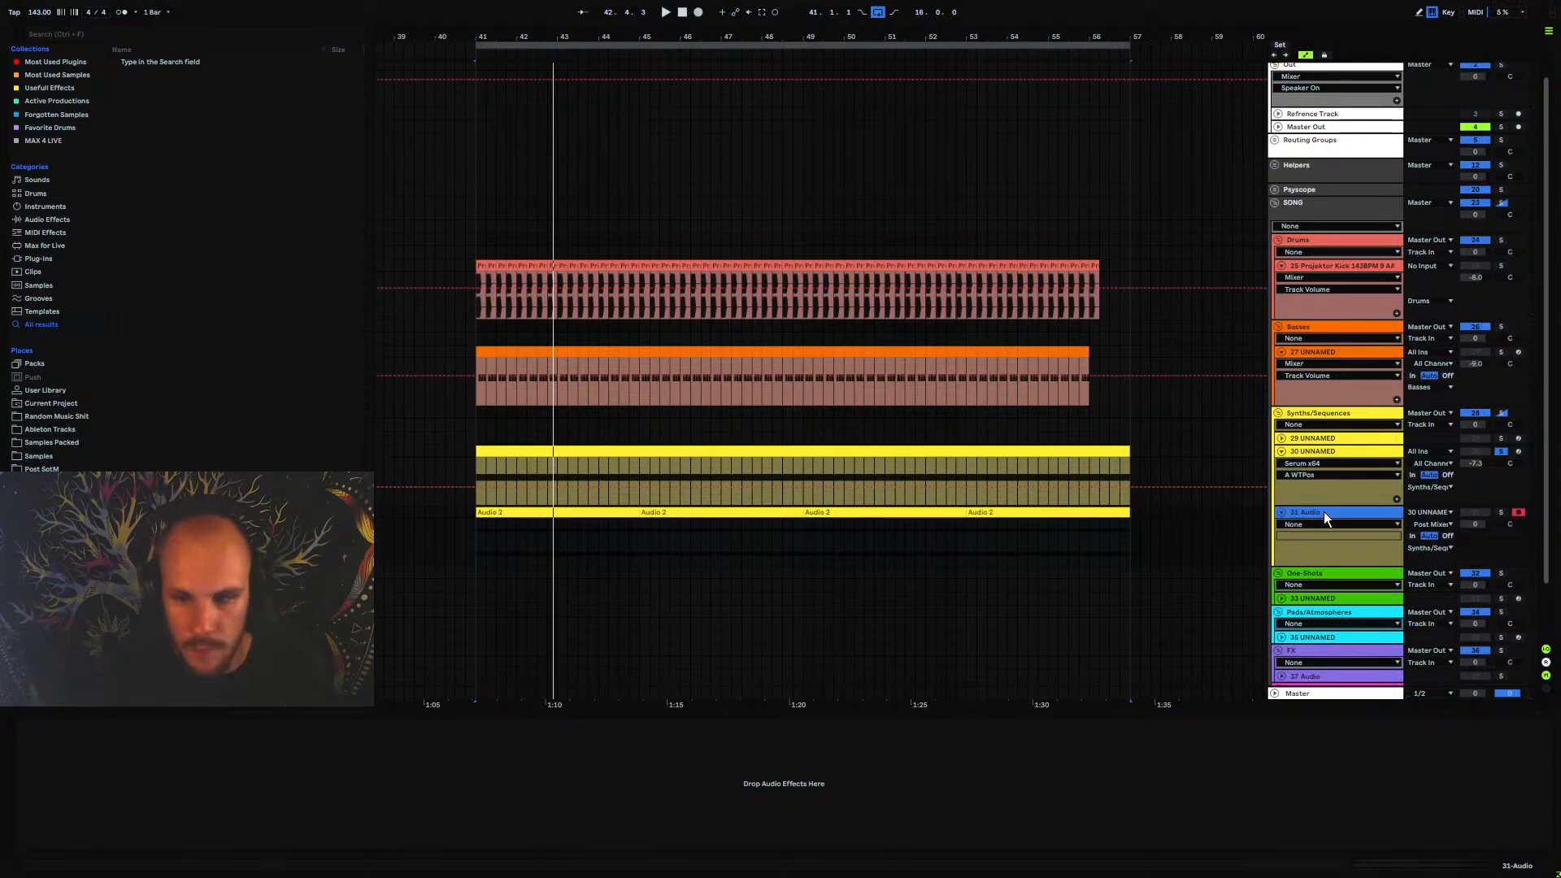
{"action": "key", "text": "ctrl+t"}
{"action": "left_click", "coordinate": [1063, 515]}
{"action": "left_click", "coordinate": [535, 518], "text": "shift"}
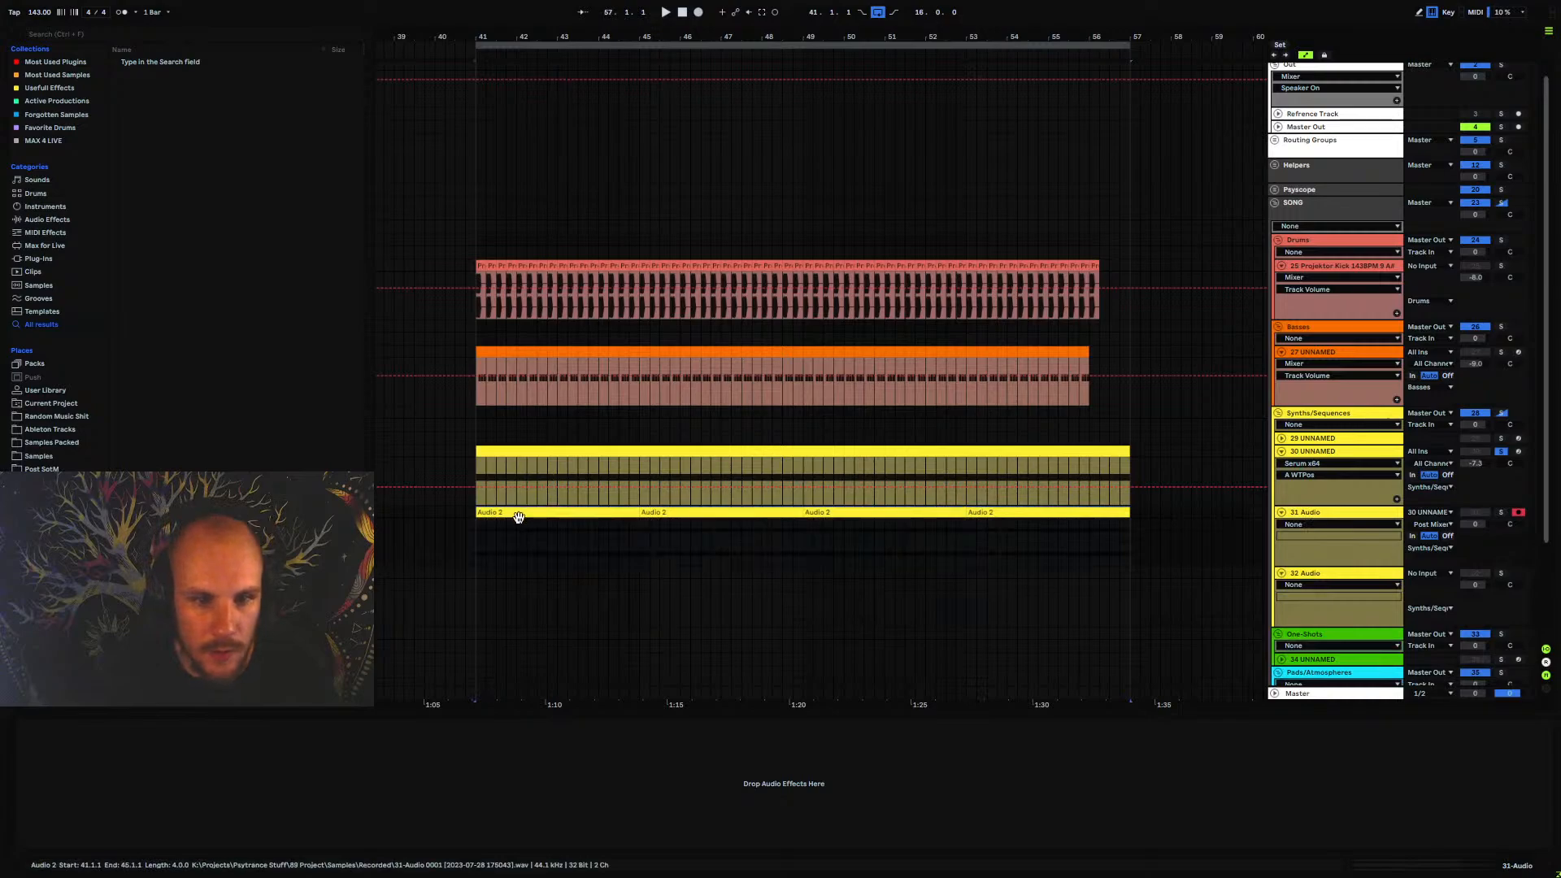
{"action": "left_click_drag", "start_coordinate": [520, 517], "coordinate": [498, 585]}
Record nearly five bars of the soloed synth onto the emptied track 31 Audio, starting at bar 41
{"action": "left_click", "coordinate": [477, 517]}
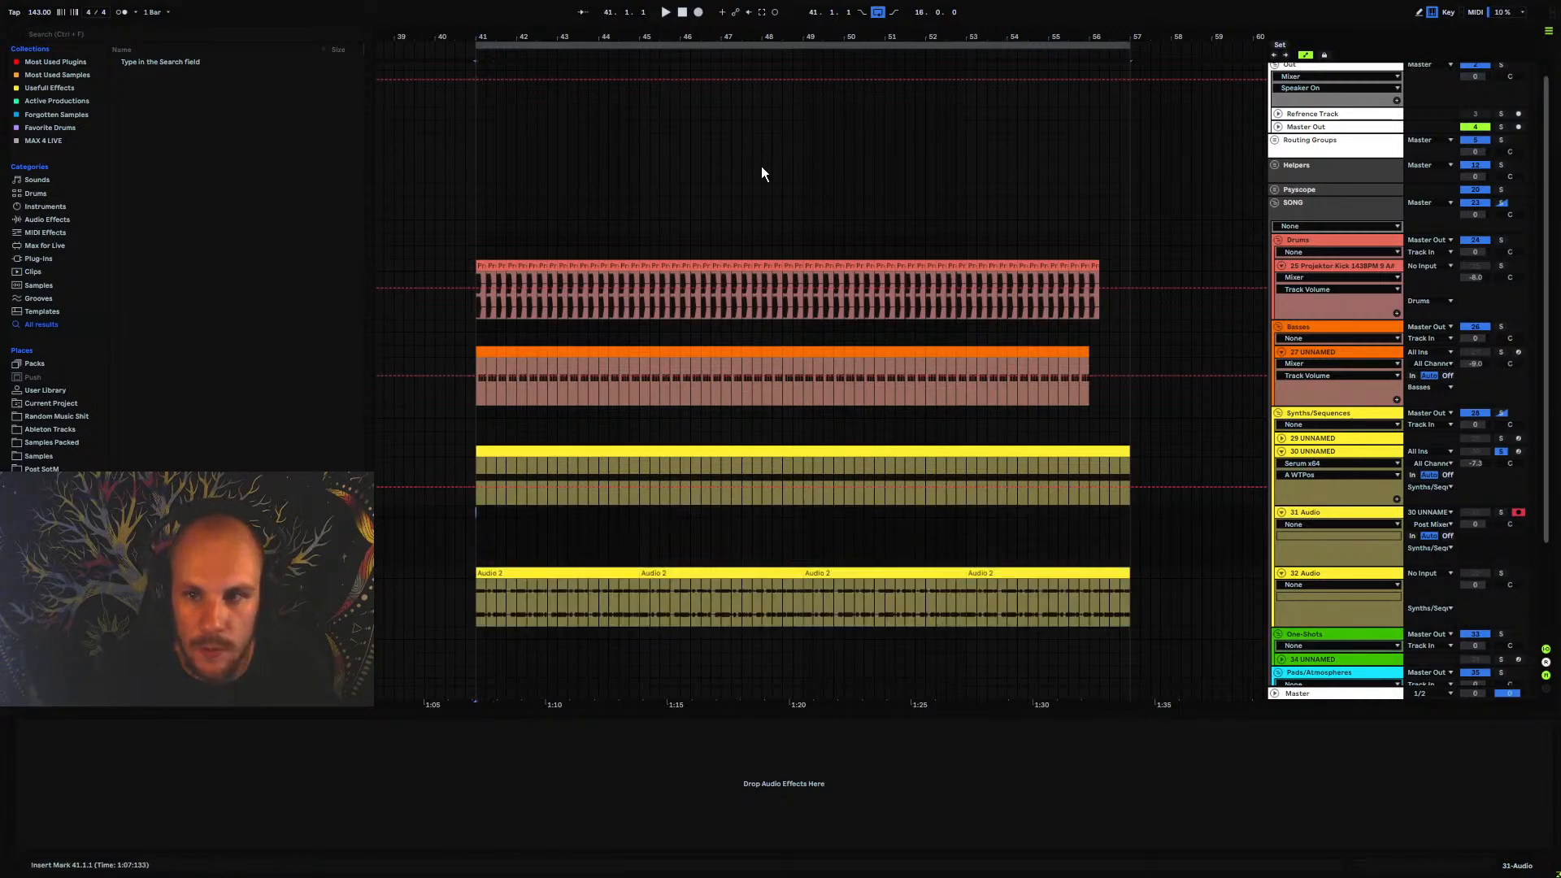
{"action": "left_click", "coordinate": [697, 12]}
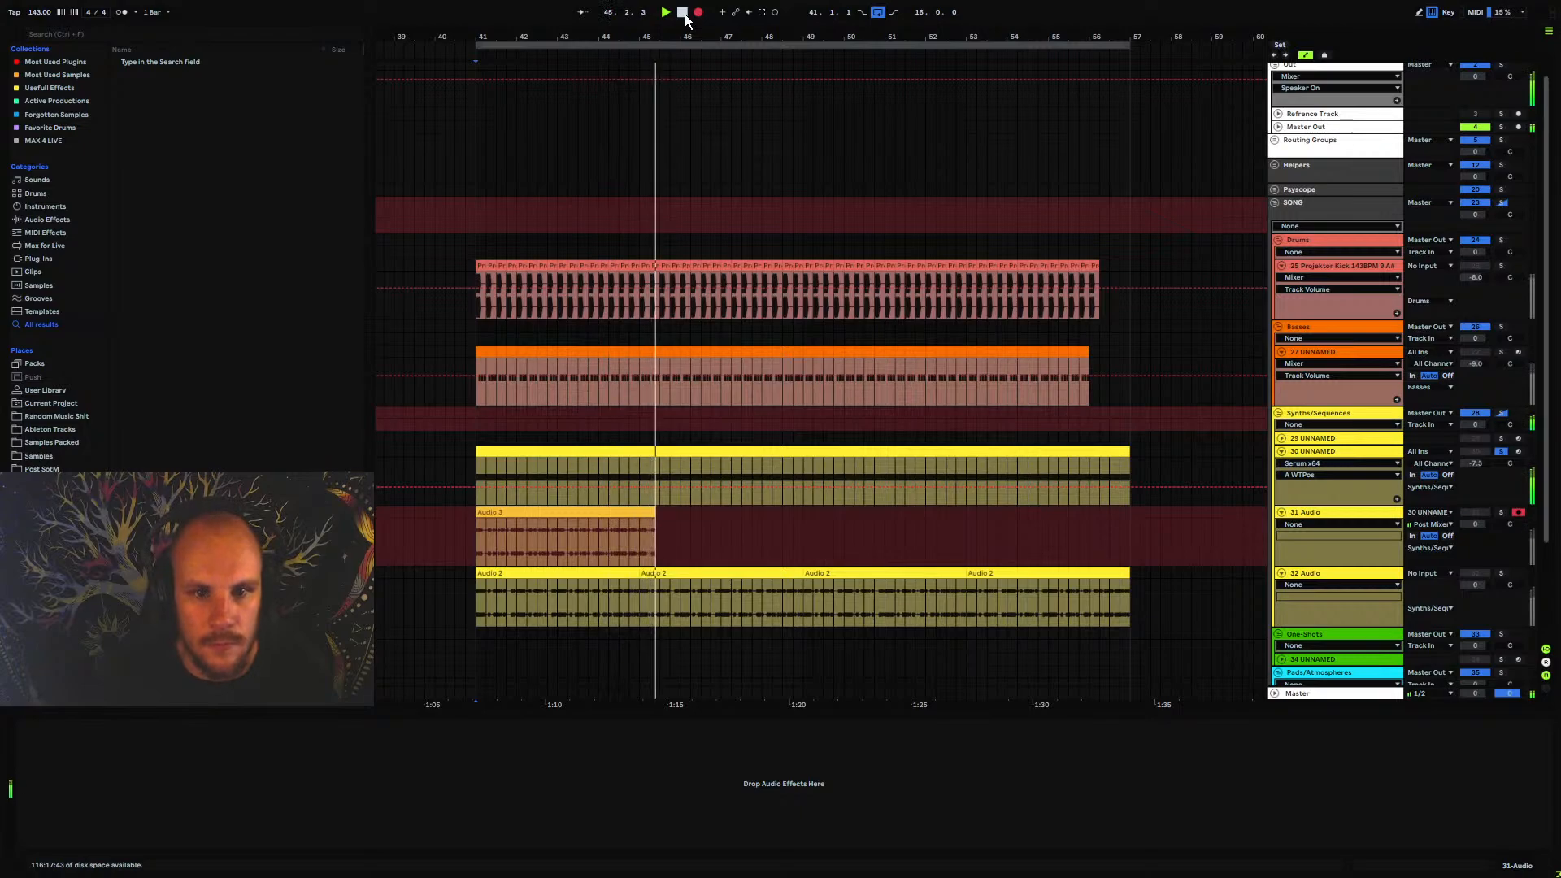
{"action": "left_click", "coordinate": [697, 11]}
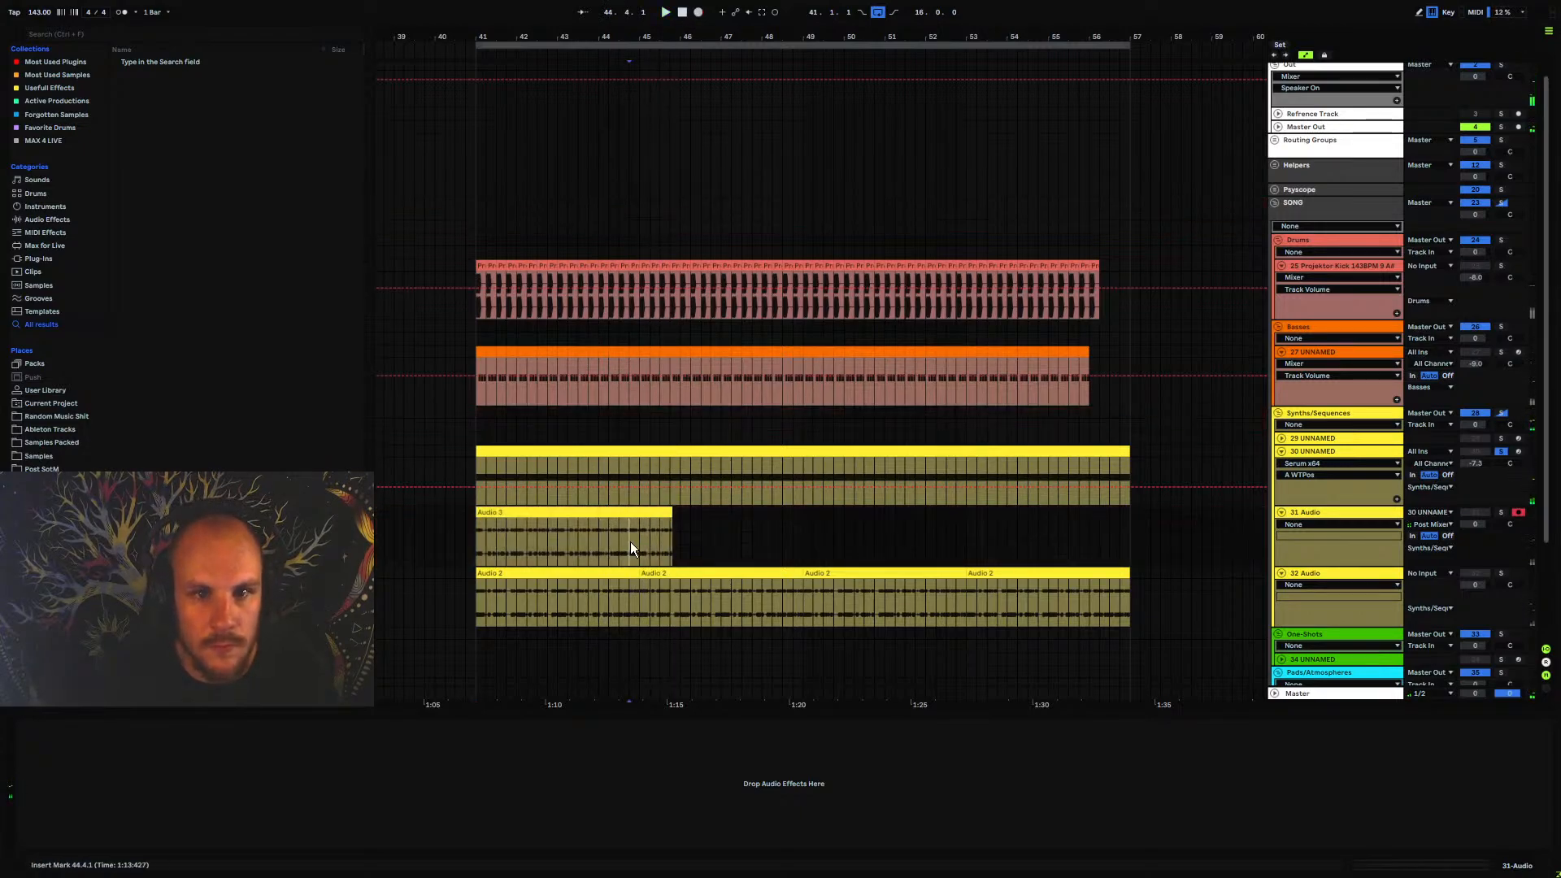
Split the new recording on track 31 Audio at bar 45, delete the excess, and duplicate the four-bar clip three times up to bar 57
{"action": "left_click", "coordinate": [638, 544]}
{"action": "key", "text": "ctrl+e"}
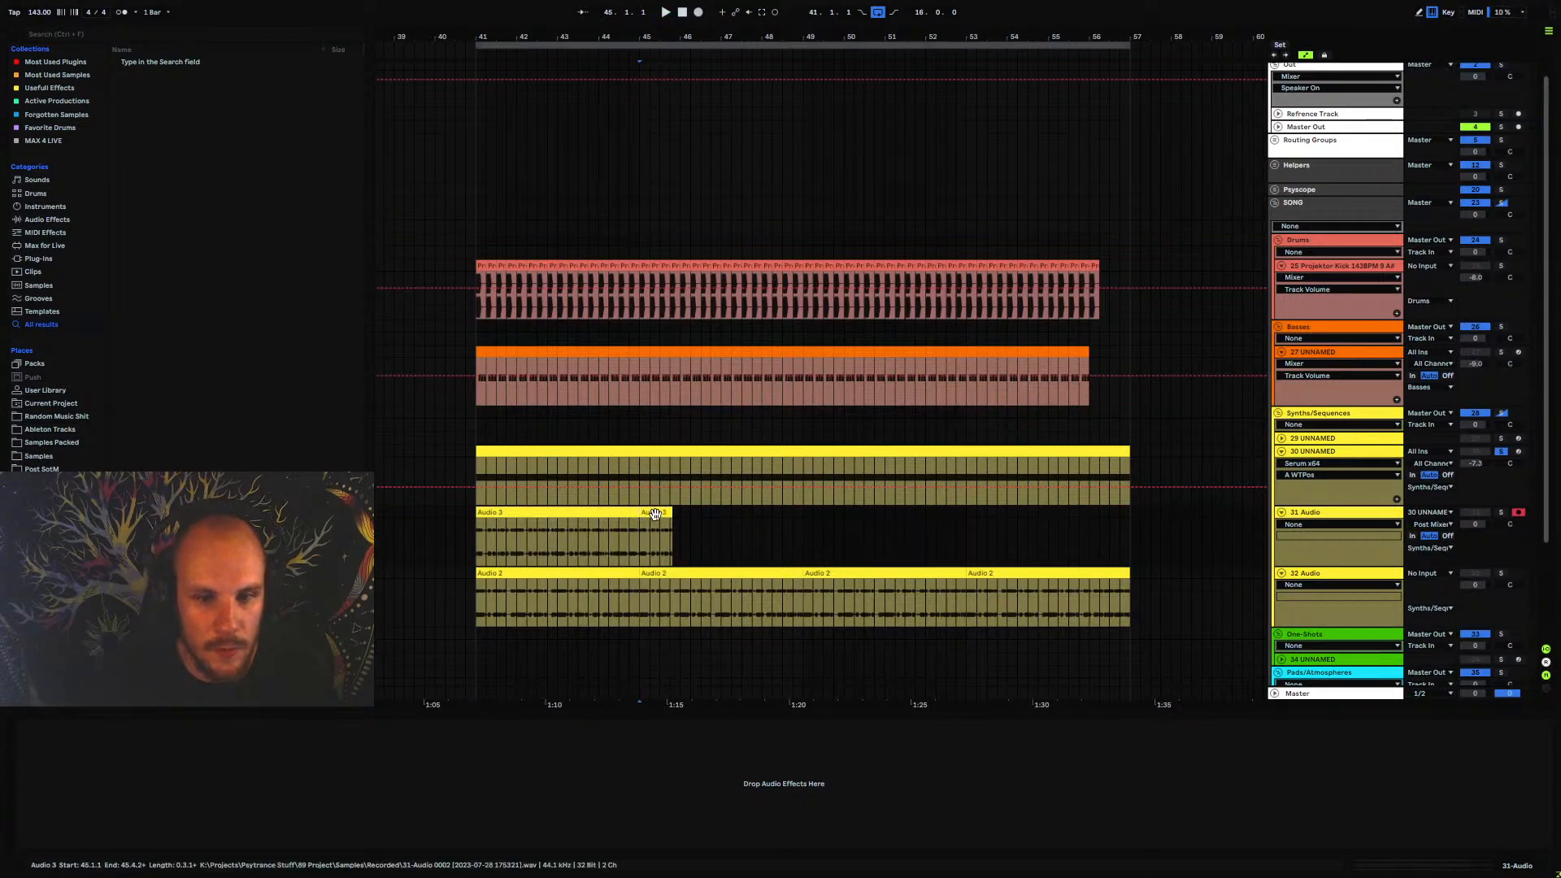
{"action": "left_click", "coordinate": [654, 513]}
{"action": "key", "text": "Delete"}
{"action": "left_click", "coordinate": [603, 513]}
{"action": "key", "text": "ctrl+d"}
{"action": "key", "text": "ctrl+d"}
{"action": "key", "text": "ctrl+d"}
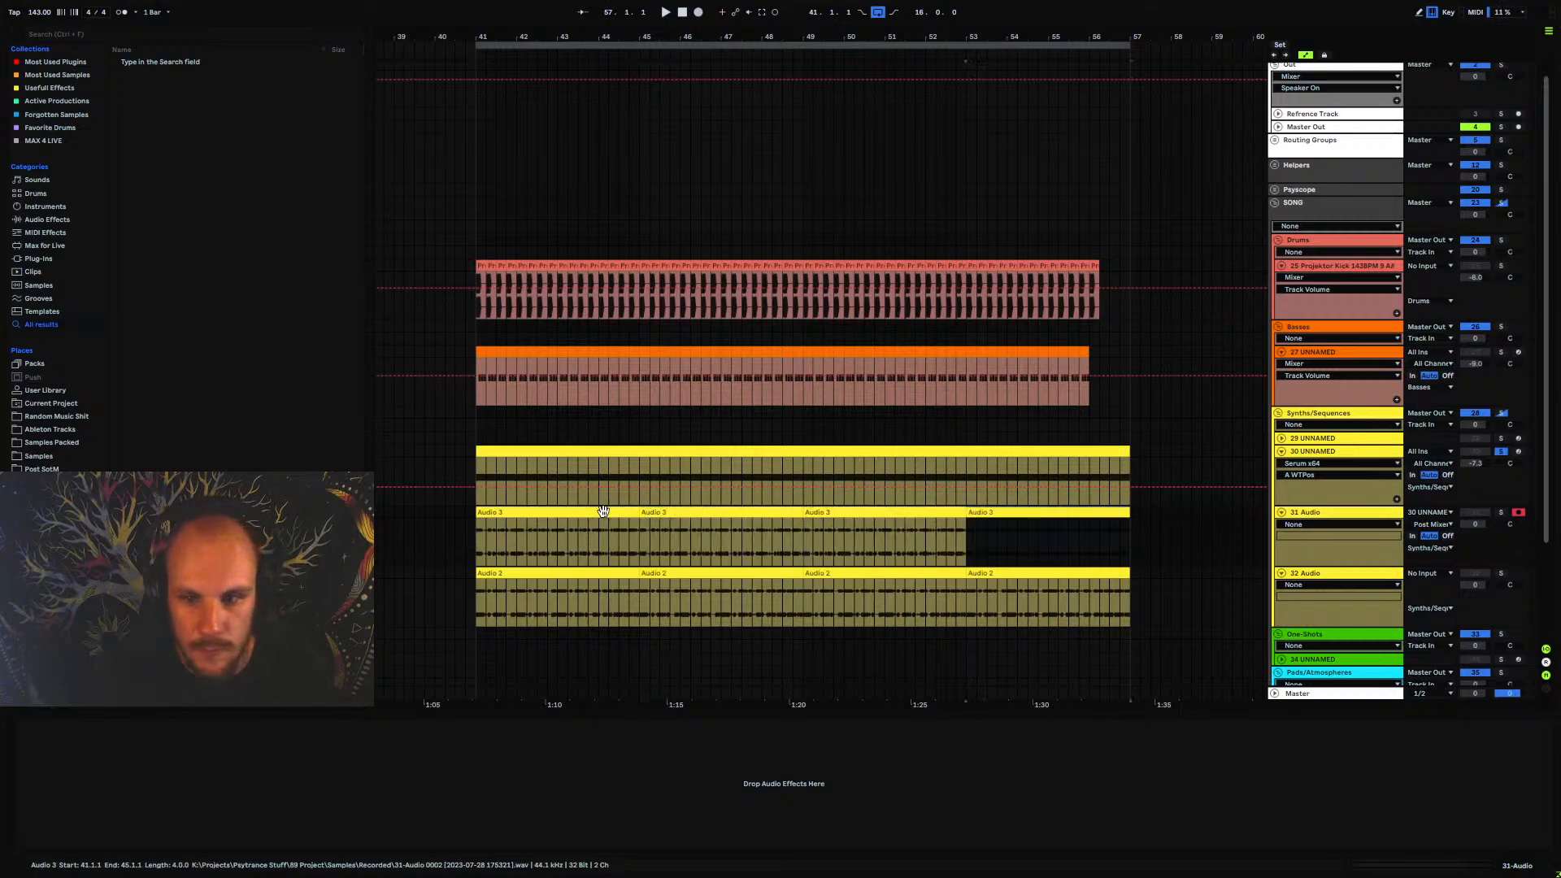
Solo track 31 Audio and listen to the recorded loop from bar 41
{"action": "key", "text": "space"}
{"action": "left_click", "coordinate": [1501, 513]}
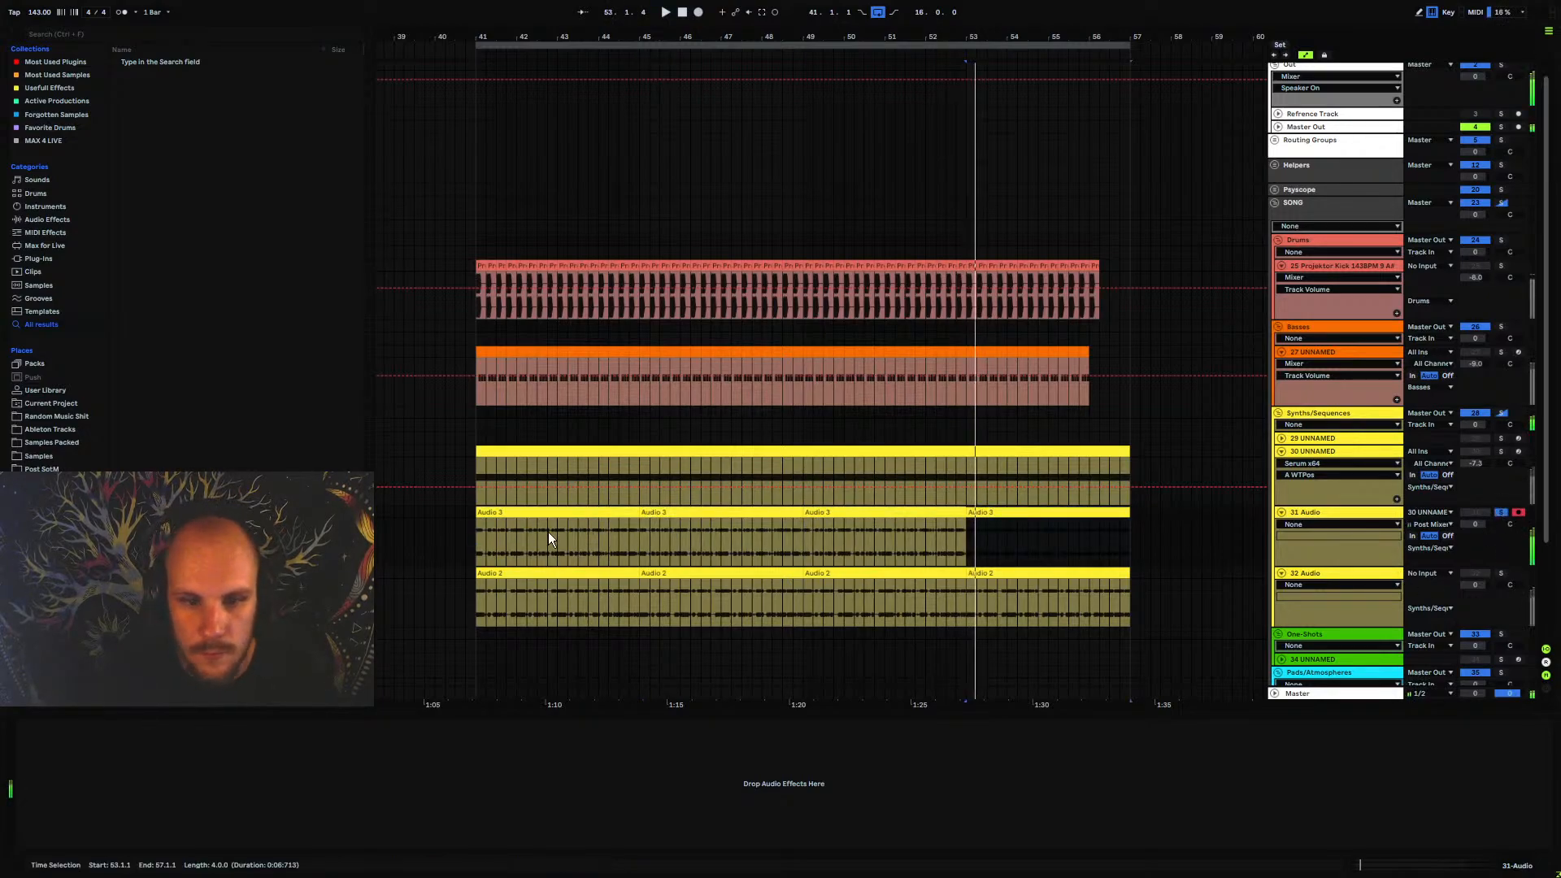
{"action": "left_click", "coordinate": [476, 539]}
{"action": "left_click_drag", "start_coordinate": [485, 36], "coordinate": [506, 52]}
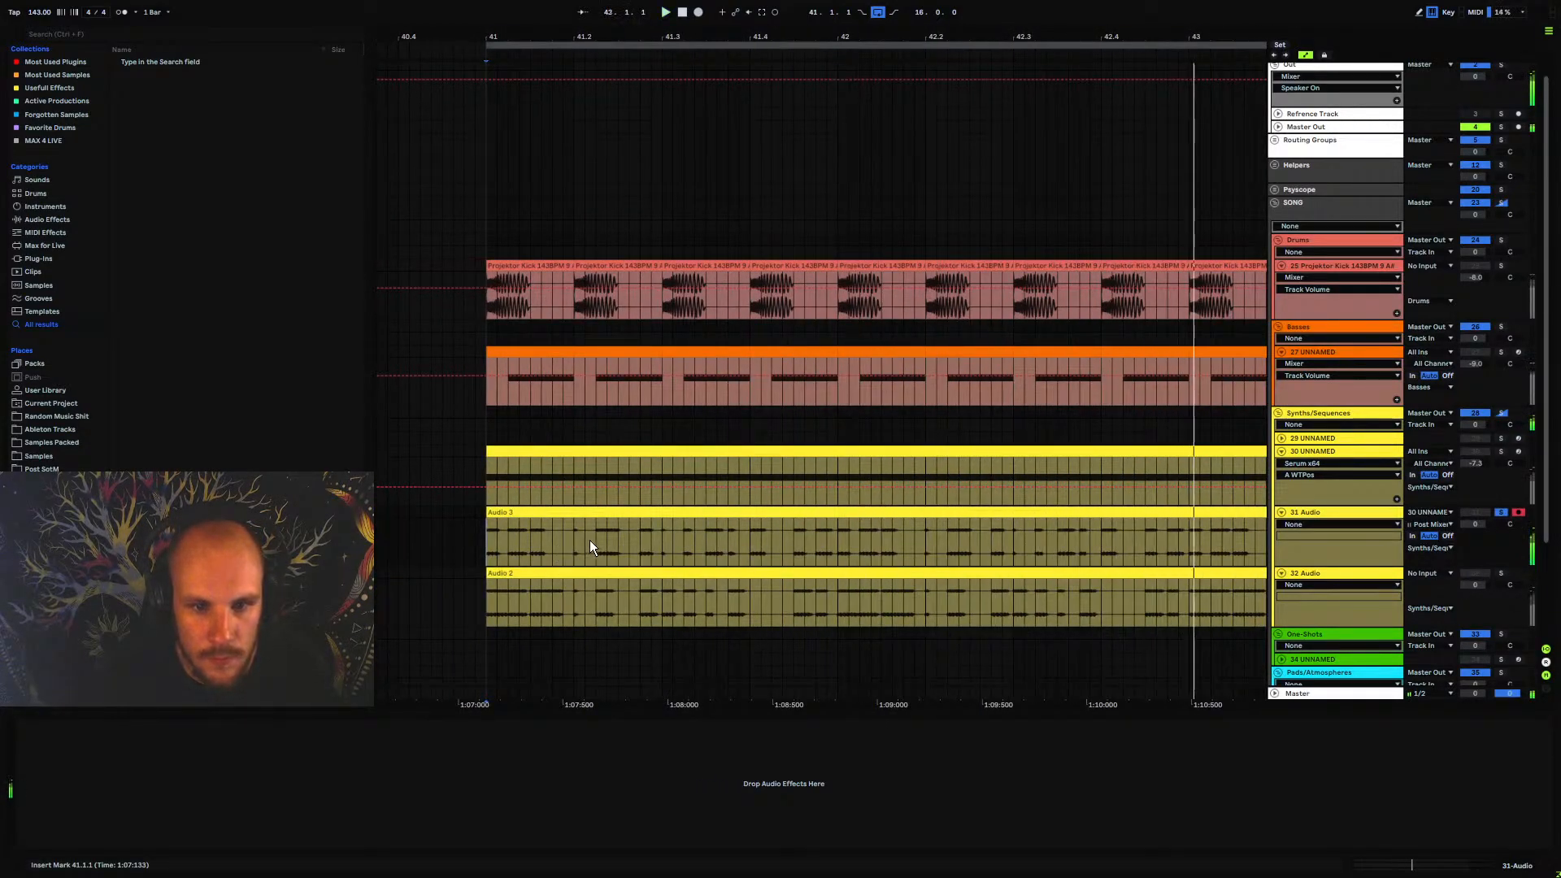
{"action": "left_click", "coordinate": [593, 540]}
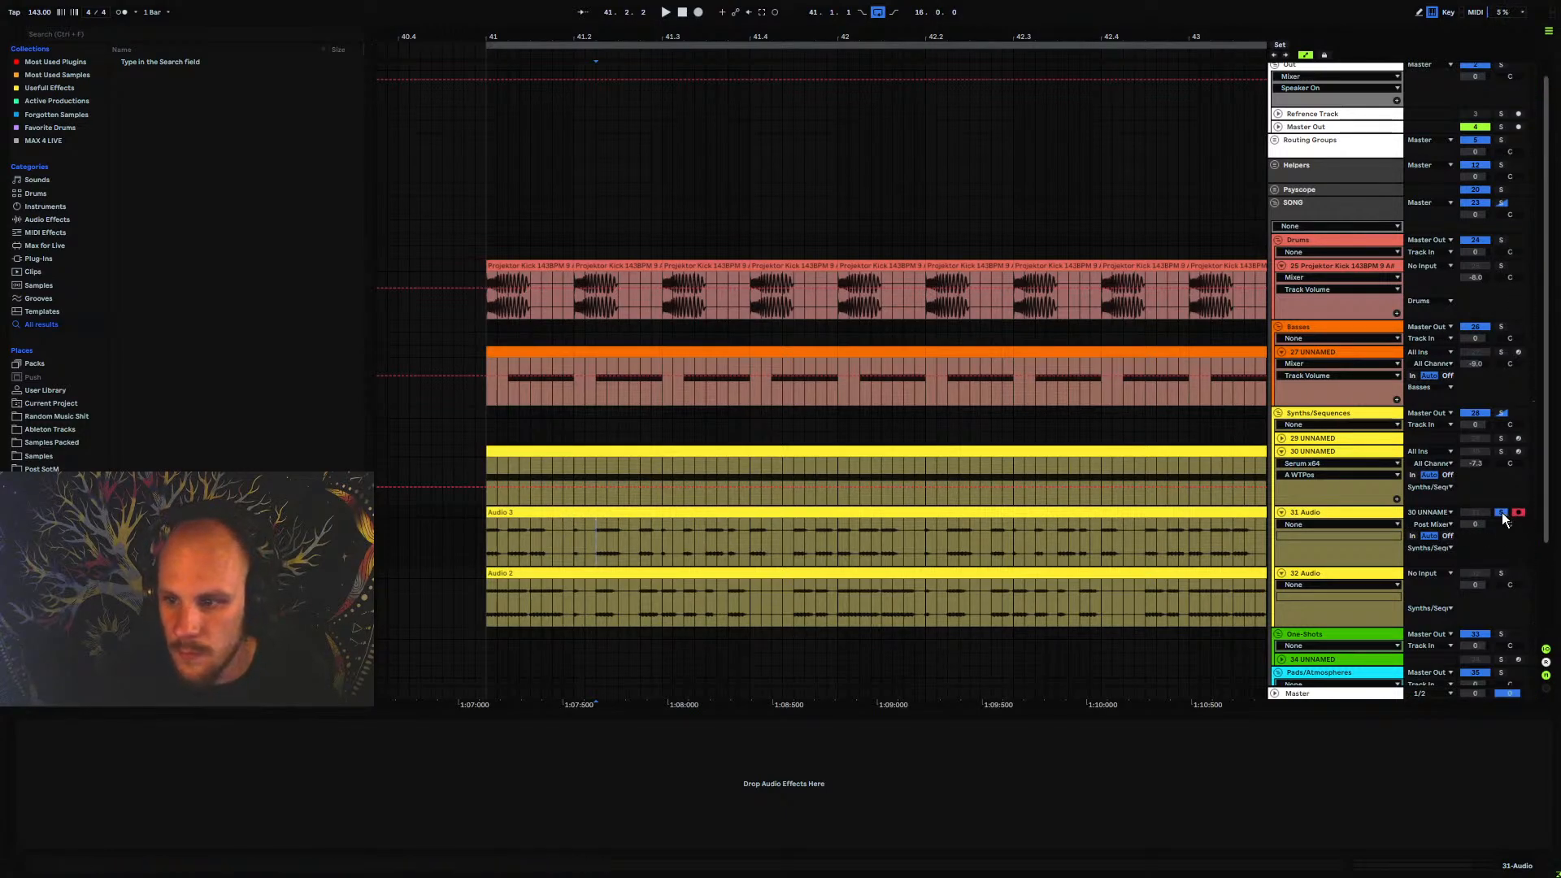
Clear the solo on track 31 Audio, mute track 30 UNNAMED and play the full arrangement
{"action": "key", "text": "space"}
{"action": "left_click", "coordinate": [1480, 453]}
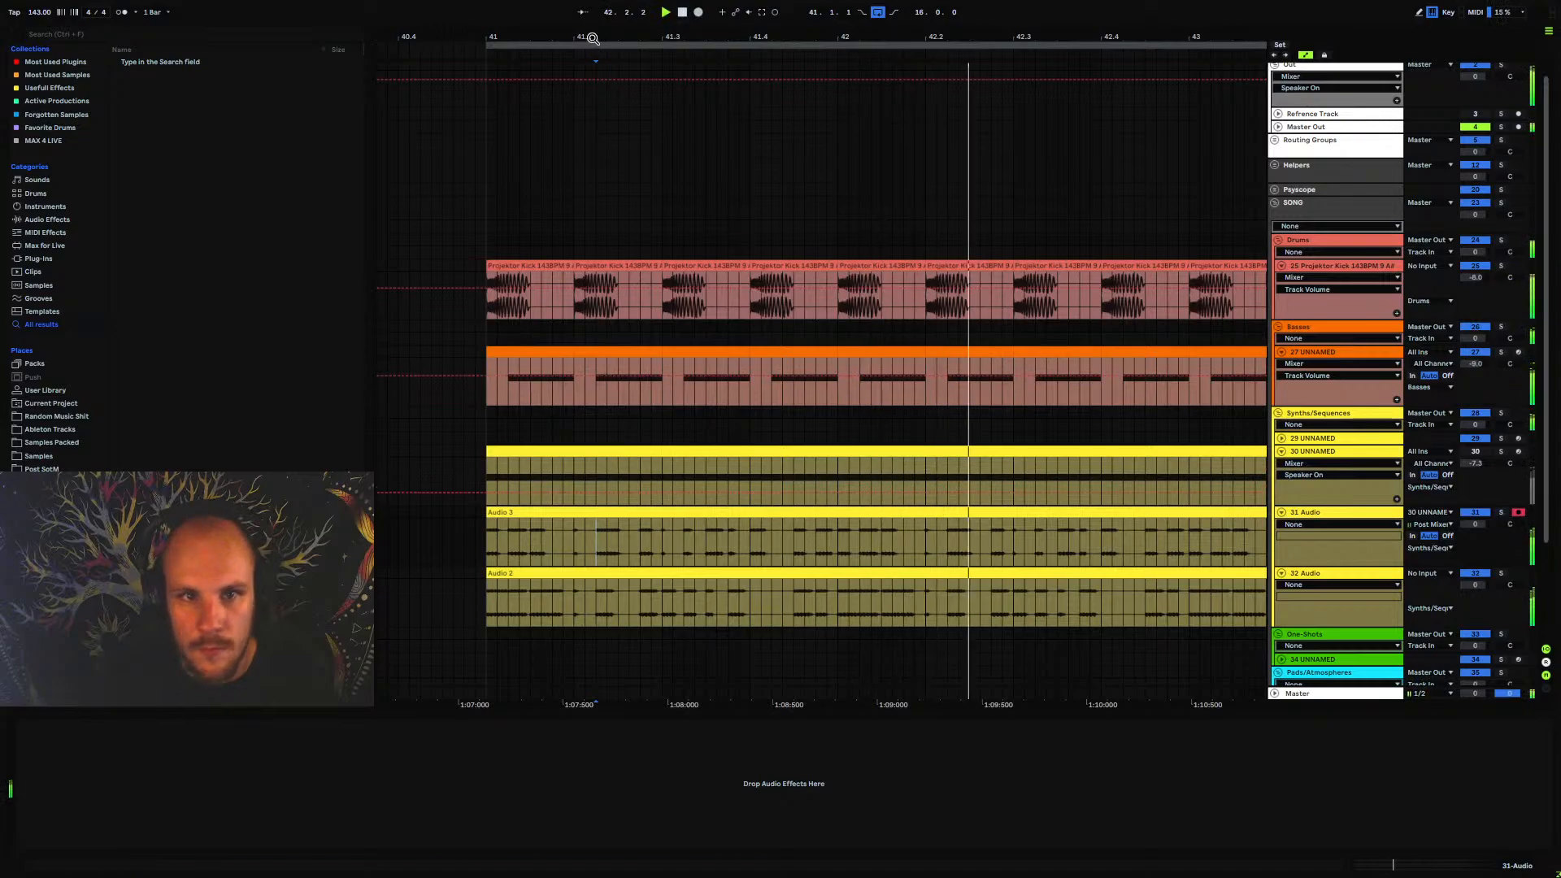
{"action": "left_click_drag", "start_coordinate": [593, 38], "coordinate": [500, 28]}
Open Serum on track 30 UNNAMED and view the Projektor Tones Pack Vol.2 wavetable folders for oscillator A
{"action": "left_click", "coordinate": [1315, 514]}
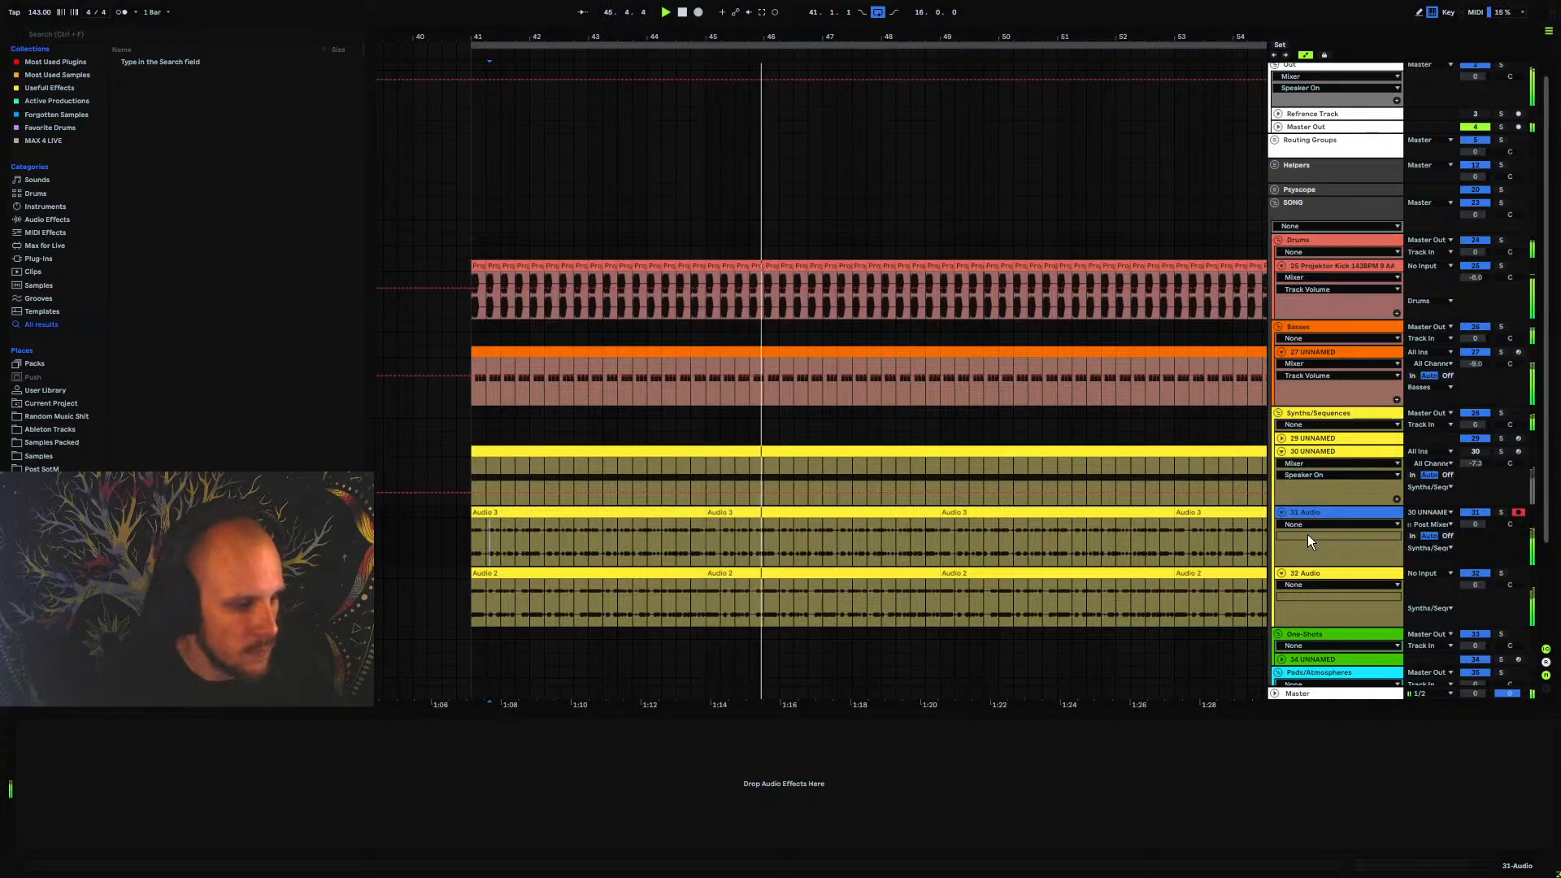
{"action": "left_click", "coordinate": [1317, 452]}
{"action": "left_click", "coordinate": [228, 726]}
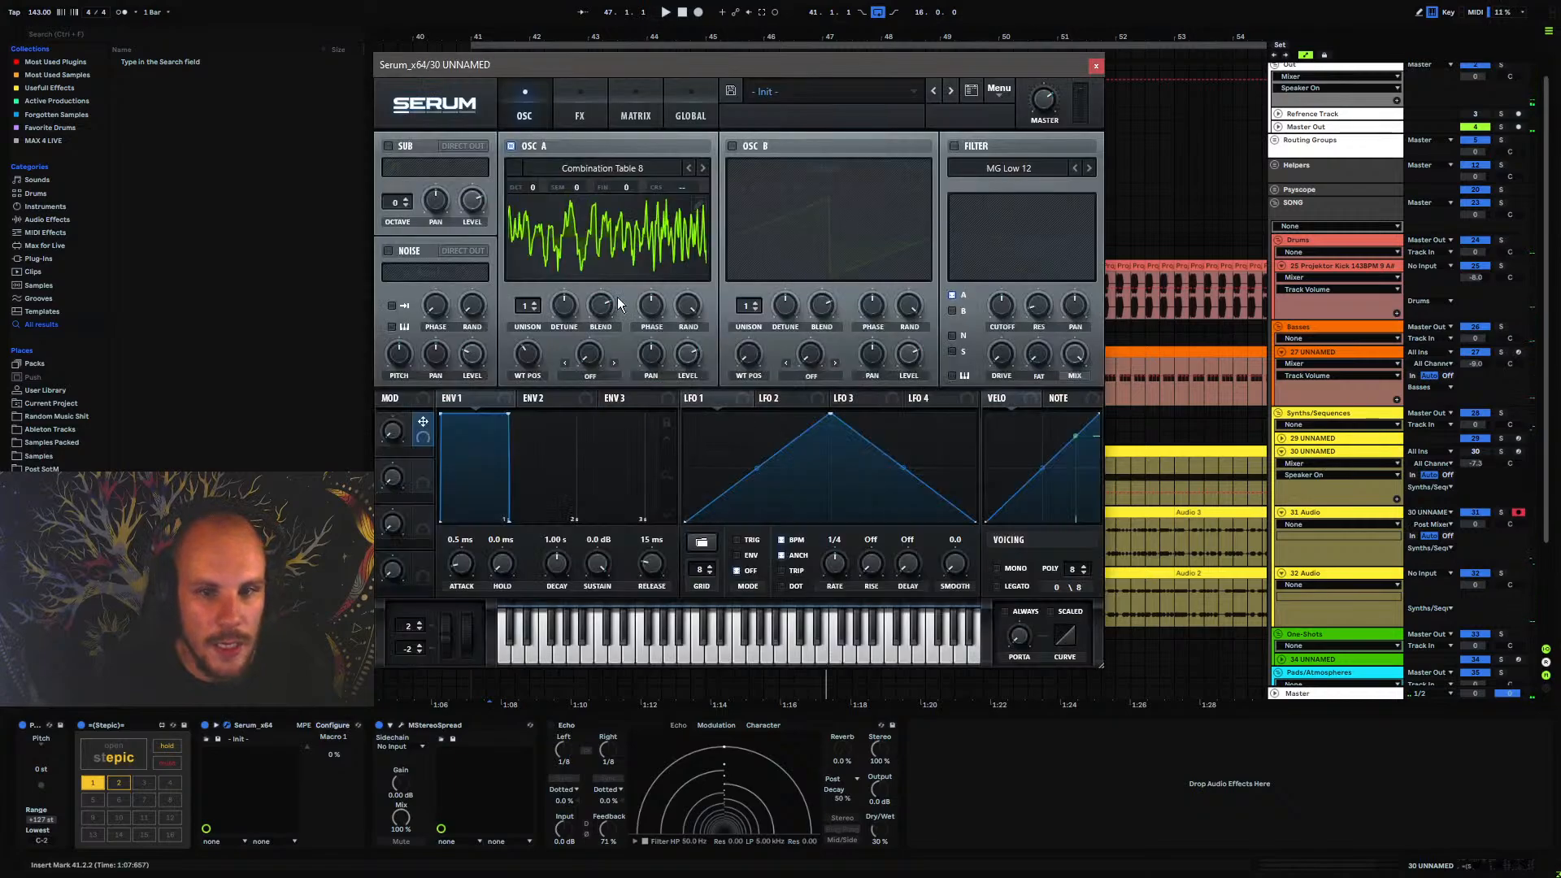
{"action": "left_click", "coordinate": [647, 180]}
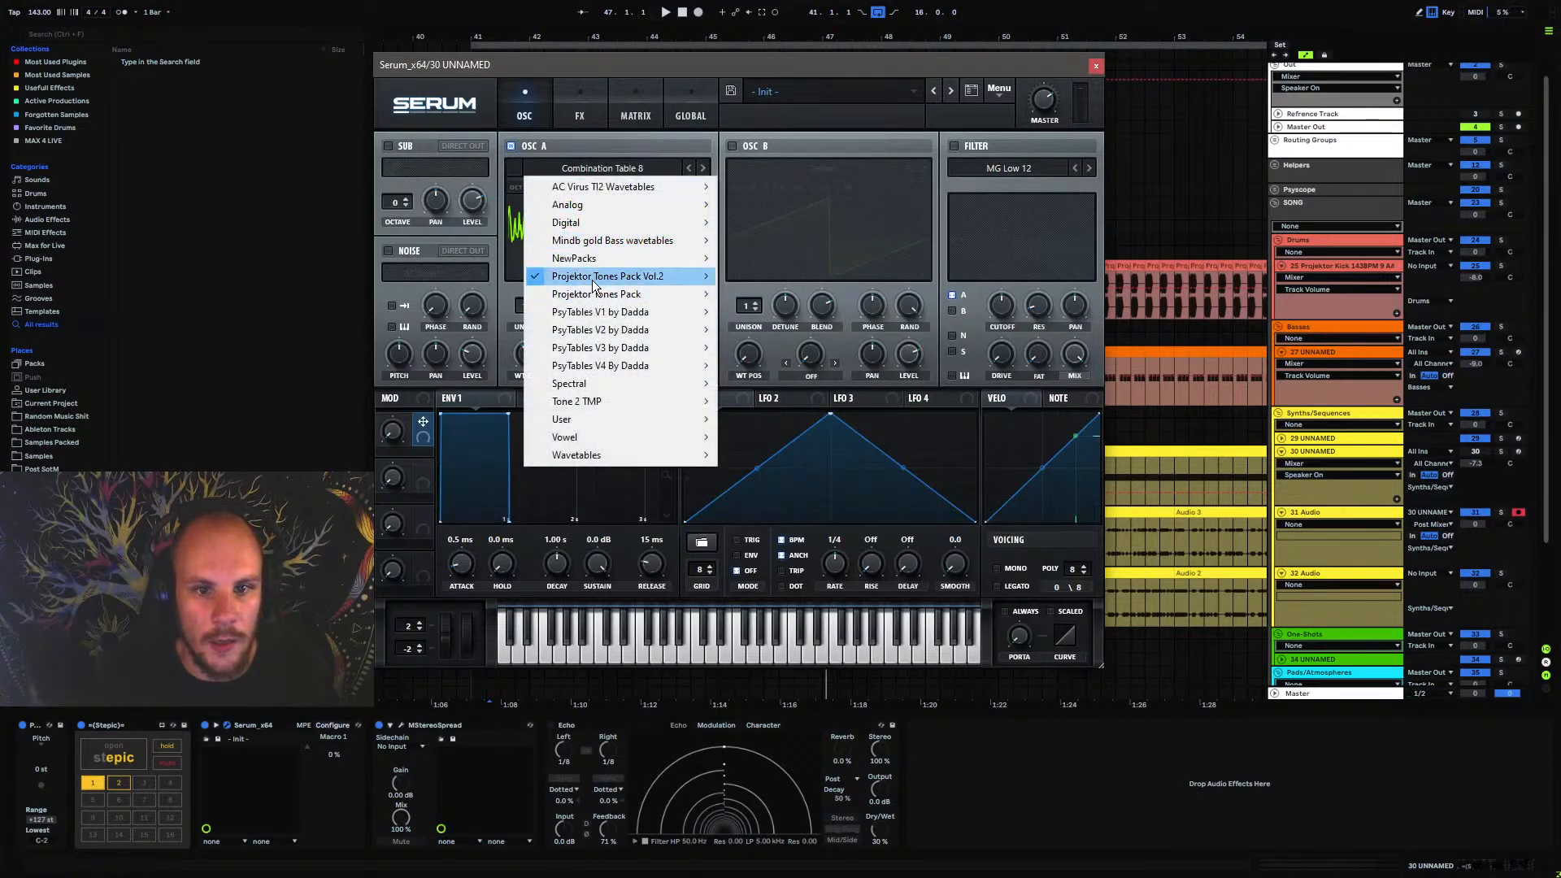
{"action": "mouse_move", "coordinate": [606, 279]}
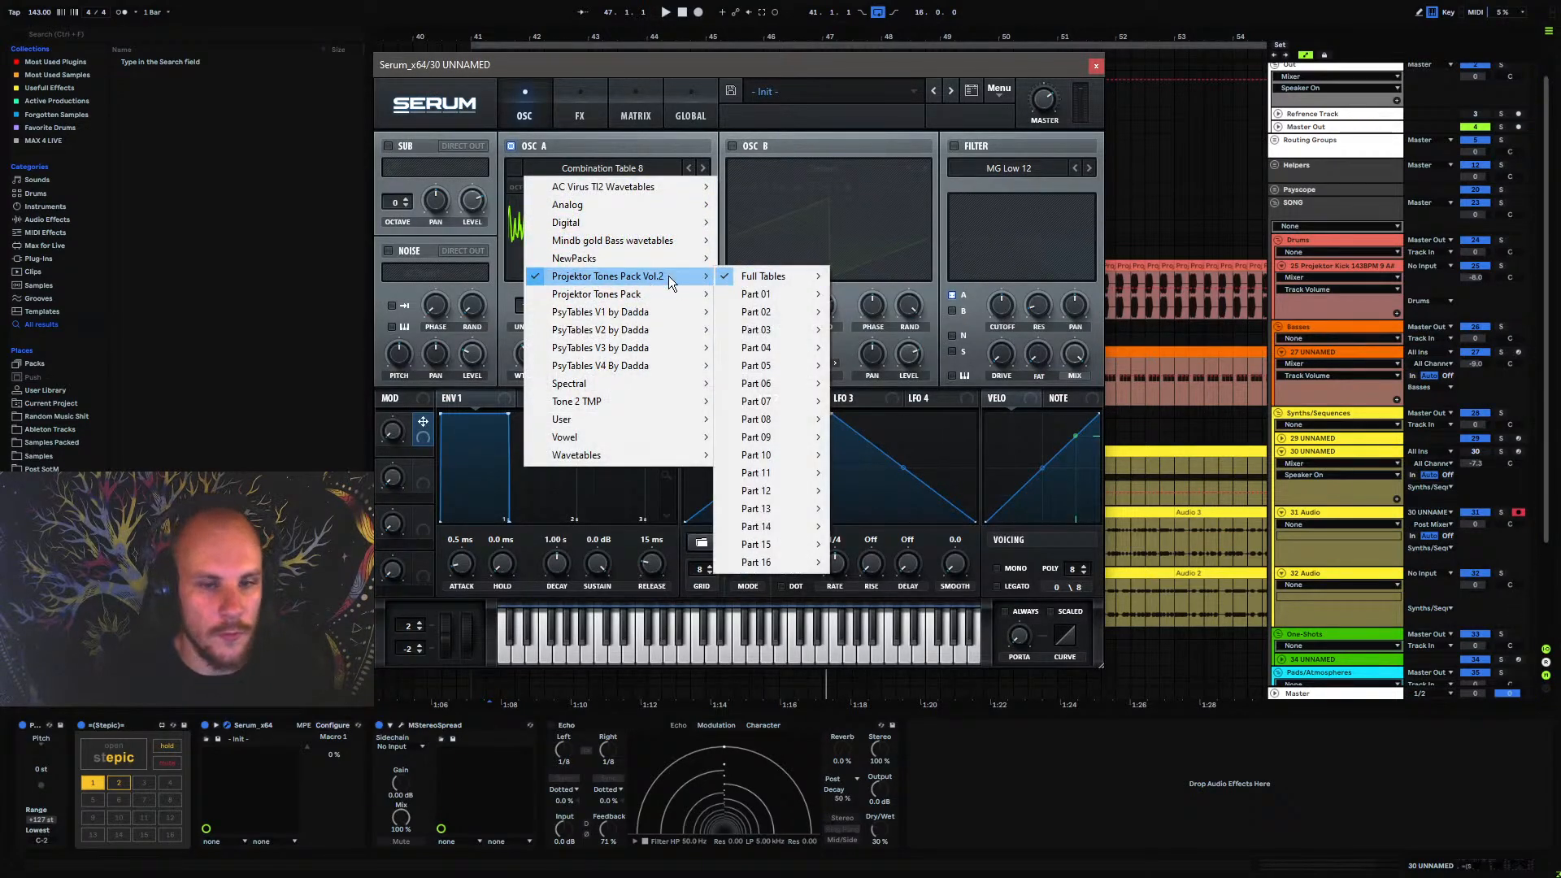
{"action": "left_click", "coordinate": [587, 49]}
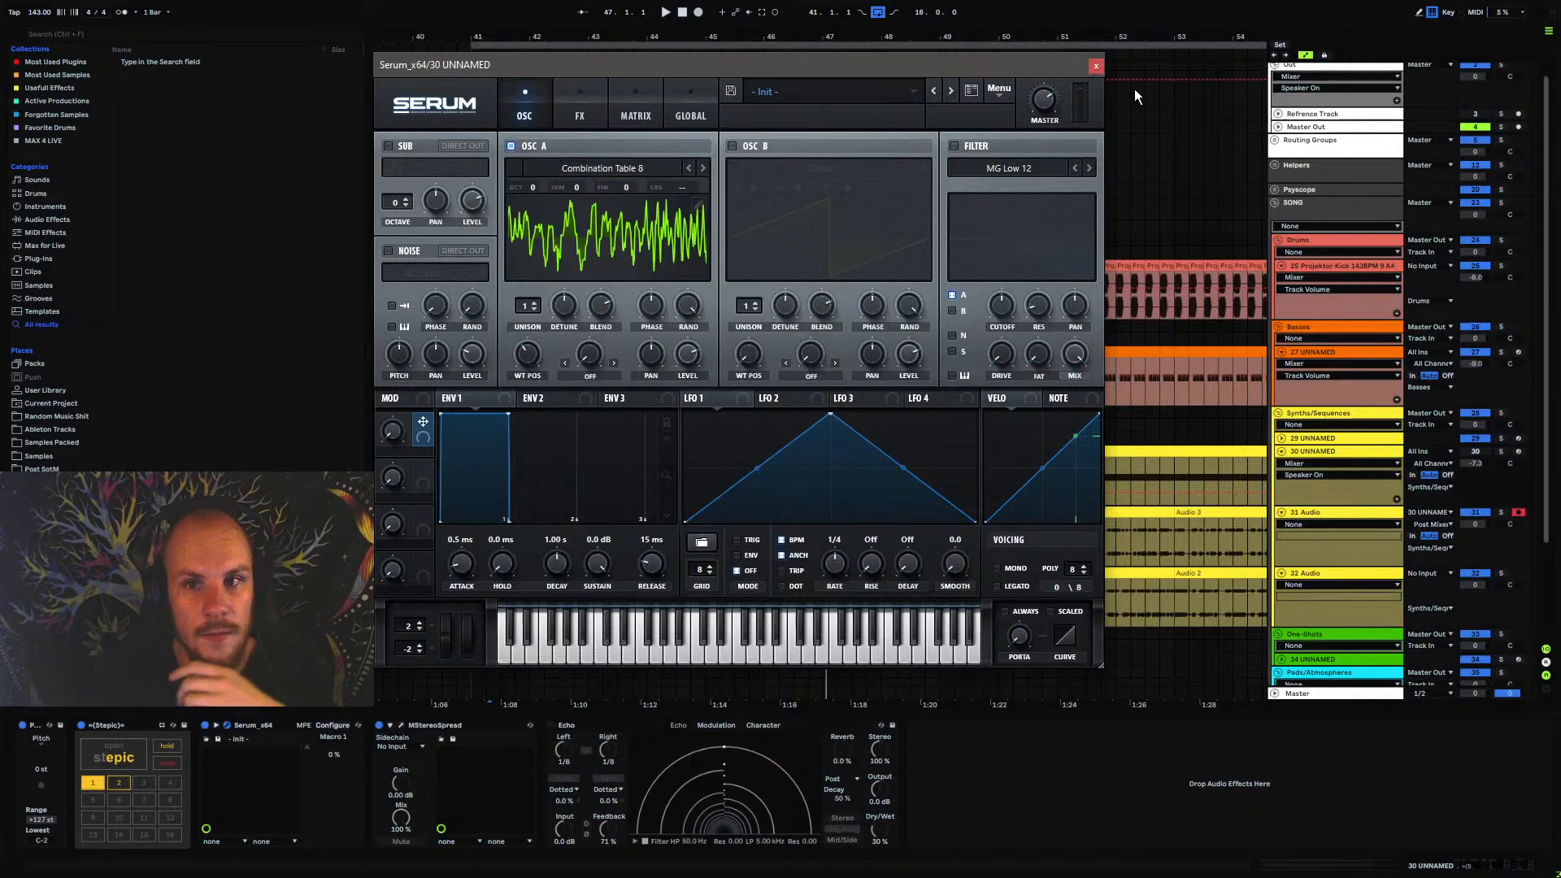
{"action": "left_click", "coordinate": [1098, 65]}
Play the arrangement from bar 41 and insert an EQ Eight on track 31 Audio
{"action": "left_click", "coordinate": [467, 538]}
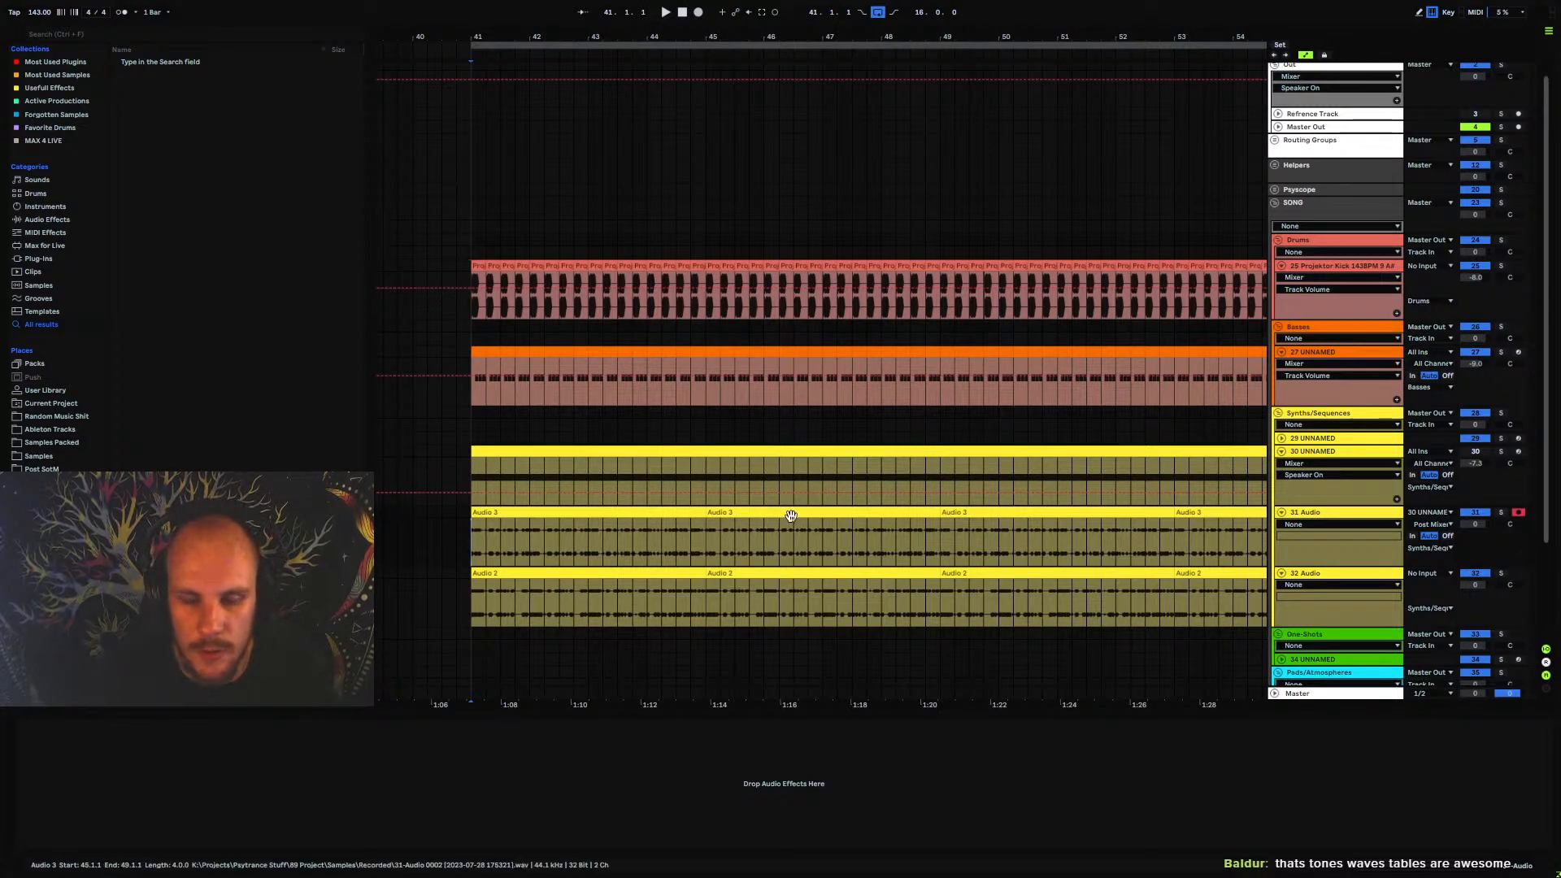
{"action": "key", "text": "space"}
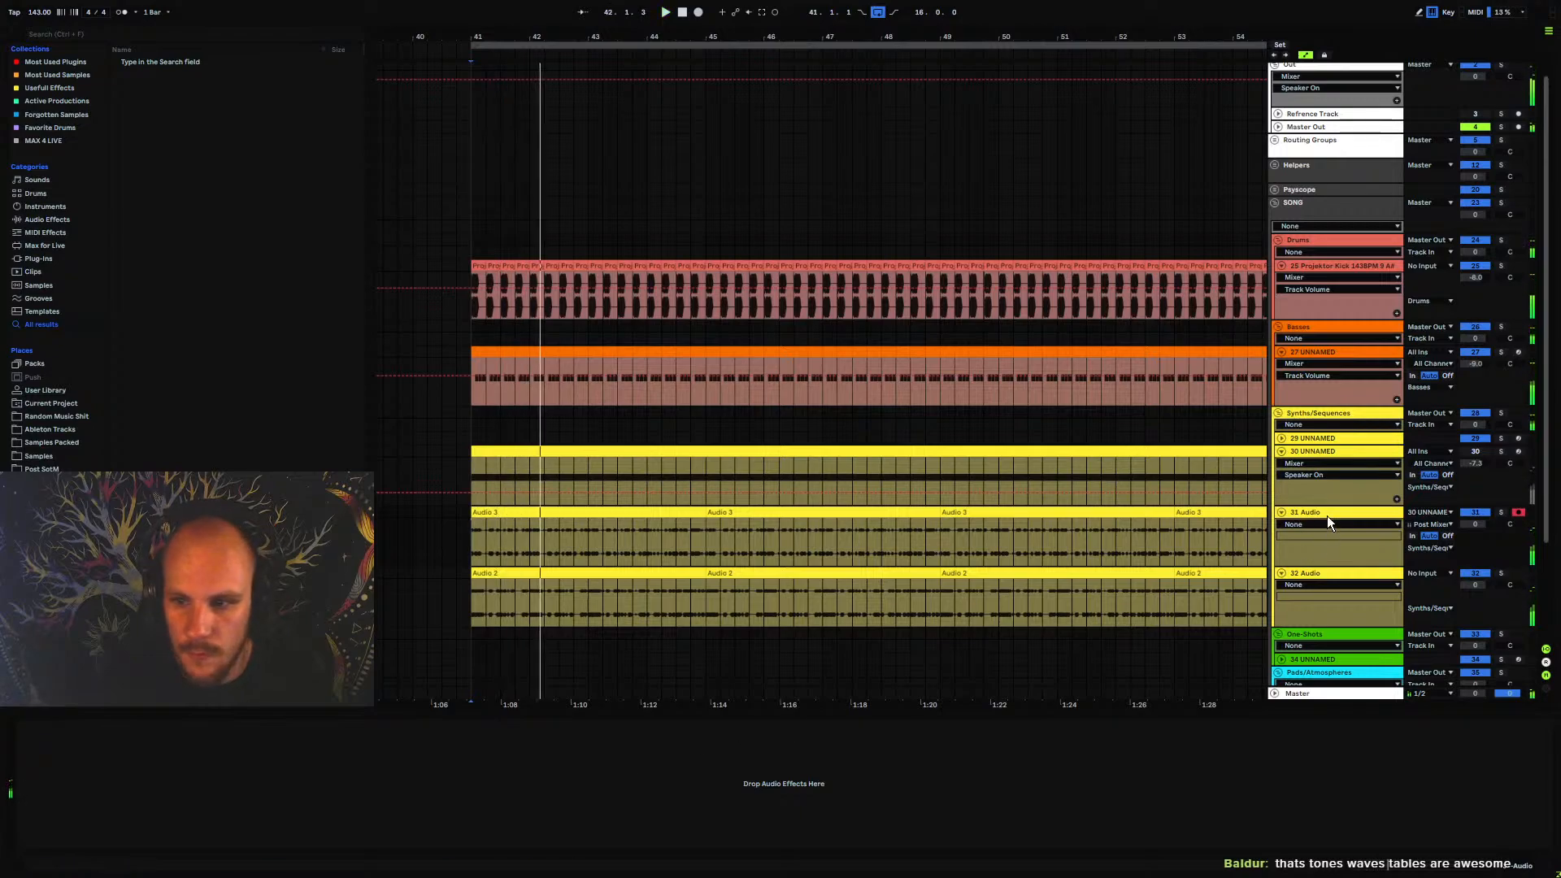
{"action": "right_click", "coordinate": [884, 769]}
{"action": "left_click", "coordinate": [971, 669]}
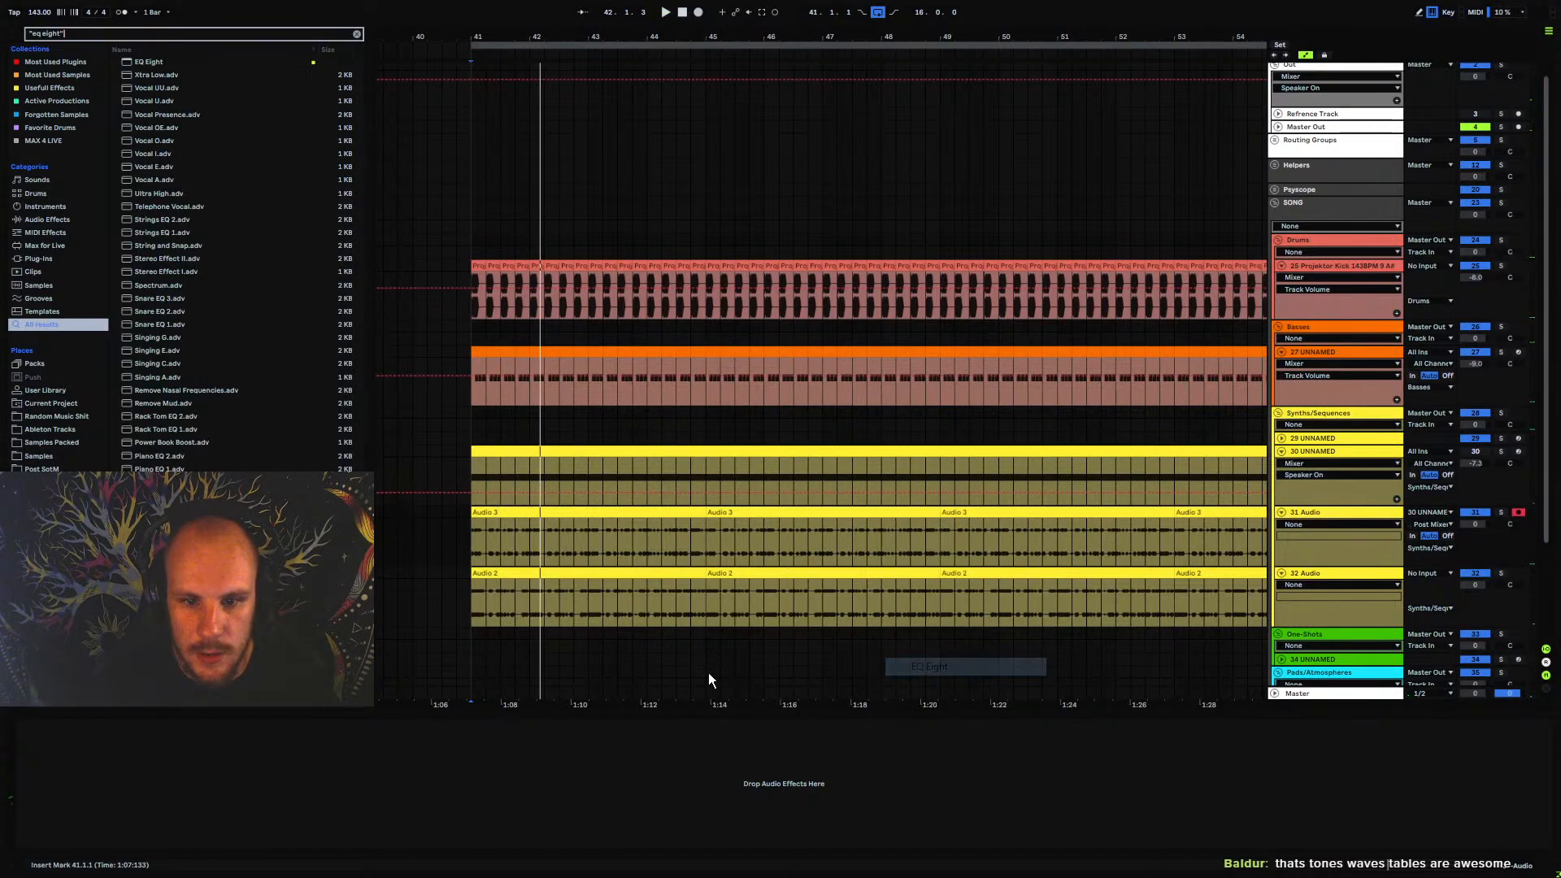
{"action": "key", "text": "space"}
Lower the EQ Eight's high-cut frequency on track 31 Audio and enable band 1 as a low cut at about 178 Hz
{"action": "left_click_drag", "start_coordinate": [309, 789], "coordinate": [277, 789]}
{"action": "left_click", "coordinate": [62, 843]}
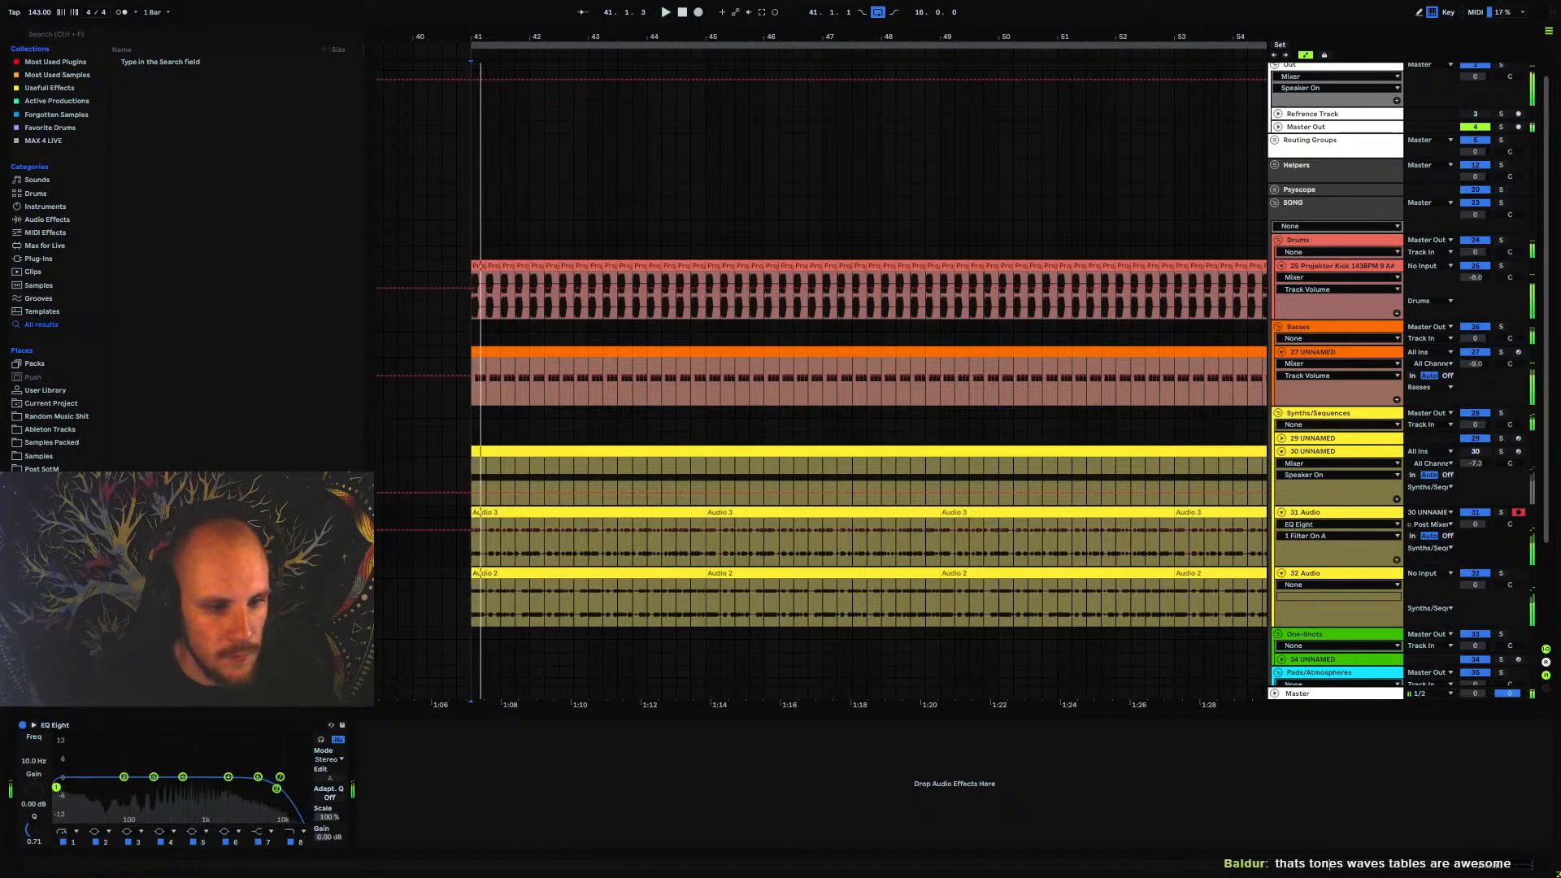
{"action": "left_click_drag", "start_coordinate": [56, 788], "coordinate": [149, 795]}
{"action": "key", "text": "space"}
{"action": "key", "text": "space"}
{"action": "key", "text": "space"}
{"action": "key", "text": "space"}
Insert the MStereoSpread effect on track 32 Audio
{"action": "left_click", "coordinate": [1334, 577]}
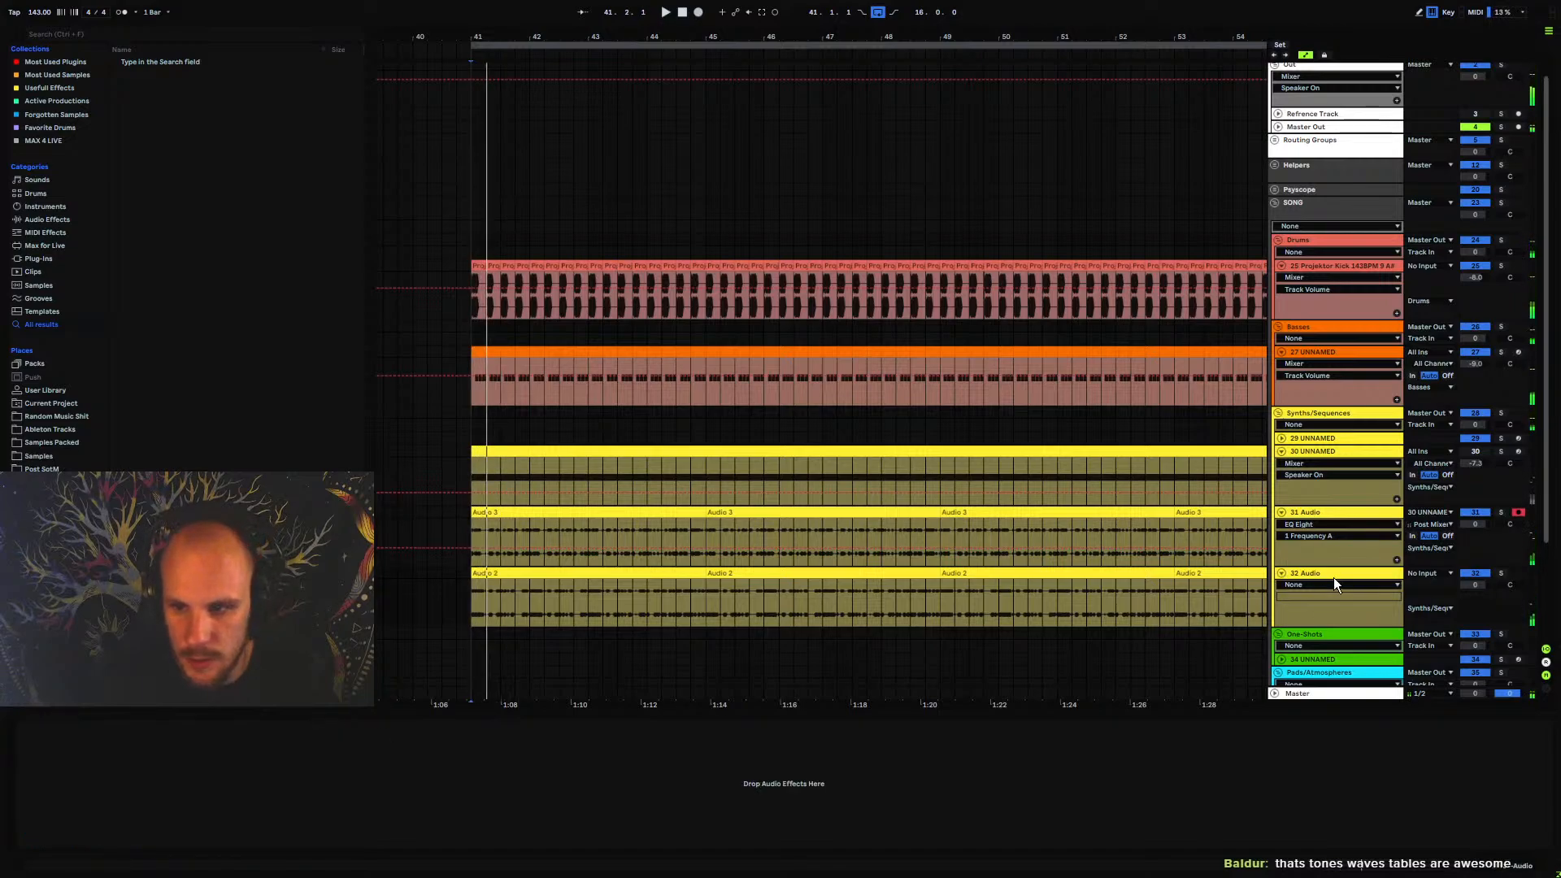
{"action": "right_click", "coordinate": [730, 770]}
{"action": "mouse_move", "coordinate": [825, 544]}
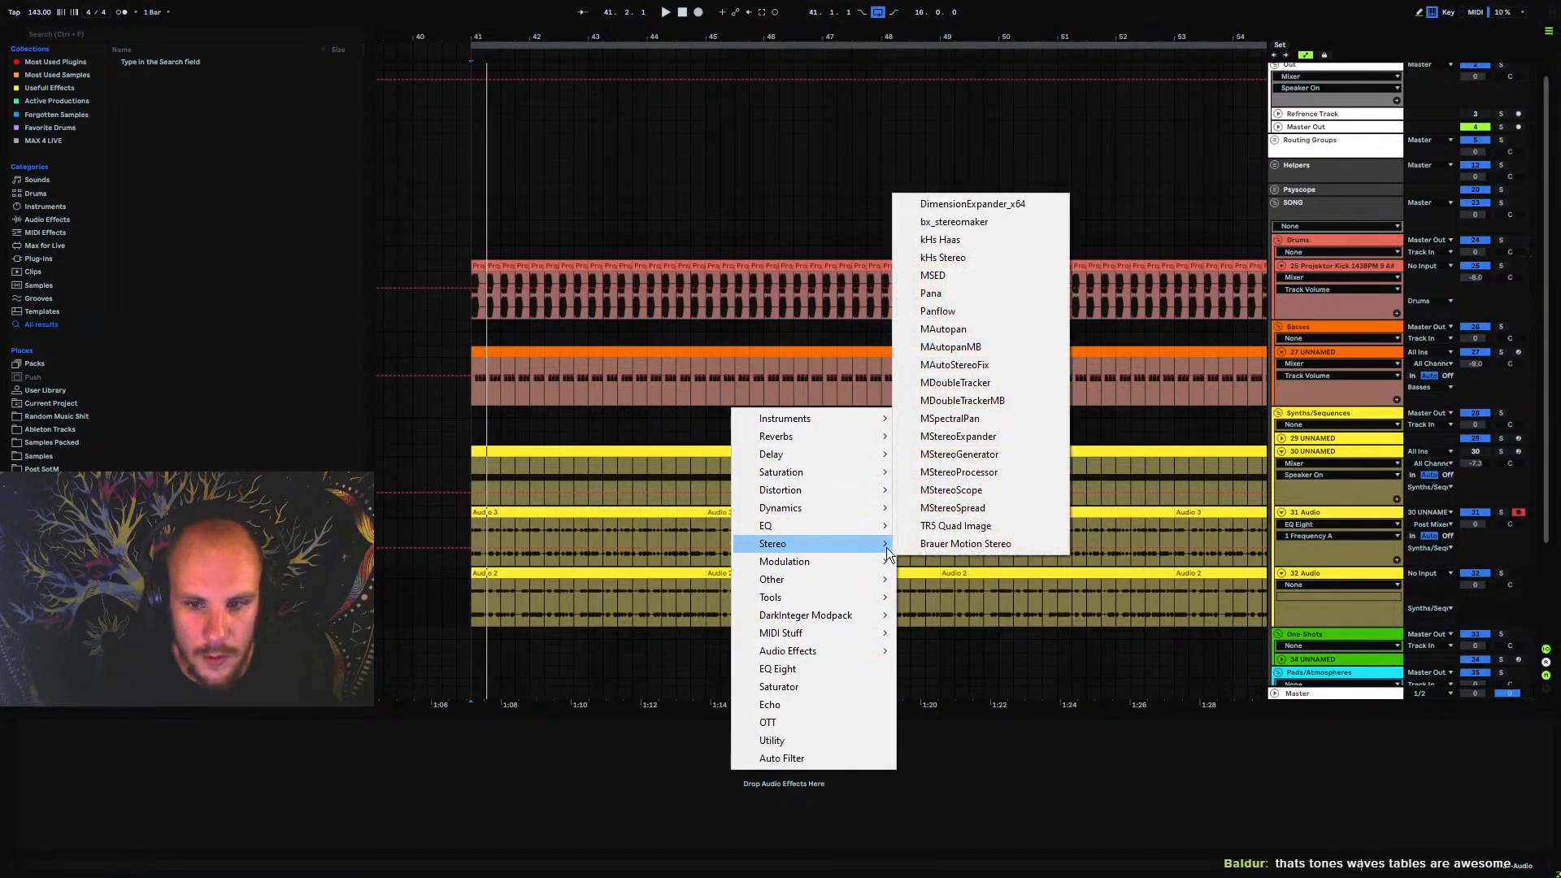
{"action": "left_click", "coordinate": [979, 510]}
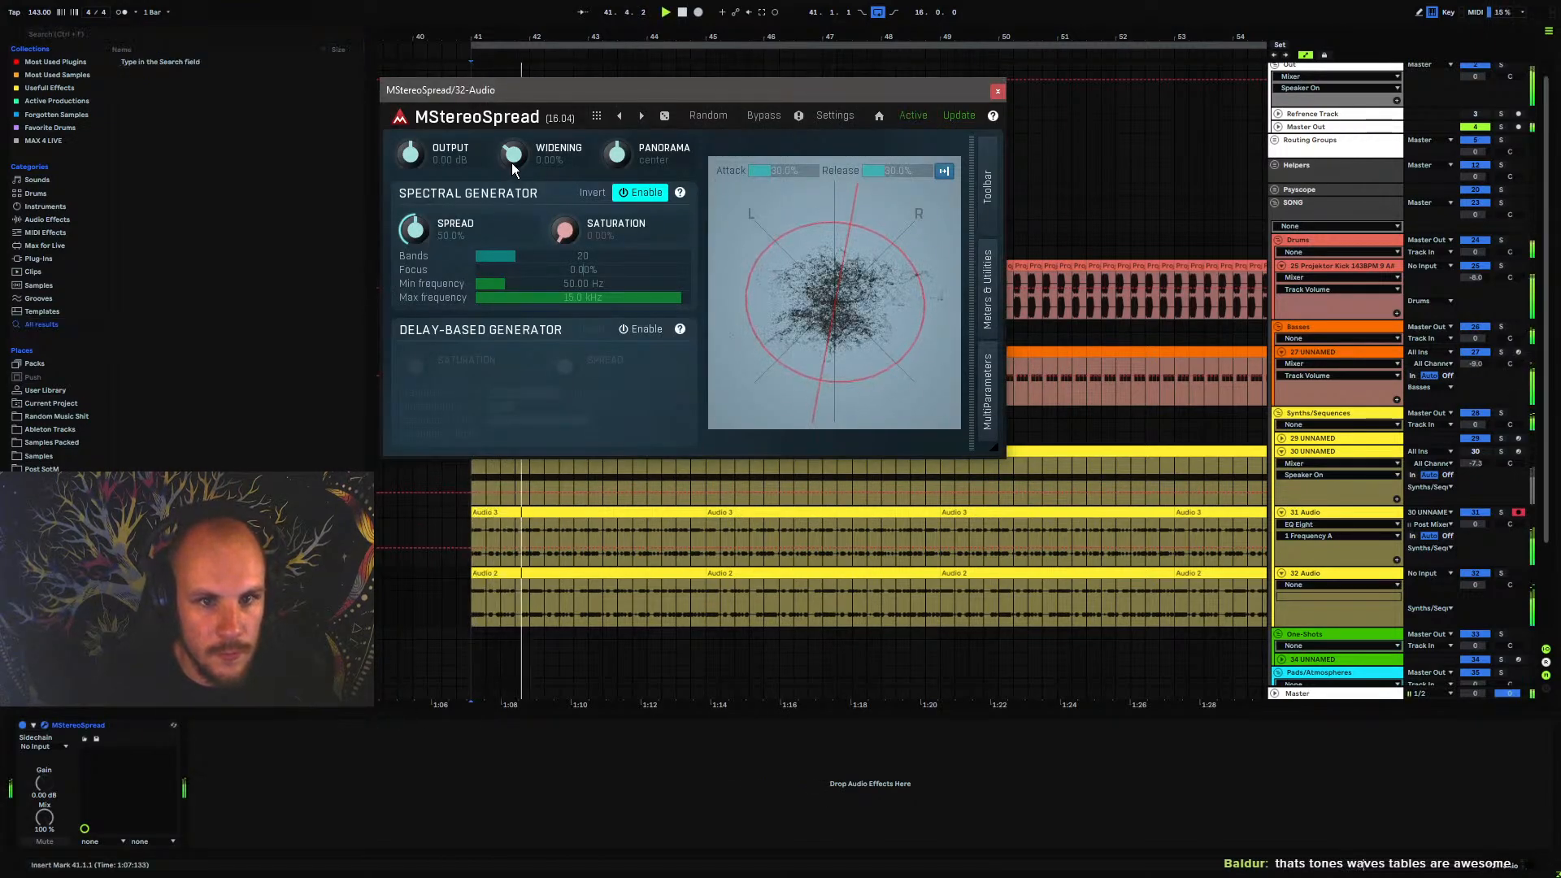
Move MStereoSpread from track 32 Audio to track 31 Audio, after EQ Eight, and set its widening to 12%
{"action": "left_click", "coordinate": [109, 725]}
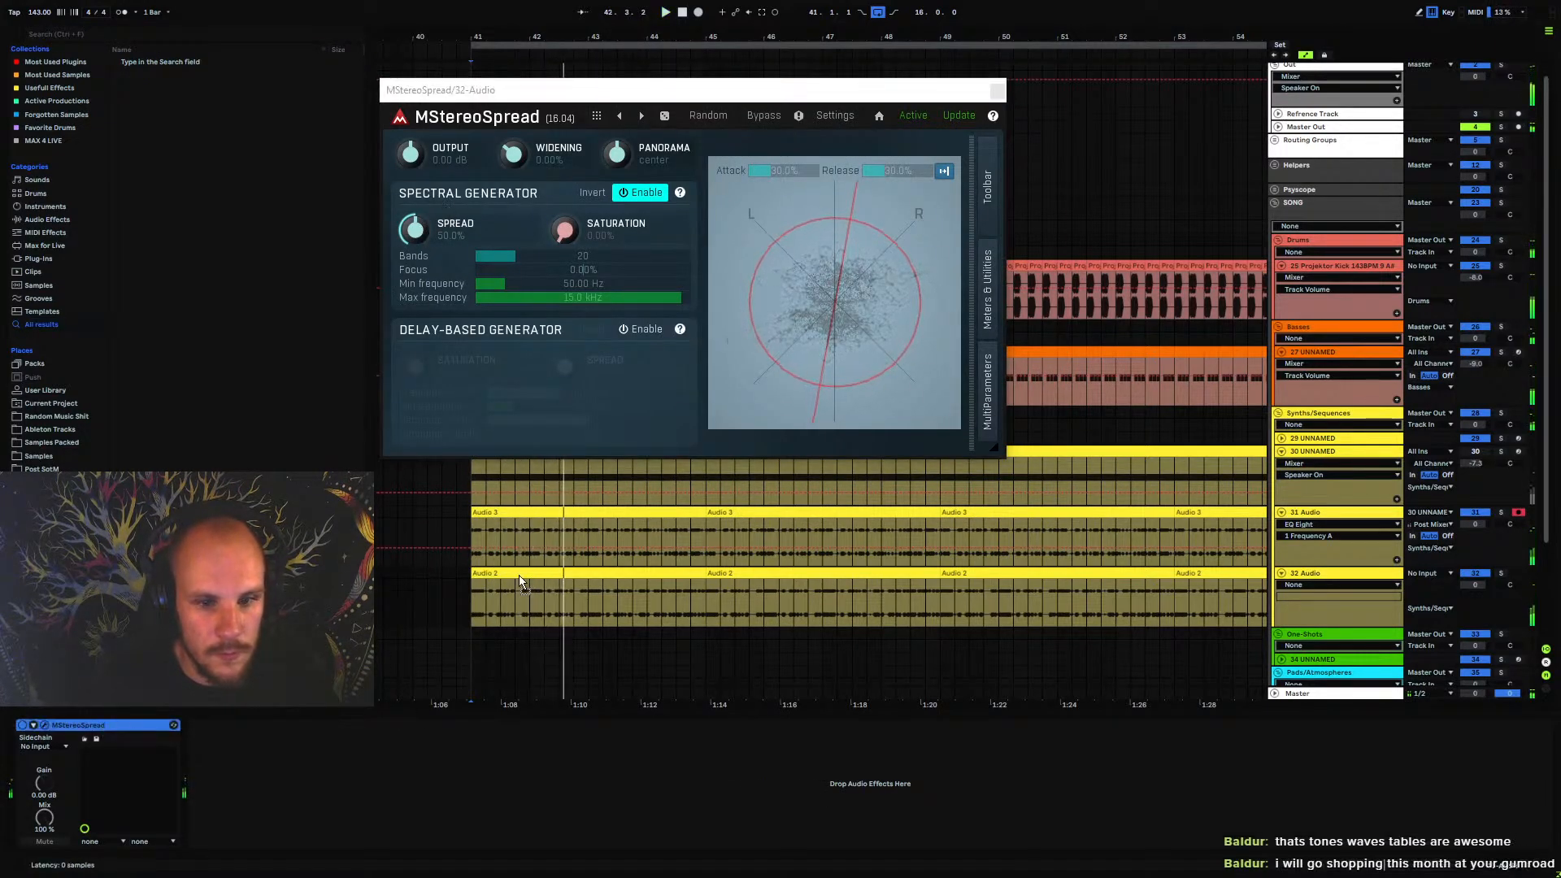
{"action": "left_click", "coordinate": [505, 559]}
{"action": "key", "text": "space"}
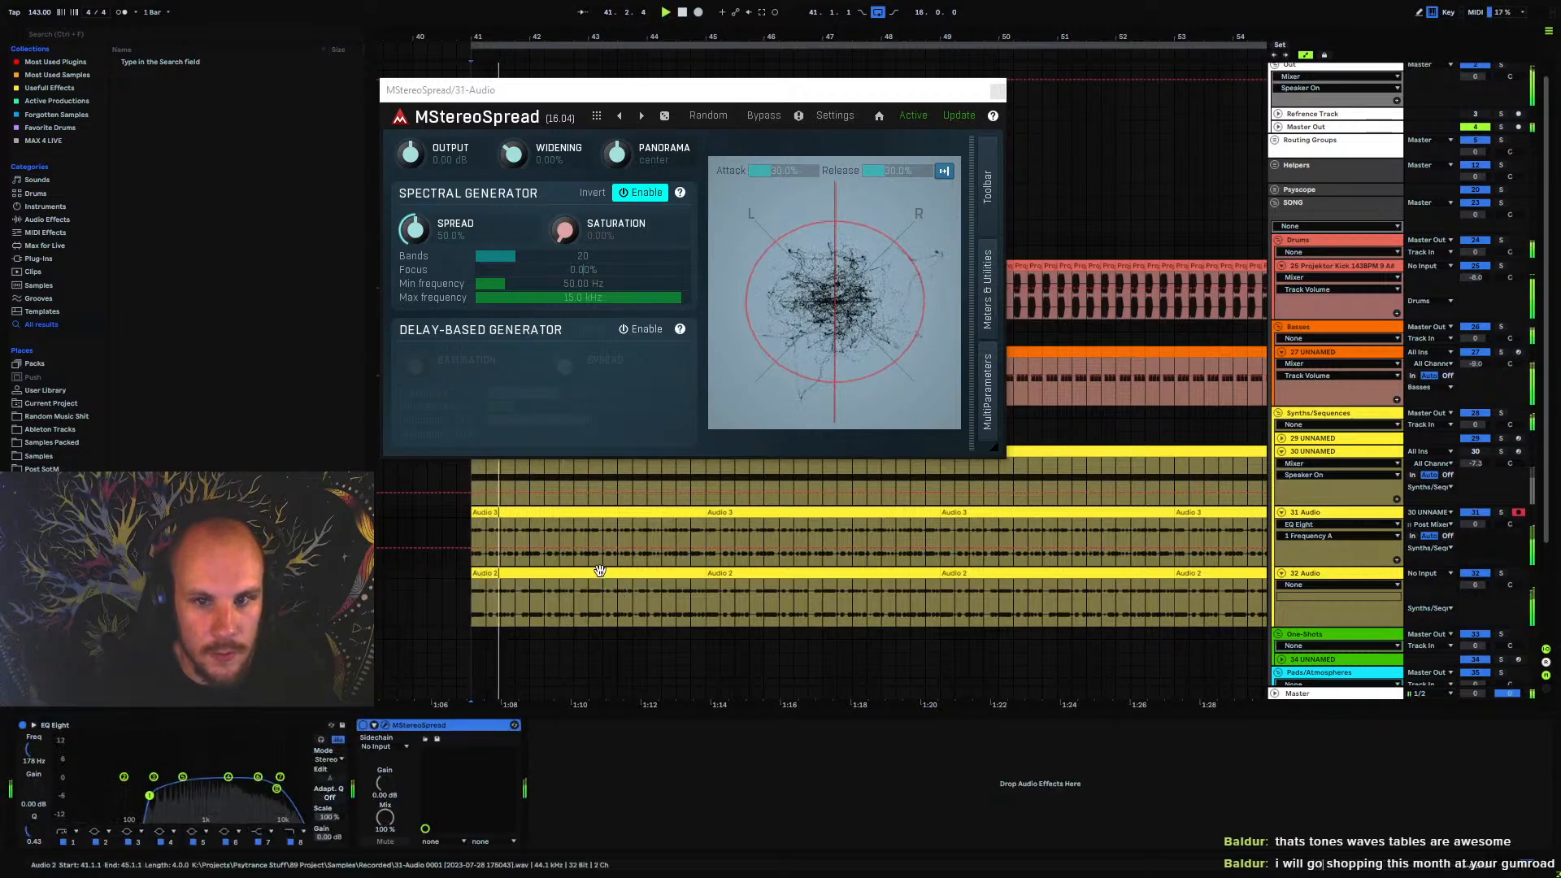
{"action": "left_click_drag", "start_coordinate": [519, 172], "coordinate": [519, 160]}
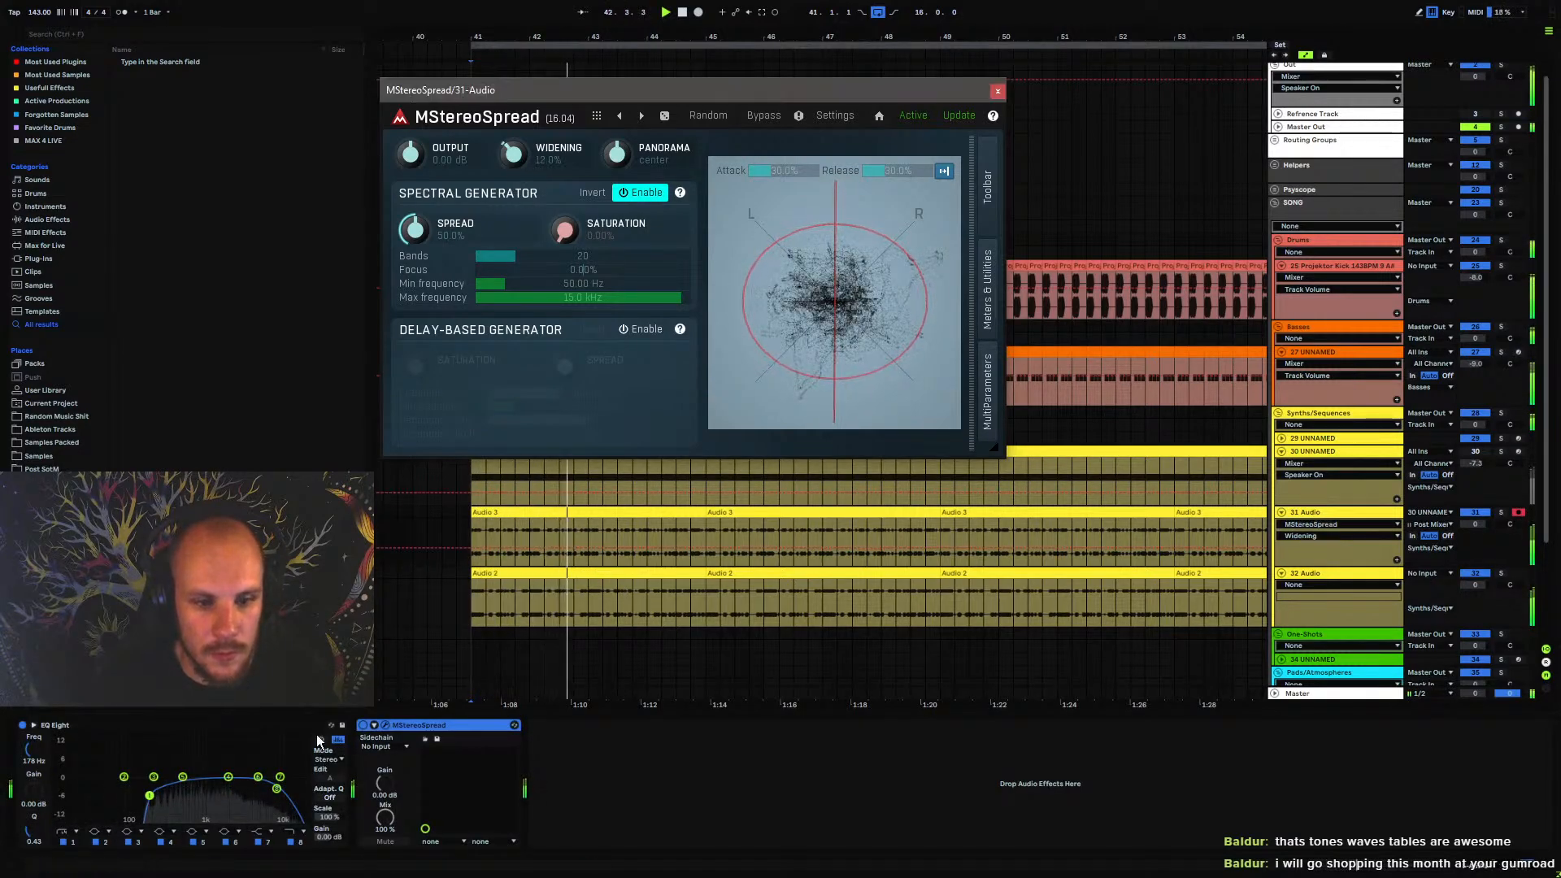
Automate the EQ Eight band 8 frequency on track 31 Audio with falling and rising sweeps from bar 41 to 57, starting at about 10.2 kHz
{"action": "left_click", "coordinate": [277, 789]}
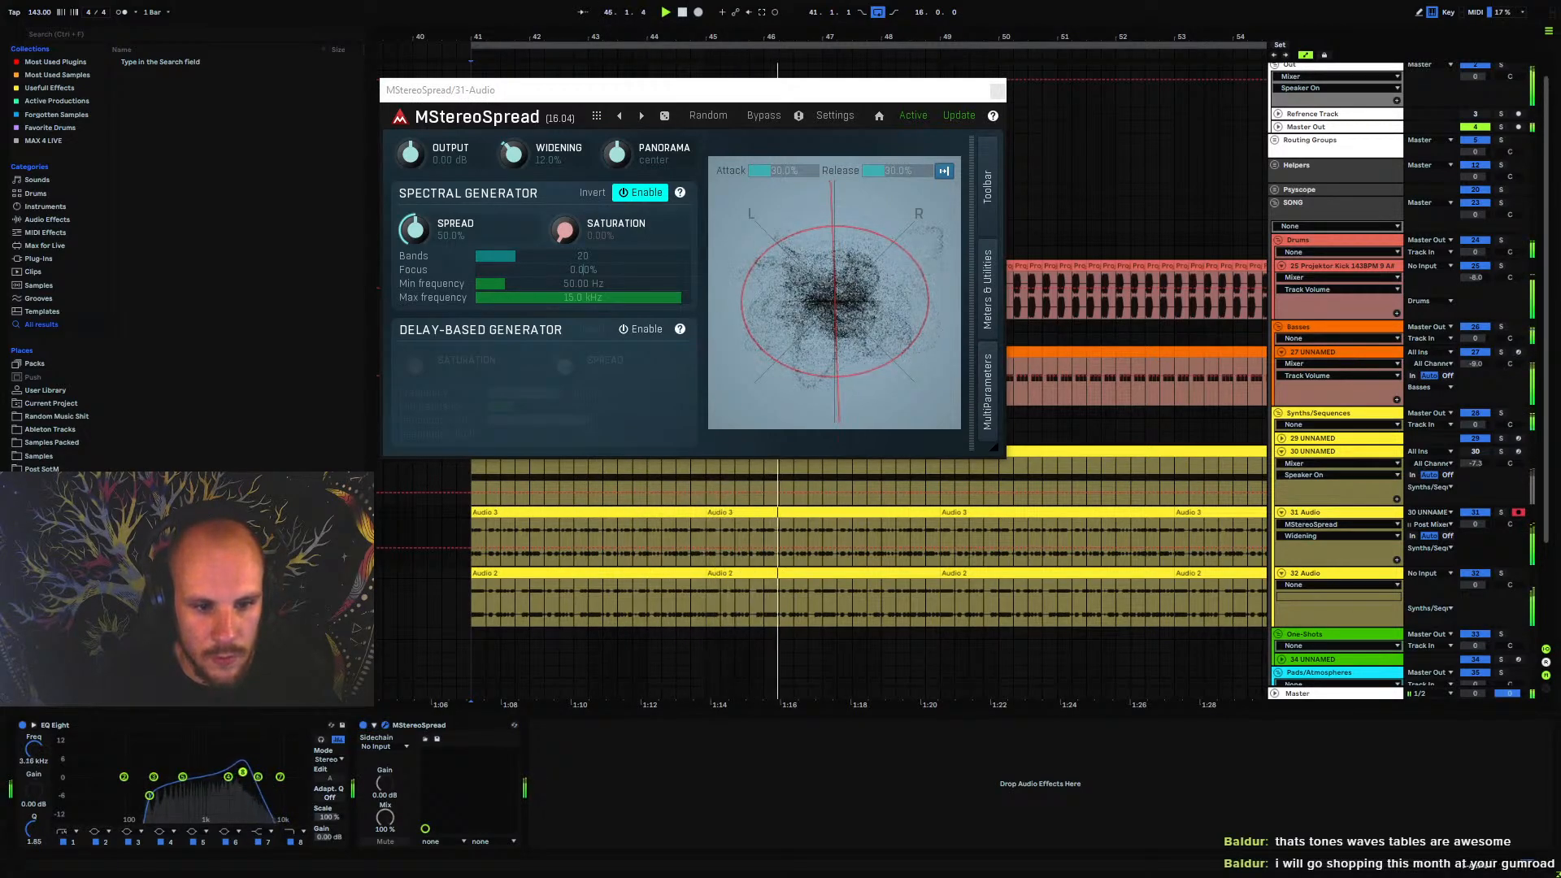
{"action": "left_click_drag", "start_coordinate": [243, 771], "coordinate": [261, 773]}
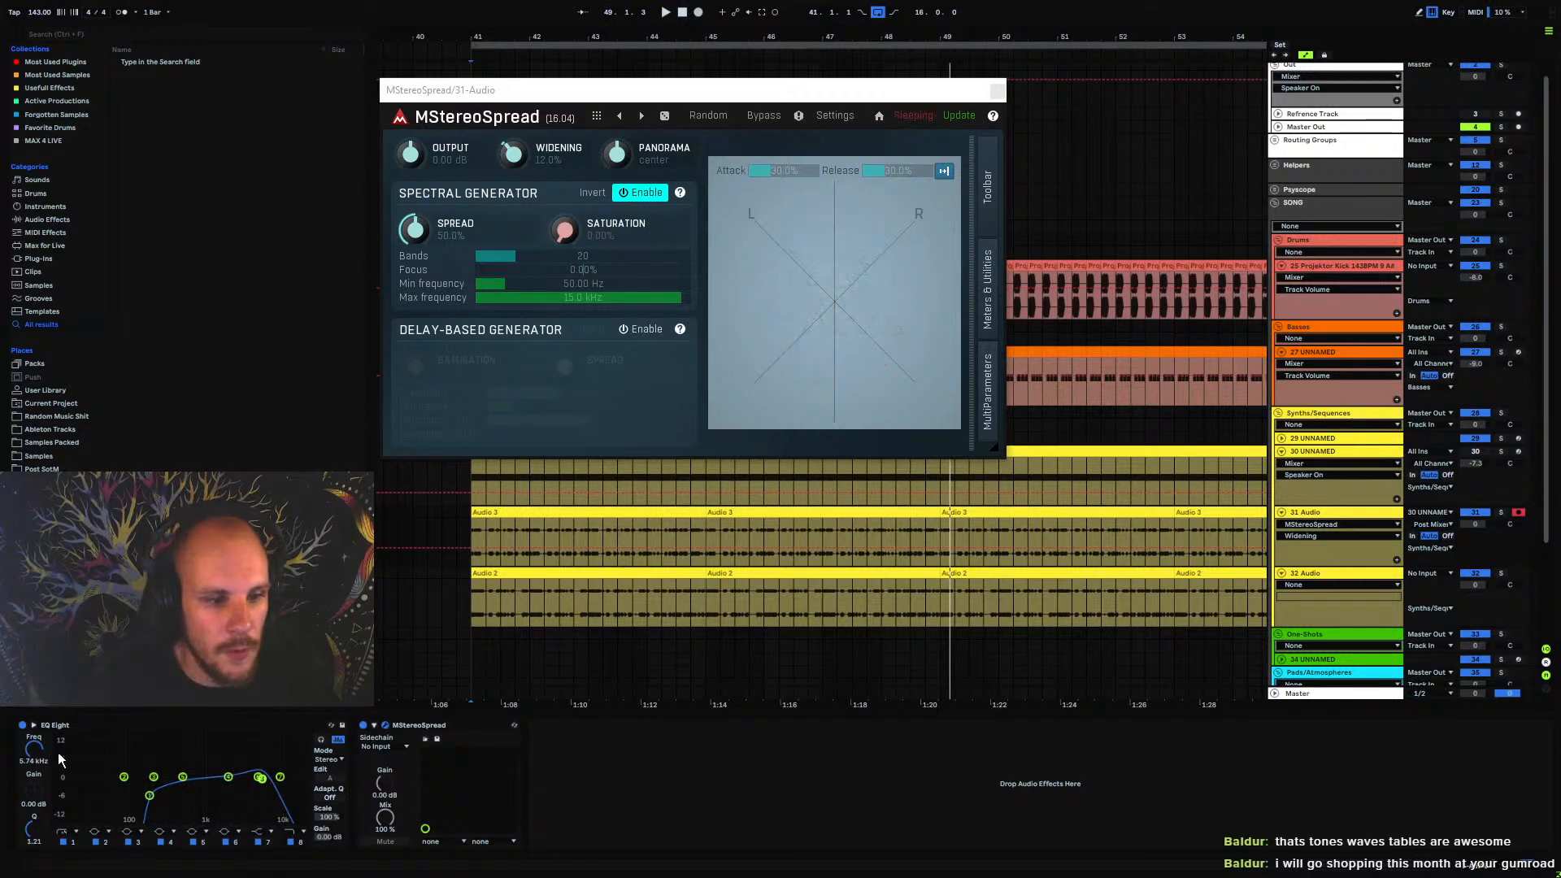
{"action": "left_click", "coordinate": [33, 750]}
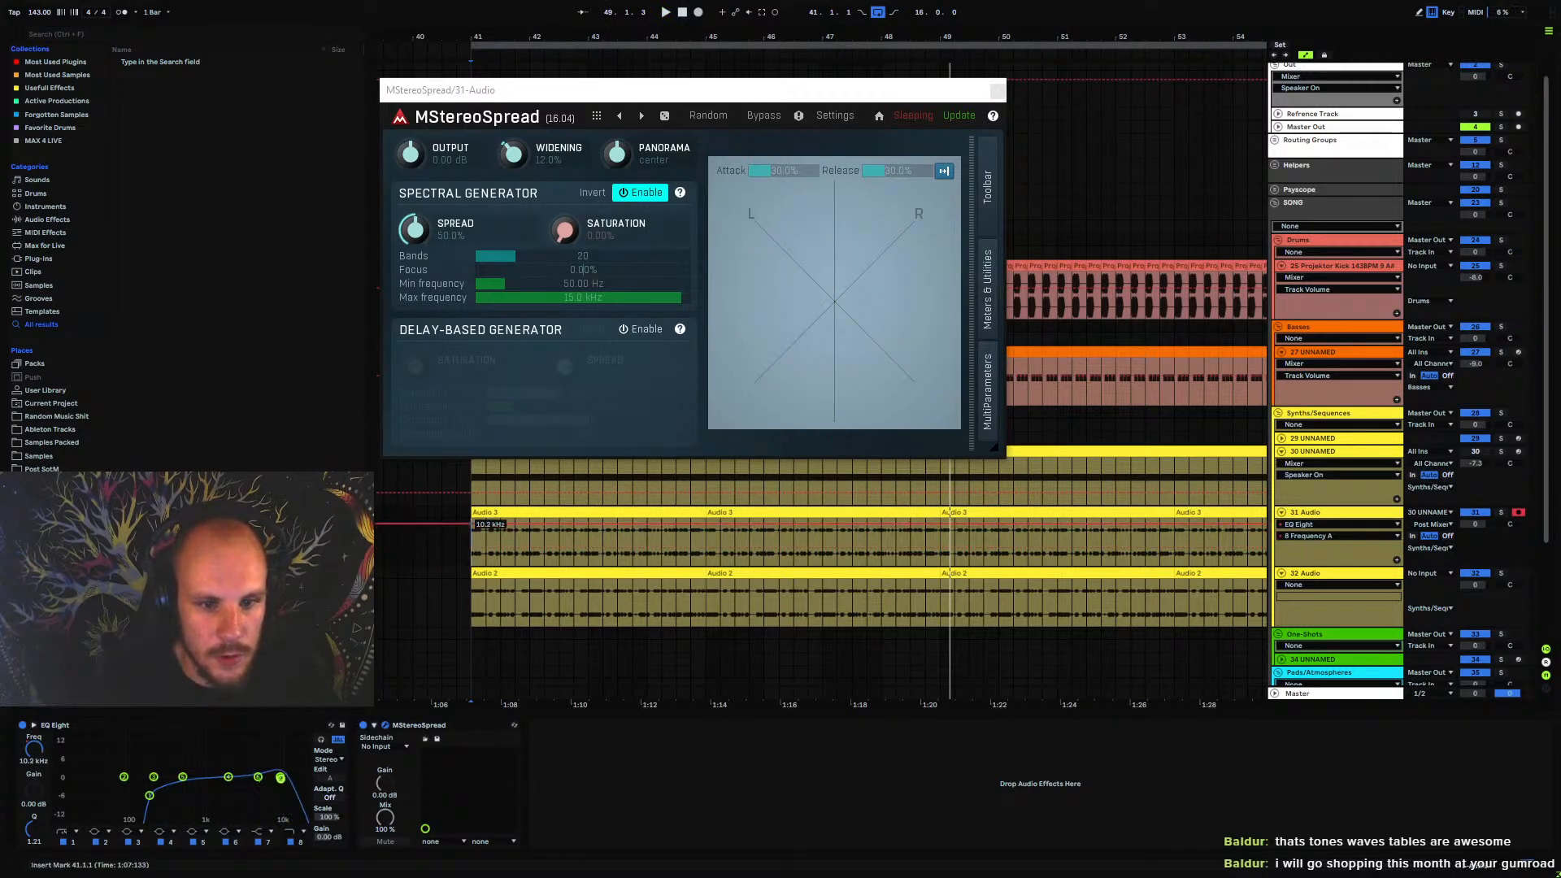
{"action": "key", "text": "space"}
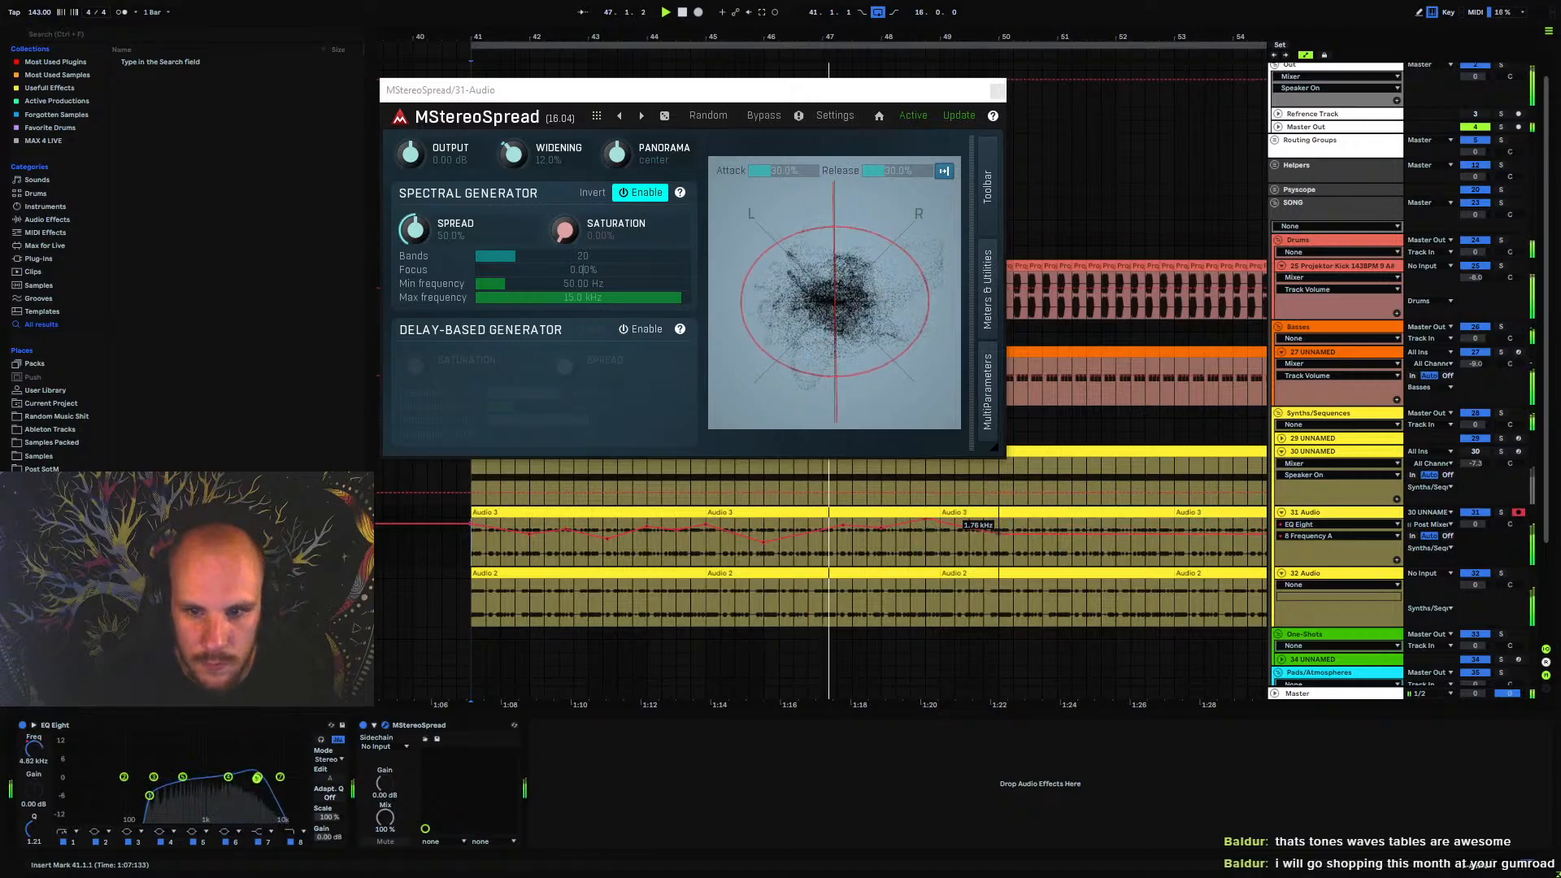
{"action": "scroll", "coordinate": [1082, 549], "scroll_direction": "right", "scroll_amount": 5}
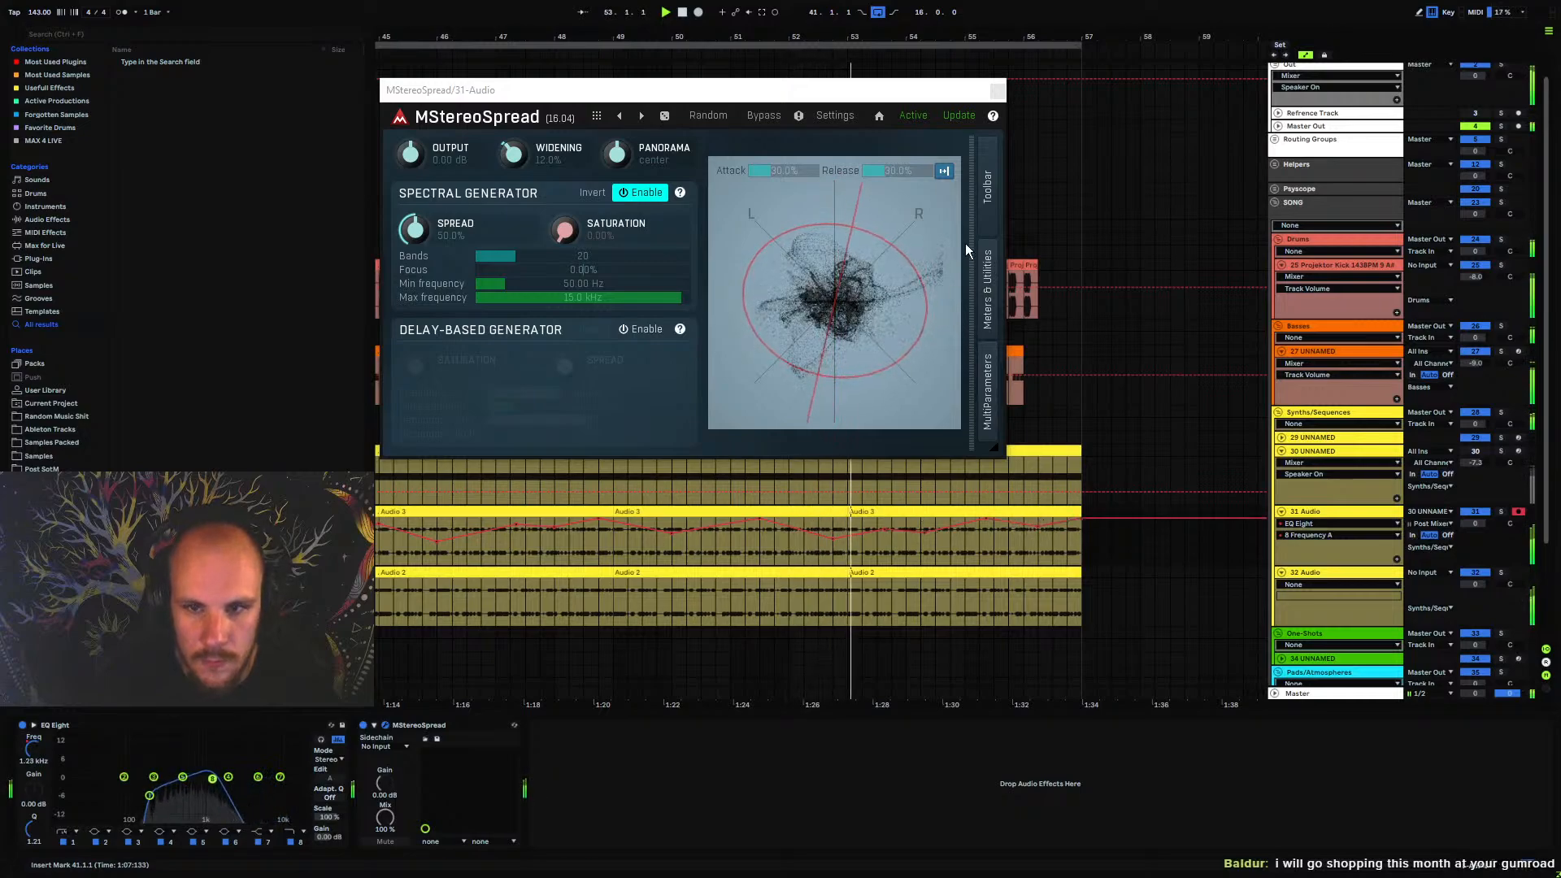
Close MStereoSpread, group tracks 31 Audio and 32 Audio, and solo the new group
{"action": "left_click", "coordinate": [998, 92]}
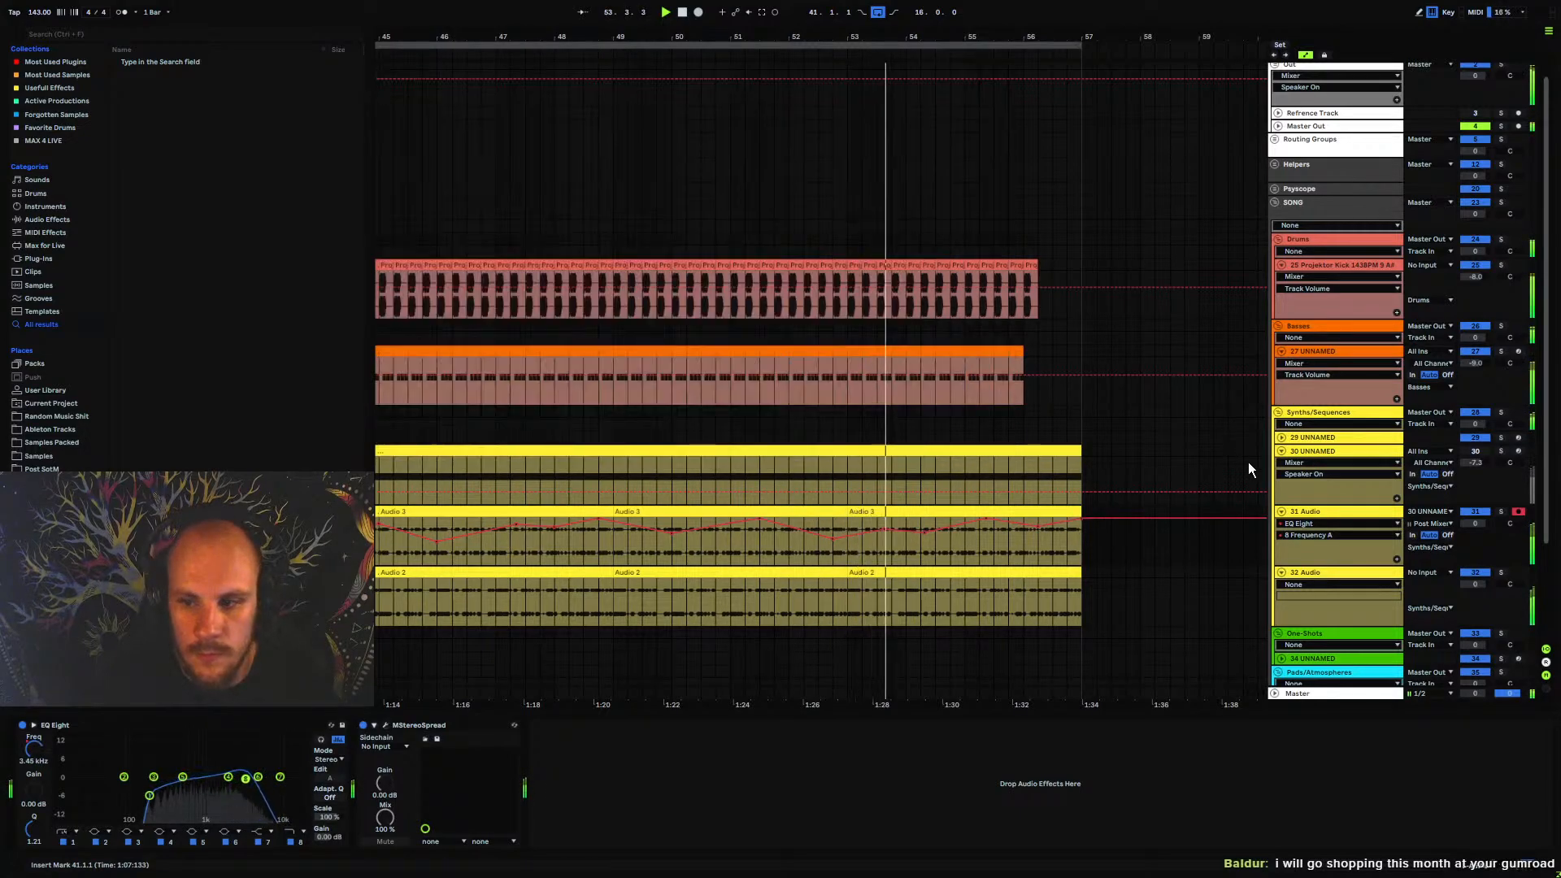
{"action": "left_click", "coordinate": [1320, 574], "text": "shift"}
{"action": "key", "text": "ctrl+g"}
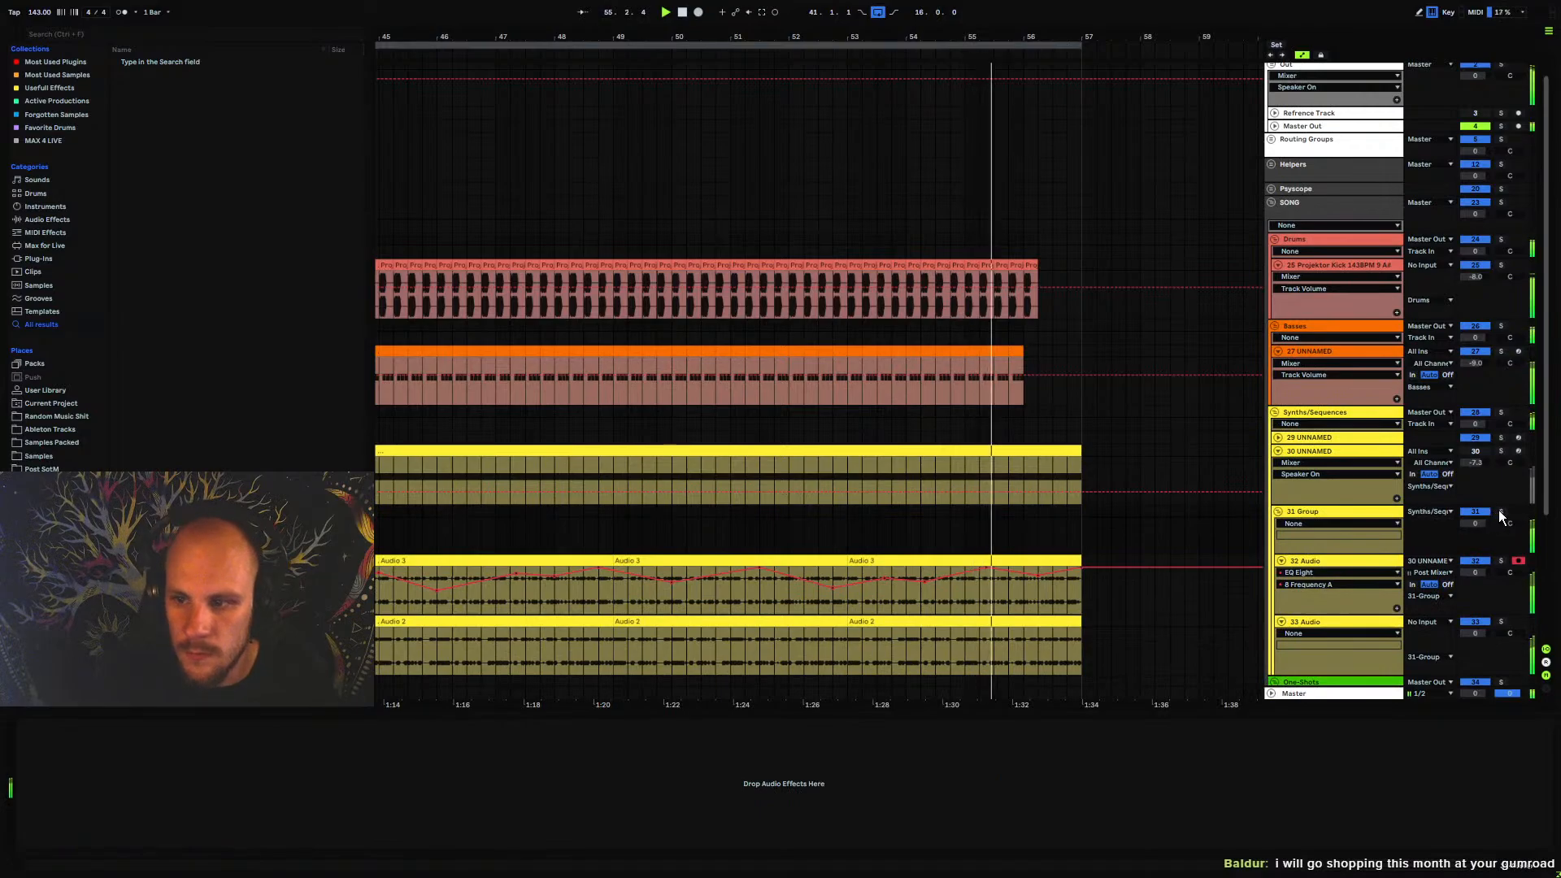
{"action": "left_click_drag", "start_coordinate": [723, 457], "coordinate": [983, 199]}
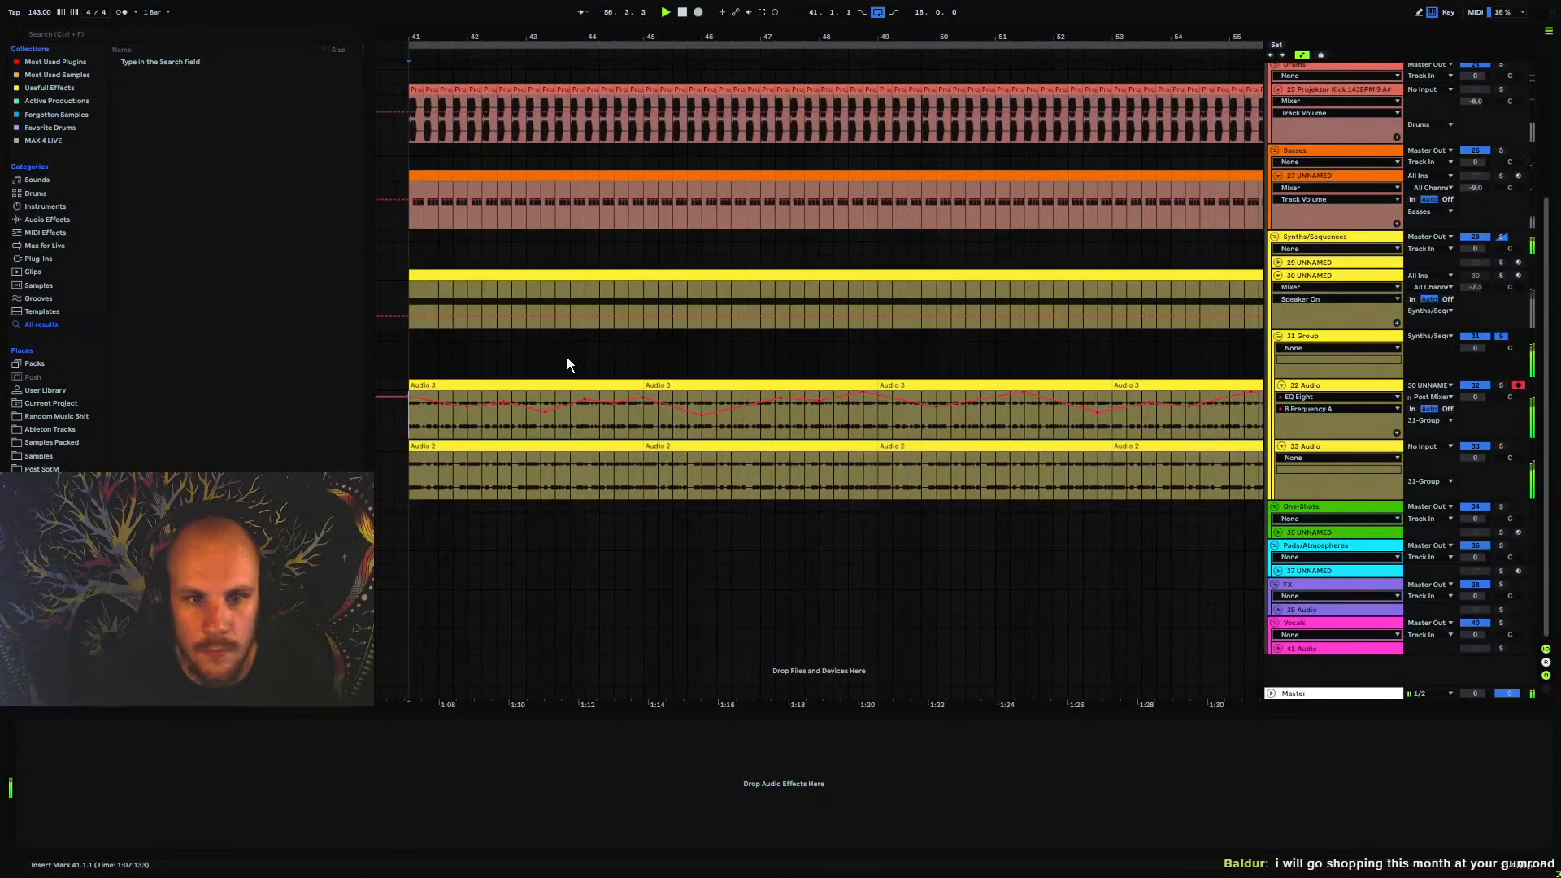
Insert an Echo on the new group in Ping Pong mode with 60% feedback and 31% dry/wet
{"action": "right_click", "coordinate": [619, 781]}
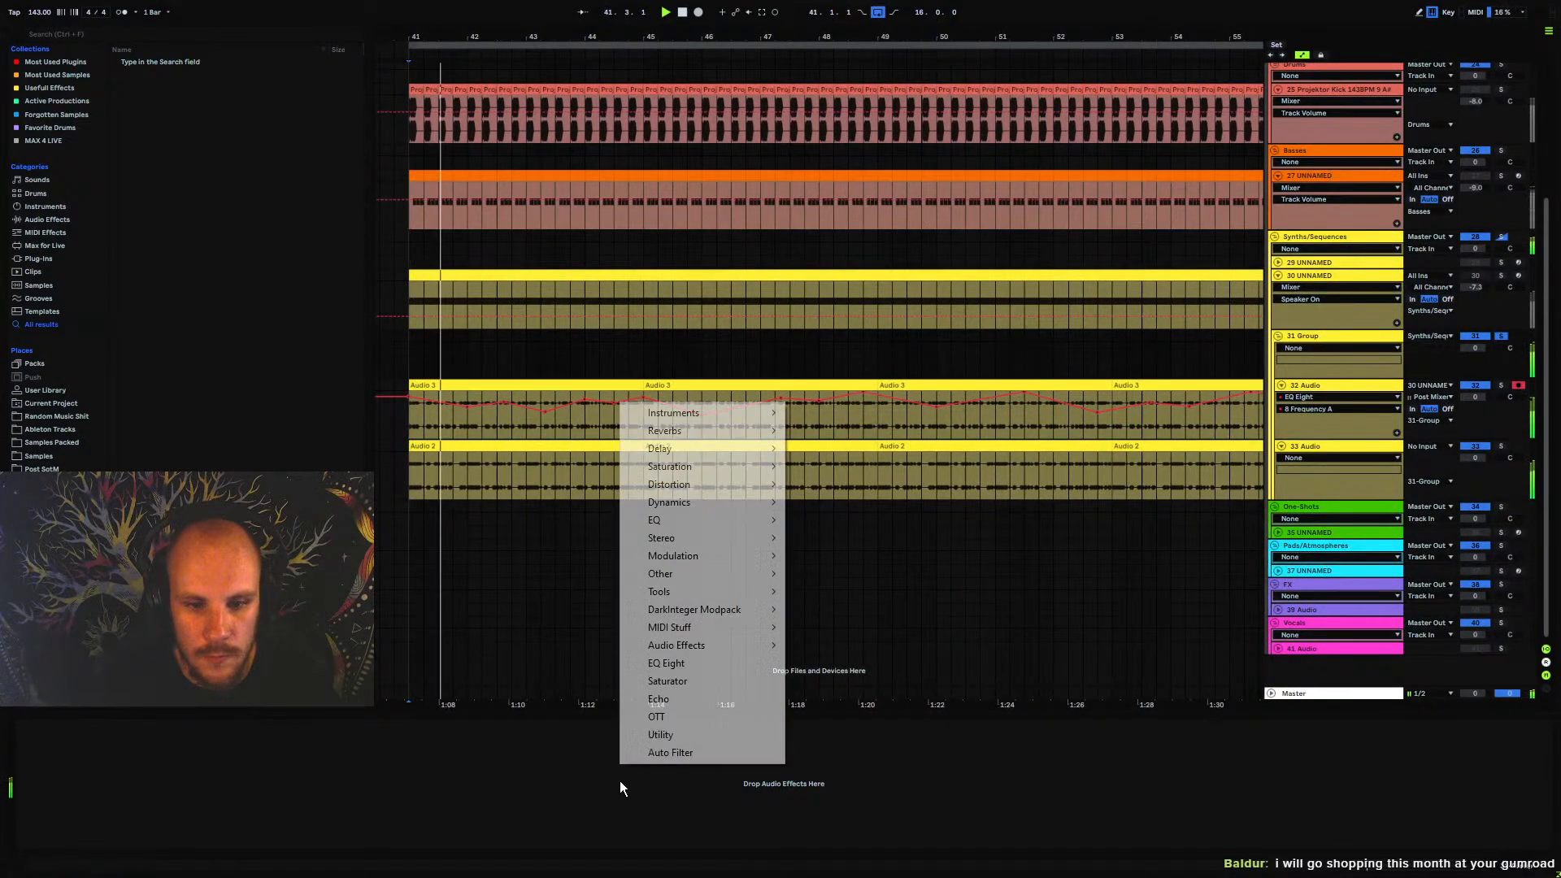
{"action": "left_click", "coordinate": [675, 698]}
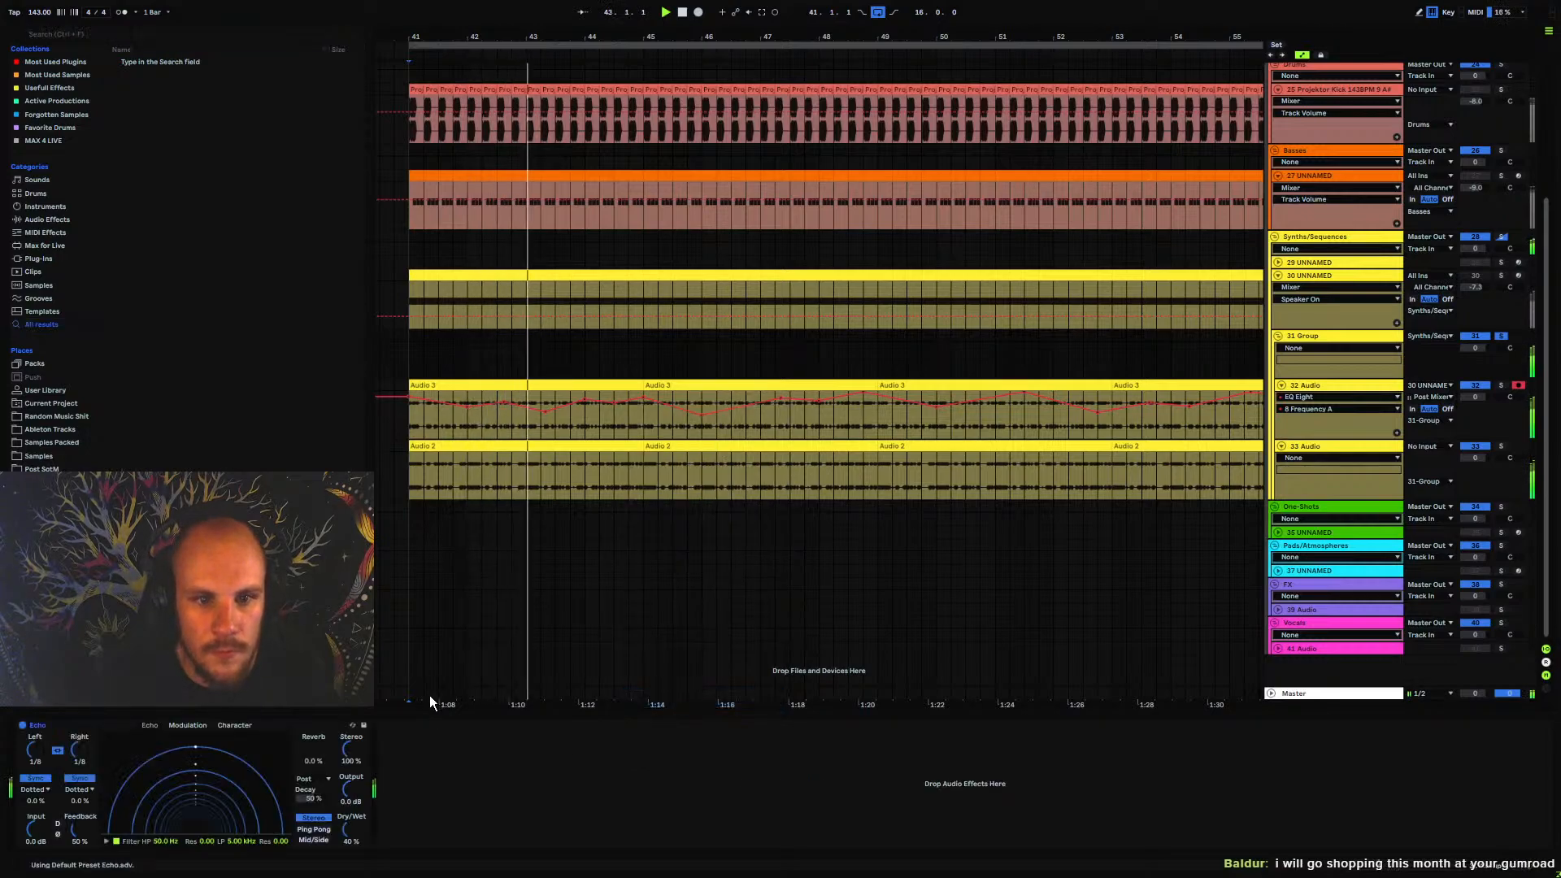
{"action": "left_click", "coordinate": [313, 830]}
{"action": "left_click_drag", "start_coordinate": [350, 828], "coordinate": [358, 833]}
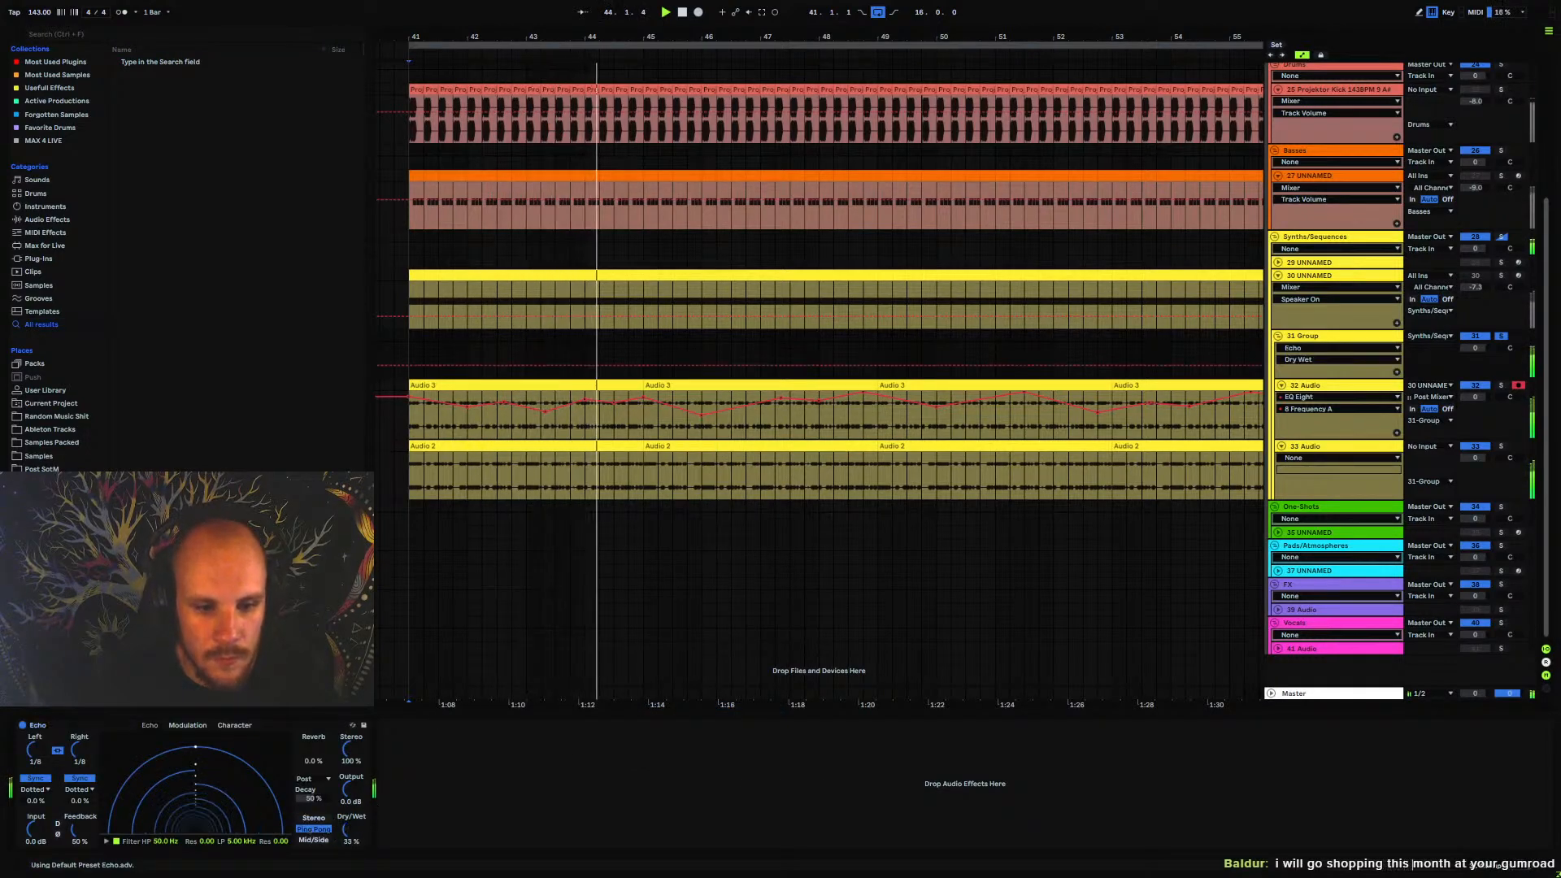
{"action": "left_click_drag", "start_coordinate": [77, 829], "coordinate": [78, 819]}
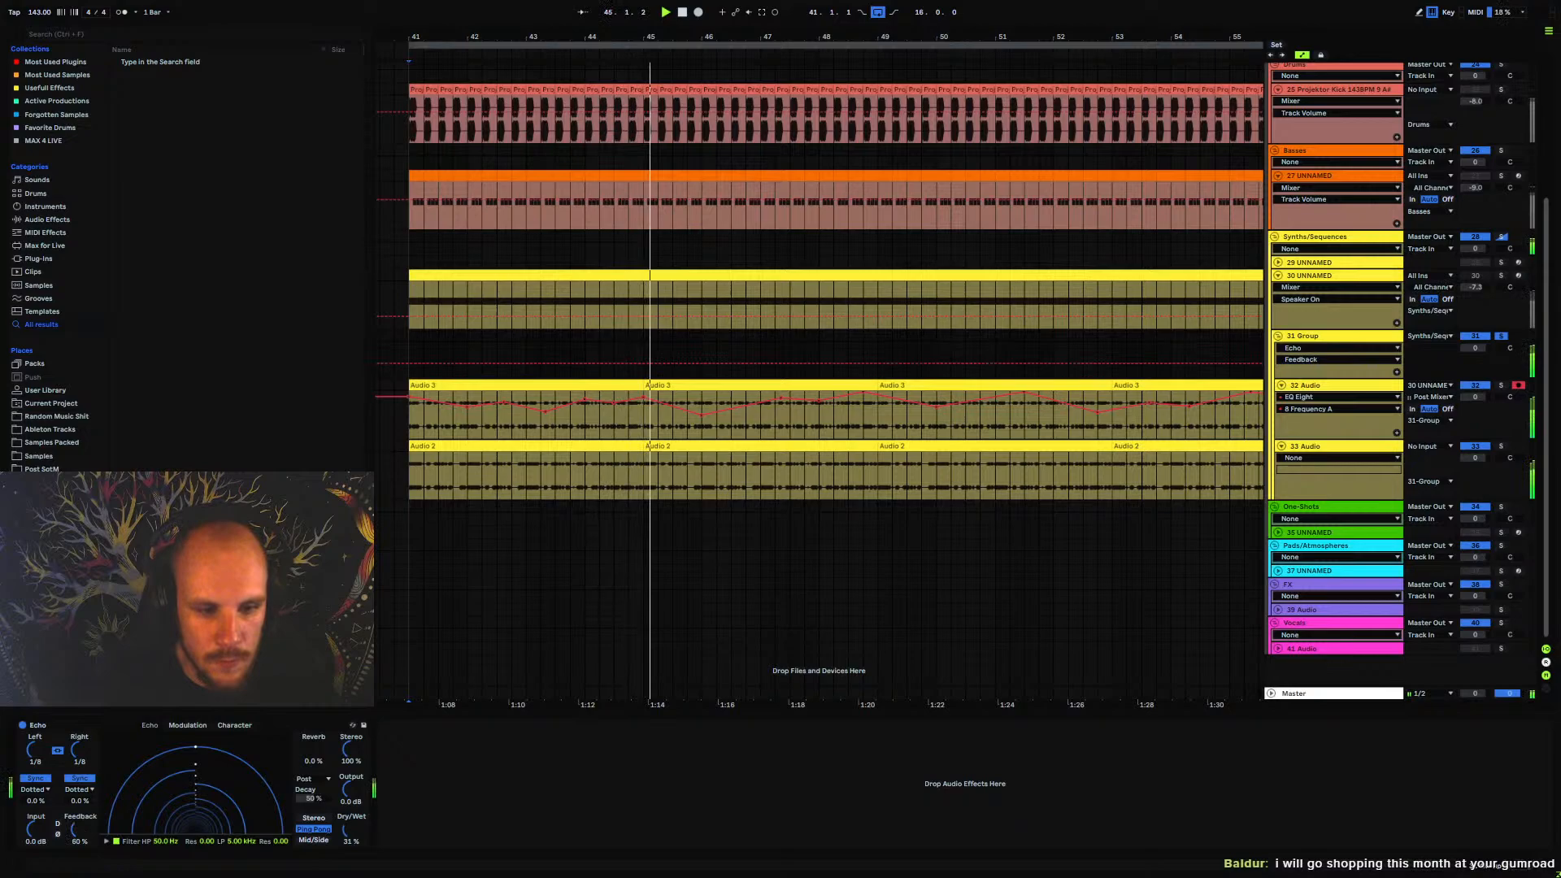
Insert an EQ Eight after the Echo on the group
{"action": "right_click", "coordinate": [440, 793]}
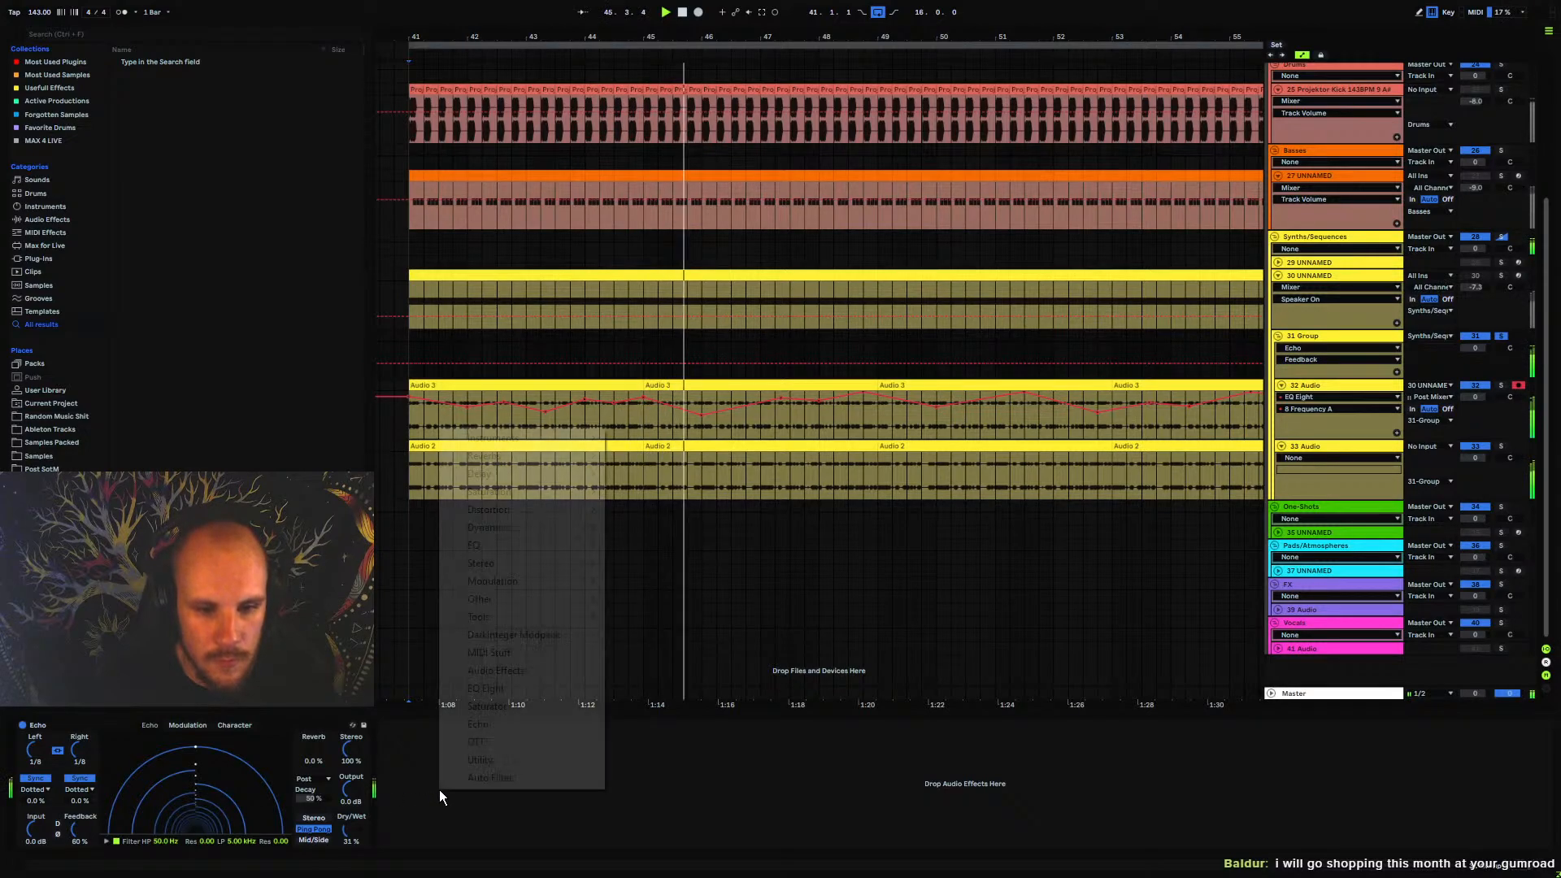
{"action": "left_click", "coordinate": [491, 688]}
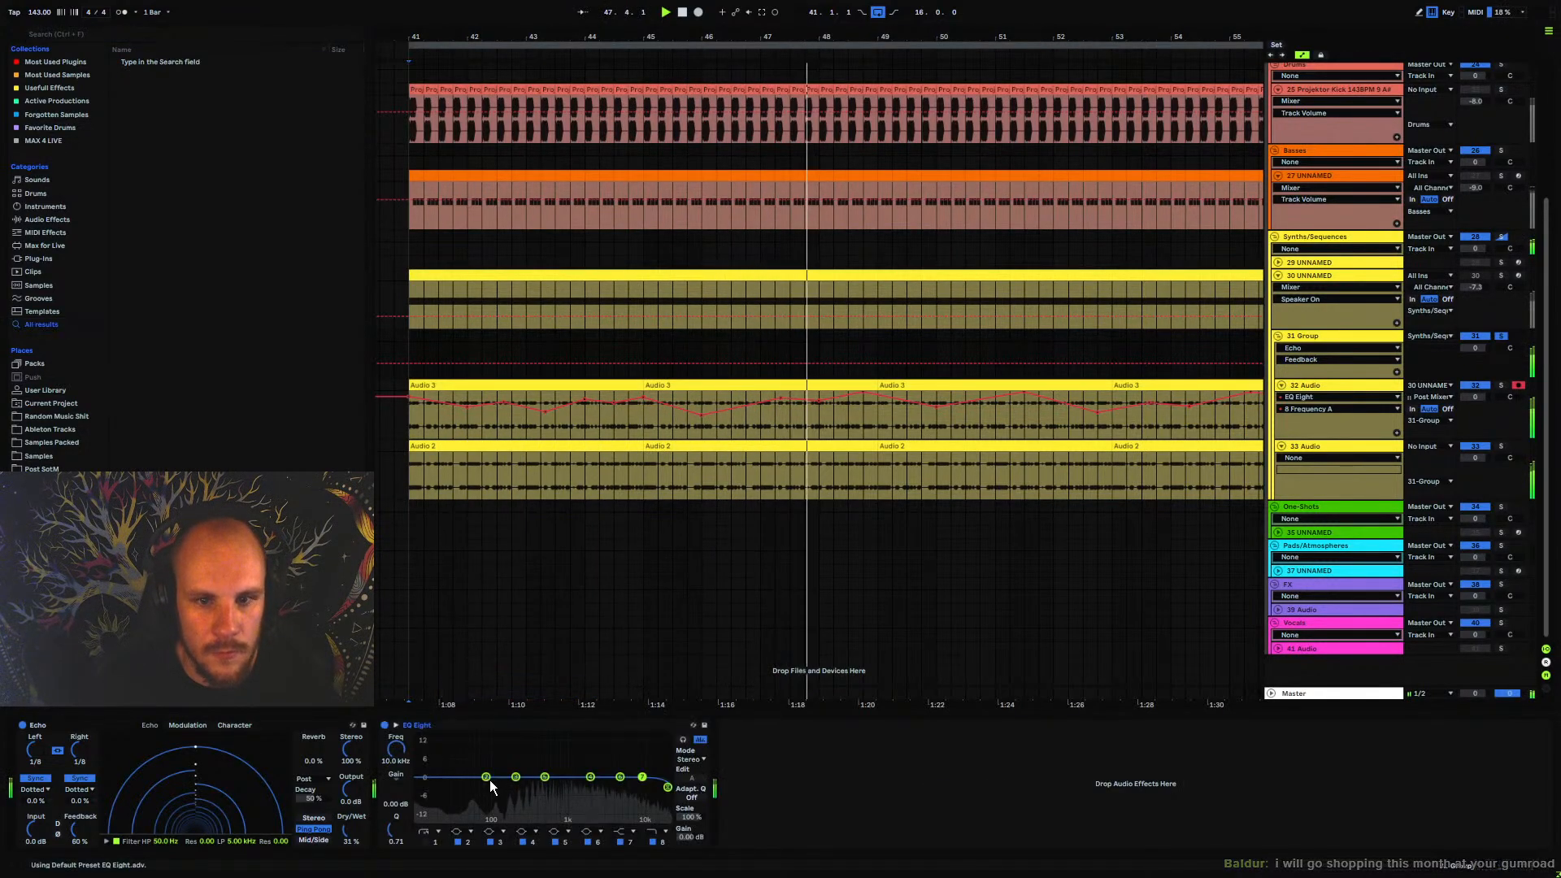
On the group's EQ Eight, add a low cut with band 1, move band 8 to 12.9 kHz, and unsolo the group
{"action": "left_click", "coordinate": [425, 843]}
{"action": "left_click_drag", "start_coordinate": [418, 787], "coordinate": [397, 709]}
{"action": "left_click_drag", "start_coordinate": [668, 787], "coordinate": [651, 775]}
{"action": "left_click", "coordinate": [1501, 336]}
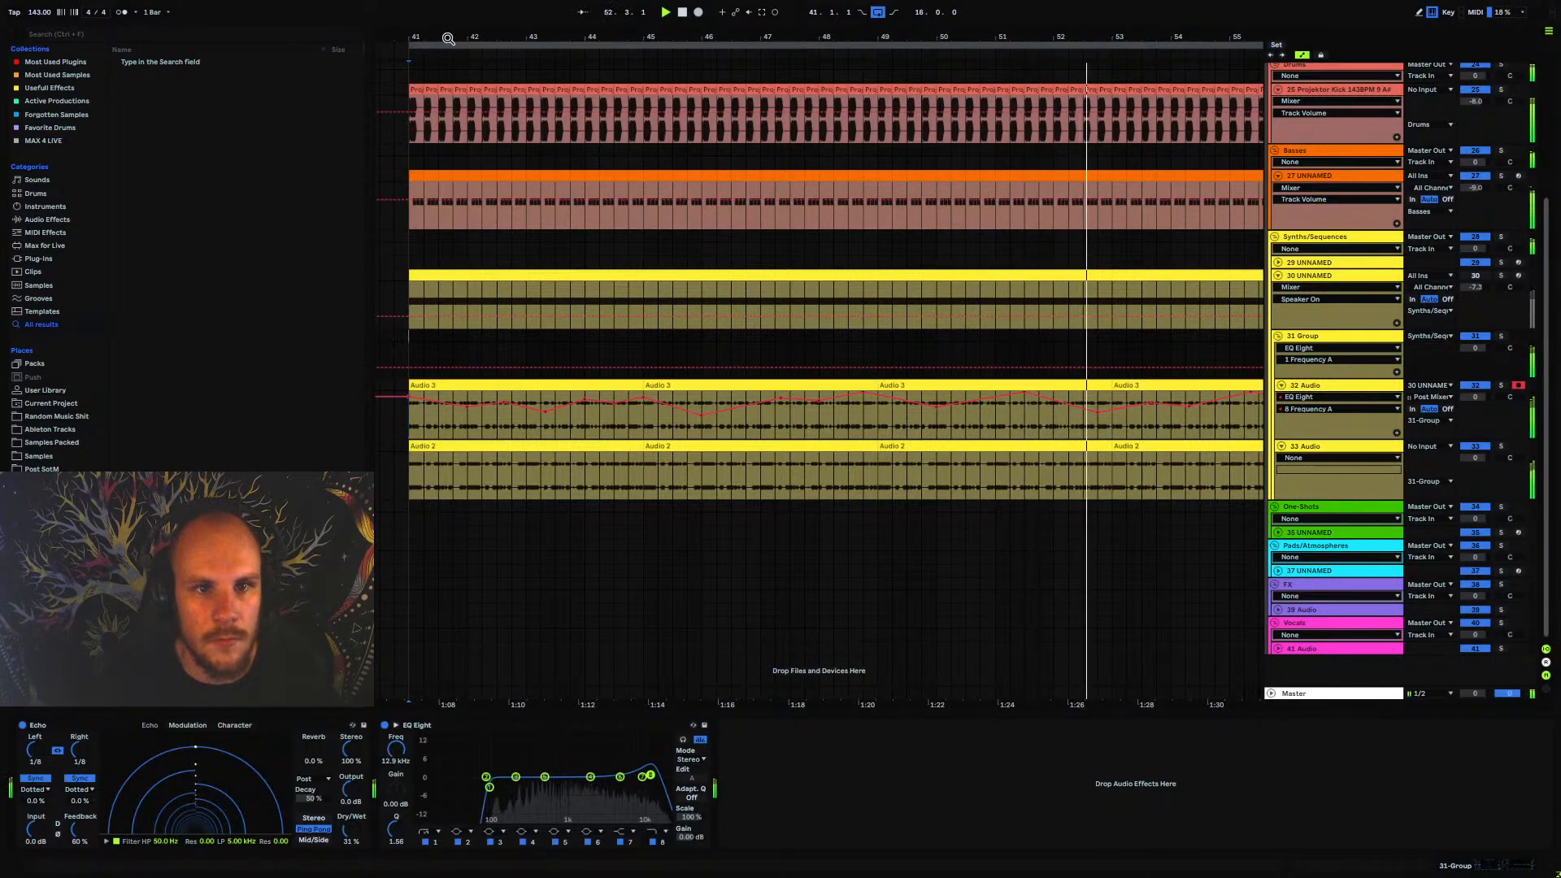
Collapse track 30 UNNAMED and the 31 Group in the arrangement
{"action": "left_click_drag", "start_coordinate": [449, 38], "coordinate": [625, 4]}
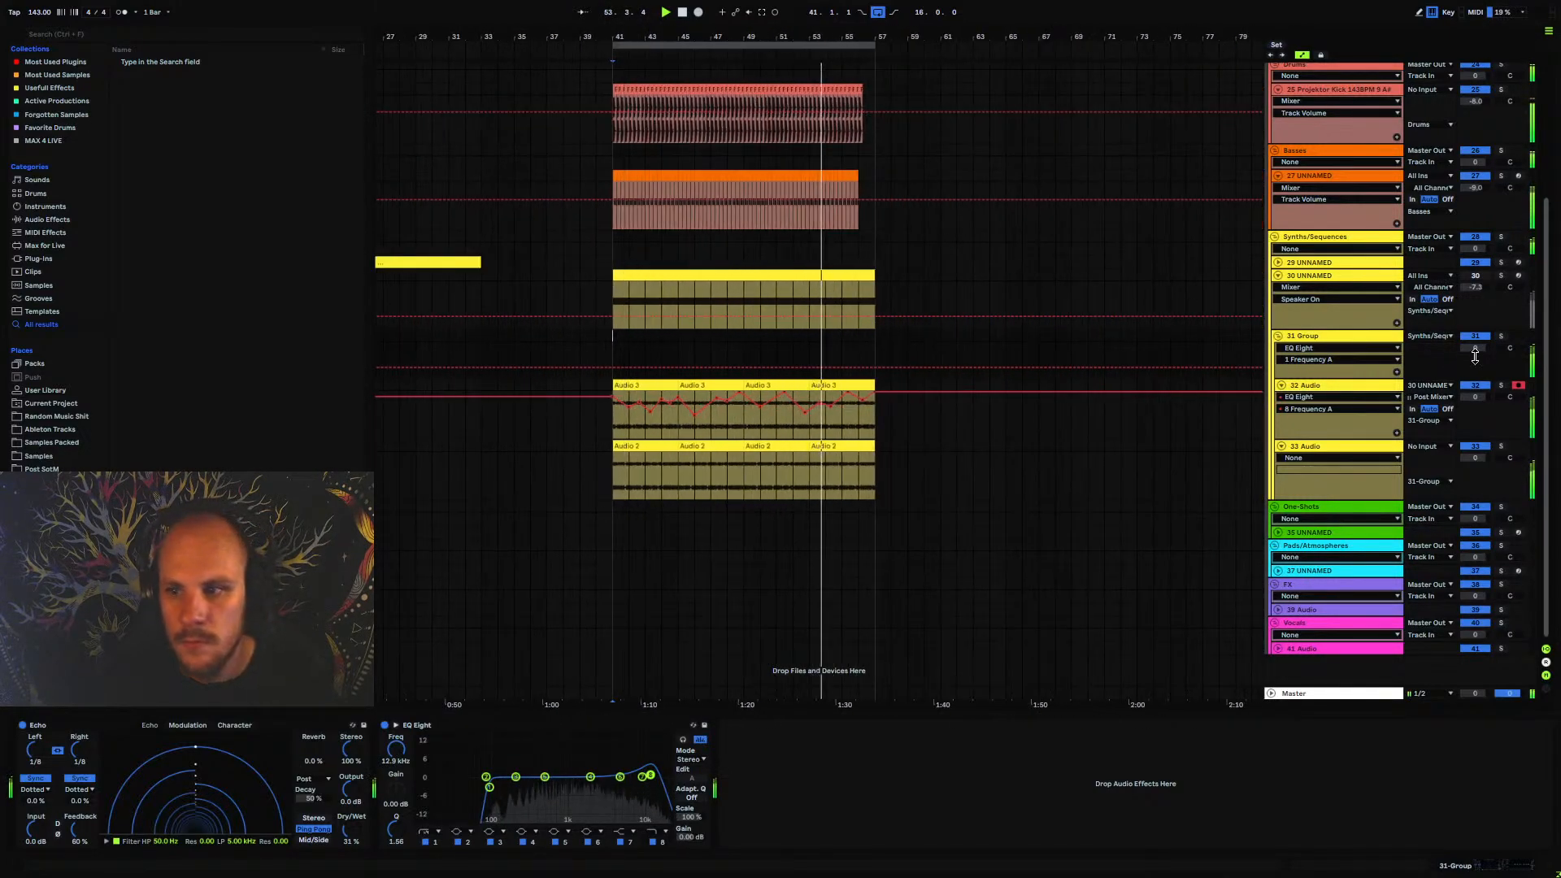
{"action": "left_click", "coordinate": [1279, 276]}
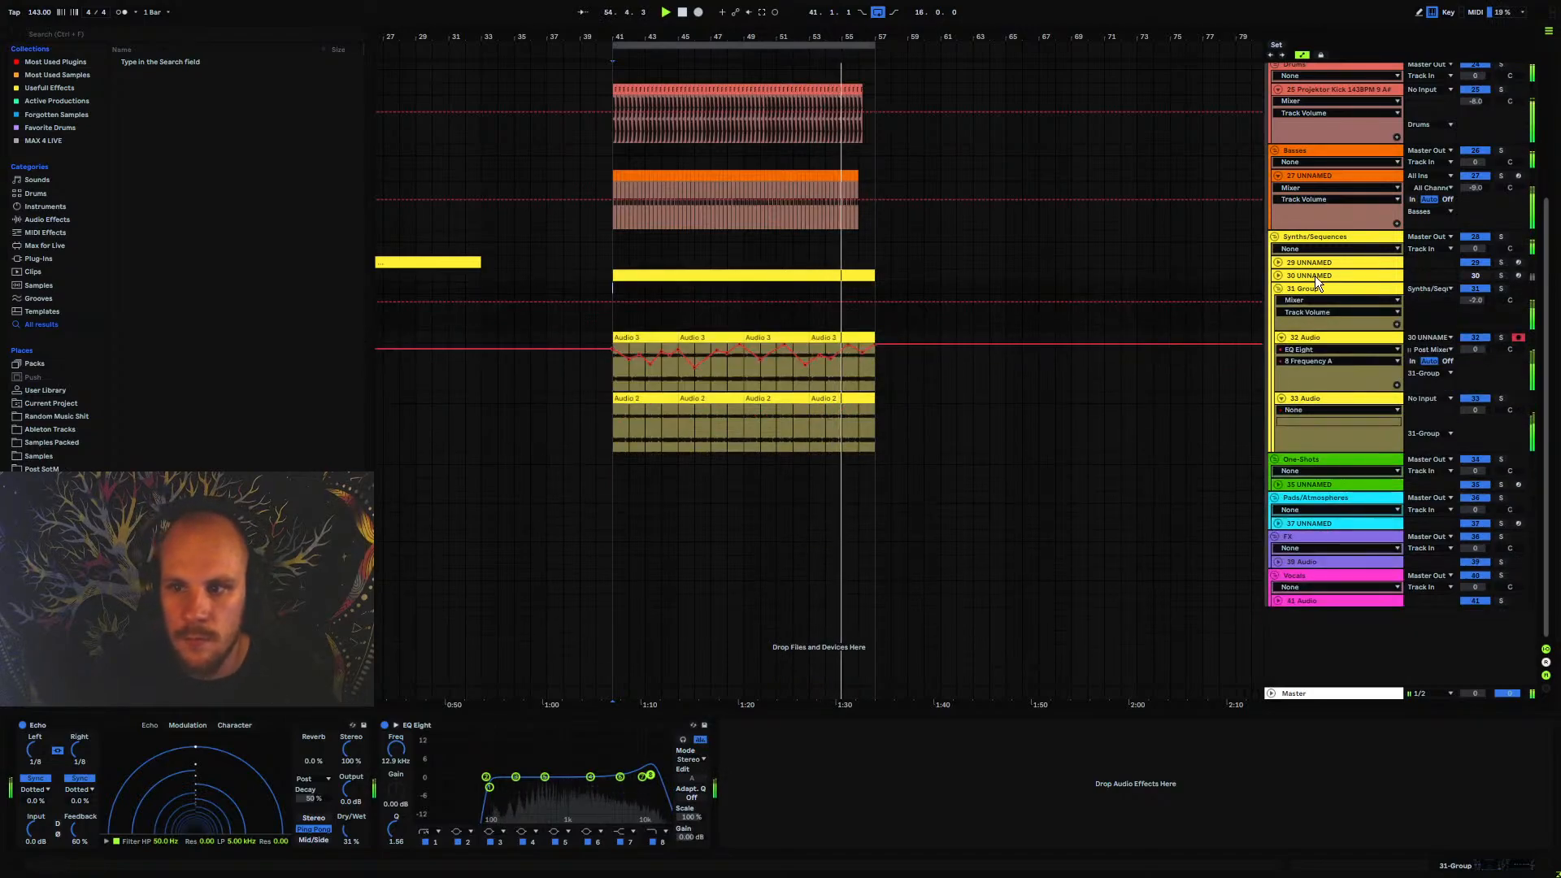
{"action": "left_click", "coordinate": [1279, 289]}
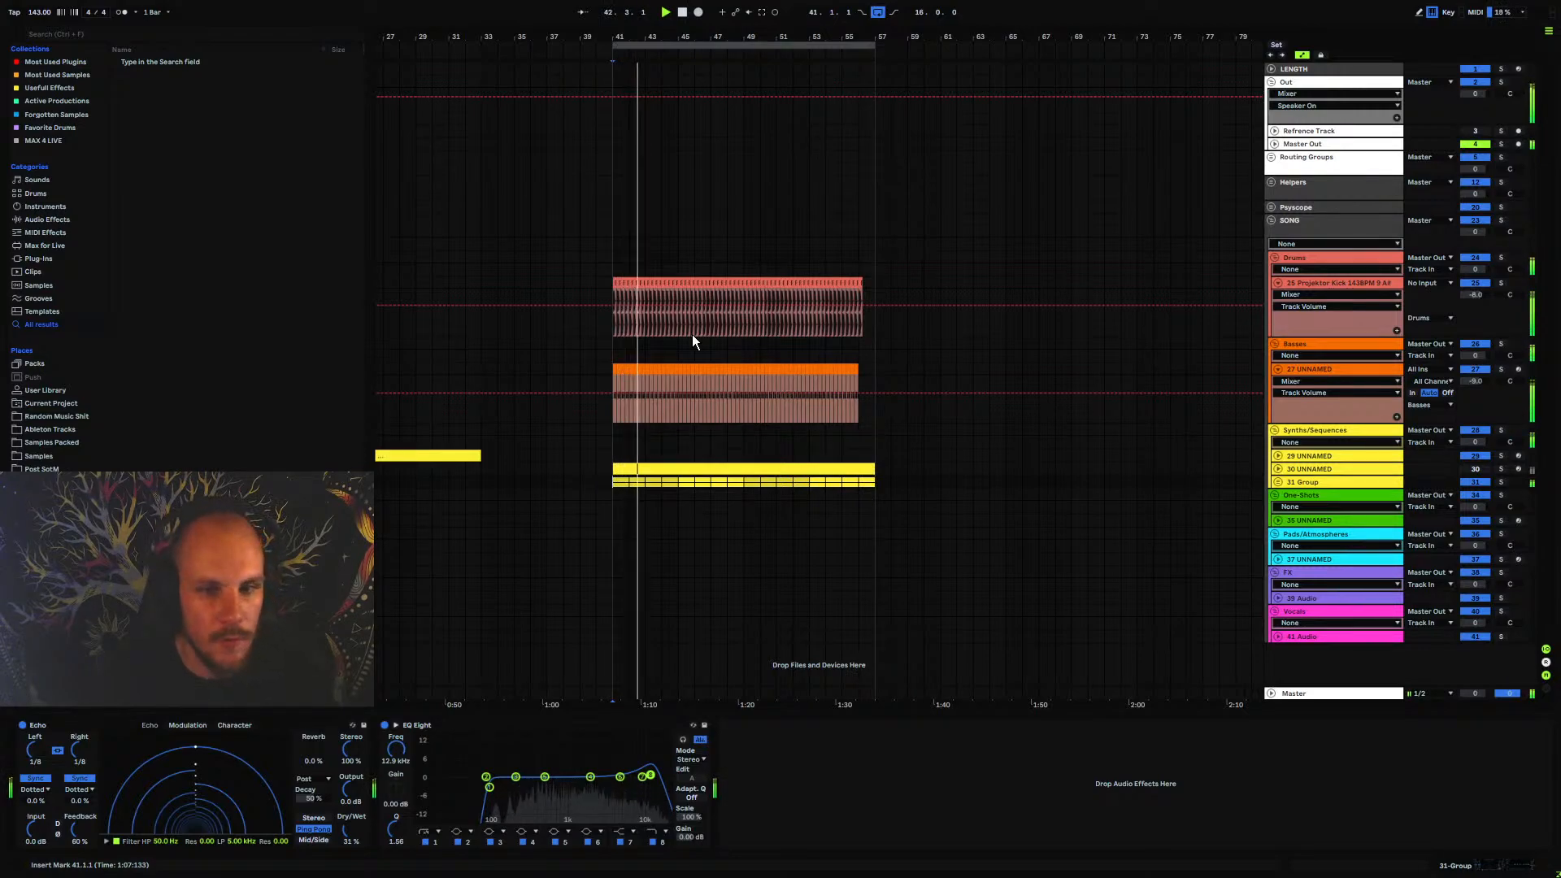
Insert a new audio track directly below the 25 Projektor Kick track in the Drums group
{"action": "left_click_drag", "start_coordinate": [638, 37], "coordinate": [536, 36]}
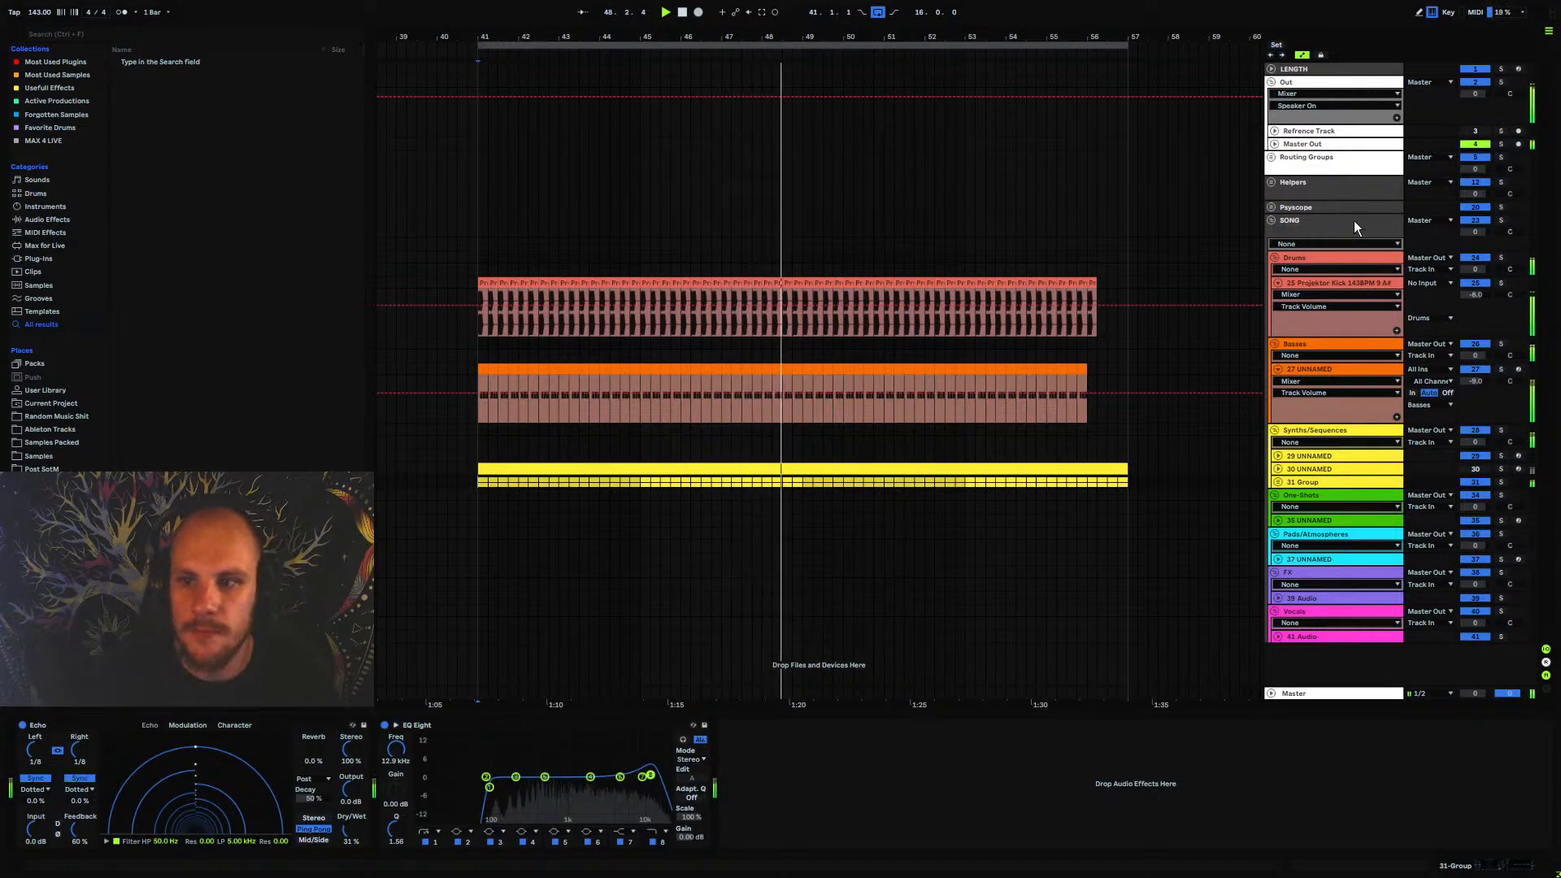
{"action": "left_click", "coordinate": [1334, 282]}
{"action": "key", "text": "ctrl+t"}
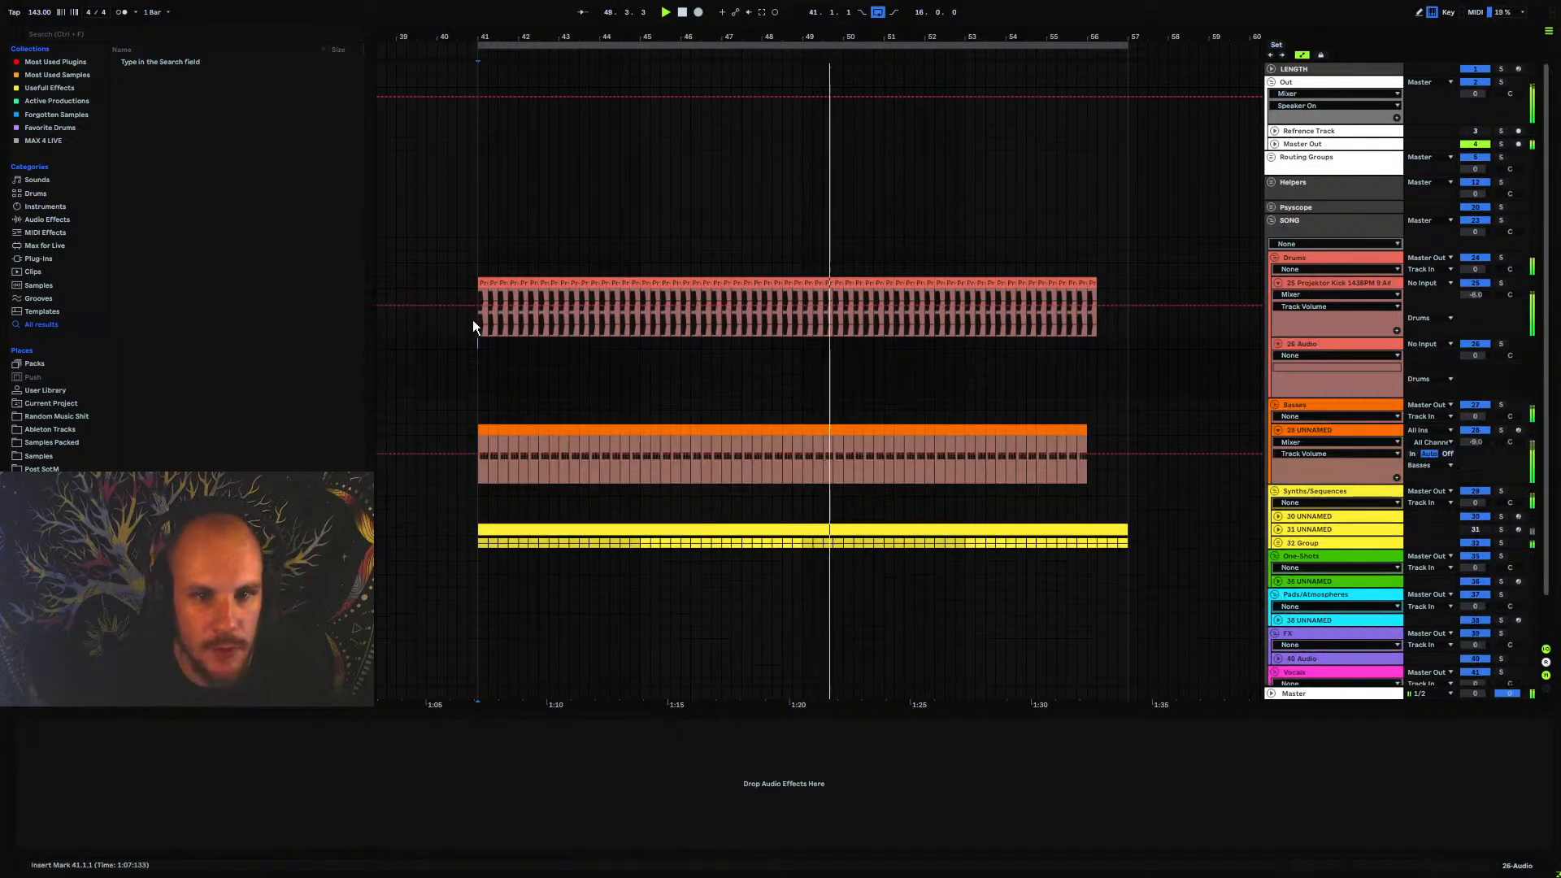
Place Projektor Closed Hat 7.wav from Projektor Psychedelic Drumpack Vol. 1 on the new audio track near bar 41
{"action": "left_click", "coordinate": [55, 444]}
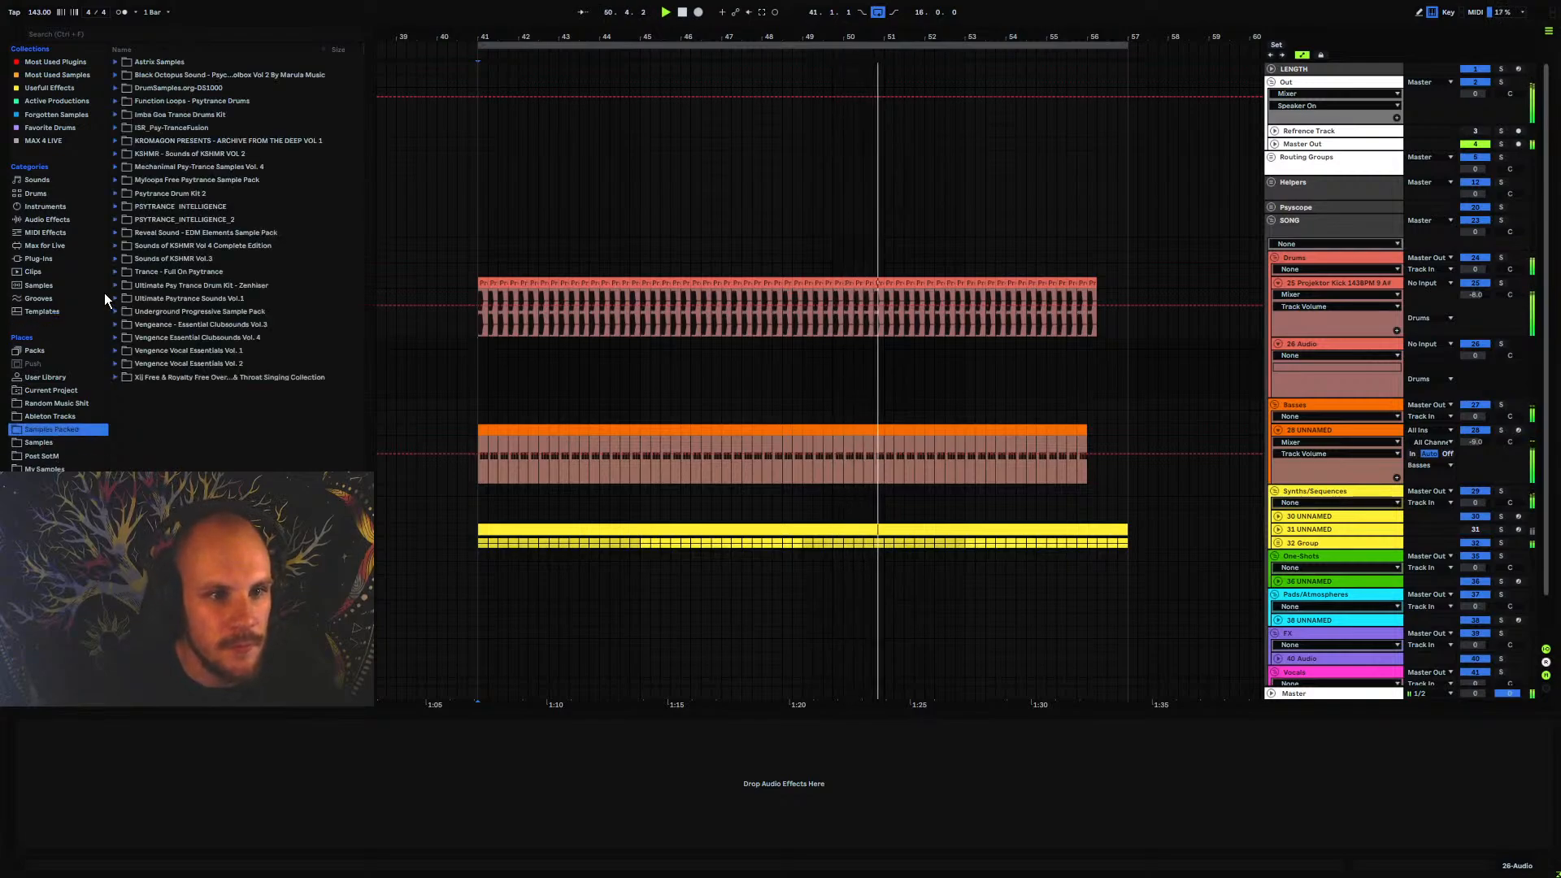
{"action": "left_click", "coordinate": [47, 467]}
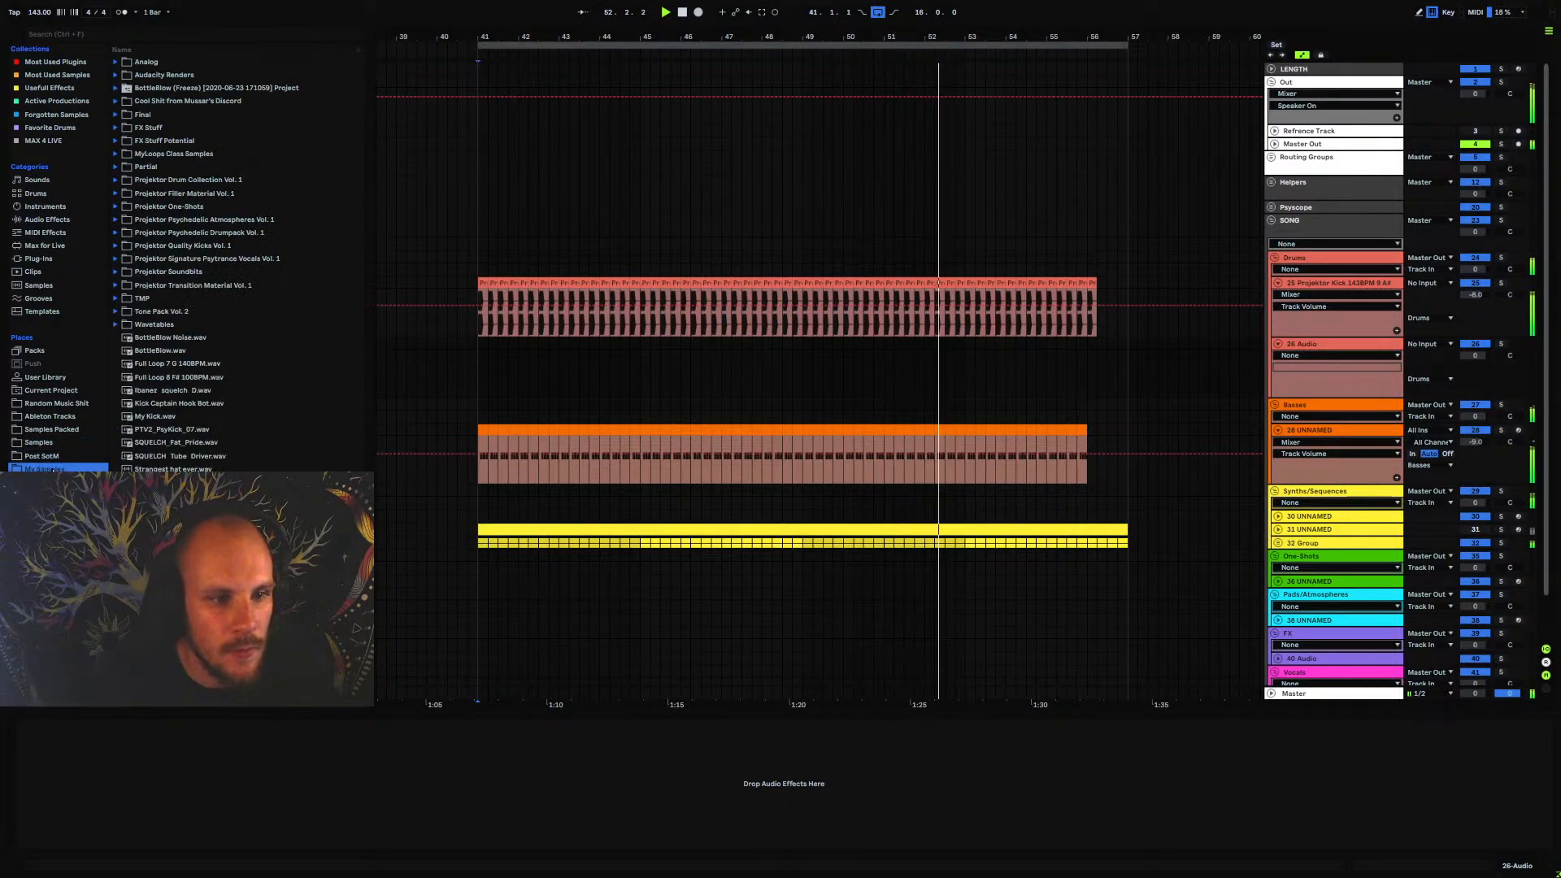
{"action": "left_click", "coordinate": [174, 232]}
{"action": "left_click", "coordinate": [115, 232]}
{"action": "left_click", "coordinate": [124, 258]}
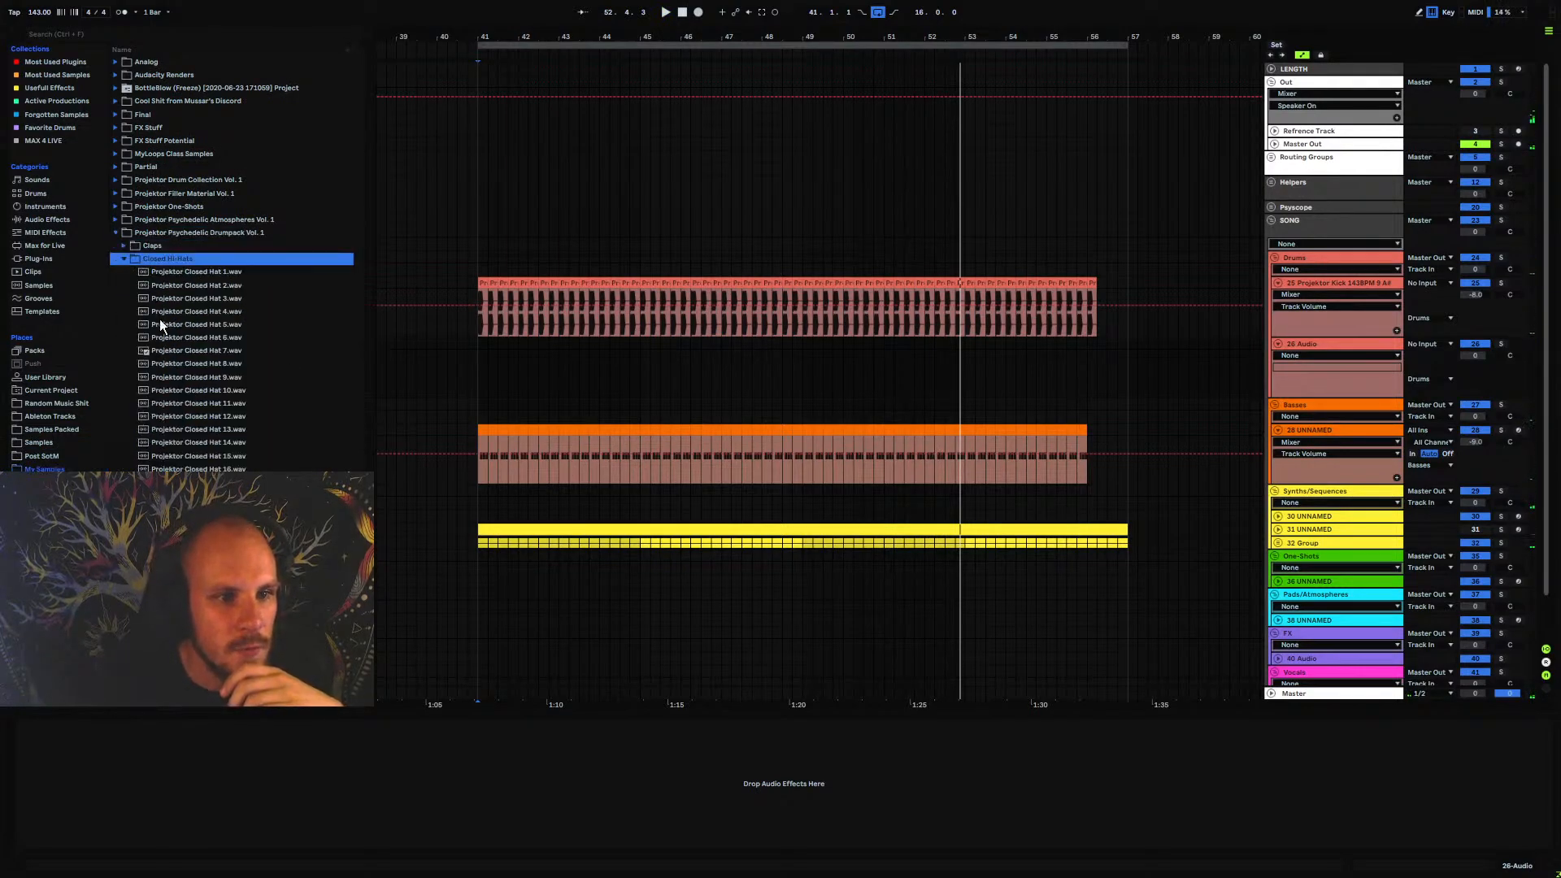
{"action": "left_click", "coordinate": [199, 350]}
{"action": "left_click_drag", "start_coordinate": [490, 367], "coordinate": [490, 367]}
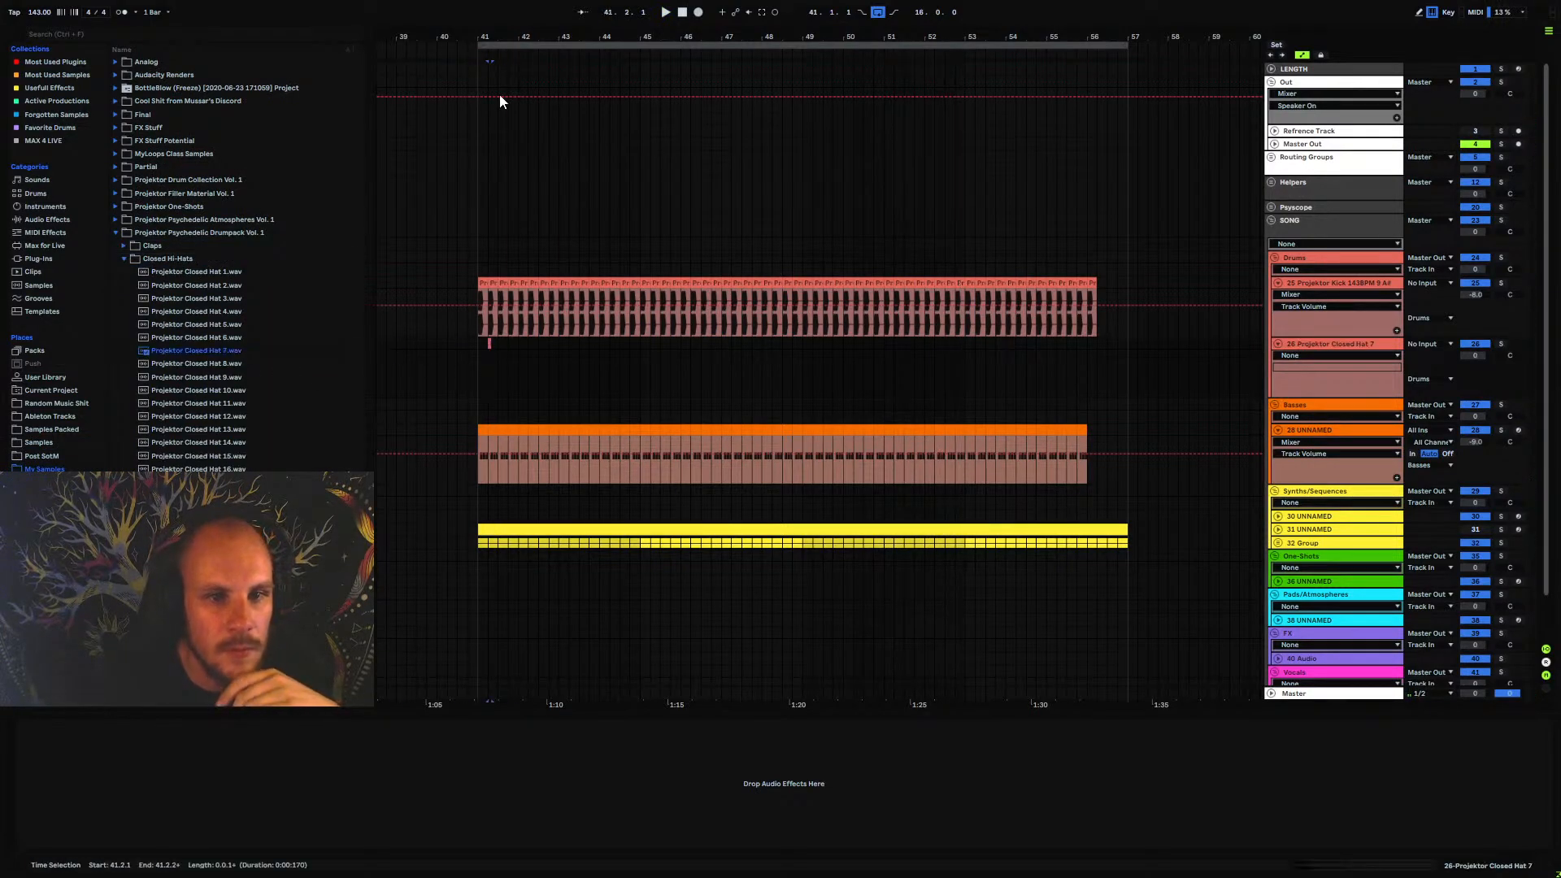
Move the closed hat to the offbeat at 41.1.3 and duplicate it with one-beat spacing to fill bar 41
{"action": "left_click_drag", "start_coordinate": [484, 37], "coordinate": [599, 36]}
{"action": "left_click_drag", "start_coordinate": [816, 358], "coordinate": [650, 346]}
{"action": "left_click", "coordinate": [501, 352]}
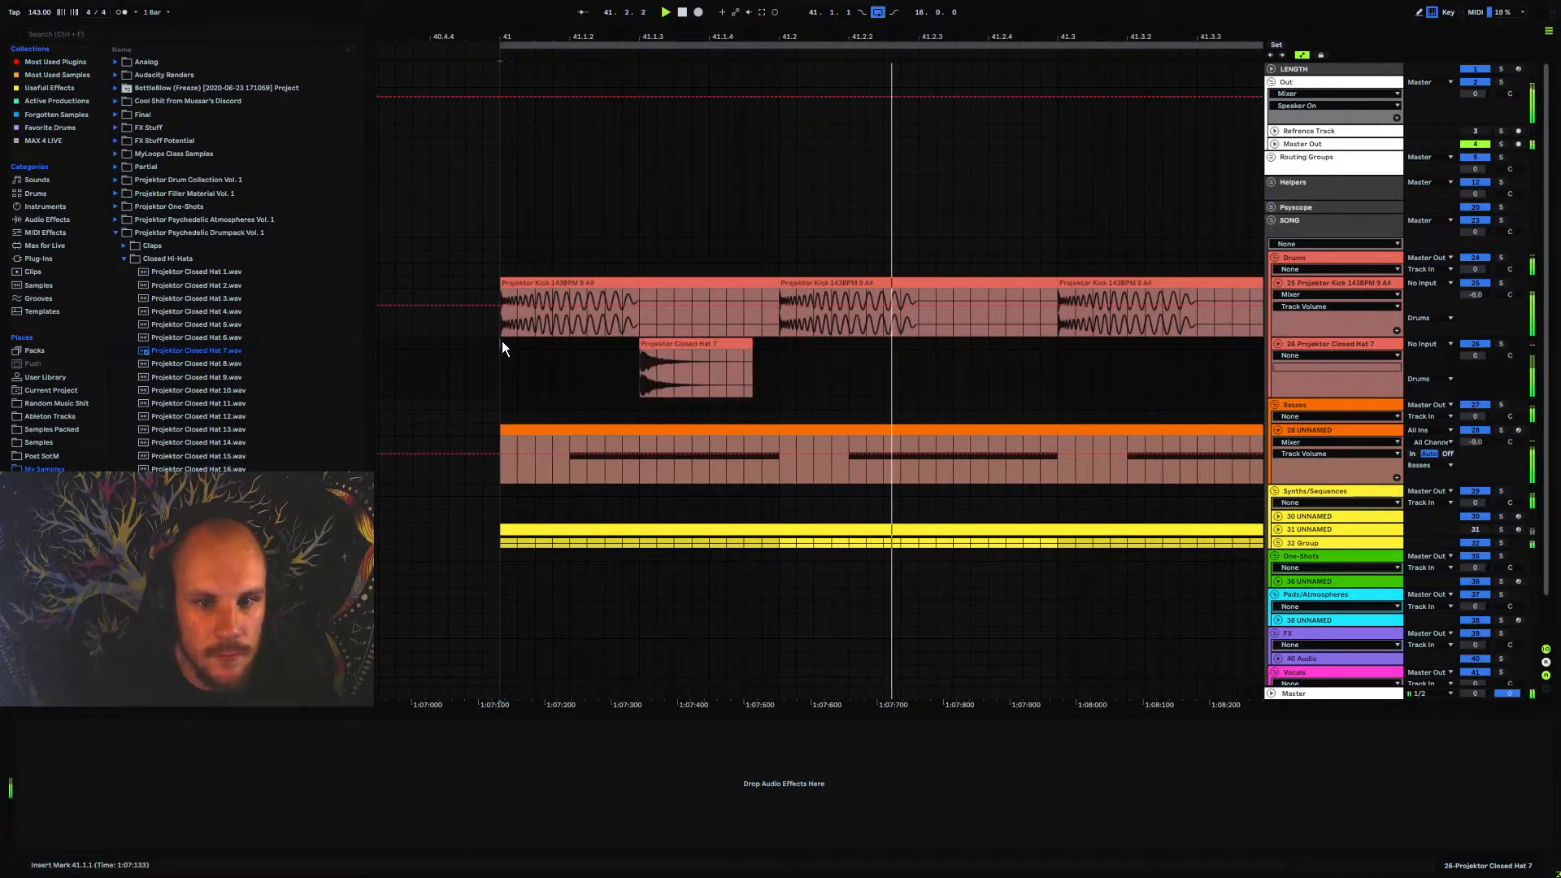
{"action": "left_click_drag", "start_coordinate": [501, 340], "coordinate": [804, 375]}
{"action": "key", "text": "ctrl+d"}
{"action": "key", "text": "ctrl+d"}
{"action": "key", "text": "ctrl+d"}
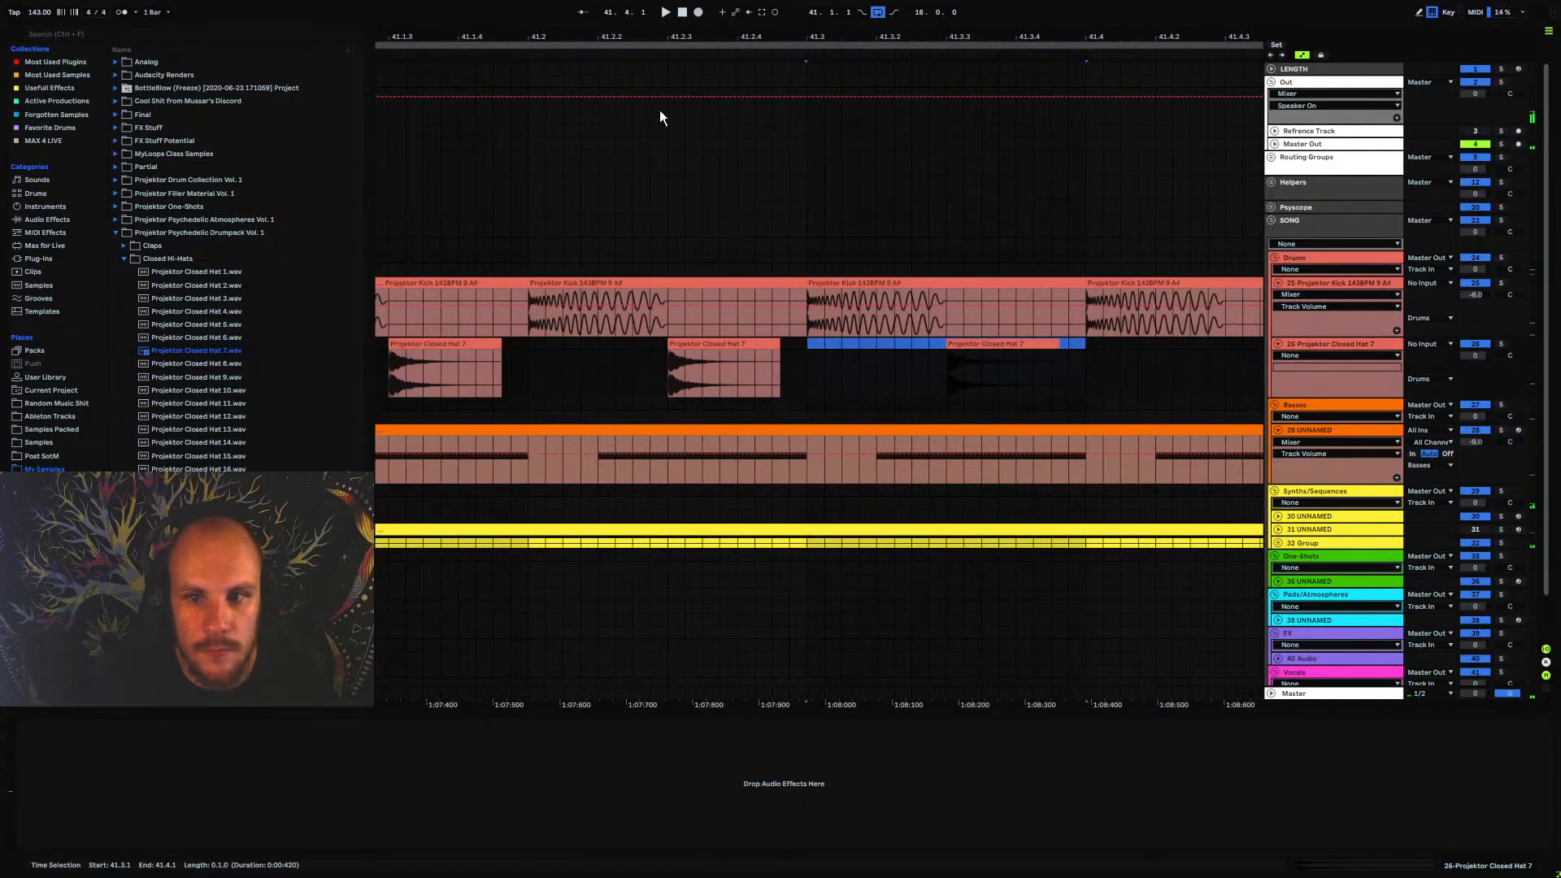
Duplicate the one-bar hat pattern from bar 41 repeatedly up to bar 56, matching the end of the bass clip
{"action": "left_click_drag", "start_coordinate": [635, 37], "coordinate": [638, 23]}
{"action": "left_click", "coordinate": [562, 343], "text": "shift"}
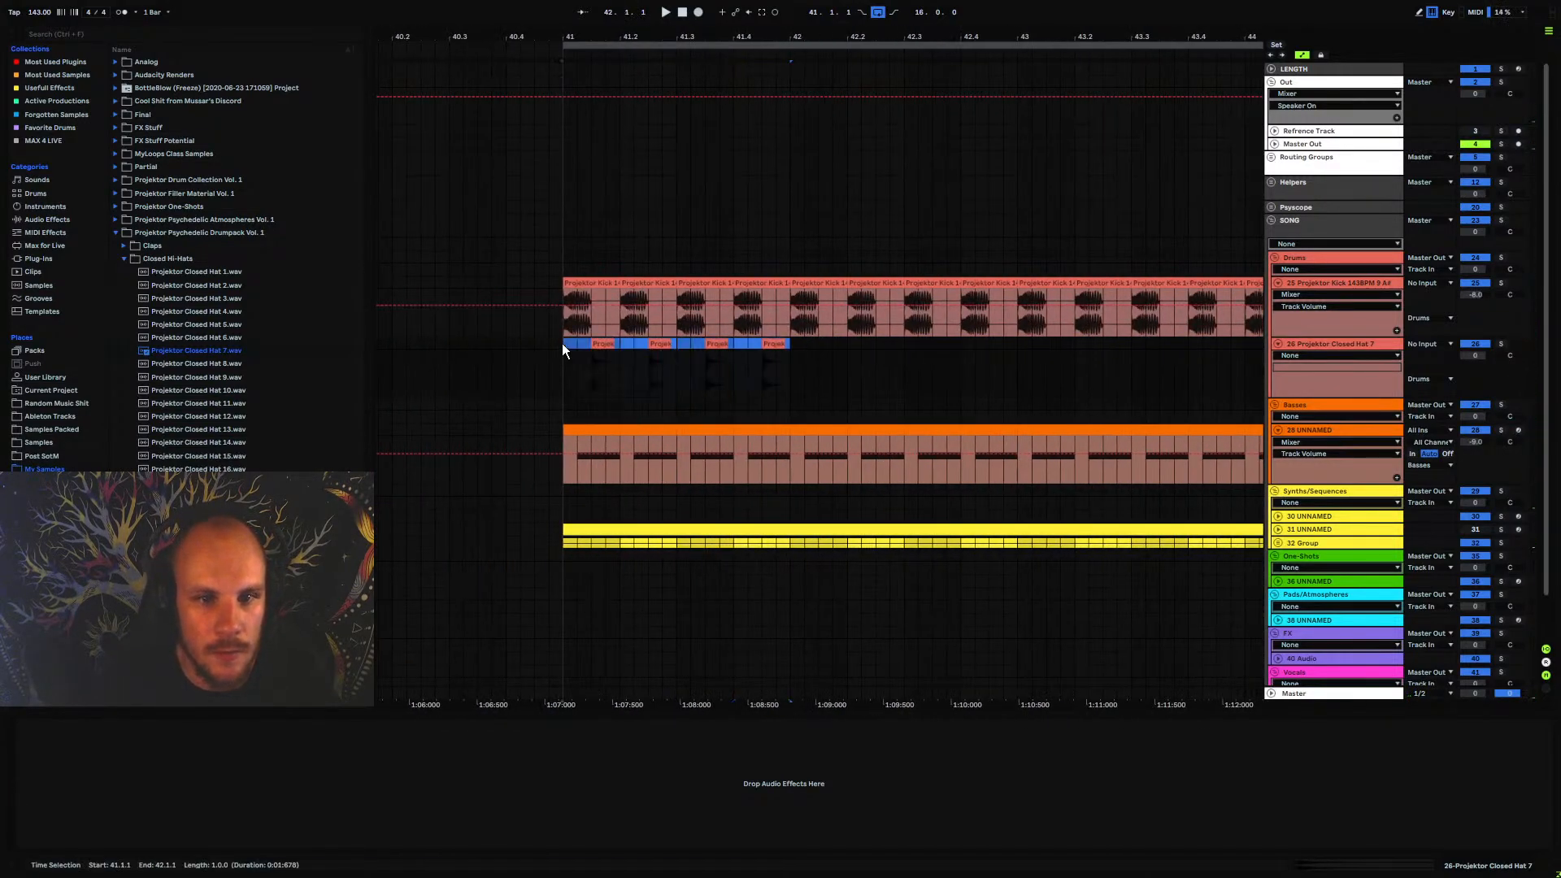
{"action": "key", "text": "ctrl+d"}
{"action": "key", "text": "ctrl+d"}
{"action": "key", "text": "ctrl+d"}
{"action": "key", "text": "ctrl+d"}
{"action": "key", "text": "ctrl+d"}
{"action": "key", "text": "ctrl+d"}
{"action": "key", "text": "ctrl+d"}
{"action": "key", "text": "ctrl+d"}
{"action": "key", "text": "ctrl+d"}
{"action": "key", "text": "ctrl+d"}
{"action": "key", "text": "ctrl+d"}
{"action": "key", "text": "ctrl+d"}
{"action": "key", "text": "ctrl+d"}
{"action": "key", "text": "ctrl+d"}
{"action": "key", "text": "ctrl+d"}
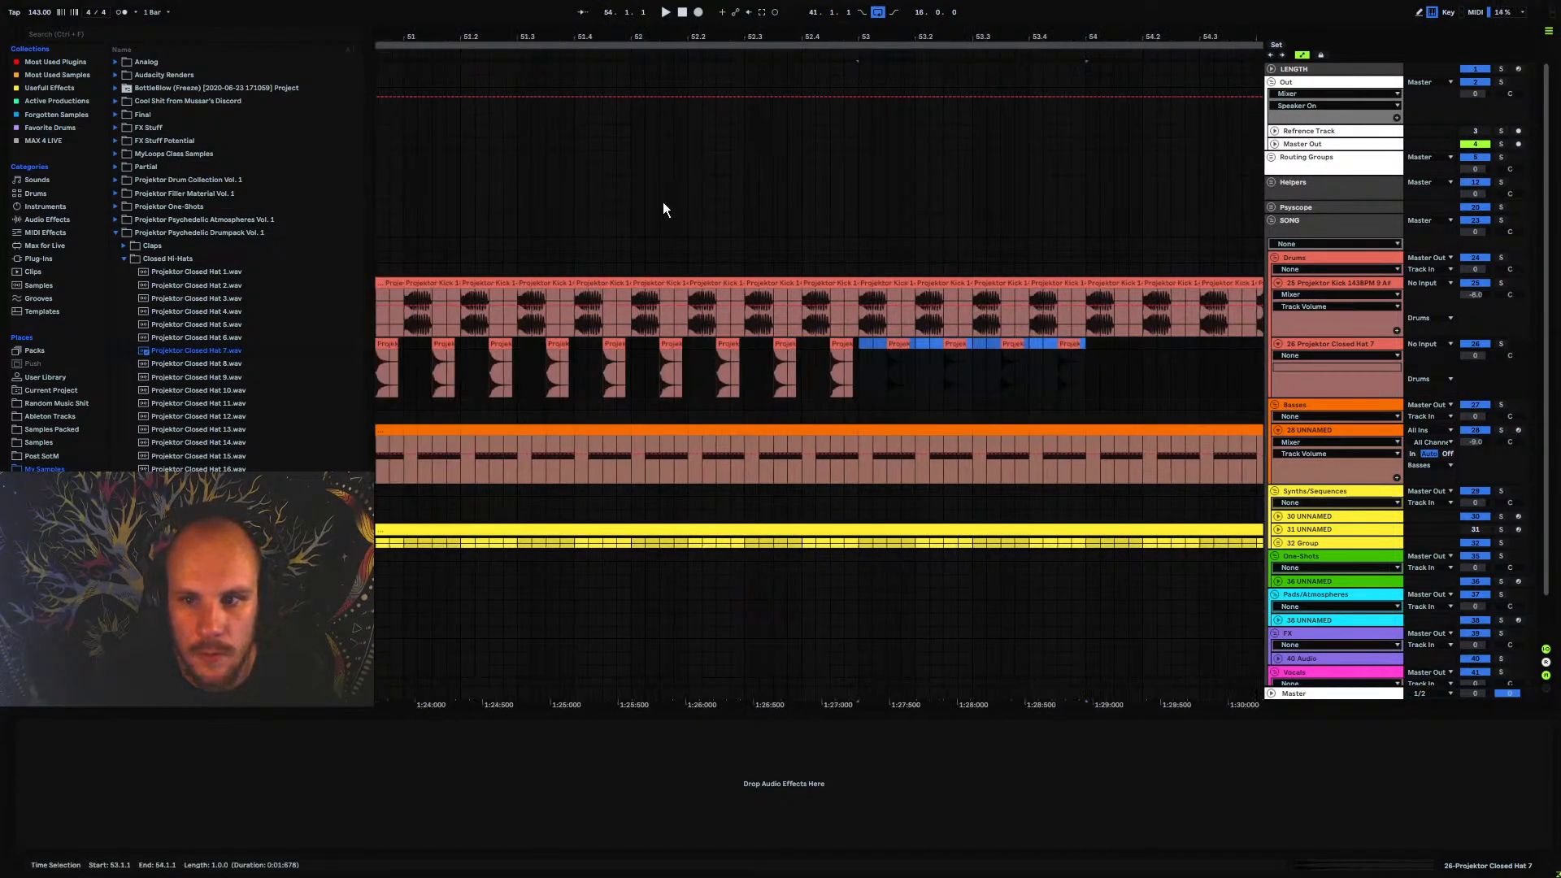
{"action": "key", "text": "ctrl+z"}
Set the closed hat track's volume to -10.6 dB during playback and put the track in its own group
{"action": "key", "text": "space"}
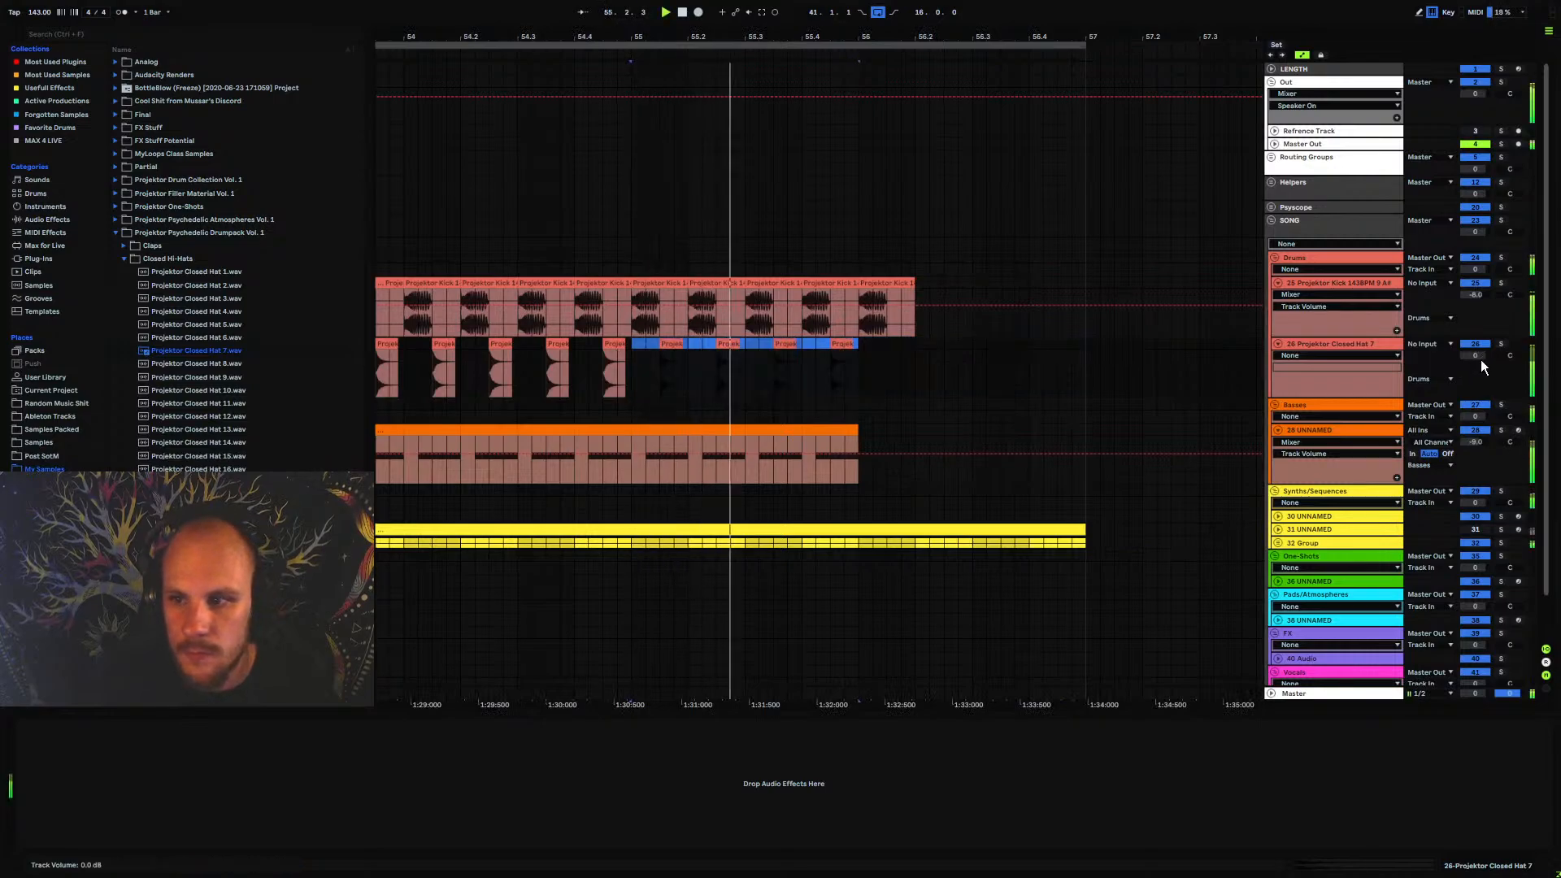
{"action": "left_click_drag", "start_coordinate": [1478, 357], "coordinate": [1477, 385]}
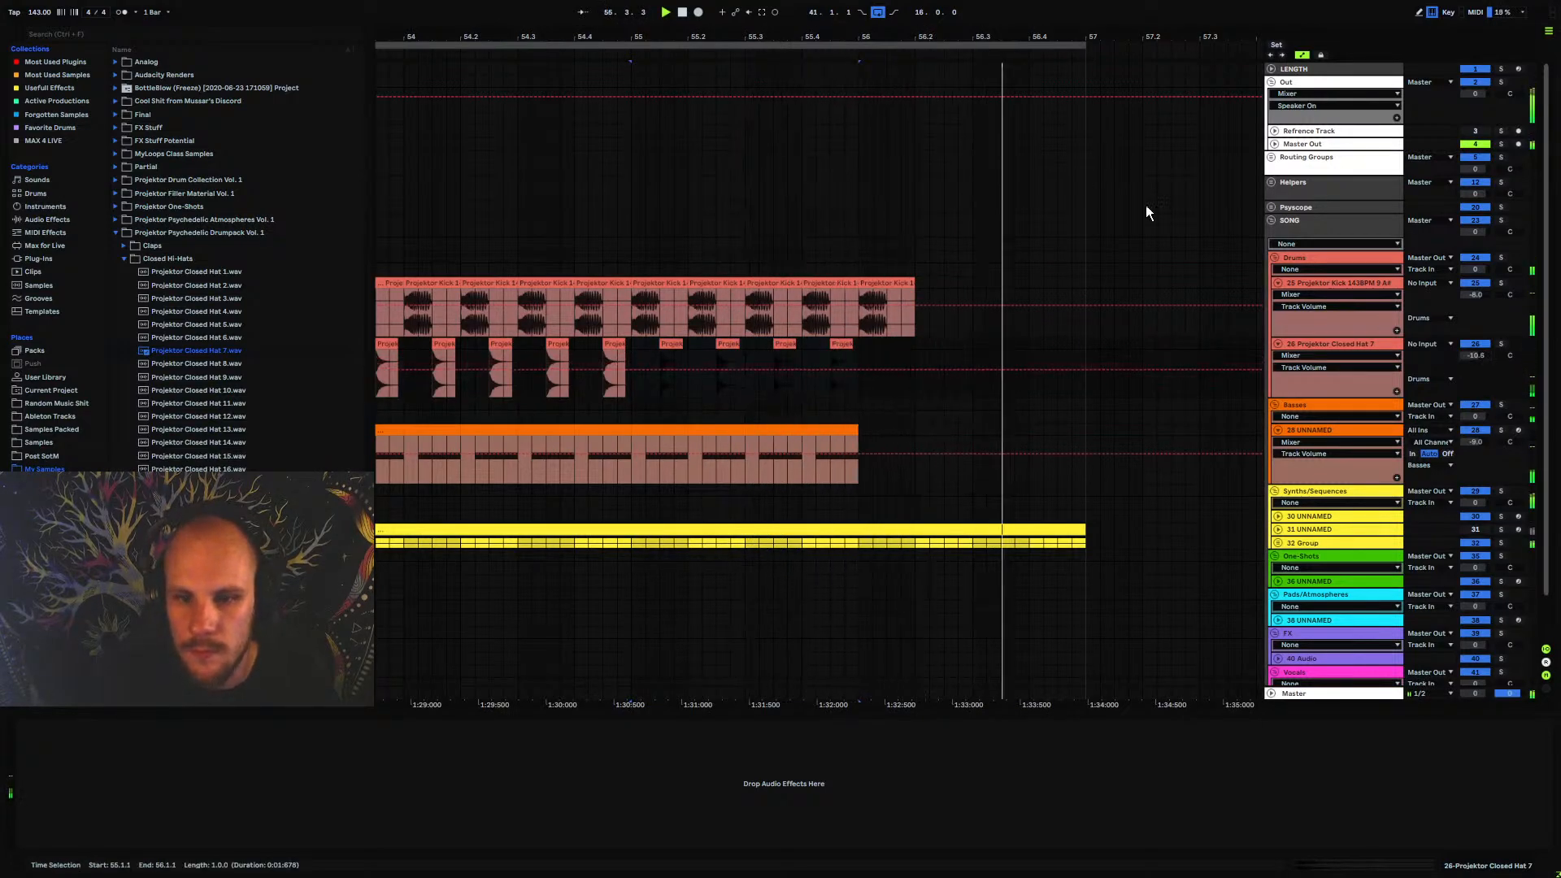
{"action": "left_click_drag", "start_coordinate": [946, 36], "coordinate": [946, 7]}
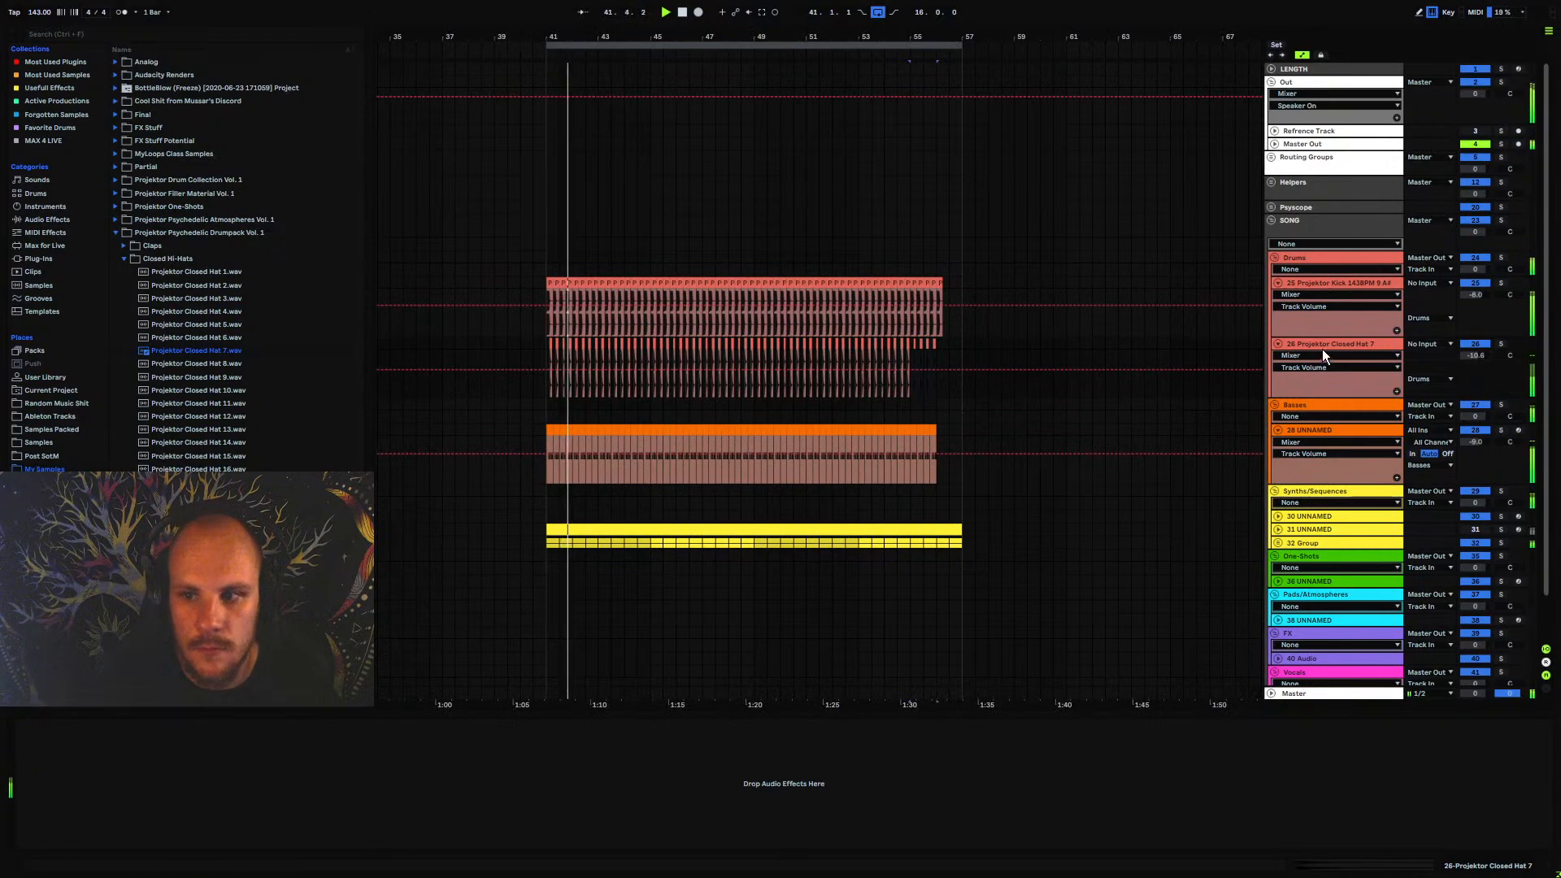
{"action": "key", "text": "ctrl+g"}
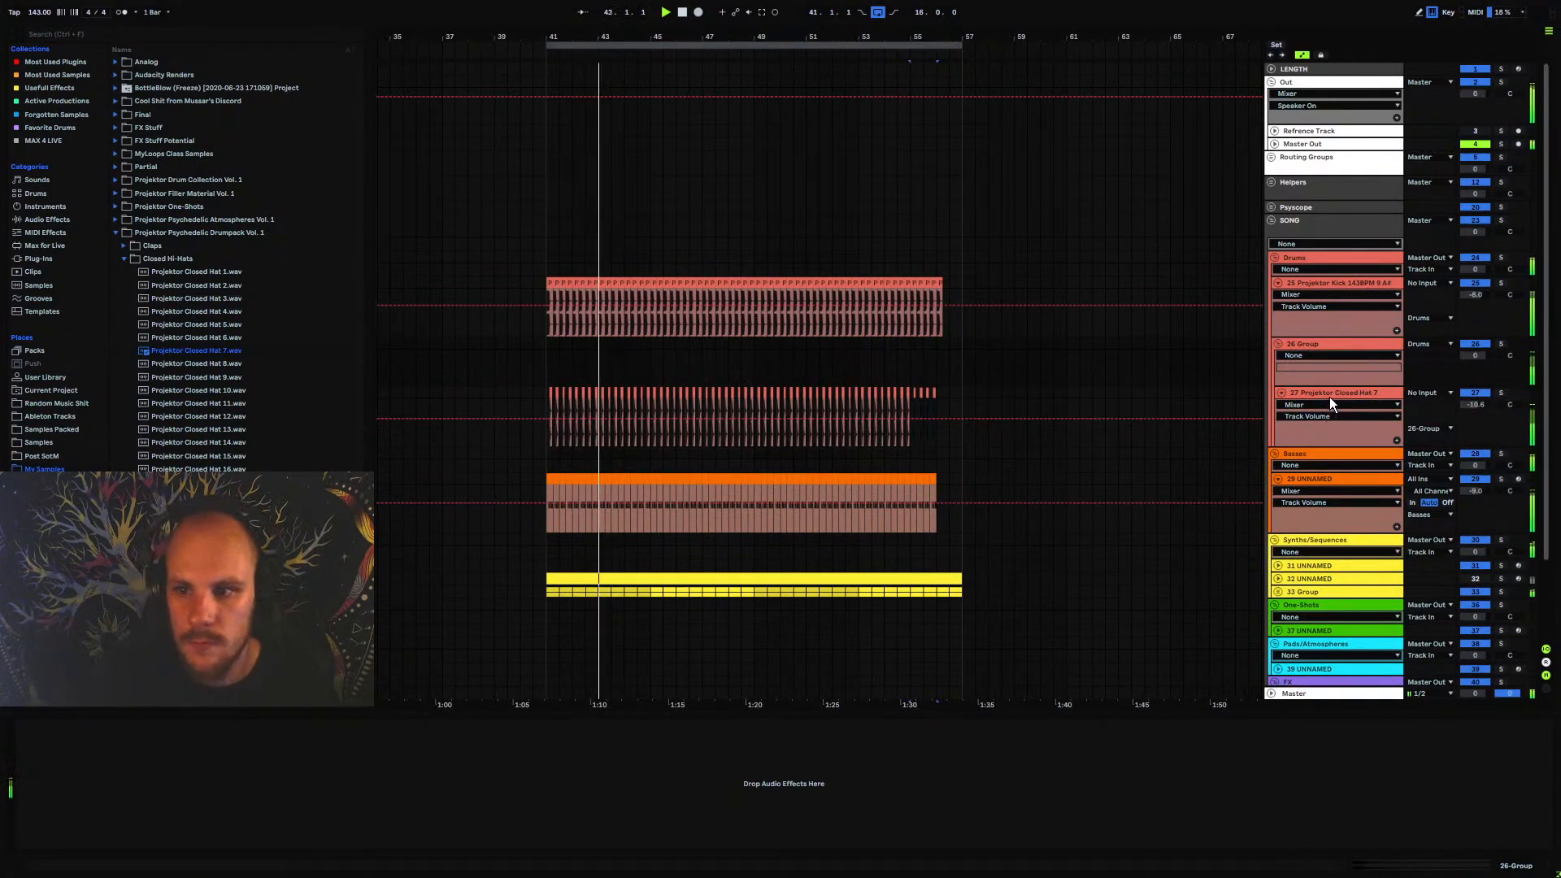
Collapse the new hat group, the kick track and the bass track
{"action": "left_click", "coordinate": [1277, 345]}
{"action": "left_click", "coordinate": [1278, 283]}
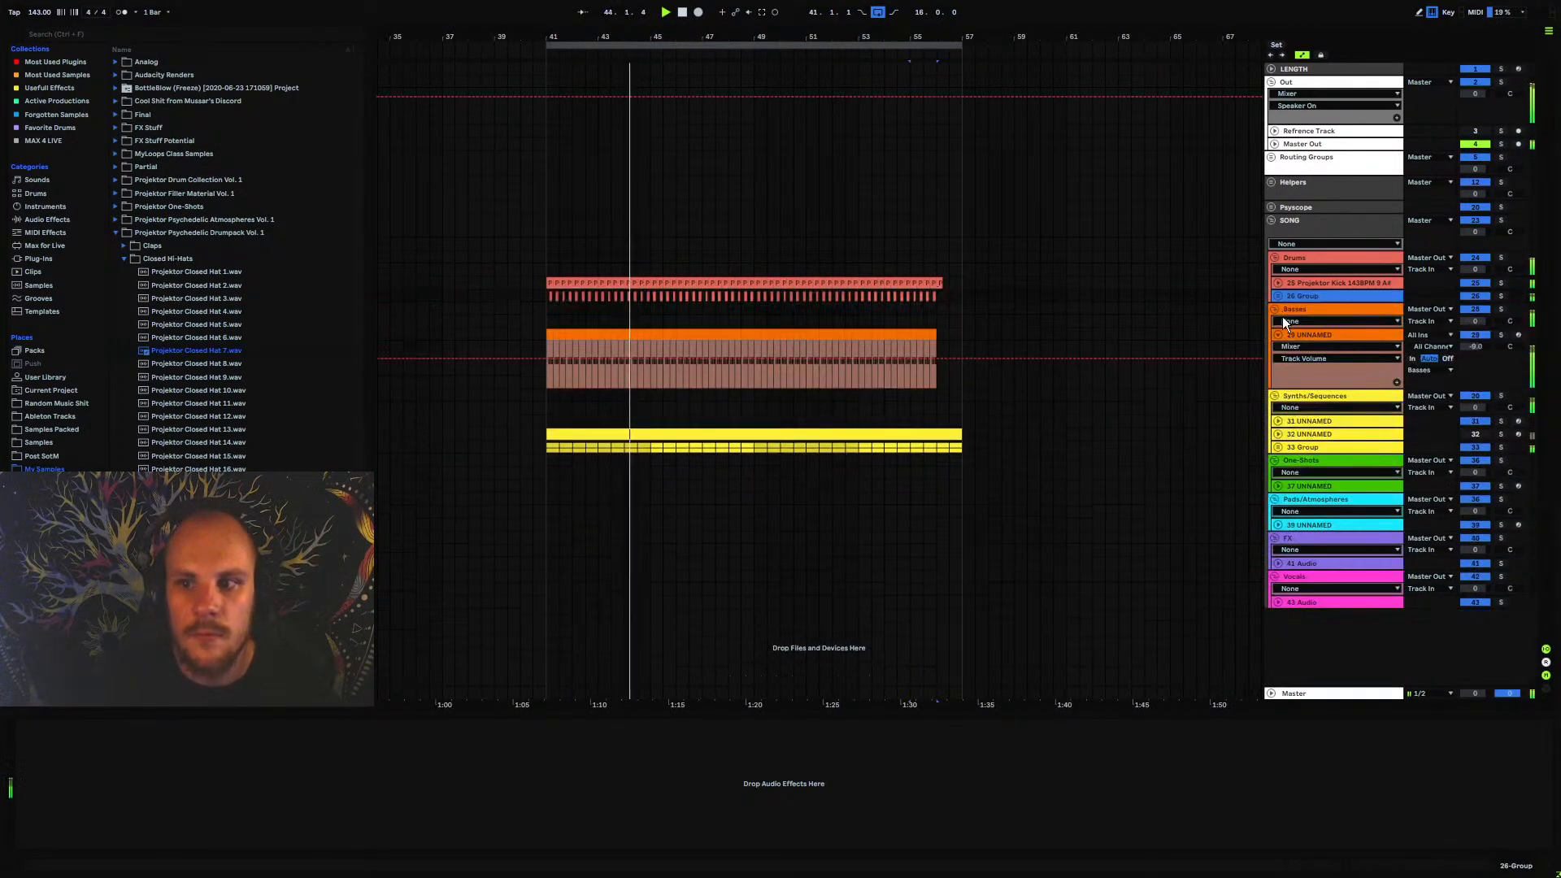
{"action": "left_click", "coordinate": [1278, 335]}
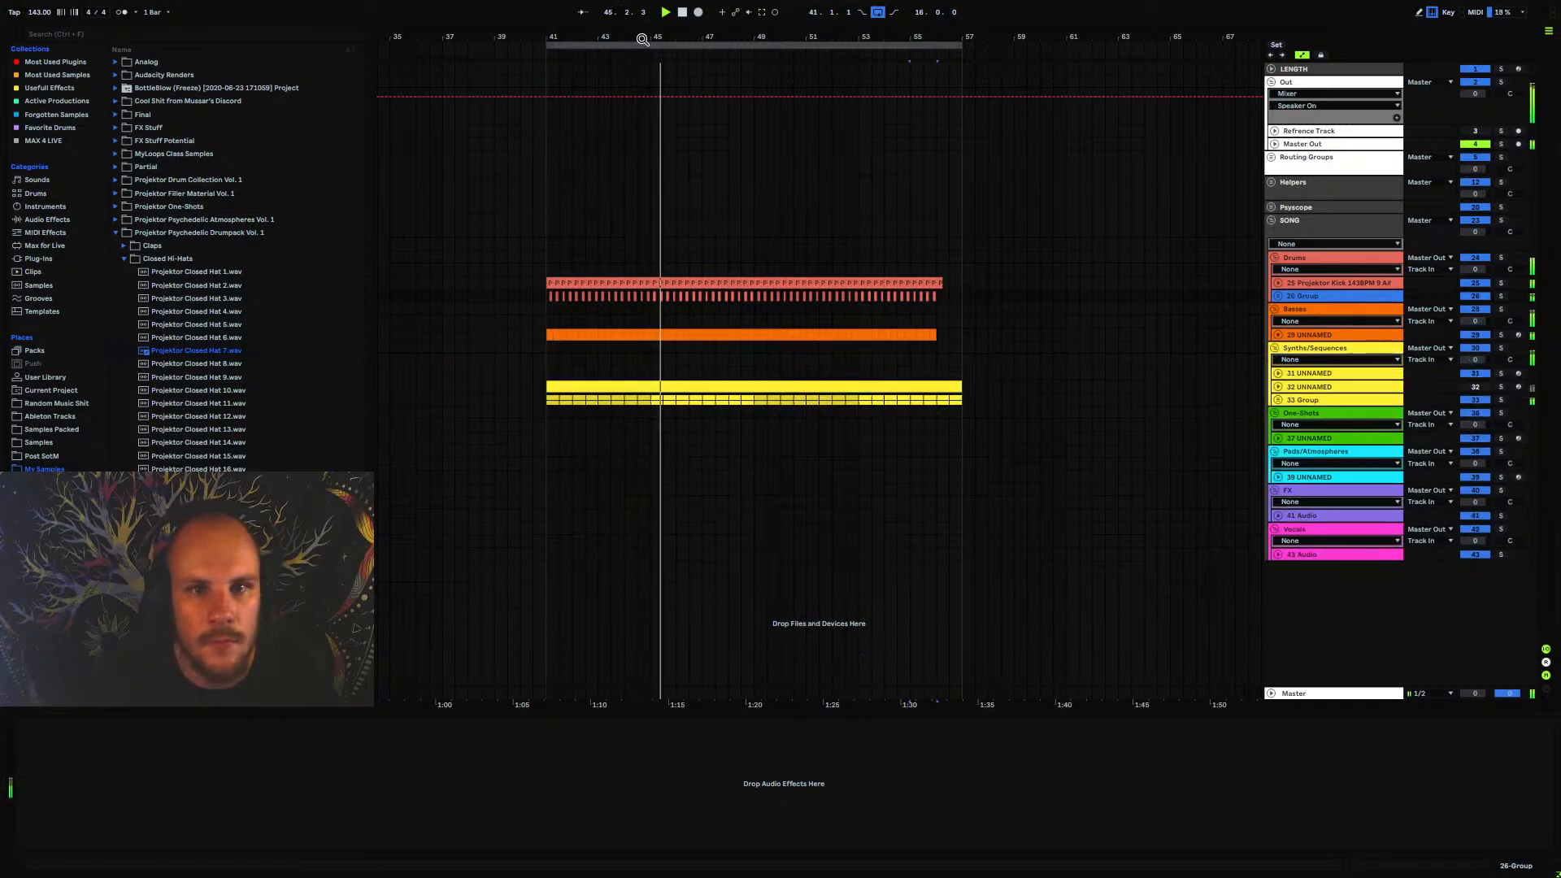
Set track 34 Audio's volume to -4.0 dB inside the 33 Group, and collapse the track and the group
{"action": "left_click_drag", "start_coordinate": [721, 39], "coordinate": [722, 39]}
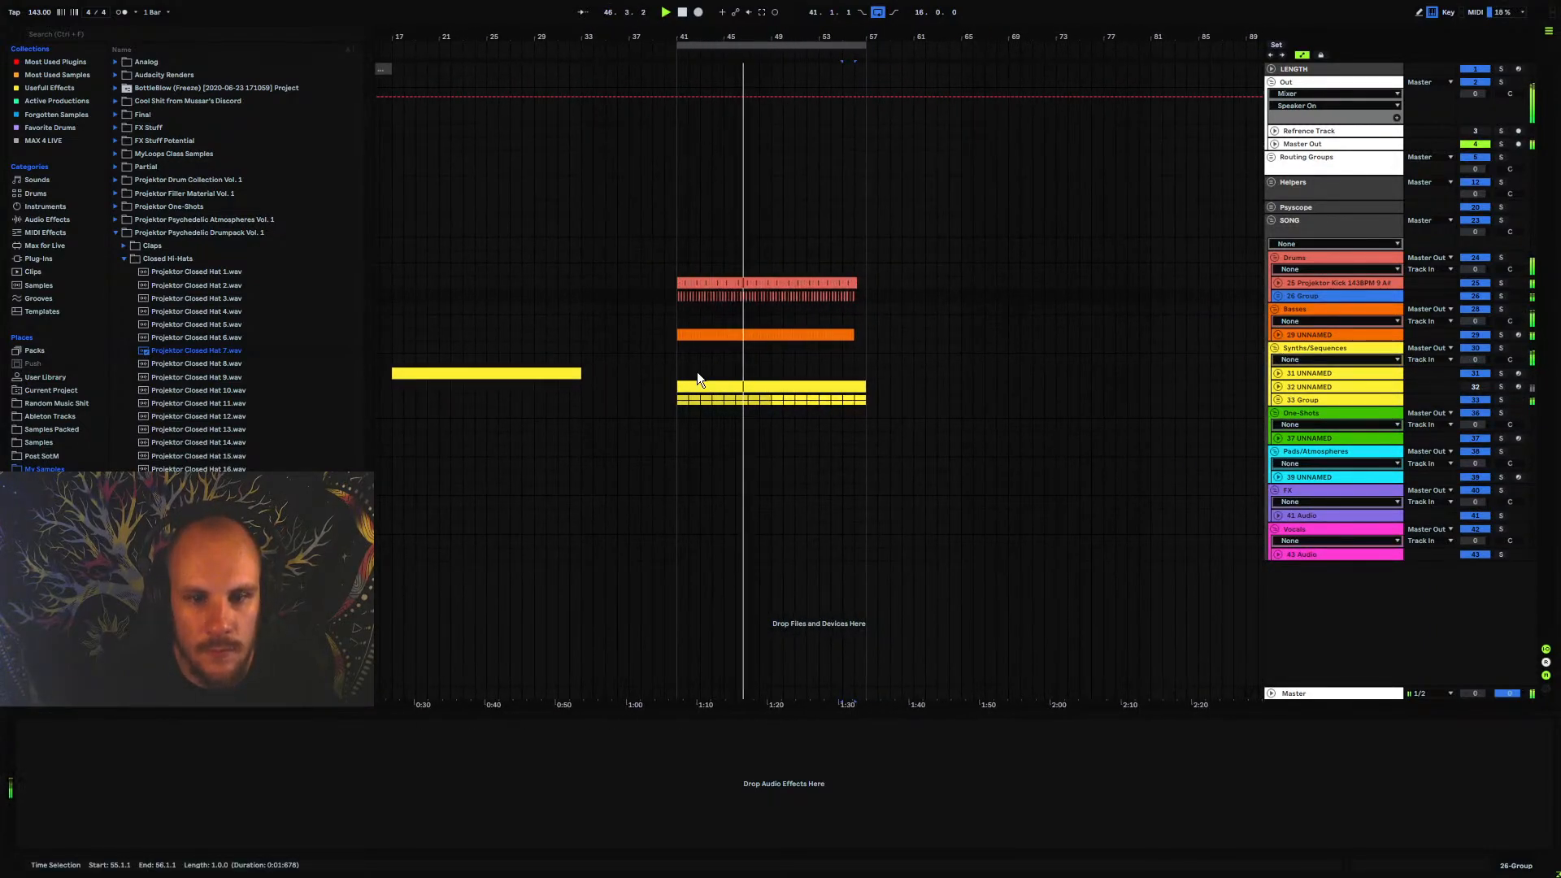
{"action": "left_click", "coordinate": [1278, 400]}
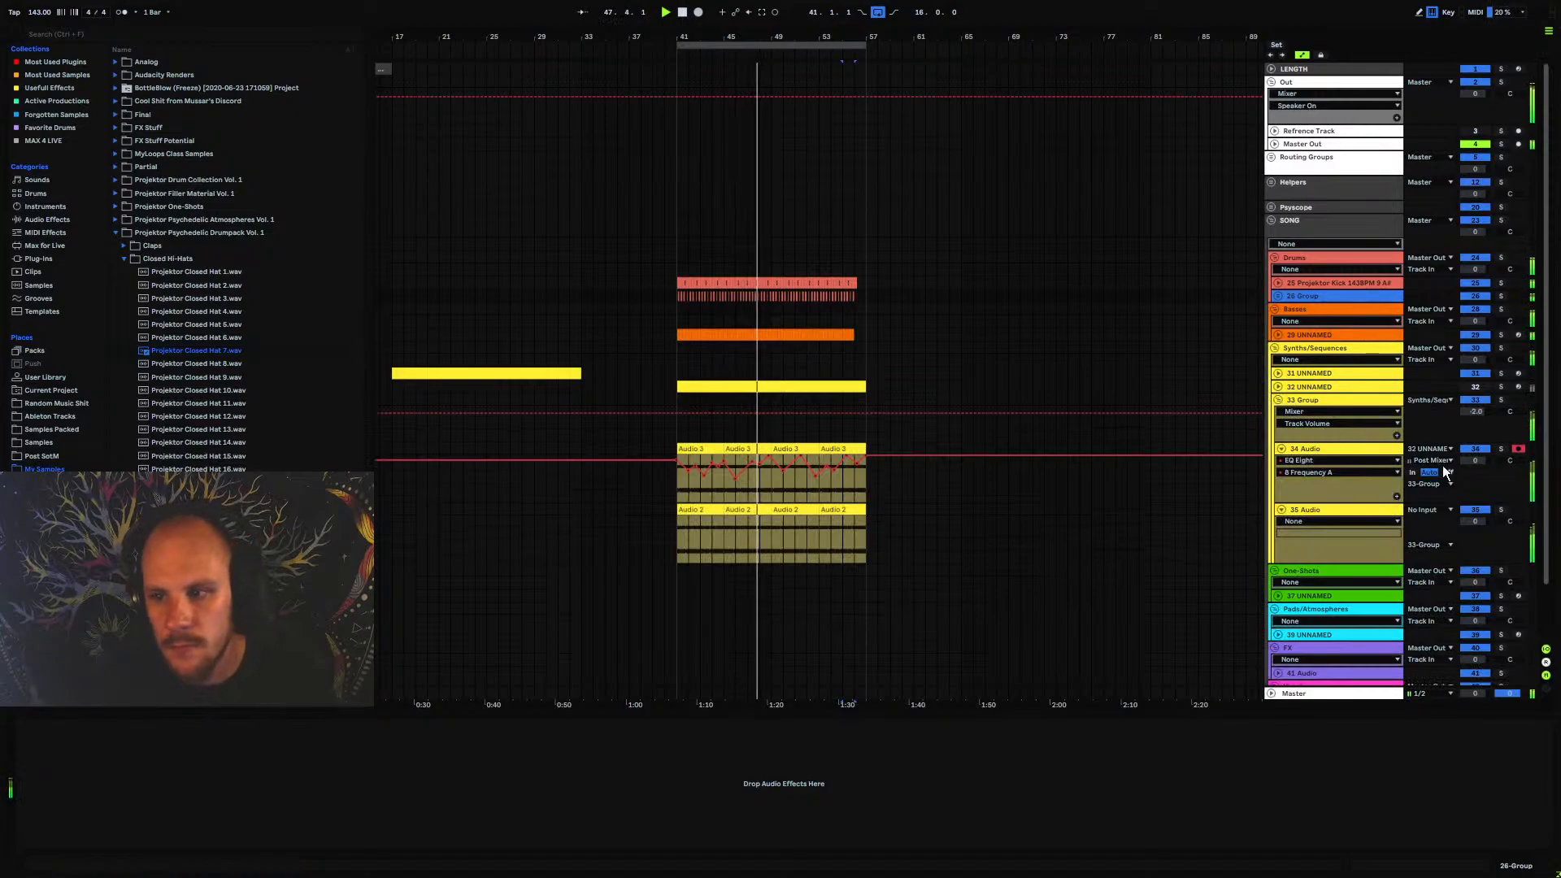
{"action": "left_click_drag", "start_coordinate": [1473, 462], "coordinate": [1473, 471]}
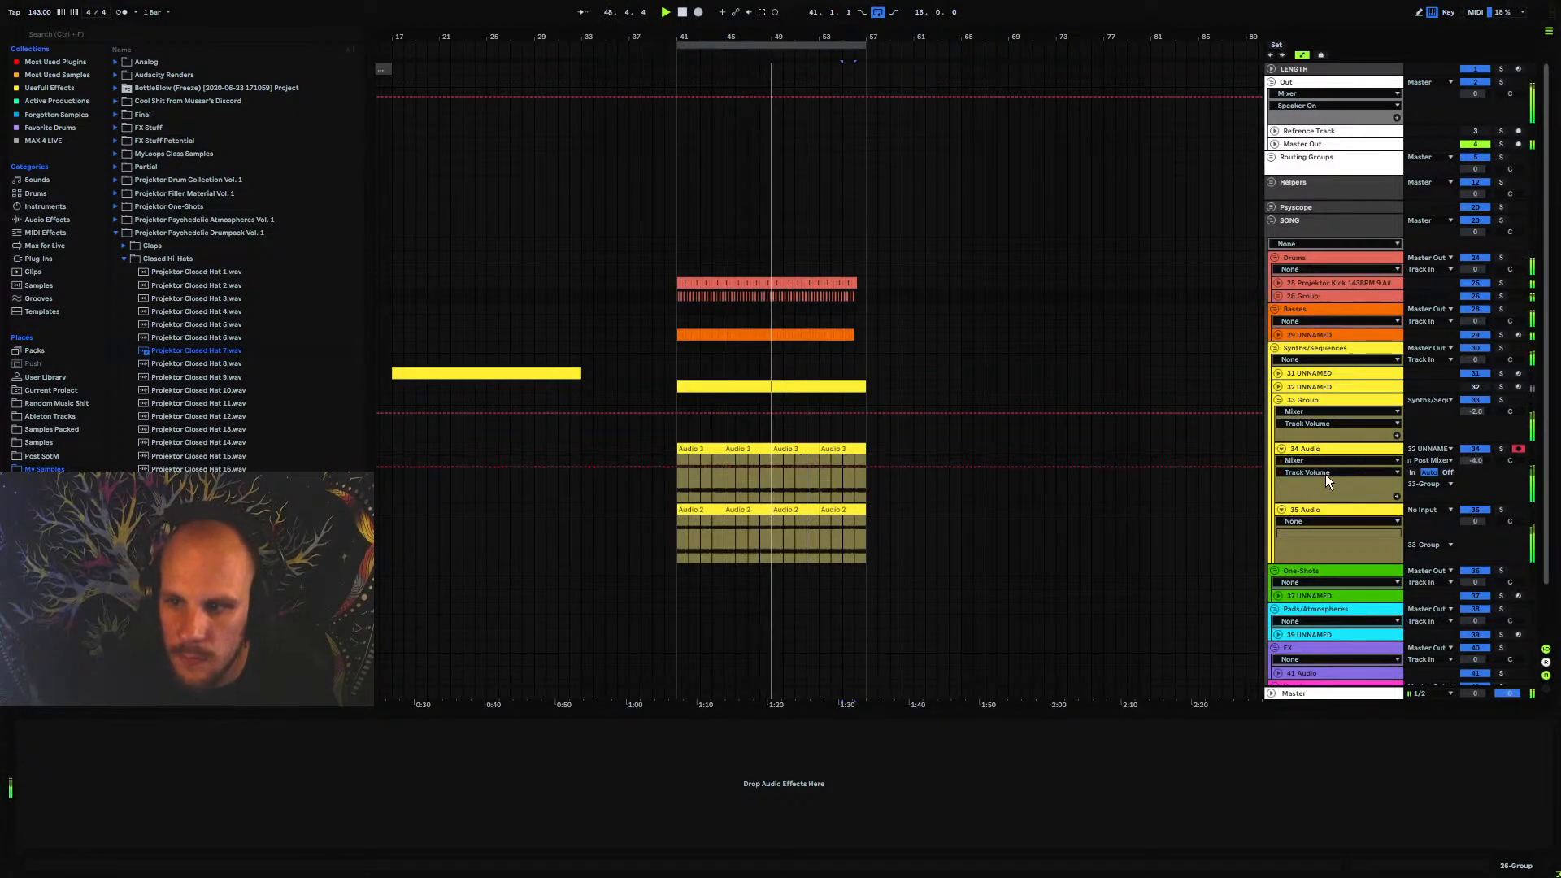
{"action": "left_click", "coordinate": [1282, 448]}
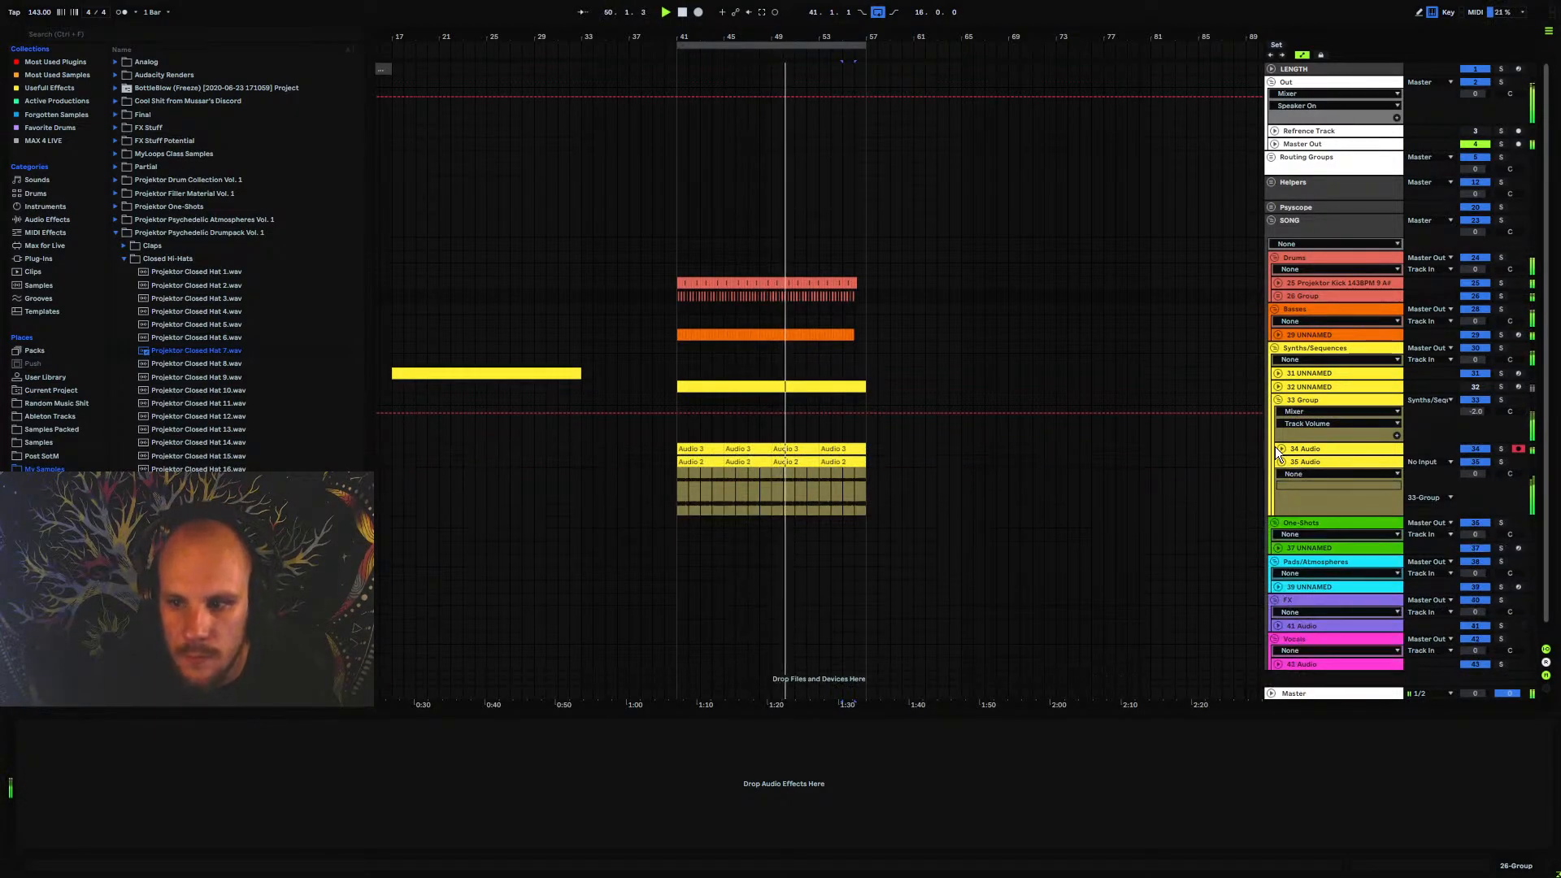
{"action": "left_click", "coordinate": [1306, 462]}
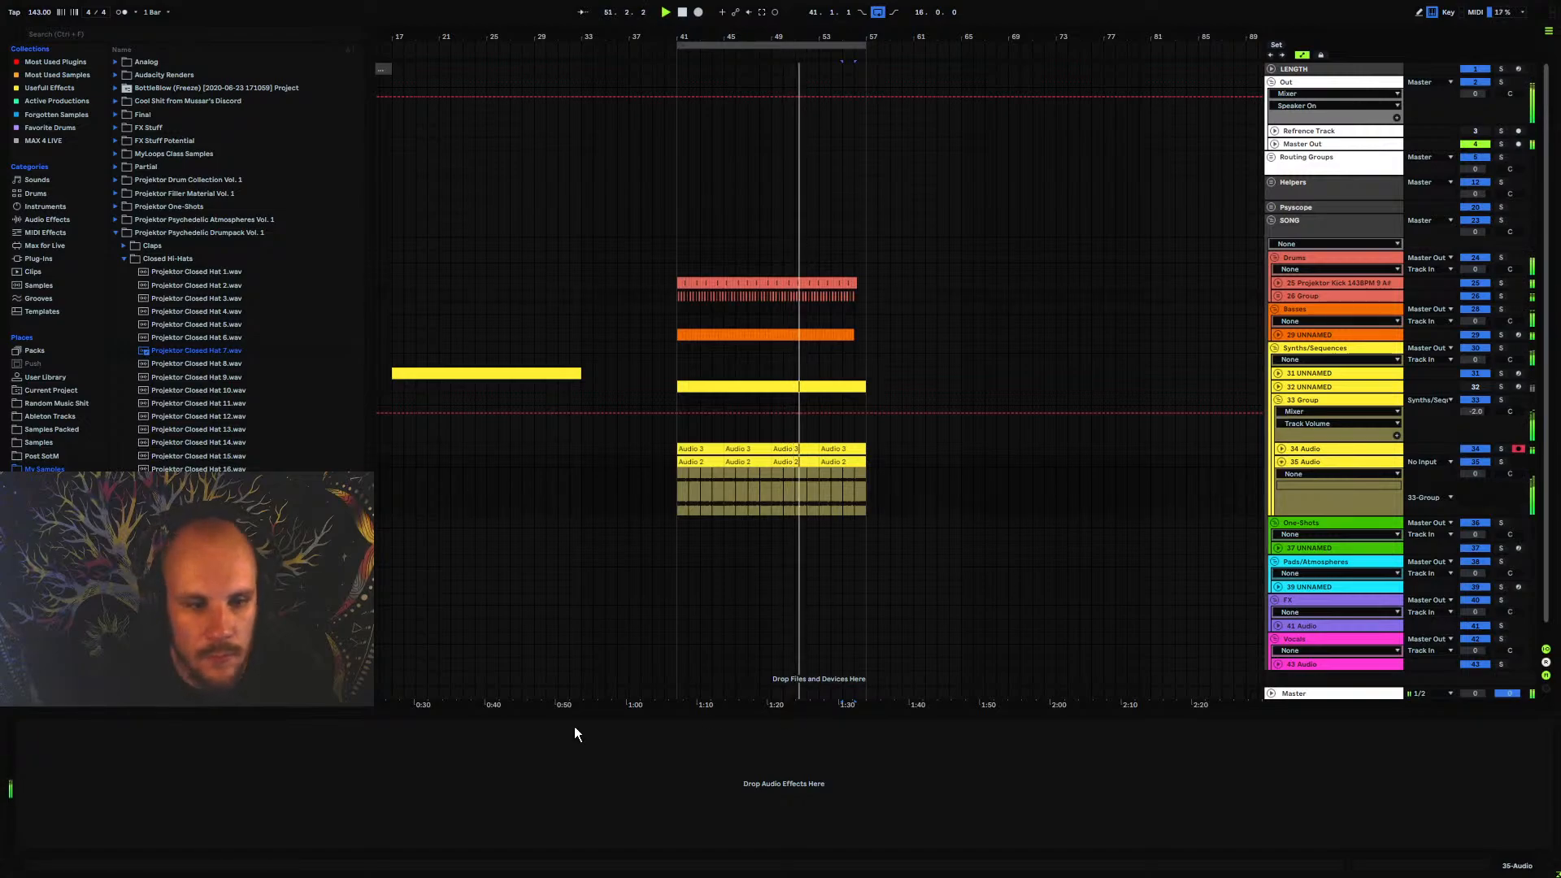
{"action": "left_click", "coordinate": [1301, 402]}
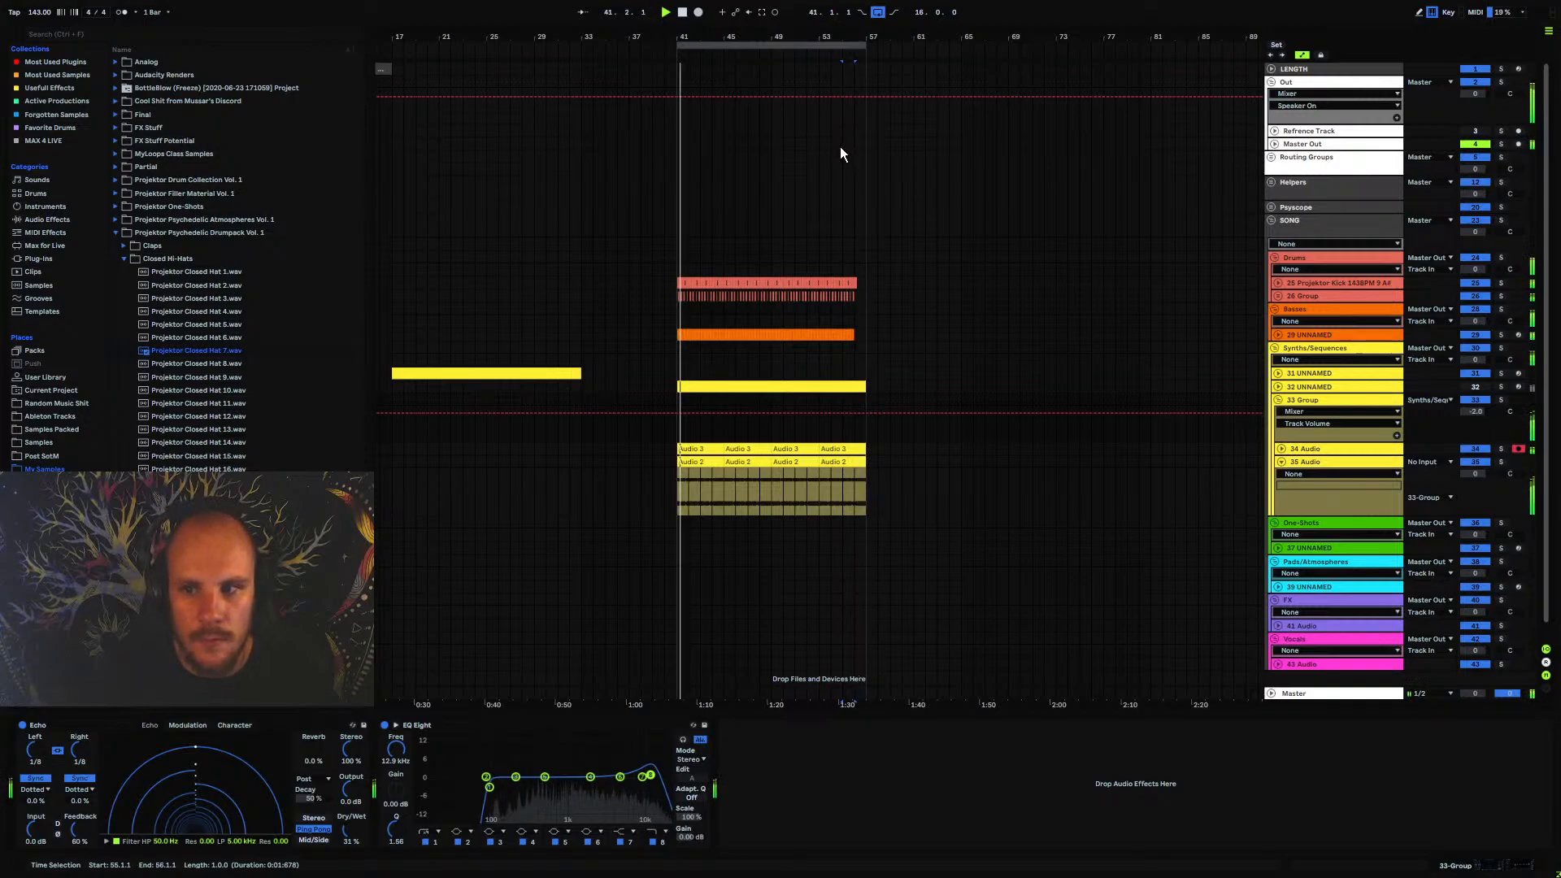
{"action": "left_click", "coordinate": [1280, 401]}
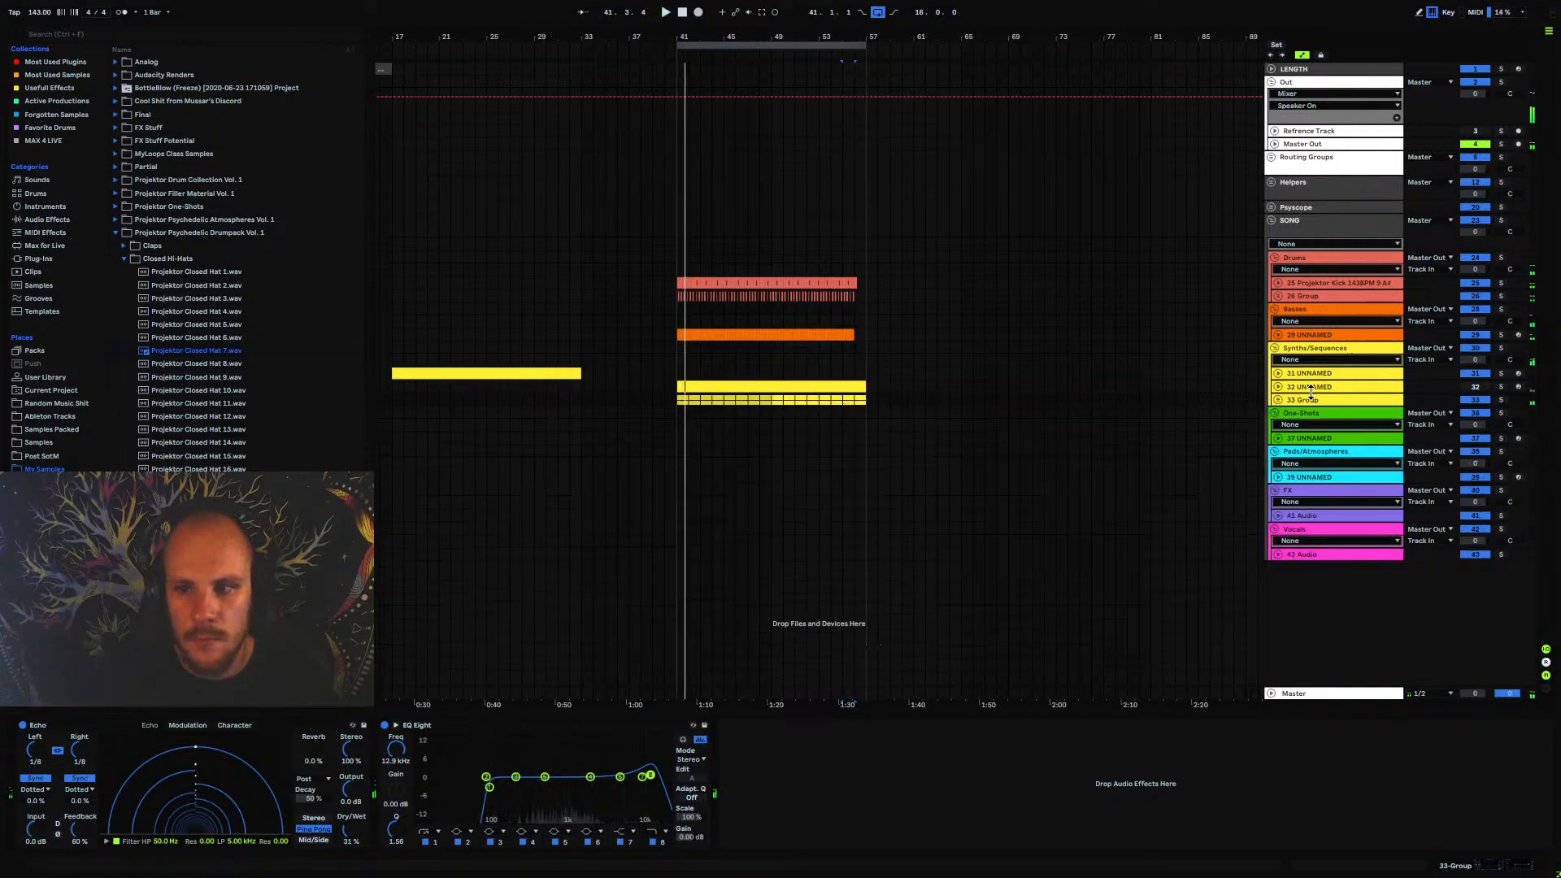
Insert a new MIDI track below the Serum track 32 UNNAMED and delete that old Serum track
{"action": "left_click", "coordinate": [1310, 387]}
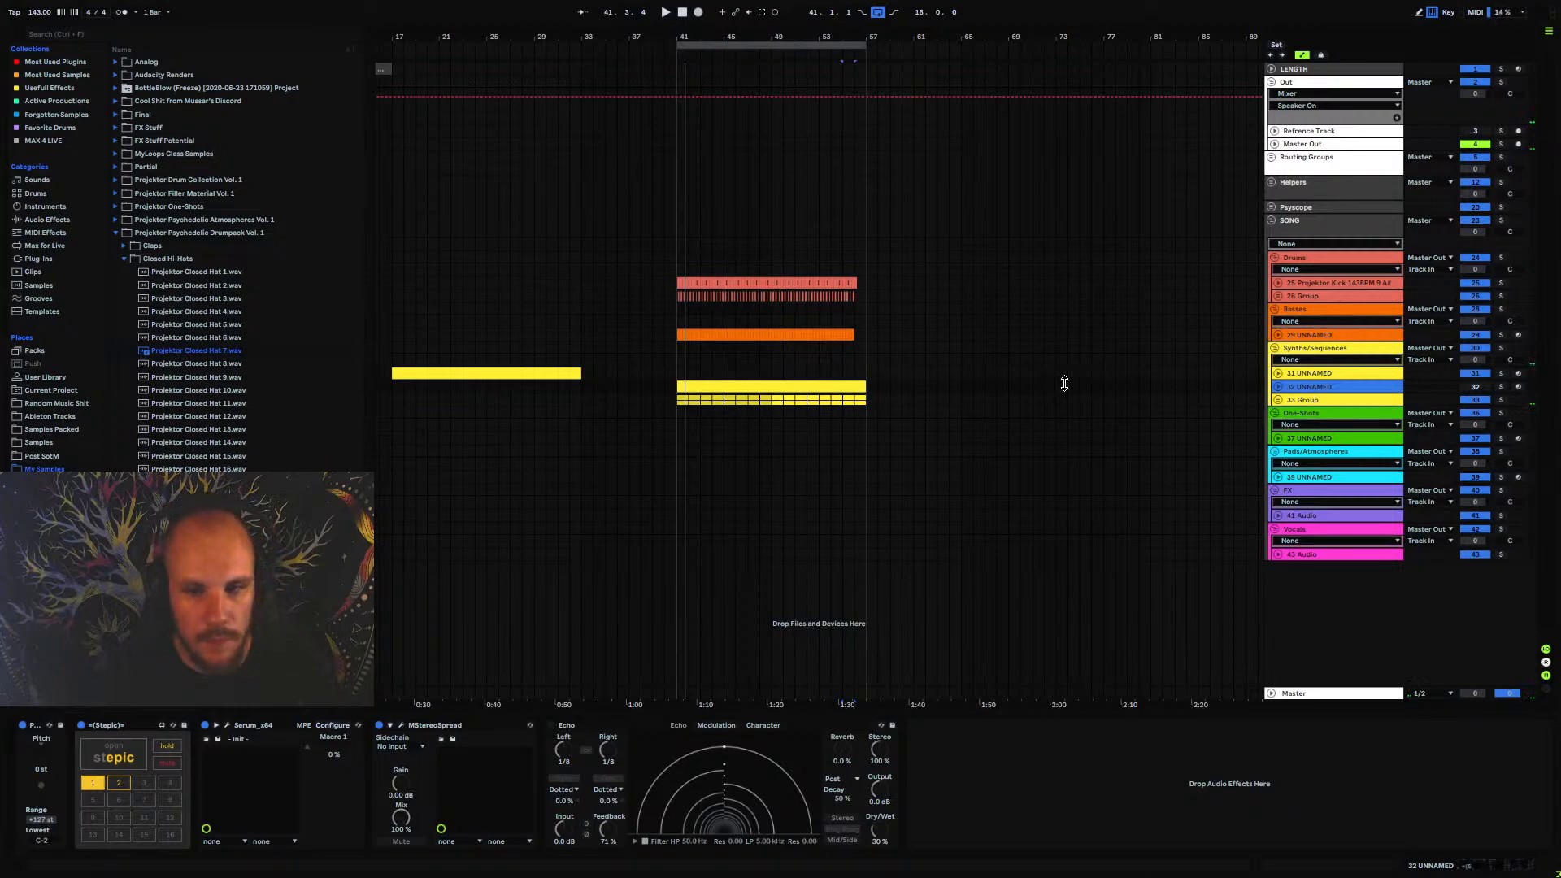
{"action": "key", "text": "ctrl+shift+t"}
{"action": "left_click", "coordinate": [845, 397]}
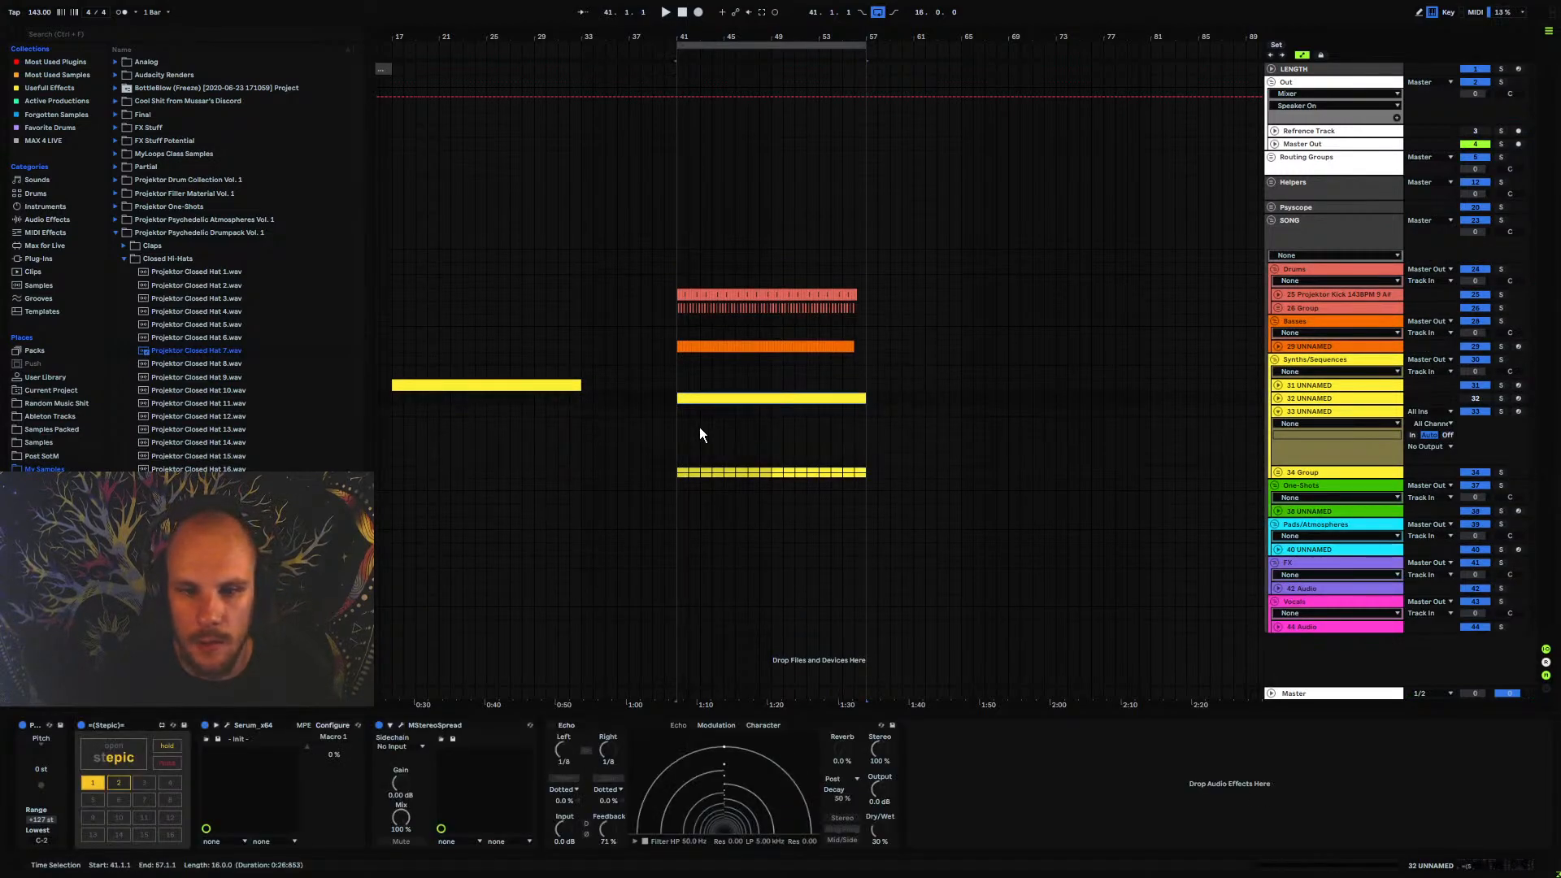
{"action": "left_click", "coordinate": [1330, 398]}
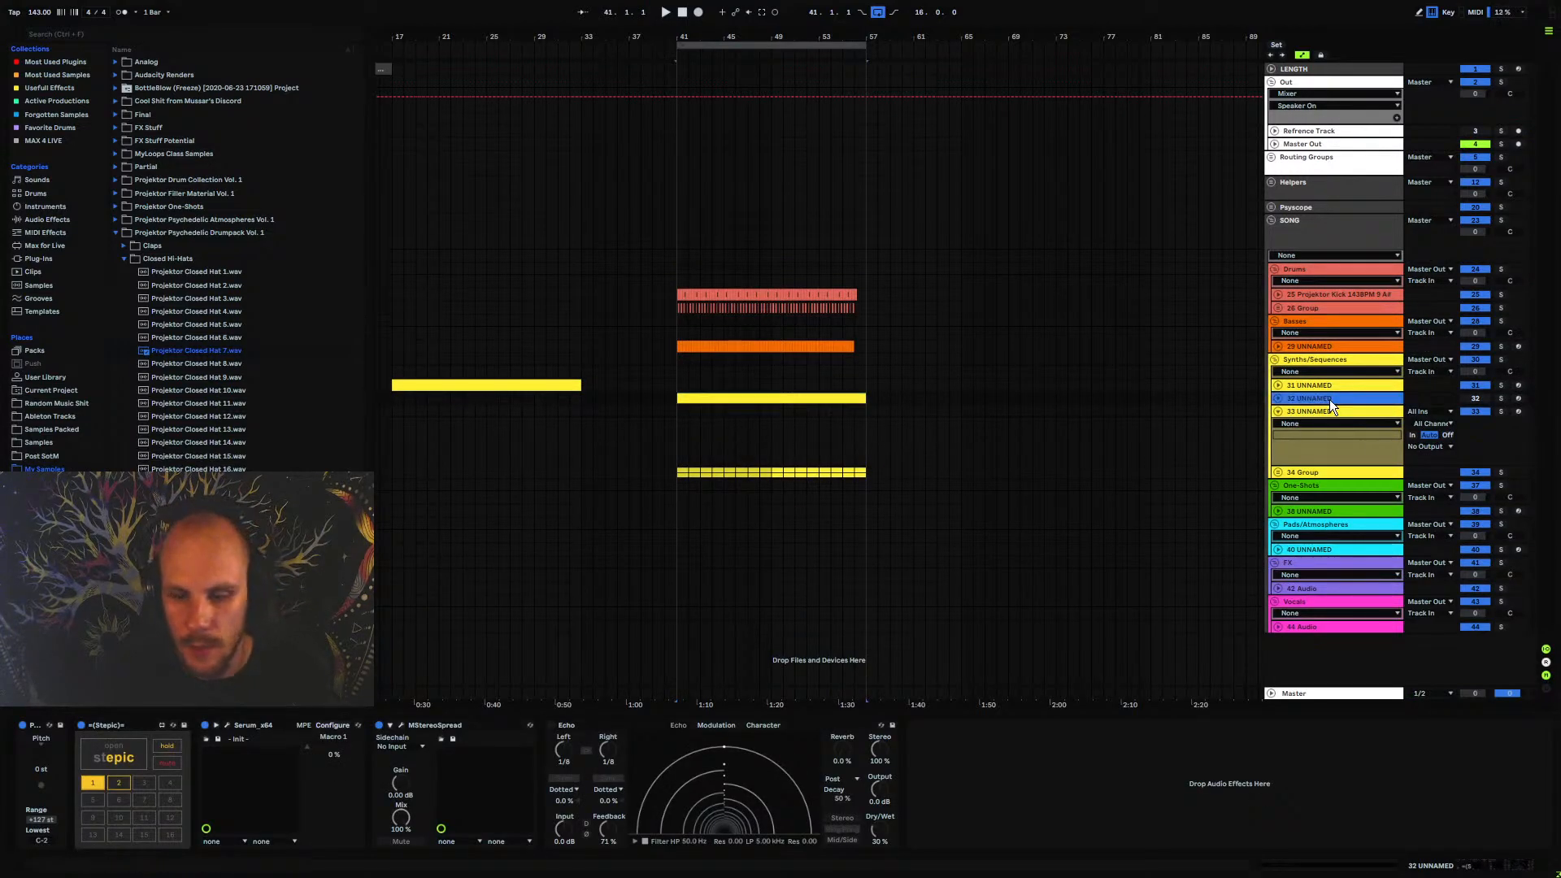
{"action": "key", "text": "Delete"}
Load Vital on the new MIDI track and insert the STEPIC MIDI device ahead of it
{"action": "right_click", "coordinate": [731, 403]}
{"action": "mouse_move", "coordinate": [828, 407]}
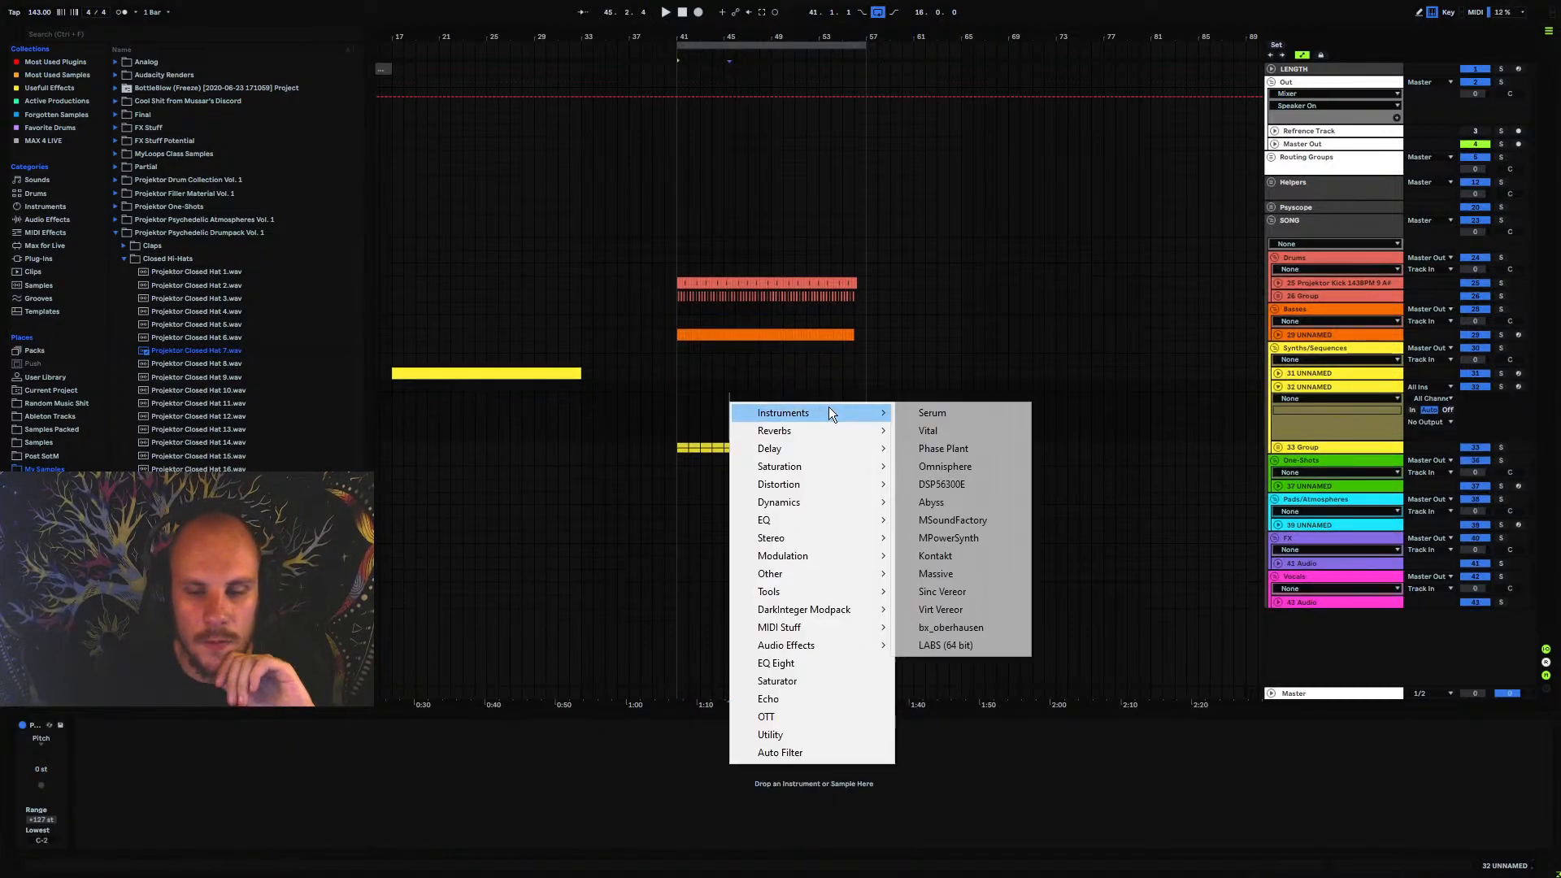
{"action": "left_click", "coordinate": [987, 431]}
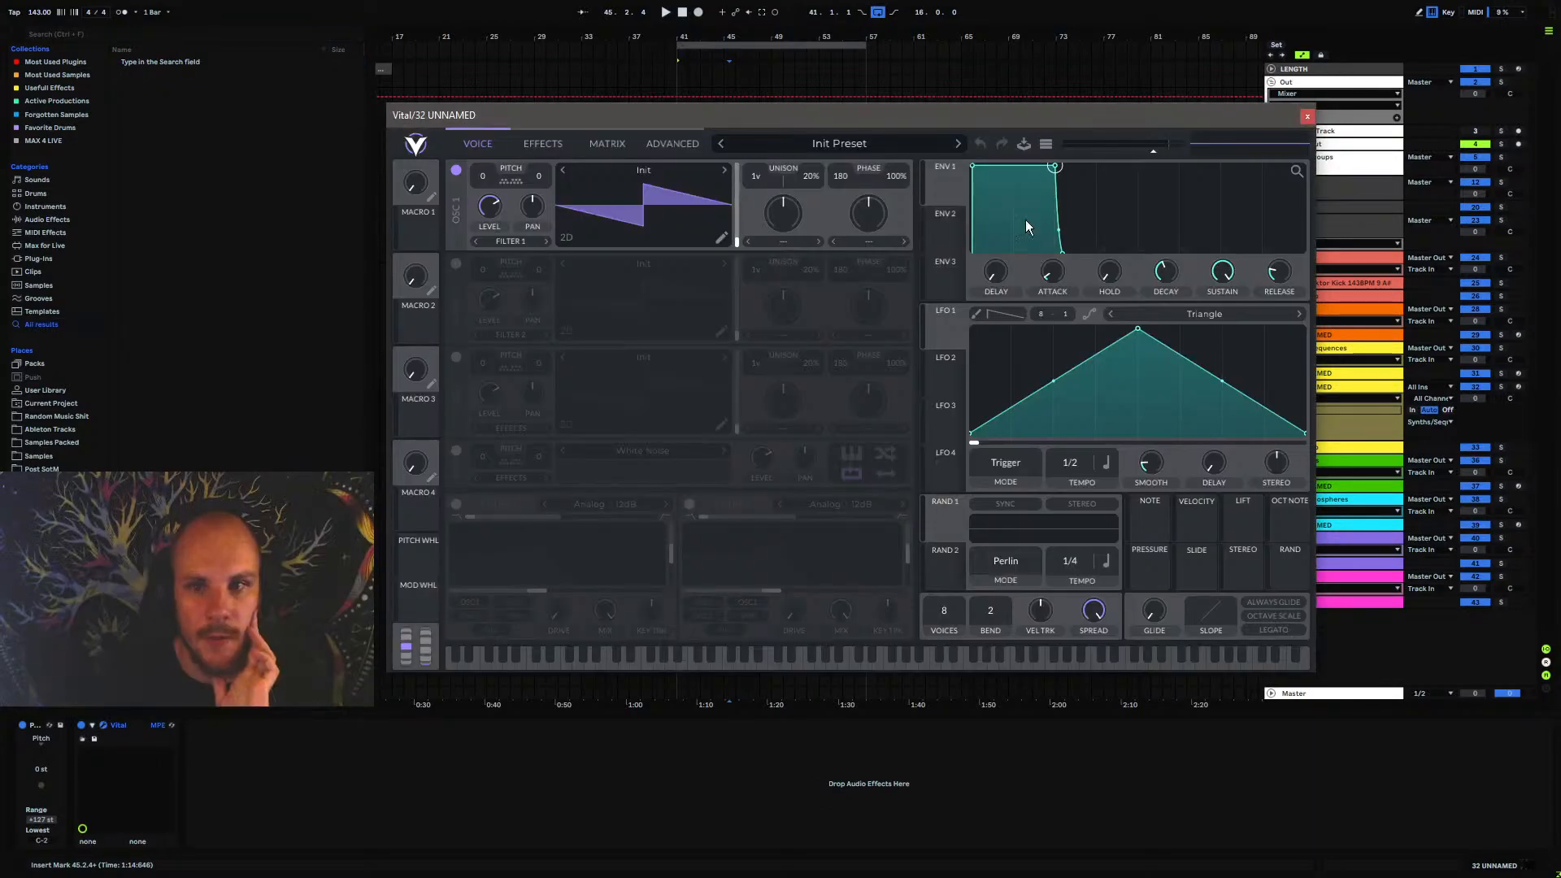
{"action": "left_click", "coordinate": [578, 743]}
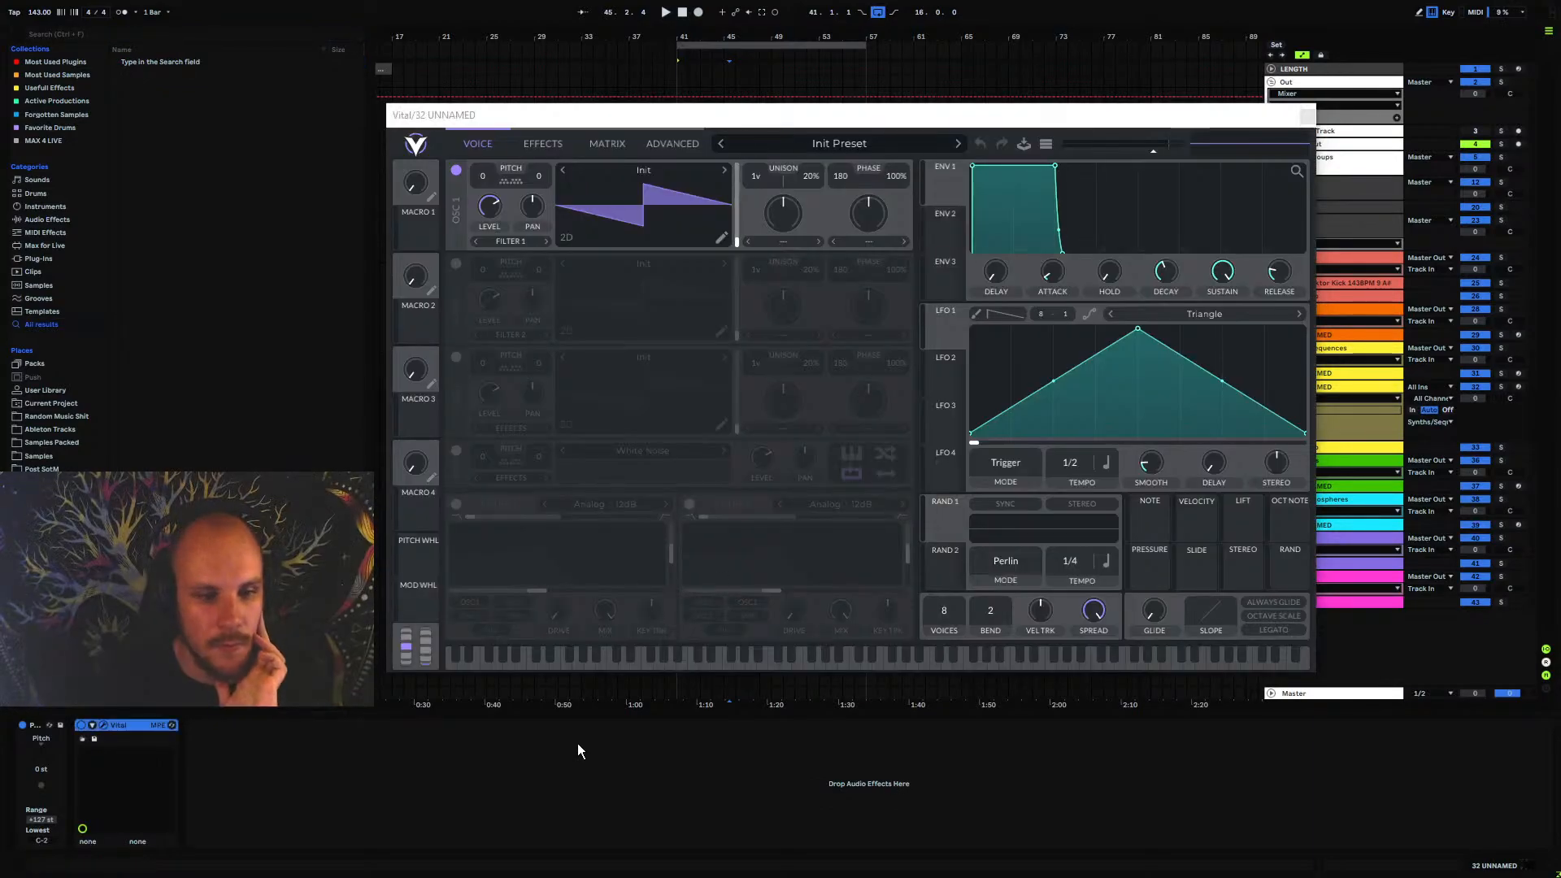
{"action": "right_click", "coordinate": [594, 788]}
{"action": "mouse_move", "coordinate": [714, 652]}
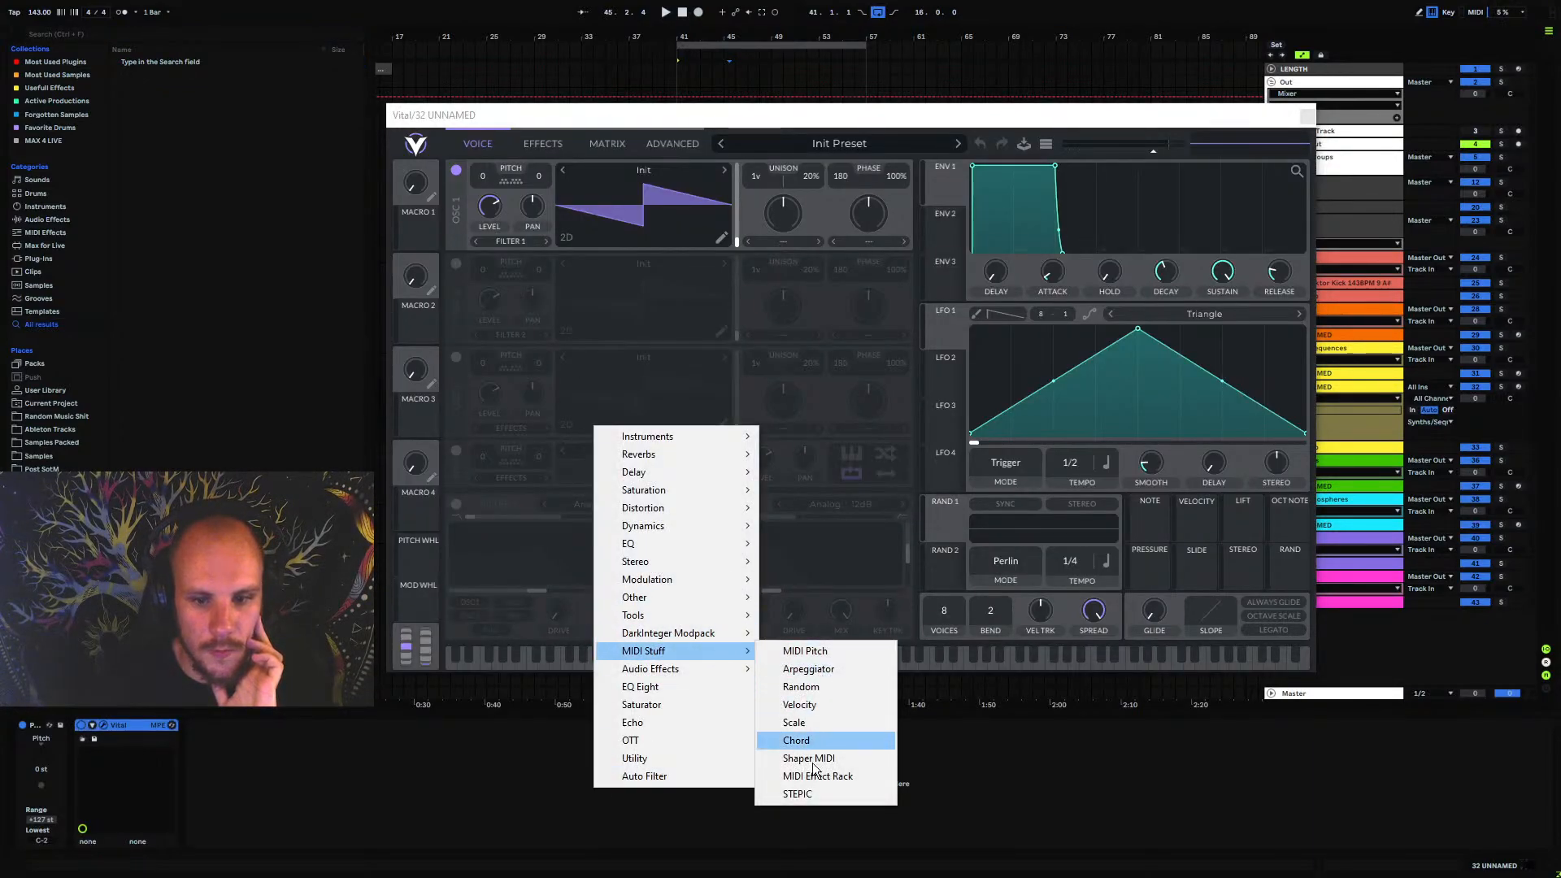
{"action": "left_click", "coordinate": [803, 794]}
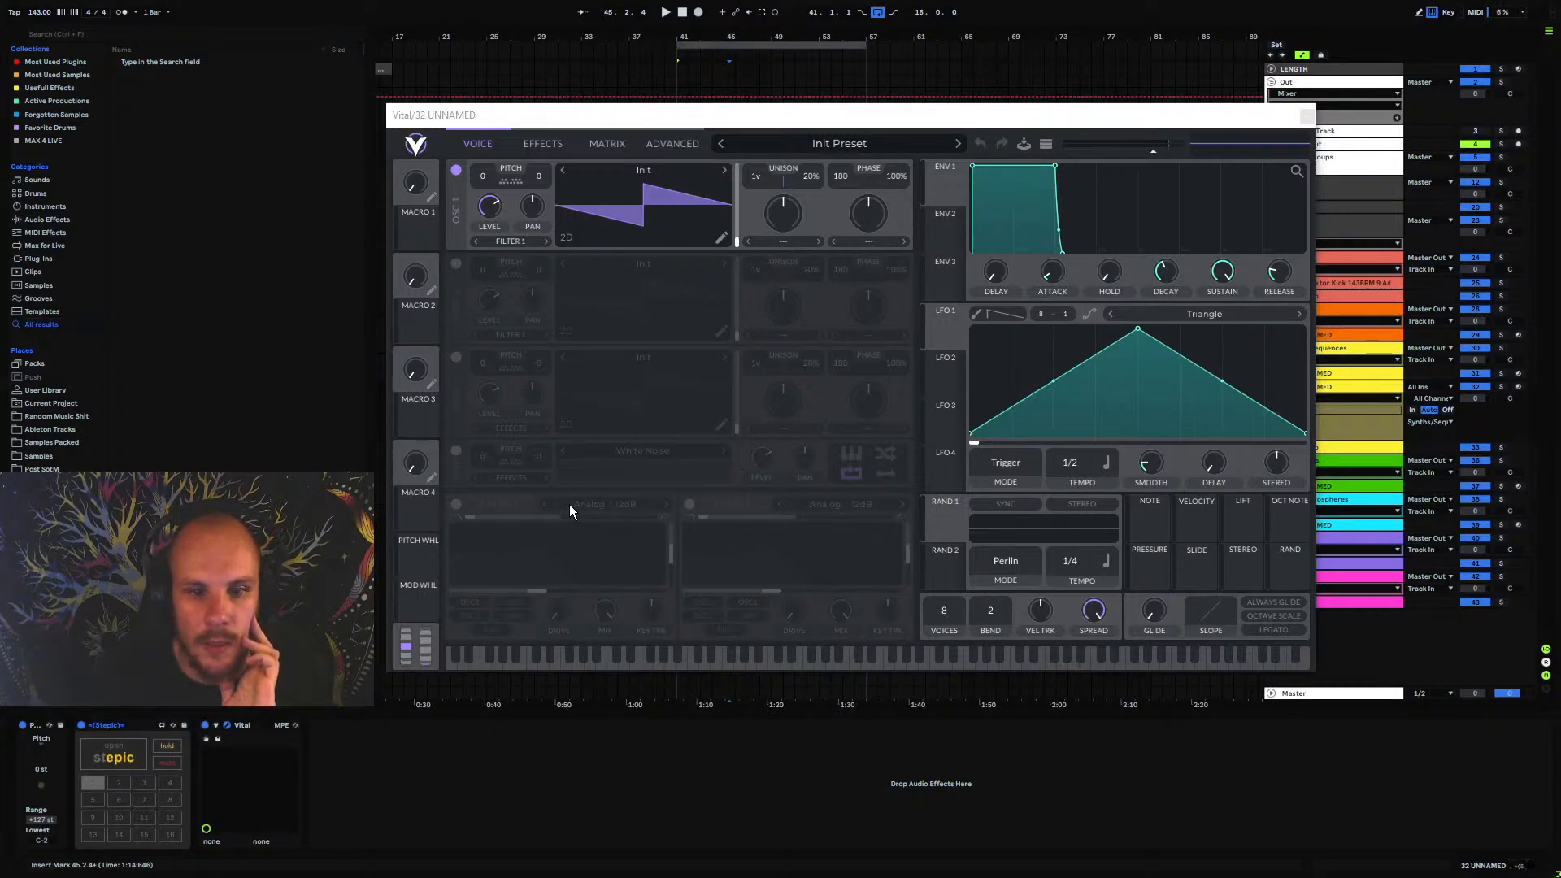
Enable Filter 1 and arm the track, lower the cutoff, modulate it with Macro 1 at about 20, and raise the resonance slightly
{"action": "left_click", "coordinate": [456, 505]}
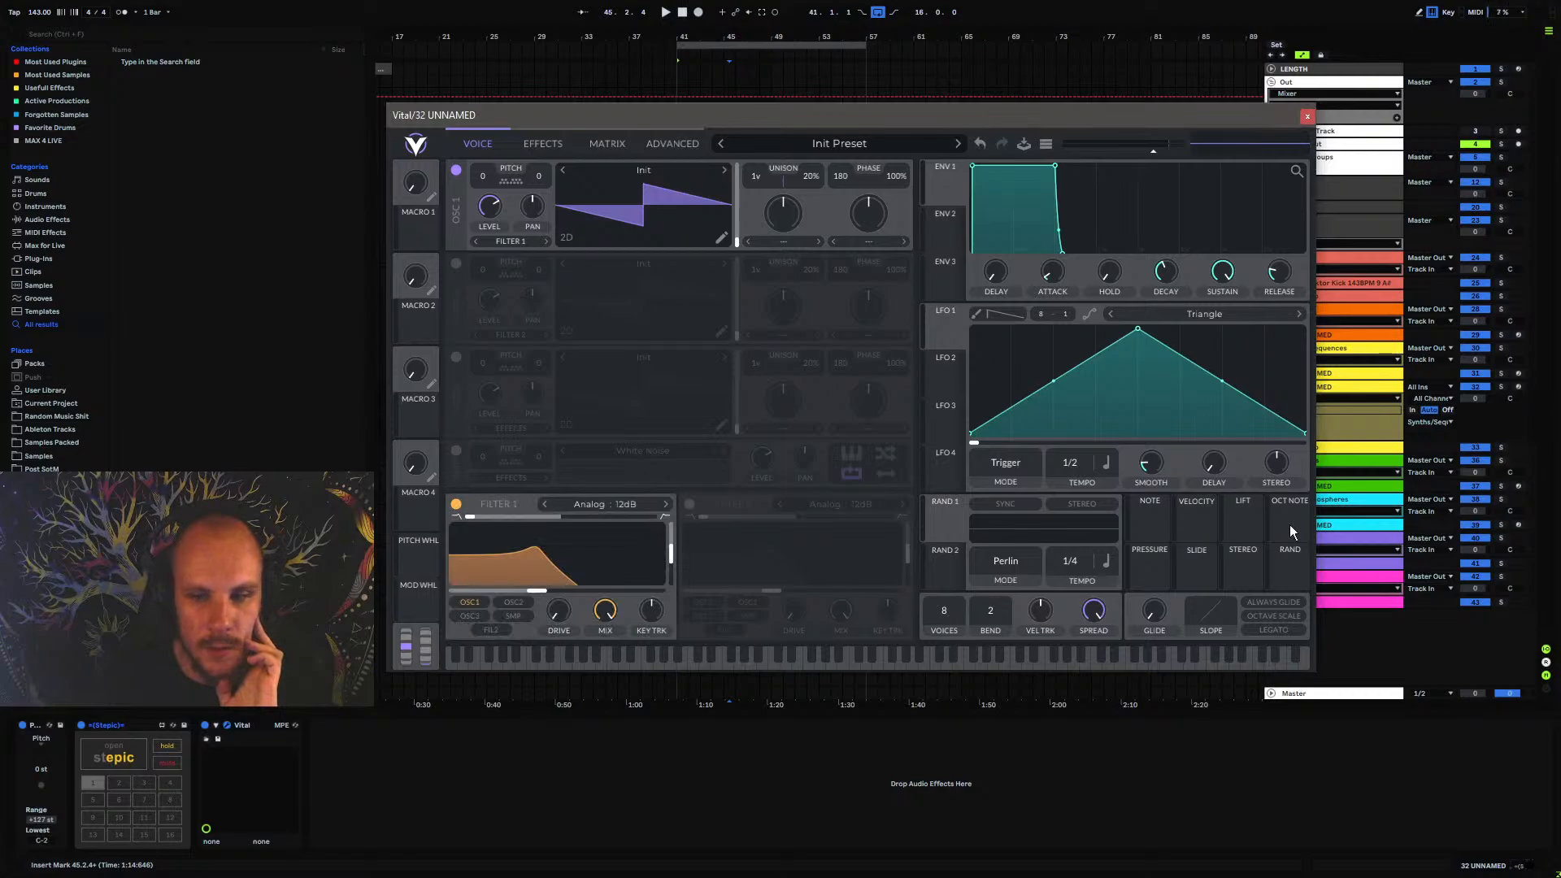
{"action": "left_click", "coordinate": [1518, 386]}
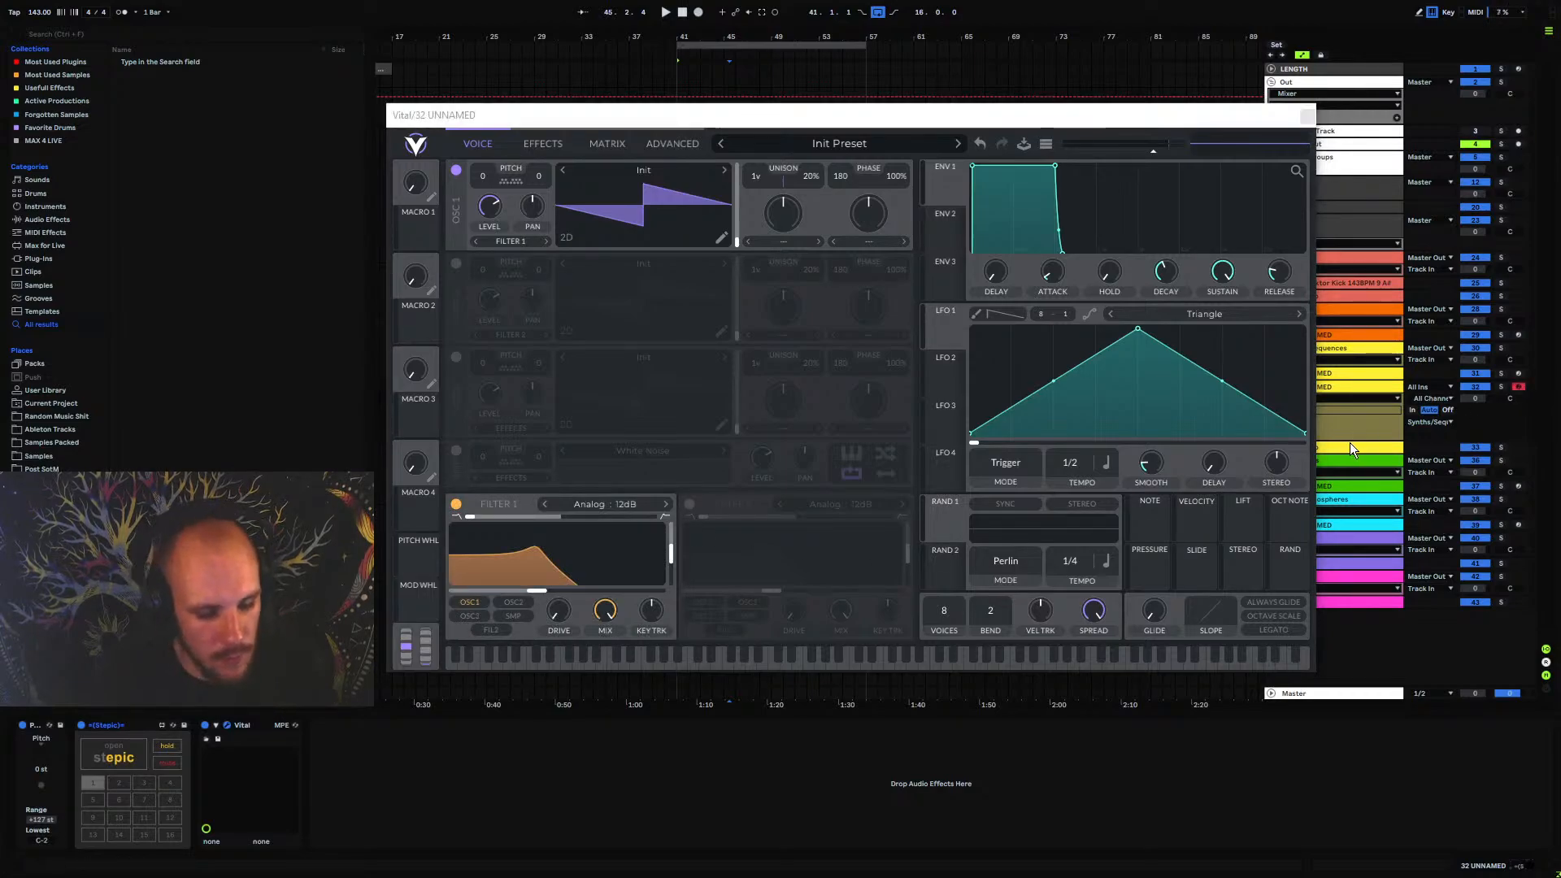
{"action": "left_click_drag", "start_coordinate": [539, 596], "coordinate": [530, 593]}
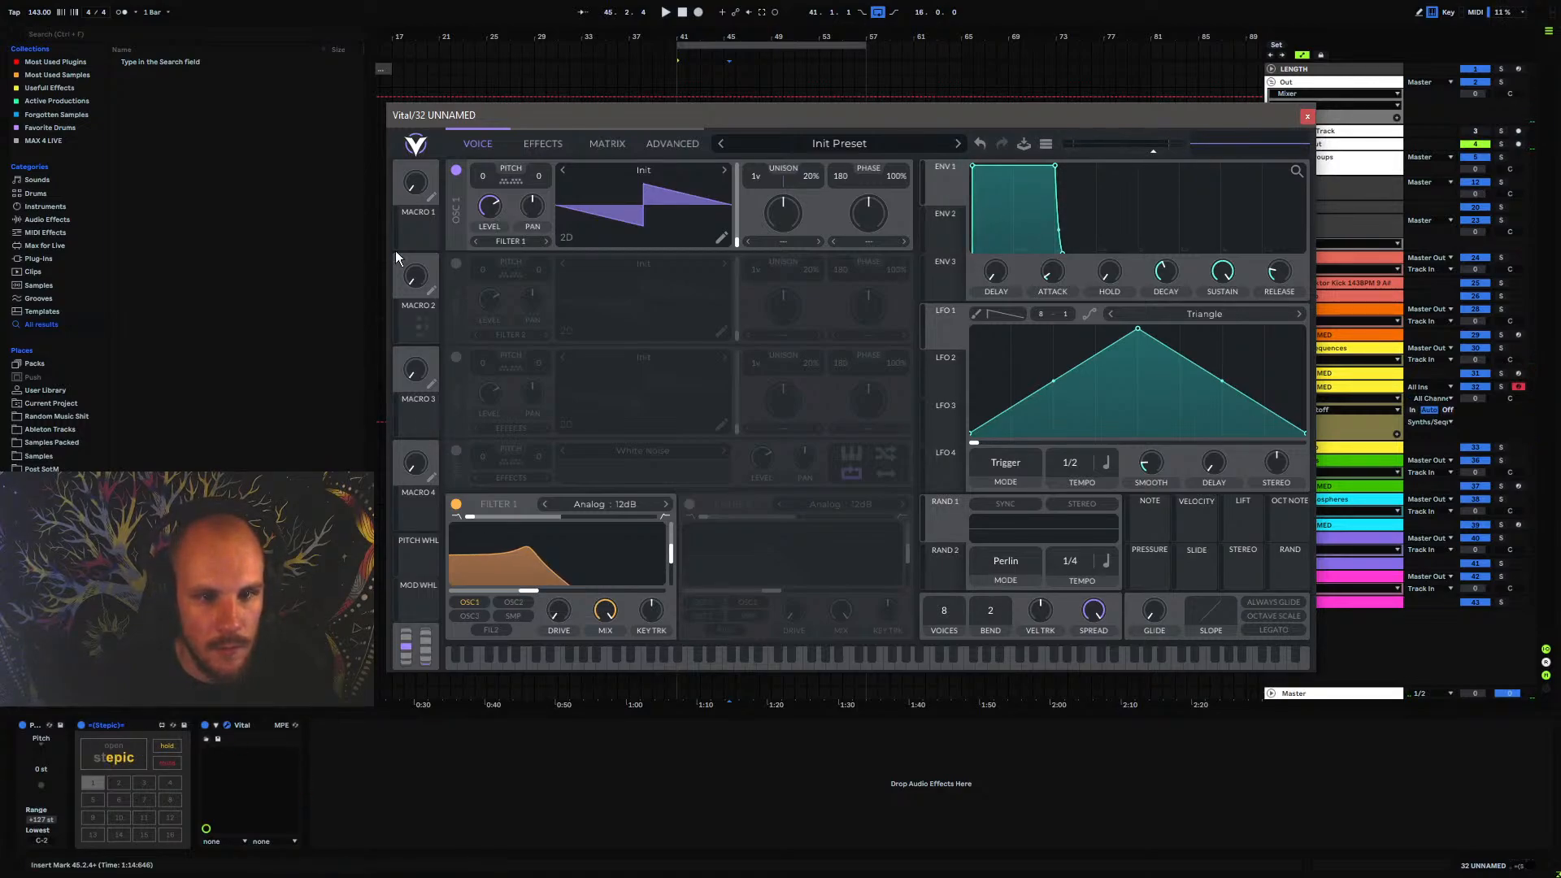
{"action": "left_click_drag", "start_coordinate": [426, 235], "coordinate": [558, 587]}
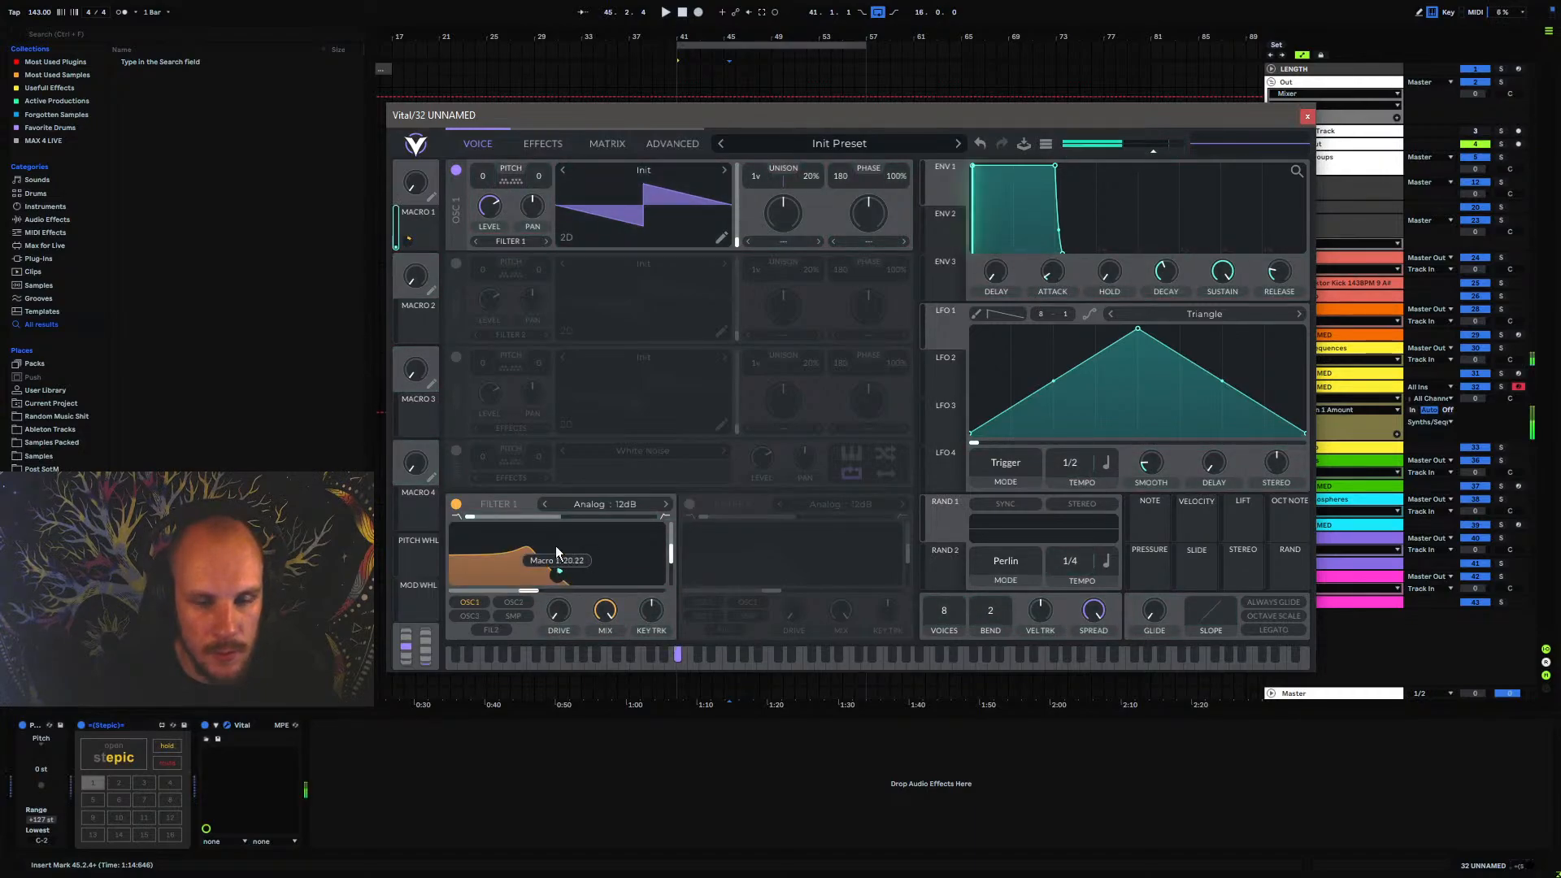
{"action": "left_click_drag", "start_coordinate": [429, 211], "coordinate": [443, 28]}
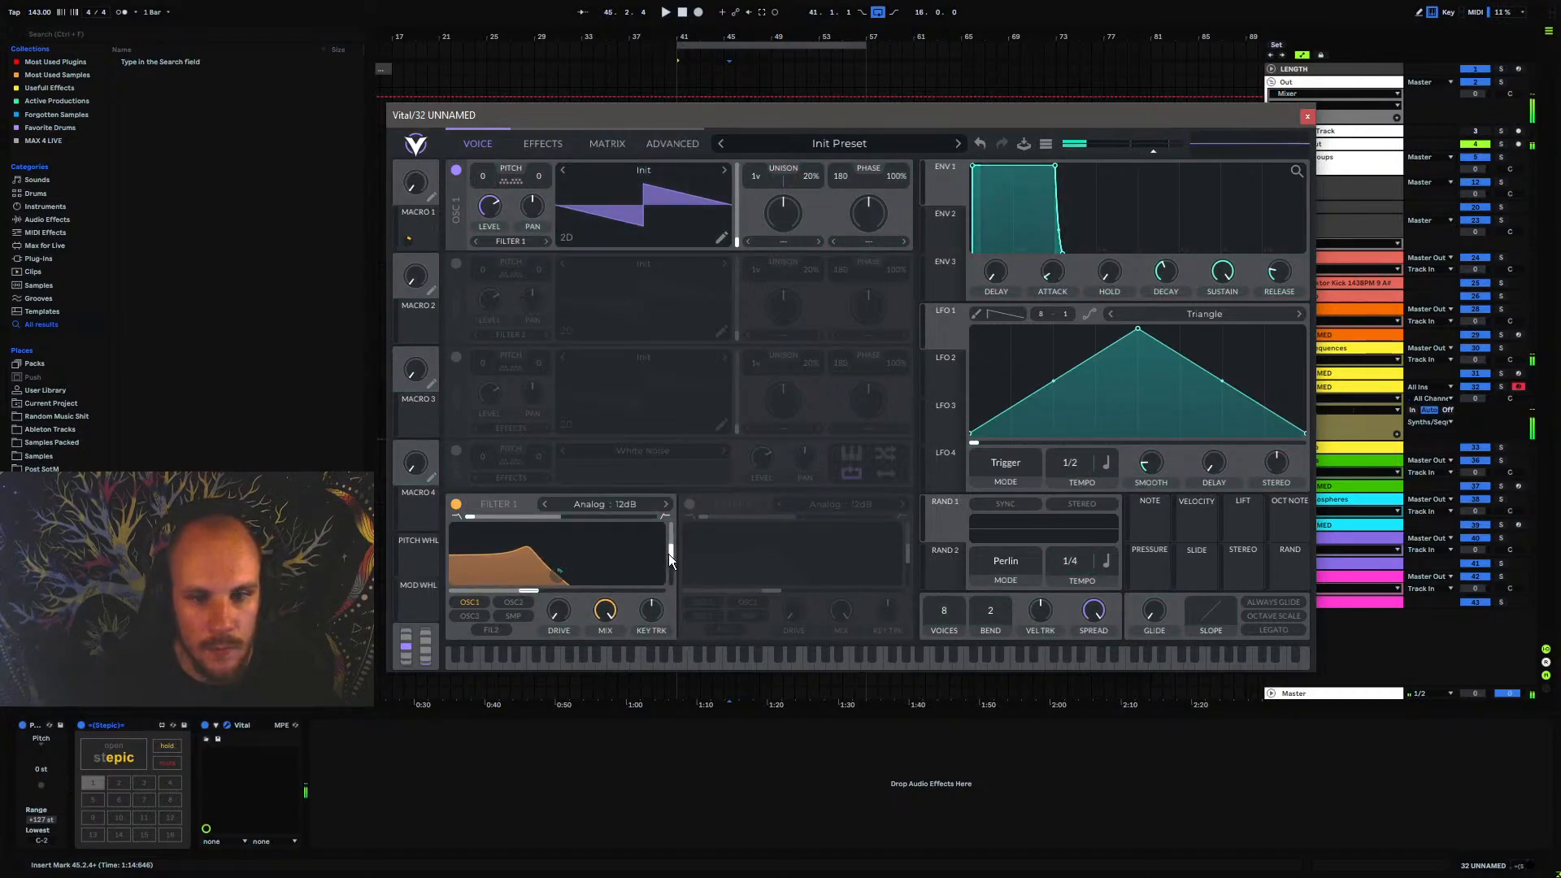
{"action": "left_click_drag", "start_coordinate": [669, 553], "coordinate": [675, 542]}
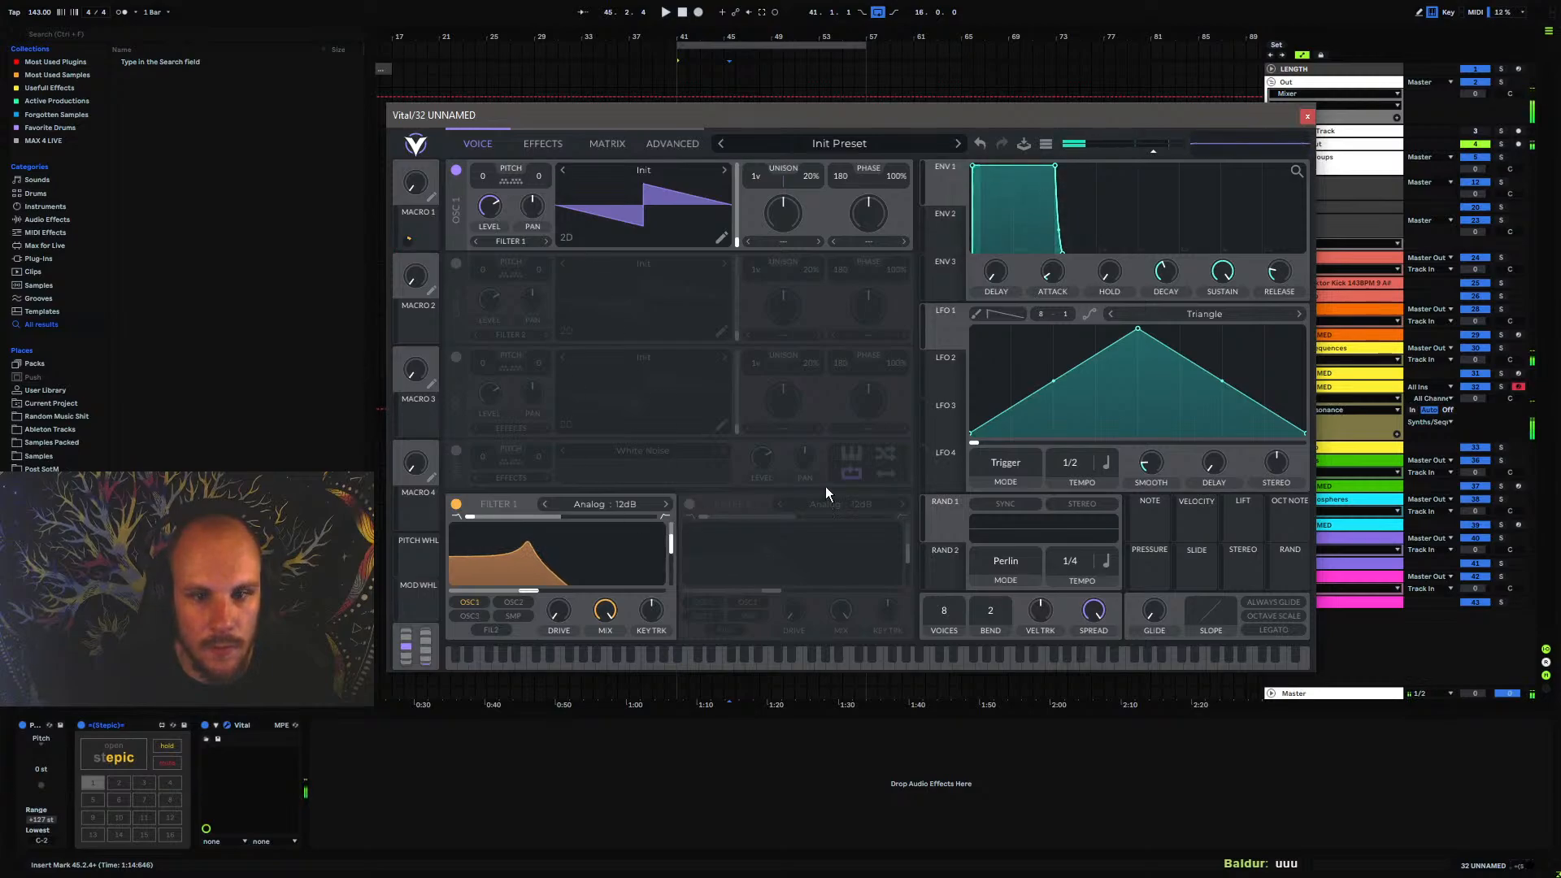
Shape Envelope 2 into a short decay with zero sustain and assign it to the Filter 1 cutoff at about 12
{"action": "left_click", "coordinate": [938, 227]}
{"action": "left_click_drag", "start_coordinate": [1049, 168], "coordinate": [983, 334]}
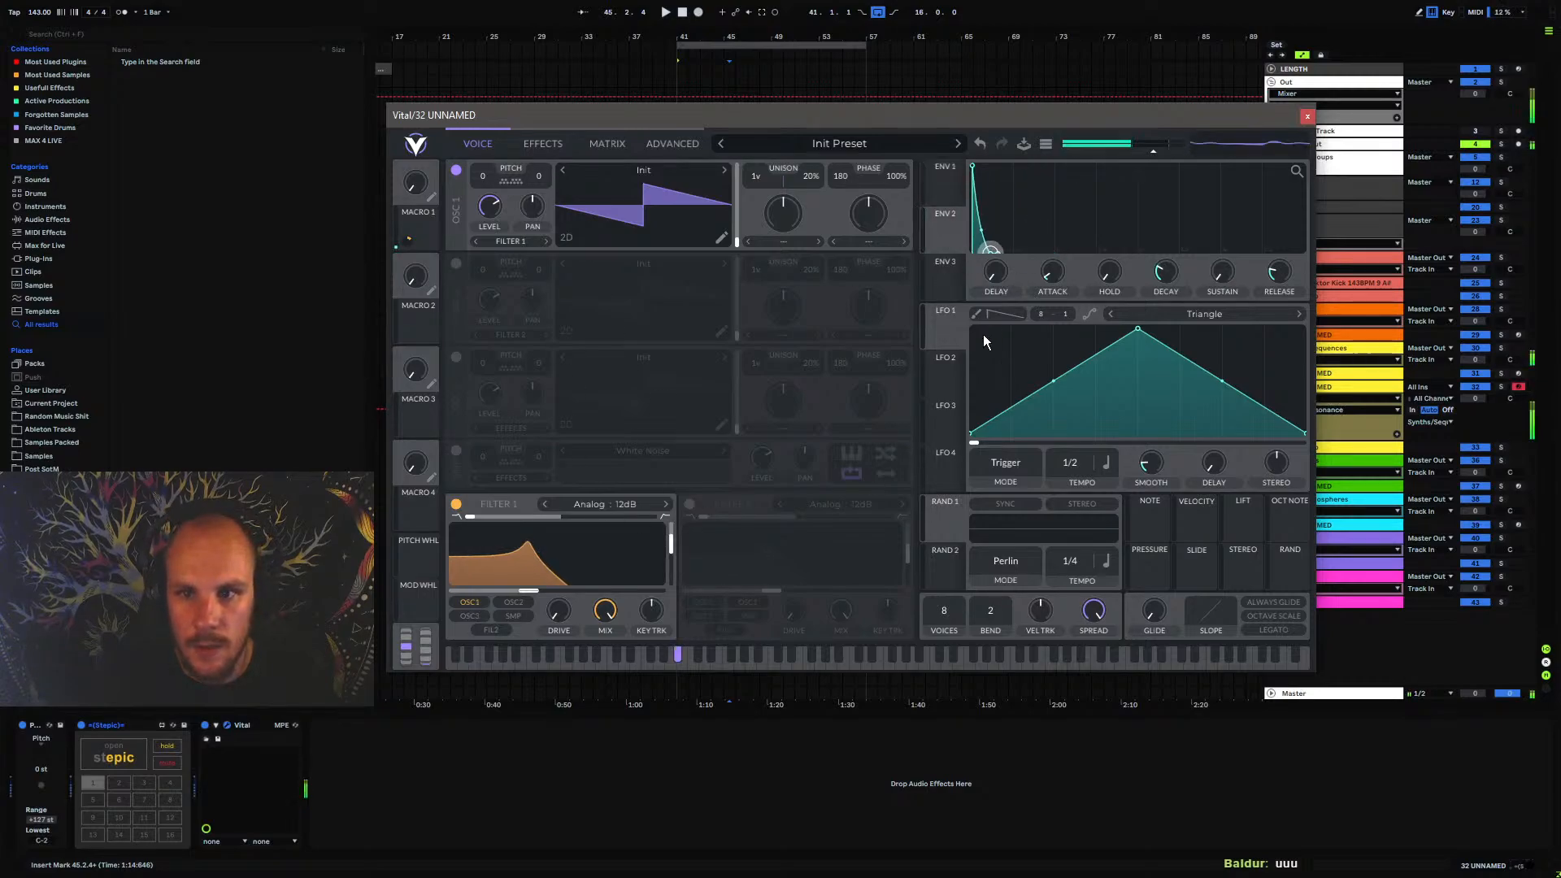
{"action": "left_click_drag", "start_coordinate": [944, 237], "coordinate": [553, 575]}
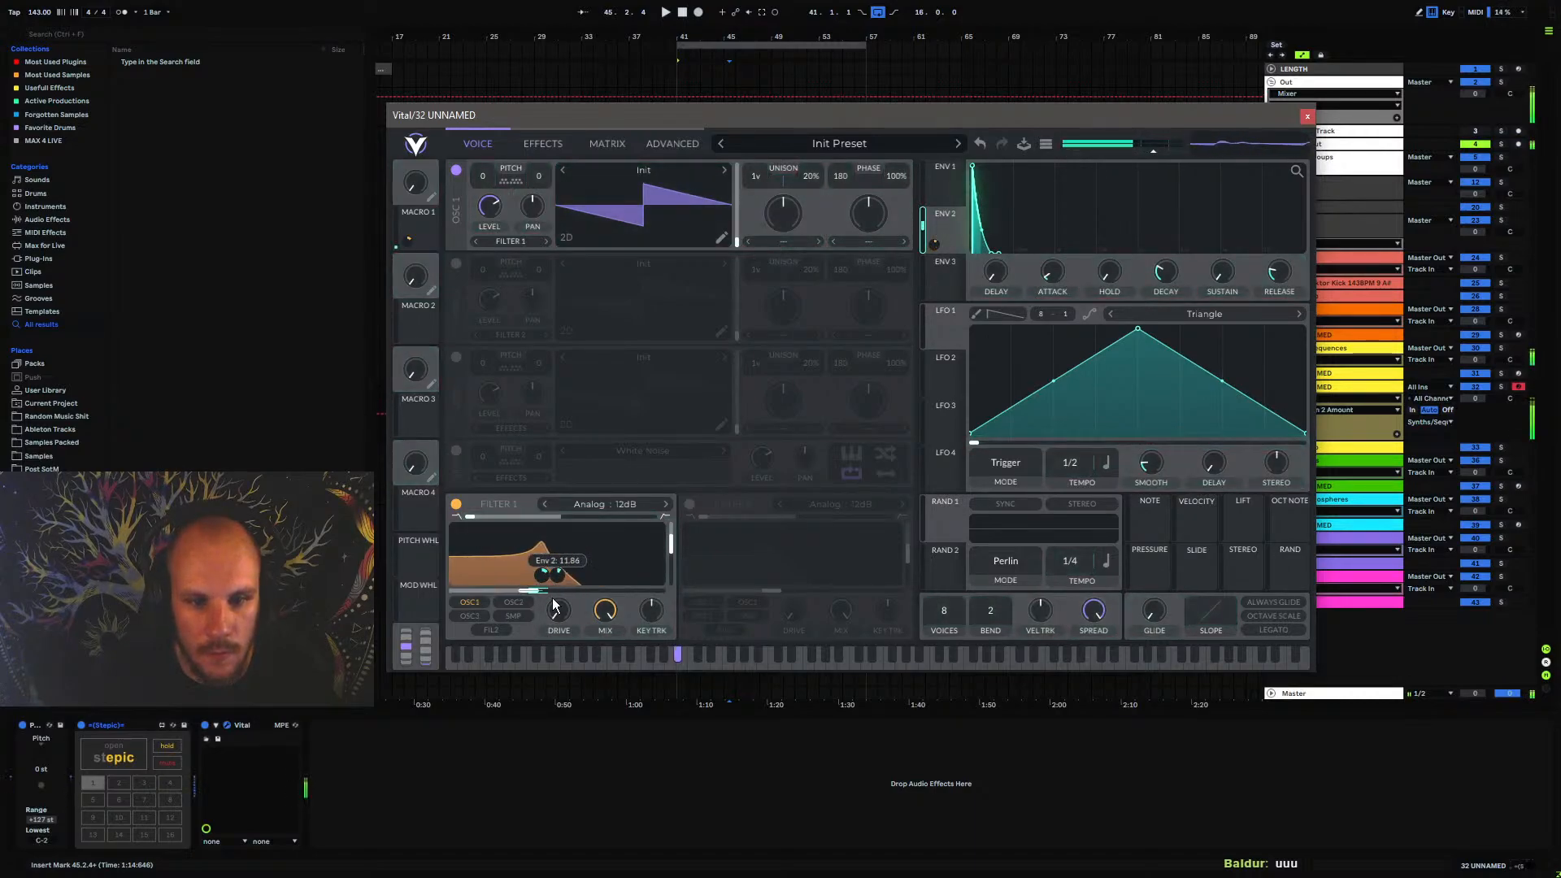
Shape Envelope 1 into a short plucked amplitude envelope by reducing its decay and sustain, and adjust the release
{"action": "left_click", "coordinate": [939, 190]}
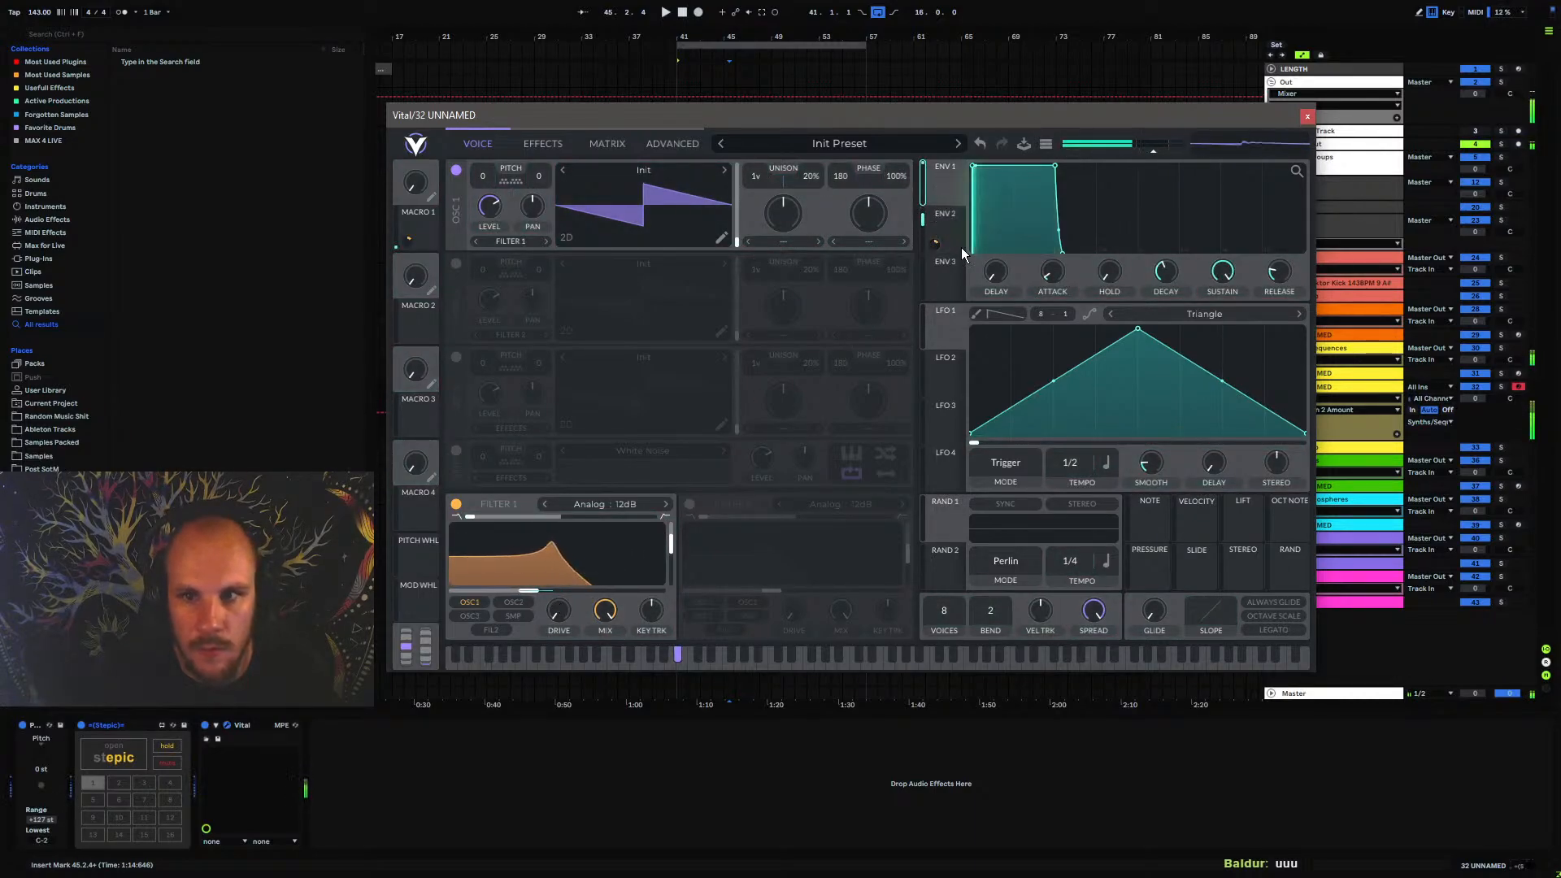
{"action": "left_click_drag", "start_coordinate": [1056, 169], "coordinate": [1180, 279]}
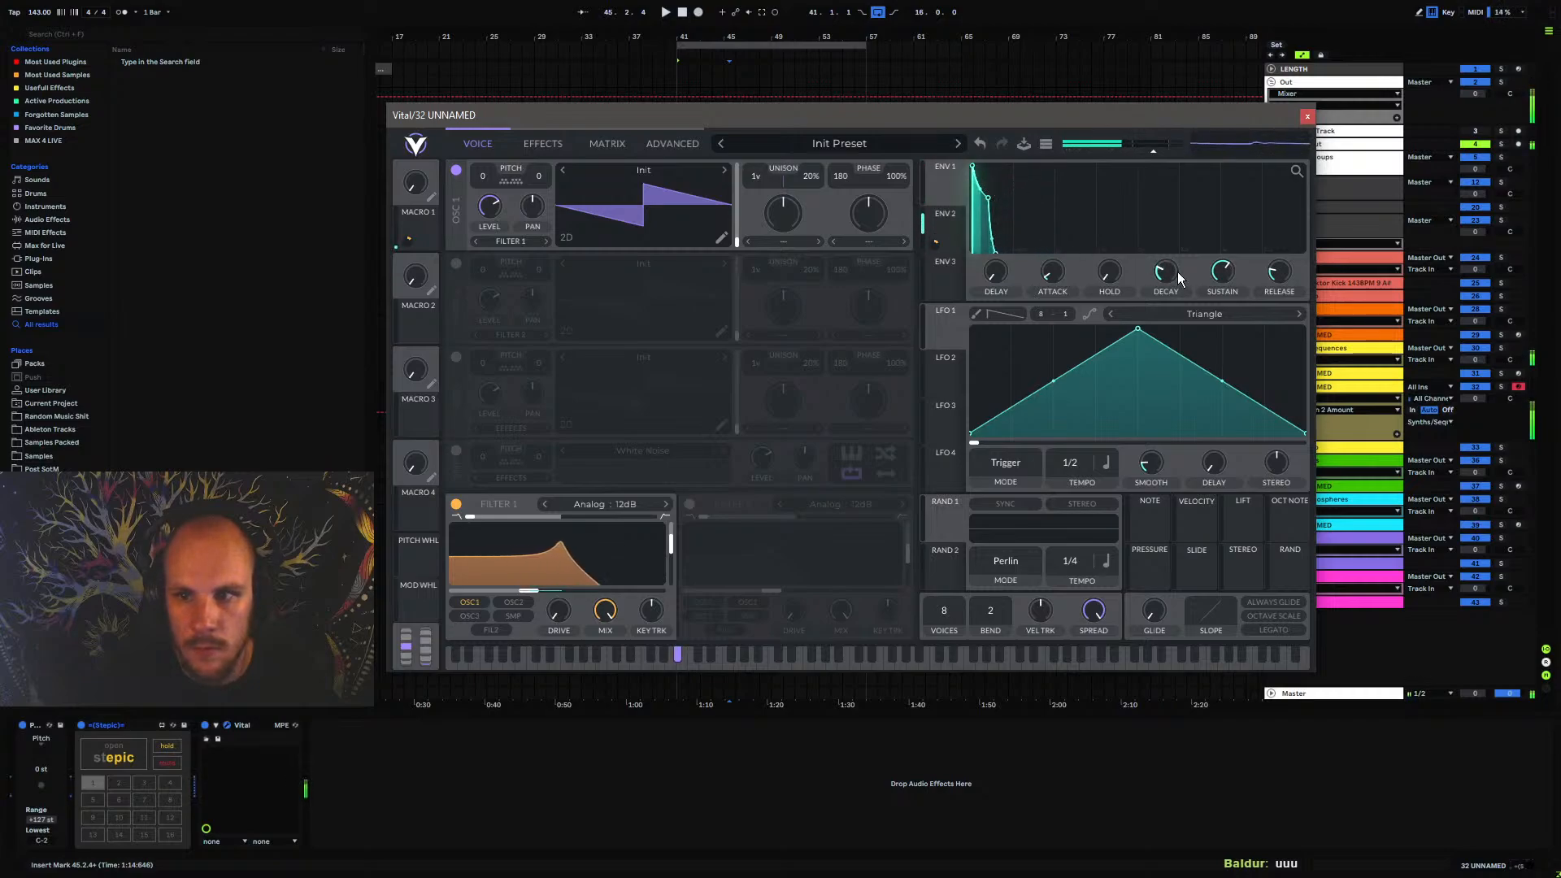
{"action": "left_click_drag", "start_coordinate": [1276, 279], "coordinate": [1275, 288]}
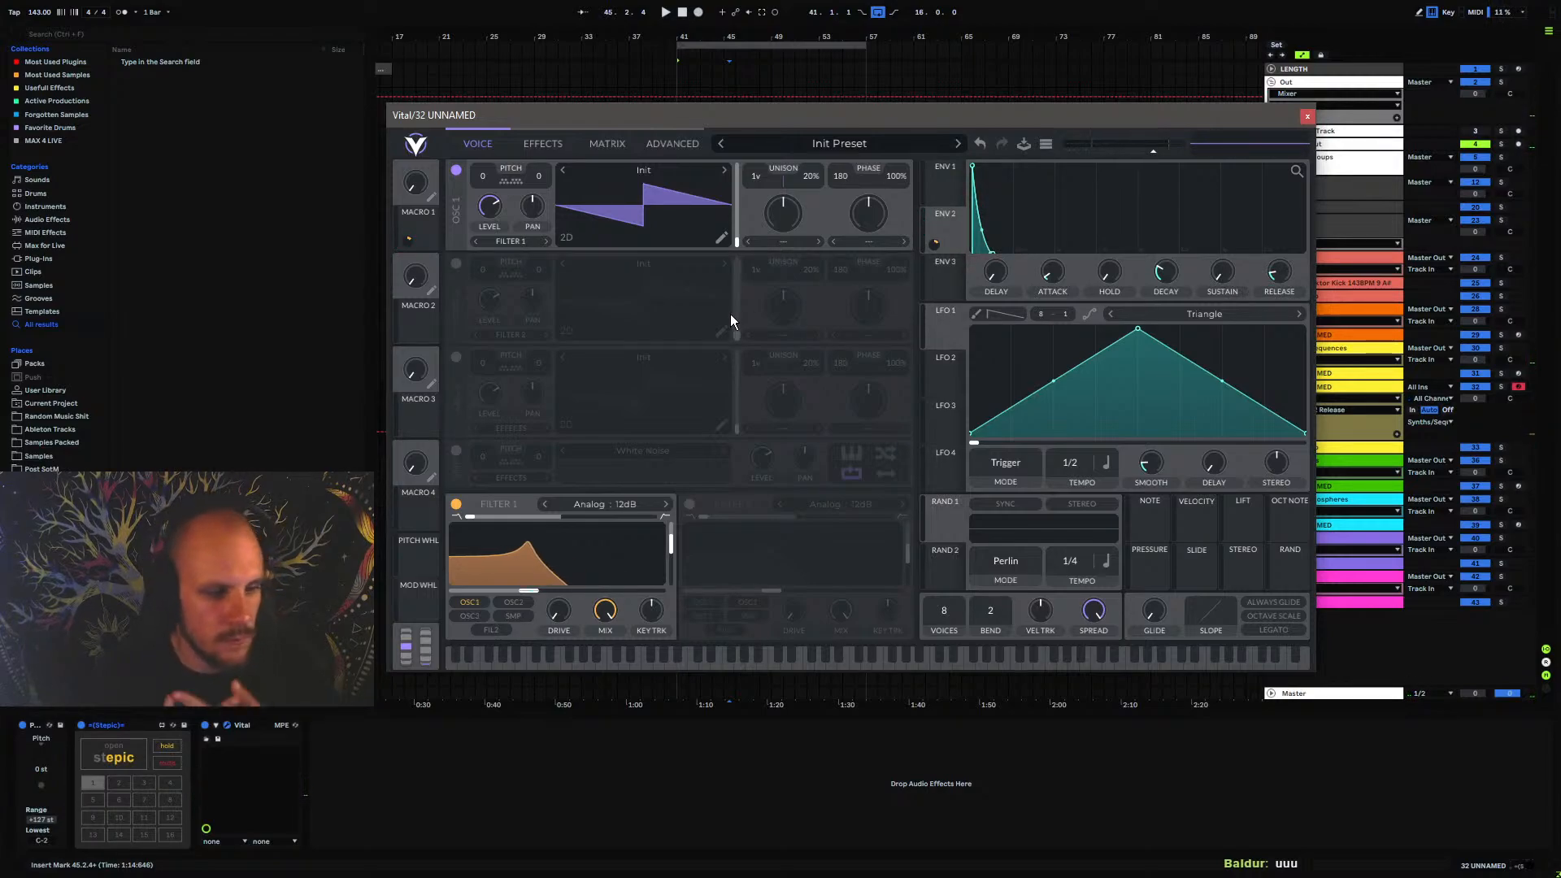
Enable Vital's Distortion effect, raise its drive and set its type to Linear Fold
{"action": "left_click", "coordinate": [542, 144]}
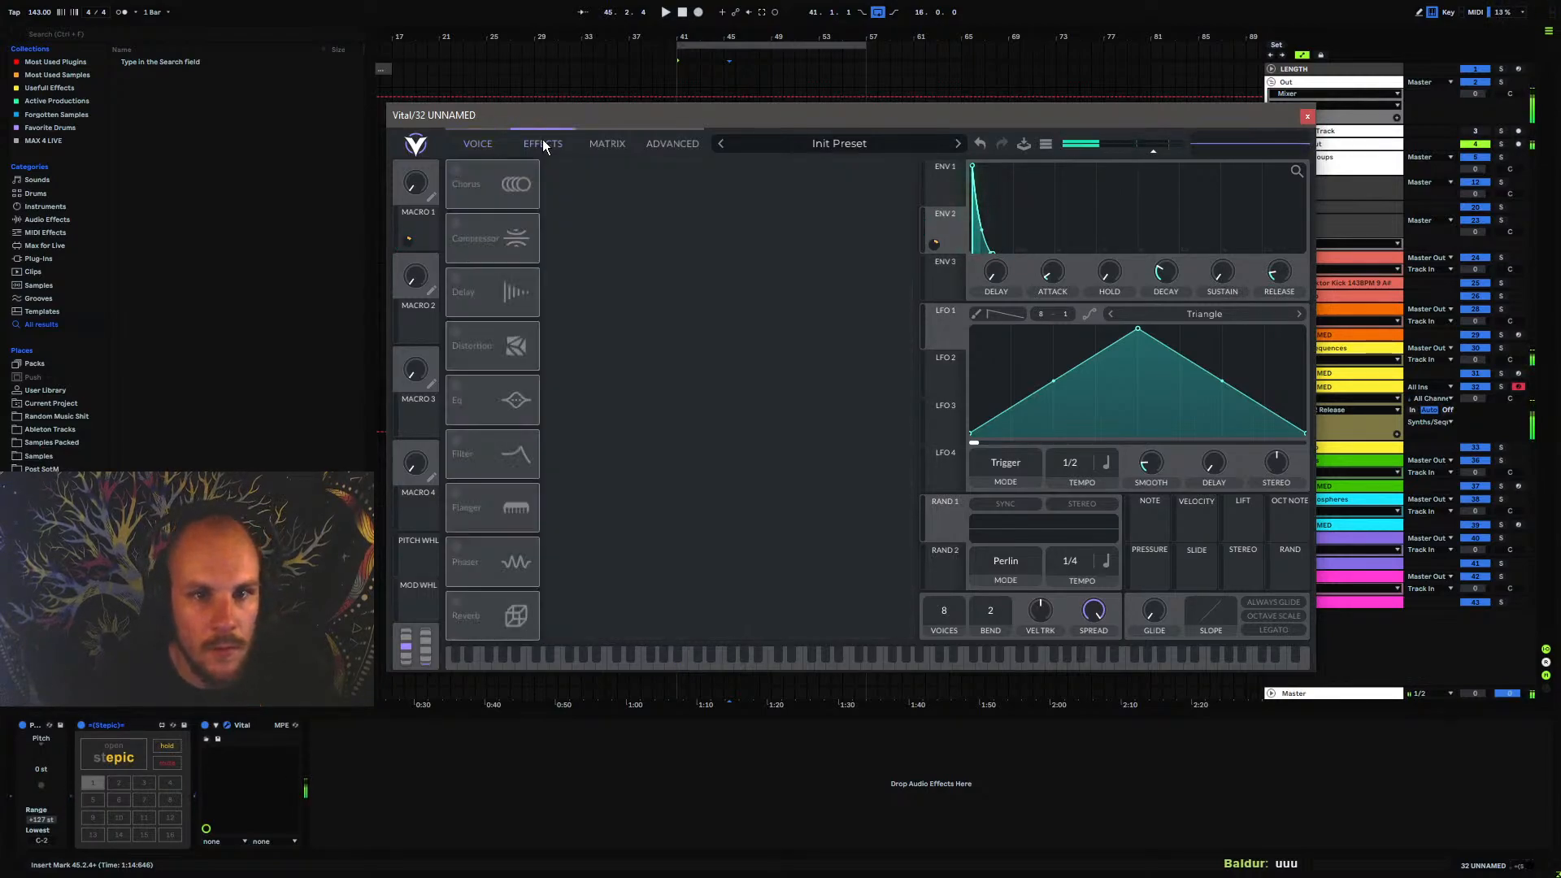
{"action": "left_click", "coordinate": [460, 341]}
{"action": "left_click_drag", "start_coordinate": [788, 143], "coordinate": [788, 145]}
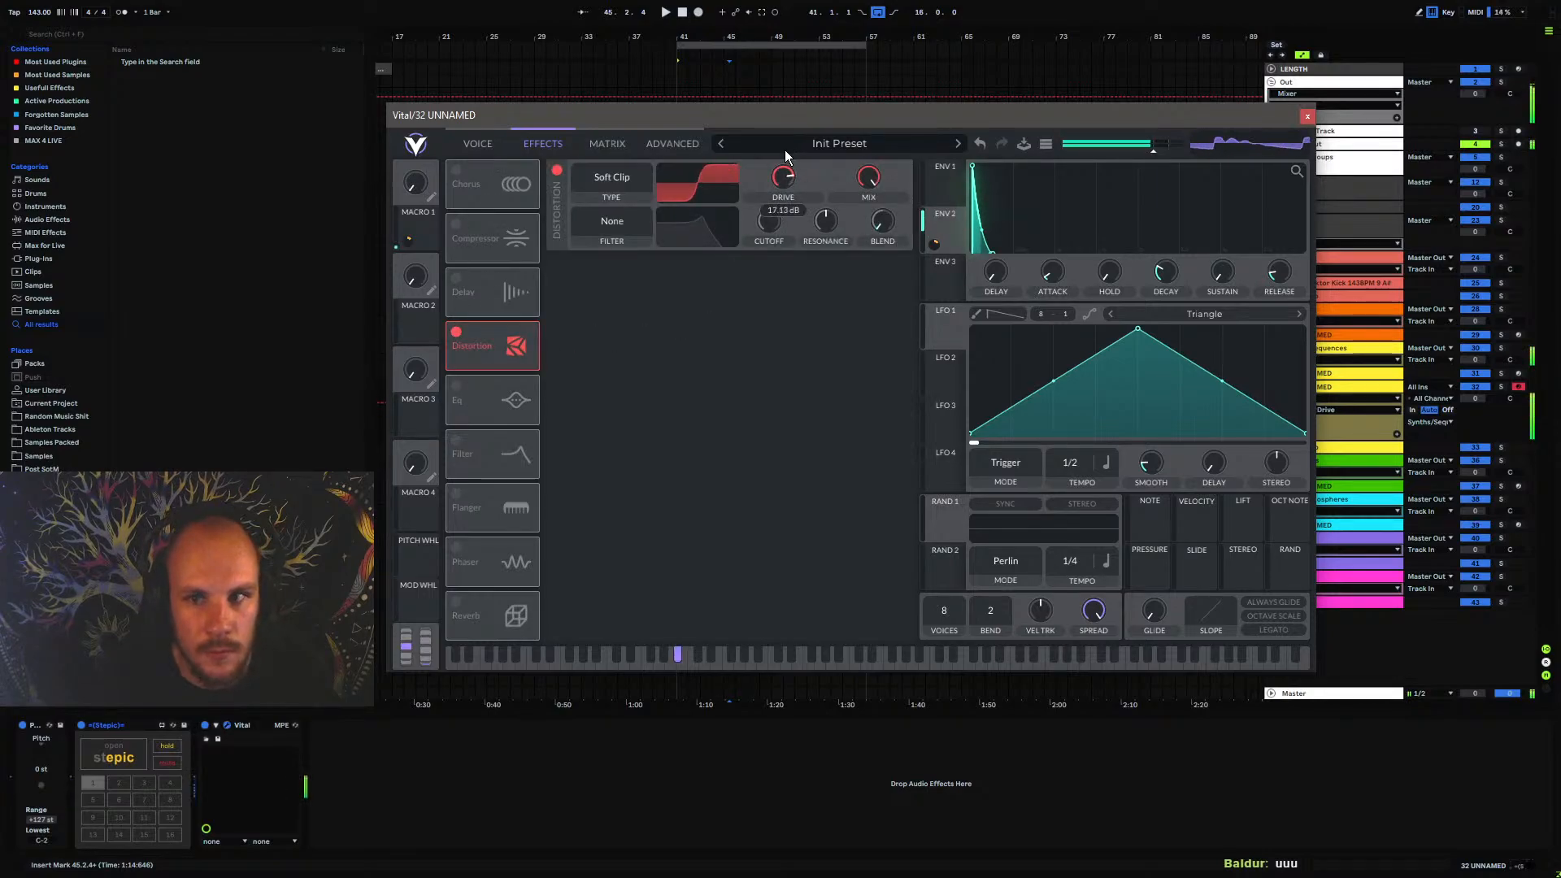
{"action": "left_click", "coordinate": [478, 144]}
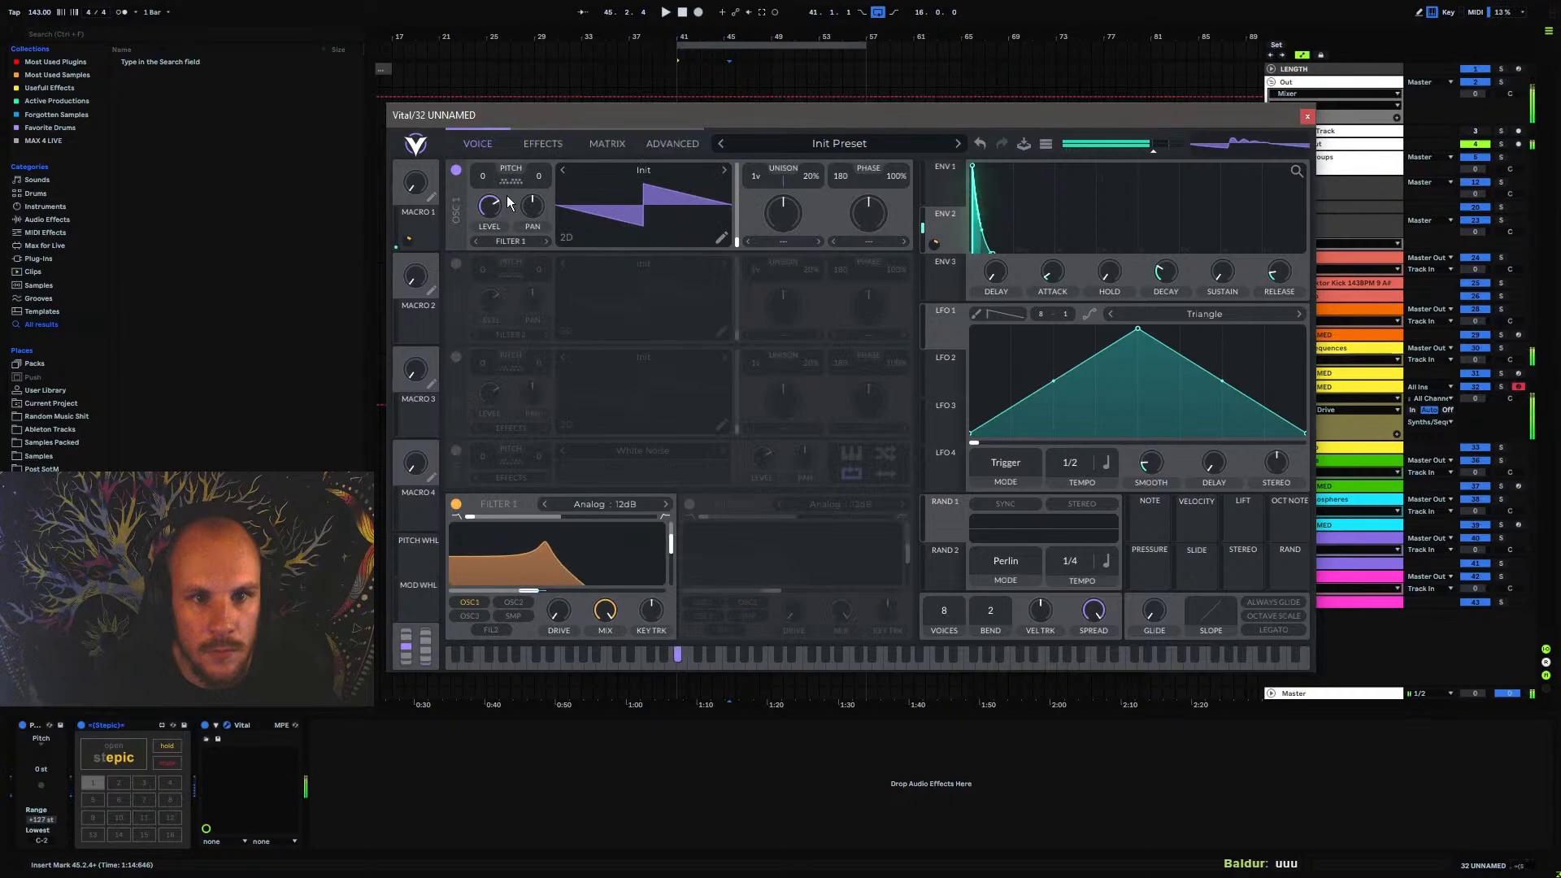
{"action": "left_click", "coordinate": [557, 144]}
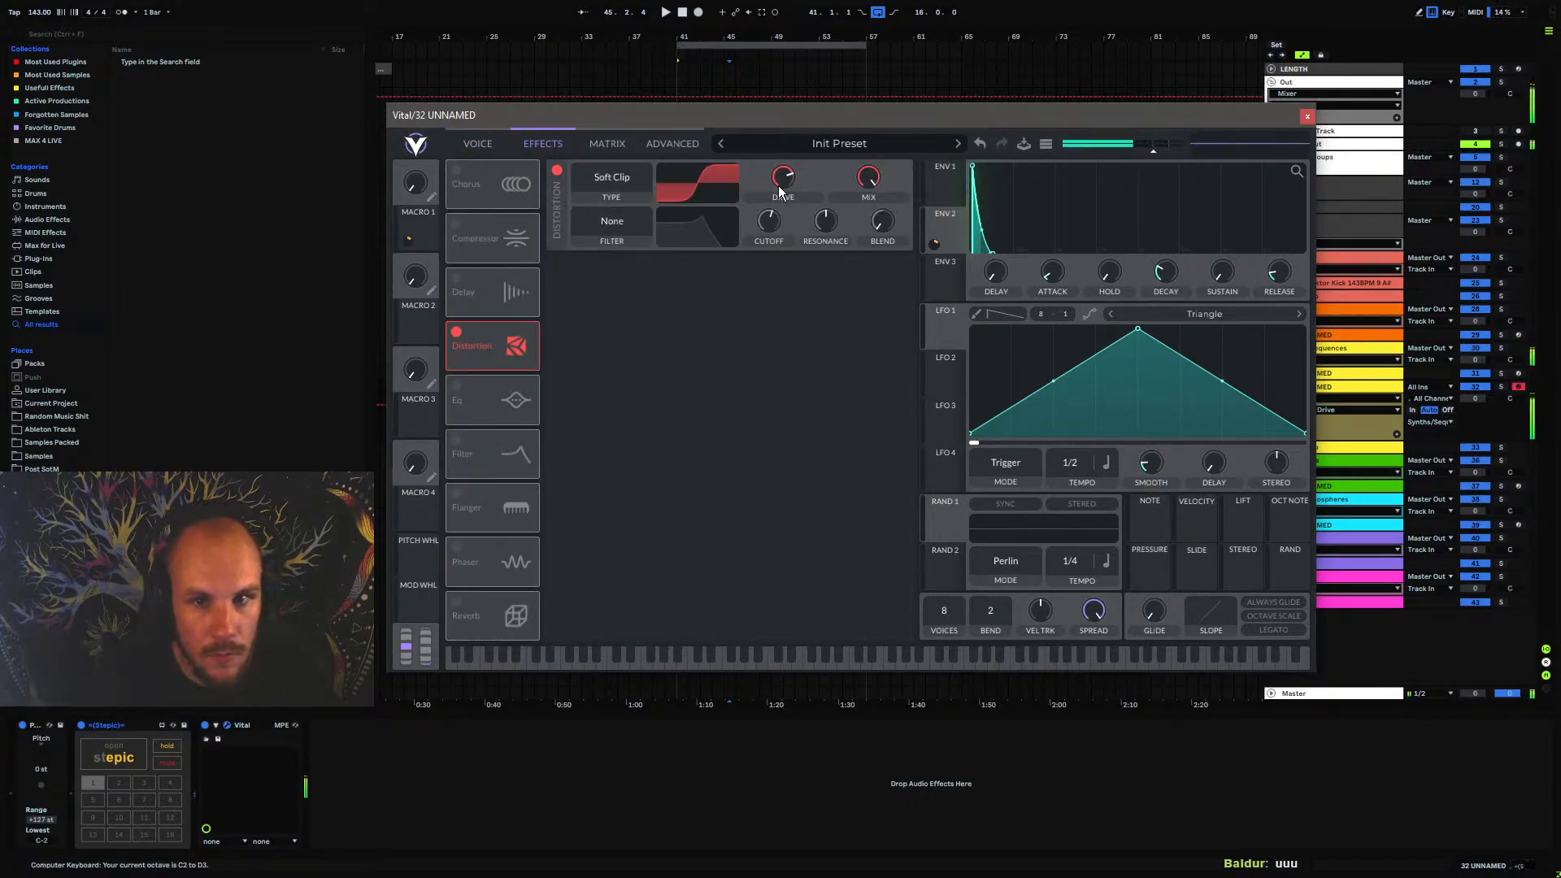
{"action": "left_click", "coordinate": [618, 179]}
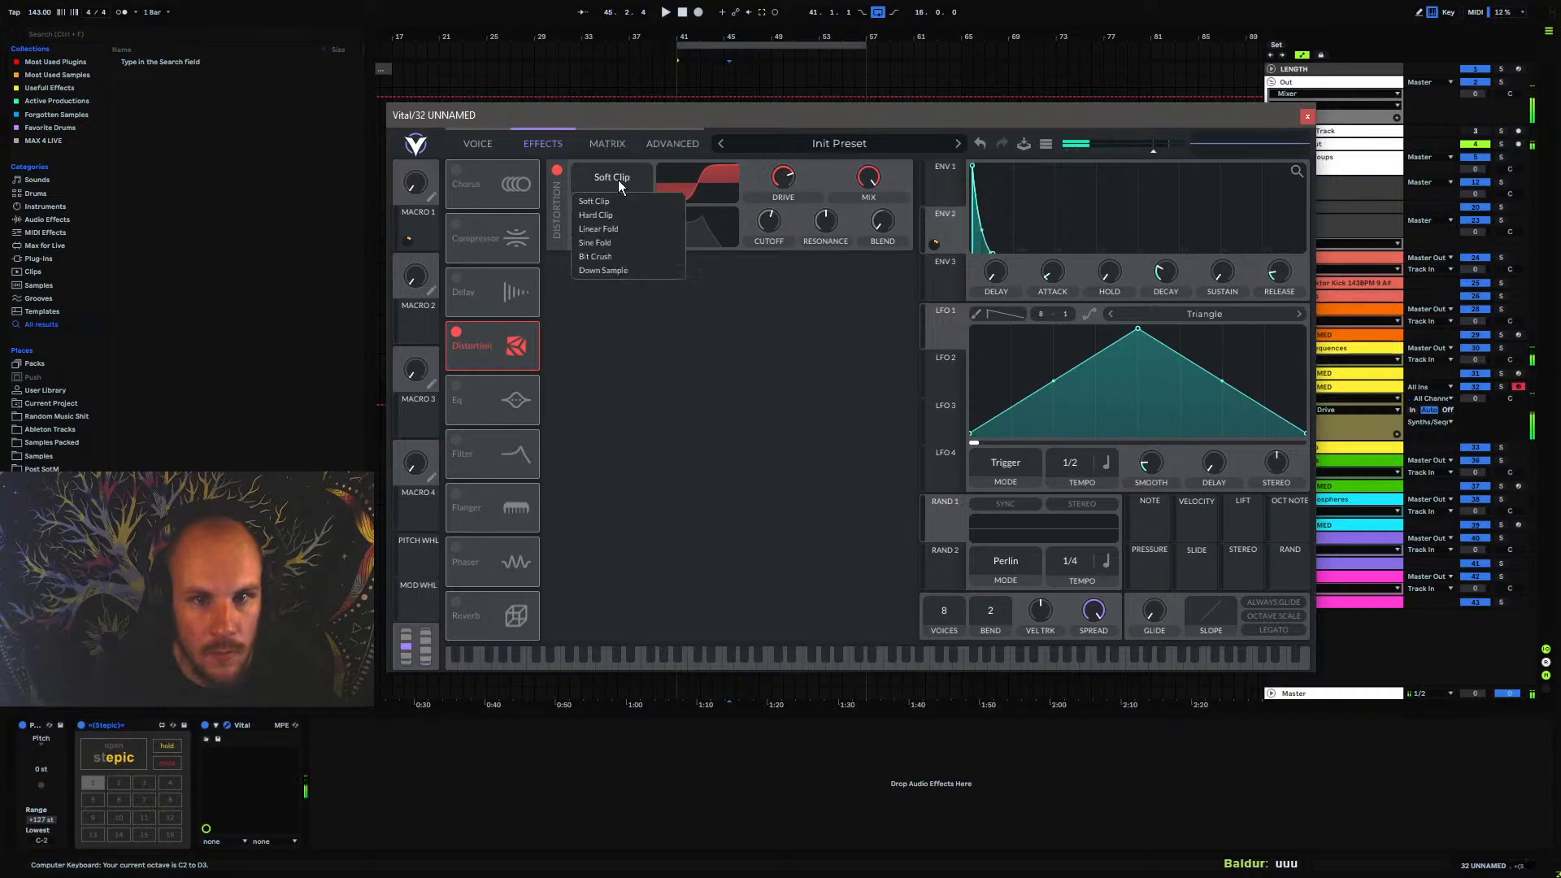
{"action": "left_click", "coordinate": [622, 231]}
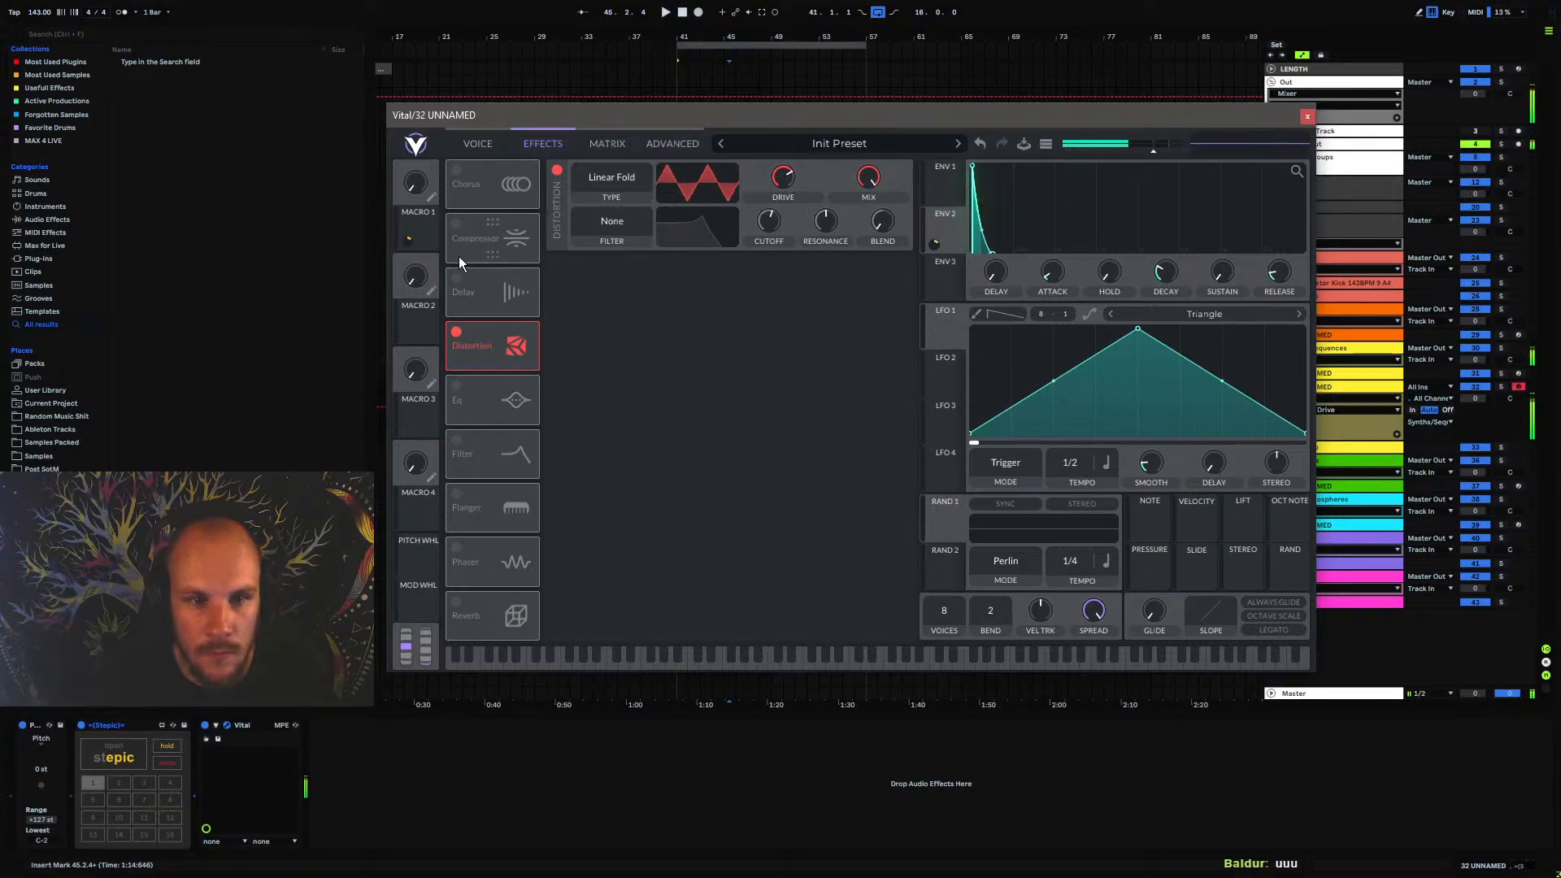
Enable the Chorus effect, reduce its spread and second delay, and raise its mix to about 53%
{"action": "left_click", "coordinate": [456, 175]}
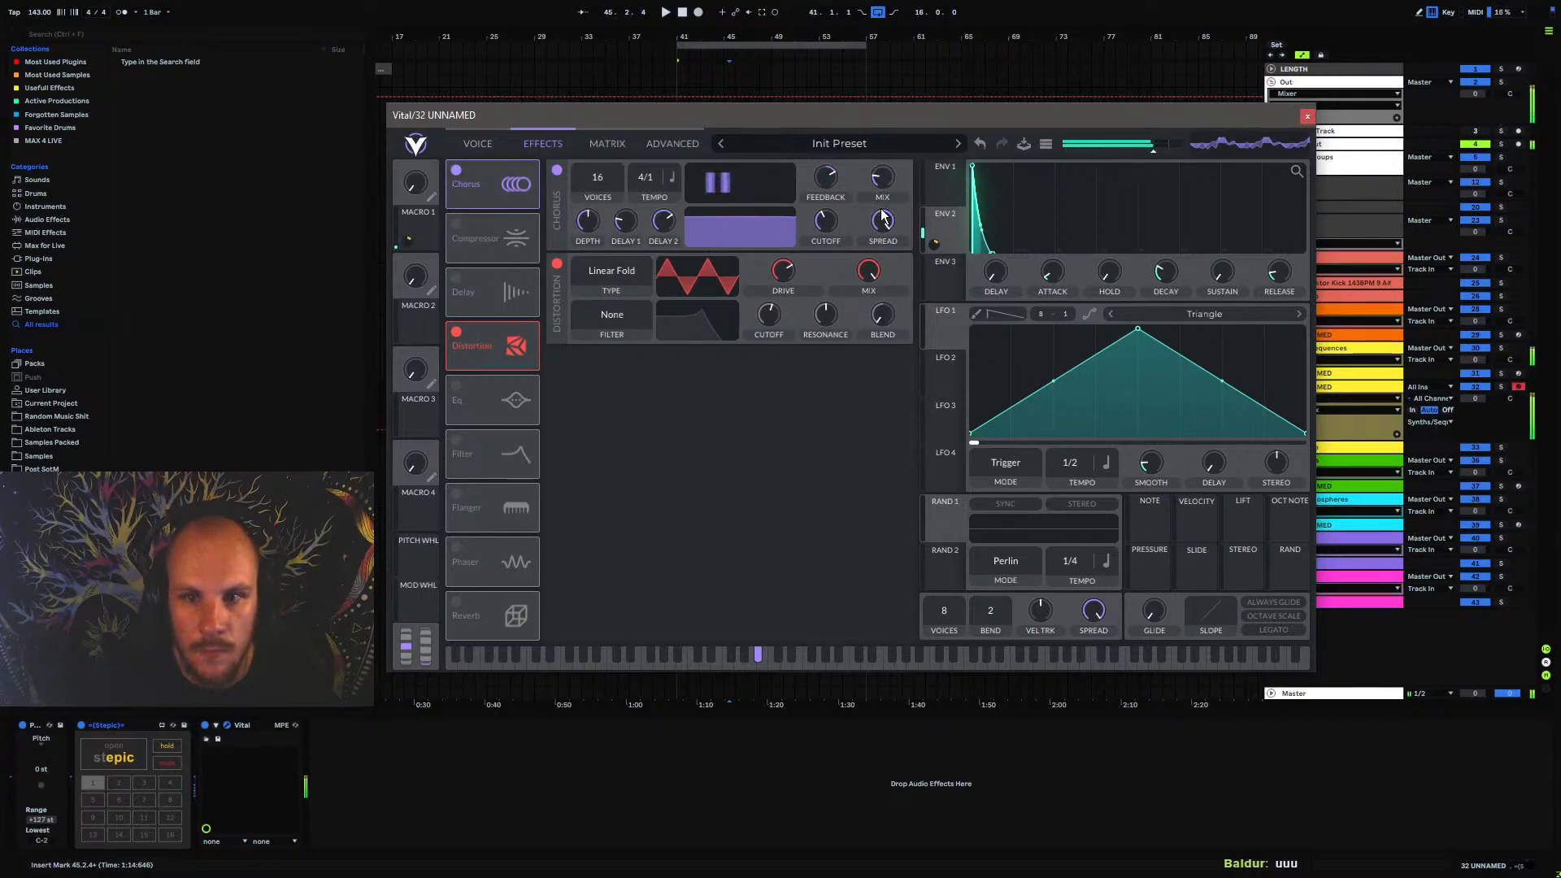
{"action": "left_click_drag", "start_coordinate": [876, 264], "coordinate": [870, 293]}
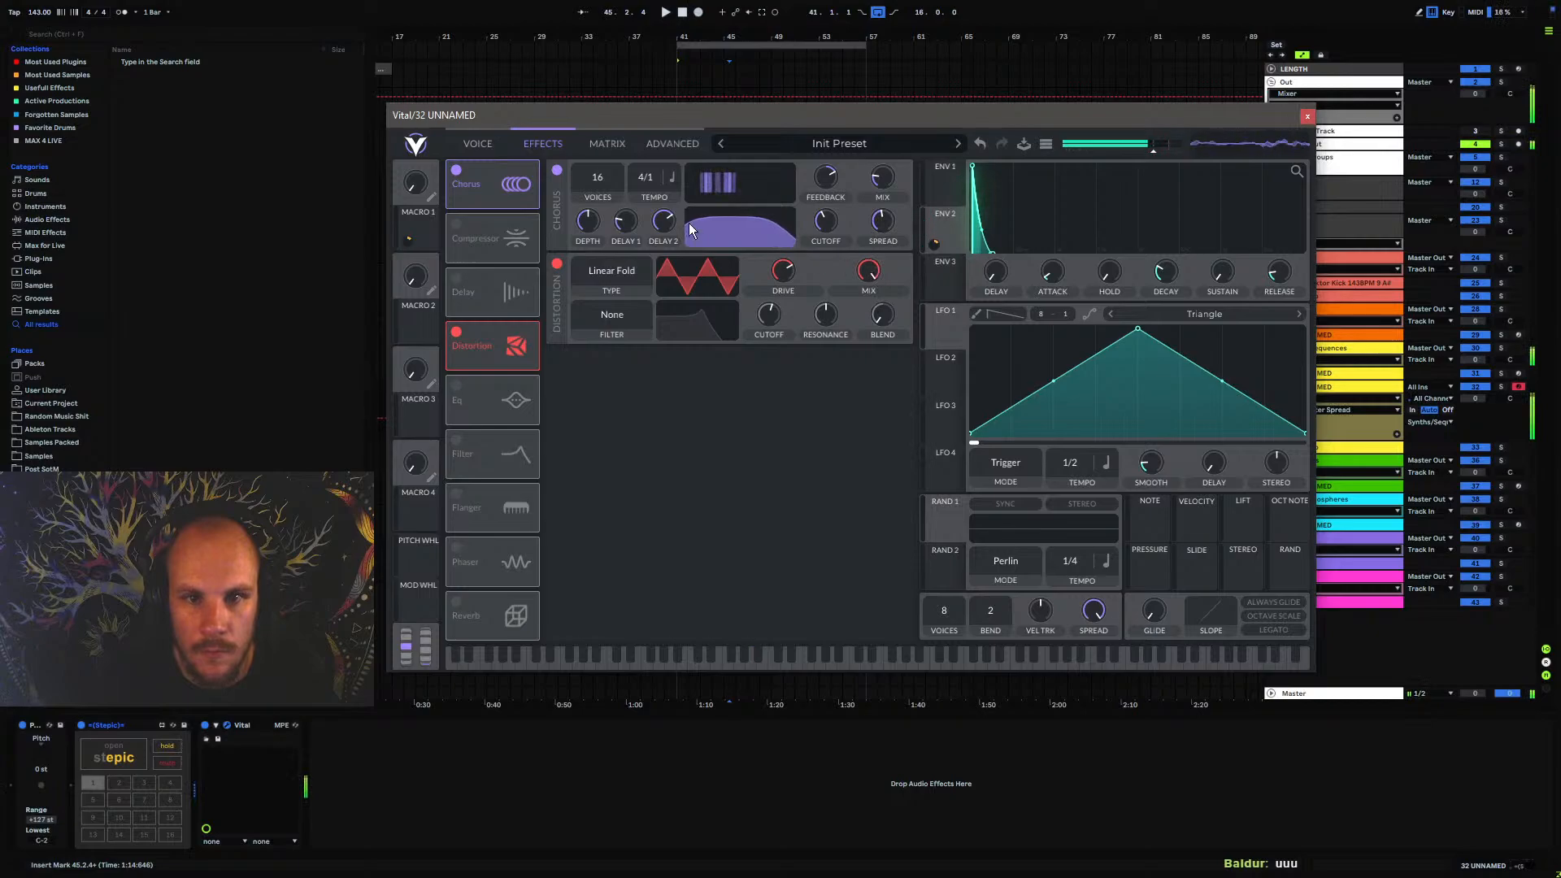
{"action": "left_click_drag", "start_coordinate": [666, 239], "coordinate": [658, 264]}
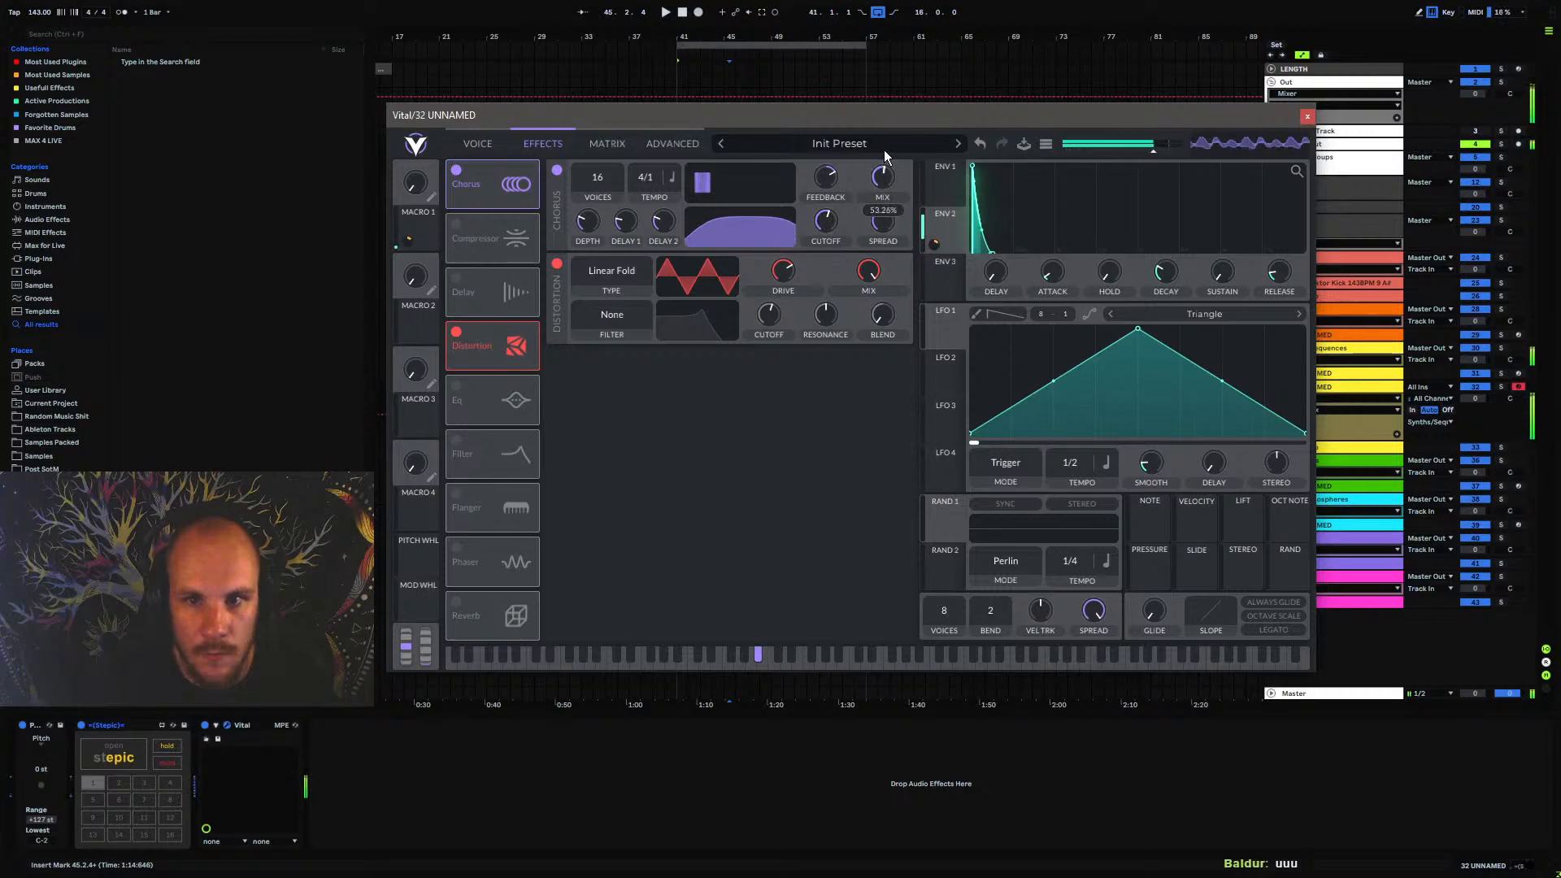
Assign Macro 2 to the Filter 1 cutoff with an amount of about 31 and try out the macro
{"action": "left_click", "coordinate": [478, 144]}
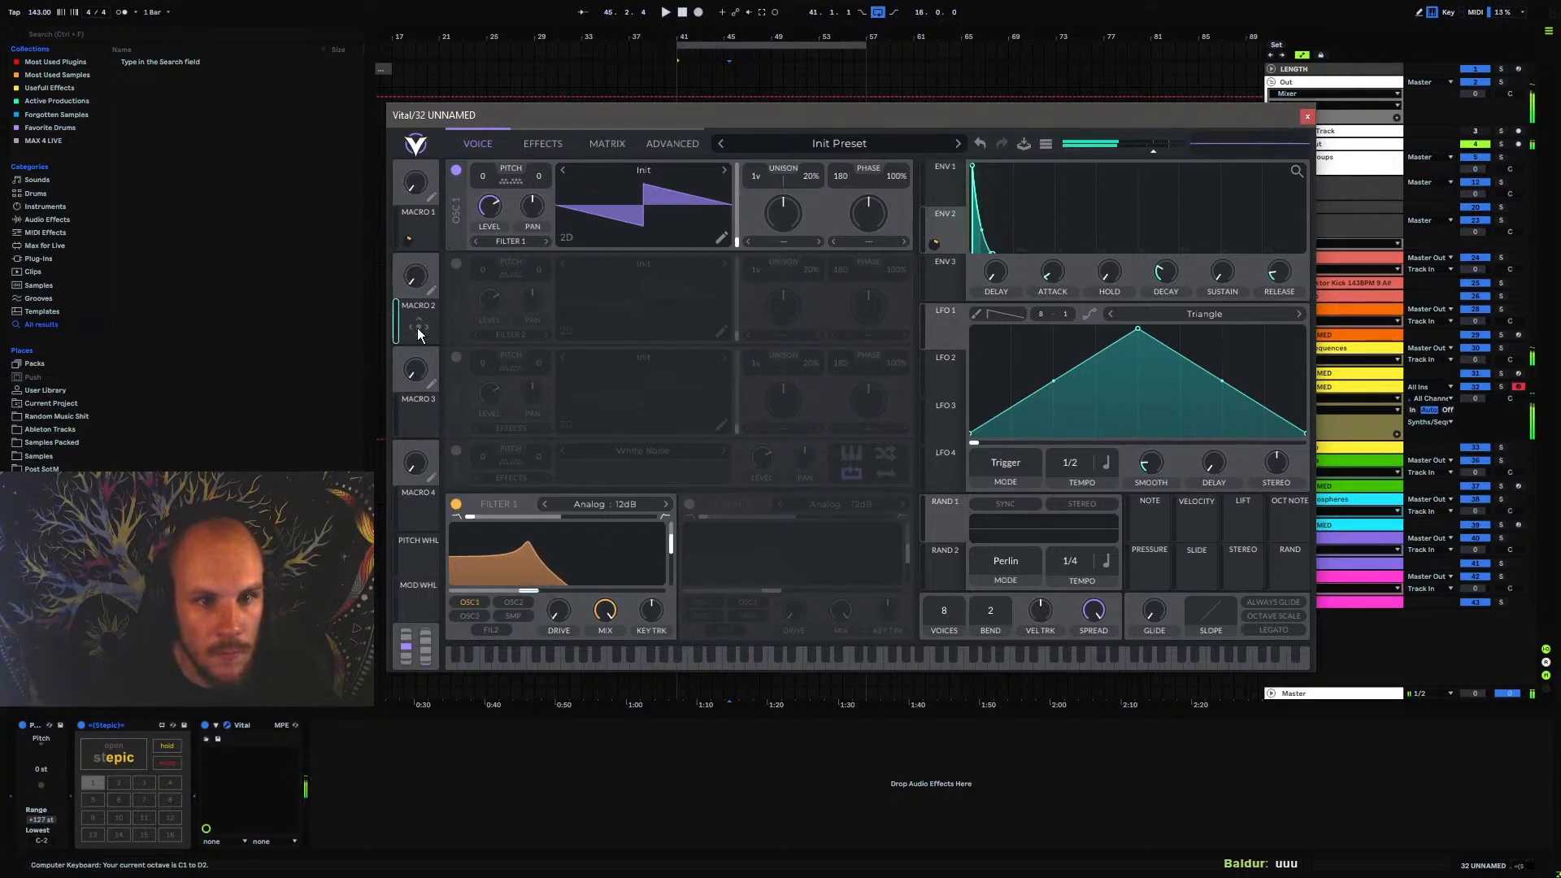
{"action": "left_click_drag", "start_coordinate": [418, 327], "coordinate": [532, 591]}
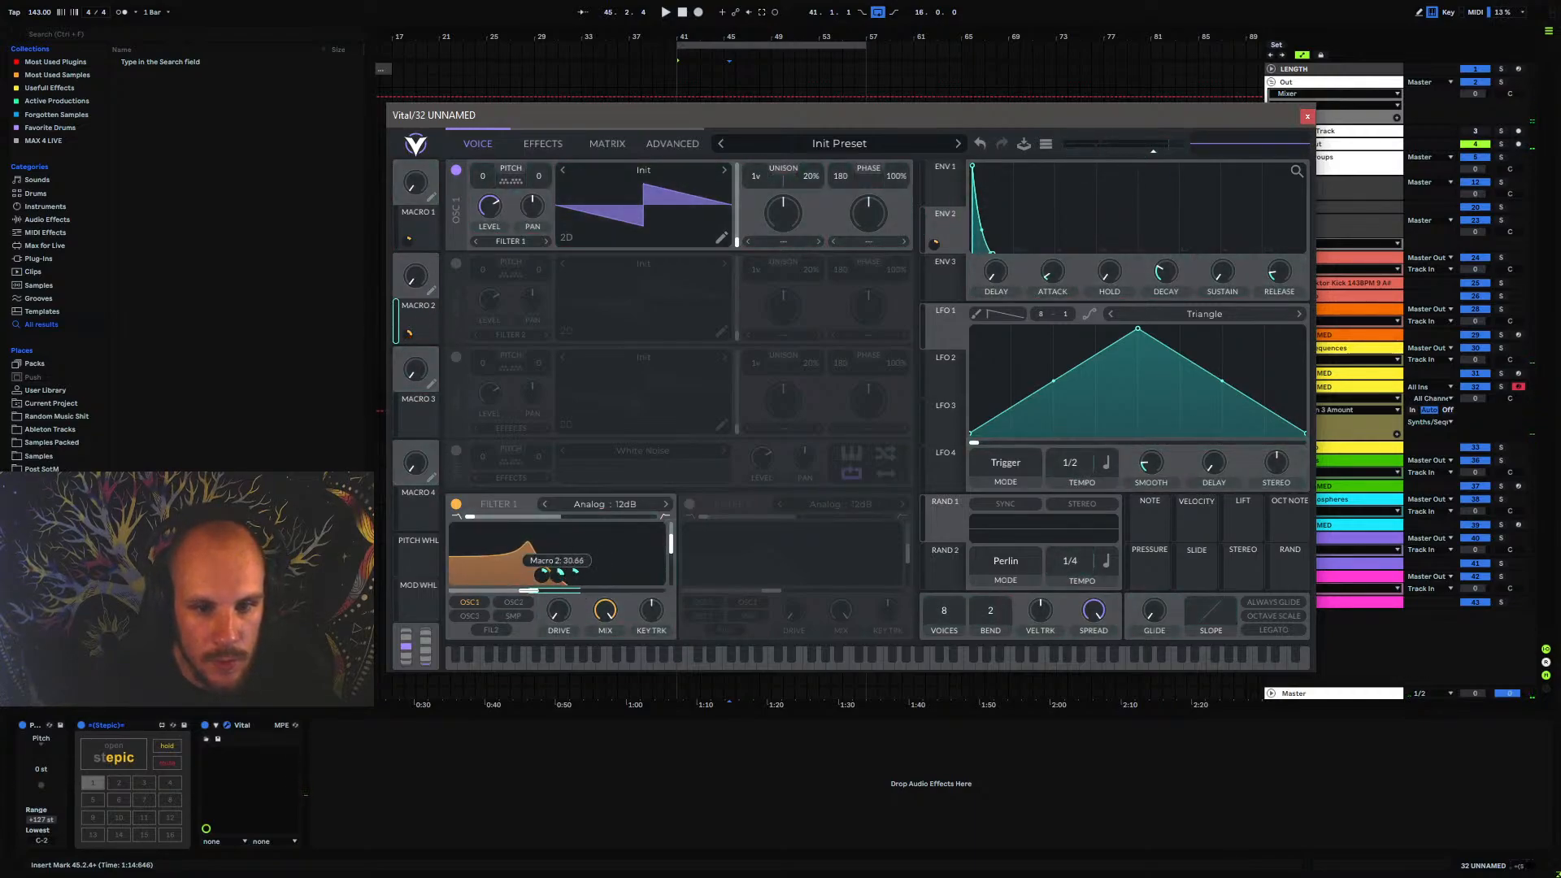
{"action": "left_click_drag", "start_coordinate": [415, 276], "coordinate": [277, 739]}
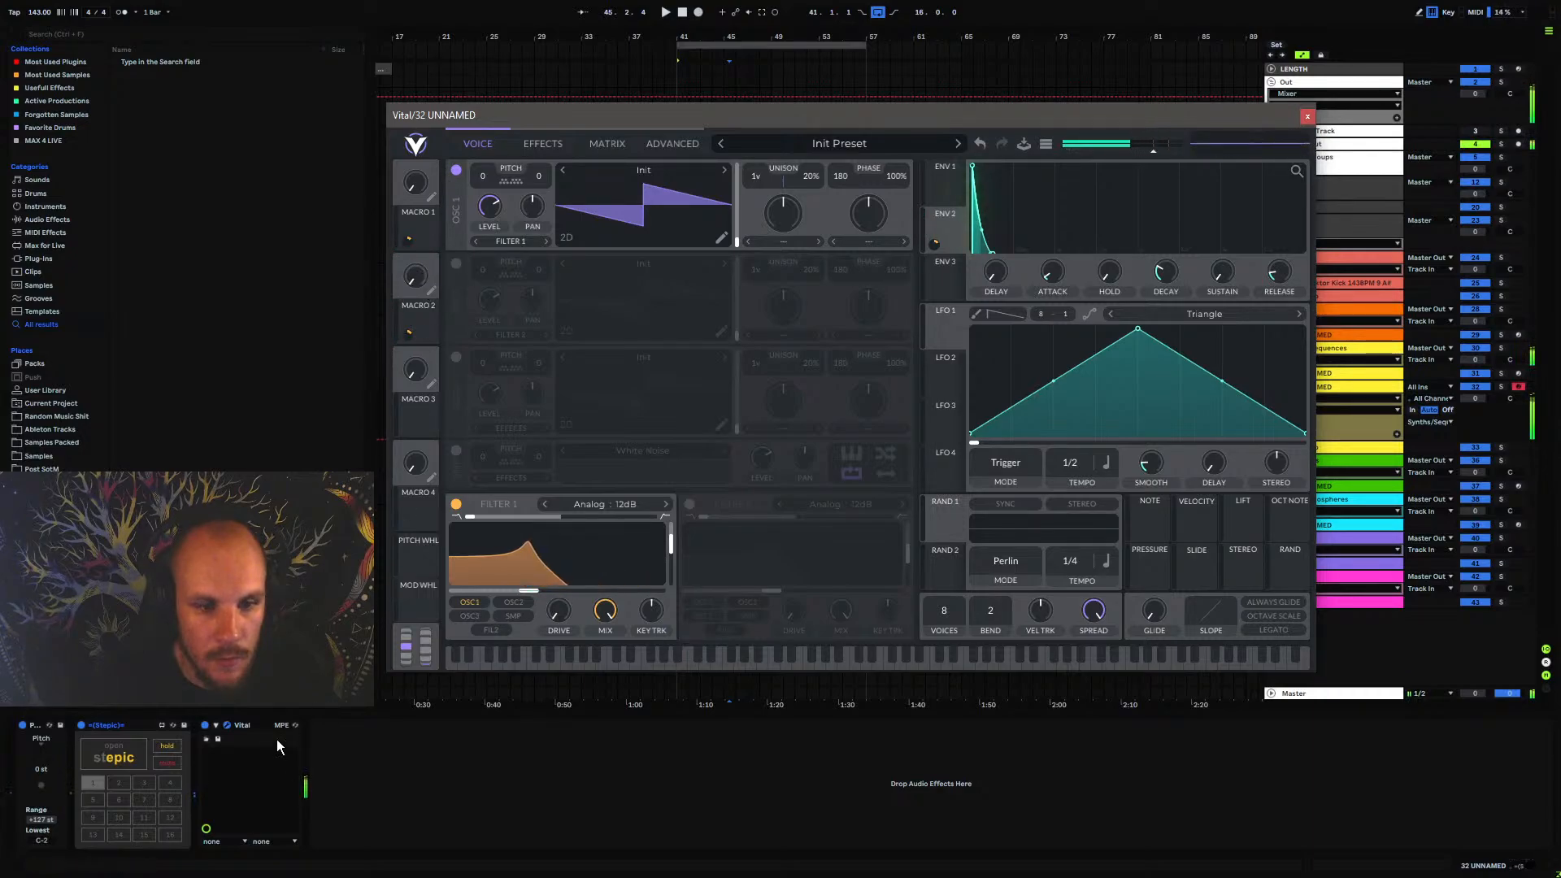
Configure the Vital device to expose Macro 1 and Macro 2 as parameters in the device chain
{"action": "left_click", "coordinate": [217, 726]}
{"action": "left_click", "coordinate": [343, 724]}
{"action": "left_click", "coordinate": [417, 191]}
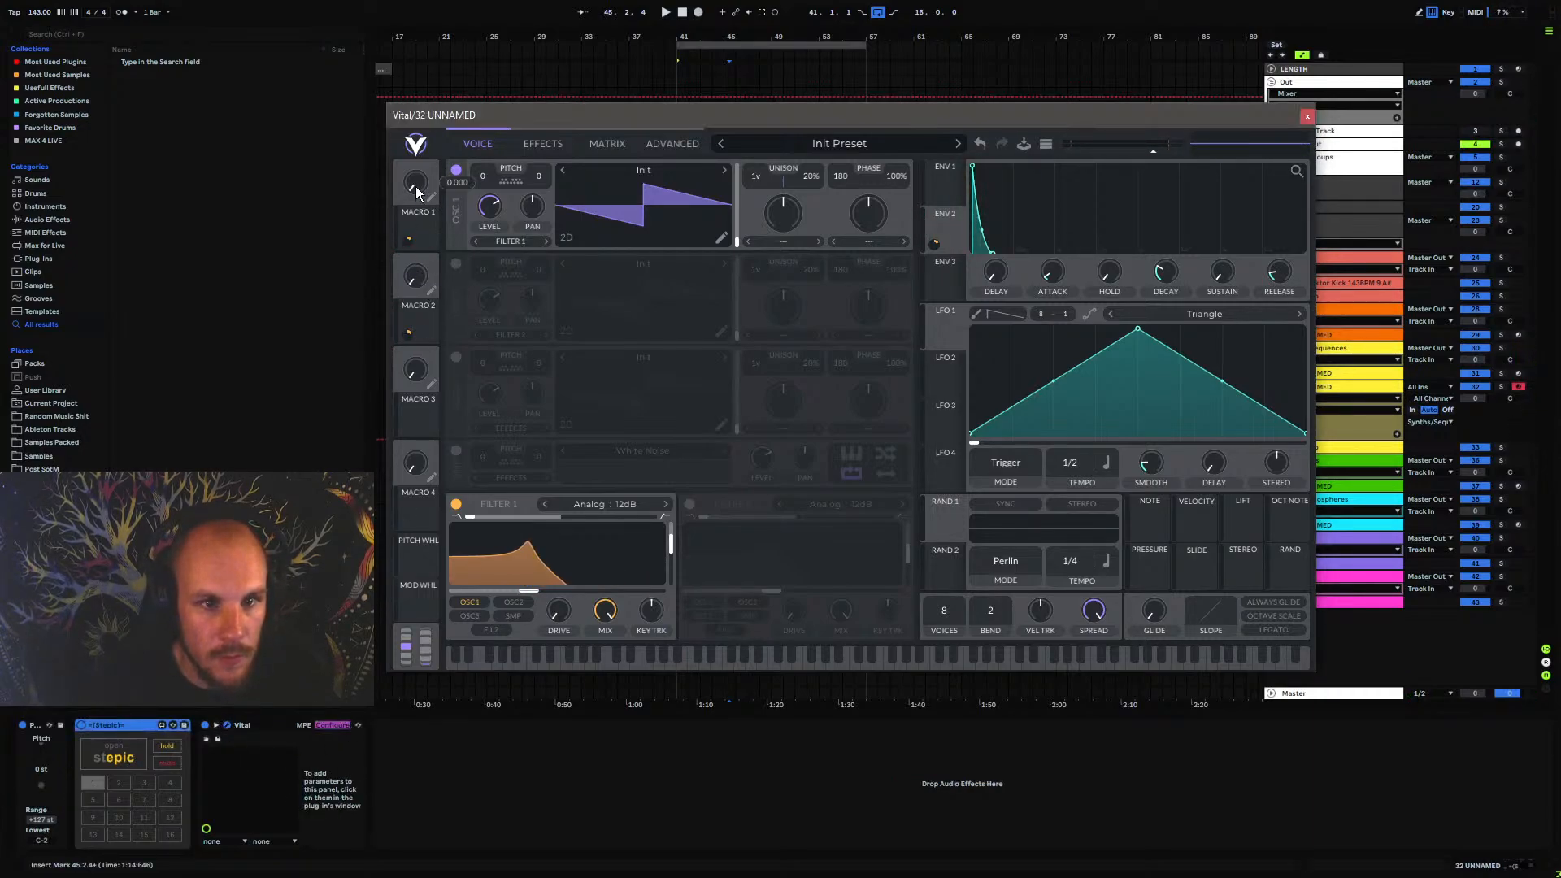
{"action": "left_click_drag", "start_coordinate": [416, 191], "coordinate": [418, 199]}
{"action": "mouse_move", "coordinate": [419, 278]}
{"action": "left_mouse_down"}
{"action": "mouse_move", "coordinate": [447, 148]}
{"action": "mouse_move", "coordinate": [431, 284]}
{"action": "left_mouse_up"}
{"action": "left_click", "coordinate": [333, 726]}
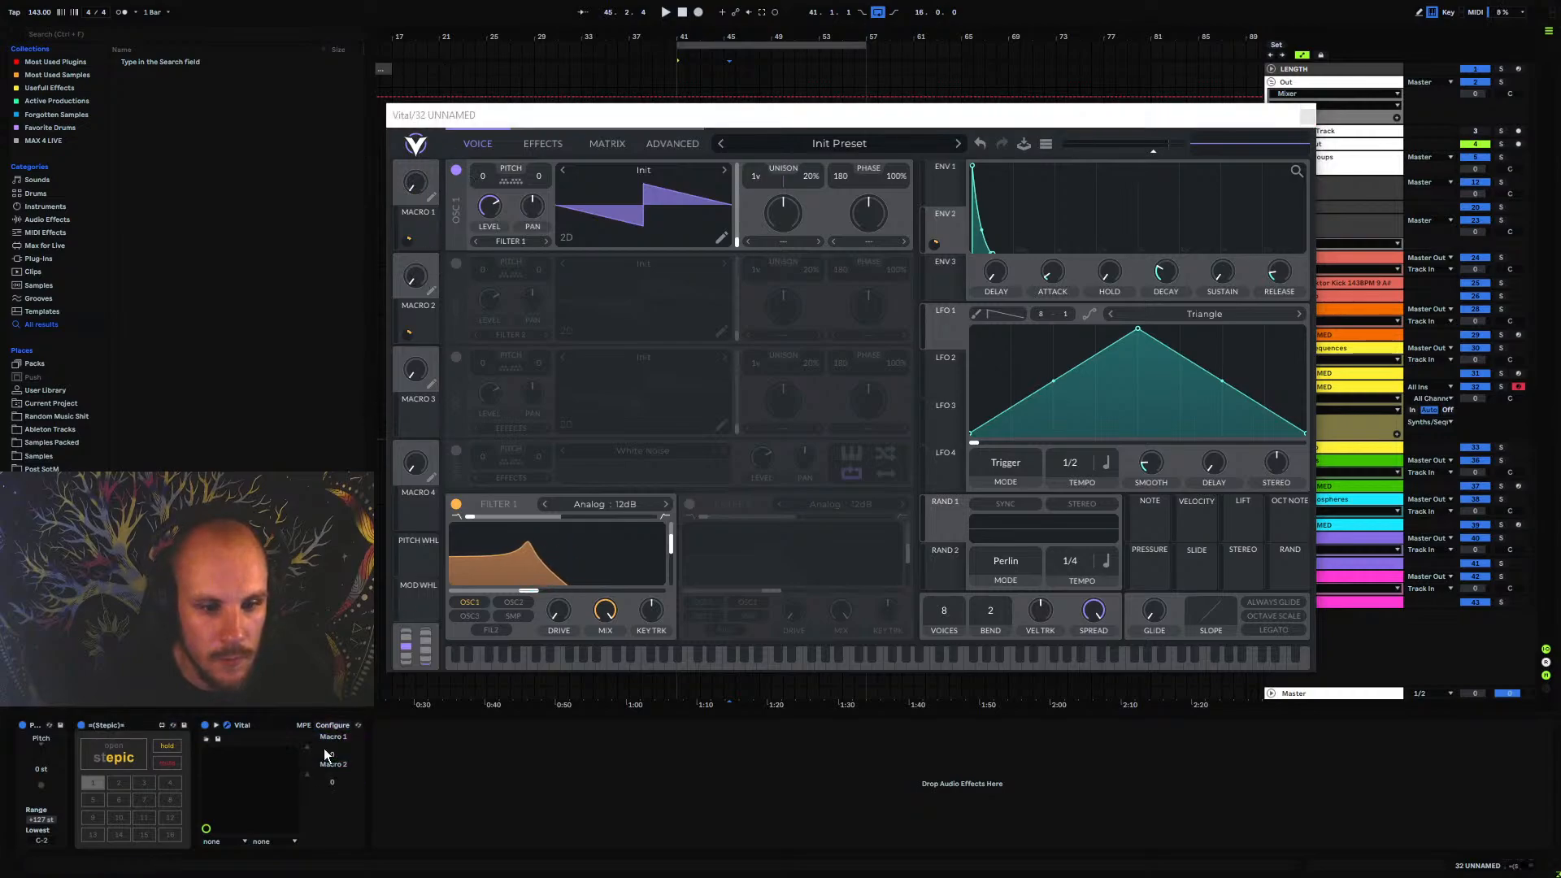
Map Stepic's first automation lane to Vital's Macro 1 on track 32 UNNAMED
{"action": "left_click", "coordinate": [130, 759]}
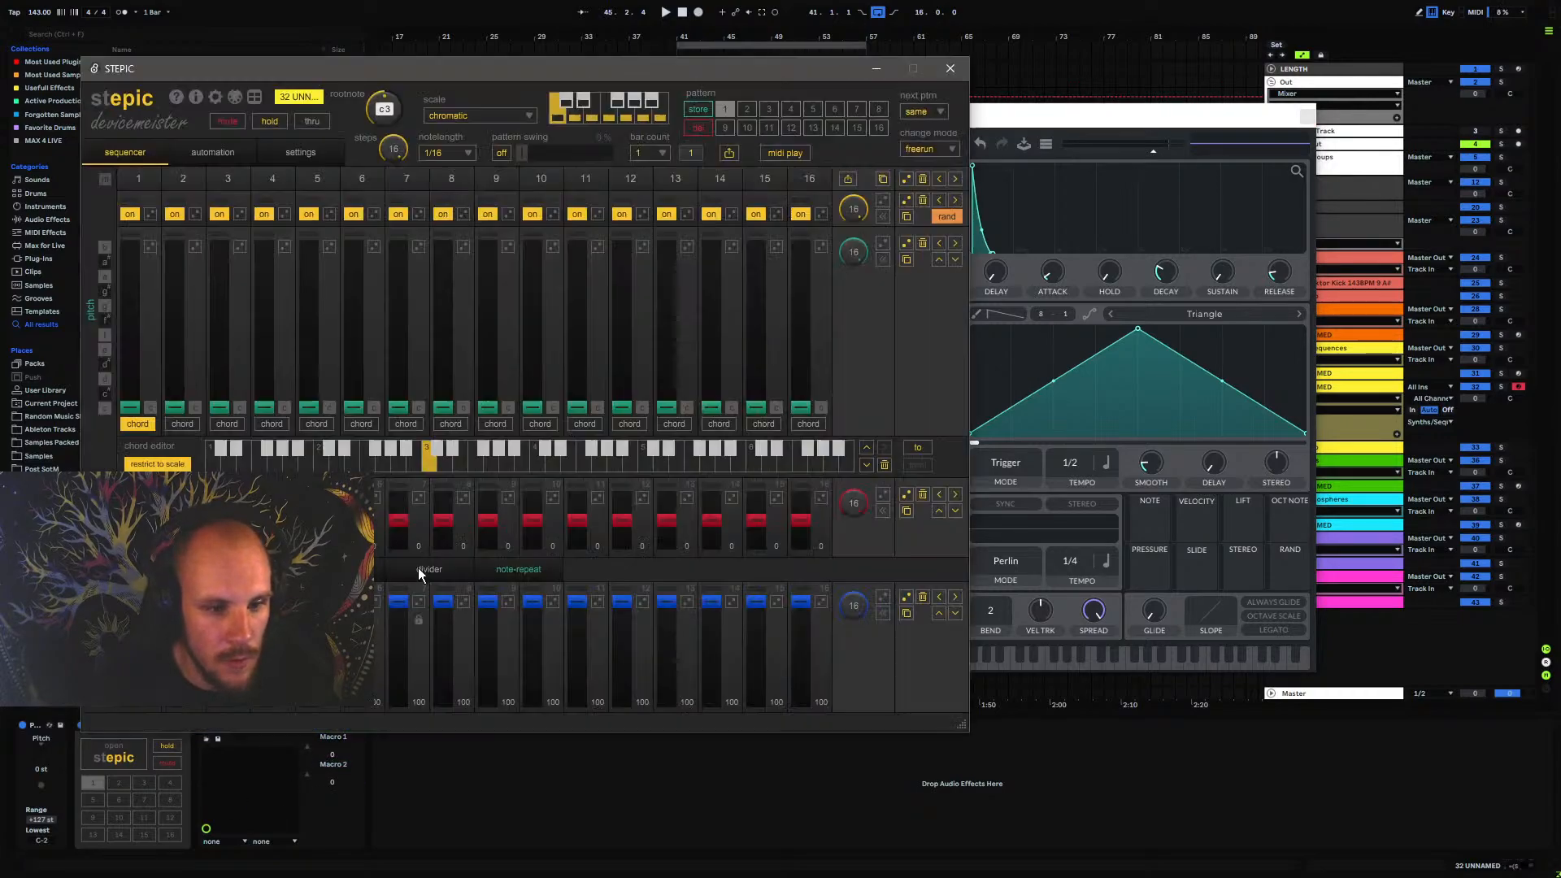
{"action": "left_click", "coordinate": [216, 153]}
{"action": "left_click", "coordinate": [875, 205]}
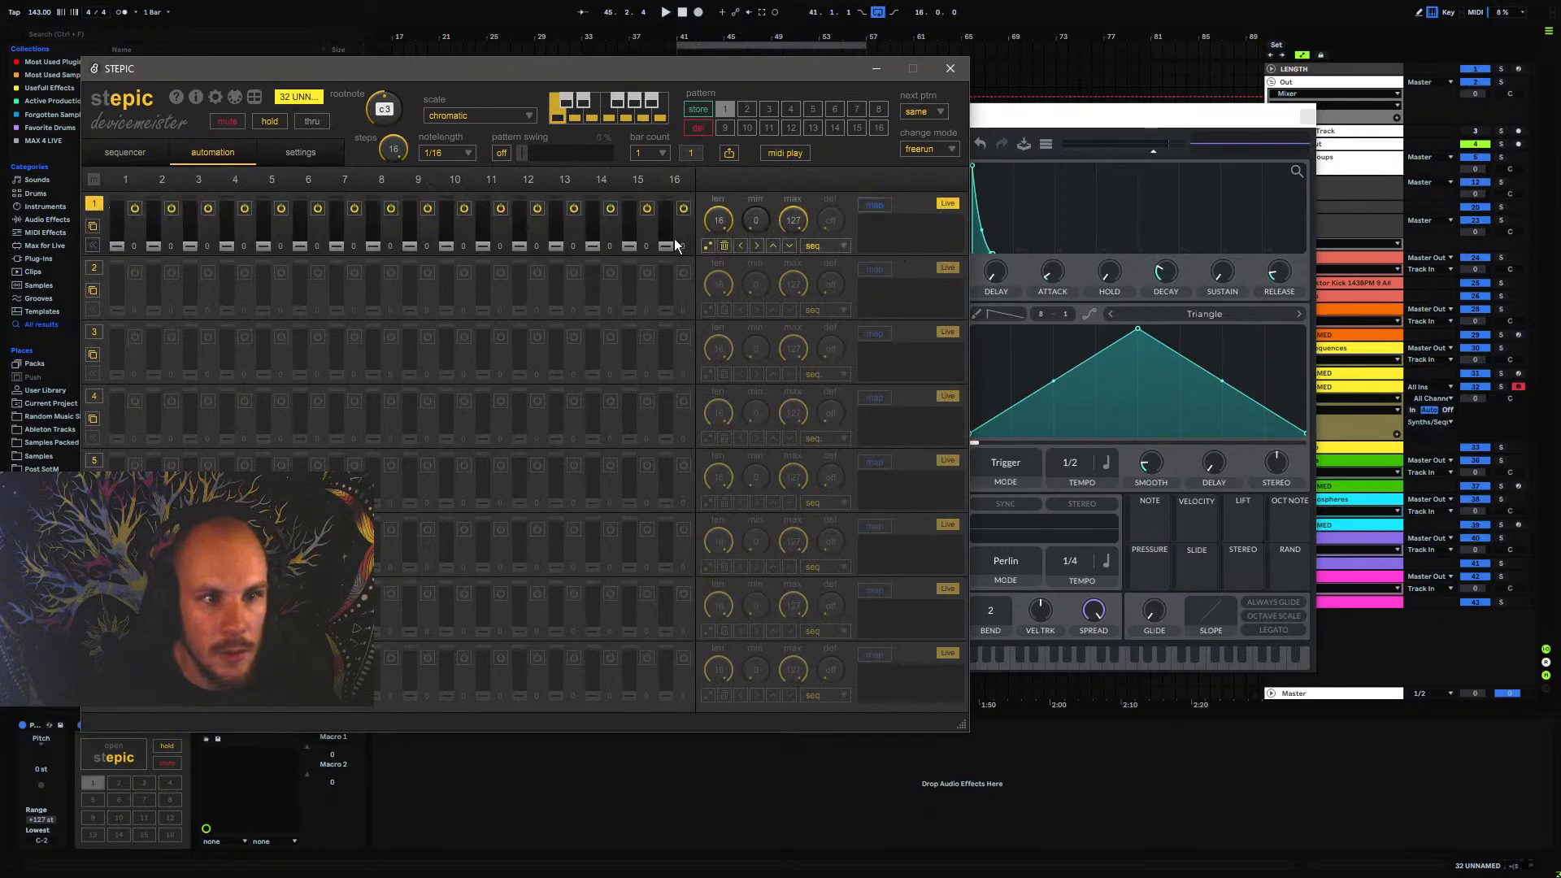
{"action": "left_click", "coordinate": [307, 750]}
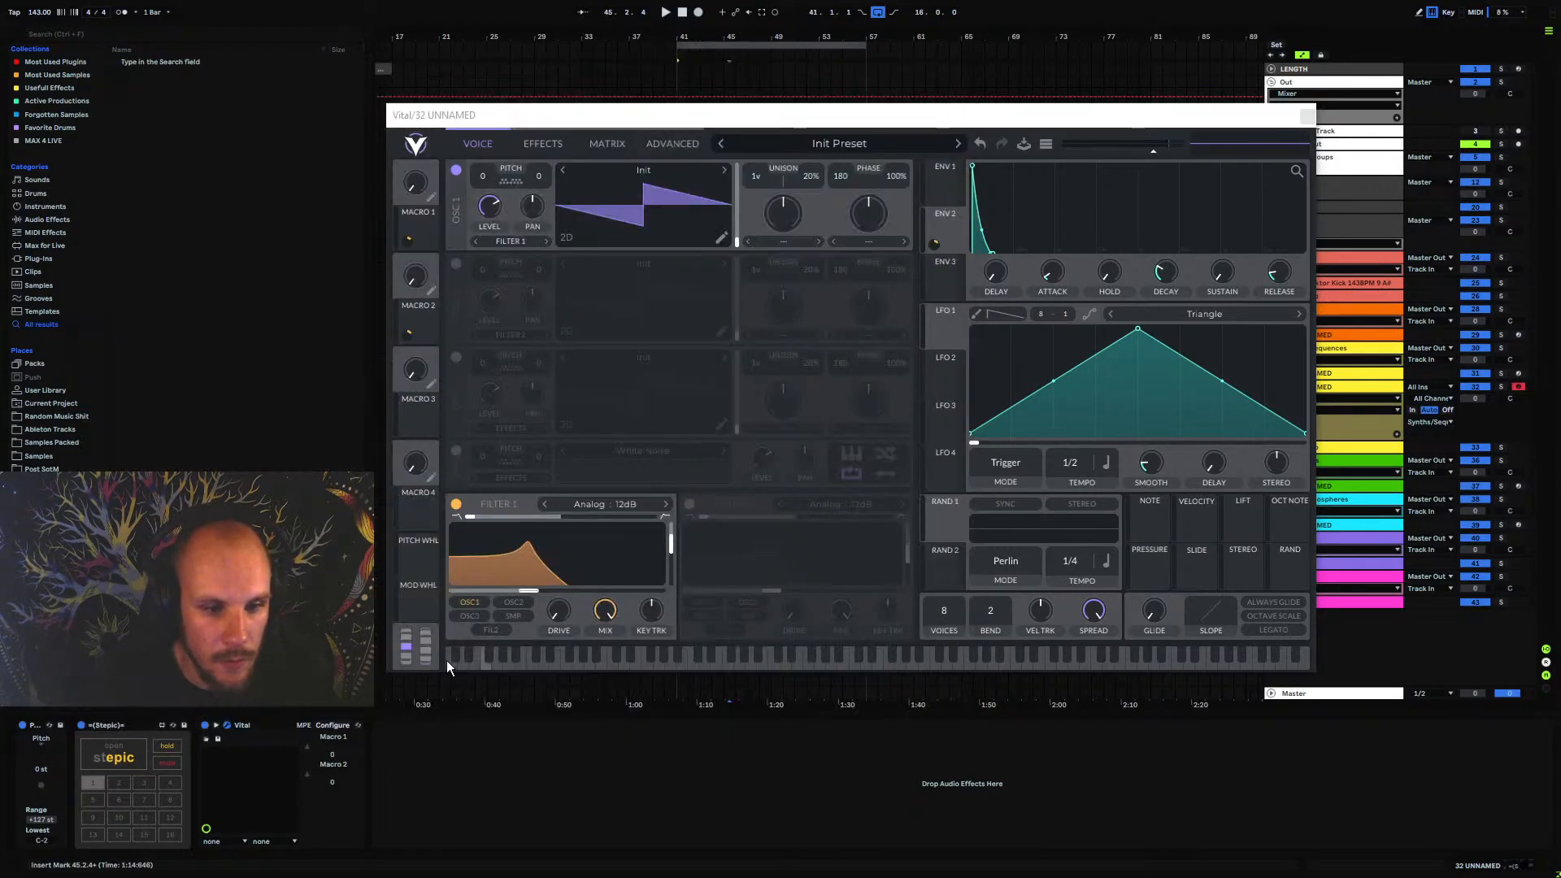
{"action": "left_click", "coordinate": [114, 758]}
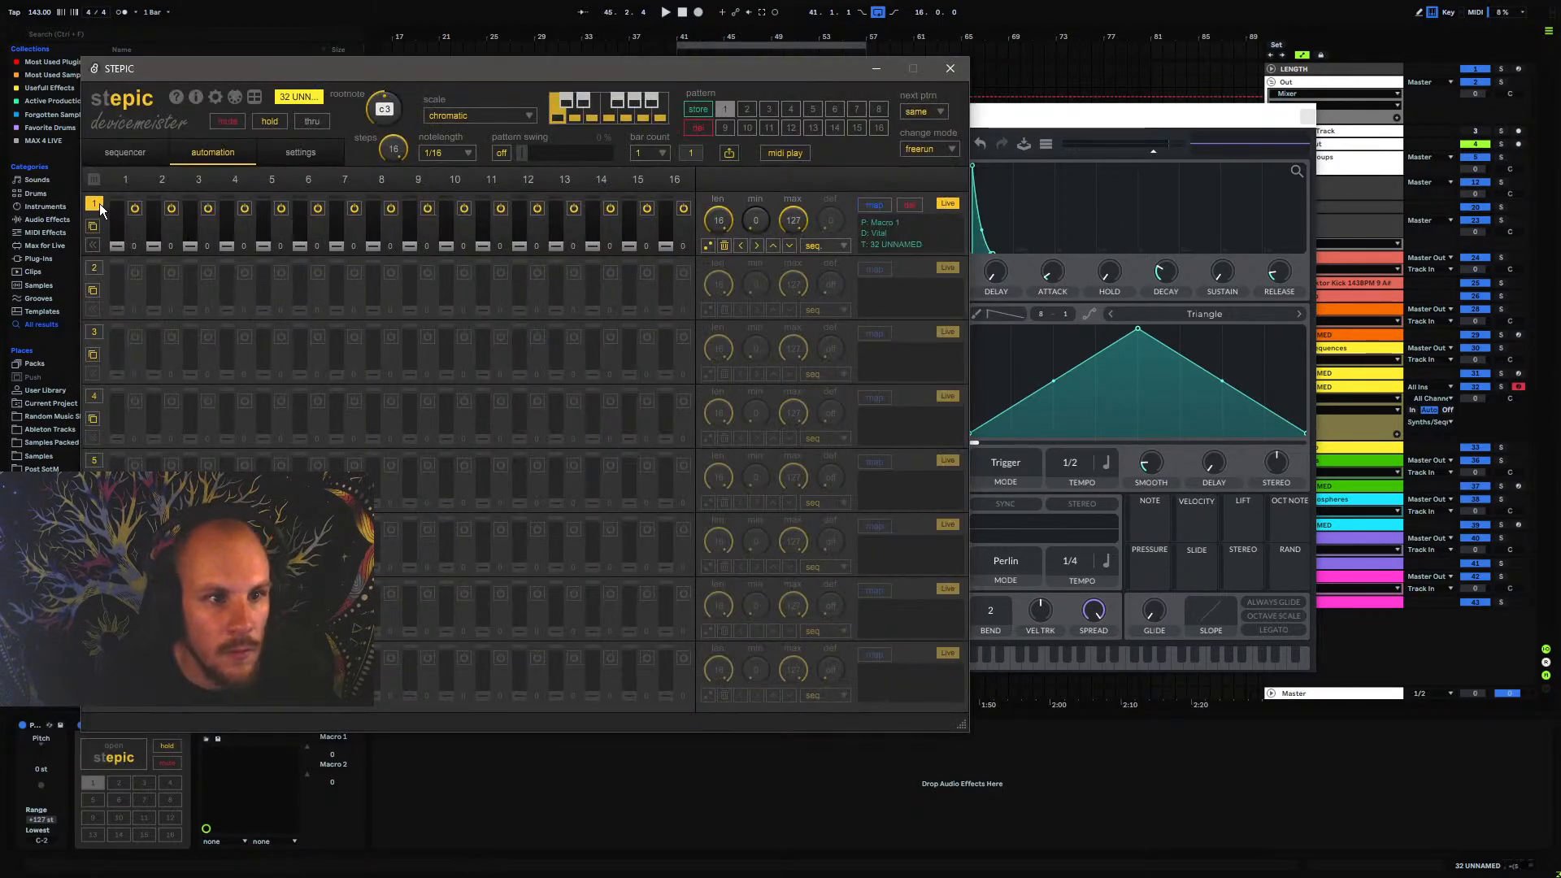
Run Stepic with a played note and randomize the step values of the Macro 1 automation lane
{"action": "key", "text": "space"}
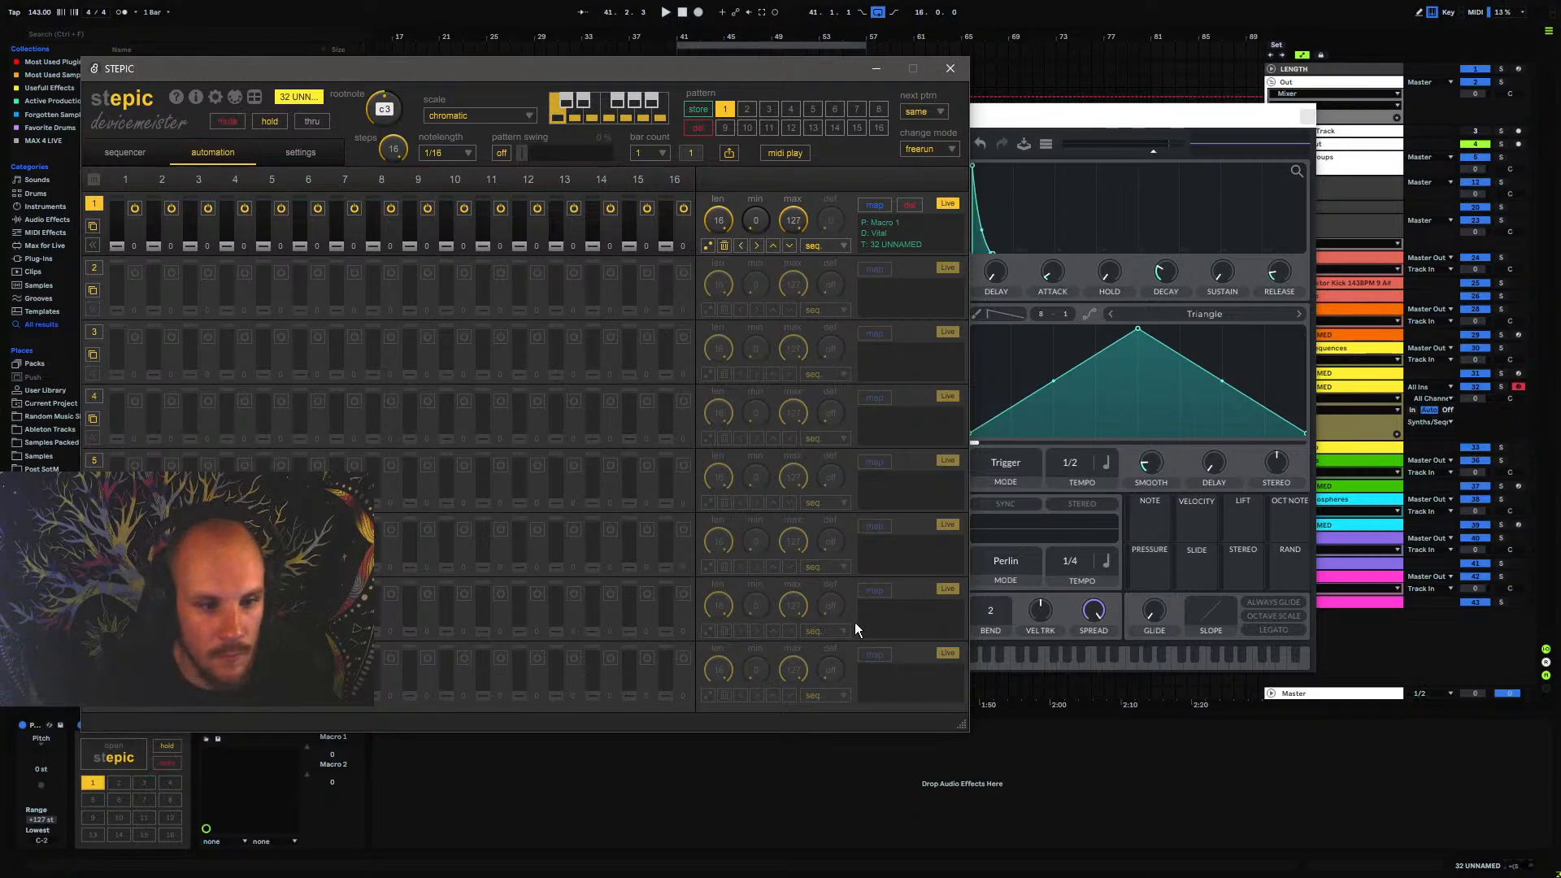
{"action": "left_click", "coordinate": [611, 817]}
{"action": "key", "text": "a"}
{"action": "left_click", "coordinate": [116, 755]}
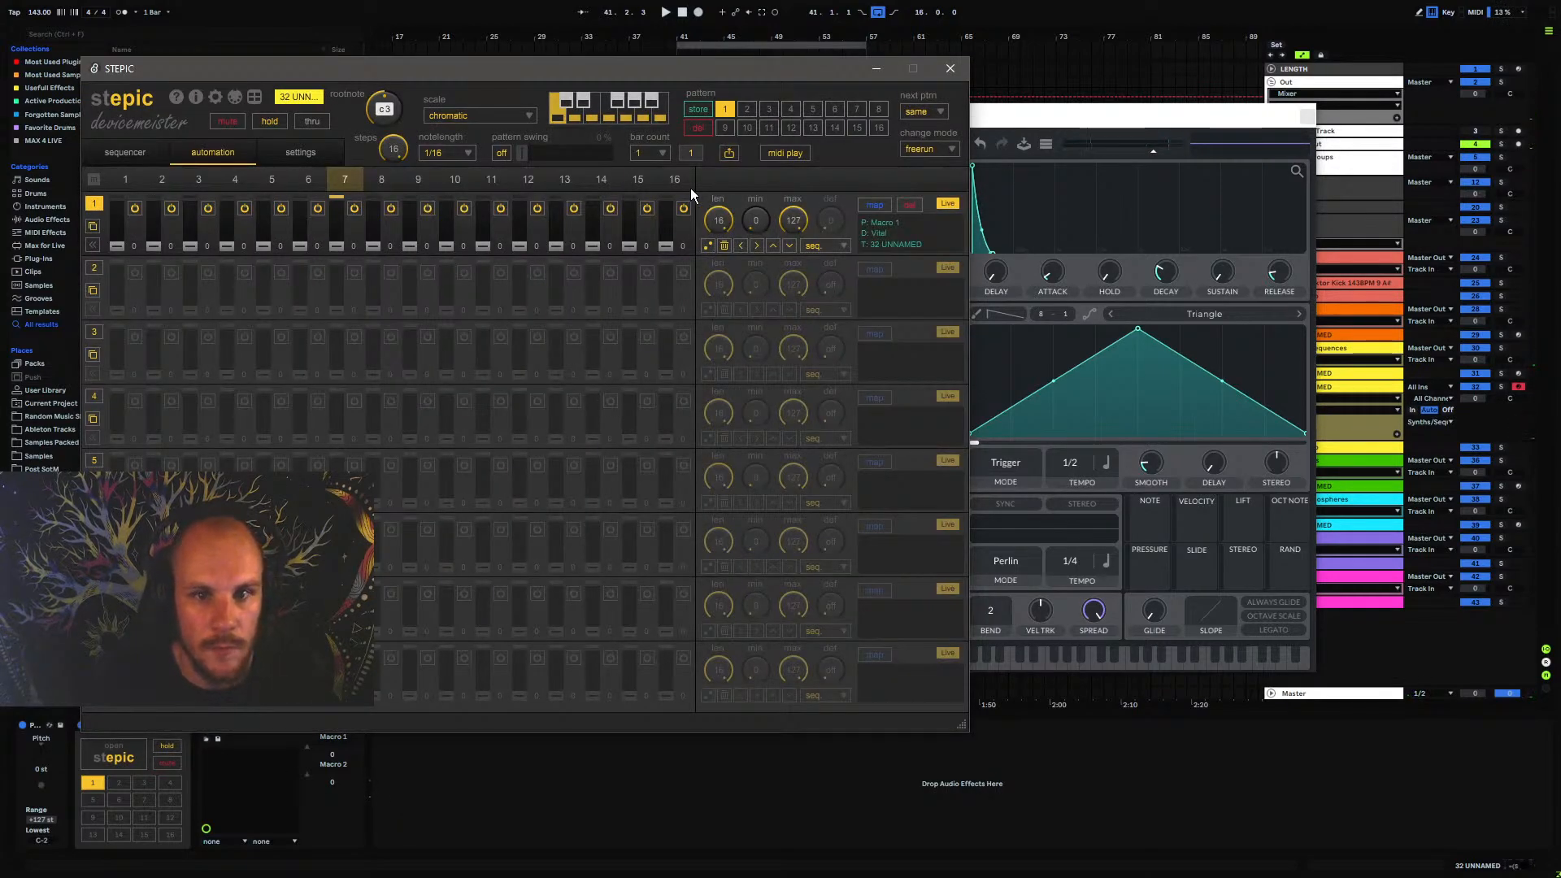
{"action": "left_click", "coordinate": [710, 247]}
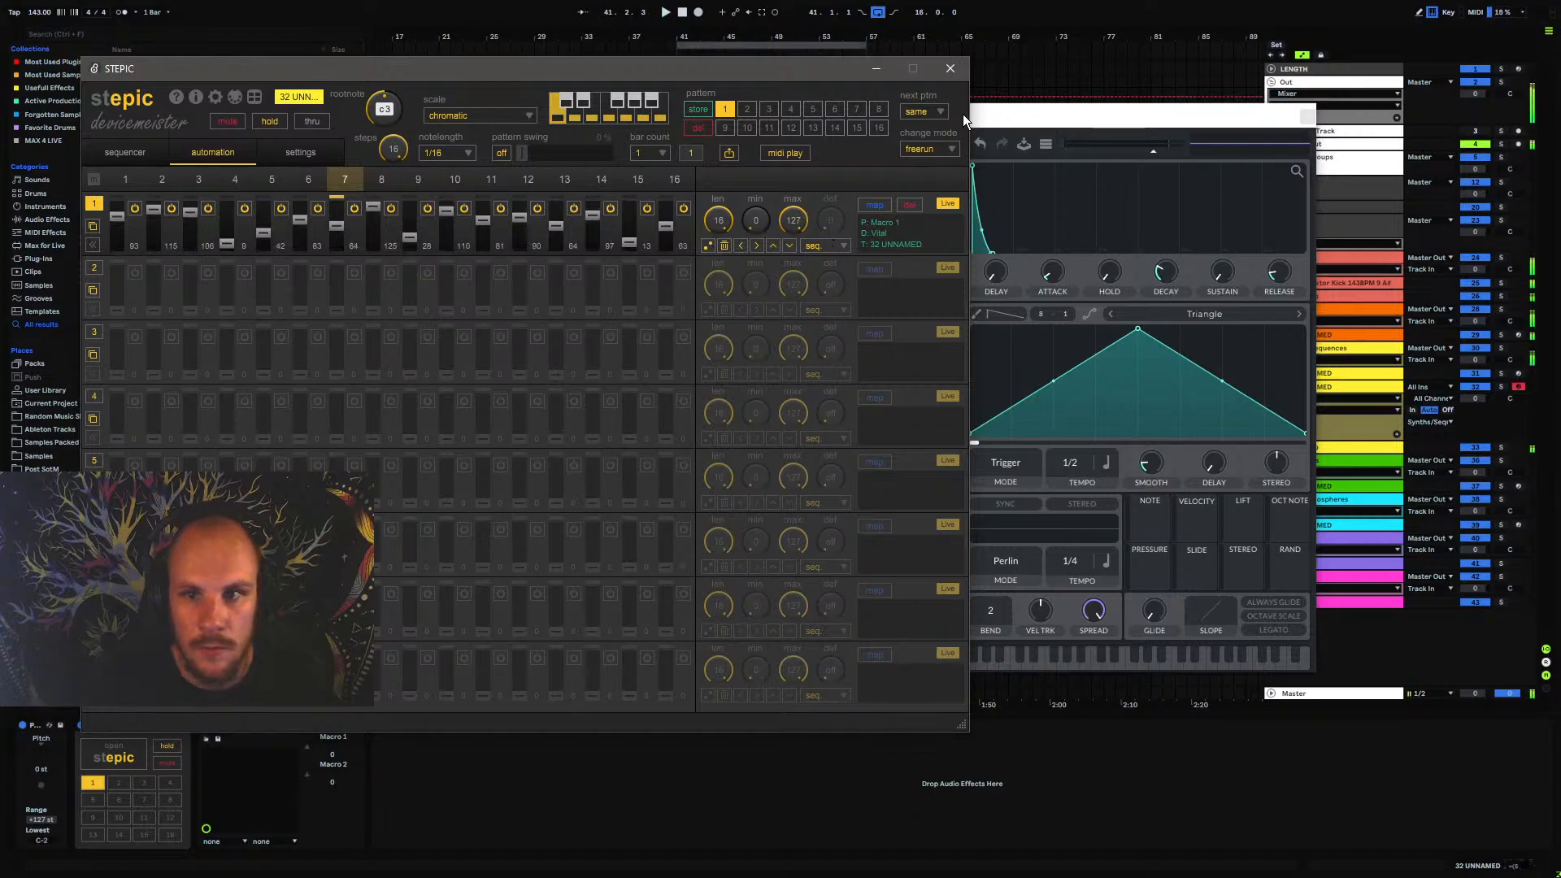
Close the plug-in windows, create an empty MIDI clip on track 32 UNNAMED from bar 41 to 57, and audition its low keys
{"action": "left_click", "coordinate": [1308, 123]}
{"action": "left_click", "coordinate": [1307, 116]}
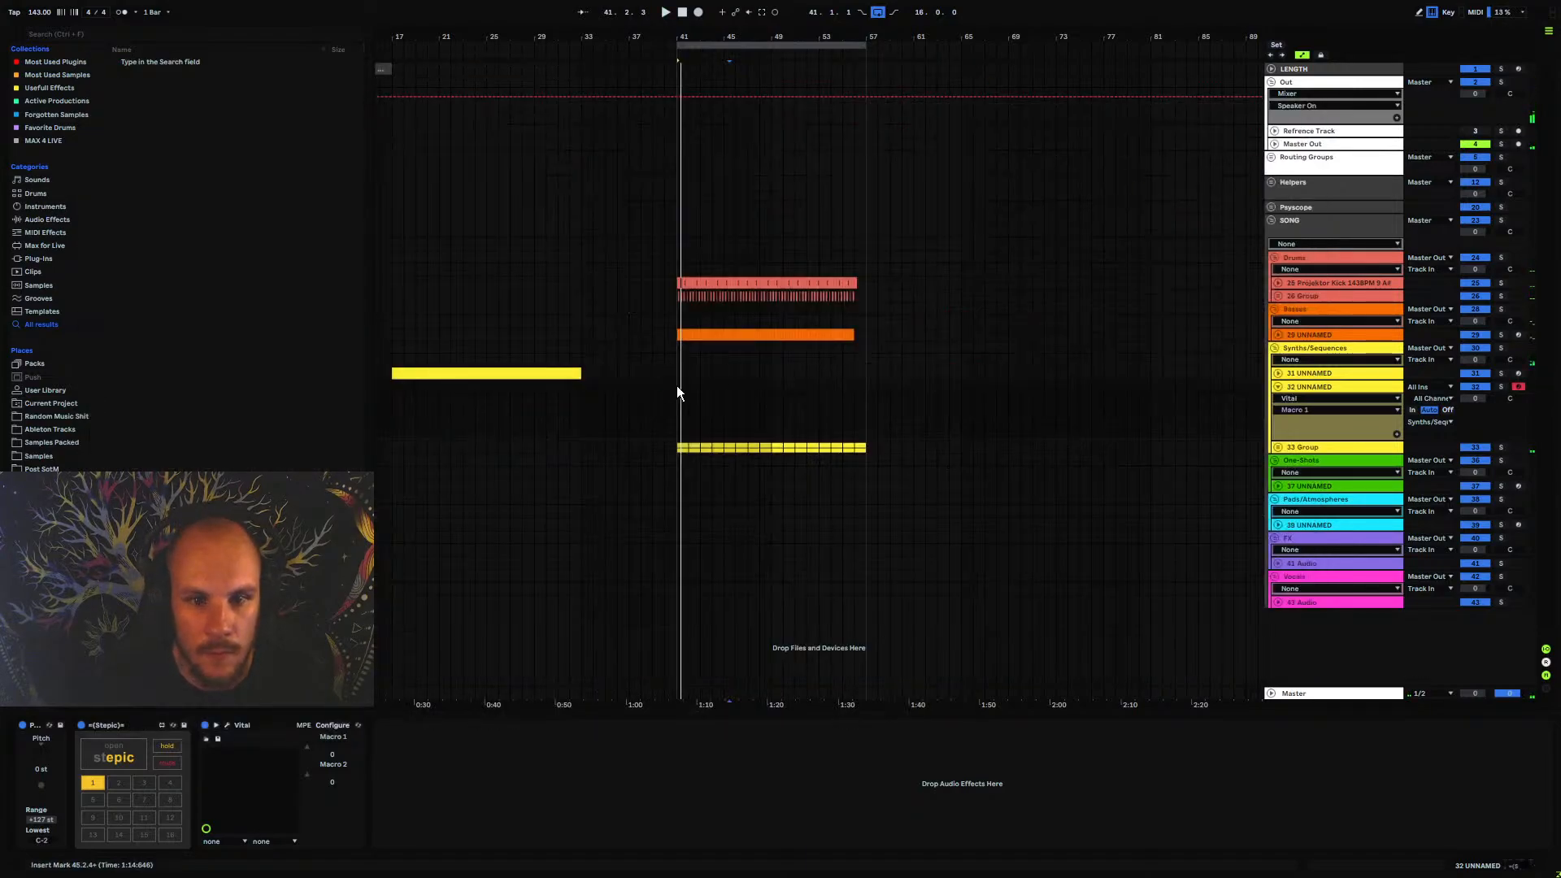
{"action": "left_click_drag", "start_coordinate": [677, 387], "coordinate": [846, 392]}
{"action": "key", "text": "ctrl+shift+m"}
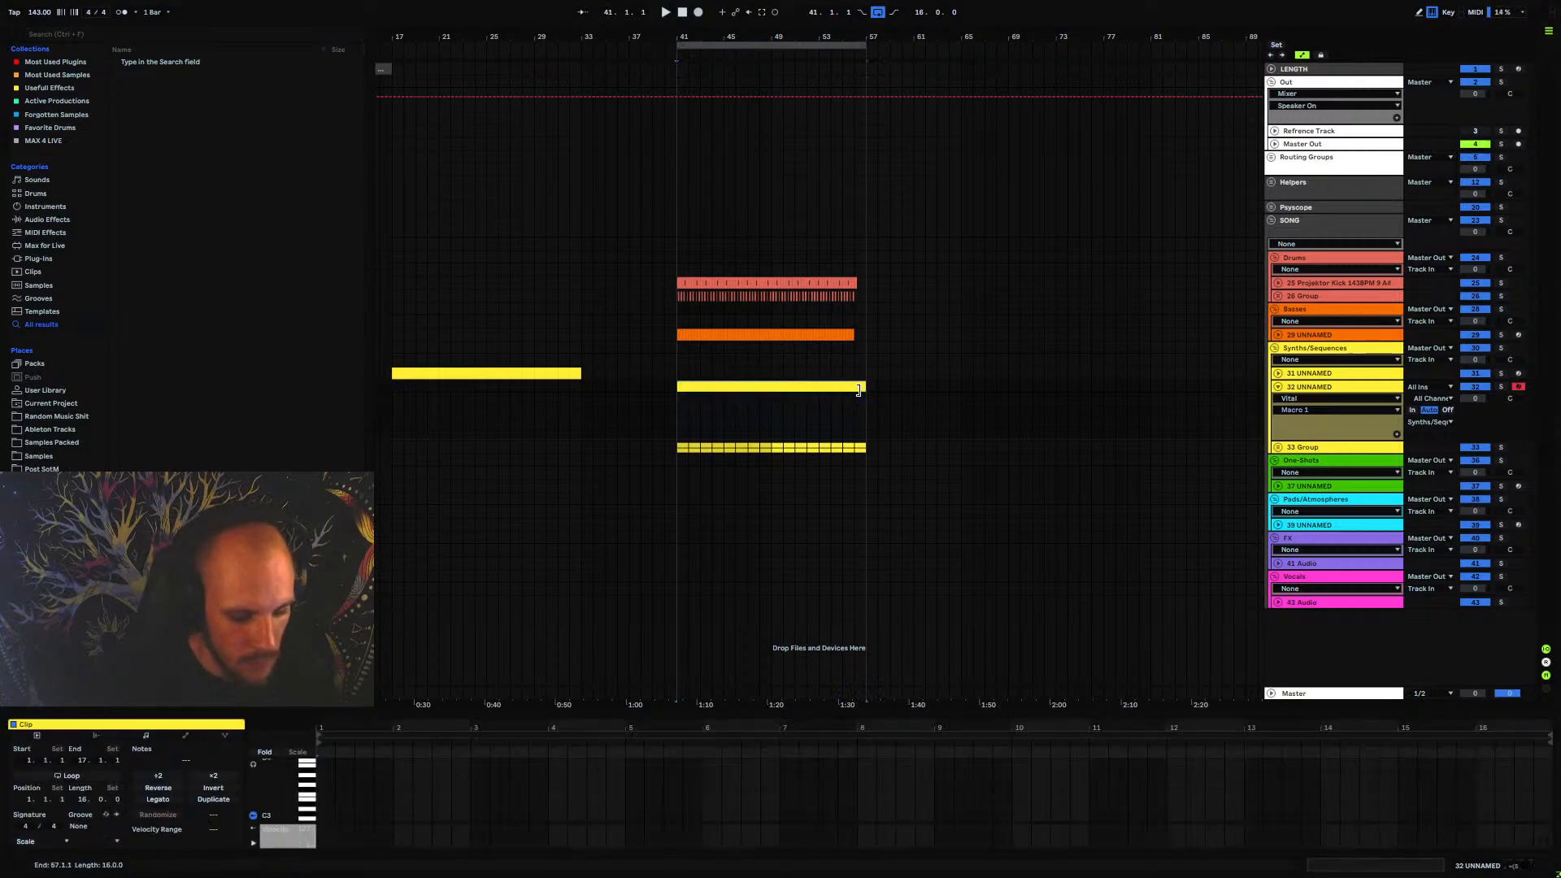
{"action": "left_click", "coordinate": [327, 800]}
{"action": "scroll", "coordinate": [327, 802], "scroll_direction": "down", "scroll_amount": 4}
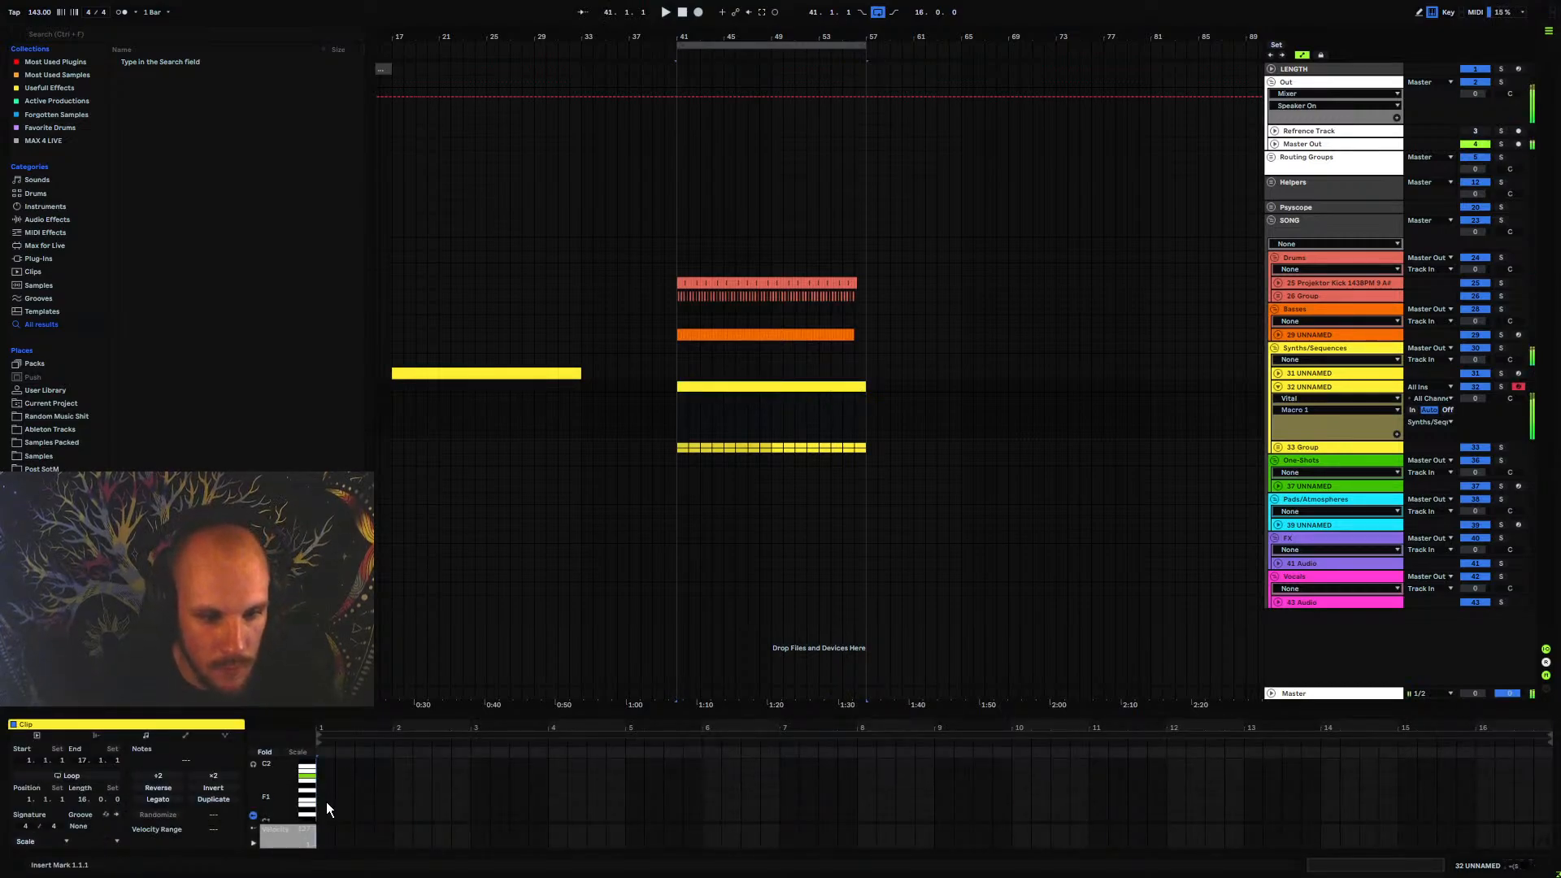
Add a sustained A#1 note across the bar 41 to 57 clip and open Stepic's sequencer page for track 32 UNNAMED
{"action": "double_click", "coordinate": [320, 804]}
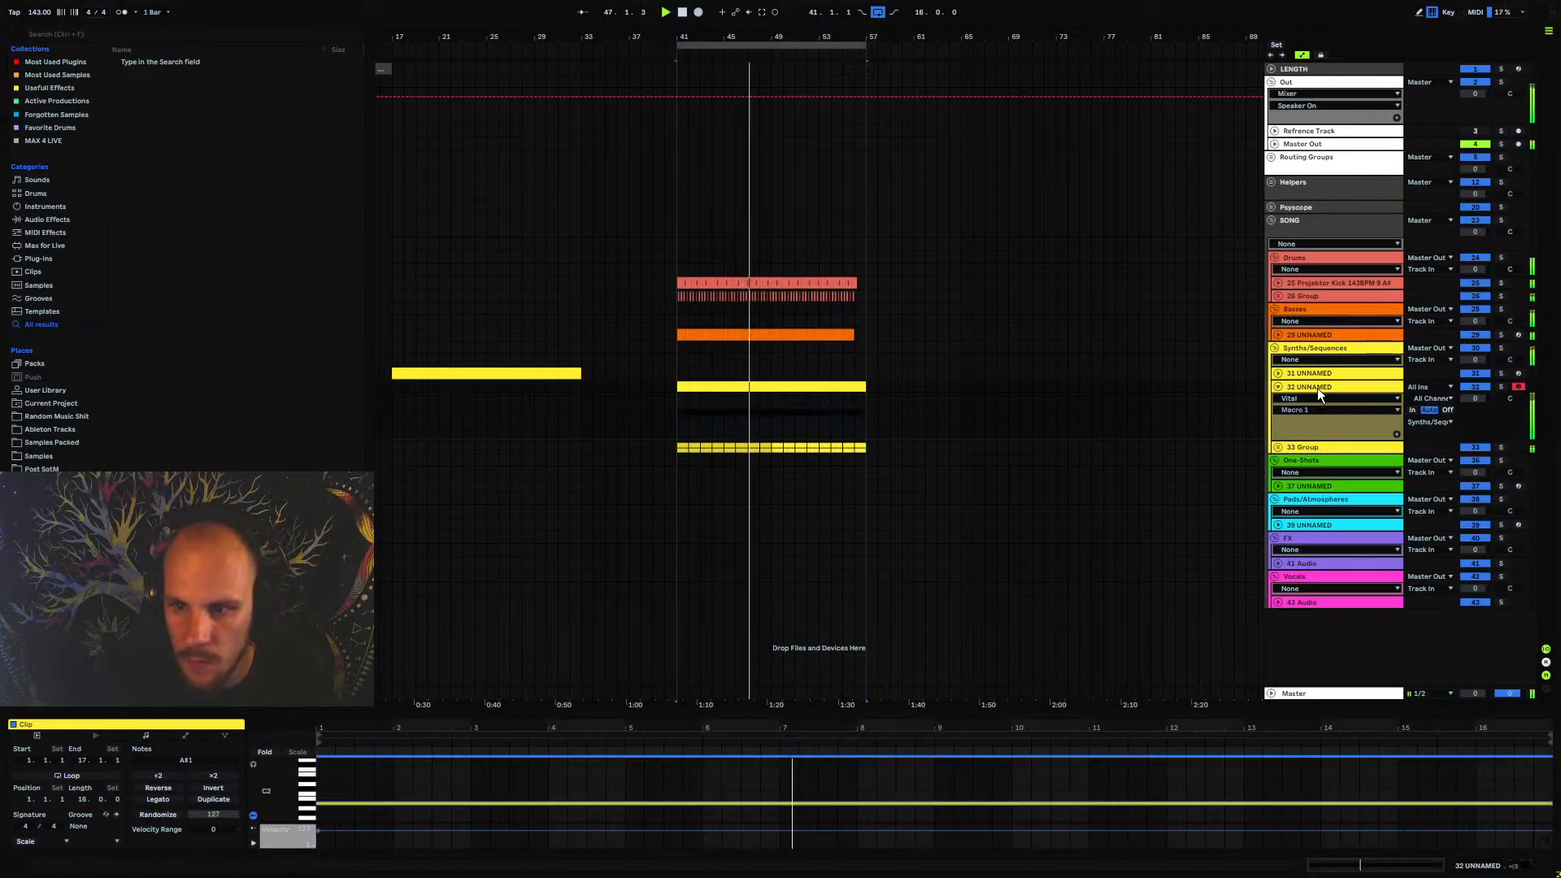
{"action": "left_click", "coordinate": [1320, 394]}
{"action": "left_click", "coordinate": [111, 756]}
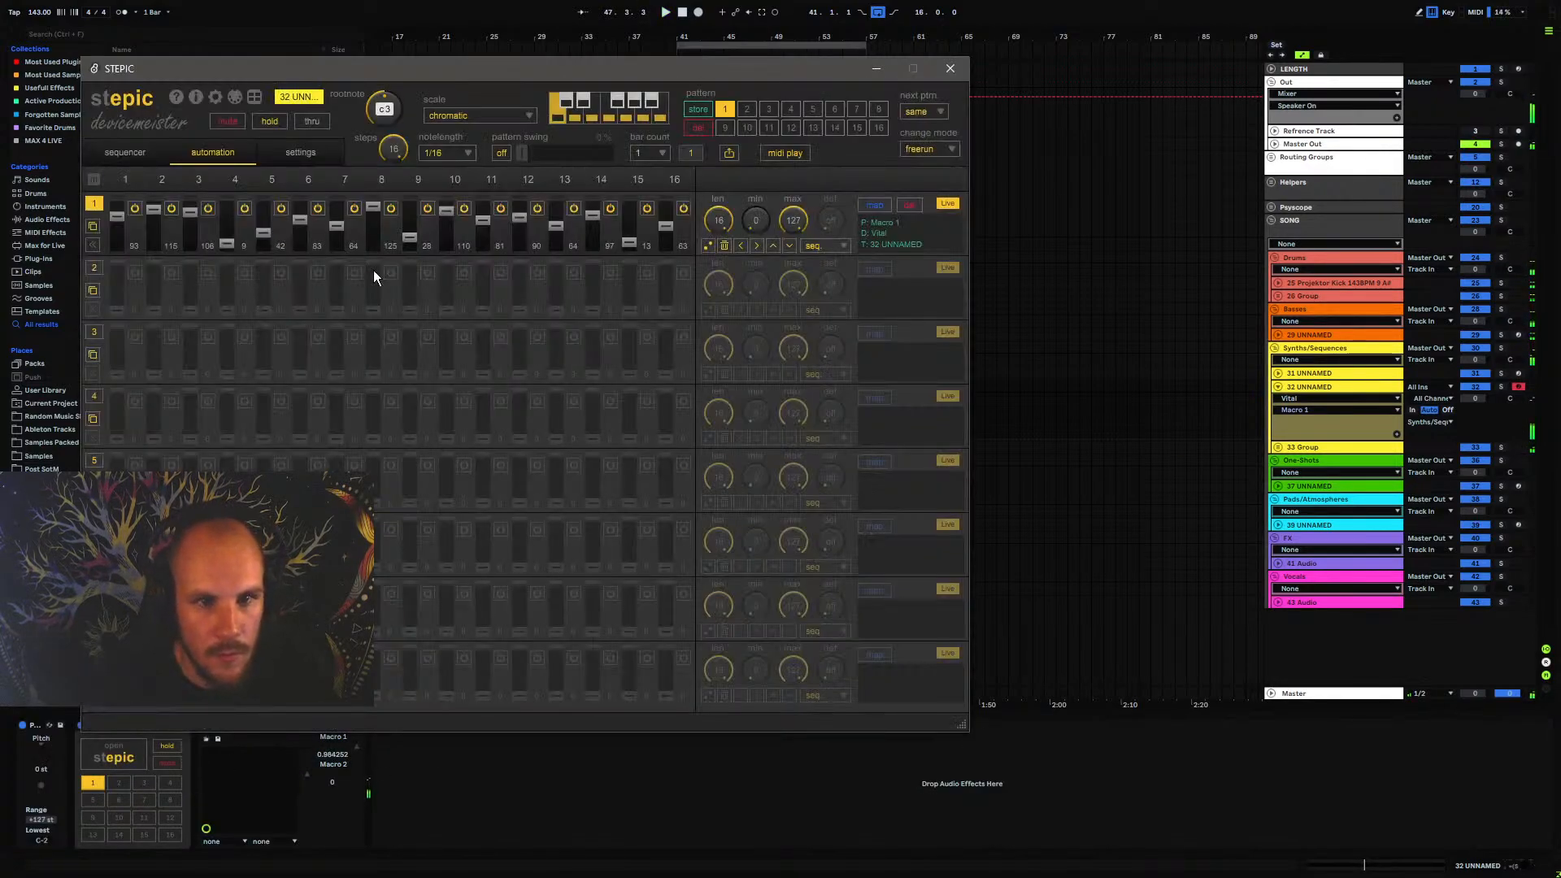
{"action": "left_click", "coordinate": [114, 152]}
{"action": "left_click_drag", "start_coordinate": [291, 62], "coordinate": [531, 83]}
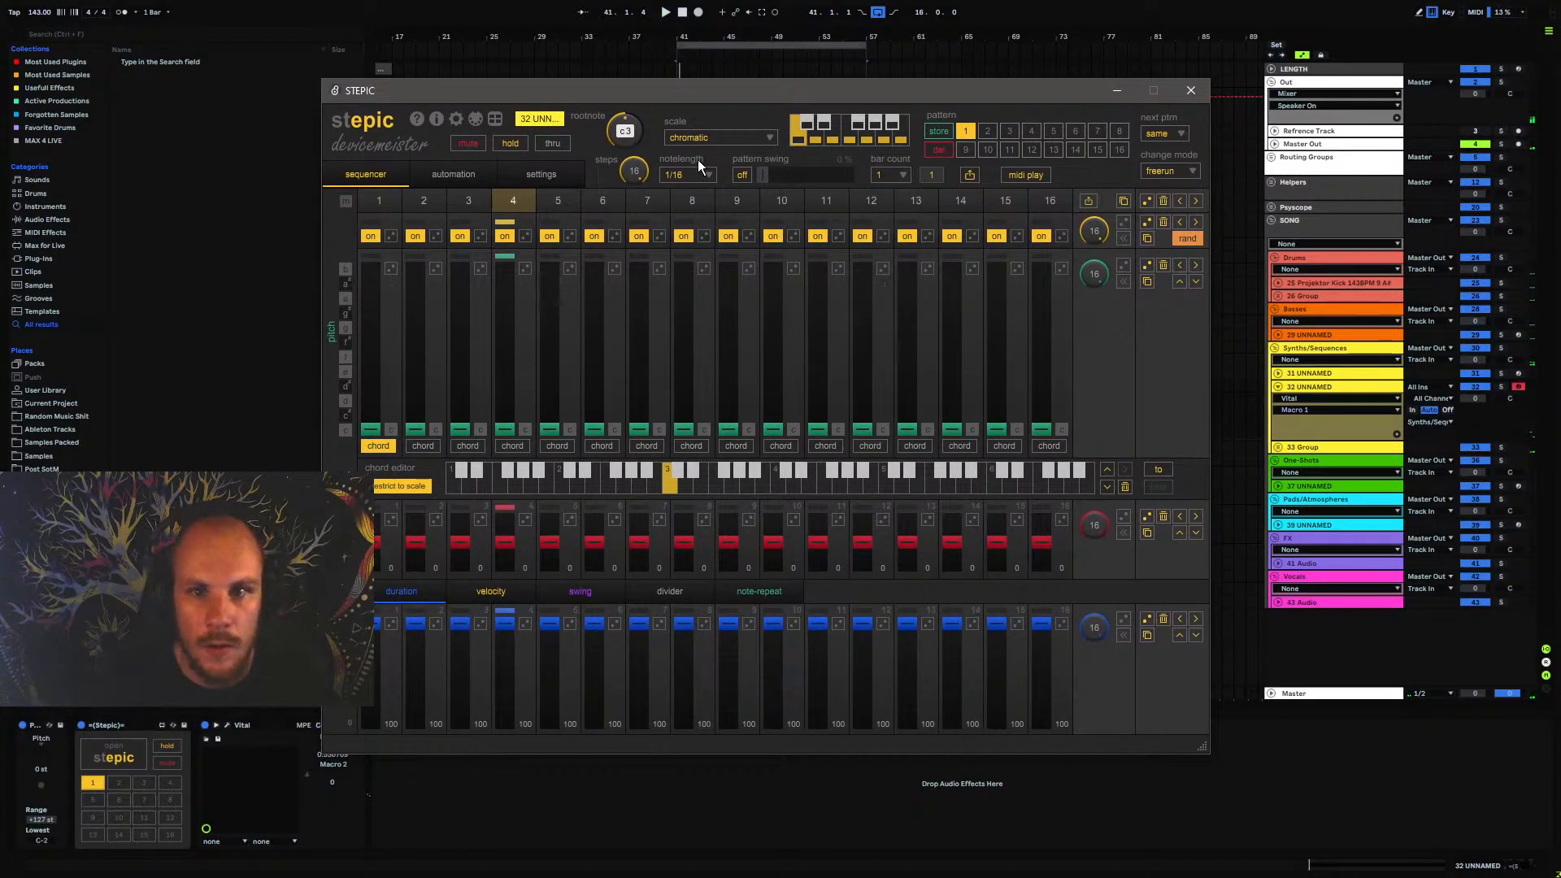
Set Stepic's scale to phrygian and its root note to a#2
{"action": "left_click", "coordinate": [684, 138]}
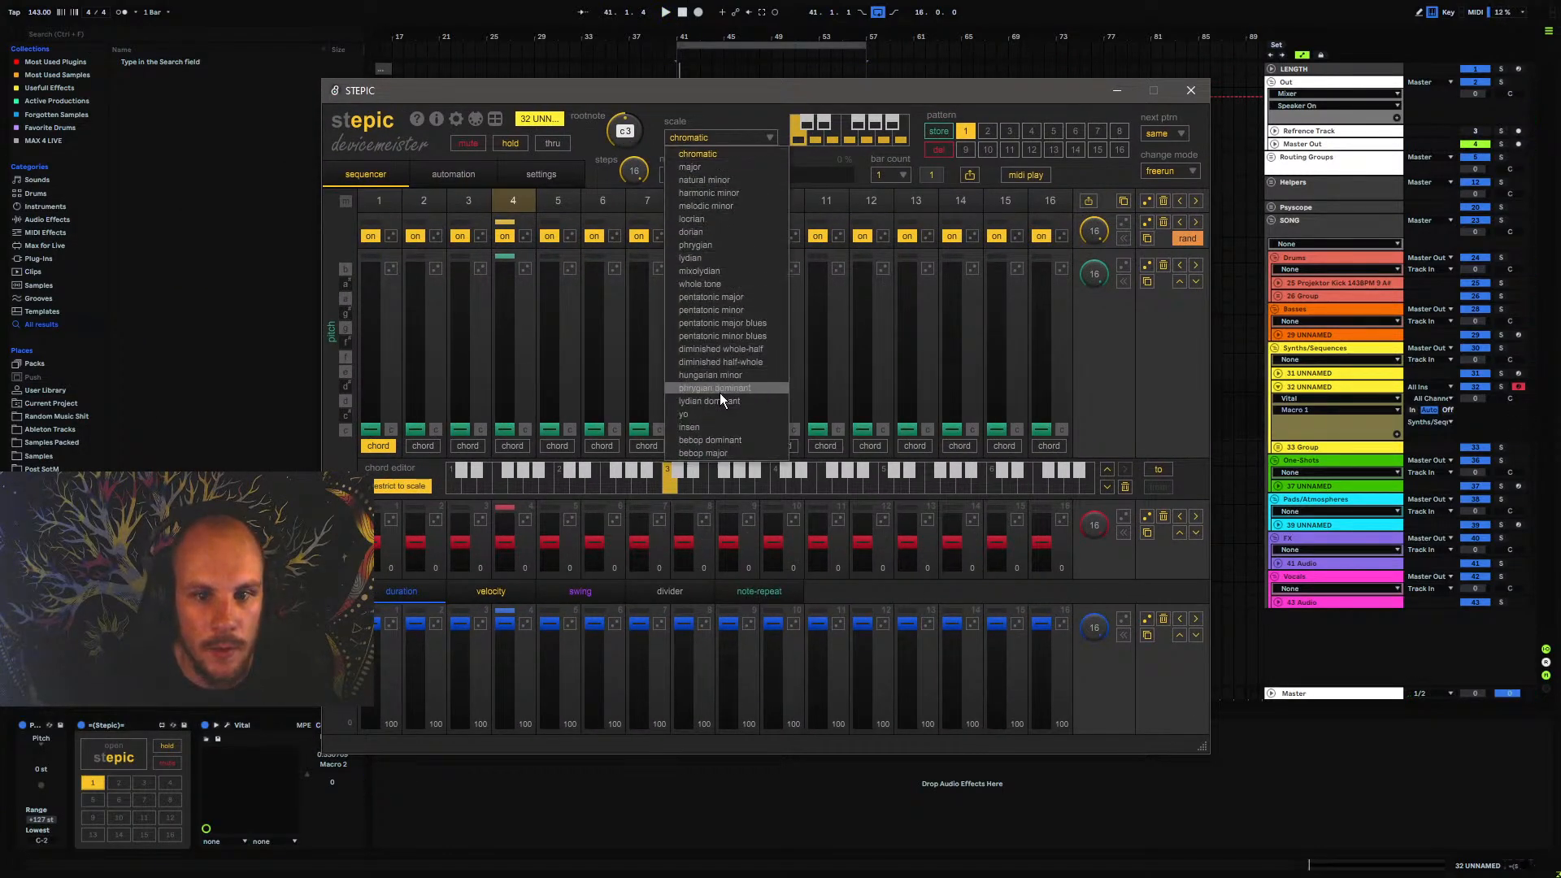
{"action": "left_click", "coordinate": [713, 246]}
{"action": "left_click_drag", "start_coordinate": [628, 125], "coordinate": [643, 149]}
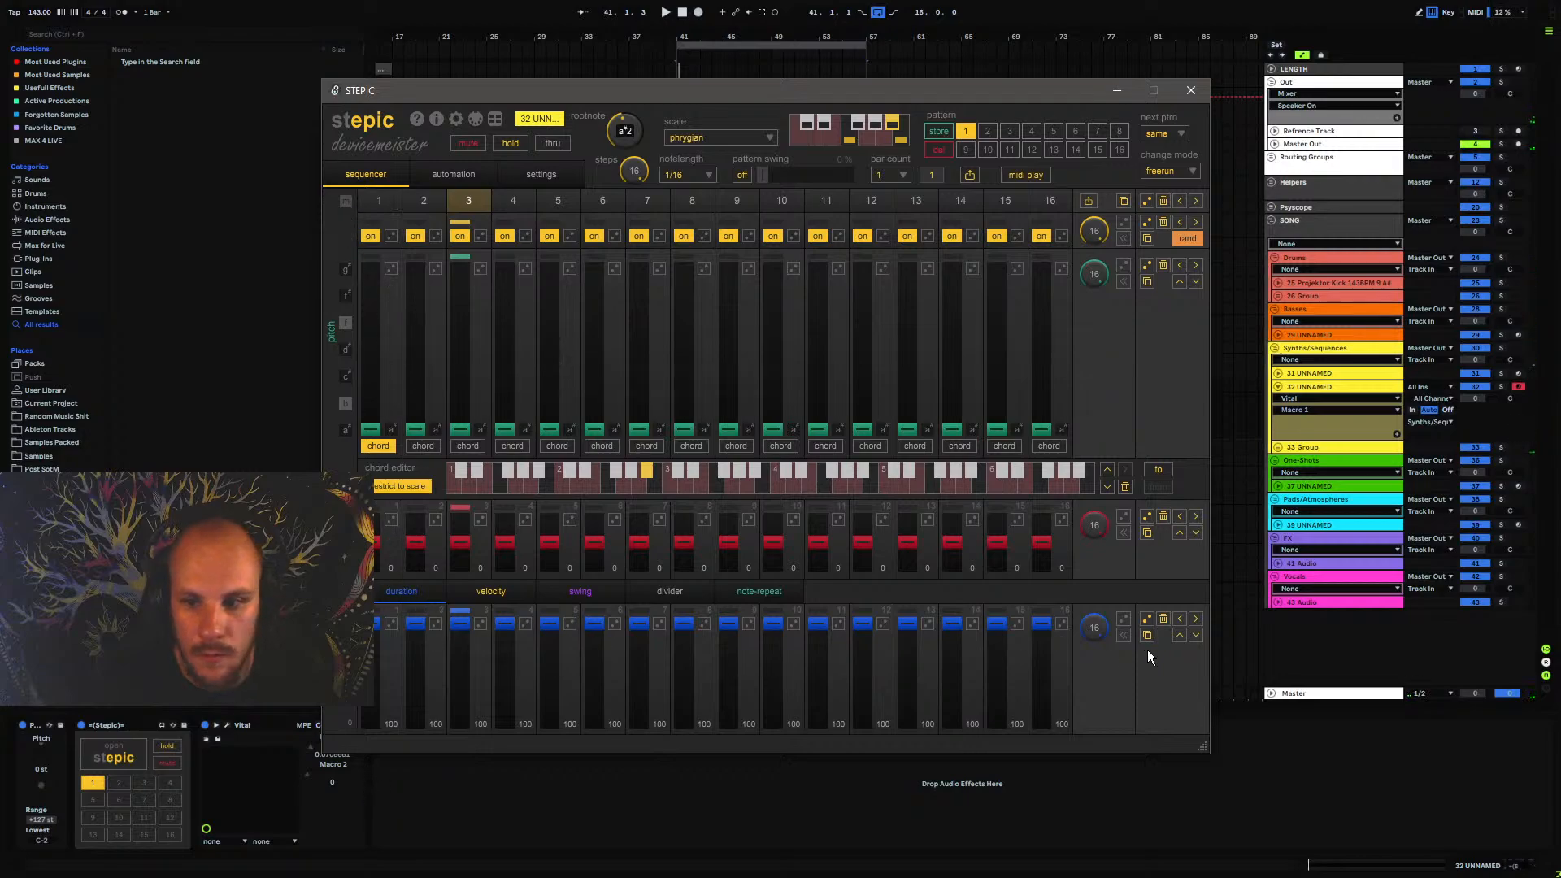
Lower the duration of all Stepic steps to 60 and close the plug-in window
{"action": "left_click", "coordinate": [1196, 636]}
{"action": "left_click", "coordinate": [1195, 635]}
{"action": "left_click", "coordinate": [1195, 635]}
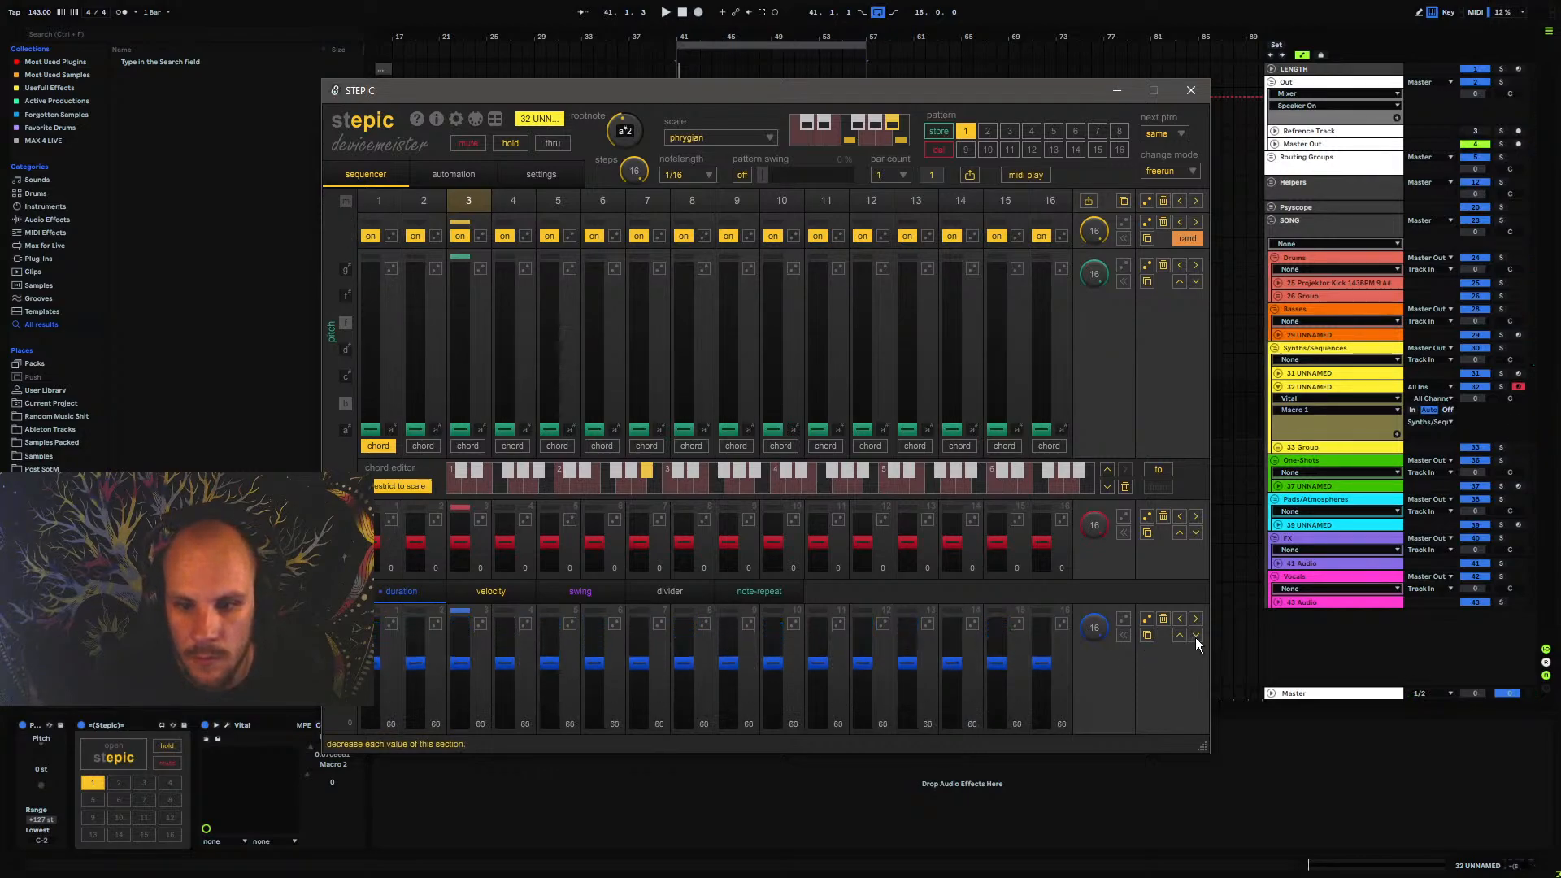
{"action": "left_click", "coordinate": [1192, 92]}
Audition the new clip on track 32 UNNAMED and reopen Stepic
{"action": "double_click", "coordinate": [708, 386]}
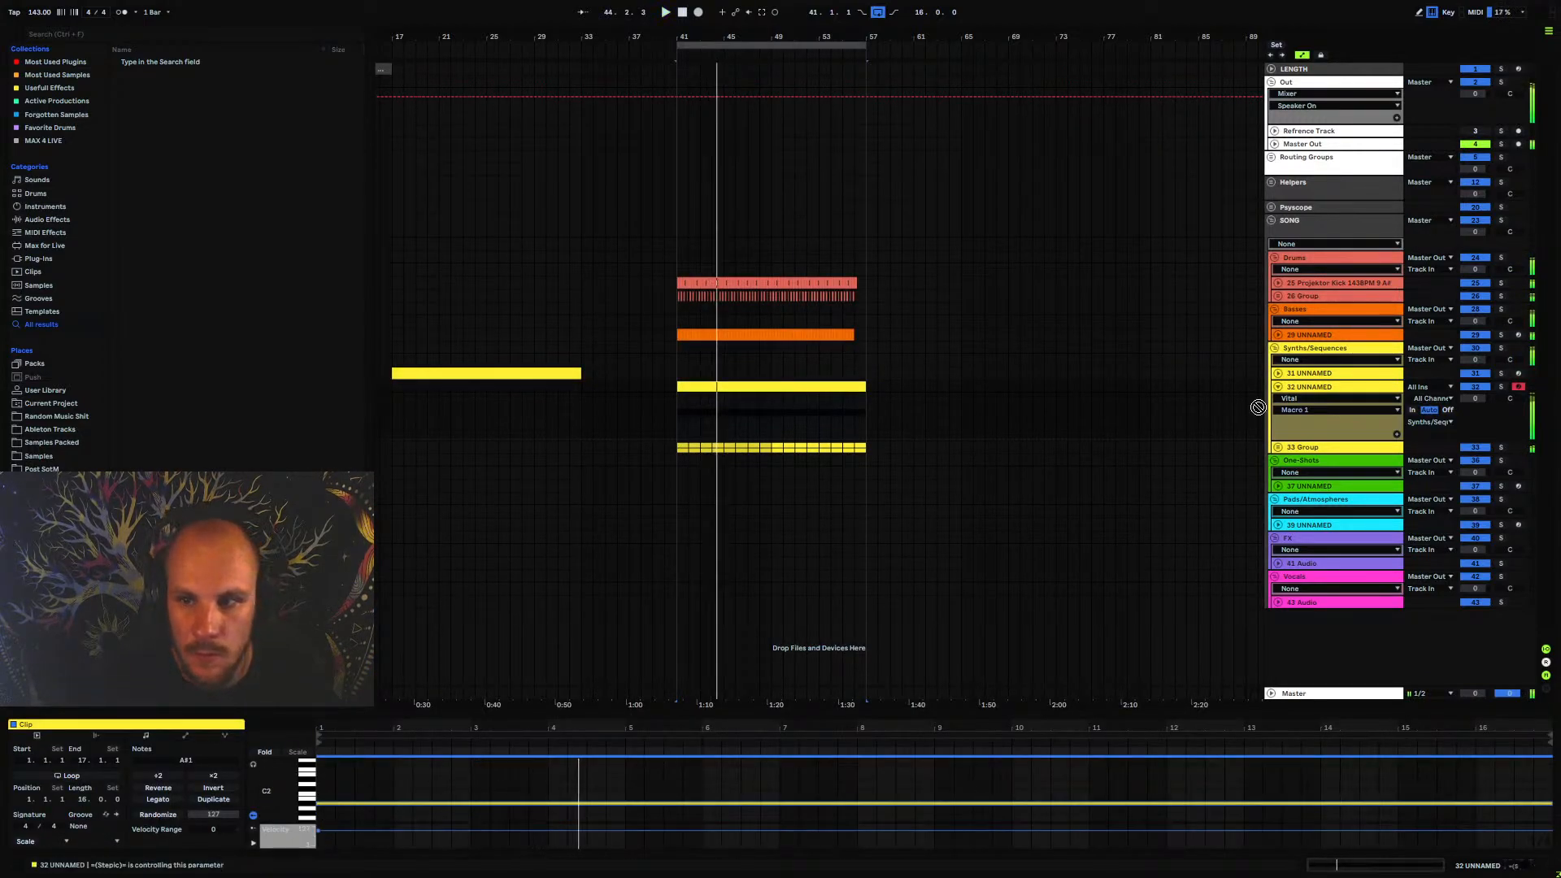
{"action": "key", "text": "space"}
{"action": "double_click", "coordinate": [1319, 388]}
{"action": "left_click", "coordinate": [122, 751]}
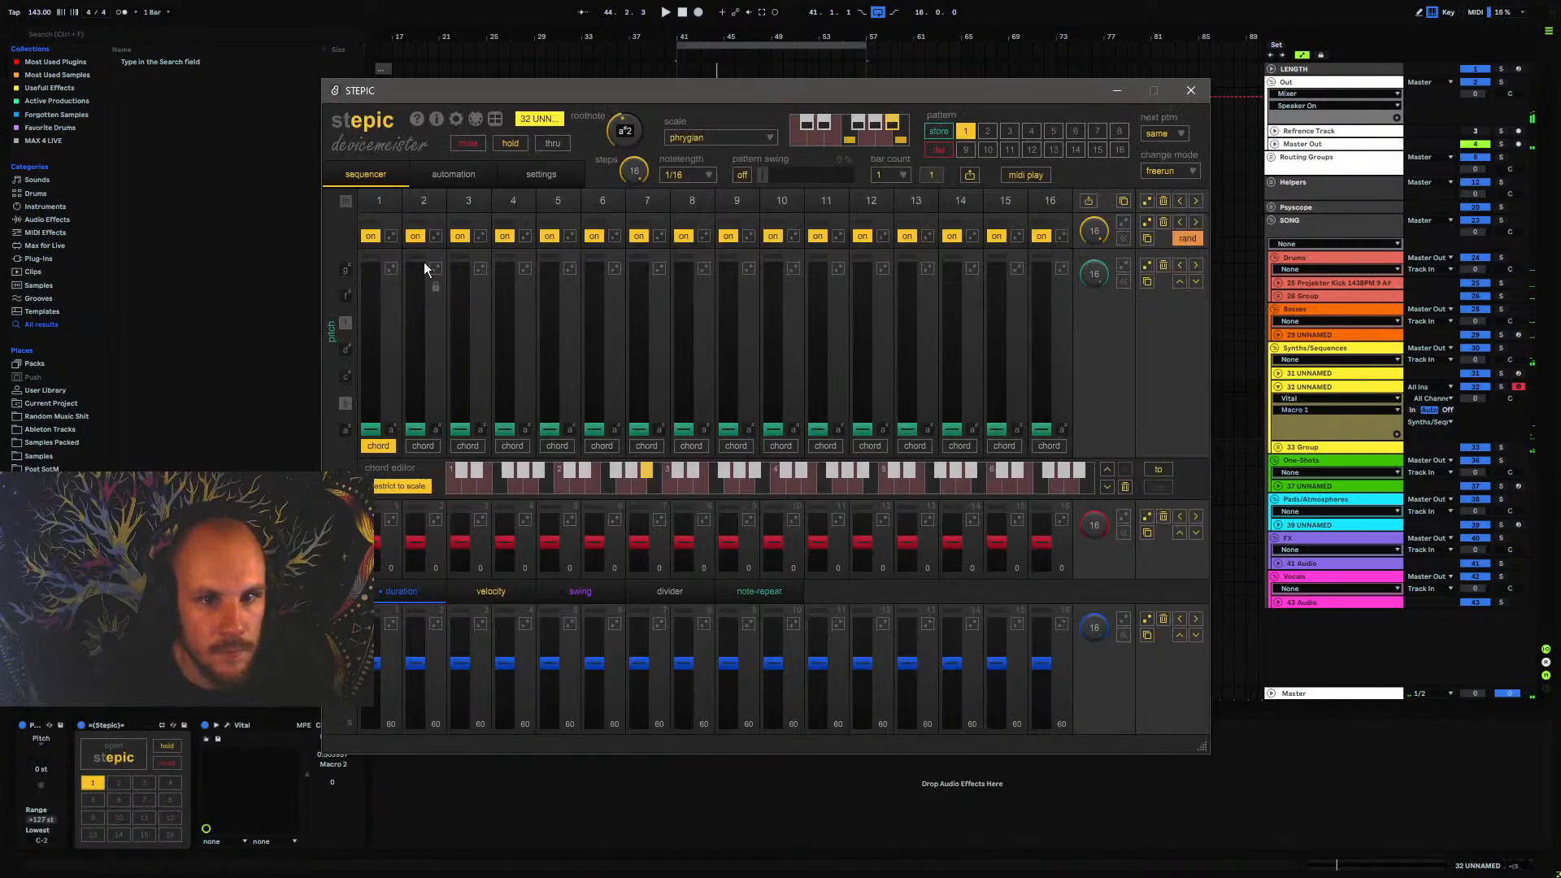
Try several randomized 16-step pitch patterns during playback, lower some early steps to the root, and clear the pitch row
{"action": "left_click", "coordinate": [1148, 265]}
{"action": "key", "text": "space"}
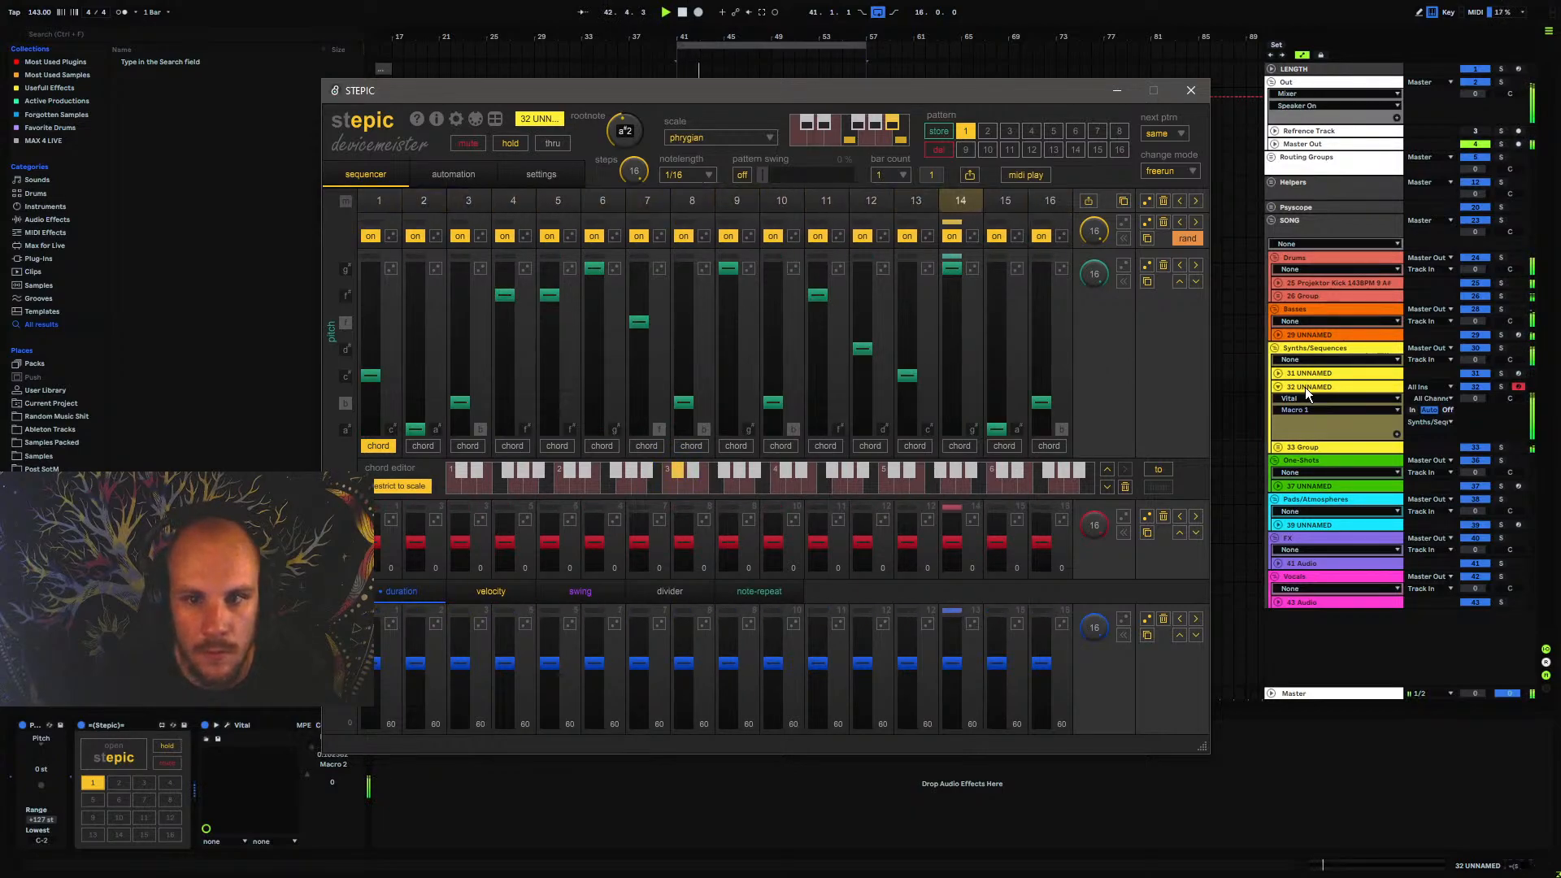
{"action": "left_click", "coordinate": [1148, 266]}
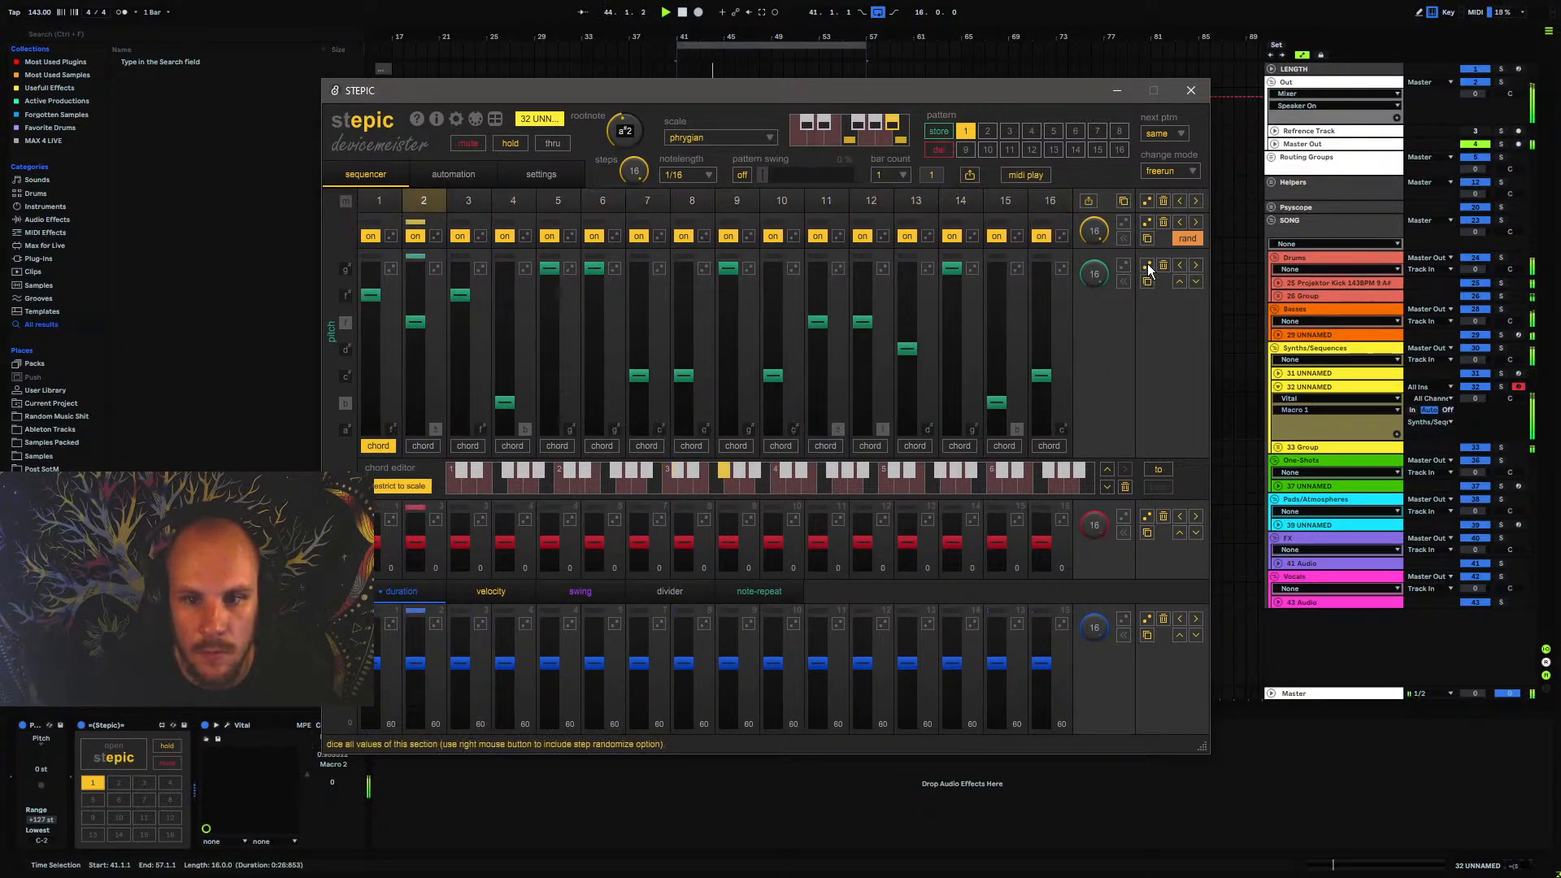
{"action": "left_click", "coordinate": [1148, 267]}
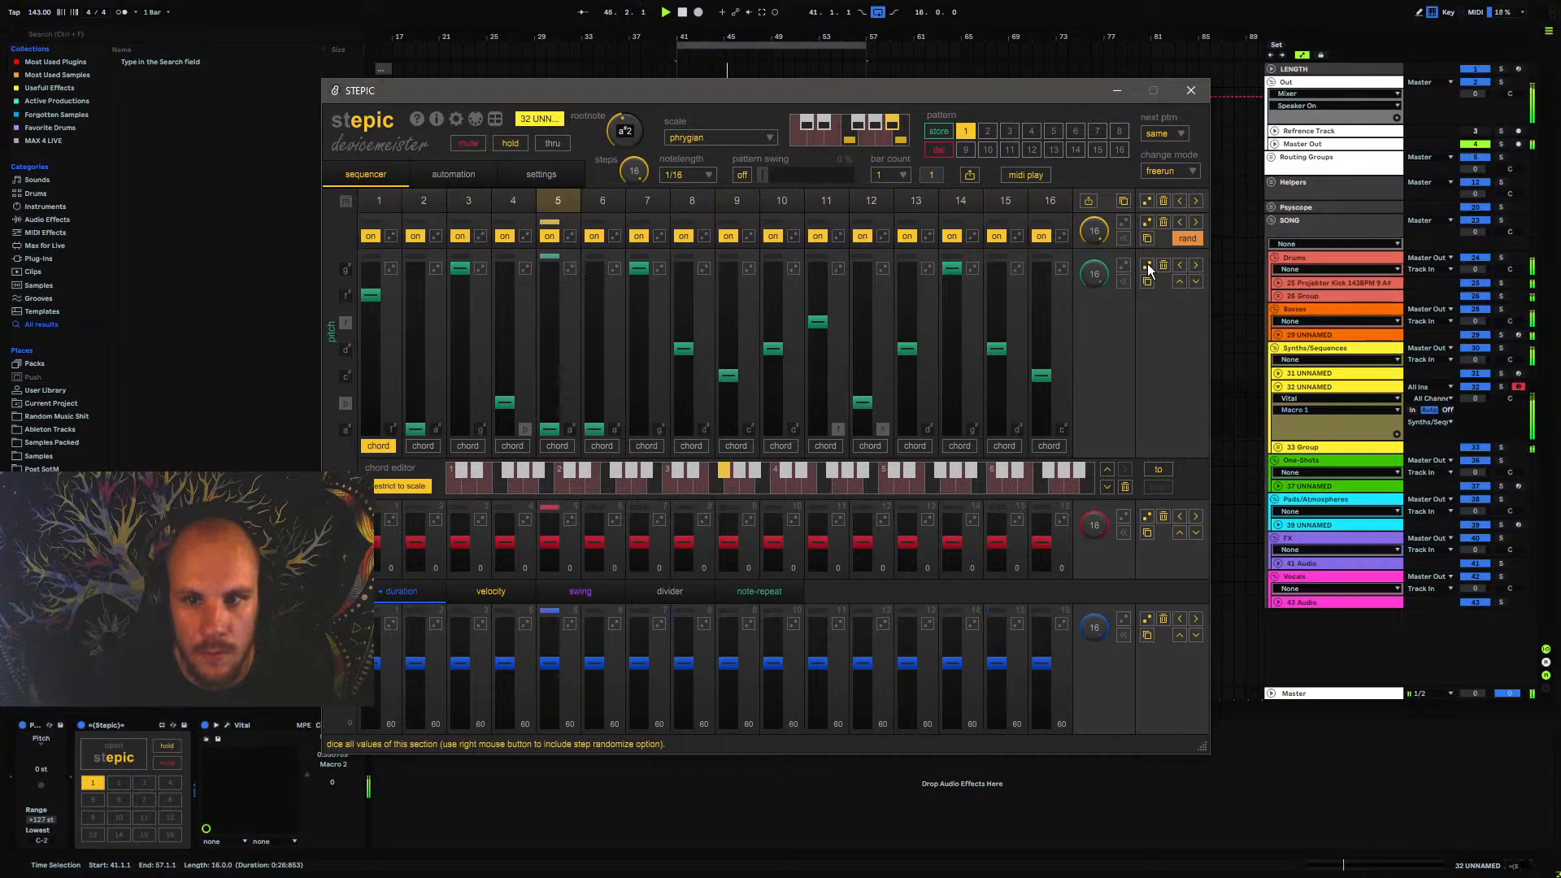
{"action": "left_click_drag", "start_coordinate": [370, 296], "coordinate": [428, 460]}
{"action": "mouse_move", "coordinate": [466, 265]}
{"action": "left_mouse_down"}
{"action": "mouse_move", "coordinate": [462, 432]}
{"action": "mouse_move", "coordinate": [552, 444]}
{"action": "left_mouse_up"}
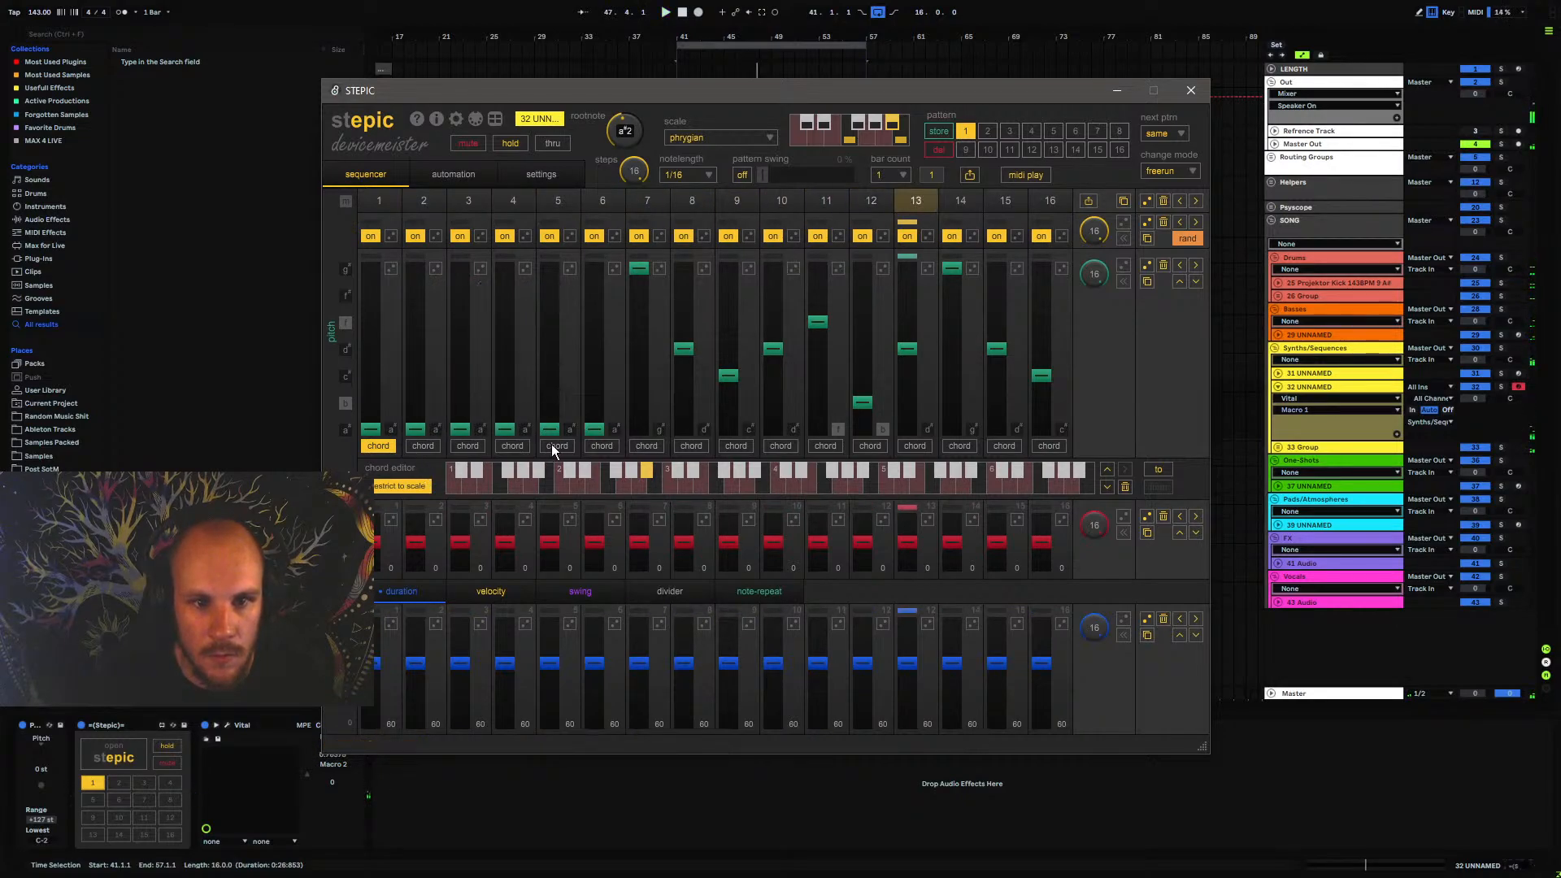
{"action": "left_click_drag", "start_coordinate": [640, 268], "coordinate": [642, 433]}
{"action": "left_click", "coordinate": [1162, 265]}
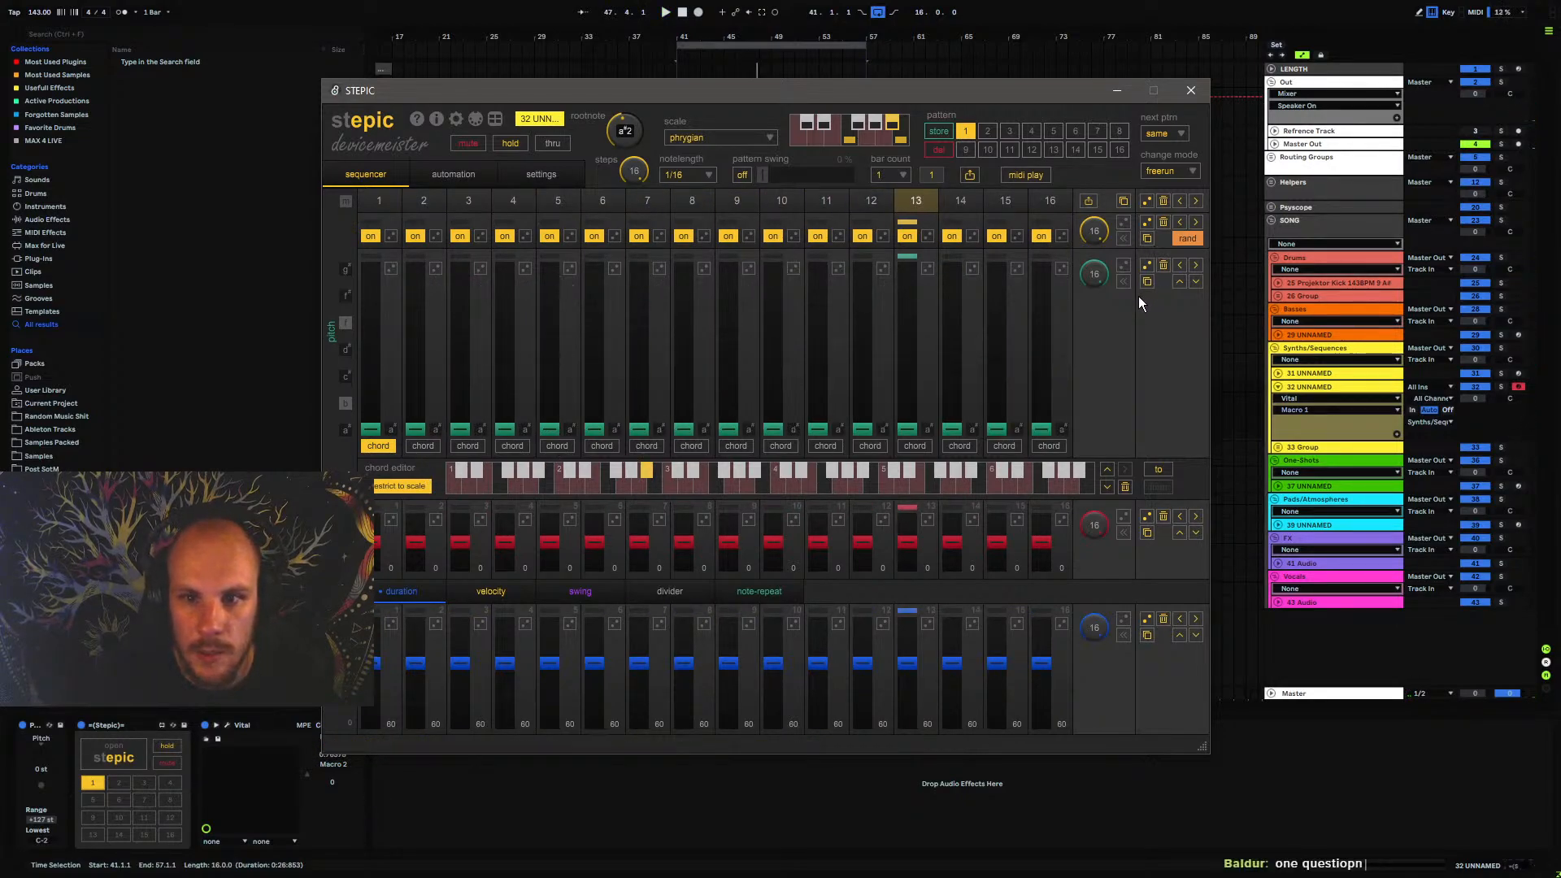
Randomize an 8-step pitch row and hand-tune it: steps 1 and 5 at the root, step 7 at the top, step 4 higher, step 2 lower
{"action": "left_click_drag", "start_coordinate": [1096, 283], "coordinate": [1090, 376]}
{"action": "left_click", "coordinate": [1147, 265]}
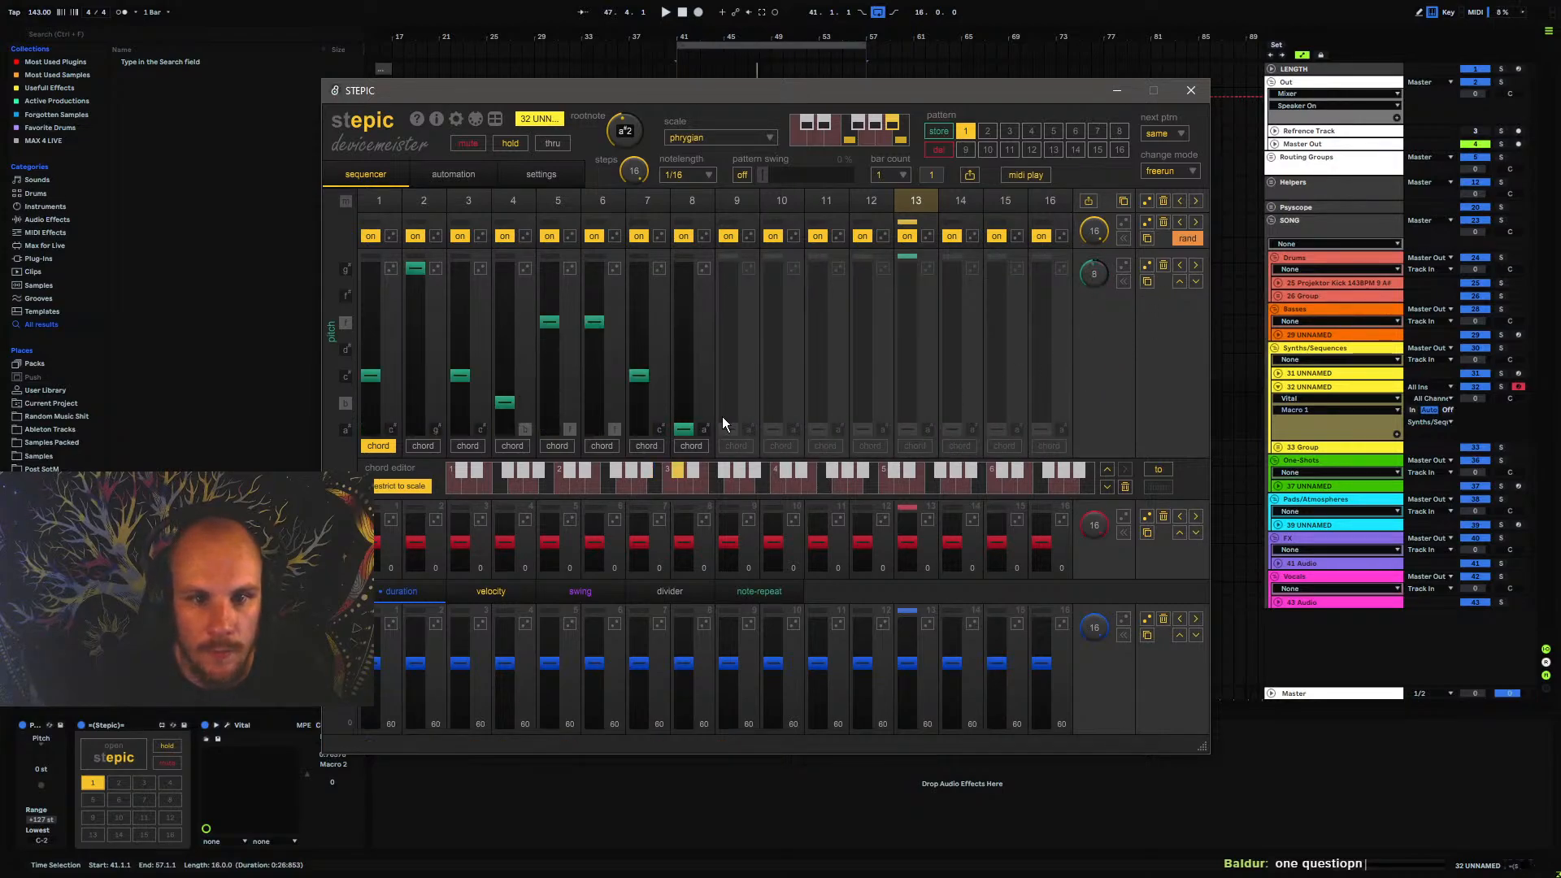
{"action": "left_click_drag", "start_coordinate": [497, 407], "coordinate": [559, 470]}
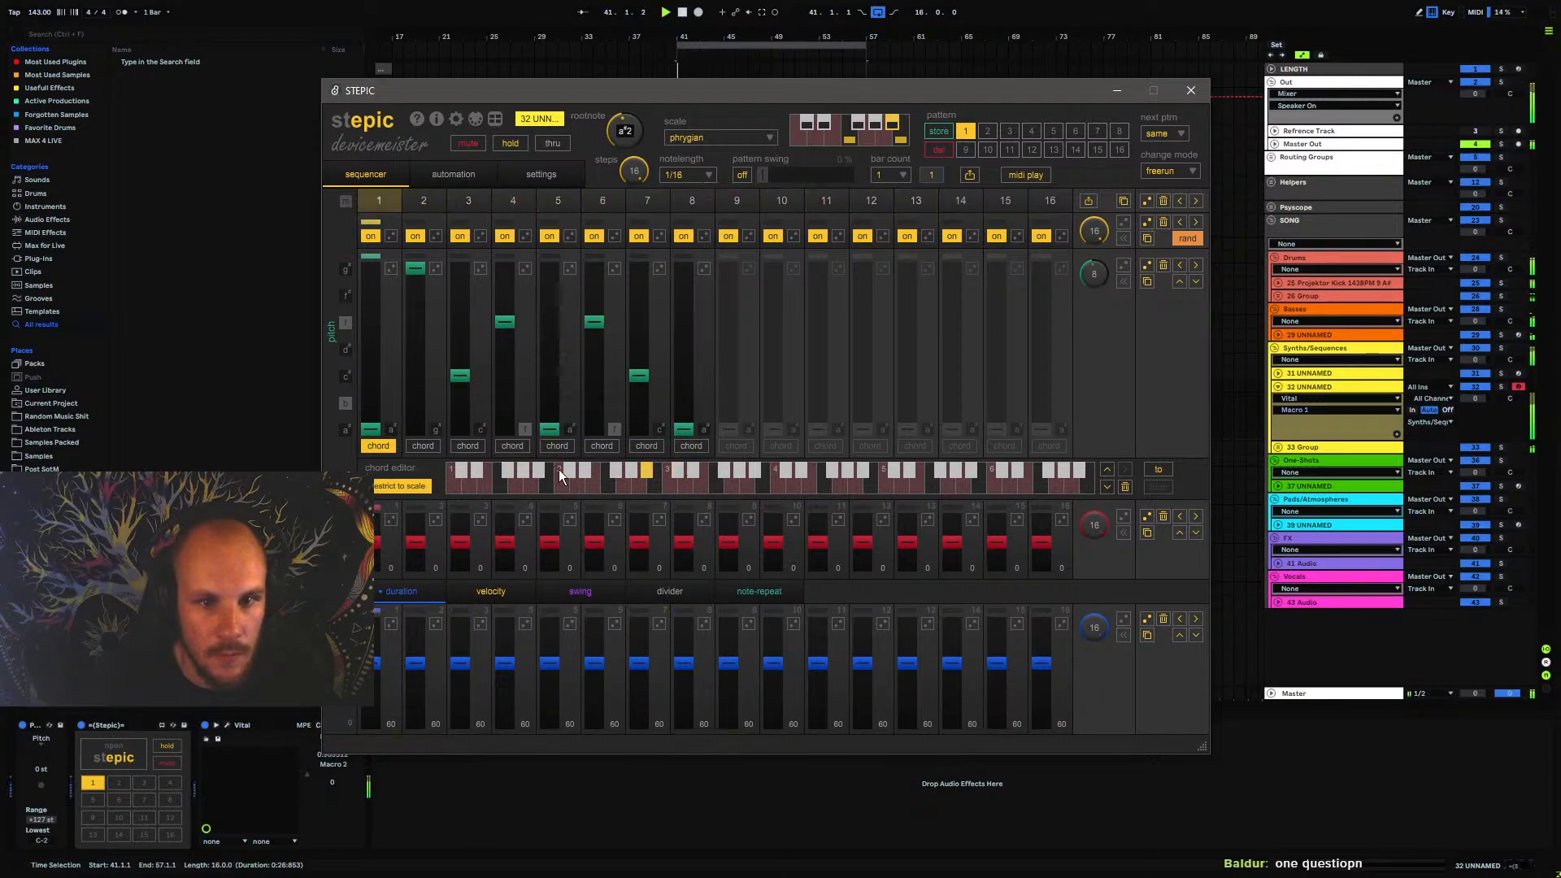
{"action": "left_click_drag", "start_coordinate": [643, 378], "coordinate": [657, 286]}
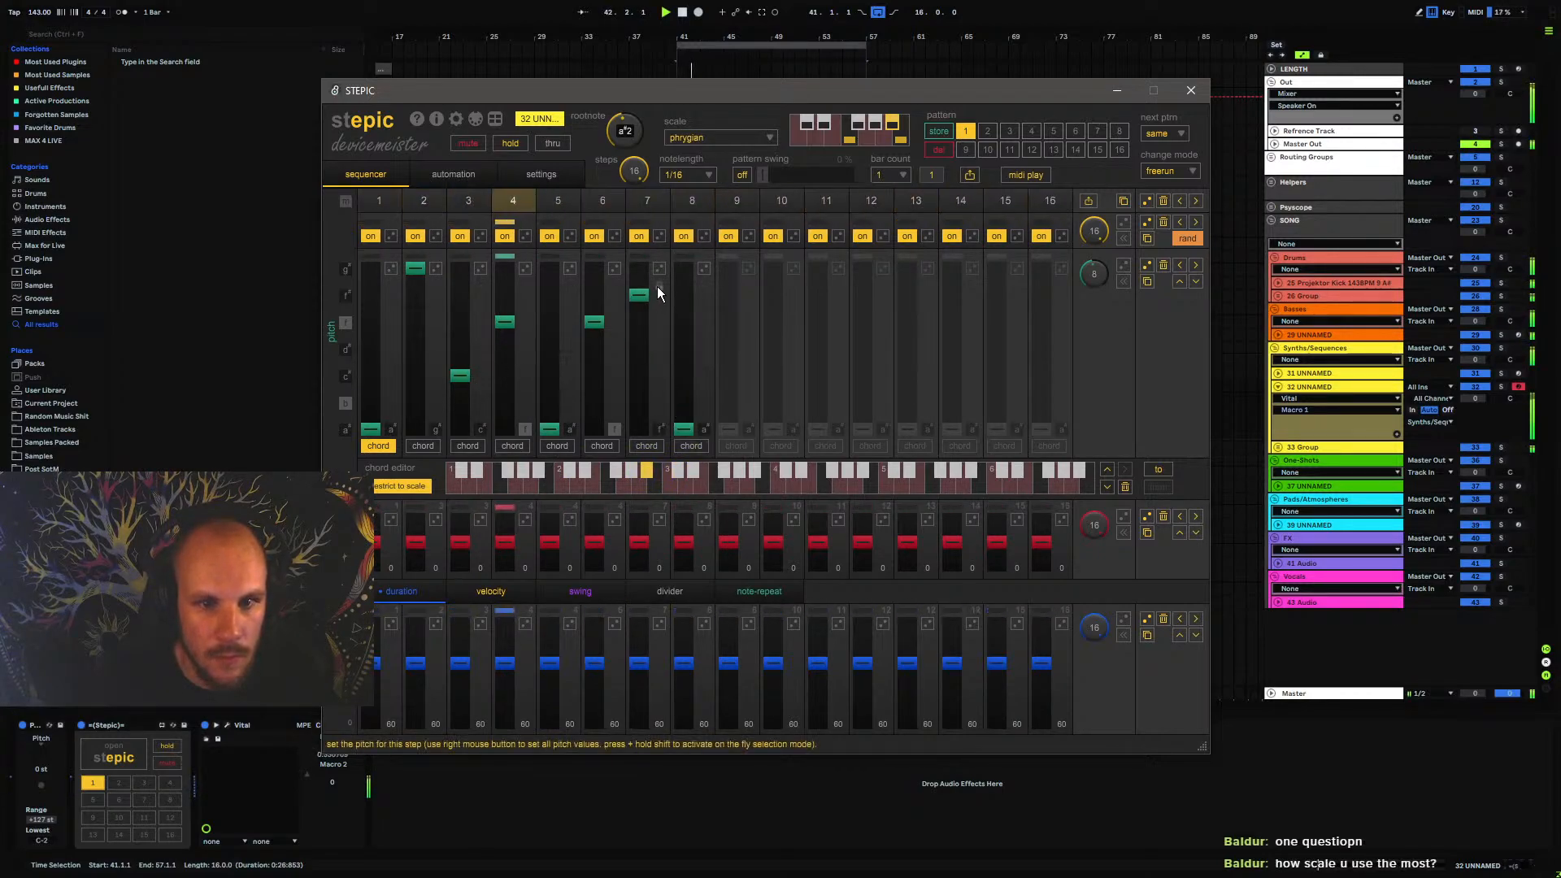
{"action": "left_click_drag", "start_coordinate": [416, 270], "coordinate": [416, 348]}
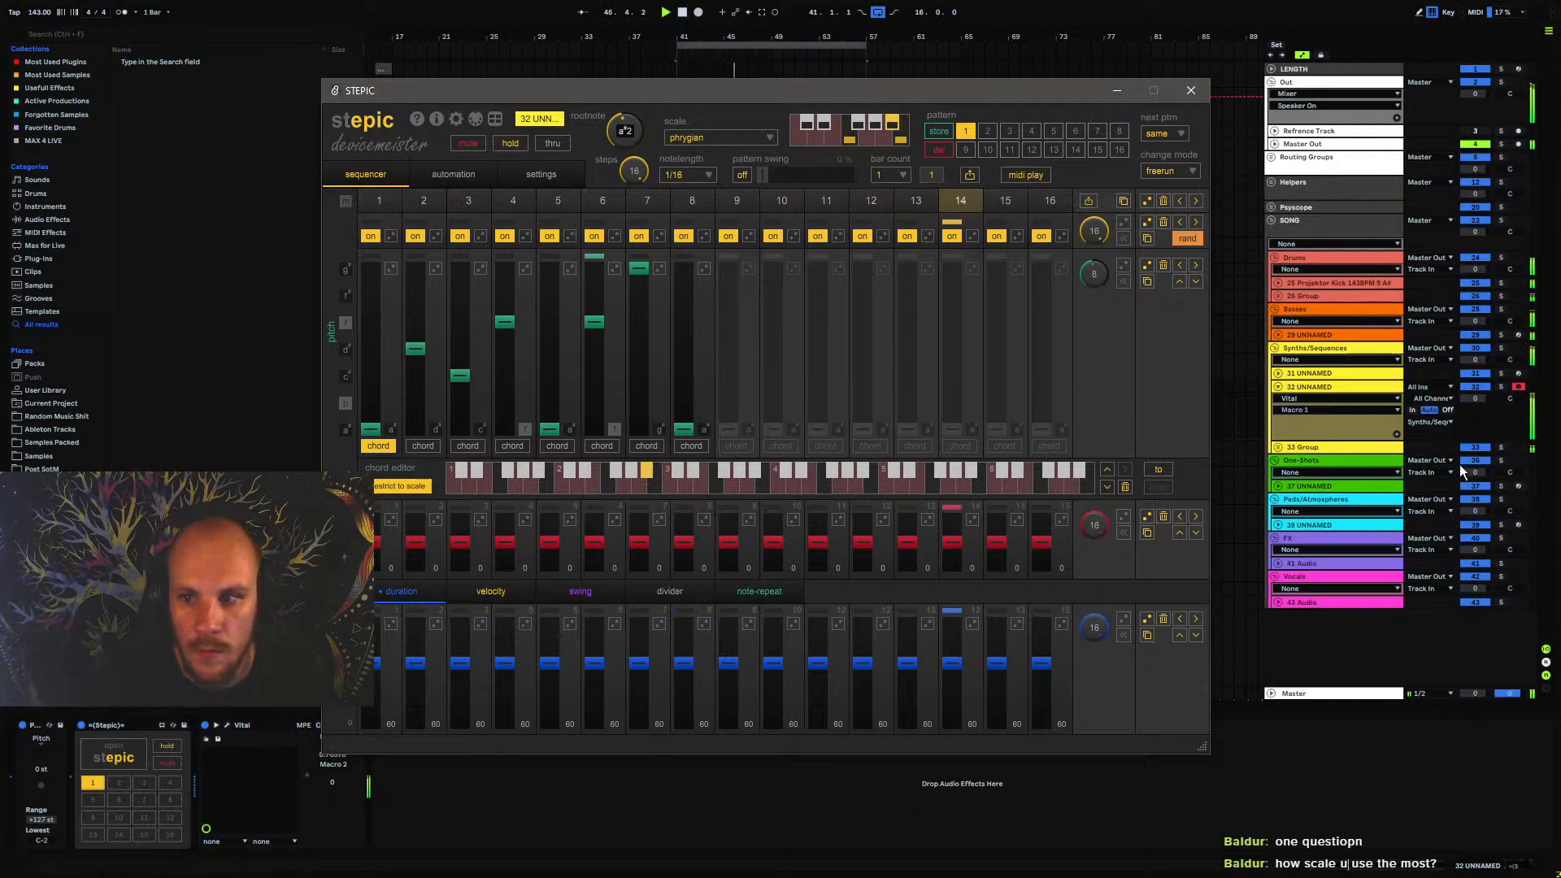
Solo track 32 UNNAMED and bring Stepic back up
{"action": "left_click", "coordinate": [1500, 388]}
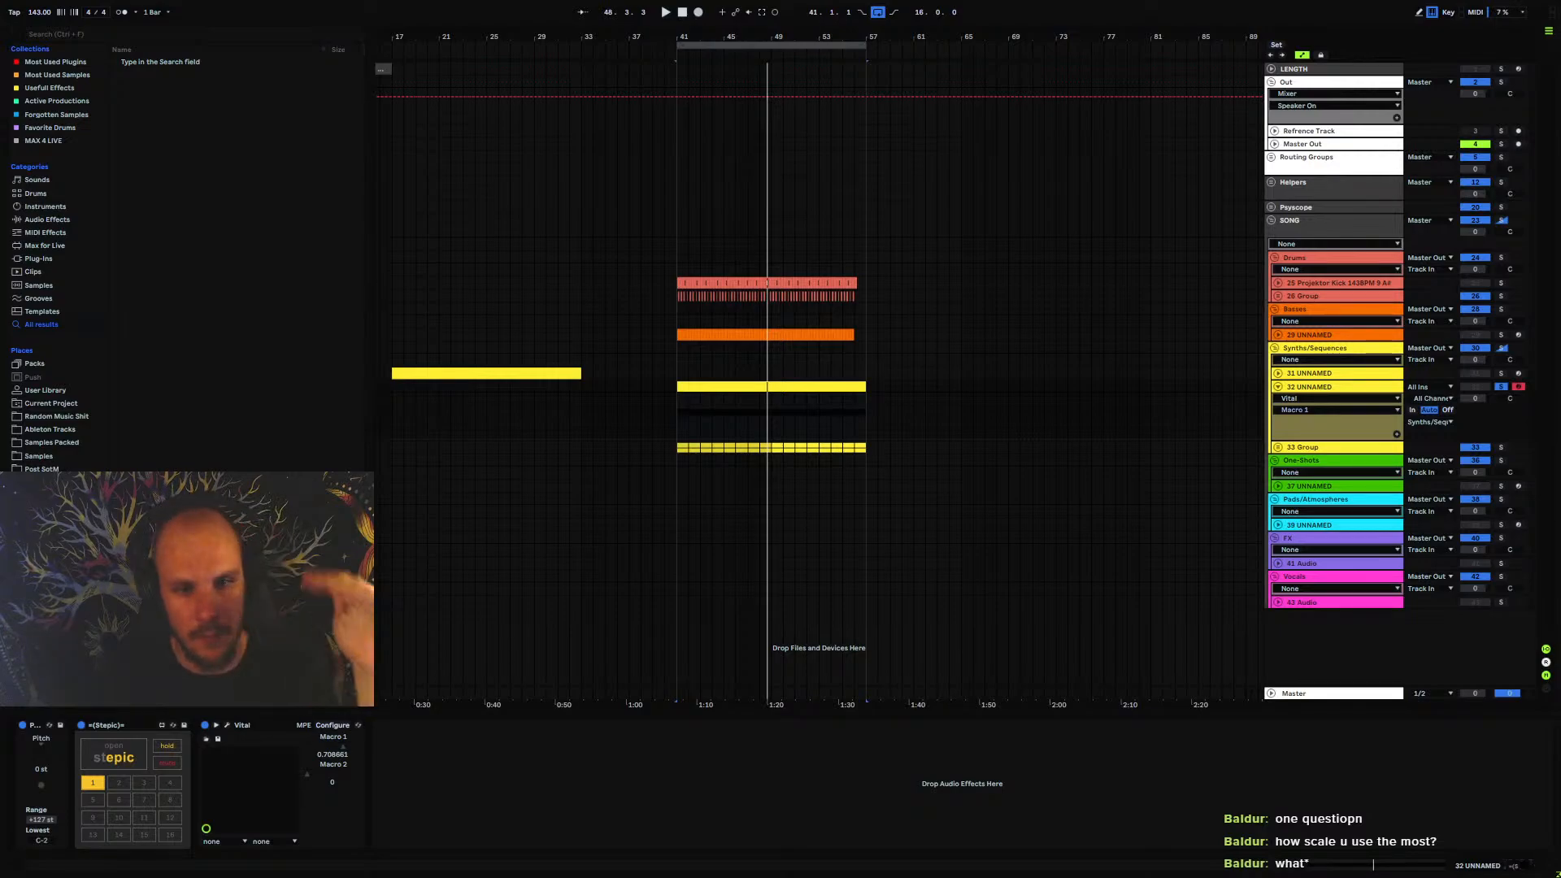
{"action": "left_click", "coordinate": [111, 753]}
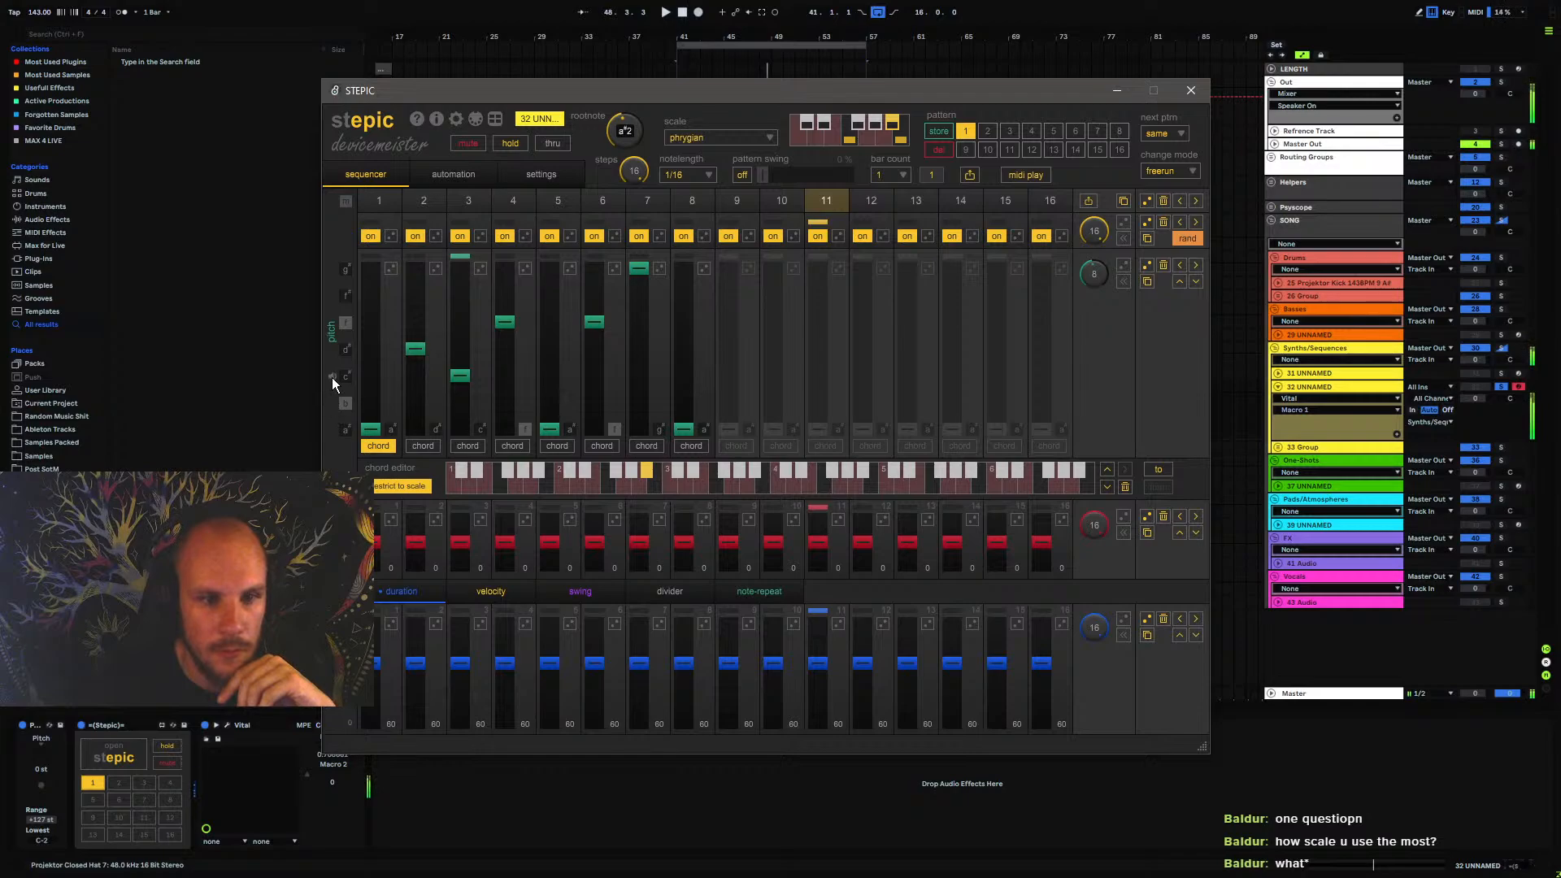
Try the natural minor scale in Stepic and return the scale to phrygian
{"action": "left_click", "coordinate": [701, 137]}
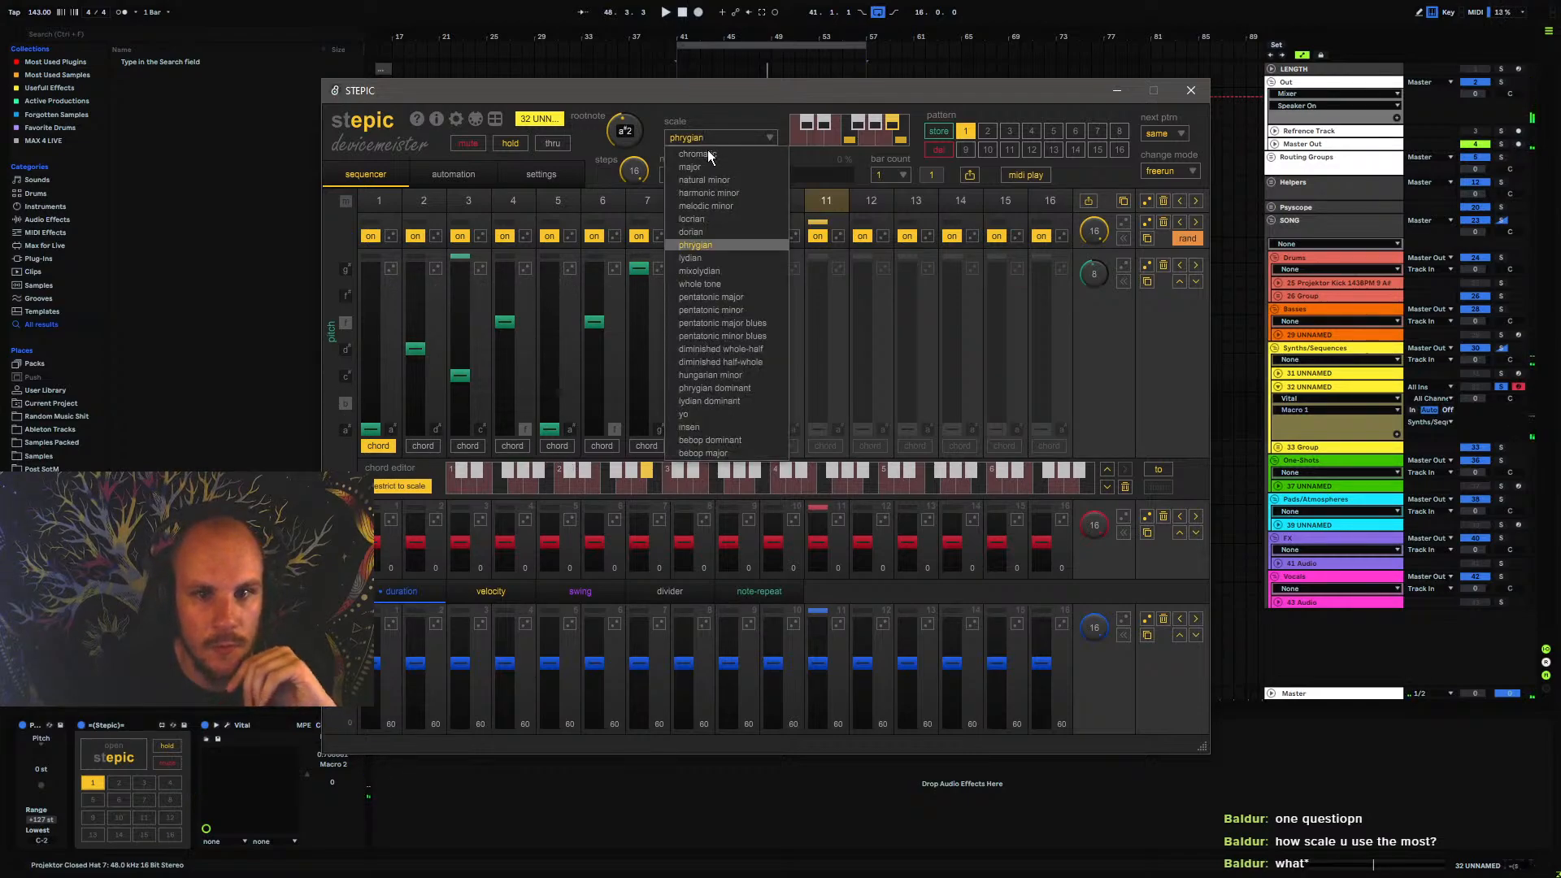
{"action": "left_click", "coordinate": [744, 181]}
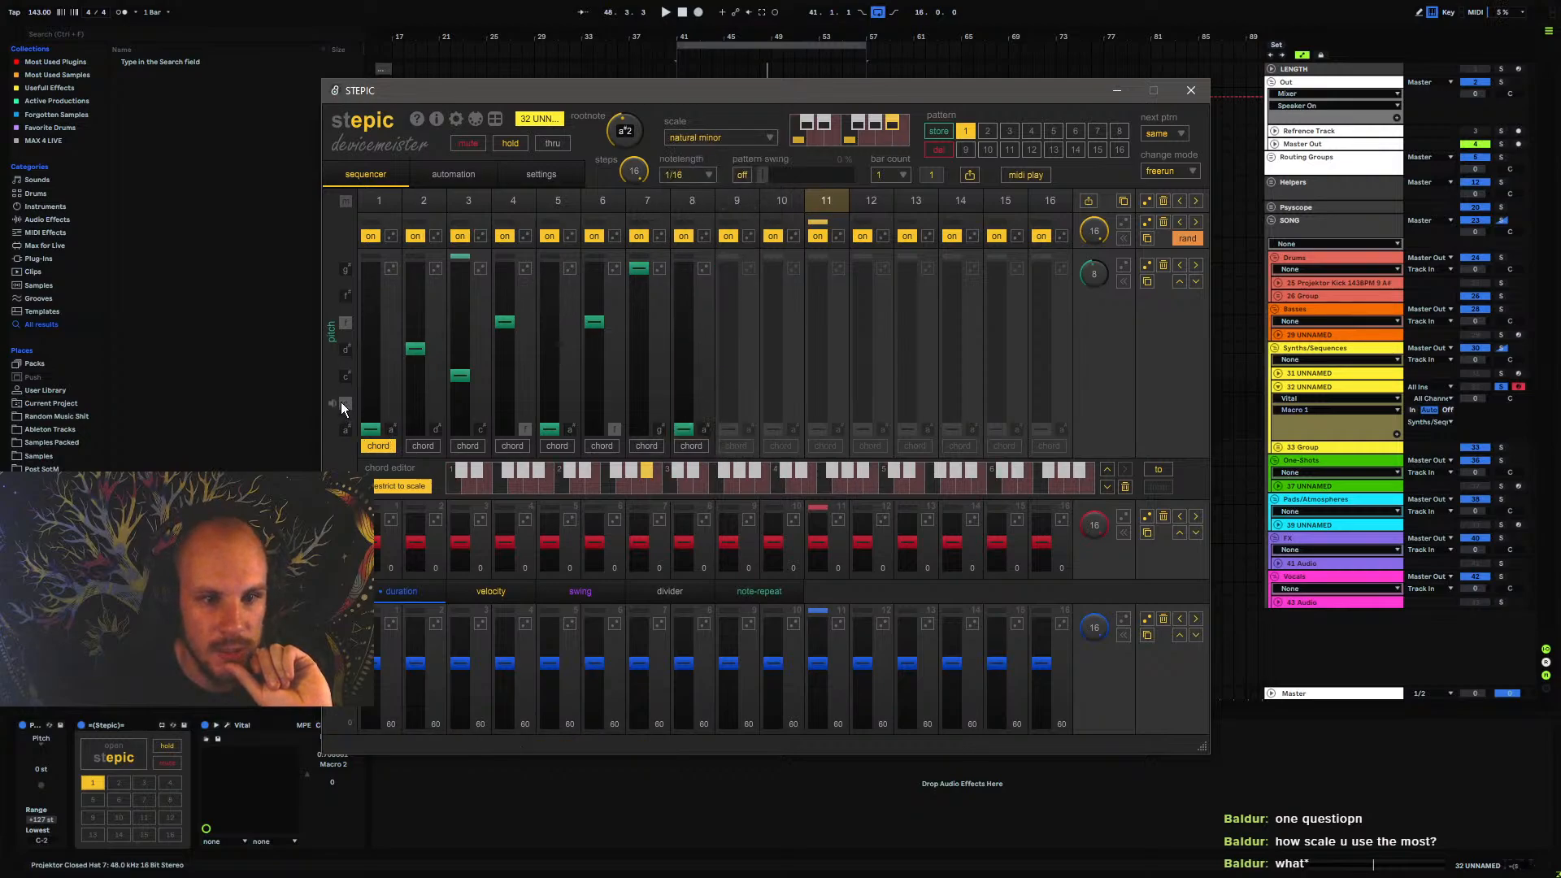
{"action": "left_click", "coordinate": [697, 140]}
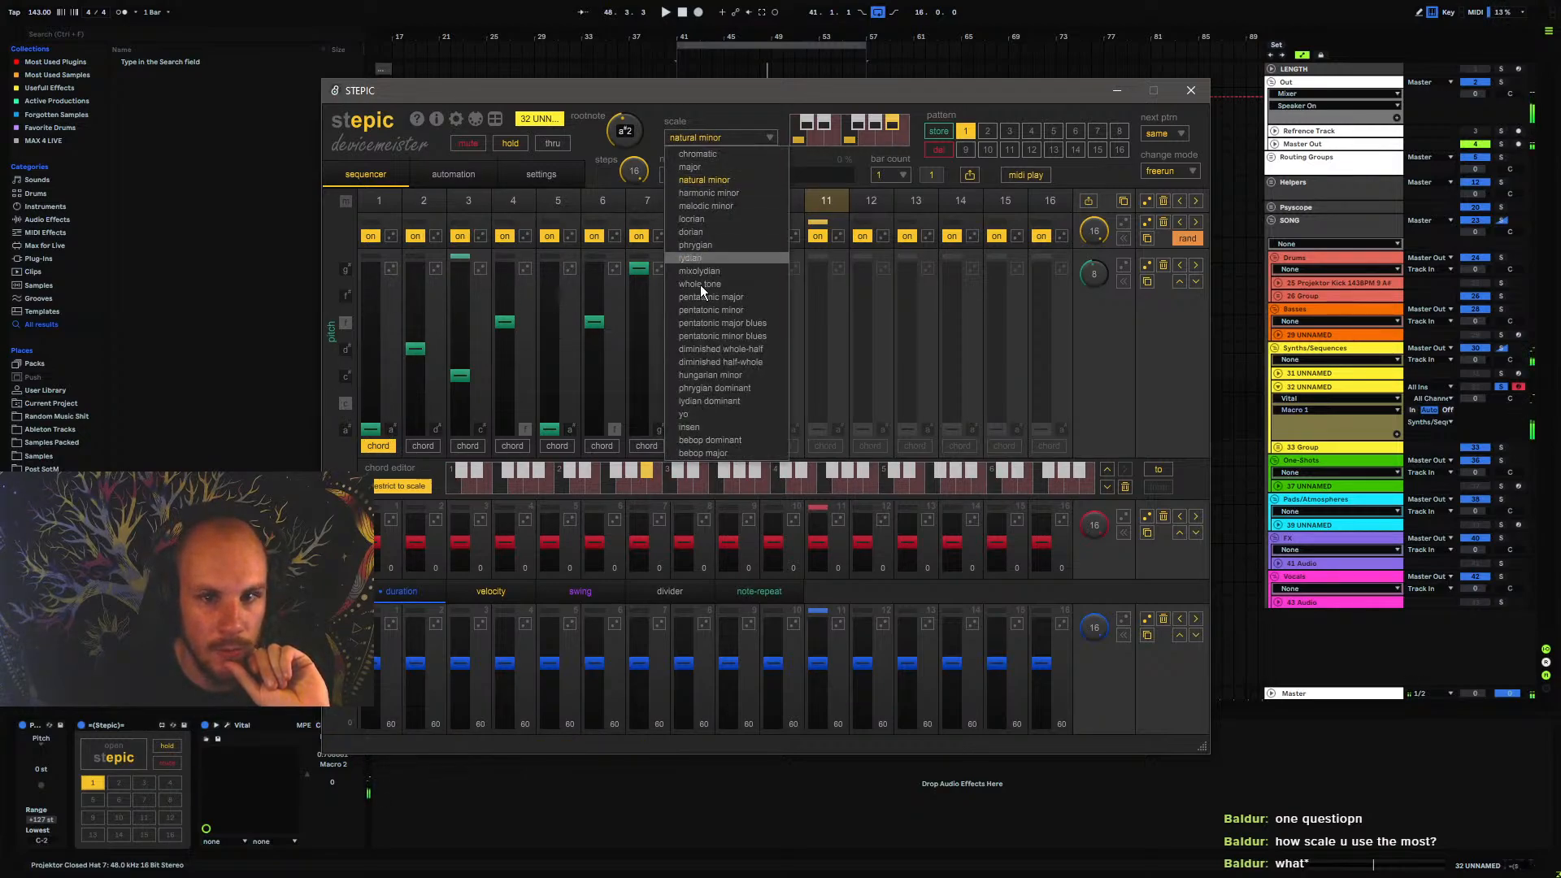
{"action": "left_click", "coordinate": [717, 246]}
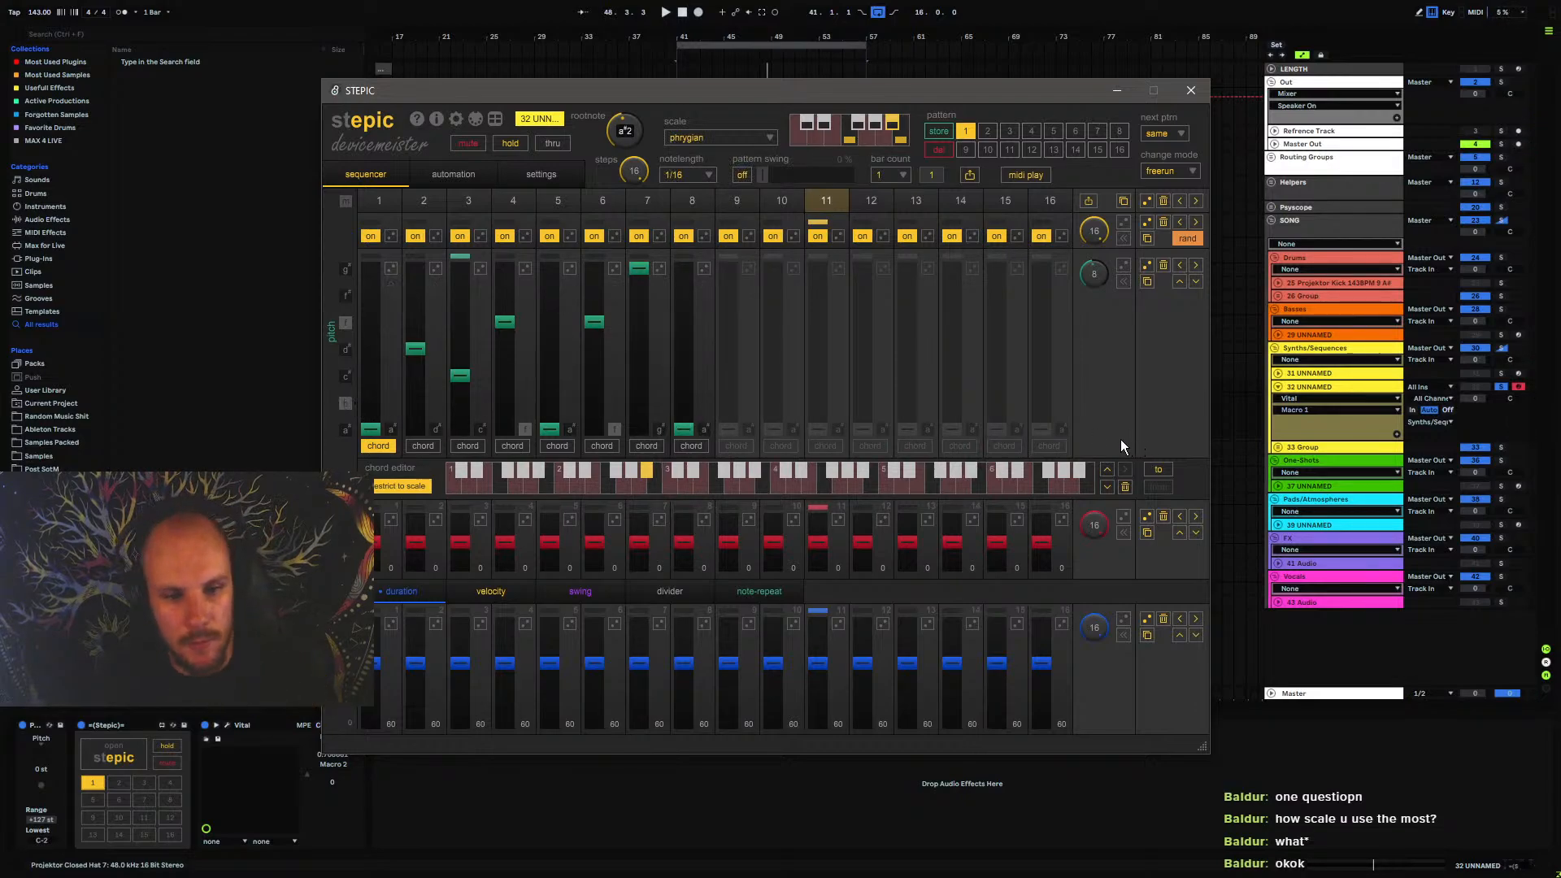
Set the length of the Macro 1 automation lane to 10 steps and audition the sequence
{"action": "key", "text": "space"}
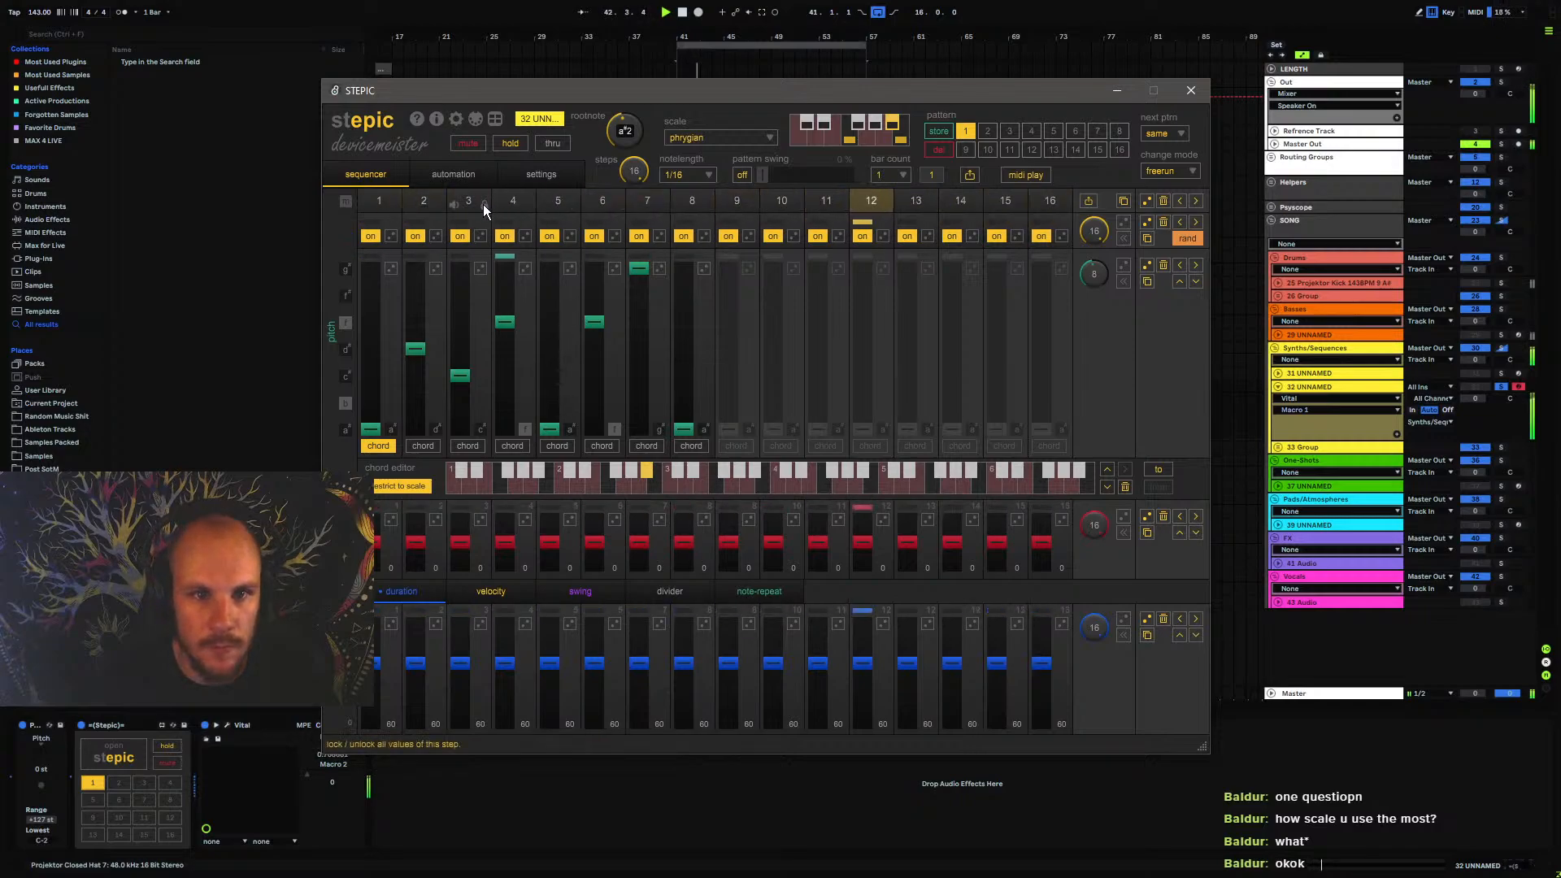
{"action": "left_click", "coordinate": [434, 177]}
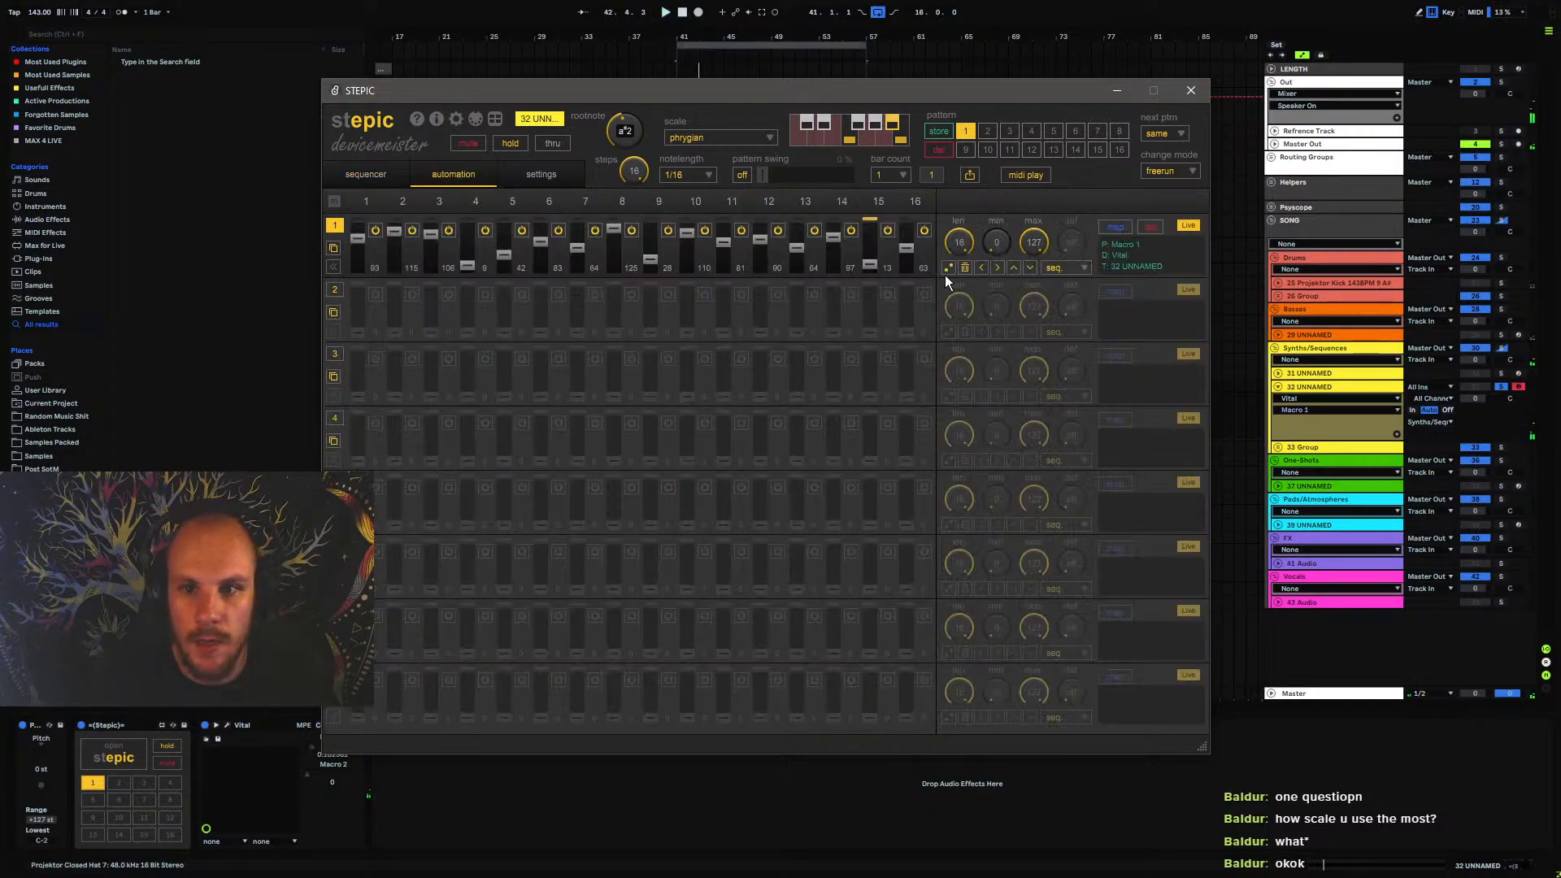
{"action": "left_click_drag", "start_coordinate": [960, 239], "coordinate": [957, 302]}
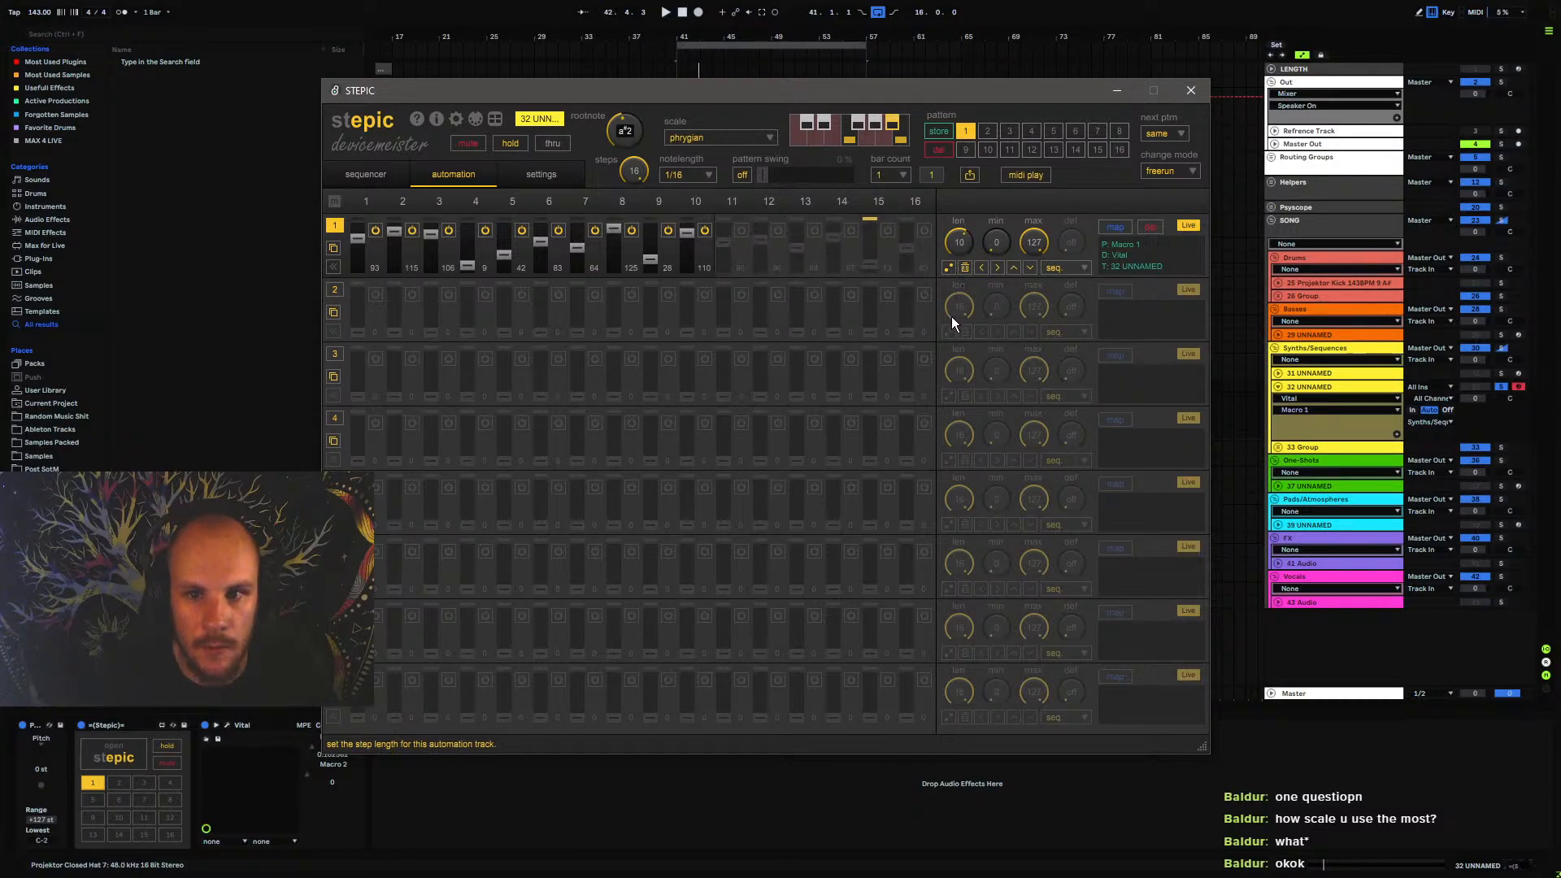
{"action": "key", "text": "space"}
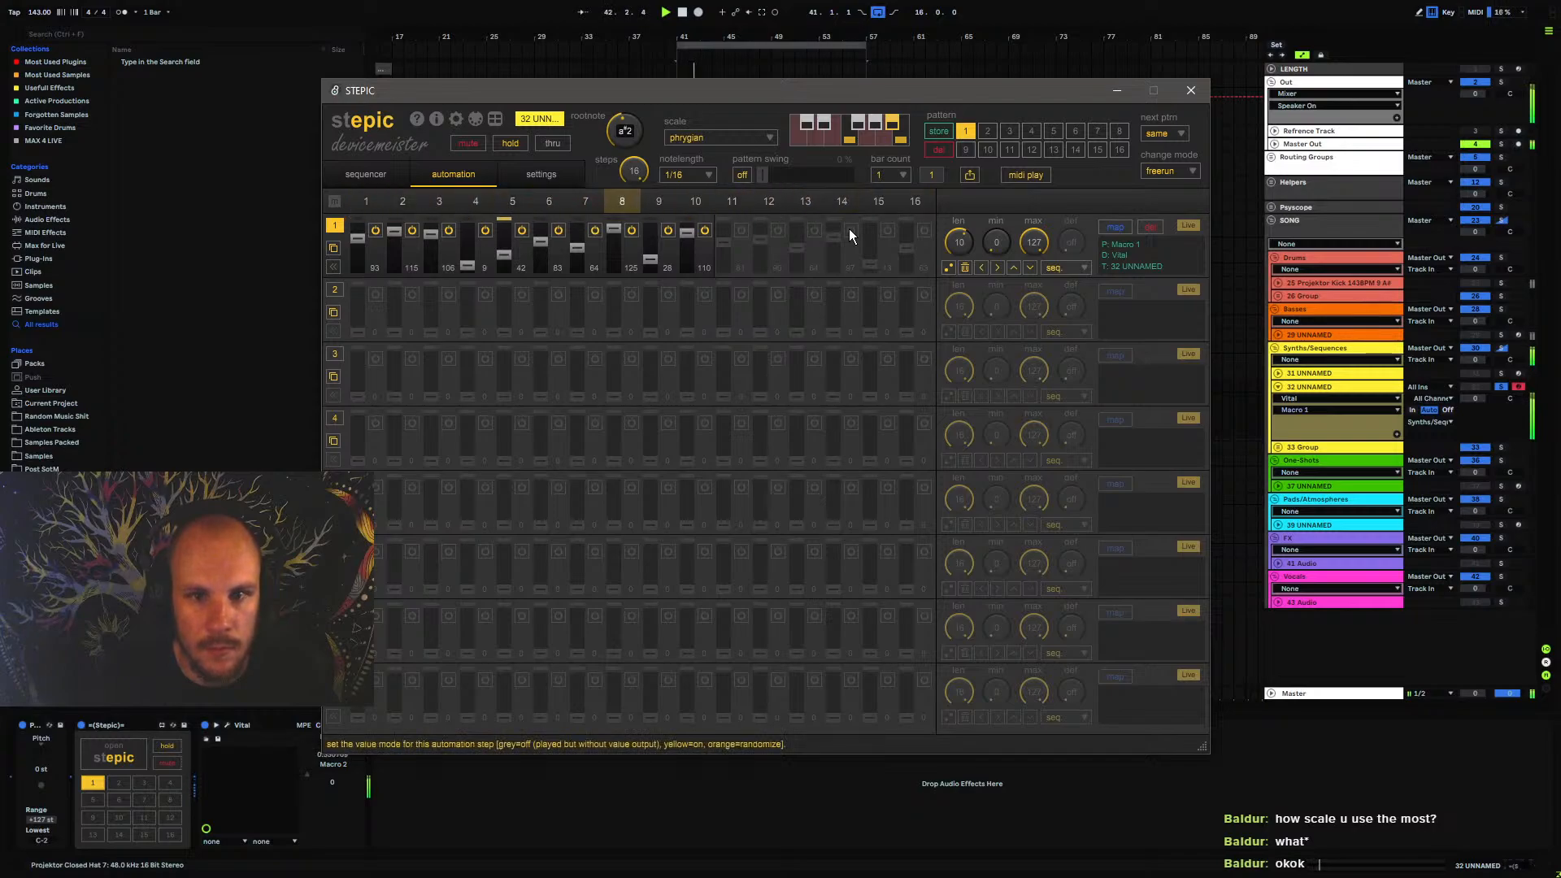
Set the octave of sequencer steps 2, 3, 6 and 7 to -1, leaving step 1 at 0
{"action": "left_click", "coordinate": [388, 177]}
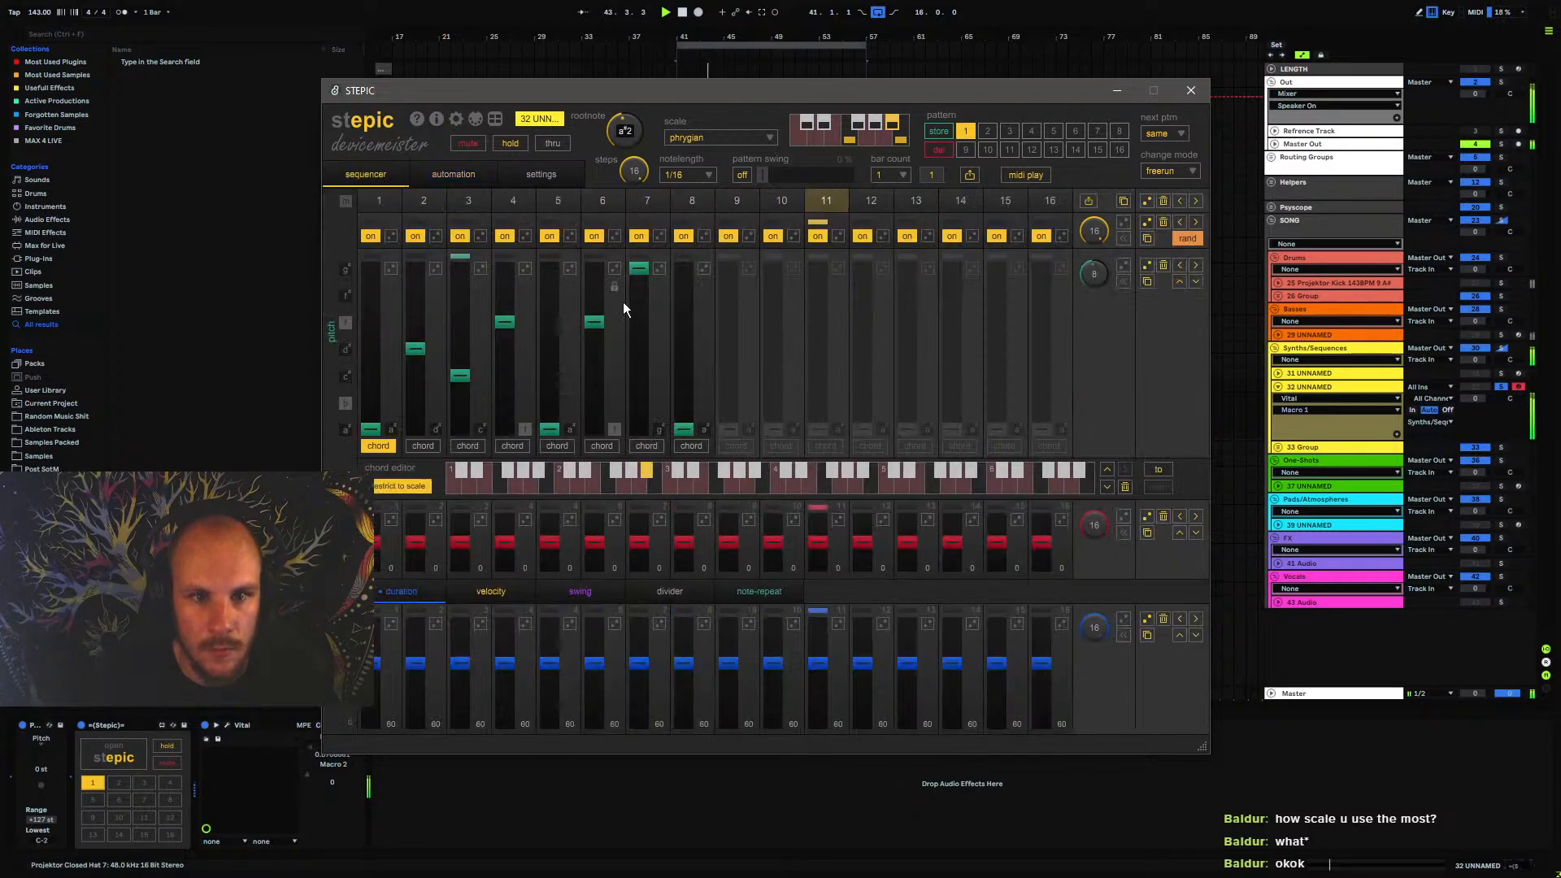
{"action": "left_click", "coordinate": [376, 554]}
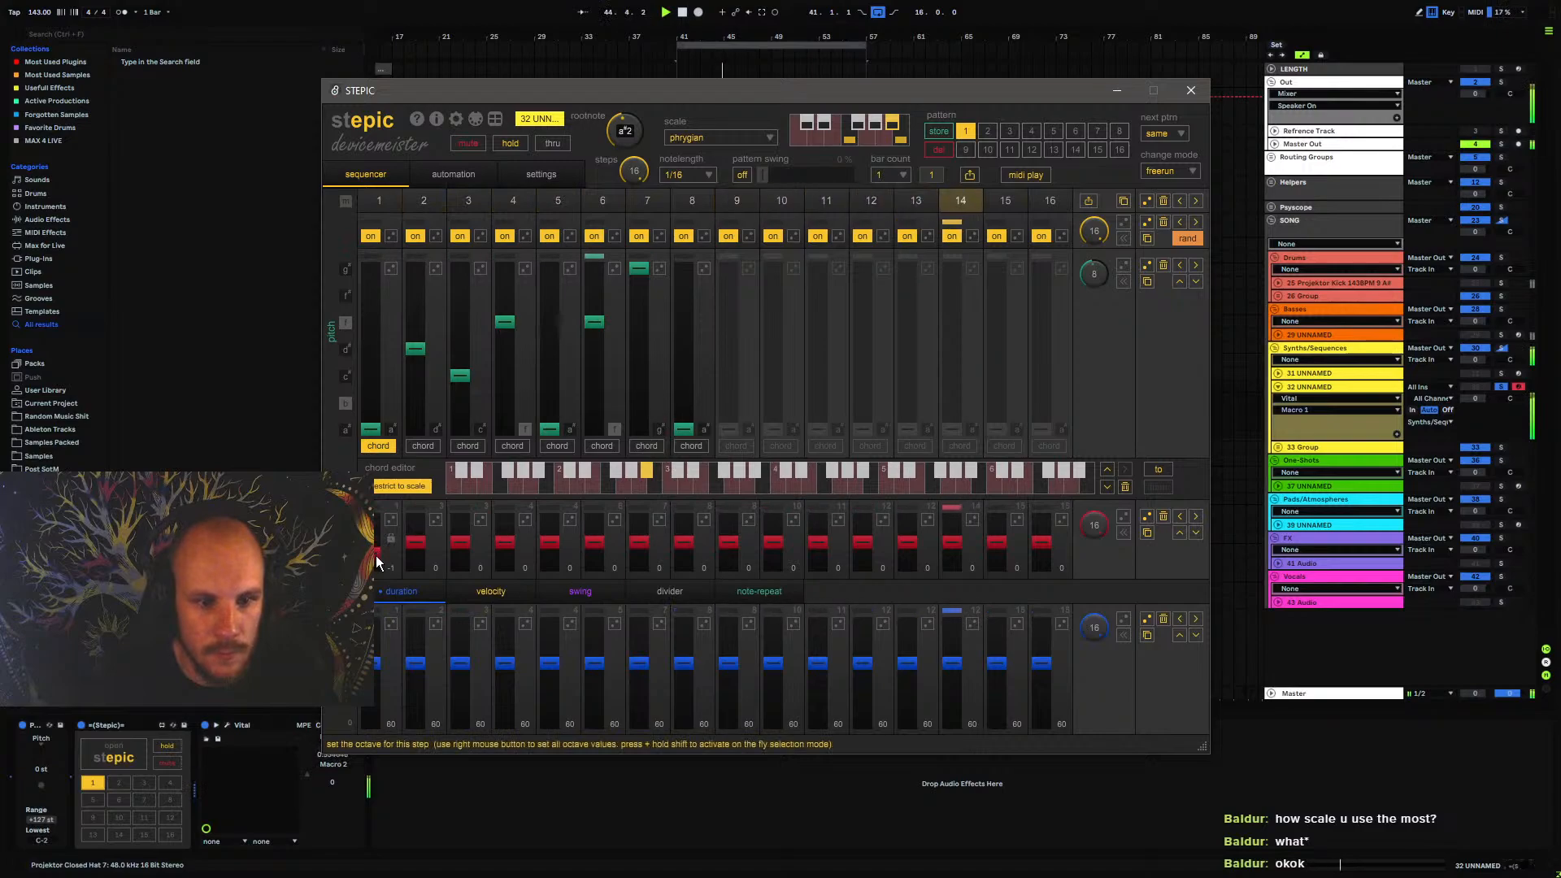
{"action": "left_click", "coordinate": [375, 544]}
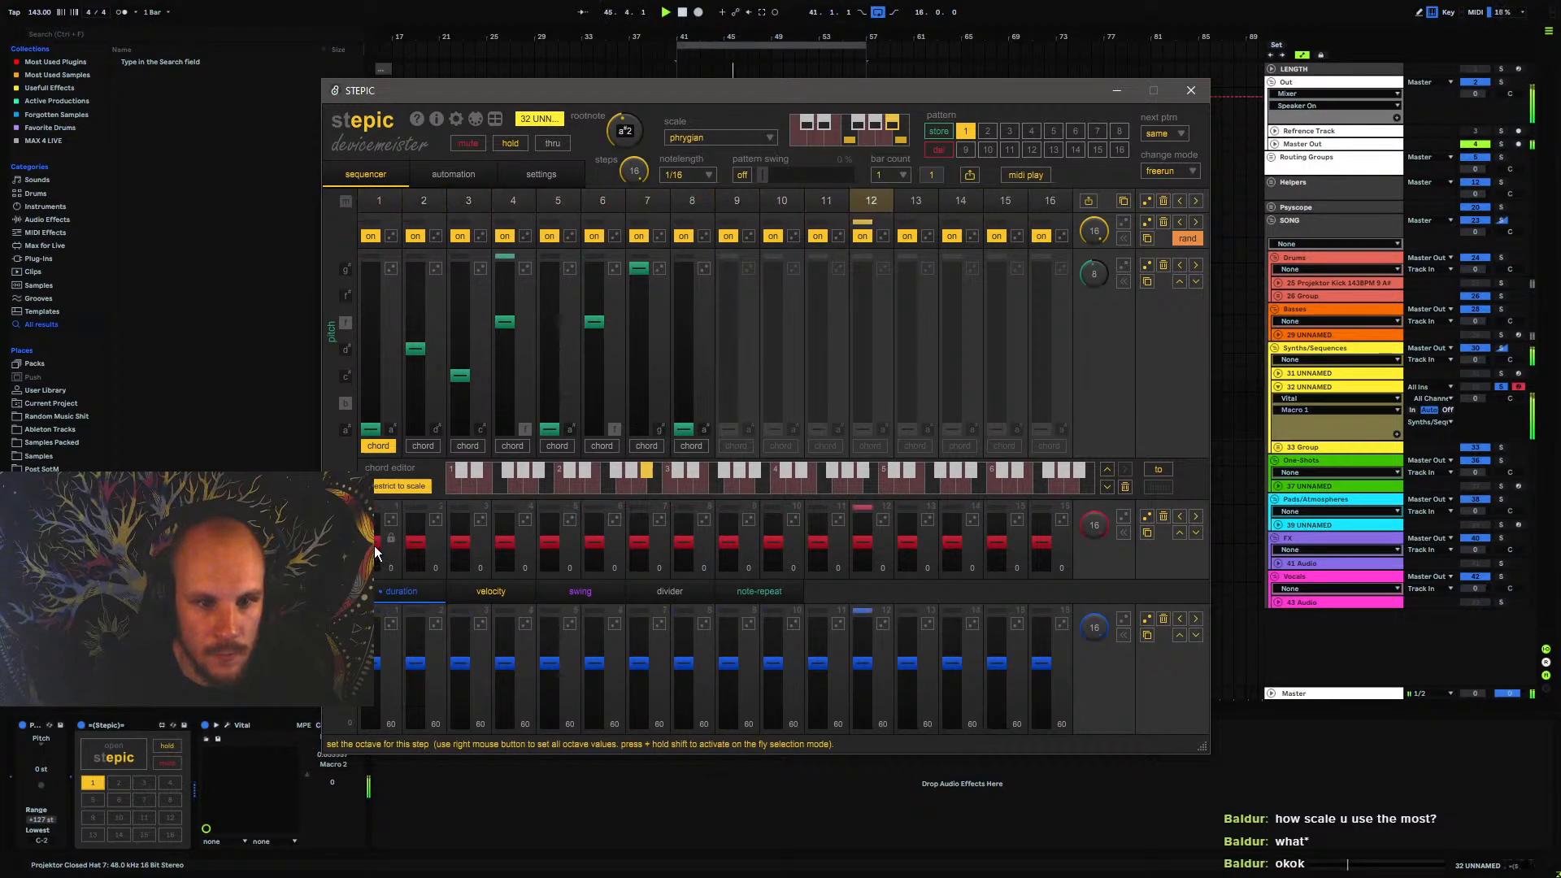
{"action": "left_click", "coordinate": [416, 554]}
{"action": "left_click", "coordinate": [458, 553]}
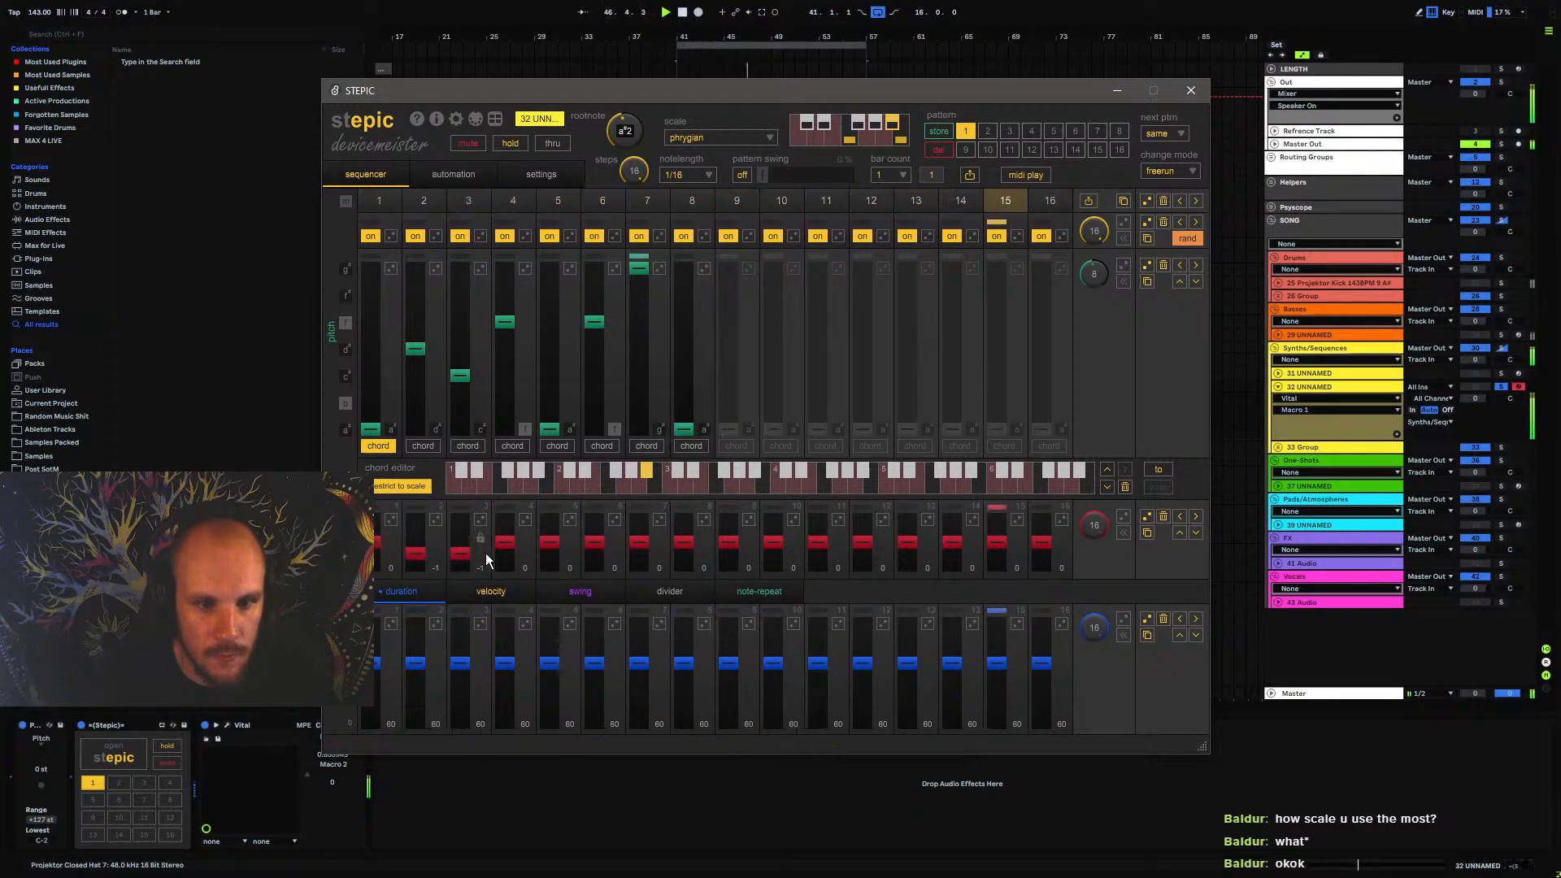
{"action": "left_click", "coordinate": [594, 552]}
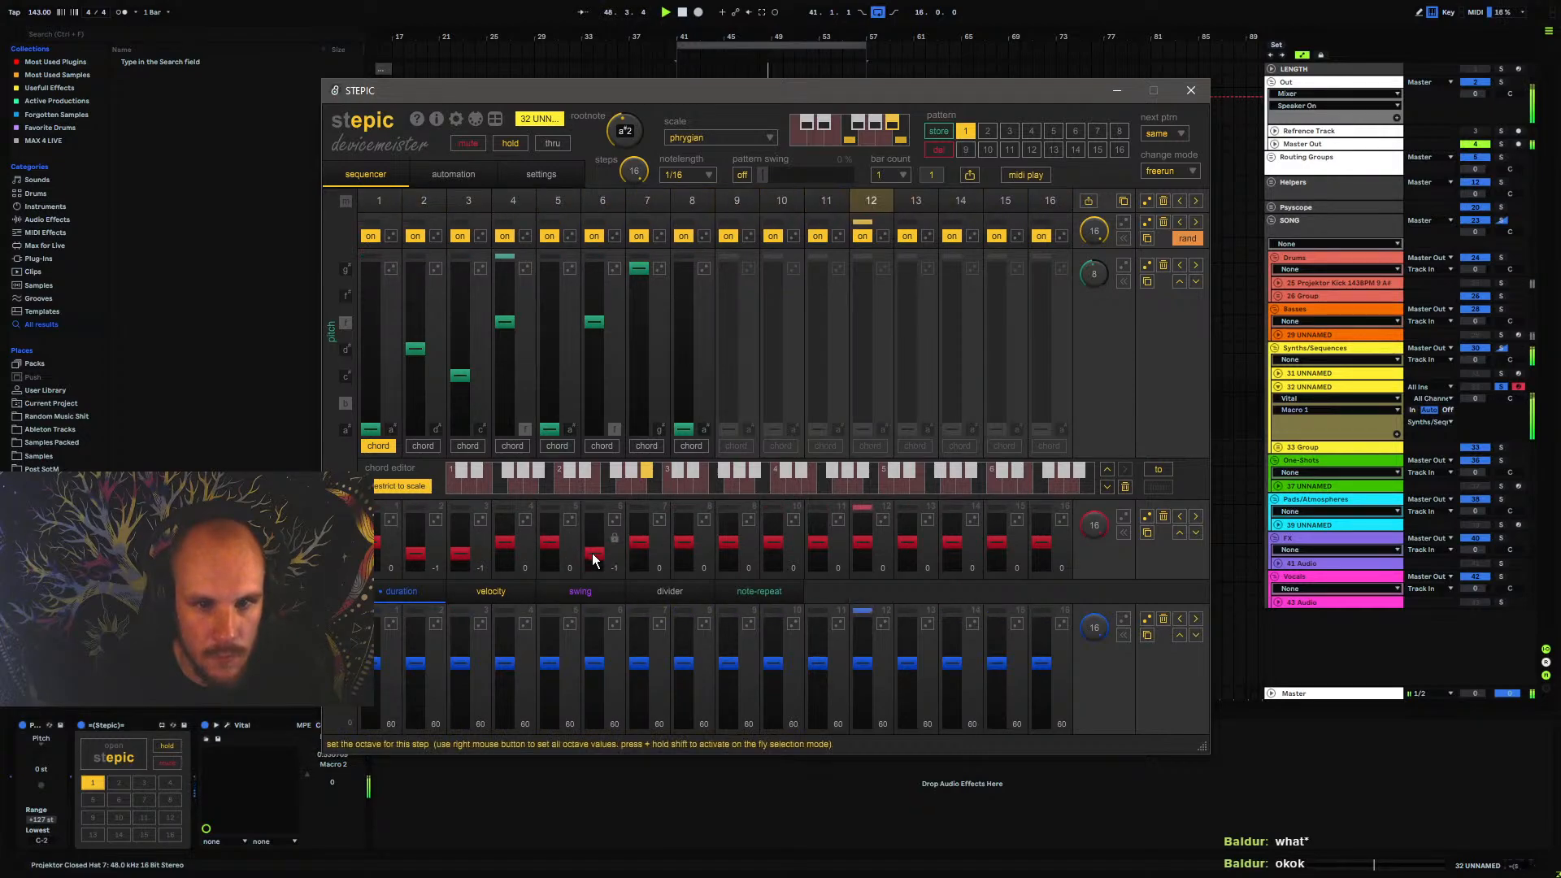
{"action": "left_click", "coordinate": [642, 554]}
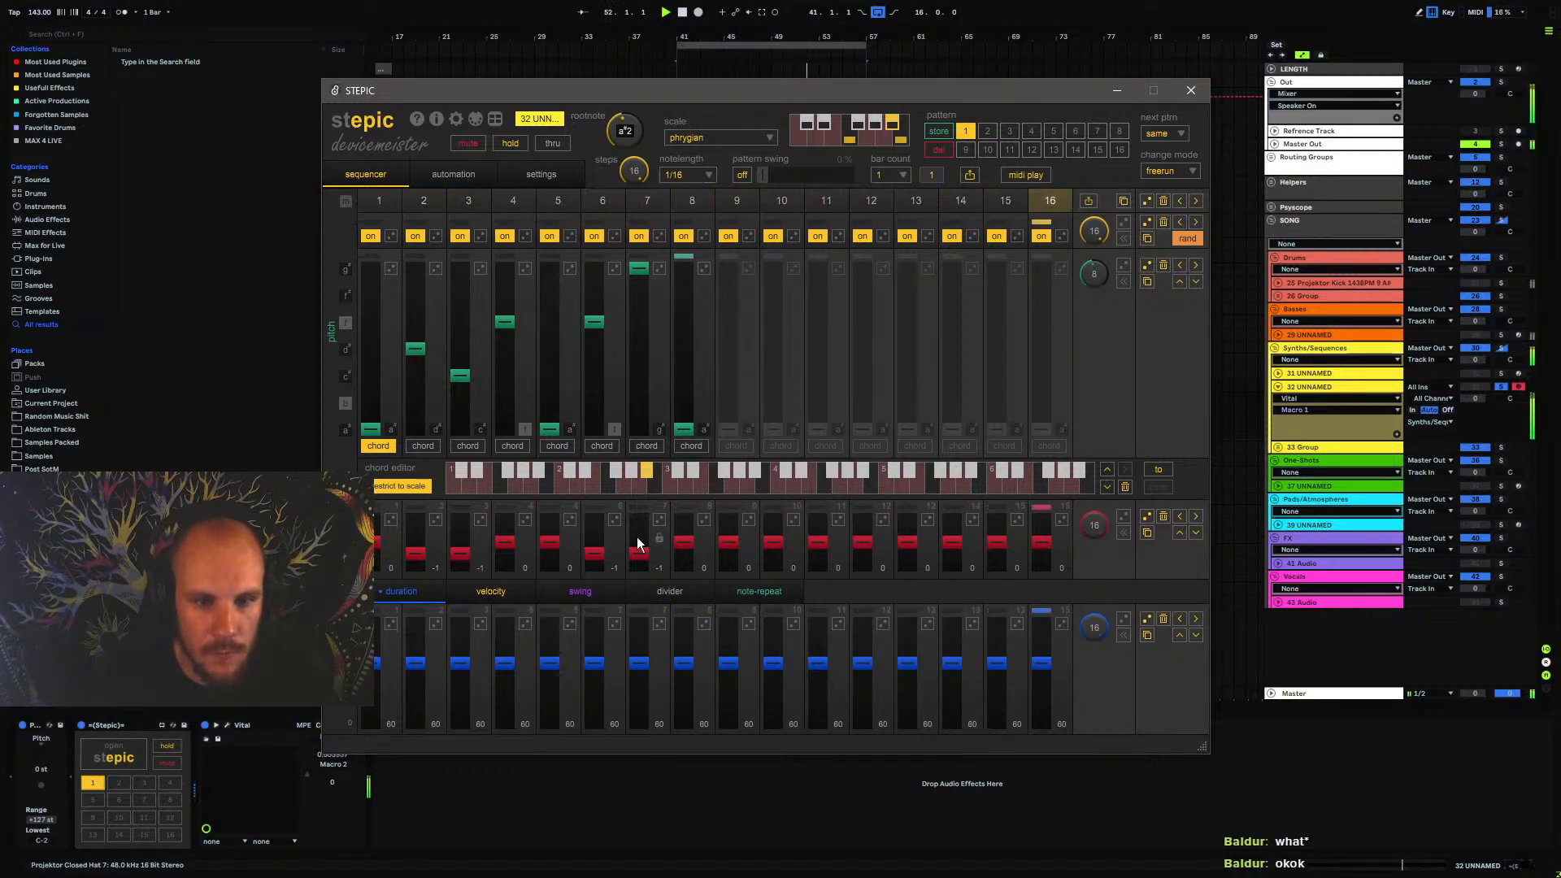
Enable Stepic's second automation lane
{"action": "left_click", "coordinate": [452, 175]}
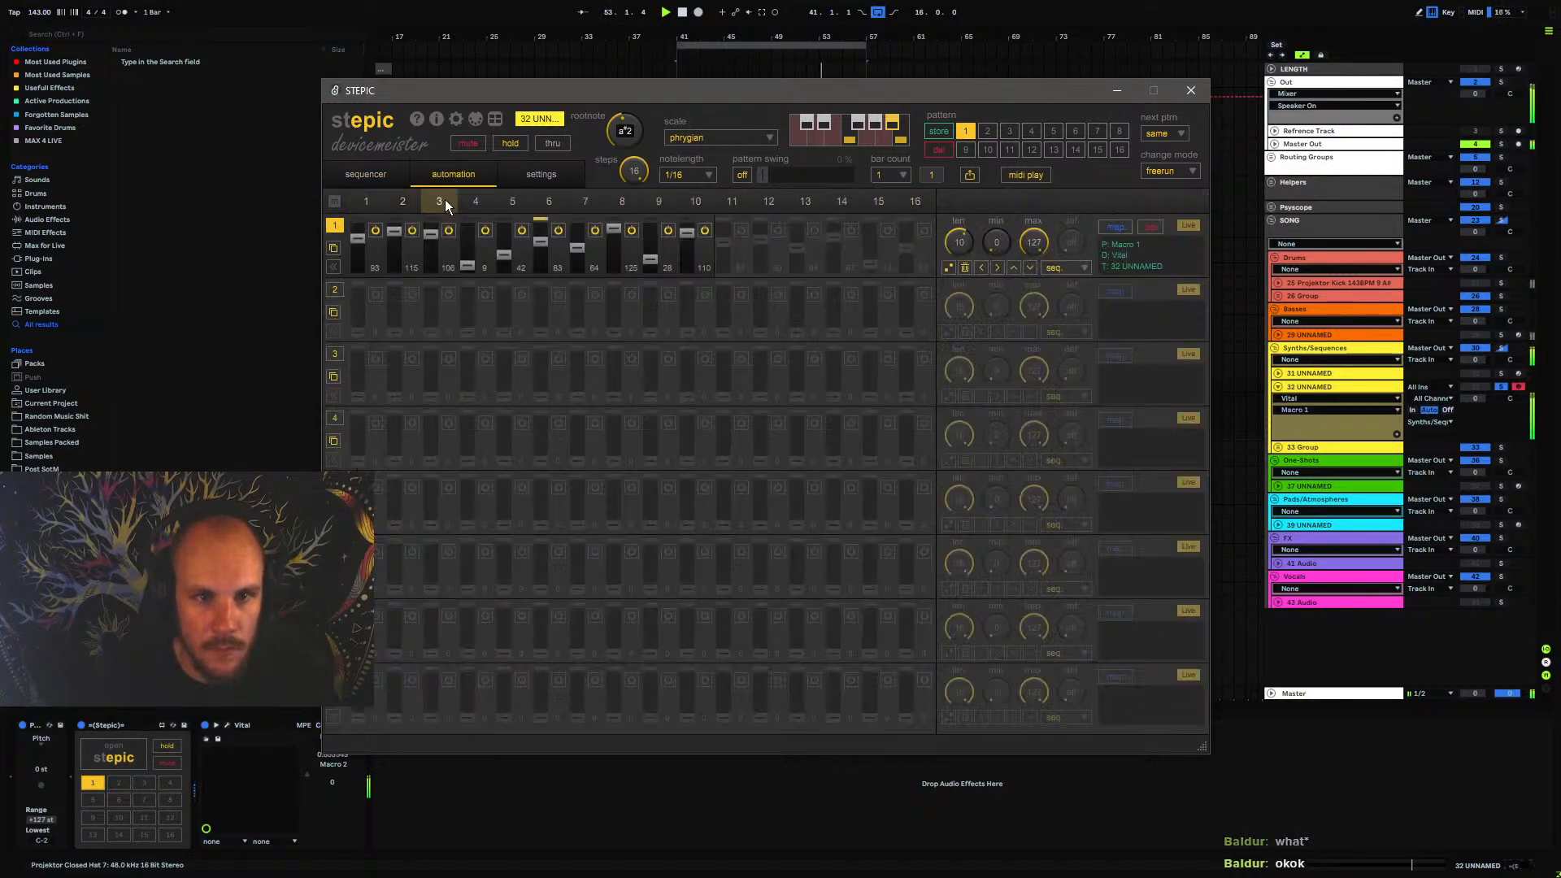
{"action": "left_click", "coordinate": [338, 291]}
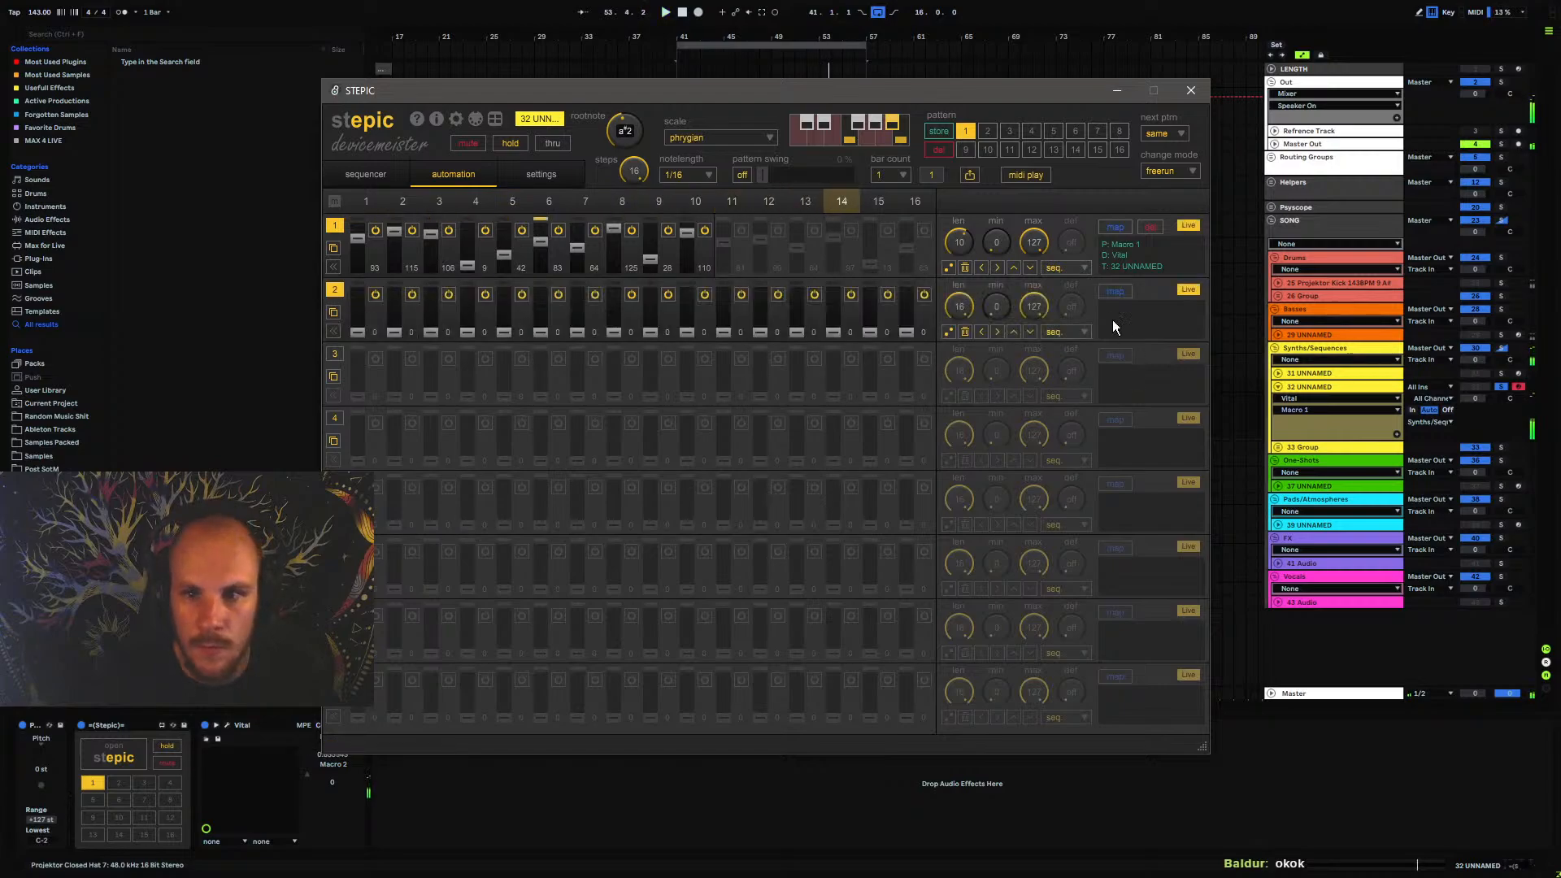
Set the second automation lane's length to 9 steps and review the effects in Vital
{"action": "left_click_drag", "start_coordinate": [965, 309], "coordinate": [943, 399]}
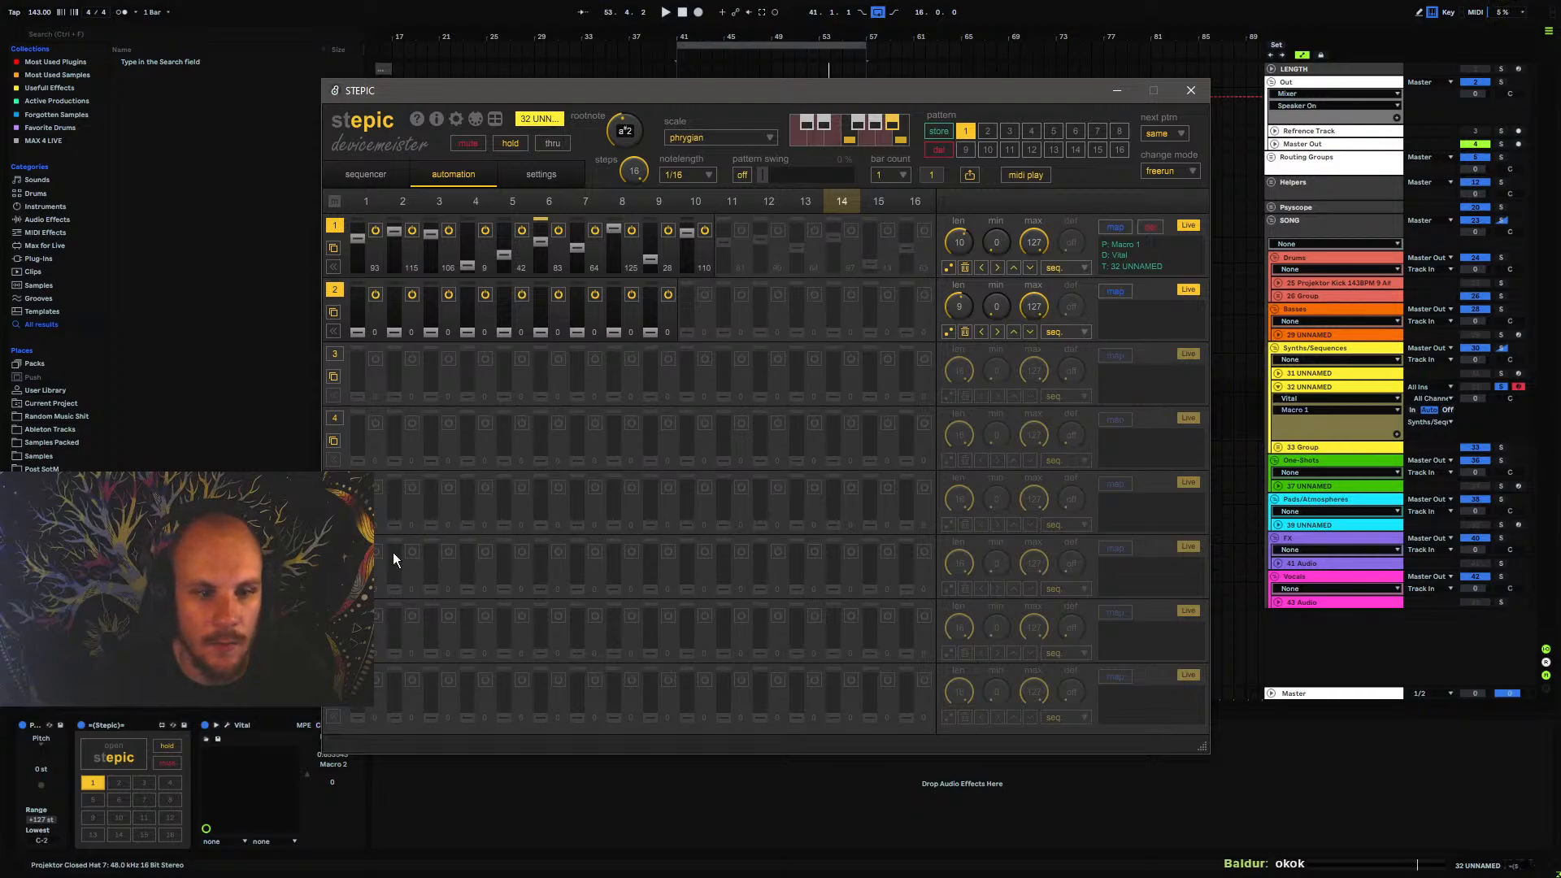
{"action": "left_click", "coordinate": [123, 750]}
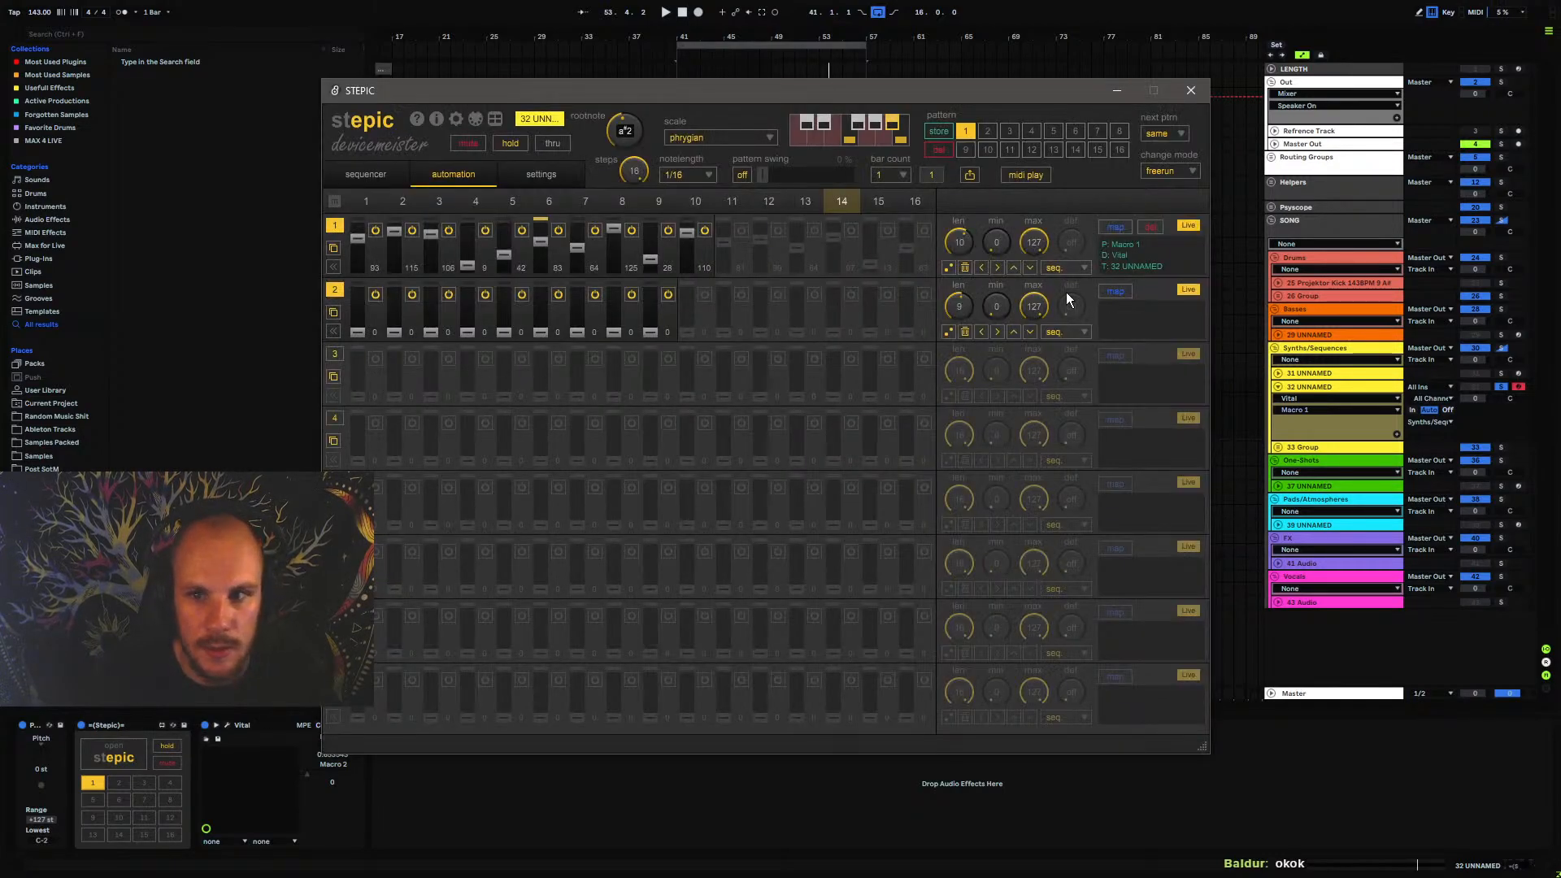
{"action": "left_click", "coordinate": [227, 726]}
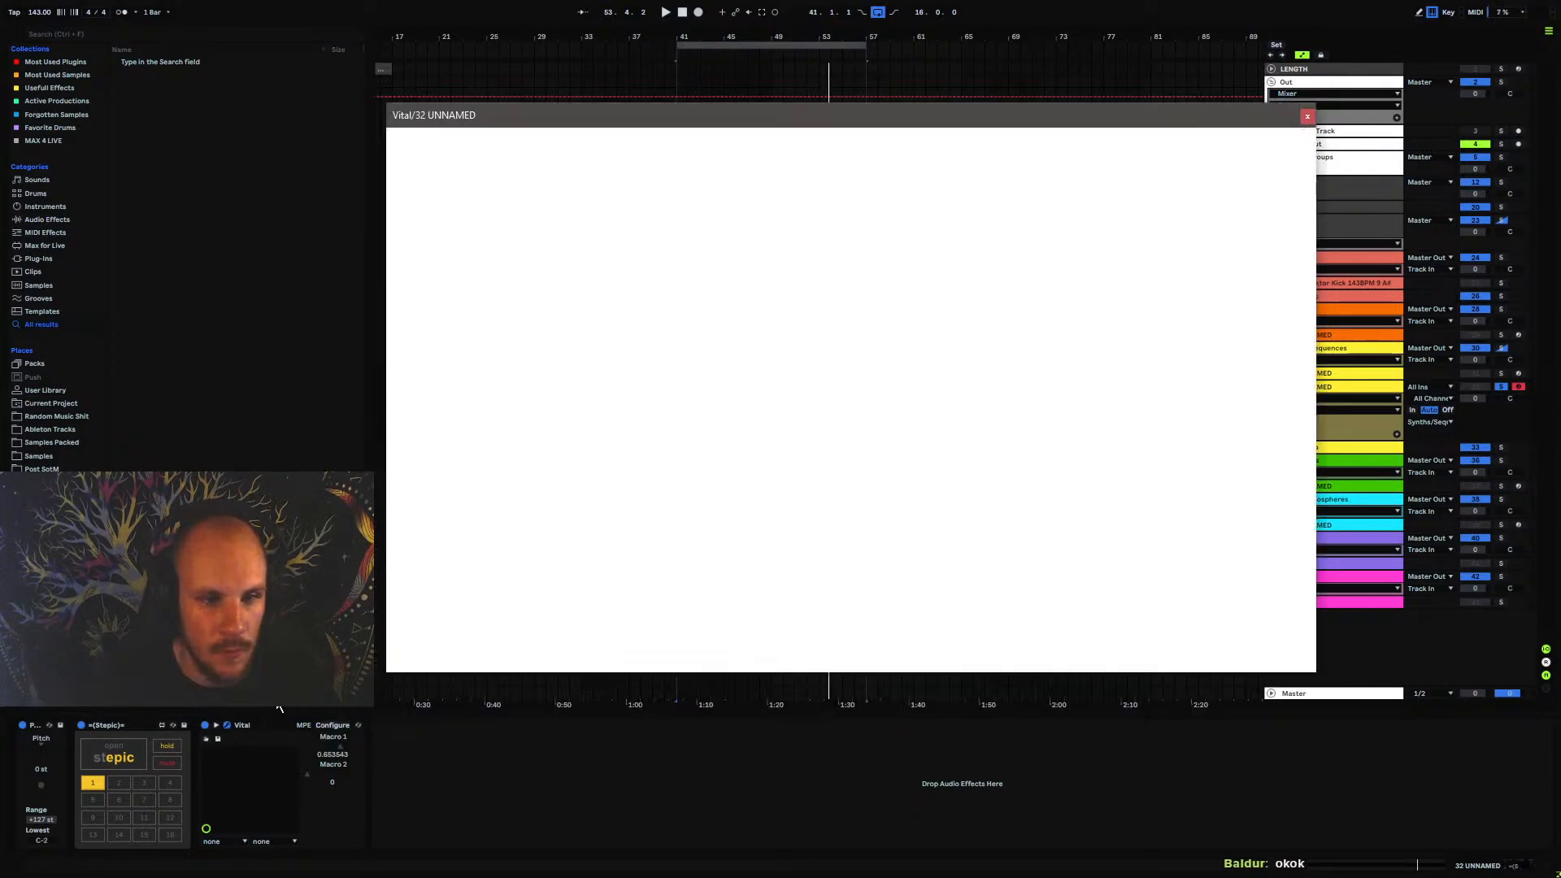
{"action": "left_click", "coordinate": [539, 143]}
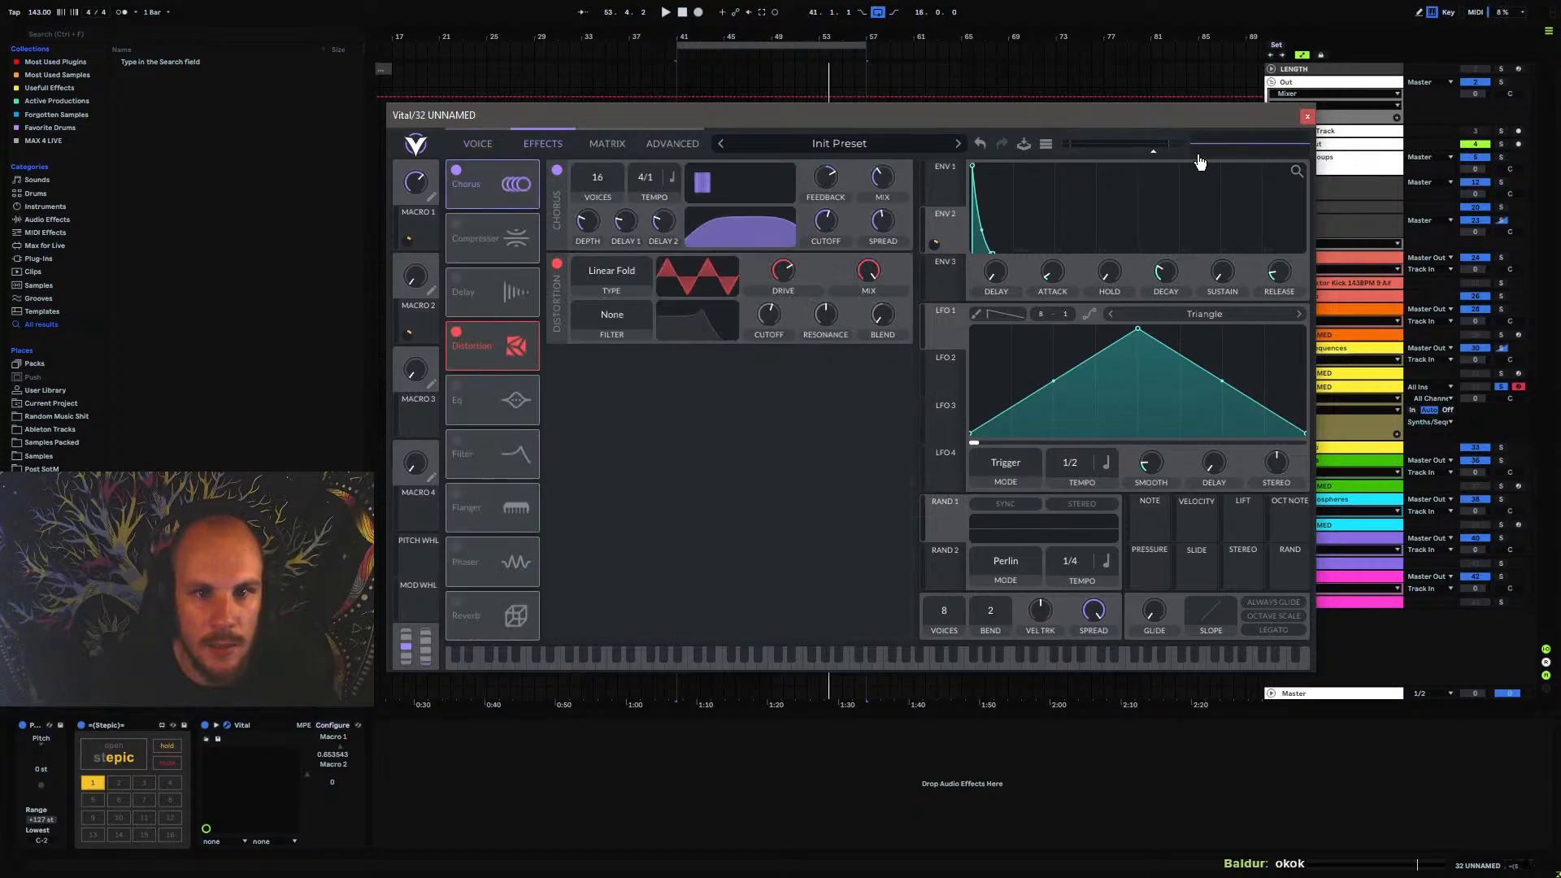
{"action": "left_click", "coordinate": [1309, 115]}
Add iZotope Trash 2 after Vital, dismiss its preset manager and play the loop
{"action": "right_click", "coordinate": [558, 763]}
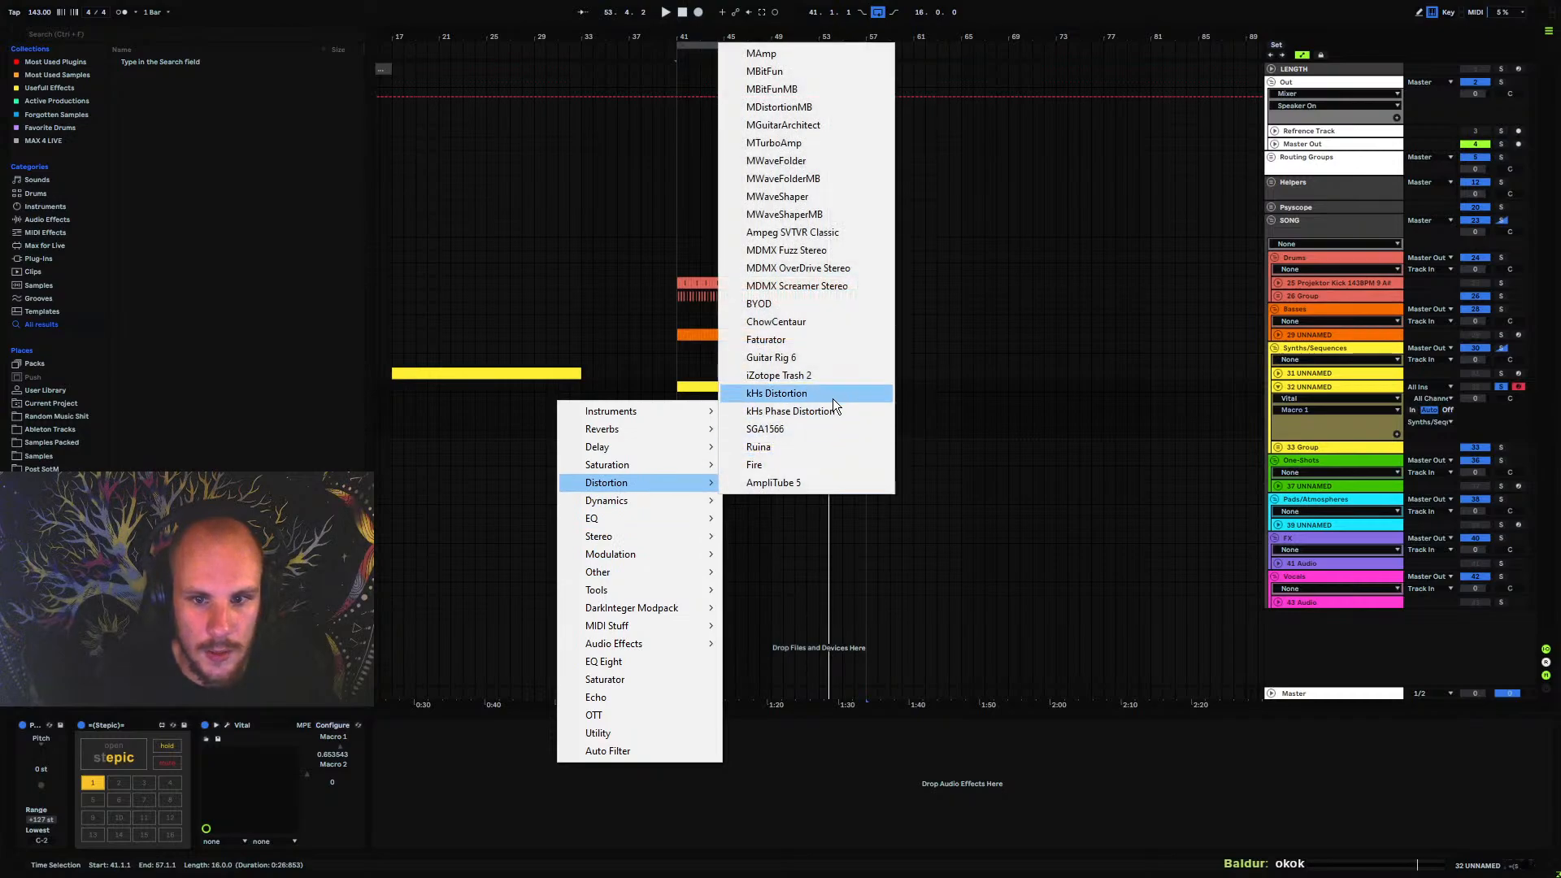
{"action": "left_click", "coordinate": [810, 375]}
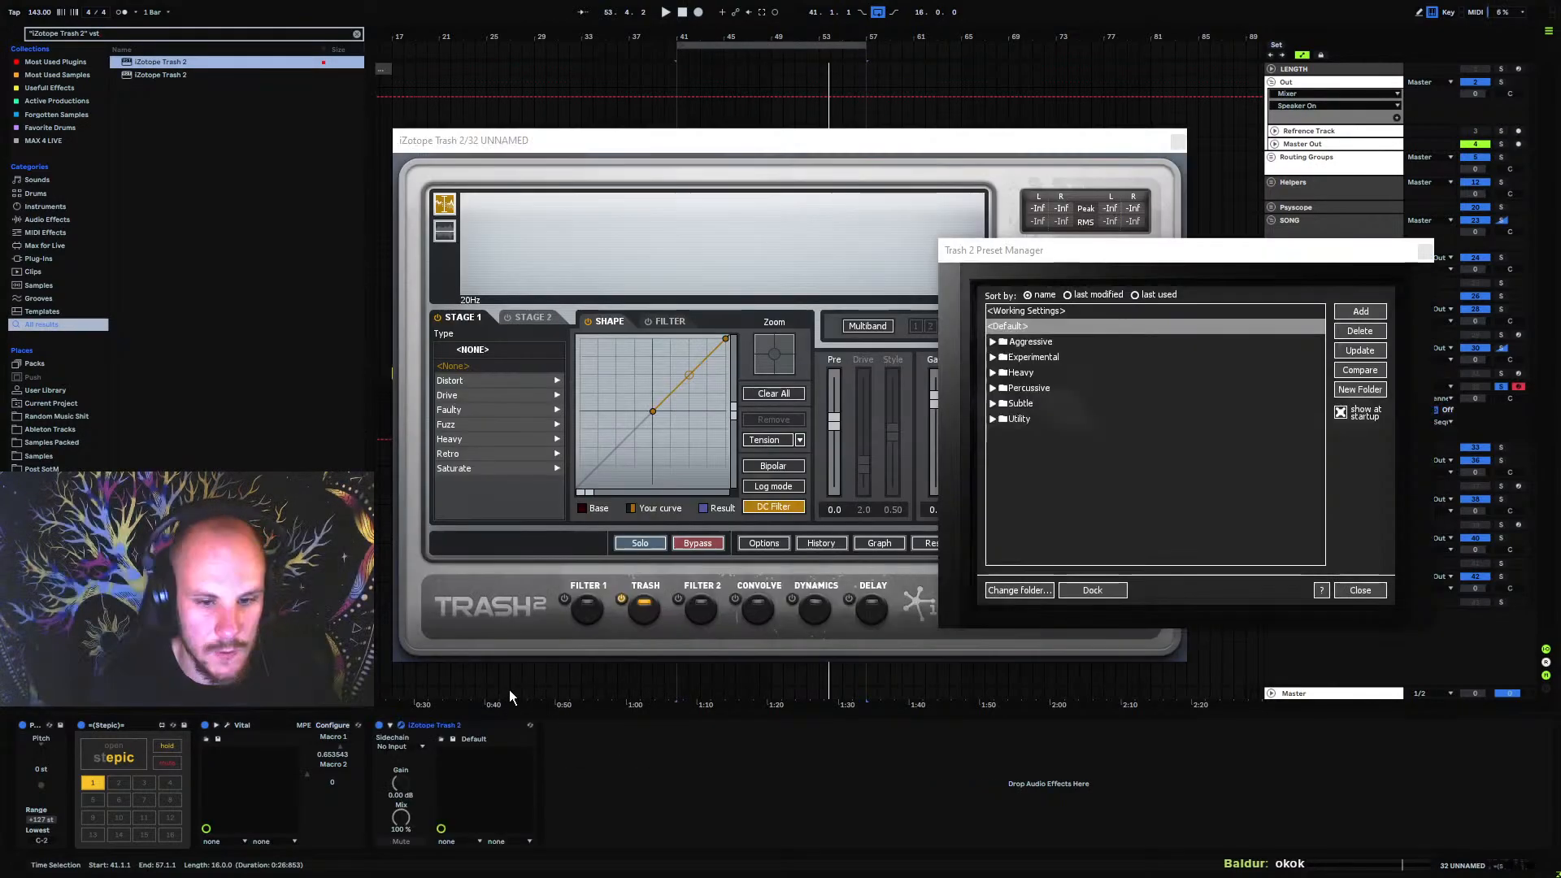
{"action": "key", "text": "space"}
{"action": "left_click", "coordinate": [1359, 589]}
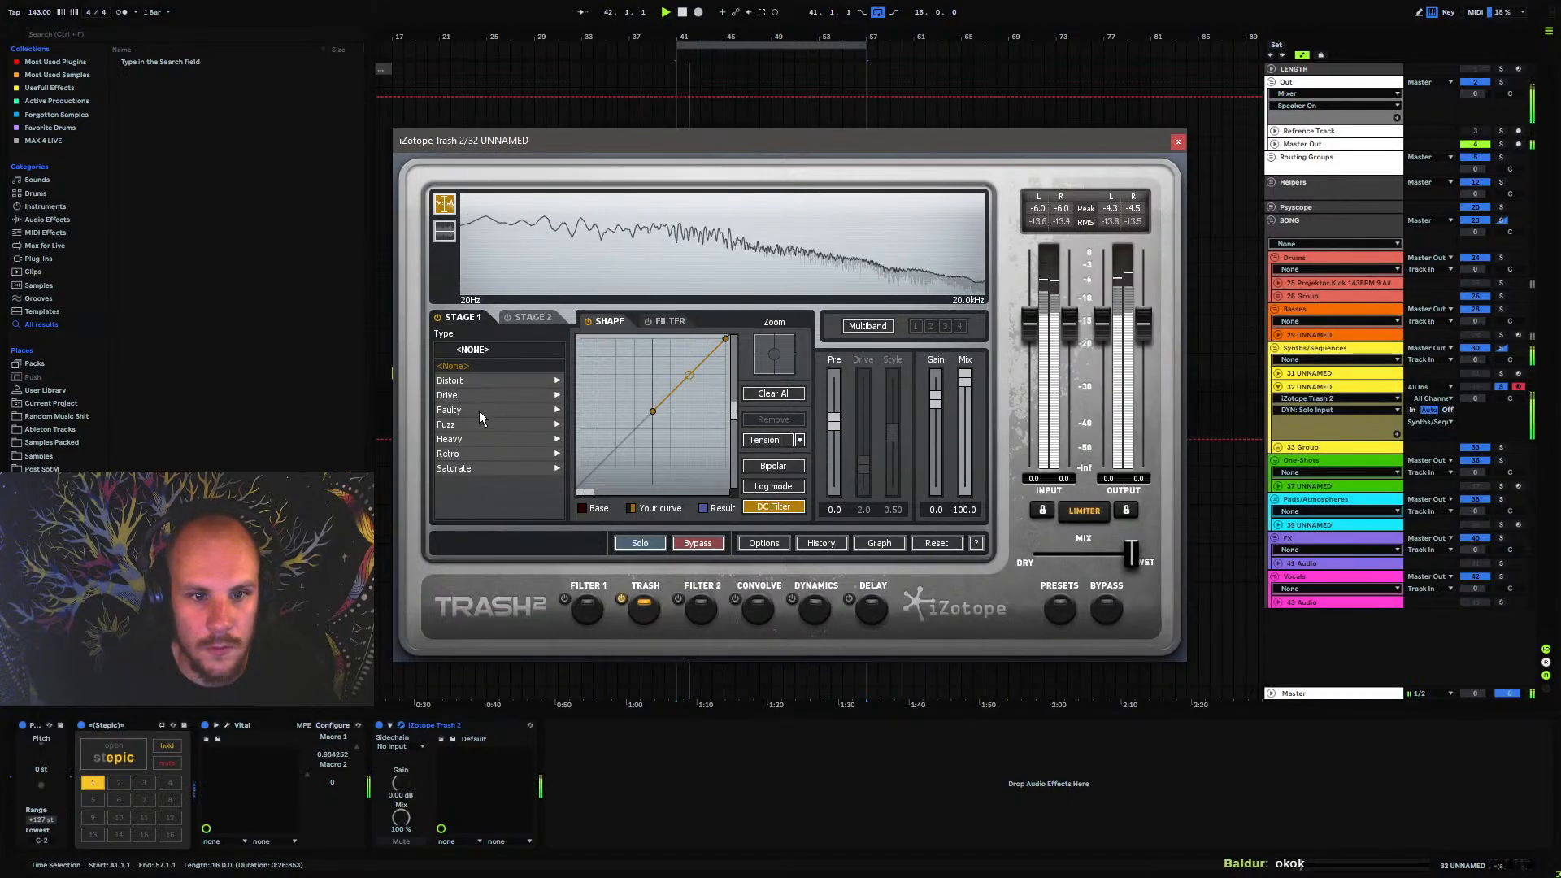
Try the Distort type in Trash 2's first stage and choose Crunchy Grunge from the Drive category instead
{"action": "left_click", "coordinate": [450, 381]}
{"action": "left_click", "coordinate": [445, 349]}
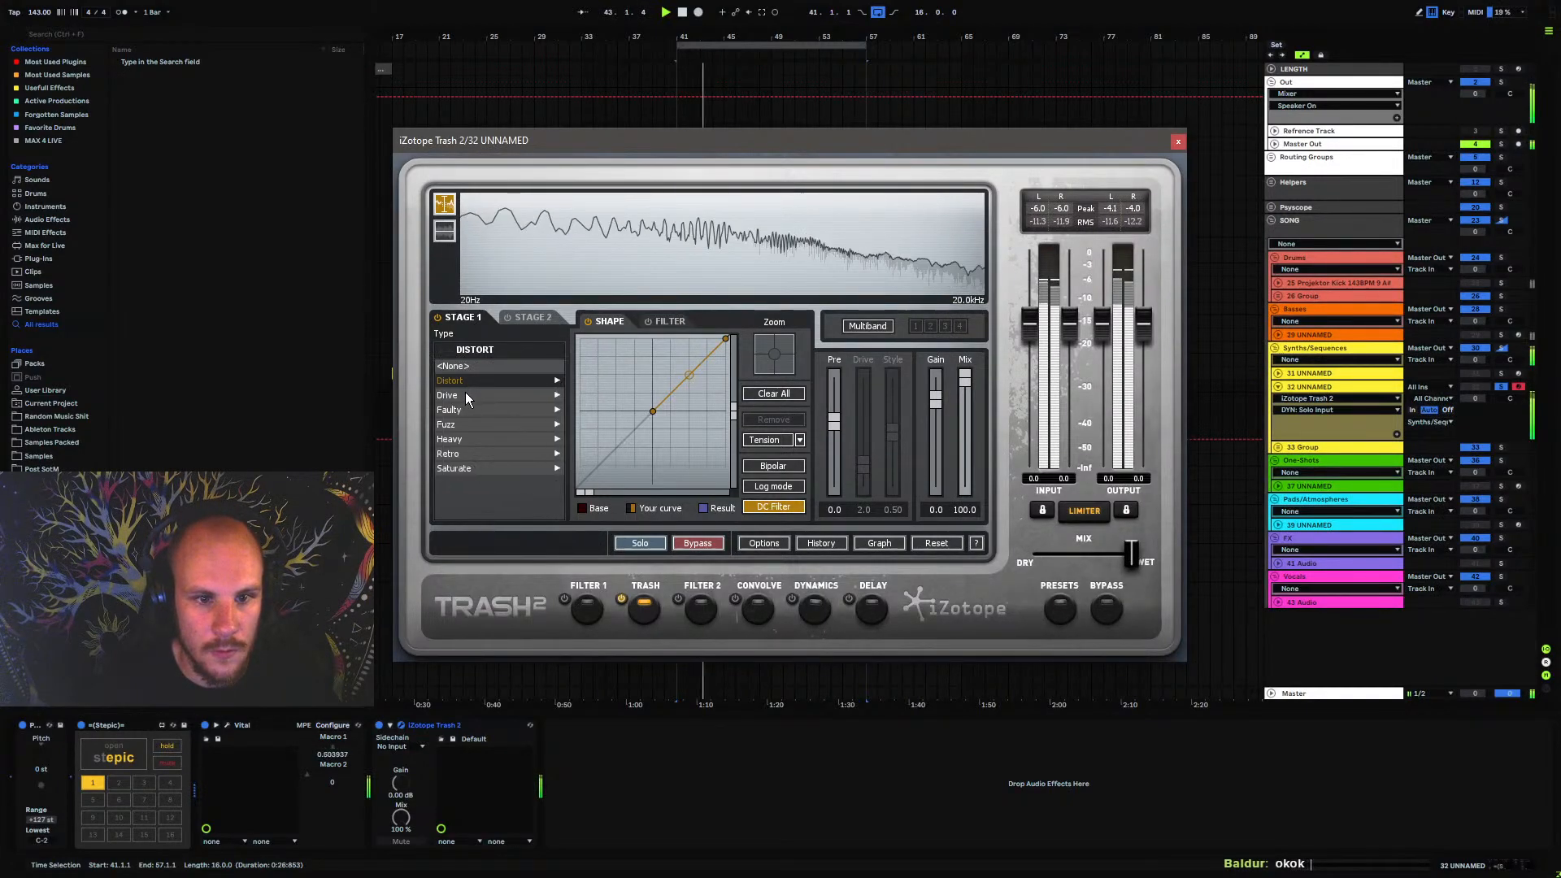
{"action": "left_click", "coordinate": [455, 395]}
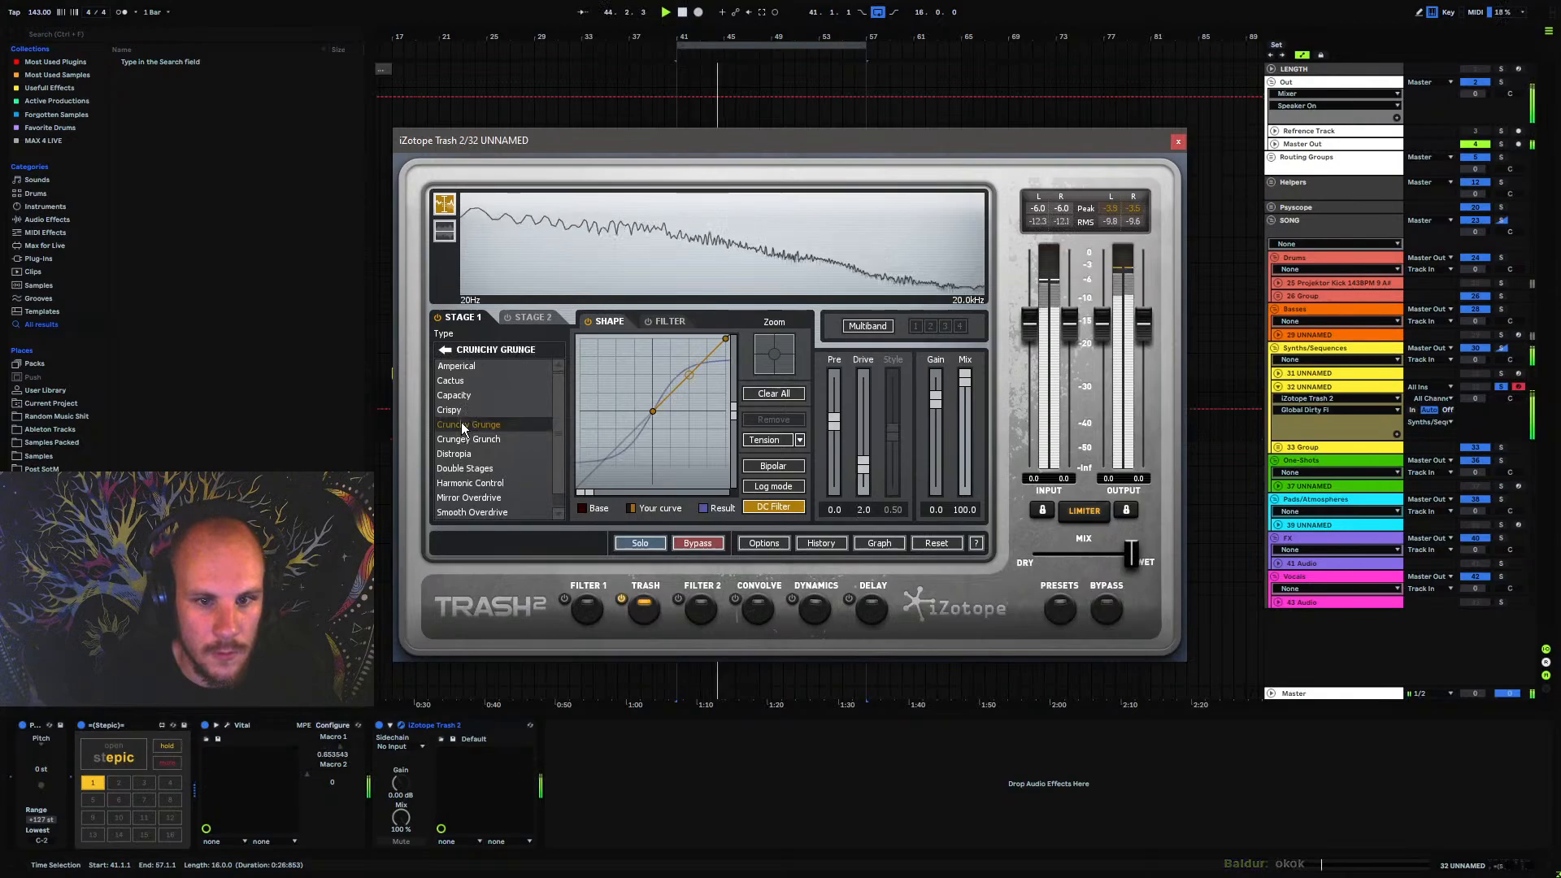
{"action": "left_click", "coordinate": [462, 425]}
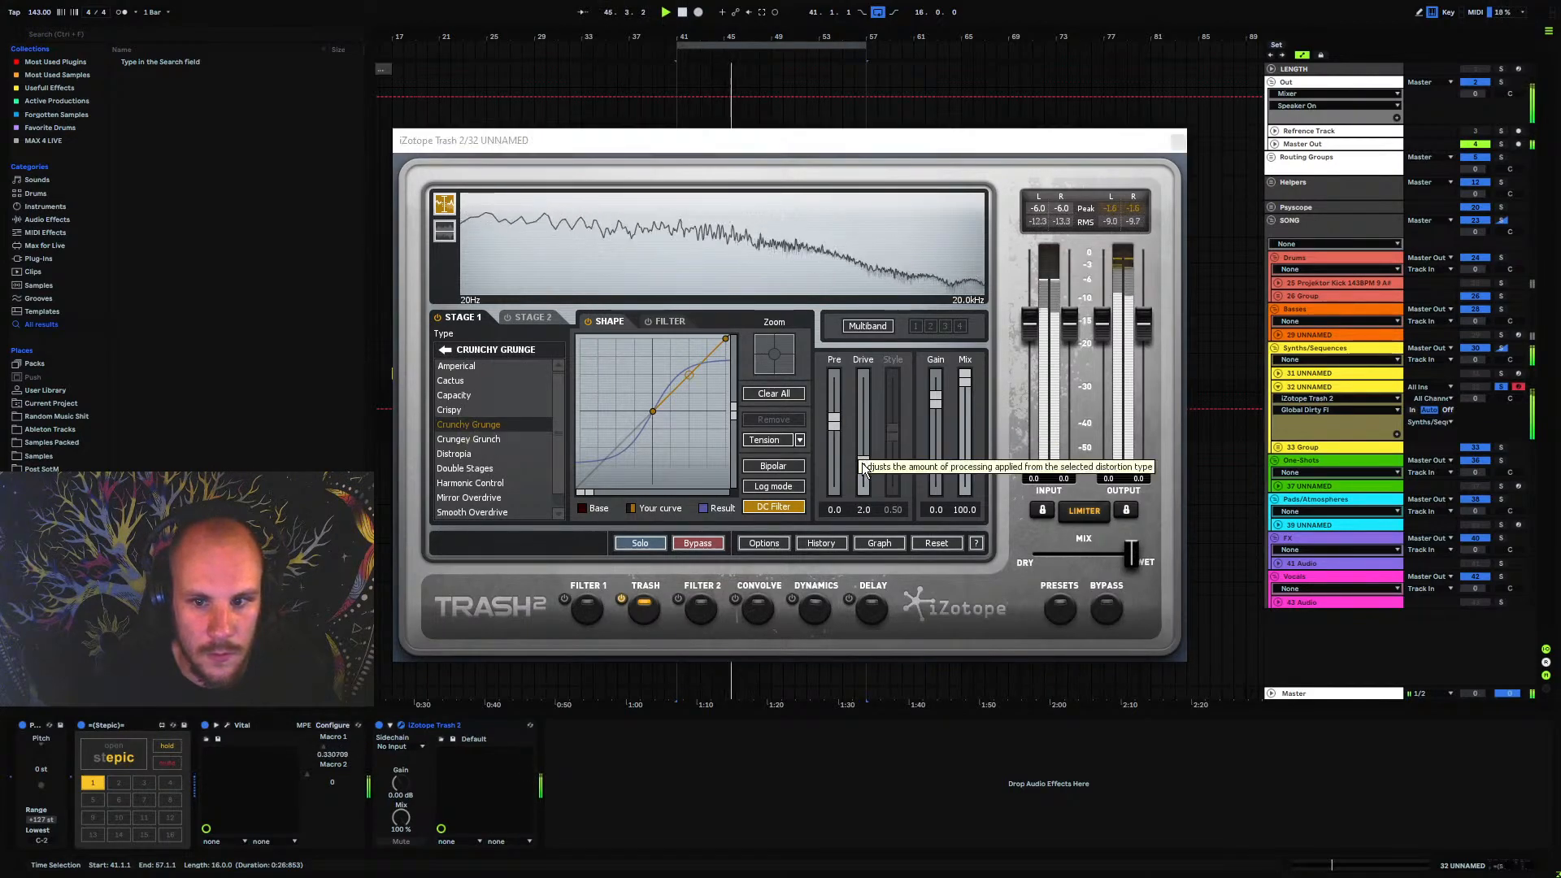
Set Trash 2's stage 1 gain to 0.7 and pre to 2.1, and bend the upper part of the shaping curve upward
{"action": "left_click_drag", "start_coordinate": [936, 399], "coordinate": [938, 396]}
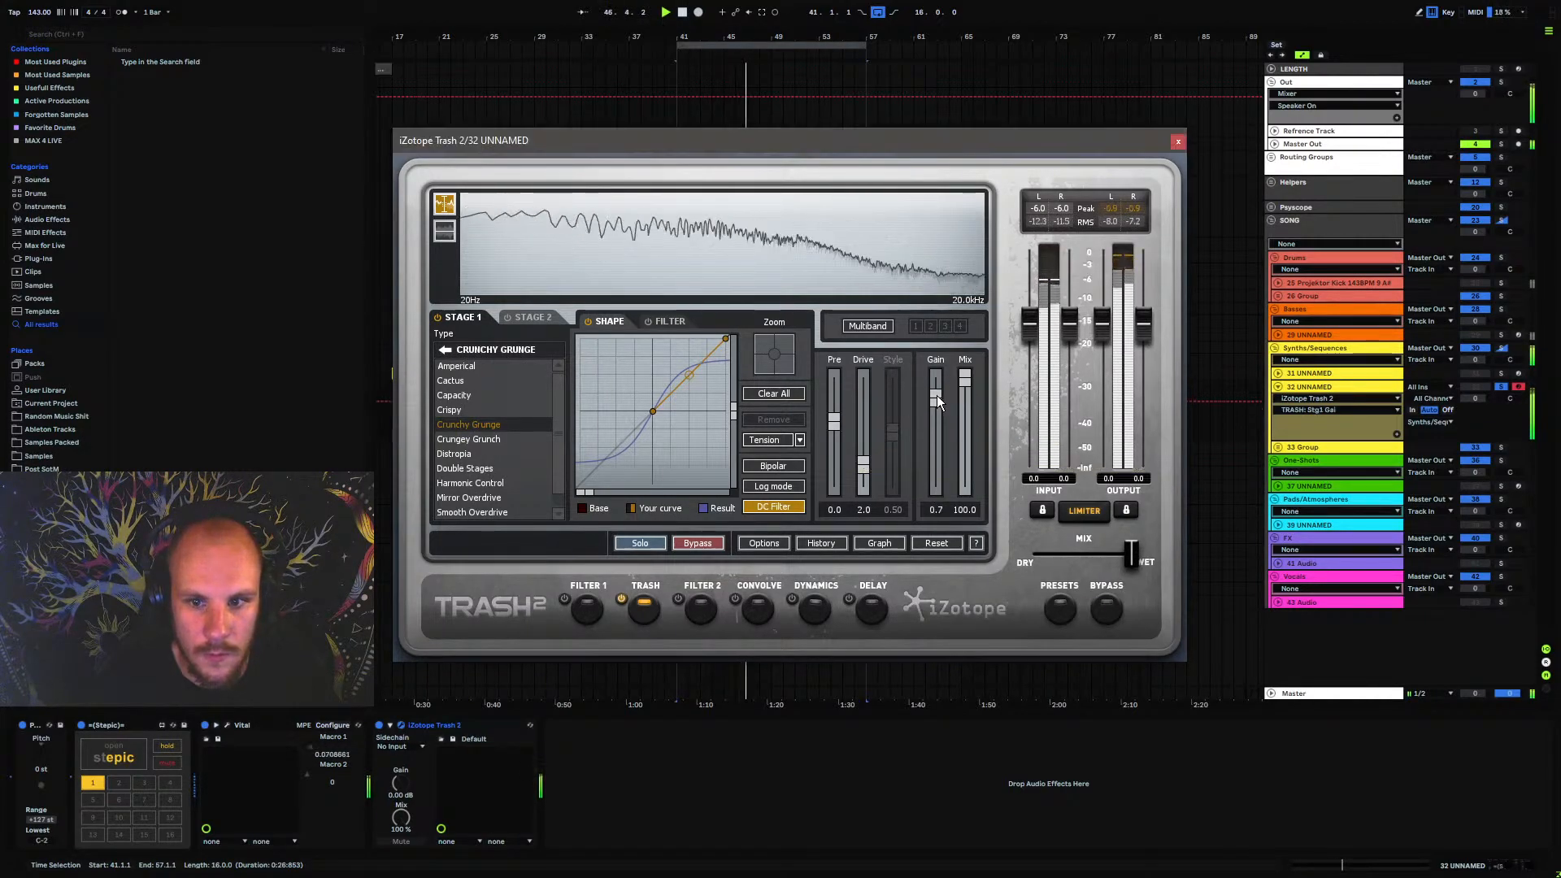
{"action": "left_click_drag", "start_coordinate": [838, 418], "coordinate": [837, 412]}
{"action": "left_click_drag", "start_coordinate": [684, 376], "coordinate": [686, 353]}
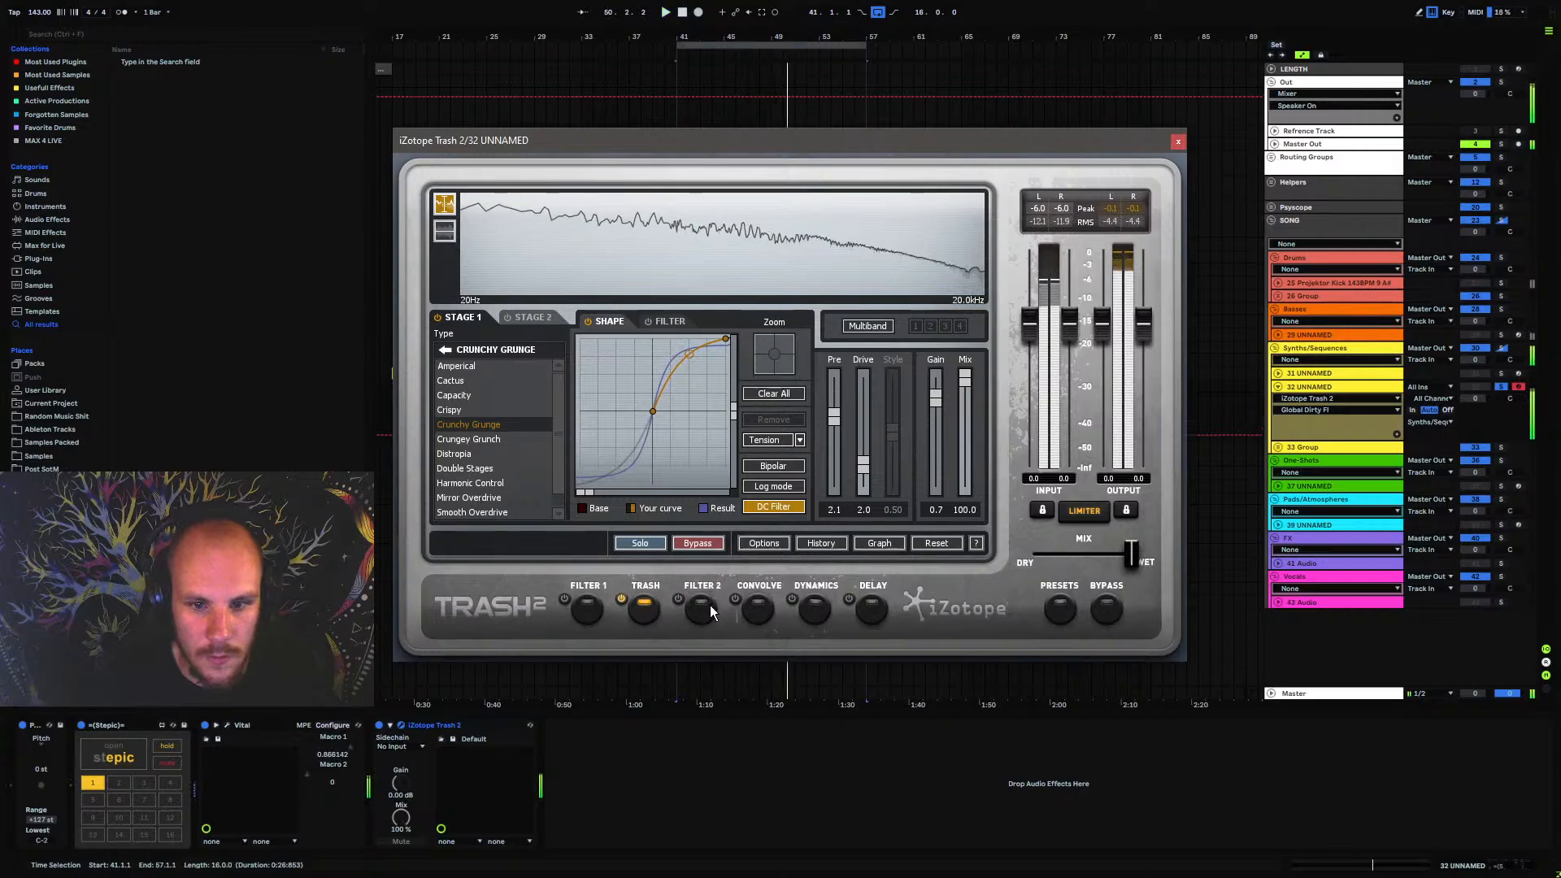
Pull Trash 2's overall mix down to fully dry and expose Global Mix as a configured parameter on the device
{"action": "left_click_drag", "start_coordinate": [1132, 556], "coordinate": [1040, 556]}
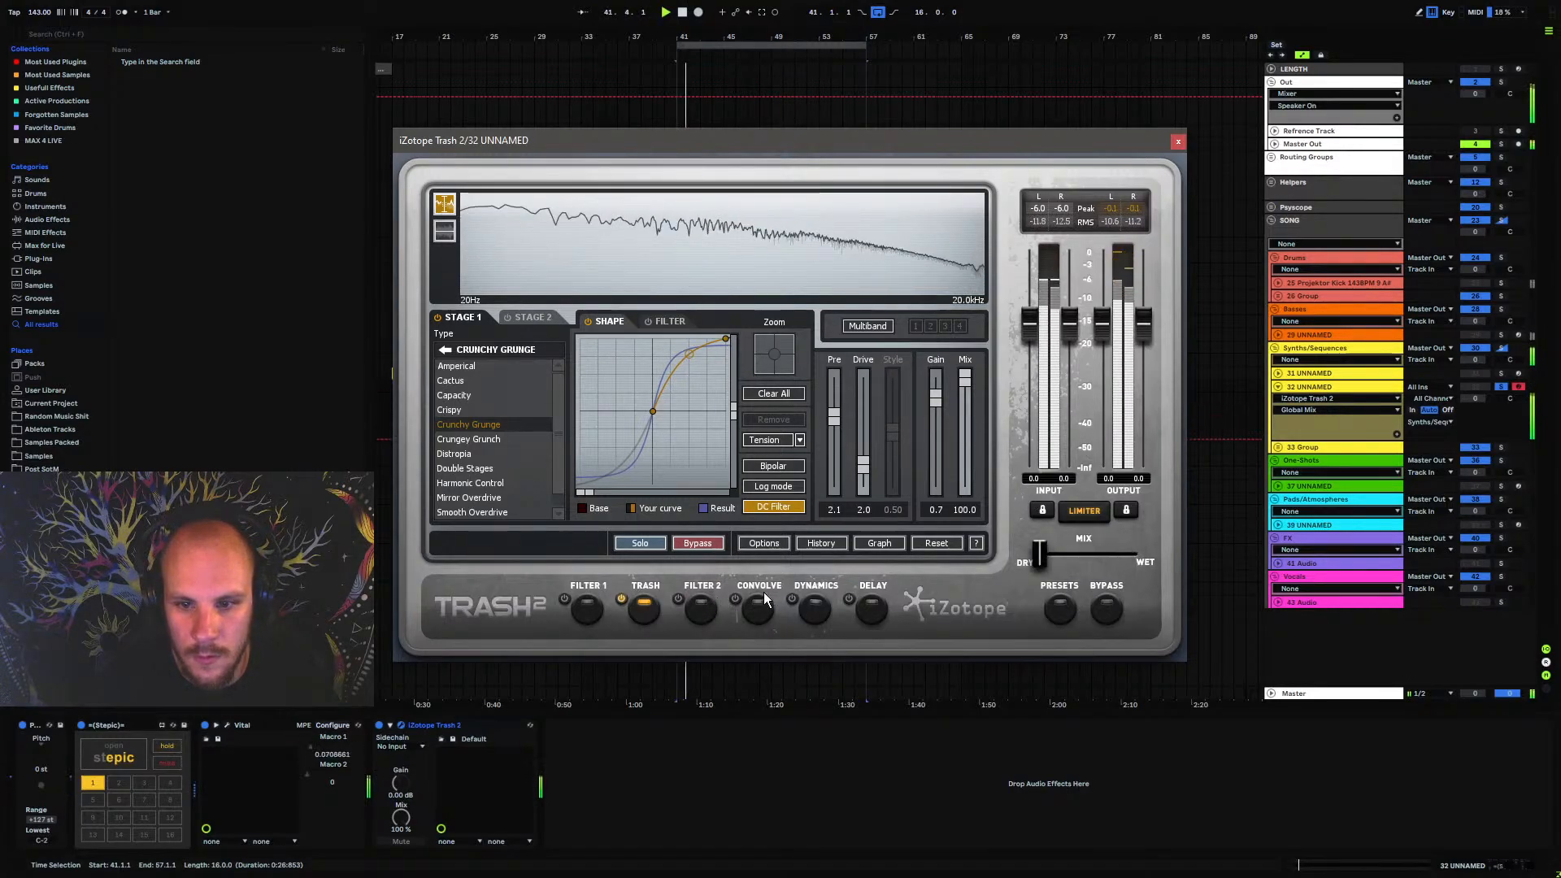
{"action": "left_click", "coordinate": [390, 725]}
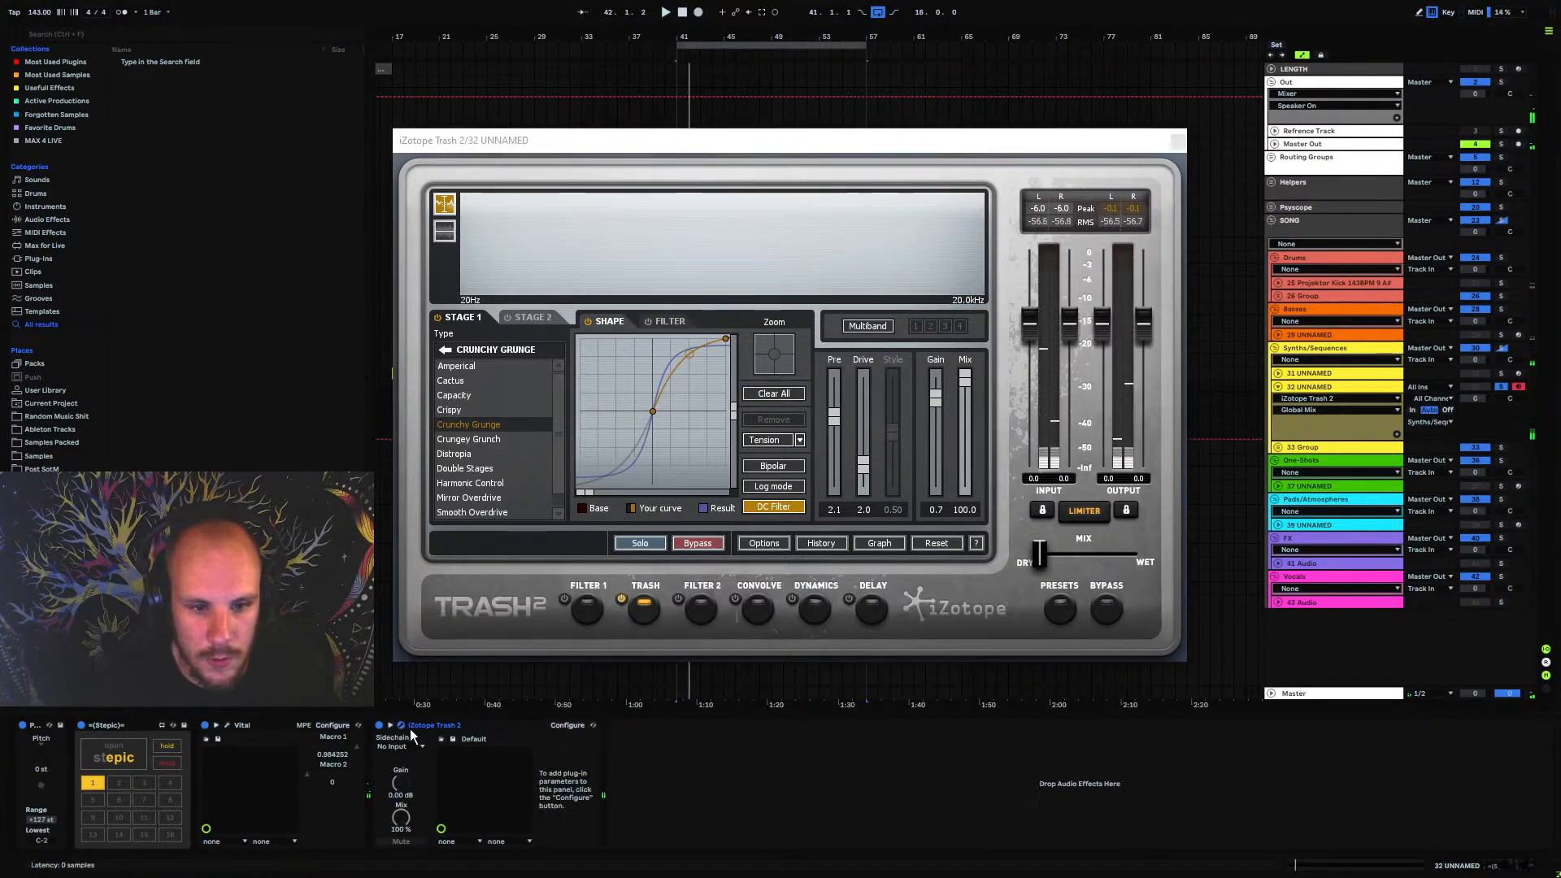
{"action": "left_click", "coordinate": [567, 727]}
{"action": "left_click_drag", "start_coordinate": [1040, 556], "coordinate": [1085, 555]}
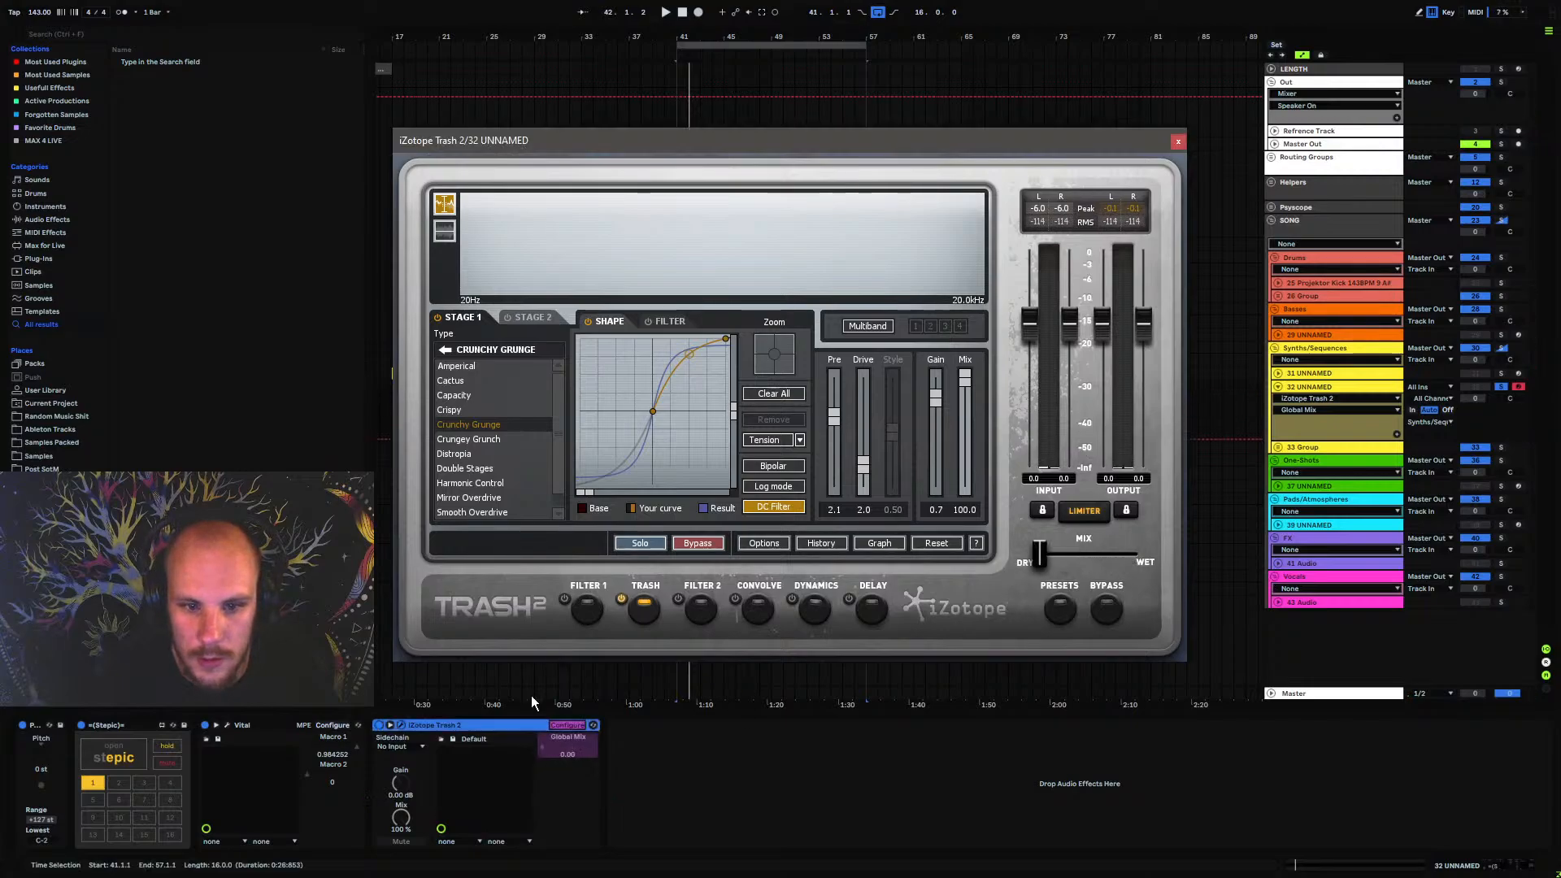
{"action": "left_click", "coordinate": [565, 725]}
Map Stepic's second automation lane to the Global Mix parameter of iZotope Trash 2
{"action": "left_click", "coordinate": [122, 758]}
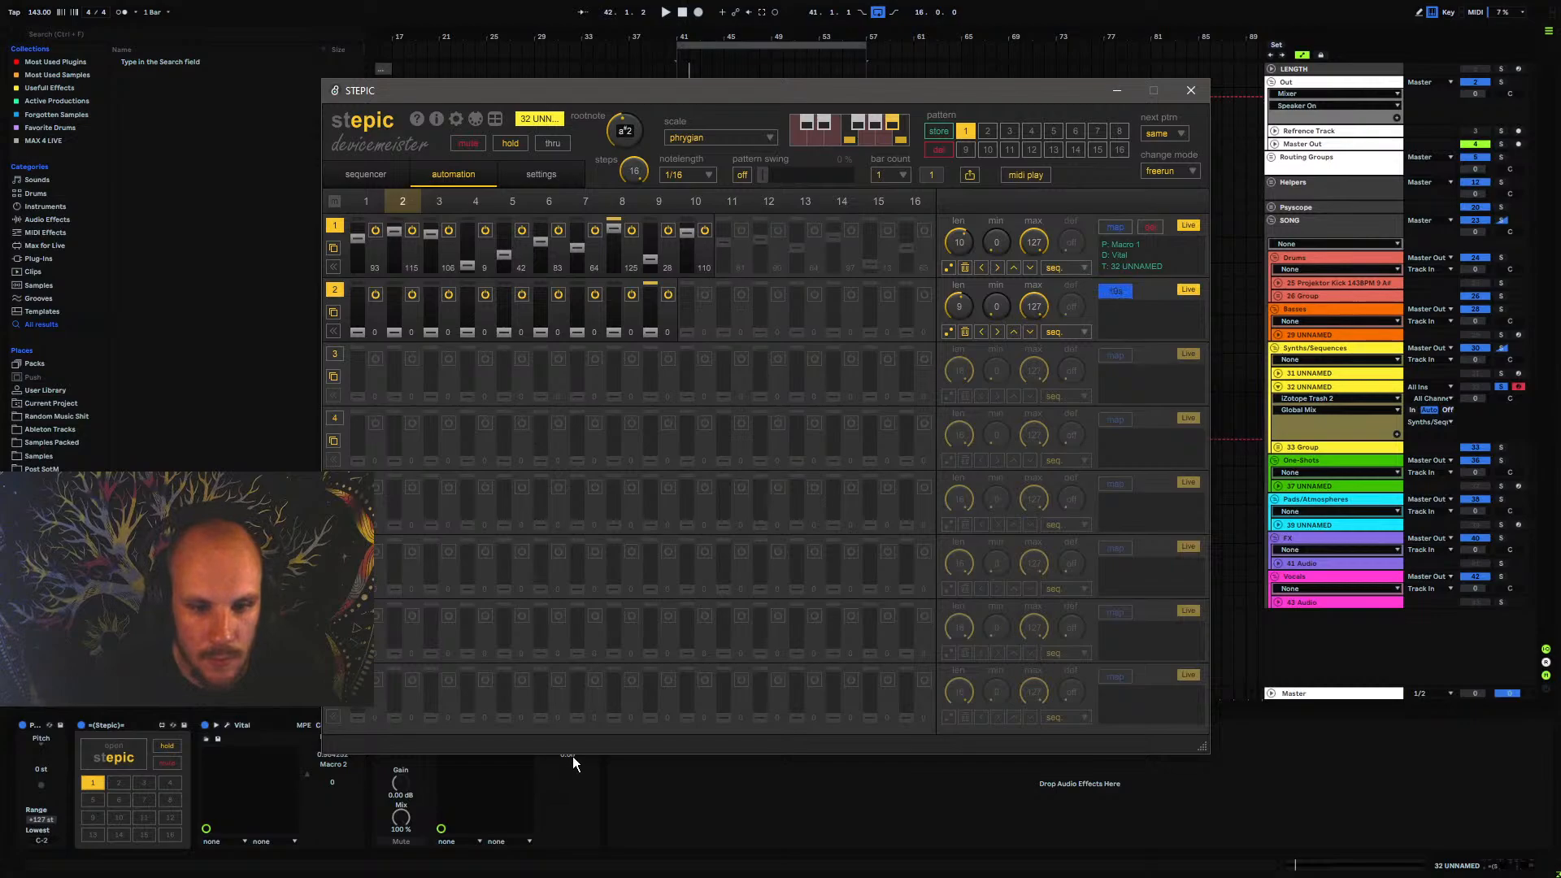
{"action": "left_click_drag", "start_coordinate": [689, 96], "coordinate": [691, 74]}
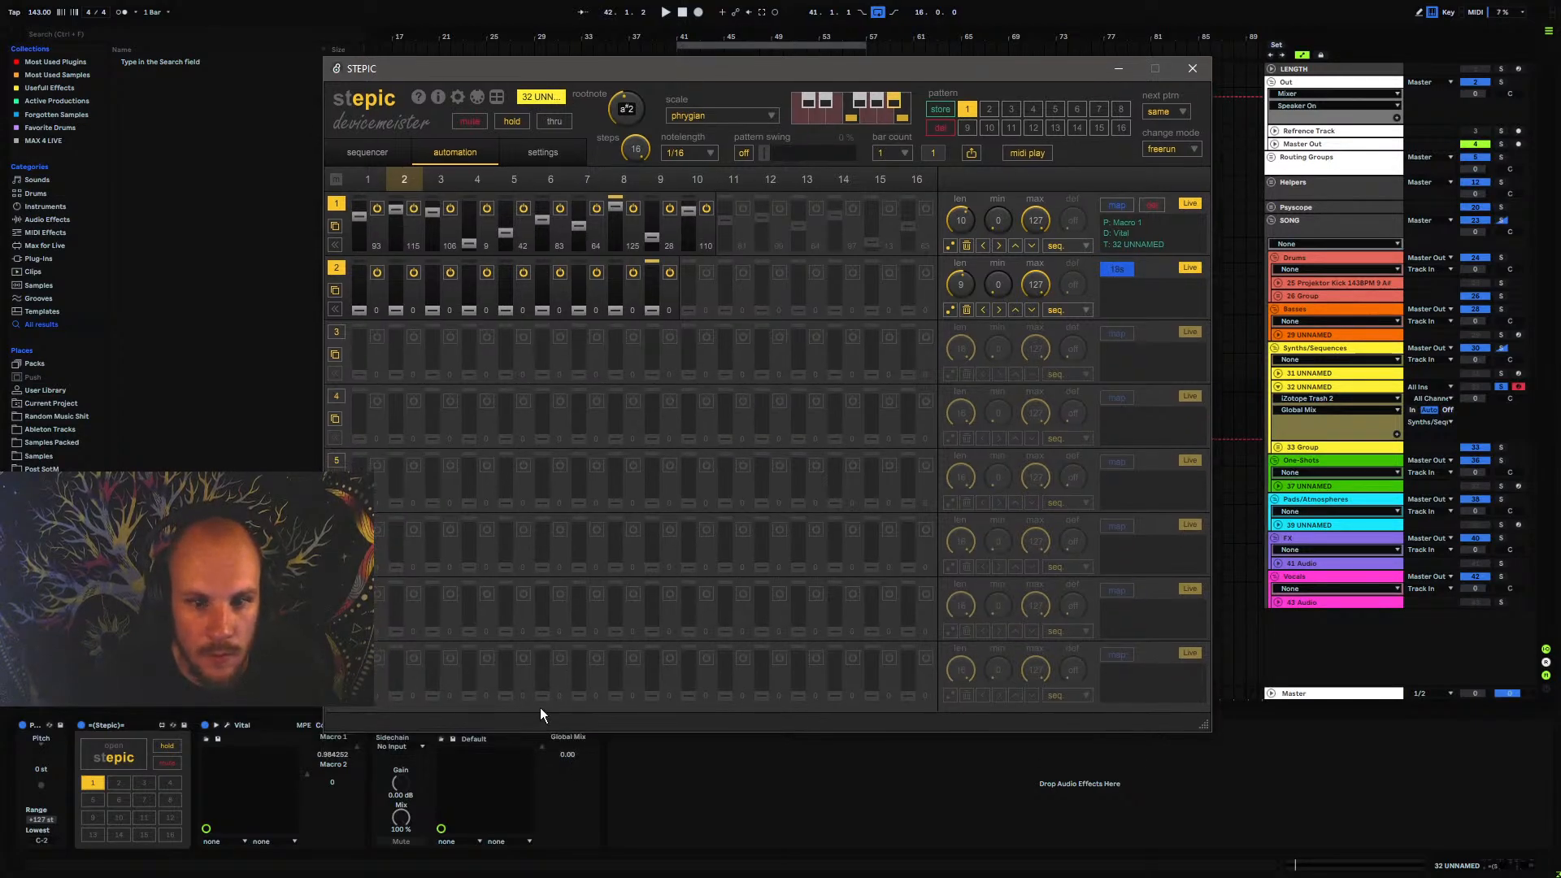
{"action": "left_click", "coordinate": [542, 744]}
{"action": "left_click", "coordinate": [128, 758]}
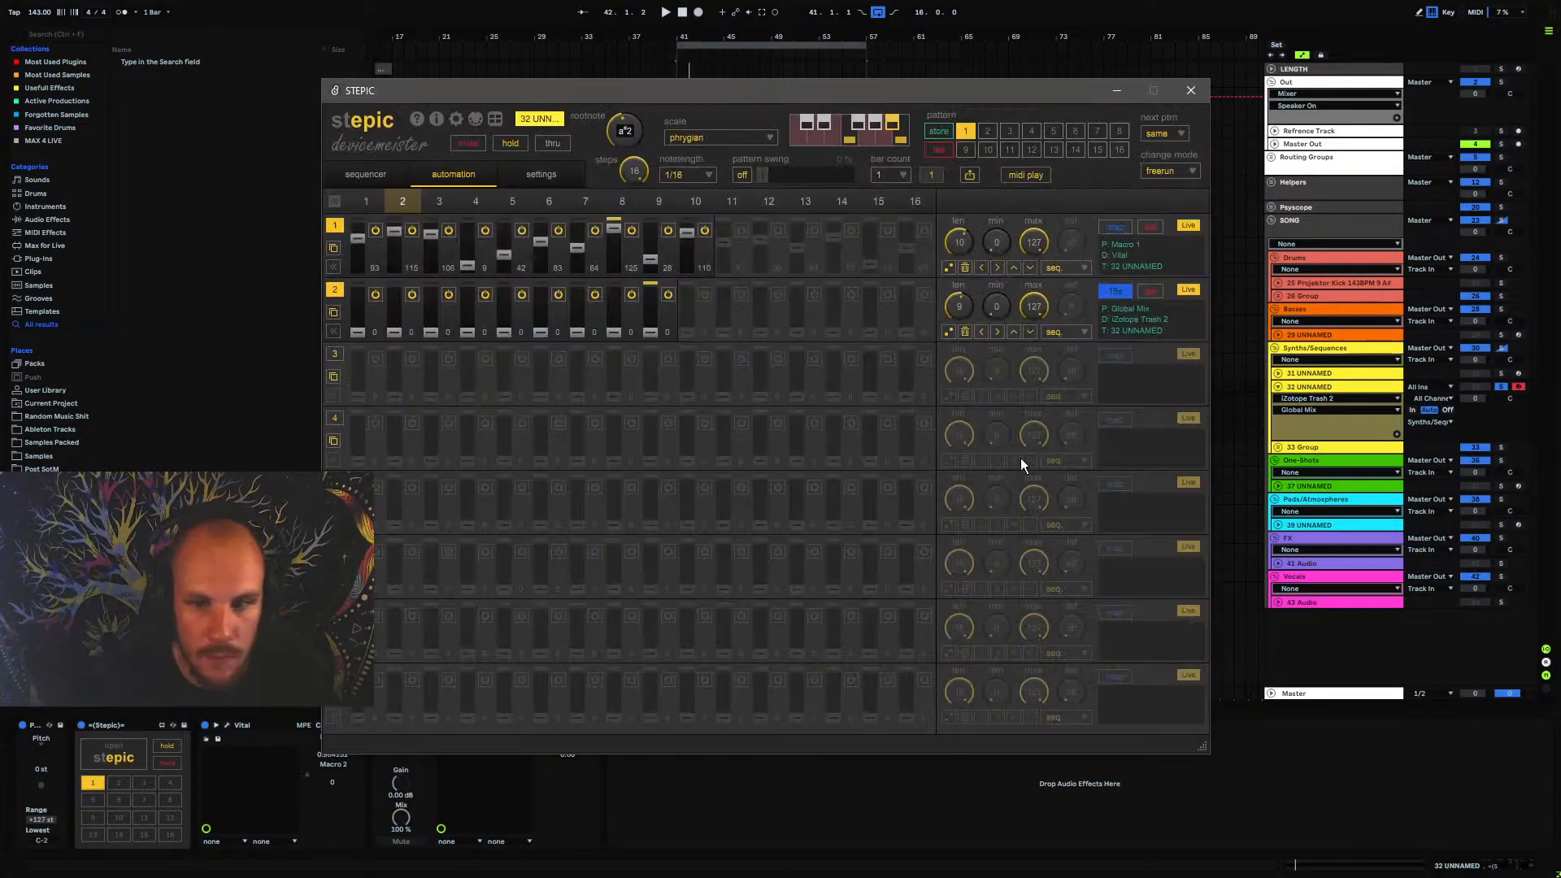
Randomize the second automation lane's step values during playback and close the Stepic window
{"action": "key", "text": "space"}
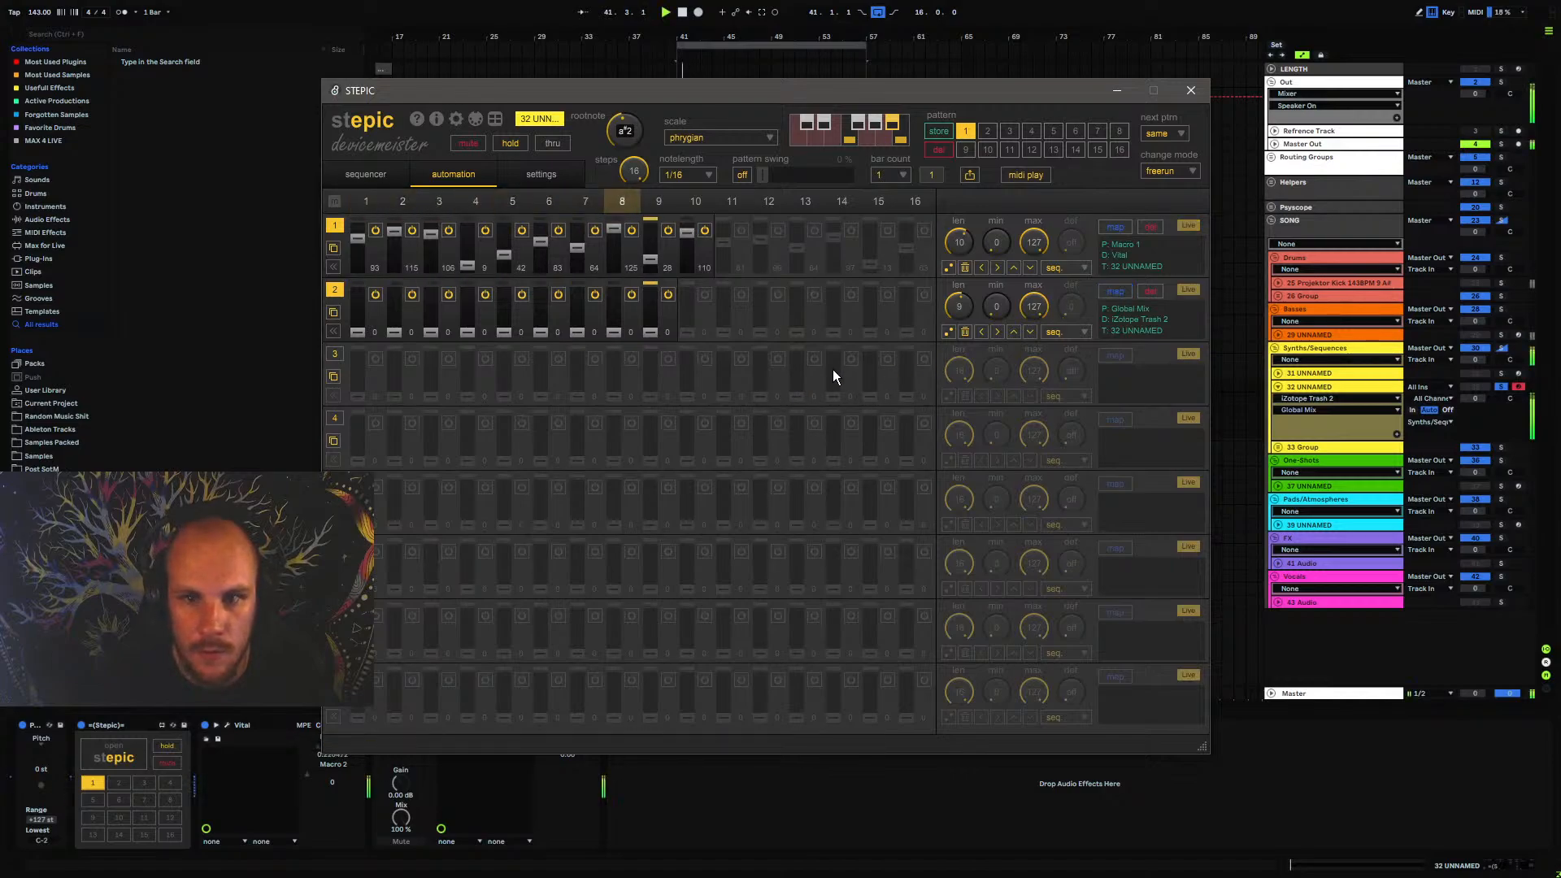
{"action": "left_click", "coordinate": [948, 332]}
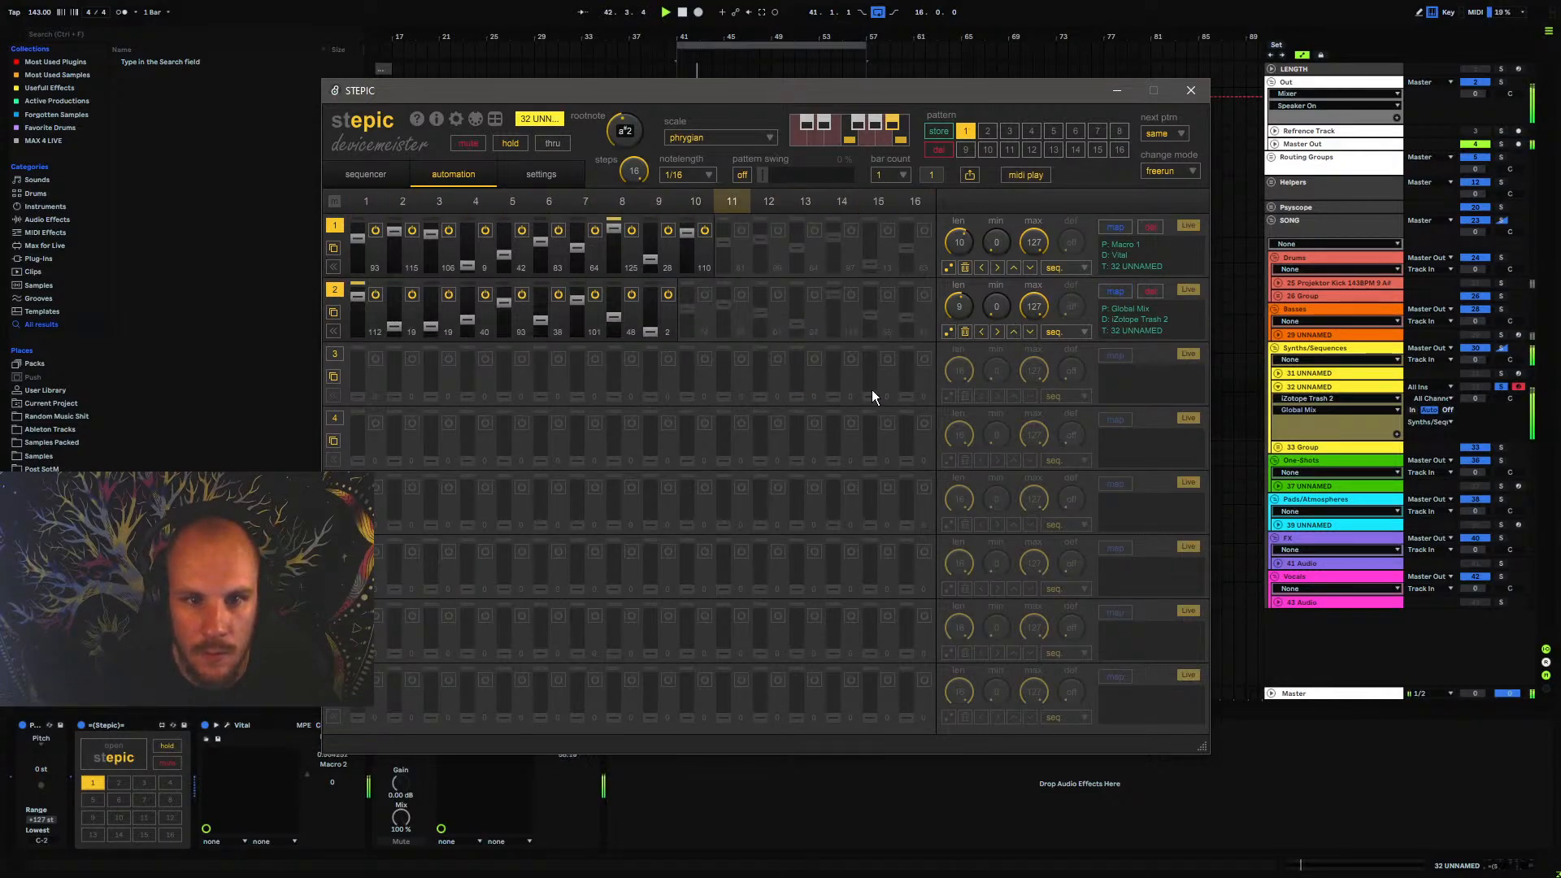
{"action": "left_click", "coordinate": [1191, 90]}
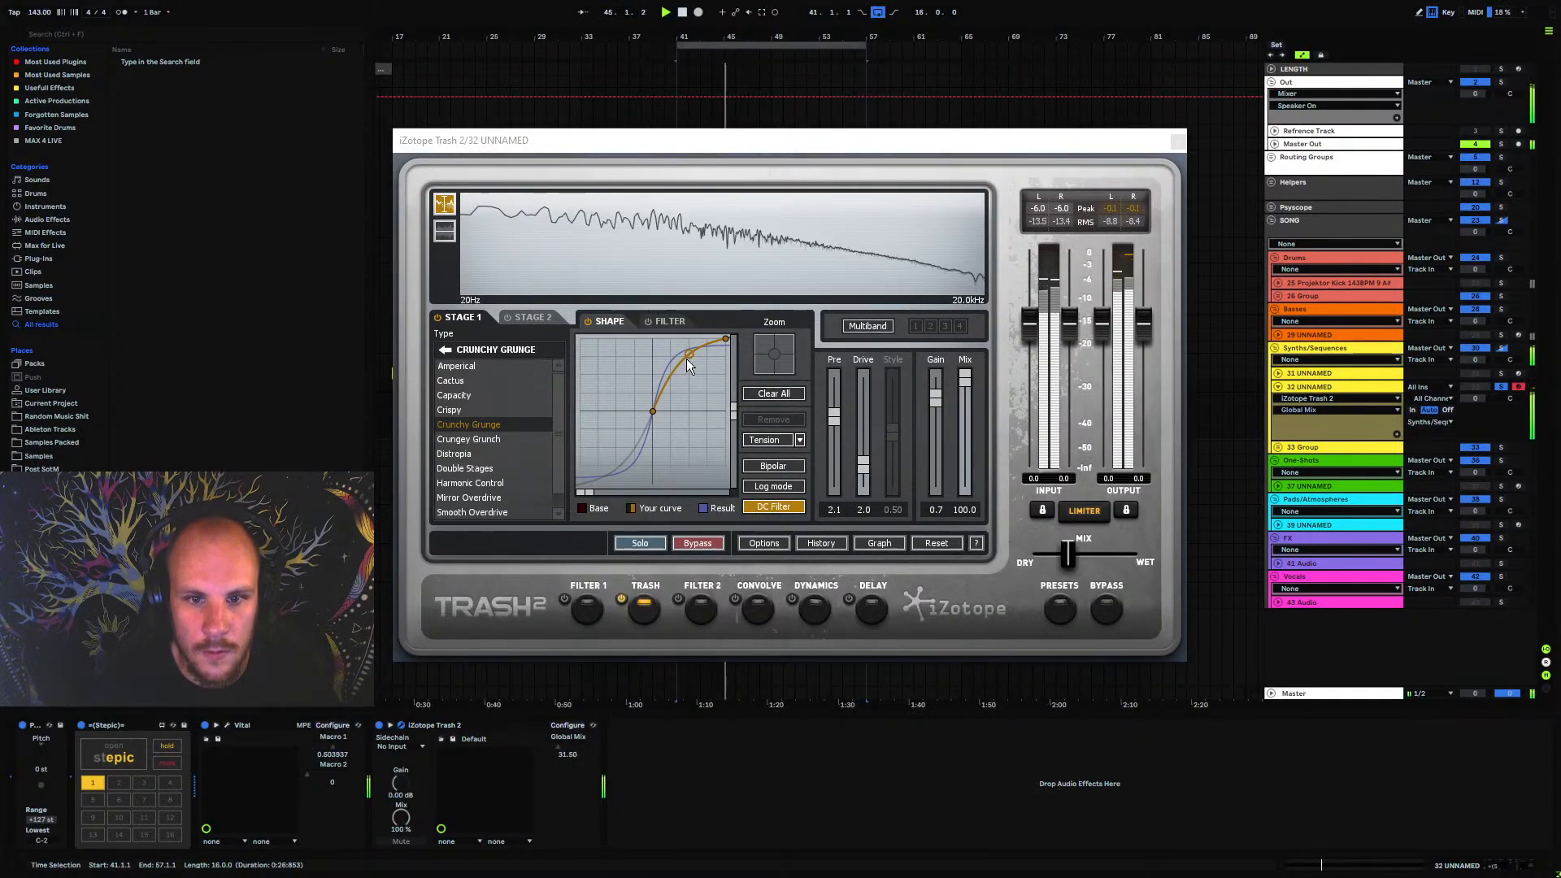
Set the Pitch device to +12 st, move it between Stepic and Vital, and audition the sequence
{"action": "left_click", "coordinate": [41, 770]}
{"action": "type", "text": "12"}
{"action": "key", "text": "Return"}
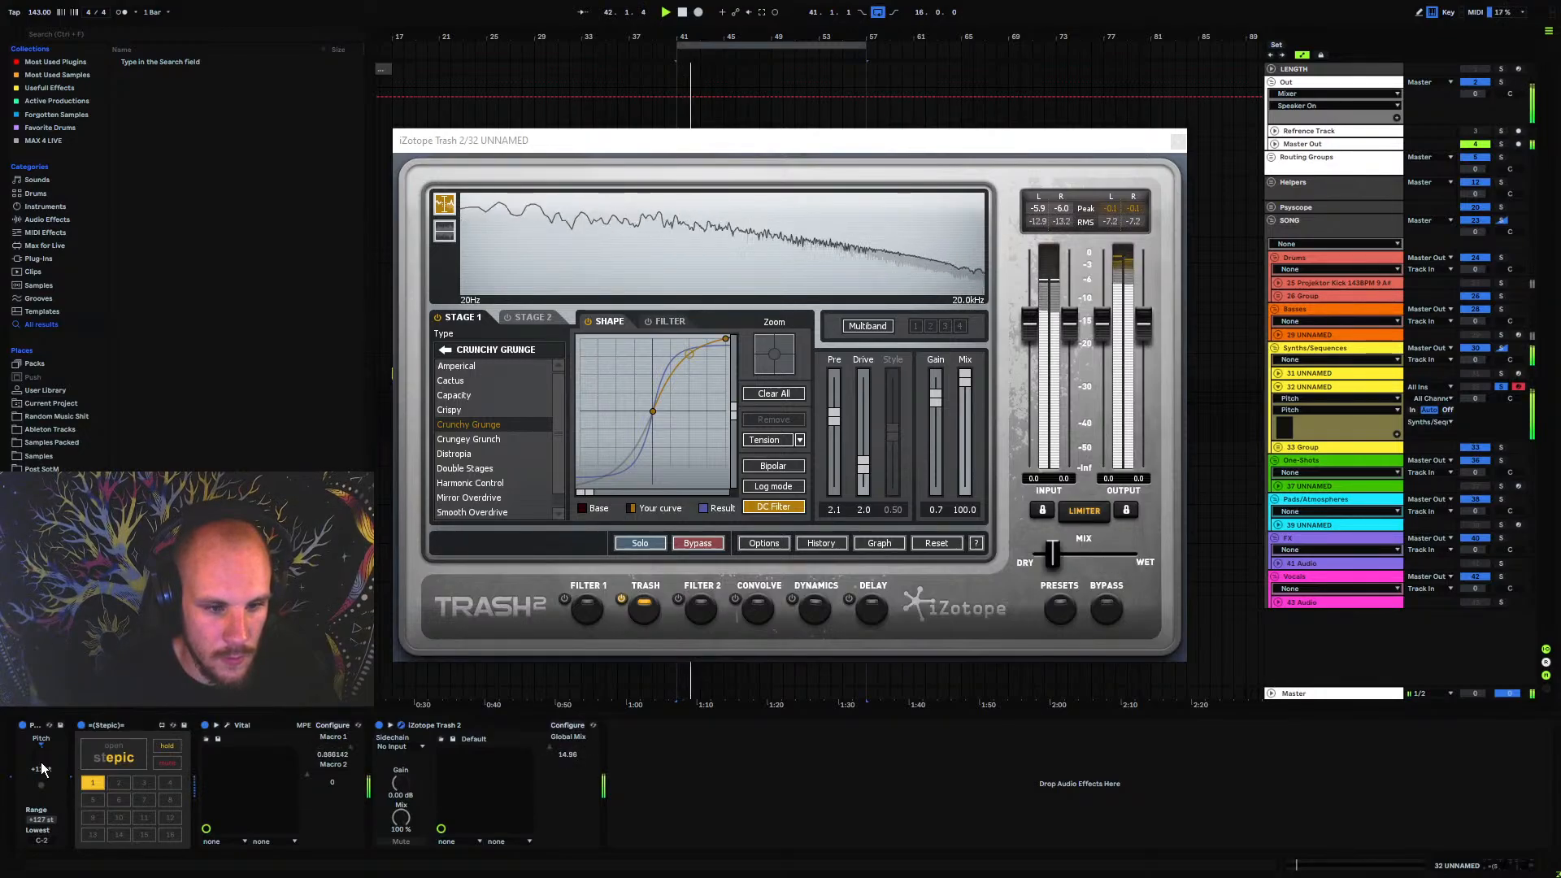
{"action": "left_click", "coordinate": [42, 746]}
{"action": "left_click_drag", "start_coordinate": [44, 735], "coordinate": [166, 749]}
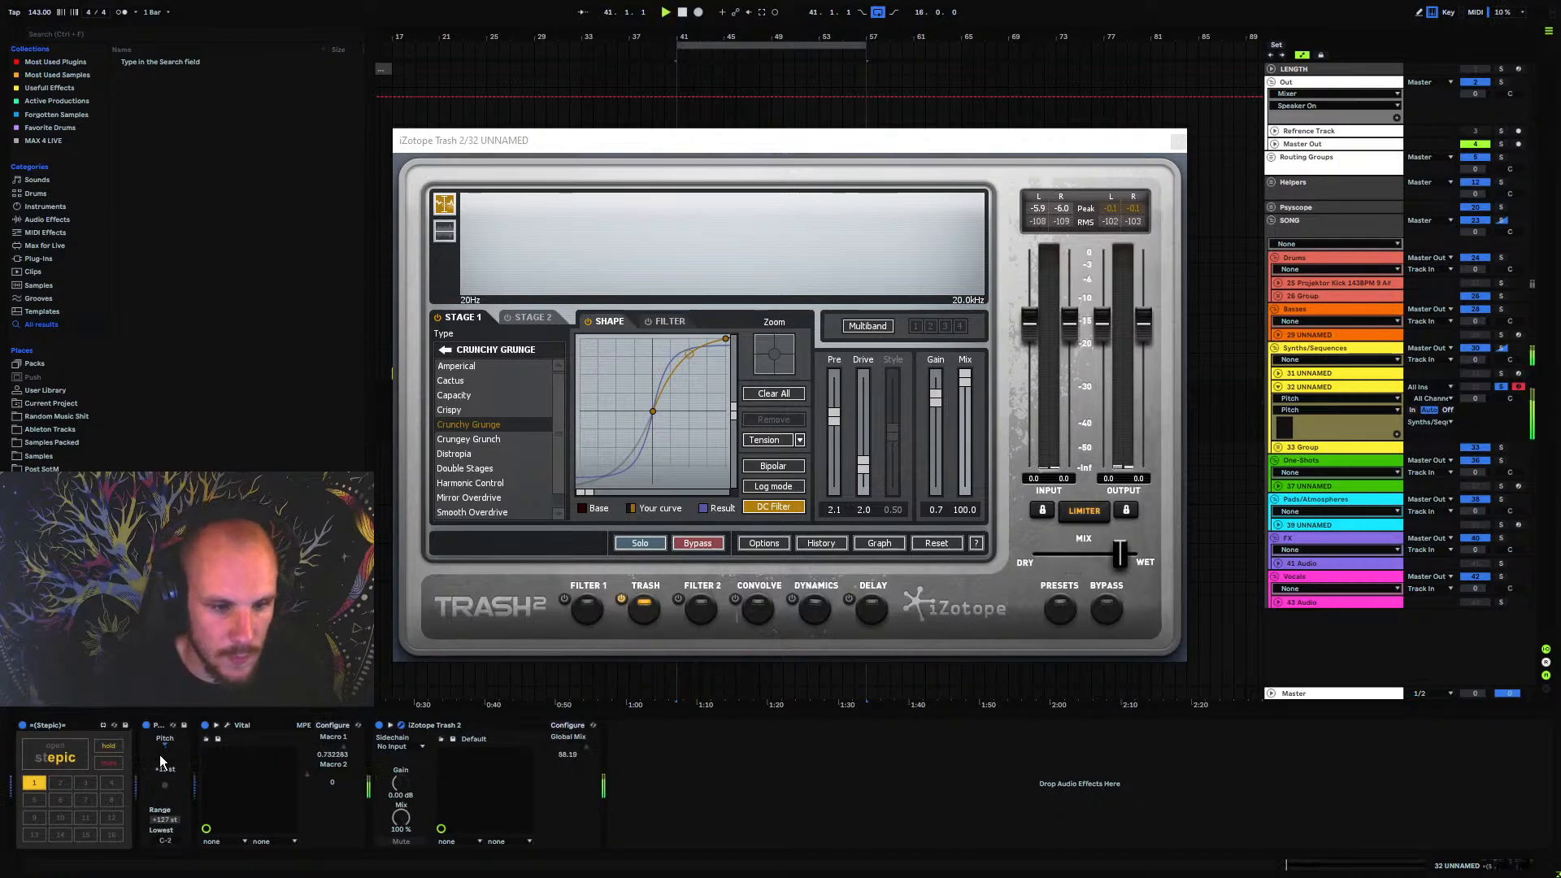
{"action": "key", "text": "space"}
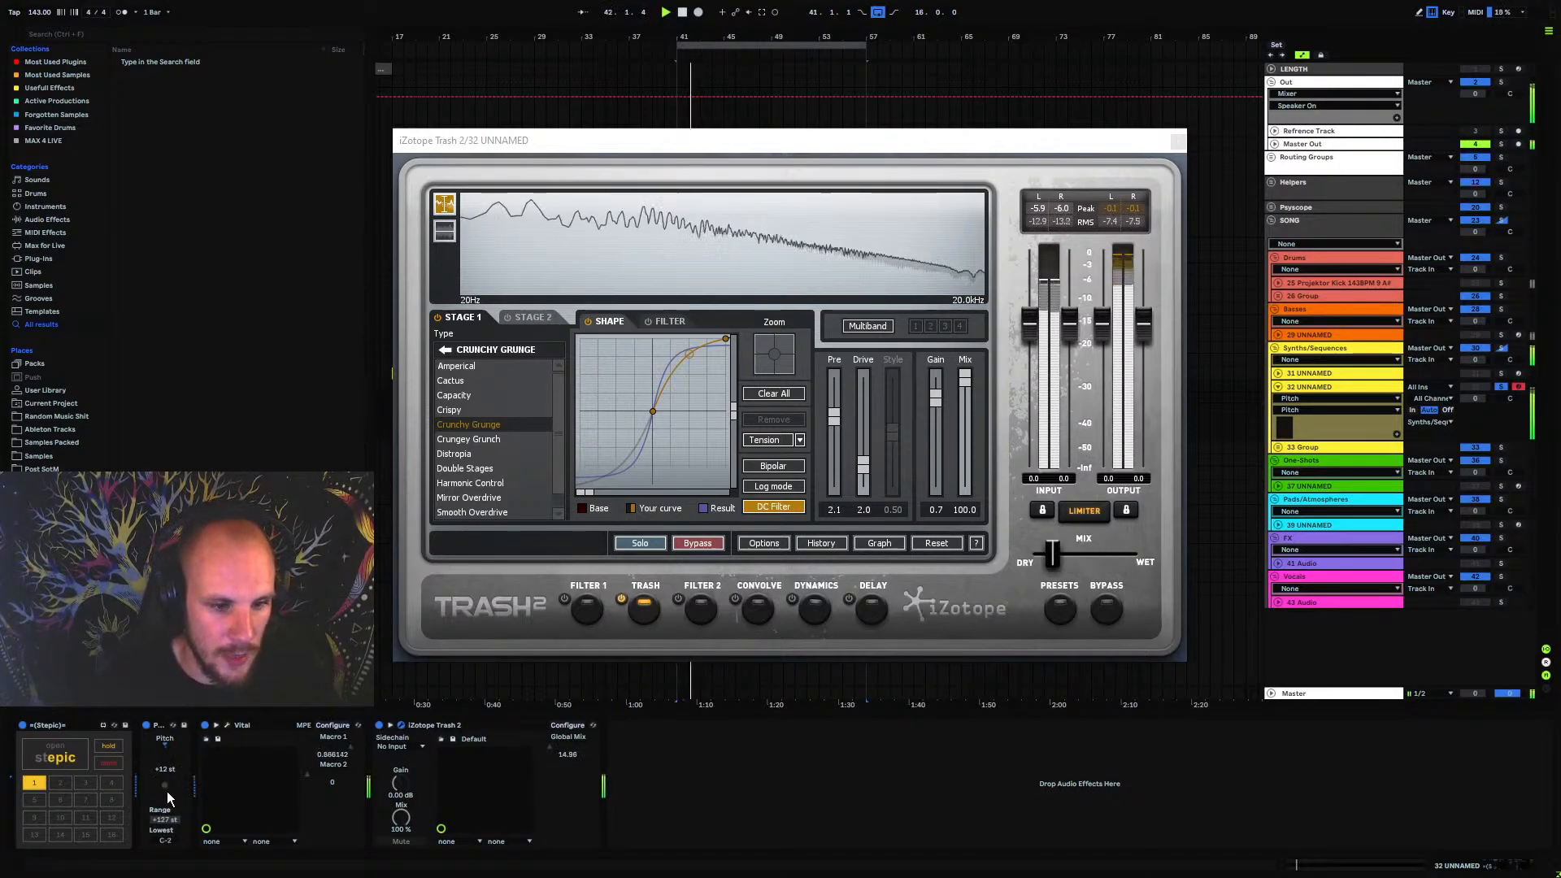
{"action": "key", "text": "space"}
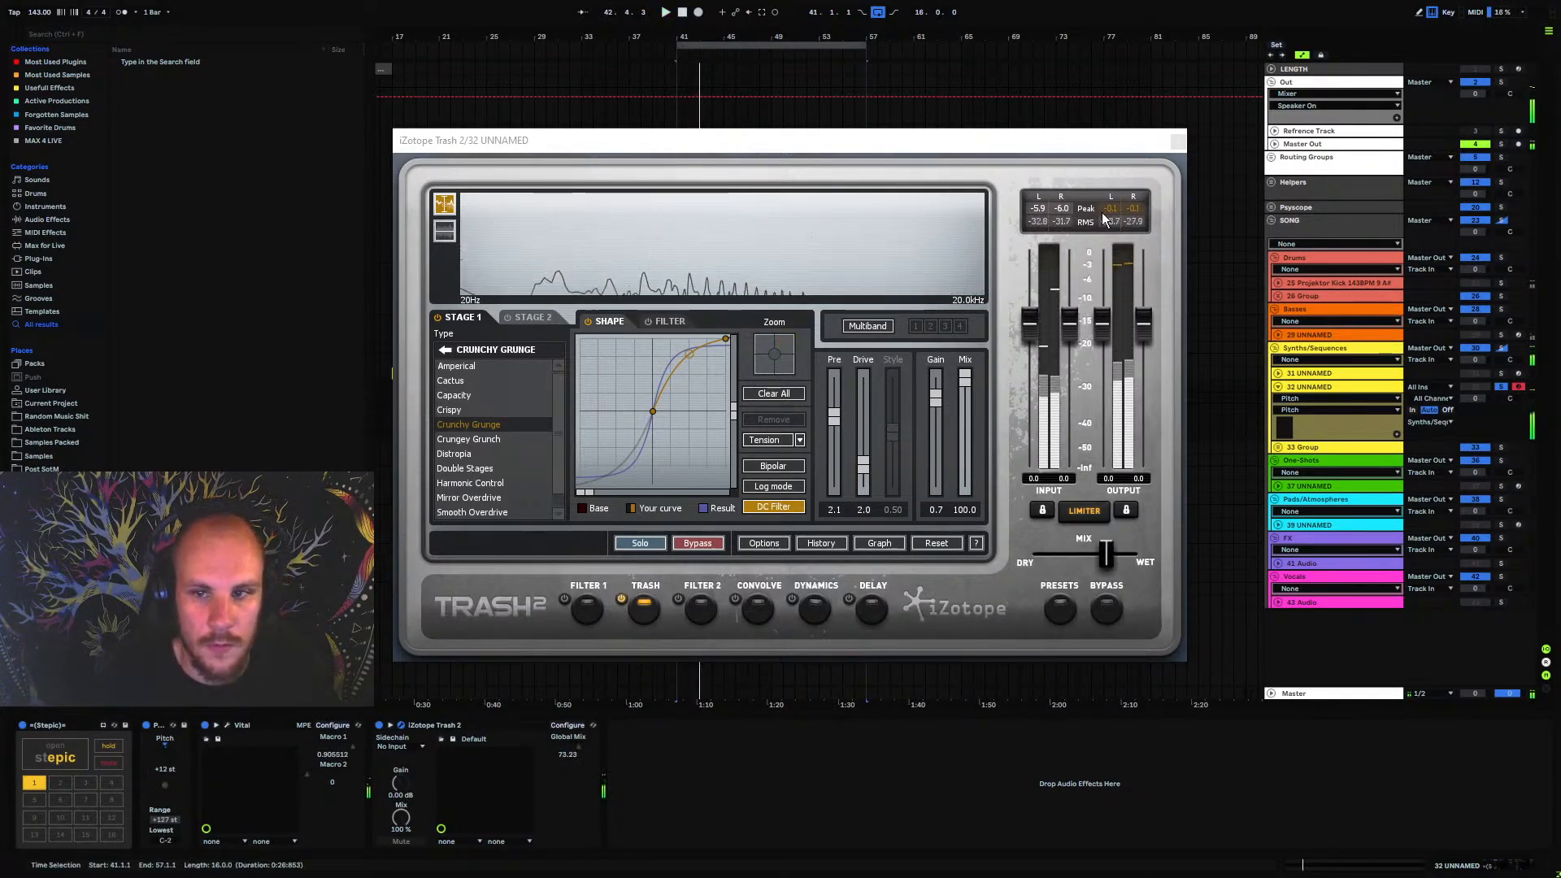
Close the Trash 2 window, add EQ Eight after it and play the loop
{"action": "left_click", "coordinate": [1178, 141]}
{"action": "right_click", "coordinate": [715, 767]}
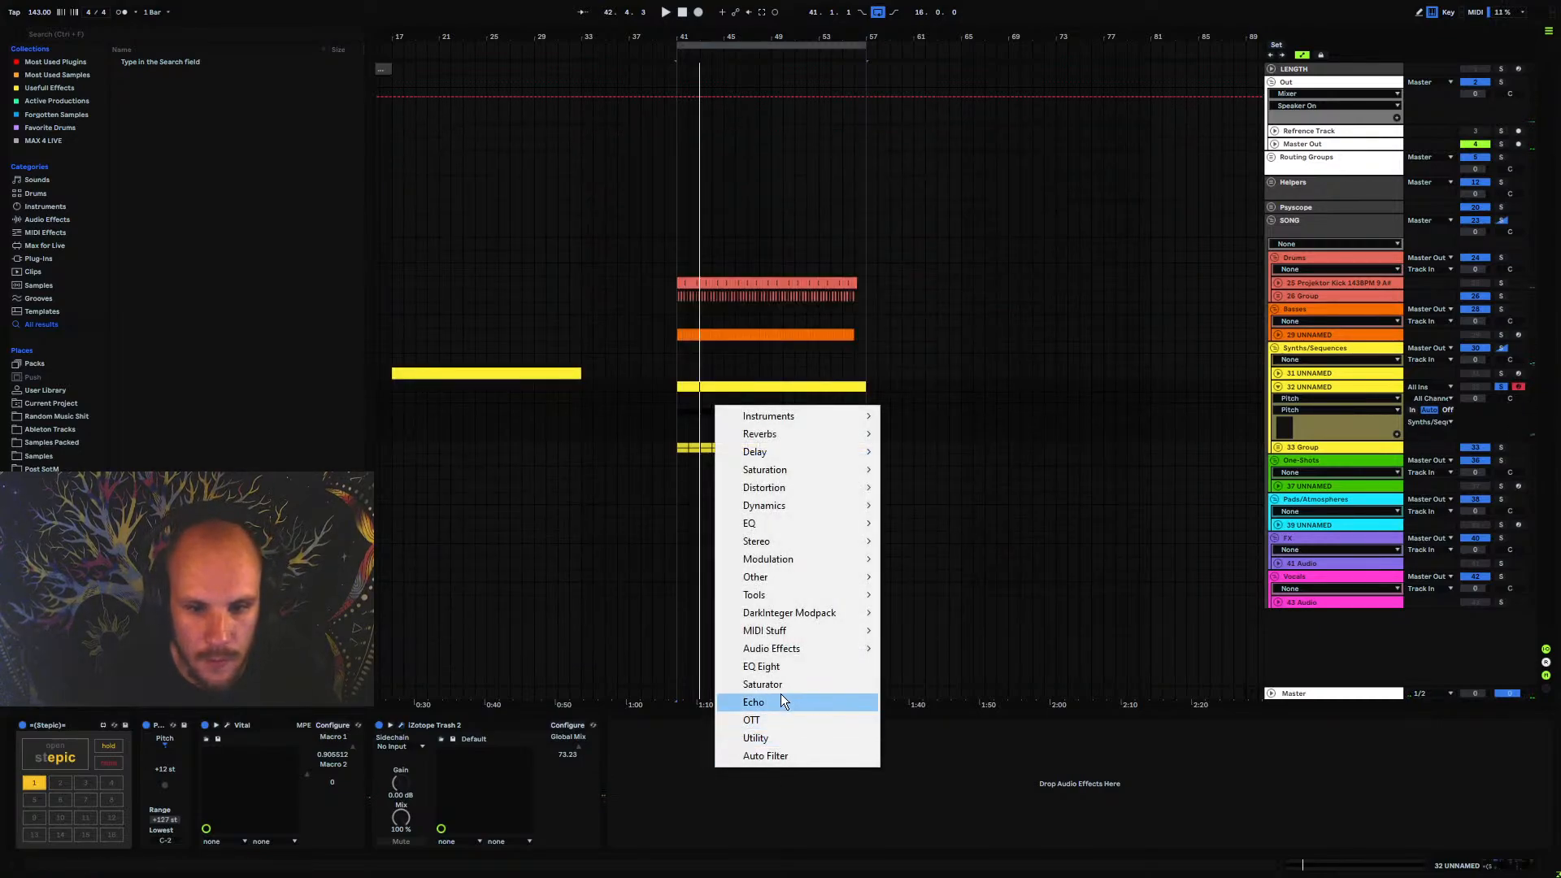
{"action": "left_click", "coordinate": [777, 670]}
{"action": "key", "text": "space"}
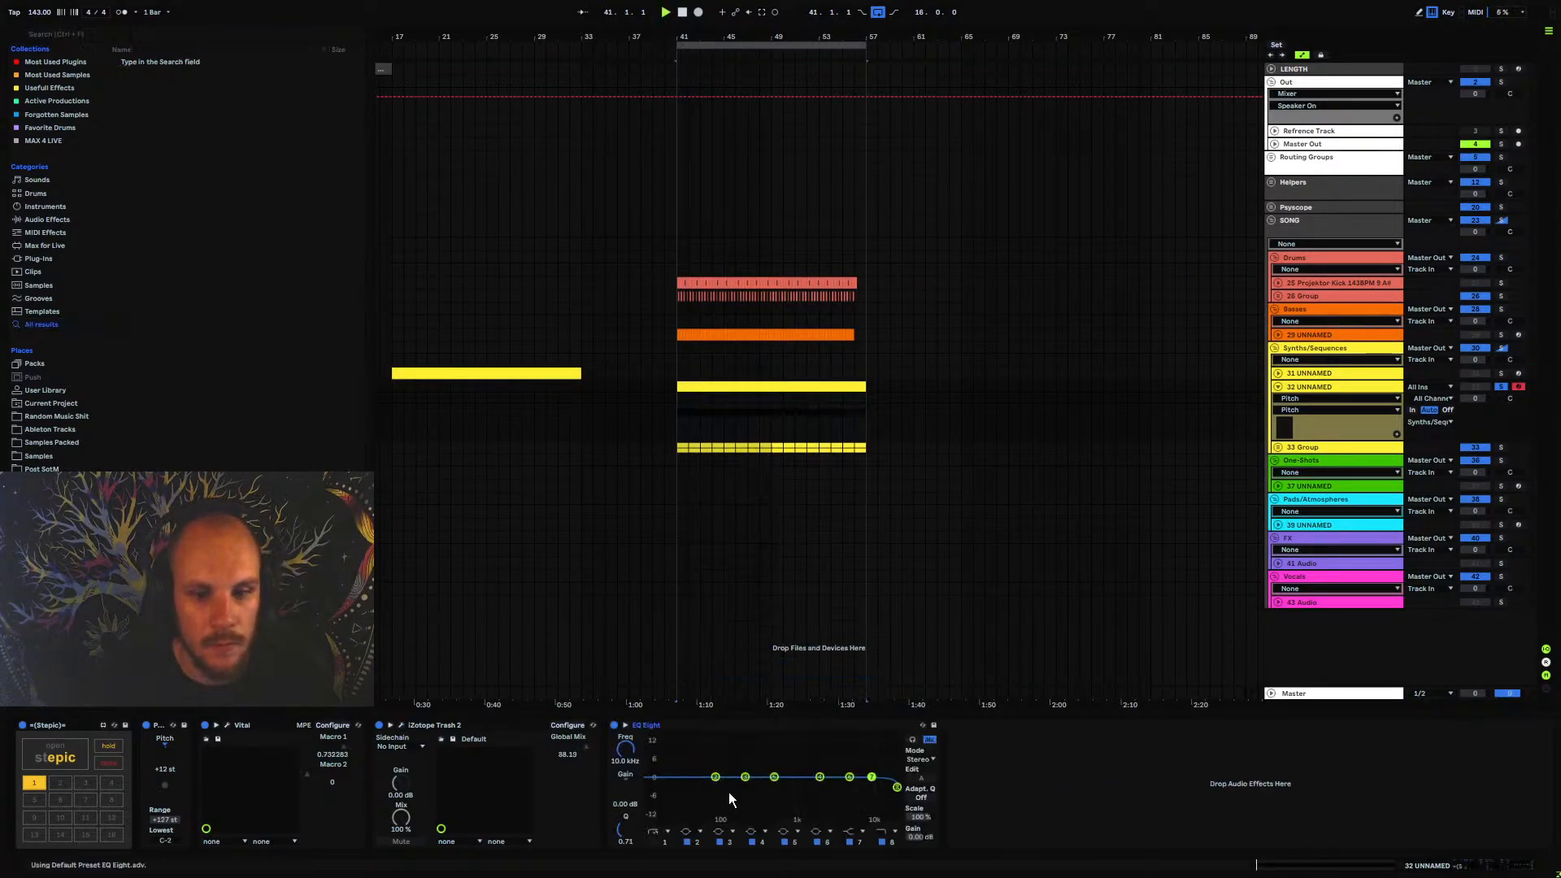
Shape EQ Eight with a band 1 low cut at about 90 Hz and Q 0.20, plus a 2.85 dB band 4 boost at 2.15 kHz
{"action": "left_click", "coordinate": [654, 842]}
{"action": "left_click_drag", "start_coordinate": [648, 787], "coordinate": [719, 808]}
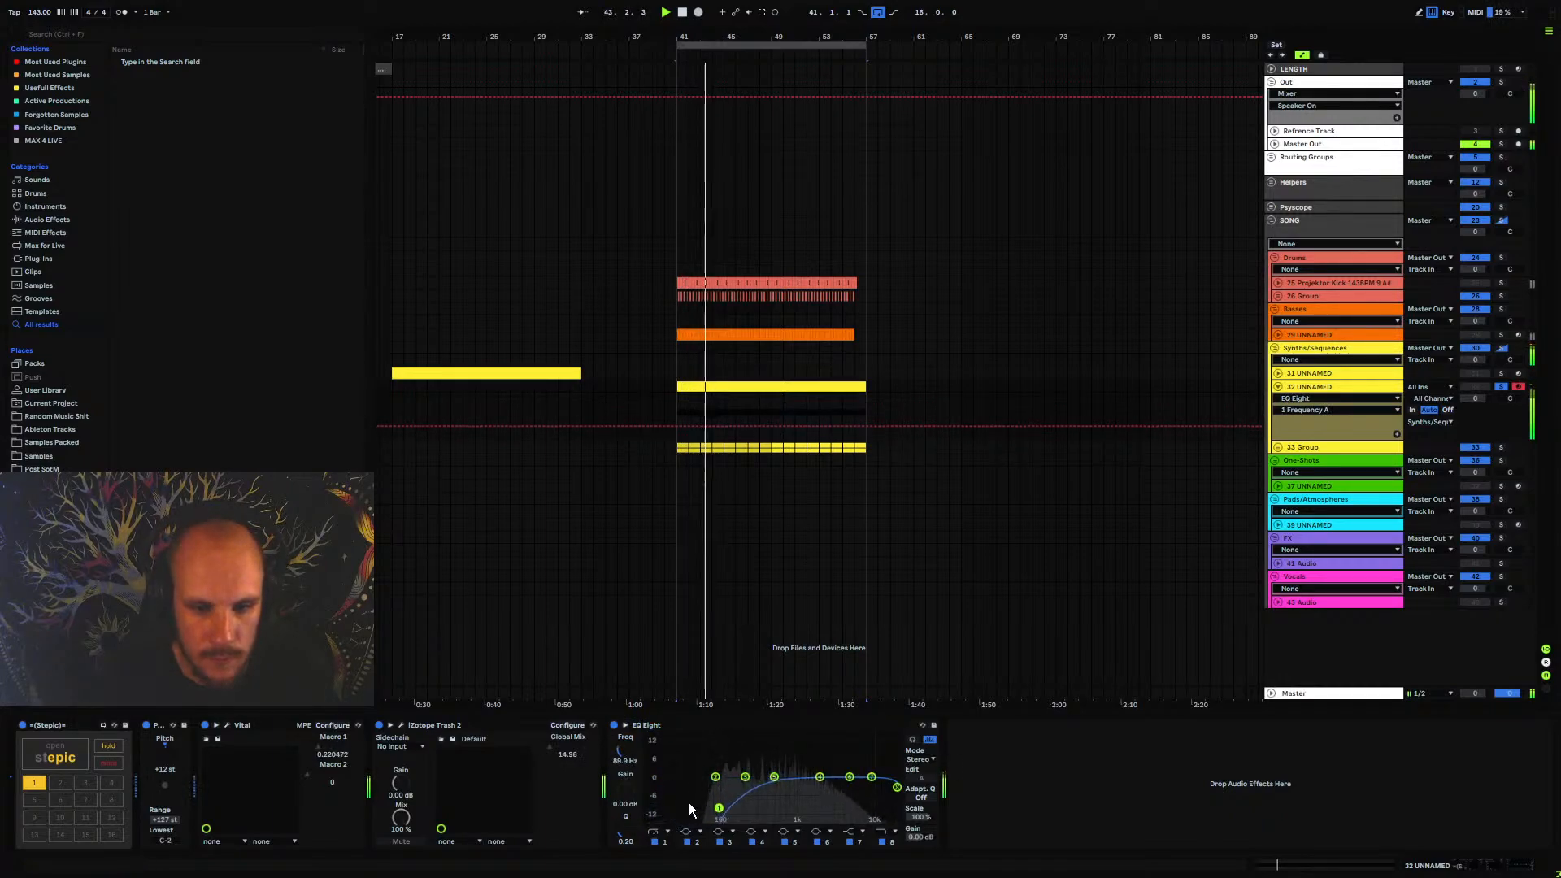
{"action": "left_click_drag", "start_coordinate": [820, 777], "coordinate": [822, 770]}
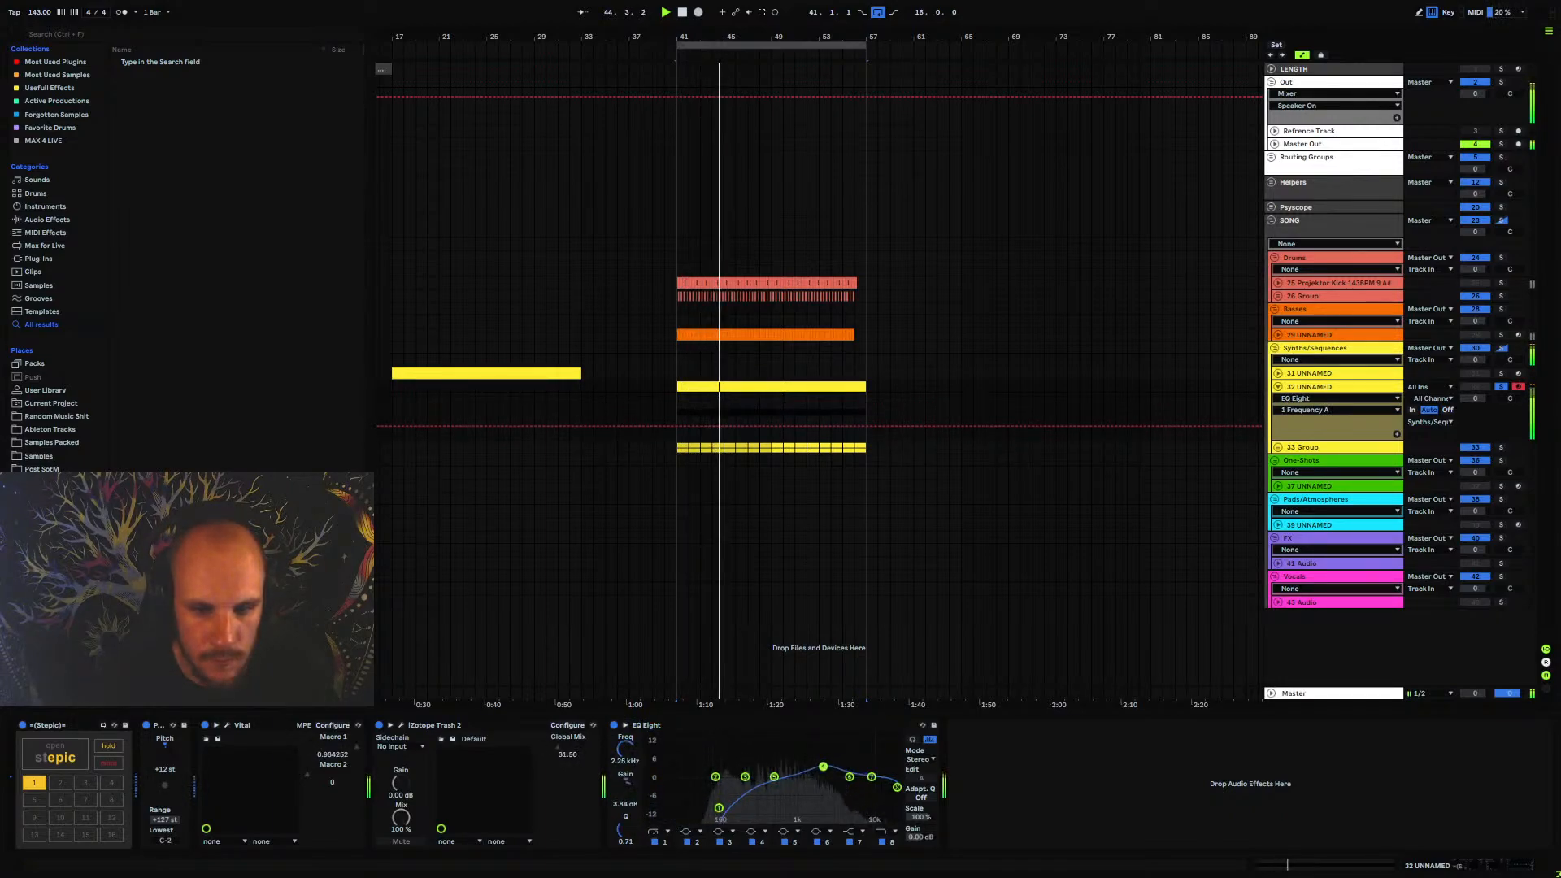
Readjust the drive of Vital's distortion and change its type from Linear Fold to Hard Clip
{"action": "left_click", "coordinate": [227, 725]}
{"action": "key", "text": "space"}
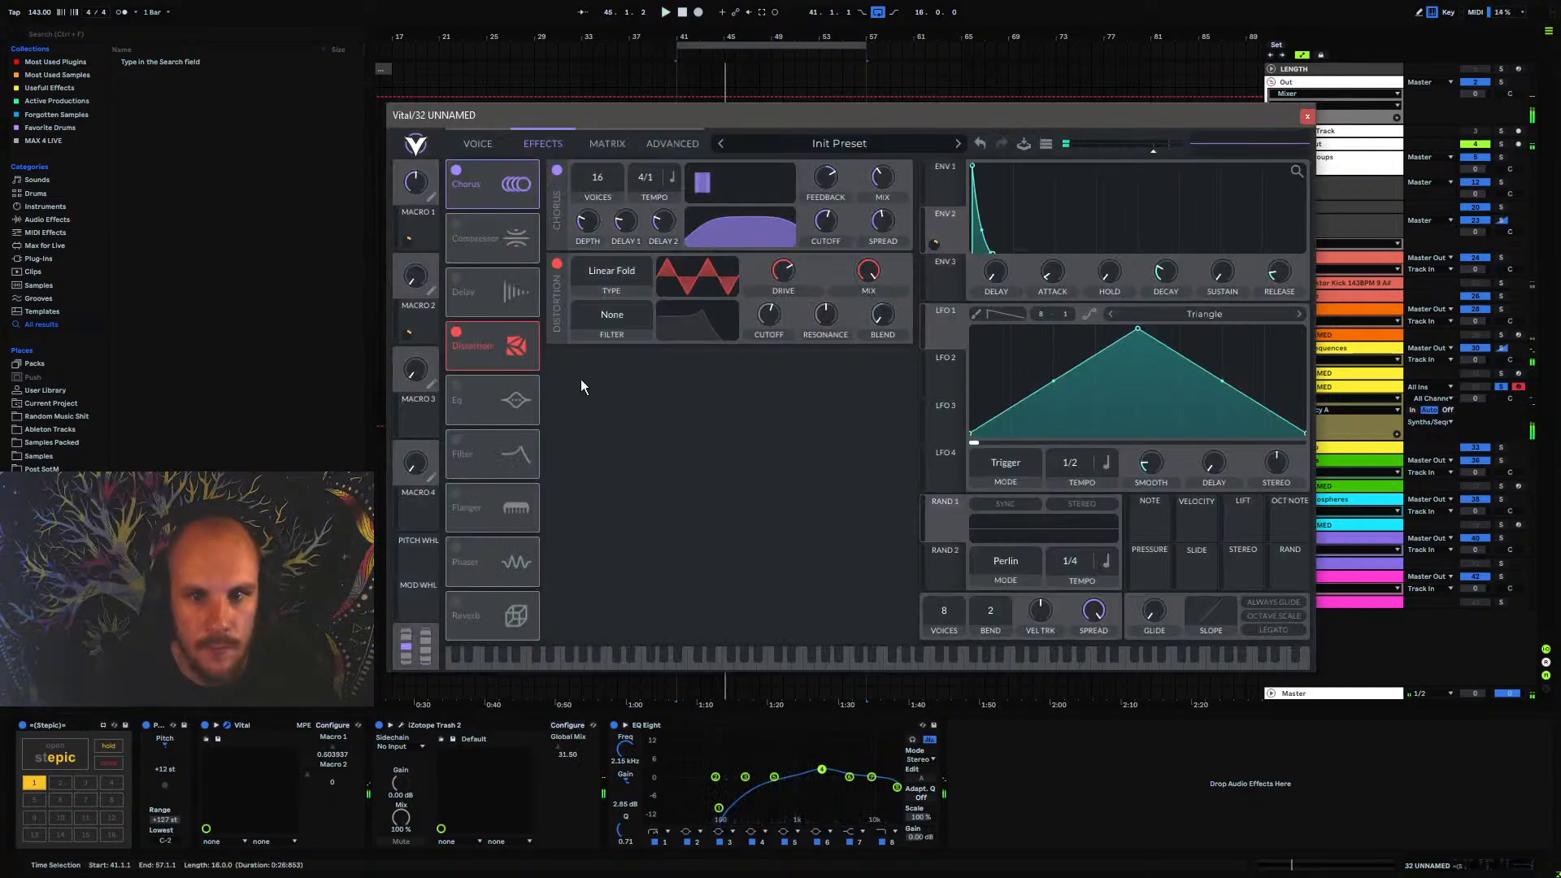
{"action": "key", "text": "space"}
{"action": "mouse_move", "coordinate": [785, 283]}
{"action": "left_mouse_down"}
{"action": "mouse_move", "coordinate": [803, 261]}
{"action": "mouse_move", "coordinate": [777, 313]}
{"action": "left_mouse_up"}
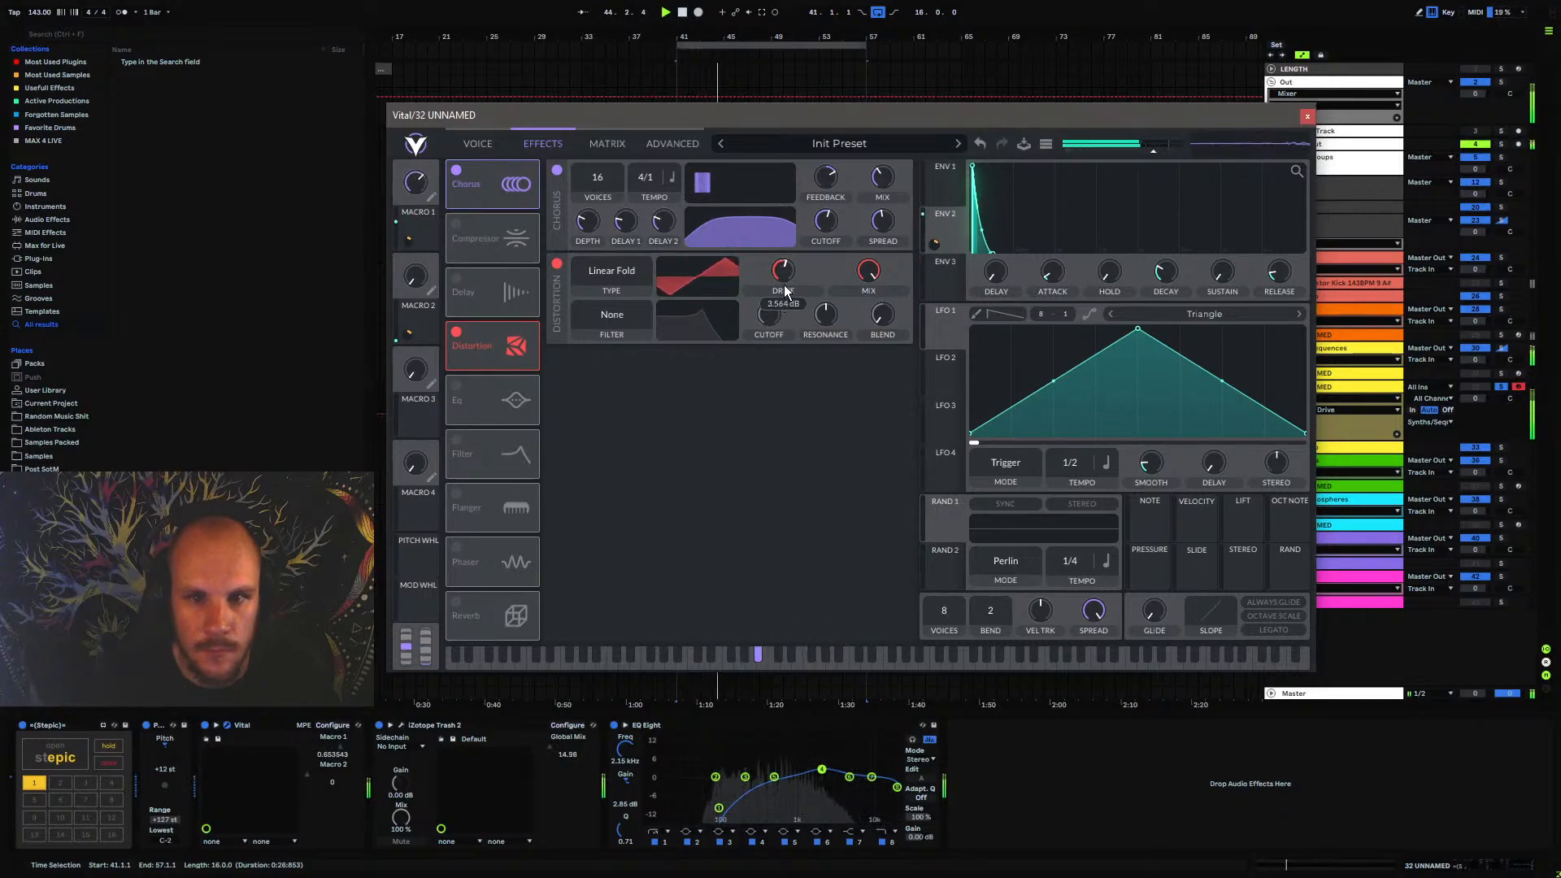
{"action": "left_click", "coordinate": [631, 280]}
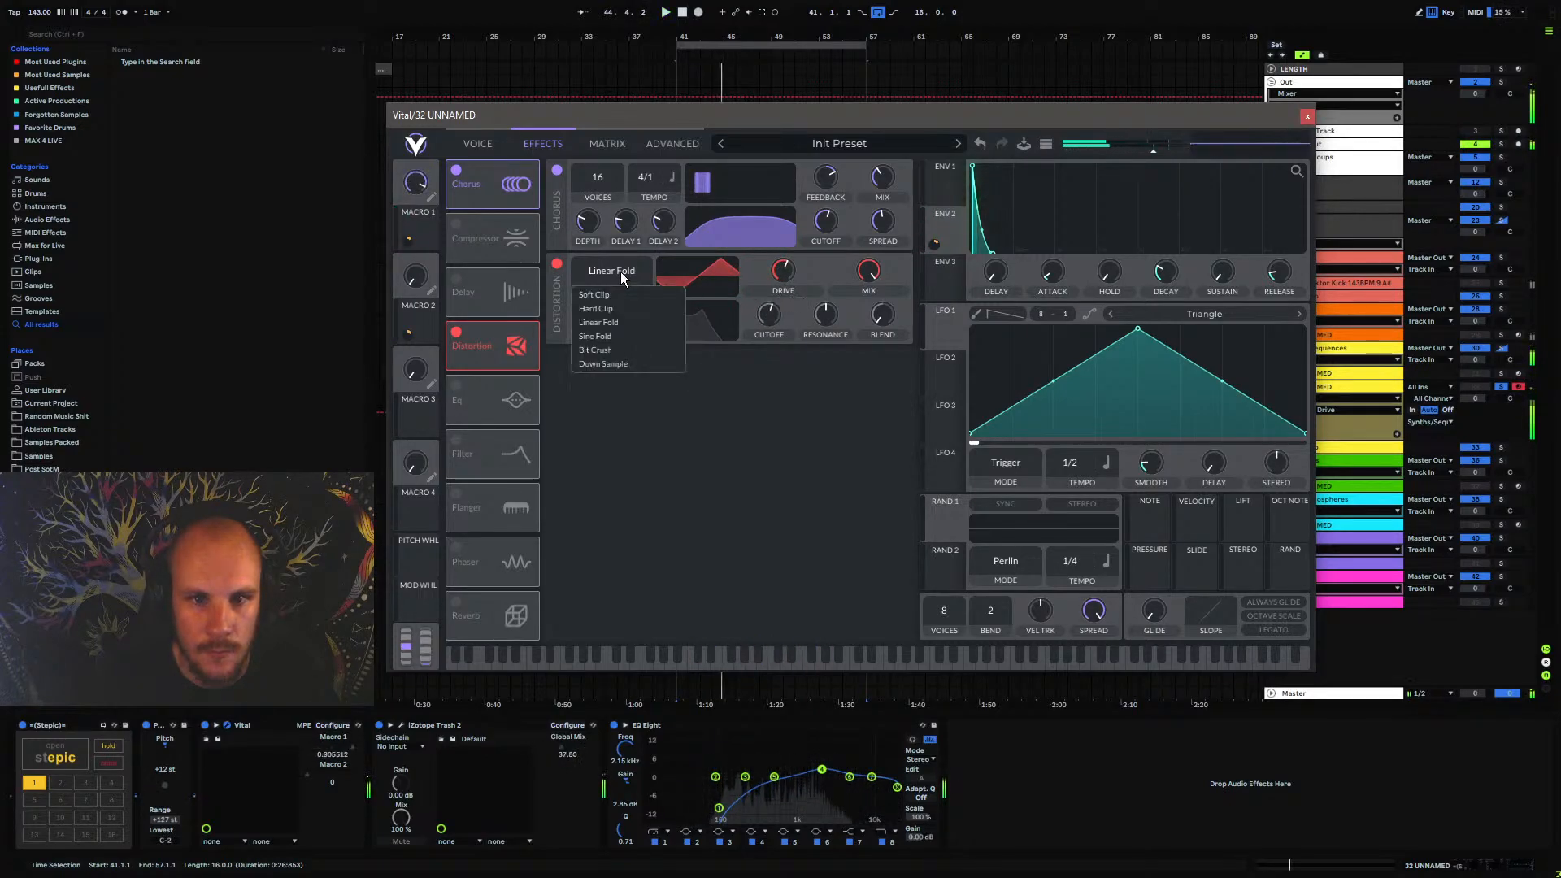
{"action": "left_click", "coordinate": [616, 314]}
{"action": "mouse_move", "coordinate": [787, 277]}
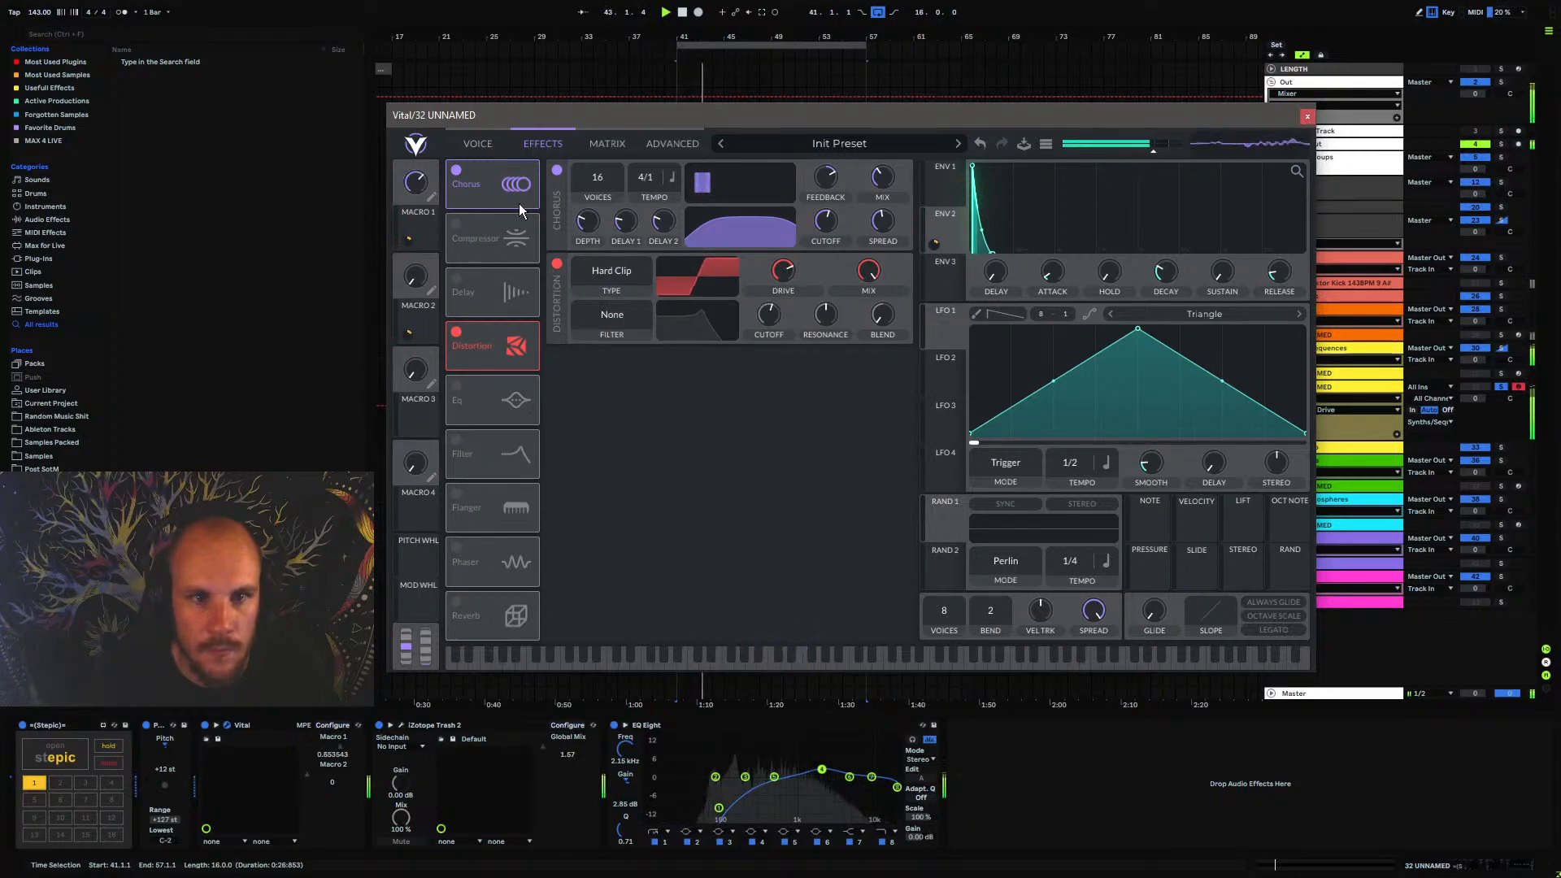
Enable Vital's compressor, place it directly after the distortion, and bring up the oscillator and filter settings
{"action": "left_click", "coordinate": [456, 224]}
{"action": "left_click_drag", "start_coordinate": [487, 238], "coordinate": [494, 358]}
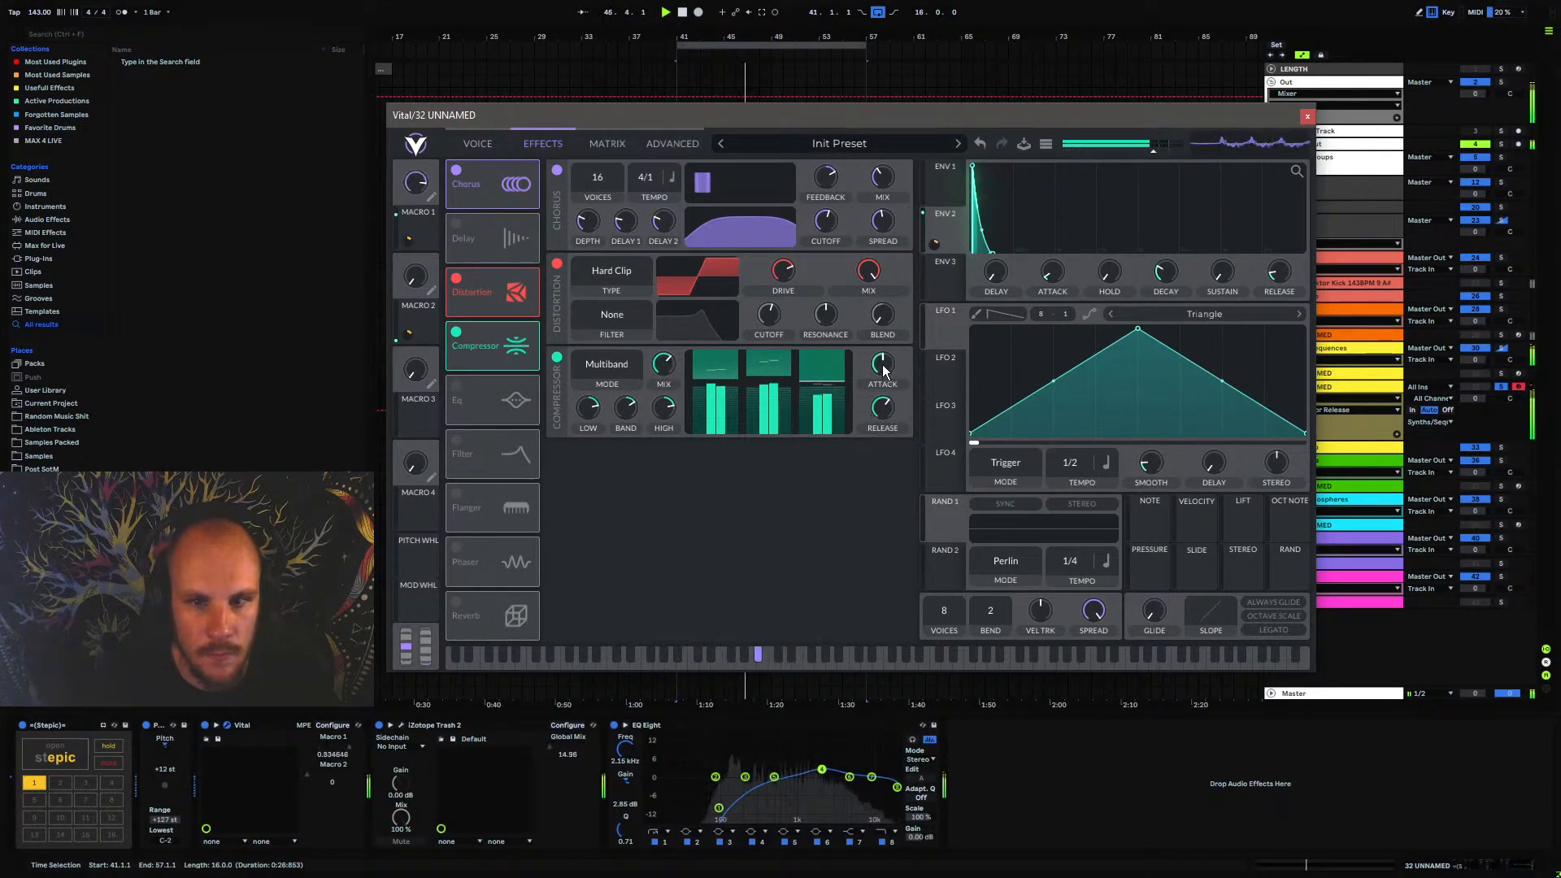
{"action": "left_click", "coordinate": [485, 145]}
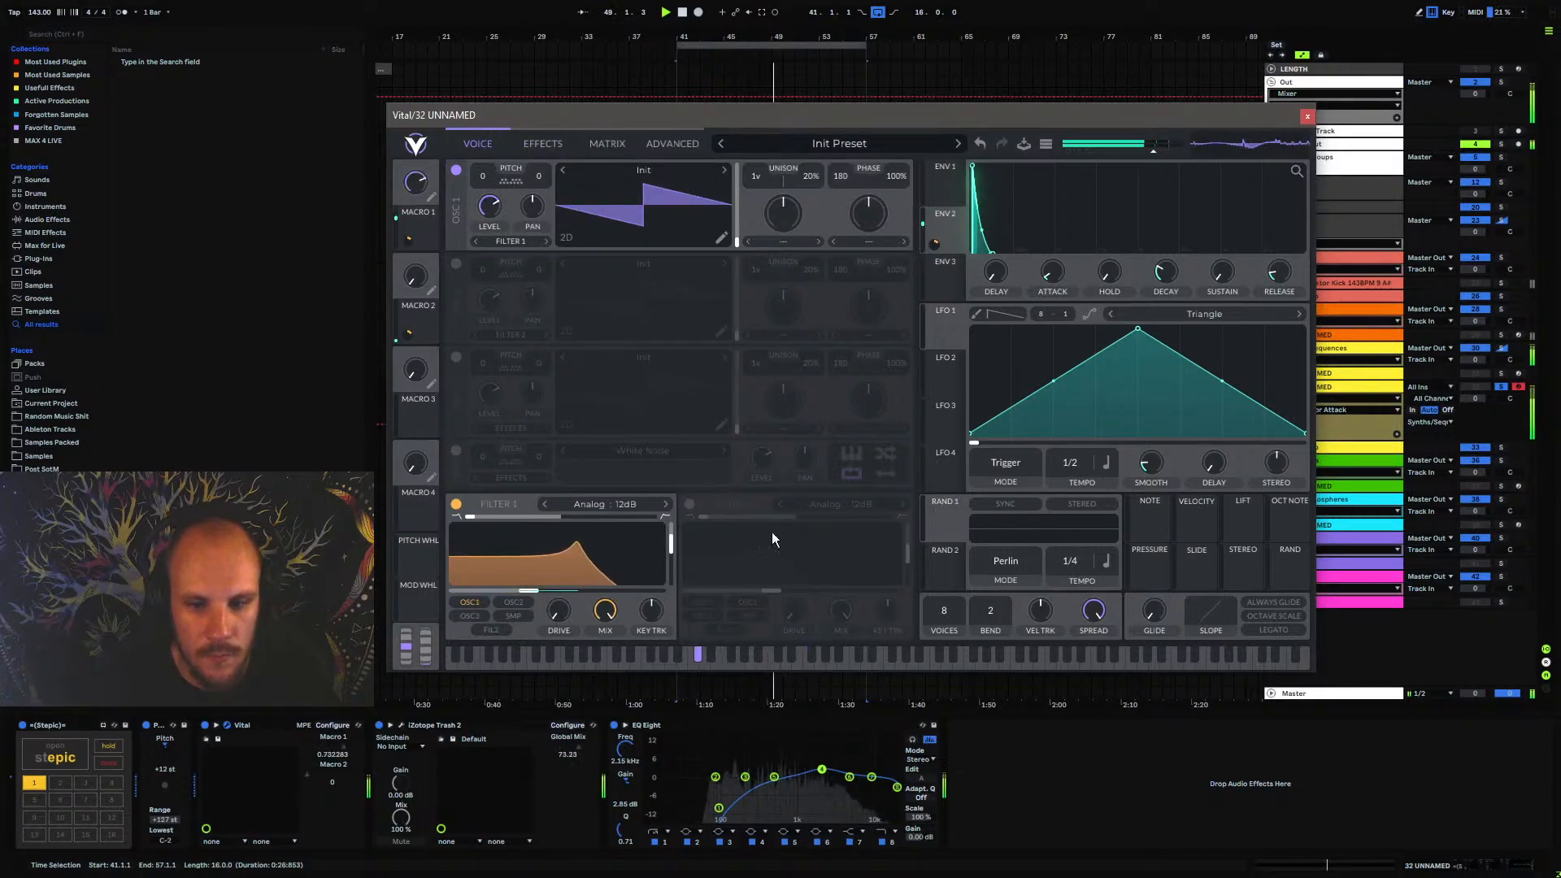
Add a Saturator after EQ Eight and enable its Soft Clip option
{"action": "right_click", "coordinate": [982, 770]}
{"action": "right_click", "coordinate": [983, 769]}
{"action": "left_click", "coordinate": [1043, 687]}
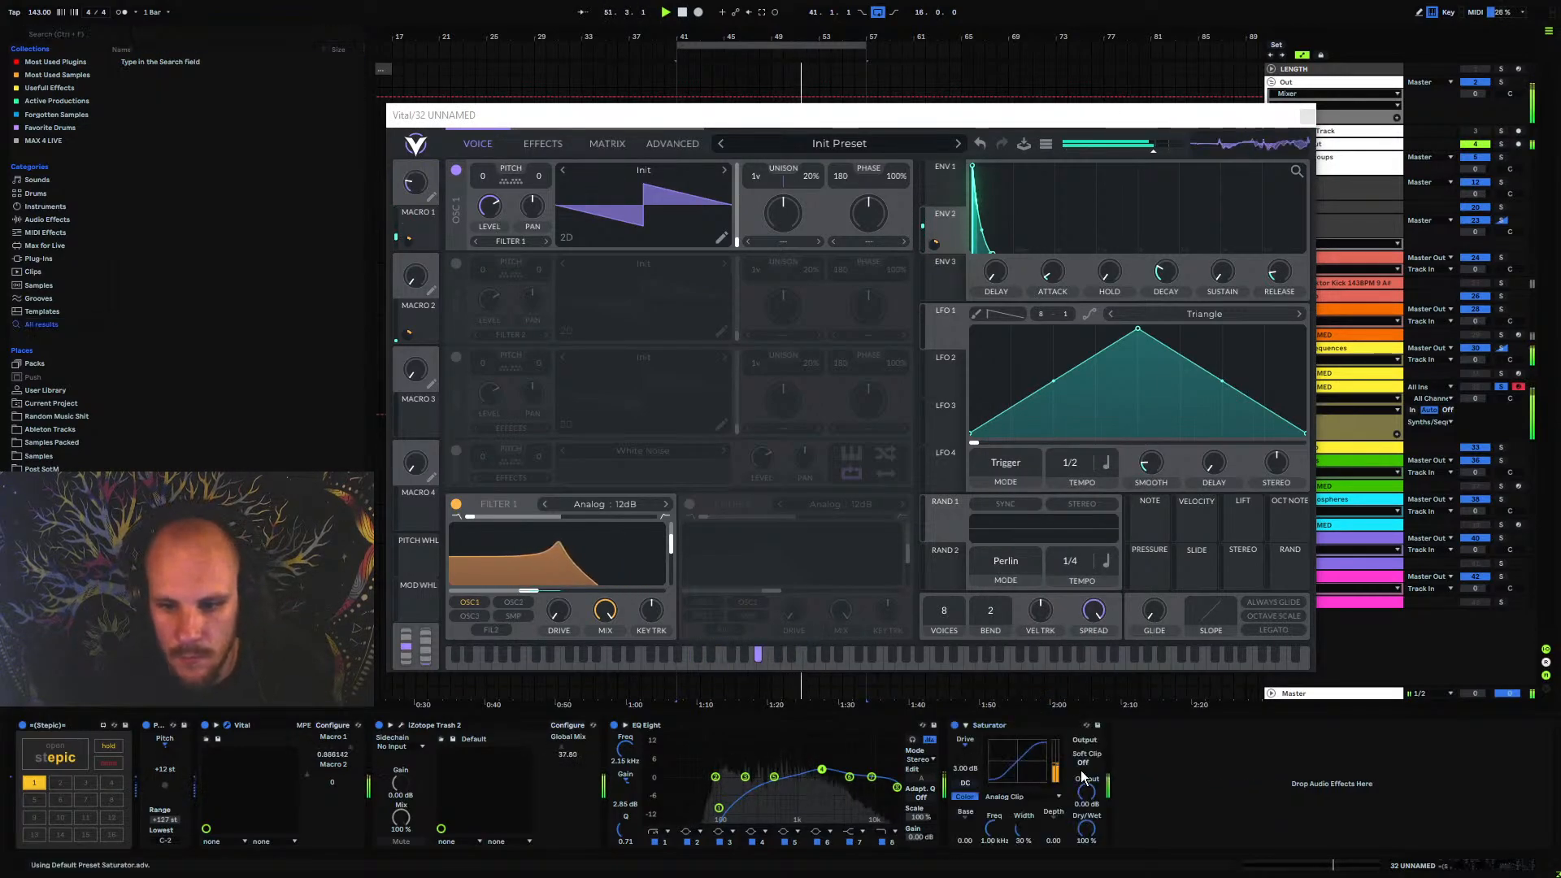
Add MStereoSpread ahead of the Saturator with spread at 38% and widening at about 37%, and close the plugin windows
{"action": "right_click", "coordinate": [1169, 760]}
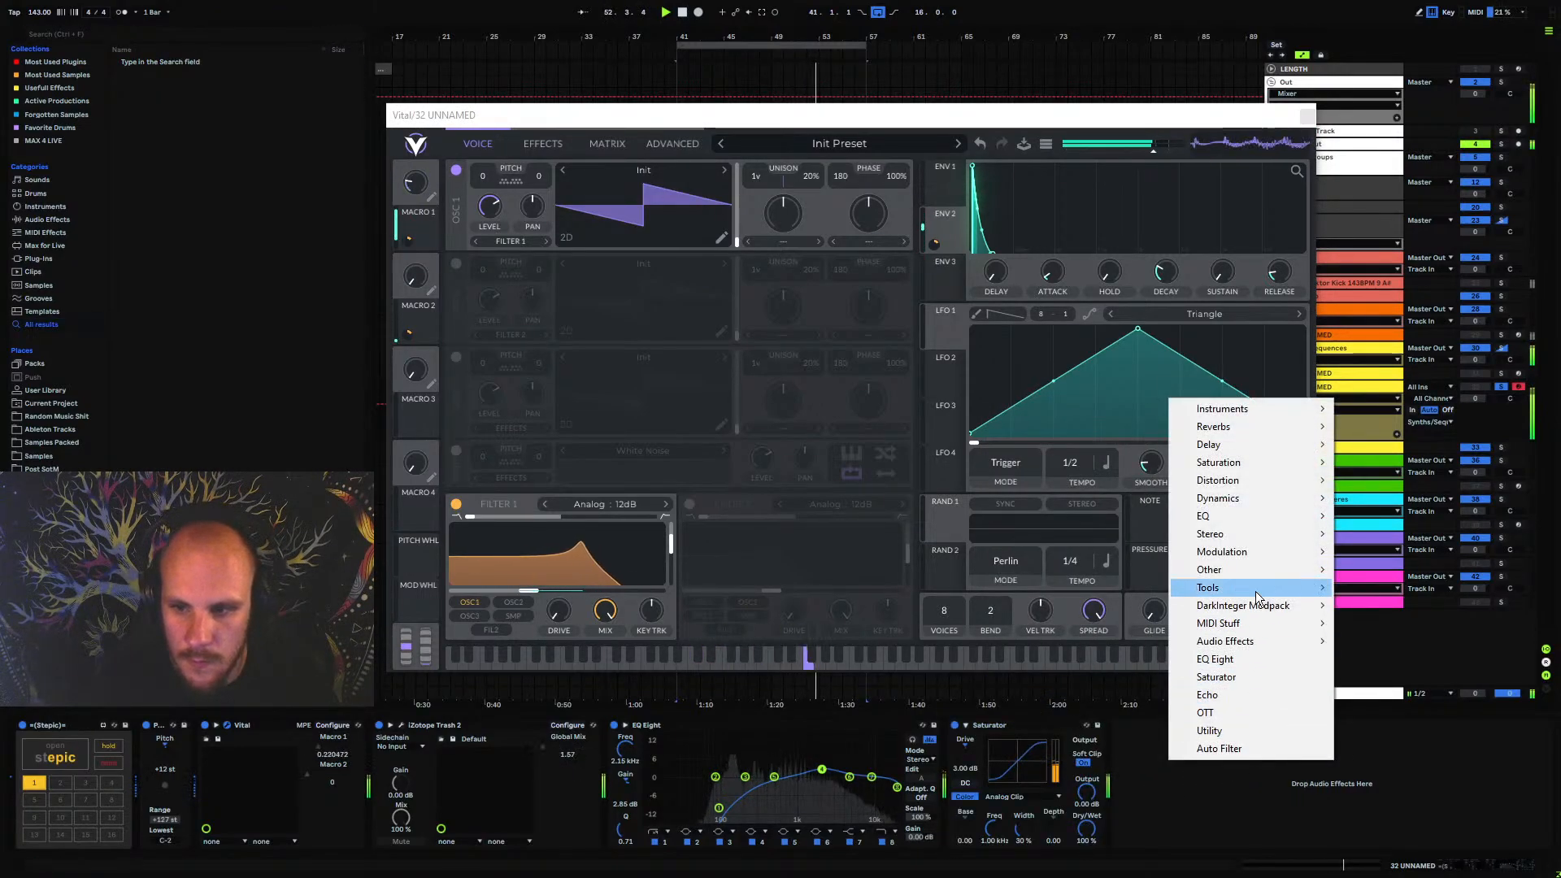
{"action": "mouse_move", "coordinate": [1257, 535]}
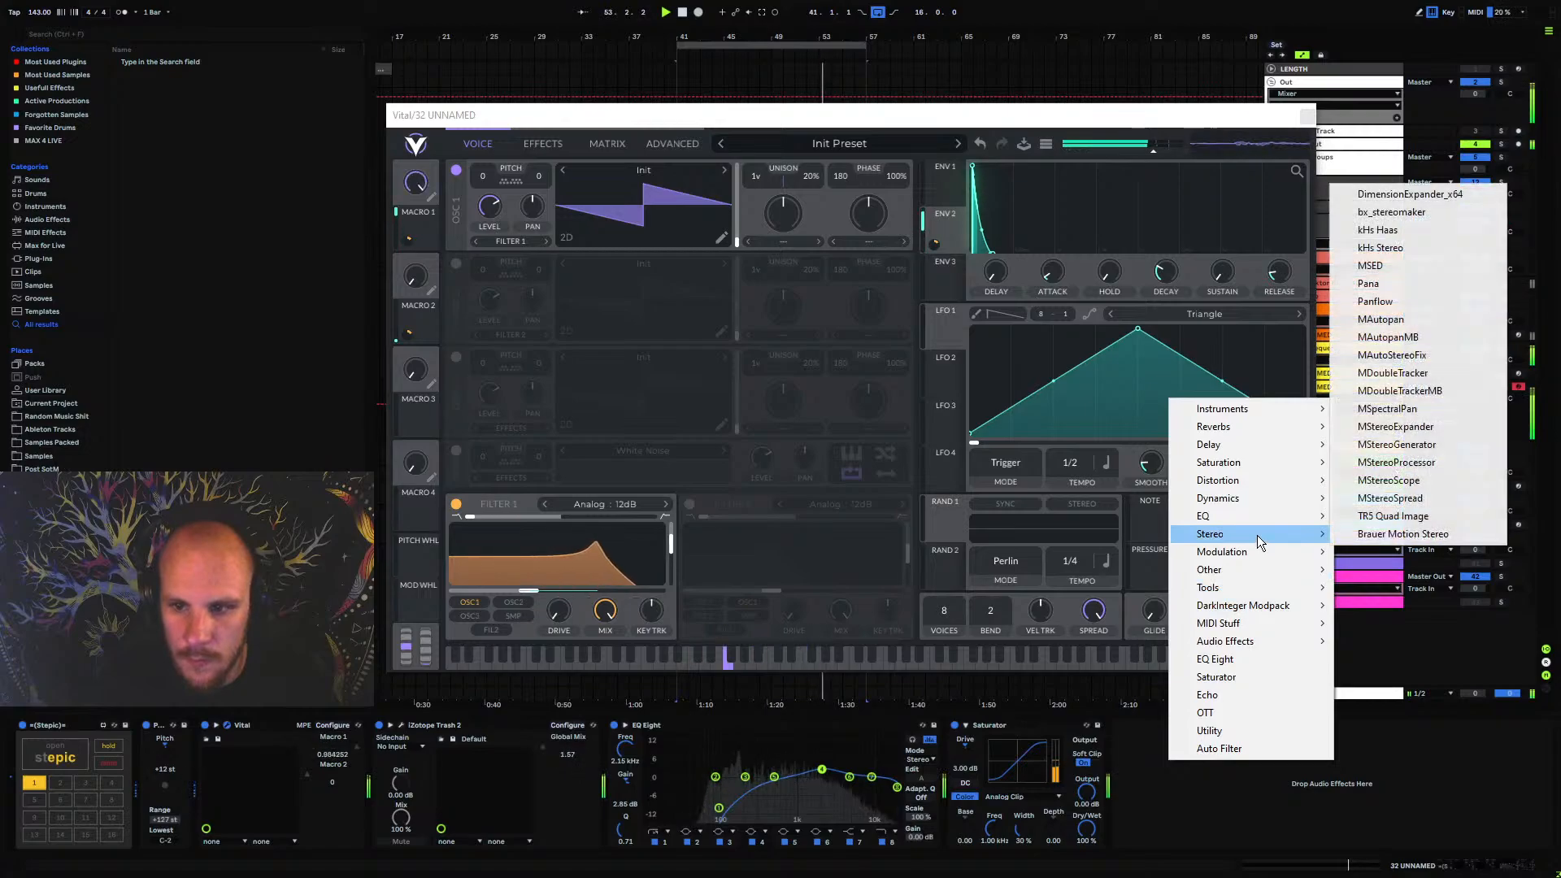
{"action": "left_click", "coordinate": [1391, 498]}
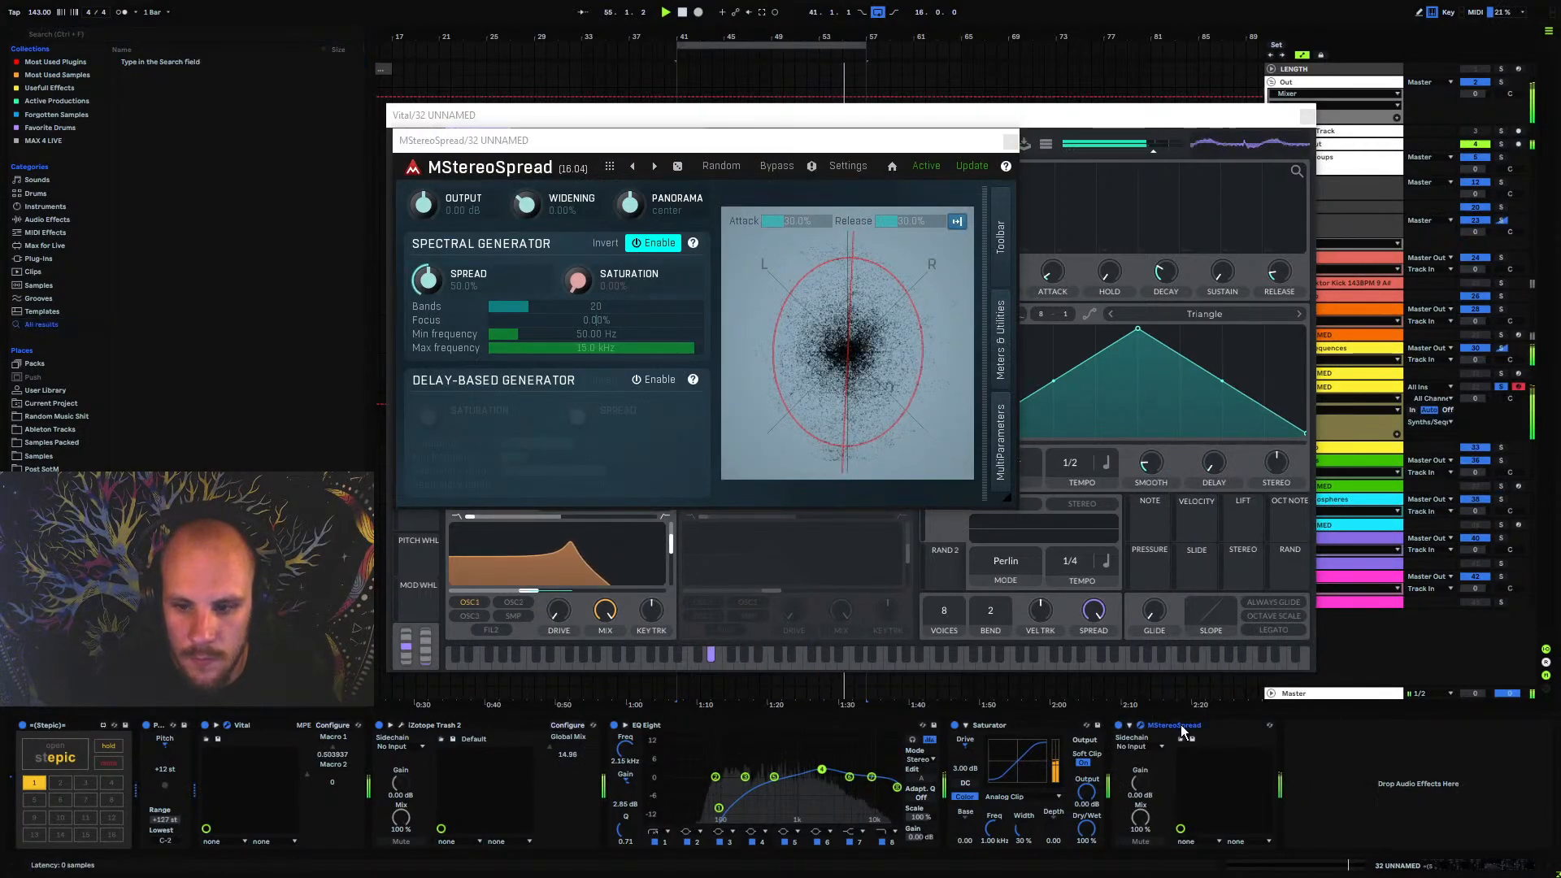
{"action": "left_click_drag", "start_coordinate": [428, 281], "coordinate": [428, 302]}
{"action": "left_click_drag", "start_coordinate": [527, 205], "coordinate": [527, 173]}
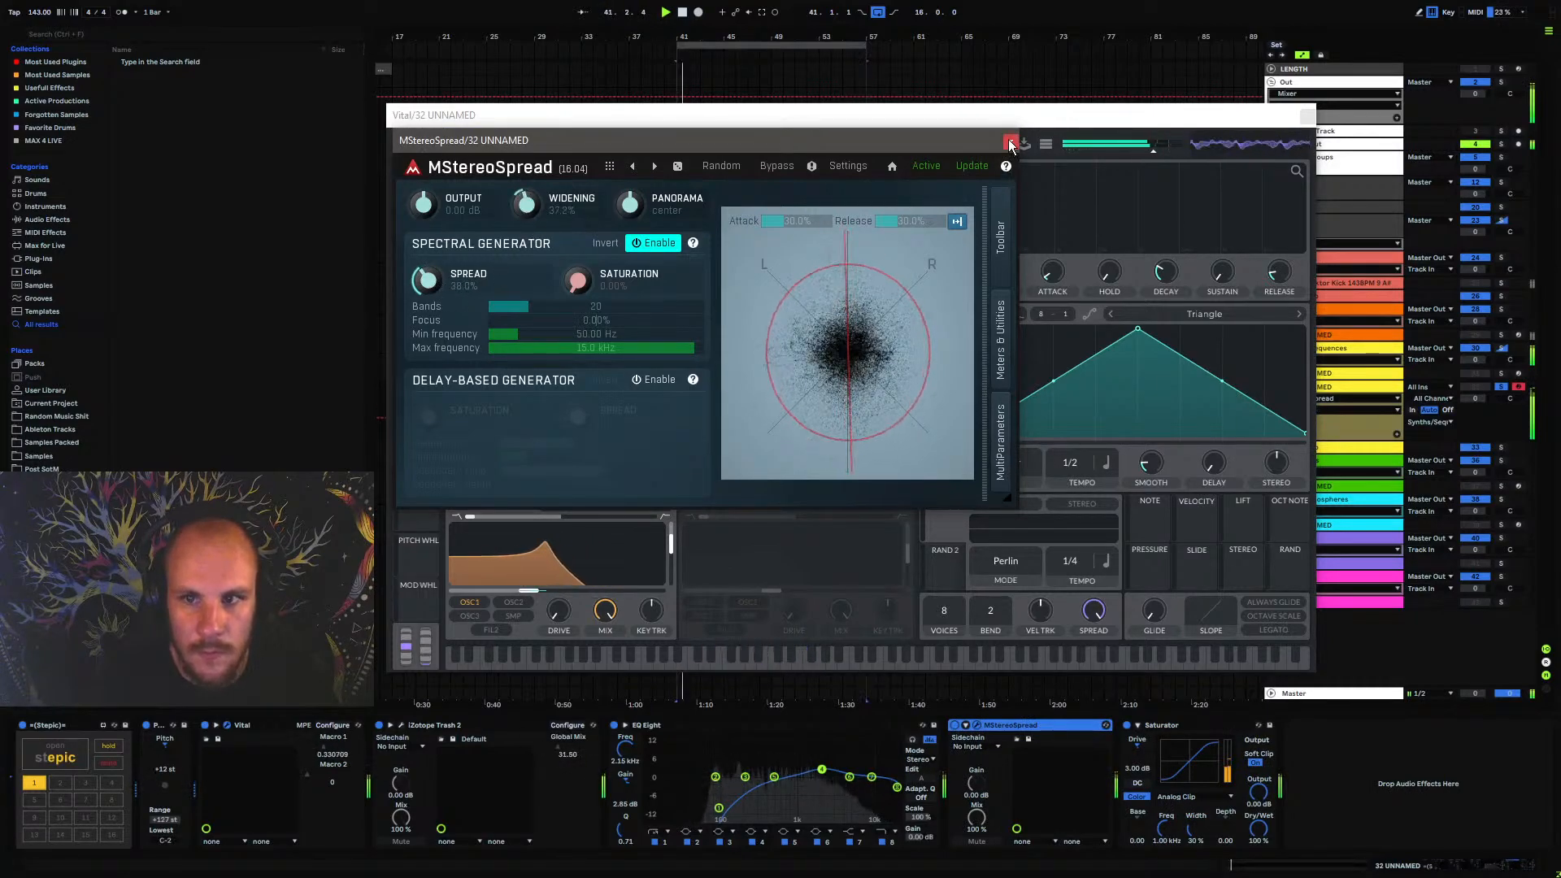
{"action": "left_click", "coordinate": [1011, 141]}
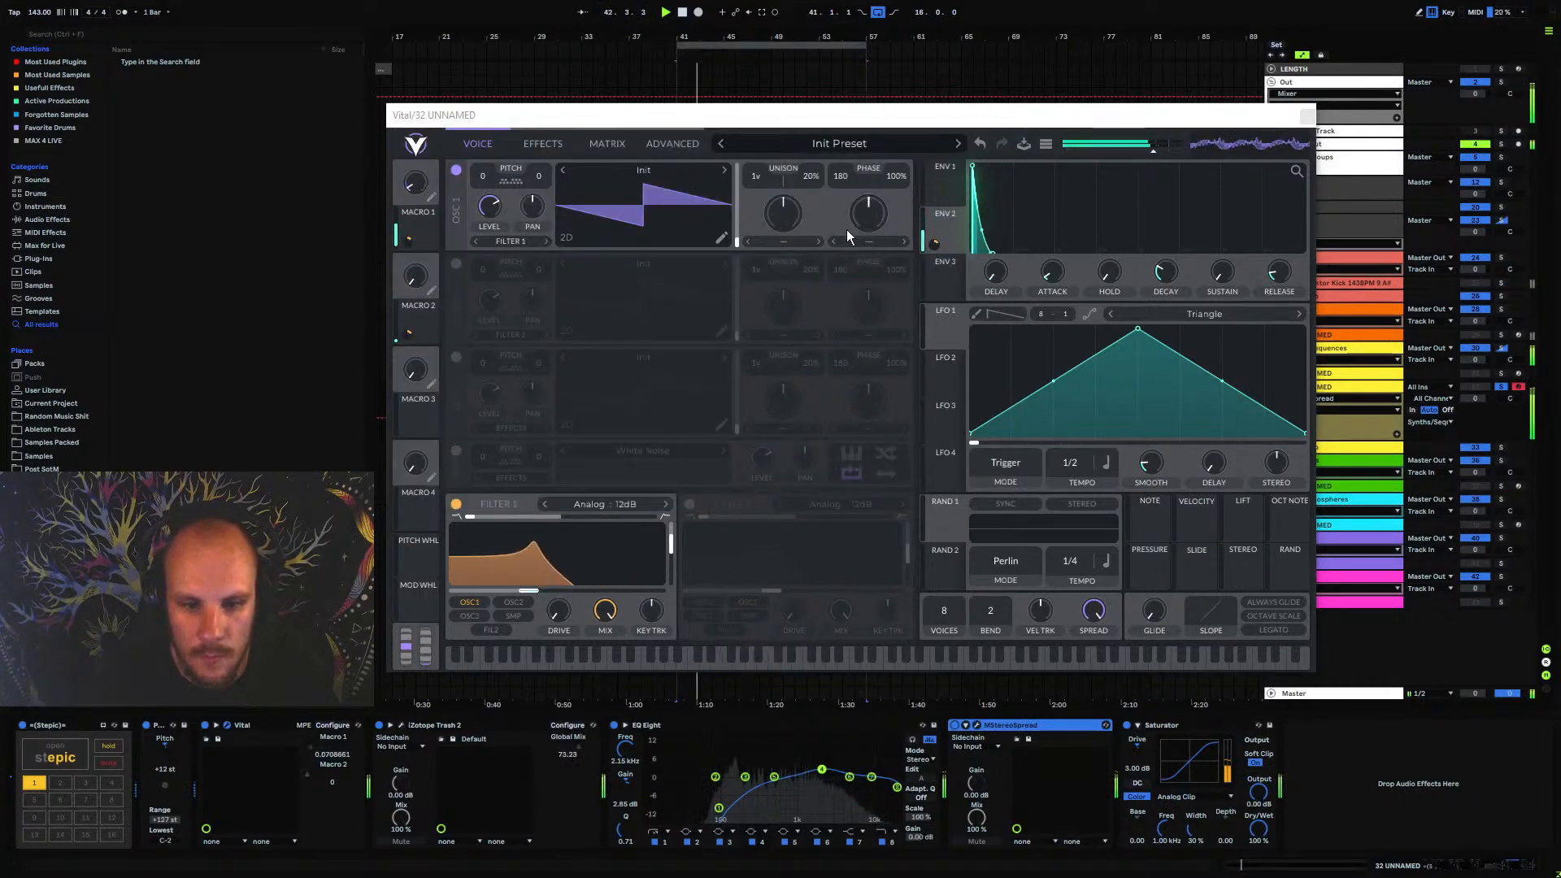
{"action": "left_click", "coordinate": [1305, 116]}
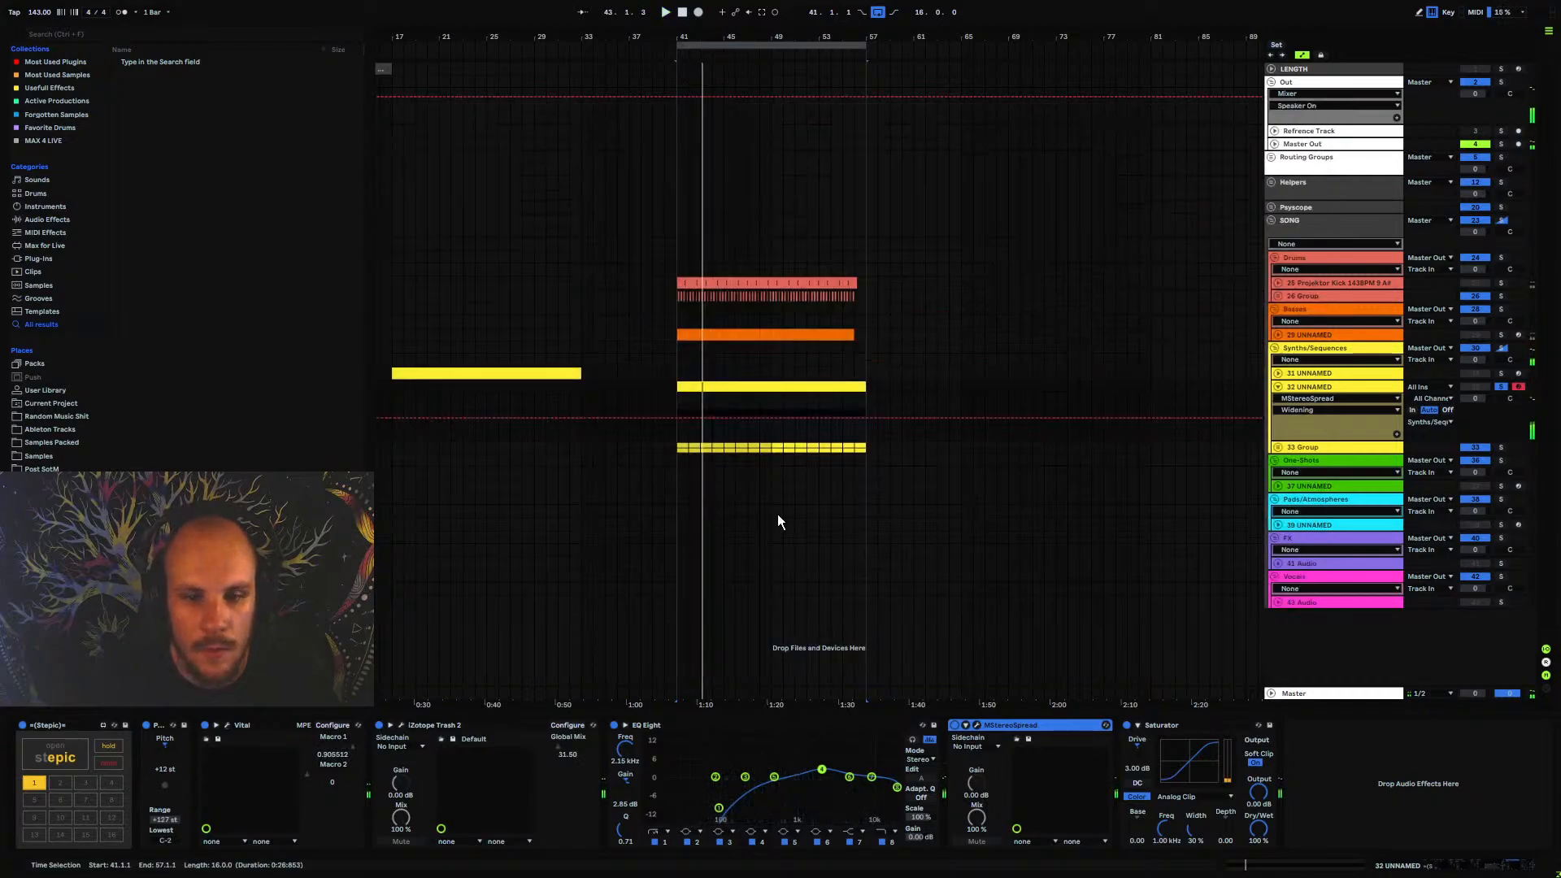
Add Echo after the Saturator in Ping Pong mode, with 70% feedback and its high-pass filter at 85.9 Hz, playing the loop
{"action": "right_click", "coordinate": [1394, 815]}
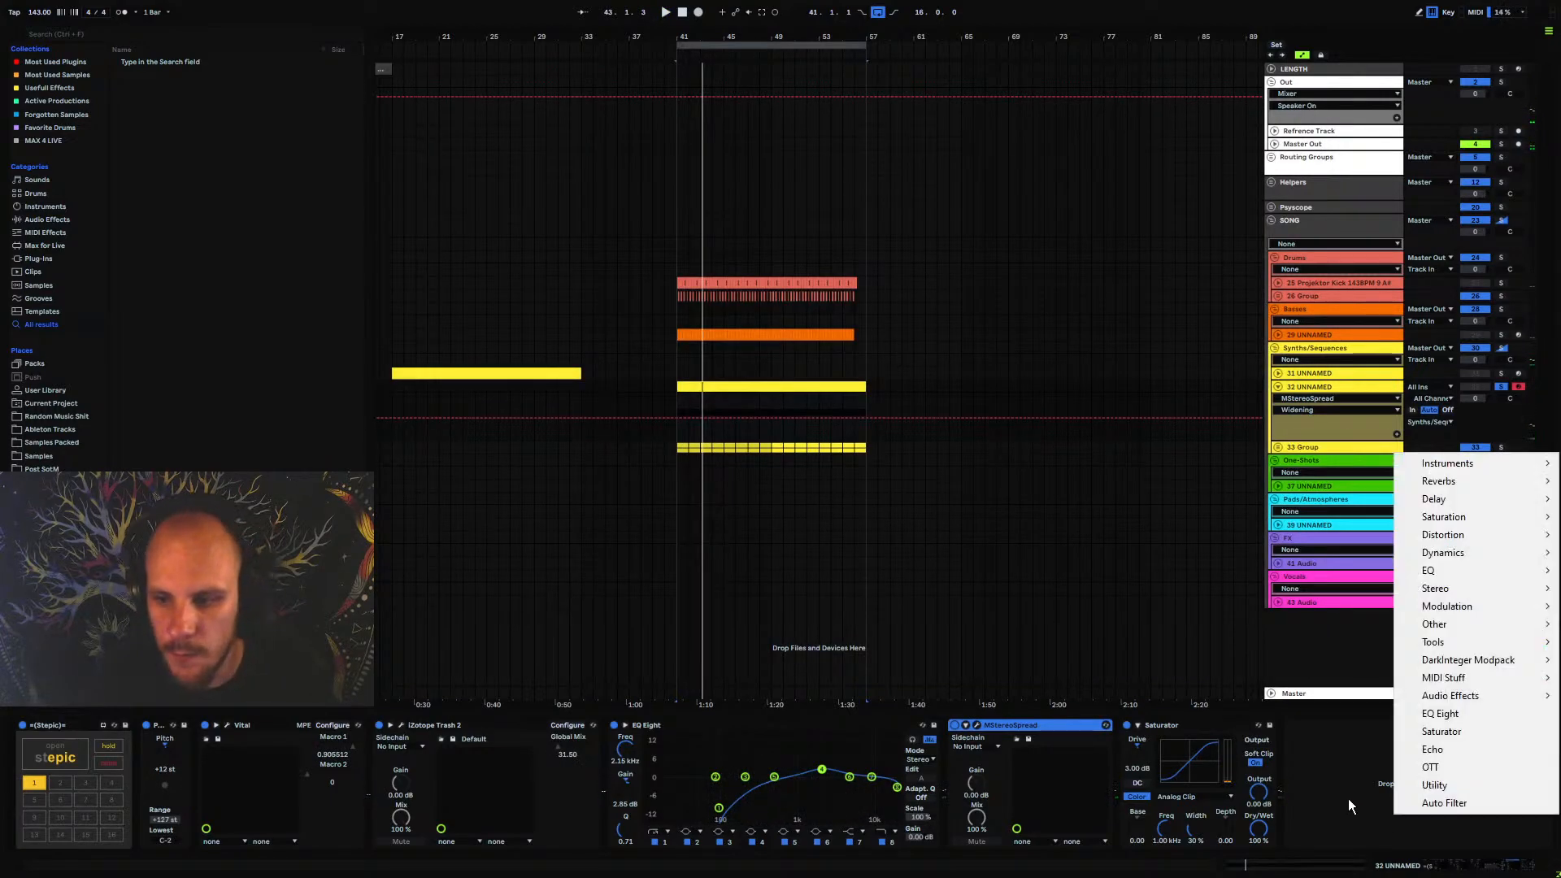
{"action": "left_click", "coordinate": [1433, 748]}
{"action": "key", "text": "space"}
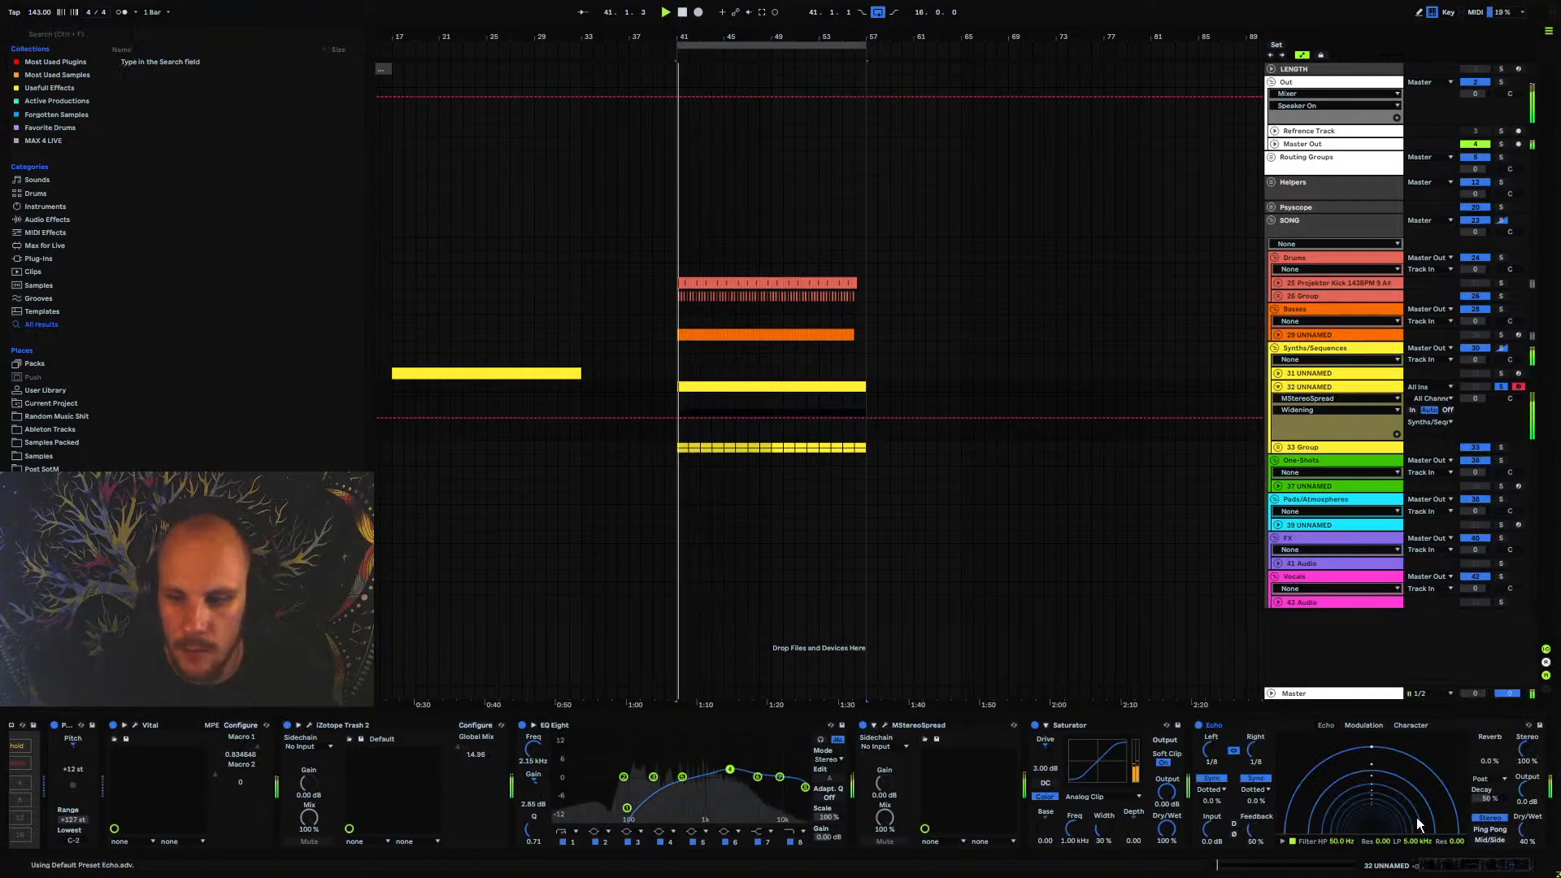
{"action": "left_click", "coordinate": [1490, 829]}
{"action": "left_click_drag", "start_coordinate": [1256, 829], "coordinate": [1256, 806]}
{"action": "left_click_drag", "start_coordinate": [1342, 842], "coordinate": [1341, 831]}
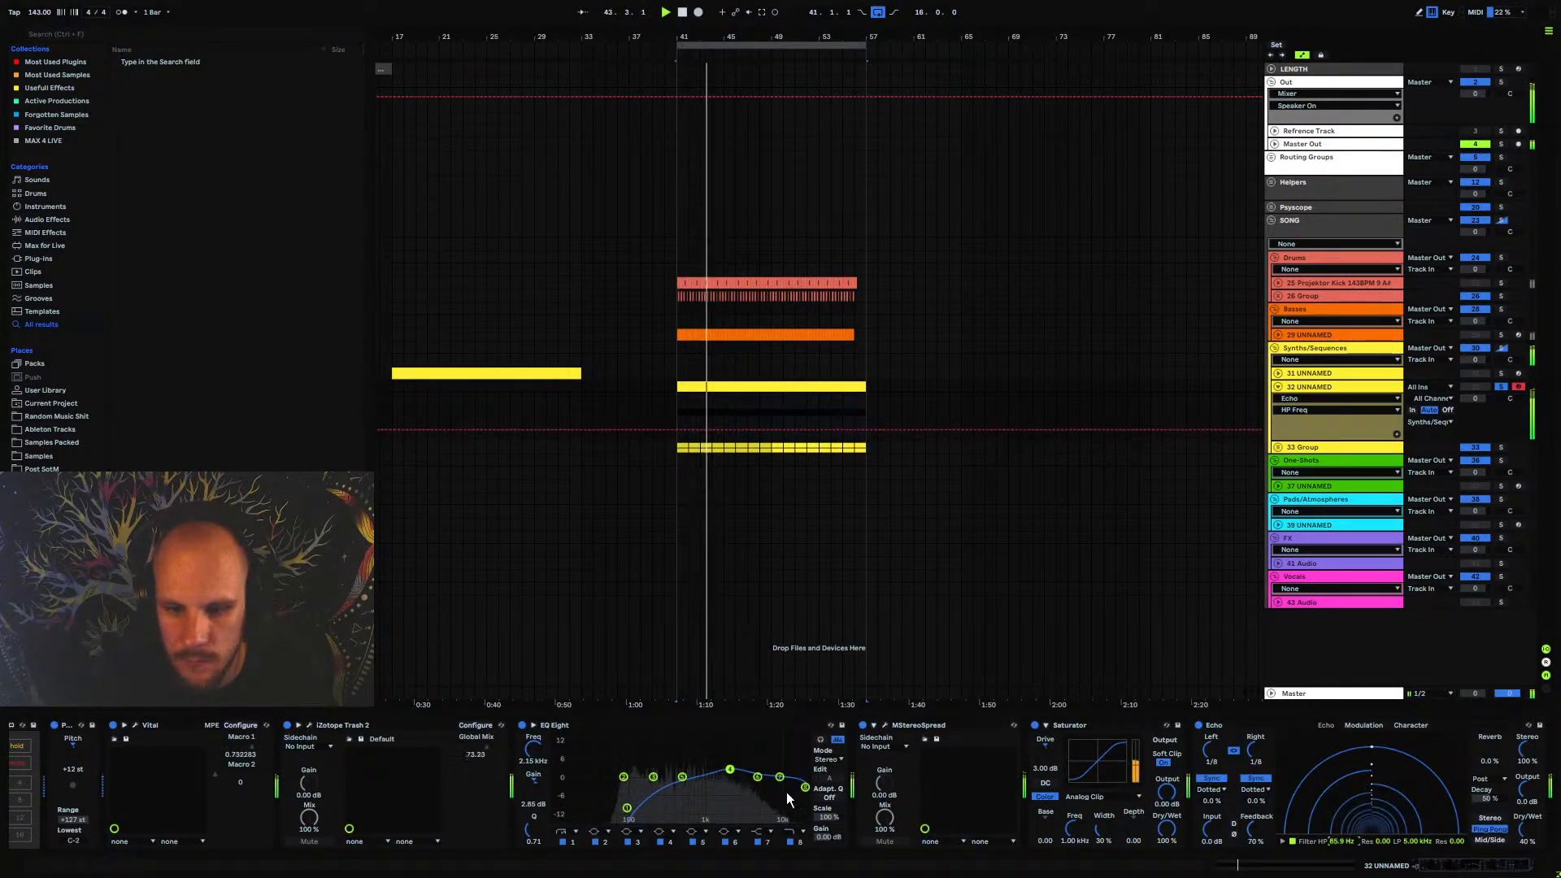
Dip the low mids in EQ Eight and move band 4 to 1.70 kHz at -1.86 dB
{"action": "left_click_drag", "start_coordinate": [683, 777], "coordinate": [722, 783]}
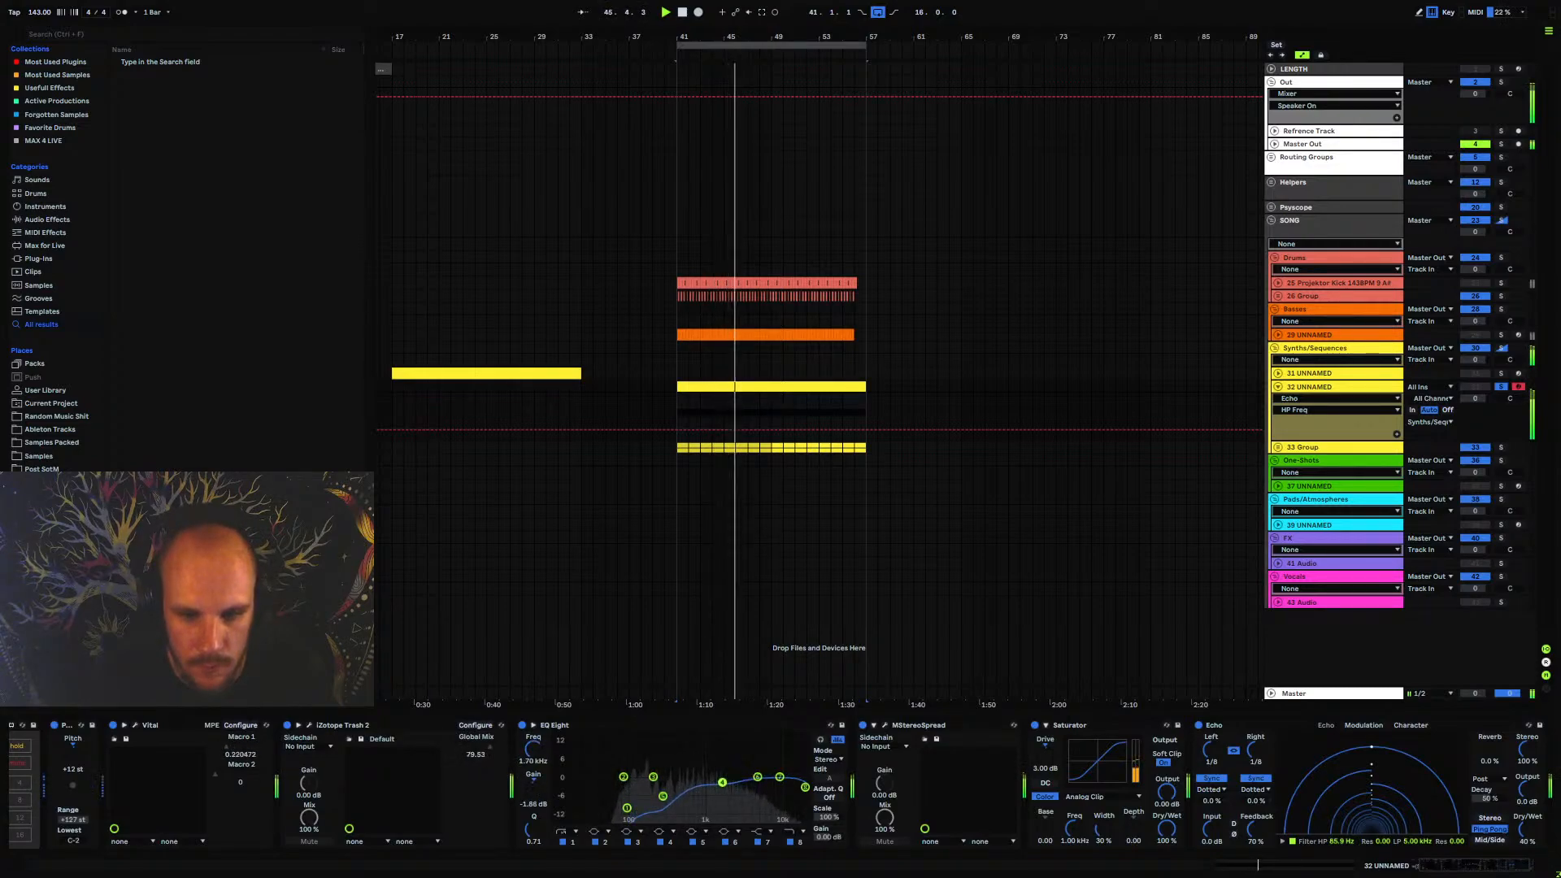
Add Erosion between EQ Eight and MStereoSpread, with its frequency at 8.18 kHz and amount at 36.4
{"action": "left_click_drag", "start_coordinate": [1451, 868], "coordinate": [1455, 869]}
{"action": "right_click", "coordinate": [1513, 806]}
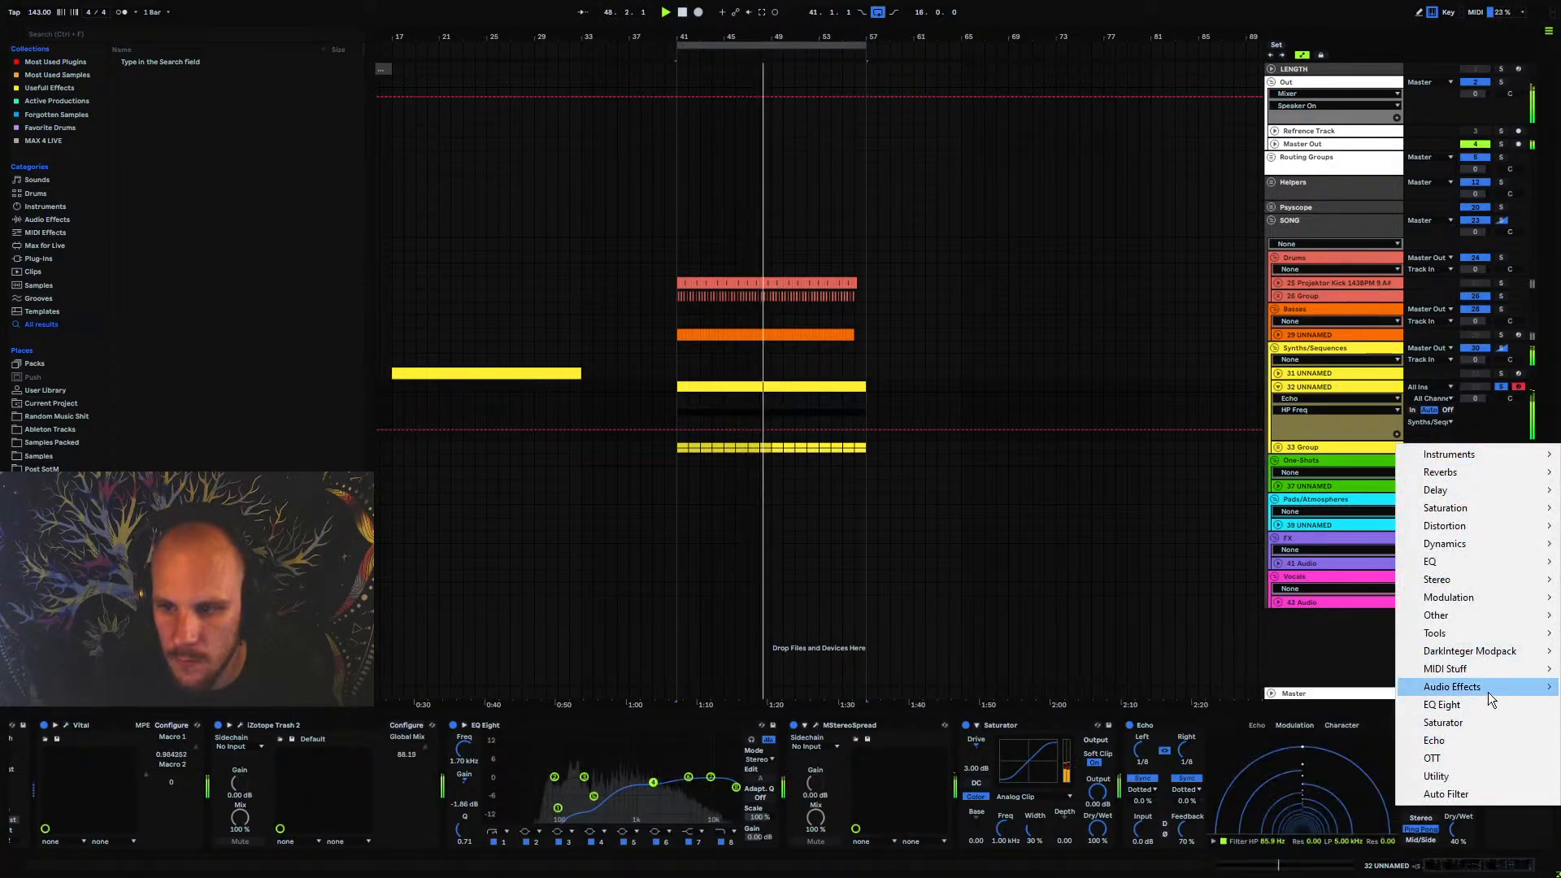
{"action": "mouse_move", "coordinate": [1488, 692]}
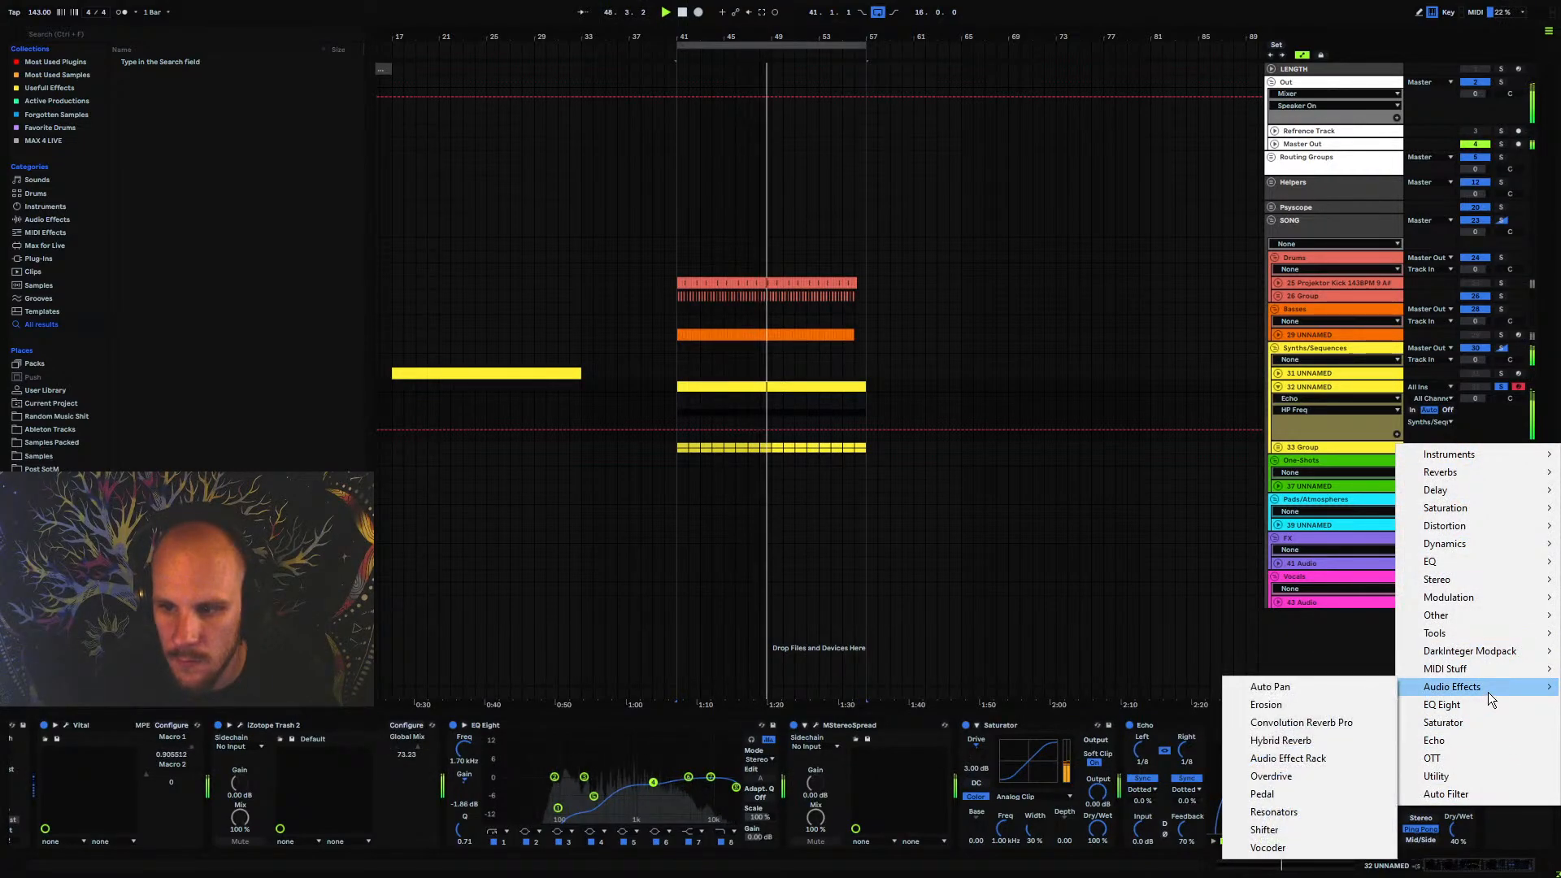
{"action": "left_click", "coordinate": [1286, 705]}
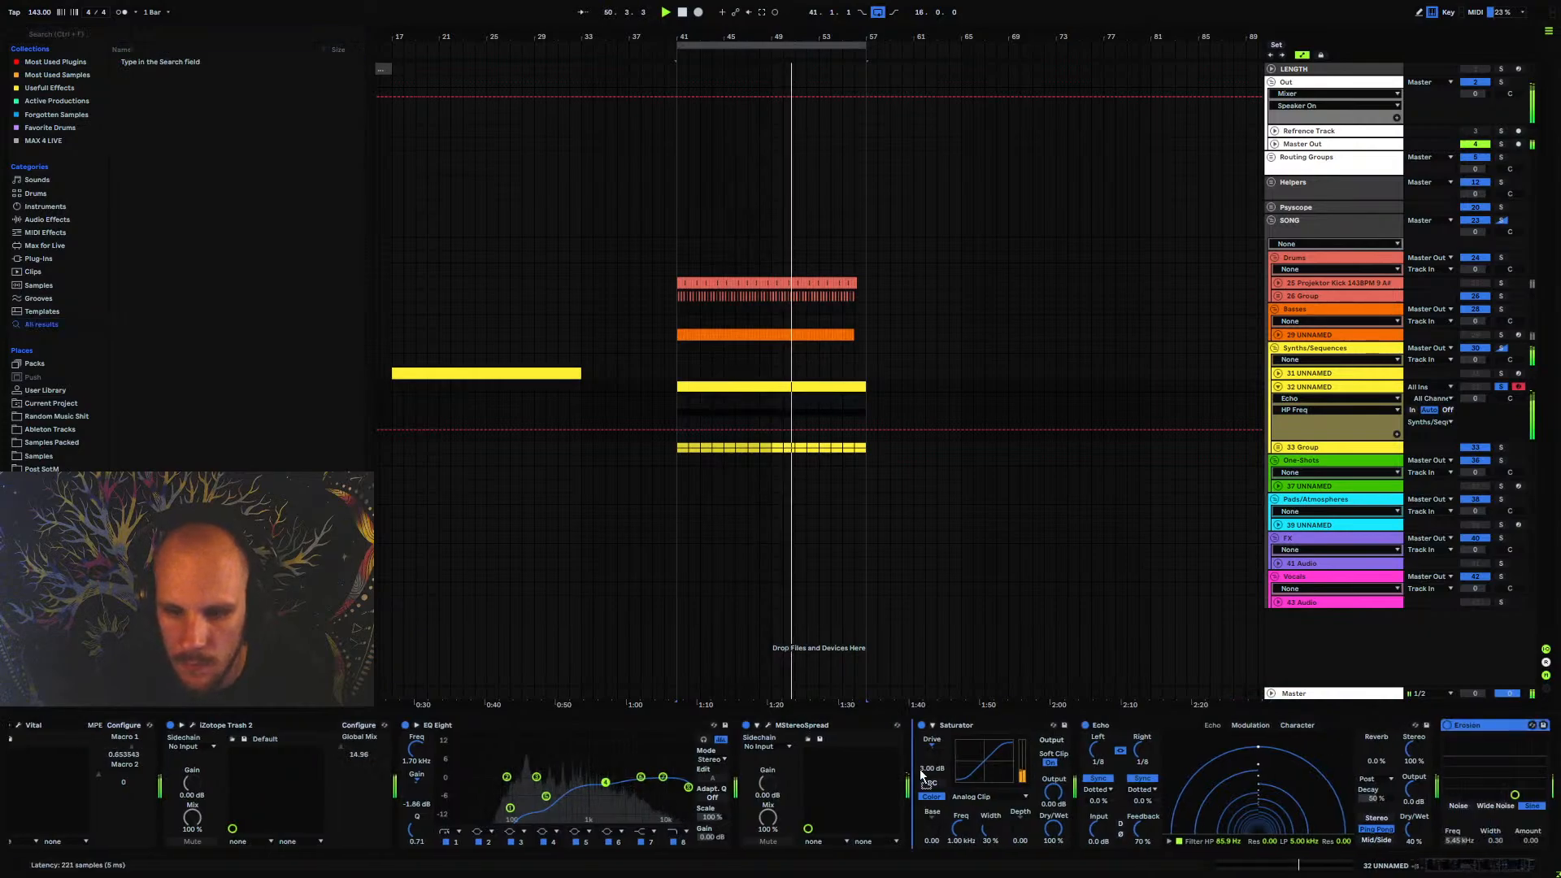
{"action": "left_click_drag", "start_coordinate": [821, 792], "coordinate": [824, 775]}
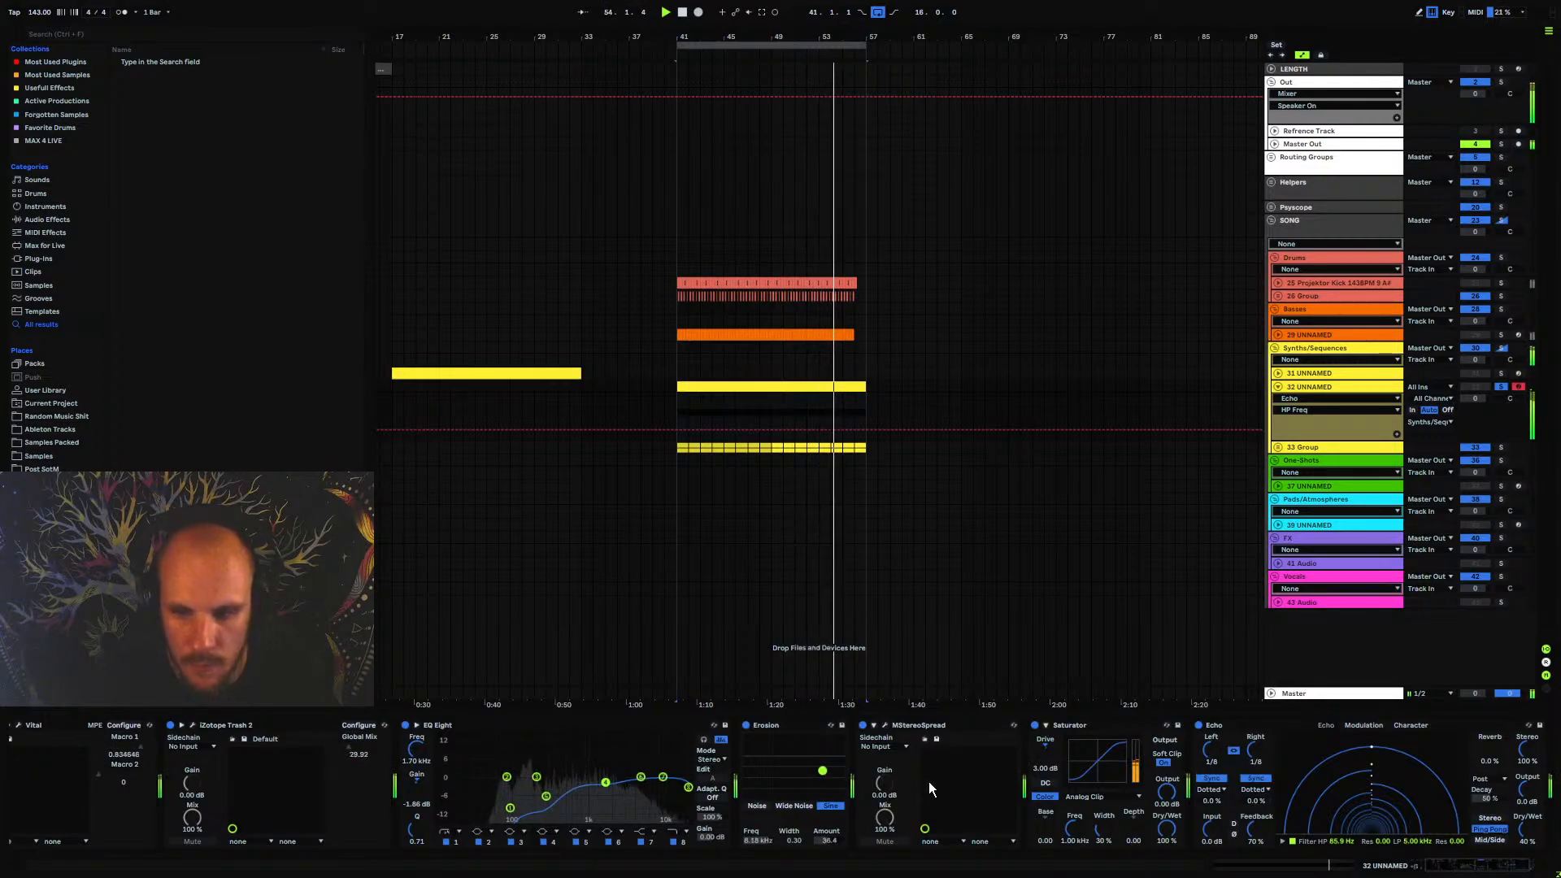
Unsolo the pluck track and automate EQ Eight's band 8 frequency to rise from 58.5 Hz across bars 41 to 57
{"action": "key", "text": "space"}
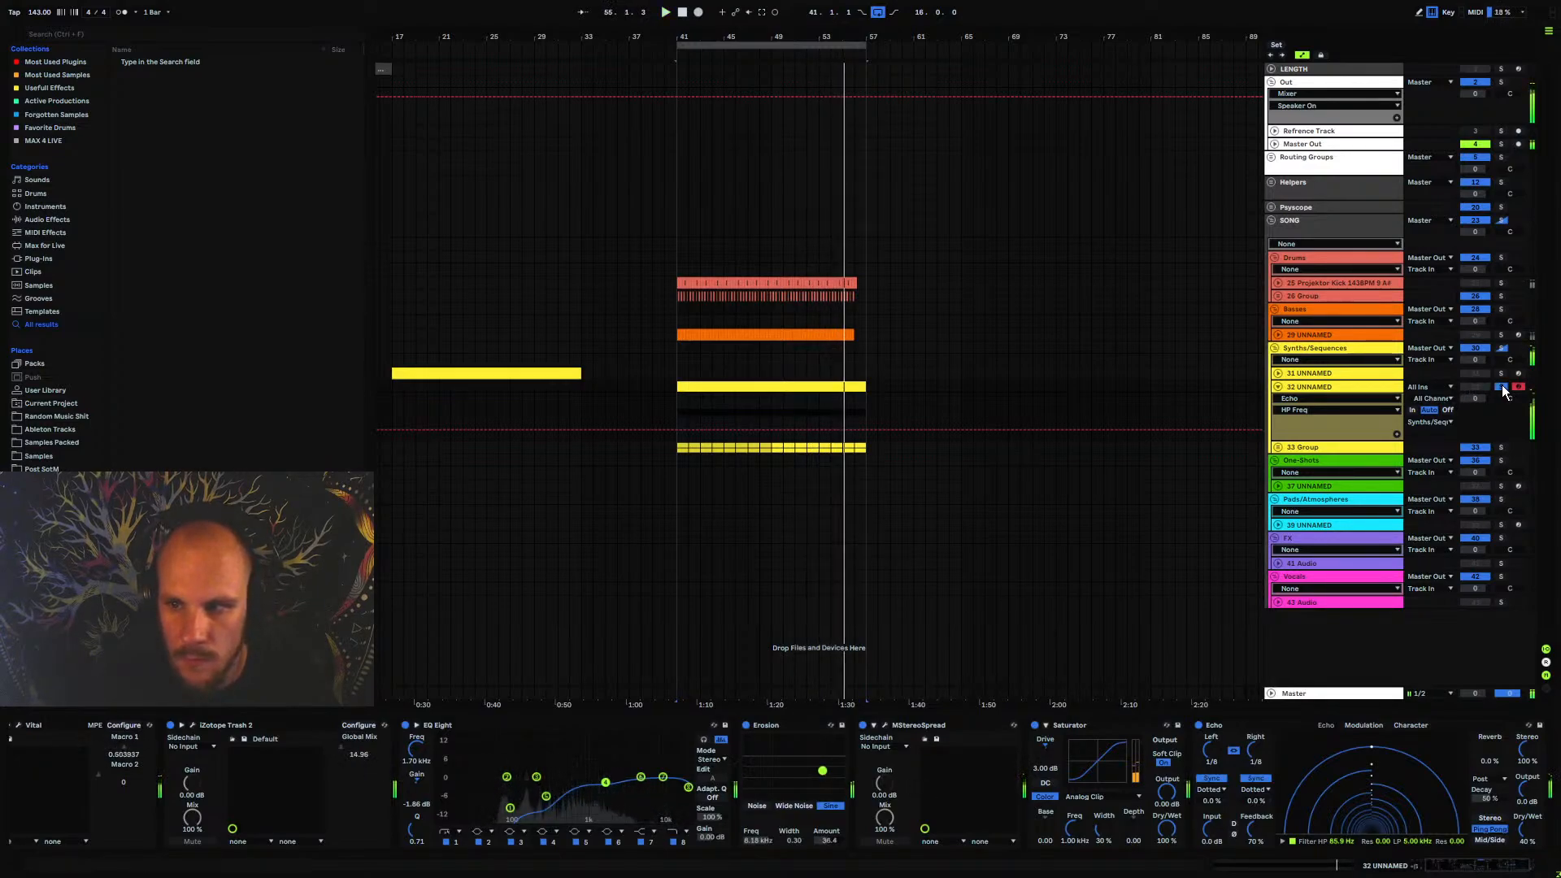
{"action": "left_click", "coordinate": [684, 843]}
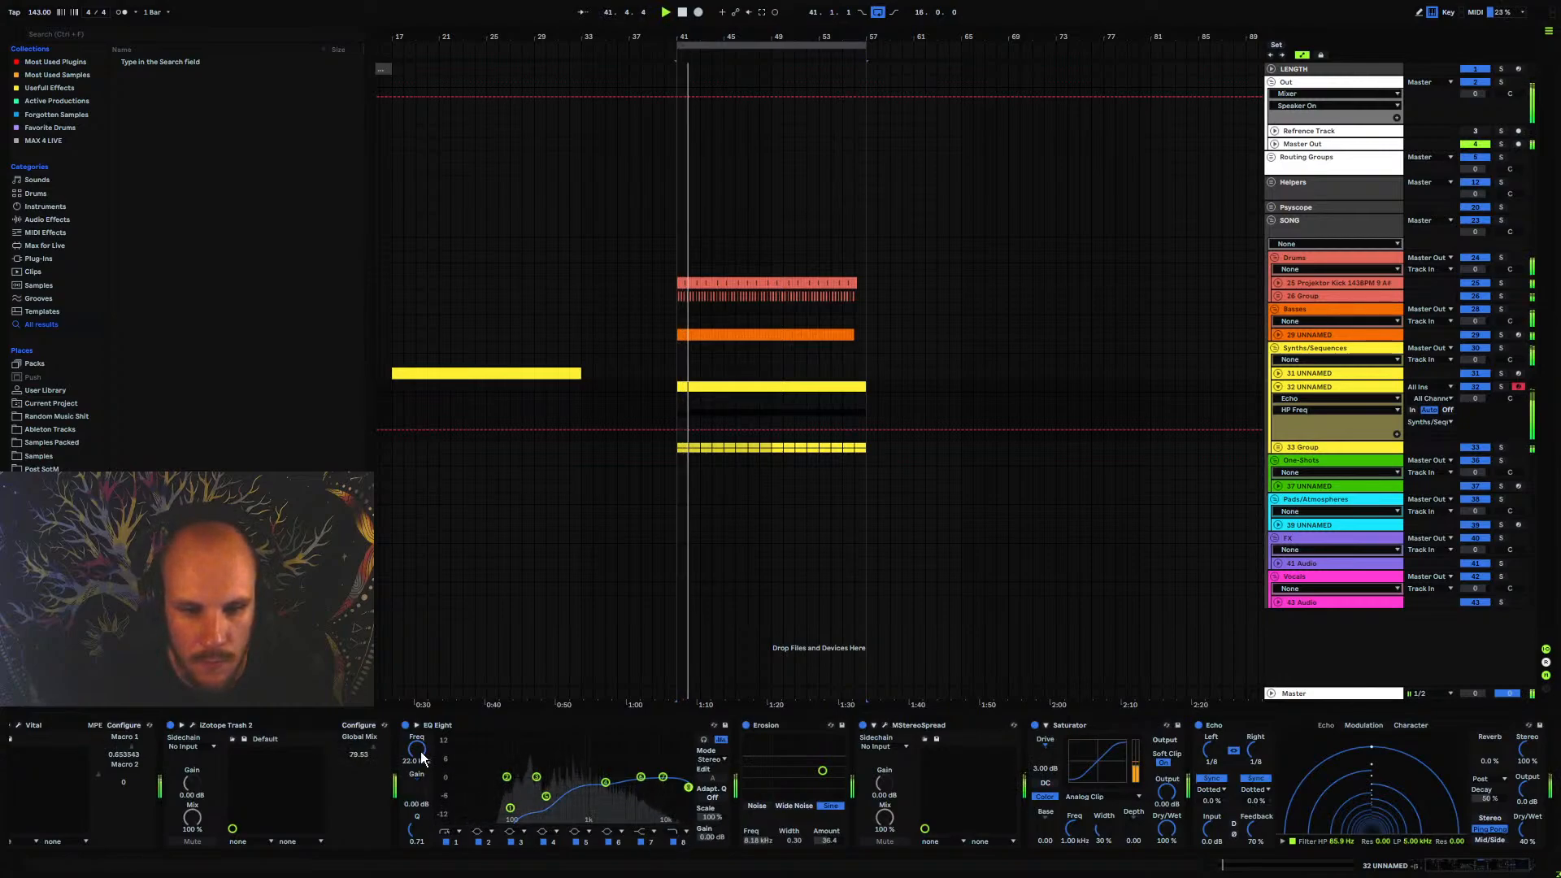
{"action": "left_click_drag", "start_coordinate": [422, 758], "coordinate": [422, 813]}
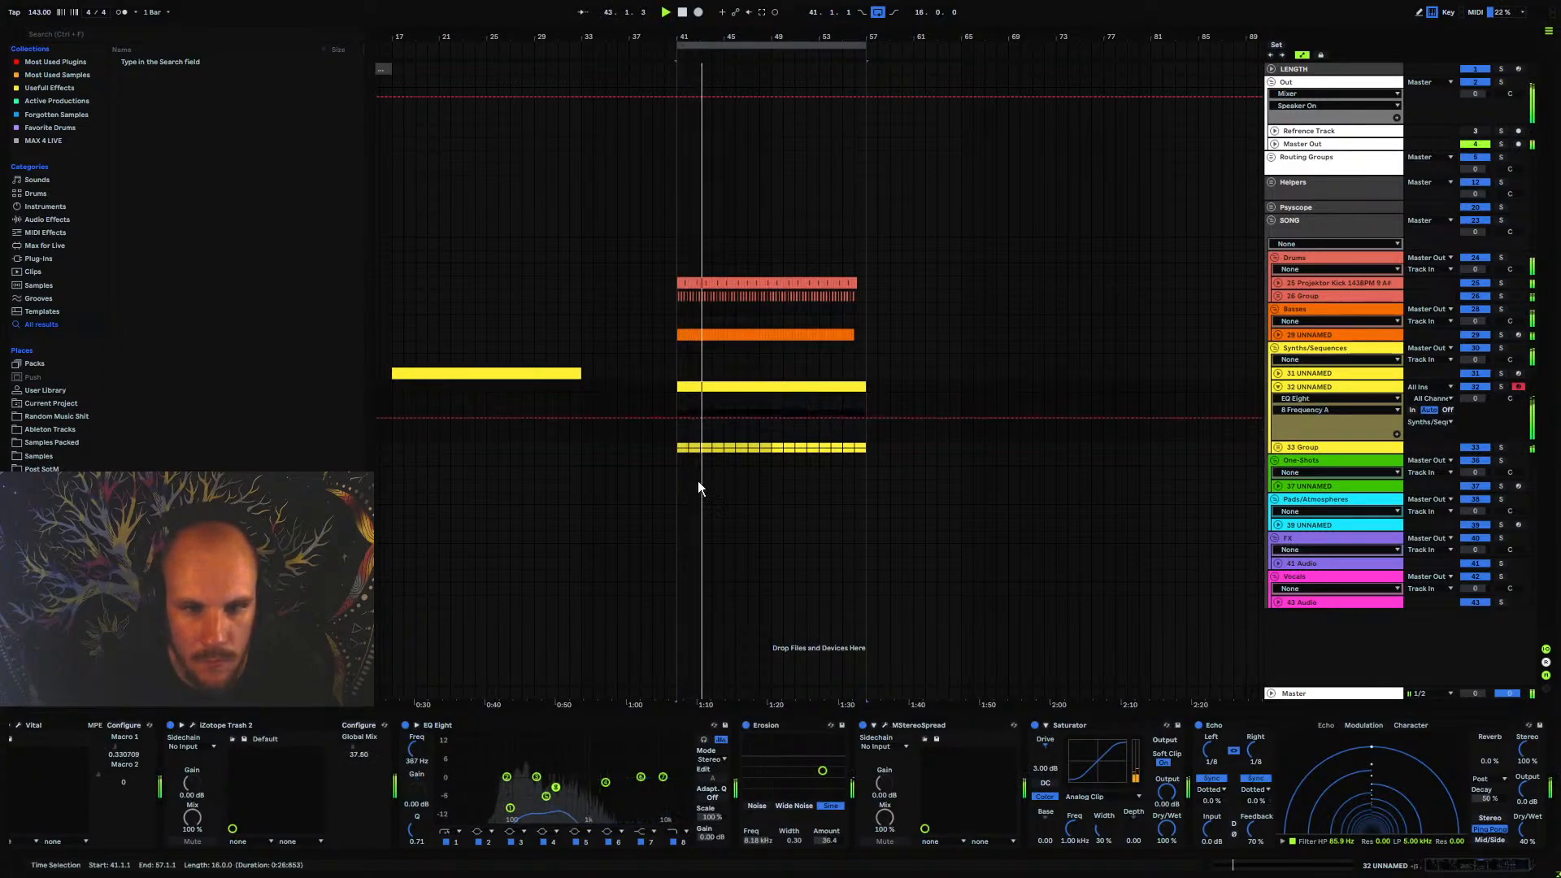
{"action": "left_click_drag", "start_coordinate": [674, 418], "coordinate": [753, 428]}
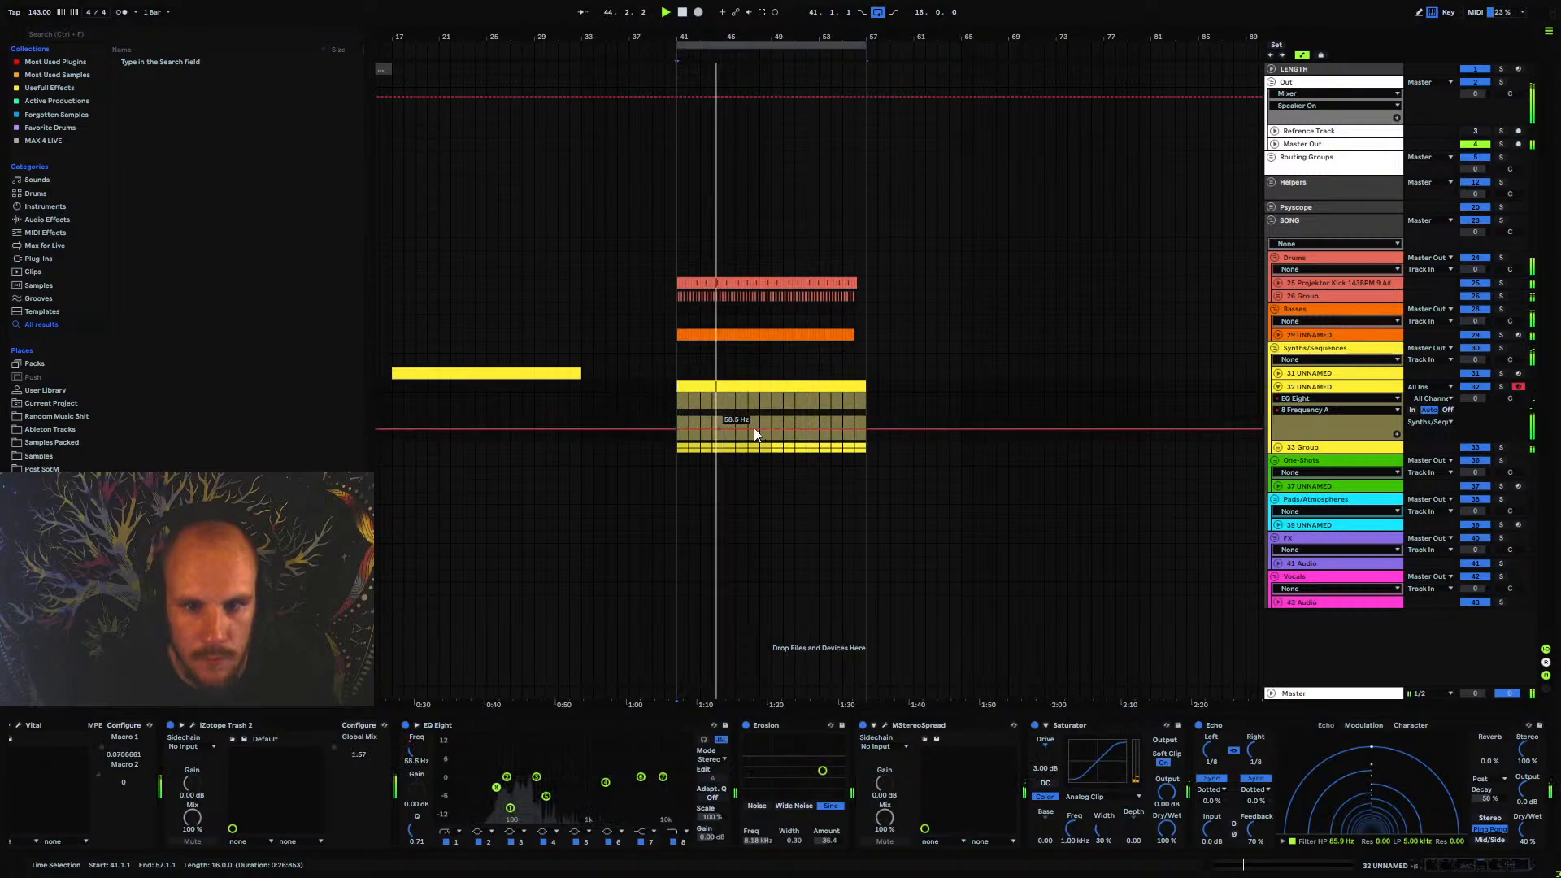
{"action": "left_click_drag", "start_coordinate": [868, 428], "coordinate": [801, 417]}
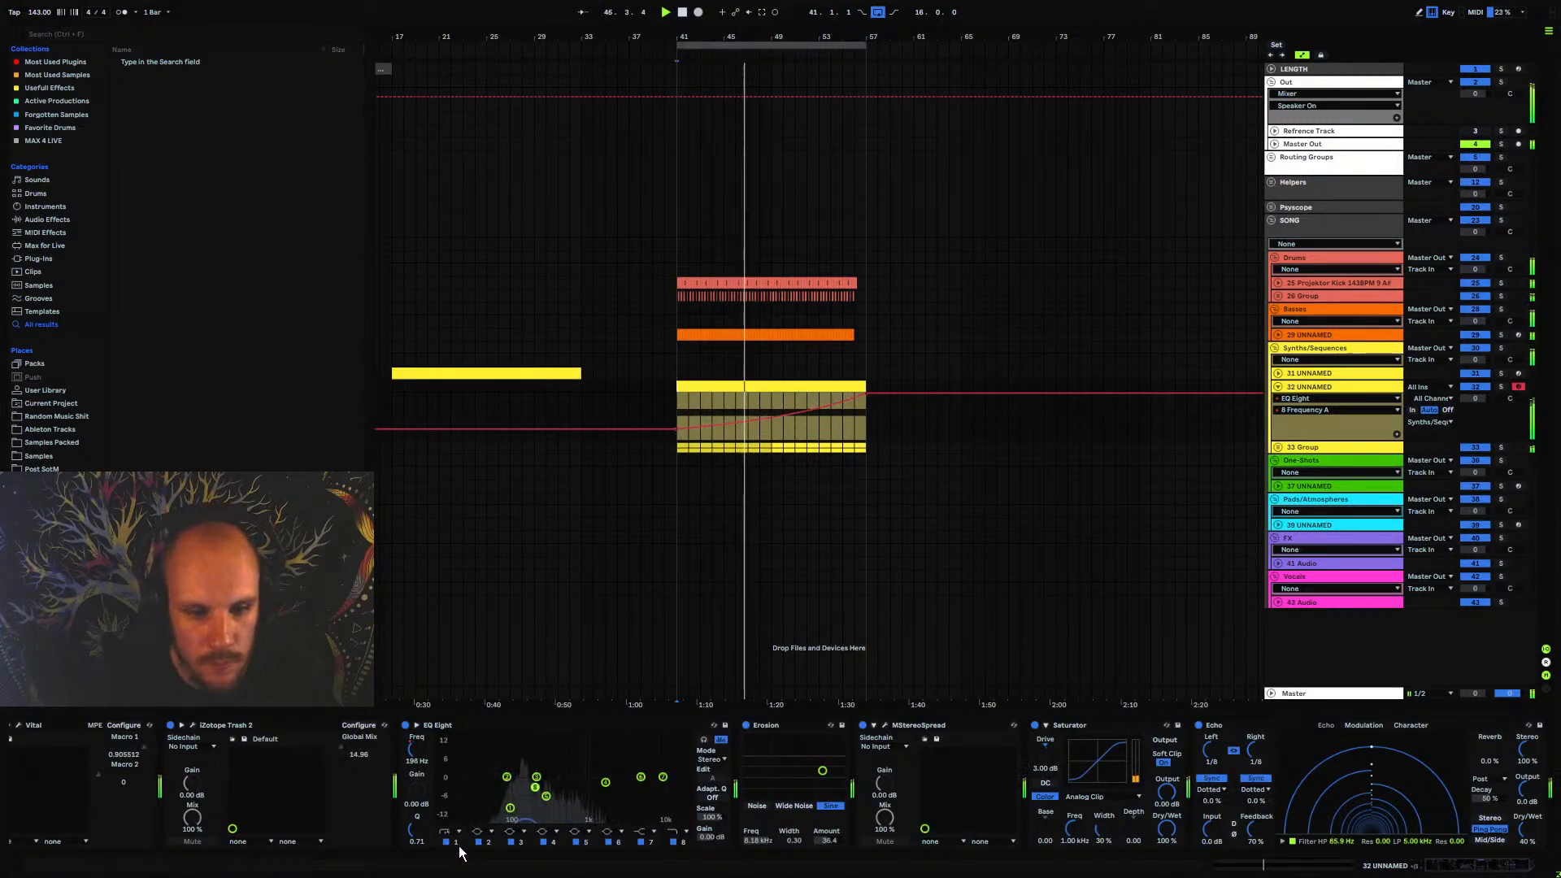
Raise the frequency of EQ Eight's band 1 low cut to about 246 Hz
{"action": "left_click_drag", "start_coordinate": [427, 752], "coordinate": [426, 729]}
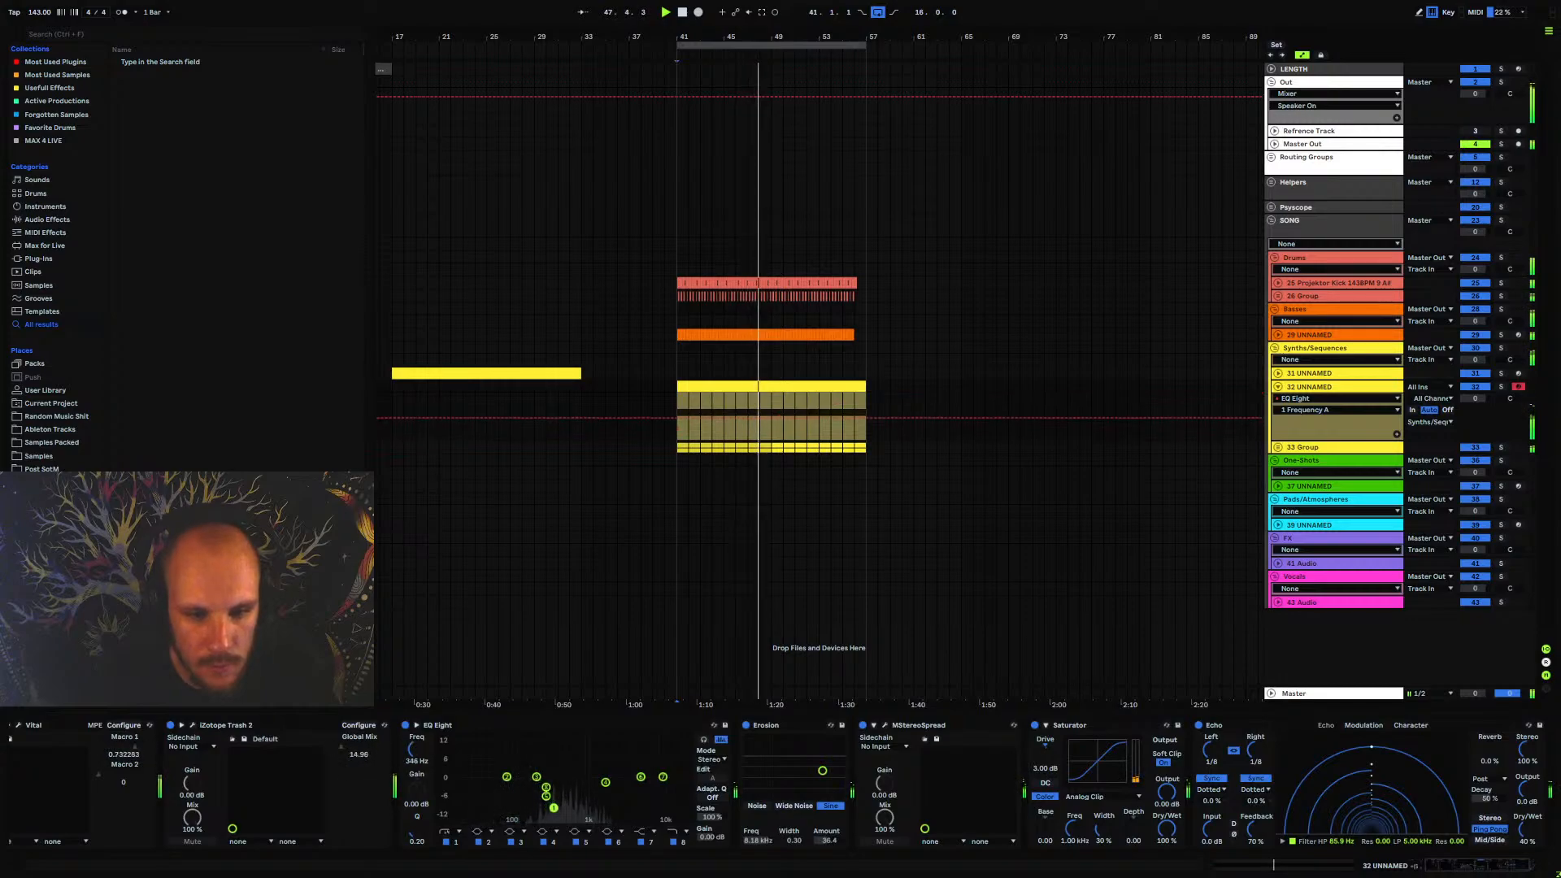
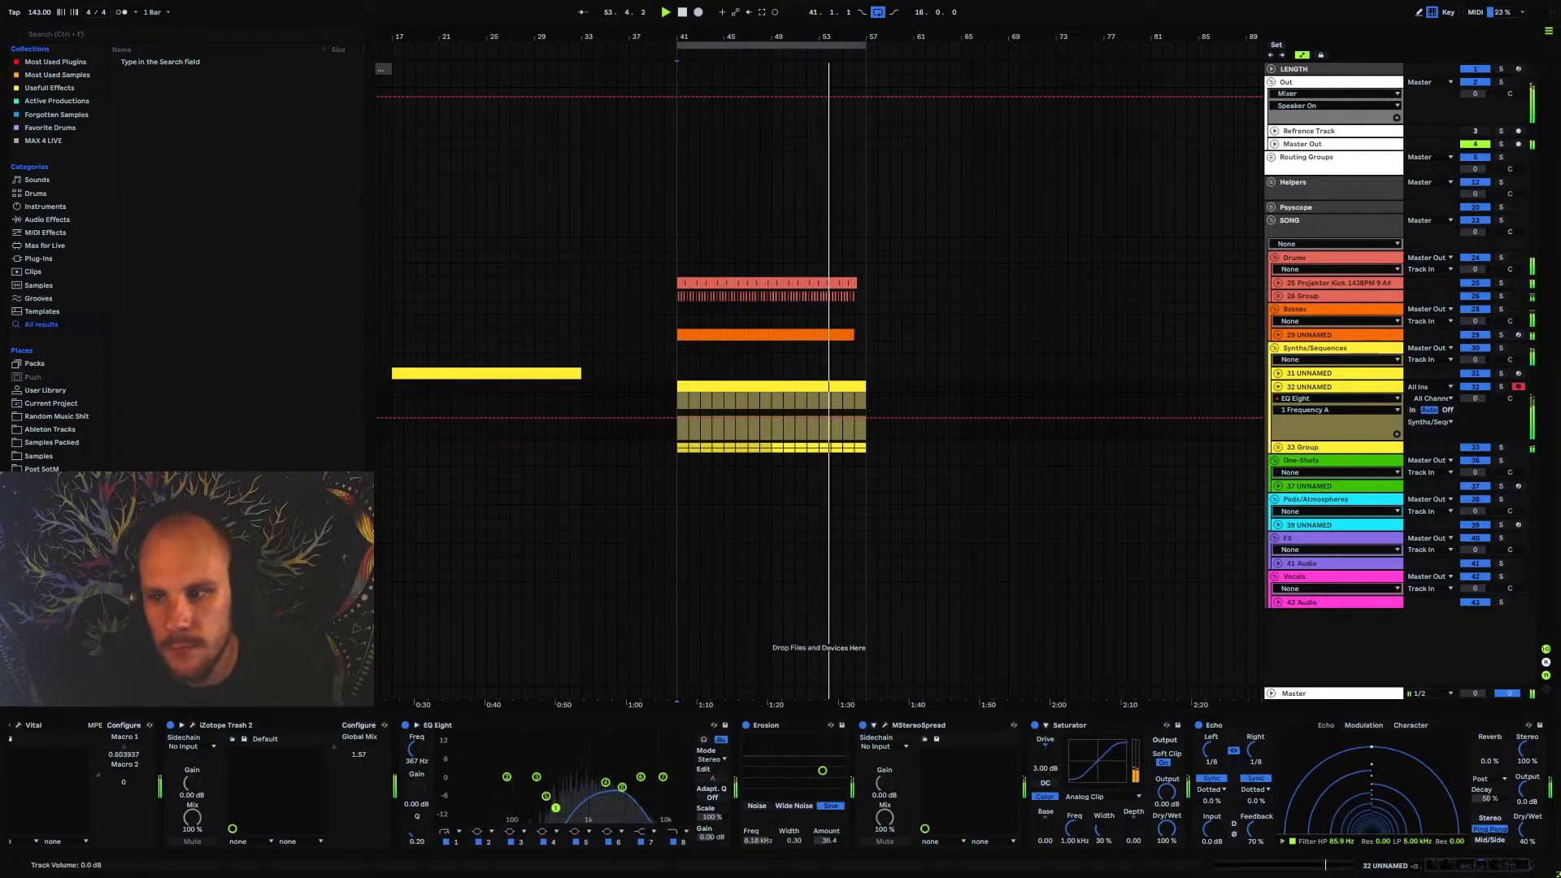
Lower the pluck track's volume, extend the arrangement loop from bar 41 to 33 bars, and fold the pluck track
{"action": "left_click_drag", "start_coordinate": [1476, 398], "coordinate": [1476, 413]}
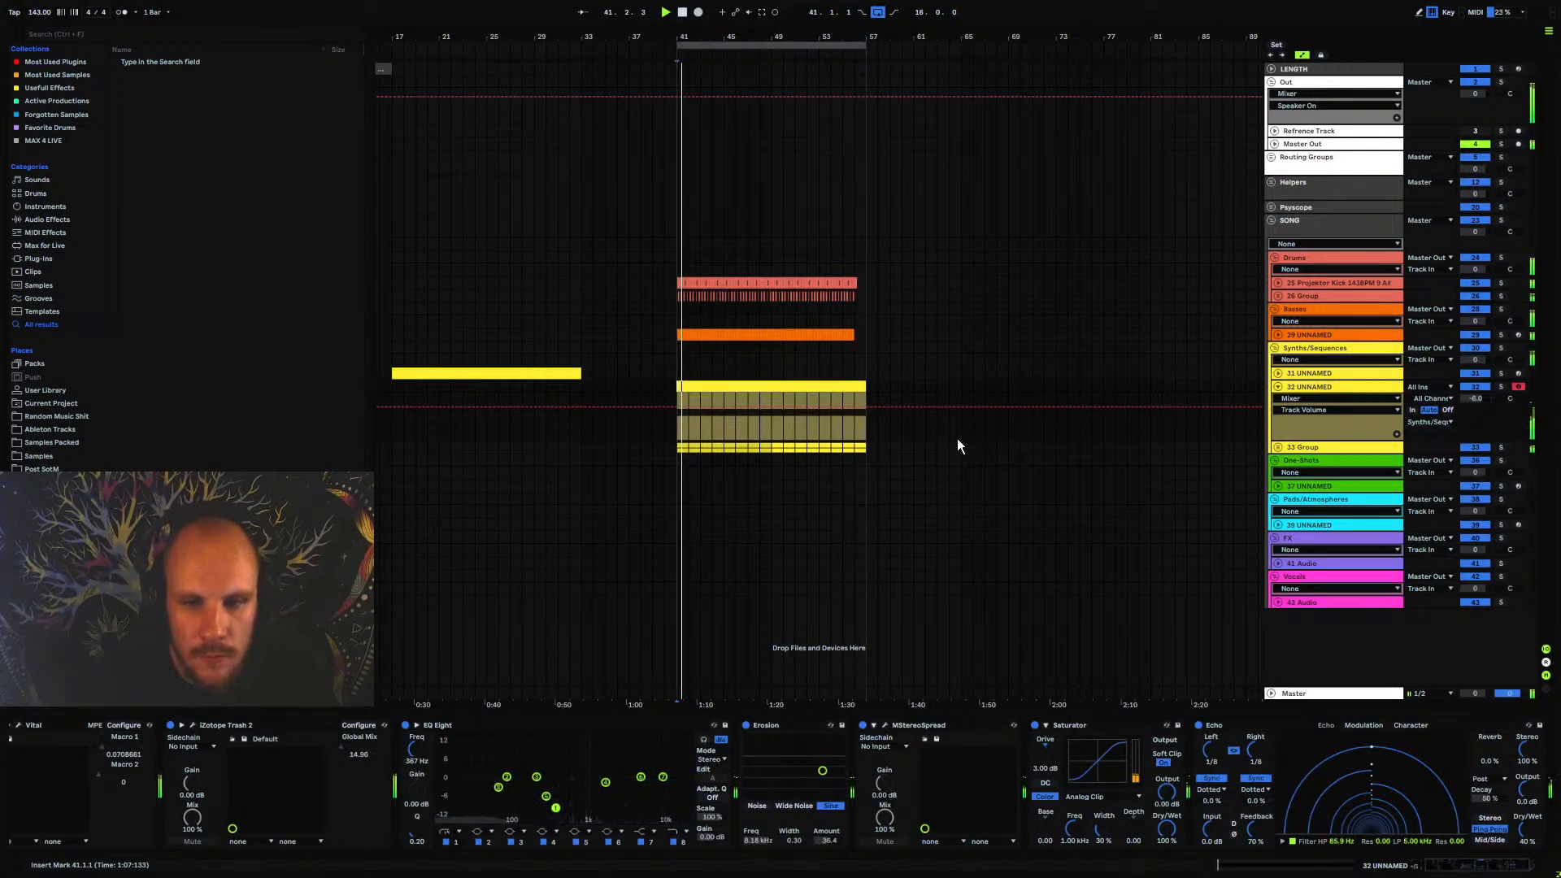
{"action": "left_click", "coordinate": [839, 58]}
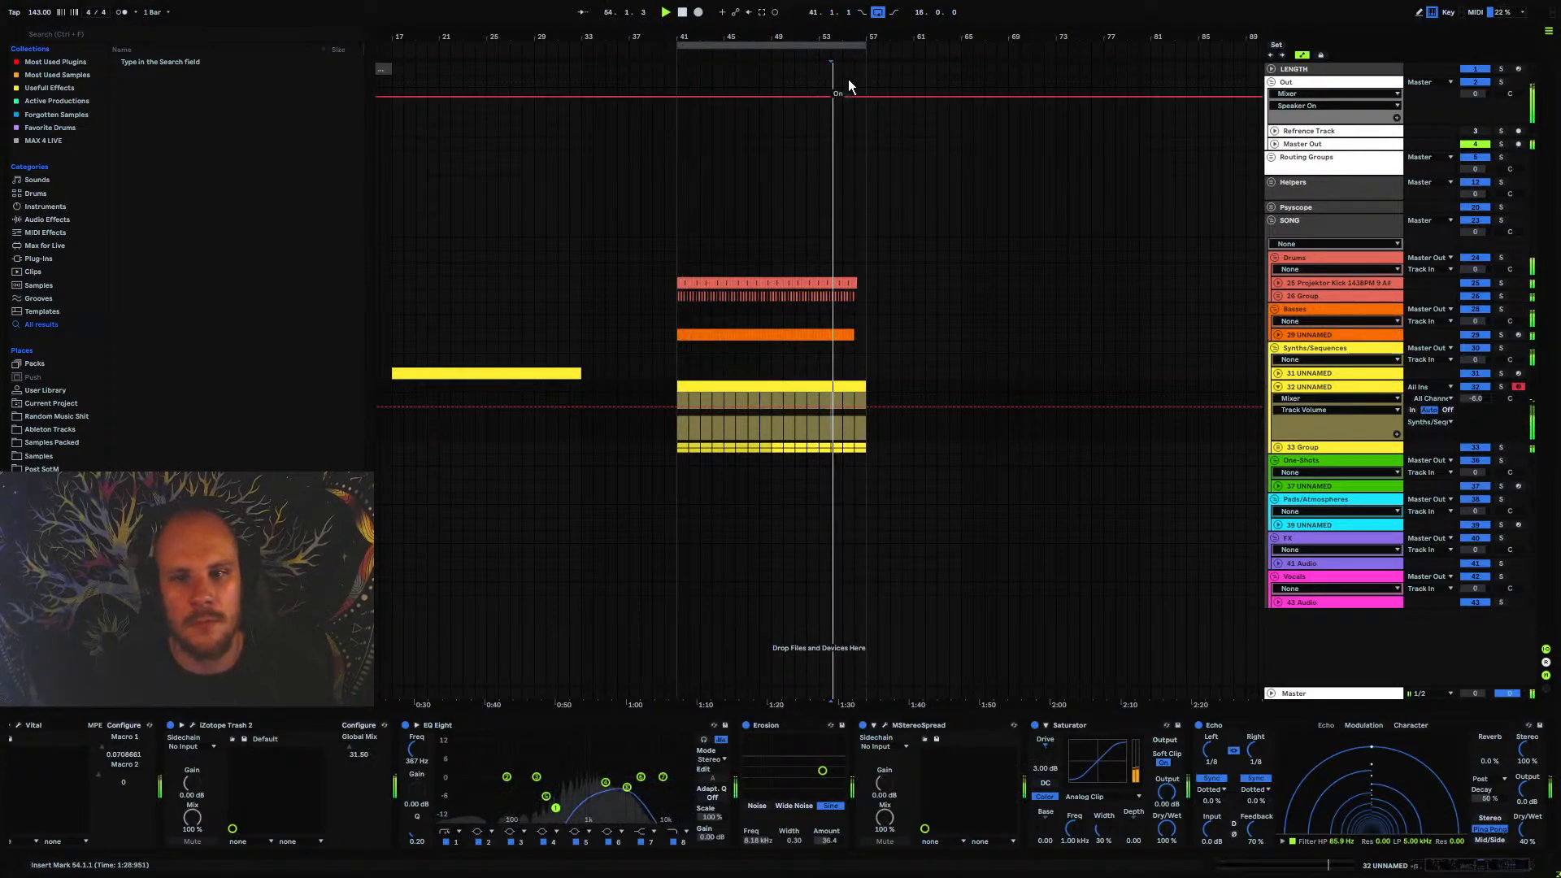
{"action": "left_click_drag", "start_coordinate": [866, 47], "coordinate": [1065, 114]}
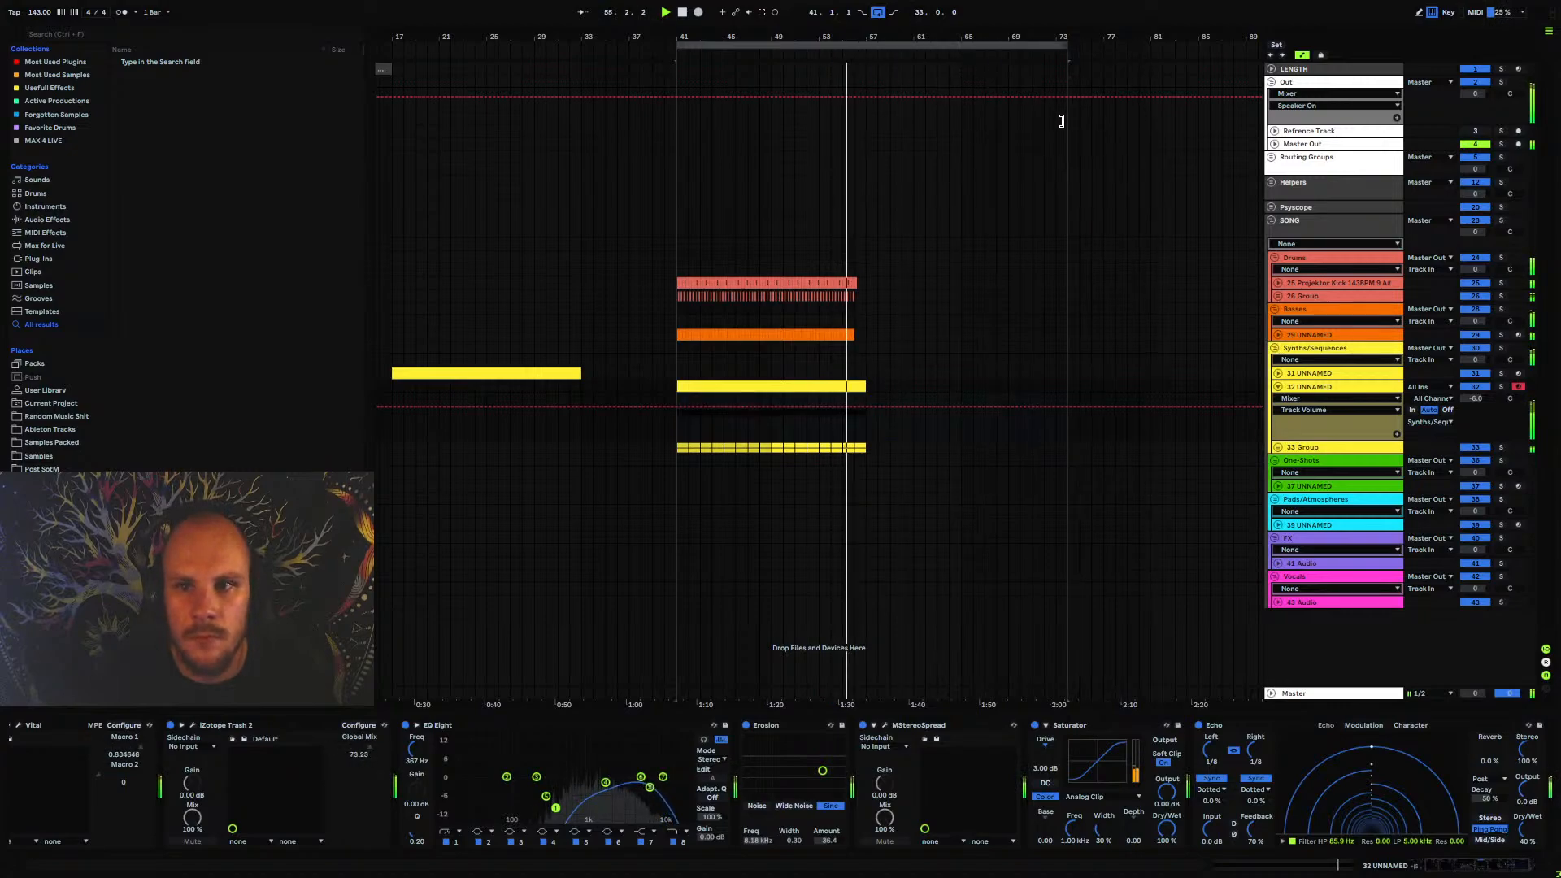
{"action": "left_click", "coordinate": [914, 350]}
{"action": "left_click", "coordinate": [1279, 387]}
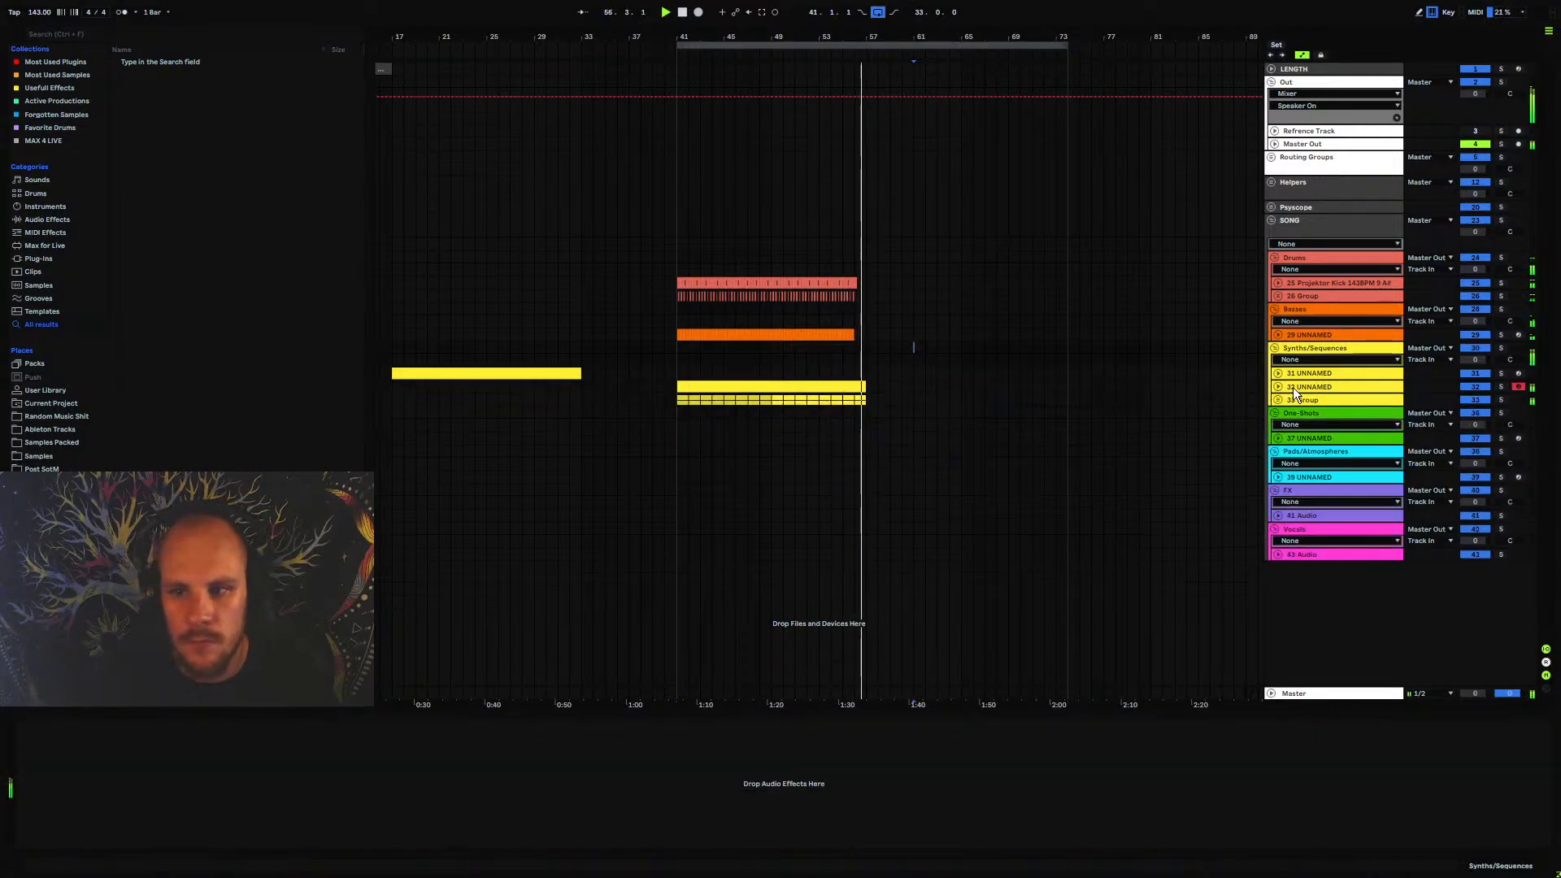
Duplicate the drum and bass clips of bars 41 to 57 so the copies start at bar 57, and play the section from bar 41
{"action": "left_click_drag", "start_coordinate": [848, 335], "coordinate": [669, 286]}
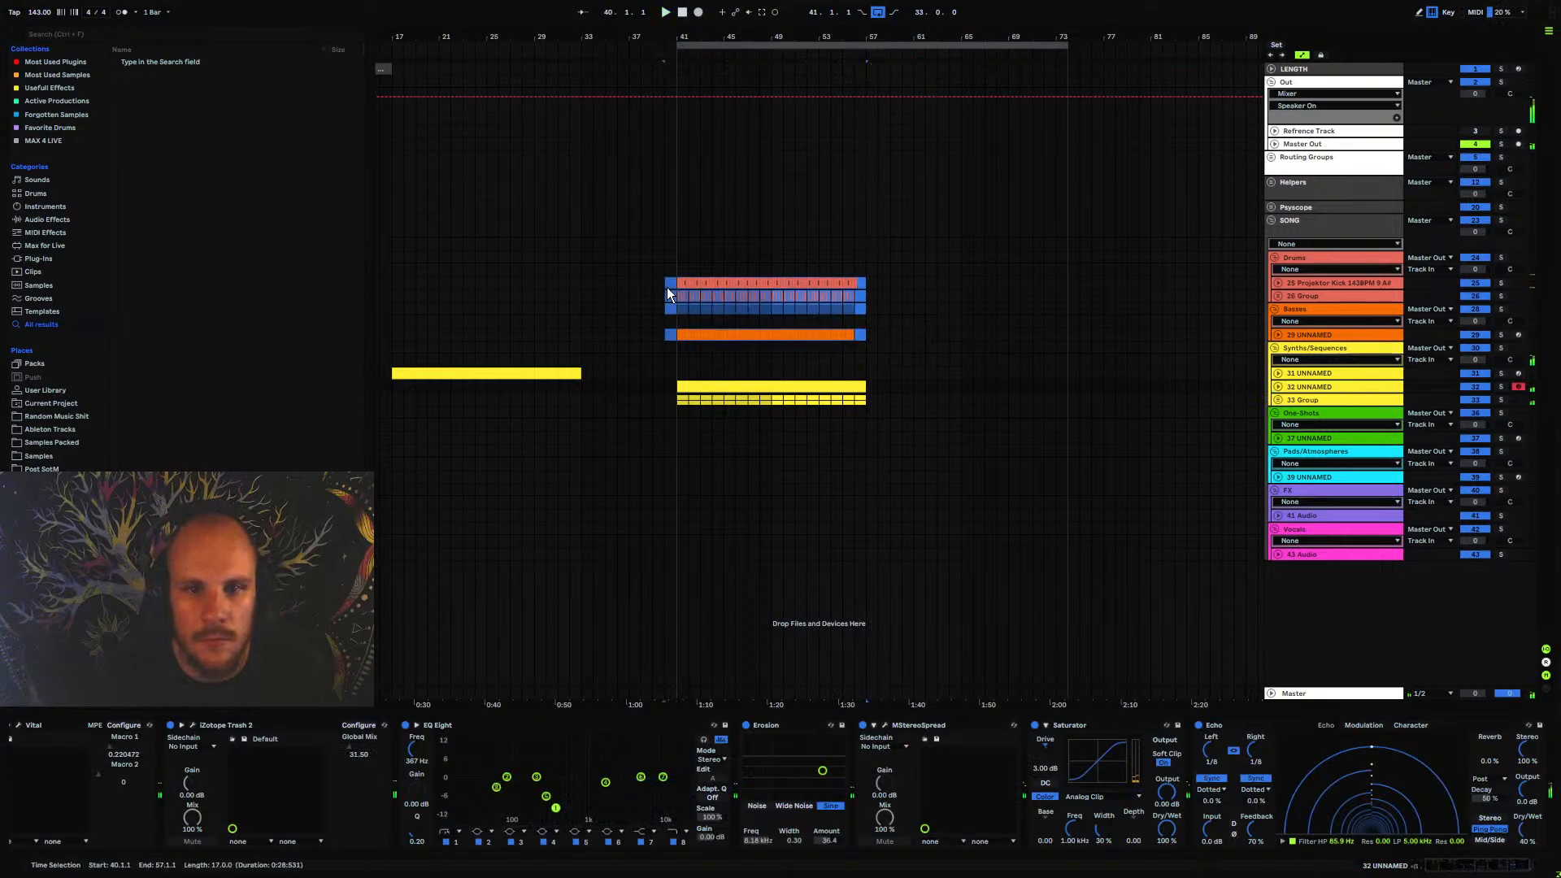
{"action": "key", "text": "ctrl+d"}
{"action": "key", "text": "space"}
{"action": "left_click", "coordinate": [851, 311]}
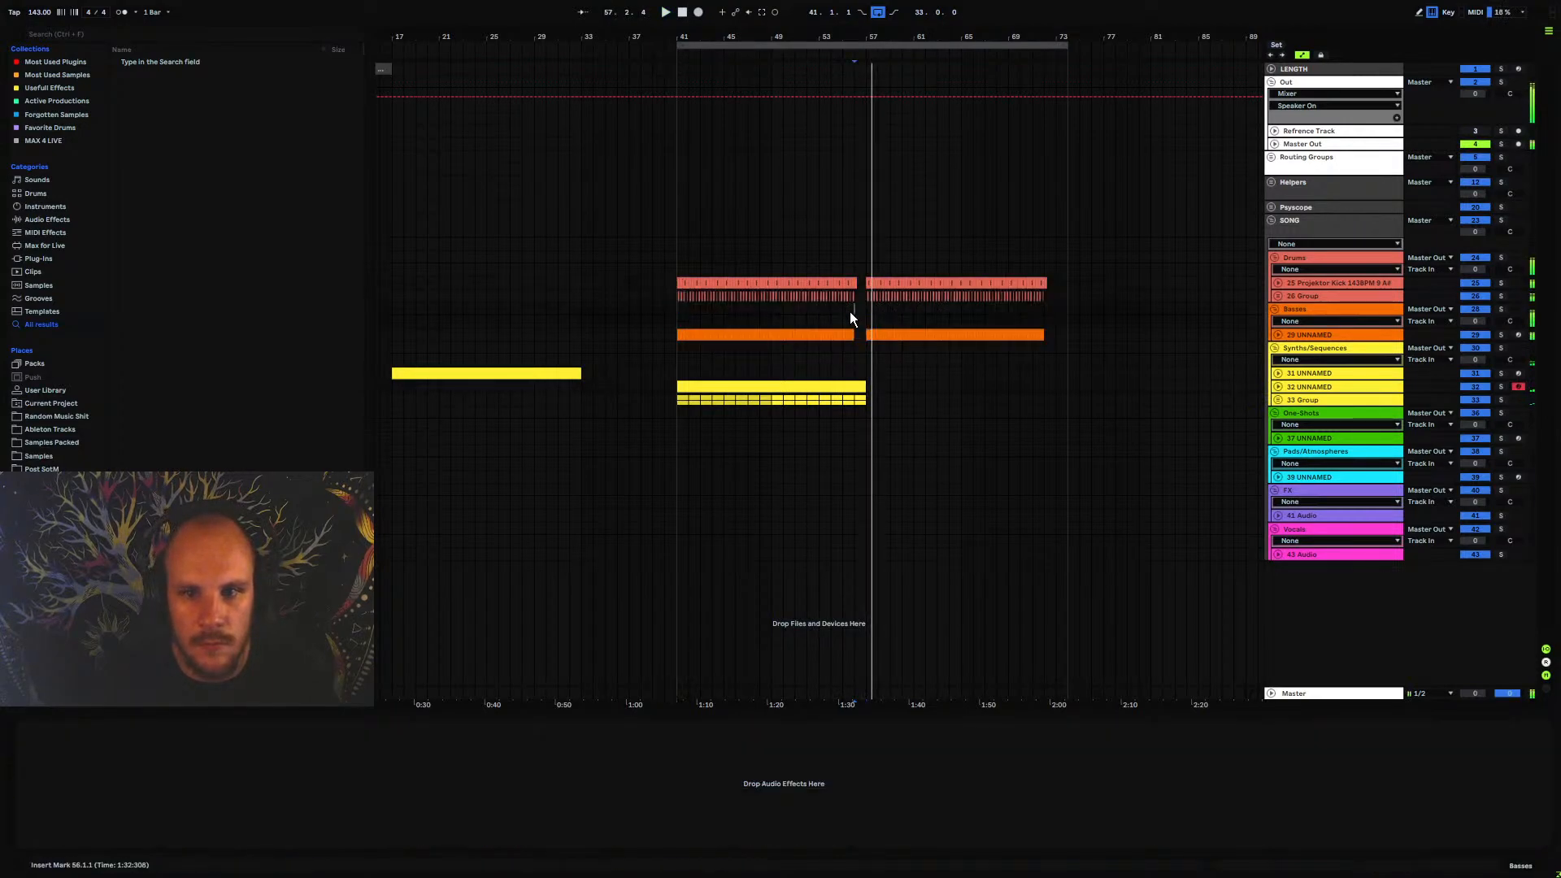
{"action": "key", "text": "space"}
{"action": "key", "text": "space"}
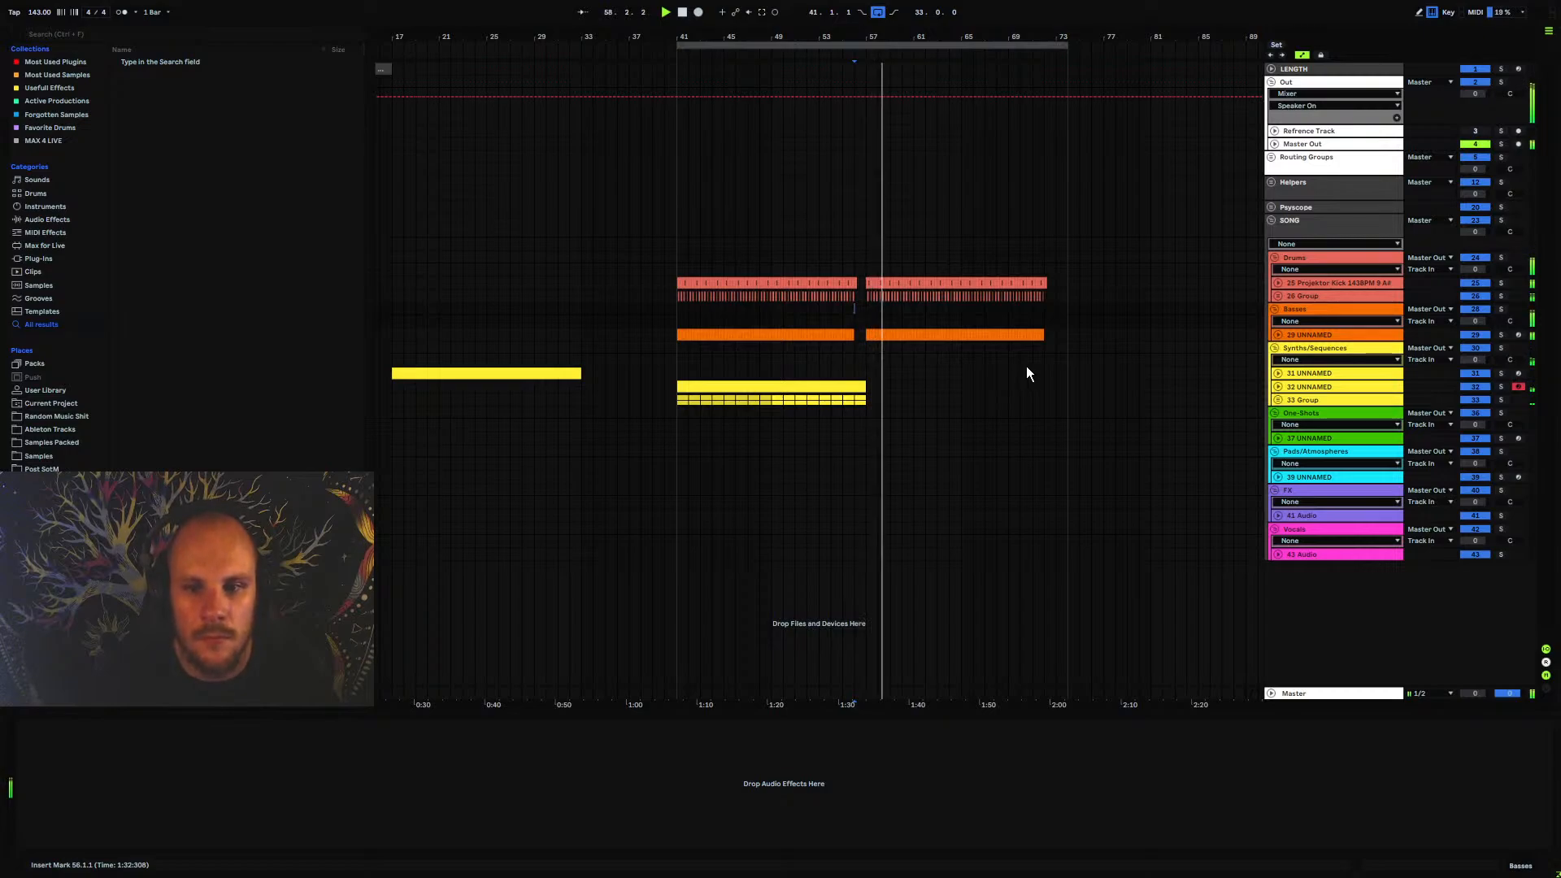
{"action": "left_click", "coordinate": [679, 375]}
{"action": "key", "text": "space"}
{"action": "key", "text": "space"}
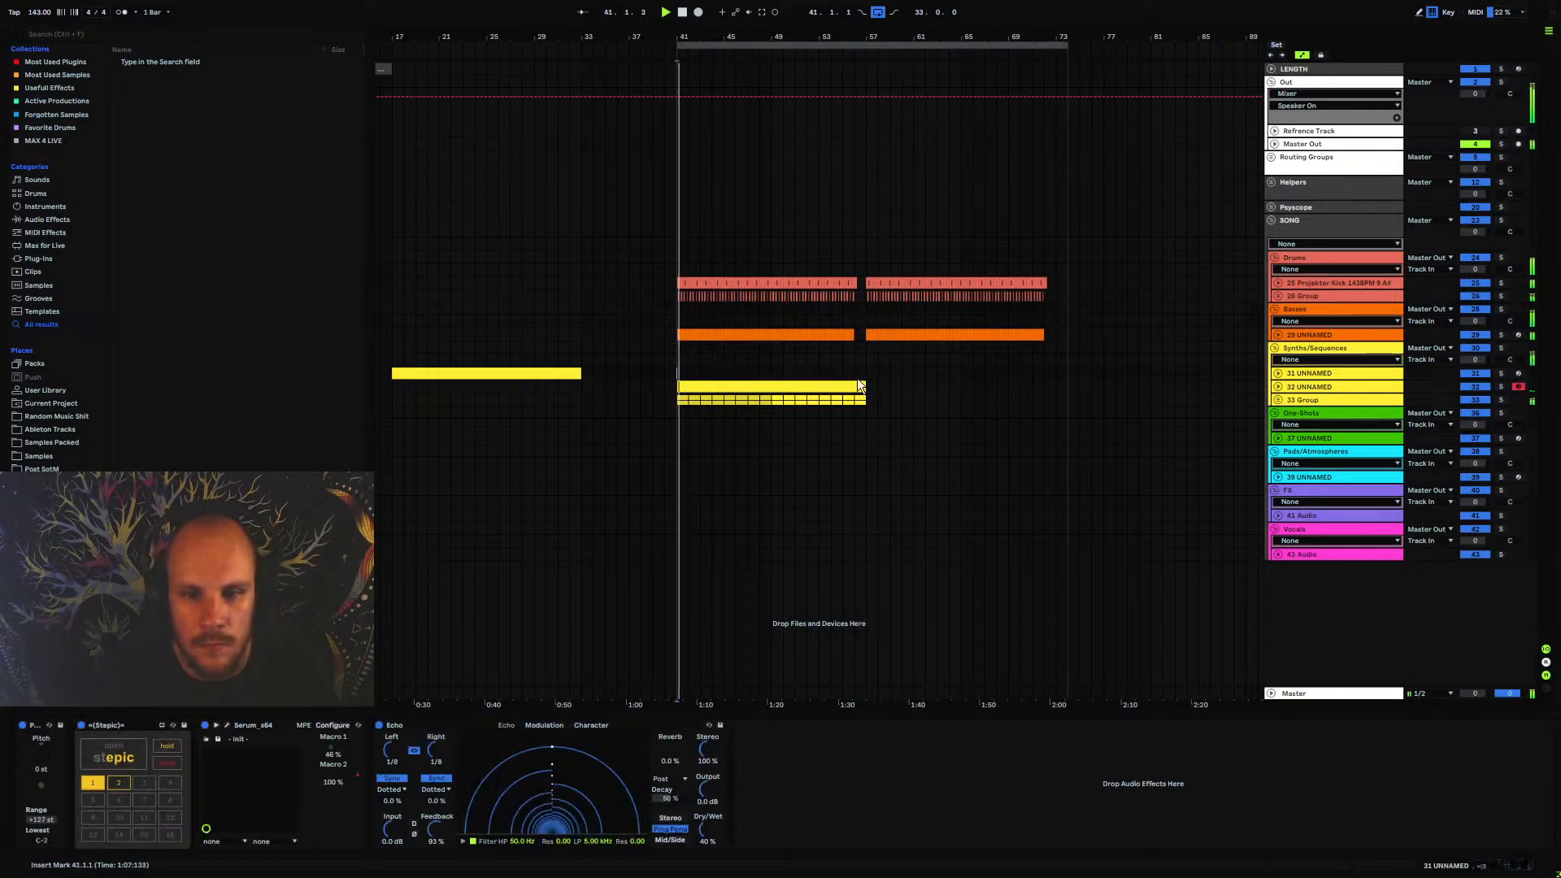
Unfold the 26 Group in the drums and add an audio track below the Projektor Closed Hat 7 track
{"action": "left_click", "coordinate": [1296, 387]}
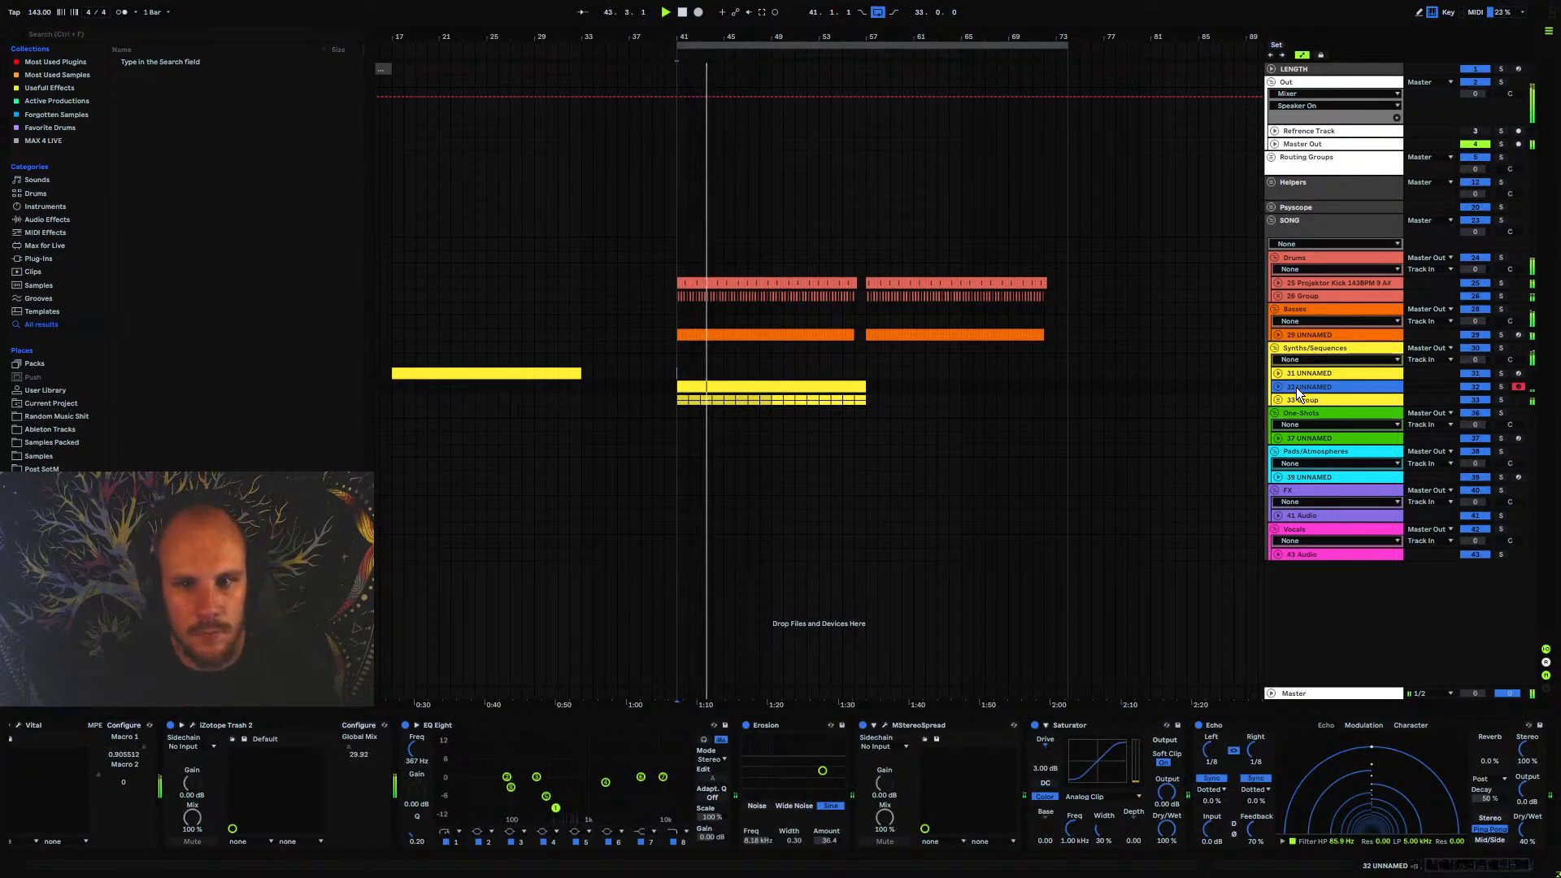
{"action": "left_click", "coordinate": [1301, 296]}
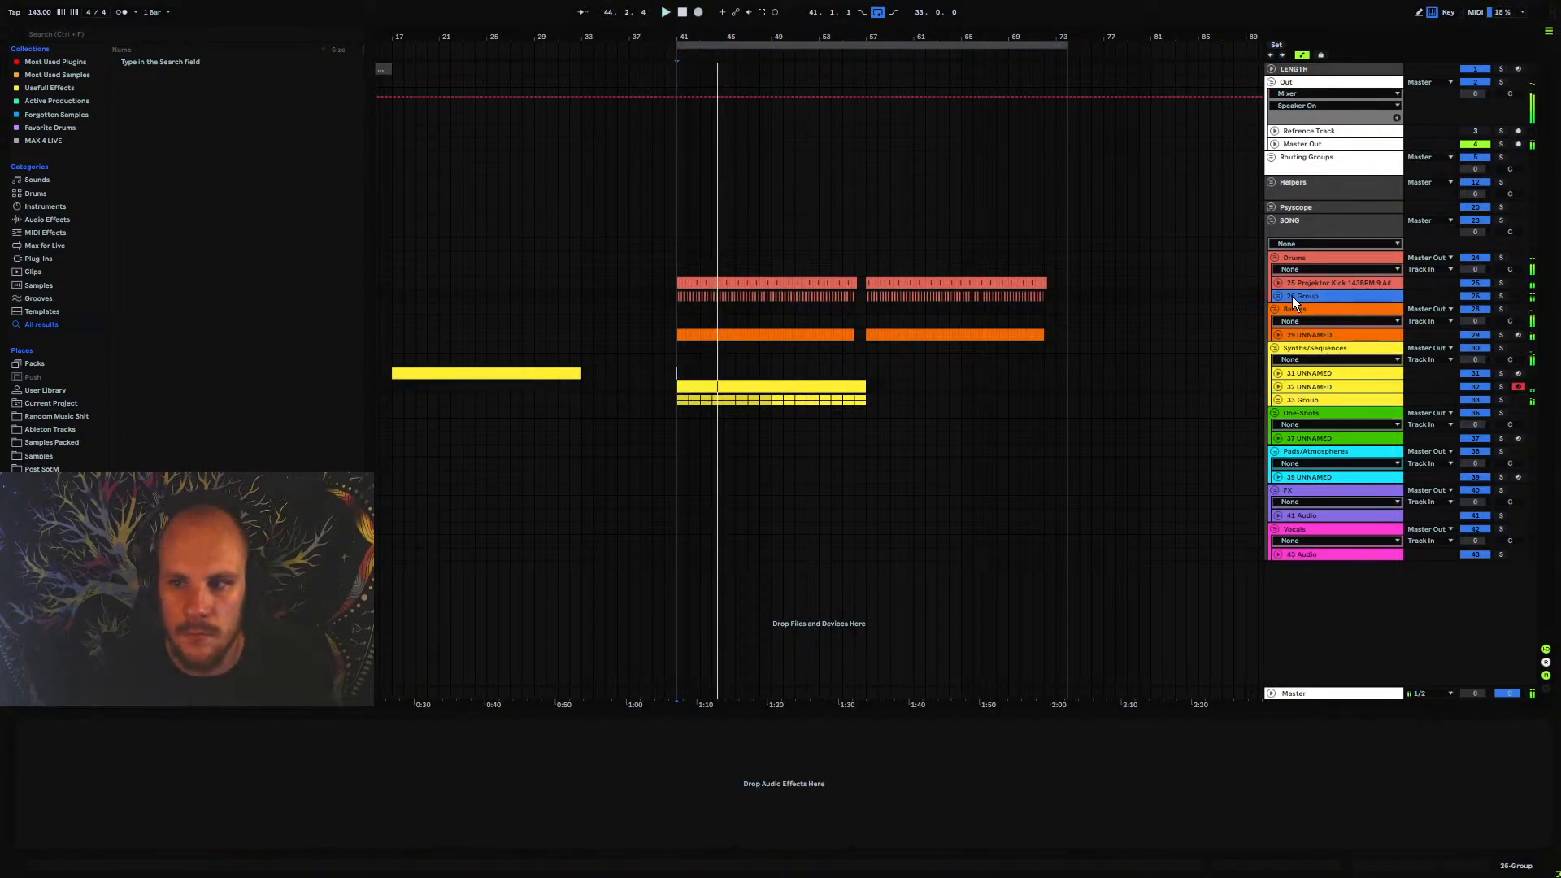
{"action": "left_click", "coordinate": [1275, 297]}
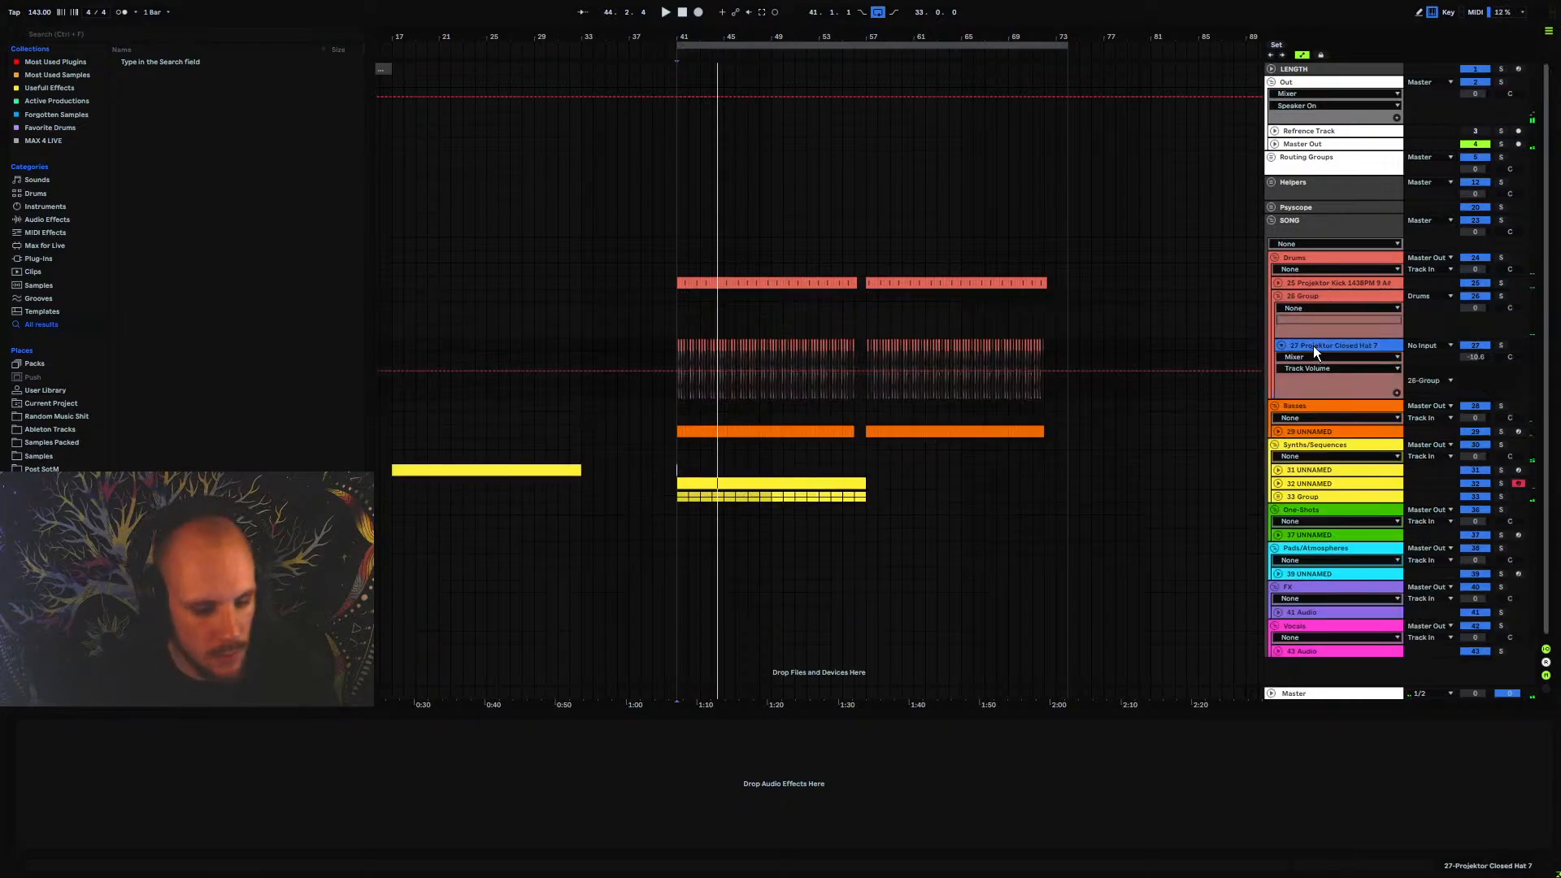
{"action": "key", "text": "ctrl+t"}
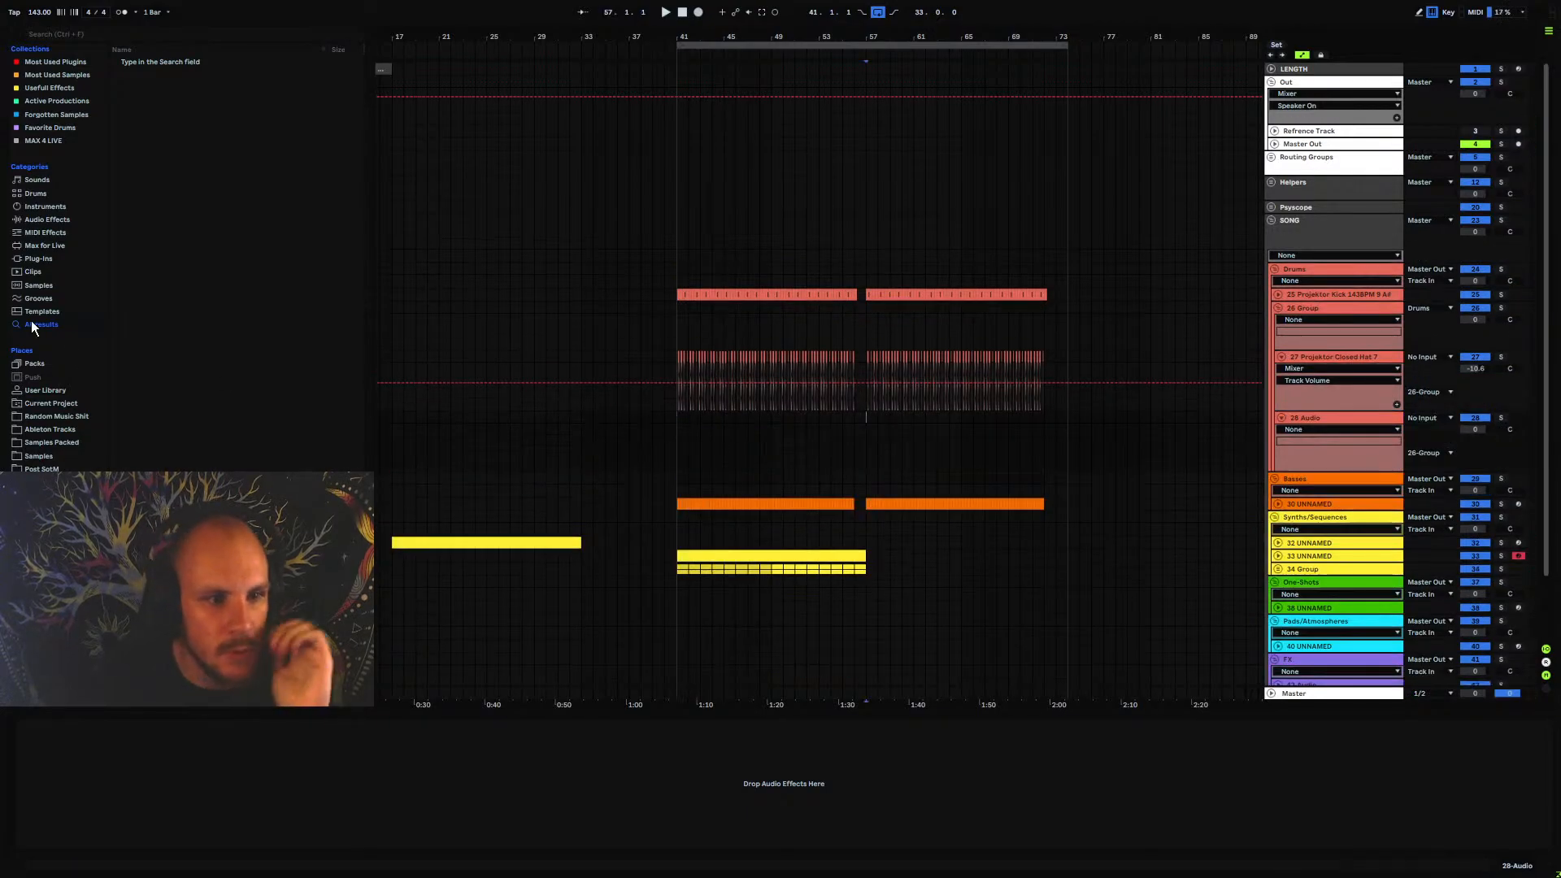
In the packed samples, open PC2_DRUM_CONSTRUCTION_KITS within the PSYTRANCE_INTELLIGENCE_2 wav drum loops
{"action": "left_click", "coordinate": [57, 442]}
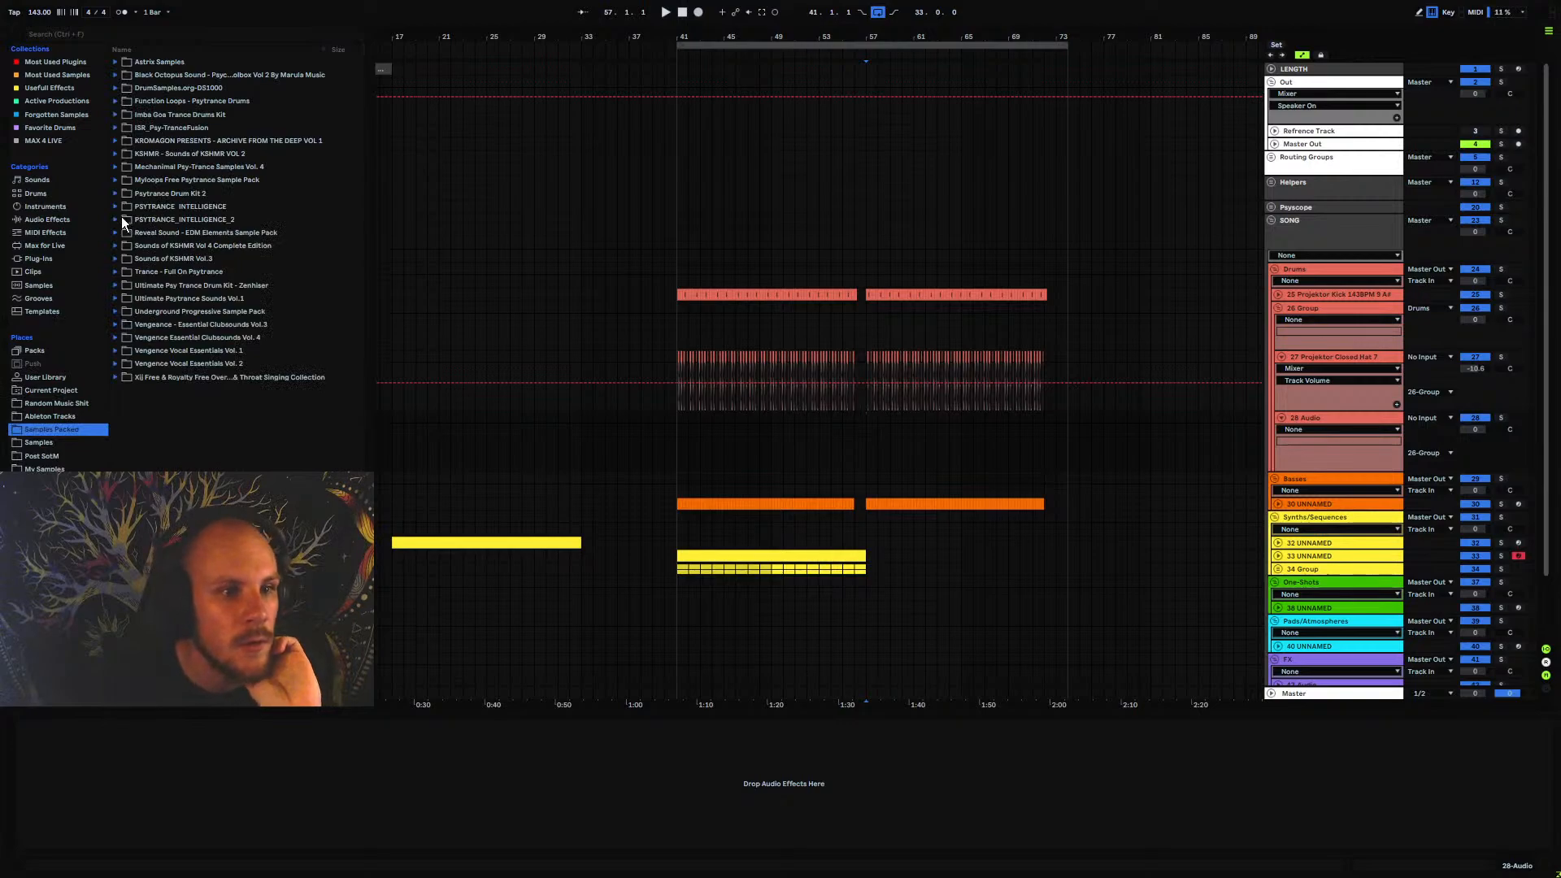
{"action": "left_click", "coordinate": [118, 220]}
{"action": "left_click", "coordinate": [122, 262]}
{"action": "left_click", "coordinate": [123, 284]}
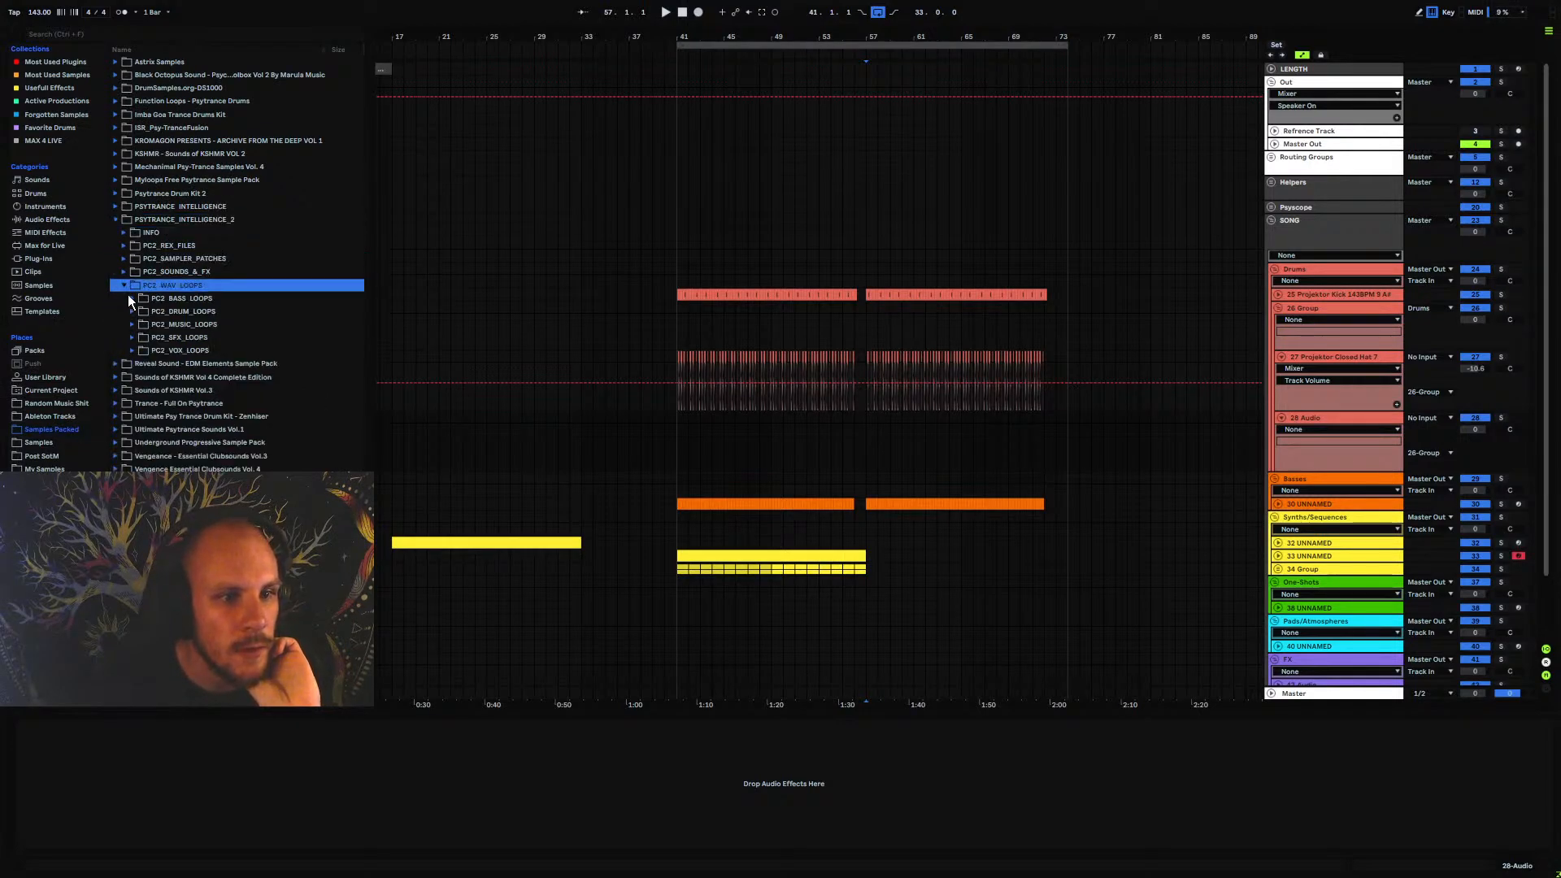
{"action": "left_click", "coordinate": [132, 311]}
{"action": "left_click", "coordinate": [141, 350]}
Audition the construction kit top loops and place PC2_140_Drums_2_Top_Loop at bar 57 on the new audio track
{"action": "key", "text": "Down"}
{"action": "key", "text": "Down"}
{"action": "key", "text": "Down"}
{"action": "key", "text": "Down"}
{"action": "key", "text": "Down"}
{"action": "key", "text": "Down"}
{"action": "key", "text": "Down"}
{"action": "key", "text": "Down"}
{"action": "key", "text": "Down"}
{"action": "key", "text": "Down"}
{"action": "key", "text": "Down"}
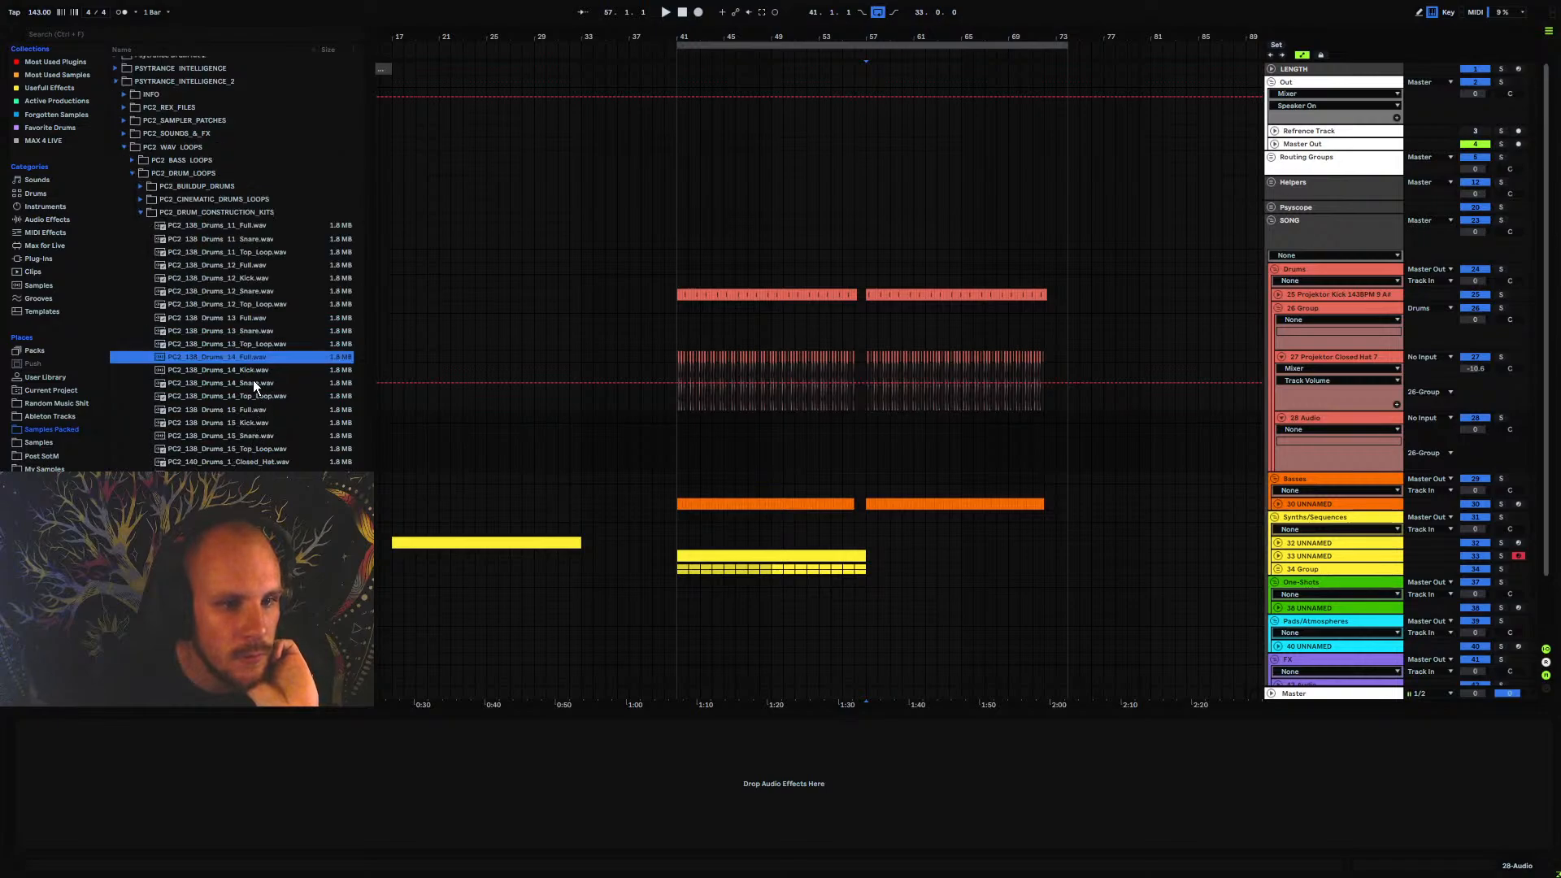
{"action": "left_click", "coordinate": [256, 396]}
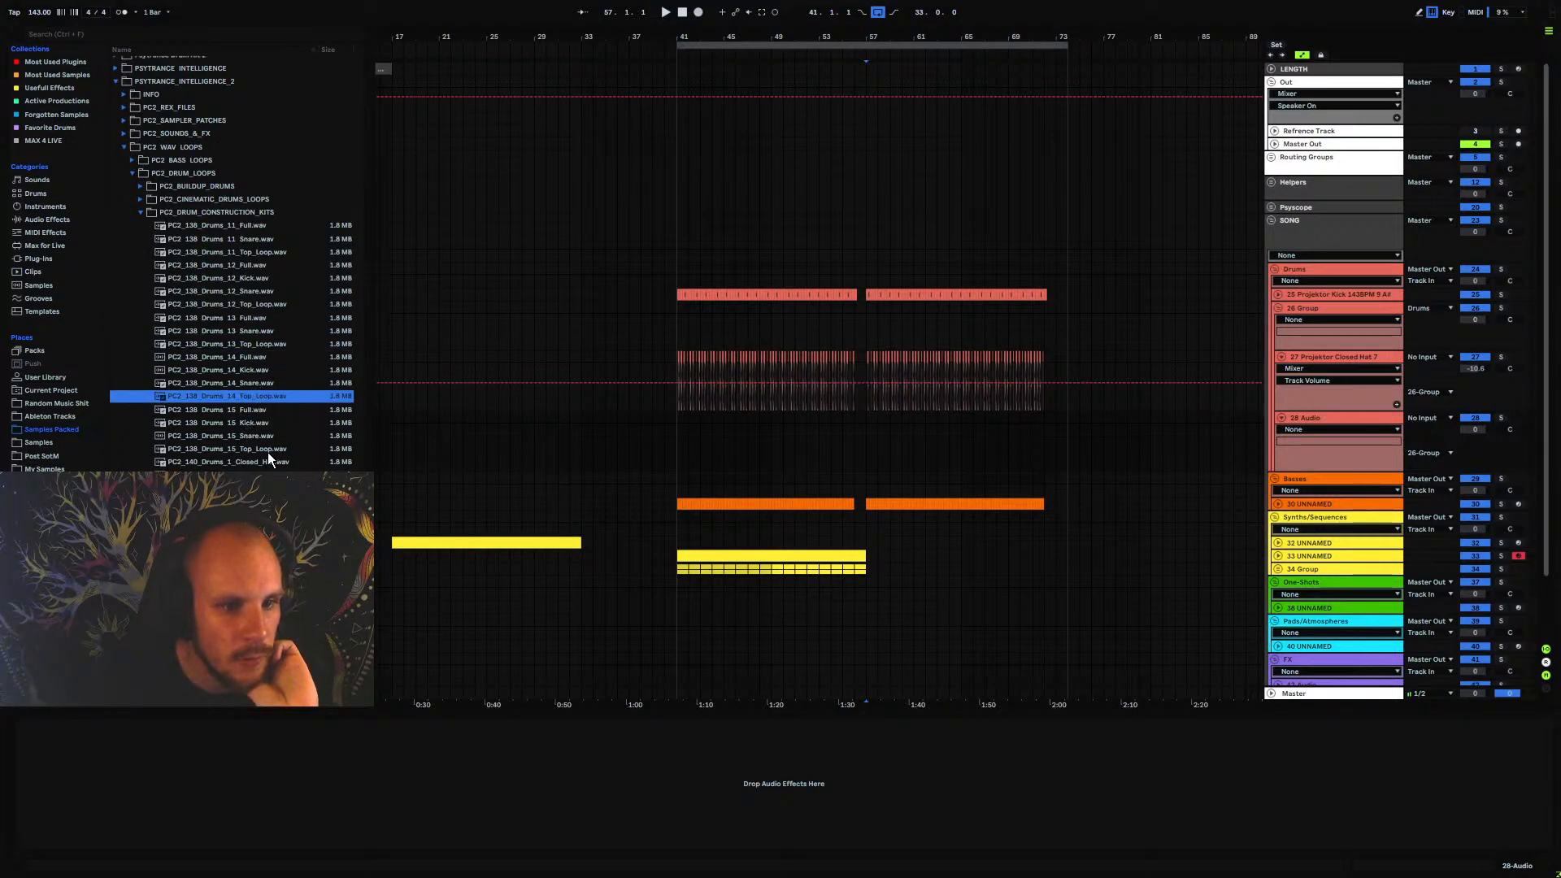
{"action": "left_click", "coordinate": [268, 449]}
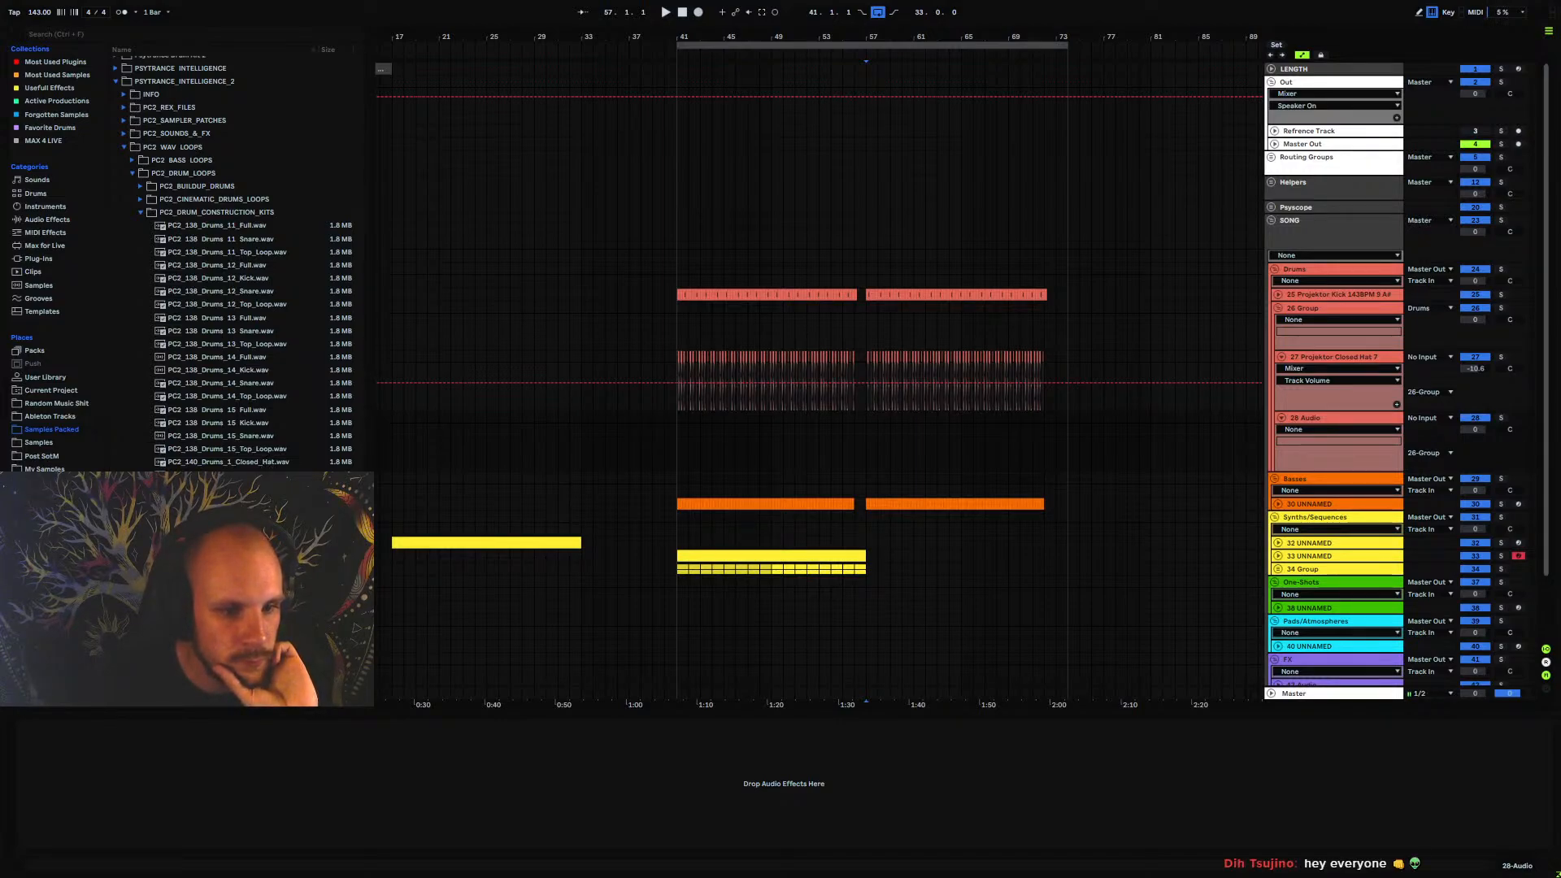
{"action": "left_click_drag", "start_coordinate": [227, 569], "coordinate": [870, 468]}
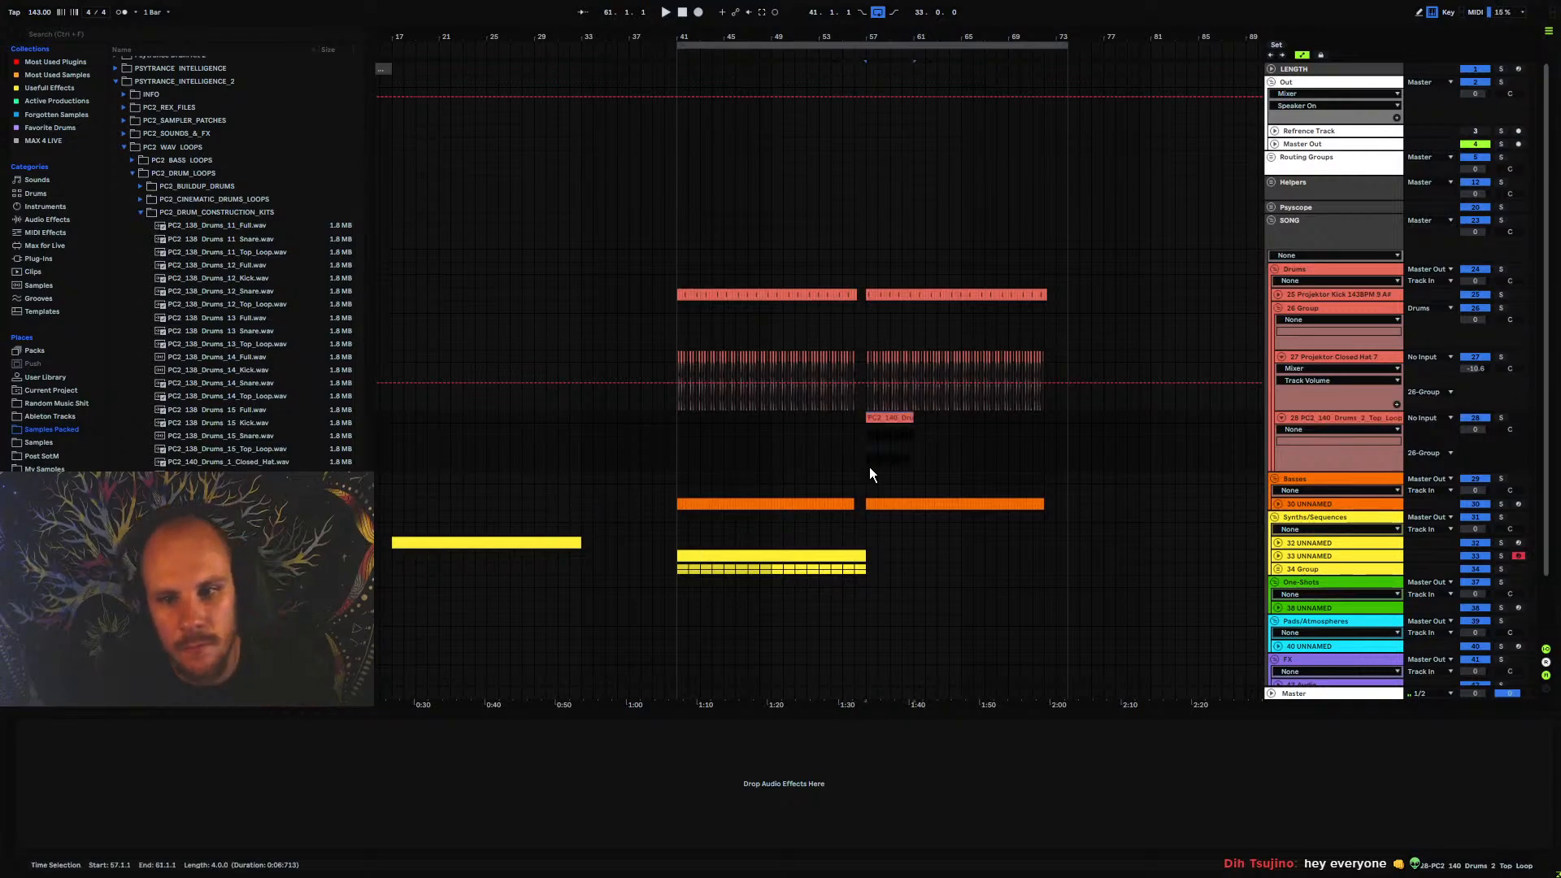
Duplicate the top loop clip three times to fill bars 57 to 73 and set the arrangement loop to 32 bars
{"action": "key", "text": "space"}
{"action": "key", "text": "ctrl+d"}
{"action": "key", "text": "ctrl+d"}
{"action": "key", "text": "ctrl+d"}
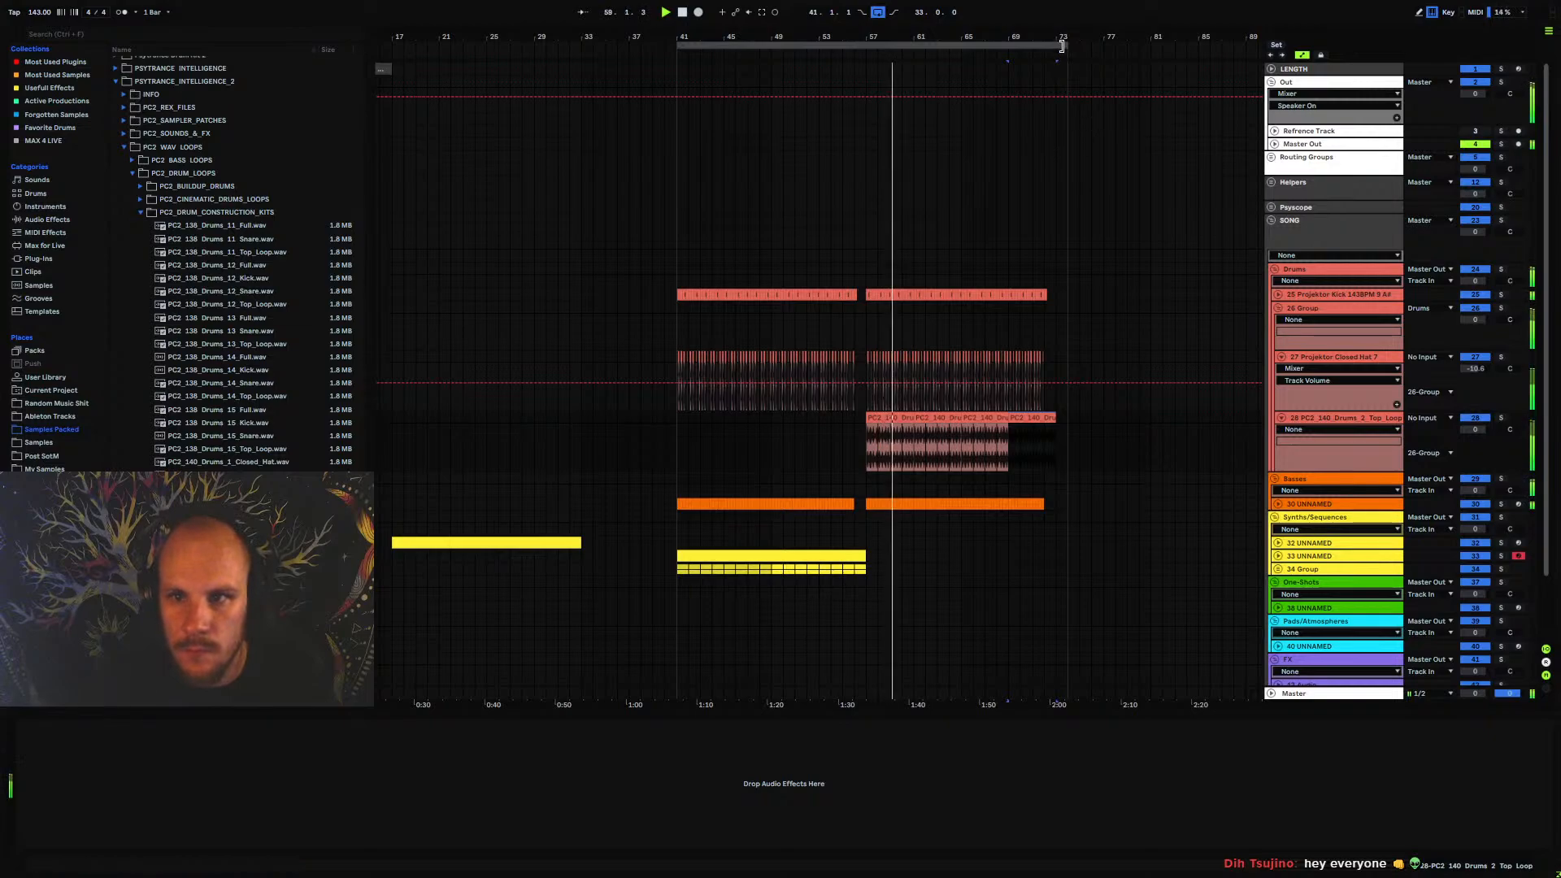
{"action": "left_click_drag", "start_coordinate": [1062, 46], "coordinate": [1058, 46]}
{"action": "left_click_drag", "start_coordinate": [1474, 430], "coordinate": [1474, 488]}
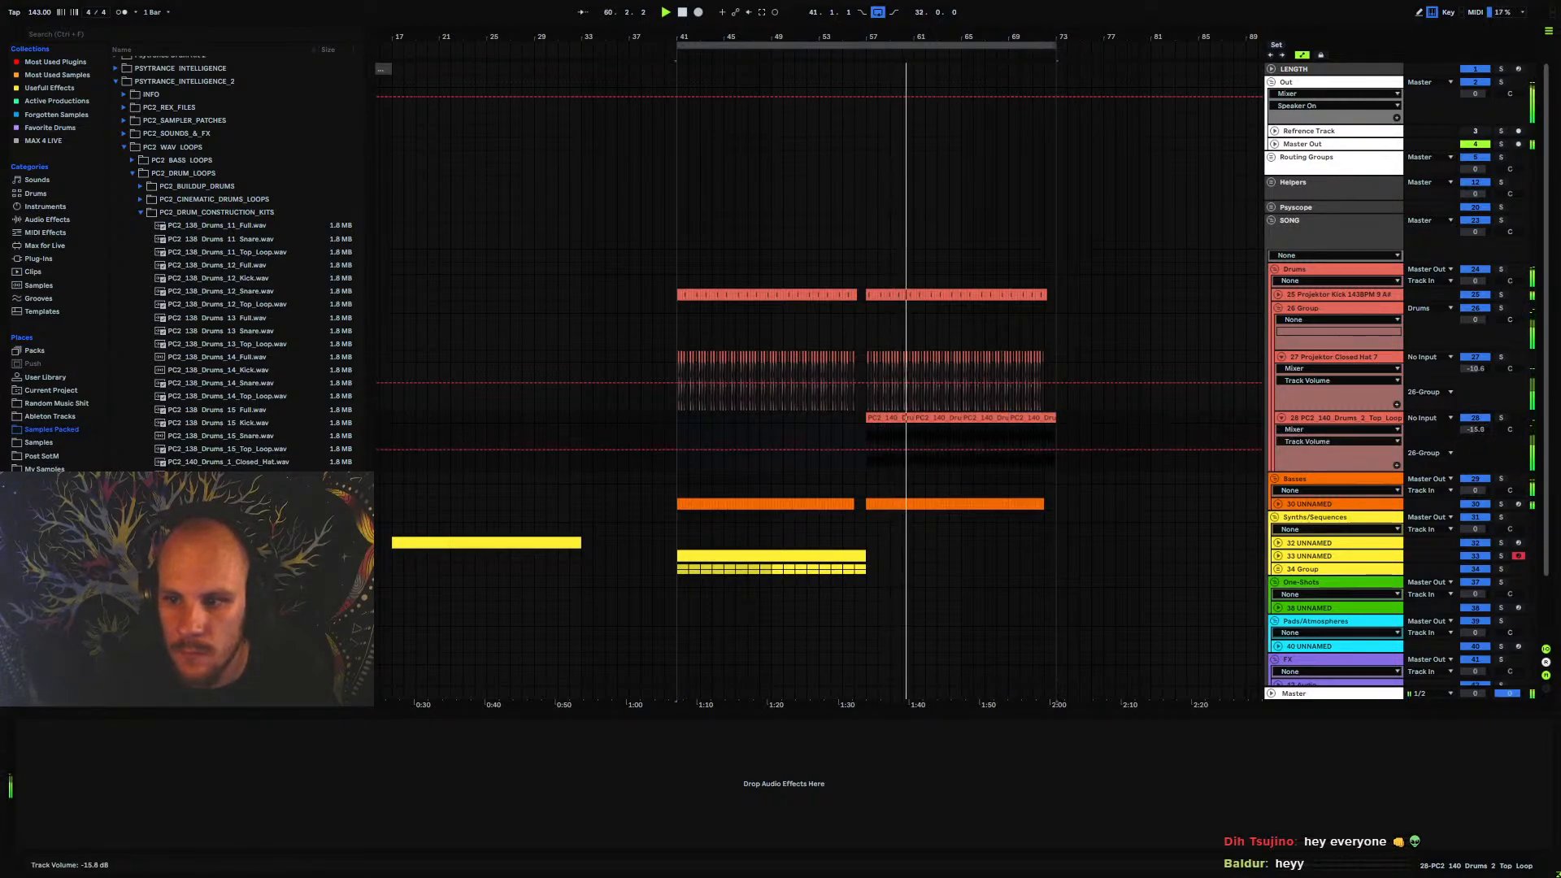
{"action": "key", "text": "space"}
{"action": "key", "text": "ctrl+z"}
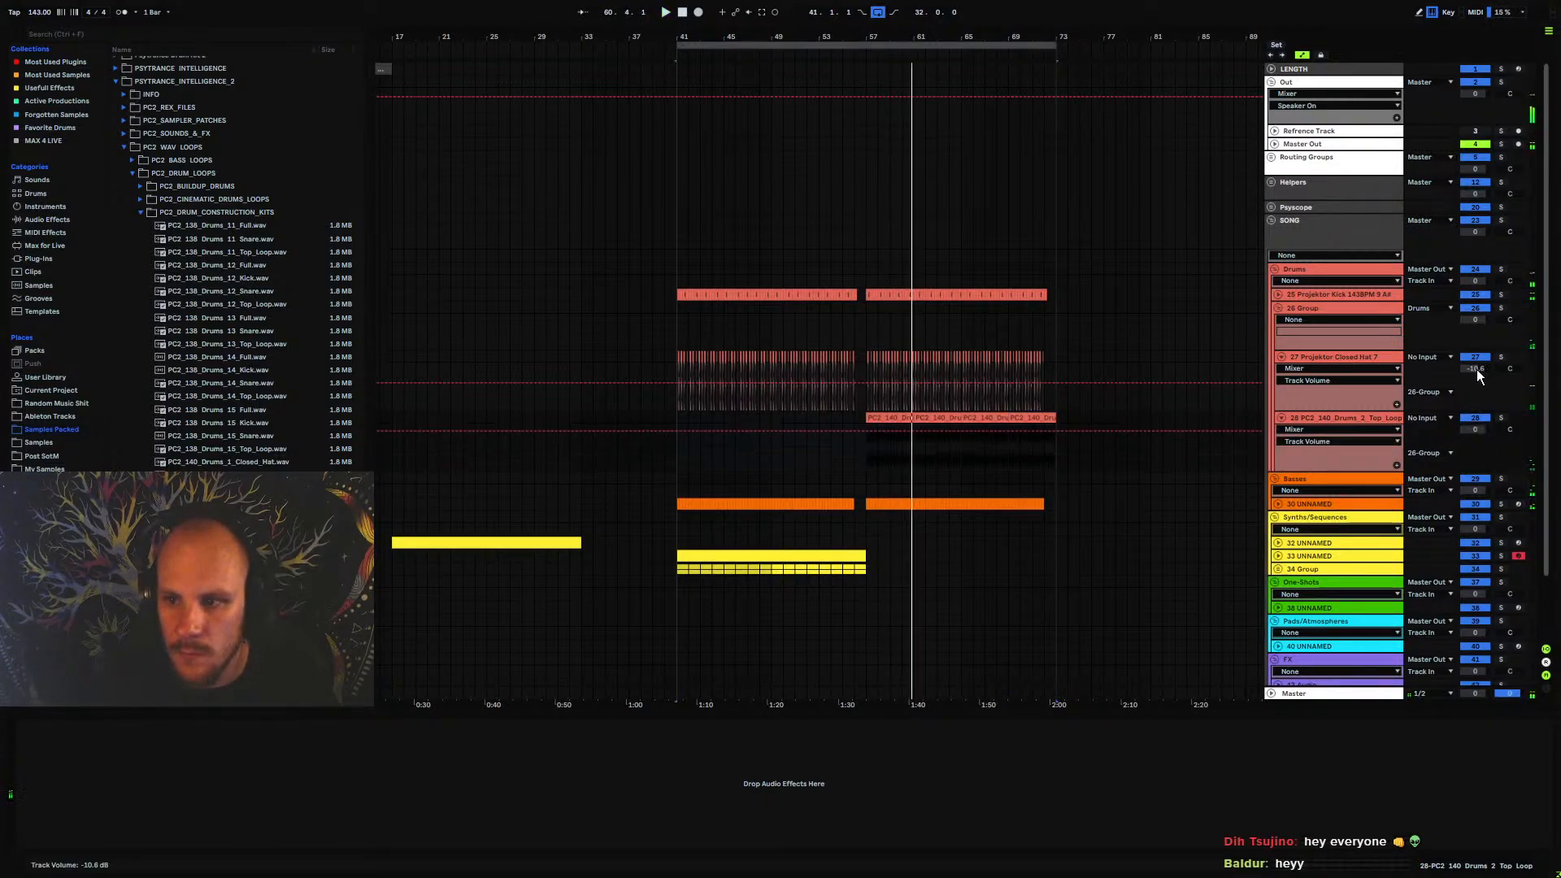
{"action": "key", "text": "ctrl+z"}
Balance the hat group with the group volume at -10 dB, the closed hat at 0 dB and the top loop at -1.4 dB
{"action": "left_click", "coordinate": [1481, 319]}
{"action": "type", "text": "-10"}
{"action": "key", "text": "Return"}
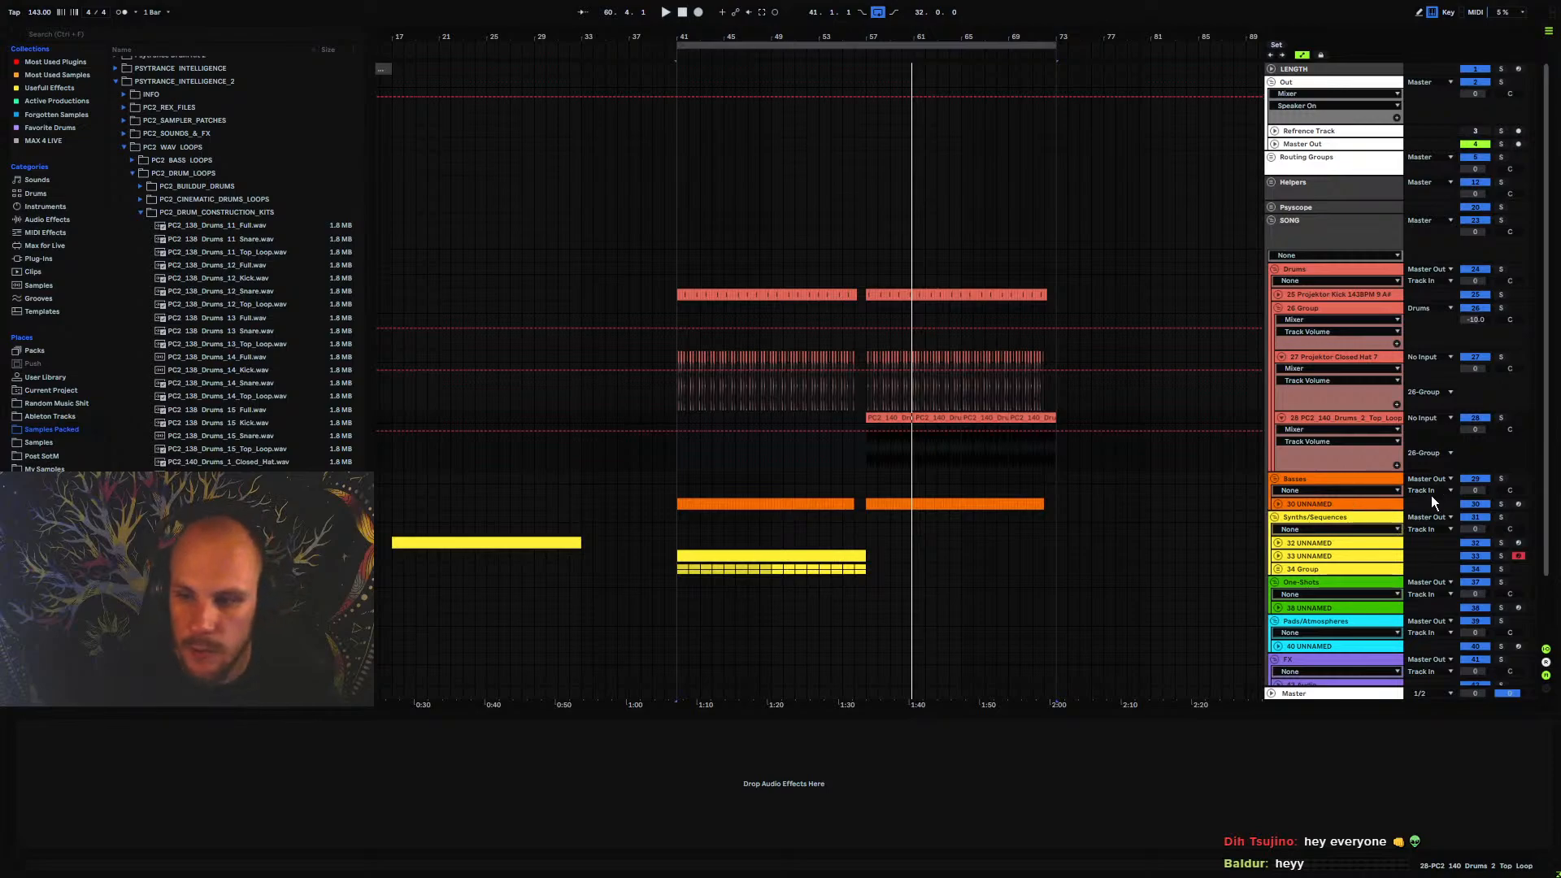
{"action": "key", "text": "space"}
{"action": "left_click", "coordinate": [867, 447]}
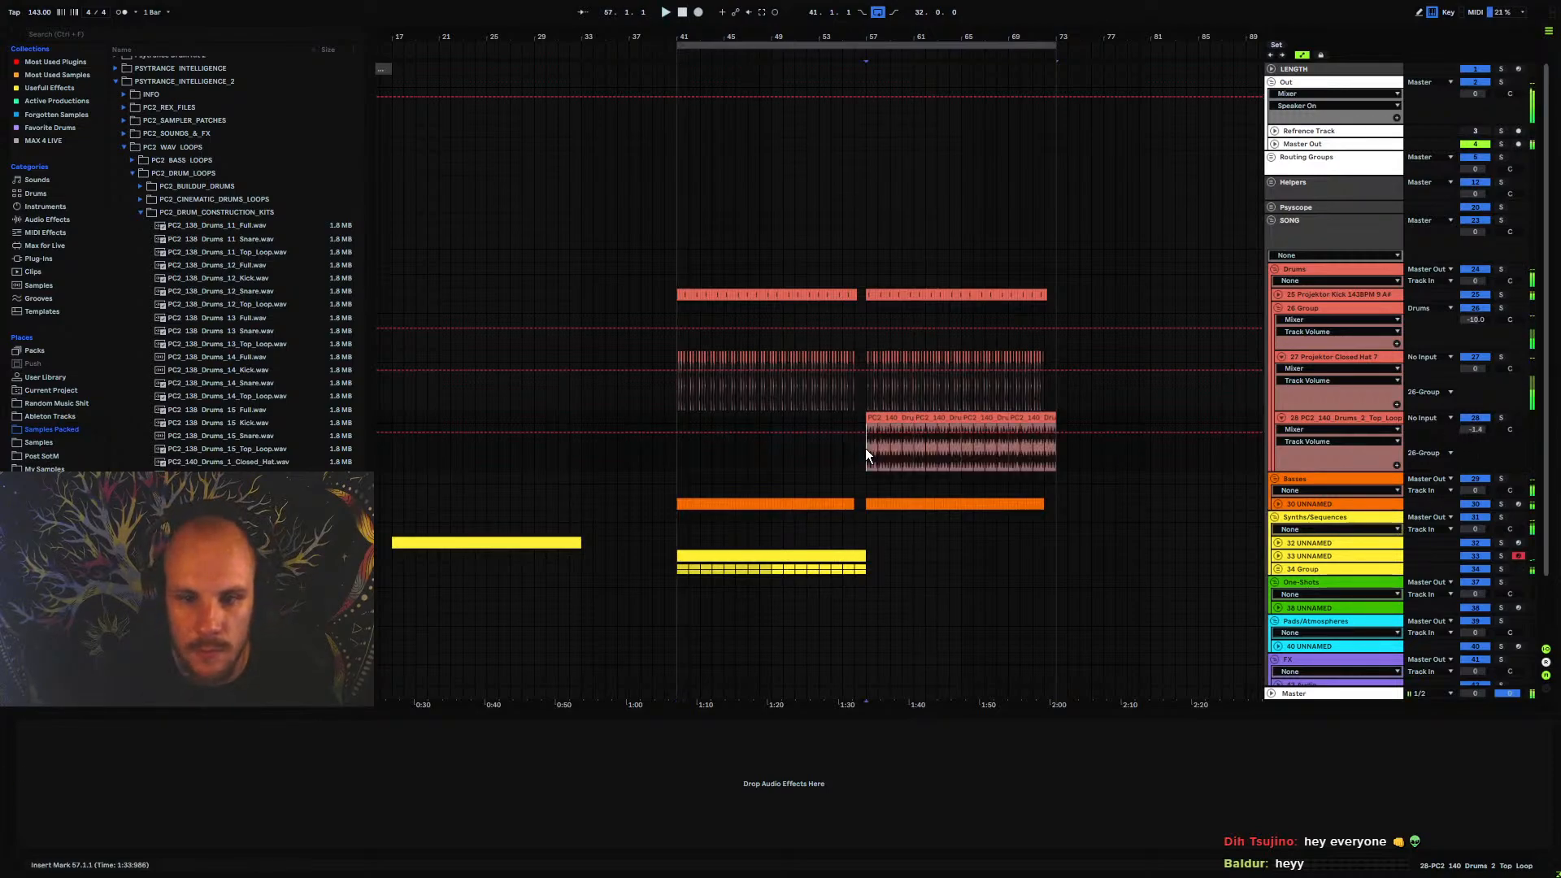
Add an audio track below the top loop and open the Claps folder of Projektor Psychedelic Drumpack Vol. 1
{"action": "left_click", "coordinate": [1335, 421]}
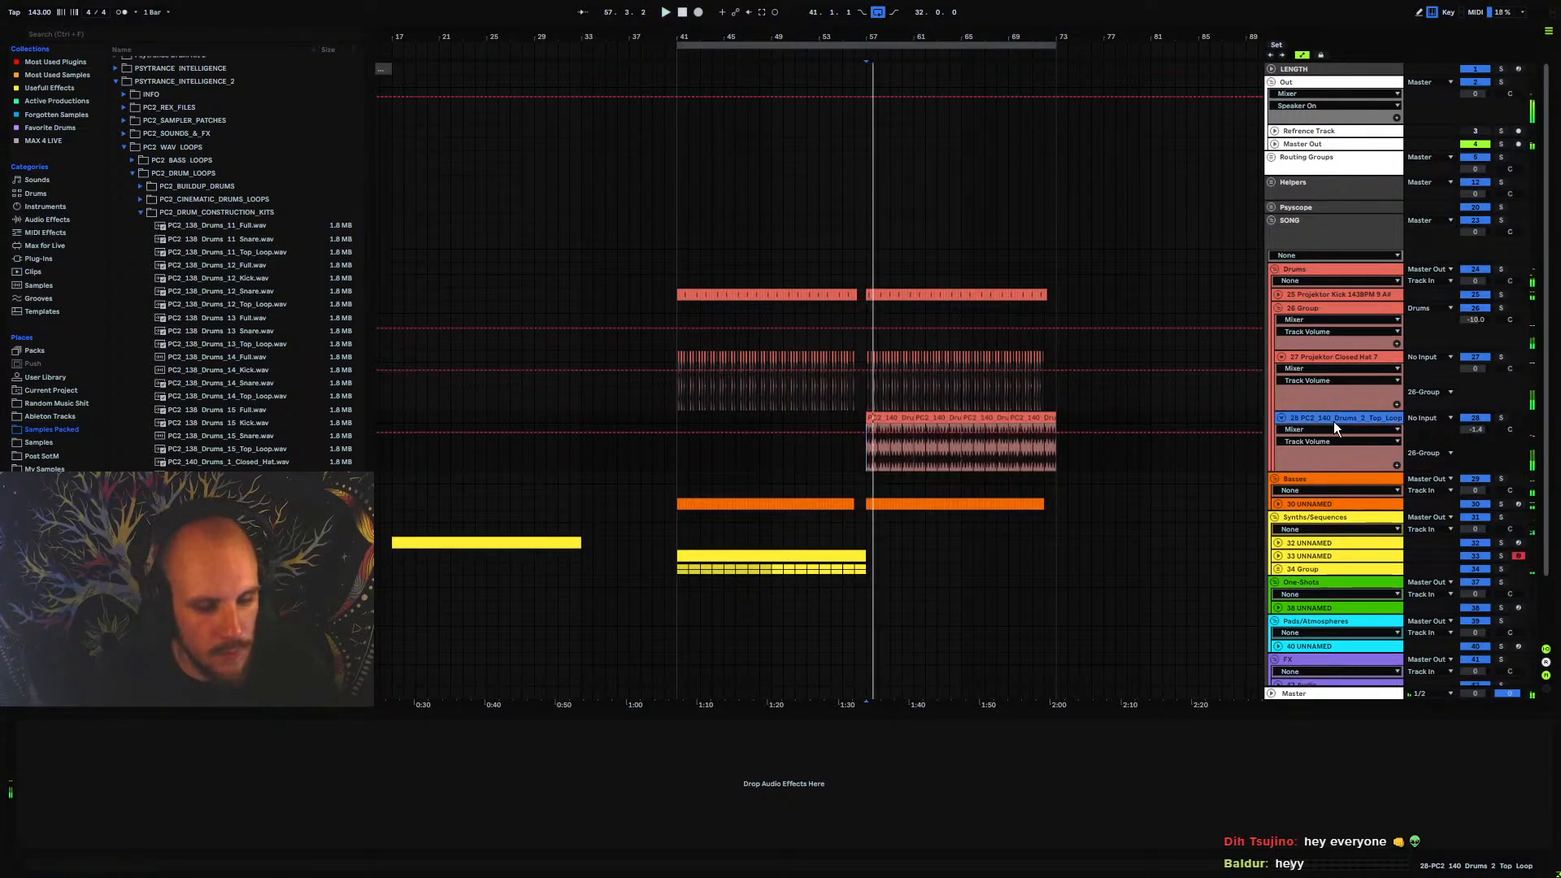
{"action": "key", "text": "ctrl+t"}
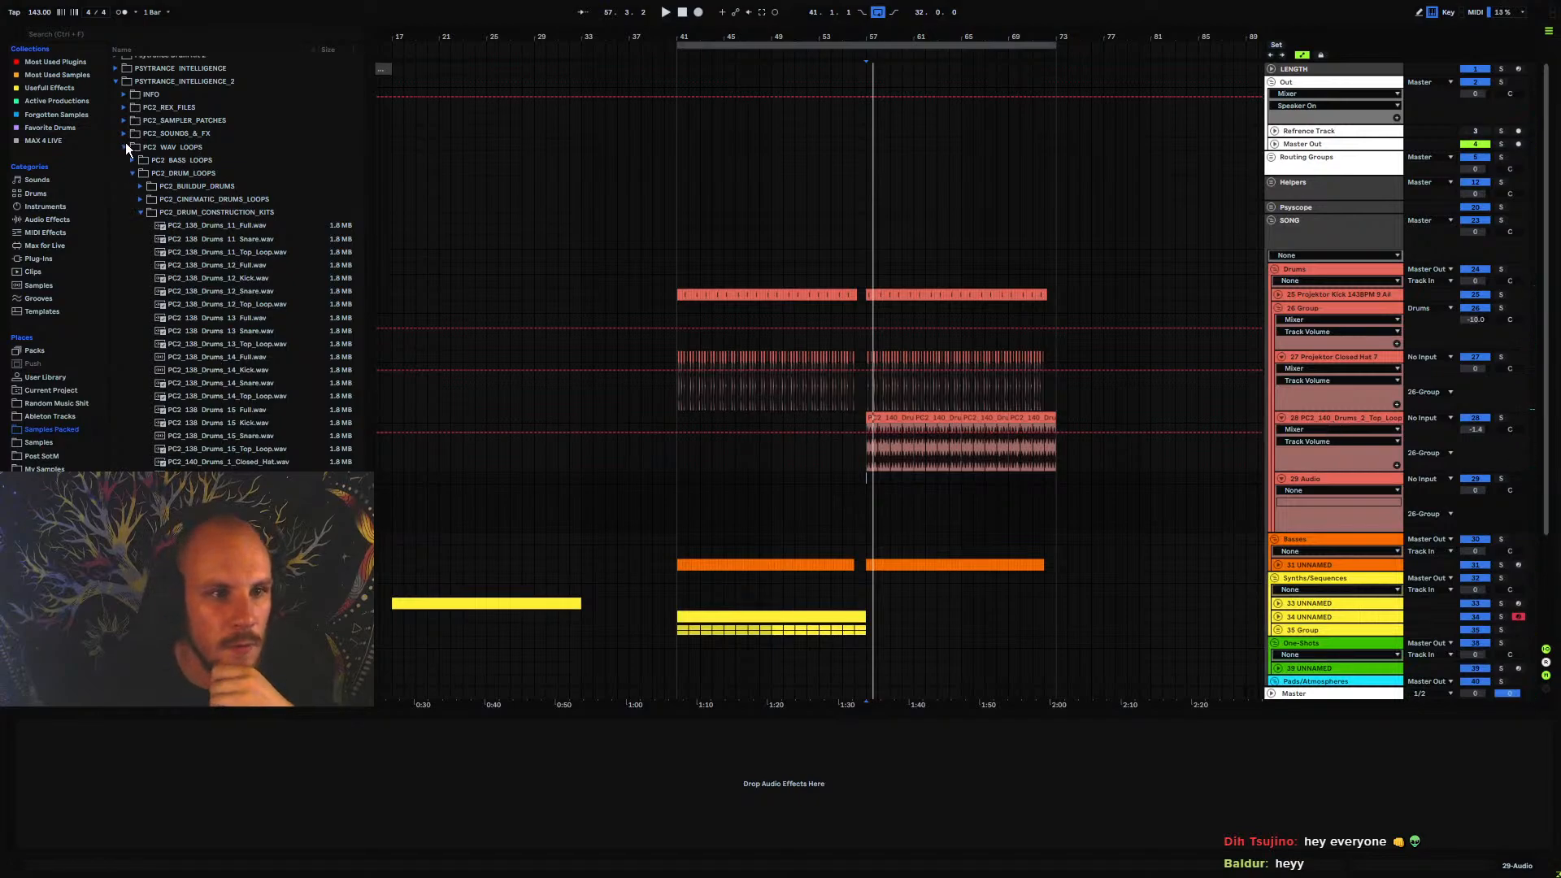
{"action": "left_click", "coordinate": [115, 81]}
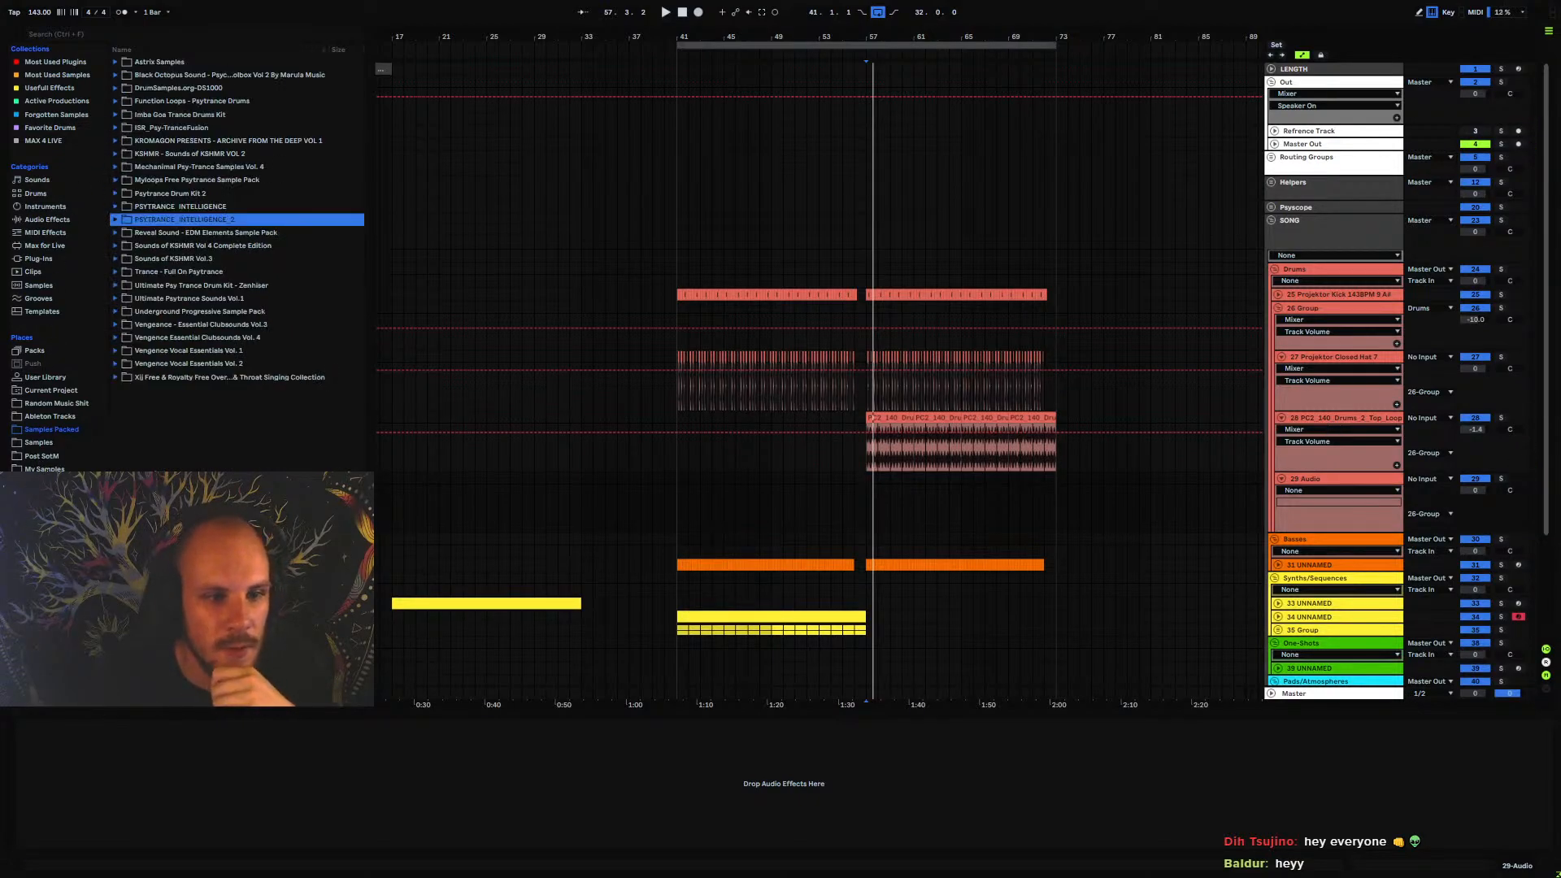
{"action": "left_click", "coordinate": [44, 469]}
{"action": "left_click", "coordinate": [124, 258]}
{"action": "left_click", "coordinate": [123, 247]}
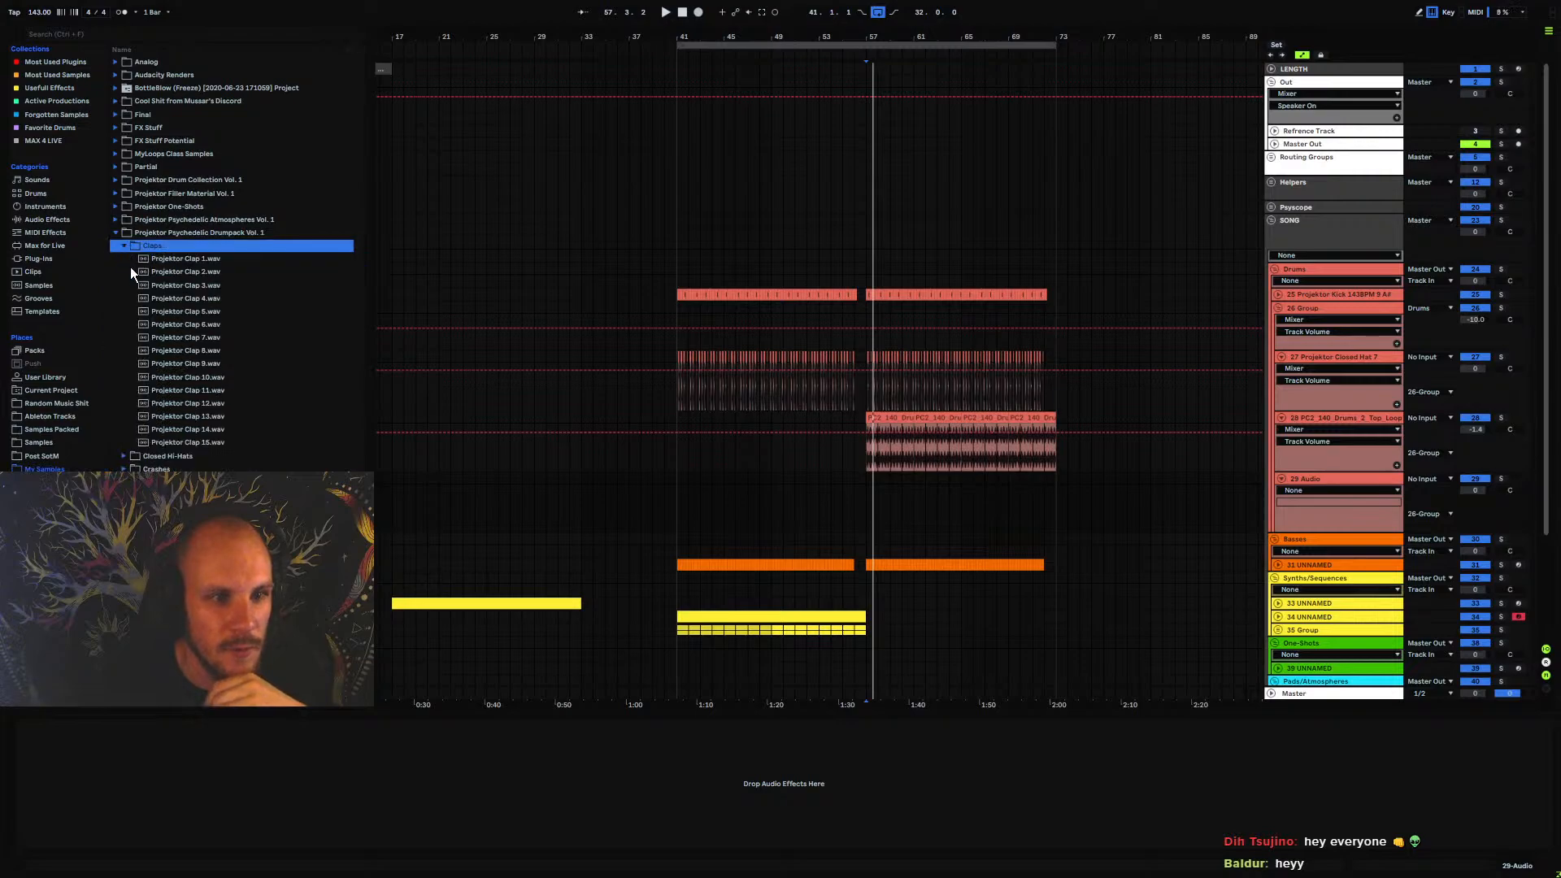
Audition the Projektor clap samples to choose one for the new track
{"action": "left_click", "coordinate": [192, 365]}
{"action": "left_click", "coordinate": [180, 400]}
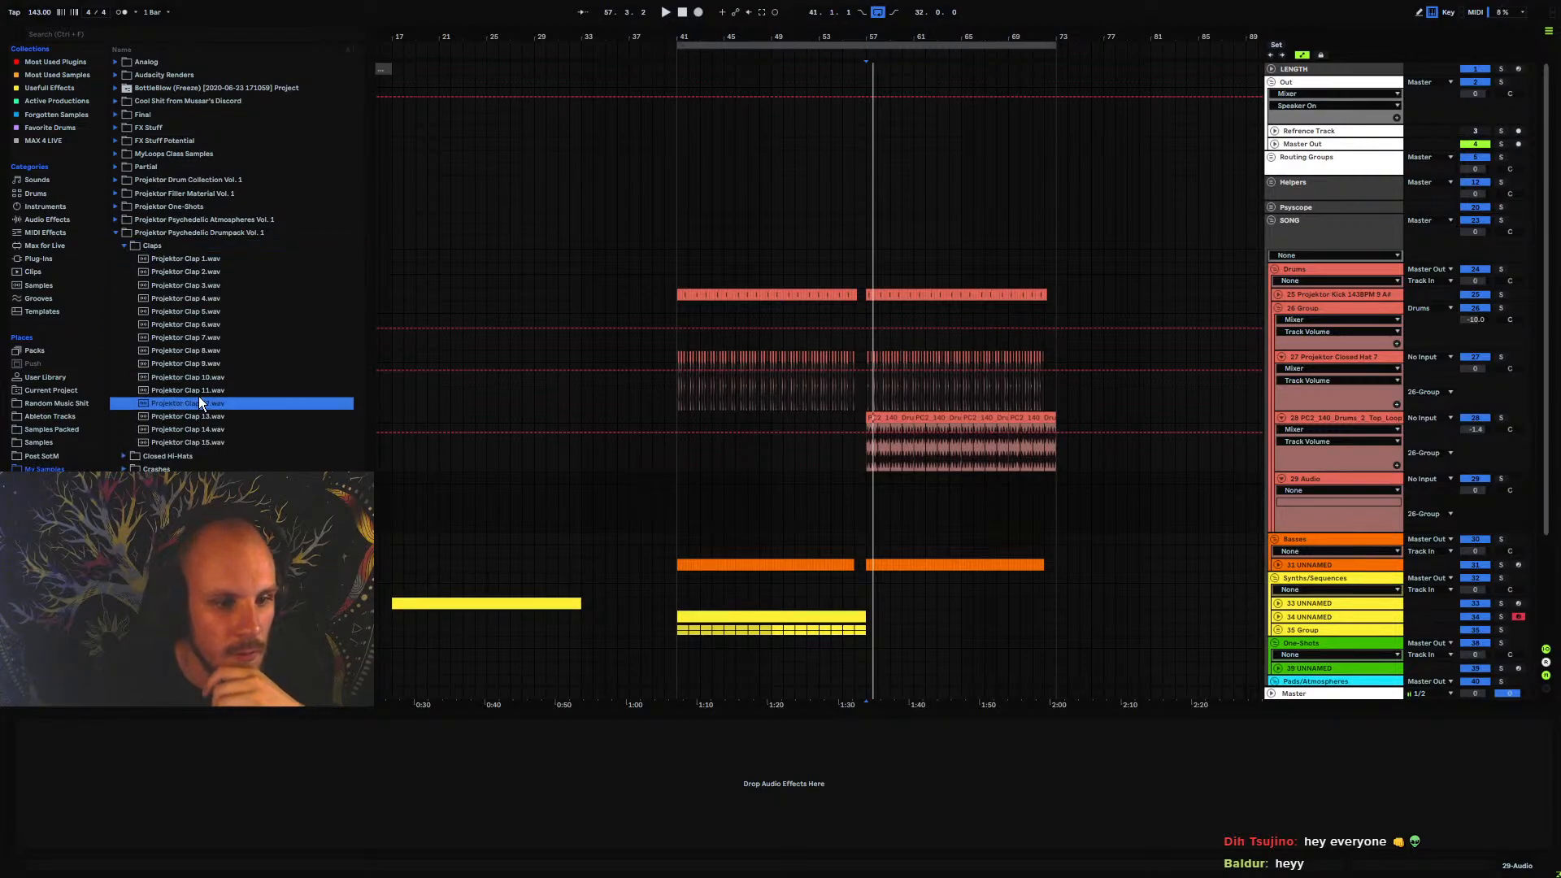
{"action": "left_click", "coordinate": [197, 393]}
{"action": "left_click", "coordinate": [202, 284]}
{"action": "left_click", "coordinate": [191, 296]}
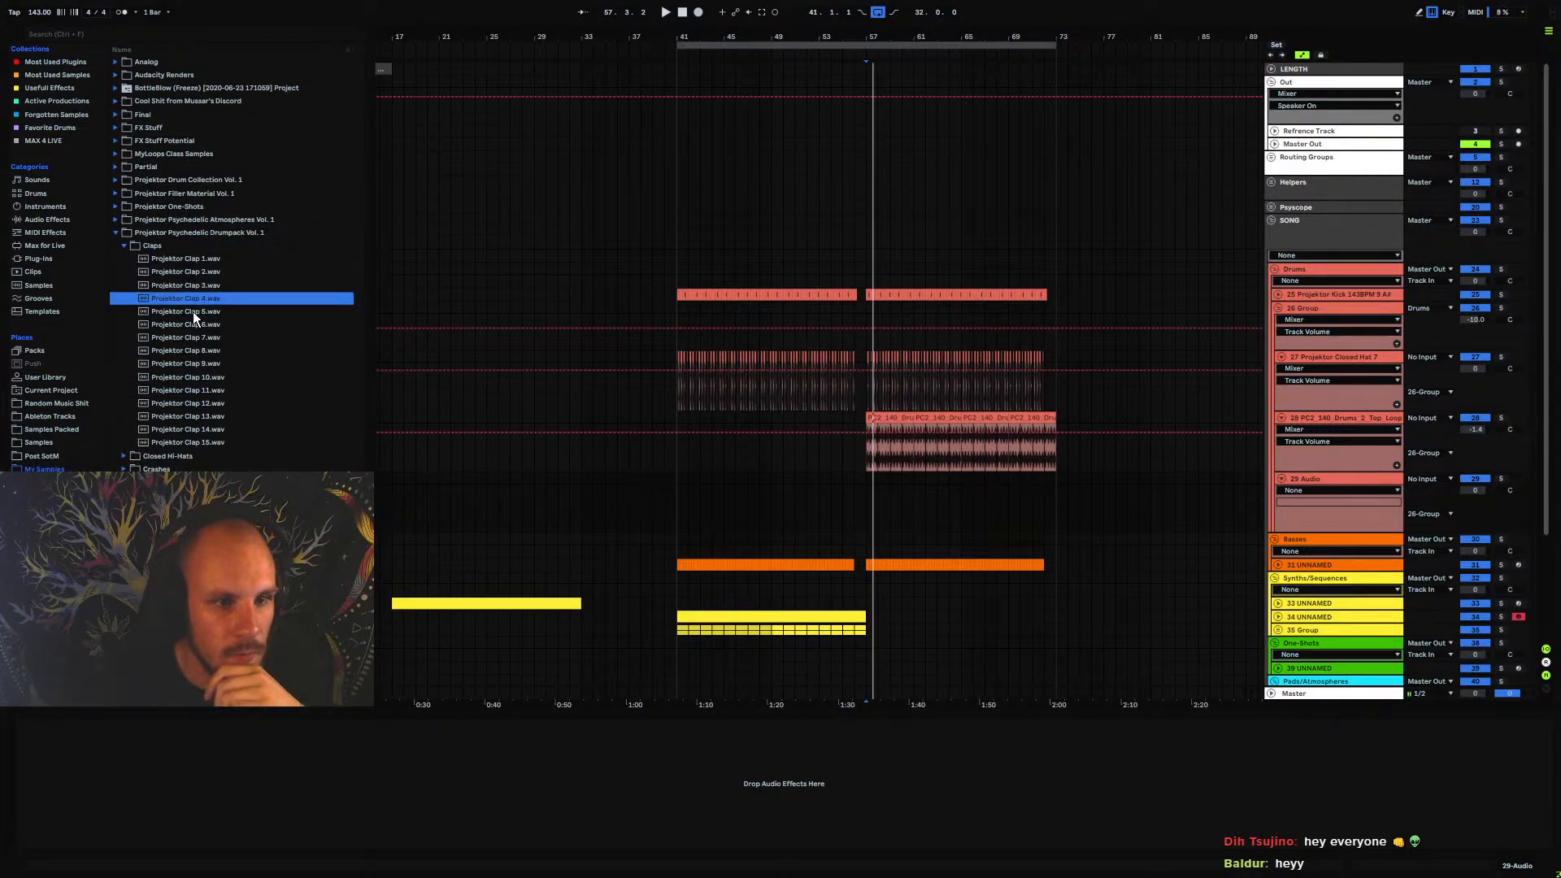
{"action": "left_click", "coordinate": [192, 311]}
{"action": "left_click", "coordinate": [192, 324]}
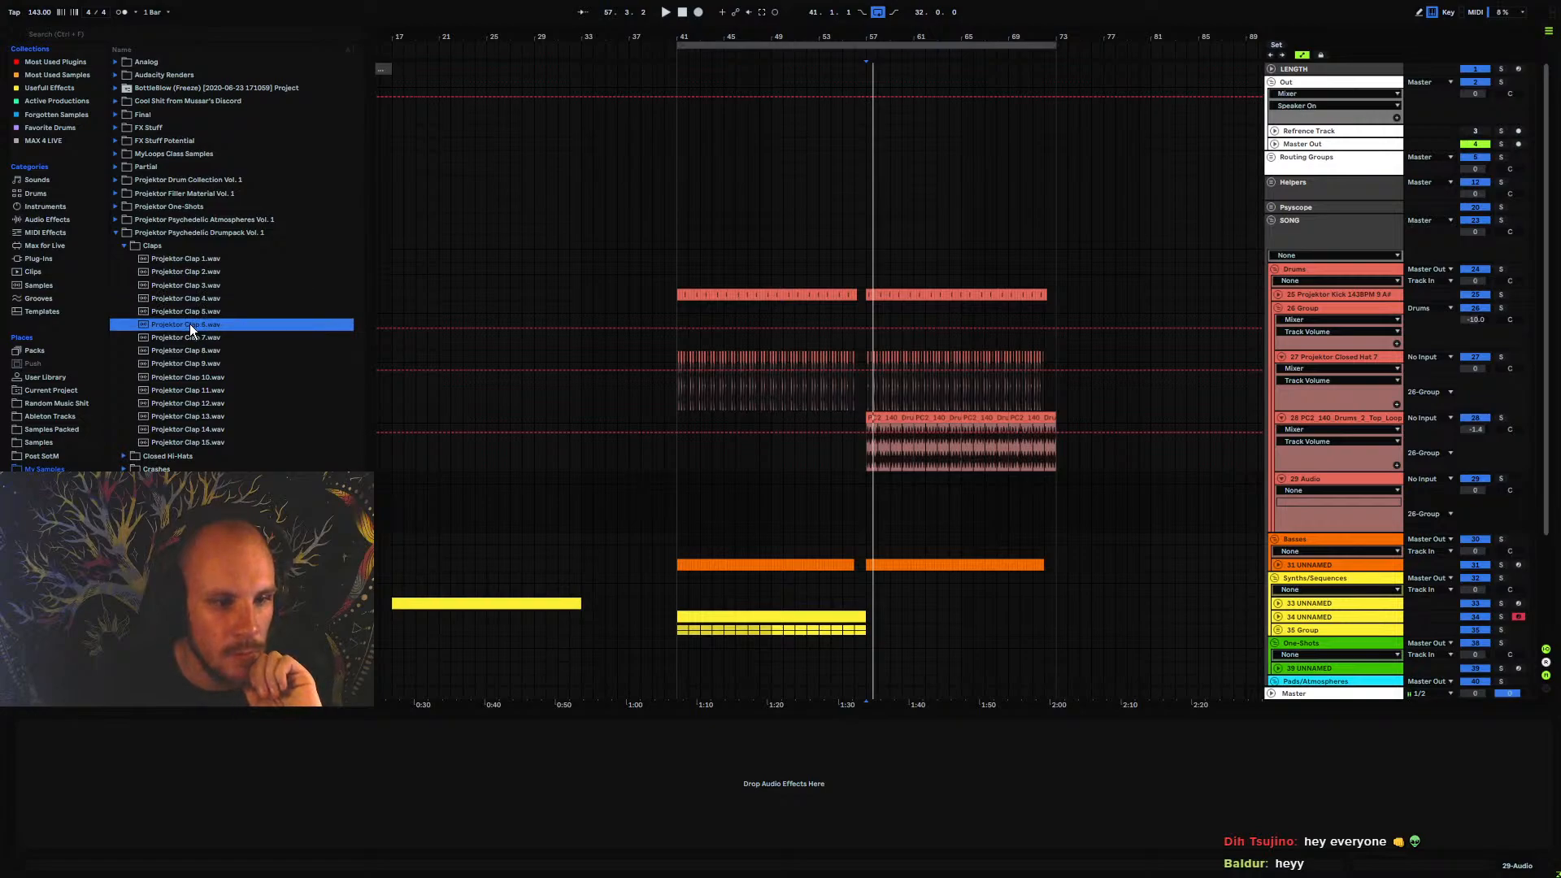
{"action": "left_click", "coordinate": [203, 274]}
{"action": "left_click", "coordinate": [206, 261]}
{"action": "left_click", "coordinate": [197, 272]}
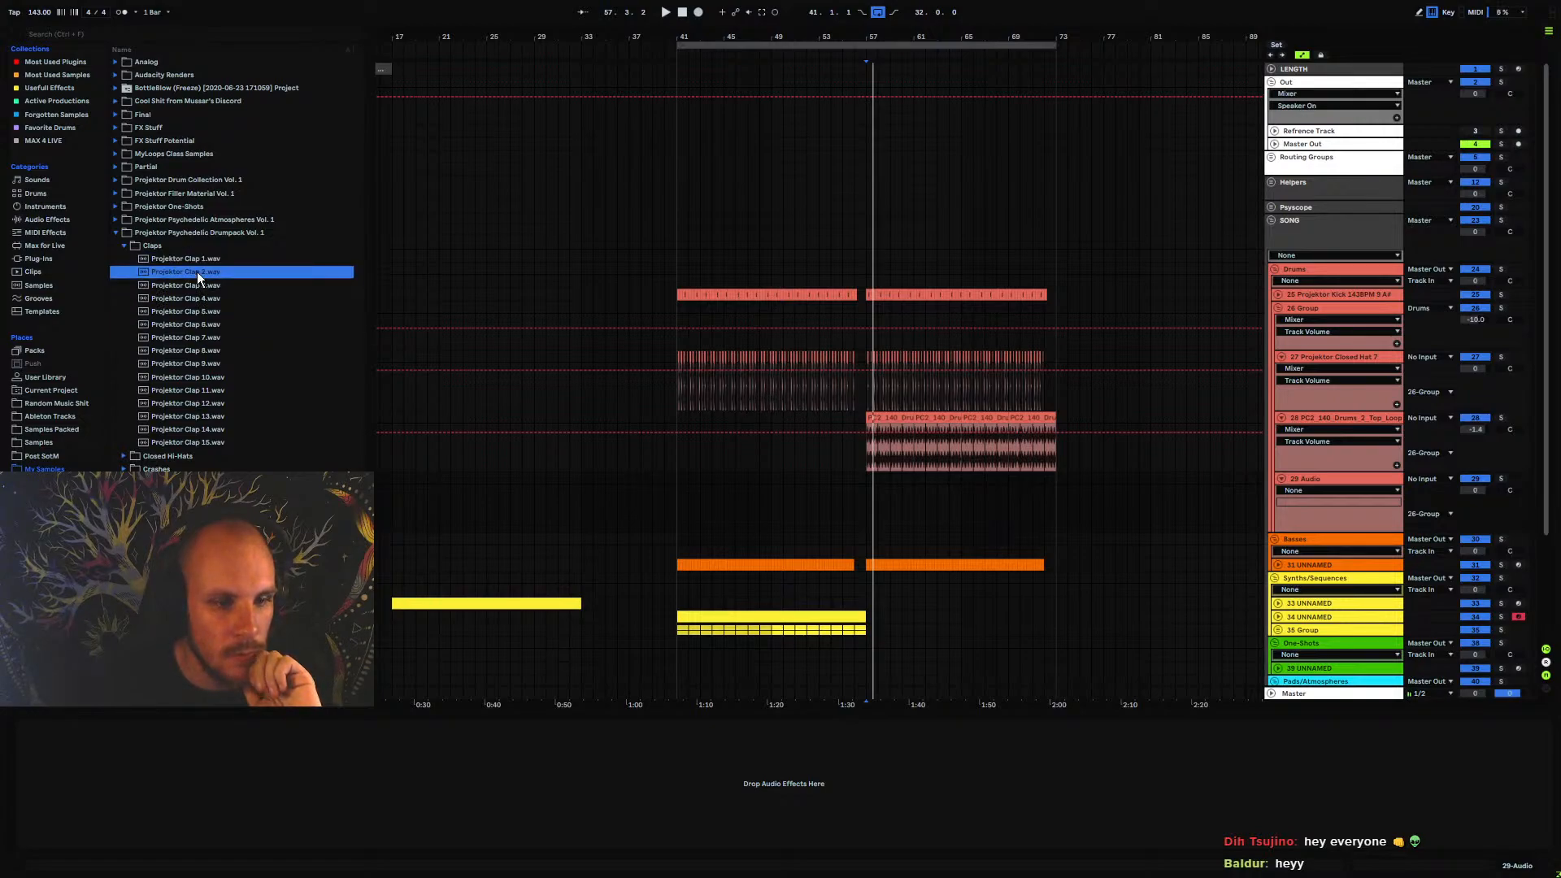
Place the Projektor Clap 2 sample on the new audio track at the second beat of bar 57
{"action": "left_click_drag", "start_coordinate": [197, 272], "coordinate": [867, 509]}
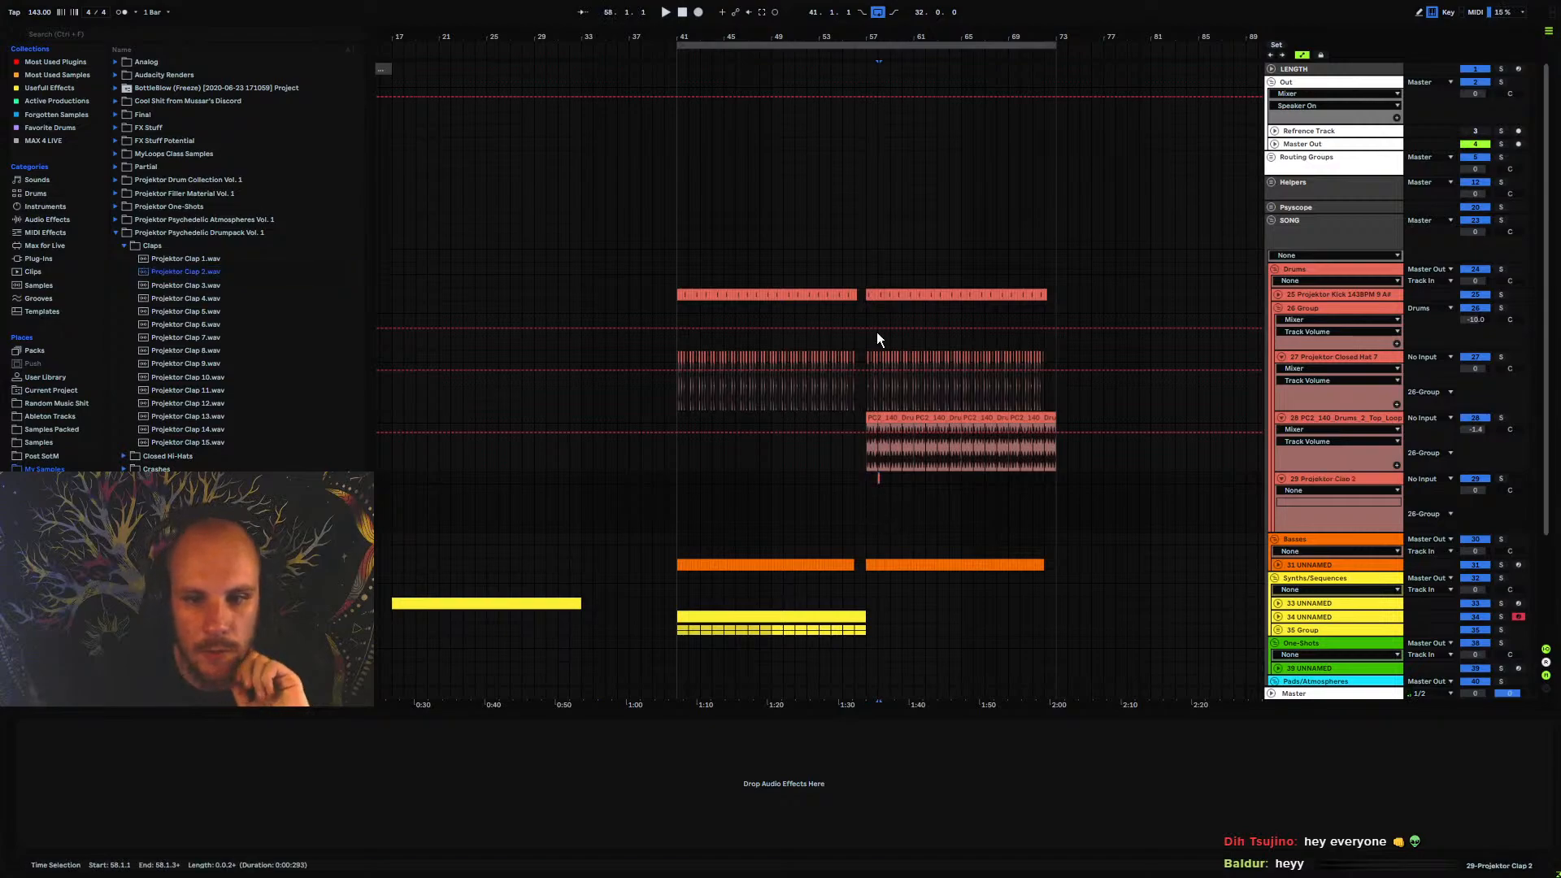
{"action": "left_click_drag", "start_coordinate": [874, 35], "coordinate": [838, 122]}
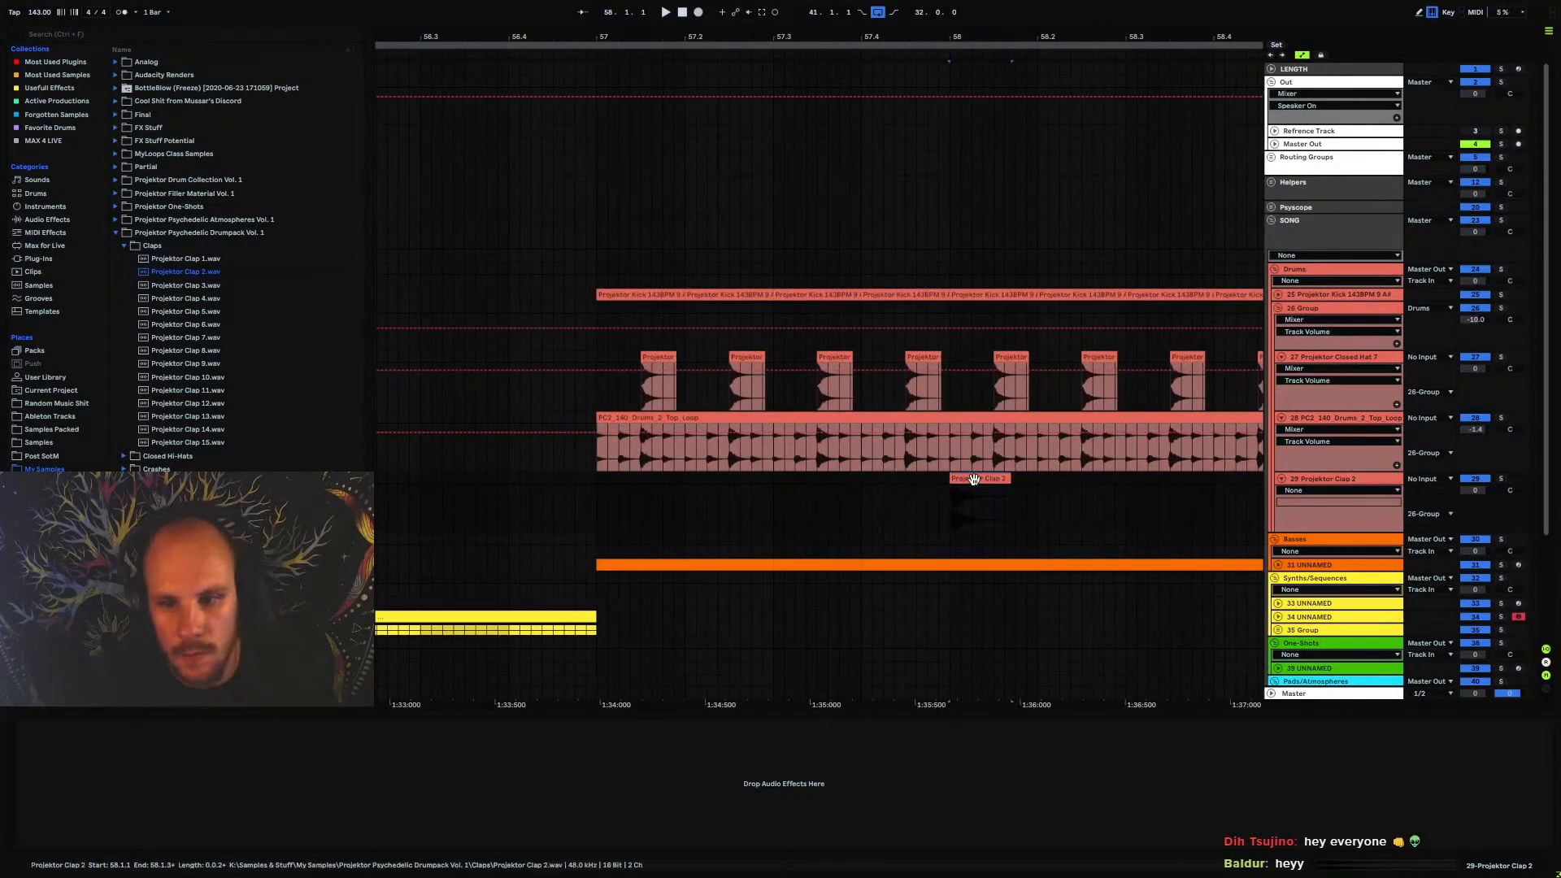
{"action": "left_click_drag", "start_coordinate": [973, 478], "coordinate": [701, 488]}
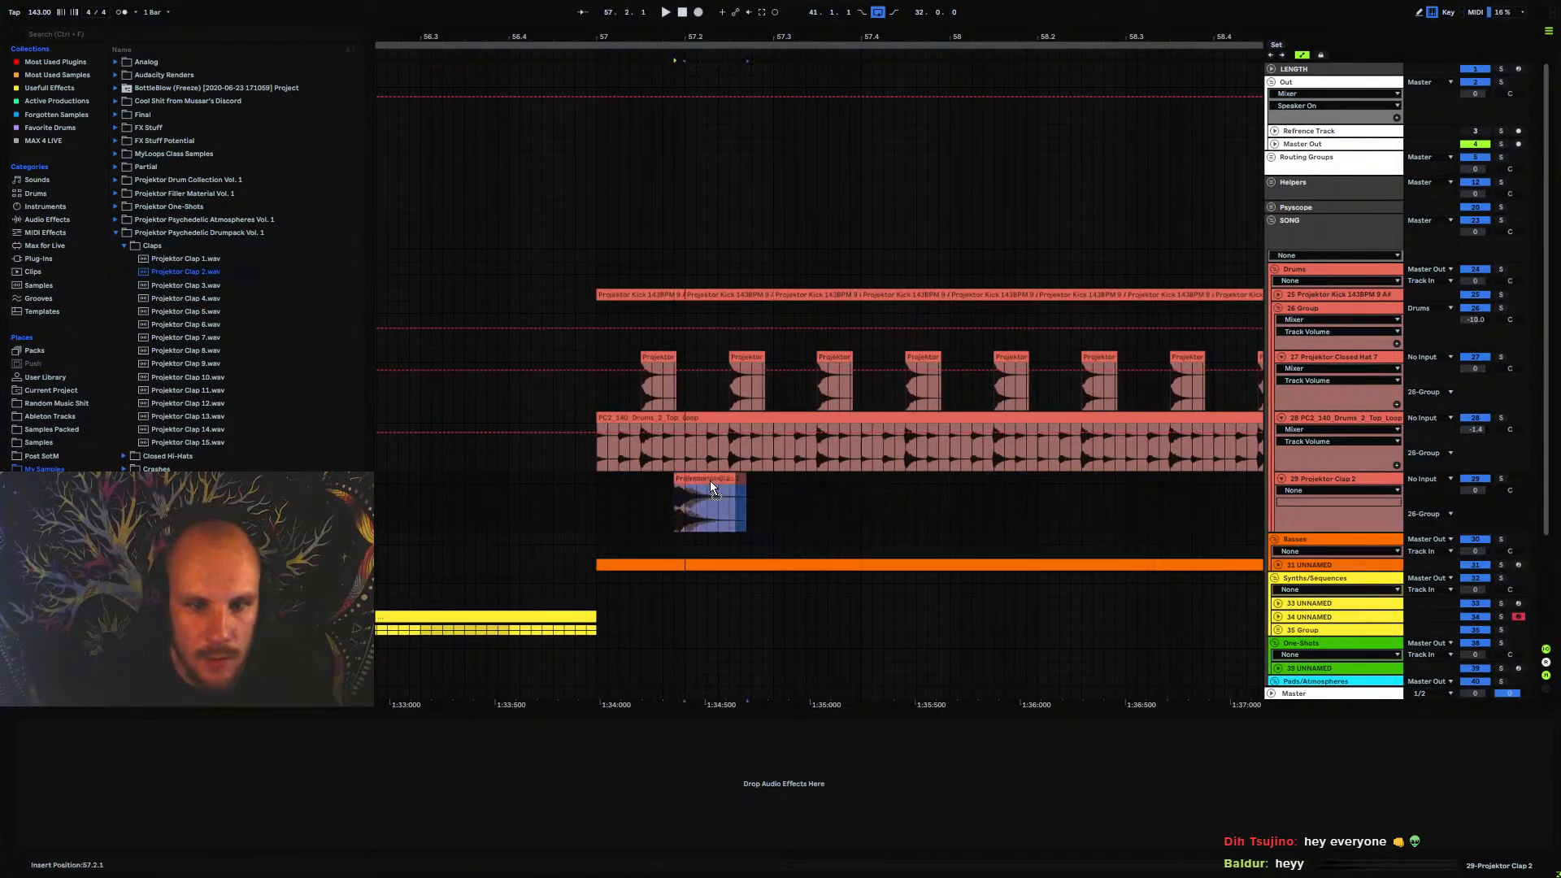
{"action": "left_click_drag", "start_coordinate": [598, 478], "coordinate": [771, 483]}
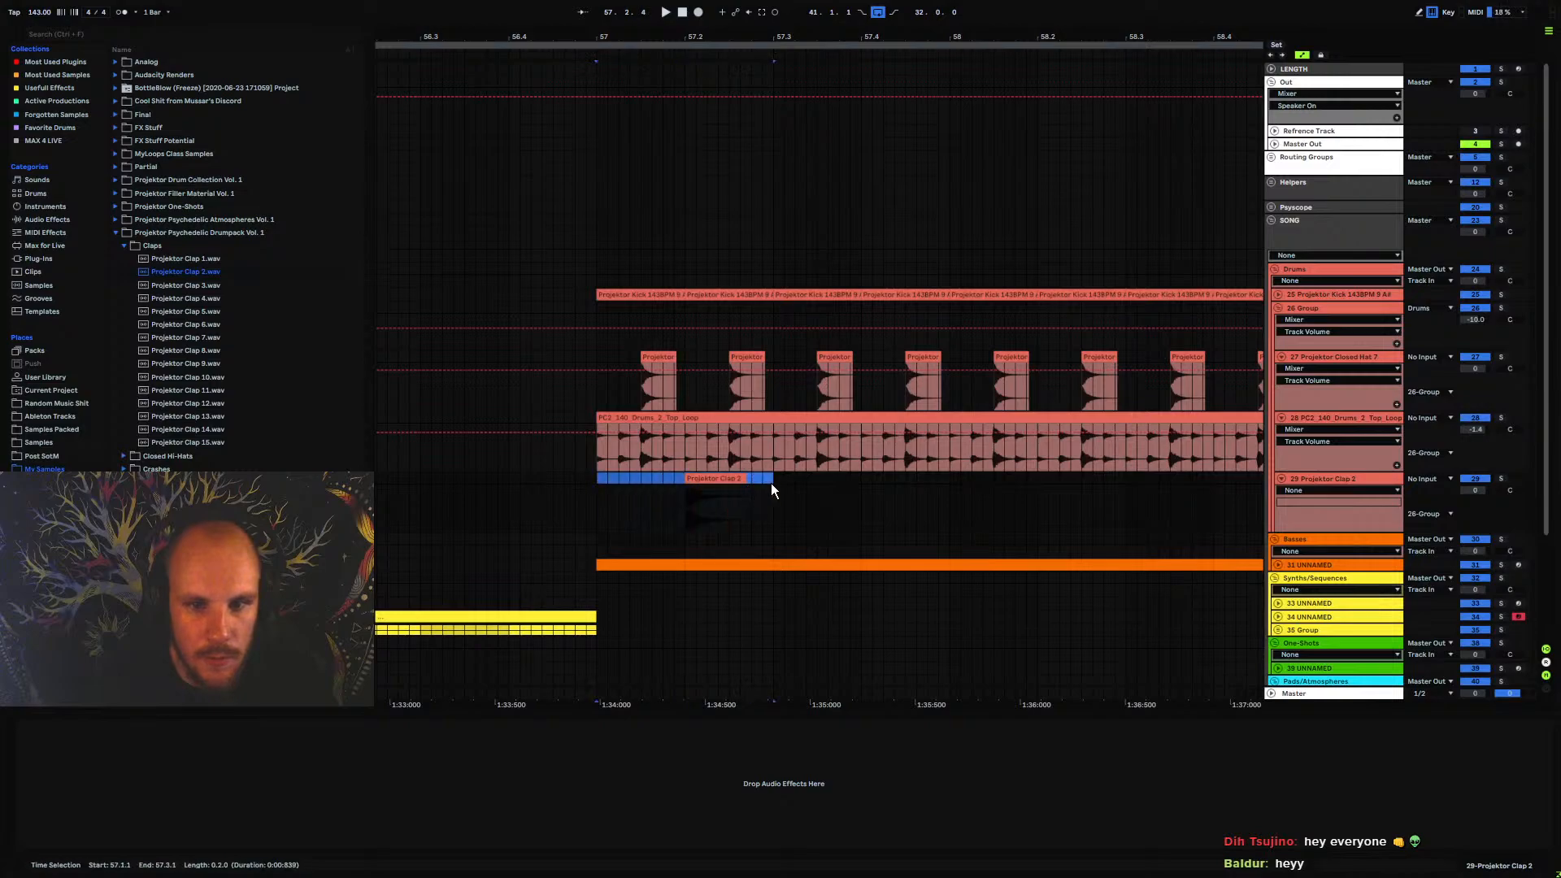
Group the clap track and set the new group's volume to -3 dB
{"action": "left_click", "coordinate": [1333, 478]}
{"action": "key", "text": "ctrl+g"}
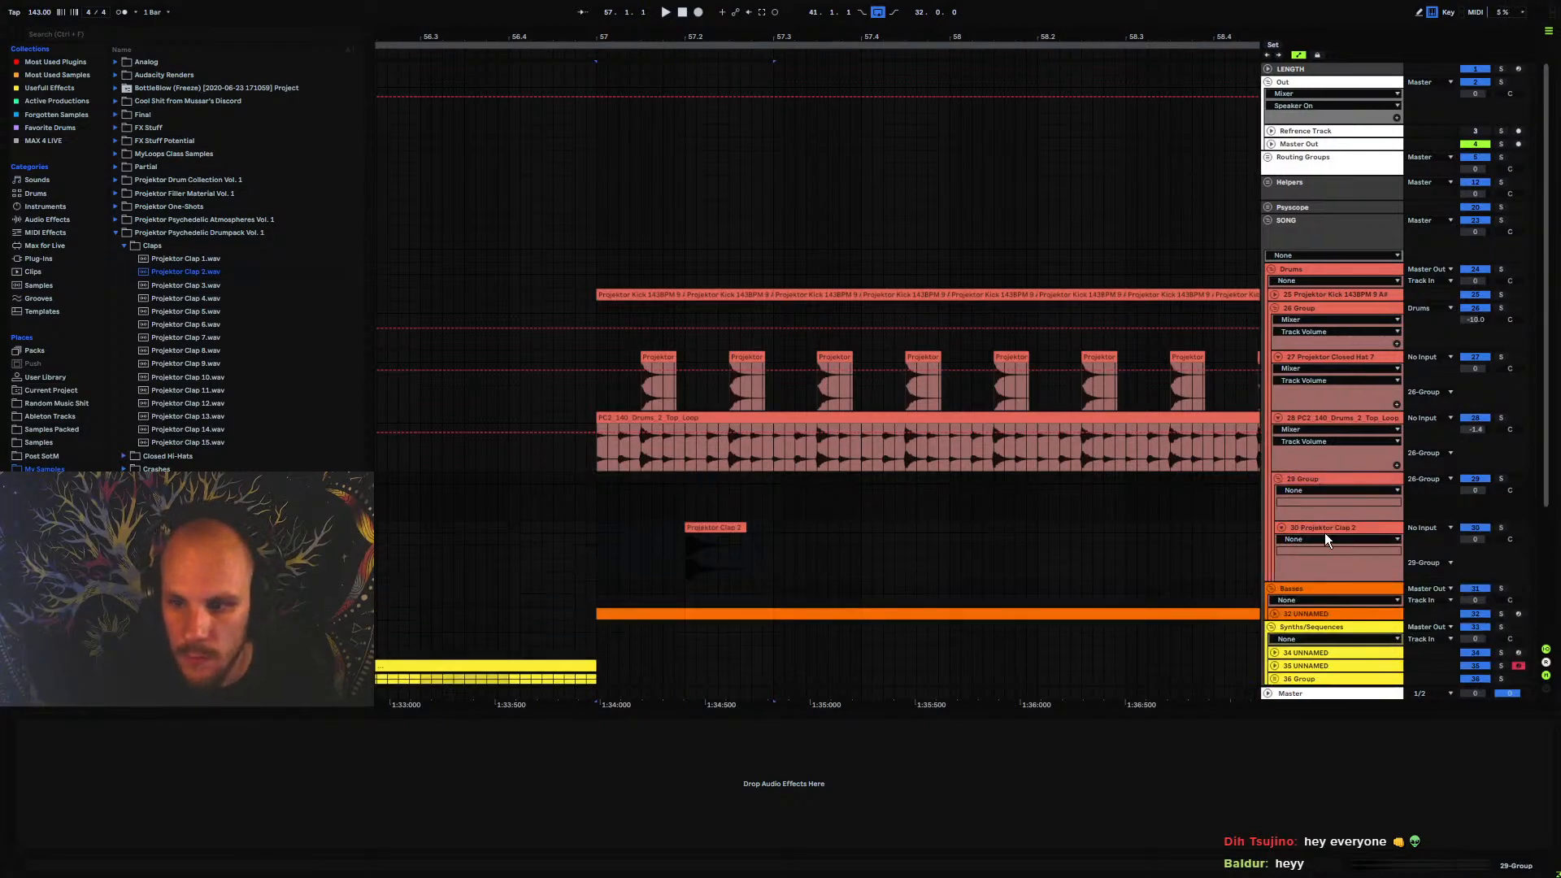
{"action": "left_click", "coordinate": [1480, 491]}
{"action": "type", "text": "-3"}
{"action": "key", "text": "Return"}
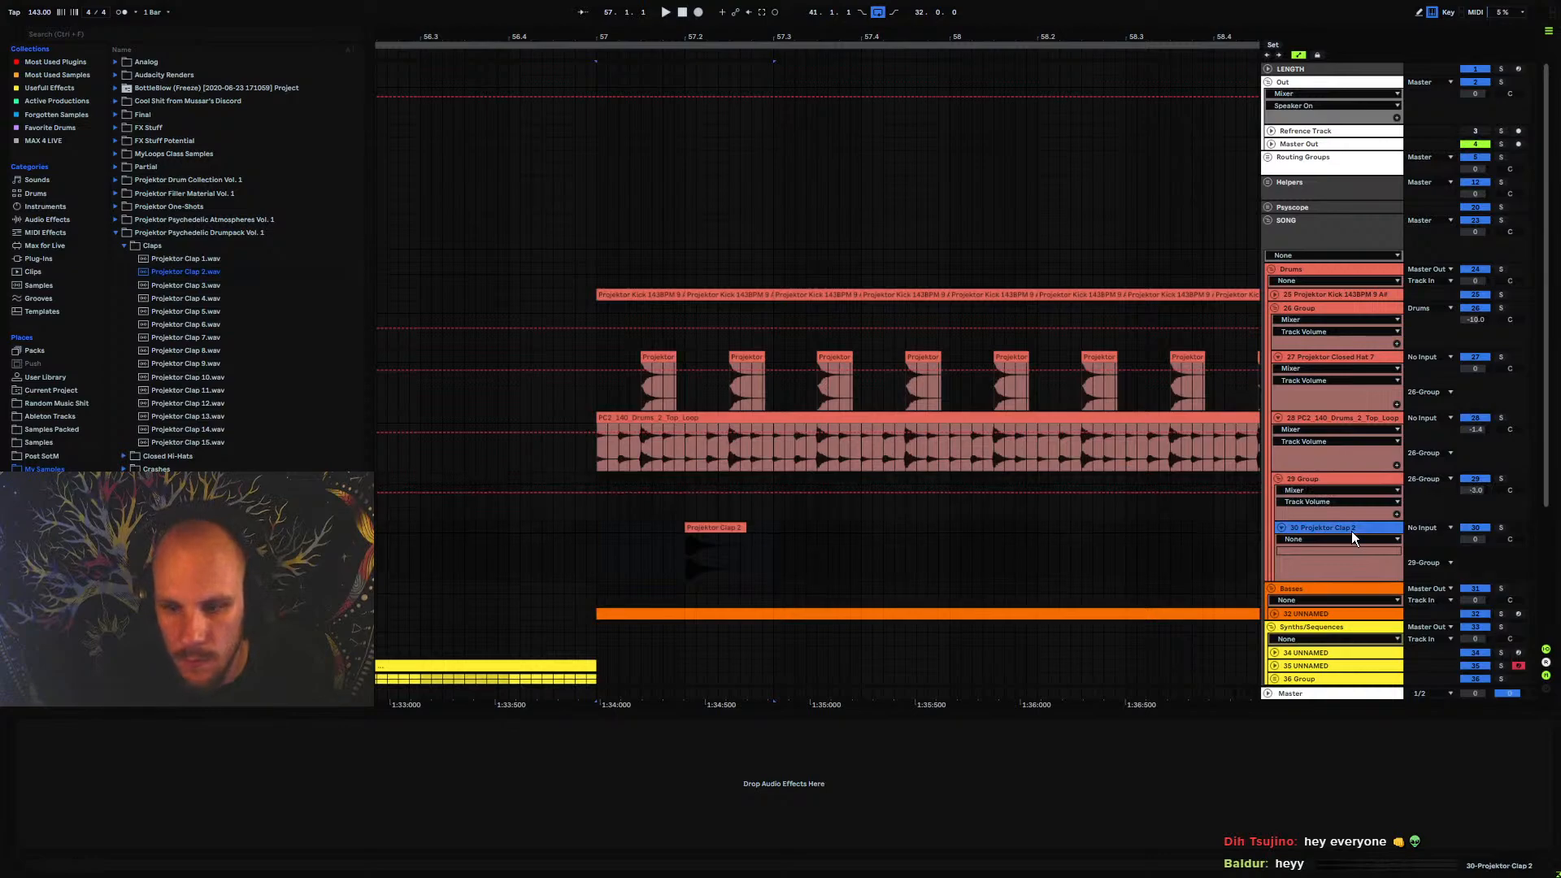
Add a second audio track to the clap group and audition the Projektor snare samples for it
{"action": "key", "text": "ctrl+t"}
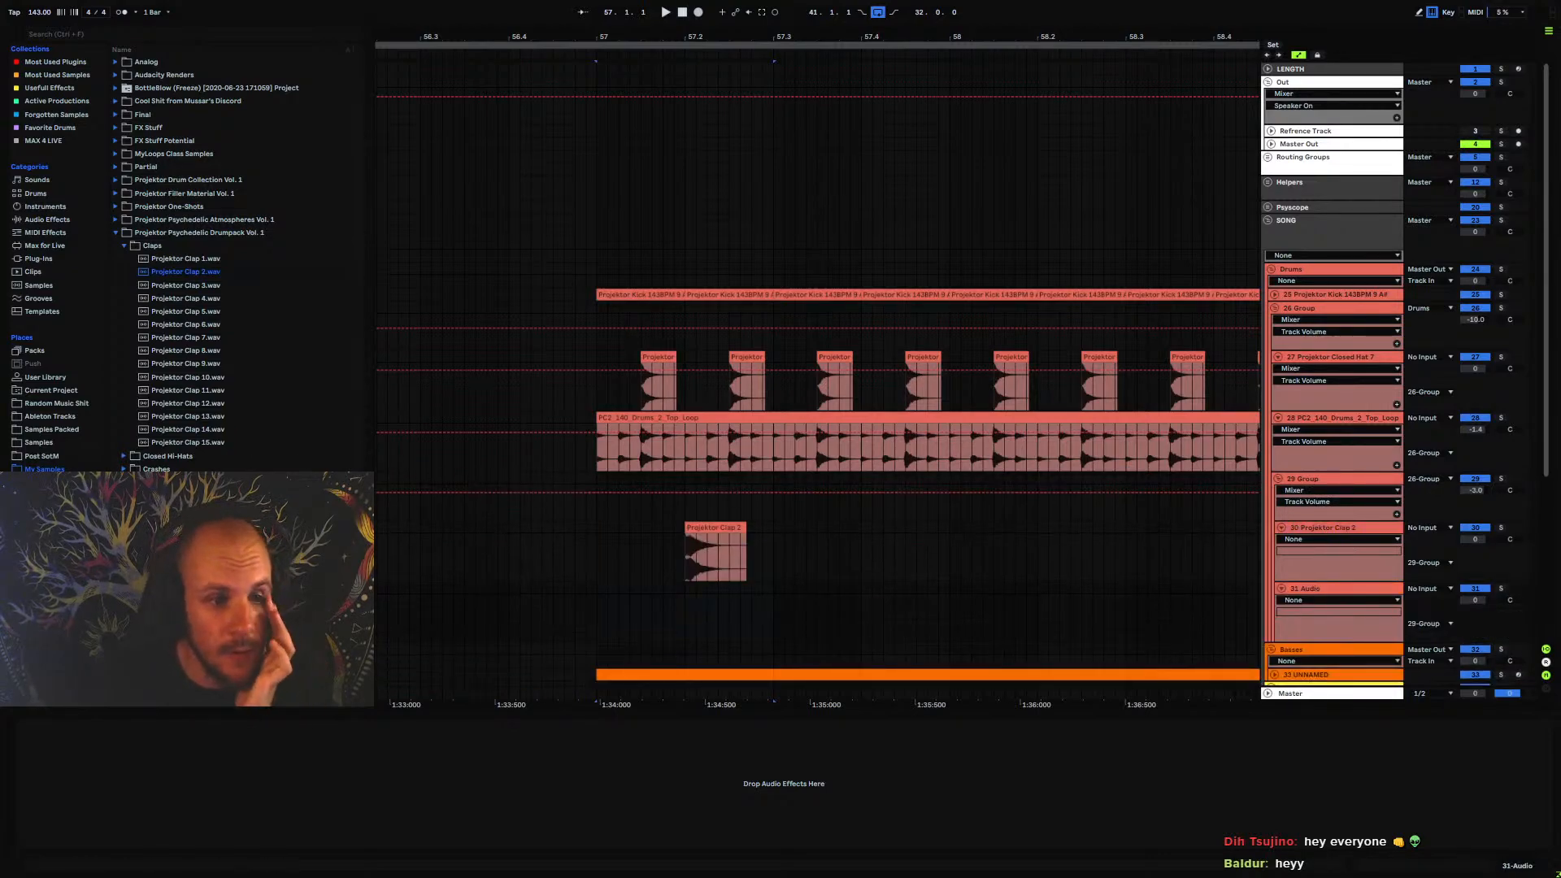
{"action": "left_click", "coordinate": [162, 535]}
{"action": "left_click", "coordinate": [188, 457]}
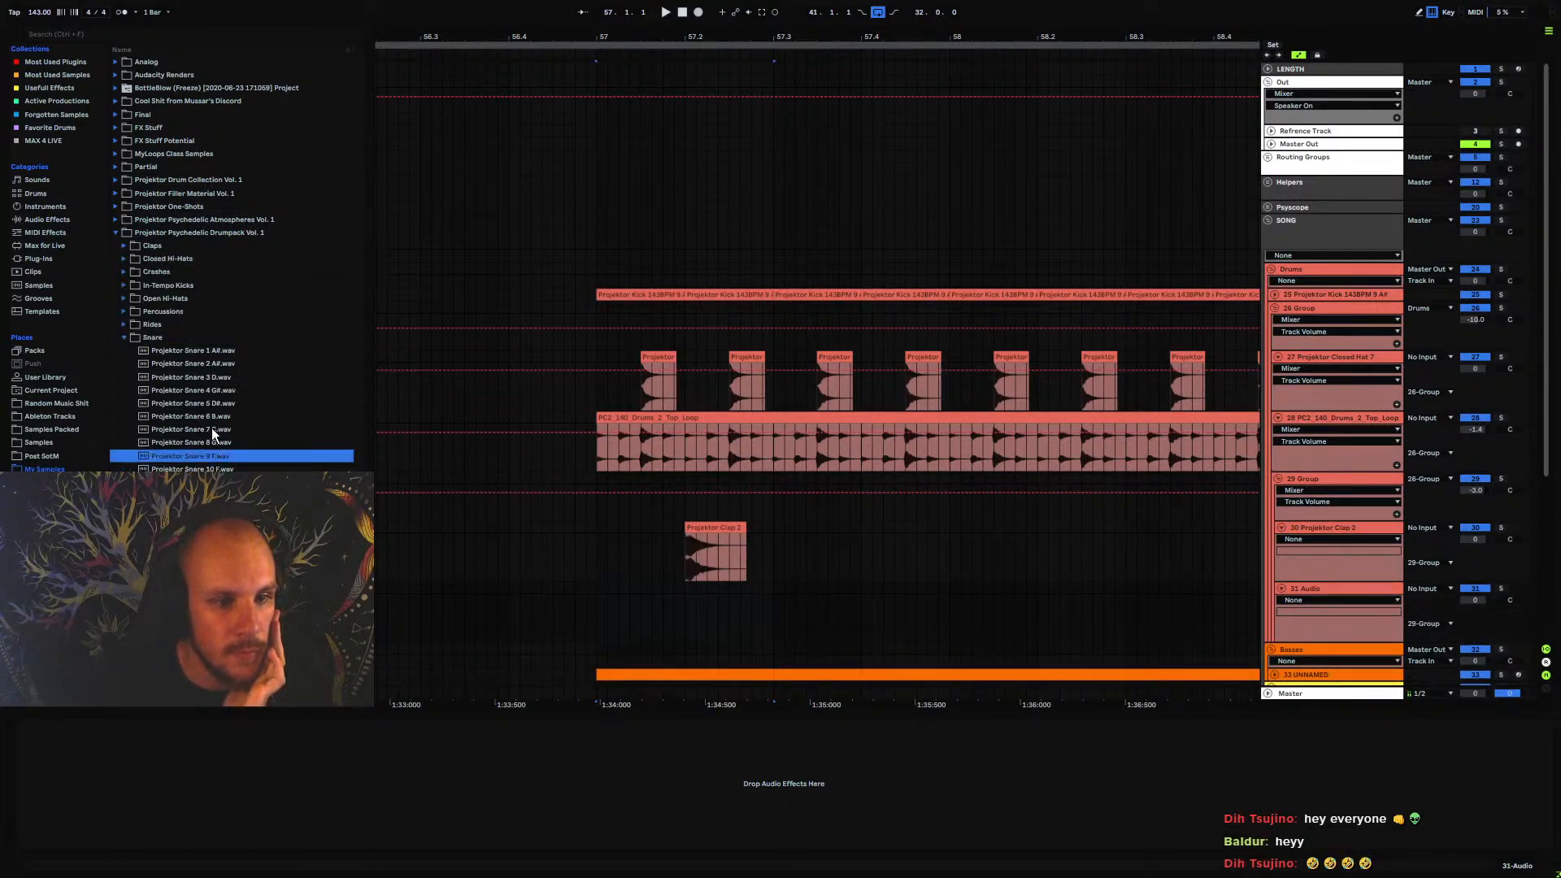
{"action": "left_click", "coordinate": [213, 430]}
{"action": "left_click", "coordinate": [222, 390]}
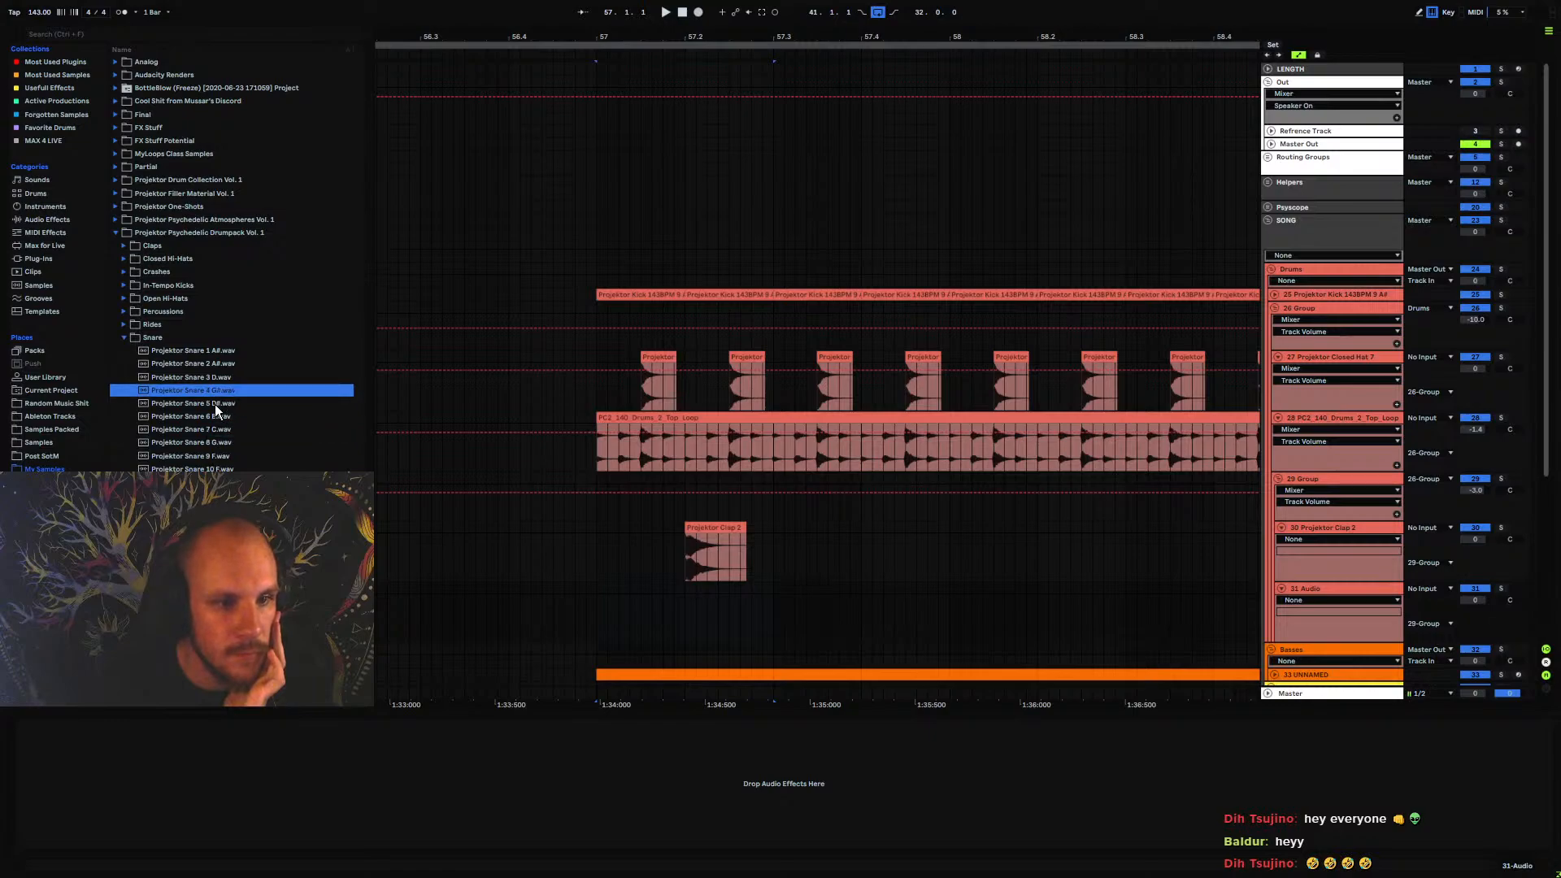
{"action": "left_click", "coordinate": [211, 368]}
{"action": "left_click", "coordinate": [207, 389]}
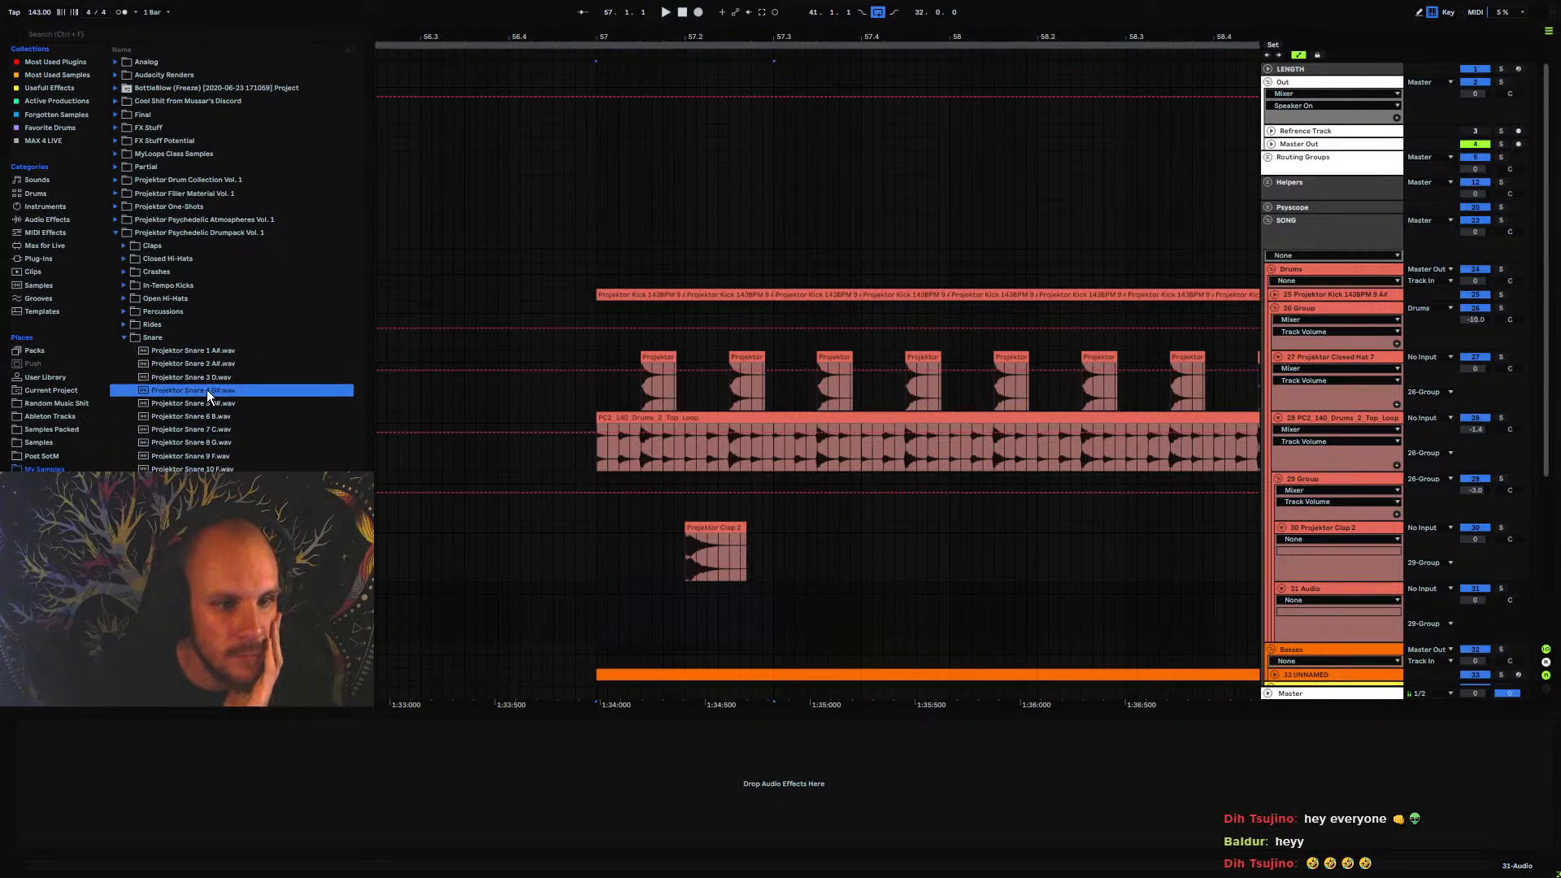
{"action": "left_click", "coordinate": [217, 366]}
Place the Projektor Snare 2 A# sample directly under the clap at 57.2 and play it with the drums
{"action": "left_click_drag", "start_coordinate": [169, 364], "coordinate": [681, 593]}
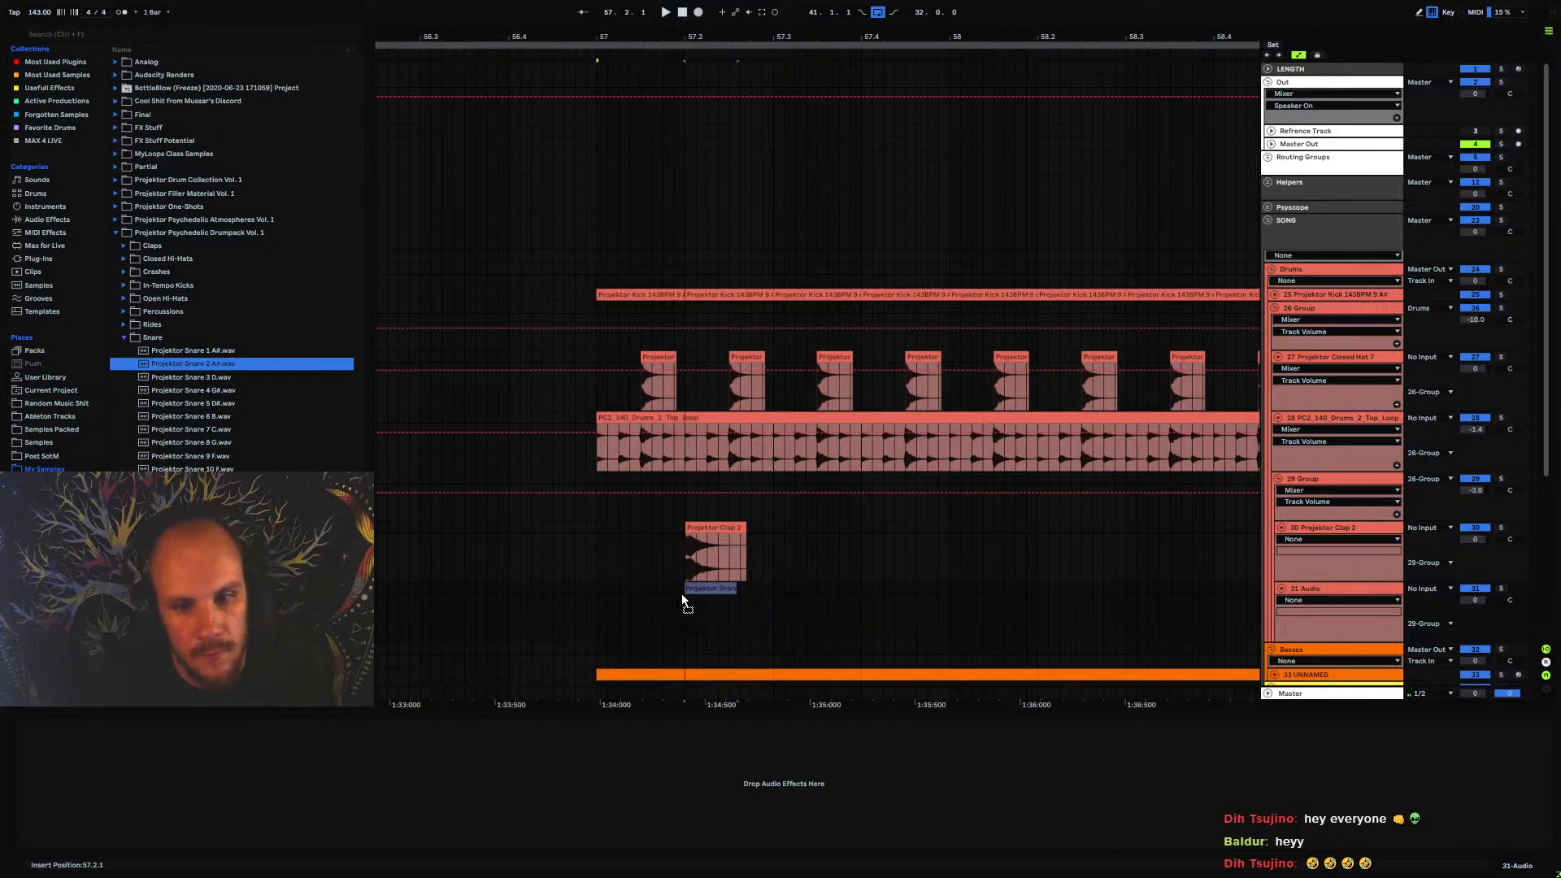
{"action": "key", "text": "space"}
{"action": "left_click_drag", "start_coordinate": [597, 536], "coordinate": [773, 607]}
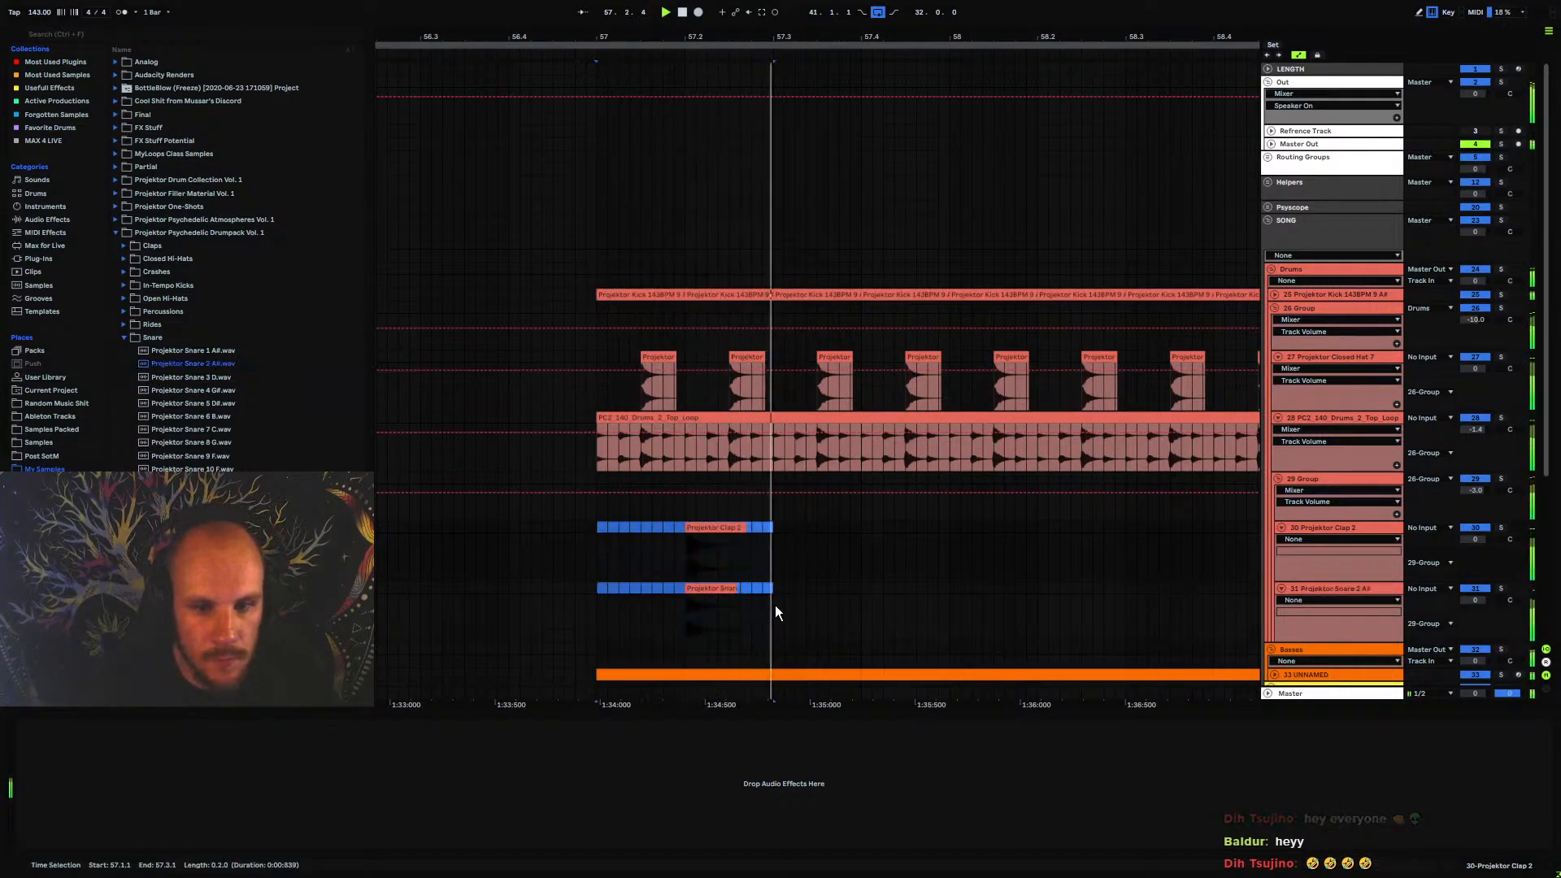
{"action": "key", "text": "space"}
{"action": "key", "text": "space"}
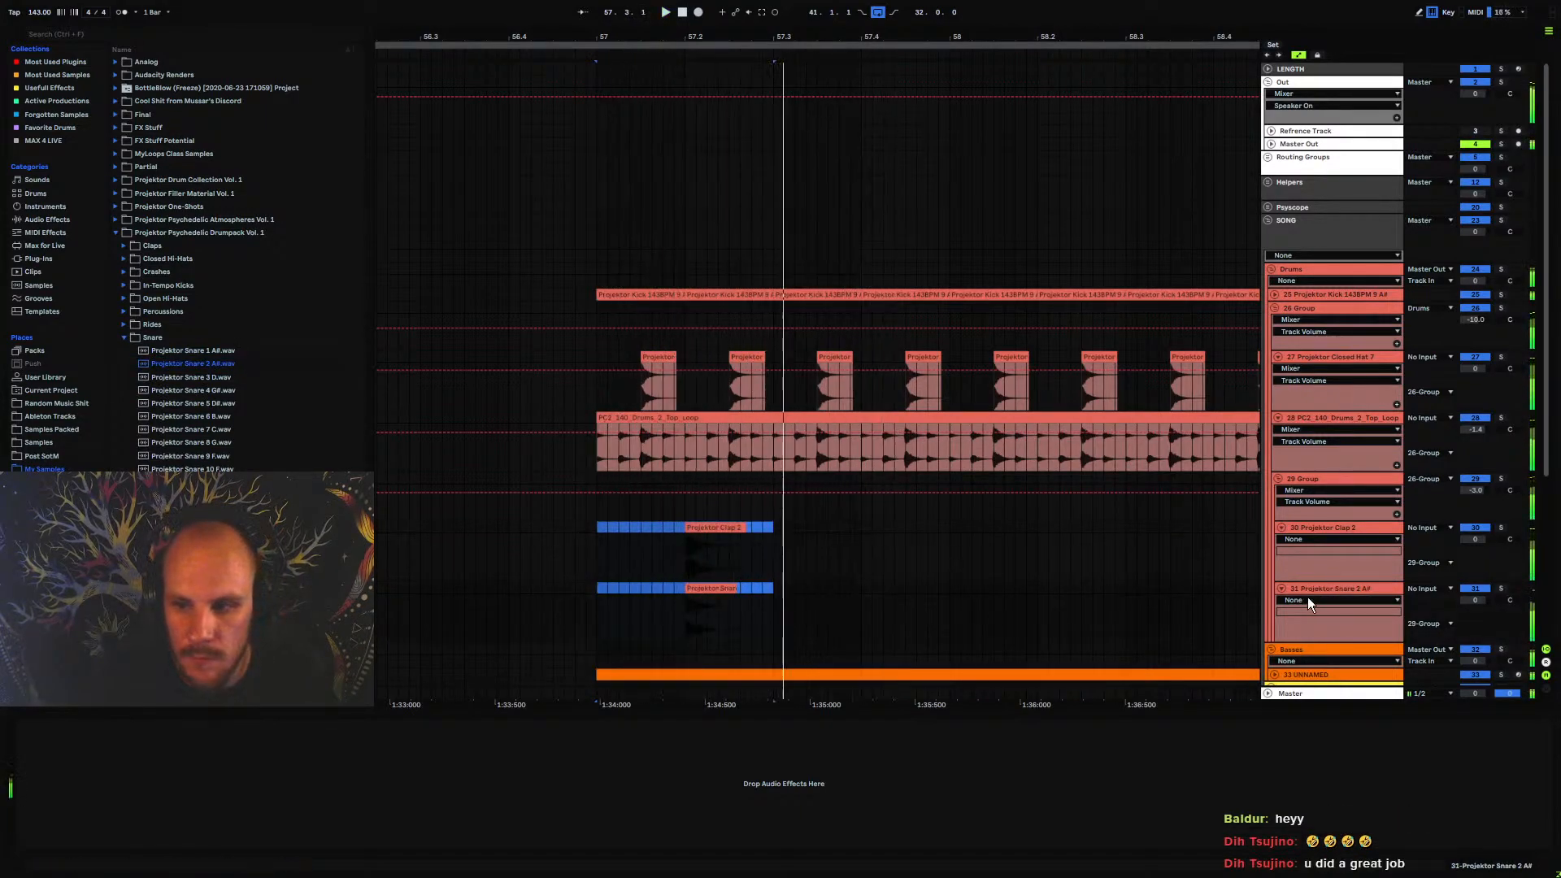
Add an EQ Eight to the snare track, cutting the lows with band 1 and boosting about 3 dB at 5.18 kHz
{"action": "left_click", "coordinate": [1308, 598]}
{"action": "left_click", "coordinate": [1327, 589]}
{"action": "right_click", "coordinate": [729, 769]}
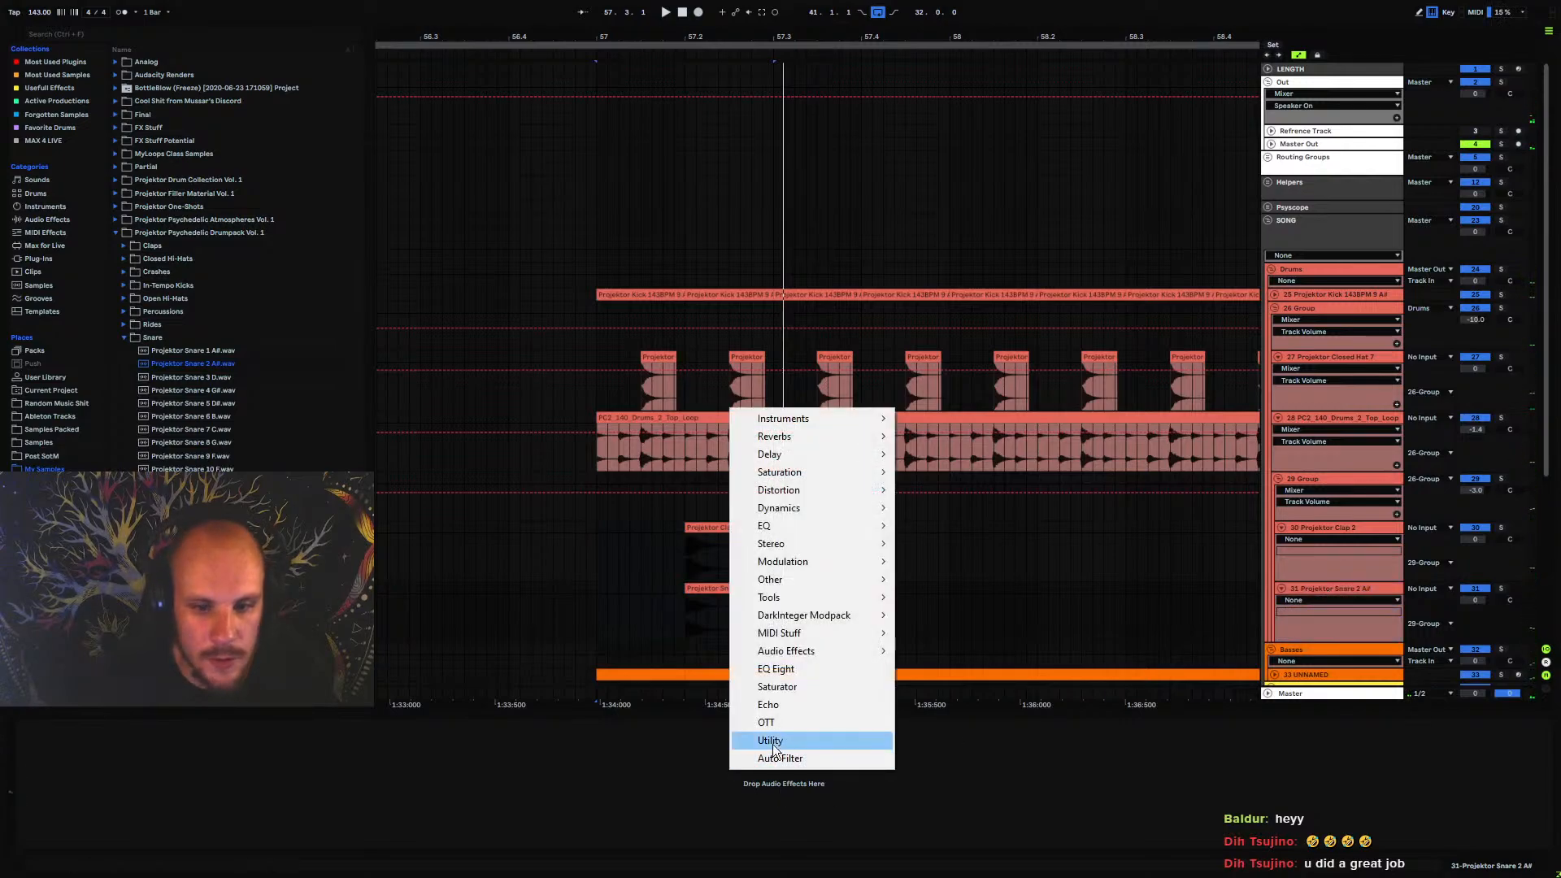
{"action": "left_click", "coordinate": [796, 671]}
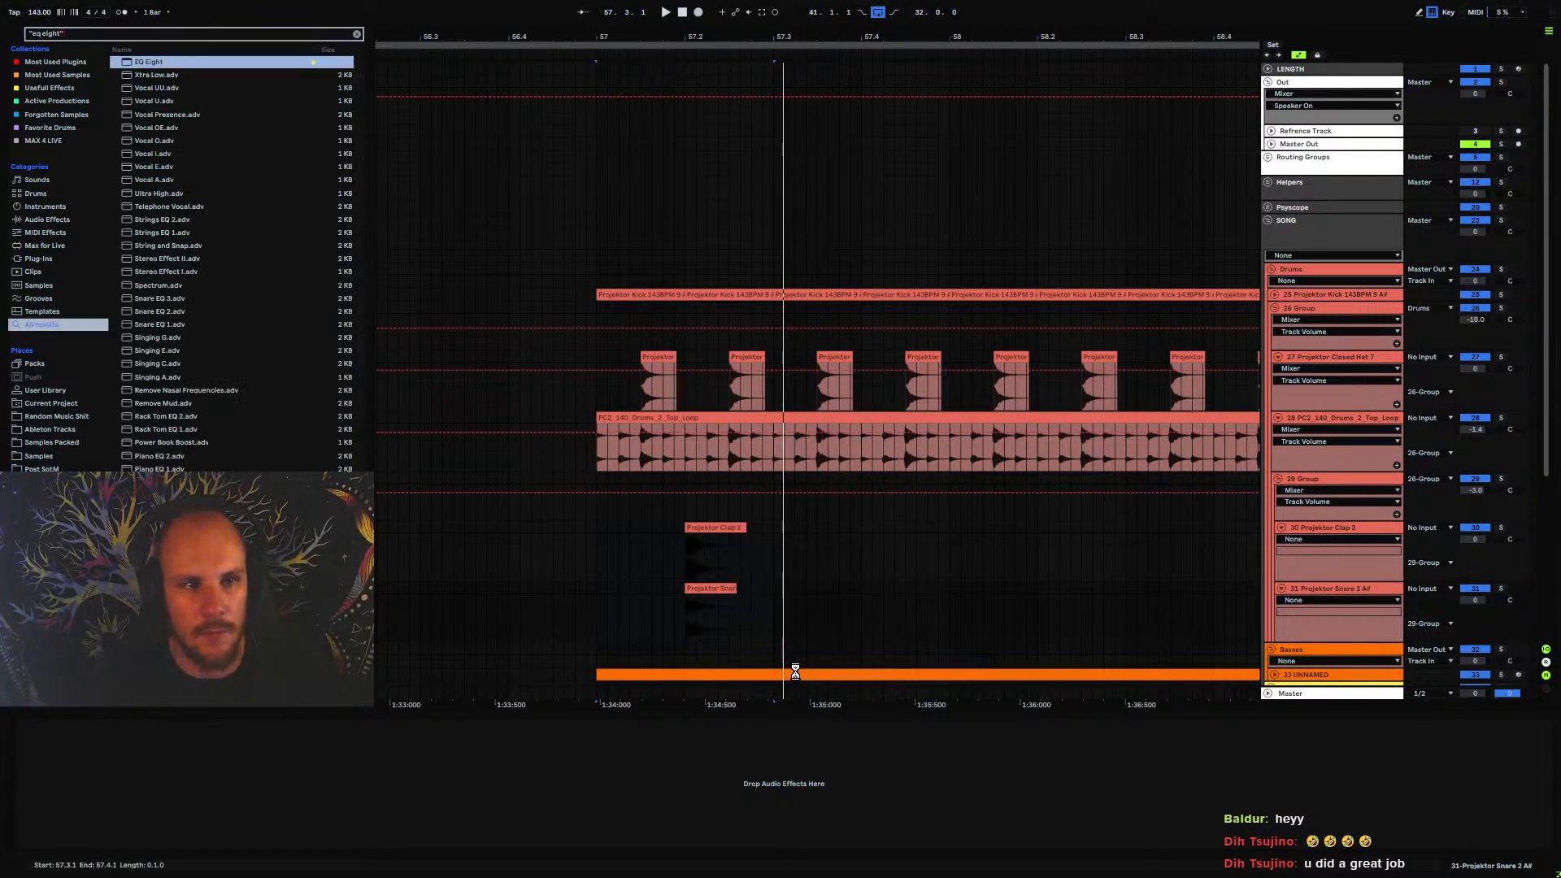
{"action": "key", "text": "space"}
{"action": "left_click", "coordinate": [63, 842]}
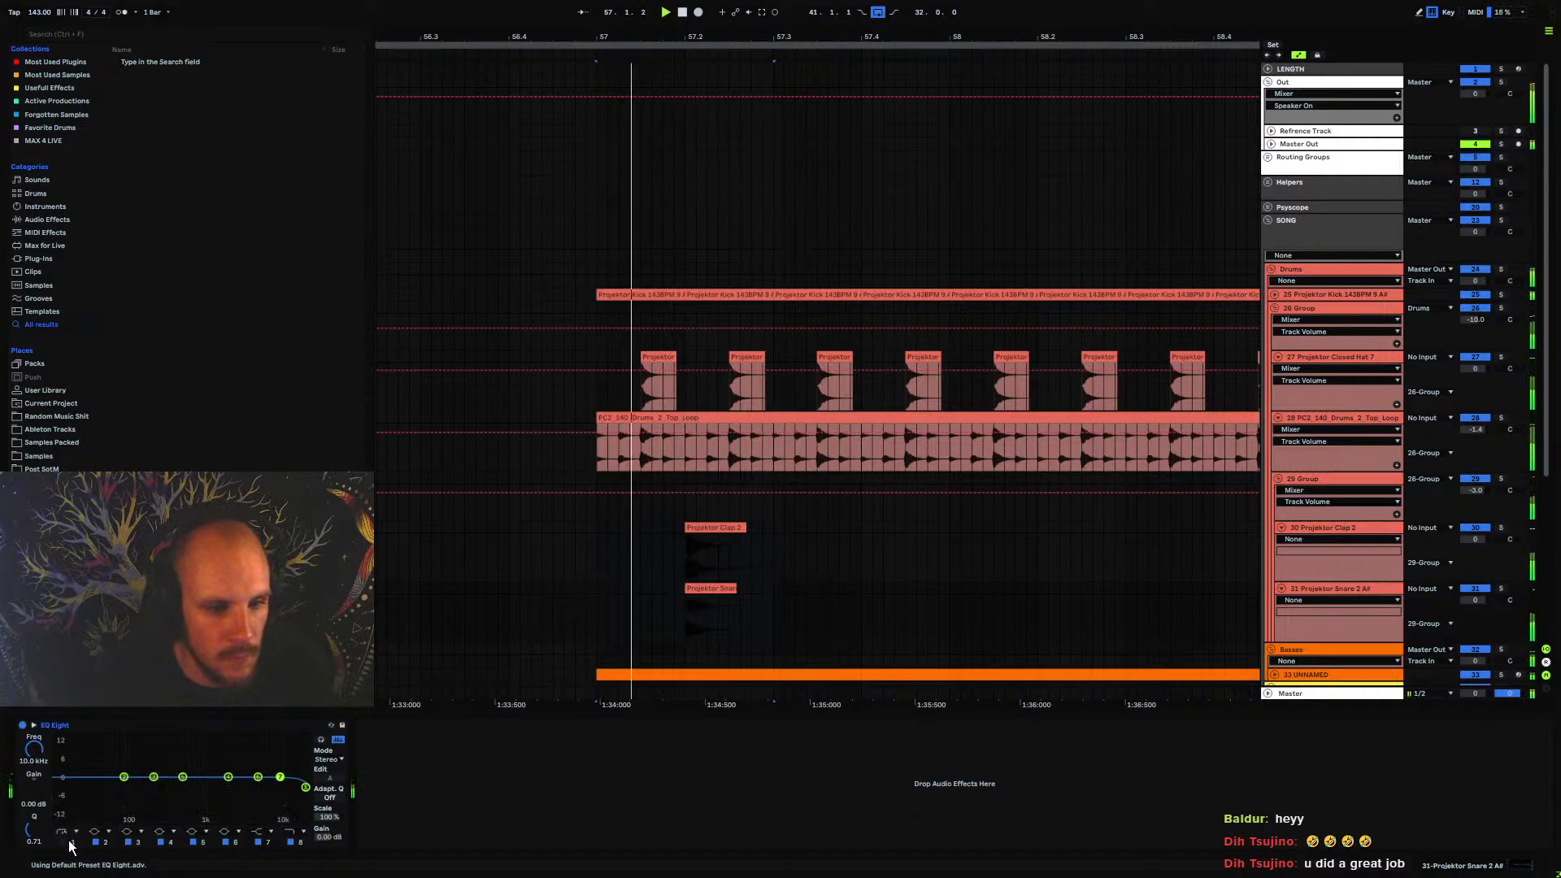
{"action": "left_click_drag", "start_coordinate": [56, 787], "coordinate": [151, 809]}
{"action": "left_click_drag", "start_coordinate": [259, 781], "coordinate": [259, 768]}
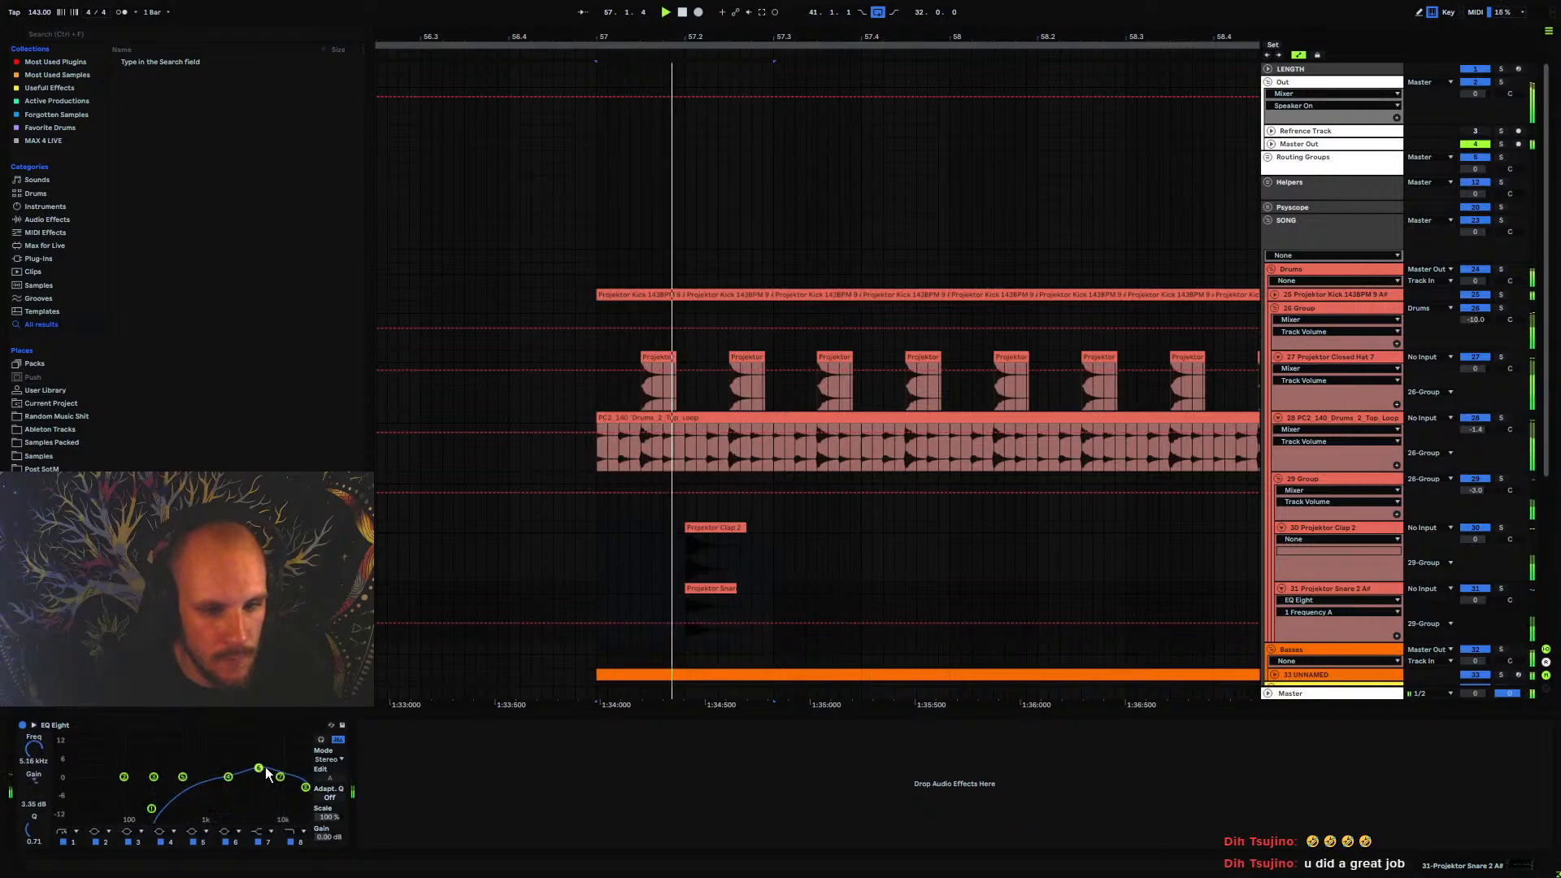
Duplicate the two-beat clap and snare pattern three times to fill bars 57 to 59
{"action": "left_click", "coordinate": [626, 552]}
{"action": "key", "text": "space"}
{"action": "left_click_drag", "start_coordinate": [627, 552], "coordinate": [774, 587]}
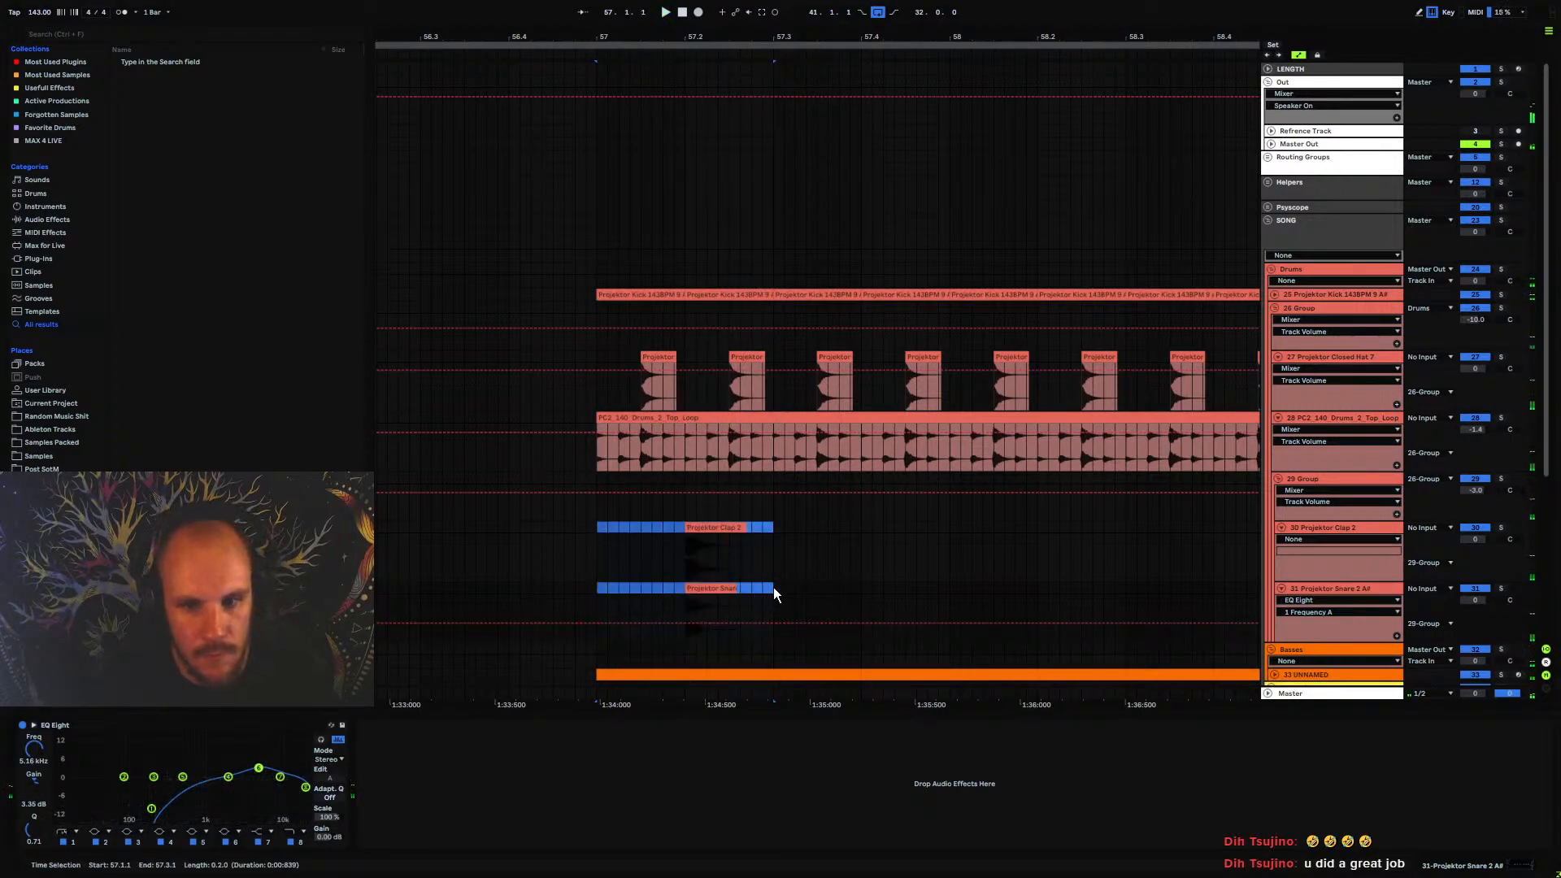
{"action": "key", "text": "ctrl+d"}
{"action": "key", "text": "ctrl+d"}
{"action": "key", "text": "ctrl+d"}
{"action": "key", "text": "space"}
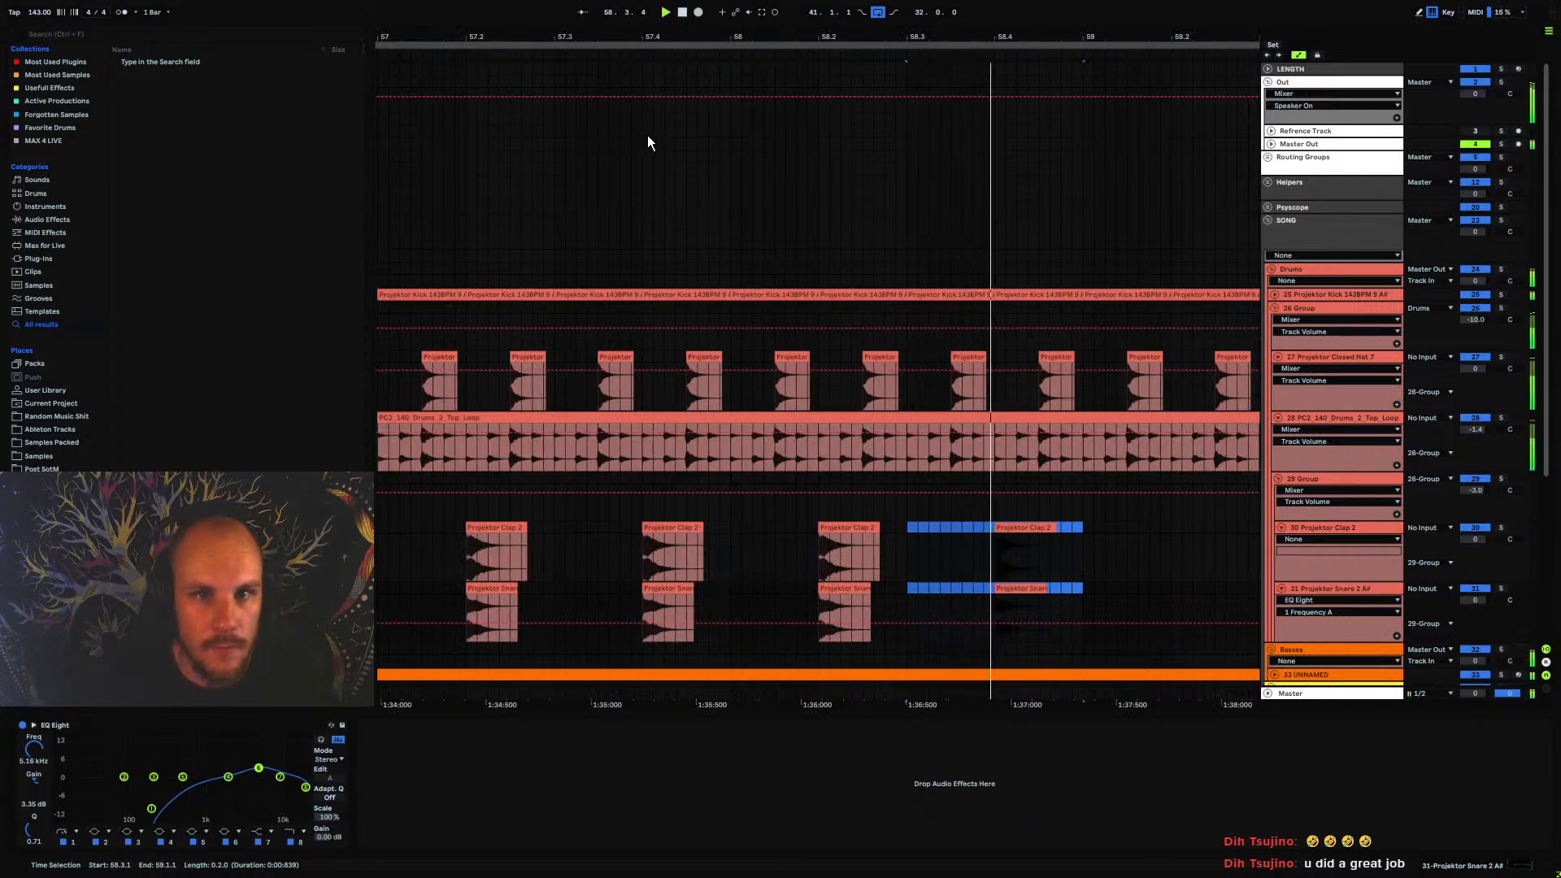
Duplicate the two-bar clap and snare pattern repeatedly until it reaches bar 73
{"action": "left_click_drag", "start_coordinate": [656, 37], "coordinate": [657, 7]}
{"action": "left_click", "coordinate": [609, 527], "text": "shift"}
{"action": "key", "text": "space"}
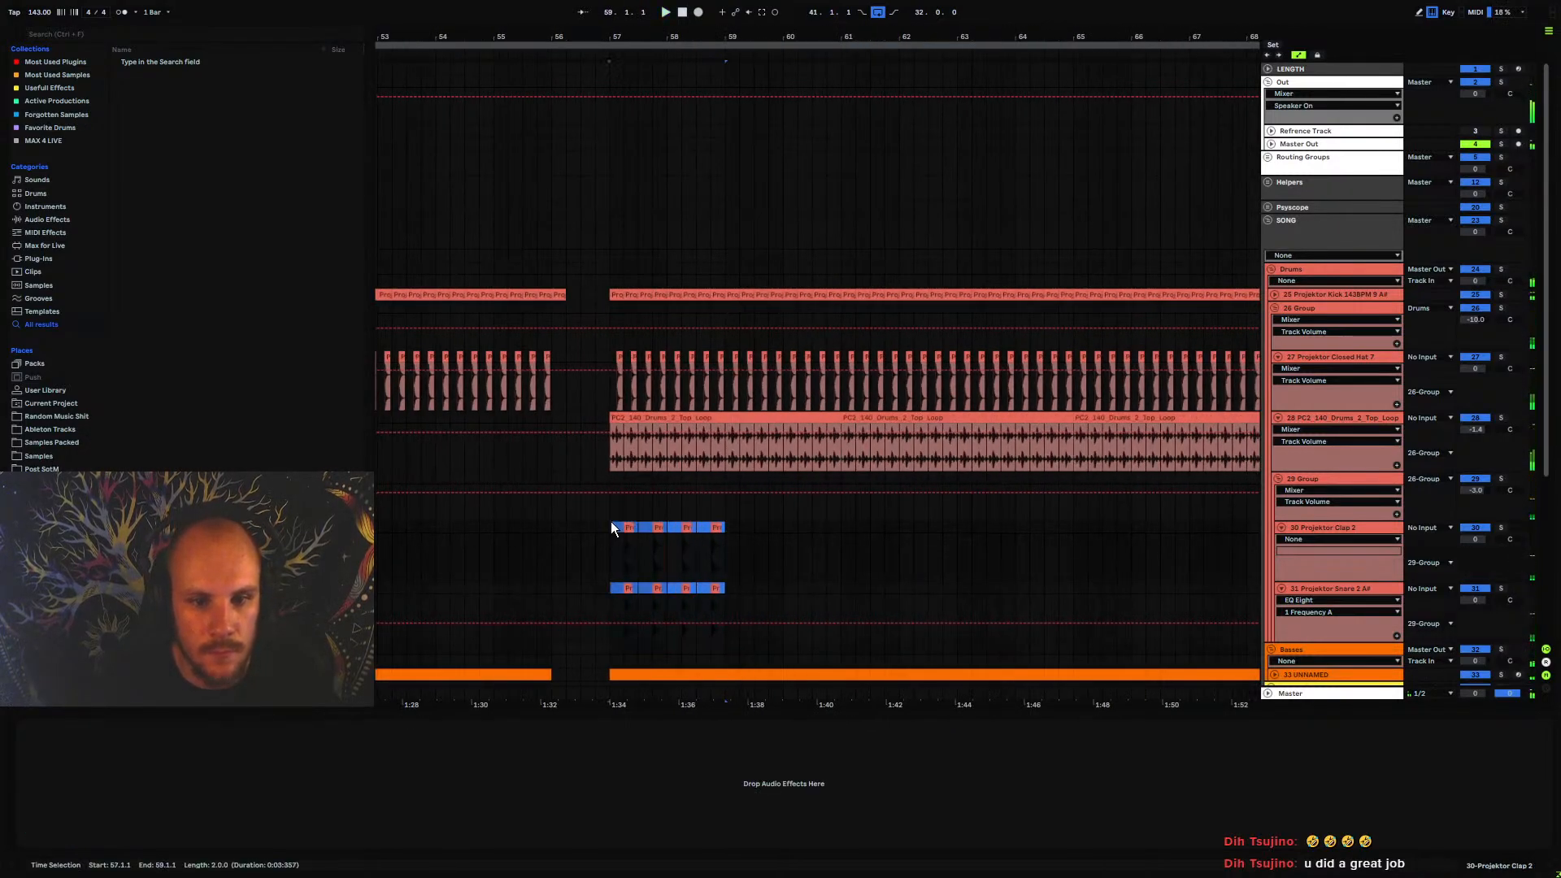
{"action": "key", "text": "ctrl+d"}
{"action": "key", "text": "ctrl+d"}
{"action": "key", "text": "ctrl+d"}
{"action": "key", "text": "ctrl+d"}
{"action": "key", "text": "ctrl+d"}
{"action": "key", "text": "ctrl+d"}
{"action": "key", "text": "space"}
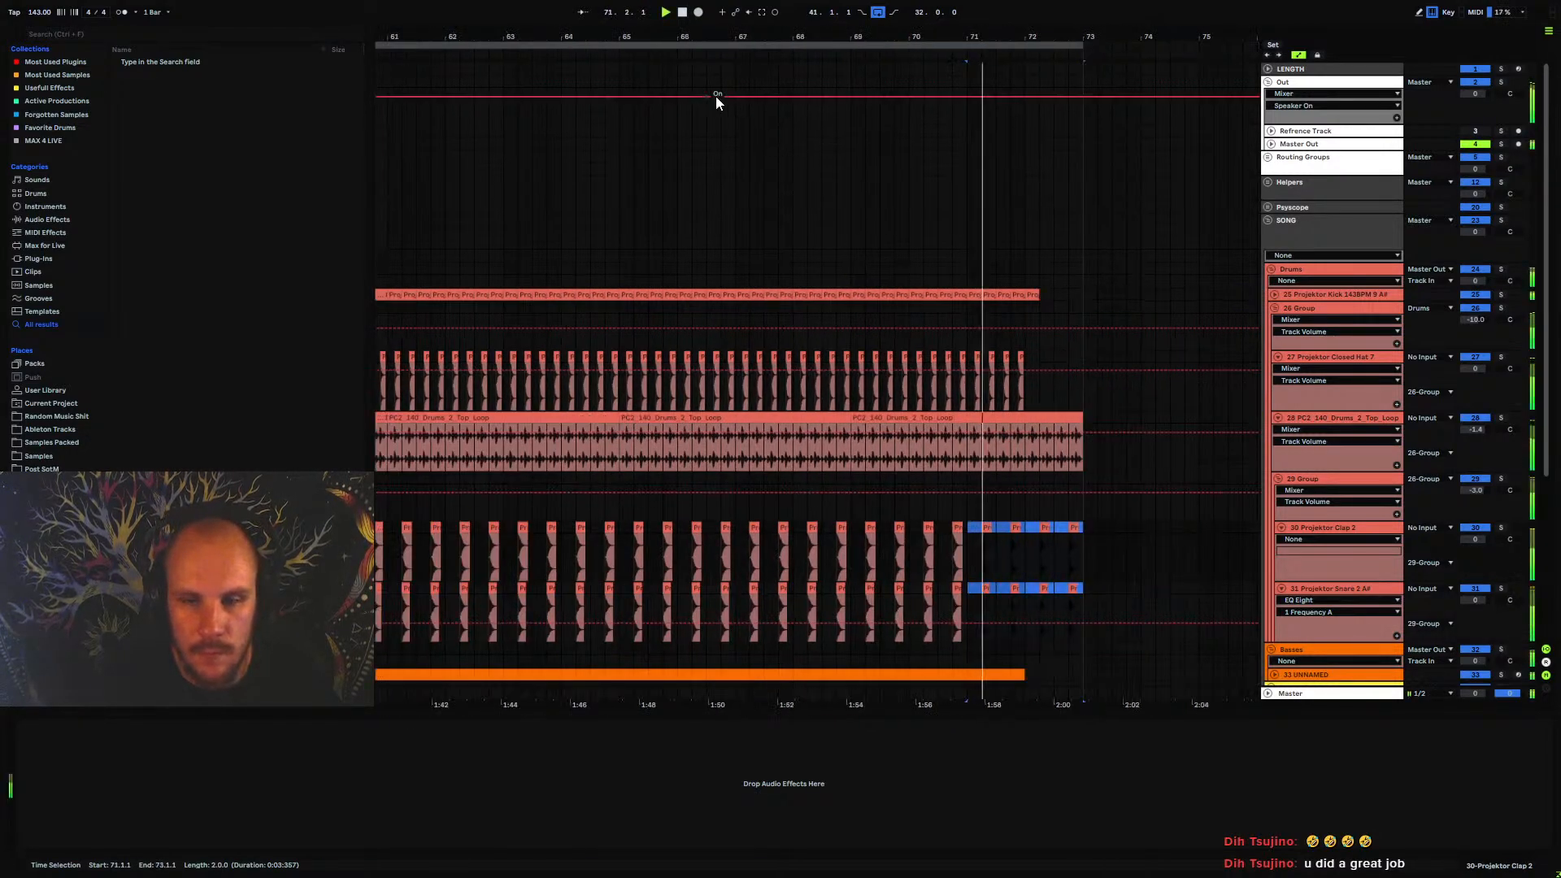
Remove the clap and snare clips in bar 72 and trim the top loop to end at bar 72
{"action": "left_click", "coordinate": [1082, 525]}
{"action": "left_click_drag", "start_coordinate": [1082, 527], "coordinate": [1027, 597]}
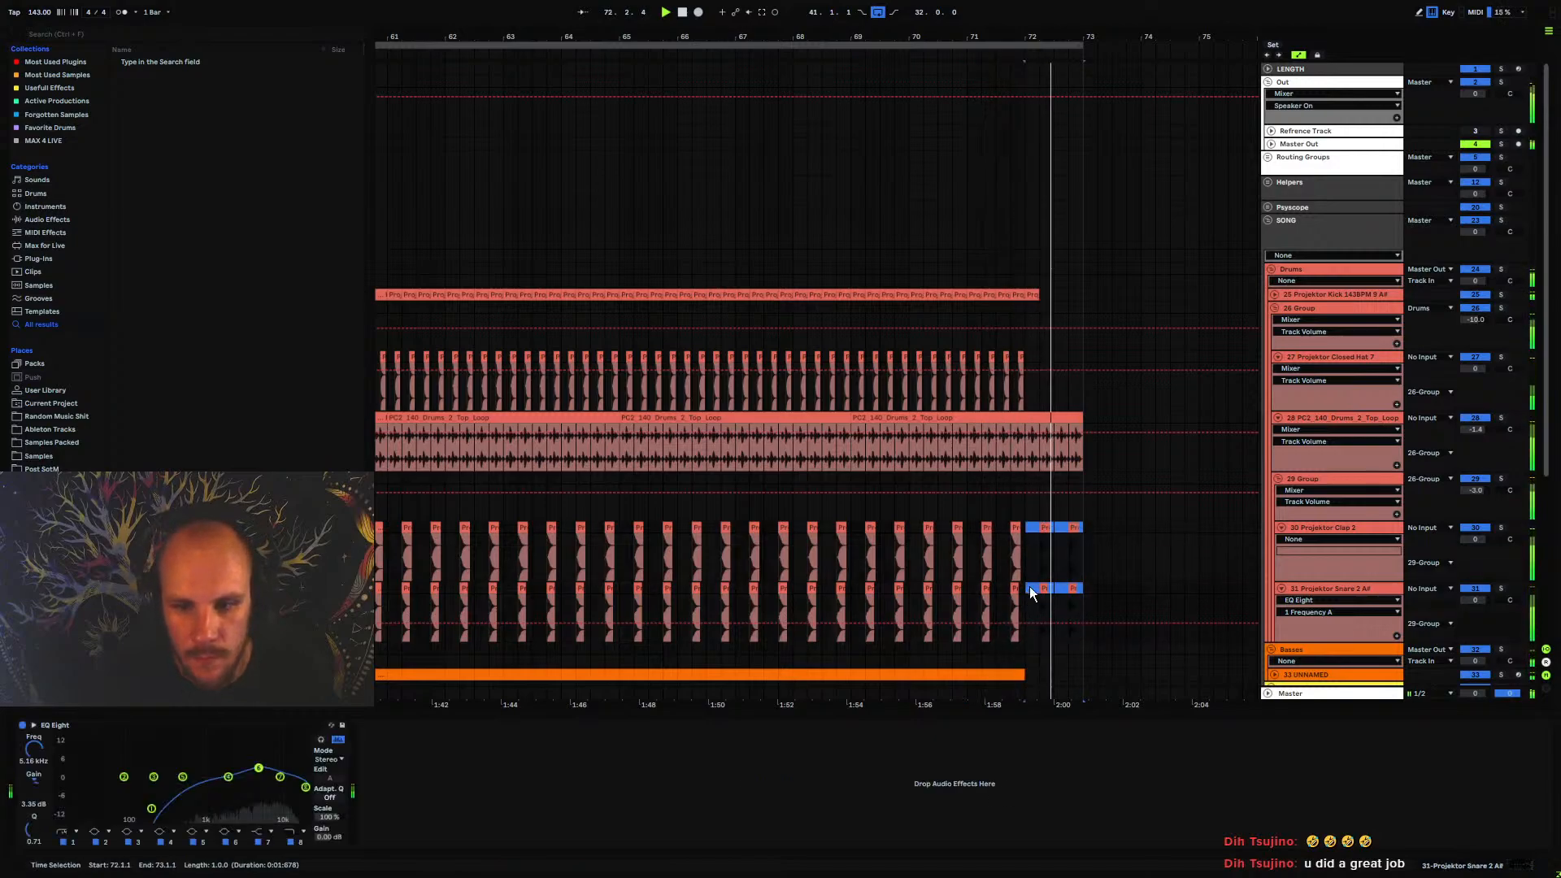
{"action": "left_click_drag", "start_coordinate": [1080, 416], "coordinate": [1026, 421]}
{"action": "key", "text": "space"}
{"action": "key", "text": "space"}
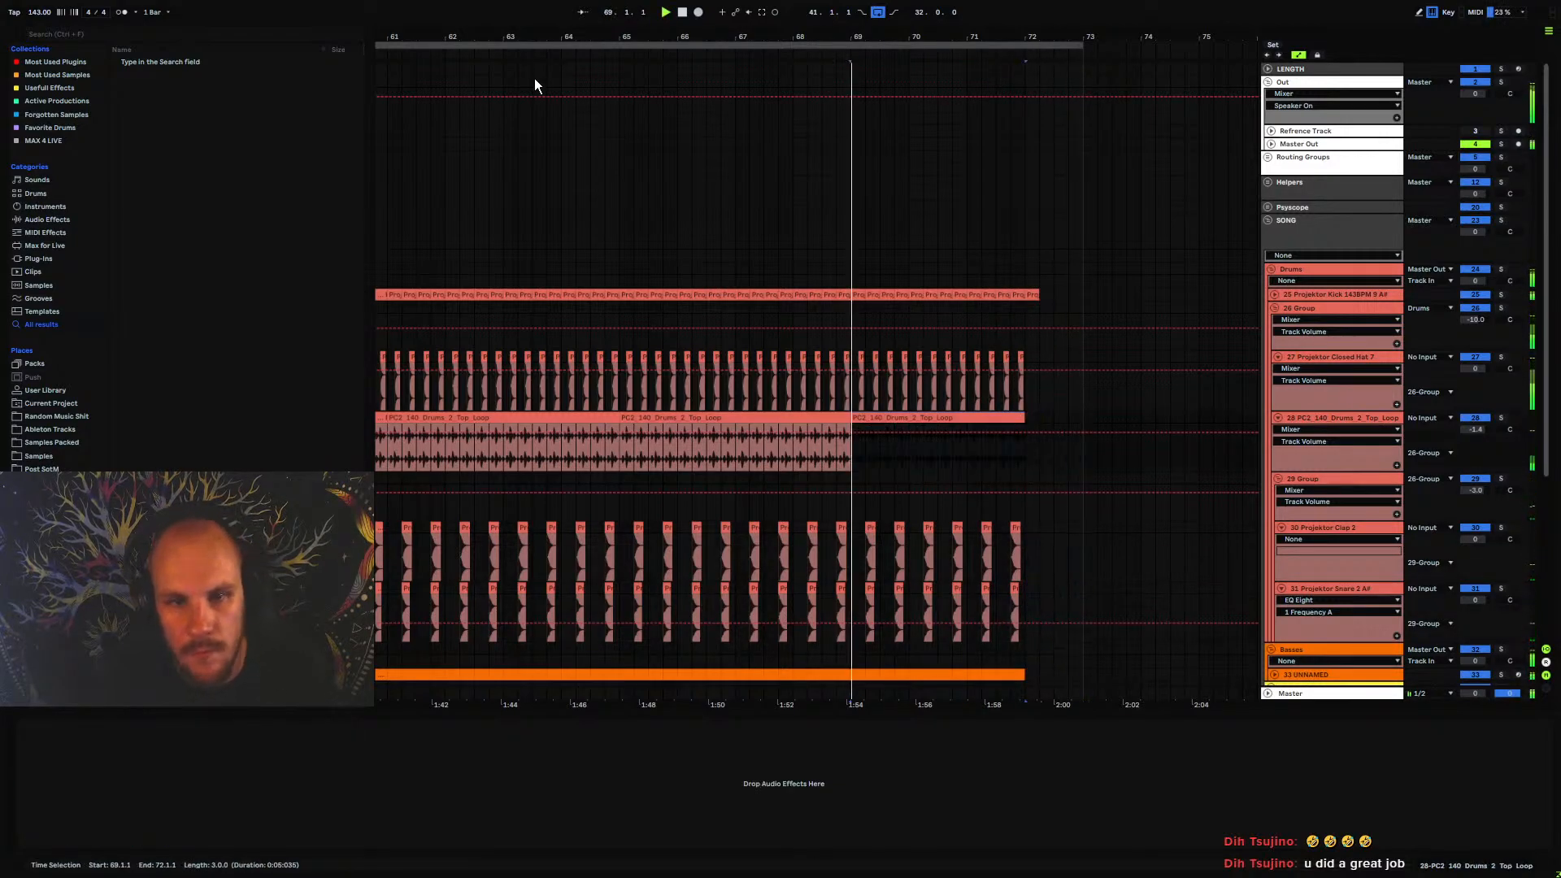
Play from bar 57 and collapse the hat, top loop and clap tracks together with their parent group
{"action": "left_click_drag", "start_coordinate": [590, 36], "coordinate": [795, 16]}
{"action": "left_click", "coordinate": [613, 476]}
{"action": "key", "text": "space"}
{"action": "key", "text": "space"}
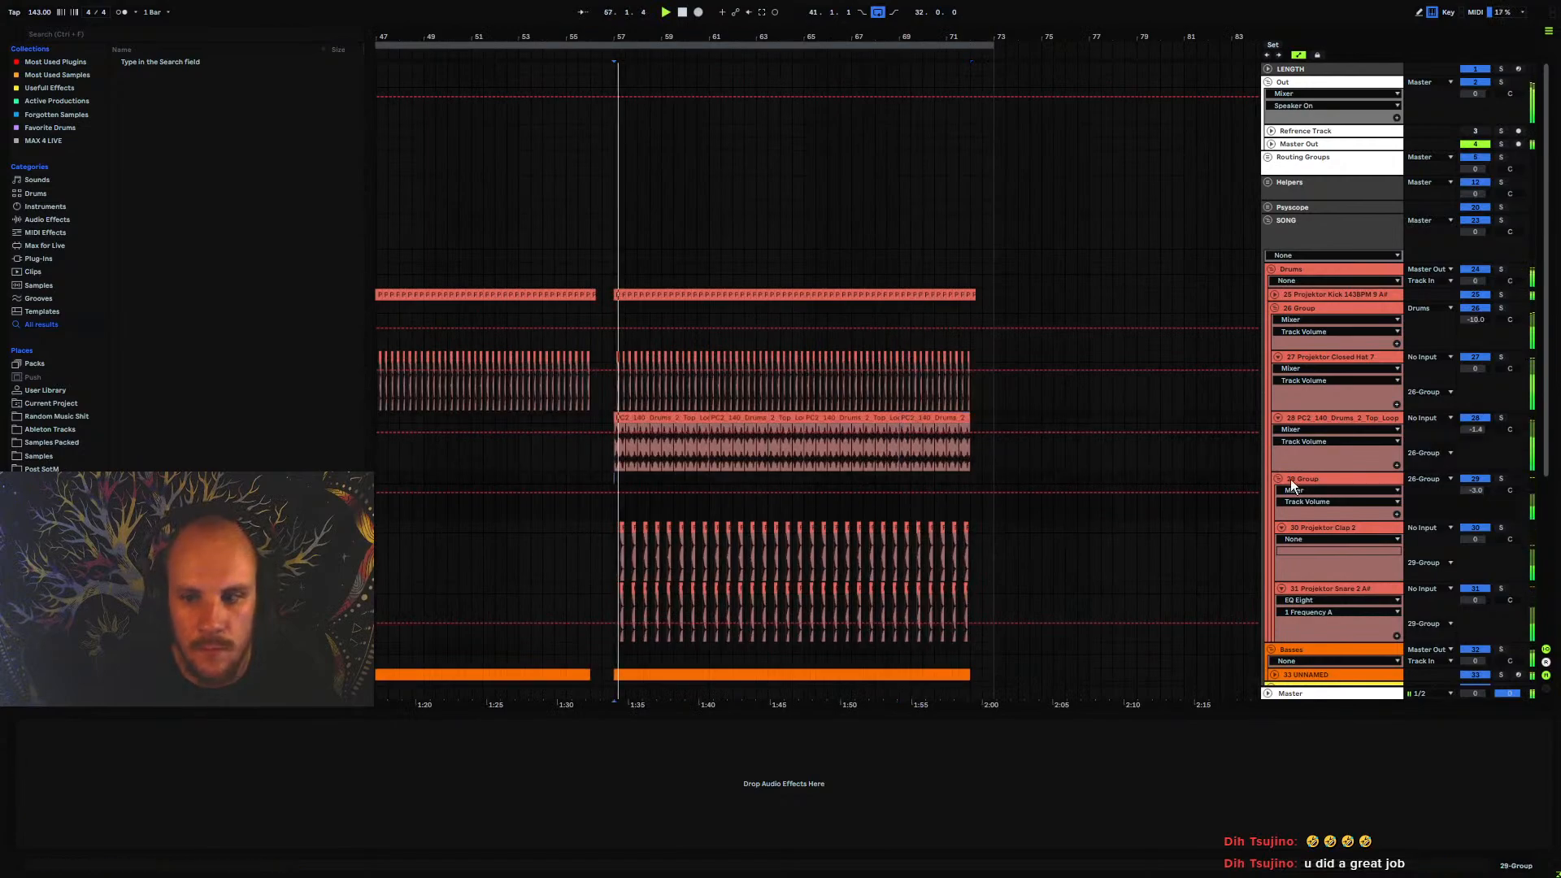
{"action": "left_click", "coordinate": [1280, 359], "text": "alt"}
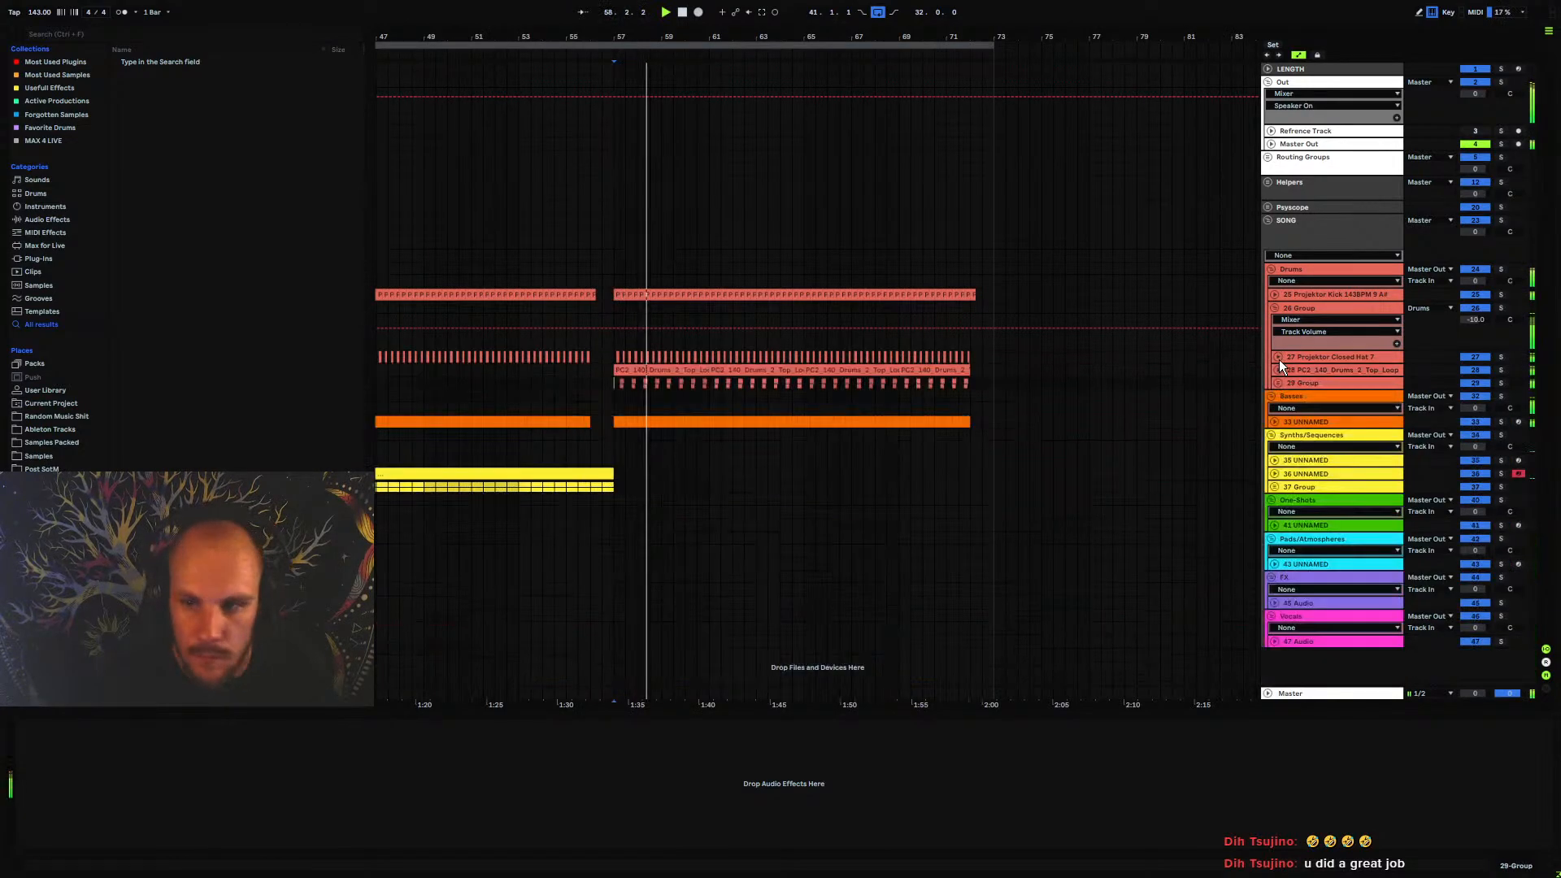
{"action": "left_click", "coordinate": [1275, 309]}
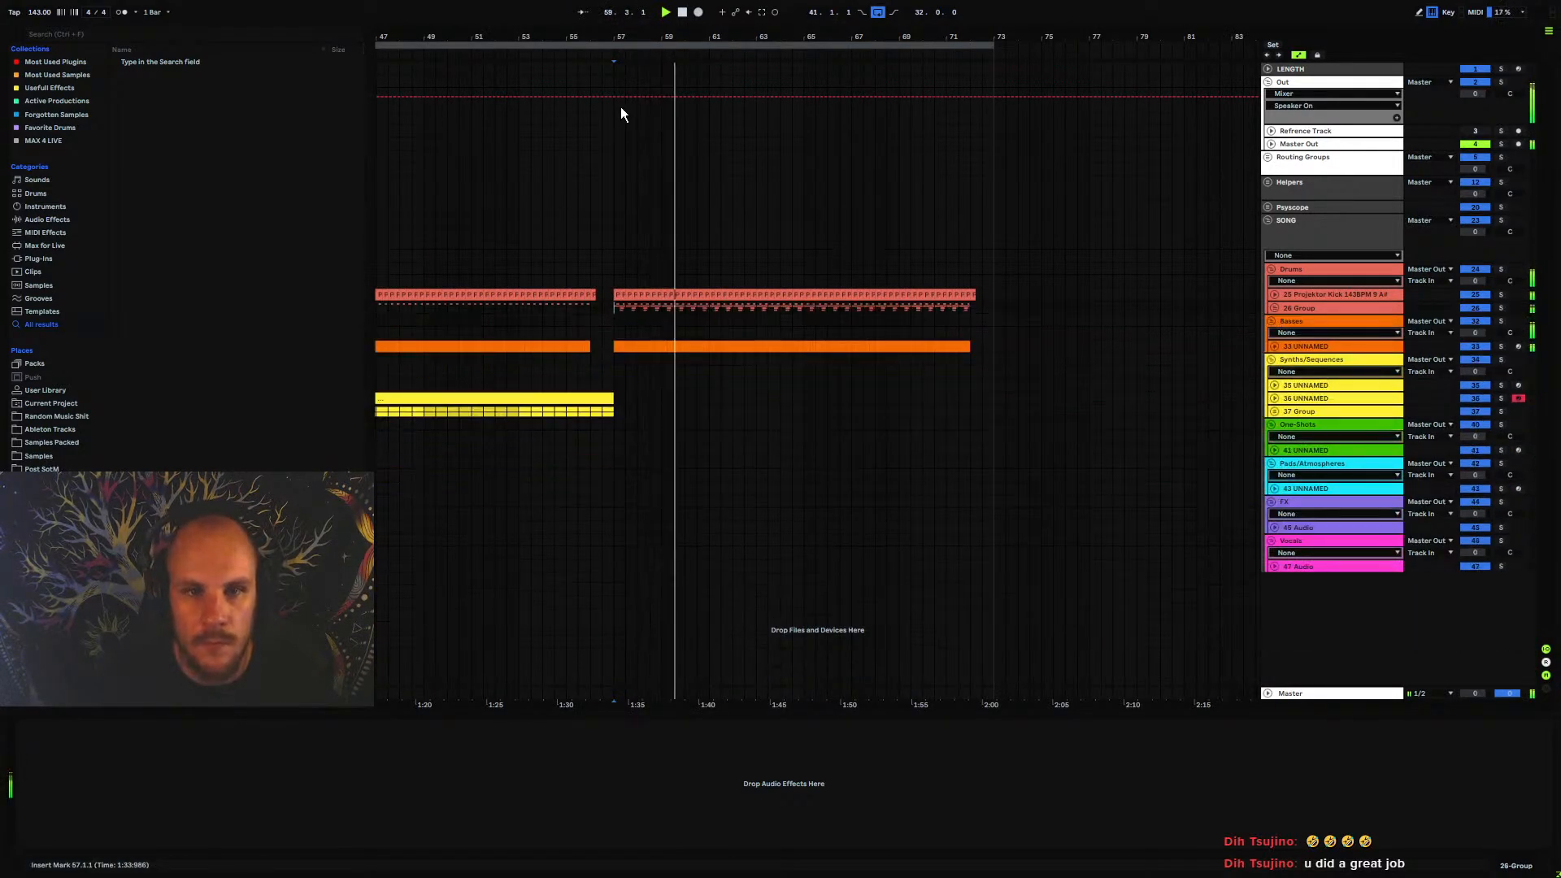
Play the arrangement from bar 41
{"action": "left_click_drag", "start_coordinate": [615, 36], "coordinate": [774, 18]}
{"action": "left_click", "coordinate": [602, 376]}
{"action": "key", "text": "space"}
{"action": "key", "text": "space"}
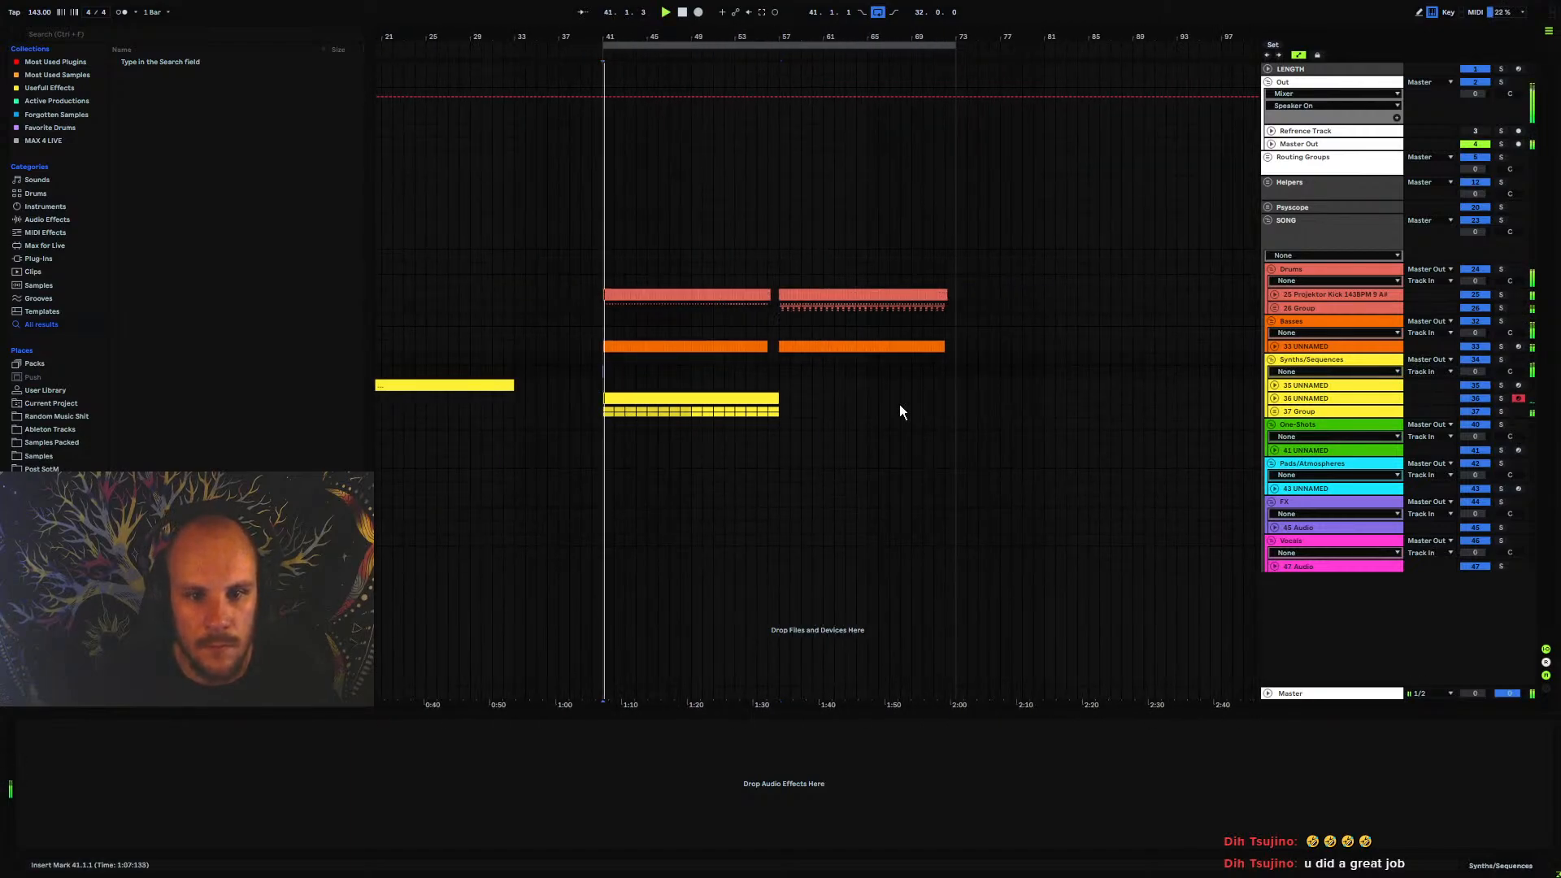
Try moving the Audio 2 and Audio 3 clips of the synth group from bar 41 to bar 57
{"action": "left_click", "coordinate": [1275, 412]}
{"action": "mouse_move", "coordinate": [785, 457]}
{"action": "left_mouse_down"}
{"action": "mouse_move", "coordinate": [607, 478]}
{"action": "mouse_move", "coordinate": [796, 462]}
{"action": "left_mouse_up"}
{"action": "key", "text": "space"}
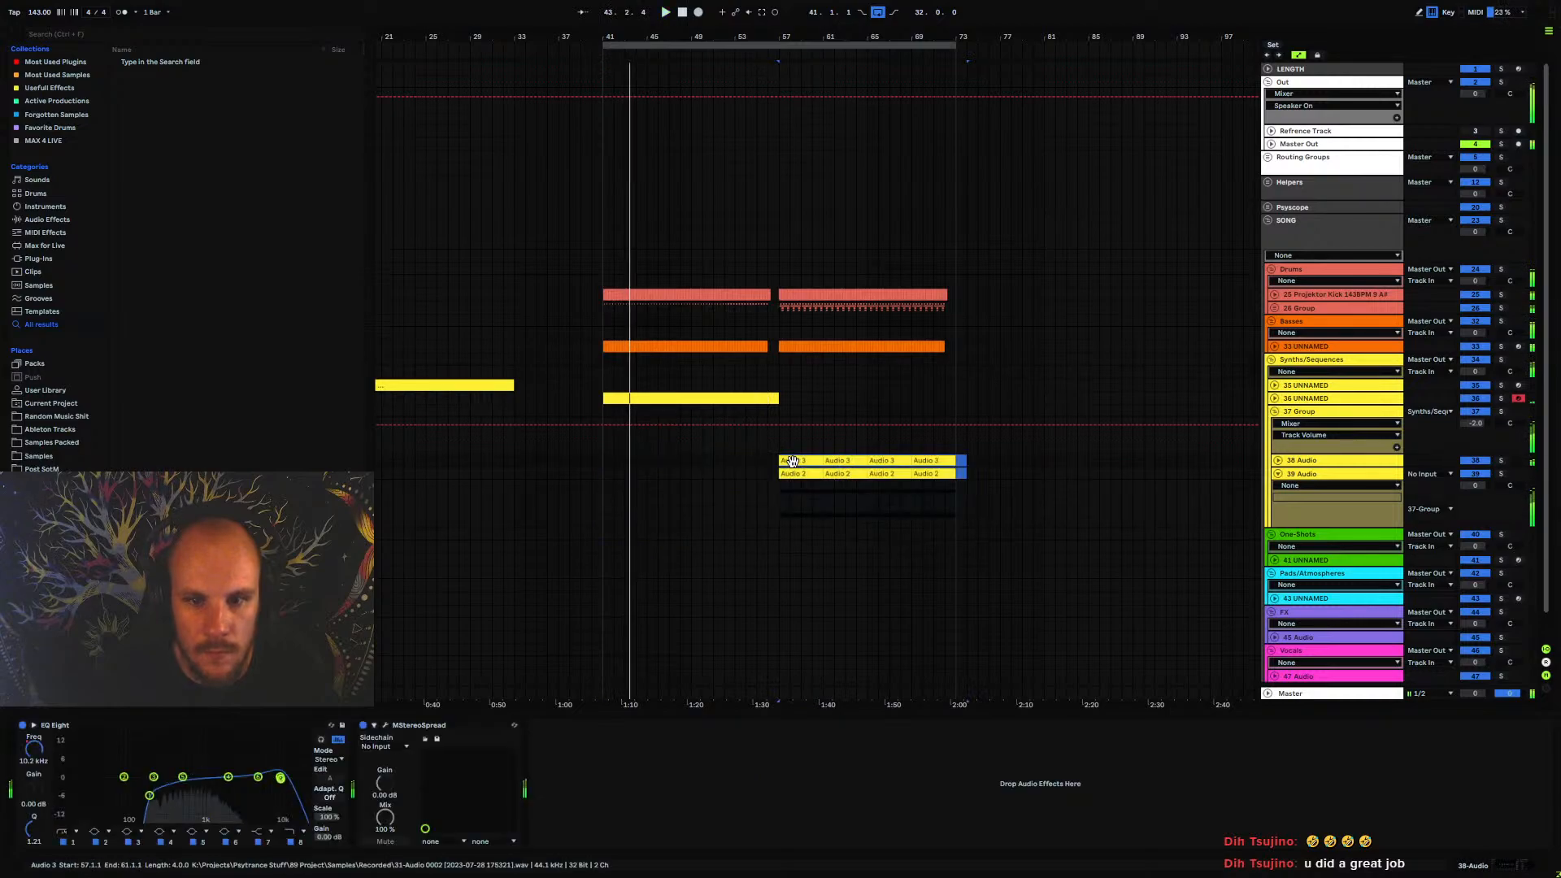
{"action": "key", "text": "space"}
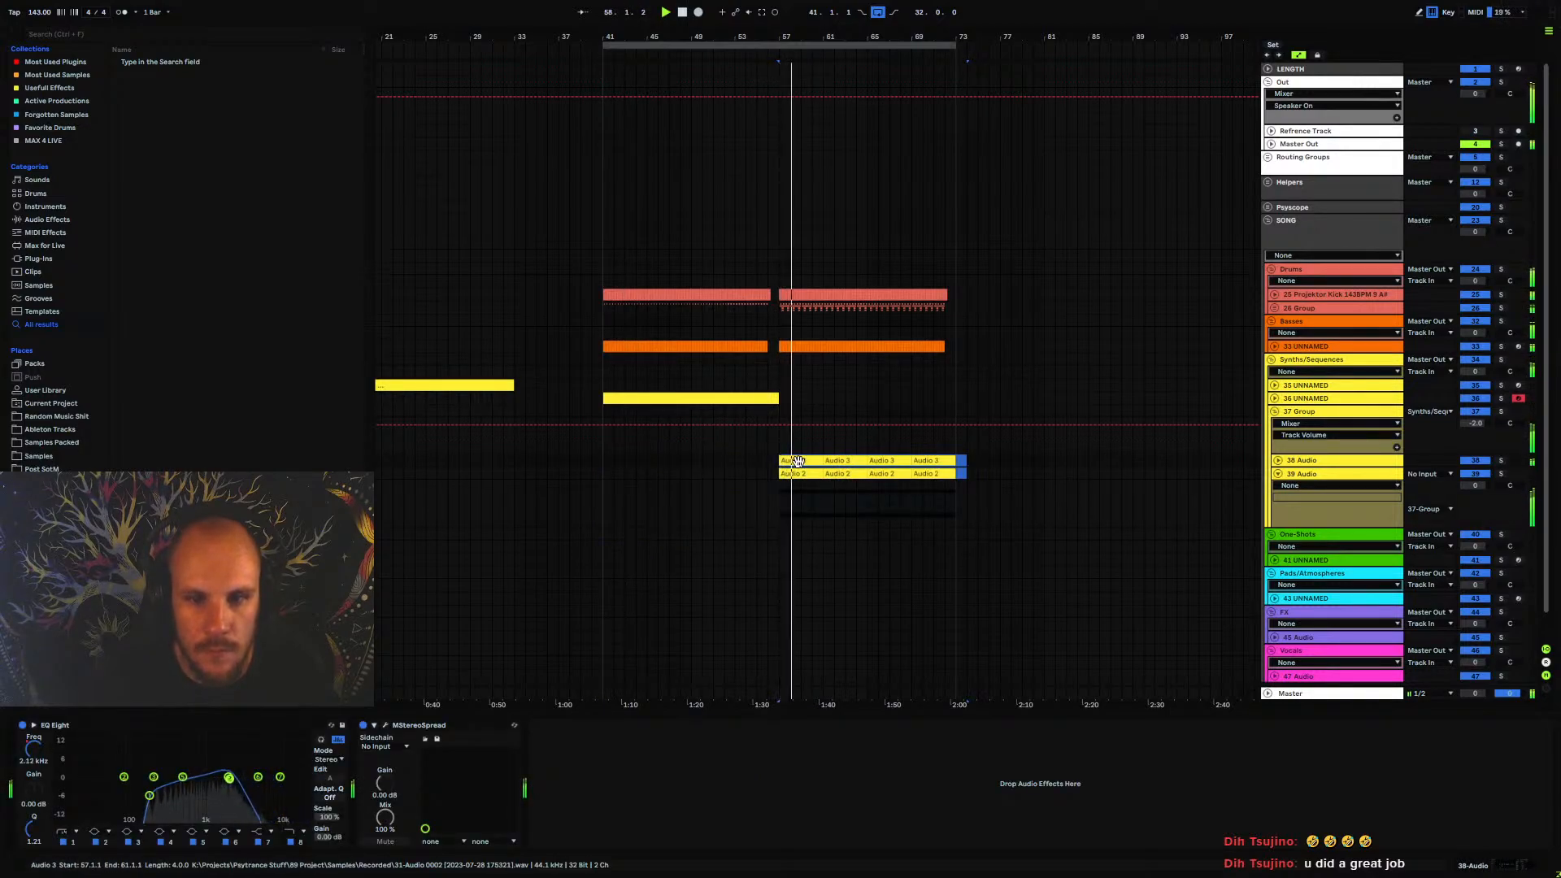
{"action": "key", "text": "ctrl+z"}
{"action": "left_click_drag", "start_coordinate": [637, 462], "coordinate": [619, 457]}
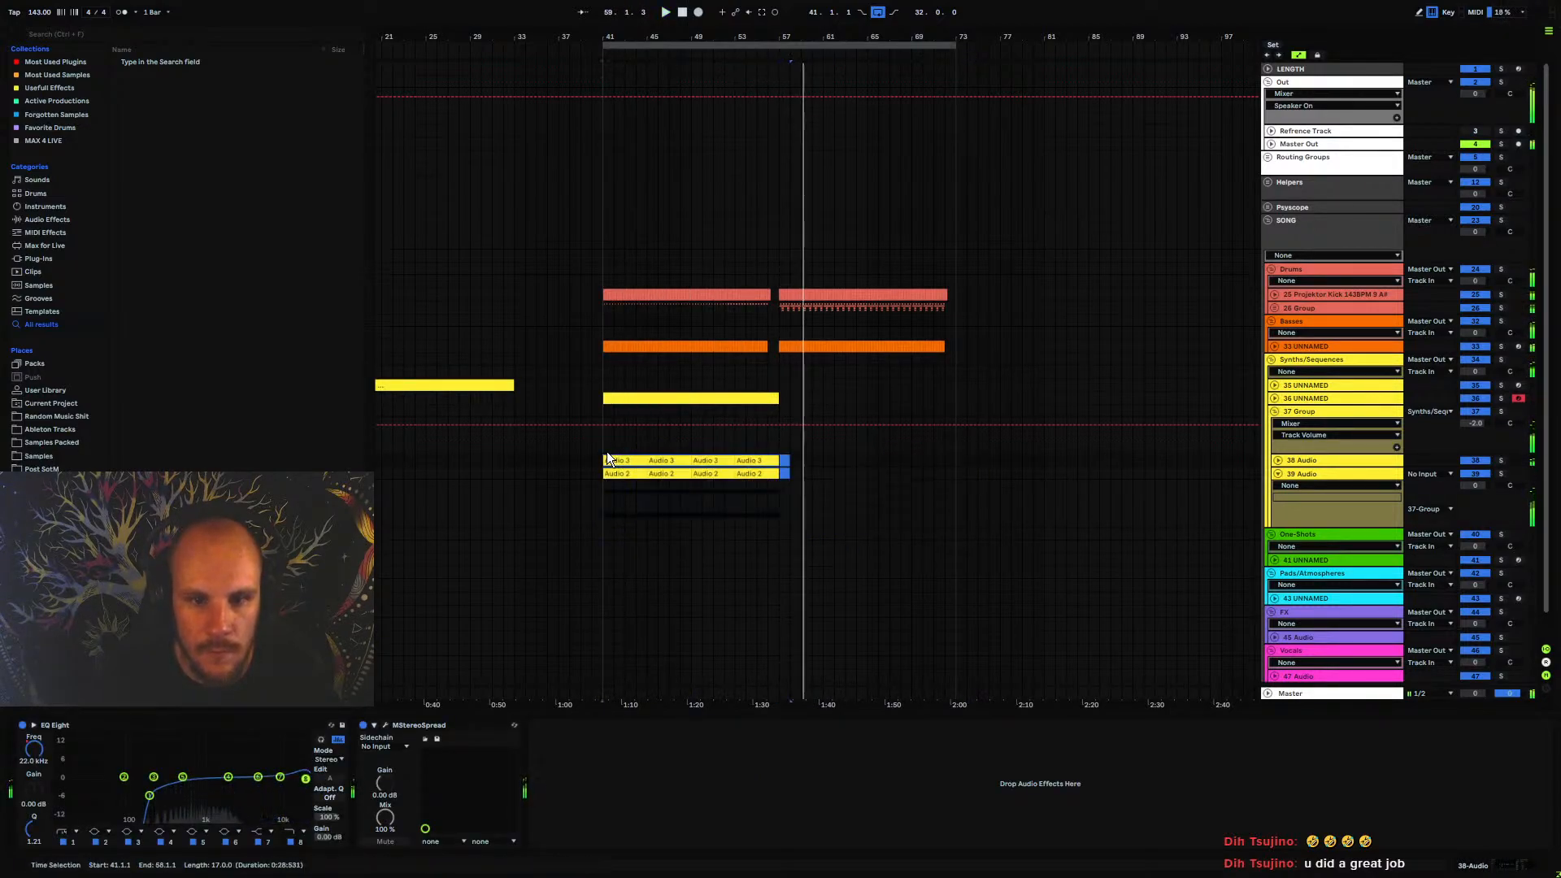
{"action": "left_click", "coordinate": [606, 440]}
{"action": "key", "text": "space"}
{"action": "key", "text": "space"}
{"action": "left_click", "coordinate": [1281, 475]}
{"action": "left_click", "coordinate": [1275, 411]}
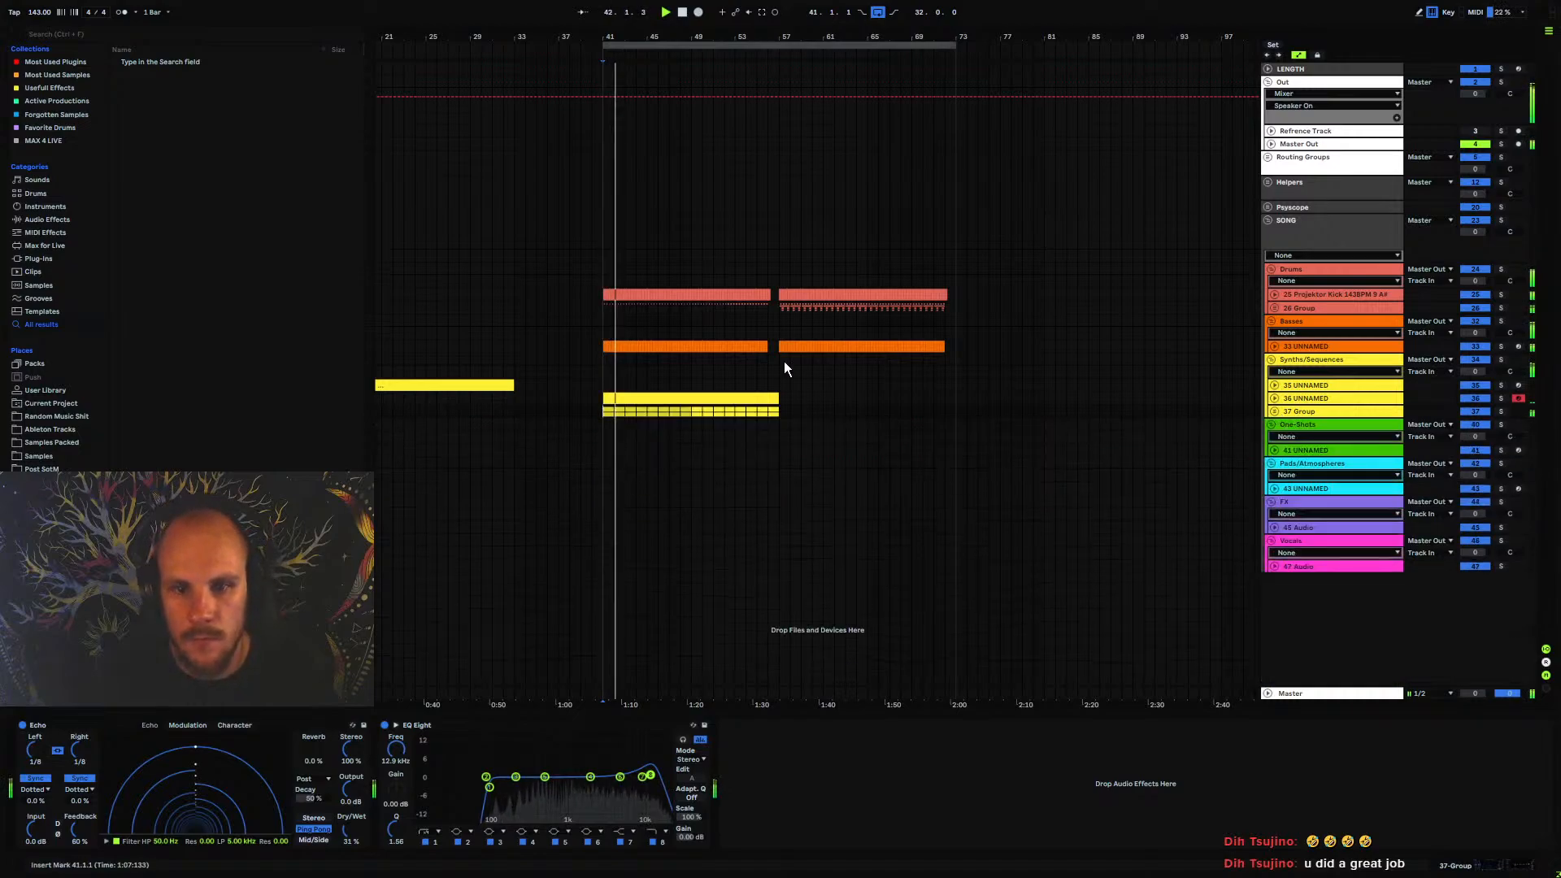
Play from bar 53 to check the transition into the second section at bar 57
{"action": "left_click", "coordinate": [732, 384]}
{"action": "key", "text": "space"}
{"action": "key", "text": "space"}
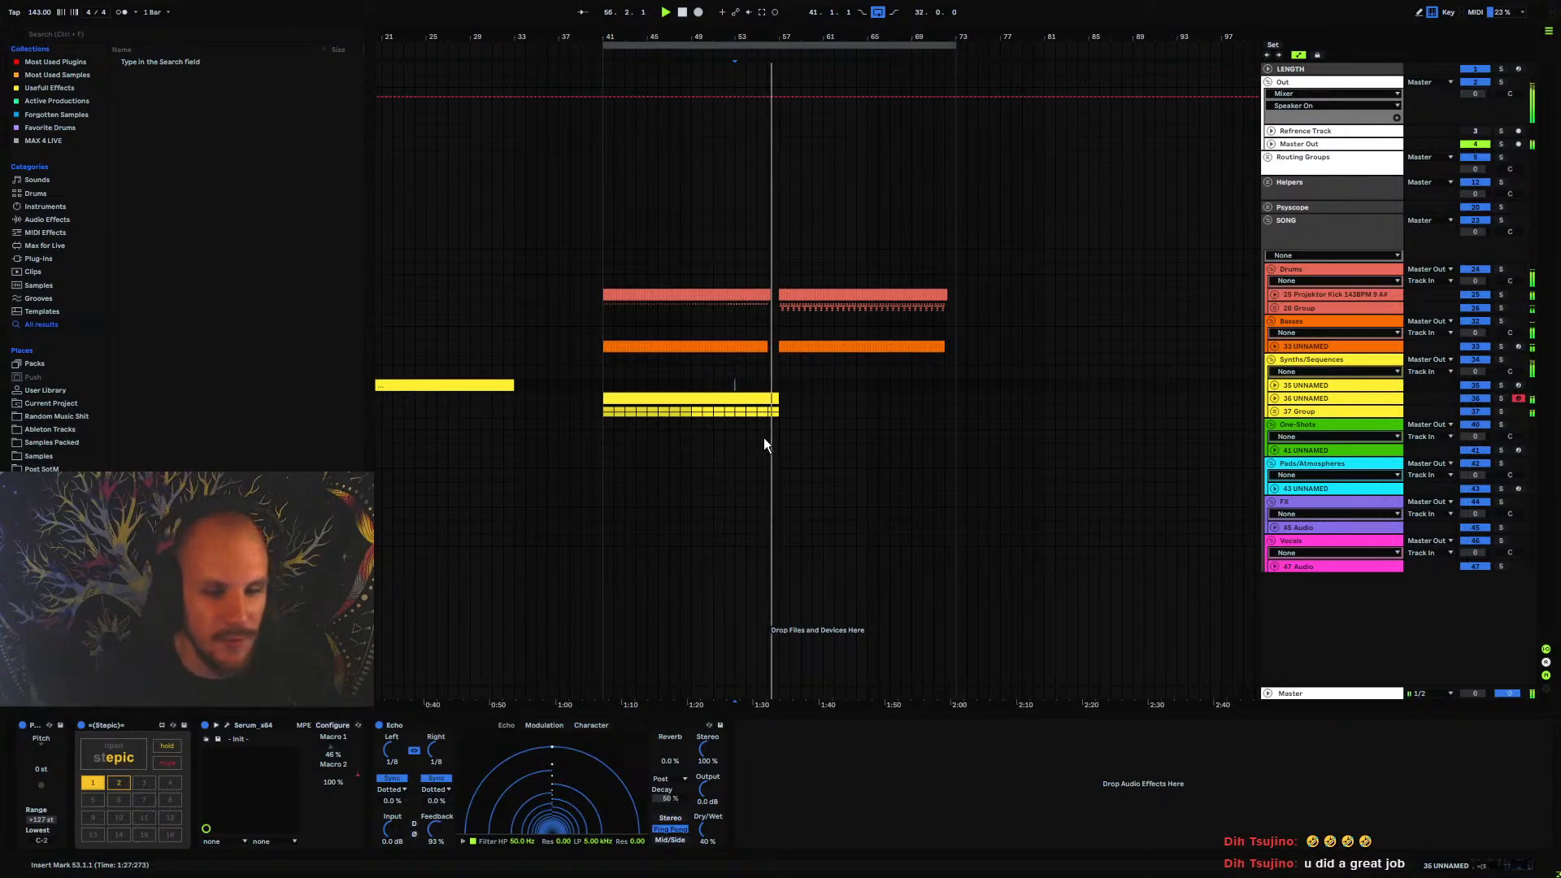
{"action": "mouse_move", "coordinate": [779, 40]}
{"action": "left_mouse_down"}
{"action": "mouse_move", "coordinate": [777, 131]}
{"action": "mouse_move", "coordinate": [658, 155]}
{"action": "mouse_move", "coordinate": [652, 46]}
{"action": "mouse_move", "coordinate": [701, 81]}
{"action": "mouse_move", "coordinate": [752, 54]}
{"action": "left_mouse_up"}
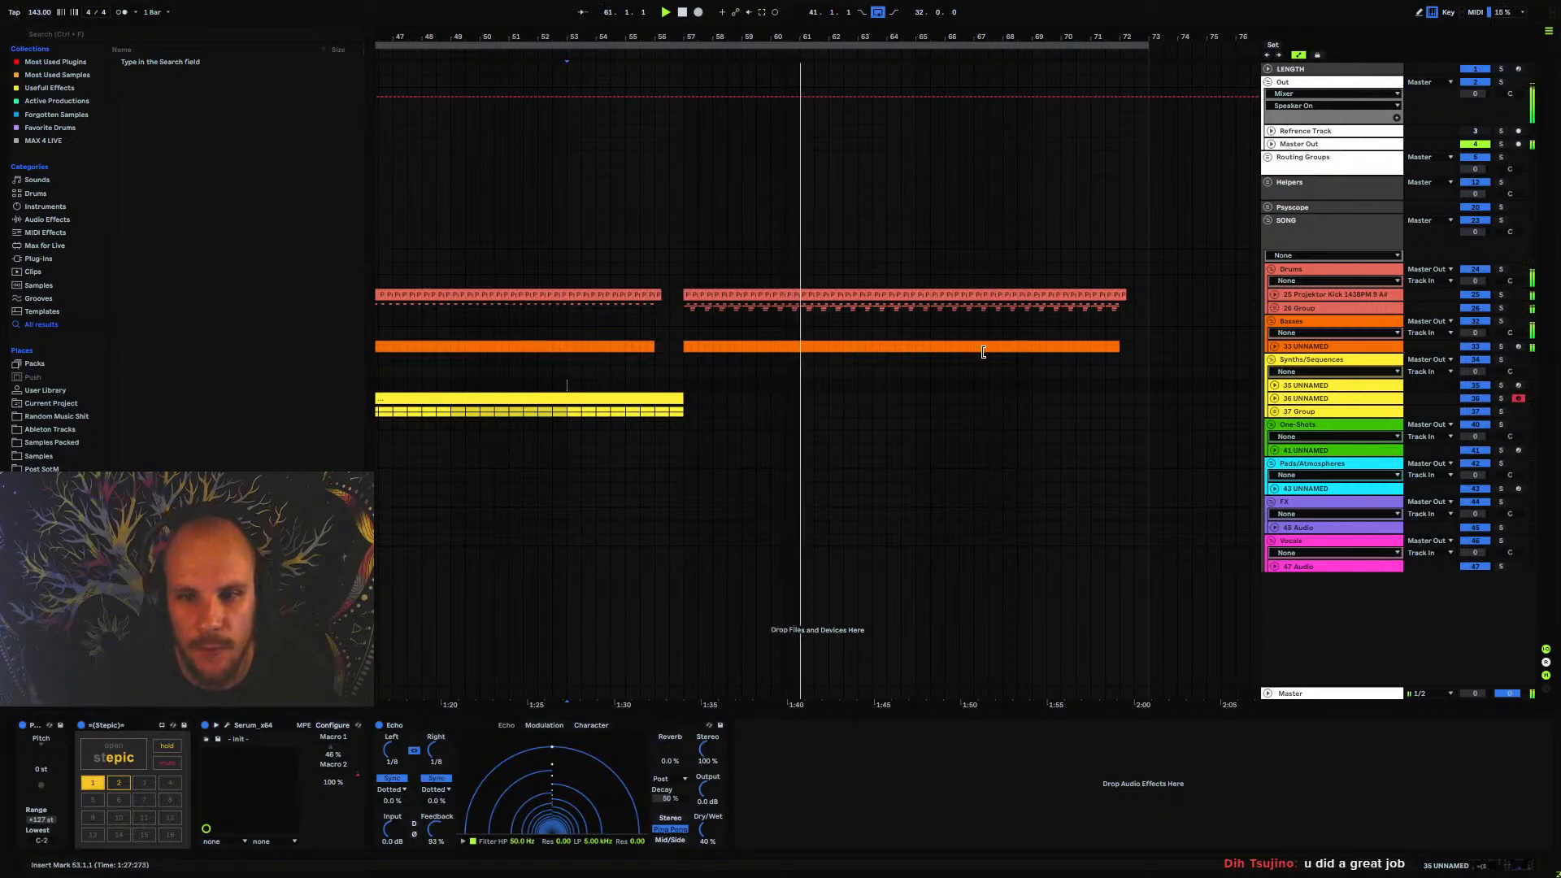
{"action": "scroll", "coordinate": [634, 318], "scroll_direction": "left", "scroll_amount": 5}
{"action": "scroll", "coordinate": [629, 319], "scroll_direction": "right", "scroll_amount": 7}
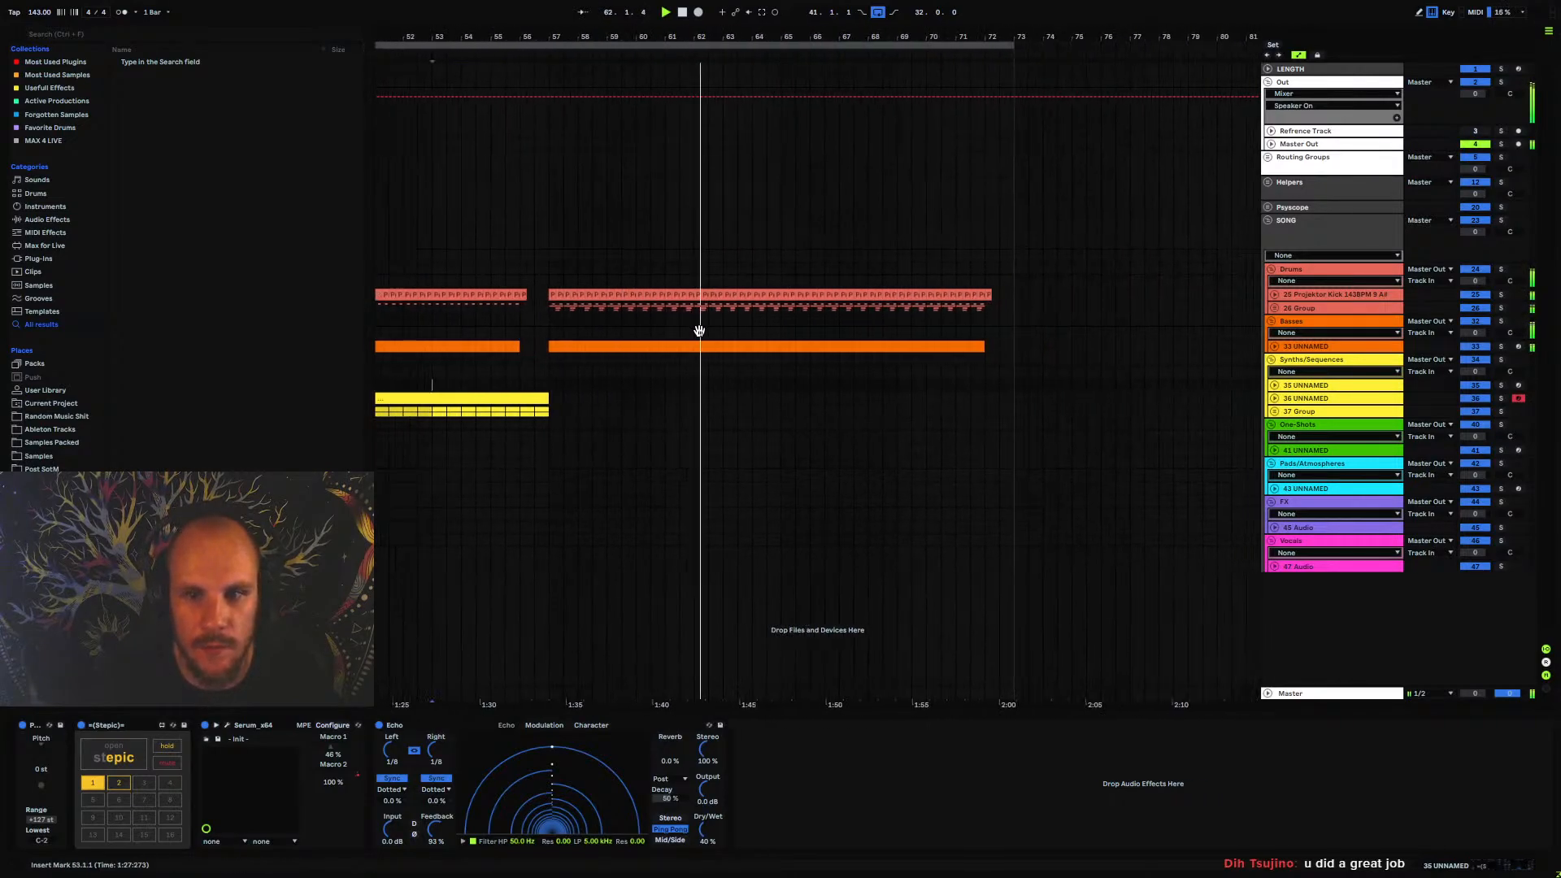
{"action": "scroll", "coordinate": [715, 319], "scroll_direction": "left", "scroll_amount": 1}
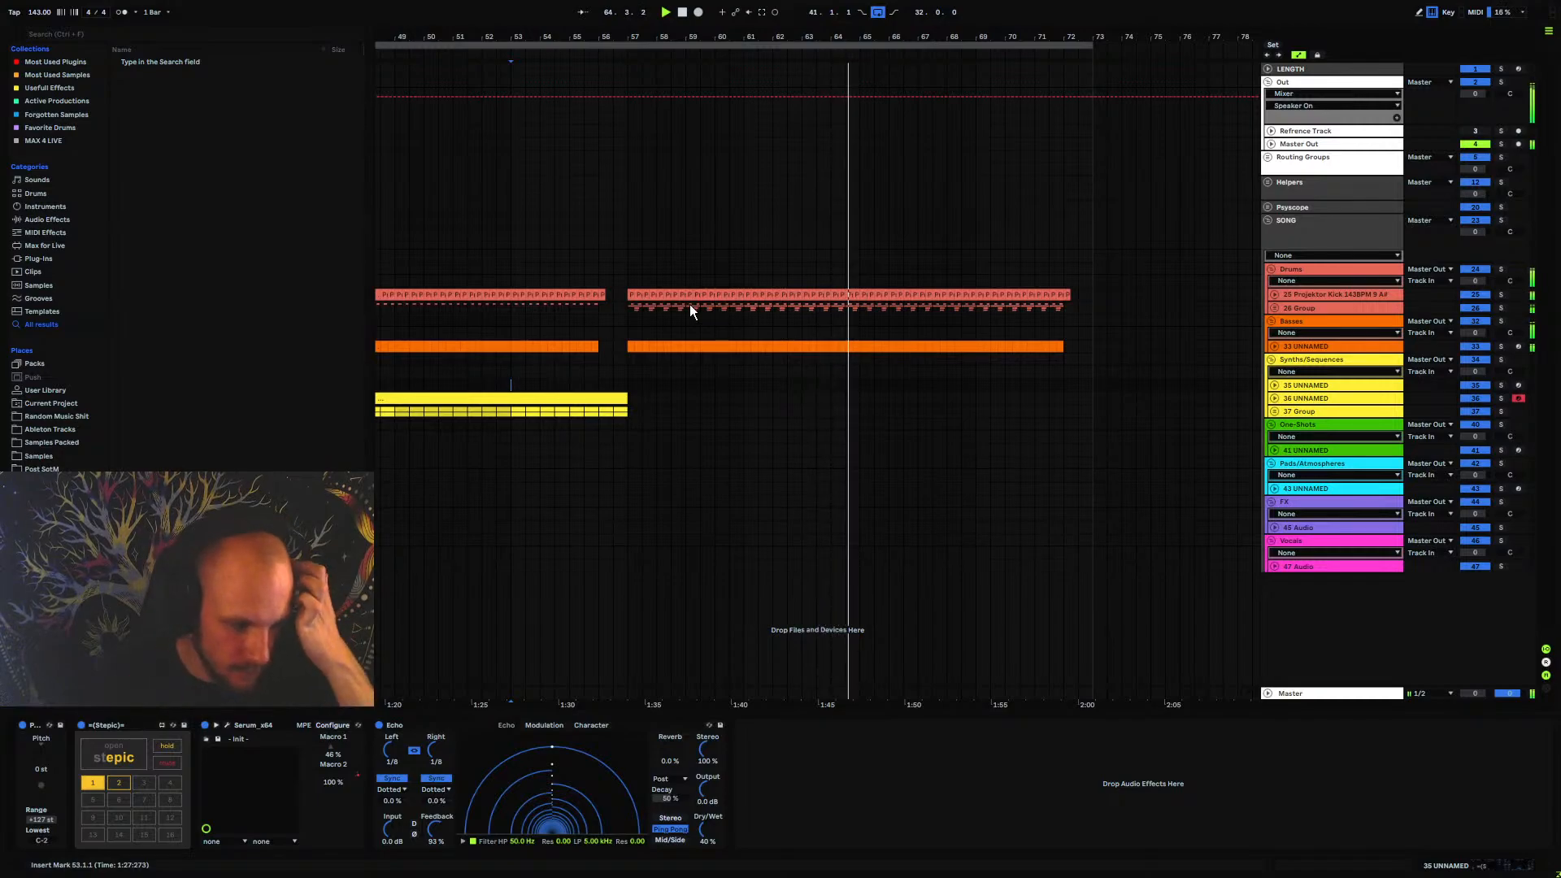
Add a MIDI track below the last Synths/Sequences group and load Serum on it
{"action": "scroll", "coordinate": [732, 301], "scroll_direction": "right", "scroll_amount": 3}
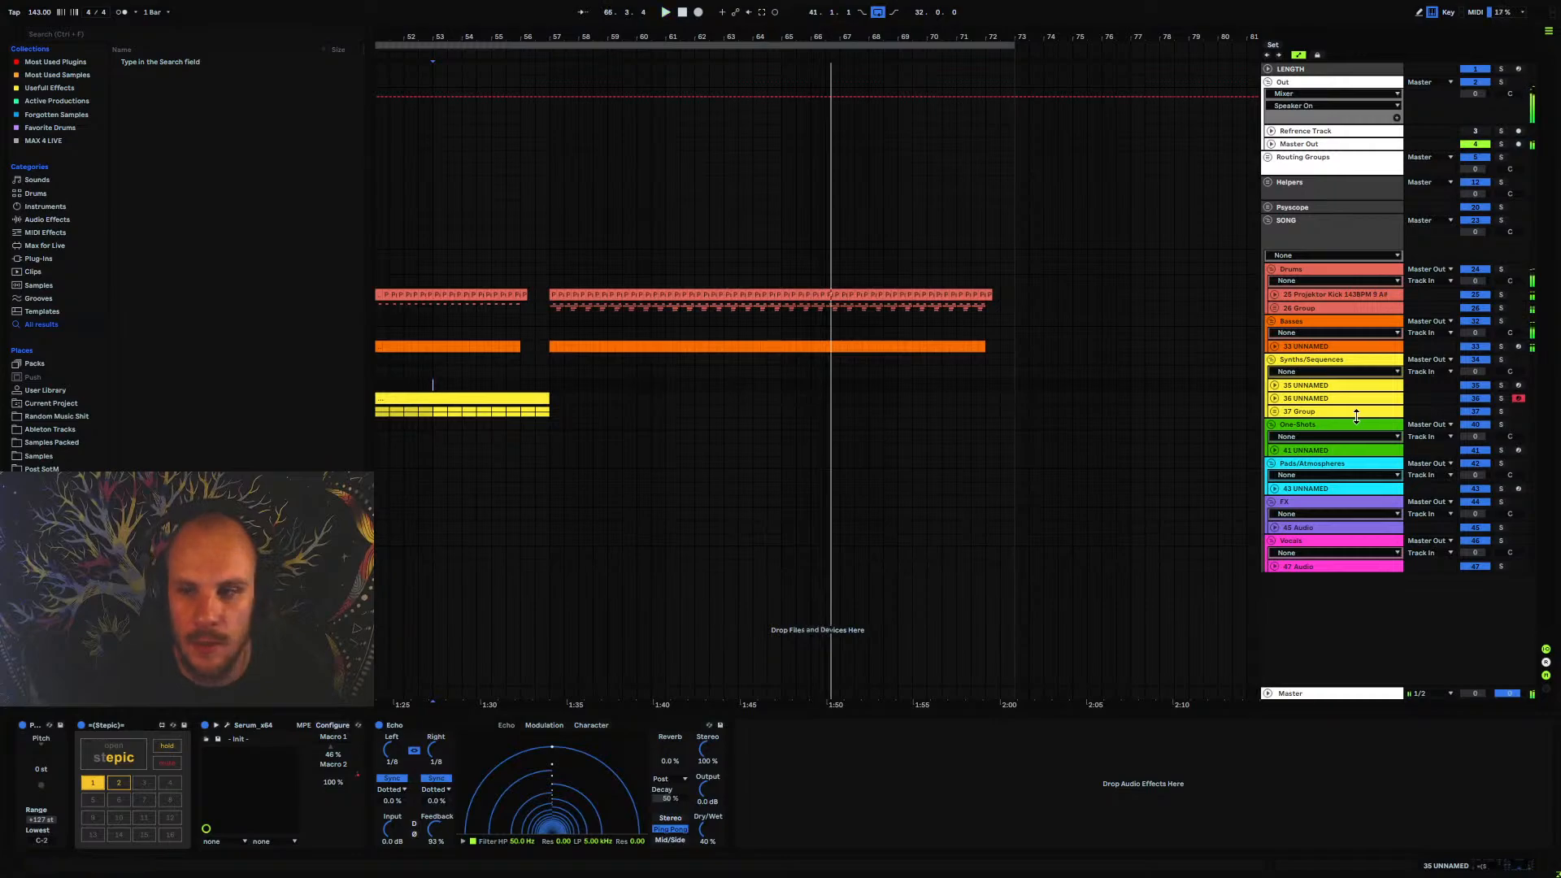
{"action": "left_click", "coordinate": [1312, 412]}
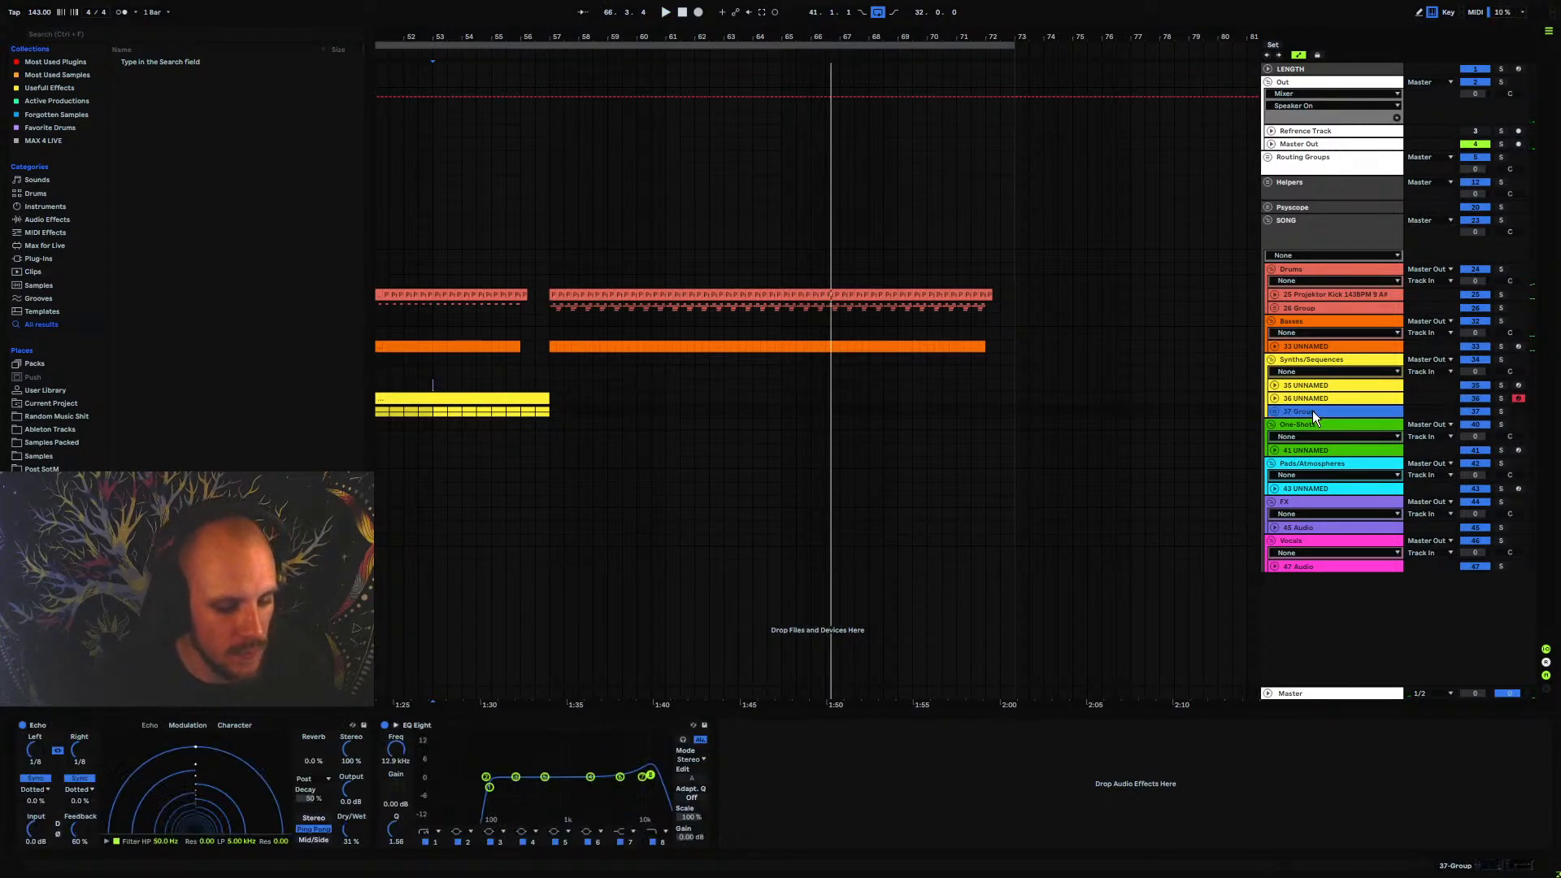
{"action": "key", "text": "ctrl+shift+t"}
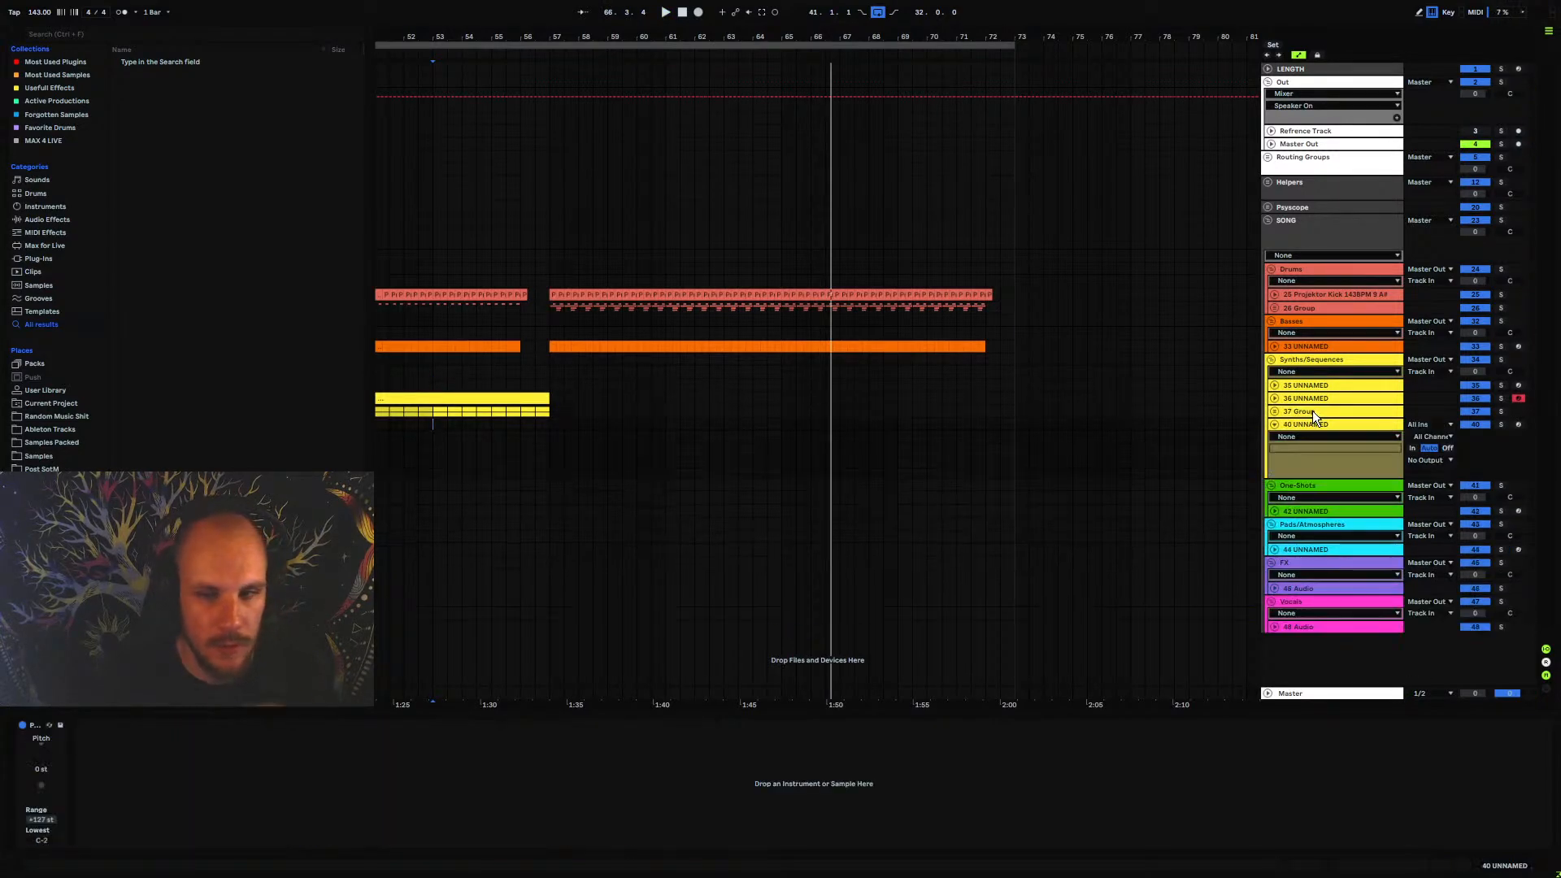
{"action": "right_click", "coordinate": [607, 439]}
{"action": "mouse_move", "coordinate": [685, 450]}
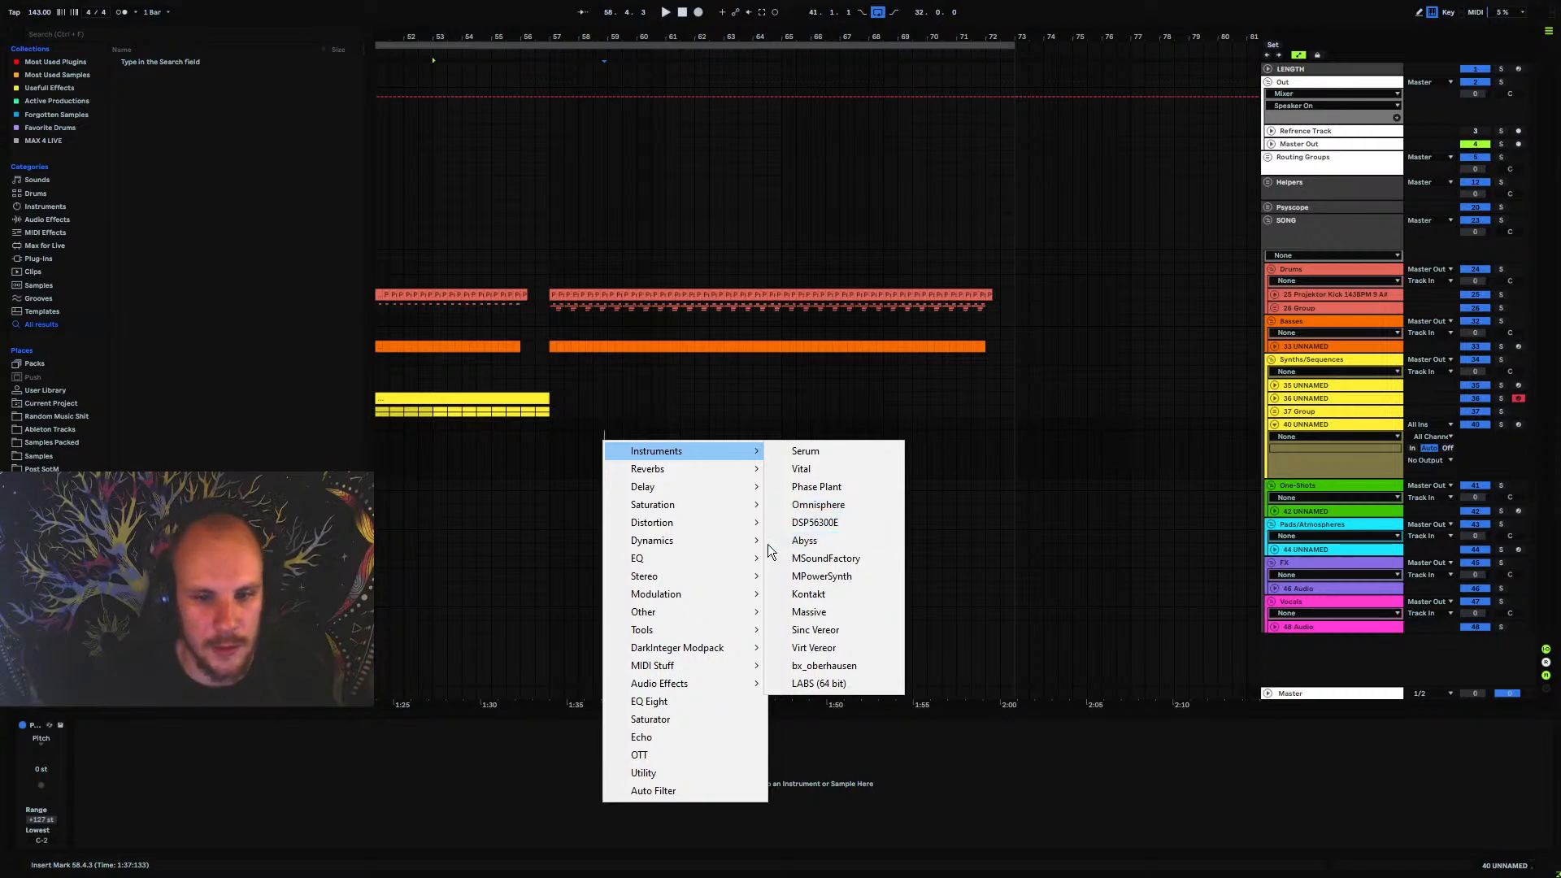
{"action": "left_click", "coordinate": [827, 452]}
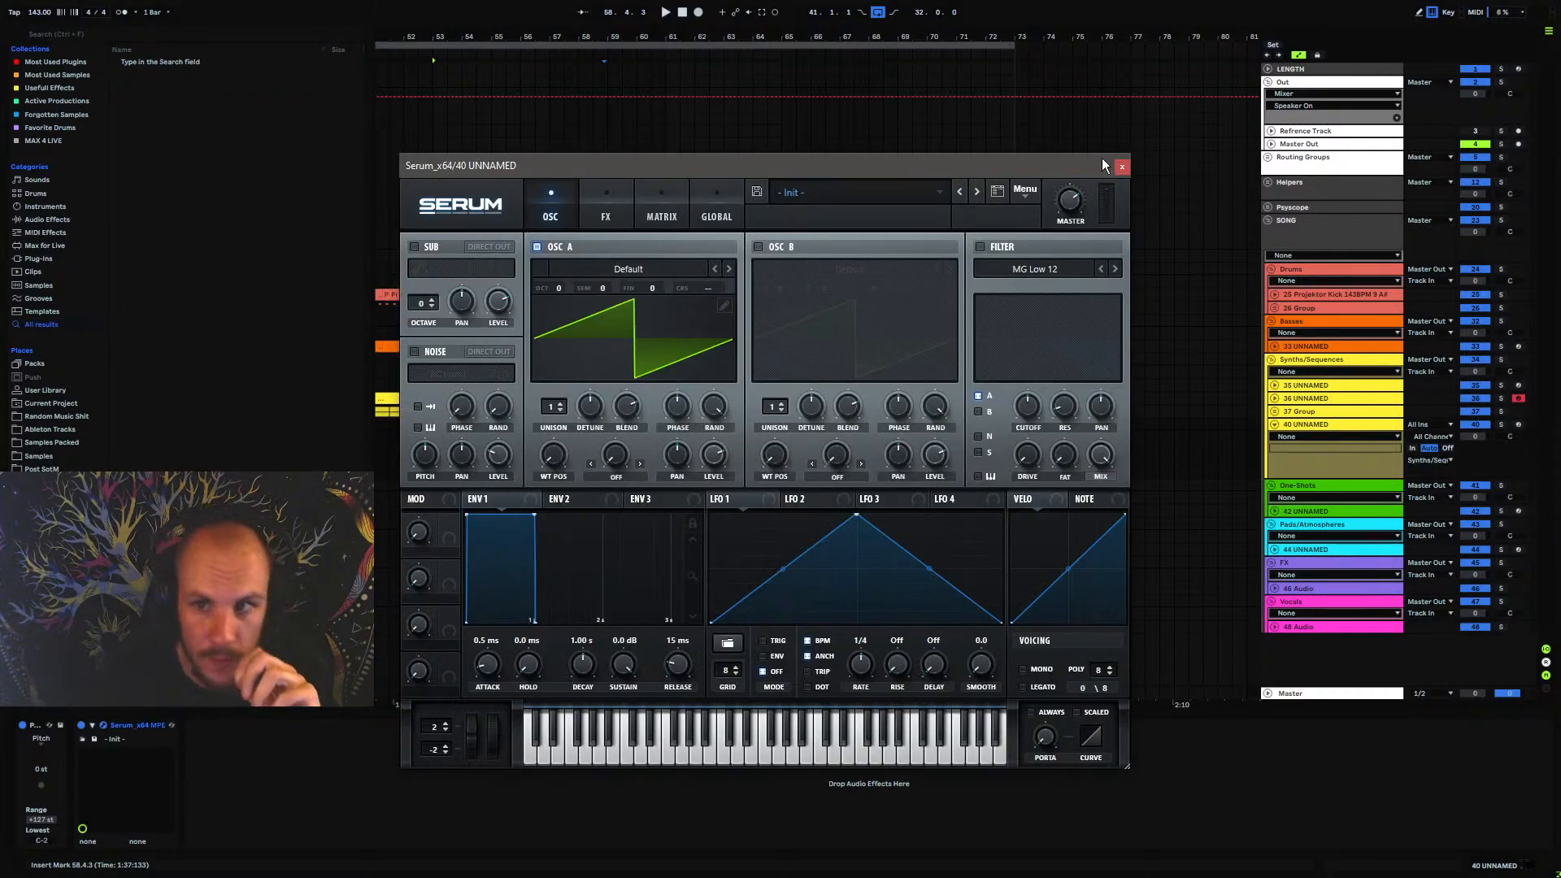
{"action": "left_click", "coordinate": [1121, 167]}
Insert the Stepic sequencer ahead of Serum on the new synth track
{"action": "right_click", "coordinate": [679, 441]}
{"action": "right_click", "coordinate": [679, 440]}
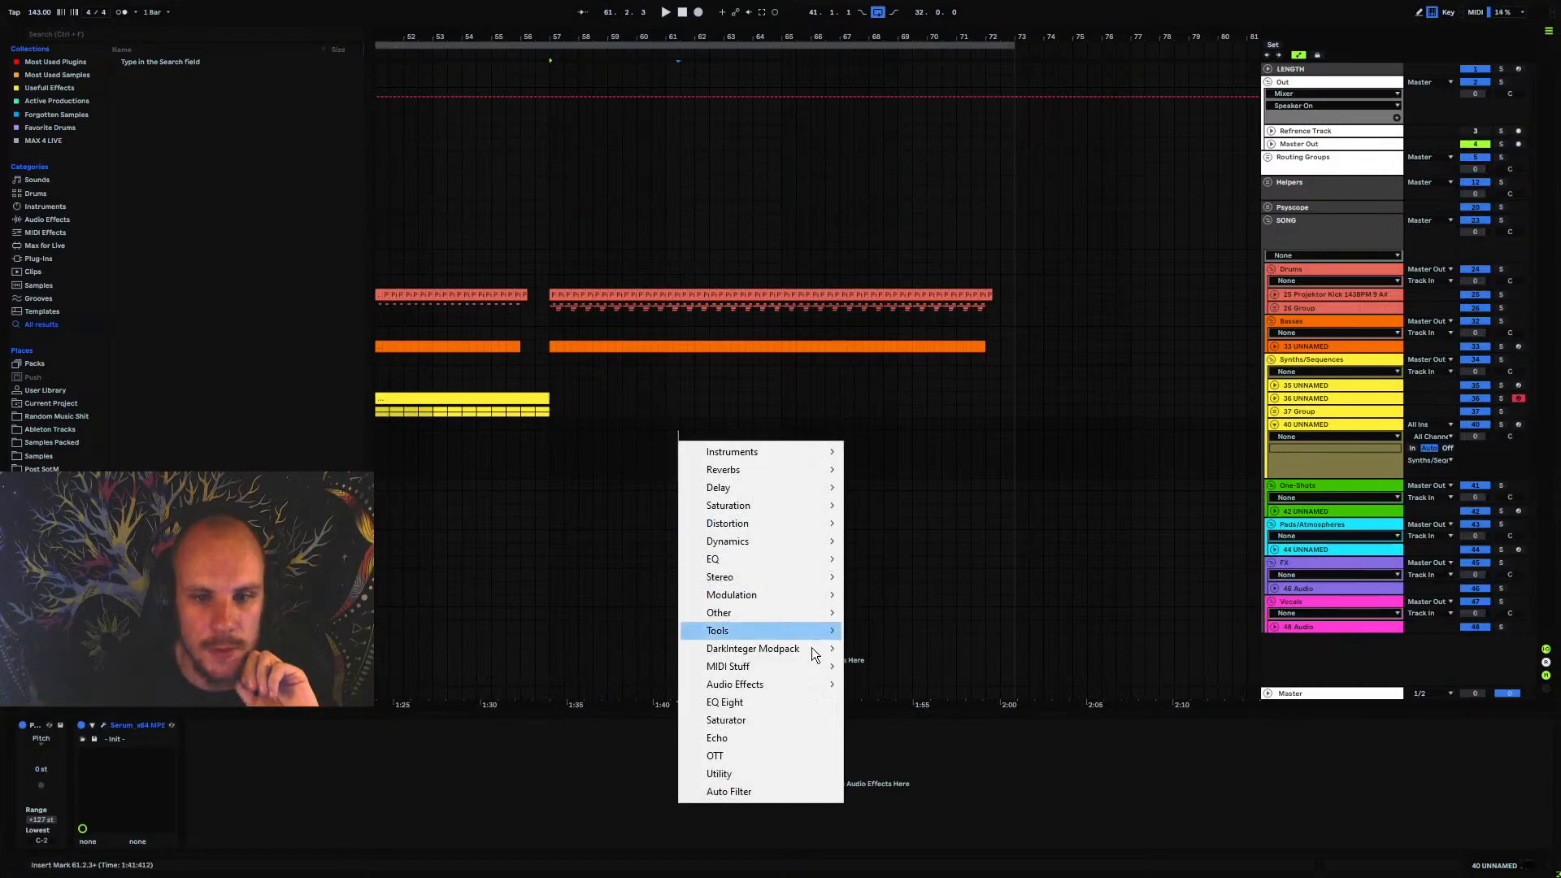
{"action": "left_click", "coordinate": [593, 454]}
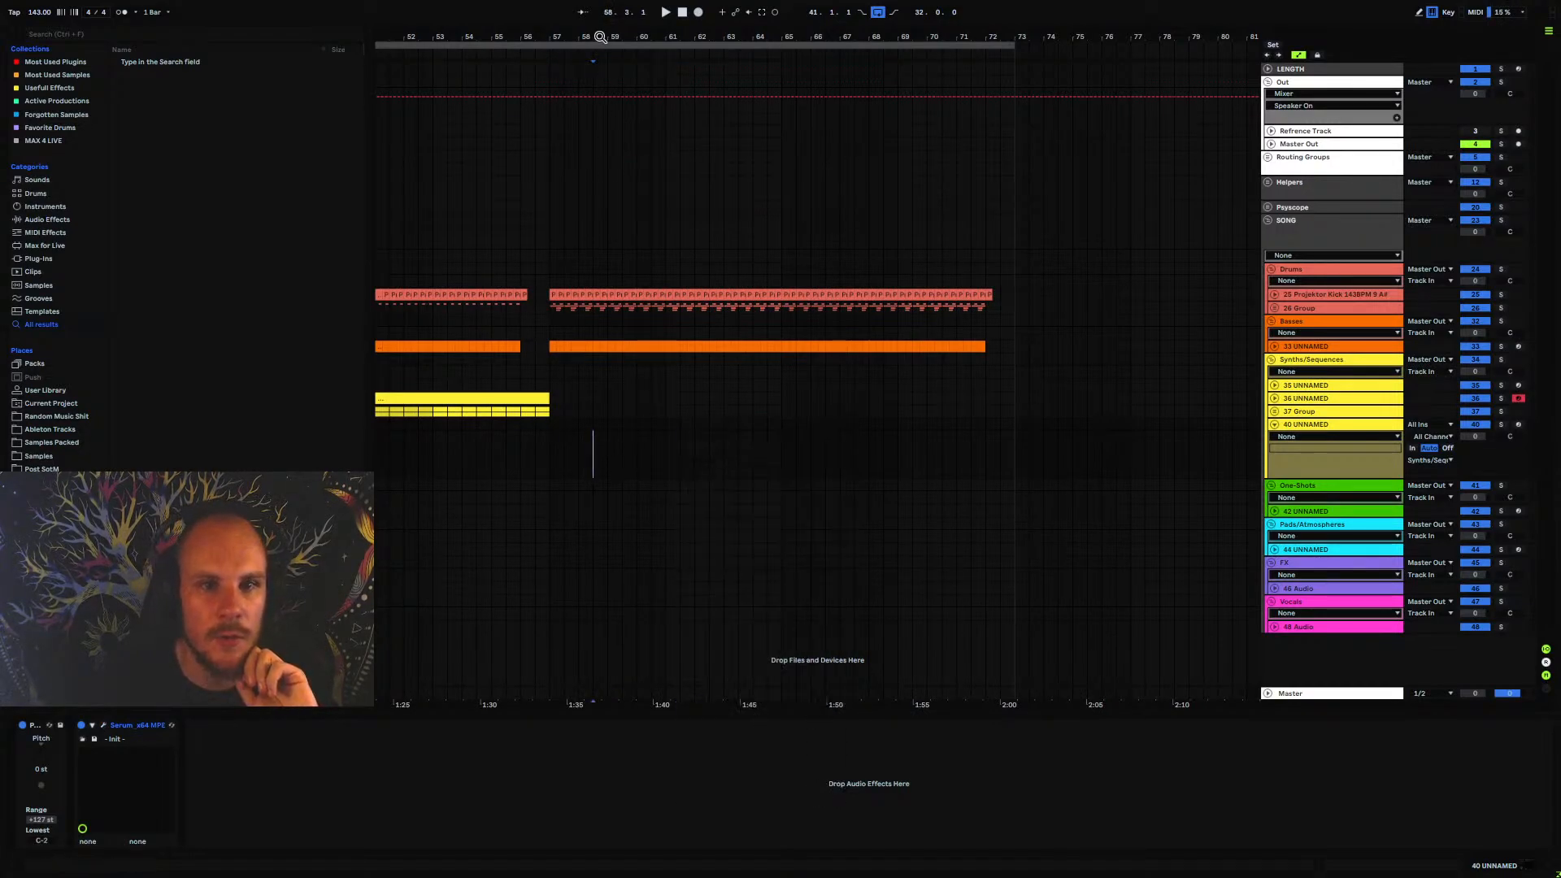
{"action": "left_click_drag", "start_coordinate": [600, 36], "coordinate": [725, 42]}
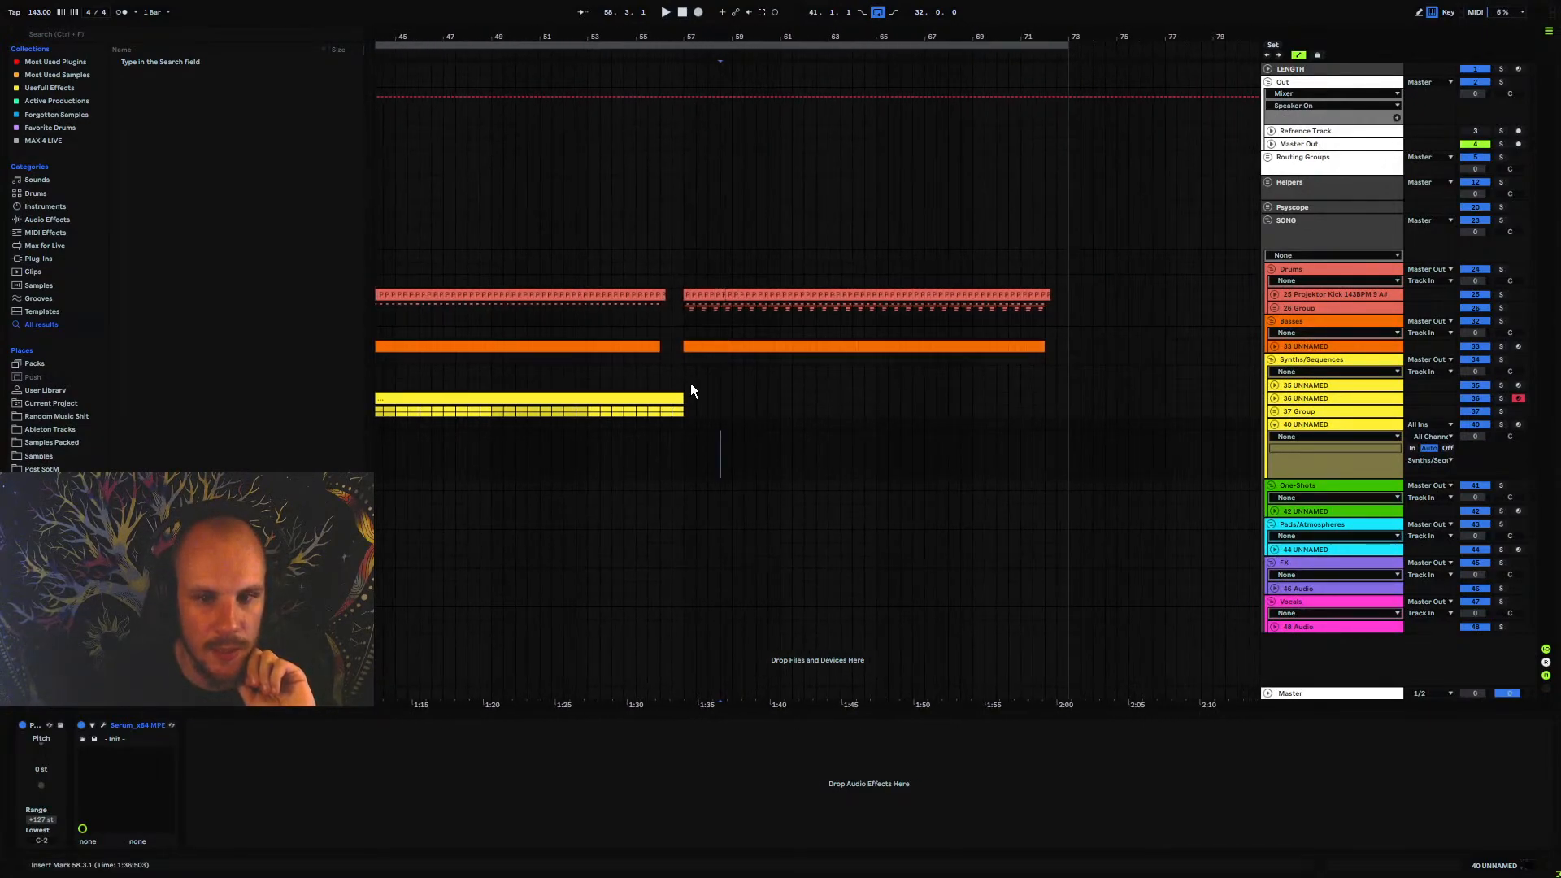
{"action": "right_click", "coordinate": [717, 446]}
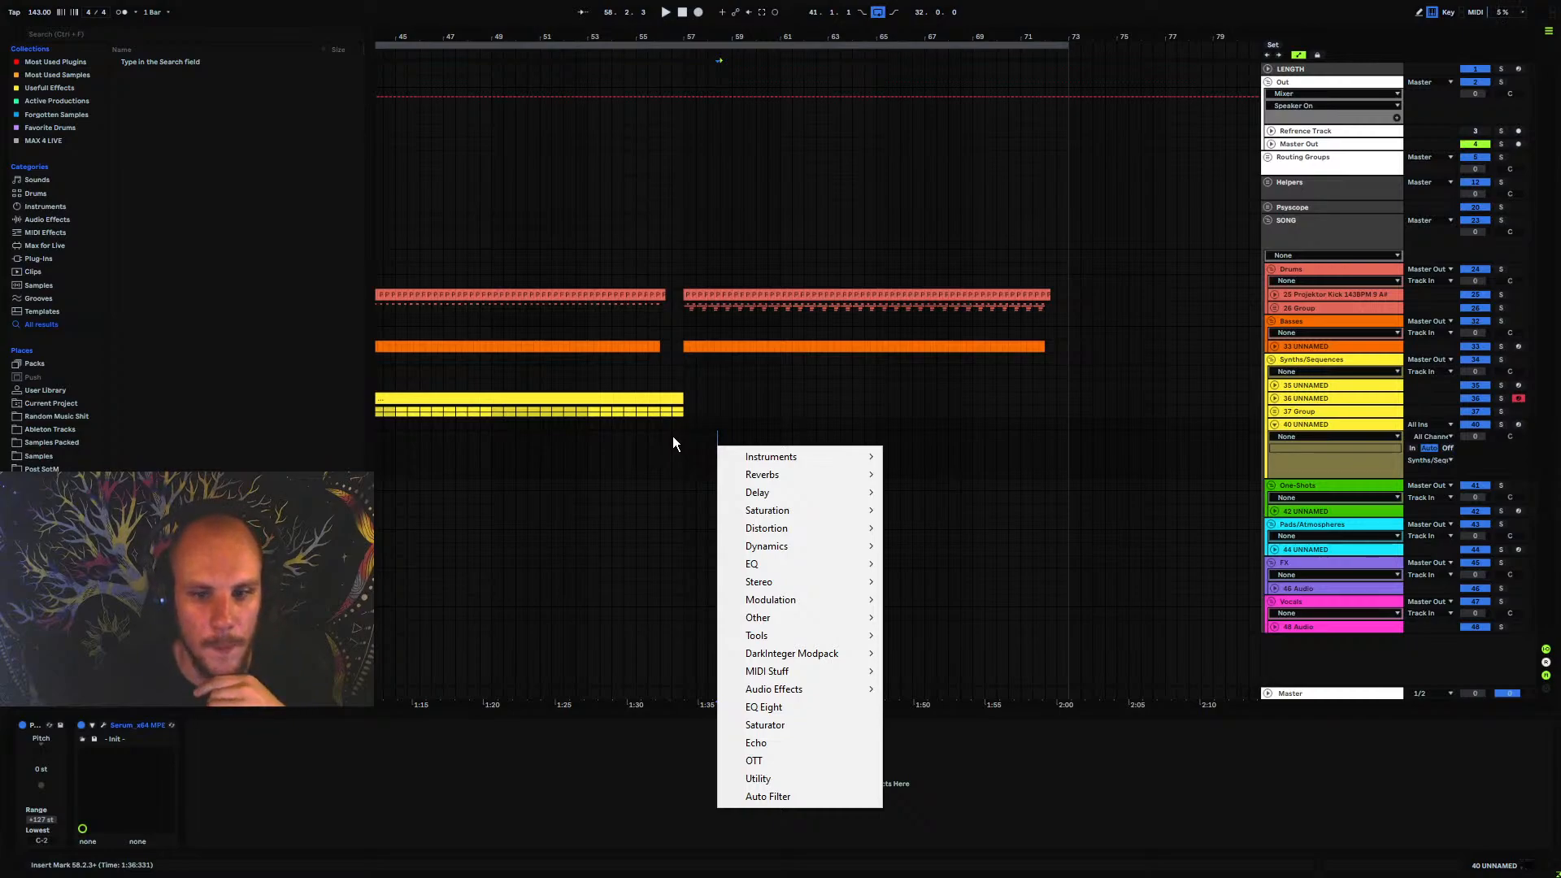
{"action": "mouse_move", "coordinate": [818, 695]}
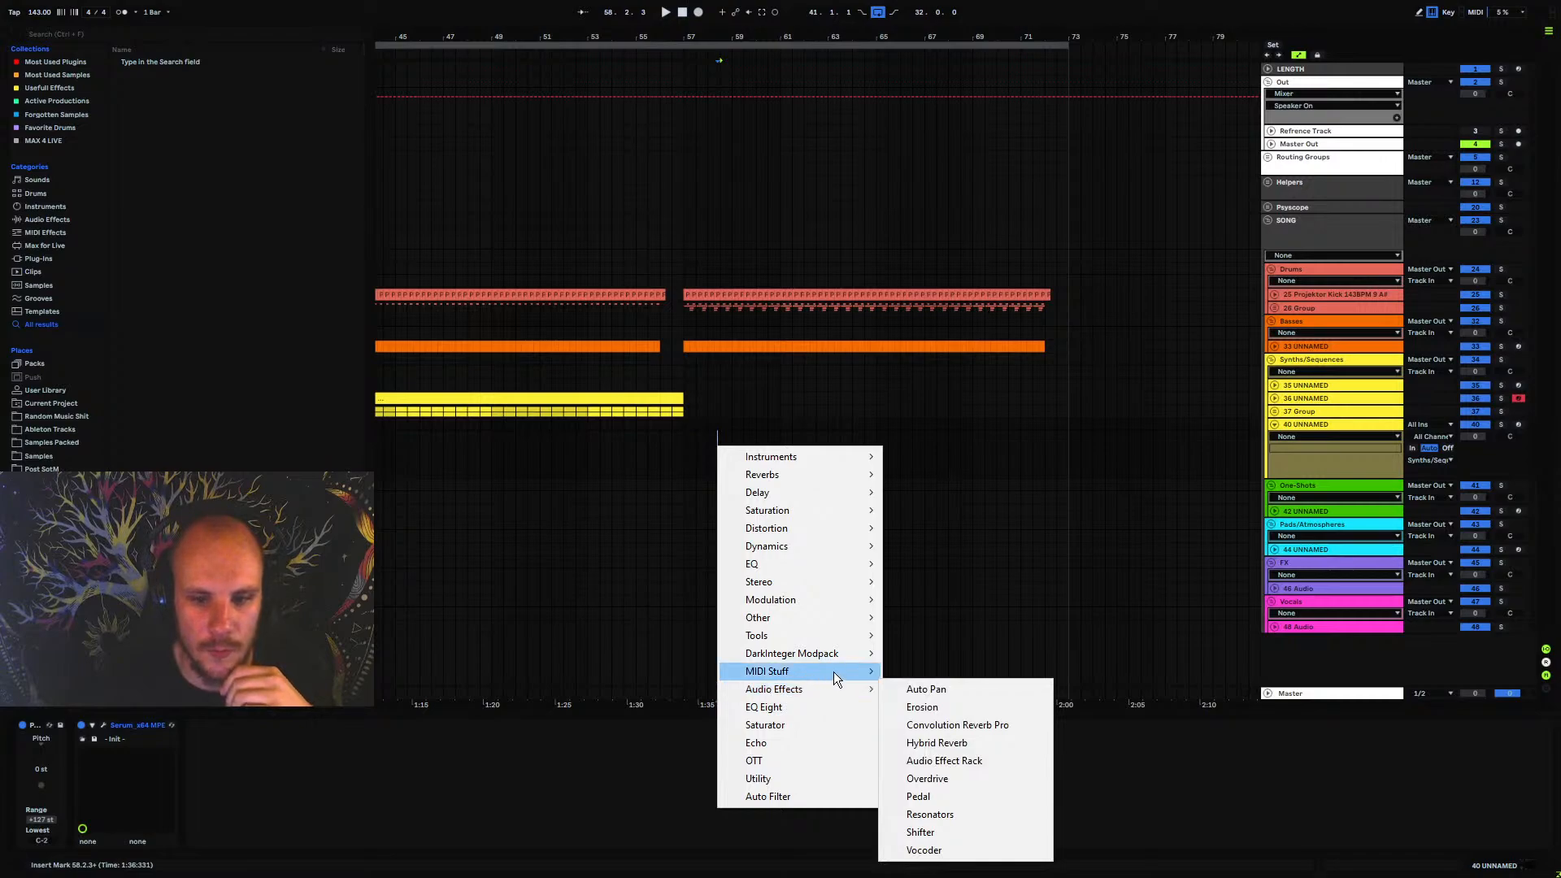
{"action": "left_click", "coordinate": [950, 813]}
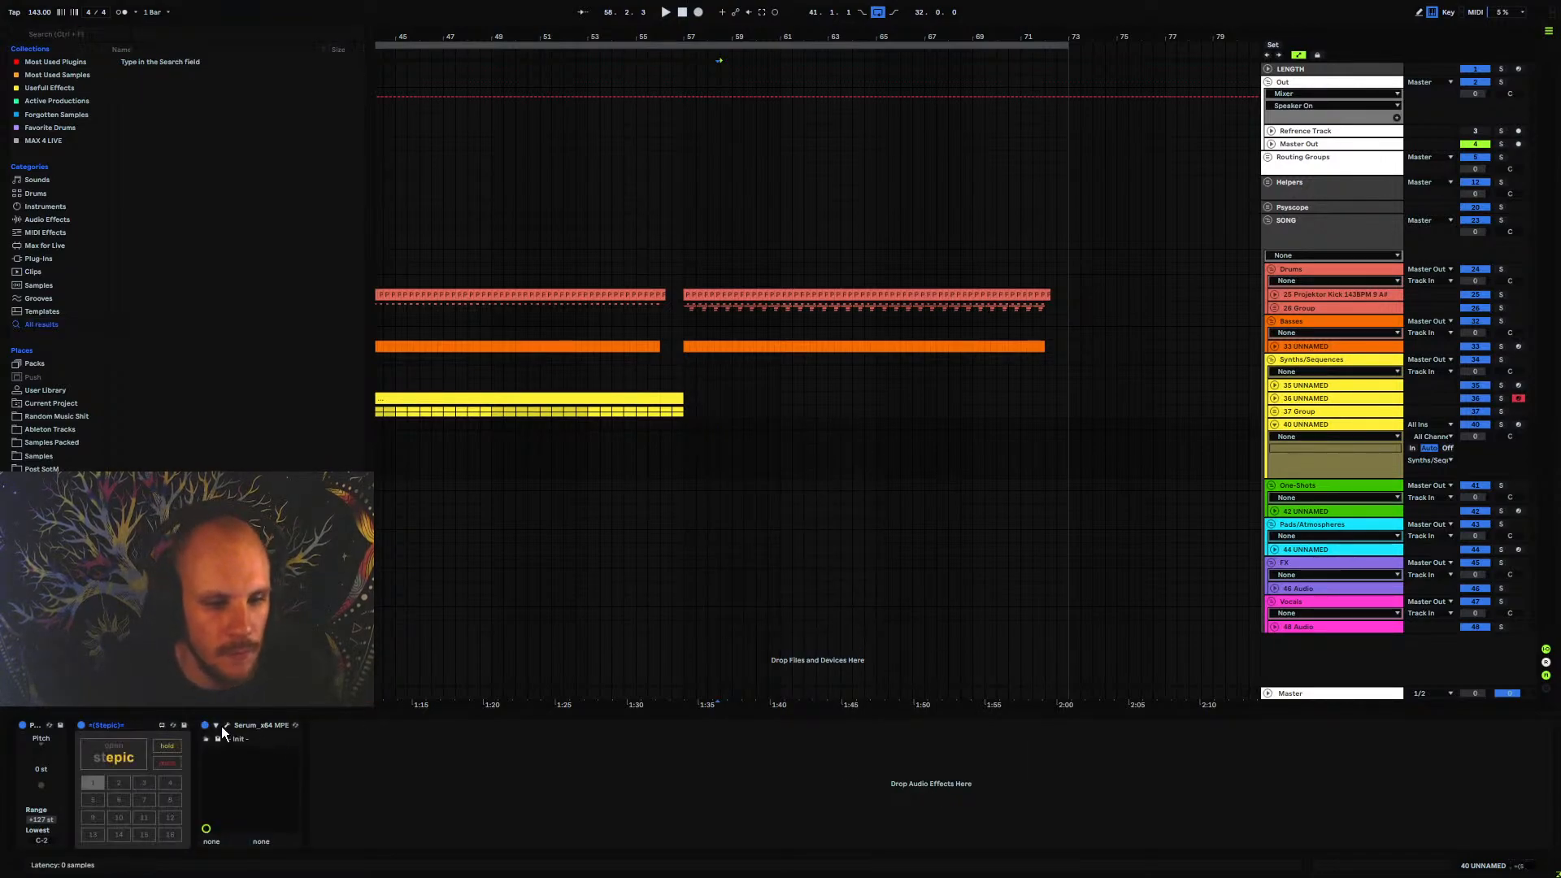
Load the 1233 wavetable from Projektor Tones Pack Vol.2 into Serum's oscillator A
{"action": "left_click", "coordinate": [227, 725]}
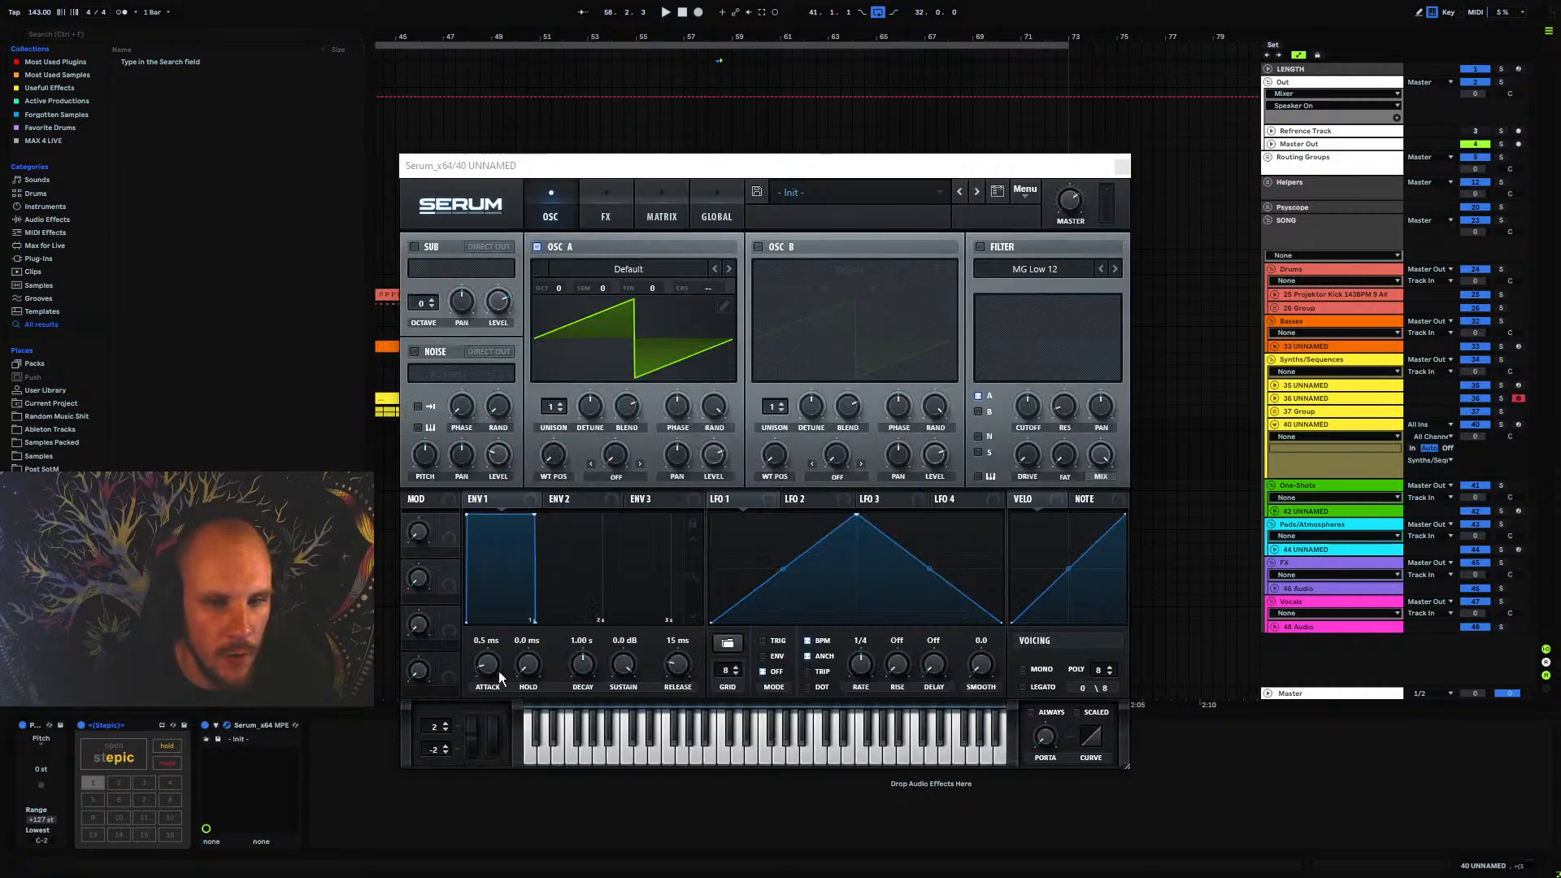
{"action": "left_click", "coordinate": [646, 267]}
{"action": "mouse_move", "coordinate": [642, 377]}
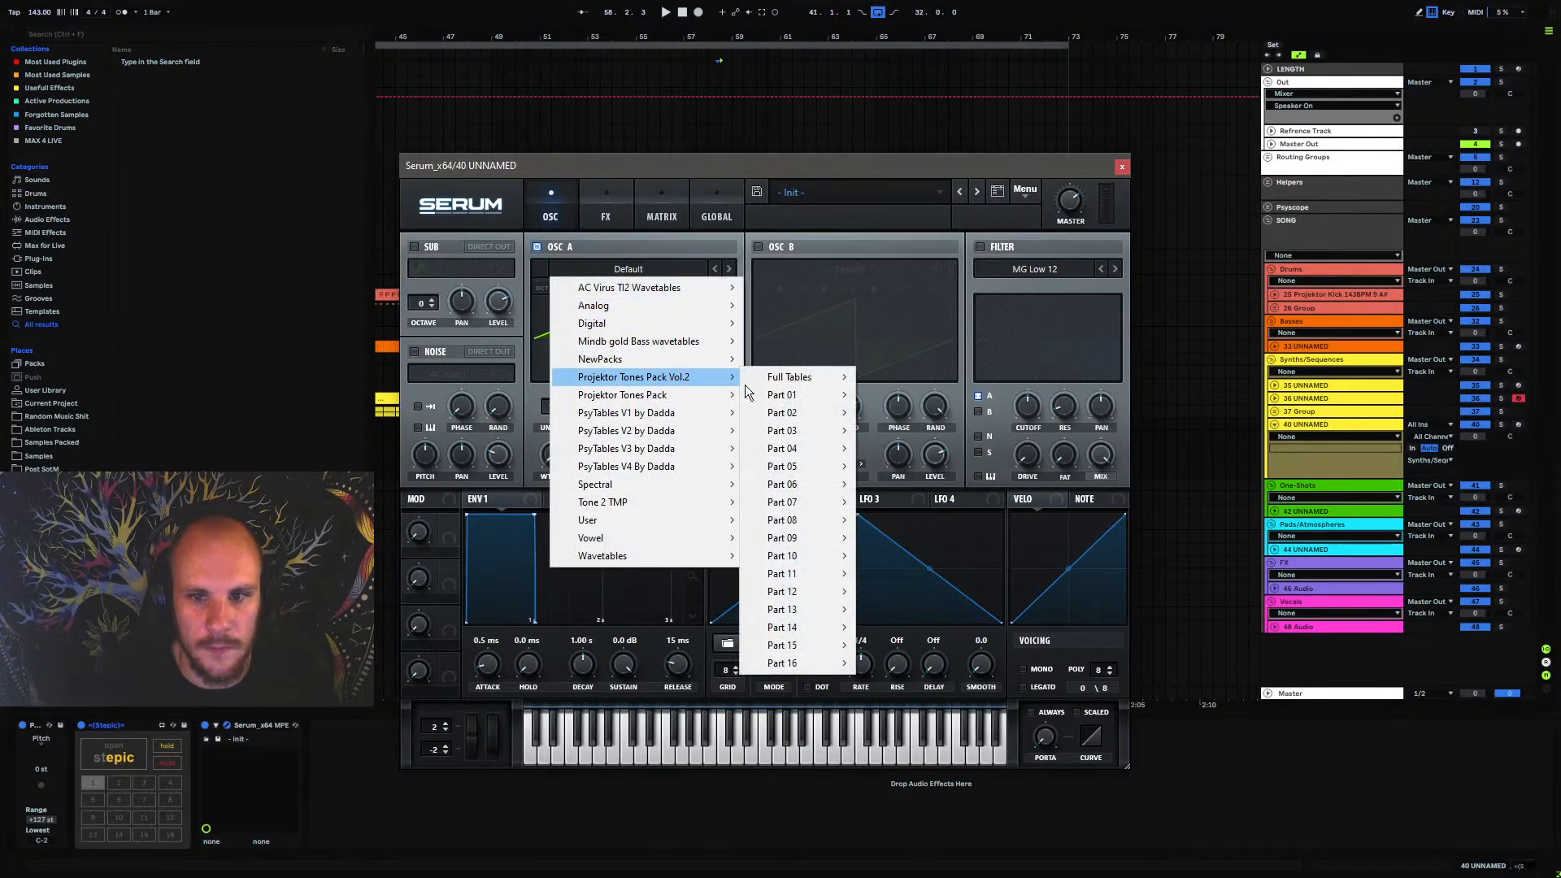
{"action": "mouse_move", "coordinate": [840, 557]}
{"action": "left_click", "coordinate": [878, 540]}
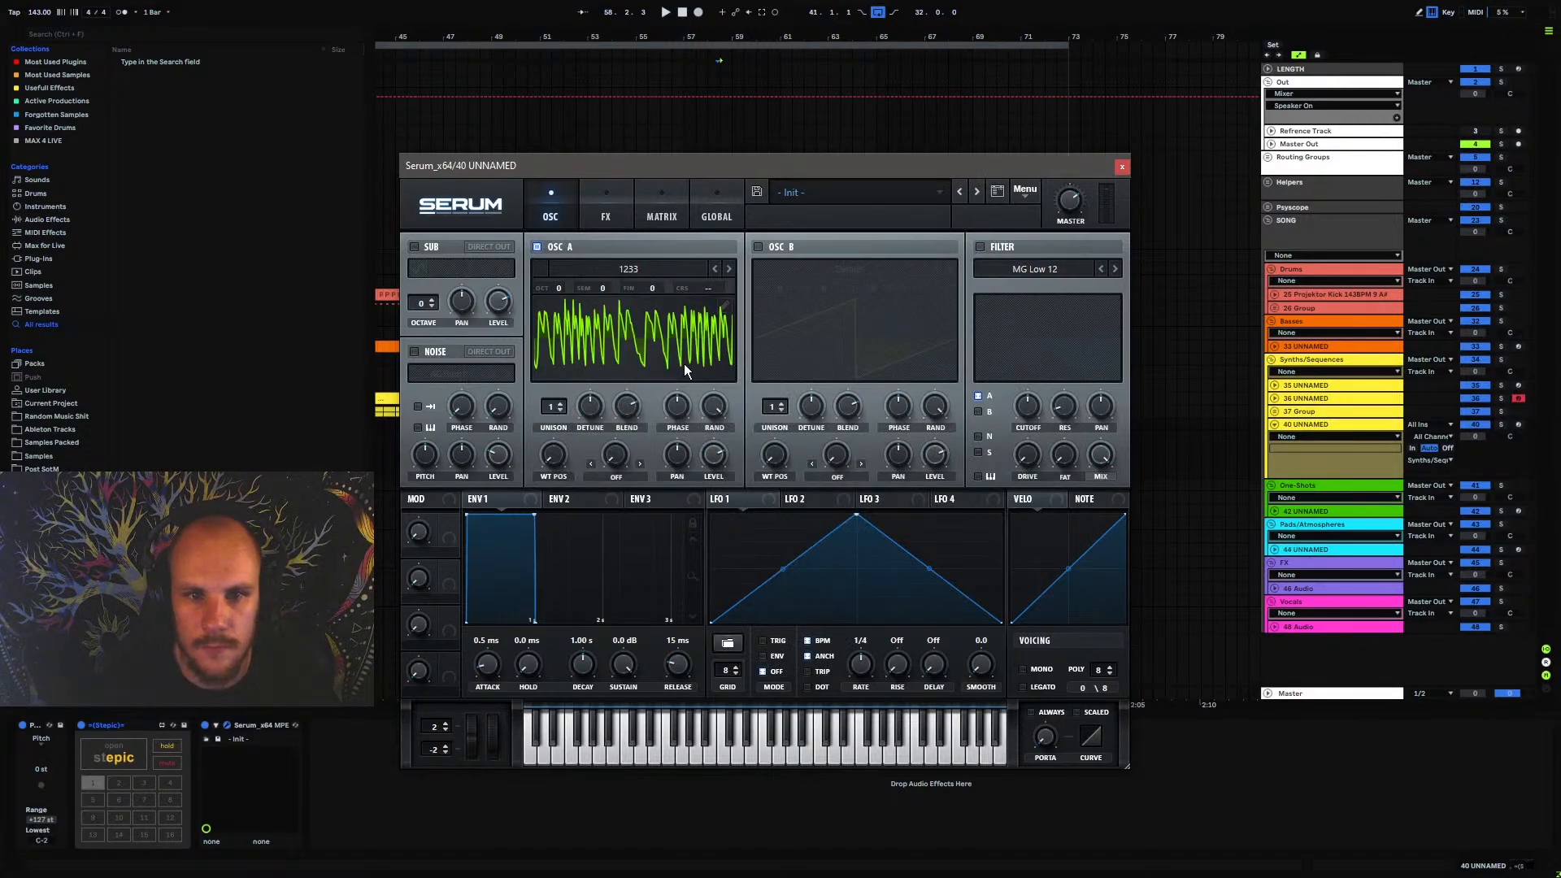
Arm the new synth track and randomize the velocity lane of its Stepic pattern
{"action": "left_click", "coordinate": [1519, 425]}
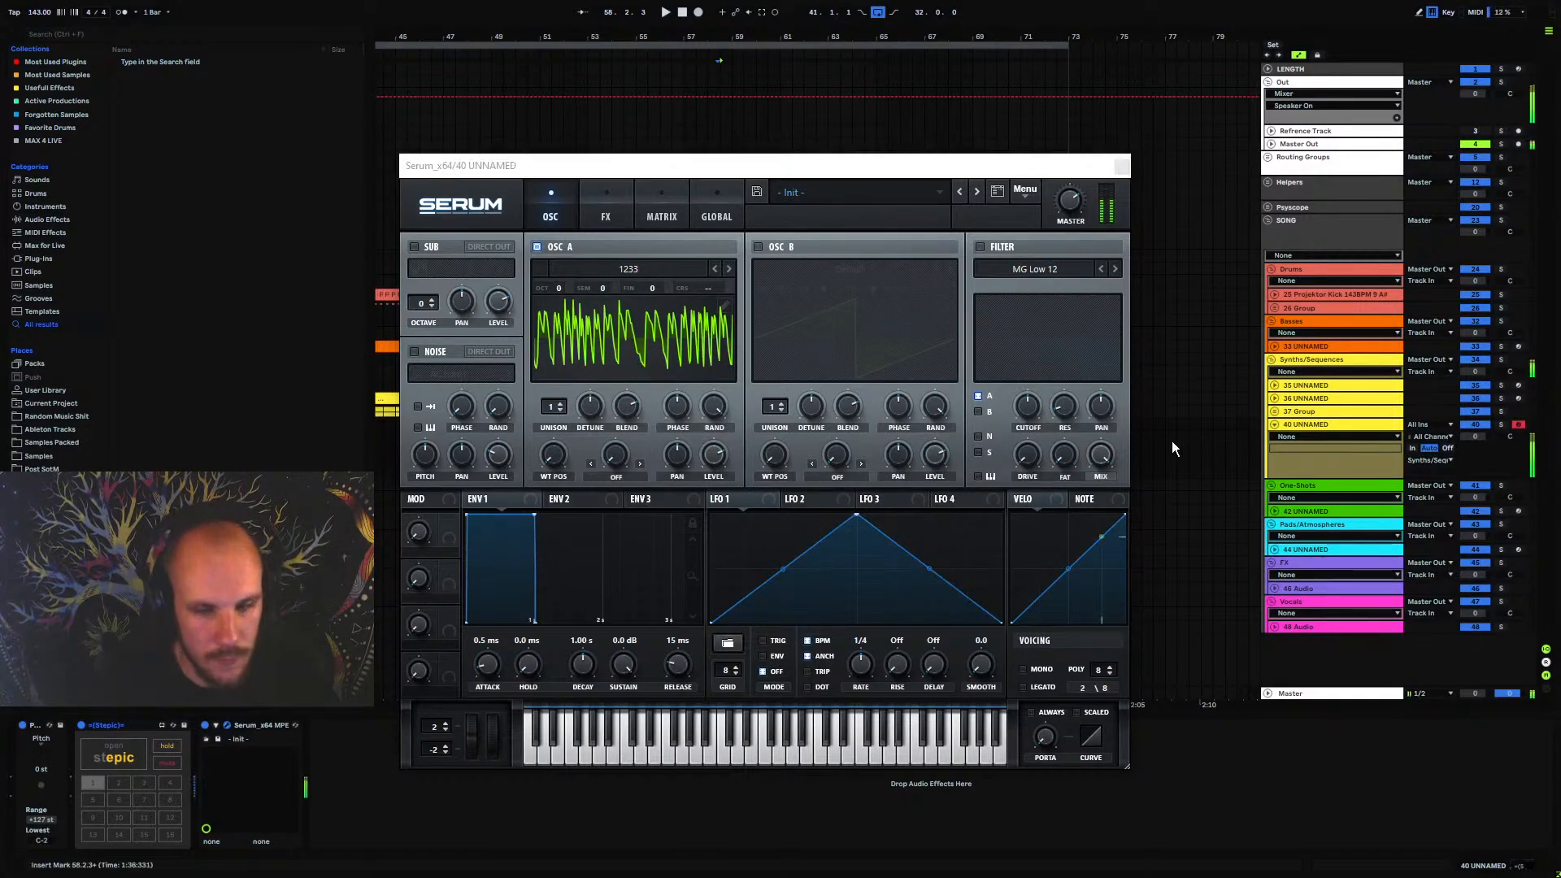
{"action": "left_click", "coordinate": [134, 752]}
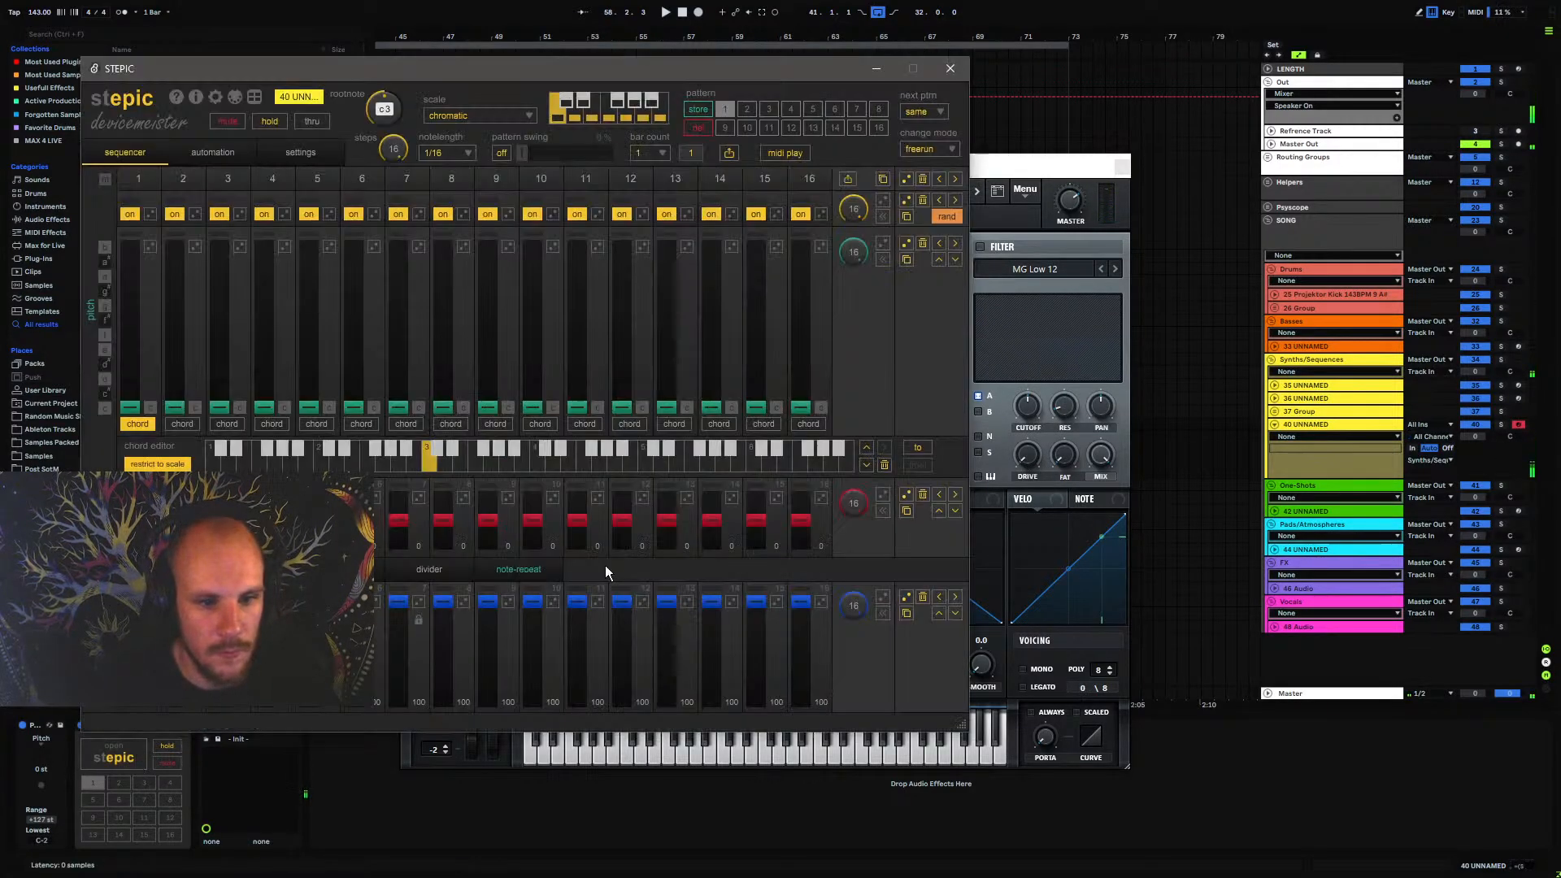
{"action": "left_click", "coordinate": [883, 602]}
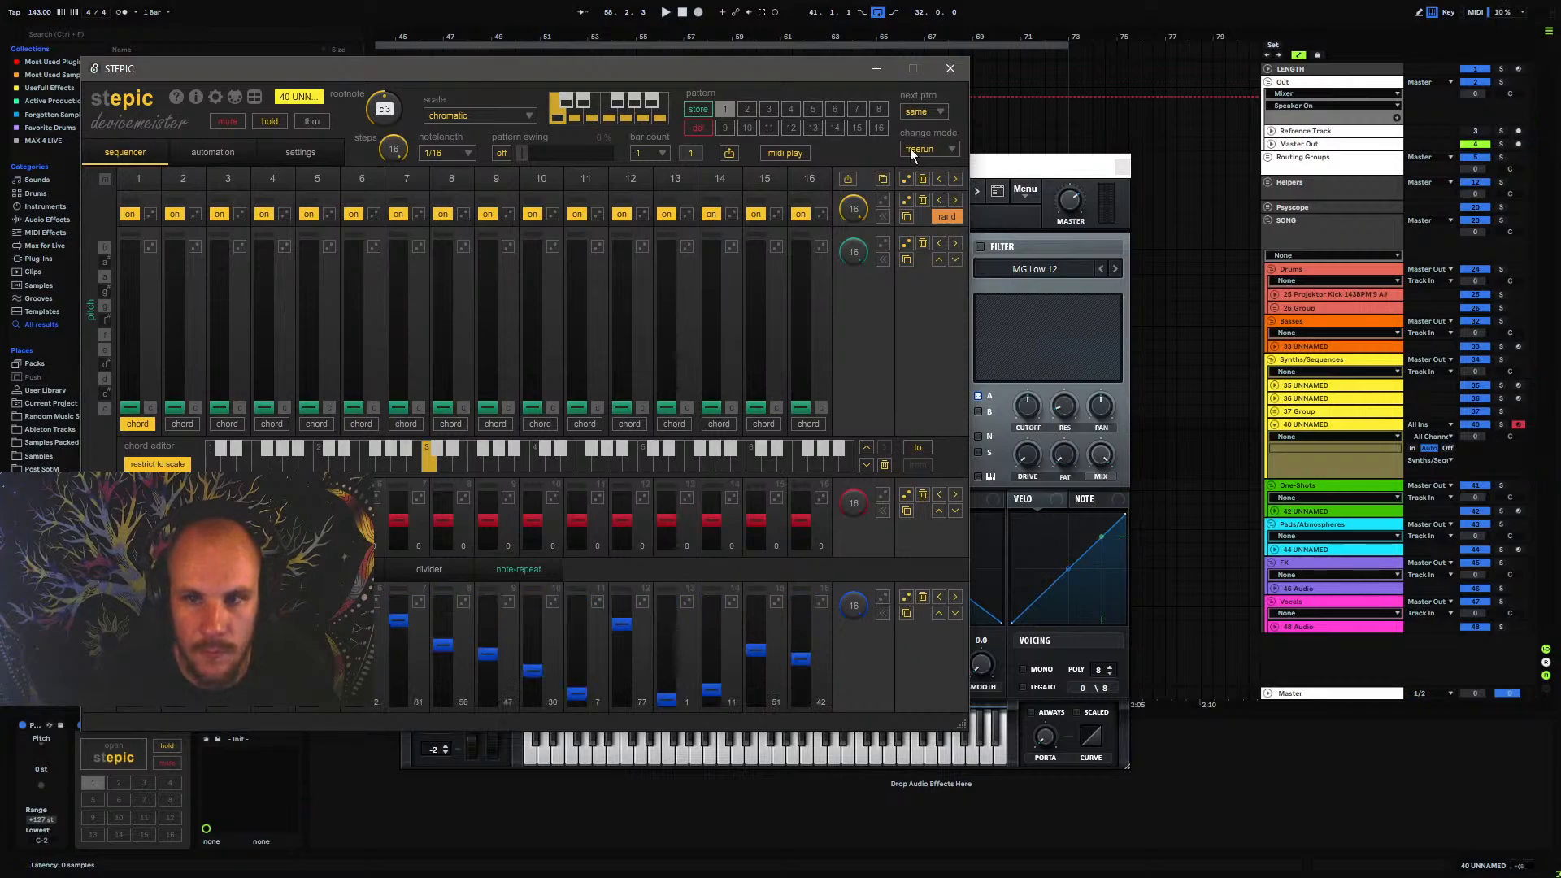
{"action": "left_click", "coordinate": [950, 68]}
{"action": "left_click", "coordinate": [1131, 164]}
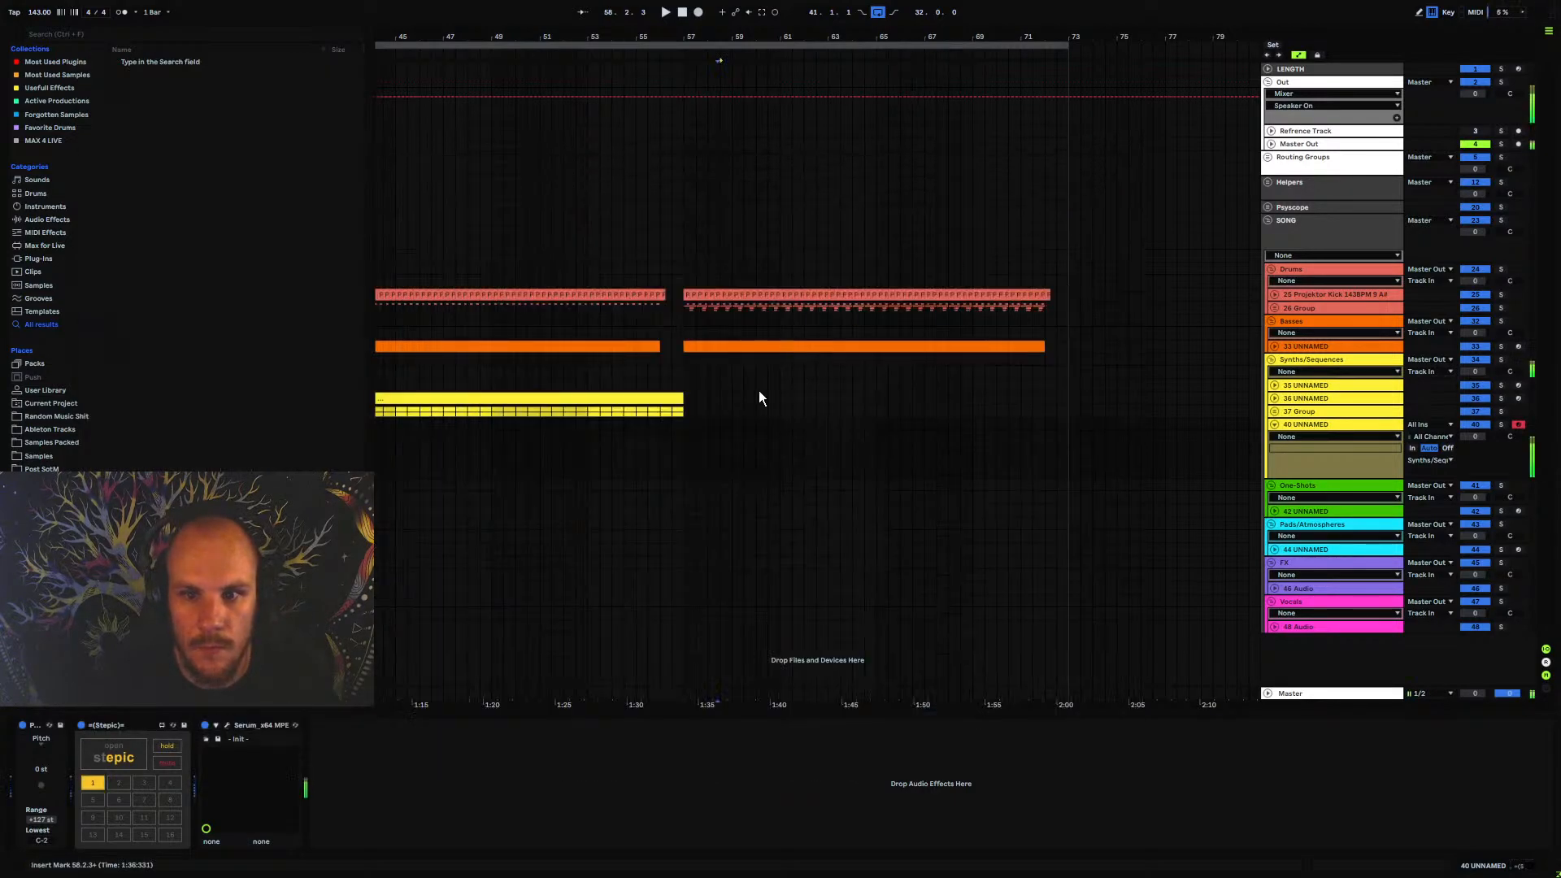
Create a one-bar MIDI clip at bar 57 on the new track, holding an A#1 note for the whole bar
{"action": "mouse_move", "coordinate": [685, 425]}
{"action": "left_mouse_down"}
{"action": "mouse_move", "coordinate": [742, 426]}
{"action": "mouse_move", "coordinate": [706, 430]}
{"action": "left_mouse_up"}
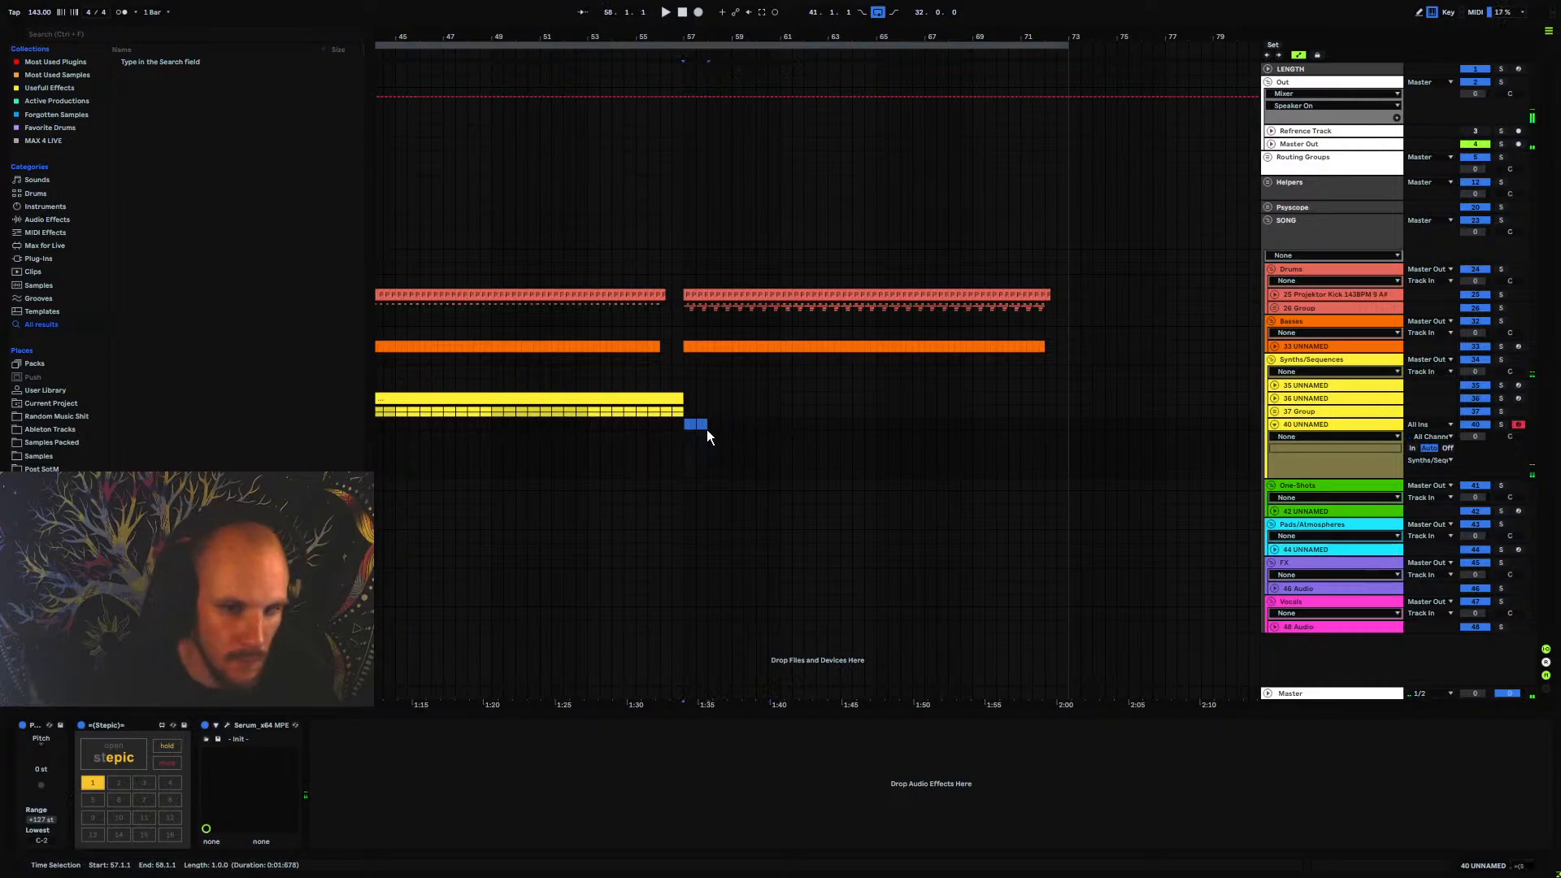
{"action": "key", "text": "ctrl+shift+m"}
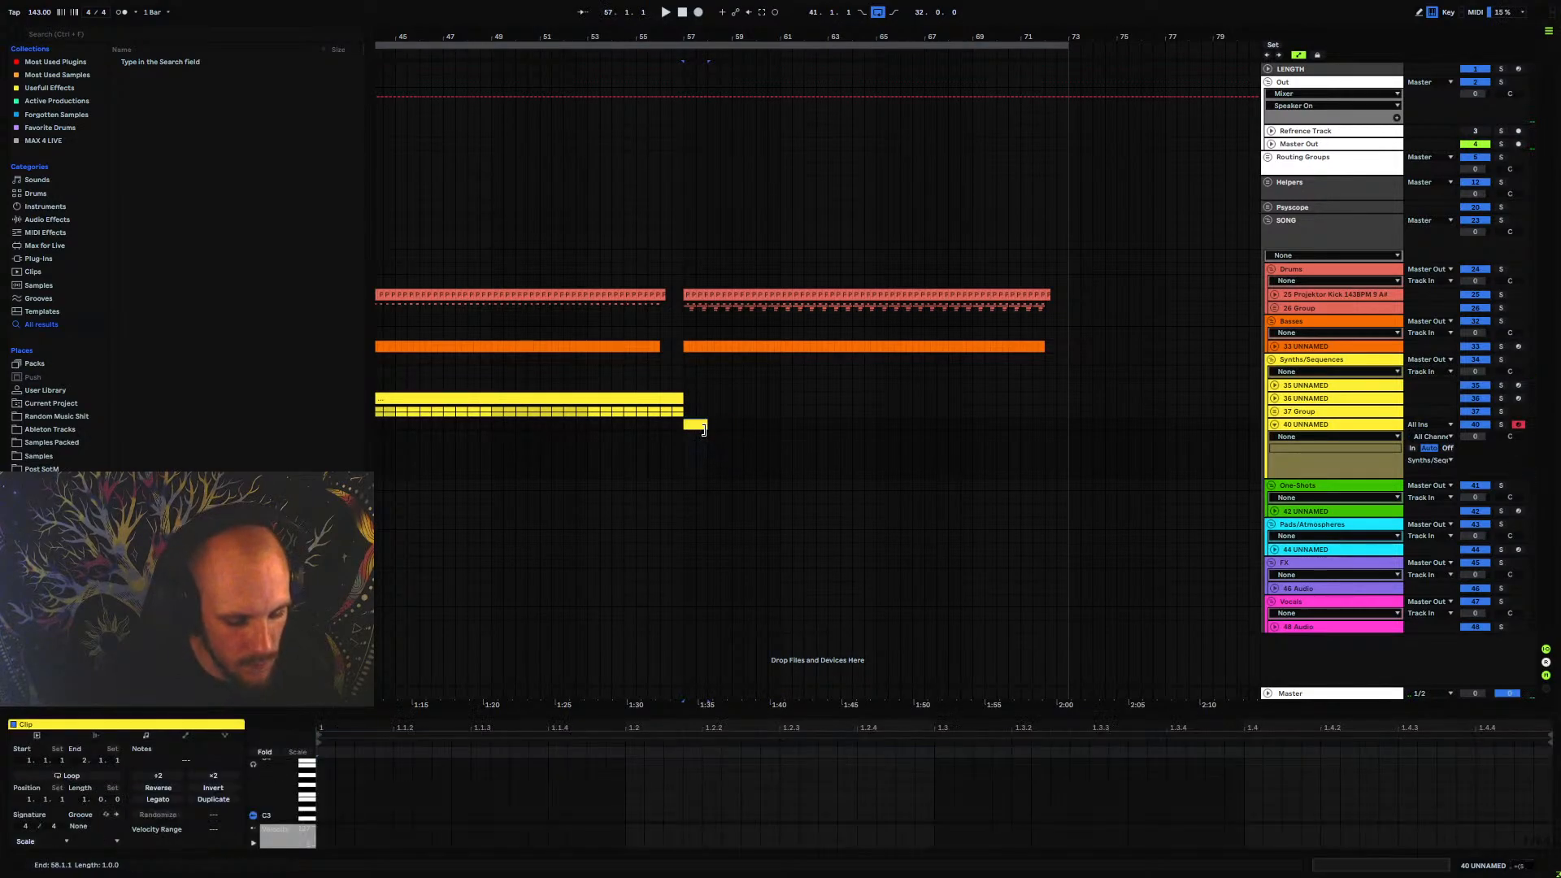
{"action": "double_click", "coordinate": [325, 778]}
{"action": "key", "text": "space"}
{"action": "left_click_drag", "start_coordinate": [334, 777], "coordinate": [1554, 807]}
Duplicate the one-bar clip repeatedly until it fills the section up to bar 73
{"action": "left_click", "coordinate": [696, 423]}
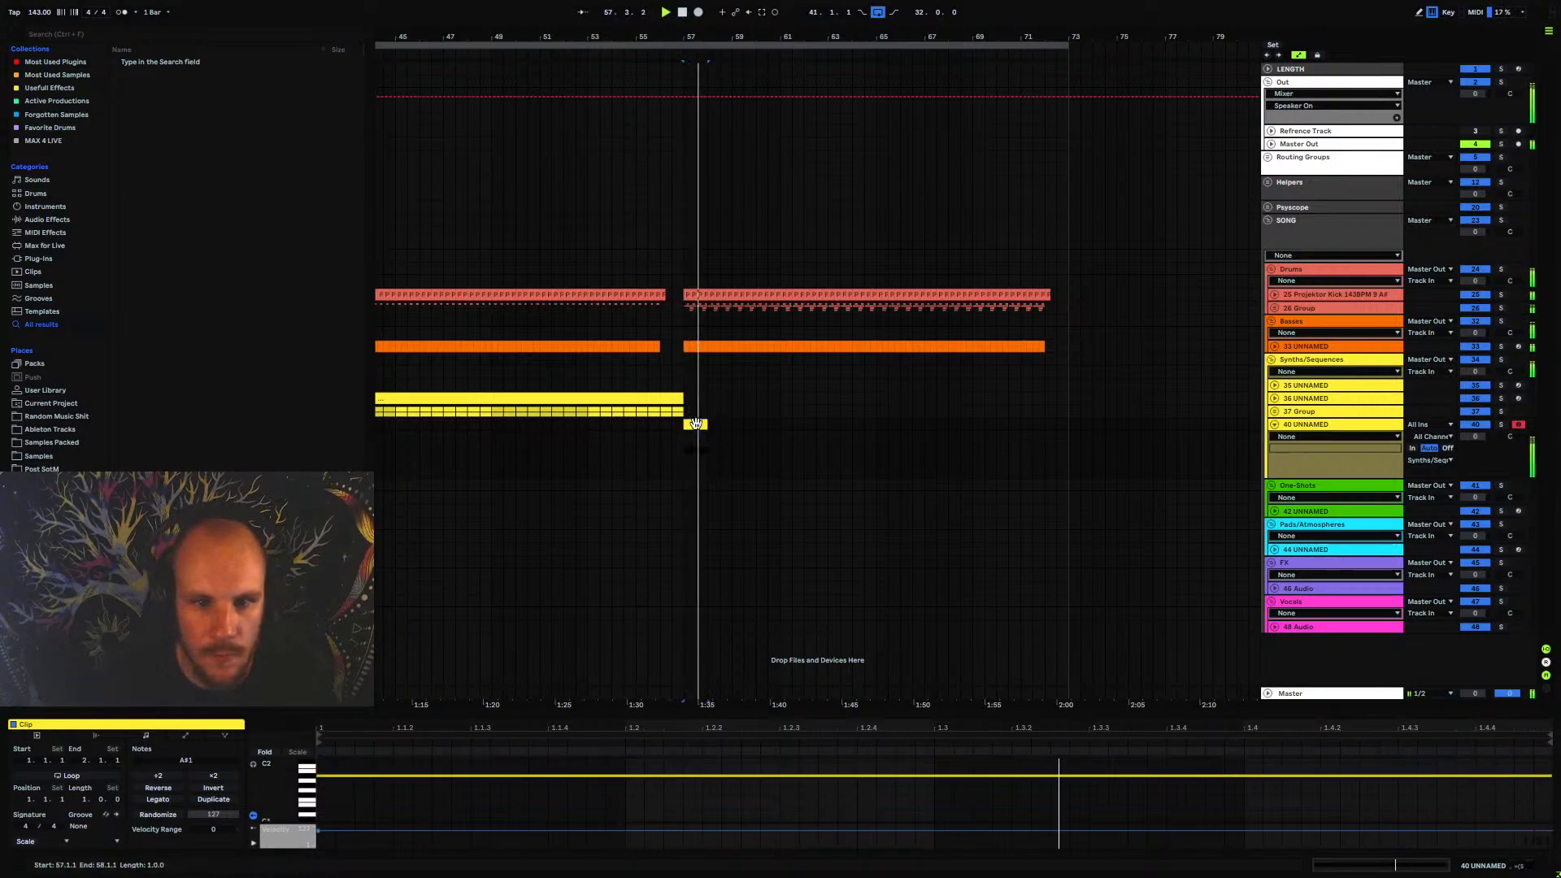
{"action": "key", "text": "ctrl+d"}
{"action": "key", "text": "ctrl+d"}
{"action": "key", "text": "ctrl+d"}
{"action": "key", "text": "ctrl+d"}
{"action": "key", "text": "ctrl+d"}
{"action": "key", "text": "ctrl+d"}
{"action": "key", "text": "ctrl+d"}
{"action": "key", "text": "ctrl+d"}
{"action": "key", "text": "ctrl+d"}
{"action": "key", "text": "ctrl+d"}
{"action": "key", "text": "ctrl+d"}
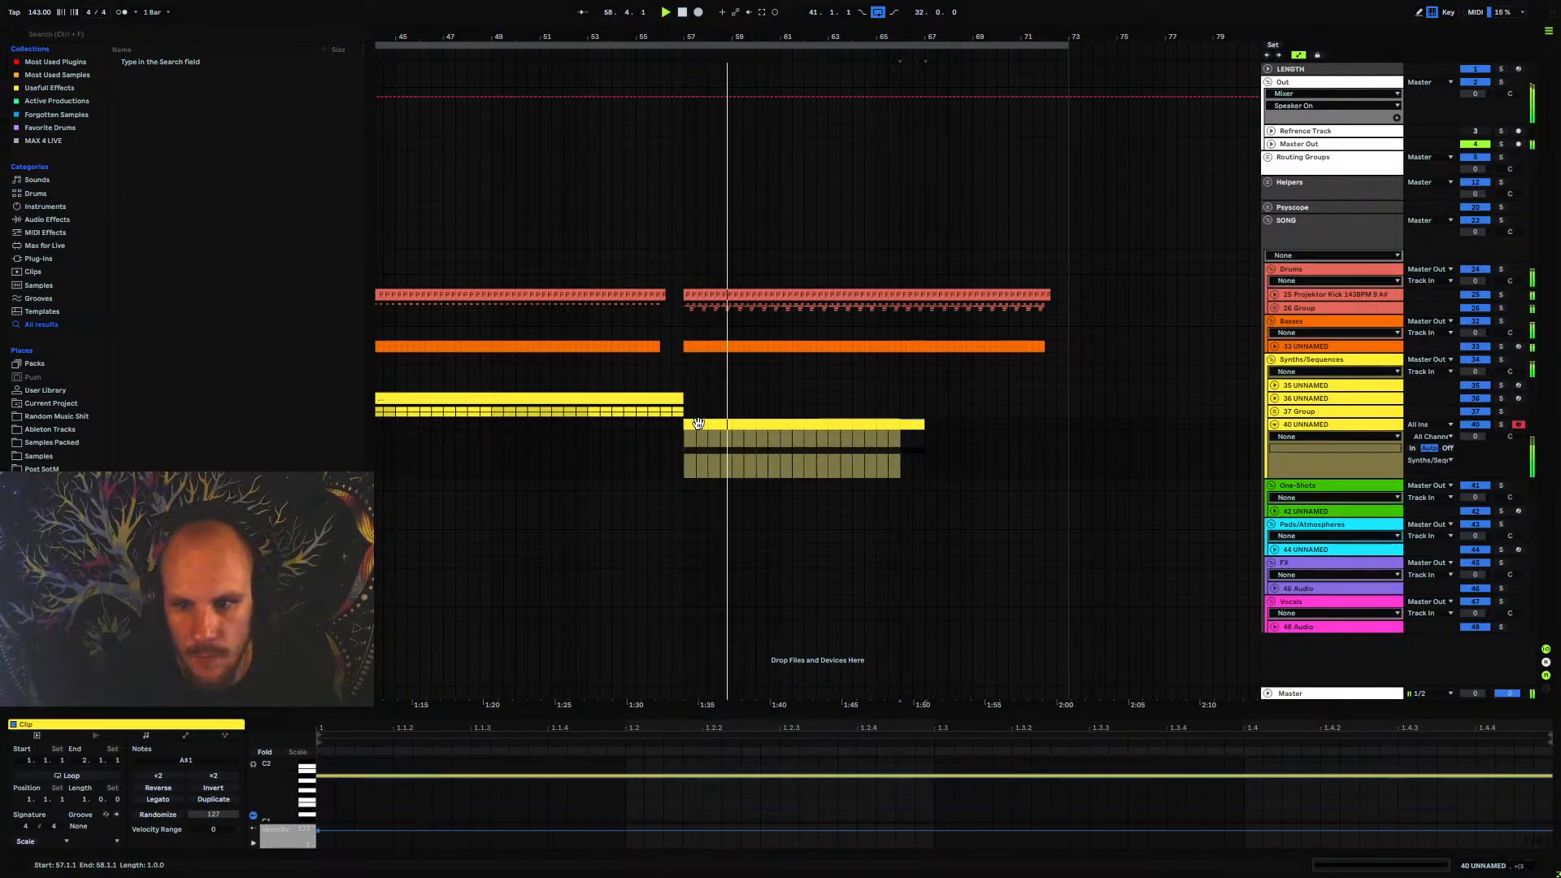
{"action": "key", "text": "ctrl+d"}
{"action": "key", "text": "ctrl+d"}
{"action": "key", "text": "ctrl+d"}
{"action": "key", "text": "ctrl+d"}
Enable the filter in the new track's Serum and set its type to Cmb +
{"action": "left_click", "coordinate": [1329, 425]}
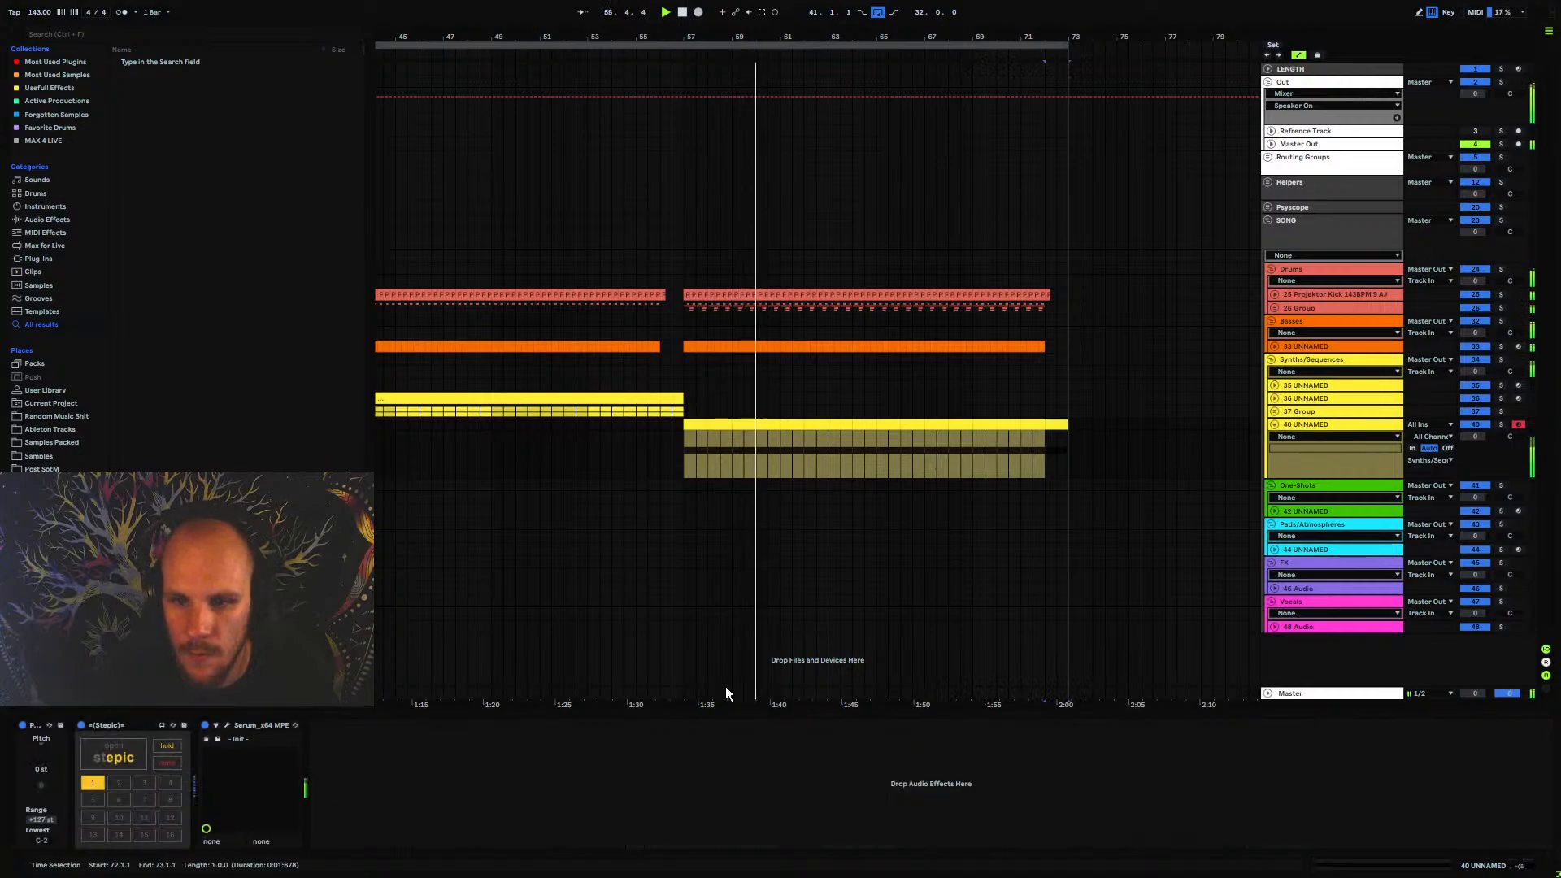
{"action": "left_click", "coordinate": [228, 725]}
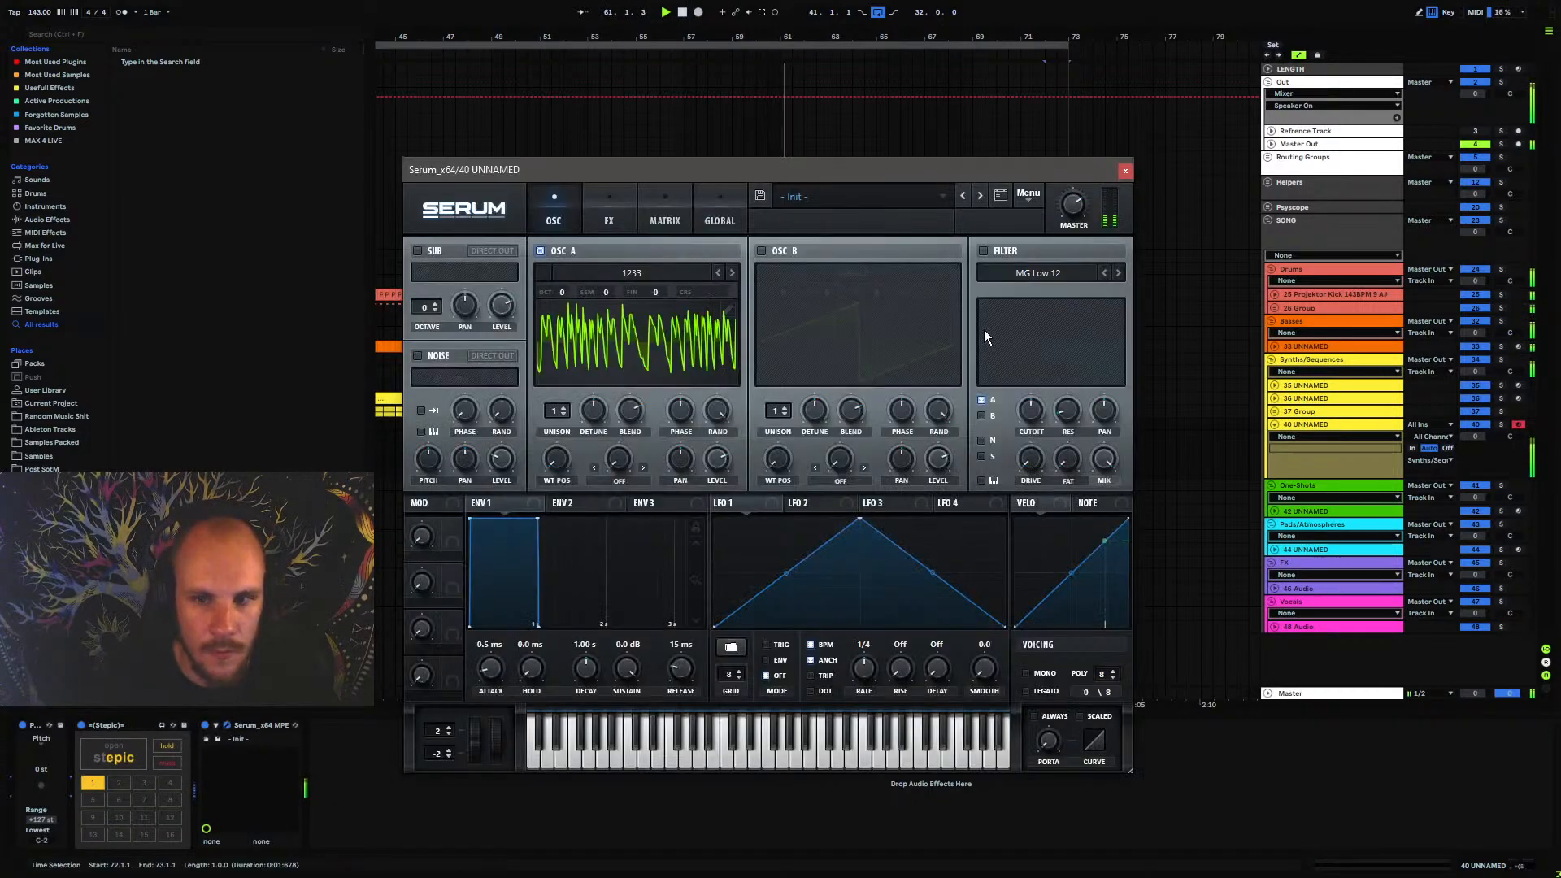
{"action": "left_click", "coordinate": [983, 251]}
{"action": "left_click", "coordinate": [1029, 274]}
{"action": "mouse_move", "coordinate": [1047, 334]}
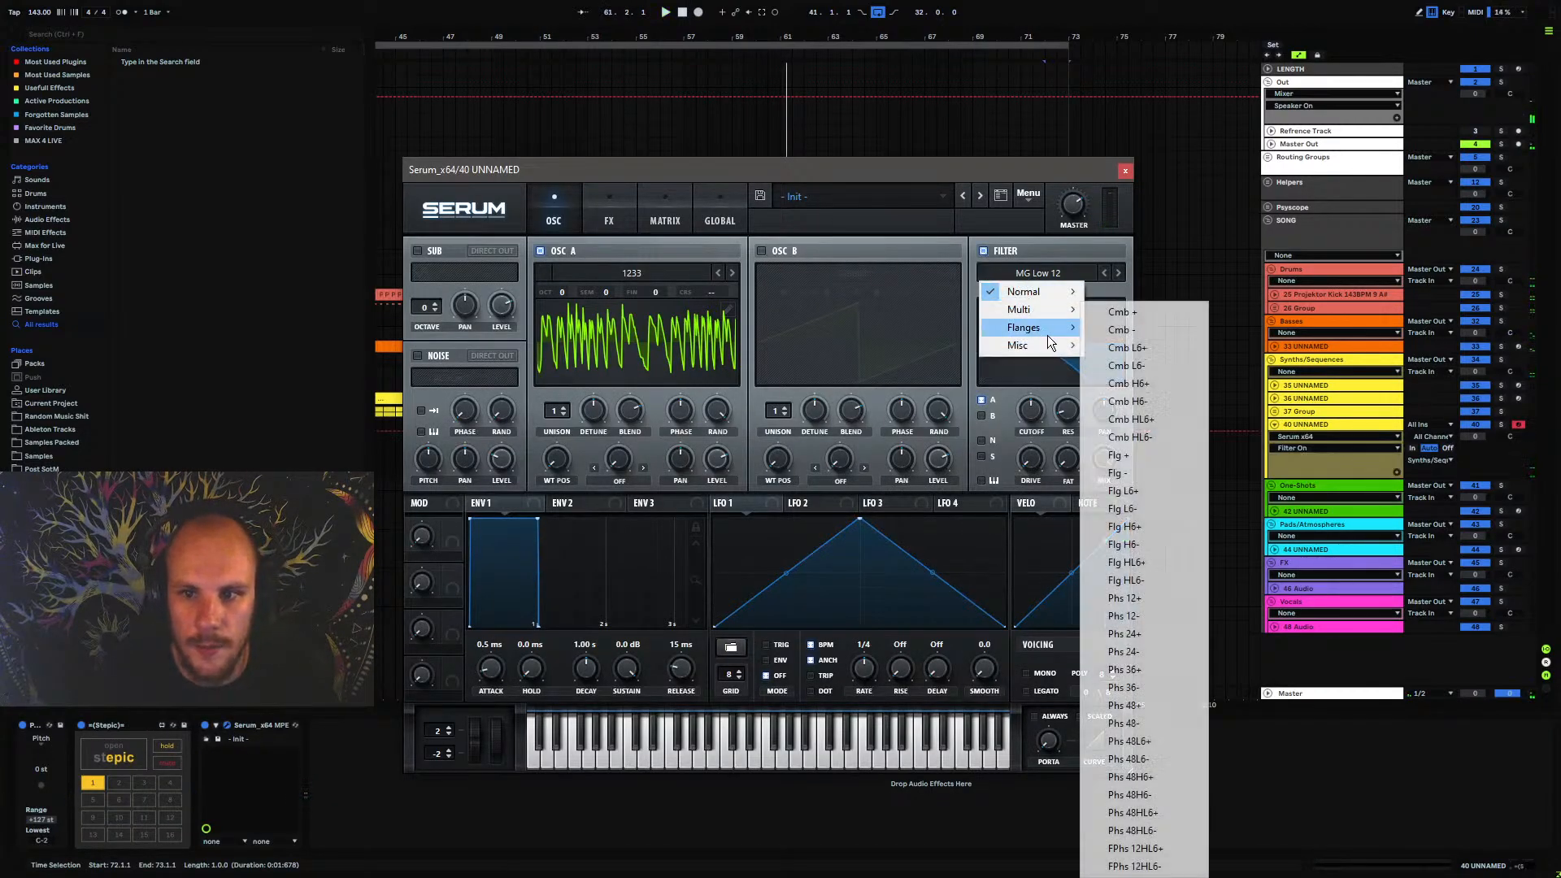
{"action": "left_click", "coordinate": [1157, 314]}
Adjust Serum's filter resonance, raise the cutoff to about 2489 Hz and turn up the drive during playback
{"action": "left_click_drag", "start_coordinate": [1093, 325], "coordinate": [1094, 320]}
{"action": "key", "text": "space"}
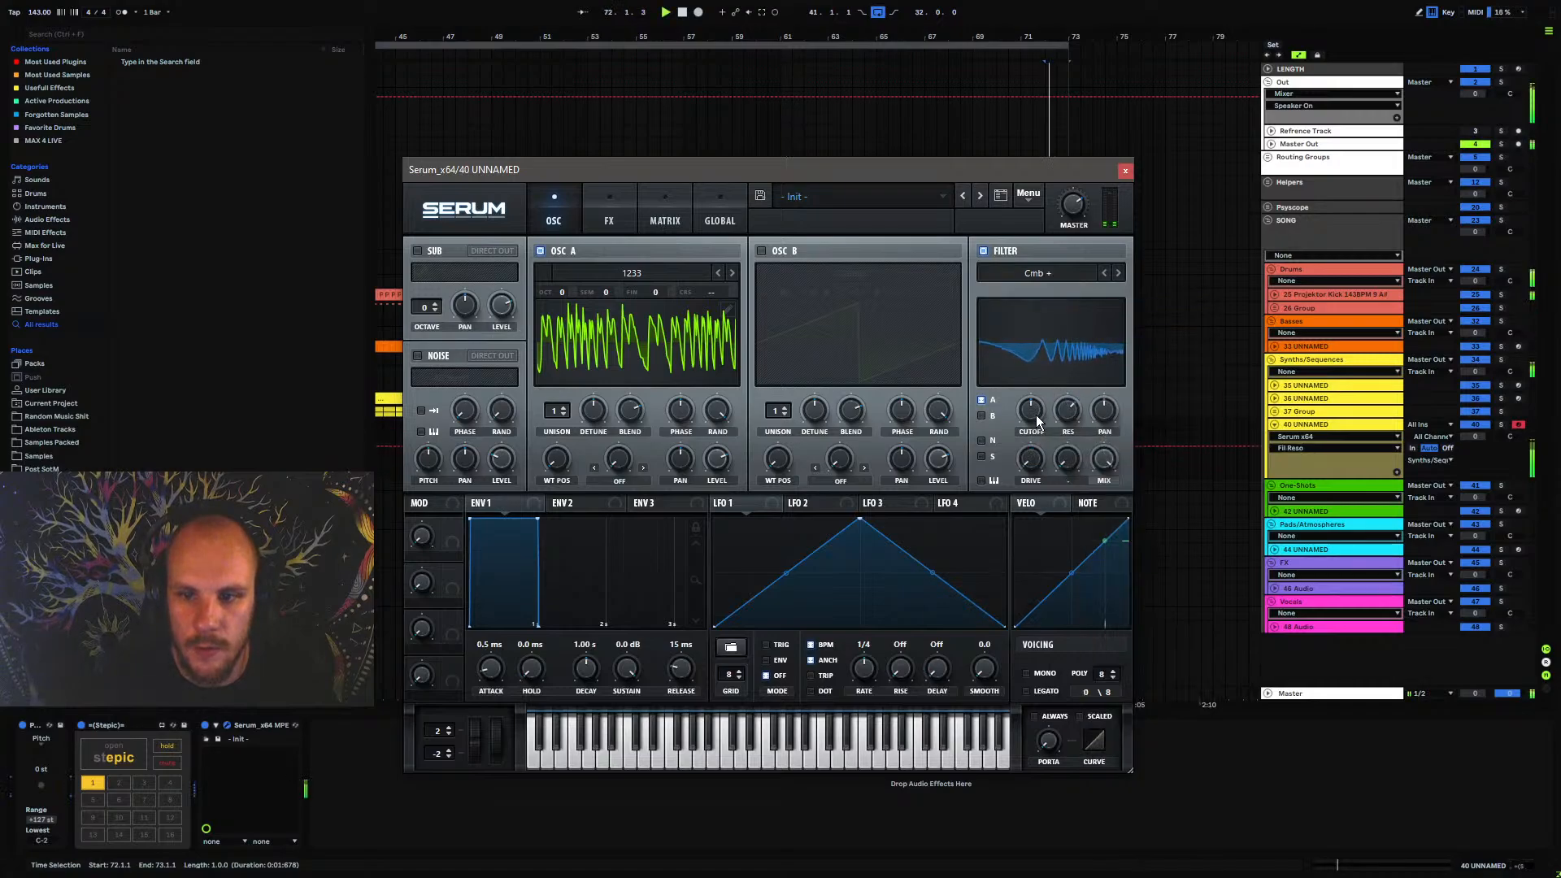
{"action": "left_click_drag", "start_coordinate": [1033, 414], "coordinate": [1051, 379]}
{"action": "key", "text": "space"}
{"action": "key", "text": "space"}
{"action": "left_click_drag", "start_coordinate": [1035, 461], "coordinate": [1041, 406]}
{"action": "left_click", "coordinate": [1126, 172]}
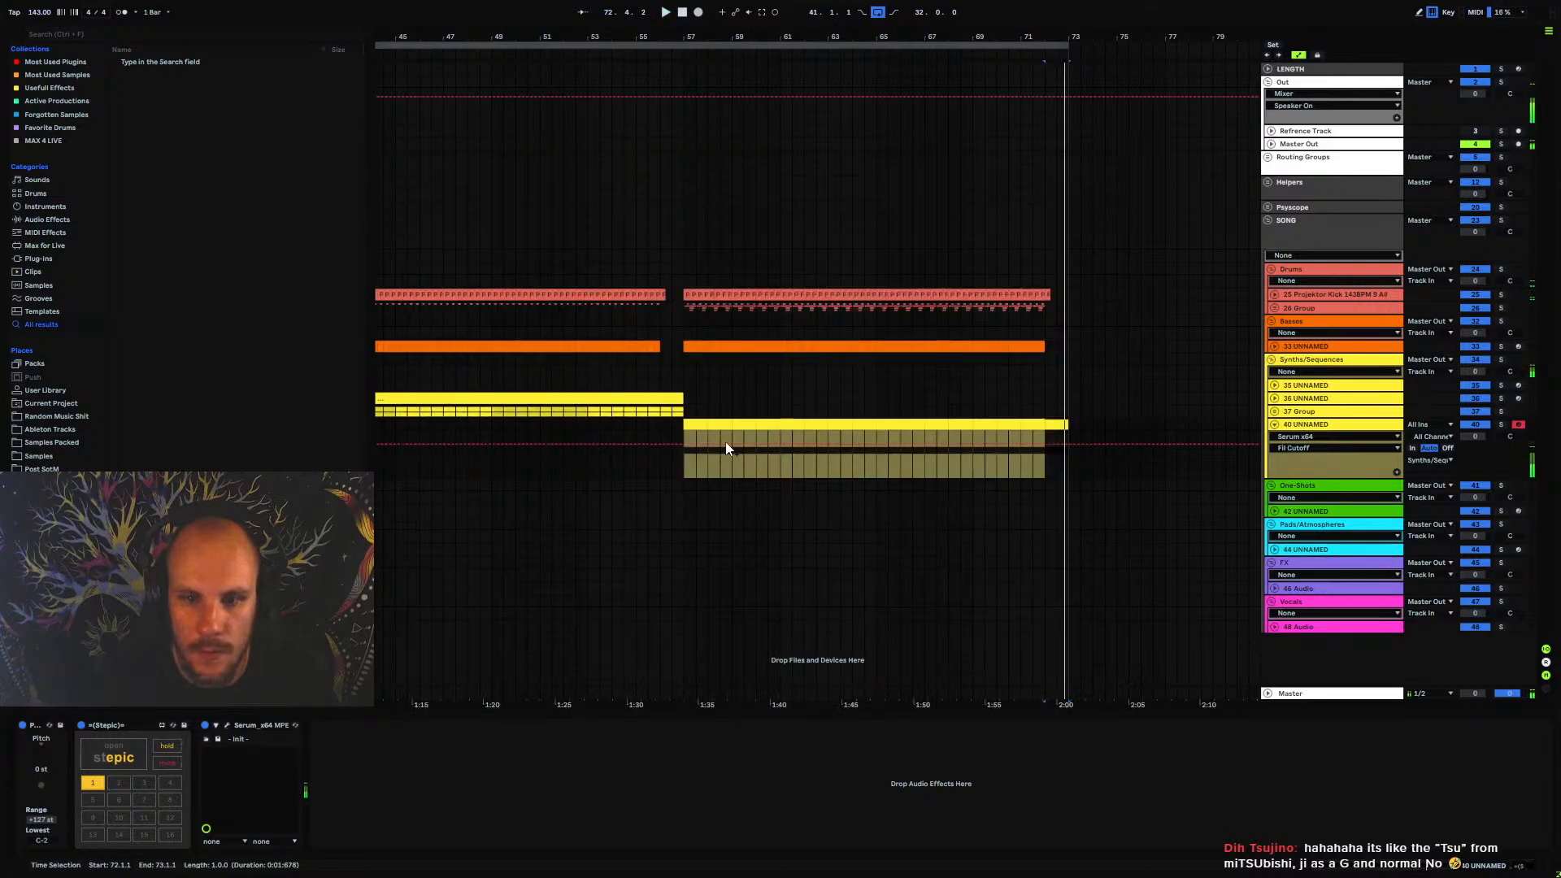
Play from bar 57 and automate Serum's filter cutoff to dip to about 0.46 near bar 65 and rise again by bar 73
{"action": "left_click", "coordinate": [674, 469]}
{"action": "left_click", "coordinate": [680, 467]}
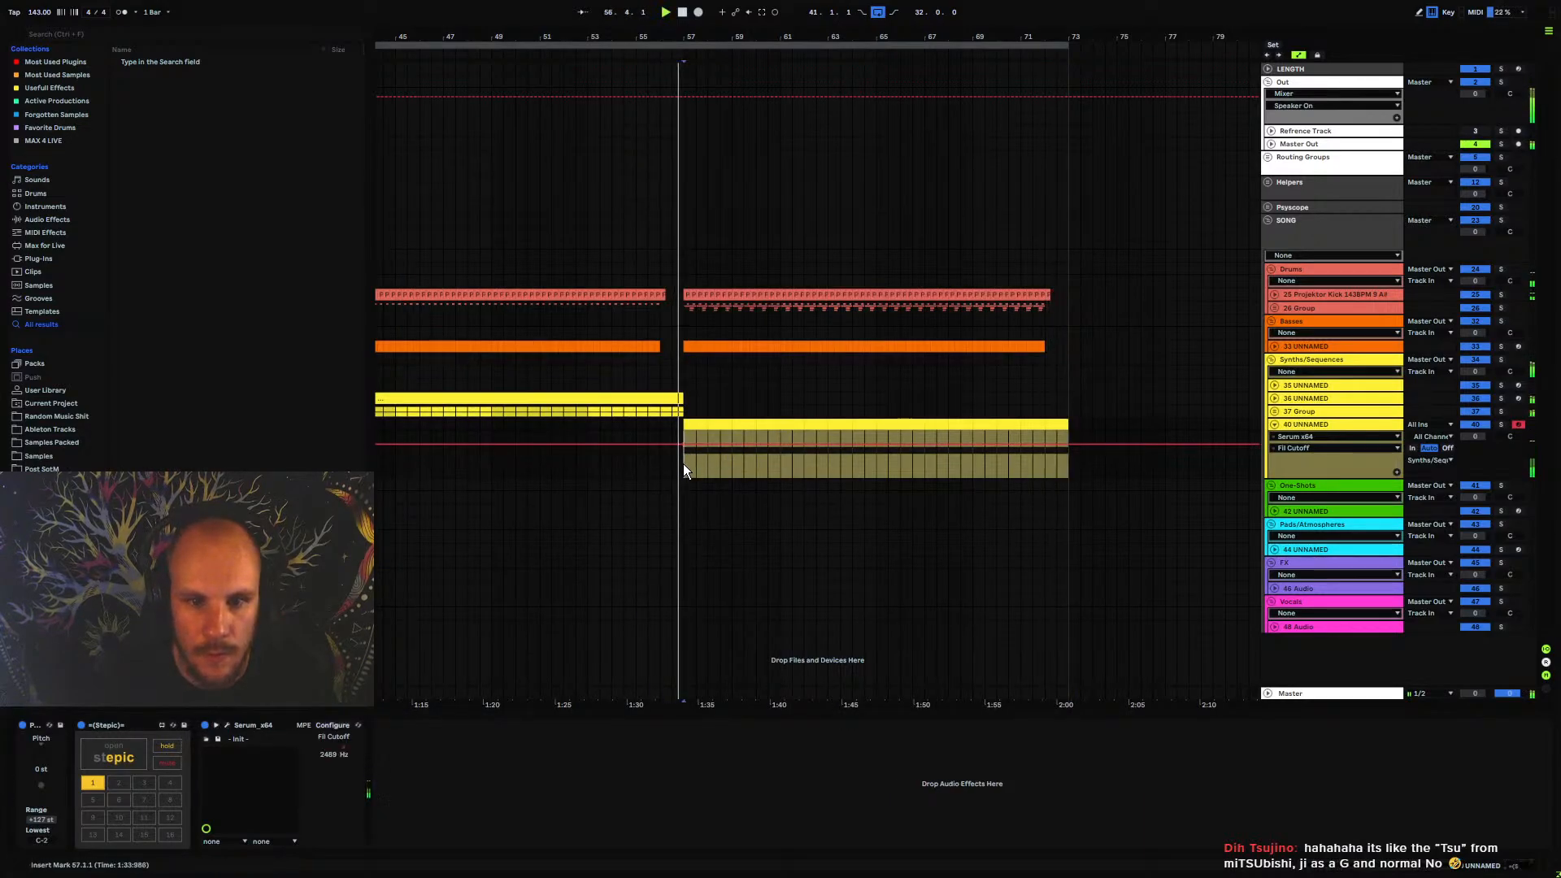
{"action": "key", "text": "space"}
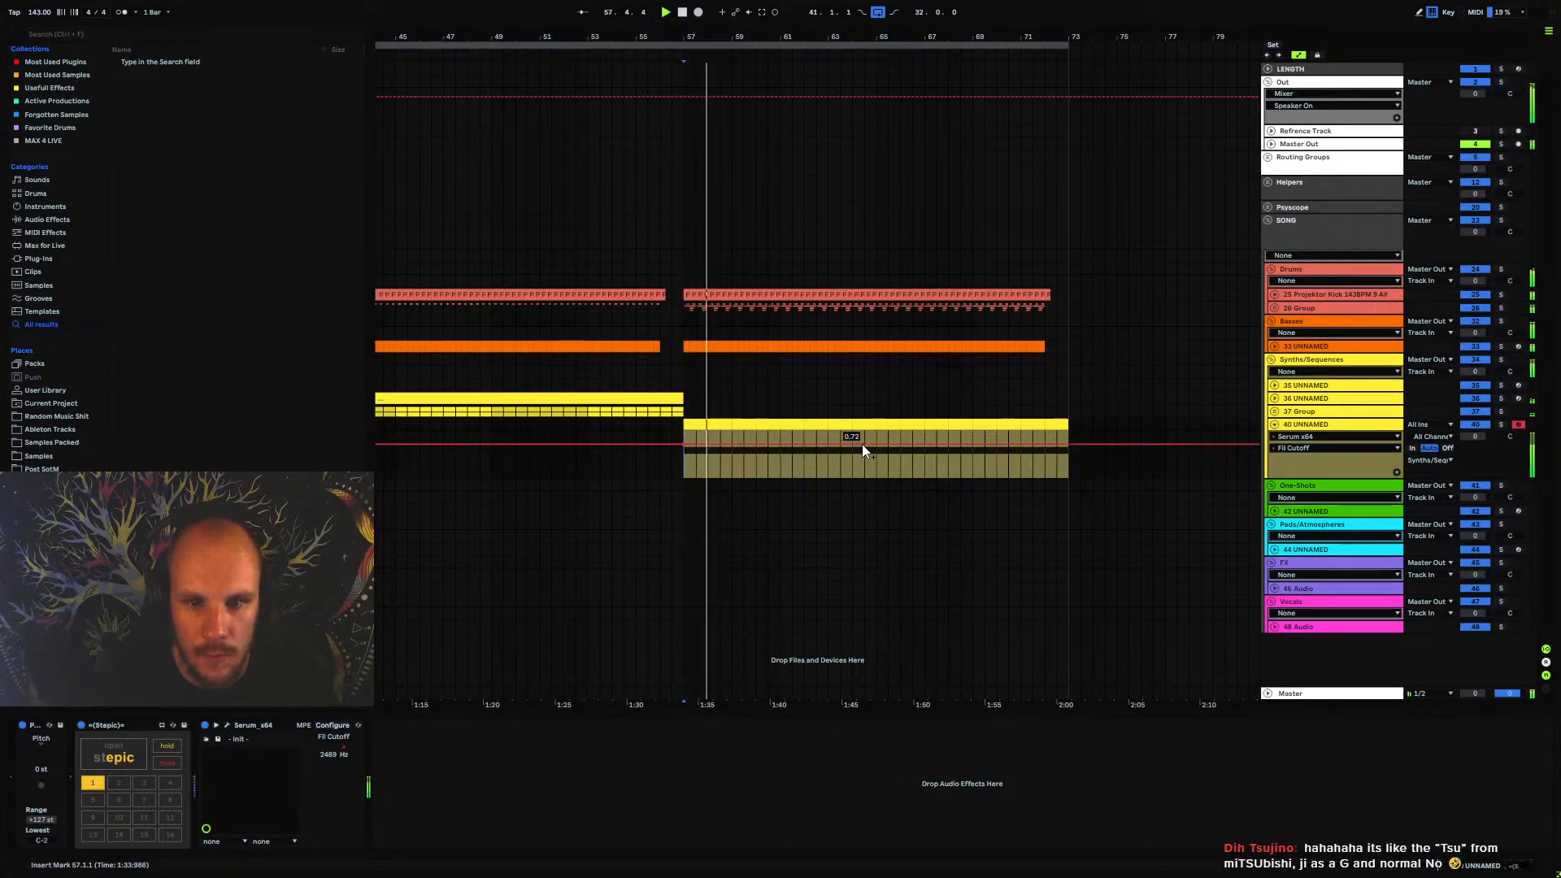
{"action": "left_click_drag", "start_coordinate": [872, 444], "coordinate": [873, 458]}
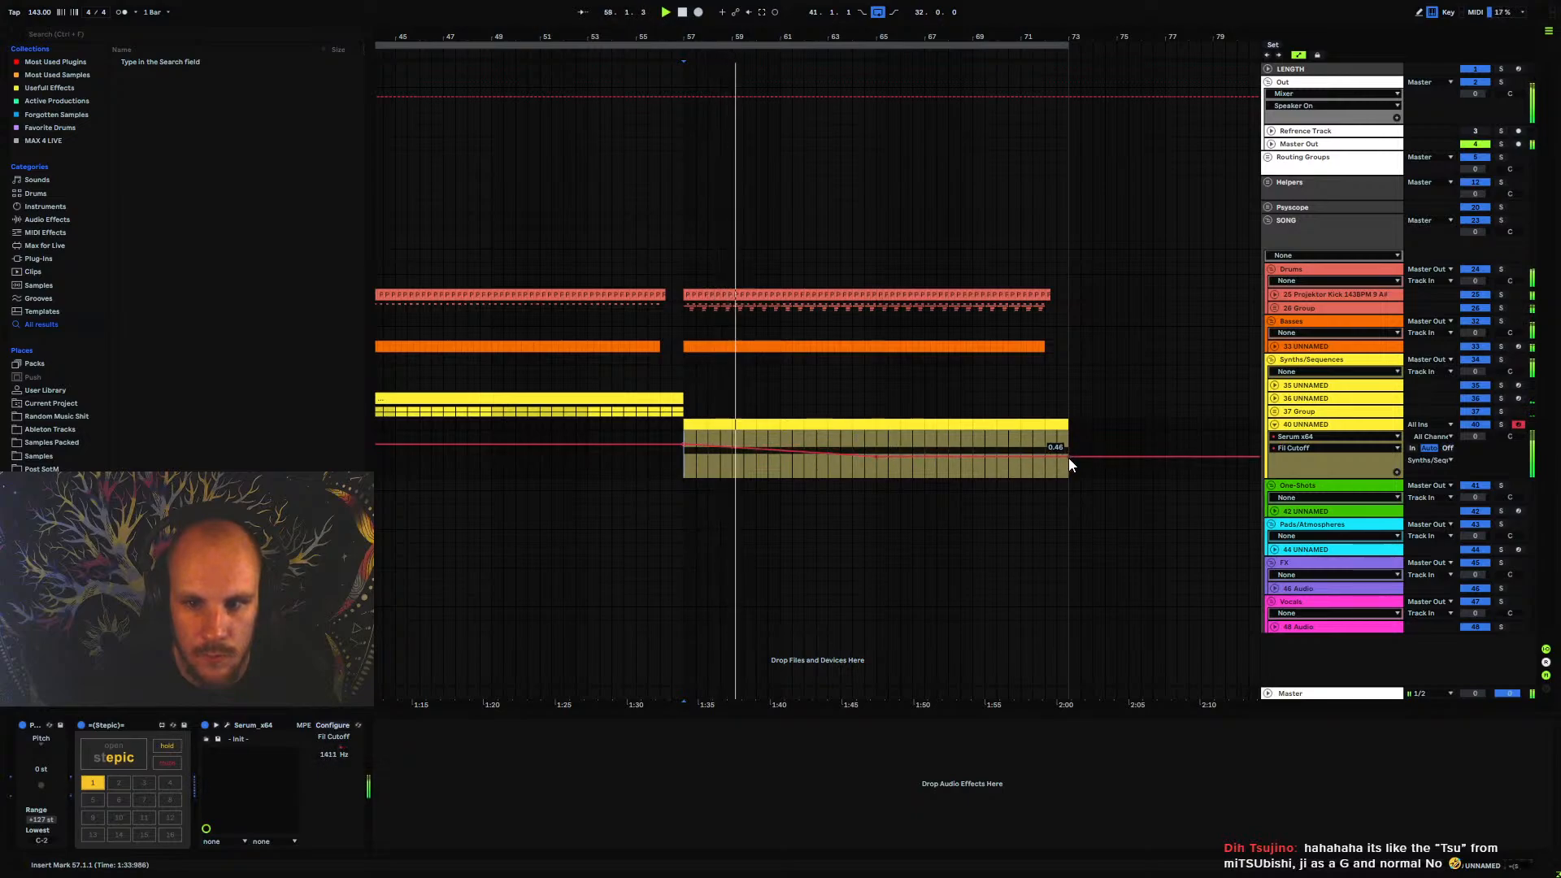
{"action": "left_click_drag", "start_coordinate": [1069, 457], "coordinate": [1069, 437]}
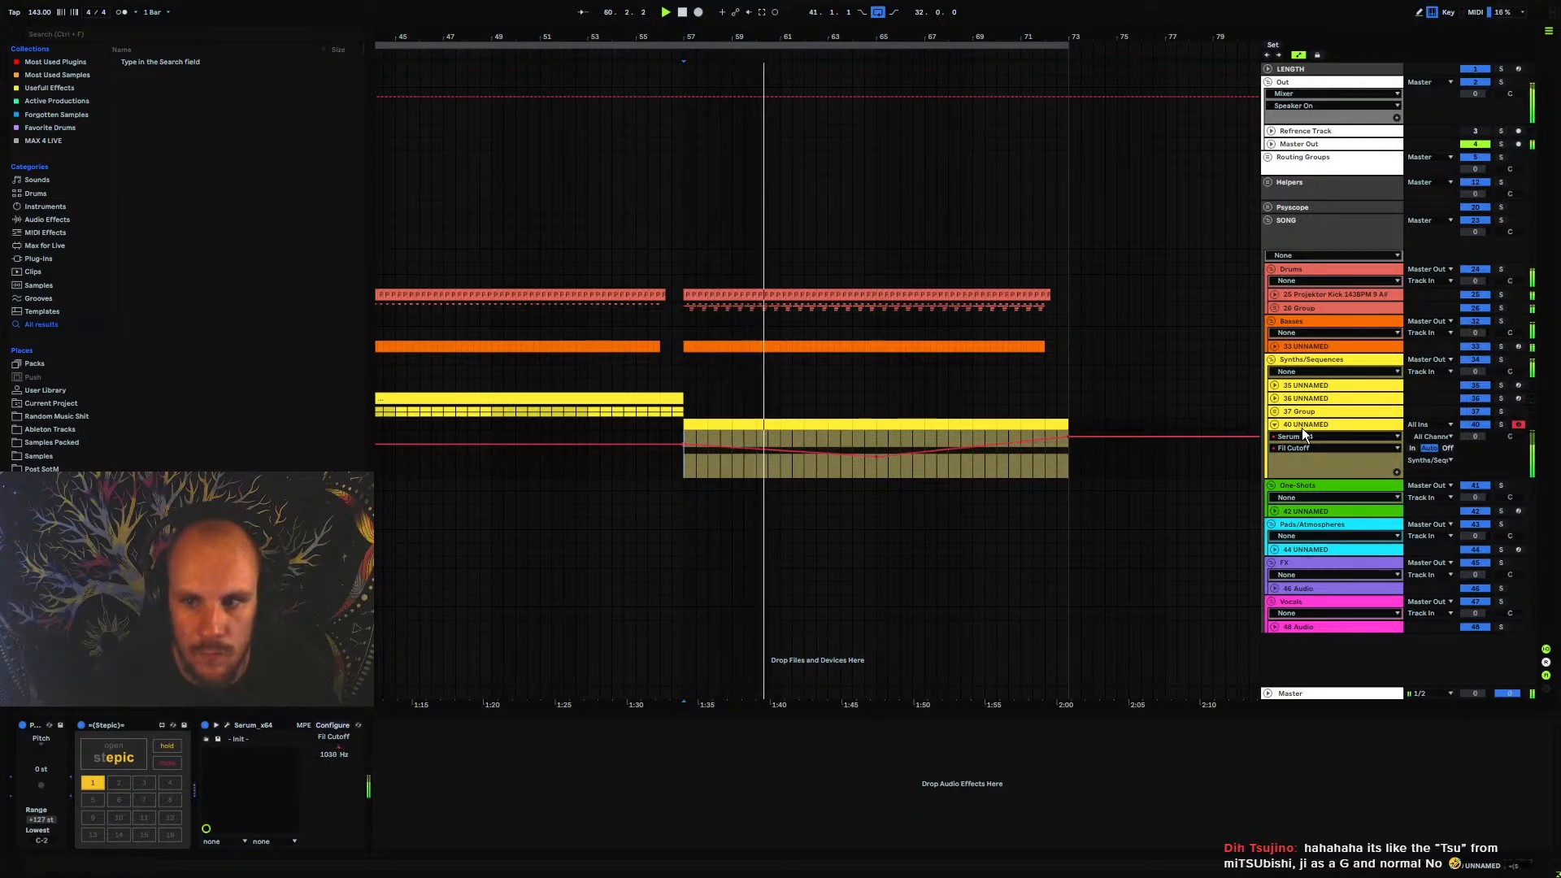
Add Echo and MTurboReverb after Serum on the new synth track
{"action": "right_click", "coordinate": [620, 781]}
{"action": "left_click", "coordinate": [686, 717]}
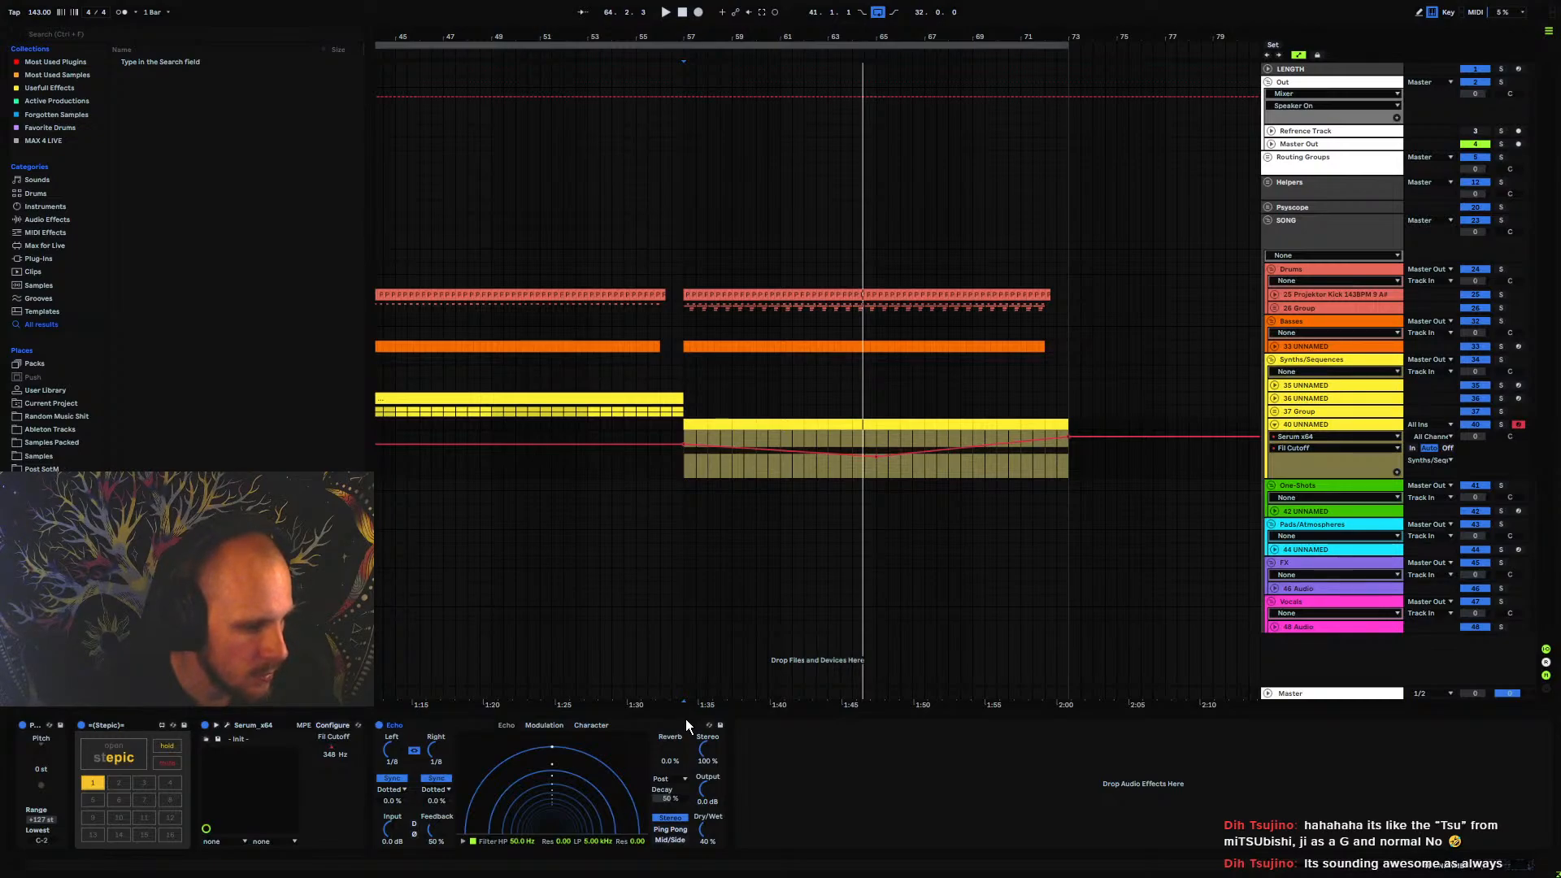
{"action": "right_click", "coordinate": [848, 792]}
{"action": "right_click", "coordinate": [848, 792]}
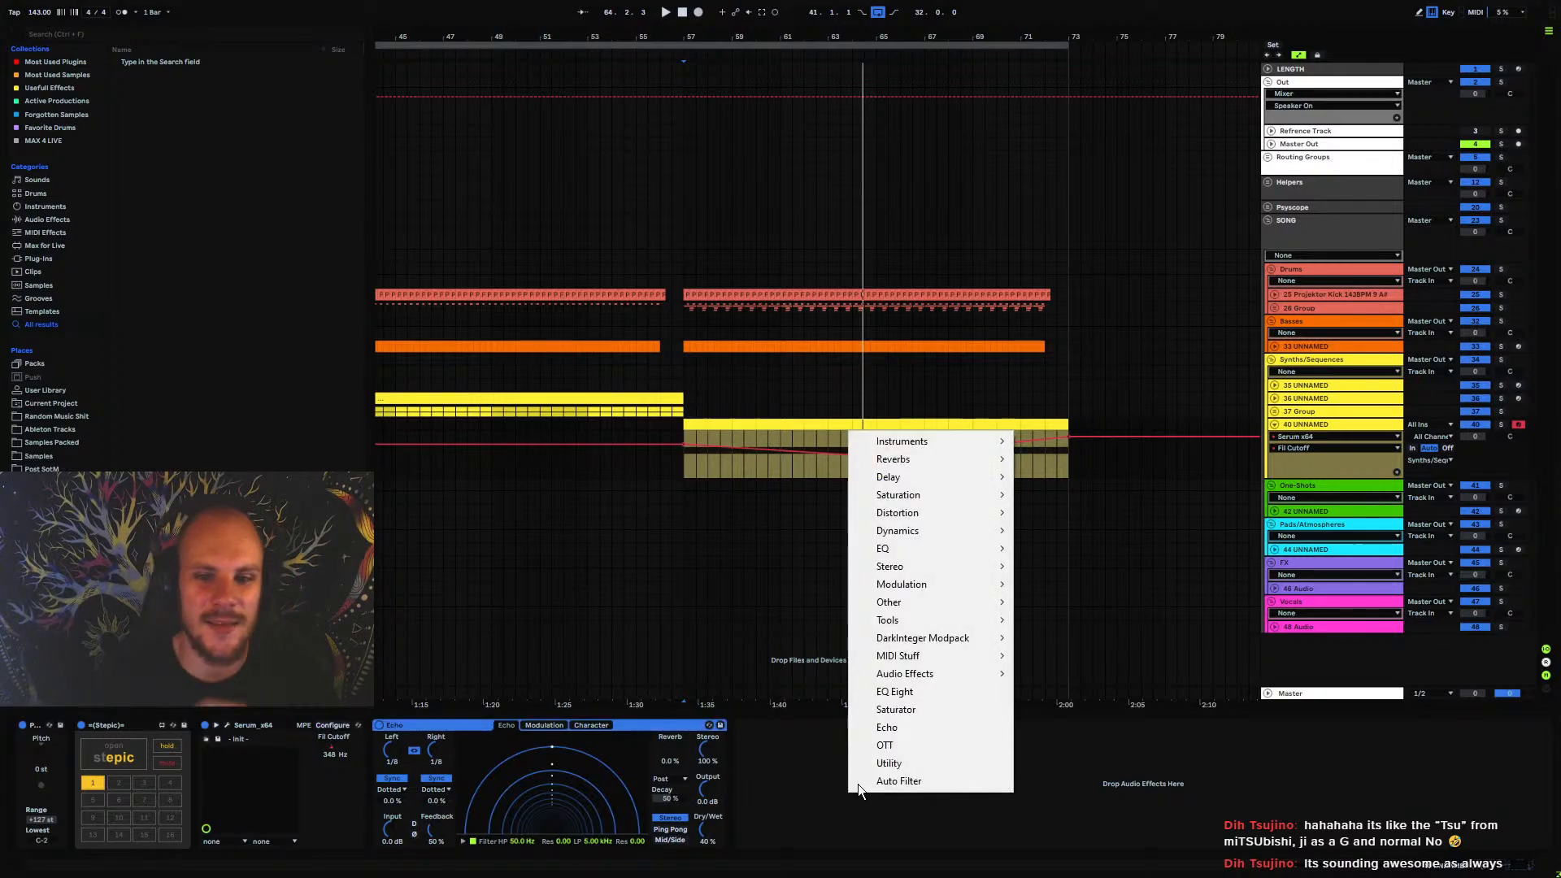
{"action": "mouse_move", "coordinate": [967, 459]}
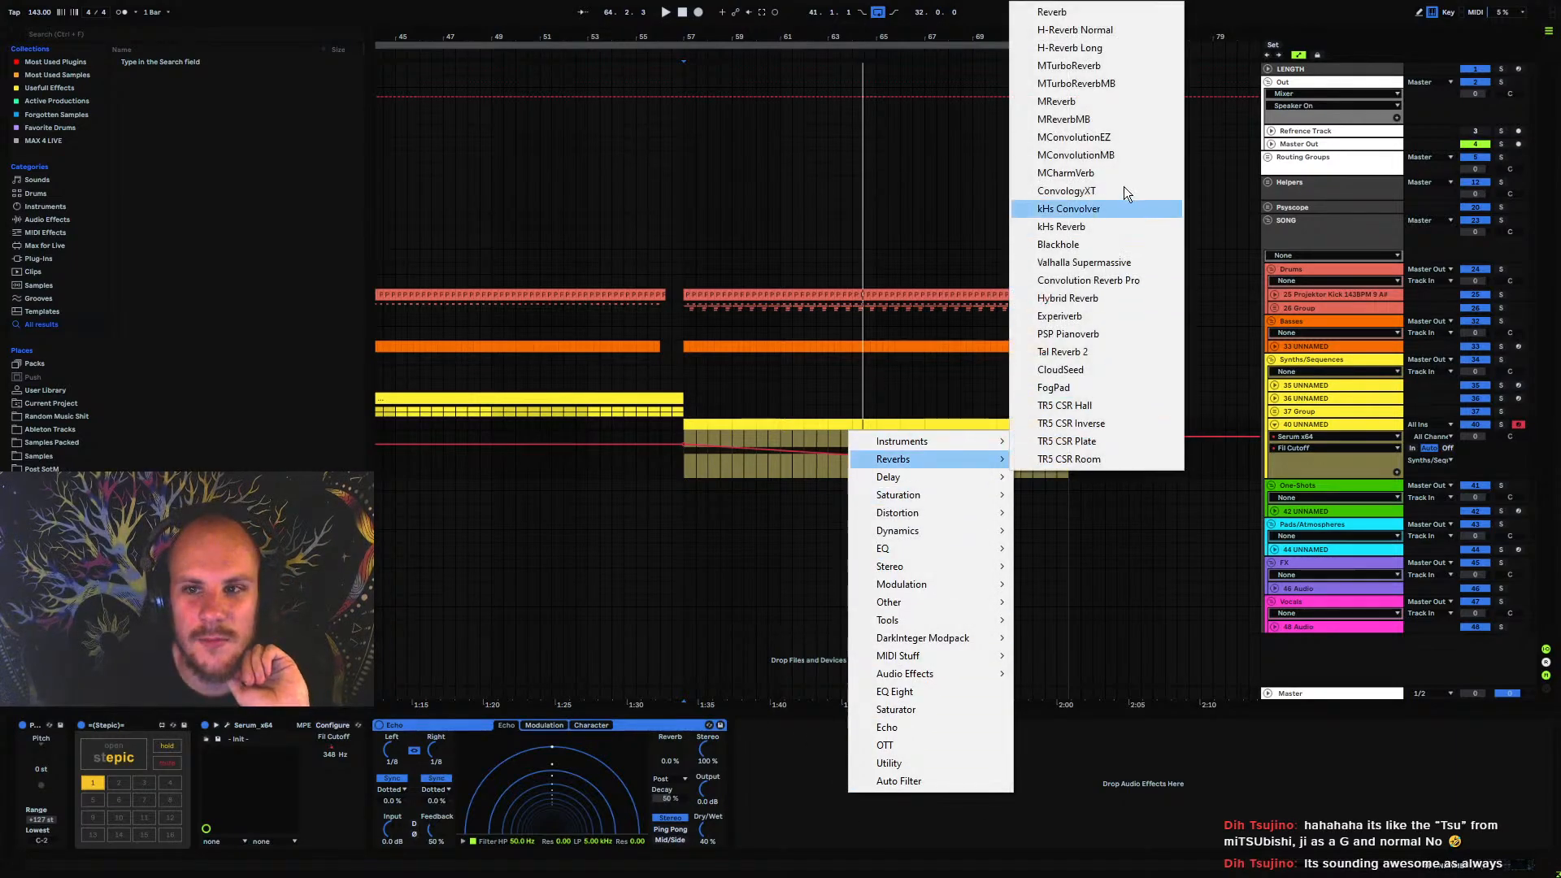
{"action": "left_click", "coordinate": [1103, 66]}
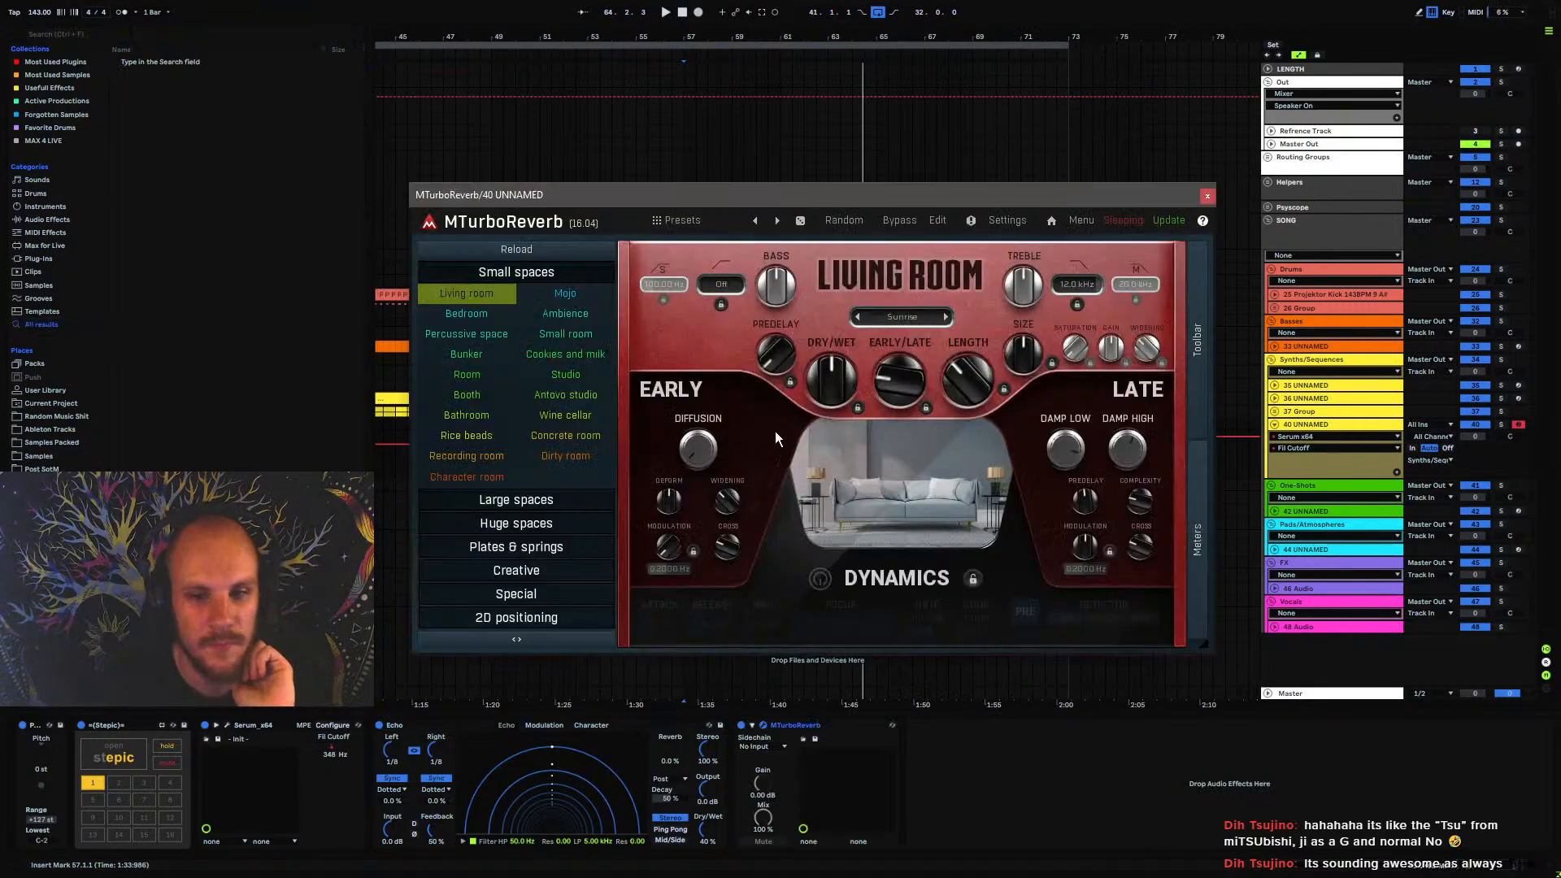
Load the Small room reverb in MTurboReverb with the Brown variant, shorten its length and start playback
{"action": "left_click", "coordinate": [562, 337]}
{"action": "left_click", "coordinate": [899, 317]}
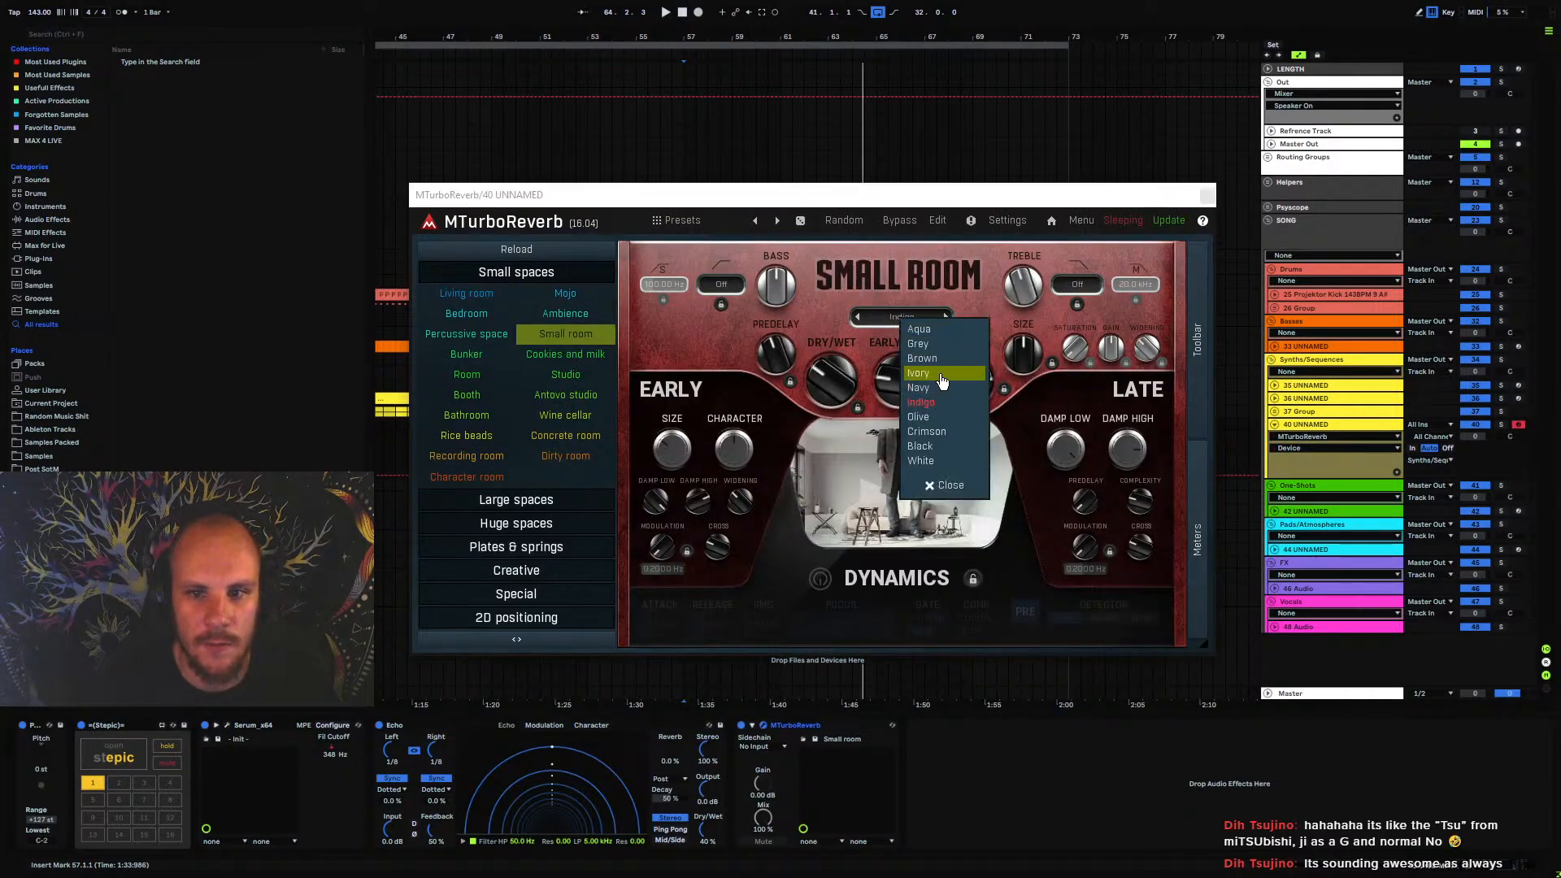
{"action": "left_click", "coordinate": [941, 358]}
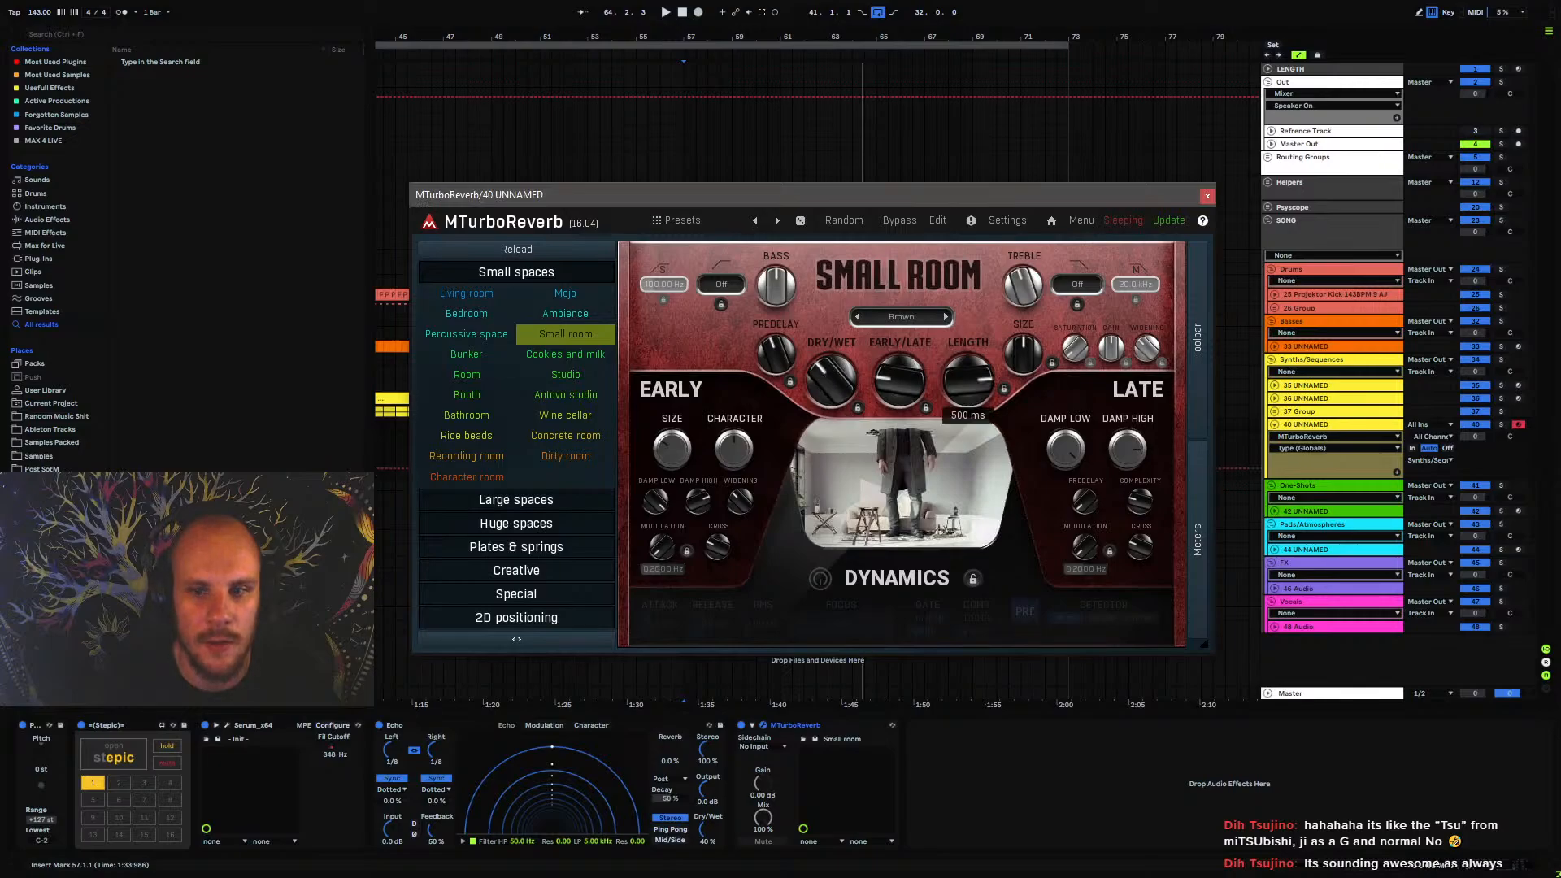
{"action": "left_click_drag", "start_coordinate": [968, 378], "coordinate": [968, 399]}
{"action": "left_click", "coordinate": [1207, 196]}
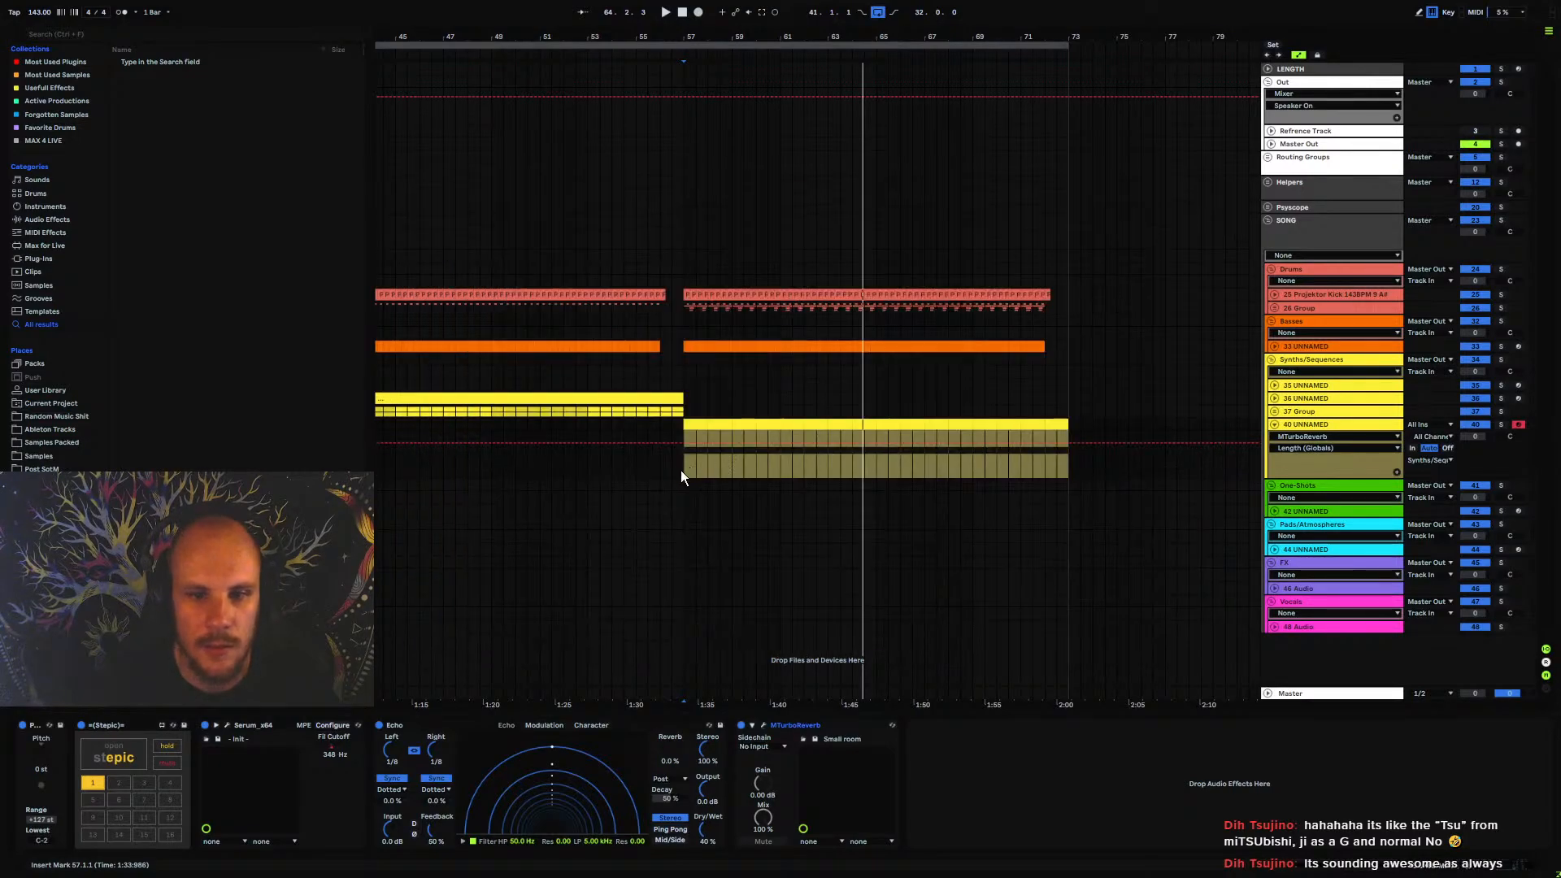
{"action": "key", "text": "space"}
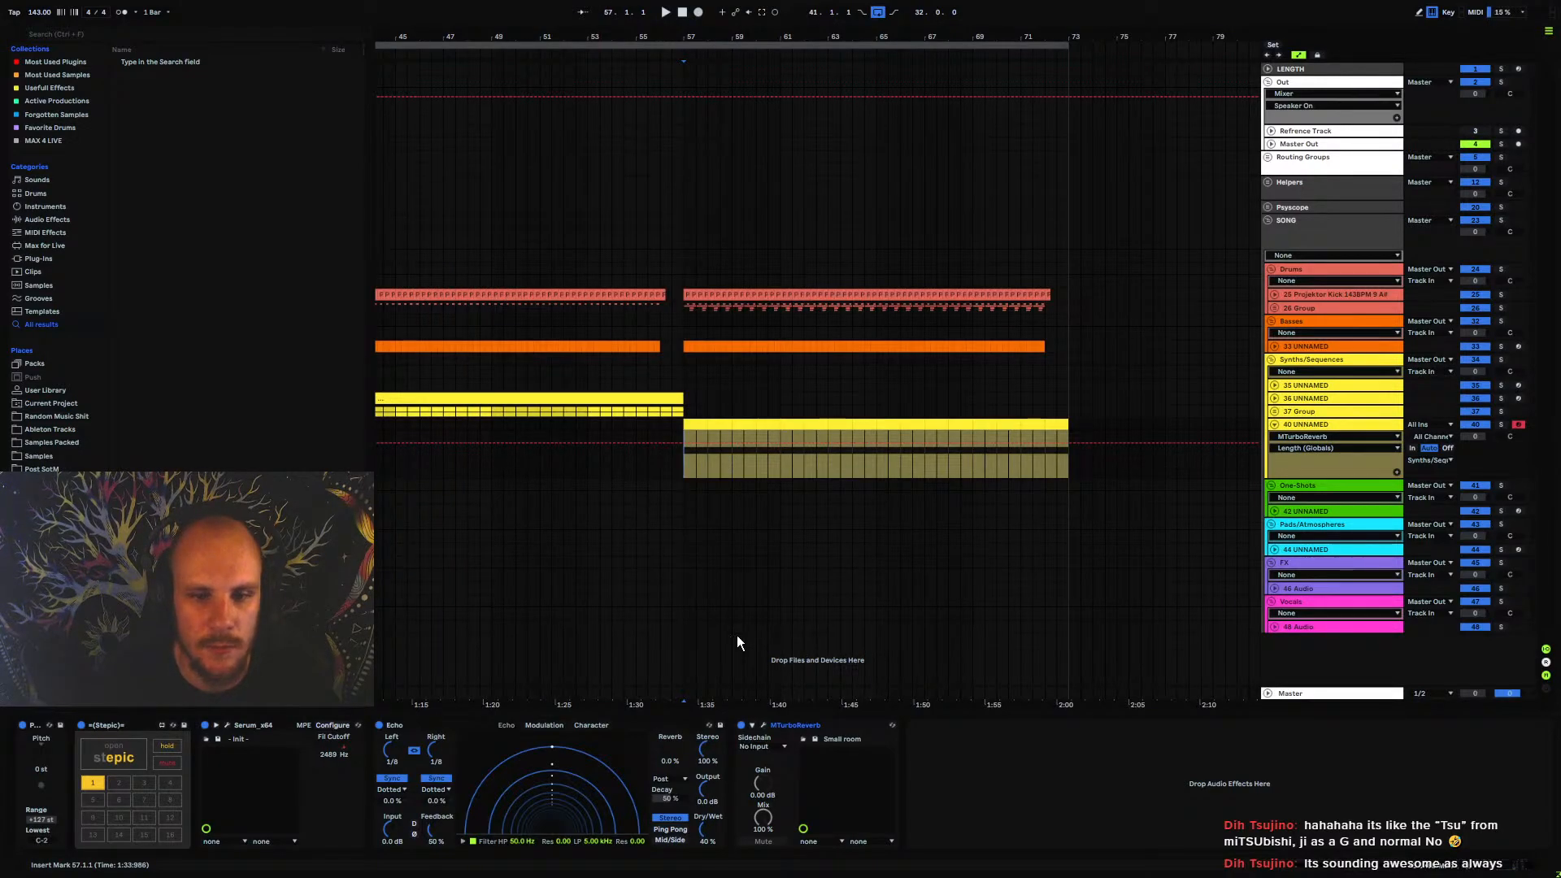
Add EQ Eight after MTurboReverb and high-pass the synth at about 144 Hz with a Q of 0.51
{"action": "left_click", "coordinate": [778, 729]}
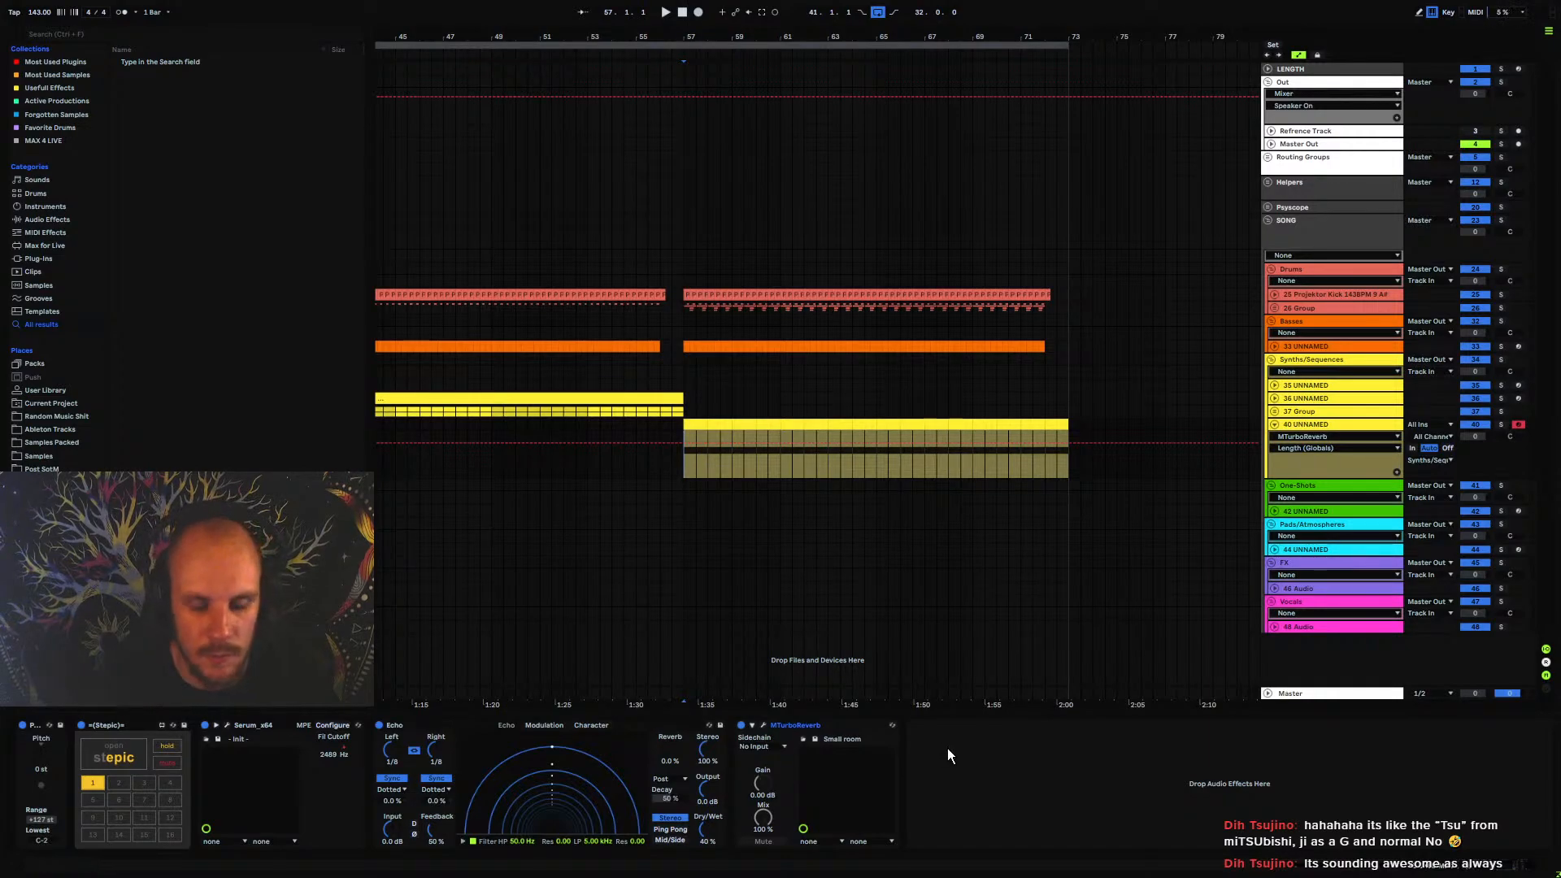
{"action": "right_click", "coordinate": [954, 776]}
{"action": "left_click", "coordinate": [1013, 676]}
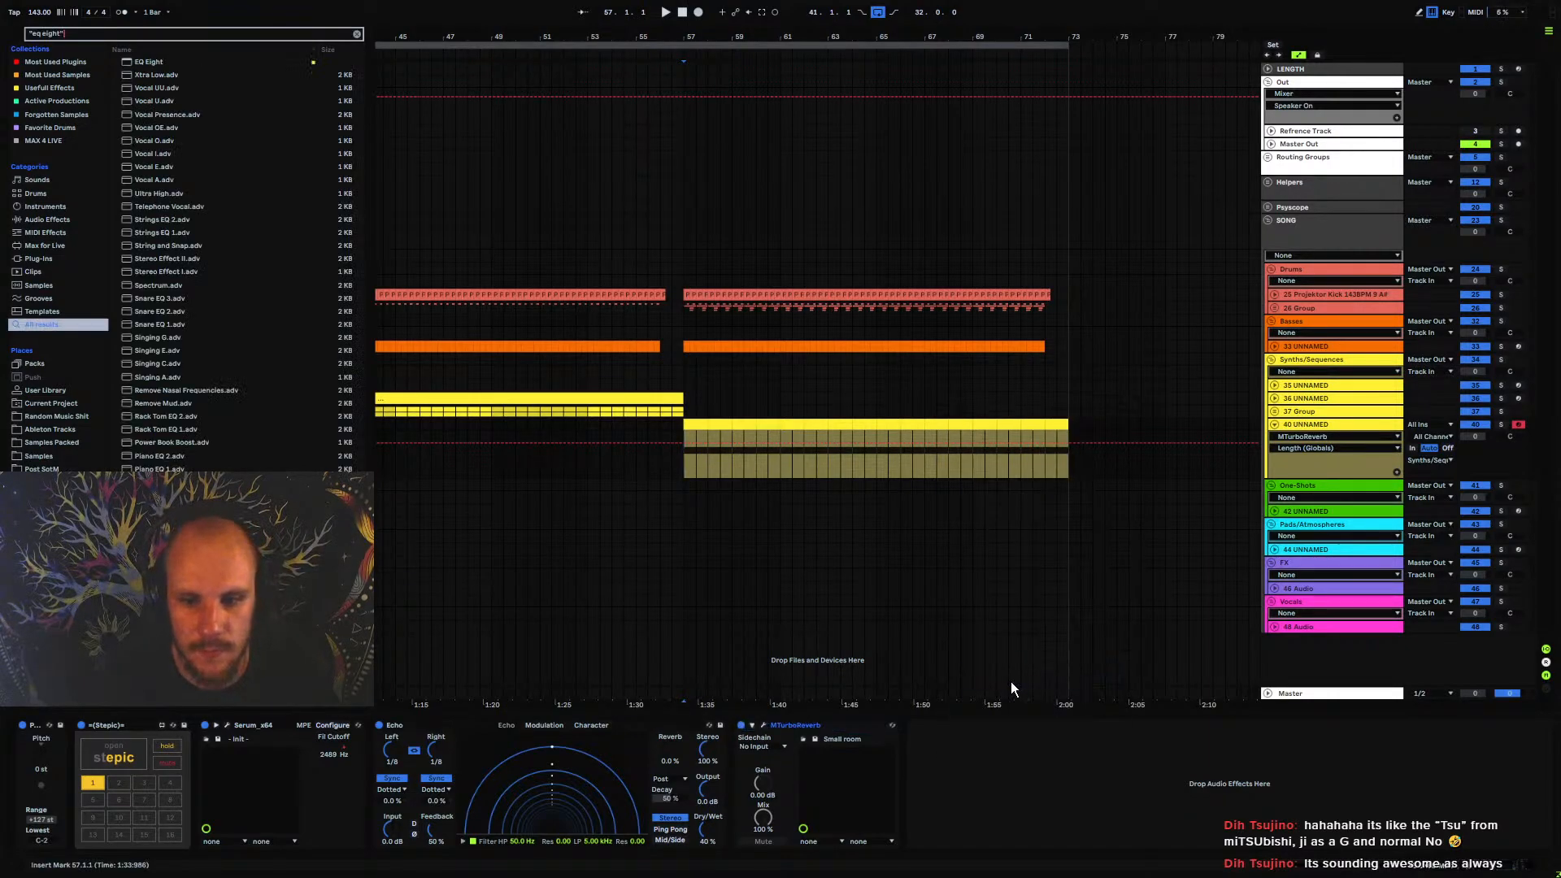
{"action": "key", "text": "space"}
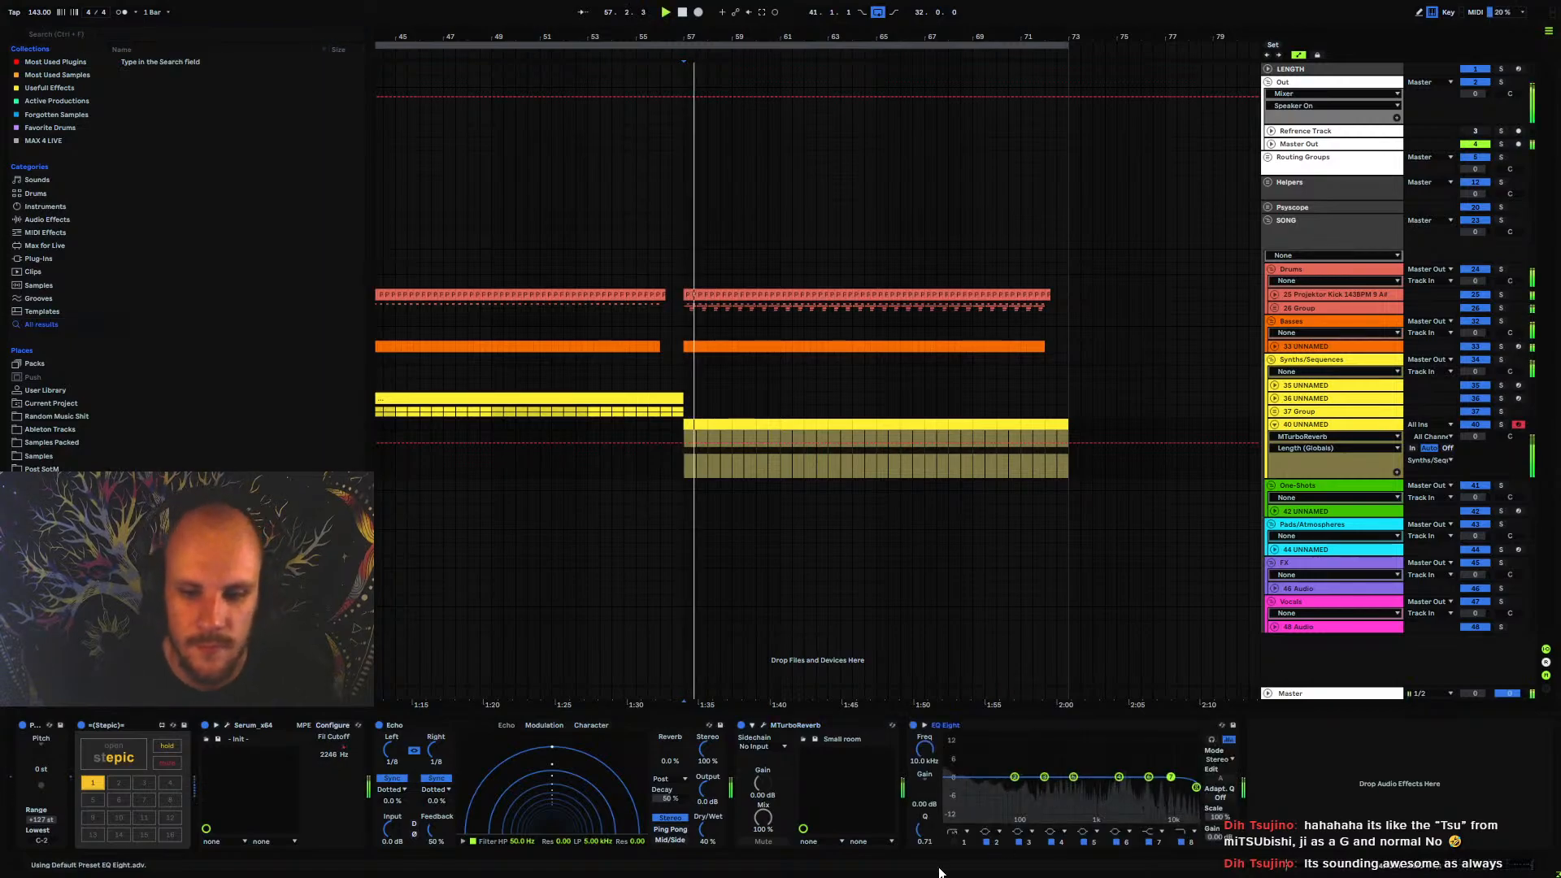
{"action": "left_click", "coordinate": [954, 843]}
{"action": "left_click_drag", "start_coordinate": [925, 751], "coordinate": [926, 706]}
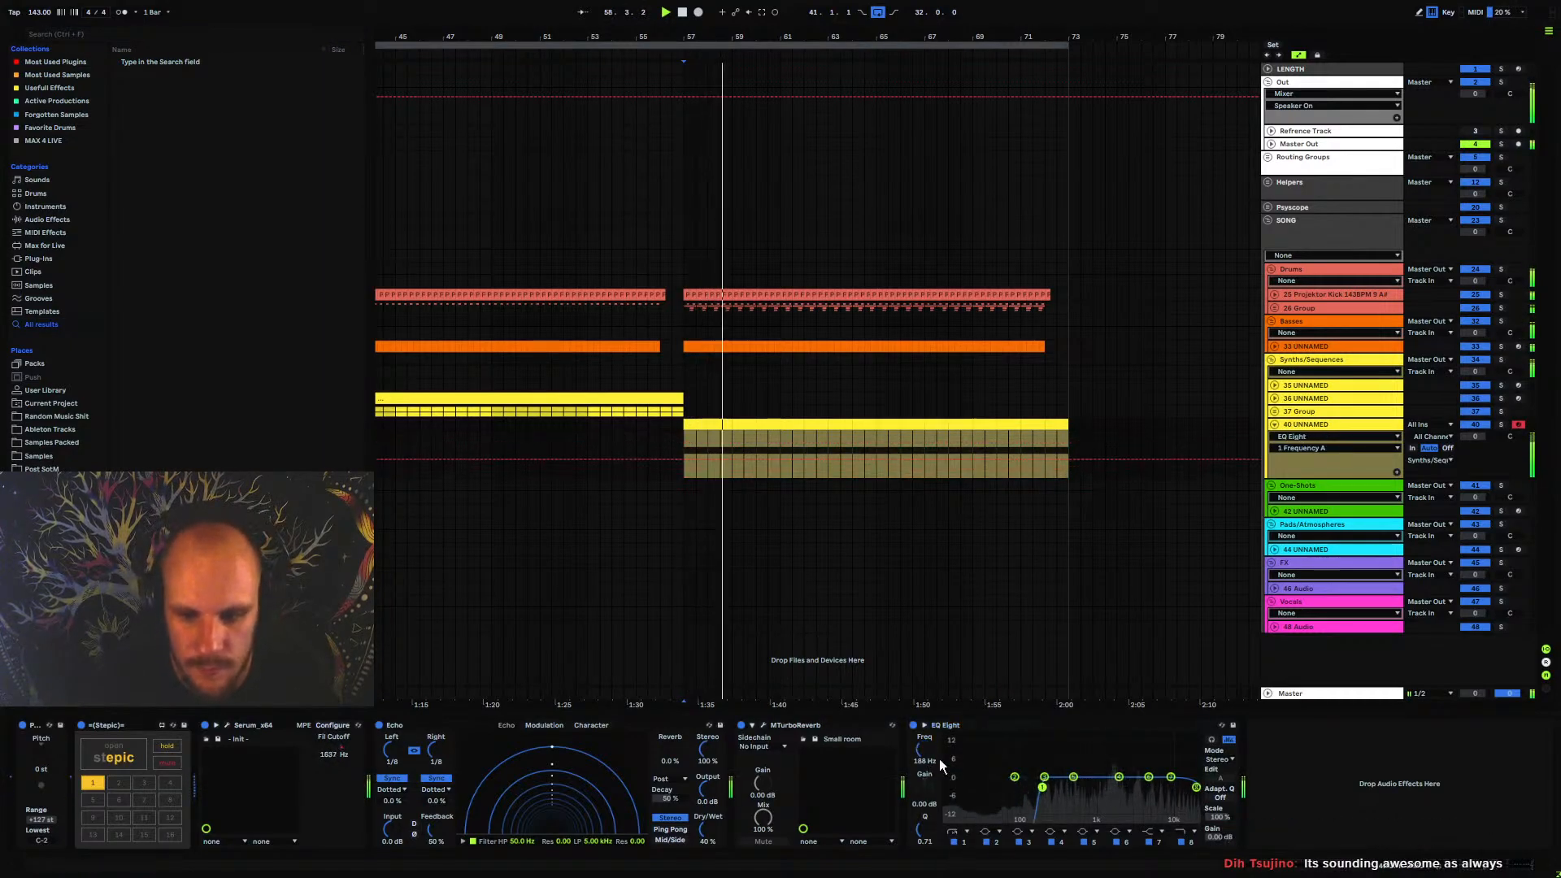
{"action": "left_click_drag", "start_coordinate": [1043, 787], "coordinate": [1034, 793]}
{"action": "key", "text": "space"}
Lower MTurboReverb's dry/wet amount on the new synth track and audition it
{"action": "left_click", "coordinate": [763, 725]}
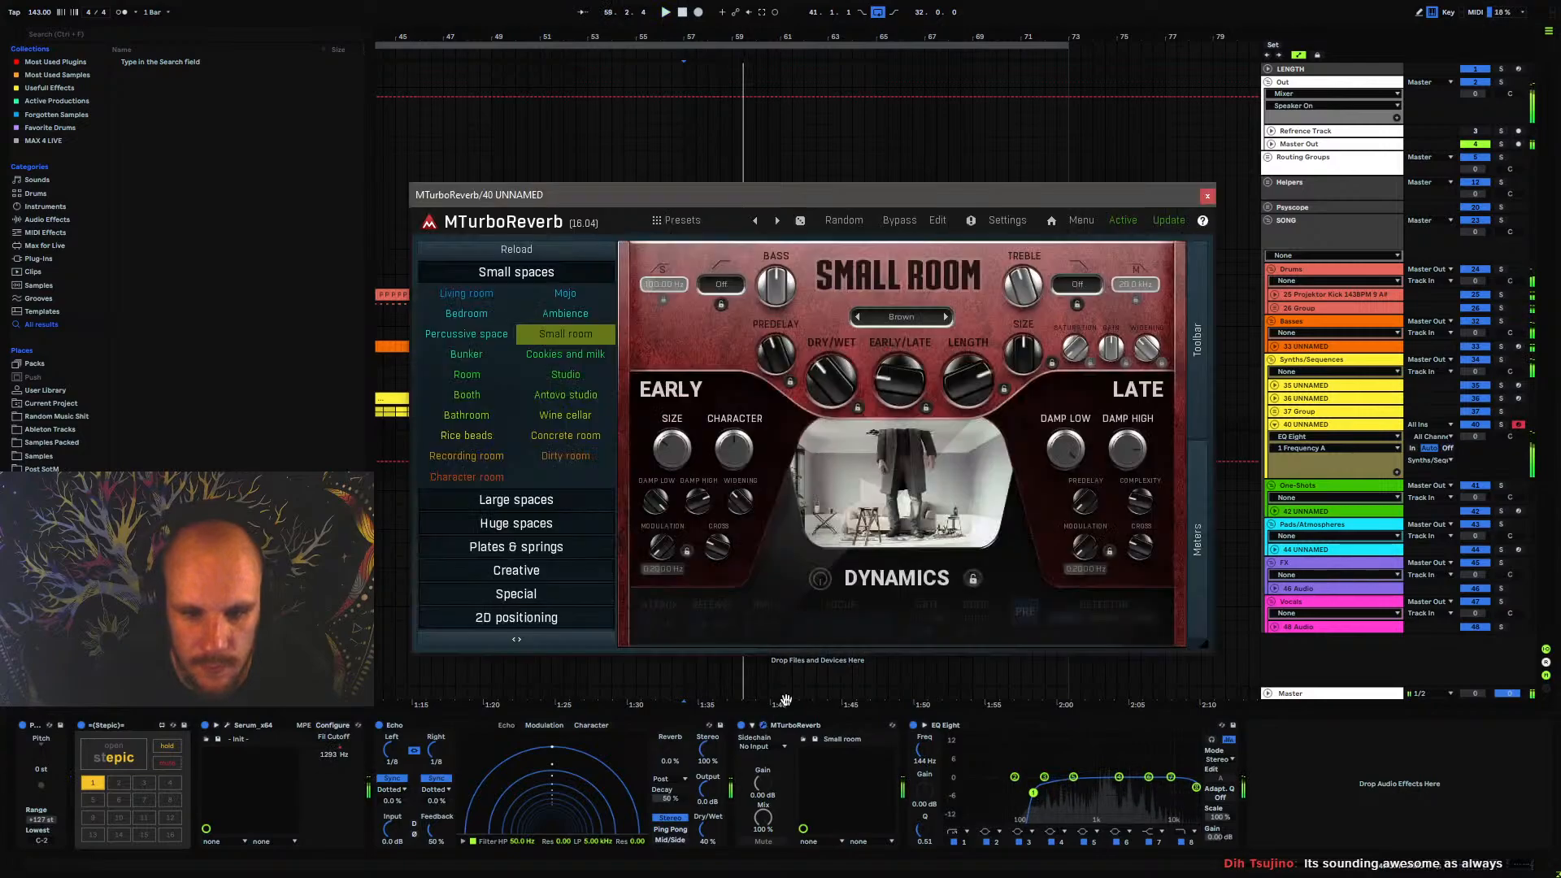
{"action": "left_click_drag", "start_coordinate": [823, 378], "coordinate": [822, 390]}
{"action": "key", "text": "space"}
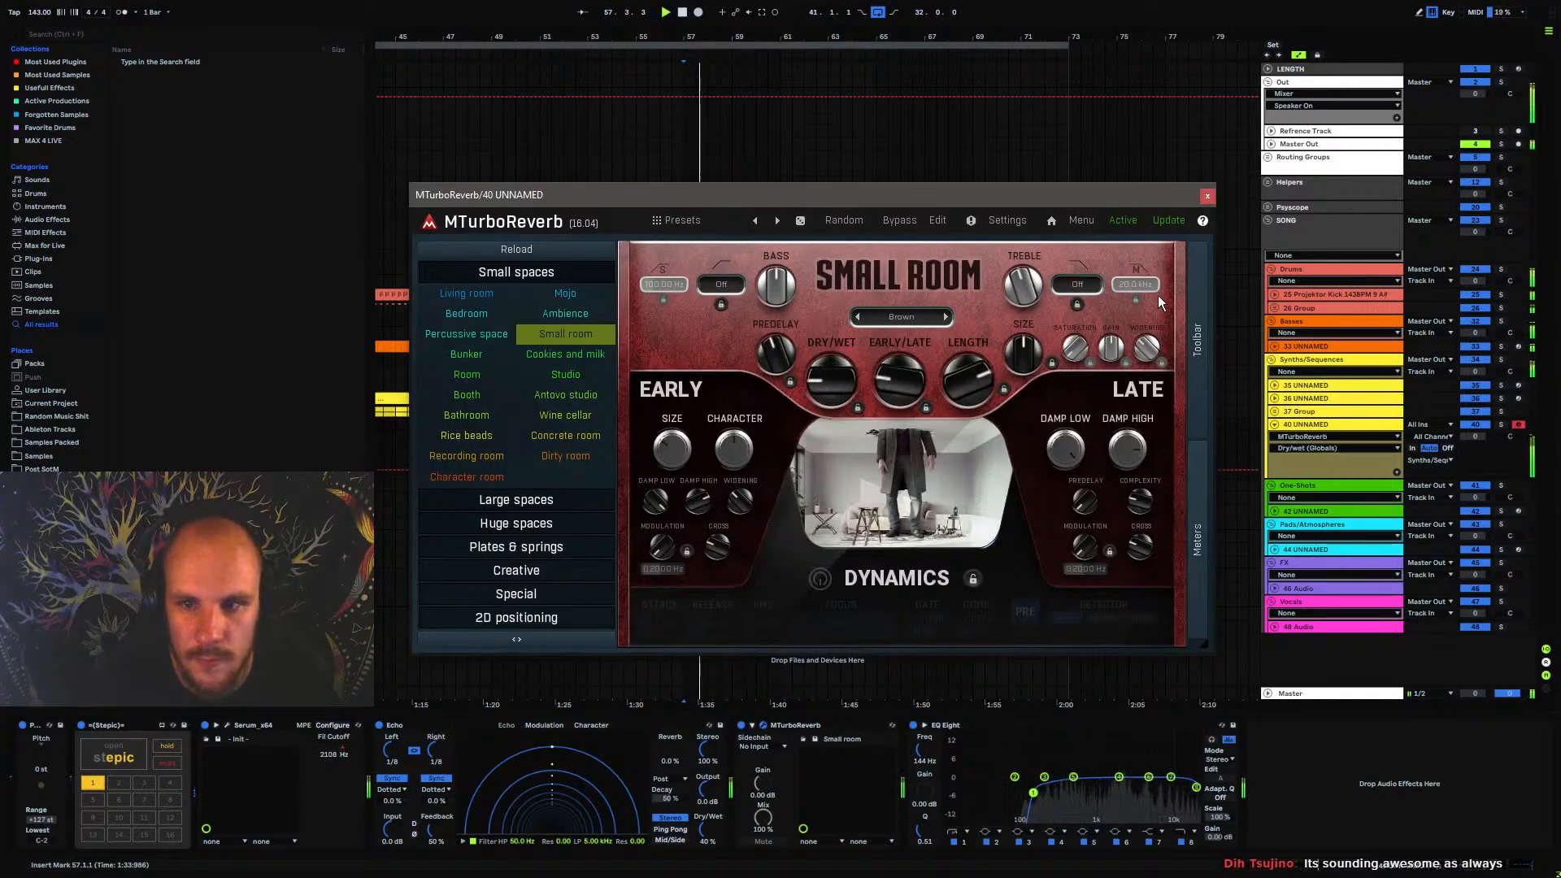
{"action": "left_click", "coordinate": [1207, 197]}
Set the new synth track's volume to about -6.5 dB and play the transition into bar 57
{"action": "left_click", "coordinate": [625, 440]}
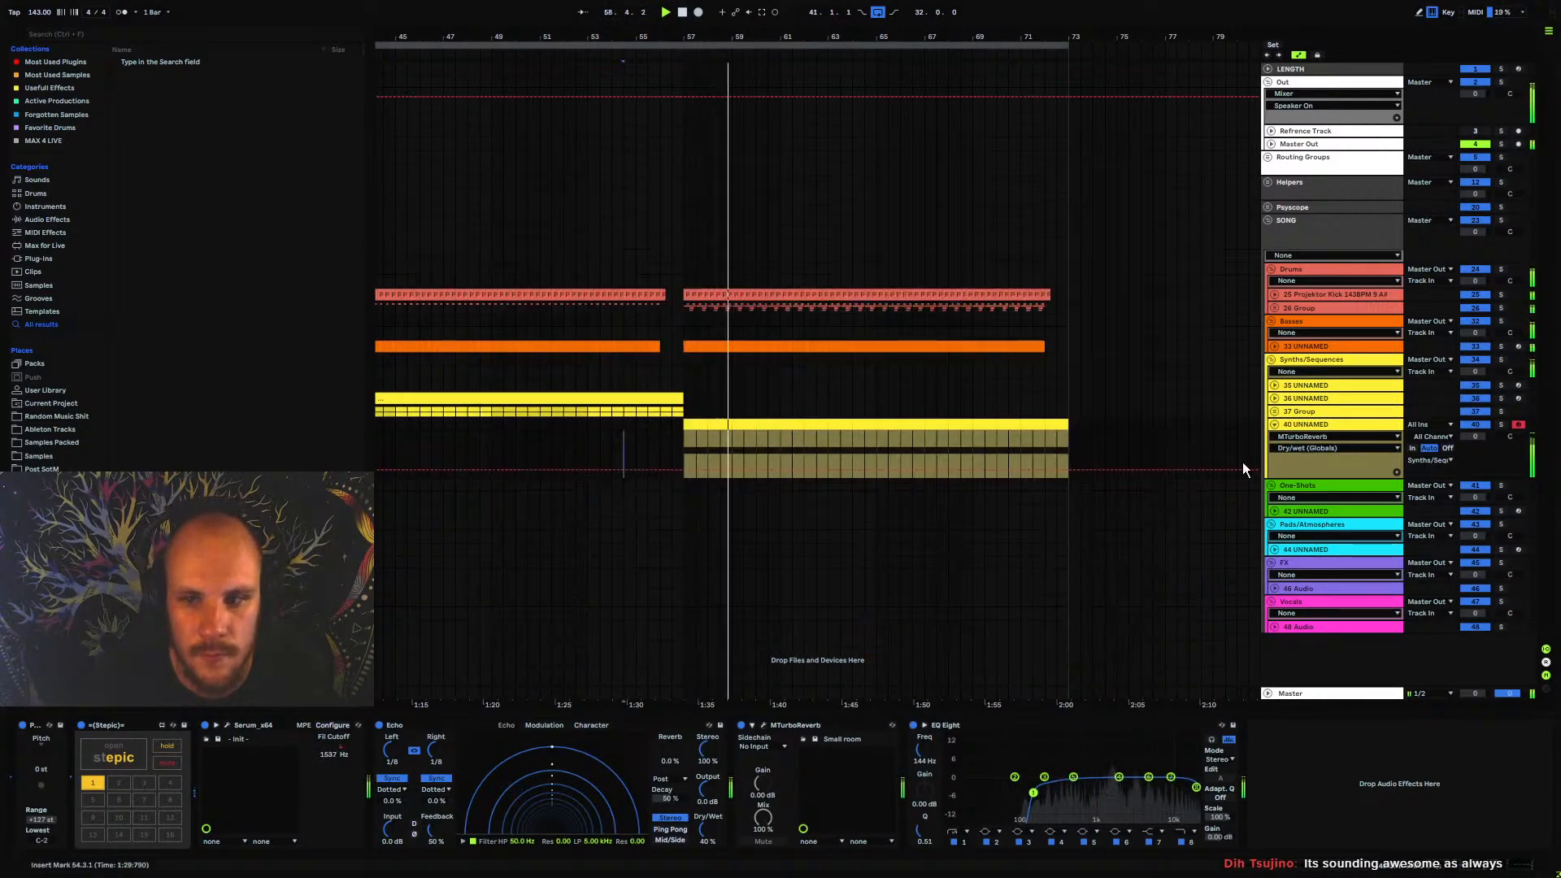
{"action": "left_click_drag", "start_coordinate": [1476, 438], "coordinate": [1475, 460]}
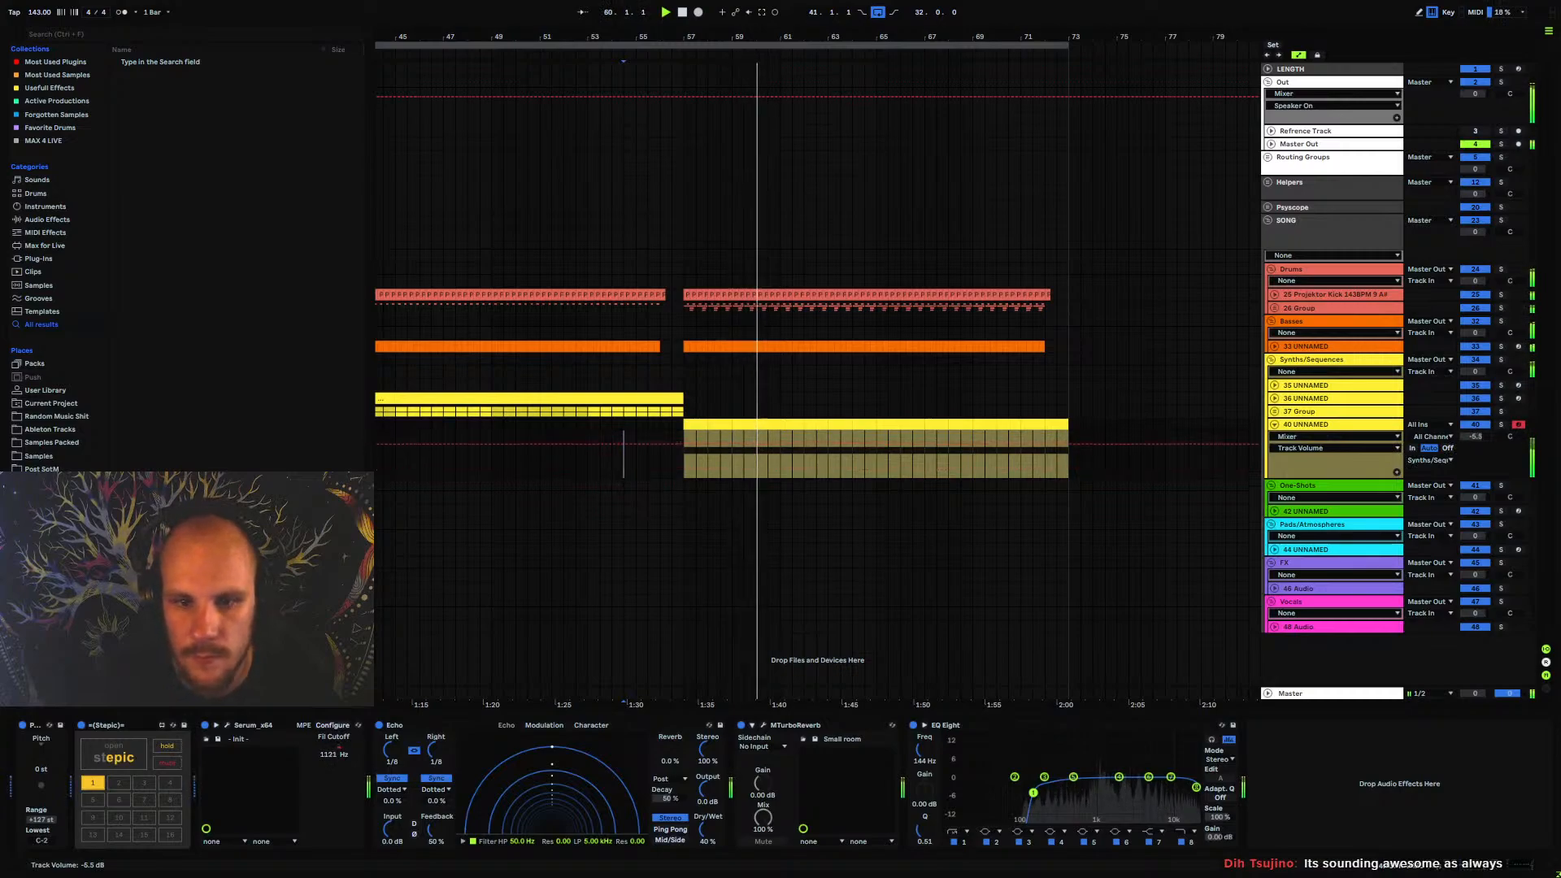
{"action": "key", "text": "space"}
{"action": "key", "text": "space"}
{"action": "left_click_drag", "start_coordinate": [636, 37], "coordinate": [706, 9]}
{"action": "key", "text": "space"}
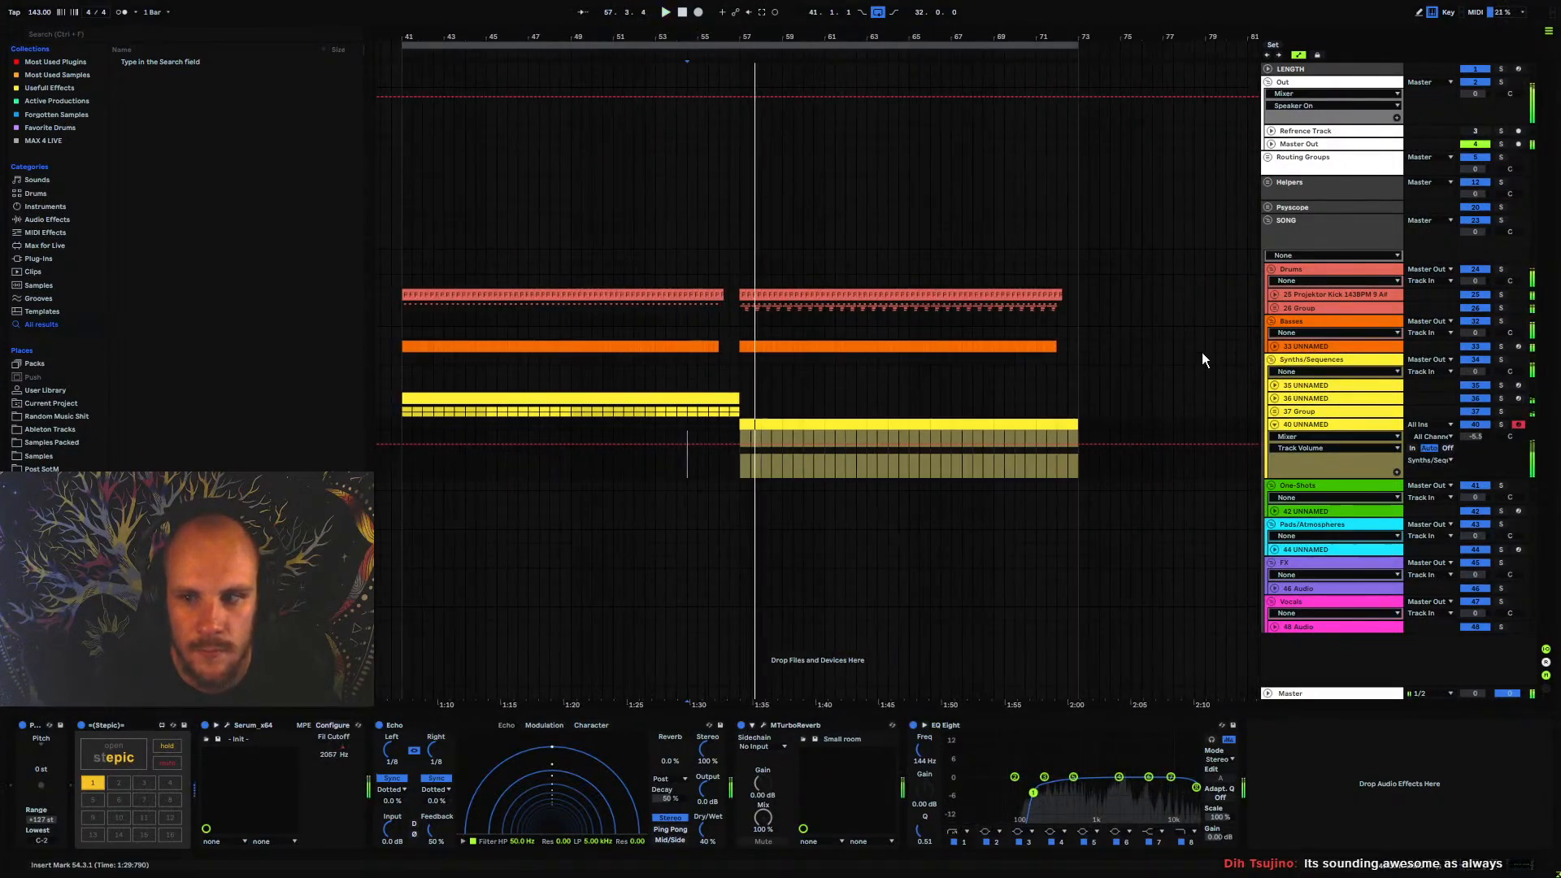
Solo and unfold the 36 UNNAMED synth track, and loop its clip over bars 41 to 57 during playback
{"action": "left_click", "coordinate": [1297, 398]}
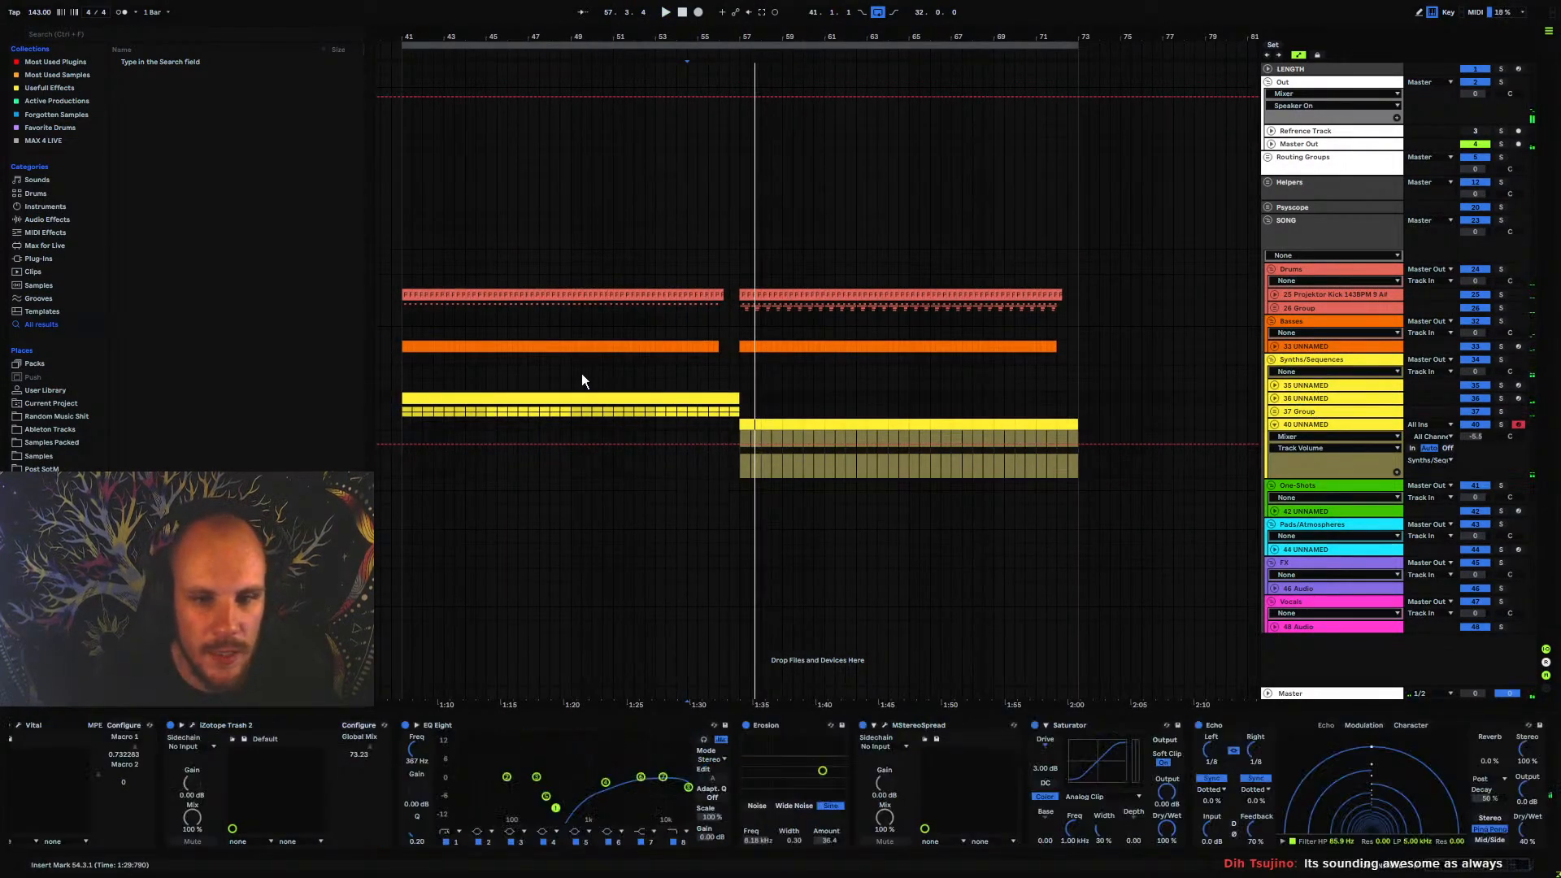
{"action": "left_click", "coordinate": [655, 384]}
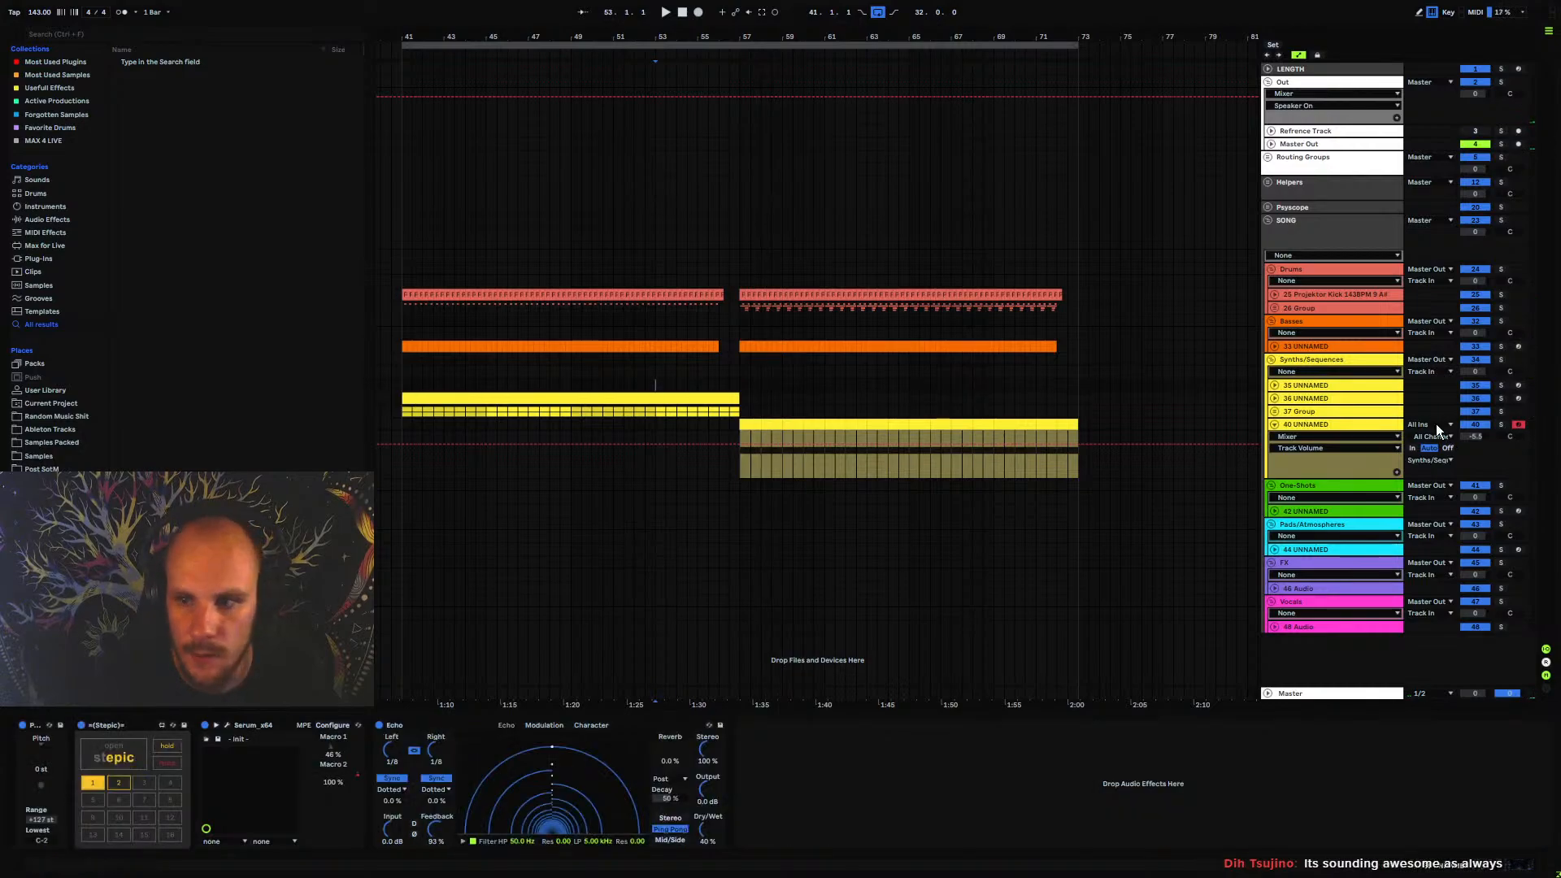
{"action": "key", "text": "space"}
{"action": "left_click", "coordinate": [1296, 399]}
{"action": "left_click", "coordinate": [1275, 399]}
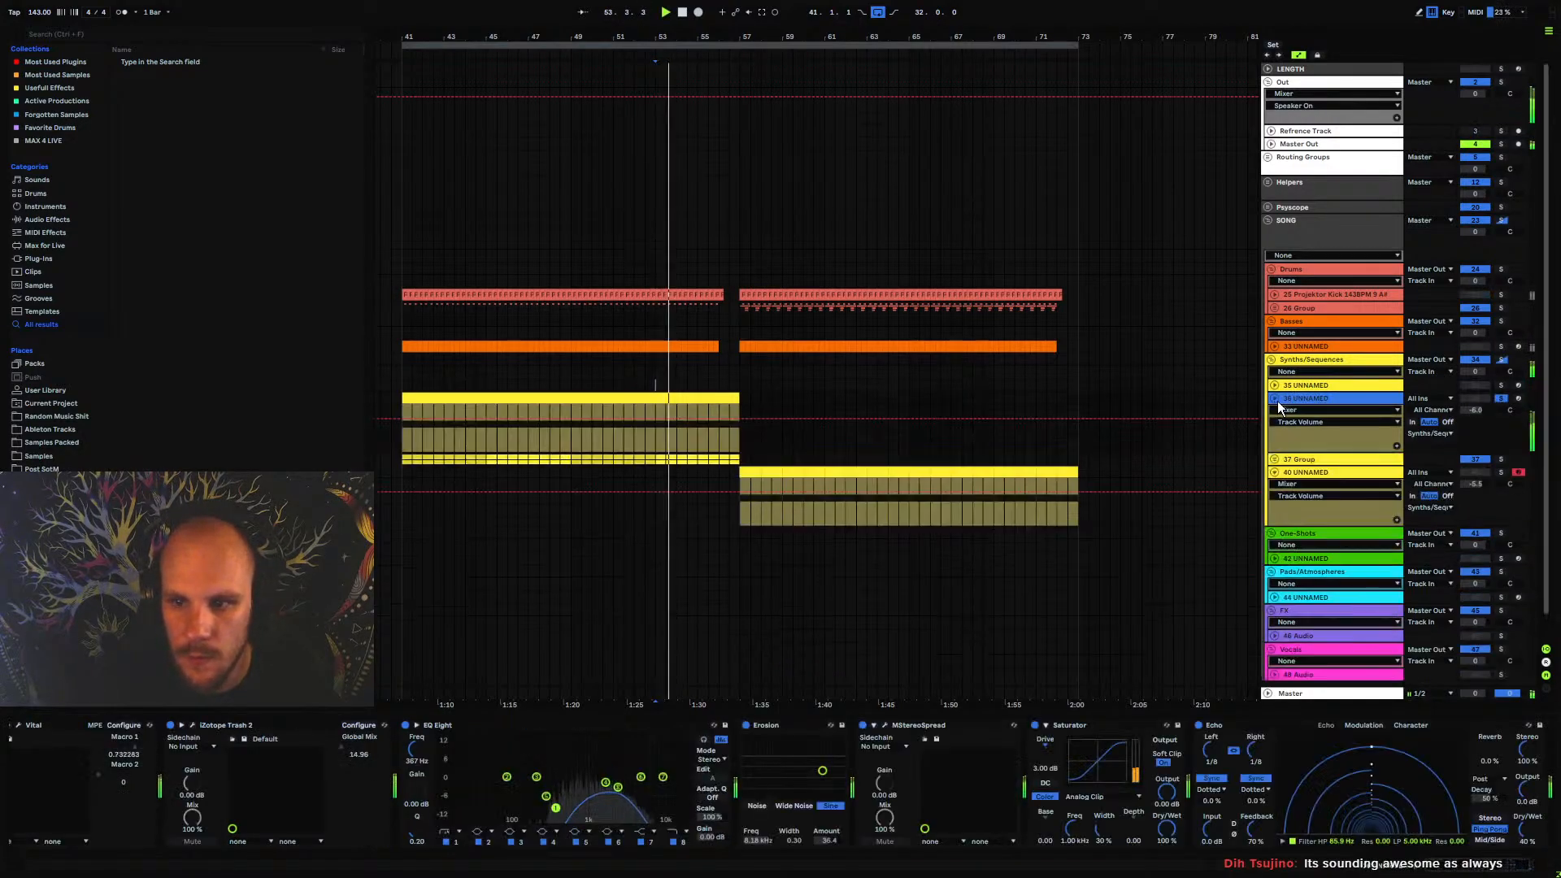
{"action": "key", "text": "space"}
{"action": "left_click", "coordinate": [571, 443]}
{"action": "key", "text": "space"}
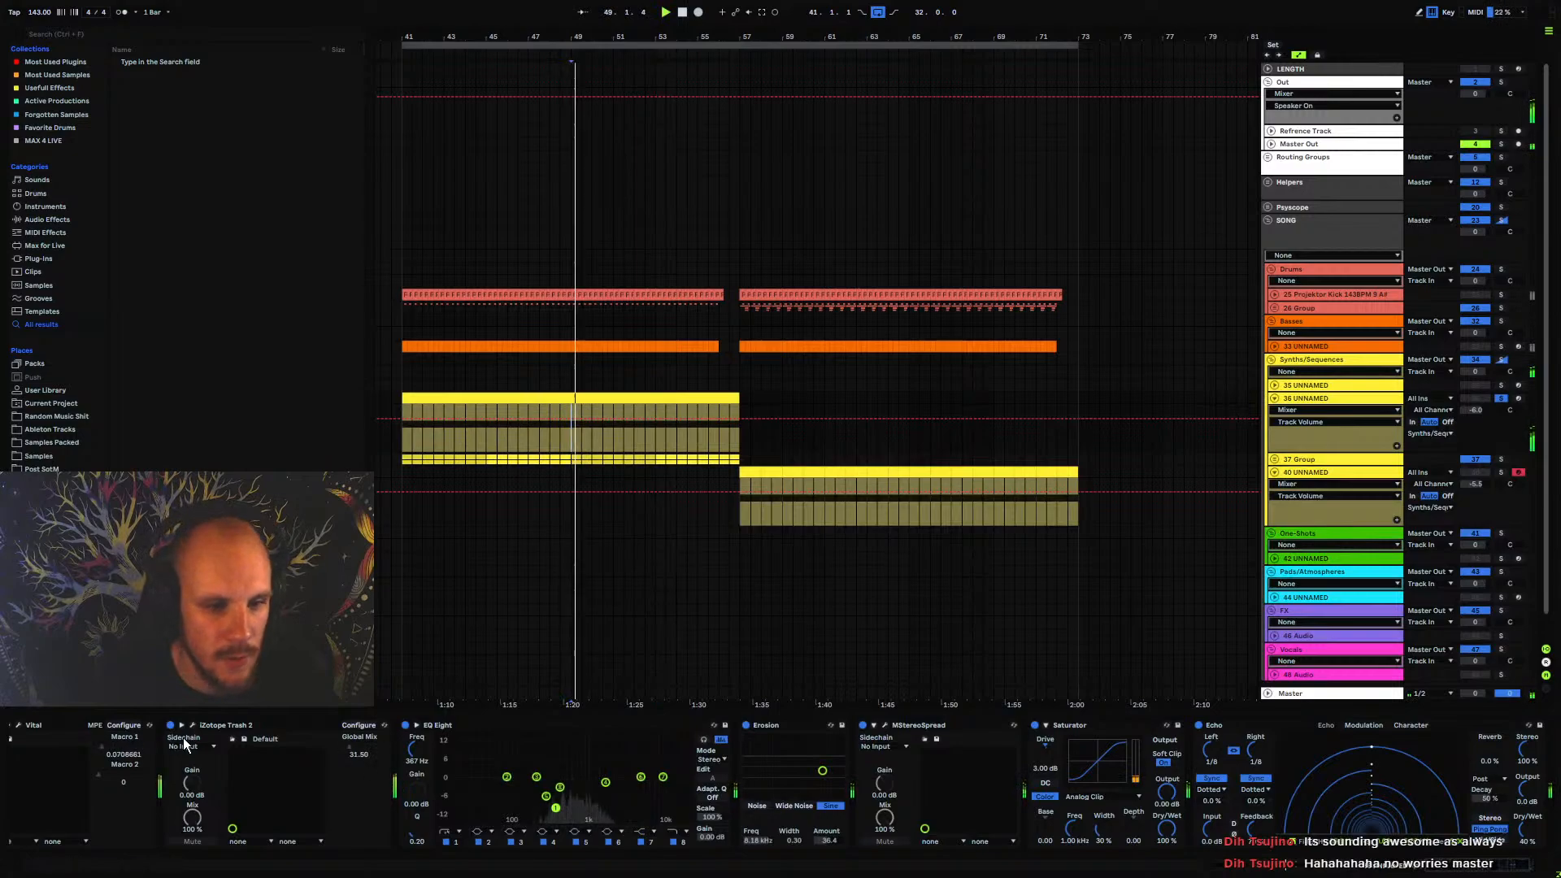
{"action": "left_click", "coordinate": [720, 399]}
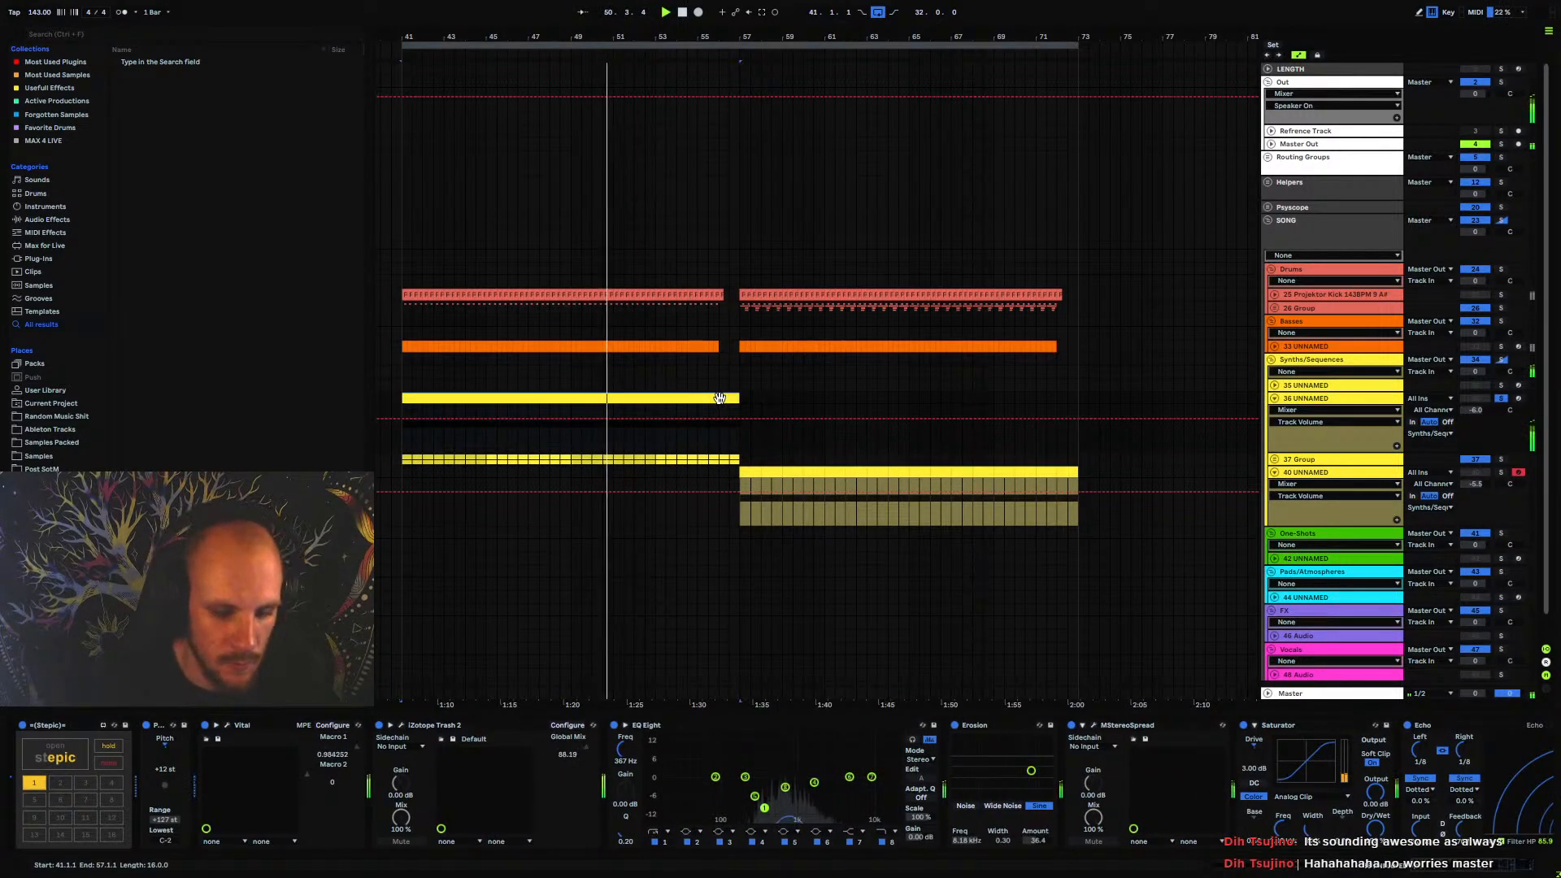
Bypass EQ Eight on the 36 UNNAMED track and look over its Vital patch
{"action": "left_click", "coordinate": [614, 725]}
{"action": "left_click", "coordinate": [228, 724]}
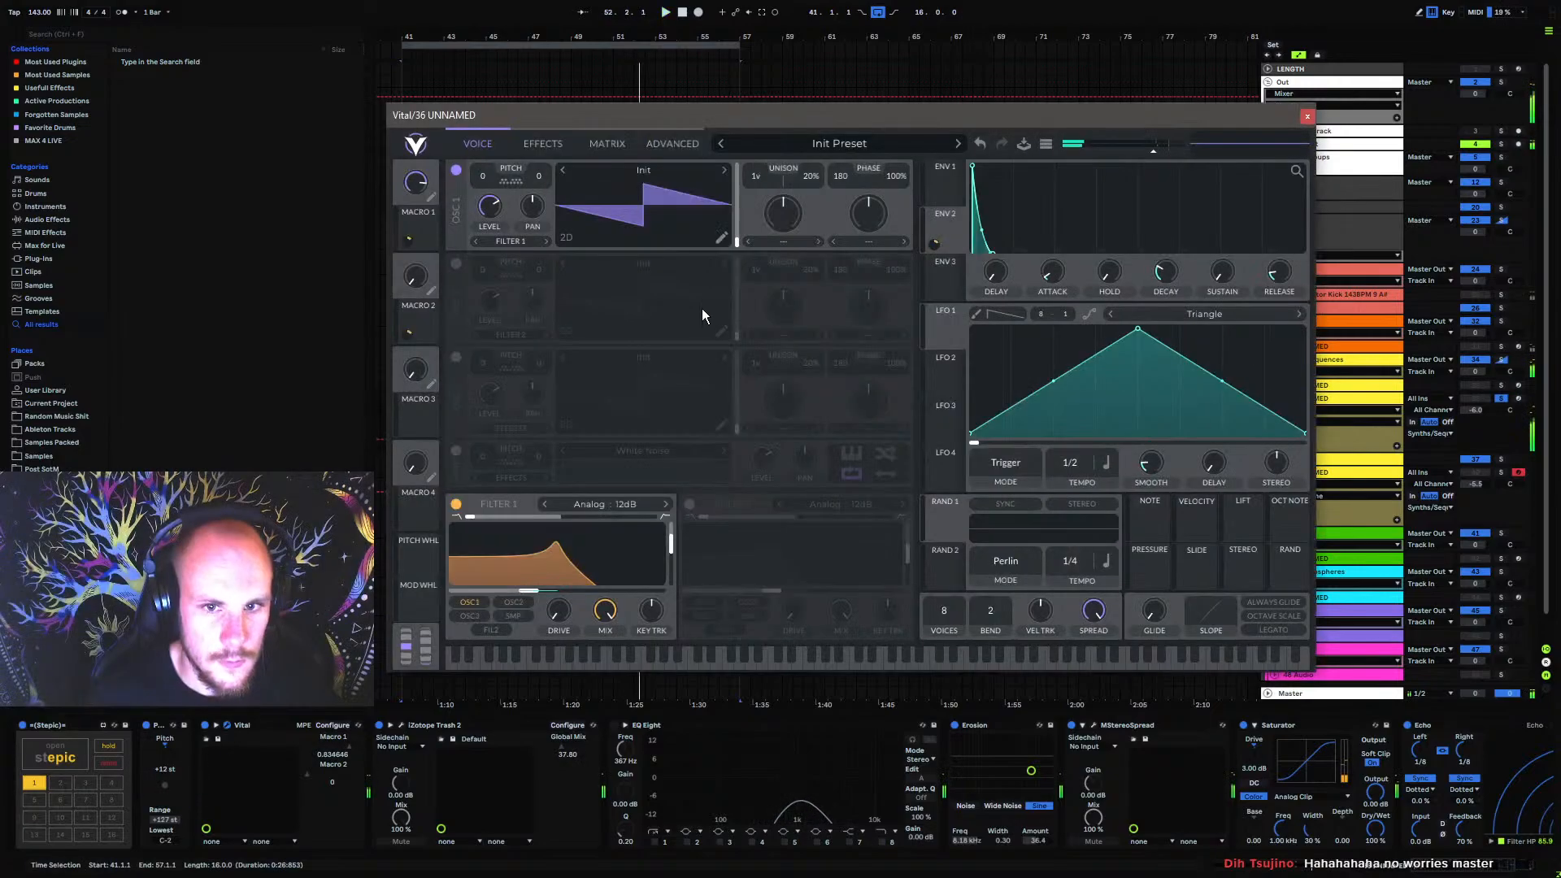
{"action": "left_click", "coordinate": [1307, 118]}
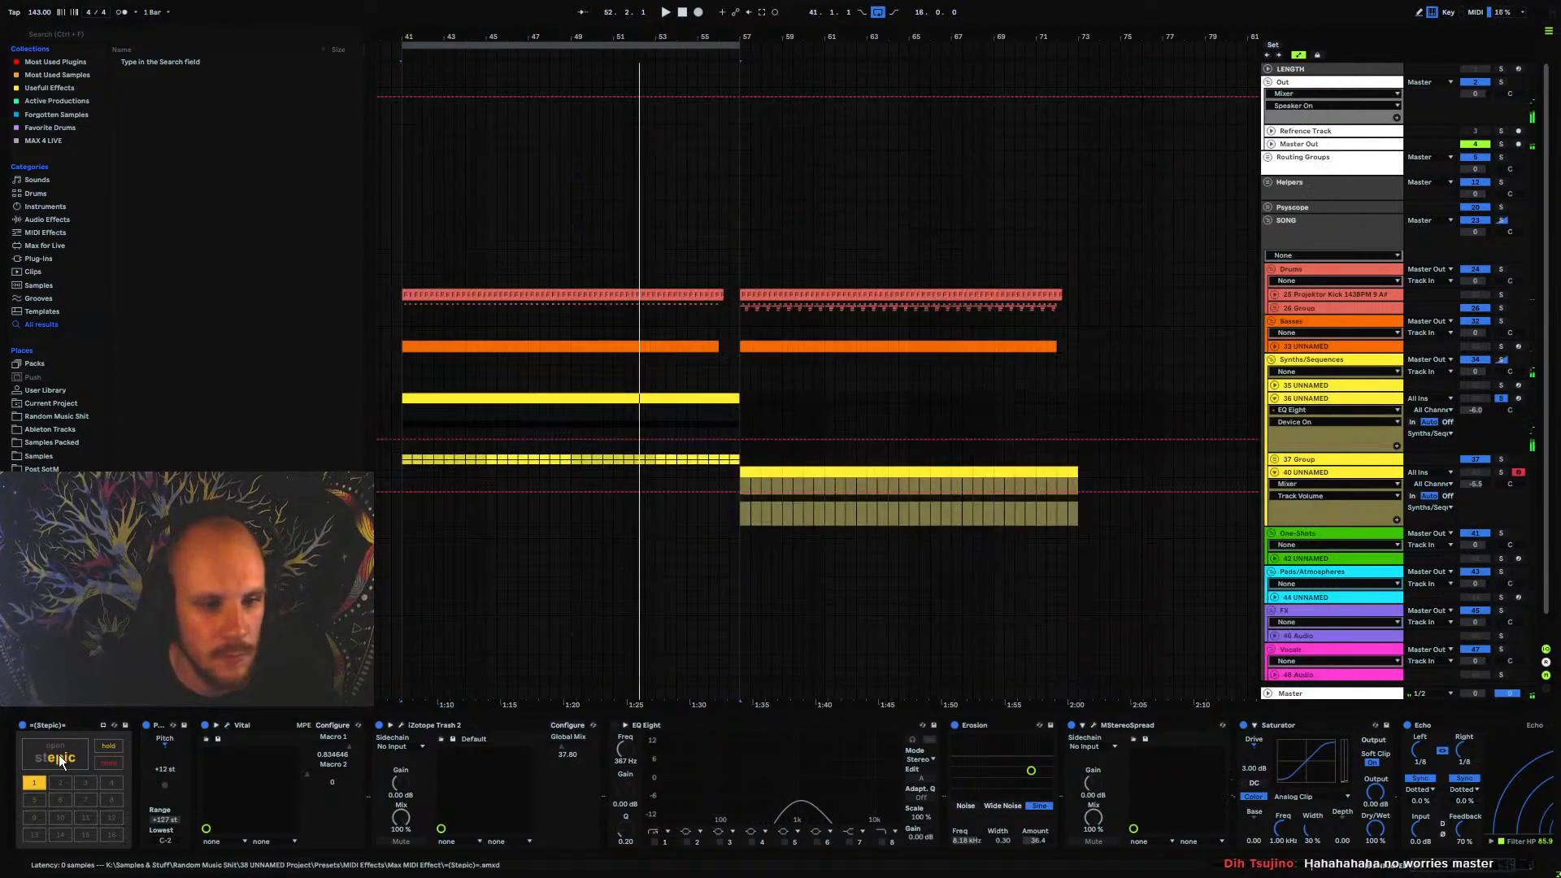
Randomize the pitch steps of the 36 UNNAMED track's Stepic sequence several times during playback
{"action": "left_click", "coordinate": [54, 756]}
{"action": "left_click", "coordinate": [367, 173]}
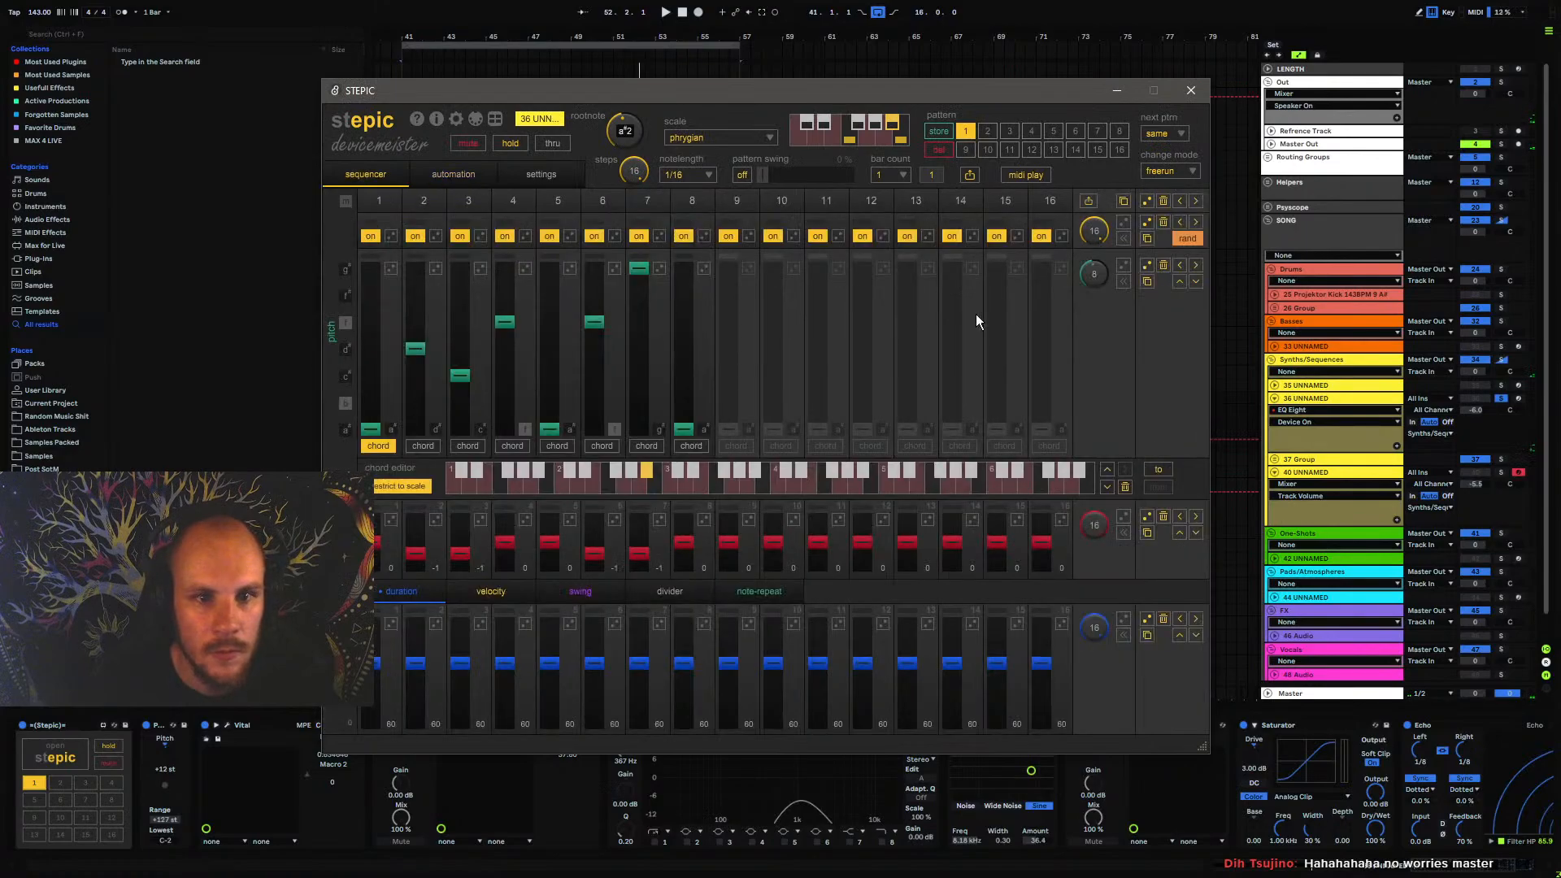
{"action": "left_click", "coordinate": [1147, 269]}
{"action": "key", "text": "space"}
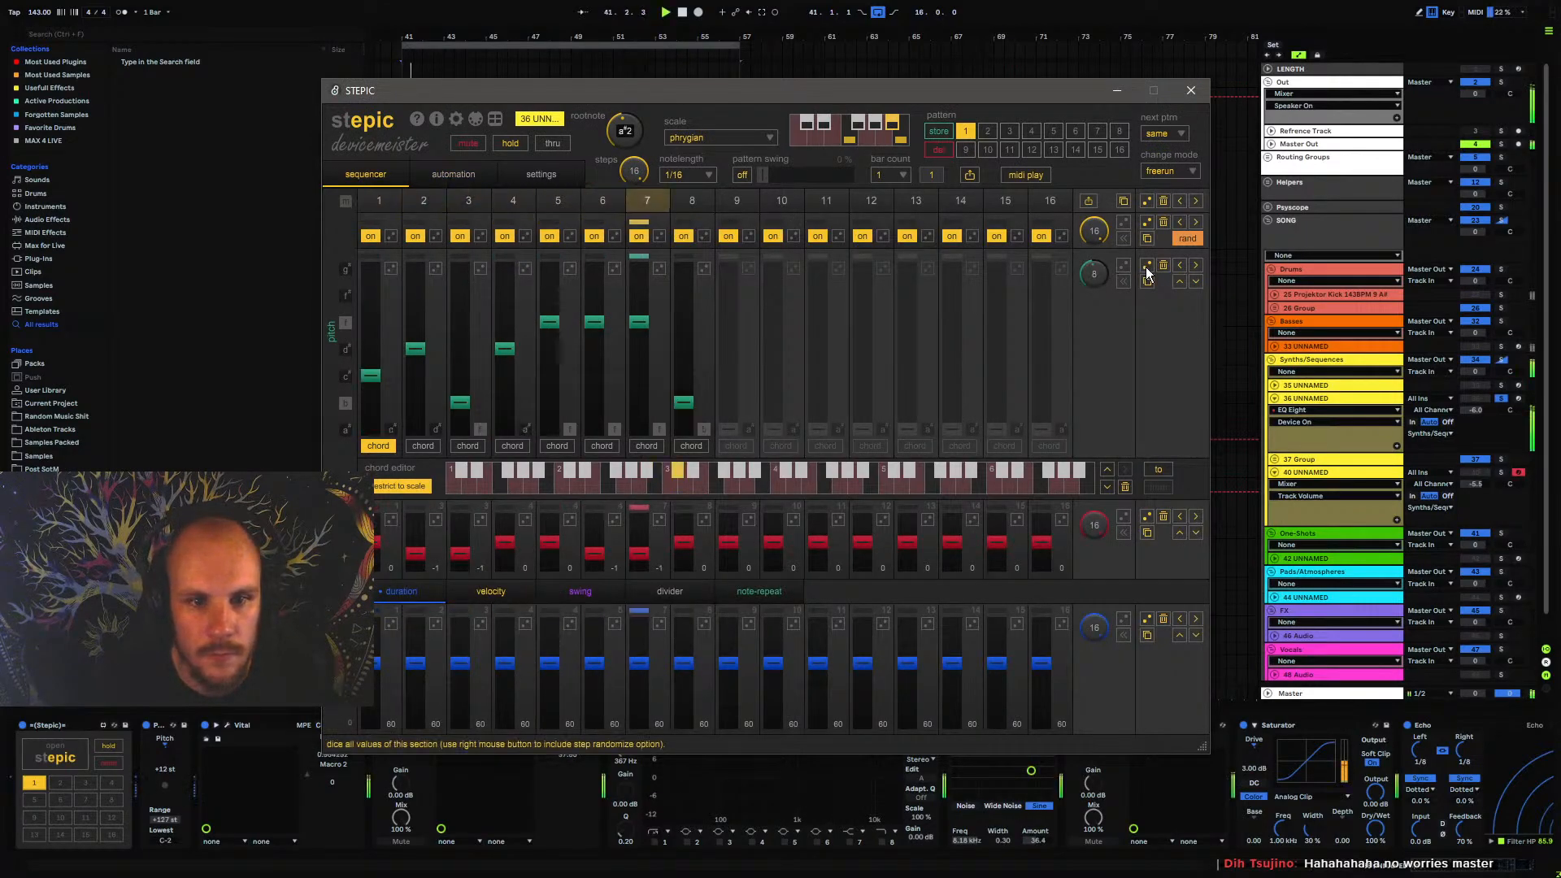
{"action": "left_click", "coordinate": [1147, 269]}
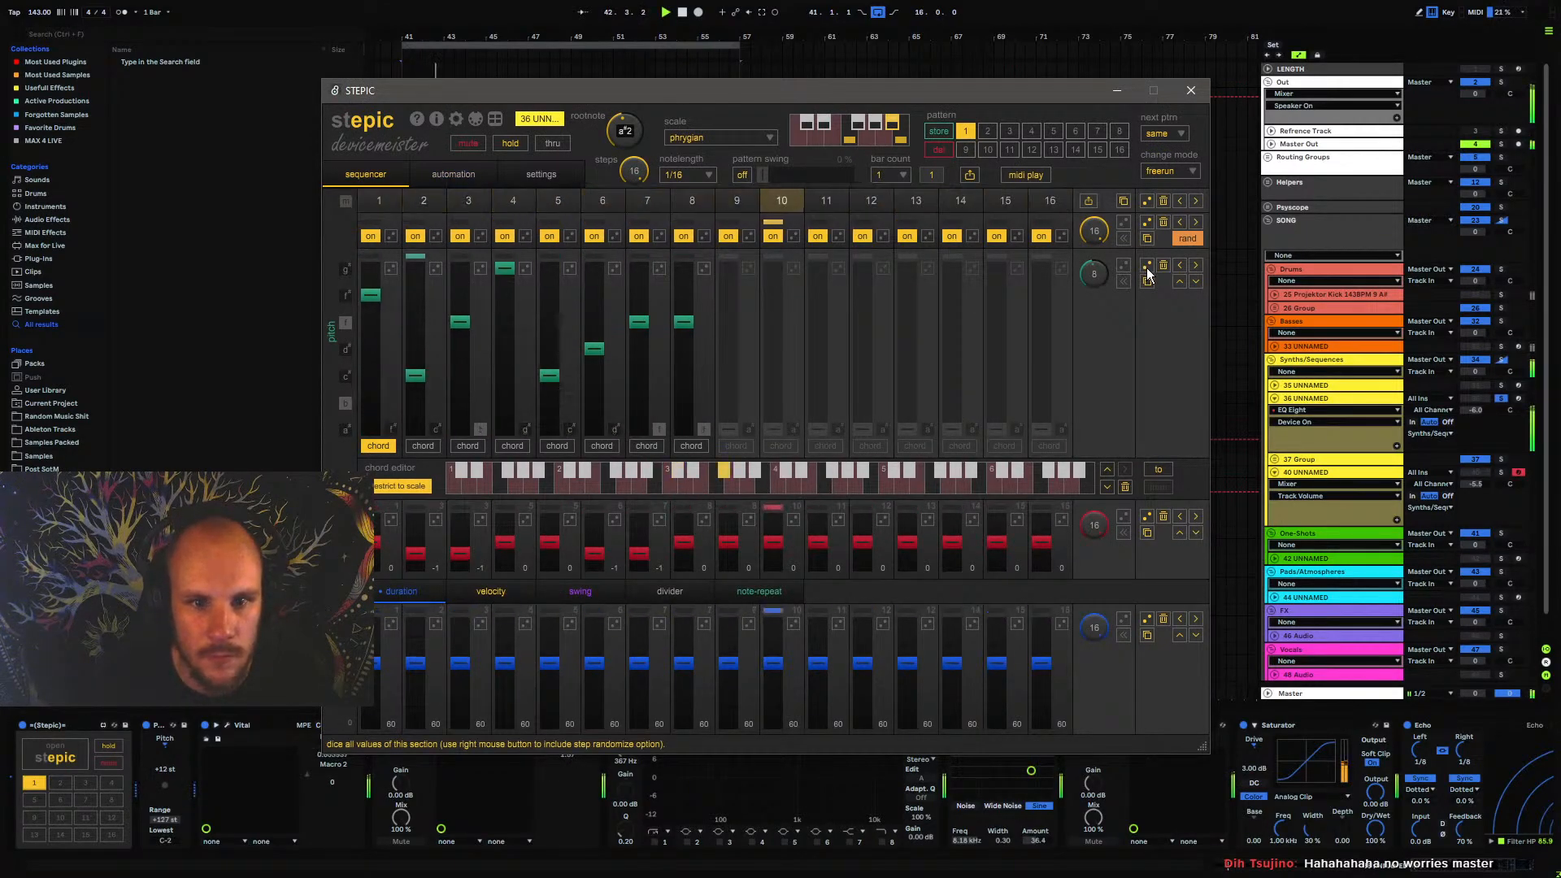
{"action": "left_click", "coordinate": [1148, 269]}
{"action": "left_click", "coordinate": [1148, 269]}
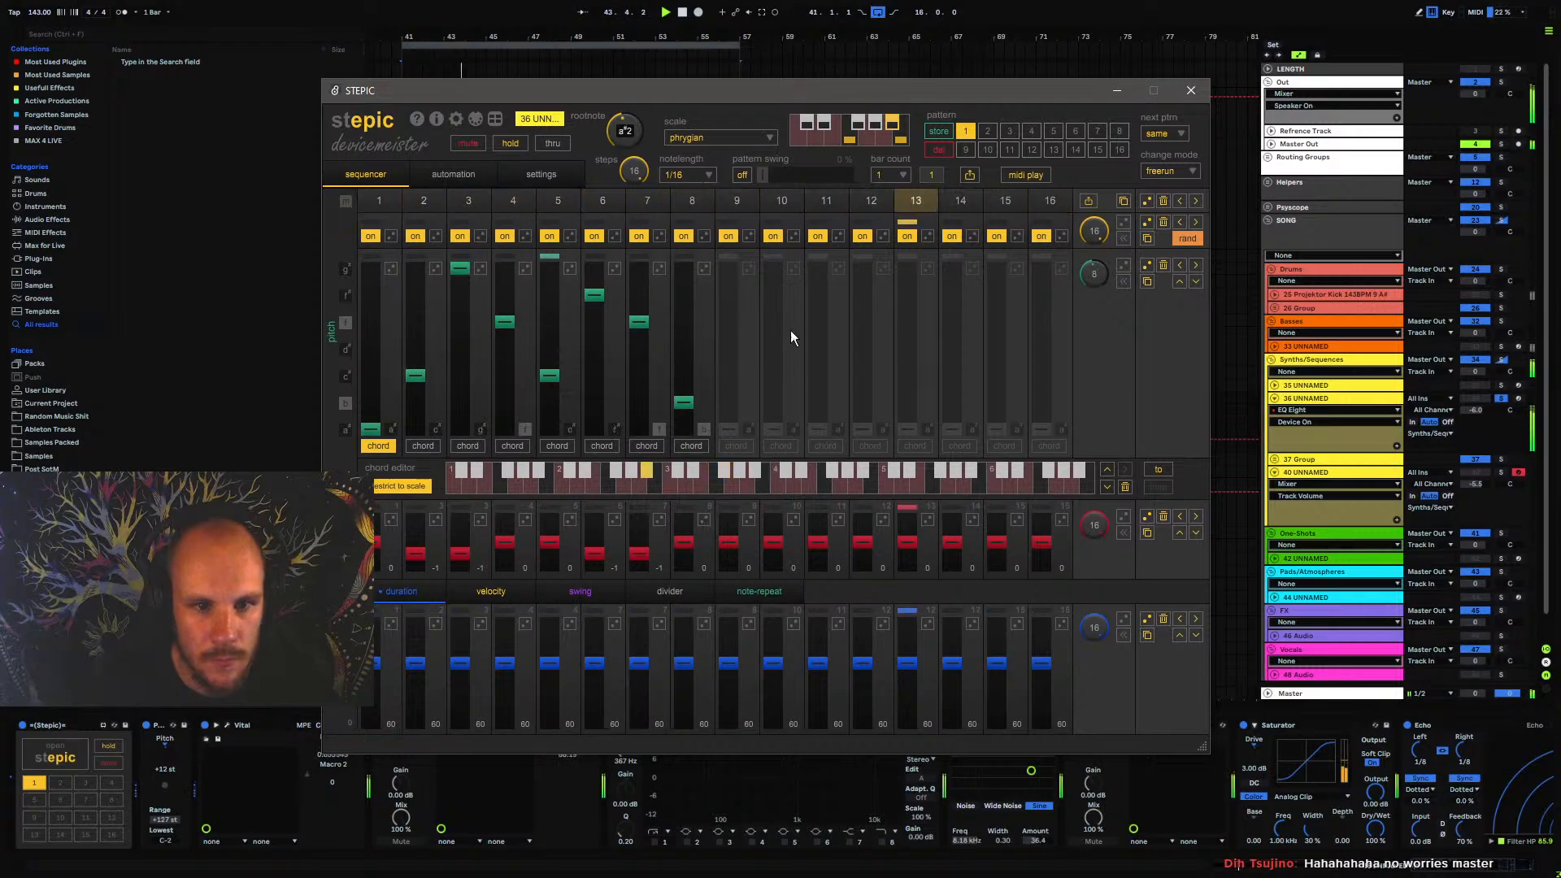
Lower Stepic pitch steps 4 and 7 to the bottom note, lock steps 1, 4 and 7, and randomize the remaining steps
{"action": "left_click_drag", "start_coordinate": [512, 325], "coordinate": [540, 436]}
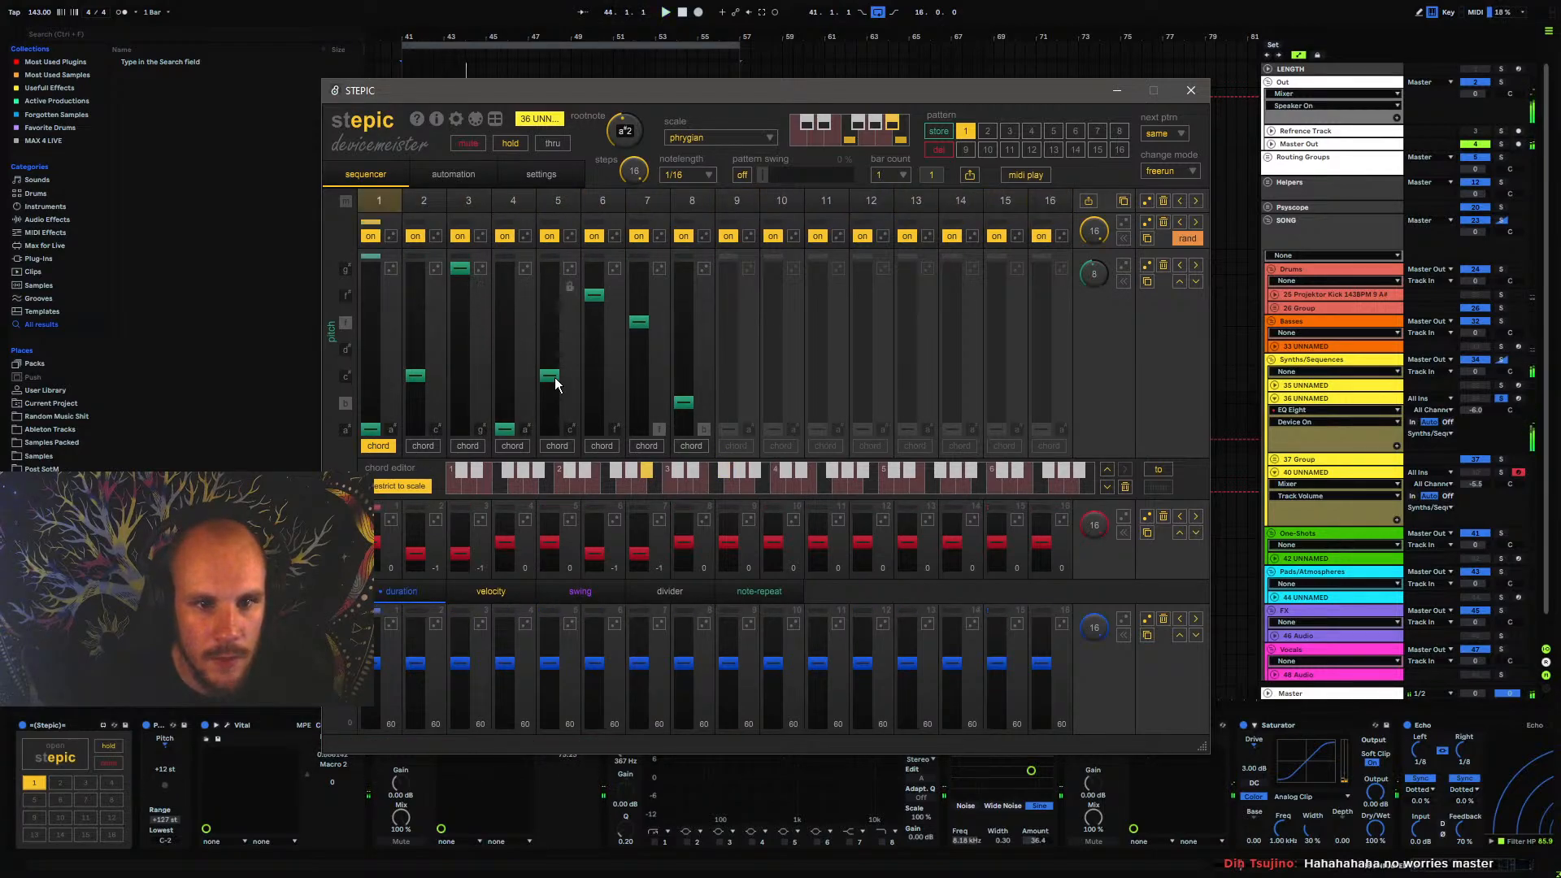
{"action": "left_click_drag", "start_coordinate": [550, 376], "coordinate": [563, 348]}
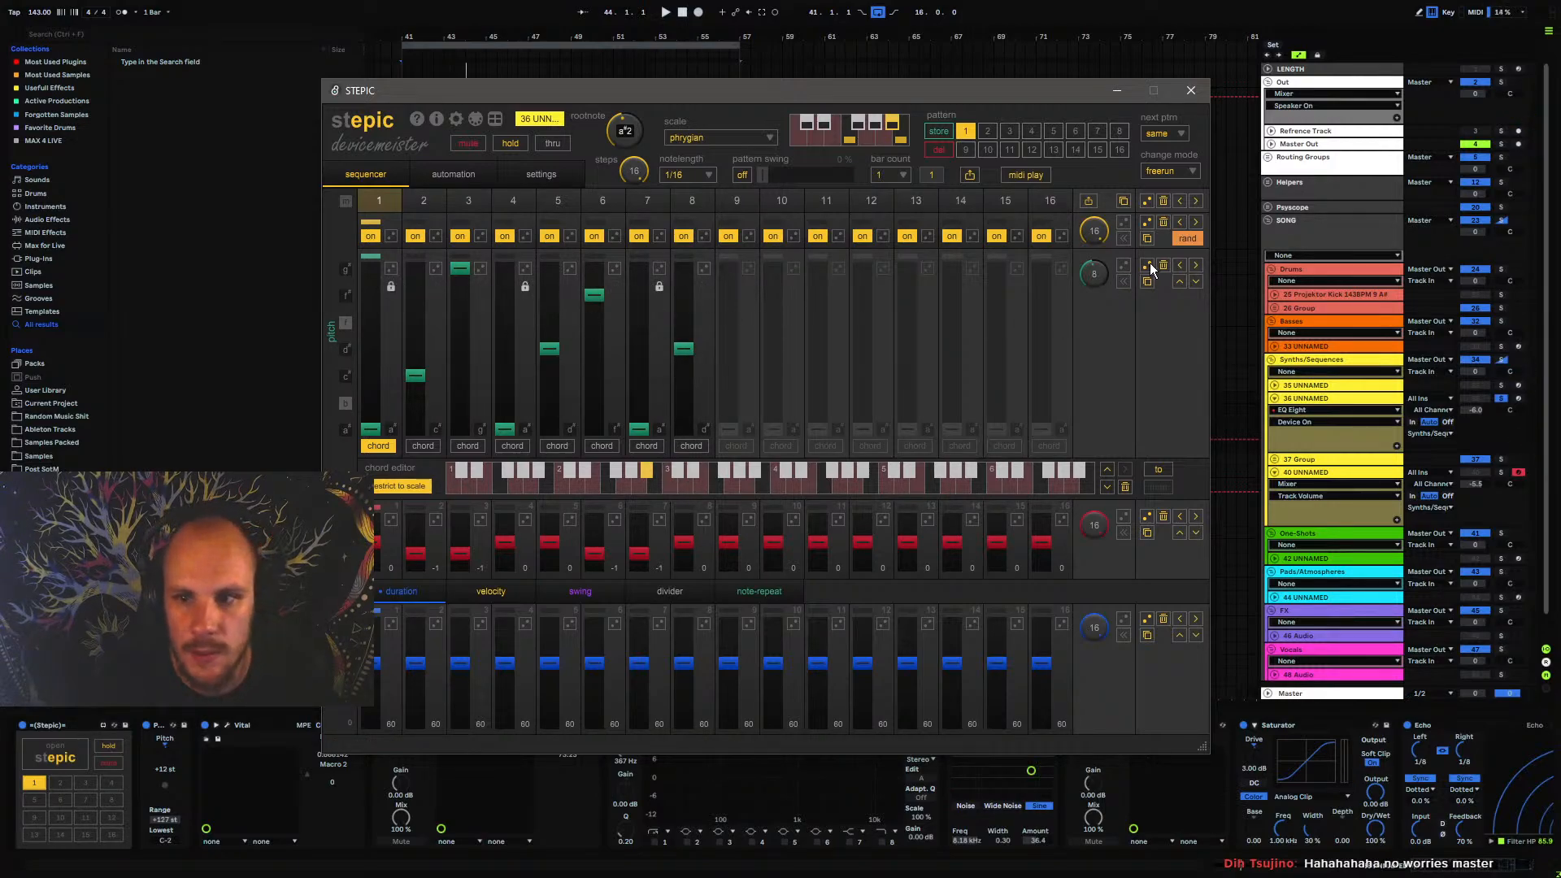
{"action": "key", "text": "space"}
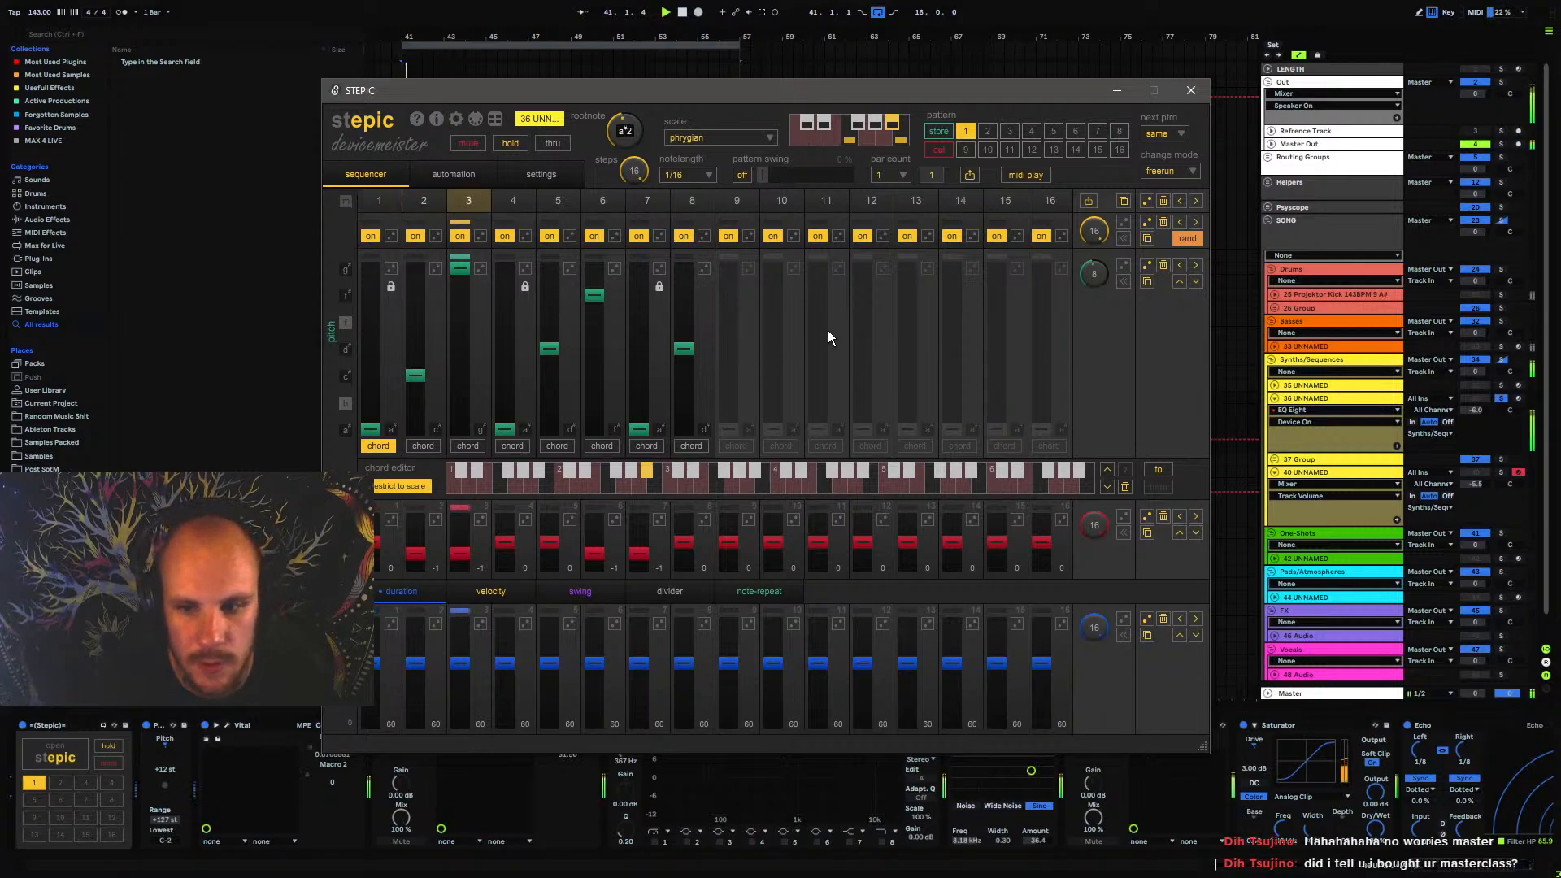
{"action": "left_click", "coordinate": [1147, 265]}
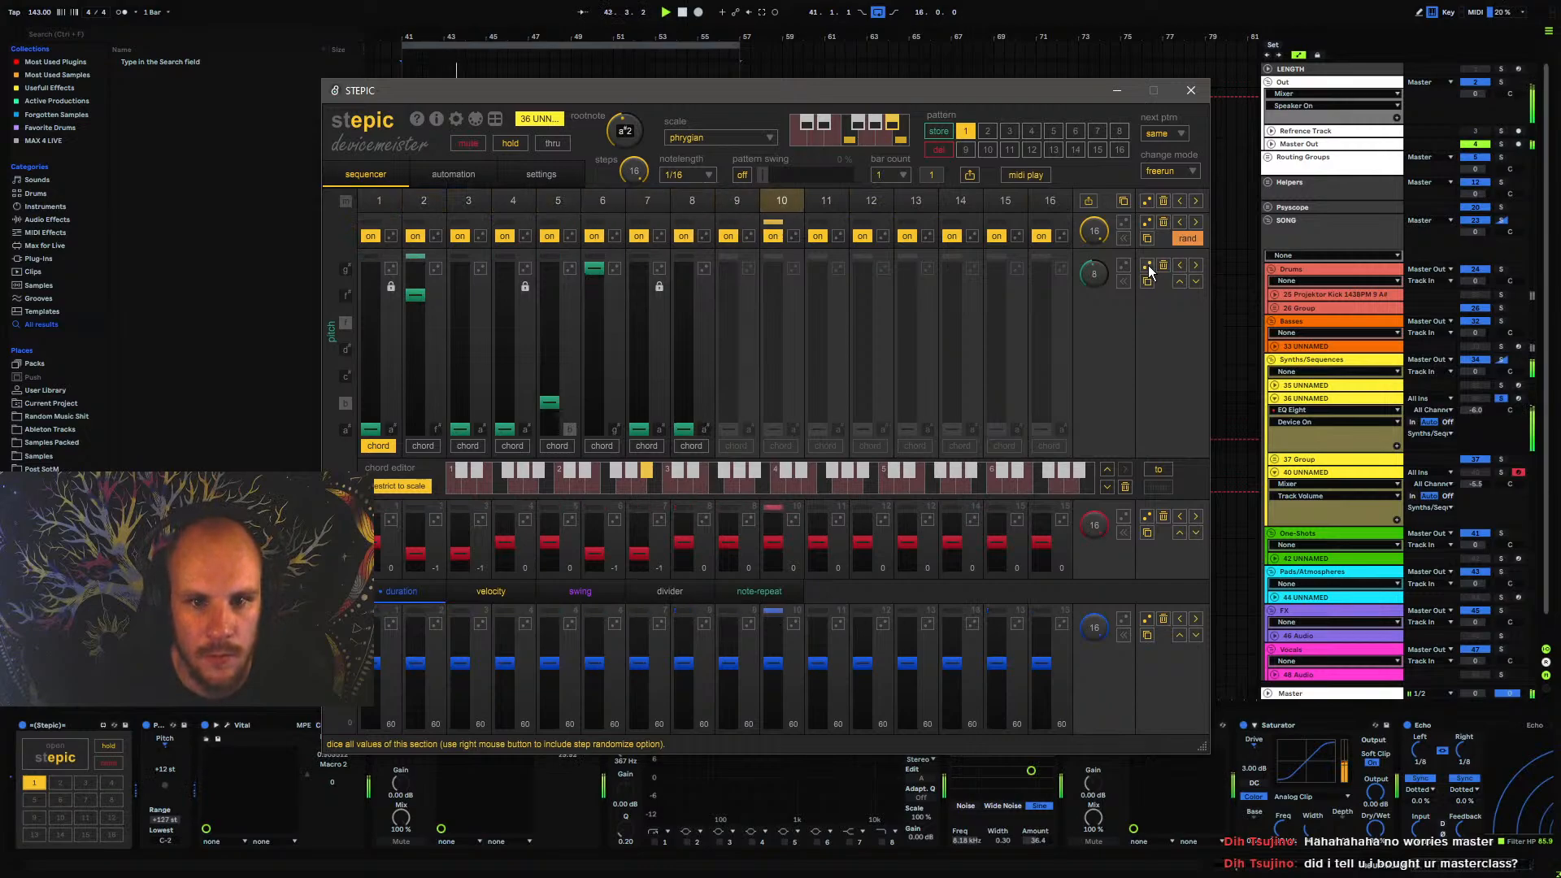
{"action": "left_click", "coordinate": [1148, 266]}
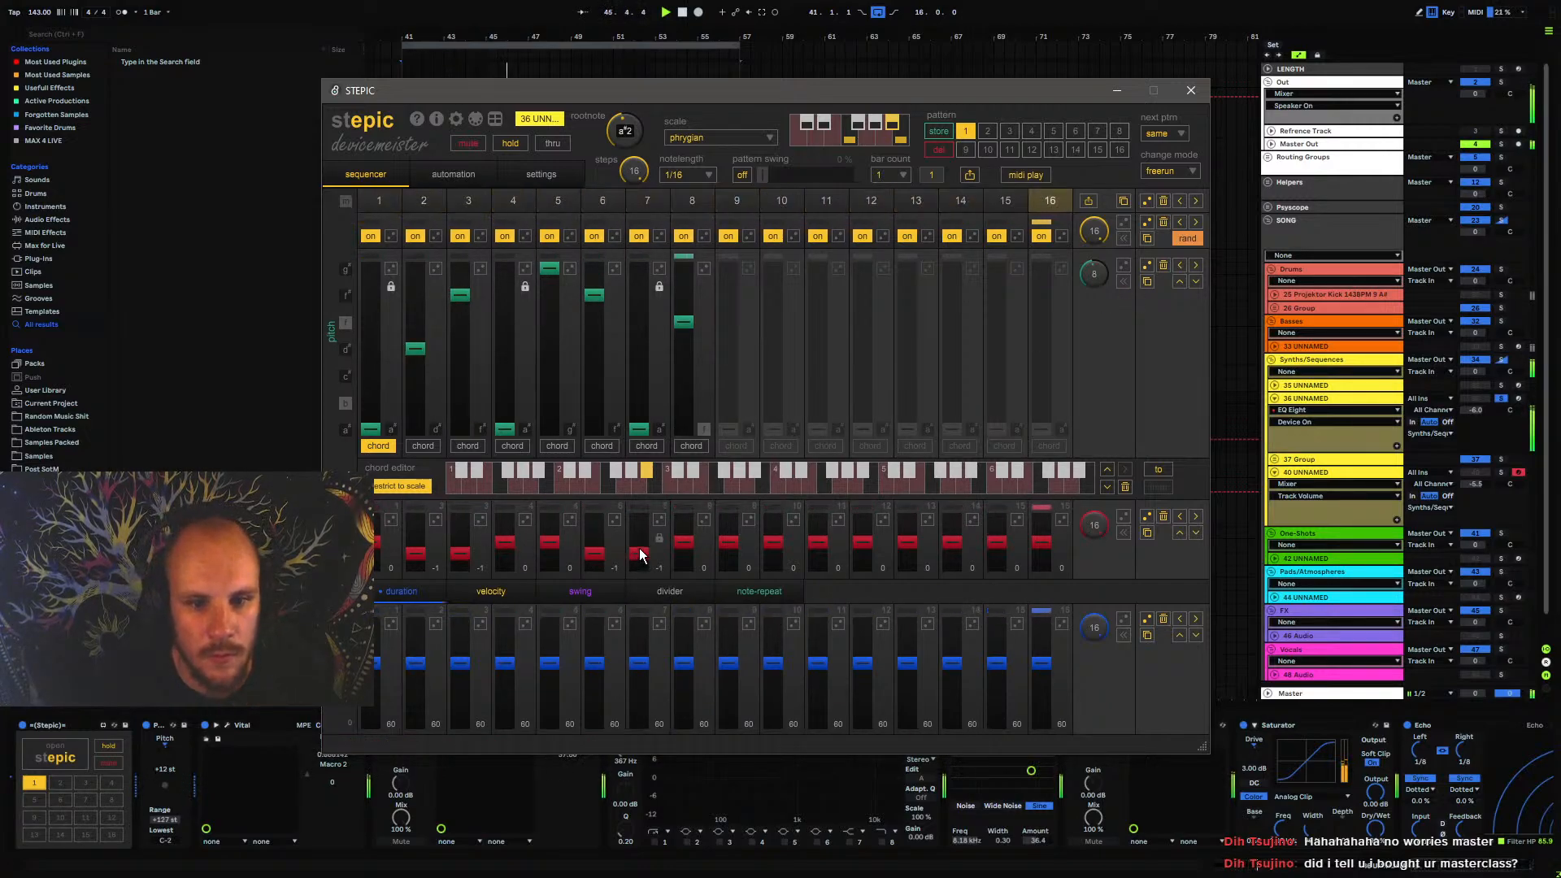
Raise the octave of steps 7 and 2 to 0 in Stepic and close its window
{"action": "left_click_drag", "start_coordinate": [640, 553], "coordinate": [638, 543]}
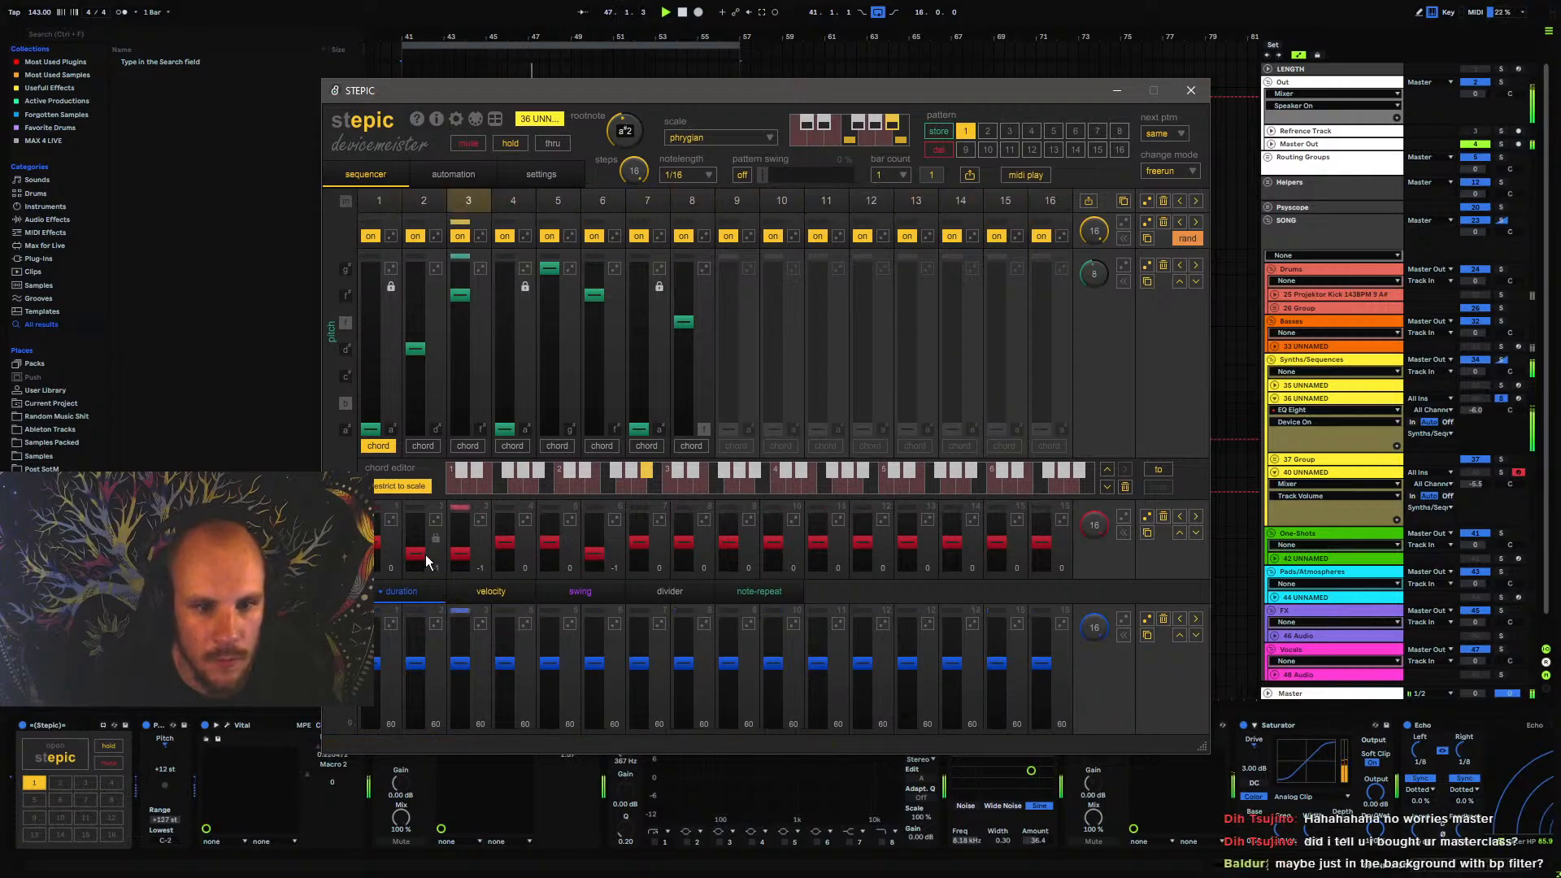
{"action": "left_click_drag", "start_coordinate": [422, 554], "coordinate": [423, 548]}
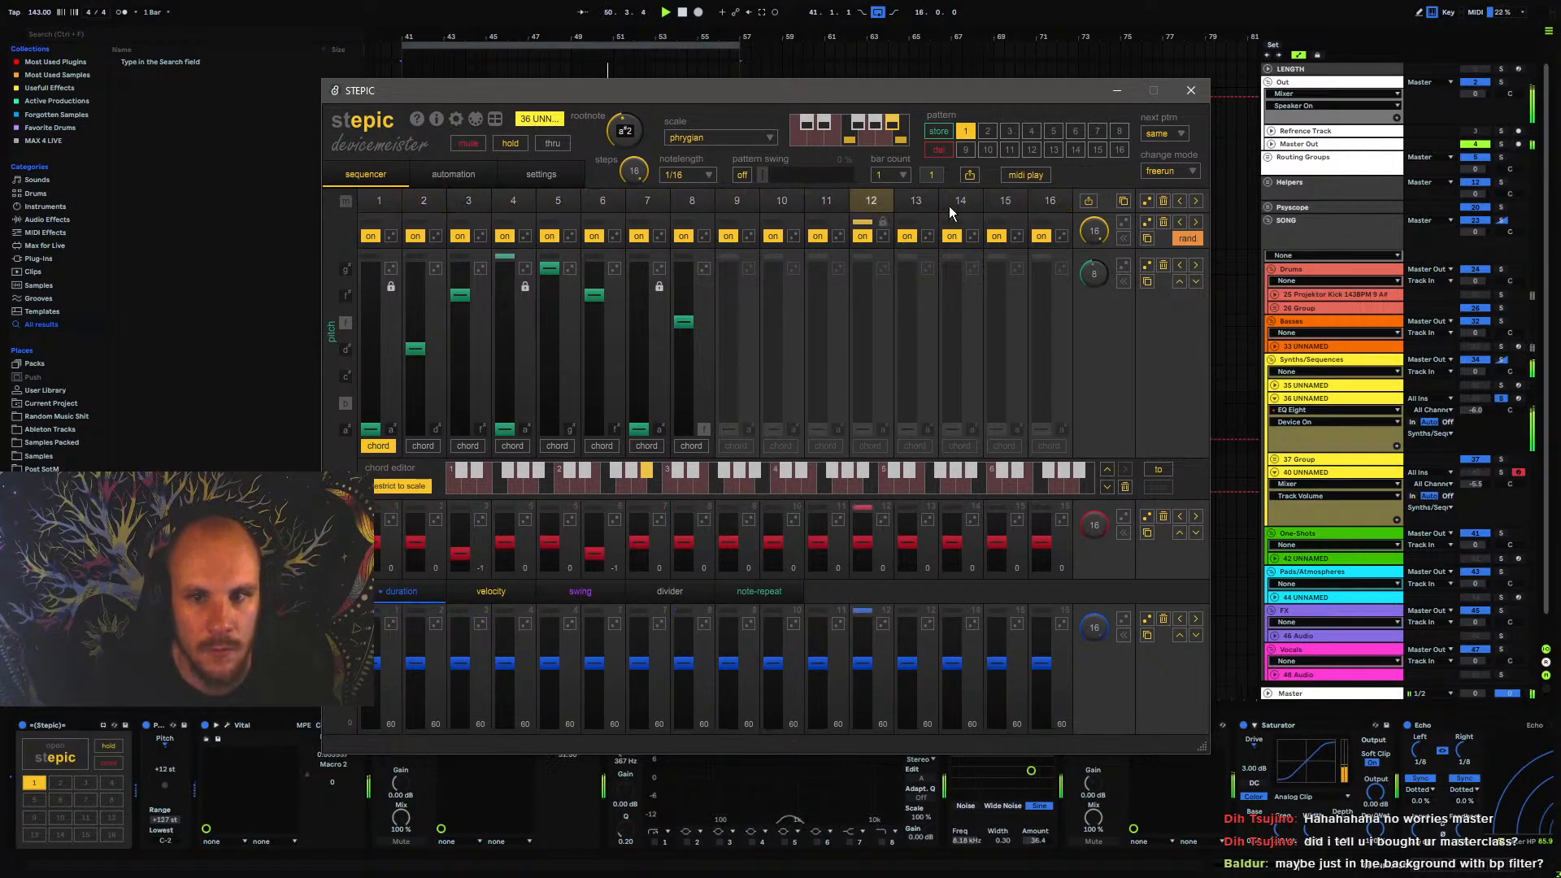
{"action": "left_click", "coordinate": [1191, 90]}
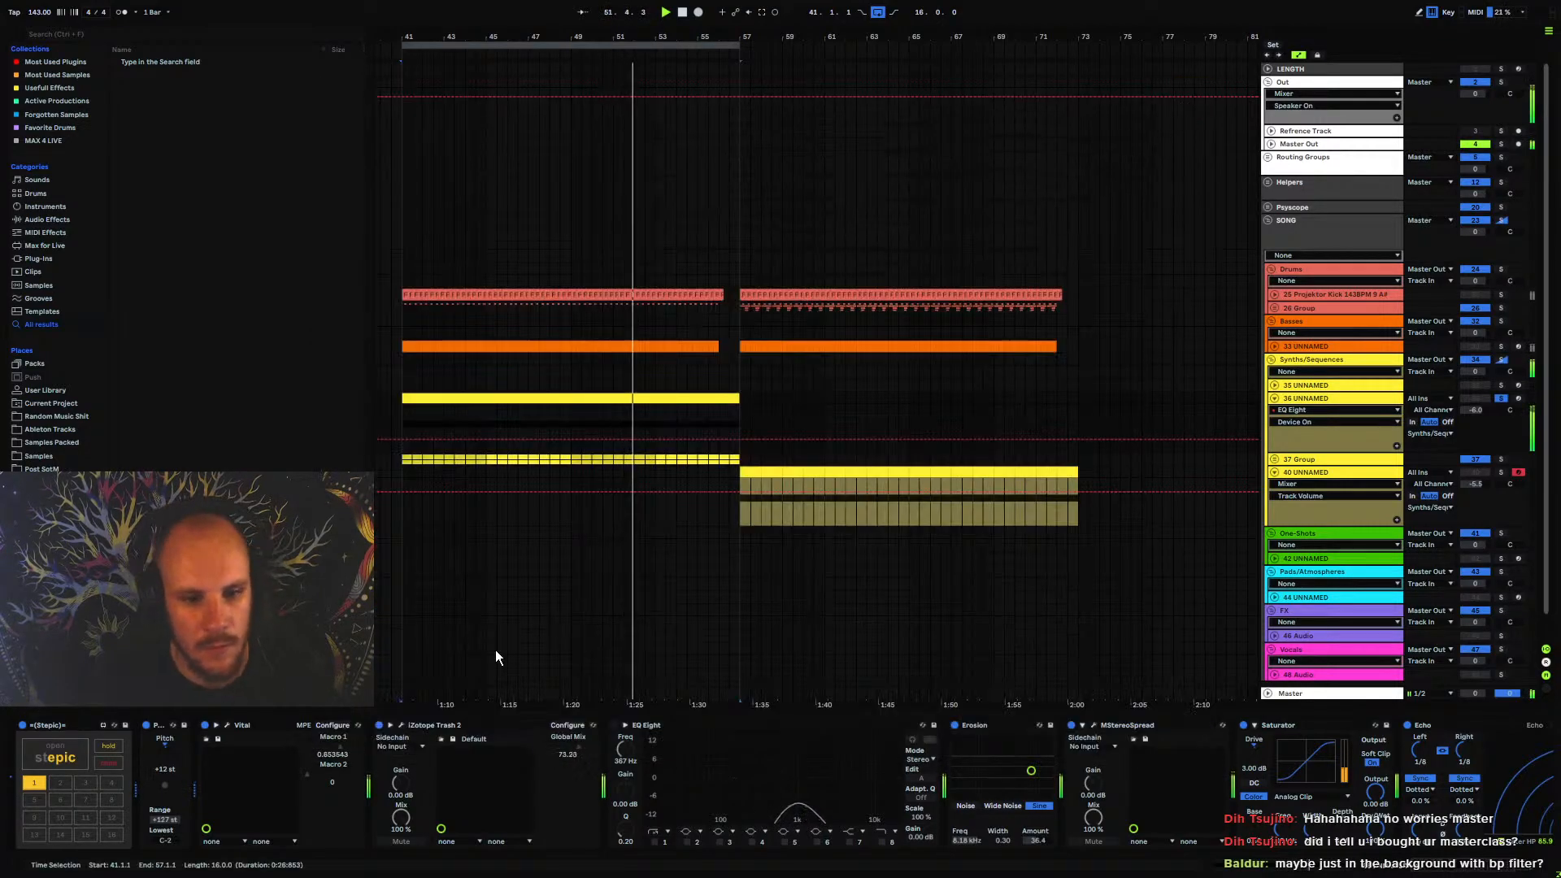
Bypass iZotope Trash 2 on the 36 UNNAMED track and listen to the soloed loop
{"action": "left_click", "coordinate": [380, 730]}
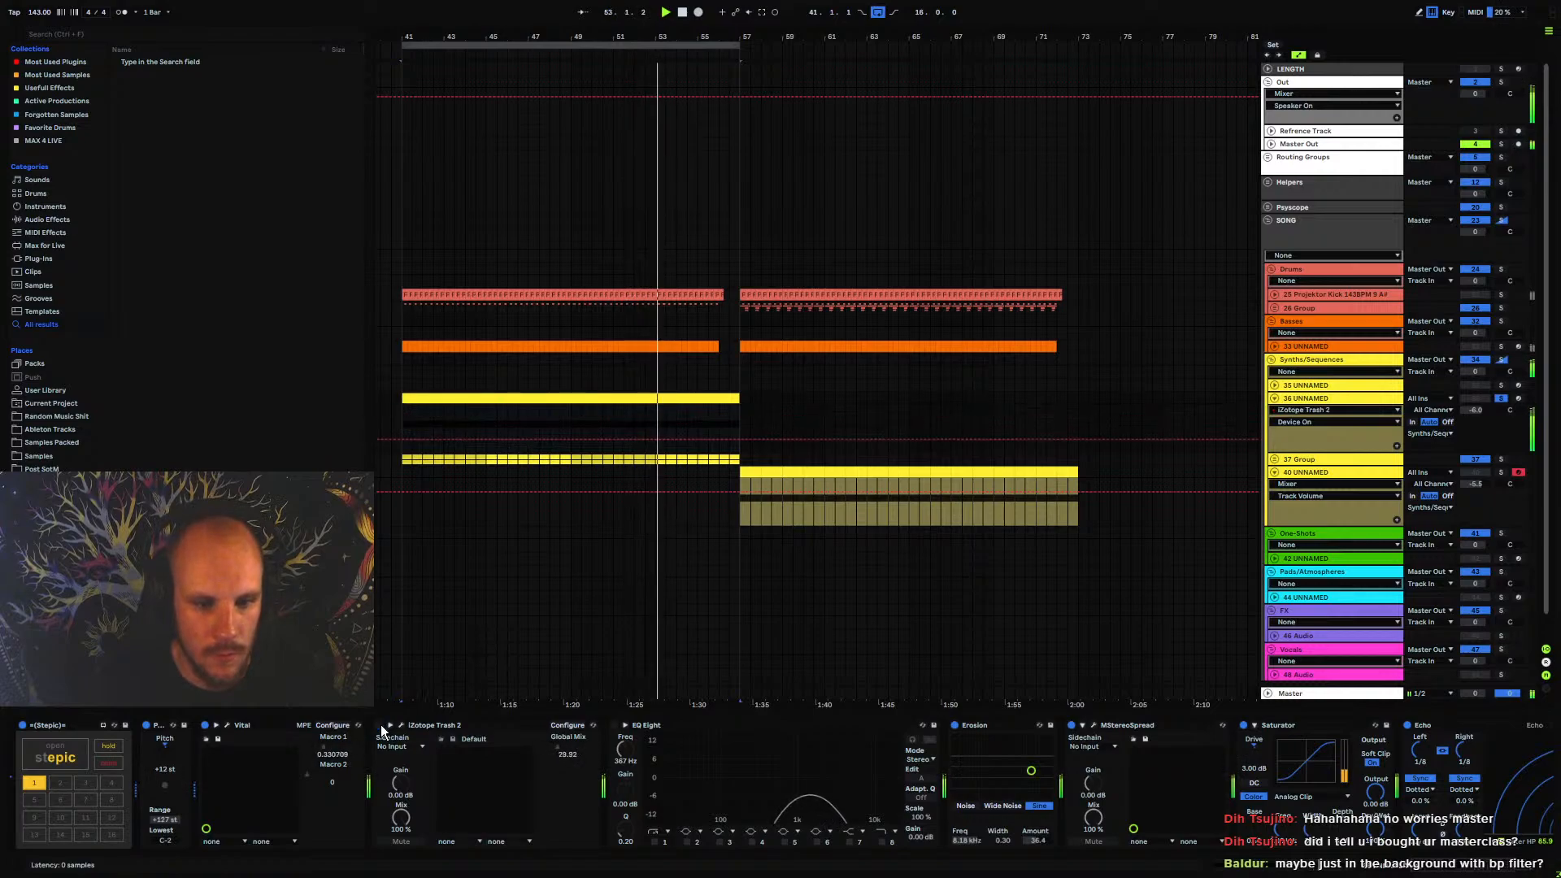
{"action": "key", "text": "space"}
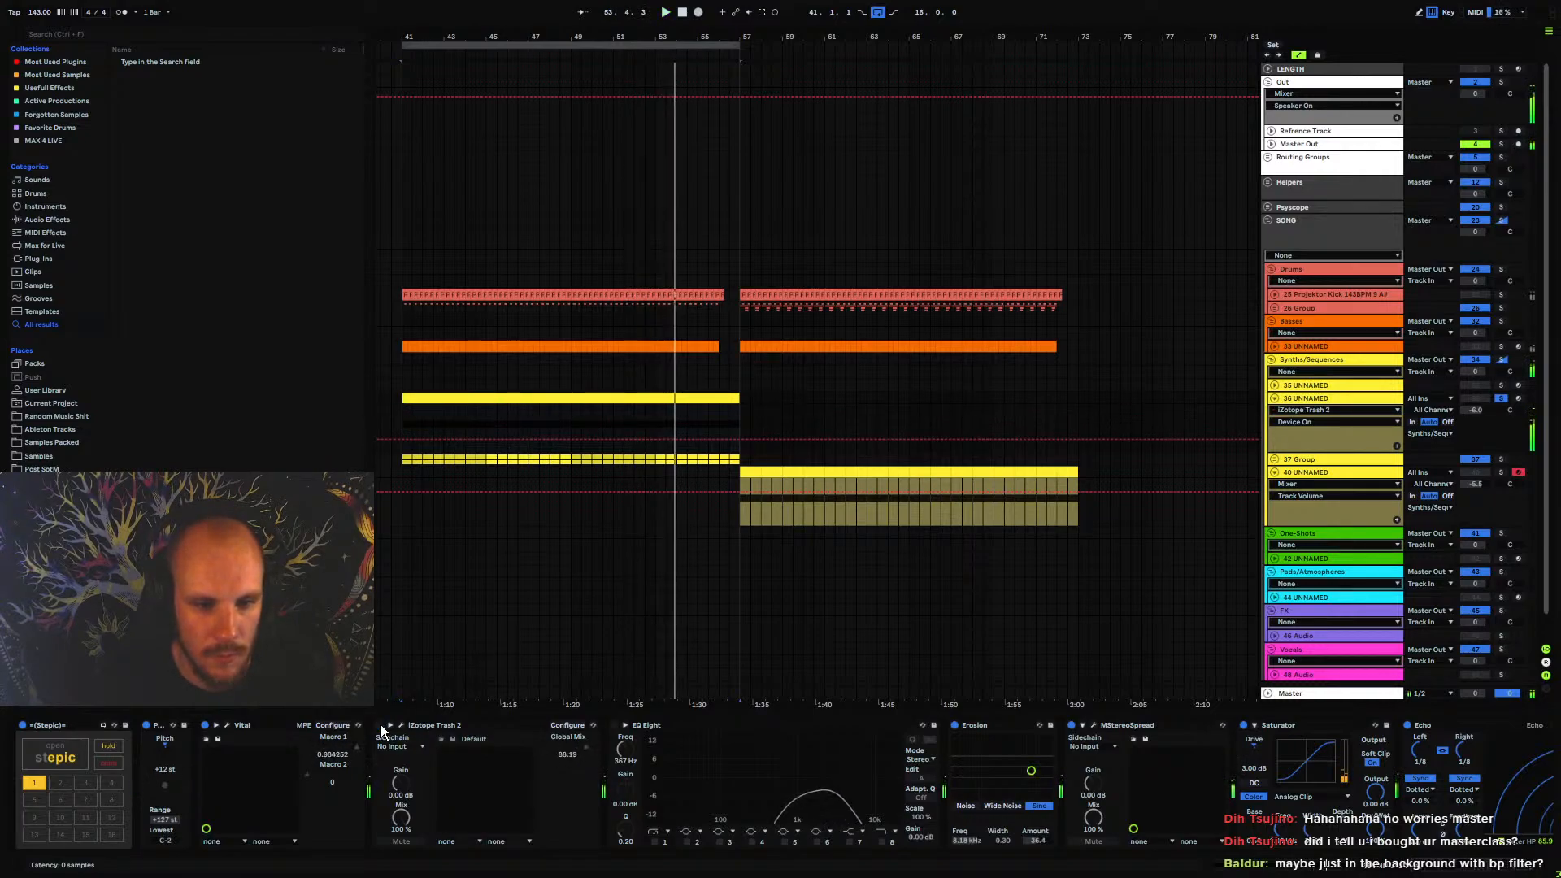
{"action": "key", "text": "space"}
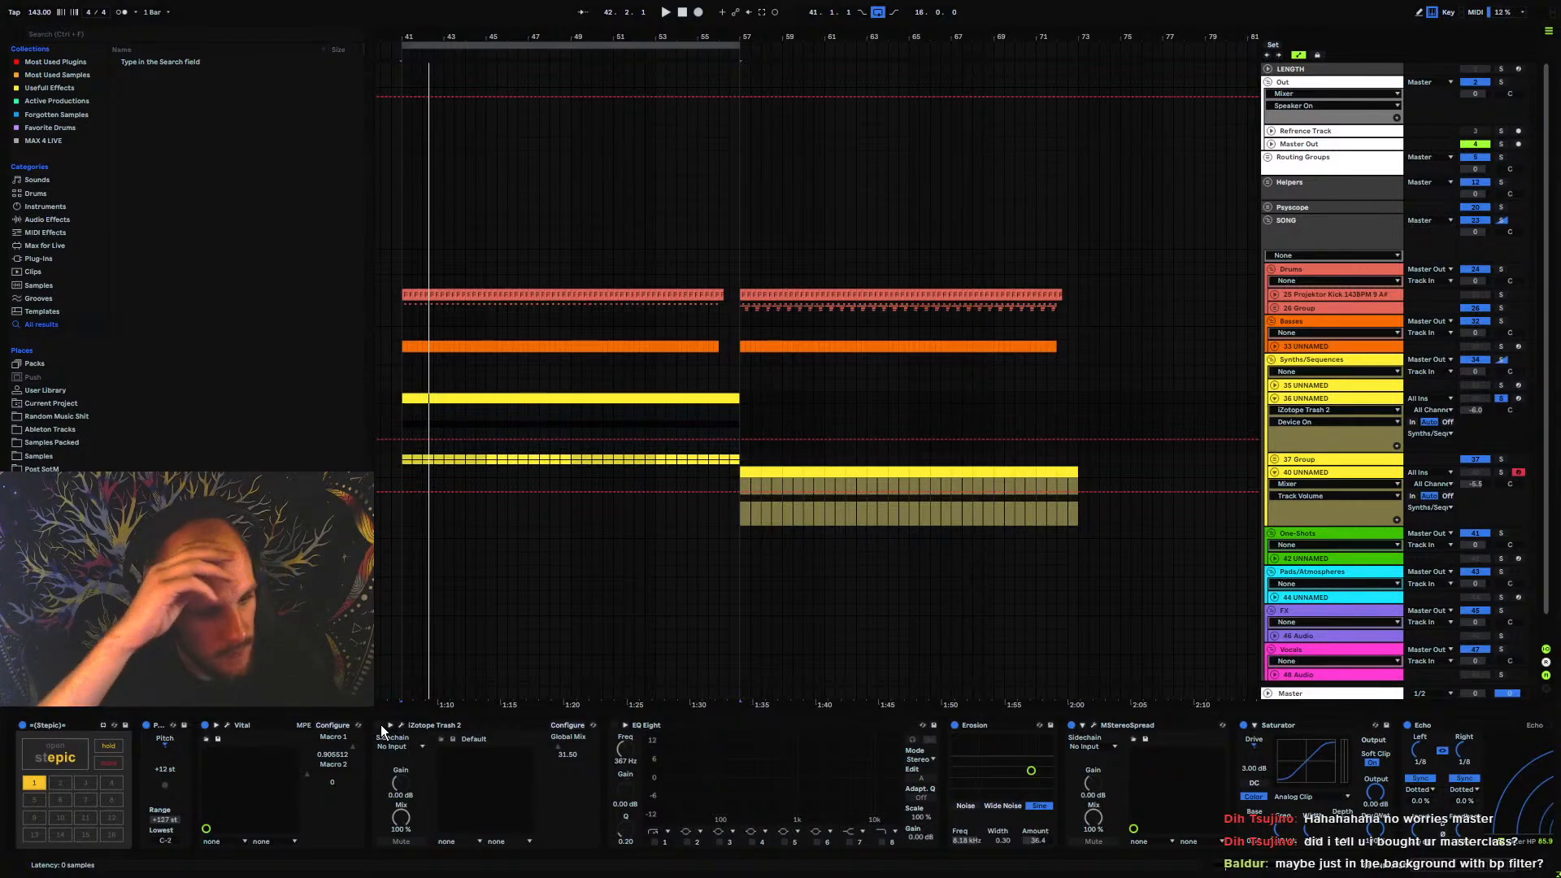
Re-enable iZotope Trash 2 on the 36 UNNAMED track, fold the track, and extend the loop to 32 bars ending at bar 73
{"action": "left_click", "coordinate": [379, 725]}
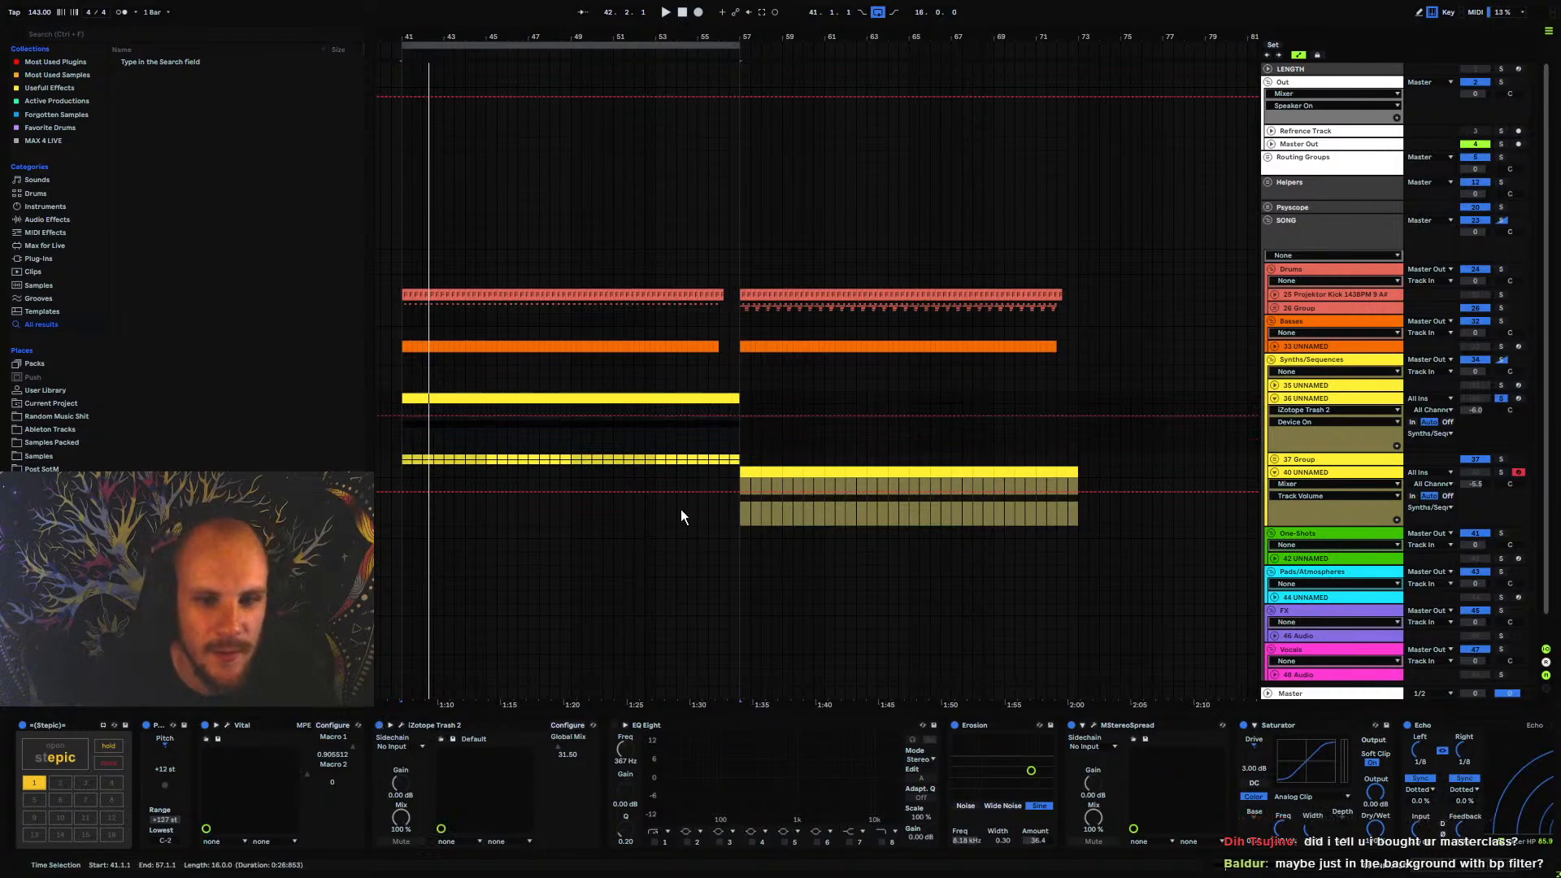
{"action": "left_click", "coordinate": [1275, 398]}
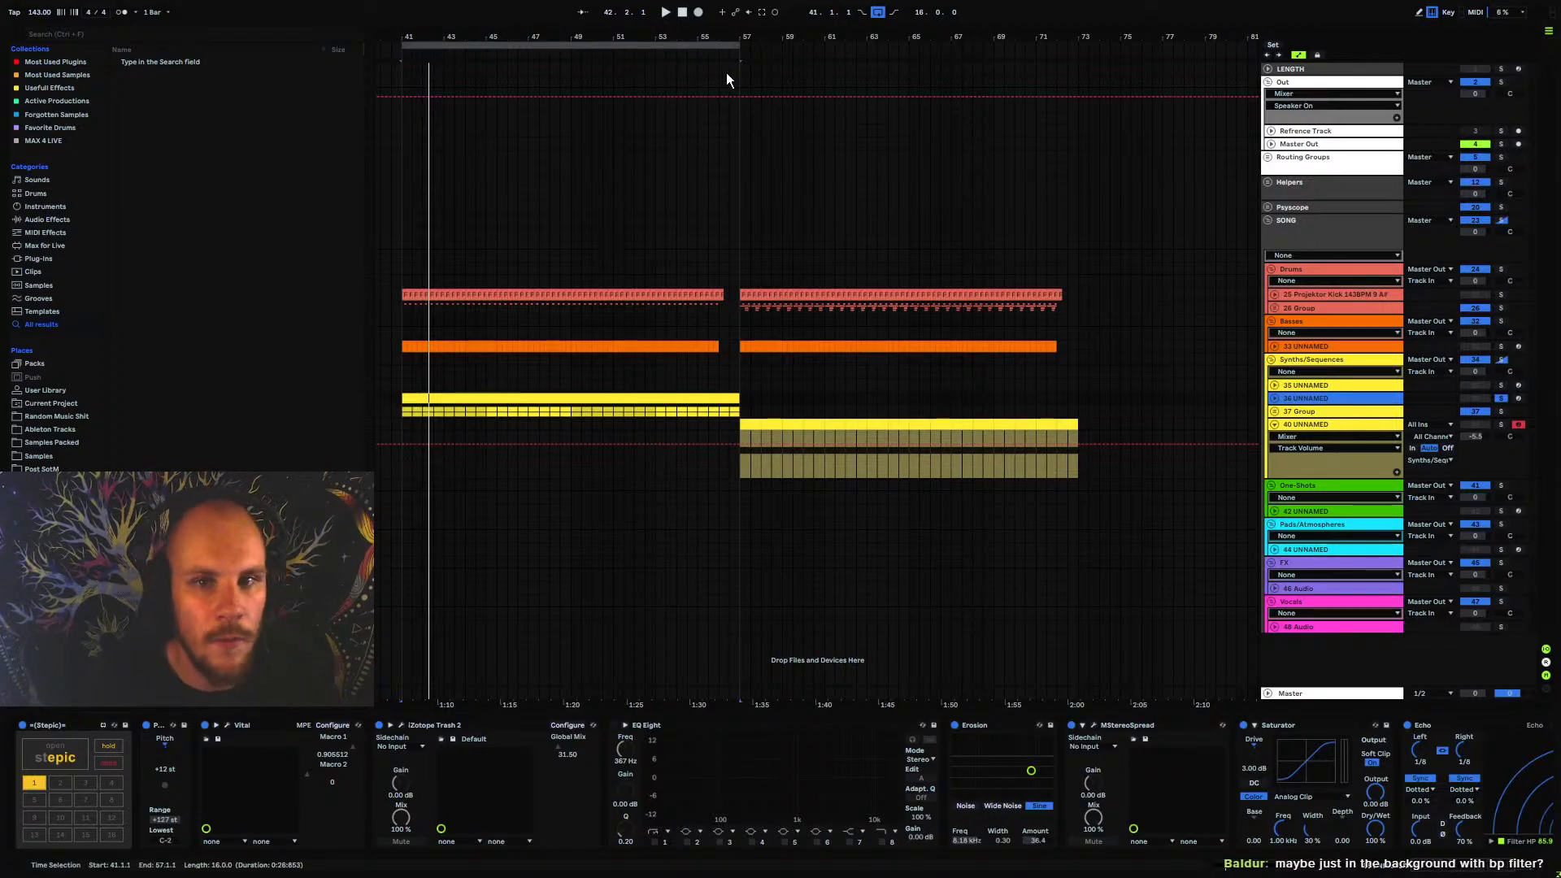
{"action": "left_click", "coordinate": [1077, 122], "text": "shift"}
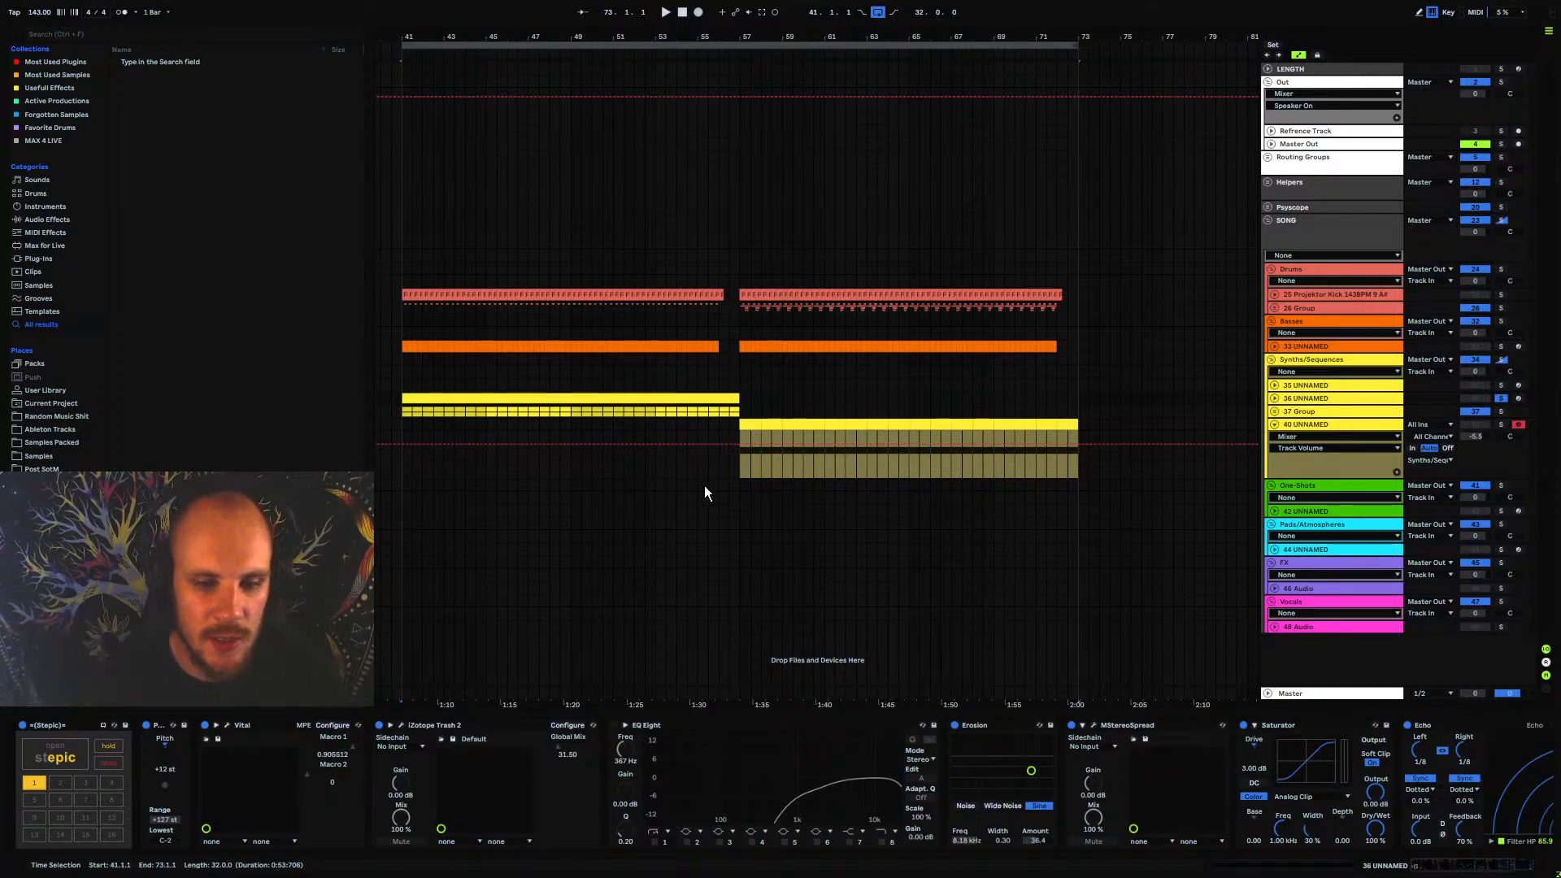
Compare the soloed 36 UNNAMED track with its EQ Eight enabled and bypassed during playback
{"action": "left_click", "coordinate": [615, 725]}
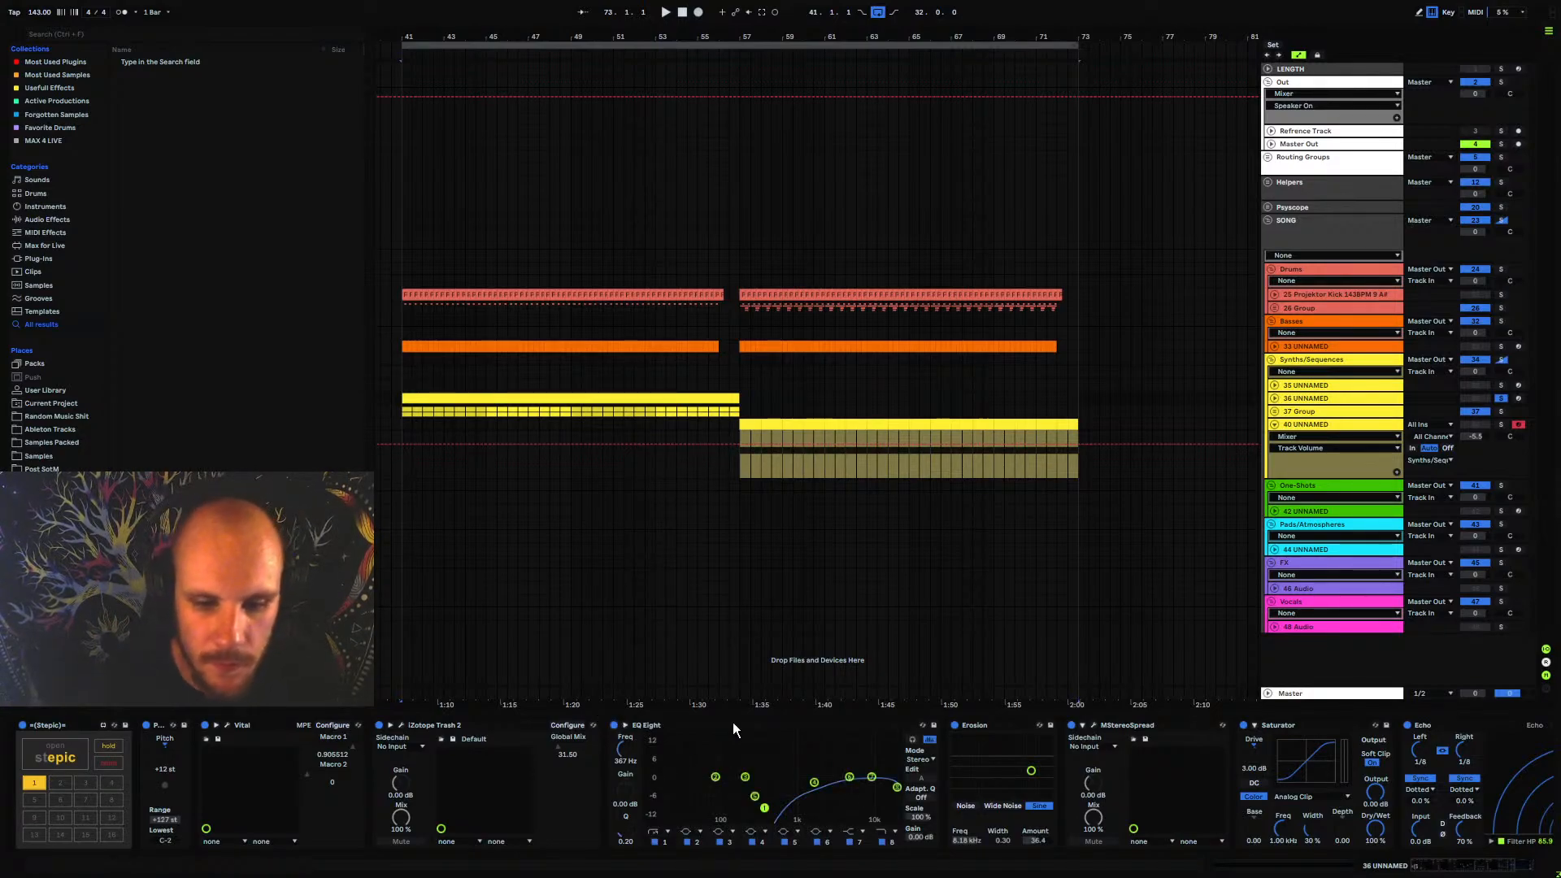
{"action": "left_click", "coordinate": [1297, 399]}
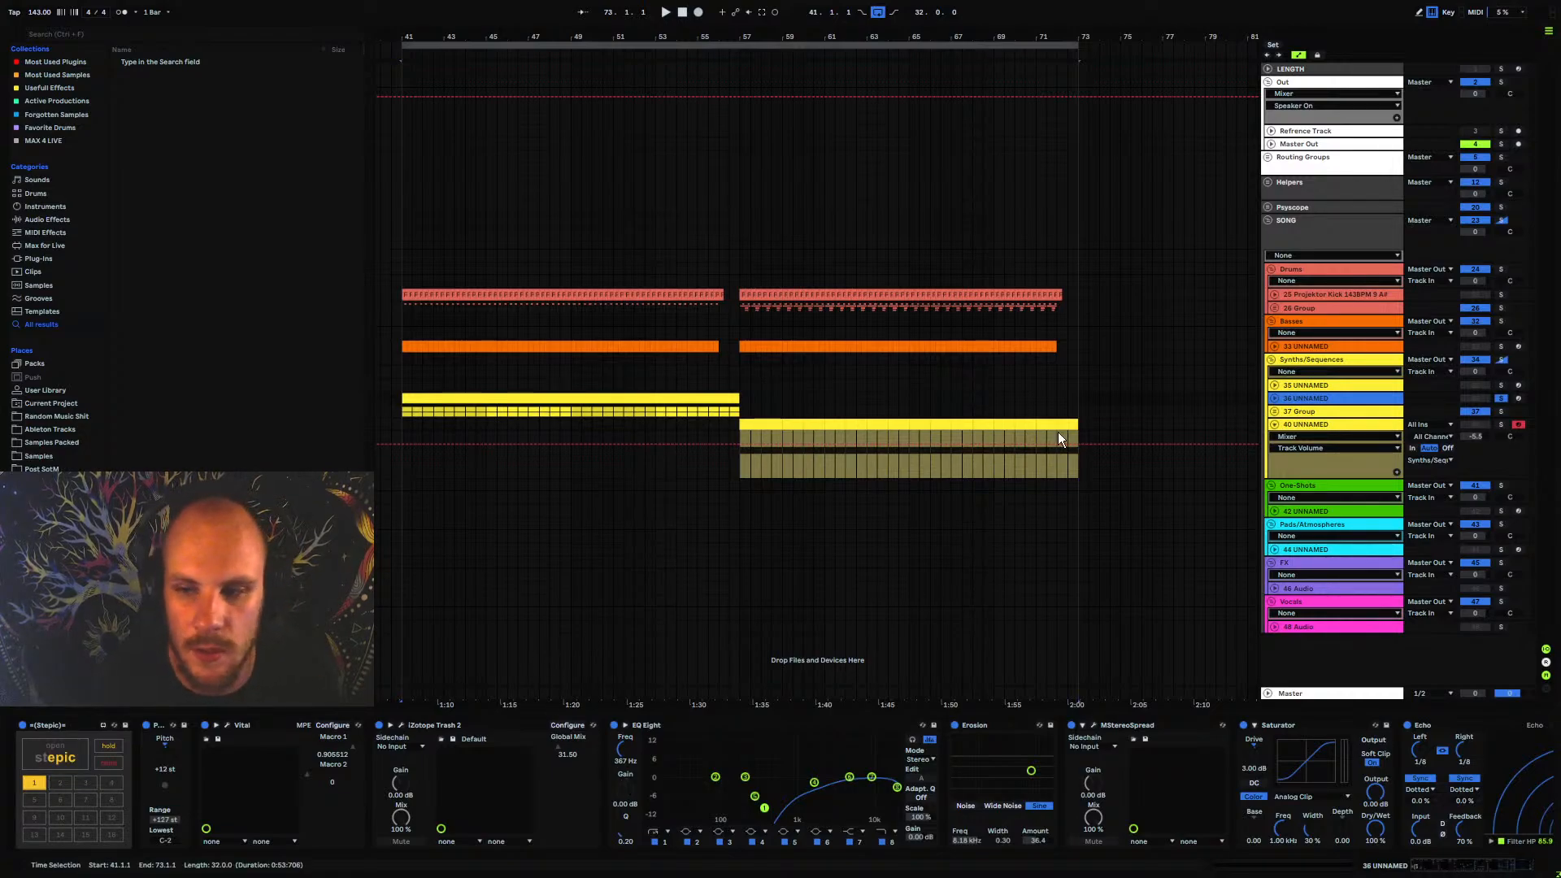
{"action": "key", "text": "space"}
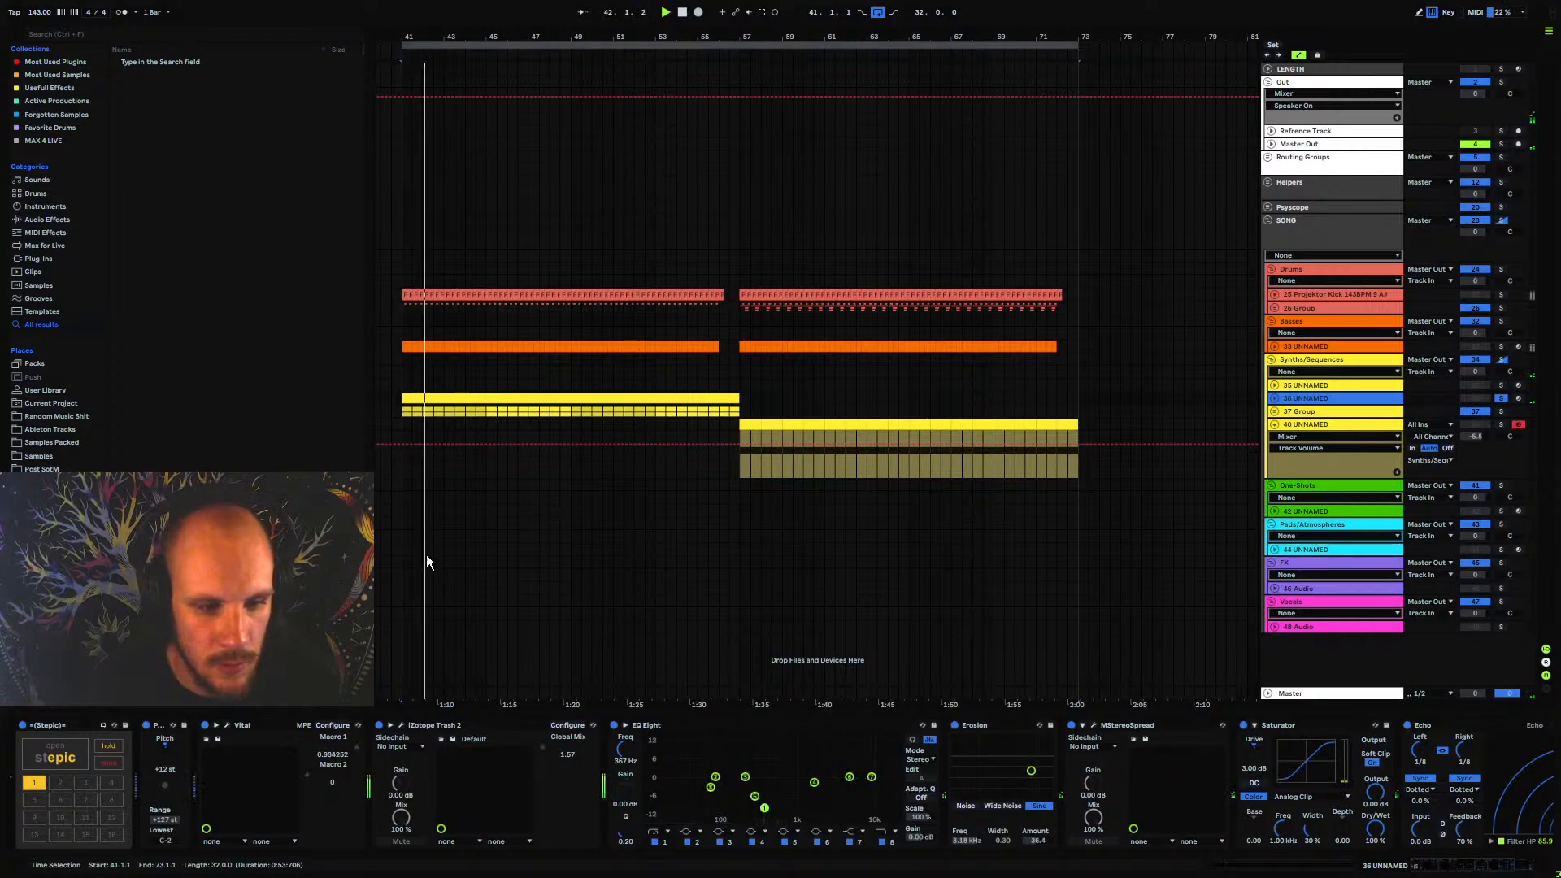
{"action": "left_click", "coordinate": [1274, 398]}
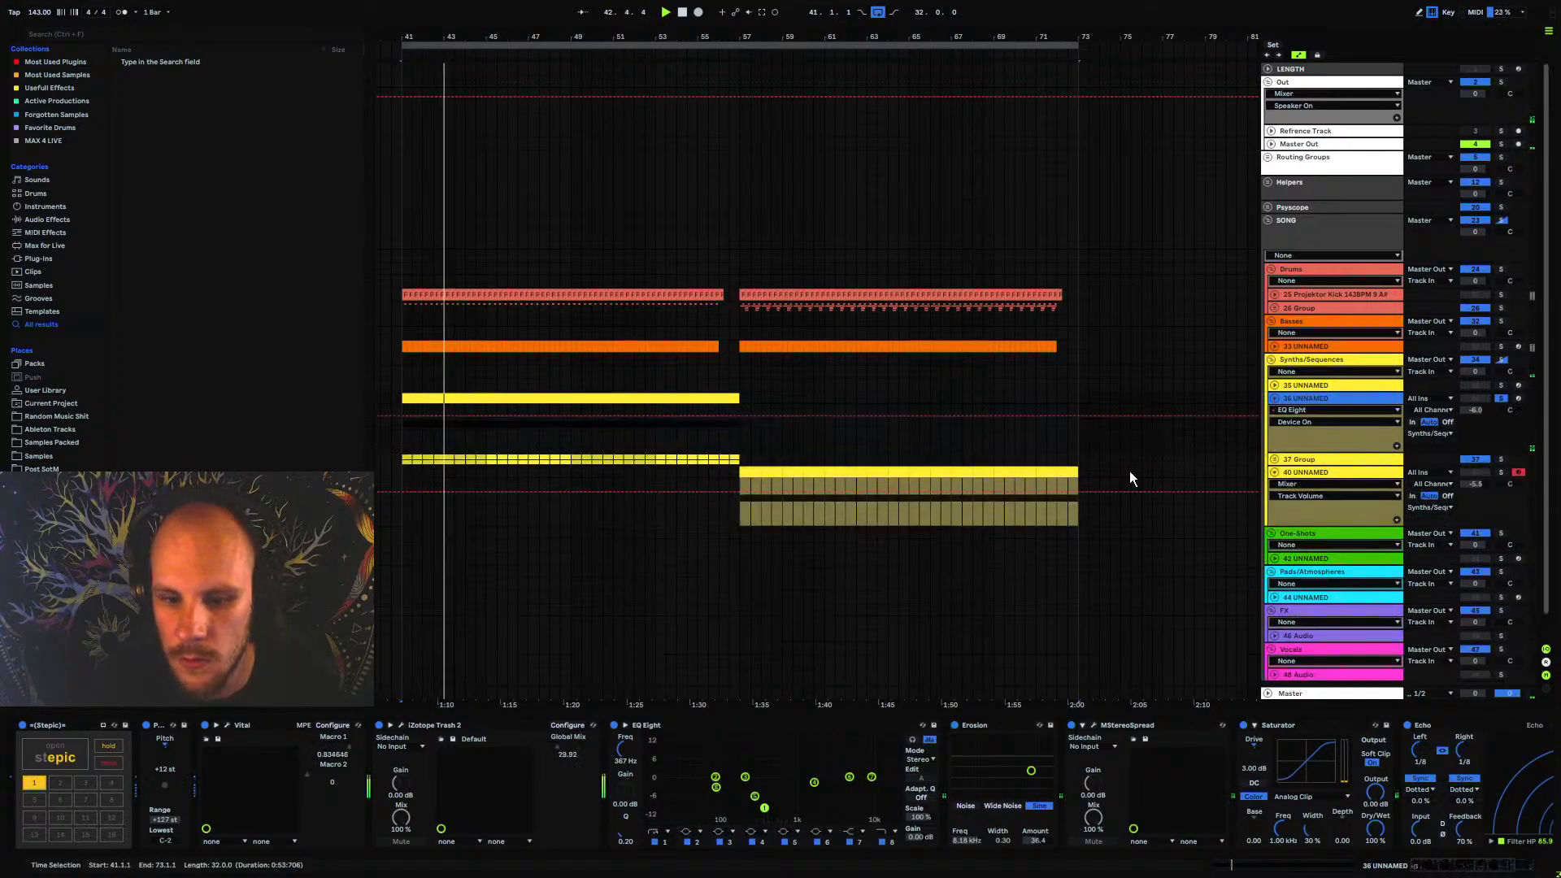
{"action": "left_click", "coordinate": [615, 725]}
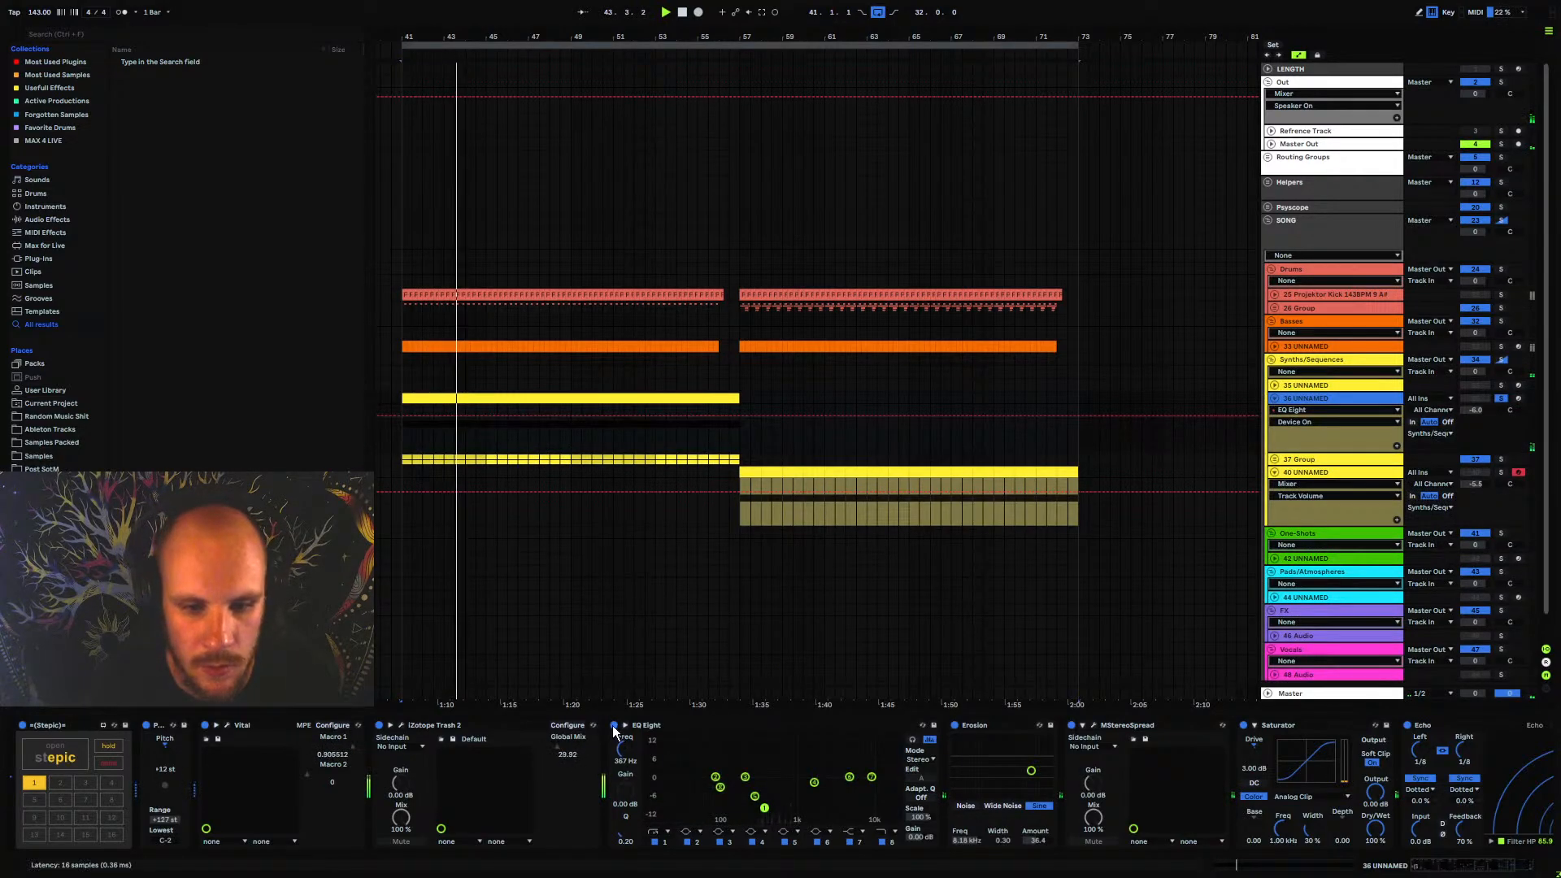
Transpose the 36 UNNAMED track to +24 st and set its Echo to 193 Hz high-pass, 65% feedback and 27% dry/wet
{"action": "left_click", "coordinate": [161, 753]}
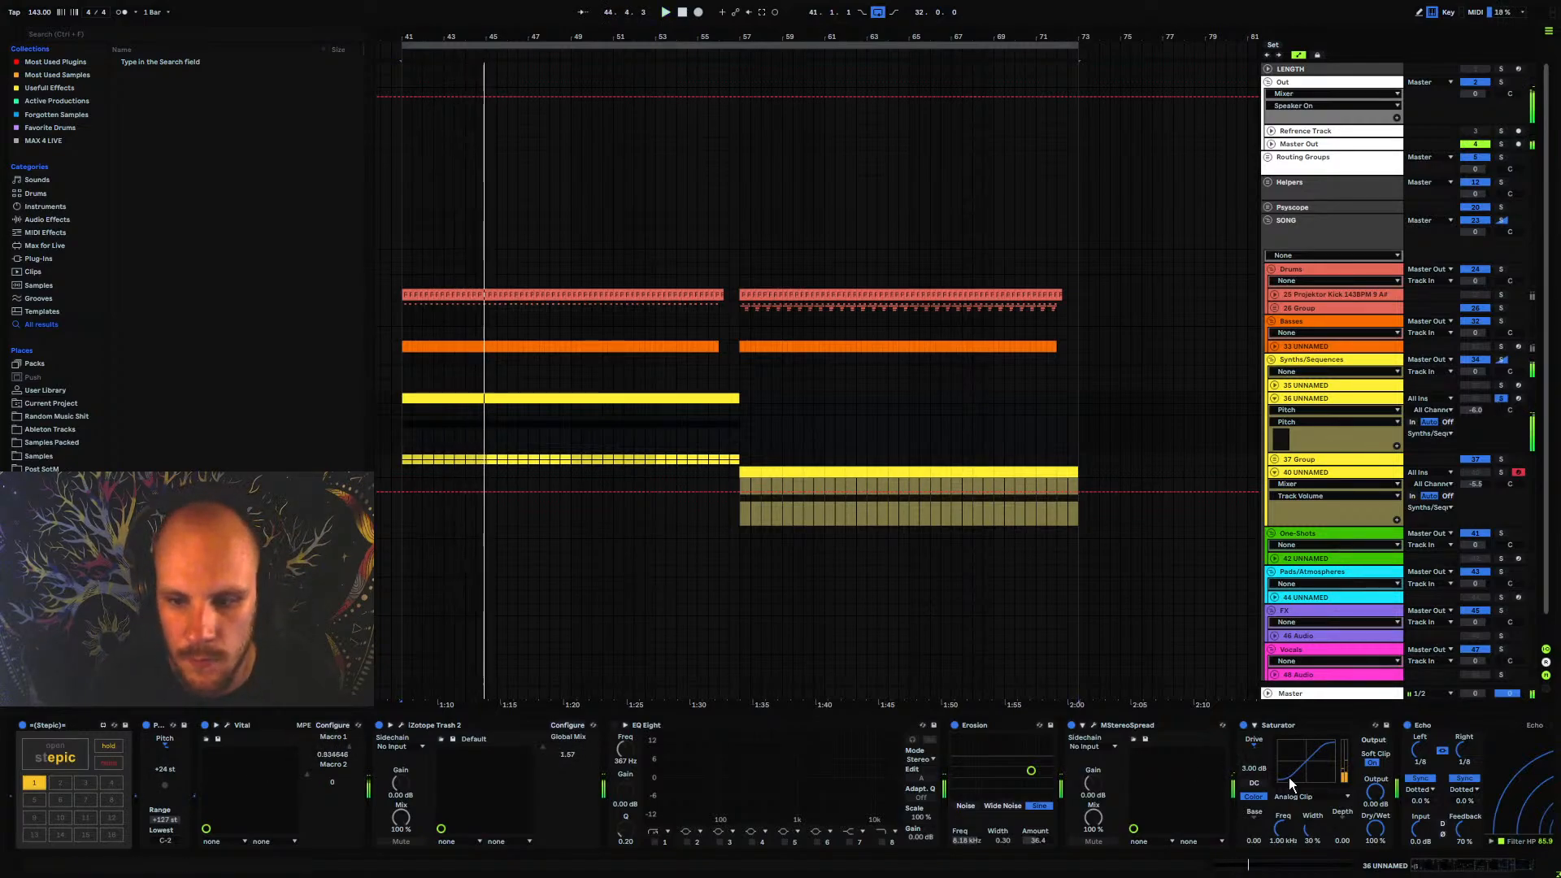
{"action": "left_click", "coordinate": [1503, 869]}
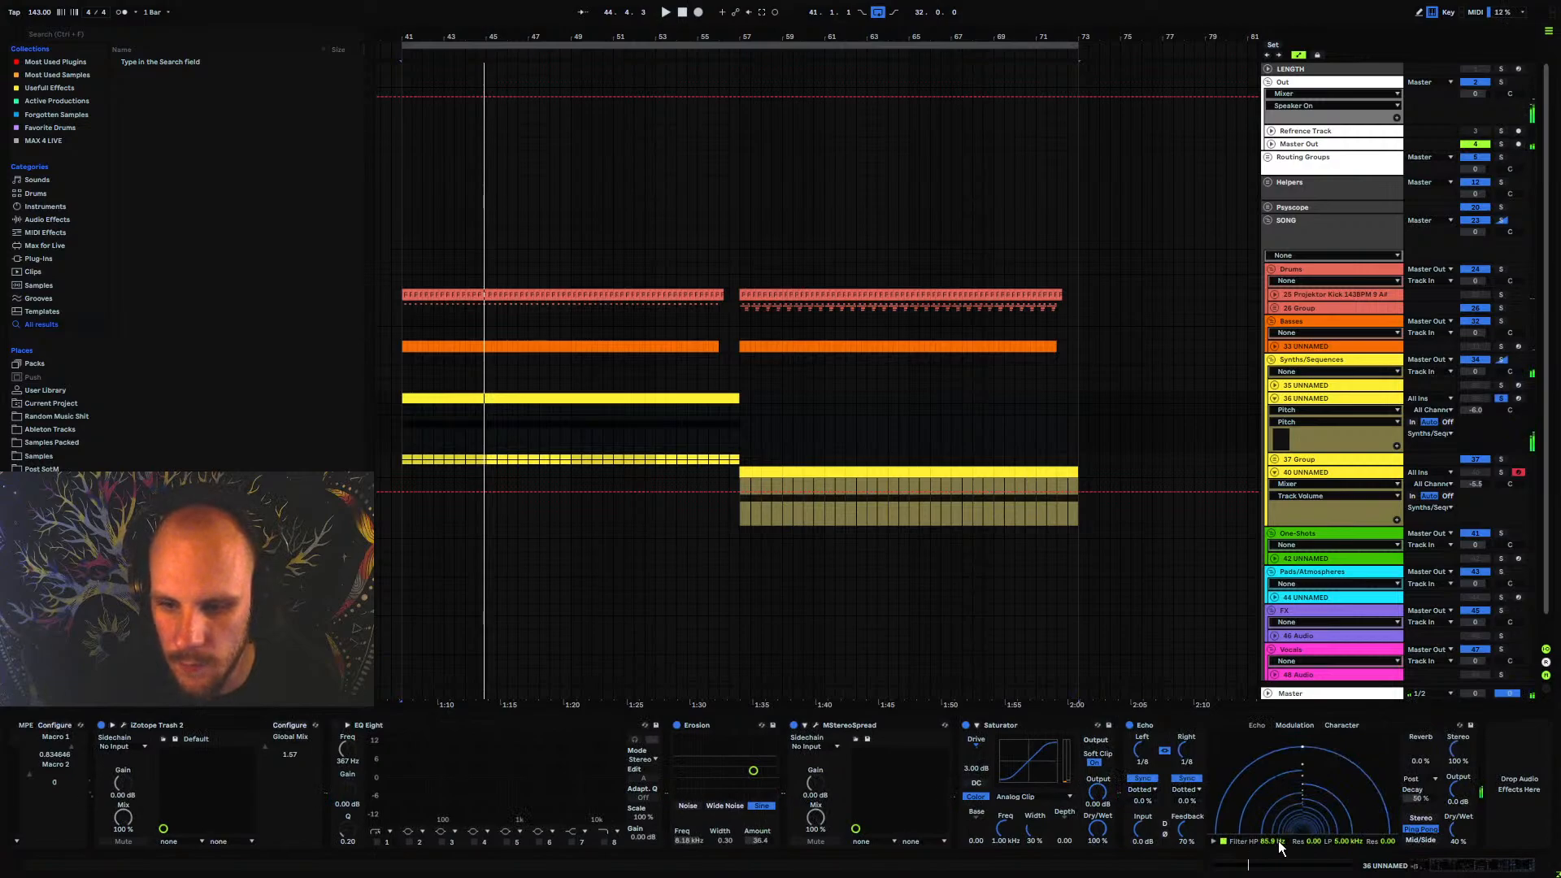
{"action": "left_click_drag", "start_coordinate": [1279, 844], "coordinate": [1190, 839]}
{"action": "key", "text": "space"}
{"action": "left_click_drag", "start_coordinate": [1461, 832], "coordinate": [1461, 854]}
{"action": "key", "text": "space"}
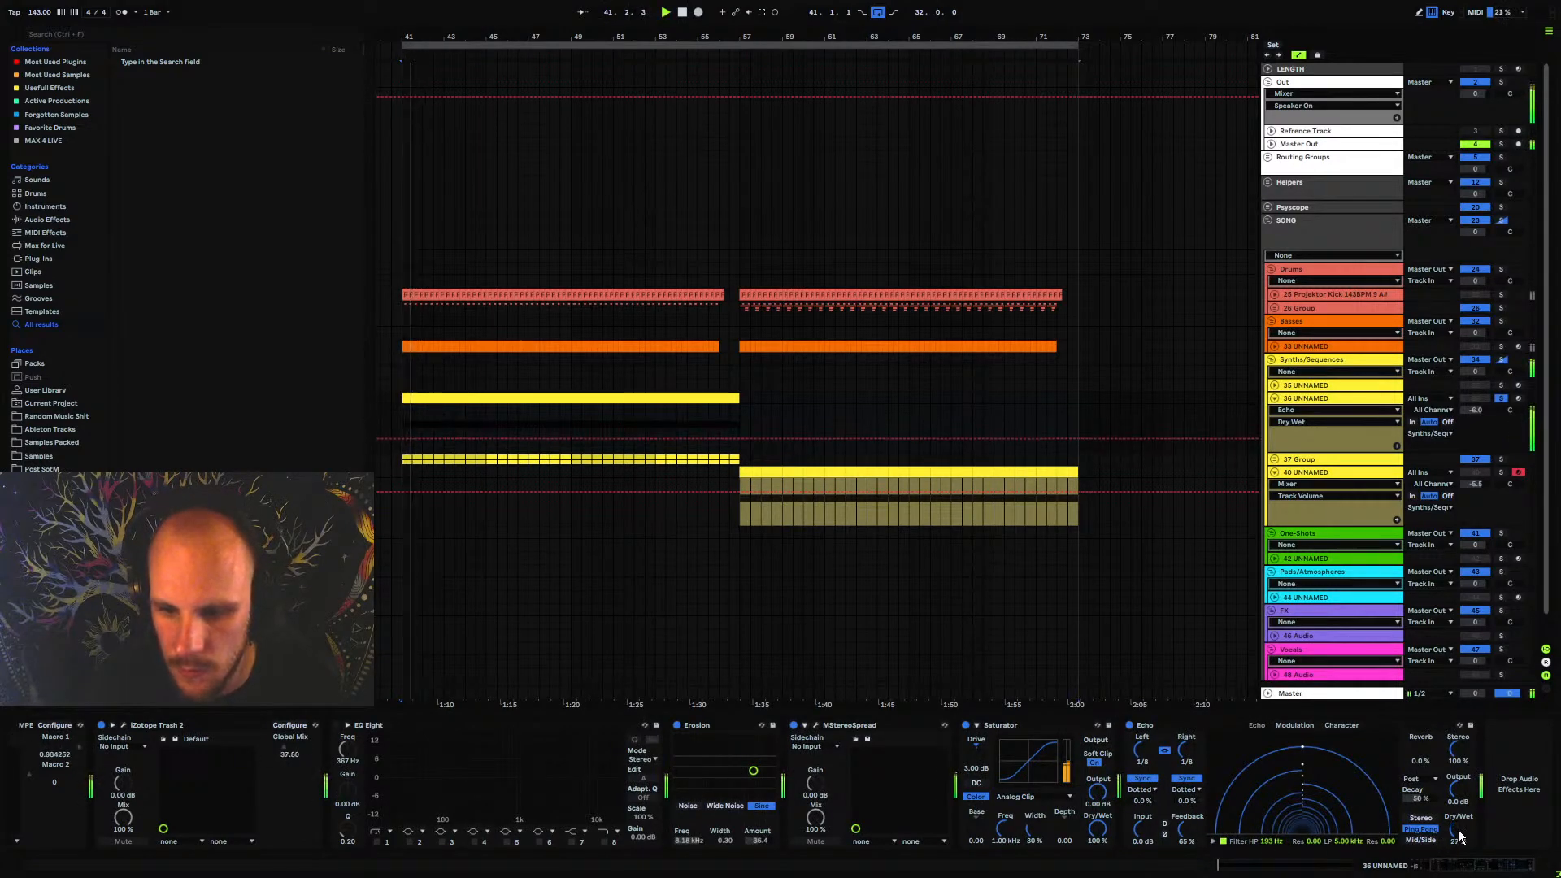
Adjust the spectral generator's spread in MStereoSpread on the 36 UNNAMED track and close its window
{"action": "left_click", "coordinate": [816, 726]}
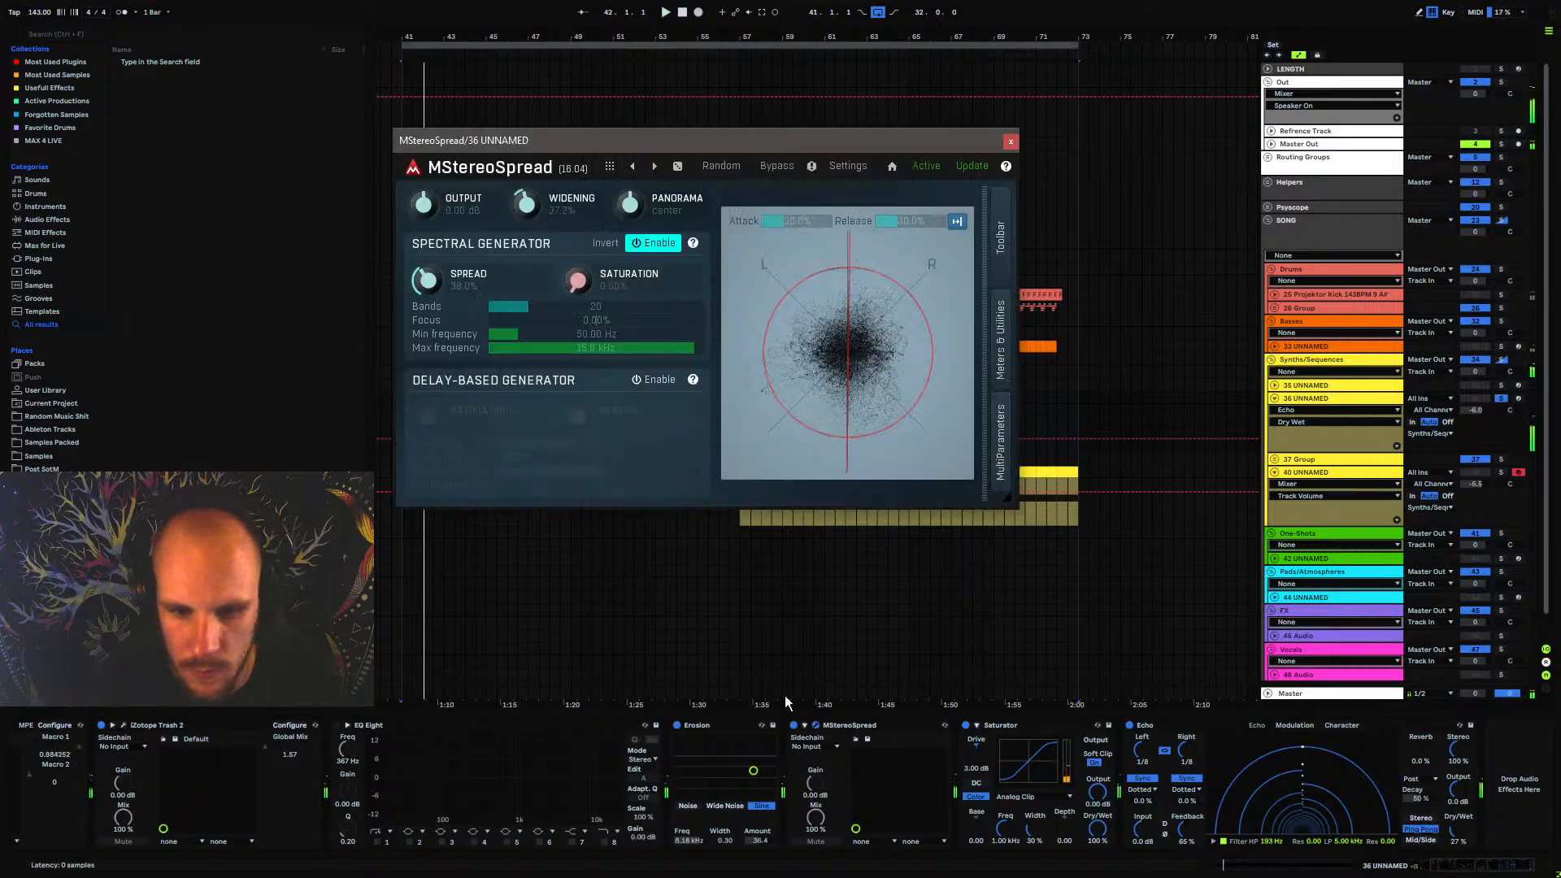
{"action": "left_click", "coordinate": [441, 286]}
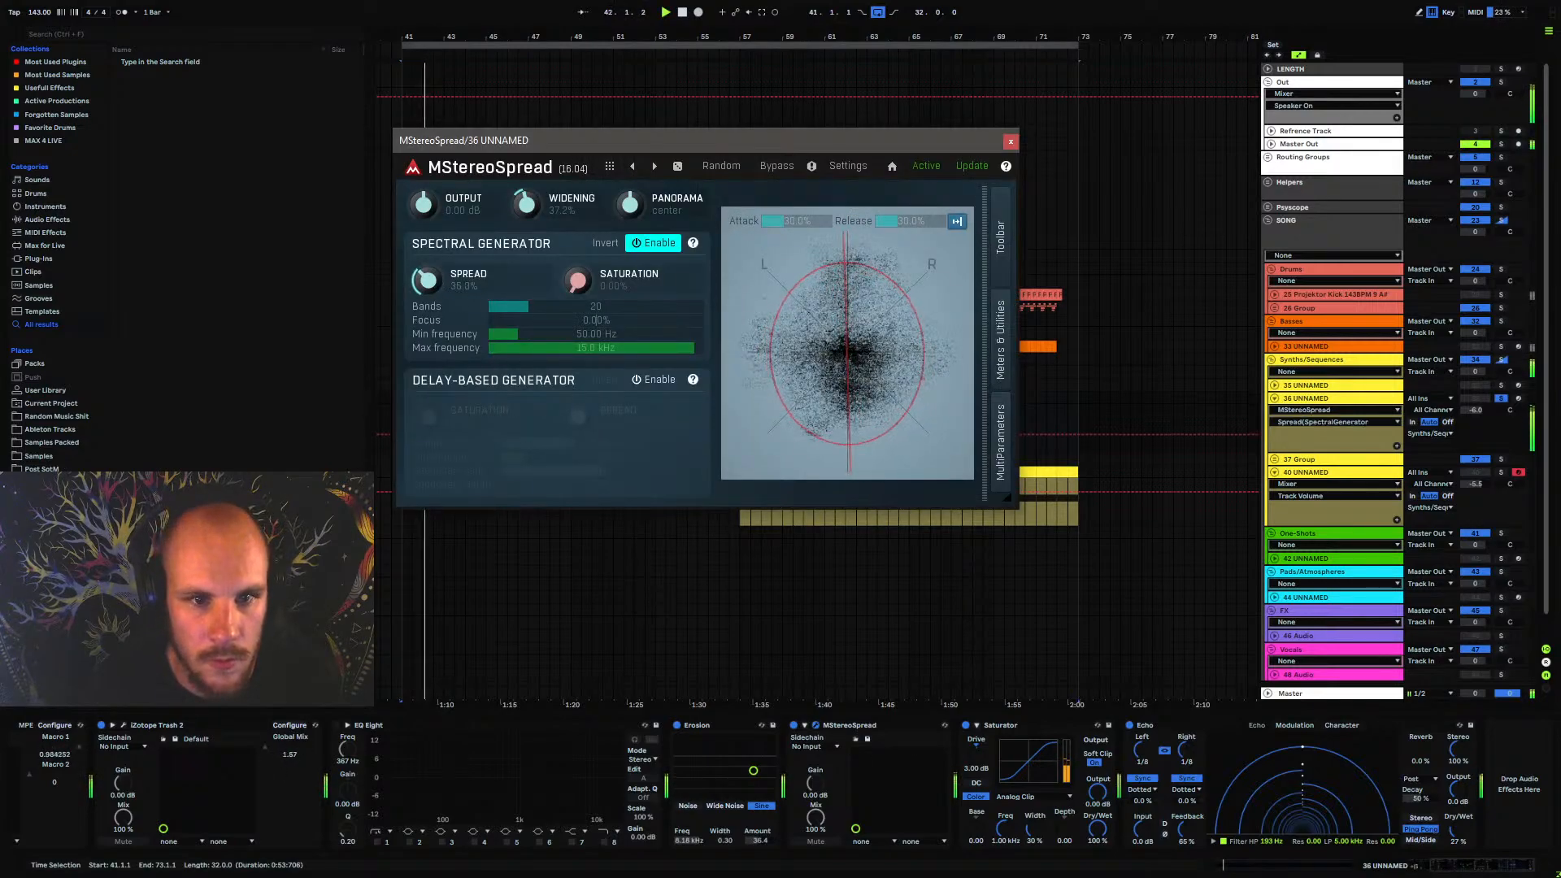
{"action": "left_click", "coordinate": [1011, 141]}
{"action": "key", "text": "space"}
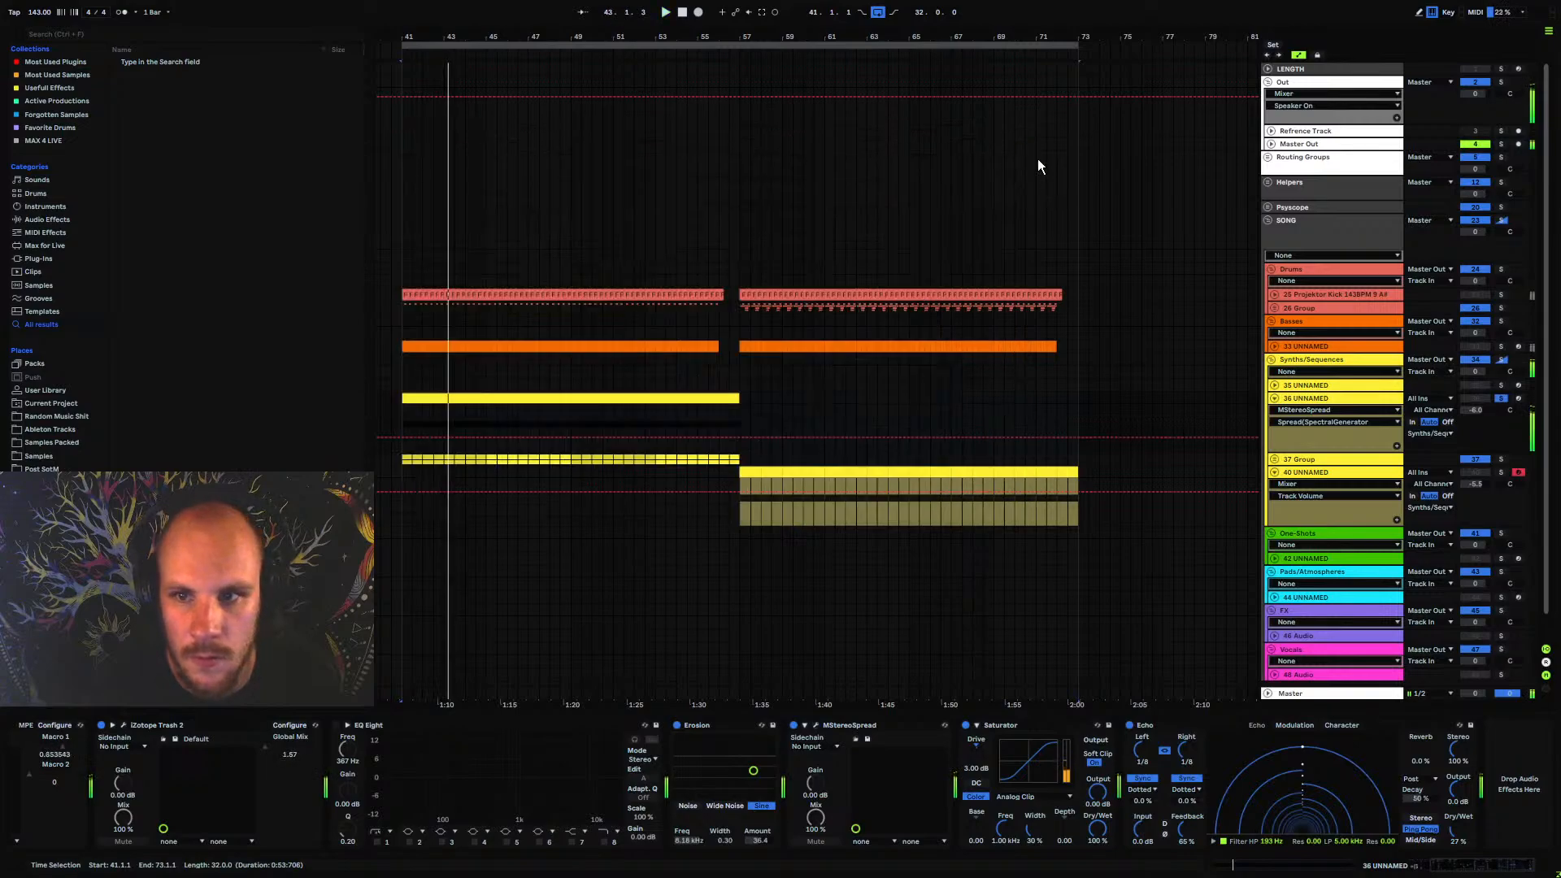
Unsolo the 36 UNNAMED track, re-enable its EQ Eight, and play the full mix from bar 53 into the second half
{"action": "left_click", "coordinate": [1501, 399]}
{"action": "key", "text": "space"}
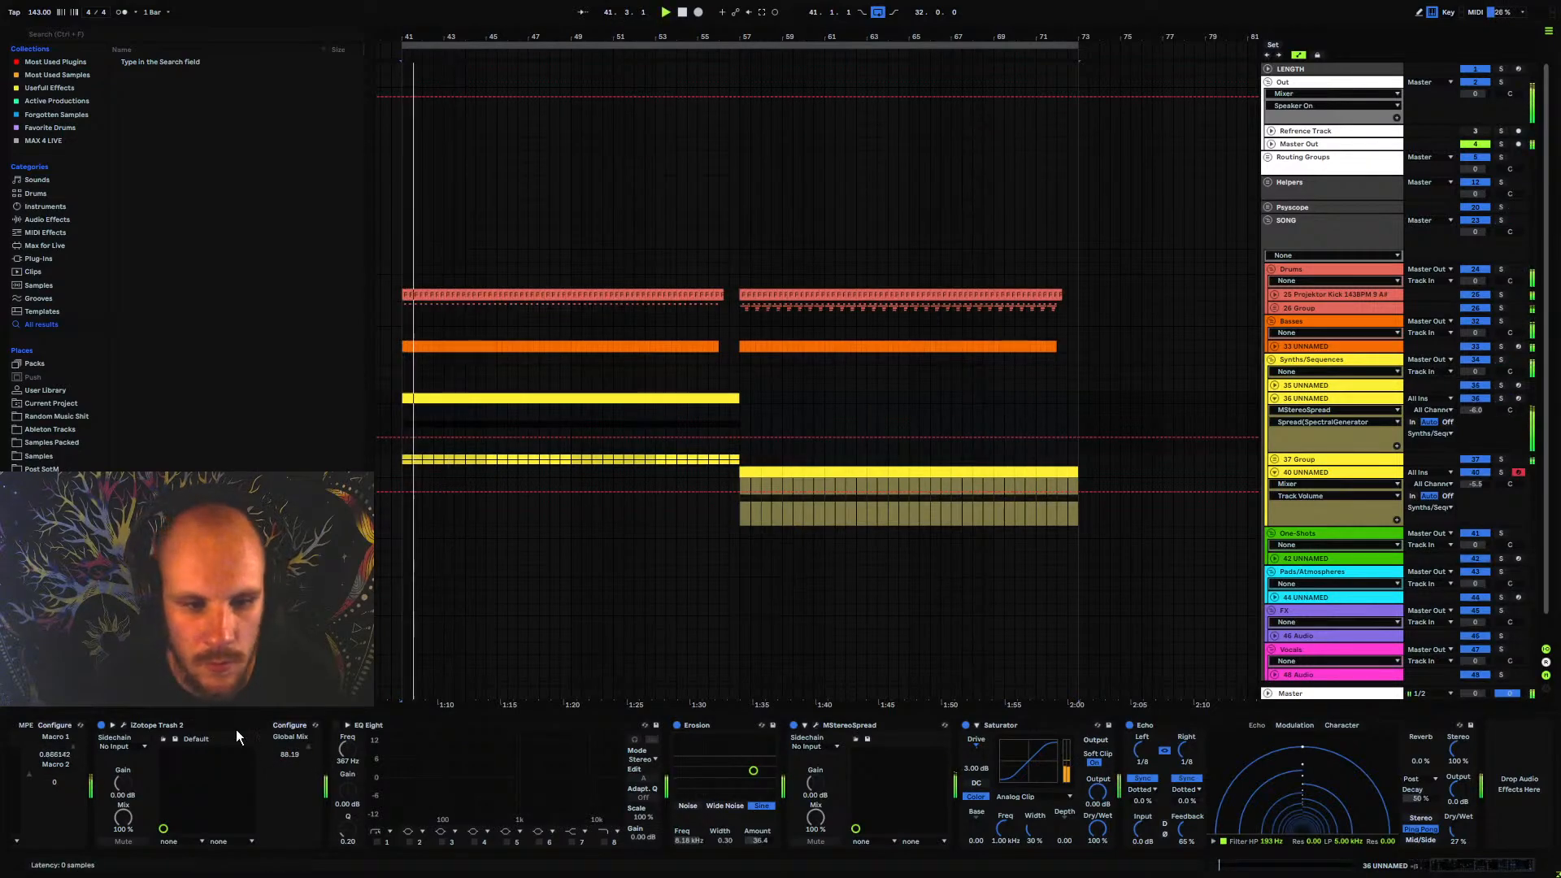
{"action": "left_click", "coordinate": [336, 725]}
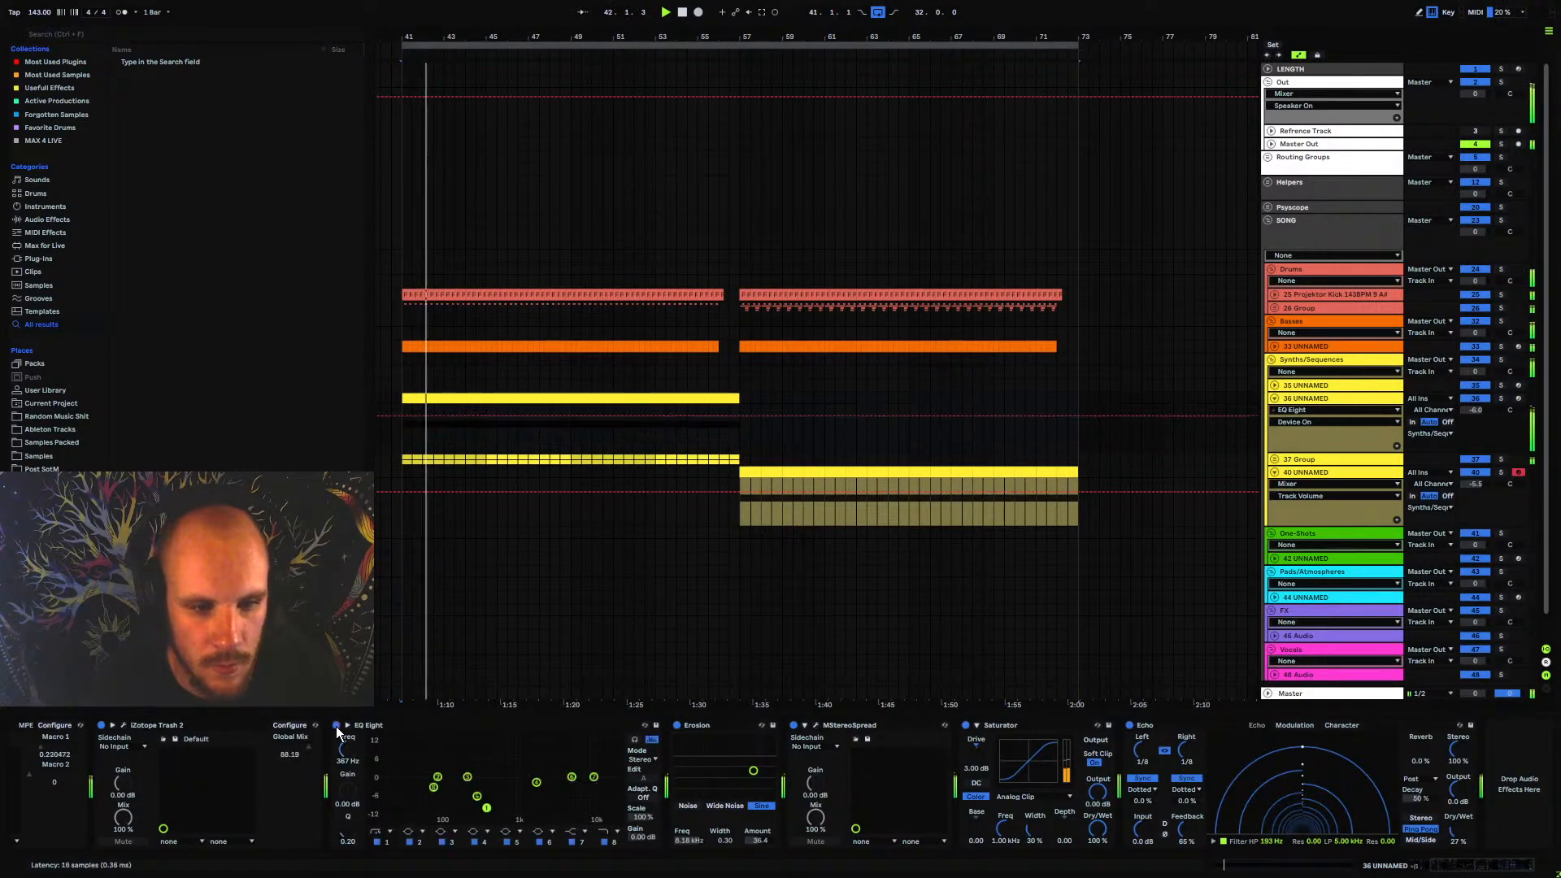
{"action": "left_click", "coordinate": [659, 428]}
{"action": "left_click_drag", "start_coordinate": [661, 36], "coordinate": [742, 32]}
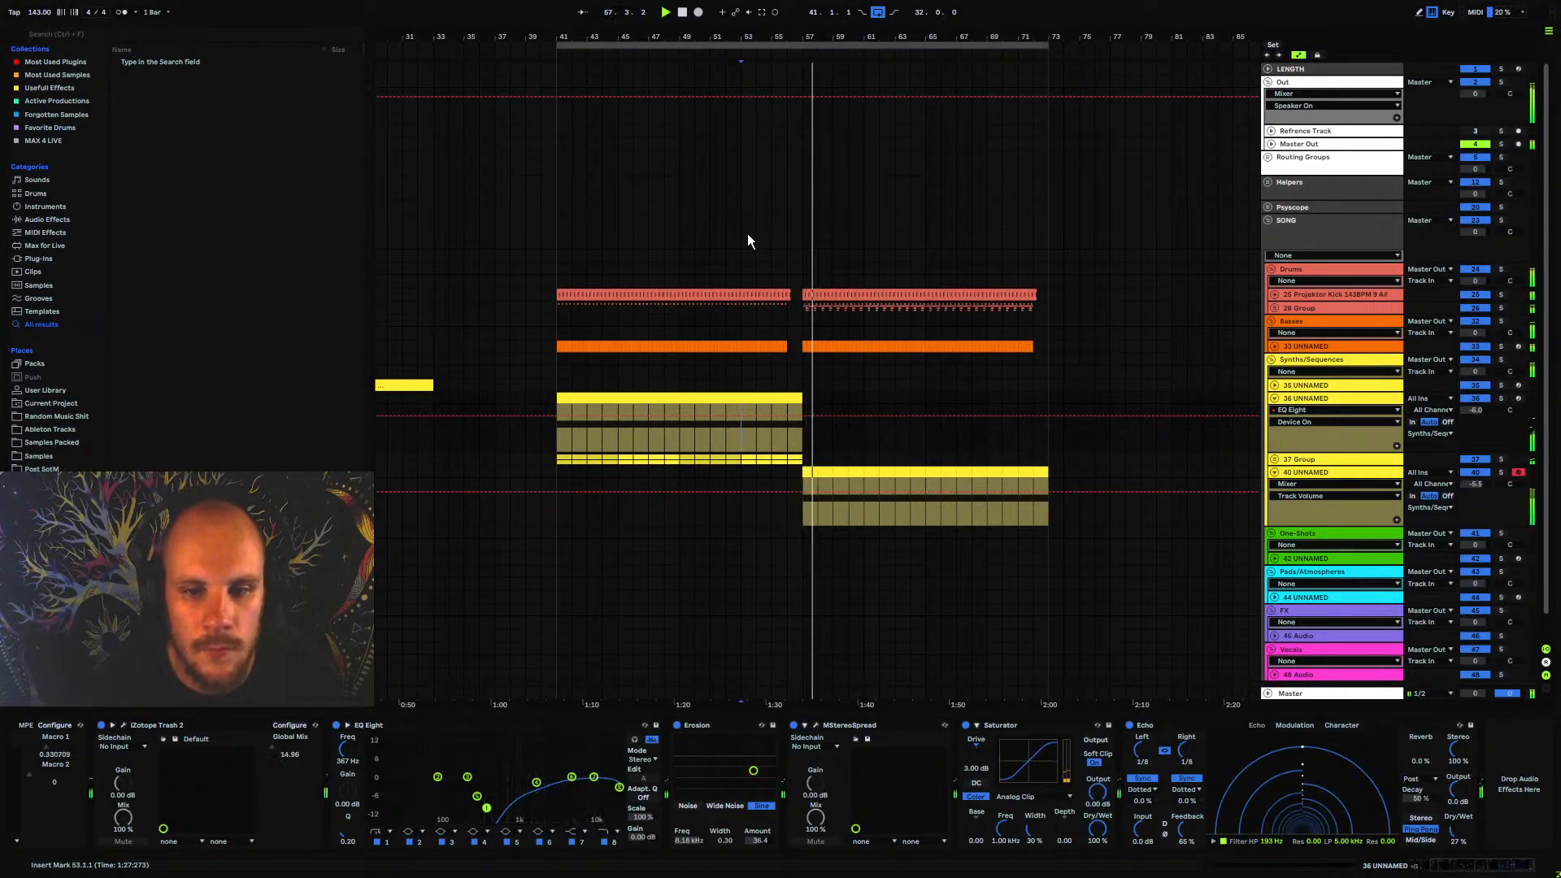
{"action": "key", "text": "space"}
{"action": "key", "text": "space"}
Automate the 36 UNNAMED track's Echo to rise to 52% dry/wet and 97% feedback at bar 57, and replay from bar 49
{"action": "left_click", "coordinate": [1456, 842]}
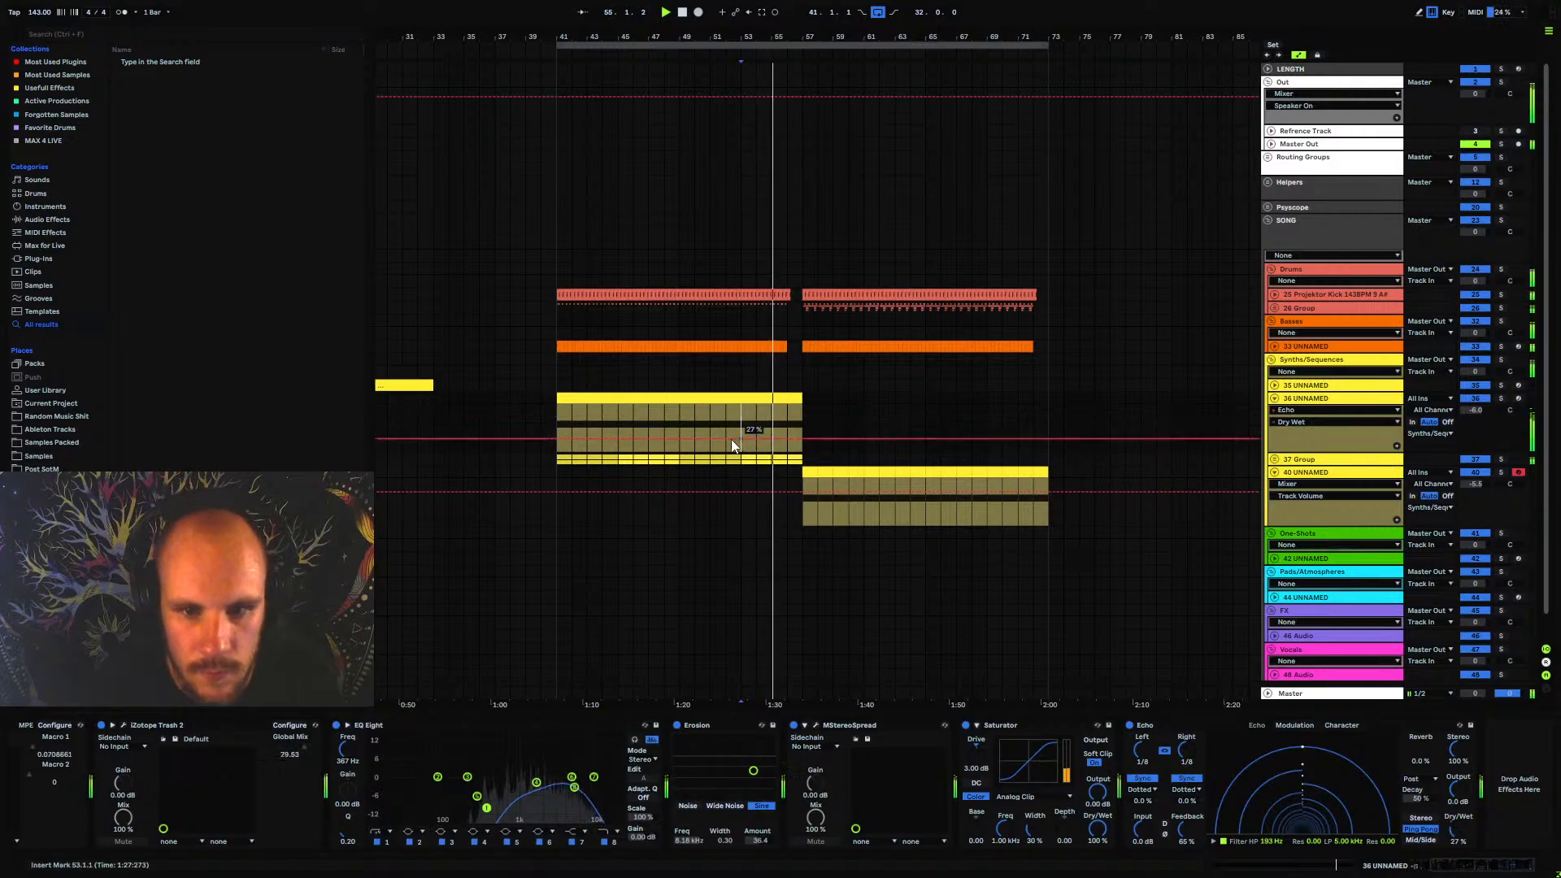
{"action": "left_click_drag", "start_coordinate": [802, 439], "coordinate": [788, 435]}
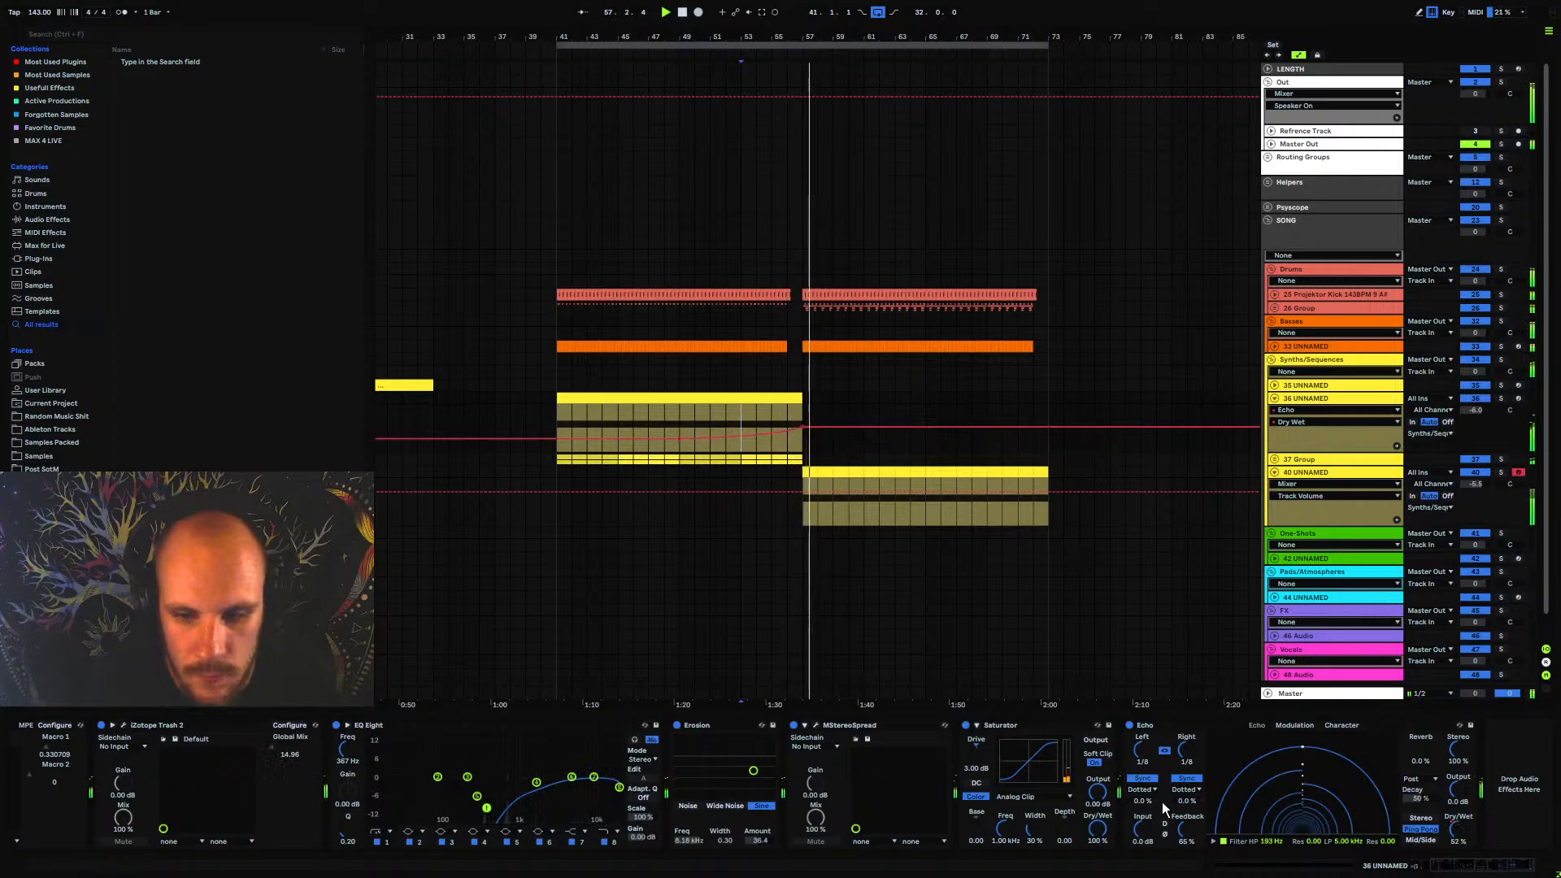
{"action": "left_click", "coordinate": [1185, 830]}
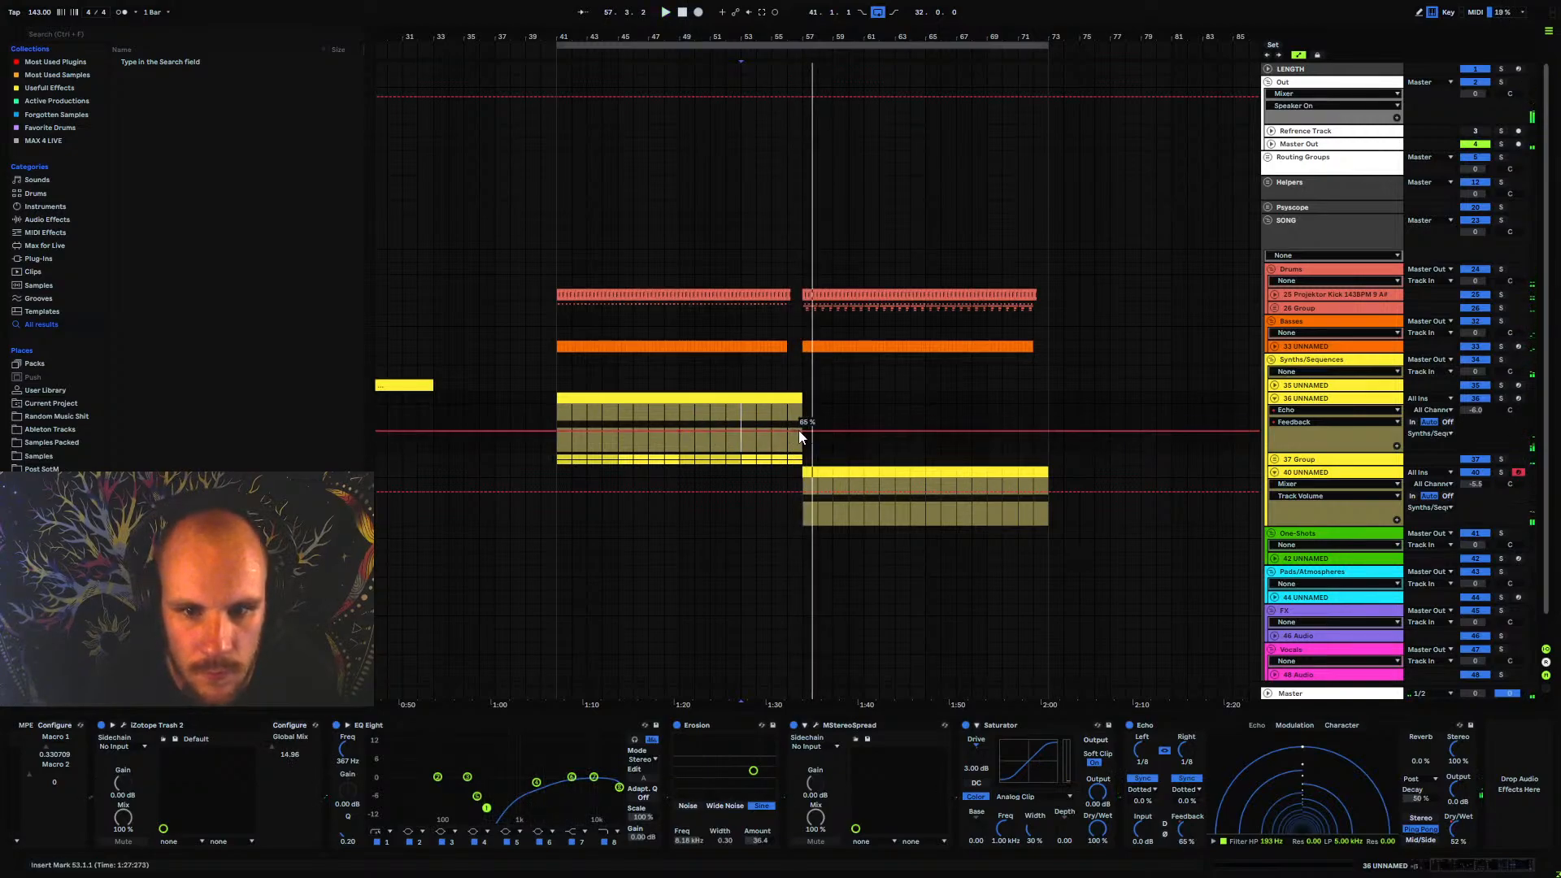
{"action": "left_click_drag", "start_coordinate": [800, 431], "coordinate": [803, 422]}
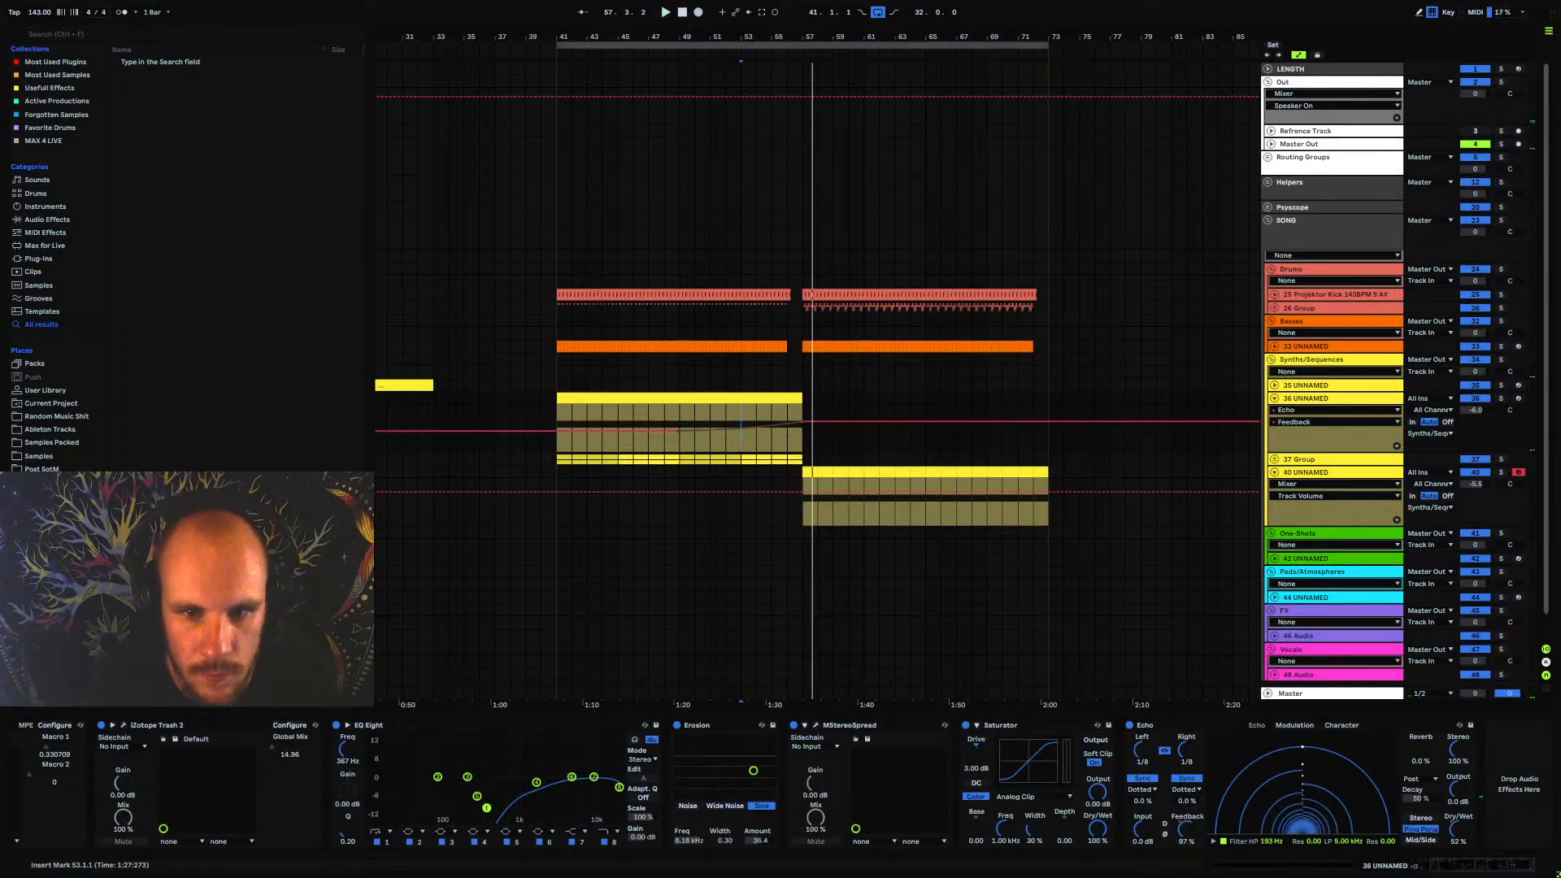
{"action": "left_click", "coordinate": [679, 412]}
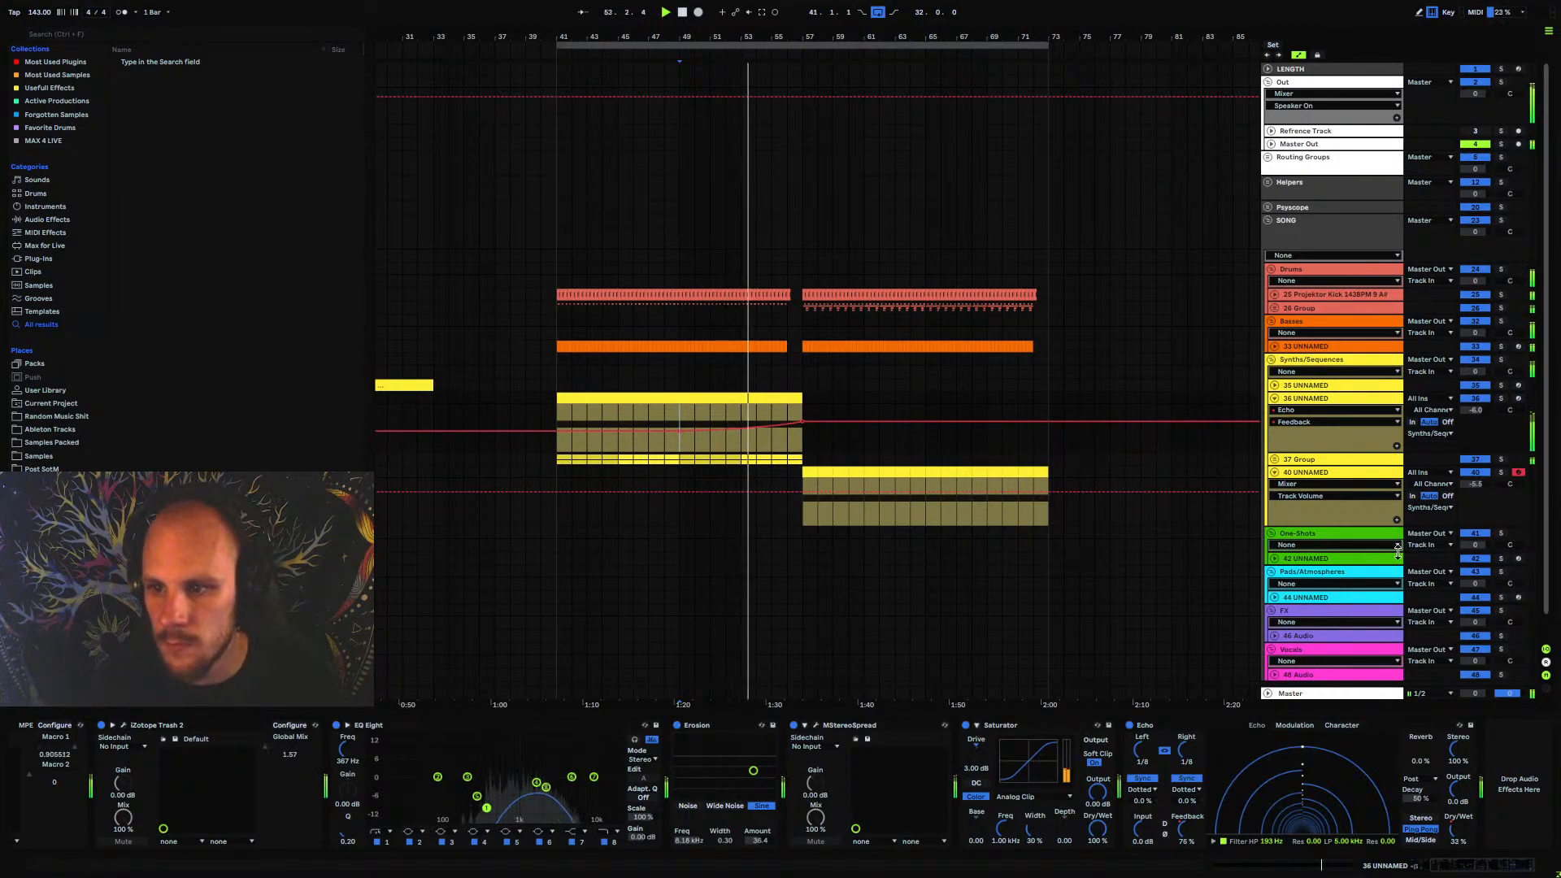
Set the 36 UNNAMED track's volume to -10 dB and fold both it and the 40 UNNAMED track
{"action": "left_click", "coordinate": [1475, 411]}
{"action": "type", "text": "-10"}
{"action": "key", "text": "Return"}
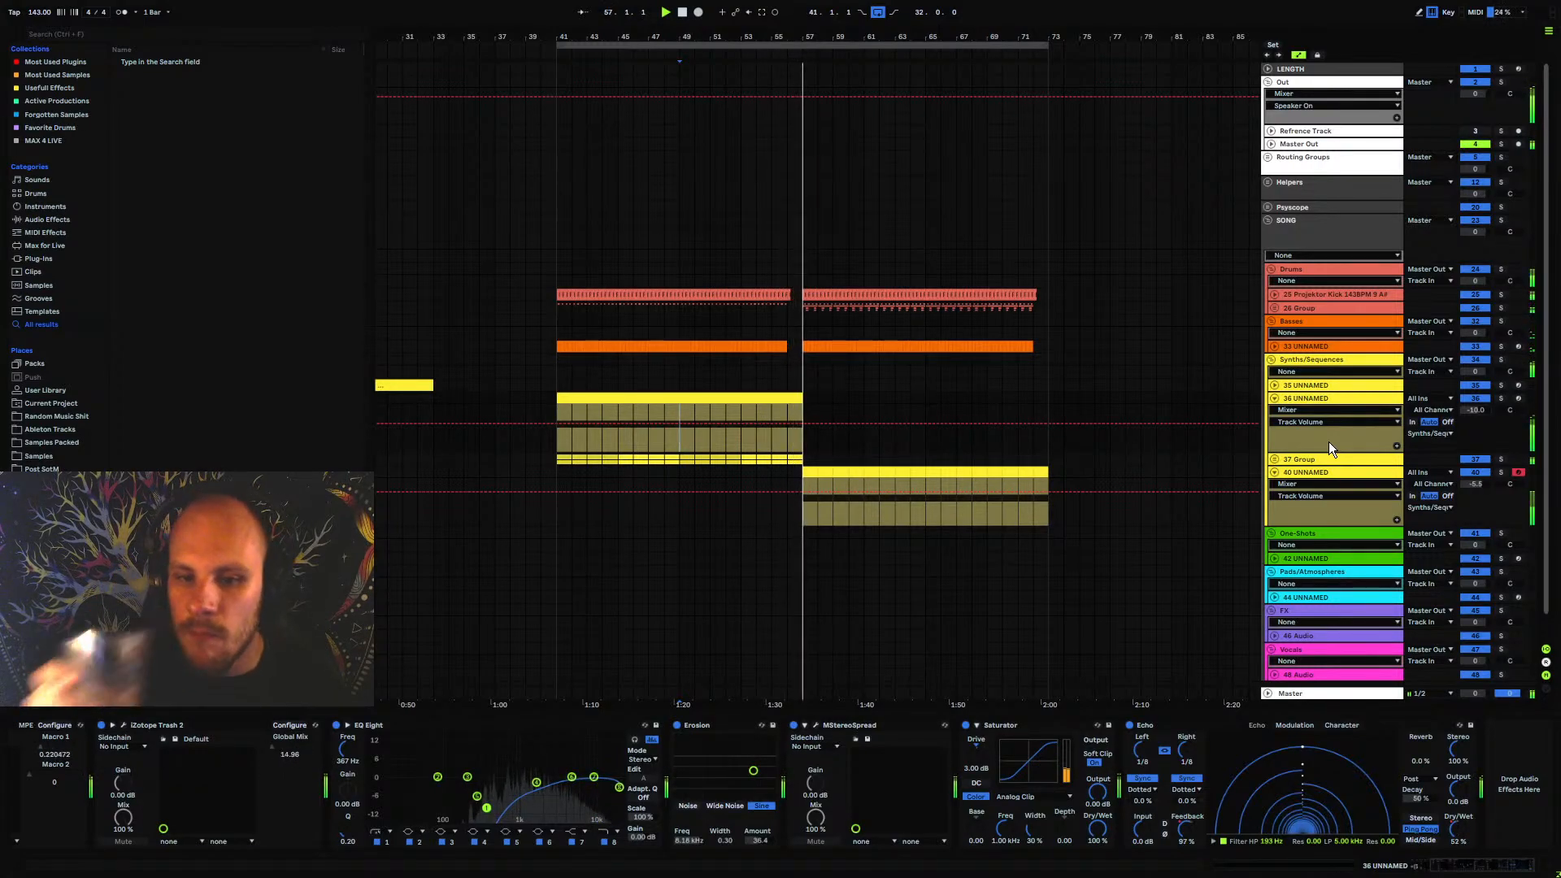
{"action": "left_click", "coordinate": [1274, 398]}
{"action": "left_click", "coordinate": [1274, 425]}
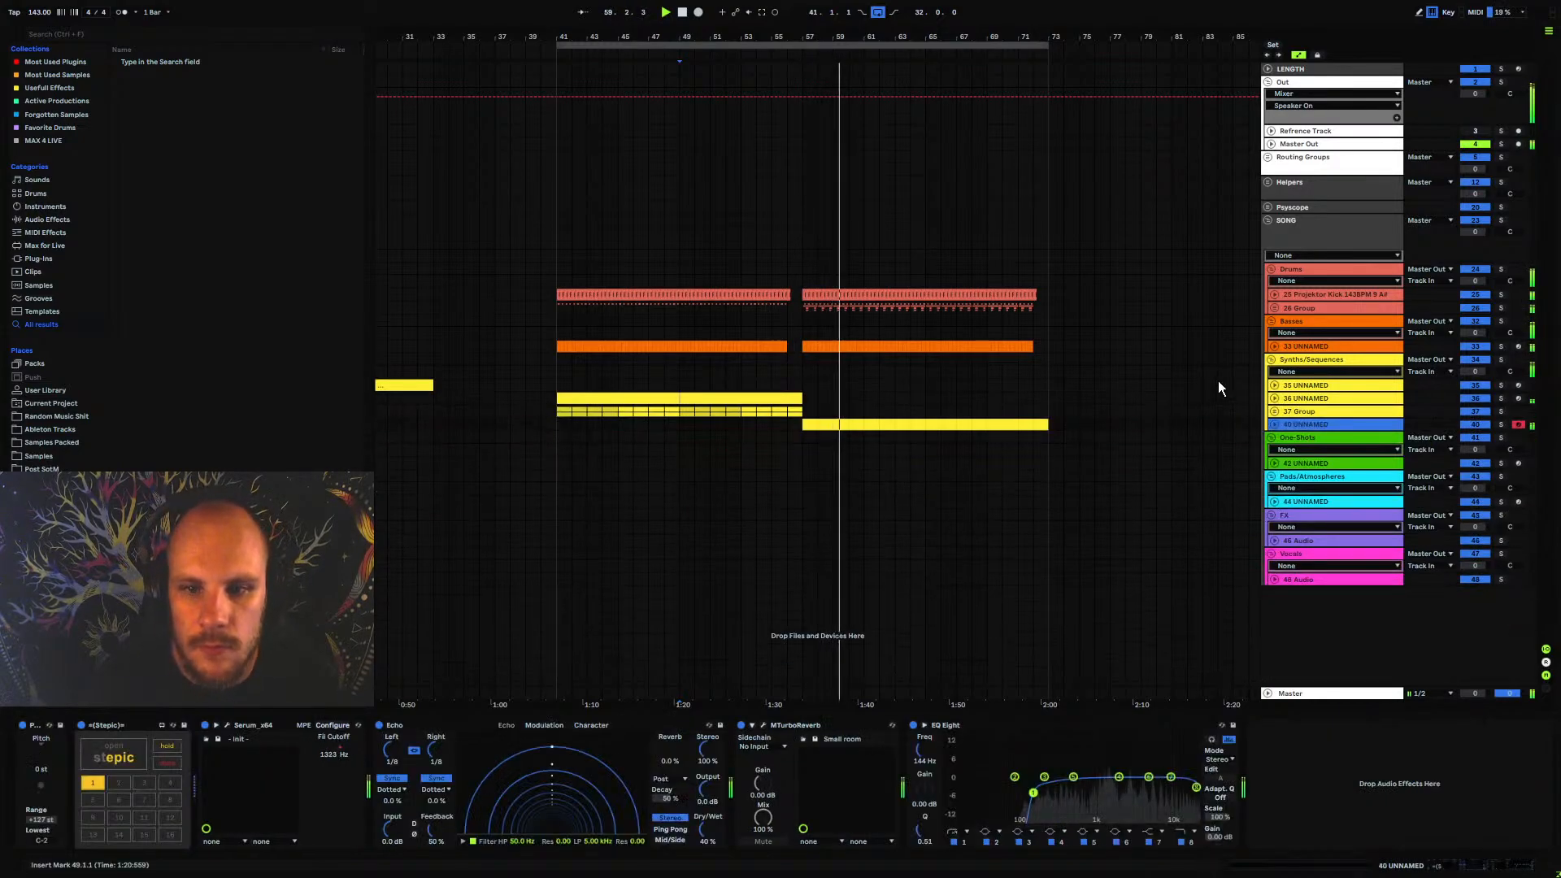
Unfold 26 Group in the drums and add LFOTool to its nested 29 Group
{"action": "left_click", "coordinate": [1275, 309]}
{"action": "left_click", "coordinate": [1295, 383]}
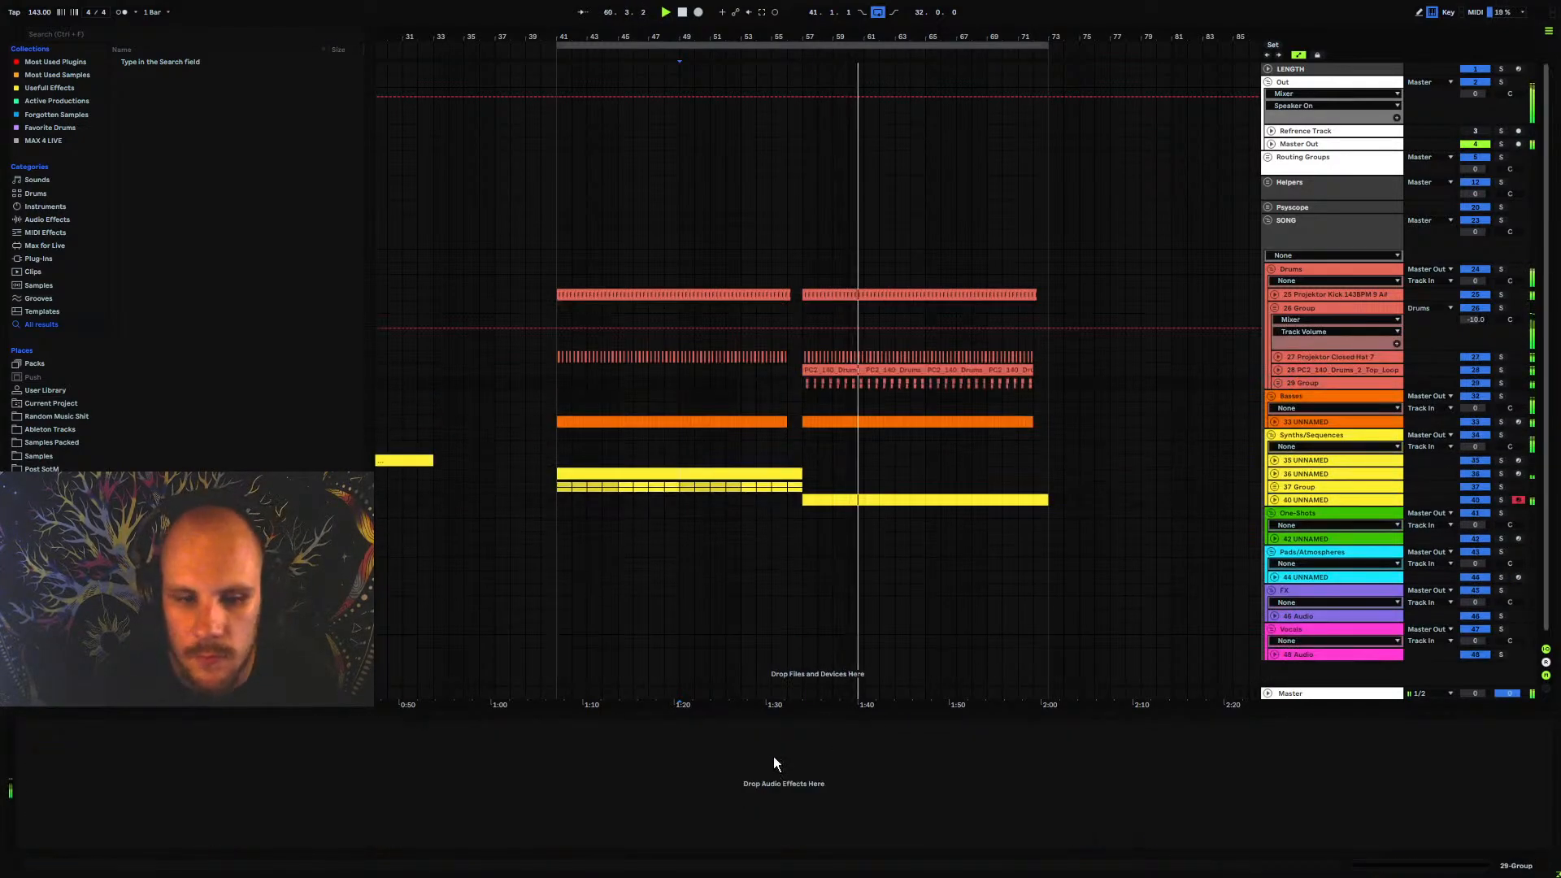
{"action": "right_click", "coordinate": [773, 757]}
{"action": "mouse_move", "coordinate": [866, 548]}
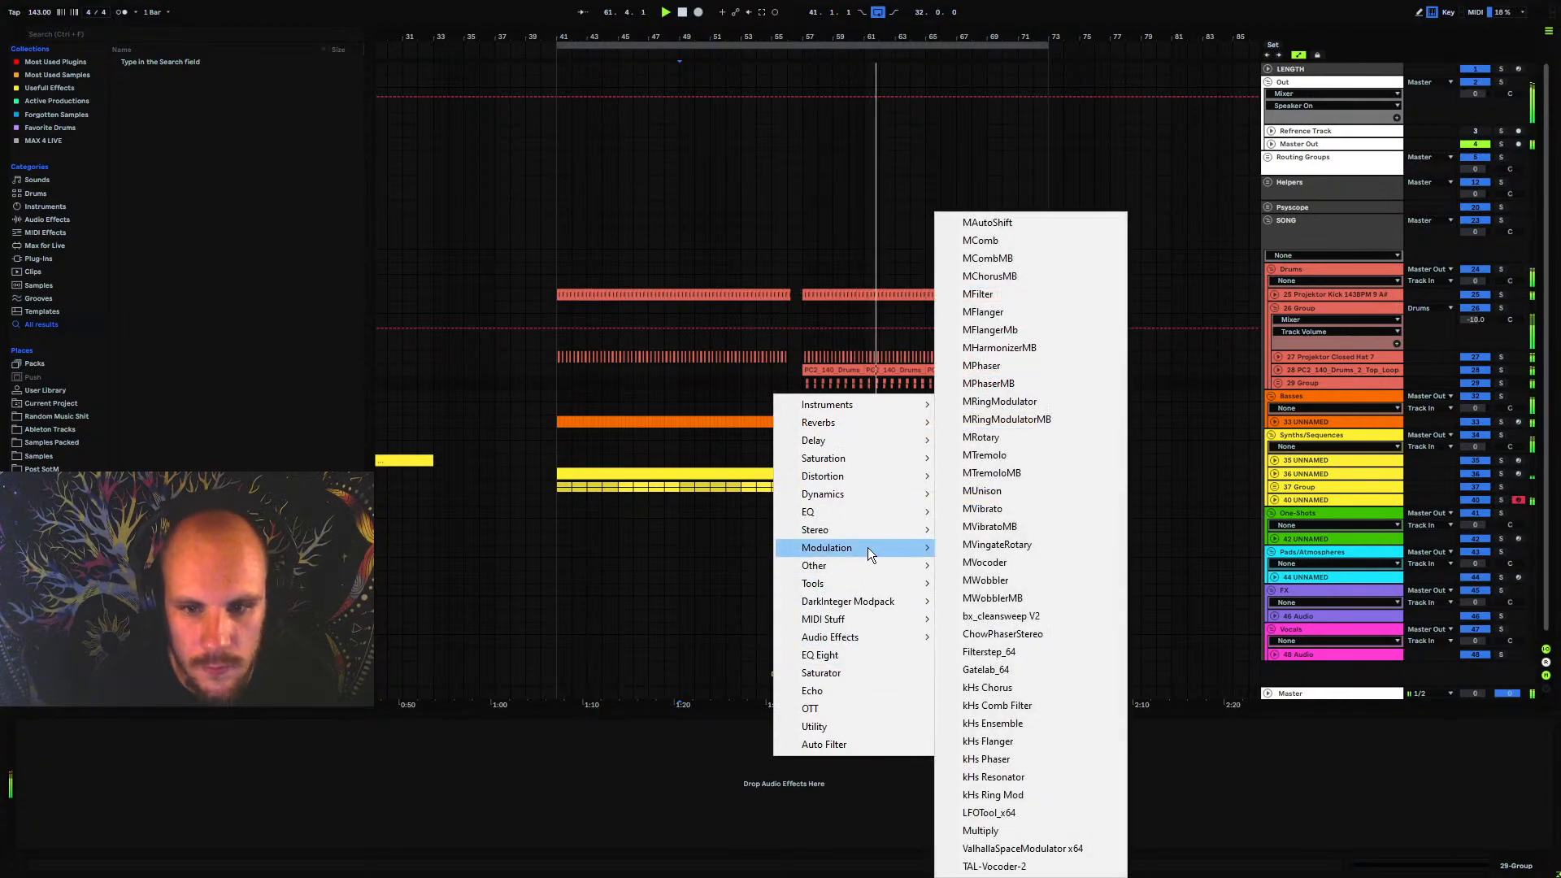
{"action": "left_click", "coordinate": [1013, 815]}
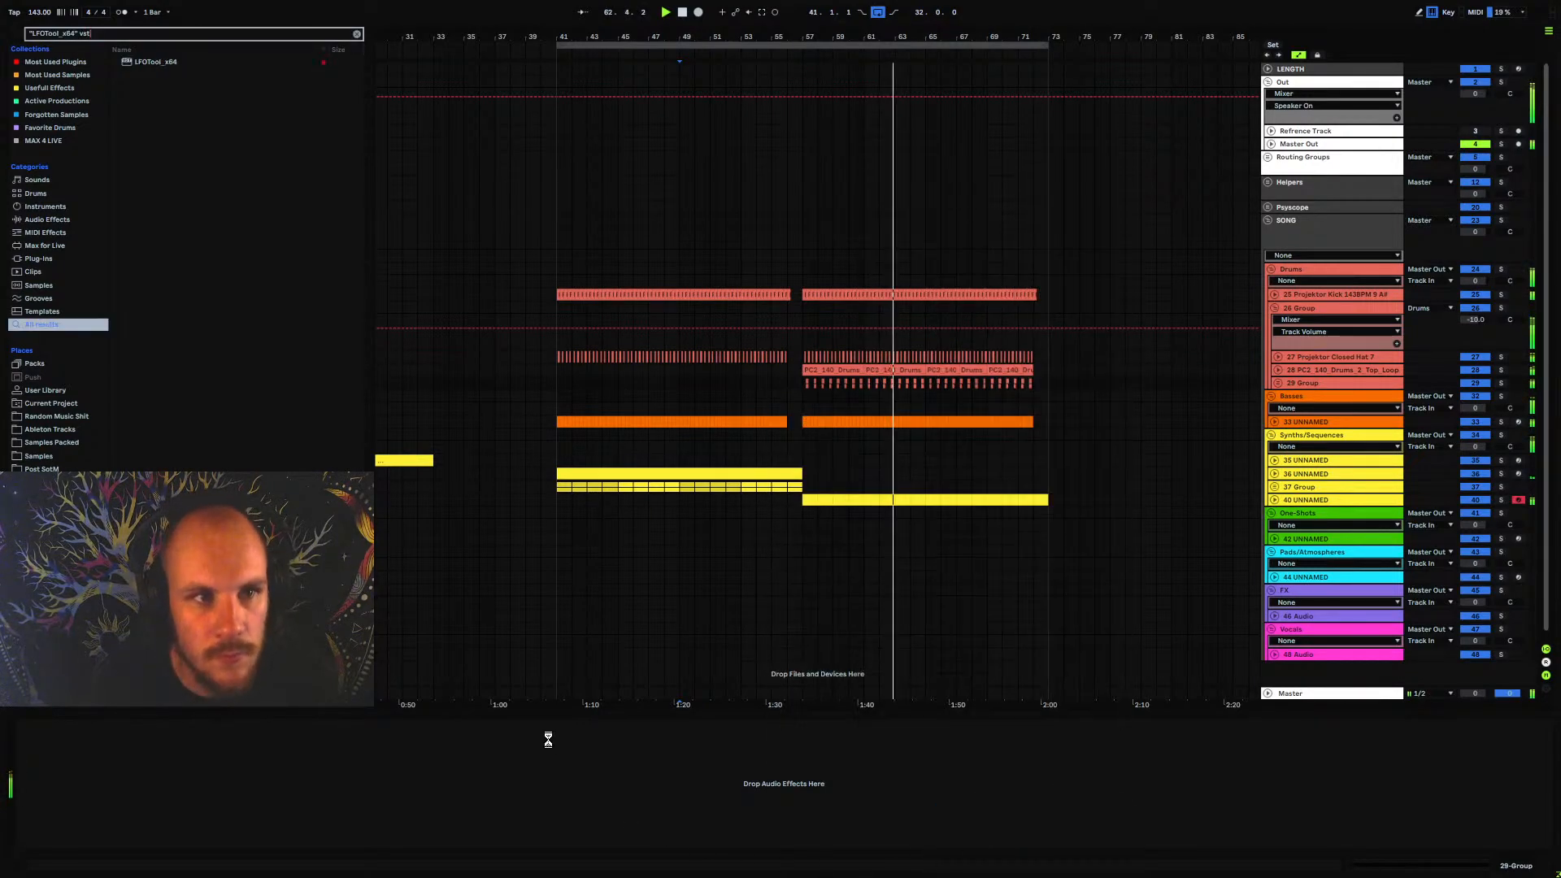
Shape LFOTool's volume curve on 29 Group into a shallow dip between full-level ends, close the plugin and unfold the group
{"action": "left_click_drag", "start_coordinate": [519, 329], "coordinate": [521, 199]}
{"action": "left_click_drag", "start_coordinate": [675, 236], "coordinate": [683, 415]}
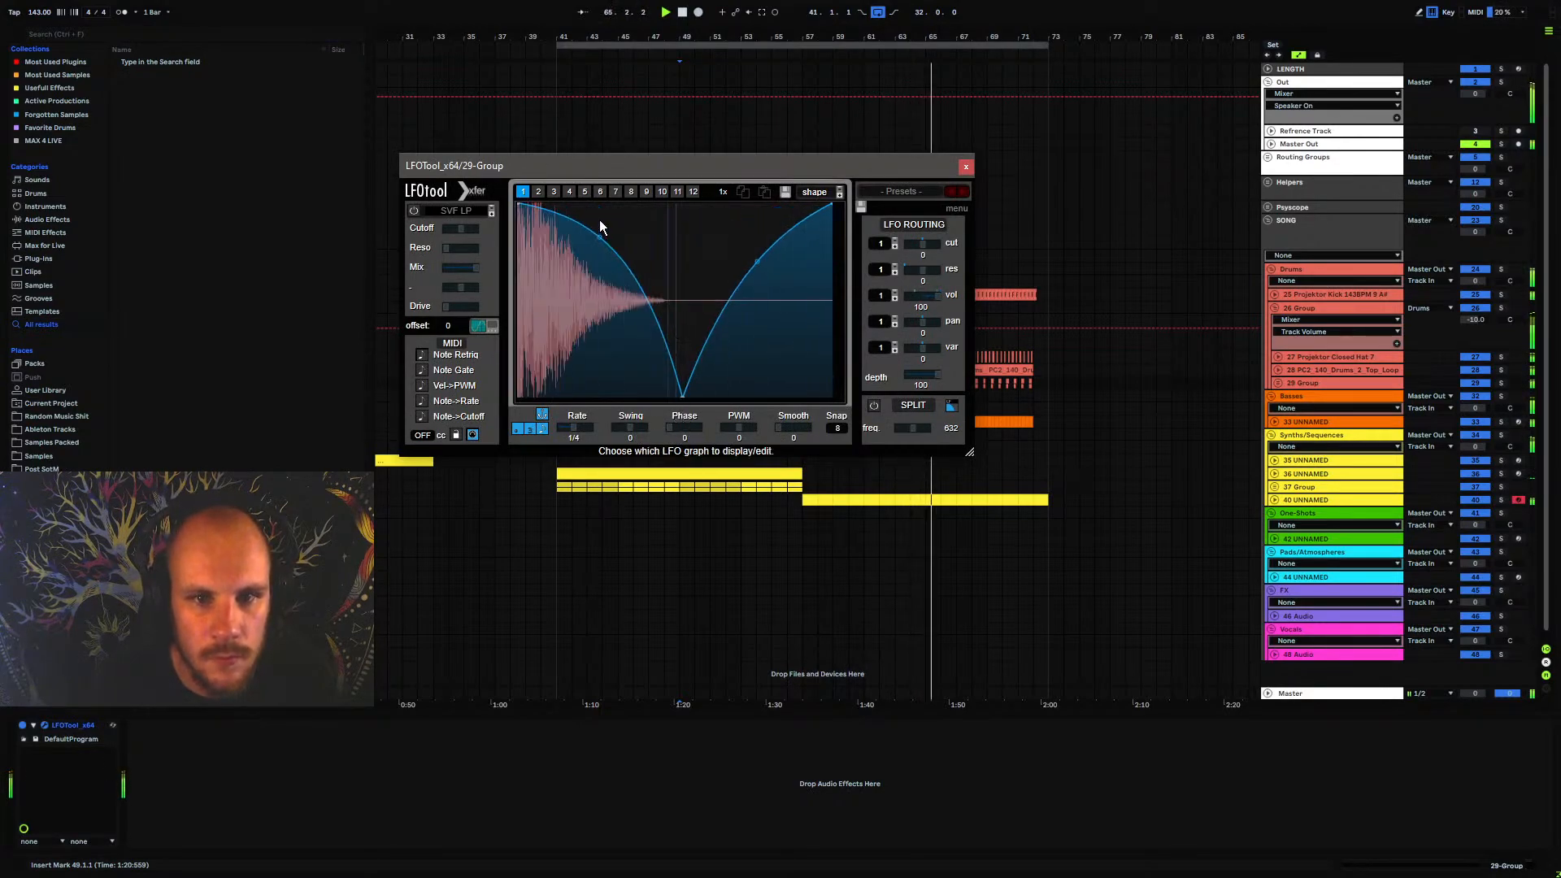
{"action": "left_click_drag", "start_coordinate": [600, 231], "coordinate": [600, 293]}
{"action": "left_click_drag", "start_coordinate": [757, 262], "coordinate": [758, 390]}
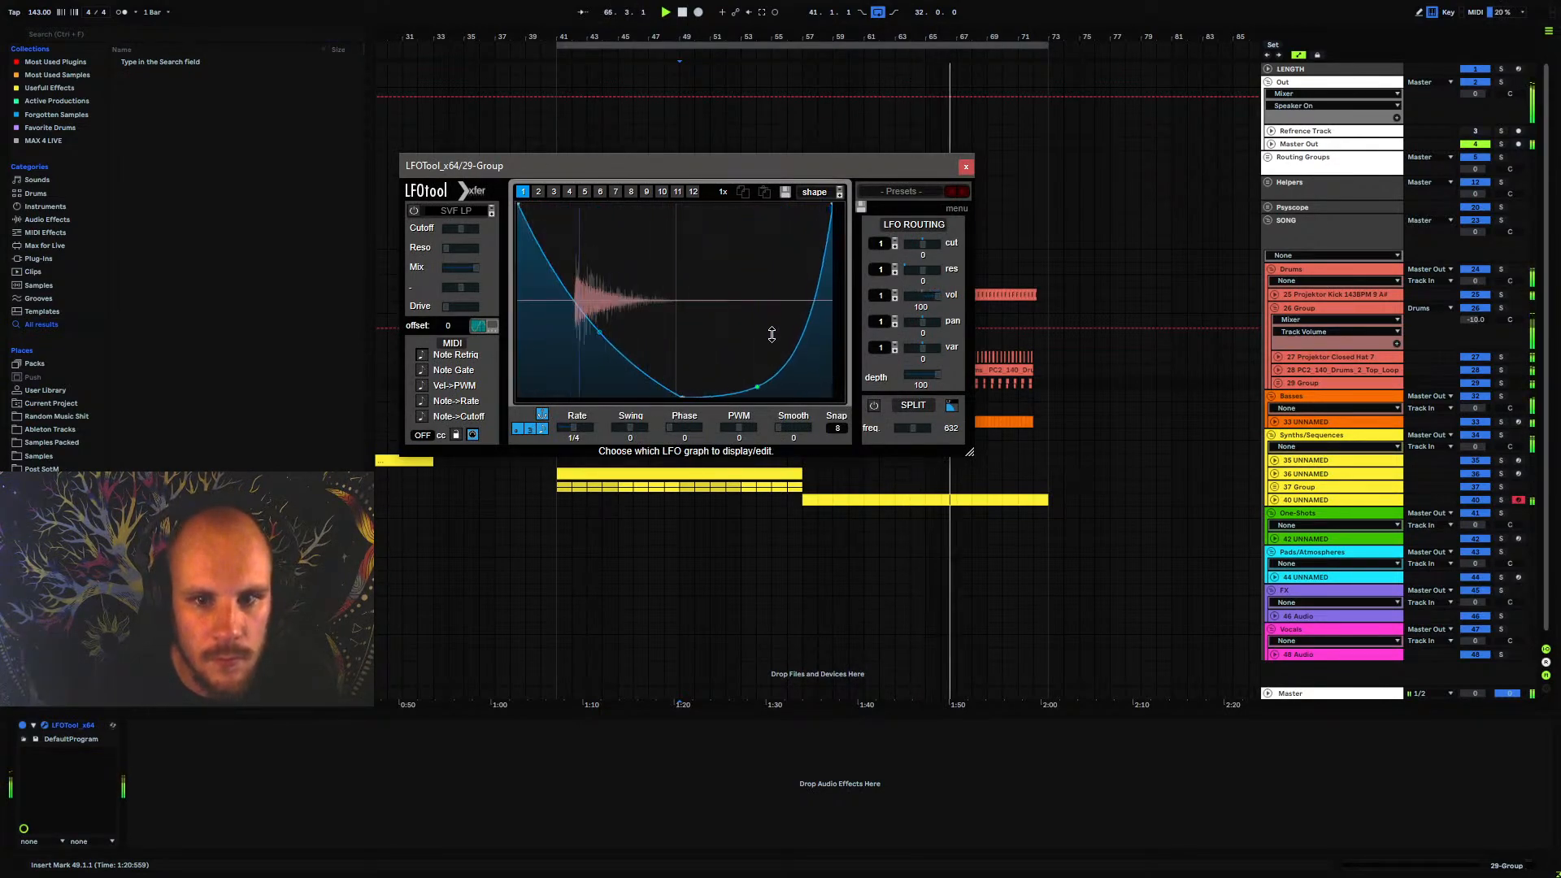
{"action": "left_click_drag", "start_coordinate": [604, 330], "coordinate": [604, 324]}
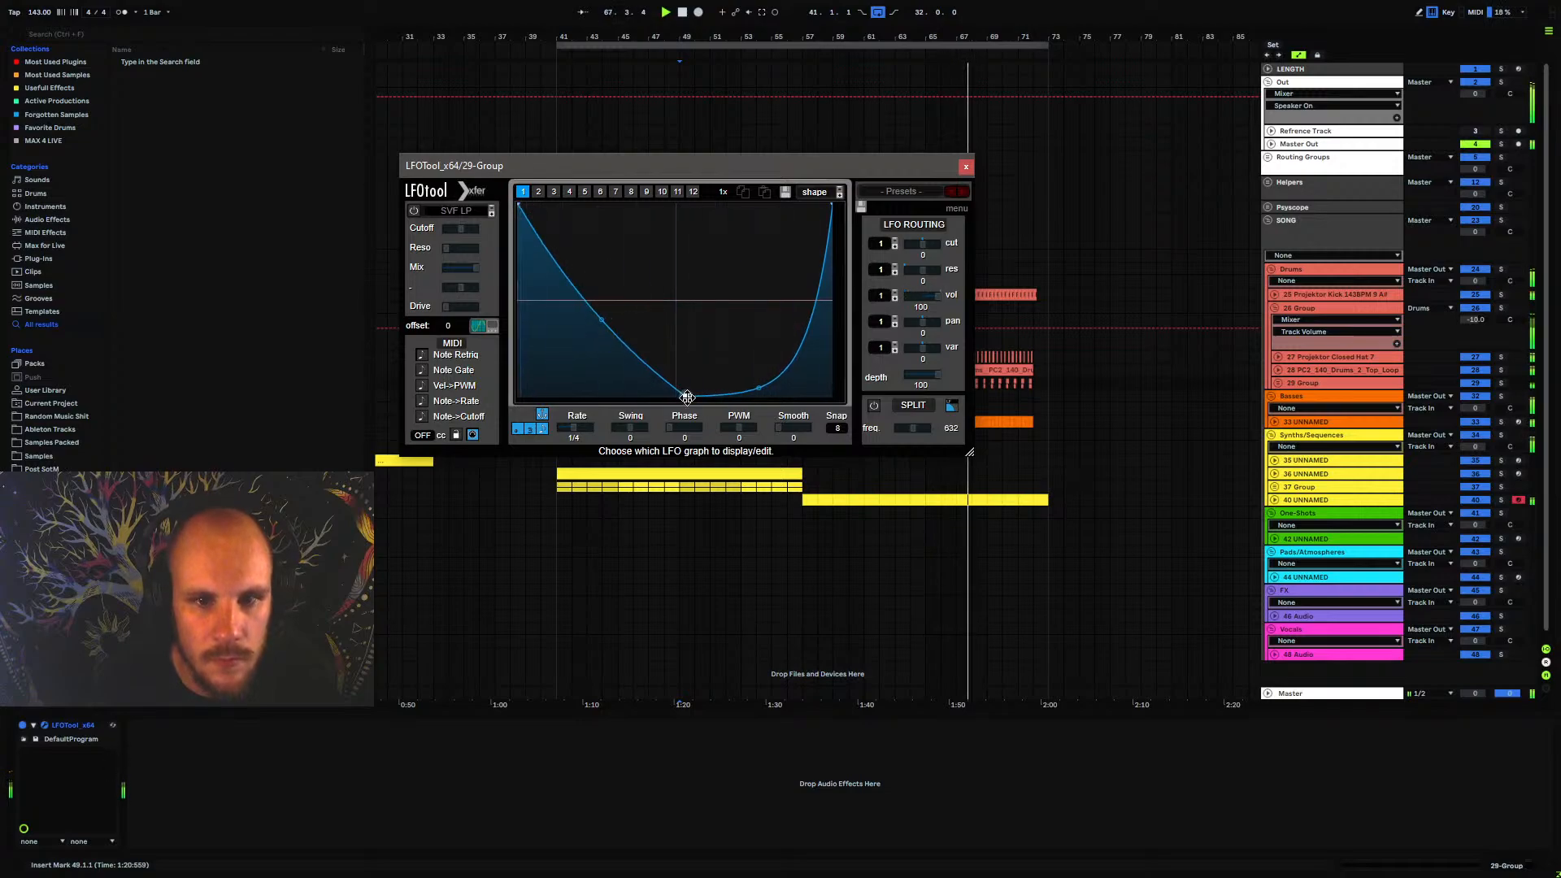
{"action": "left_click_drag", "start_coordinate": [684, 398], "coordinate": [718, 223]}
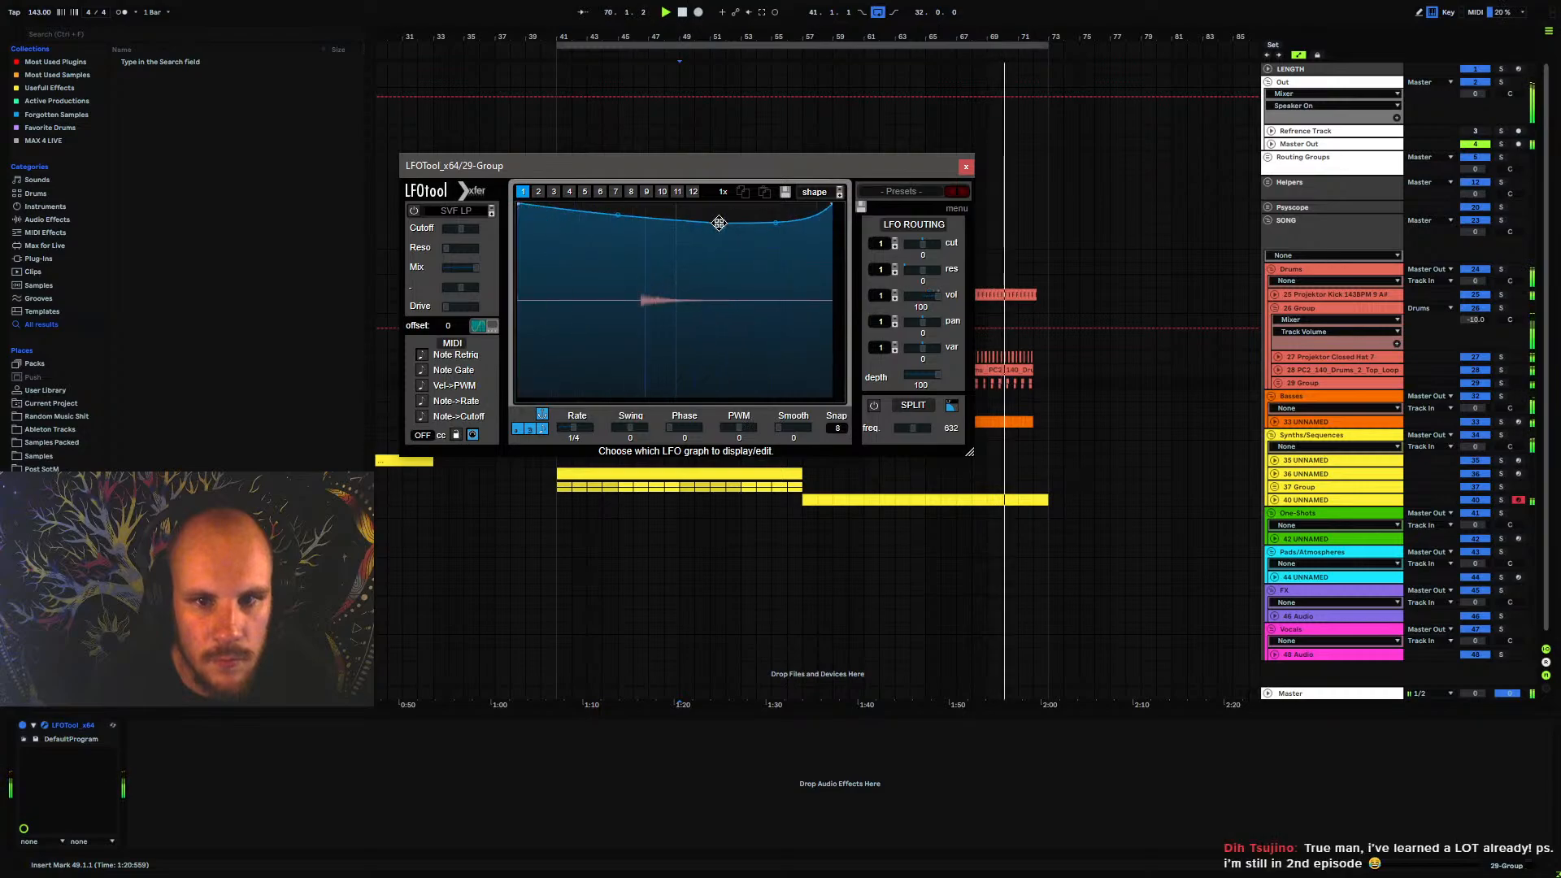
{"action": "left_click", "coordinate": [1282, 383]}
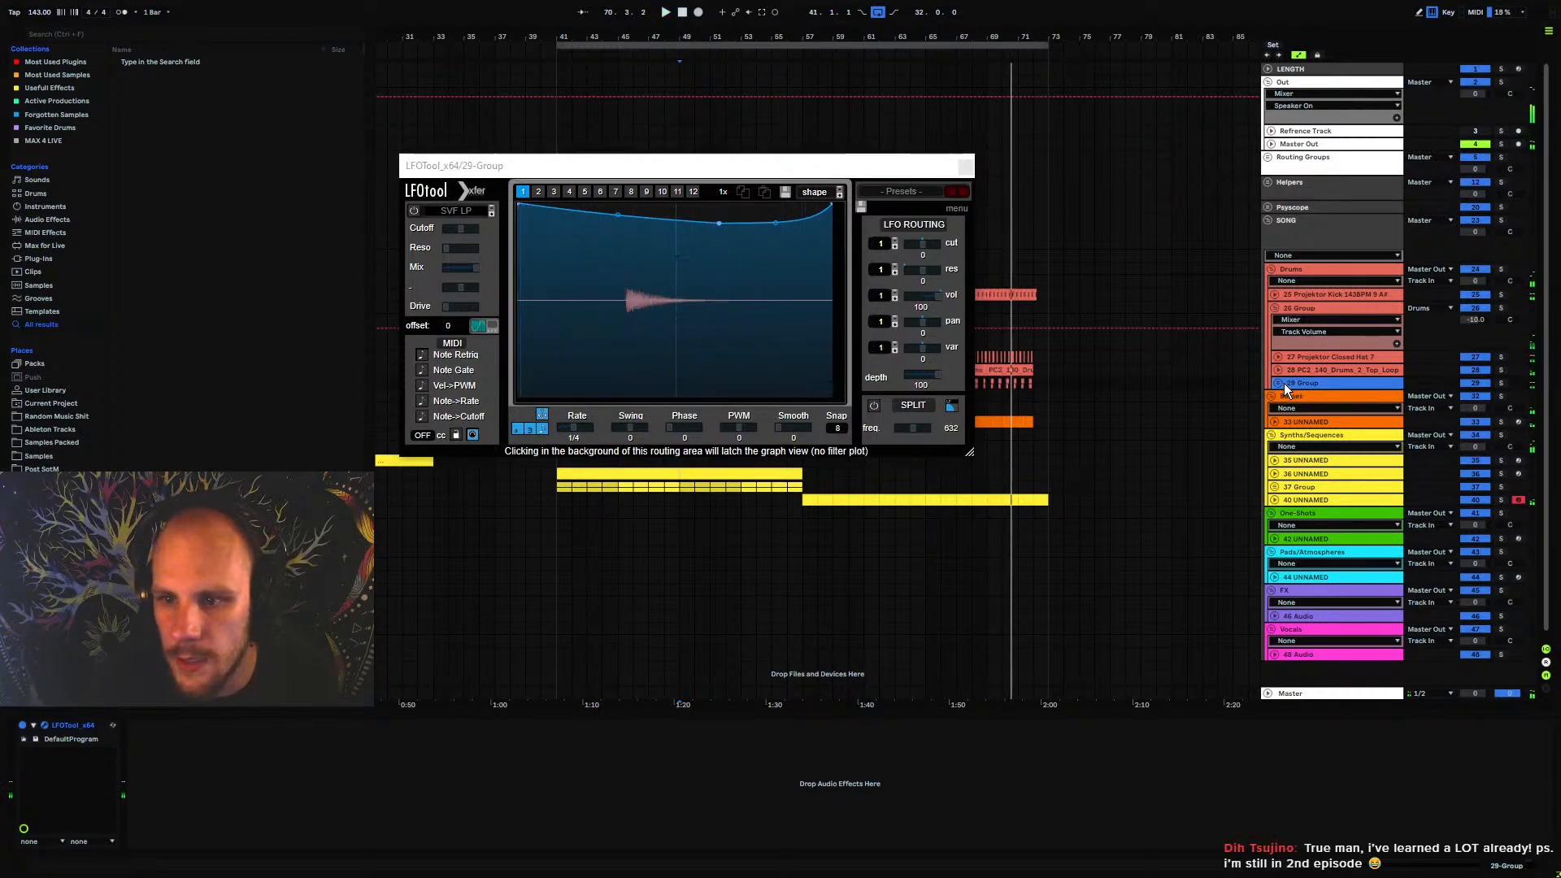
{"action": "left_click", "coordinate": [966, 168]}
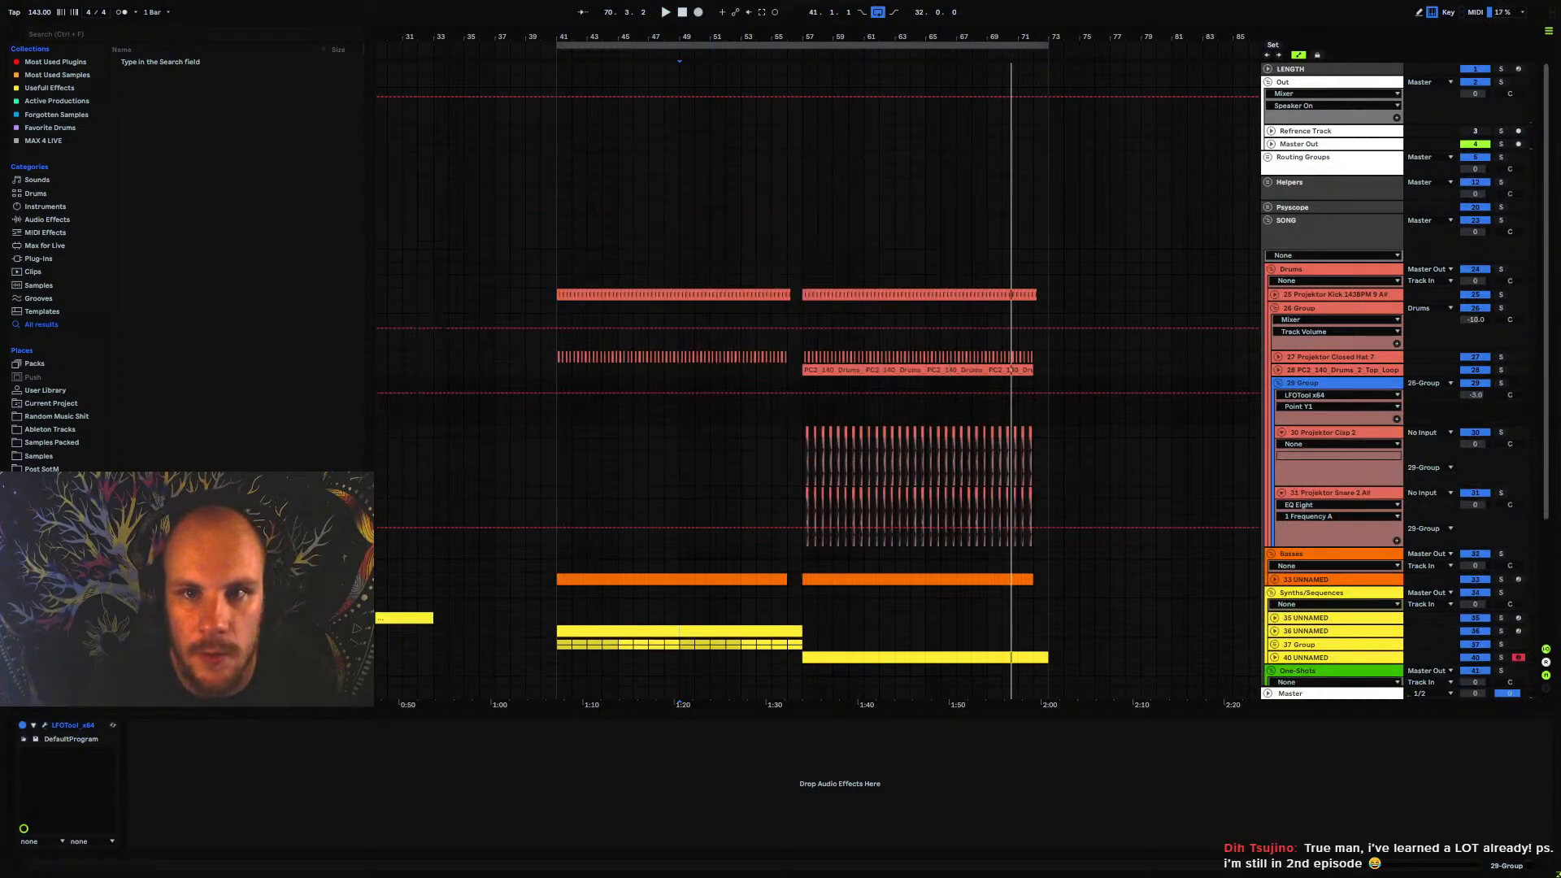
Solo the Projektor Clap 2 track and shorten the end of its first clip after bar 57
{"action": "left_click_drag", "start_coordinate": [809, 36], "coordinate": [733, 400]}
{"action": "left_click", "coordinate": [725, 434]}
{"action": "left_click", "coordinate": [722, 449]}
{"action": "key", "text": "space"}
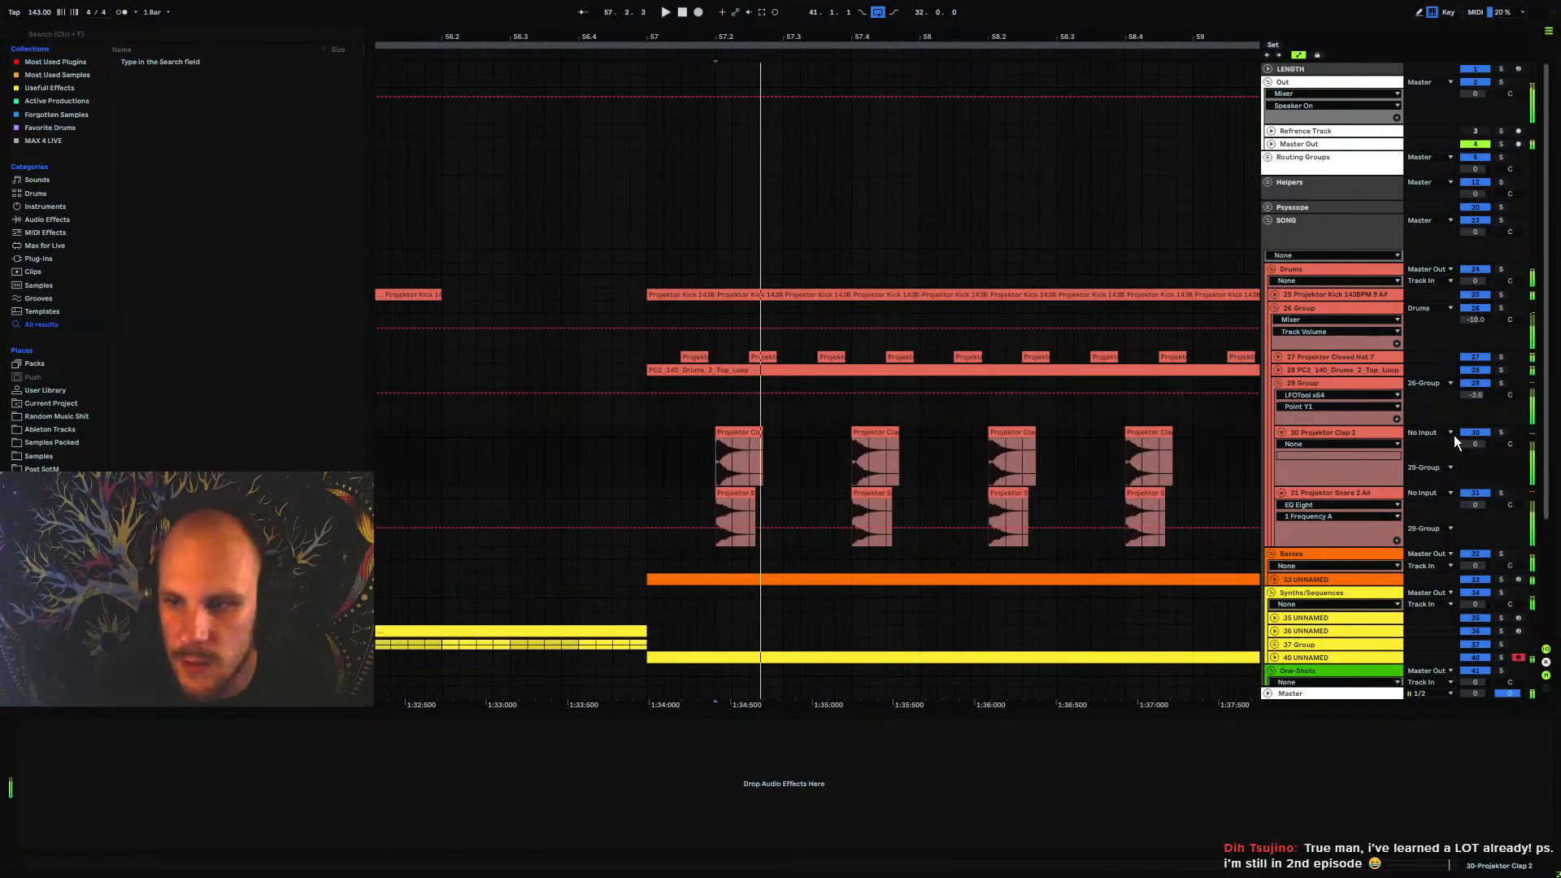
{"action": "left_click", "coordinate": [1502, 432]}
{"action": "left_click_drag", "start_coordinate": [762, 440], "coordinate": [741, 440]}
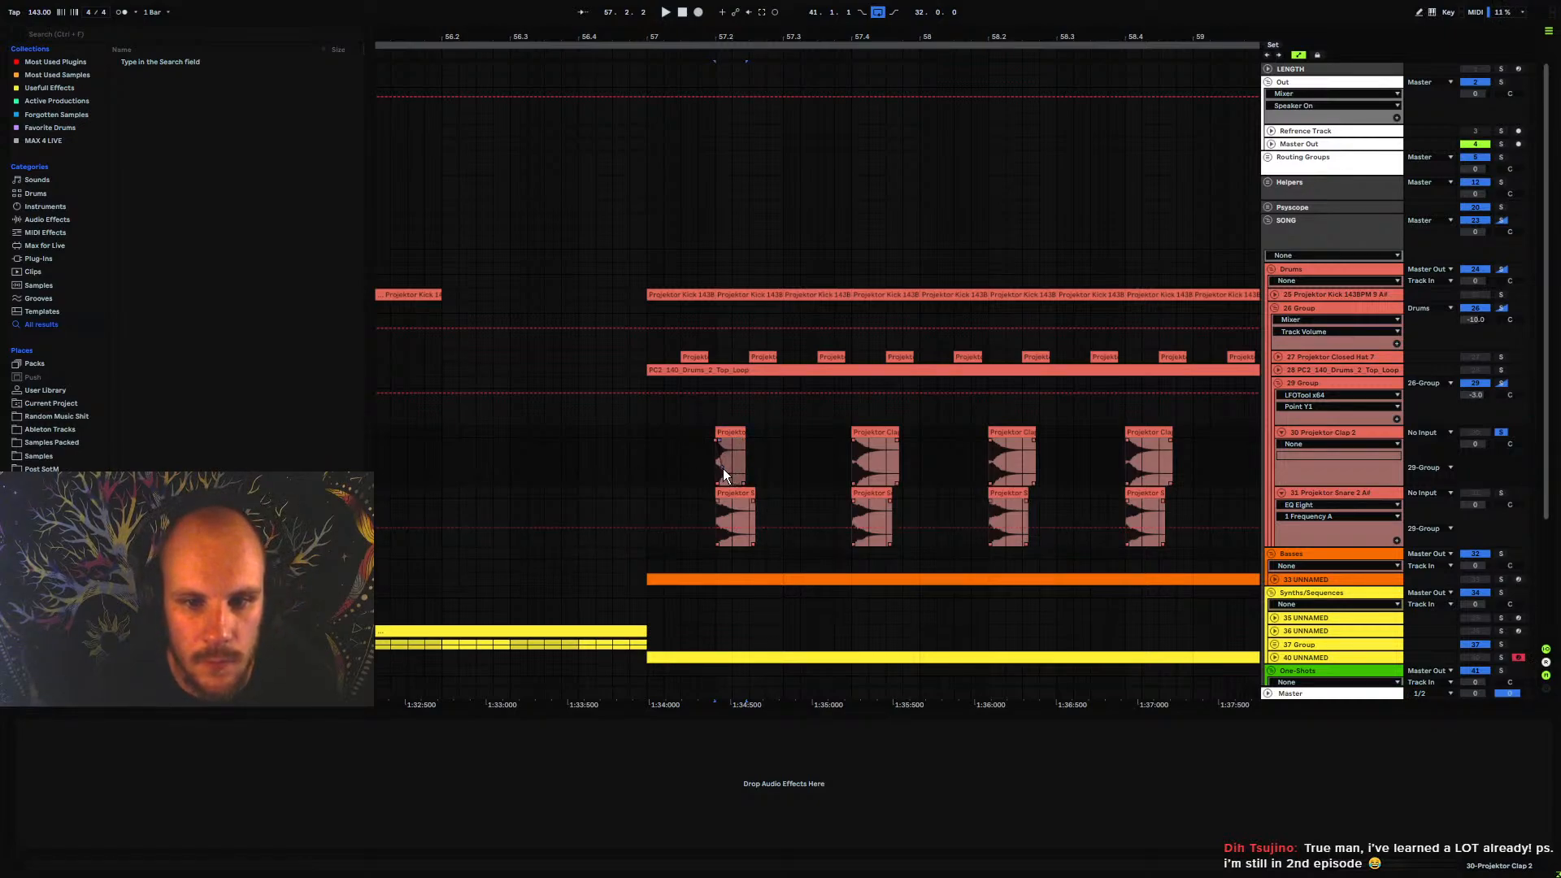
Play back the shortened first Projektor Clap 2 clip after bar 57
{"action": "left_click", "coordinate": [734, 432]}
{"action": "key", "text": "space"}
Solo 29 Group and play its clap and snare layers together over the first two beats of bar 57
{"action": "key", "text": "space"}
{"action": "key", "text": "space"}
{"action": "key", "text": "space"}
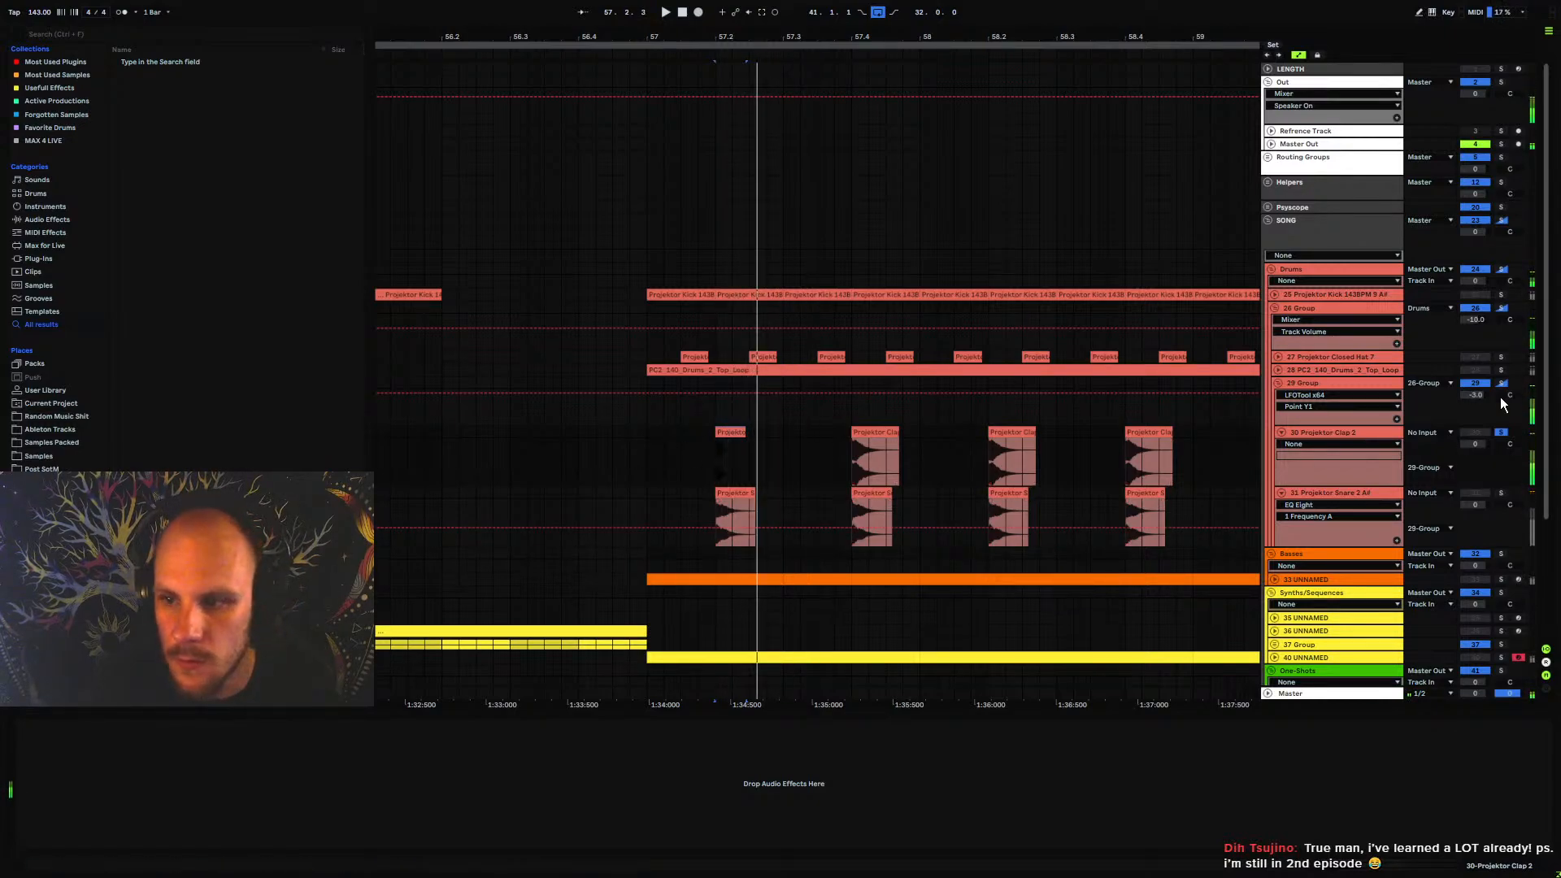
{"action": "left_click", "coordinate": [1501, 384]}
{"action": "key", "text": "space"}
{"action": "key", "text": "space"}
{"action": "key", "text": "space"}
{"action": "left_click", "coordinate": [642, 433]}
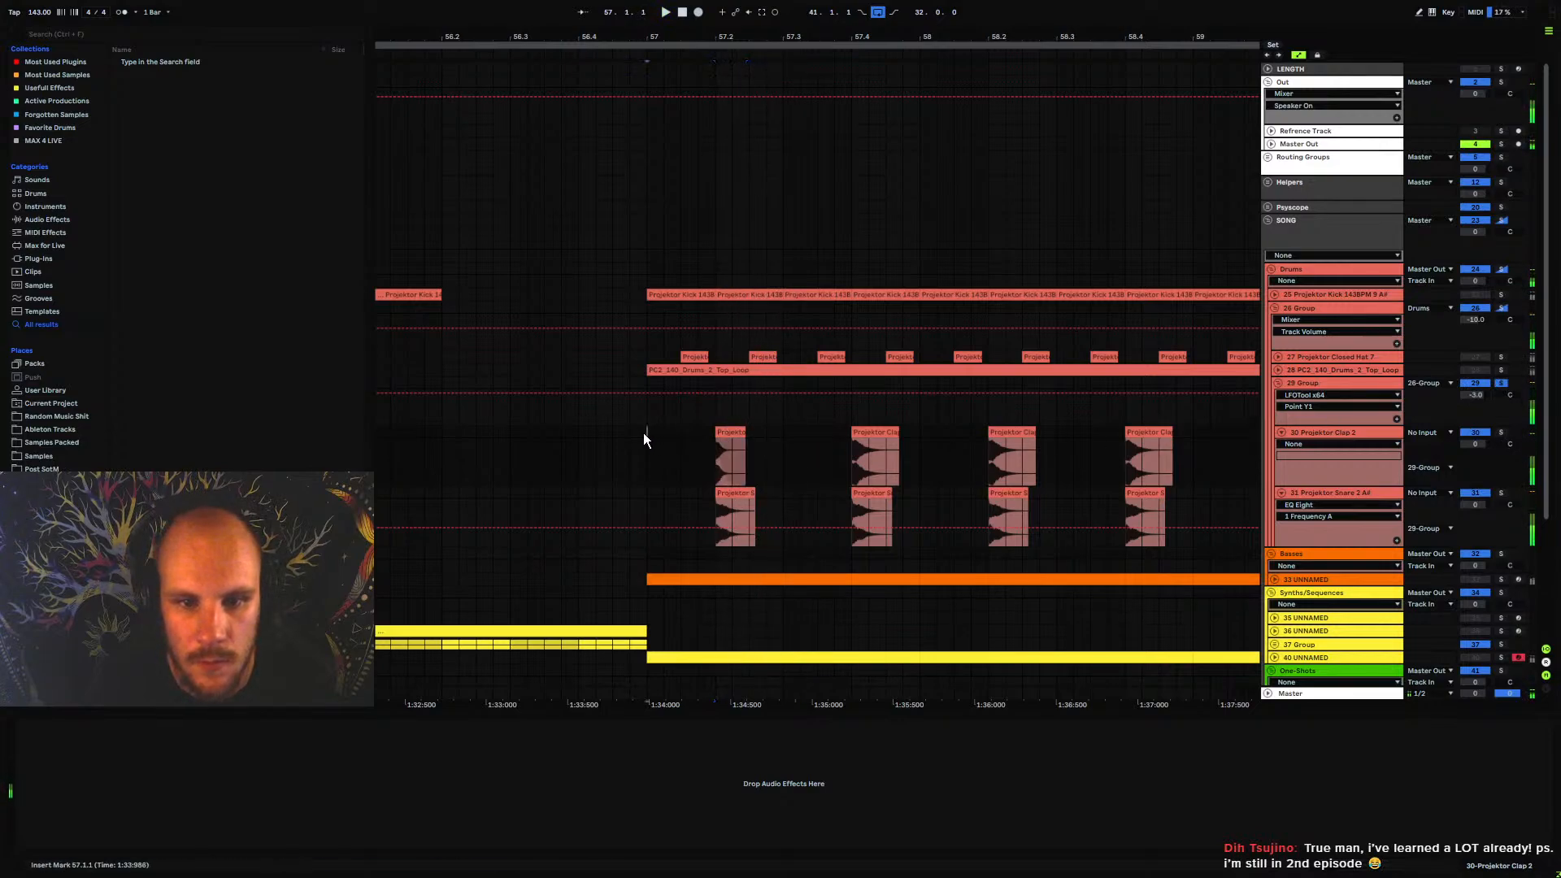
{"action": "key", "text": "space"}
{"action": "key", "text": "space"}
{"action": "key", "text": "space"}
{"action": "key", "text": "space"}
{"action": "left_click_drag", "start_coordinate": [647, 426], "coordinate": [781, 491]}
Set the high-cut band of EQ Eight on the Projektor Snare 2 track to 16.0 kHz and audition the change
{"action": "key", "text": "space"}
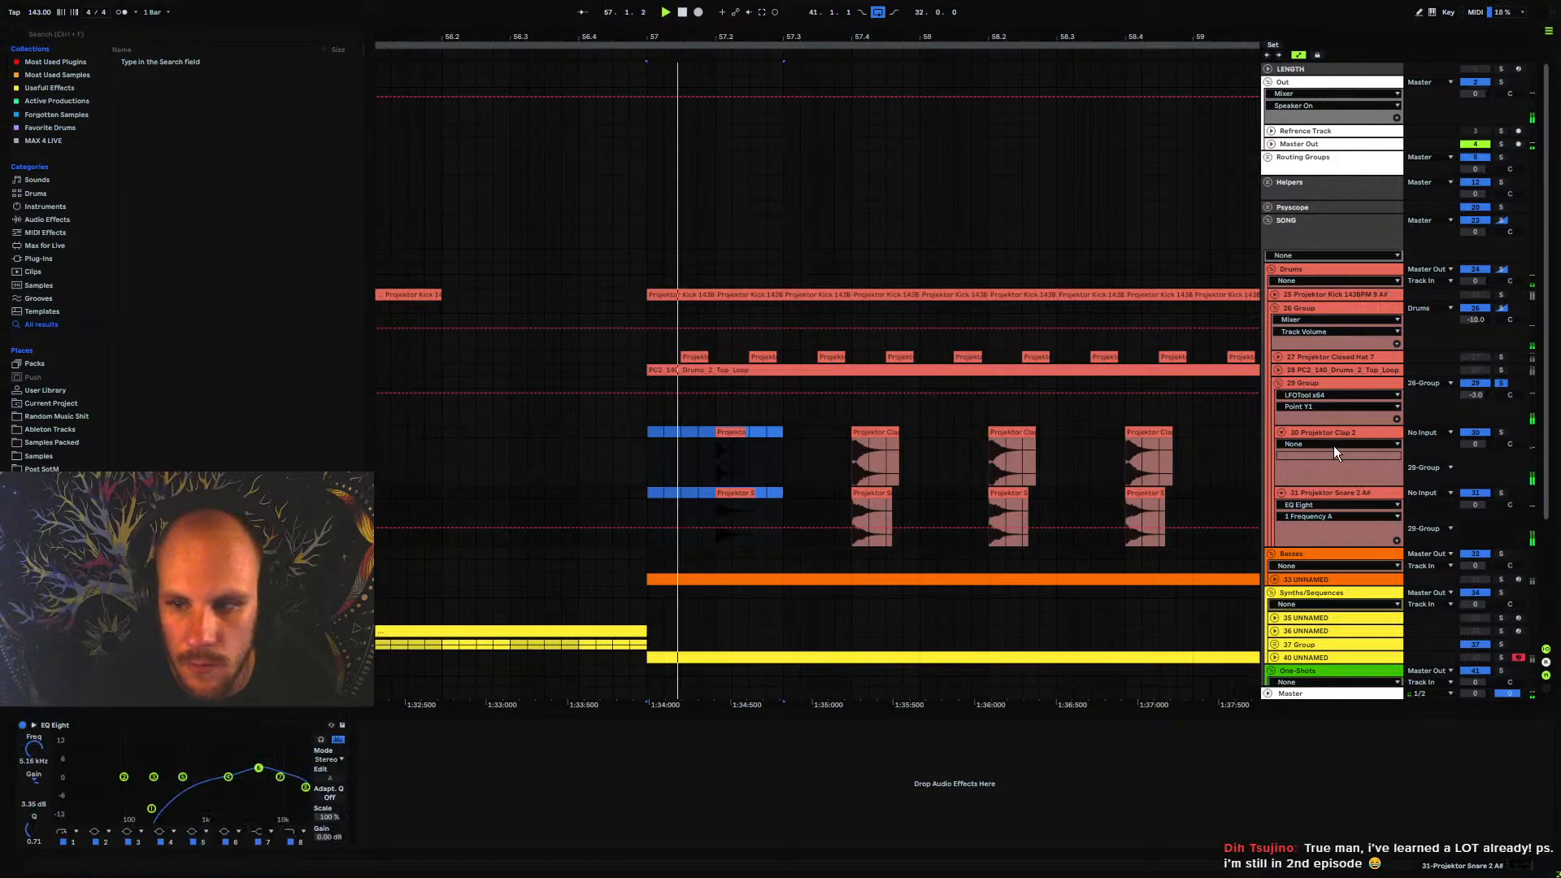
{"action": "left_click", "coordinate": [1335, 491]}
{"action": "key", "text": "space"}
{"action": "key", "text": "space"}
{"action": "left_click_drag", "start_coordinate": [306, 788], "coordinate": [295, 773]}
{"action": "key", "text": "space"}
{"action": "key", "text": "space"}
{"action": "key", "text": "space"}
{"action": "key", "text": "space"}
{"action": "key", "text": "space"}
{"action": "key", "text": "space"}
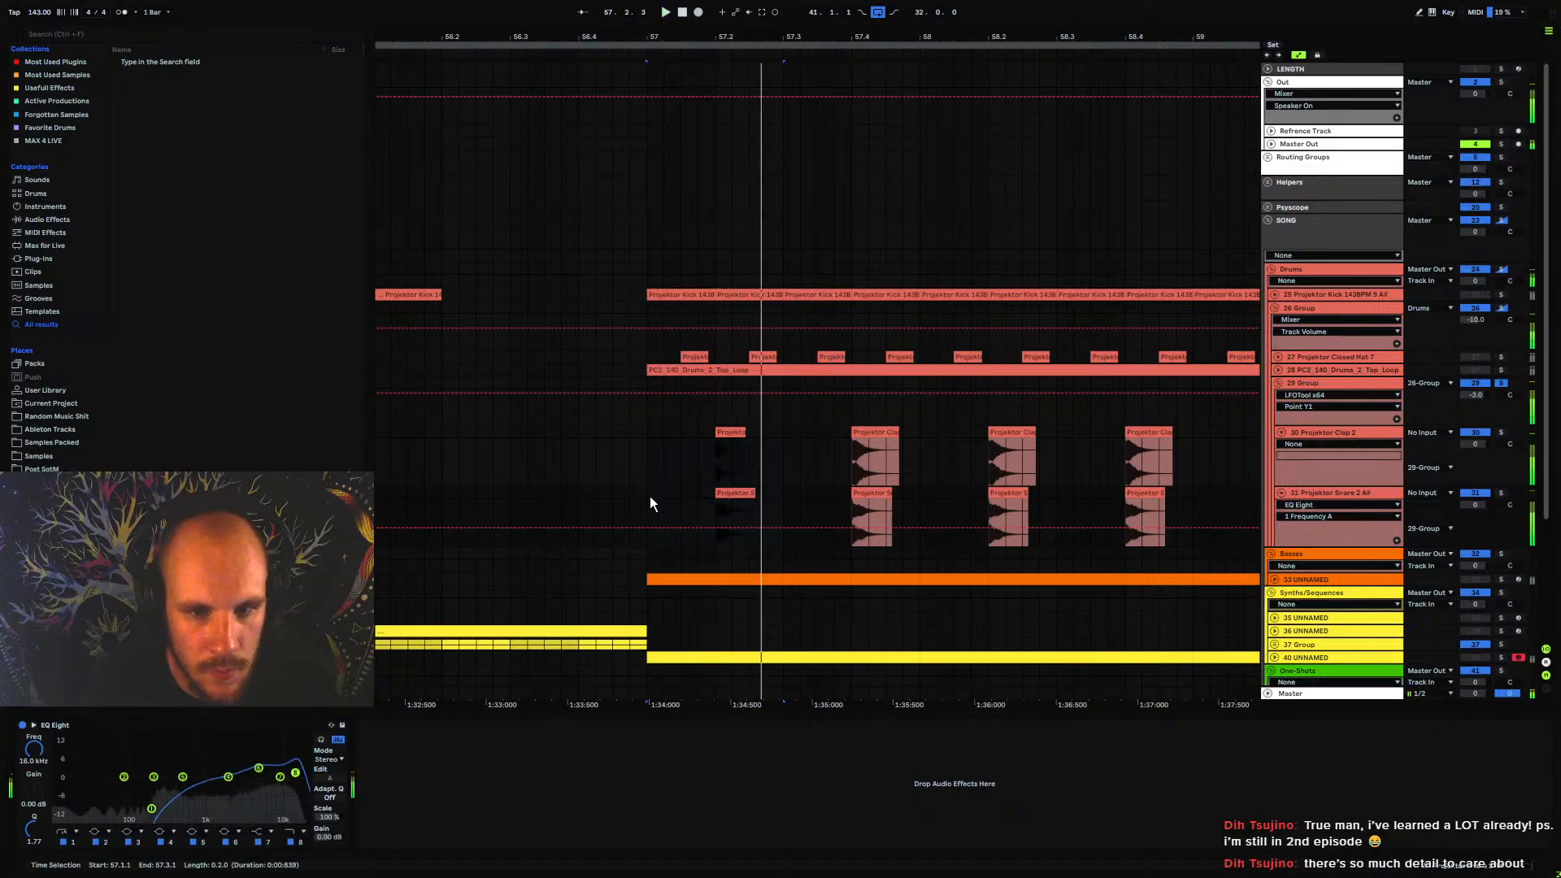
{"action": "left_click_drag", "start_coordinate": [651, 492], "coordinate": [787, 429]}
{"action": "key", "text": "ctrl+d"}
{"action": "key", "text": "ctrl+d"}
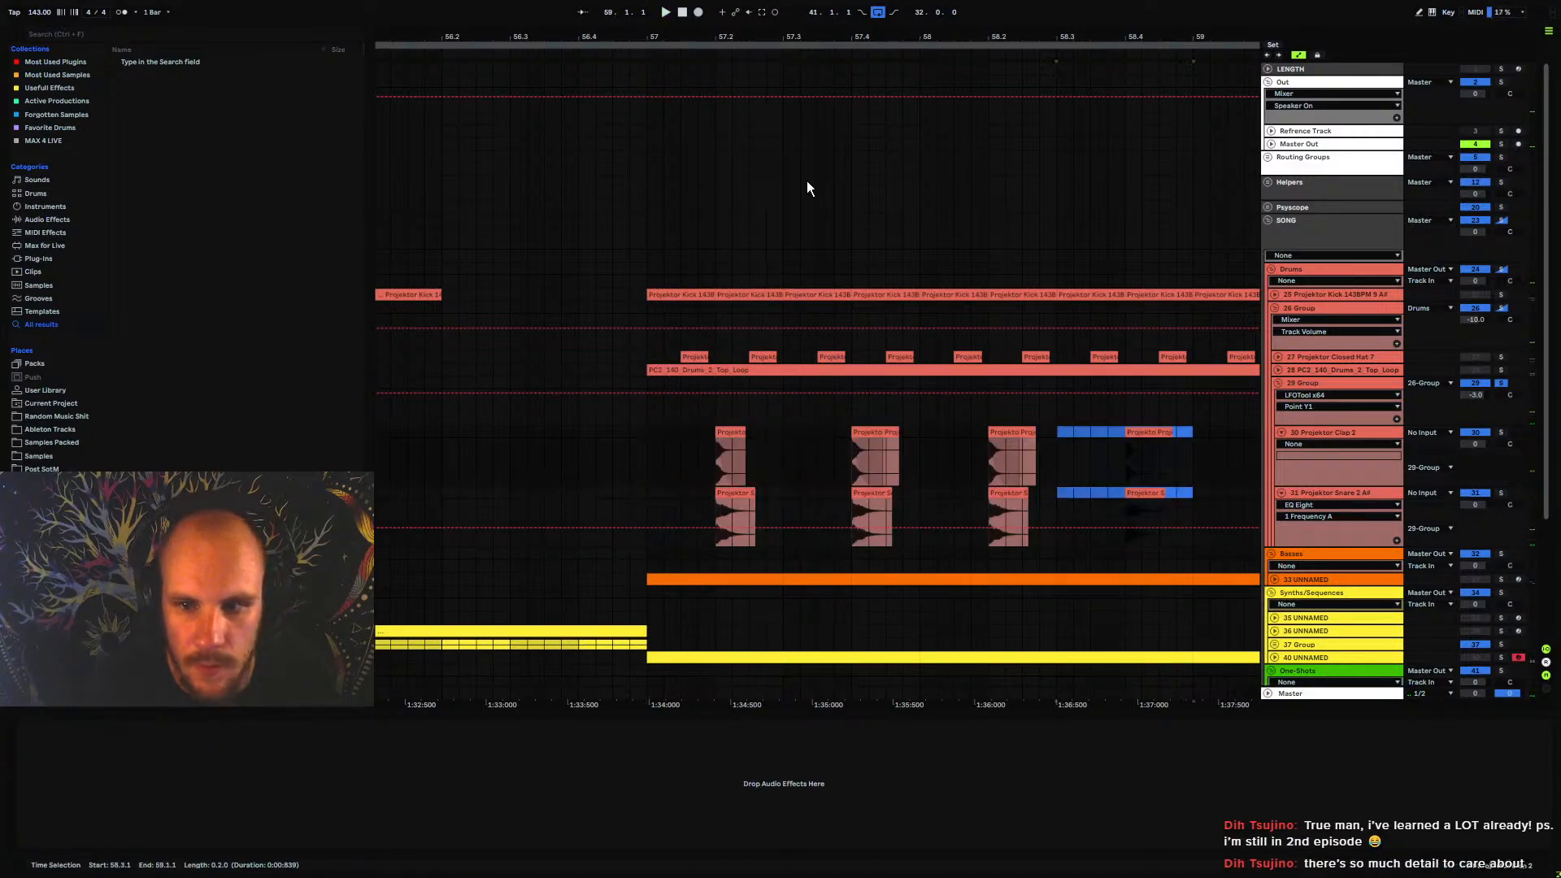
{"action": "key", "text": "ctrl+z"}
{"action": "key", "text": "ctrl+z"}
{"action": "key", "text": "ctrl+z"}
Consolidate the first two beats of the clap and snare tracks at bar 57 and duplicate them up to bar 73
{"action": "left_click_drag", "start_coordinate": [758, 36], "coordinate": [648, 38]}
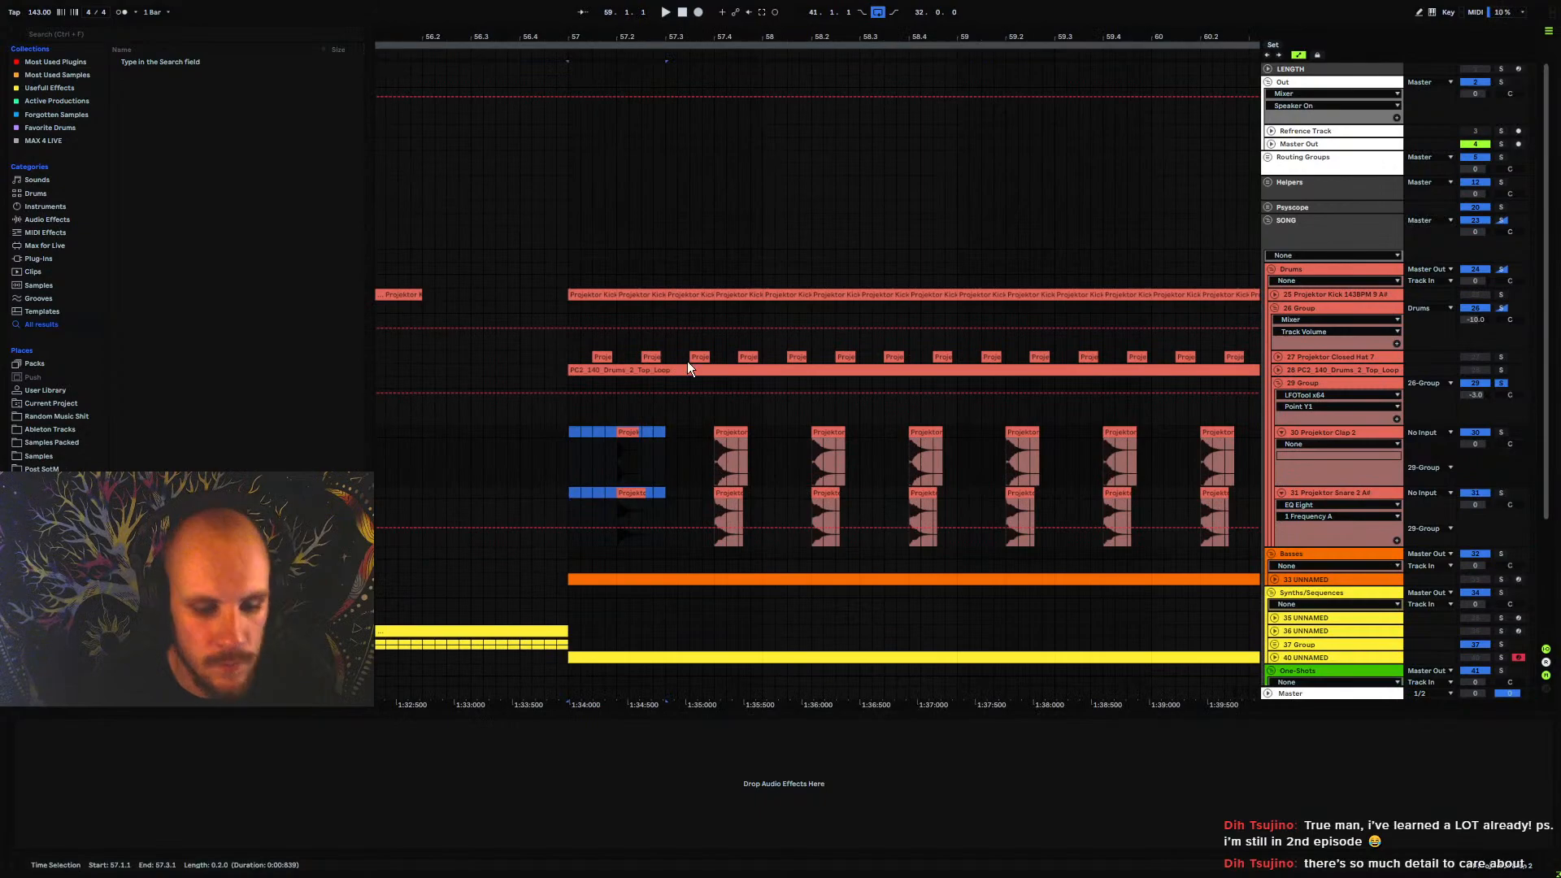
{"action": "key", "text": "ctrl+j"}
{"action": "key", "text": "ctrl+d"}
{"action": "key", "text": "ctrl+d"}
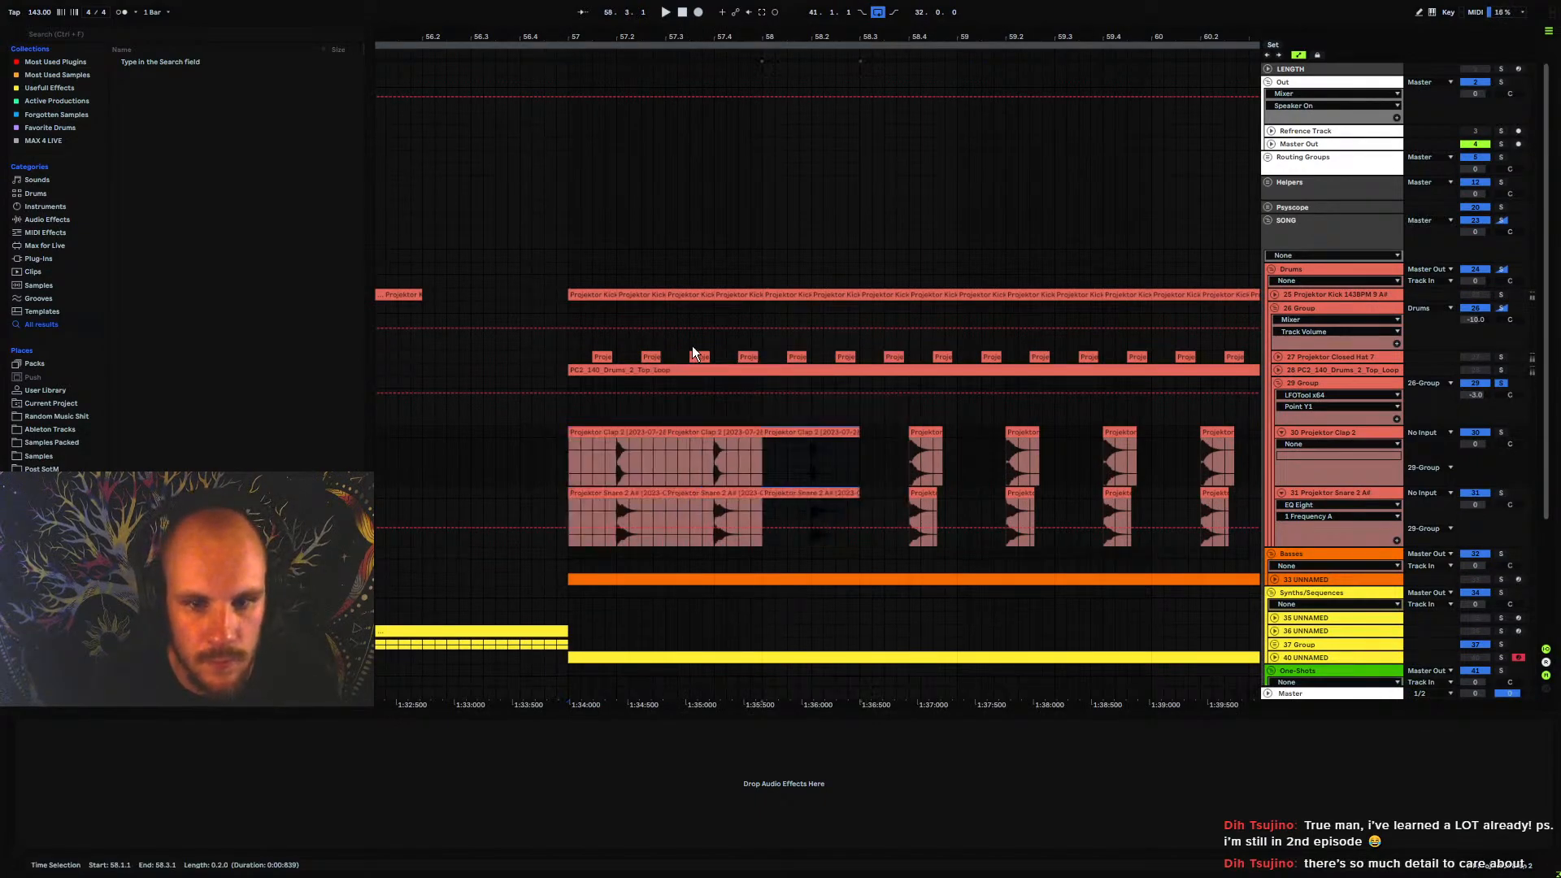
{"action": "key", "text": "ctrl+d"}
{"action": "left_click", "coordinate": [610, 433], "text": "shift"}
{"action": "key", "text": "ctrl+d"}
{"action": "key", "text": "ctrl+d"}
{"action": "key", "text": "ctrl+d"}
{"action": "key", "text": "ctrl+d"}
{"action": "key", "text": "ctrl+d"}
{"action": "key", "text": "ctrl+d"}
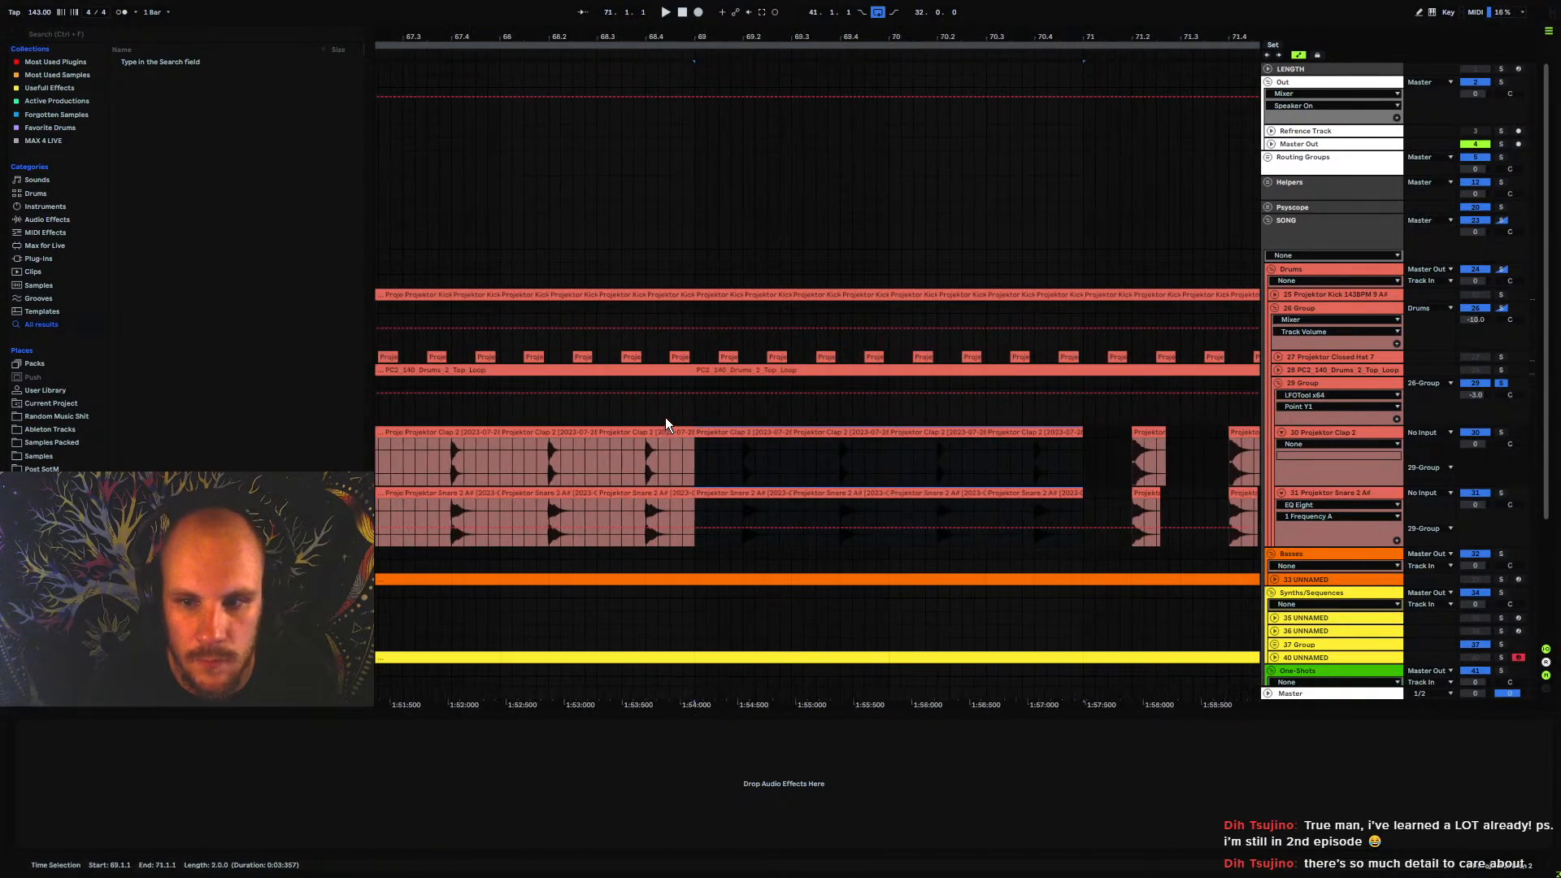
{"action": "key", "text": "ctrl+d"}
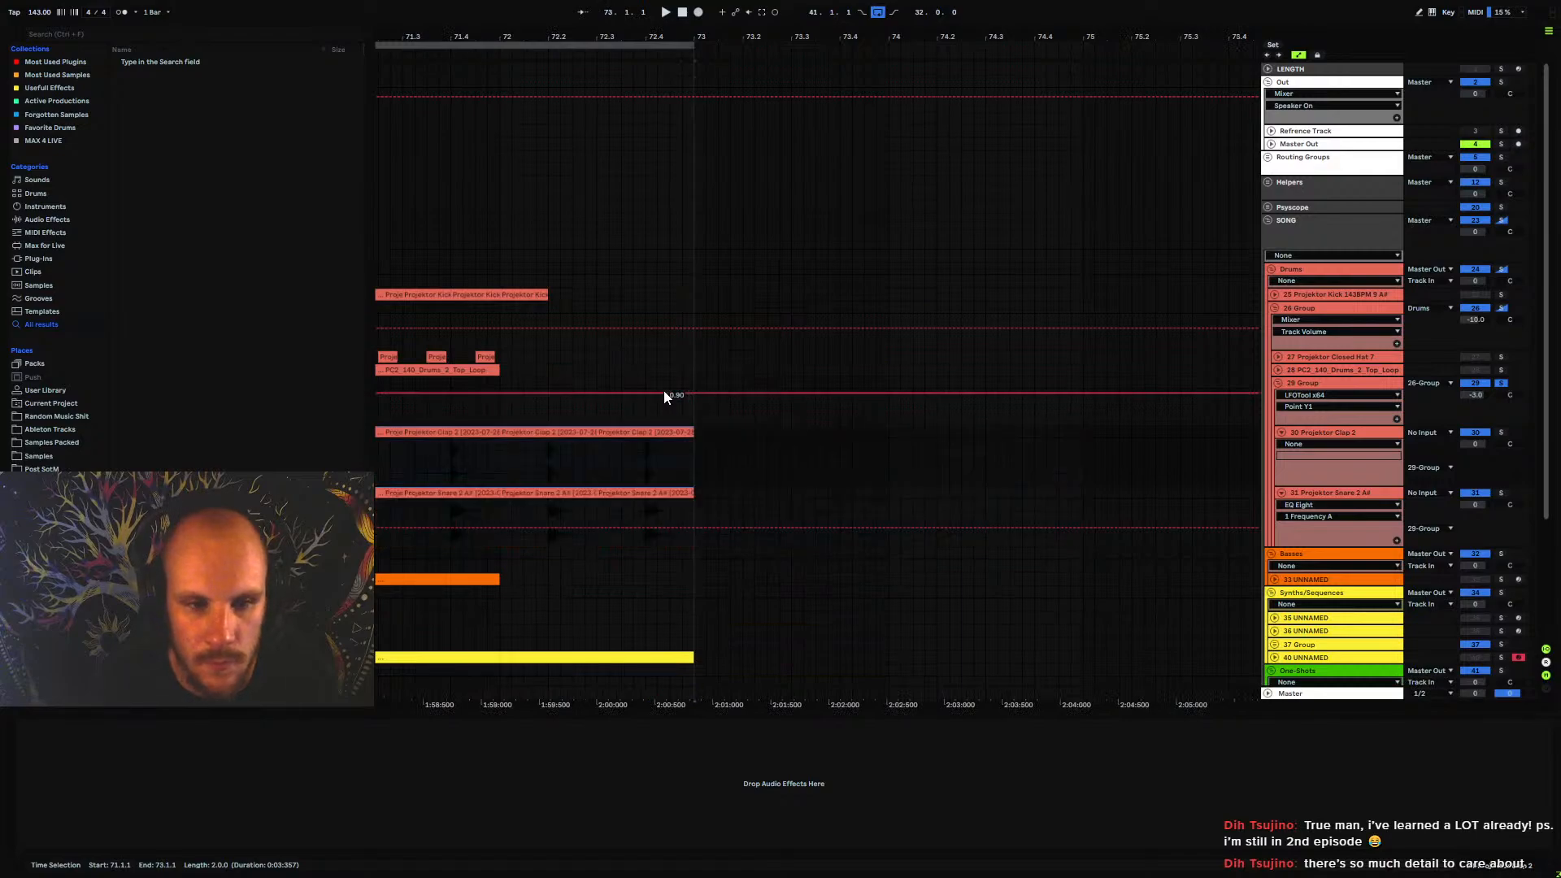
Delete the clap and snare clips between bars 72 and 73 and play the section from bar 57
{"action": "left_click", "coordinate": [565, 431]}
{"action": "left_click", "coordinate": [654, 492], "text": "shift"}
{"action": "key", "text": "Delete"}
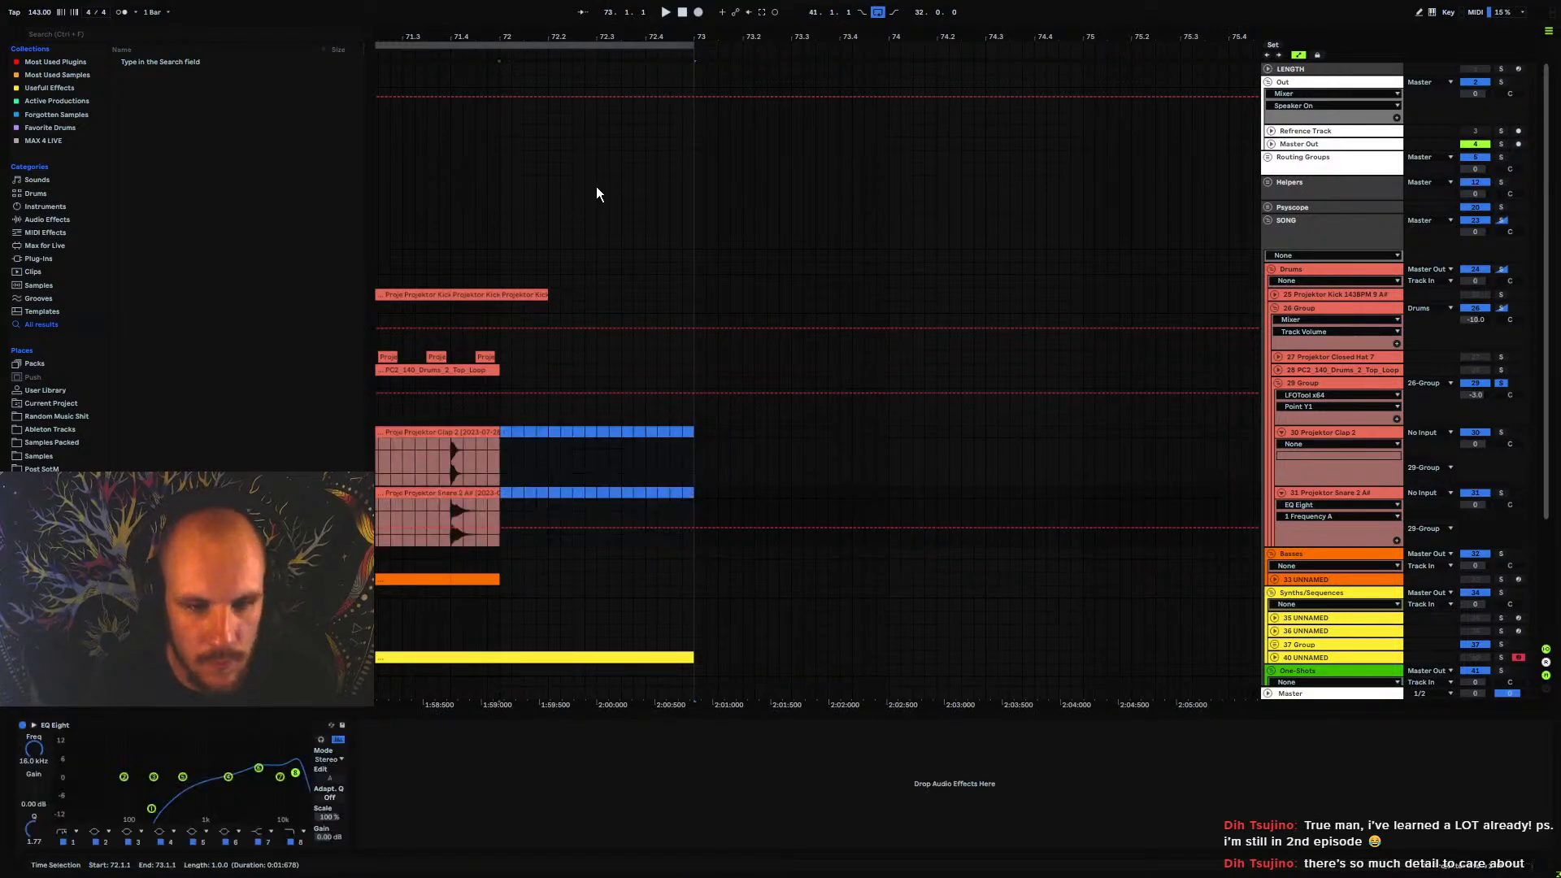
{"action": "left_click_drag", "start_coordinate": [518, 39], "coordinate": [903, 16]}
{"action": "left_click", "coordinate": [421, 465]}
{"action": "key", "text": "space"}
{"action": "key", "text": "space"}
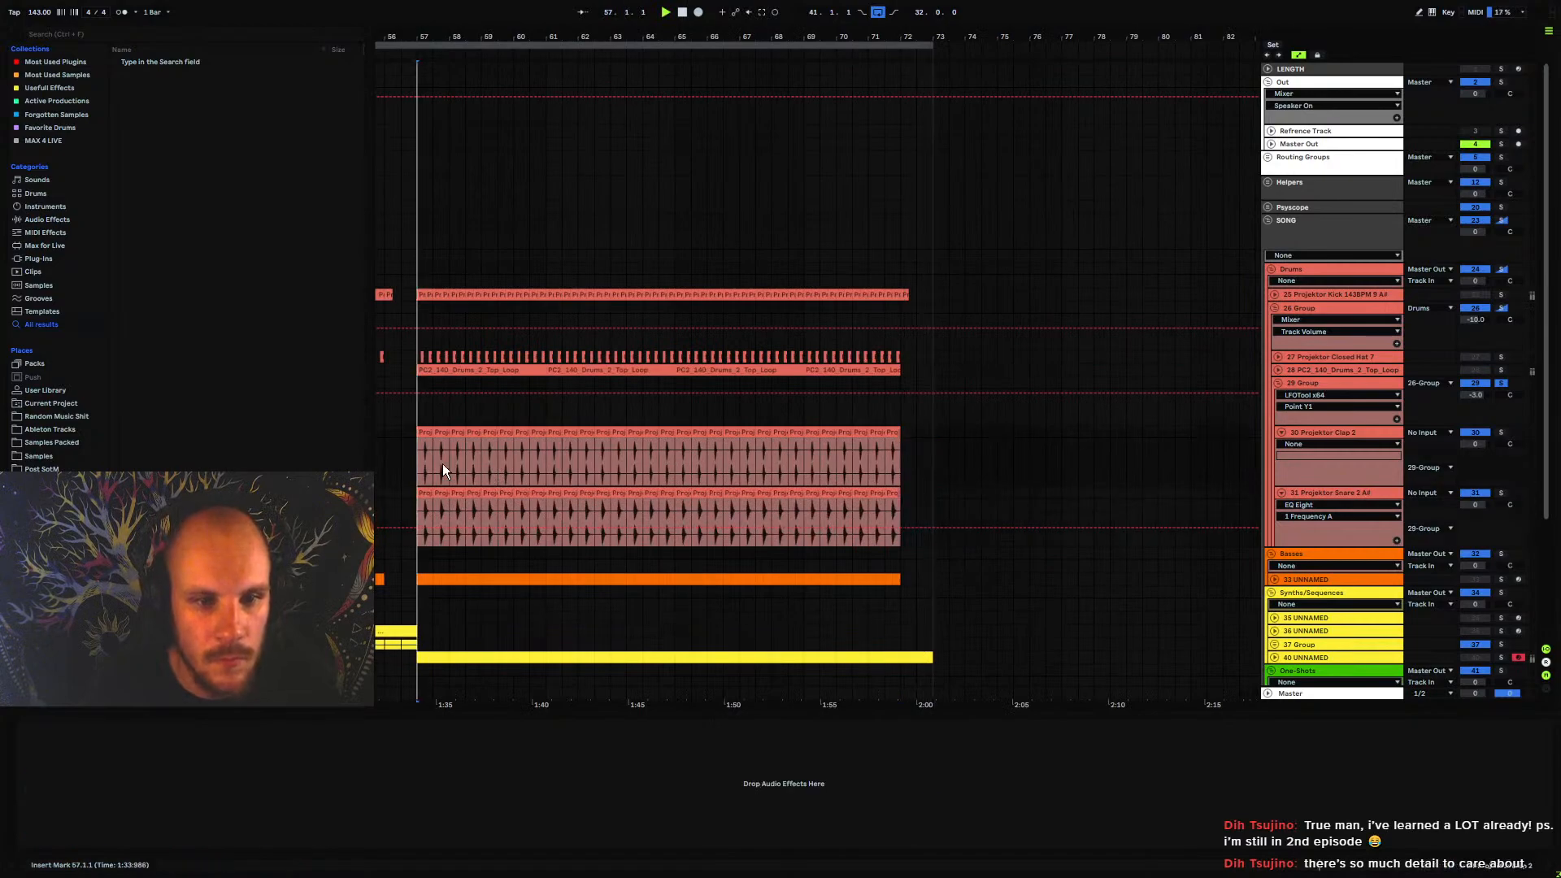
Fold the clap and snare tracks together with 29 Group and 26 Group in the drums
{"action": "left_click", "coordinate": [1281, 432]}
{"action": "left_click", "coordinate": [1282, 445]}
{"action": "left_click", "coordinate": [1278, 383]}
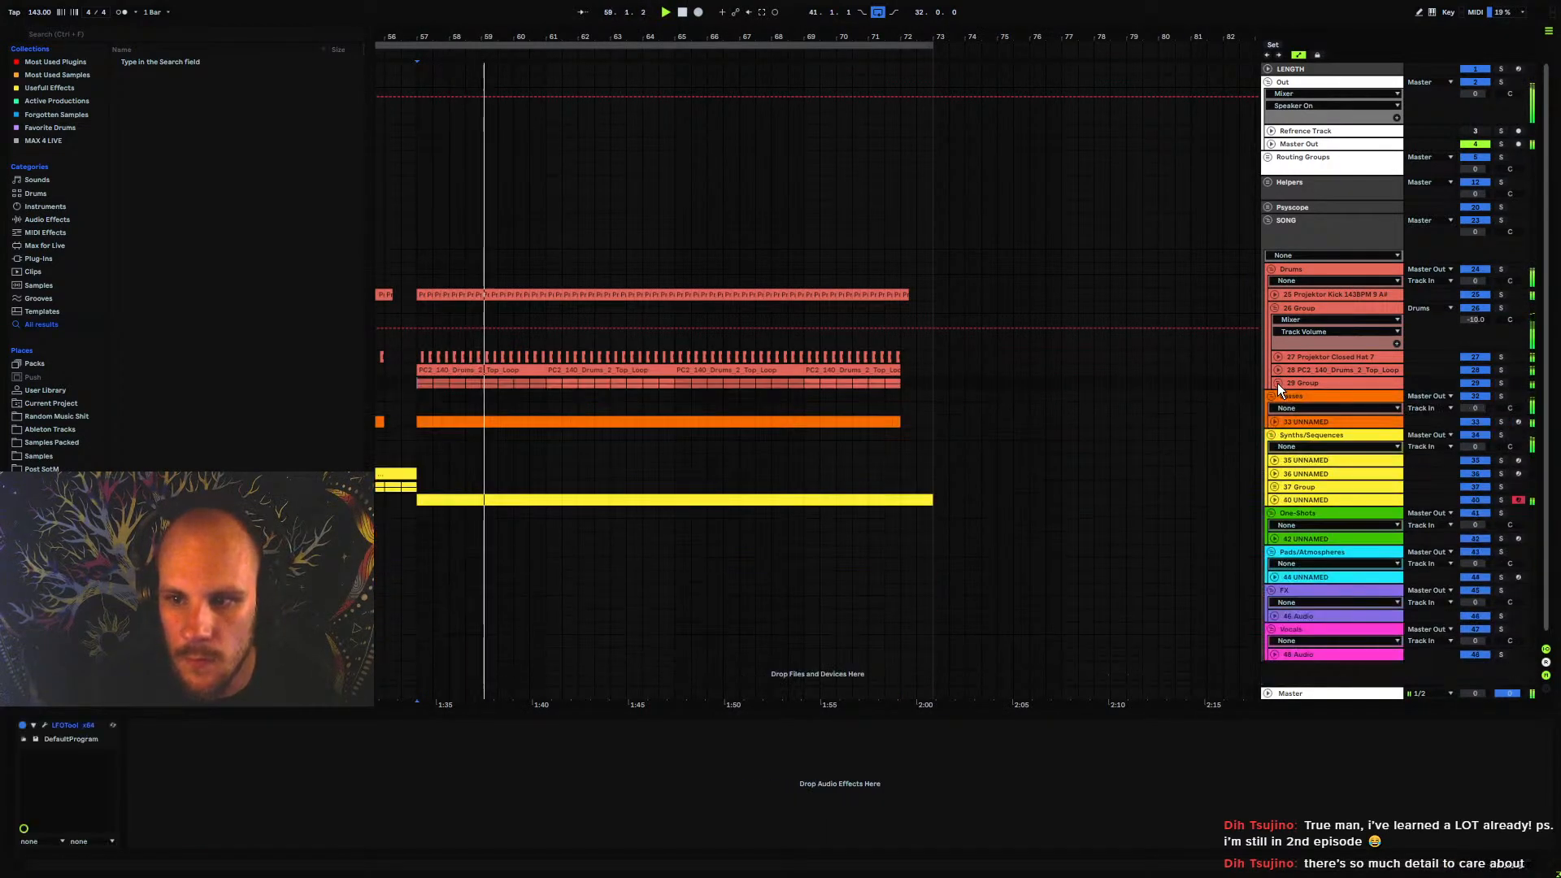
{"action": "left_click", "coordinate": [1277, 307]}
Listen through the second half and replay the transition into bar 57 starting from bar 55
{"action": "left_click_drag", "start_coordinate": [480, 339], "coordinate": [753, 334]}
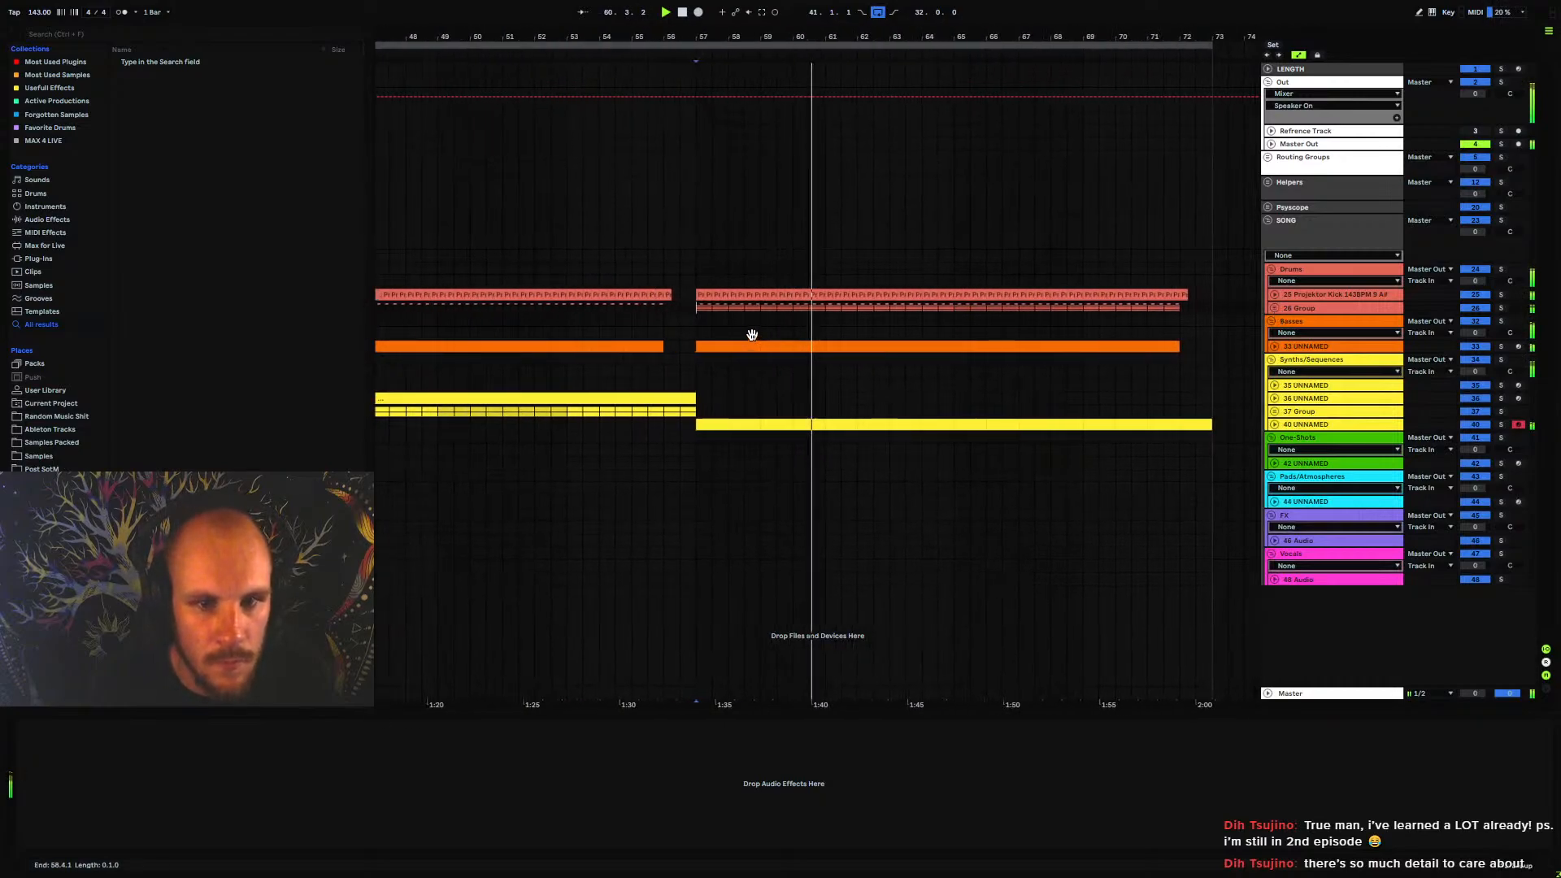
{"action": "left_click_drag", "start_coordinate": [605, 341], "coordinate": [676, 344]}
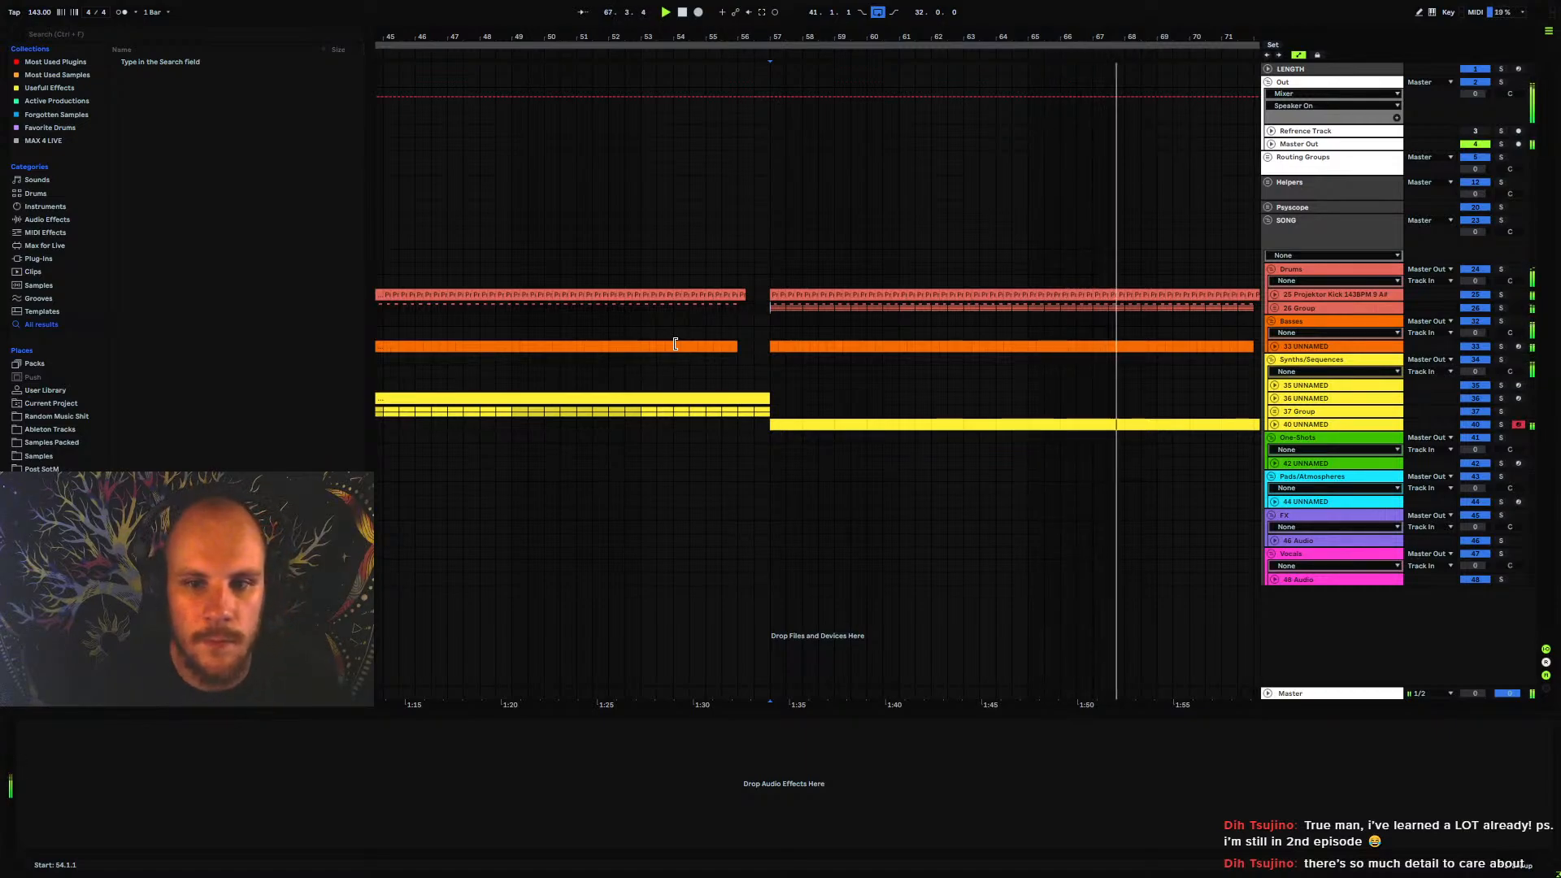
{"action": "left_click_drag", "start_coordinate": [784, 47], "coordinate": [783, 38]}
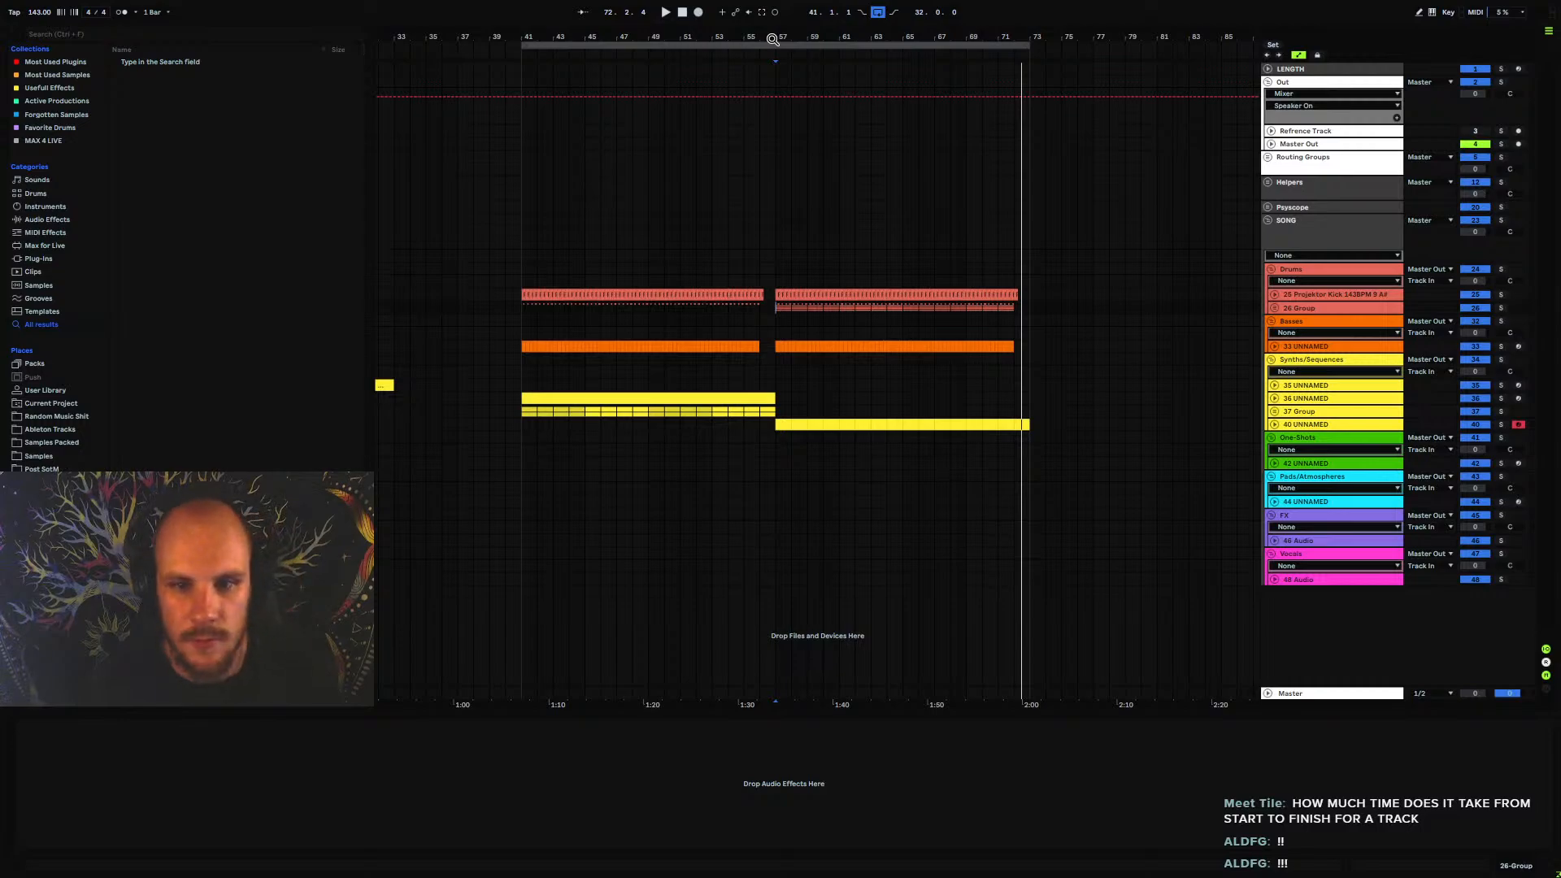
{"action": "left_click", "coordinate": [747, 376]}
{"action": "key", "text": "space"}
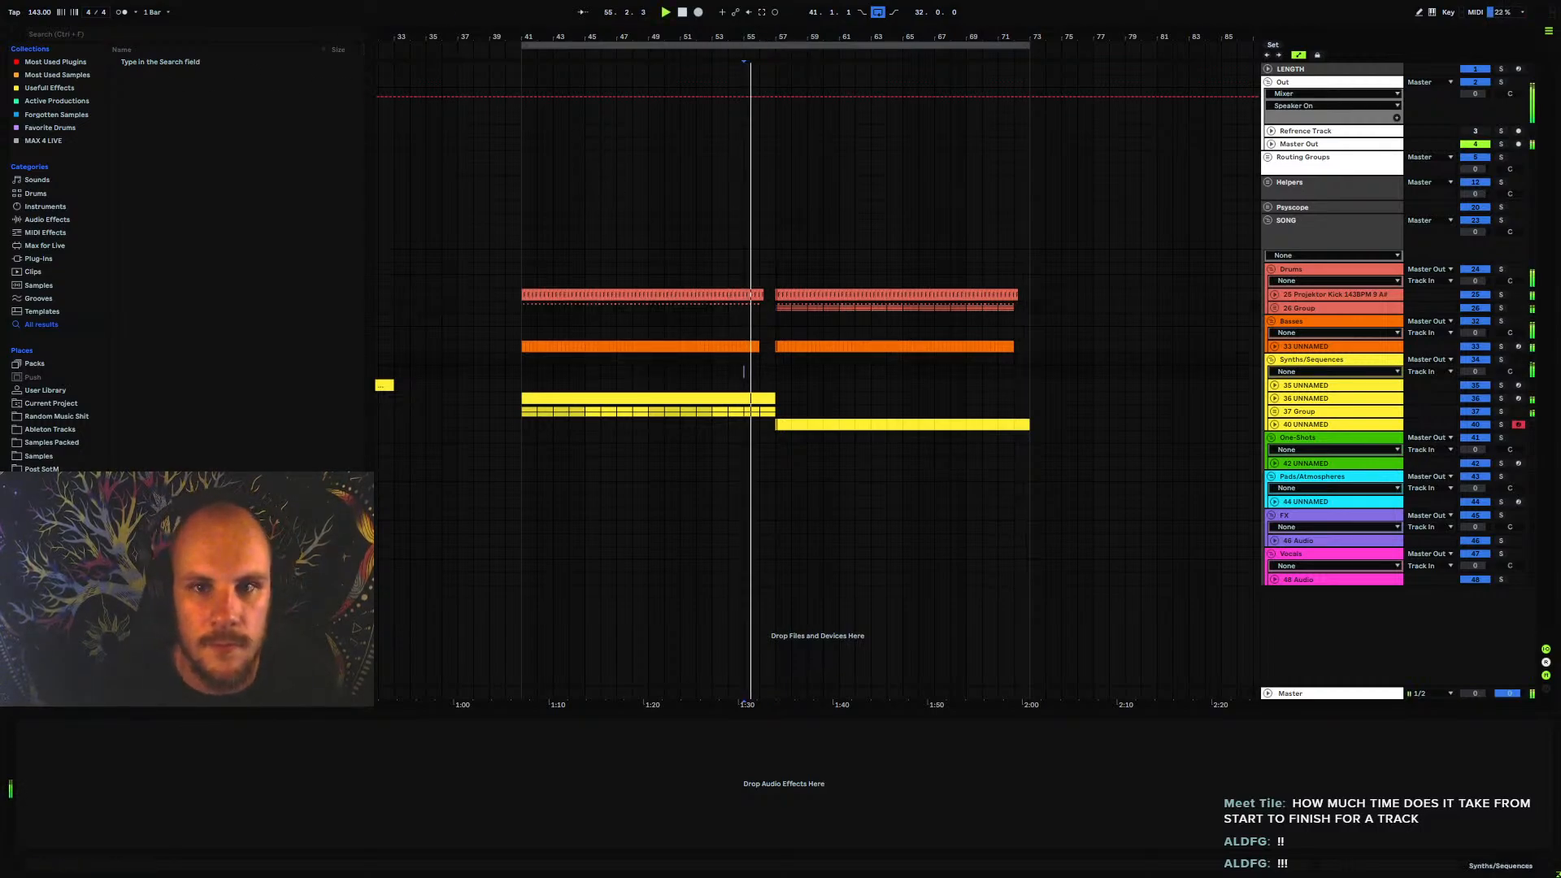
{"action": "mouse_move", "coordinate": [801, 37]}
{"action": "left_mouse_down"}
{"action": "mouse_move", "coordinate": [802, 114]}
{"action": "mouse_move", "coordinate": [797, 82]}
{"action": "left_mouse_up"}
{"action": "scroll", "coordinate": [671, 372], "scroll_direction": "down", "scroll_amount": 9}
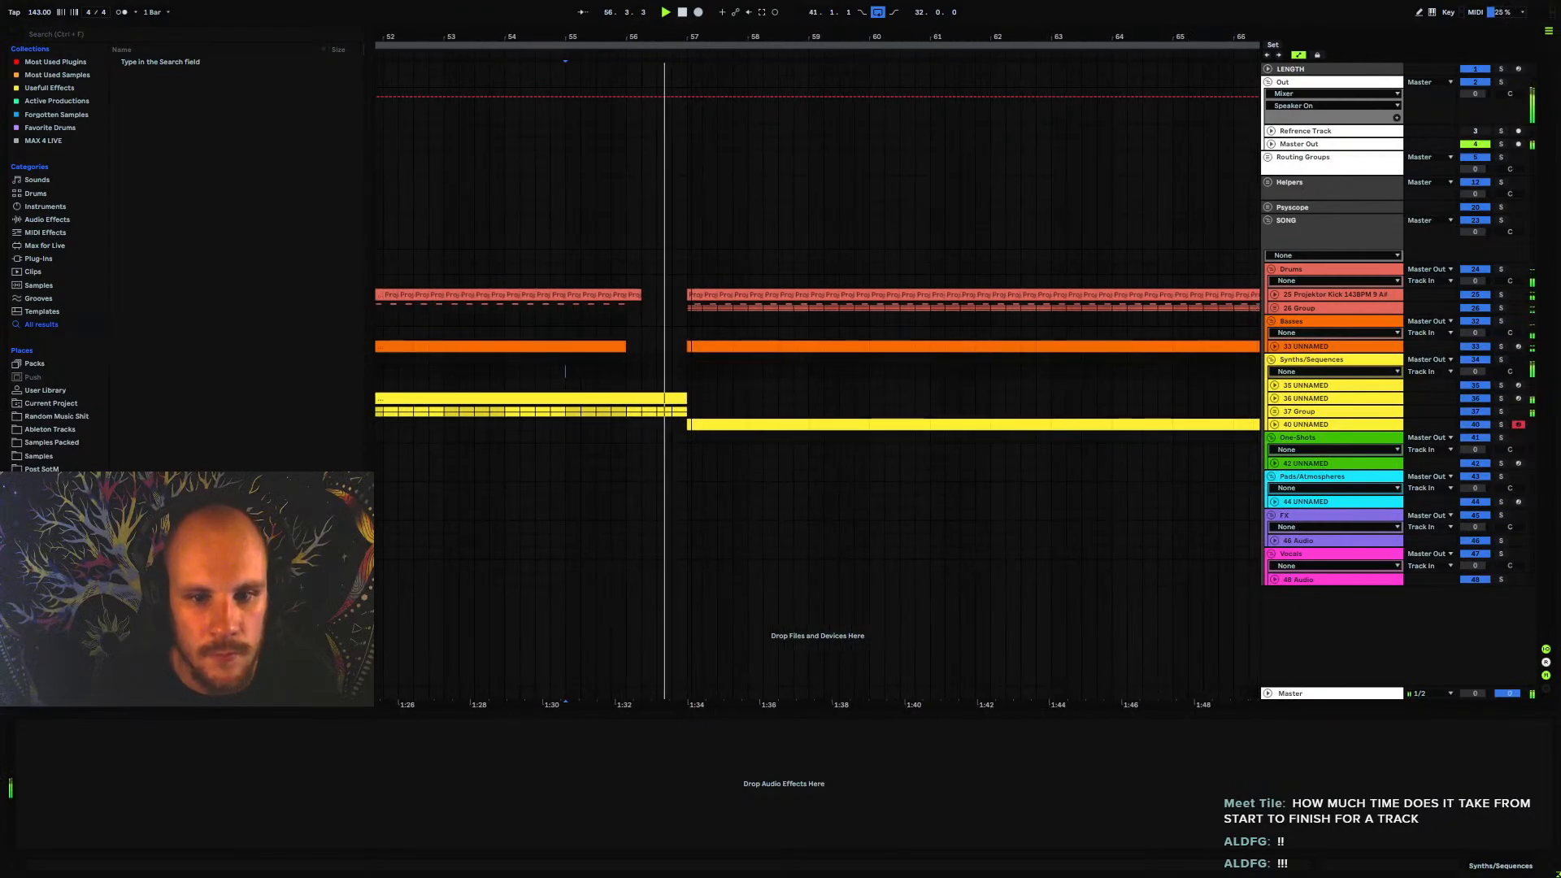
{"action": "scroll", "coordinate": [671, 372], "scroll_direction": "up", "scroll_amount": 3}
{"action": "scroll", "coordinate": [654, 371], "scroll_direction": "down", "scroll_amount": 6}
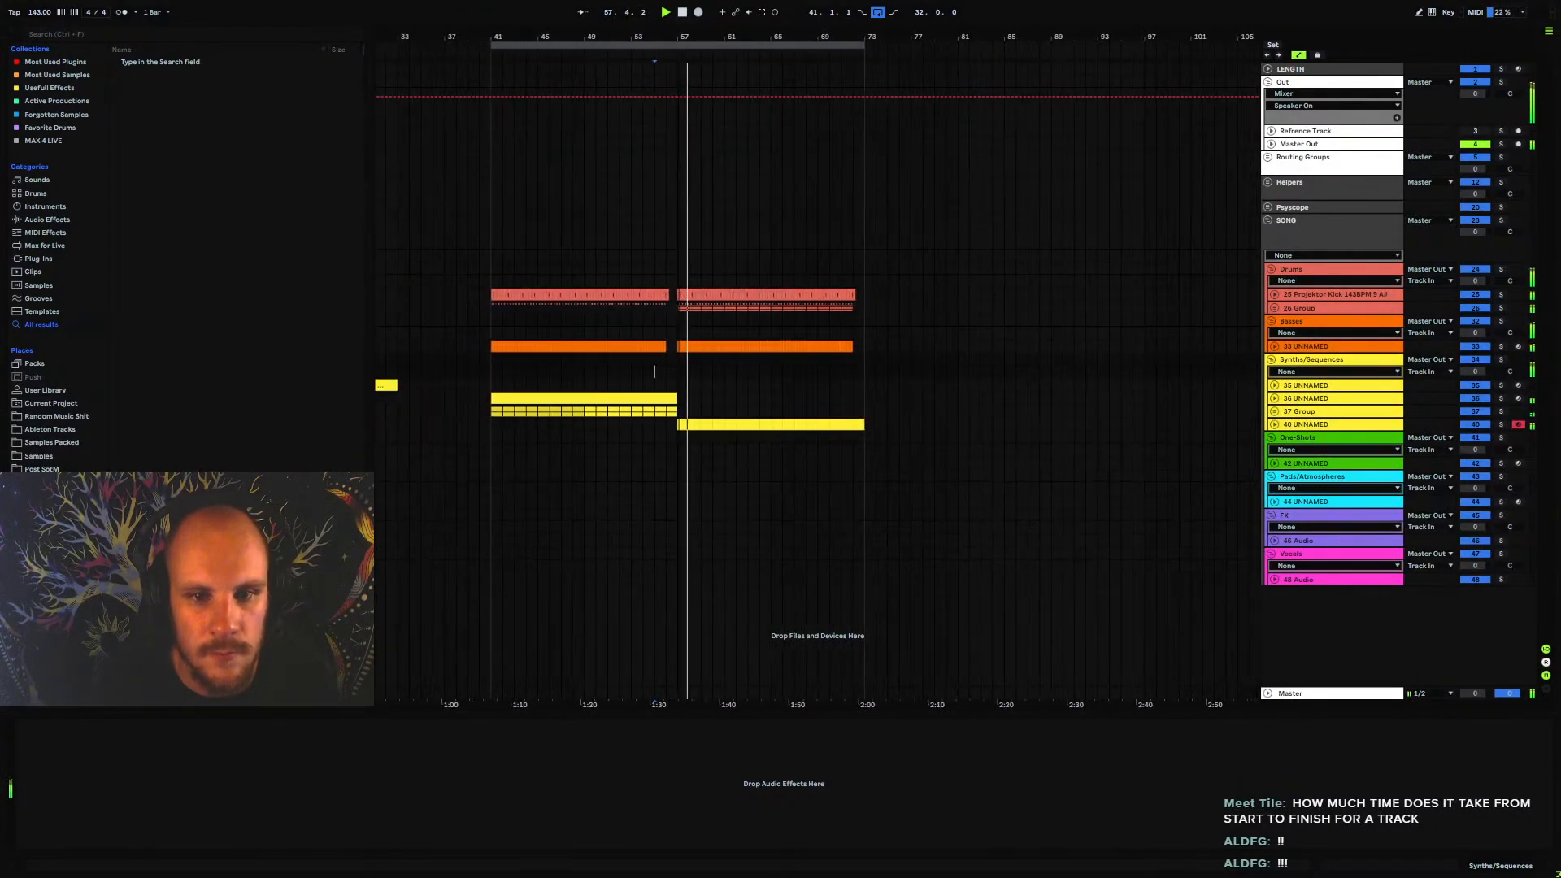
{"action": "key", "text": "space"}
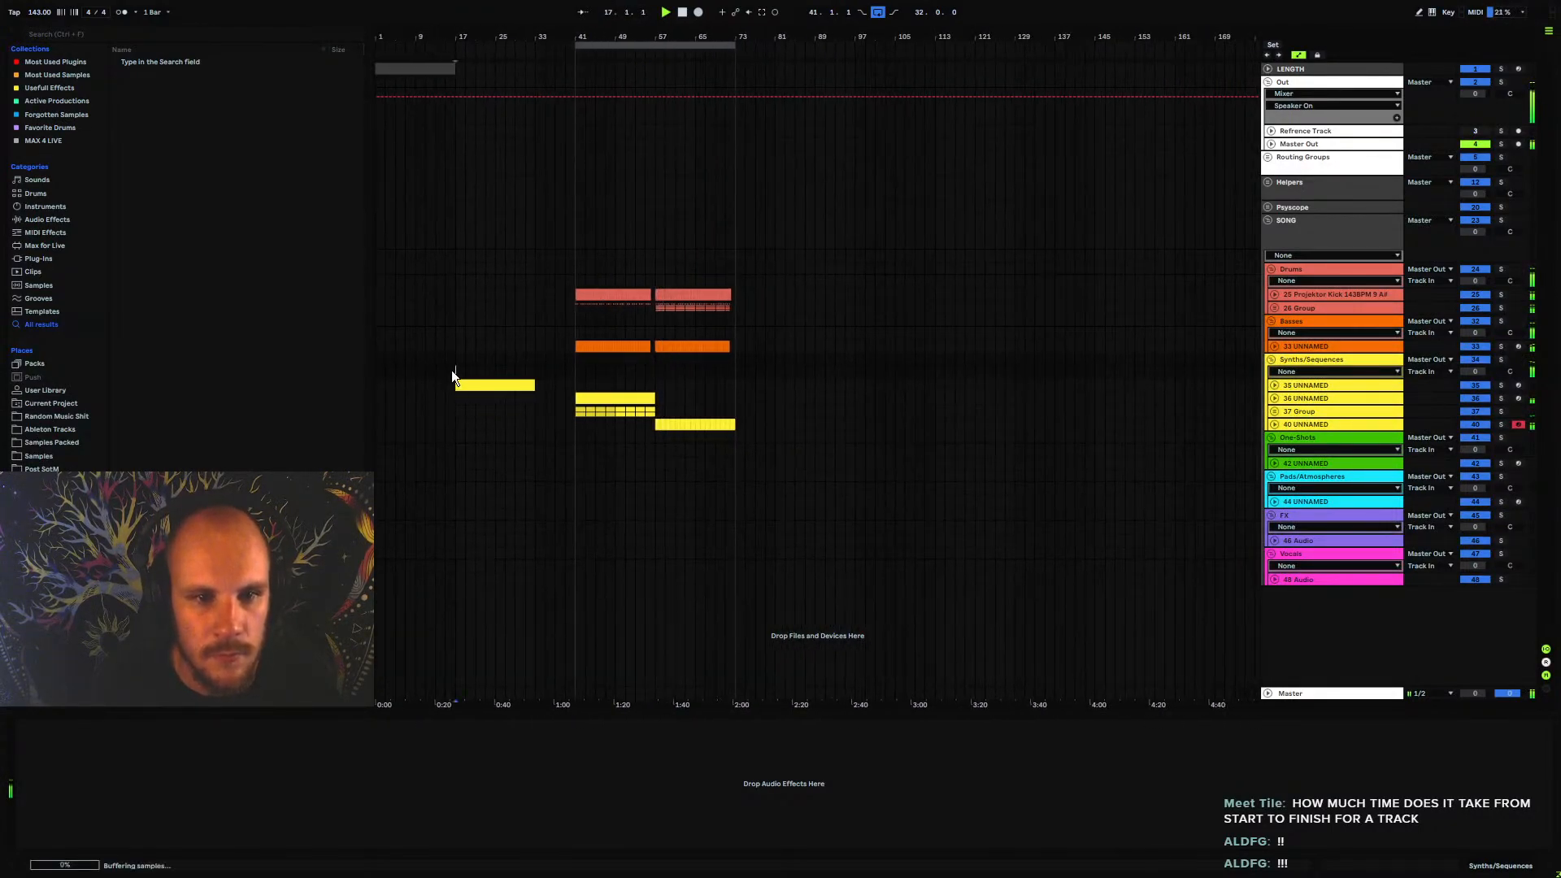
Play the 35 UNNAMED synth loop from bar 17 and compare it with the section after bar 57
{"action": "left_click", "coordinate": [454, 371]}
{"action": "key", "text": "space"}
{"action": "key", "text": "space"}
{"action": "left_click", "coordinate": [505, 373]}
{"action": "key", "text": "space"}
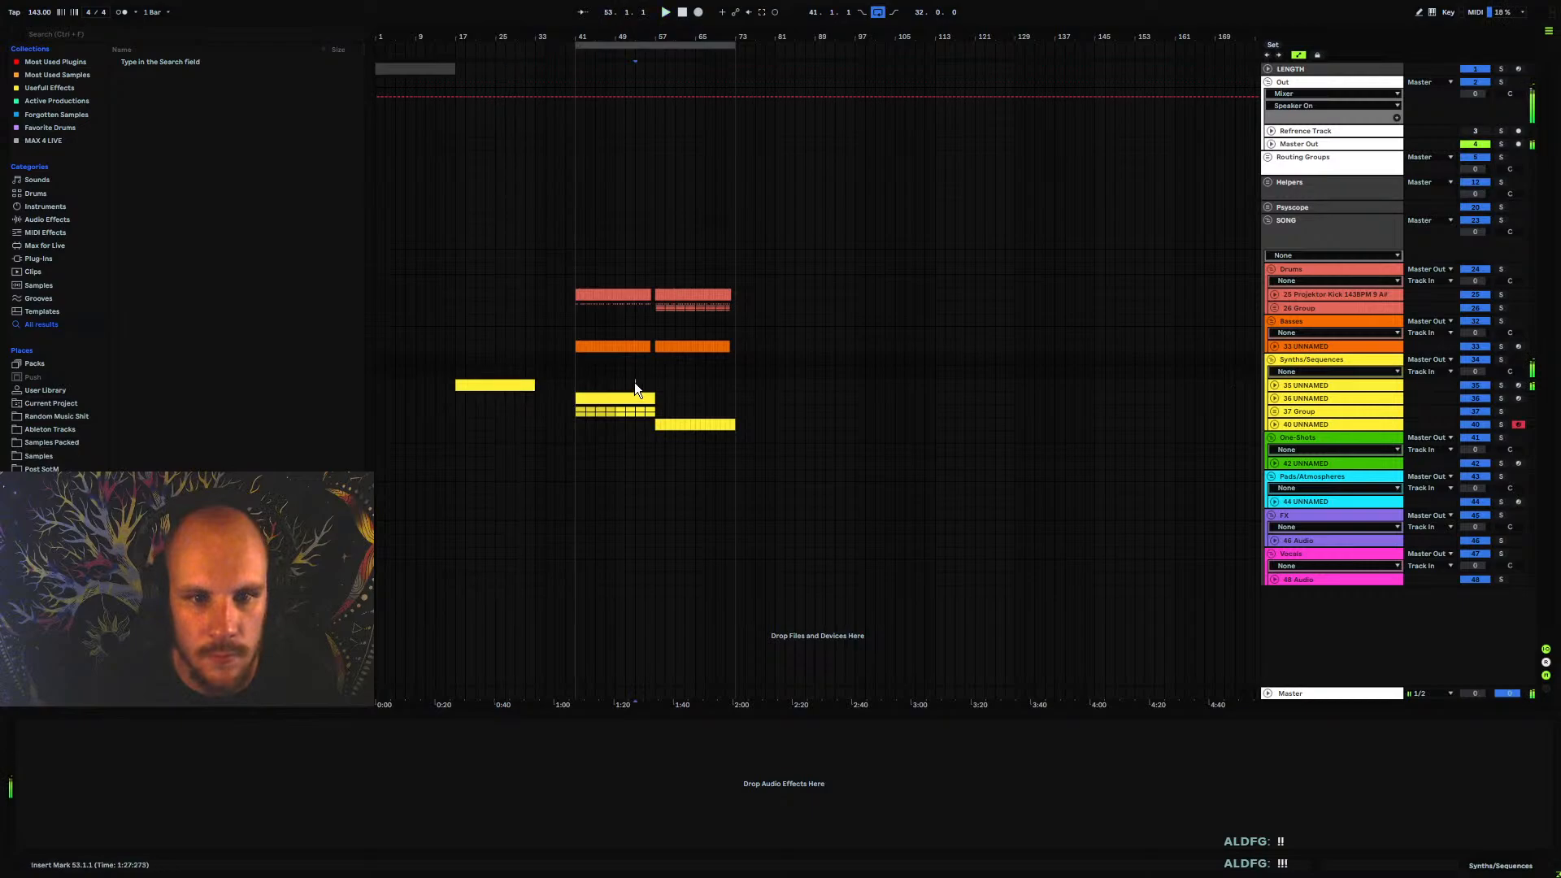
{"action": "left_click", "coordinate": [661, 382]}
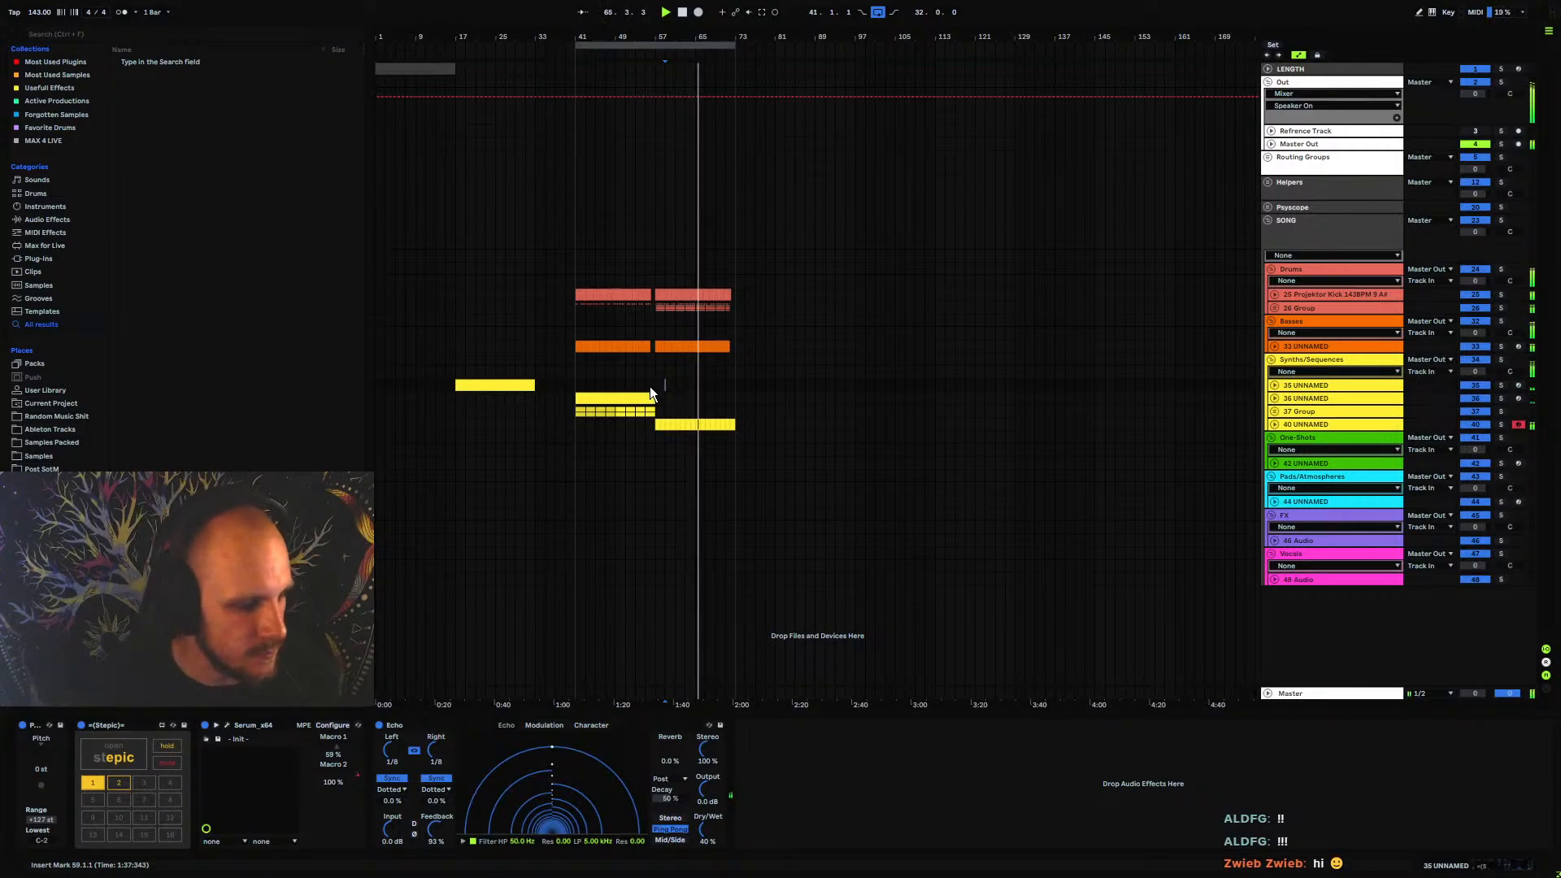
Open Serum on the 40 UNNAMED track, readjust Osc A's unison detune during playback and close the plugin
{"action": "left_click", "coordinate": [1302, 425]}
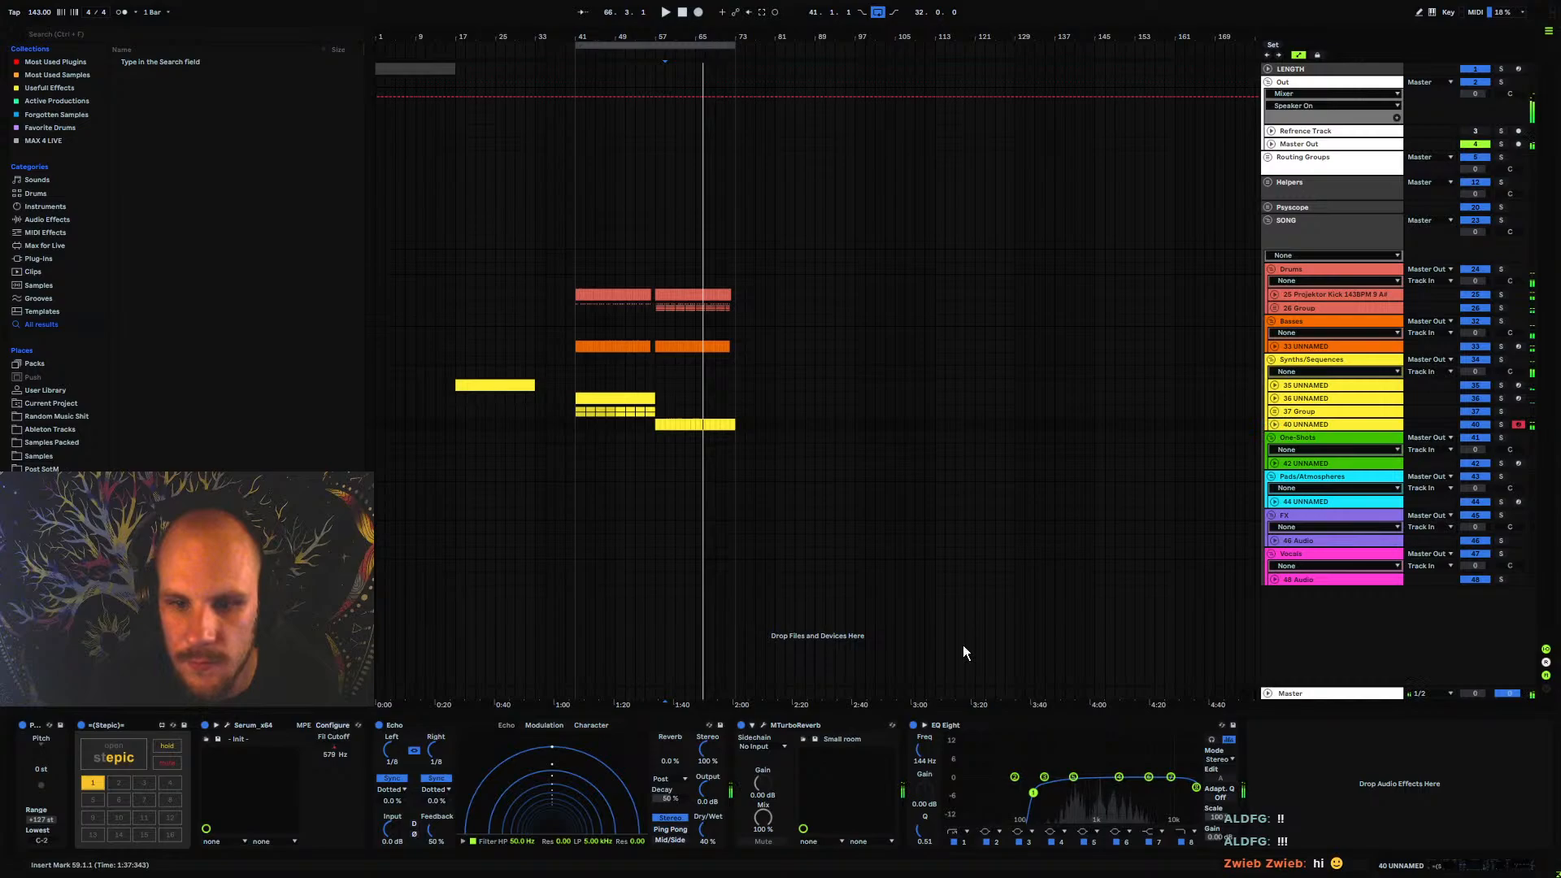
{"action": "right_click", "coordinate": [1324, 804]}
{"action": "left_click", "coordinate": [227, 725]}
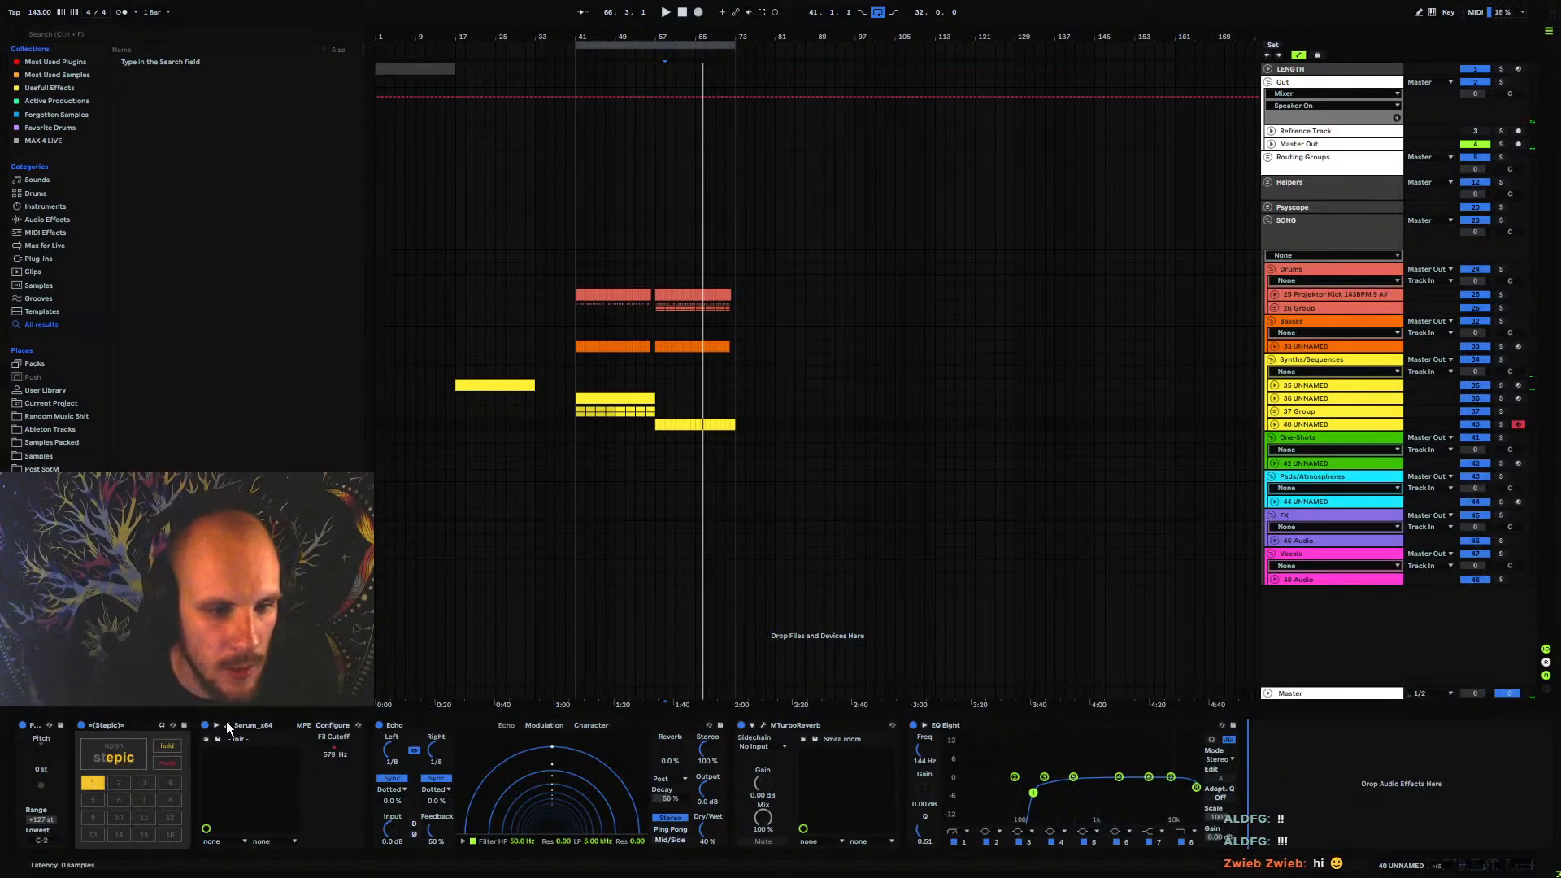
{"action": "left_click", "coordinate": [228, 726]}
{"action": "left_click_drag", "start_coordinate": [593, 413], "coordinate": [606, 473]}
{"action": "key", "text": "space"}
{"action": "left_click_drag", "start_coordinate": [596, 412], "coordinate": [599, 420]}
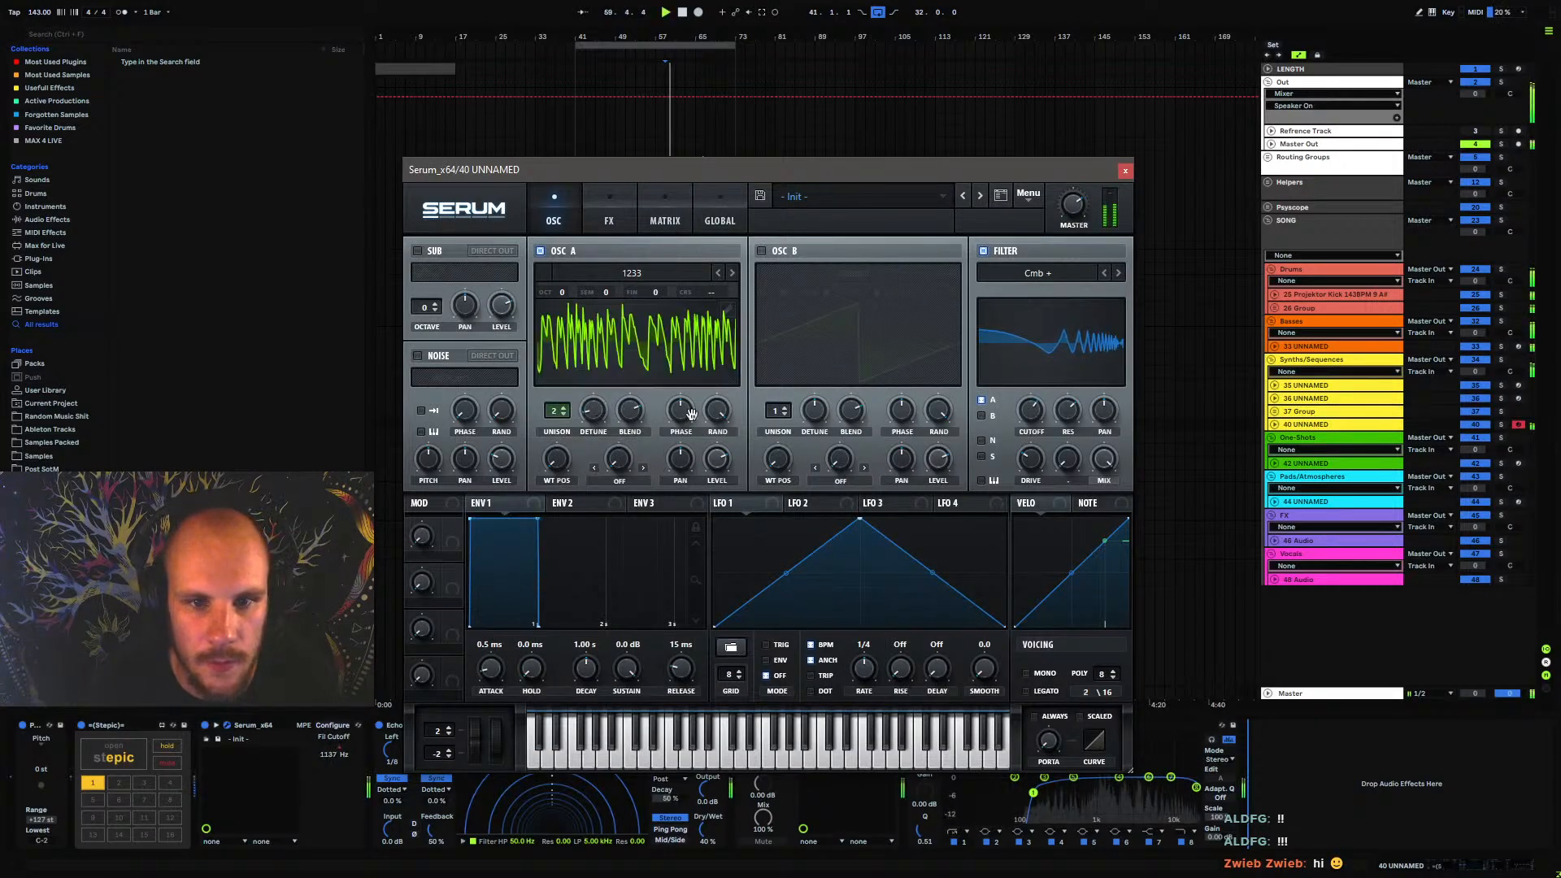
{"action": "left_click", "coordinate": [1125, 171]}
Audition the earlier 35 UNNAMED synth loop from bar 27 and again from bar 31
{"action": "left_click", "coordinate": [502, 408]}
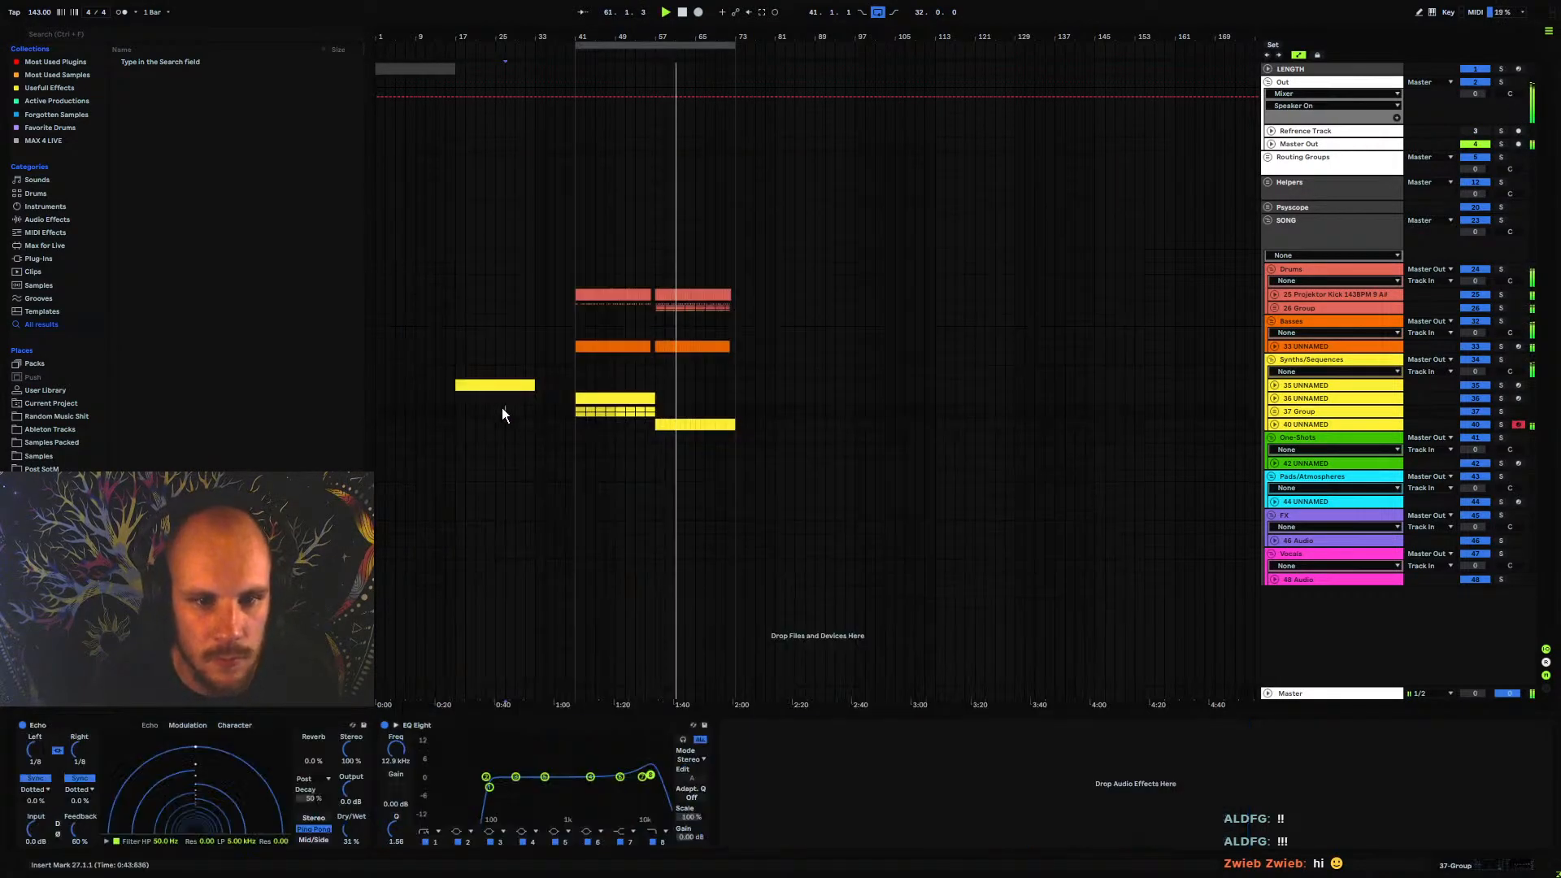
{"action": "key", "text": "space"}
{"action": "key", "text": "space"}
{"action": "left_click", "coordinate": [507, 404]}
{"action": "key", "text": "space"}
{"action": "left_click", "coordinate": [526, 400]}
{"action": "key", "text": "space"}
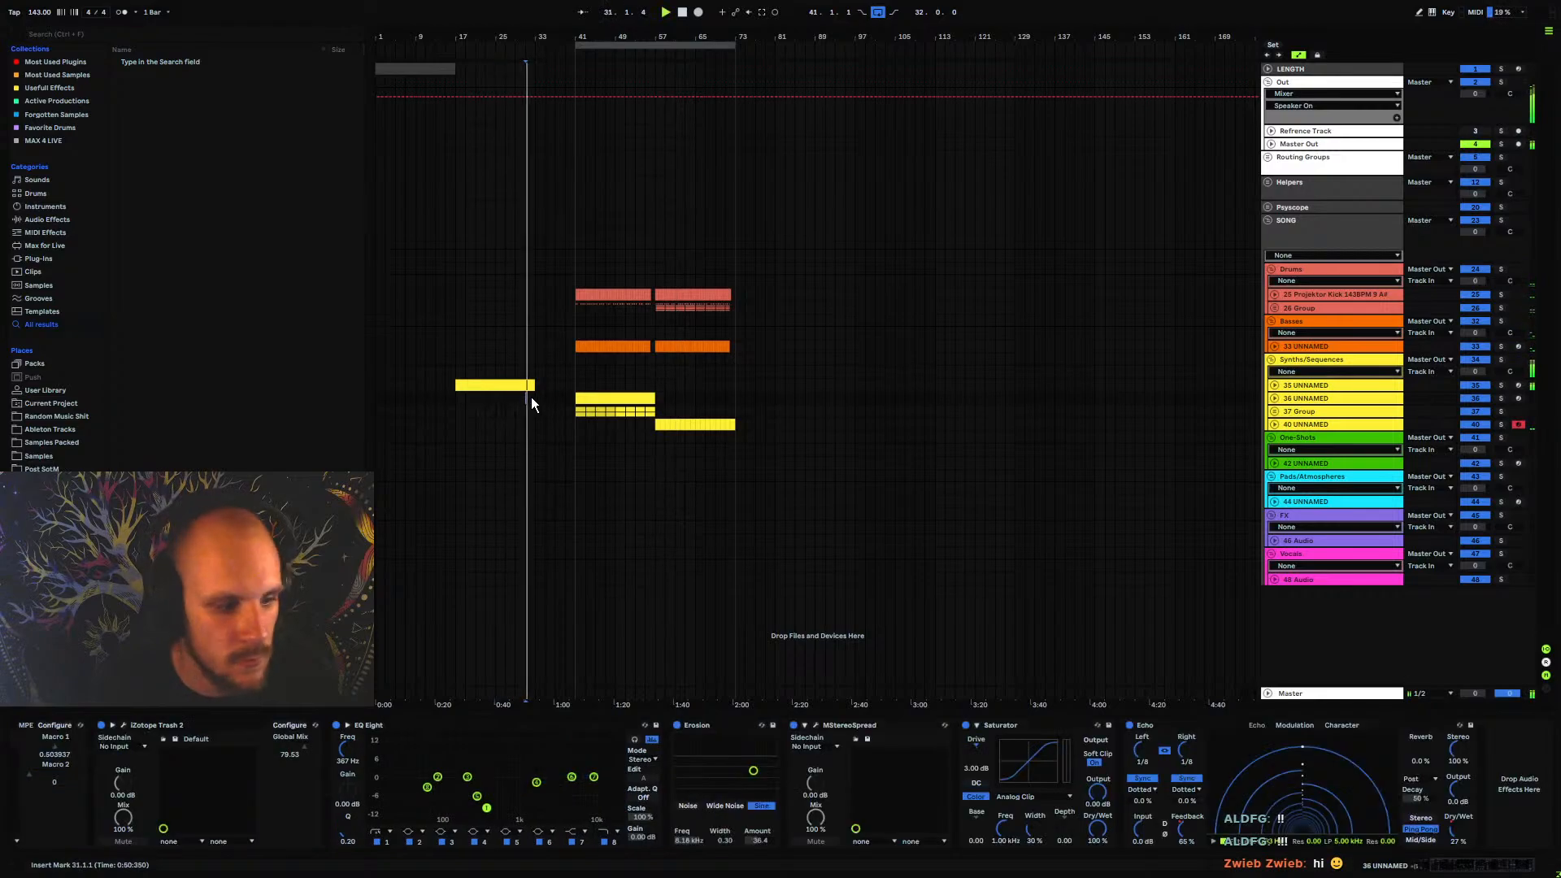
Extend the arrangement loop to start at bar 17 and move the drum, bass and synth clips of bars 41–73 to start at bar 57
{"action": "left_click_drag", "start_coordinate": [535, 38], "coordinate": [475, 47]}
{"action": "left_click", "coordinate": [675, 365]}
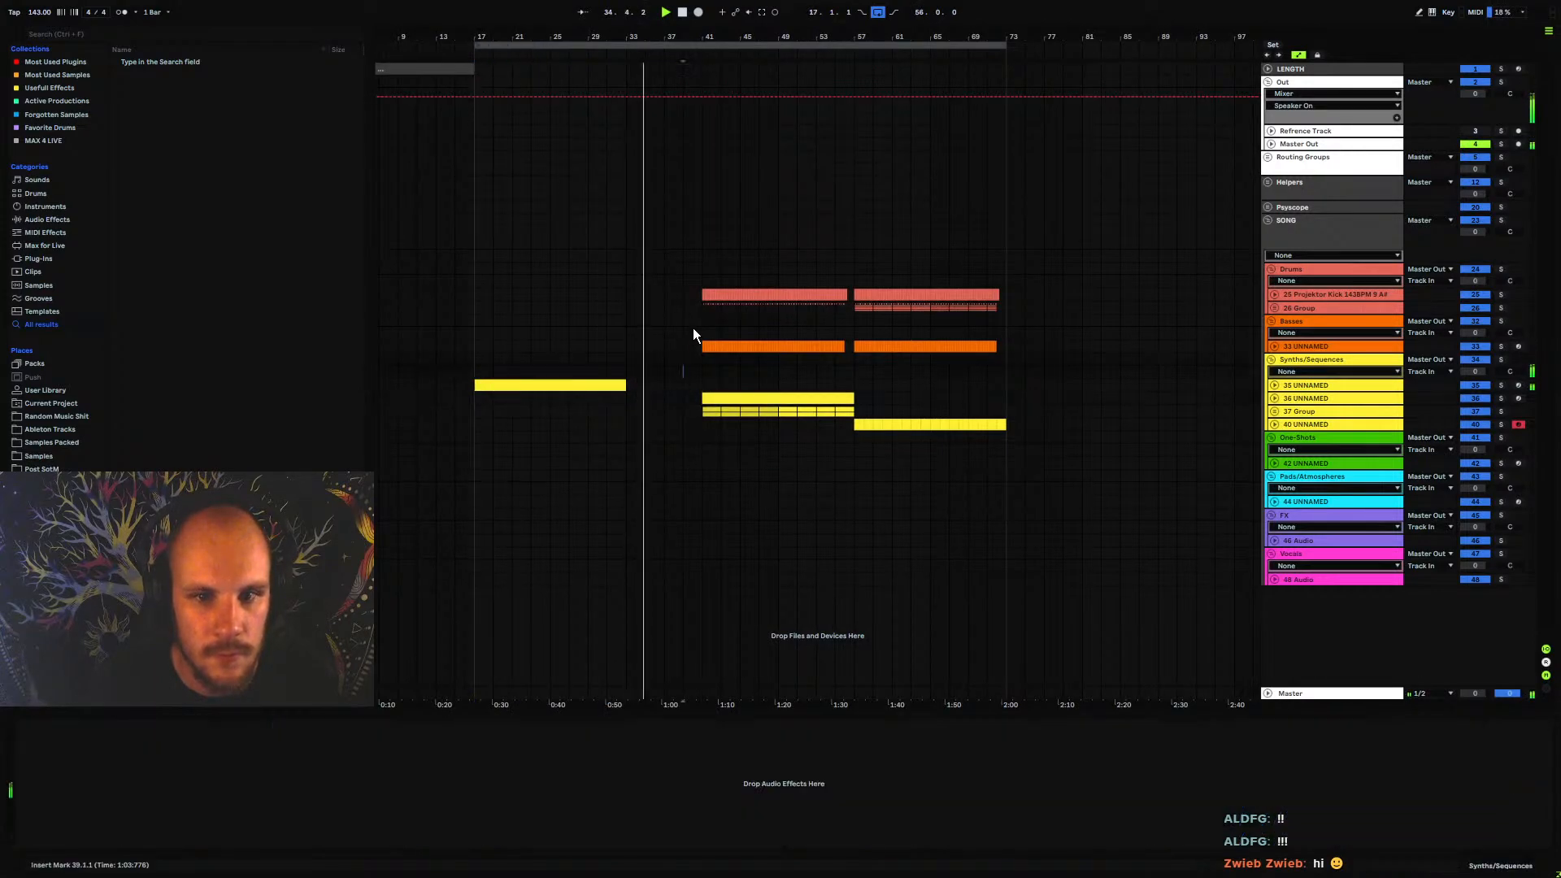
{"action": "key", "text": "space"}
{"action": "left_click_drag", "start_coordinate": [699, 295], "coordinate": [1012, 425]}
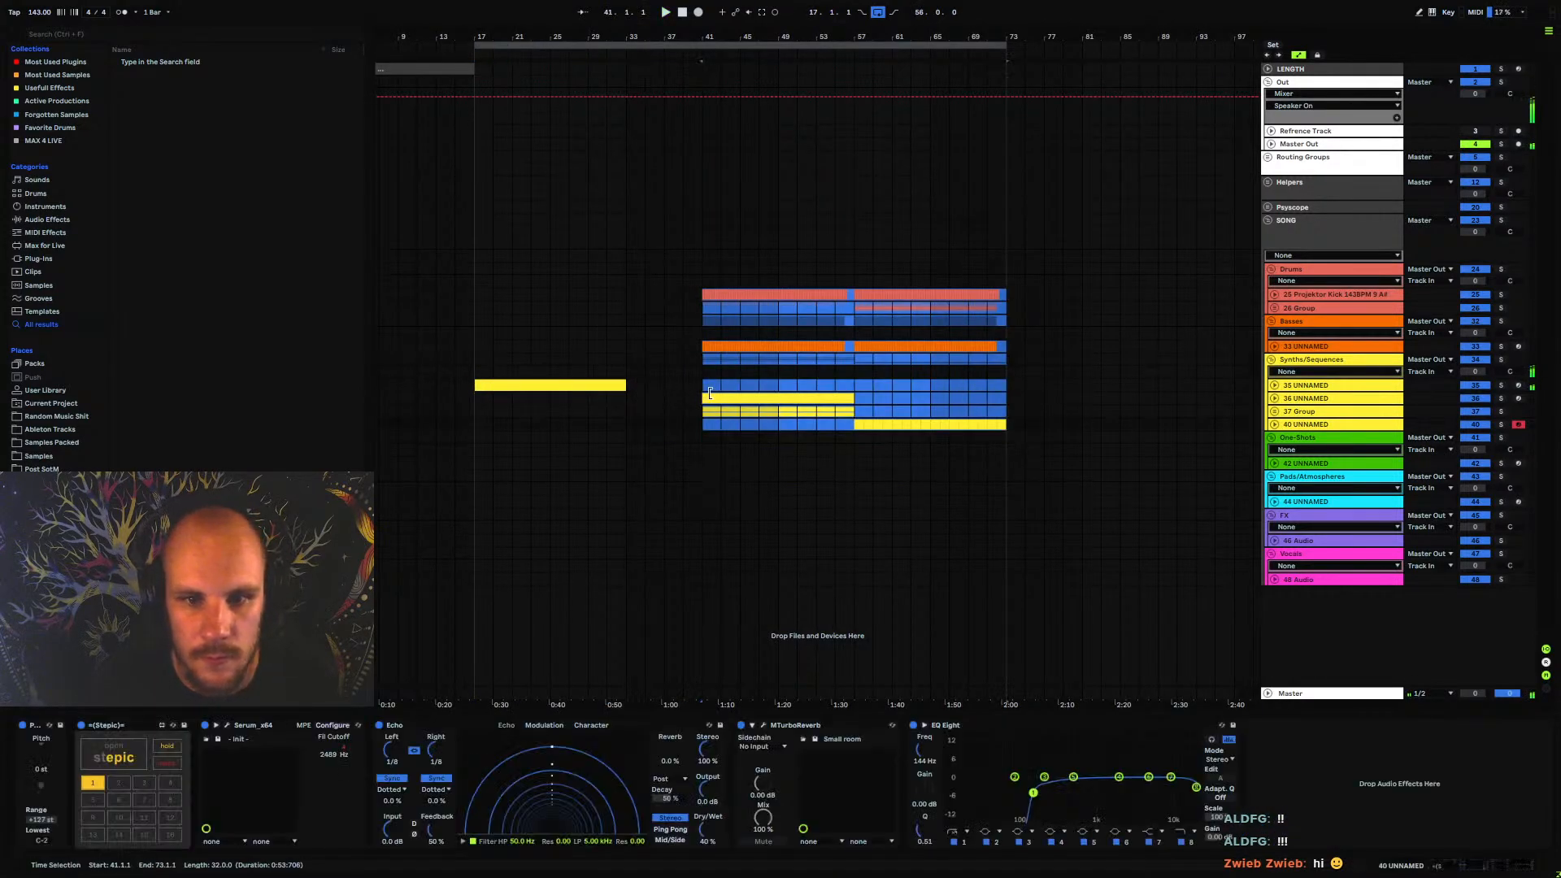
{"action": "left_click_drag", "start_coordinate": [710, 397], "coordinate": [862, 398]}
Unfold the 35 UNNAMED track, open its Serum and start playback from bar 25
{"action": "left_click", "coordinate": [720, 359]}
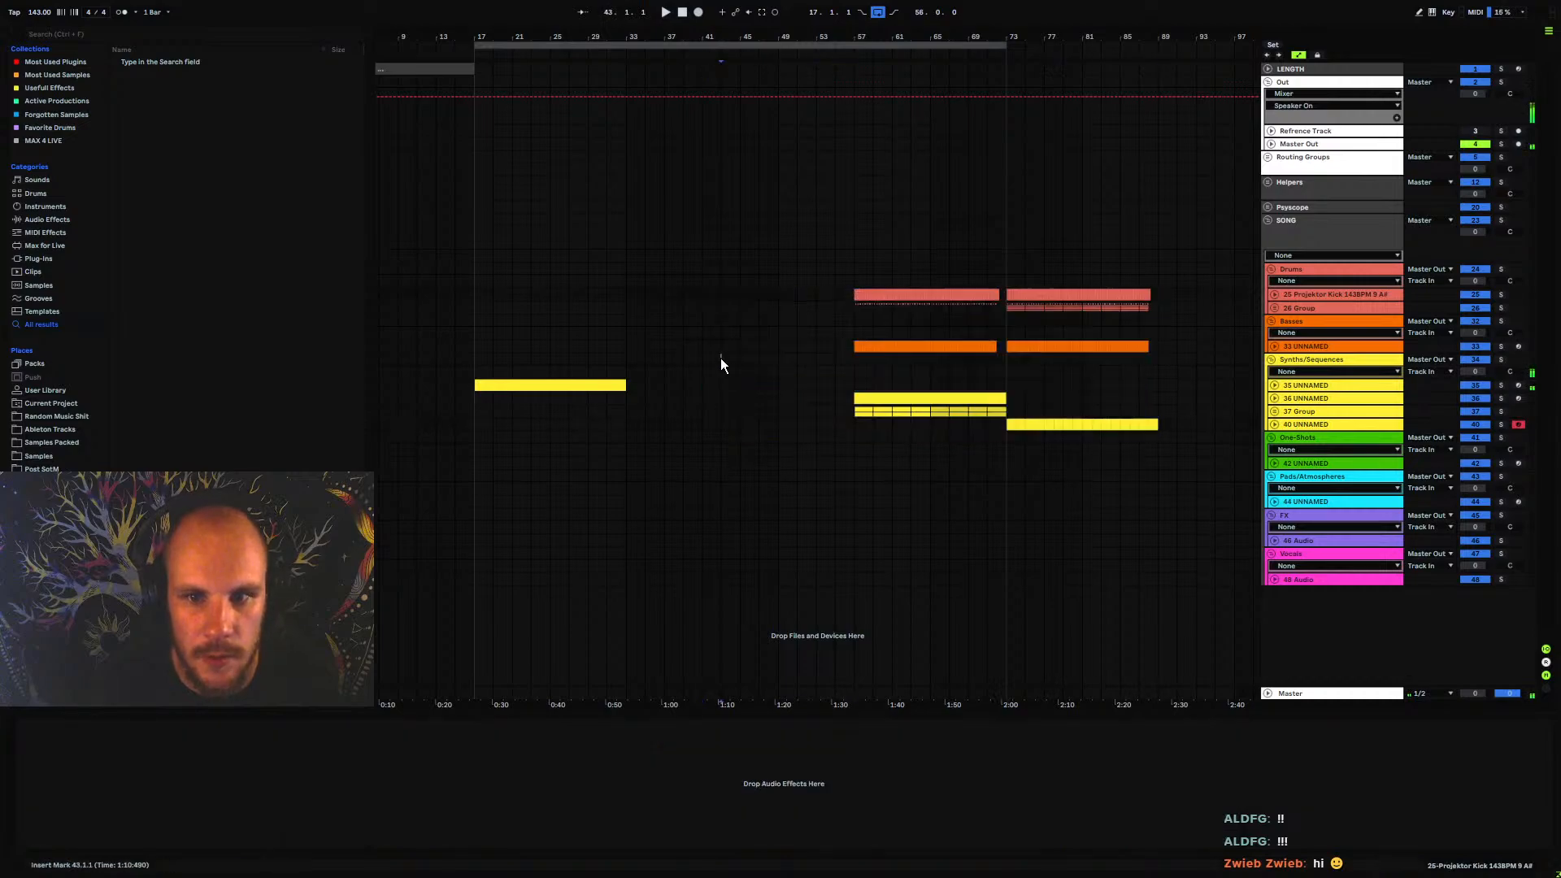
{"action": "left_click", "coordinate": [1275, 386]}
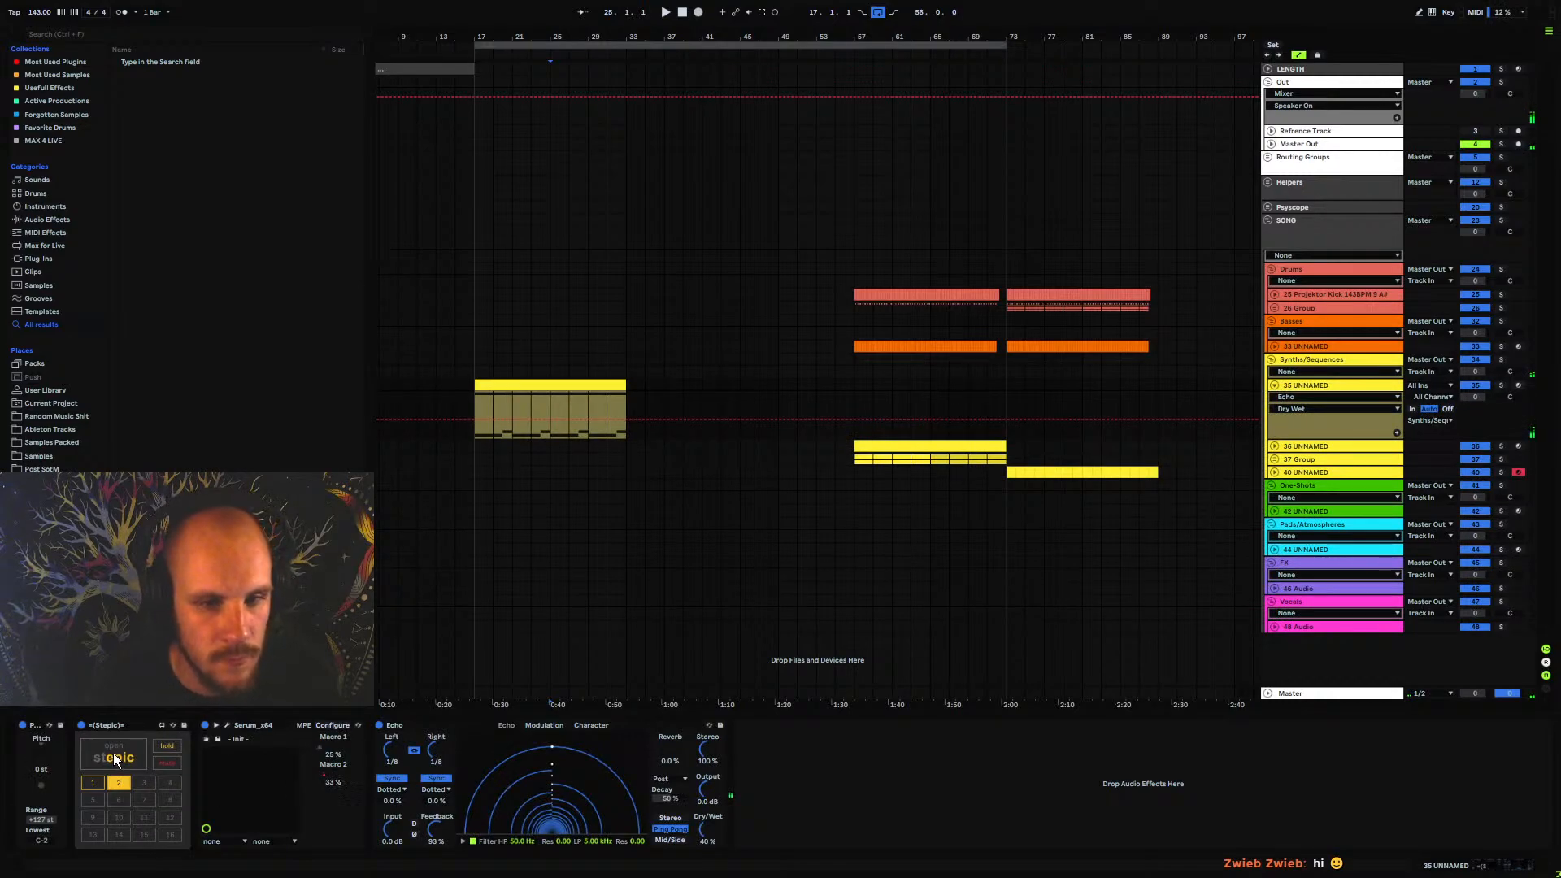
{"action": "left_click", "coordinate": [226, 726]}
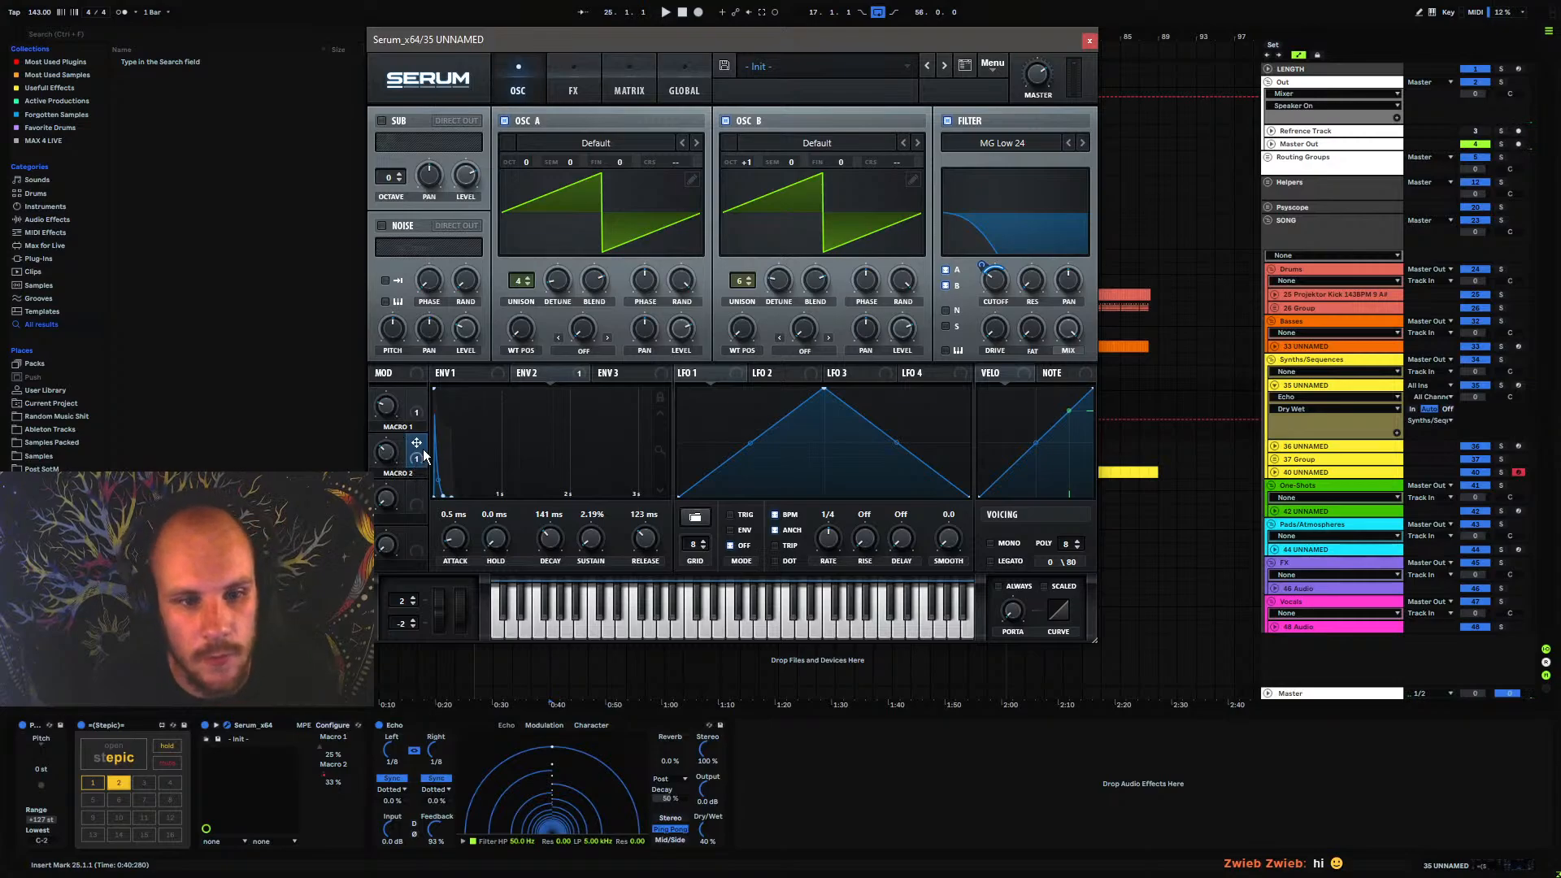
{"action": "key", "text": "space"}
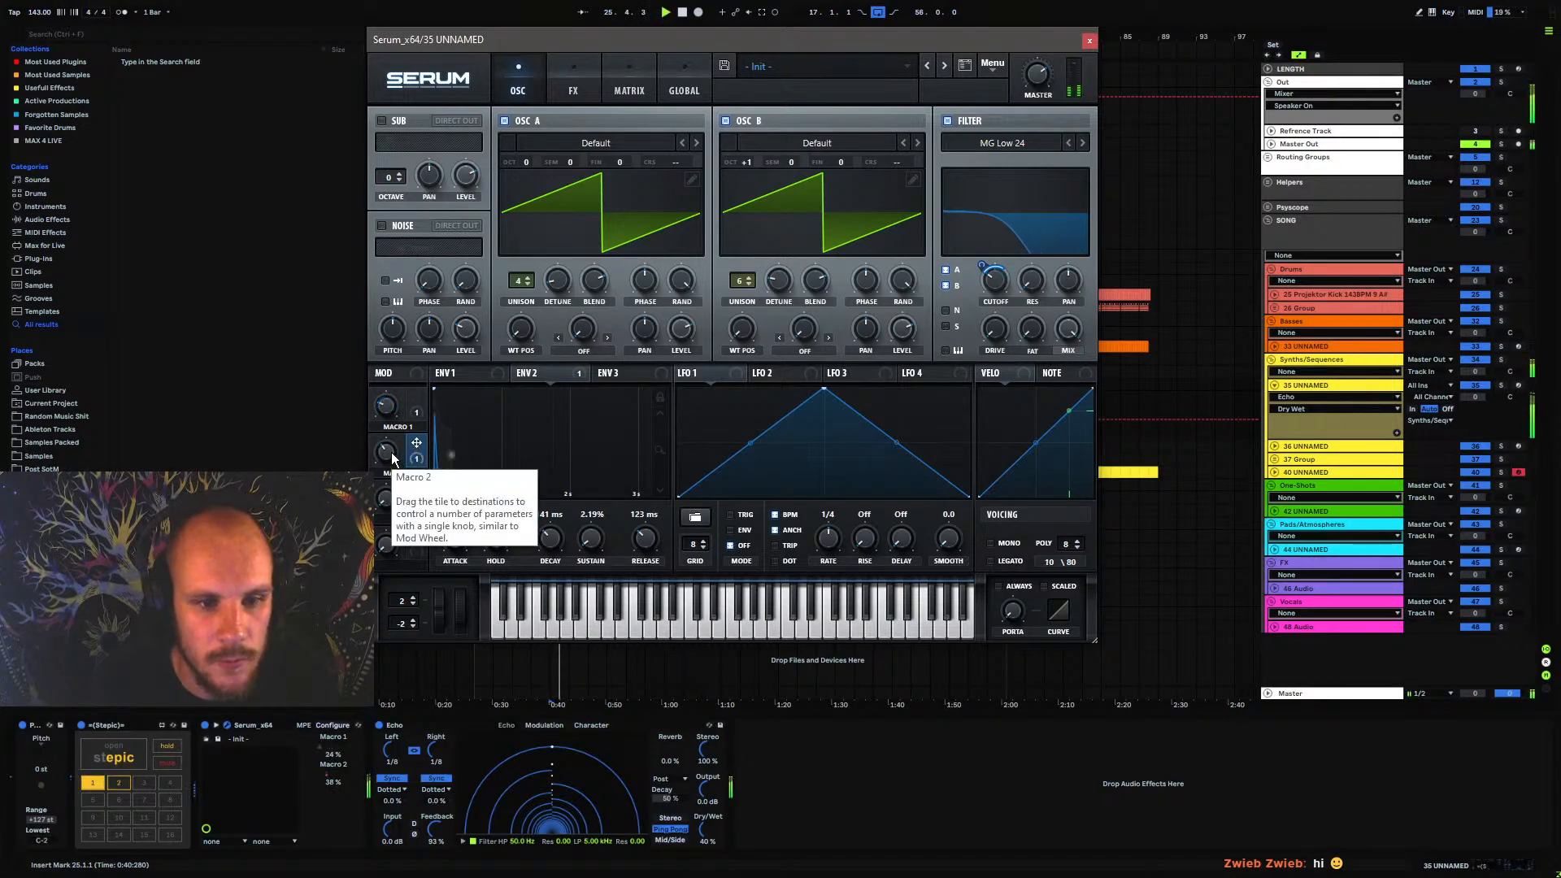
Show Macro 2's automation, re-enable it, set Macro 2's filter cutoff modulation amount to 41 and close Serum
{"action": "left_click", "coordinate": [392, 452]}
{"action": "left_click", "coordinate": [751, 13]}
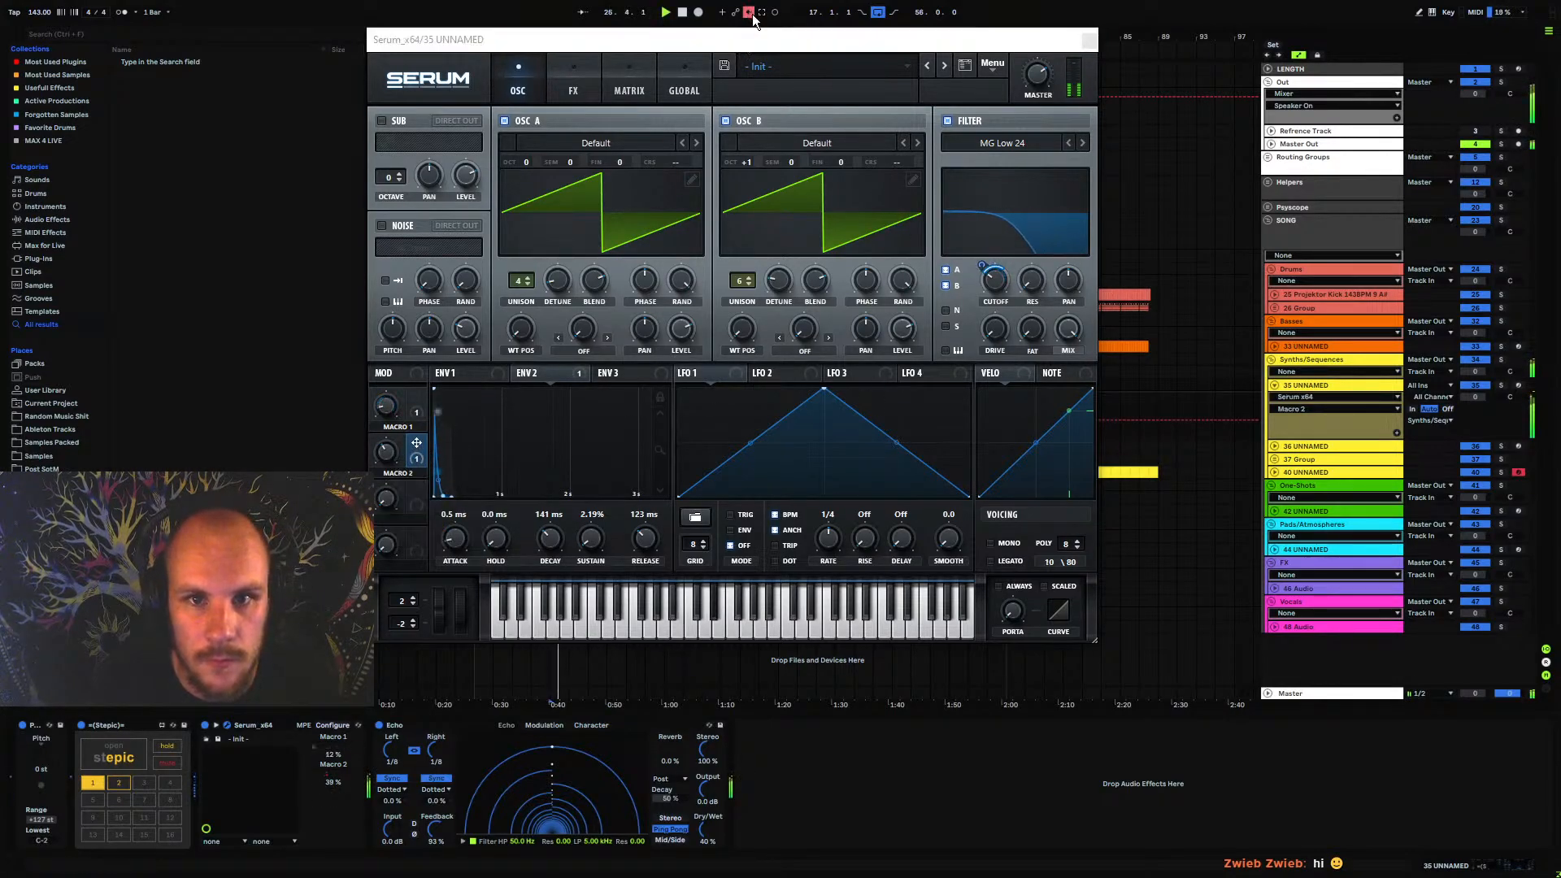
{"action": "left_click_drag", "start_coordinate": [983, 265], "coordinate": [986, 252]}
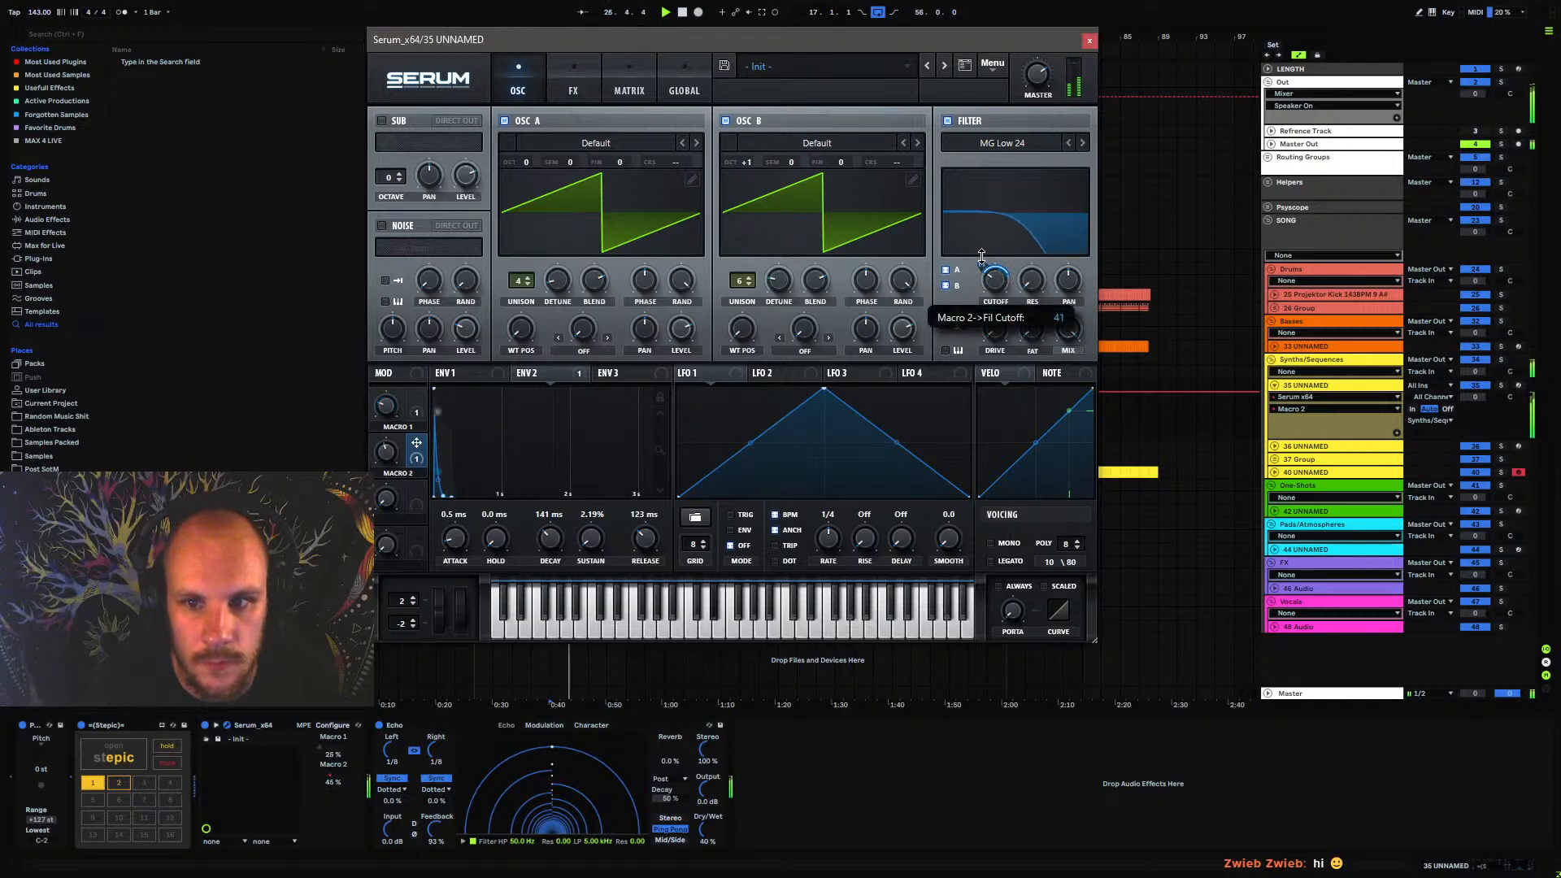
{"action": "left_click", "coordinate": [1090, 41]}
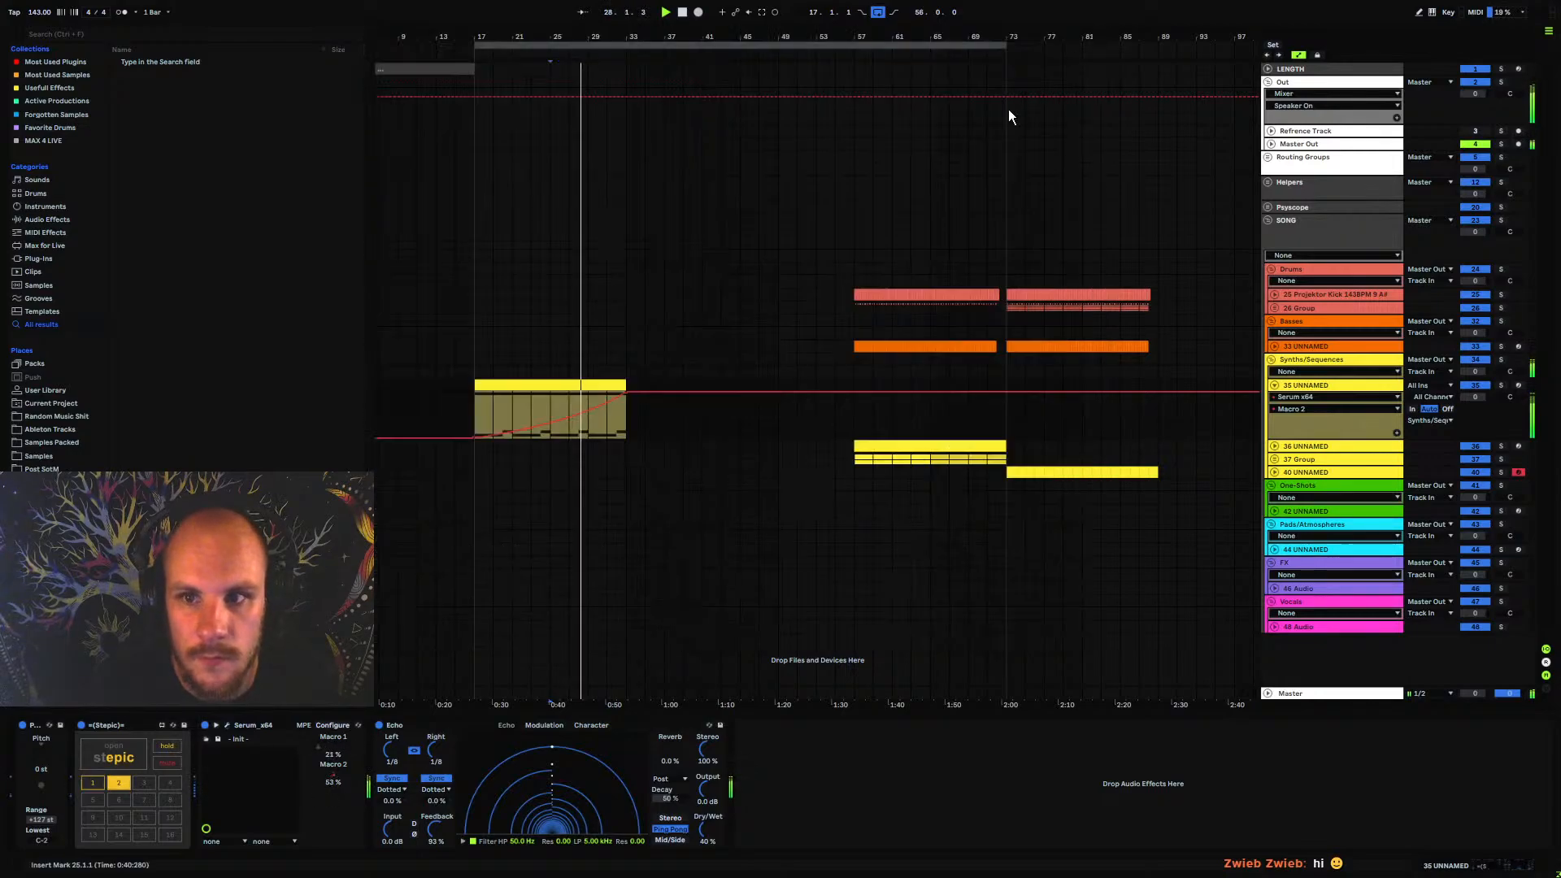
Audition the loop from bar 31, fold the 35 UNNAMED track and insert MTurboReverb after its Echo
{"action": "left_click", "coordinate": [609, 426]}
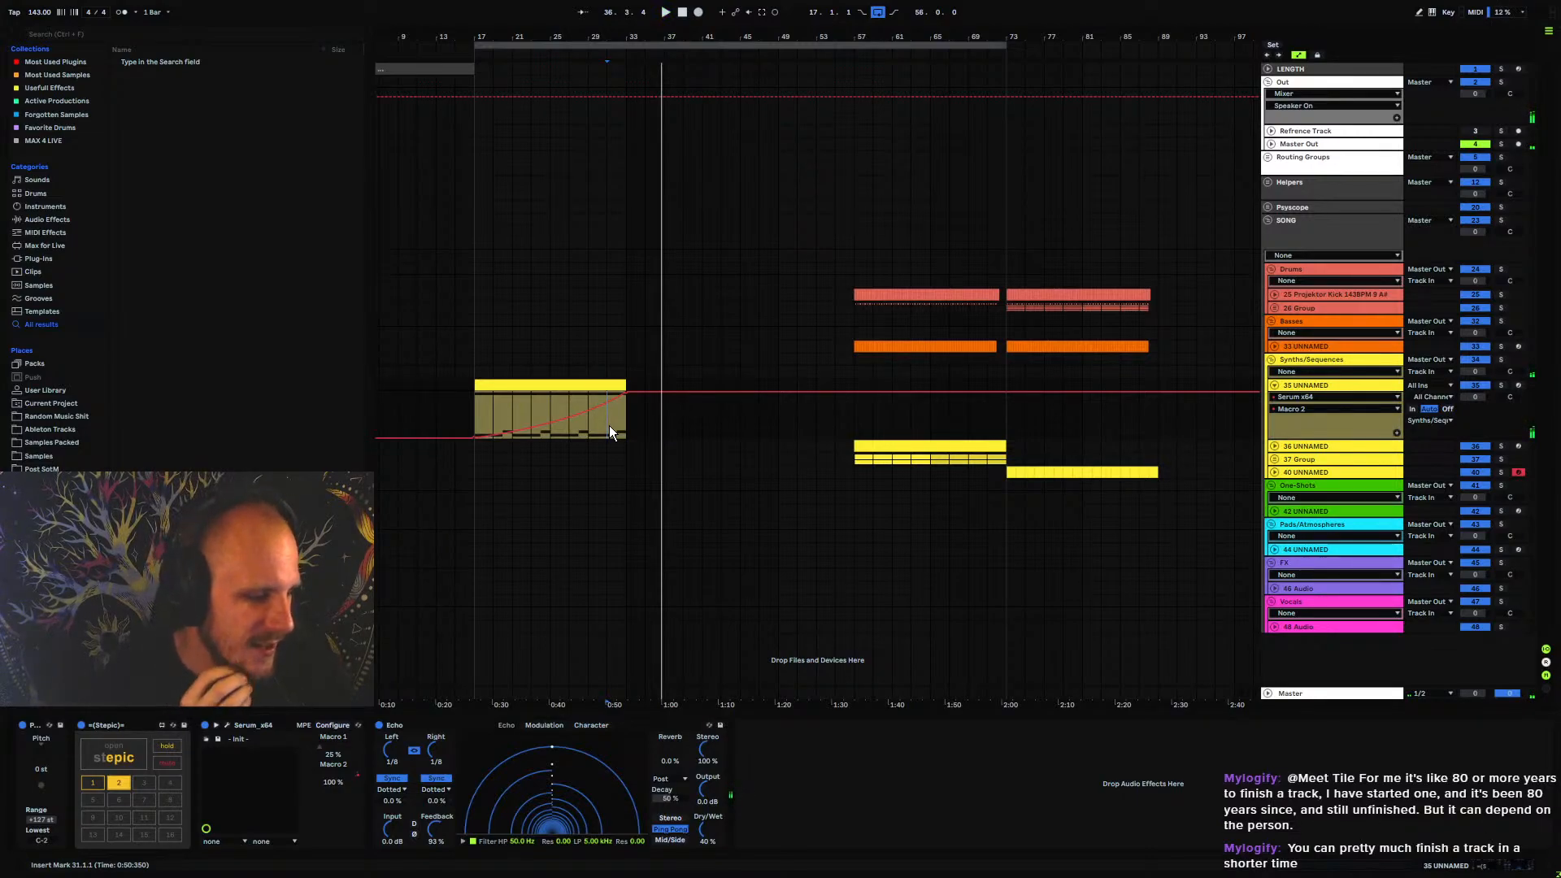
{"action": "left_click", "coordinate": [1275, 385]}
{"action": "left_click", "coordinate": [1307, 385]}
{"action": "right_click", "coordinate": [795, 773]}
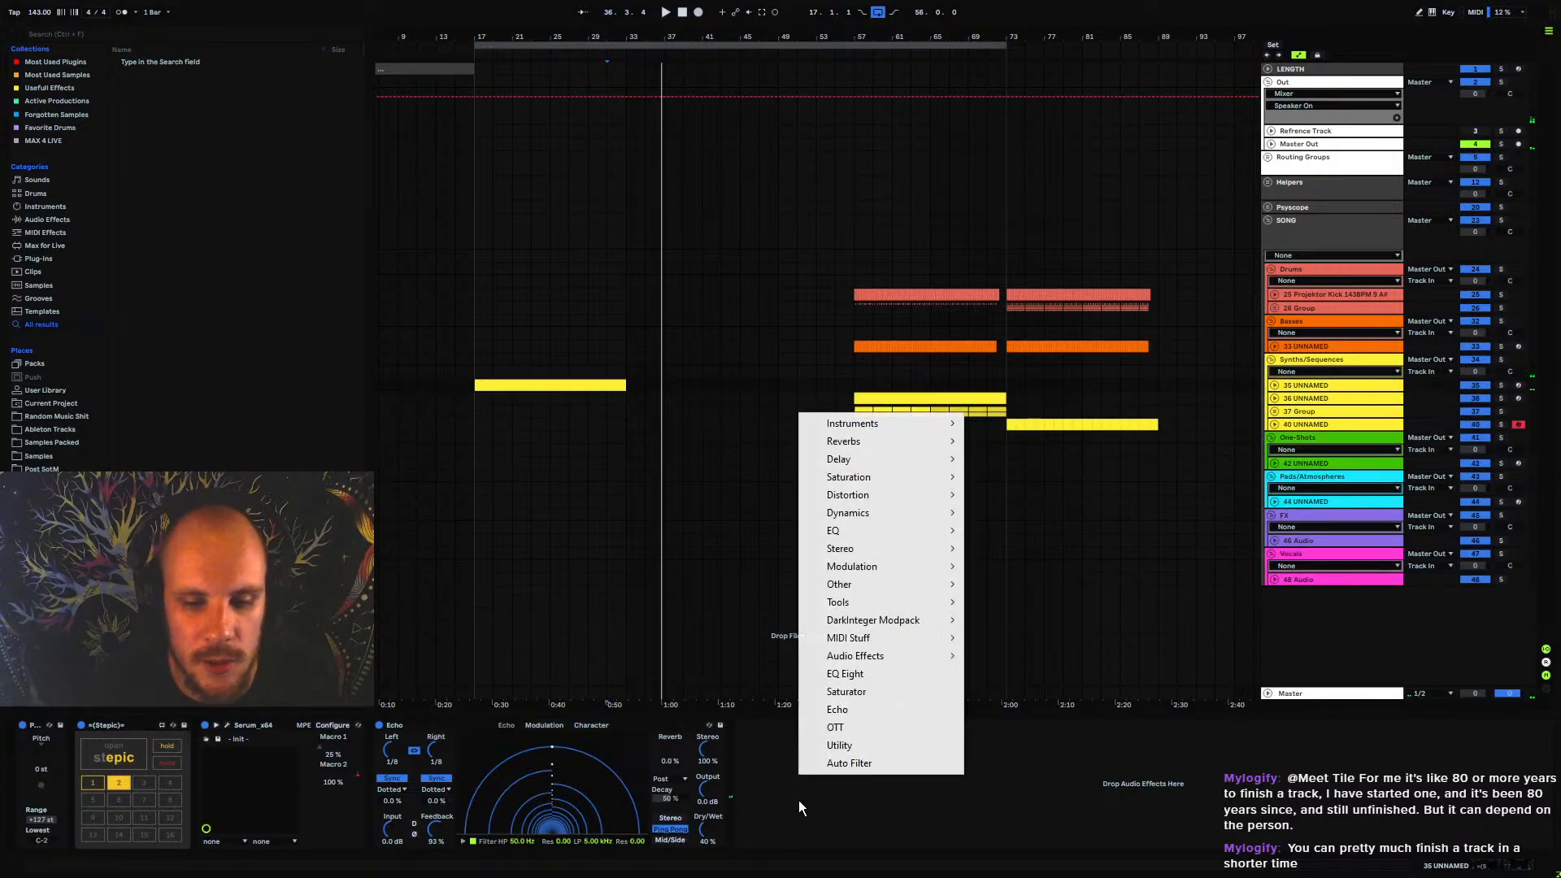
{"action": "mouse_move", "coordinate": [865, 444]}
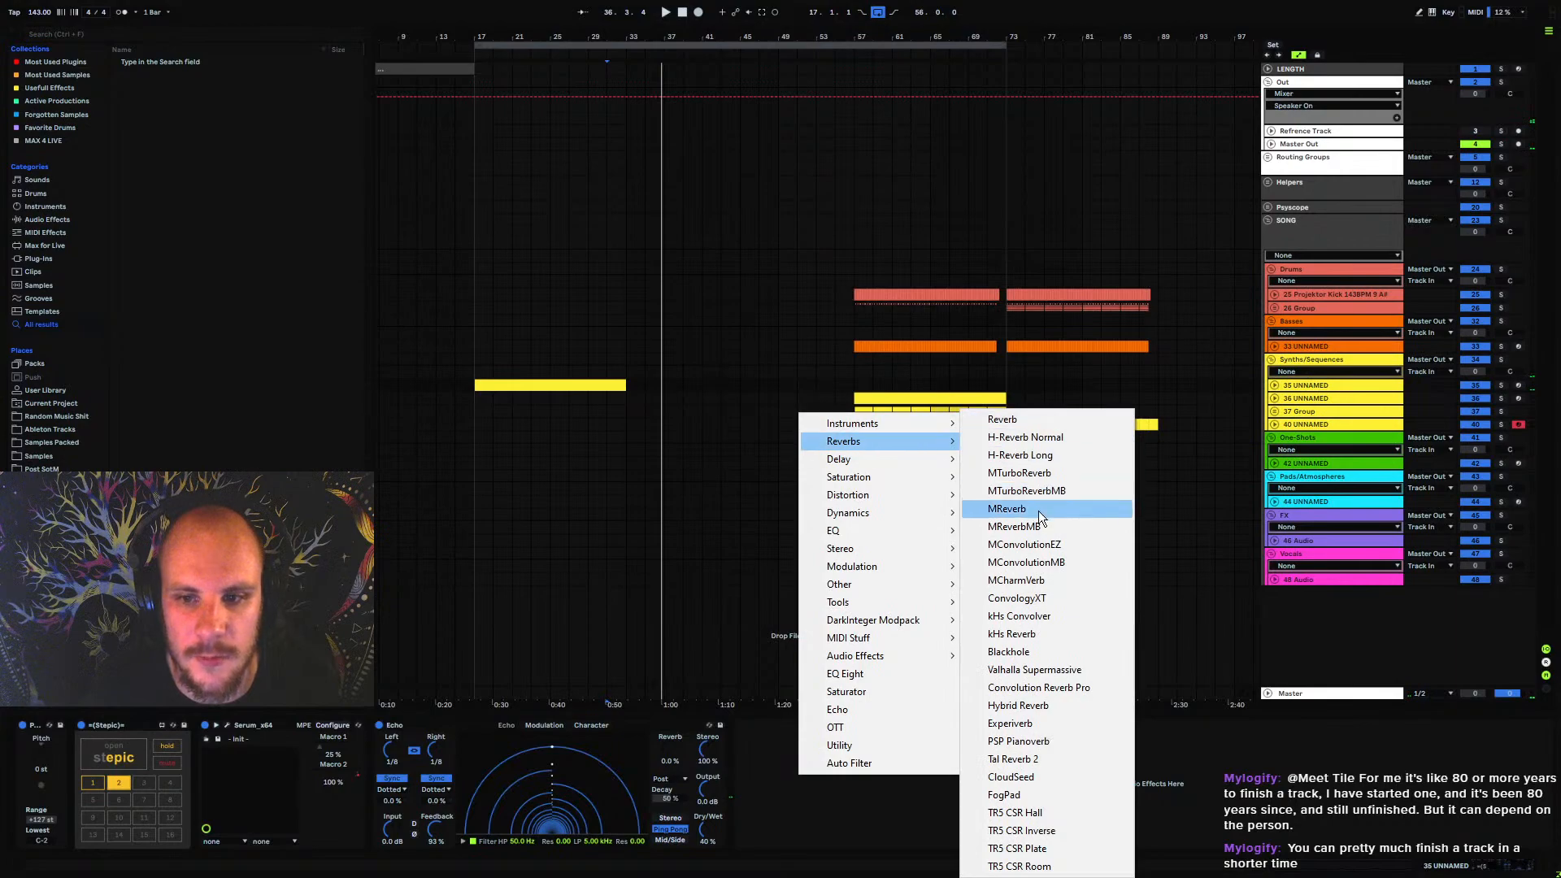
{"action": "left_click", "coordinate": [1045, 475]}
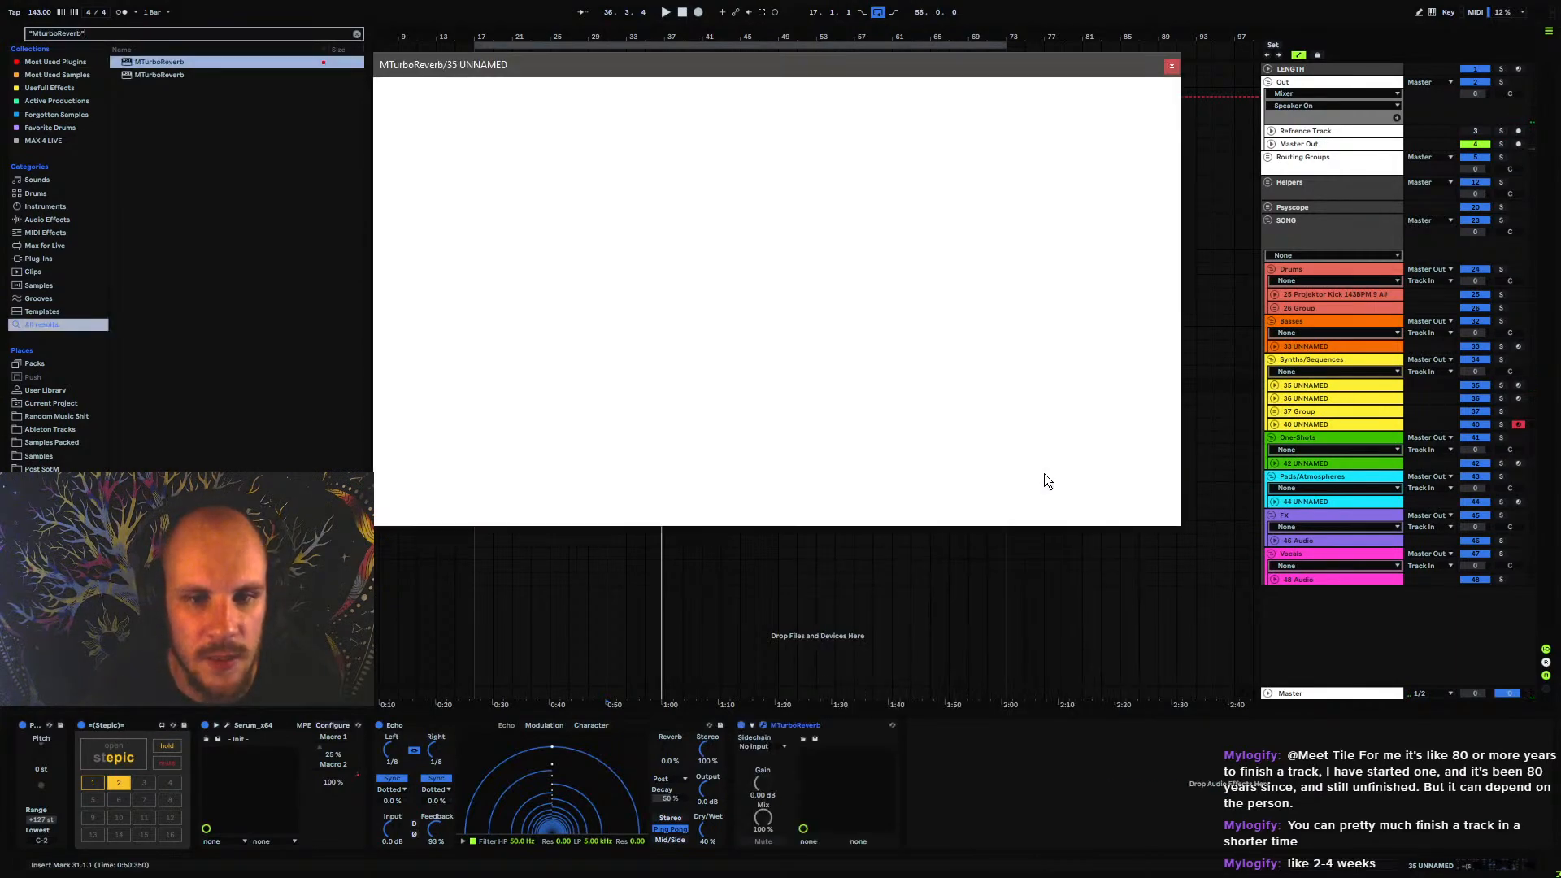
Load MTurboReverb's Character hall from the large spaces, choose its Bright variant and close the plug-in
{"action": "left_click", "coordinate": [471, 371]}
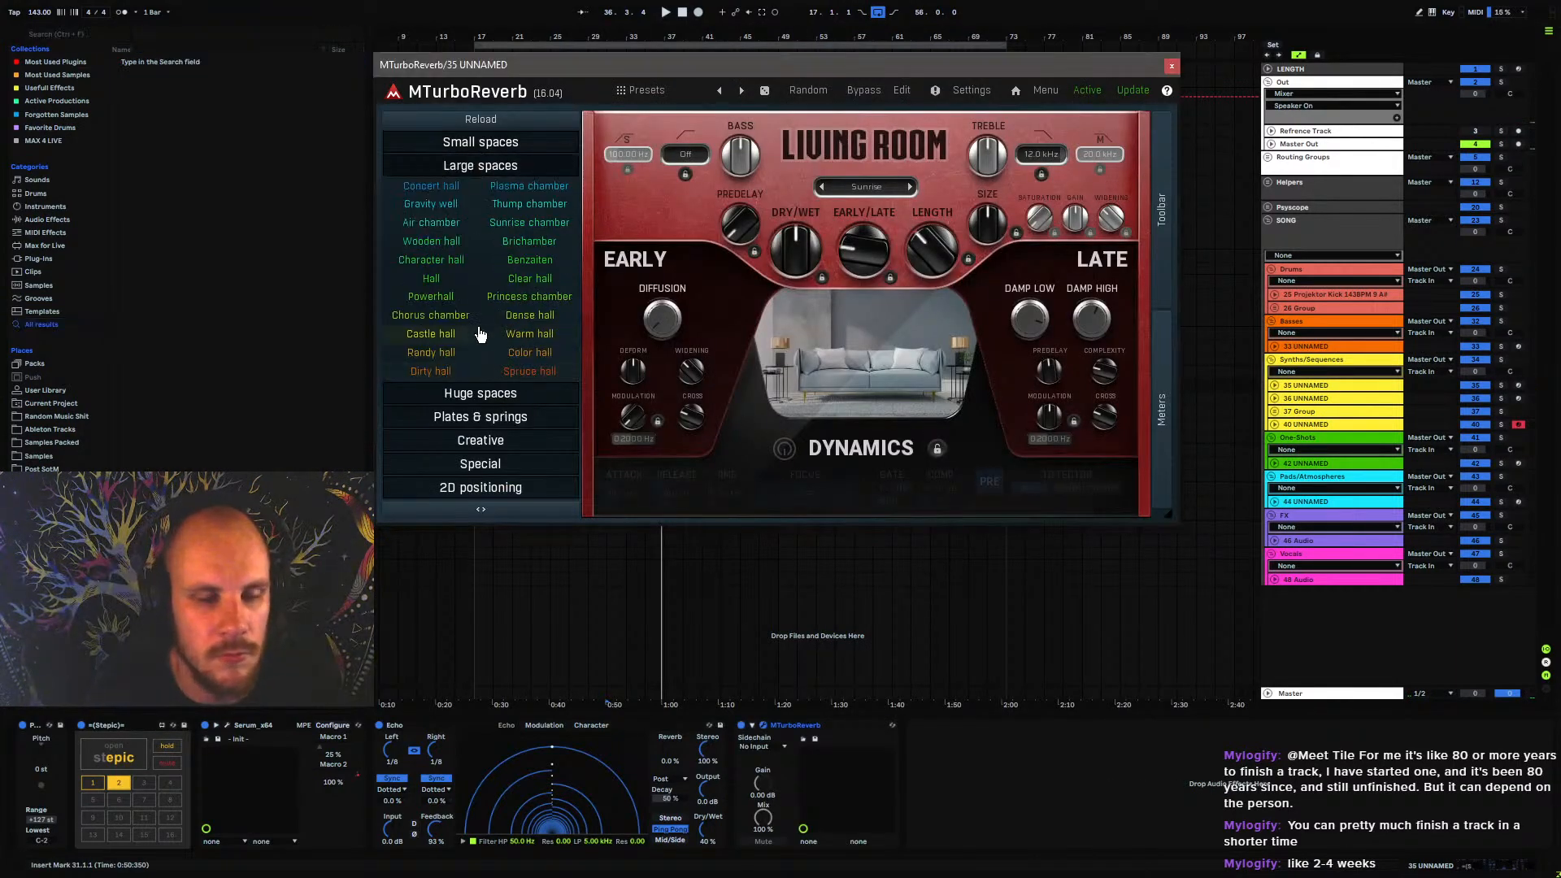
{"action": "left_click", "coordinate": [443, 265]}
{"action": "left_click", "coordinate": [864, 187]}
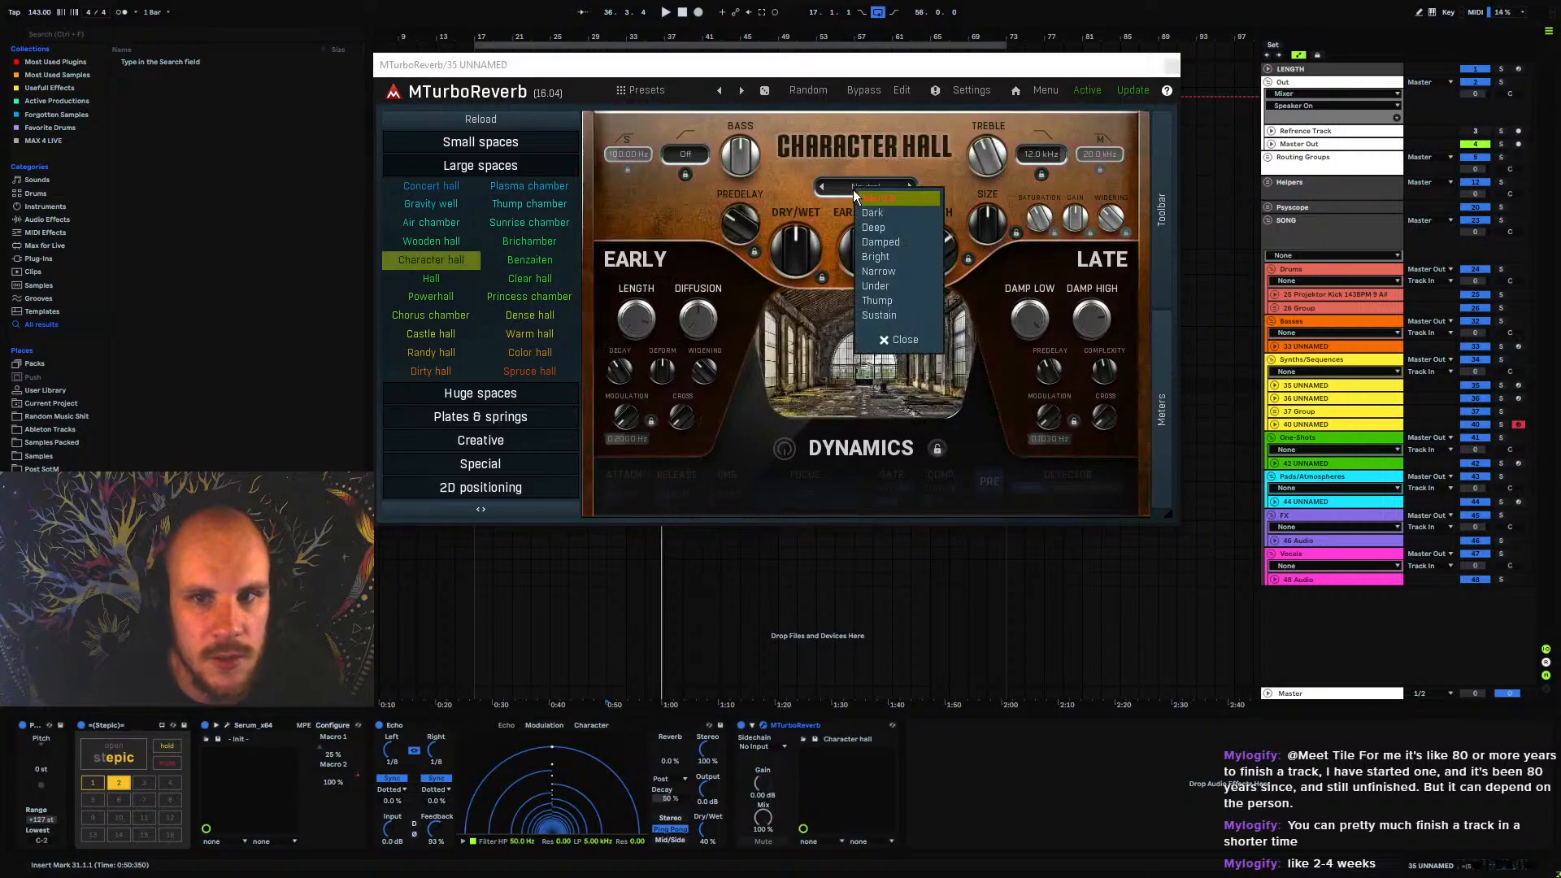
{"action": "left_click", "coordinate": [894, 257]}
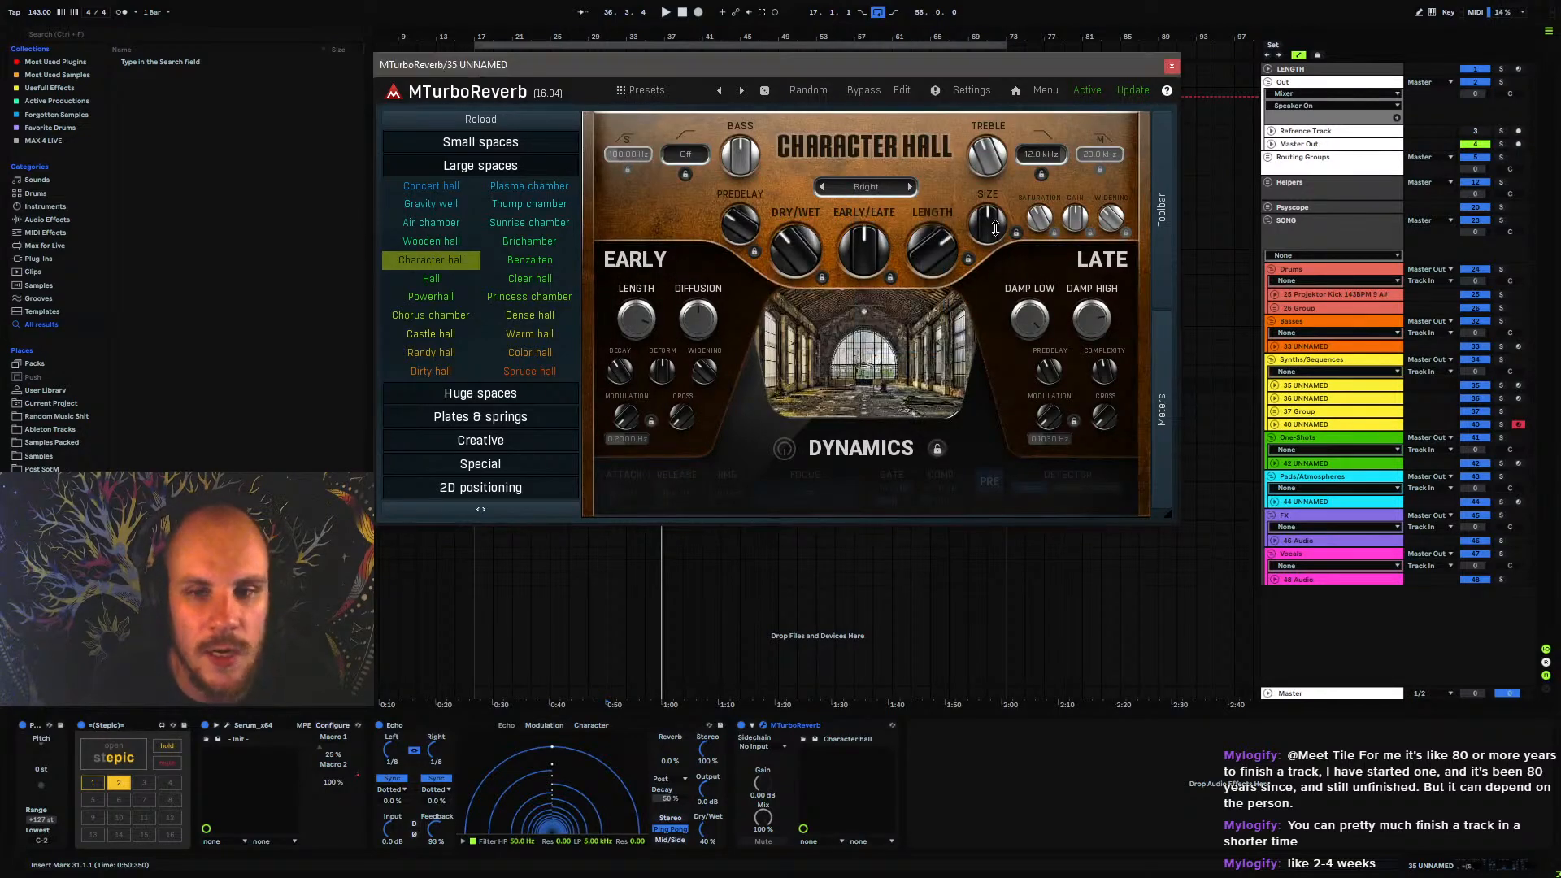
{"action": "left_click", "coordinate": [1172, 66]}
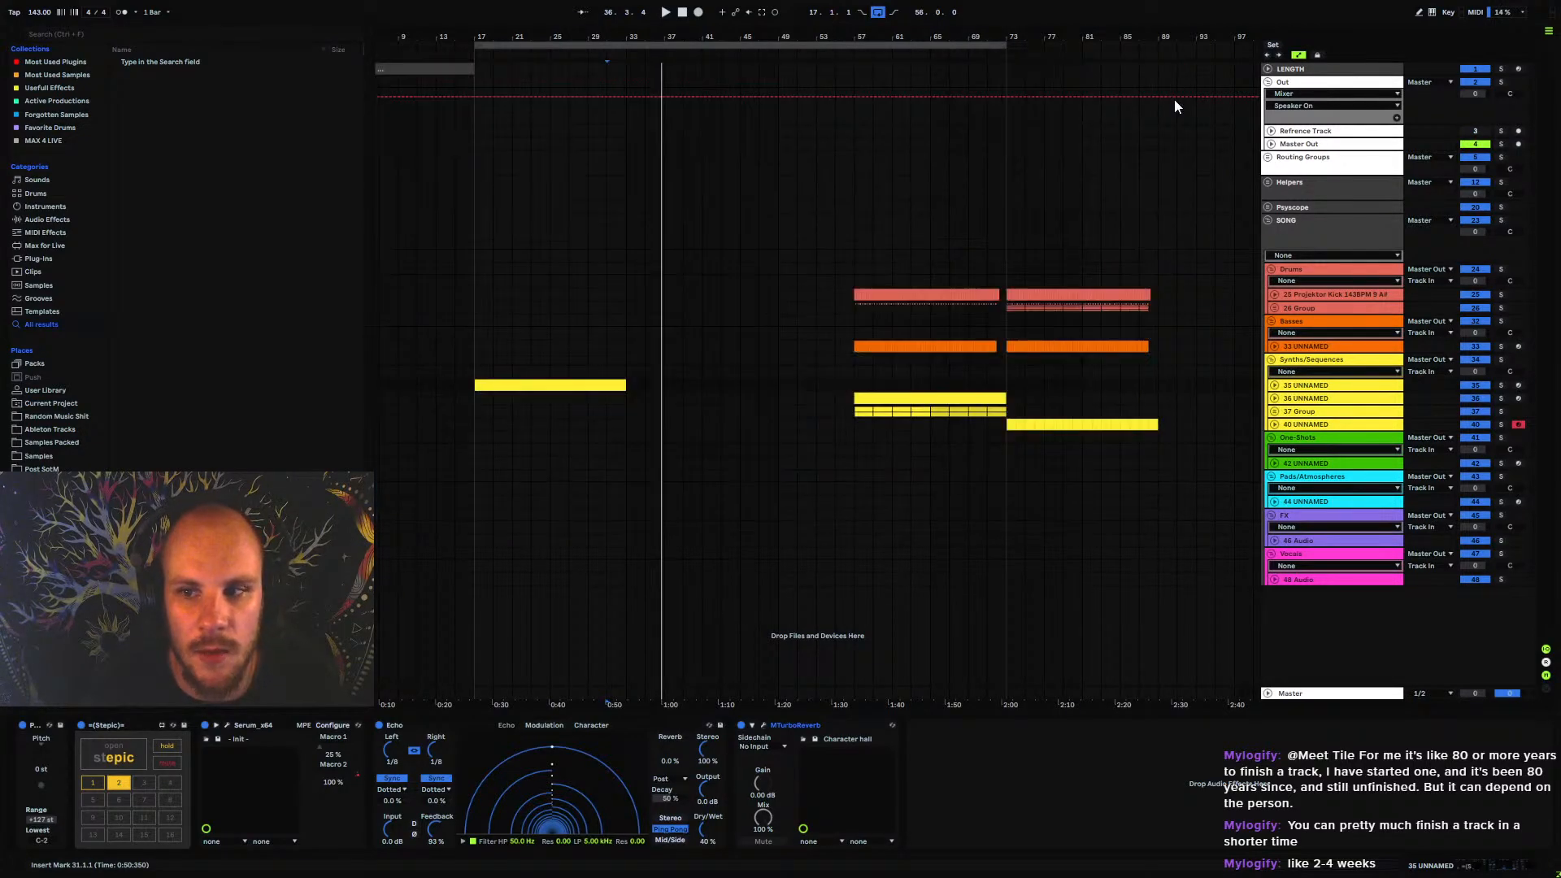
Unfold 35 UNNAMED, insert EQ Eight after MTurboReverb and set its first band's low-cut frequency to 147 Hz during playback
{"action": "left_click", "coordinate": [1286, 390]}
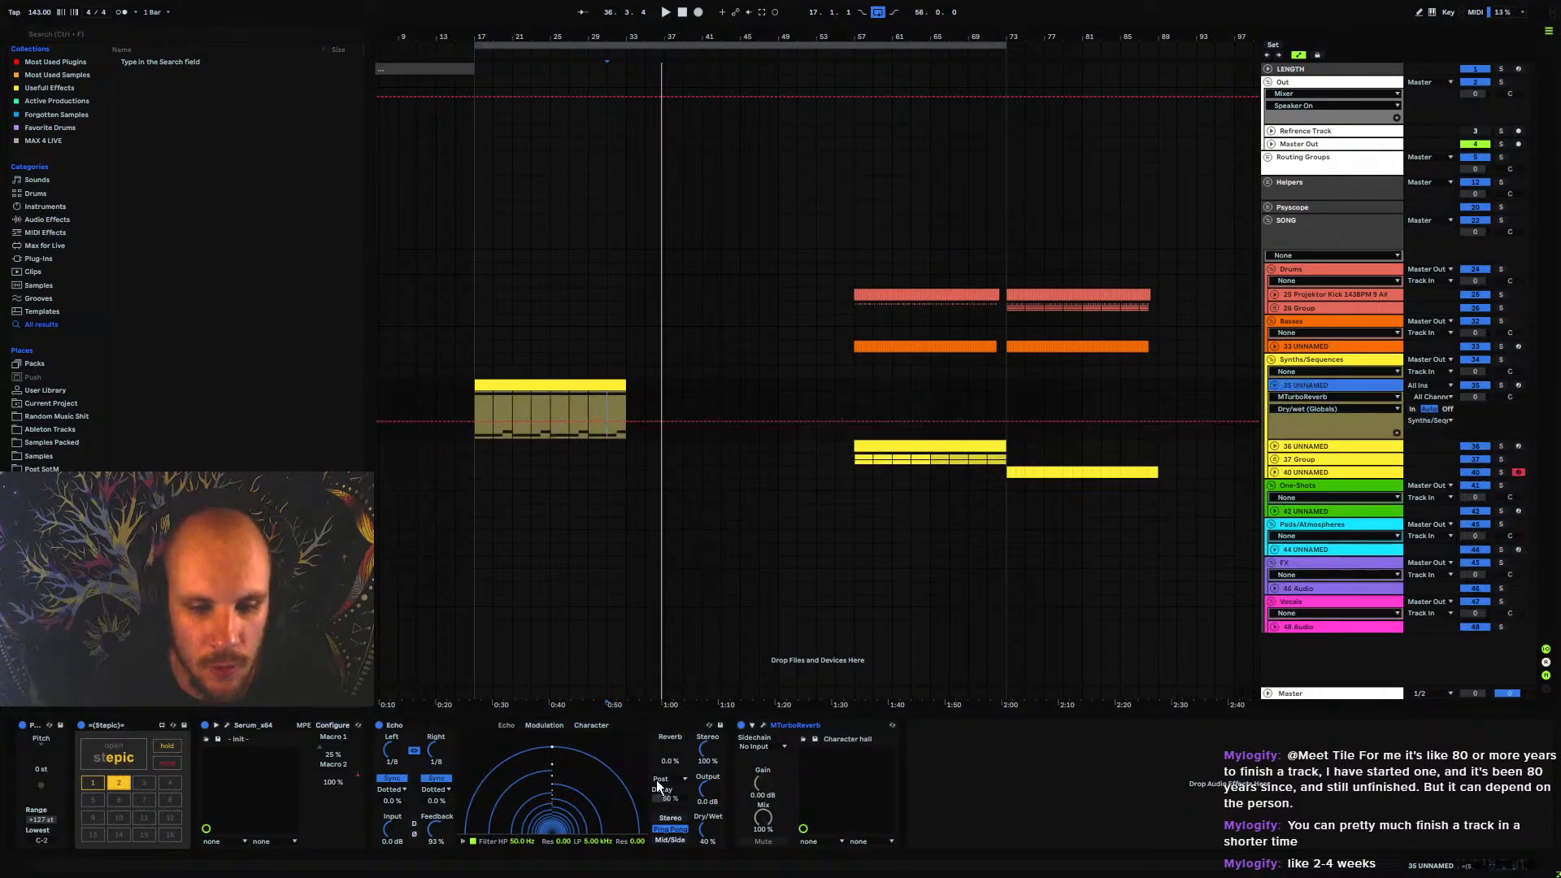
{"action": "right_click", "coordinate": [937, 767]}
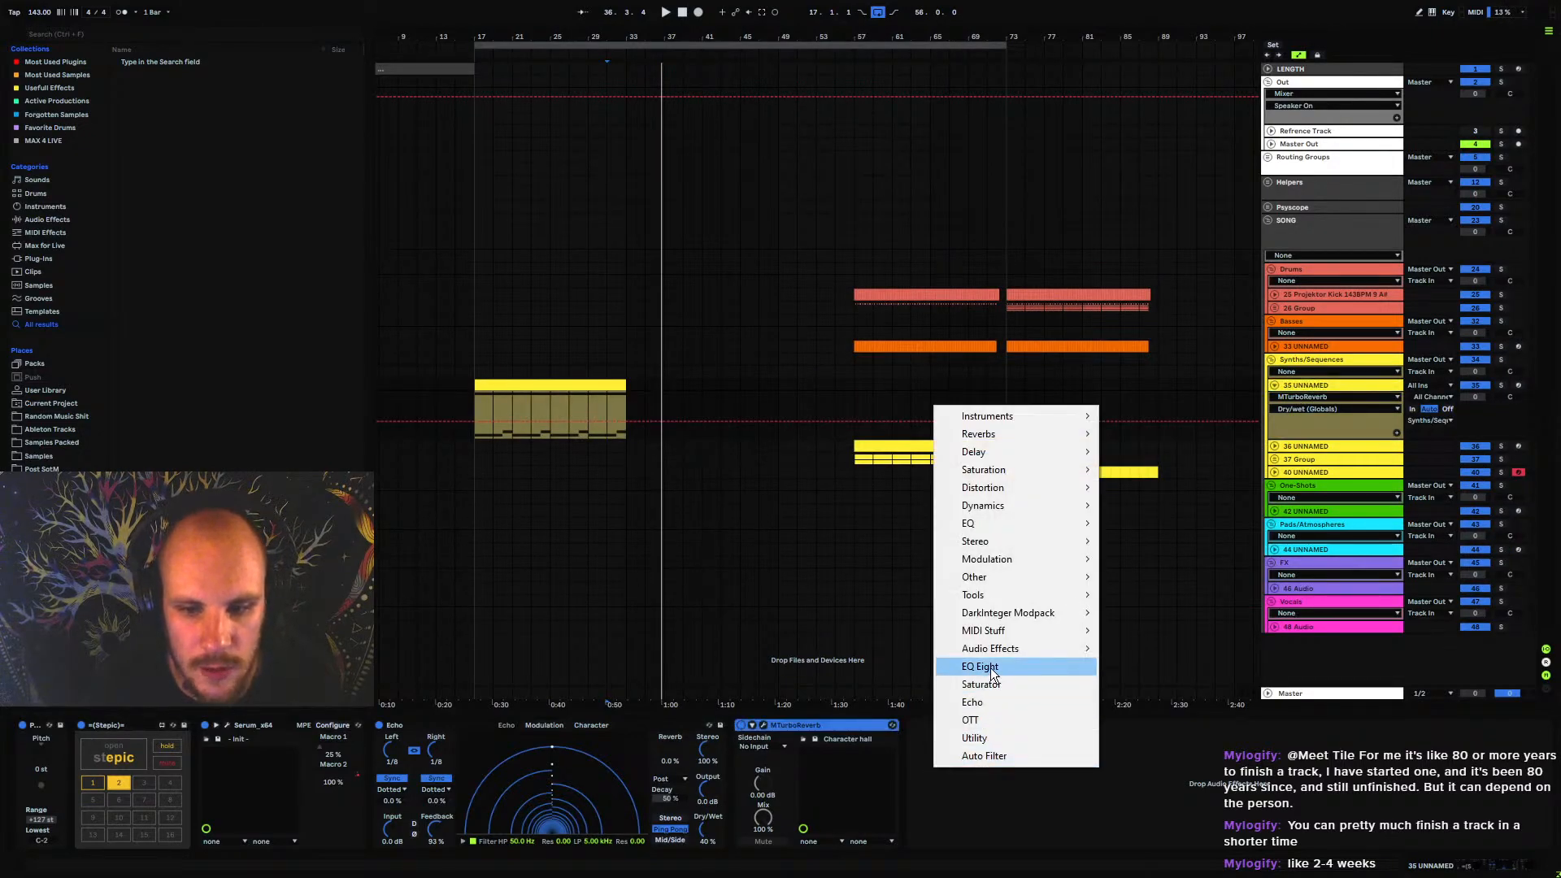
{"action": "left_click", "coordinate": [992, 674]}
{"action": "key", "text": "space"}
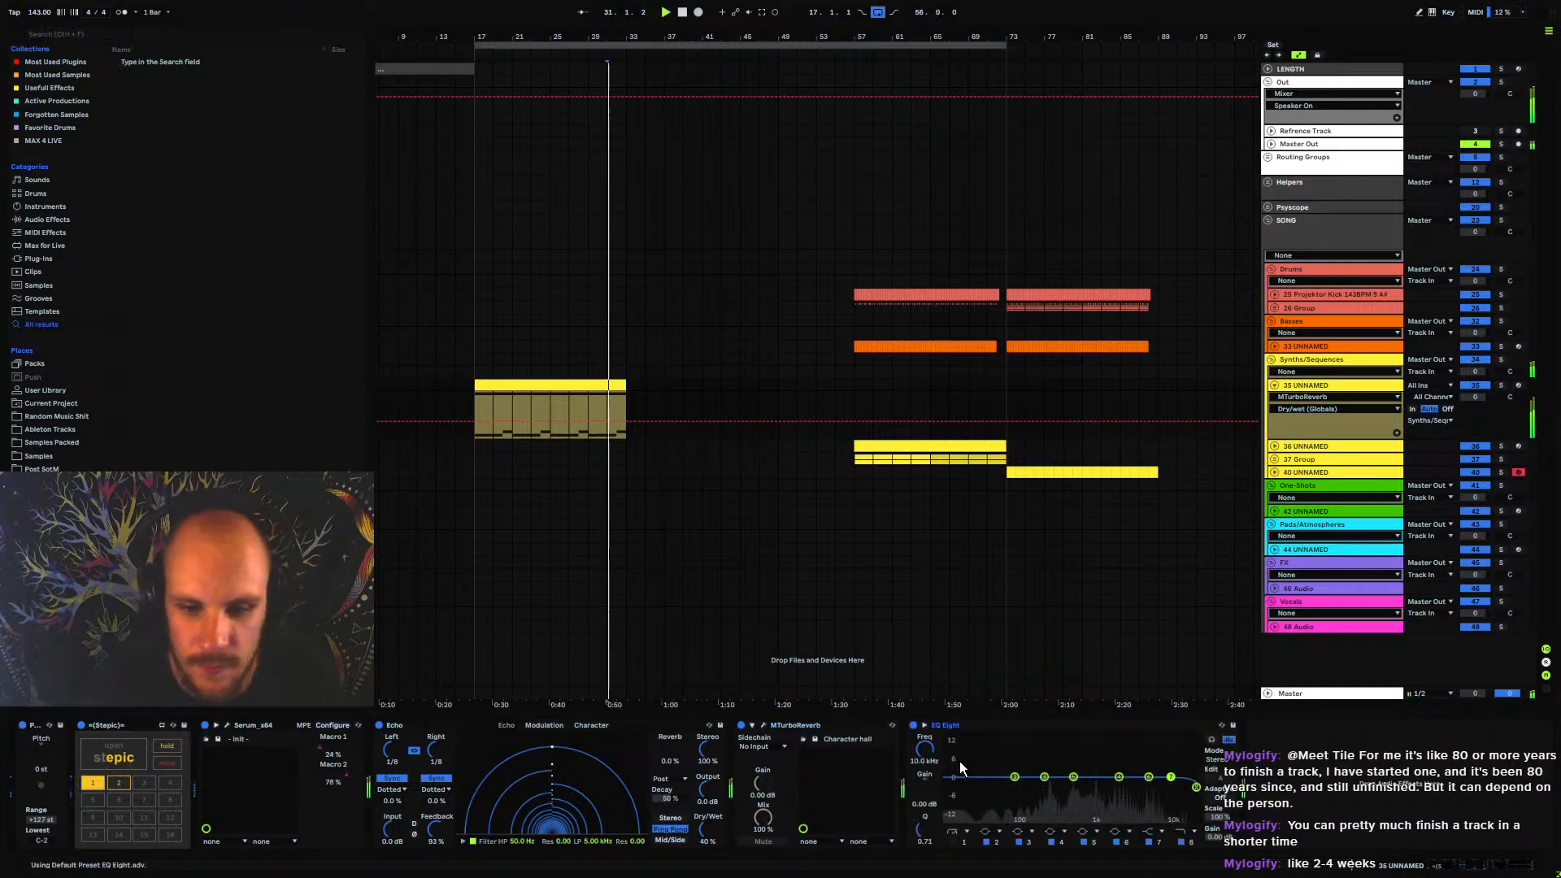
{"action": "mouse_move", "coordinate": [935, 761]}
{"action": "left_mouse_down"}
{"action": "mouse_move", "coordinate": [935, 805]}
{"action": "mouse_move", "coordinate": [934, 764]}
{"action": "left_mouse_up"}
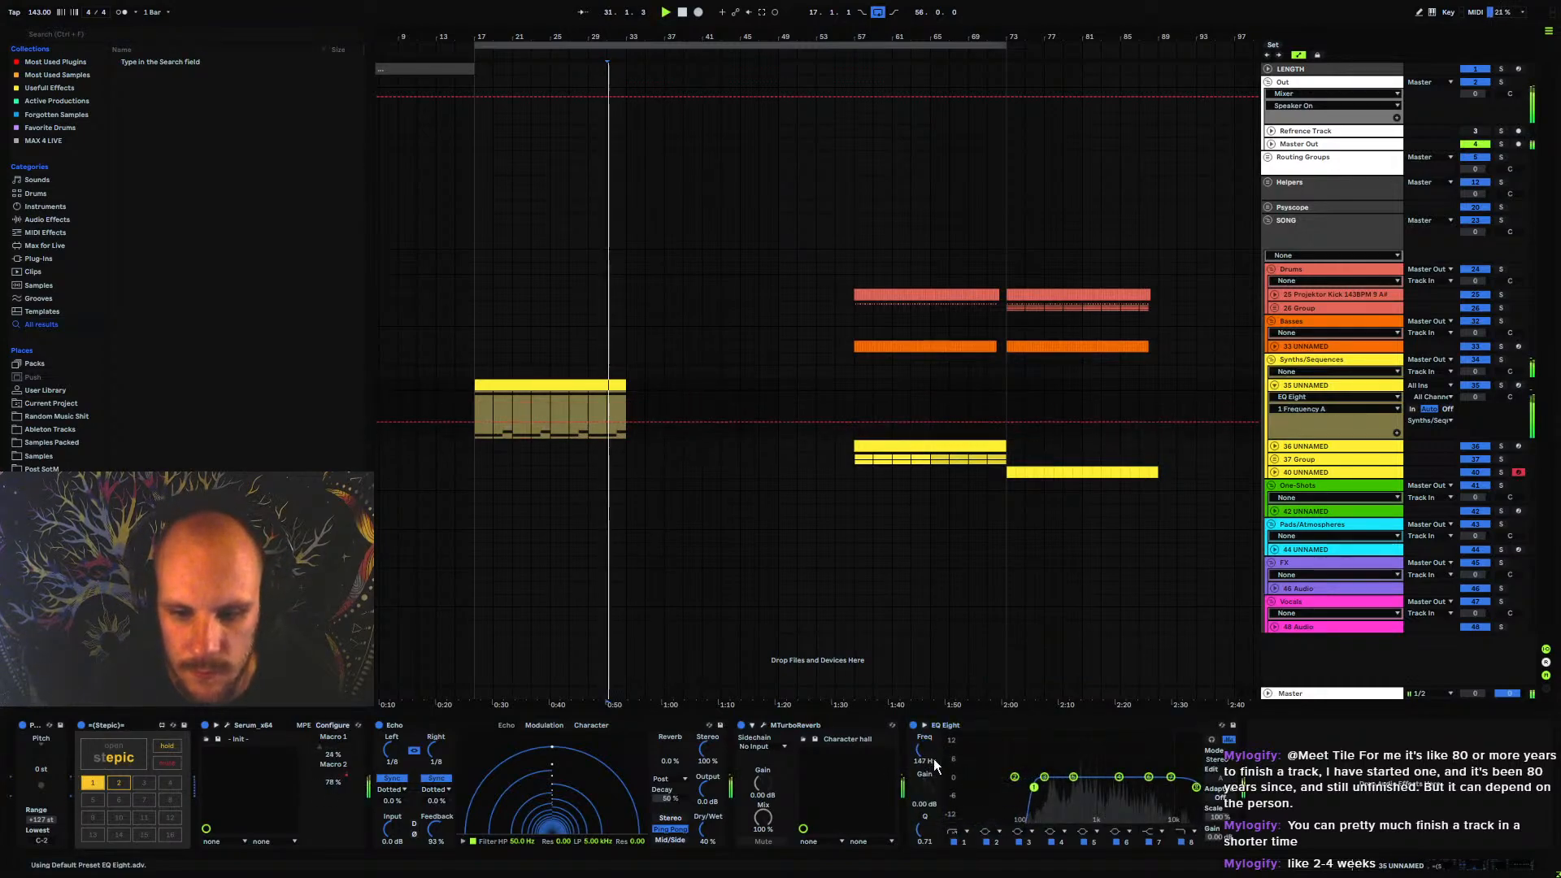
Lower MTurboReverb's dry/wet, close it, and refine the EQ Eight low cut to 186 Hz with a Q of 0.47
{"action": "left_click", "coordinate": [763, 726]}
{"action": "left_click_drag", "start_coordinate": [796, 249], "coordinate": [796, 272]}
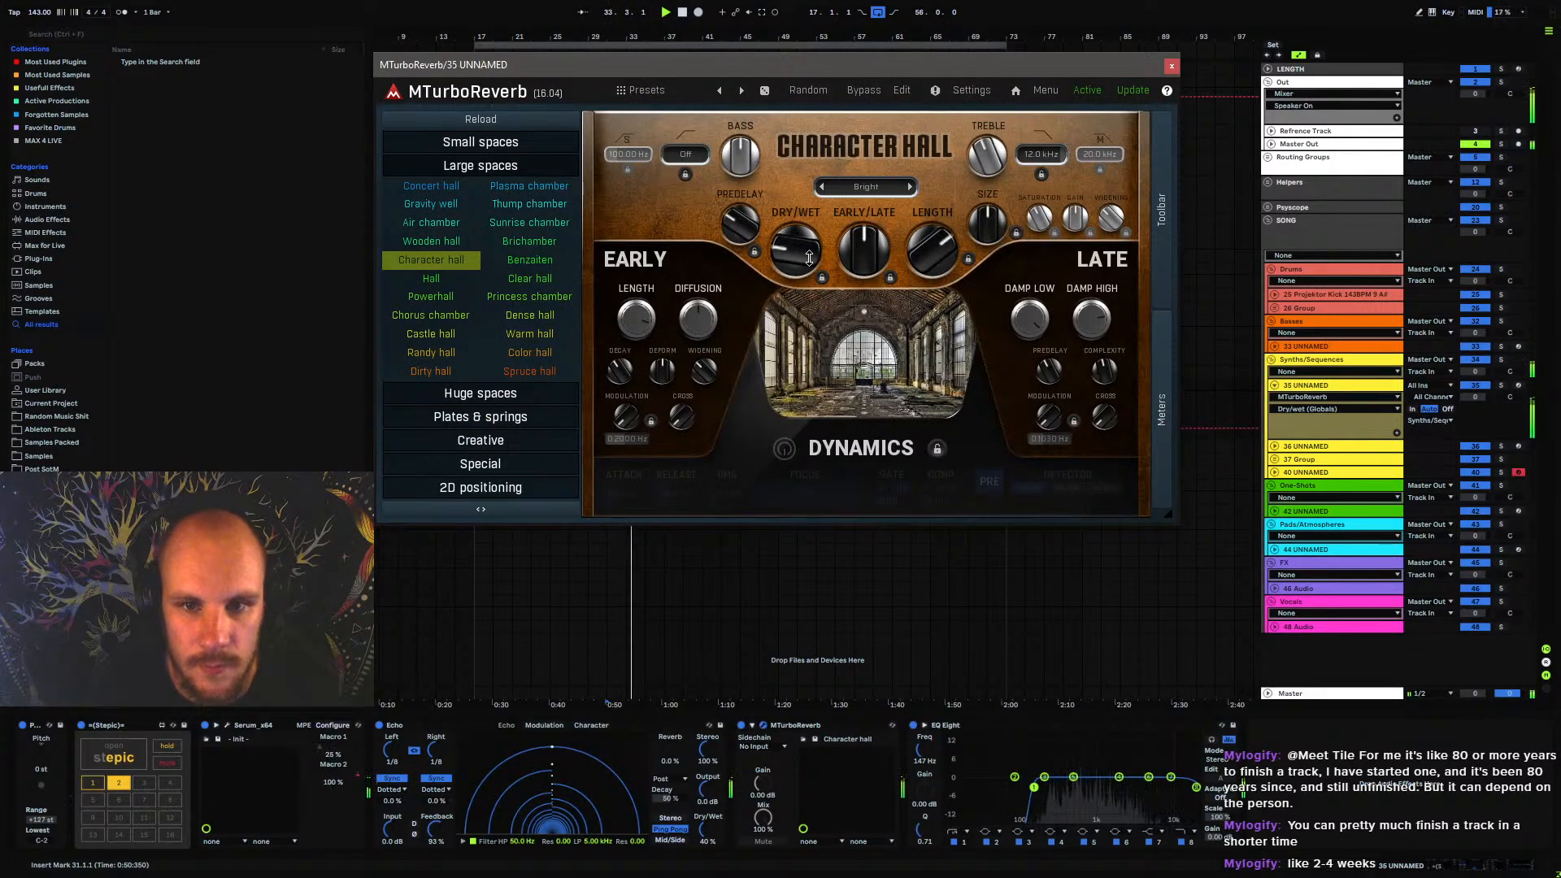
{"action": "left_click", "coordinate": [1172, 66]}
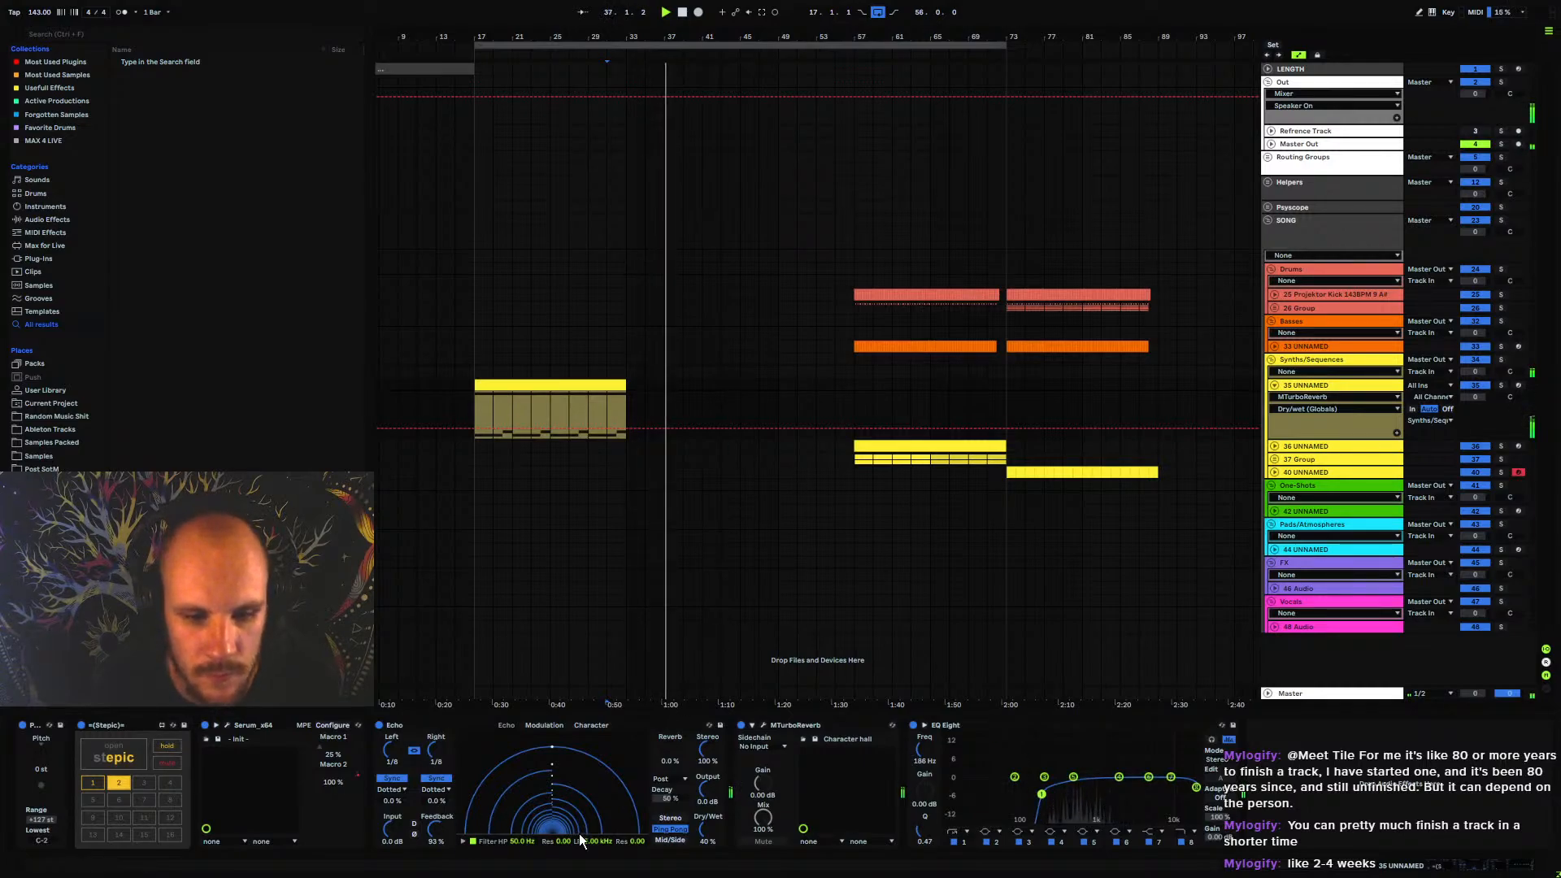
Set the Echo's feedback to 97% and automate its output gain to curve upward from bar 37 to 41, then return to 0 dB
{"action": "left_click_drag", "start_coordinate": [441, 837], "coordinate": [460, 818]}
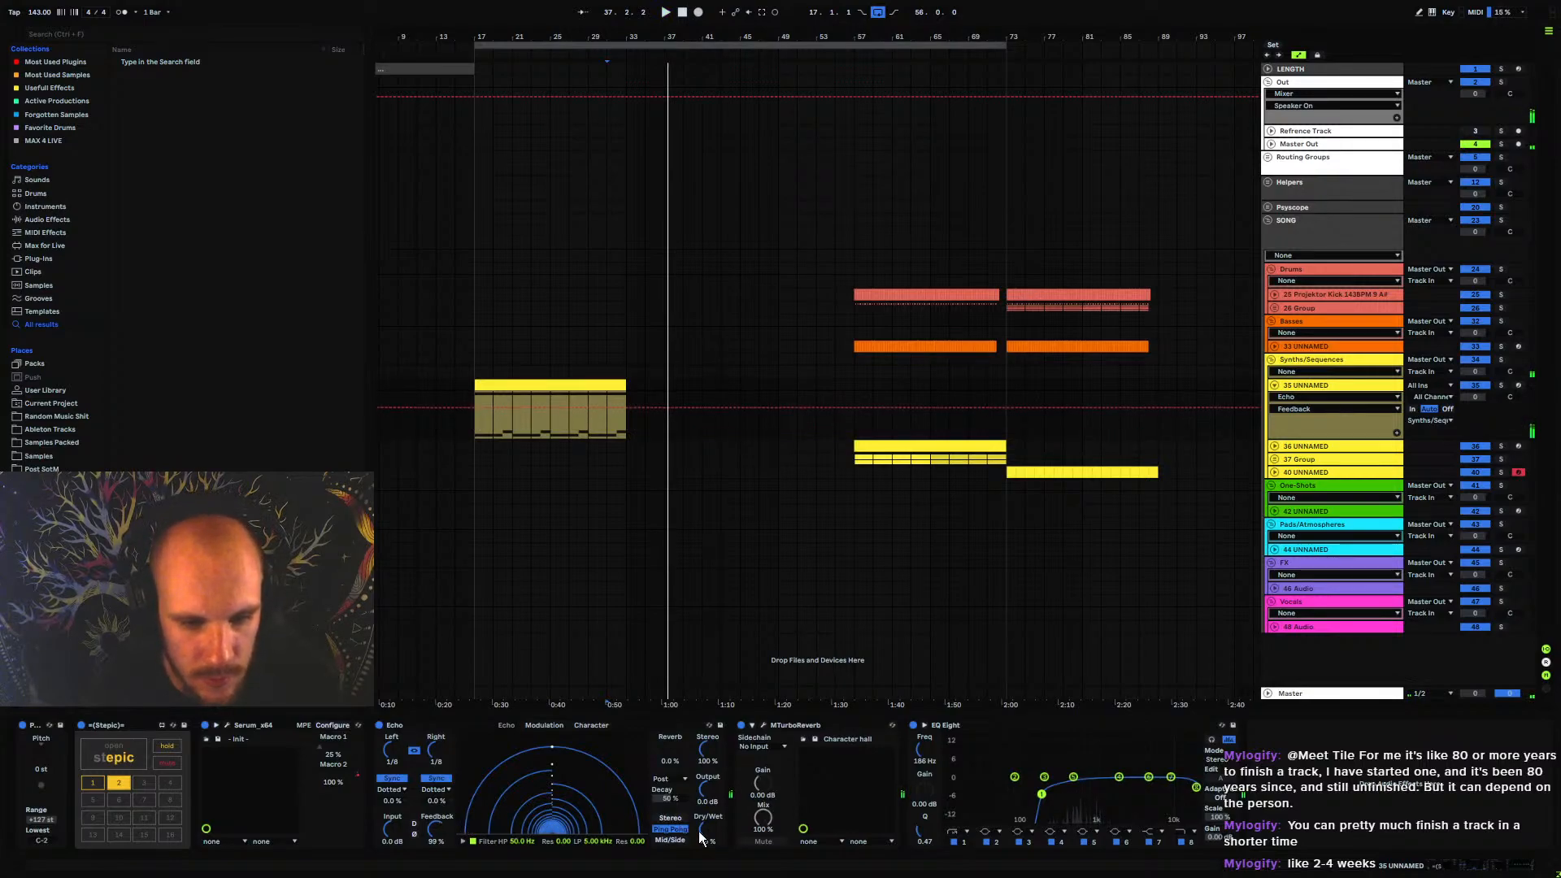
{"action": "left_click", "coordinate": [704, 792]}
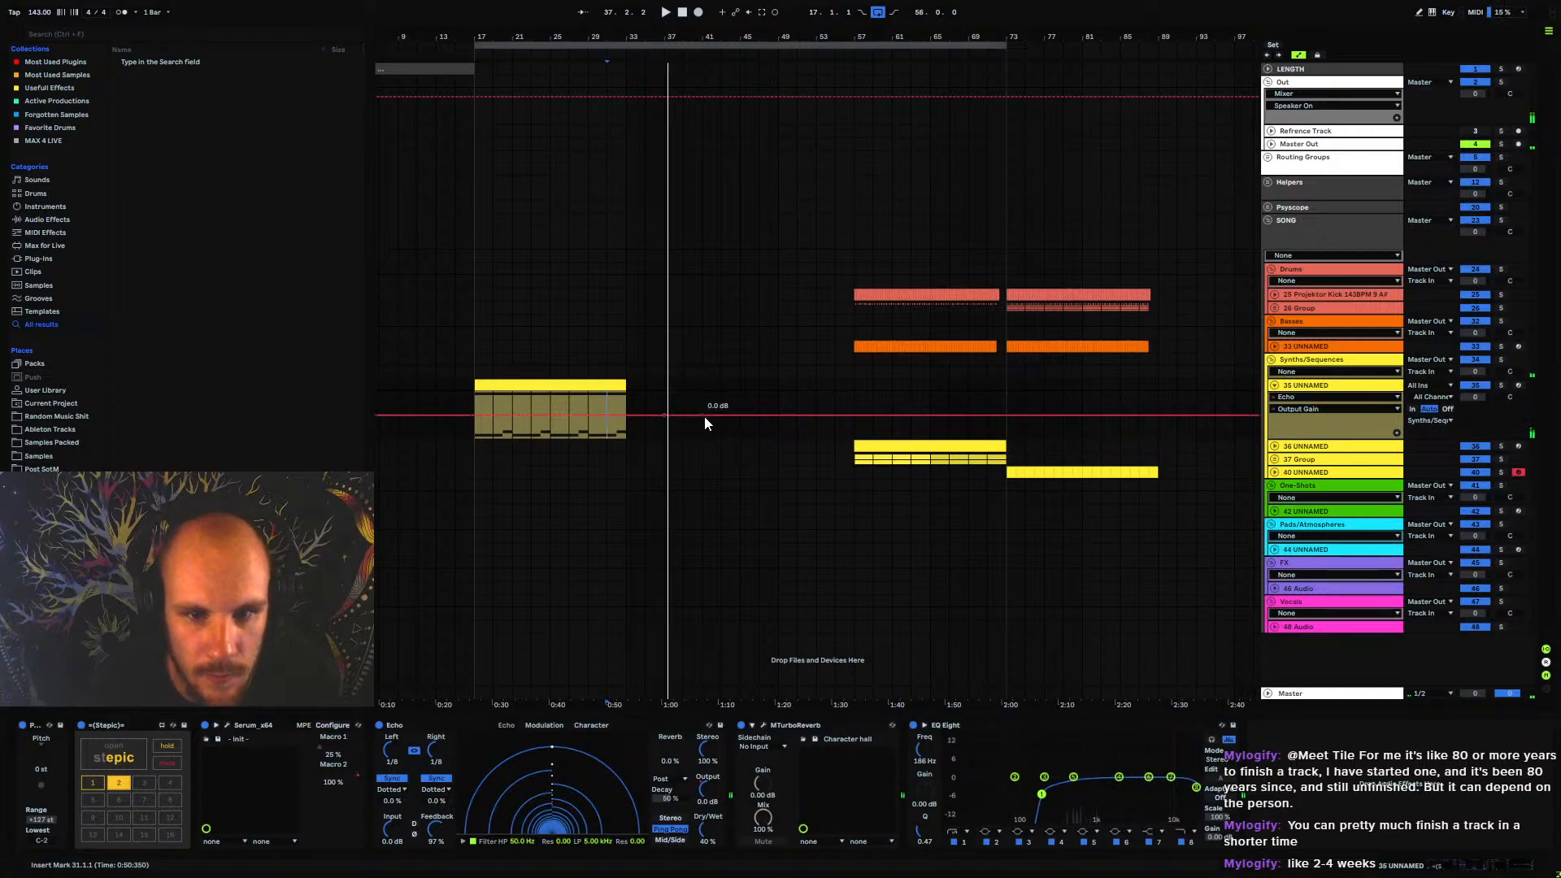
{"action": "left_click_drag", "start_coordinate": [705, 417], "coordinate": [695, 393]}
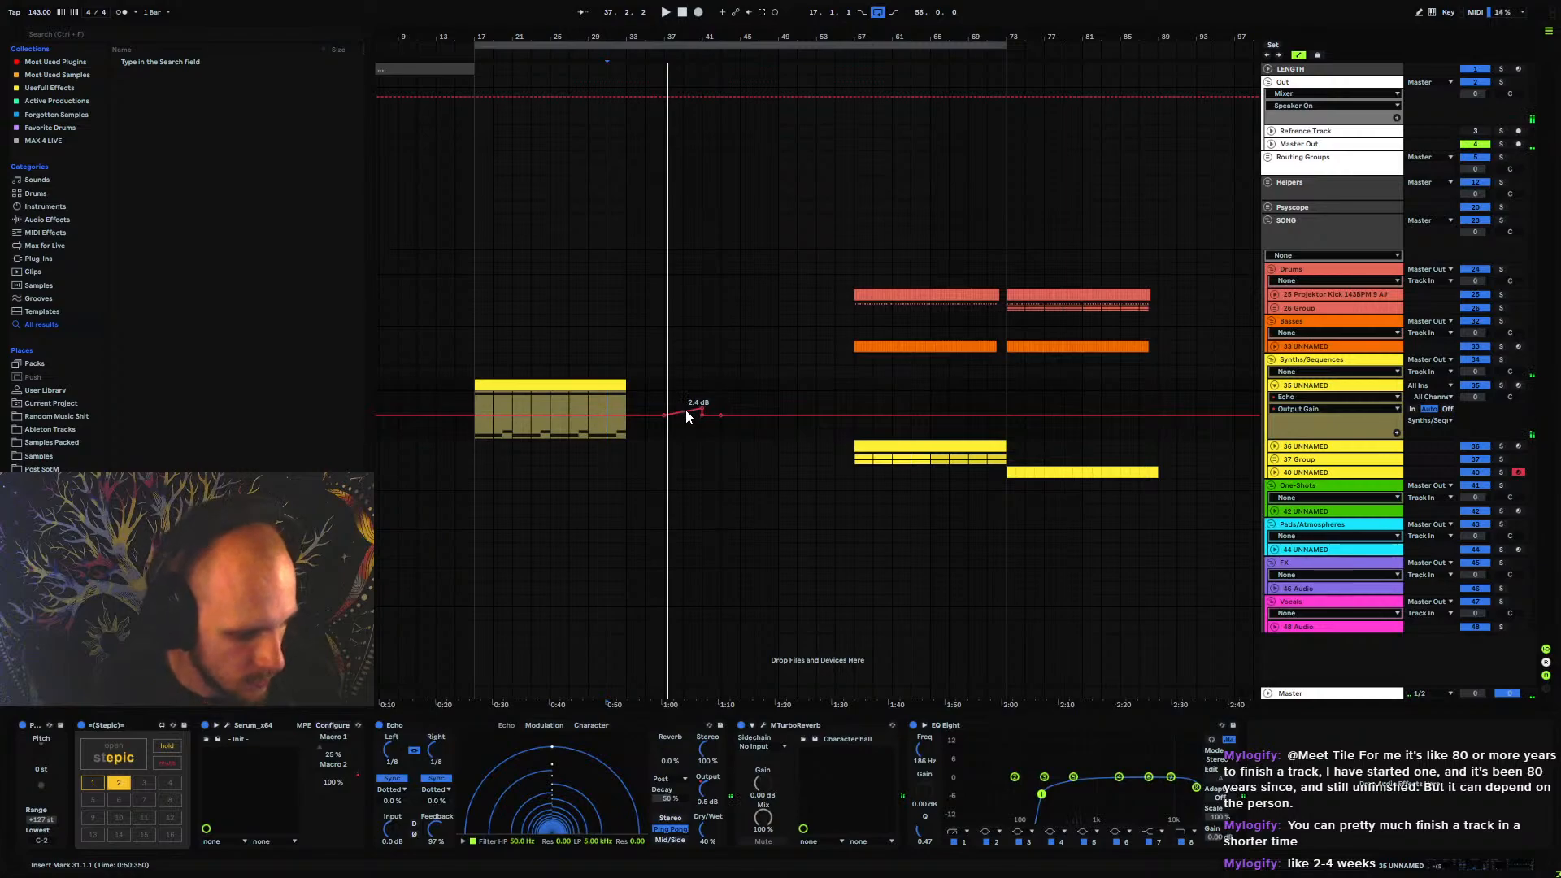
{"action": "left_click_drag", "start_coordinate": [686, 411], "coordinate": [686, 416]}
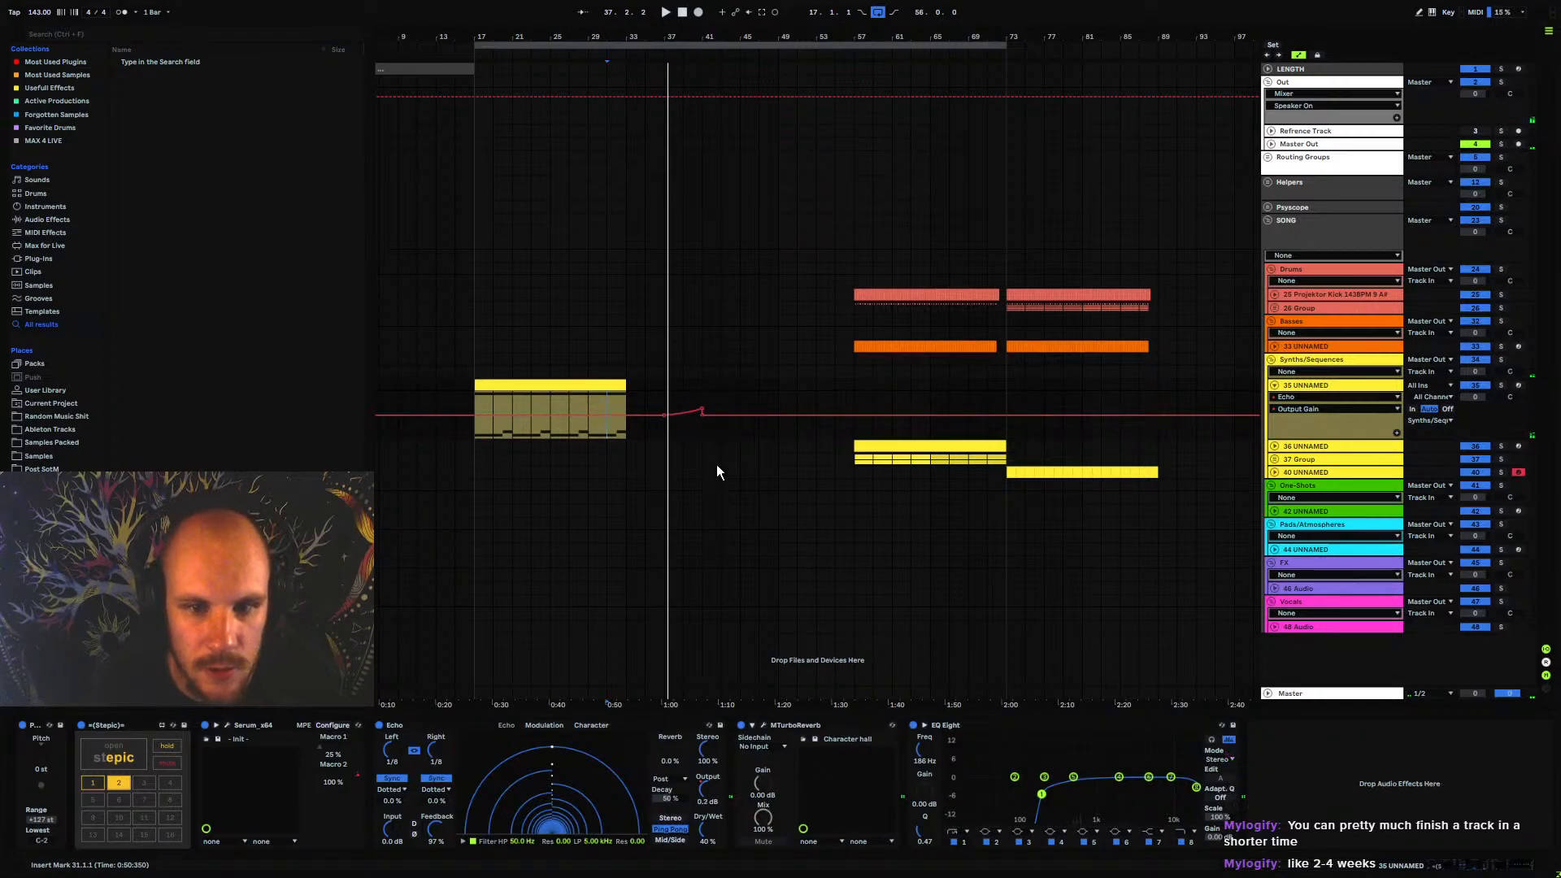
Automate the Echo's dry/wet on 35 UNNAMED to drop abruptly to 0% at bar 41
{"action": "left_click", "coordinate": [706, 832]}
{"action": "left_click", "coordinate": [702, 420]}
{"action": "left_click_drag", "start_coordinate": [716, 420], "coordinate": [703, 438]}
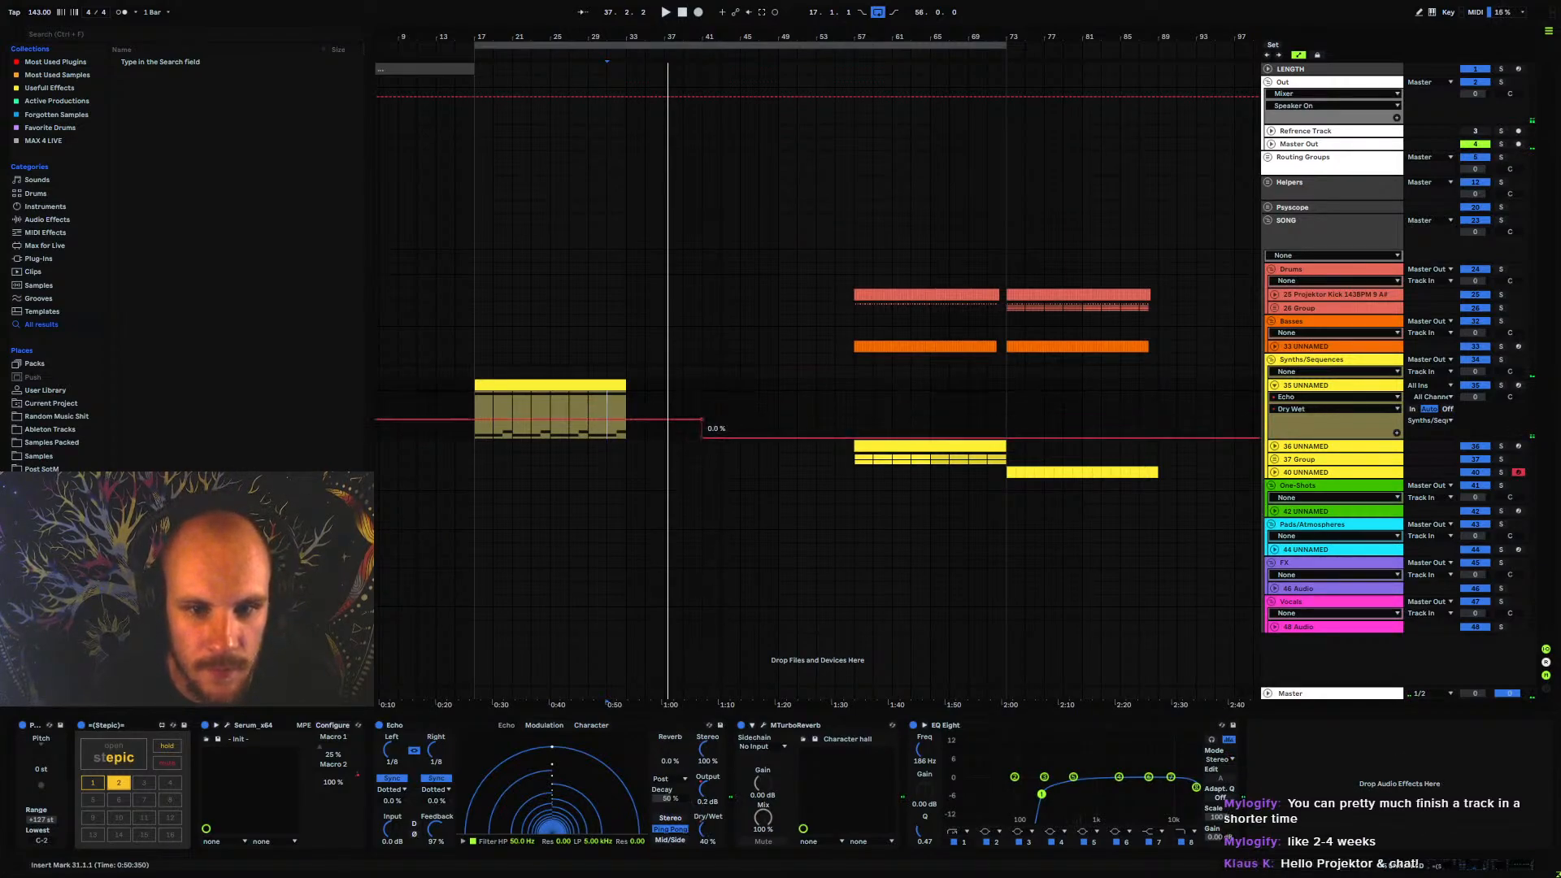
Copy the drum and bass clips of bars 57–73 to bar 41
{"action": "left_click_drag", "start_coordinate": [854, 290], "coordinate": [1007, 348]}
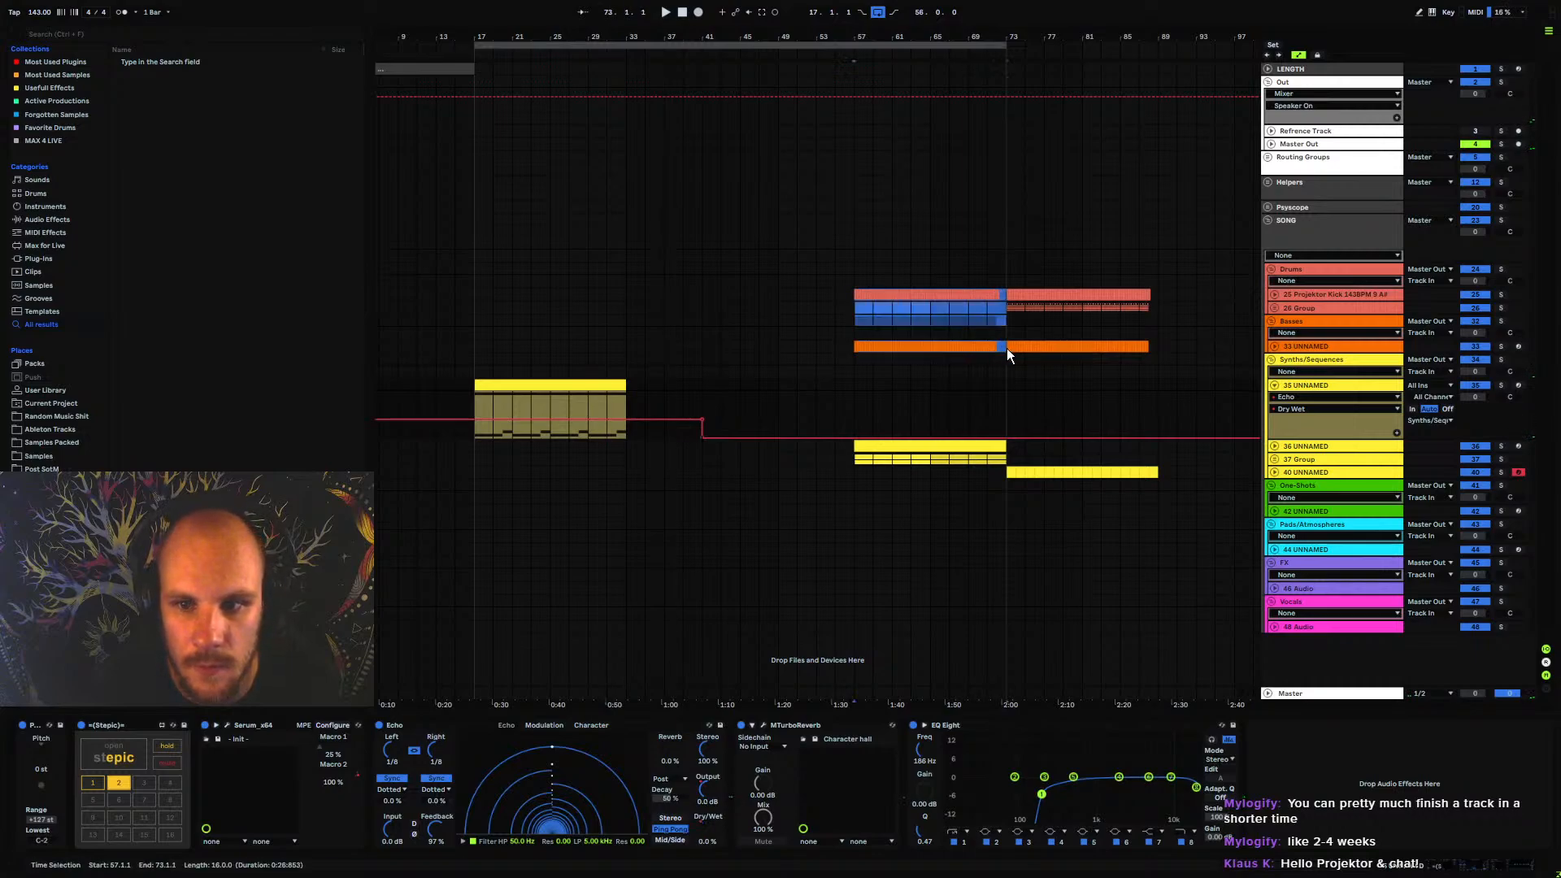
{"action": "left_click", "coordinate": [705, 293]}
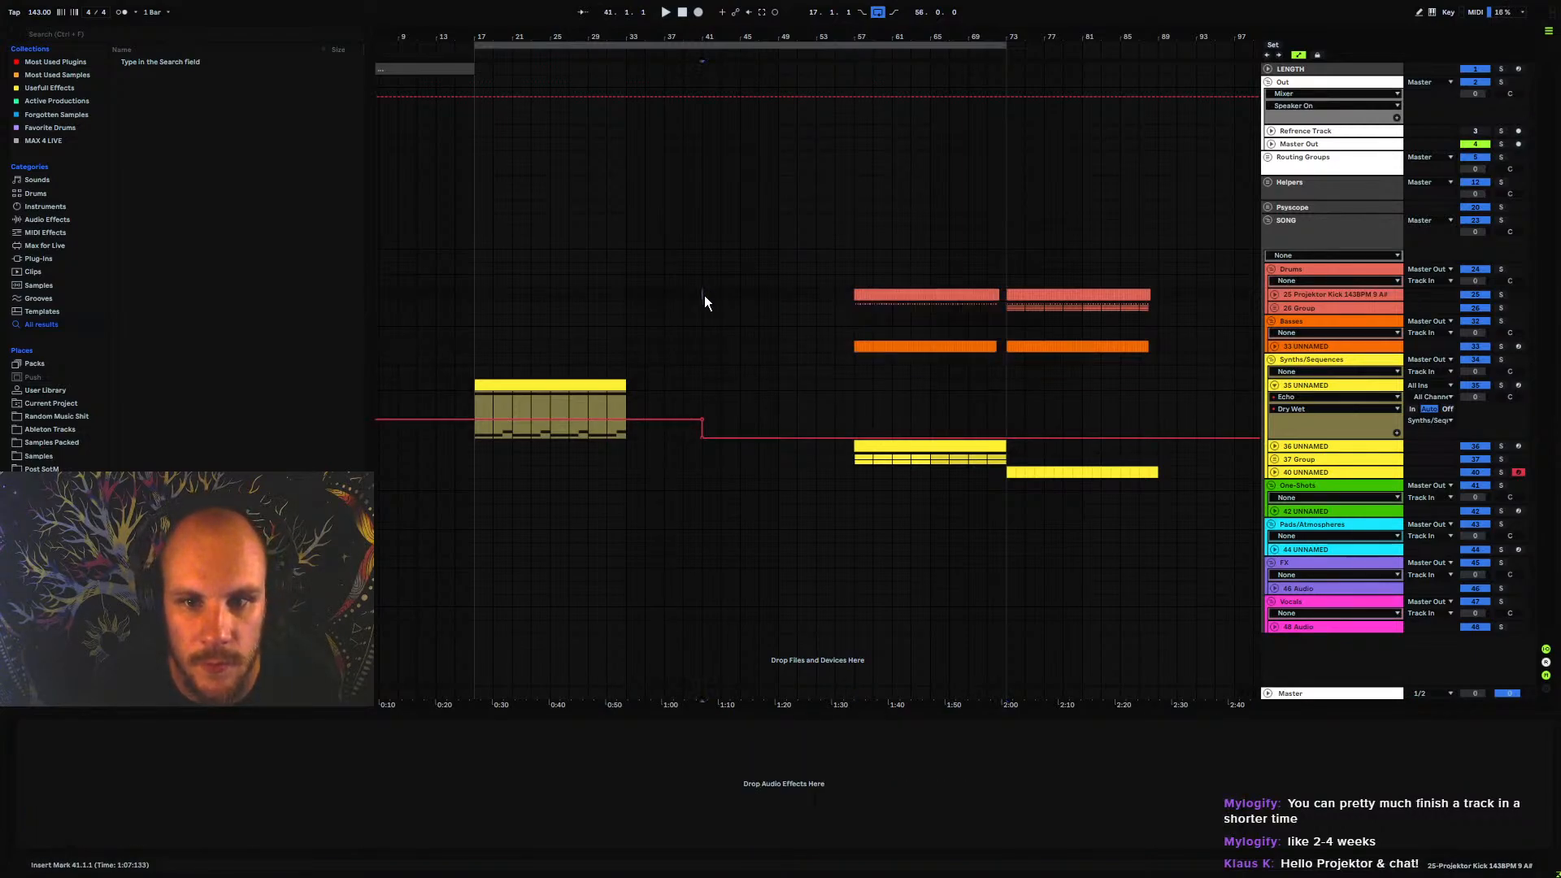
{"action": "key", "text": "ctrl+v"}
{"action": "left_click", "coordinate": [672, 323]}
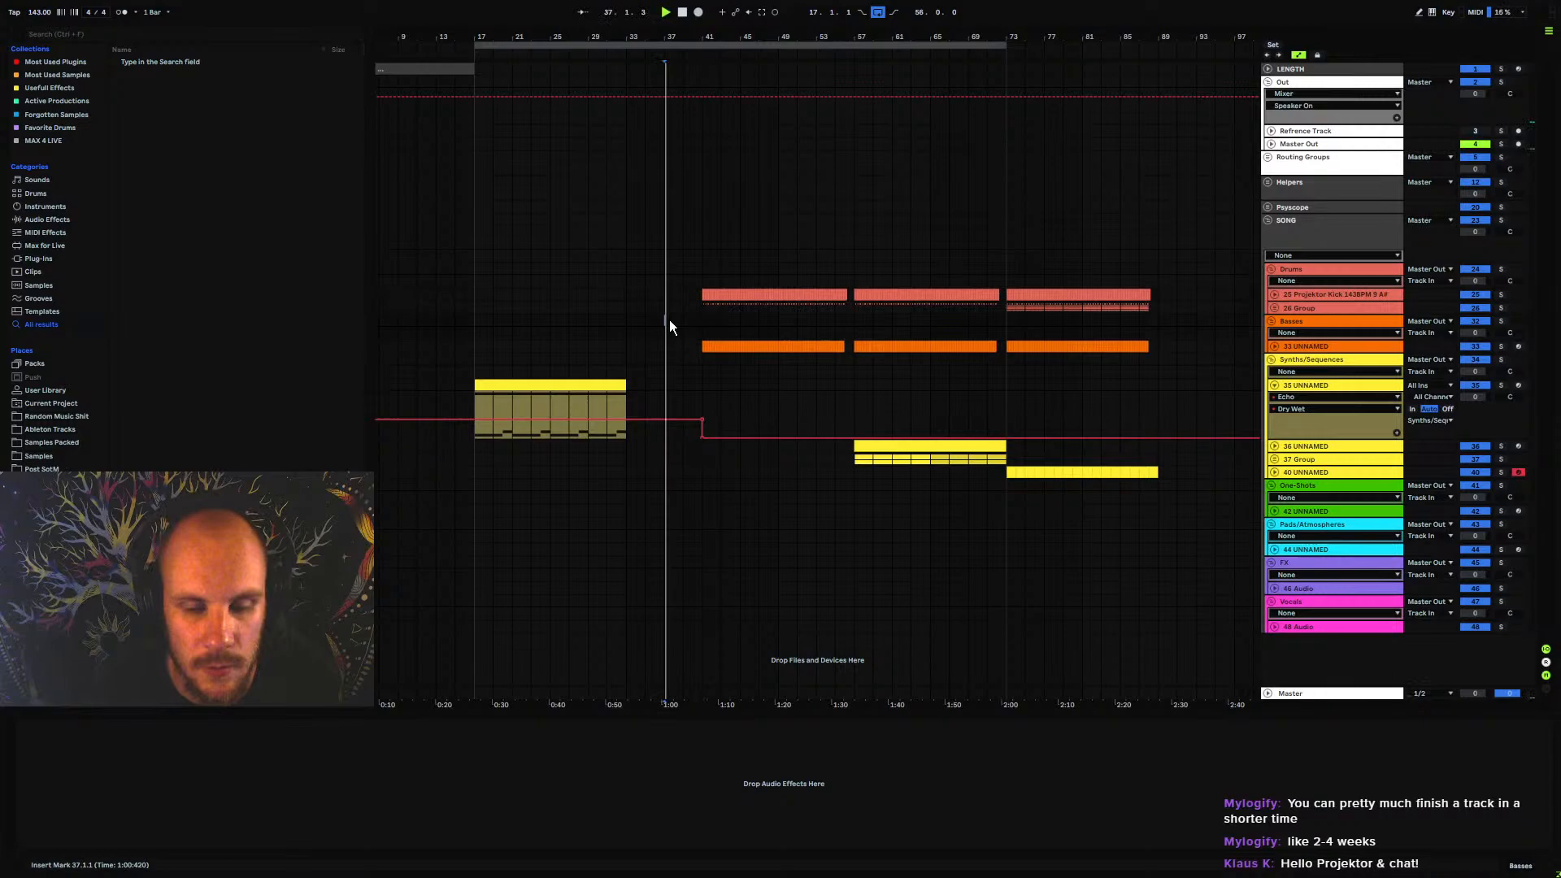
Play from bar 29 and insert MFreqShifter after EQ Eight on the 35 UNNAMED track
{"action": "left_click", "coordinate": [589, 347]}
{"action": "key", "text": "space"}
{"action": "left_click", "coordinate": [1311, 384]}
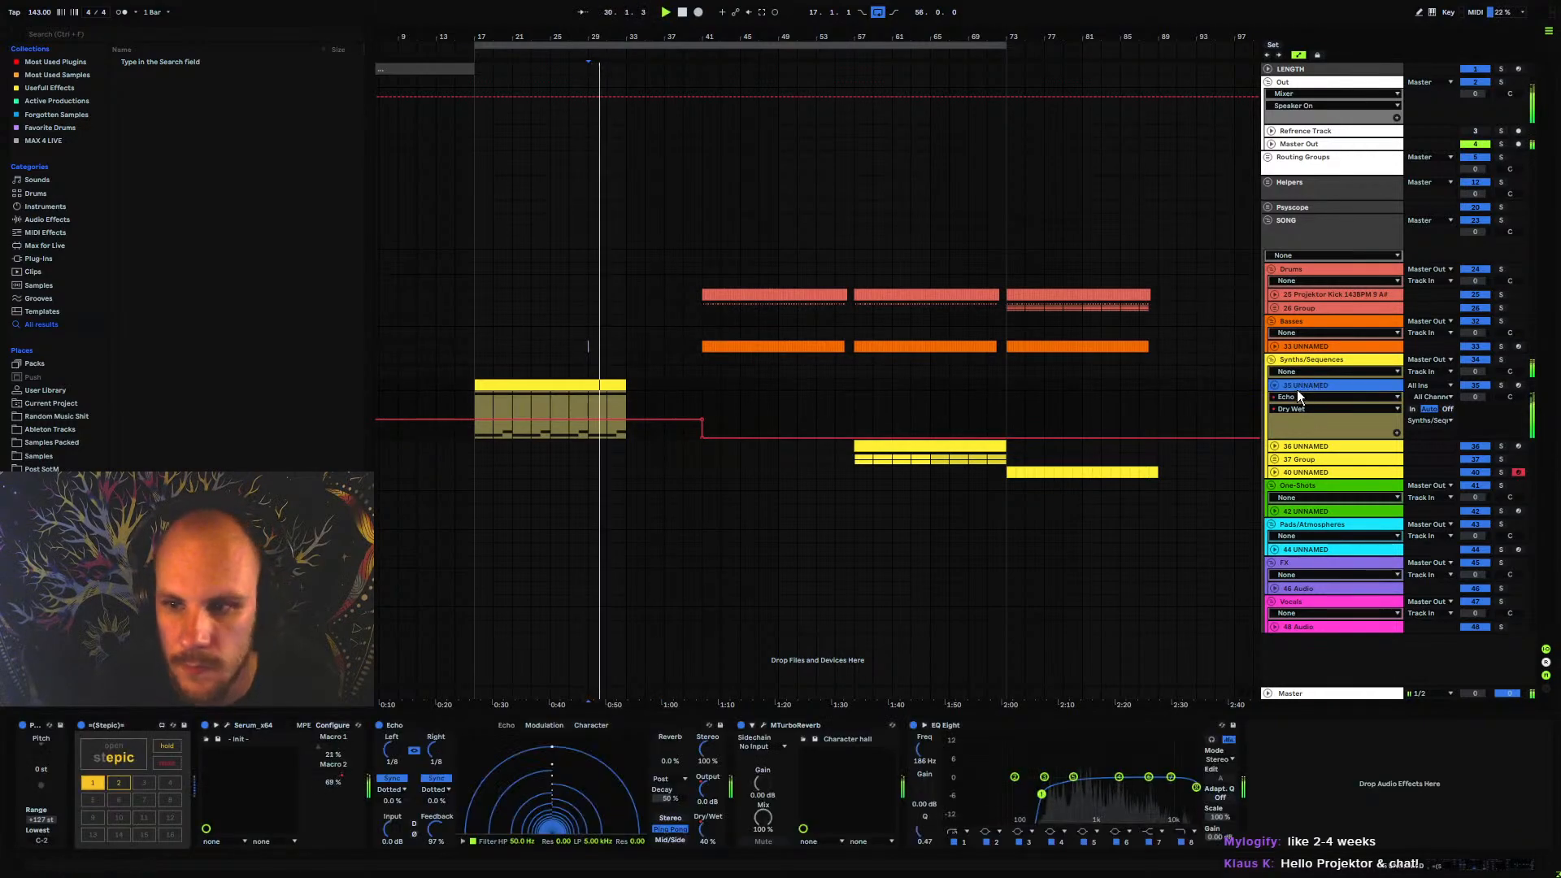
{"action": "right_click", "coordinate": [1352, 775]}
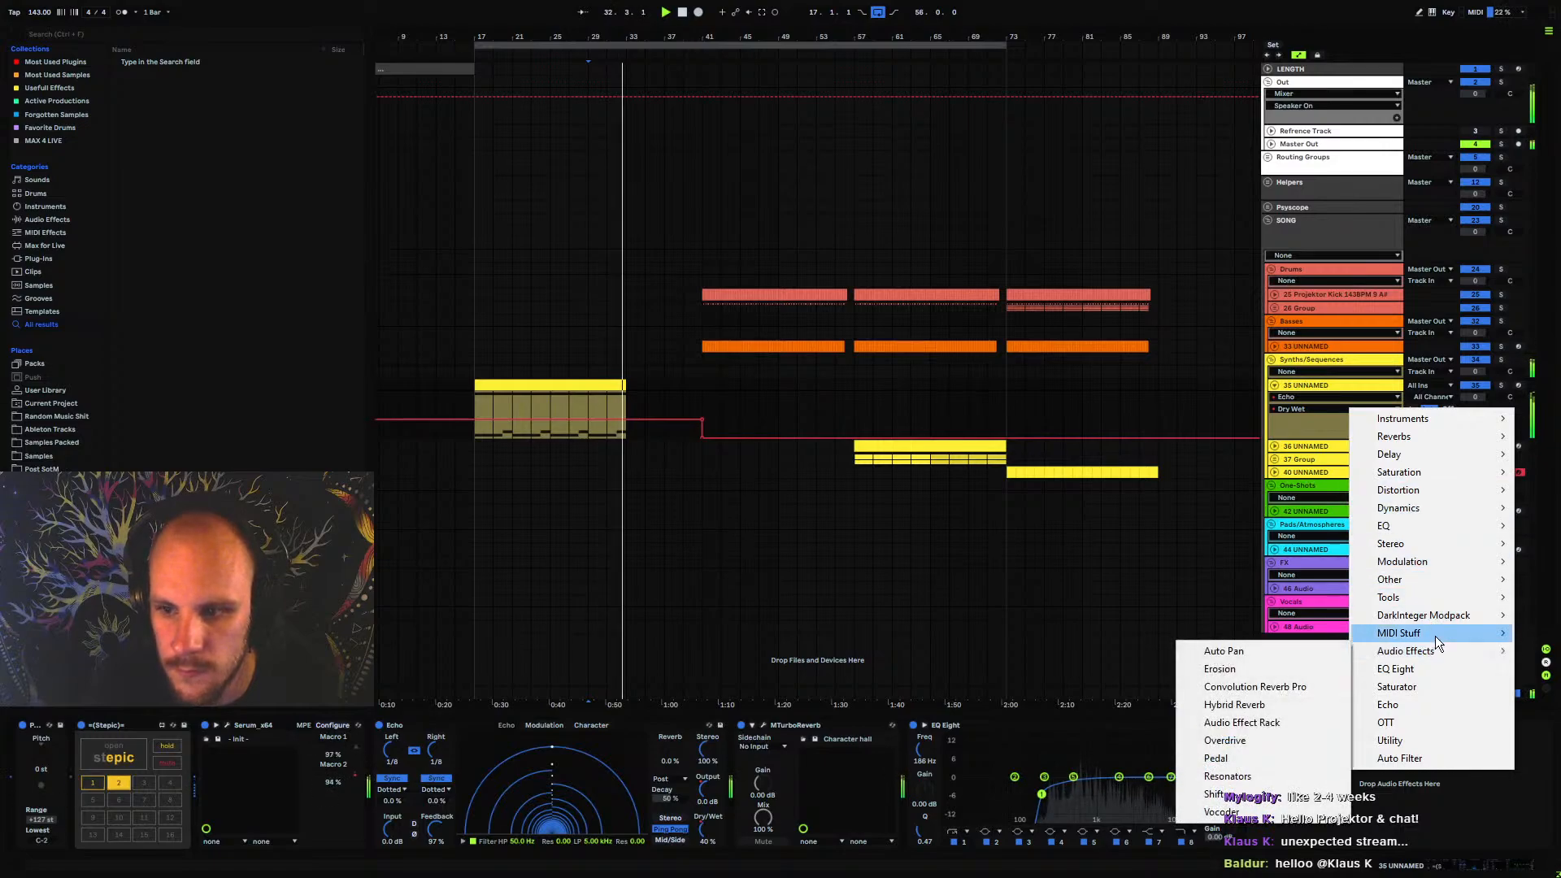
{"action": "mouse_move", "coordinate": [1448, 562]}
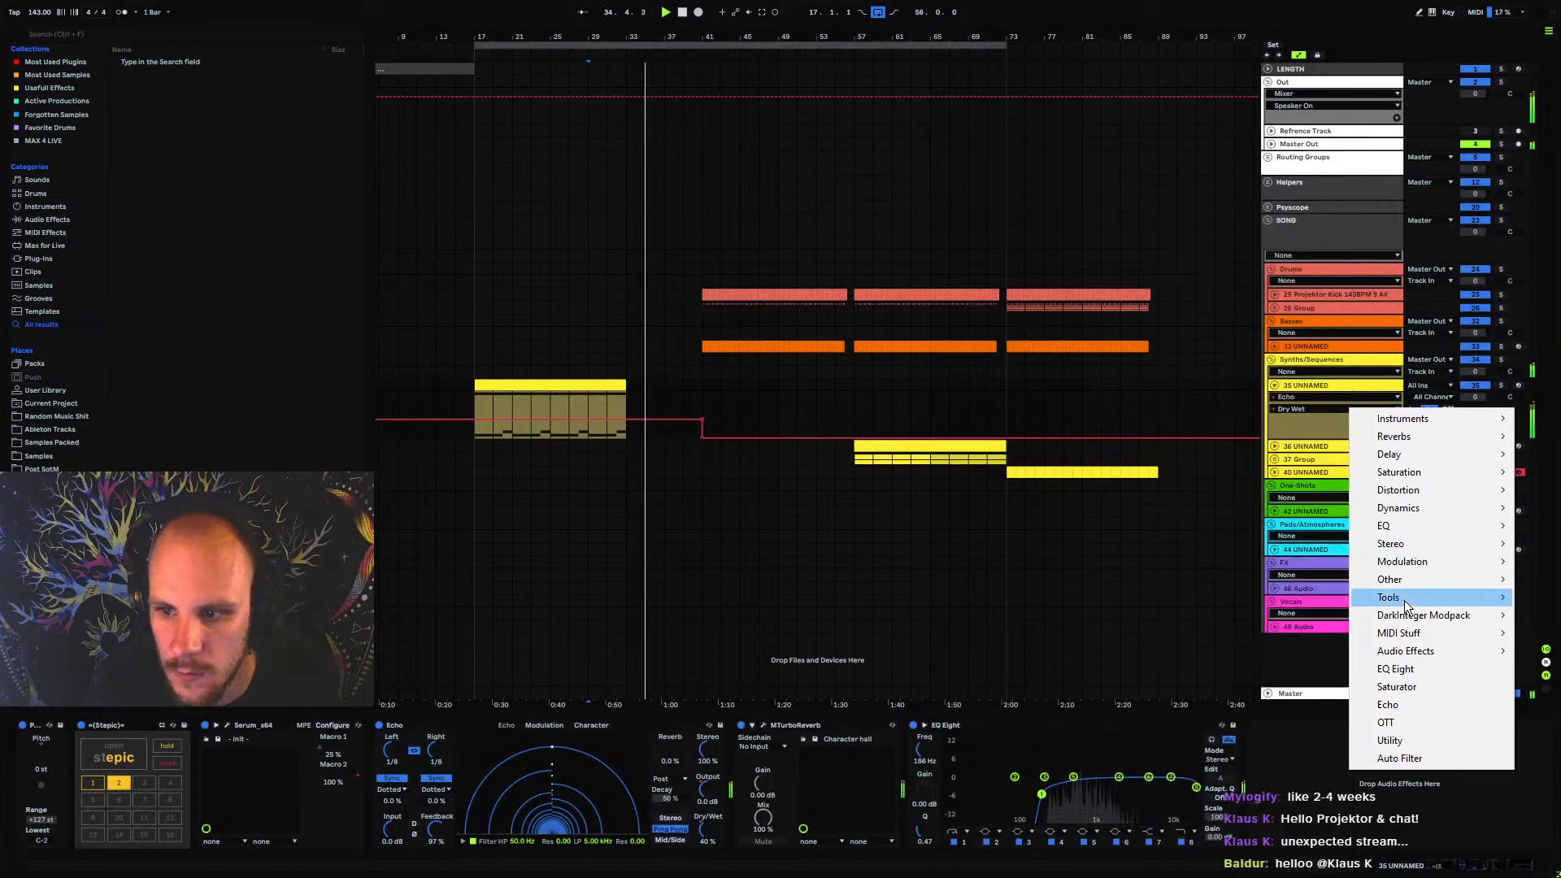
{"action": "mouse_move", "coordinate": [1407, 581]}
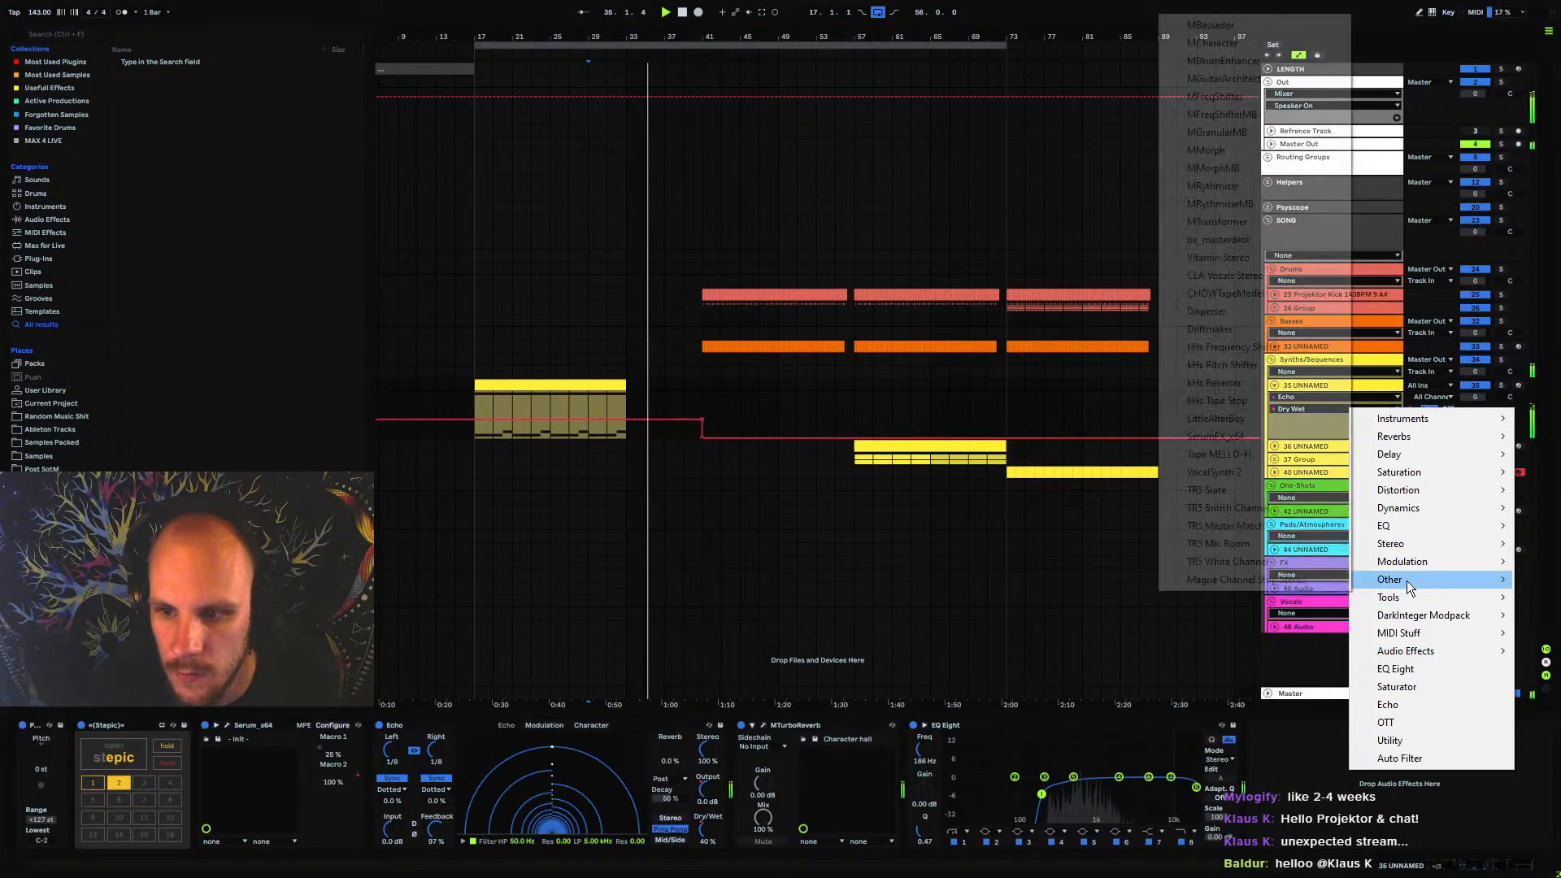
{"action": "left_click", "coordinate": [1215, 96]}
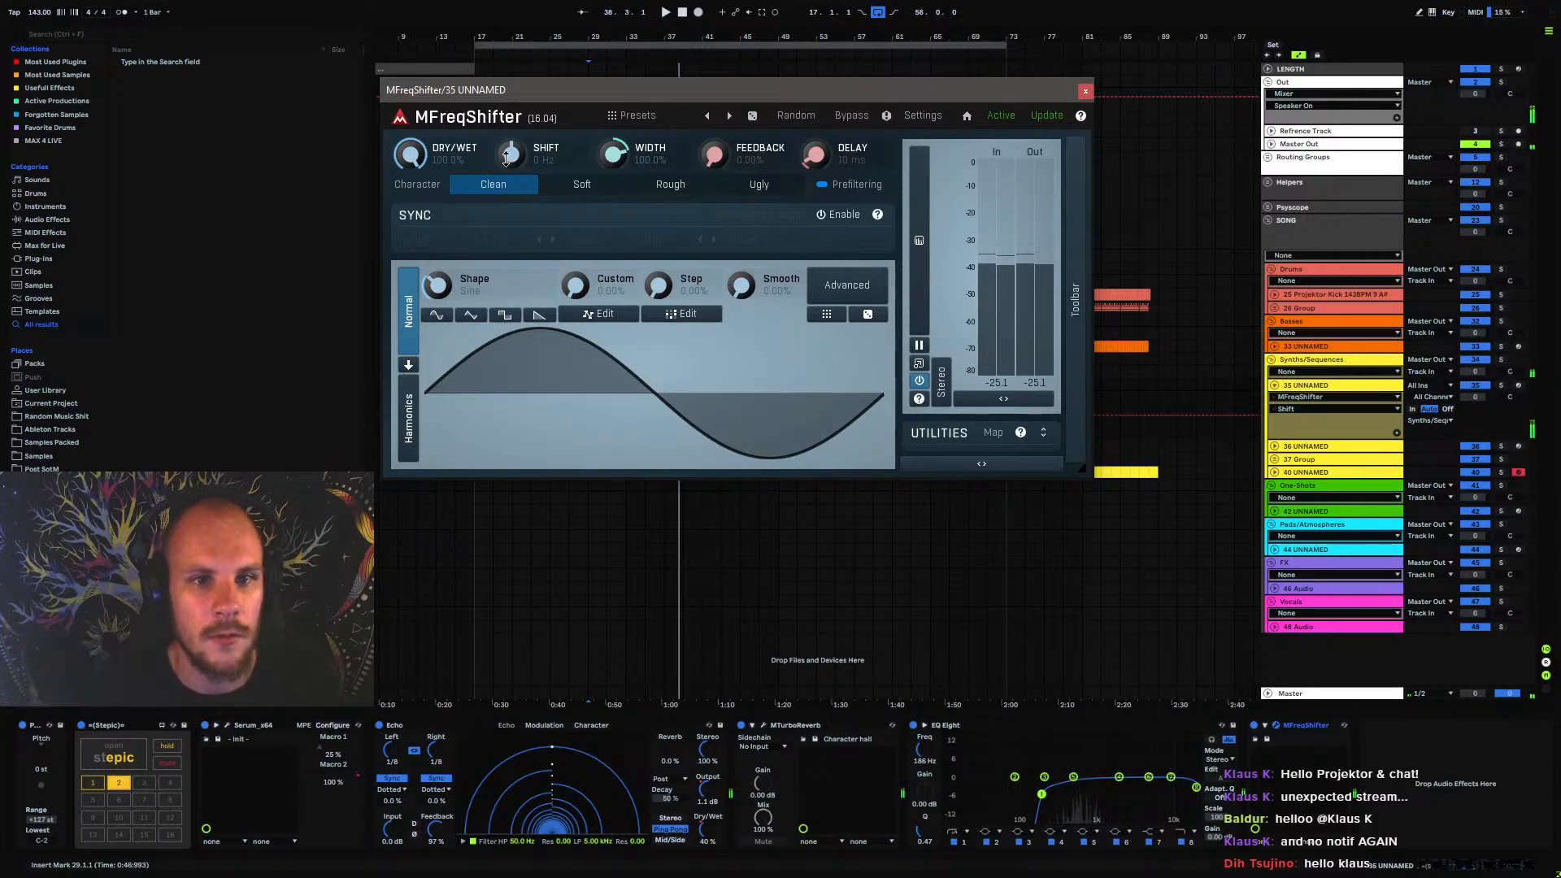
Close MFreqShifter and automate its Shift to curve upward from bar 37 to bar 41, then return to 0.50
{"action": "left_click", "coordinate": [1086, 91]}
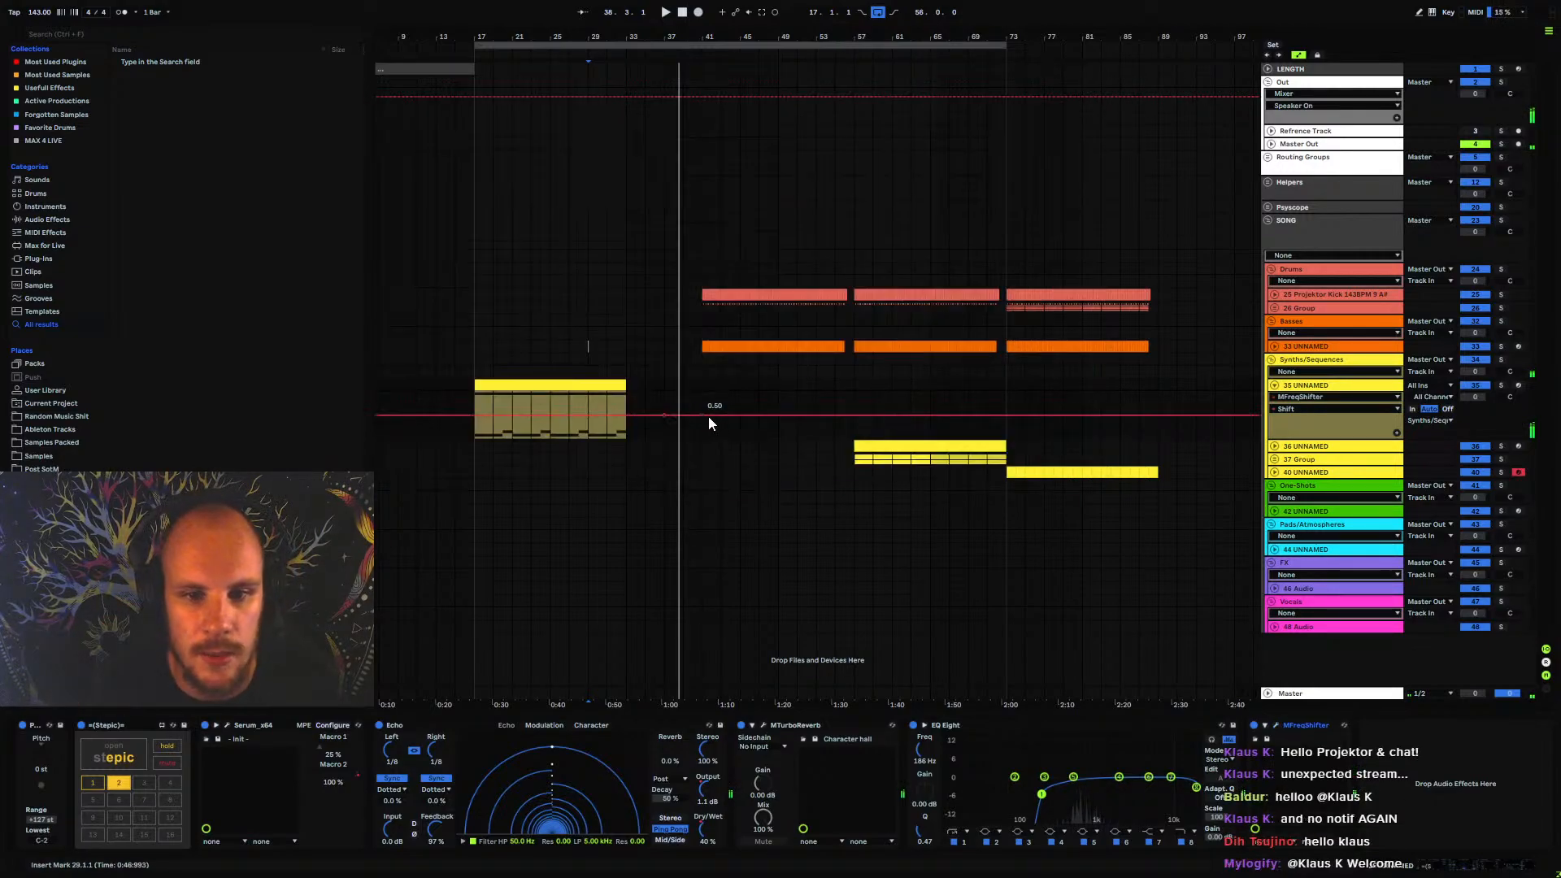
{"action": "left_click_drag", "start_coordinate": [701, 416], "coordinate": [701, 414]}
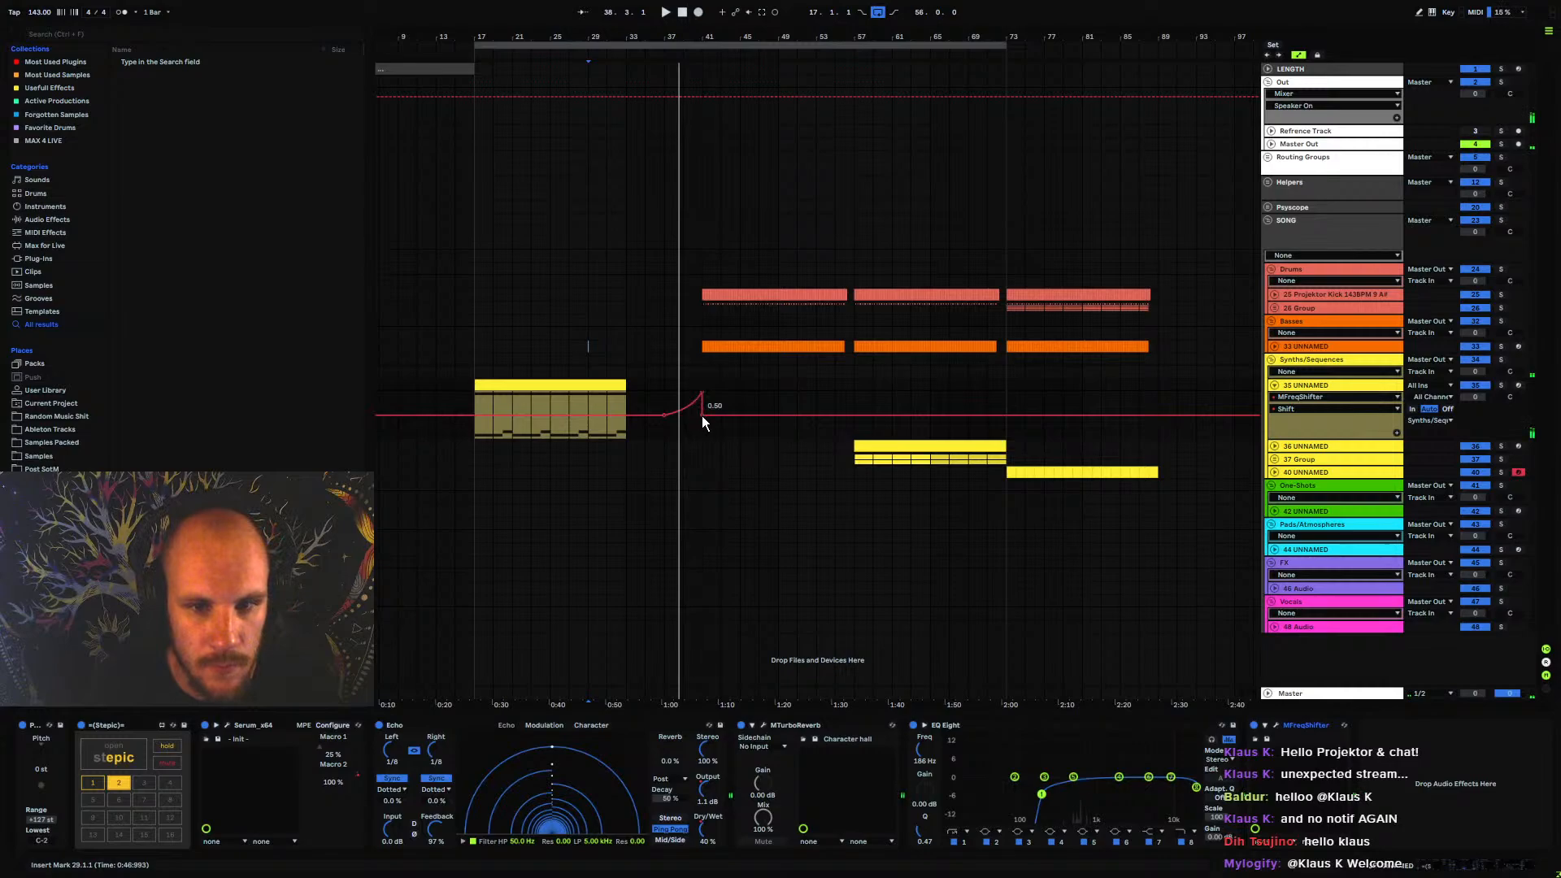
Audition the transition from bar 29 into the drum entry at bar 41, fold 35 UNNAMED and check MTurboReverb's settings
{"action": "key", "text": "space"}
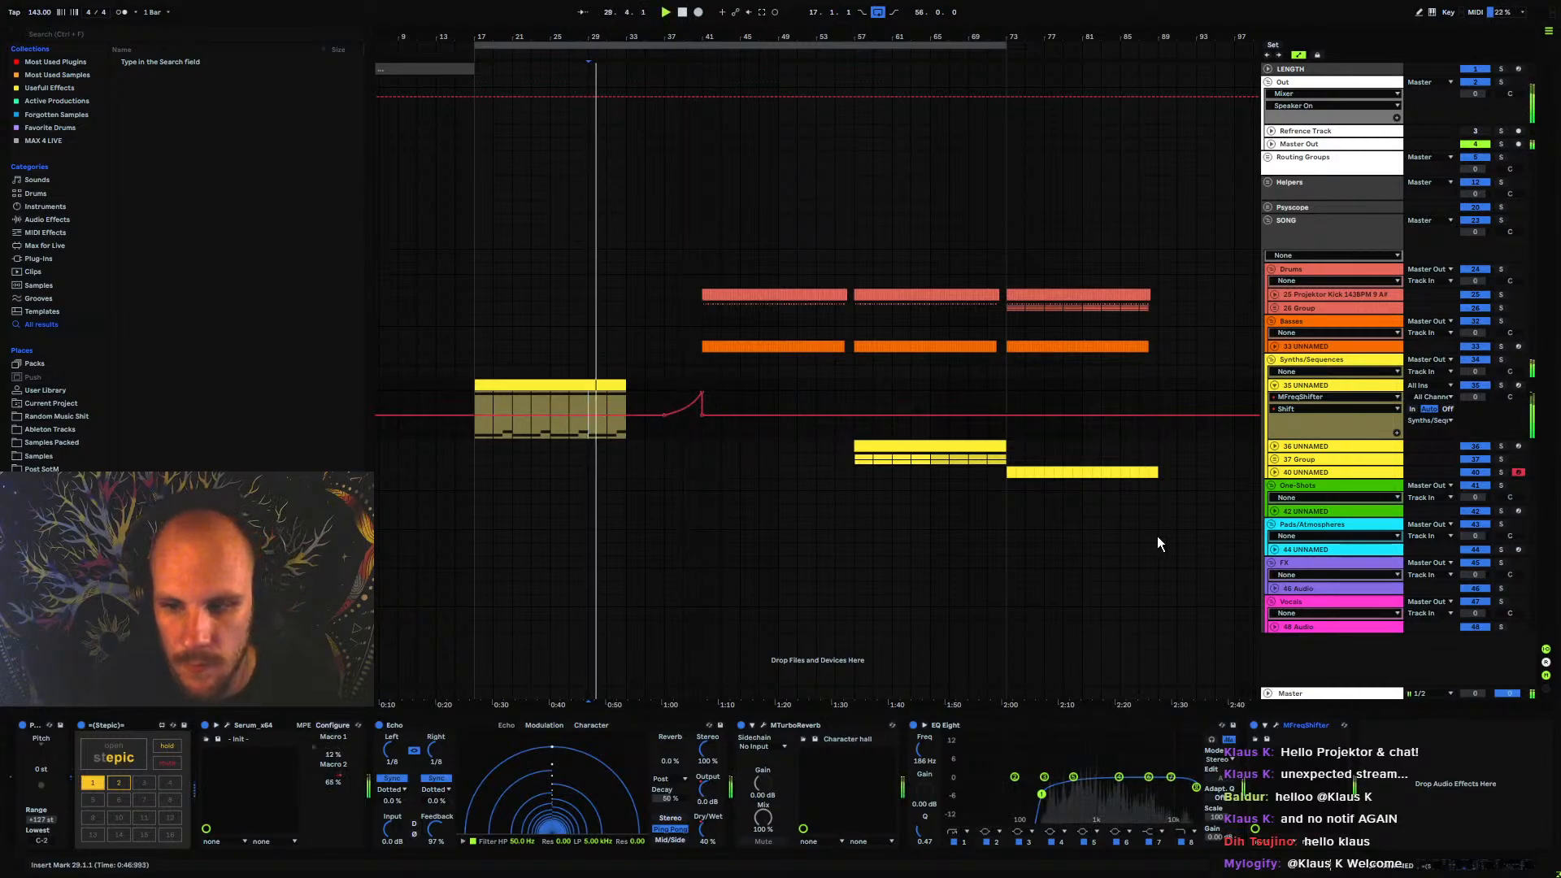
{"action": "left_click", "coordinate": [1275, 385]}
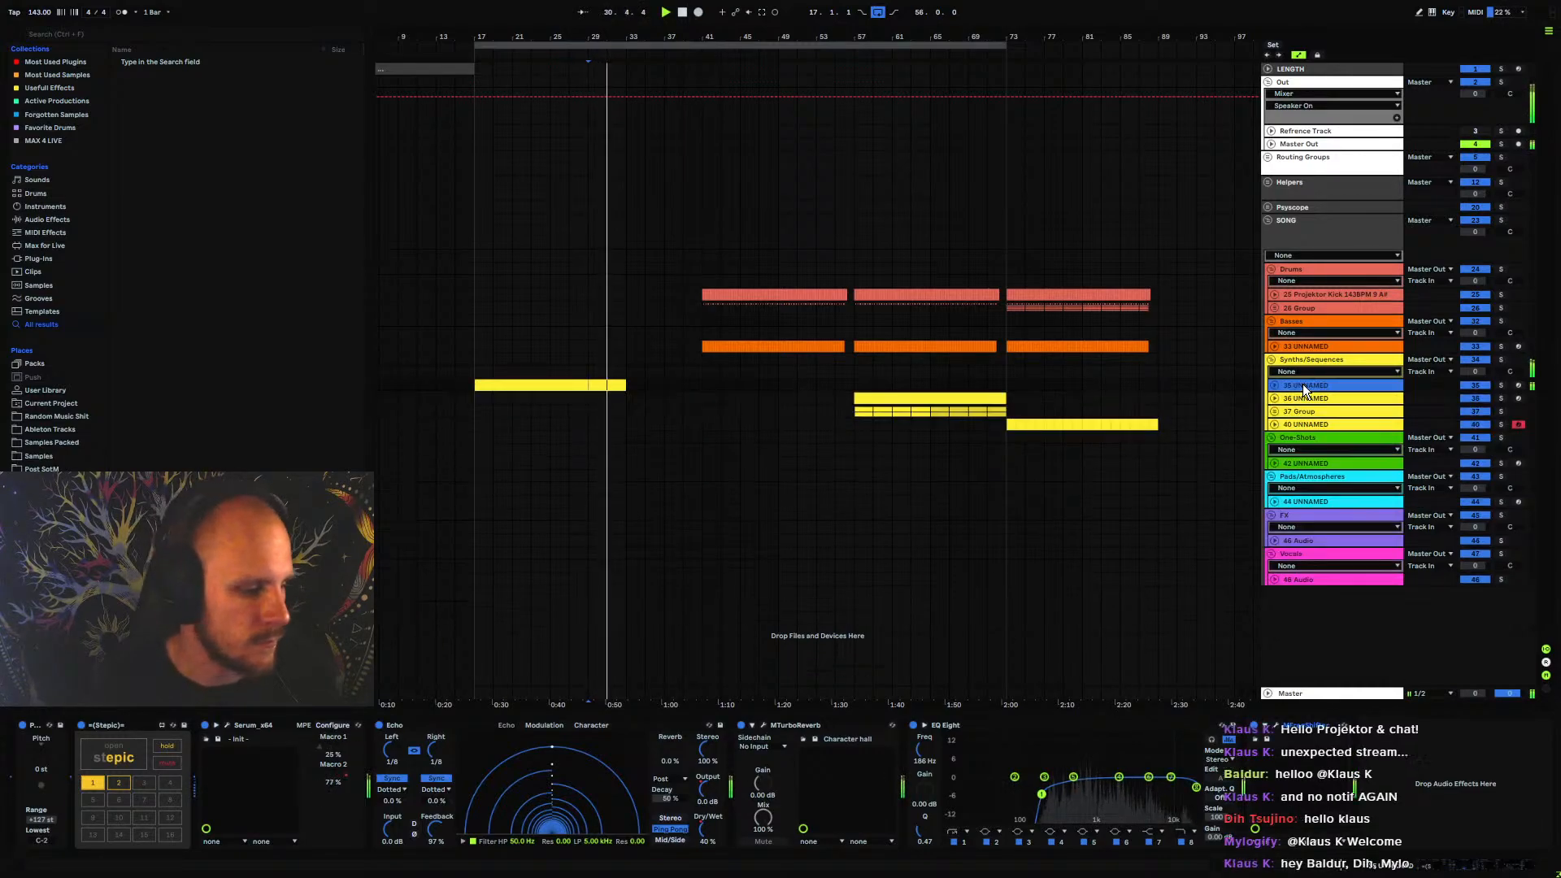
{"action": "left_click_drag", "start_coordinate": [679, 37], "coordinate": [819, 126]}
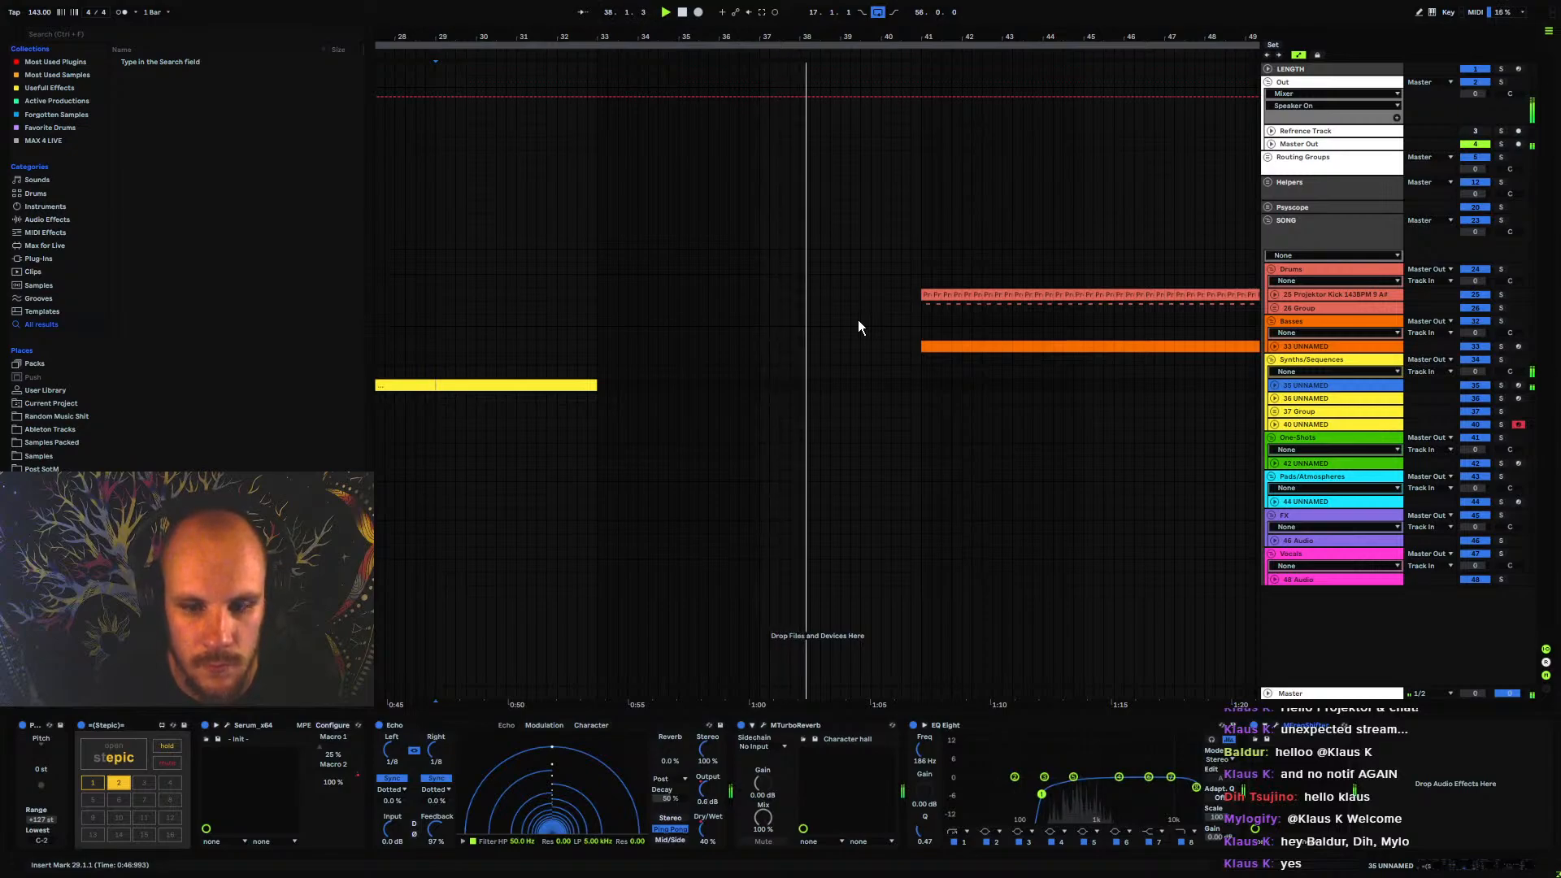
{"action": "left_click_drag", "start_coordinate": [919, 264], "coordinate": [667, 294]}
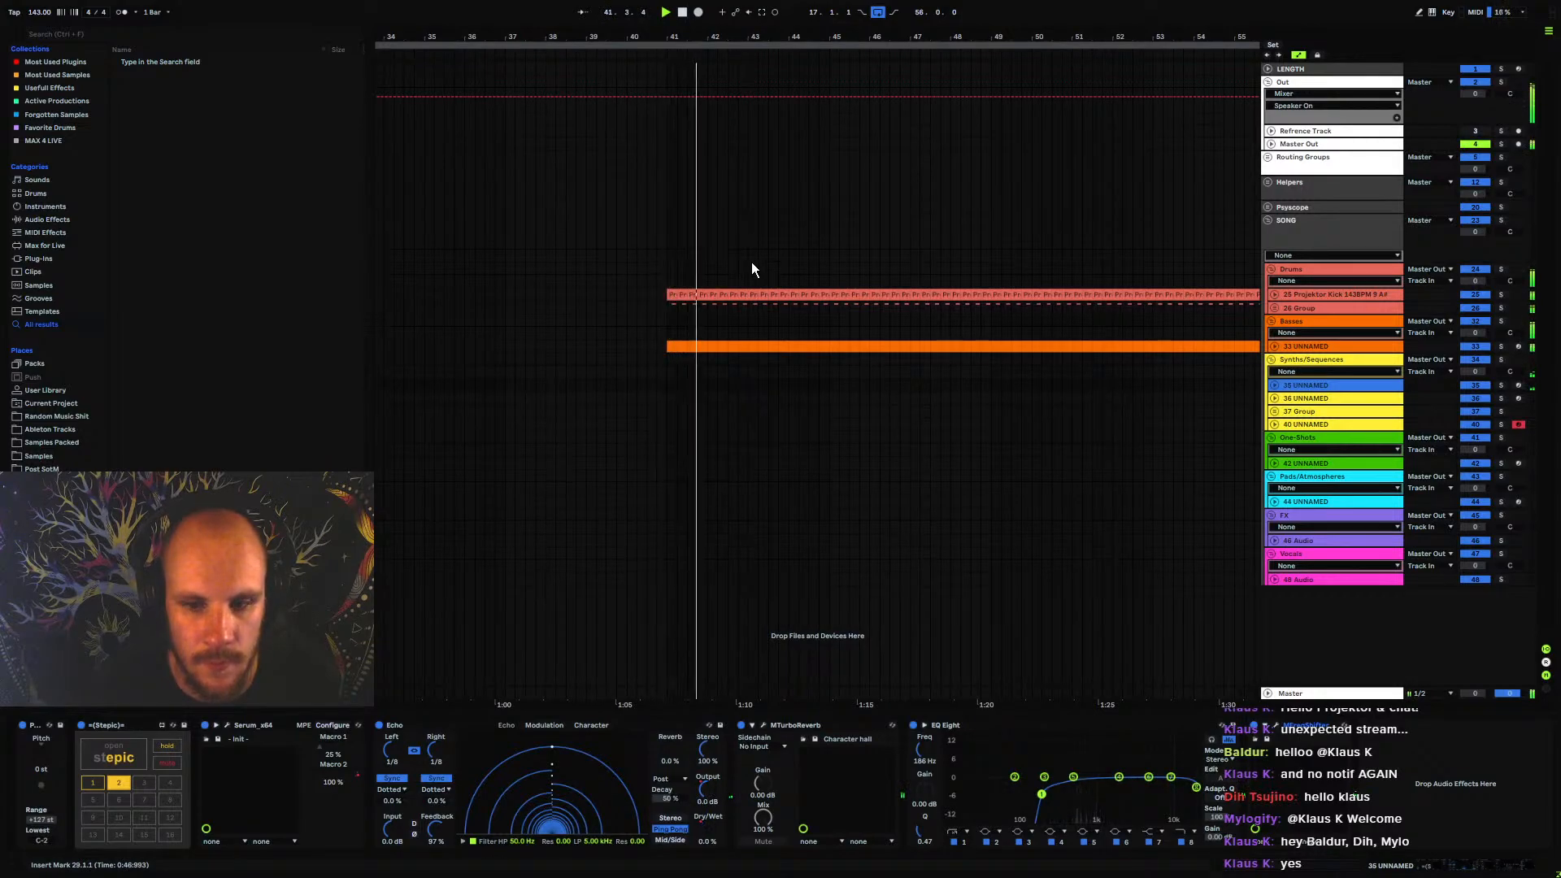
{"action": "left_click", "coordinate": [764, 724]}
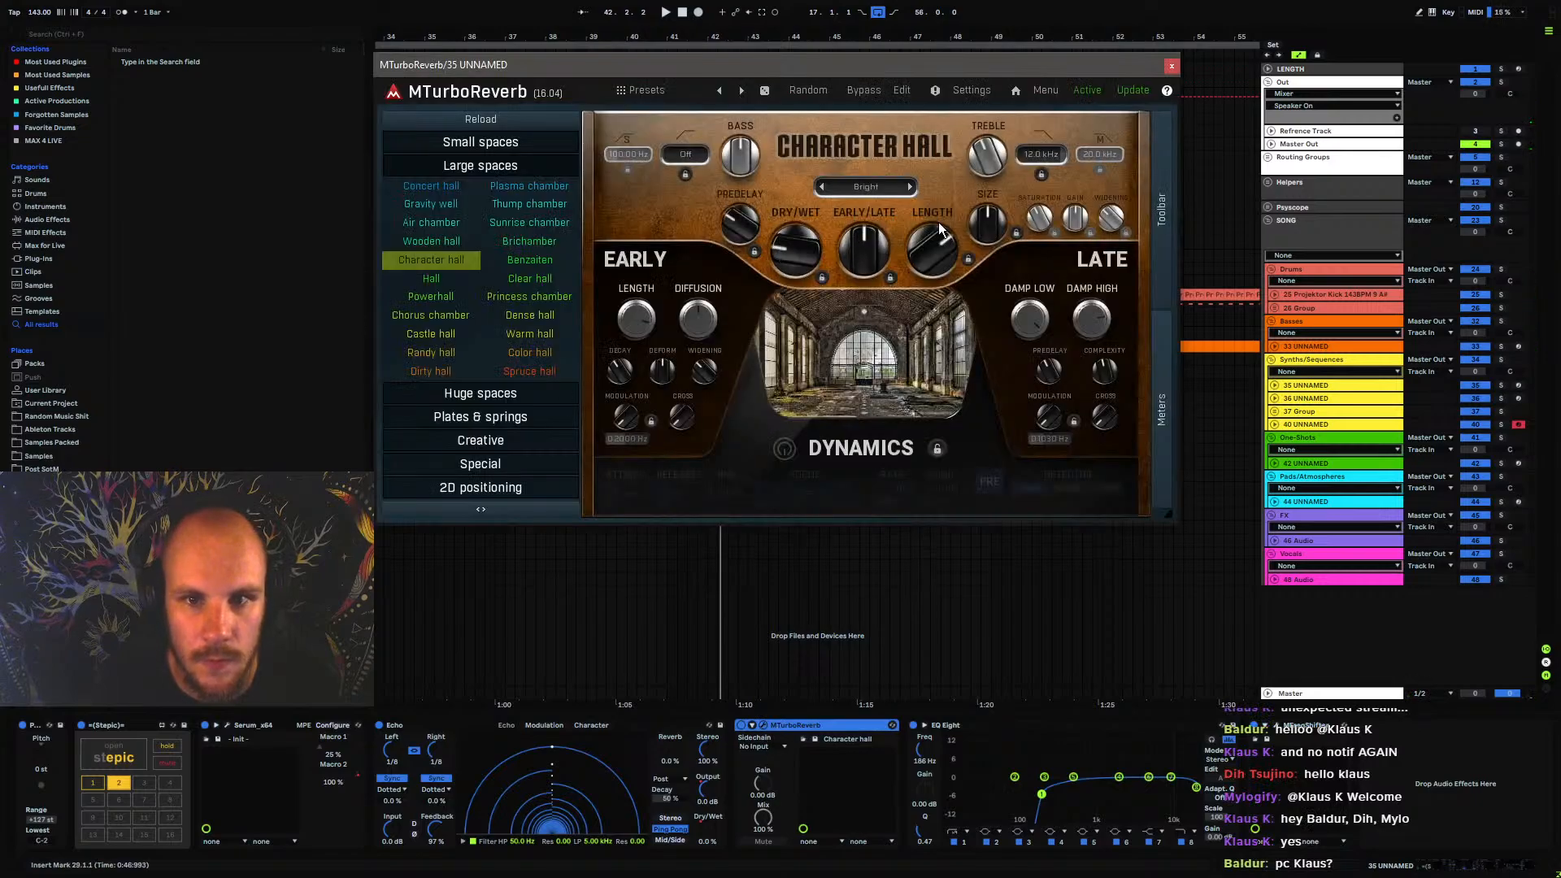
{"action": "left_click", "coordinate": [1171, 65]}
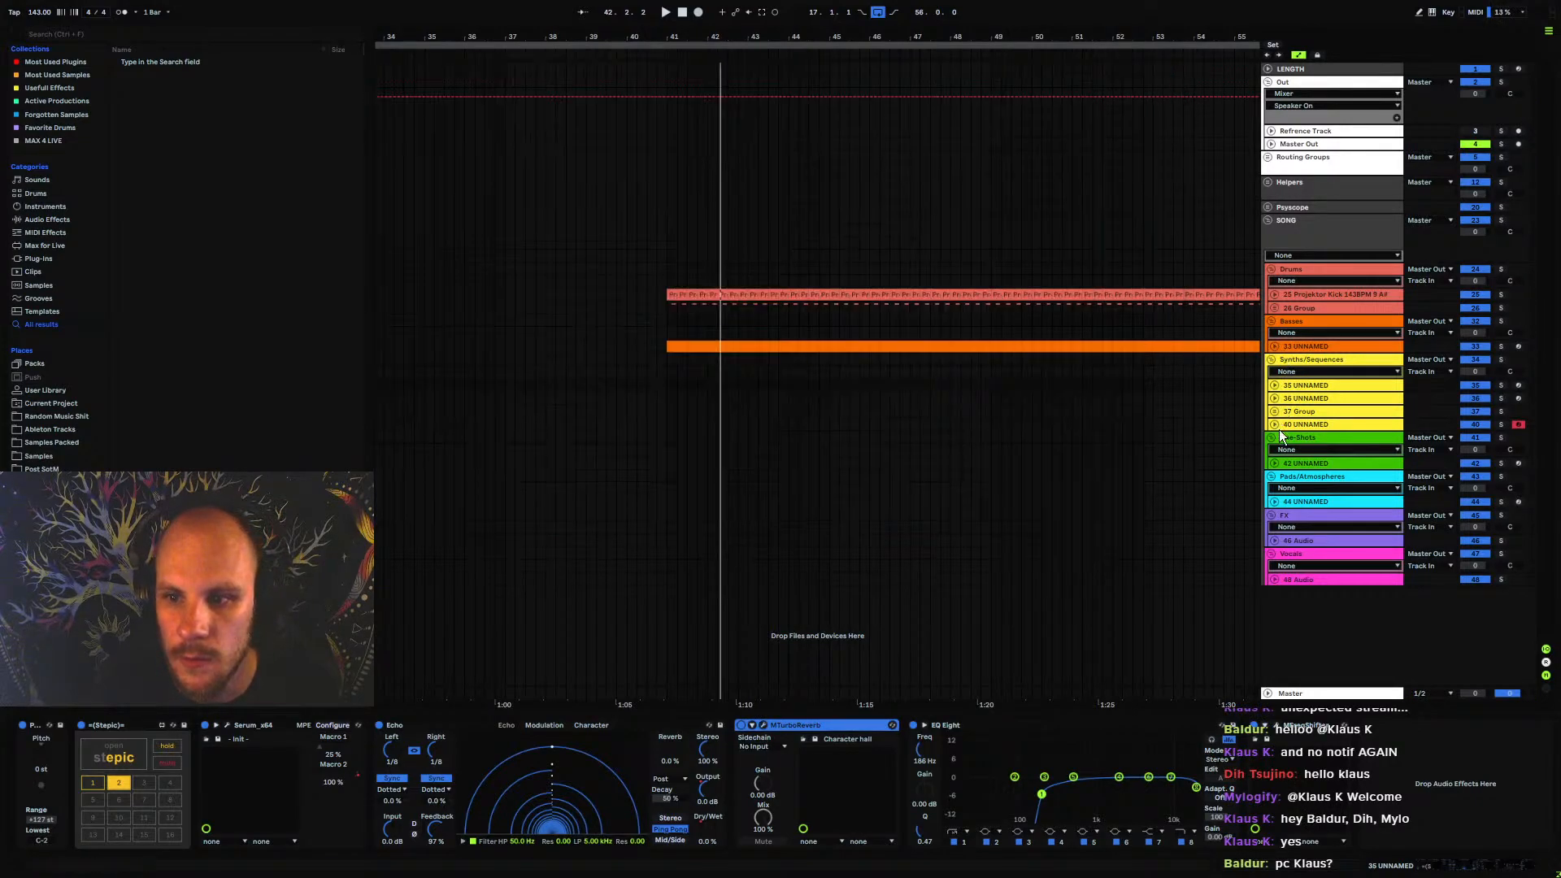
Move MTurboReverb behind MFreqShifter on the 35 UNNAMED track and curve its Dry/wet automation upward from bar 37 to bar 41
{"action": "left_click", "coordinate": [1275, 386]}
{"action": "left_click_drag", "start_coordinate": [666, 430], "coordinate": [667, 438]}
{"action": "left_click_drag", "start_coordinate": [879, 726], "coordinate": [1423, 773]}
{"action": "left_click", "coordinate": [506, 430]}
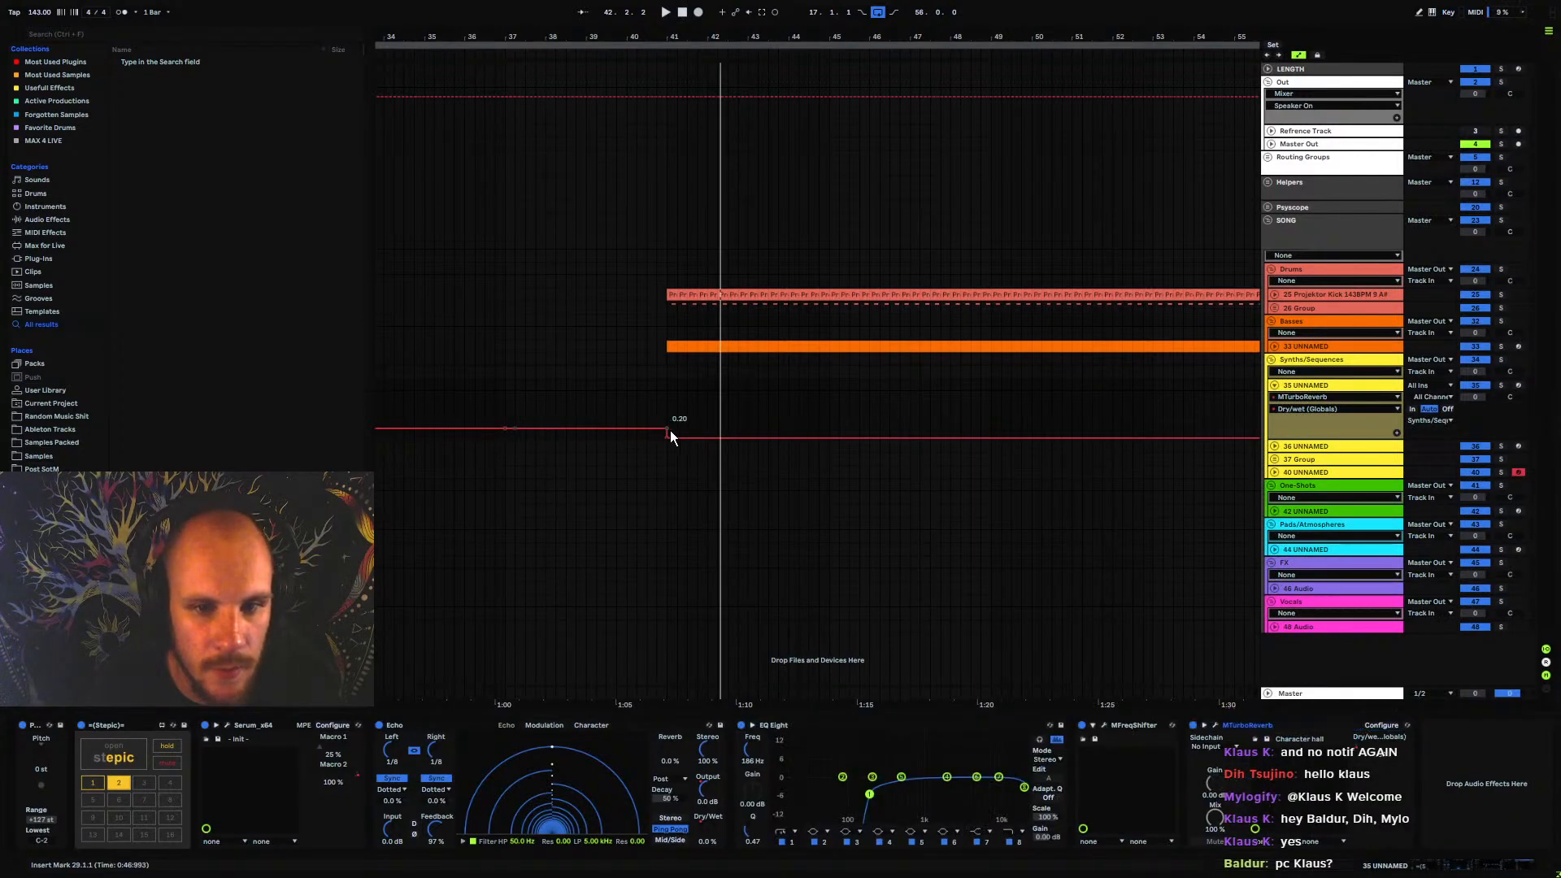
{"action": "left_click_drag", "start_coordinate": [668, 430], "coordinate": [614, 415]}
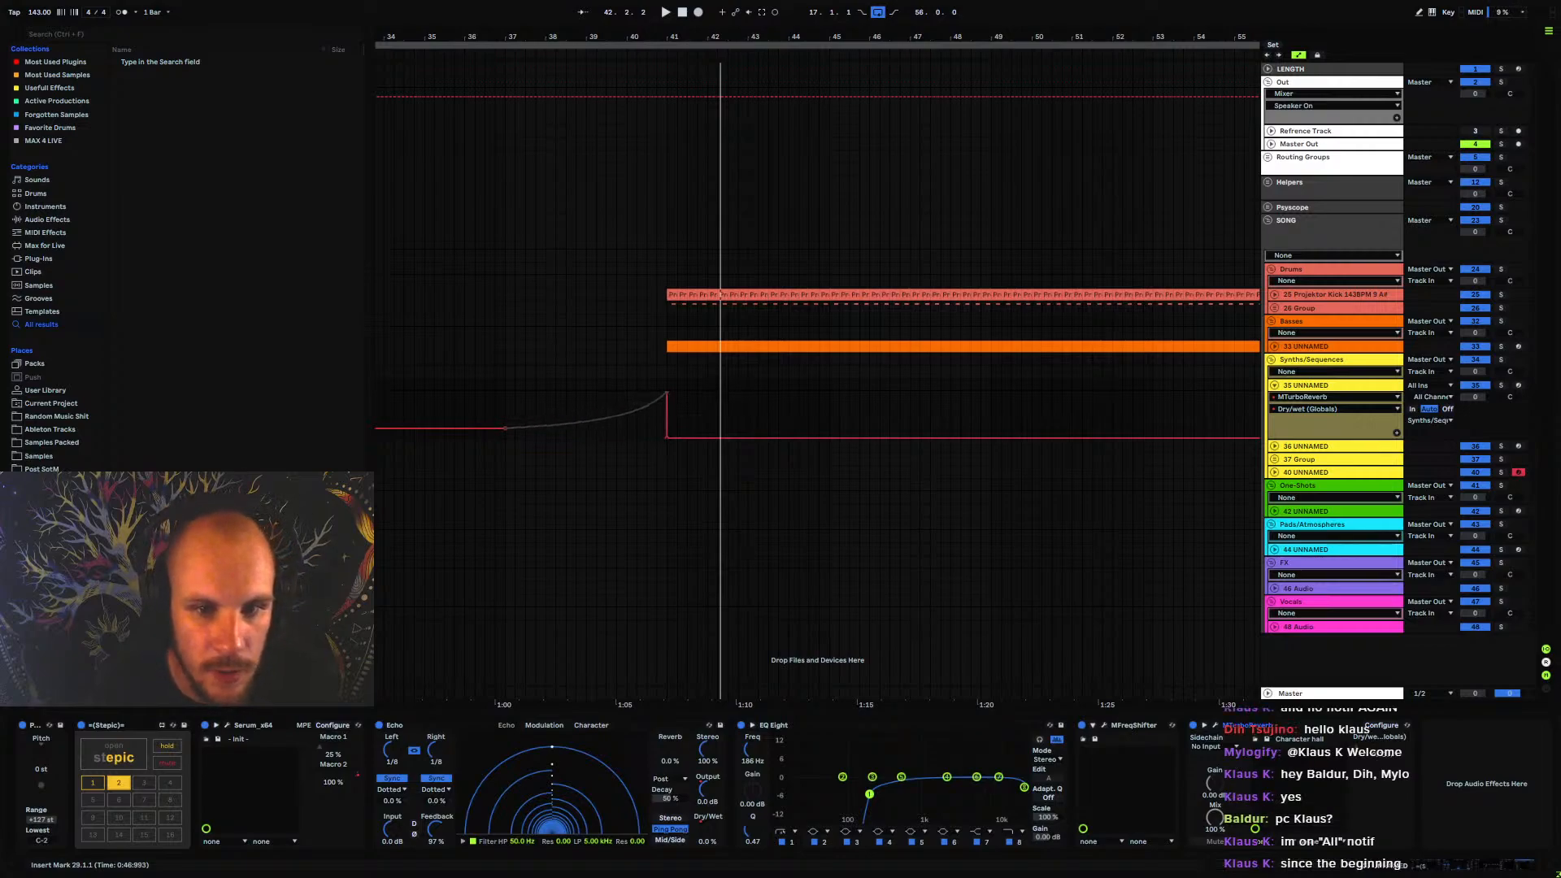
Play from bar 31 and slightly lower the peak of MTurboReverb's Dry/wet automation at bar 41
{"action": "left_click", "coordinate": [501, 386]}
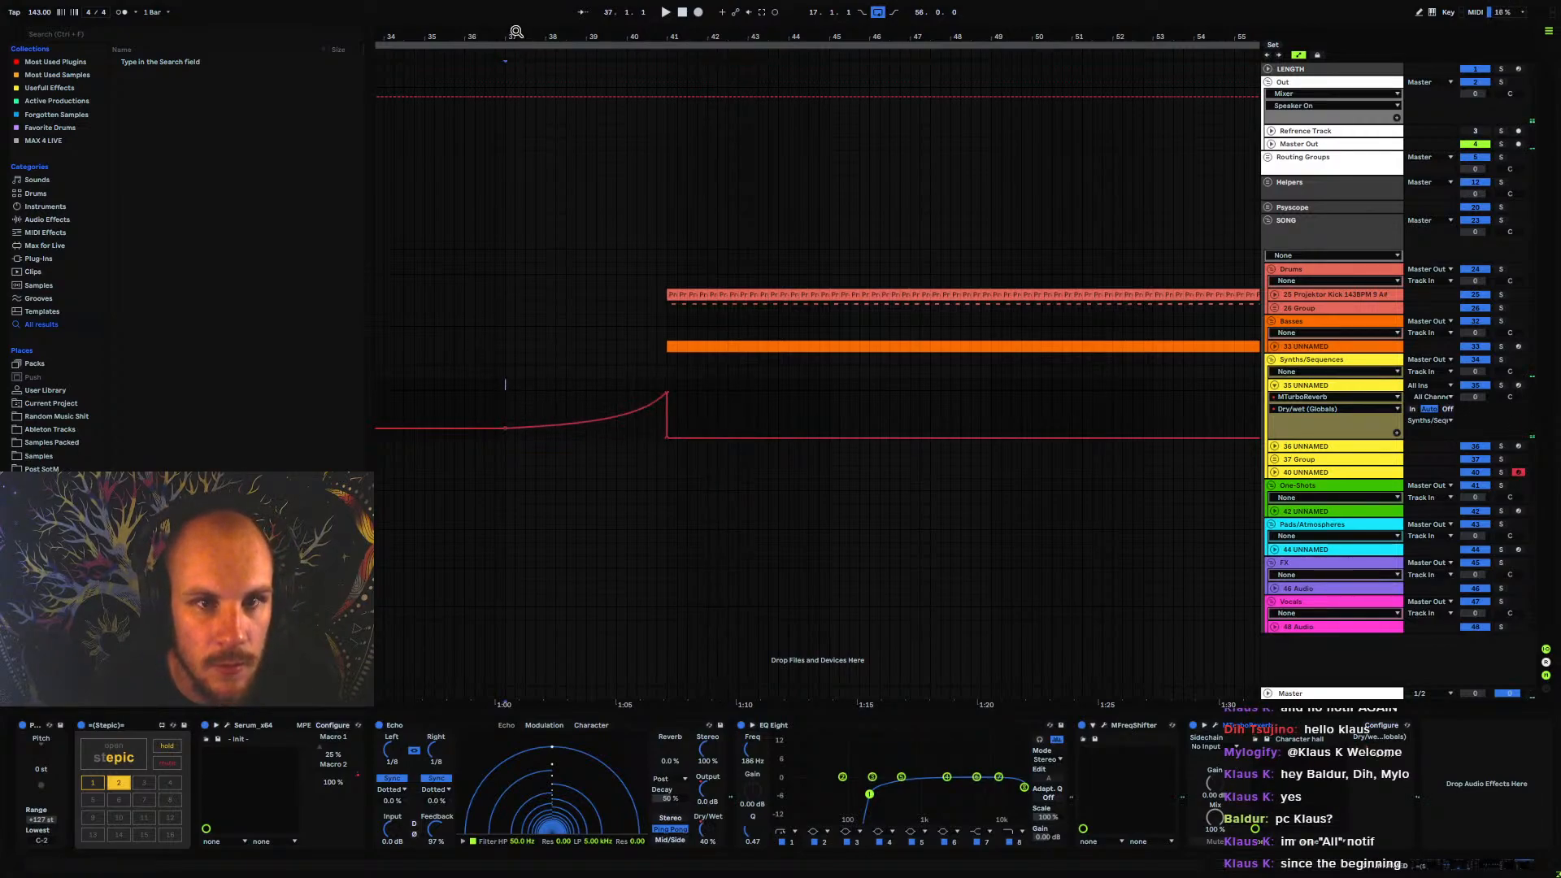
{"action": "left_click_drag", "start_coordinate": [518, 33], "coordinate": [766, 8]}
{"action": "left_click", "coordinate": [651, 377]}
{"action": "key", "text": "space"}
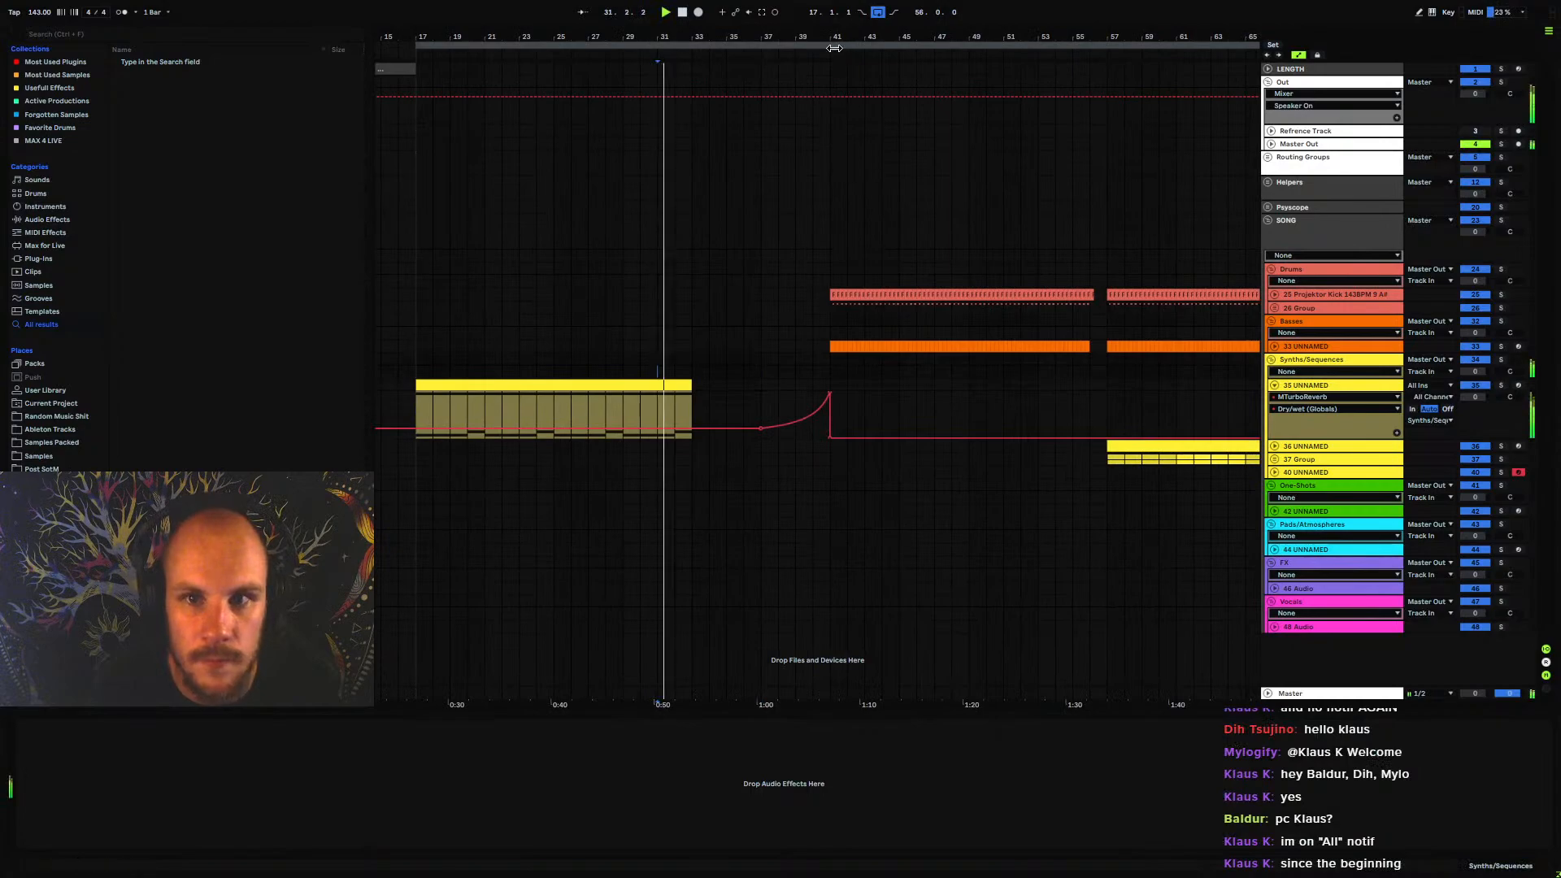
{"action": "scroll", "coordinate": [813, 155], "scroll_direction": "up", "scroll_amount": 5}
{"action": "mouse_move", "coordinate": [819, 393]}
{"action": "left_mouse_down"}
{"action": "mouse_move", "coordinate": [779, 394]}
{"action": "mouse_move", "coordinate": [793, 438]}
{"action": "mouse_move", "coordinate": [779, 438]}
{"action": "mouse_move", "coordinate": [812, 420]}
{"action": "mouse_move", "coordinate": [779, 421]}
{"action": "mouse_move", "coordinate": [779, 438]}
{"action": "mouse_move", "coordinate": [817, 405]}
{"action": "left_mouse_up"}
Display Echo's Dry Wet automation on 35 UNNAMED while auditioning the lead-in up to the drum entry at bar 41
{"action": "left_click", "coordinate": [710, 829]}
{"action": "left_click", "coordinate": [818, 405]}
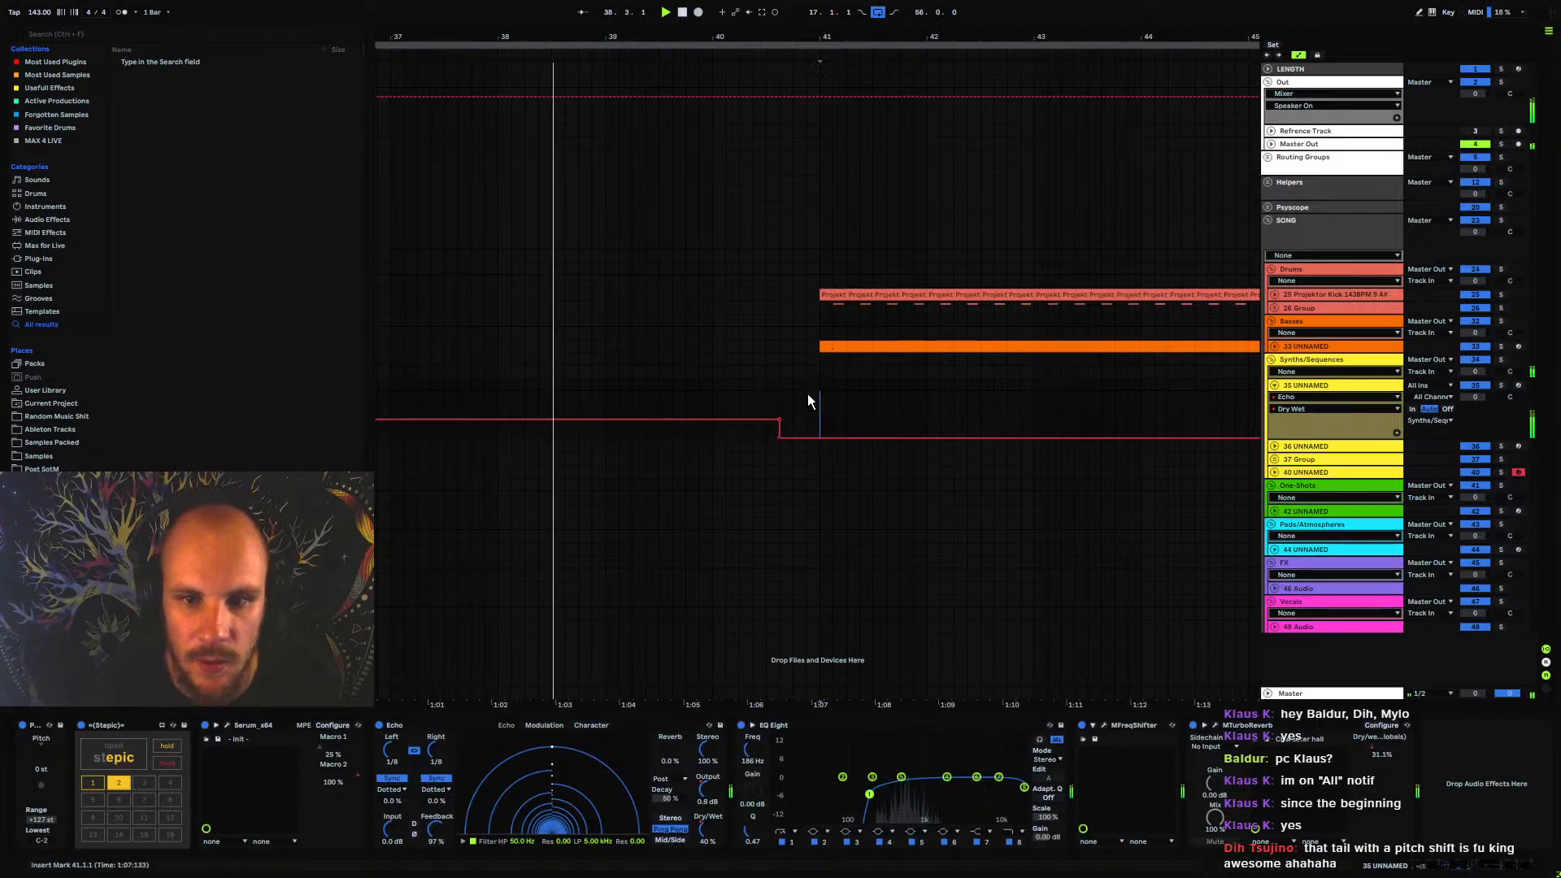
{"action": "left_click_drag", "start_coordinate": [738, 48], "coordinate": [789, 139]}
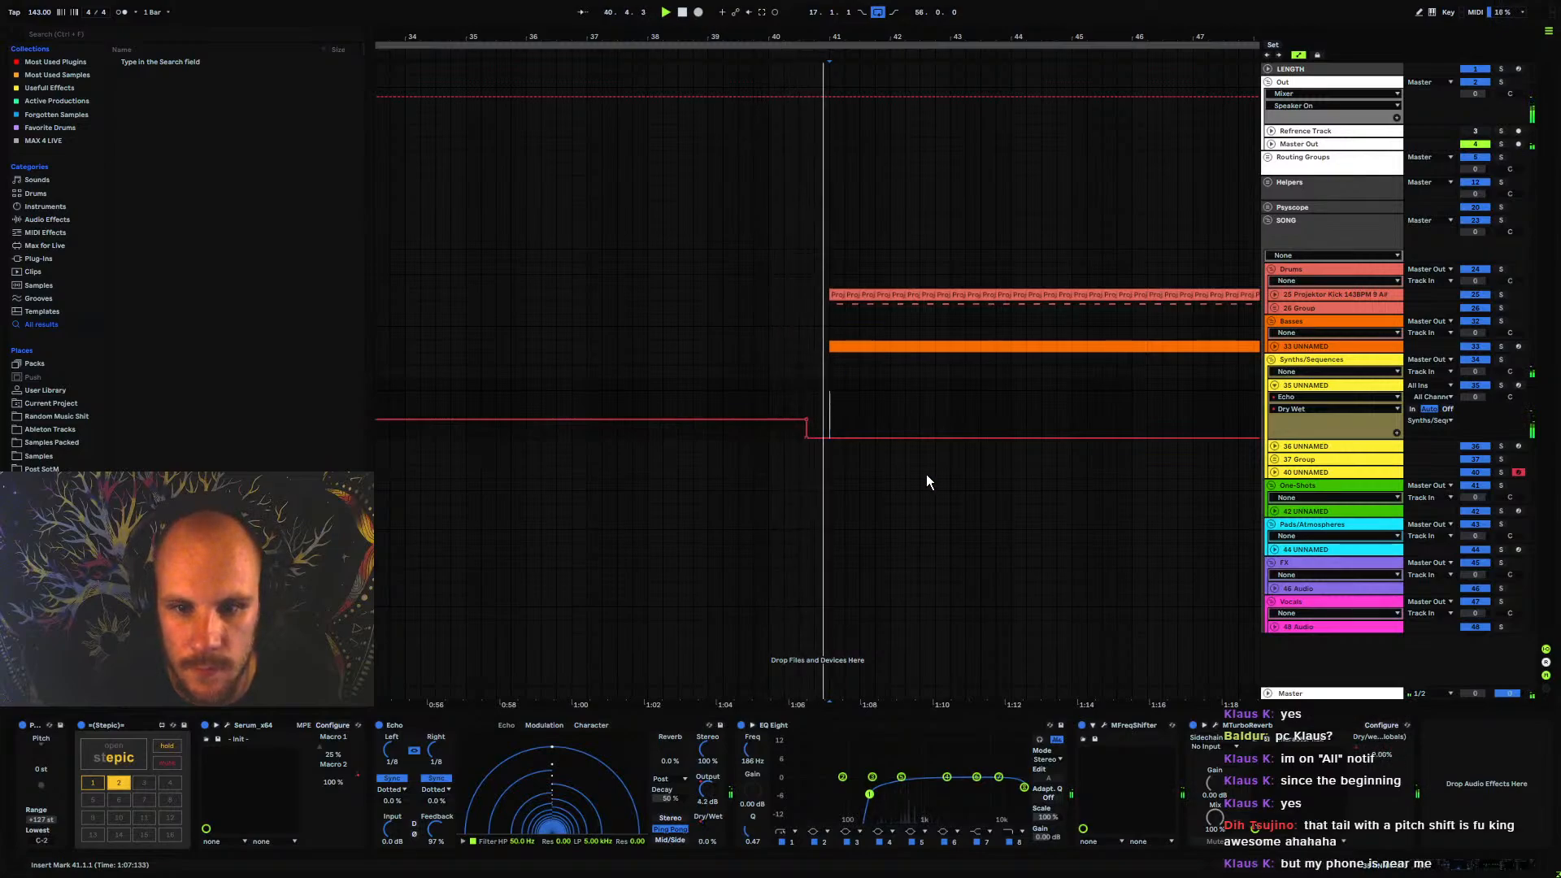
{"action": "key", "text": "space"}
Delete the 26 Group clips between bar 41 and bar 56
{"action": "left_click", "coordinate": [1302, 347]}
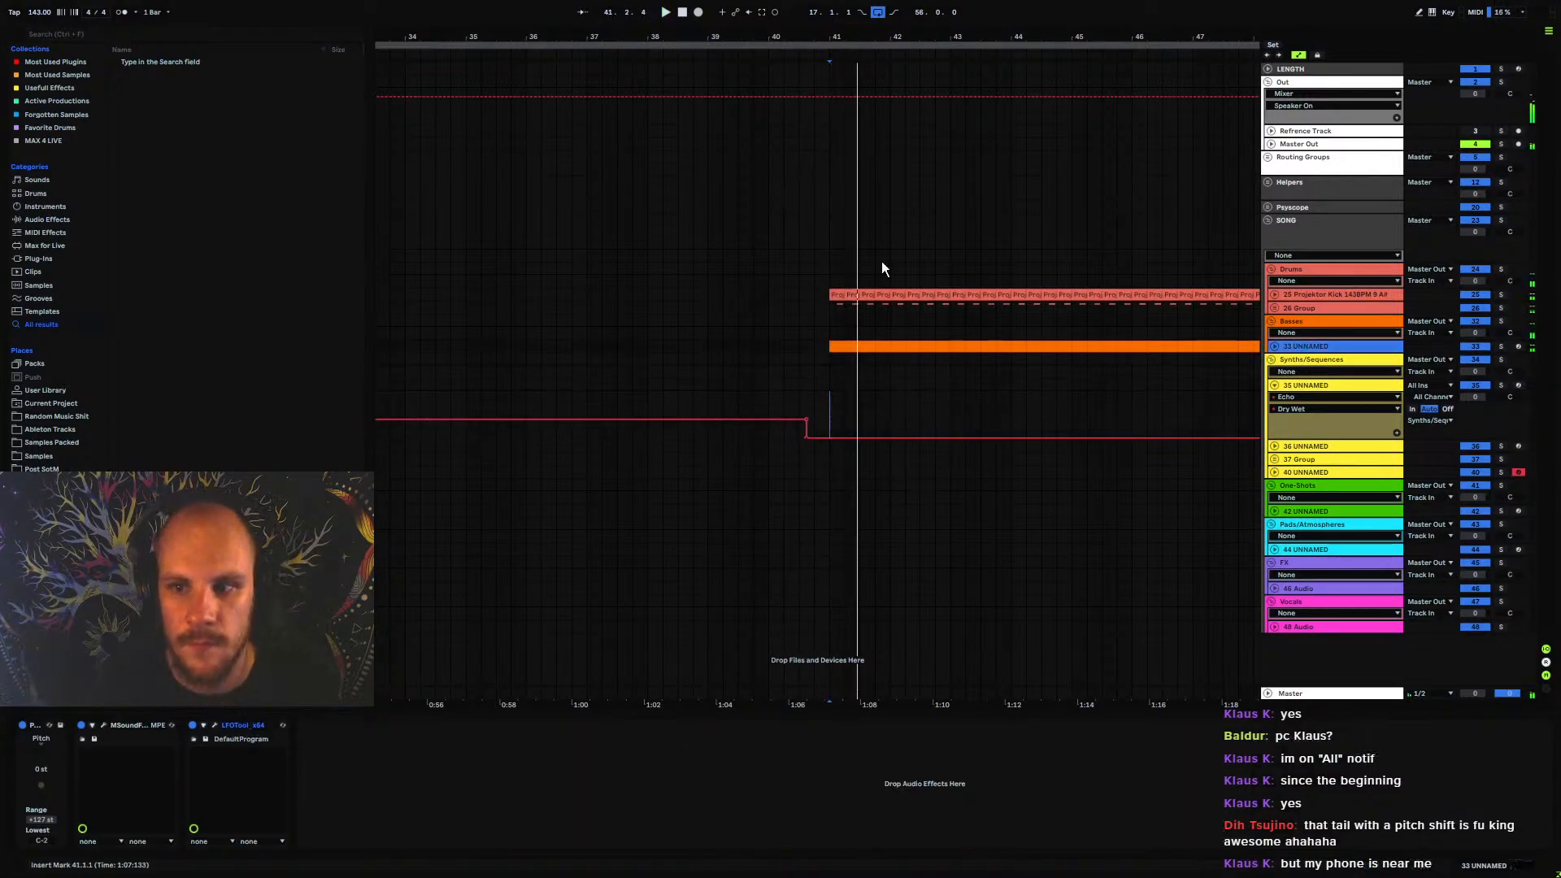
{"action": "left_click_drag", "start_coordinate": [773, 35], "coordinate": [870, 69]}
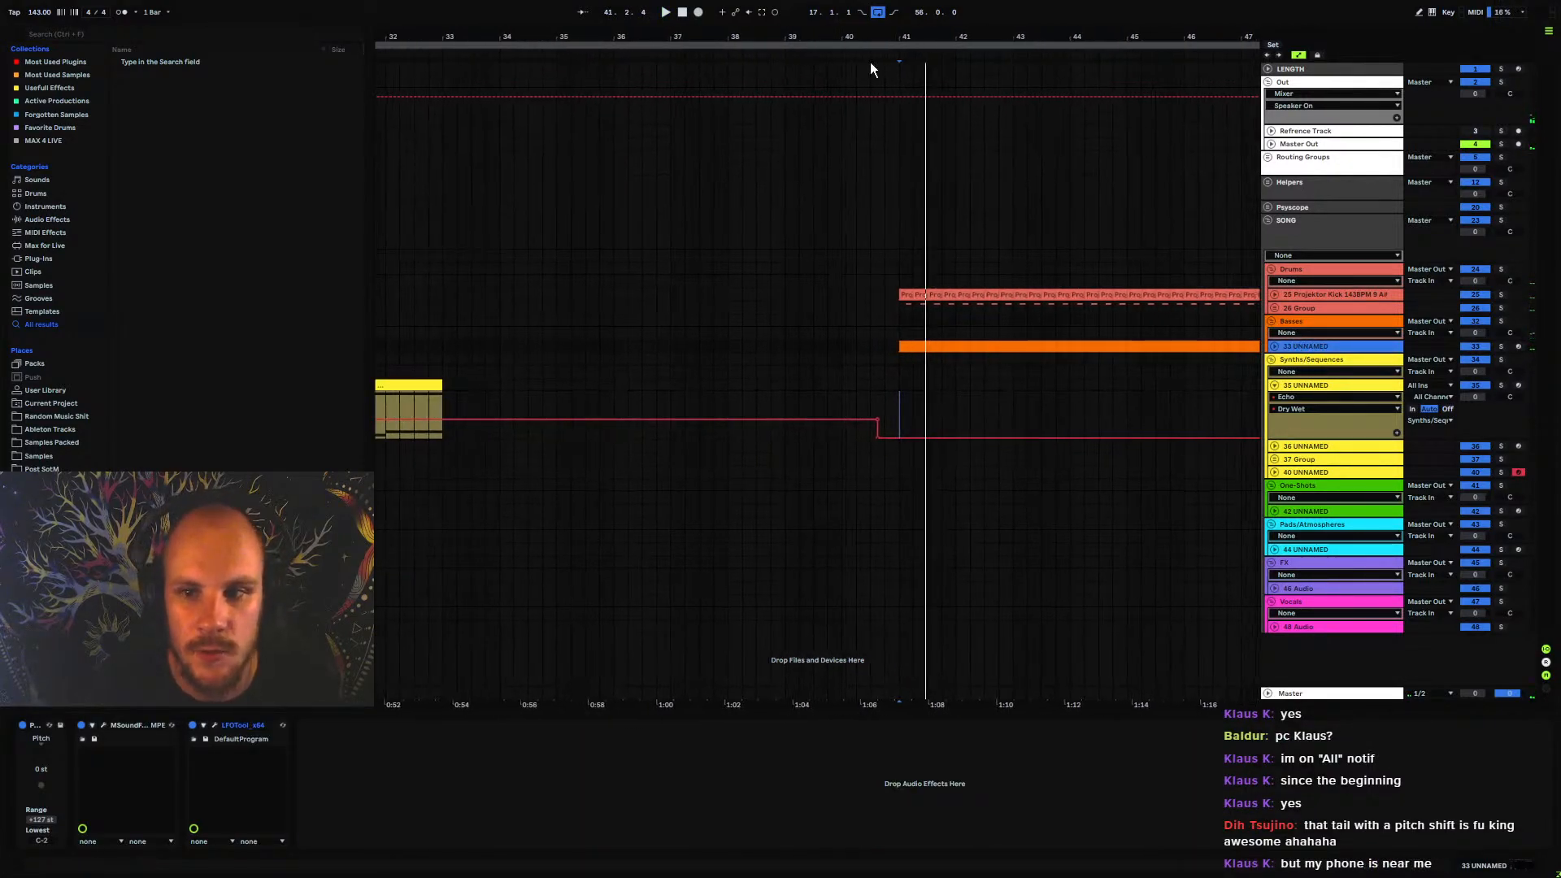
{"action": "left_click", "coordinate": [1296, 307]}
{"action": "left_click_drag", "start_coordinate": [900, 37], "coordinate": [576, 18]}
{"action": "left_click_drag", "start_coordinate": [576, 308], "coordinate": [960, 313]}
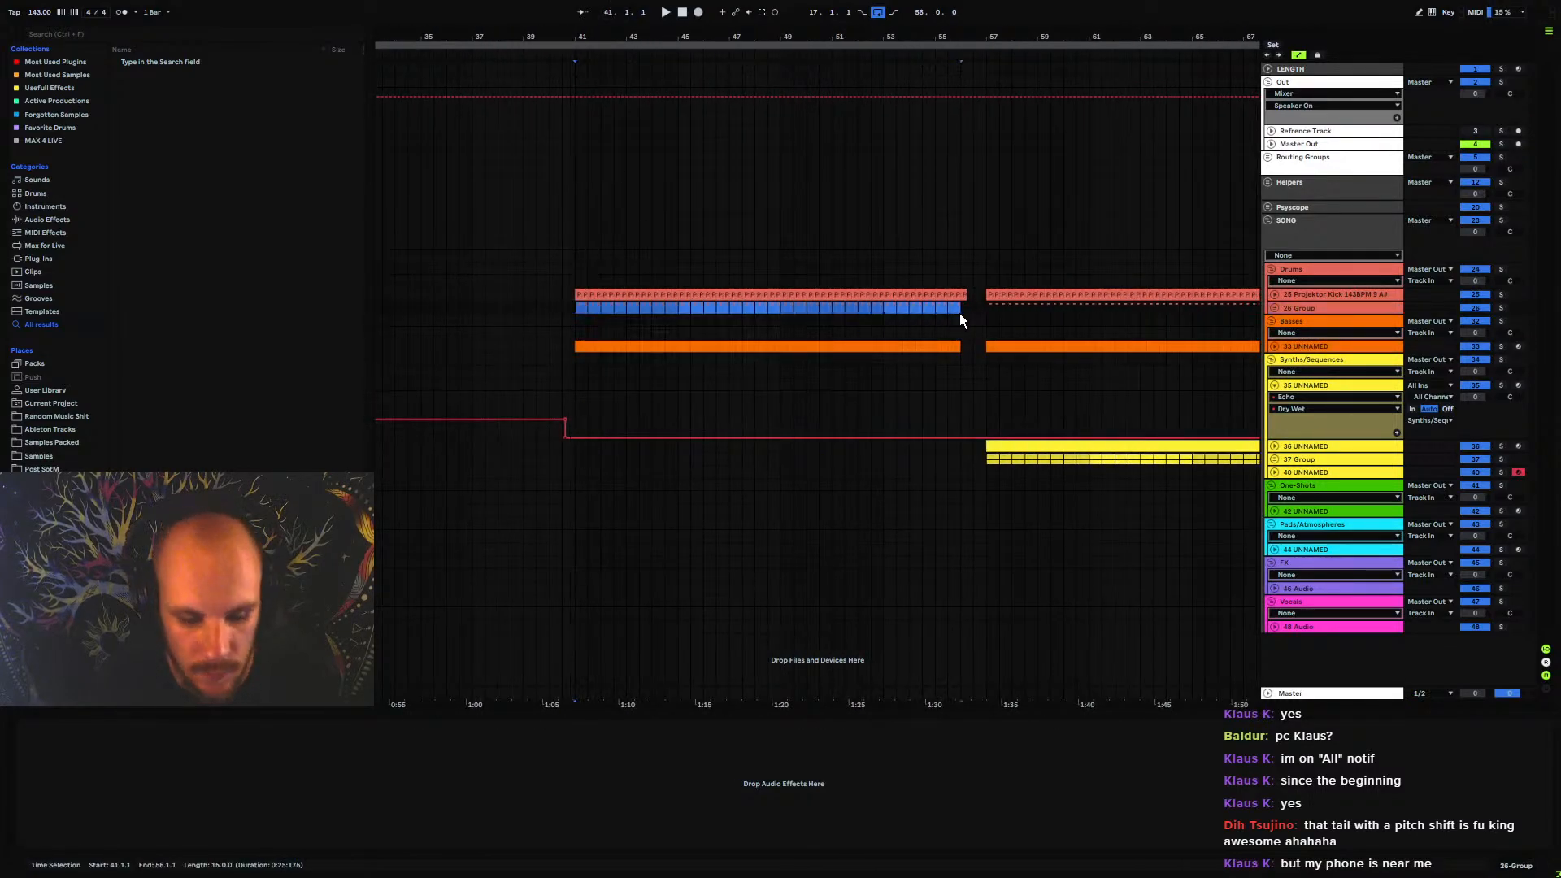
{"action": "key", "text": "Delete"}
Play the kick and bass entry from bar 40 and insert a new audio track below 26 Group
{"action": "left_click", "coordinate": [549, 299]}
{"action": "key", "text": "space"}
{"action": "mouse_move", "coordinate": [554, 35]}
{"action": "left_mouse_down"}
{"action": "mouse_move", "coordinate": [666, 127]}
{"action": "mouse_move", "coordinate": [721, 73]}
{"action": "left_mouse_up"}
{"action": "left_click", "coordinate": [1310, 311]}
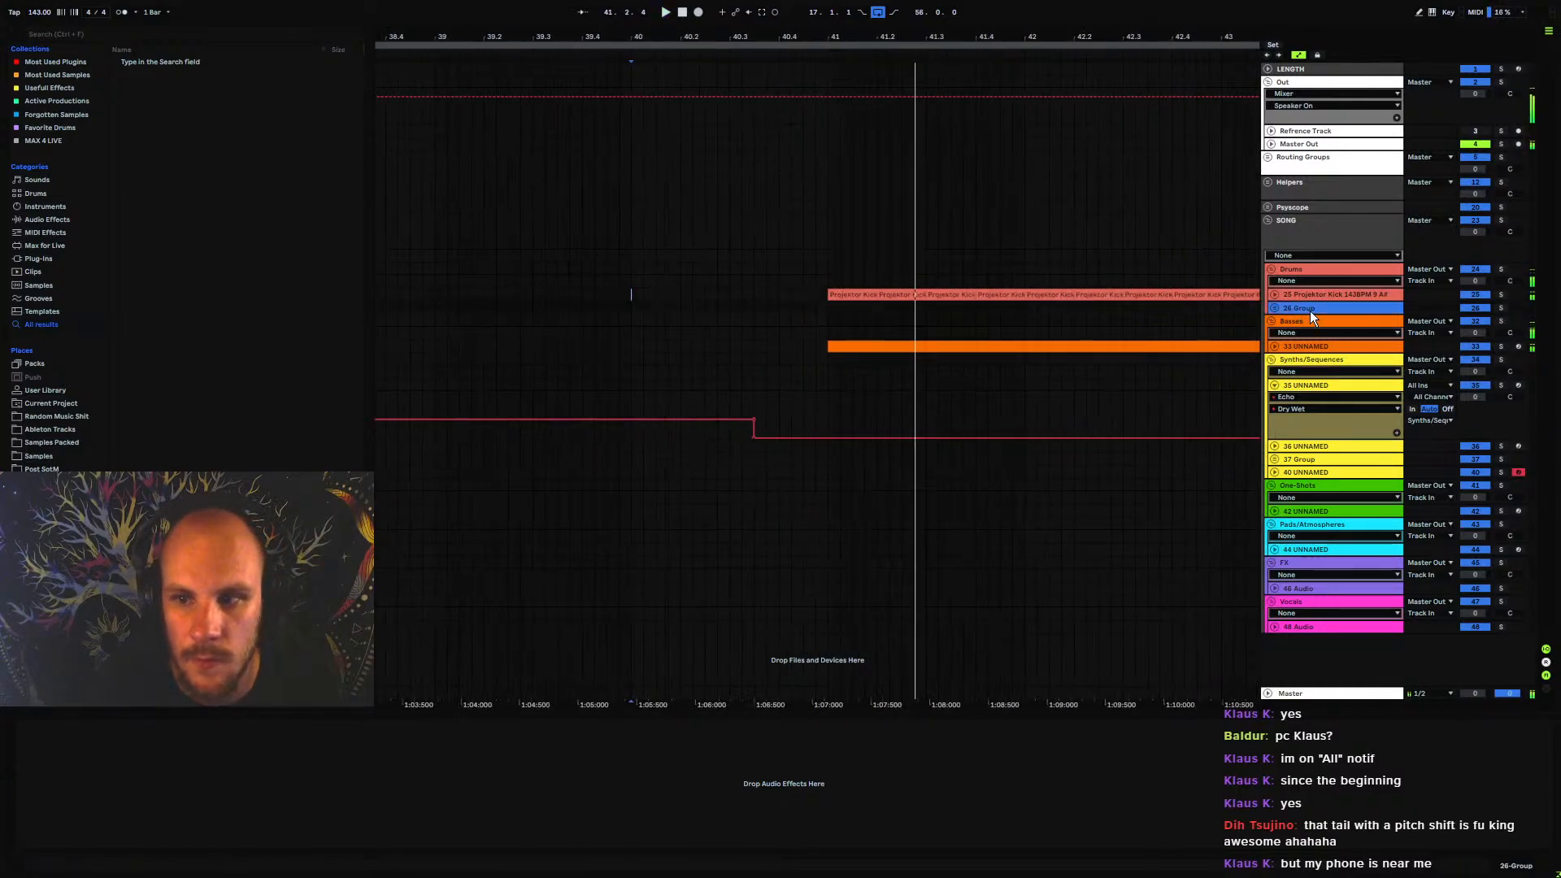
{"action": "key", "text": "ctrl+t"}
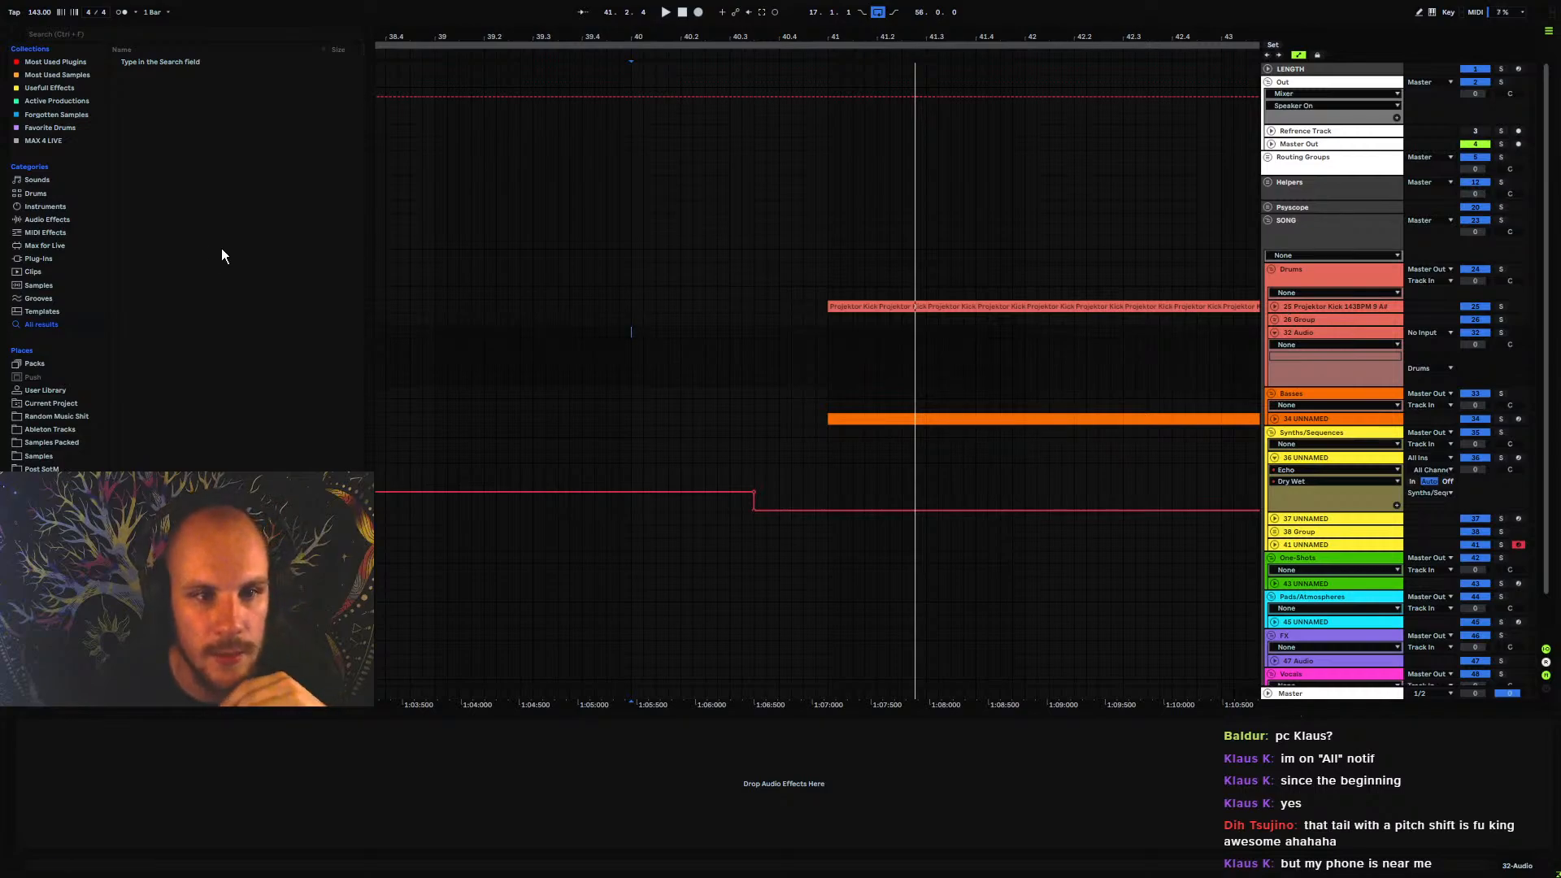
Look through the Samples Packed and Samples folders and expand the Hard Fills folder
{"action": "left_click", "coordinate": [56, 442]}
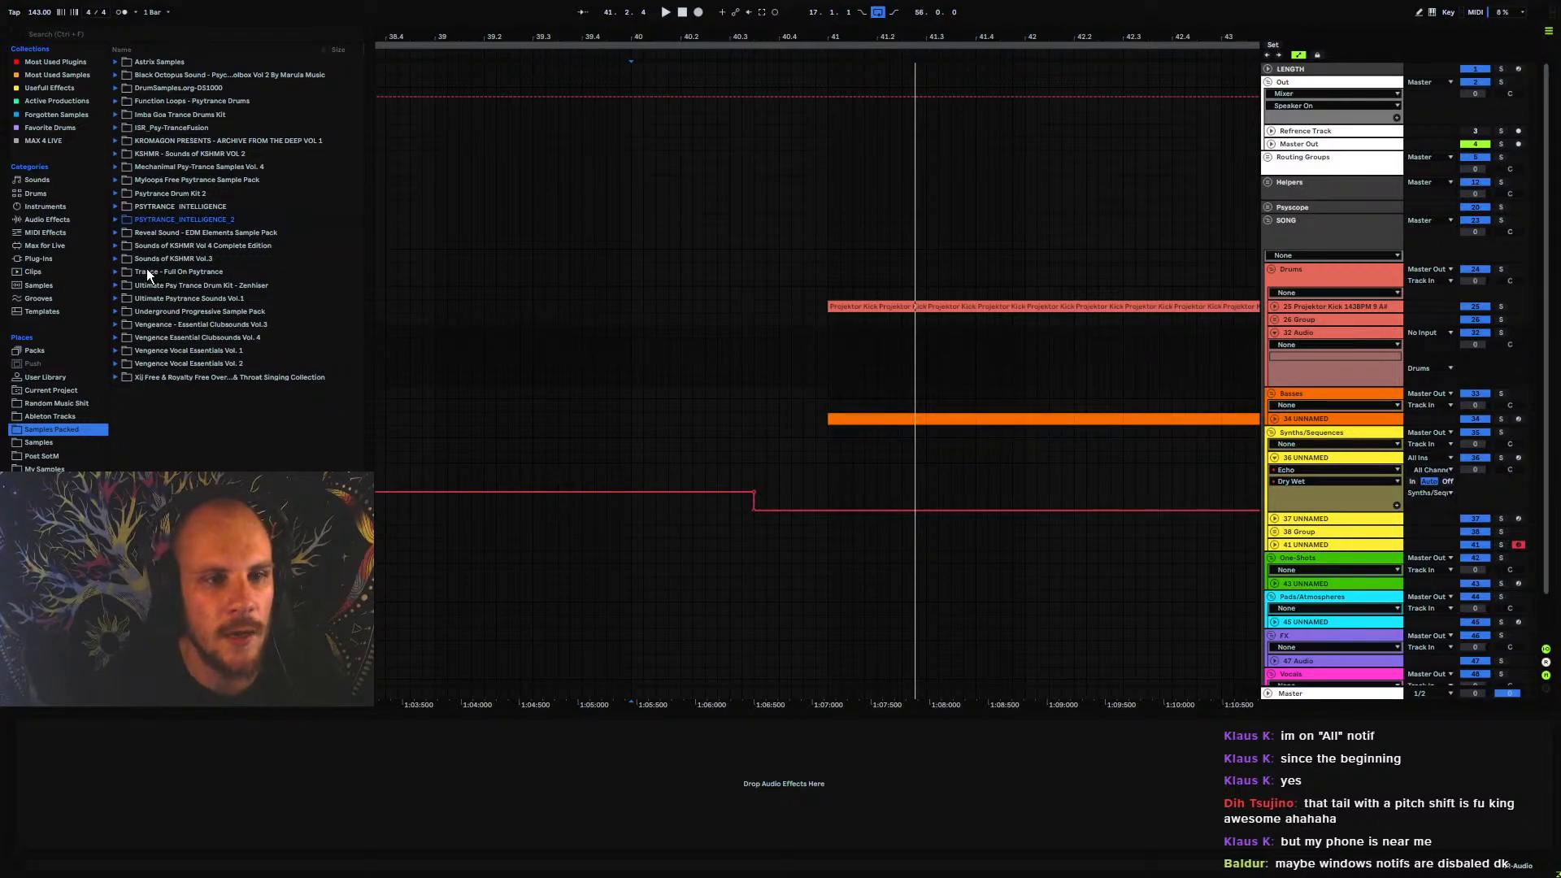
{"action": "left_click", "coordinate": [41, 443]}
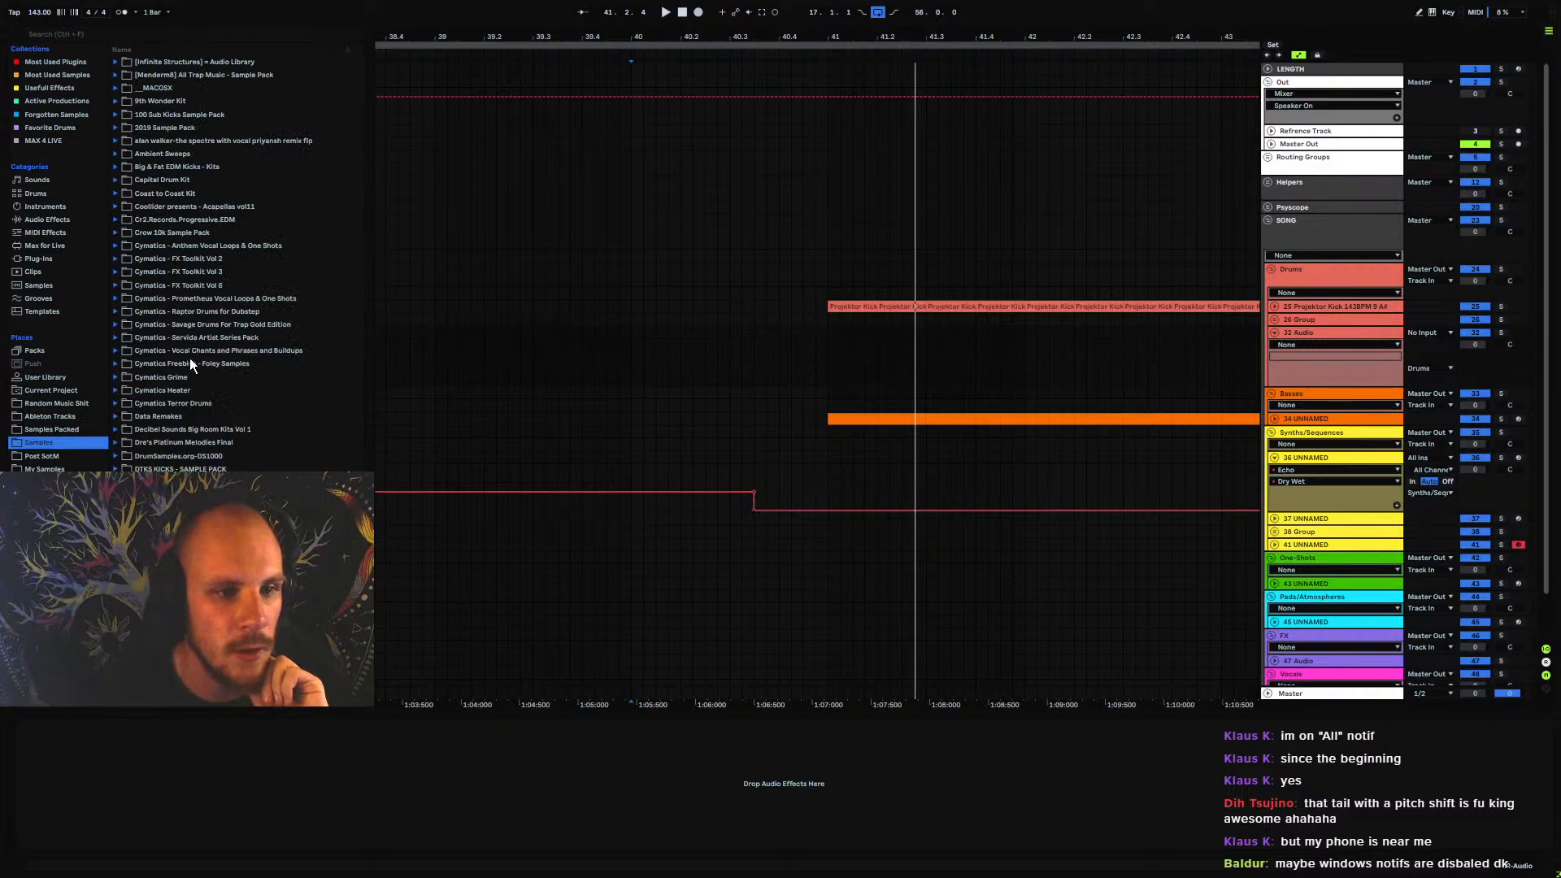
{"action": "scroll", "coordinate": [187, 357], "scroll_direction": "down", "scroll_amount": 6}
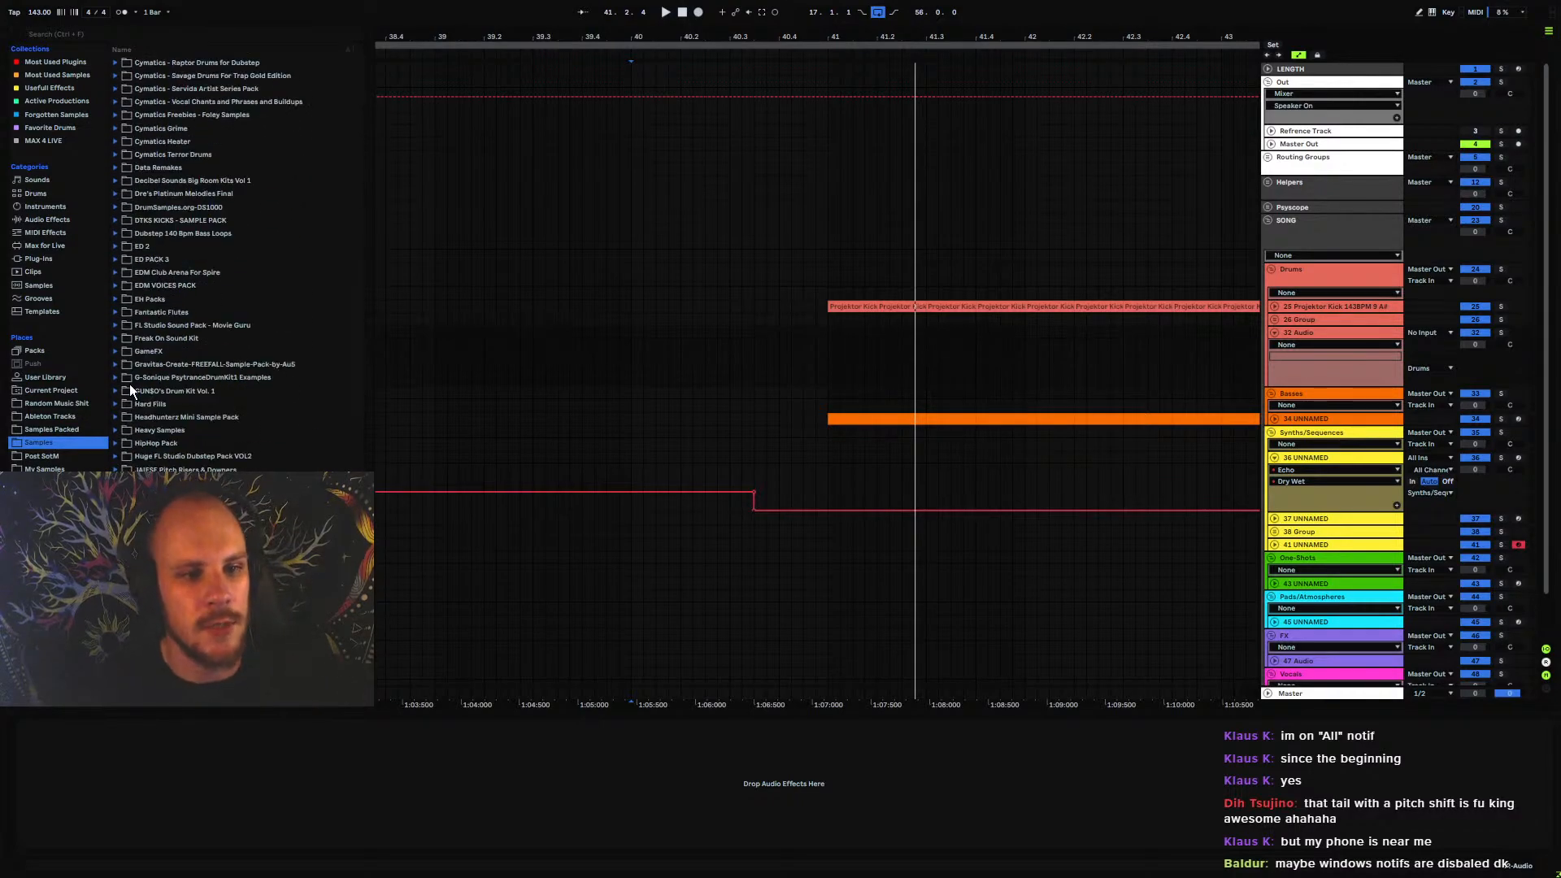
{"action": "left_click", "coordinate": [115, 403]}
{"action": "scroll", "coordinate": [179, 389], "scroll_direction": "down", "scroll_amount": 1}
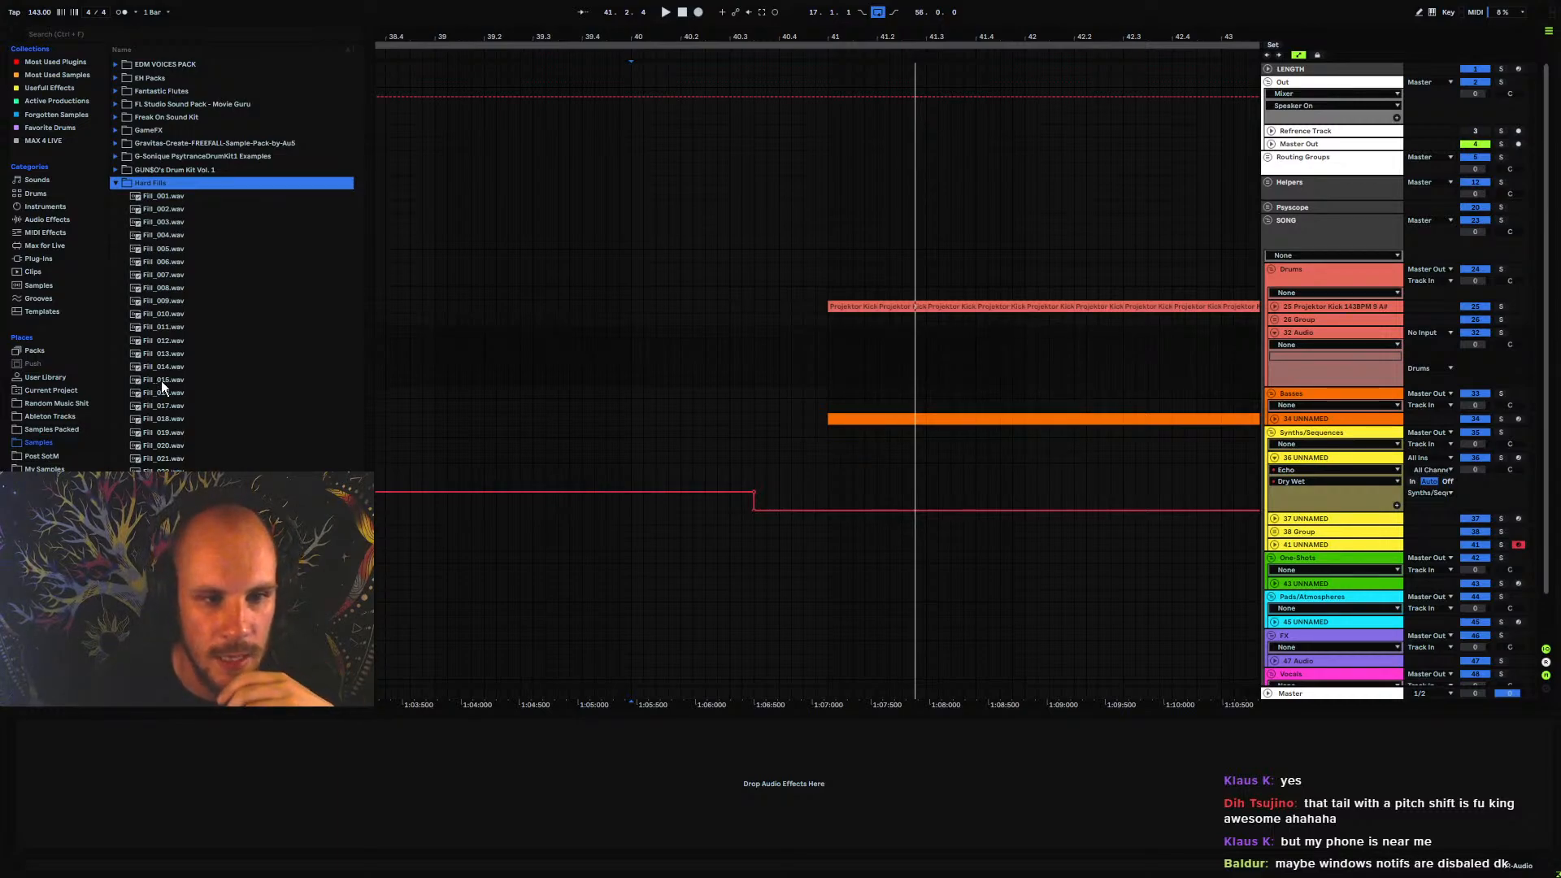
Preview several hard fills, place Fill_001.wav at bar 40 on the new audio track and delete its part before 40.3.3
{"action": "left_click", "coordinate": [160, 381]}
{"action": "left_click", "coordinate": [176, 261]}
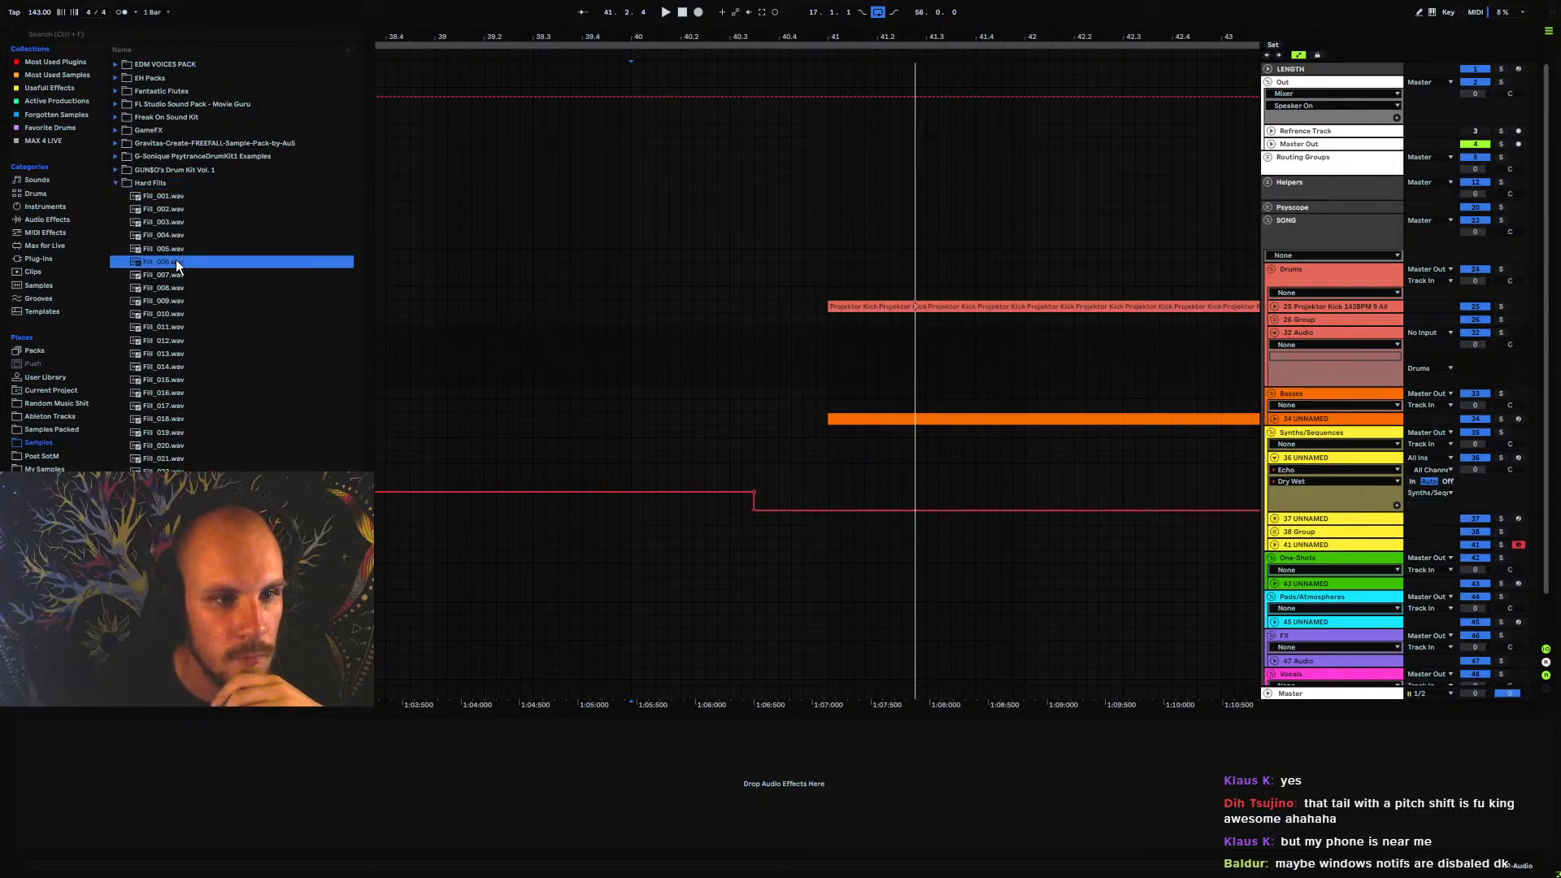
{"action": "left_click", "coordinate": [157, 182]}
{"action": "left_click", "coordinate": [167, 200]}
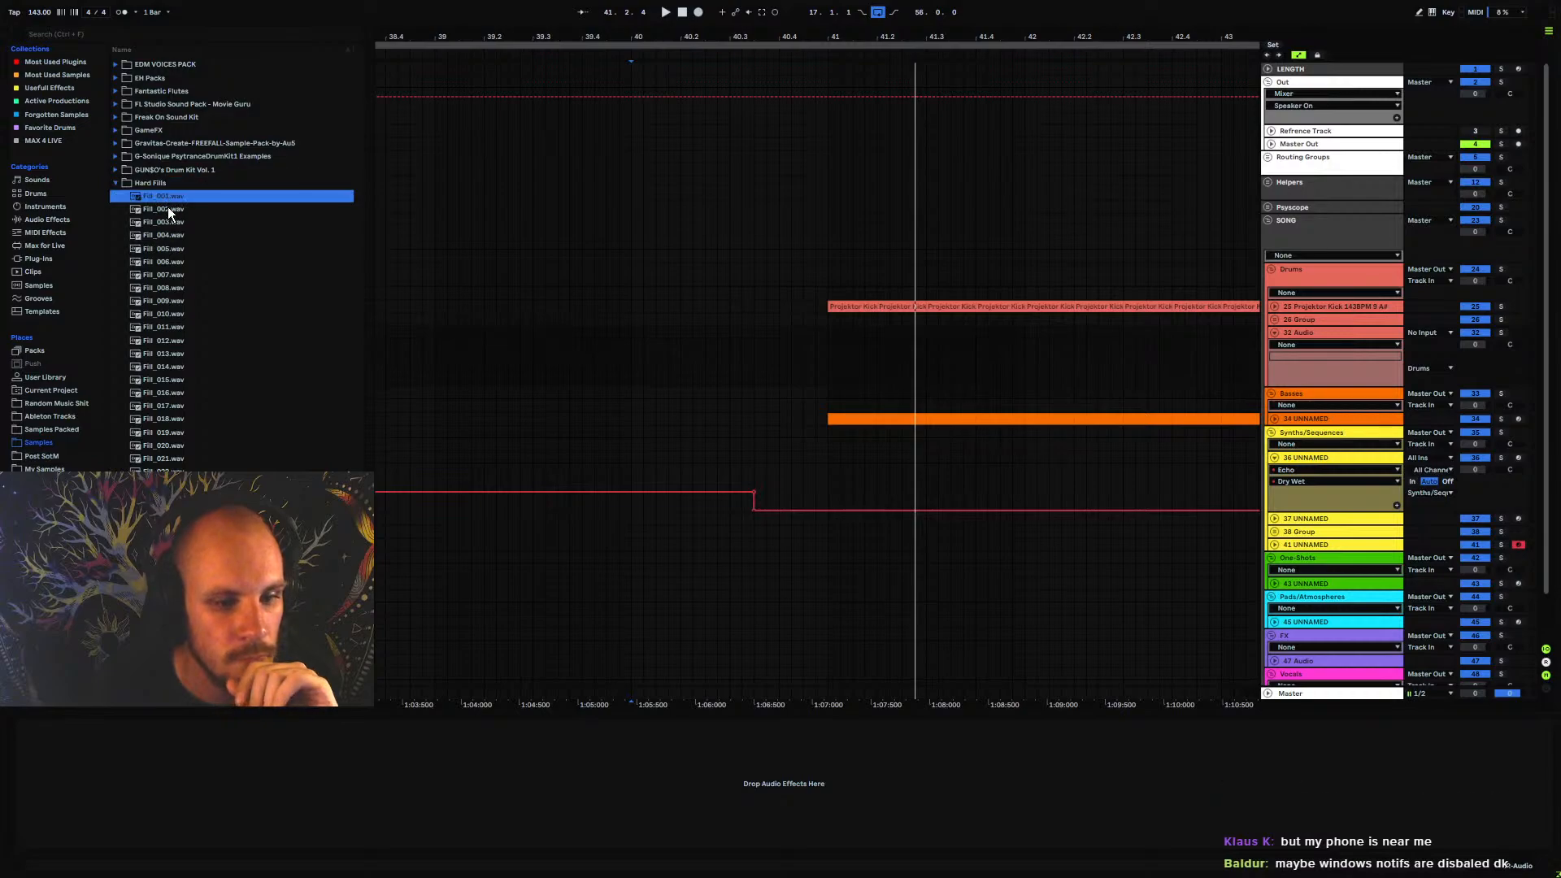
{"action": "left_click_drag", "start_coordinate": [167, 199], "coordinate": [631, 347]}
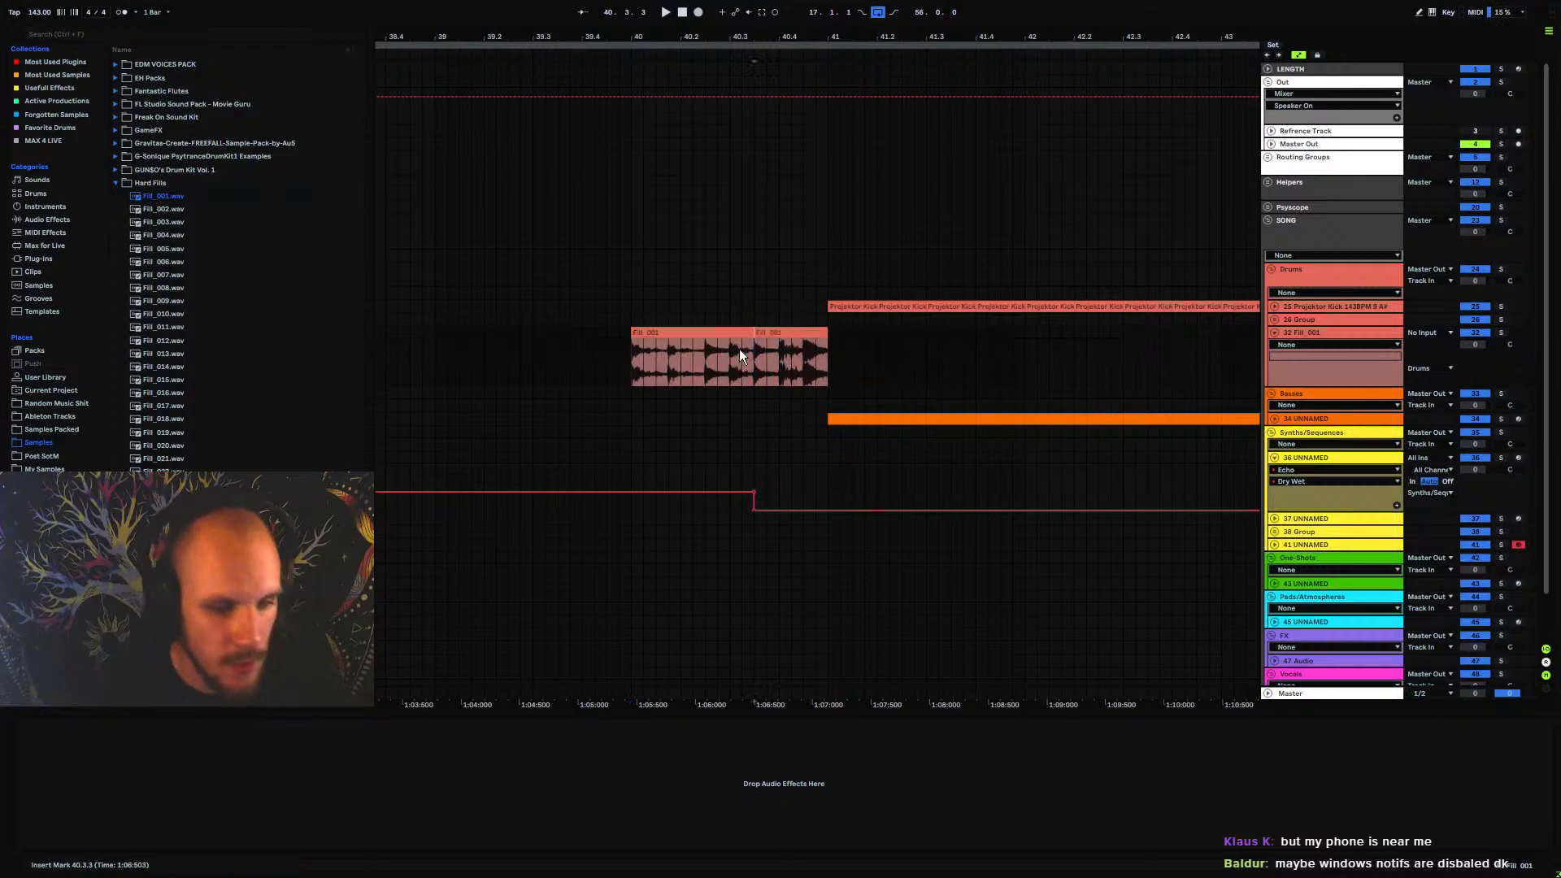
{"action": "left_click_drag", "start_coordinate": [740, 349], "coordinate": [641, 336]}
{"action": "key", "text": "Delete"}
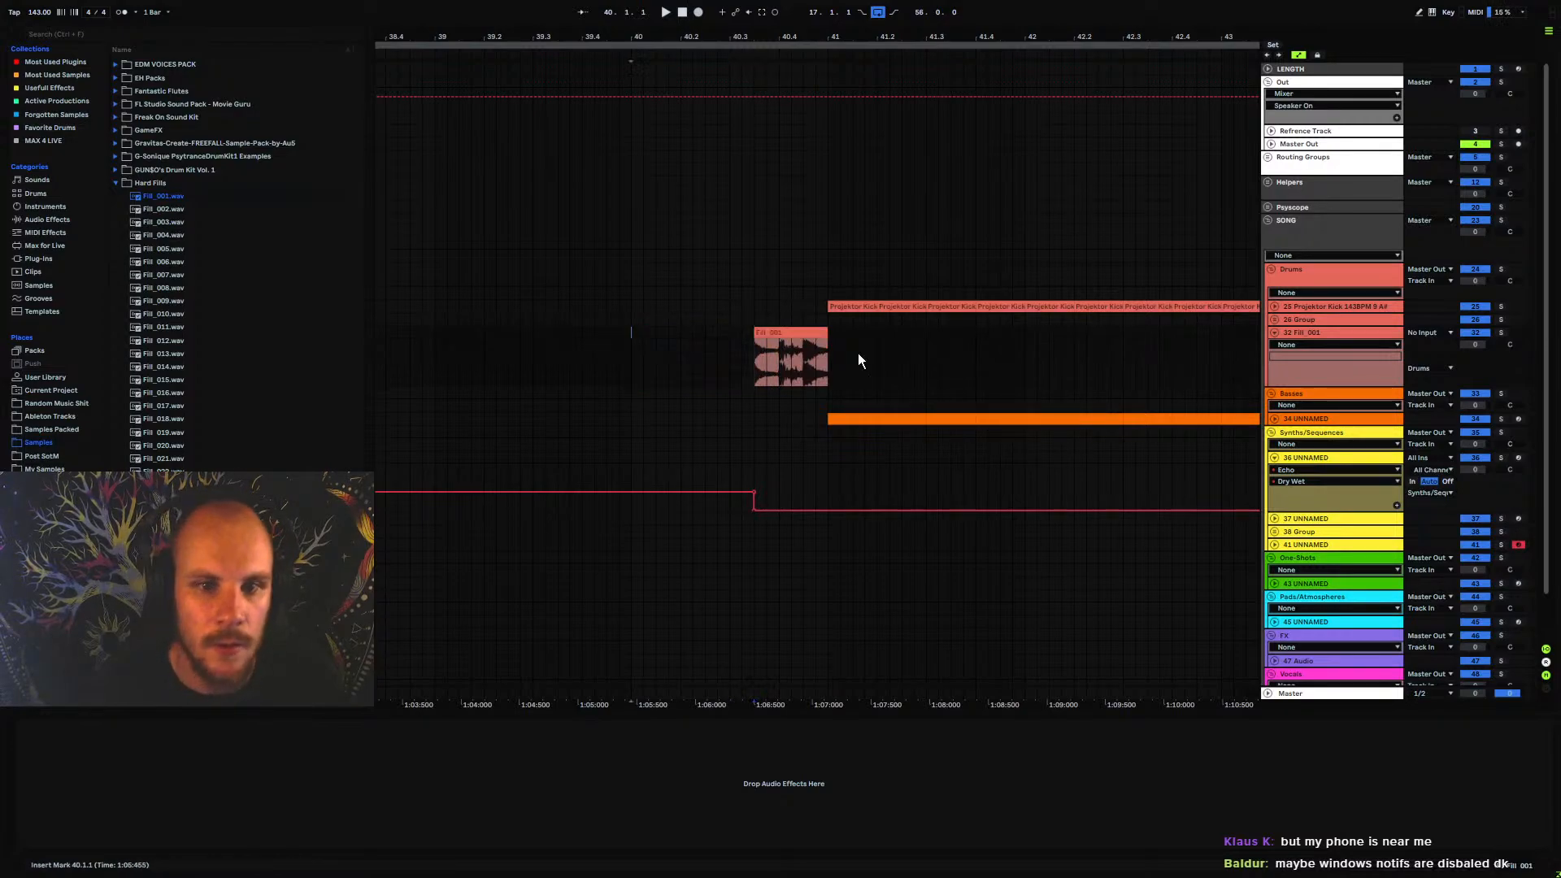
Set the Fill_001 track's volume to -13 dB and fold the track
{"action": "left_click_drag", "start_coordinate": [1475, 344], "coordinate": [1452, 344]}
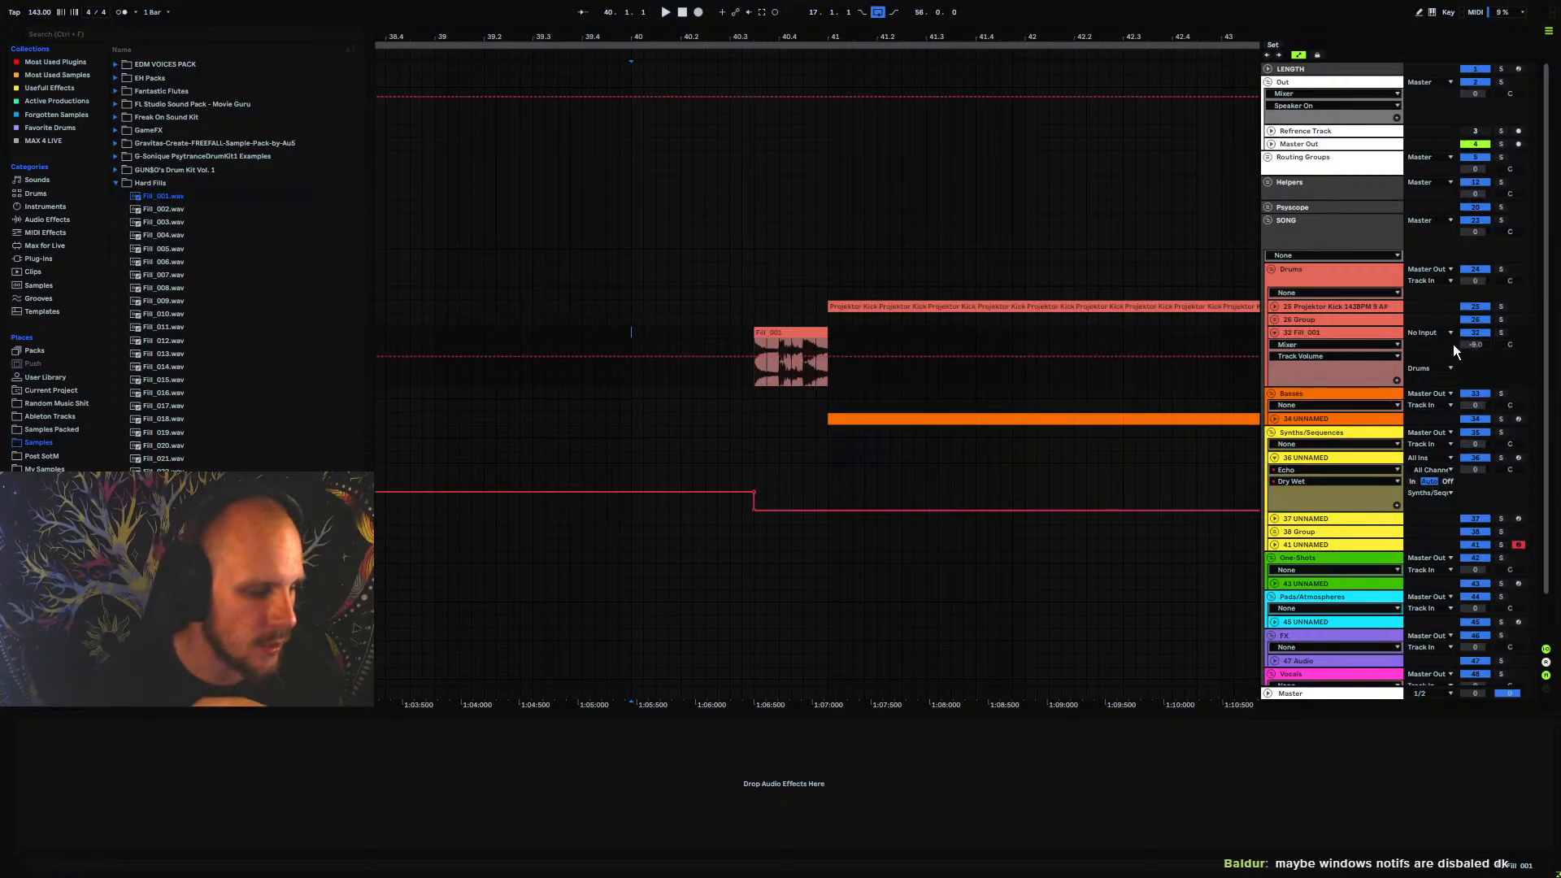
{"action": "left_click_drag", "start_coordinate": [683, 36], "coordinate": [821, 2]}
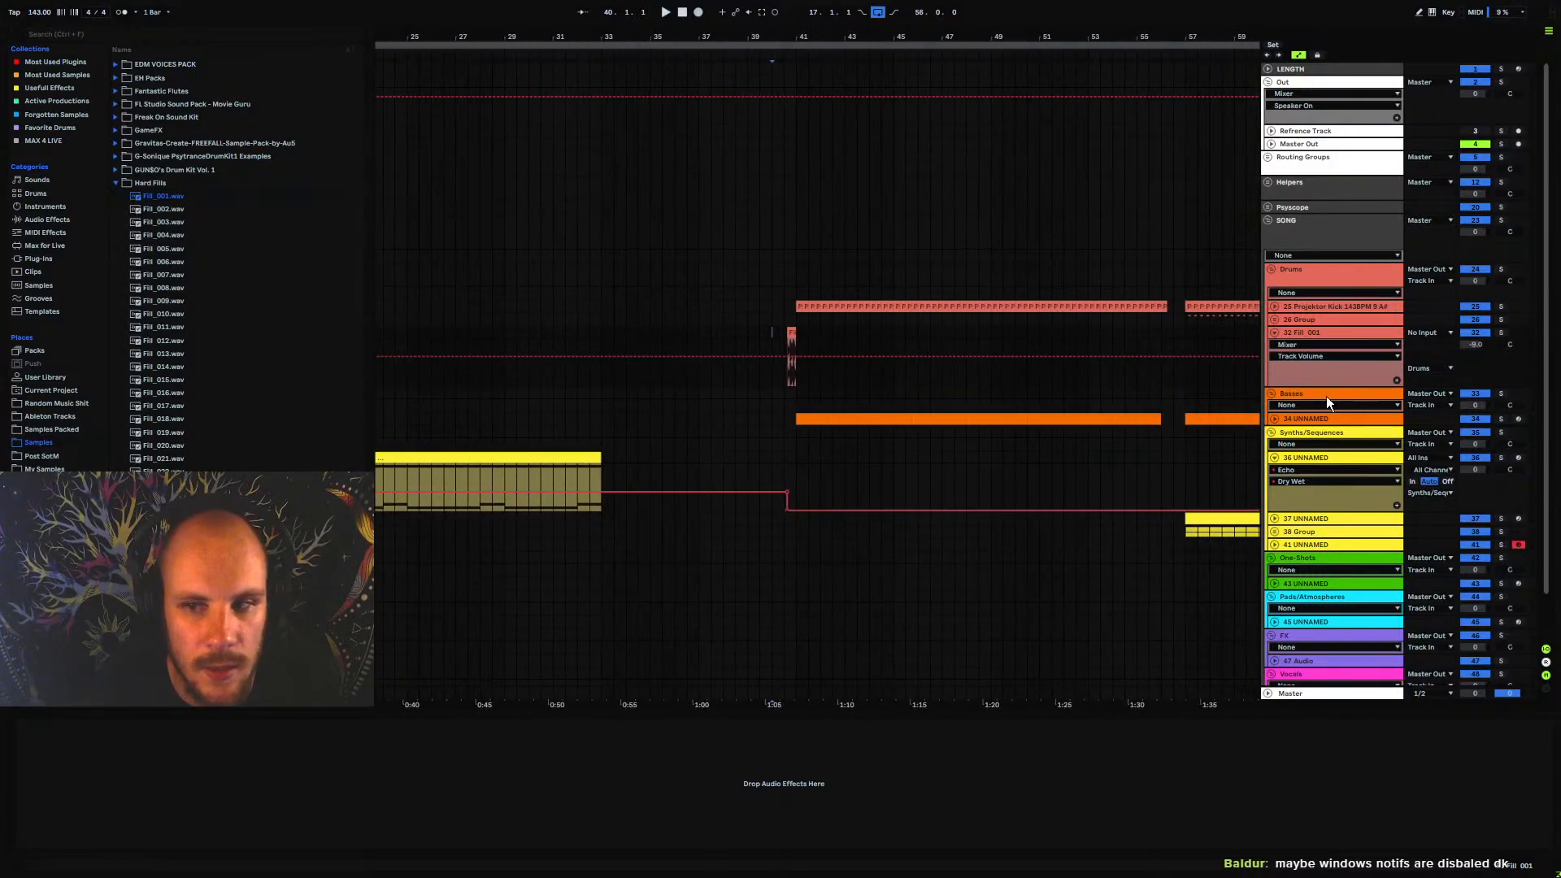
{"action": "left_click", "coordinate": [1473, 348]}
{"action": "type", "text": "-13"}
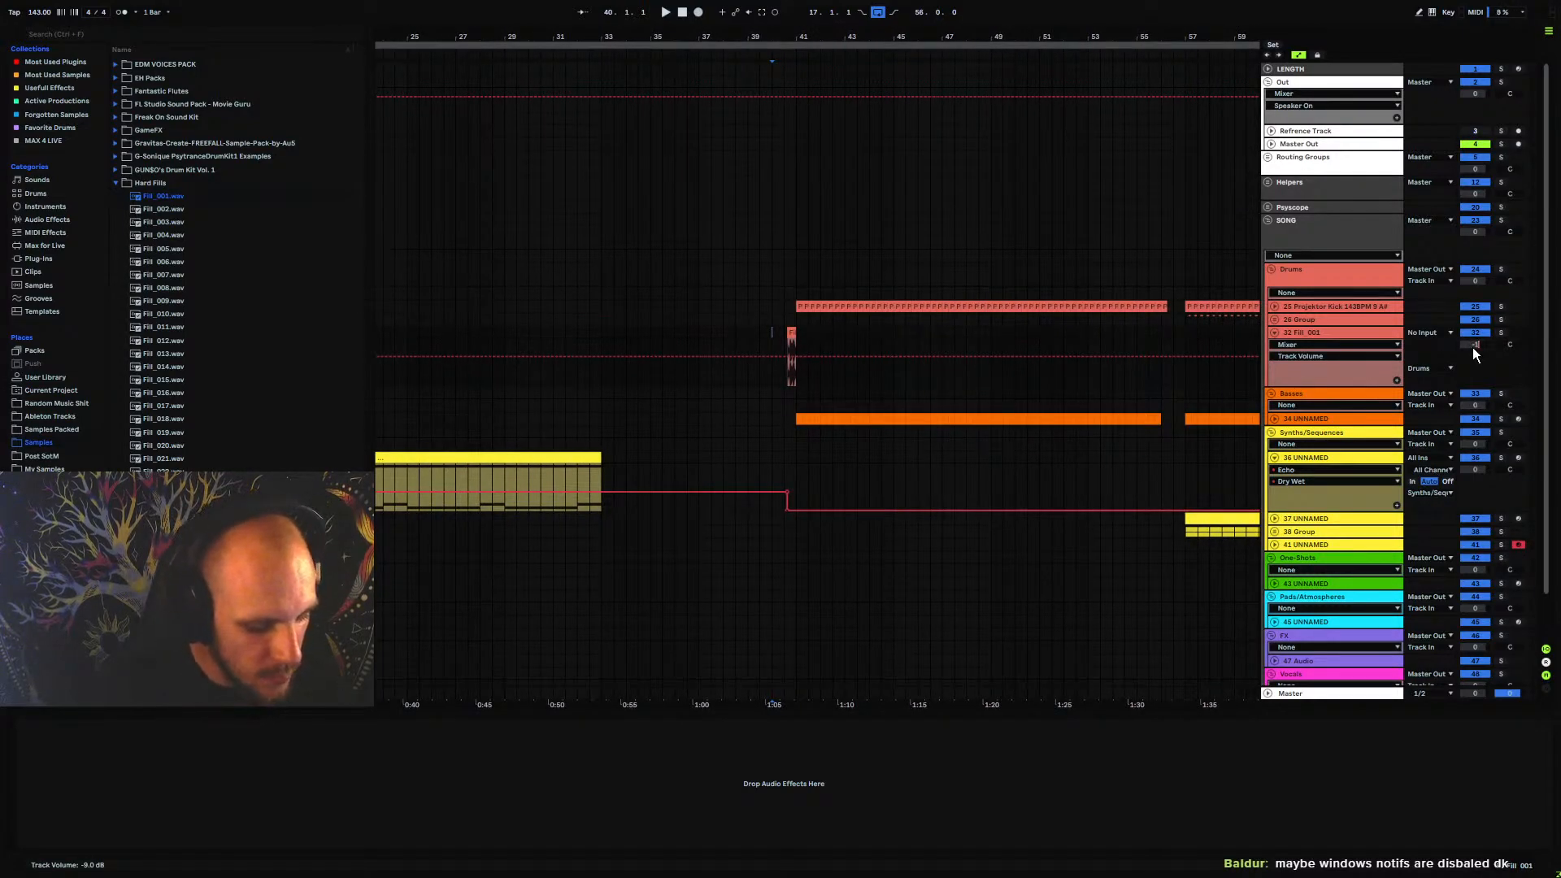
{"action": "key", "text": "Return"}
{"action": "left_click", "coordinate": [1275, 332]}
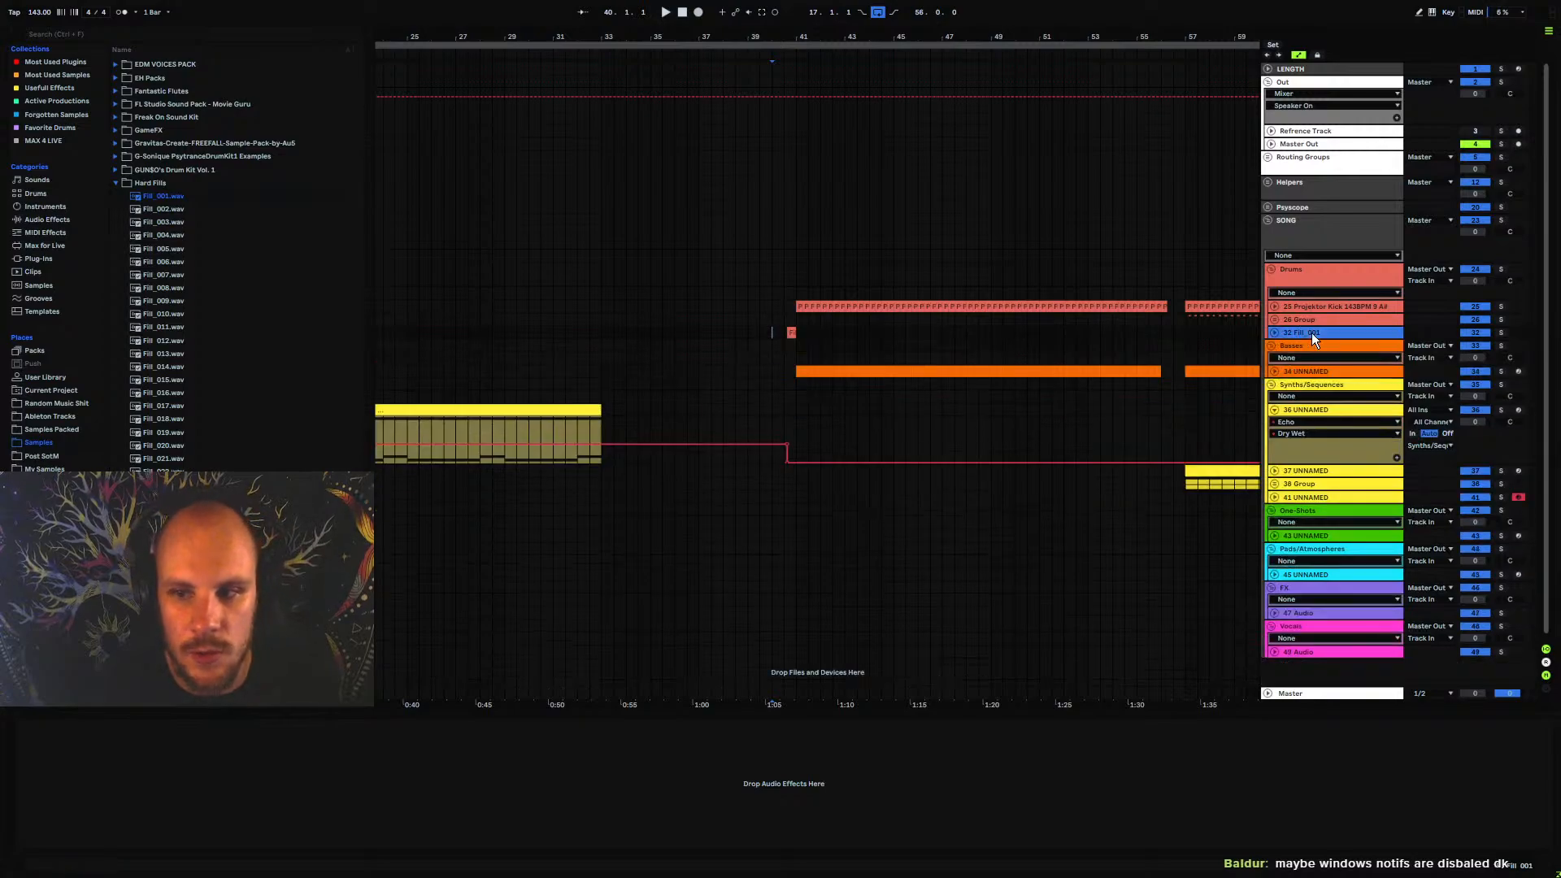
Extend the arrangement loop to run from bar 1 to bar 89
{"action": "left_click_drag", "start_coordinate": [685, 37], "coordinate": [687, 4]}
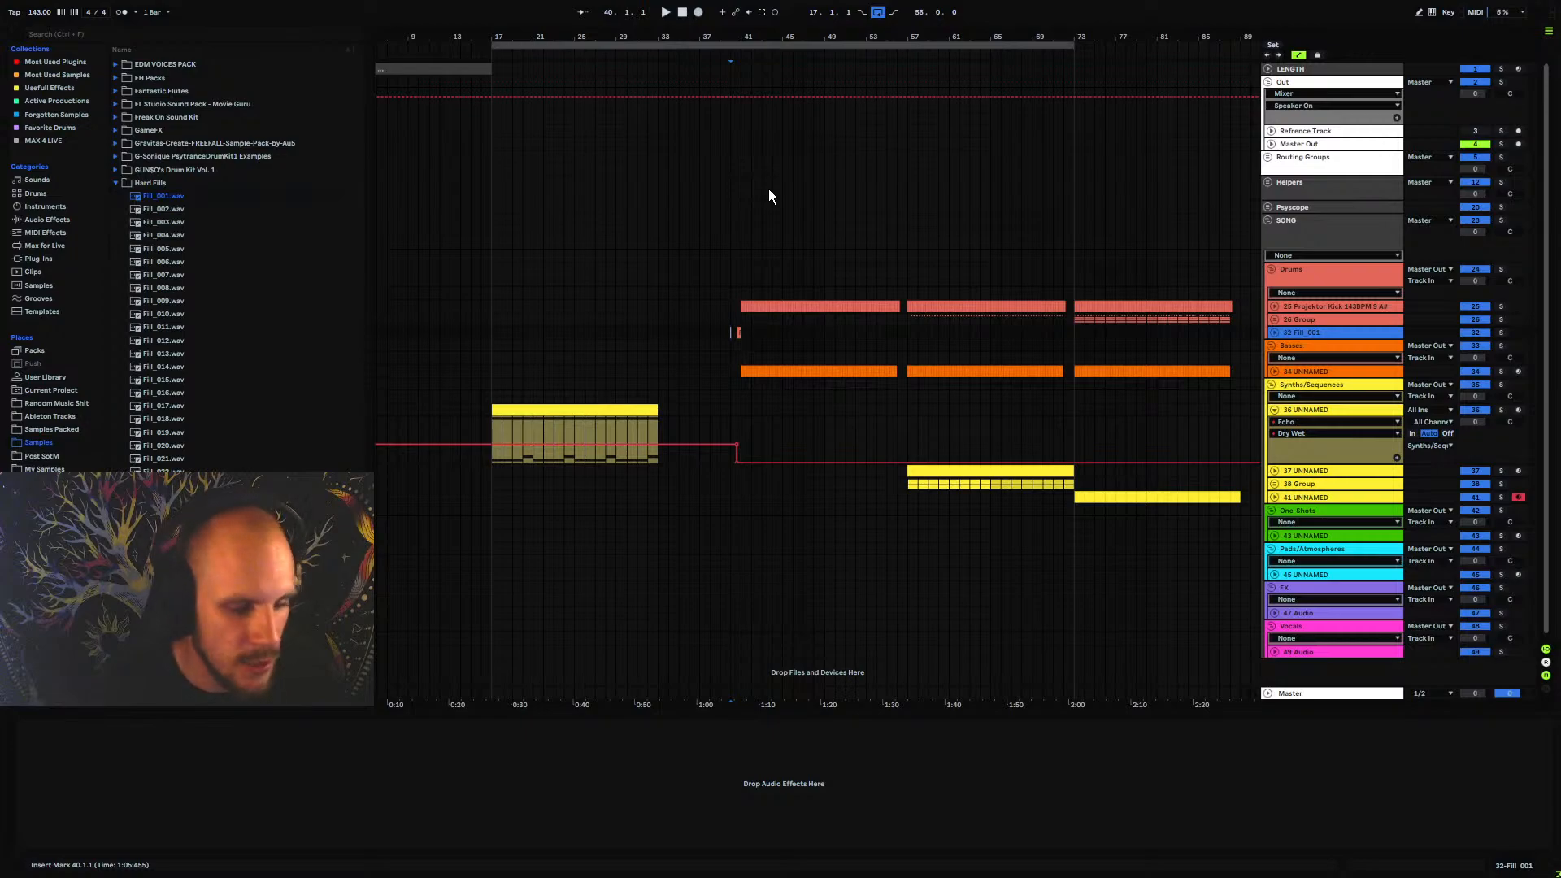
{"action": "left_click_drag", "start_coordinate": [1073, 45], "coordinate": [1244, 85]}
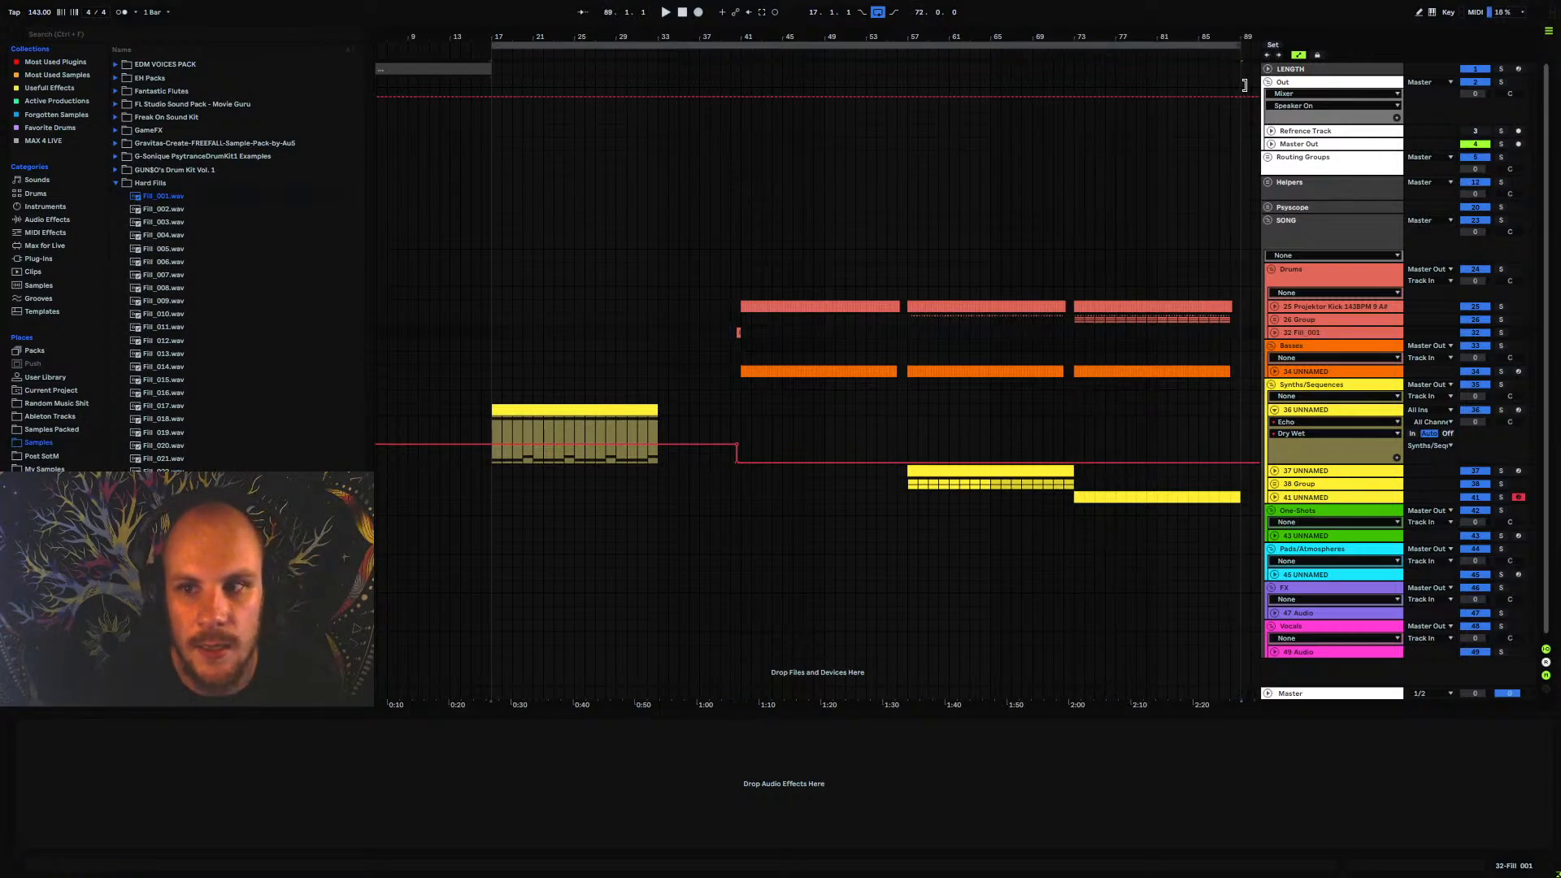
{"action": "left_click", "coordinate": [729, 333]}
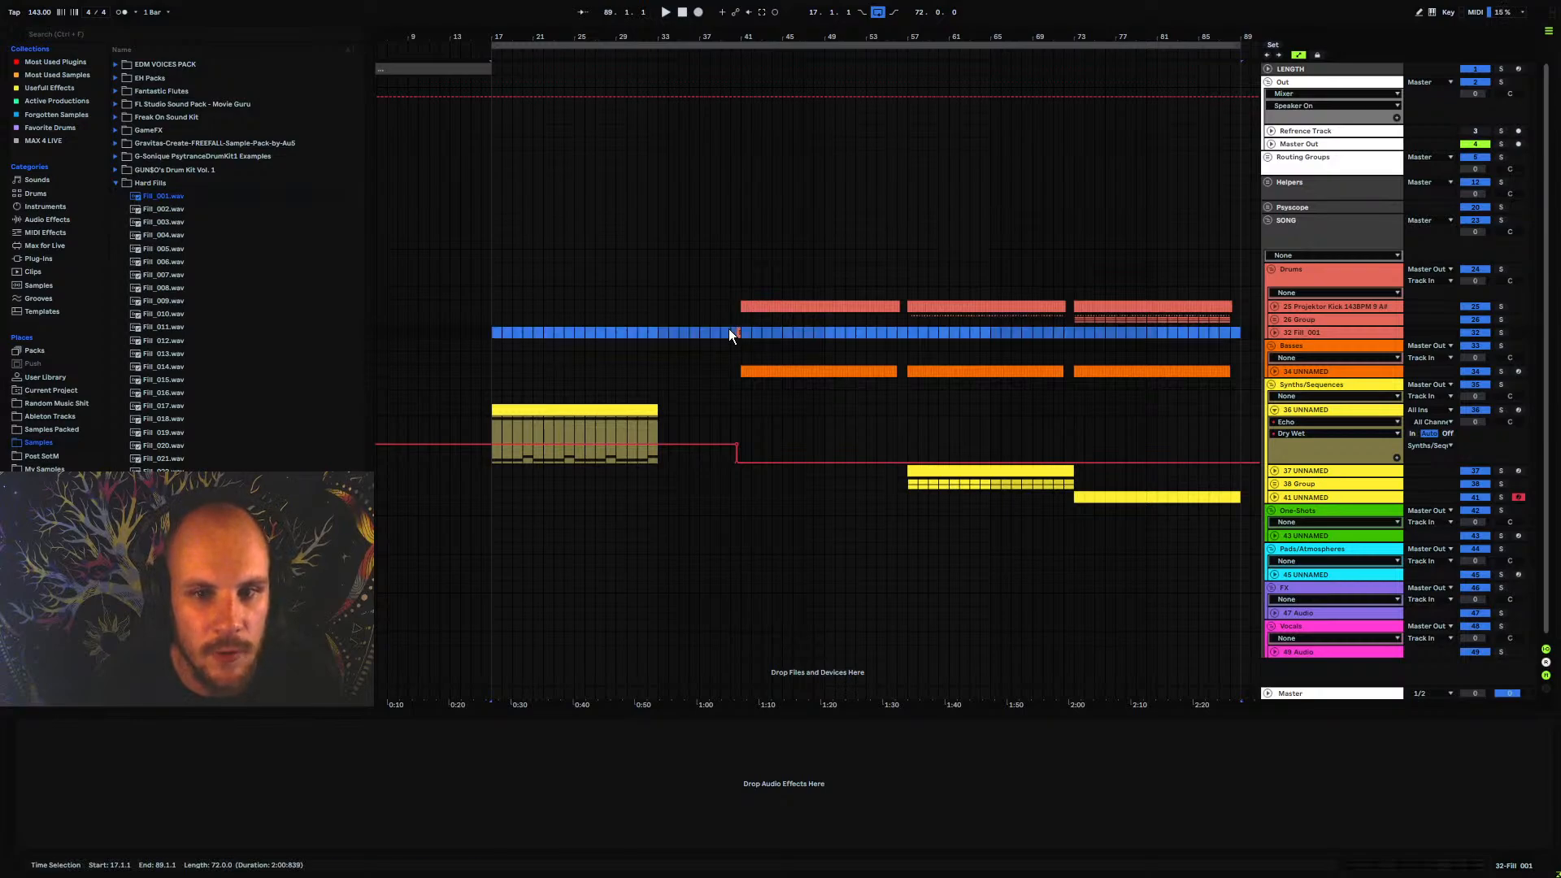
{"action": "left_click", "coordinate": [738, 330]}
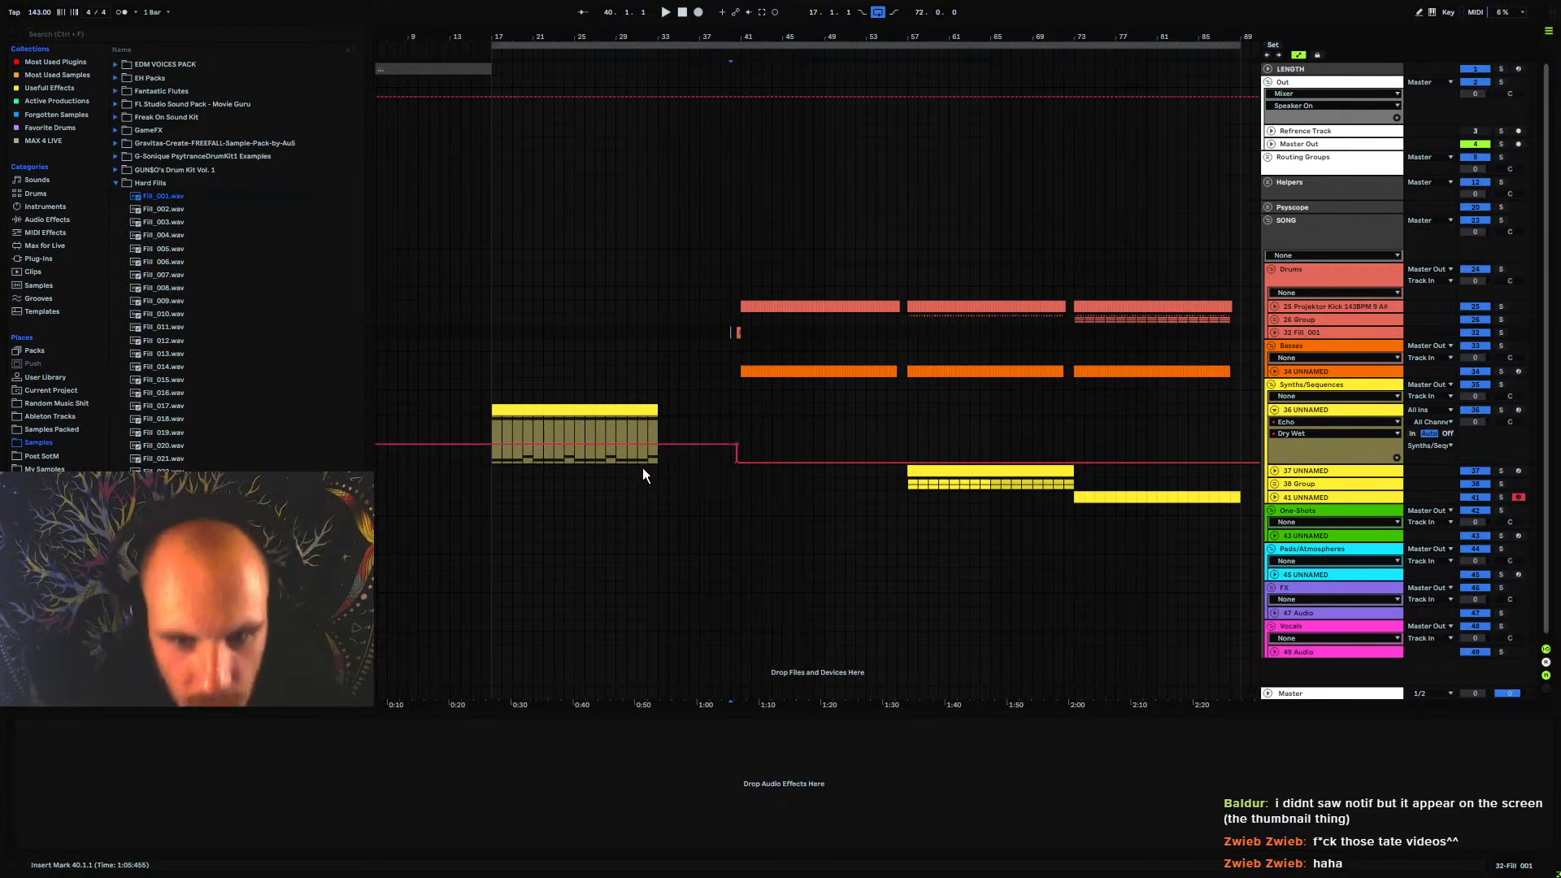
{"action": "left_click", "coordinate": [491, 429]}
{"action": "mouse_move", "coordinate": [514, 37]}
{"action": "left_mouse_down"}
{"action": "mouse_move", "coordinate": [598, 49]}
{"action": "mouse_move", "coordinate": [575, 35]}
{"action": "mouse_move", "coordinate": [377, 45]}
{"action": "left_mouse_up"}
{"action": "left_click", "coordinate": [581, 333]}
Play from bar 17 and automate EQ Eight's 8 Frequency A on 36 UNNAMED to rise from 434 Hz at bar 17 until bar 33
{"action": "left_click", "coordinate": [1282, 415]}
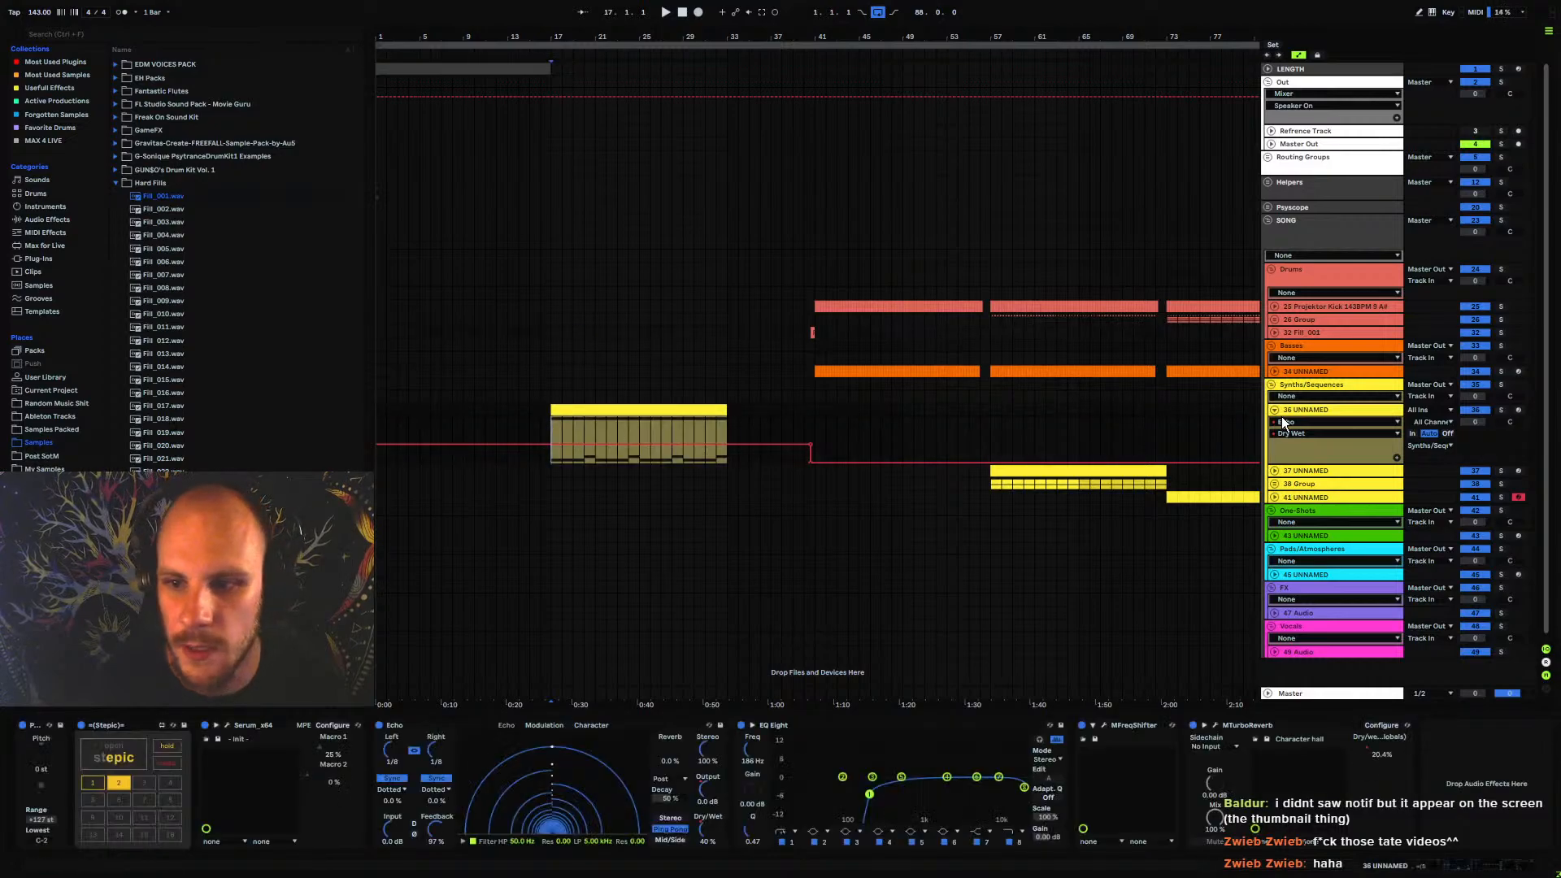
{"action": "left_click", "coordinate": [1274, 410]}
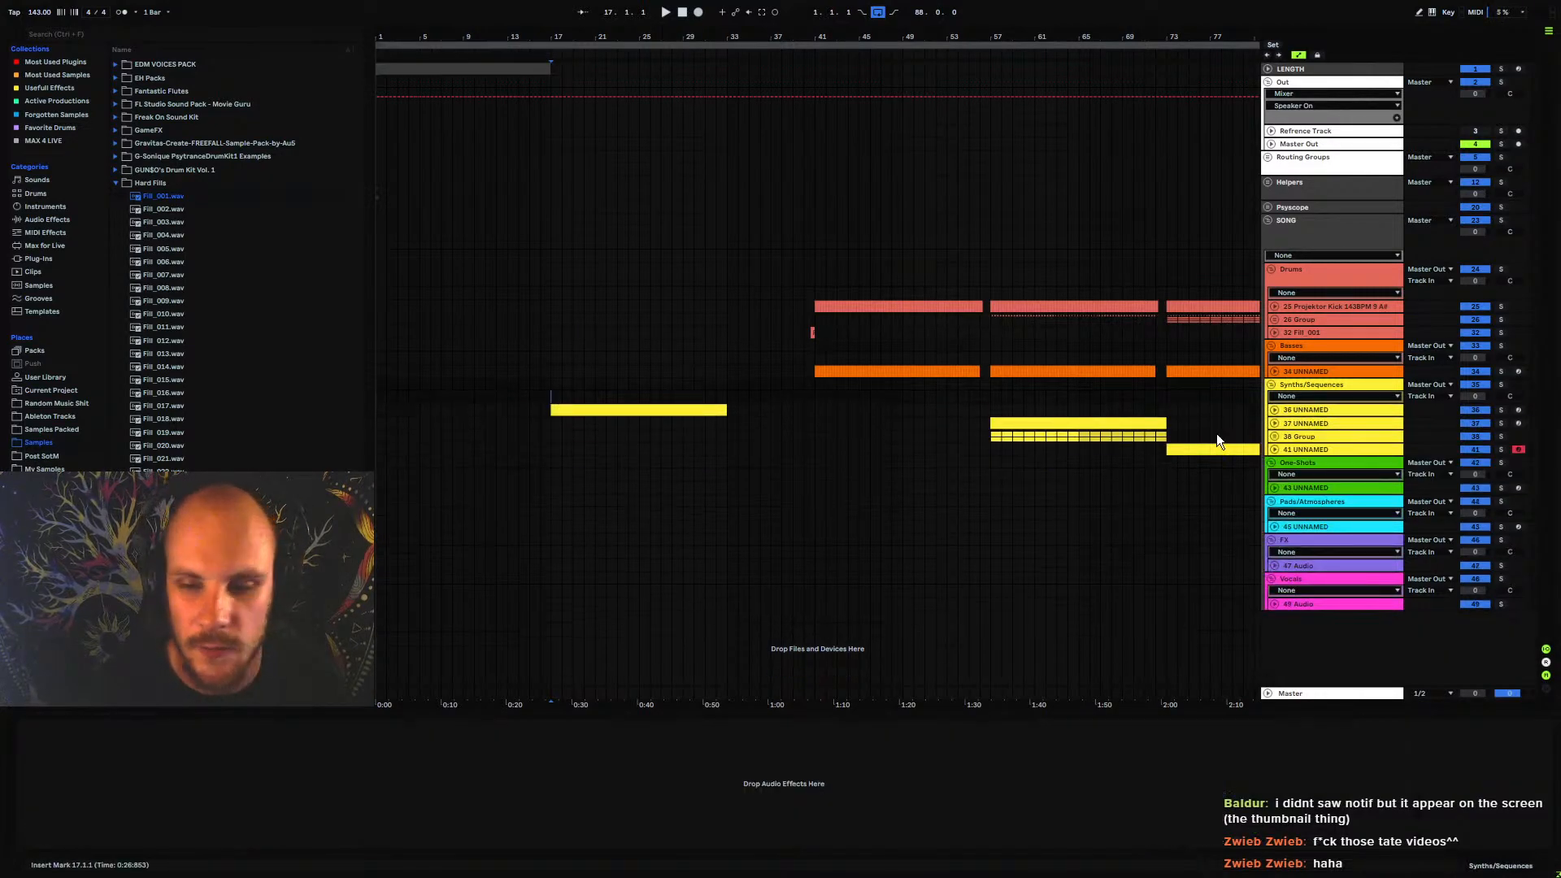
{"action": "left_click", "coordinate": [1274, 410]}
{"action": "key", "text": "space"}
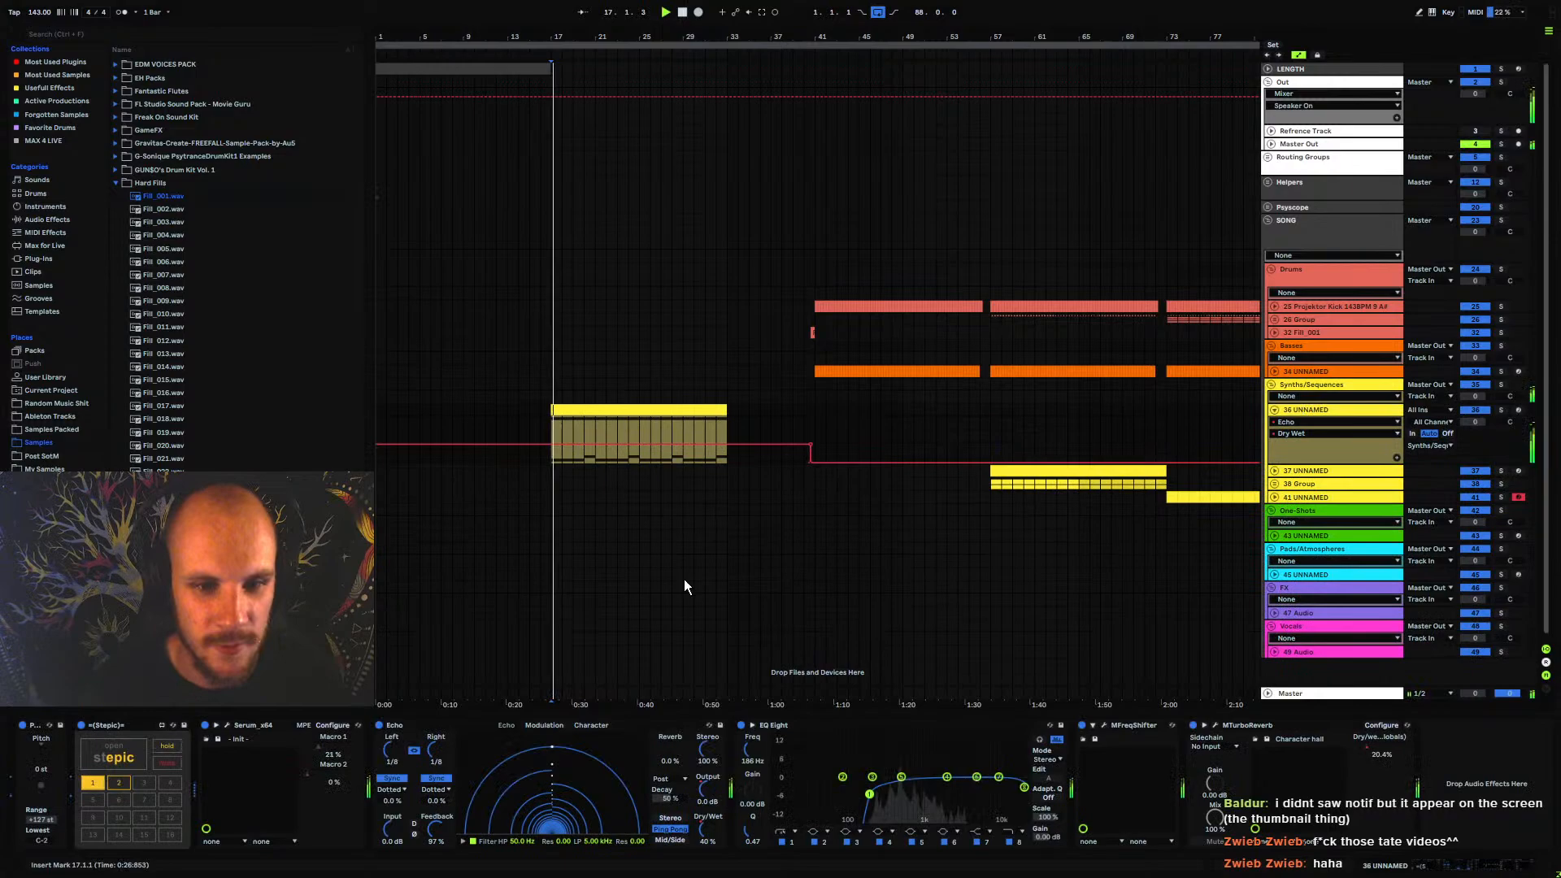
{"action": "left_click", "coordinate": [1021, 844]}
{"action": "left_click_drag", "start_coordinate": [757, 751], "coordinate": [757, 784]}
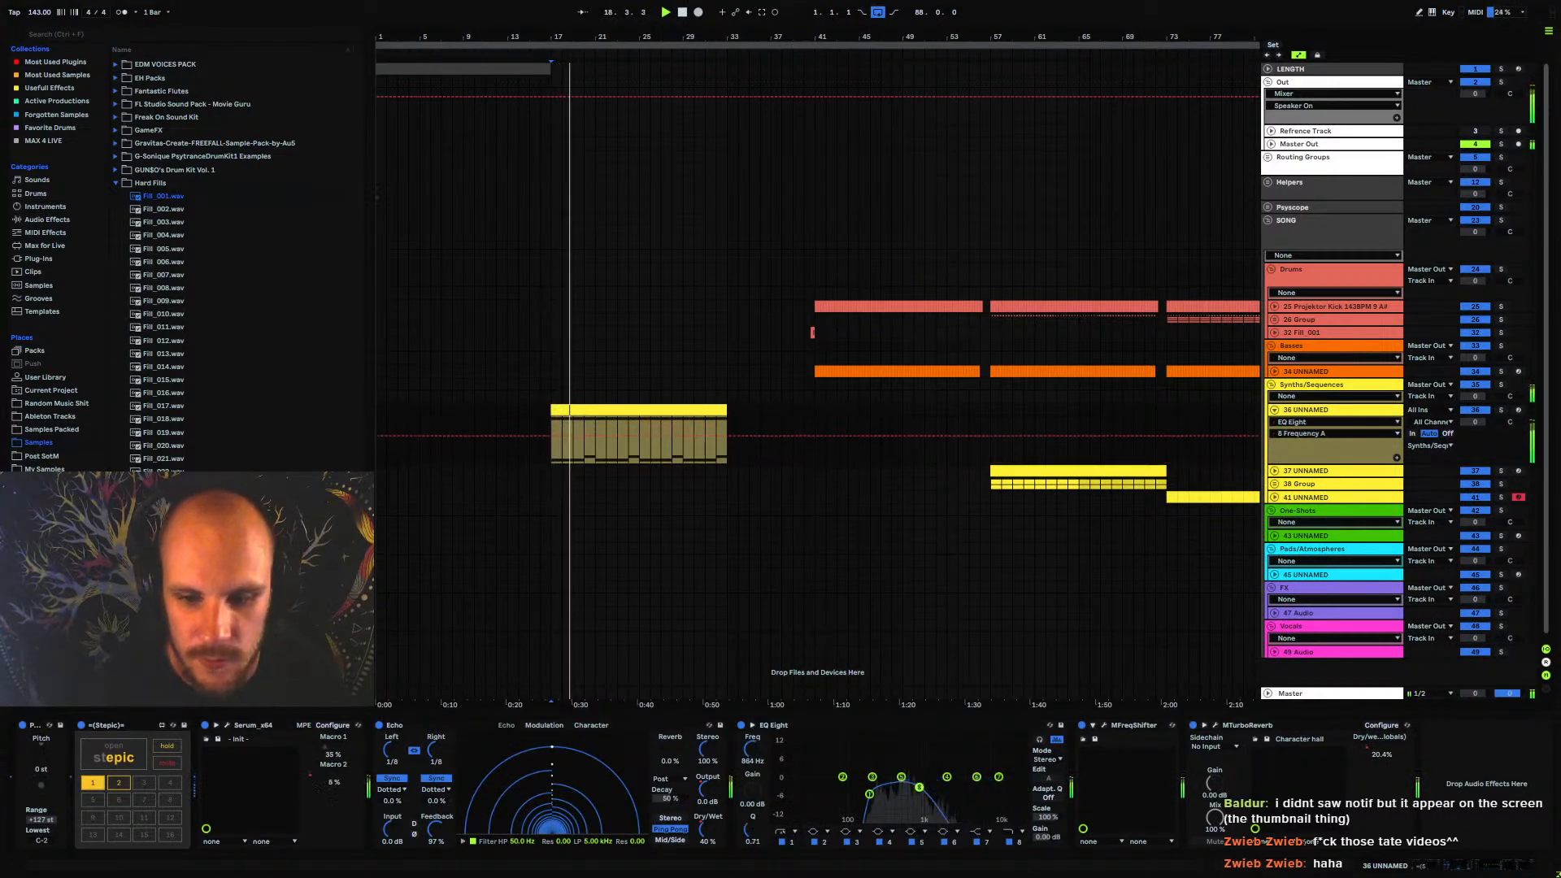
{"action": "left_click_drag", "start_coordinate": [553, 426], "coordinate": [562, 438]}
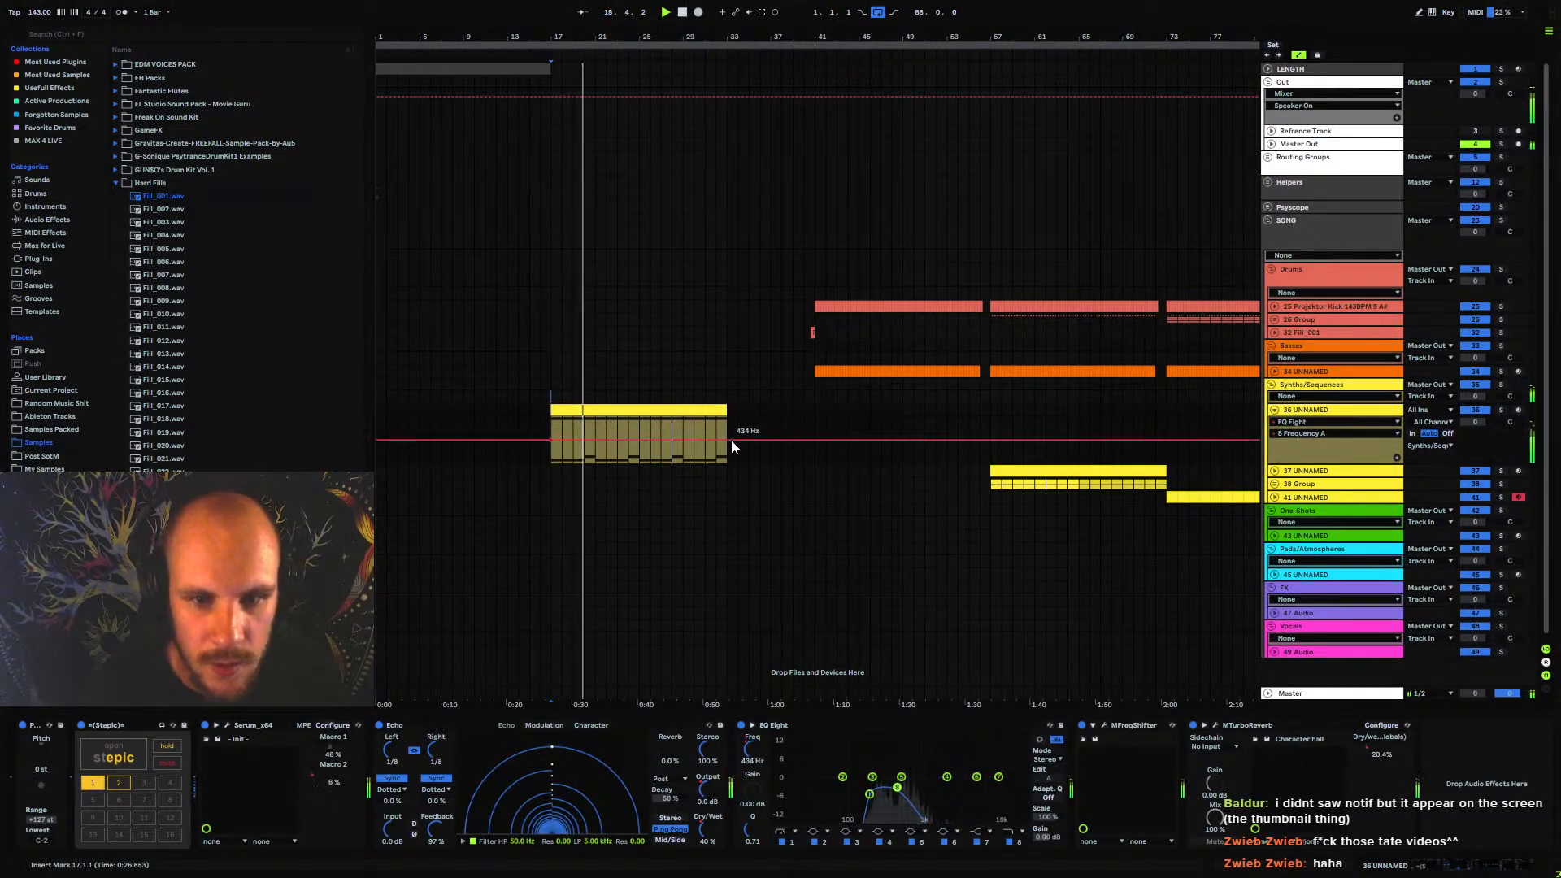
{"action": "left_click_drag", "start_coordinate": [730, 441], "coordinate": [726, 417]}
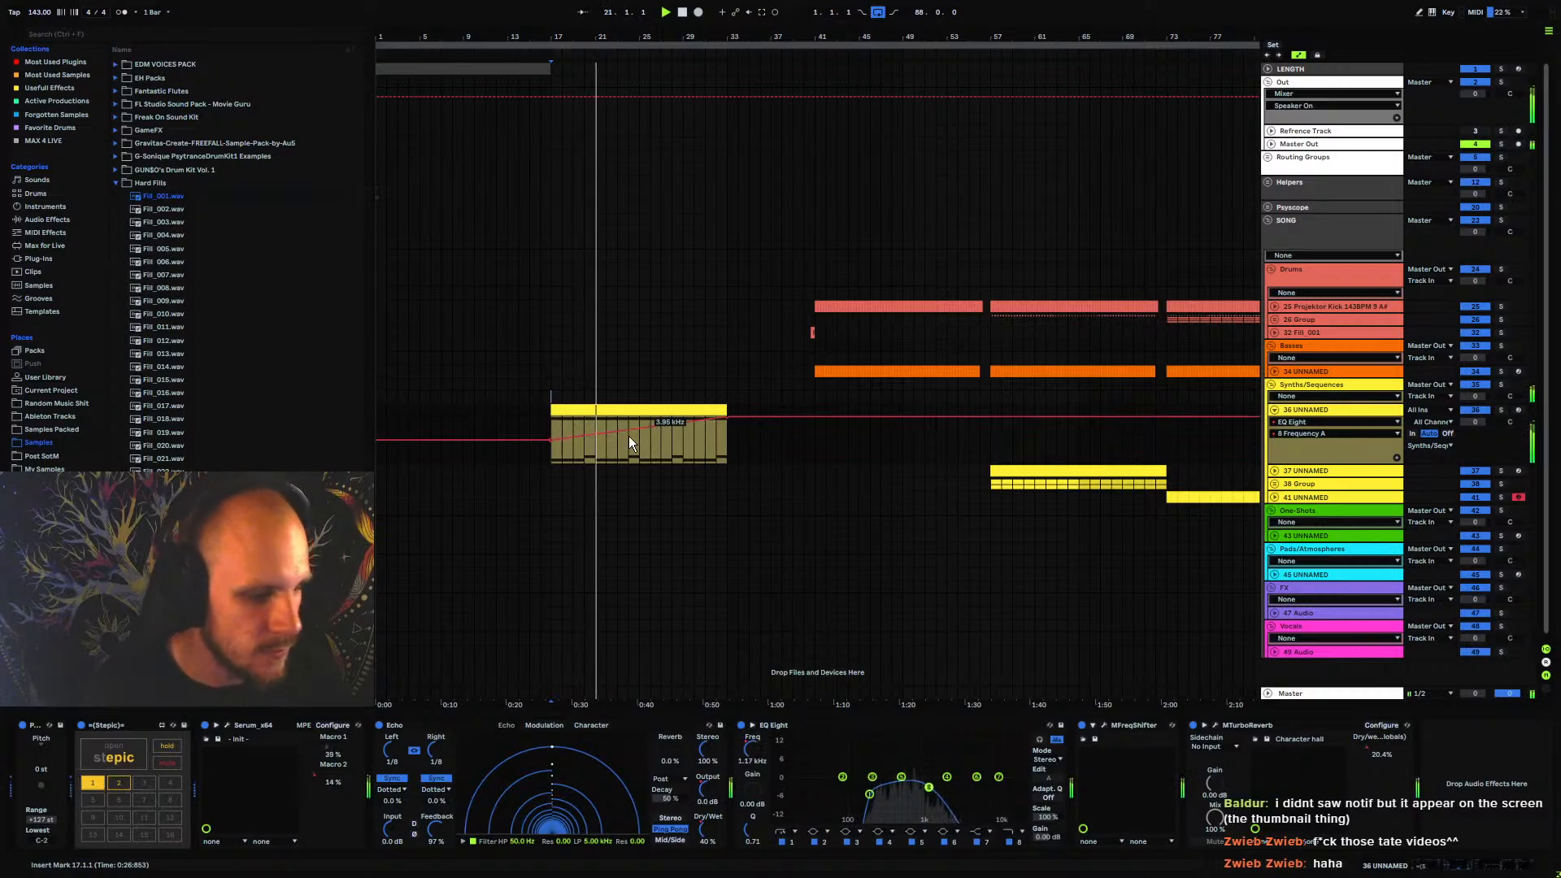
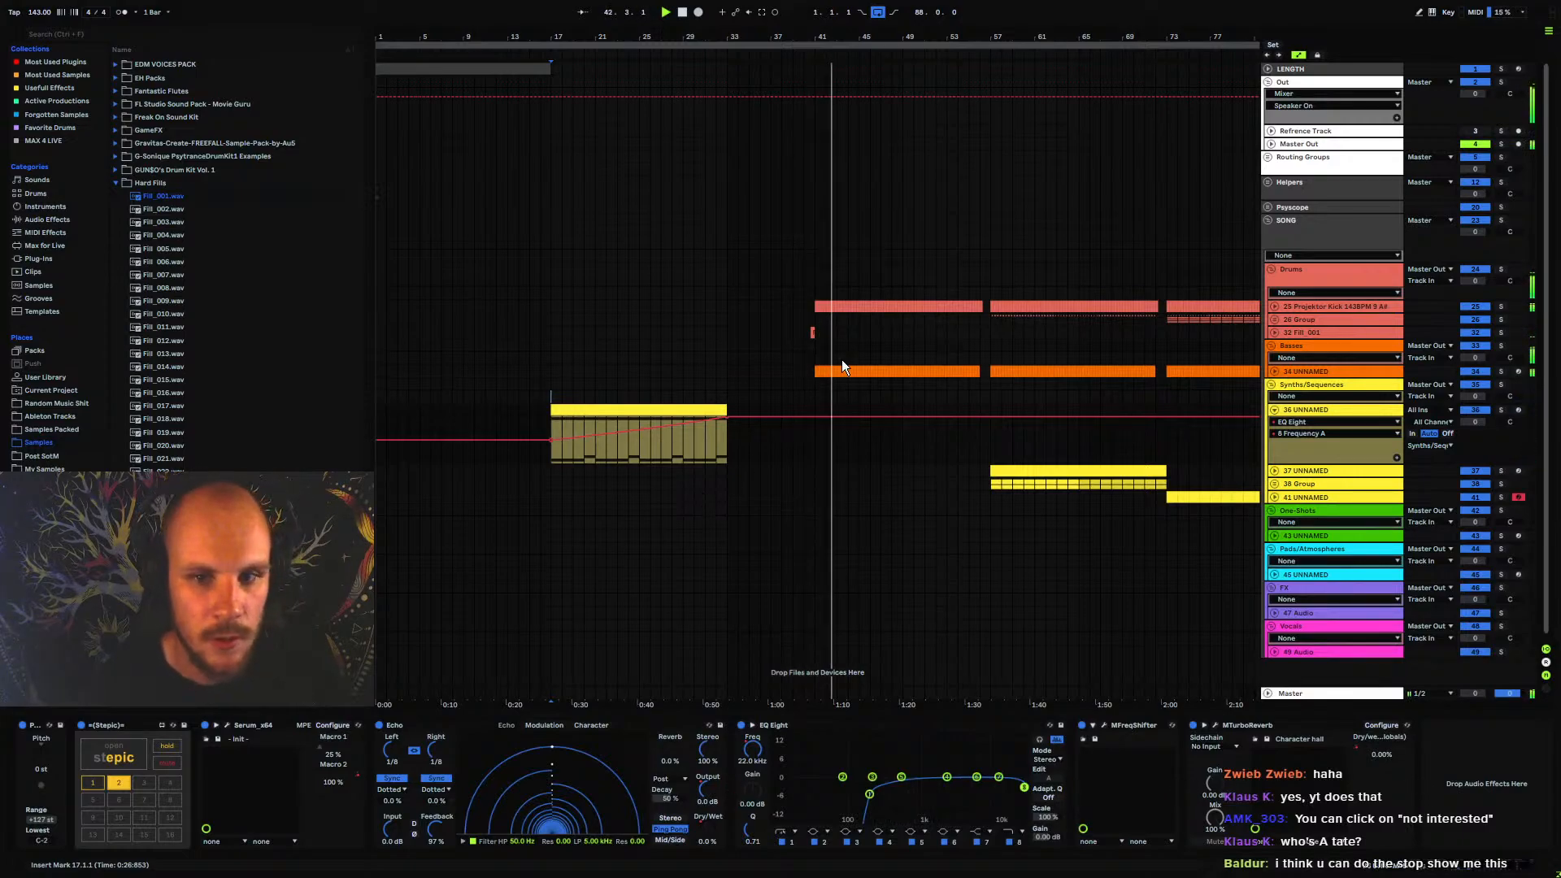
Fold the 36 UNNAMED track and play the transition from the Fill_001 clip just before bar 41
{"action": "left_click", "coordinate": [1275, 410]}
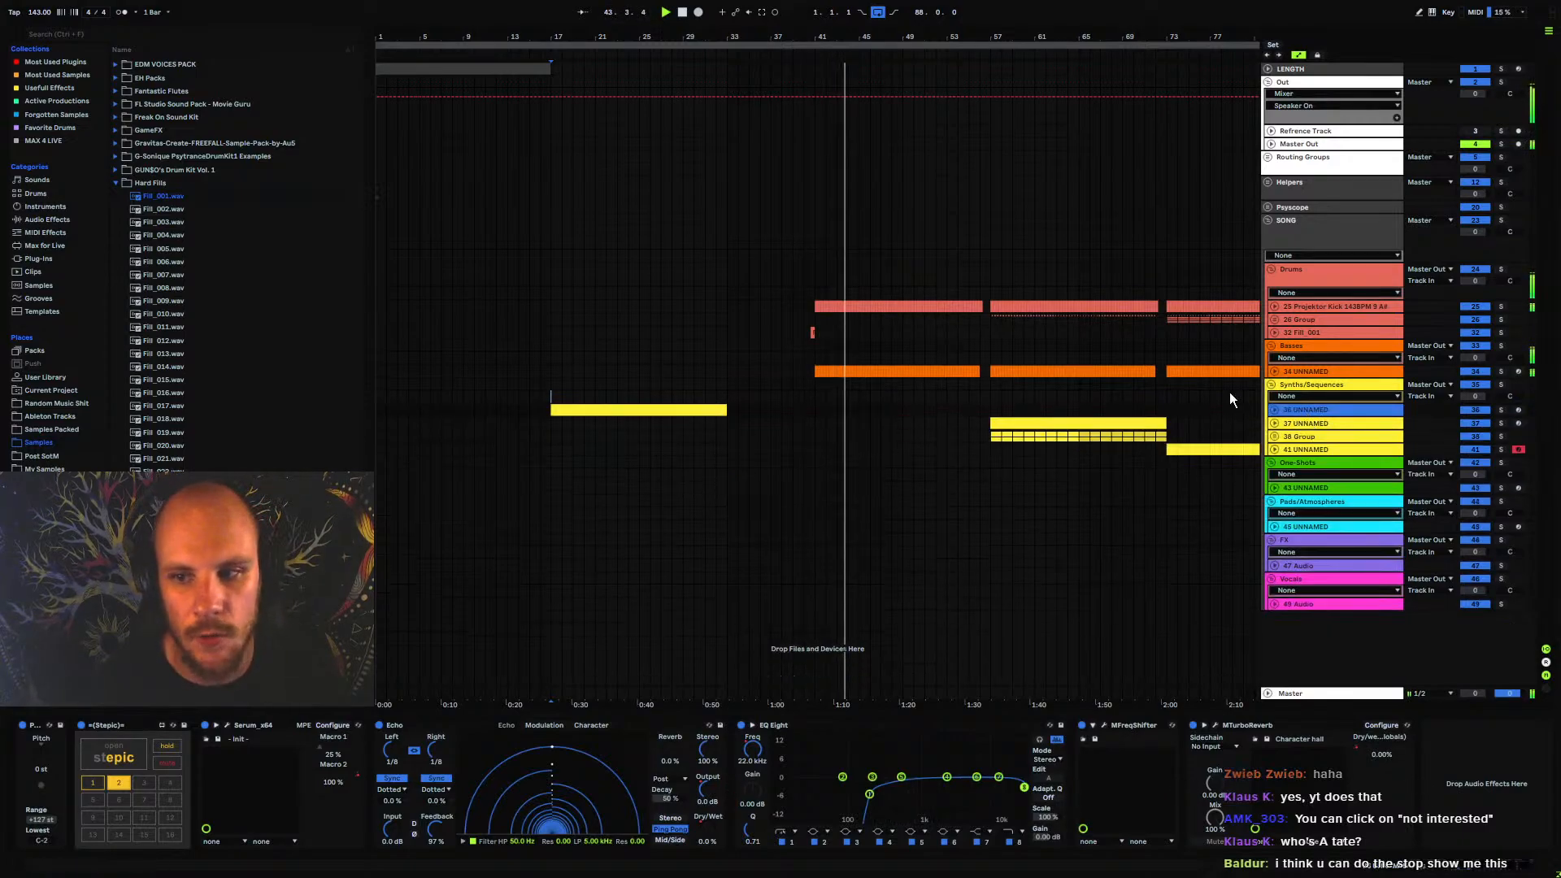
{"action": "mouse_move", "coordinate": [930, 41]}
{"action": "left_mouse_down"}
{"action": "mouse_move", "coordinate": [622, 31]}
{"action": "mouse_move", "coordinate": [945, 26]}
{"action": "left_mouse_up"}
{"action": "key", "text": "space"}
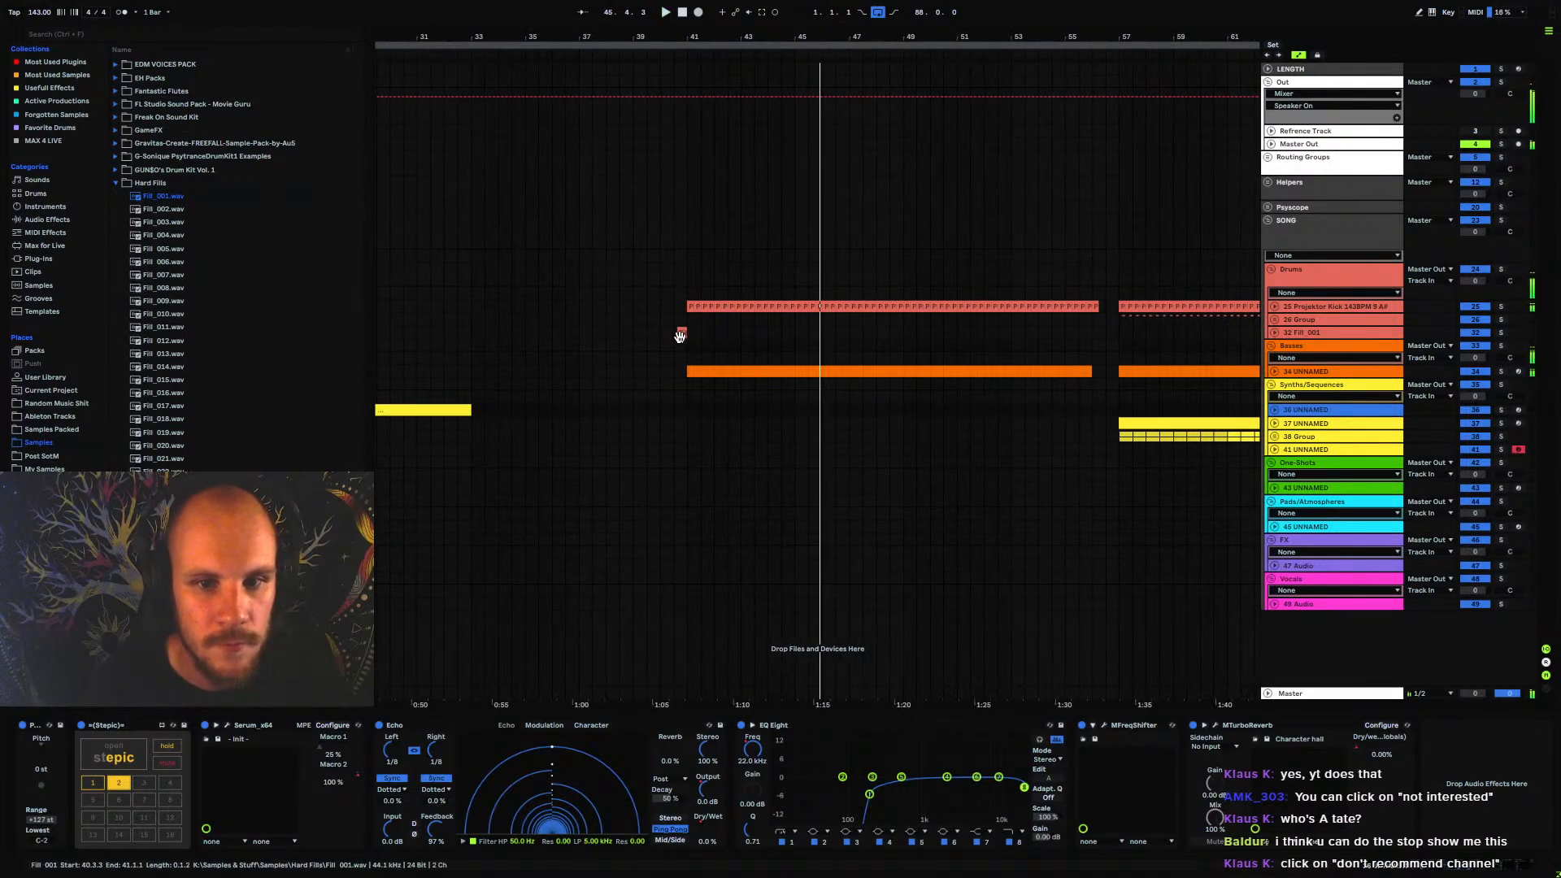
{"action": "left_click", "coordinate": [675, 333]}
{"action": "key", "text": "space"}
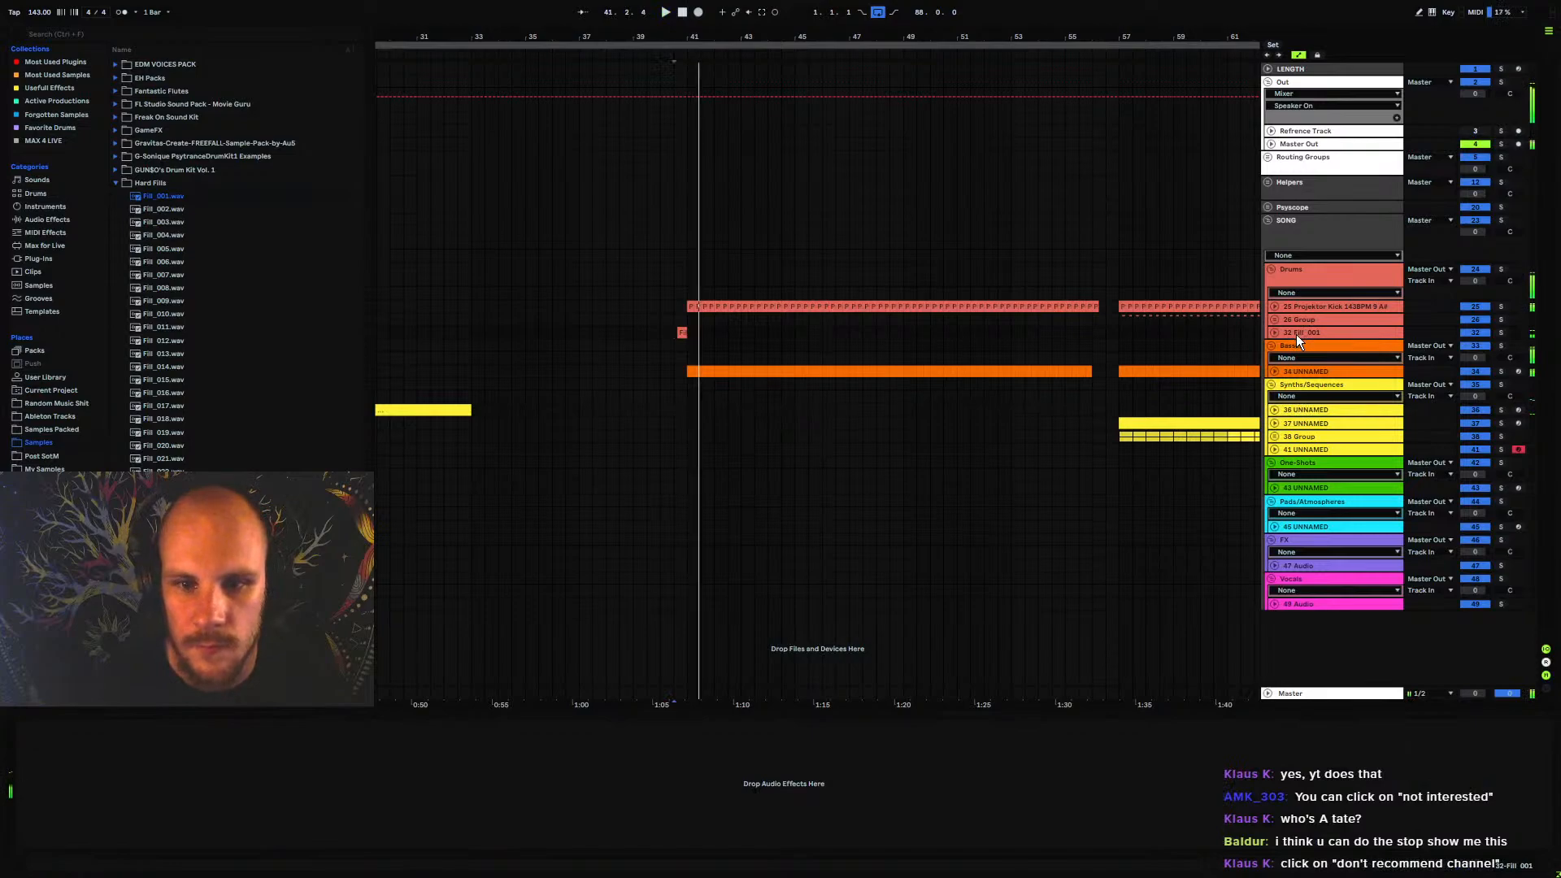
Add Echo to the Fill_001 track in Ping Pong mode with 88% feedback and filters at HP 184 Hz and LP 12.3 kHz
{"action": "left_click", "coordinate": [1276, 331]}
{"action": "left_click_drag", "start_coordinate": [681, 36], "coordinate": [697, 286]}
{"action": "right_click", "coordinate": [710, 350]}
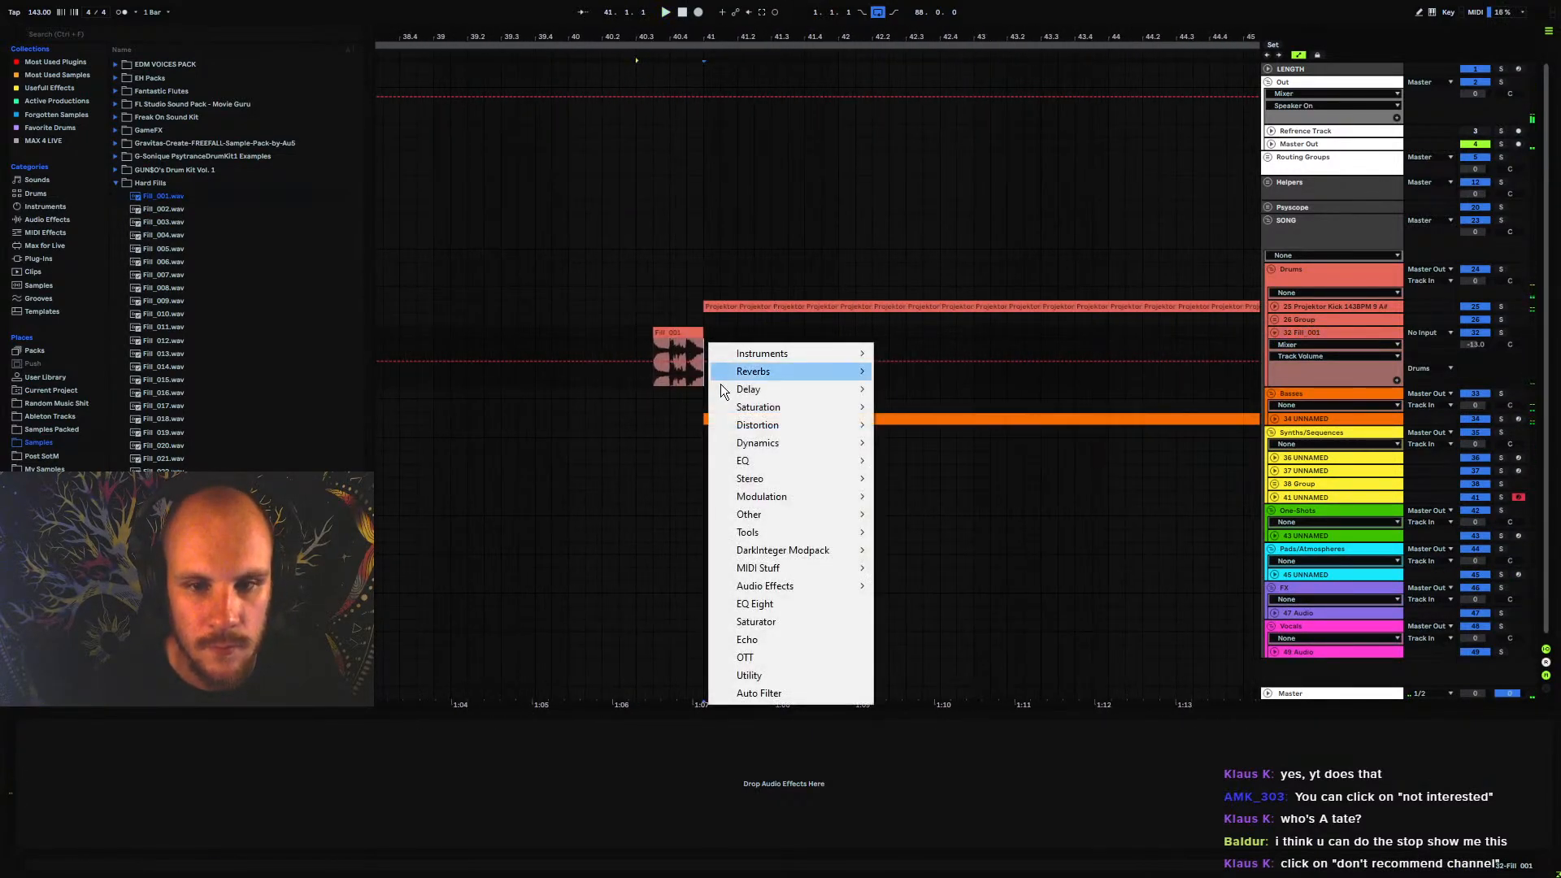
{"action": "left_click", "coordinate": [765, 635]}
{"action": "key", "text": "Down"}
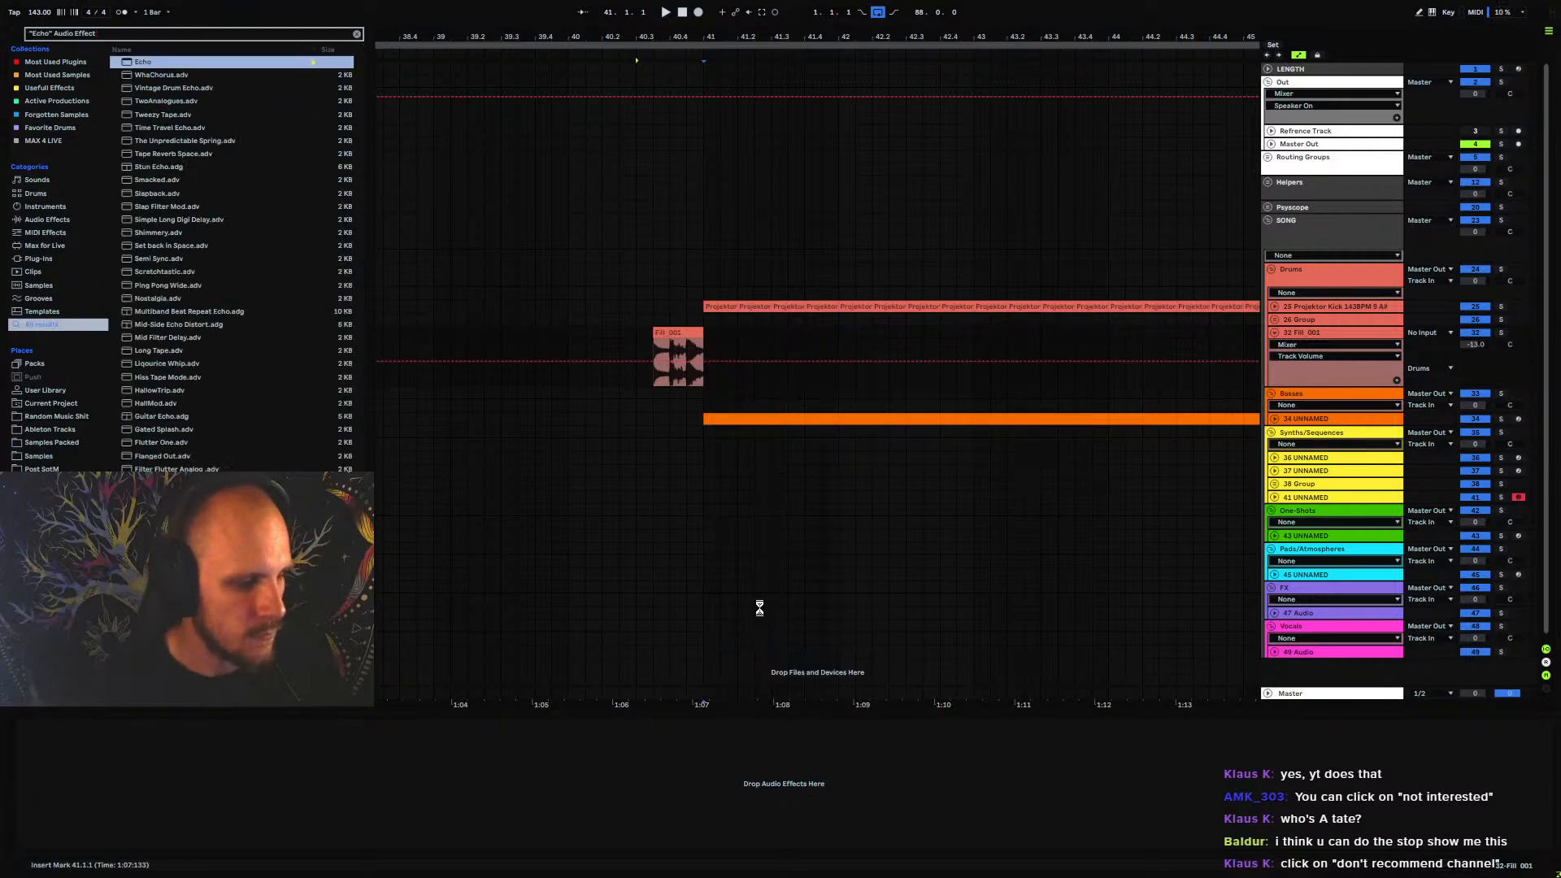
{"action": "key", "text": "Return"}
{"action": "left_click", "coordinate": [313, 829]}
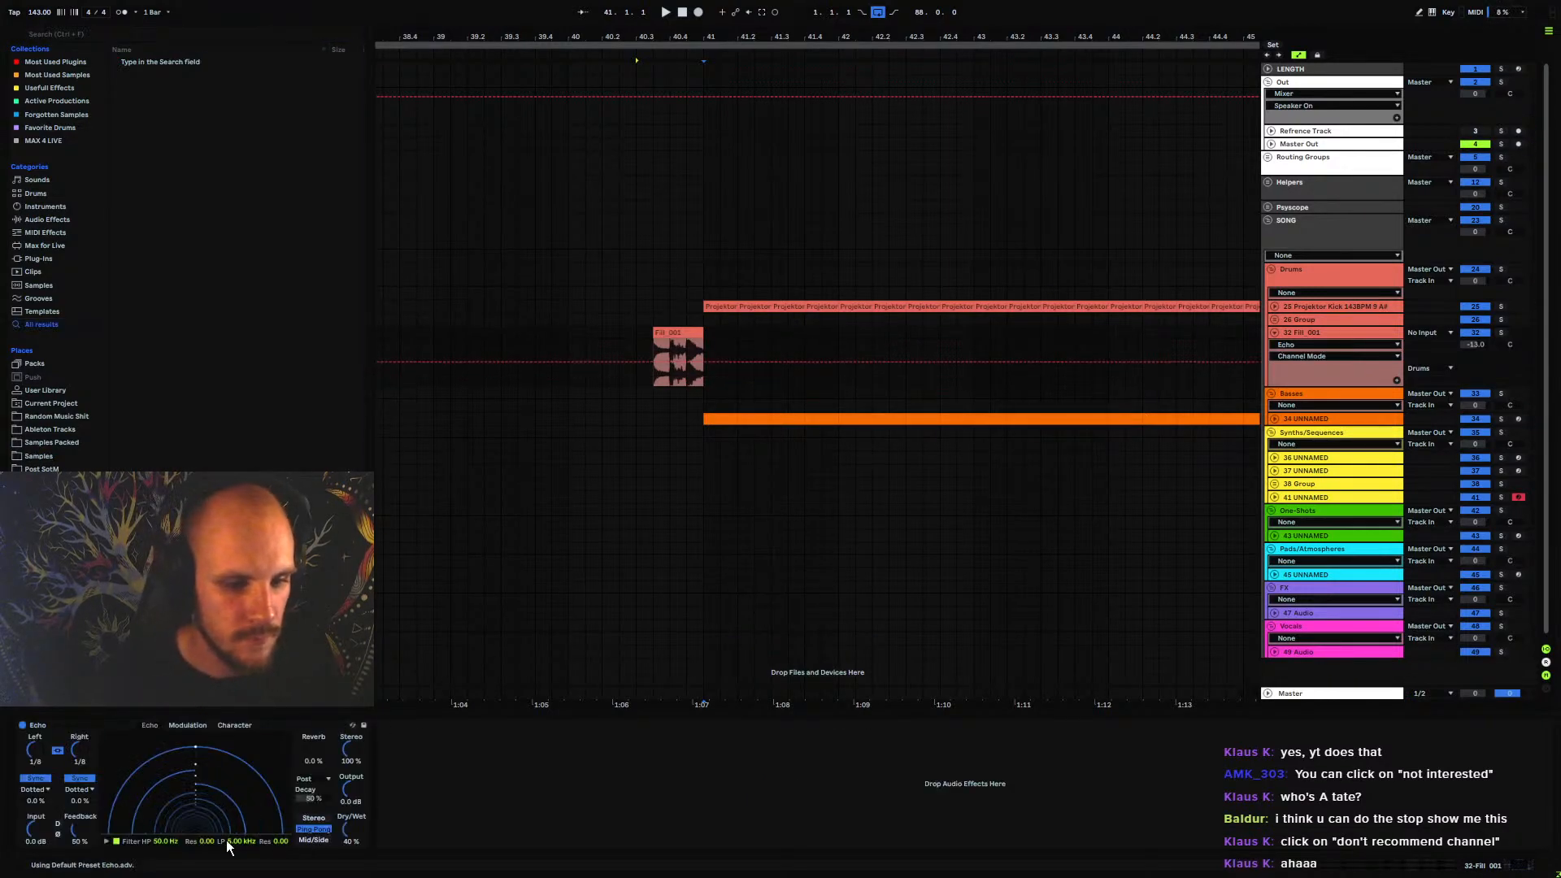
{"action": "left_click_drag", "start_coordinate": [236, 841], "coordinate": [81, 792]}
{"action": "key", "text": "space"}
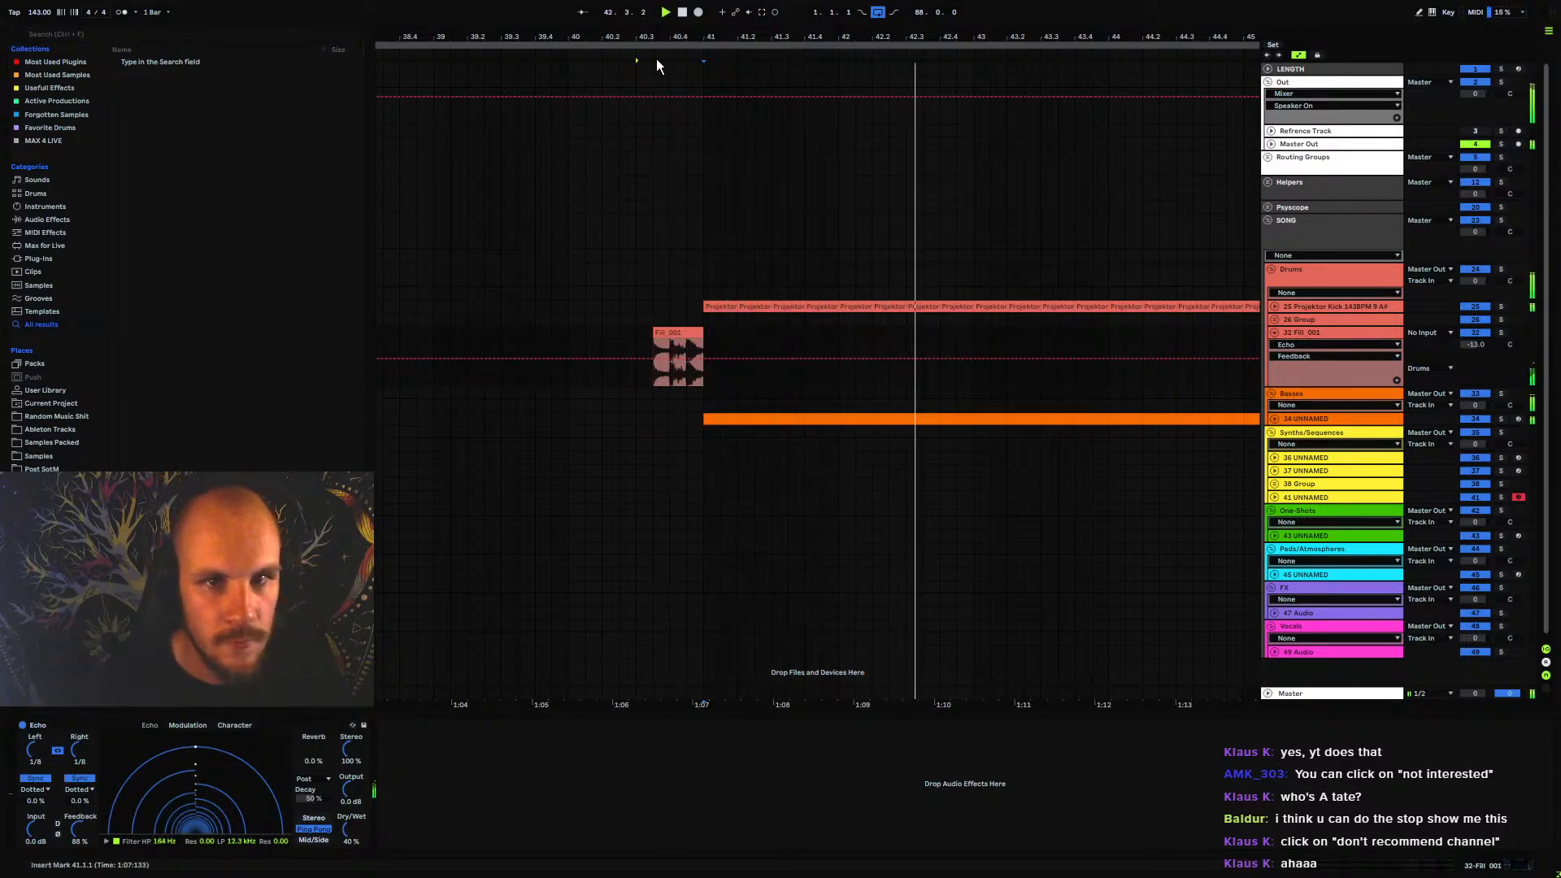
Move the Fill_001 clip earlier to 40.3.1 and trim its start to 40.3.3
{"action": "mouse_move", "coordinate": [664, 37]}
{"action": "left_mouse_down"}
{"action": "mouse_move", "coordinate": [757, 38]}
{"action": "mouse_move", "coordinate": [756, 204]}
{"action": "left_mouse_up"}
{"action": "left_click", "coordinate": [754, 319]}
{"action": "key", "text": "space"}
{"action": "key", "text": "space"}
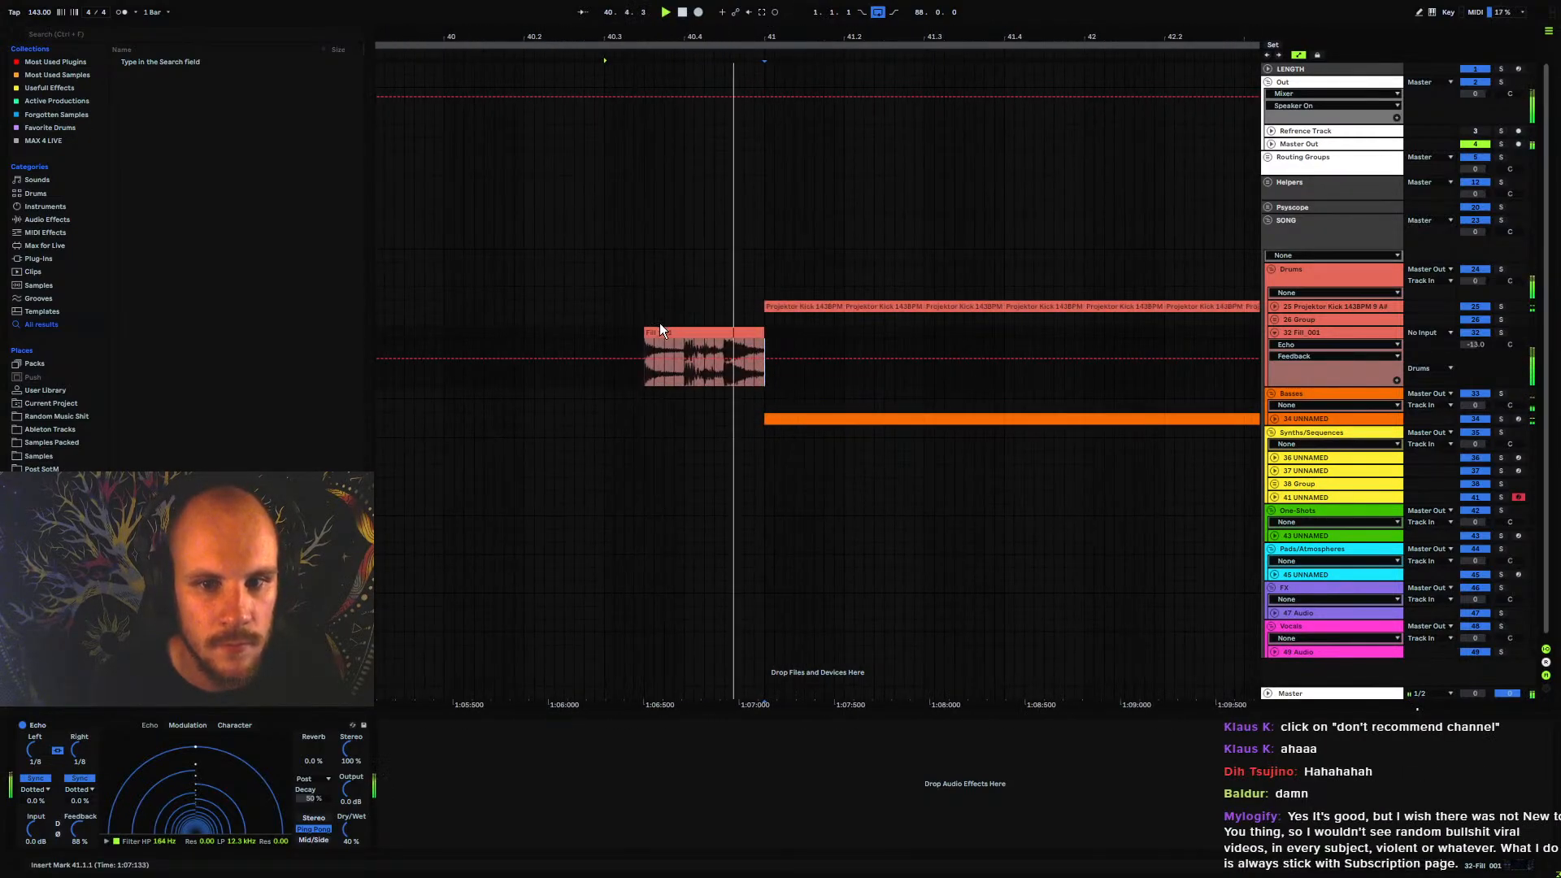
{"action": "left_click_drag", "start_coordinate": [726, 327], "coordinate": [689, 328]}
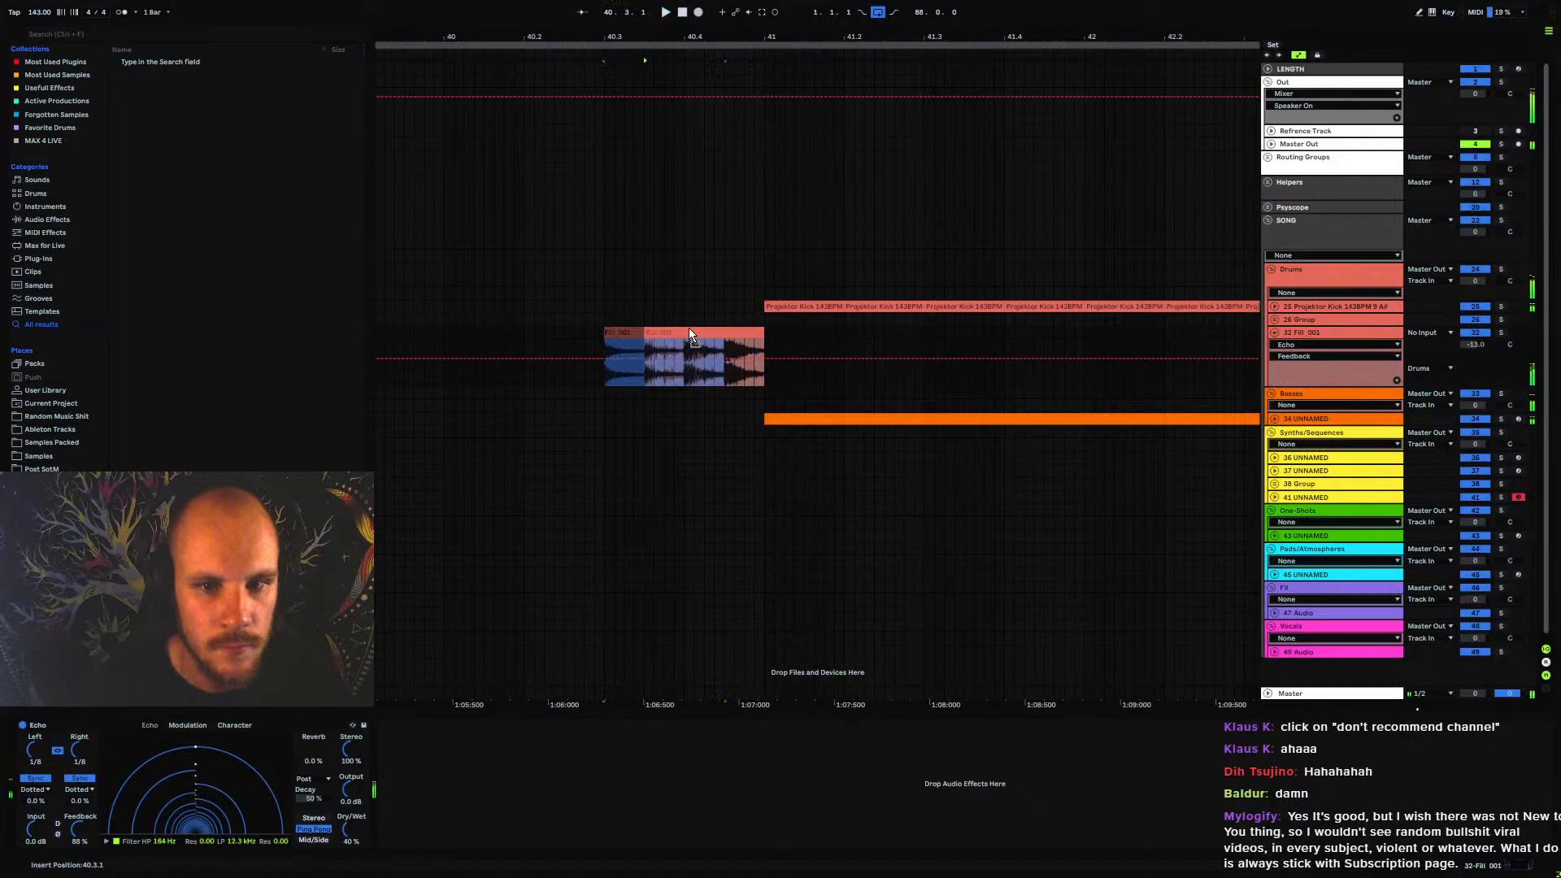
{"action": "left_click", "coordinate": [647, 340]}
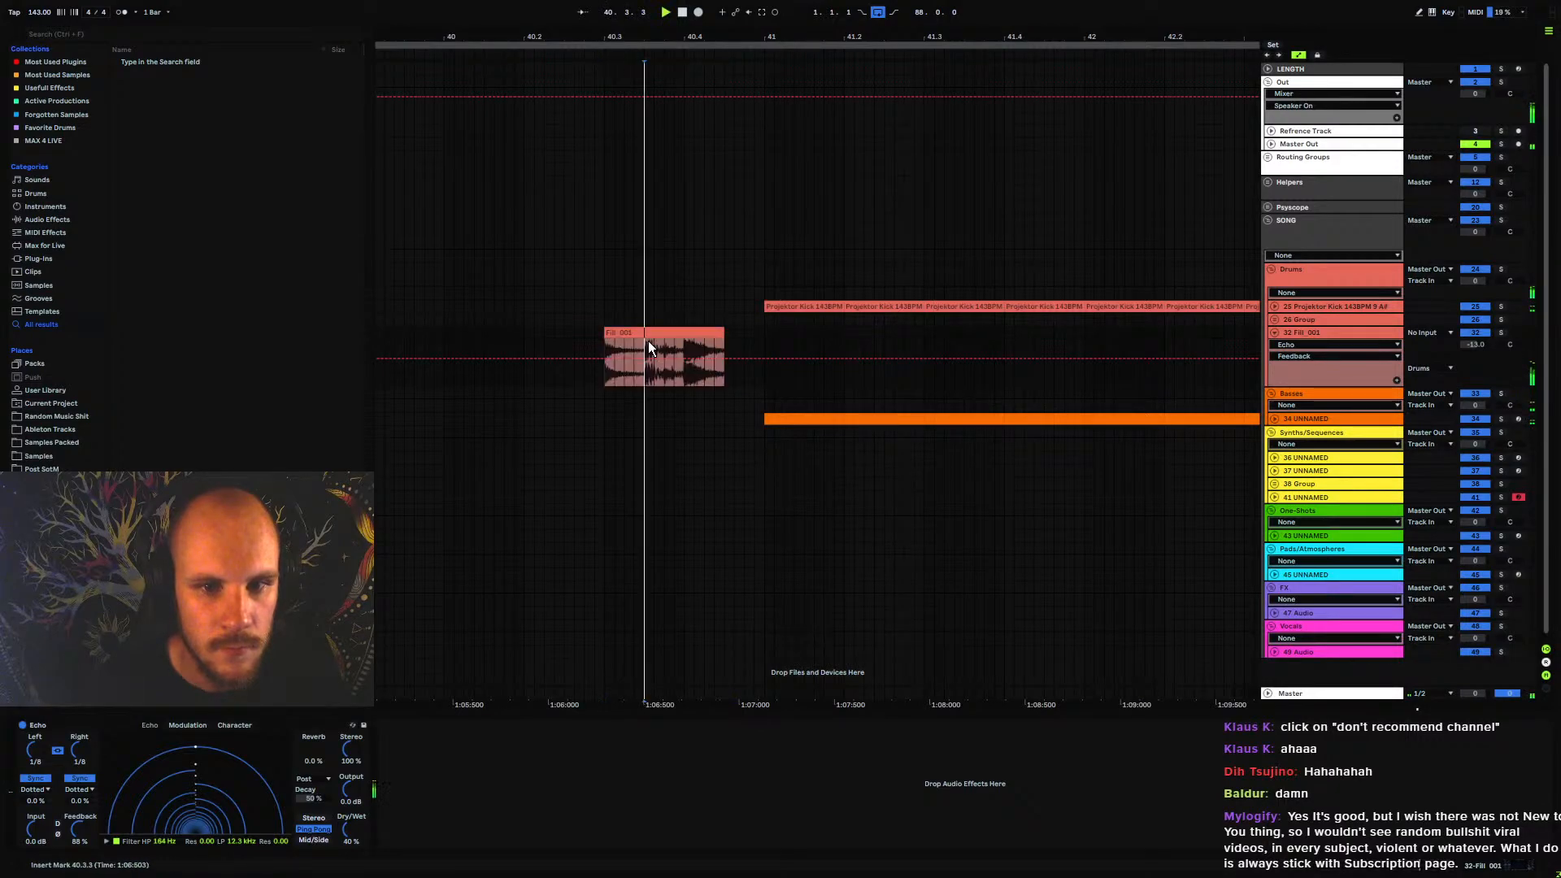
{"action": "left_click_drag", "start_coordinate": [607, 339], "coordinate": [643, 332]}
{"action": "key", "text": "space"}
Play the arrangement from bar 29 through the echoed fill and fold the Fill_001 track
{"action": "left_click", "coordinate": [600, 328]}
{"action": "key", "text": "space"}
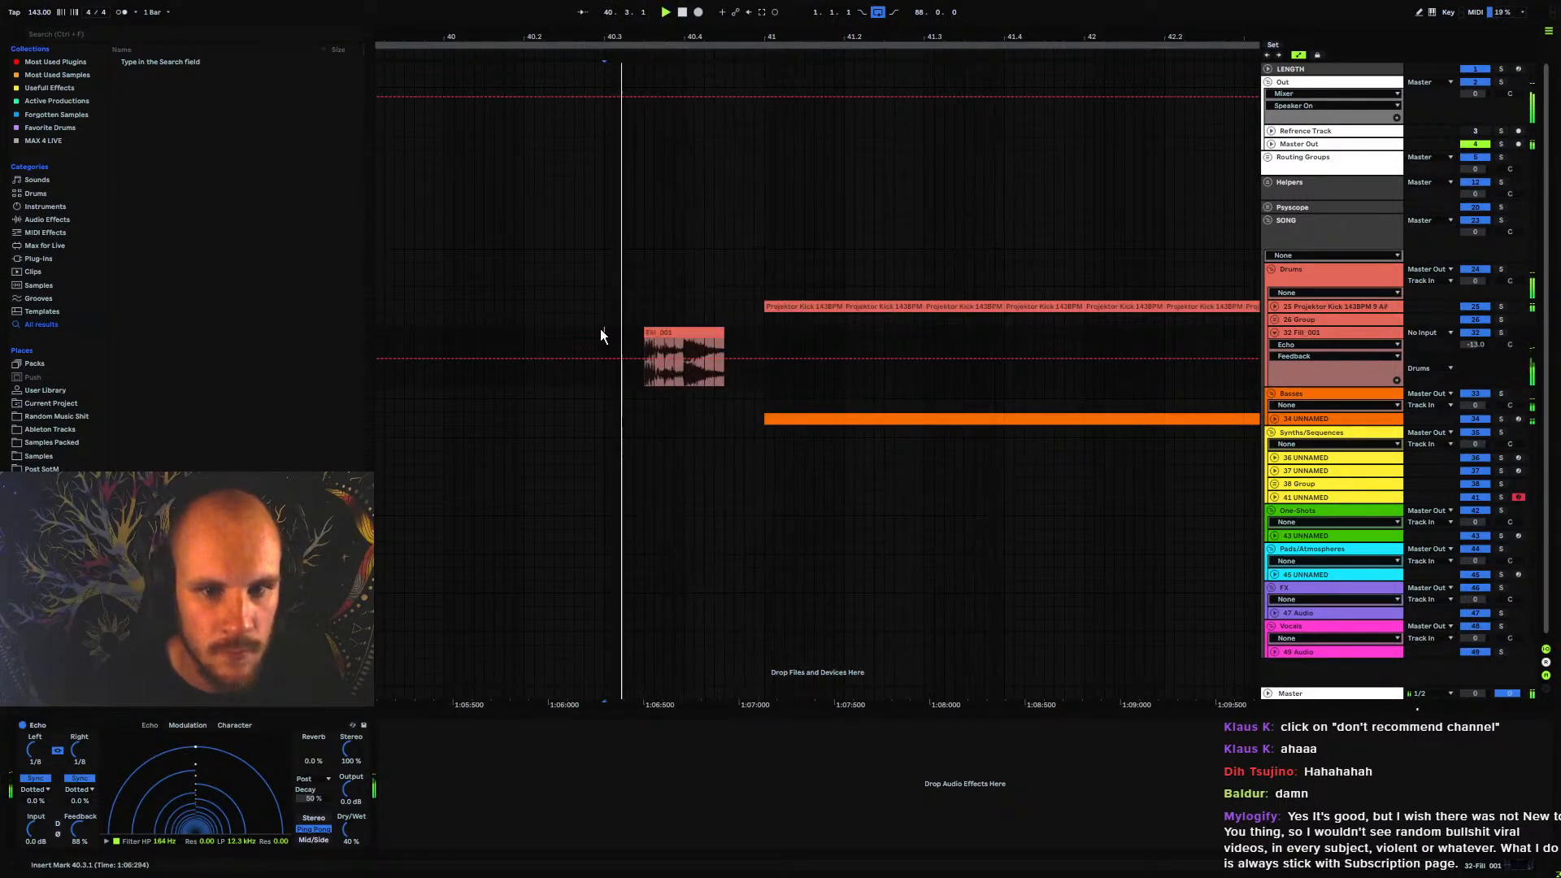
{"action": "mouse_move", "coordinate": [603, 38]}
{"action": "left_mouse_down"}
{"action": "mouse_move", "coordinate": [643, 69]}
{"action": "mouse_move", "coordinate": [883, 37]}
{"action": "left_mouse_up"}
{"action": "key", "text": "space"}
{"action": "left_click", "coordinate": [628, 330]}
{"action": "key", "text": "space"}
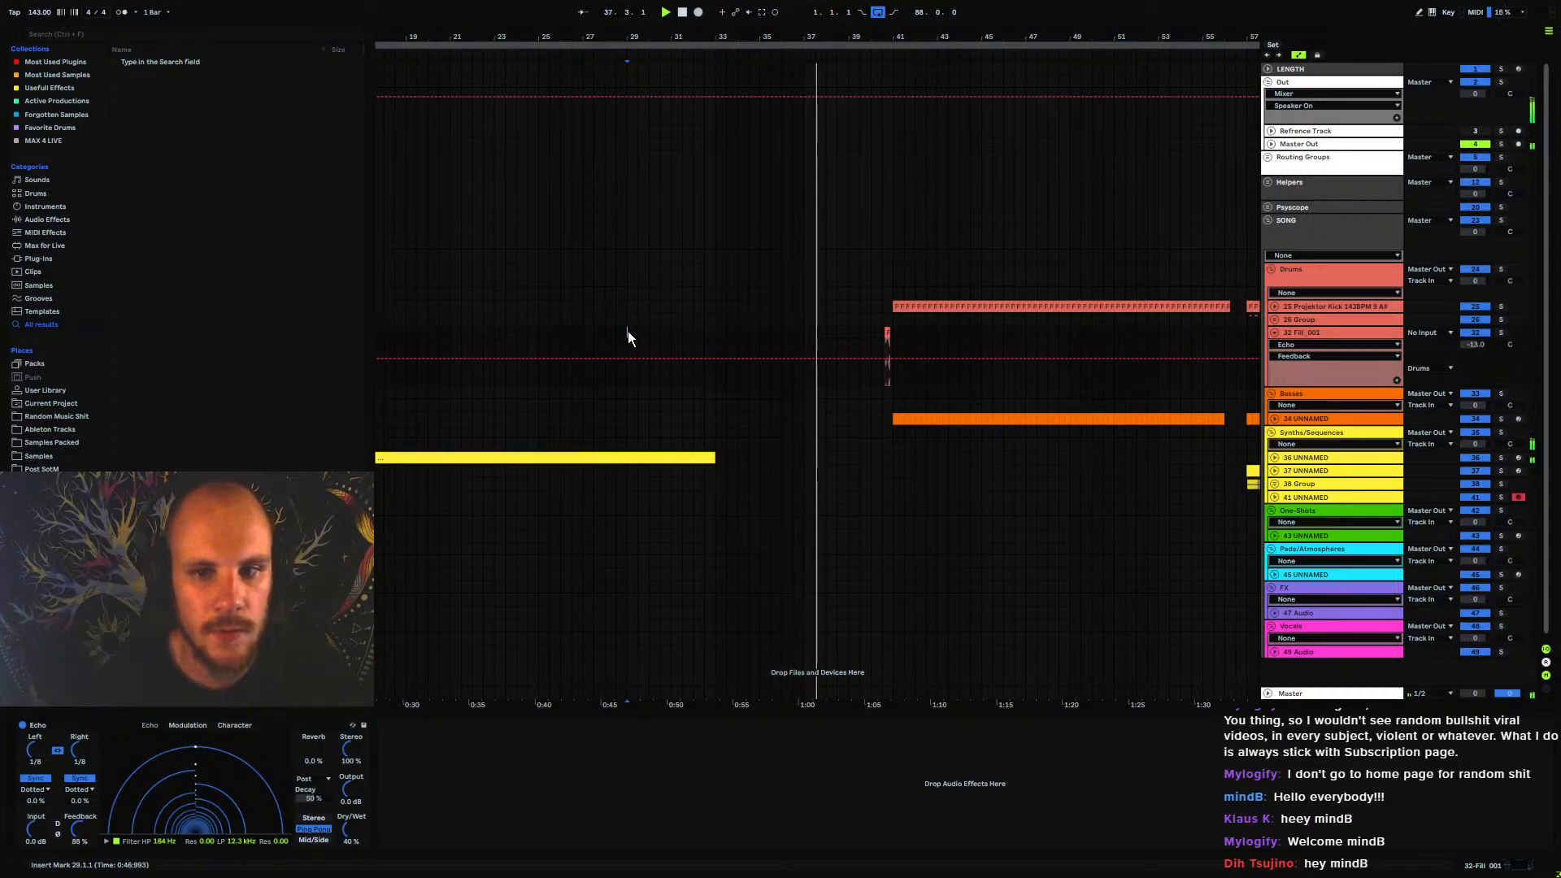
{"action": "left_click", "coordinate": [1275, 331]}
Solo the bass track 34 UNNAMED, unfold it and play it from bar 41
{"action": "left_click_drag", "start_coordinate": [889, 35], "coordinate": [864, 71]}
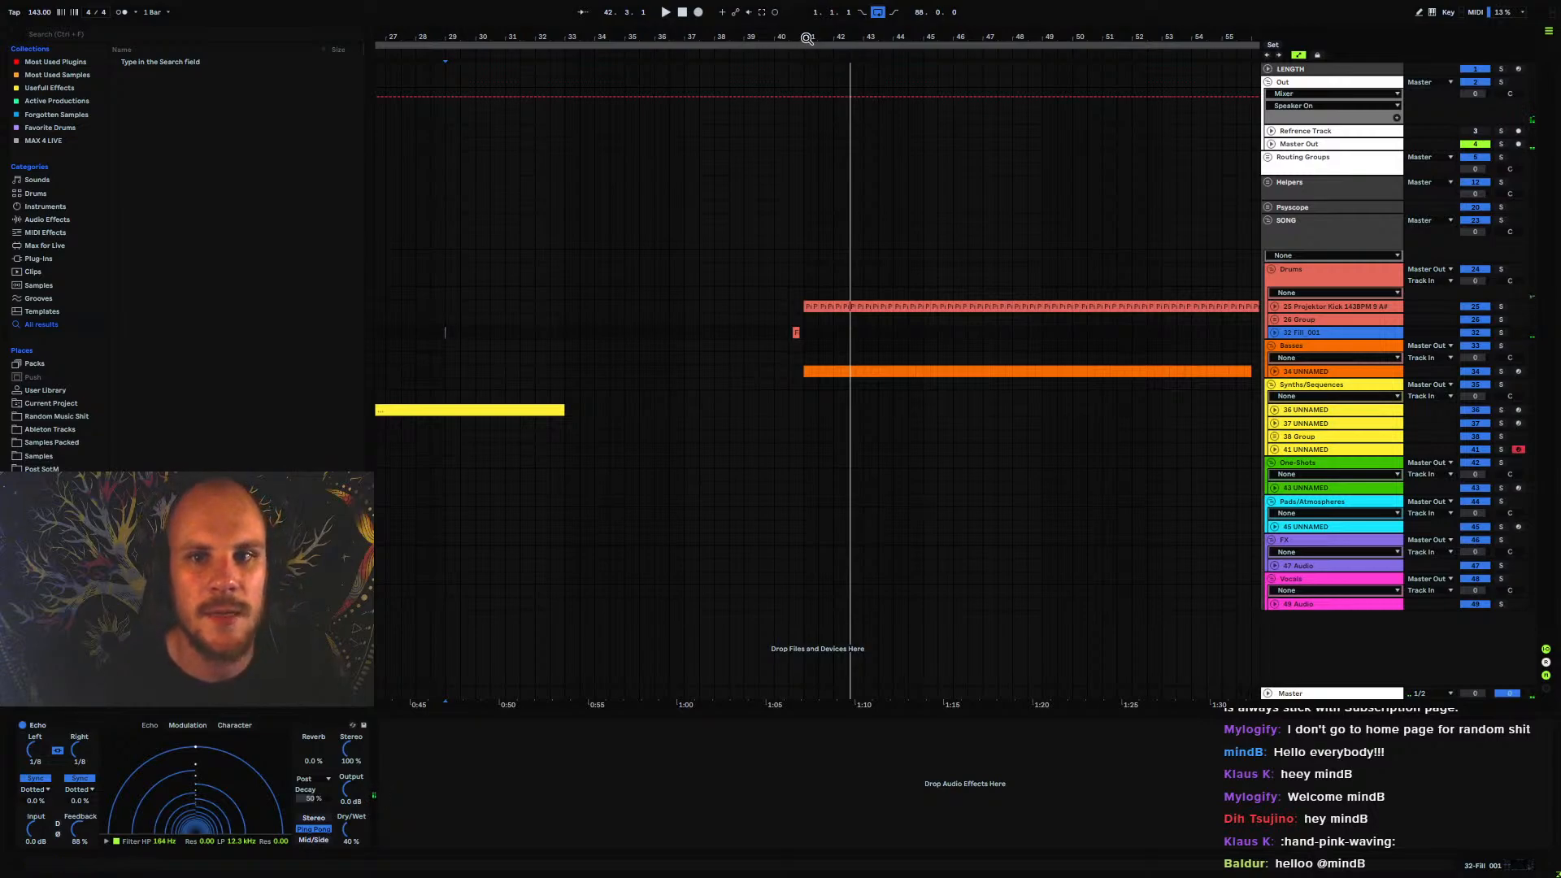
{"action": "left_click_drag", "start_coordinate": [807, 38], "coordinate": [807, 6]}
{"action": "left_click_drag", "start_coordinate": [508, 387], "coordinate": [797, 383]}
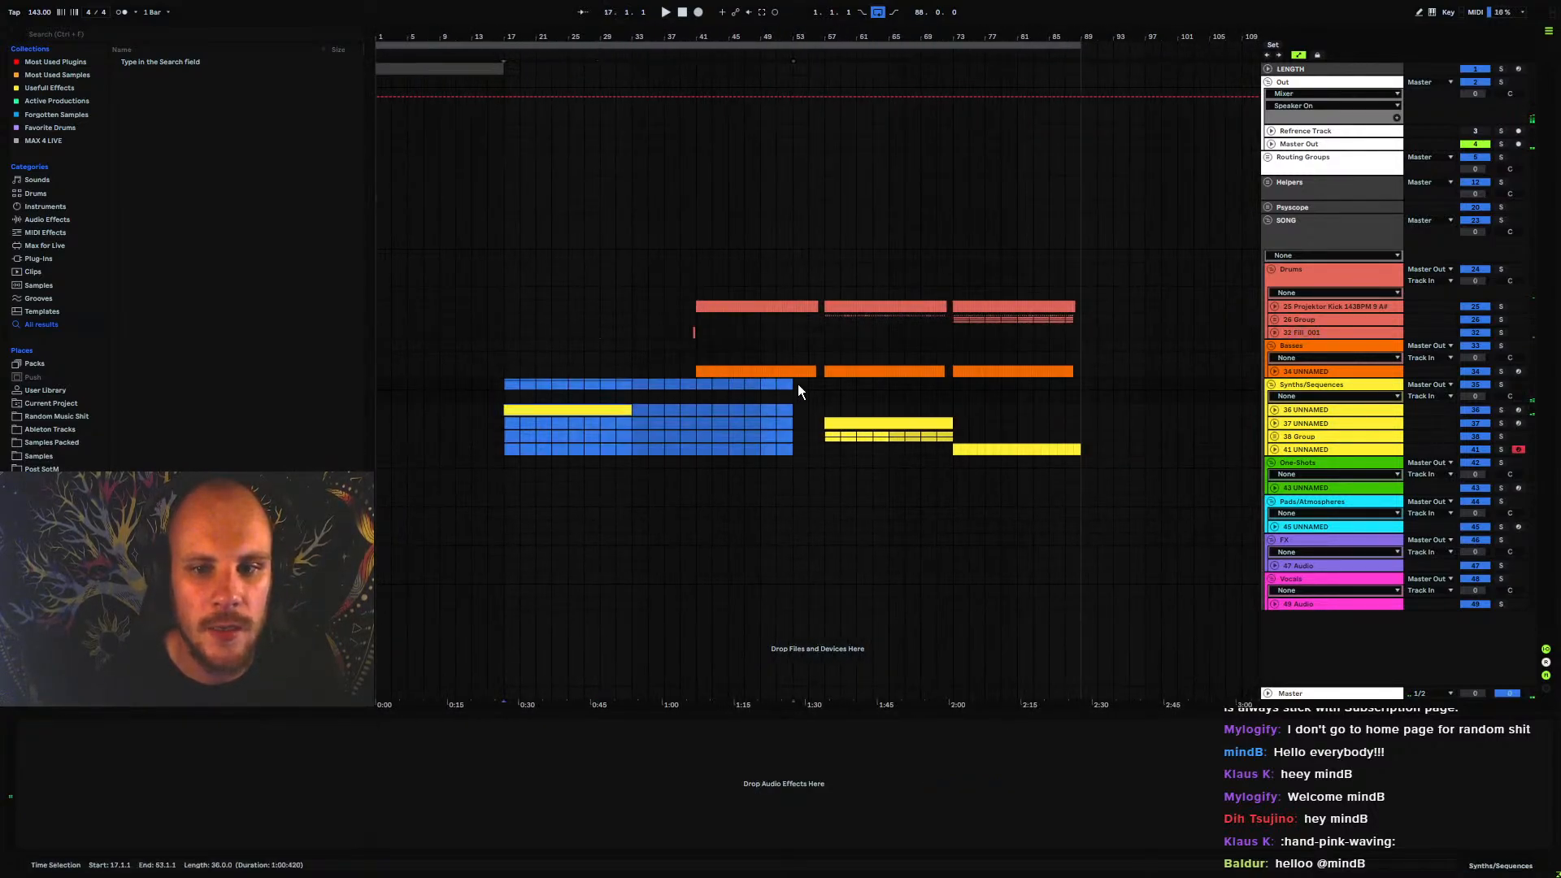
{"action": "left_click", "coordinate": [696, 384]}
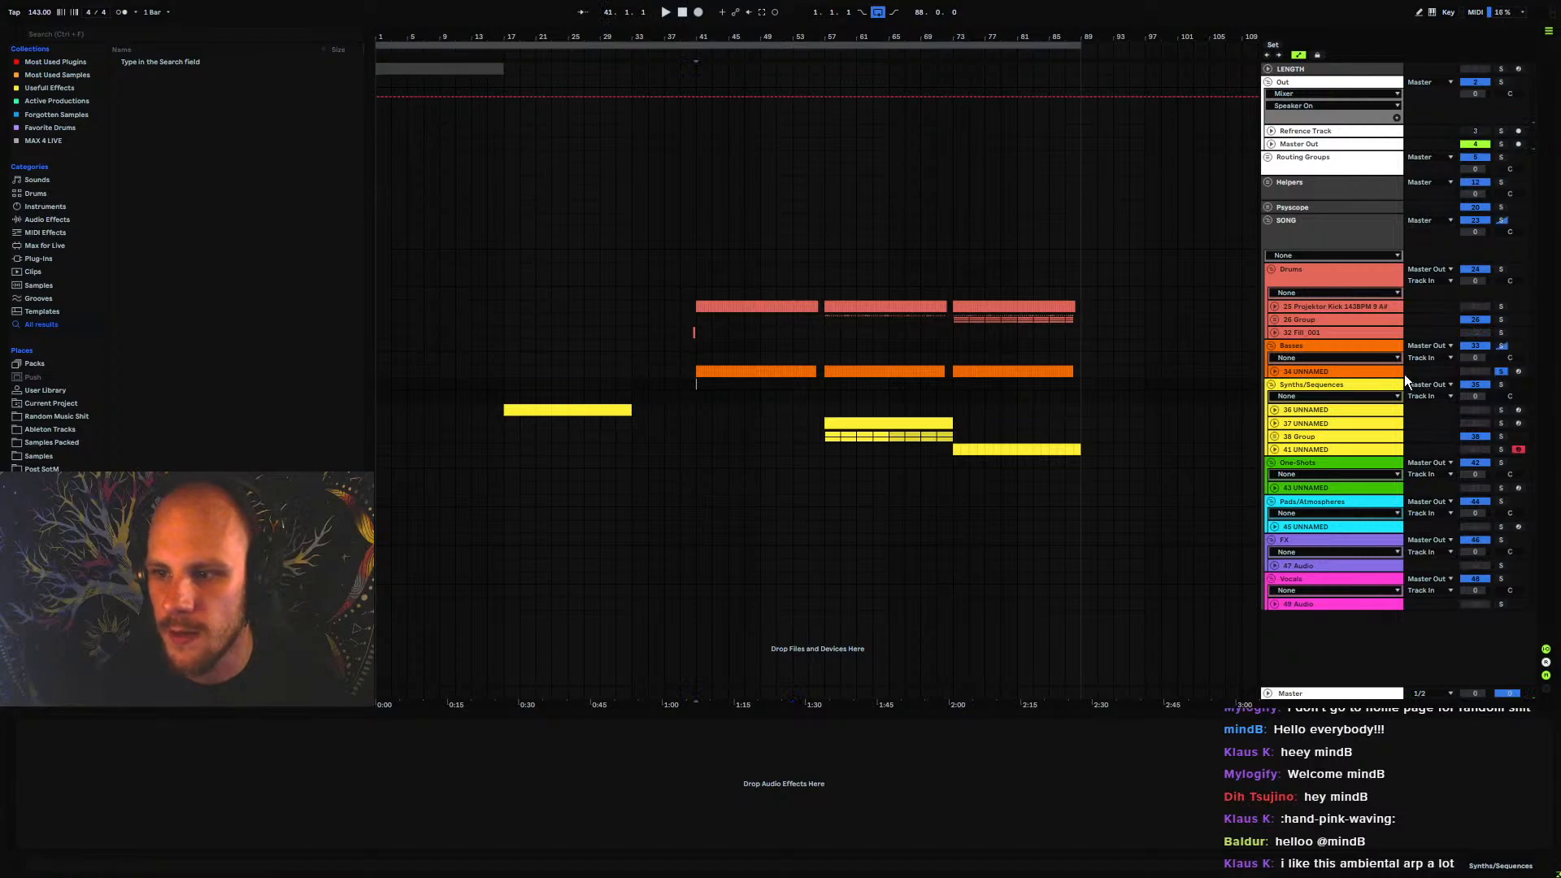
{"action": "left_click", "coordinate": [1282, 373]}
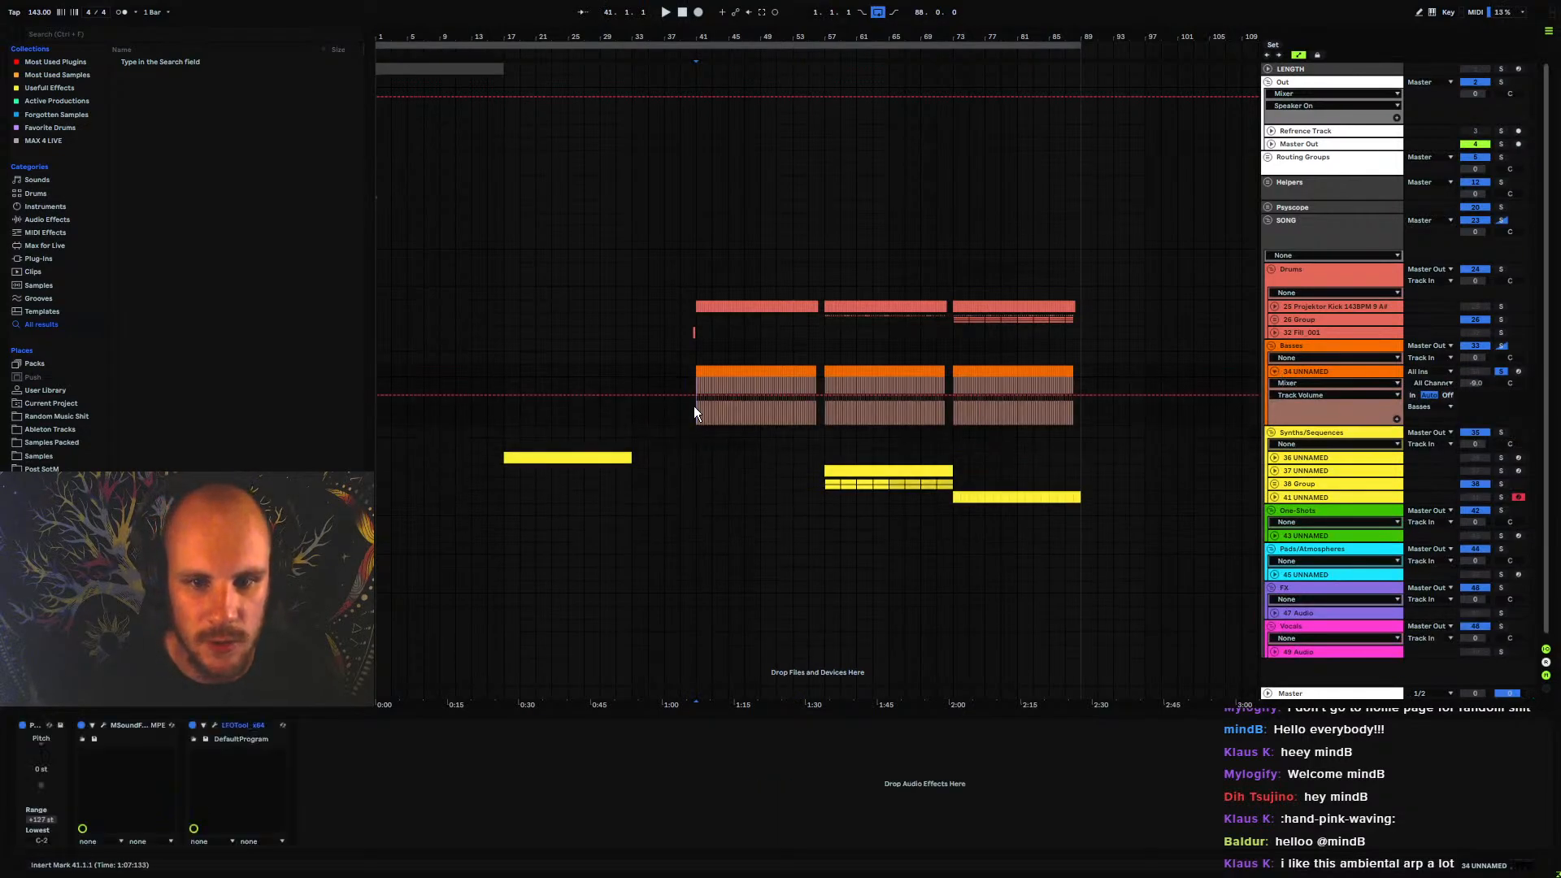
{"action": "key", "text": "space"}
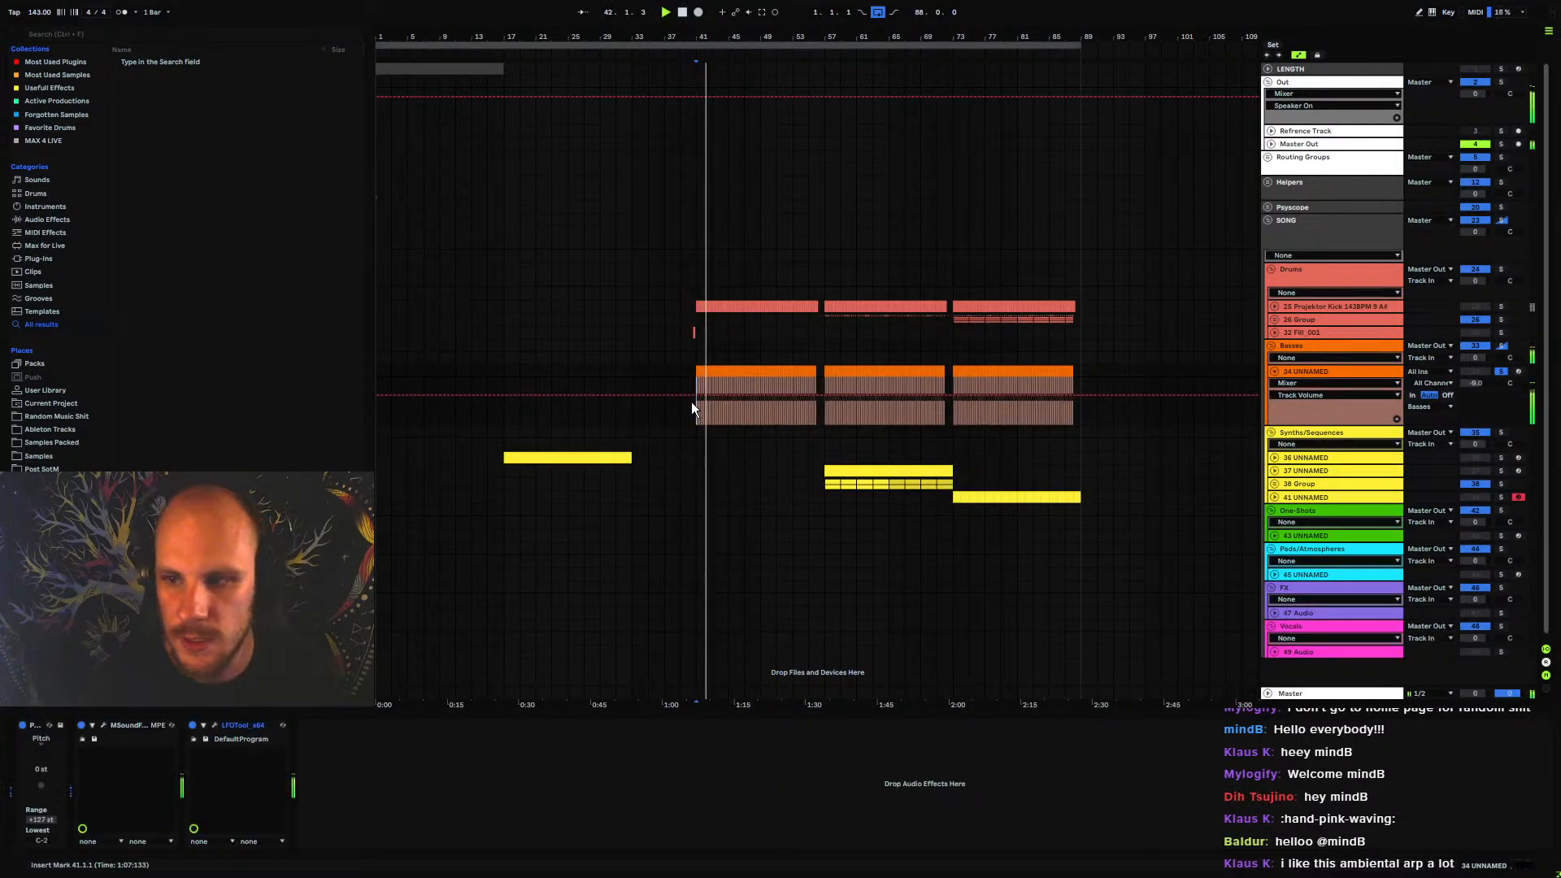
Load the Projektor Bass 4 preset in the bass track's MSoundFactory, adjust Cutoff End while listening, and unsolo the track
{"action": "left_click", "coordinate": [103, 725]}
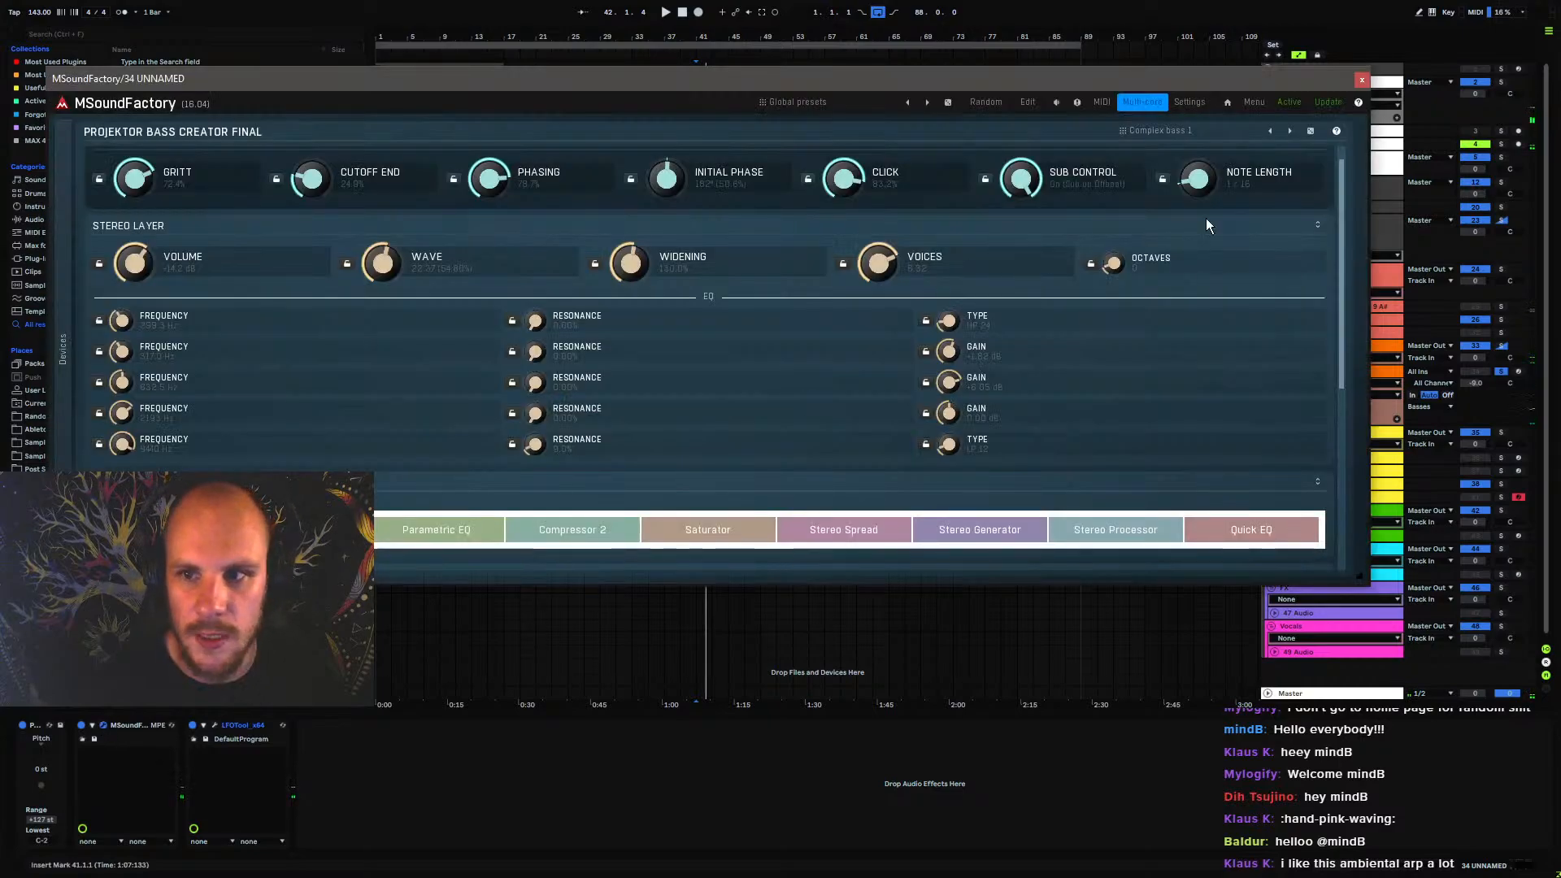
{"action": "left_click", "coordinate": [1159, 130]}
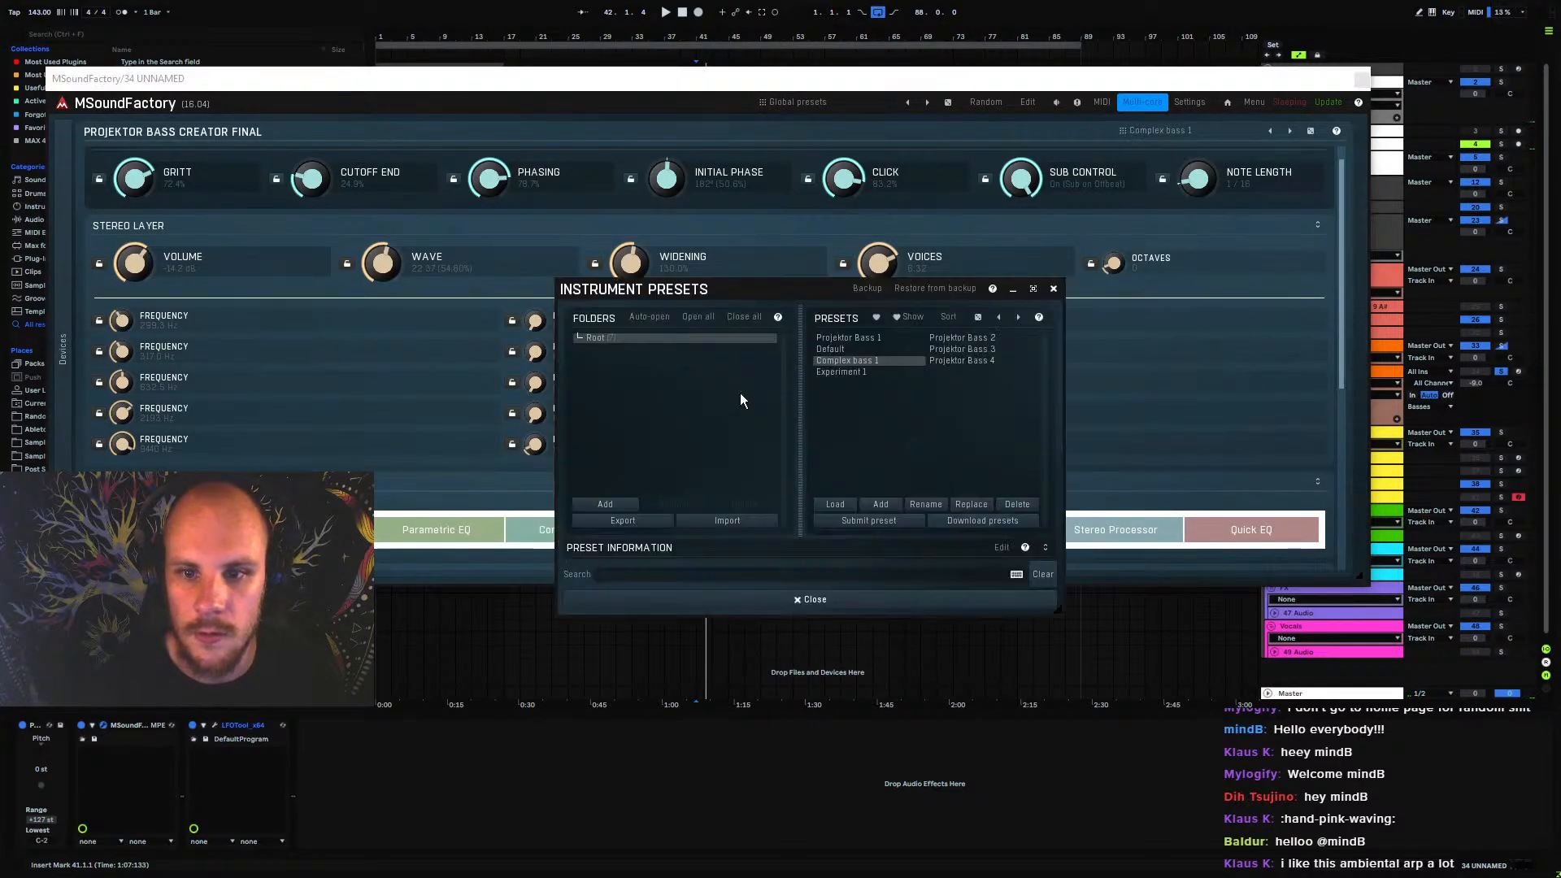
{"action": "left_click", "coordinate": [956, 363]}
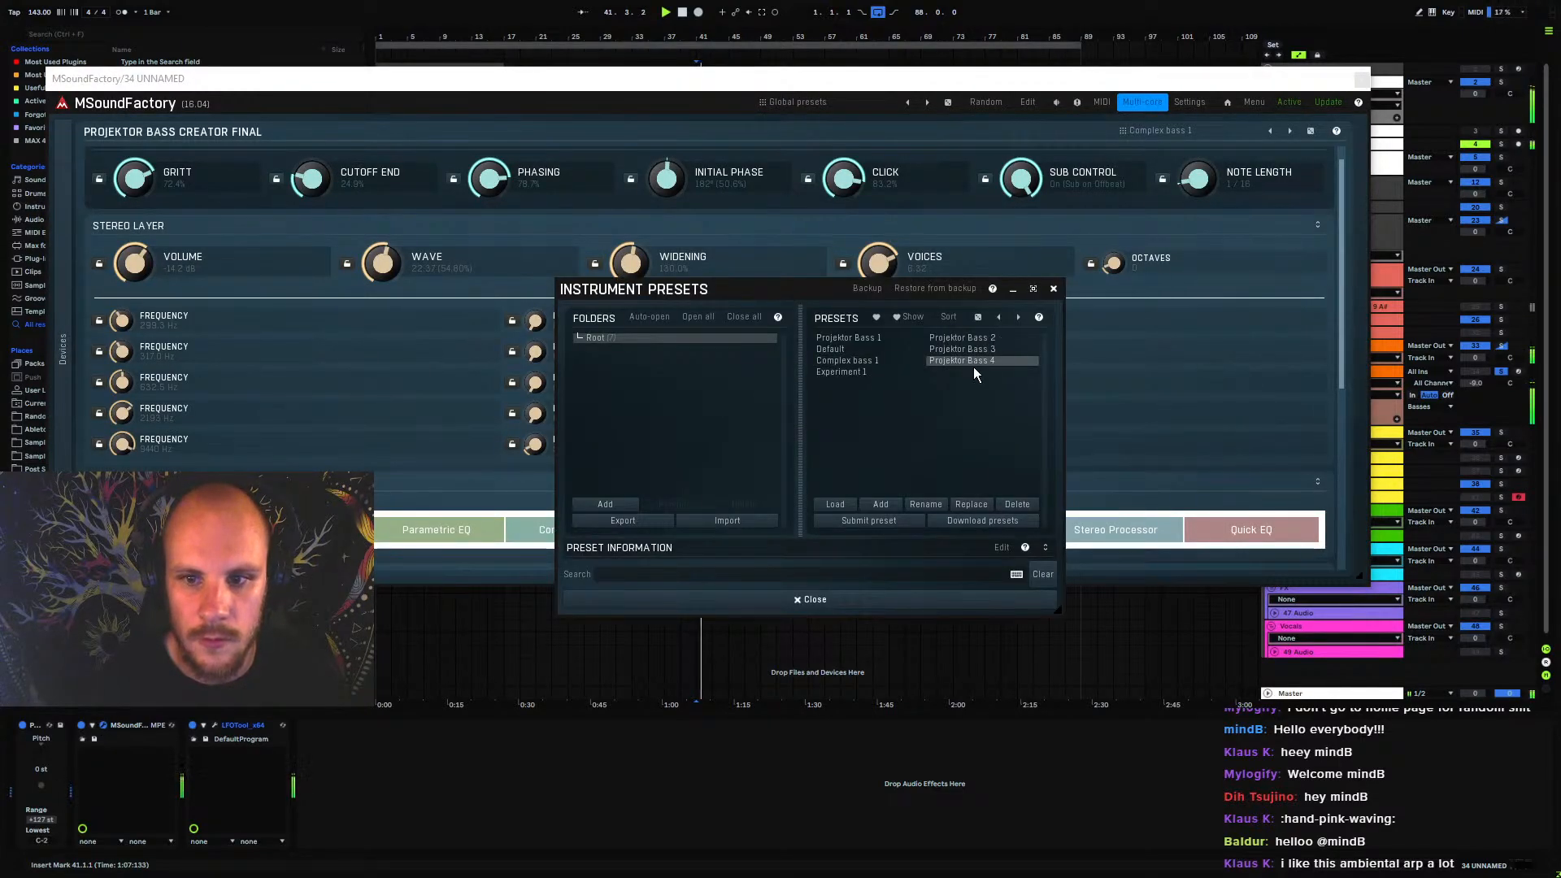
{"action": "left_click", "coordinate": [1054, 291]}
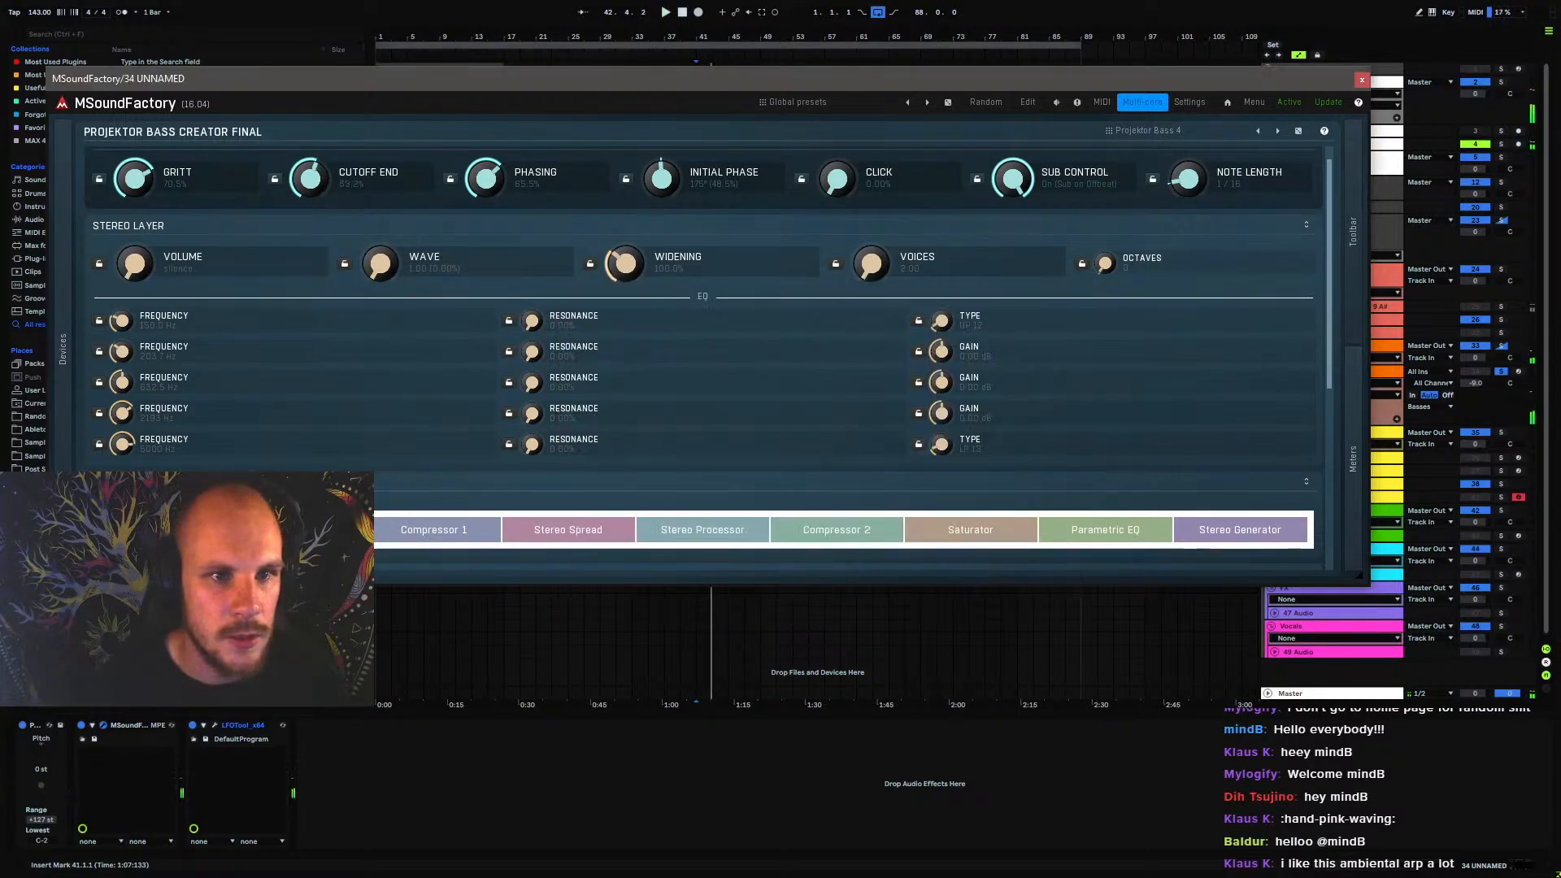
{"action": "key", "text": "space"}
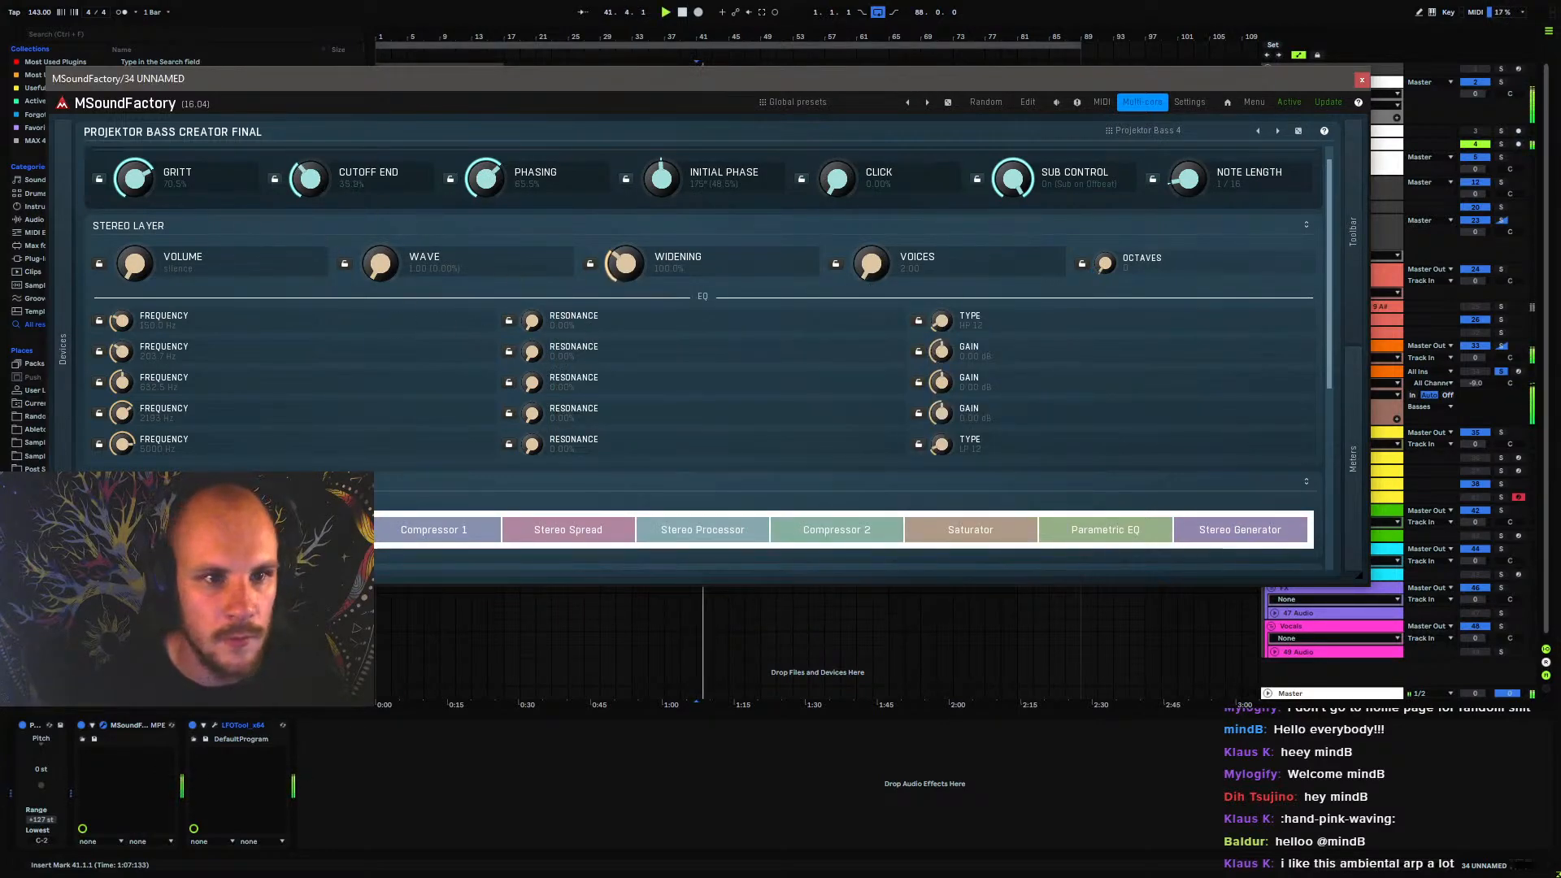
{"action": "left_click", "coordinate": [1362, 80]}
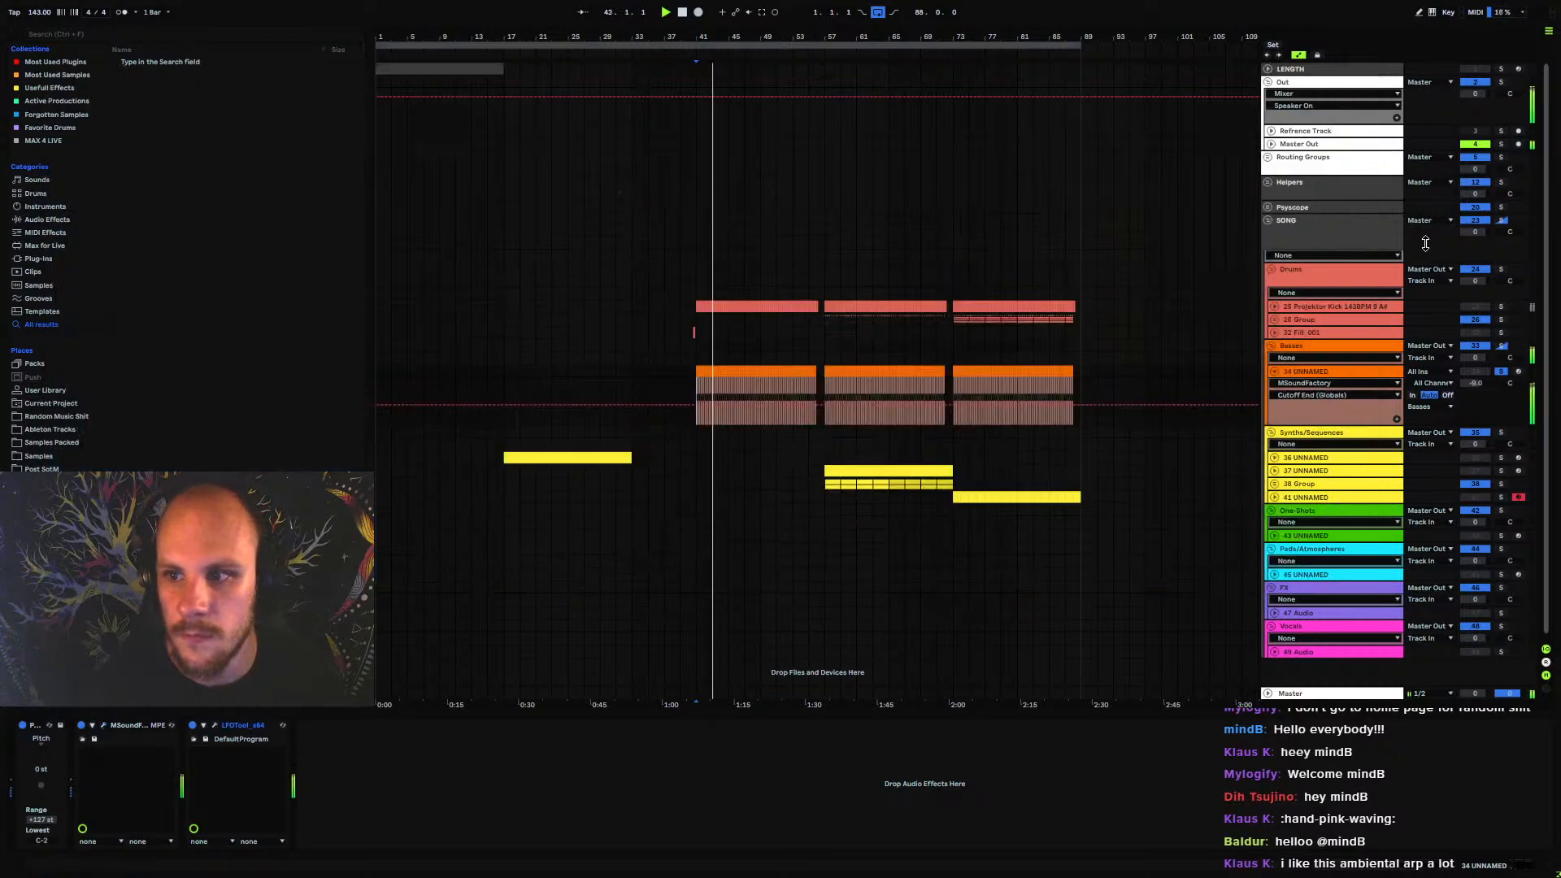
{"action": "left_click", "coordinate": [1501, 372]}
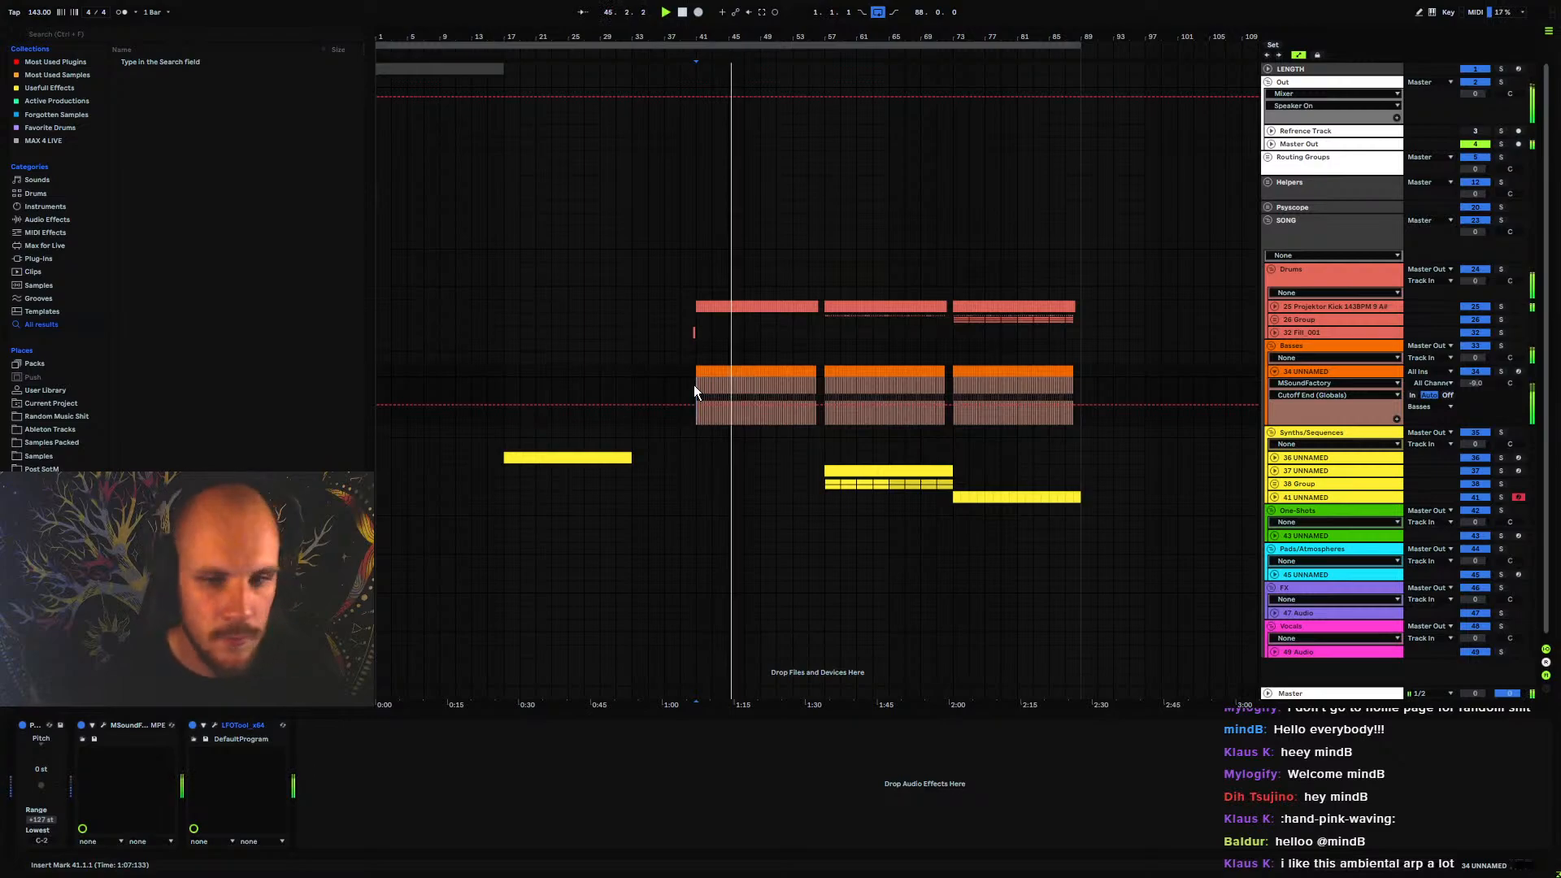
{"action": "left_click", "coordinate": [1314, 497]}
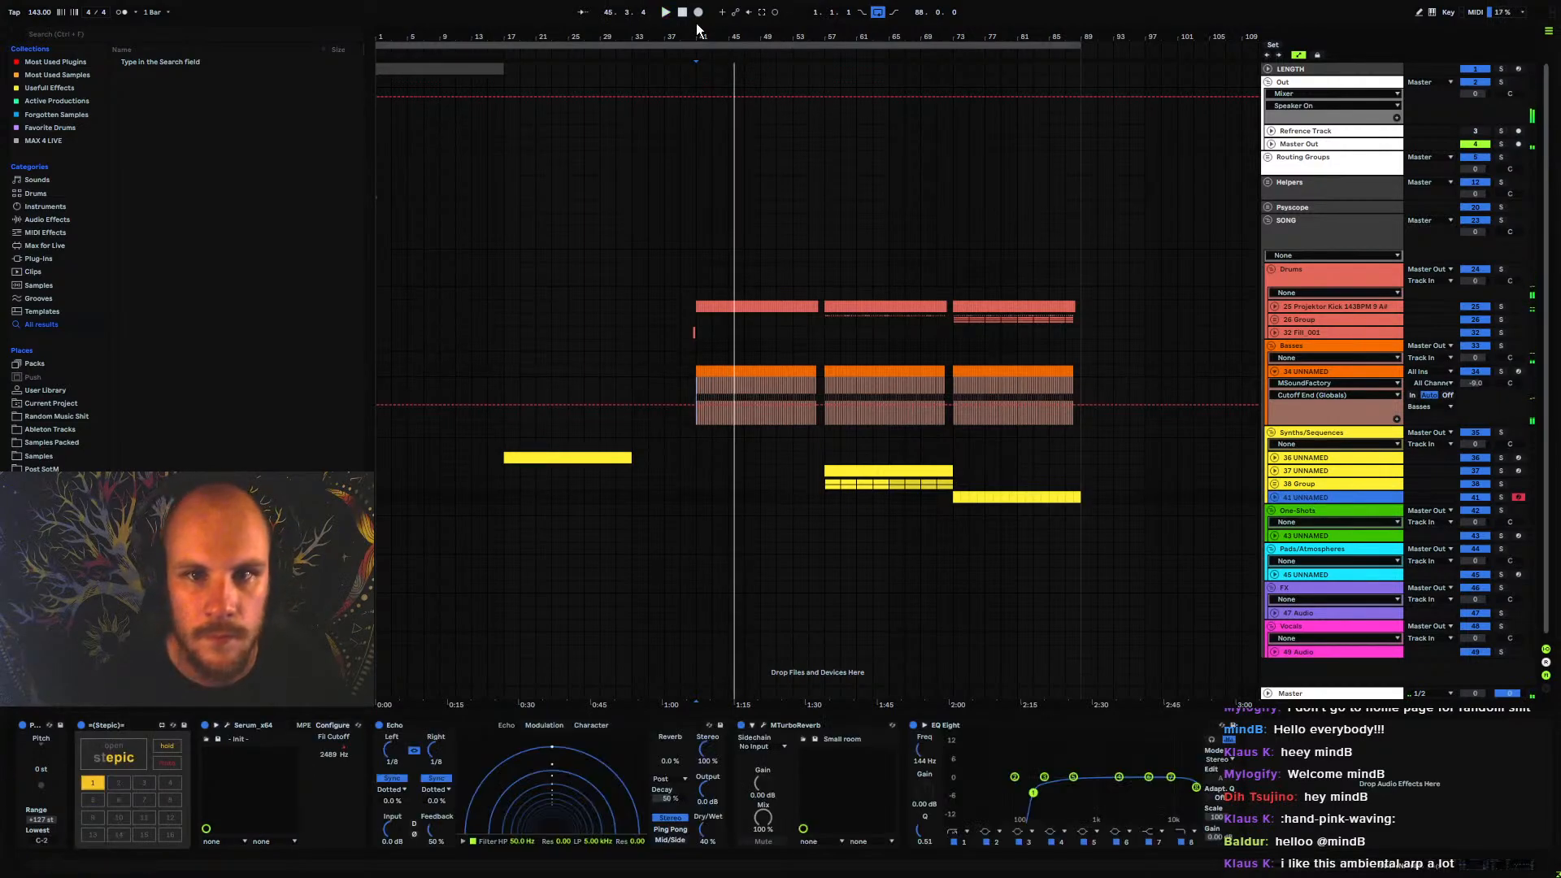
{"action": "left_click_drag", "start_coordinate": [654, 37], "coordinate": [512, 54]}
{"action": "left_click_drag", "start_coordinate": [569, 458], "coordinate": [798, 496]}
{"action": "left_click", "coordinate": [911, 462]}
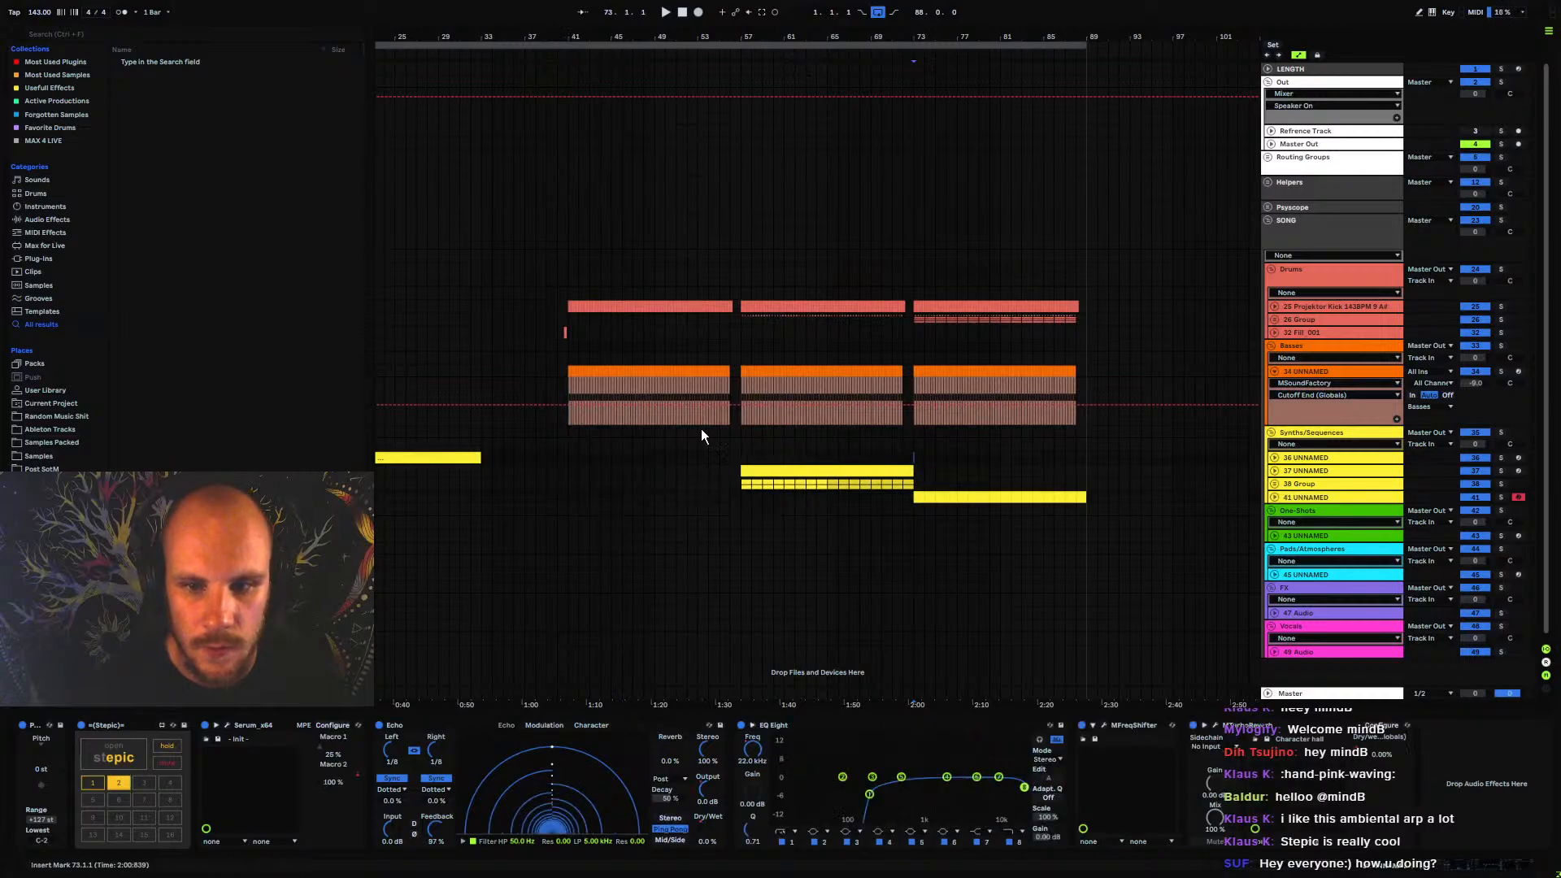
Insert a new MIDI track below 41 UNNAMED in Synths/Sequences and load Serum on it
{"action": "left_click", "coordinate": [1315, 495]}
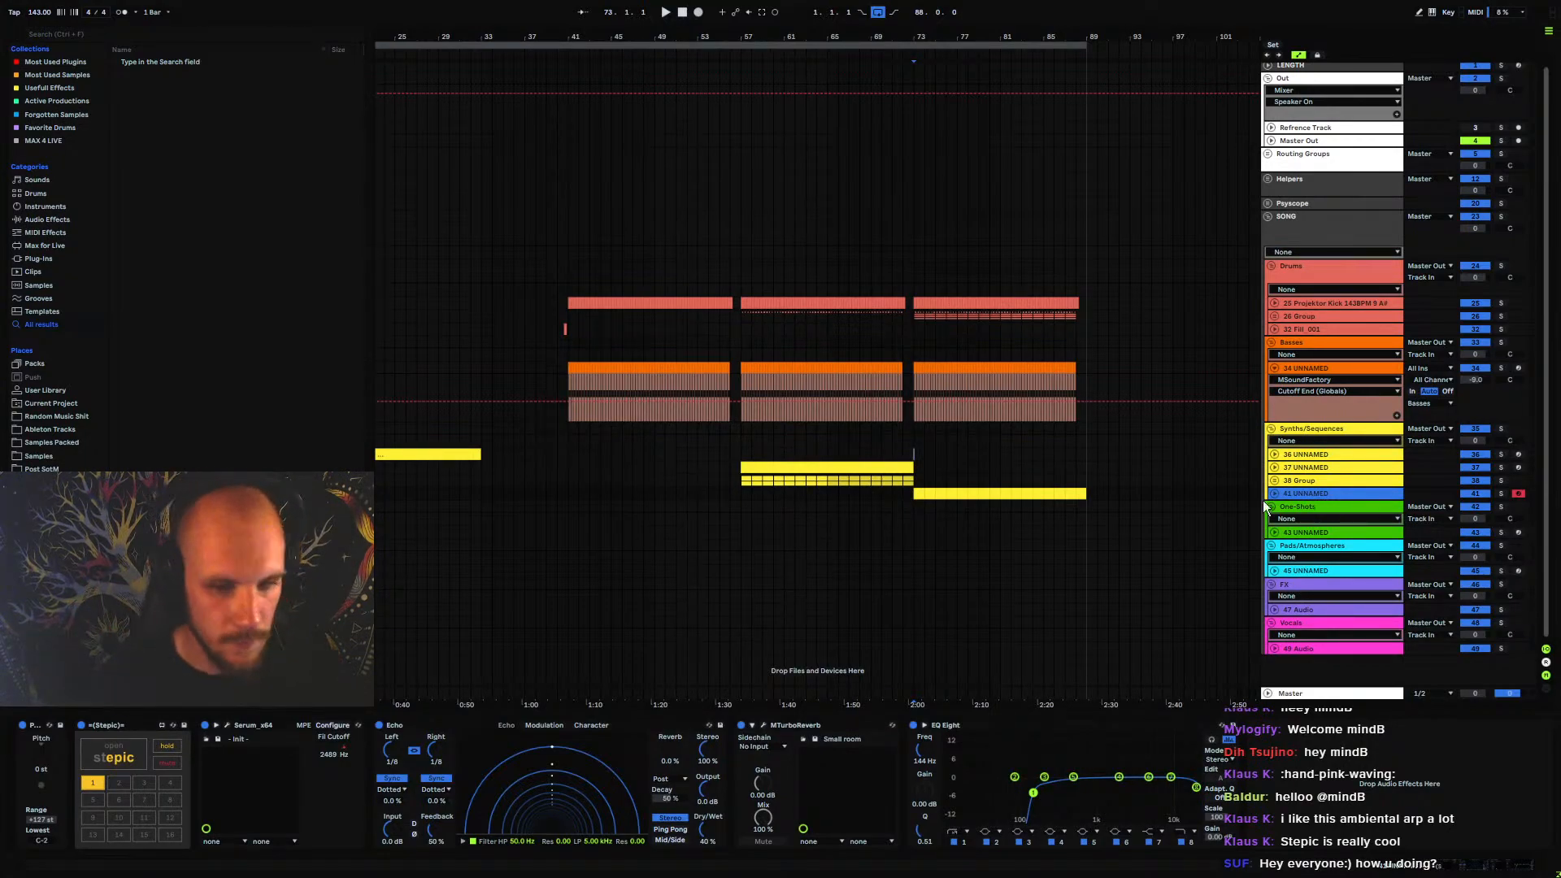
{"action": "key", "text": "ctrl+shift+t"}
{"action": "right_click", "coordinate": [1101, 530]}
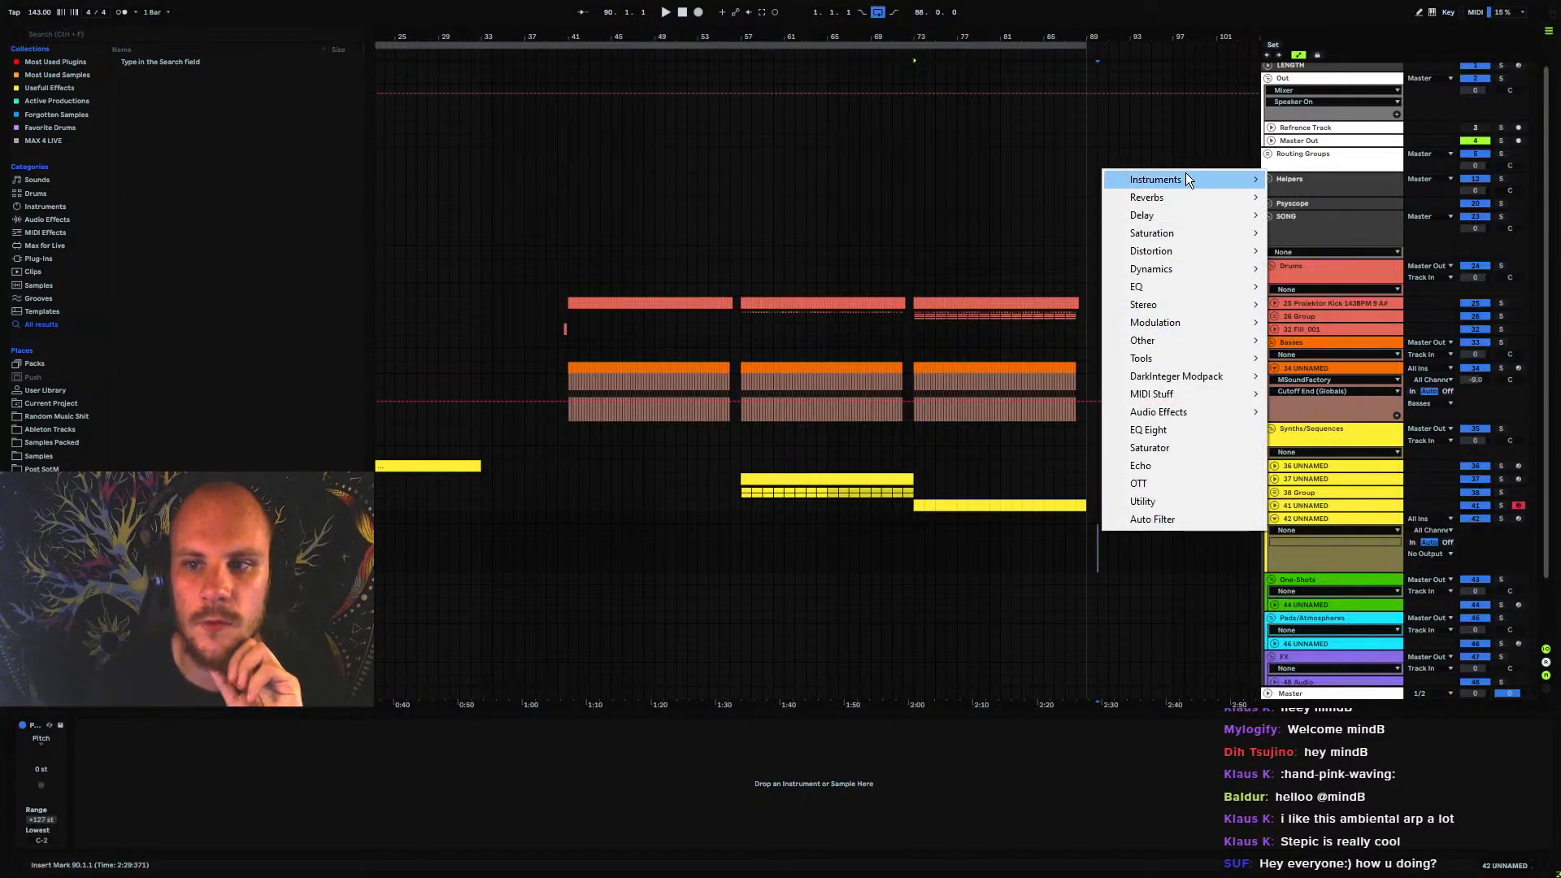
{"action": "mouse_move", "coordinate": [1186, 178]}
{"action": "left_click", "coordinate": [1317, 179]}
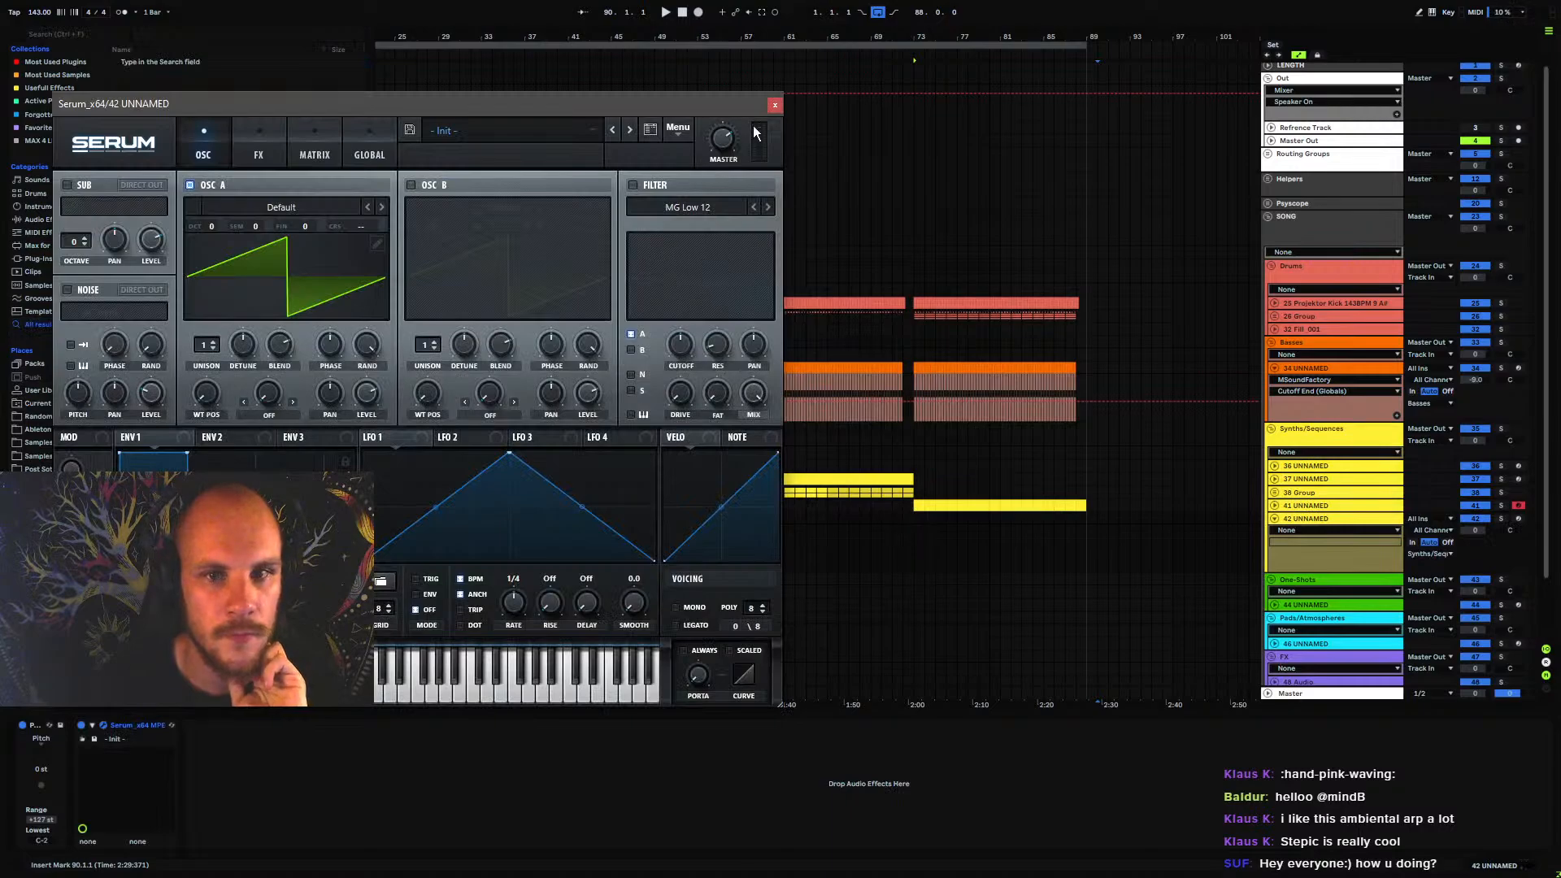
{"action": "left_click", "coordinate": [773, 104]}
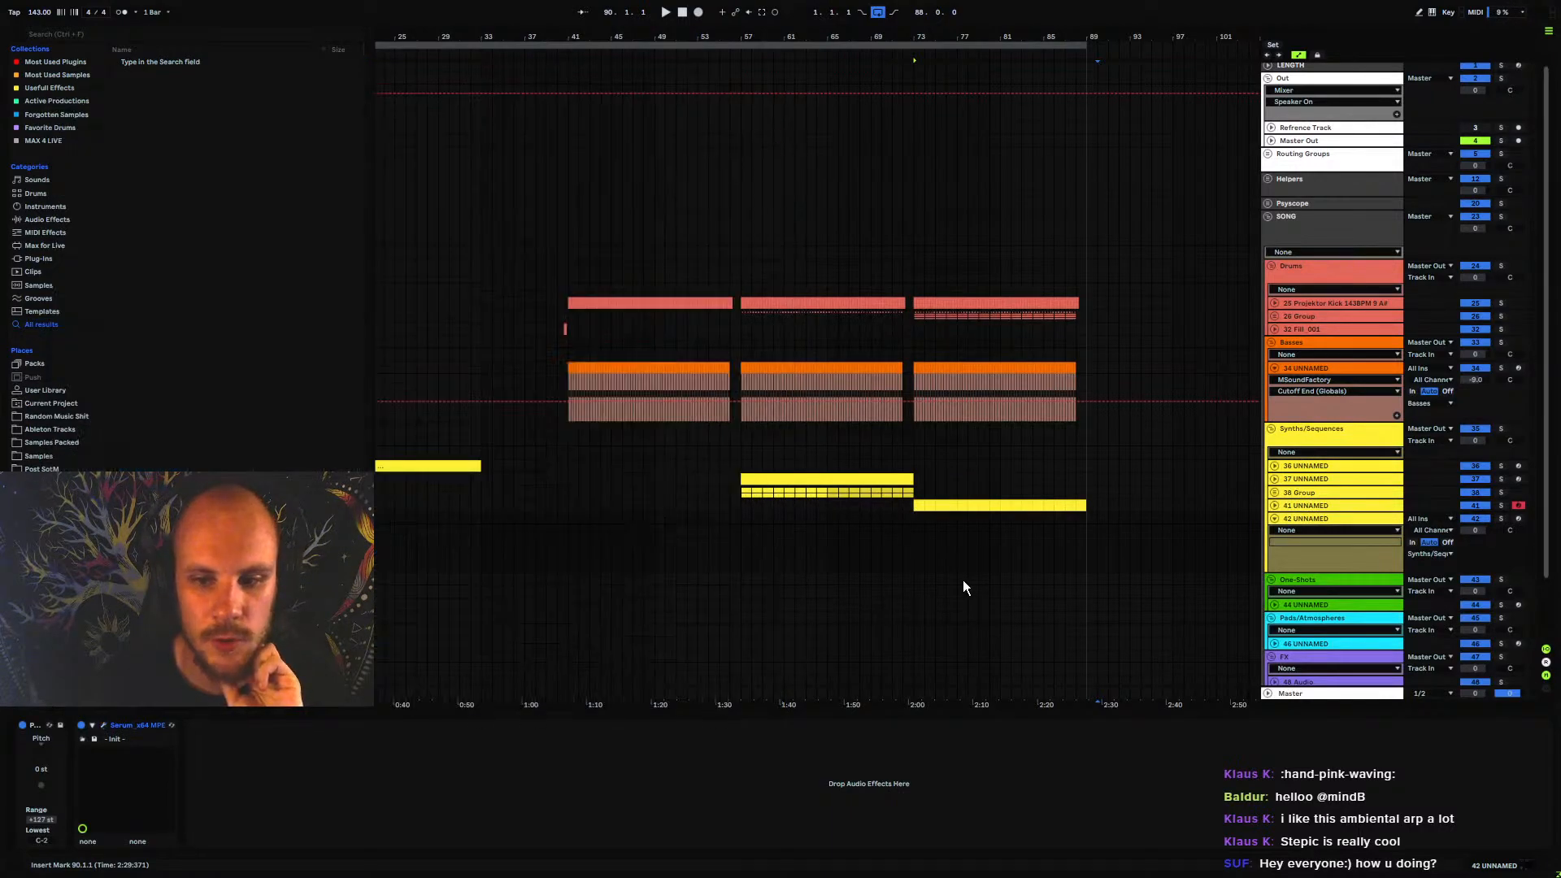
Configure the new Serum device to expose Macro 1 through Macro 4 as its parameters
{"action": "left_click", "coordinate": [92, 725]}
{"action": "left_click", "coordinate": [202, 726]}
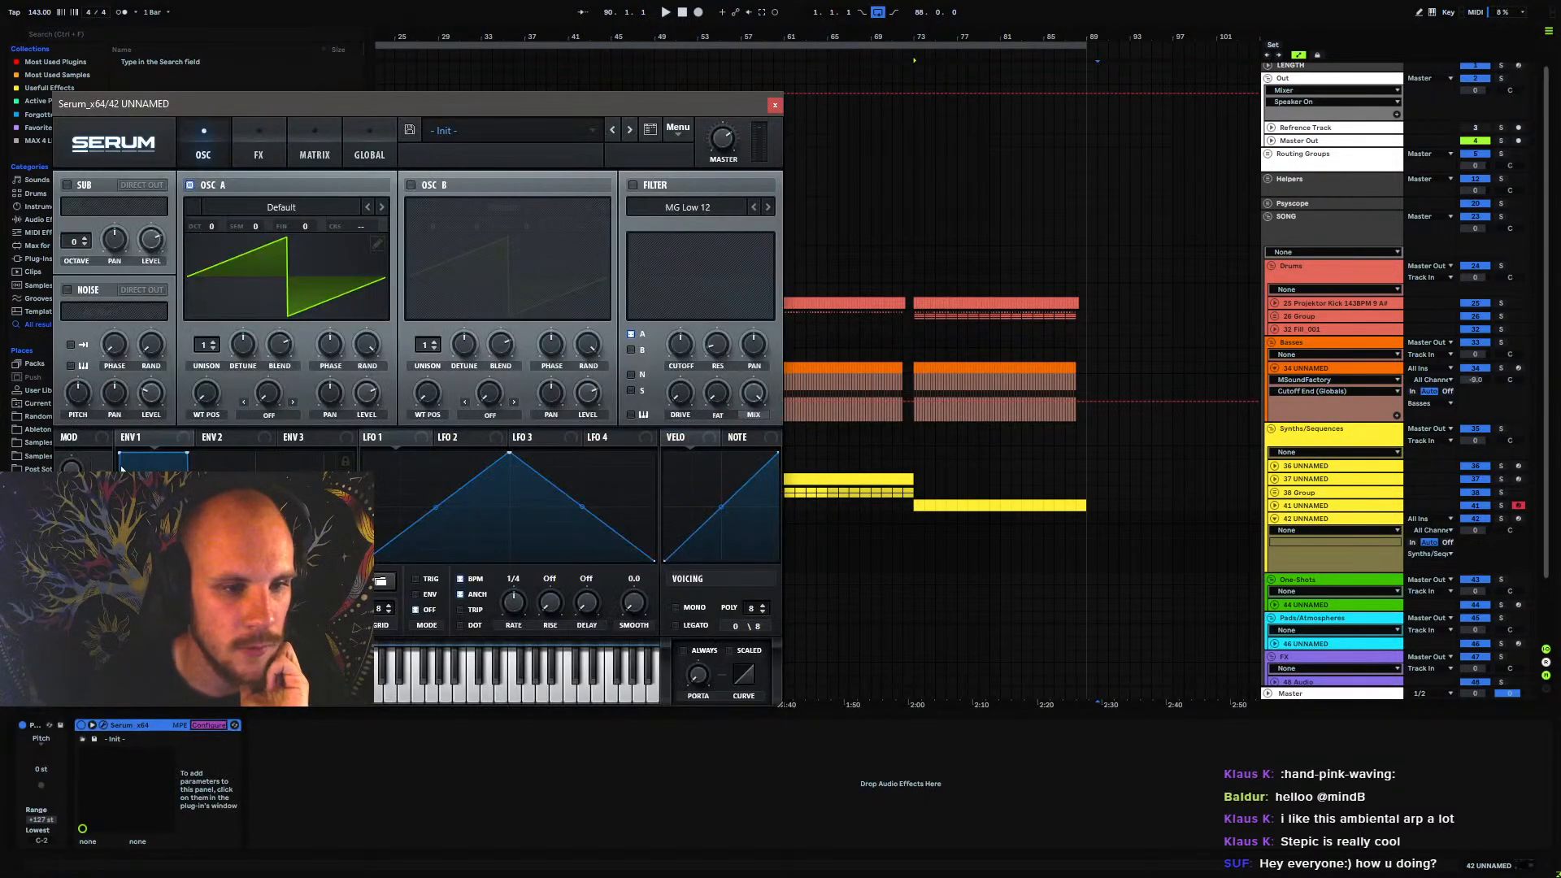
{"action": "left_click_drag", "start_coordinate": [71, 516], "coordinate": [72, 565]}
{"action": "left_click_drag", "start_coordinate": [71, 610], "coordinate": [72, 597]}
{"action": "left_click", "coordinate": [221, 724]}
Insert the Stepic sequencer before Serum on track 42 UNNAMED
{"action": "right_click", "coordinate": [378, 768]}
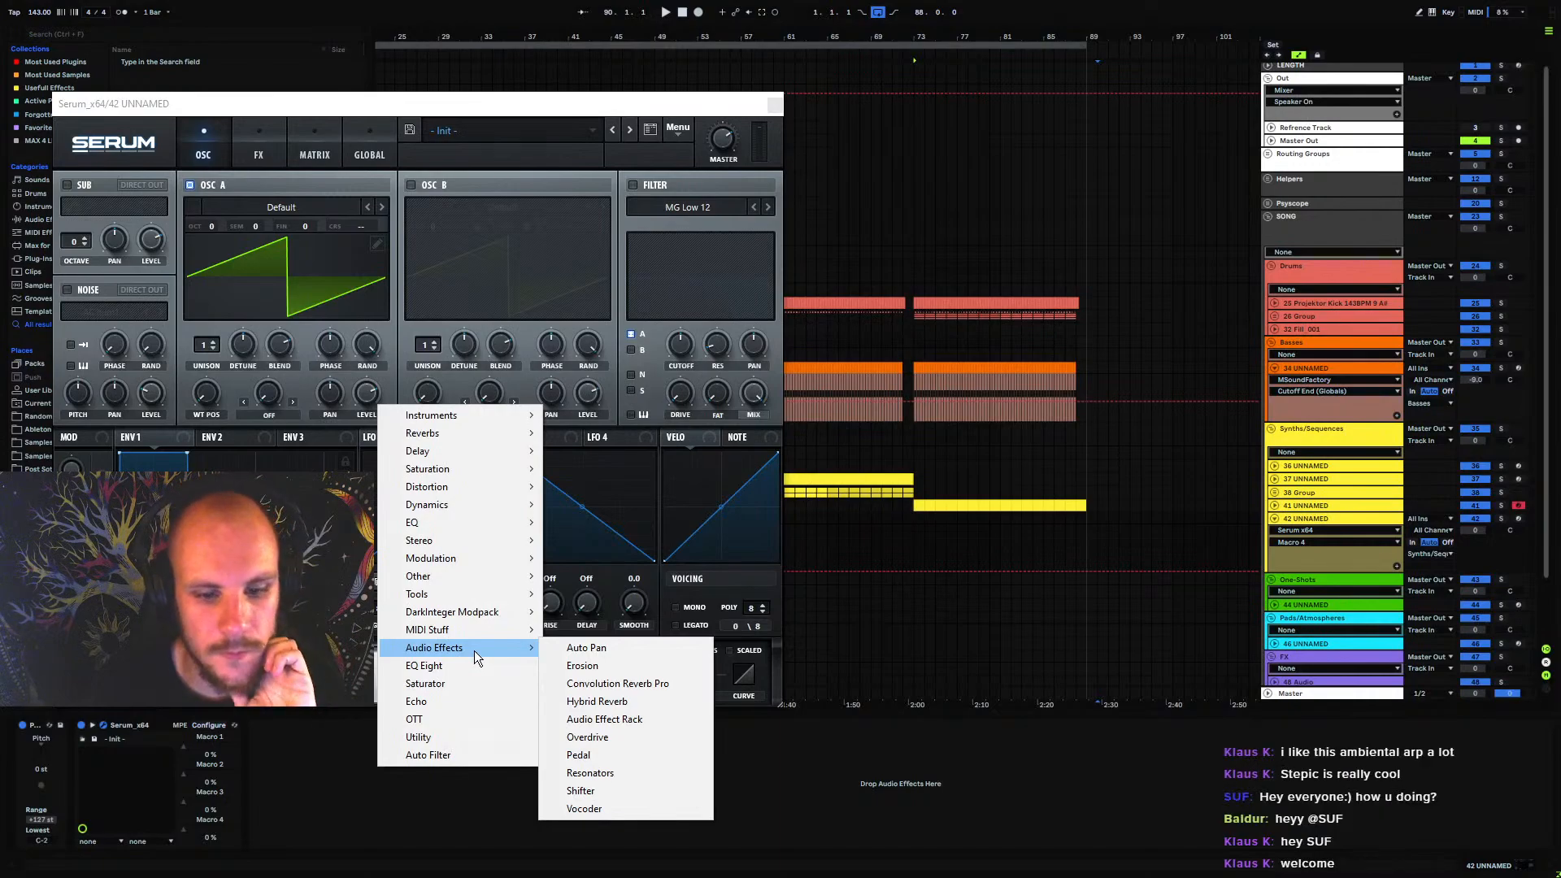
{"action": "mouse_move", "coordinate": [481, 631]}
{"action": "left_click", "coordinate": [639, 773]}
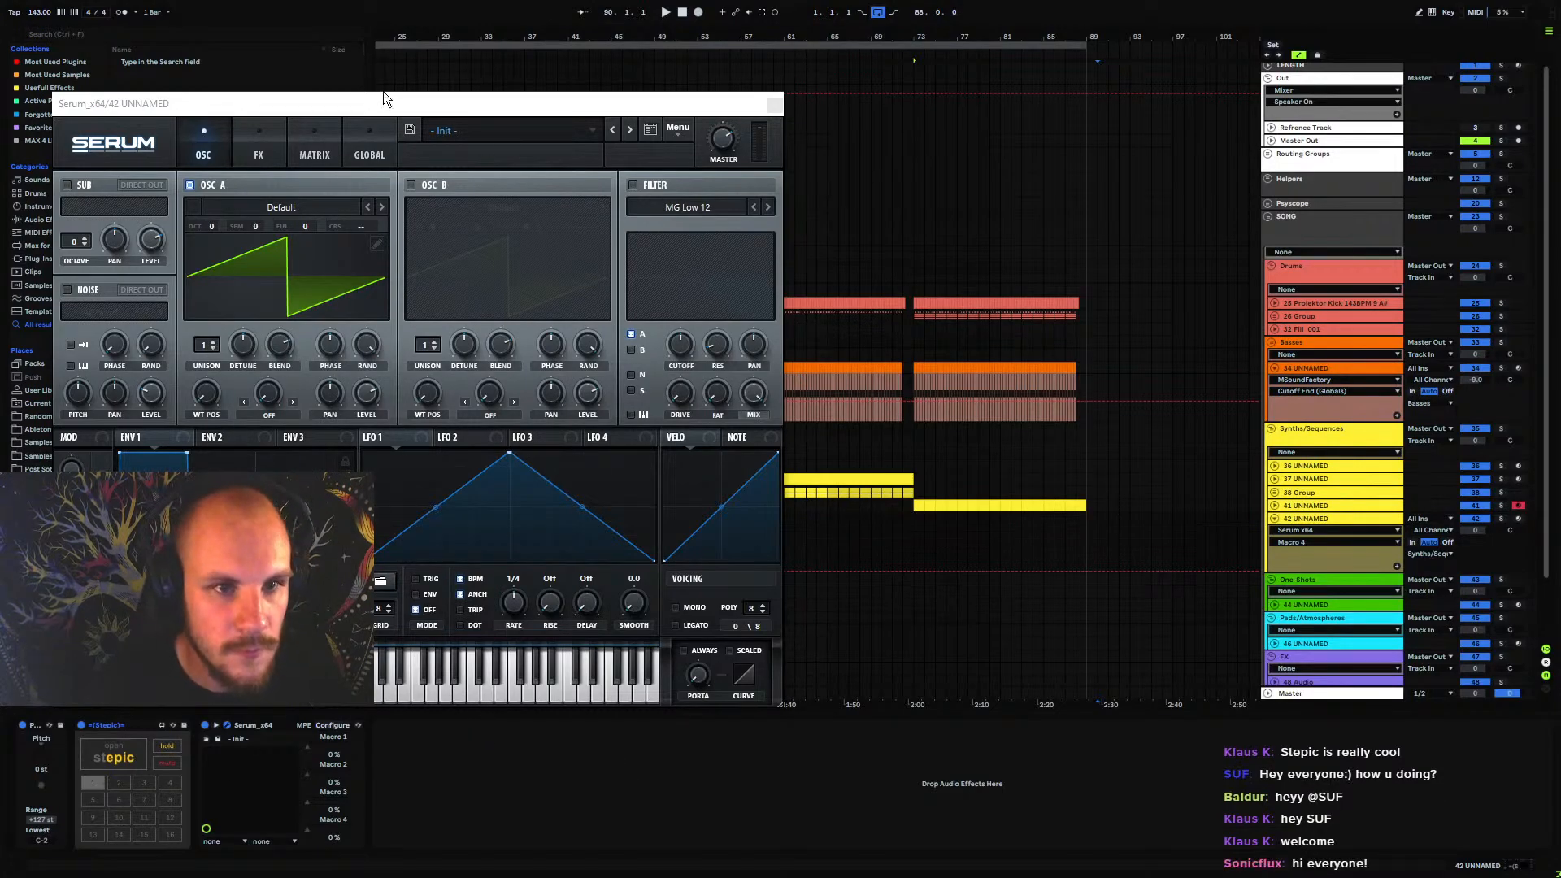
Enable Serum's filter on track 42 UNNAMED, lower its cutoff, and assign Macro 1 and Macro 2 to the filter cutoff
{"action": "left_click_drag", "start_coordinate": [383, 97], "coordinate": [897, 84]}
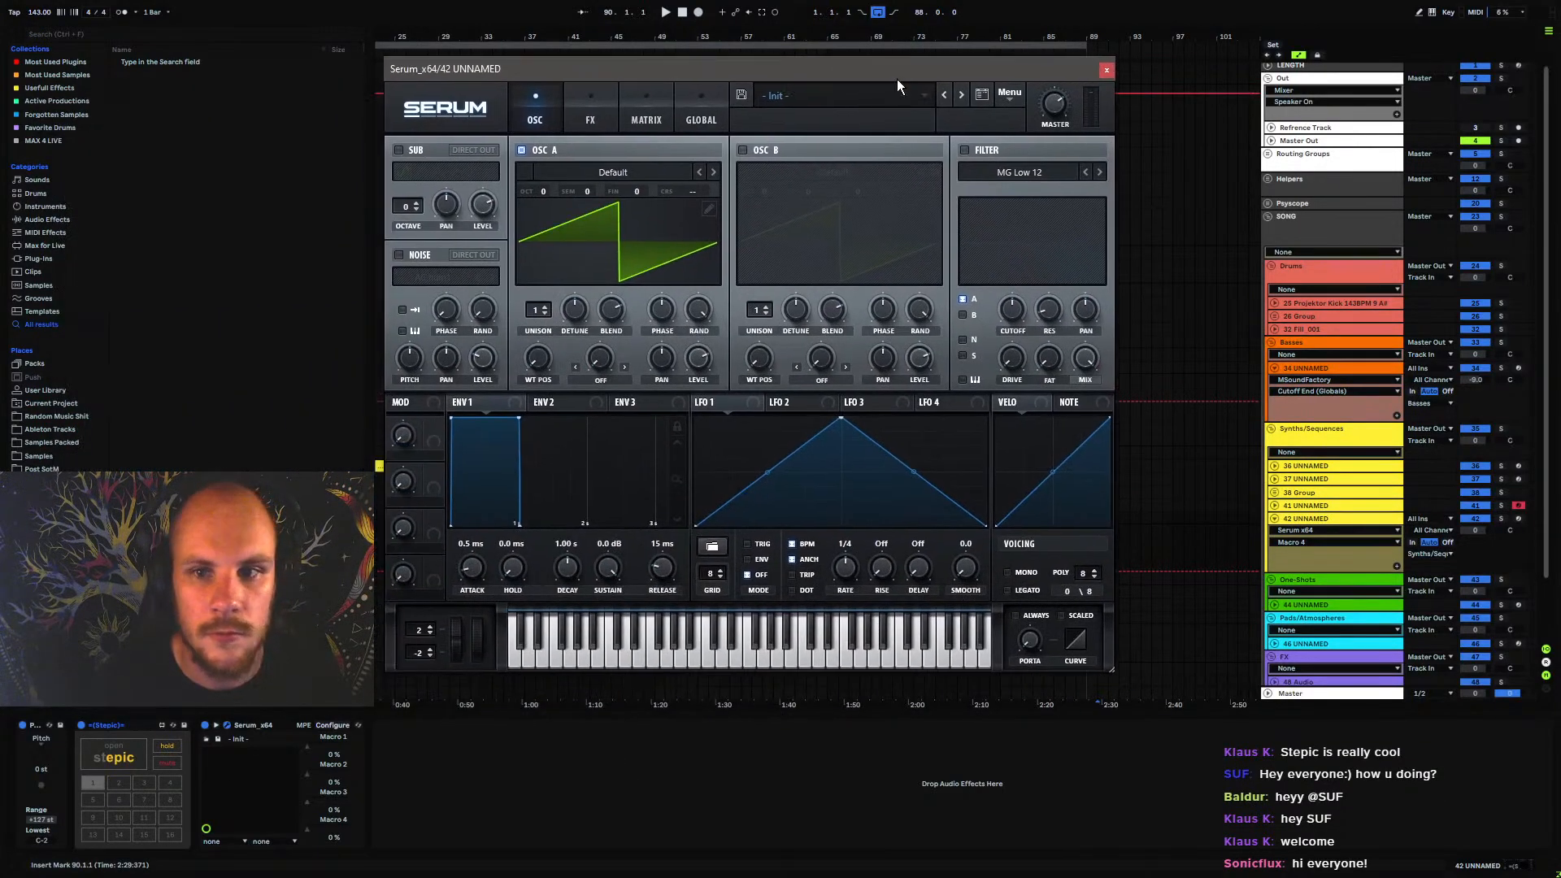
{"action": "left_click", "coordinate": [965, 150]}
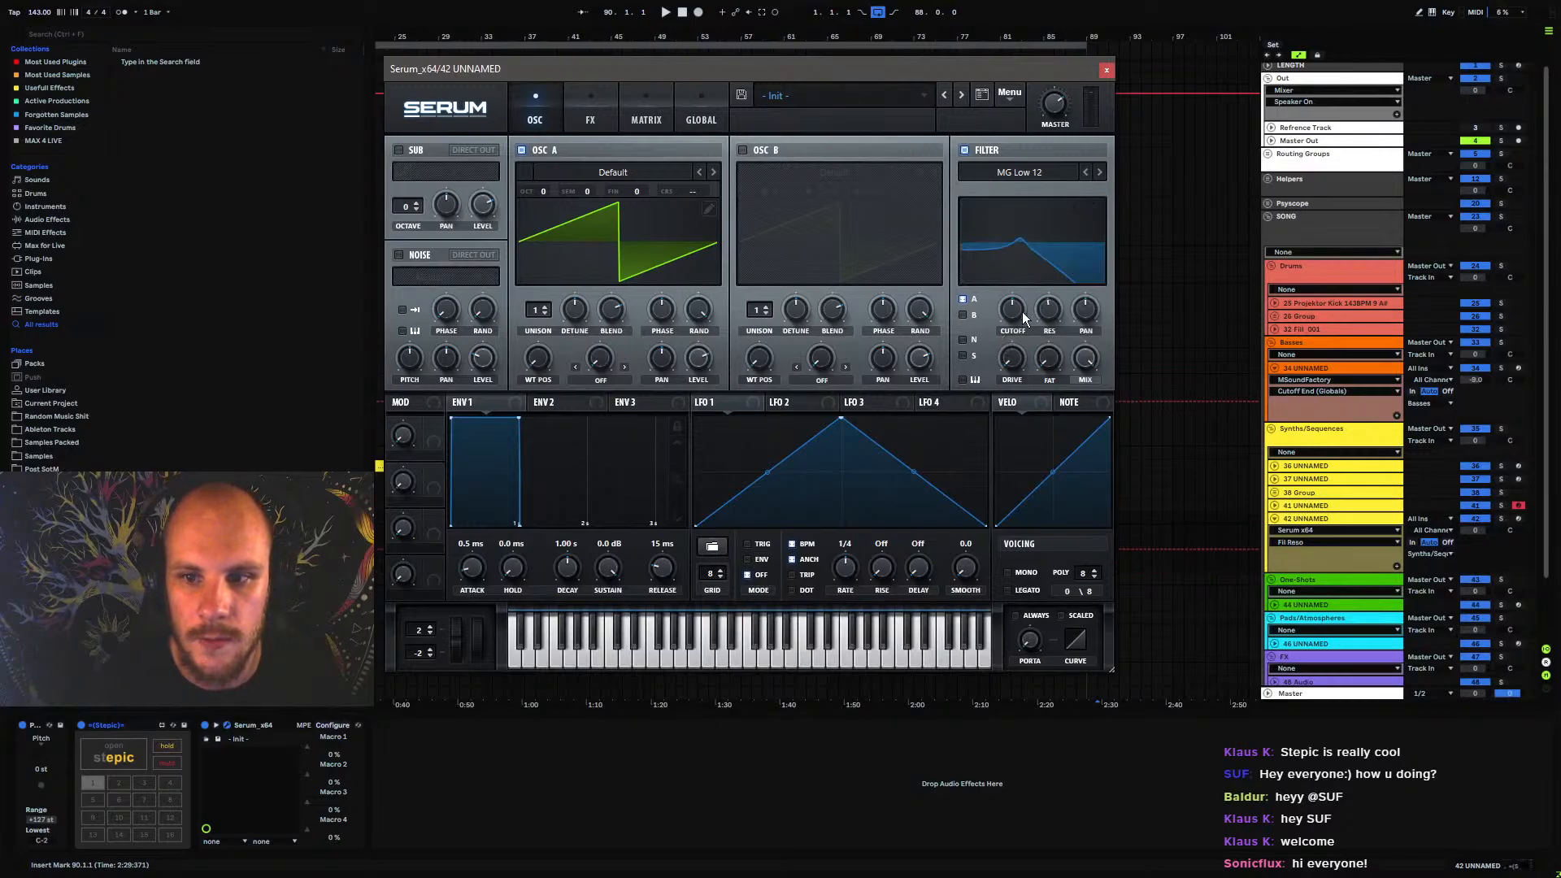
{"action": "left_click", "coordinate": [573, 105]}
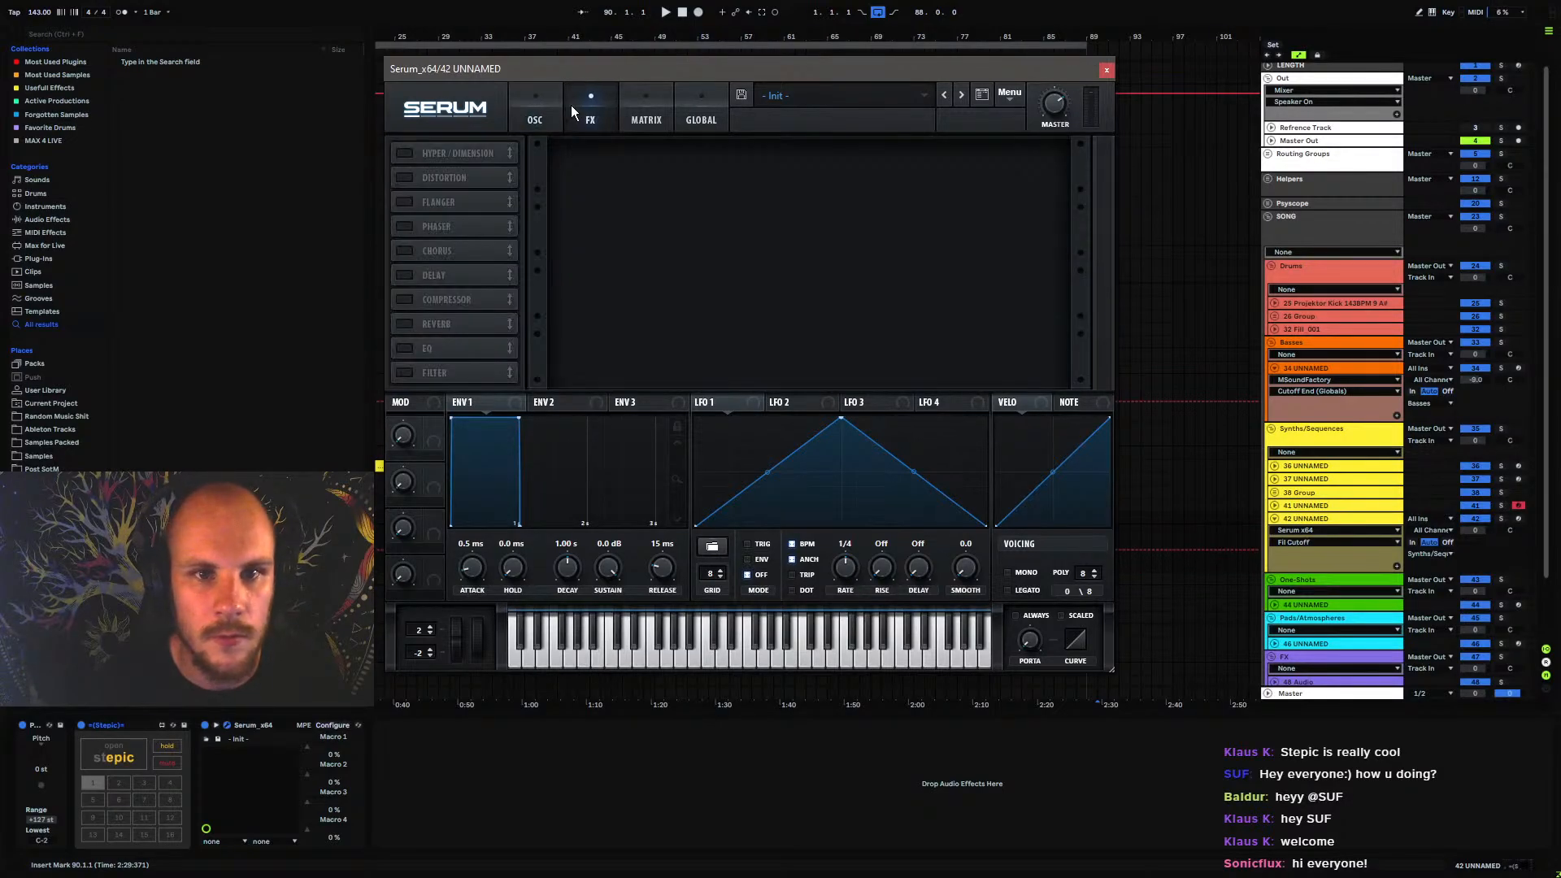
{"action": "left_click", "coordinate": [536, 112]}
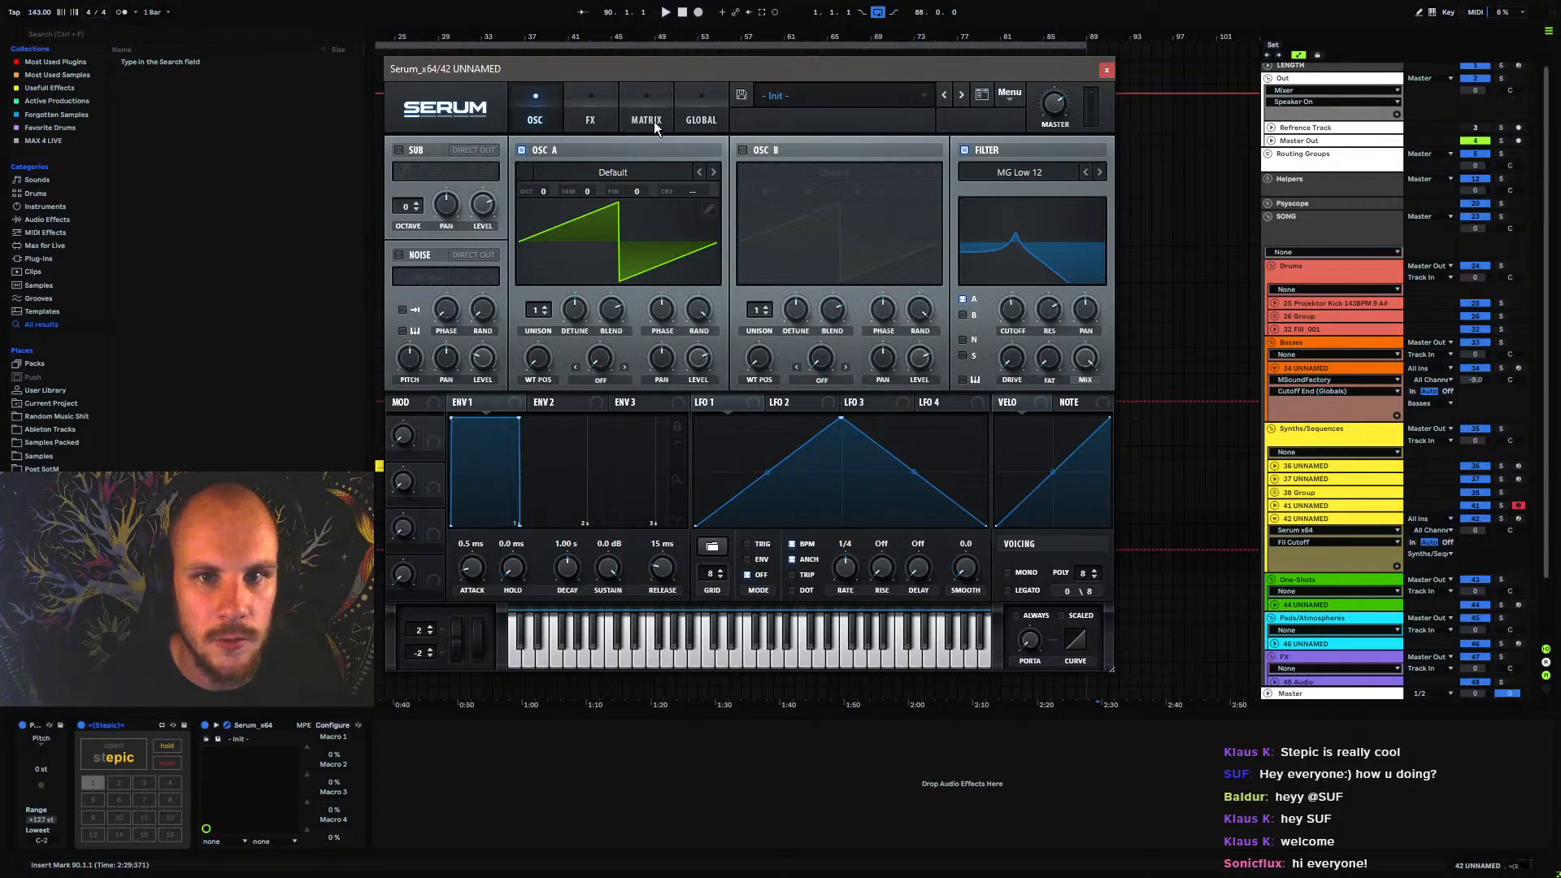
{"action": "left_click_drag", "start_coordinate": [433, 427], "coordinate": [1015, 312]}
{"action": "left_click_drag", "start_coordinate": [435, 473], "coordinate": [1008, 309]}
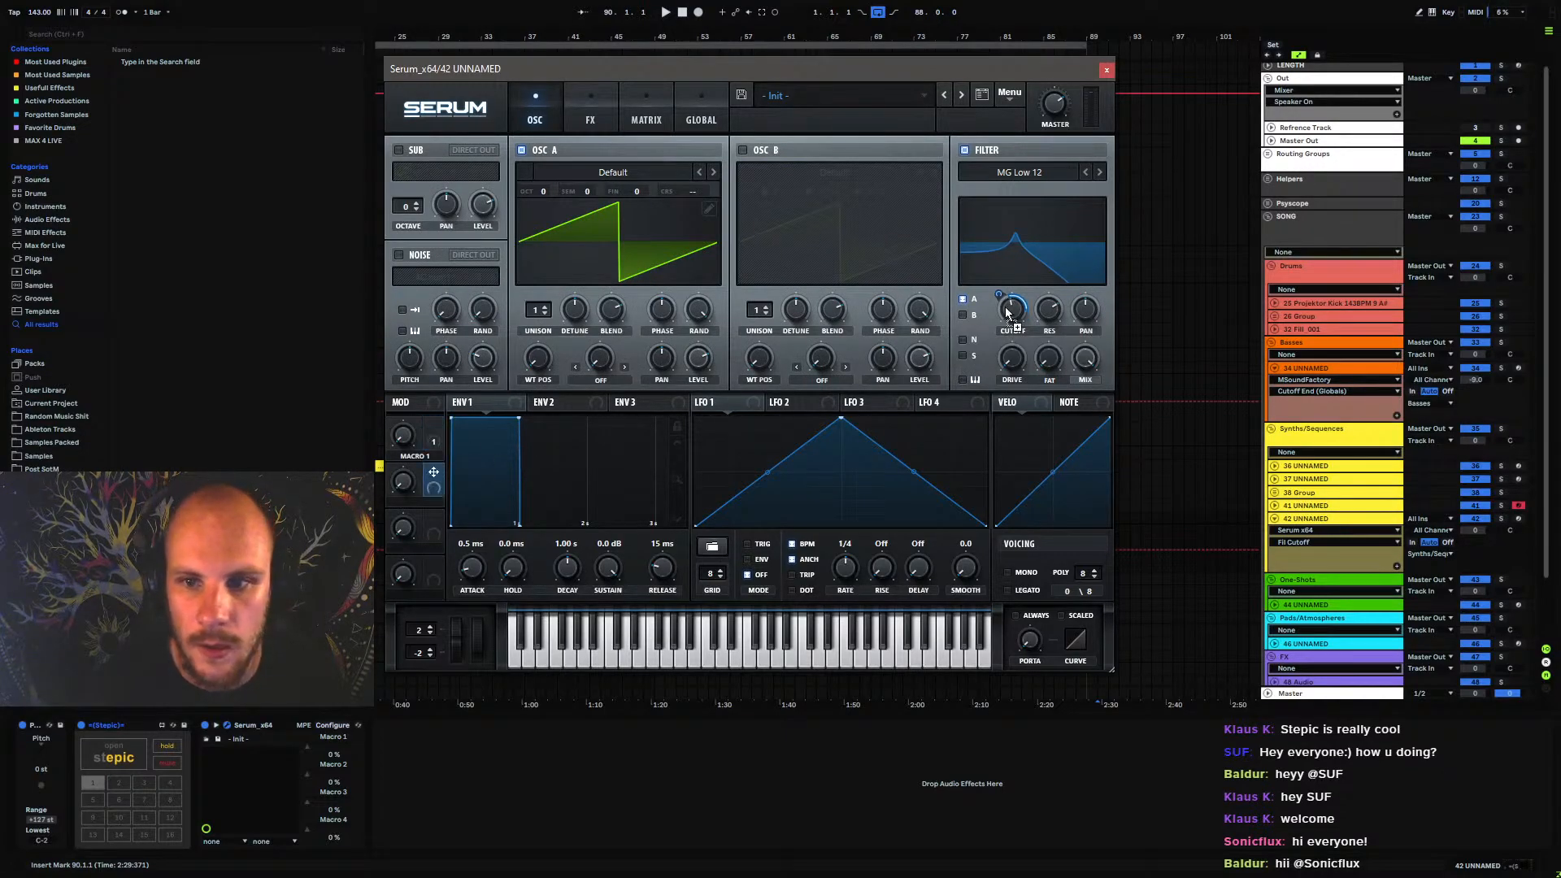
Enable Serum's Phaser, turn its depth fully down, and assign Macro 3 and Macro 4 to the phaser frequency
{"action": "left_click", "coordinate": [572, 120]}
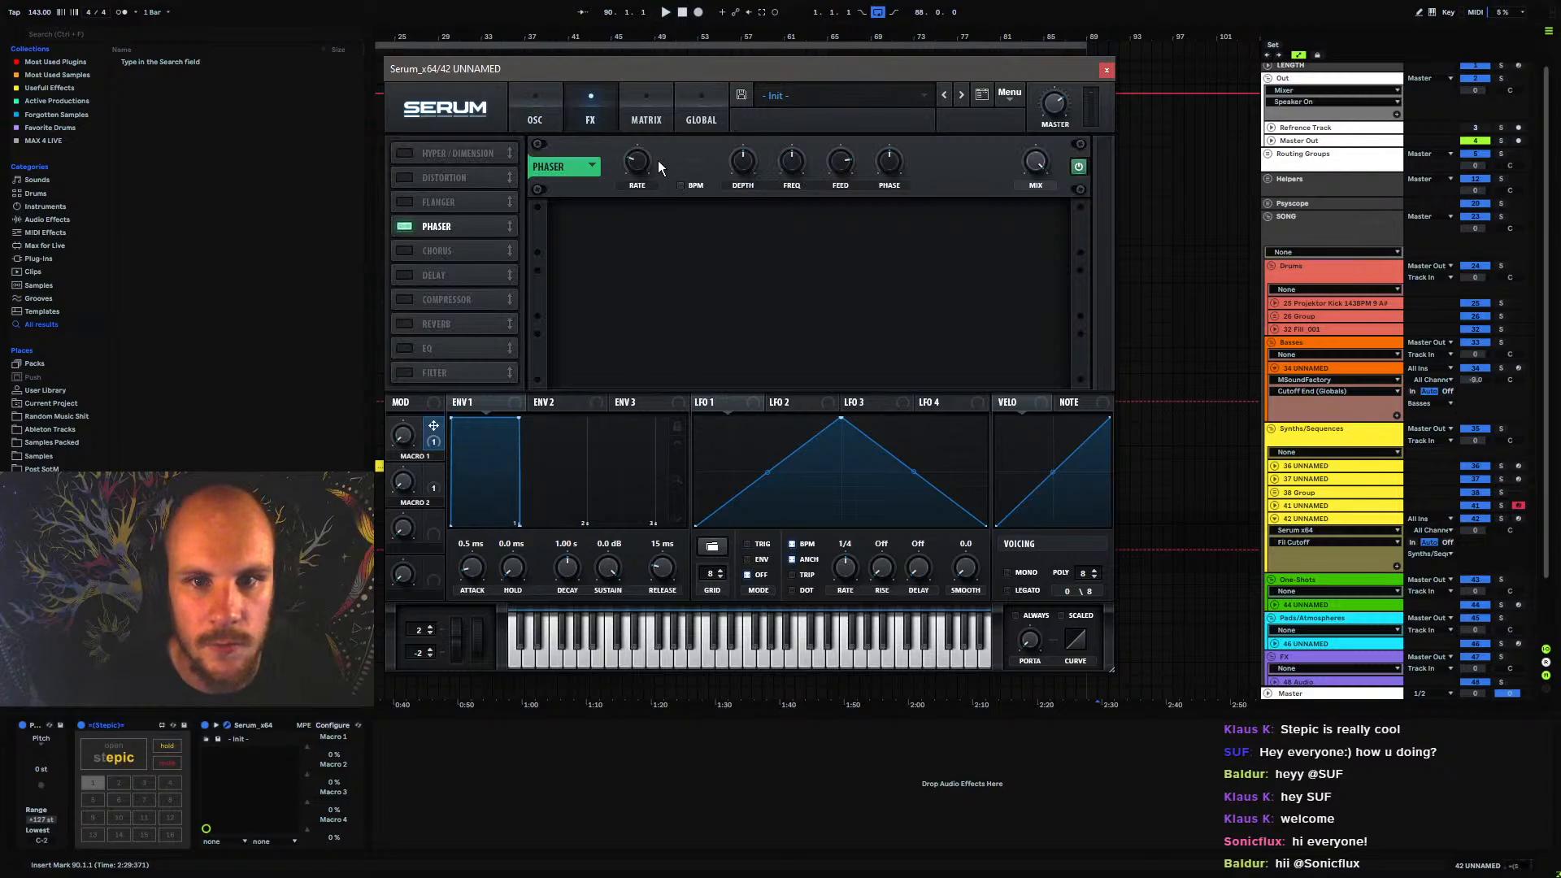
{"action": "left_click_drag", "start_coordinate": [741, 167], "coordinate": [732, 290]}
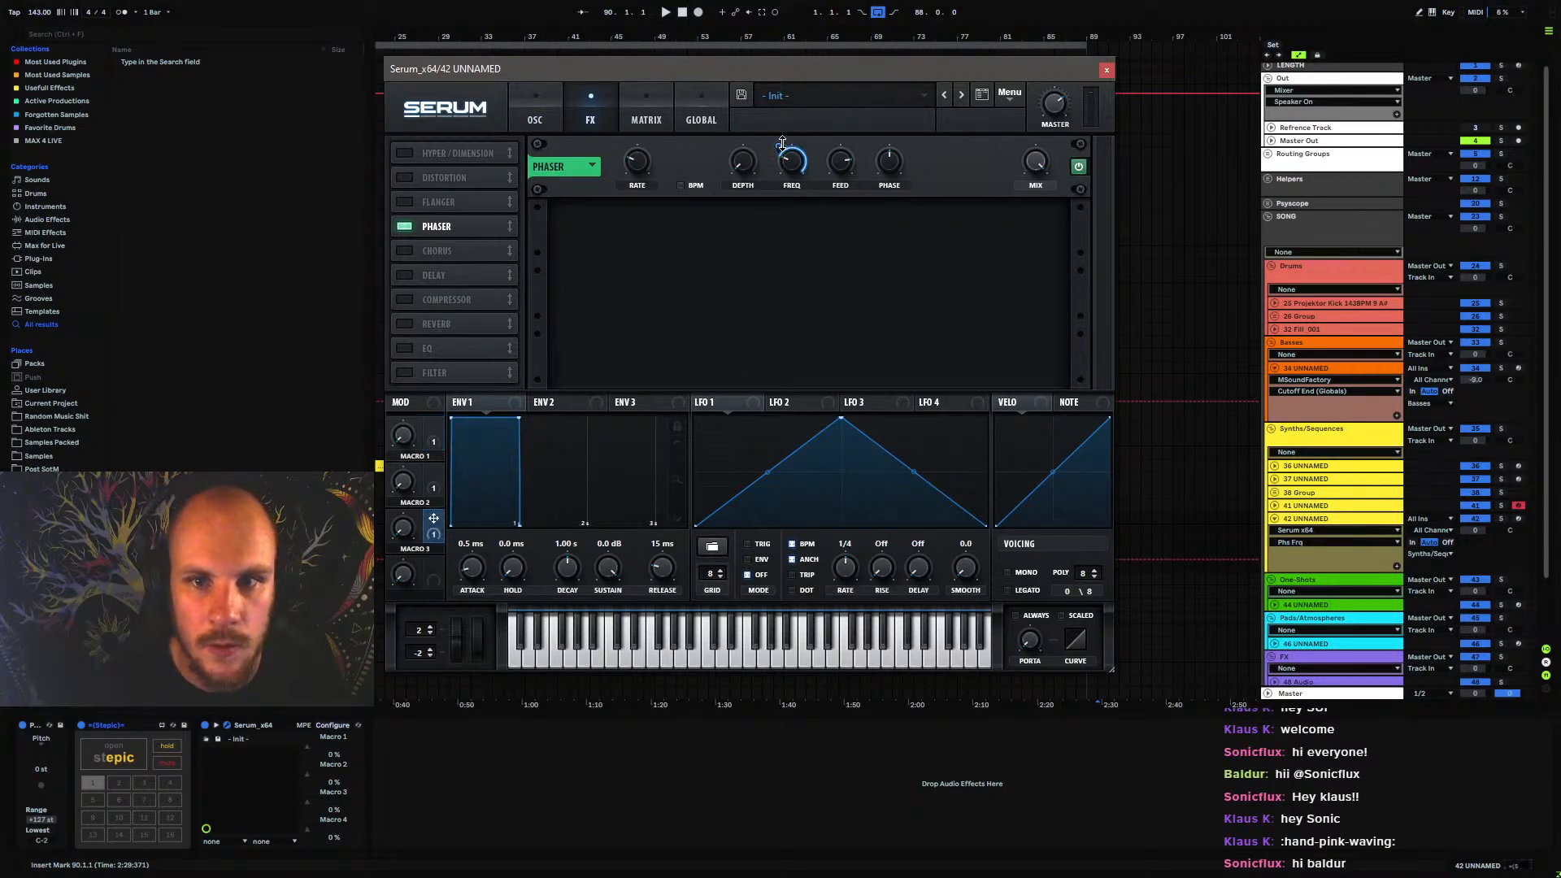
{"action": "left_click_drag", "start_coordinate": [781, 146], "coordinate": [782, 203]}
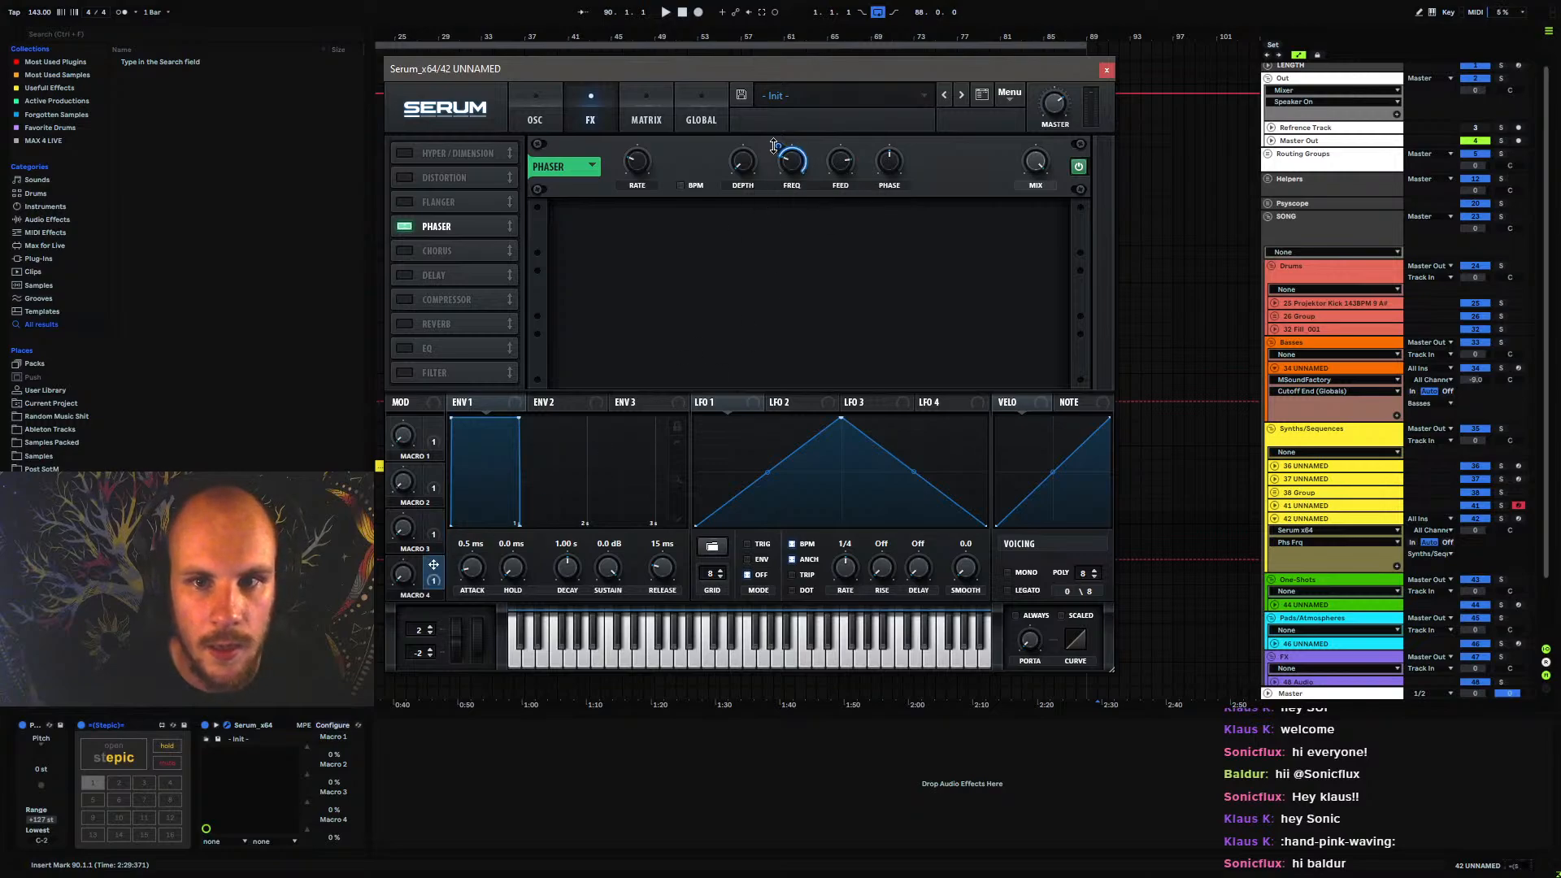
Open Stepic on track 42 UNNAMED and enable automation lanes 1 through 4
{"action": "left_click", "coordinate": [114, 746]}
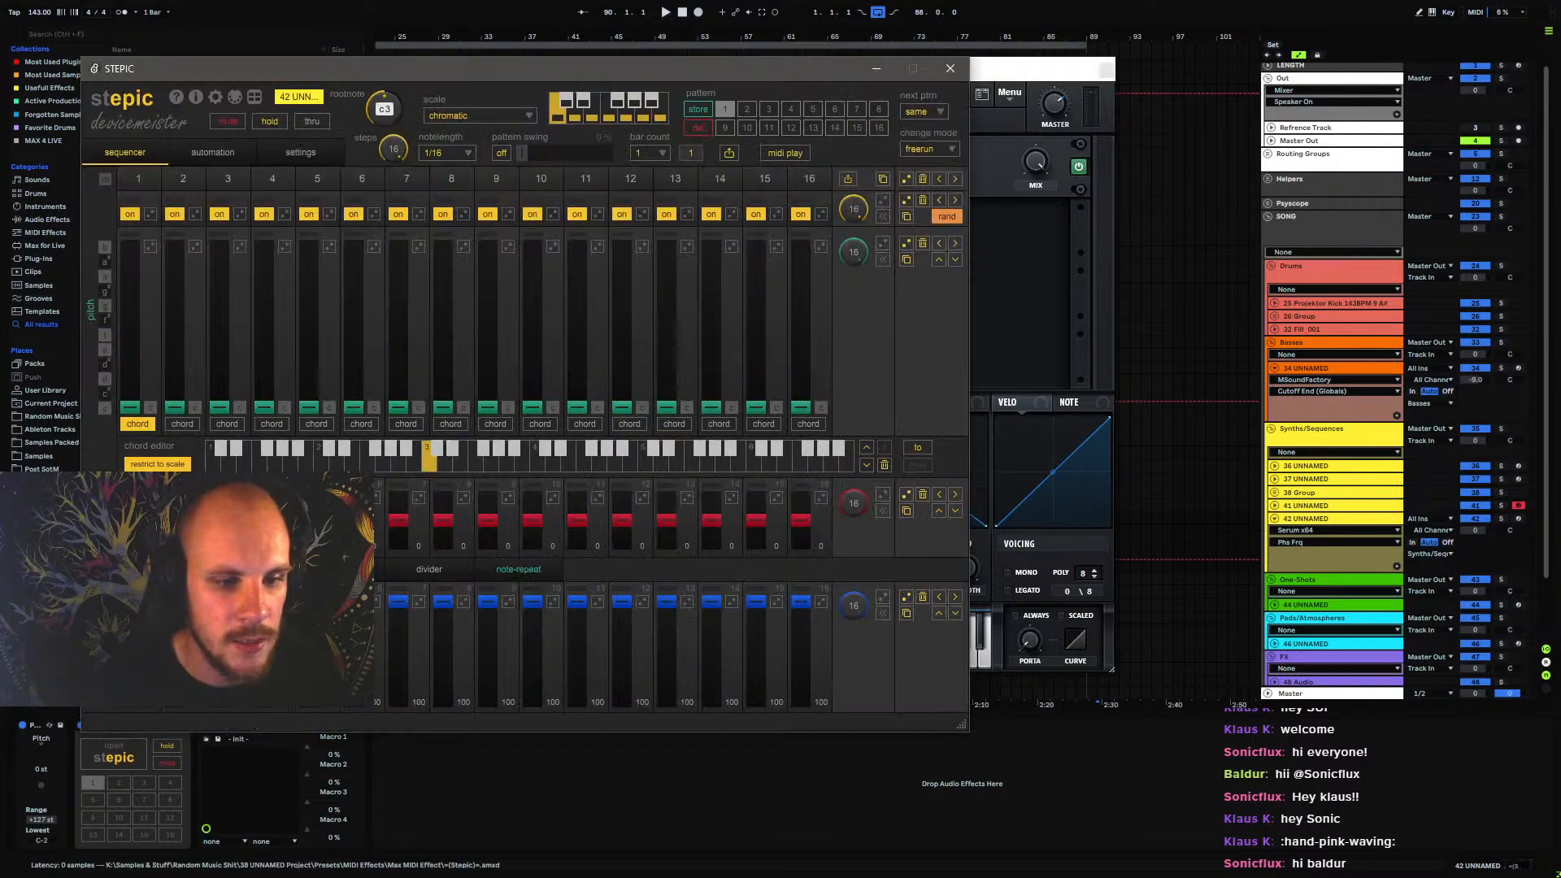
{"action": "left_click", "coordinate": [221, 160]}
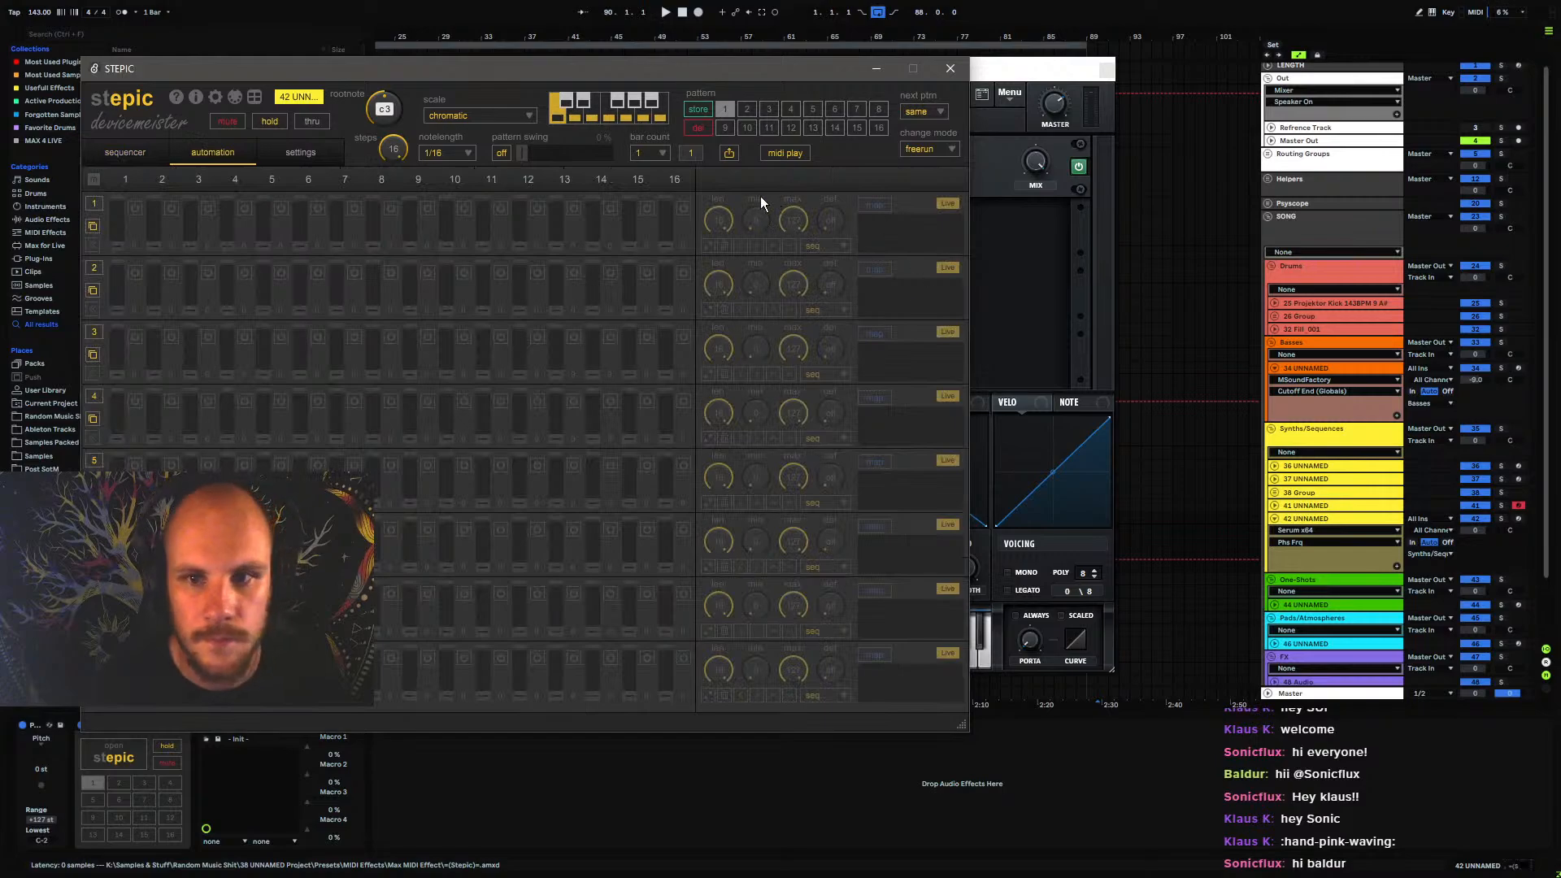
{"action": "left_click_drag", "start_coordinate": [426, 70], "coordinate": [758, 28]}
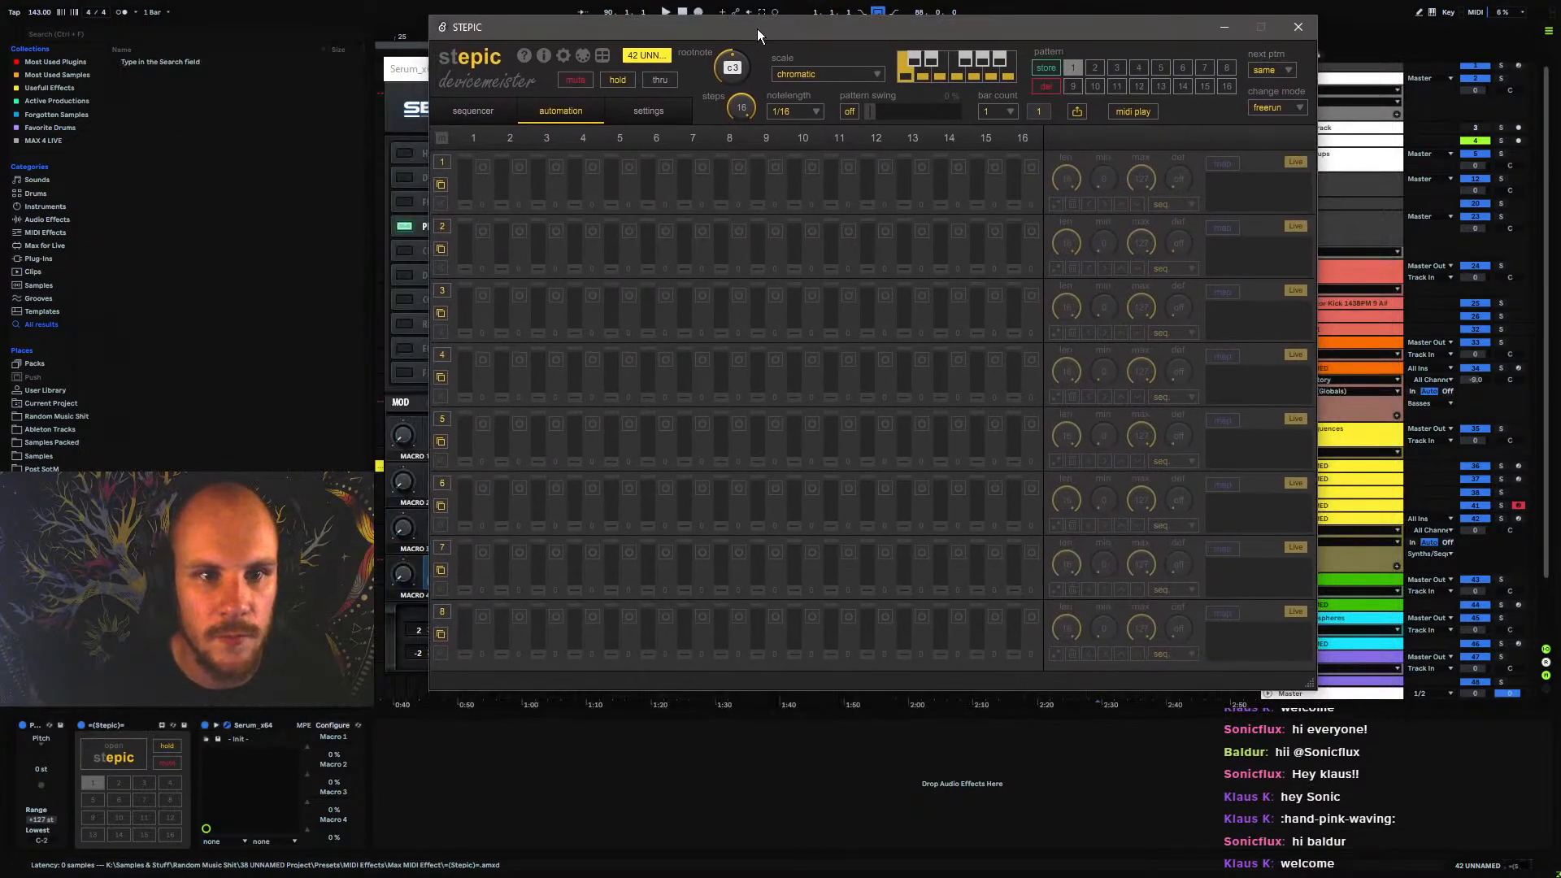
{"action": "left_click", "coordinate": [441, 164]}
{"action": "left_click", "coordinate": [441, 226]}
{"action": "left_click", "coordinate": [441, 291]}
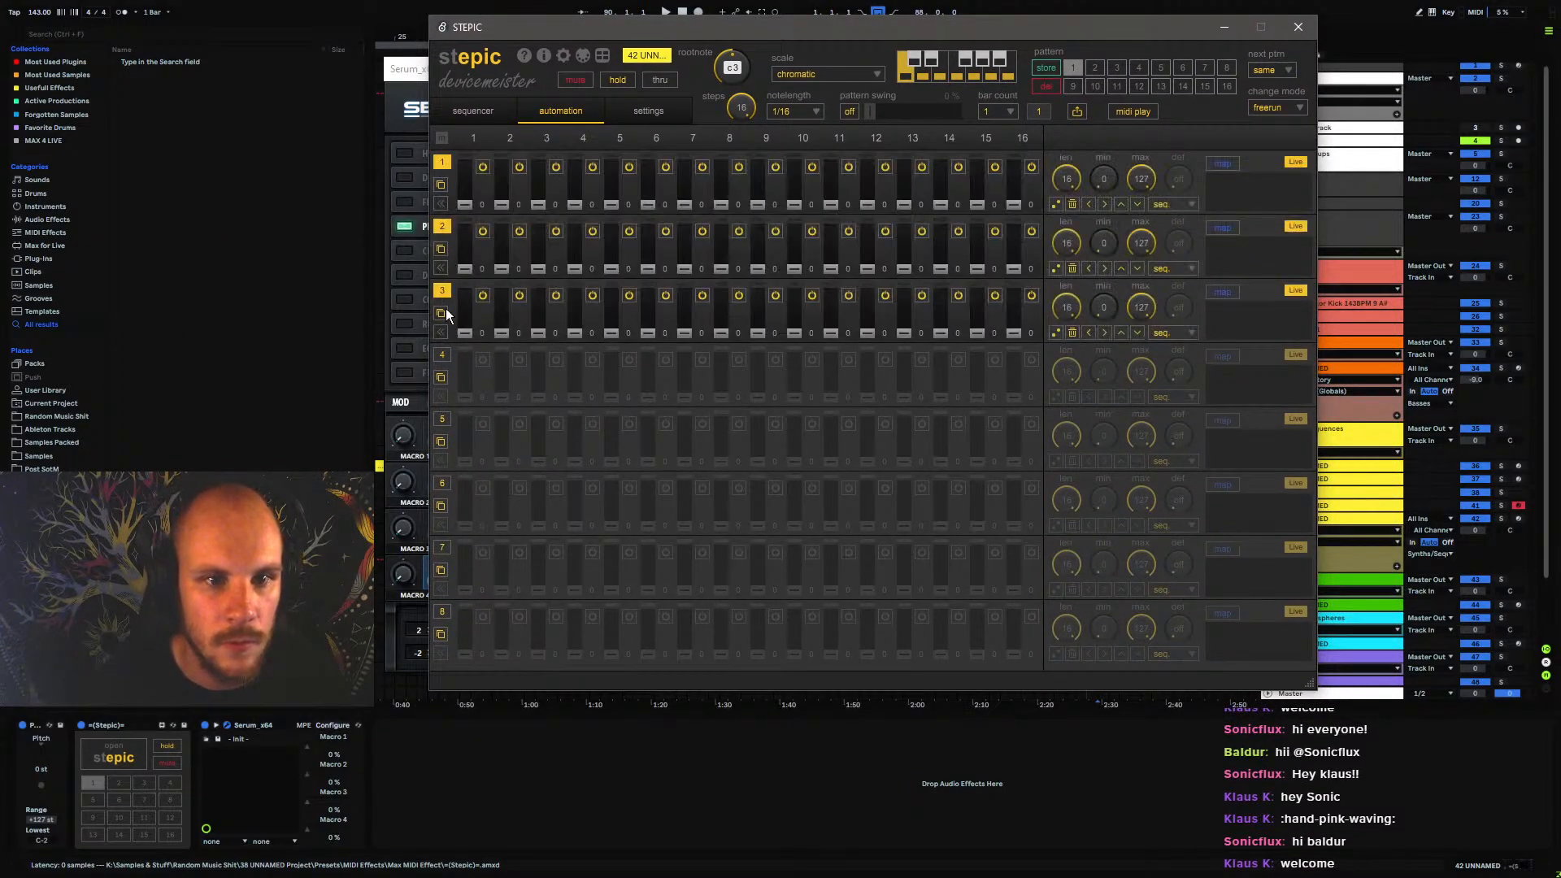
{"action": "left_click", "coordinate": [442, 355]}
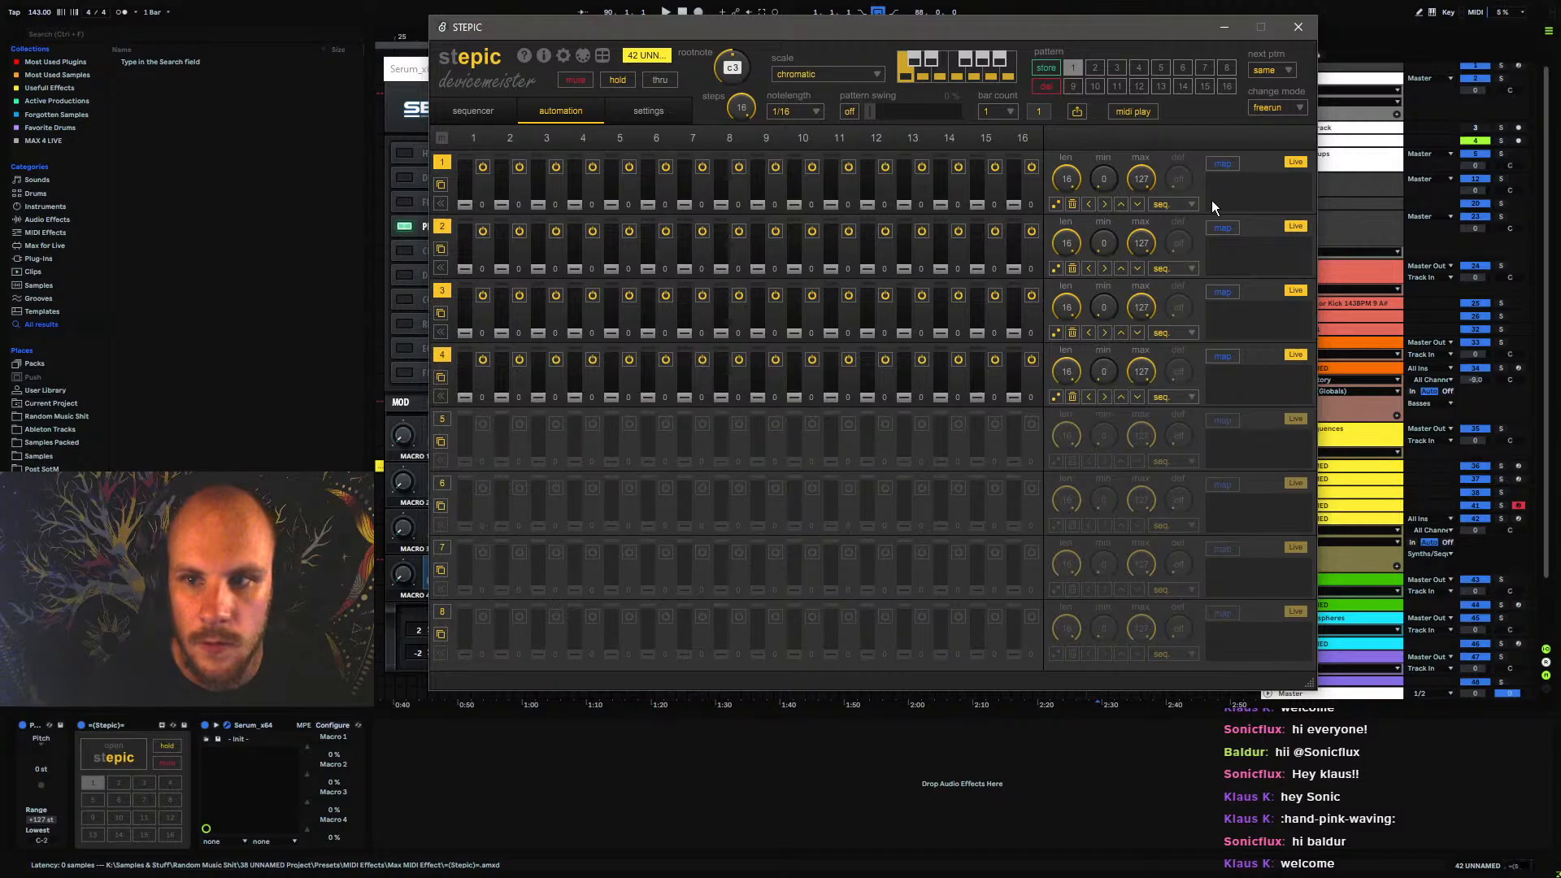
Map Stepic automation lanes 1 through 4 to Serum's Macro 1, Macro 2, Macro 3 and Macro 4 respectively
{"action": "left_click", "coordinate": [308, 747]}
{"action": "left_click", "coordinate": [130, 757]}
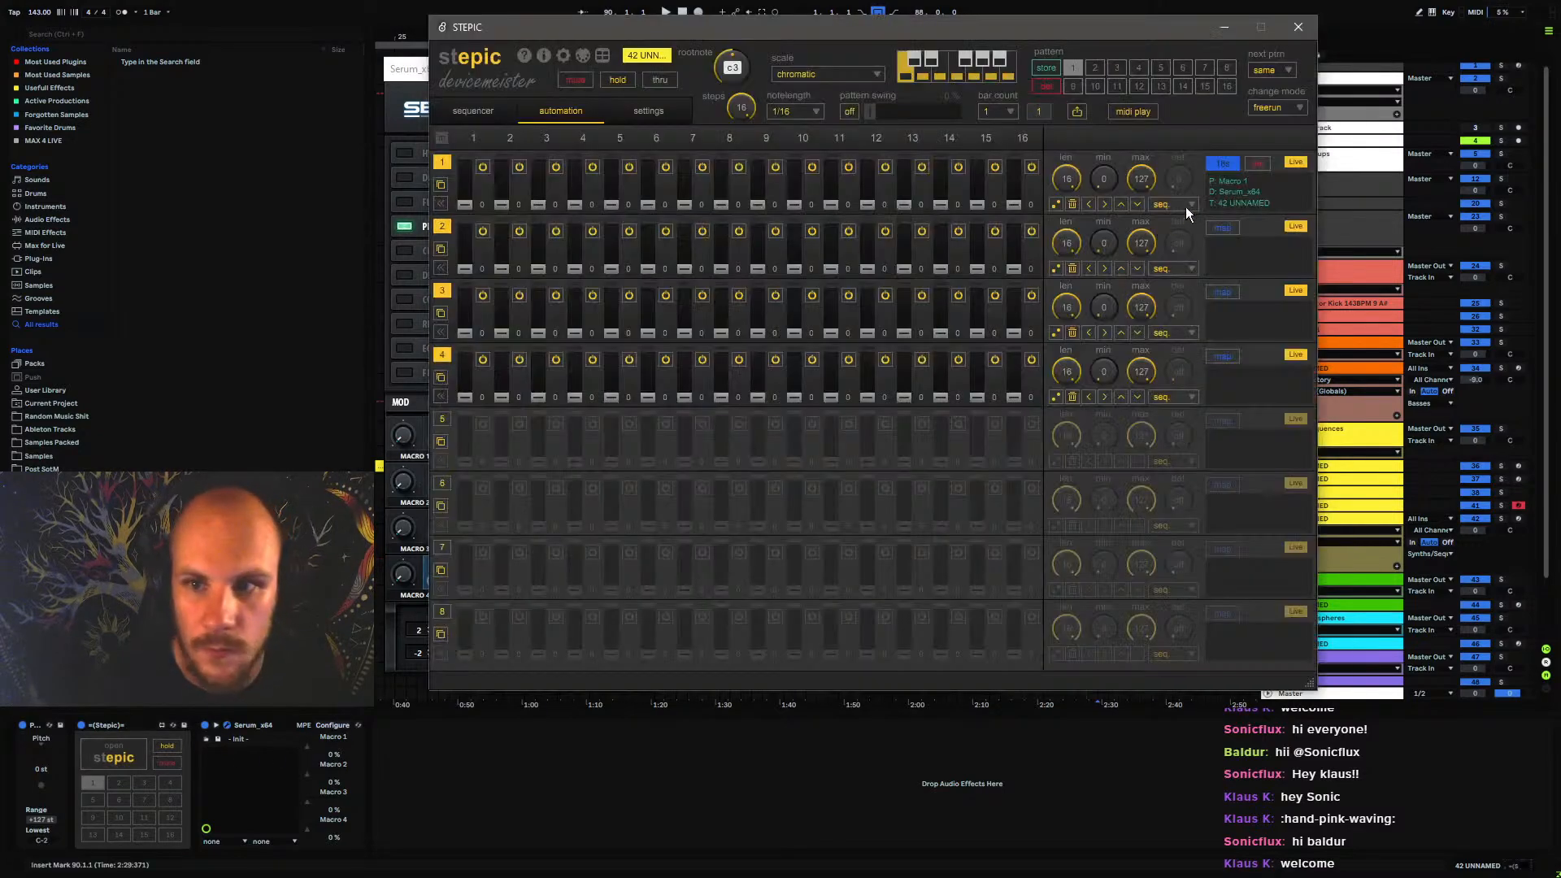
{"action": "left_click", "coordinate": [1223, 230]}
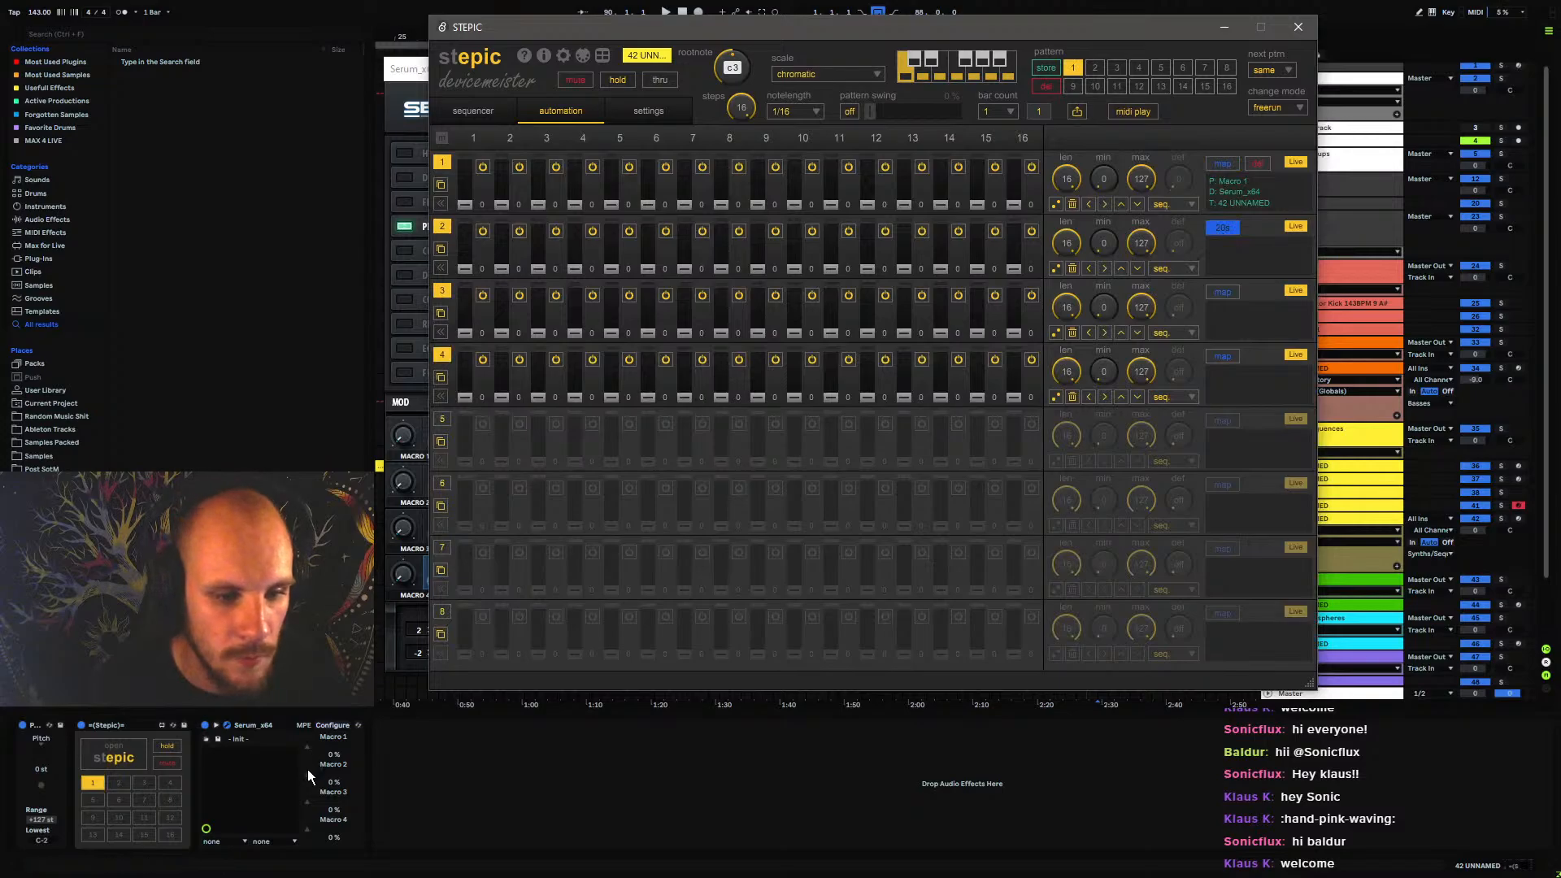
{"action": "left_click", "coordinate": [307, 770]}
{"action": "left_click", "coordinate": [122, 761]}
{"action": "left_click", "coordinate": [1228, 230]}
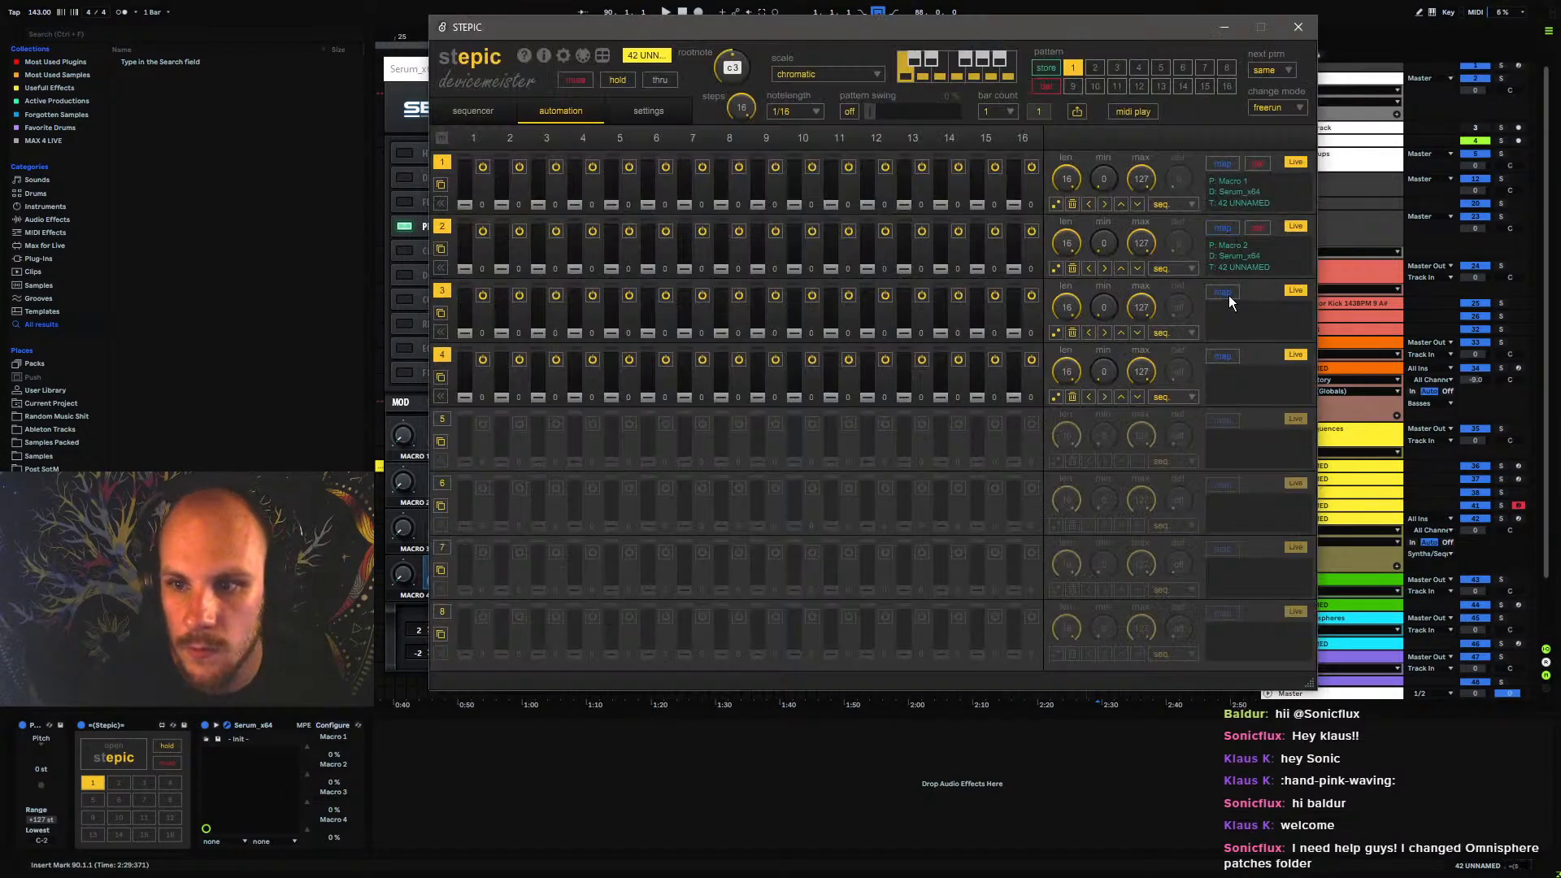
{"action": "left_click", "coordinate": [312, 808]}
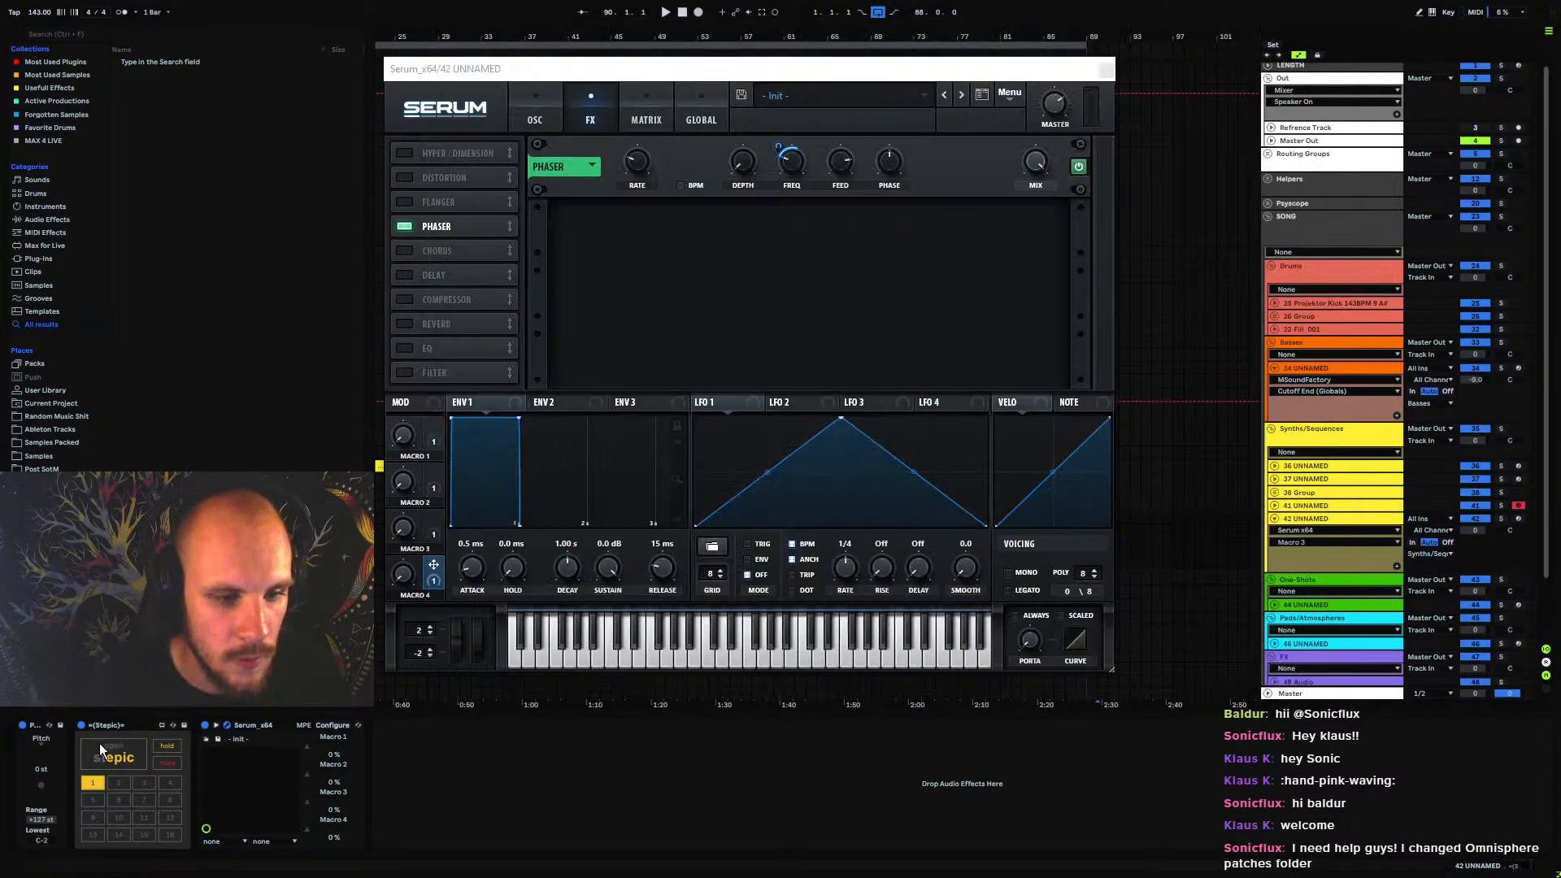
{"action": "left_click", "coordinate": [169, 746]}
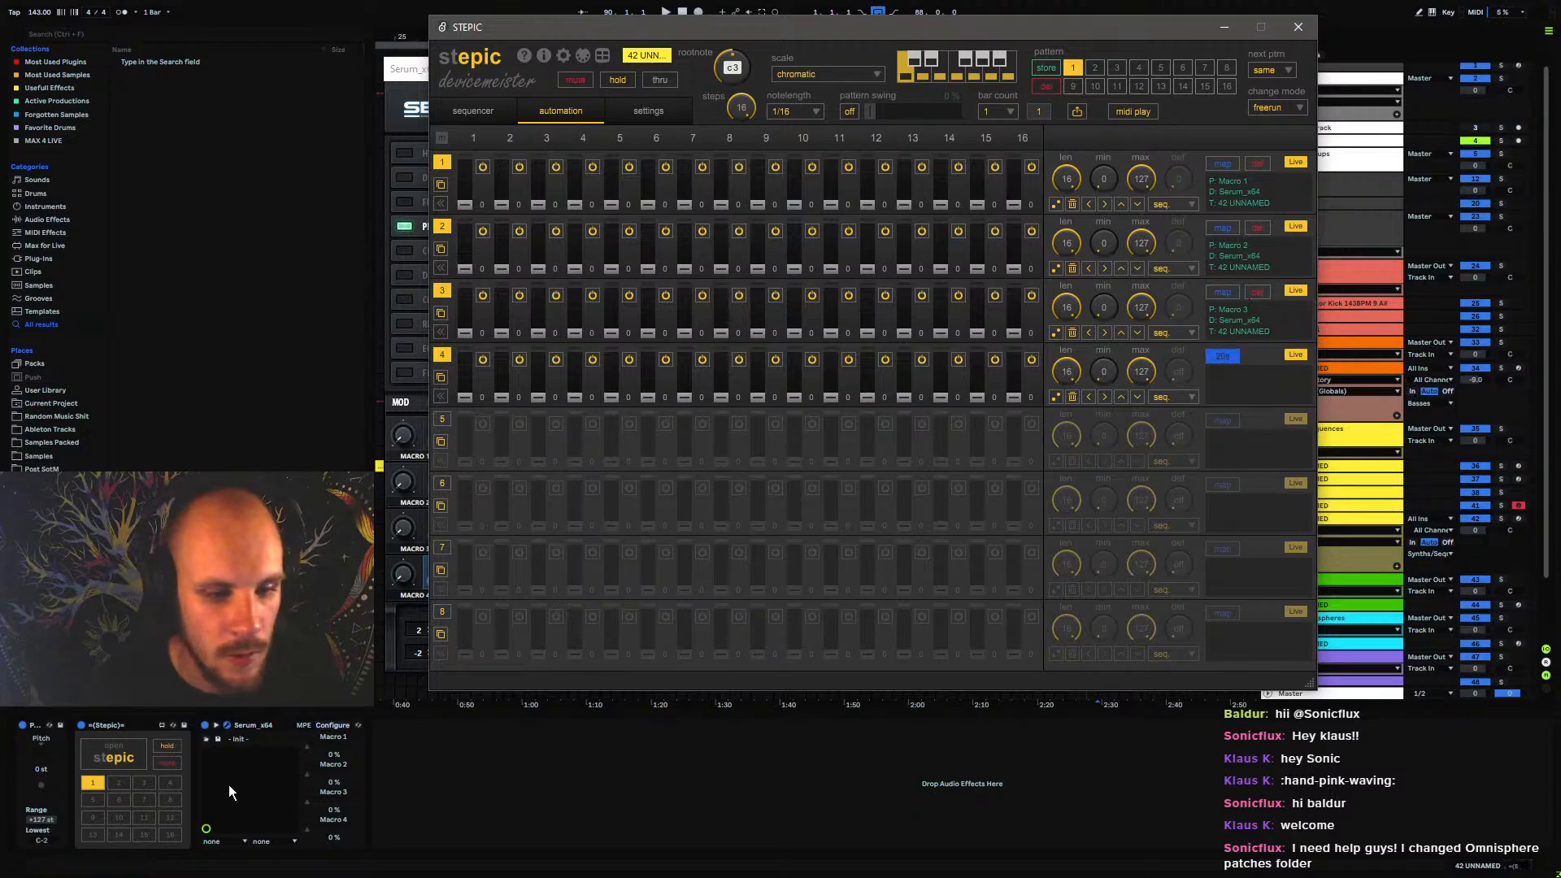
{"action": "left_click", "coordinate": [312, 832]}
{"action": "left_click", "coordinate": [120, 757]}
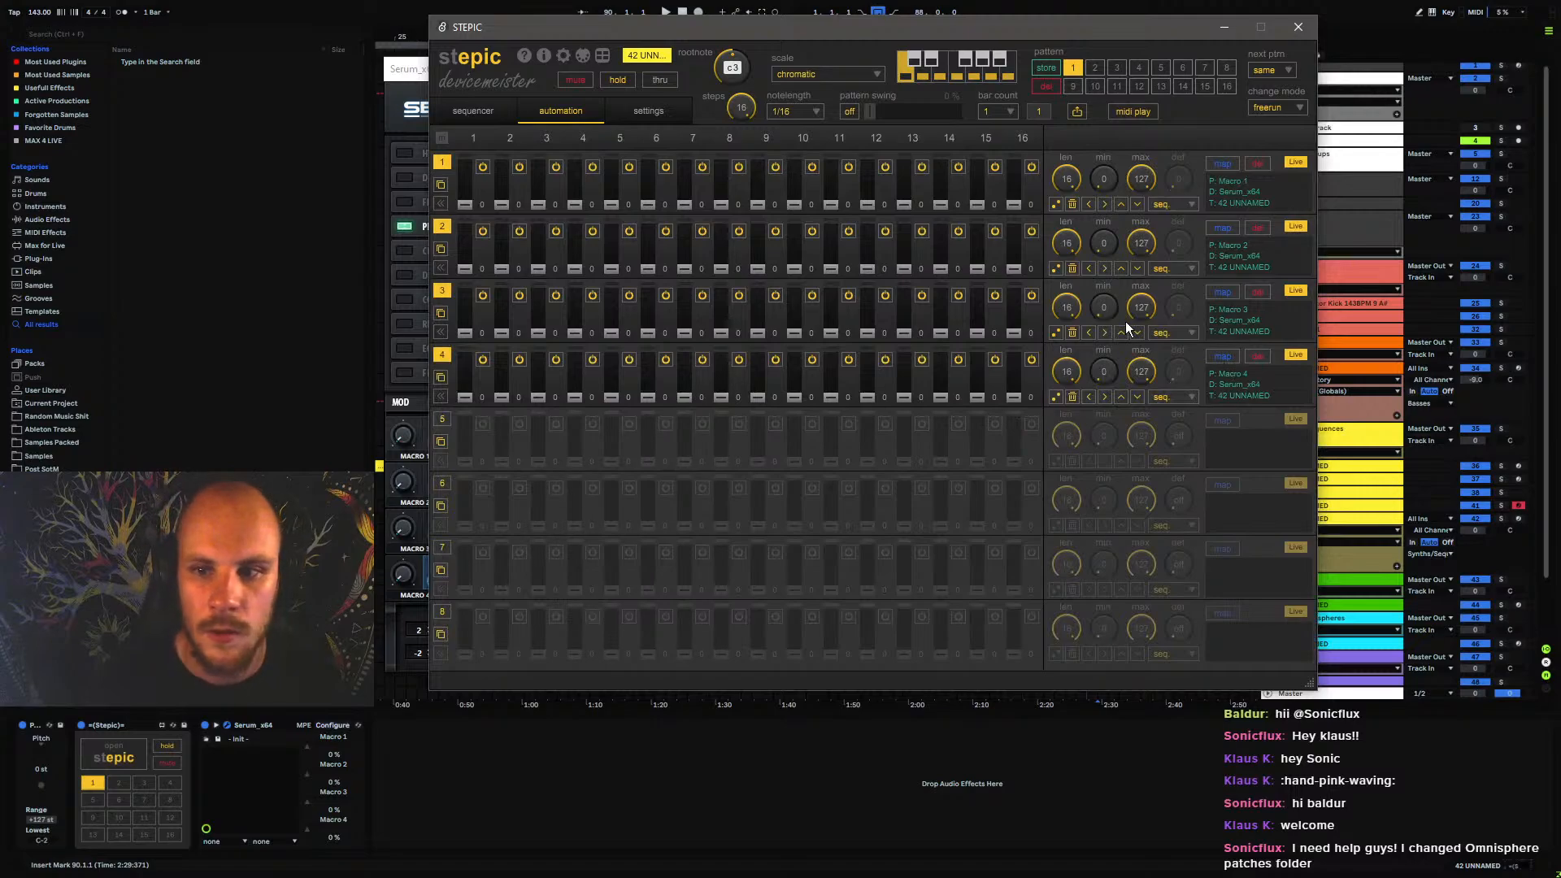
Set the four automation lane lengths to 8, 11, 8 and 13 steps and randomize each lane's values
{"action": "left_click_drag", "start_coordinate": [1066, 182], "coordinate": [1057, 407]}
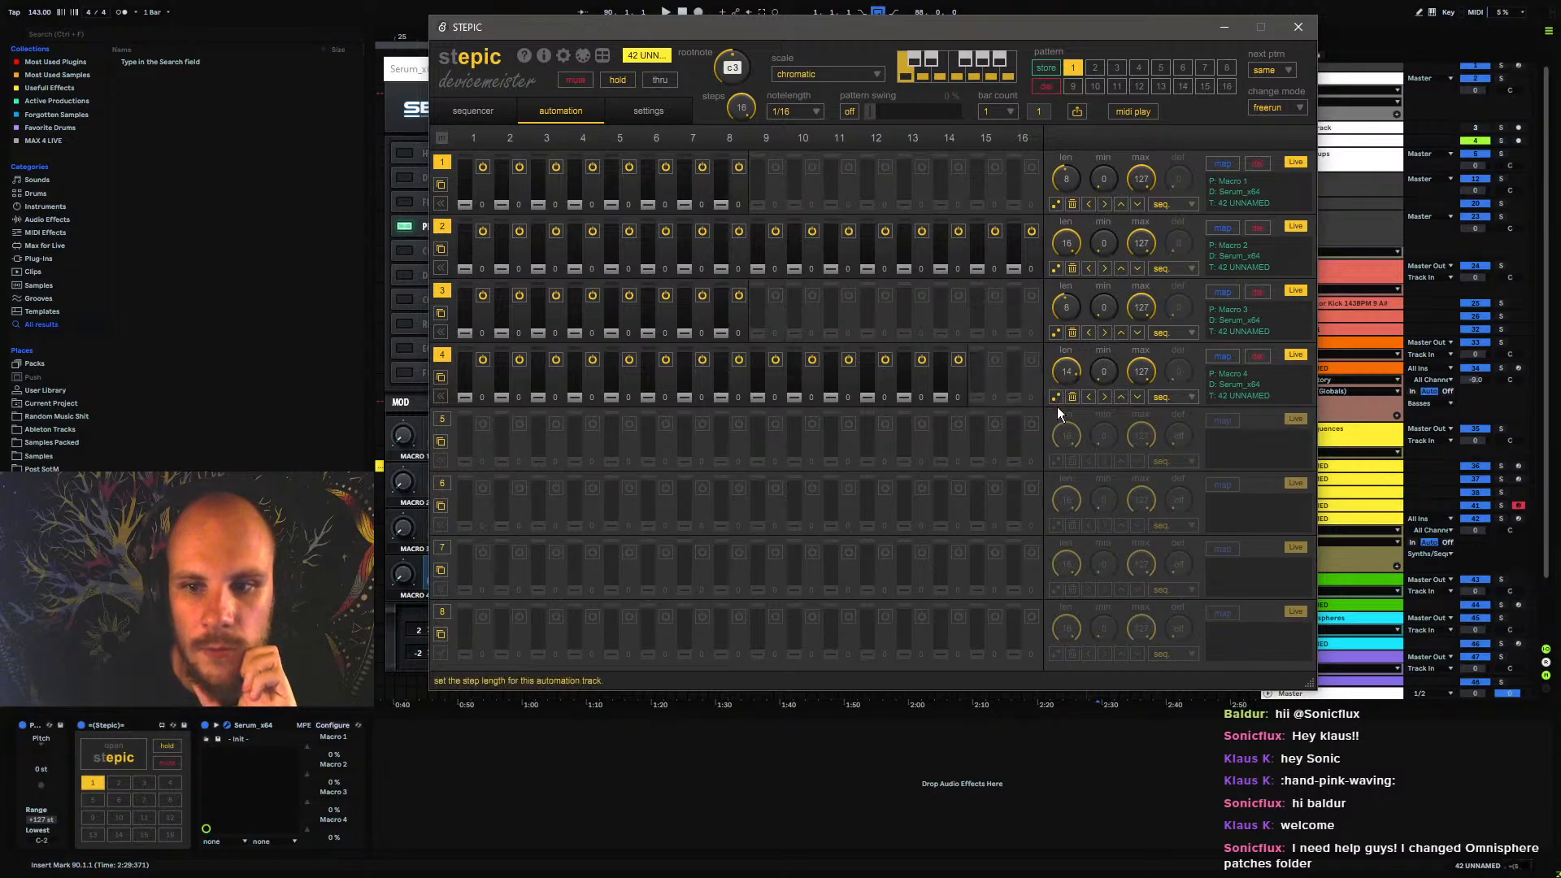
{"action": "left_click_drag", "start_coordinate": [1065, 244], "coordinate": [1060, 302]}
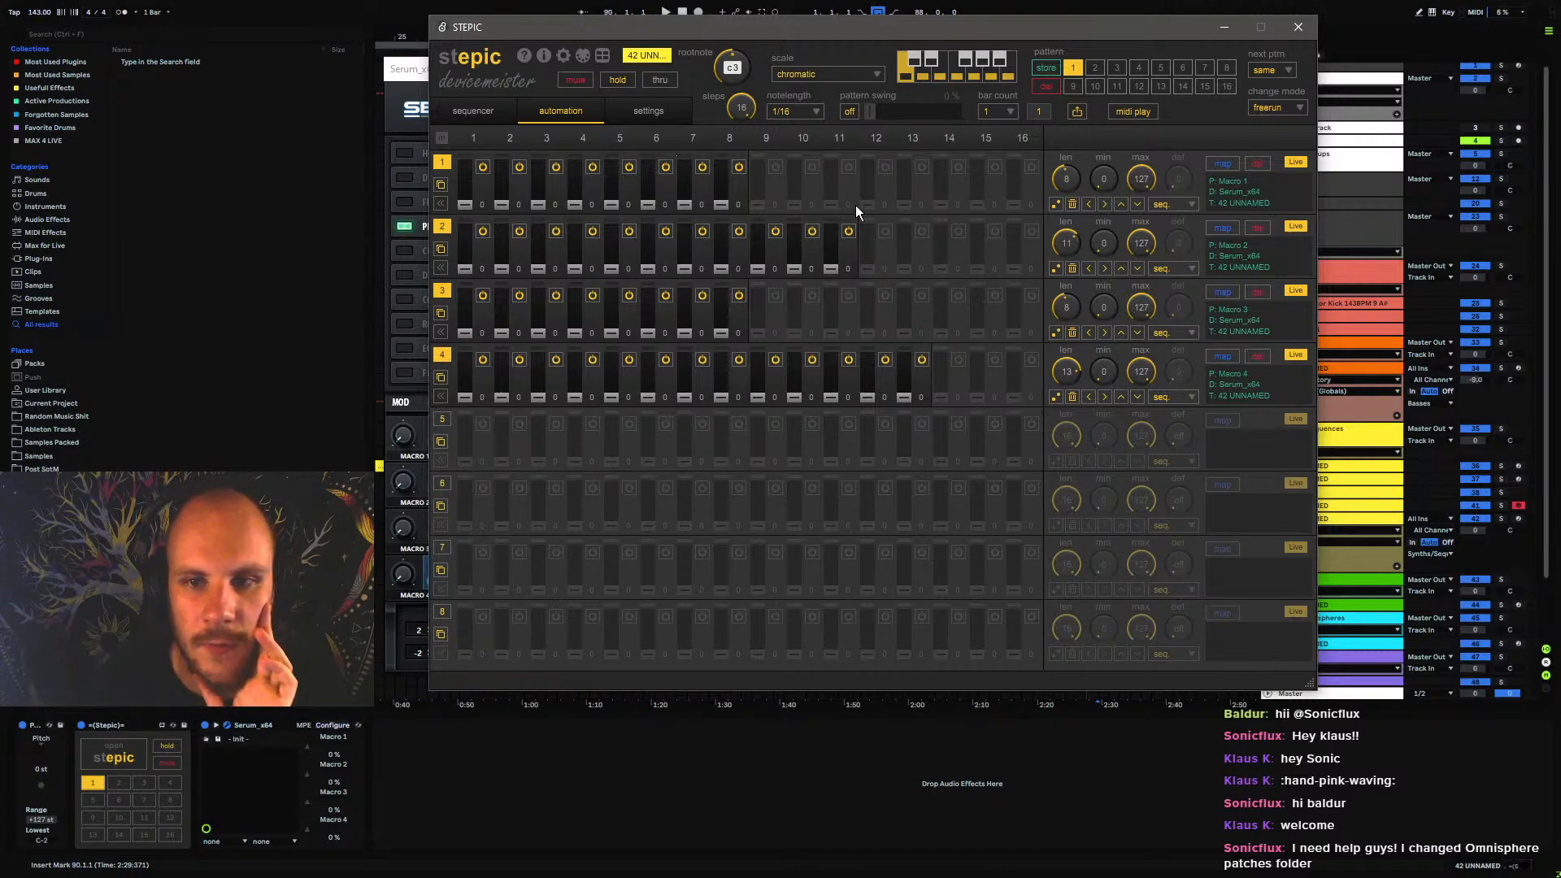
{"action": "left_click", "coordinate": [1056, 203]}
{"action": "left_click", "coordinate": [1055, 267]}
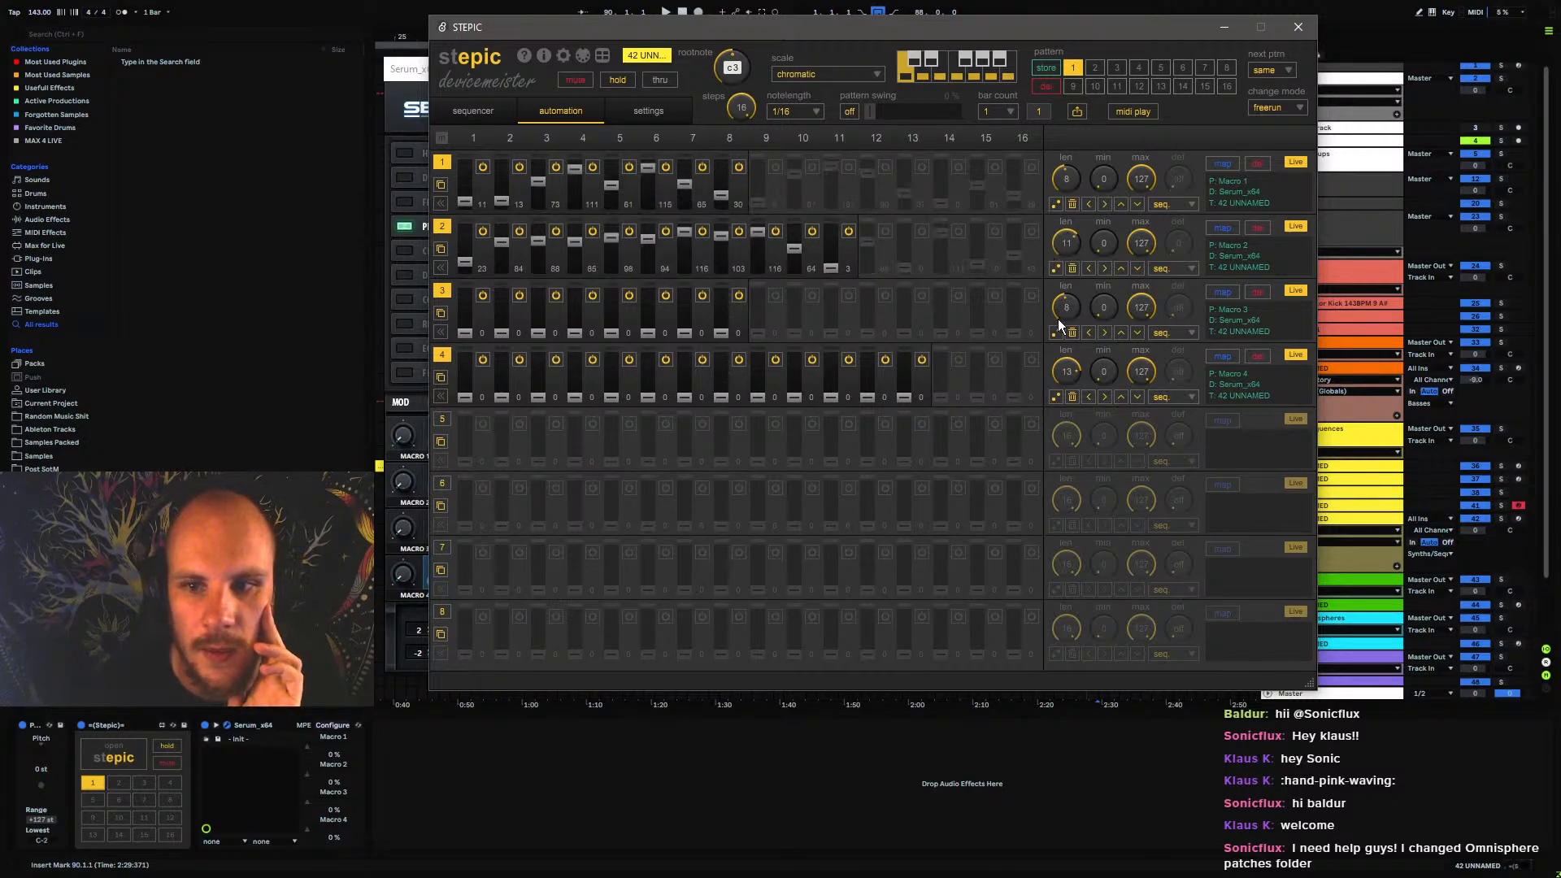
{"action": "left_click", "coordinate": [1056, 332]}
{"action": "left_click", "coordinate": [1055, 396]}
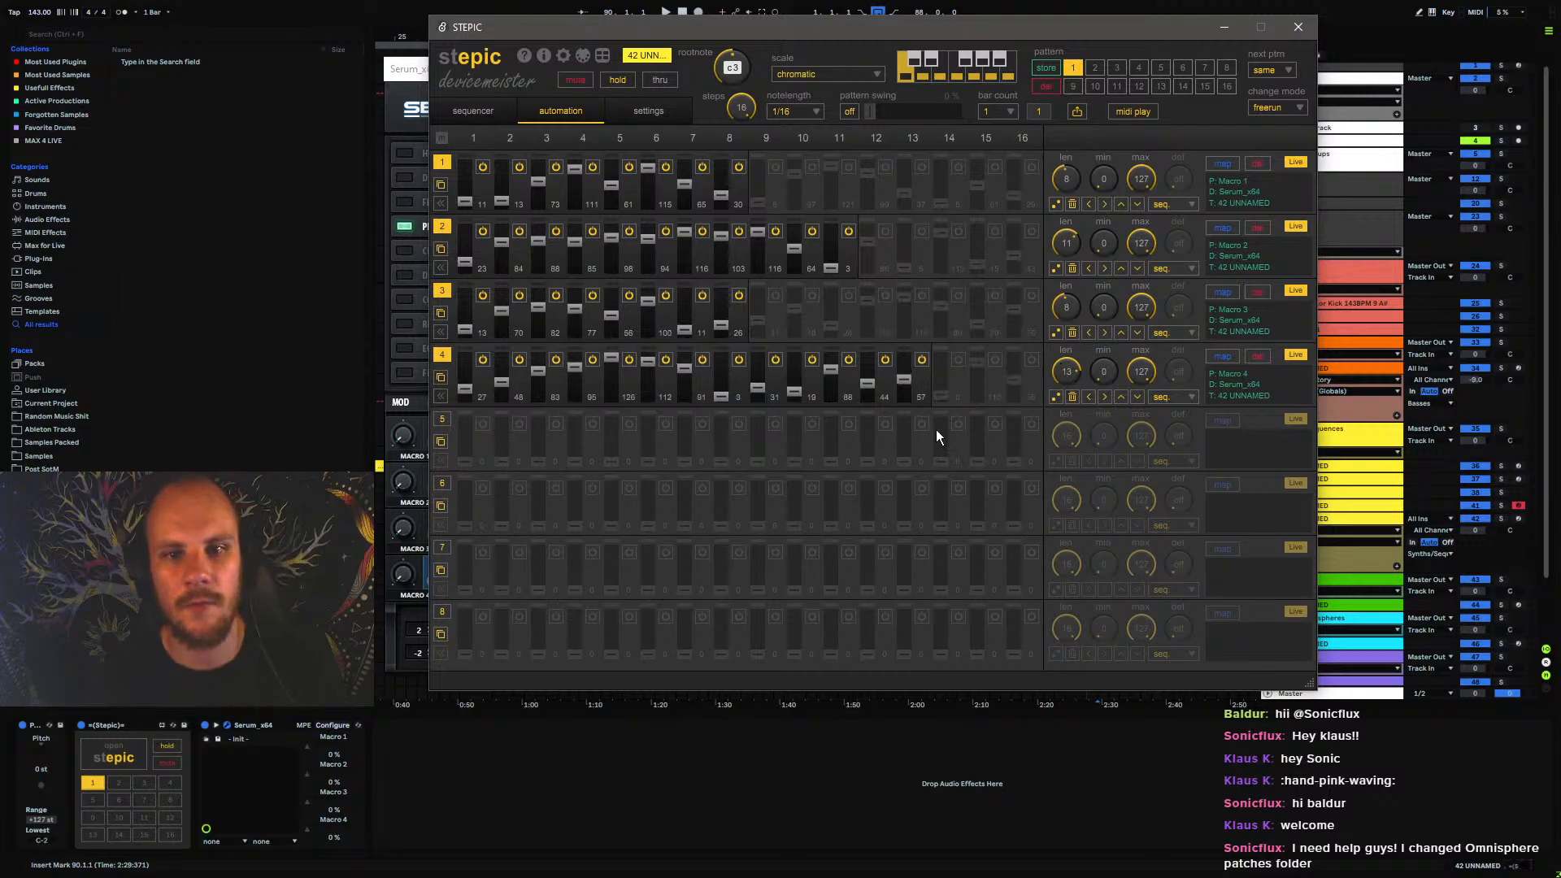
Close the plugin windows, arm track 42 UNNAMED, and audition the sequence with the computer MIDI keyboard
{"action": "left_click", "coordinate": [1298, 28]}
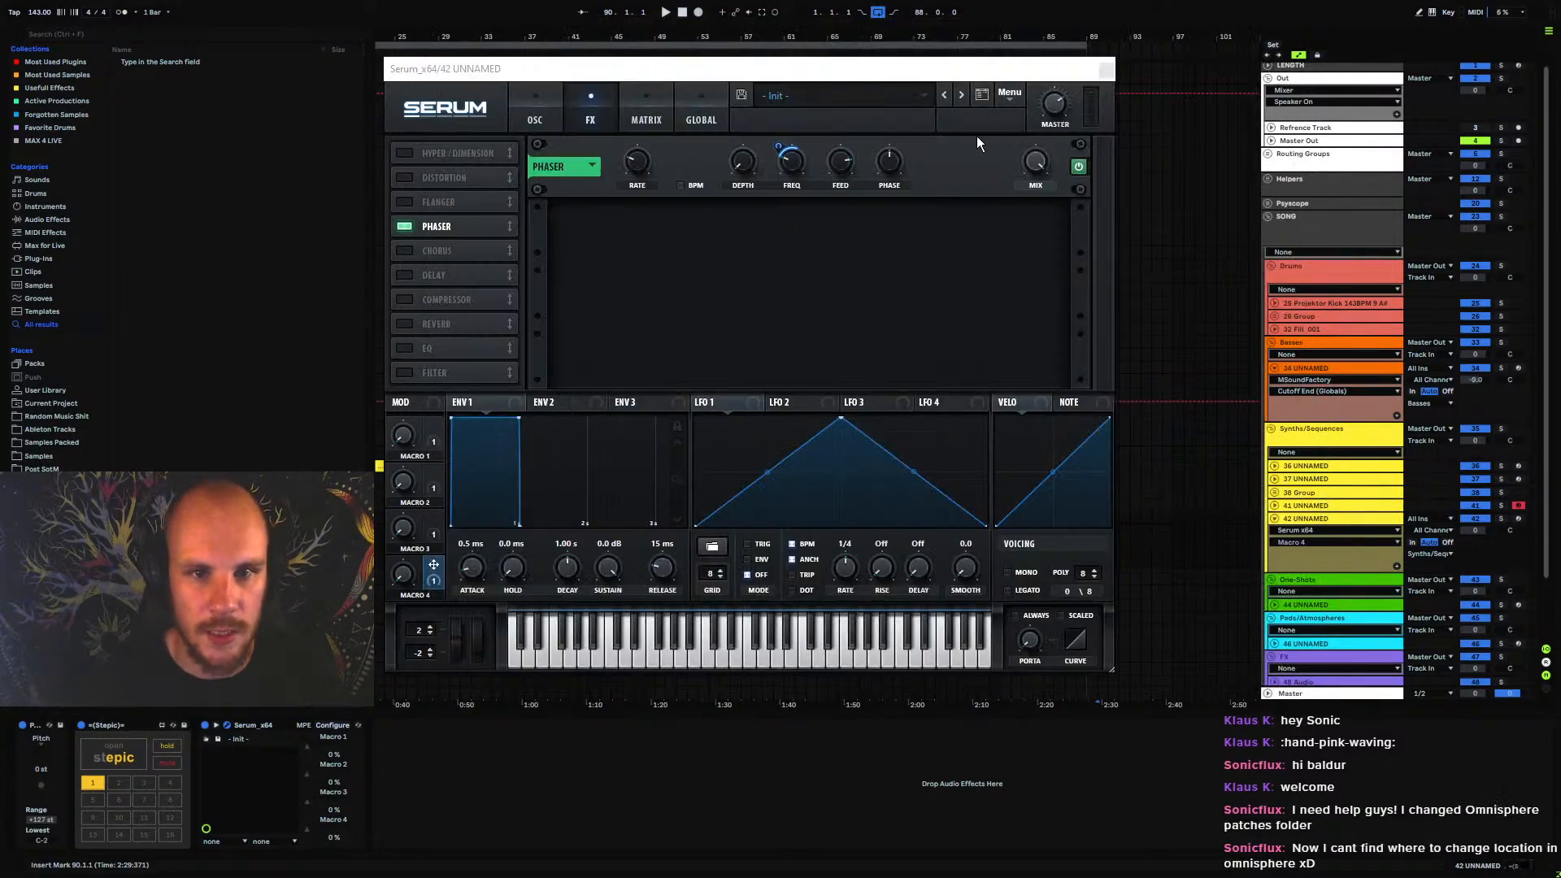
{"action": "key", "text": "space"}
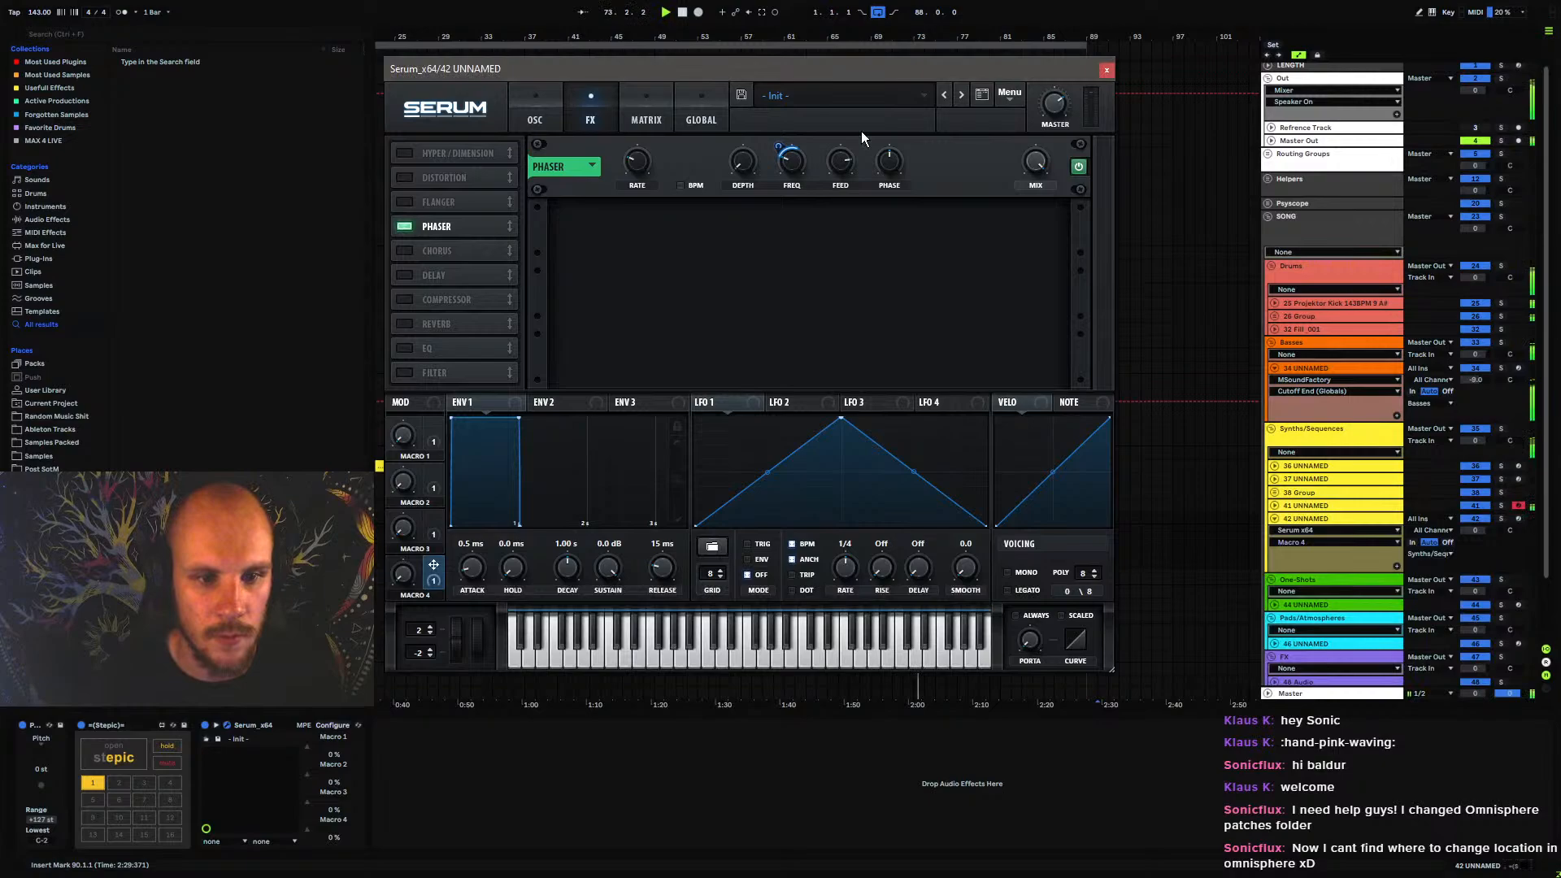
{"action": "left_click", "coordinate": [1106, 69]}
{"action": "left_click", "coordinate": [1517, 518]}
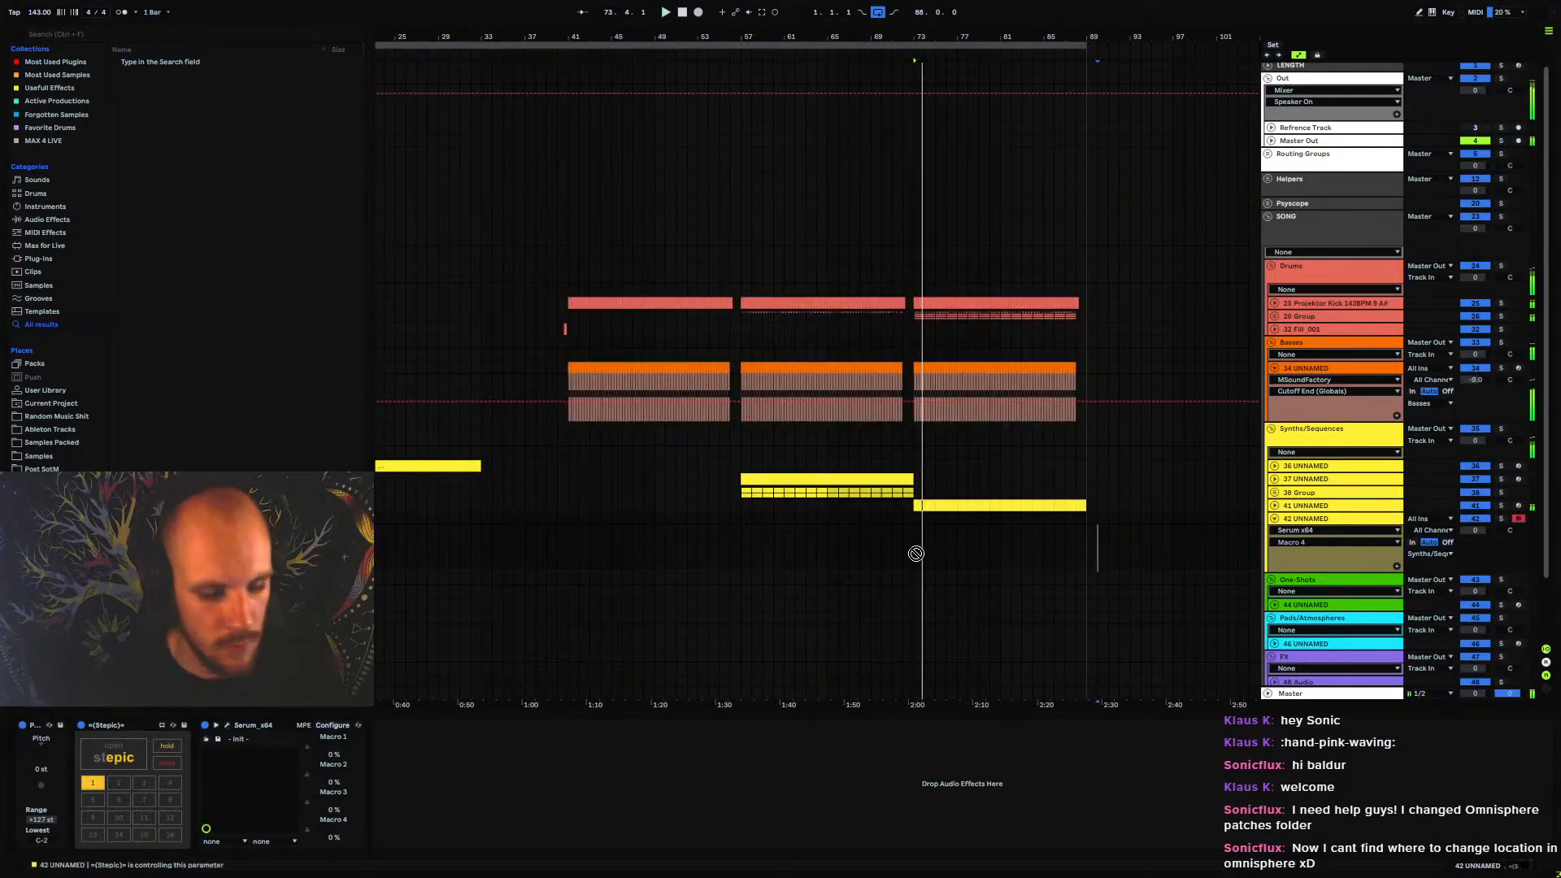
{"action": "key", "text": "u"}
{"action": "key", "text": "m"}
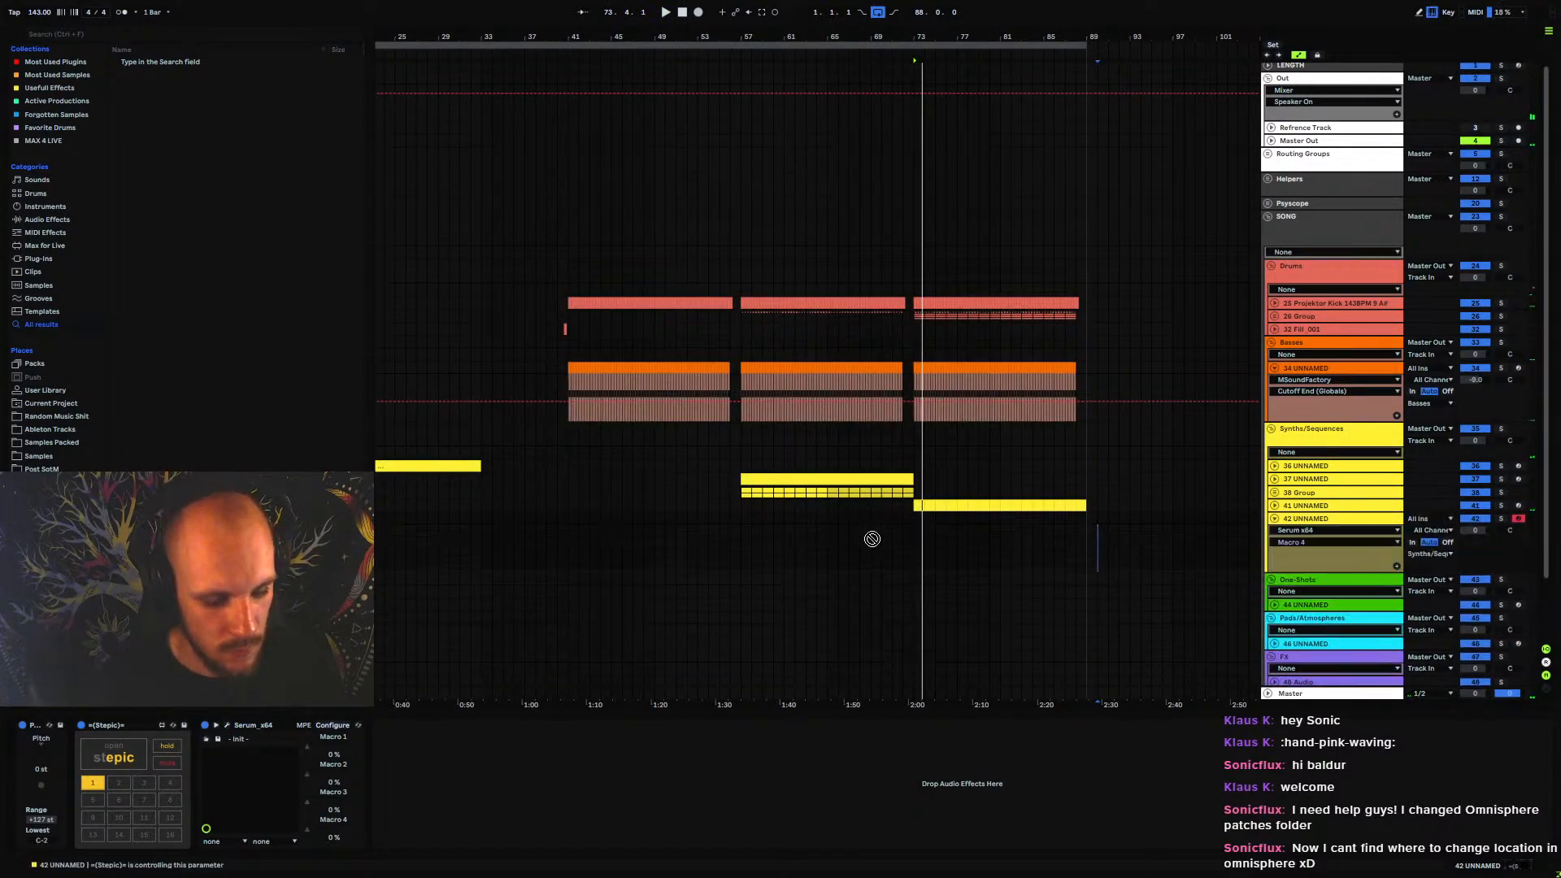
{"action": "key", "text": "u"}
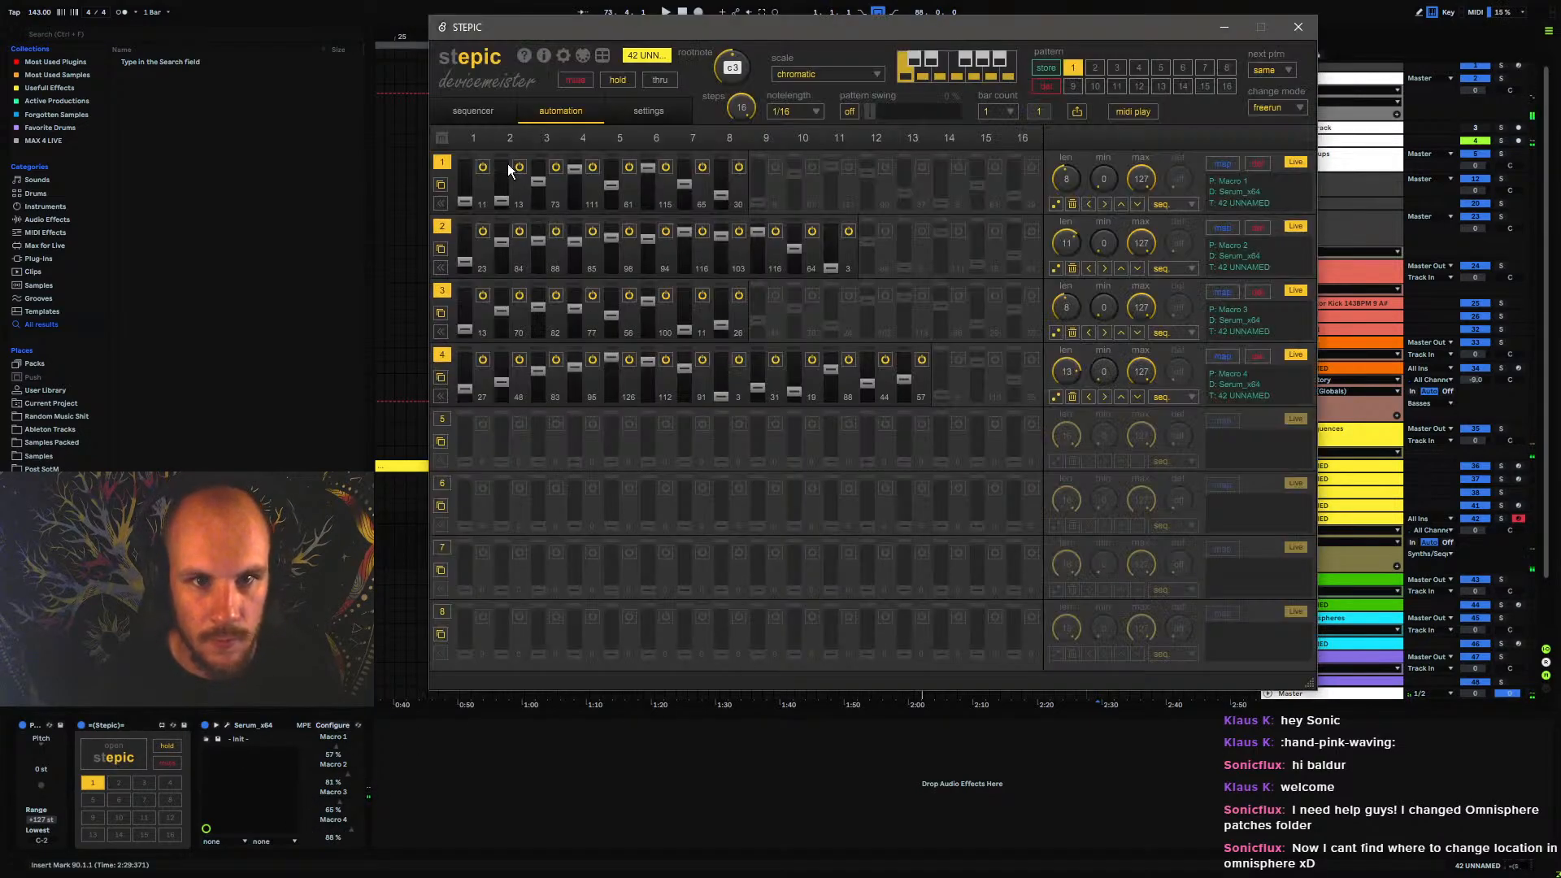
Lower the duration of all 16 Stepic sequencer steps to 60 and close Stepic
{"action": "left_click", "coordinate": [479, 112]}
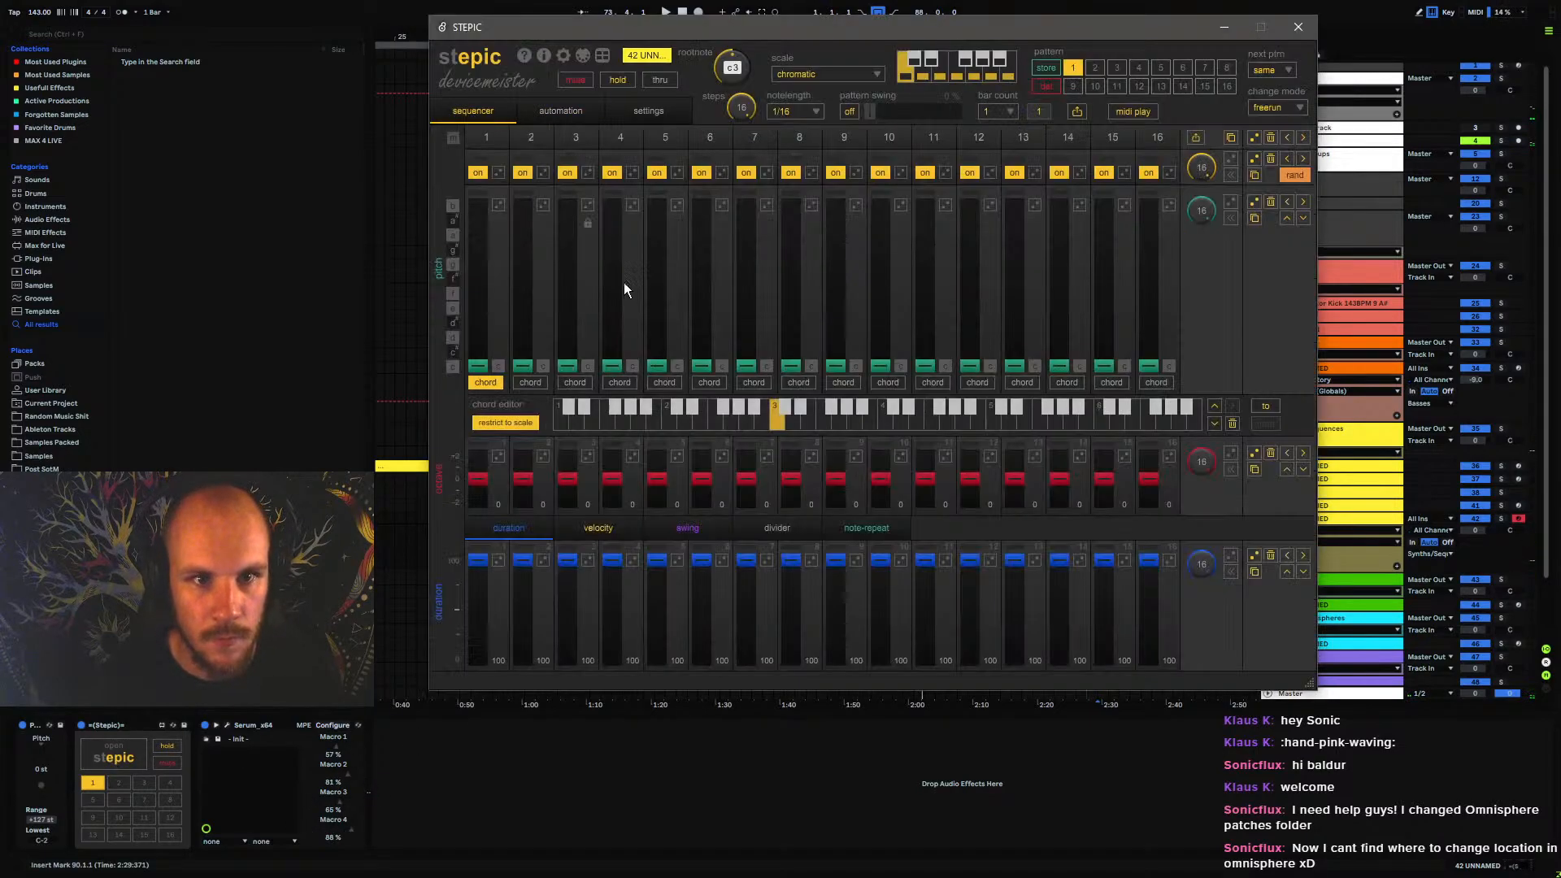
{"action": "left_click", "coordinate": [1302, 573]}
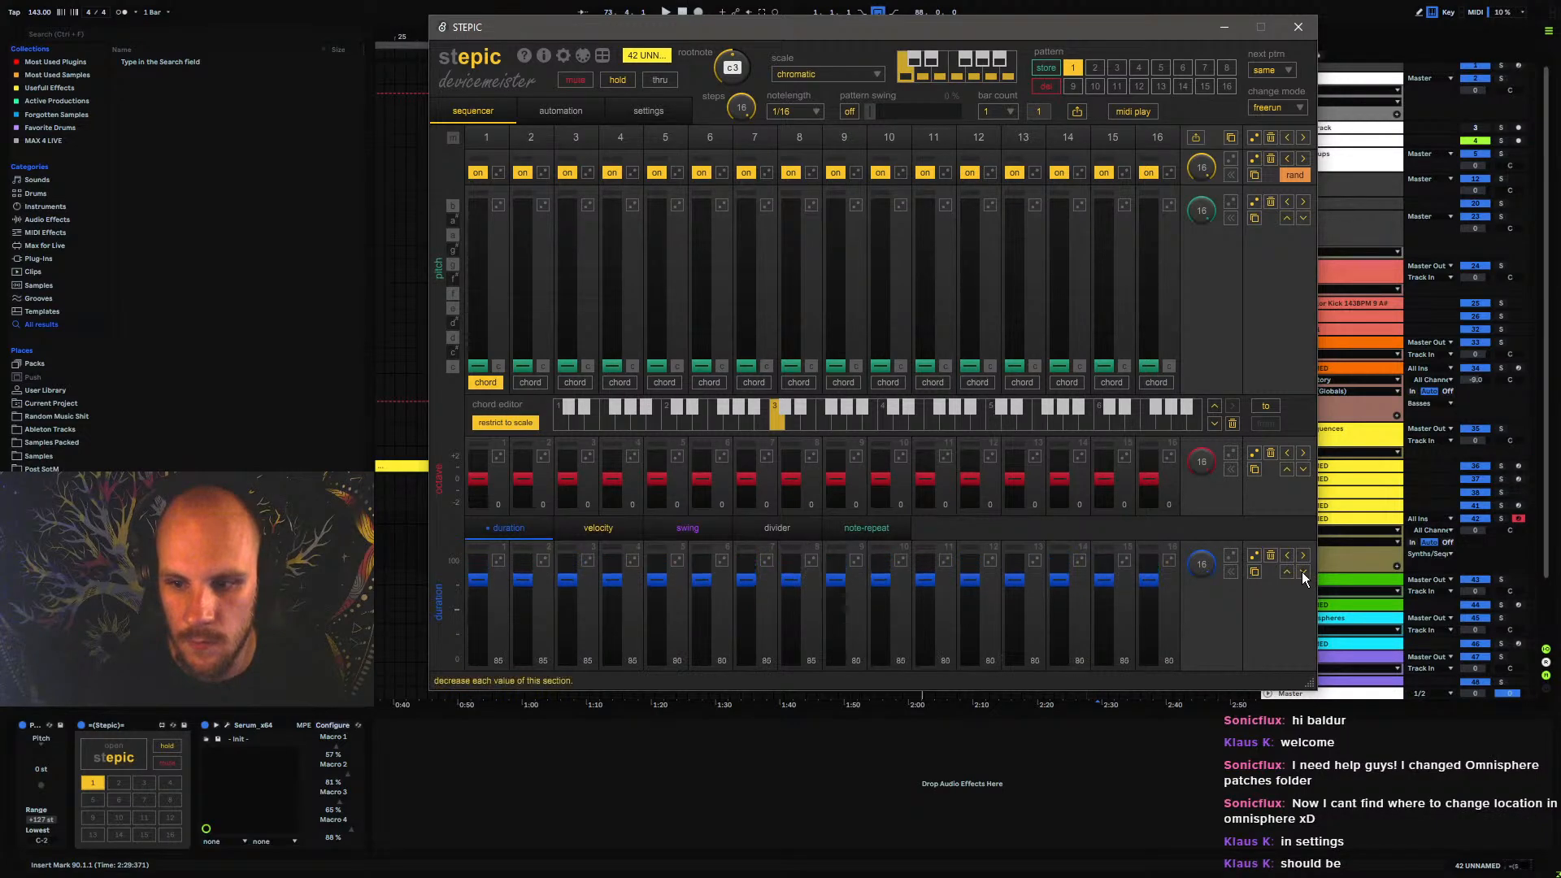
{"action": "left_click", "coordinate": [1299, 29]}
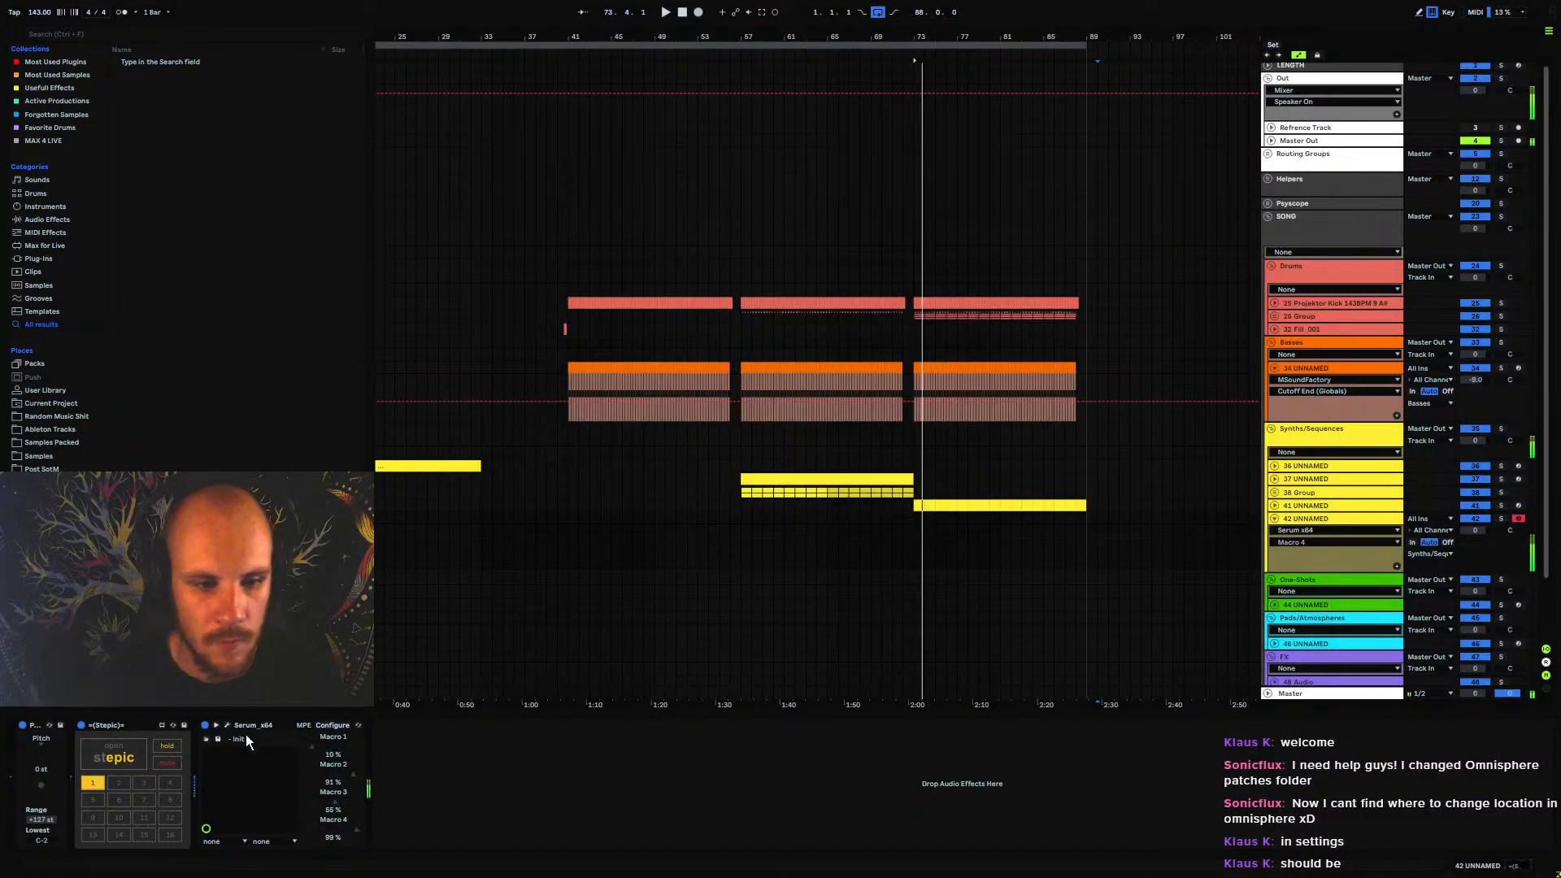
Add Echo after Serum on track 42 UNNAMED, set it to Ping Pong with 76 % feedback, and play the arrangement
{"action": "right_click", "coordinate": [466, 795]}
{"action": "left_click", "coordinate": [510, 735]}
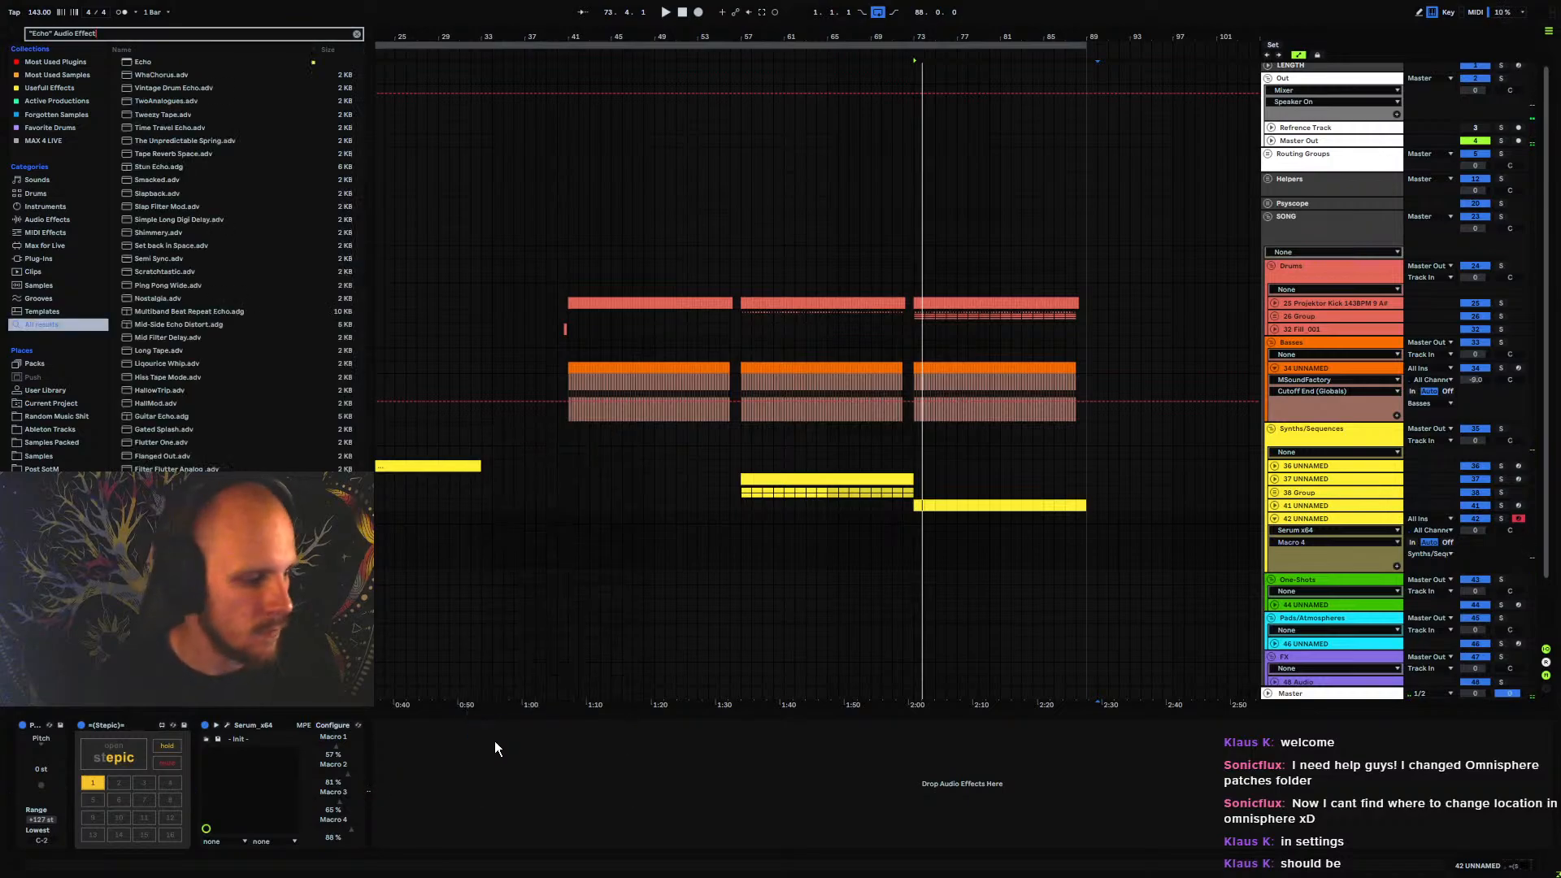
{"action": "key", "text": "Return"}
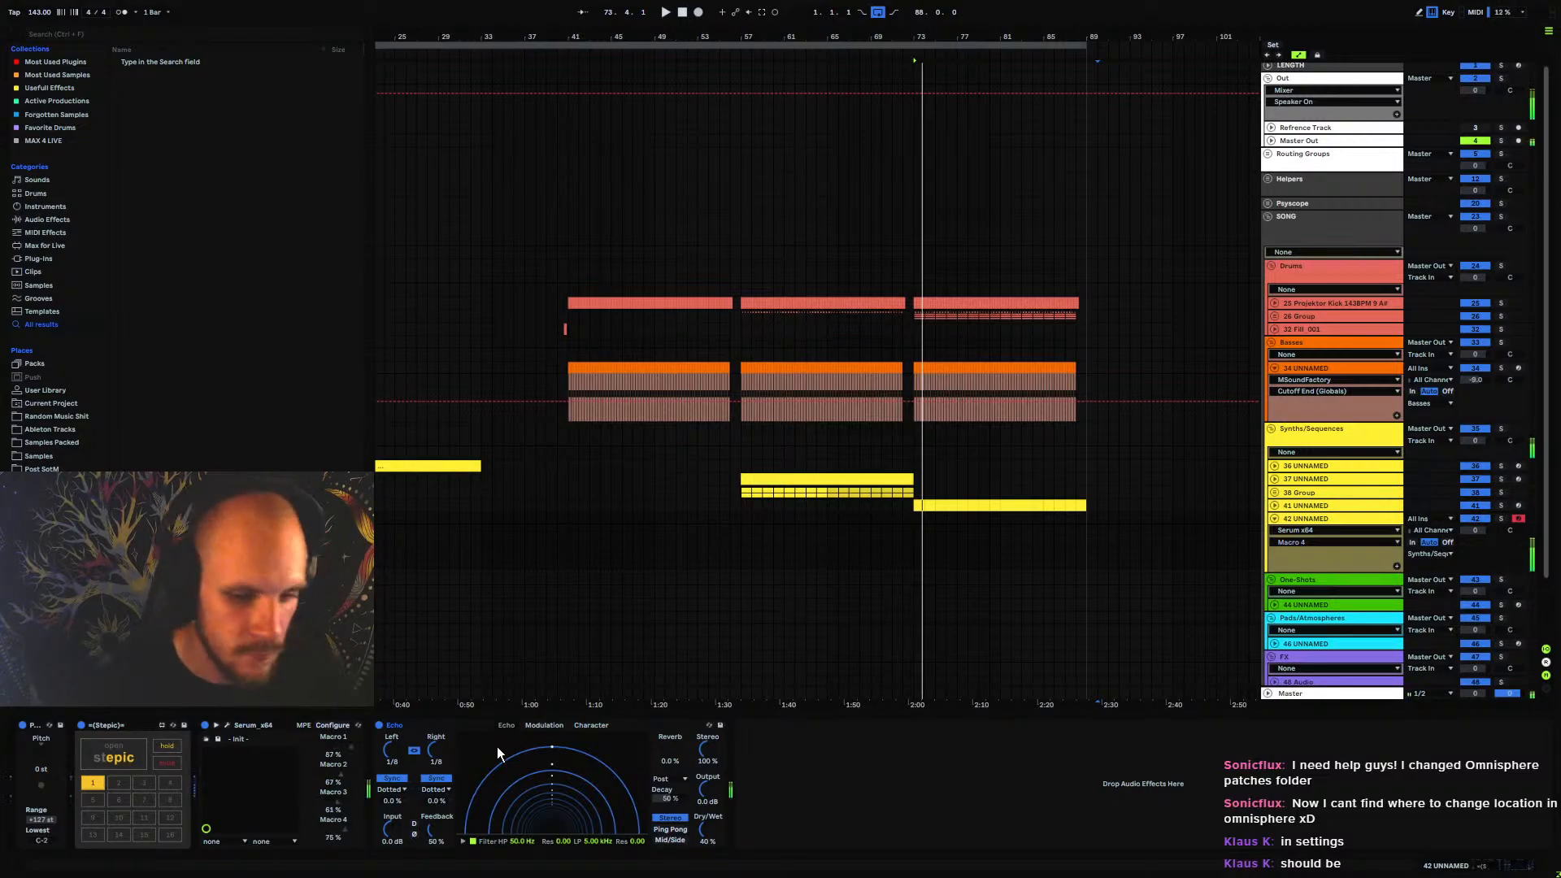
{"action": "left_click", "coordinate": [668, 829]}
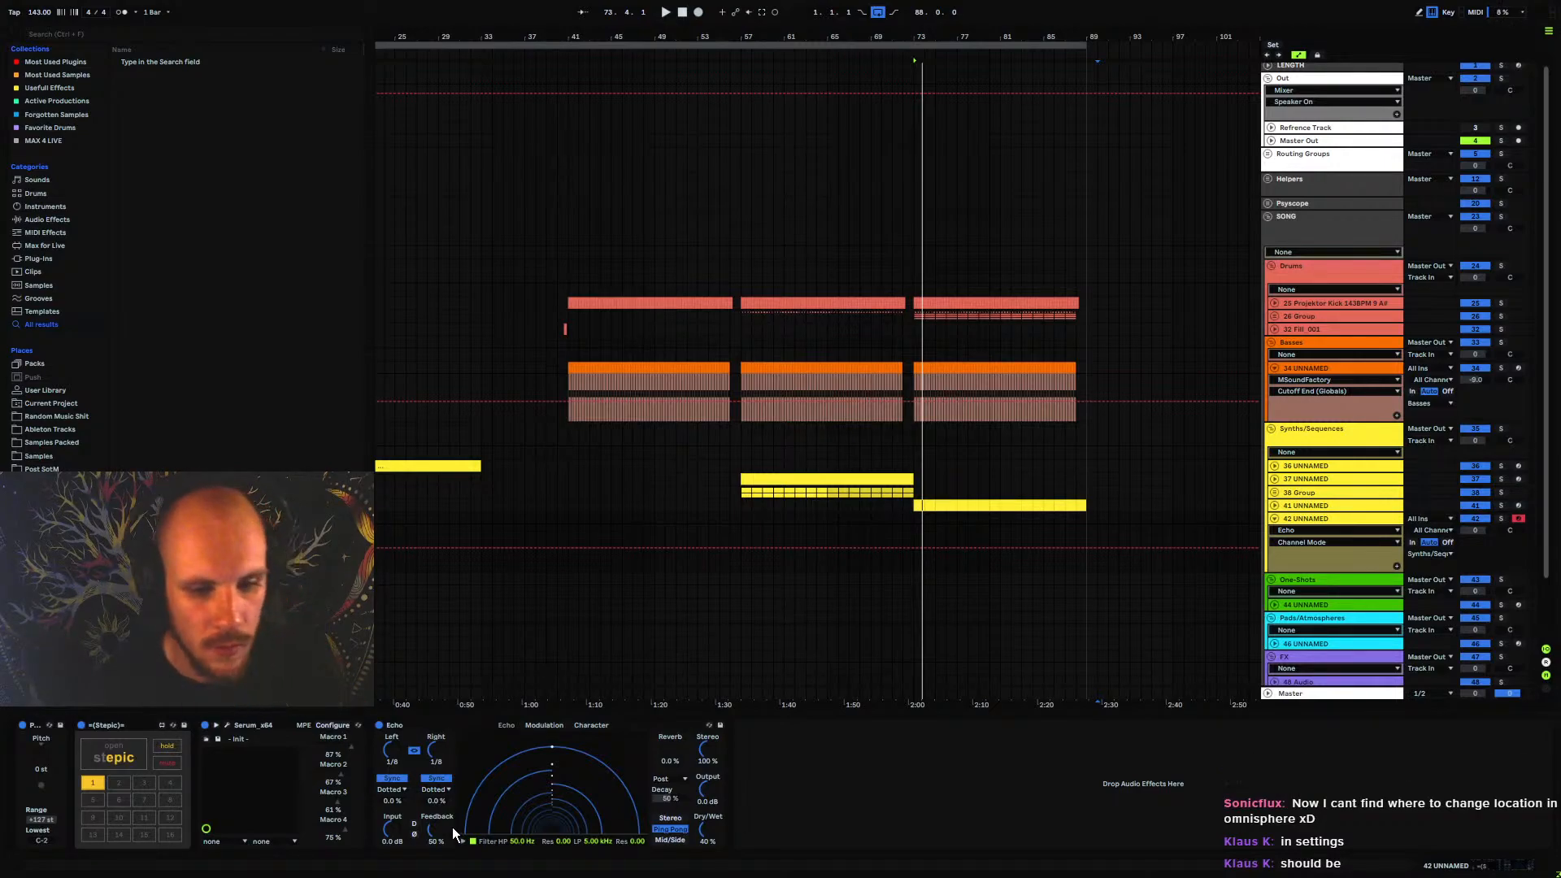
{"action": "key", "text": "space"}
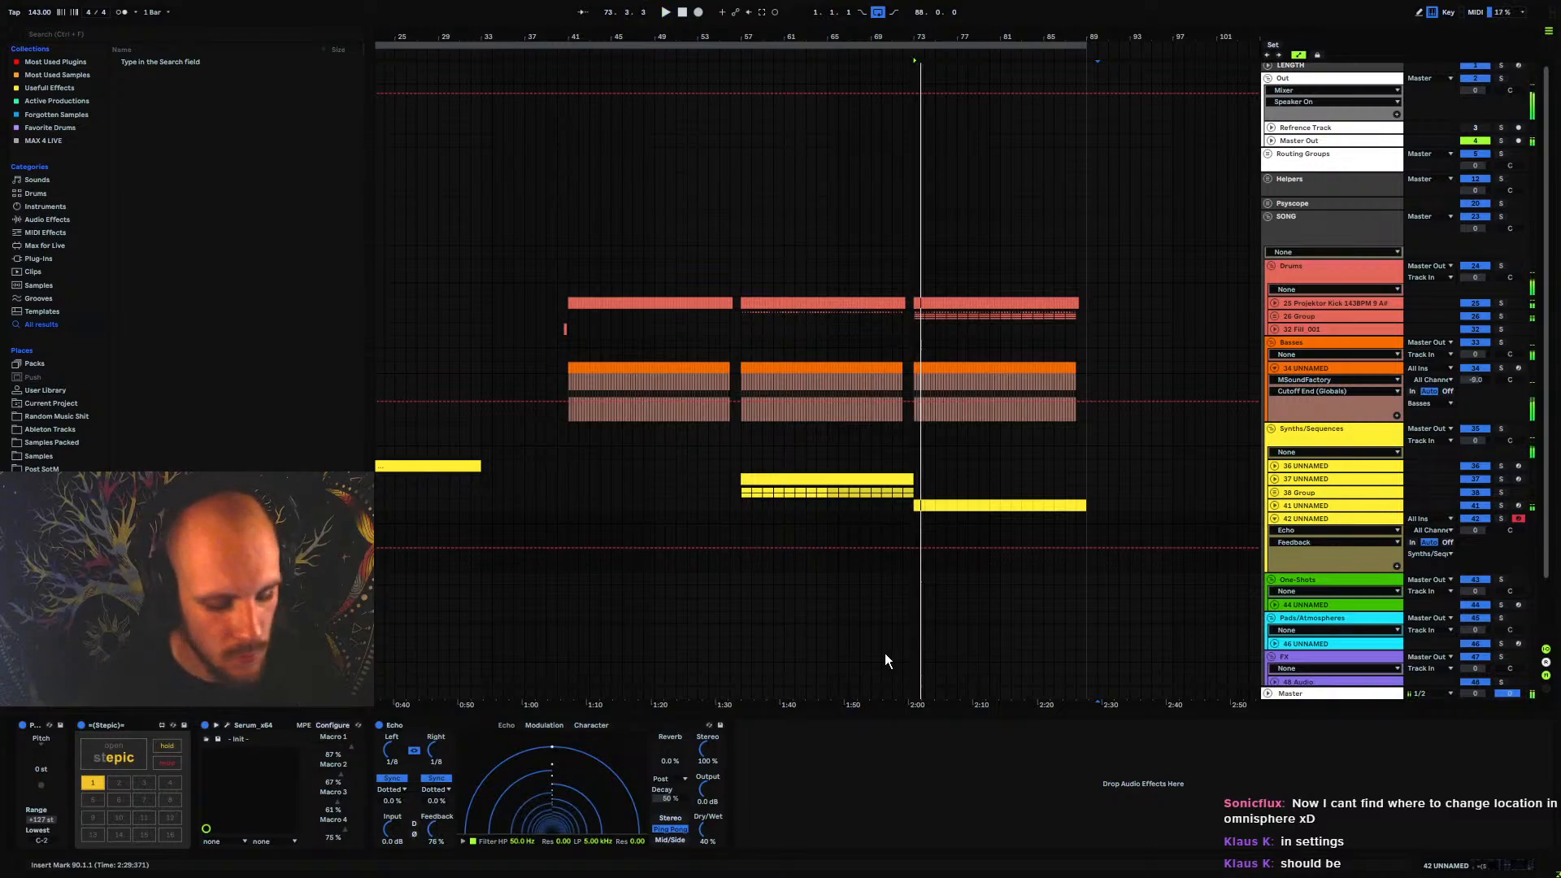
Lower the computer MIDI keyboard's range to C1–D2 and audition the sequence with Stepic's sequencer open
{"action": "key", "text": "z"}
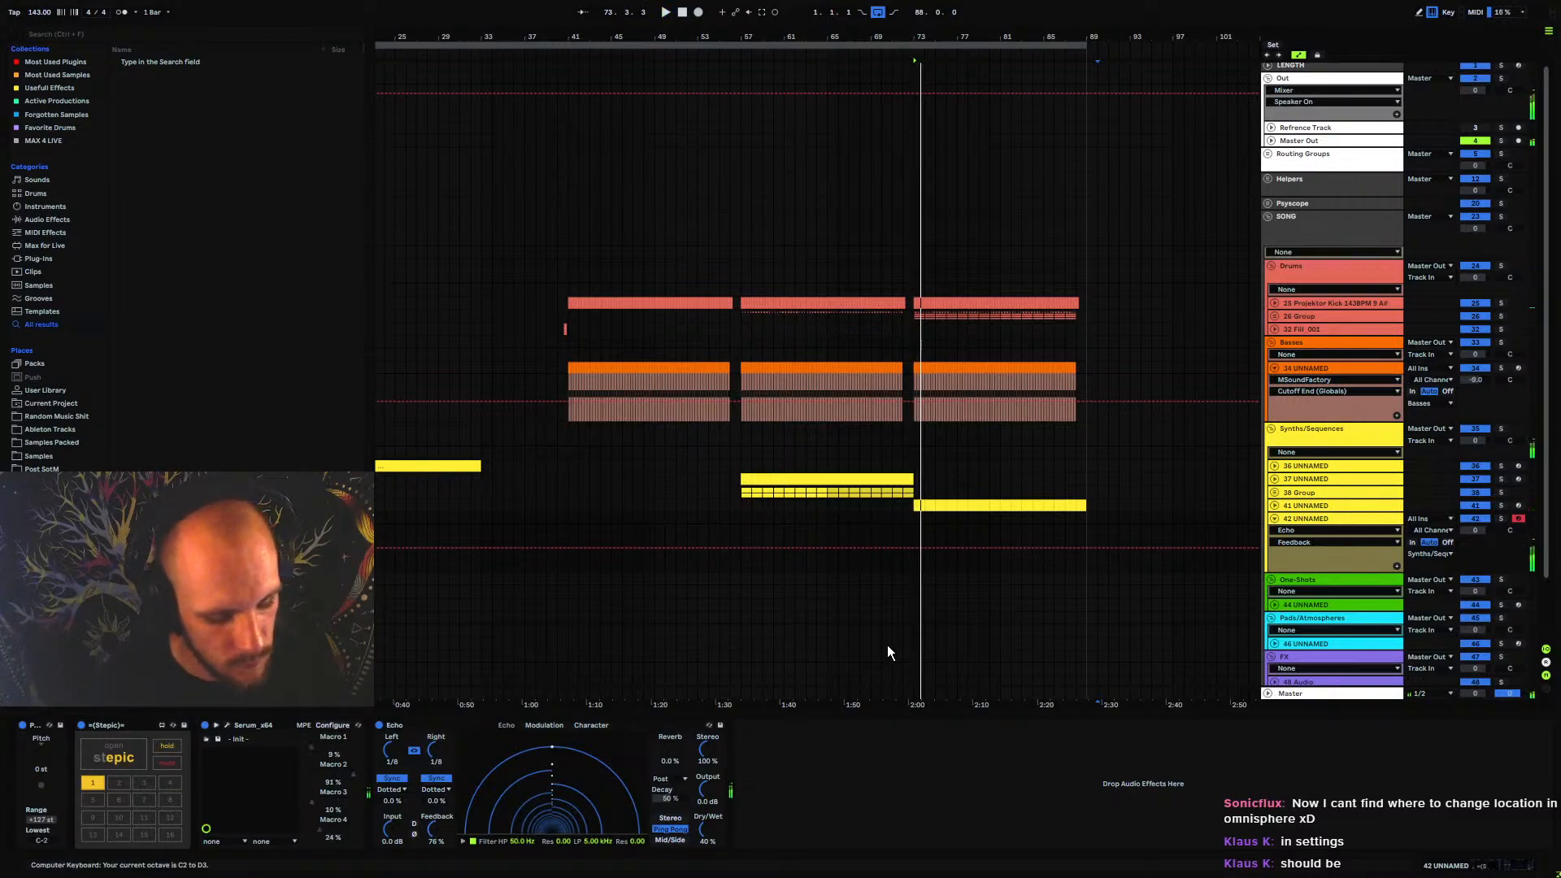
{"action": "key", "text": "z"}
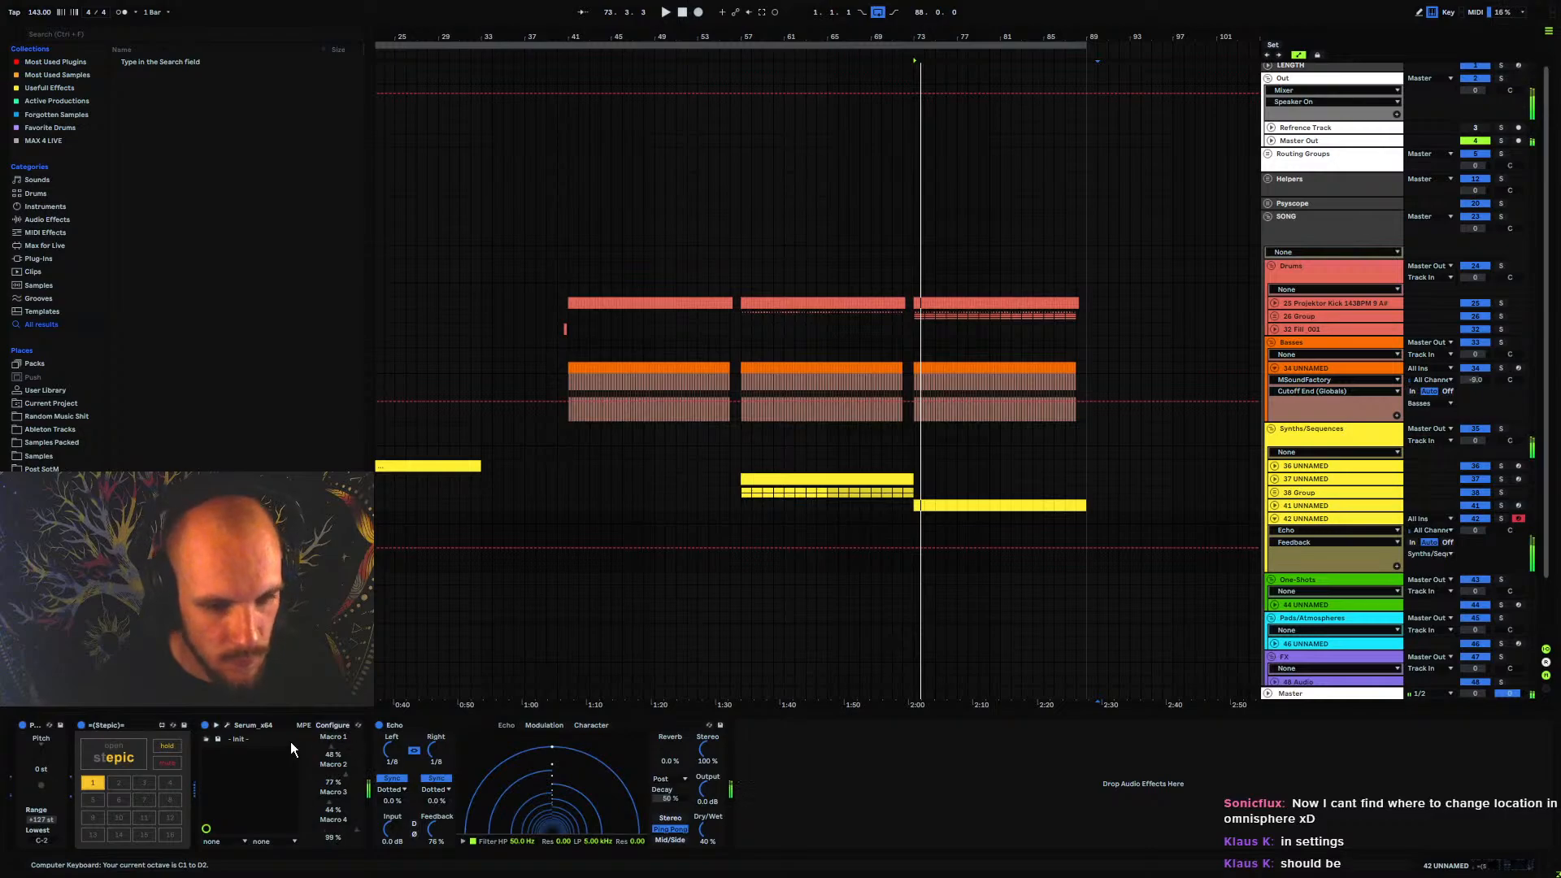
{"action": "left_click", "coordinate": [124, 748]}
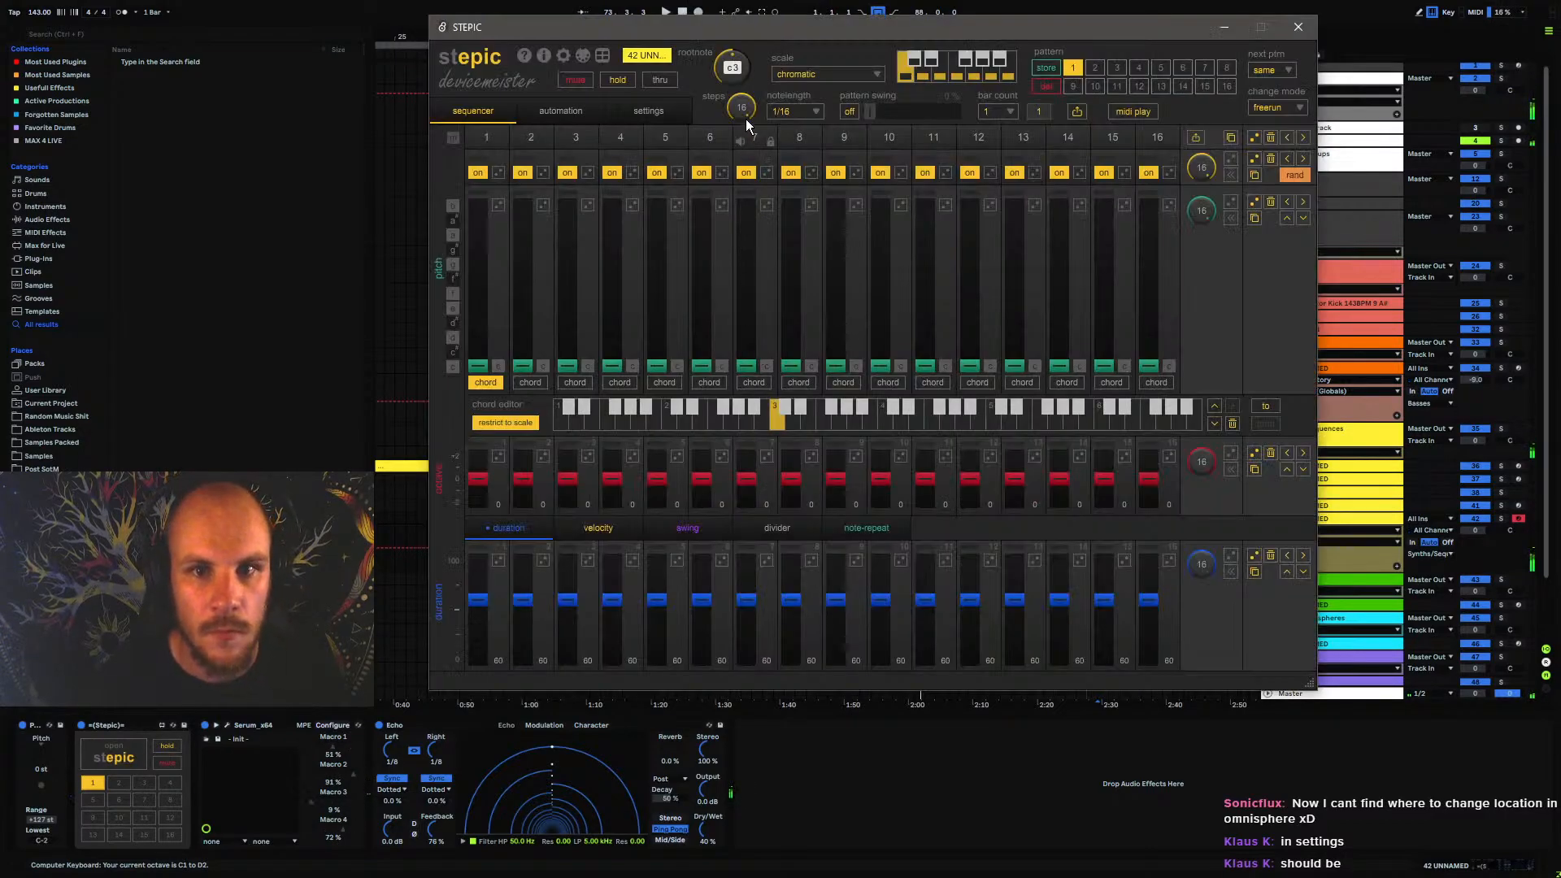
{"action": "scroll", "coordinate": [733, 83], "scroll_direction": "down", "scroll_amount": 2}
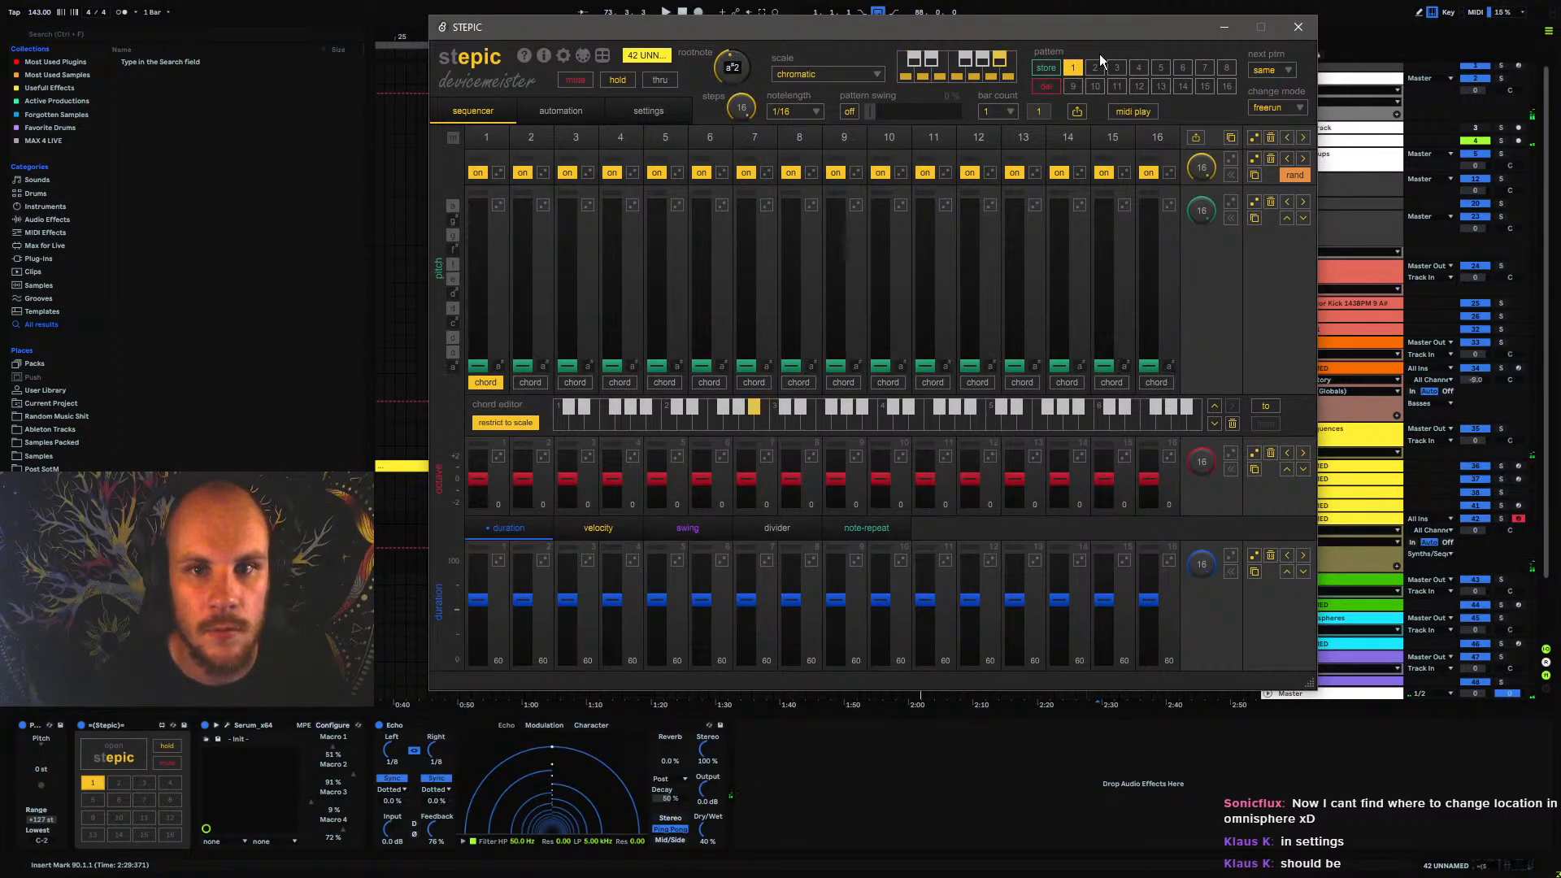
{"action": "left_click", "coordinate": [1300, 27]}
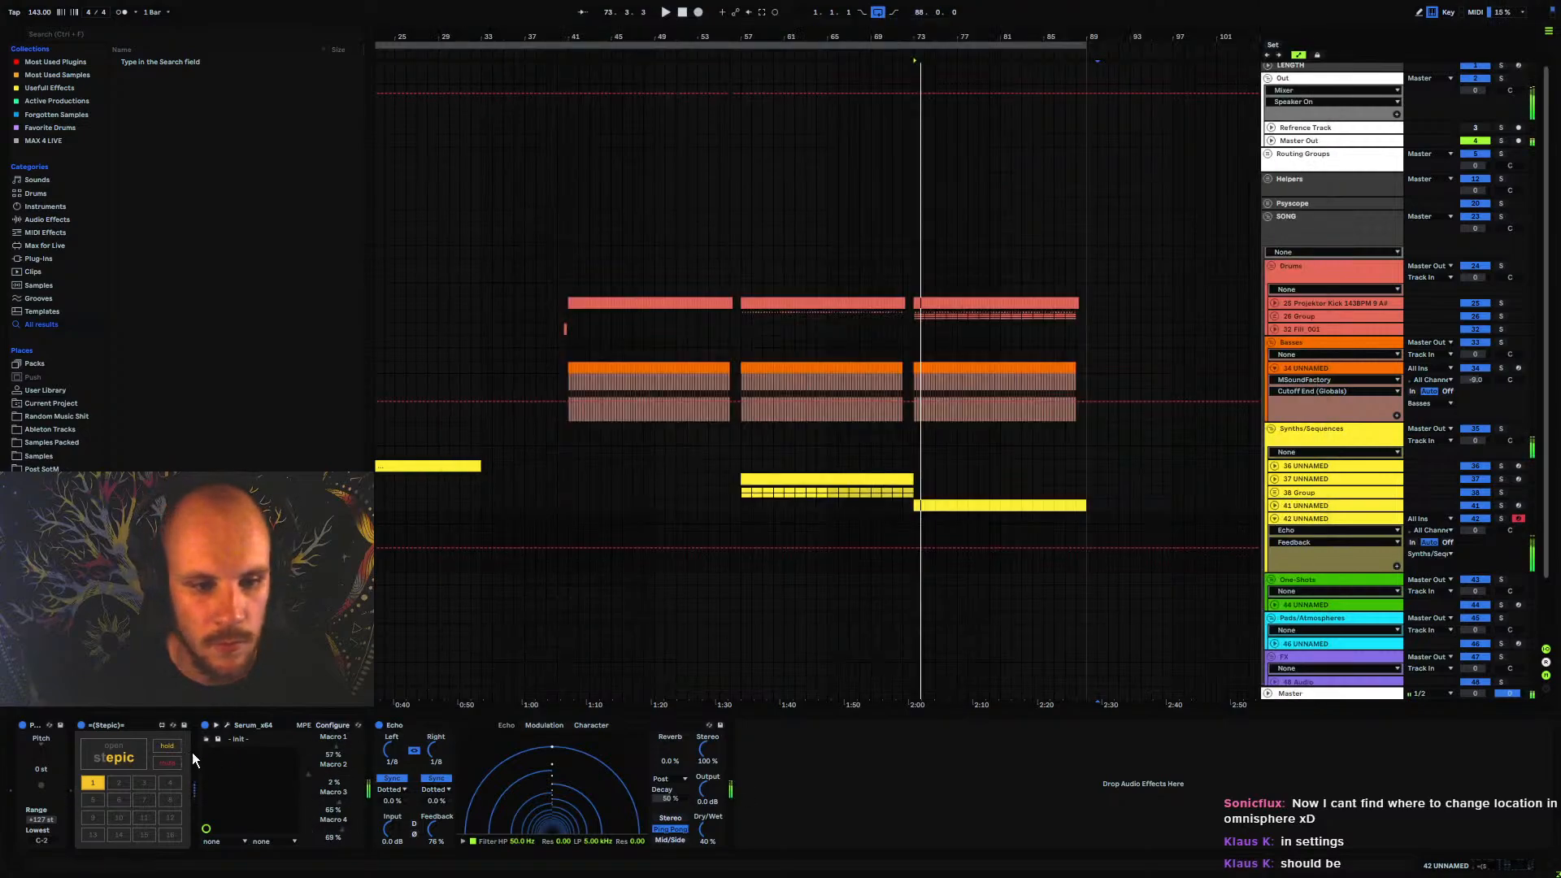
Inspect Stepic's global settings and its MIDI play options, and close the plugin window
{"action": "left_click", "coordinate": [126, 756]}
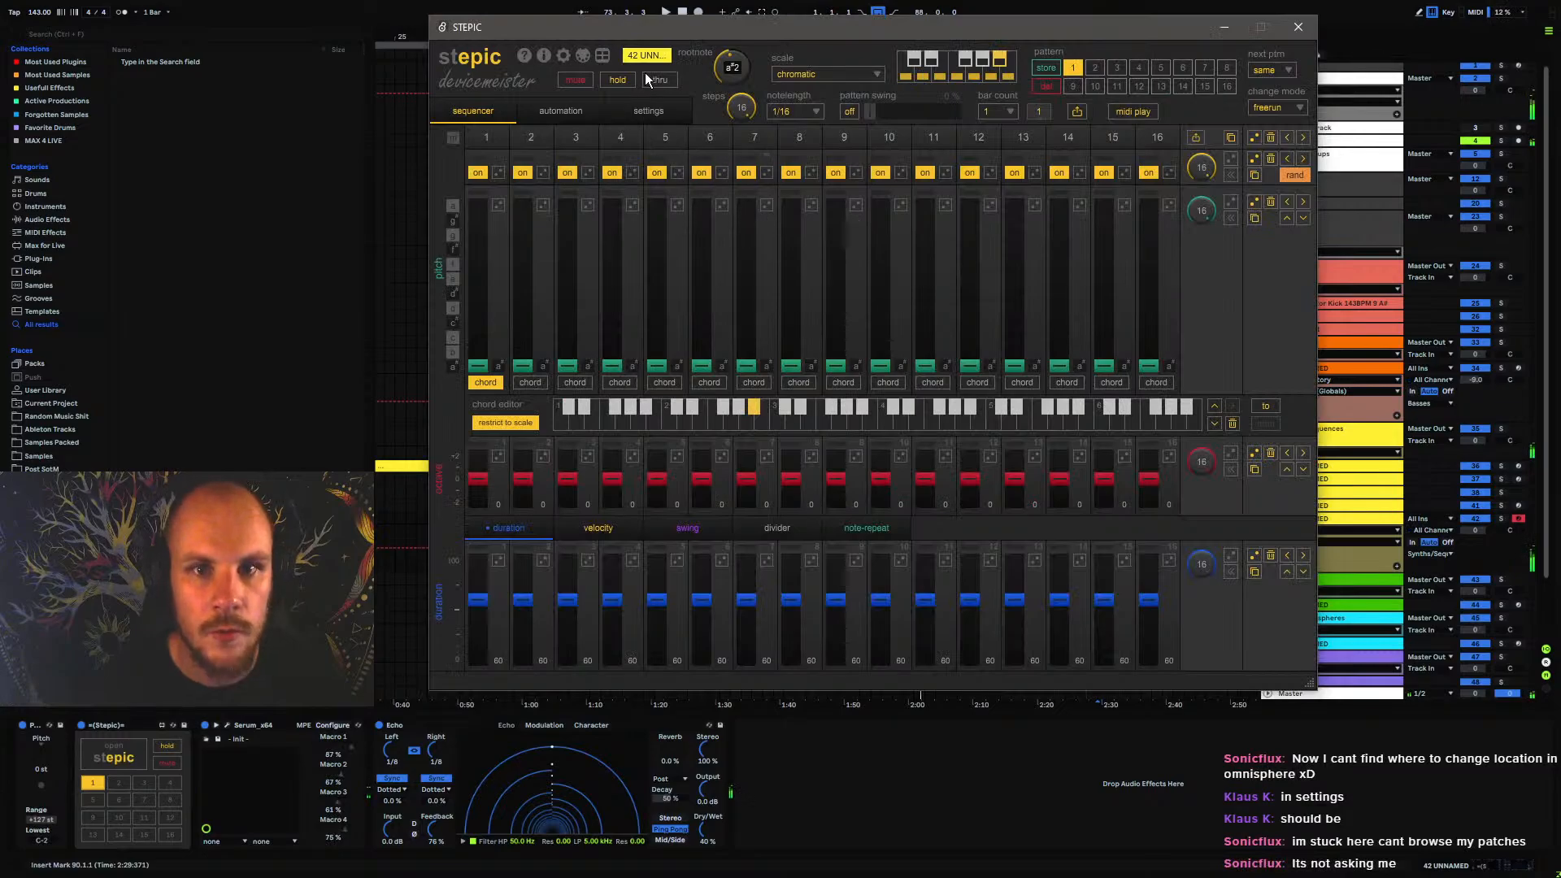
{"action": "left_click", "coordinate": [562, 55]}
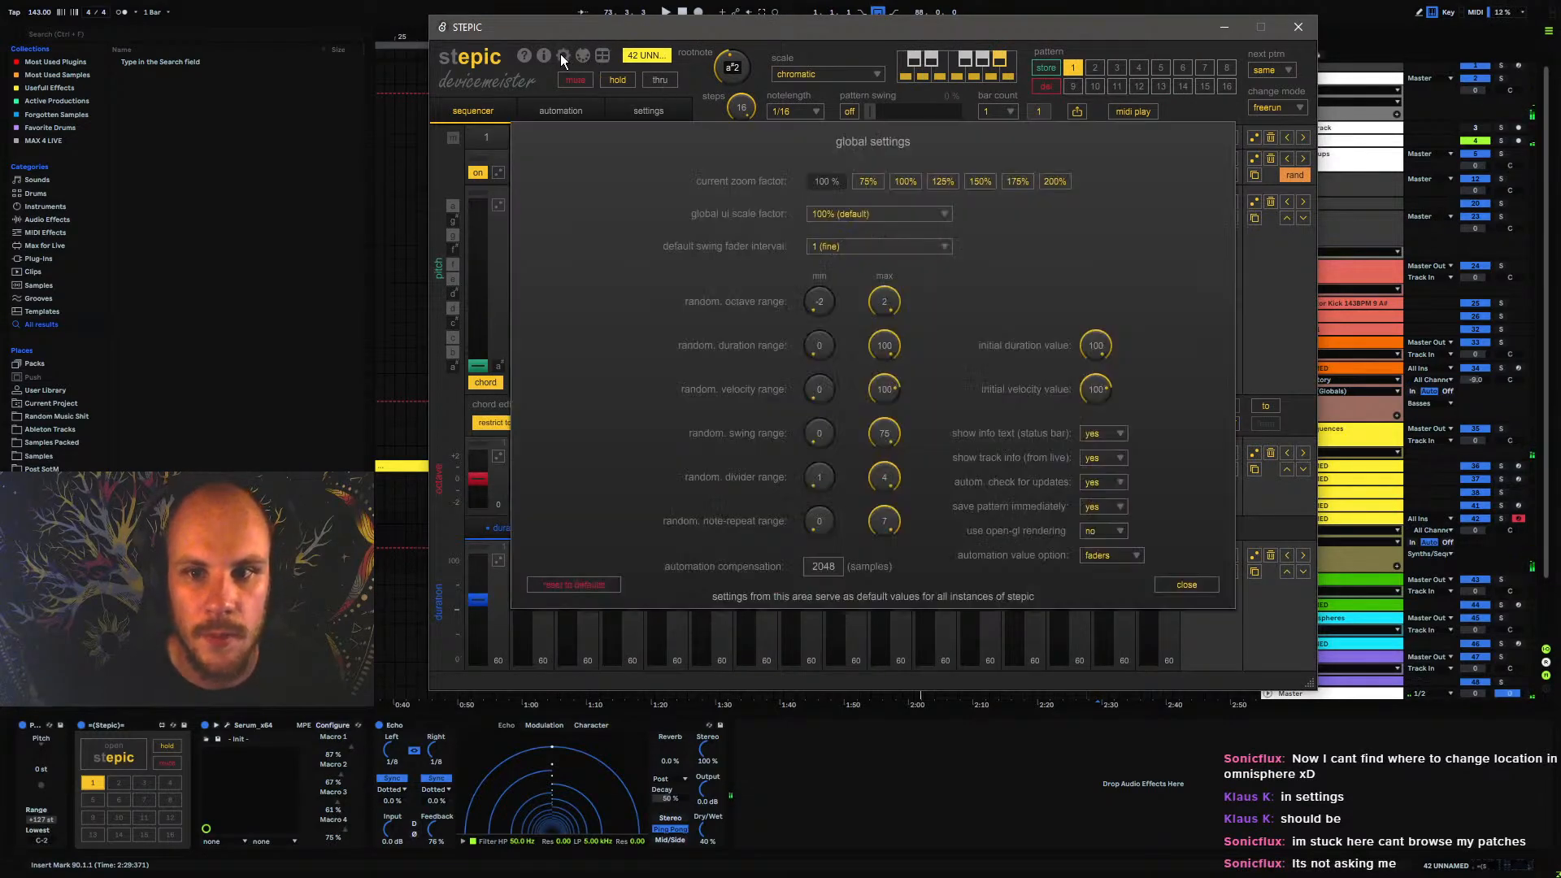
{"action": "left_click", "coordinate": [559, 53]}
{"action": "left_click", "coordinate": [1133, 113]}
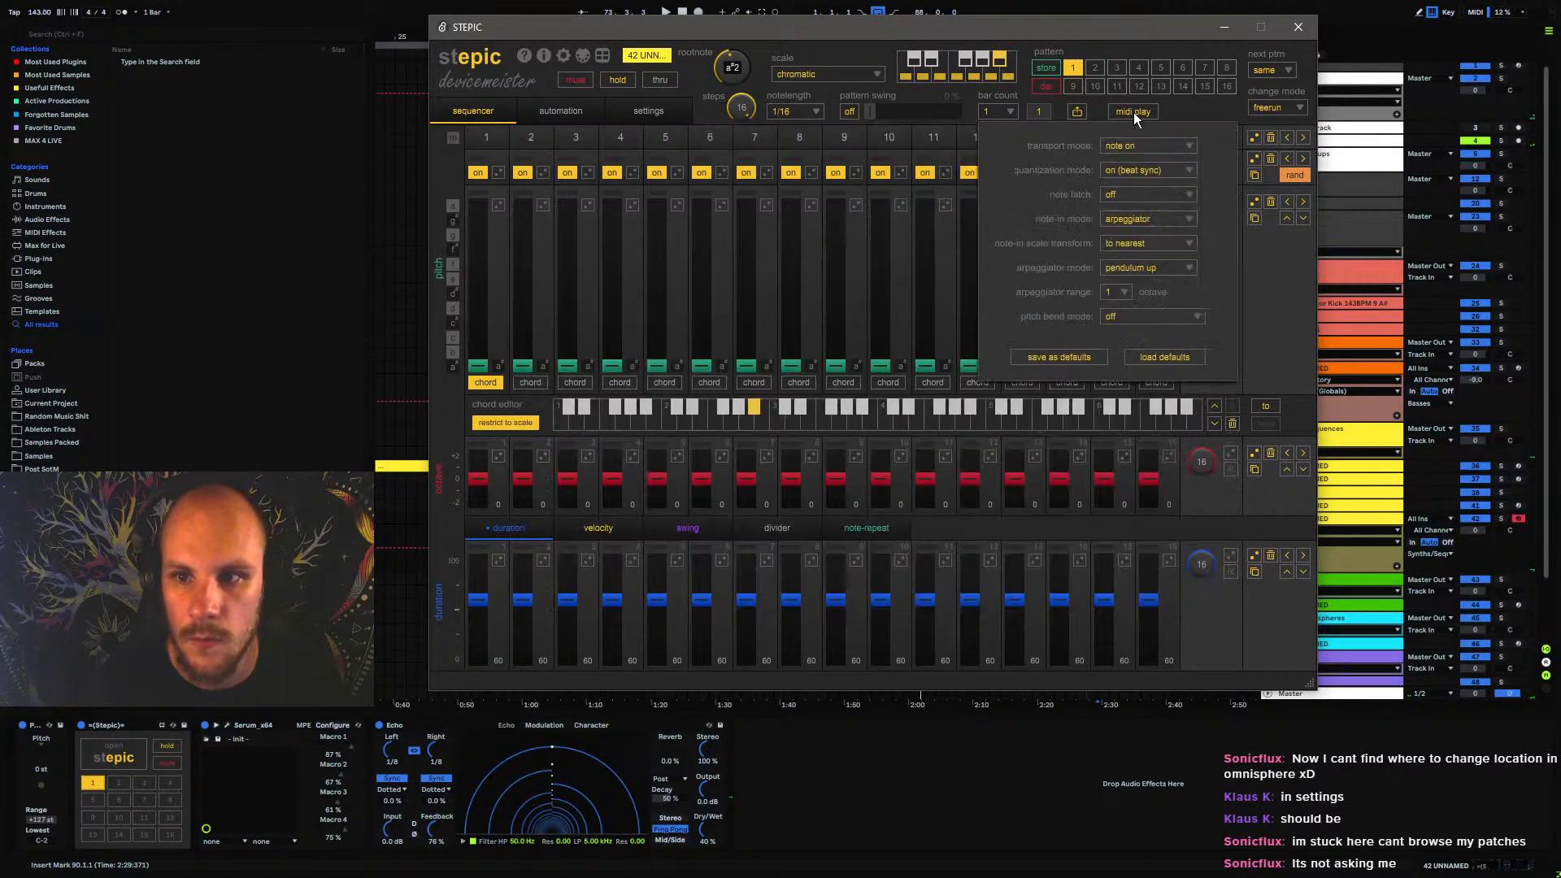
{"action": "left_click", "coordinate": [1132, 111]}
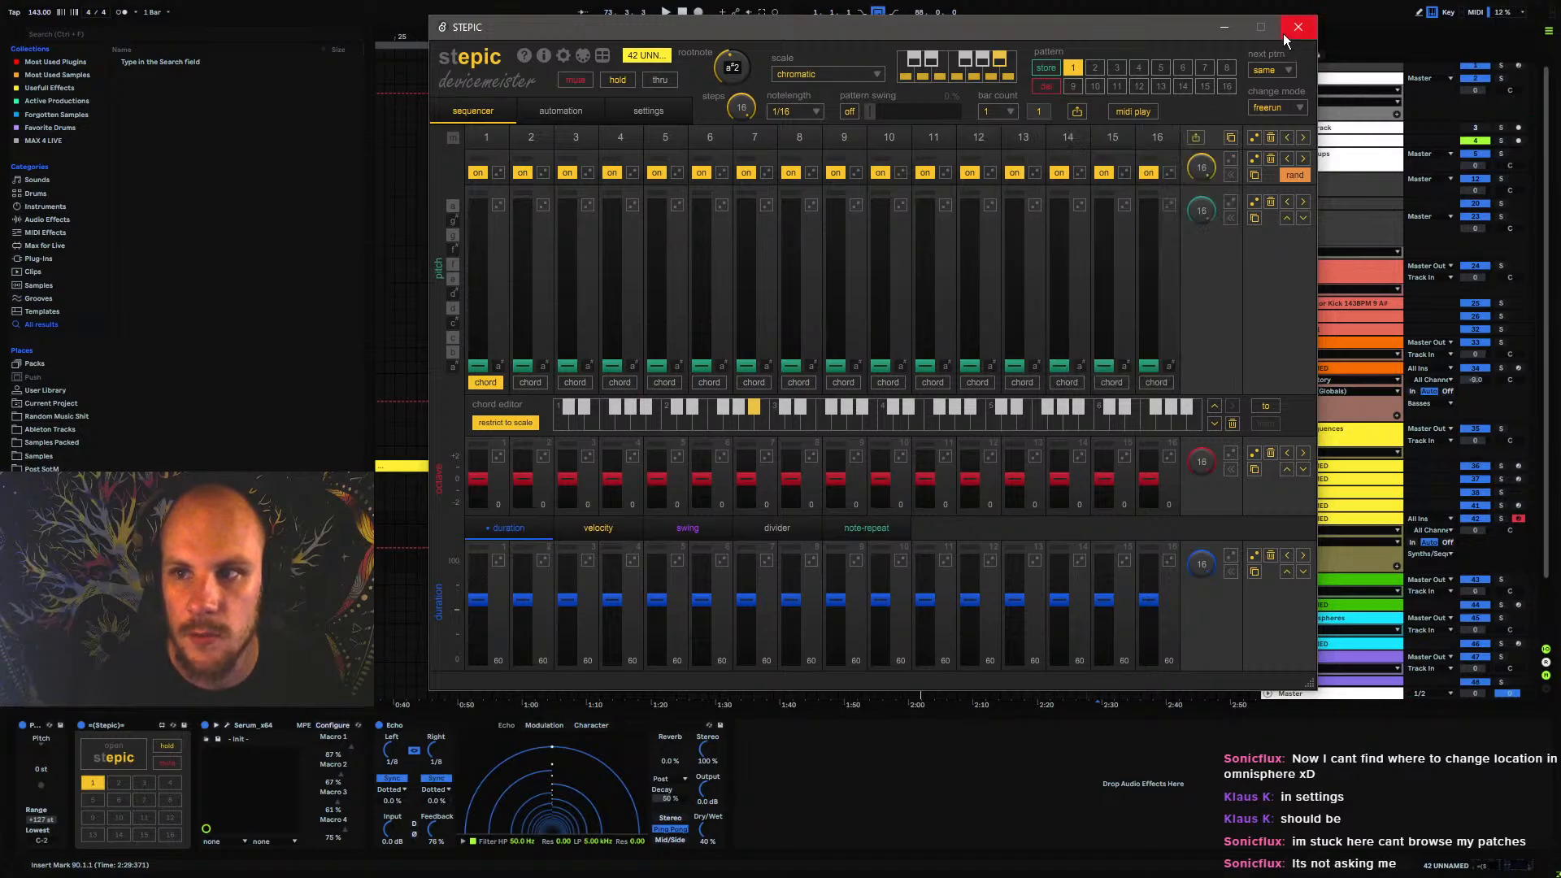
{"action": "left_click", "coordinate": [1298, 27]}
Create an empty 16-bar MIDI clip on track 42 UNNAMED from bar 73 to bar 89
{"action": "left_click_drag", "start_coordinate": [911, 517], "coordinate": [1003, 525]}
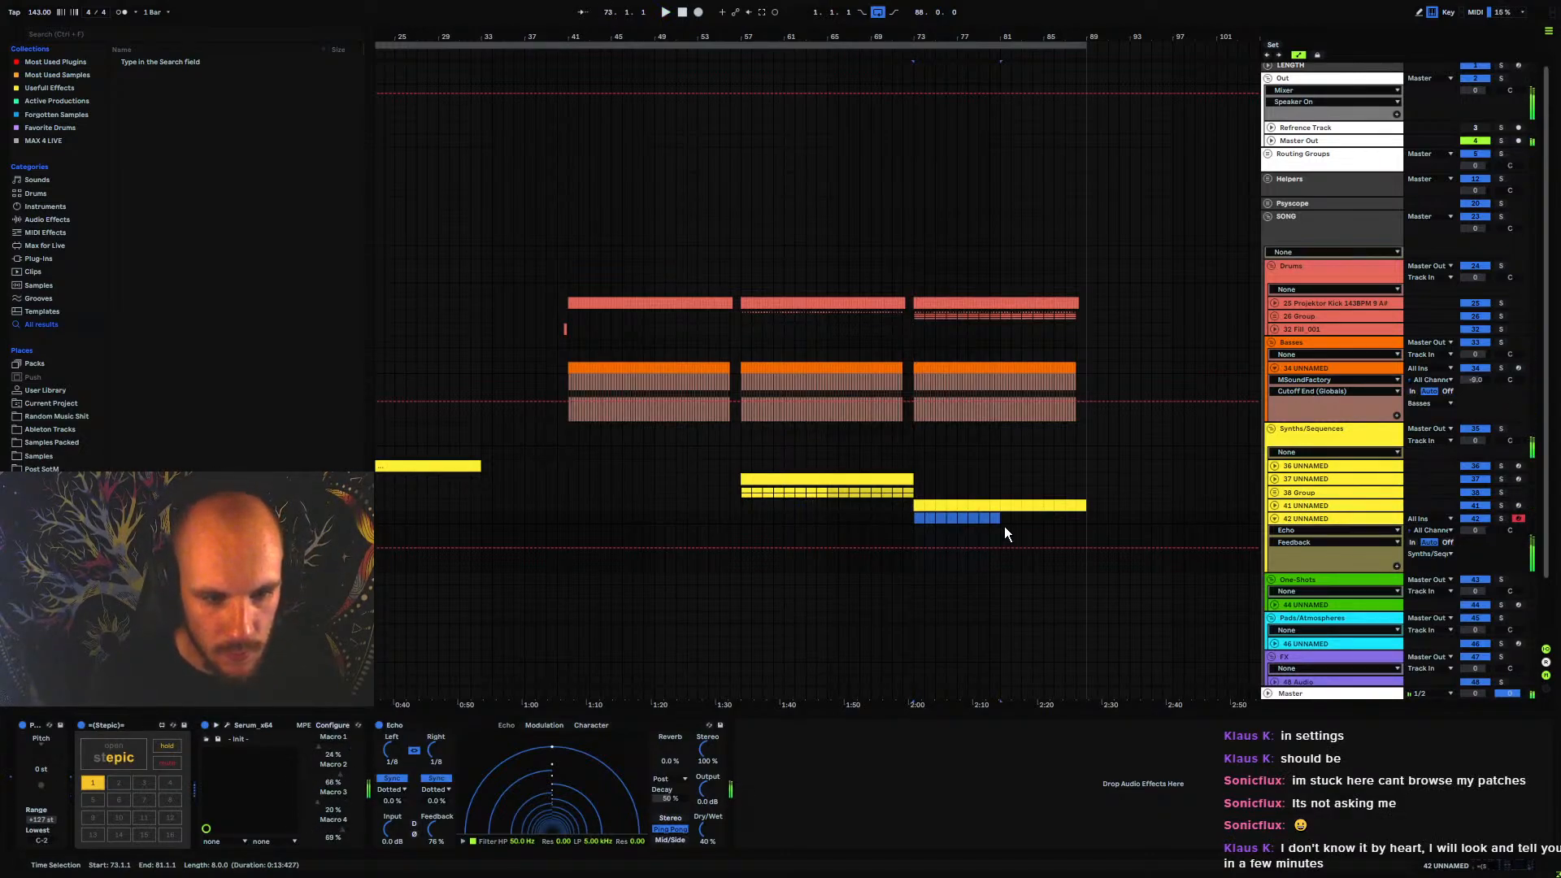
{"action": "left_click", "coordinate": [915, 522]}
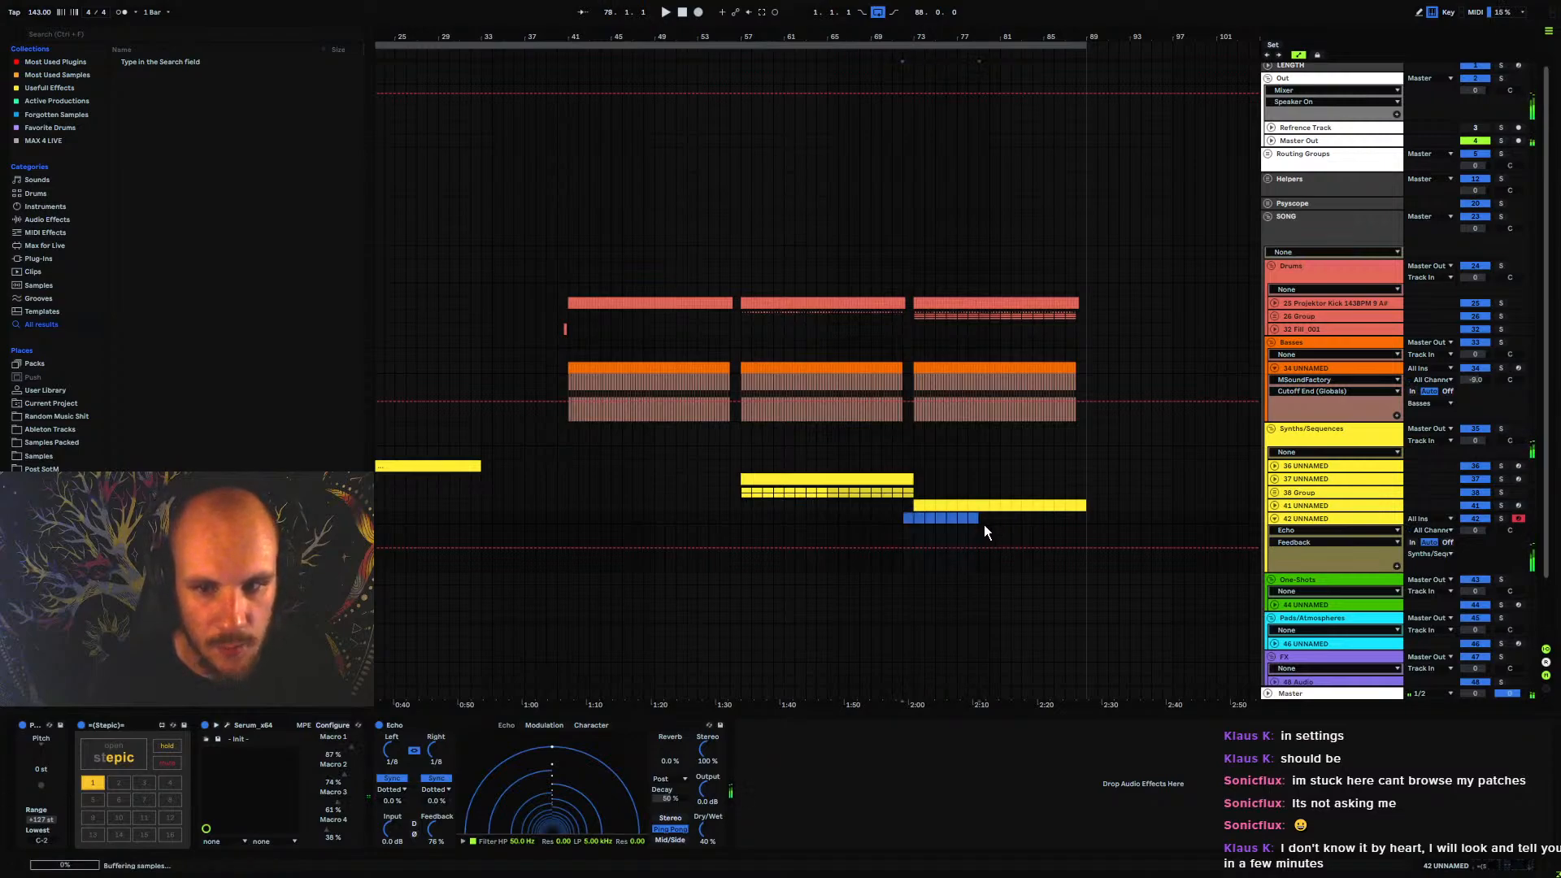
{"action": "left_click_drag", "start_coordinate": [984, 524], "coordinate": [1086, 524]}
{"action": "key", "text": "ctrl+shift+m"}
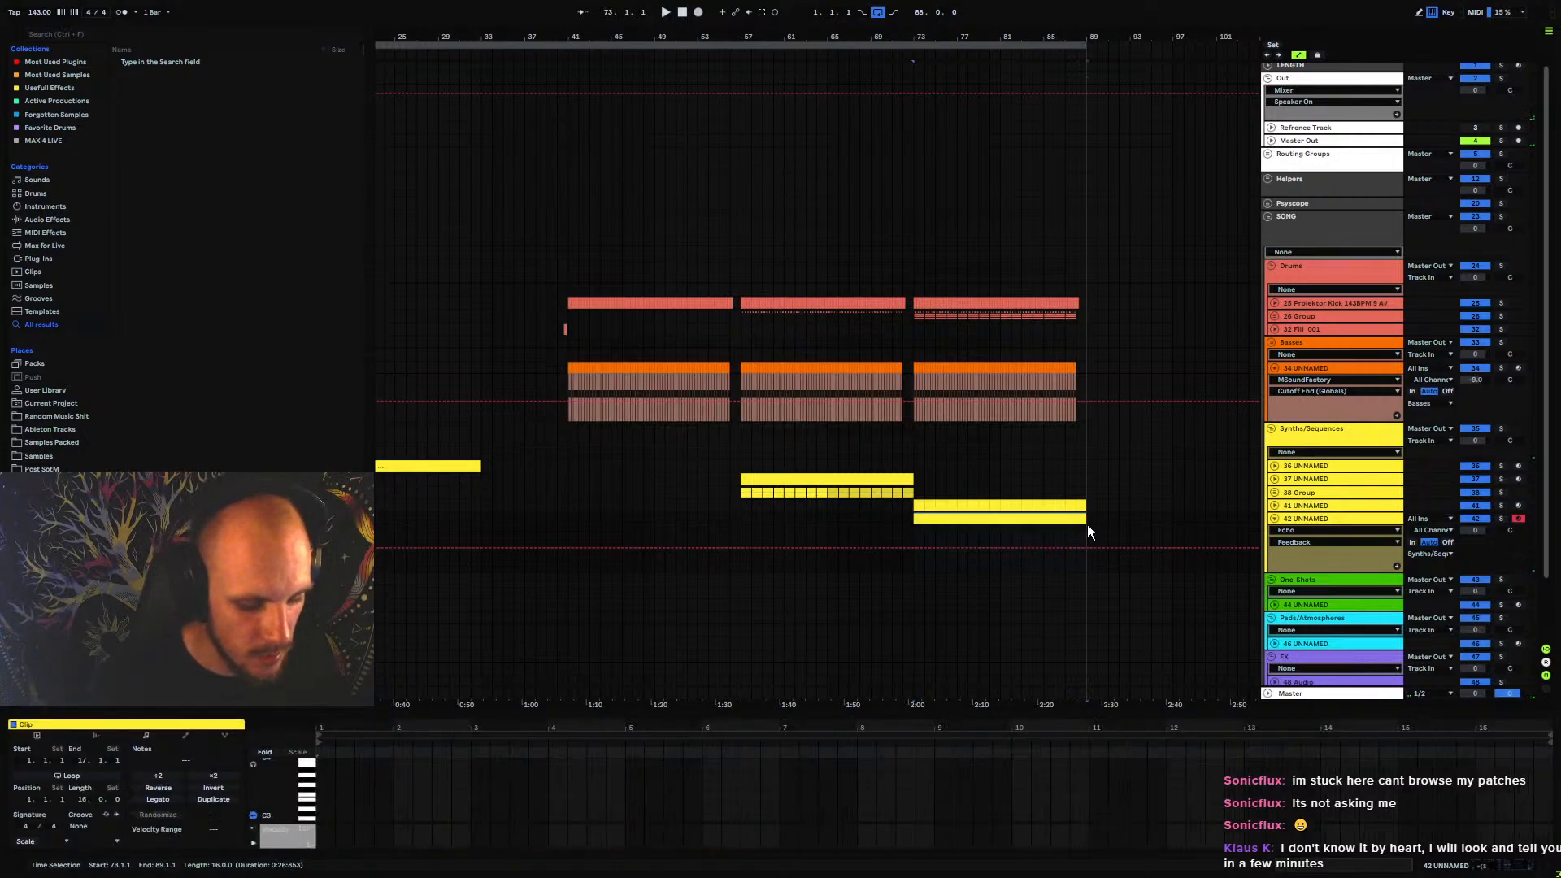
Add an A#1 note at the start of the new clip and stretch it across all 16 bars
{"action": "scroll", "coordinate": [323, 809], "scroll_direction": "down", "scroll_amount": 3}
{"action": "double_click", "coordinate": [324, 776]}
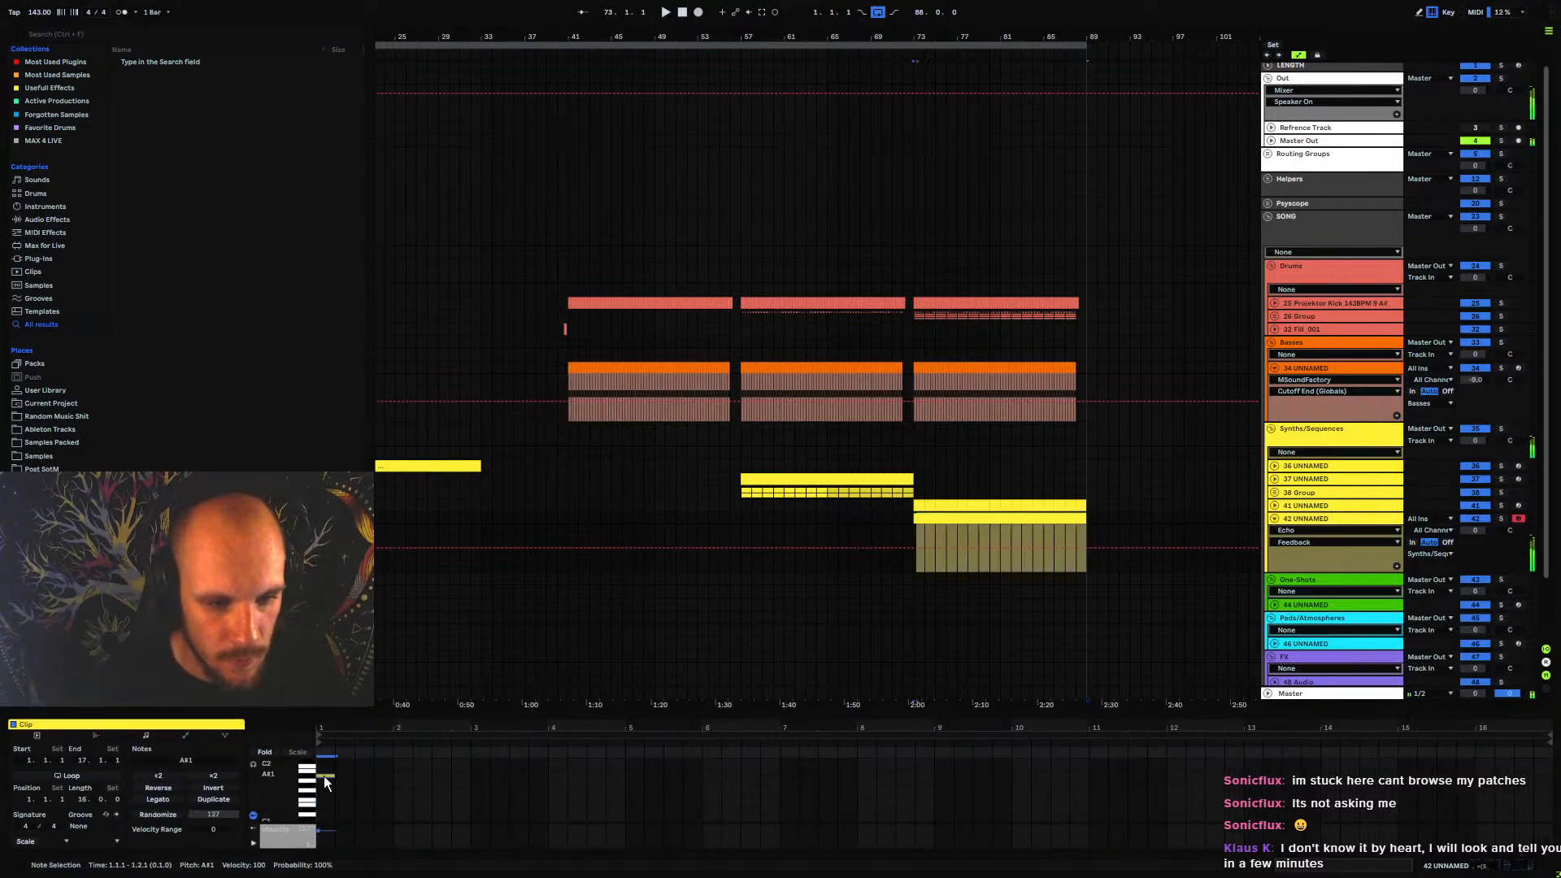
{"action": "left_click_drag", "start_coordinate": [324, 776], "coordinate": [1532, 801]}
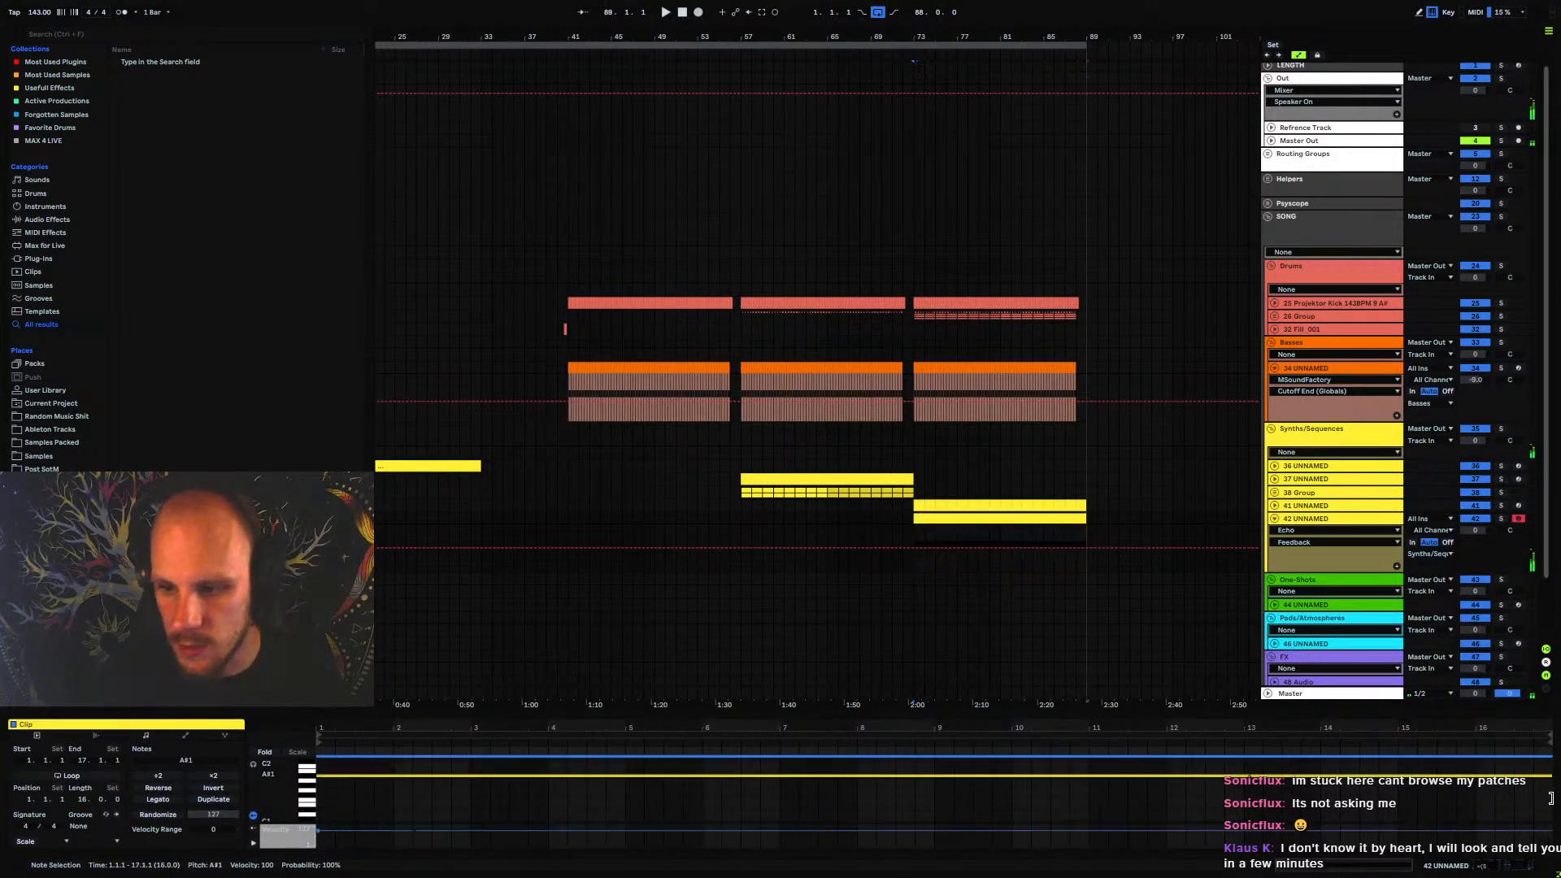
Stack octave copies of the long note so the clip holds A#0 to A#3, and play it with track 42 soloed
{"action": "key", "text": "ctrl+c"}
{"action": "key", "text": "ctrl+v"}
{"action": "key", "text": "shift+Up"}
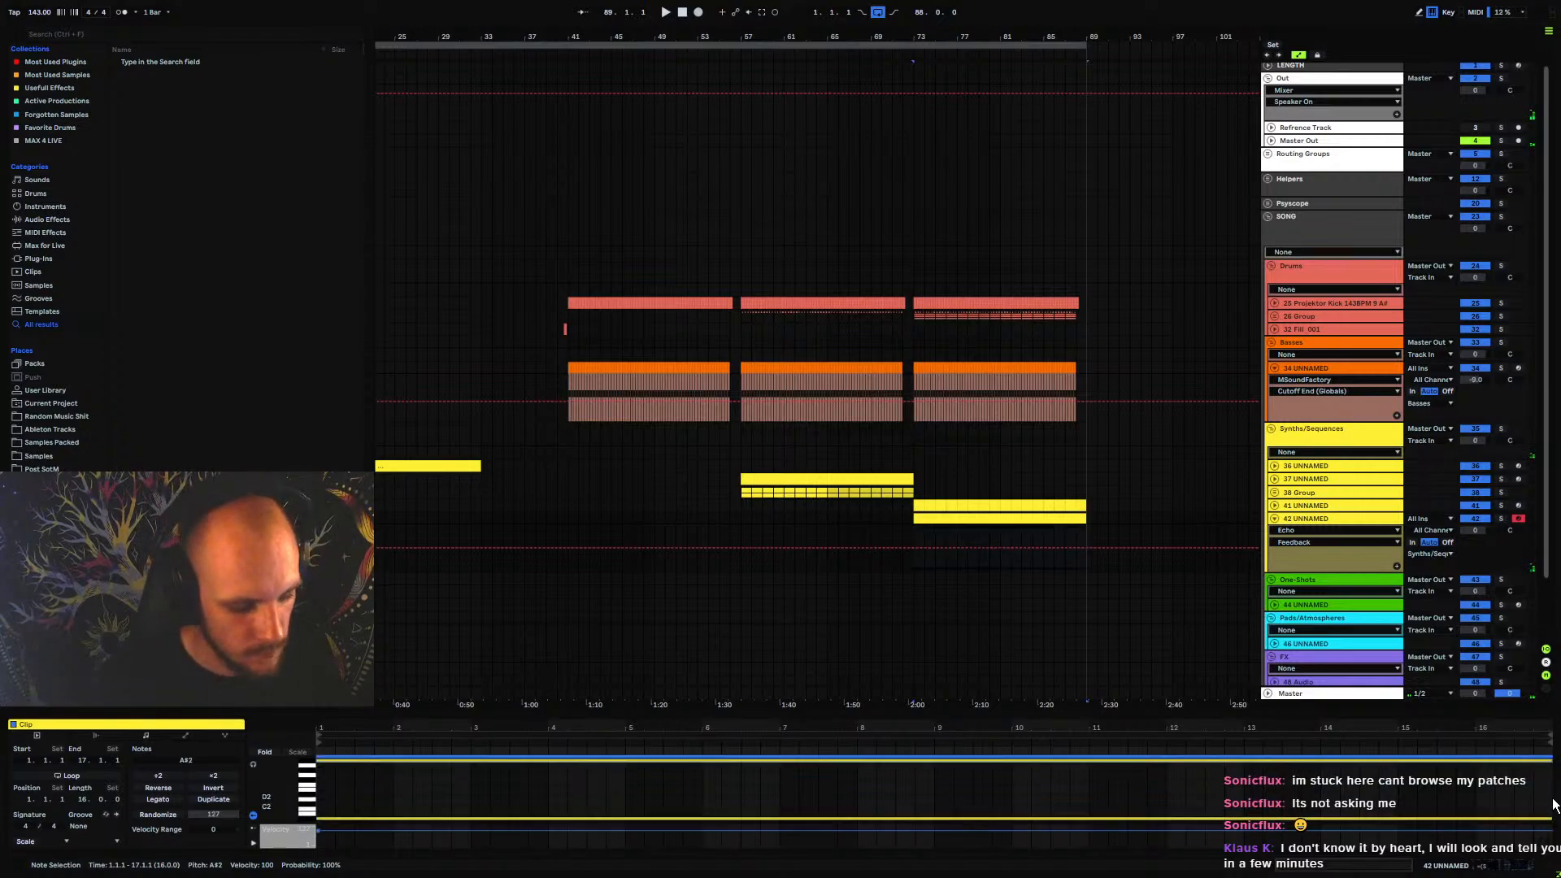
{"action": "key", "text": "shift+Down"}
{"action": "key", "text": "shift+Down"}
{"action": "key", "text": "space"}
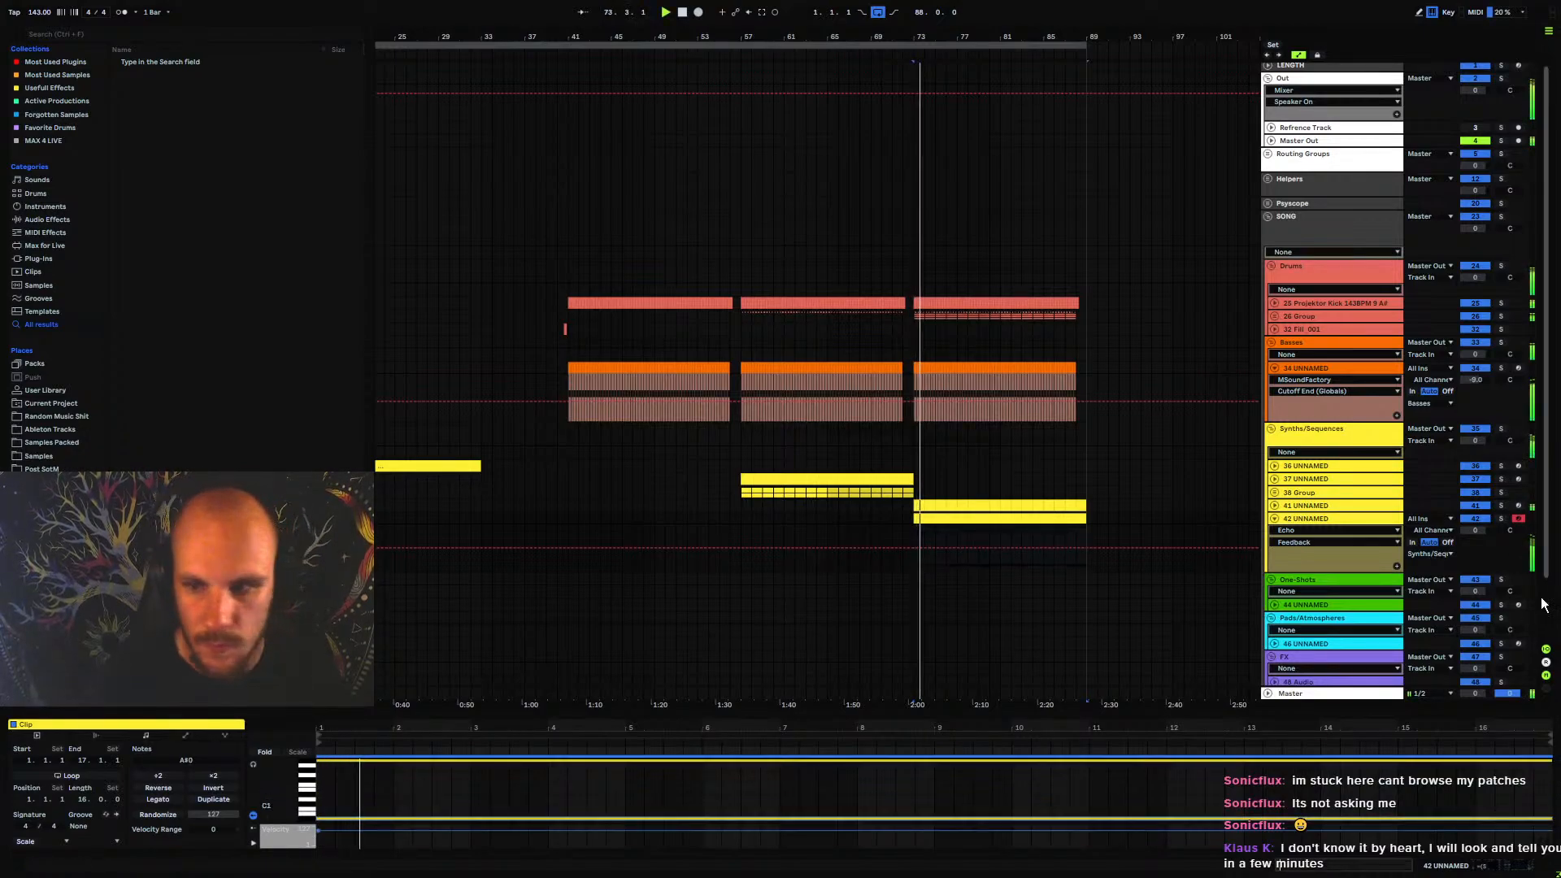
{"action": "left_click", "coordinate": [1501, 519]}
{"action": "left_click_drag", "start_coordinate": [899, 712], "coordinate": [895, 359]}
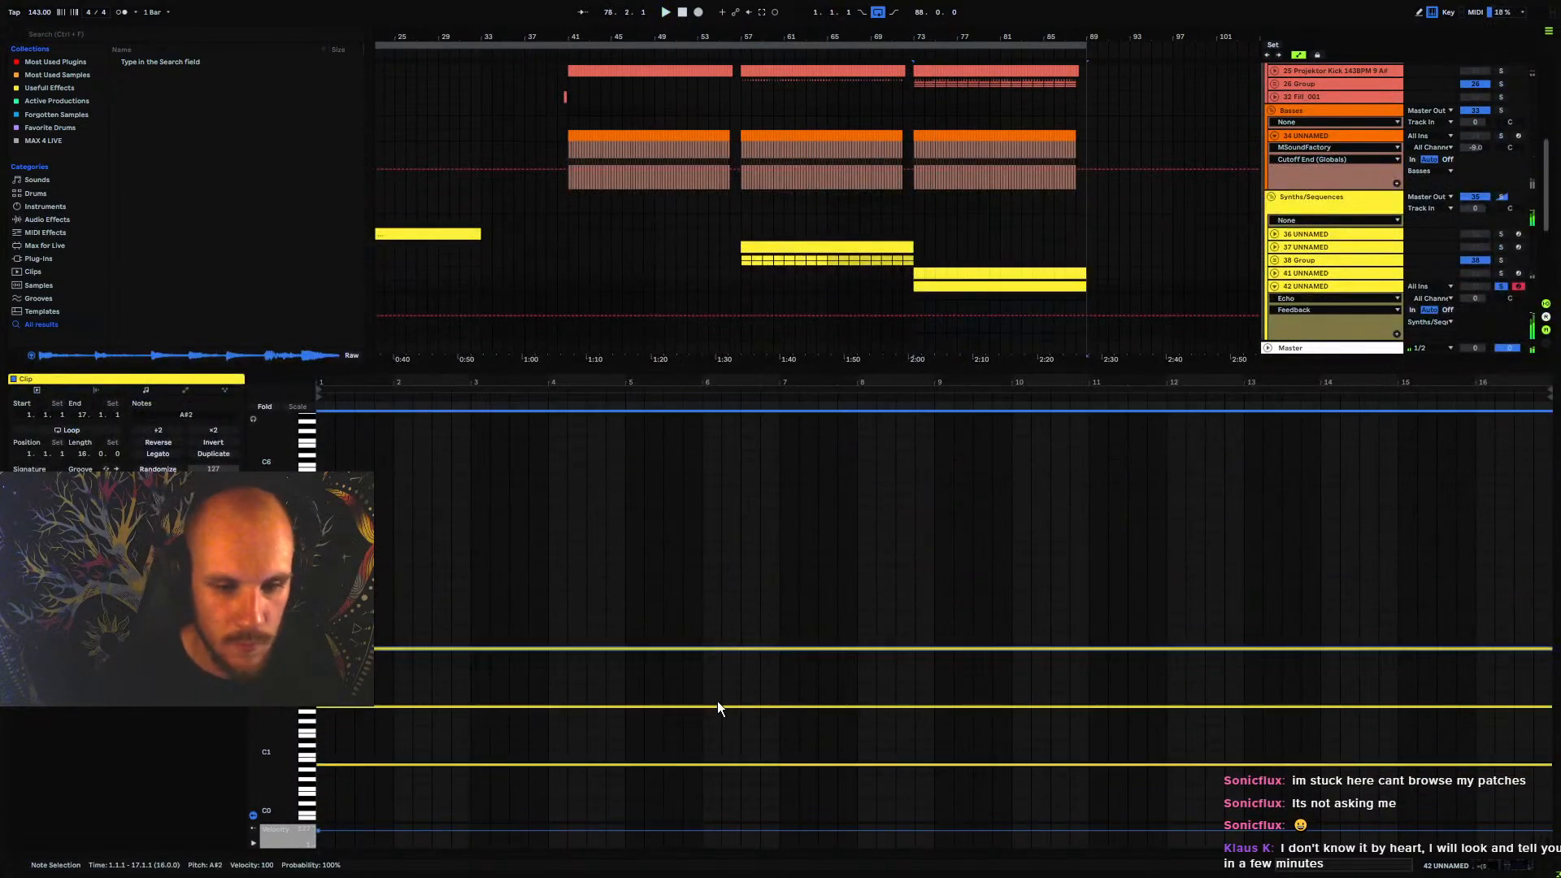
{"action": "key", "text": "shift+Up"}
{"action": "key", "text": "space"}
{"action": "left_click", "coordinate": [651, 505]}
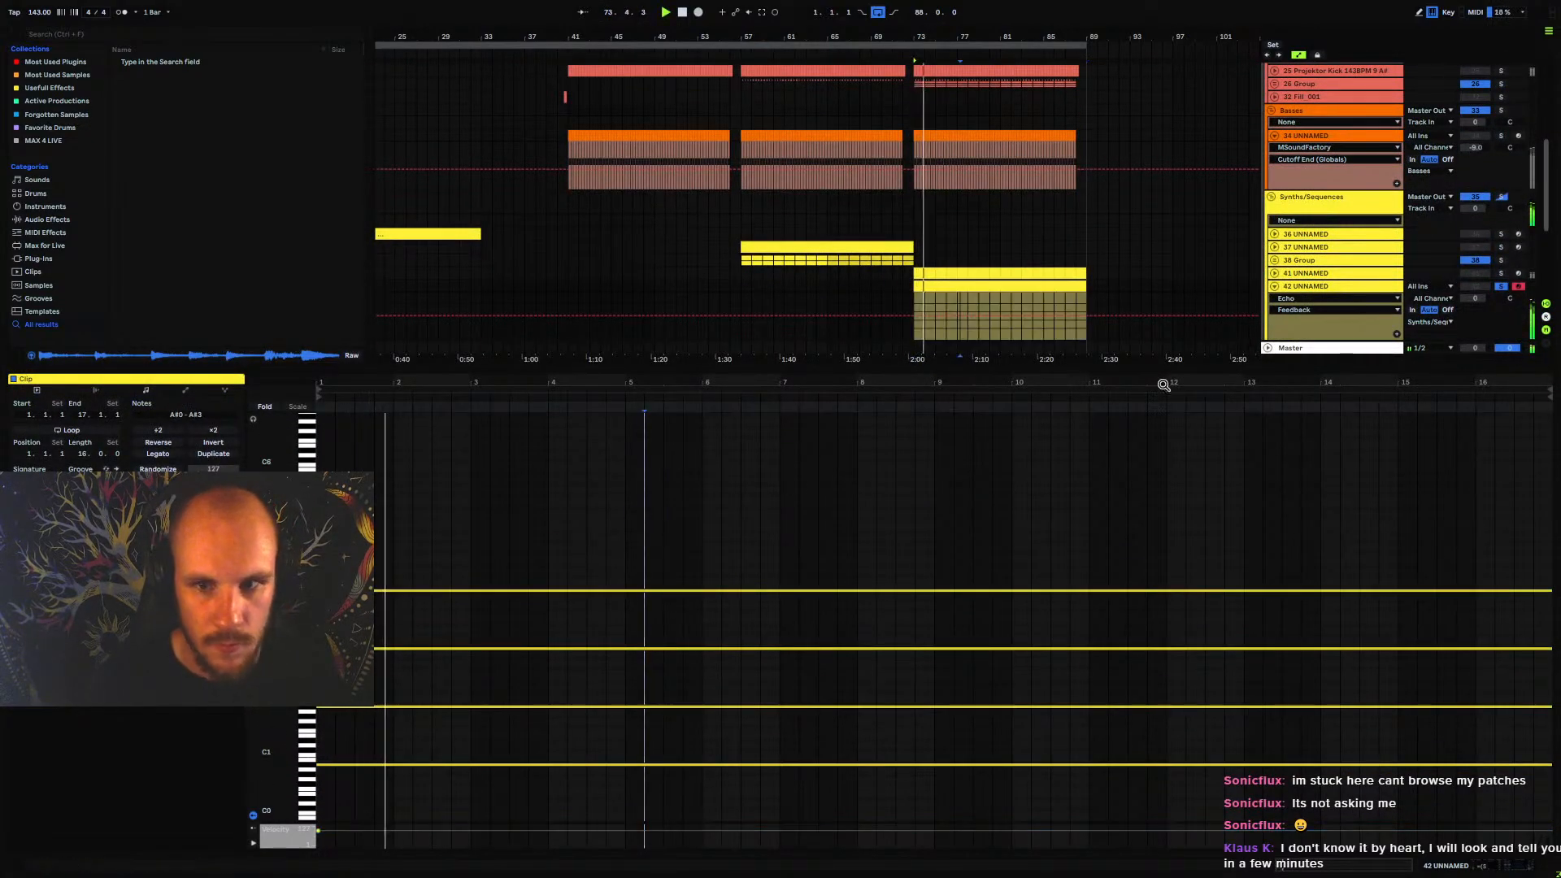
Shape Serum's Env 1 on track 42 to 185 ms decay, -3.4 dB sustain and 31 ms release, and close Serum
{"action": "left_click_drag", "start_coordinate": [1236, 374], "coordinate": [1249, 705]}
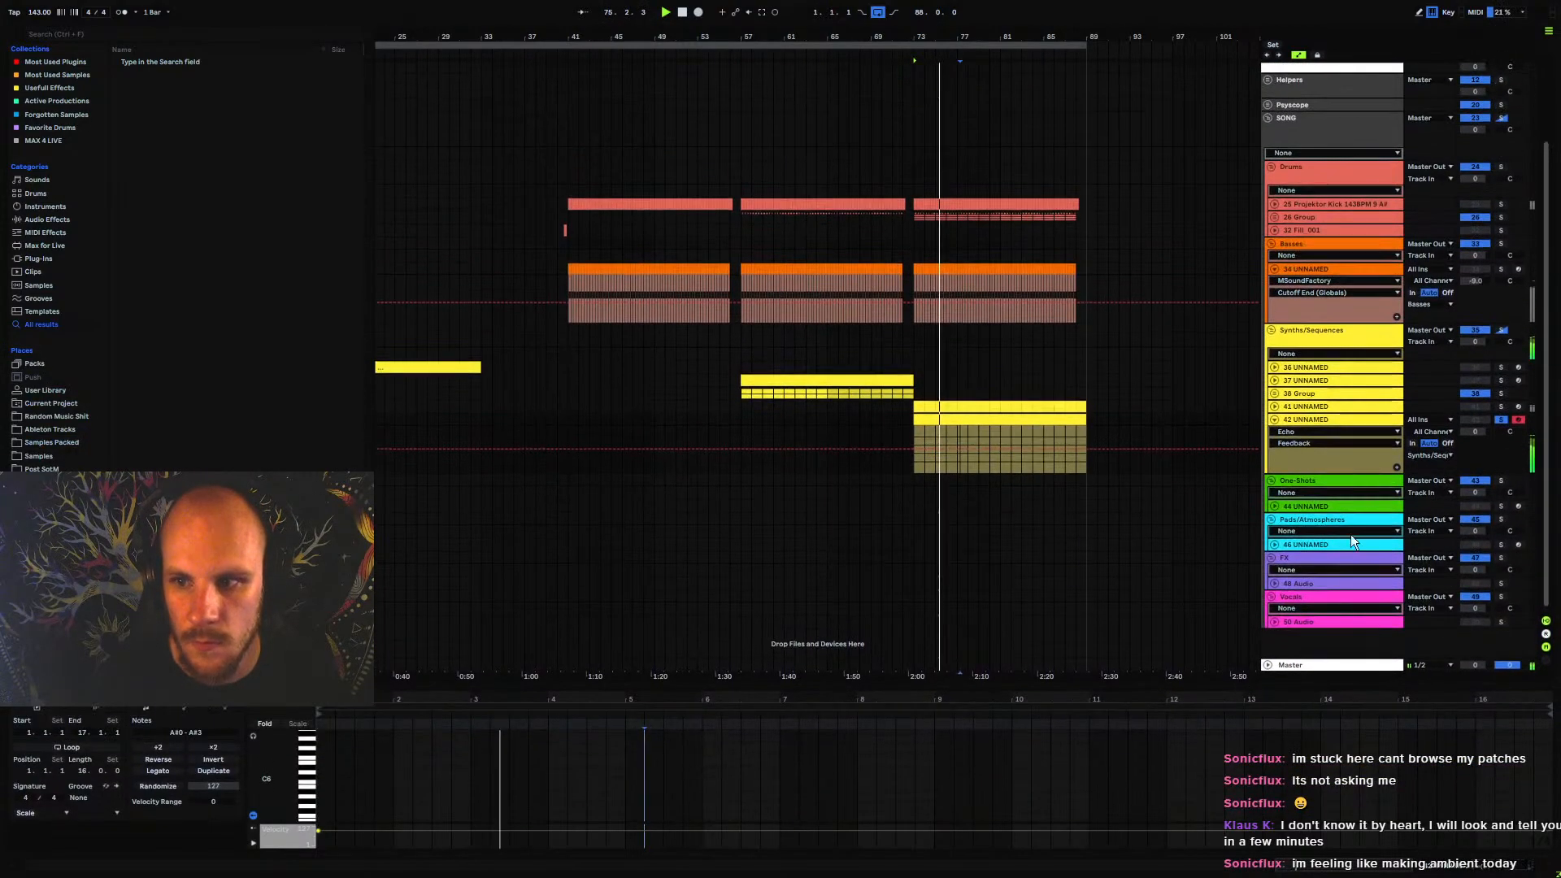
{"action": "left_click", "coordinate": [1275, 419]}
{"action": "left_click", "coordinate": [1321, 419]}
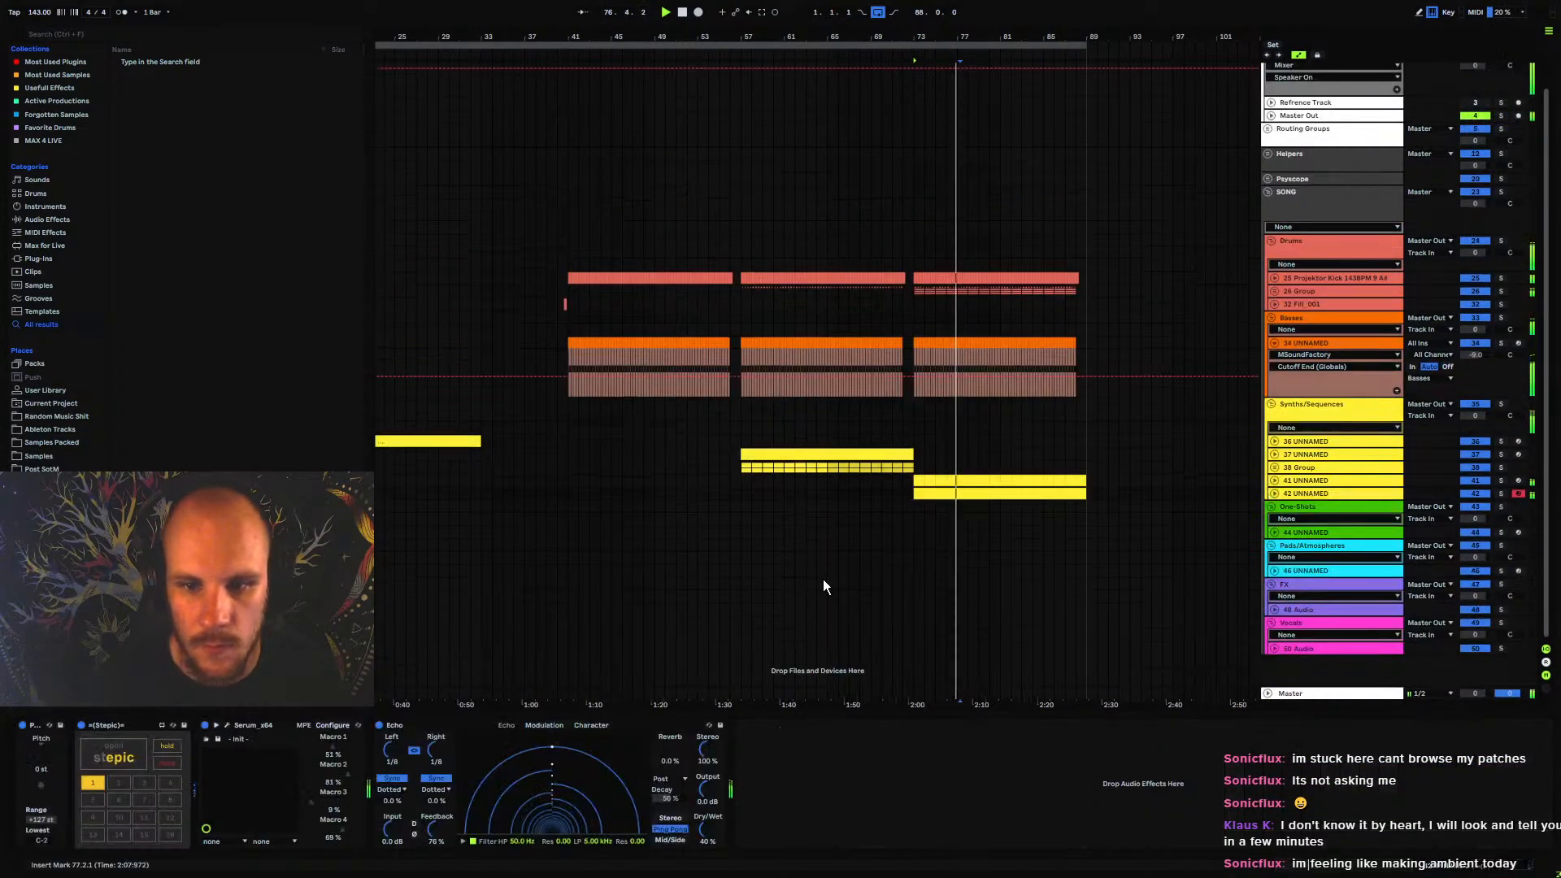
{"action": "left_click", "coordinate": [227, 726]}
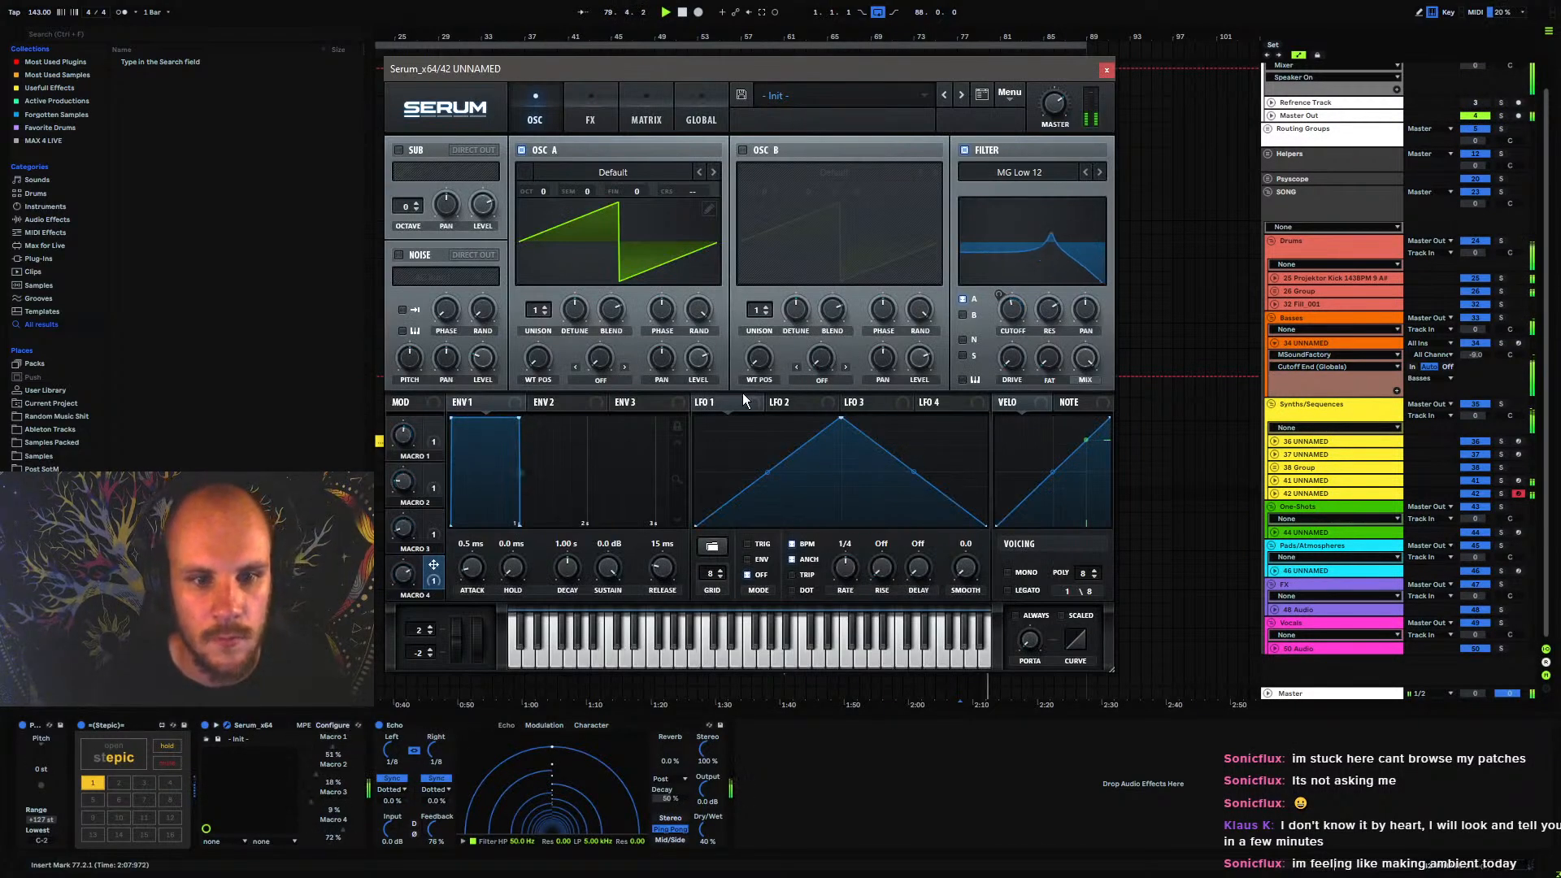
{"action": "left_click_drag", "start_coordinate": [518, 419], "coordinate": [453, 437]}
{"action": "left_click_drag", "start_coordinate": [663, 569], "coordinate": [667, 570]}
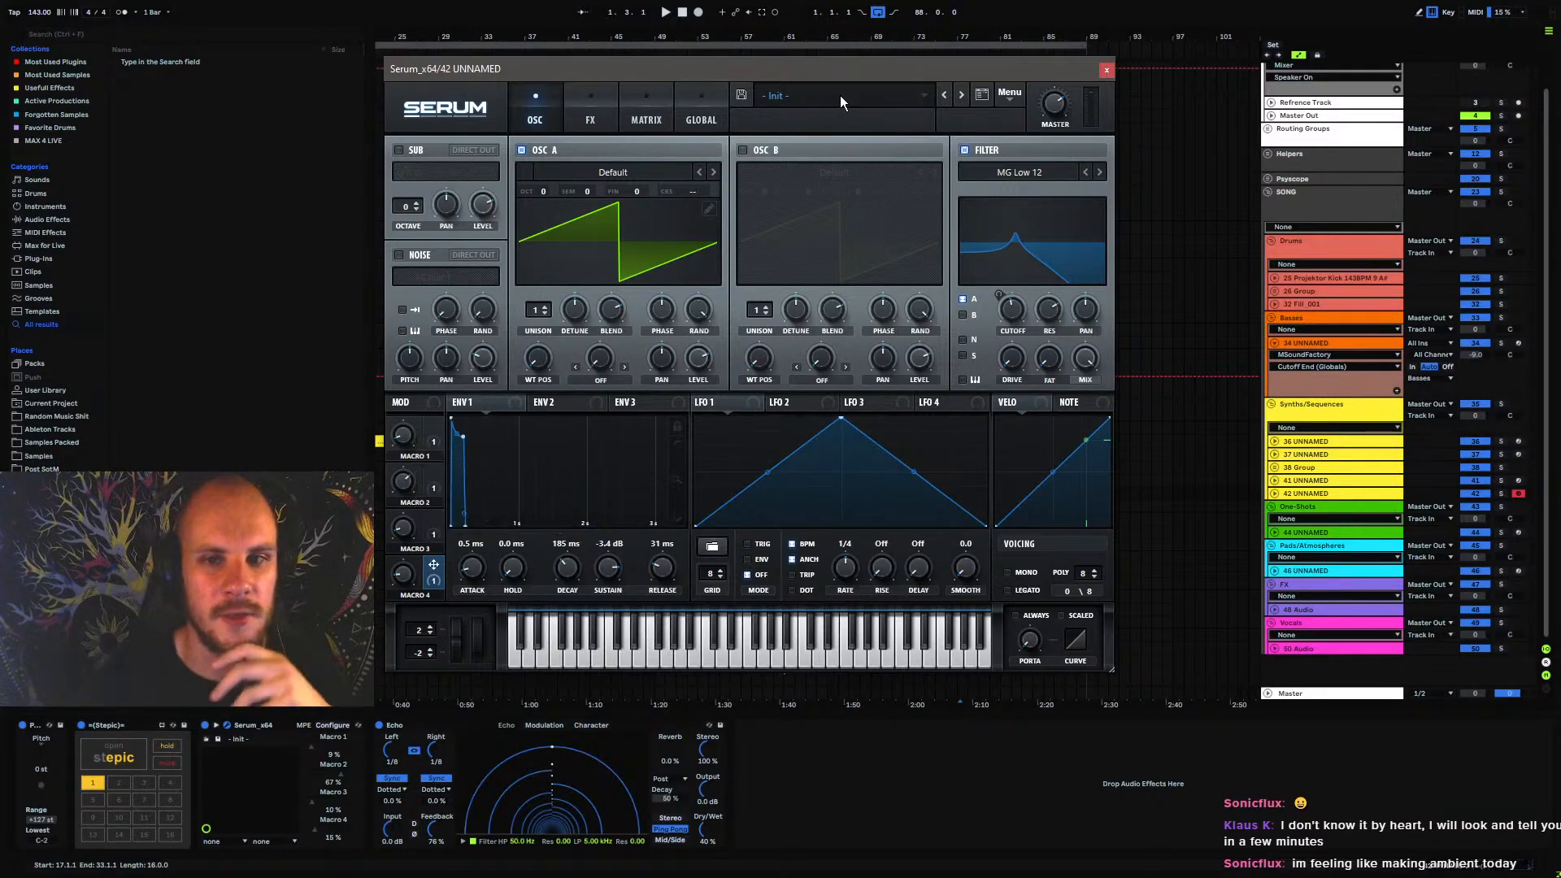
{"action": "left_click", "coordinate": [1105, 71]}
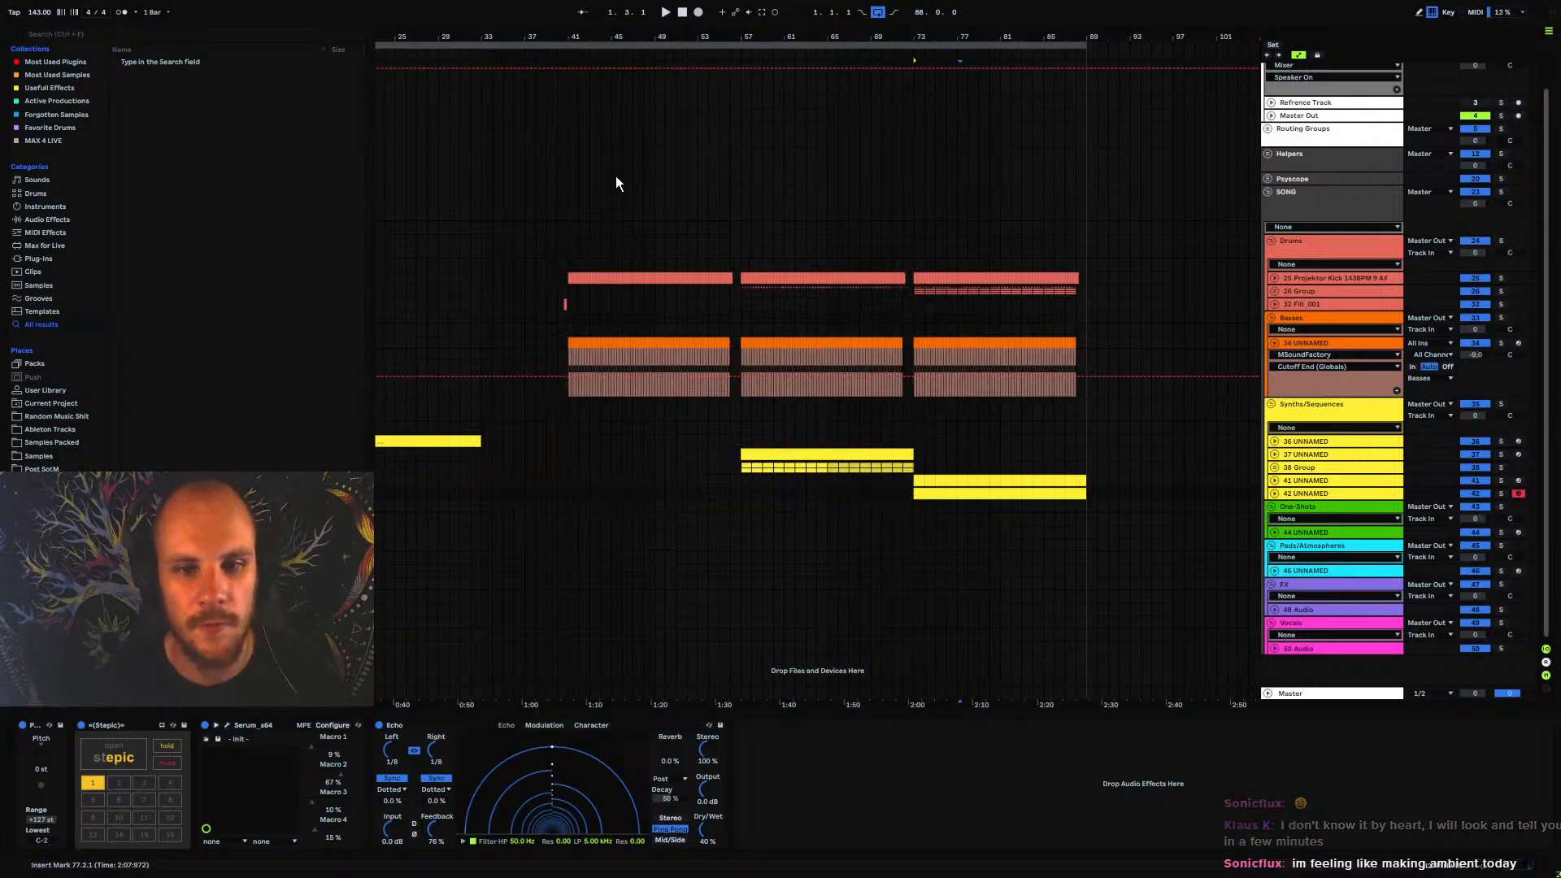
Play from bar 73 and set Serum's oscillator A on track 42 to 2 unison voices with reduced detune
{"action": "left_click_drag", "start_coordinate": [585, 41], "coordinate": [642, 20]}
{"action": "left_click", "coordinate": [880, 429]}
{"action": "key", "text": "space"}
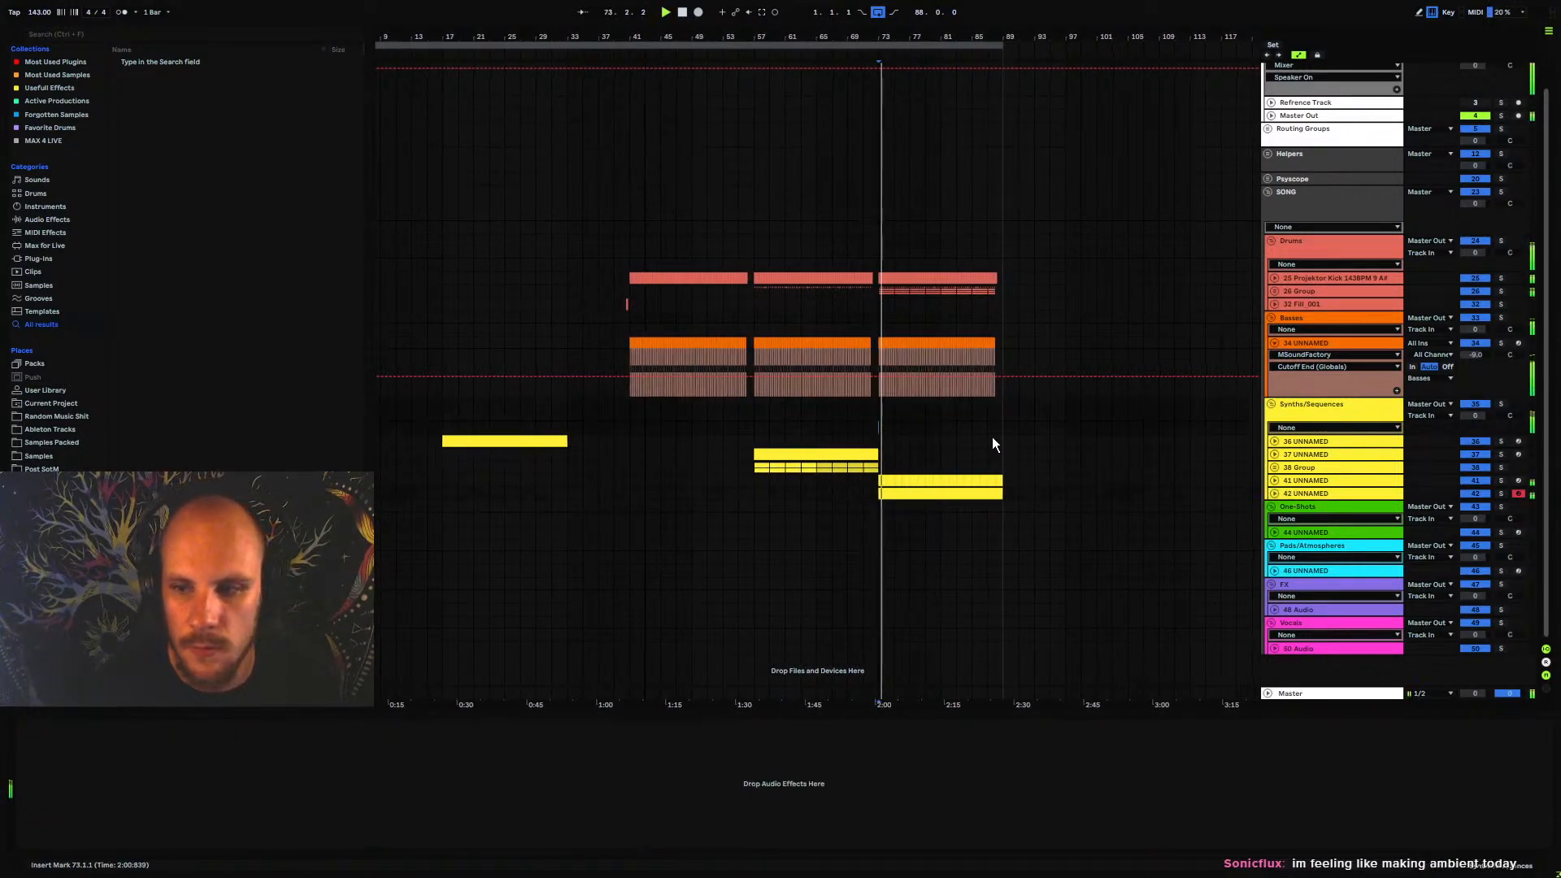
{"action": "left_click", "coordinate": [1275, 493]}
{"action": "left_click", "coordinate": [227, 724]}
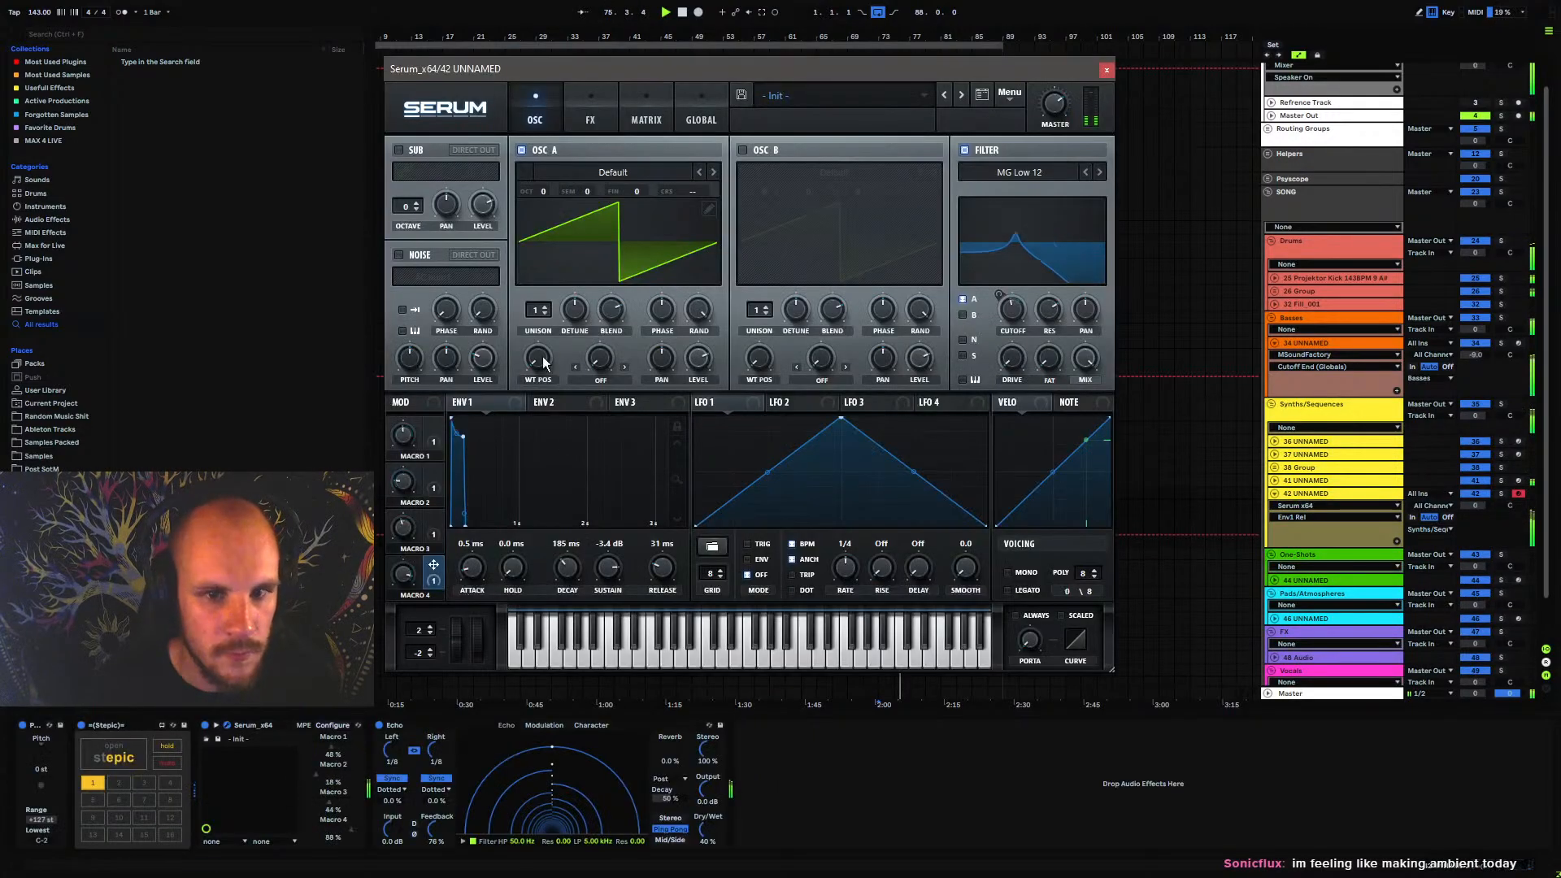
{"action": "left_click", "coordinate": [545, 307]}
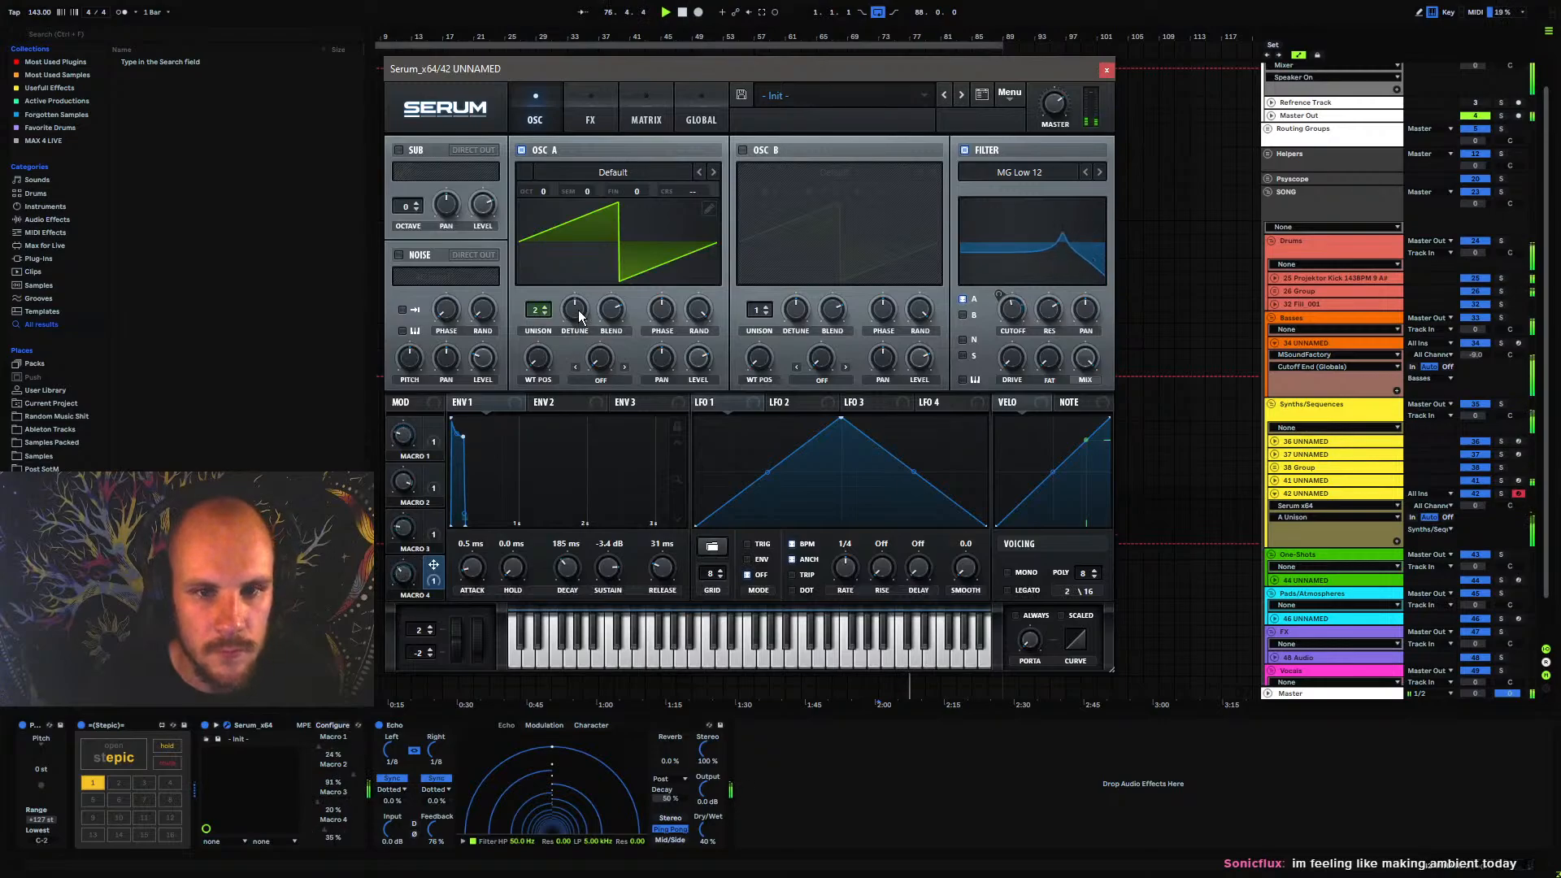
{"action": "left_click_drag", "start_coordinate": [574, 312], "coordinate": [573, 418]}
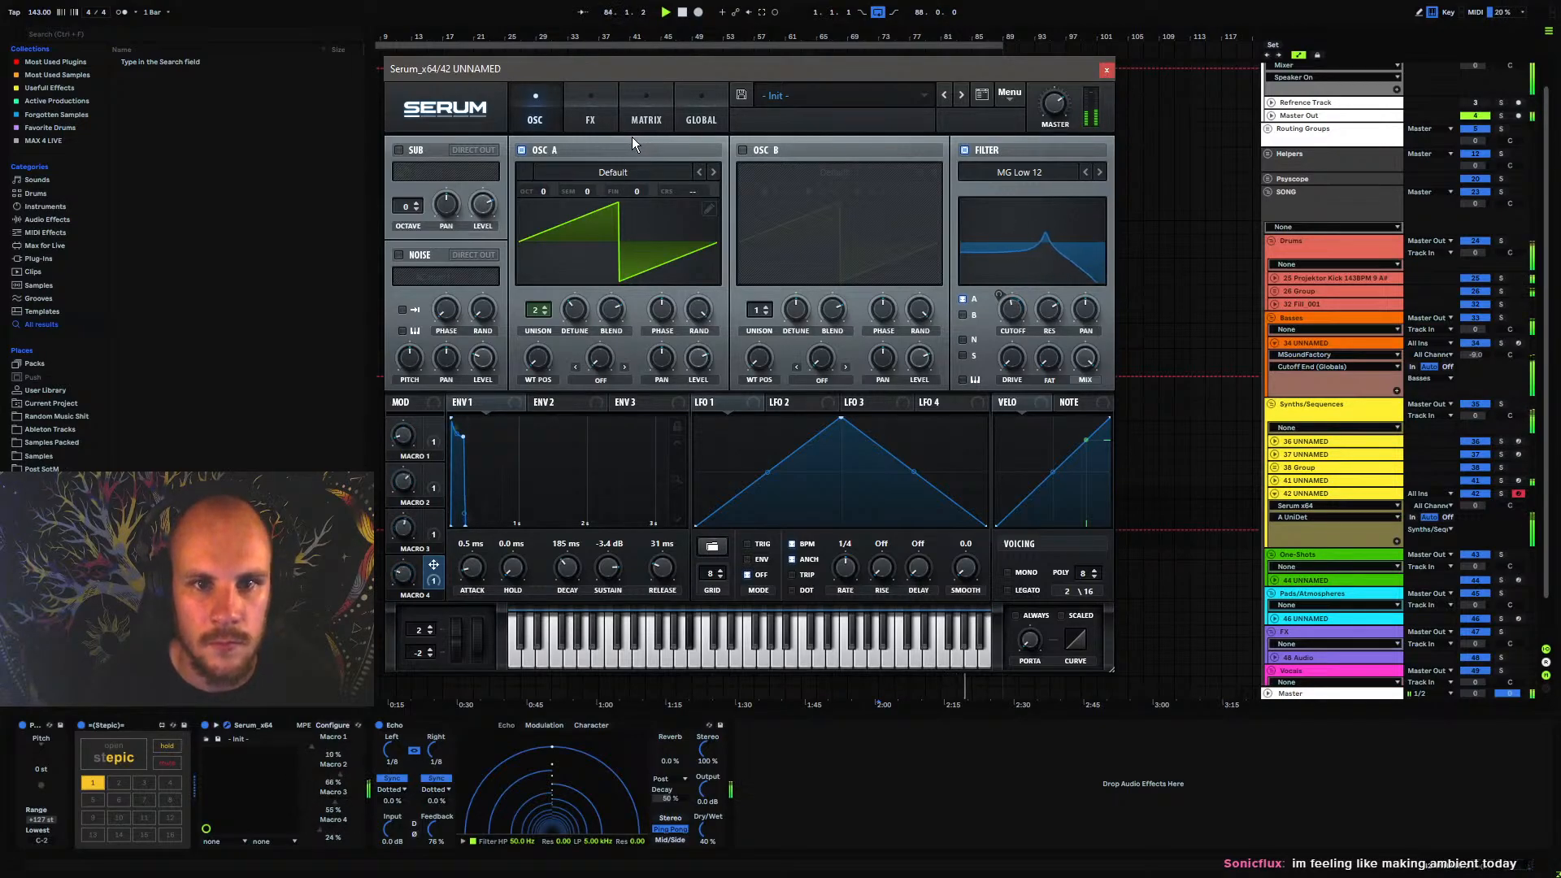
Check Serum's effects rack, close the plugin, and replay the arrangement briefly from bar 73
{"action": "left_click", "coordinate": [591, 114]}
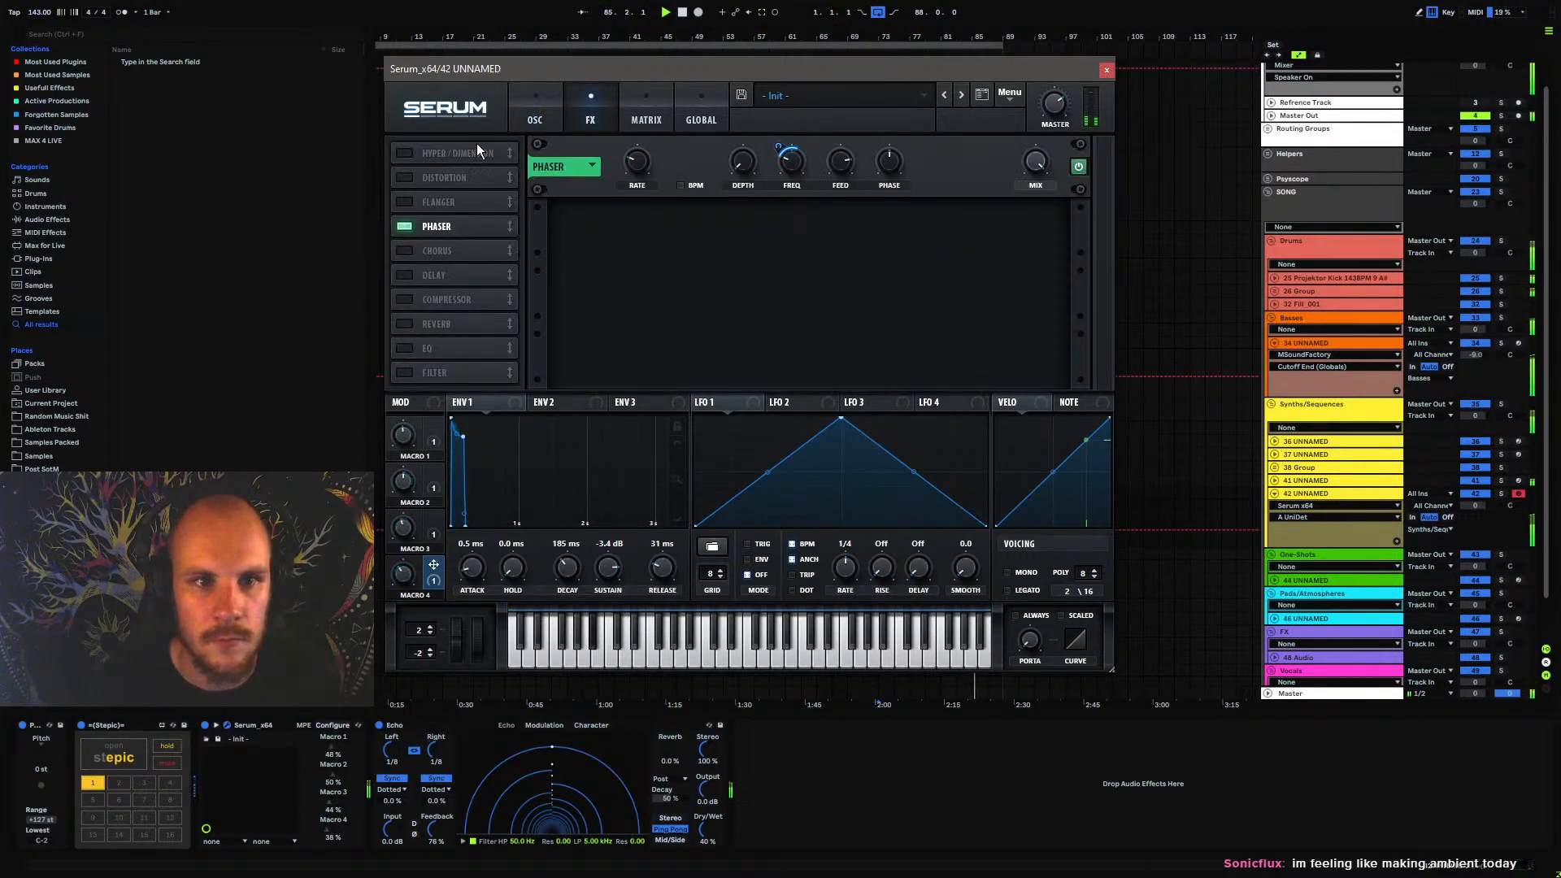
{"action": "left_click", "coordinate": [1107, 69]}
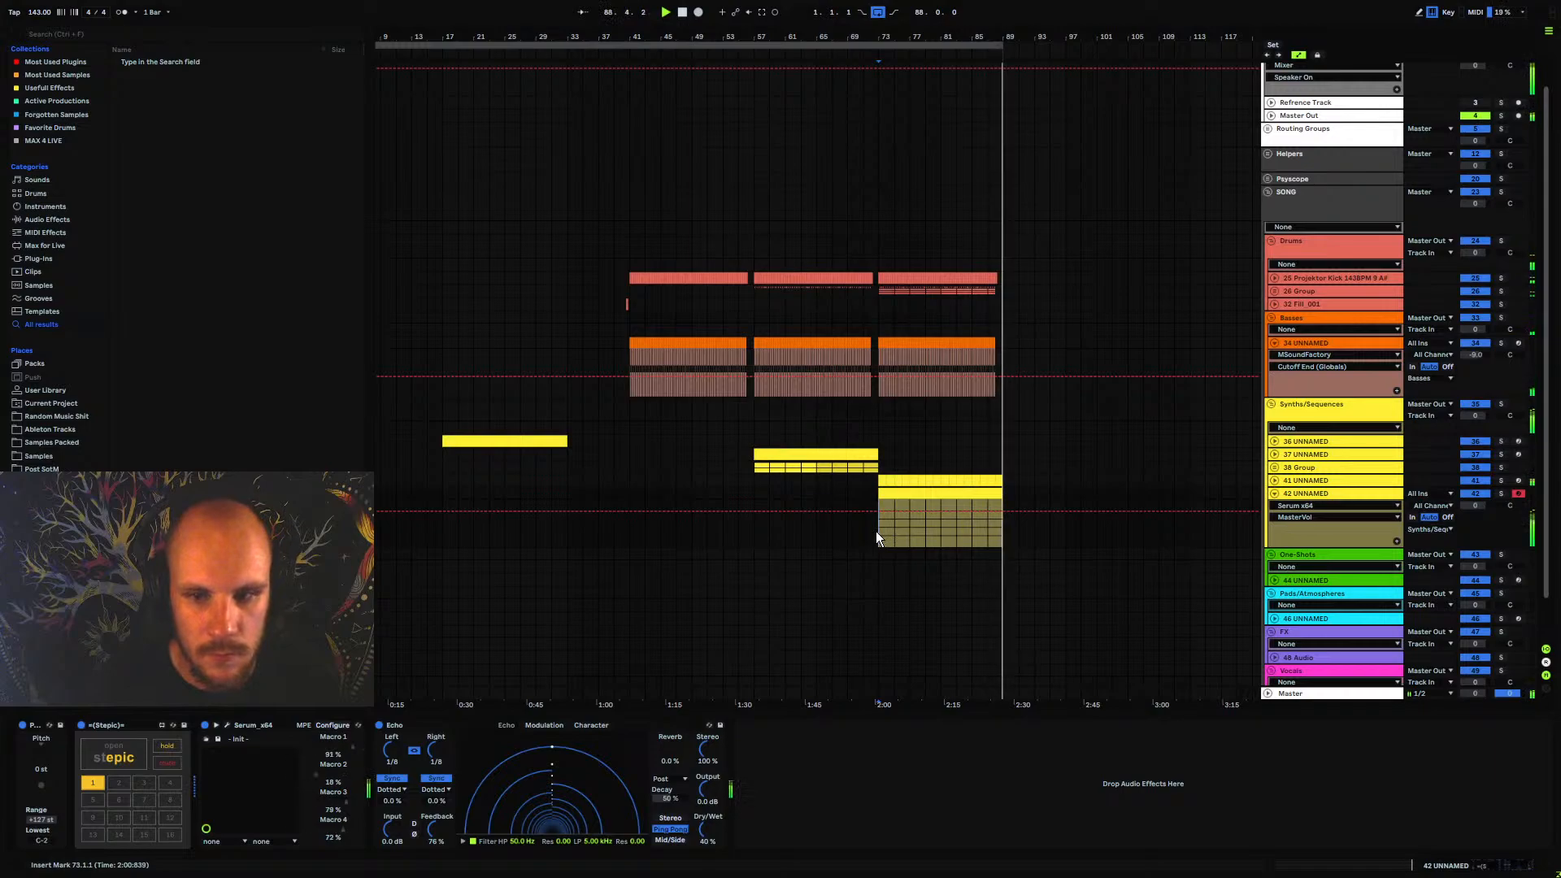
{"action": "key", "text": "space"}
{"action": "key", "text": "space"}
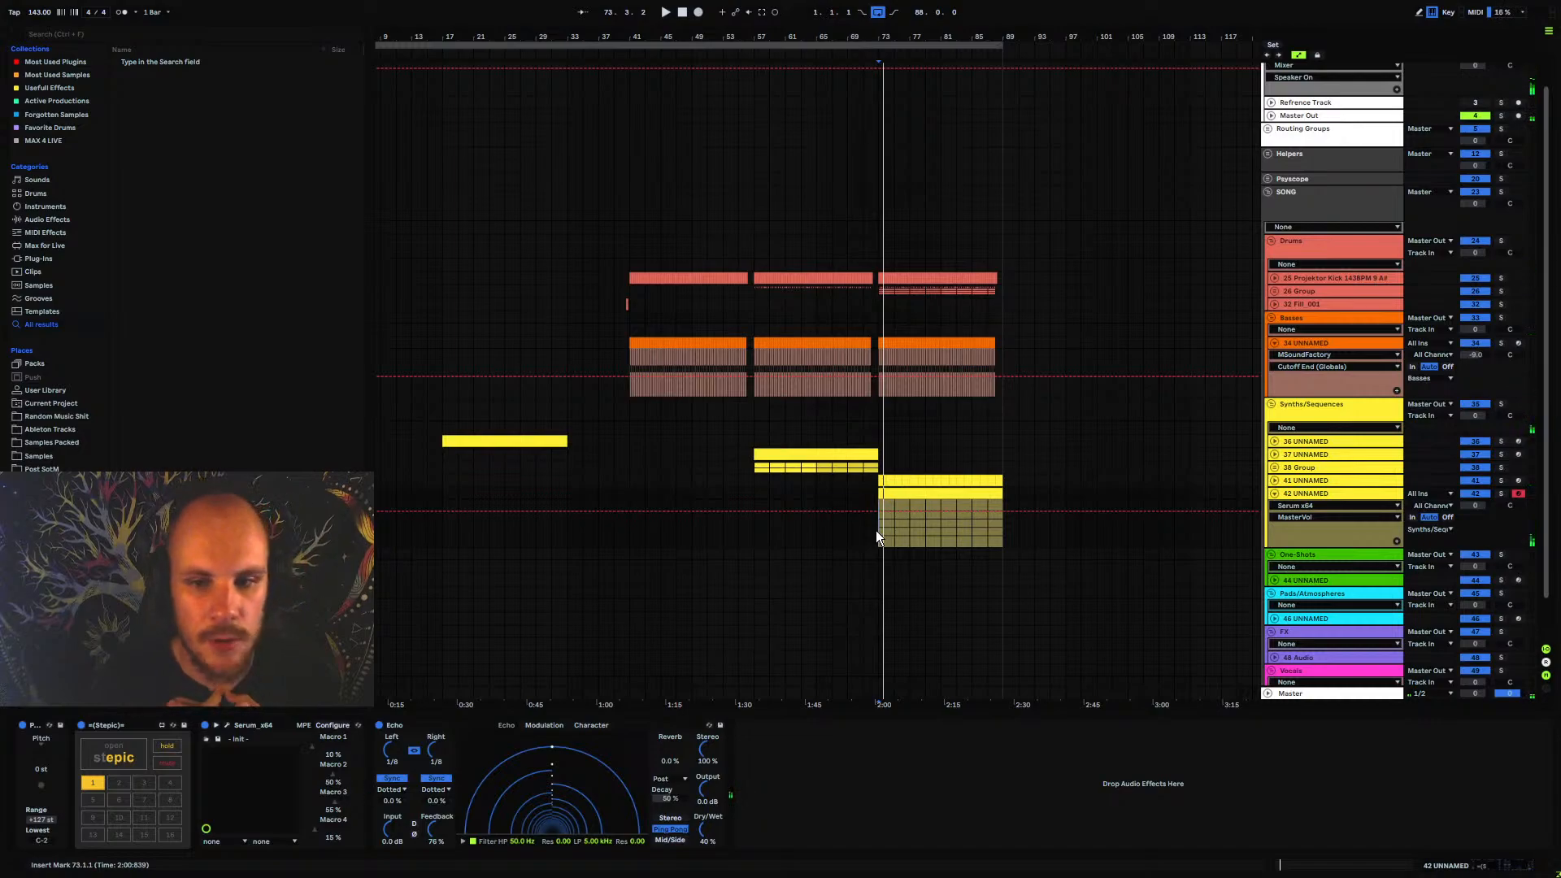
Collapse tracks 42 UNNAMED and 34 UNNAMED to tidy the arrangement, and place the insert marker at bar 73
{"action": "left_click", "coordinate": [1273, 493]}
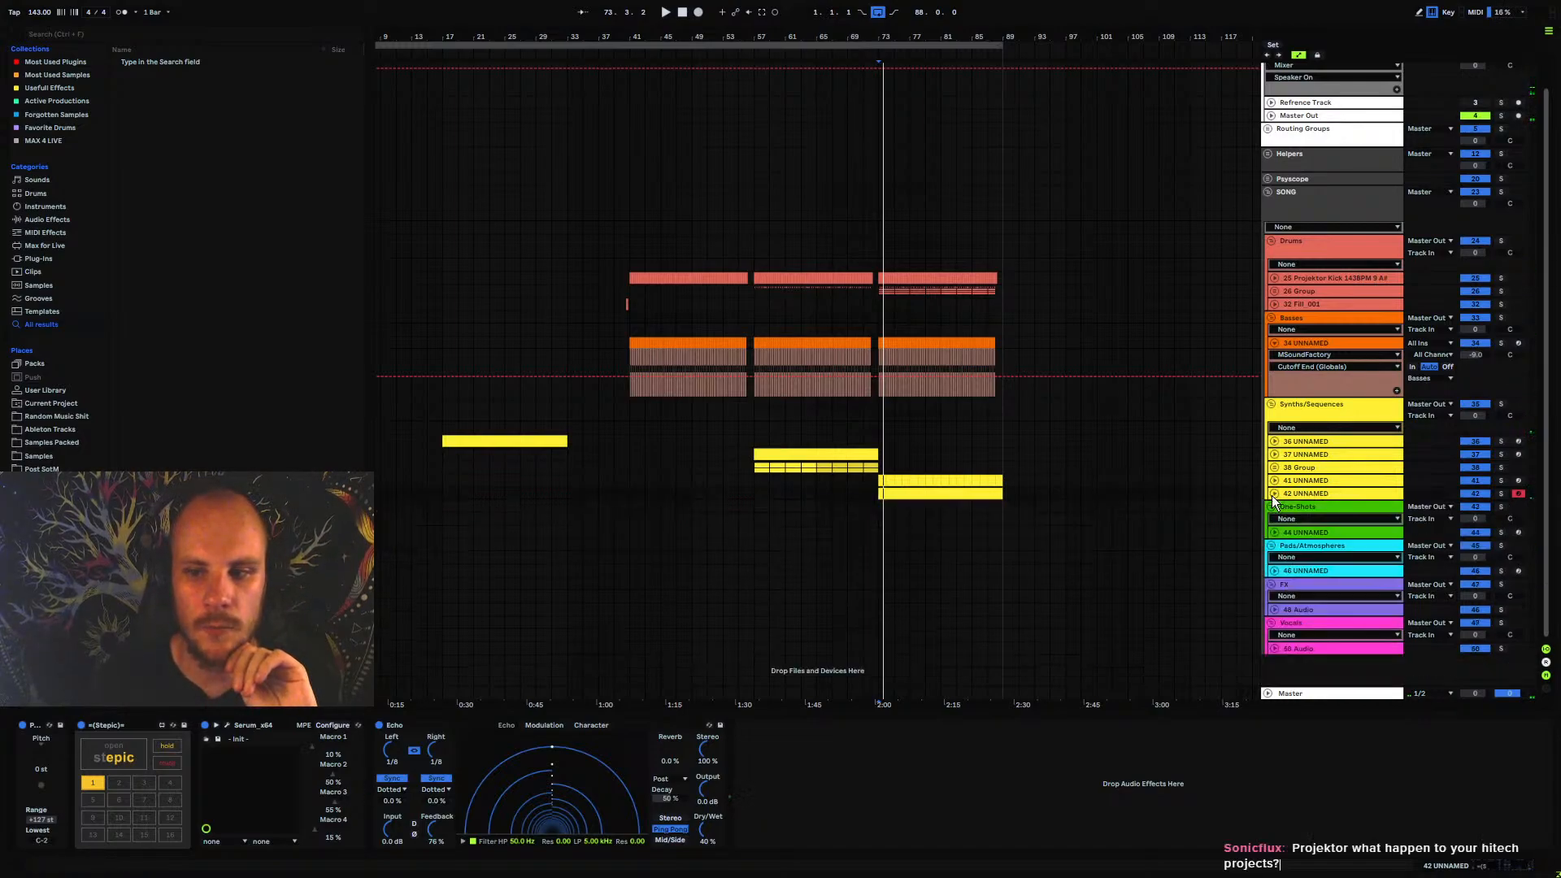
{"action": "mouse_move", "coordinate": [969, 436]}
{"action": "left_mouse_down"}
{"action": "mouse_move", "coordinate": [886, 436]}
{"action": "mouse_move", "coordinate": [986, 436]}
{"action": "left_mouse_up"}
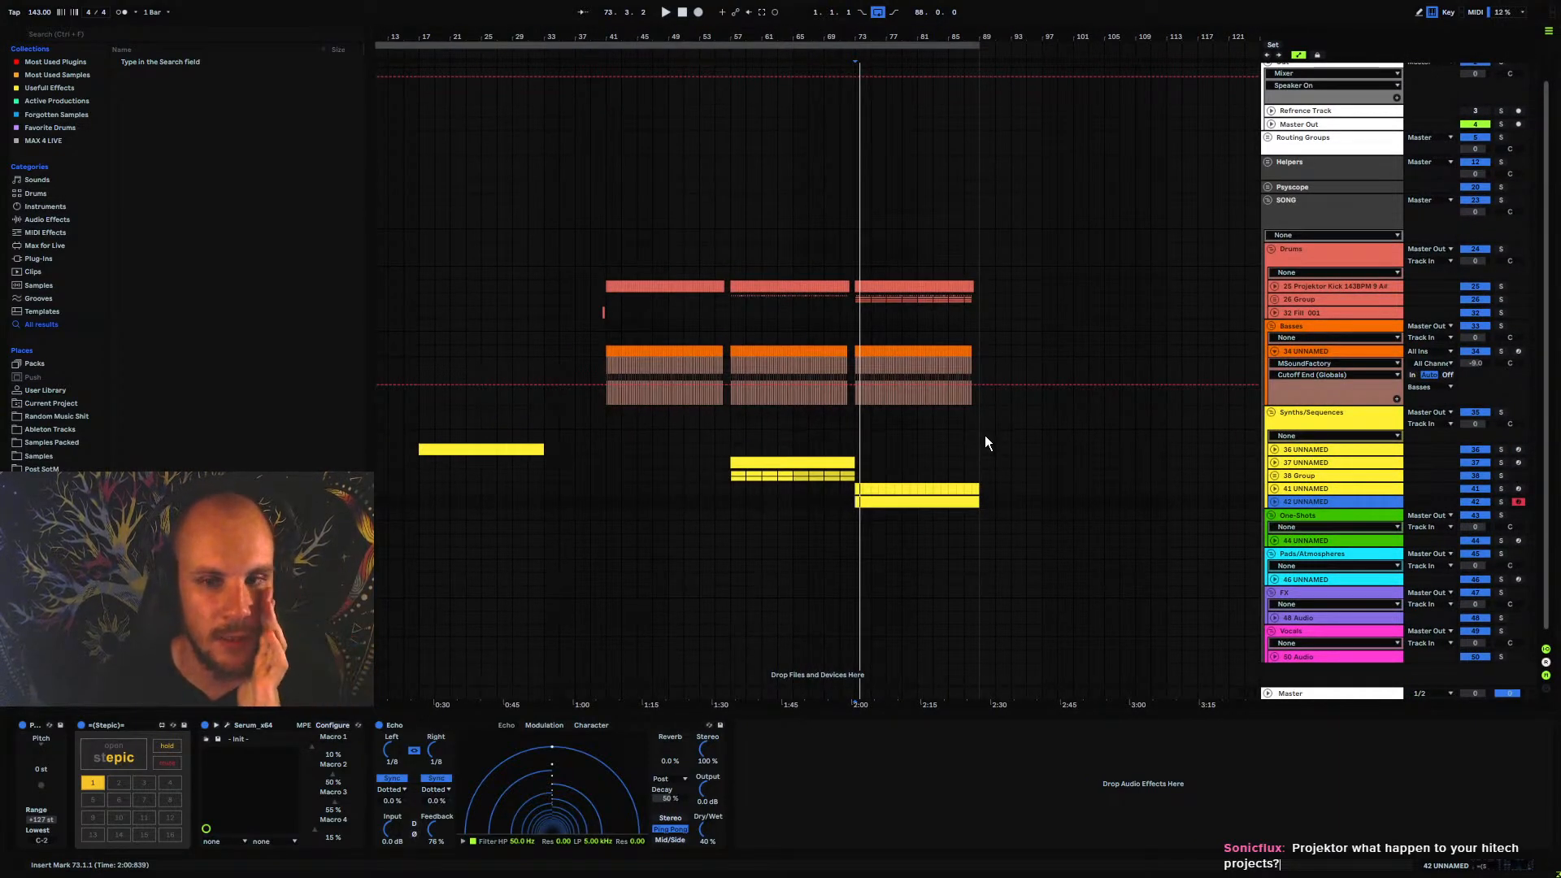
{"action": "left_click", "coordinate": [857, 396]}
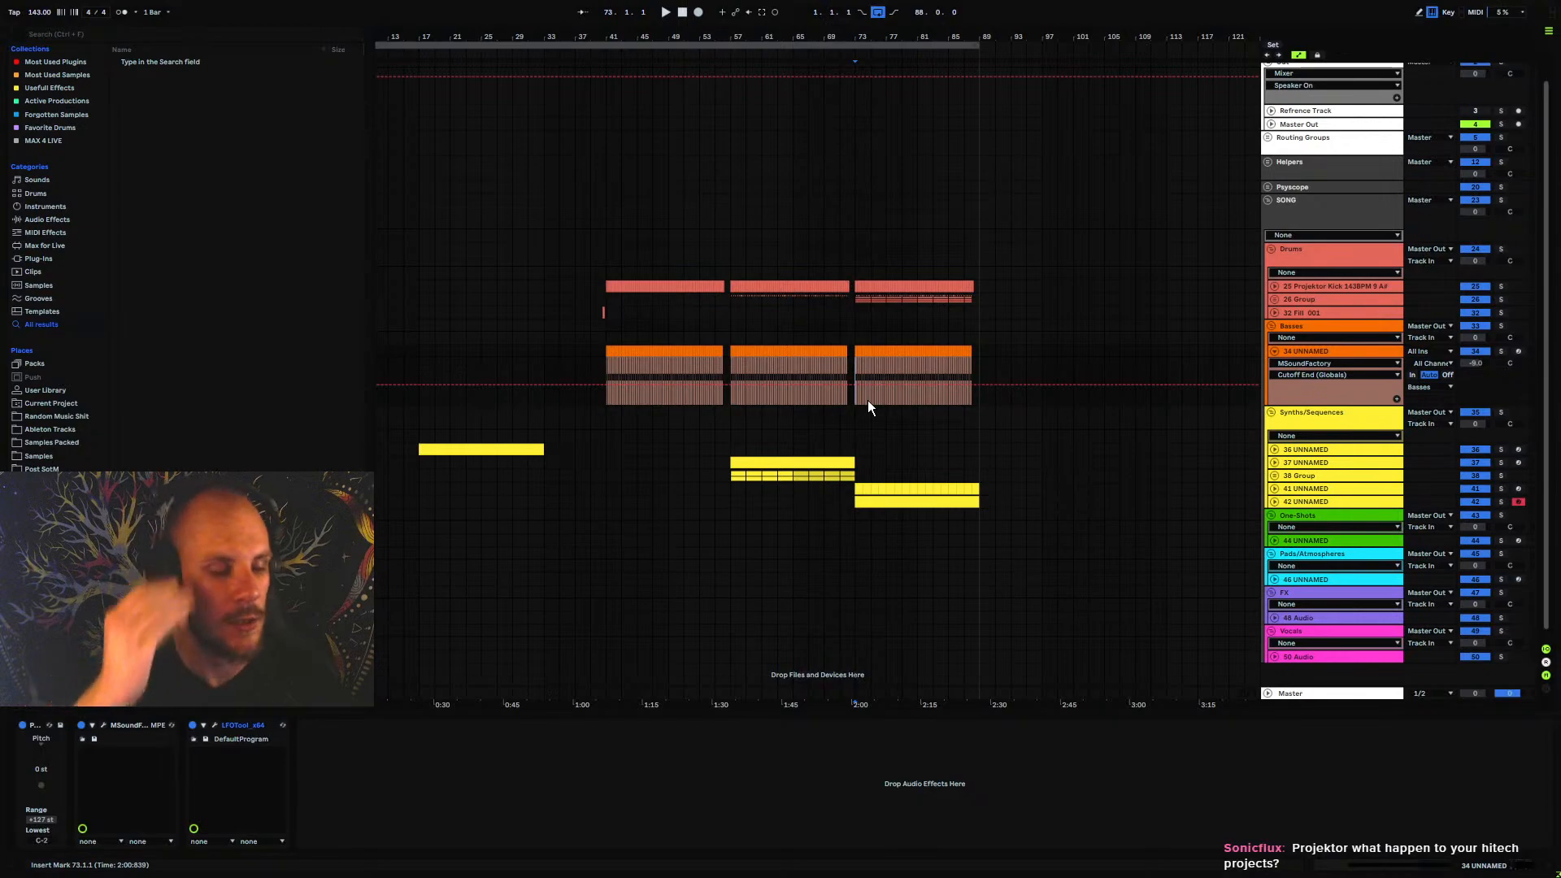
{"action": "left_click", "coordinate": [1275, 351]}
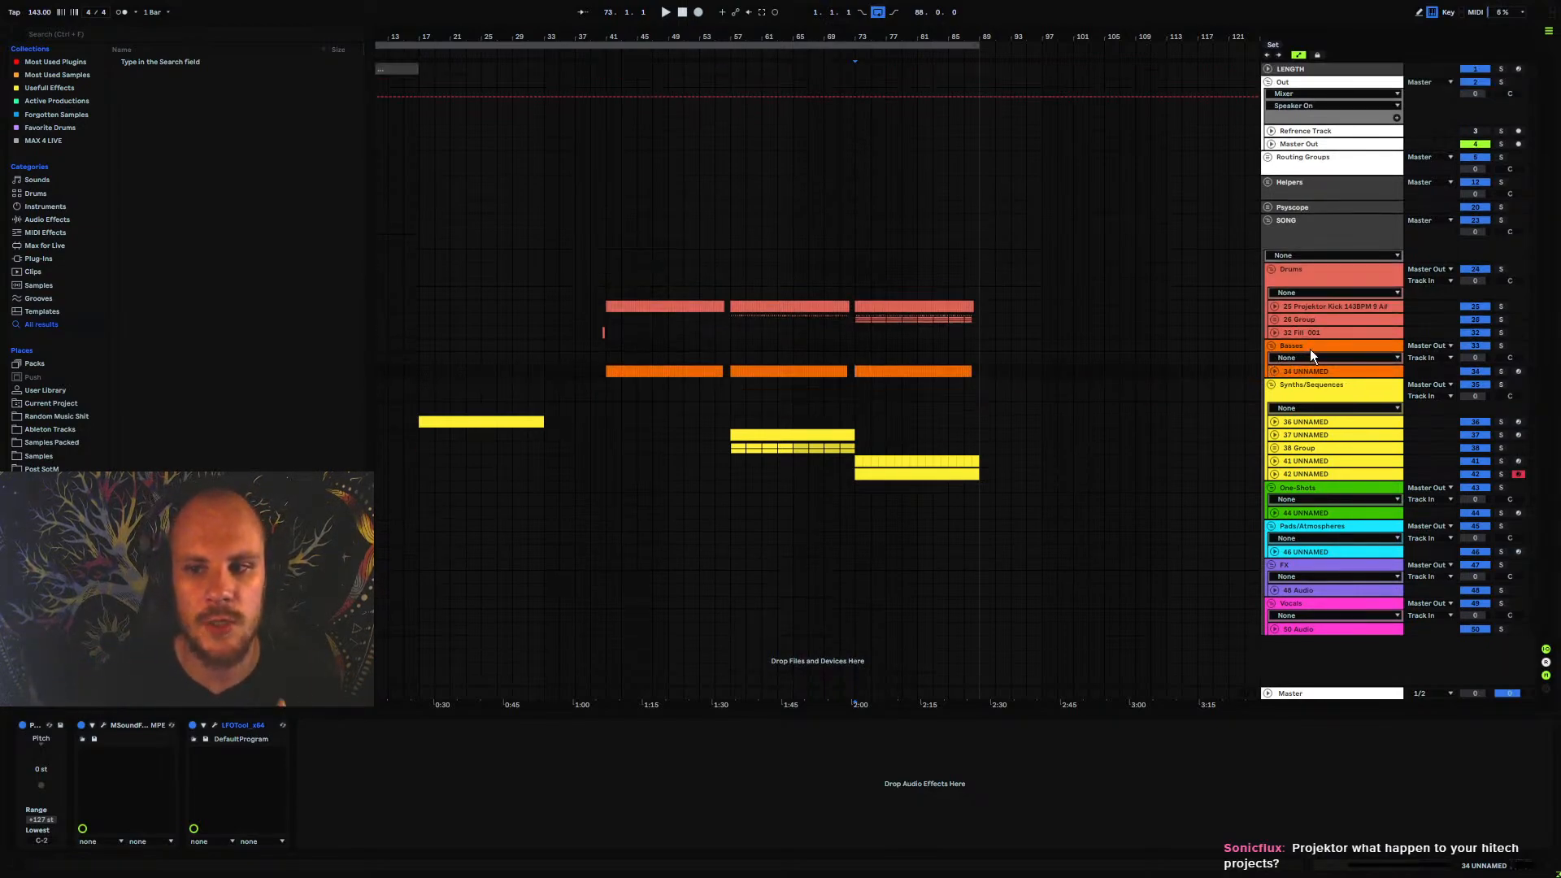
{"action": "left_click", "coordinate": [859, 393]}
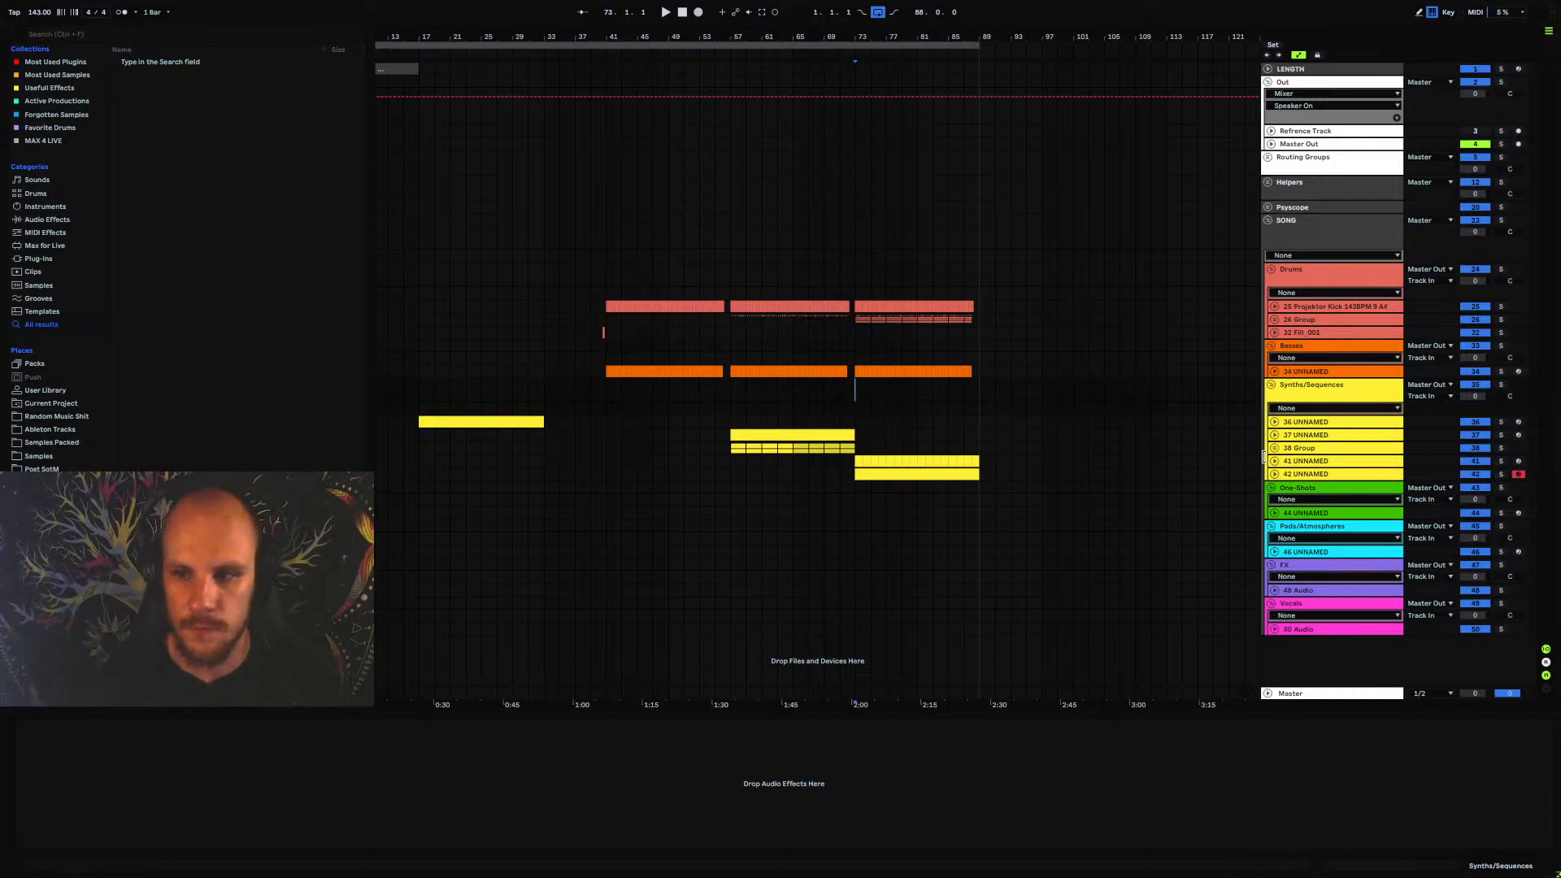
Unfold track 44 UNNAMED in the One-Shots group and load an Omnisphere instrument on it
{"action": "left_click", "coordinate": [1275, 513]}
{"action": "left_click", "coordinate": [1296, 512]}
{"action": "right_click", "coordinate": [649, 530]}
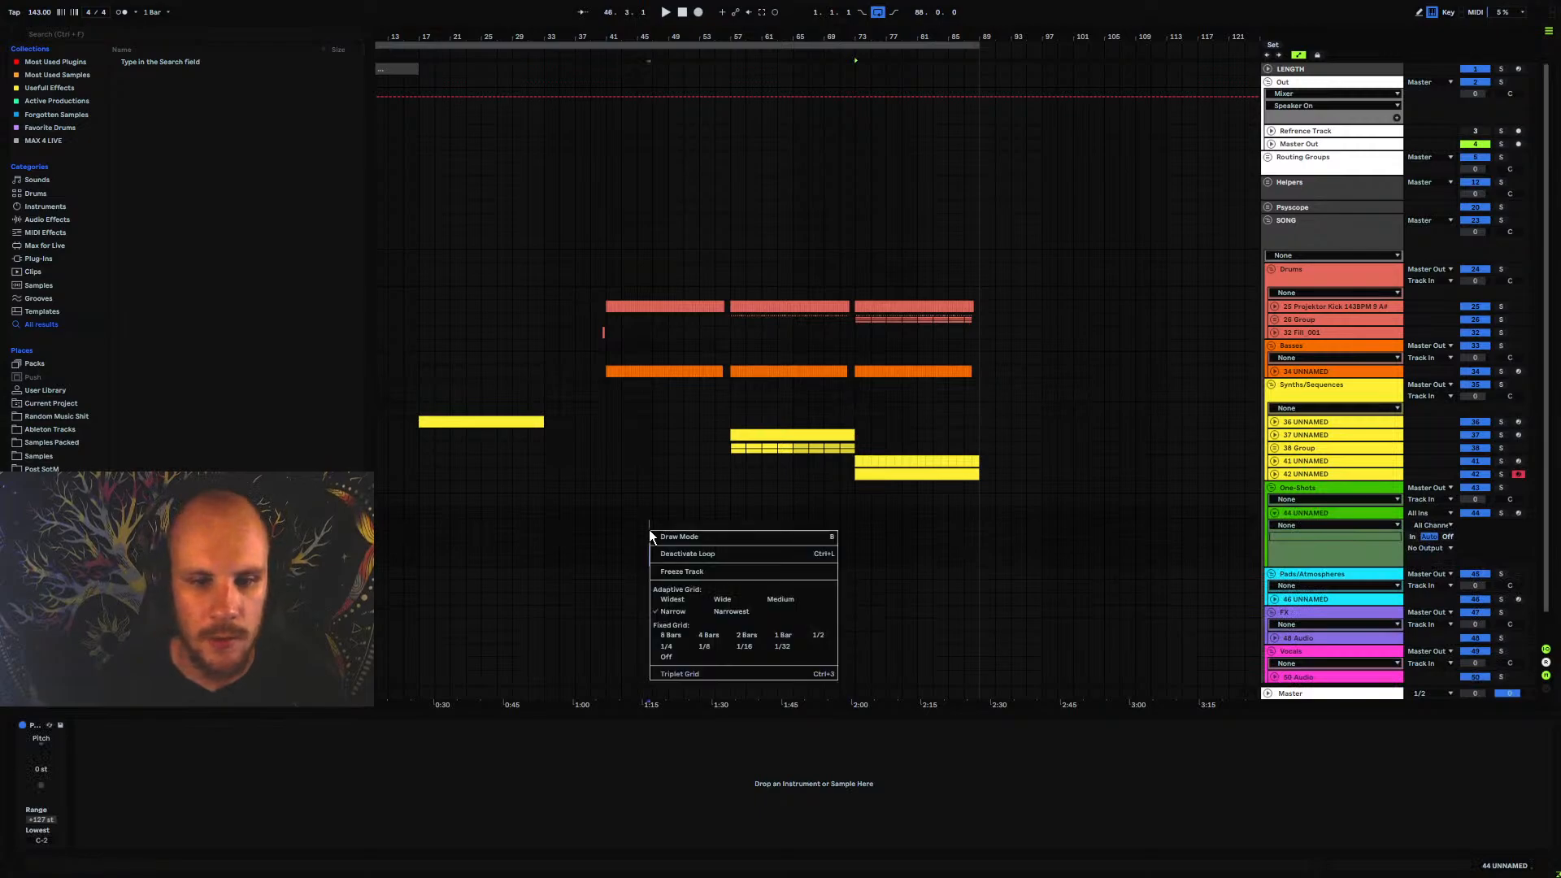
{"action": "right_click", "coordinate": [649, 530]}
{"action": "mouse_move", "coordinate": [773, 182]}
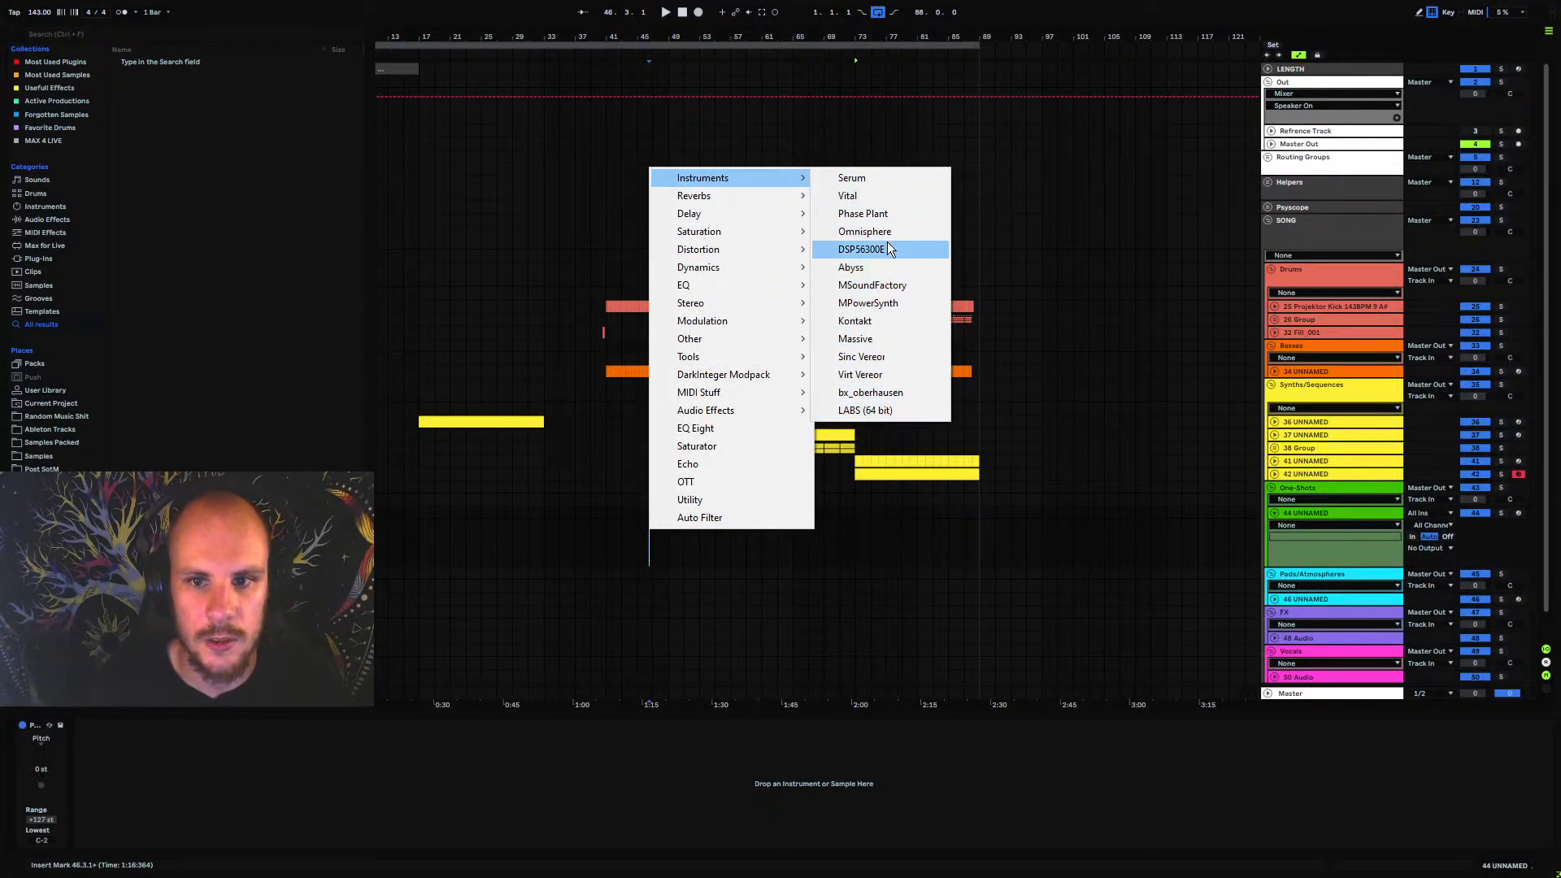
{"action": "left_click", "coordinate": [864, 232]}
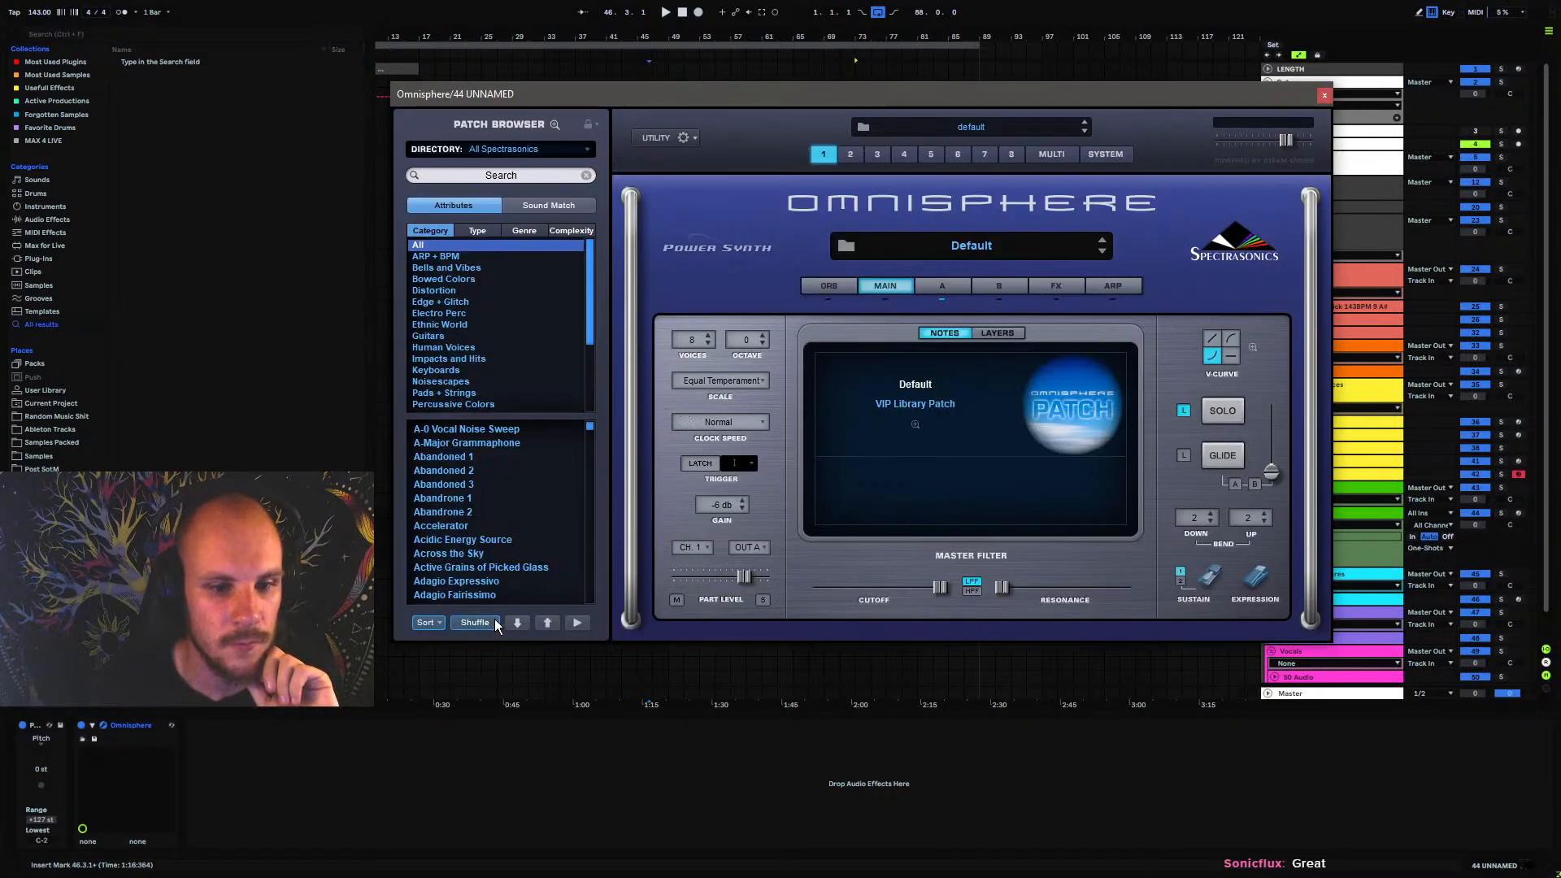
Shuffle Omnisphere's patch list, arm track 44, and audition the Sleet and Reflection 1 patches
{"action": "left_click", "coordinate": [474, 622]}
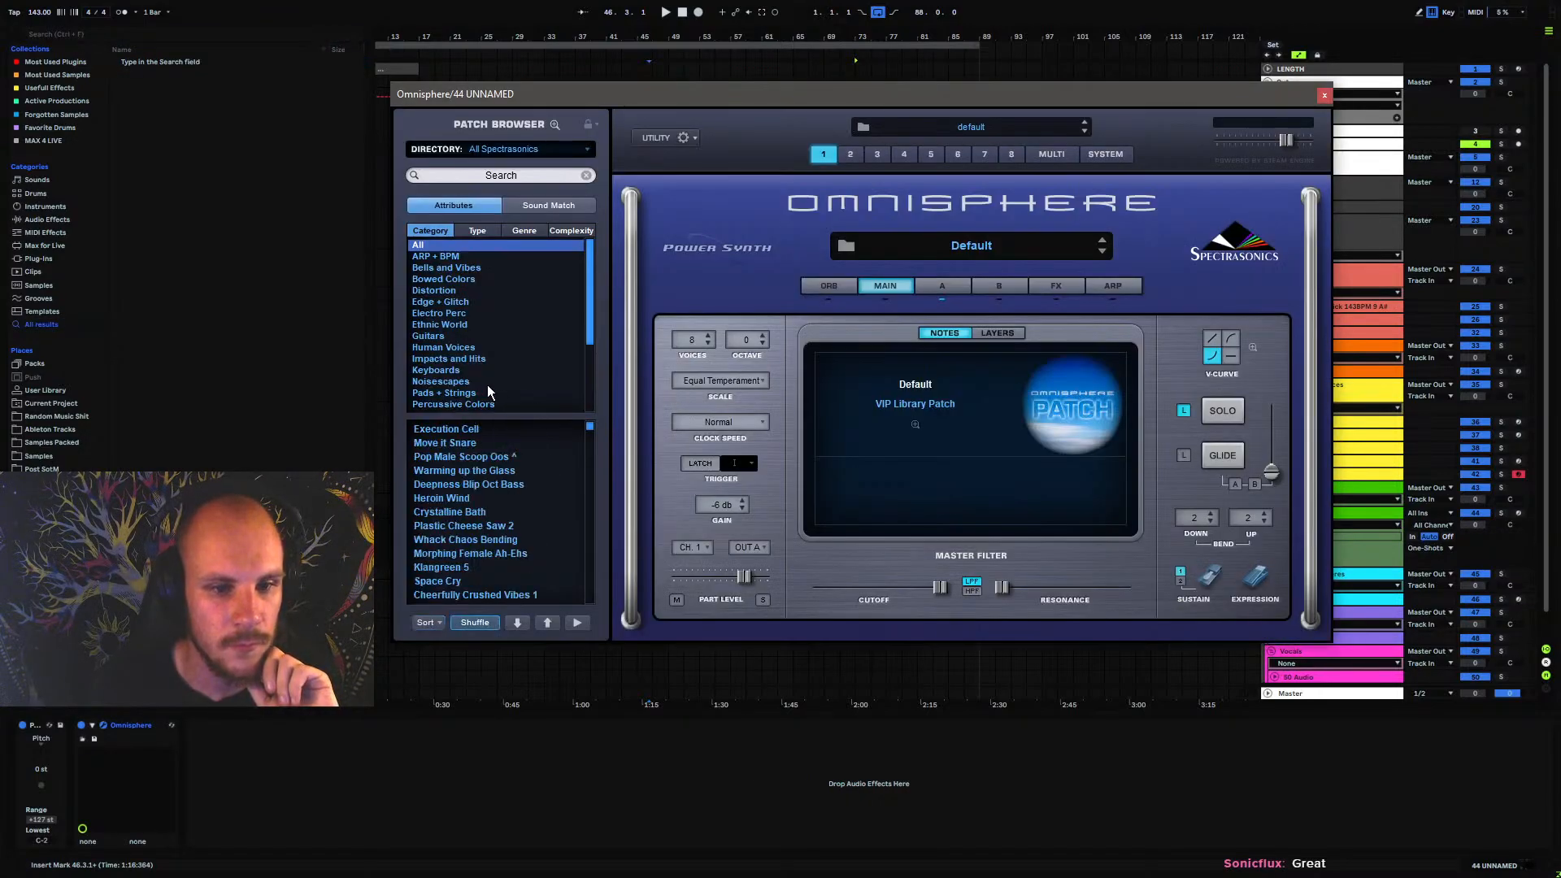
{"action": "scroll", "coordinate": [442, 512], "scroll_direction": "up", "scroll_amount": 2}
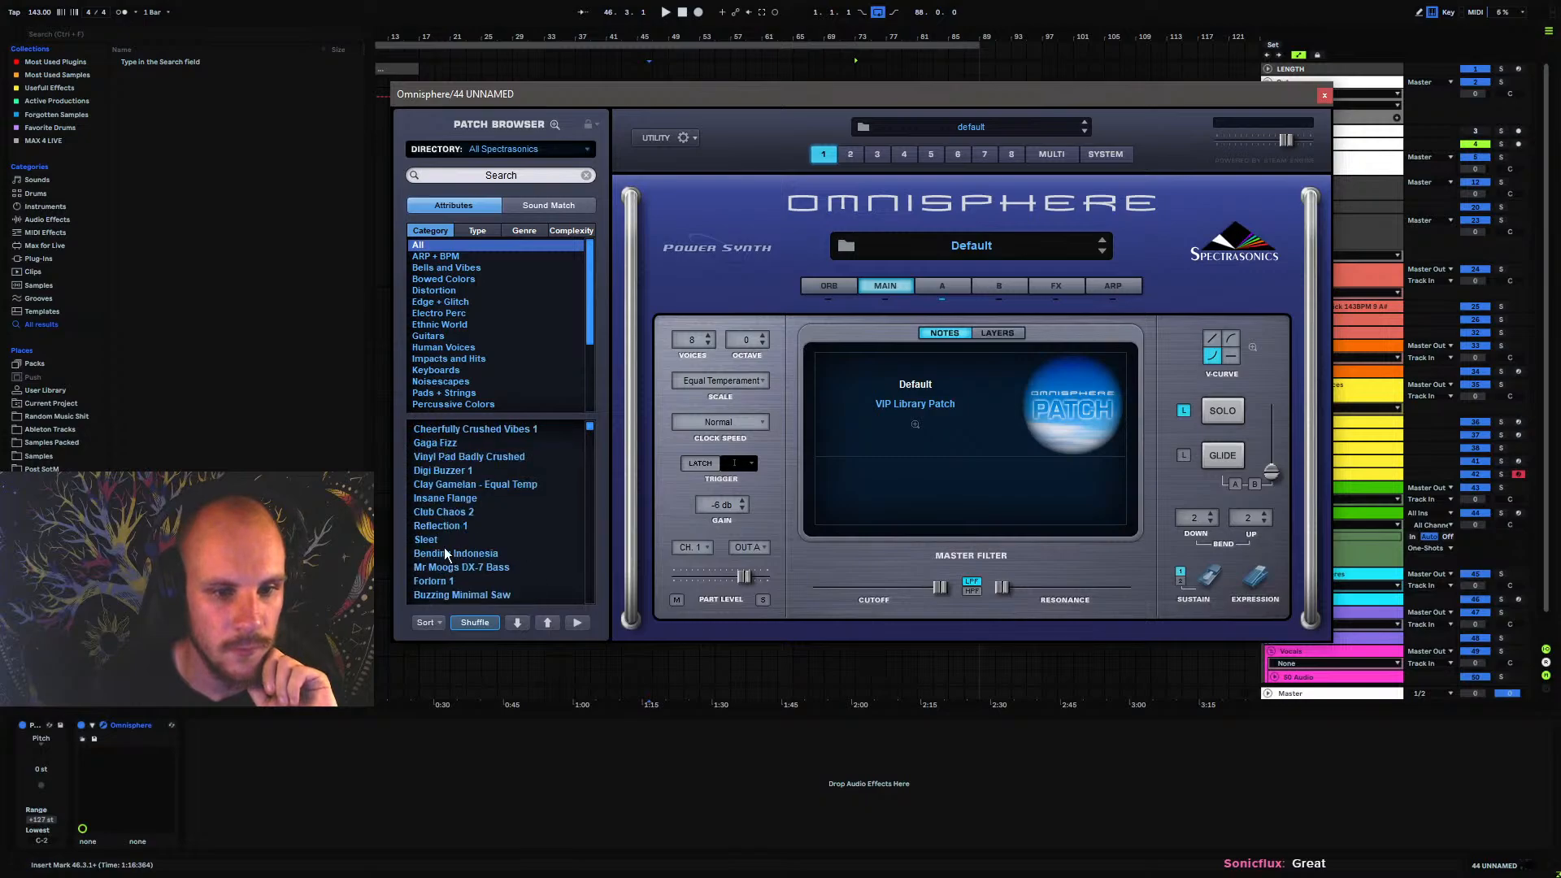
{"action": "left_click", "coordinate": [444, 539]}
{"action": "left_click", "coordinate": [1517, 513]}
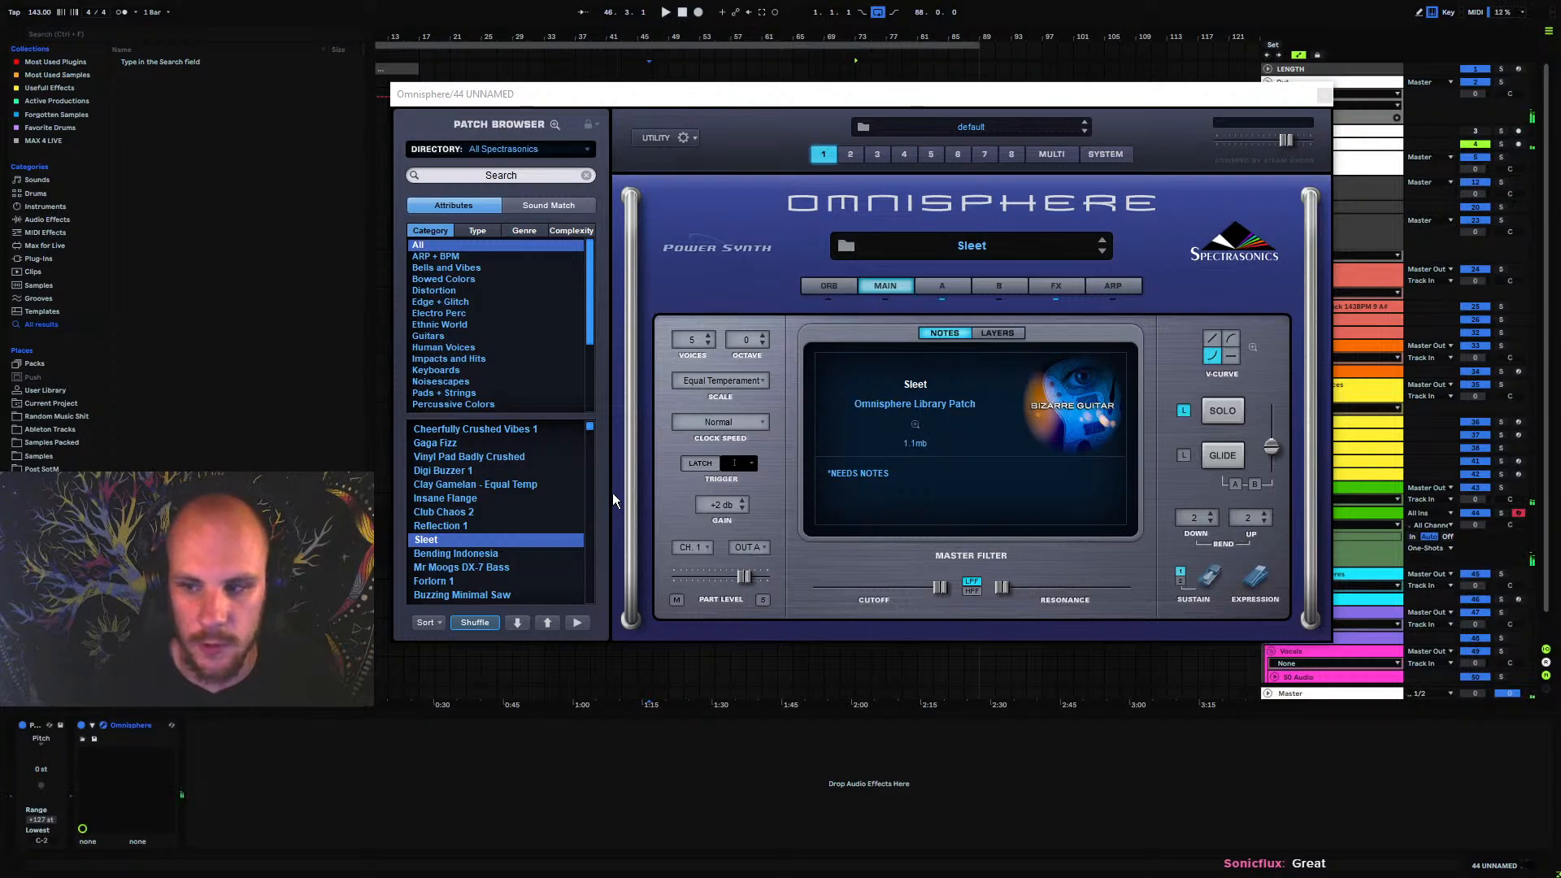
{"action": "left_click", "coordinate": [468, 525]}
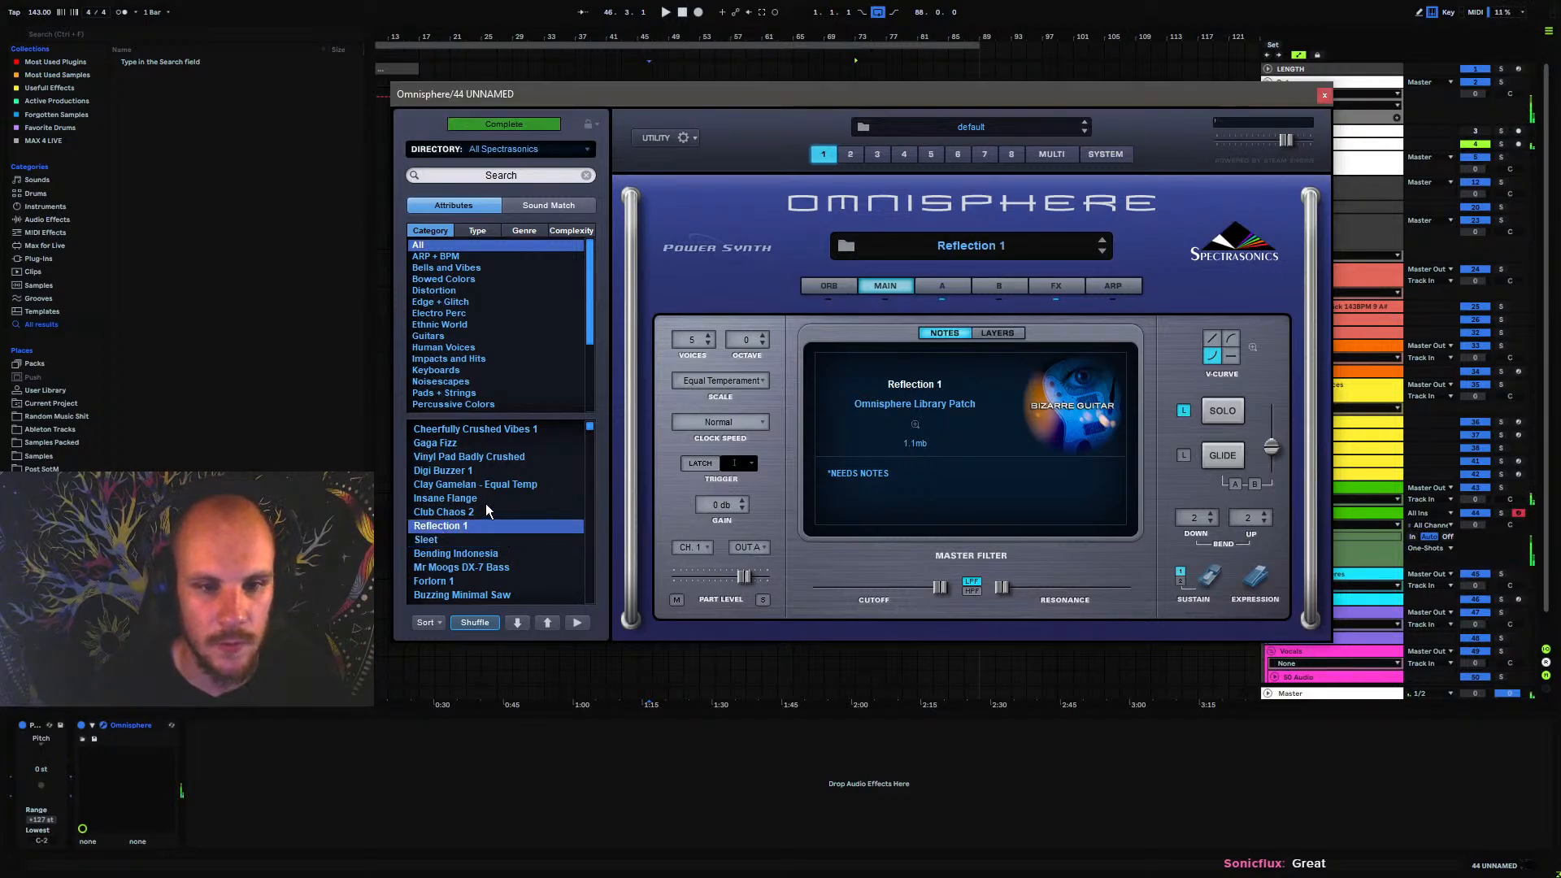
Audition Electro Perc patches from Bit Crushed Sine Snare 1 through Dry 909-style Claps to Soft Kick Reduction
{"action": "left_click", "coordinate": [448, 314]}
{"action": "left_click", "coordinate": [449, 471]}
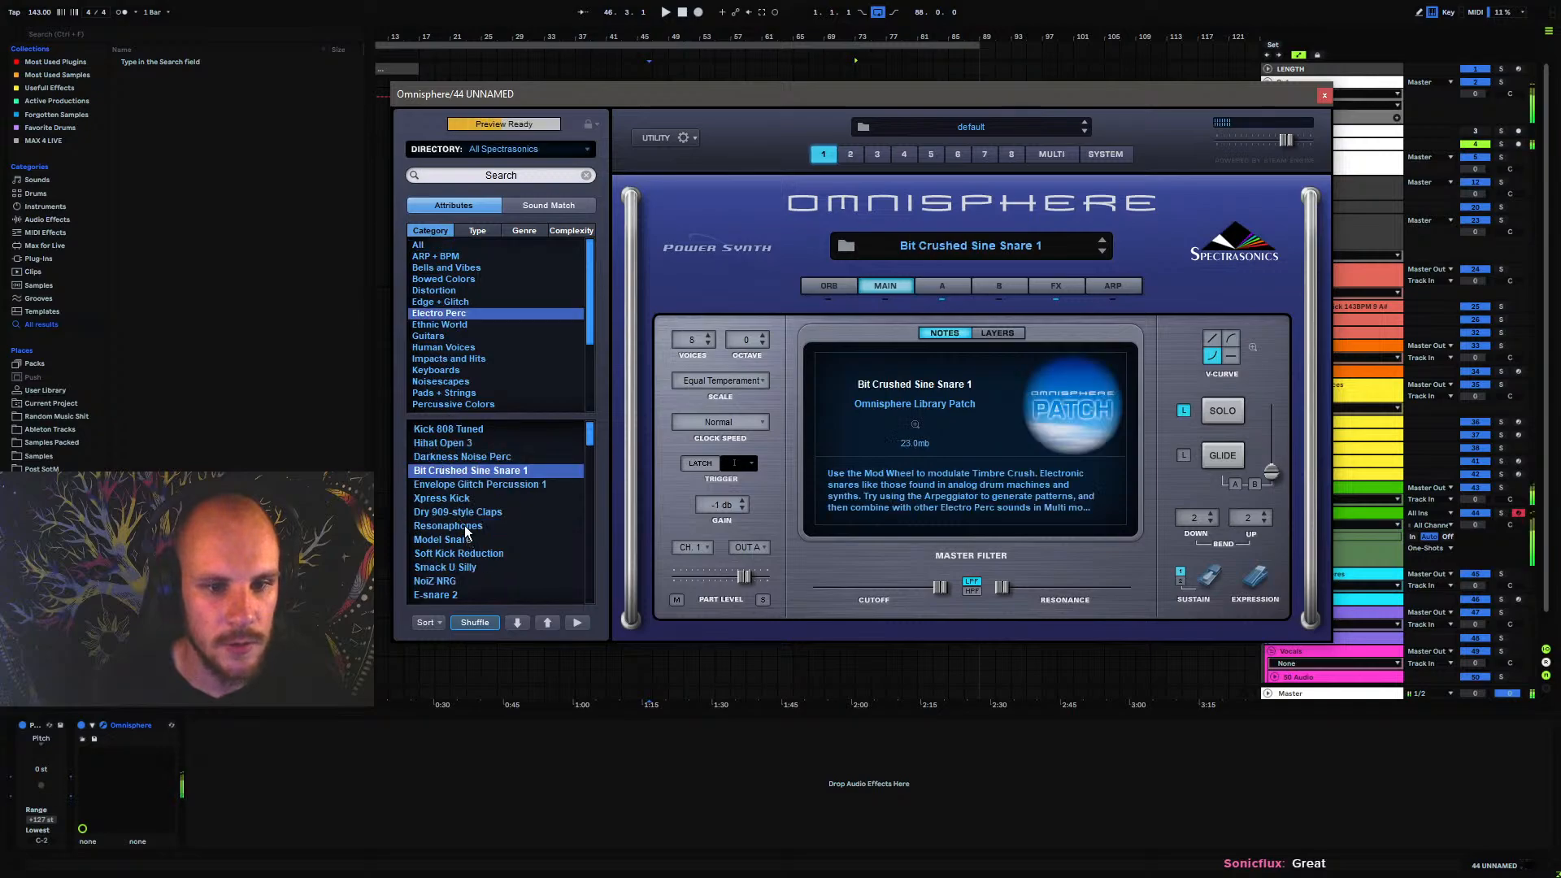
{"action": "left_click", "coordinate": [457, 498]}
{"action": "left_click", "coordinate": [456, 512]}
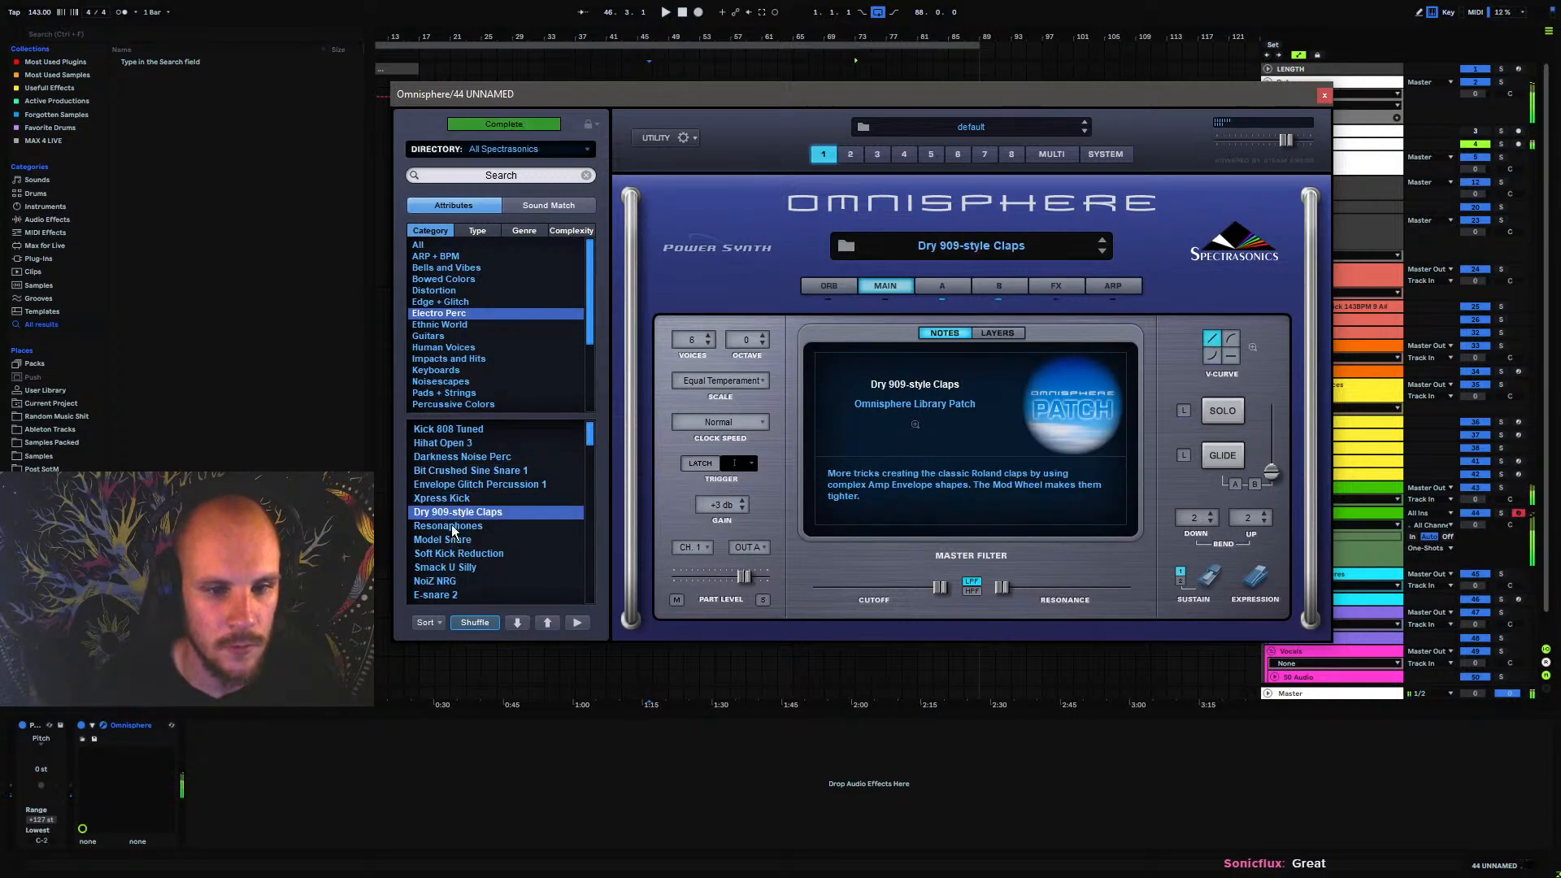
{"action": "left_click", "coordinate": [452, 527]}
{"action": "left_click", "coordinate": [453, 540]}
{"action": "left_click", "coordinate": [452, 554]}
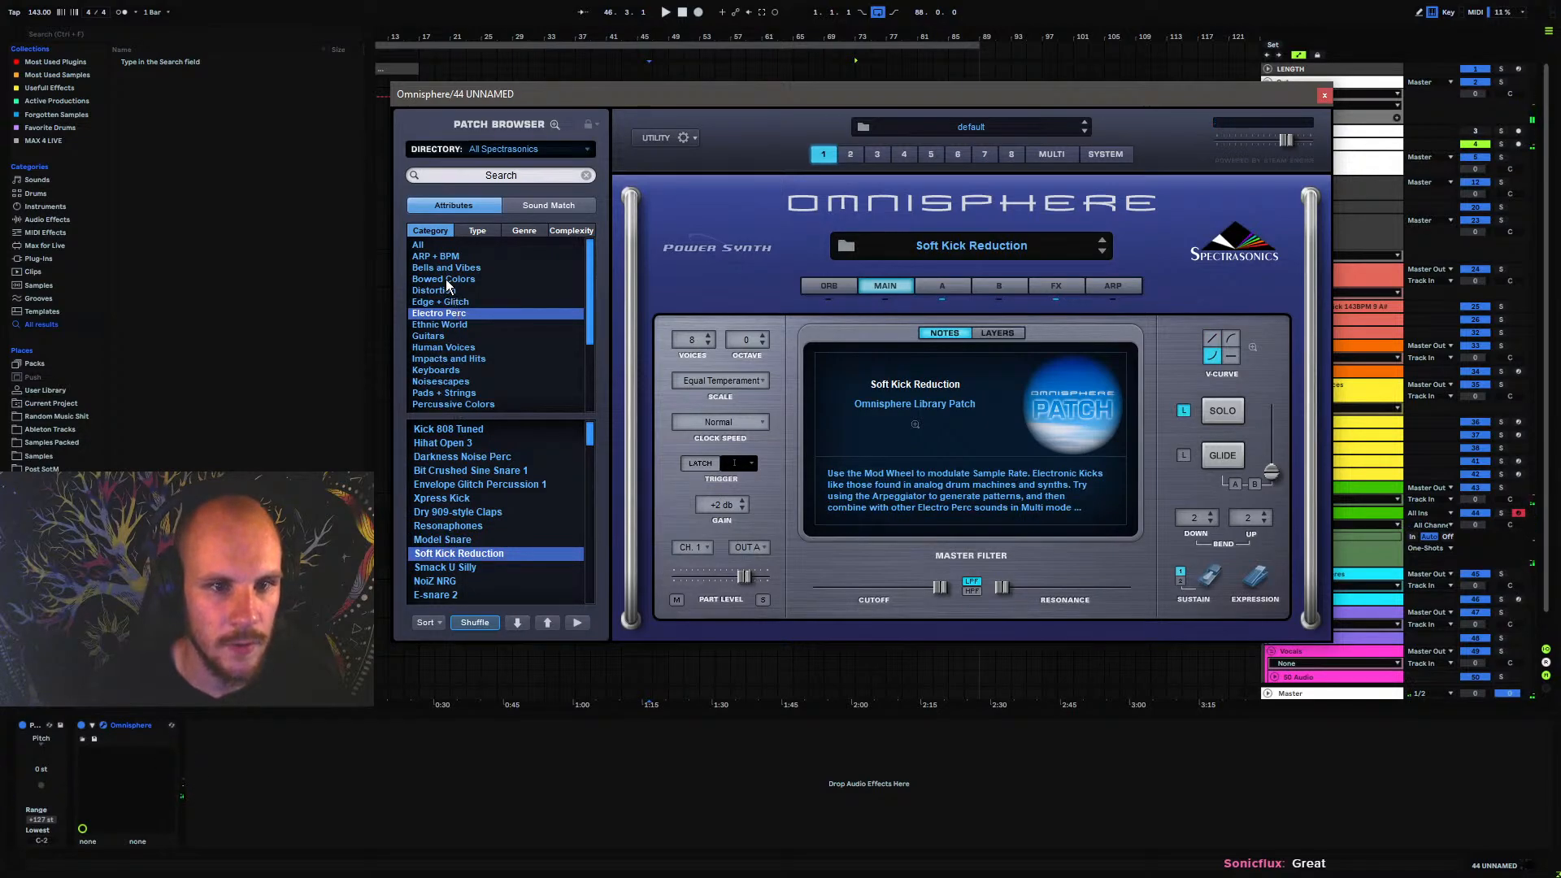
Audition Bowed Colors patches from Glass Harmonica onward, load Laundry Ensemble, and close Omnisphere
{"action": "left_click", "coordinate": [443, 279]}
{"action": "left_click", "coordinate": [455, 525]}
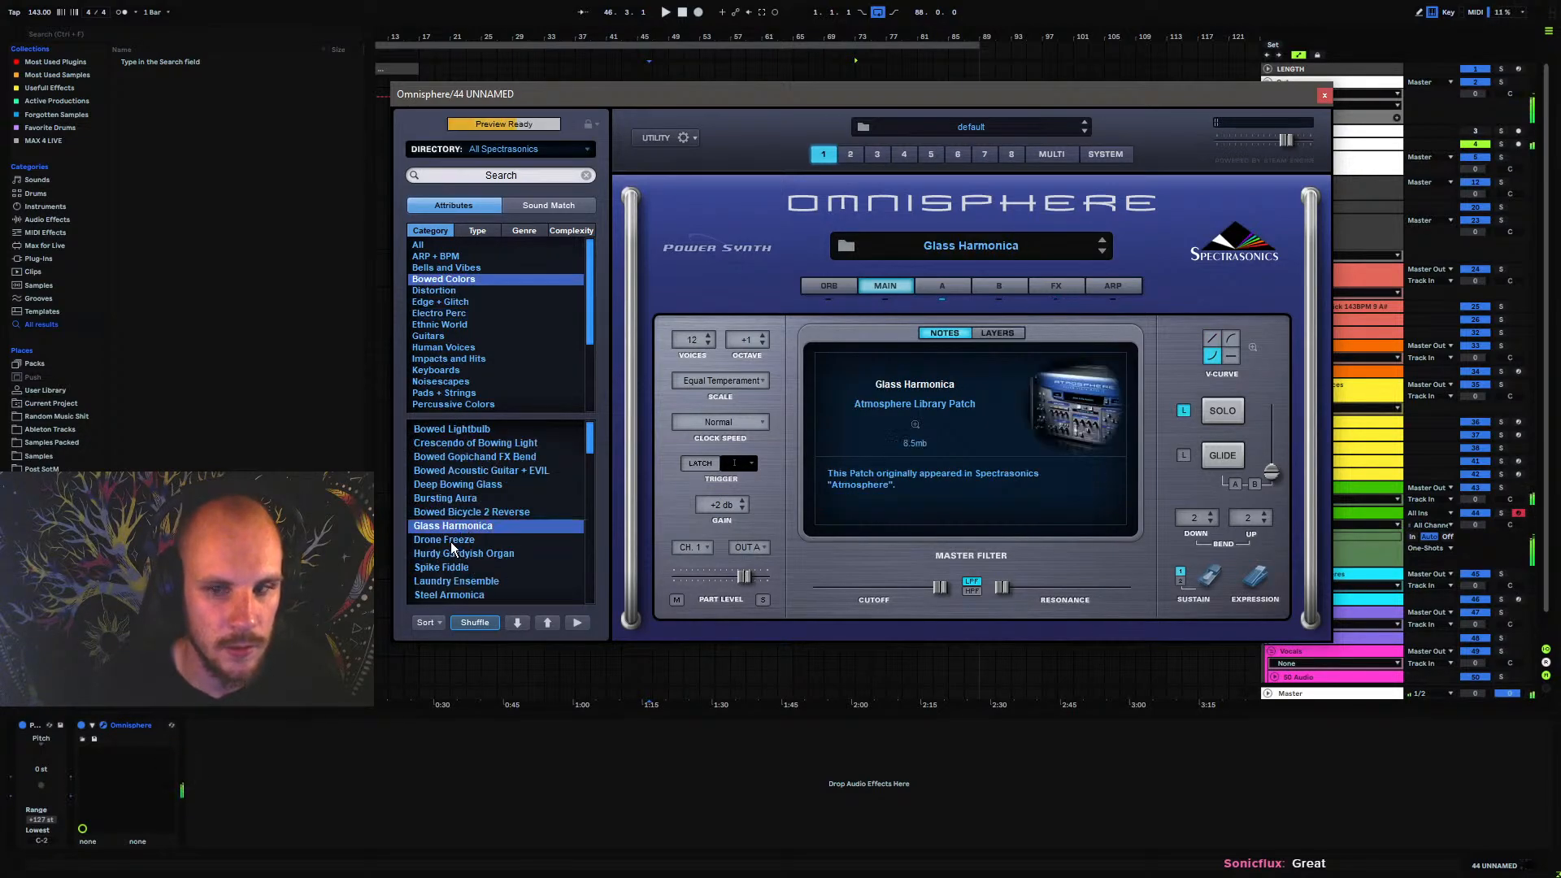
{"action": "left_click", "coordinate": [453, 555]}
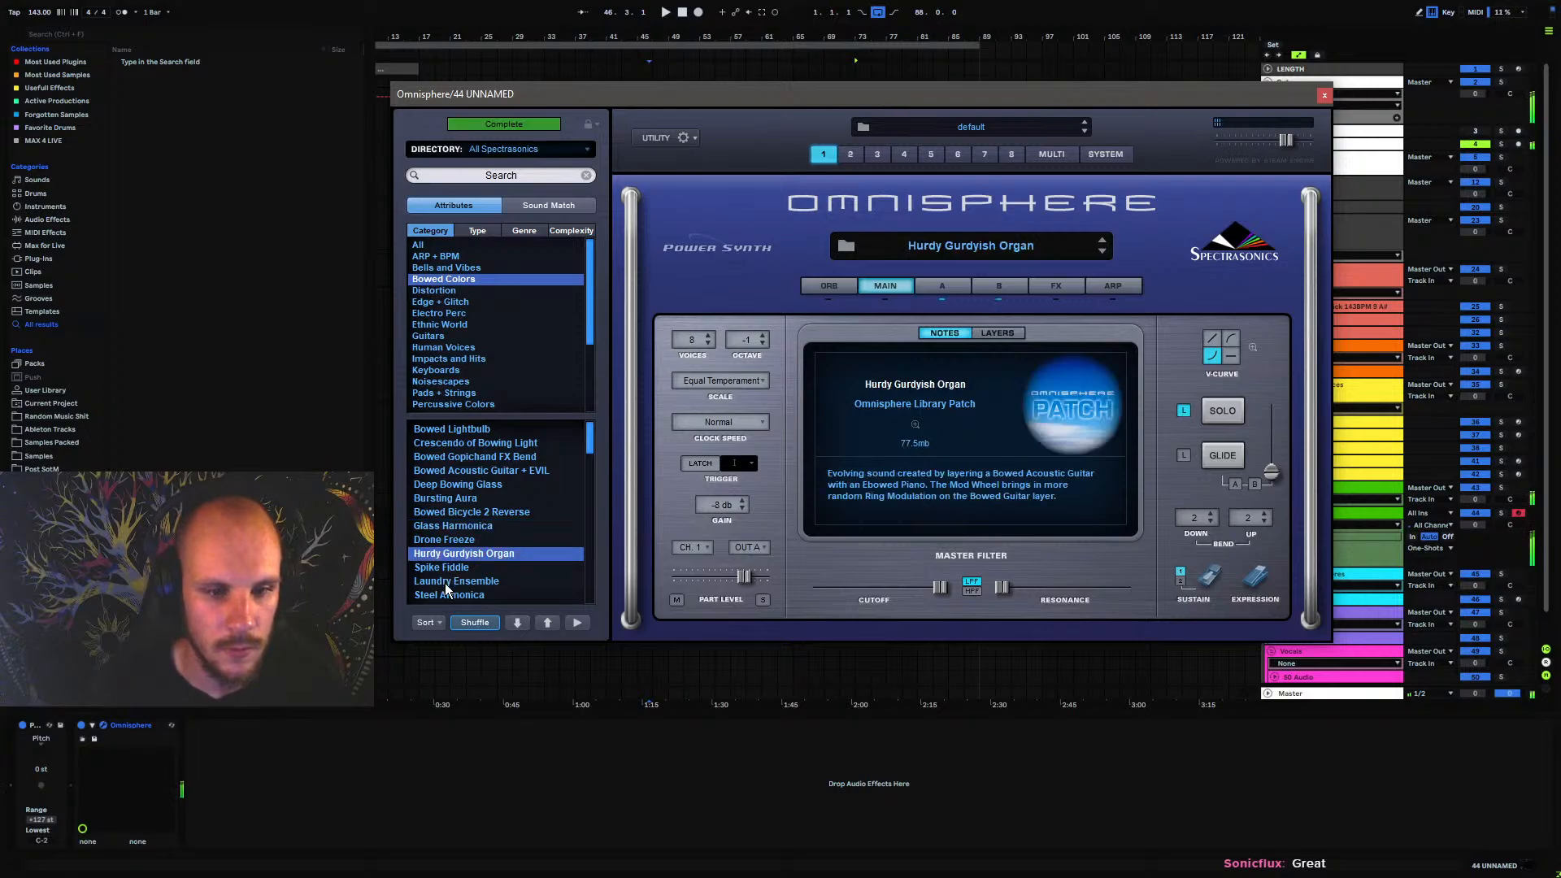
{"action": "left_click", "coordinate": [446, 569]}
{"action": "left_click", "coordinate": [447, 583]}
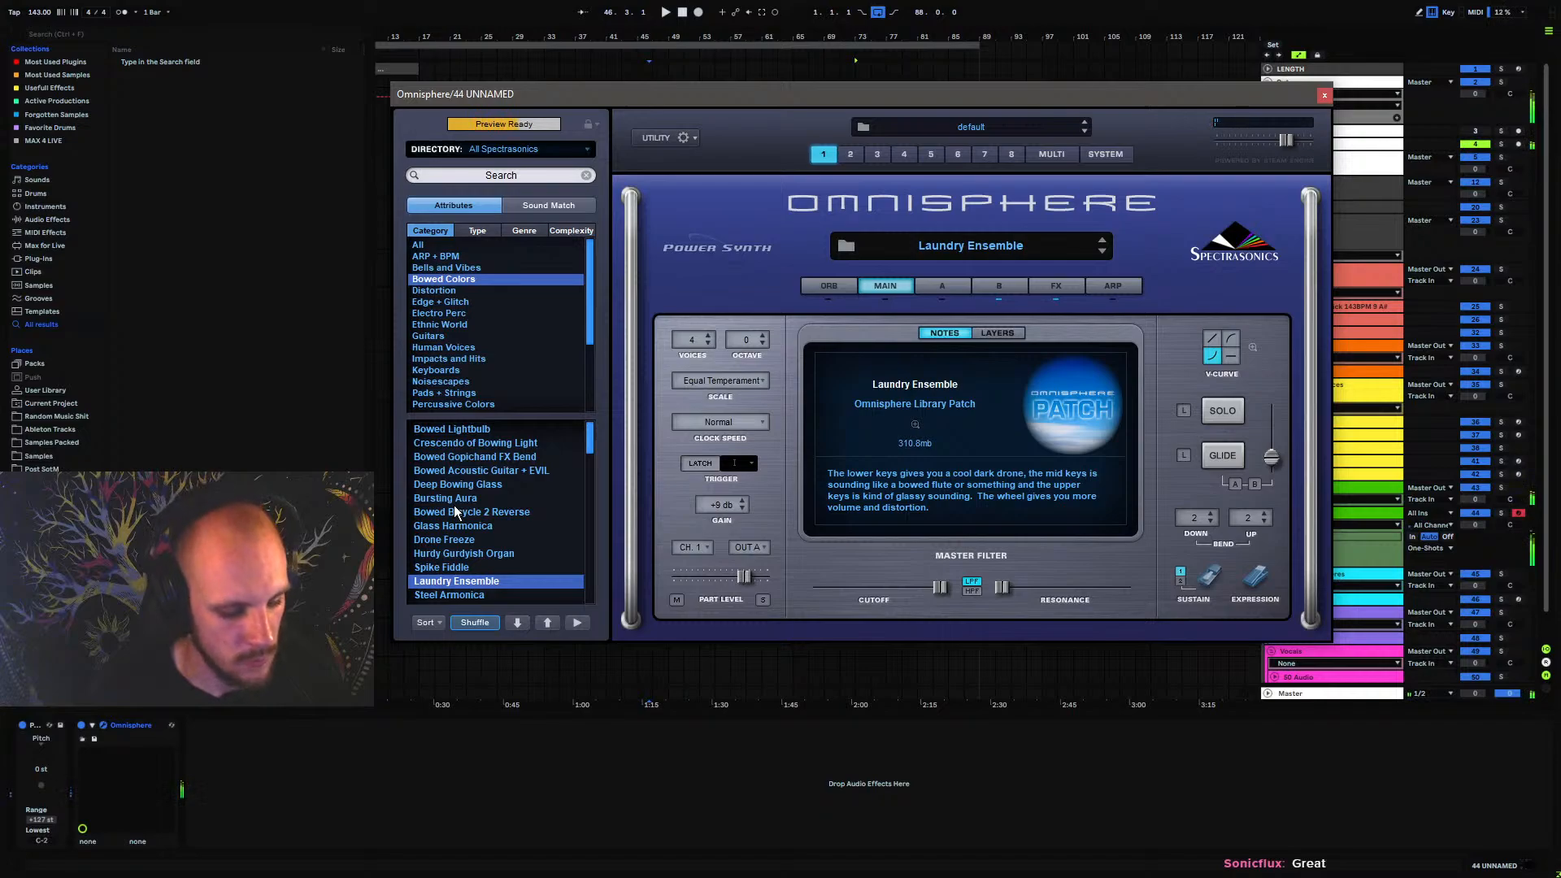
{"action": "key", "text": "z"}
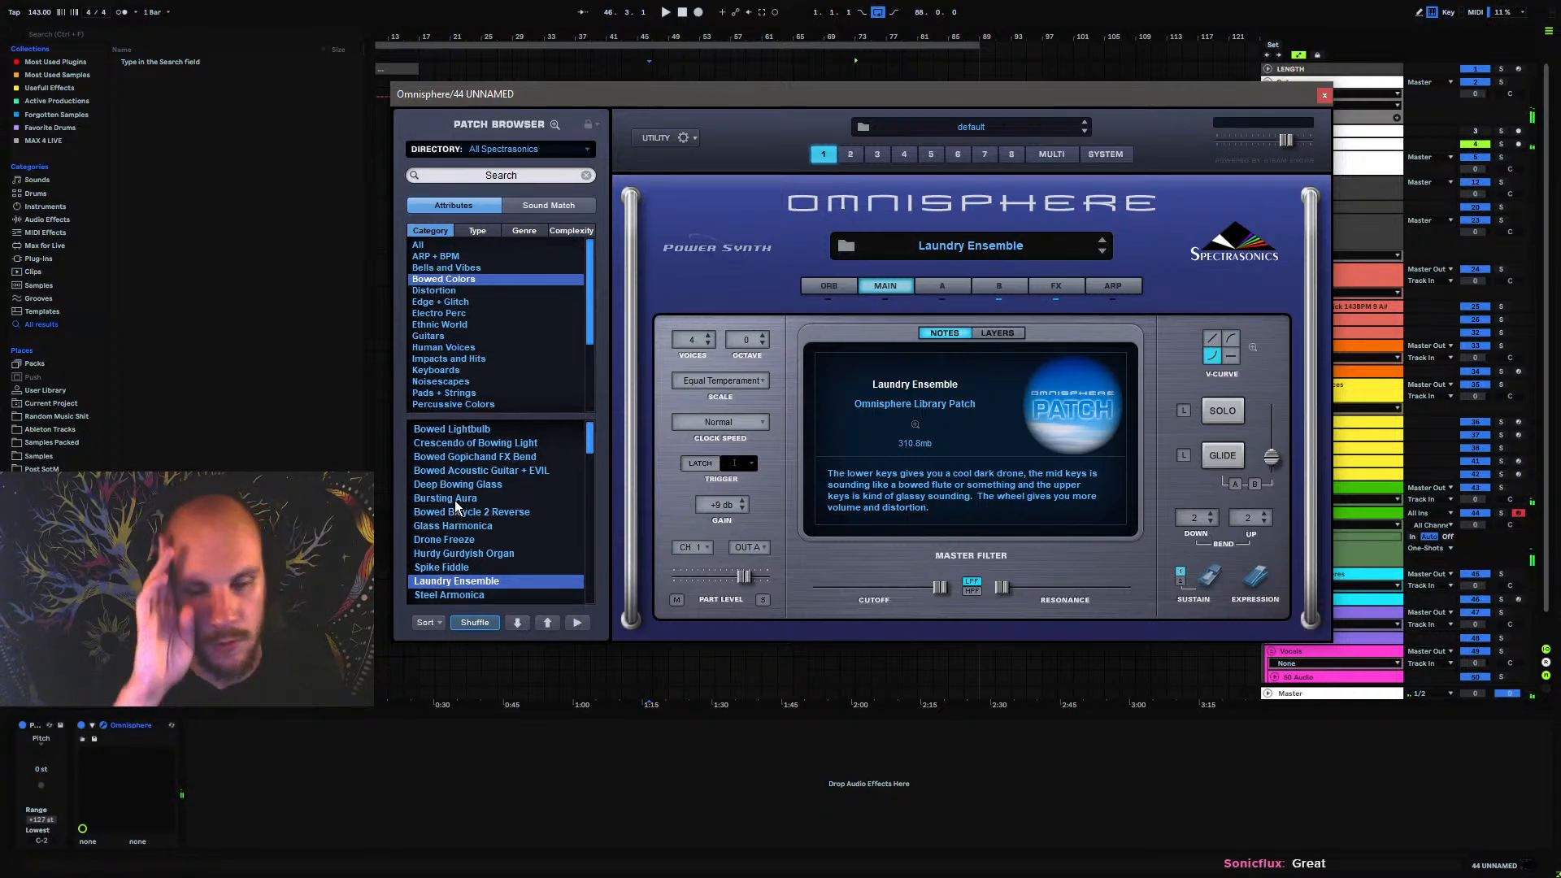
{"action": "left_click", "coordinate": [1325, 96]}
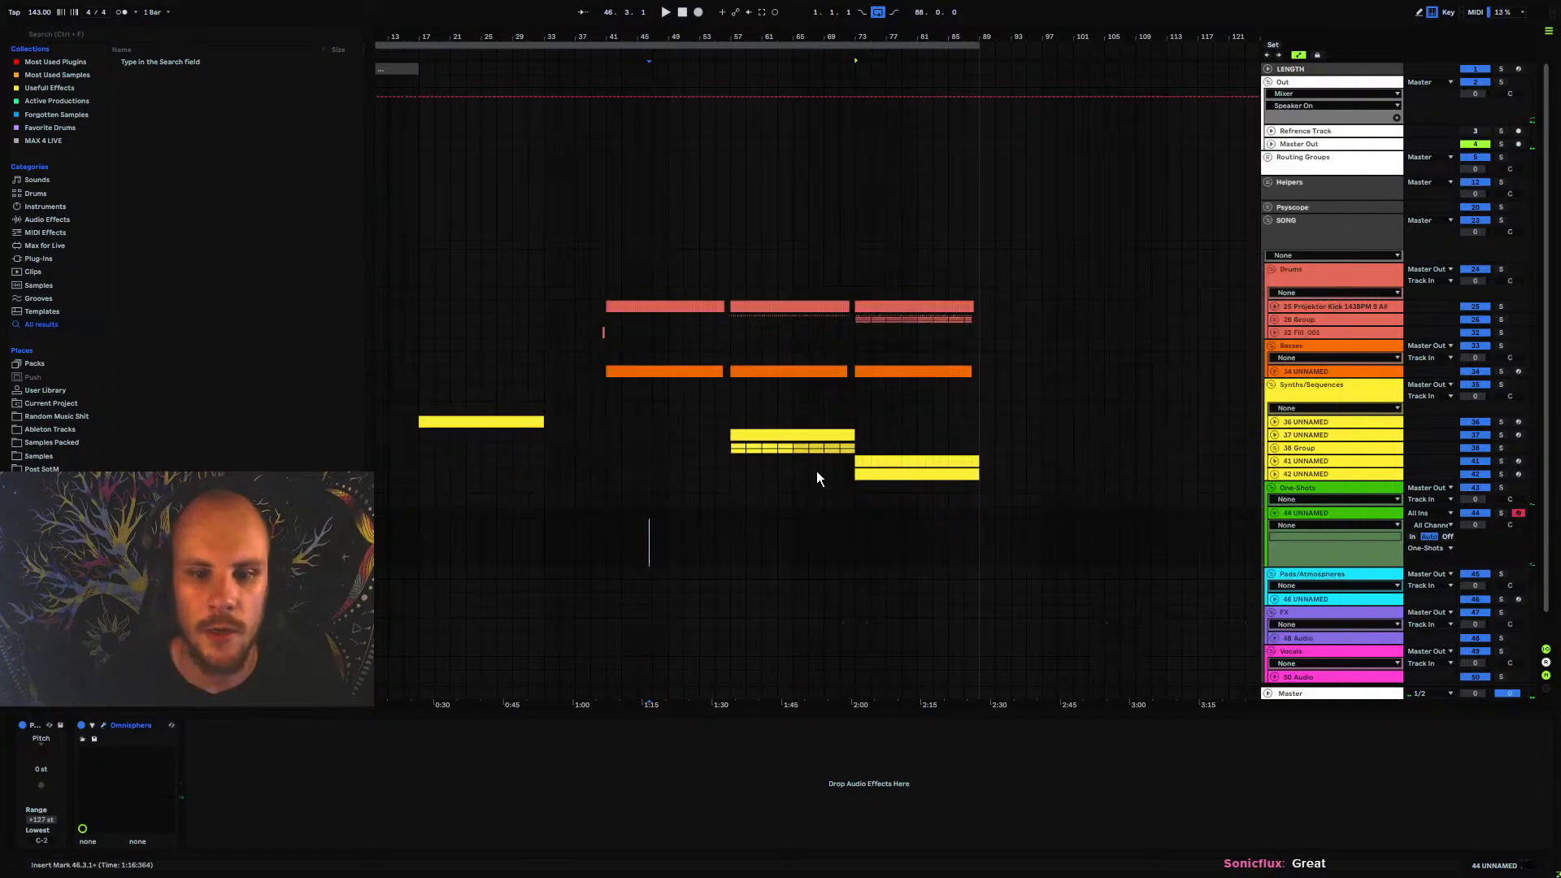
Create a half-bar MIDI clip on track 44 UNNAMED starting at bar 45
{"action": "scroll", "coordinate": [668, 177], "scroll_direction": "up", "scroll_amount": 8}
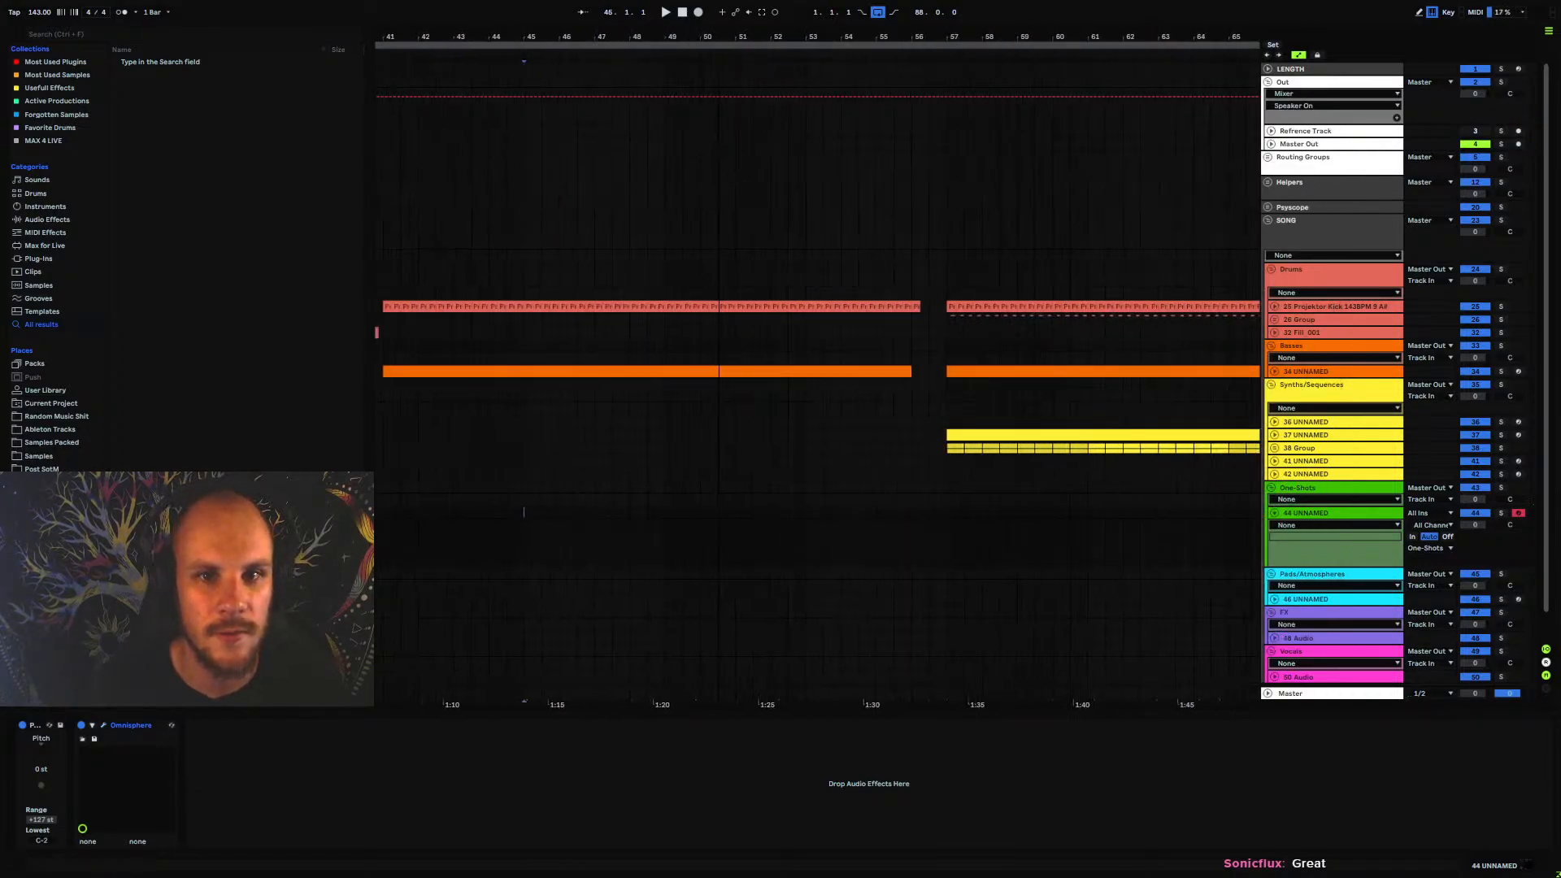
{"action": "left_click_drag", "start_coordinate": [540, 515], "coordinate": [559, 515]}
{"action": "key", "text": "ctrl+shift+m"}
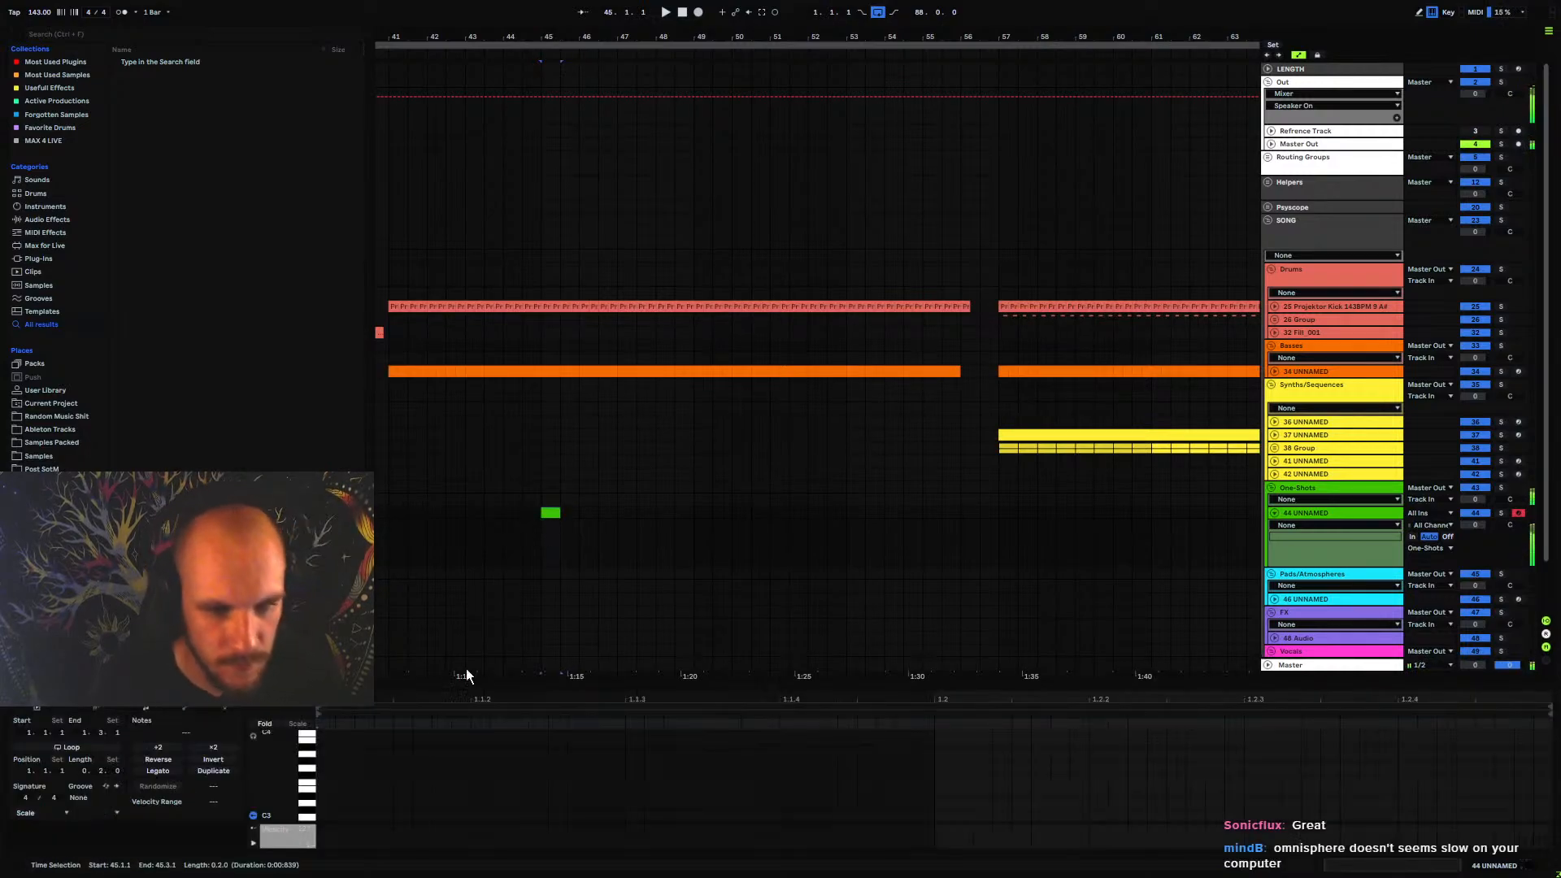
Add an A#2 note at the start of the bar 45 clip and extend it to one beat
{"action": "scroll", "coordinate": [334, 778], "scroll_direction": "down", "scroll_amount": 4}
{"action": "scroll", "coordinate": [324, 781], "scroll_direction": "up", "scroll_amount": 1}
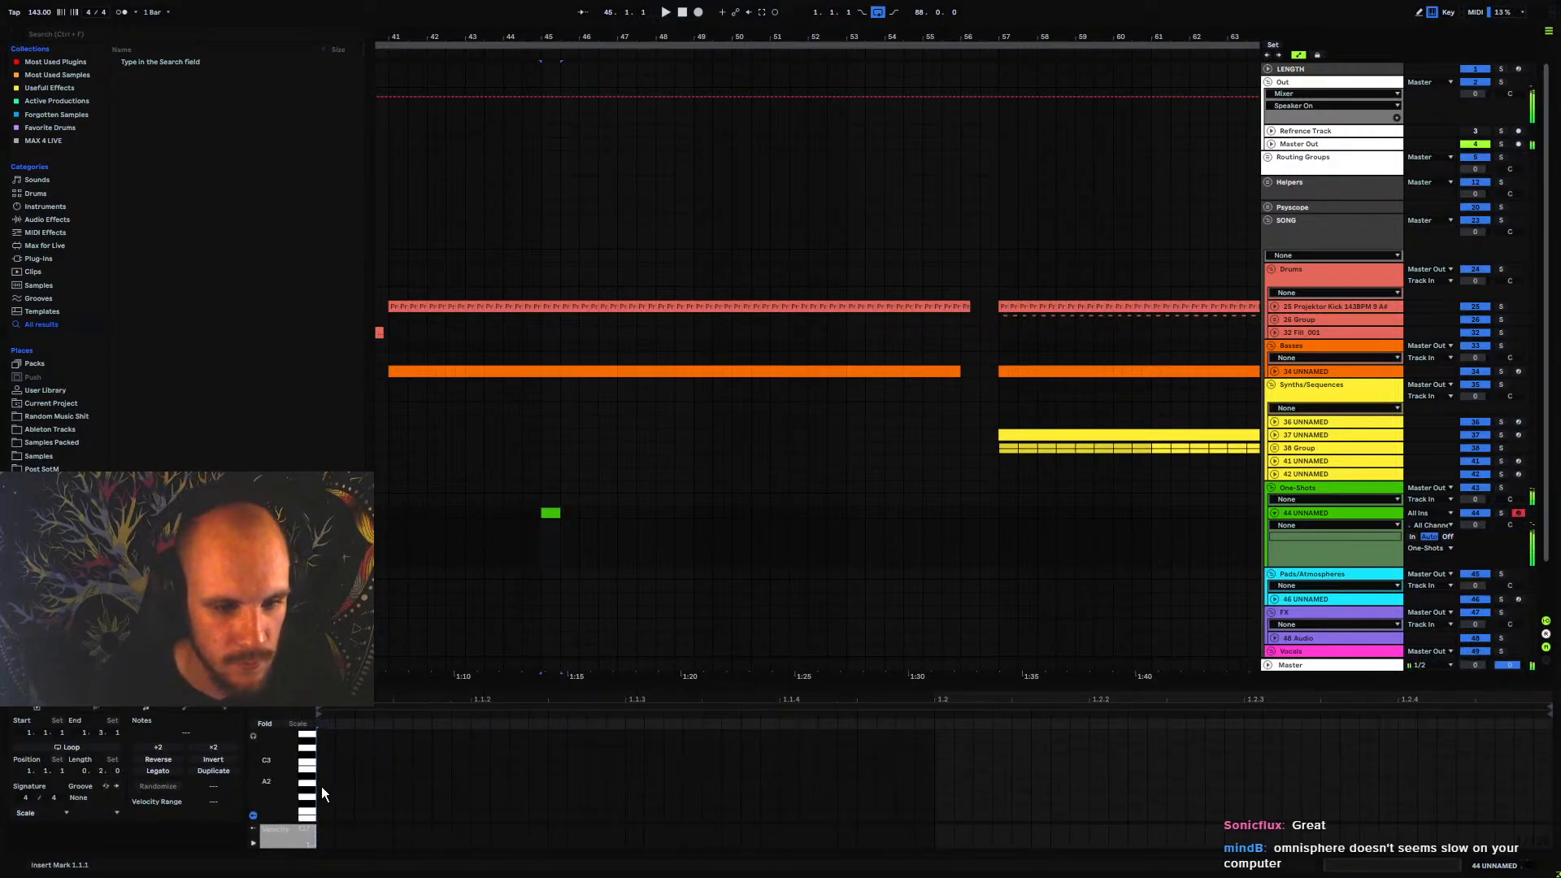
{"action": "double_click", "coordinate": [322, 779]}
{"action": "key", "text": "space"}
Try the one-beat note at A#3 and A#4 during playback, and return it to A#2
{"action": "key", "text": "space"}
{"action": "left_click_drag", "start_coordinate": [334, 777], "coordinate": [934, 797]}
{"action": "key", "text": "shift+Up"}
{"action": "key", "text": "space"}
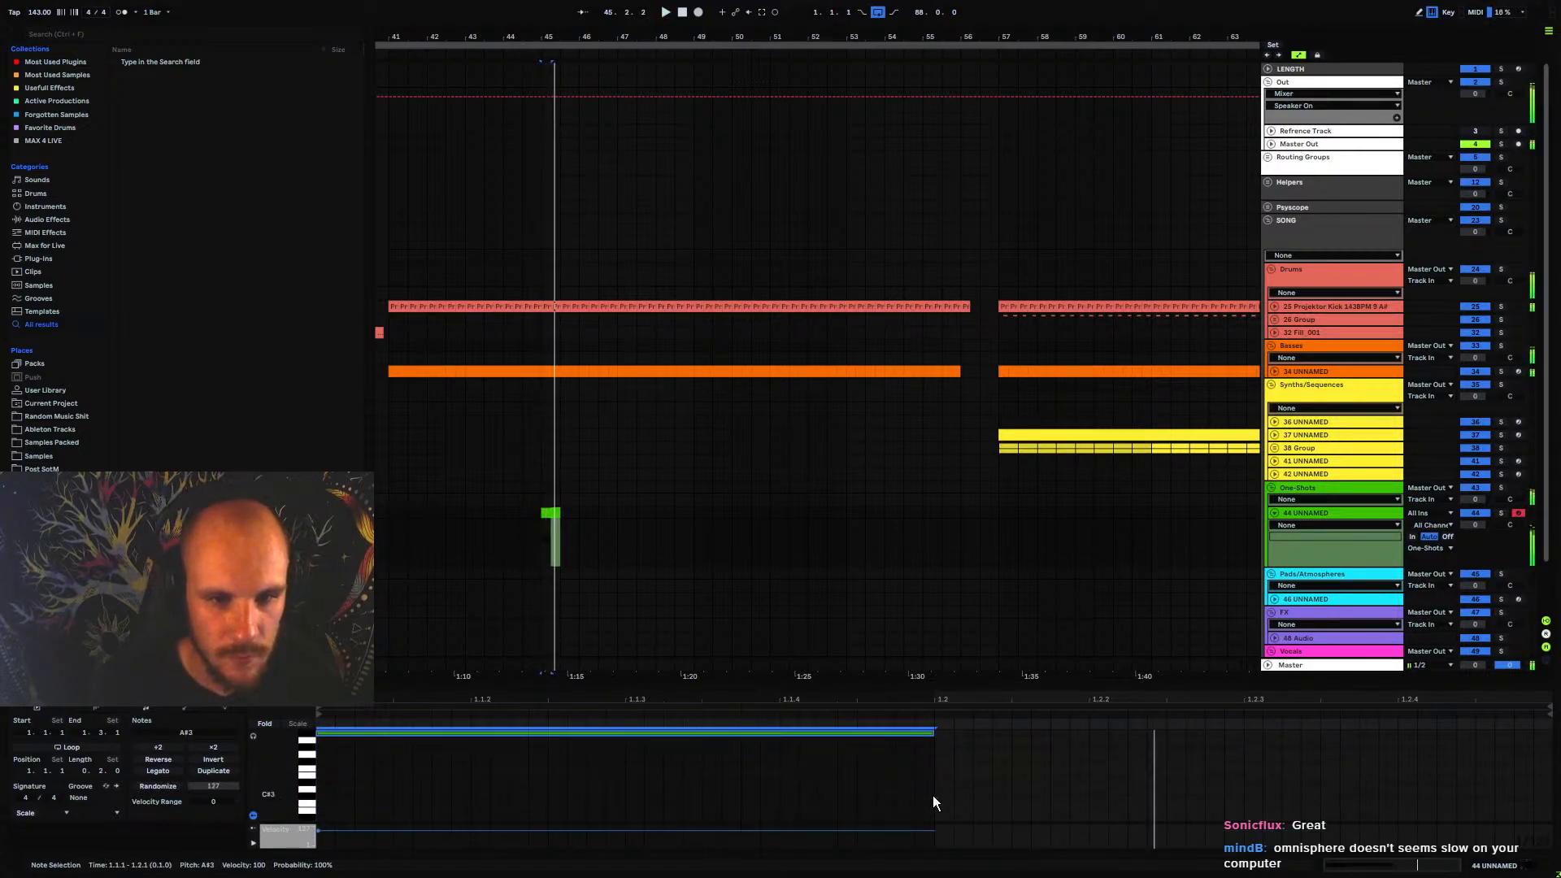
{"action": "key", "text": "shift+Up"}
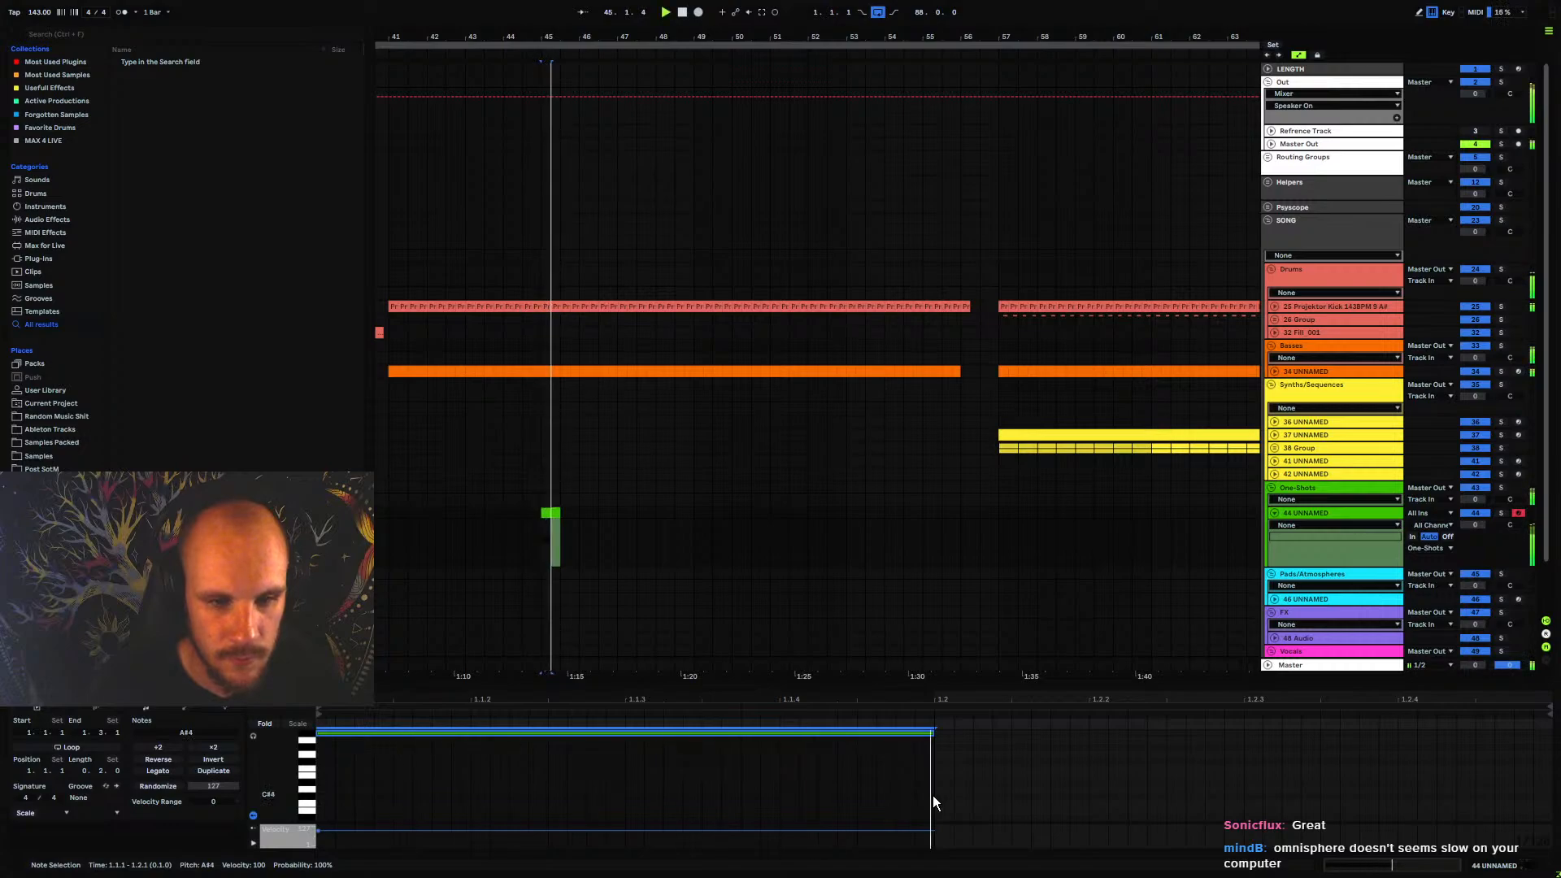
{"action": "key", "text": "shift+Down"}
{"action": "key", "text": "shift+Down"}
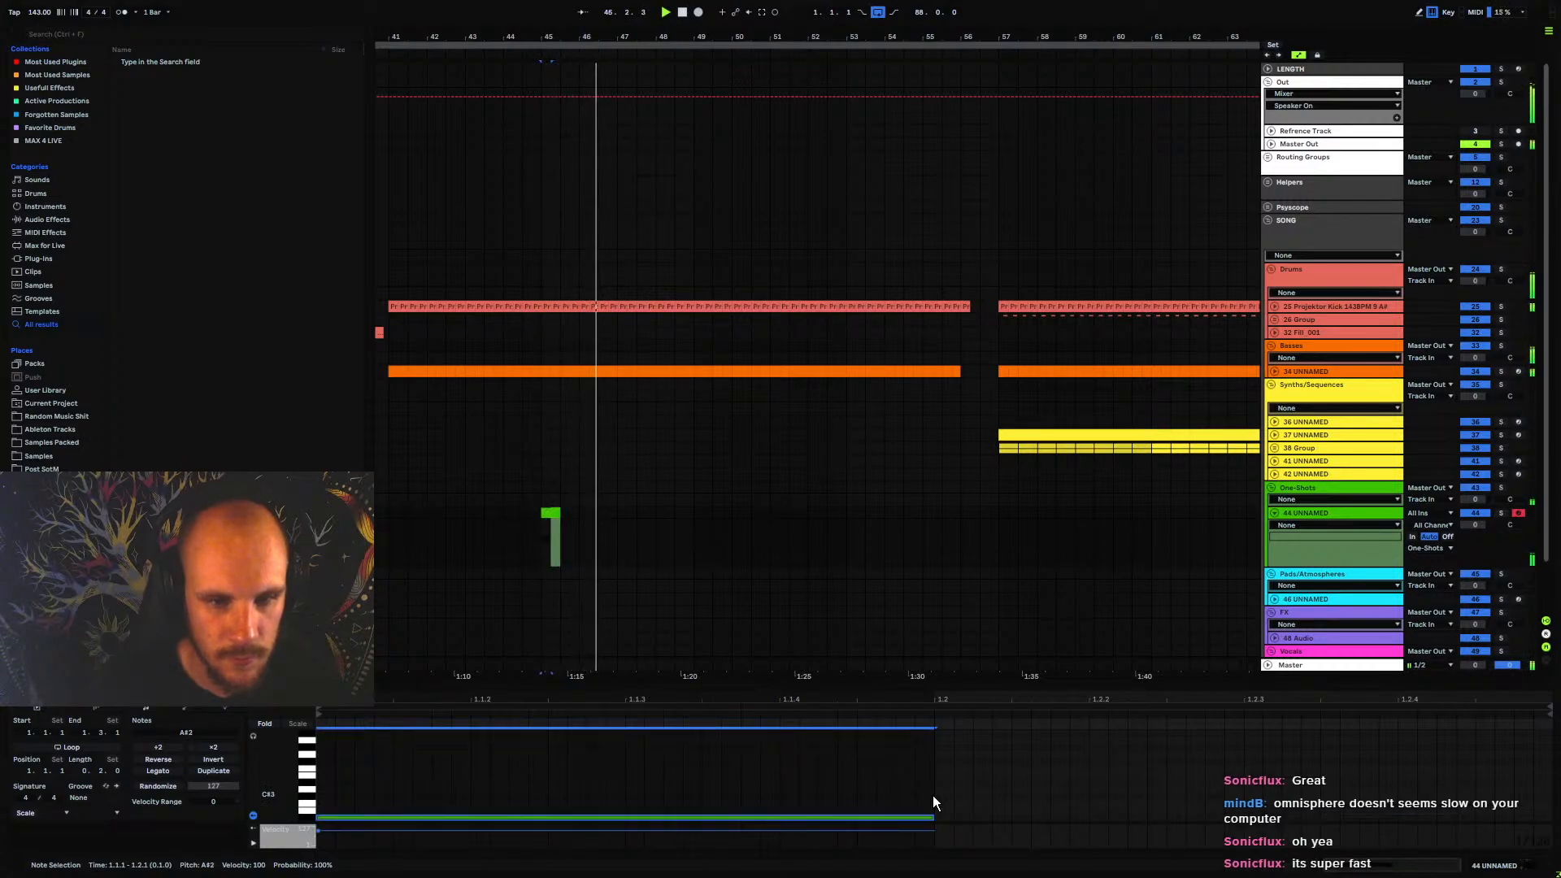
Reopen Omnisphere on track 44, show its common effects, and set the Chorus Echo rate to 1.10 Hz
{"action": "left_click", "coordinate": [1311, 516]}
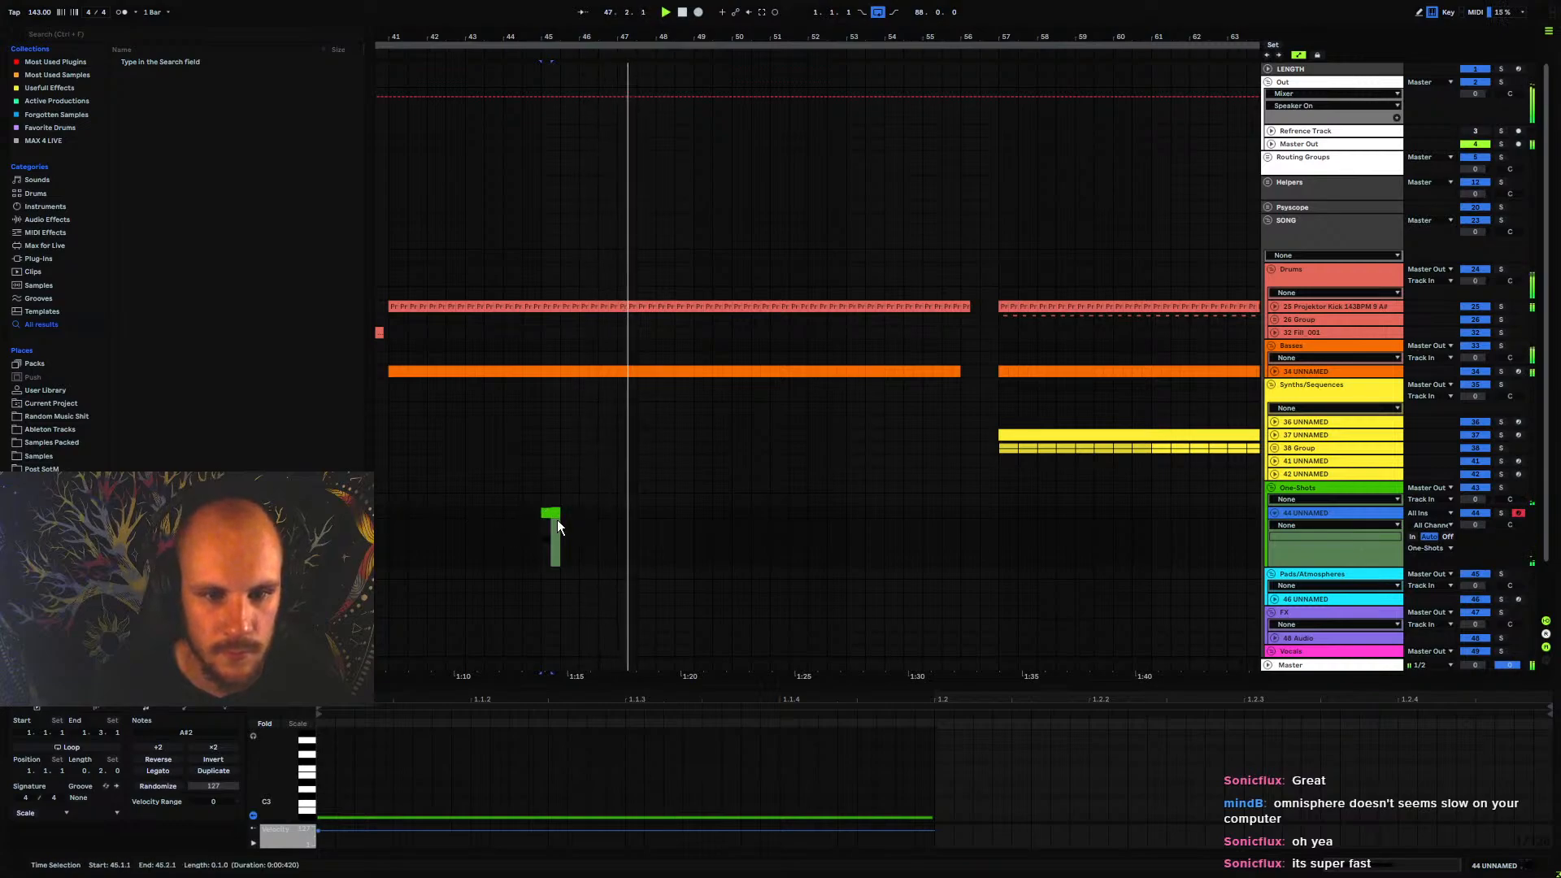
{"action": "left_click", "coordinate": [1301, 512]}
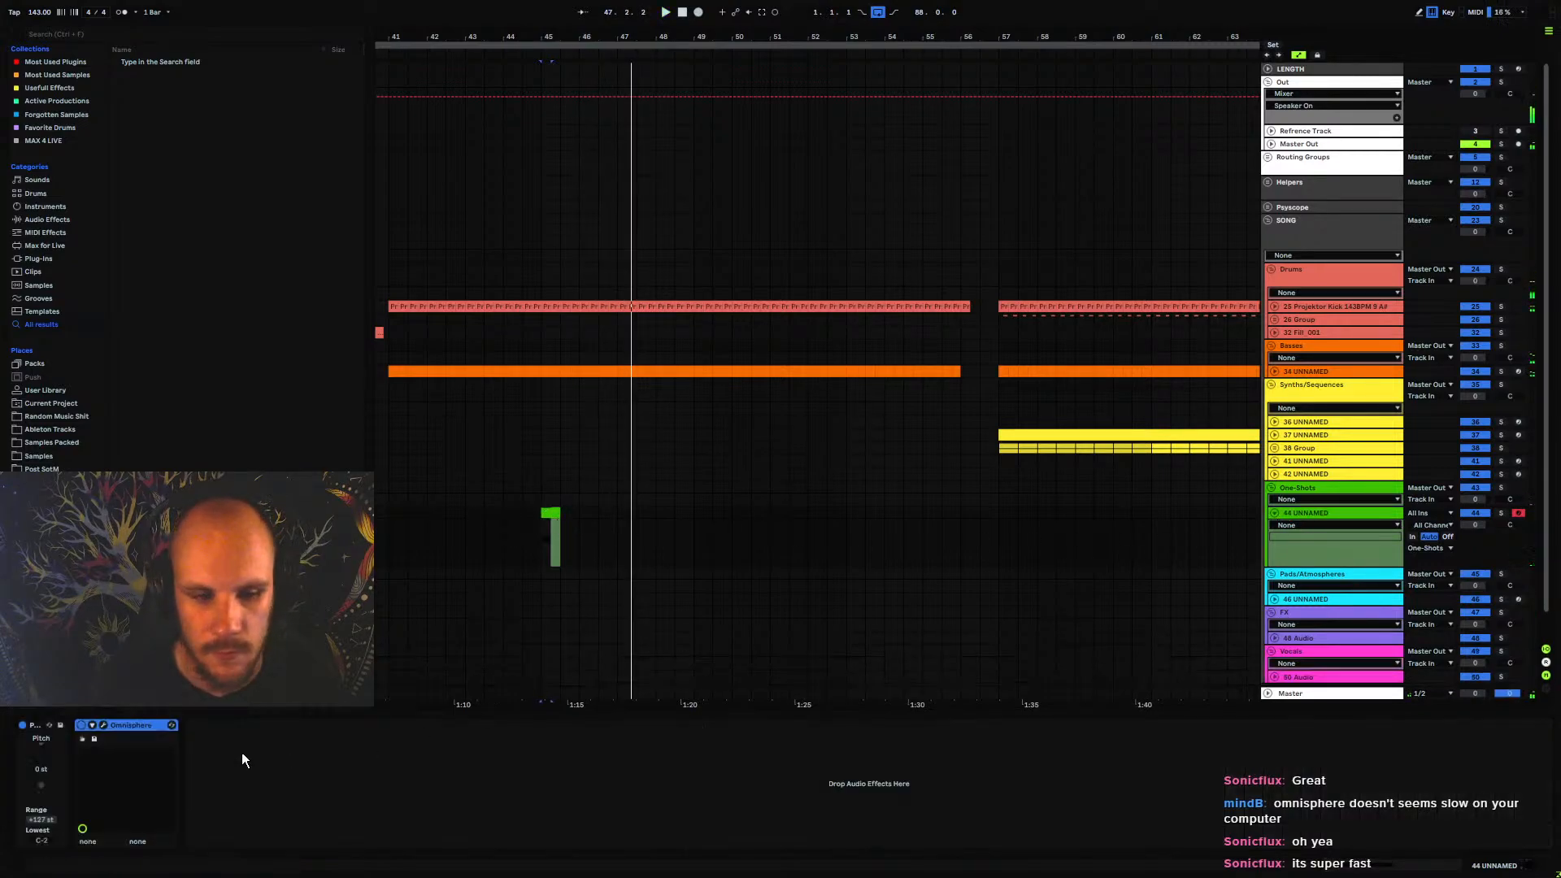
{"action": "left_click", "coordinate": [103, 725]}
{"action": "left_click", "coordinate": [1051, 285]}
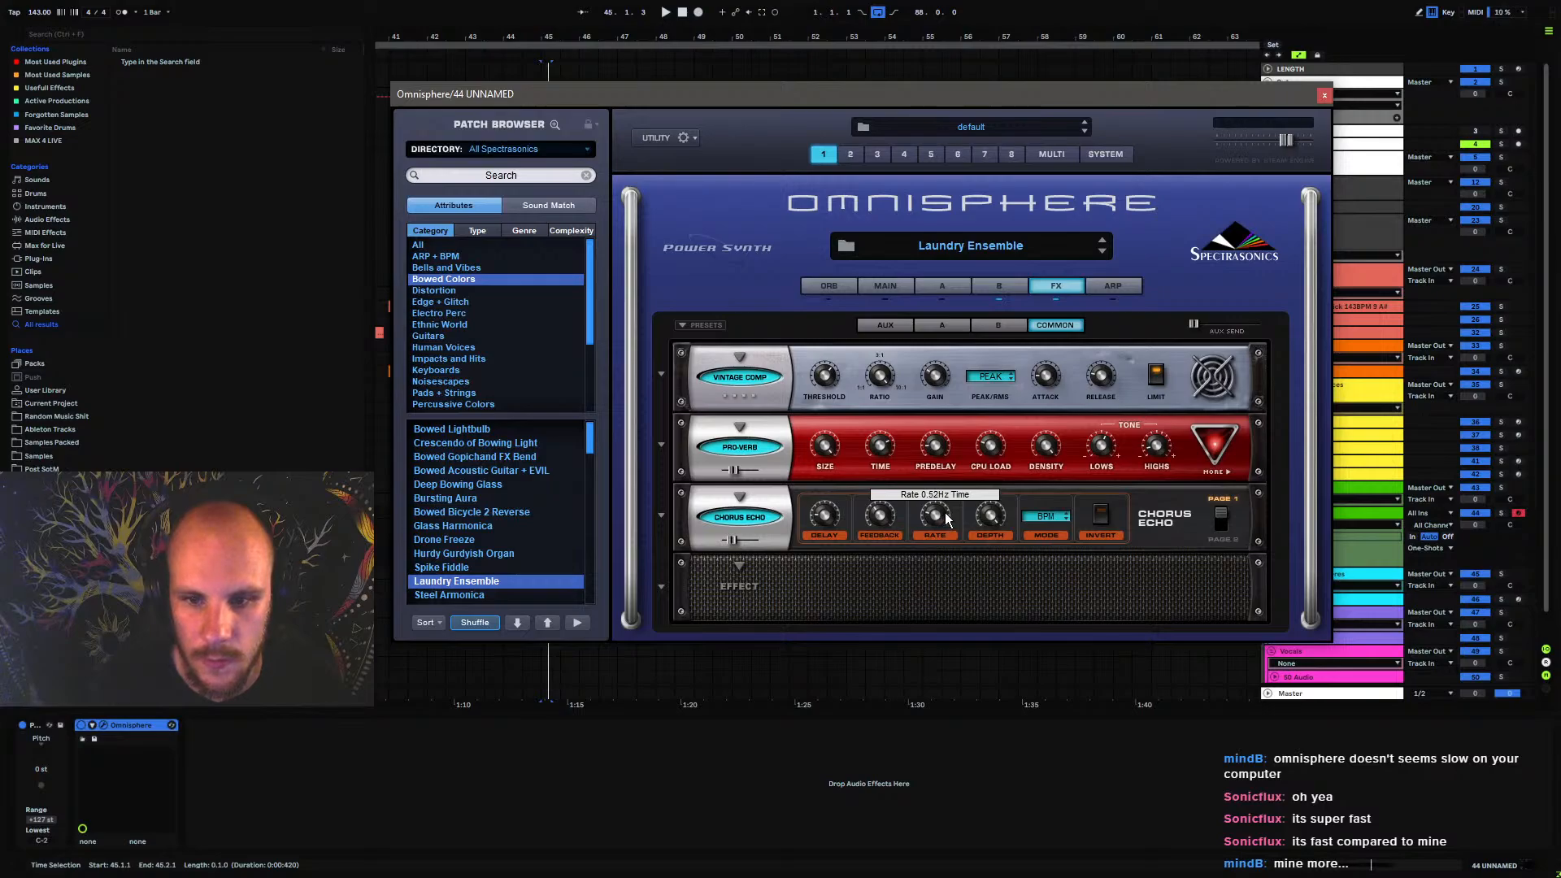
{"action": "key", "text": "space"}
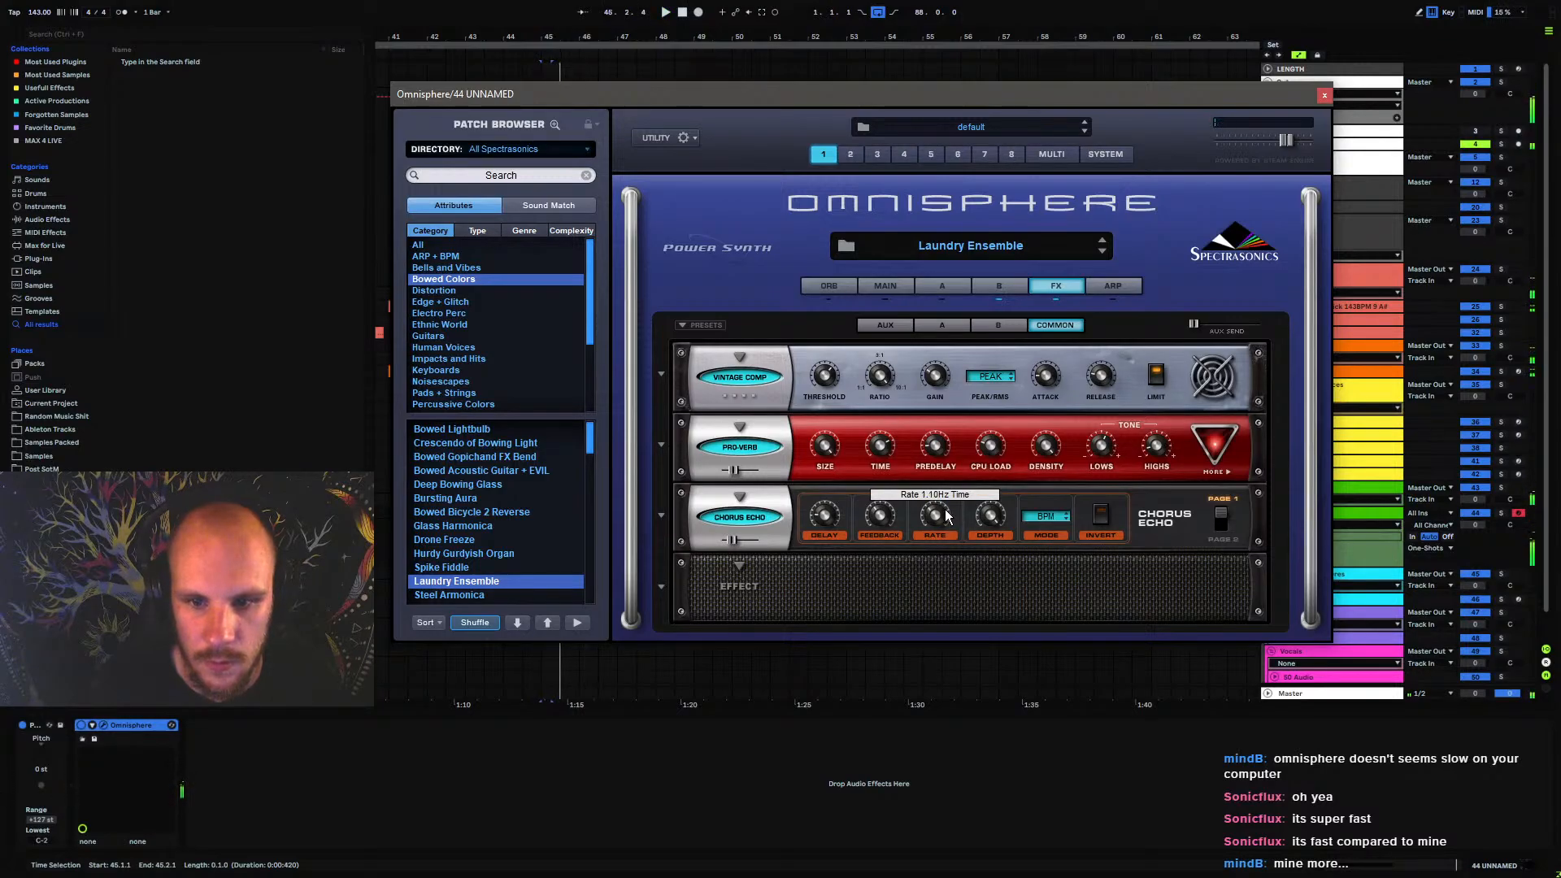
Check the Chorus Echo's second page of controls and its available modes
{"action": "left_click", "coordinate": [1222, 520]}
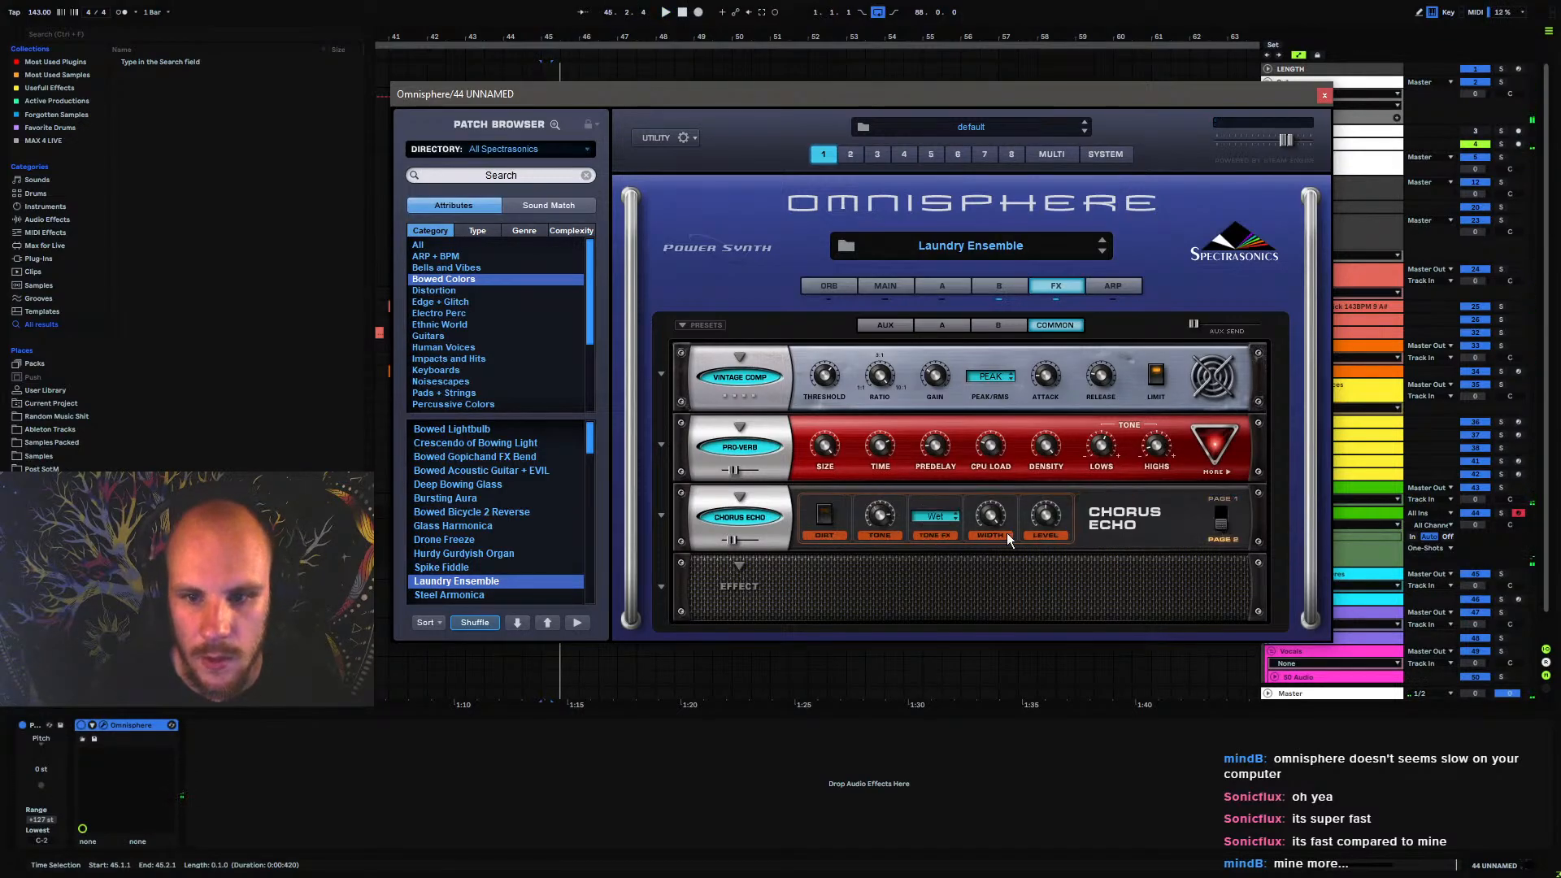
{"action": "left_click", "coordinate": [1218, 518]}
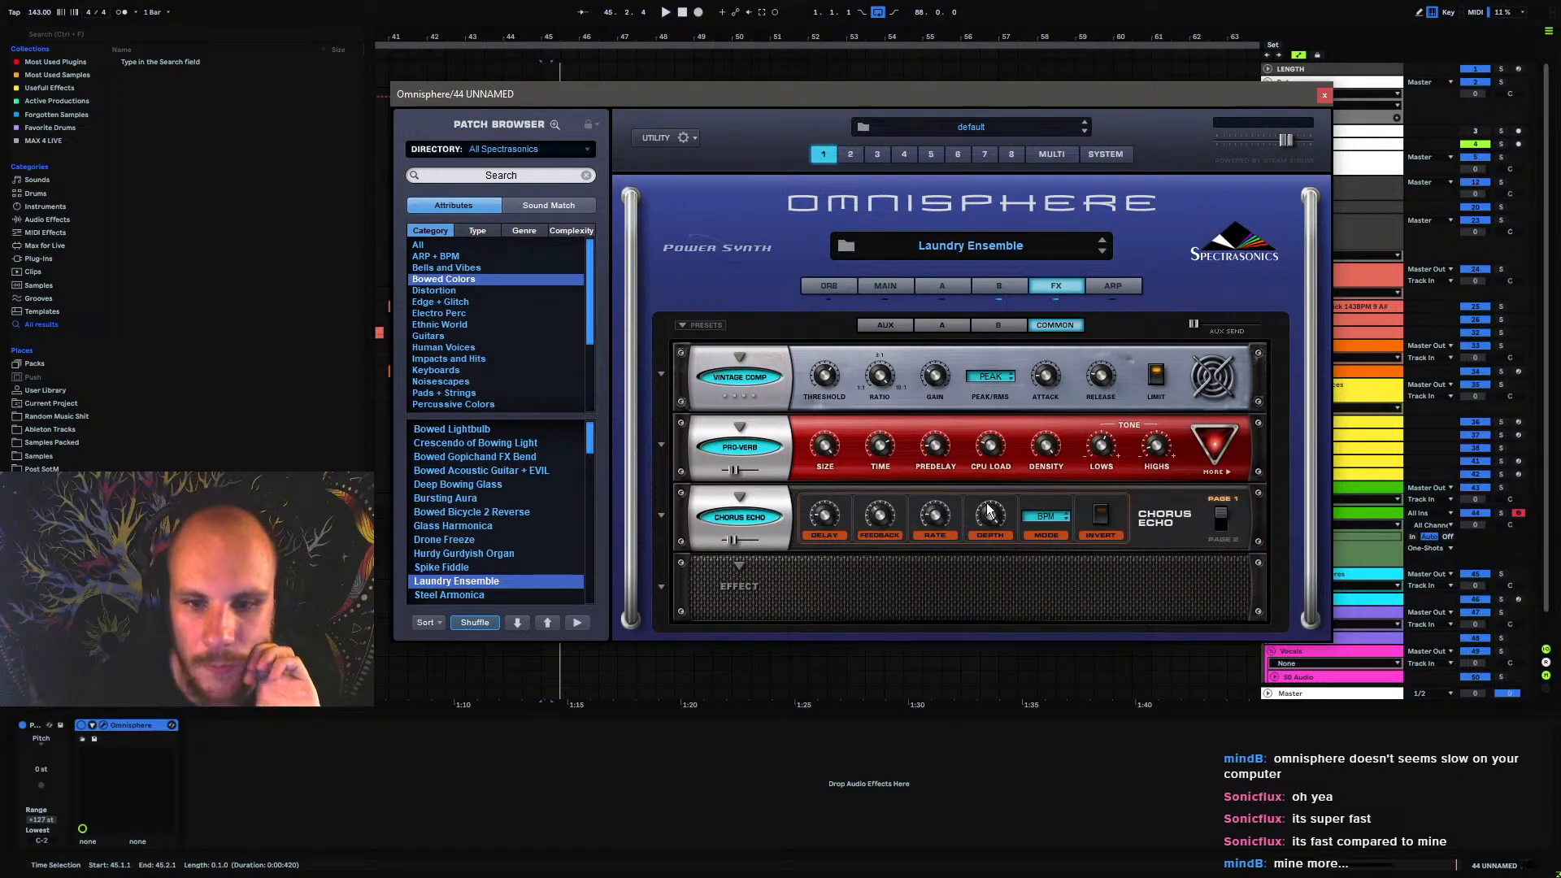
{"action": "left_click", "coordinate": [1039, 517]}
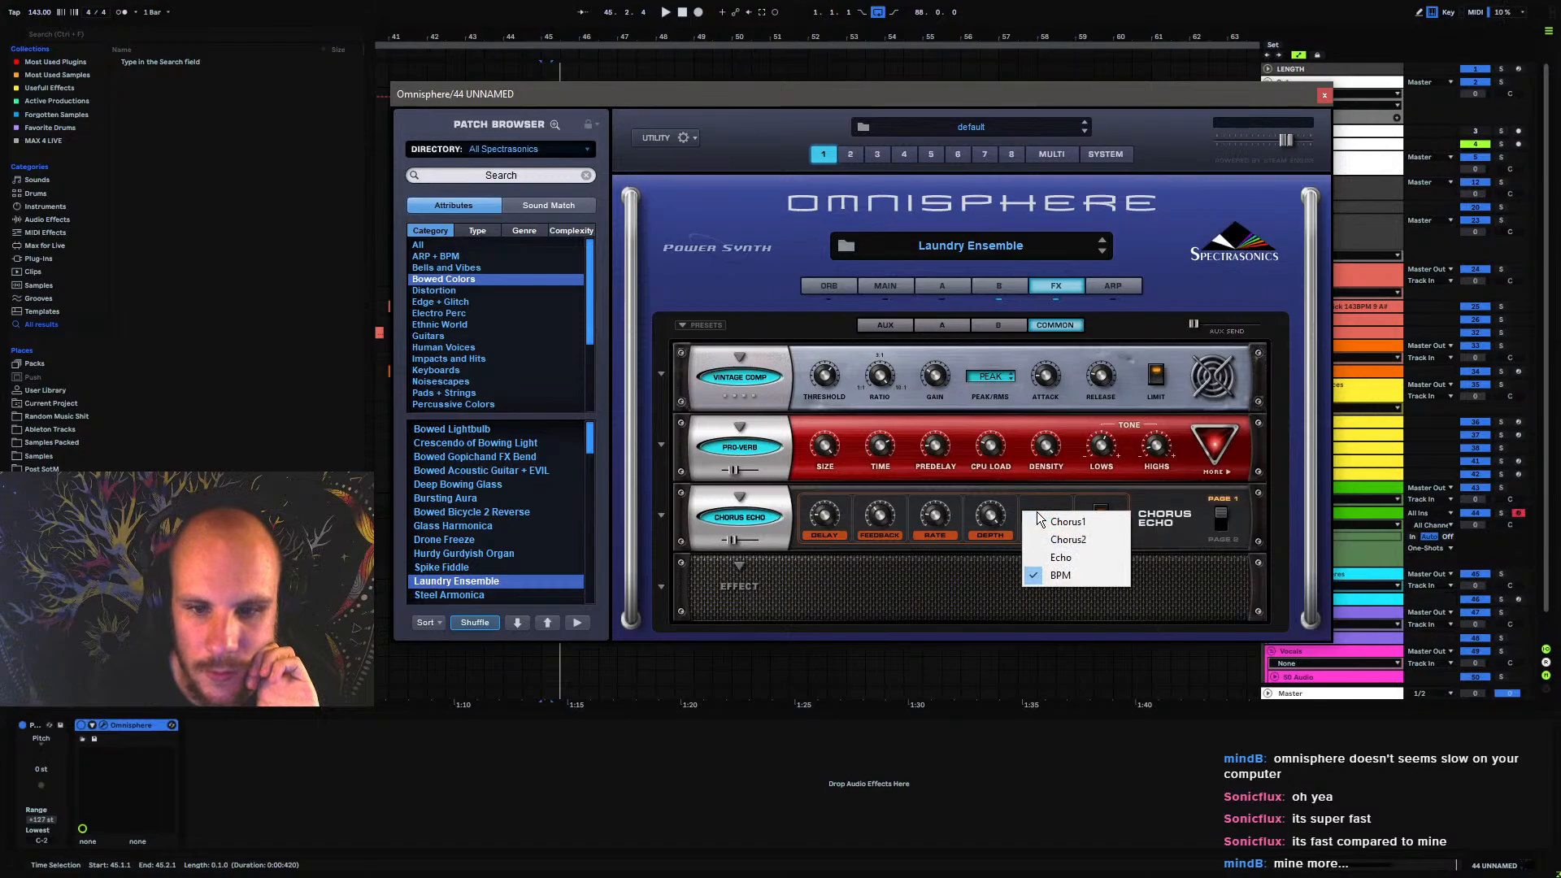
{"action": "left_click", "coordinate": [1158, 517]}
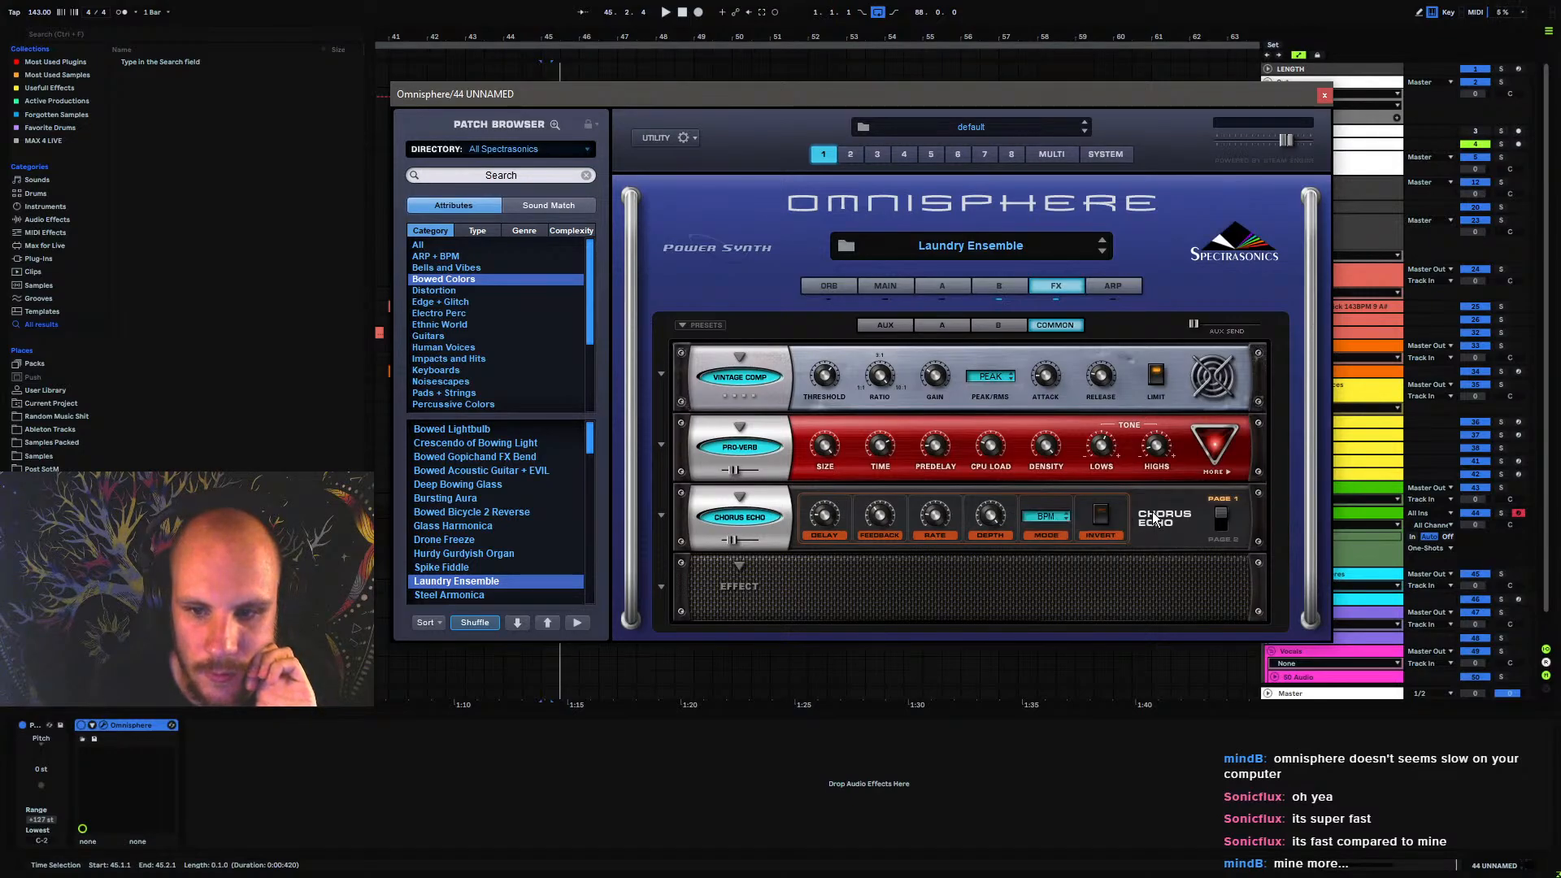
Adjust the Chorus Echo's delay time while playing the one-shot from bar 45
{"action": "mouse_move", "coordinate": [834, 517]}
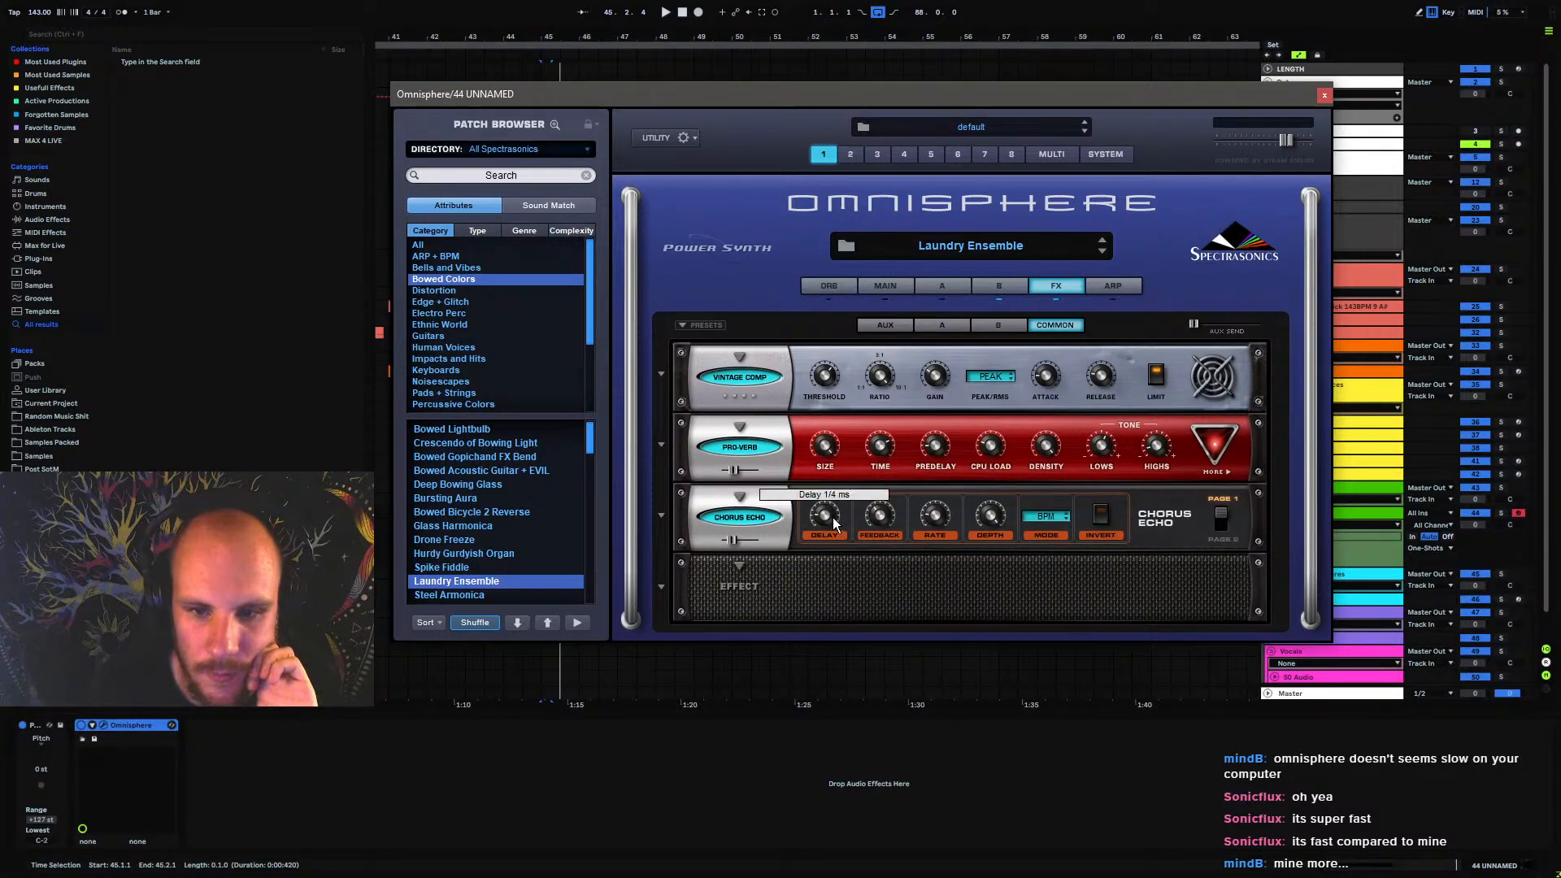
{"action": "left_click_drag", "start_coordinate": [833, 517], "coordinate": [871, 485]}
{"action": "key", "text": "space"}
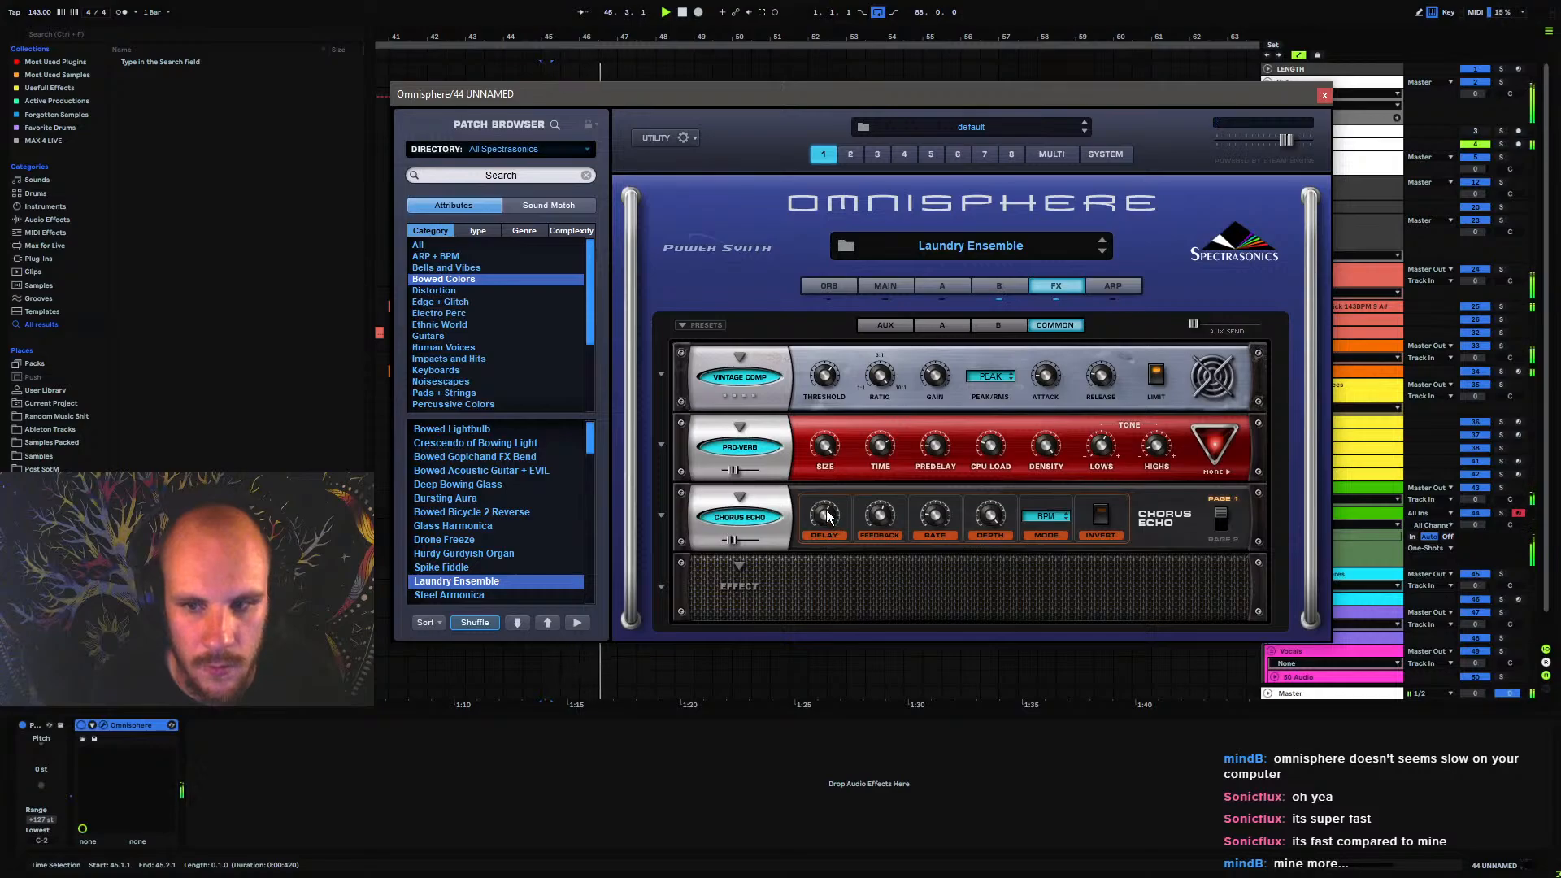
{"action": "key", "text": "space"}
{"action": "left_click_drag", "start_coordinate": [825, 516], "coordinate": [817, 573]}
Enable Dirt on the Chorus Echo and raise its effect mix slightly during playback
{"action": "left_click", "coordinate": [1220, 520]}
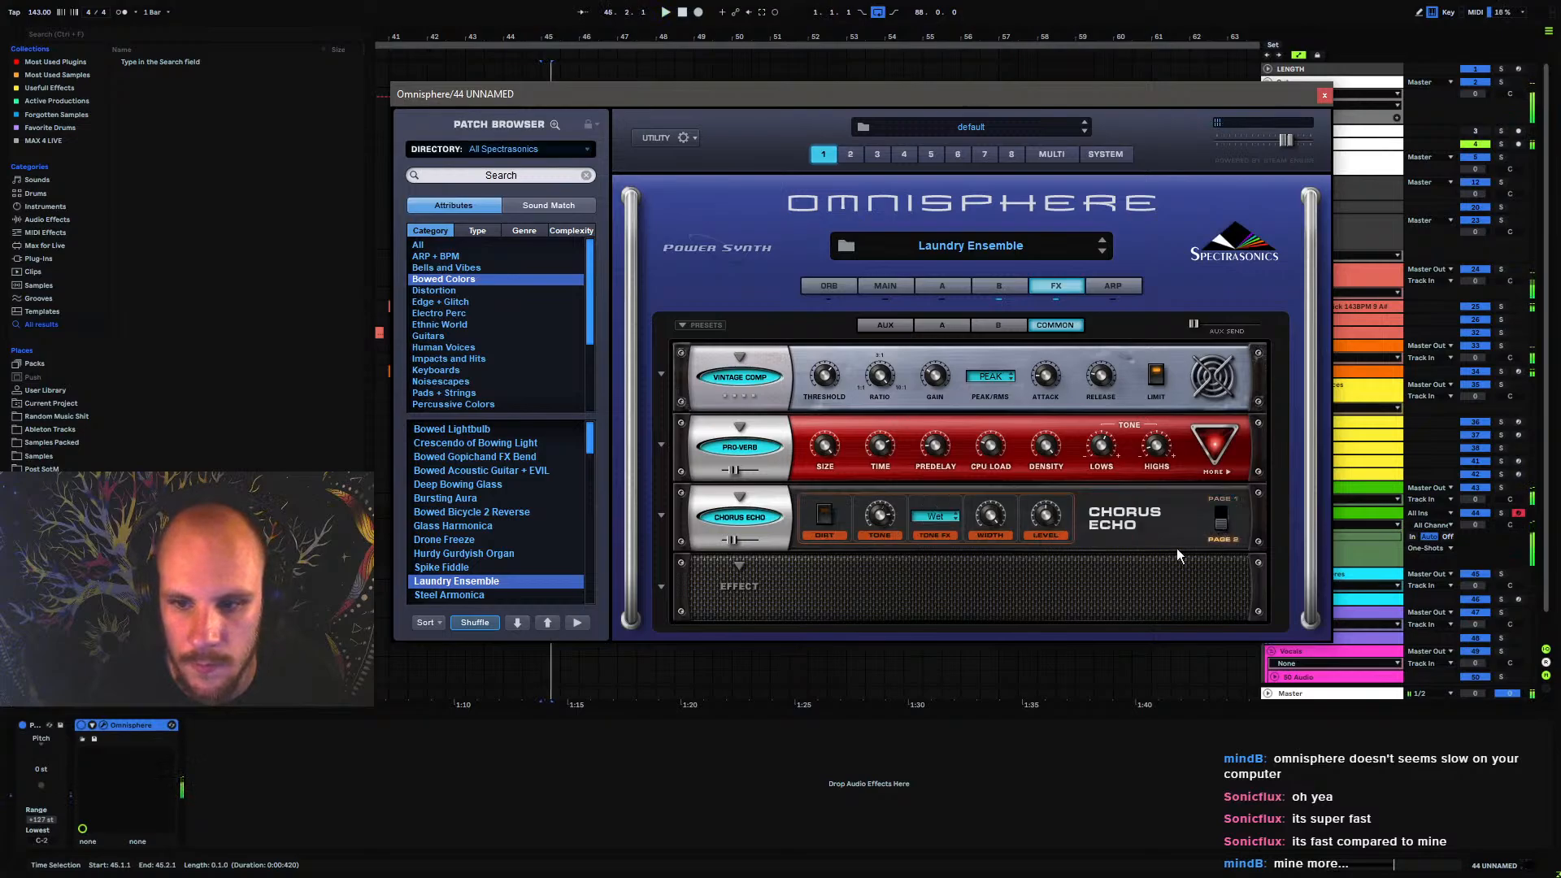
{"action": "left_click", "coordinate": [826, 514]}
{"action": "key", "text": "space"}
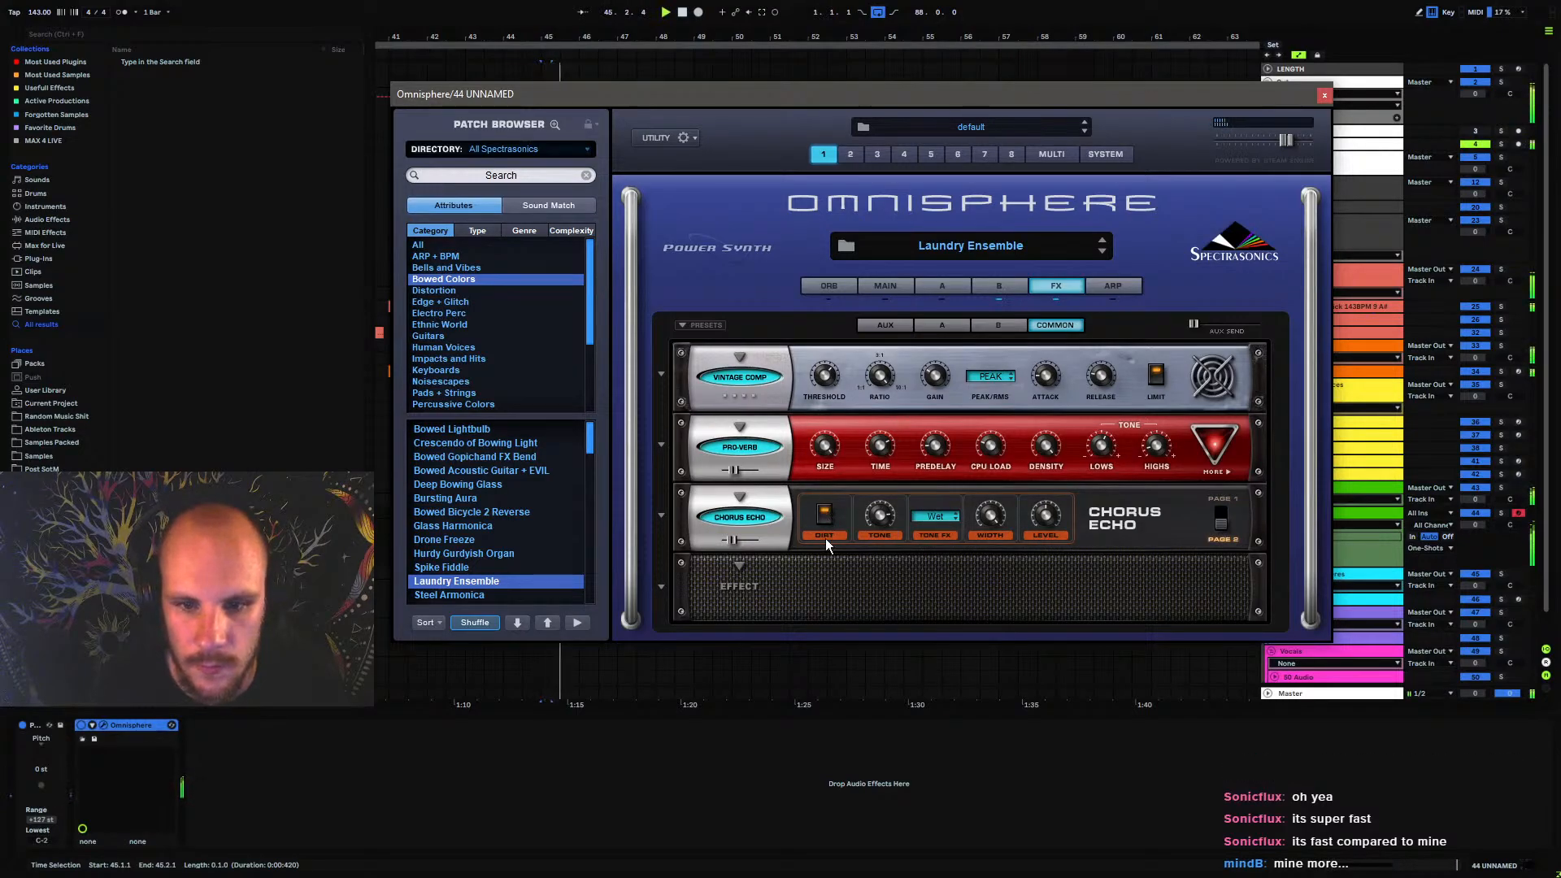
{"action": "left_click_drag", "start_coordinate": [734, 540], "coordinate": [743, 540]}
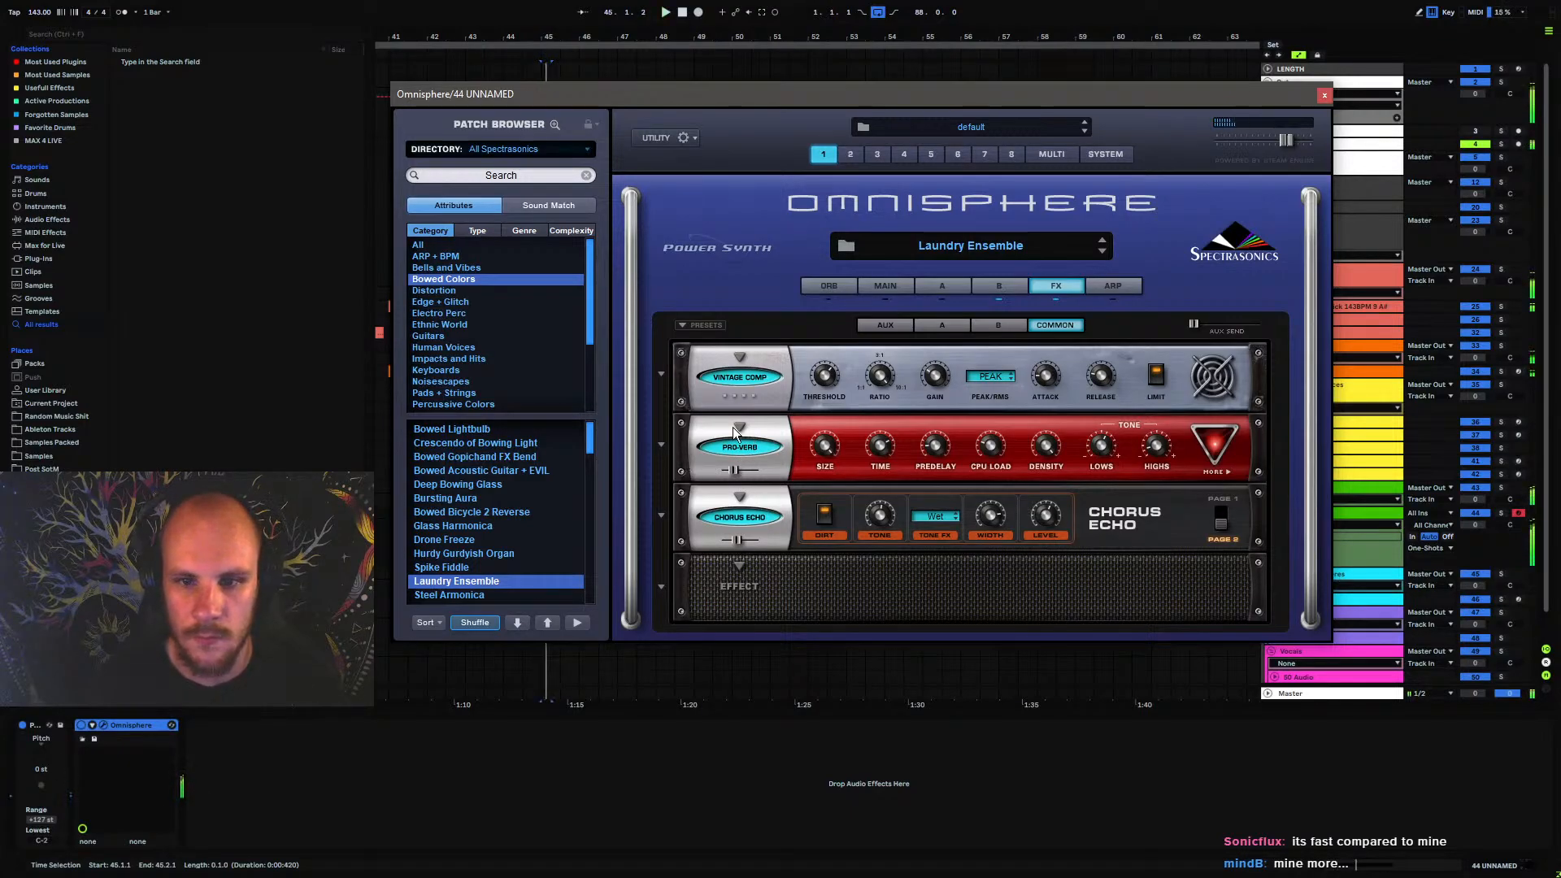
Shorten the amp envelope release on layer B of the Laundry Ensemble patch and close Omnisphere
{"action": "left_click", "coordinate": [996, 286]}
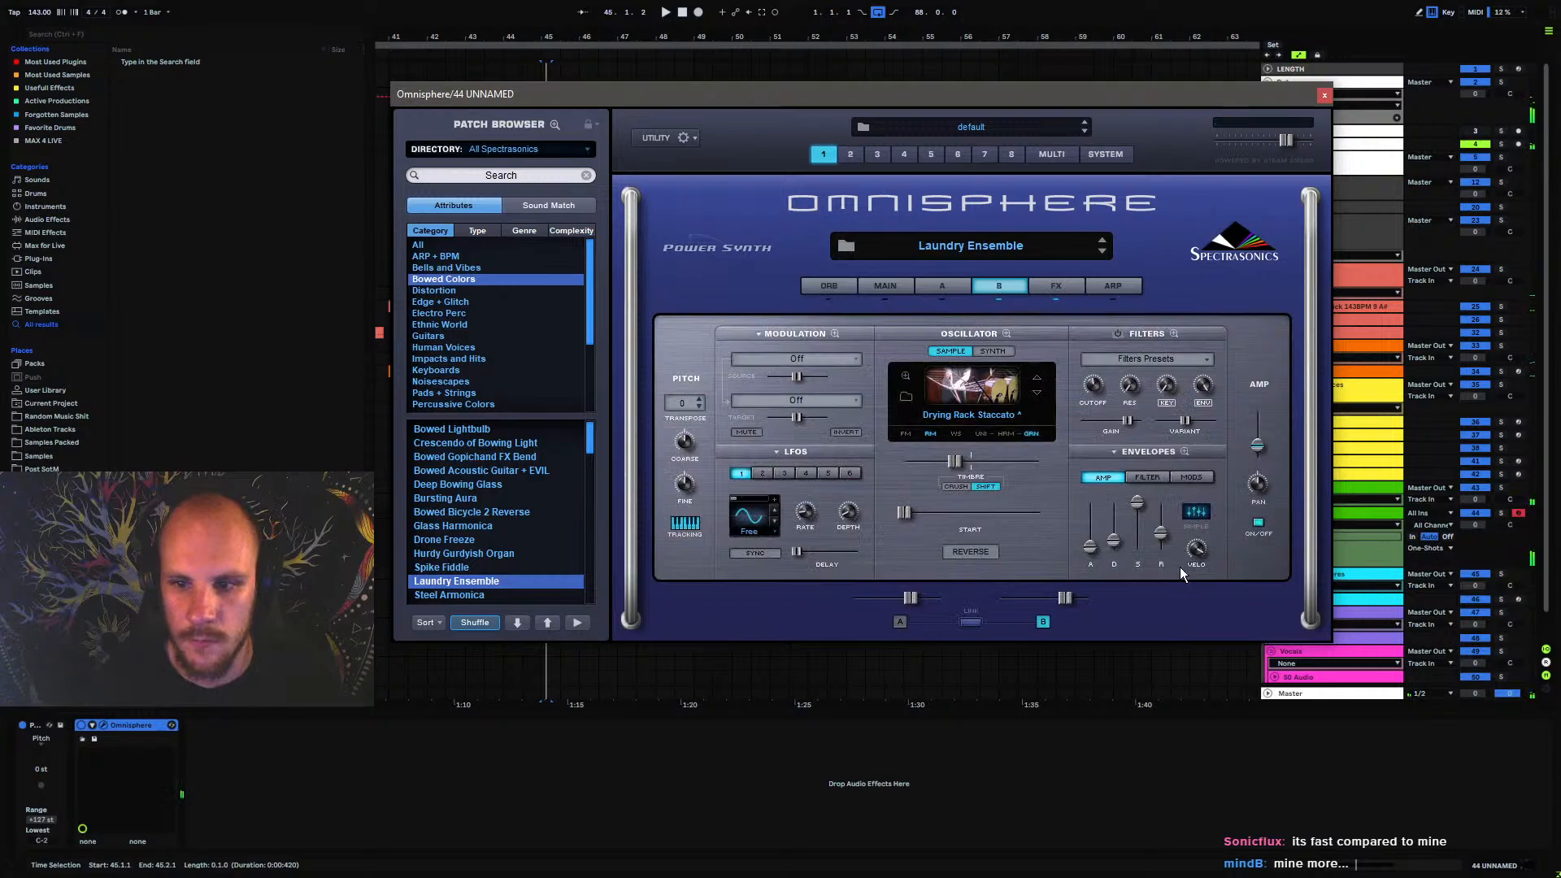
{"action": "mouse_move", "coordinate": [1162, 534]}
{"action": "left_mouse_down"}
{"action": "mouse_move", "coordinate": [1161, 579]}
{"action": "mouse_move", "coordinate": [1163, 551]}
{"action": "left_mouse_up"}
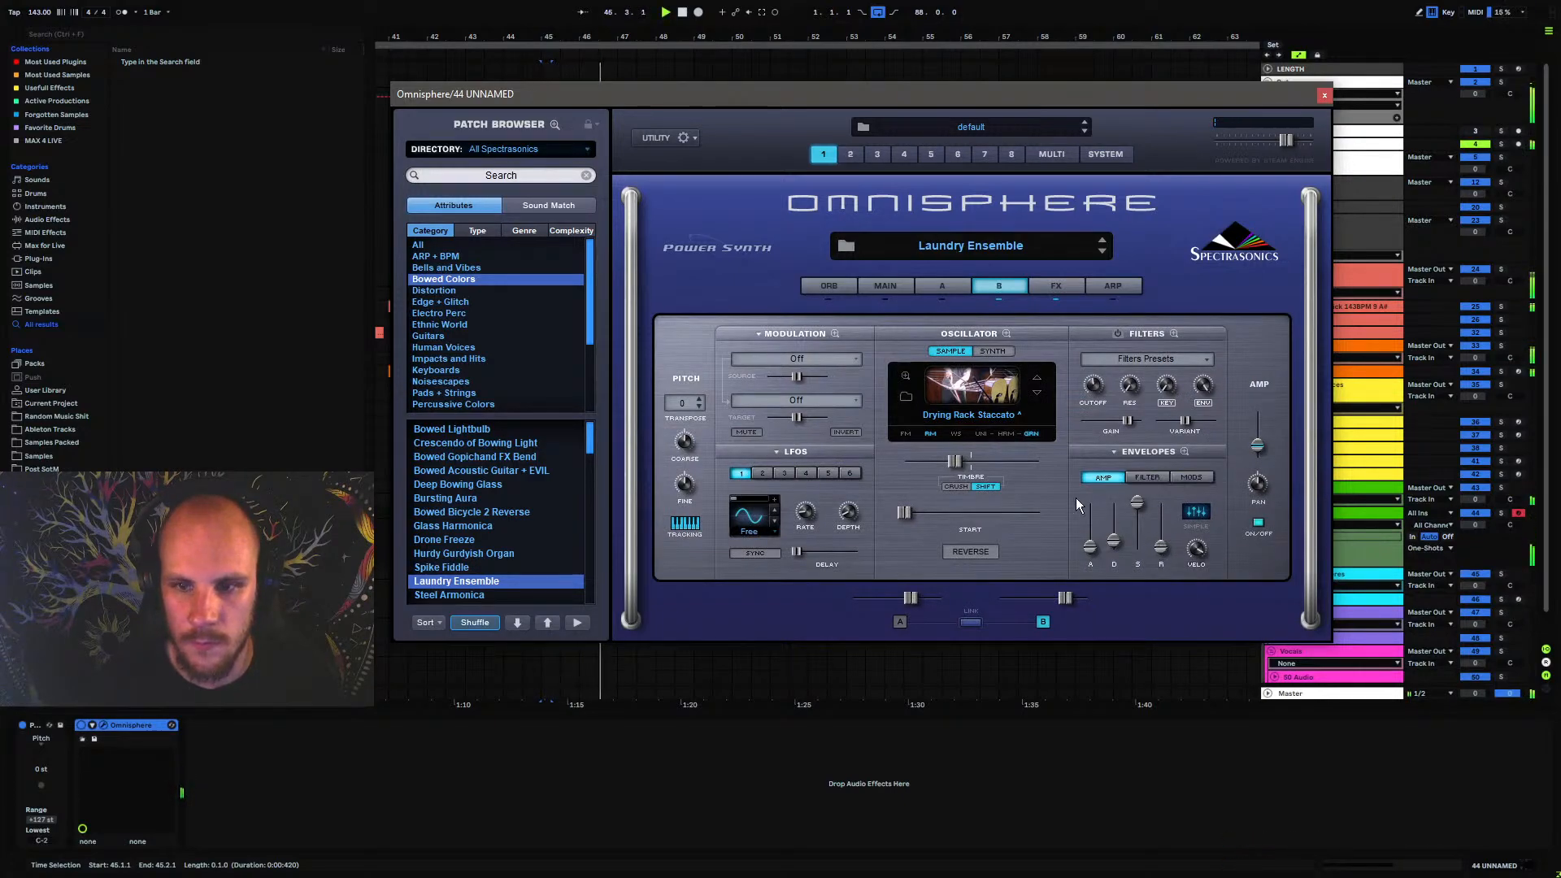
{"action": "left_click", "coordinate": [1055, 286]}
{"action": "left_click", "coordinate": [1323, 96]}
Add EQ Eight after Omnisphere on track 44, cutting the lows and dipping about 667 Hz by 6.82 dB with a Q of 6.69
{"action": "right_click", "coordinate": [453, 775]}
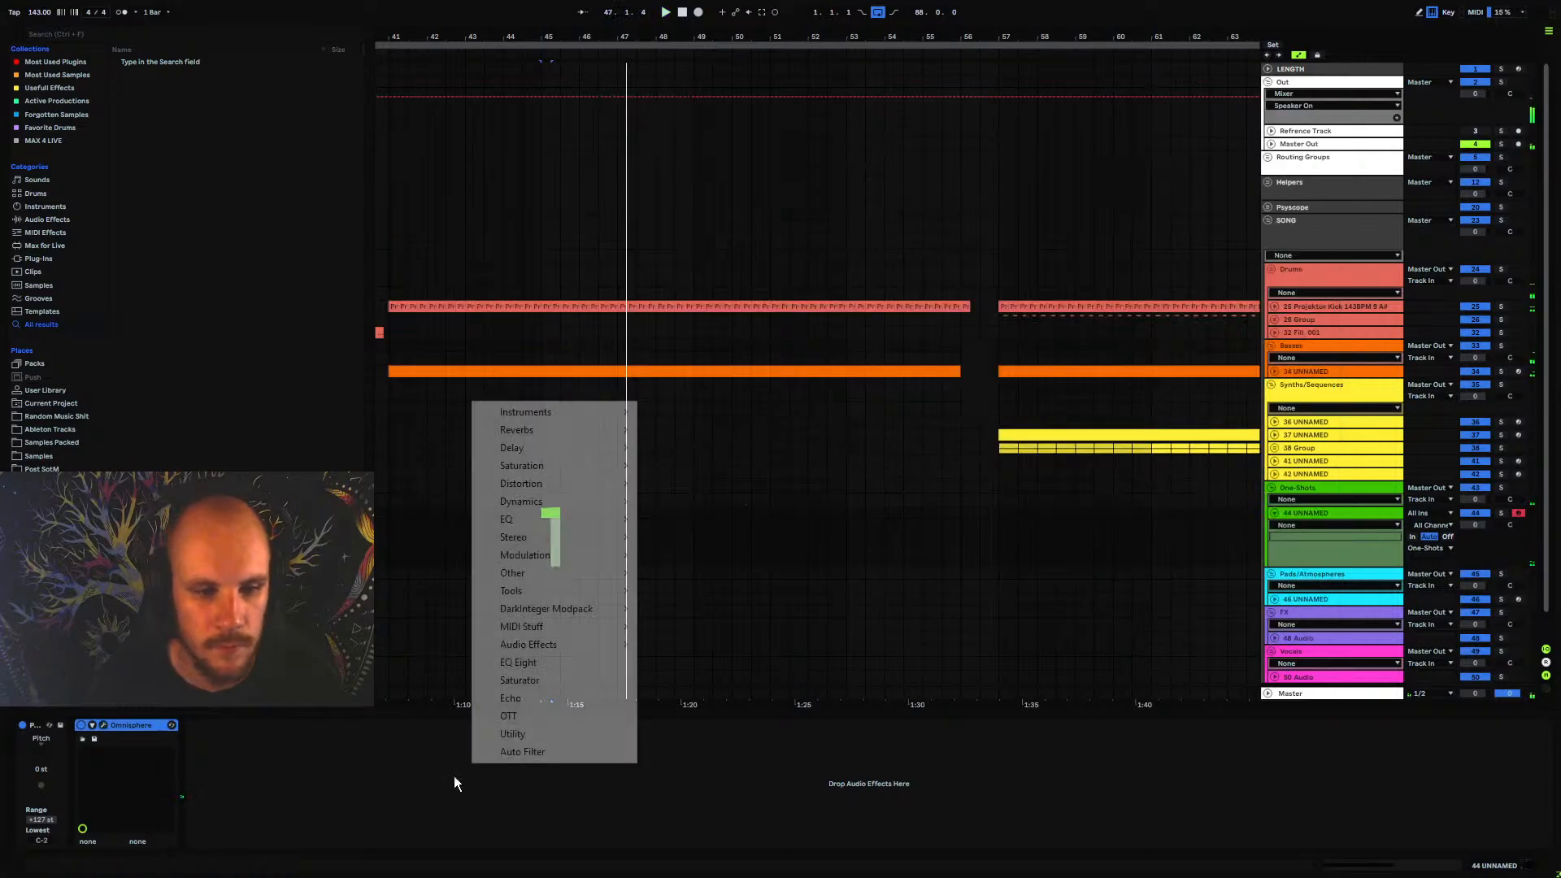
{"action": "left_click", "coordinate": [532, 662]}
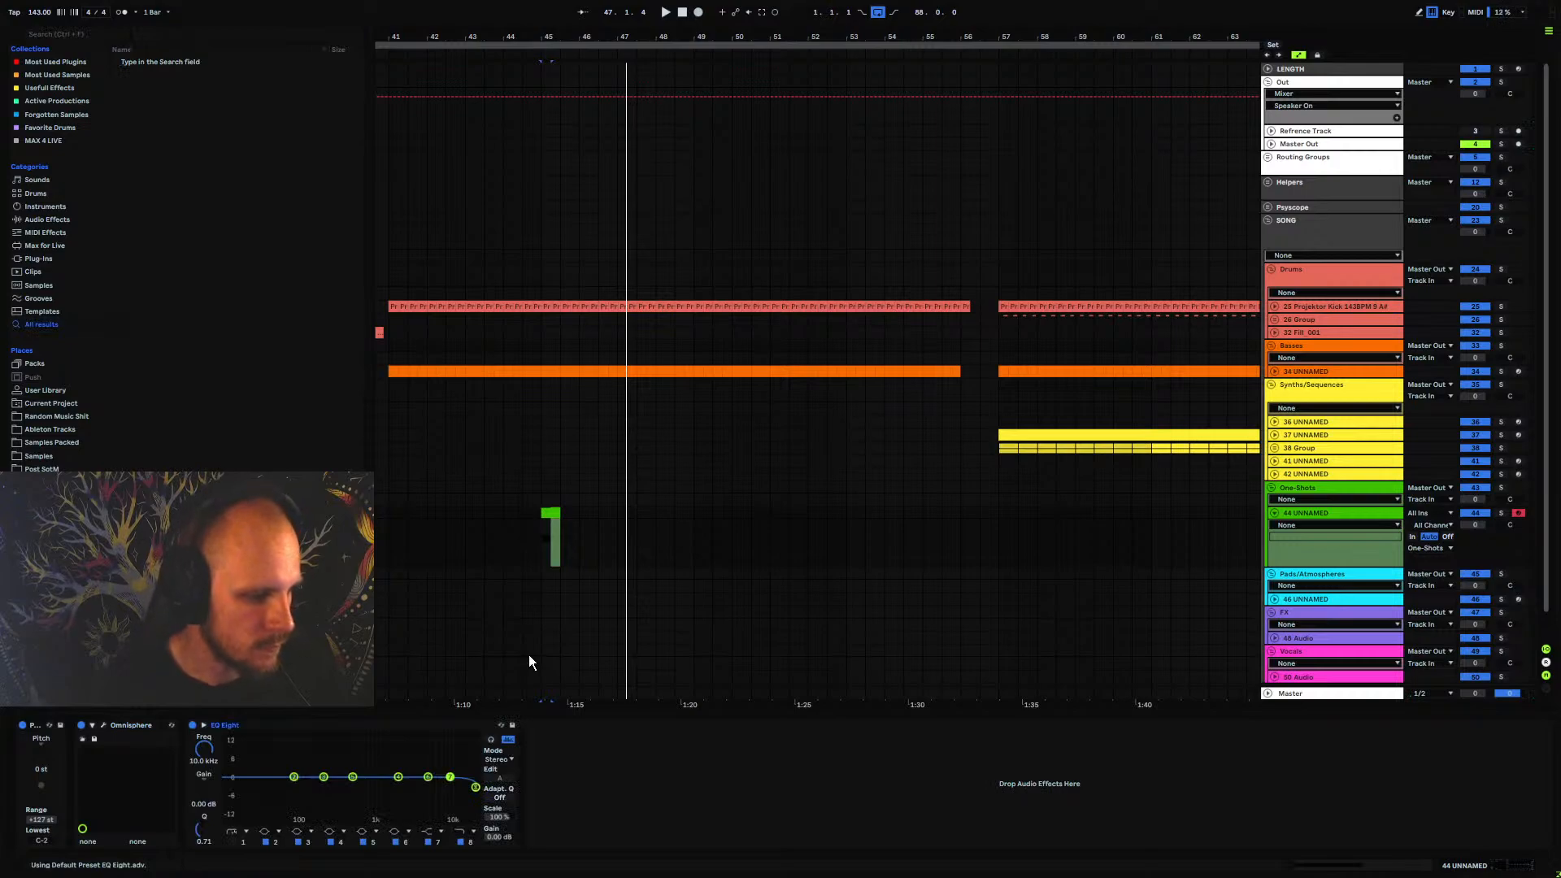
{"action": "left_click", "coordinate": [233, 841]}
{"action": "left_click_drag", "start_coordinate": [240, 787], "coordinate": [363, 799]}
{"action": "key", "text": "space"}
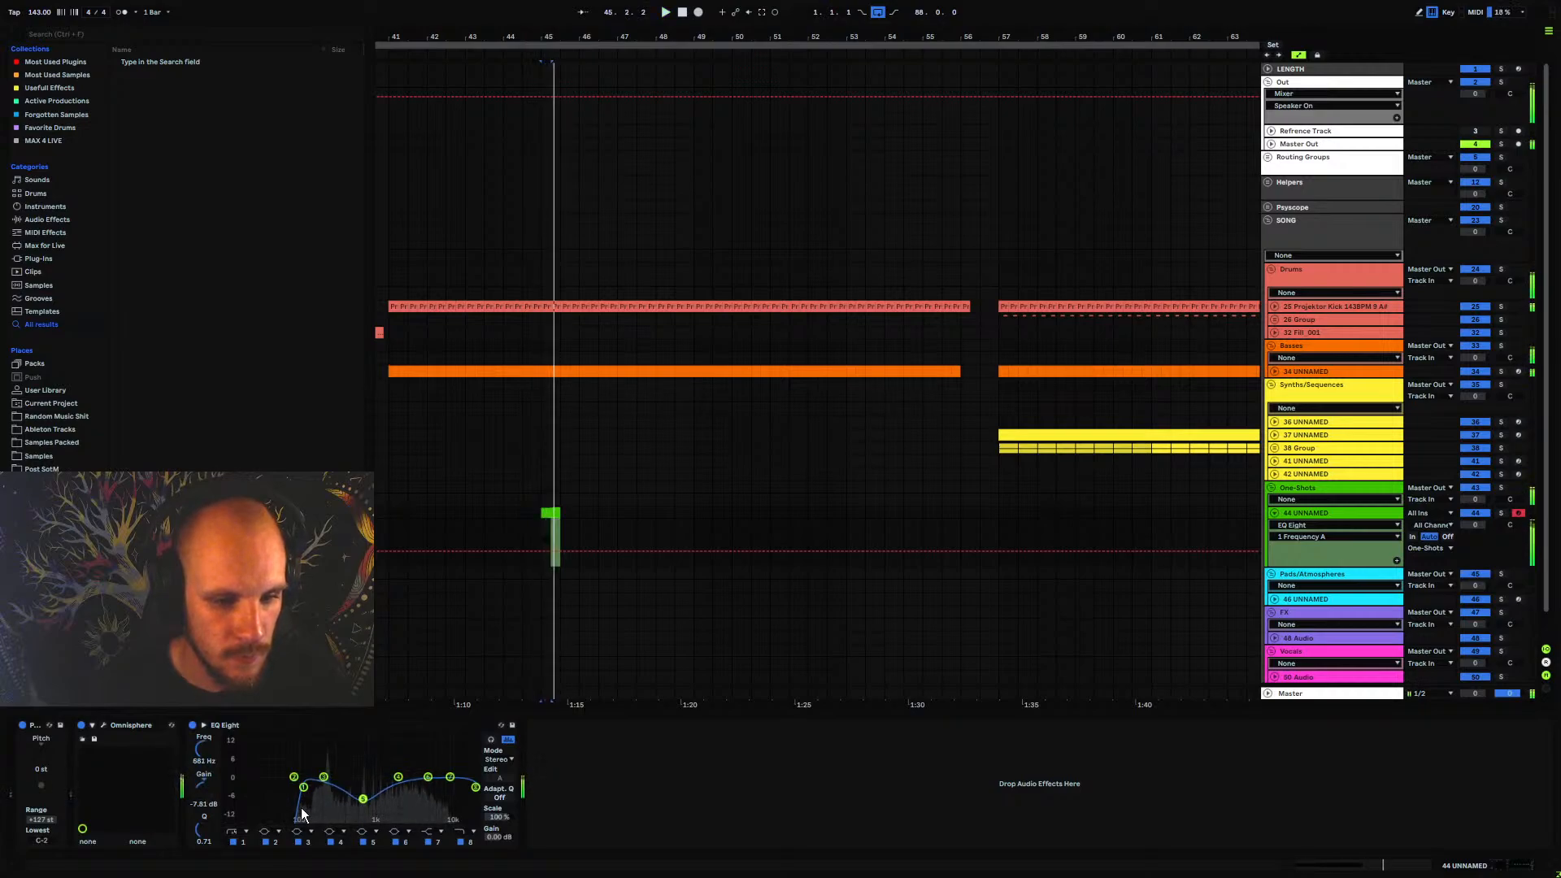
{"action": "left_click_drag", "start_coordinate": [203, 829], "coordinate": [203, 768]}
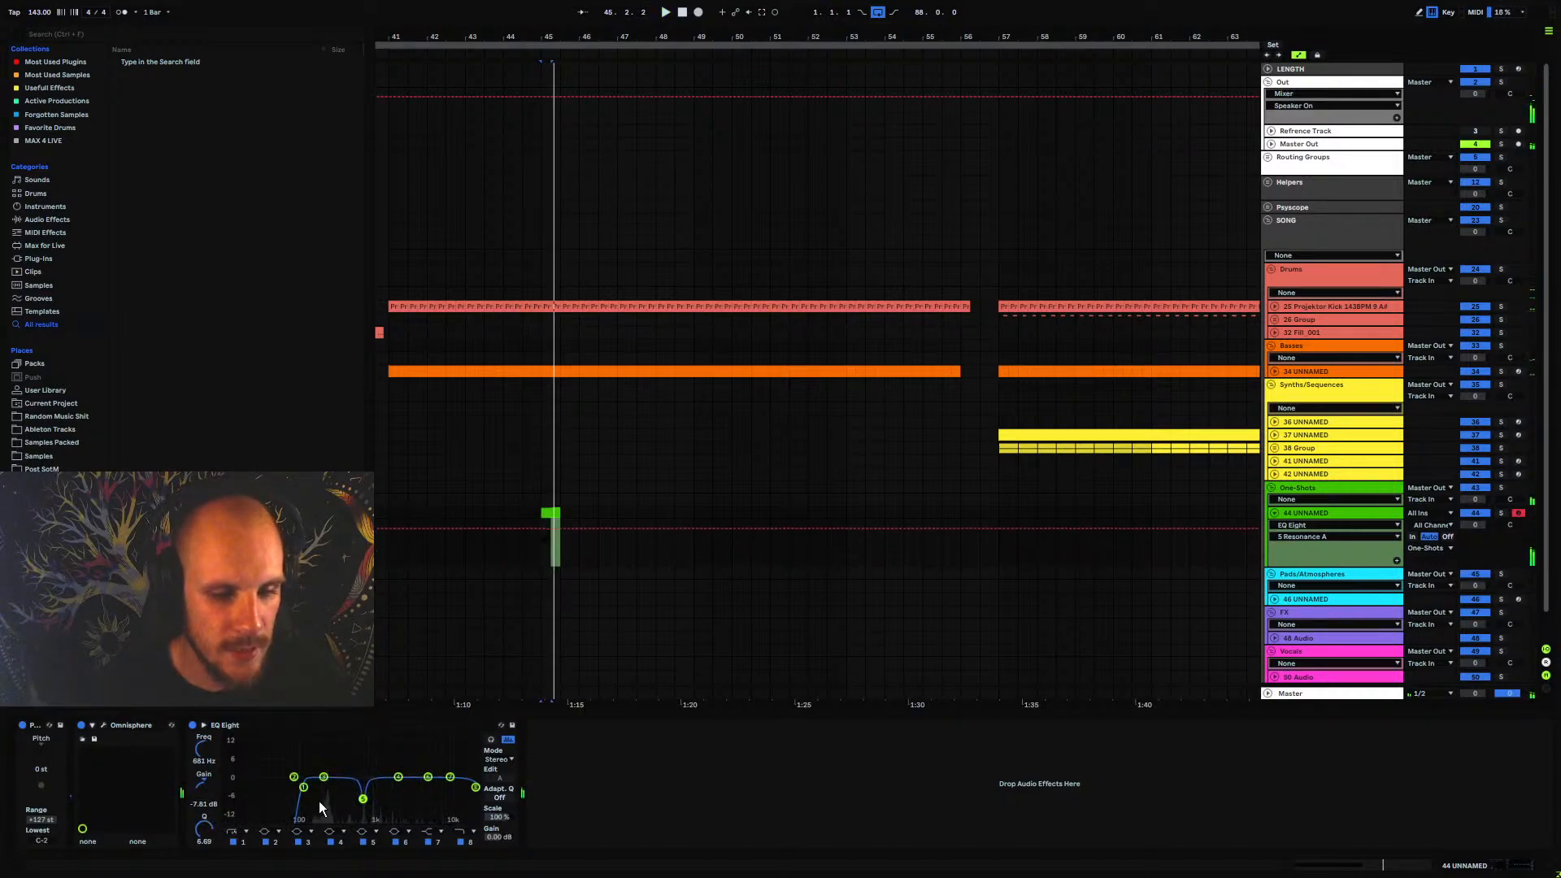
{"action": "left_click_drag", "start_coordinate": [303, 787], "coordinate": [364, 797]}
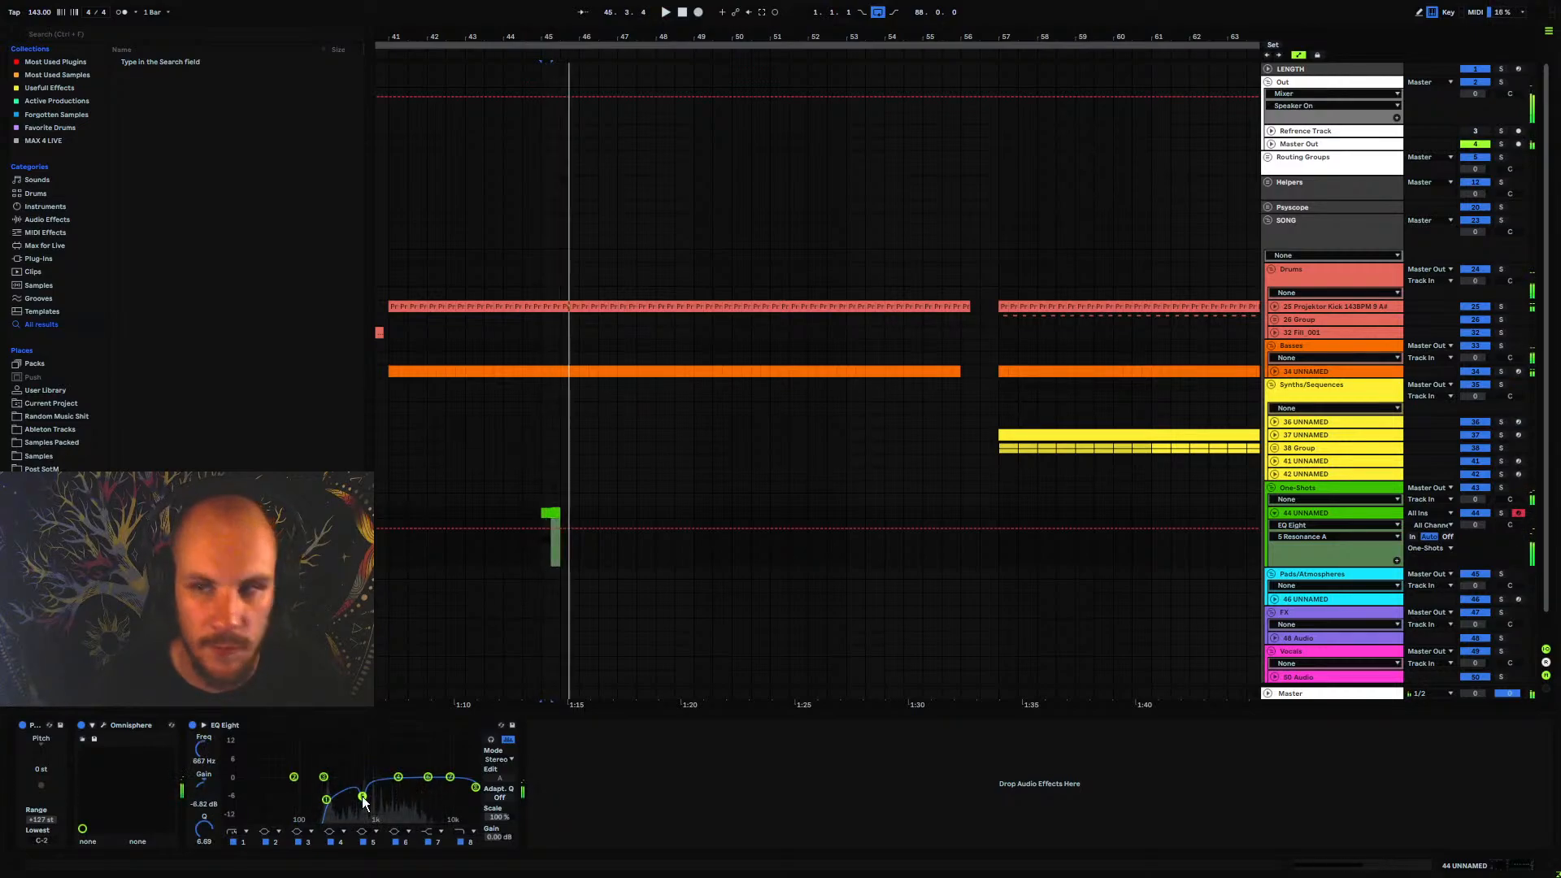
Play the equalised one-shot on track 44 from bar 45 to judge its sound
{"action": "left_click", "coordinate": [548, 558]}
{"action": "key", "text": "space"}
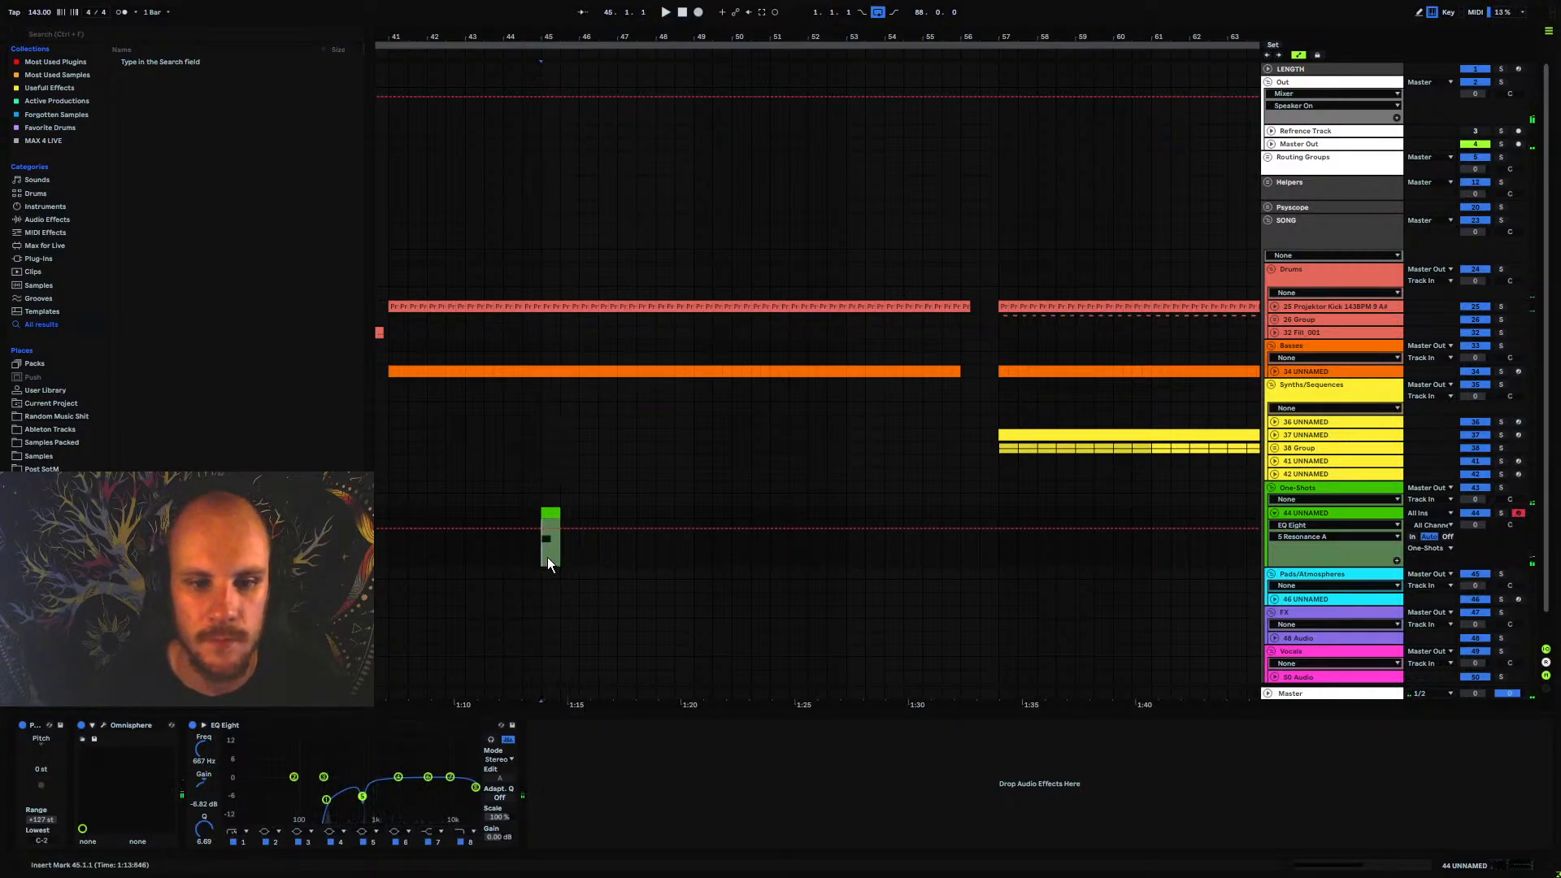
{"action": "left_click_drag", "start_coordinate": [640, 427], "coordinate": [661, 389]}
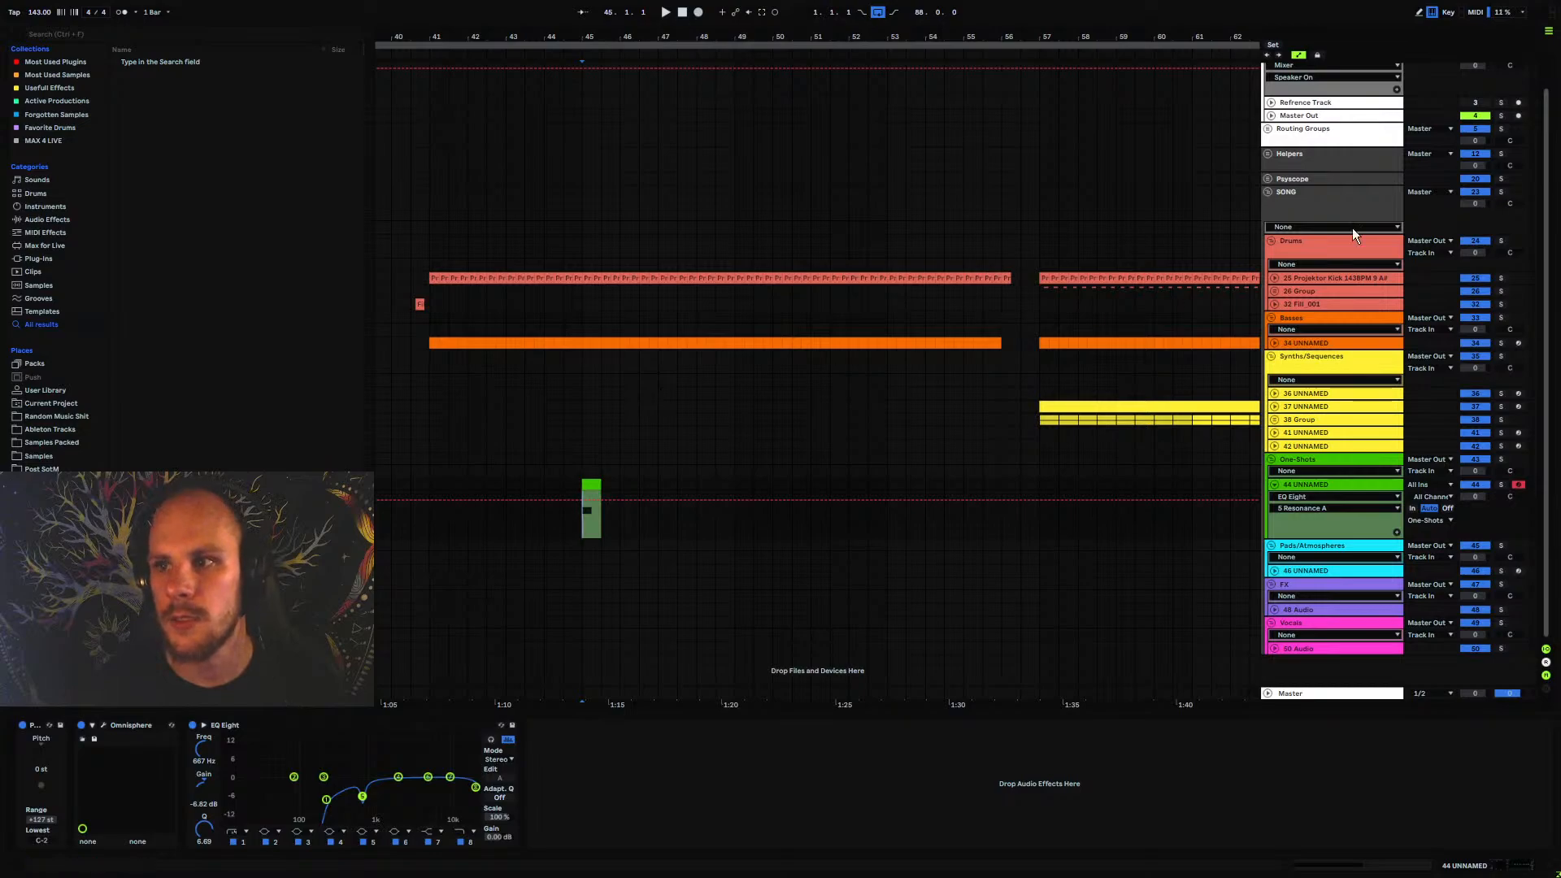
{"action": "key", "text": "space"}
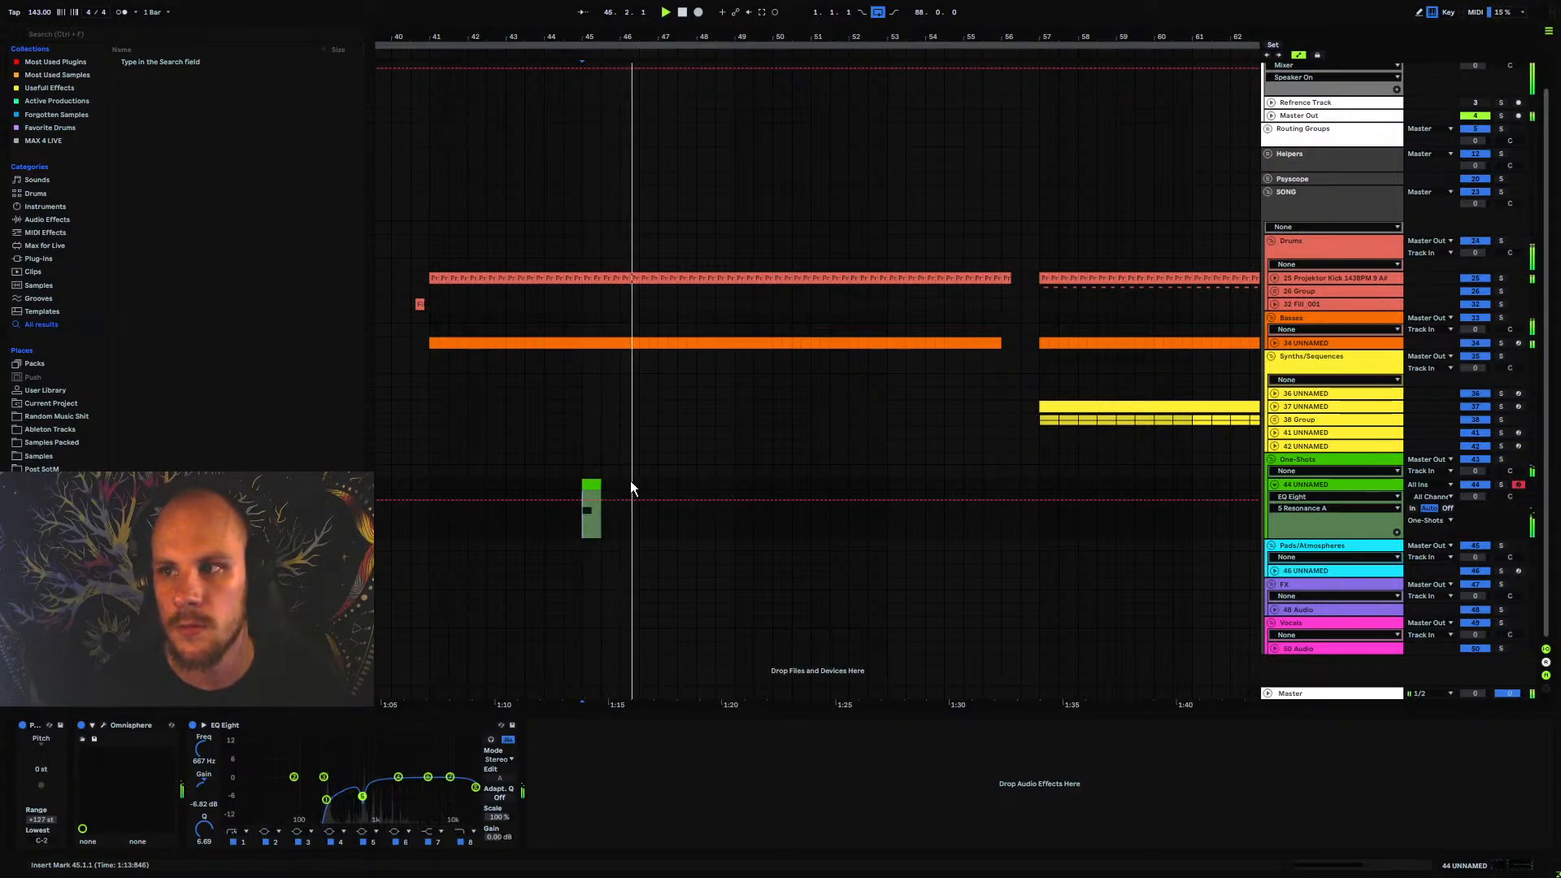
{"action": "key", "text": "space"}
Fold track 44, insert a MIDI track directly below it, and load Omnisphere on the new track
{"action": "left_click", "coordinate": [659, 423]}
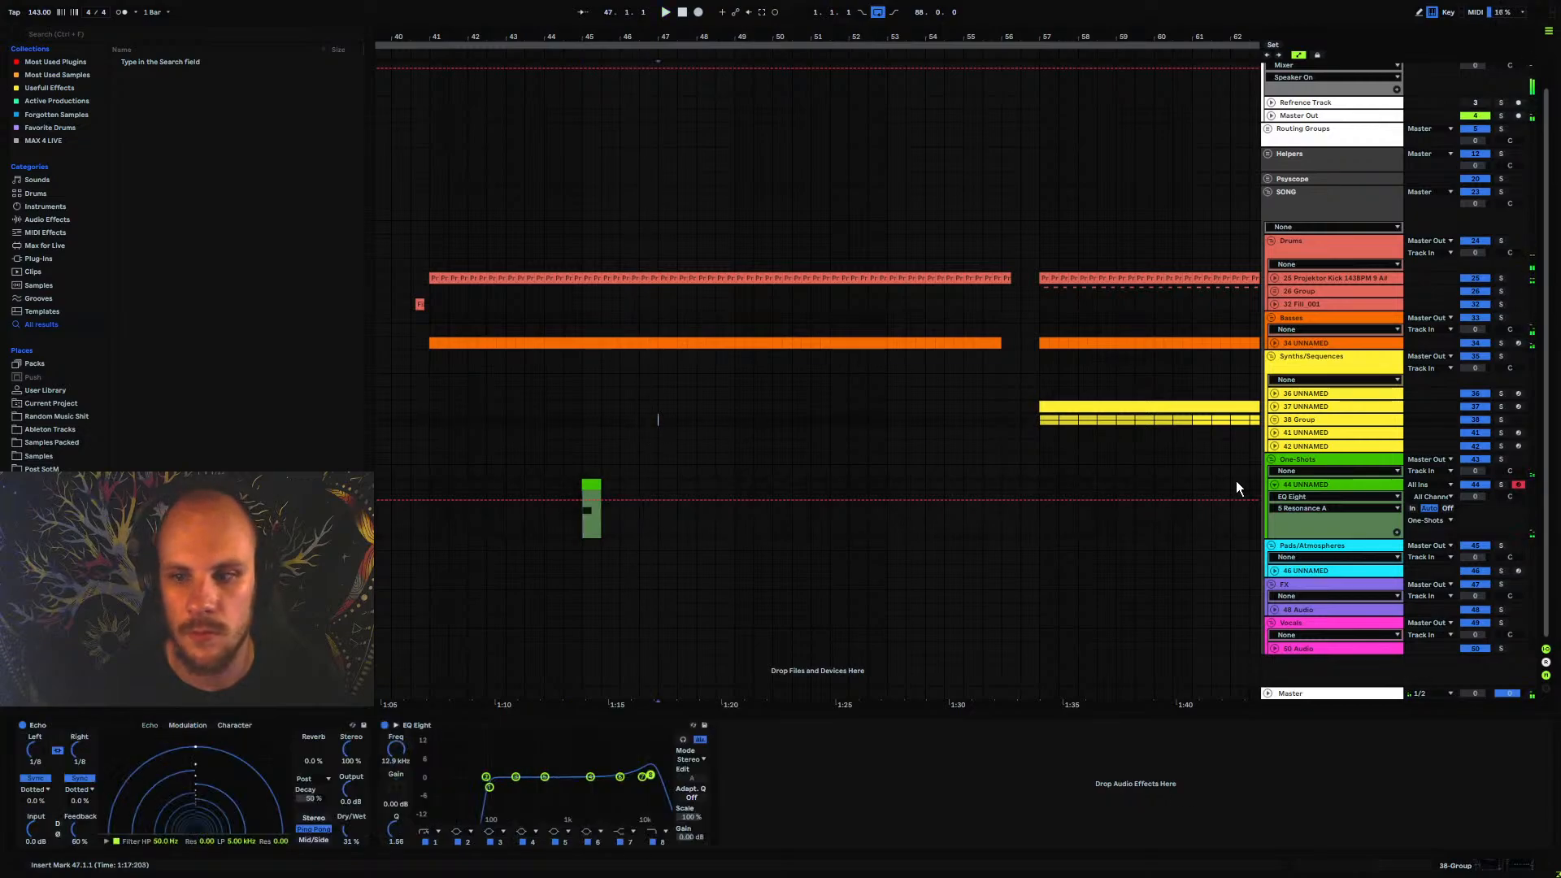
{"action": "left_click", "coordinate": [1275, 485]}
{"action": "left_click", "coordinate": [1301, 487]}
{"action": "left_click", "coordinate": [1298, 514]}
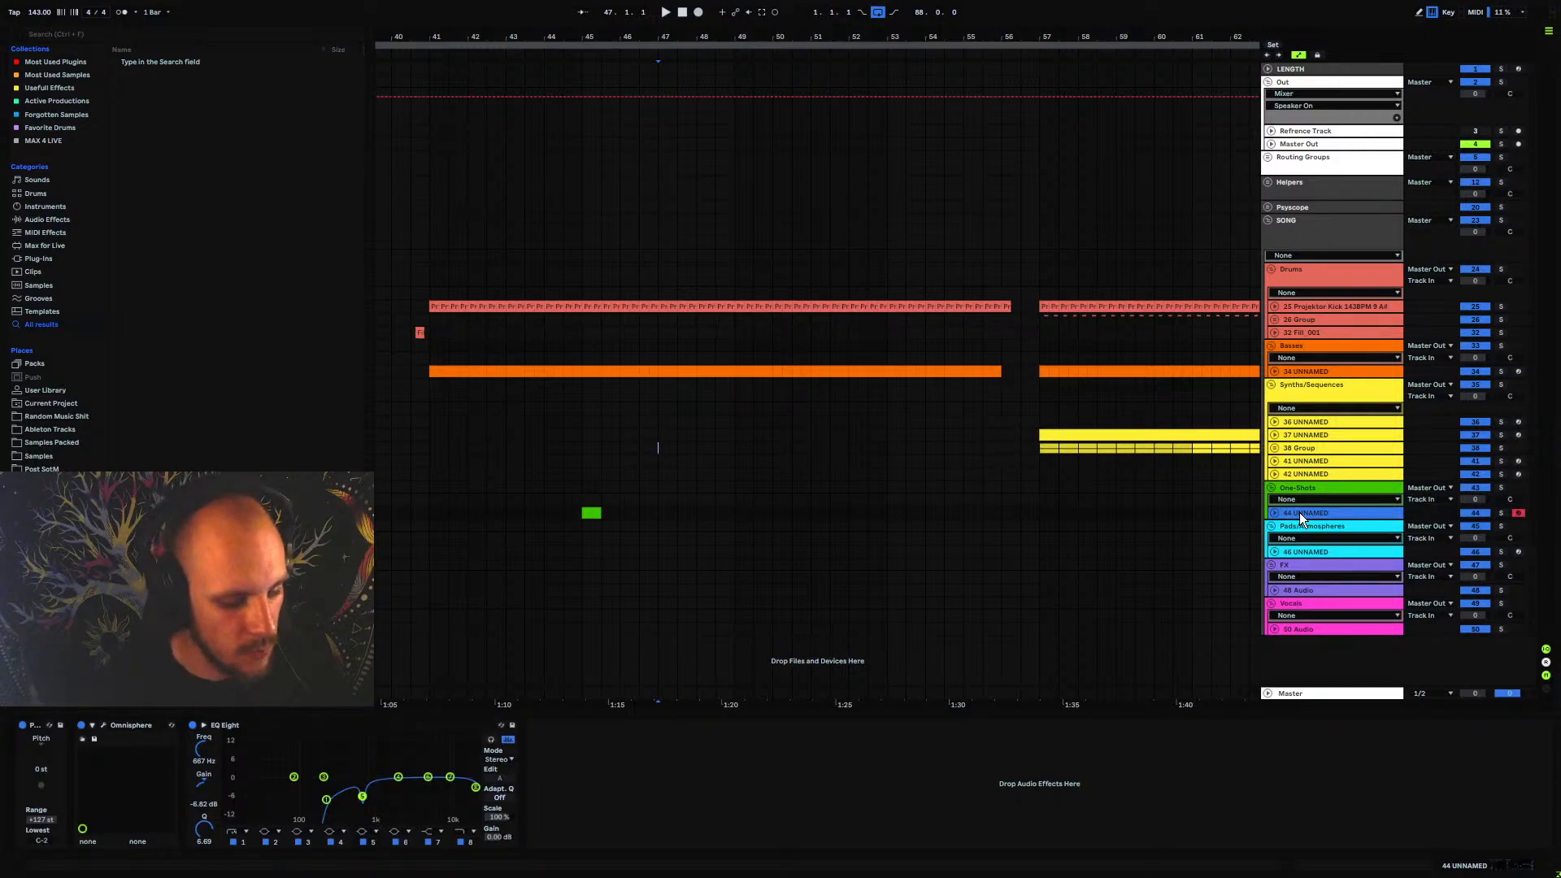
{"action": "key", "text": "ctrl+shift+t"}
{"action": "right_click", "coordinate": [690, 560]}
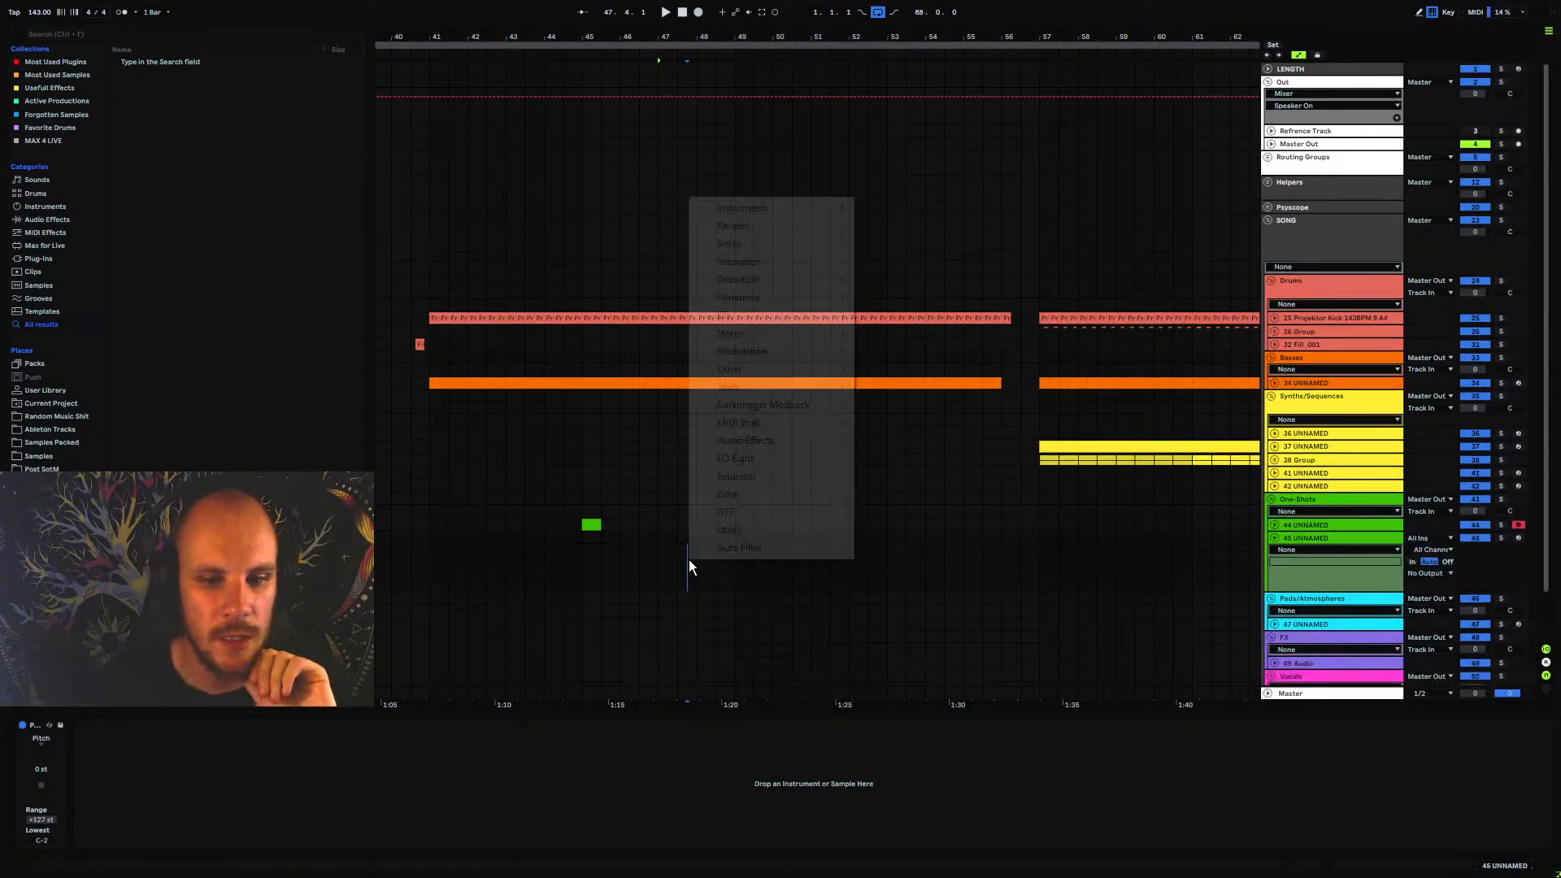
{"action": "mouse_move", "coordinate": [797, 207]}
{"action": "left_click", "coordinate": [917, 262]}
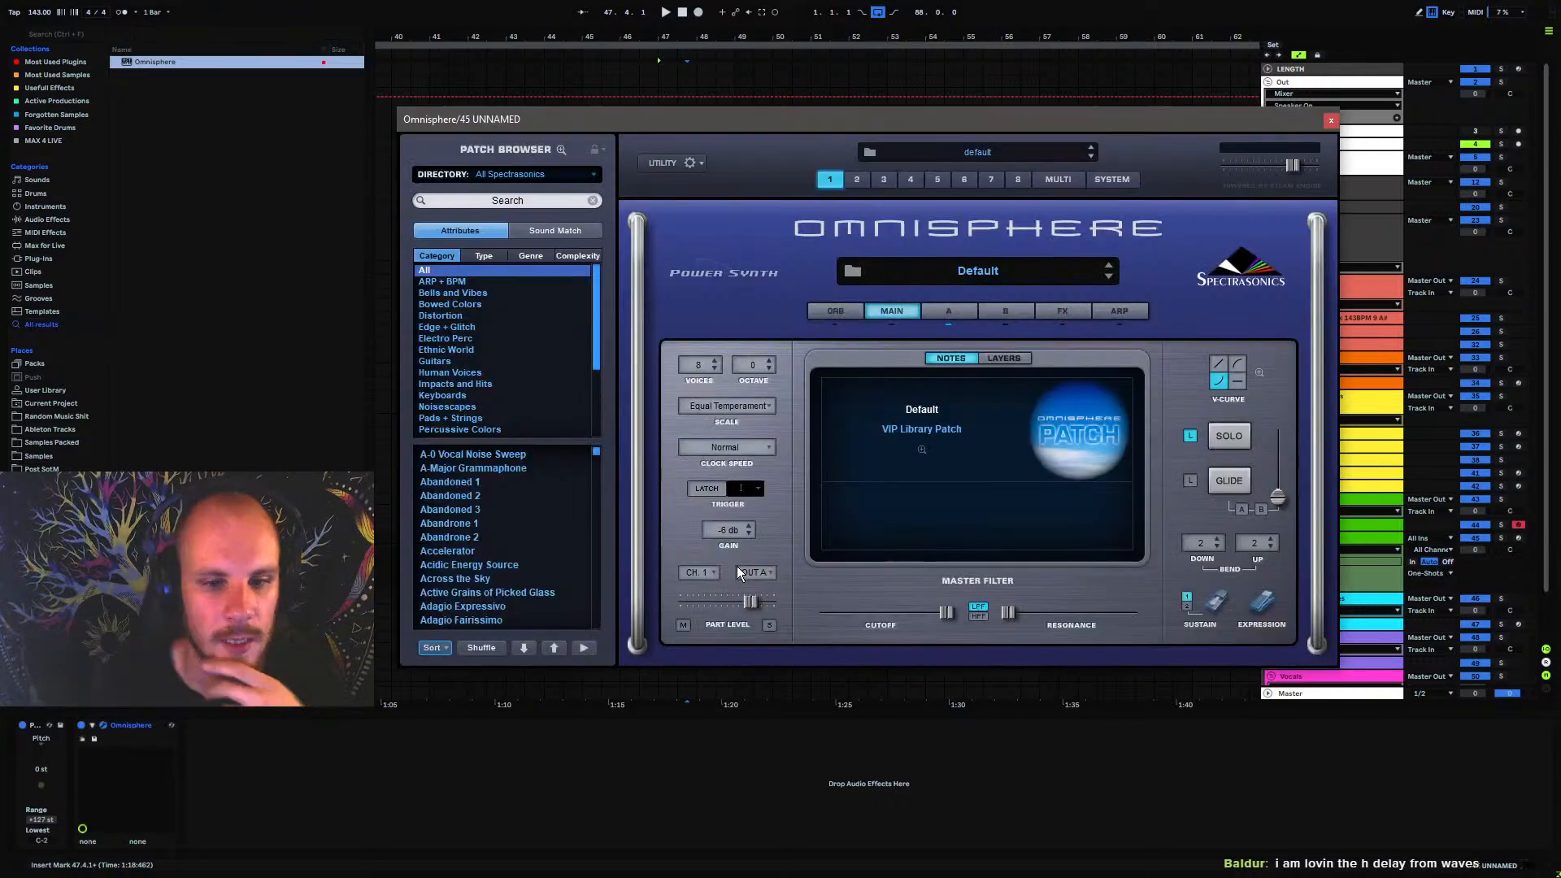
Load Cavern Tube 3 from Omnisphere's Impacts and Hits category and arm track 45 for playing
{"action": "left_click", "coordinate": [464, 384]}
{"action": "scroll", "coordinate": [472, 513], "scroll_direction": "down", "scroll_amount": 10}
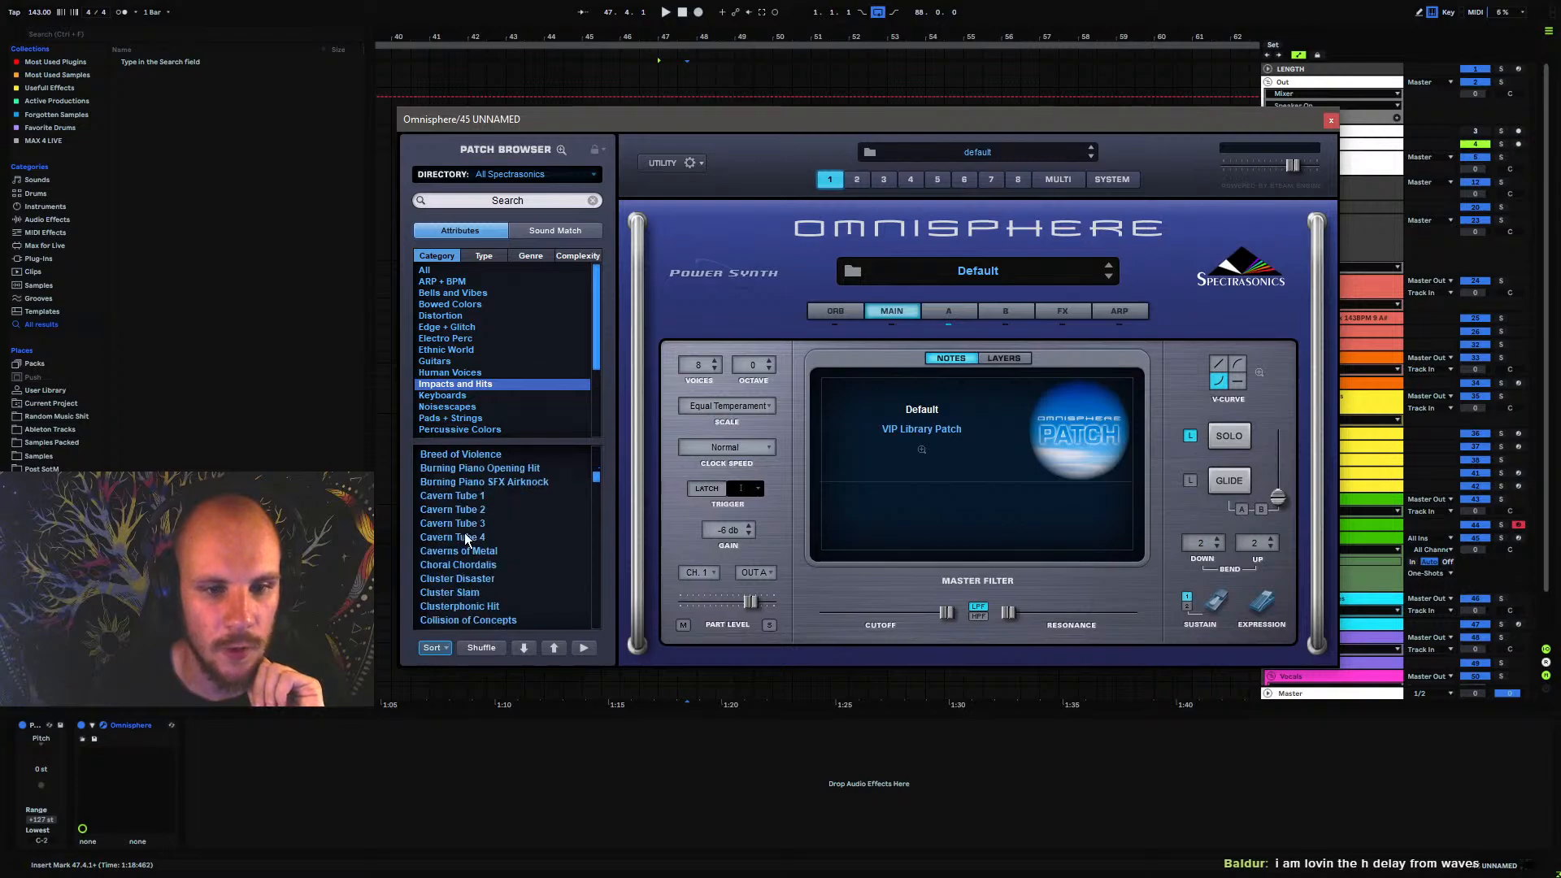
{"action": "left_click", "coordinate": [463, 523]}
{"action": "left_click", "coordinate": [1518, 539]}
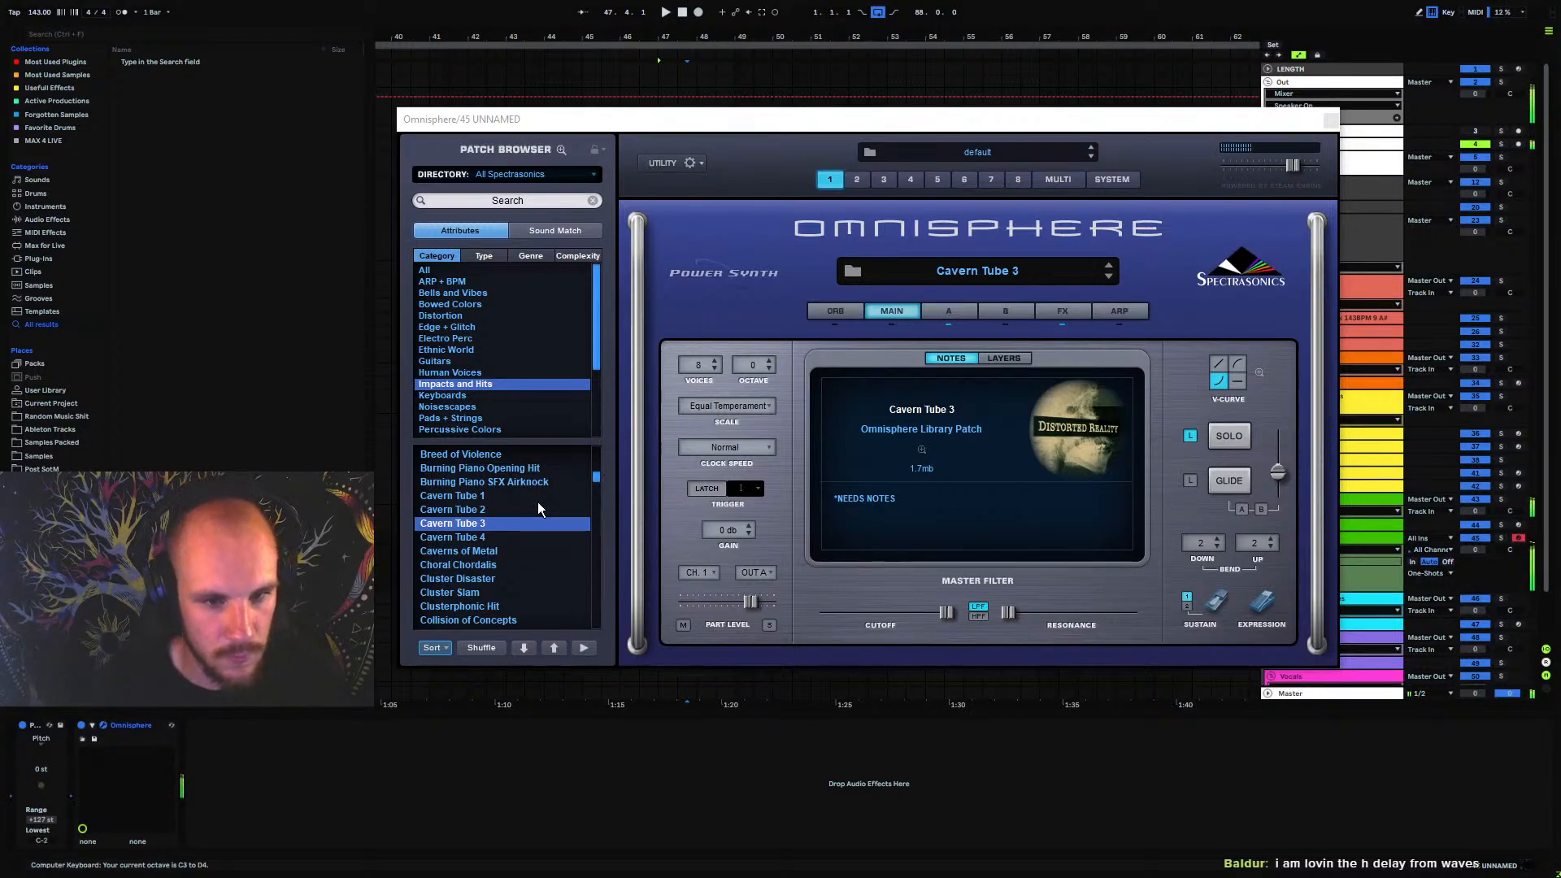
Audition Cavern Tube 2 and Caverns of Metal, load Choral Chordalis instead, and close Omnisphere
{"action": "left_click", "coordinate": [484, 509]}
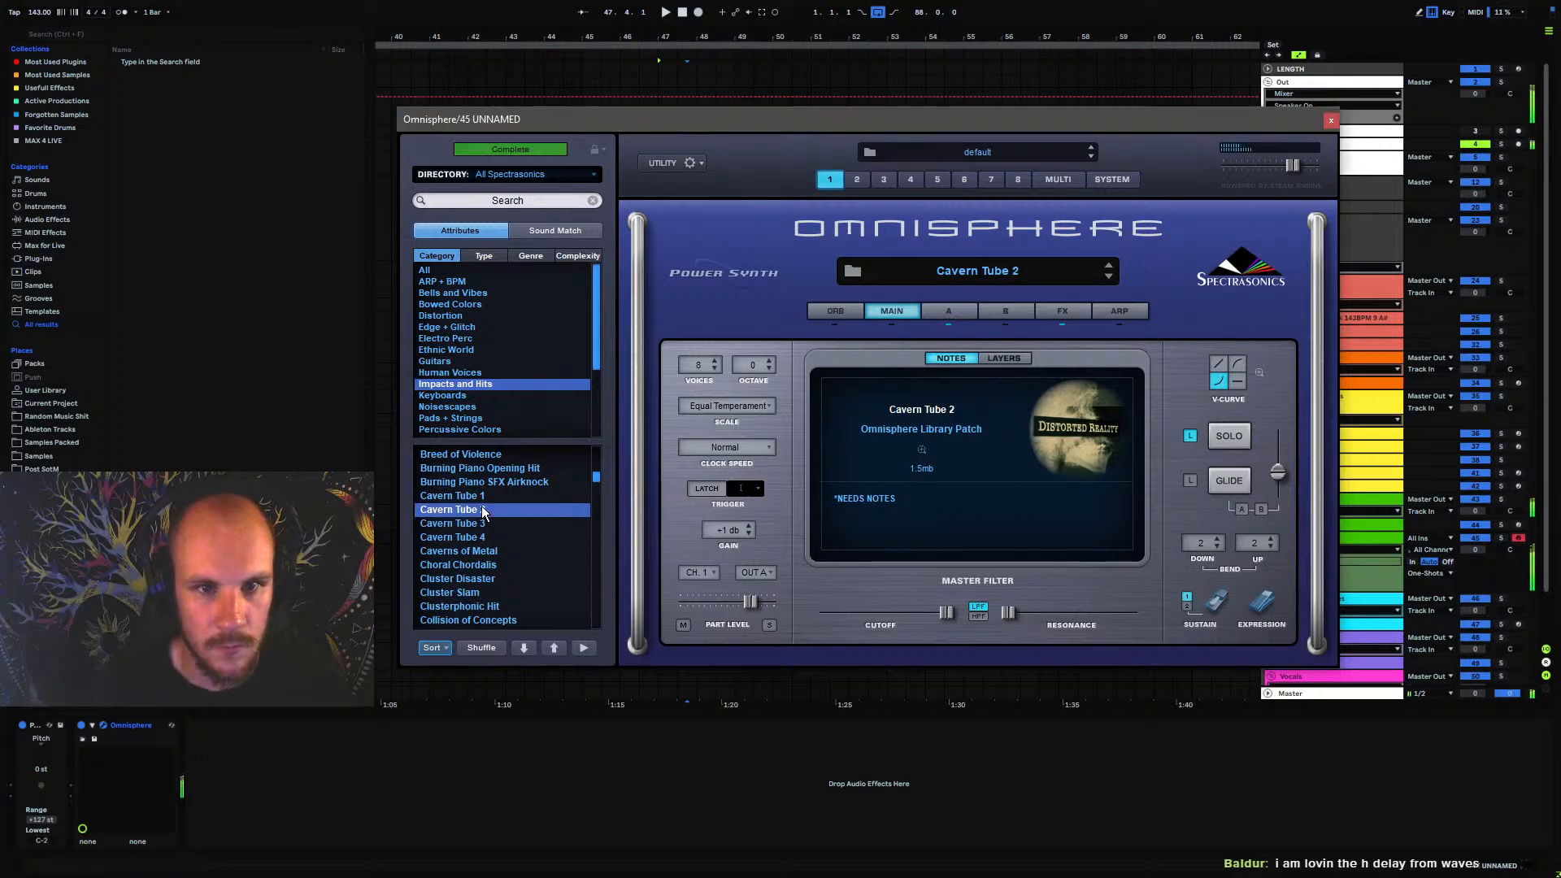
{"action": "left_click", "coordinate": [477, 553]}
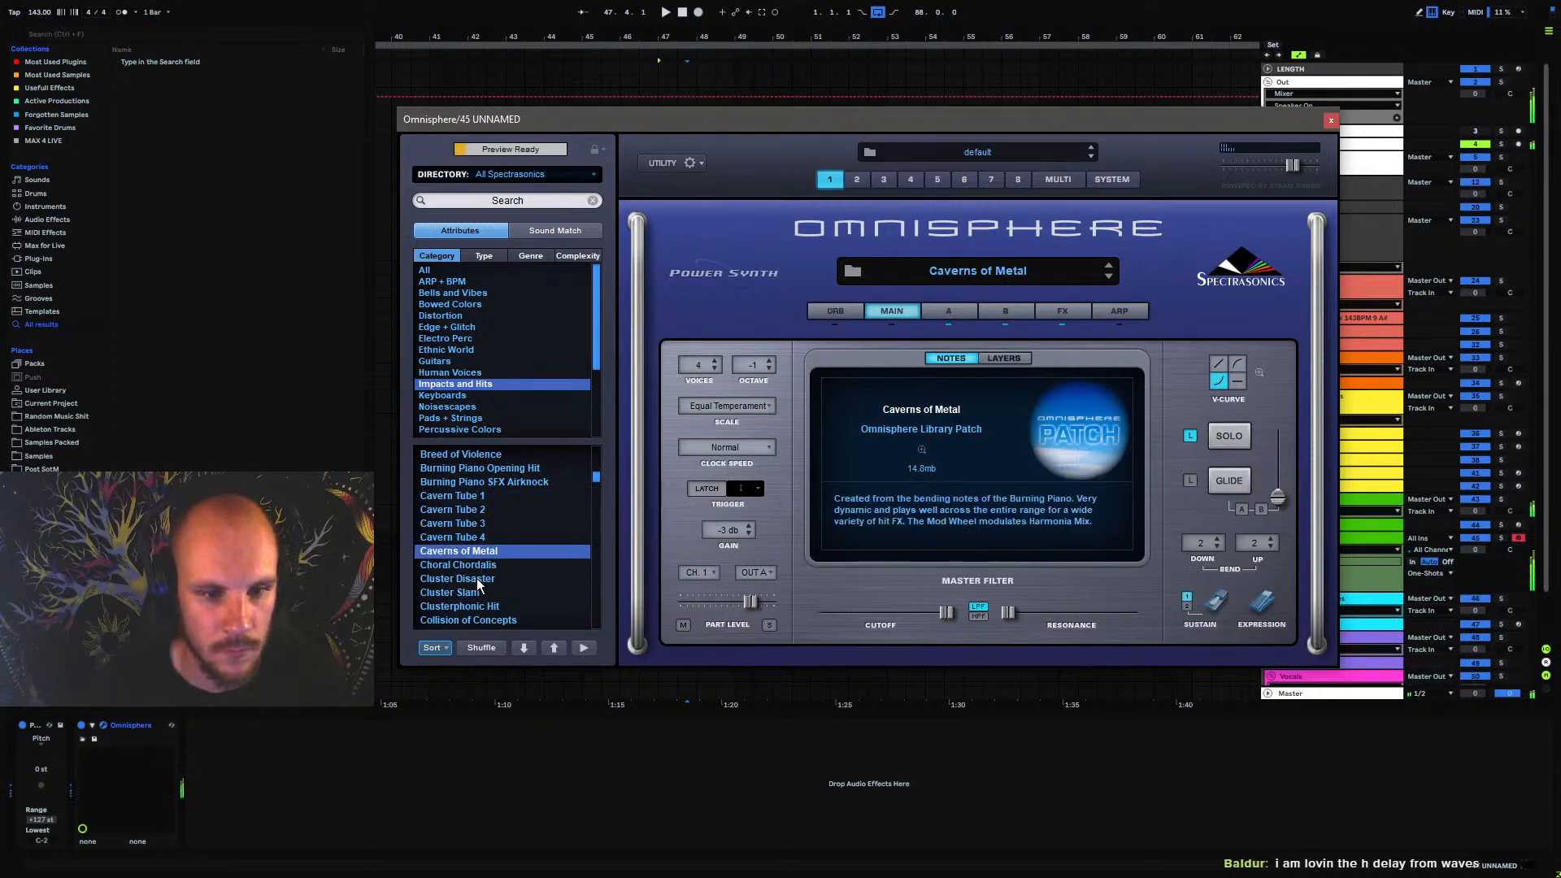
{"action": "left_click", "coordinate": [481, 568]}
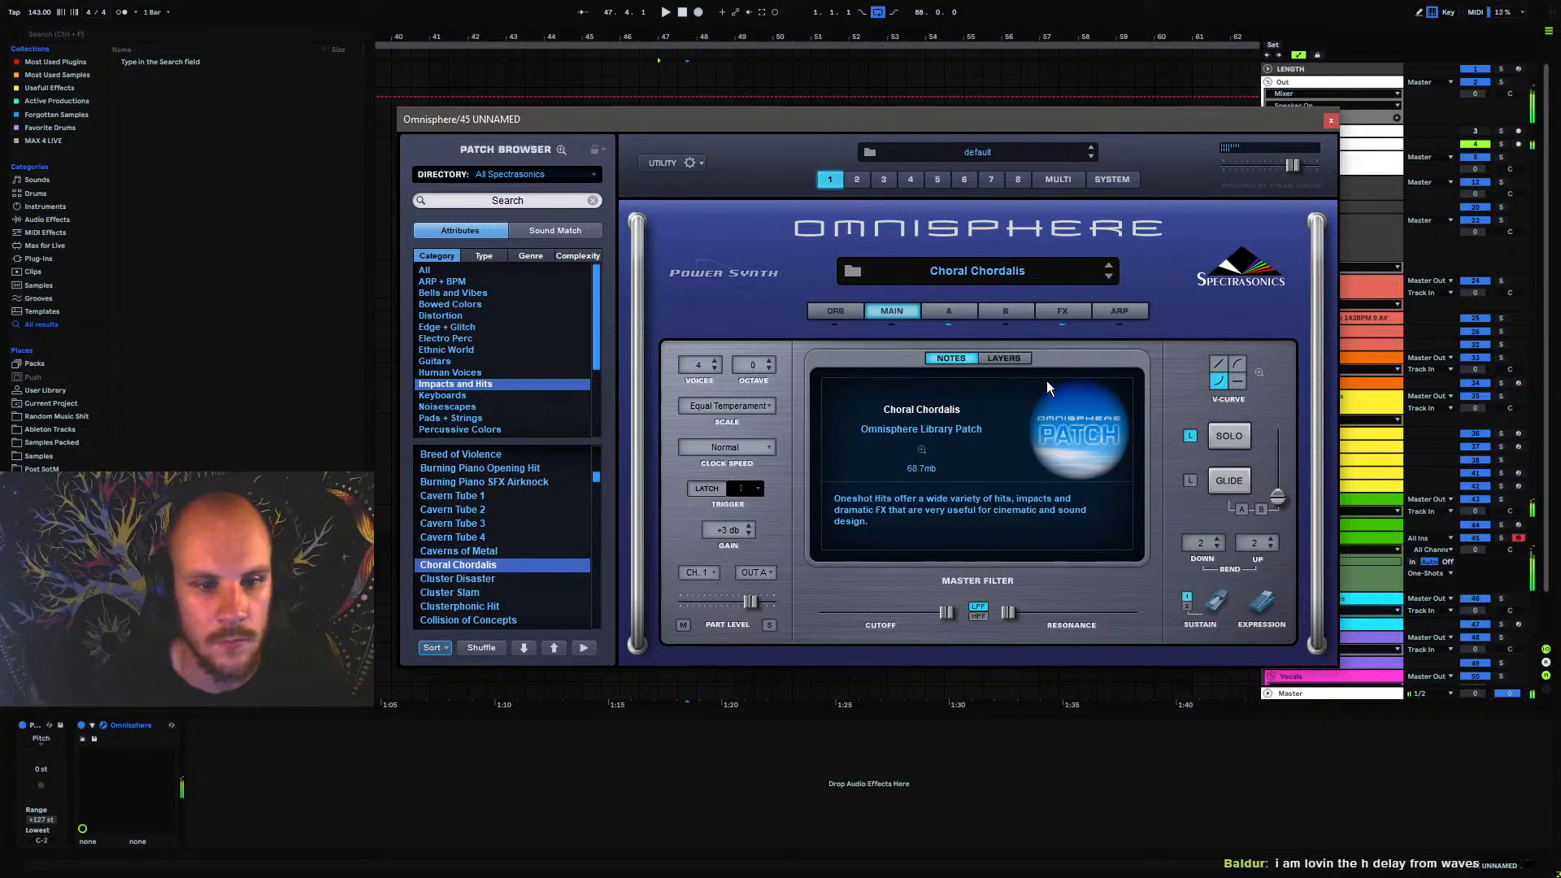
{"action": "left_click", "coordinate": [1332, 121]}
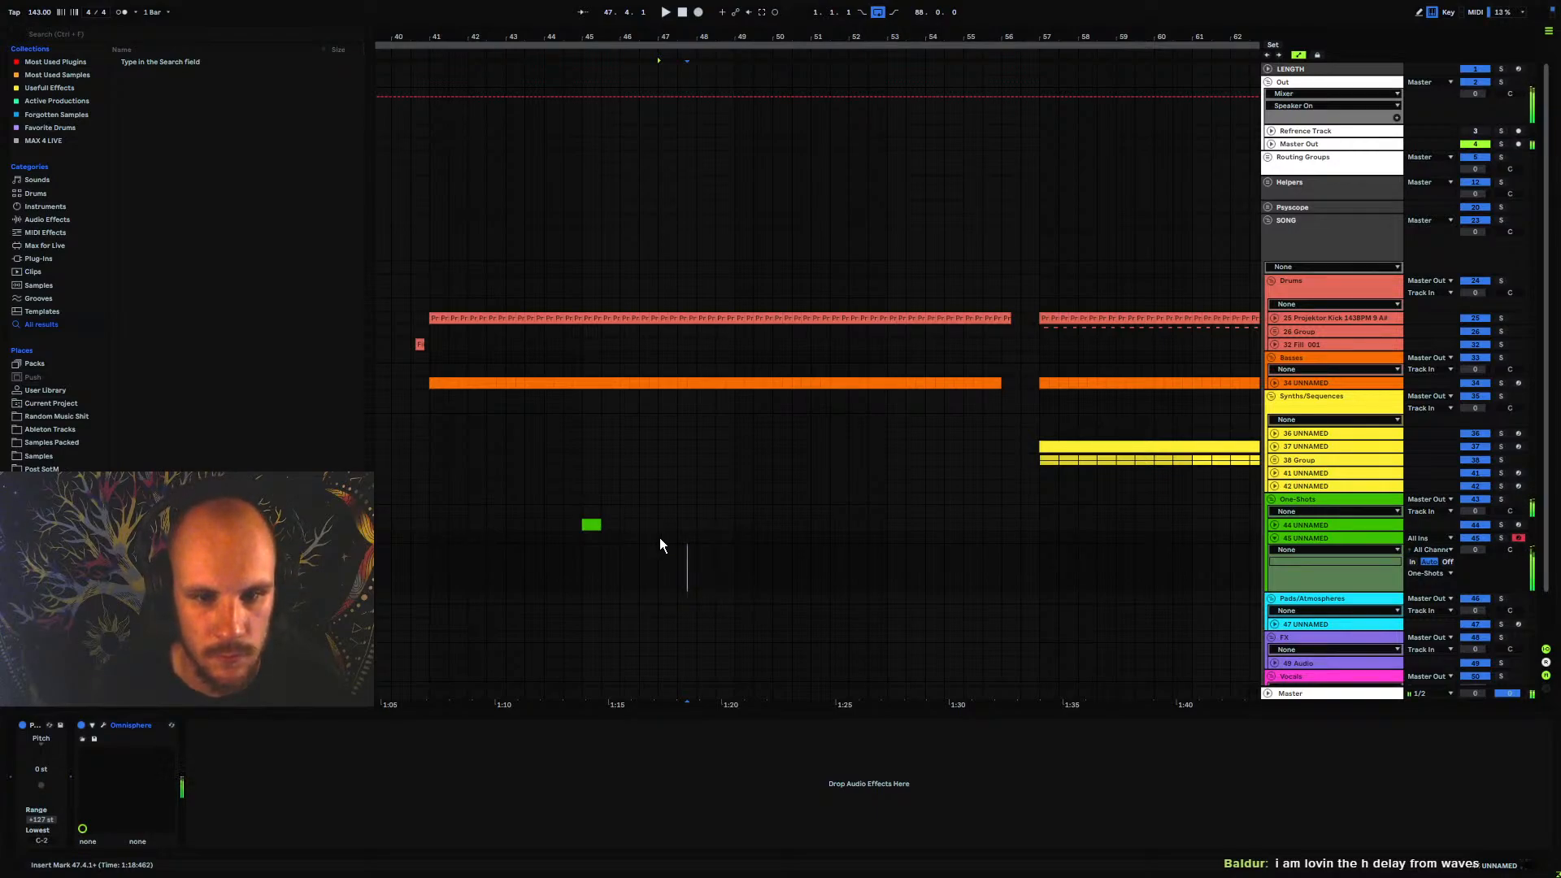
Create a two-bar MIDI clip at bar 47 on track 45 holding an A#3 note from 47.1.3 to 48.1.1
{"action": "double_click", "coordinate": [720, 541]}
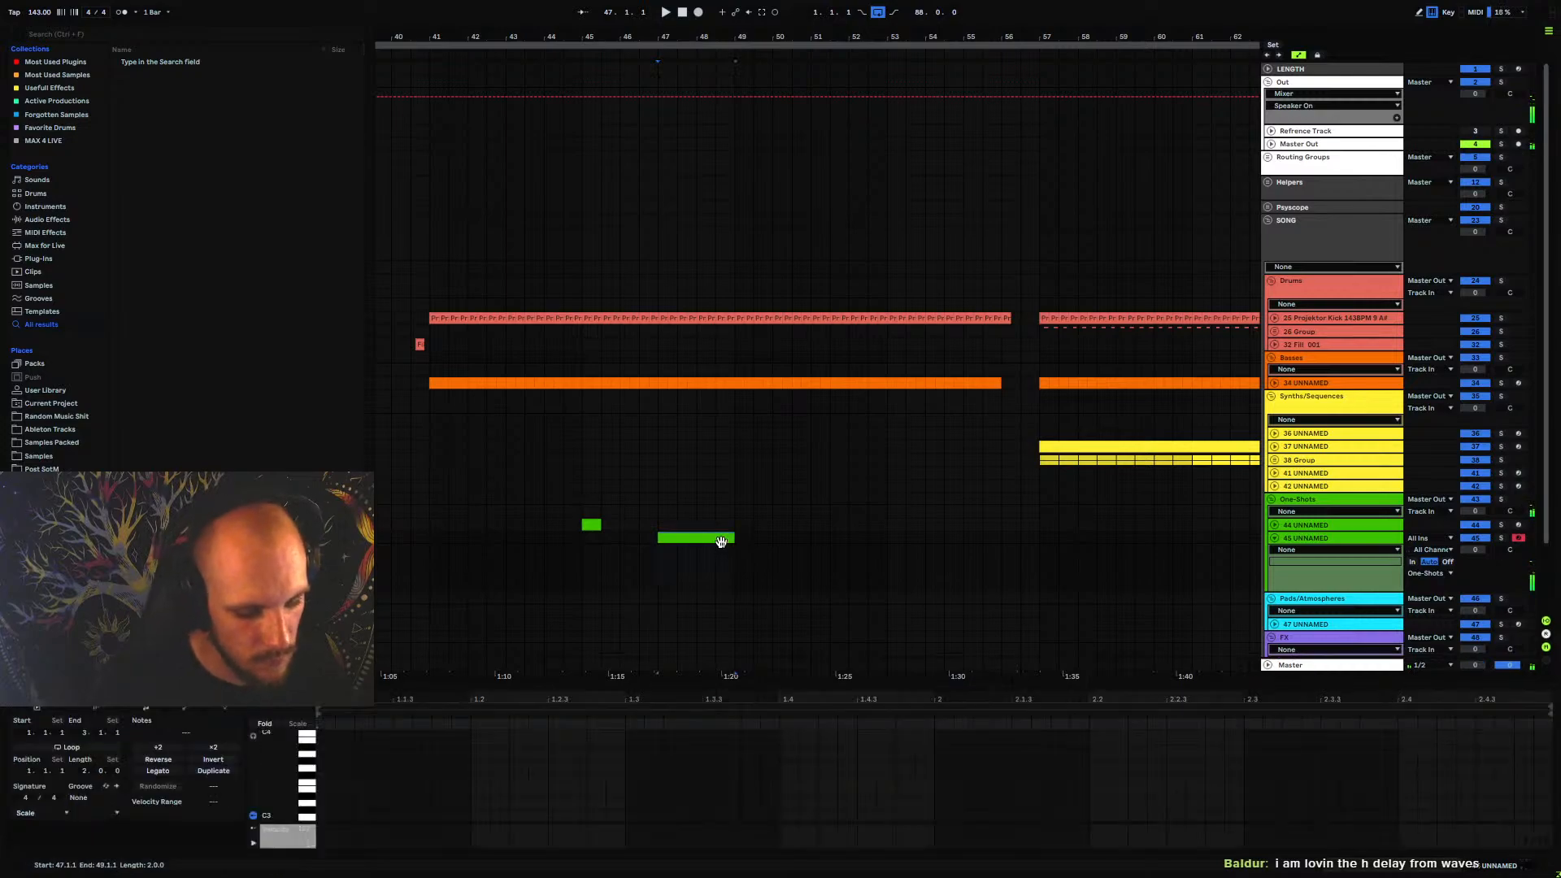
{"action": "double_click", "coordinate": [324, 747]}
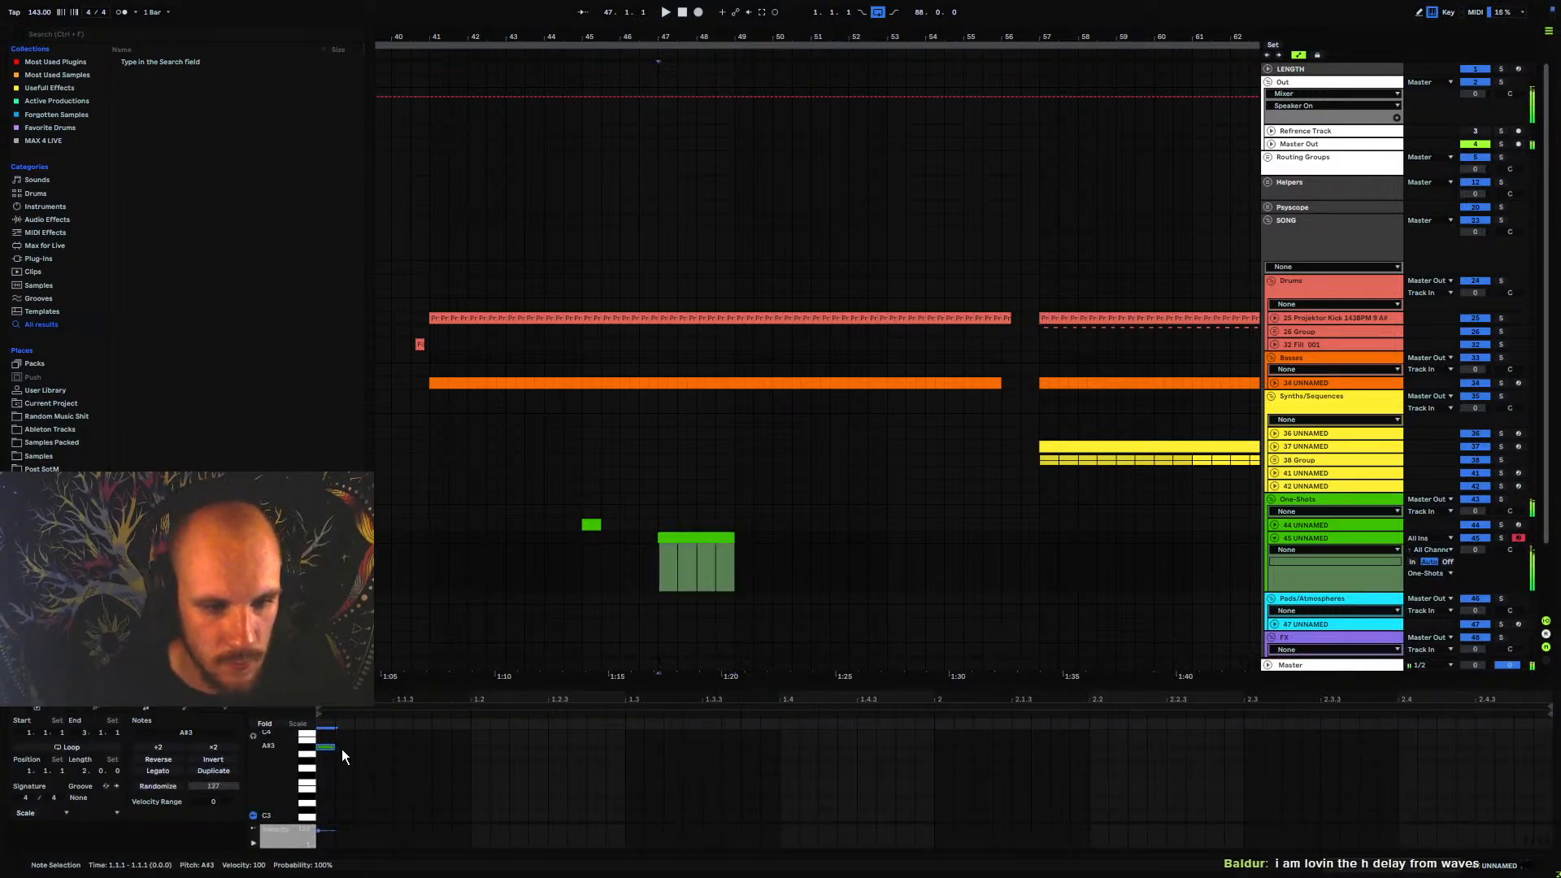
{"action": "left_click_drag", "start_coordinate": [329, 748], "coordinate": [471, 795]}
{"action": "key", "text": "space"}
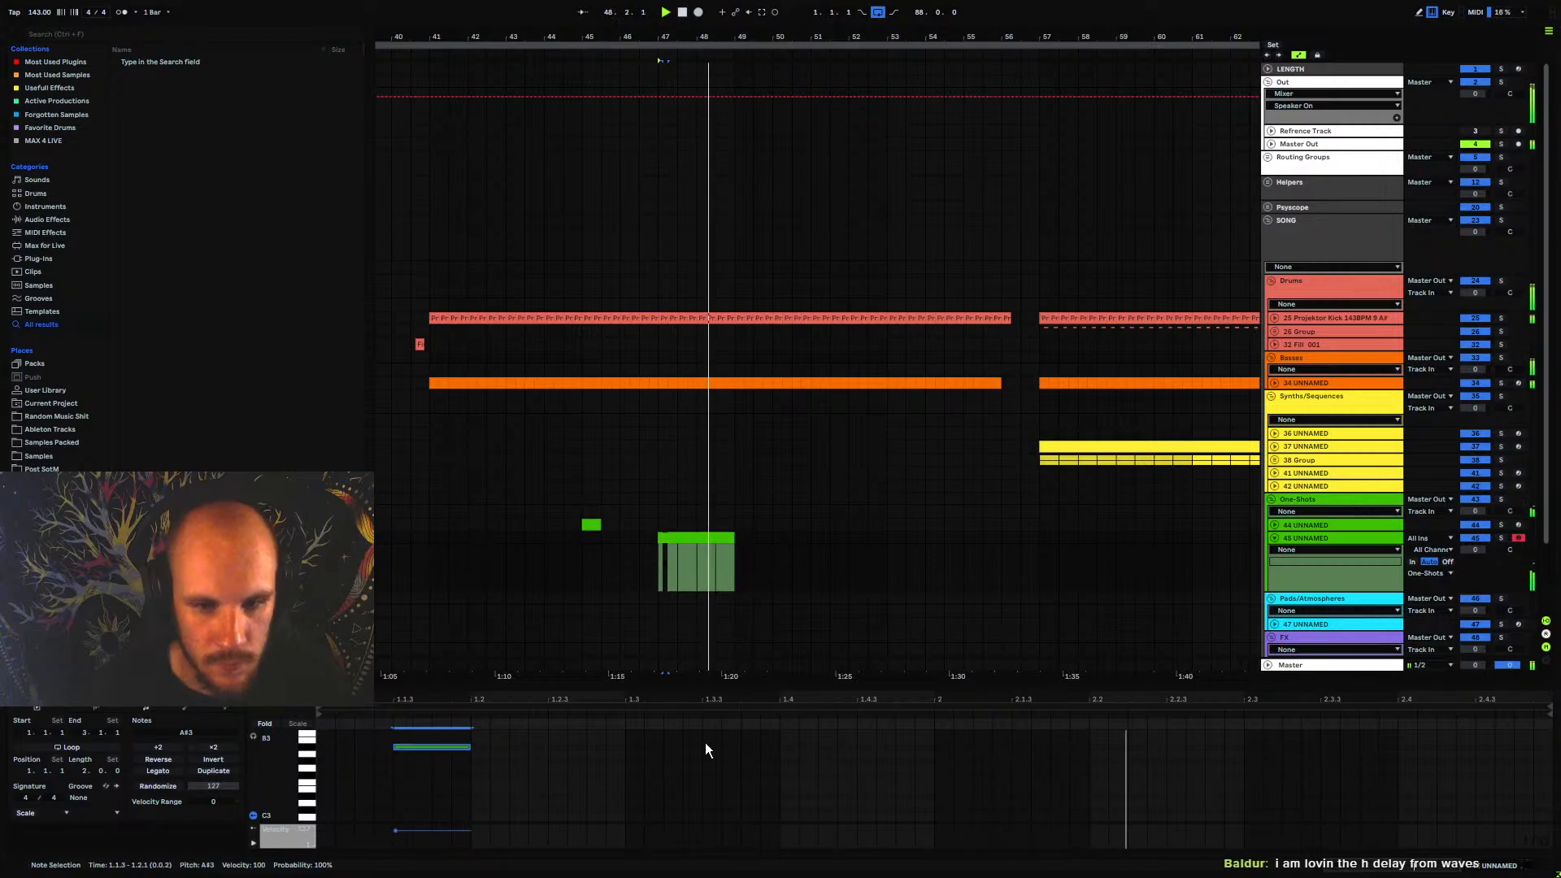
{"action": "left_click_drag", "start_coordinate": [474, 747], "coordinate": [939, 755]}
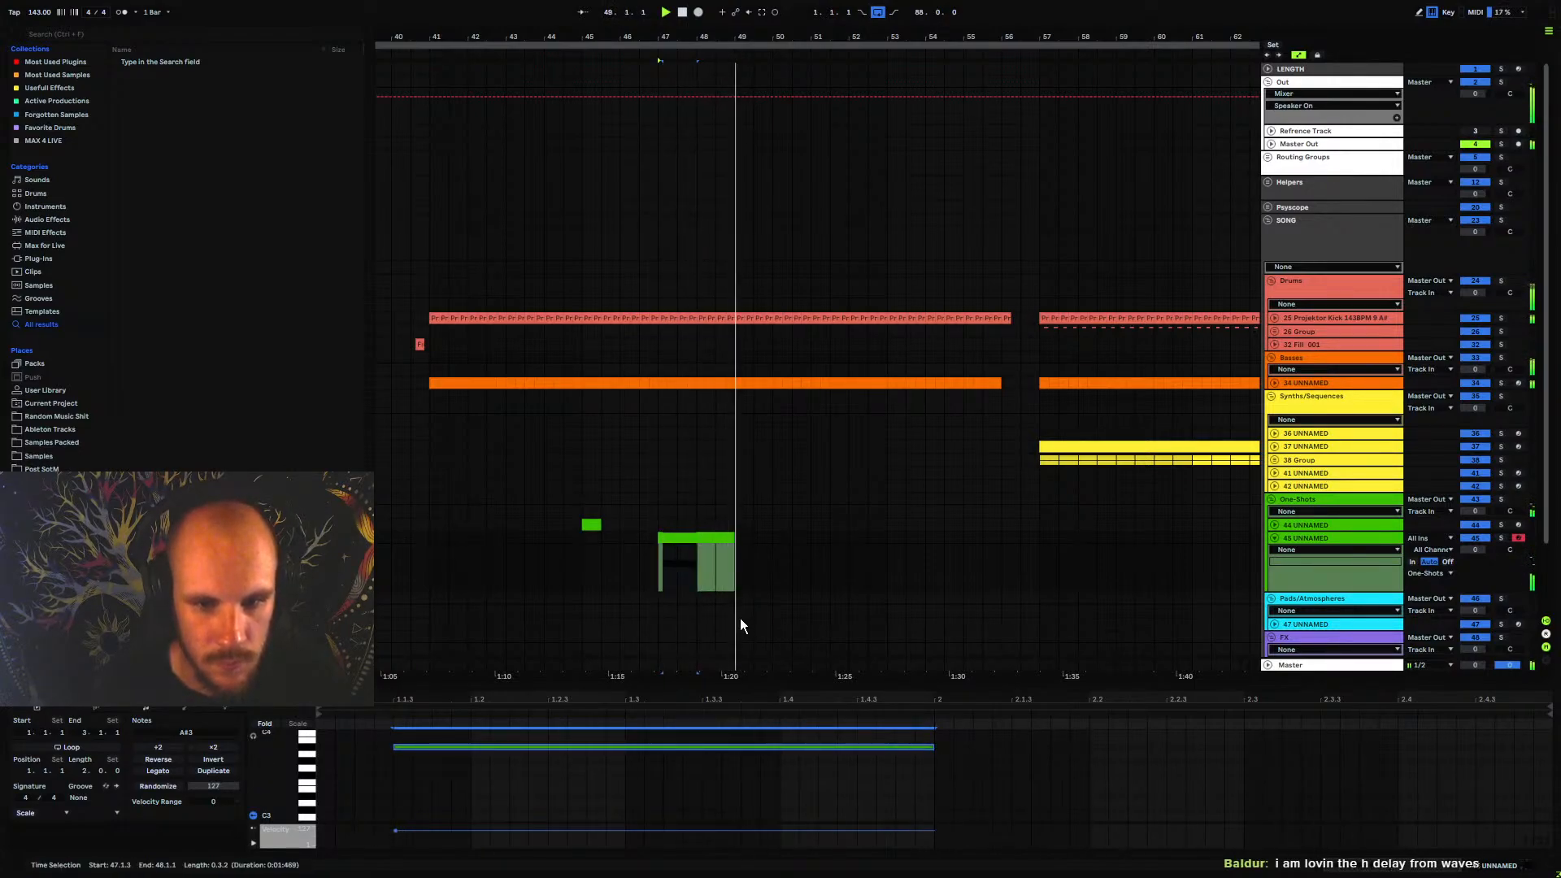
Insert another MIDI track below track 45 and add the H-Comp Stereo compressor to track 45
{"action": "left_click", "coordinate": [1314, 539]}
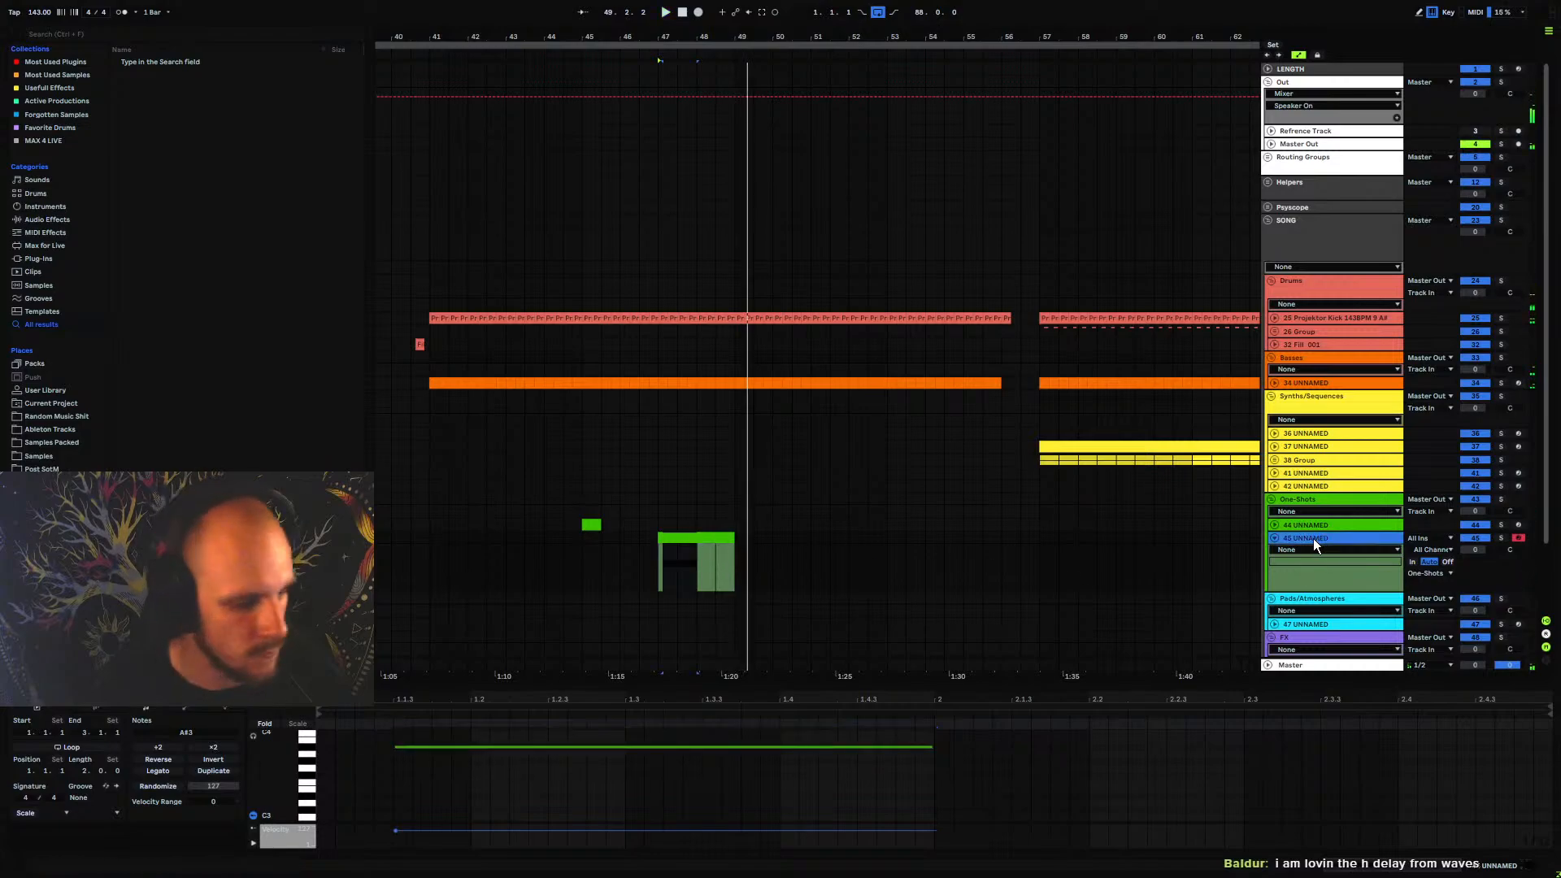
{"action": "key", "text": "ctrl+shift+t"}
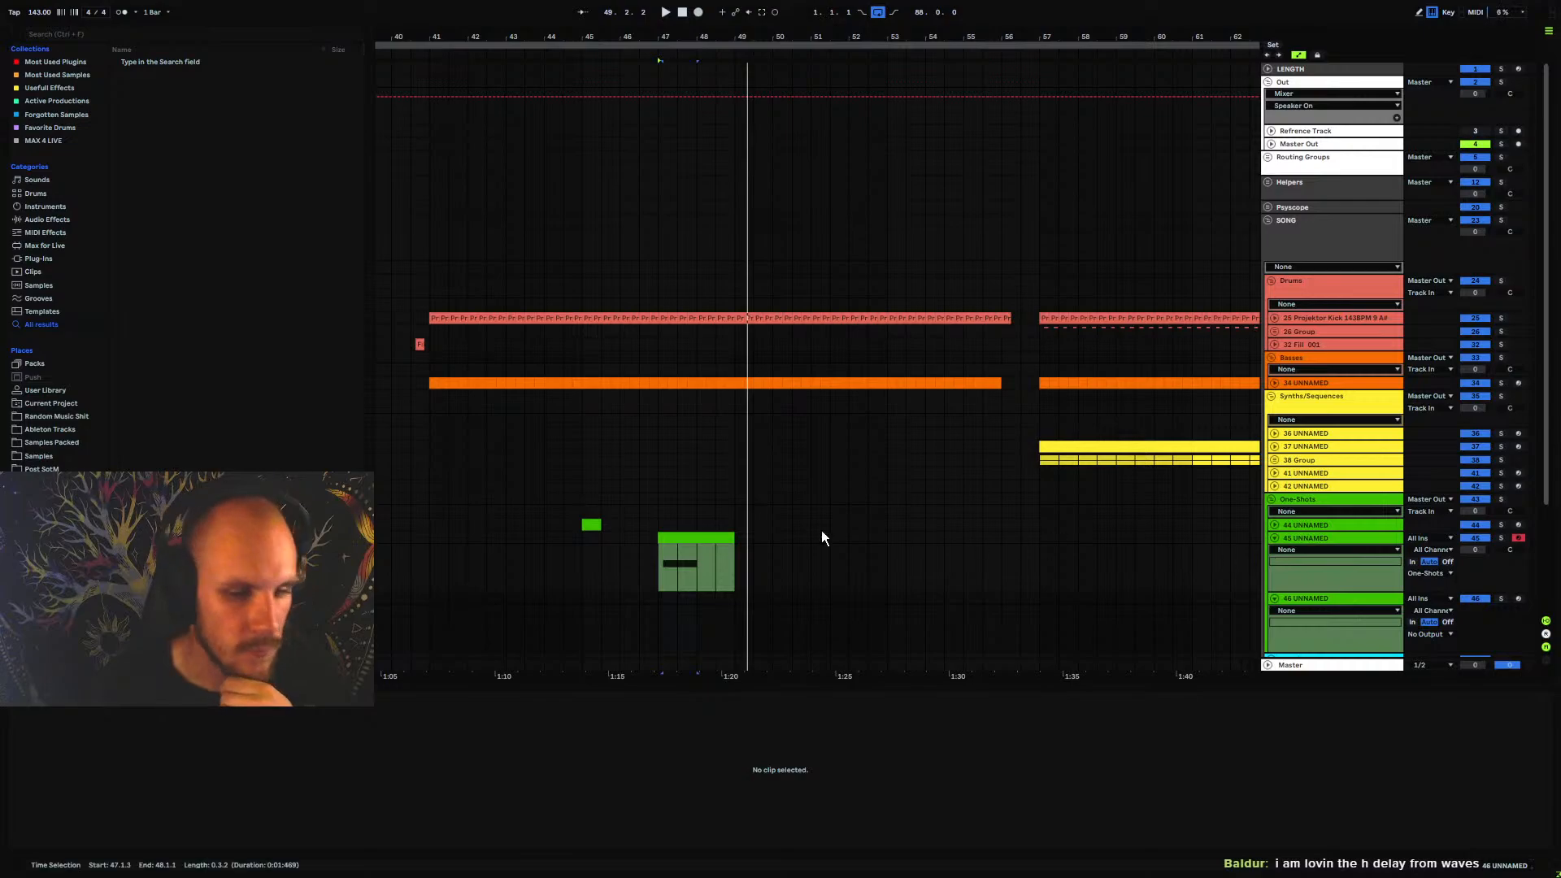
{"action": "right_click", "coordinate": [712, 569]}
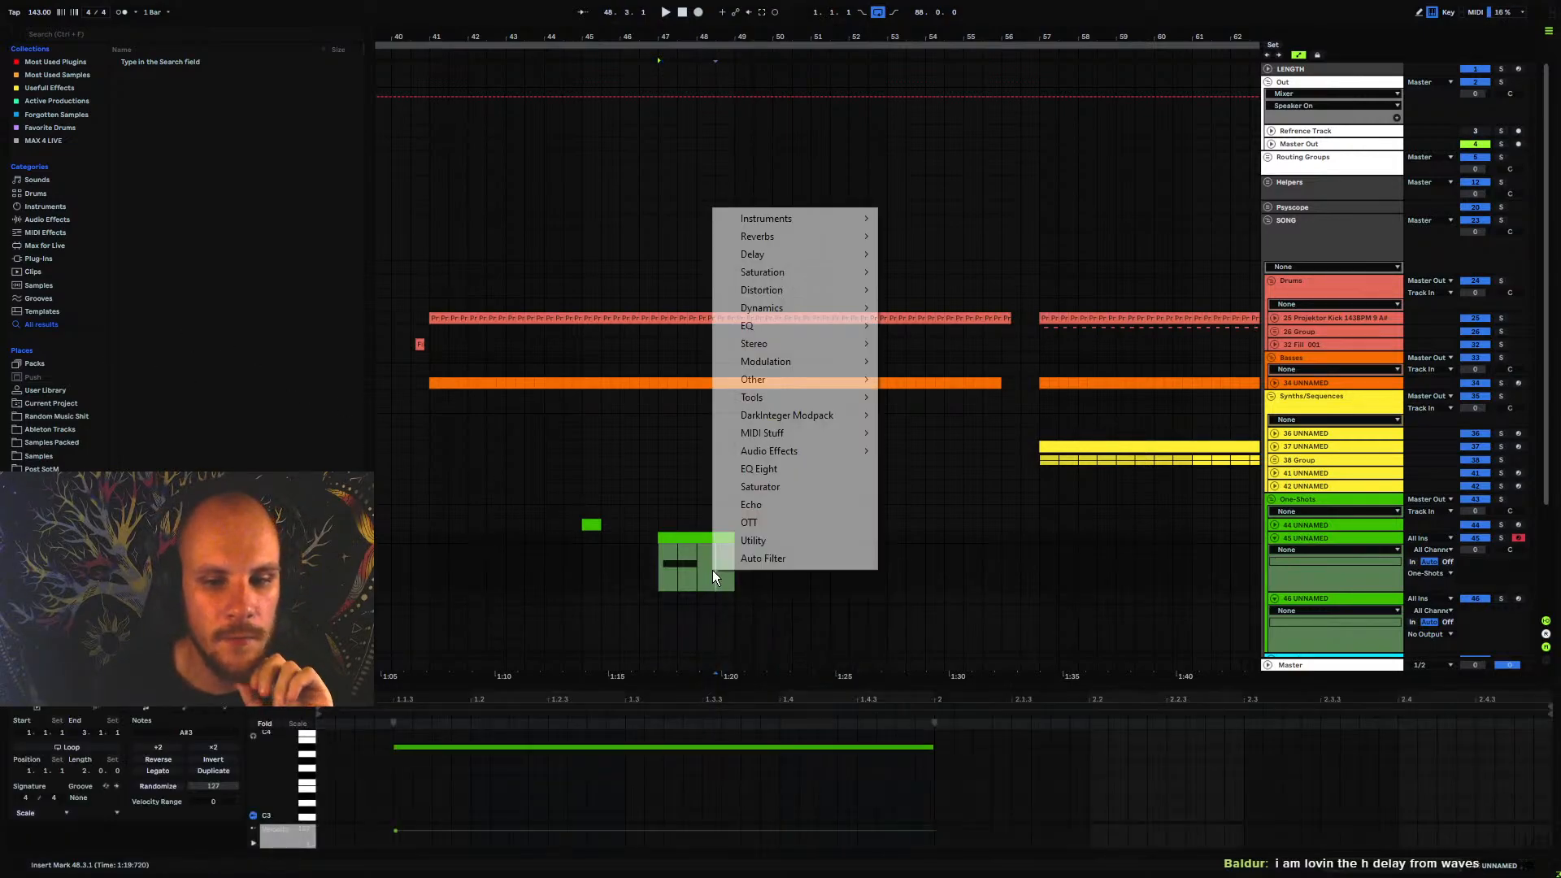
{"action": "mouse_move", "coordinate": [778, 255]}
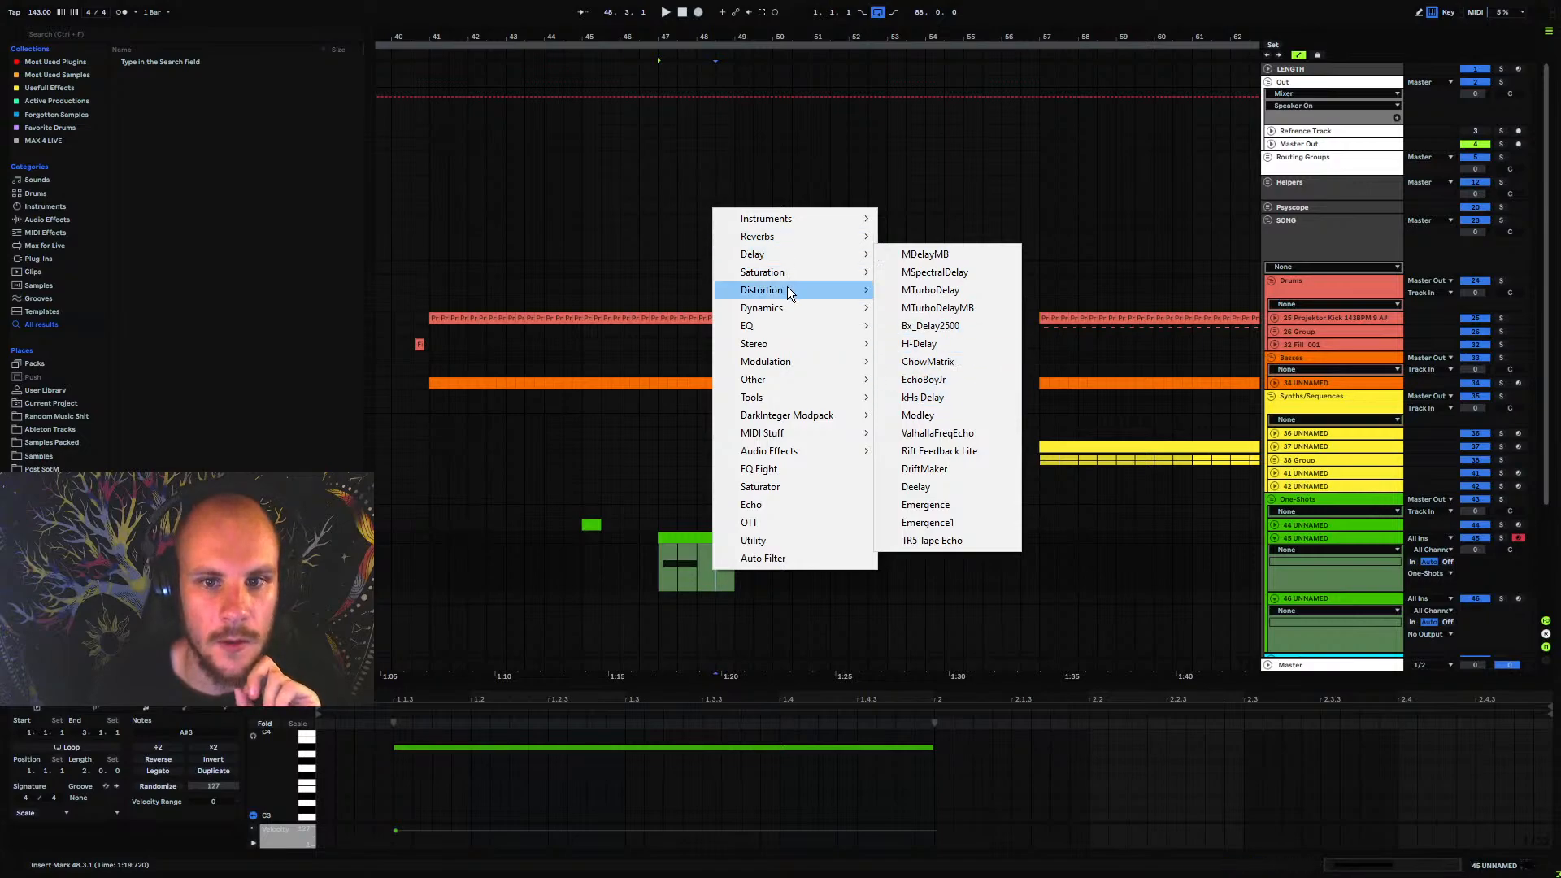
{"action": "mouse_move", "coordinate": [787, 307]}
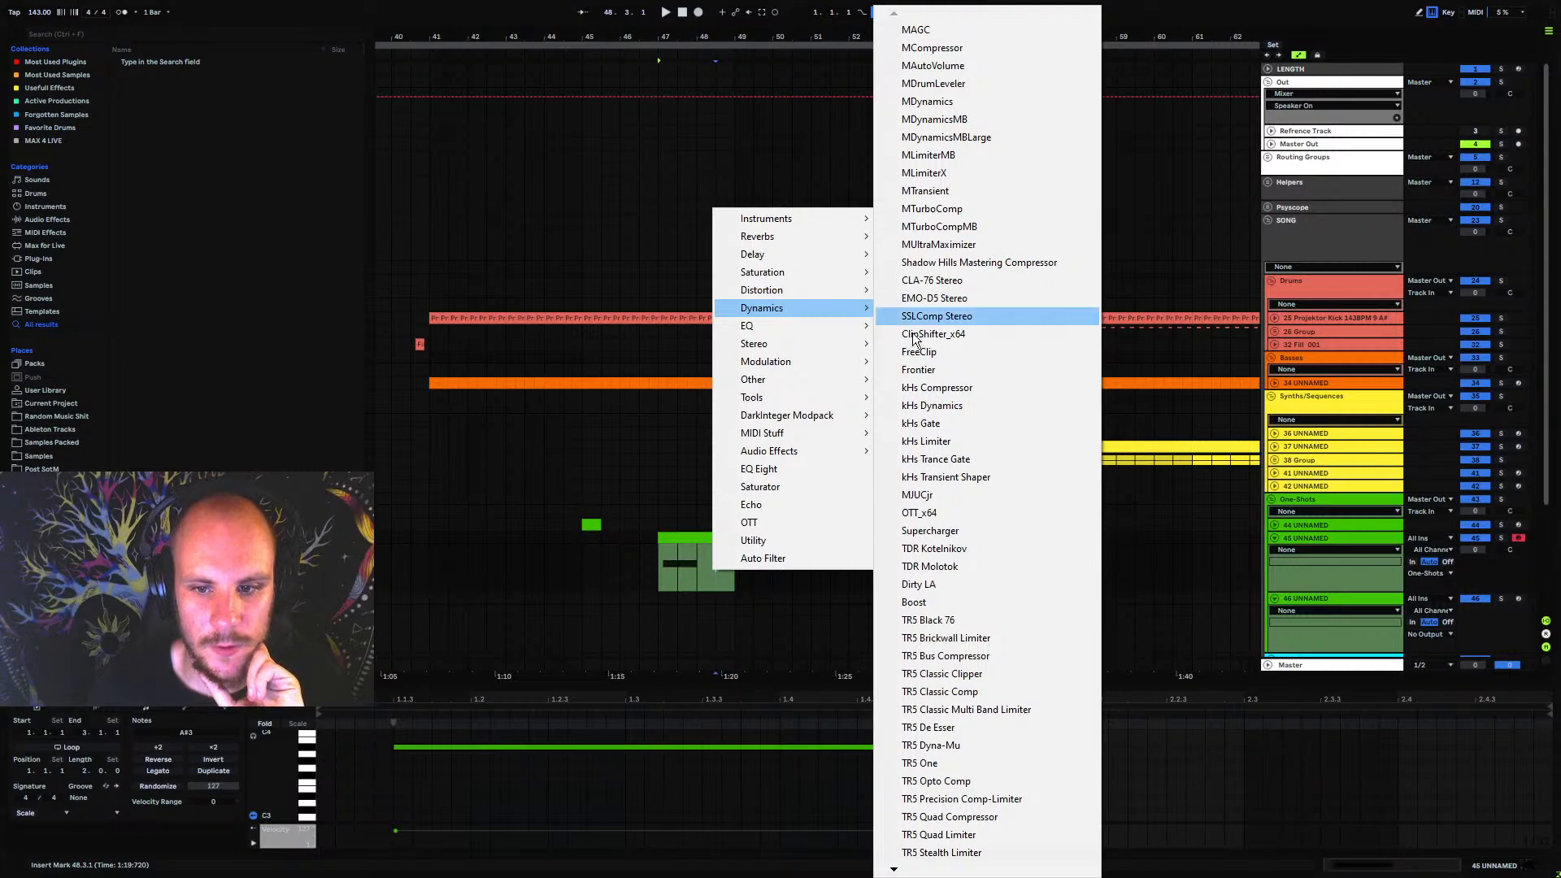
{"action": "mouse_move", "coordinate": [905, 872]}
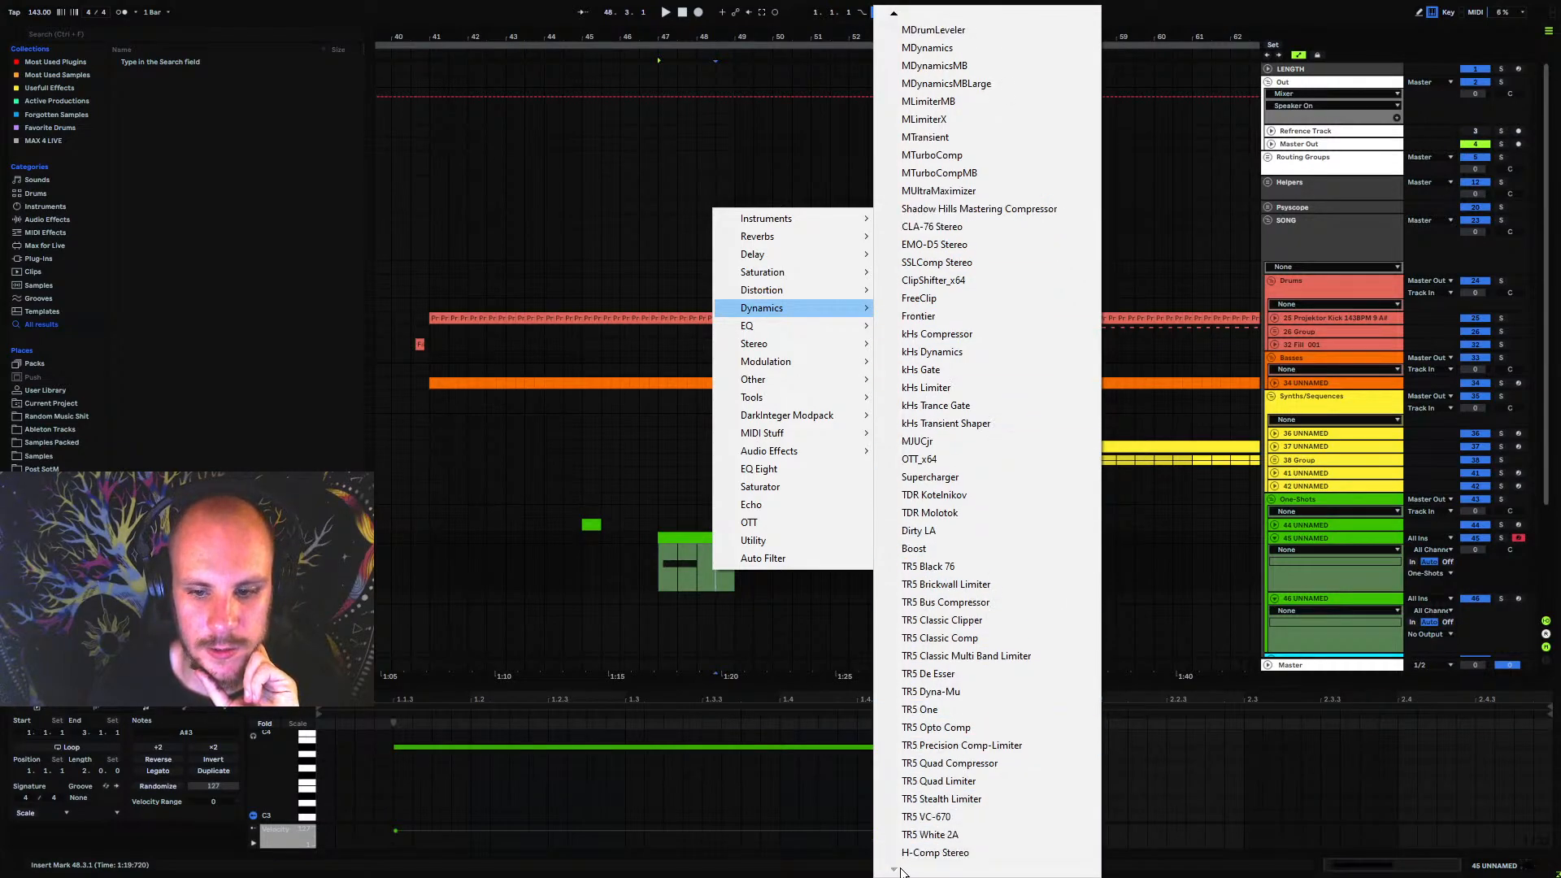
{"action": "left_click", "coordinate": [927, 854]}
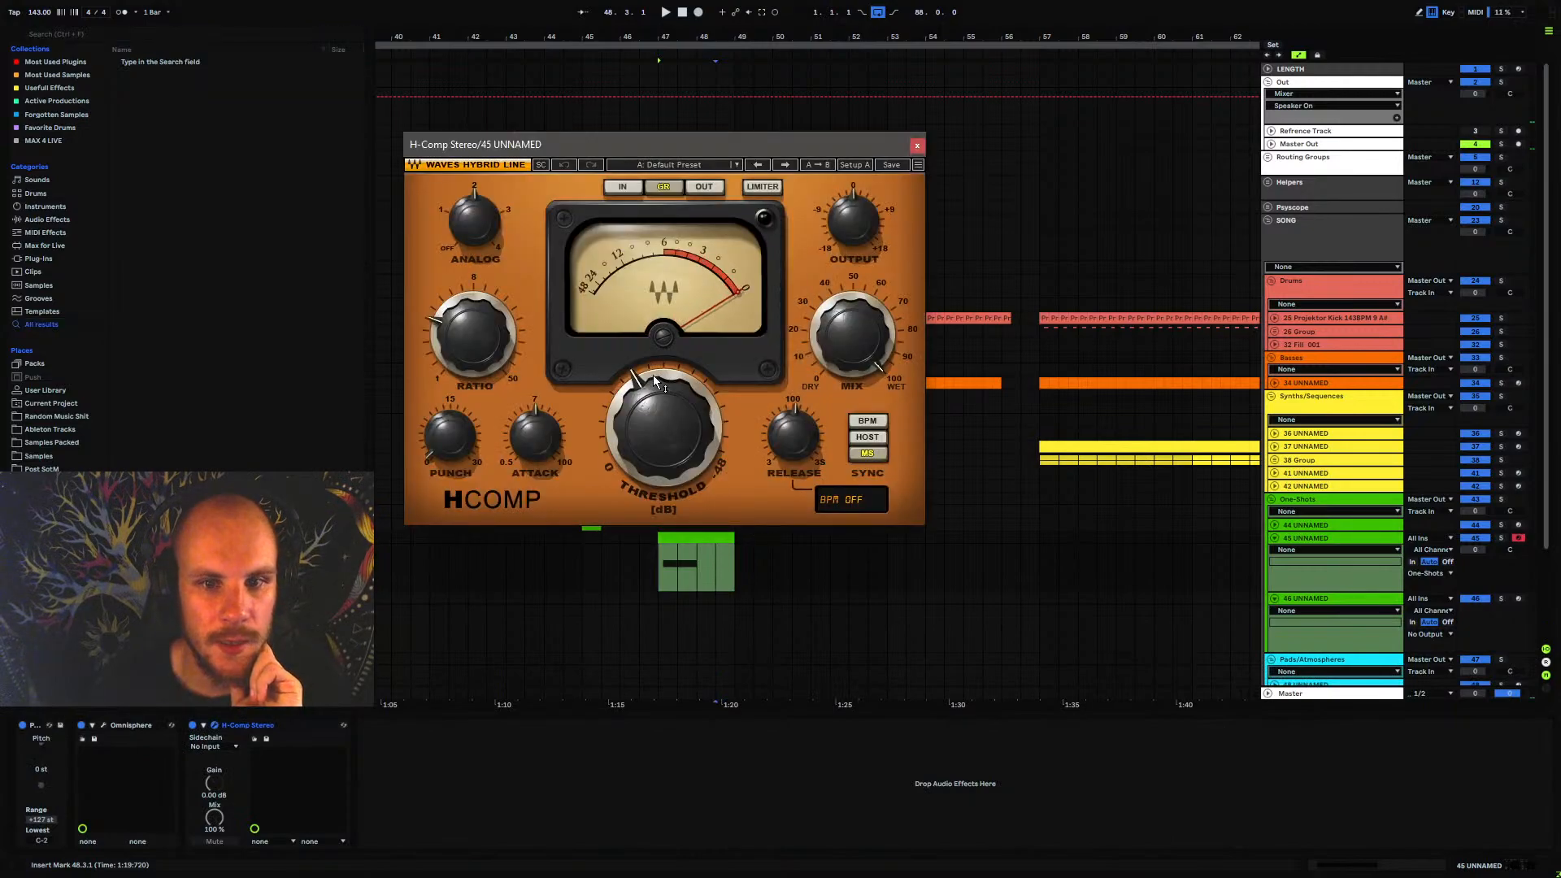
Set H-Comp's threshold to 0 dB and its ratio to 1.00, and try its punch, attack and release controls
{"action": "left_click_drag", "start_coordinate": [654, 418], "coordinate": [654, 488]}
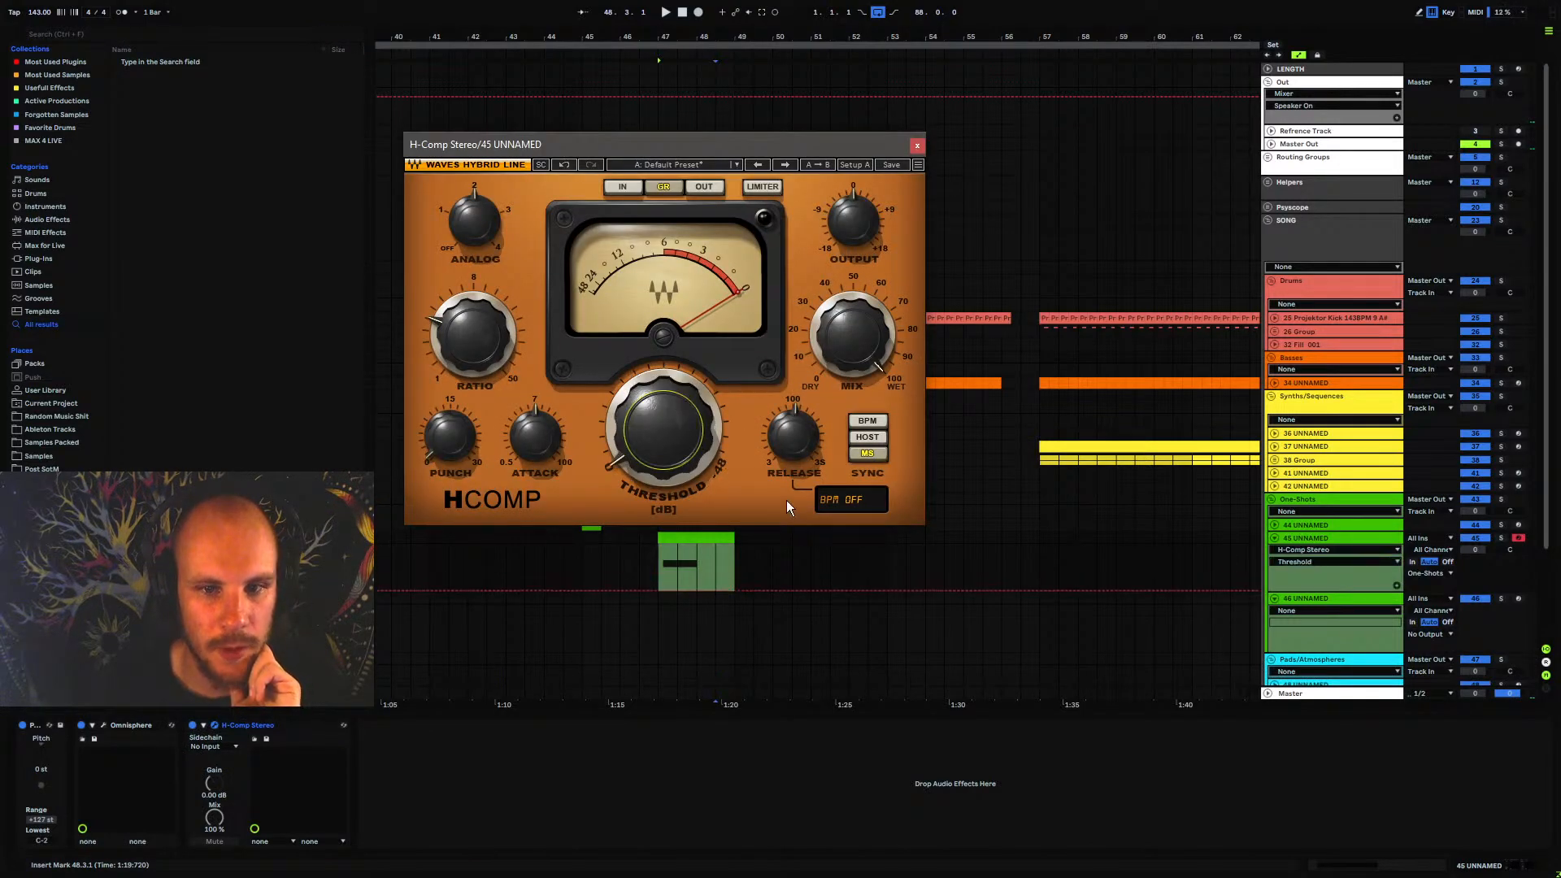
{"action": "left_click_drag", "start_coordinate": [477, 341], "coordinate": [476, 390]}
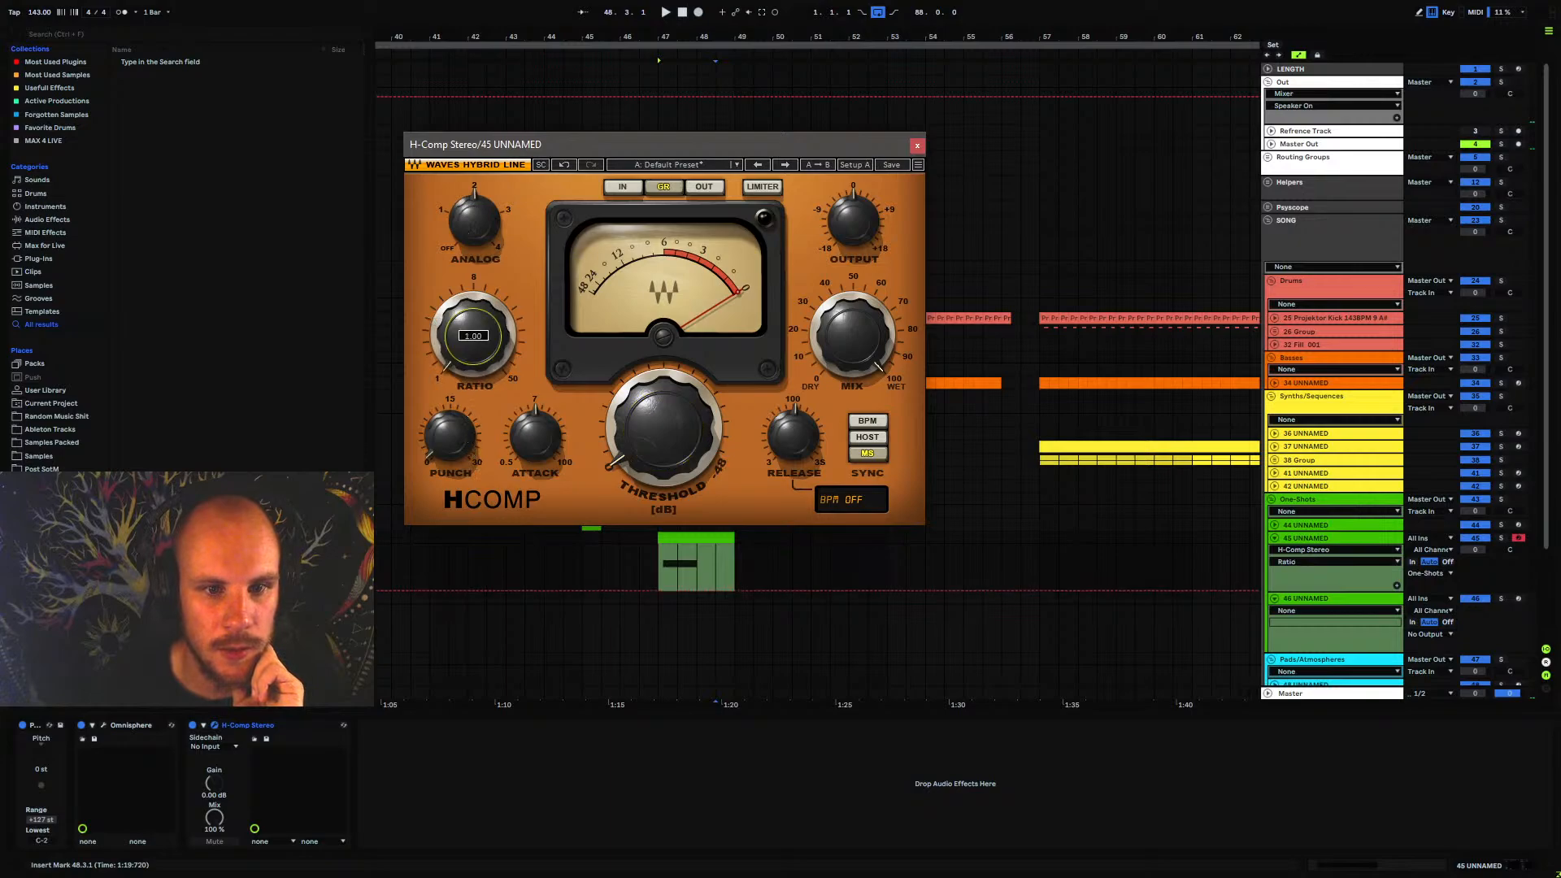
{"action": "left_click", "coordinate": [450, 436]}
{"action": "left_click", "coordinate": [525, 435]}
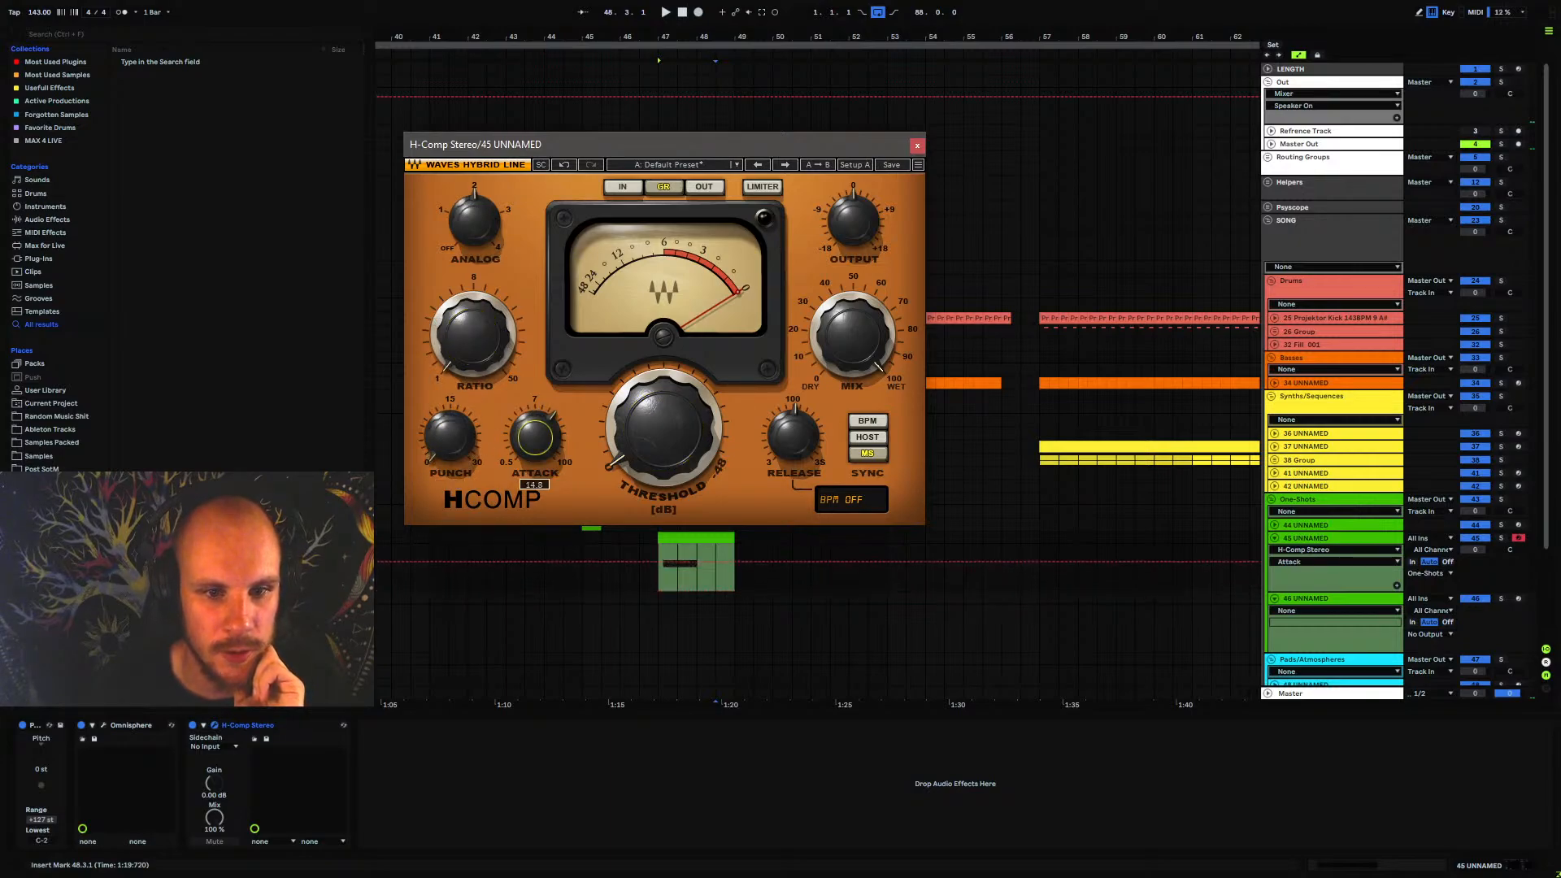
{"action": "left_click", "coordinate": [785, 449]}
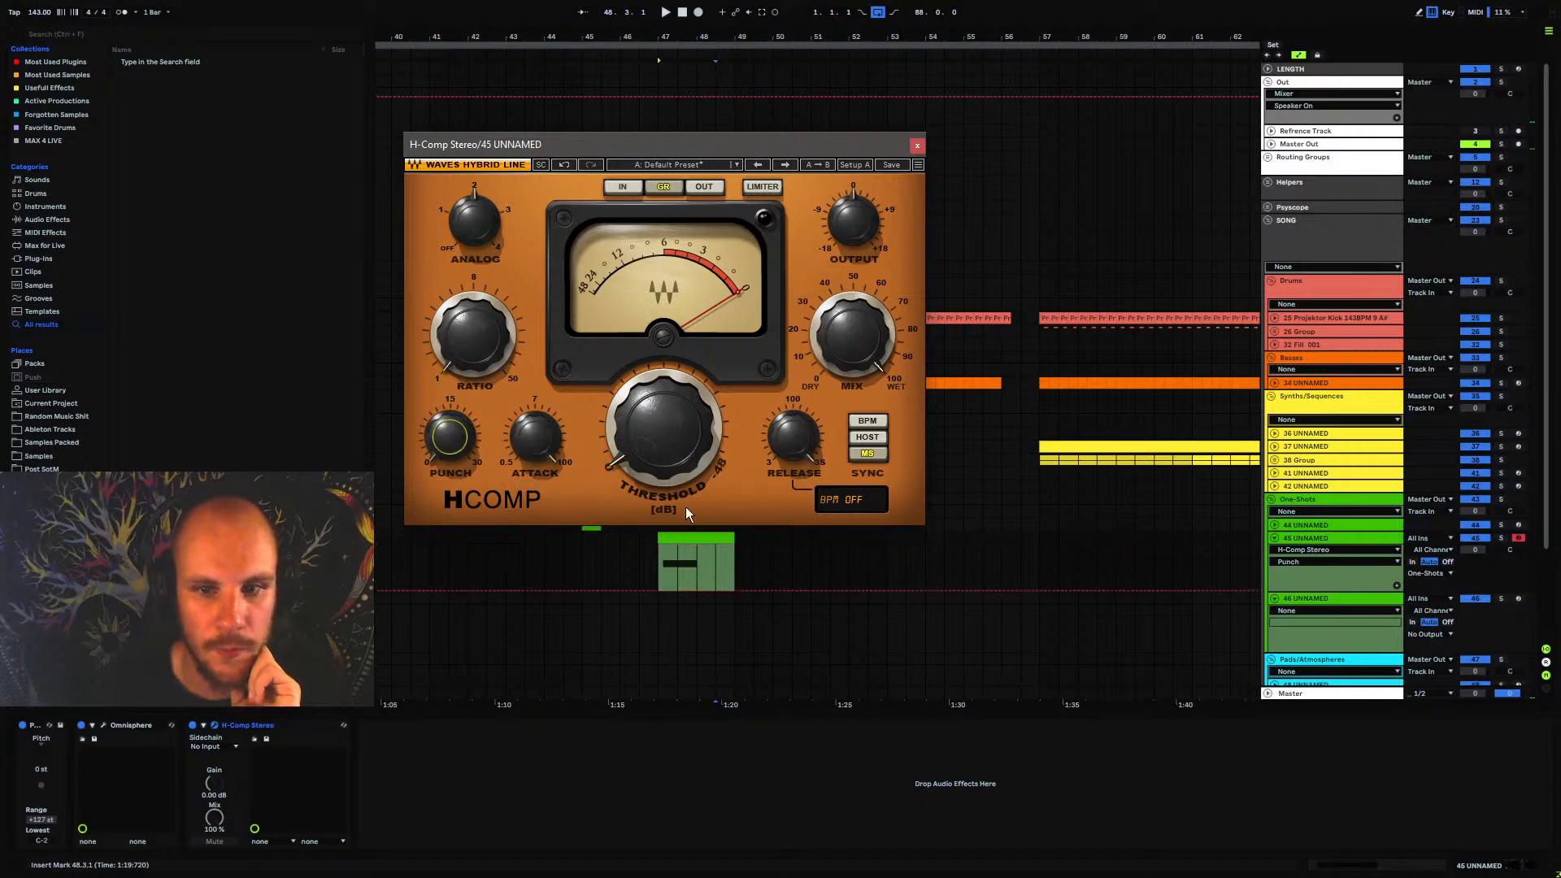
Play from bar 47 and compare H-Comp's input and output meter levels while checking the punch setting
{"action": "left_click", "coordinate": [661, 566]}
{"action": "key", "text": "space"}
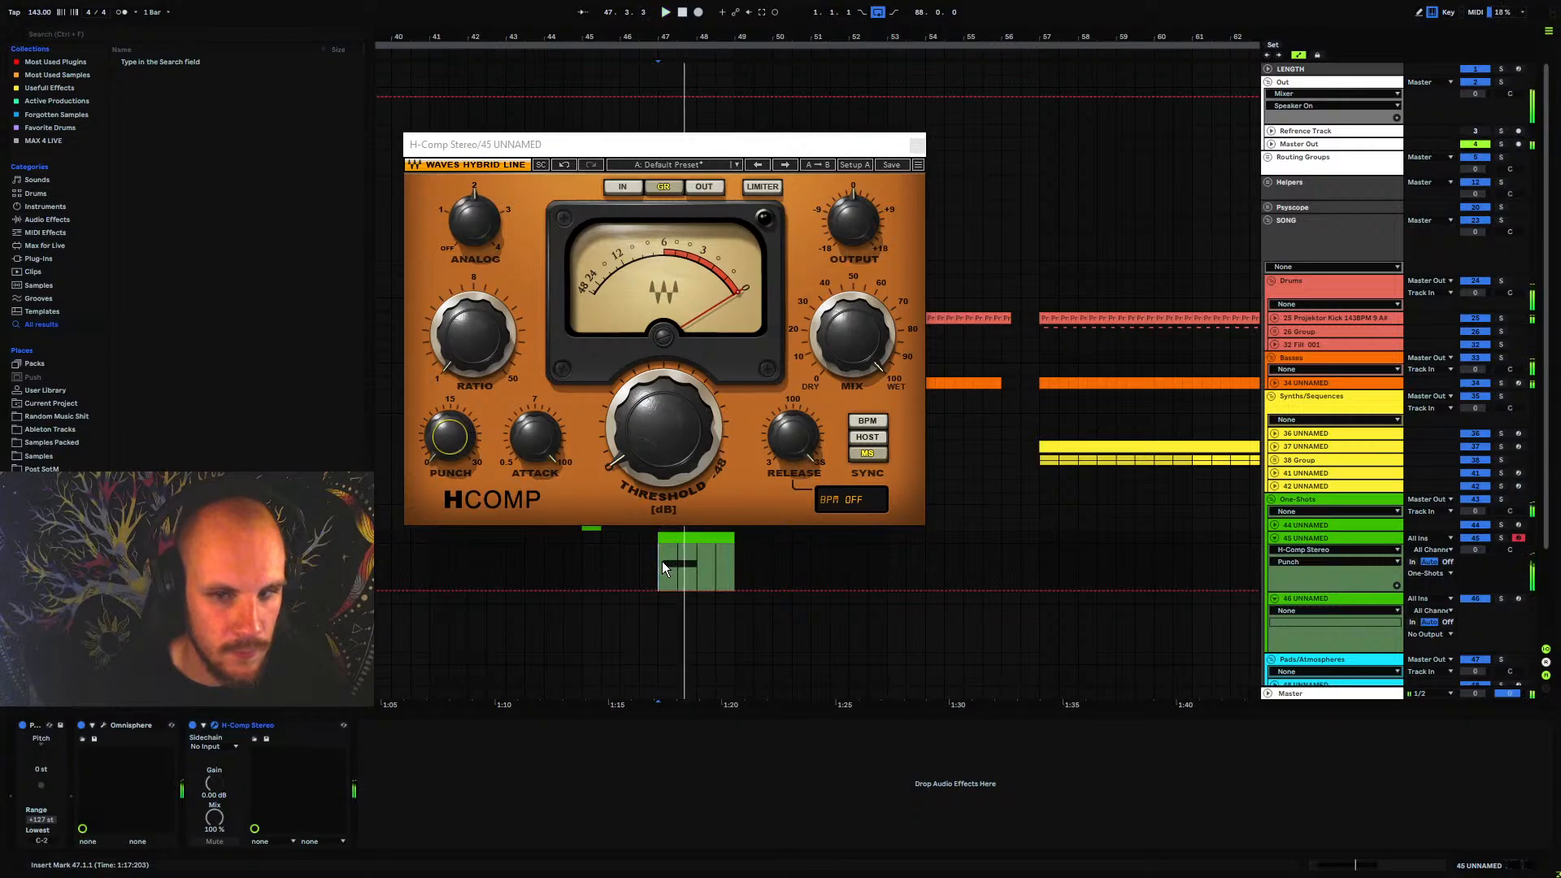
{"action": "left_click", "coordinate": [700, 188]}
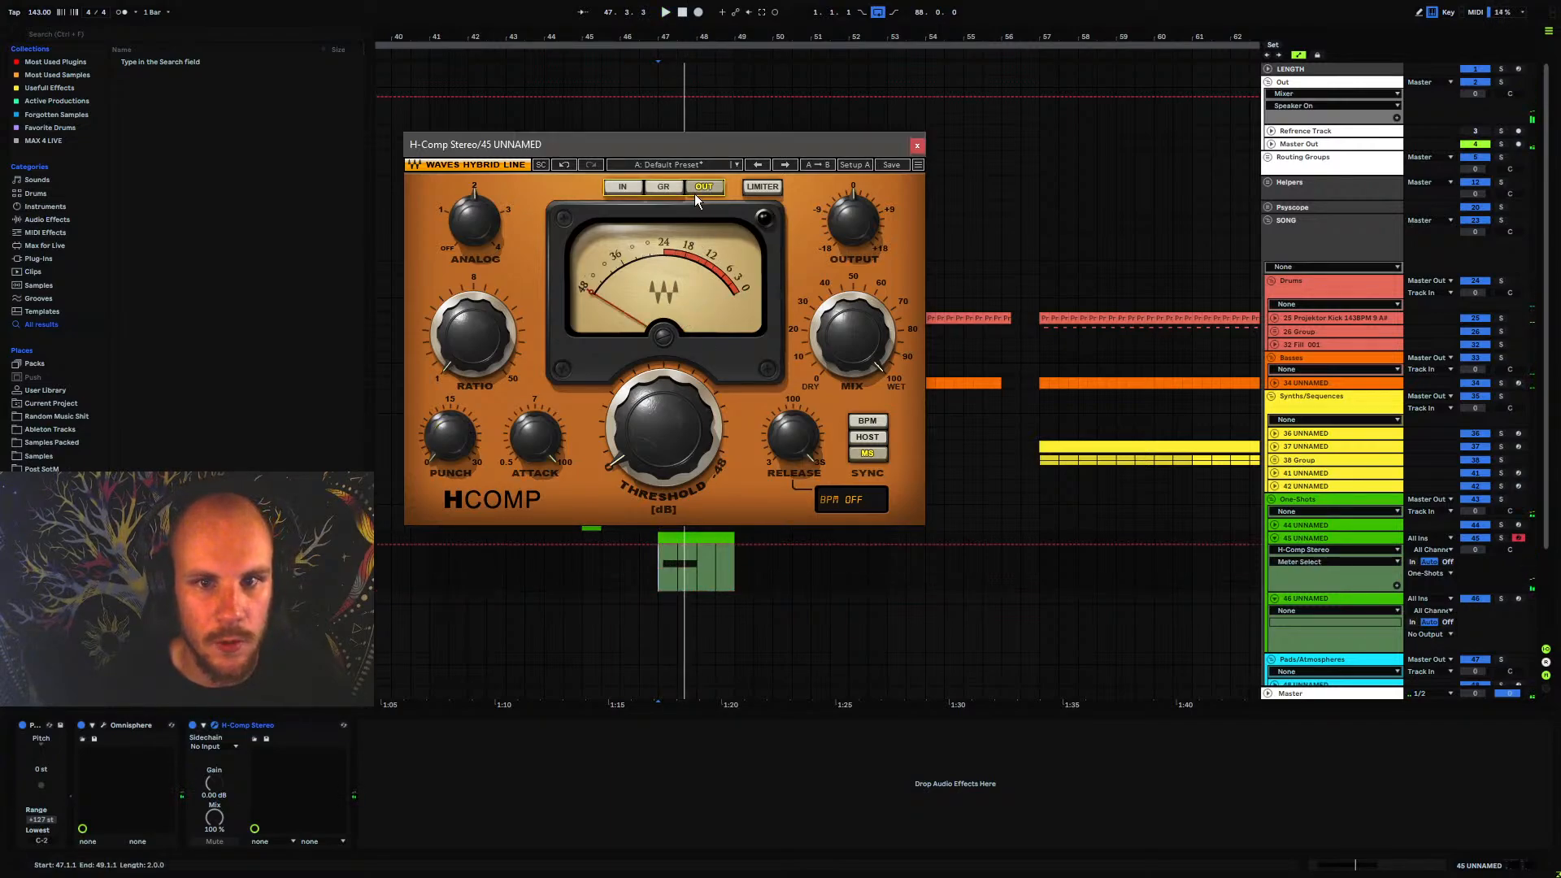
{"action": "left_click", "coordinate": [625, 187]}
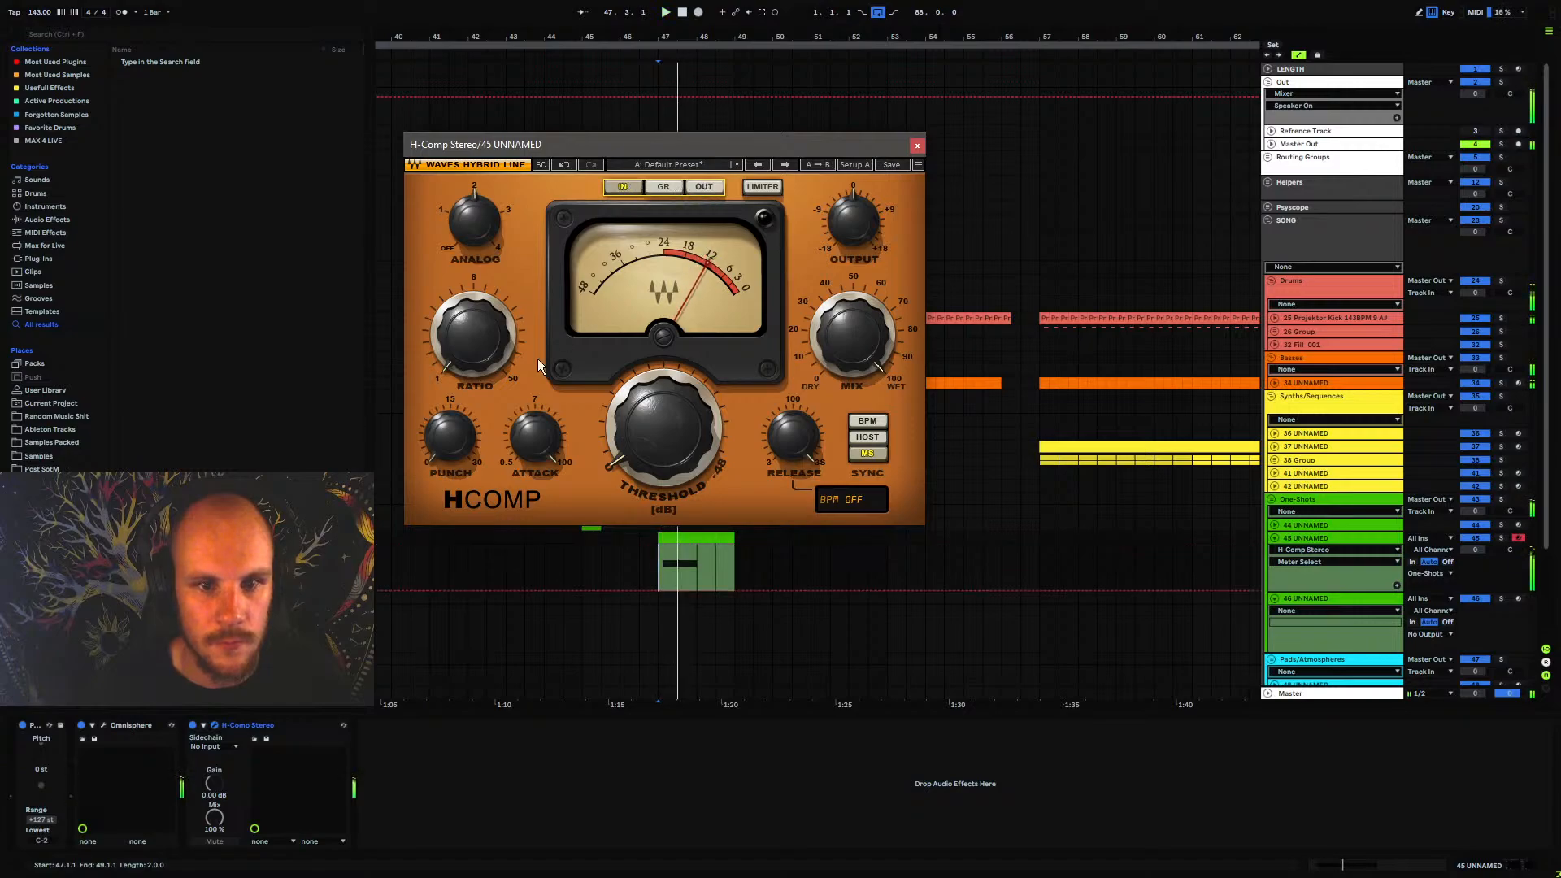
{"action": "left_click", "coordinate": [450, 436]}
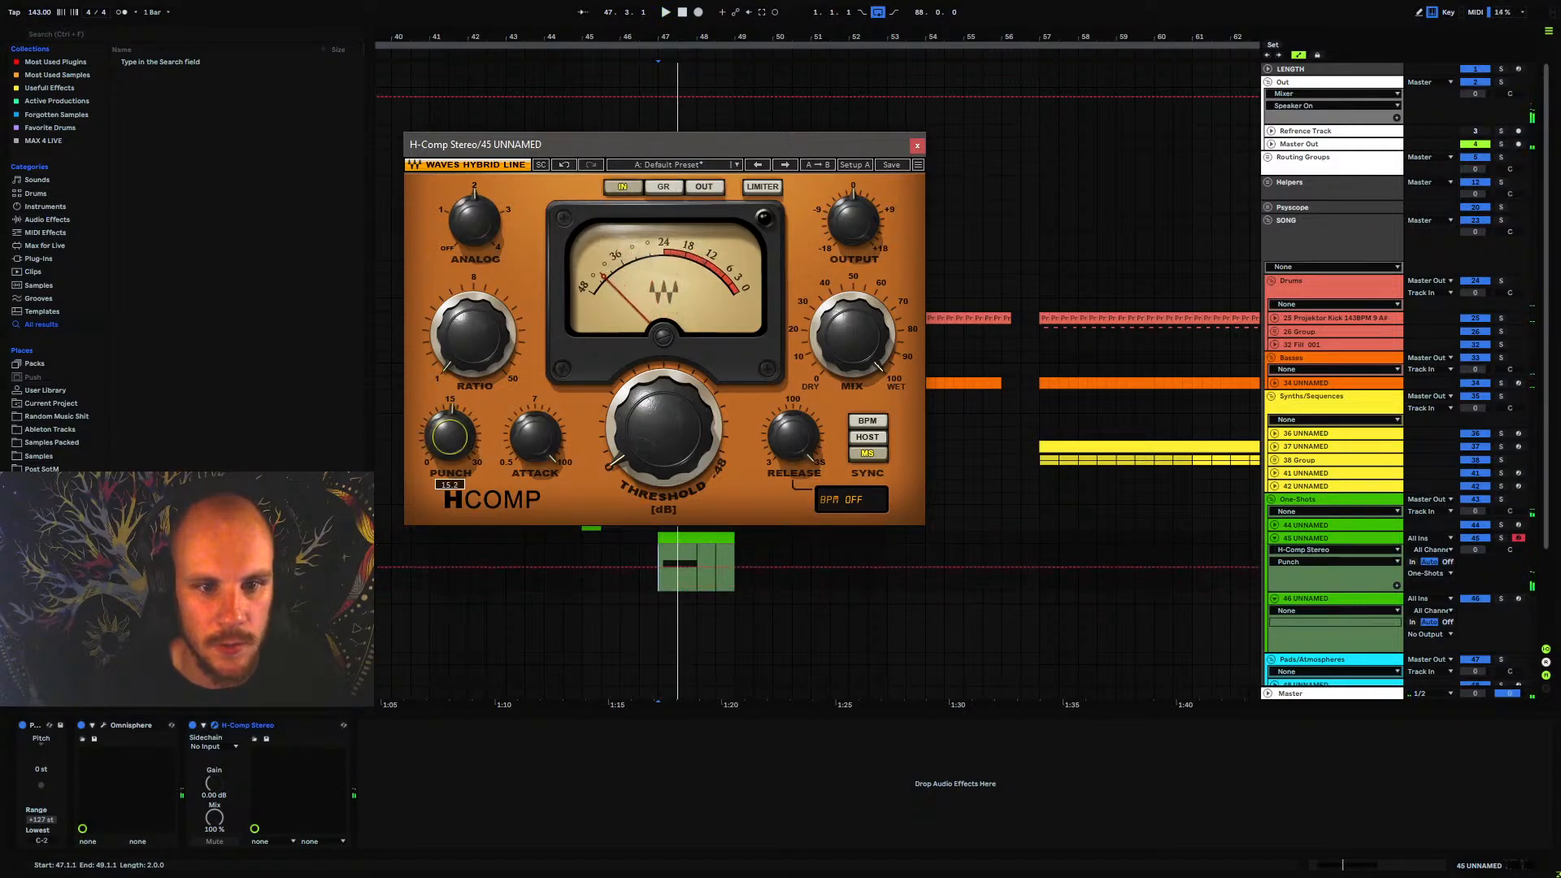
{"action": "left_click", "coordinate": [687, 188]}
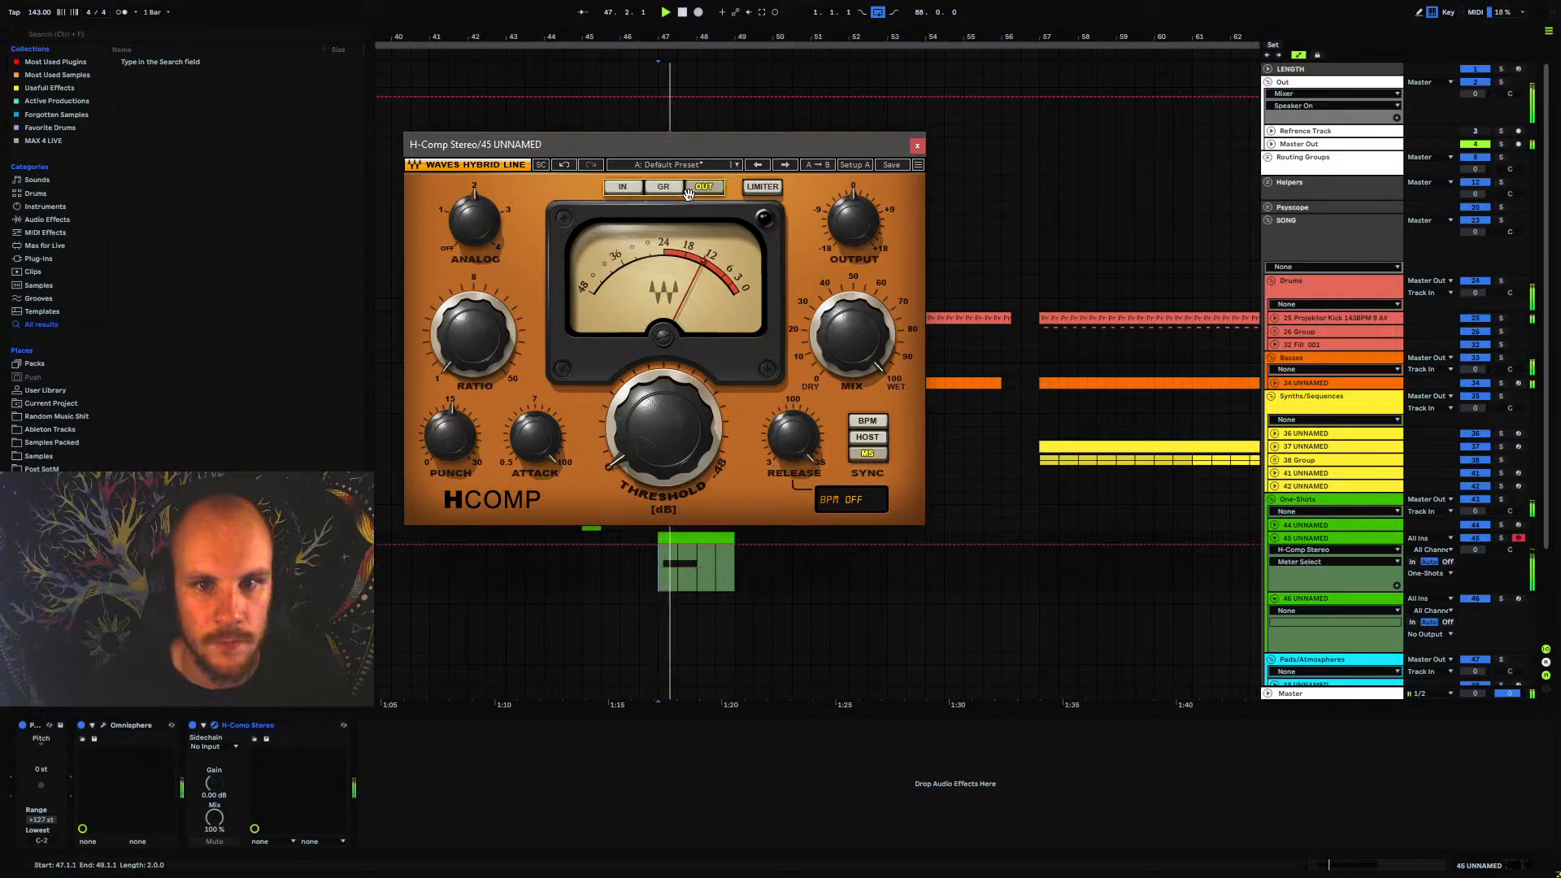
{"action": "left_click", "coordinate": [618, 188]}
{"action": "left_click", "coordinate": [705, 189]}
{"action": "key", "text": "space"}
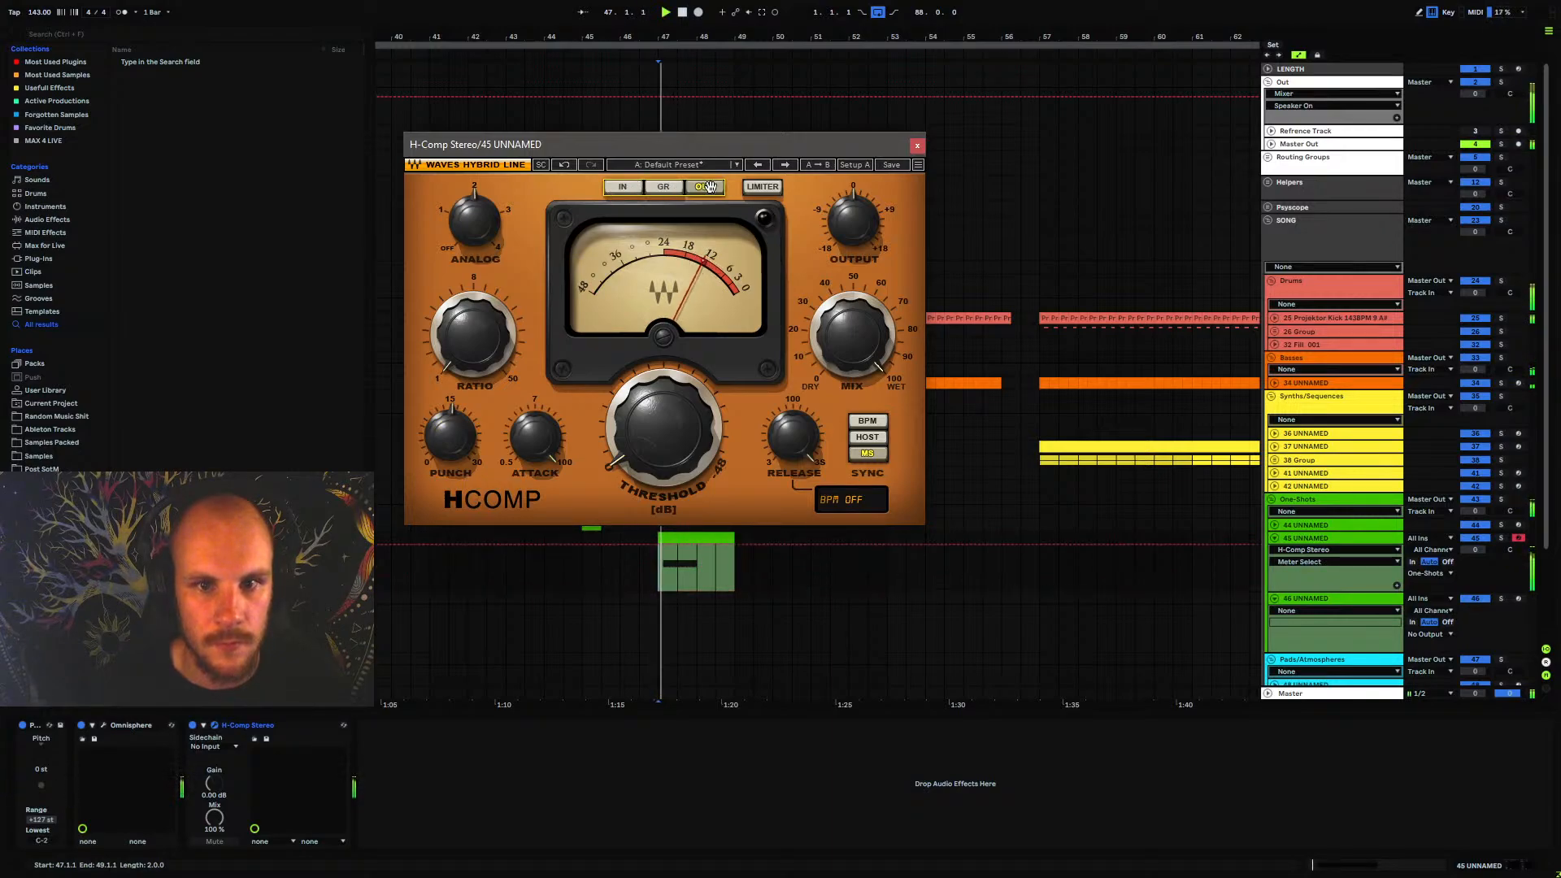
{"action": "key", "text": "space"}
Remove H-Comp Stereo from track 45 and fold the track
{"action": "left_click", "coordinate": [257, 725]}
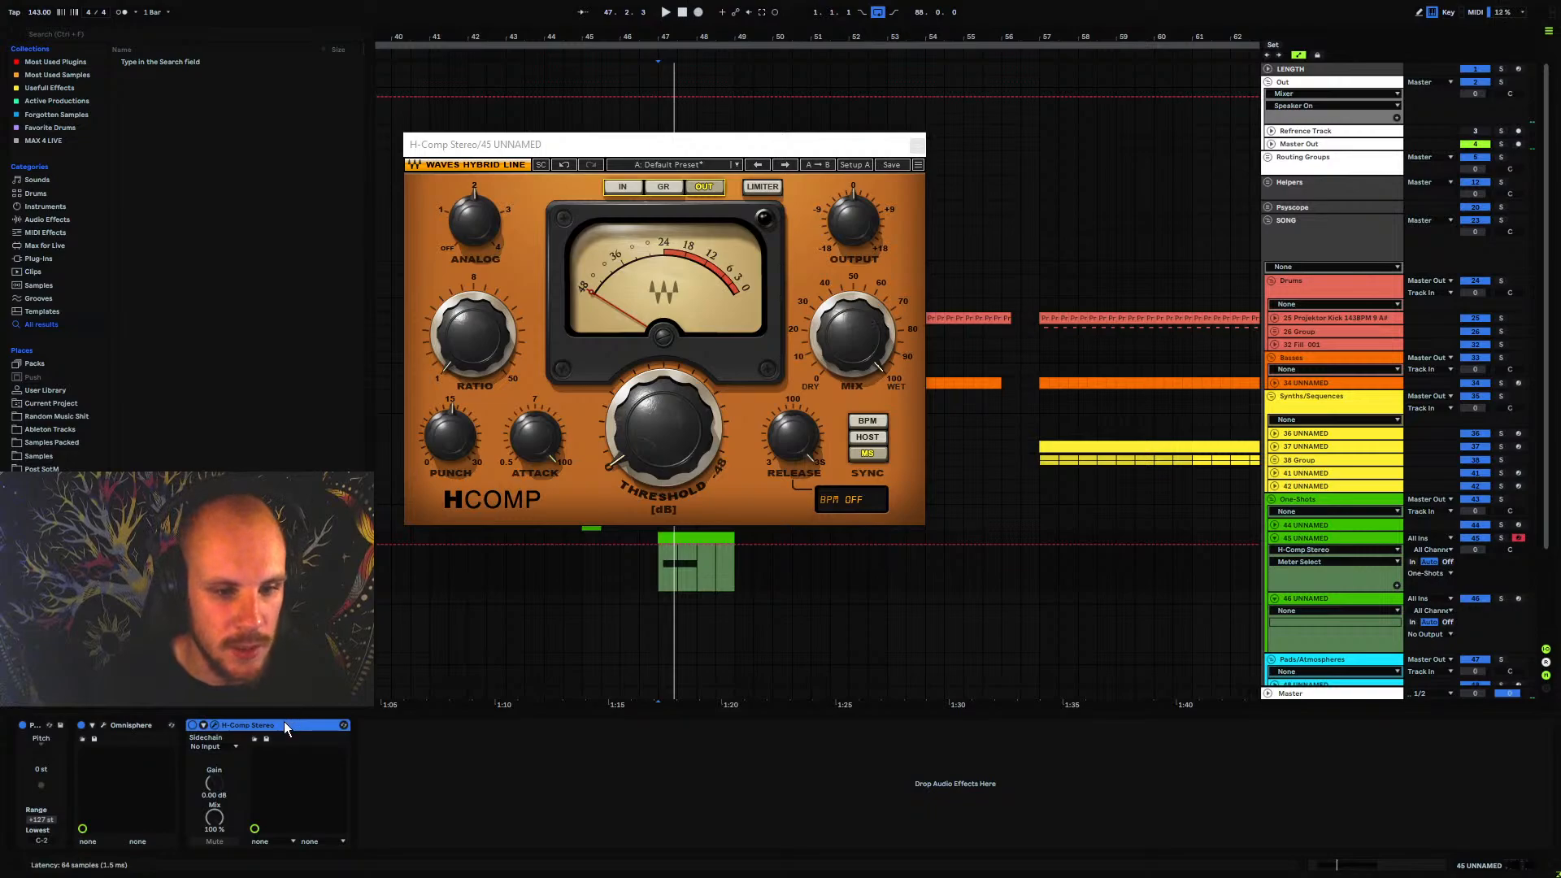
{"action": "key", "text": "Delete"}
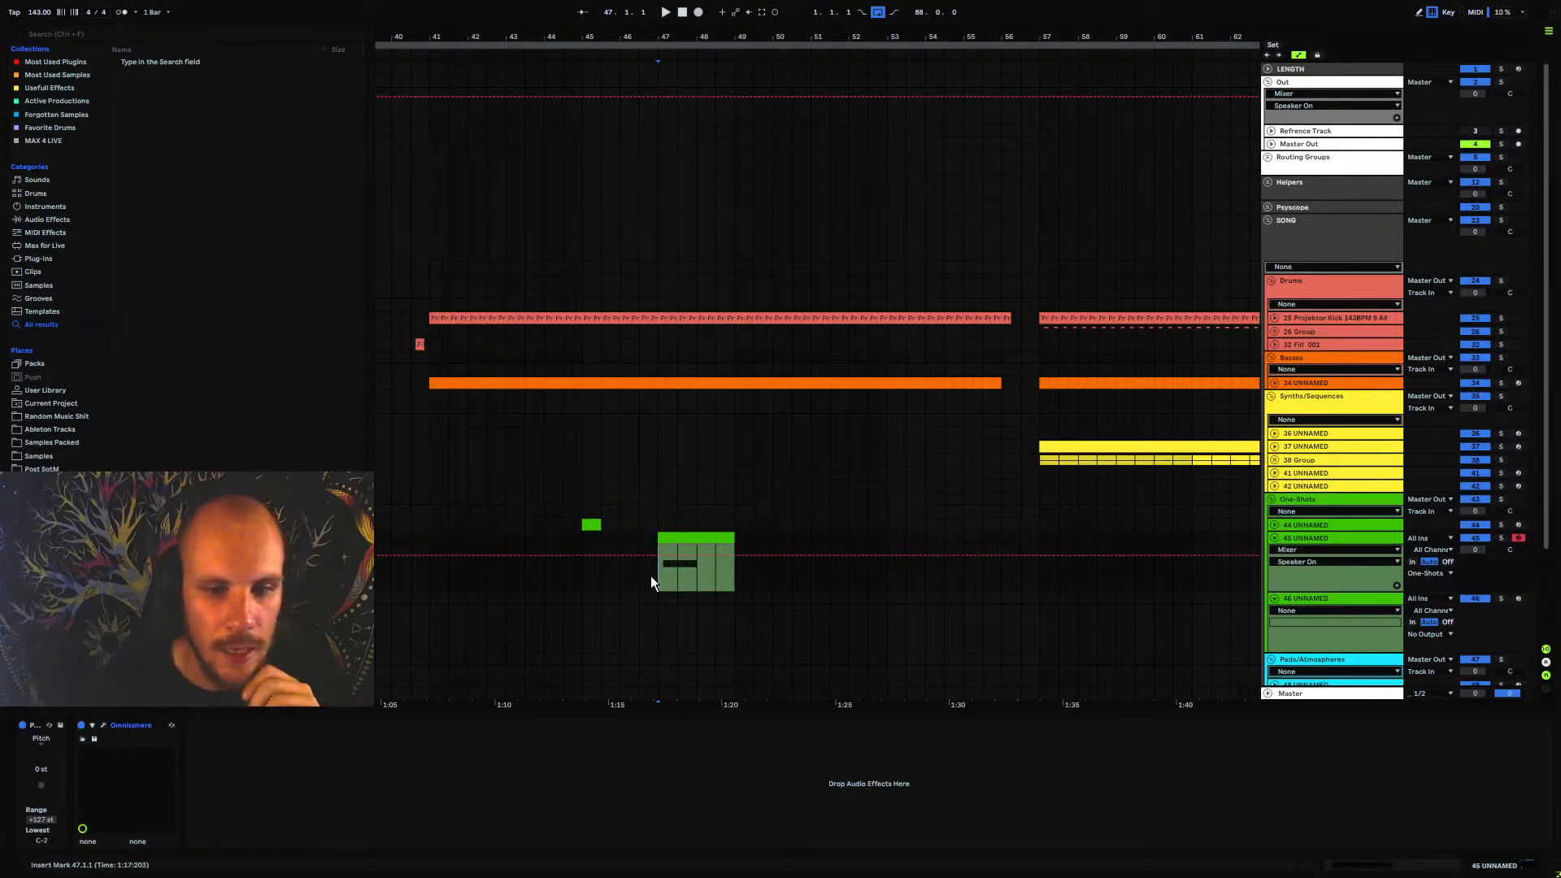
{"action": "left_click", "coordinate": [1275, 537]}
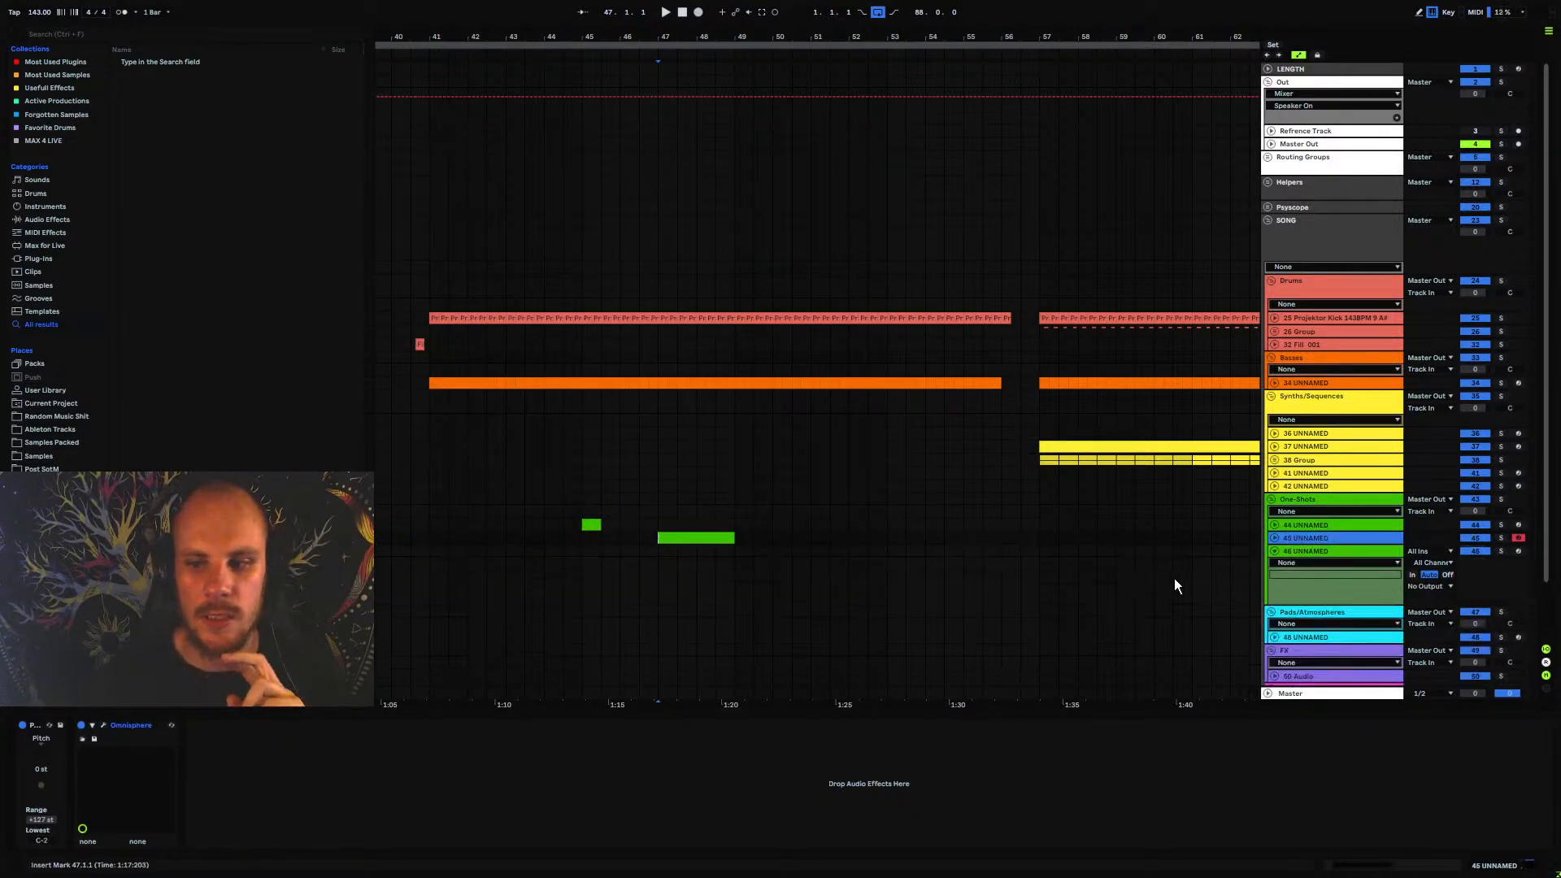
Insert an Omnisphere instrument on track 46 and look over its patch list
{"action": "right_click", "coordinate": [719, 564]}
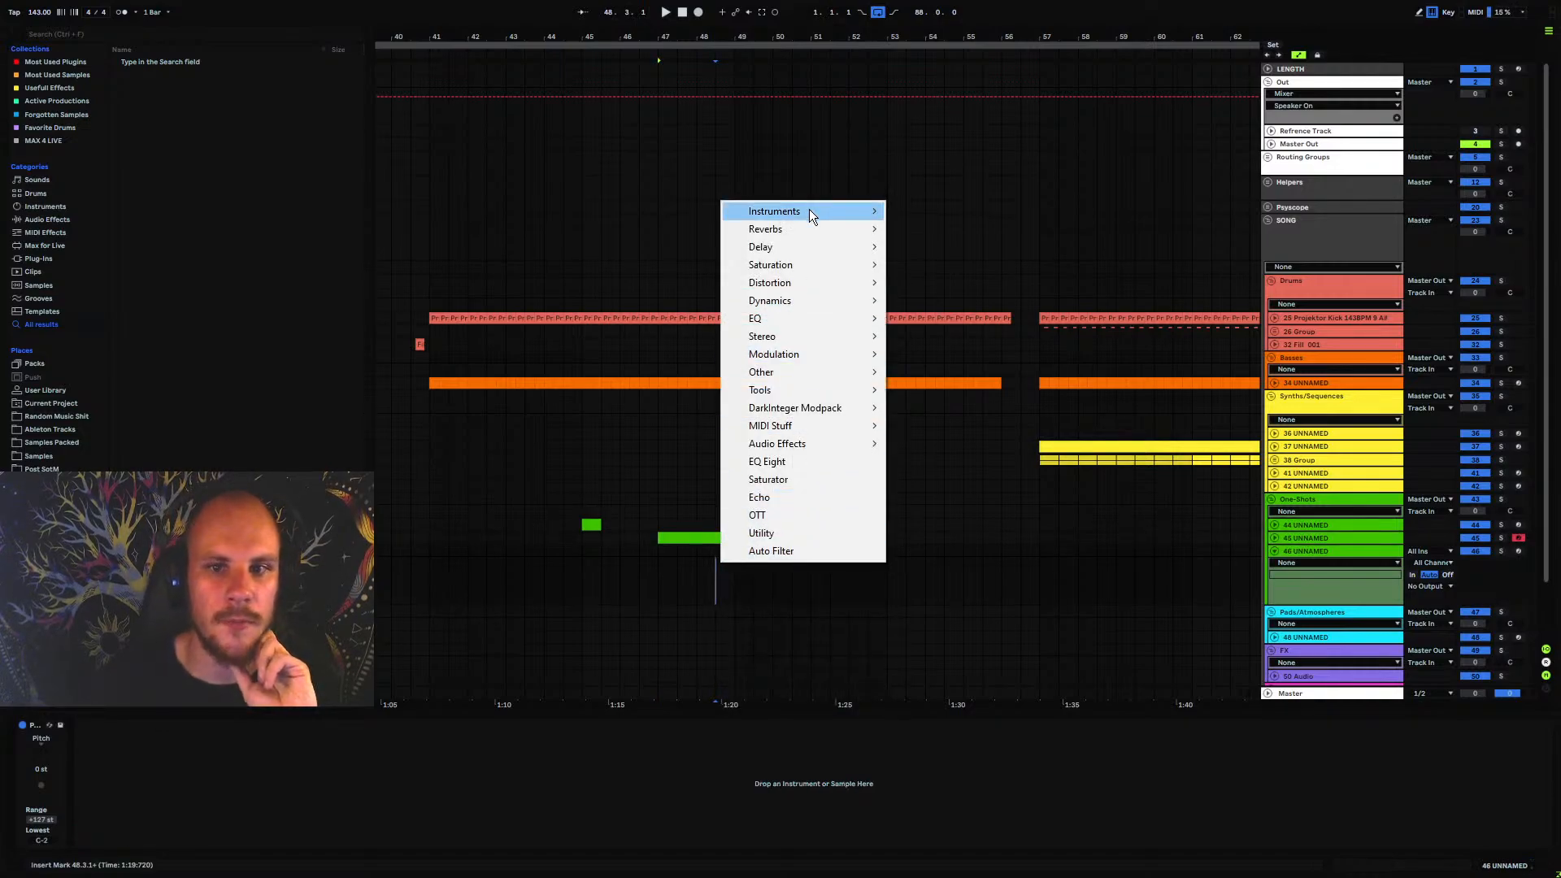
{"action": "mouse_move", "coordinate": [808, 210]}
{"action": "left_click", "coordinate": [947, 270]}
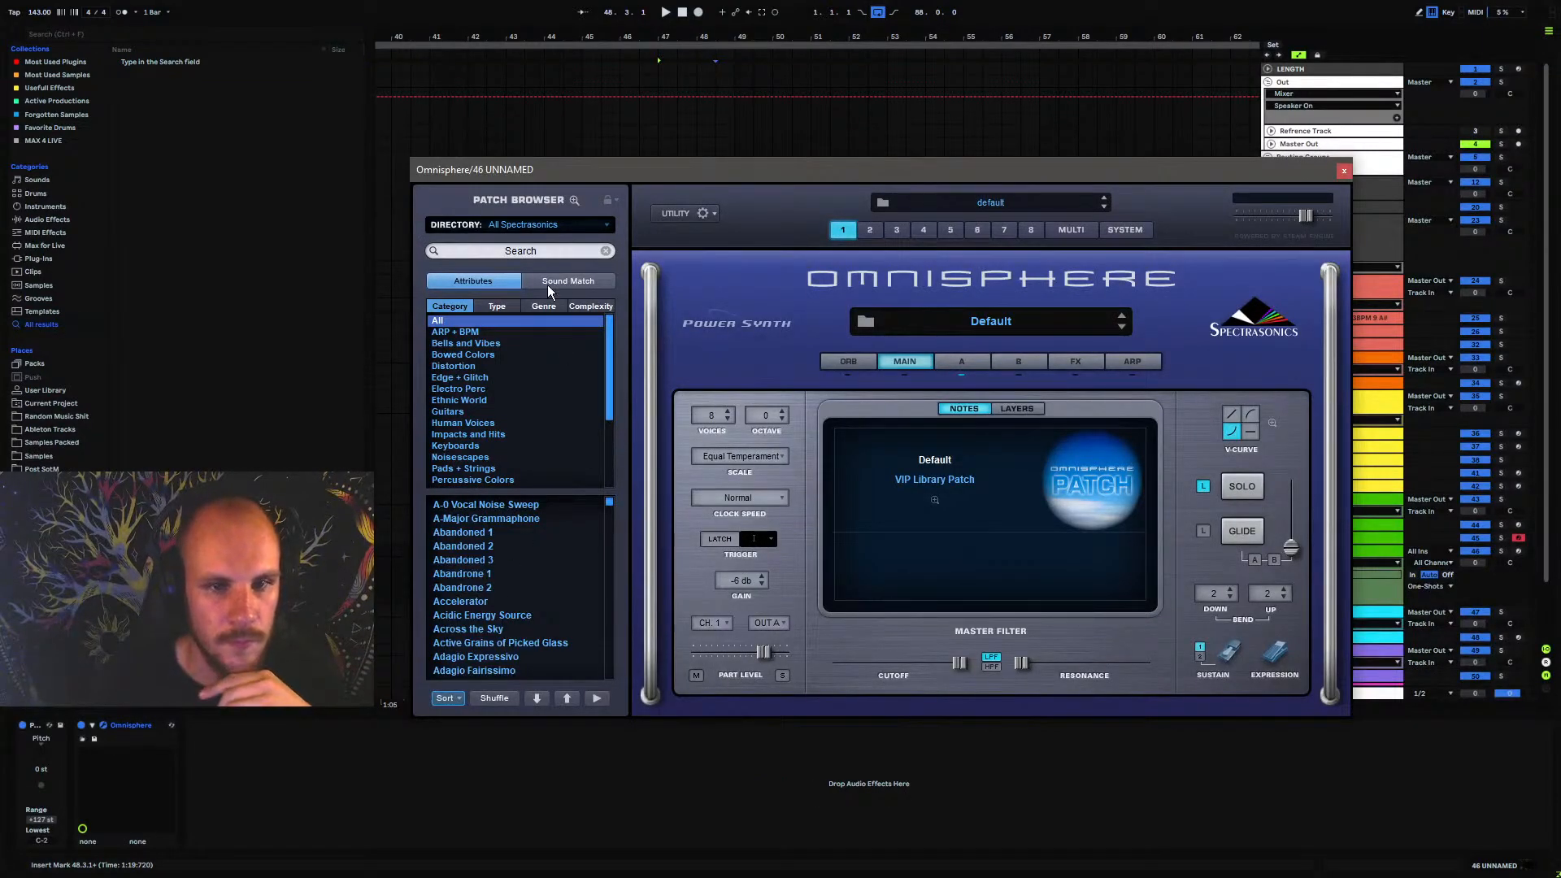
{"action": "scroll", "coordinate": [506, 540], "scroll_direction": "down", "scroll_amount": 3}
{"action": "scroll", "coordinate": [505, 539], "scroll_direction": "up", "scroll_amount": 1}
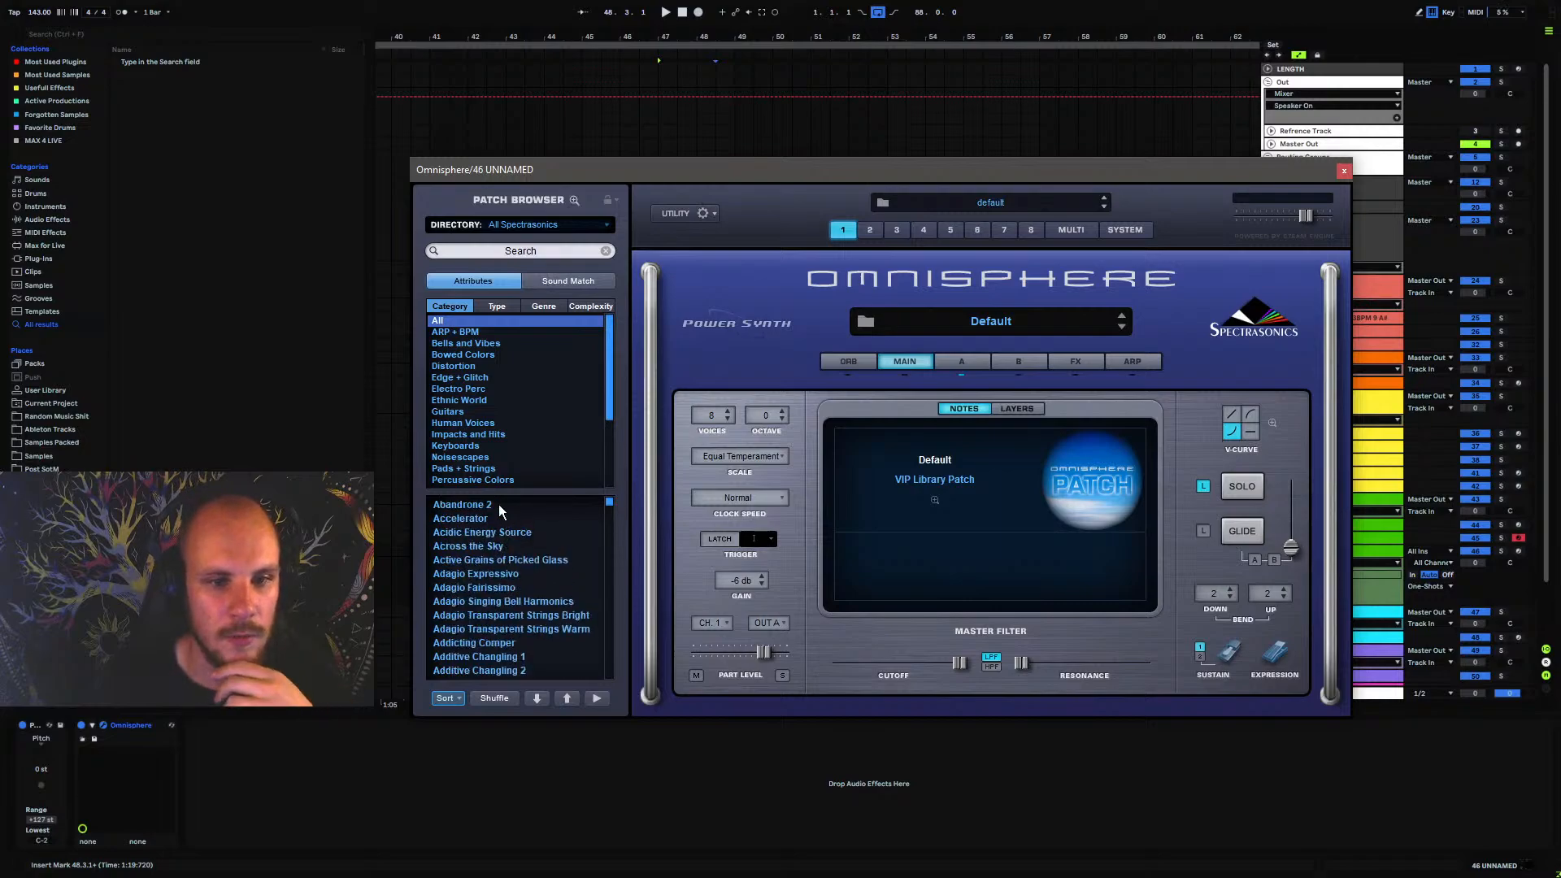
Filter Omnisphere's patches to Impacts and Hits in shuffled order, load Dancefloor Muscle Hit 2, and arm track 46
{"action": "left_click", "coordinate": [469, 435]}
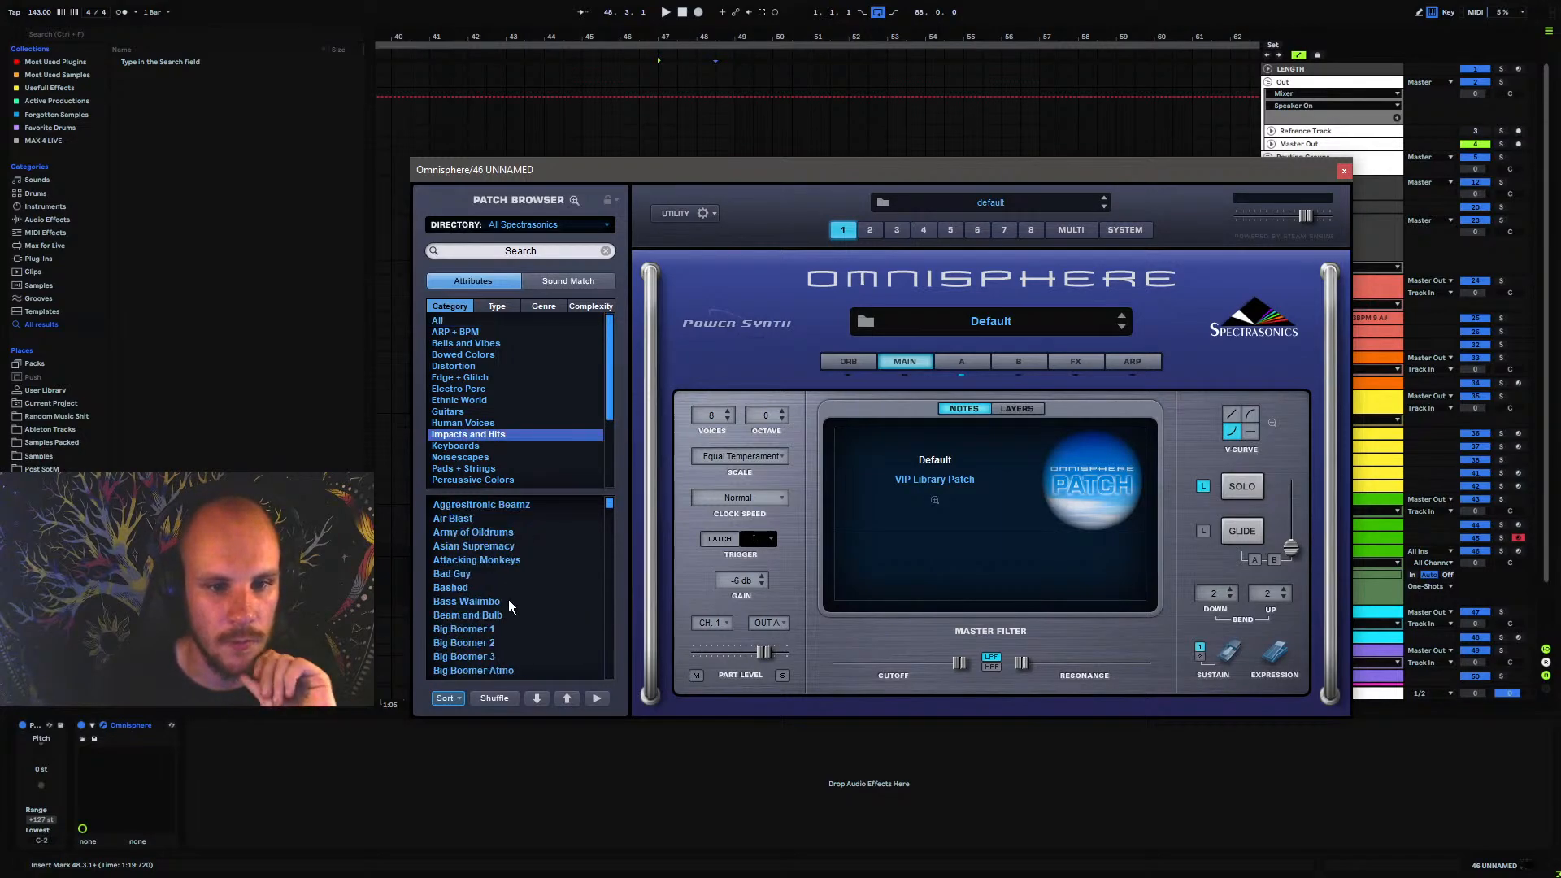
{"action": "left_click", "coordinate": [494, 697]}
{"action": "left_click", "coordinate": [484, 519]}
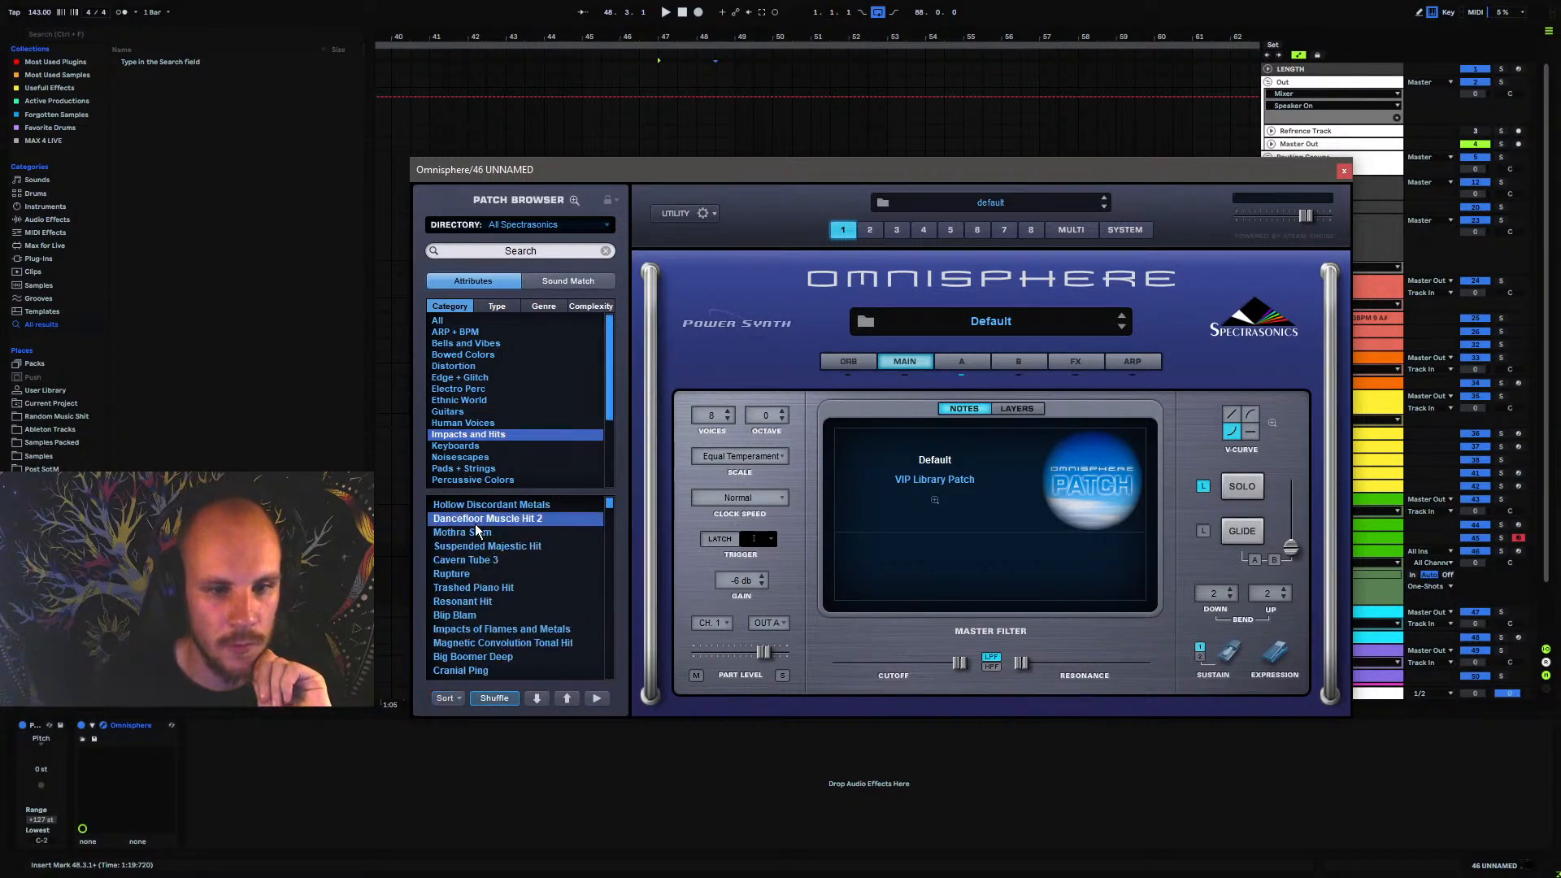
{"action": "left_click", "coordinate": [1519, 550]}
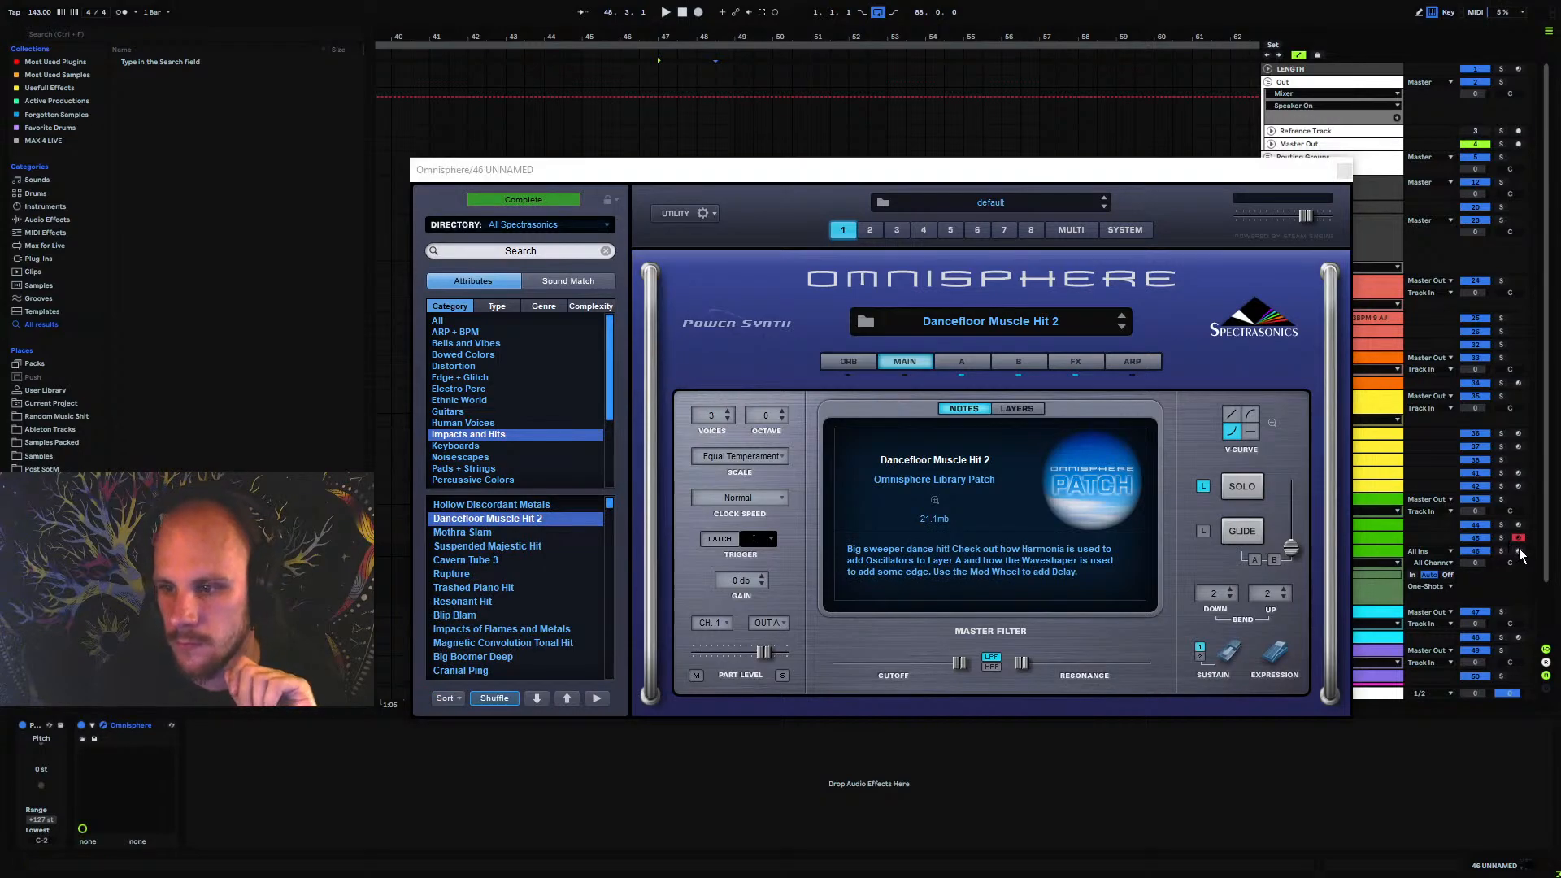
Audition Hollow Discordant Metals and Rupture, load Suspended Majestic Hit instead, and close Omnisphere
{"action": "left_click", "coordinate": [579, 520]}
{"action": "key", "text": "Up"}
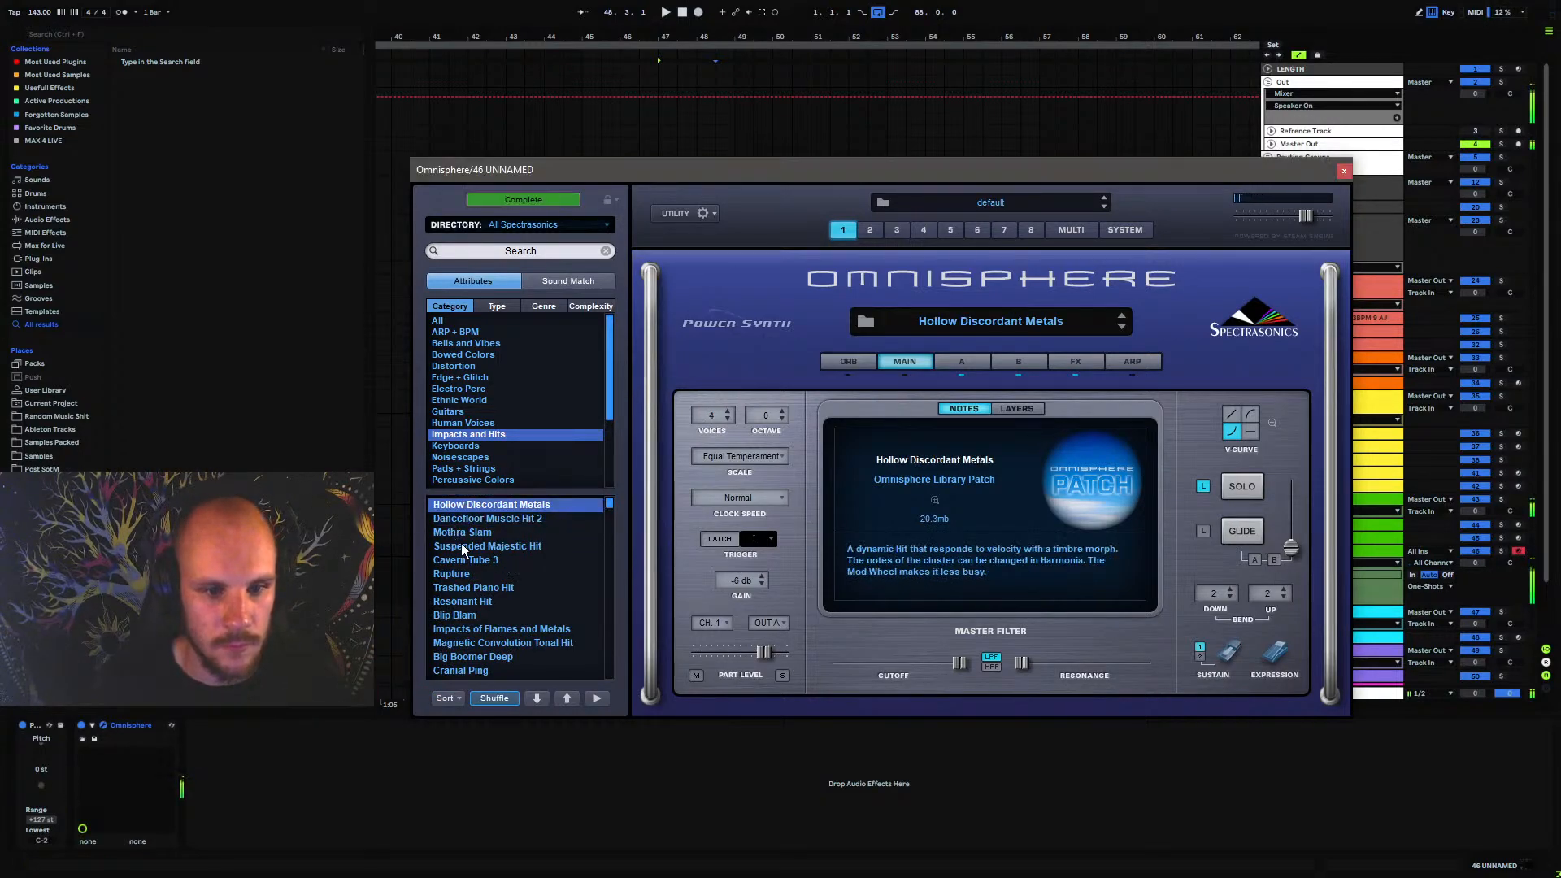
{"action": "left_click", "coordinate": [462, 546]}
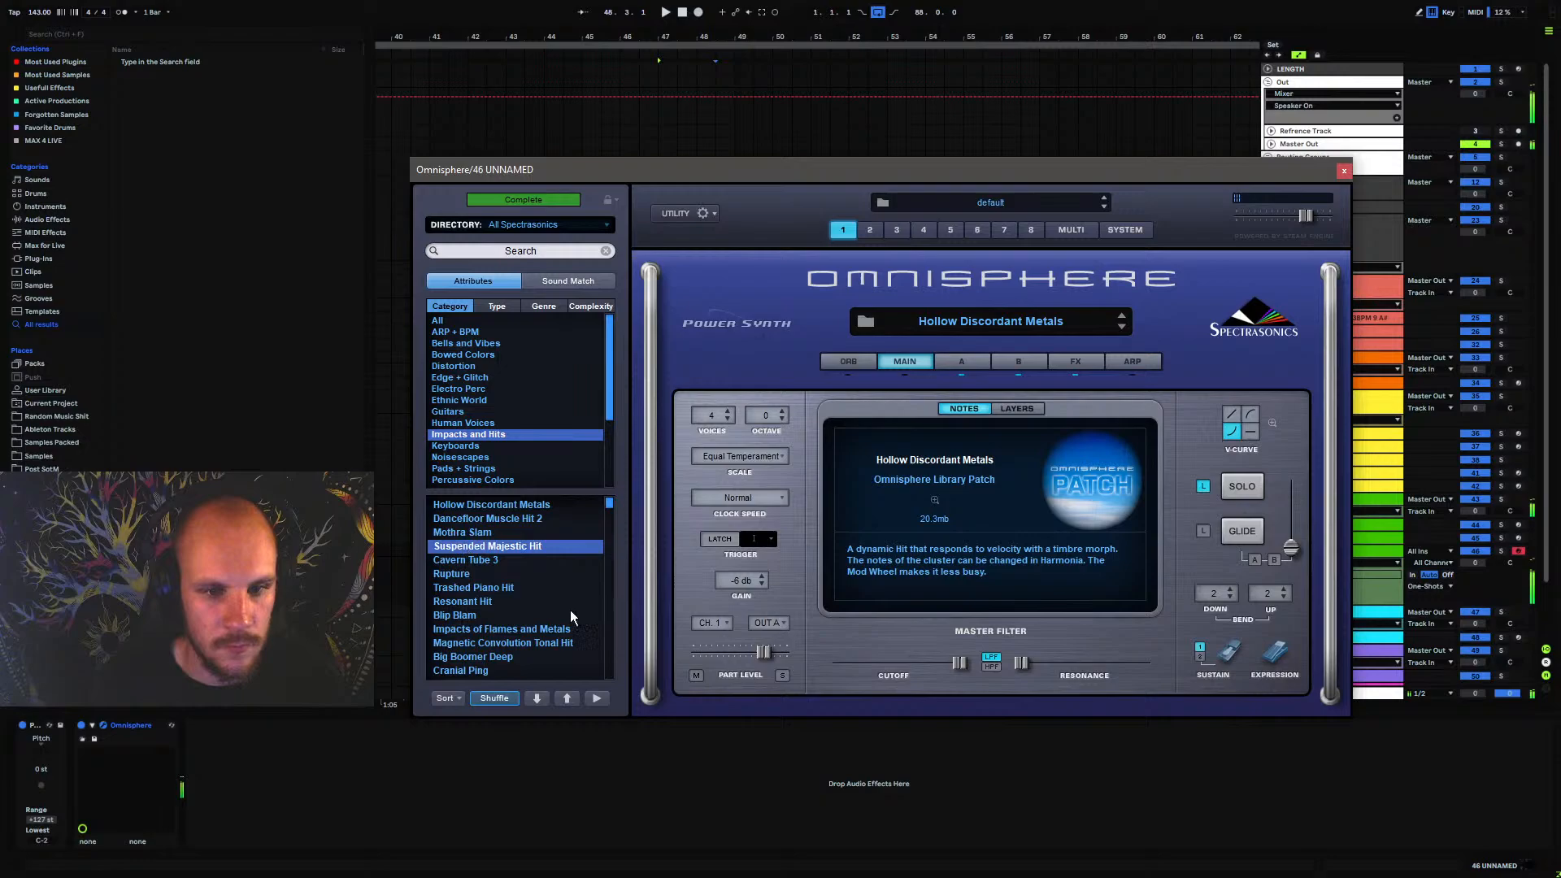
{"action": "left_click", "coordinate": [454, 574]}
{"action": "left_click", "coordinate": [520, 548]}
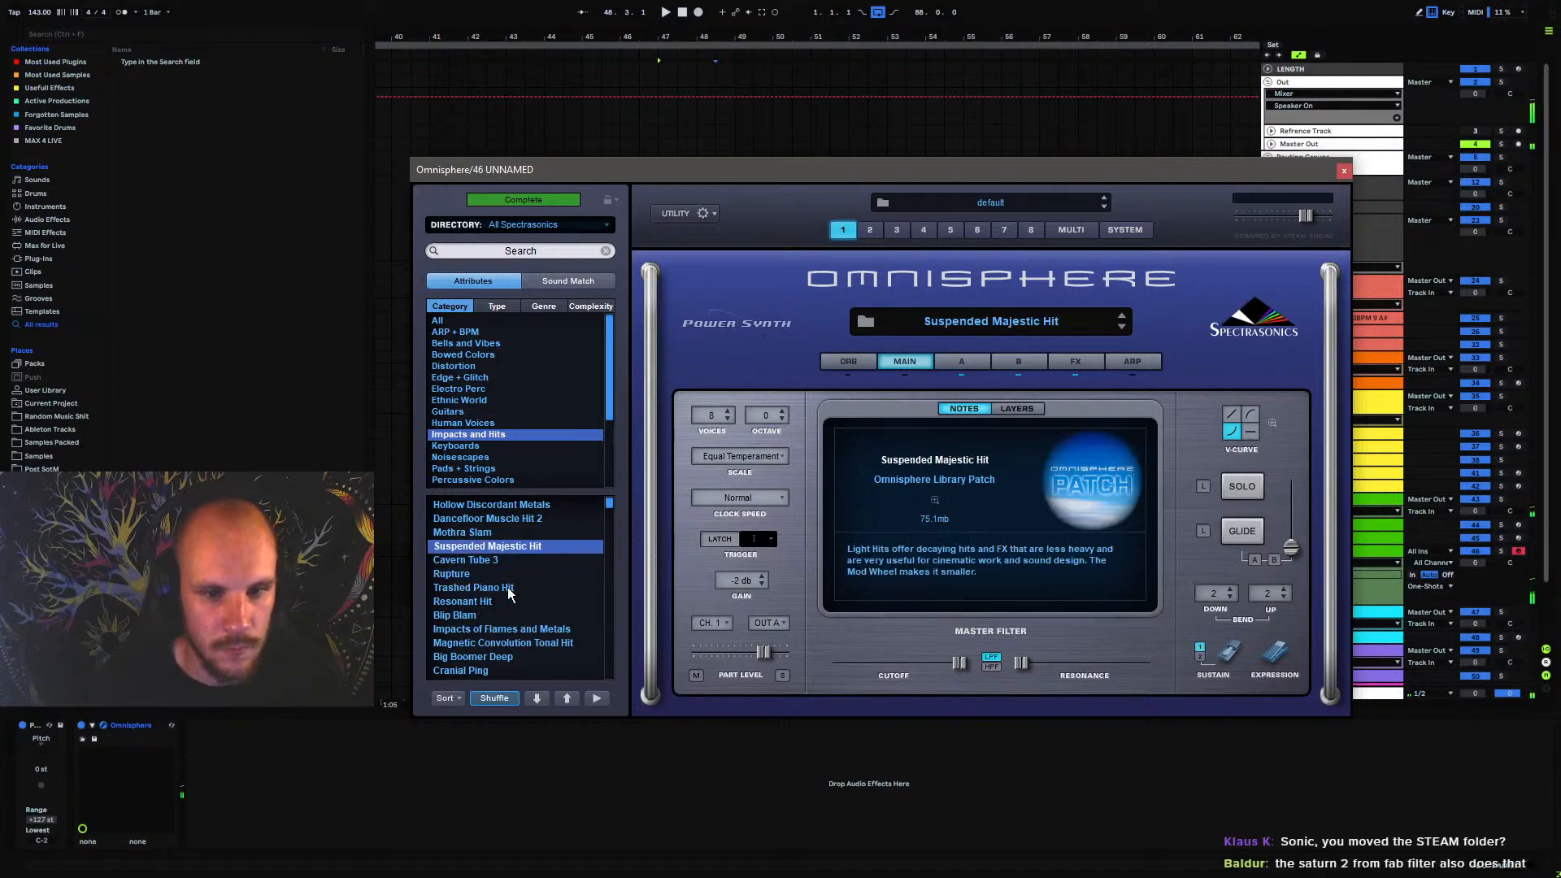
{"action": "left_click", "coordinate": [1343, 171]}
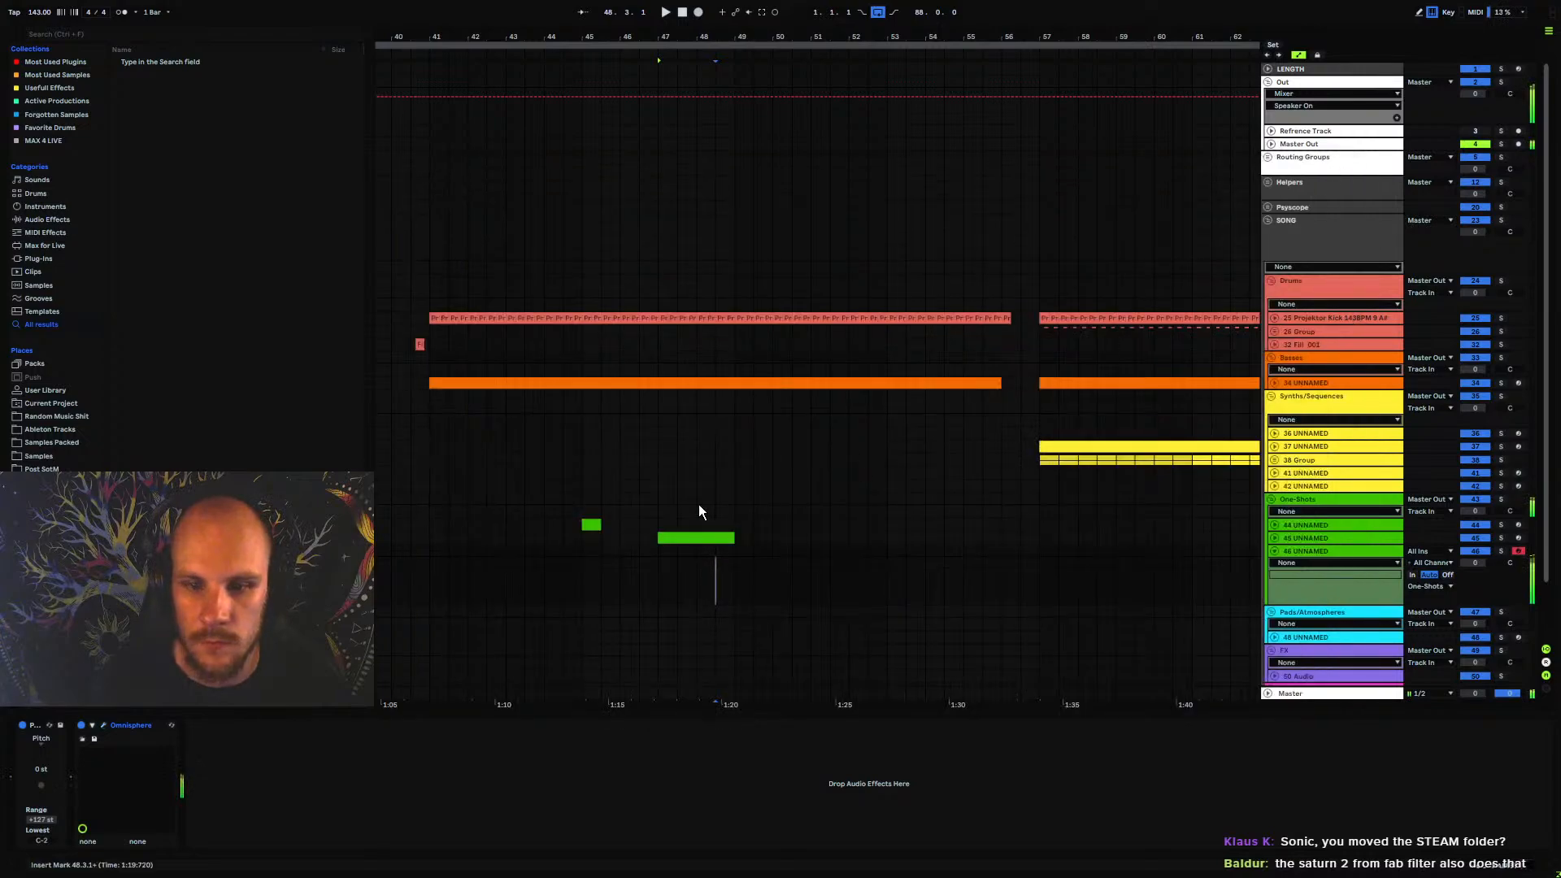
Create an eight-bar MIDI clip on track 46 from bar 49 to bar 57, filled by one sustained A#3 note
{"action": "left_click_drag", "start_coordinate": [738, 559], "coordinate": [1033, 566]}
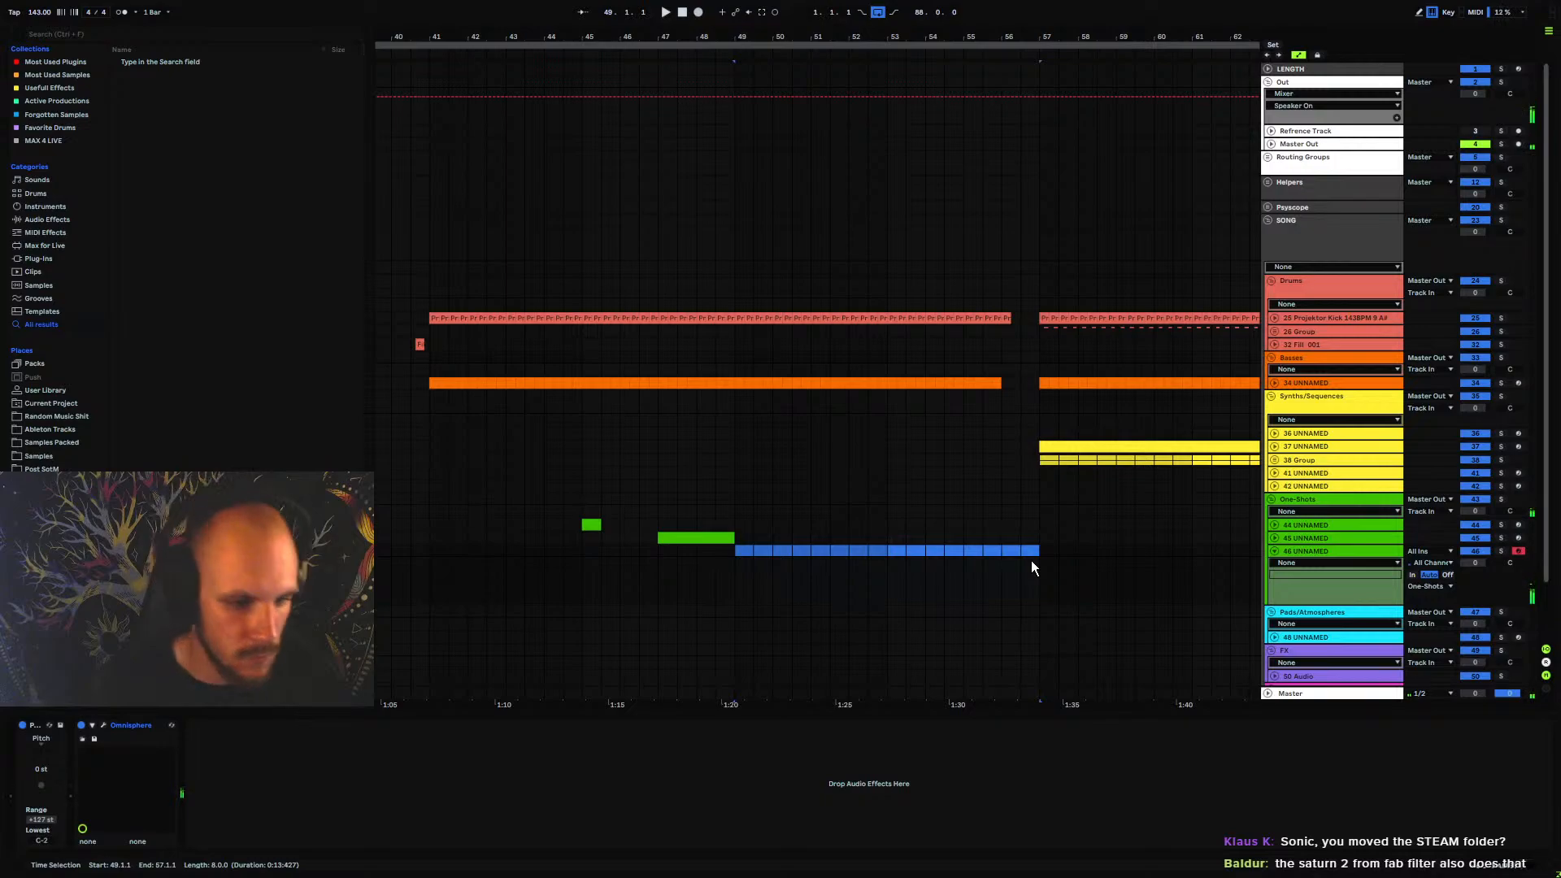
{"action": "key", "text": "ctrl+shift+m"}
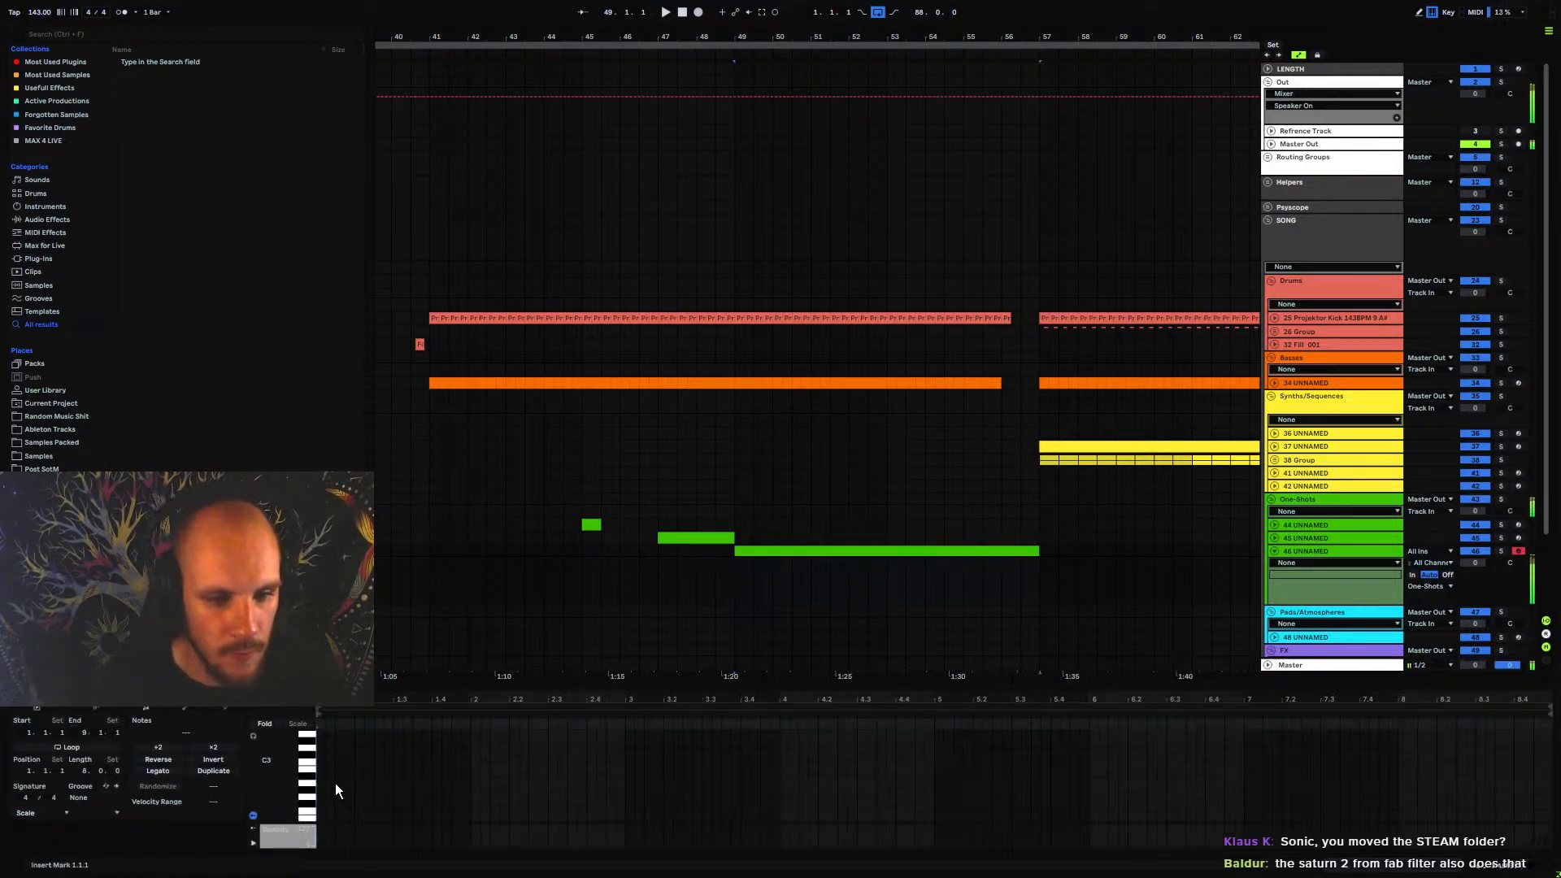
{"action": "double_click", "coordinate": [324, 773]}
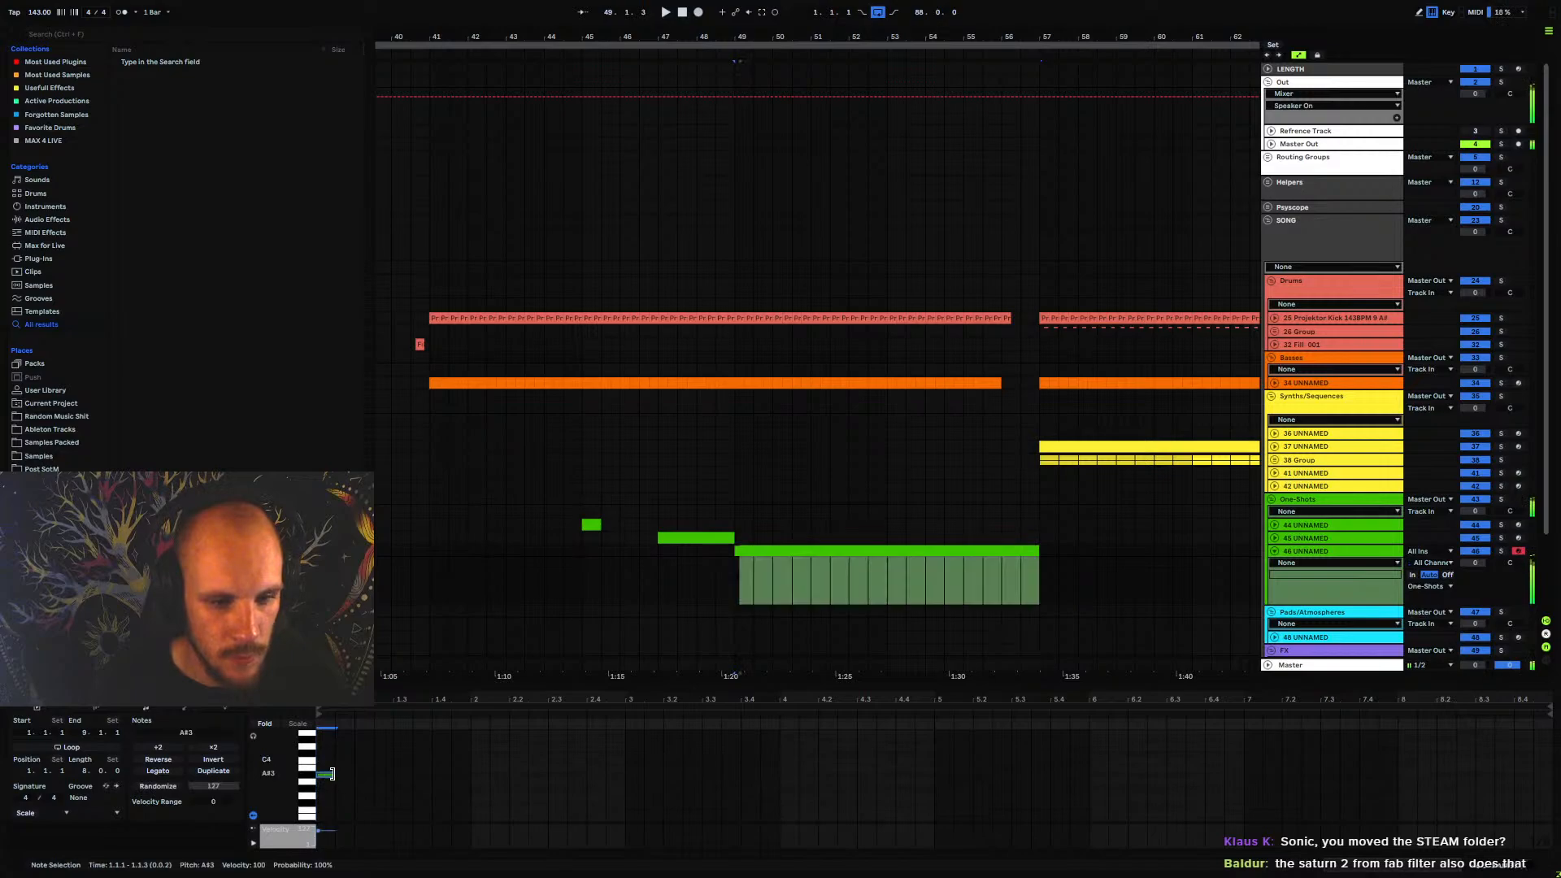
{"action": "left_click_drag", "start_coordinate": [332, 773], "coordinate": [1551, 775]}
{"action": "key", "text": "space"}
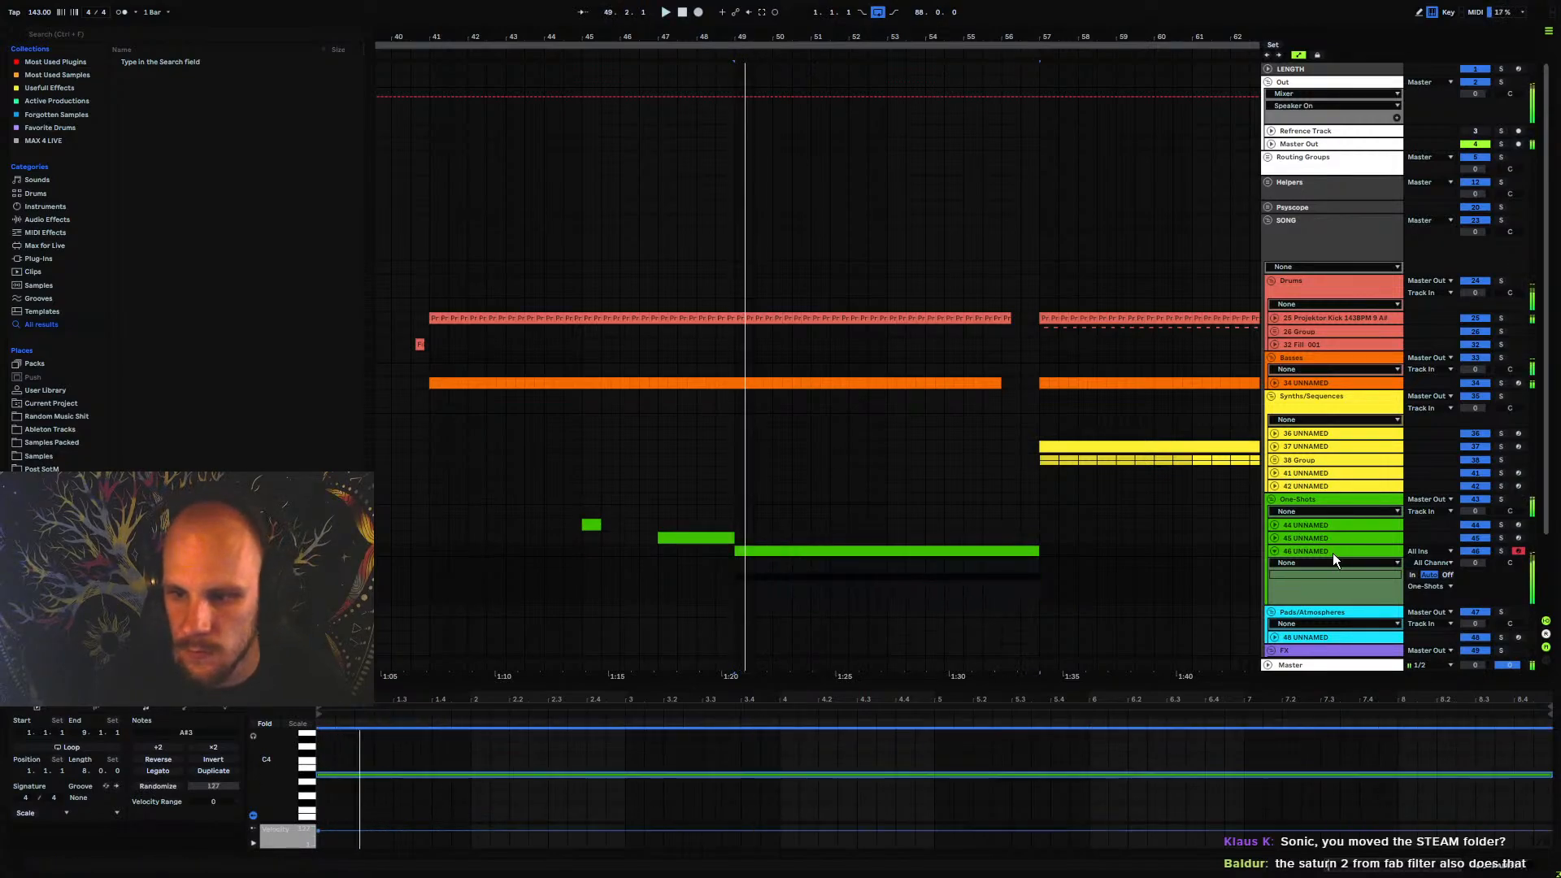
Freeze track 46 and flatten it to audio
{"action": "right_click", "coordinate": [1333, 553]}
{"action": "left_click", "coordinate": [1366, 638]}
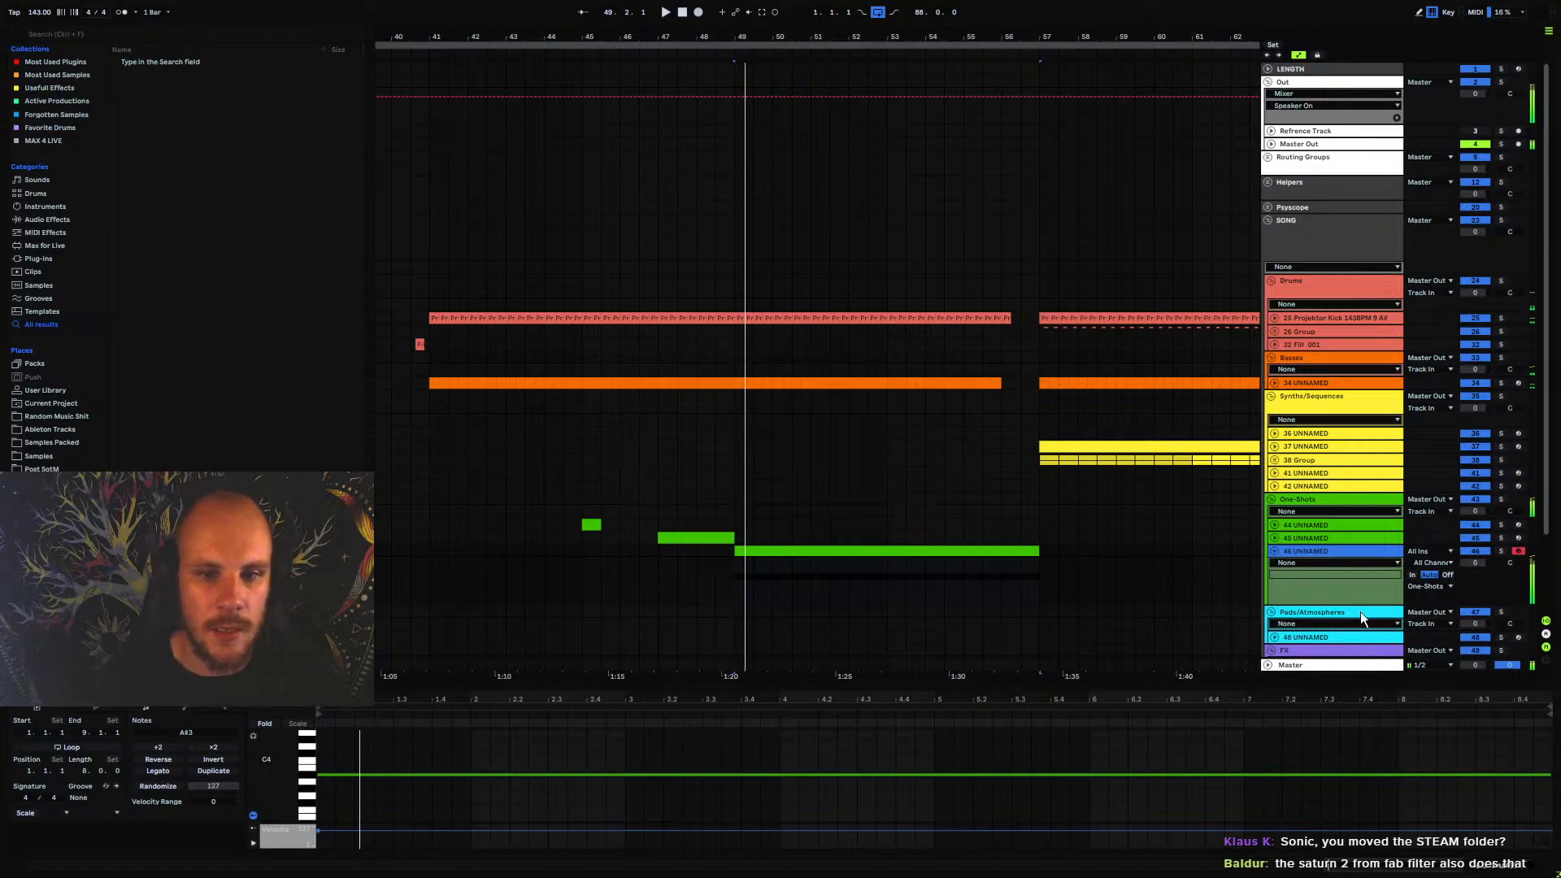
{"action": "right_click", "coordinate": [1310, 553]}
{"action": "left_click", "coordinate": [1345, 646]}
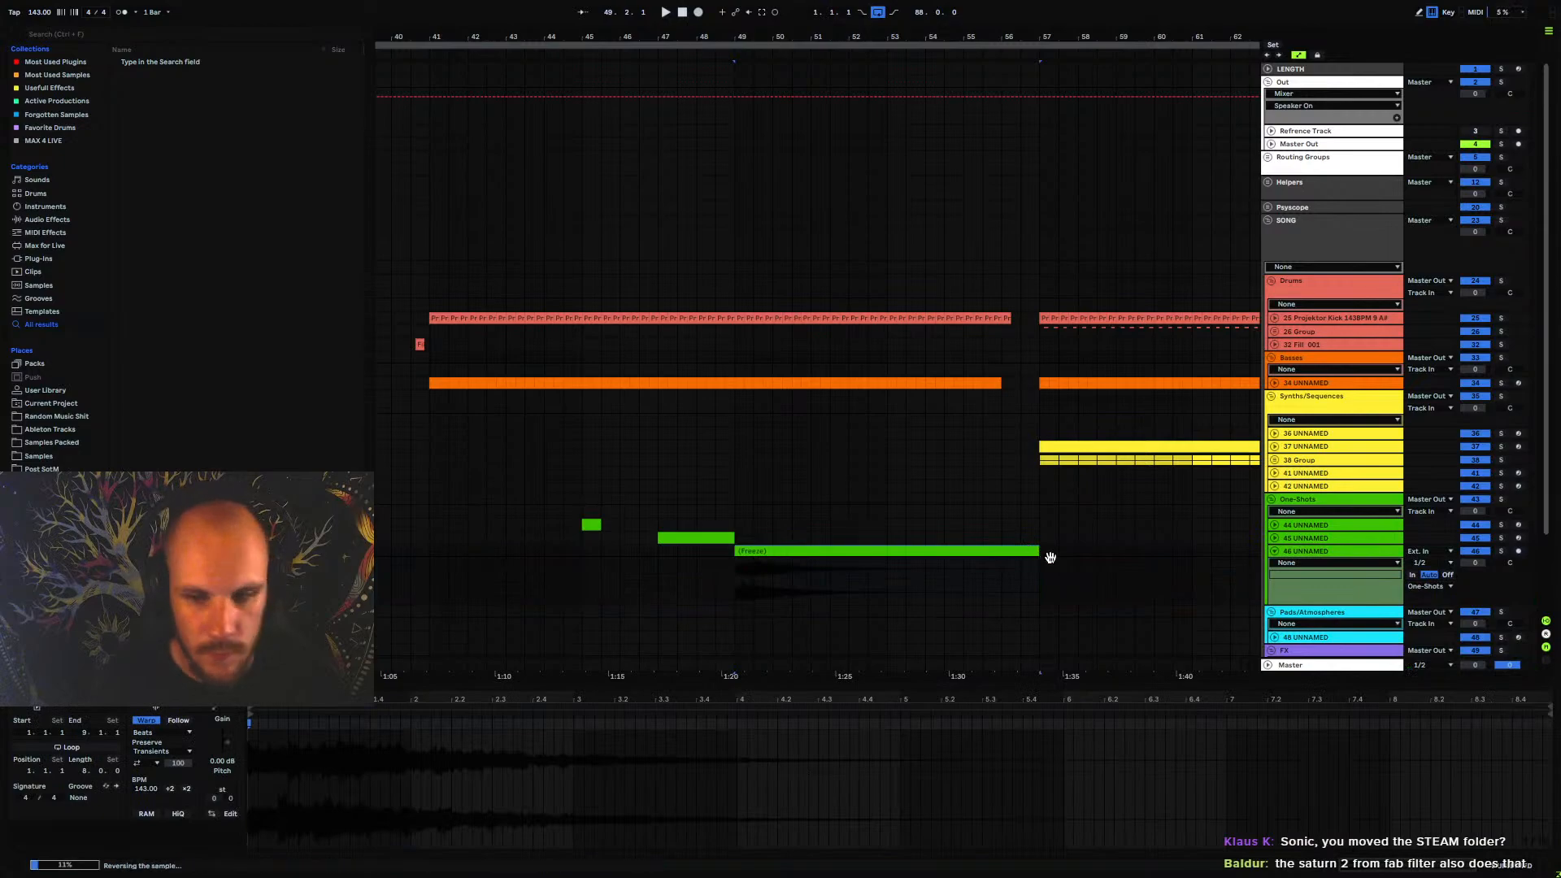
Reverse the flattened clip on track 46 and trim its end back to bar 56
{"action": "left_click_drag", "start_coordinate": [1040, 551], "coordinate": [1000, 567]}
{"action": "left_click", "coordinate": [1000, 566]}
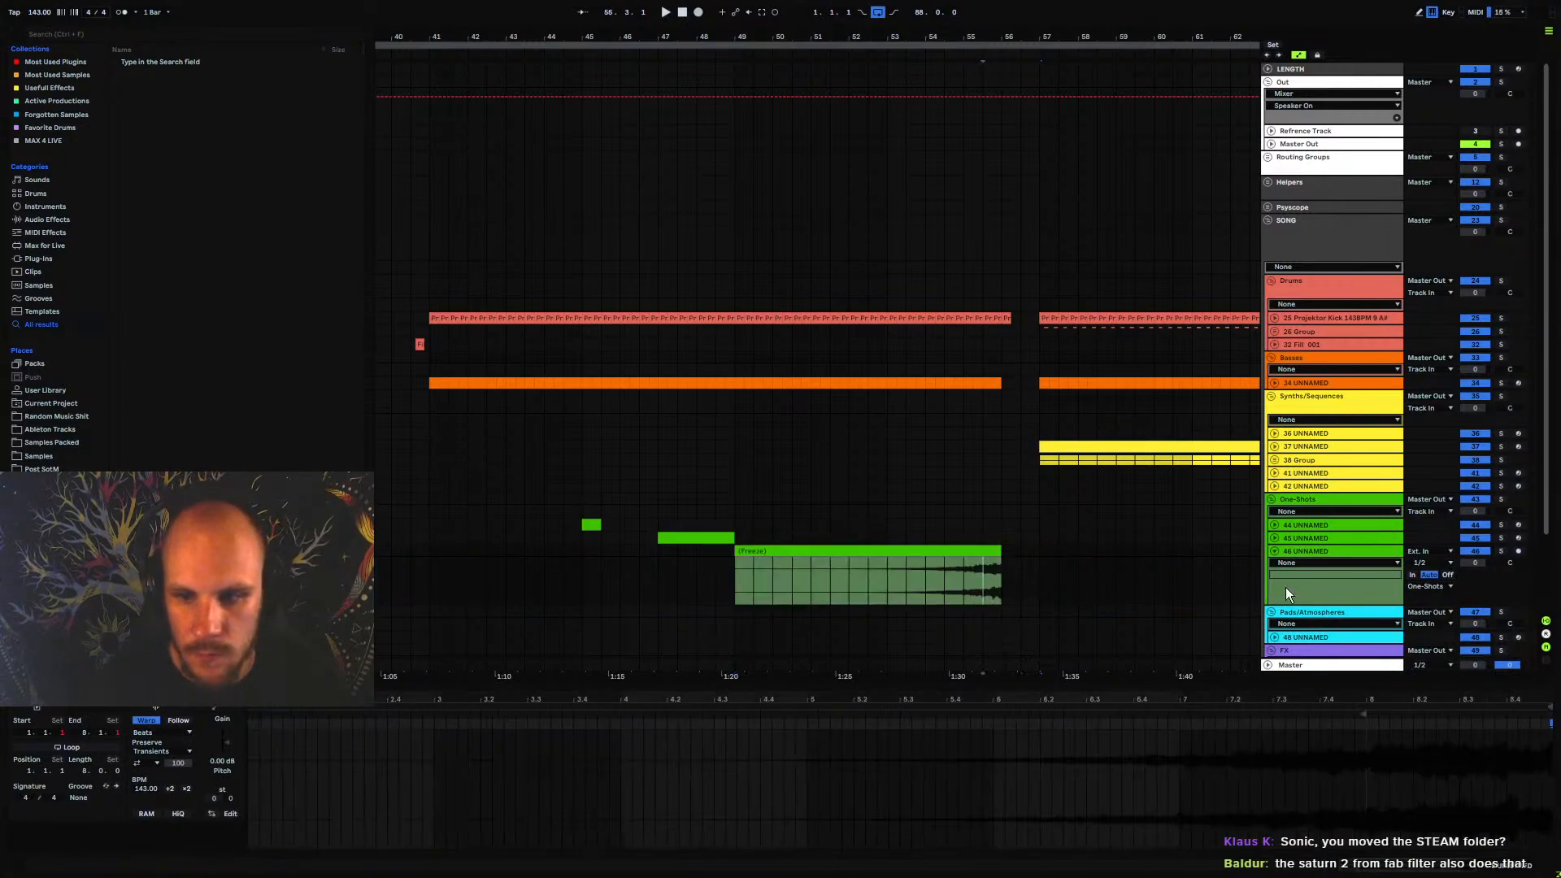
Move track 46 into the Pads/Atmospheres group and assign the group's color to its tracks and clips
{"action": "scroll", "coordinate": [1283, 587], "scroll_direction": "down", "scroll_amount": 3}
{"action": "left_click_drag", "start_coordinate": [1306, 457], "coordinate": [1288, 544]}
{"action": "right_click", "coordinate": [1318, 458]}
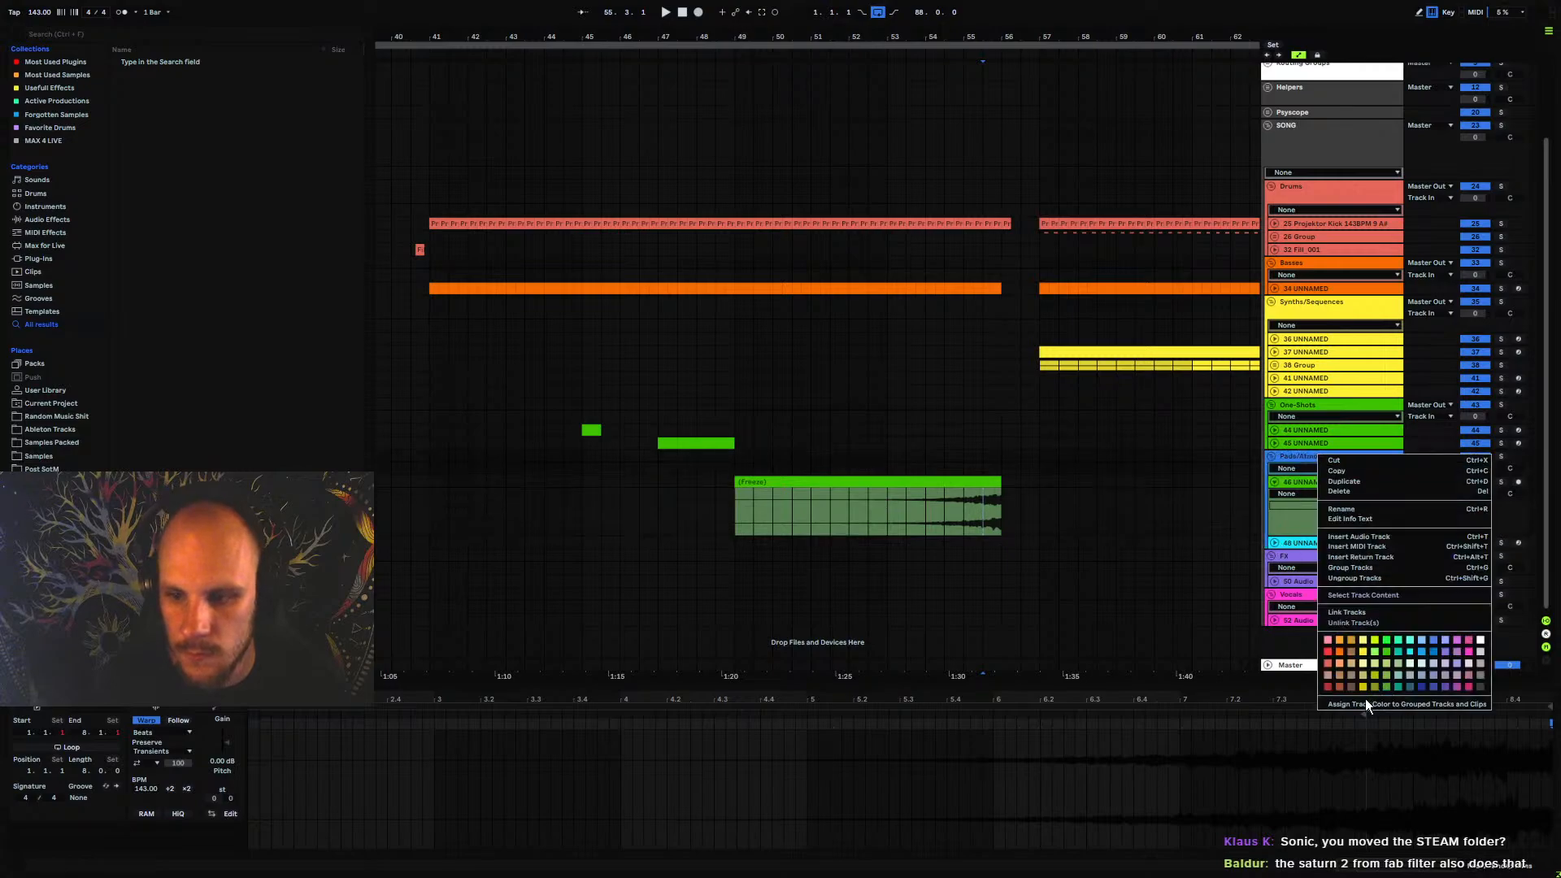
{"action": "left_click", "coordinate": [1364, 704]}
Lower track 46's volume to -10.7 dB during playback and fold the track
{"action": "key", "text": "space"}
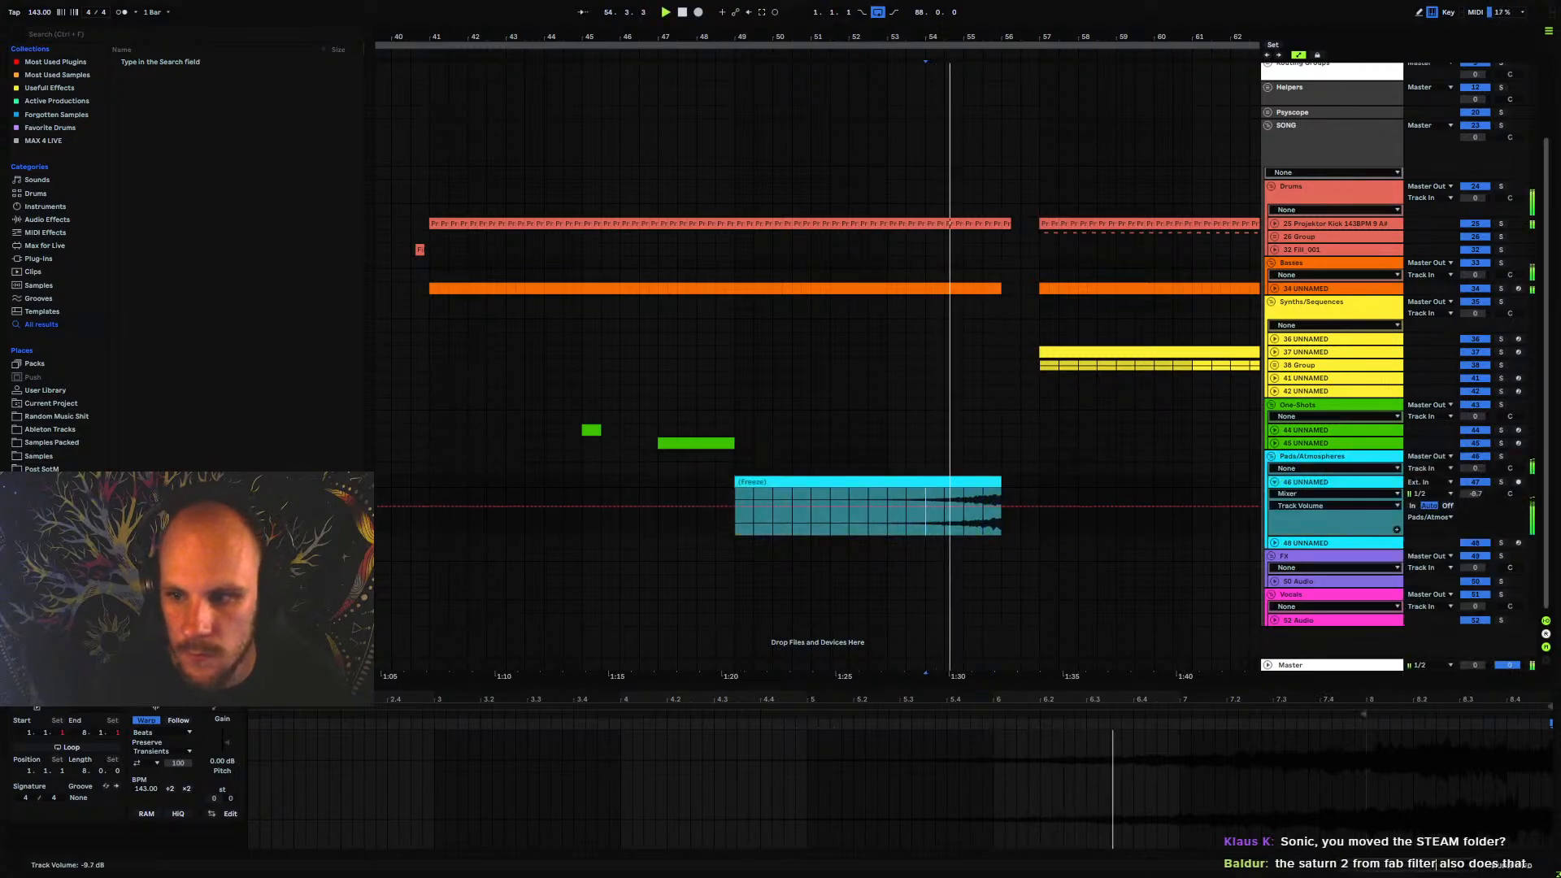
{"action": "left_click_drag", "start_coordinate": [1485, 494], "coordinate": [1485, 503]}
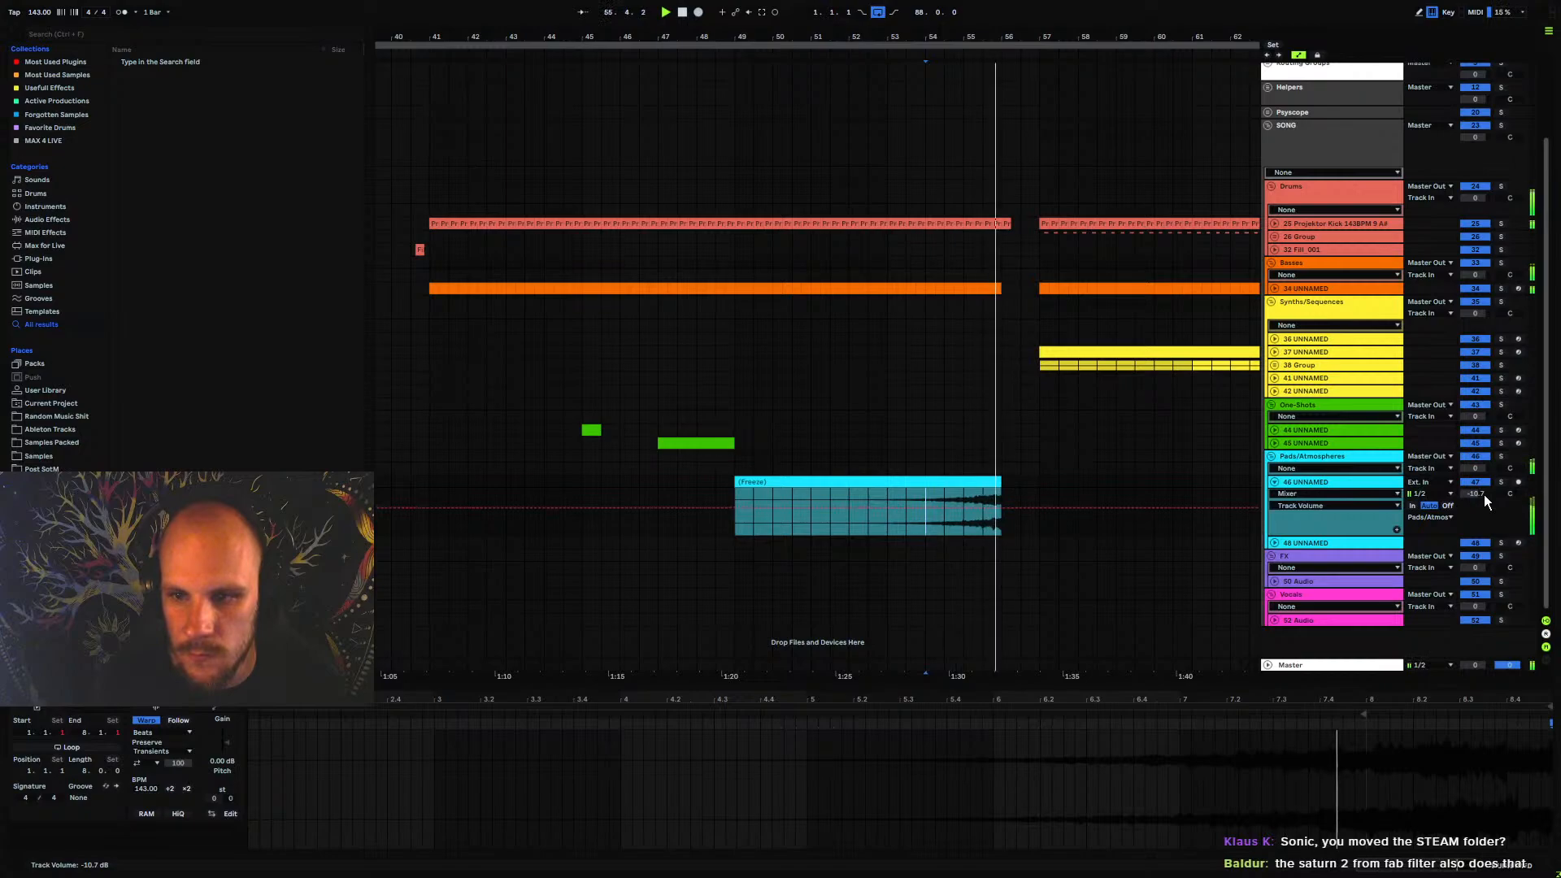
{"action": "left_click", "coordinate": [1275, 482]}
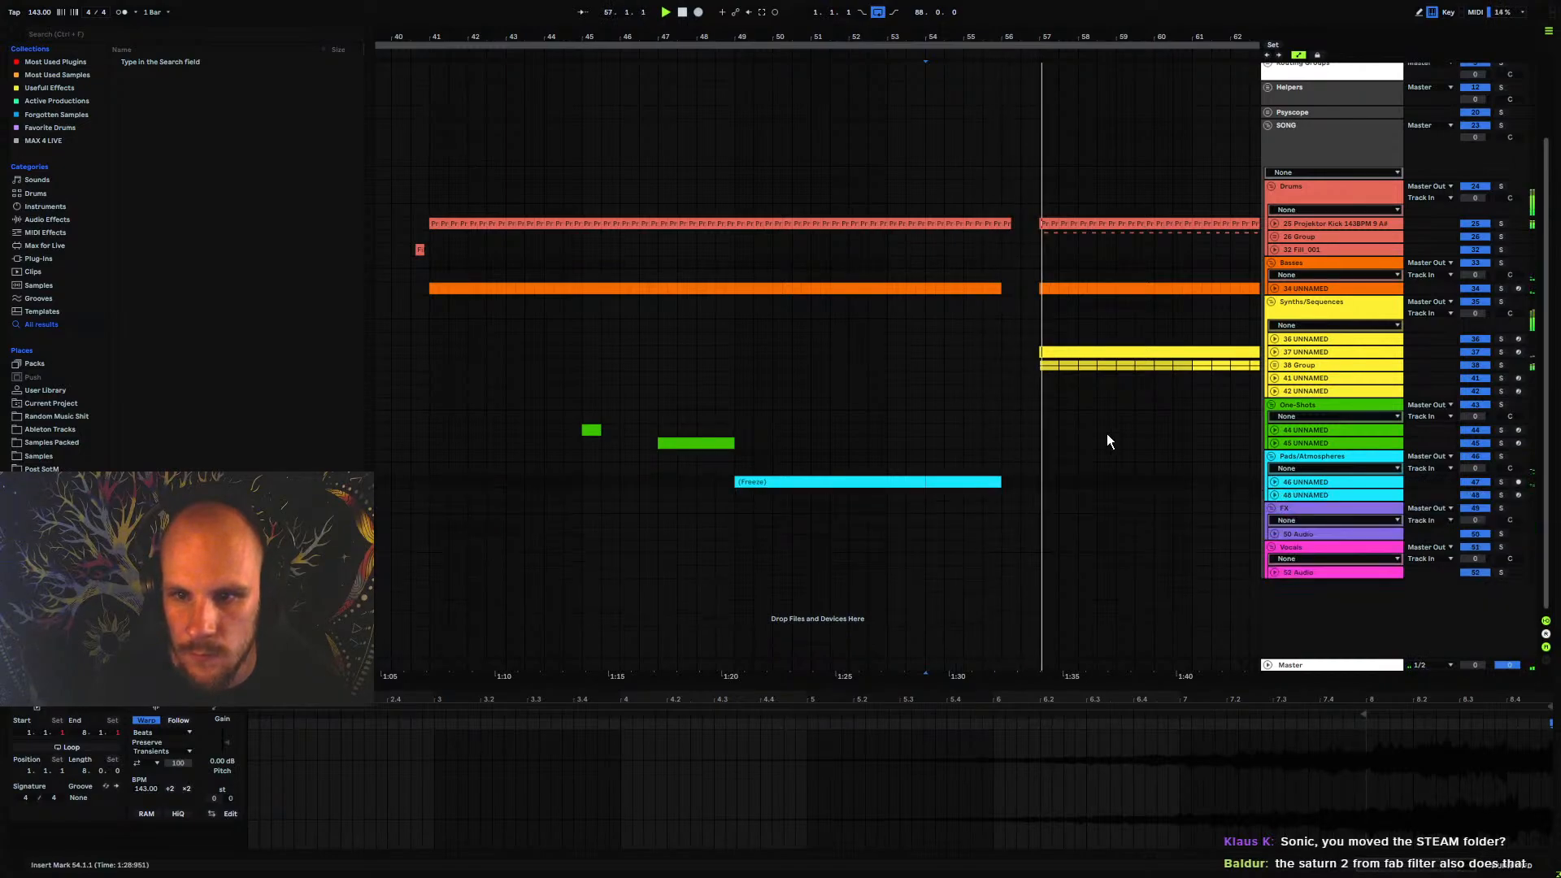
Copy the drum fill just before bar 41 to 56.3.1 on the same track, and unfold the track while playing it back
{"action": "left_click", "coordinate": [417, 250]}
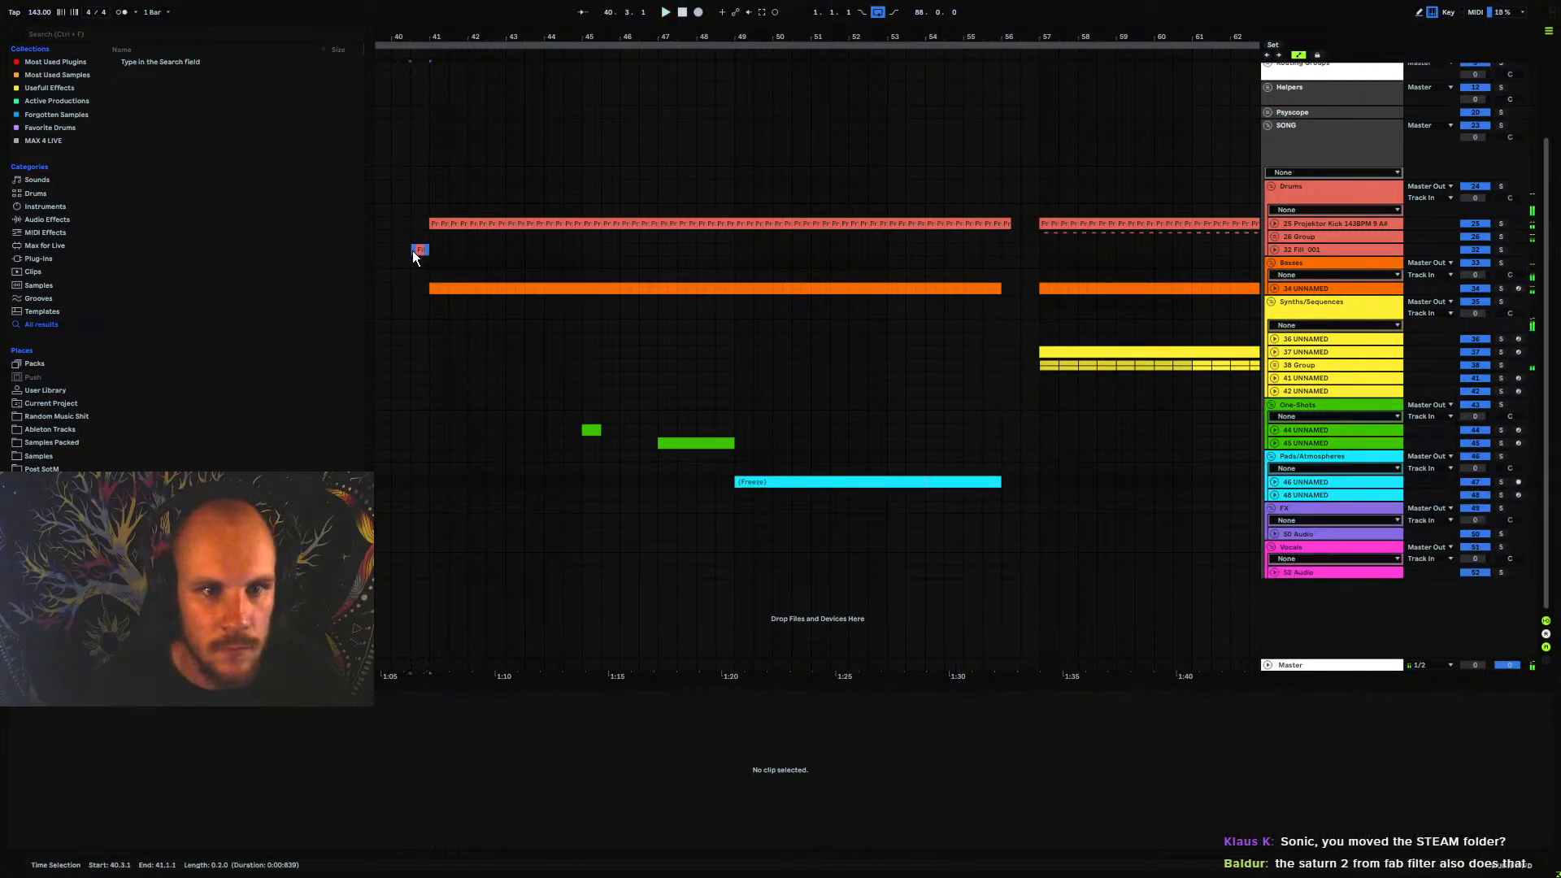
{"action": "left_click", "coordinate": [416, 251]}
{"action": "left_click", "coordinate": [1022, 249]}
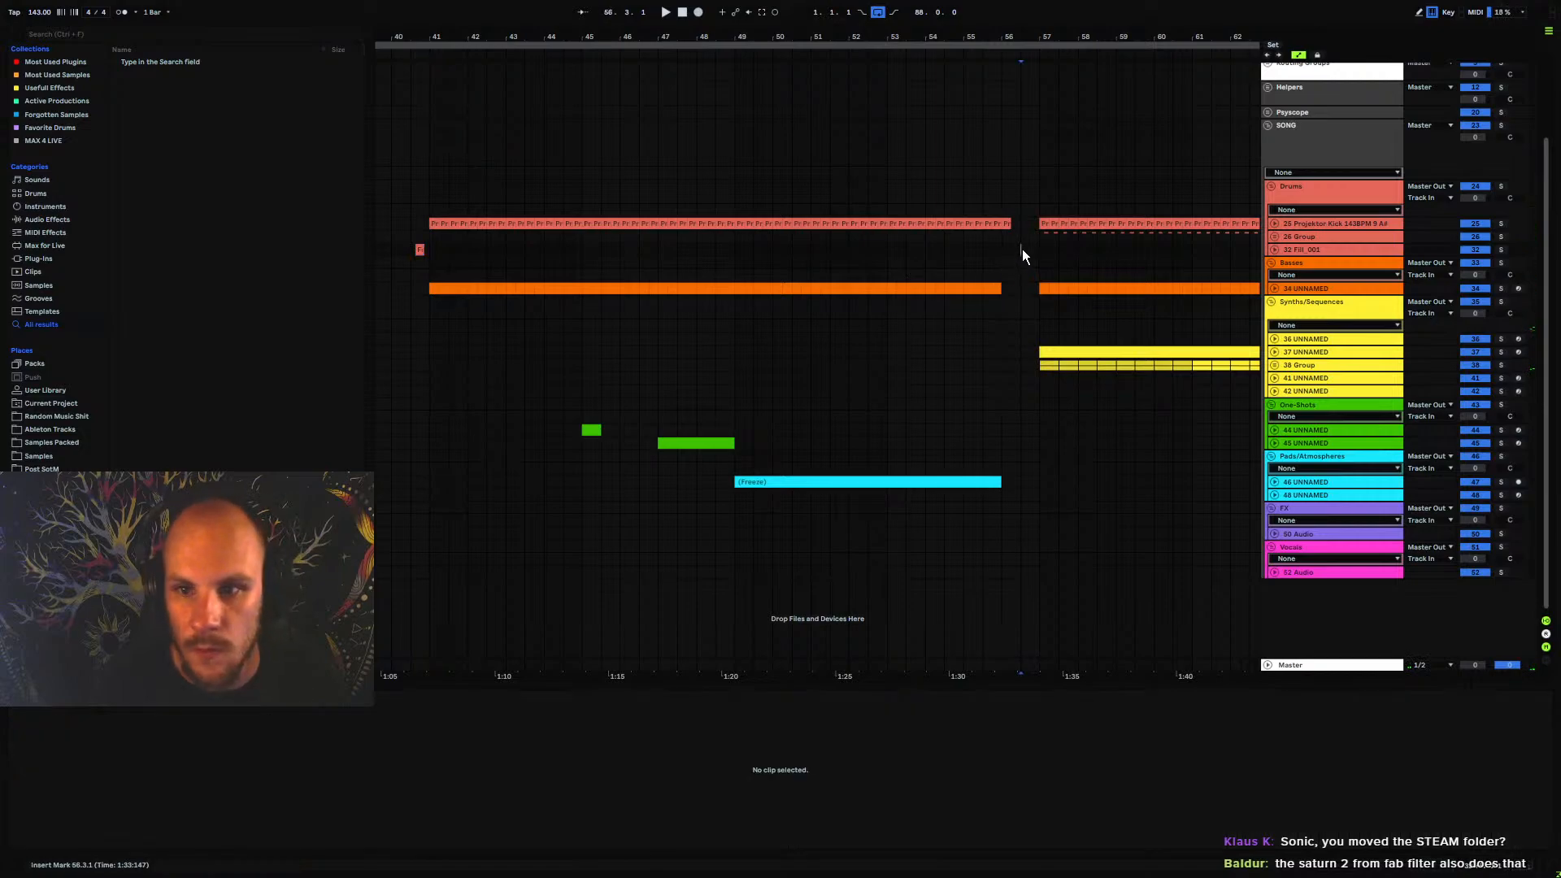
{"action": "key", "text": "ctrl+v"}
{"action": "key", "text": "space"}
{"action": "left_click", "coordinate": [1274, 249]}
{"action": "key", "text": "space"}
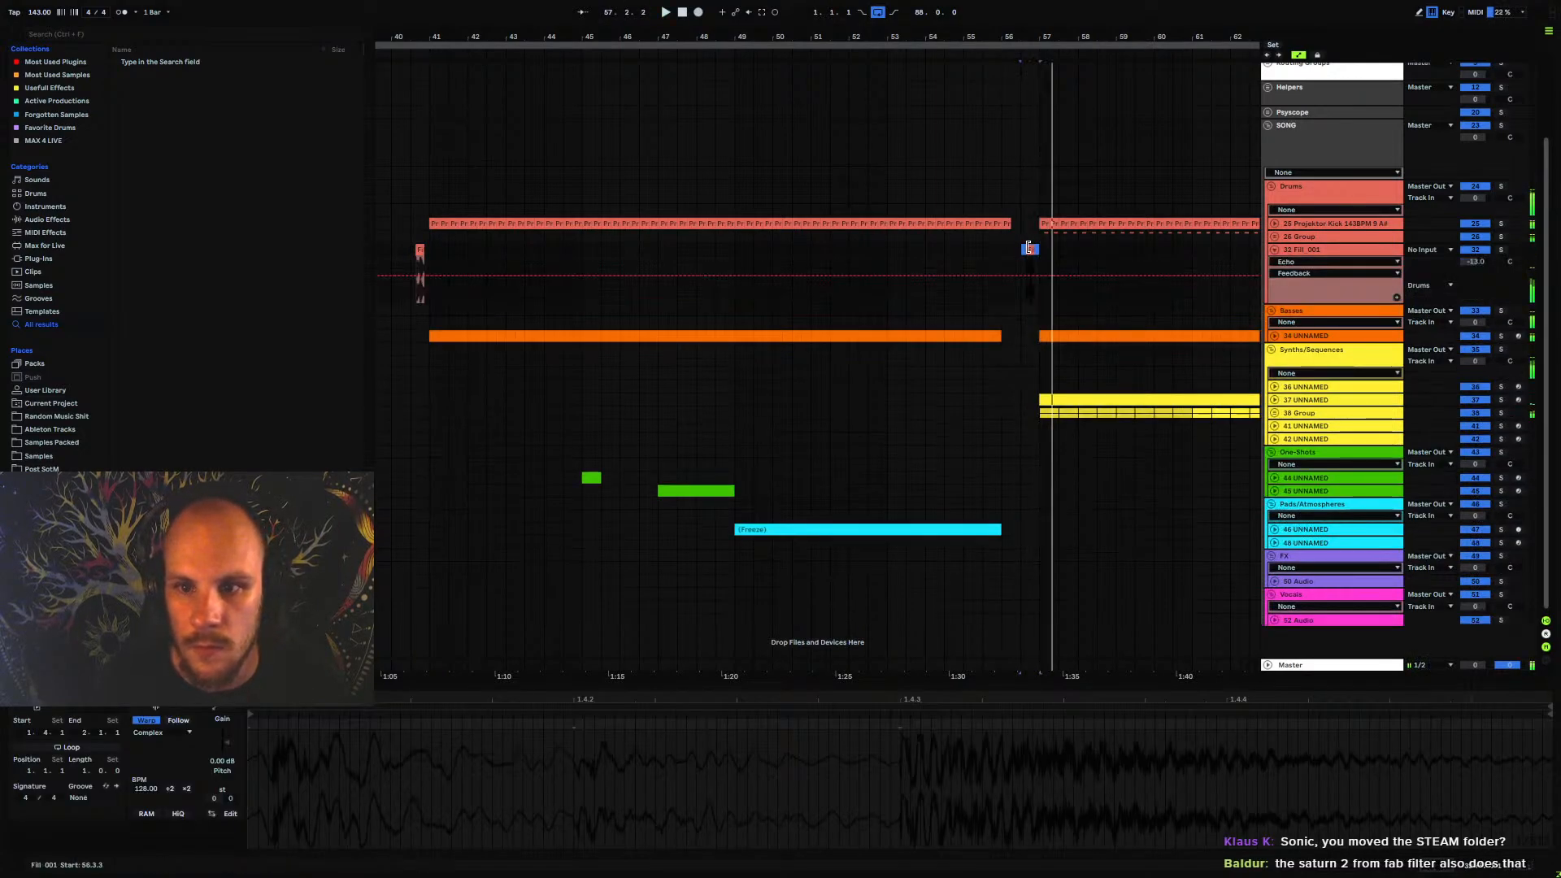
Extend the start of the pasted drum fill back to bar 56 and play the transition into bar 57
{"action": "mouse_move", "coordinate": [1026, 251]}
{"action": "left_mouse_down"}
{"action": "mouse_move", "coordinate": [989, 253]}
{"action": "mouse_move", "coordinate": [1003, 253]}
{"action": "left_mouse_up"}
{"action": "key", "text": "space"}
{"action": "left_click", "coordinate": [990, 261]}
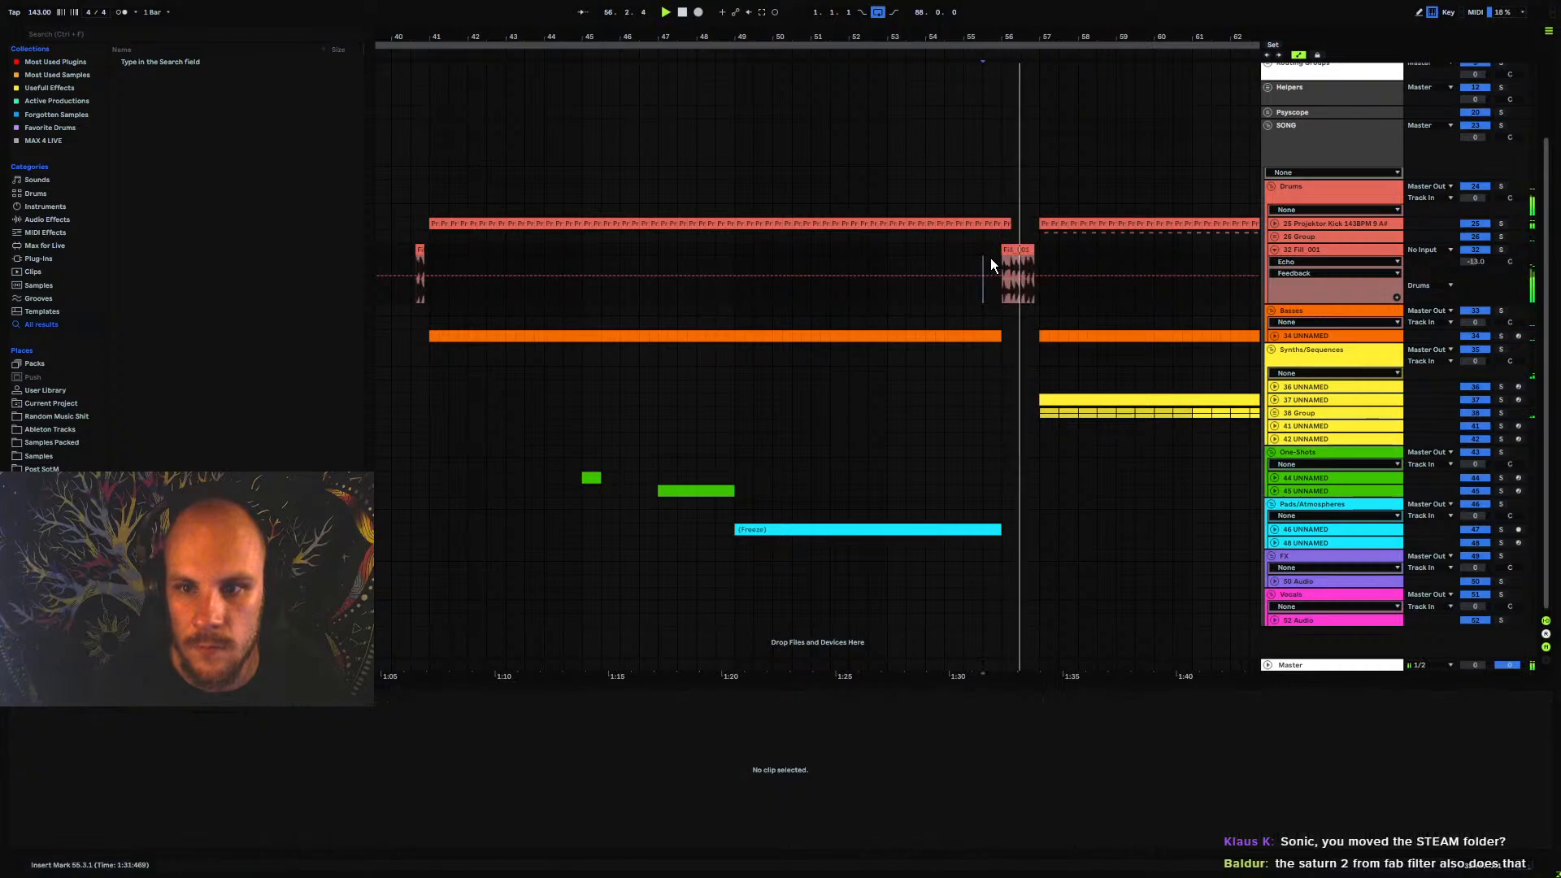
{"action": "left_click_drag", "start_coordinate": [1040, 38], "coordinate": [1039, 128]}
{"action": "key", "text": "space"}
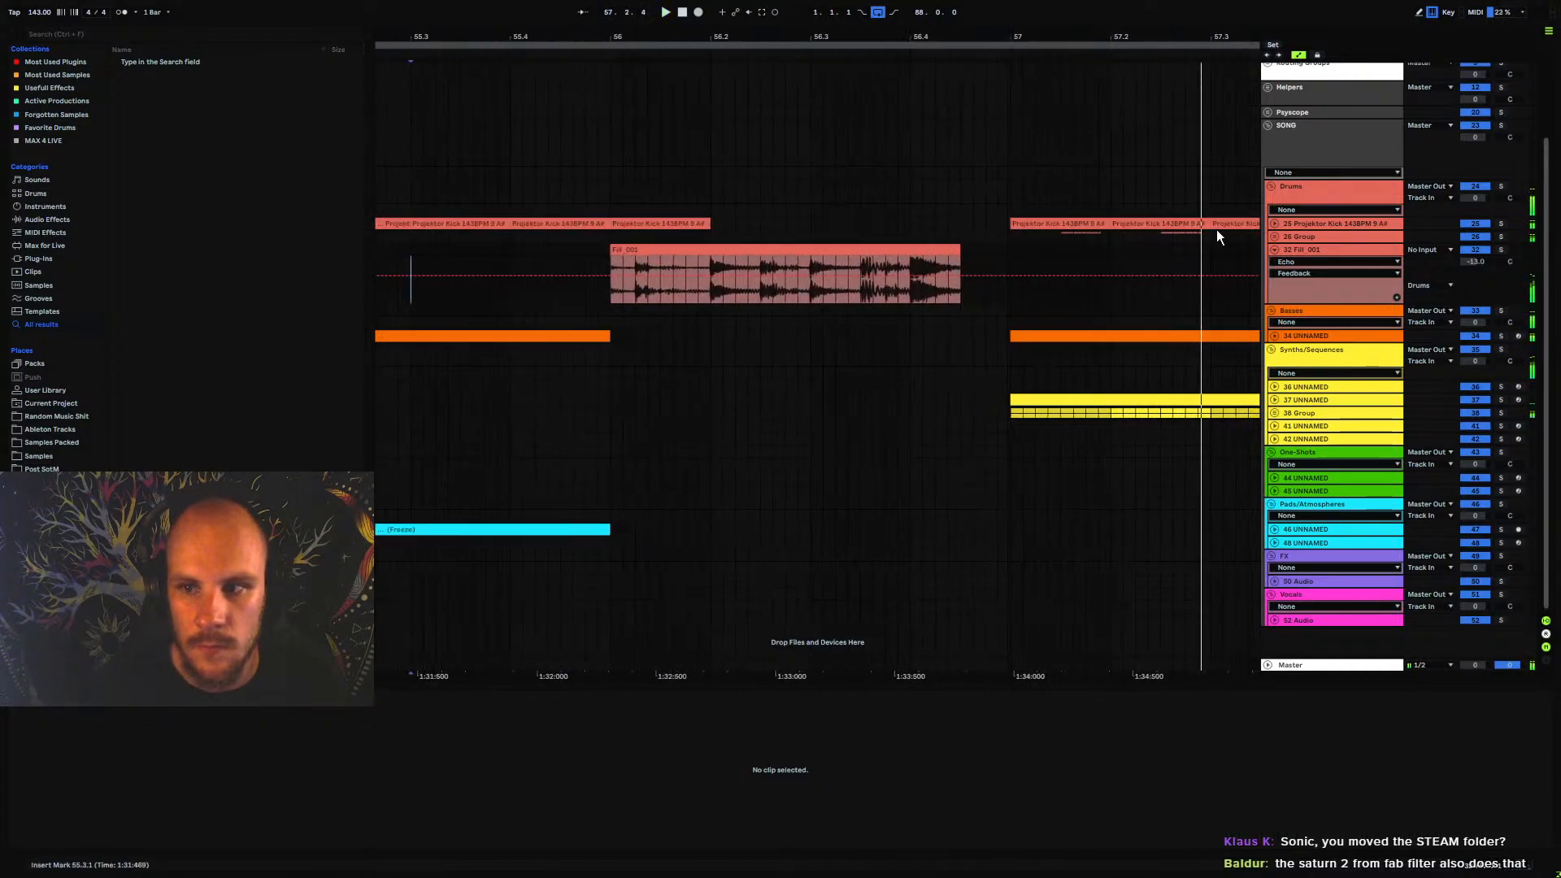
Try trimming the drum fill's start to 56.1.2 and extending its end to bar 57 with a copied slice, playing the result
{"action": "key", "text": "space"}
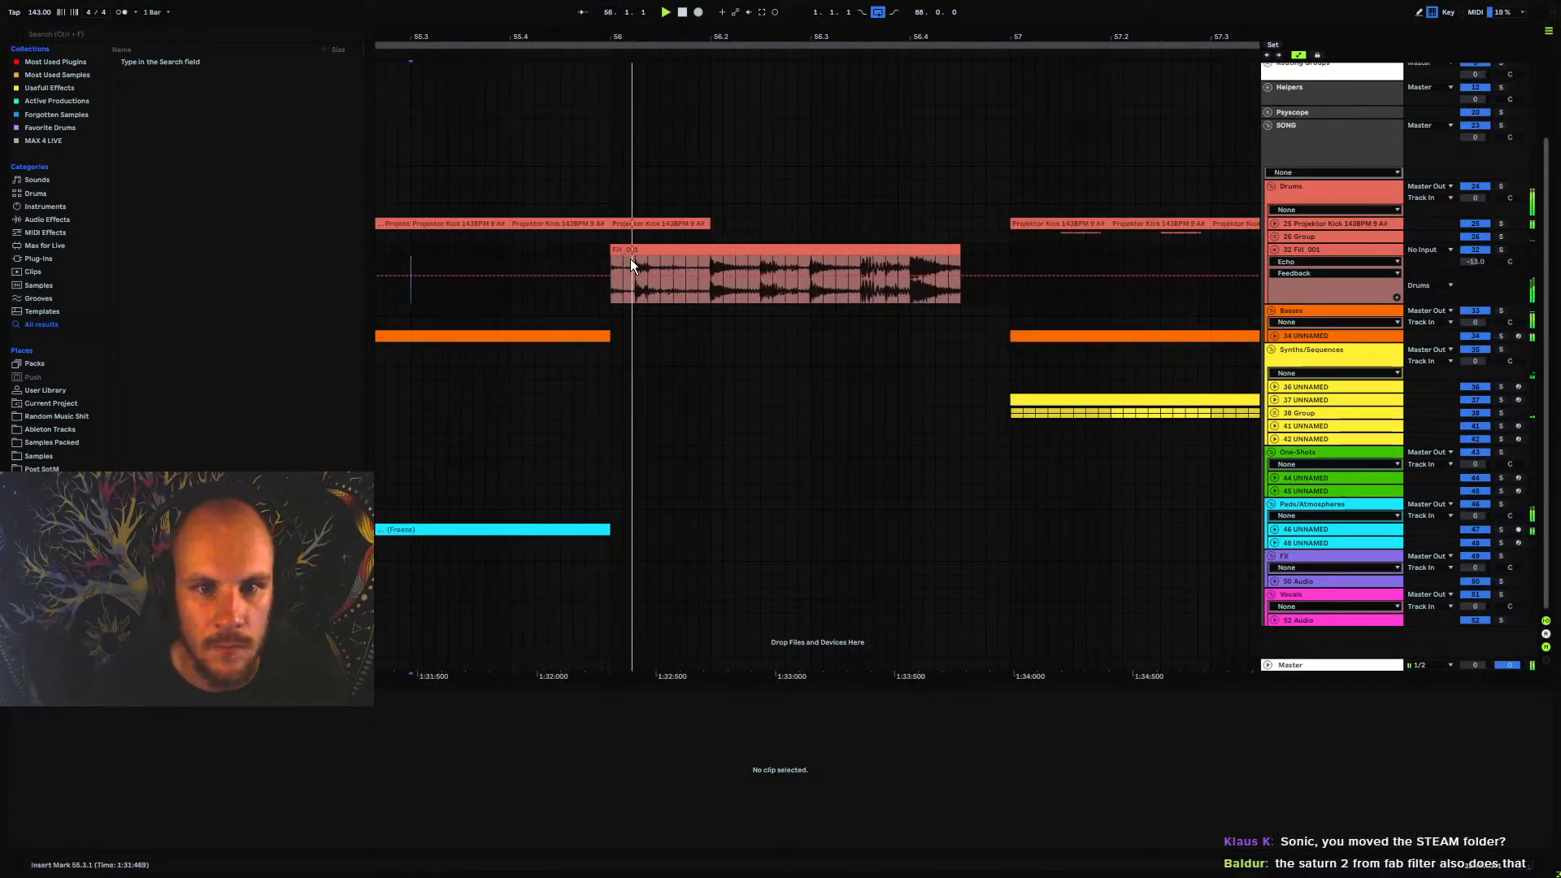
{"action": "left_click", "coordinate": [631, 260]}
{"action": "key", "text": "ctrl+e"}
{"action": "left_click_drag", "start_coordinate": [629, 252], "coordinate": [991, 250]}
{"action": "left_click", "coordinate": [631, 262]}
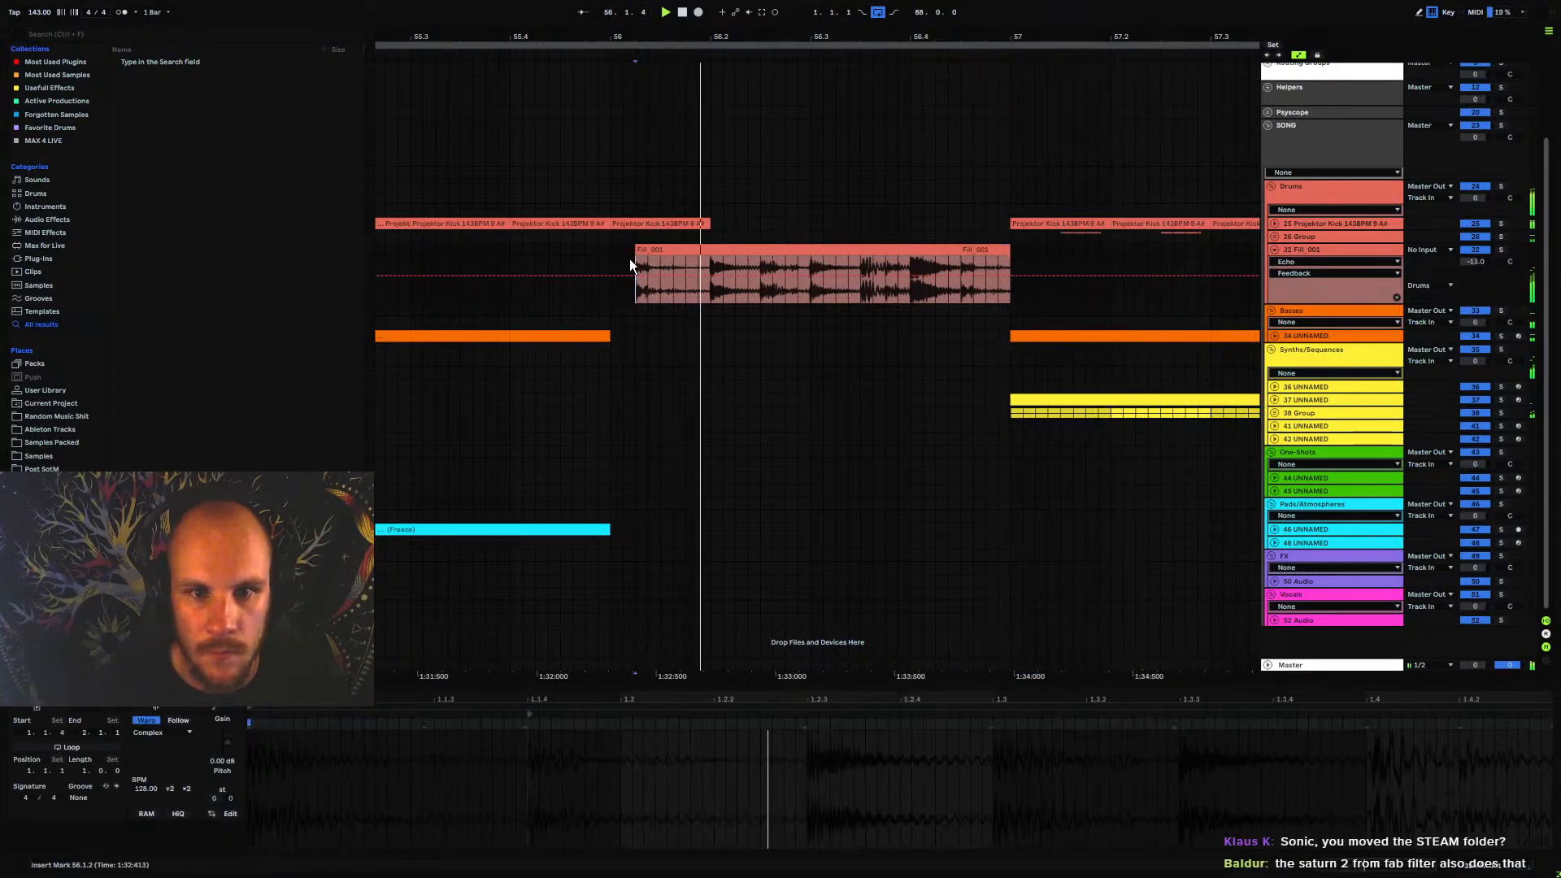
{"action": "left_click", "coordinate": [611, 251]}
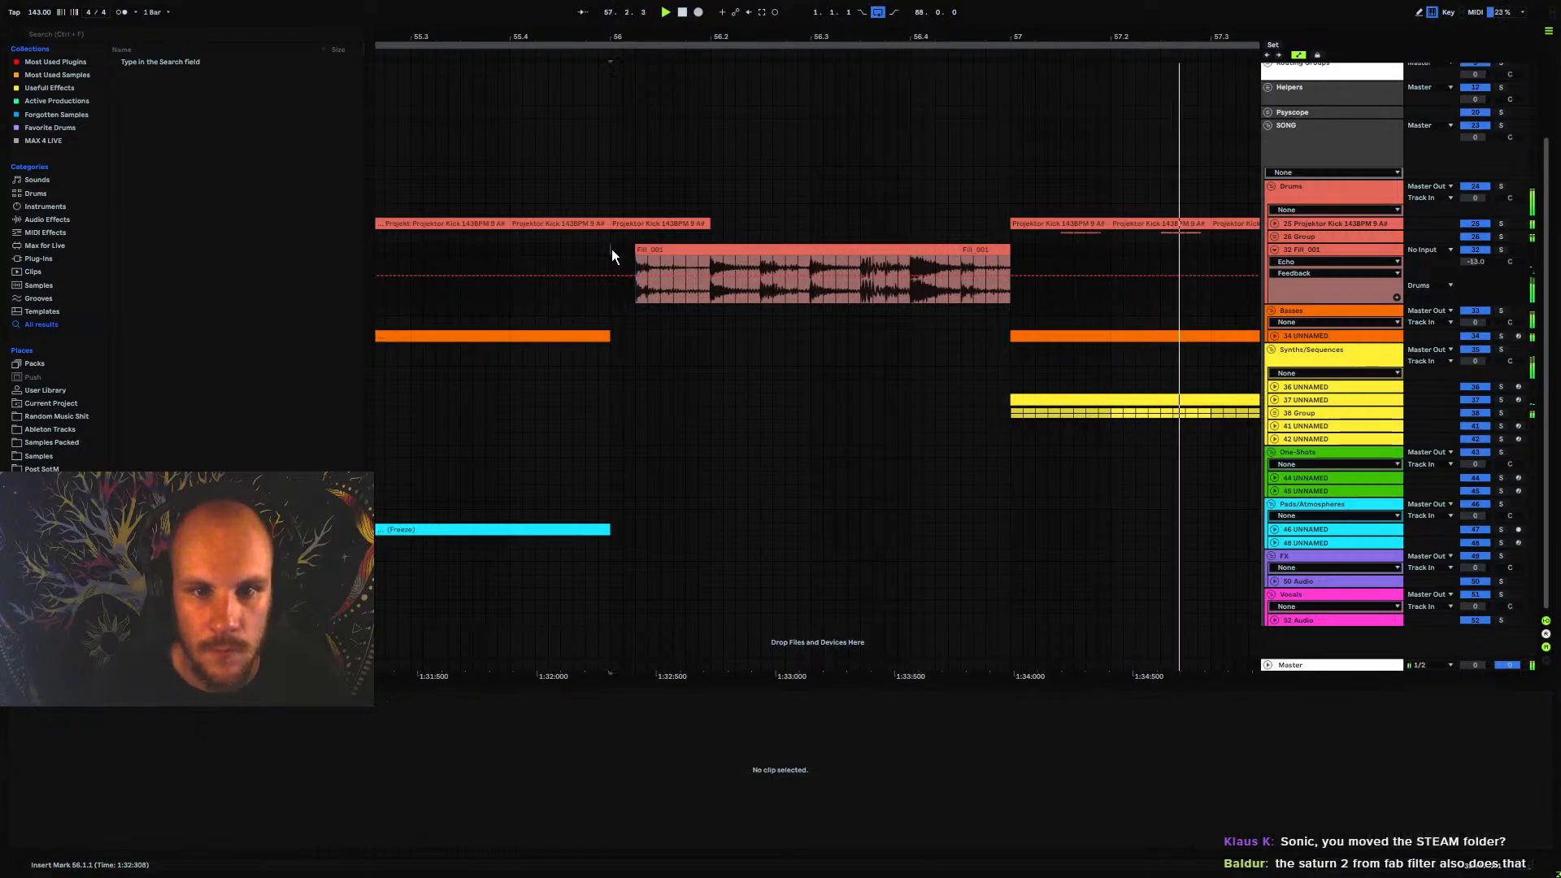
Duplicate the fill's hit at 56.4 so it ends at bar 57, trim the fill's start to 56.2 and play from bar 56
{"action": "left_click_drag", "start_coordinate": [912, 277], "coordinate": [959, 250]}
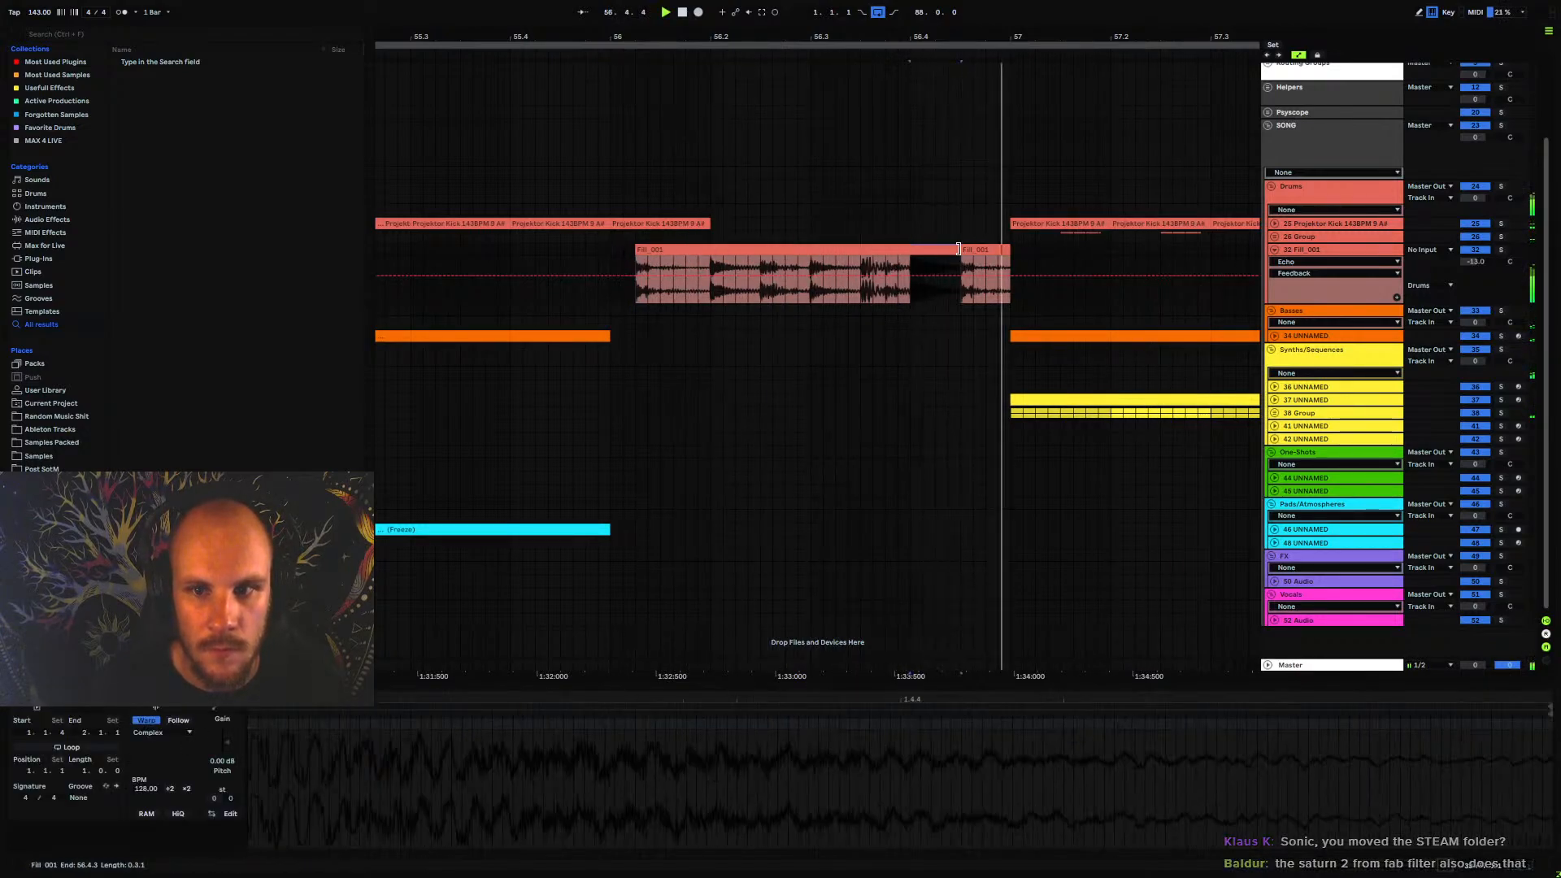
{"action": "key", "text": "ctrl+d"}
{"action": "left_click", "coordinate": [639, 262]}
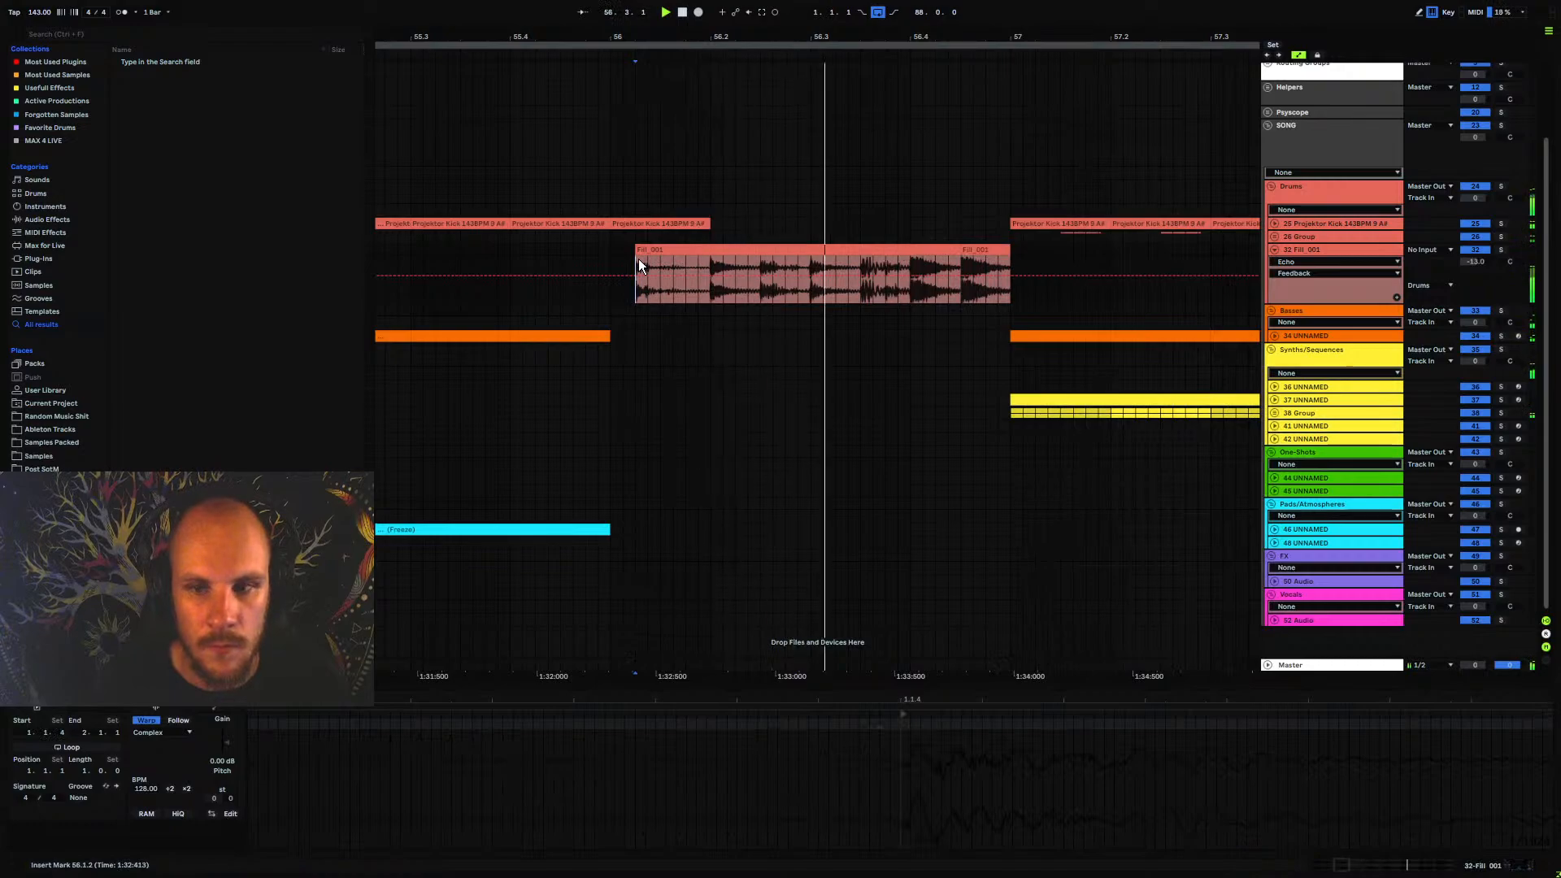
{"action": "left_click_drag", "start_coordinate": [637, 259], "coordinate": [711, 259]}
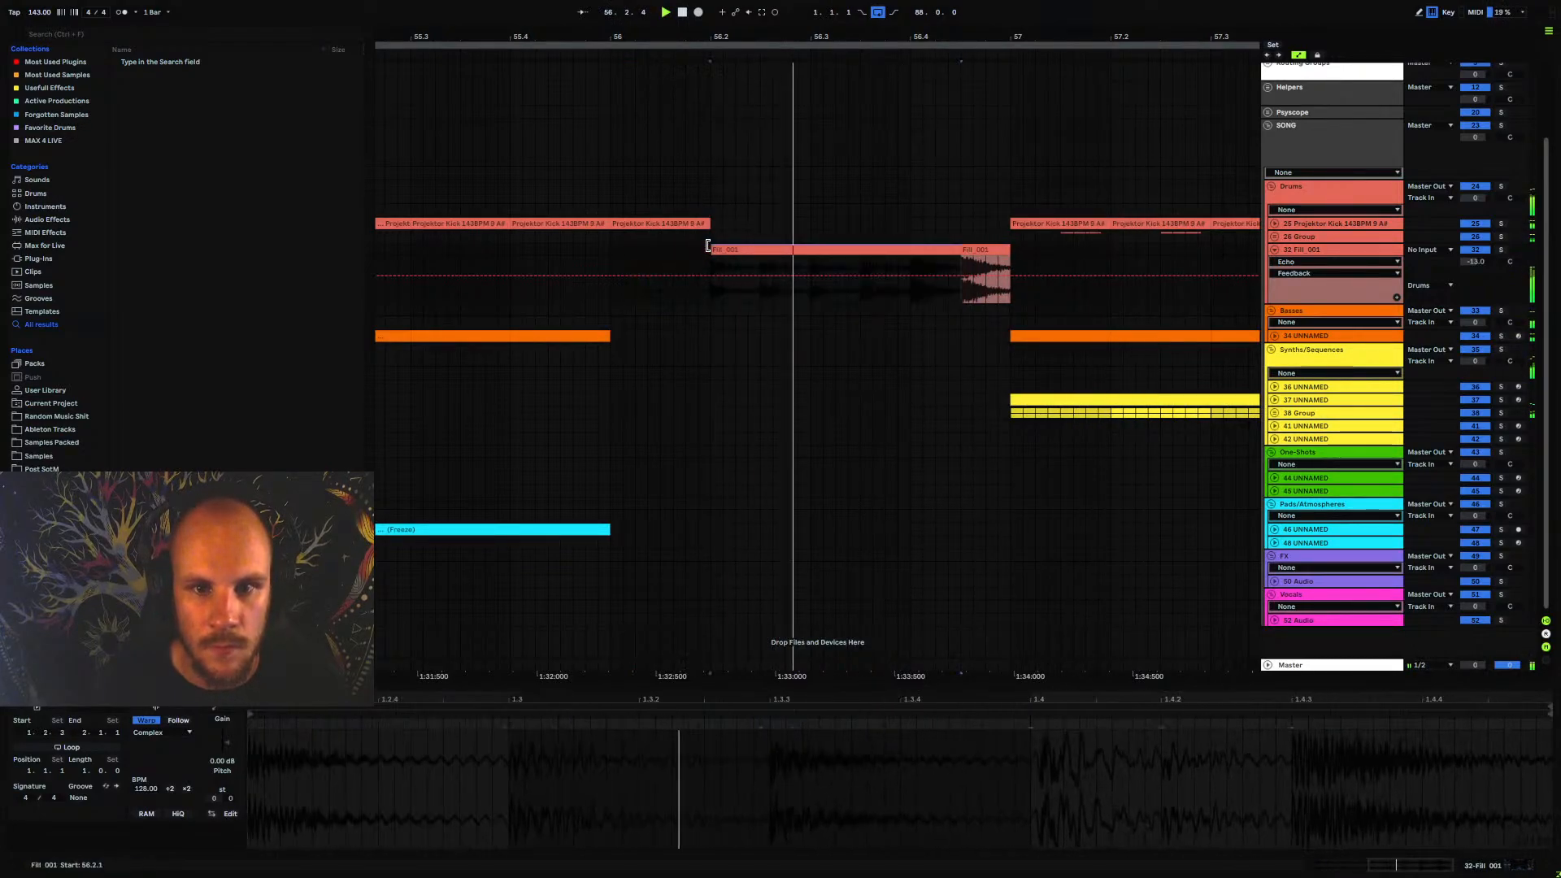
{"action": "left_click", "coordinate": [608, 245]}
{"action": "left_click", "coordinate": [608, 247]}
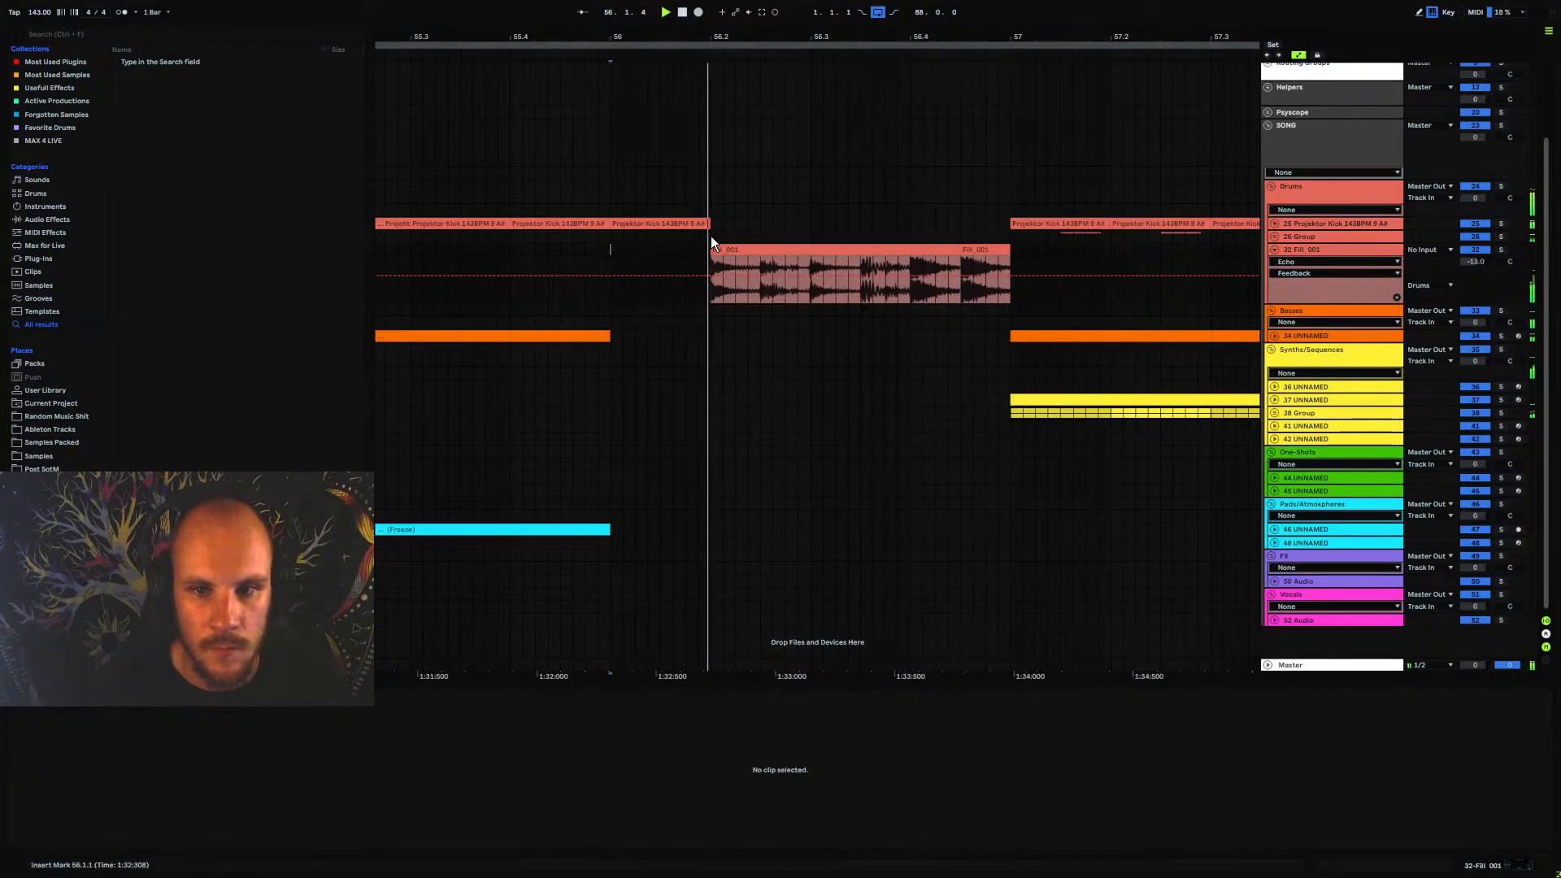
Insert an audio track below the fill track and copy a one-sixteenth slice of the fill onto it at 56.2.4
{"action": "left_click", "coordinate": [1310, 252]}
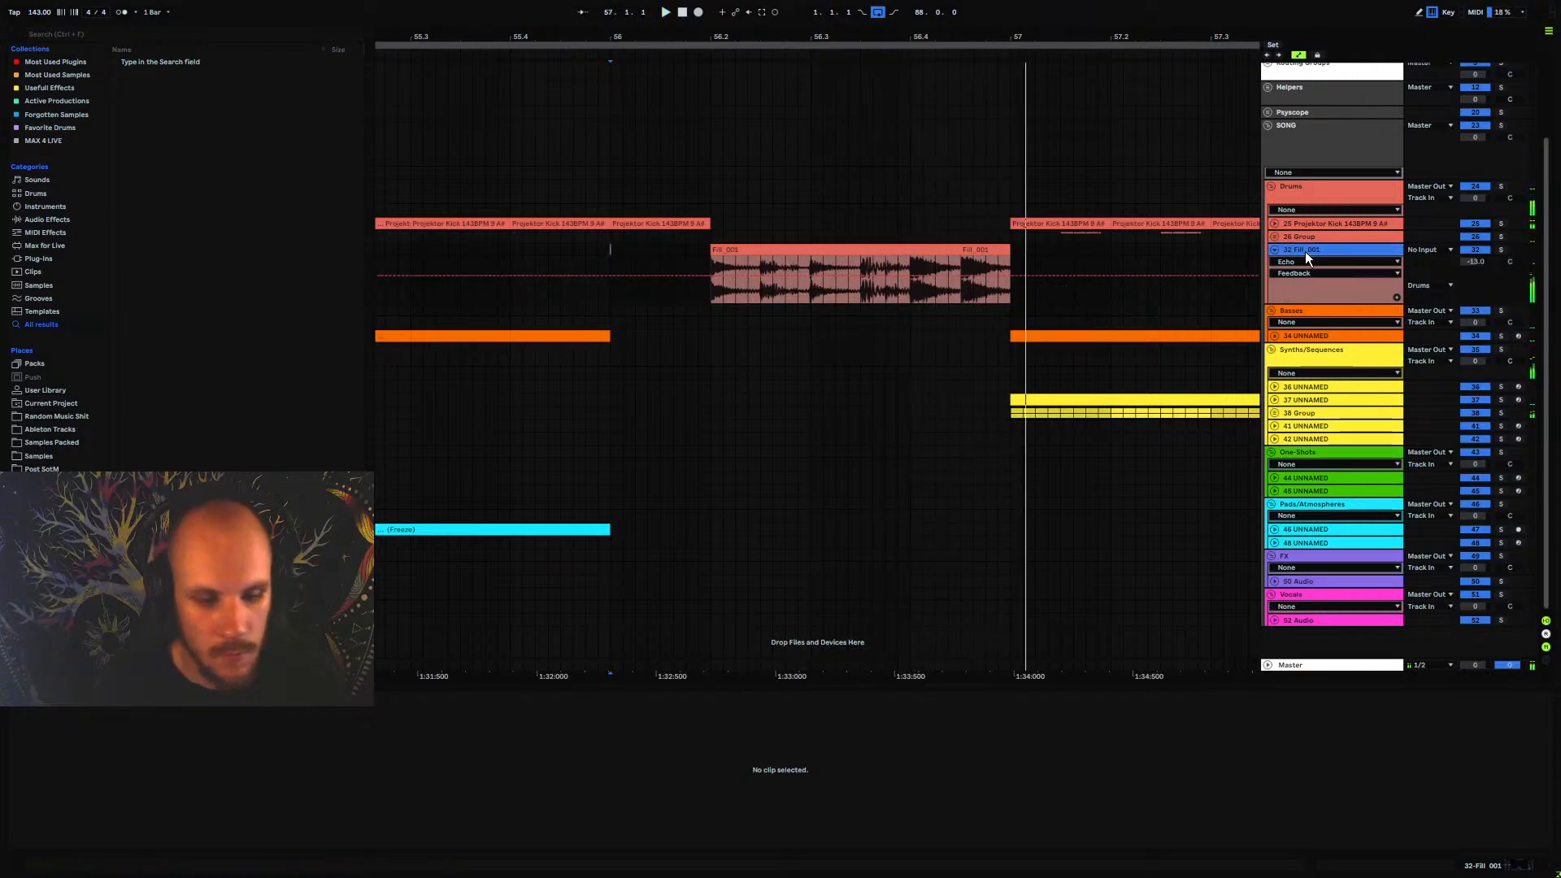
{"action": "key", "text": "ctrl+t"}
{"action": "left_click_drag", "start_coordinate": [763, 295], "coordinate": [782, 265]}
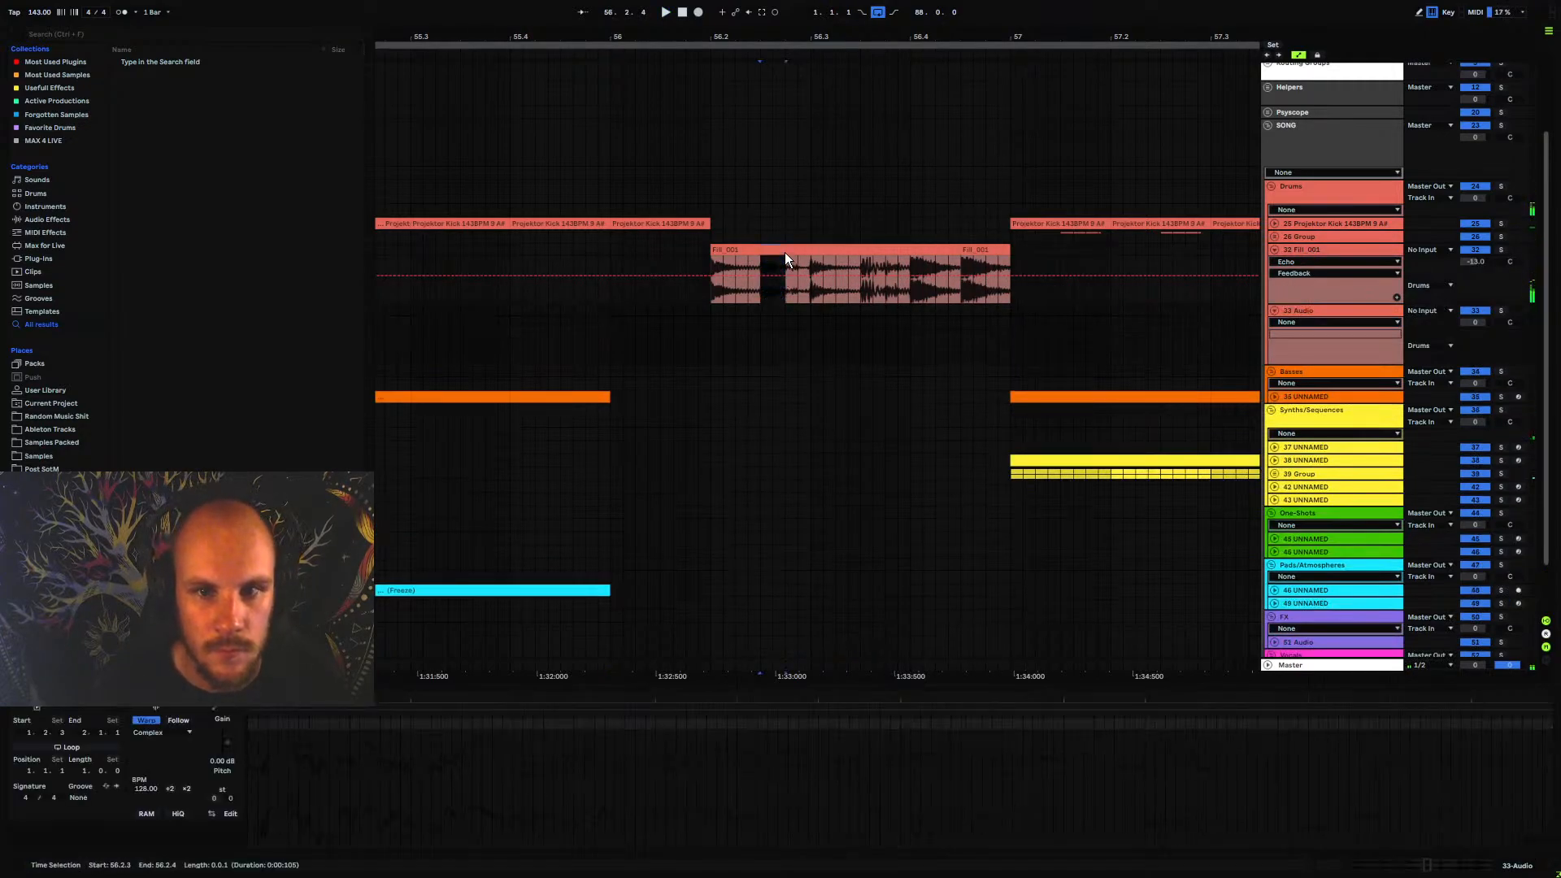
{"action": "left_click", "coordinate": [788, 314]}
{"action": "key", "text": "ctrl+v"}
{"action": "key", "text": "space"}
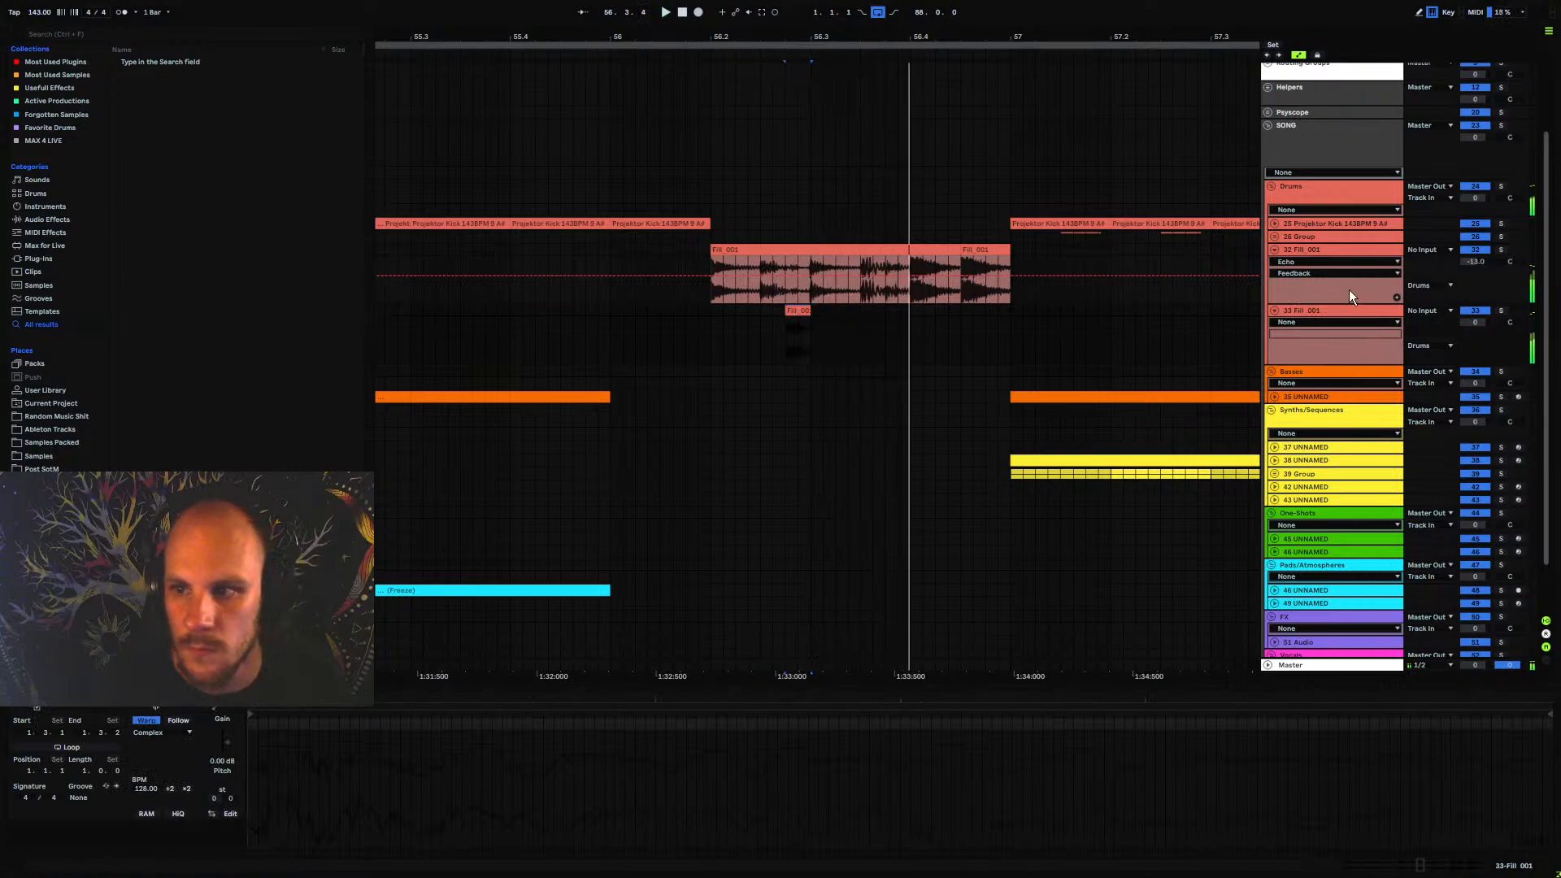
Group the two fill tracks, resetting the first track's volume to 0 dB and setting the second's to -4 dB
{"action": "left_click", "coordinate": [1311, 251], "text": "shift"}
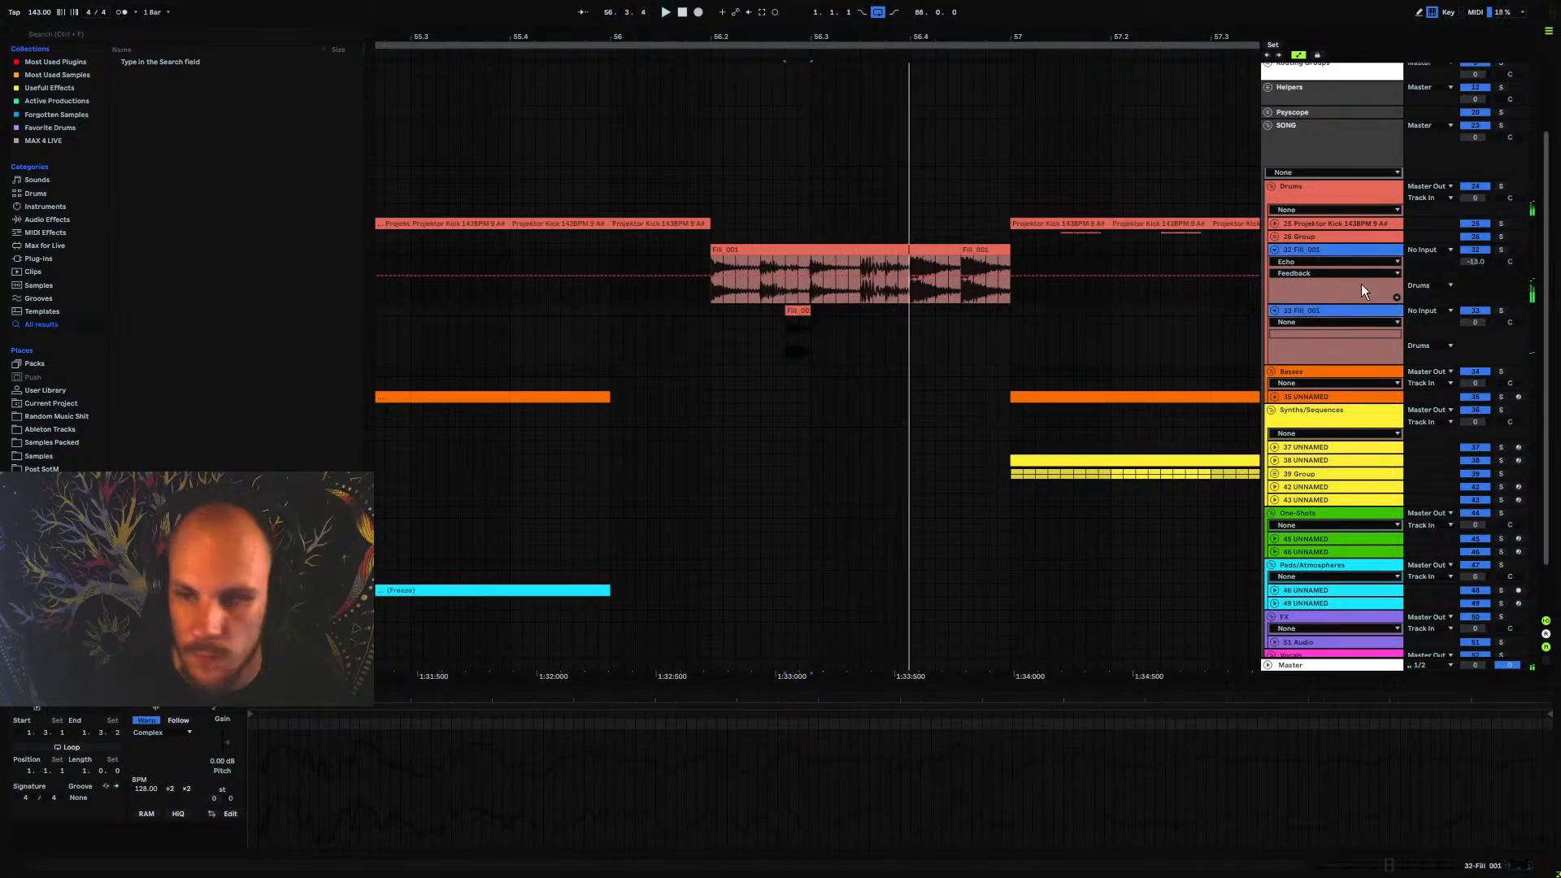
{"action": "key", "text": "ctrl+g"}
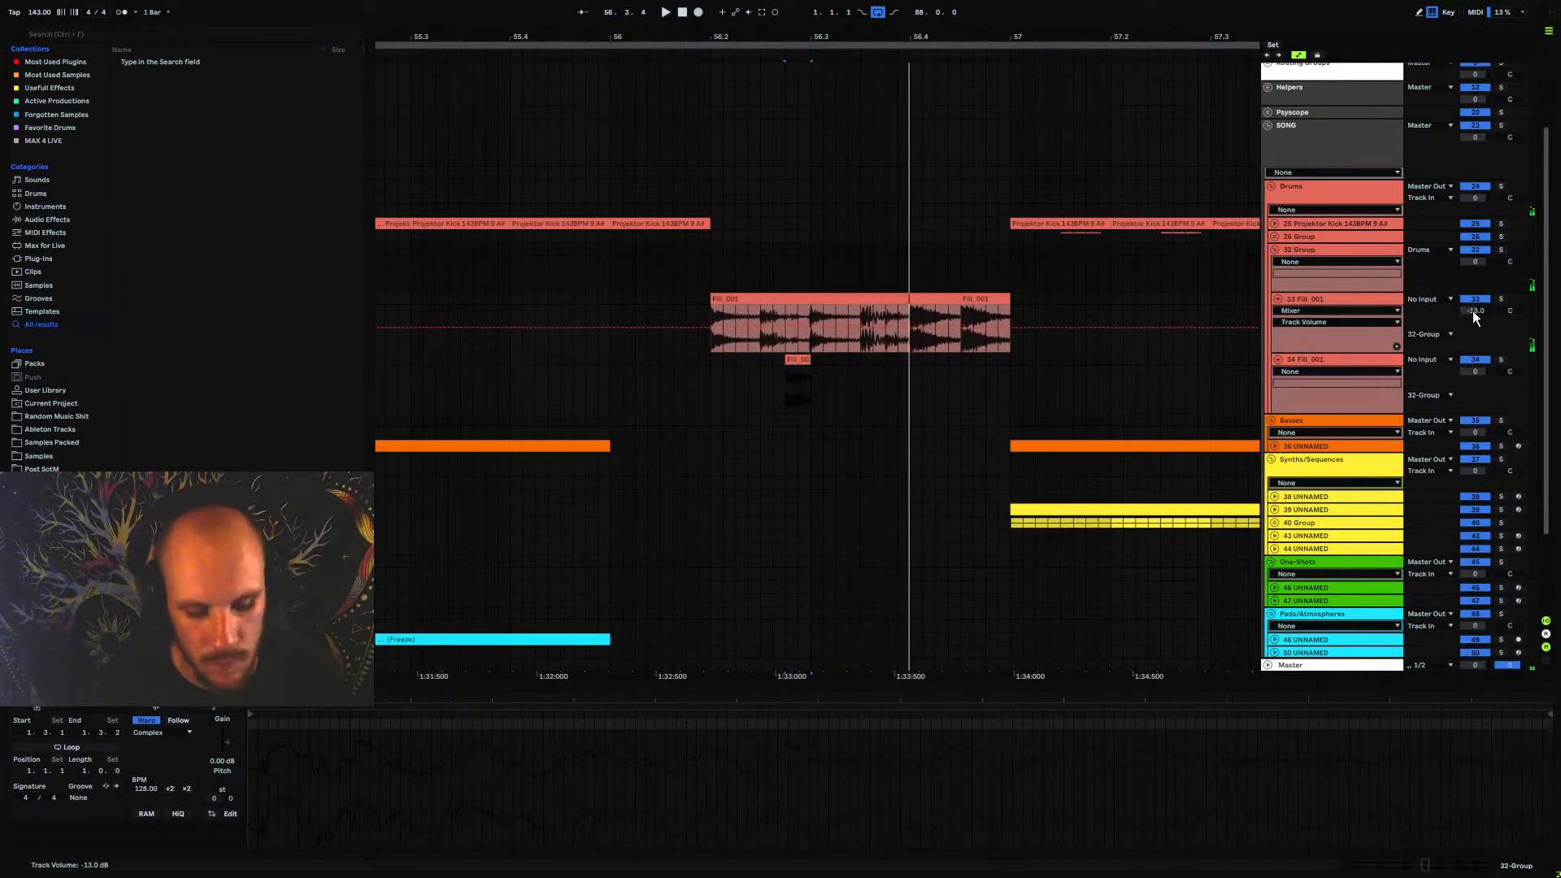
{"action": "key", "text": "ctrl+z"}
{"action": "left_click", "coordinate": [1472, 373]}
{"action": "type", "text": "-"}
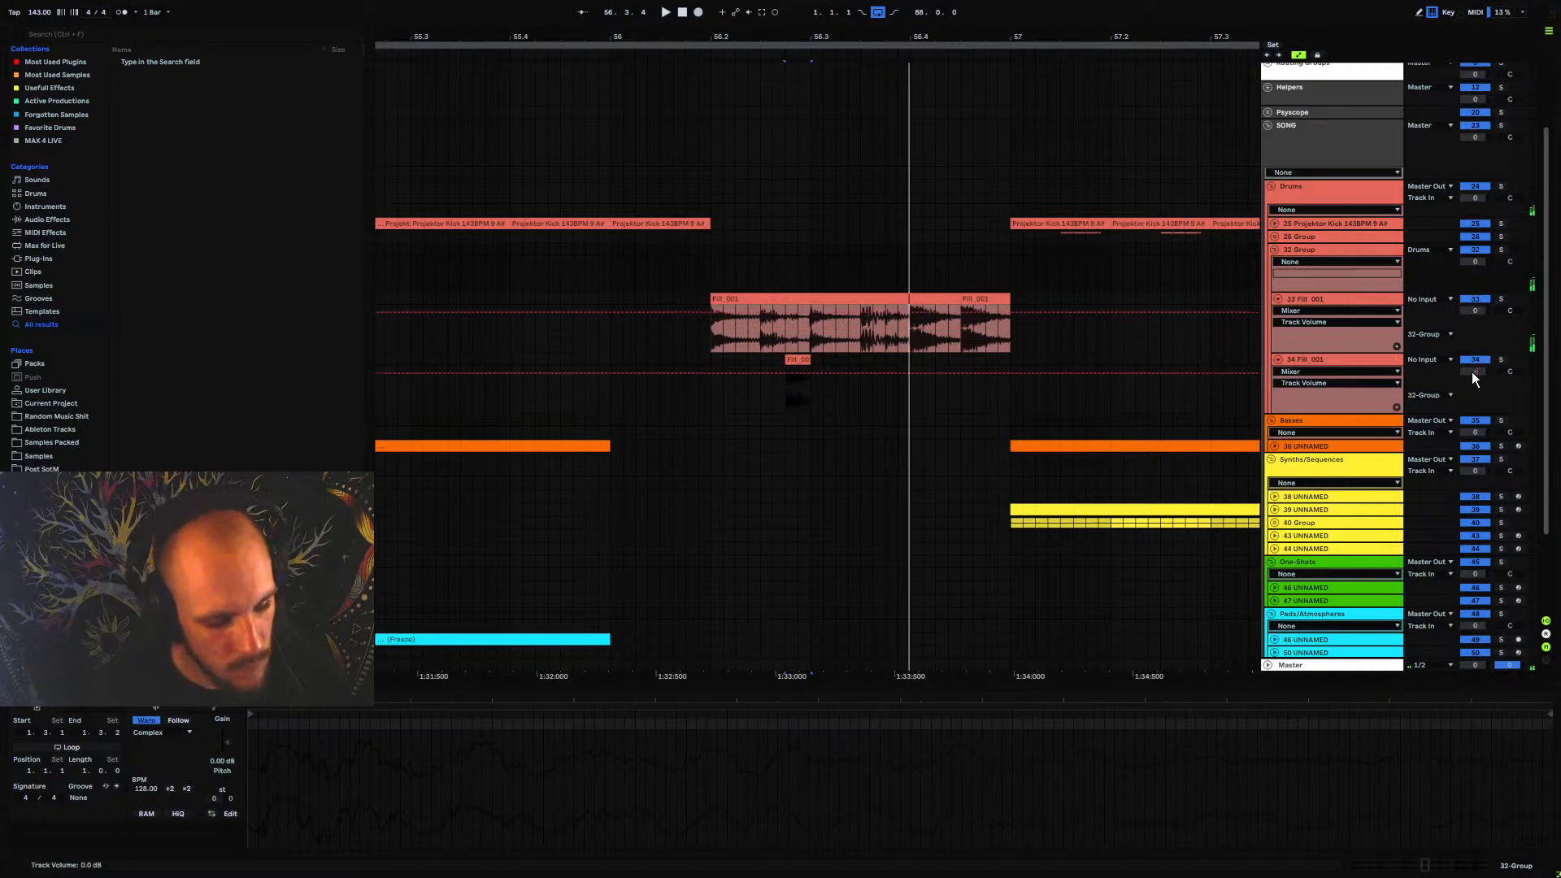
{"action": "type", "text": "4"}
{"action": "key", "text": "Return"}
Move the Echo effect from the first fill track to the fill group and play the fill from 56.2
{"action": "double_click", "coordinate": [1345, 300]}
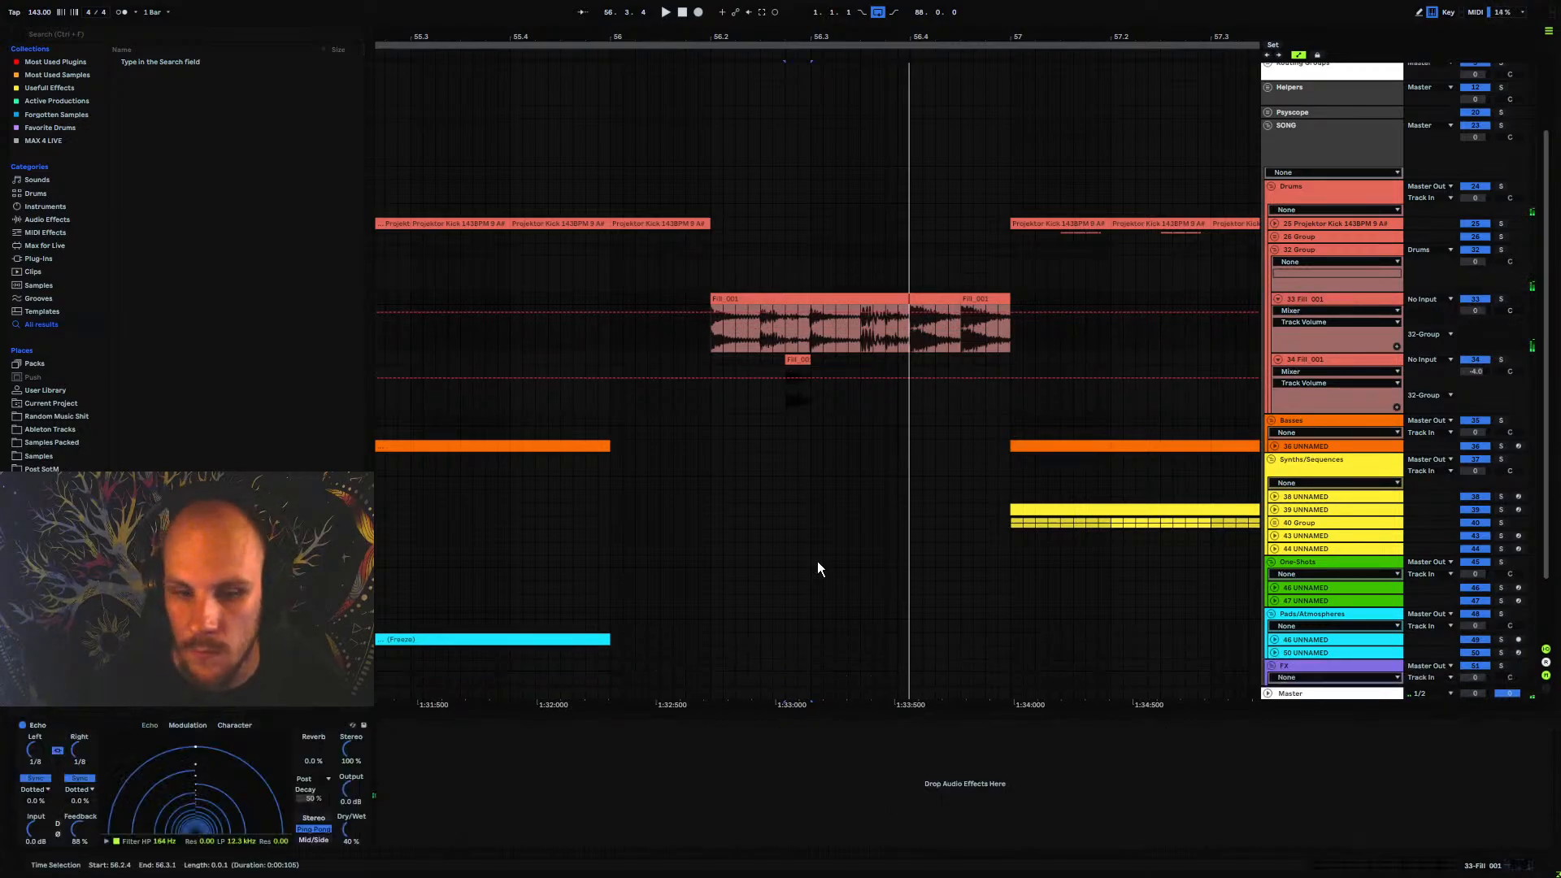
{"action": "left_click", "coordinate": [118, 732]}
{"action": "left_click", "coordinate": [710, 268]}
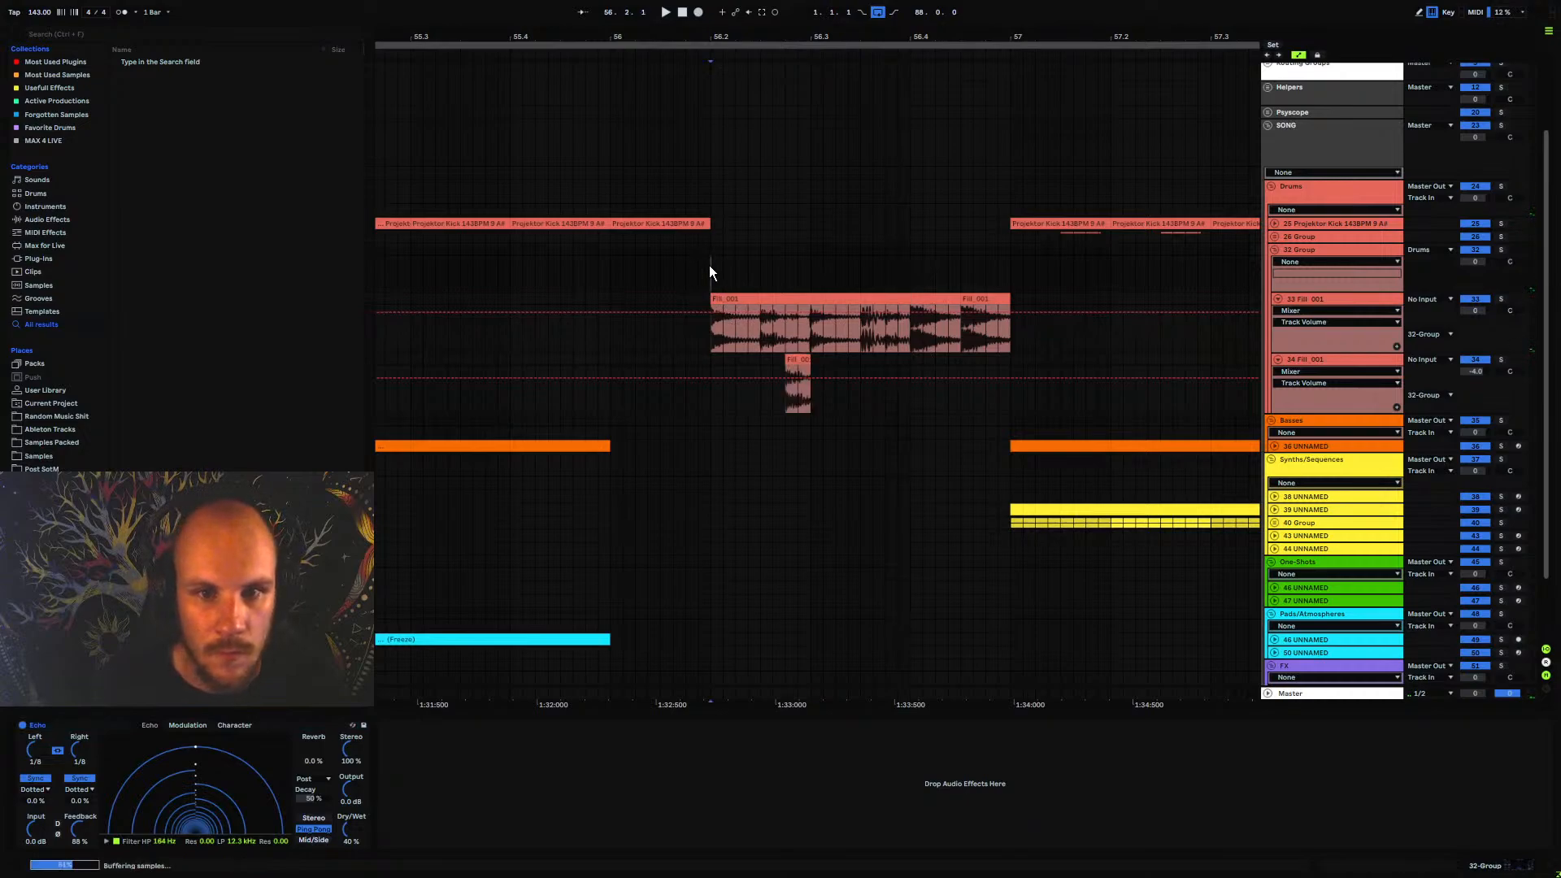
{"action": "key", "text": "space"}
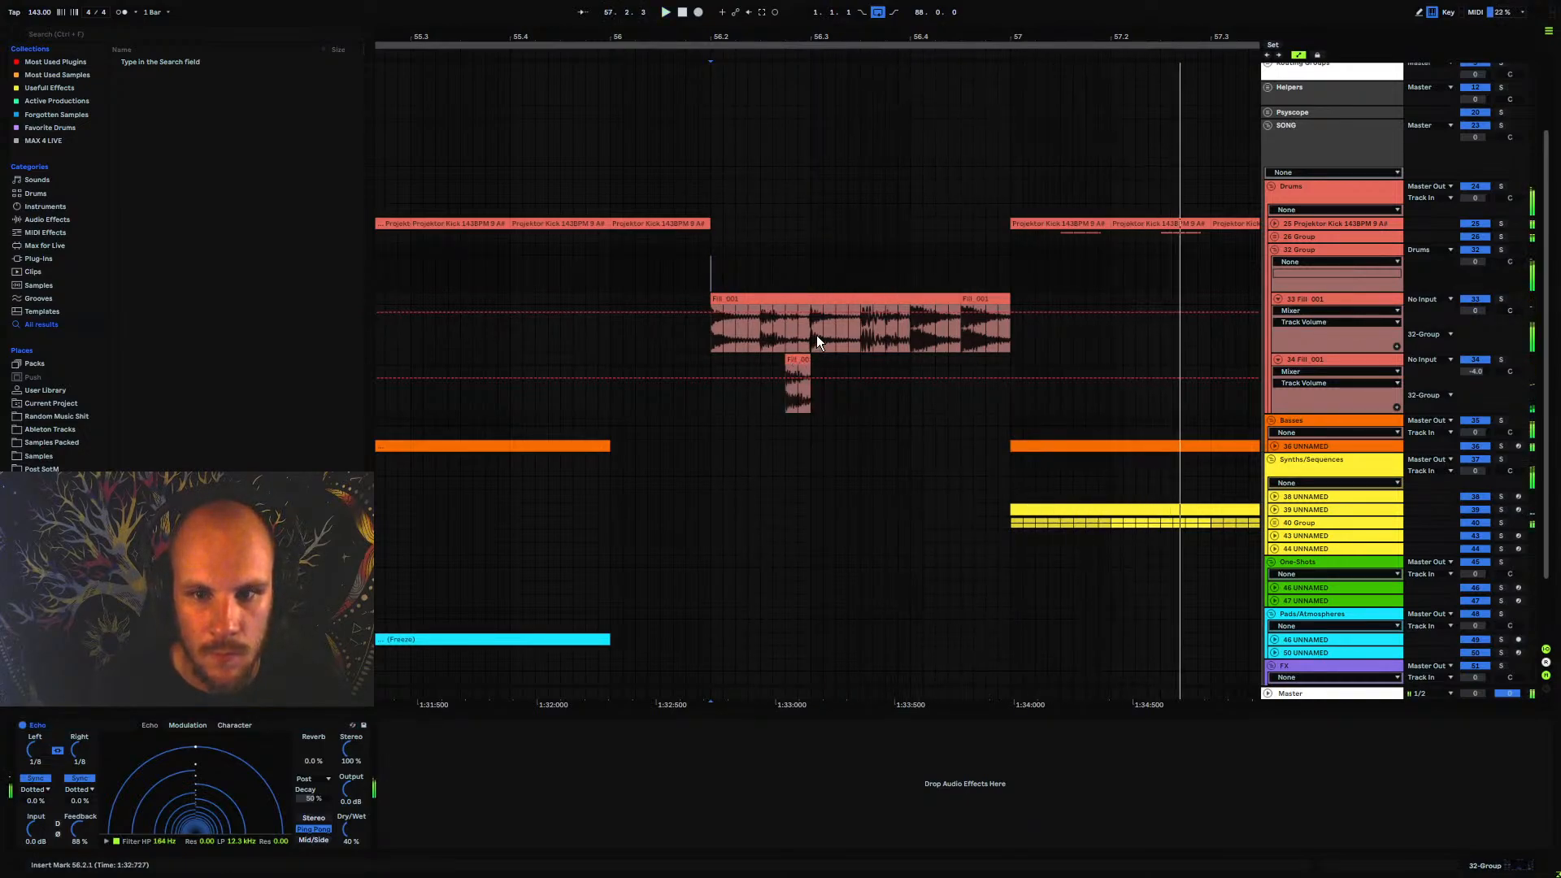
{"action": "key", "text": "space"}
Copy the short slice on the second fill track to 56.4.2 and 56.3.2, and play back the layered fill
{"action": "left_click_drag", "start_coordinate": [816, 335], "coordinate": [949, 359]}
{"action": "left_click", "coordinate": [883, 358]}
{"action": "key", "text": "ctrl+v"}
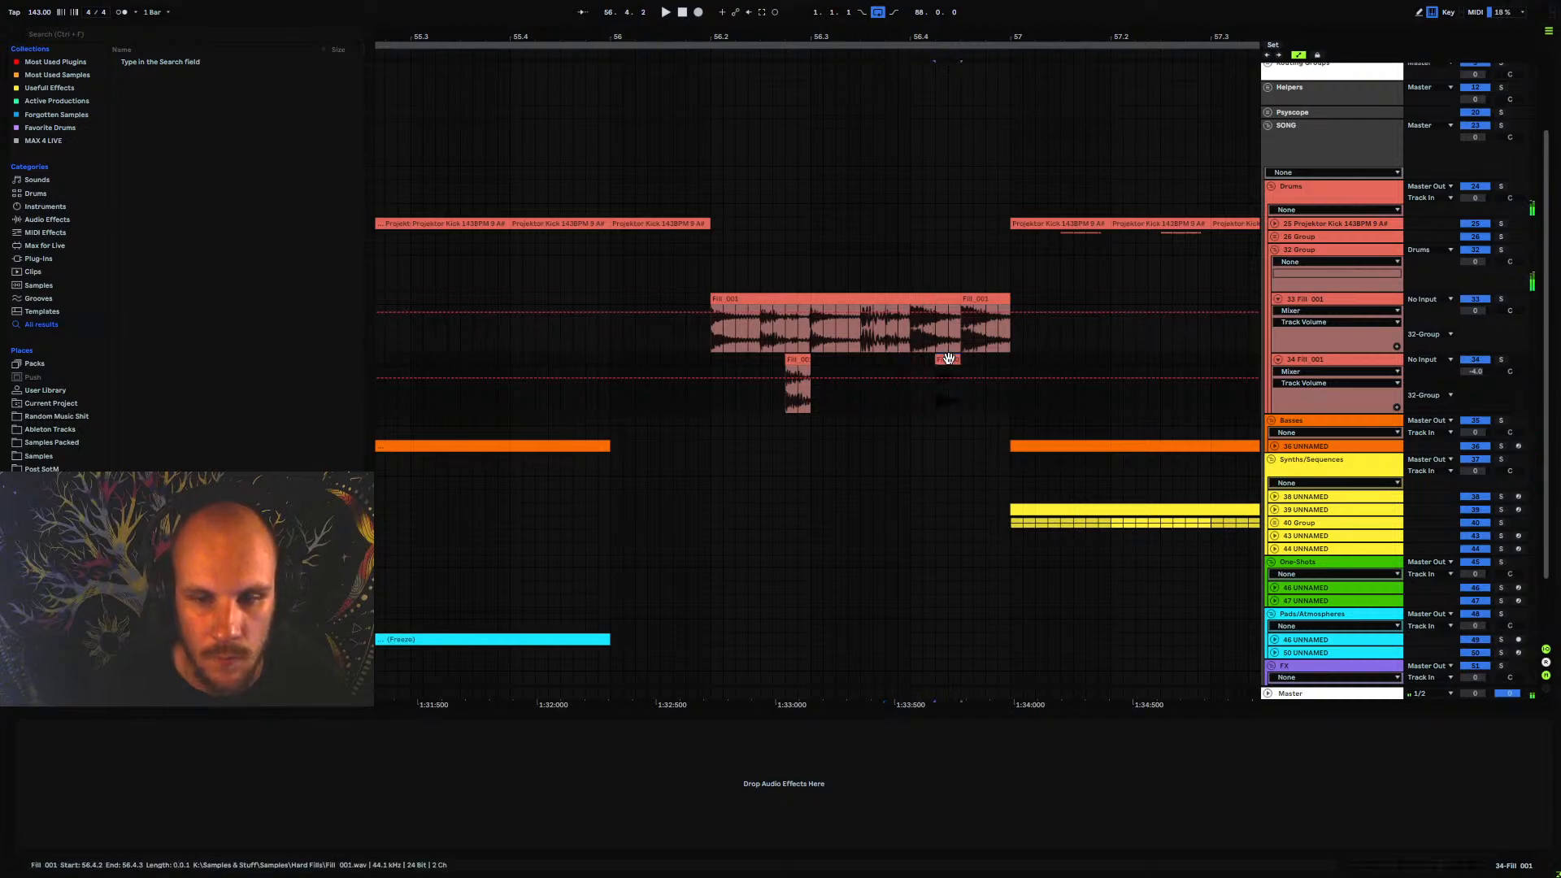
{"action": "left_click", "coordinate": [839, 356]}
{"action": "key", "text": "ctrl+v"}
{"action": "left_click", "coordinate": [710, 359]}
{"action": "key", "text": "space"}
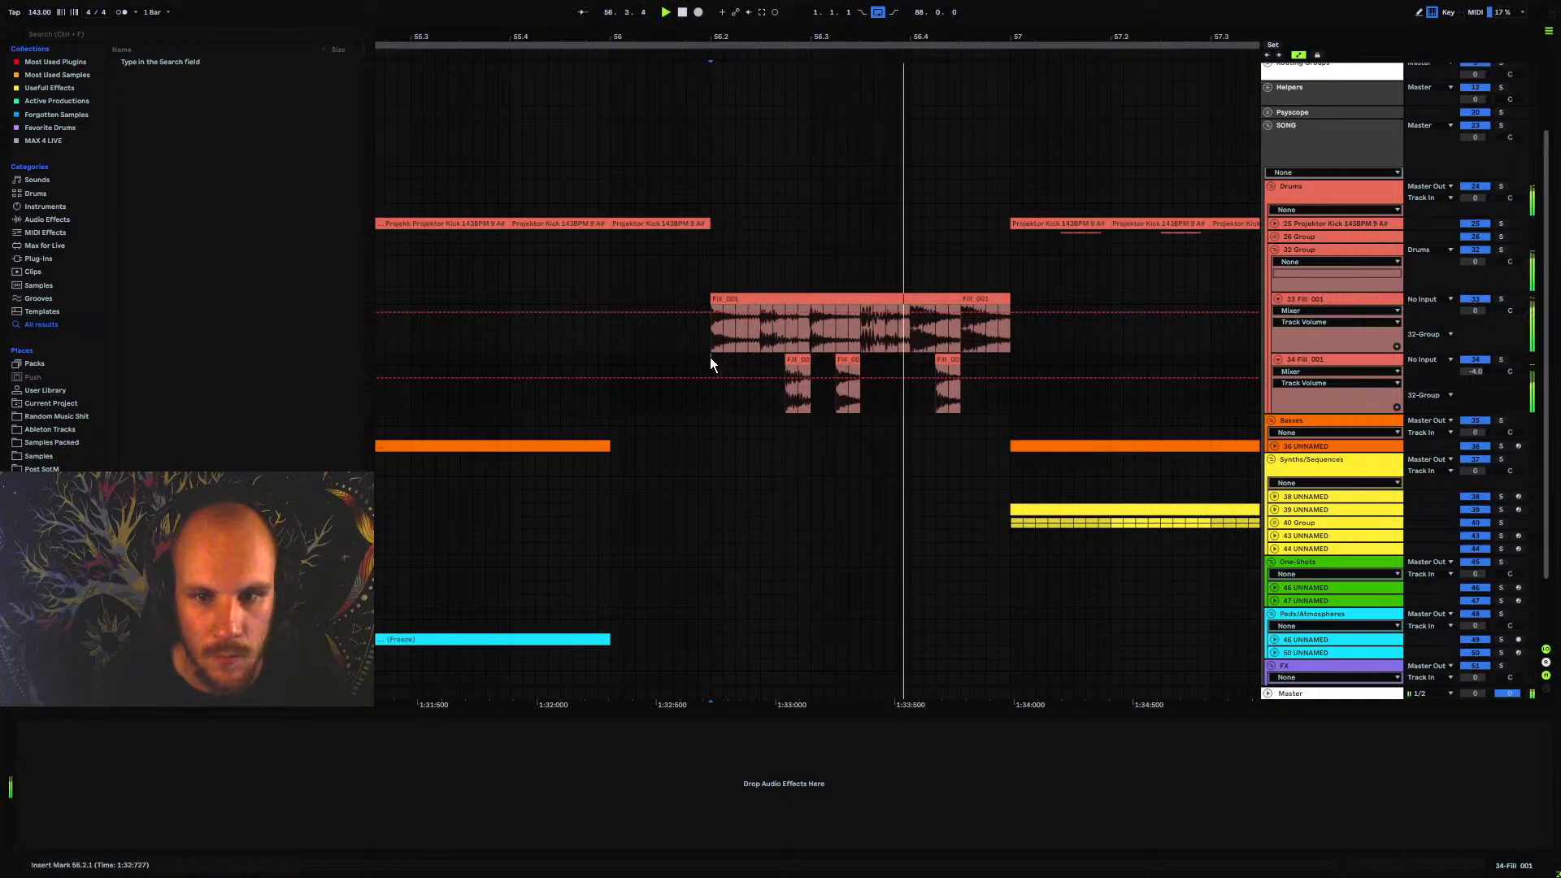
{"action": "key", "text": "space"}
{"action": "key", "text": "space"}
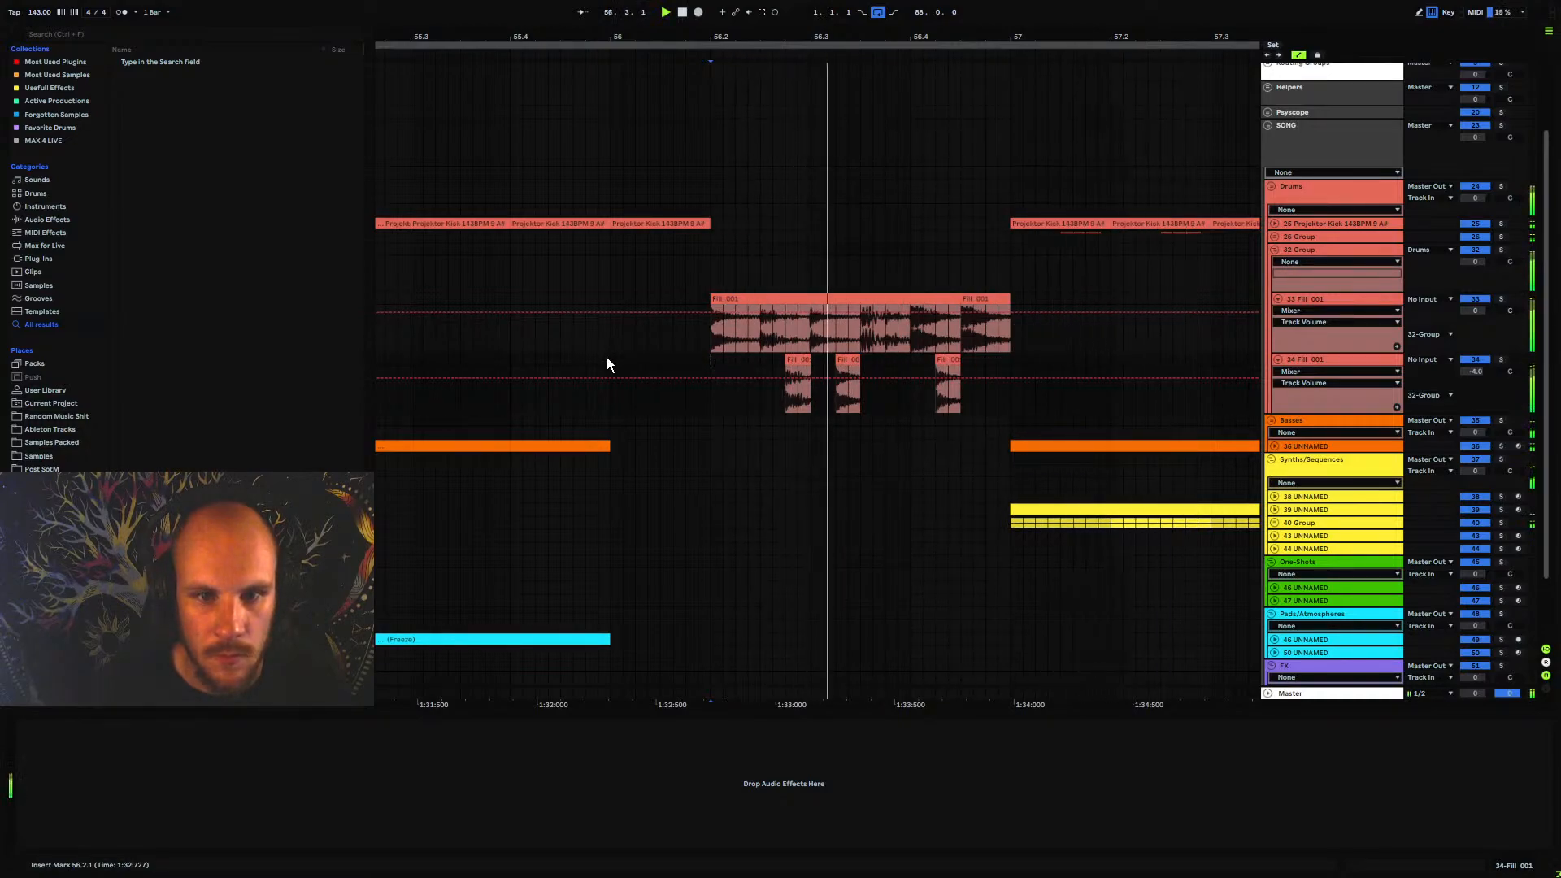
{"action": "left_click", "coordinate": [608, 358]}
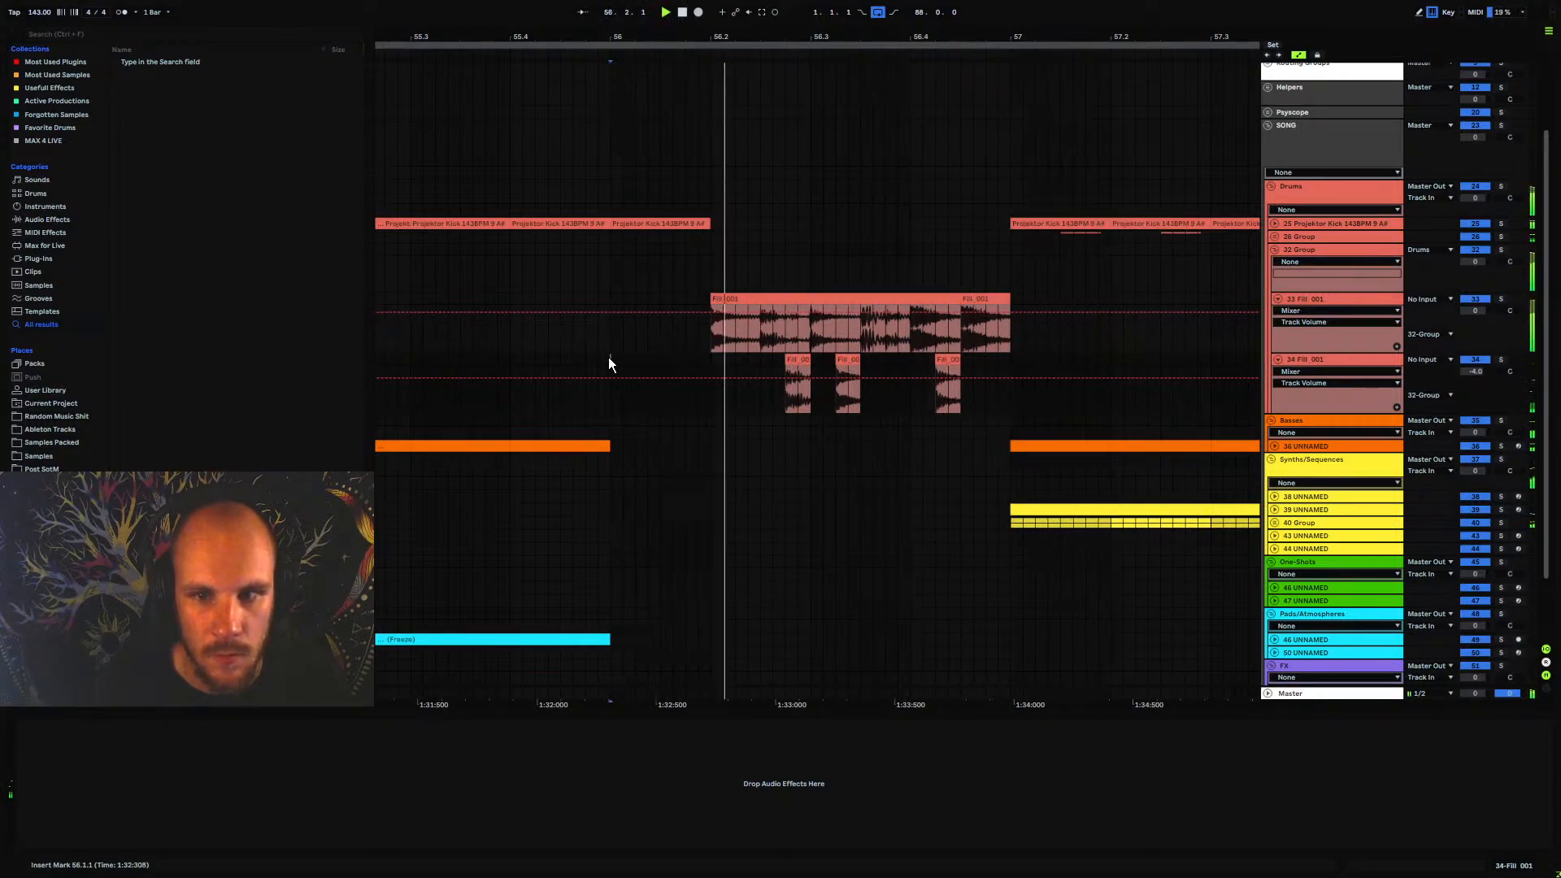
Add an EQ Eight to the fill group and low-cut it with band 1 at about 129 Hz and a Q of 0.33
{"action": "left_click", "coordinate": [1305, 250]}
{"action": "right_click", "coordinate": [572, 789]}
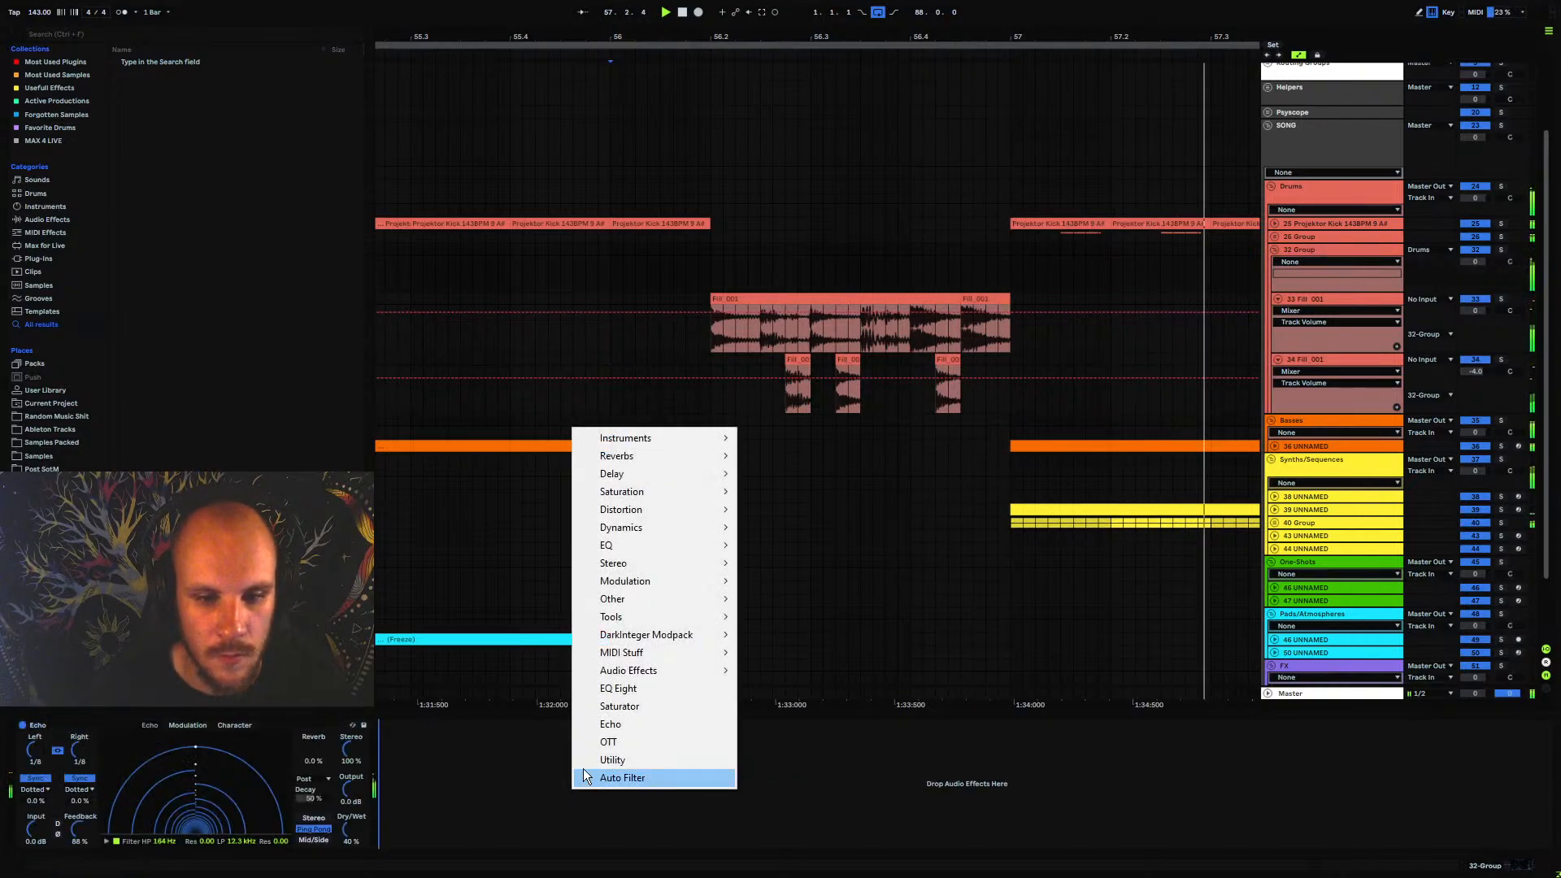
{"action": "left_click", "coordinate": [632, 692]}
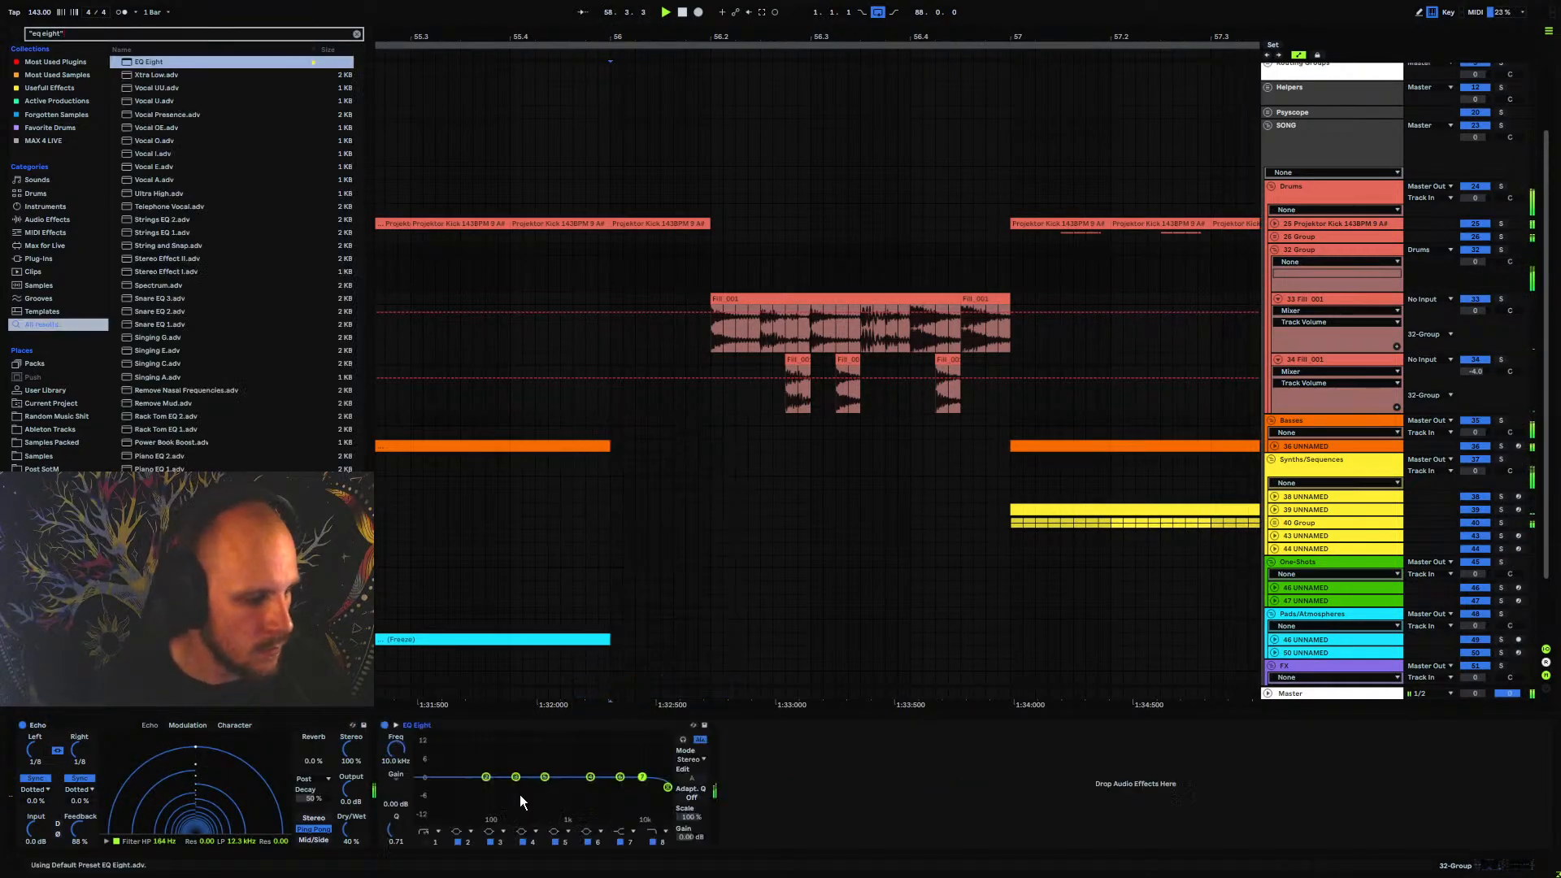
{"action": "left_click", "coordinate": [425, 842]}
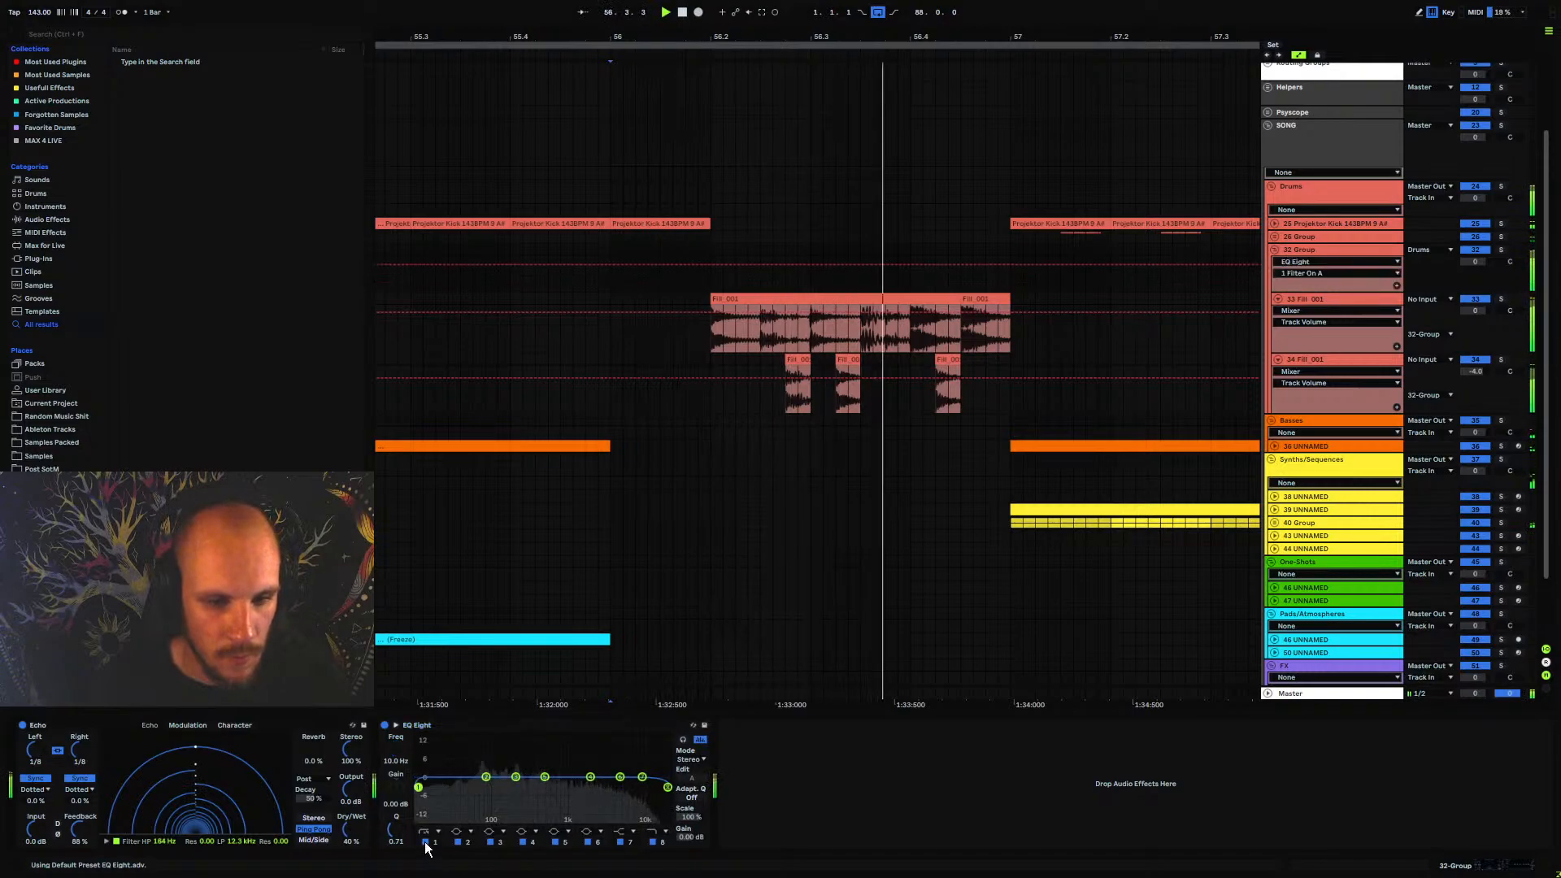
{"action": "left_click_drag", "start_coordinate": [418, 787], "coordinate": [501, 800]}
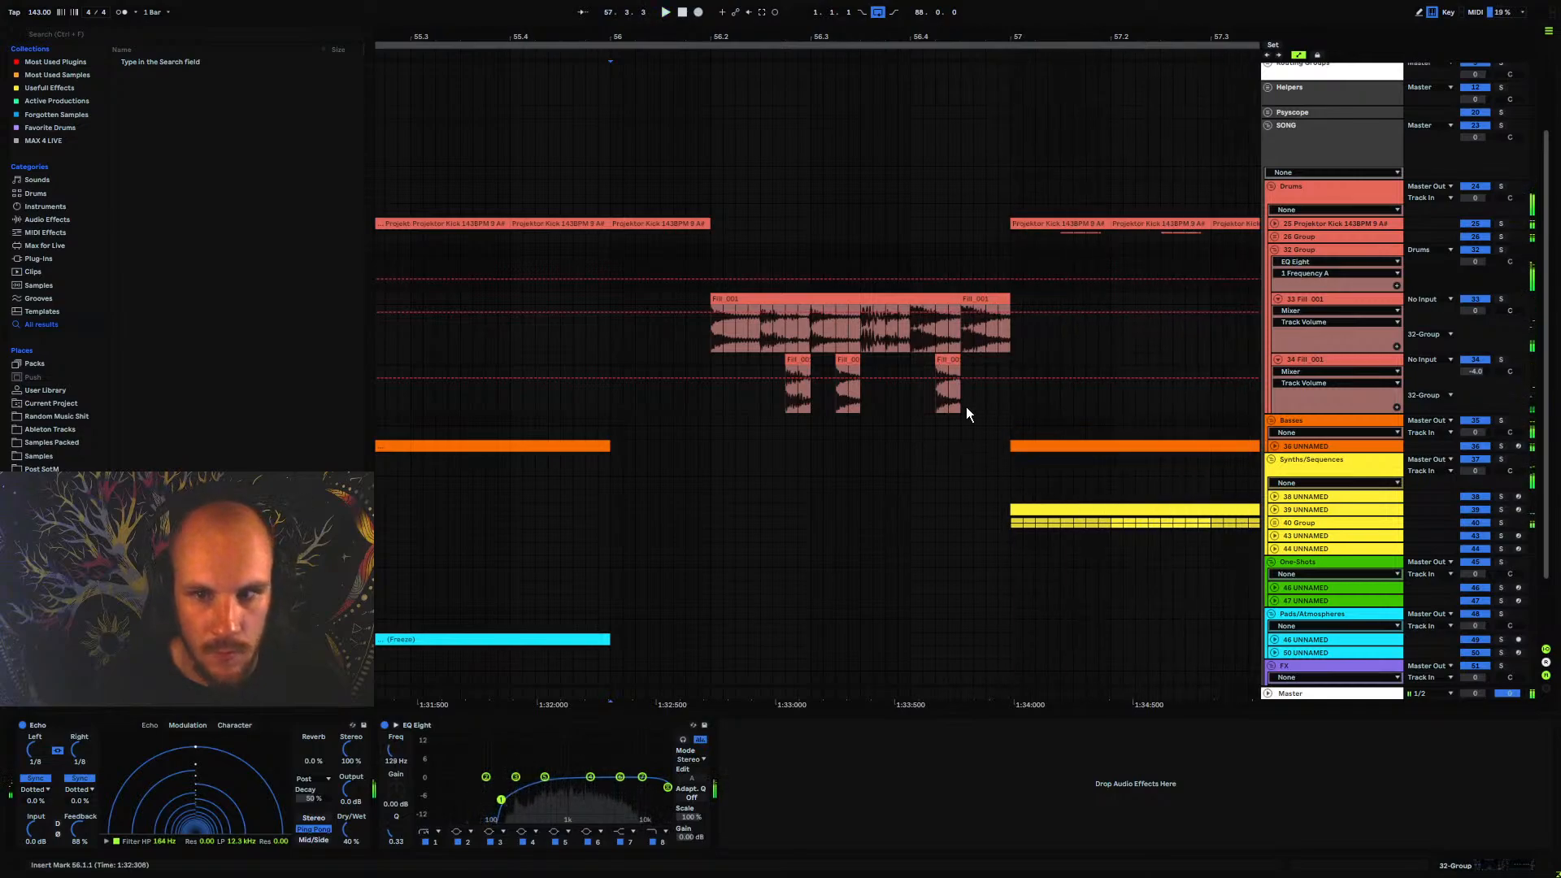
Move all fill clips on both tracks one beat earlier to start at bar 56, and play from there
{"action": "left_click_drag", "start_coordinate": [716, 329], "coordinate": [1008, 360]}
{"action": "left_click_drag", "start_coordinate": [996, 301], "coordinate": [896, 303]}
{"action": "left_click", "coordinate": [612, 335]}
{"action": "key", "text": "space"}
Repeat the fill's last hit from 56.4 to bar 57 as two one-sixteenth copies and one two-sixteenth copy, and play it back
{"action": "left_click", "coordinate": [872, 296]}
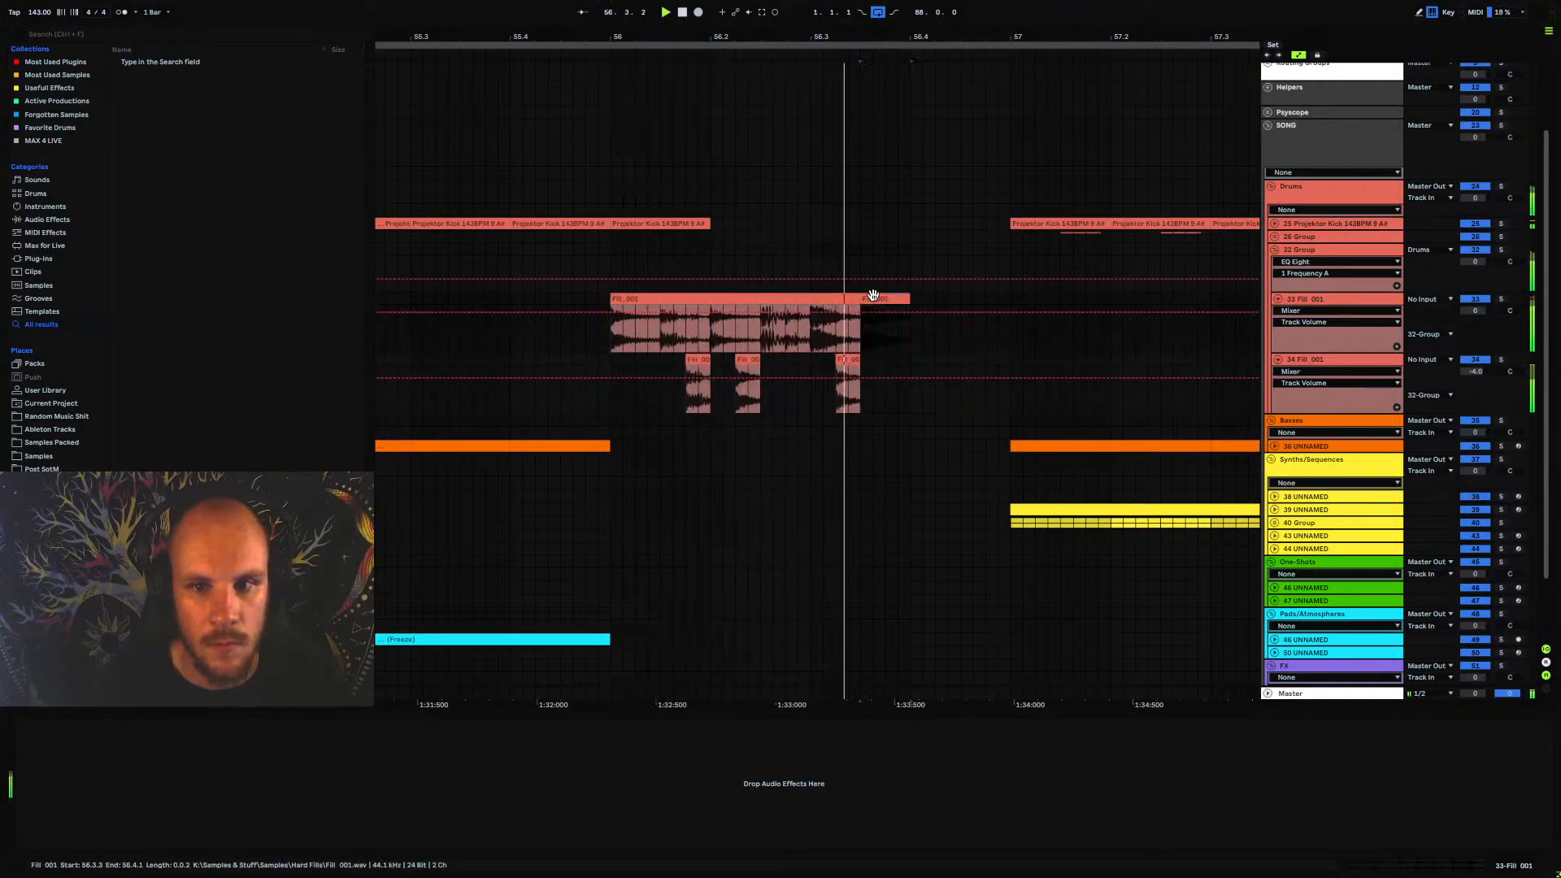
{"action": "key", "text": "ctrl+d"}
{"action": "left_click_drag", "start_coordinate": [956, 301], "coordinate": [942, 302]}
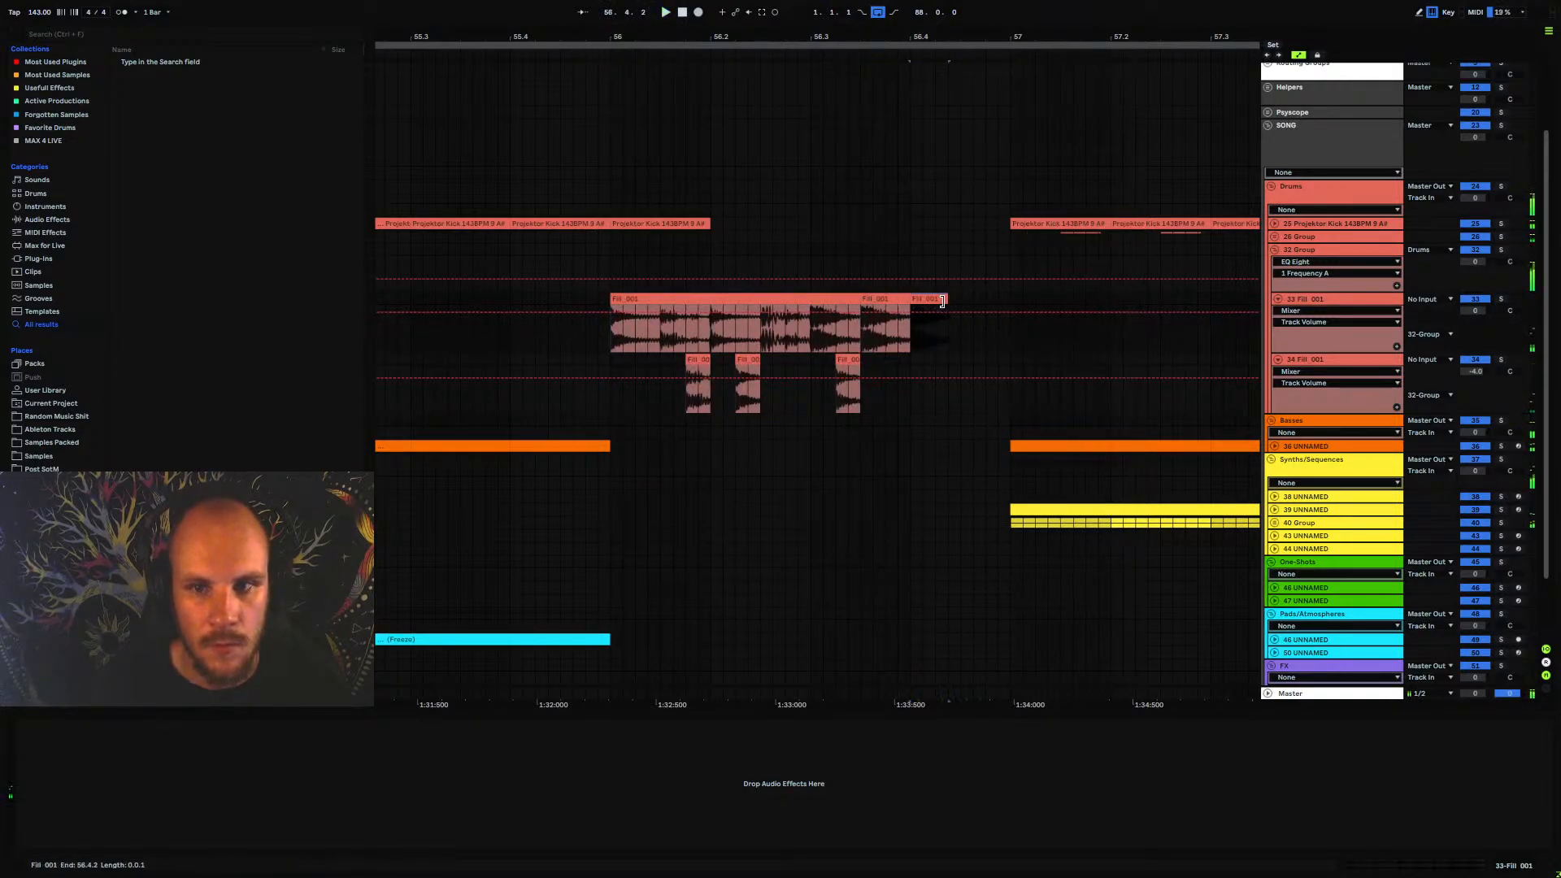
{"action": "key", "text": "ctrl+d"}
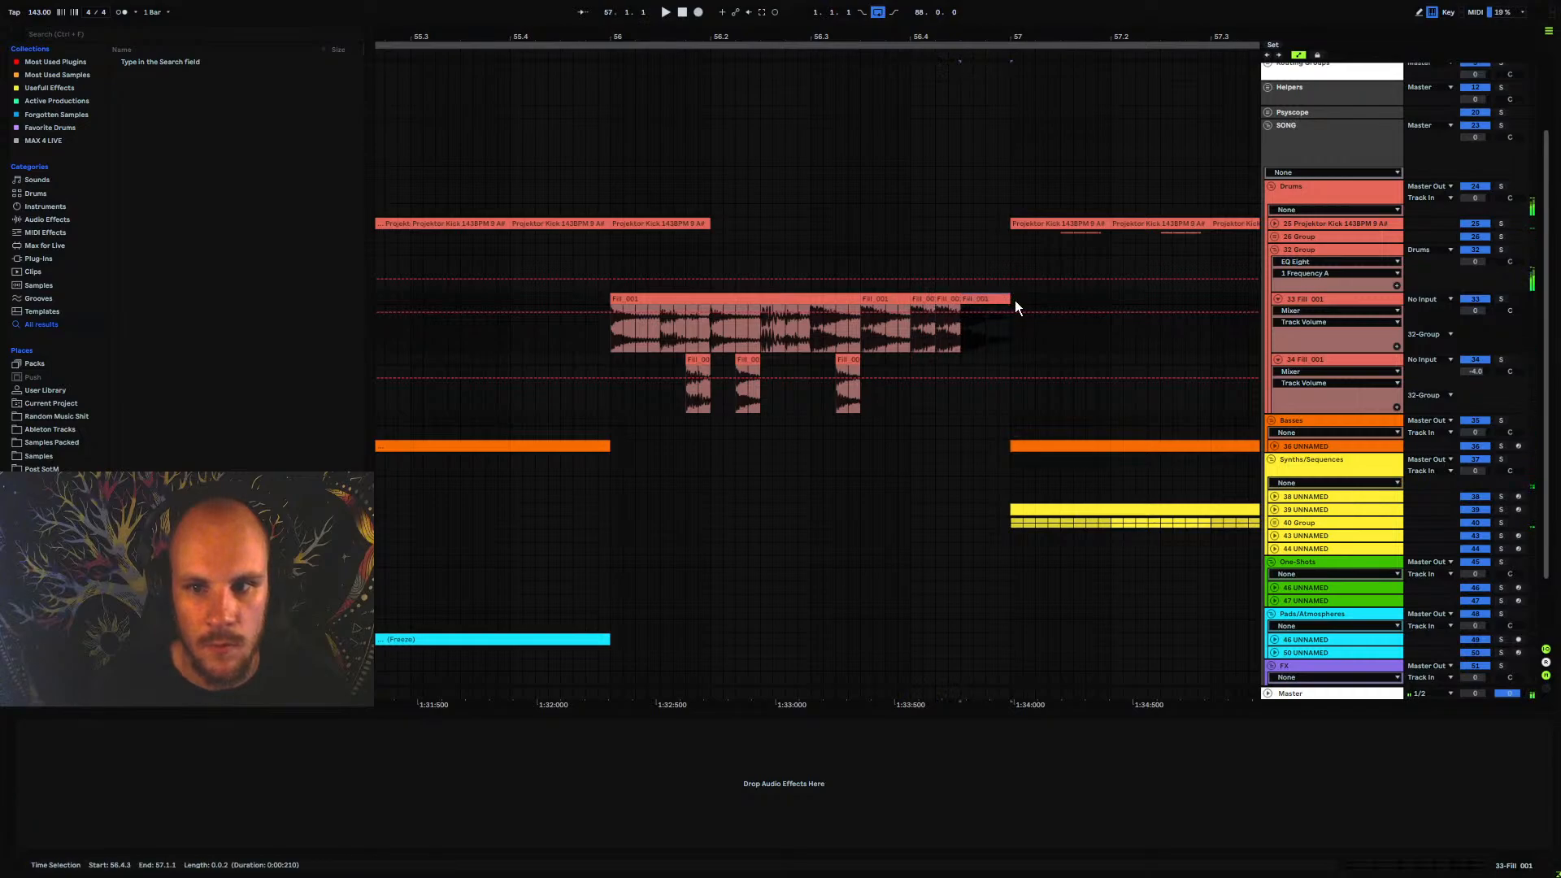
{"action": "left_click", "coordinate": [606, 325]}
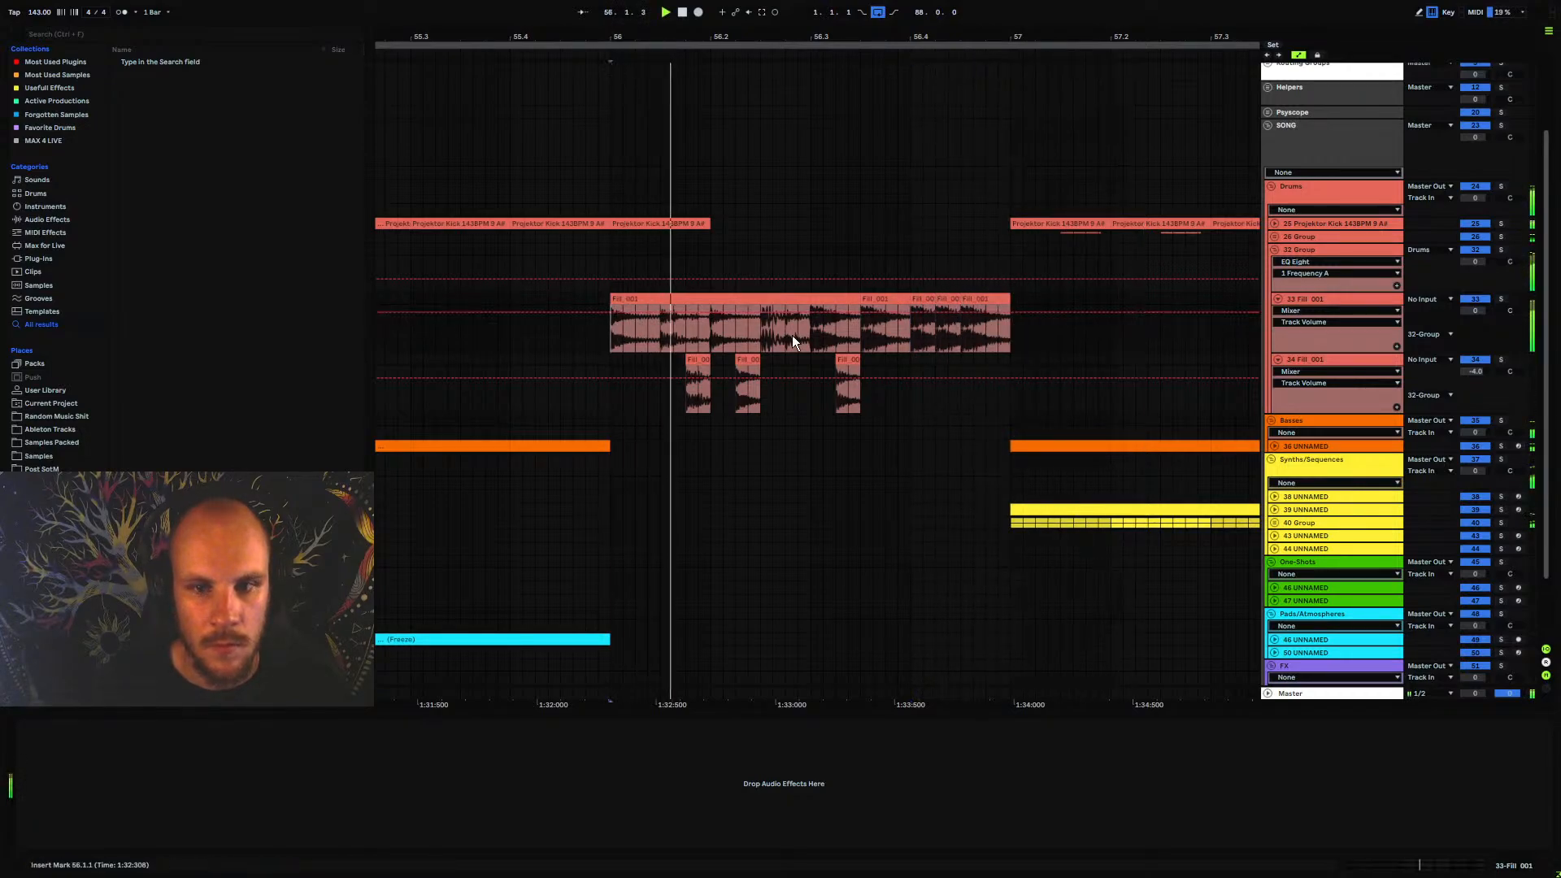
{"action": "double_click", "coordinate": [948, 299]}
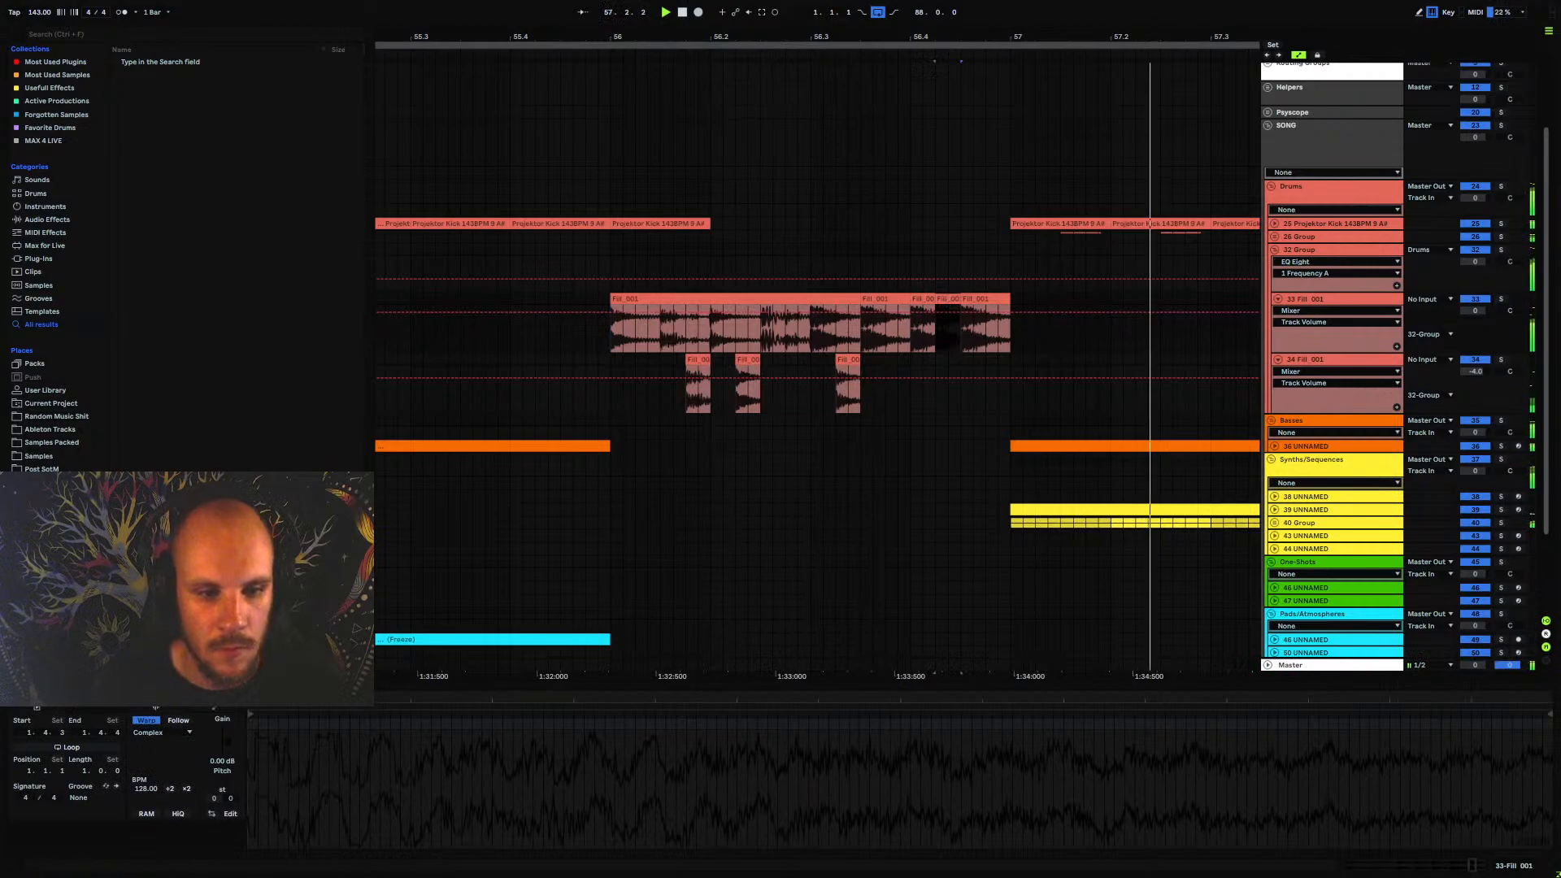
{"action": "left_click", "coordinate": [626, 358]}
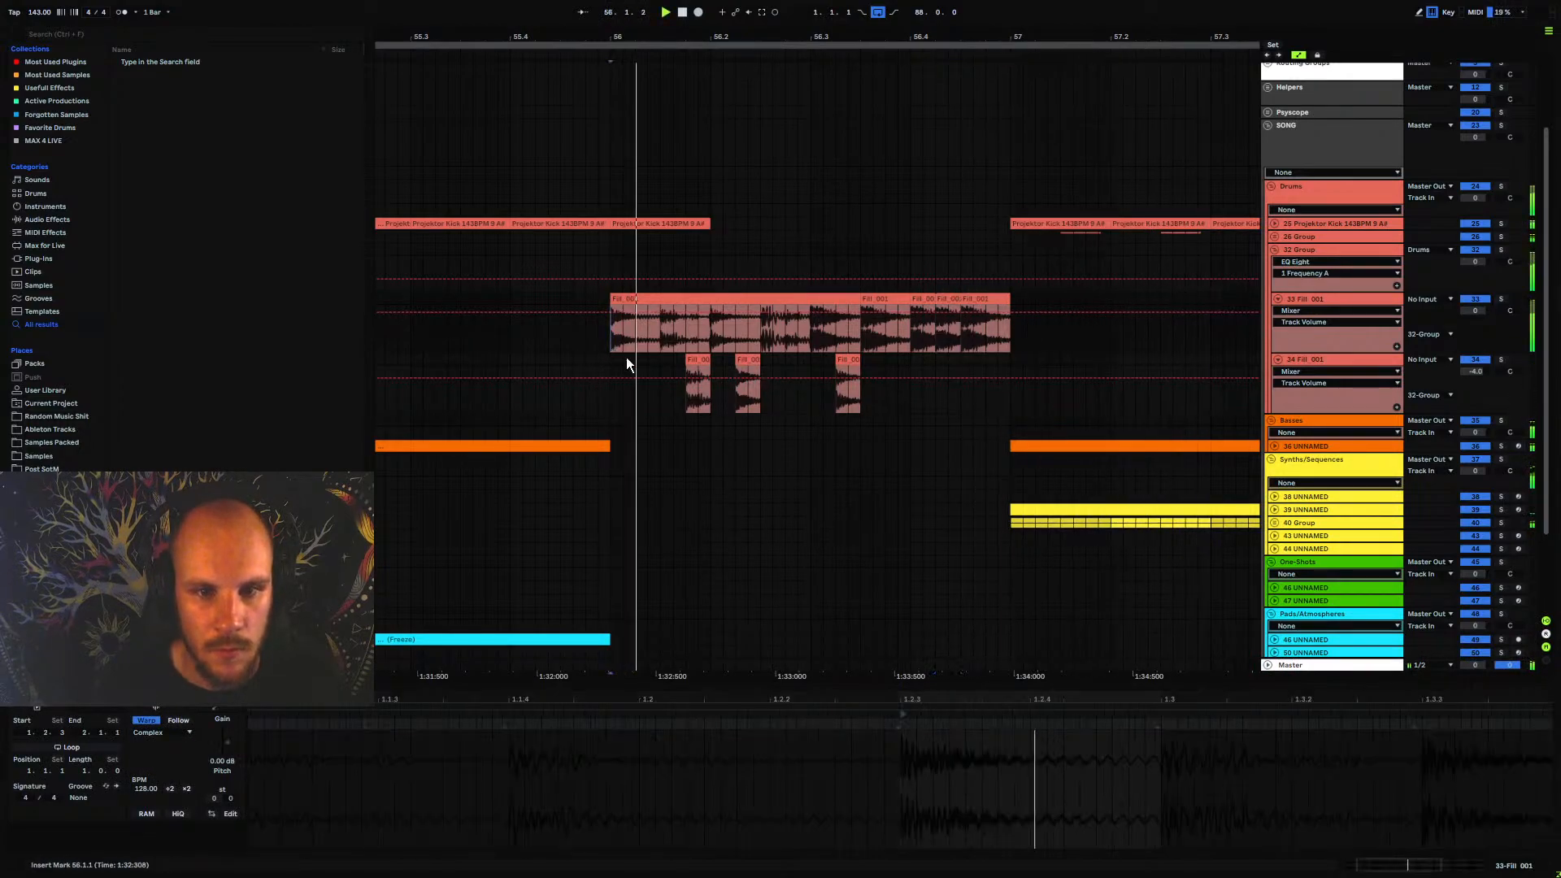
Fold the two fill tracks and collapse their group
{"action": "left_click", "coordinate": [1280, 300]}
{"action": "left_click", "coordinate": [1278, 312]}
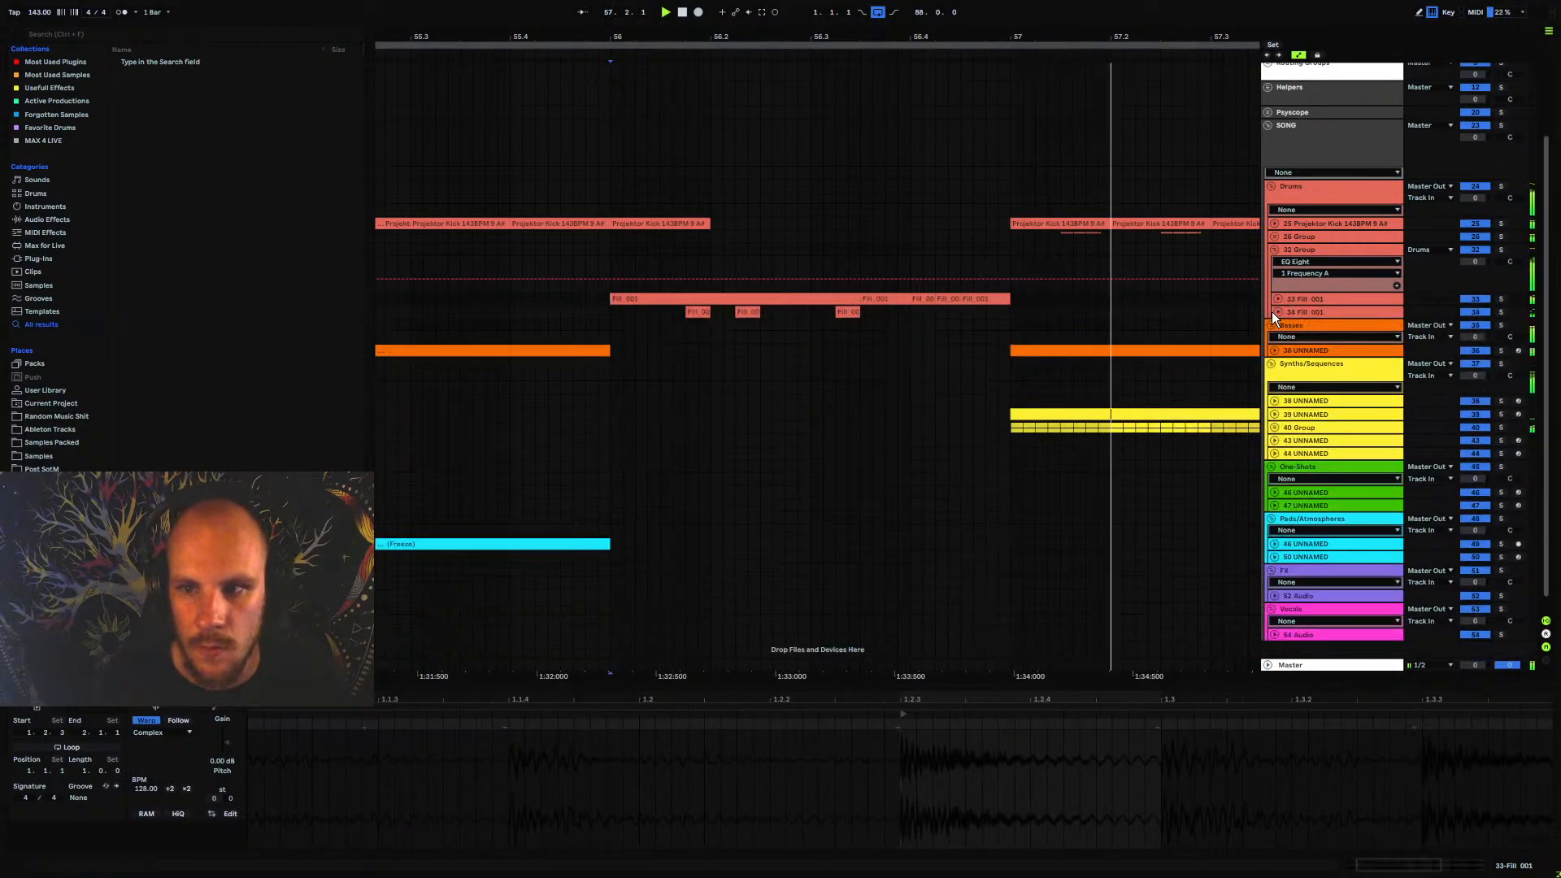
{"action": "left_click", "coordinate": [1281, 249]}
{"action": "left_click", "coordinate": [1275, 249]}
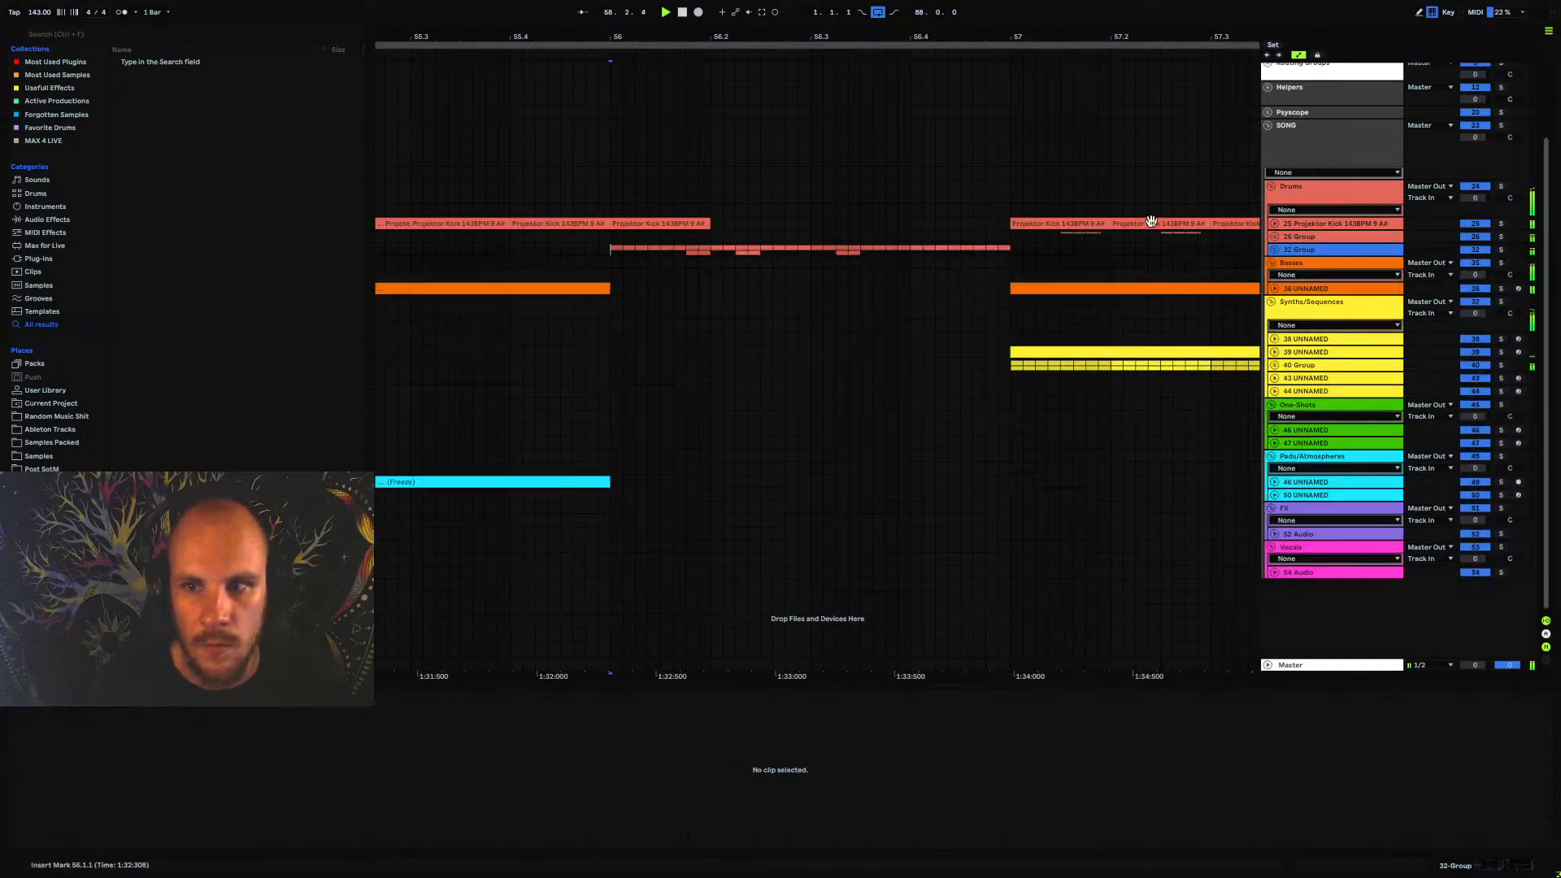
Play the arrangement from bar 48, expand the fill group and lower its volume
{"action": "left_click_drag", "start_coordinate": [651, 35], "coordinate": [705, 5]}
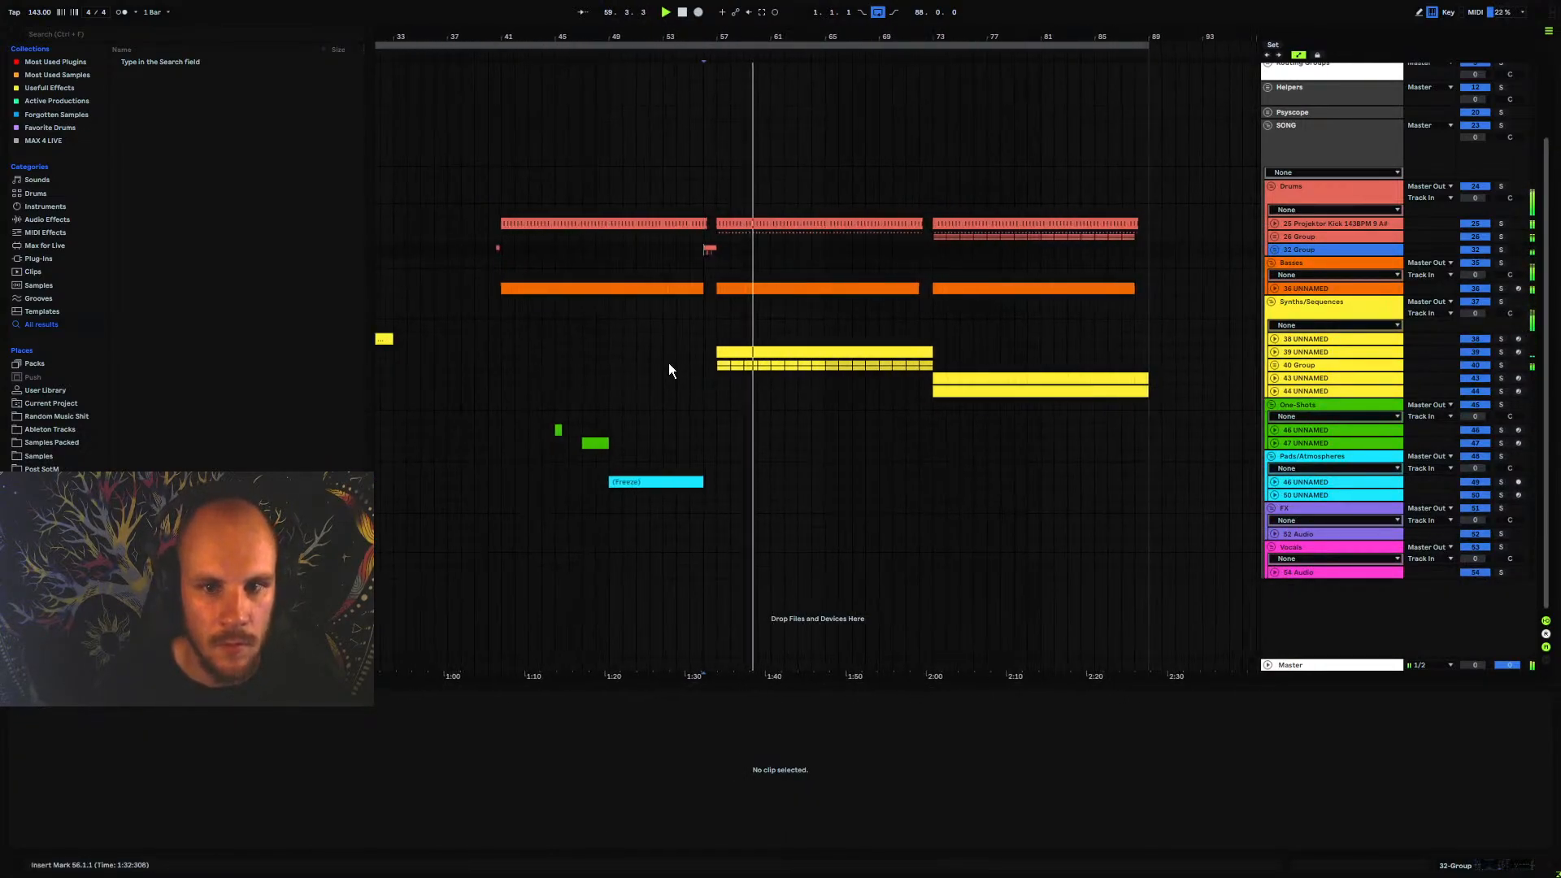
{"action": "left_click", "coordinate": [599, 428]}
{"action": "key", "text": "space"}
{"action": "key", "text": "space"}
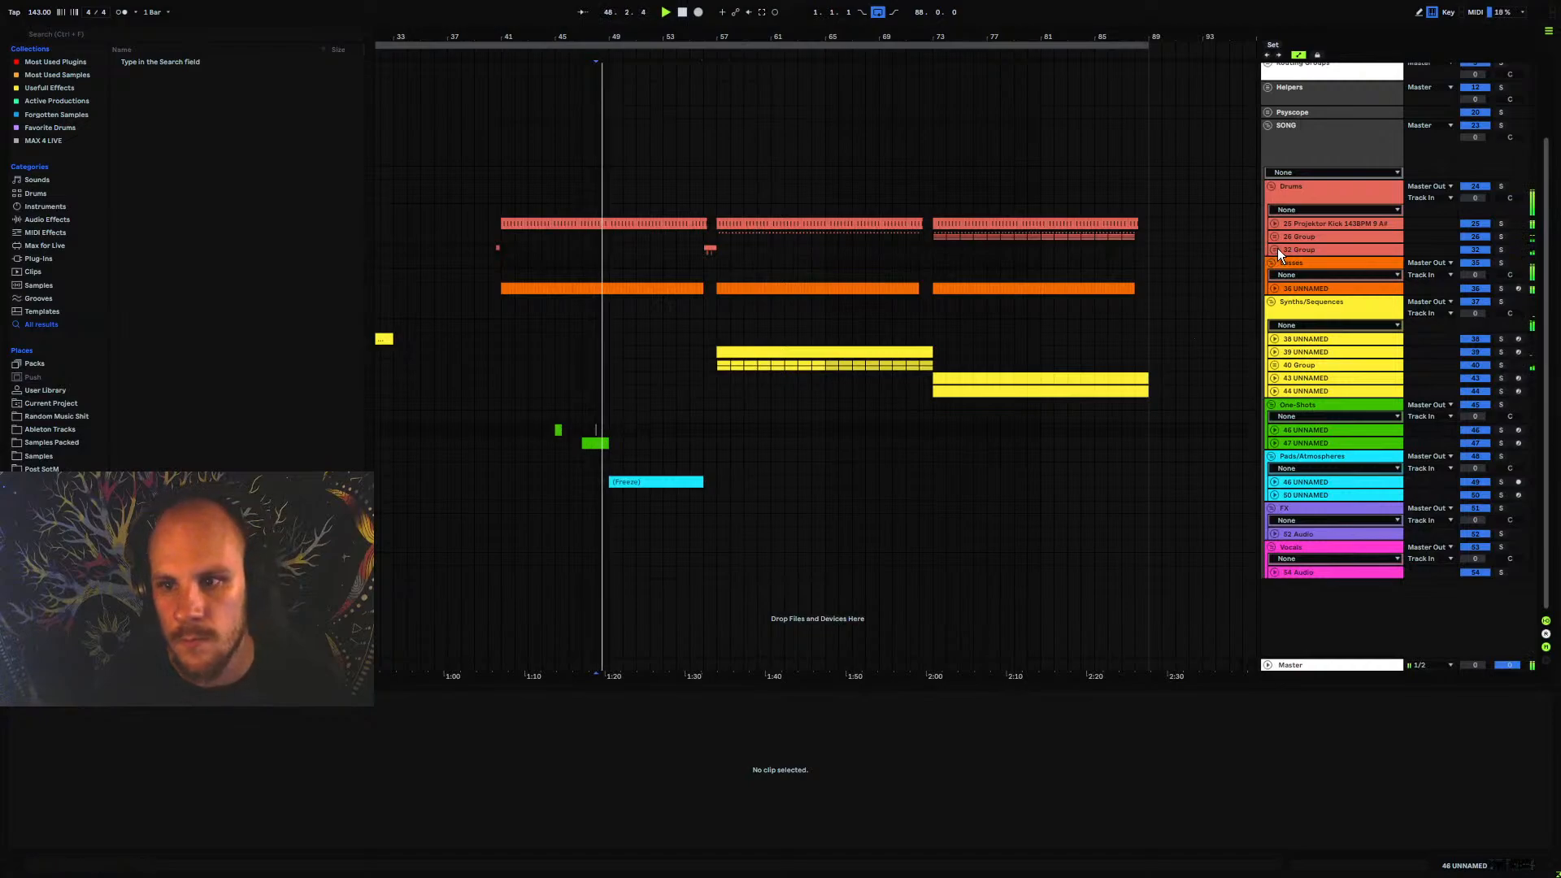
{"action": "left_click", "coordinate": [1277, 248]}
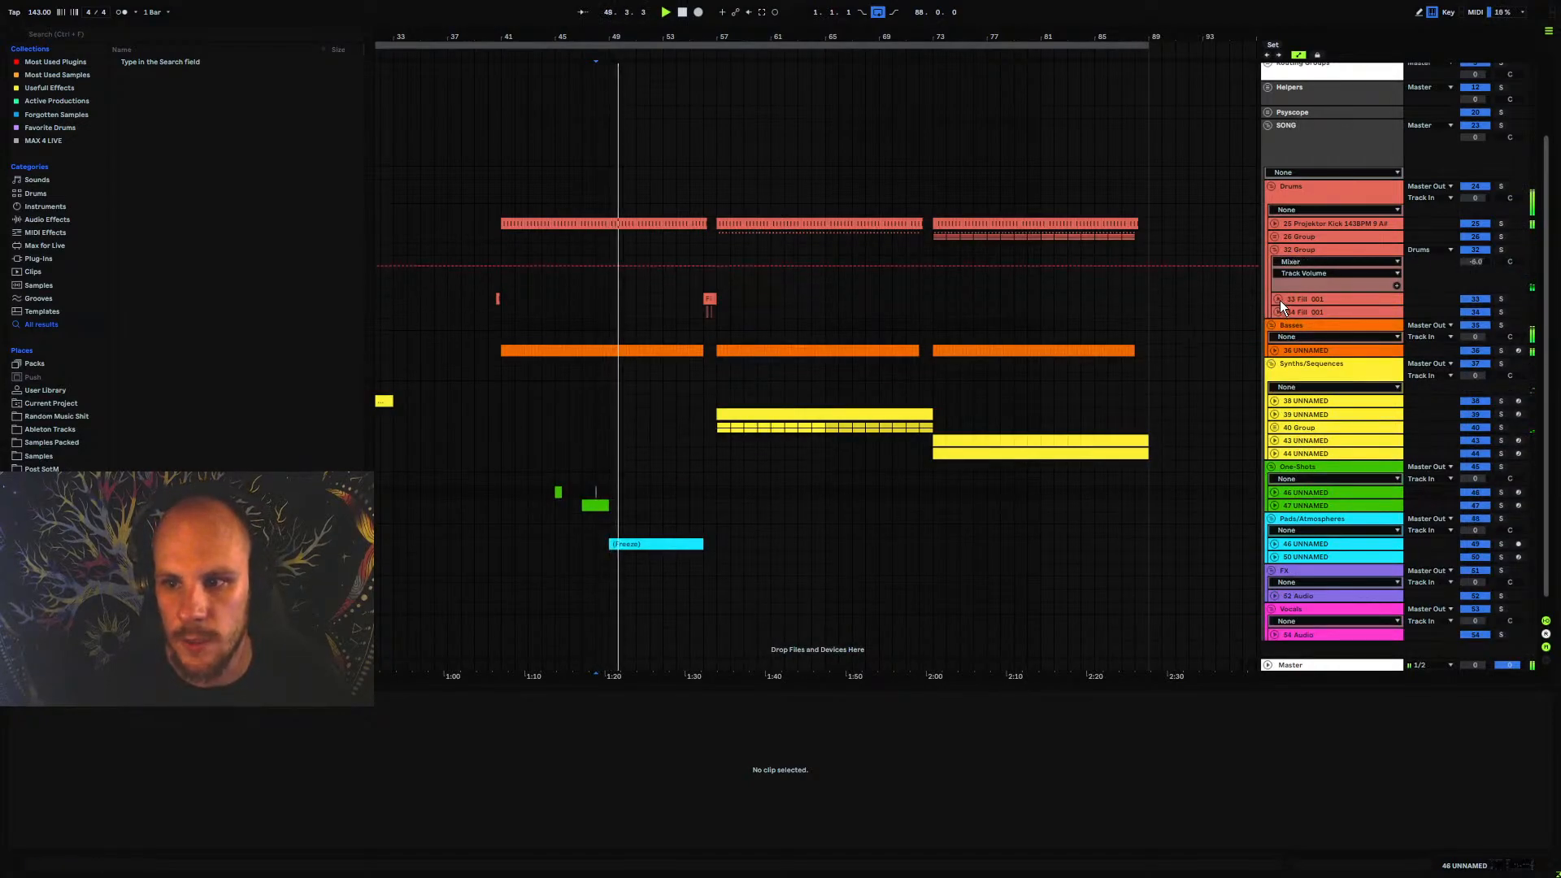
Play the fill transition from bar 56 and again from bar 55, and collapse the fill group
{"action": "left_click", "coordinate": [705, 300]}
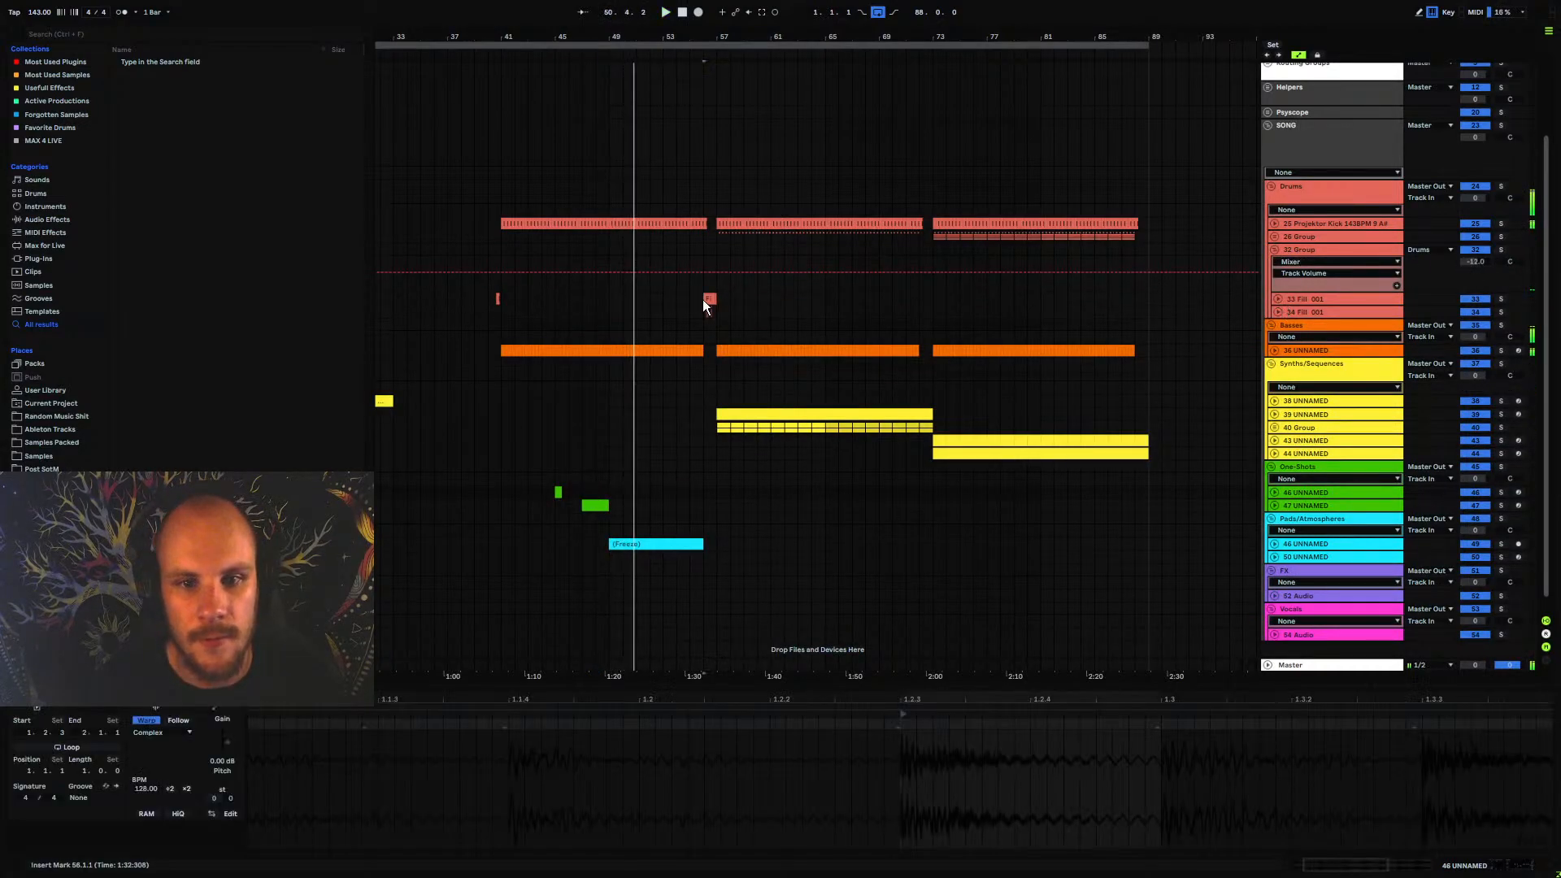
{"action": "key", "text": "space"}
{"action": "key", "text": "space"}
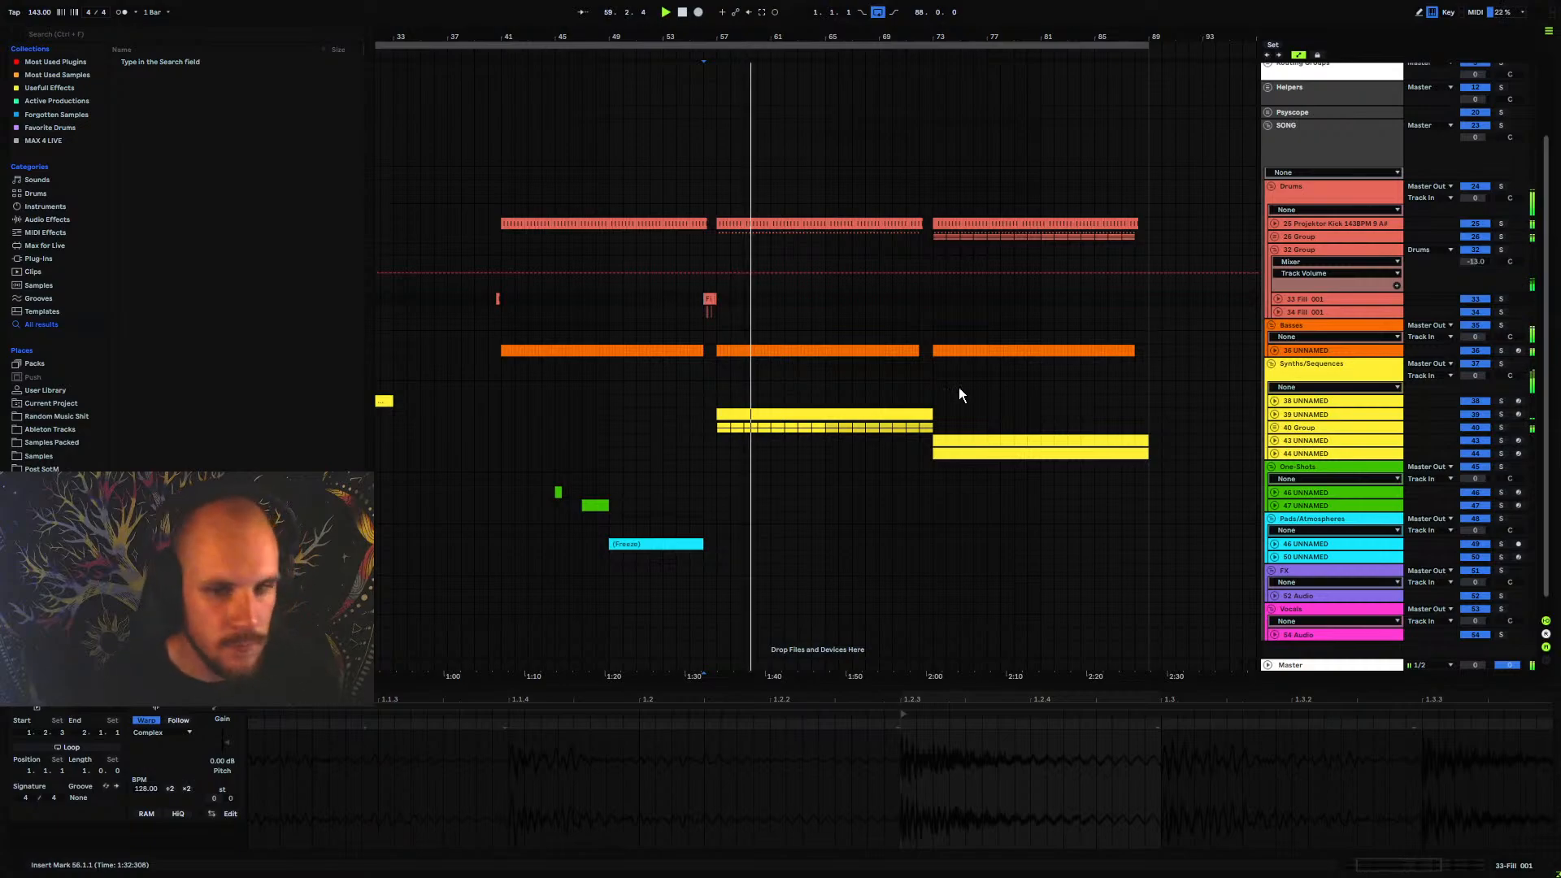
{"action": "left_click", "coordinate": [699, 532]}
{"action": "key", "text": "space"}
{"action": "key", "text": "space"}
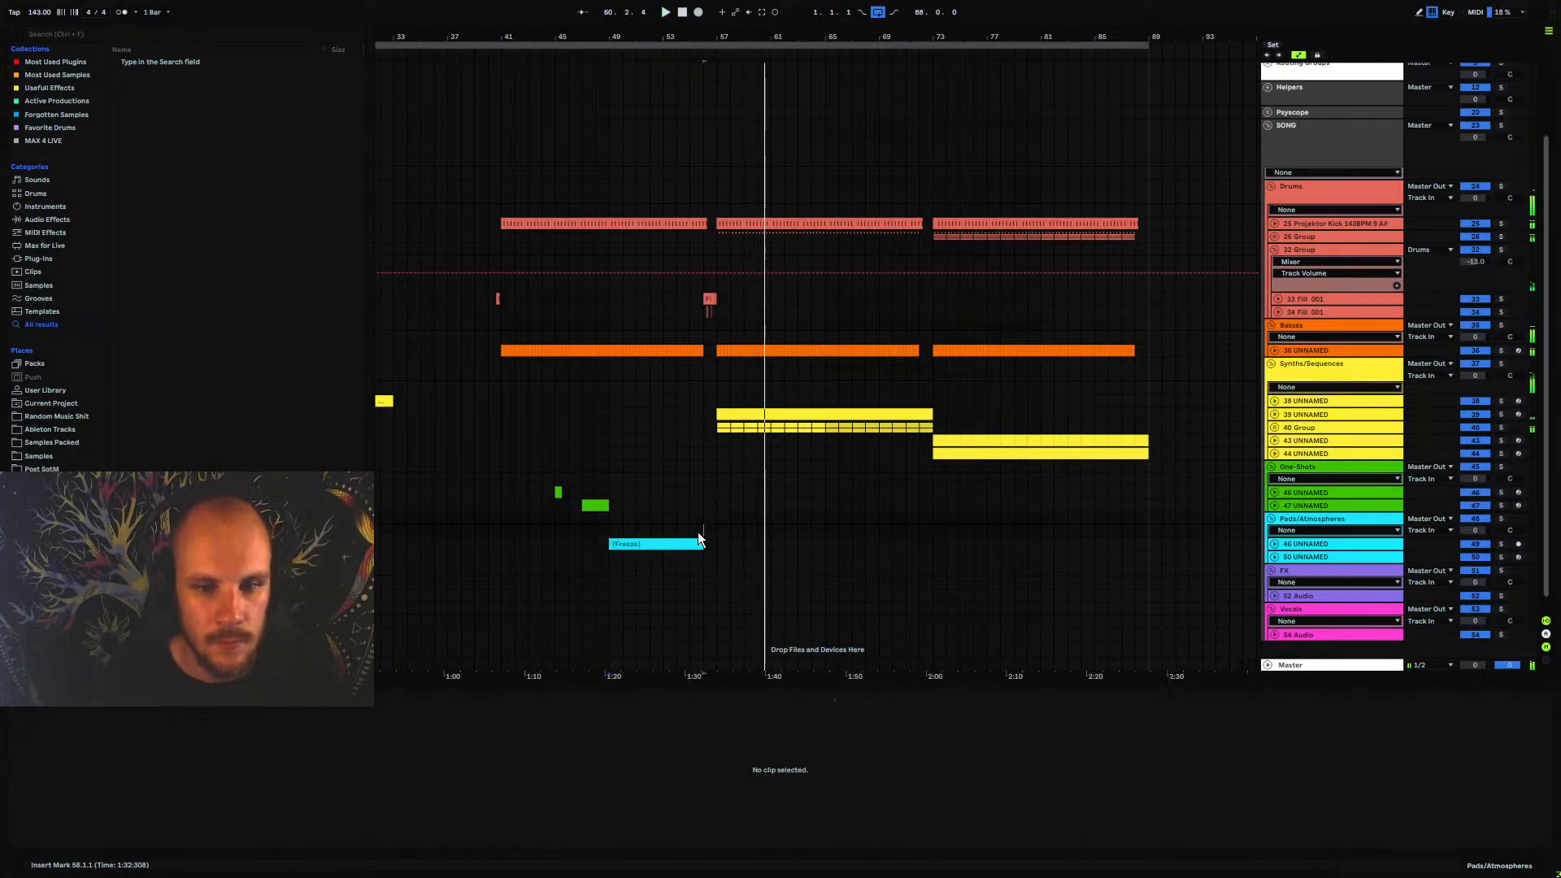
{"action": "left_click", "coordinate": [689, 532]}
{"action": "key", "text": "space"}
{"action": "key", "text": "space"}
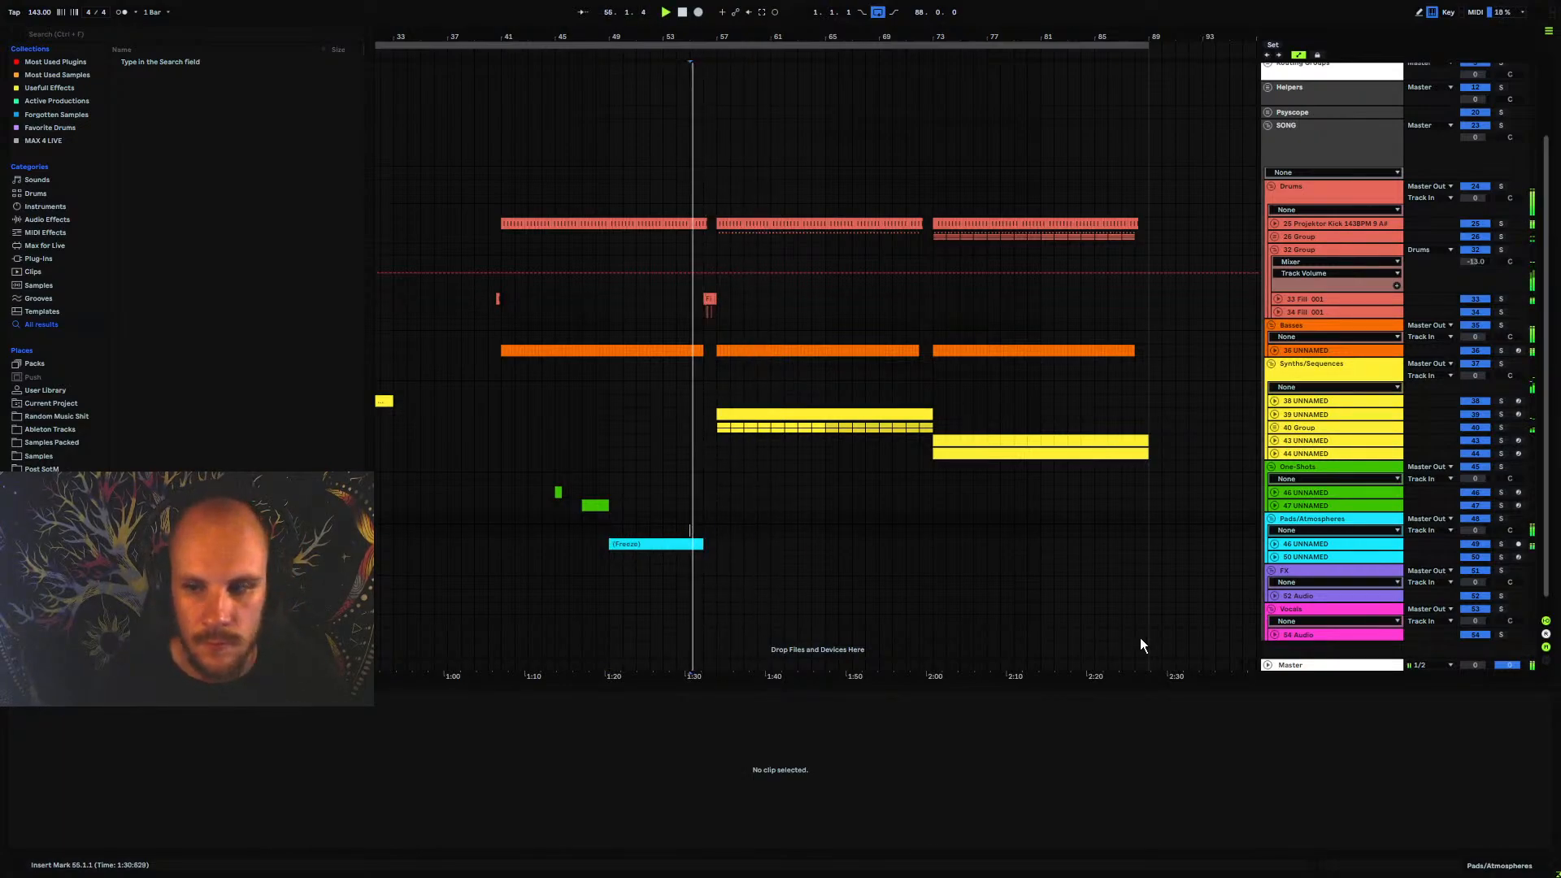
{"action": "left_click", "coordinate": [1275, 249]}
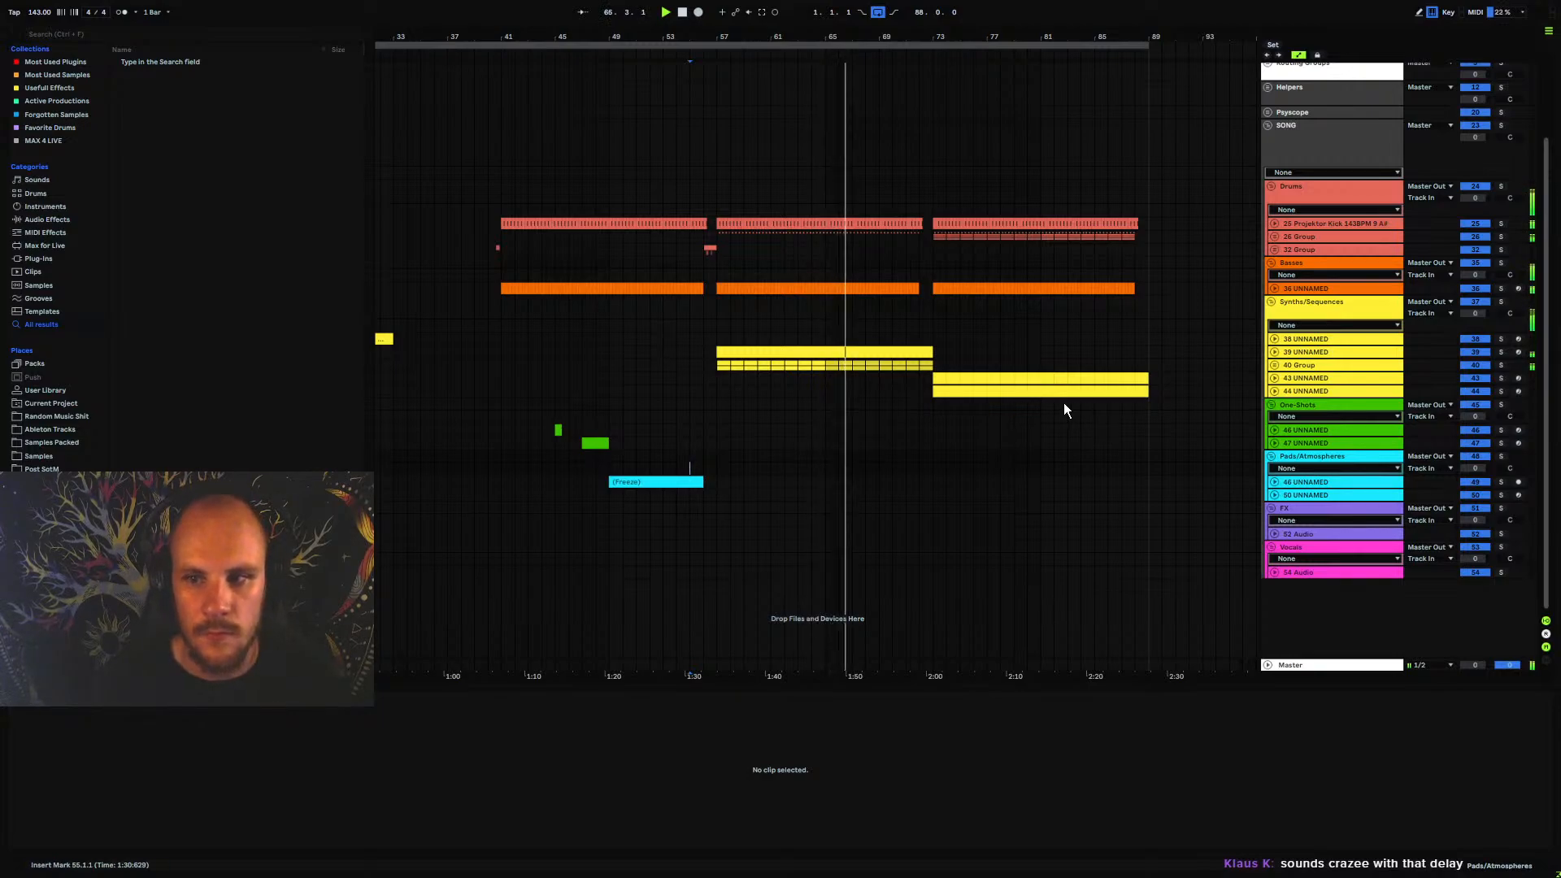
Move the synth clip on track 44 from bar 73 to start at bar 89, and play from bar 87
{"action": "left_click_drag", "start_coordinate": [718, 335], "coordinate": [655, 299]}
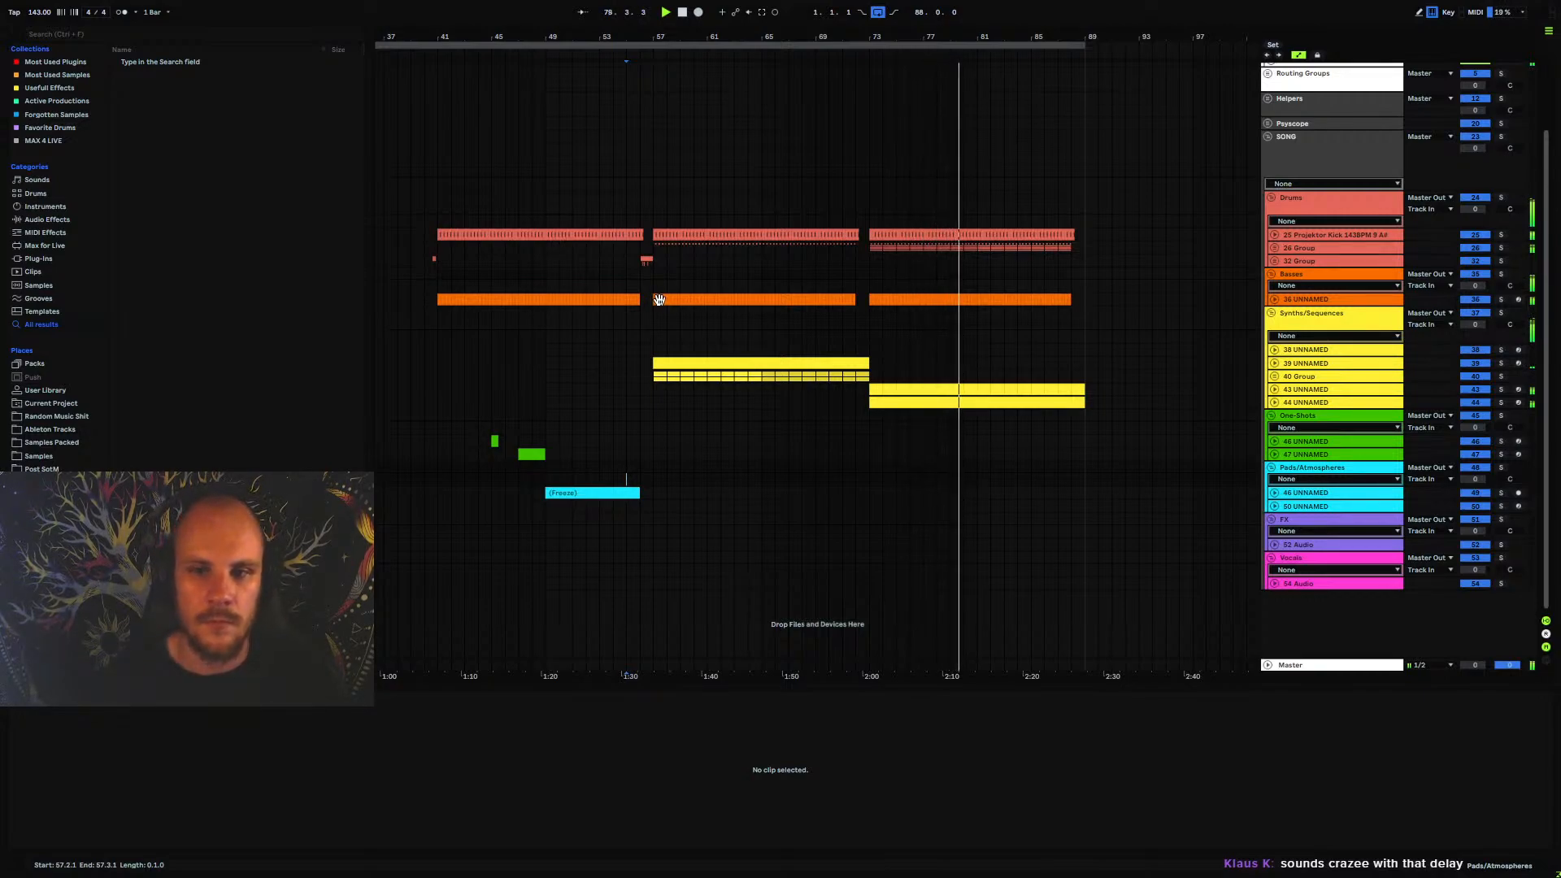
{"action": "key", "text": "space"}
{"action": "left_click_drag", "start_coordinate": [959, 402], "coordinate": [1110, 399]}
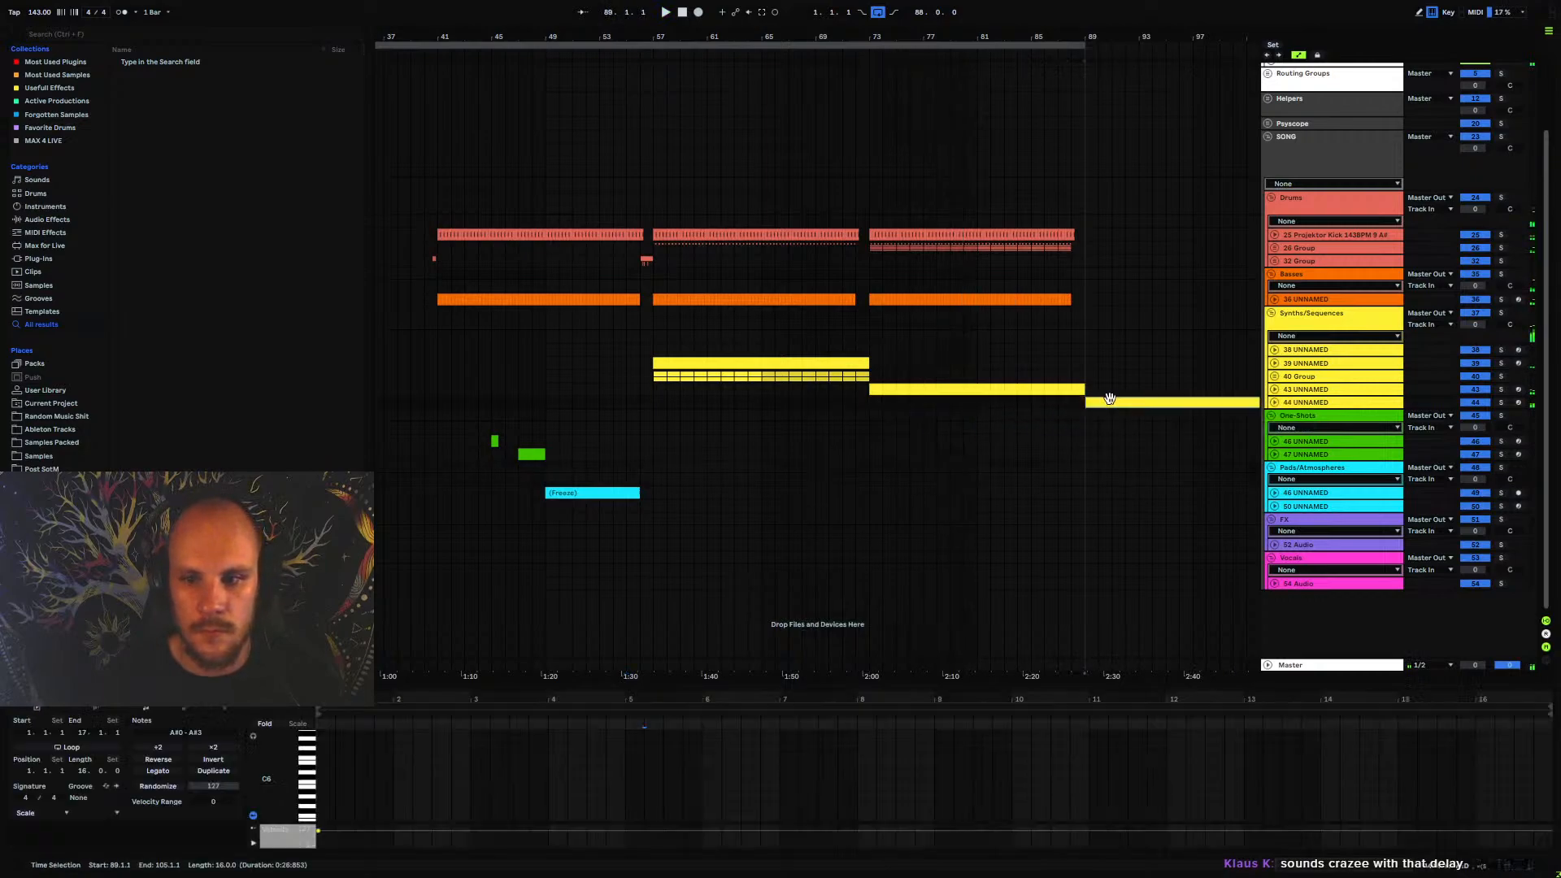
{"action": "left_click", "coordinate": [1052, 374]}
{"action": "key", "text": "space"}
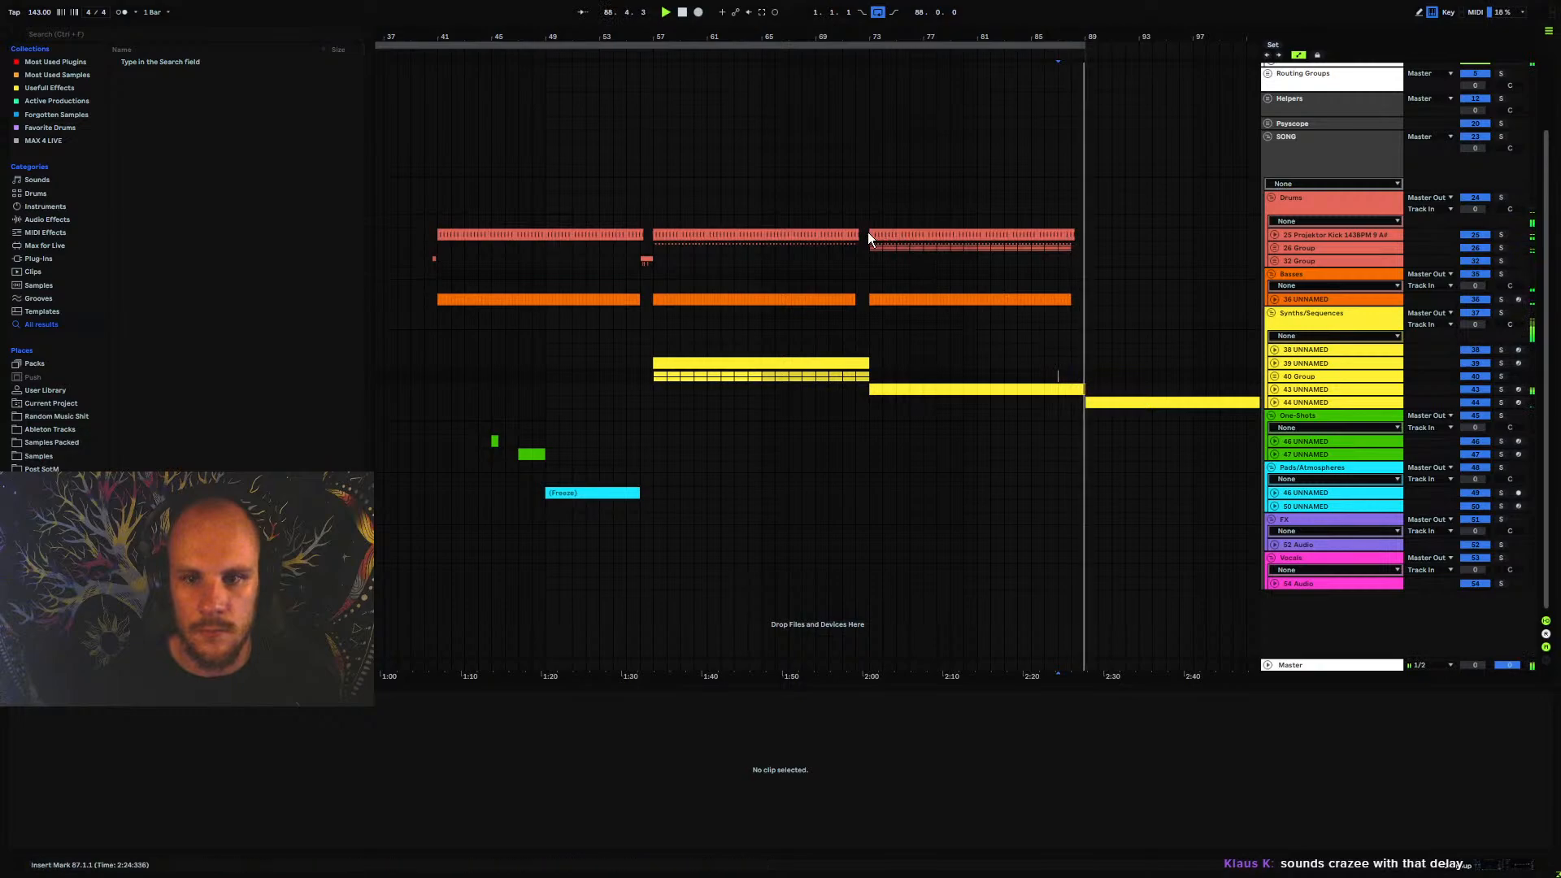
Duplicate the drums and bass section spanning bars 73 to 89 so the copy fills bars 89 to 105
{"action": "key", "text": "space"}
{"action": "left_click_drag", "start_coordinate": [869, 243], "coordinate": [1083, 296]}
{"action": "key", "text": "ctrl+d"}
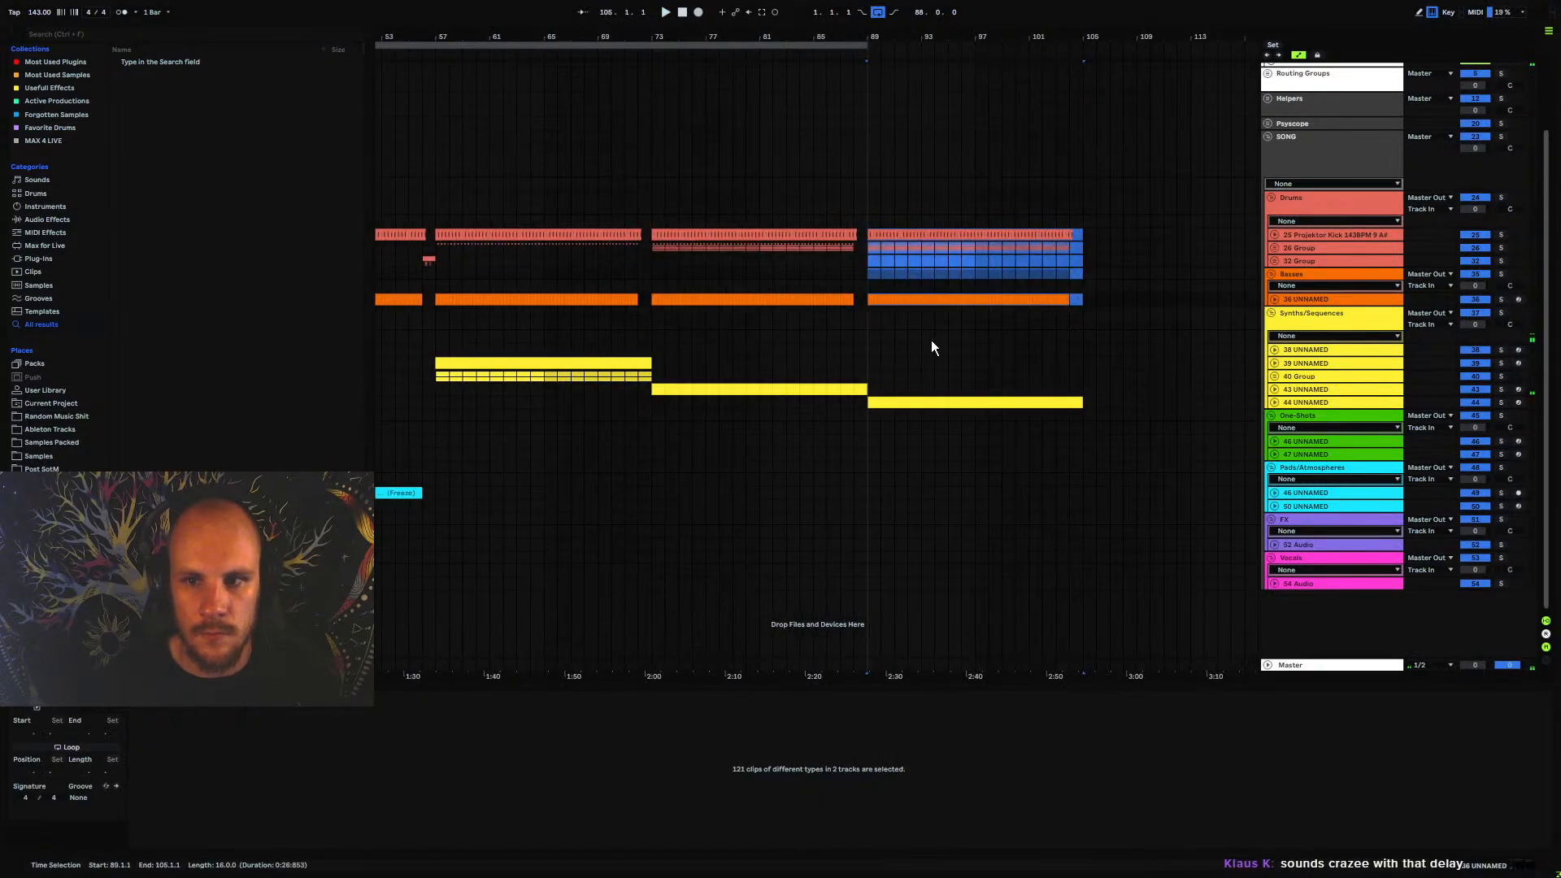
In track 43's Stepic sequencer, set the bar count to 15 for pattern 1 and to 1 for pattern 2
{"action": "left_click", "coordinate": [859, 390]}
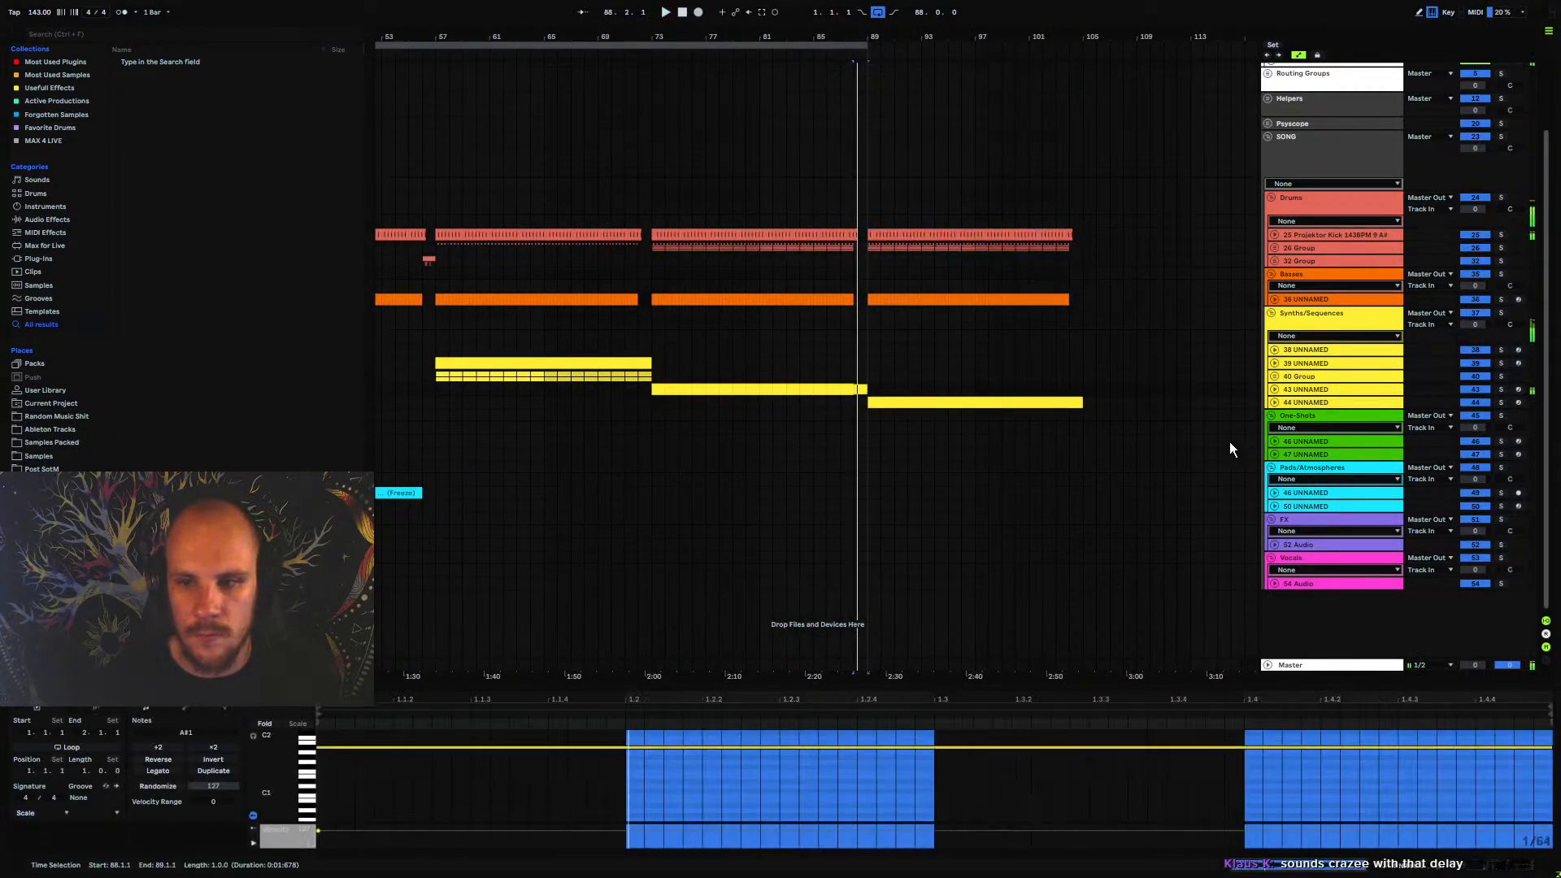
{"action": "left_click", "coordinate": [1273, 391]}
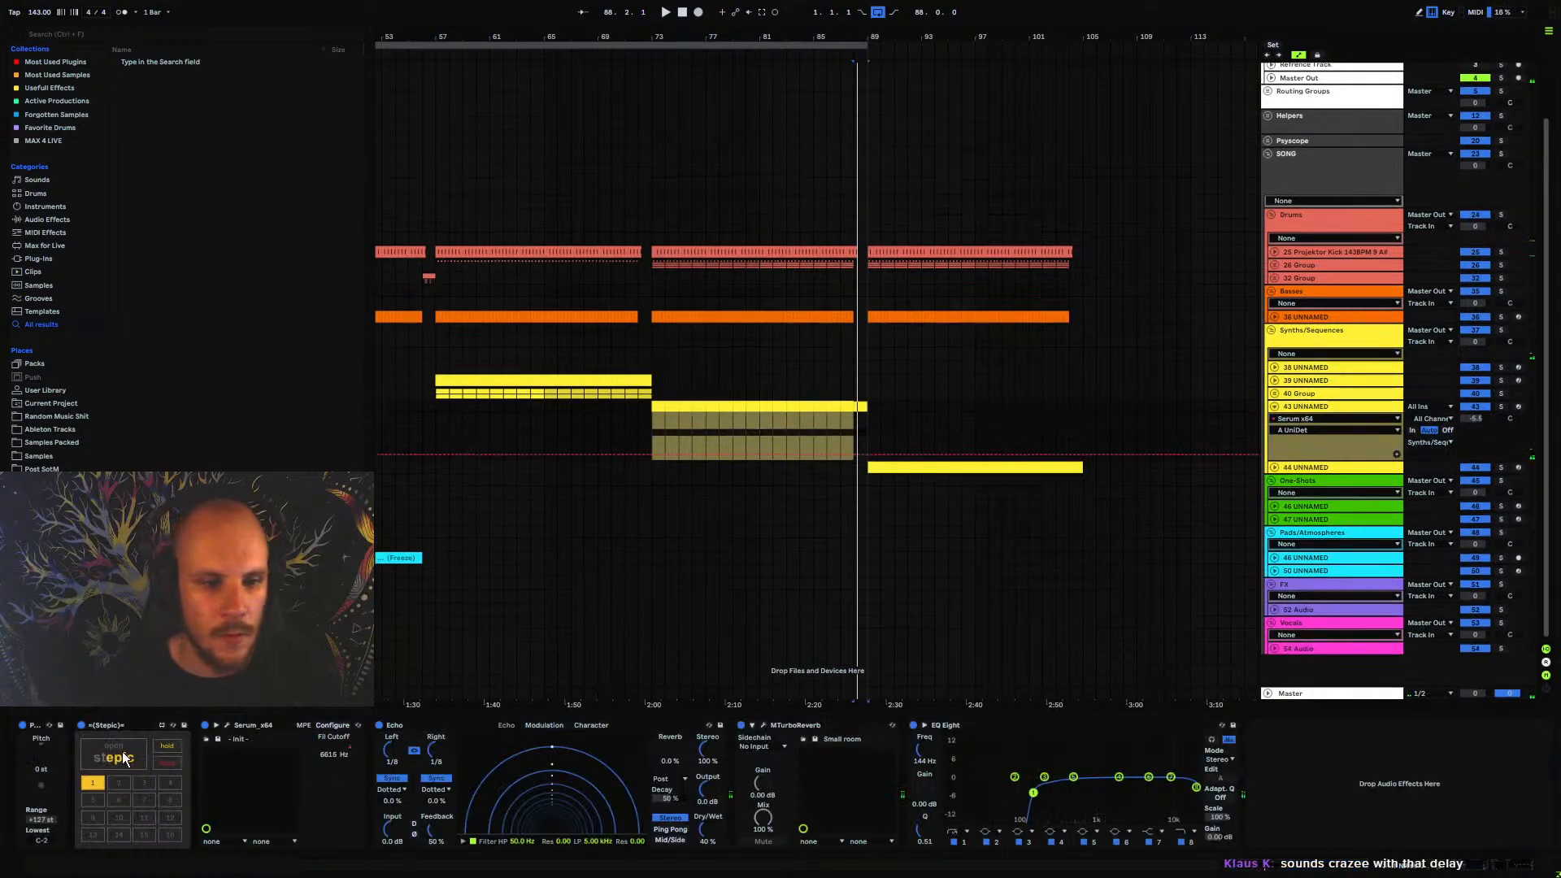
{"action": "left_click", "coordinate": [120, 758]}
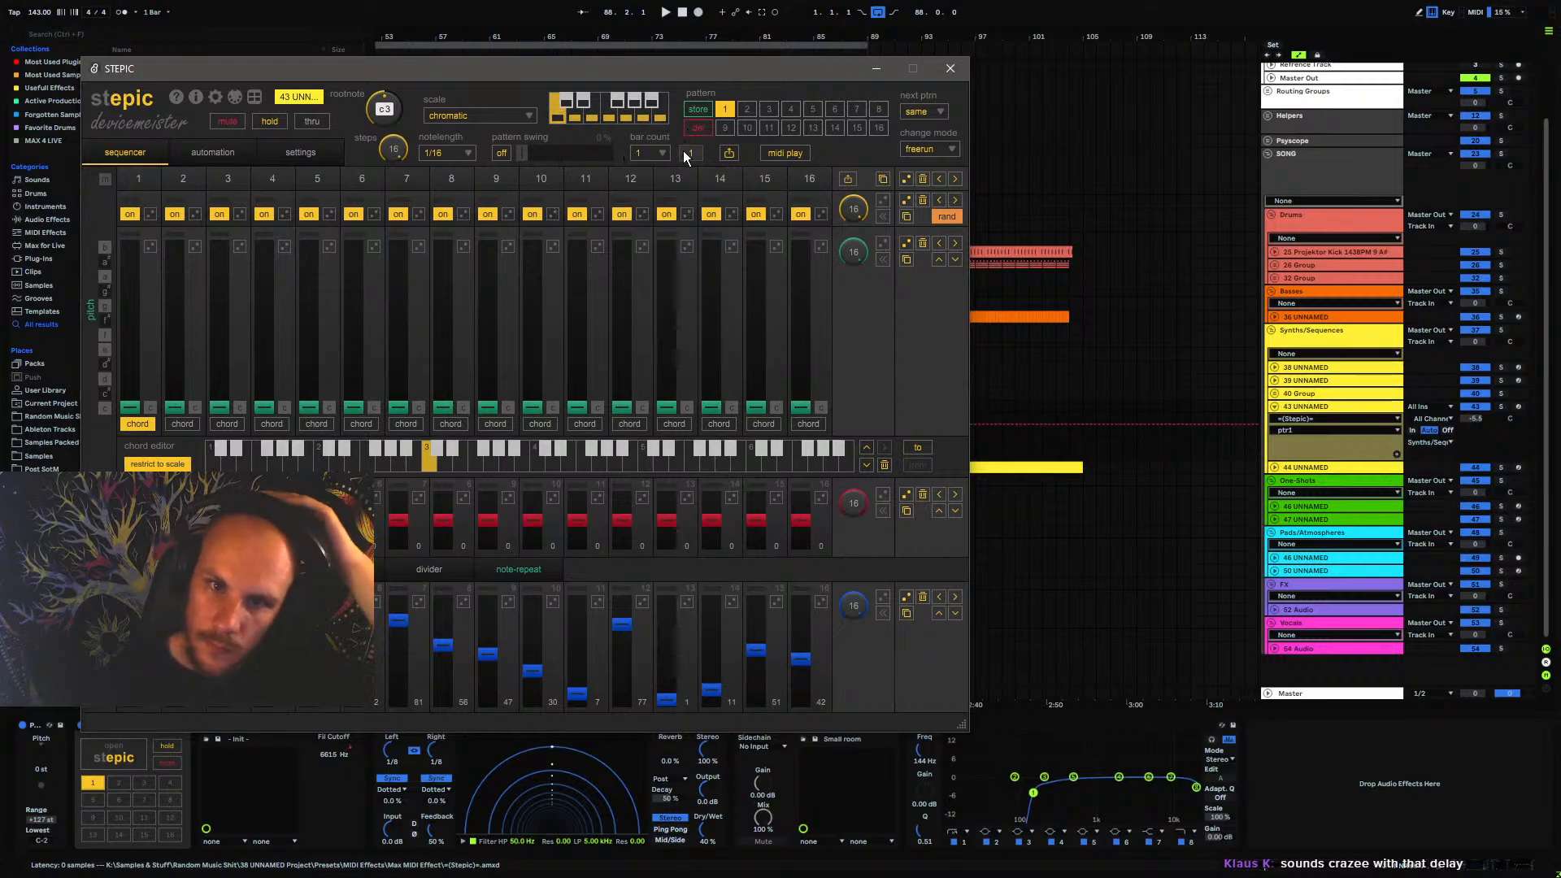
{"action": "left_click", "coordinate": [662, 154]}
{"action": "left_click", "coordinate": [648, 351]}
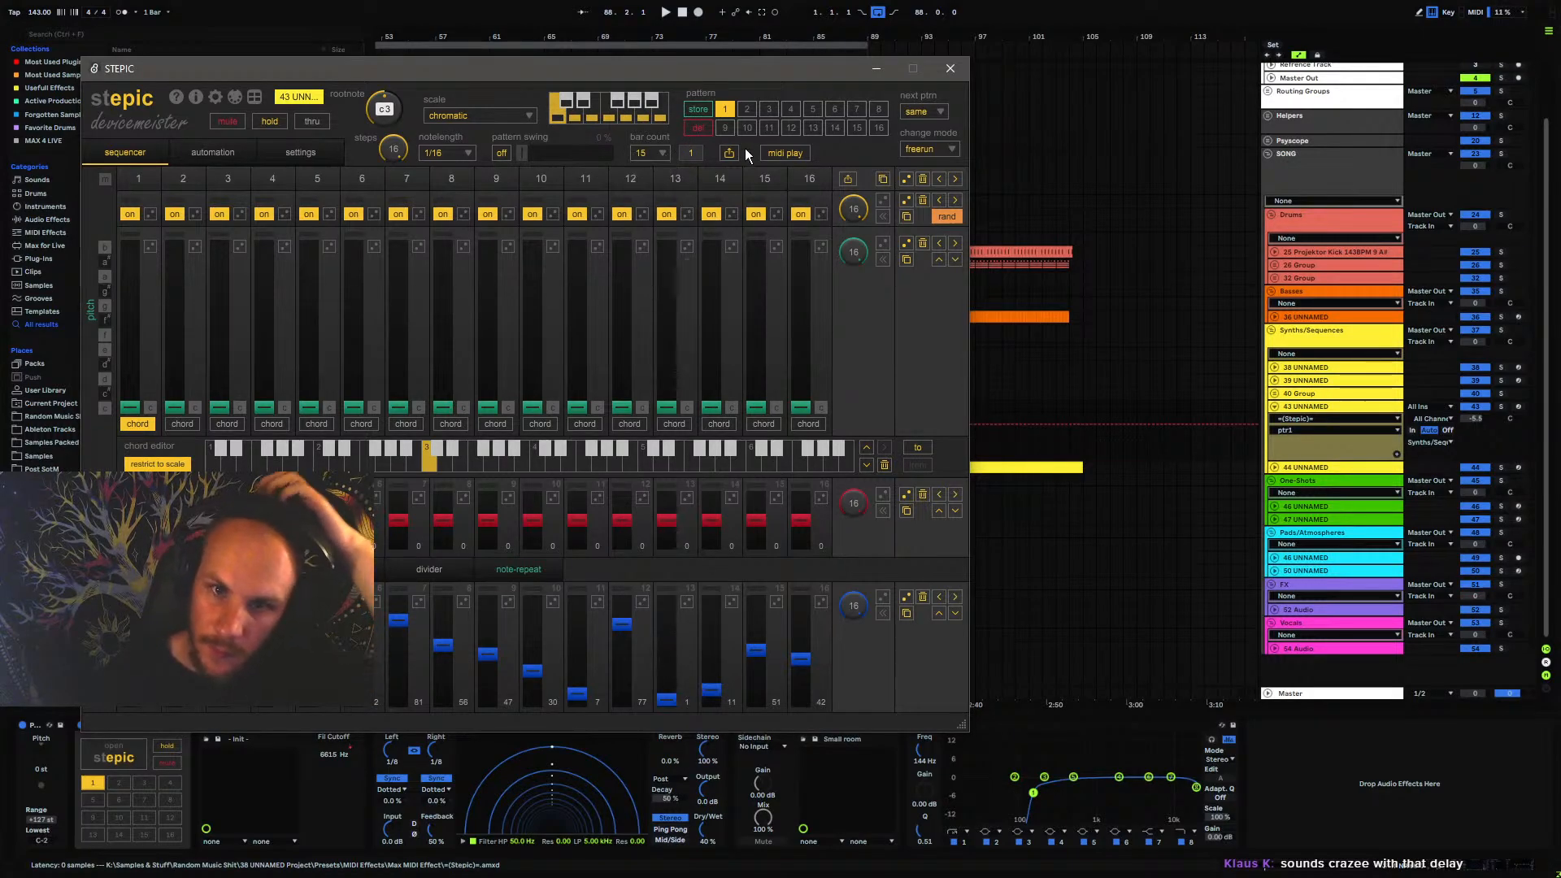
{"action": "left_click", "coordinate": [748, 109]}
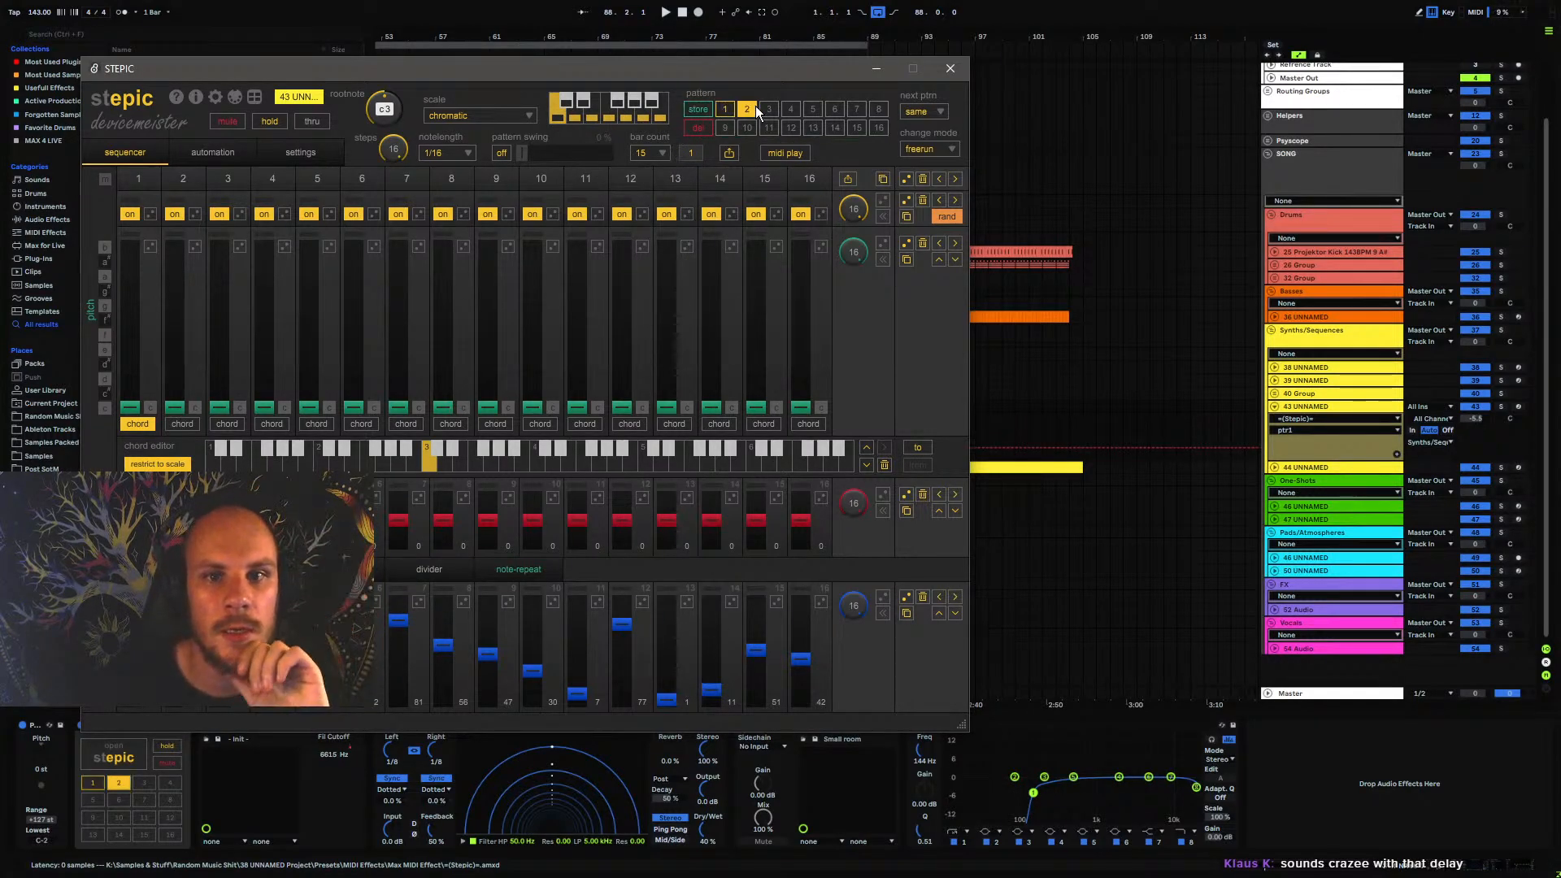
{"action": "left_click", "coordinate": [660, 151]}
{"action": "left_click", "coordinate": [650, 224]}
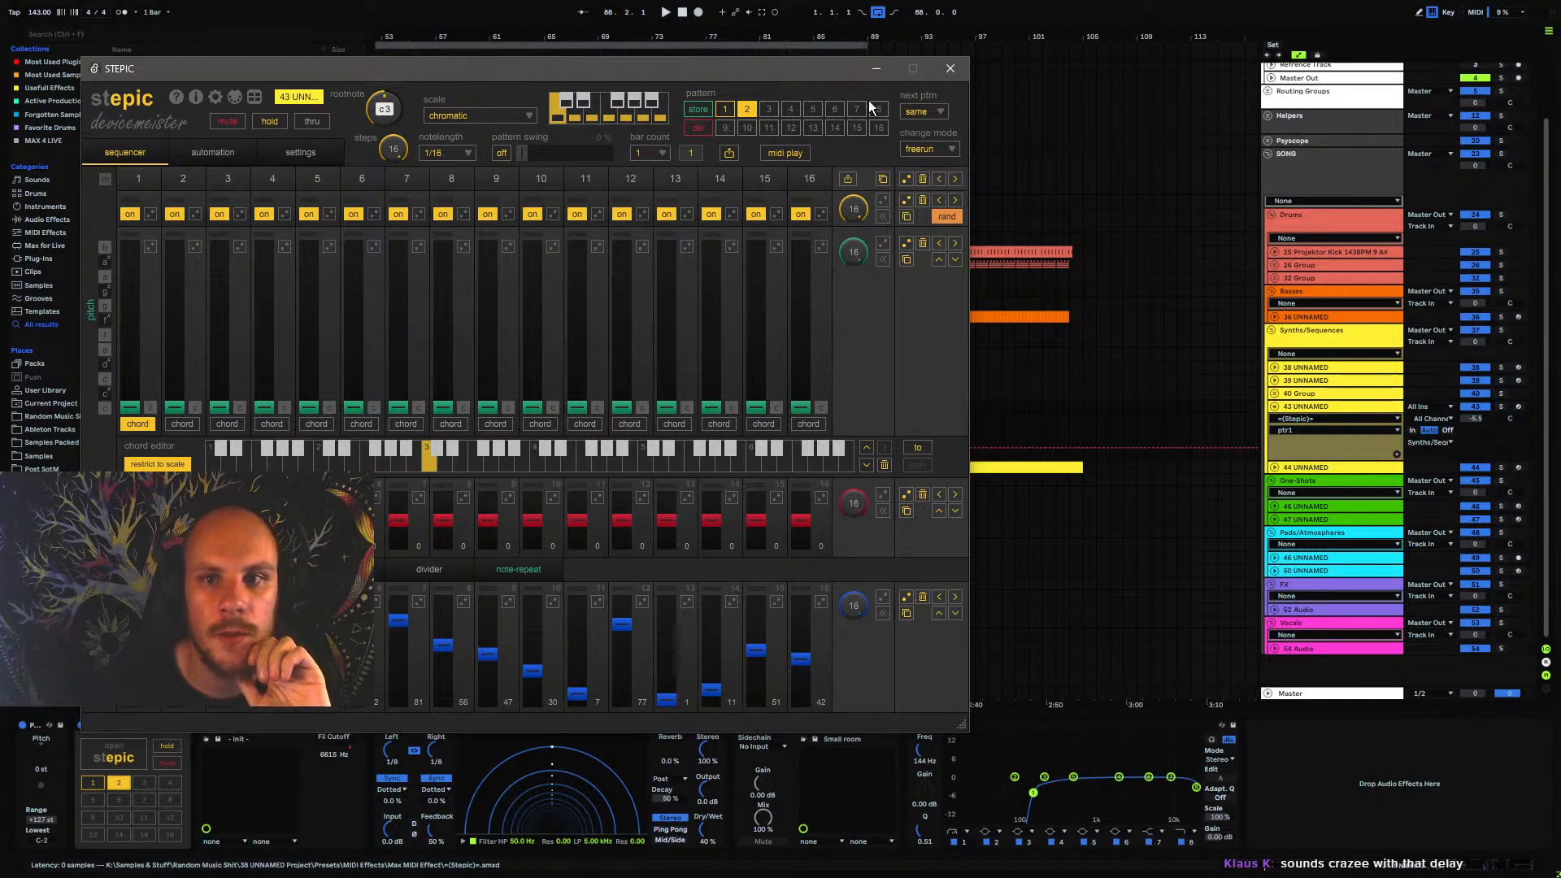
Chain Stepic pattern 1 to p 2 and pattern 2 to p 1, with the change mode set to retrigger
{"action": "left_click", "coordinate": [724, 109]}
{"action": "left_click", "coordinate": [923, 112]}
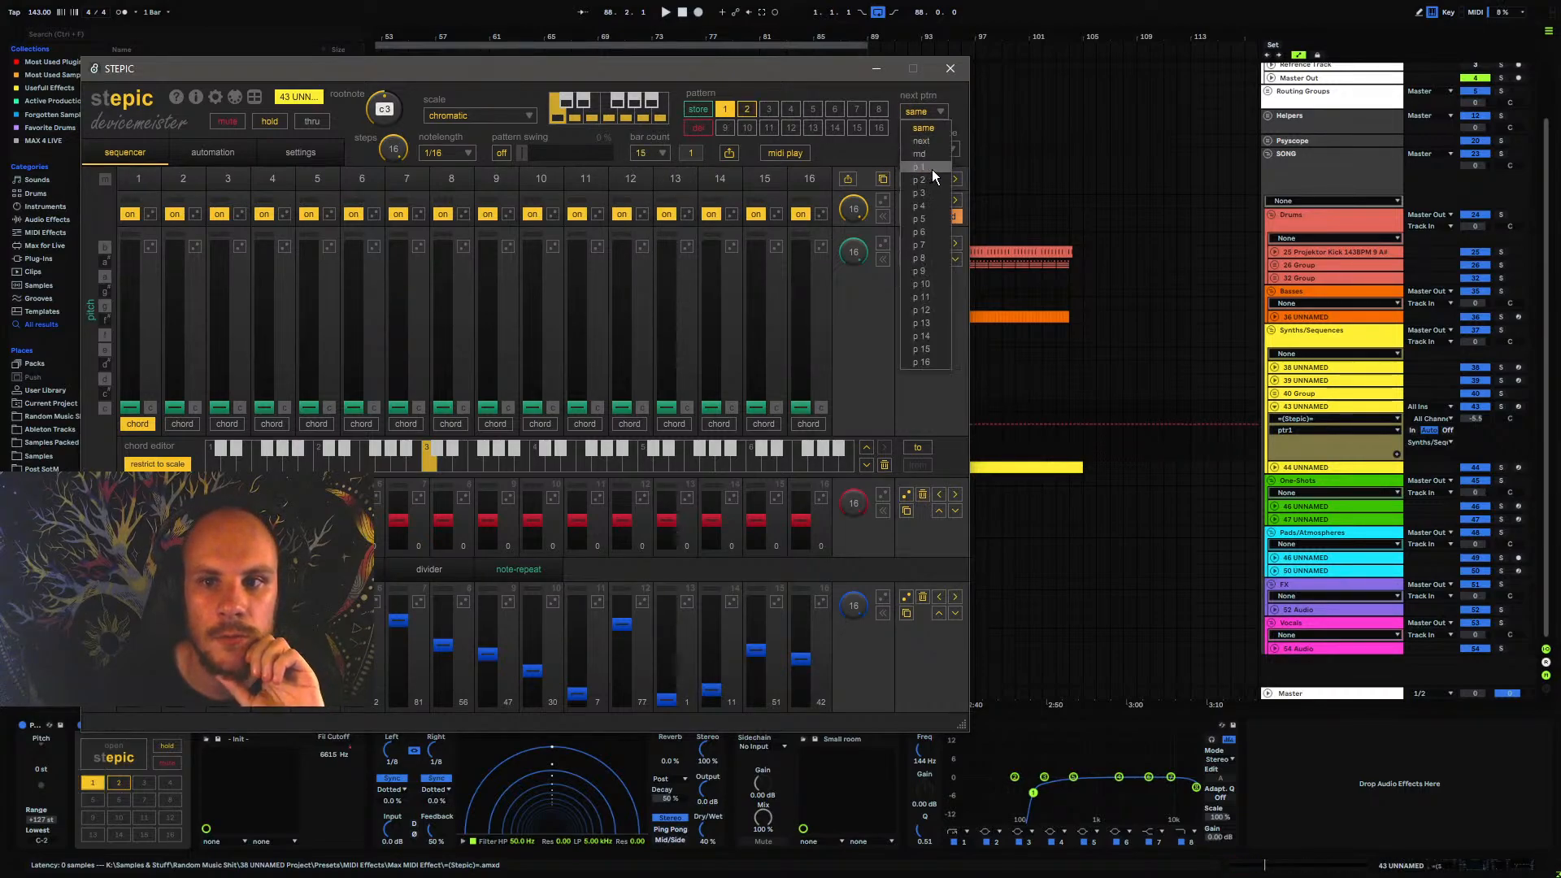
{"action": "left_click", "coordinate": [929, 176]}
{"action": "left_click", "coordinate": [746, 110]}
{"action": "left_click", "coordinate": [921, 115]}
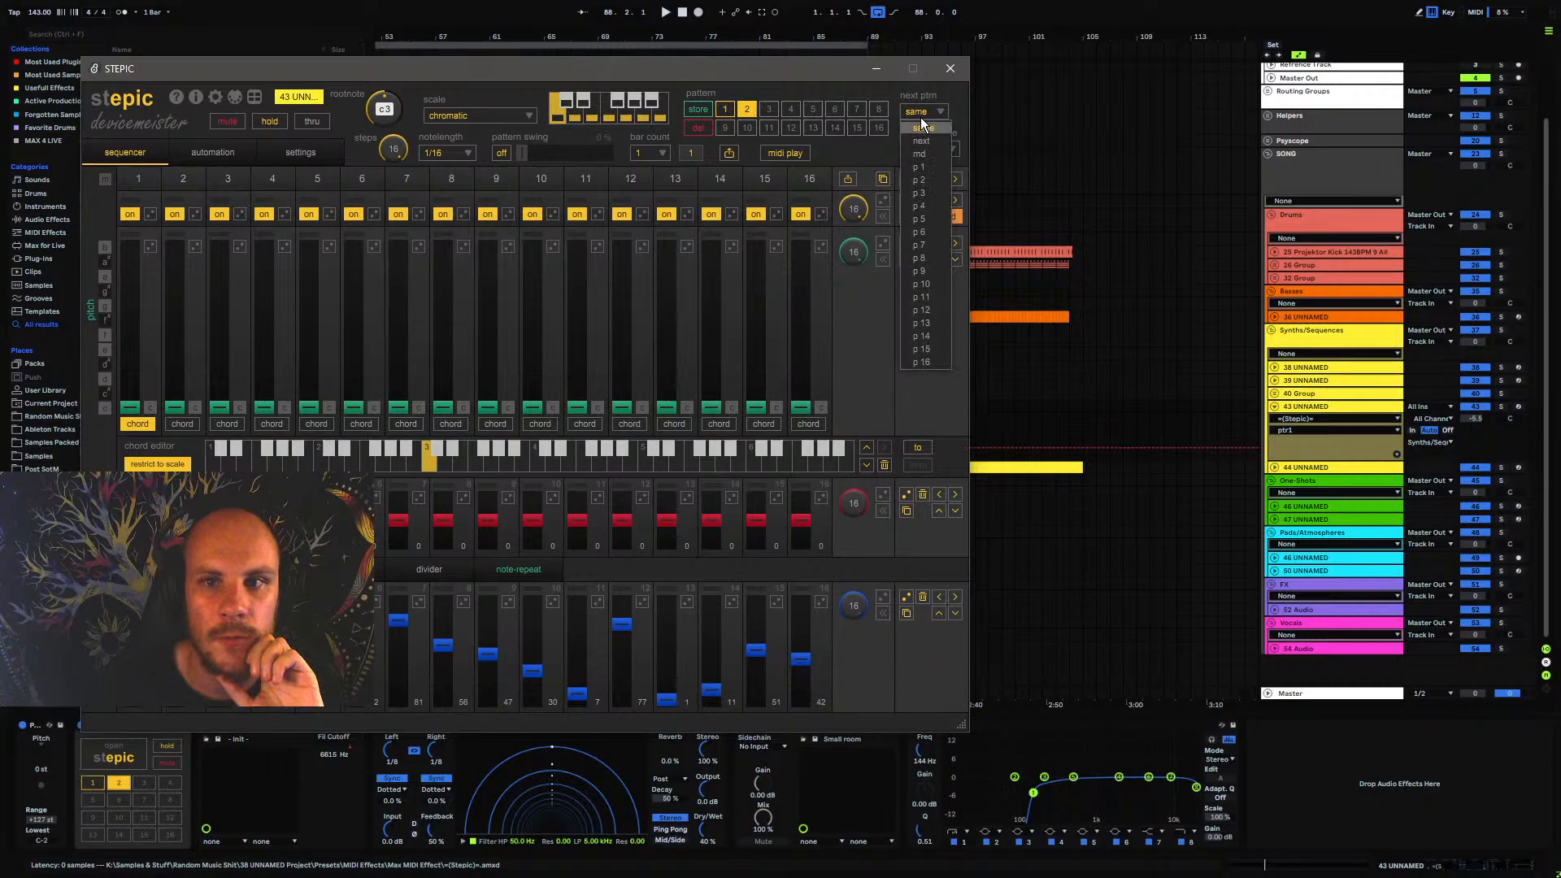
{"action": "left_click", "coordinate": [932, 172]}
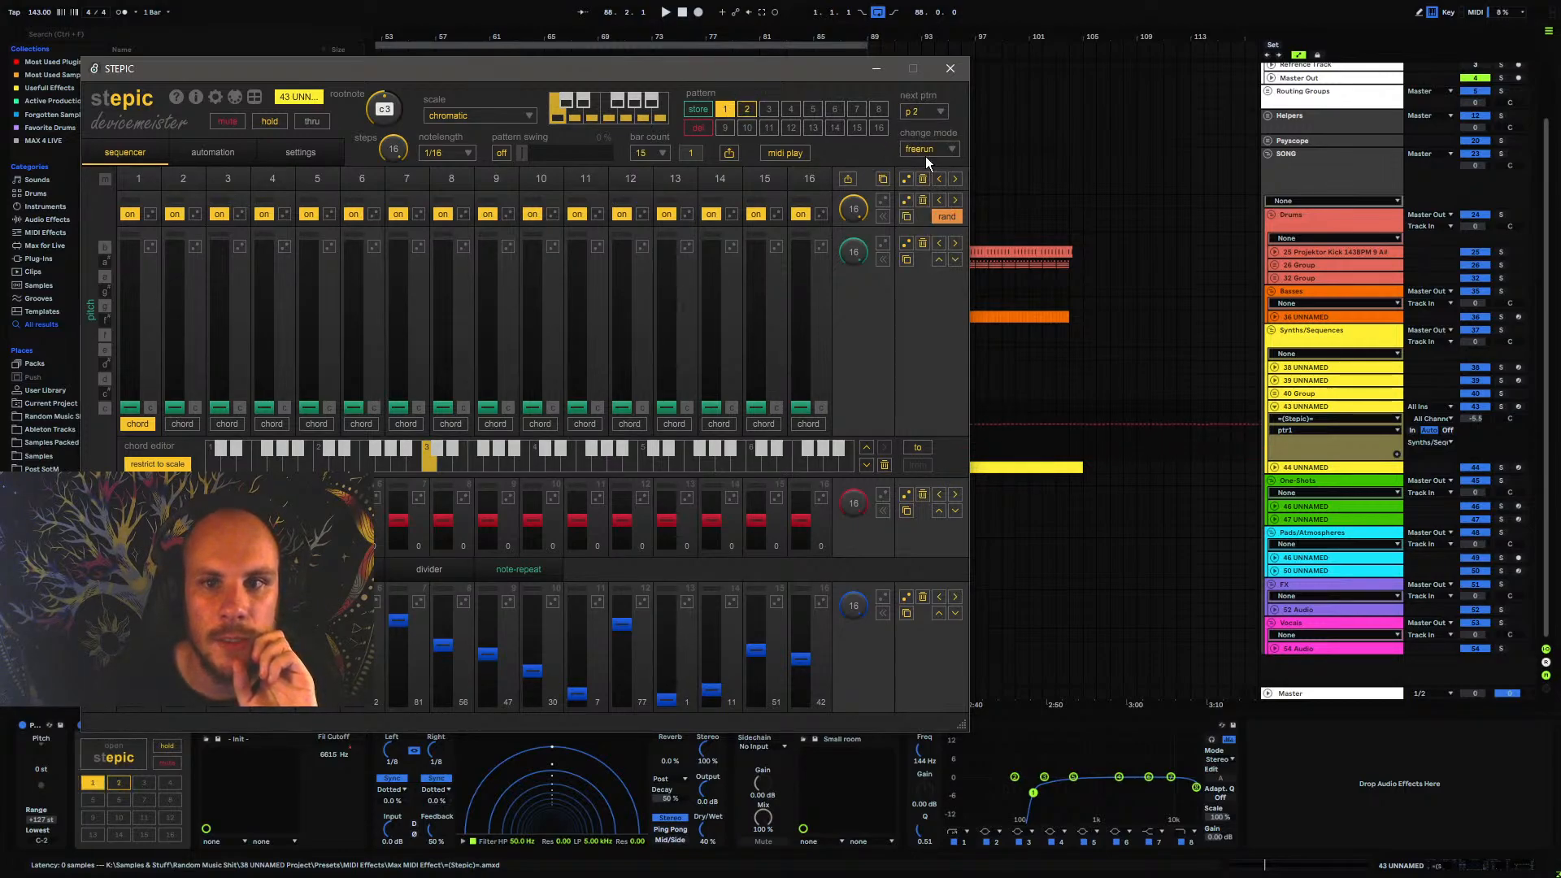
{"action": "left_click", "coordinate": [938, 175]}
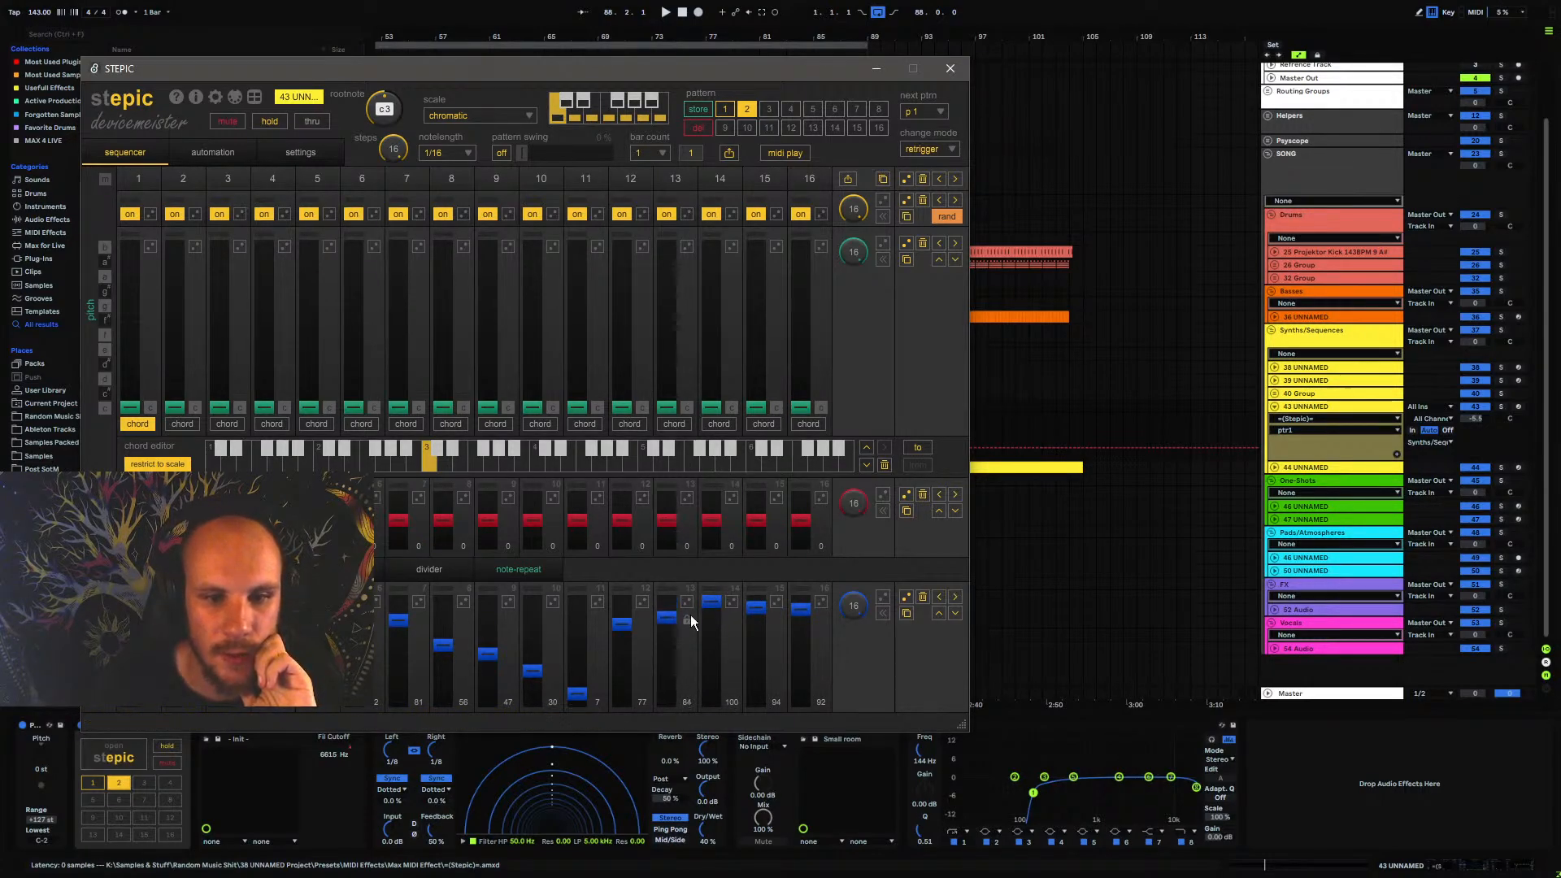
Set pattern 2's modulation lane to 84, 91, 94 and 92 on steps 13 to 16, and show the divider lane
{"action": "left_click", "coordinate": [711, 611]}
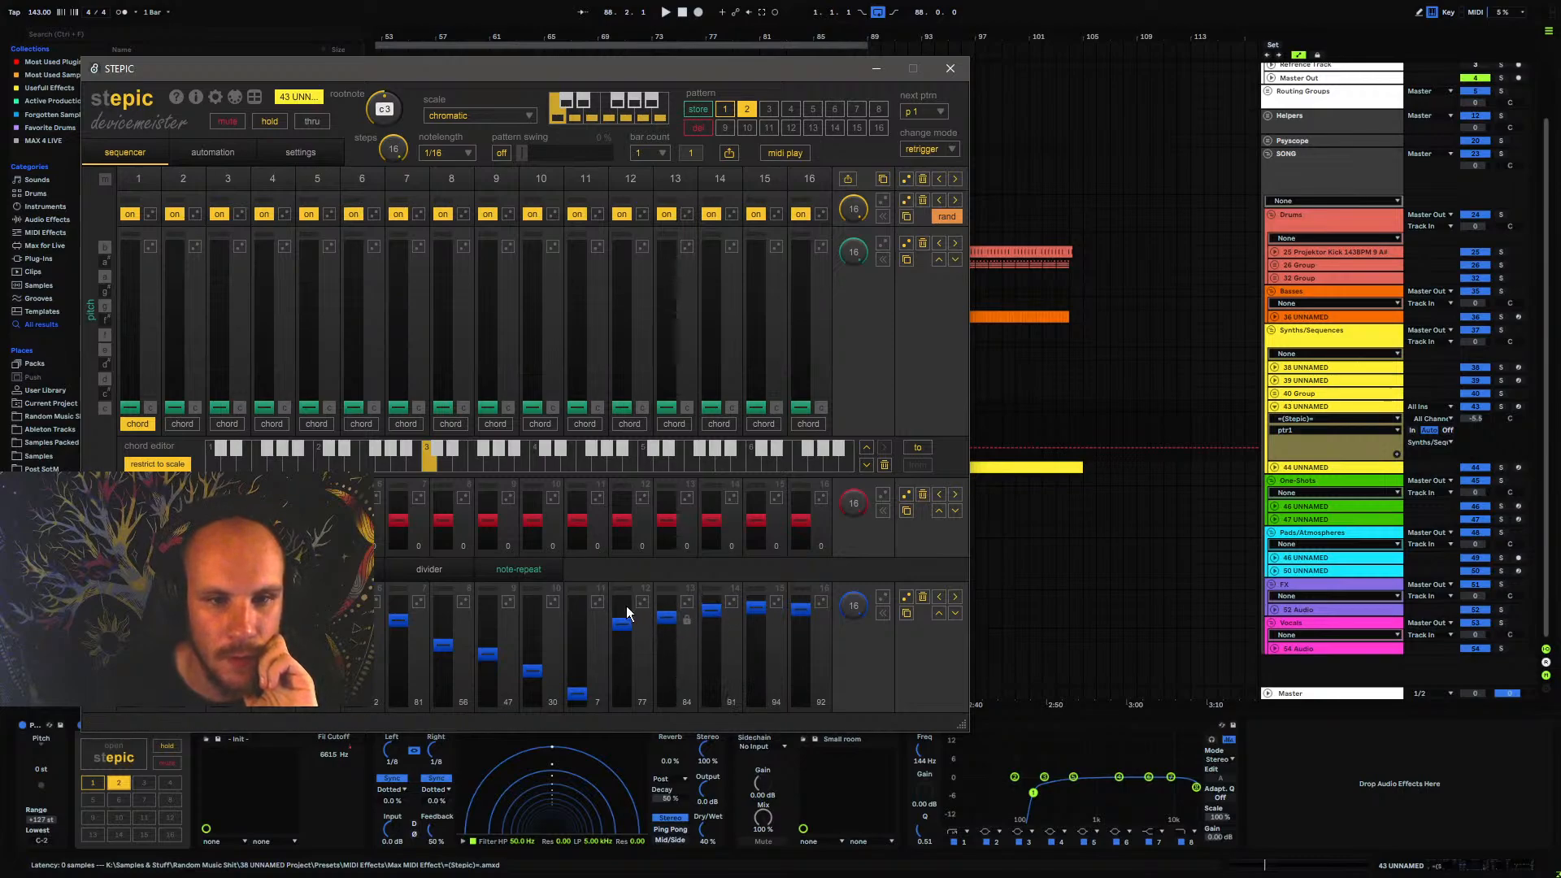
{"action": "left_click", "coordinate": [518, 572]}
{"action": "left_click", "coordinate": [431, 571]}
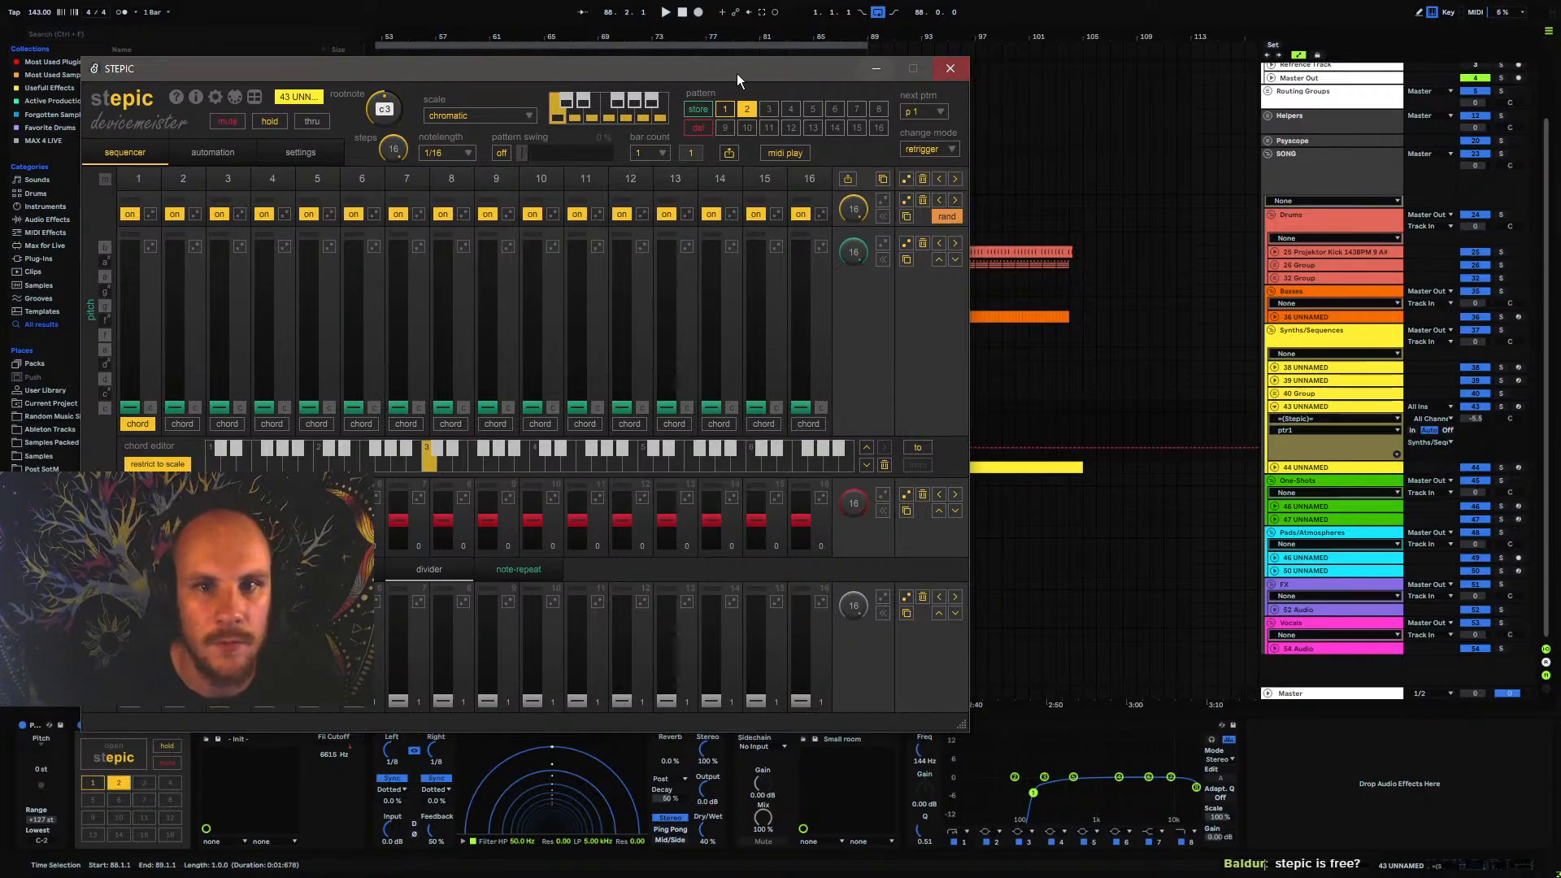
Play the arrangement from bar 88 and loop the last bar of track 43's section
{"action": "left_click_drag", "start_coordinate": [737, 73], "coordinate": [759, 653]}
{"action": "left_click", "coordinate": [855, 422]}
{"action": "key", "text": "space"}
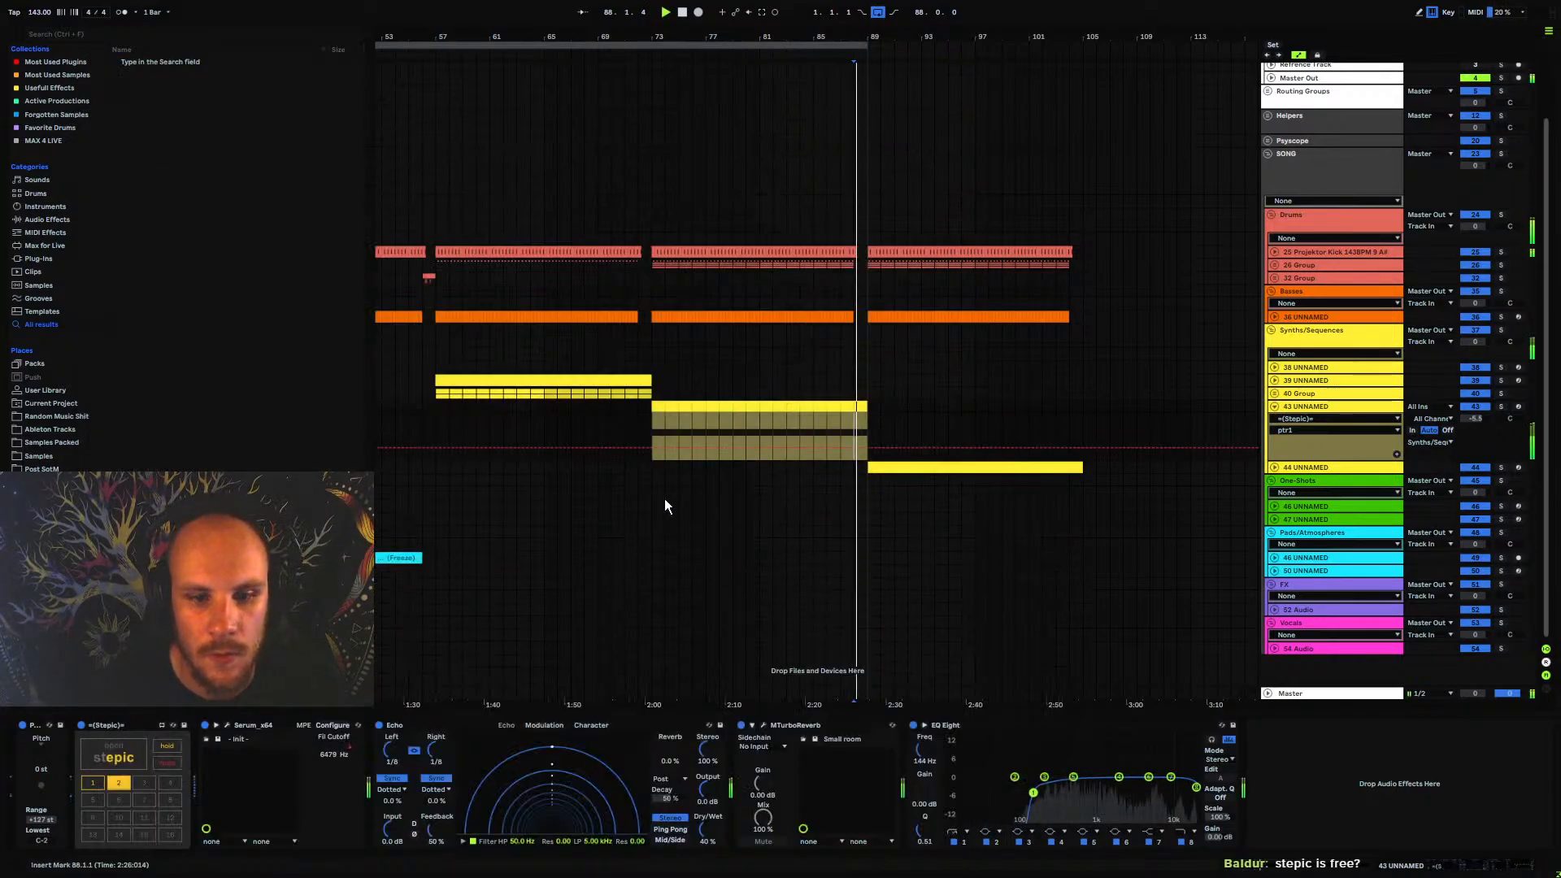
{"action": "left_click", "coordinate": [127, 747]}
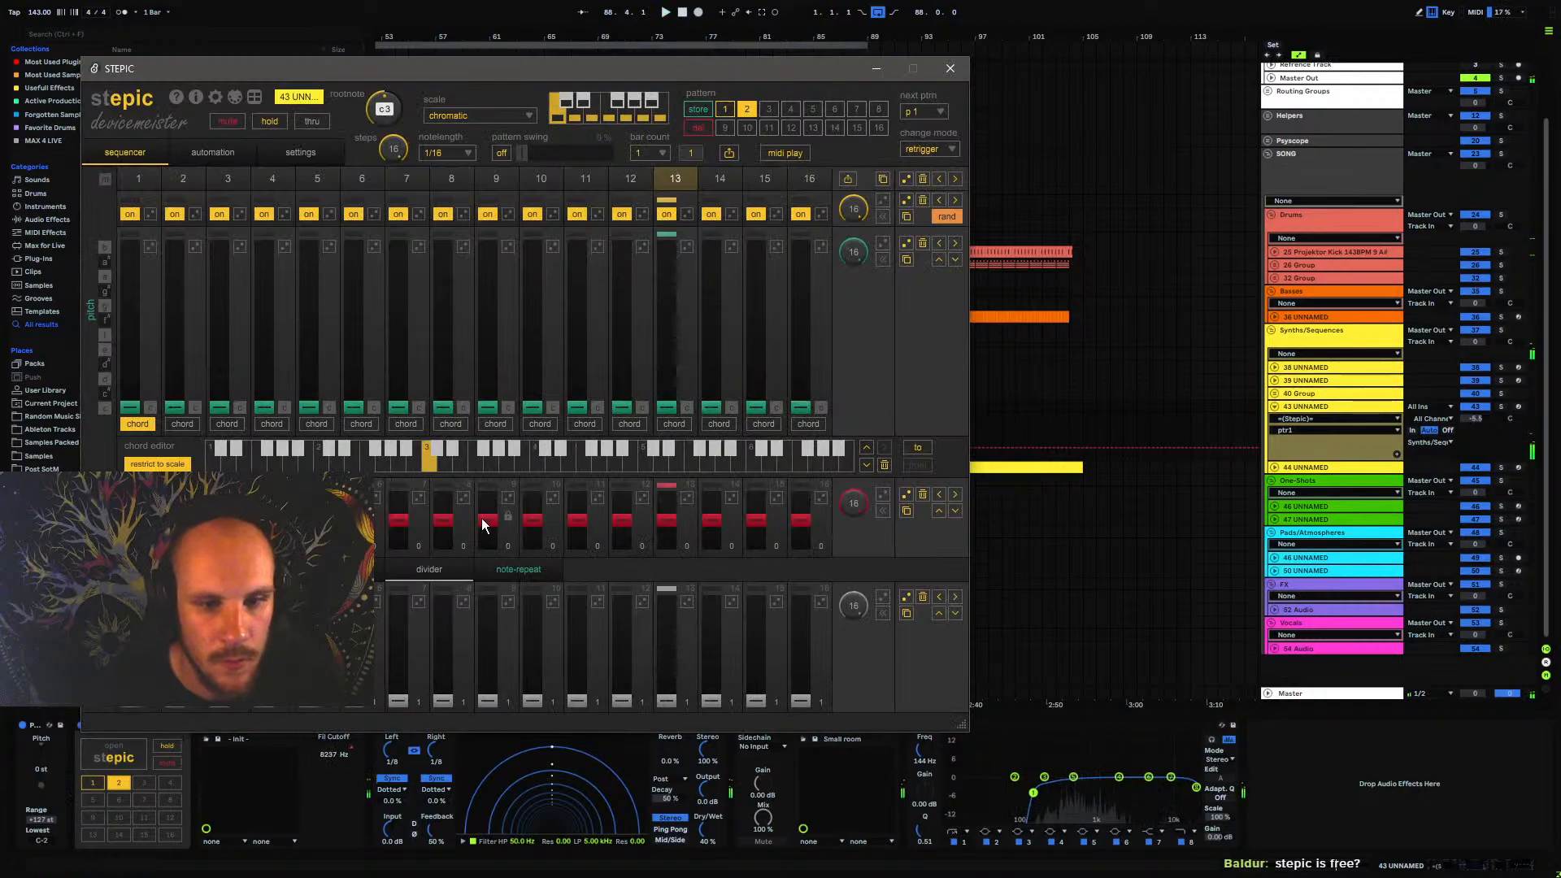
{"action": "left_click_drag", "start_coordinate": [729, 62], "coordinate": [768, 566]}
{"action": "left_click", "coordinate": [860, 406]}
{"action": "key", "text": "ctrl+l"}
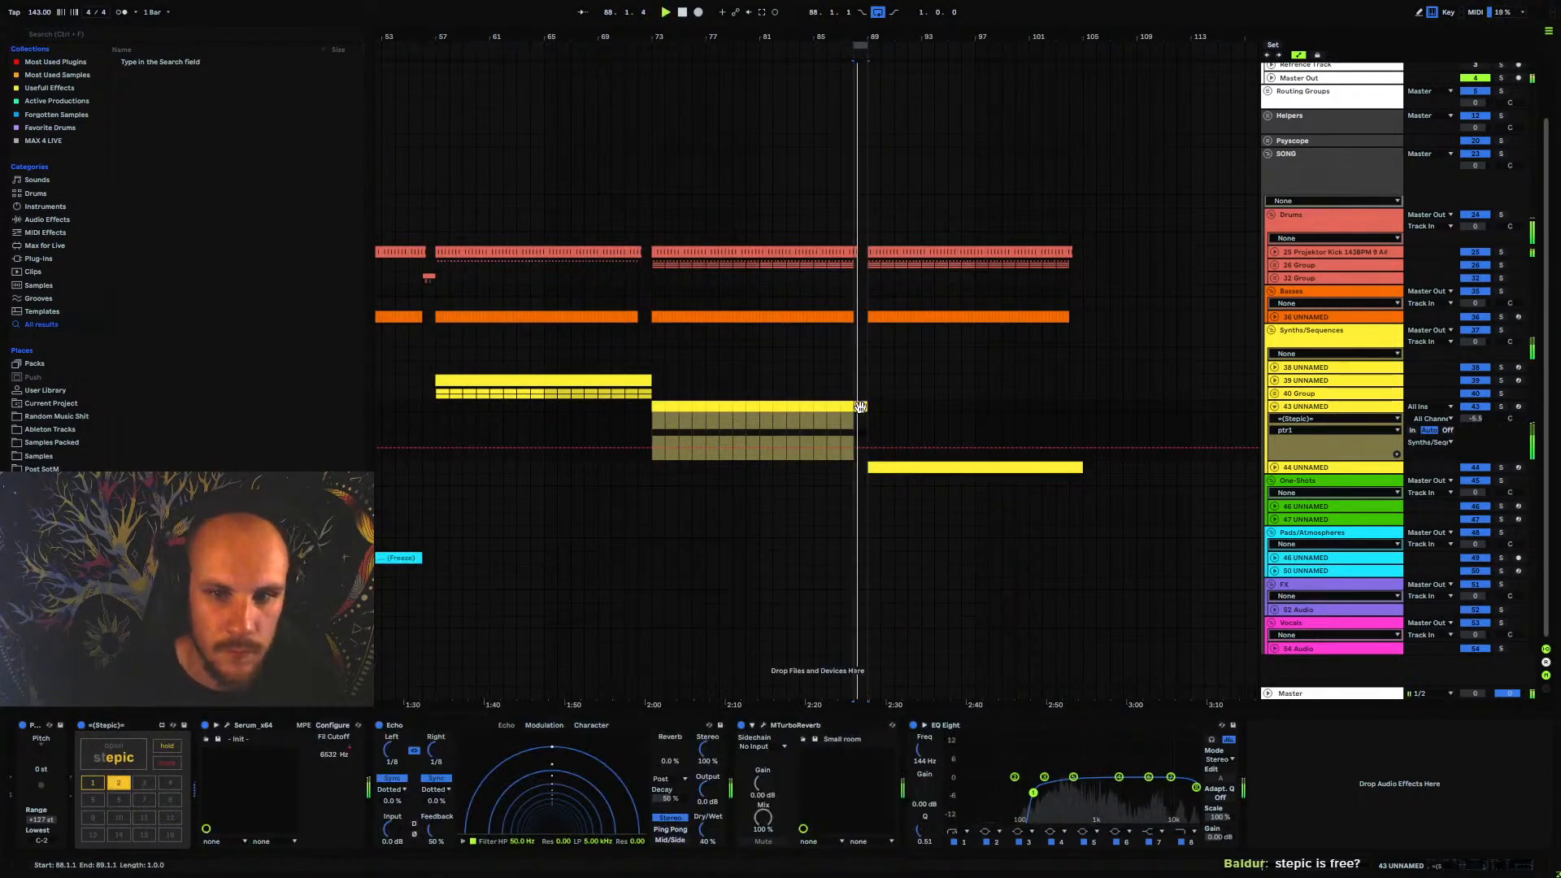
Set the next pattern of Stepic's pattern 2 to same and close the sequencer window
{"action": "left_click", "coordinate": [115, 753]}
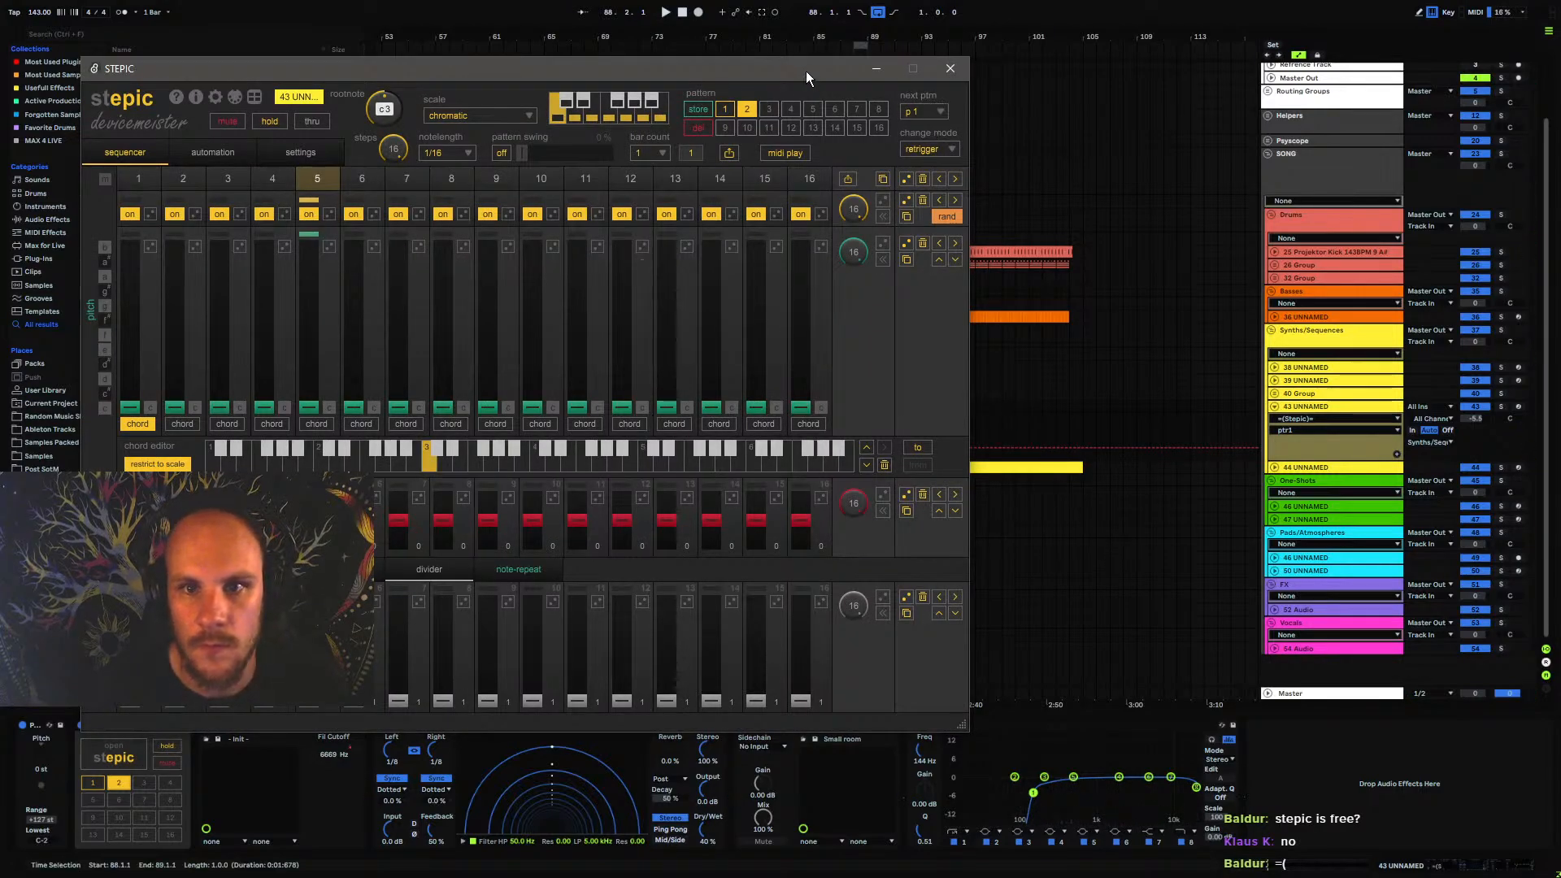
{"action": "left_click_drag", "start_coordinate": [807, 70], "coordinate": [827, 562]}
{"action": "left_click", "coordinate": [858, 419]}
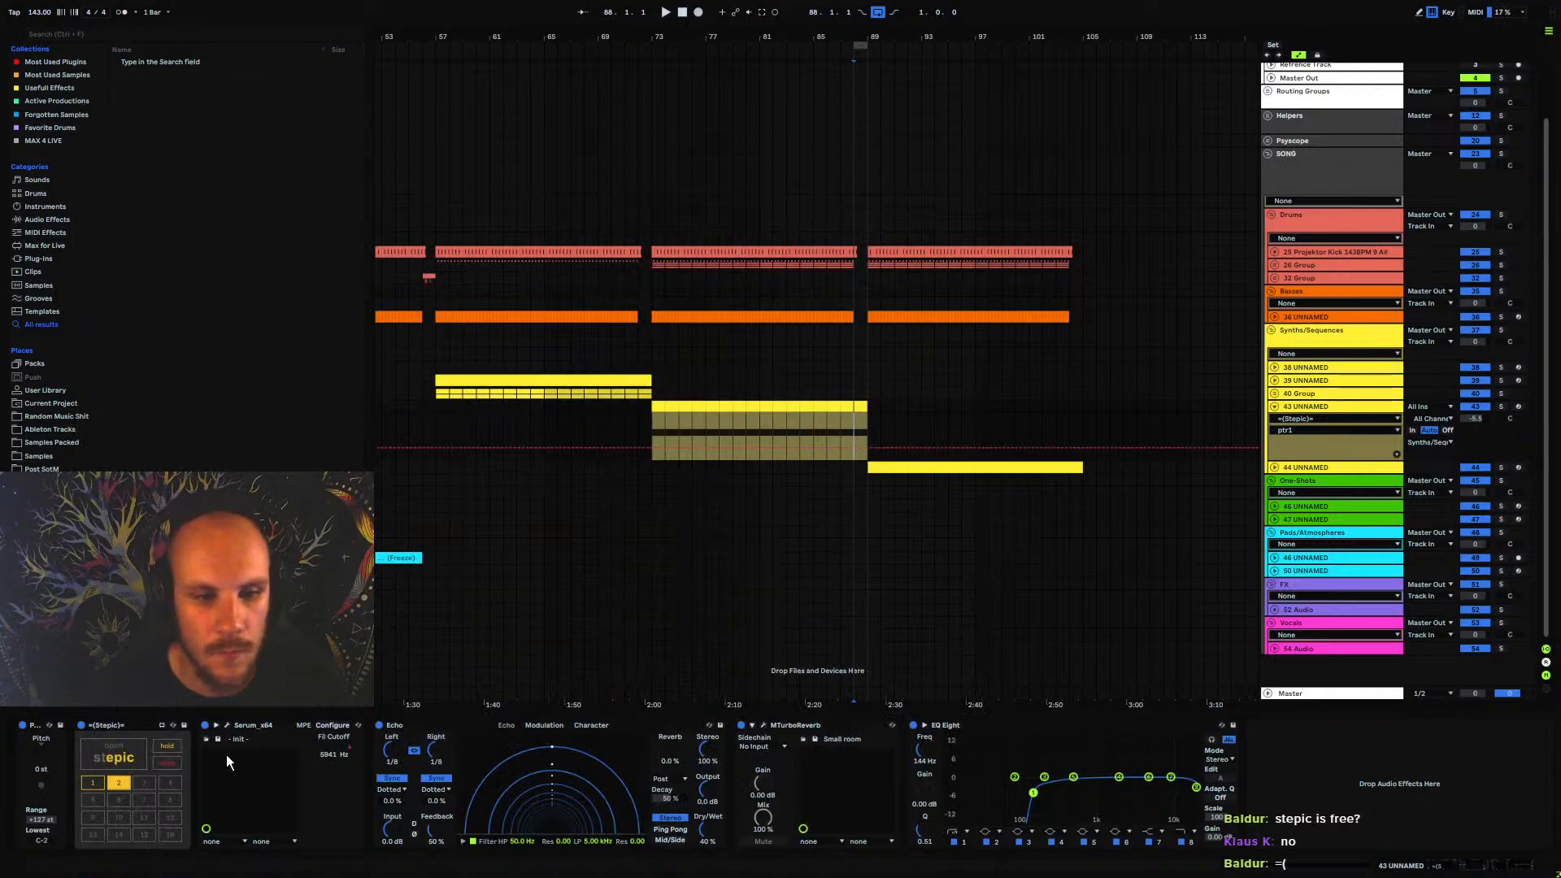
{"action": "left_click", "coordinate": [115, 753]}
{"action": "left_click", "coordinate": [923, 114]}
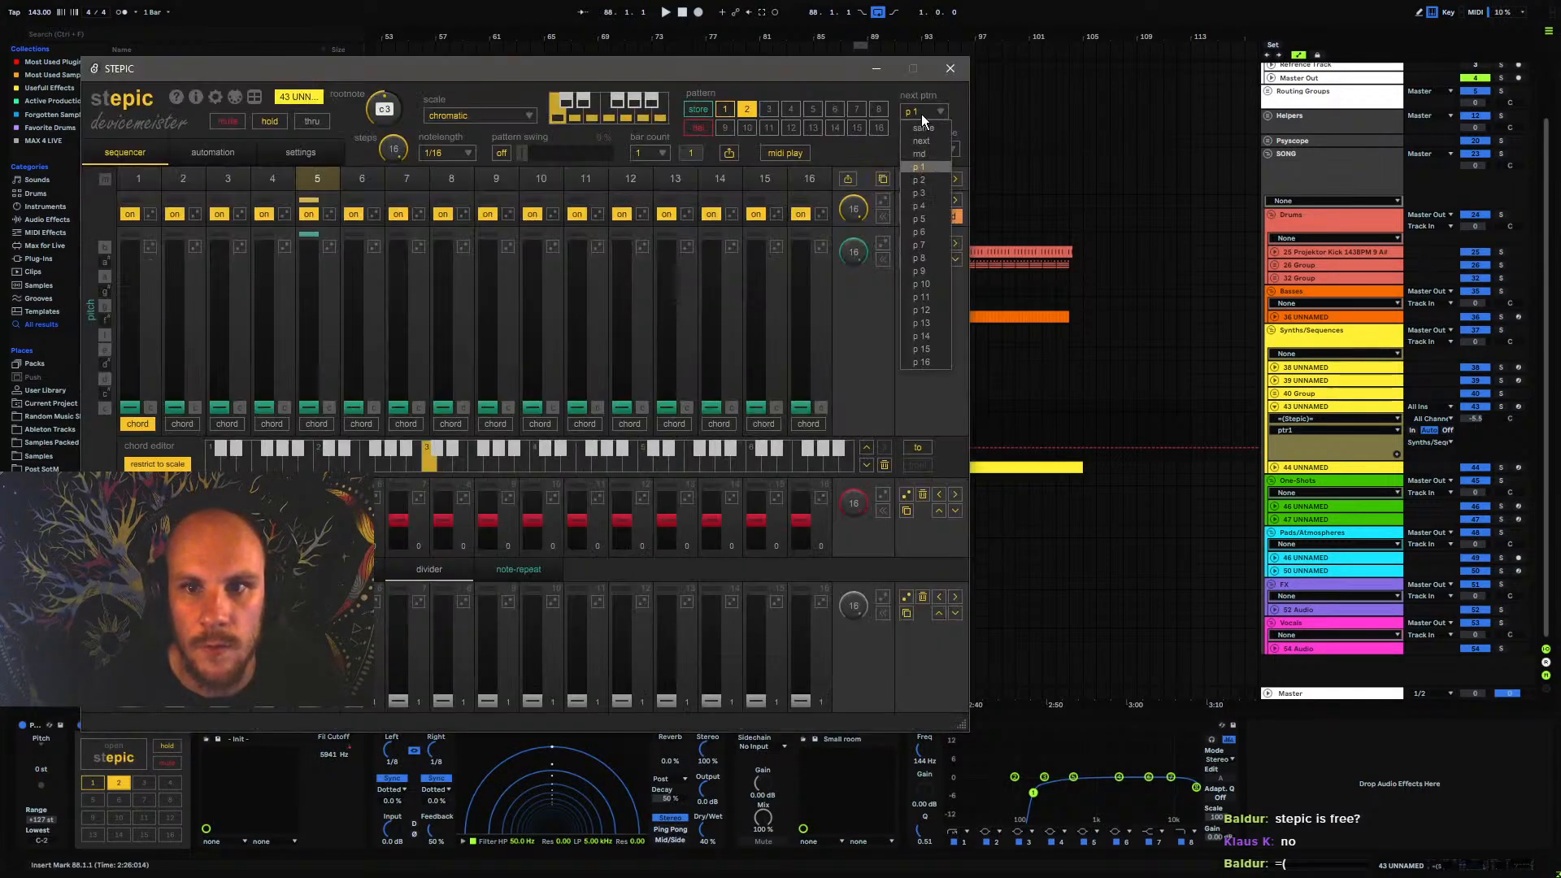
{"action": "left_click", "coordinate": [934, 130]}
{"action": "left_click", "coordinate": [951, 68]}
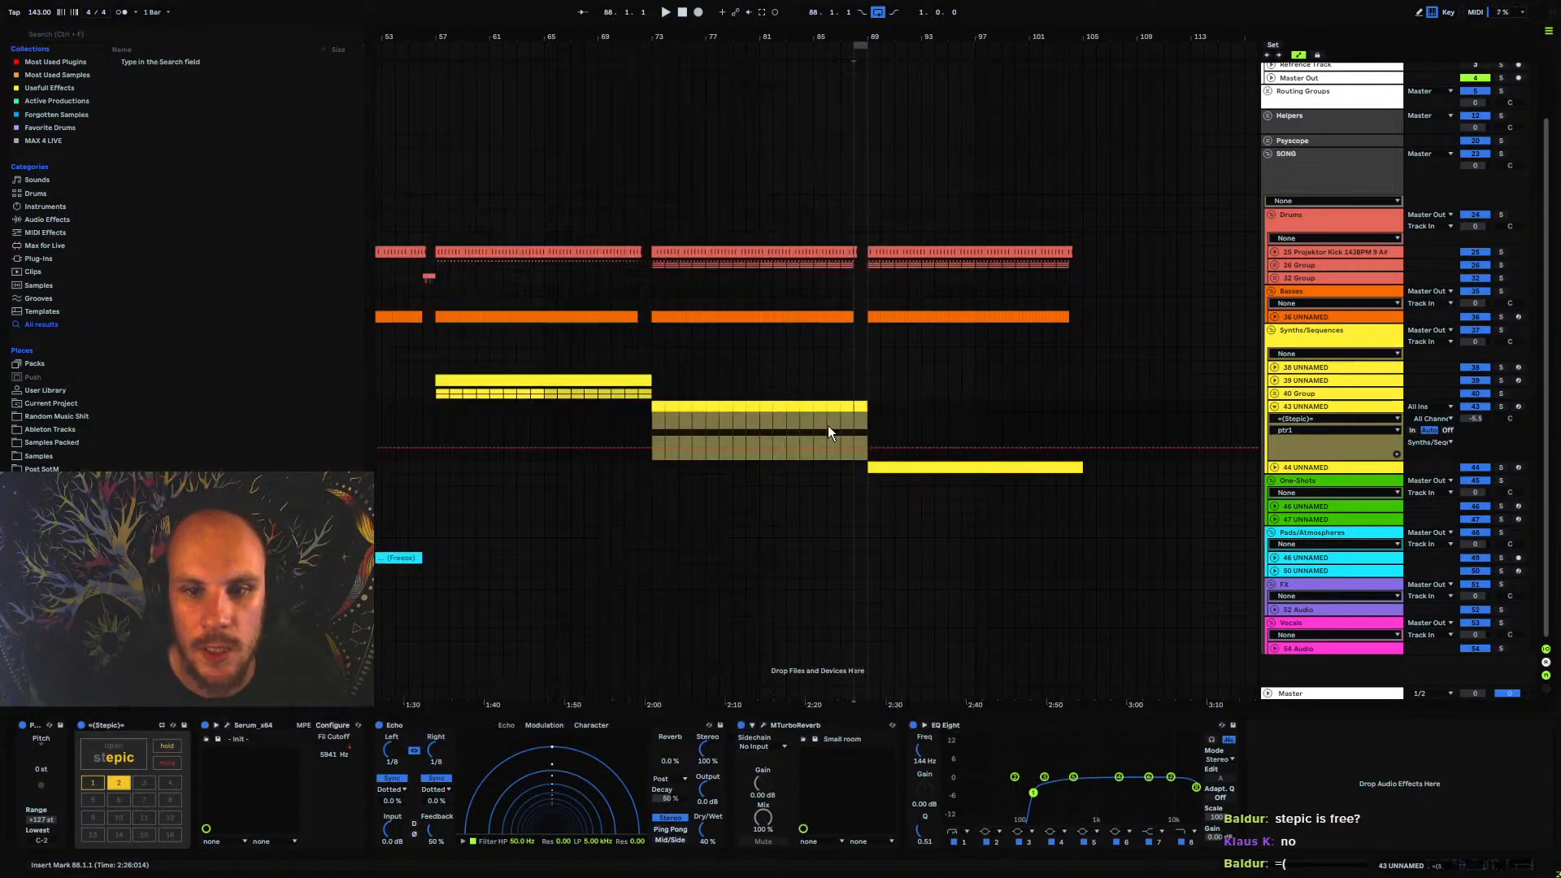
Play the looped bar and set Stepic's divider to 2 on steps 11 and 12 of pattern 2
{"action": "key", "text": "space"}
{"action": "left_click", "coordinate": [115, 752]}
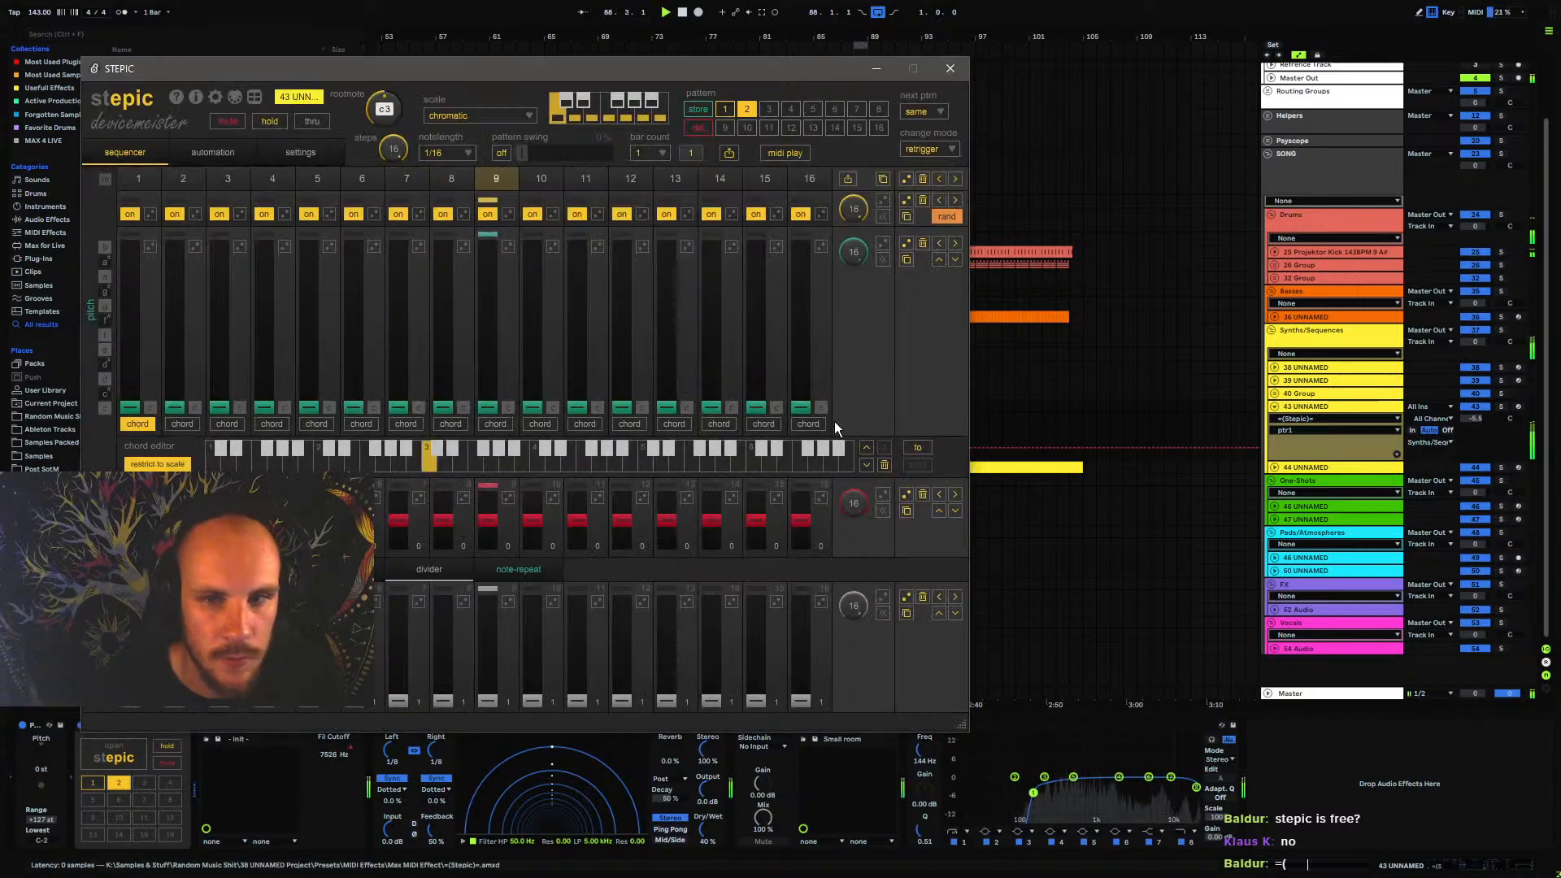
{"action": "left_click", "coordinate": [162, 569]}
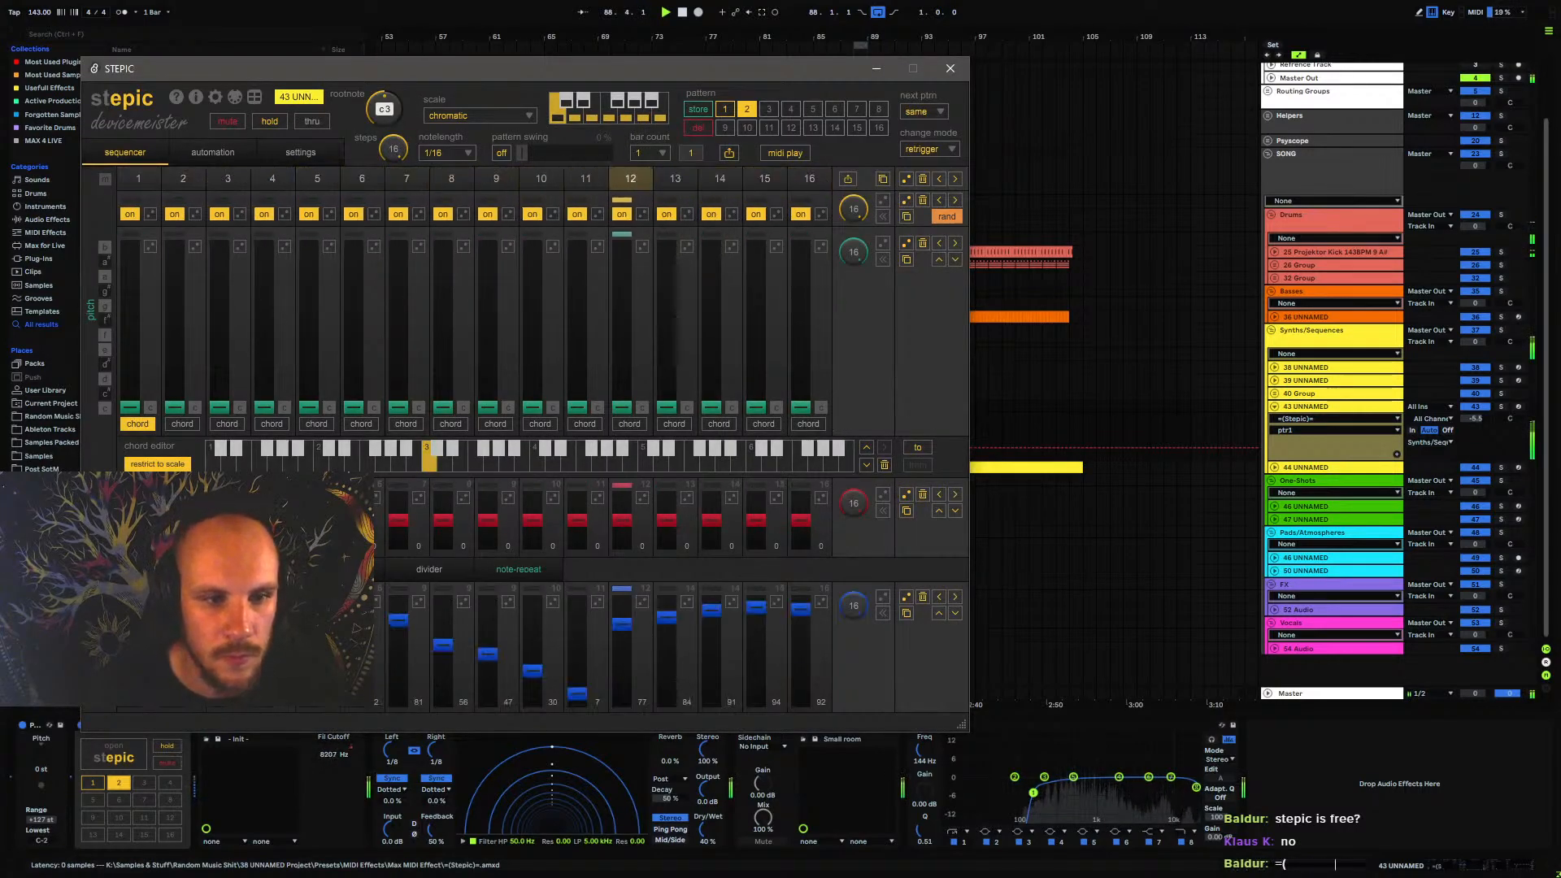
{"action": "left_click", "coordinate": [430, 570]}
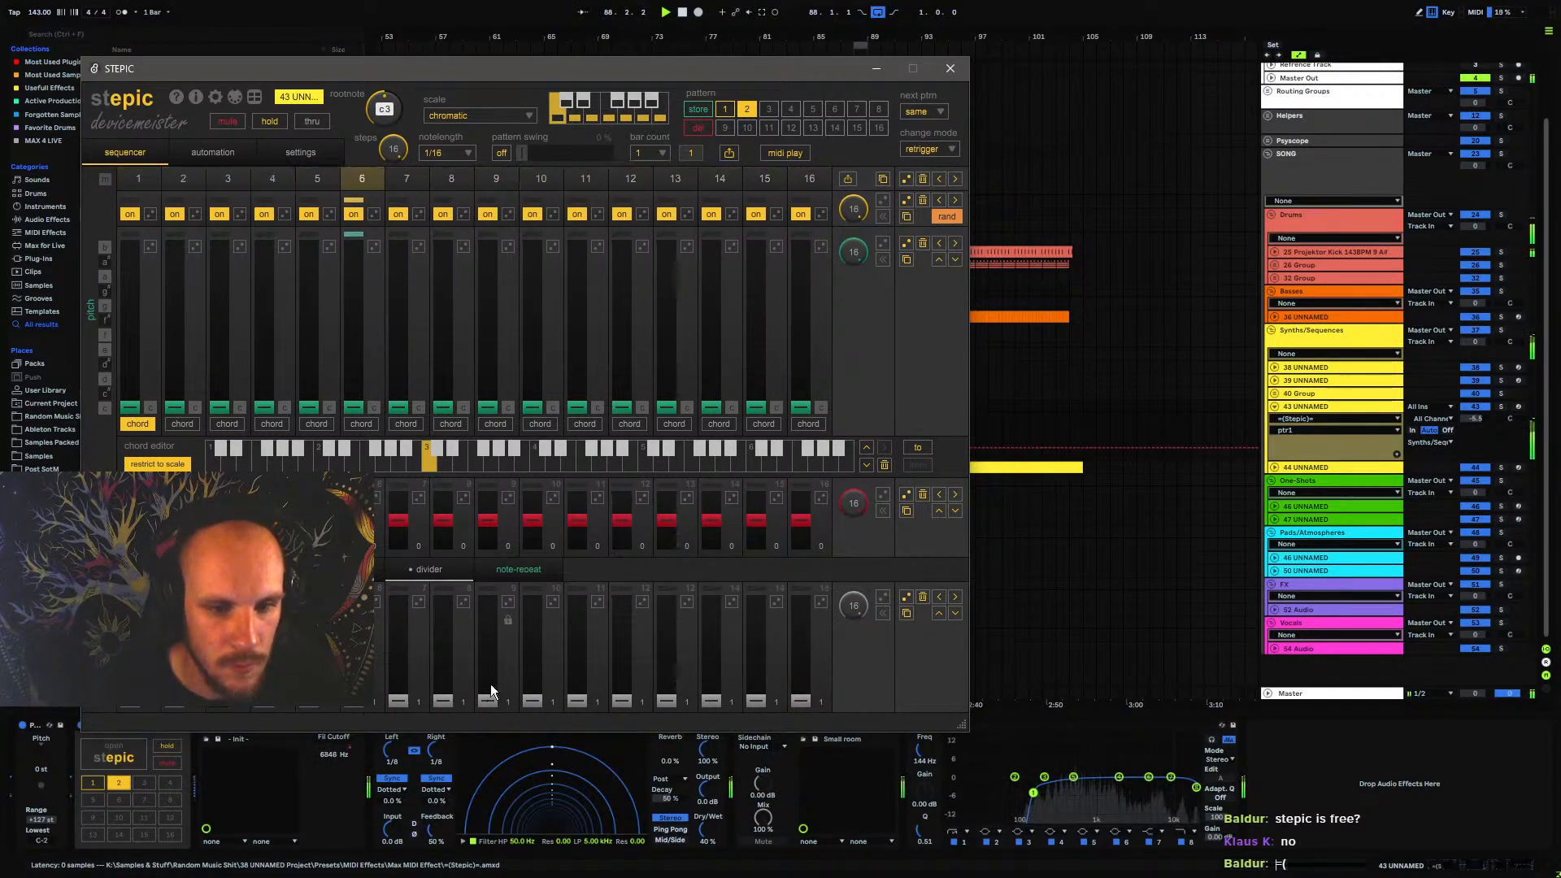
{"action": "mouse_move", "coordinate": [491, 687]}
{"action": "left_mouse_down"}
{"action": "mouse_move", "coordinate": [491, 667]}
{"action": "mouse_move", "coordinate": [534, 670]}
{"action": "mouse_move", "coordinate": [525, 739]}
{"action": "left_mouse_up"}
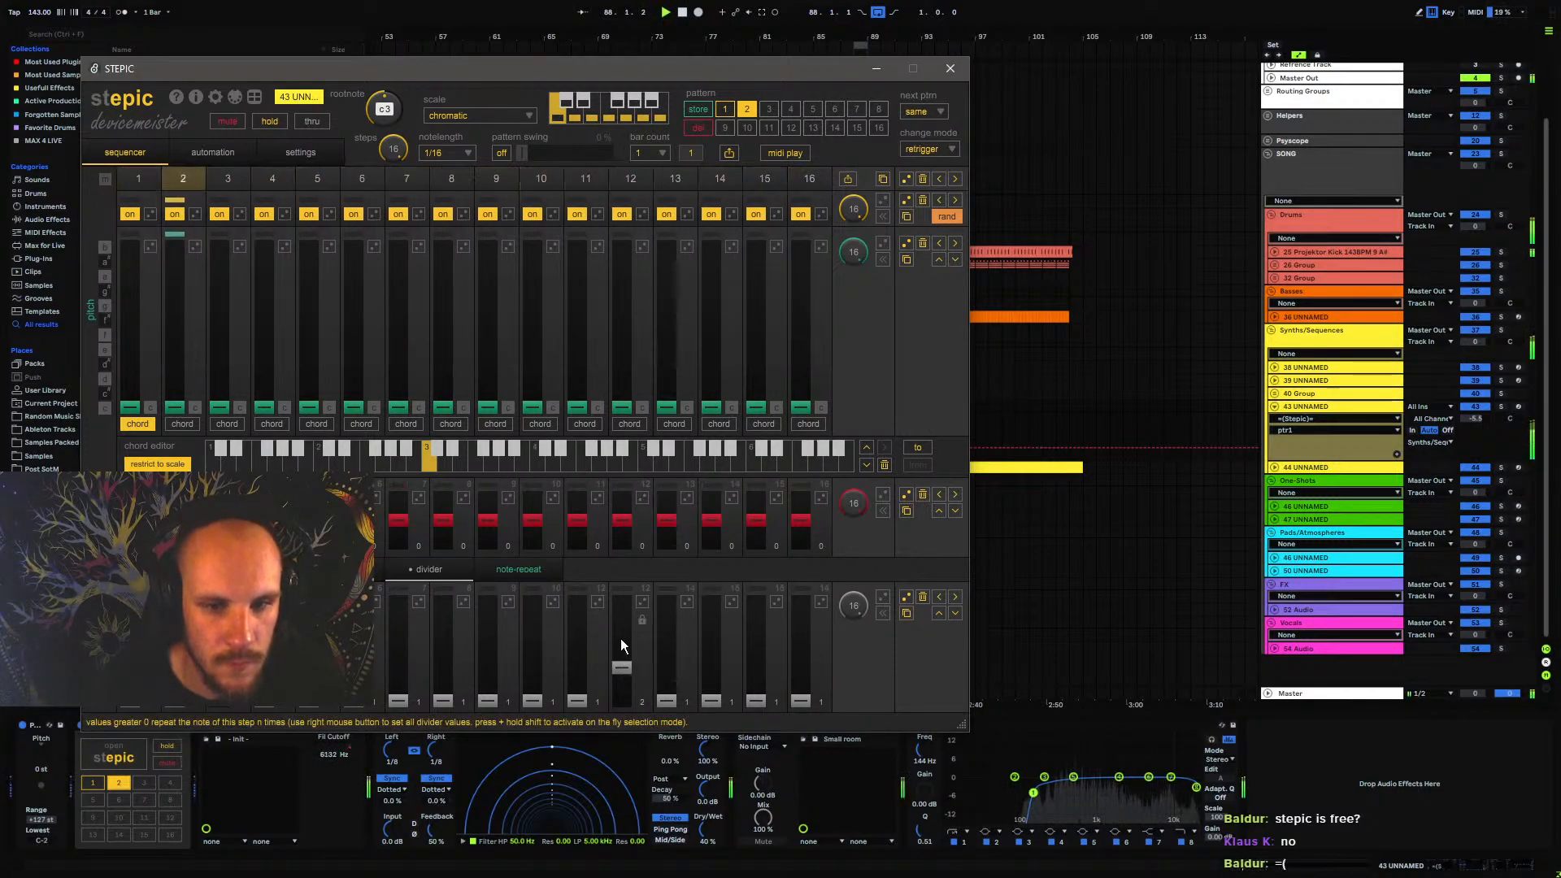
{"action": "left_click_drag", "start_coordinate": [584, 696], "coordinate": [581, 672]}
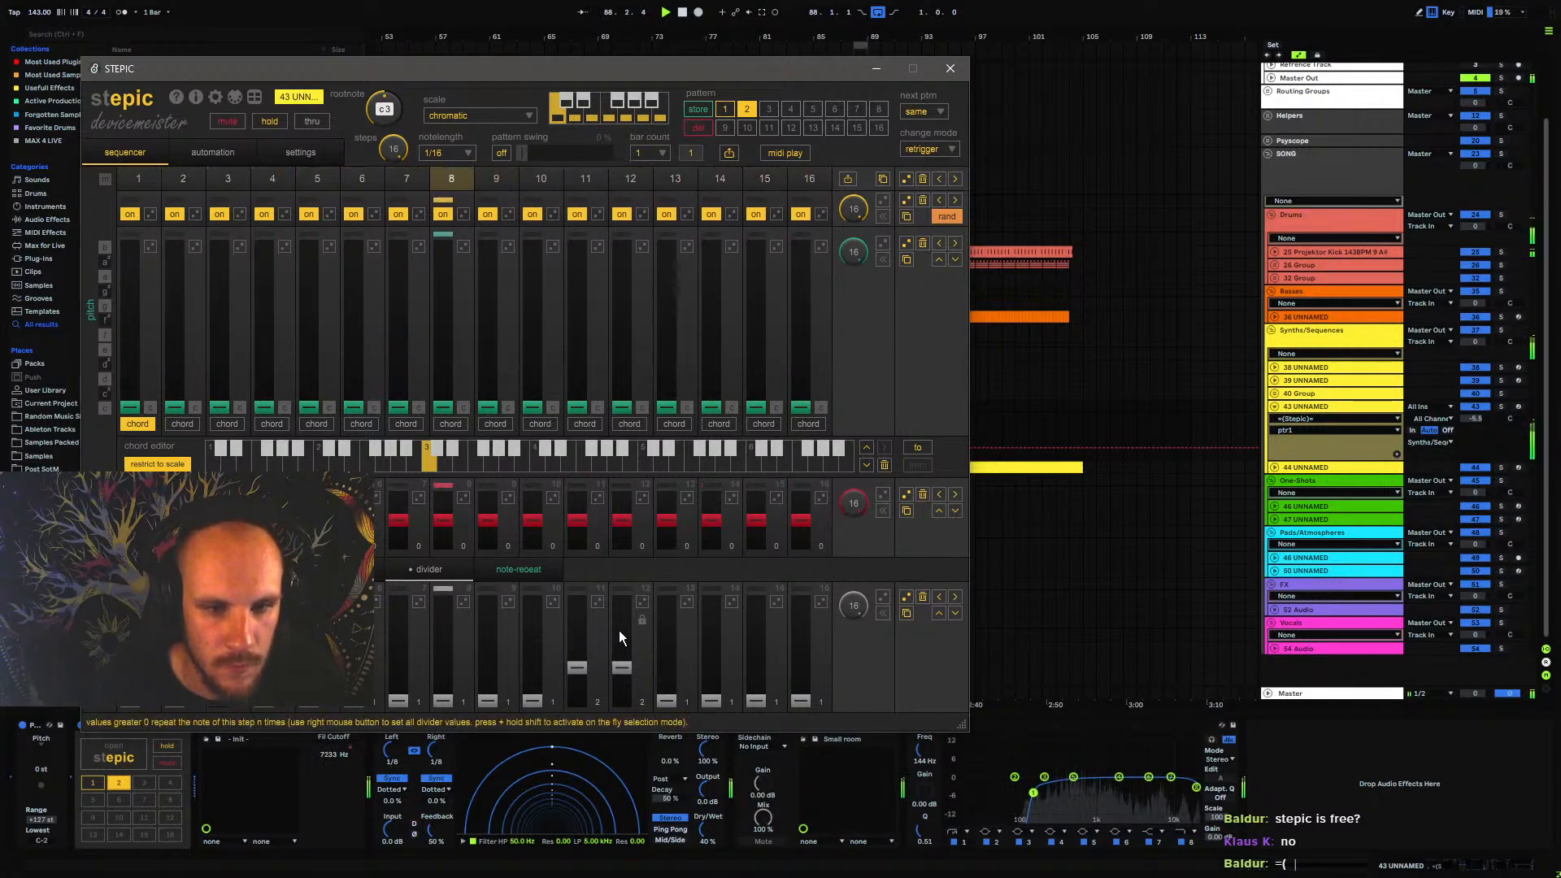
Try a note-repeat value of 2 on step 12 of pattern 2
{"action": "left_click", "coordinate": [514, 569]}
{"action": "left_click_drag", "start_coordinate": [618, 690], "coordinate": [627, 675]}
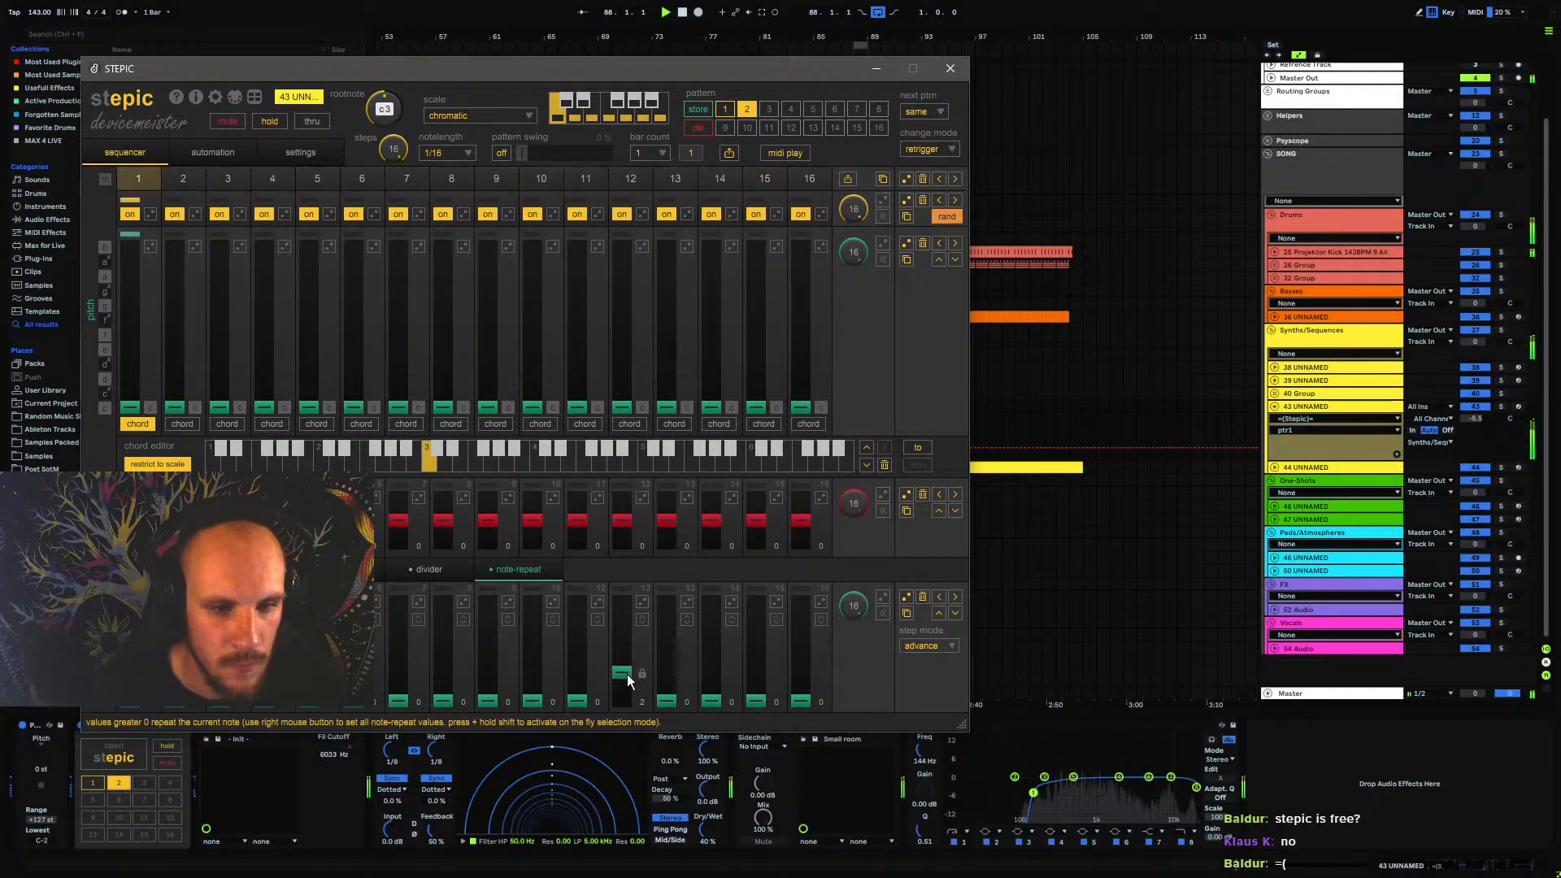
{"action": "left_click_drag", "start_coordinate": [626, 677], "coordinate": [625, 713]}
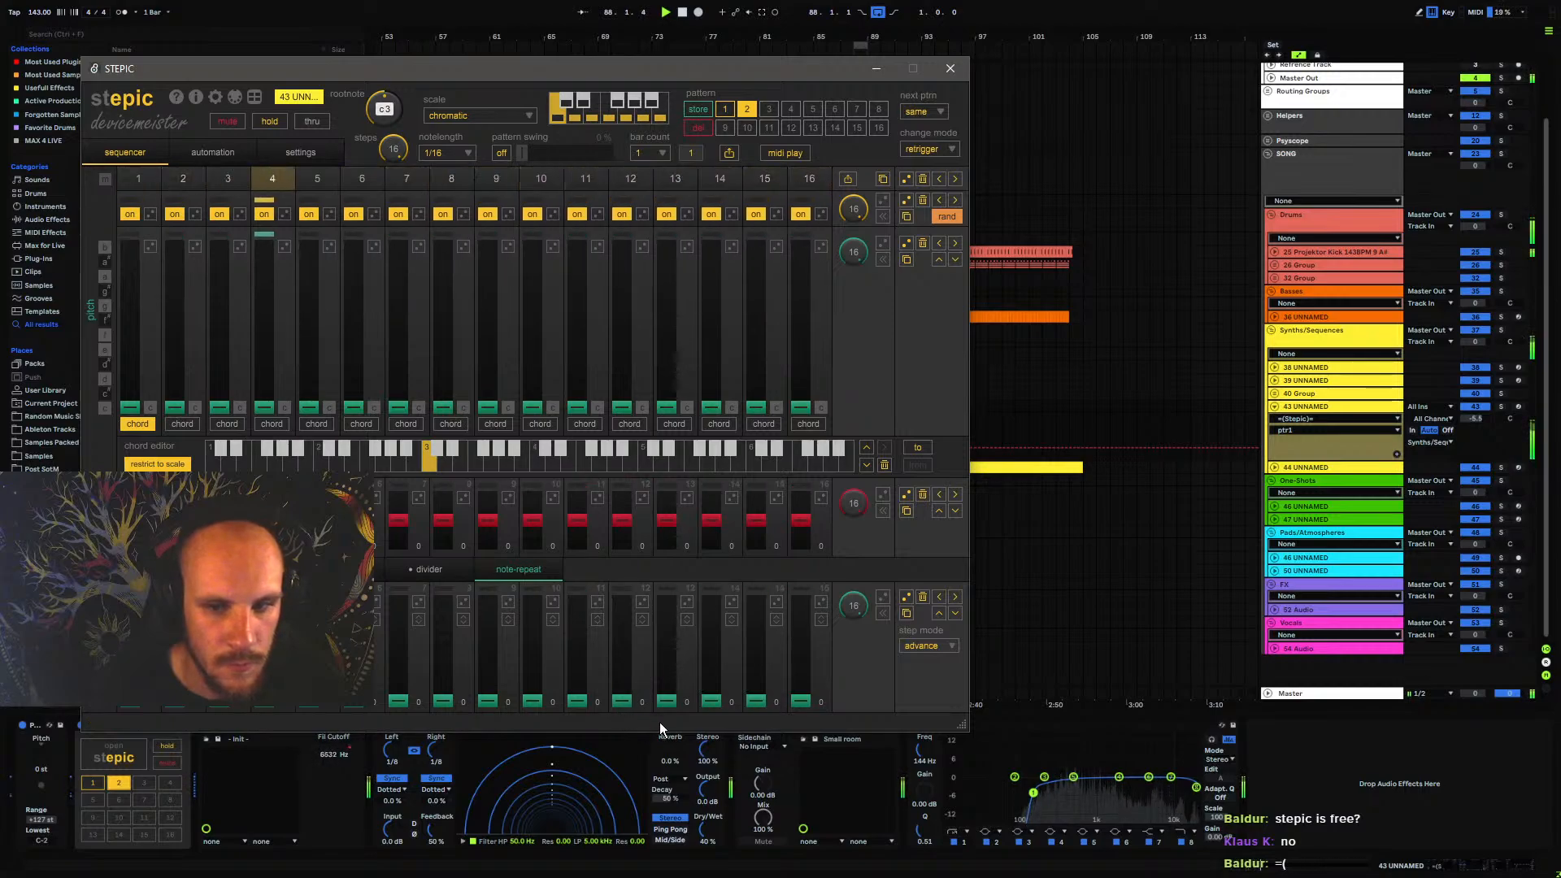
Try a note-repeat value of 7 on step 16 of Stepic's pattern 2, reset it to 0 and stop playback
{"action": "left_click_drag", "start_coordinate": [801, 698], "coordinate": [819, 502]}
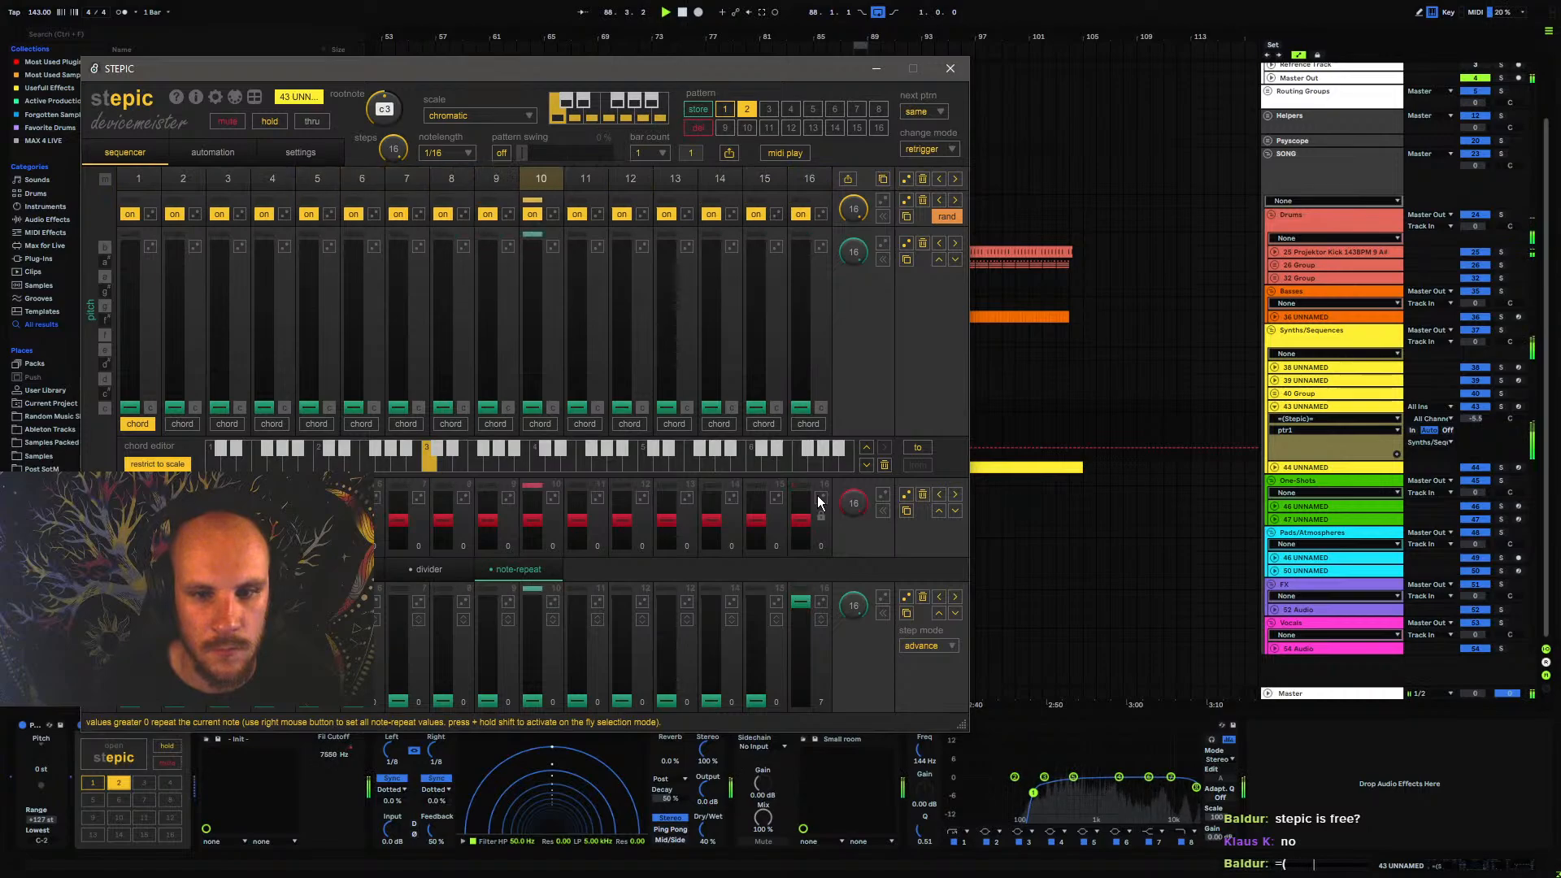
{"action": "left_click_drag", "start_coordinate": [817, 496], "coordinate": [802, 712]}
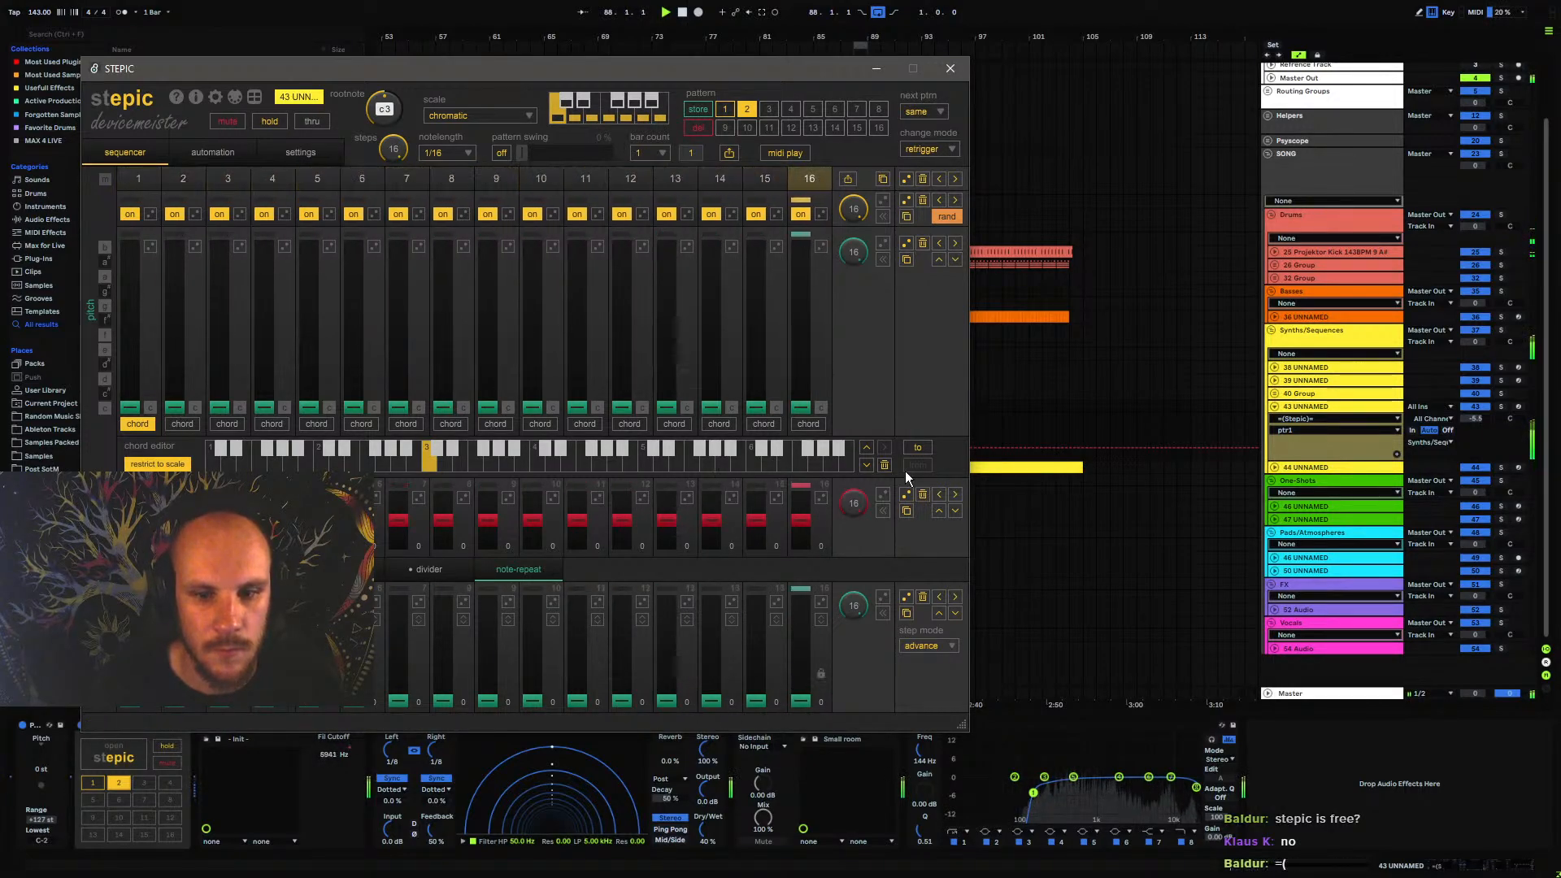
{"action": "left_click", "coordinate": [950, 68]}
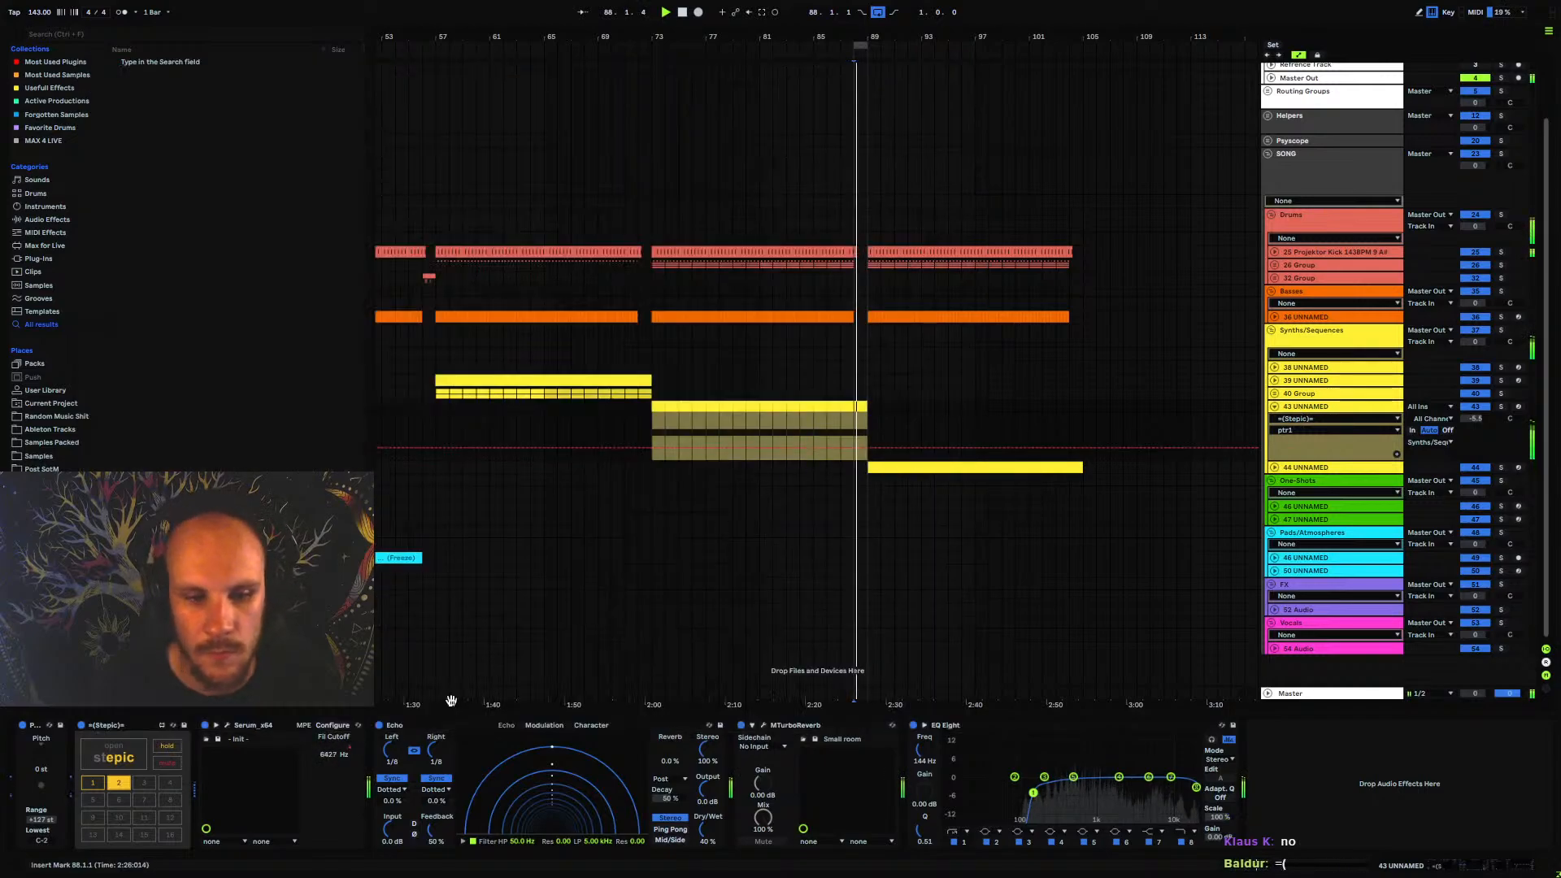
{"action": "key", "text": "space"}
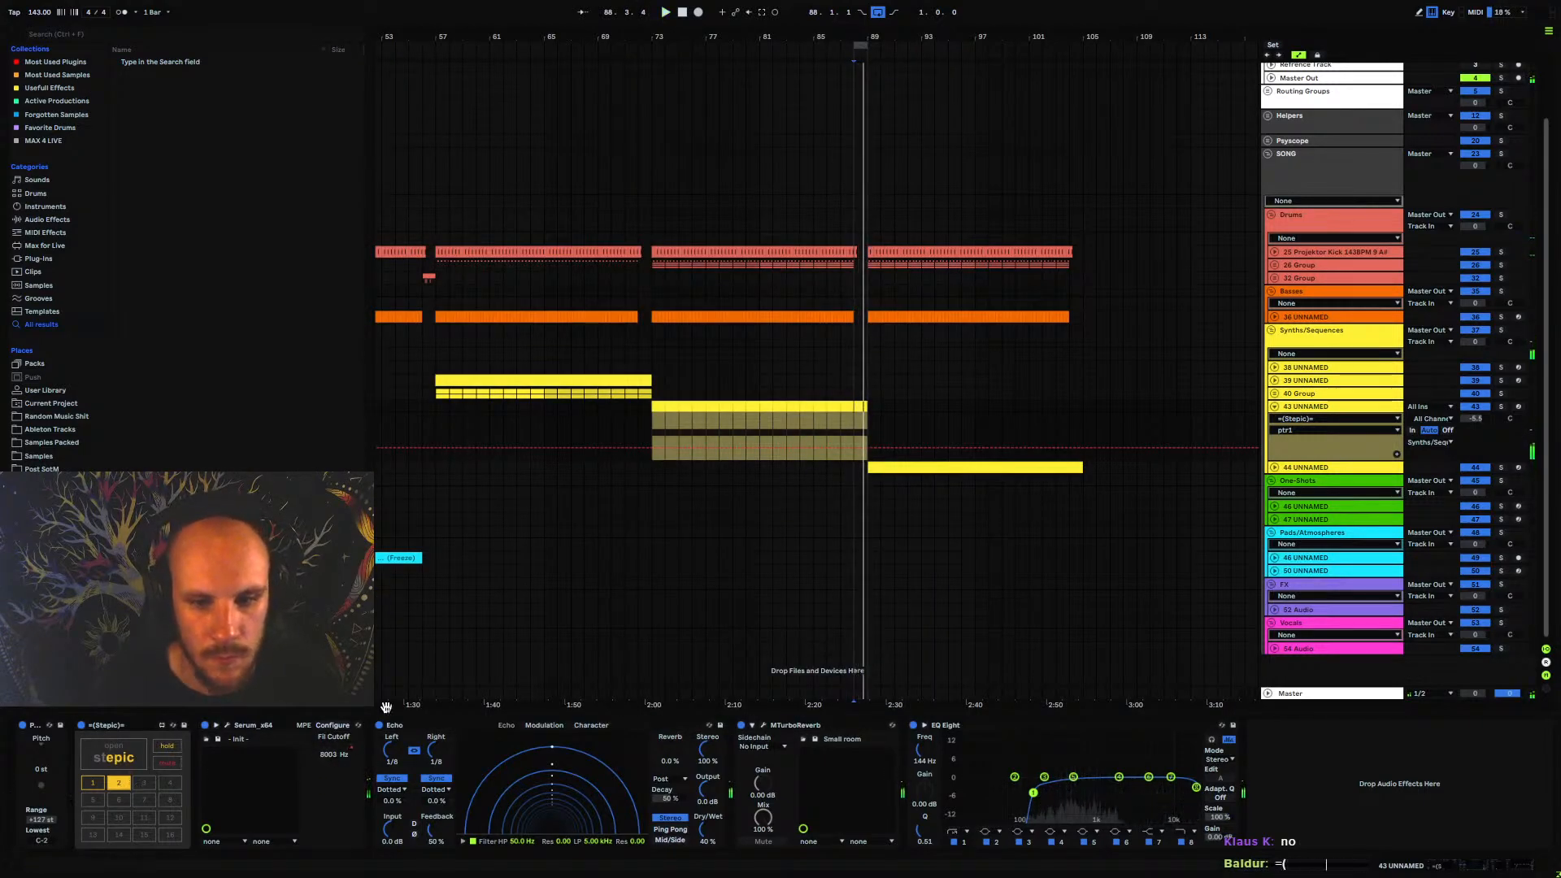
Set the next pattern of Stepic's pattern 2 to p 1 and close the sequencer window
{"action": "left_click", "coordinate": [121, 755]}
{"action": "left_click", "coordinate": [928, 113]}
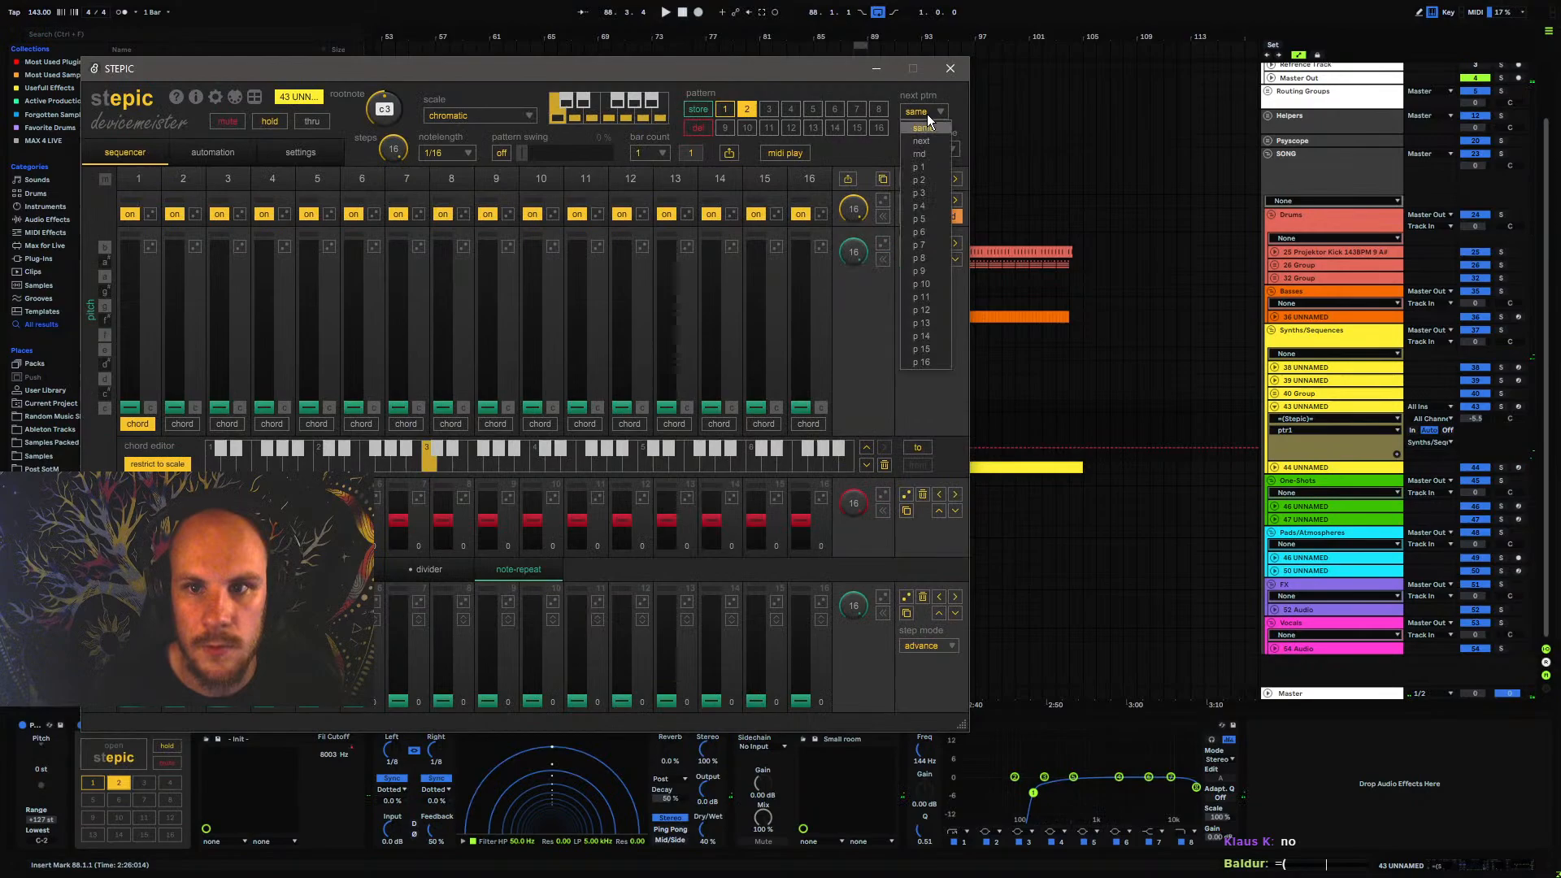
{"action": "left_click", "coordinate": [930, 156]}
{"action": "left_click", "coordinate": [950, 69]}
Play track 43's section from bar 73, check the active pattern in Stepic and restart playback from bar 73
{"action": "left_click", "coordinate": [647, 431]}
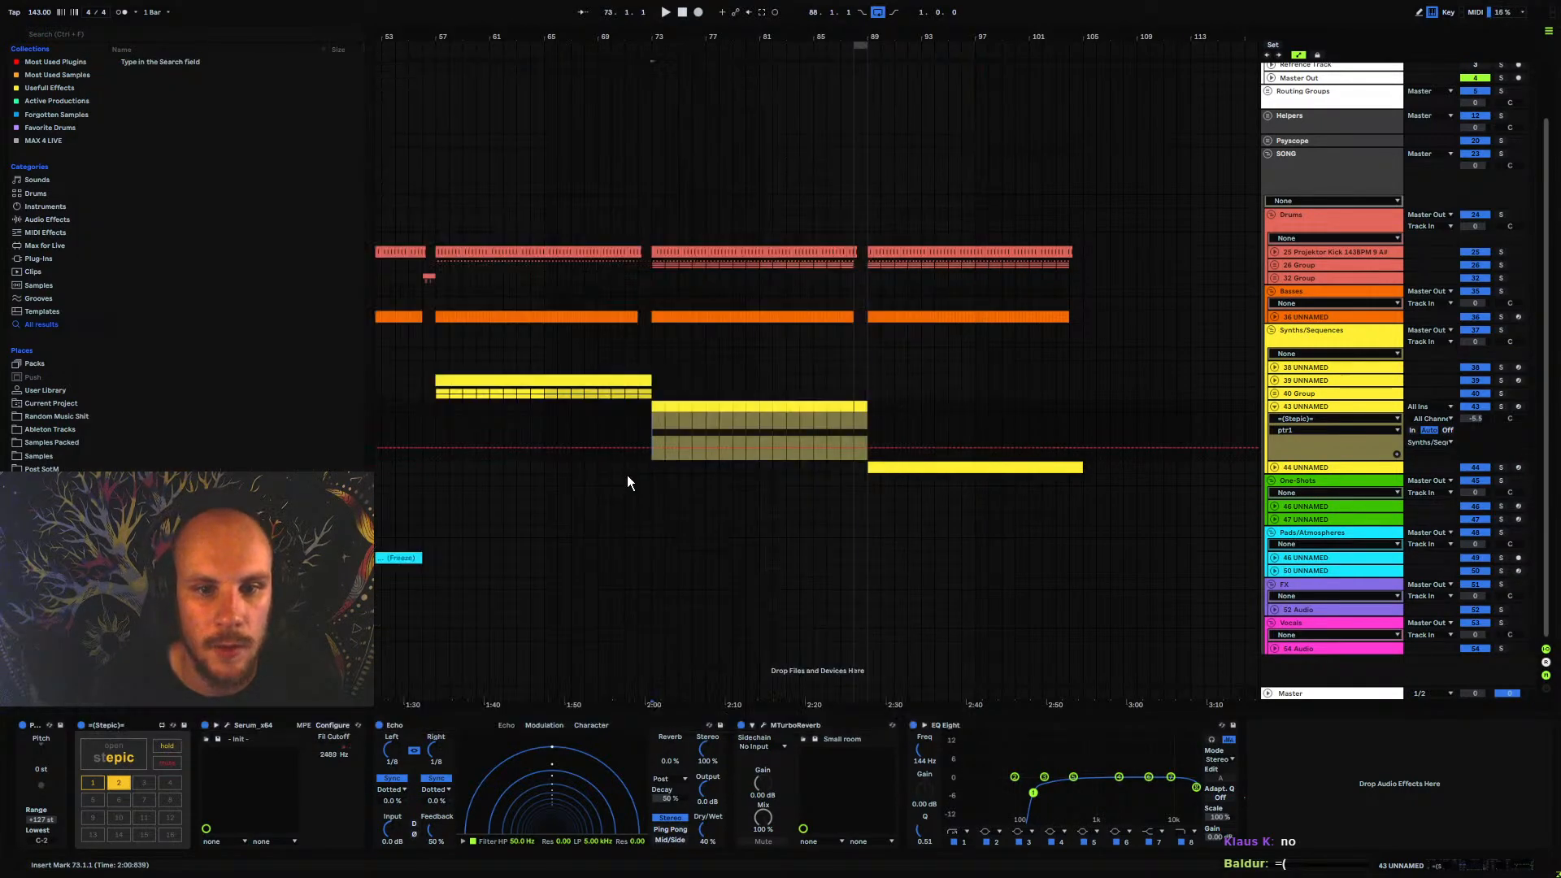
{"action": "key", "text": "space"}
{"action": "left_click", "coordinate": [114, 755]}
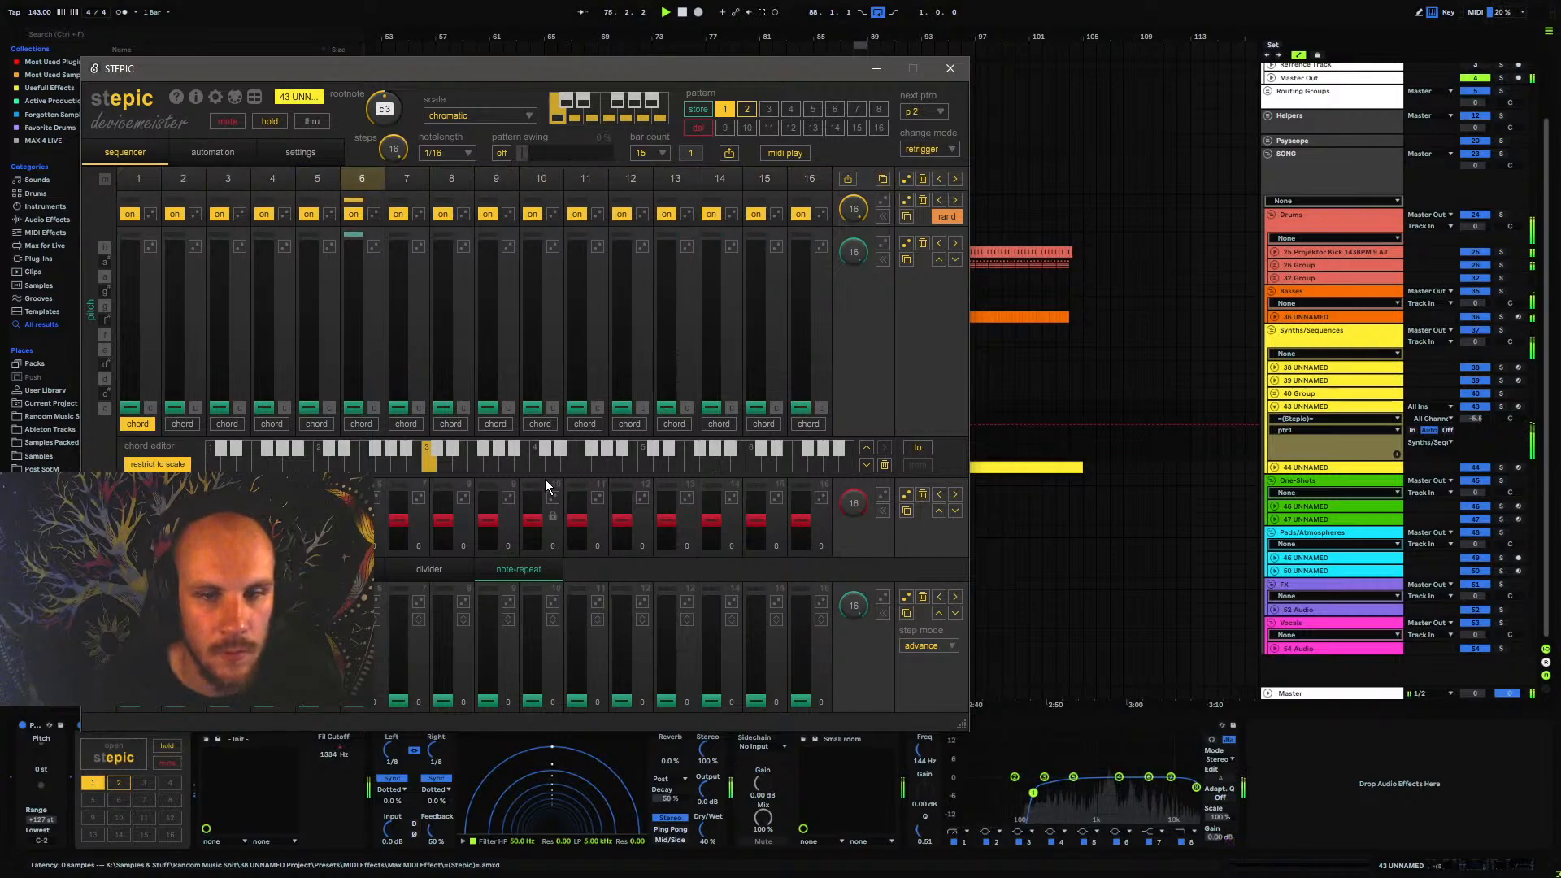
{"action": "left_click", "coordinate": [951, 69]}
{"action": "key", "text": "space"}
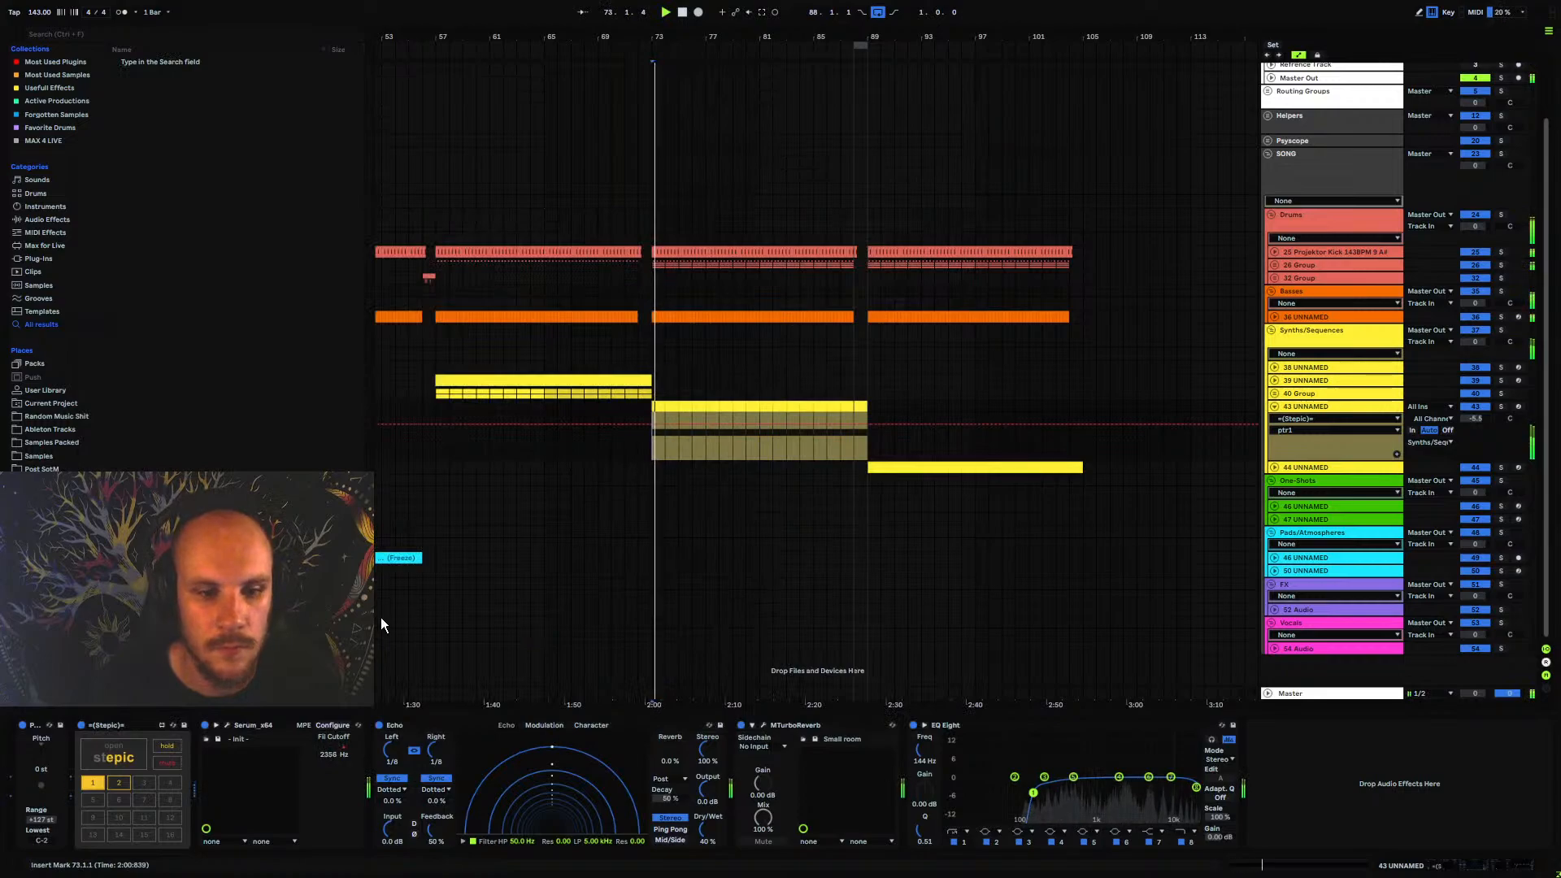
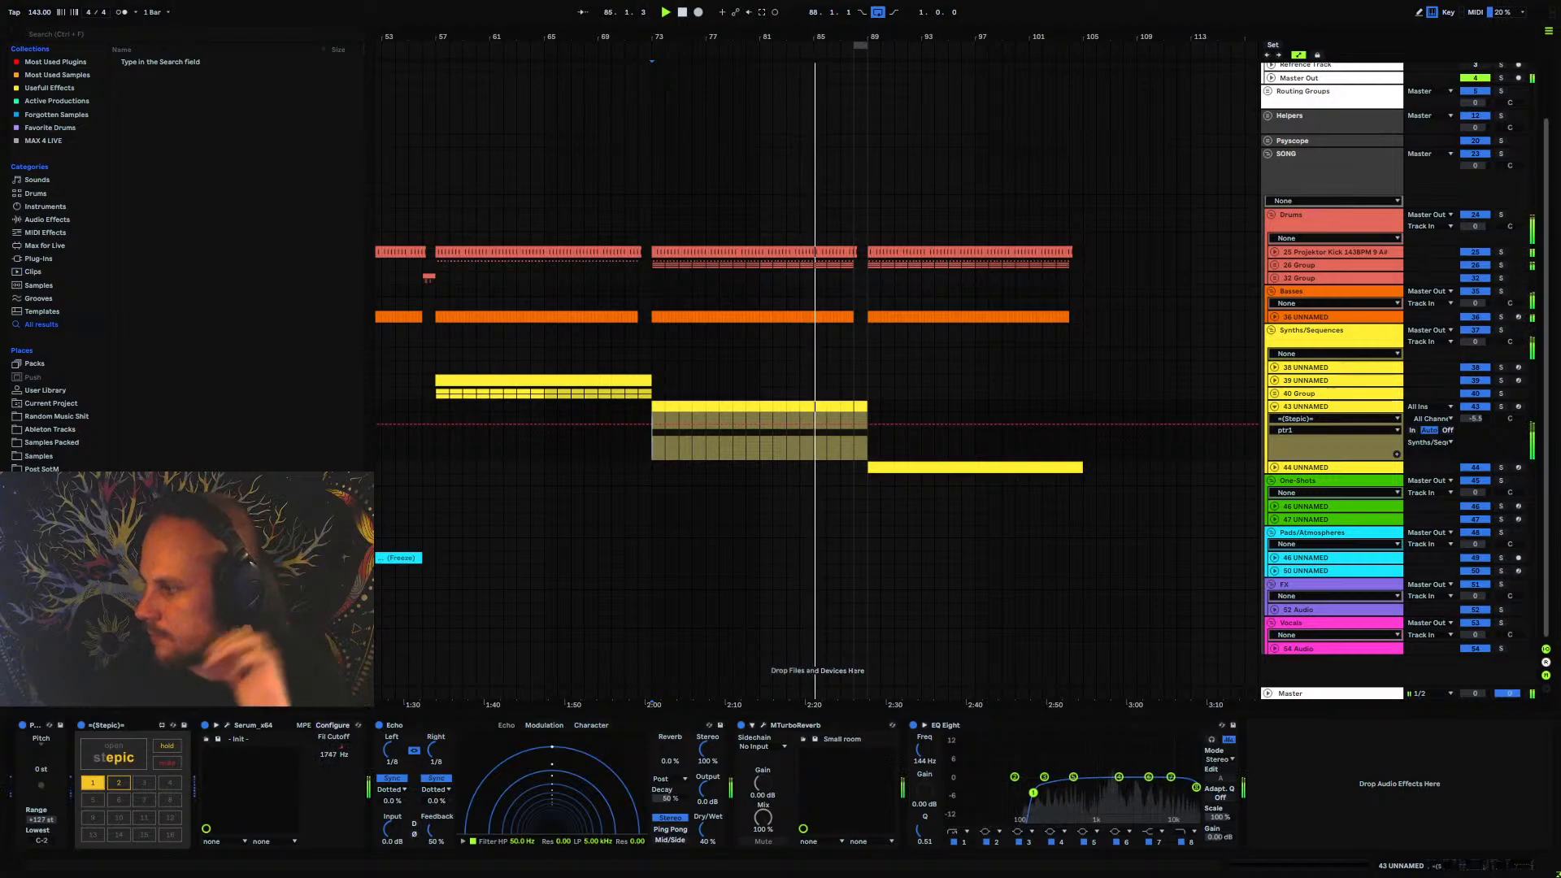
Look over the Stepic for Live product page in the browser and close the window
{"action": "left_click_drag", "start_coordinate": [1560, 274], "coordinate": [515, 249]}
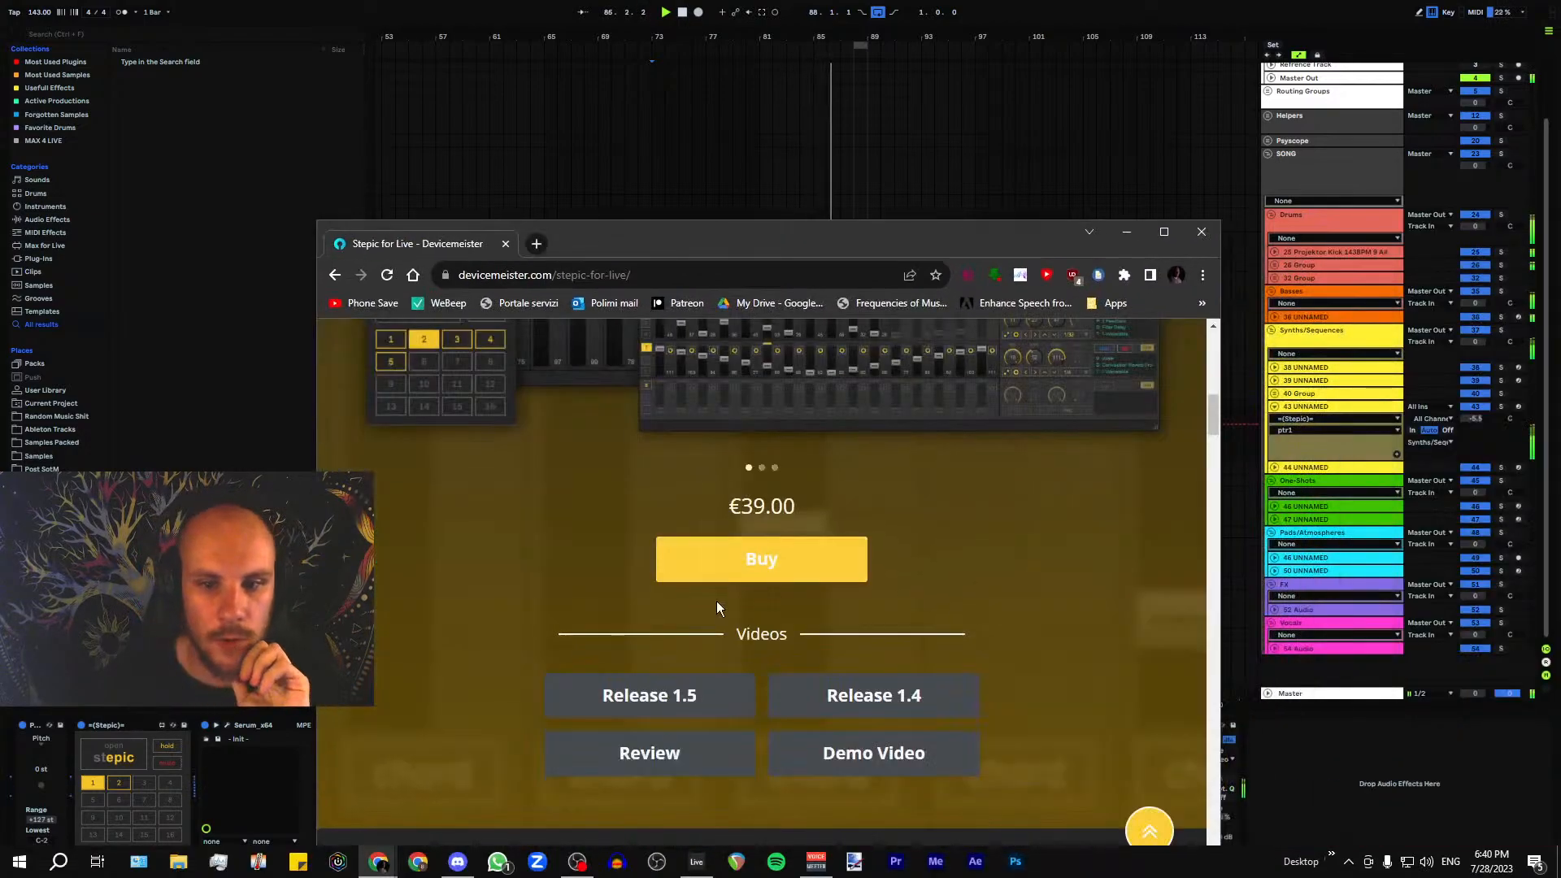
{"action": "scroll", "coordinate": [732, 600], "scroll_direction": "up", "scroll_amount": 9}
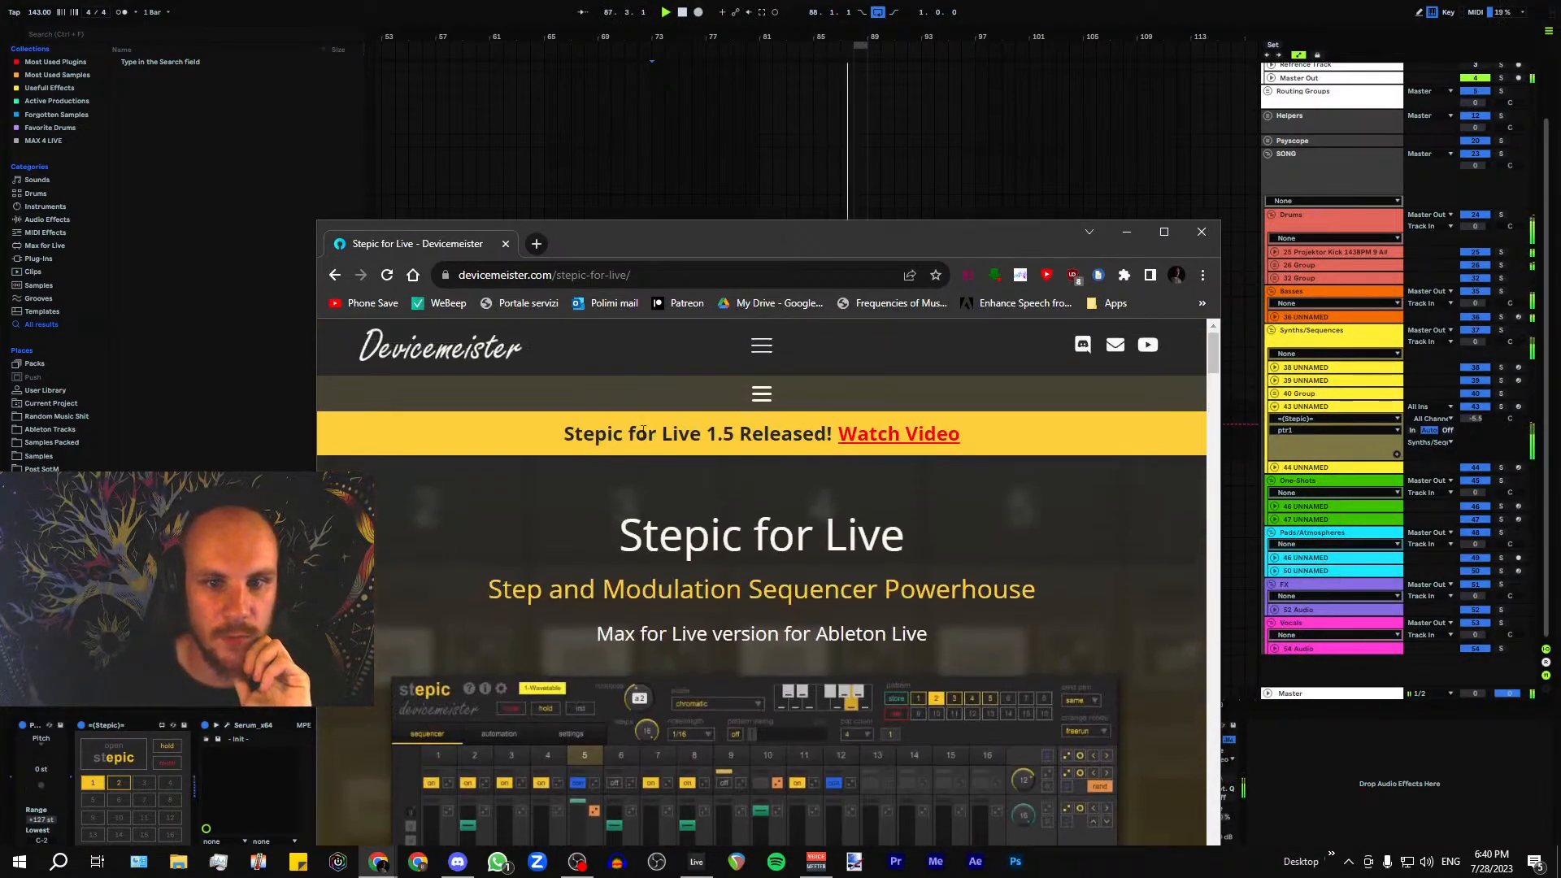
{"action": "scroll", "coordinate": [724, 357], "scroll_direction": "down", "scroll_amount": 2}
{"action": "left_click_drag", "start_coordinate": [620, 354], "coordinate": [915, 366]}
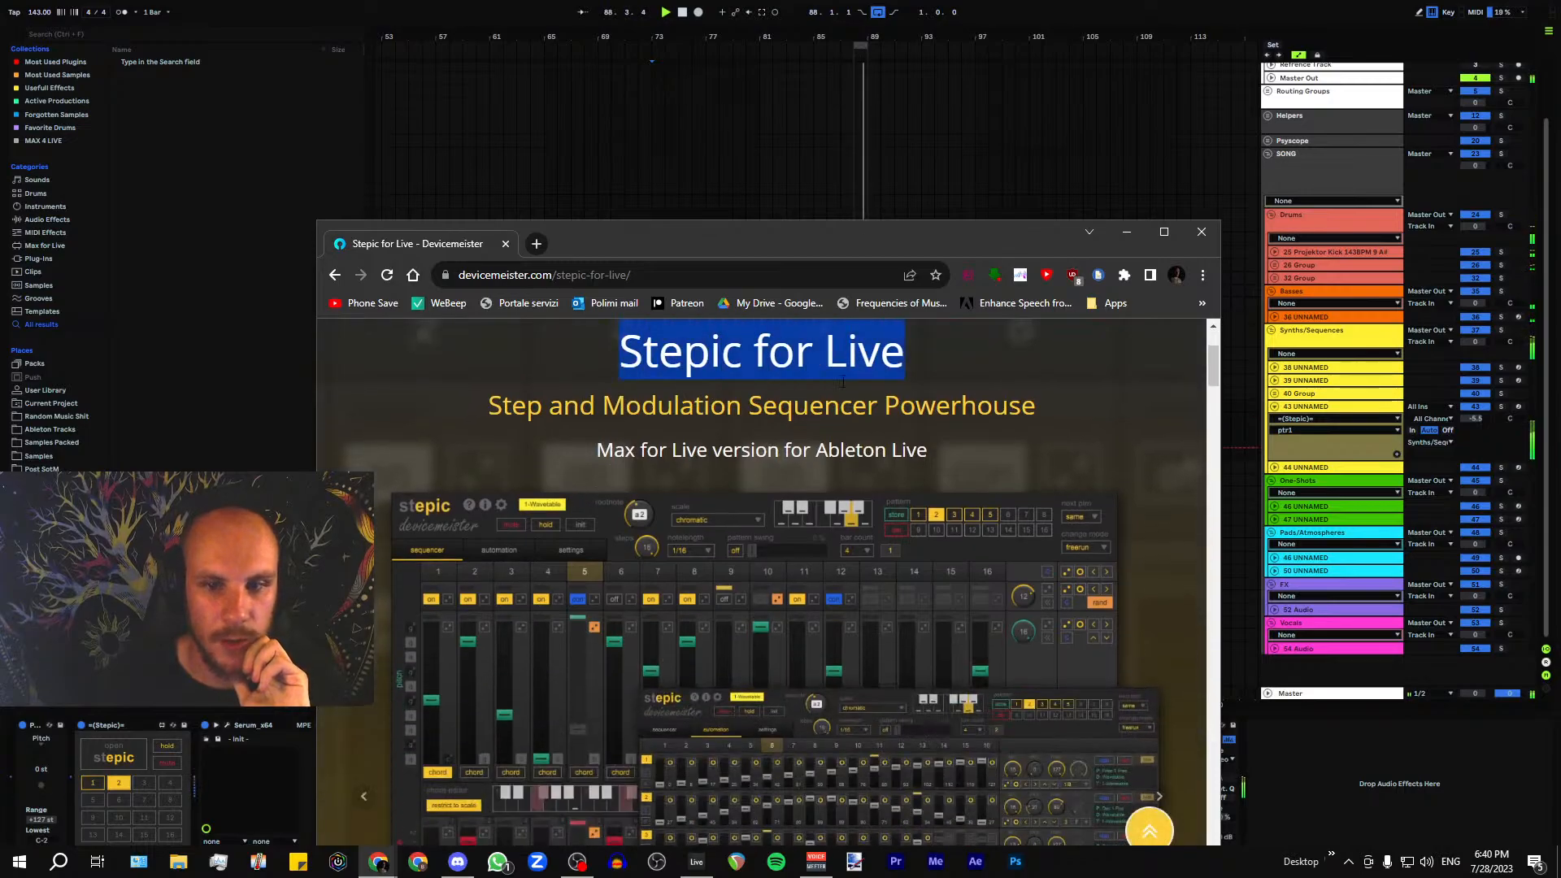
{"action": "scroll", "coordinate": [704, 495], "scroll_direction": "down", "scroll_amount": 10}
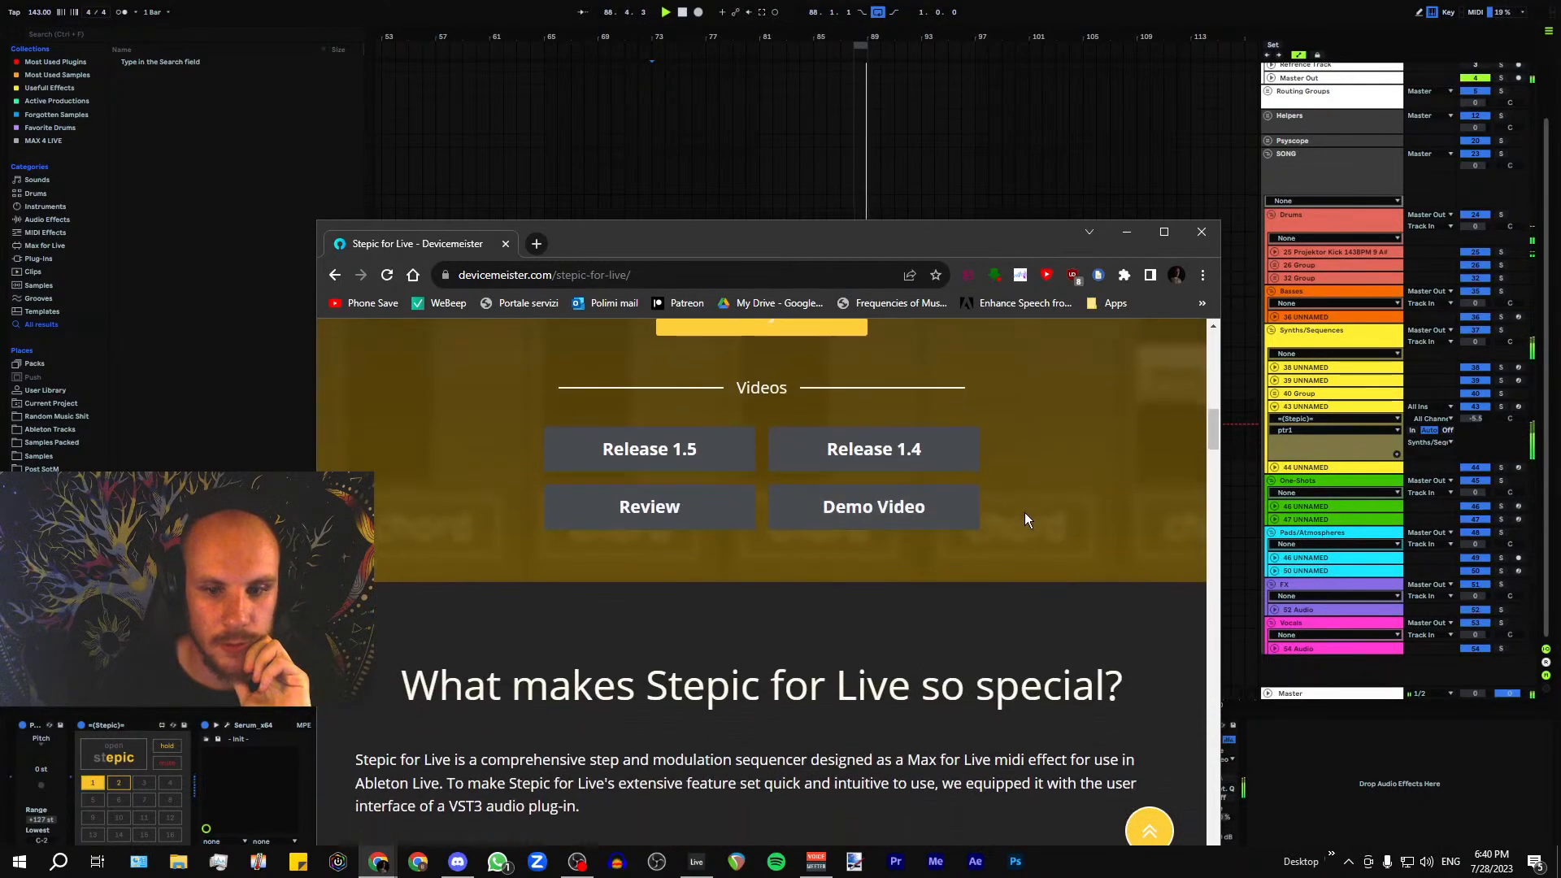
{"action": "scroll", "coordinate": [1025, 512], "scroll_direction": "down", "scroll_amount": 2}
{"action": "scroll", "coordinate": [802, 547], "scroll_direction": "up", "scroll_amount": 12}
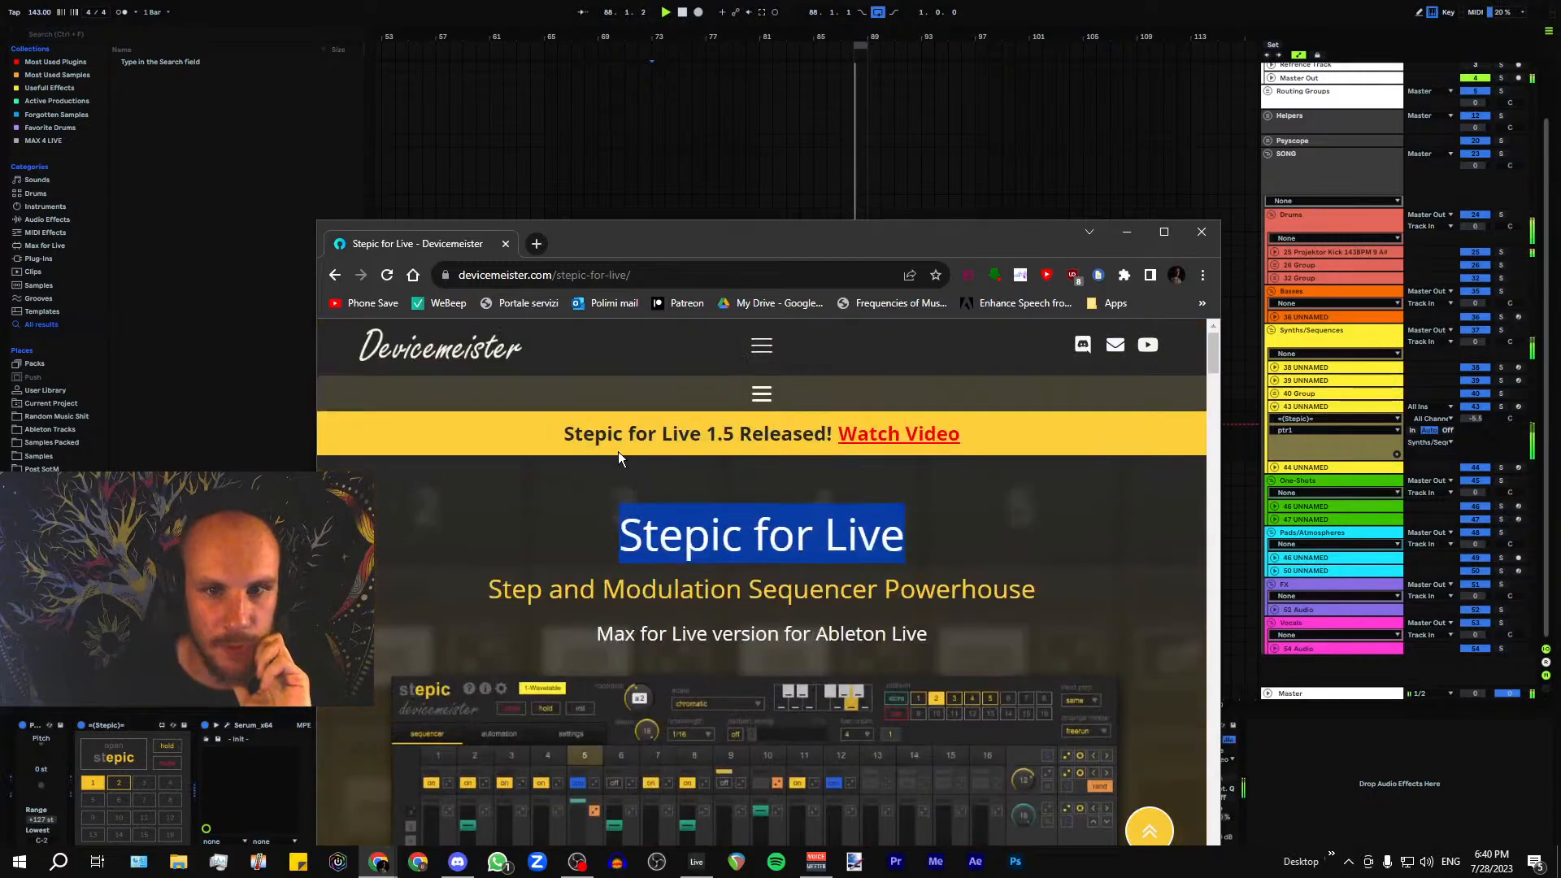
{"action": "left_click", "coordinate": [1202, 234]}
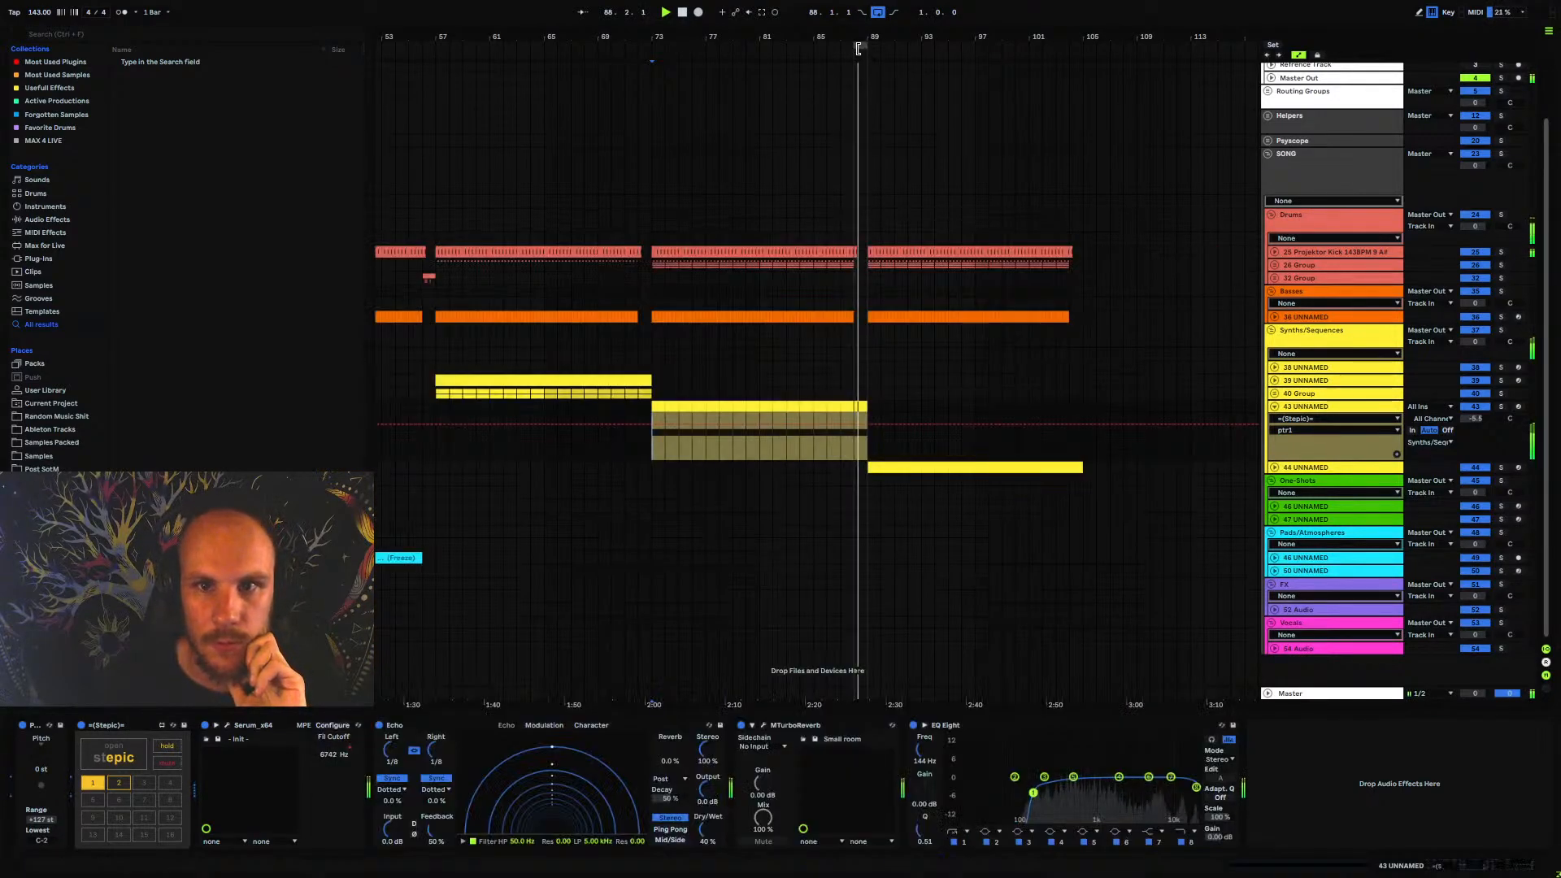
Set the arrangement loop to run from bar 73 to bar 105
{"action": "left_click_drag", "start_coordinate": [859, 61], "coordinate": [664, 49]}
{"action": "left_click", "coordinate": [650, 64]}
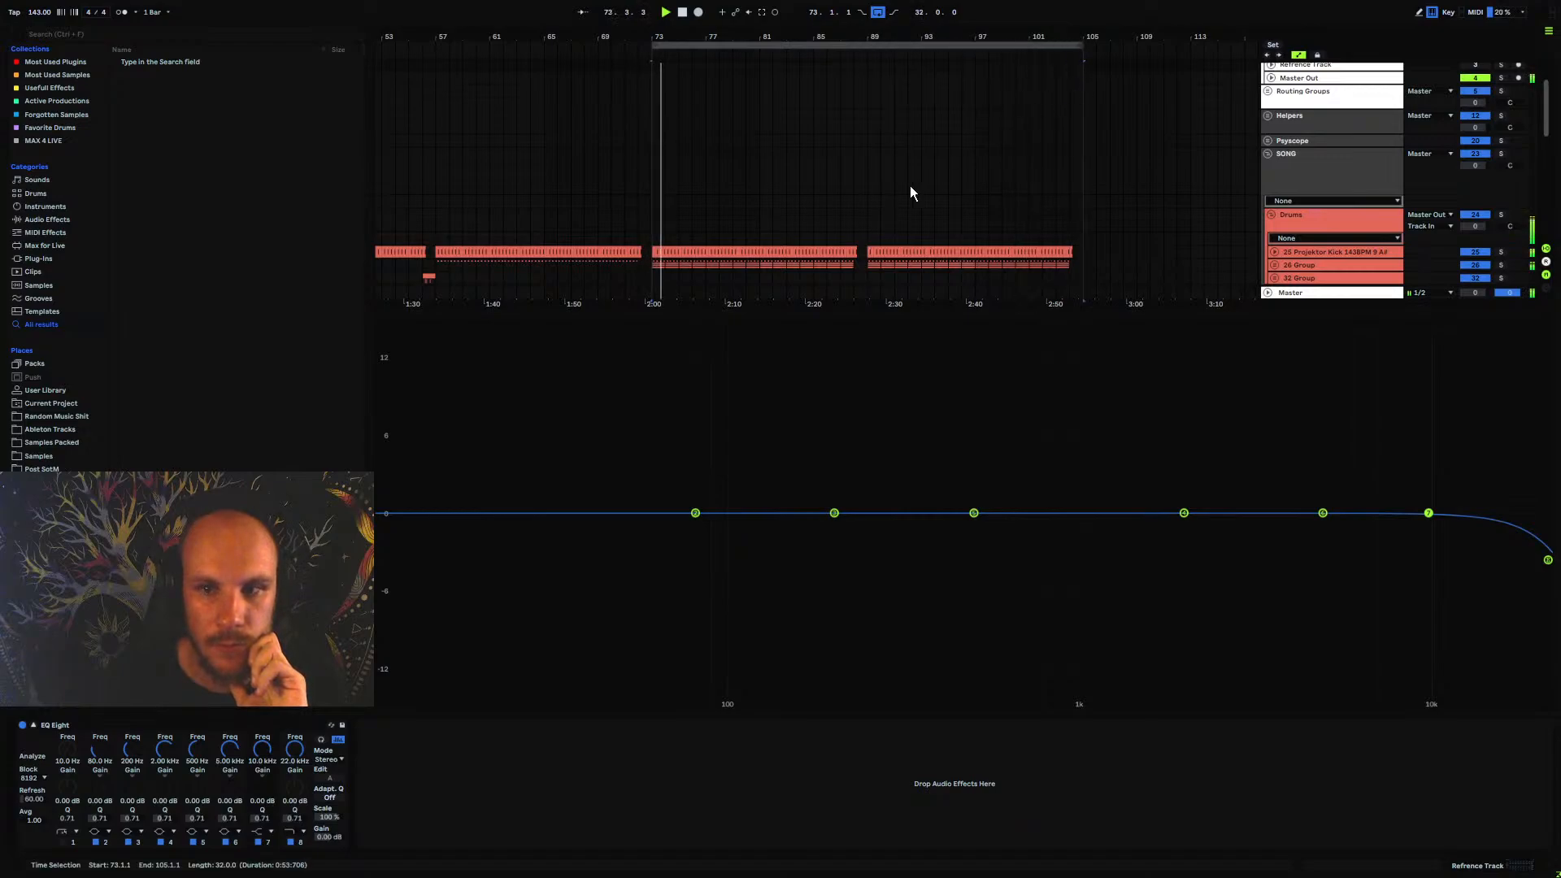
{"action": "left_click", "coordinate": [35, 726]}
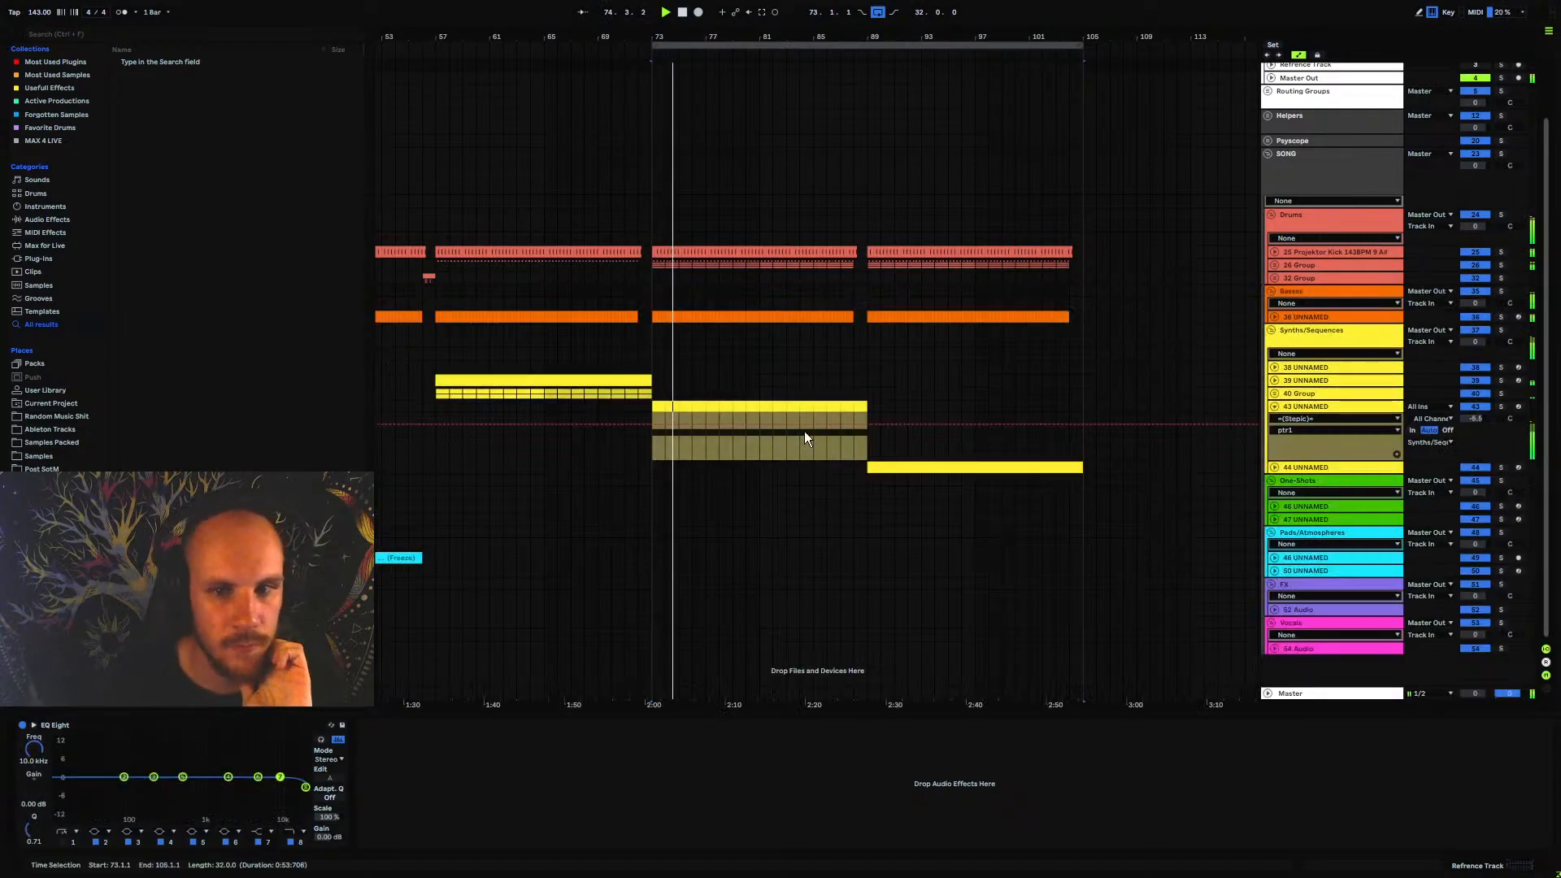
Freeze track 43 UNNAMED in the Synths/Sequences group and flatten it to audio
{"action": "left_click", "coordinate": [1308, 408]}
{"action": "right_click", "coordinate": [1315, 408]}
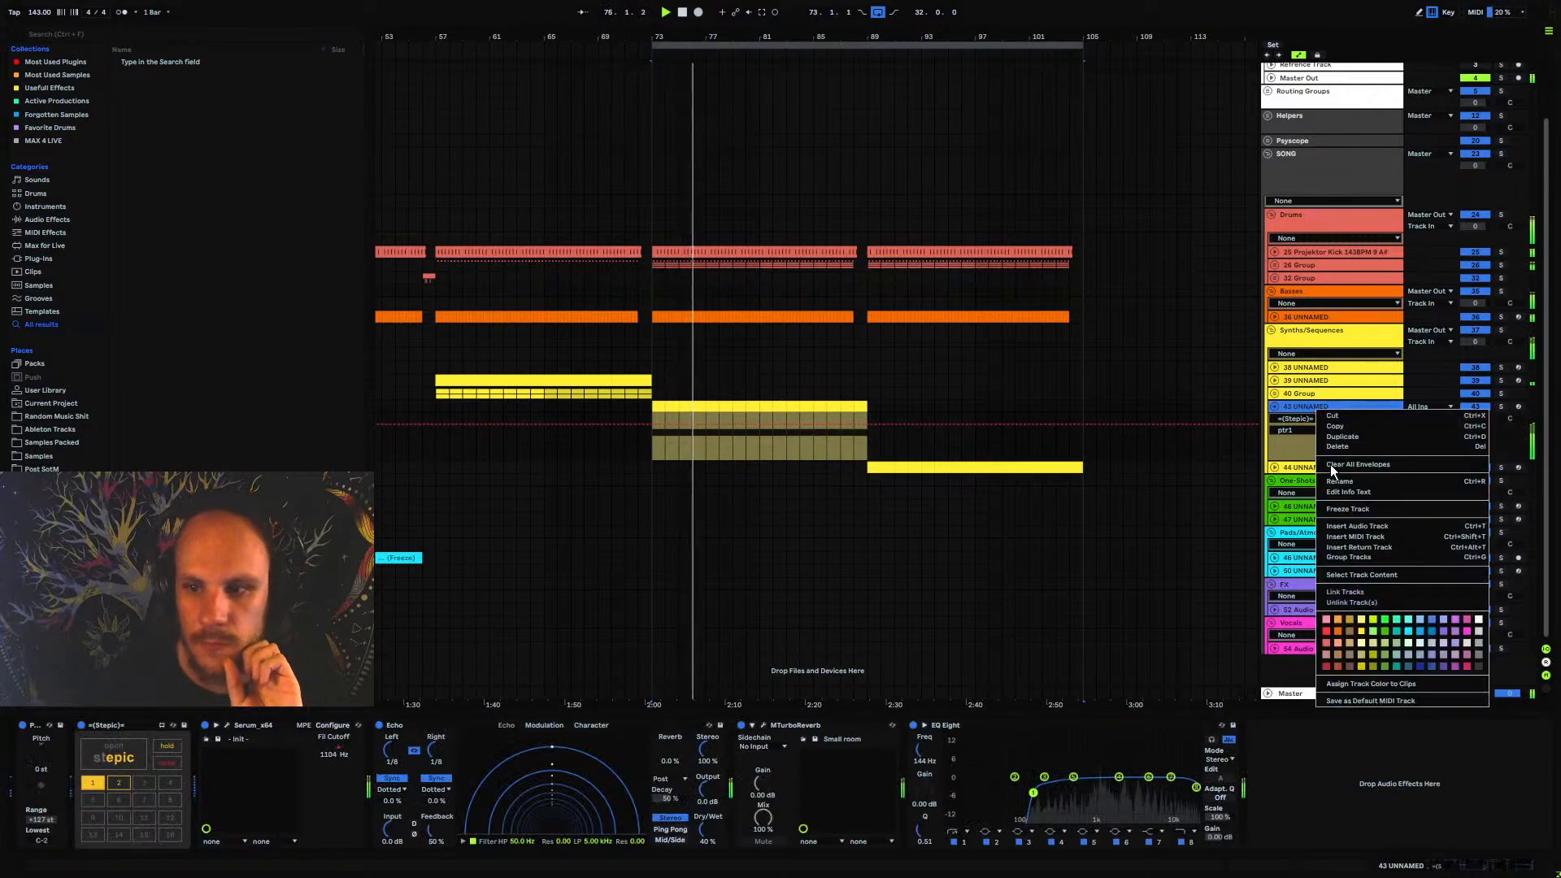
{"action": "left_click", "coordinate": [1338, 508]}
{"action": "left_click", "coordinate": [747, 466]}
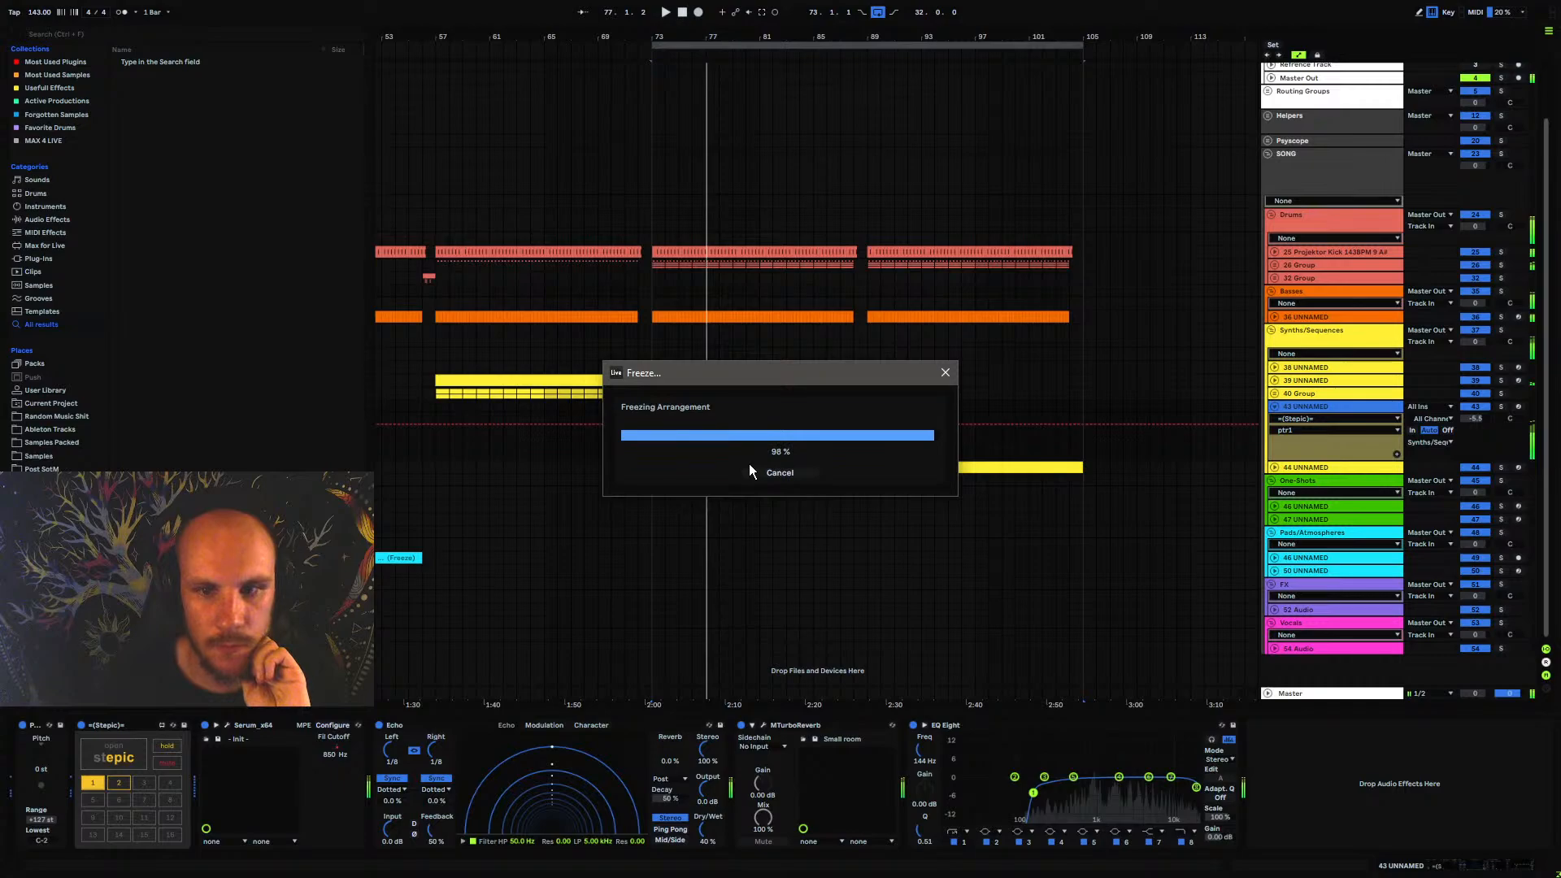
{"action": "right_click", "coordinate": [1321, 409]}
{"action": "left_click", "coordinate": [1356, 501]}
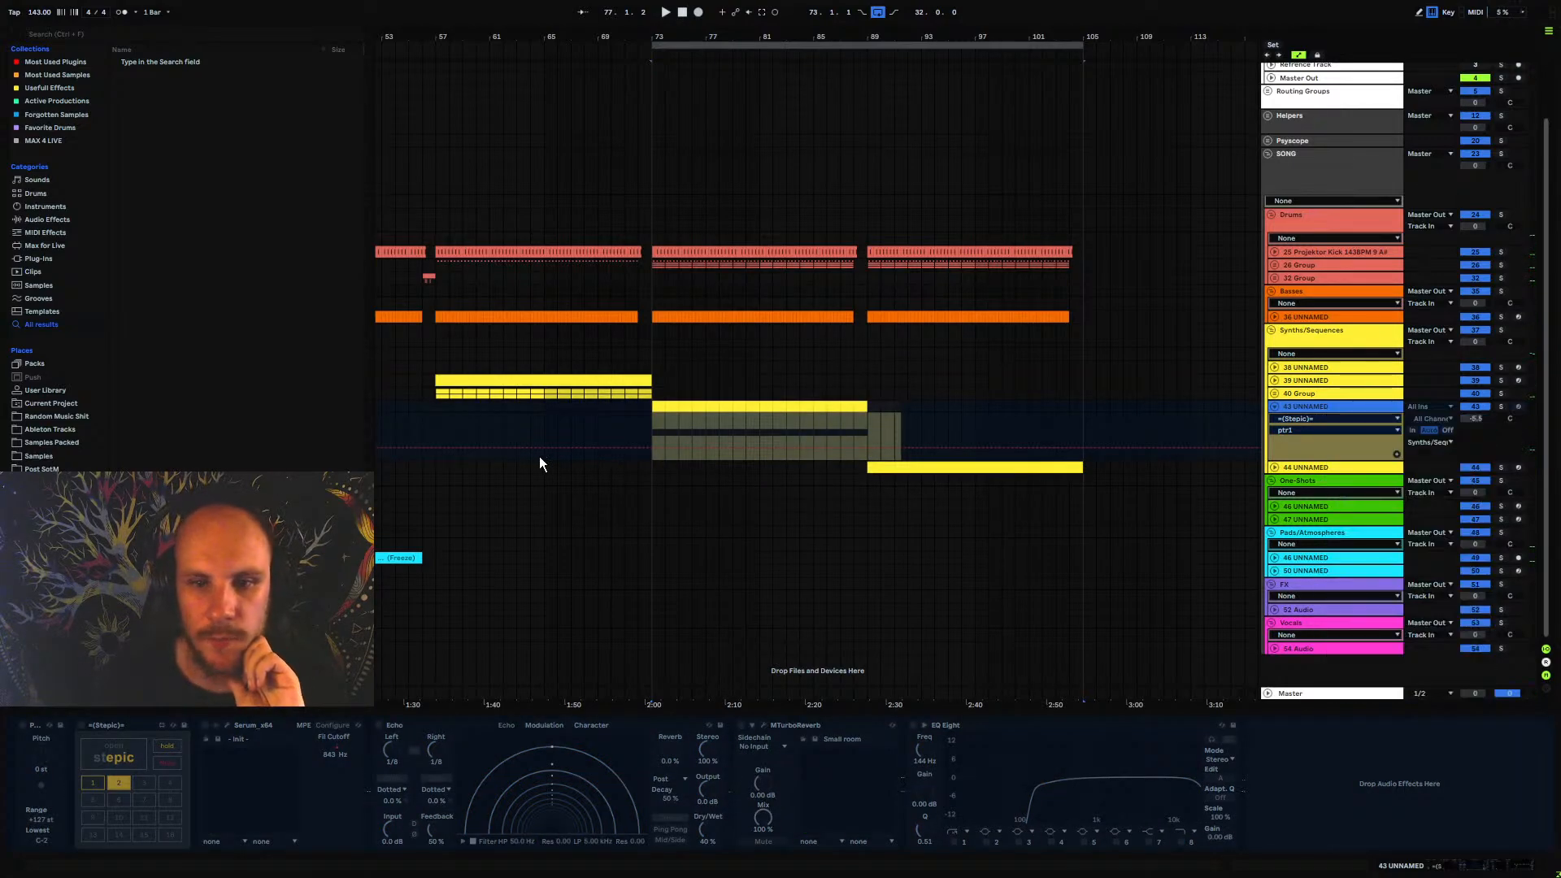
Play the flattened audio of track 43 near its end around bar 89
{"action": "left_click_drag", "start_coordinate": [654, 444], "coordinate": [877, 436]}
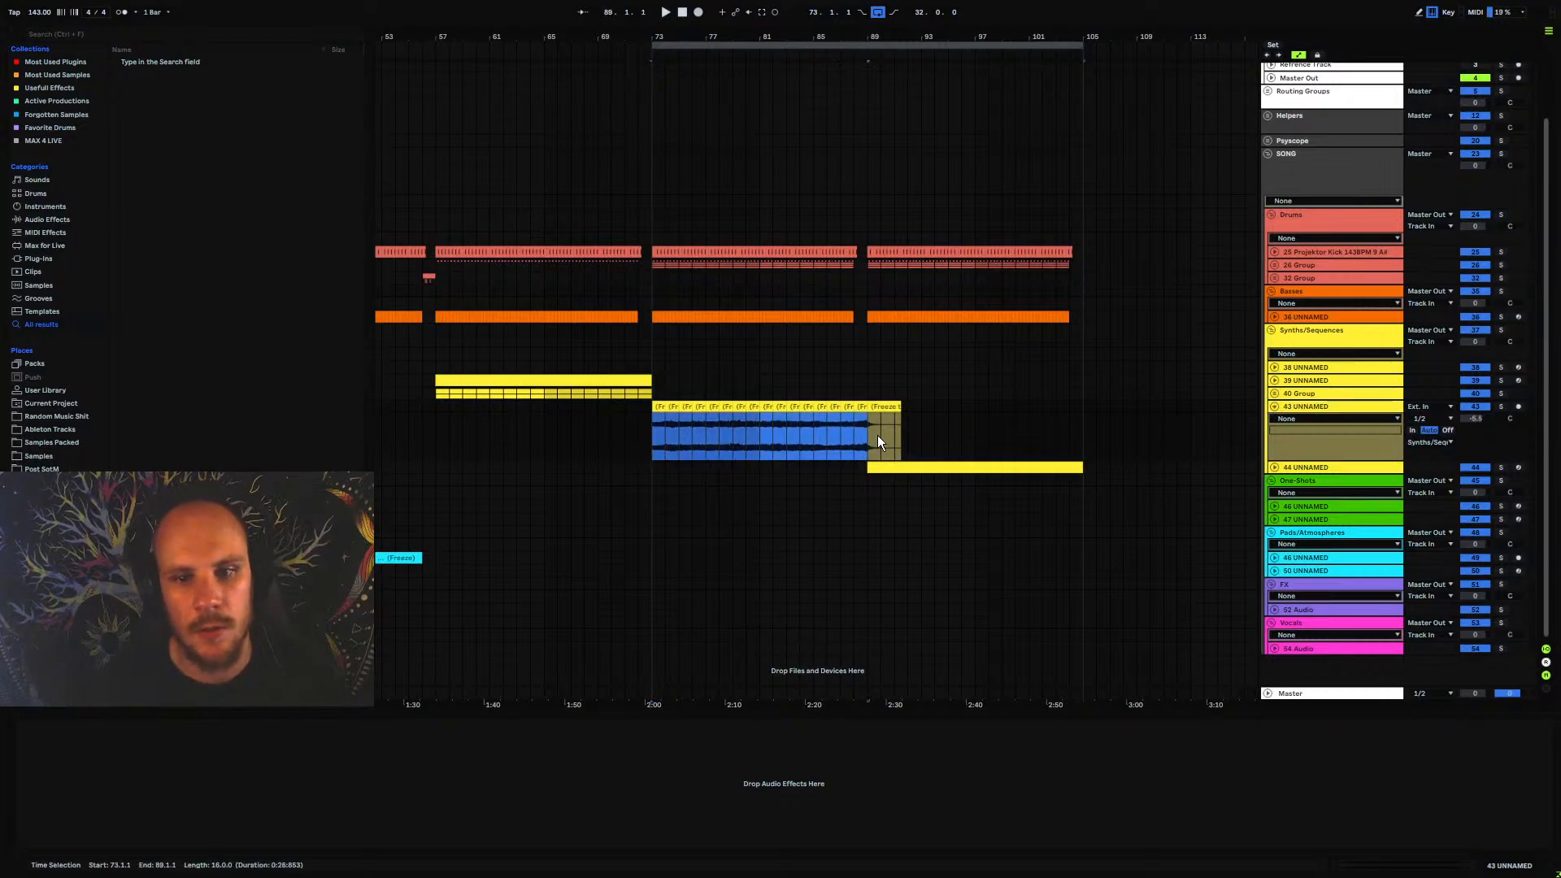
{"action": "left_click", "coordinate": [854, 437]}
{"action": "key", "text": "space"}
{"action": "left_click_drag", "start_coordinate": [868, 37], "coordinate": [954, 37]}
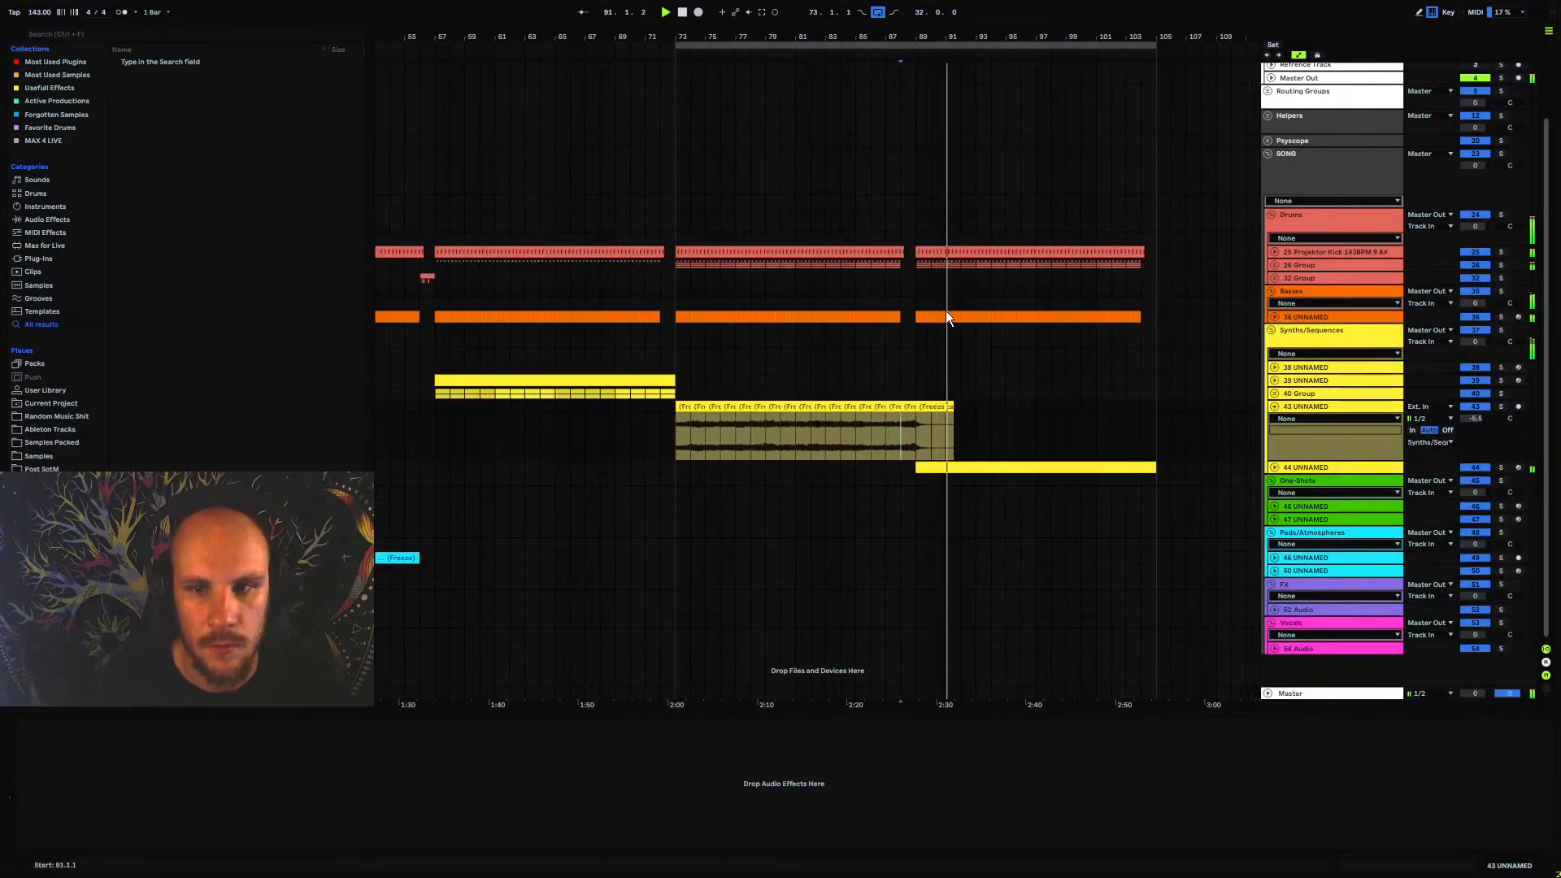
Move the clip on track 44 UNNAMED so that it starts at bar 105
{"action": "left_click", "coordinate": [970, 468]}
{"action": "key", "text": "space"}
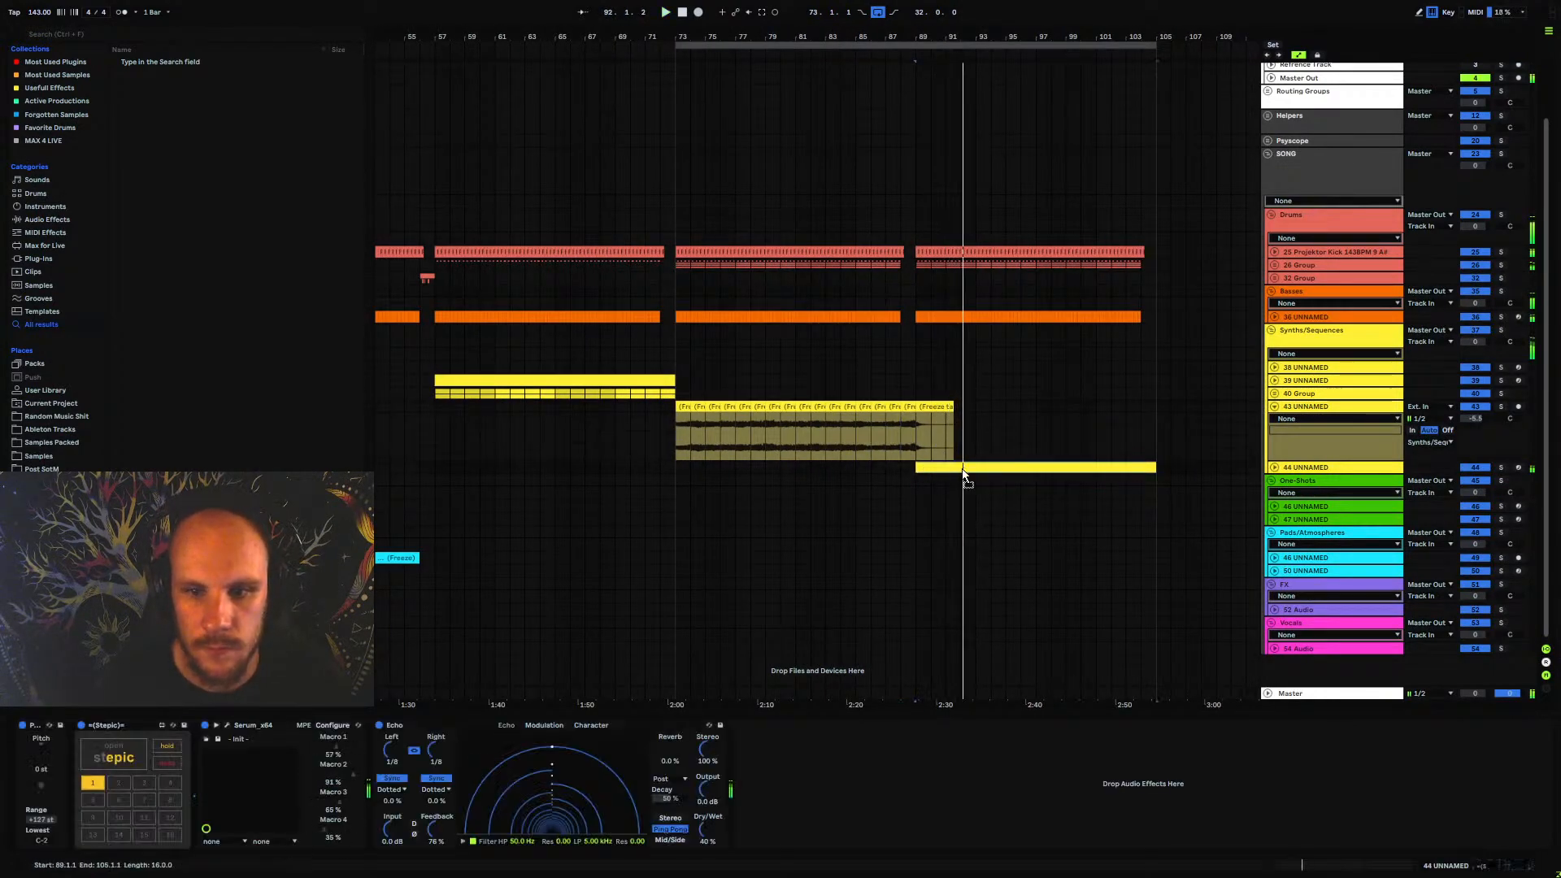
{"action": "left_click_drag", "start_coordinate": [965, 469], "coordinate": [1194, 467]}
{"action": "key", "text": "space"}
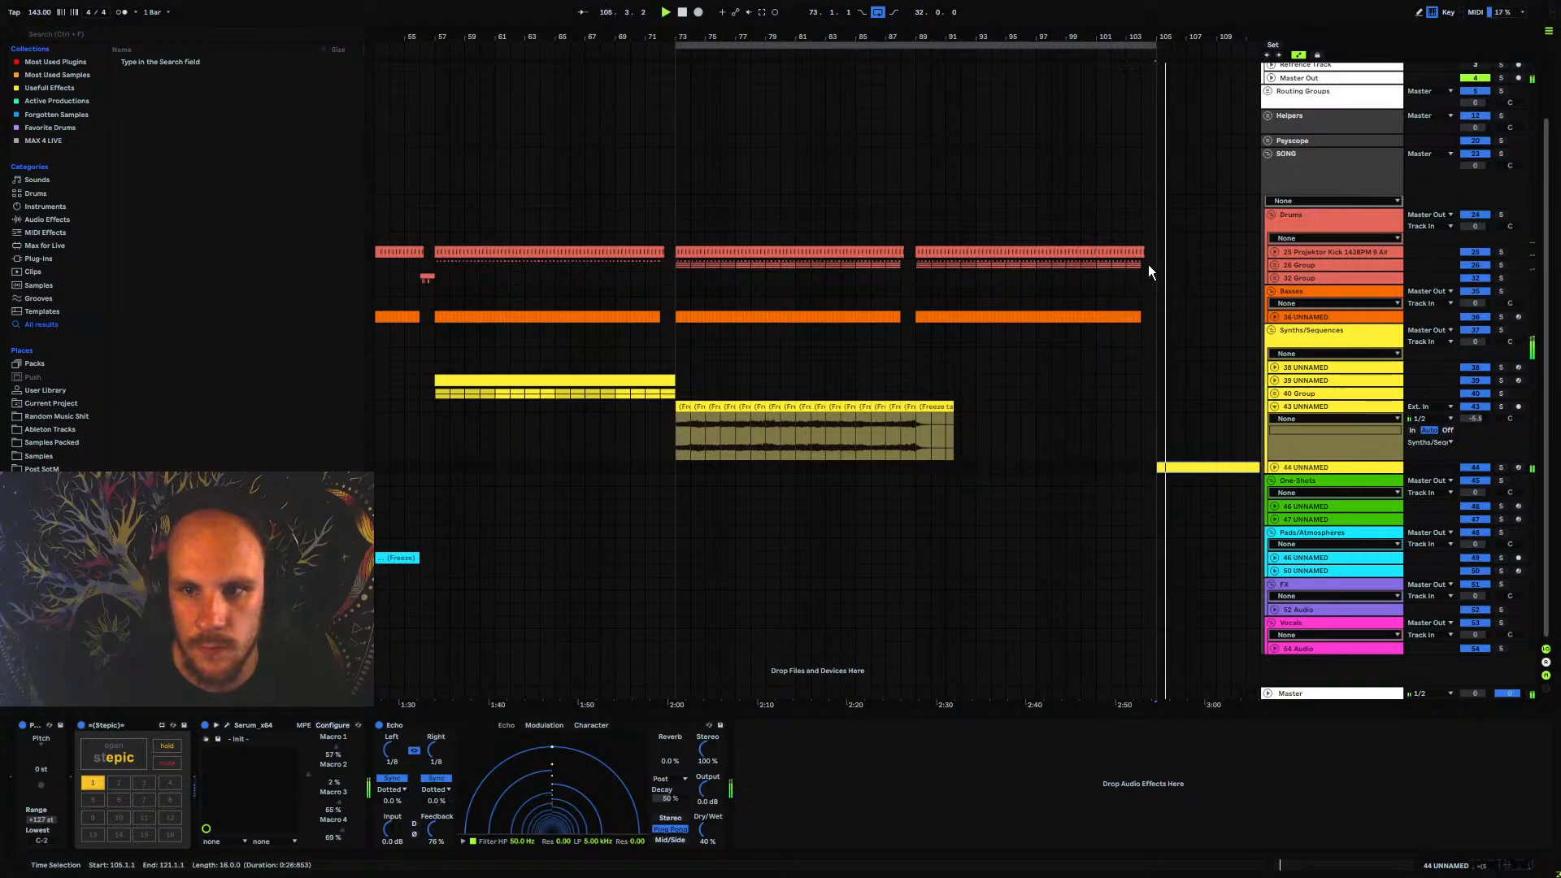
Duplicate the drum and bass clips of bars 89 to 105 so the copy starts at bar 105
{"action": "key", "text": "space"}
{"action": "left_click_drag", "start_coordinate": [1154, 249], "coordinate": [914, 315]}
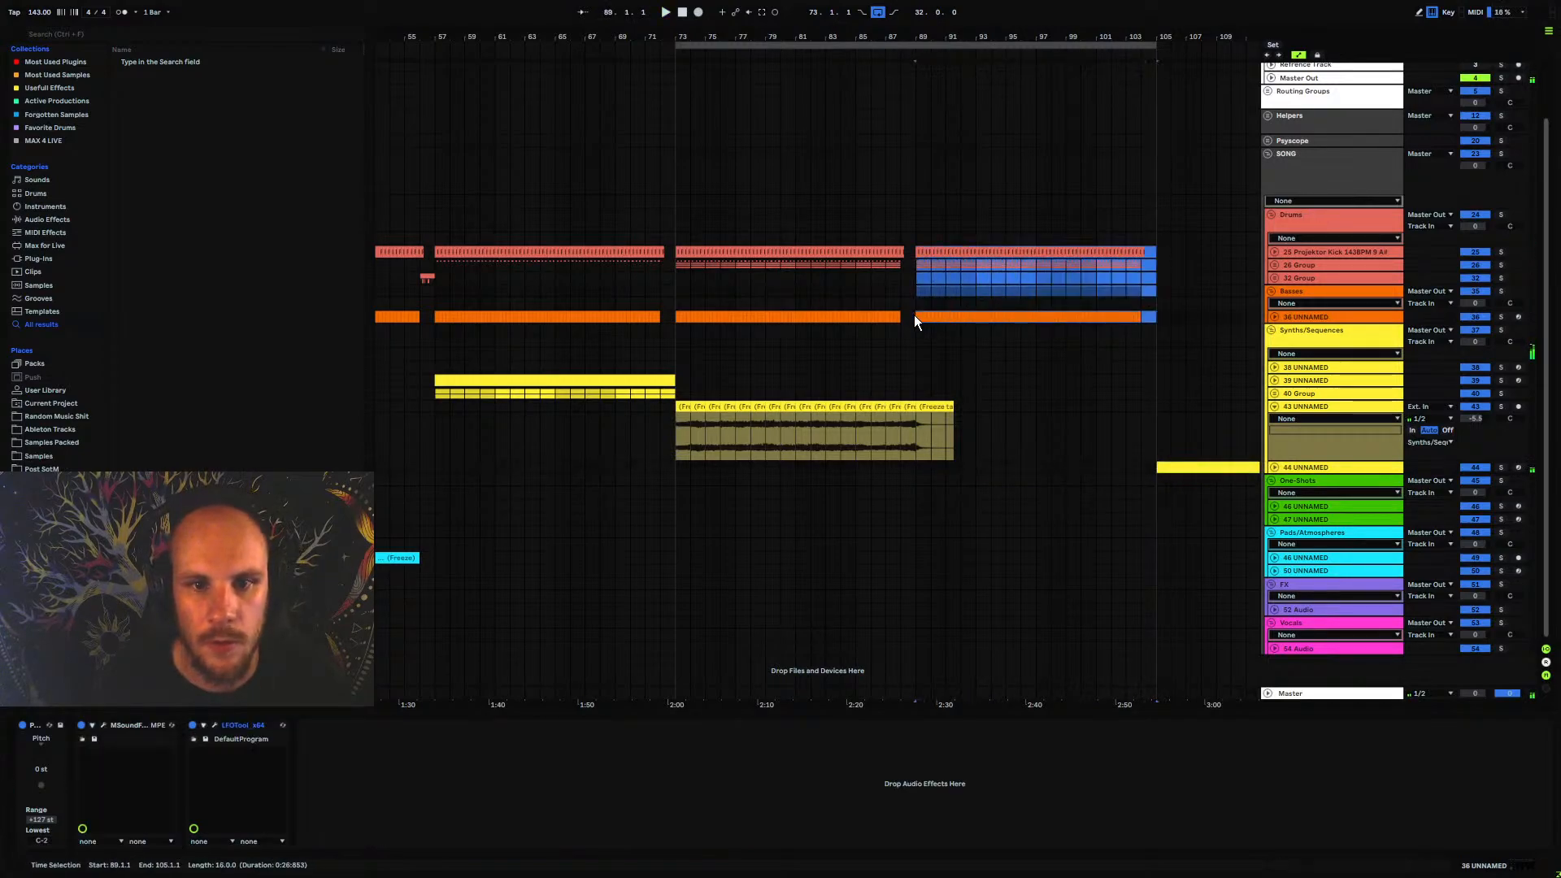
{"action": "key", "text": "ctrl+d"}
Delete the 26 Group clips from the section at bars 105 to 121 and extend the loop end to bar 121
{"action": "left_click", "coordinate": [1049, 291]}
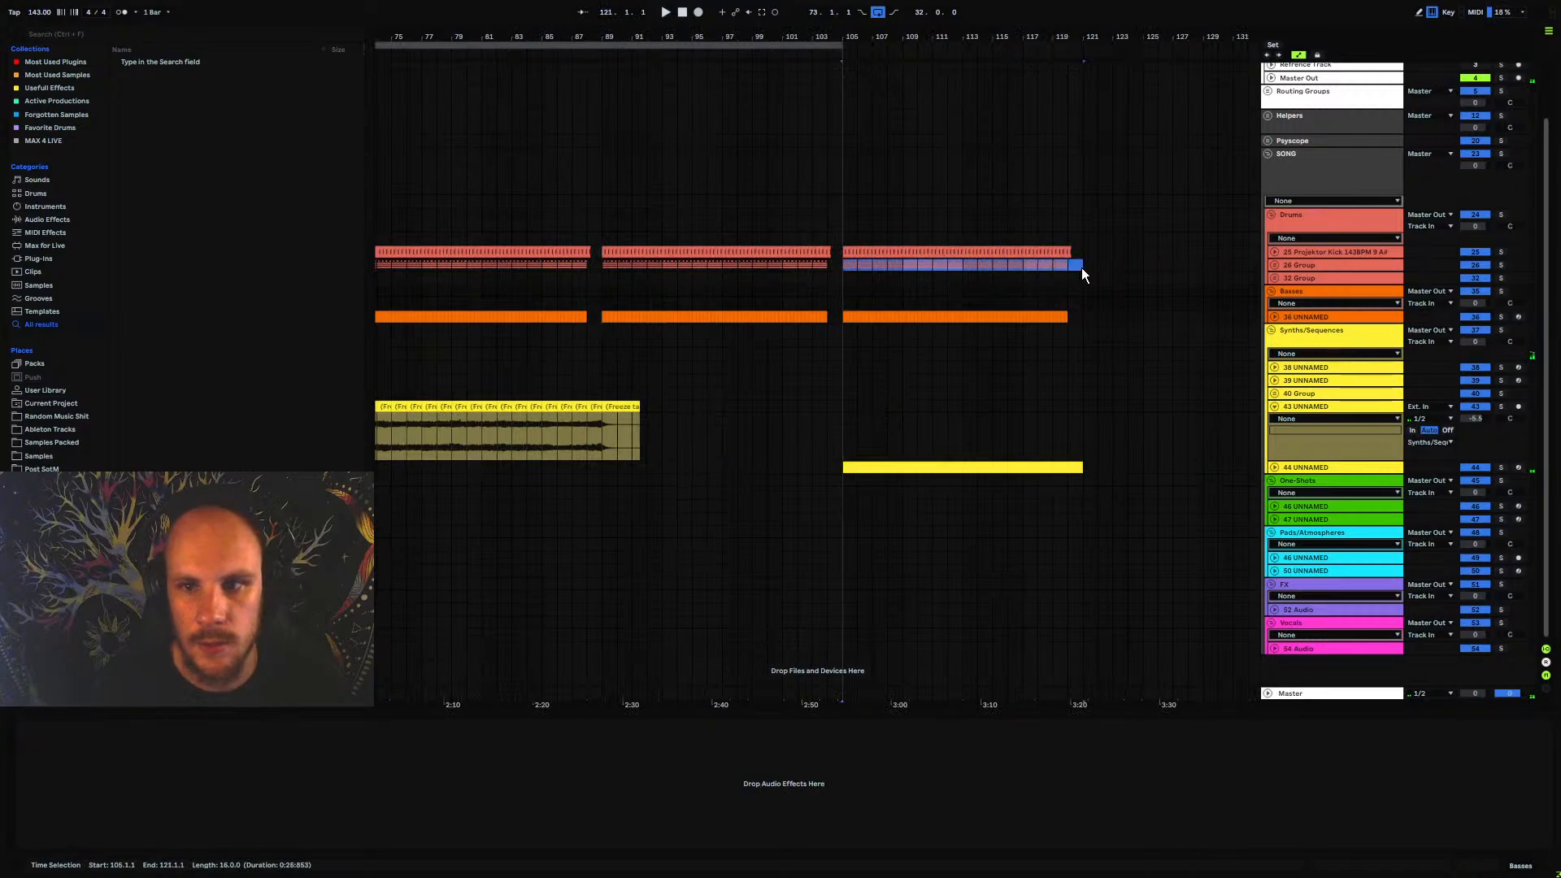
{"action": "key", "text": "Delete"}
{"action": "left_click", "coordinate": [839, 47]}
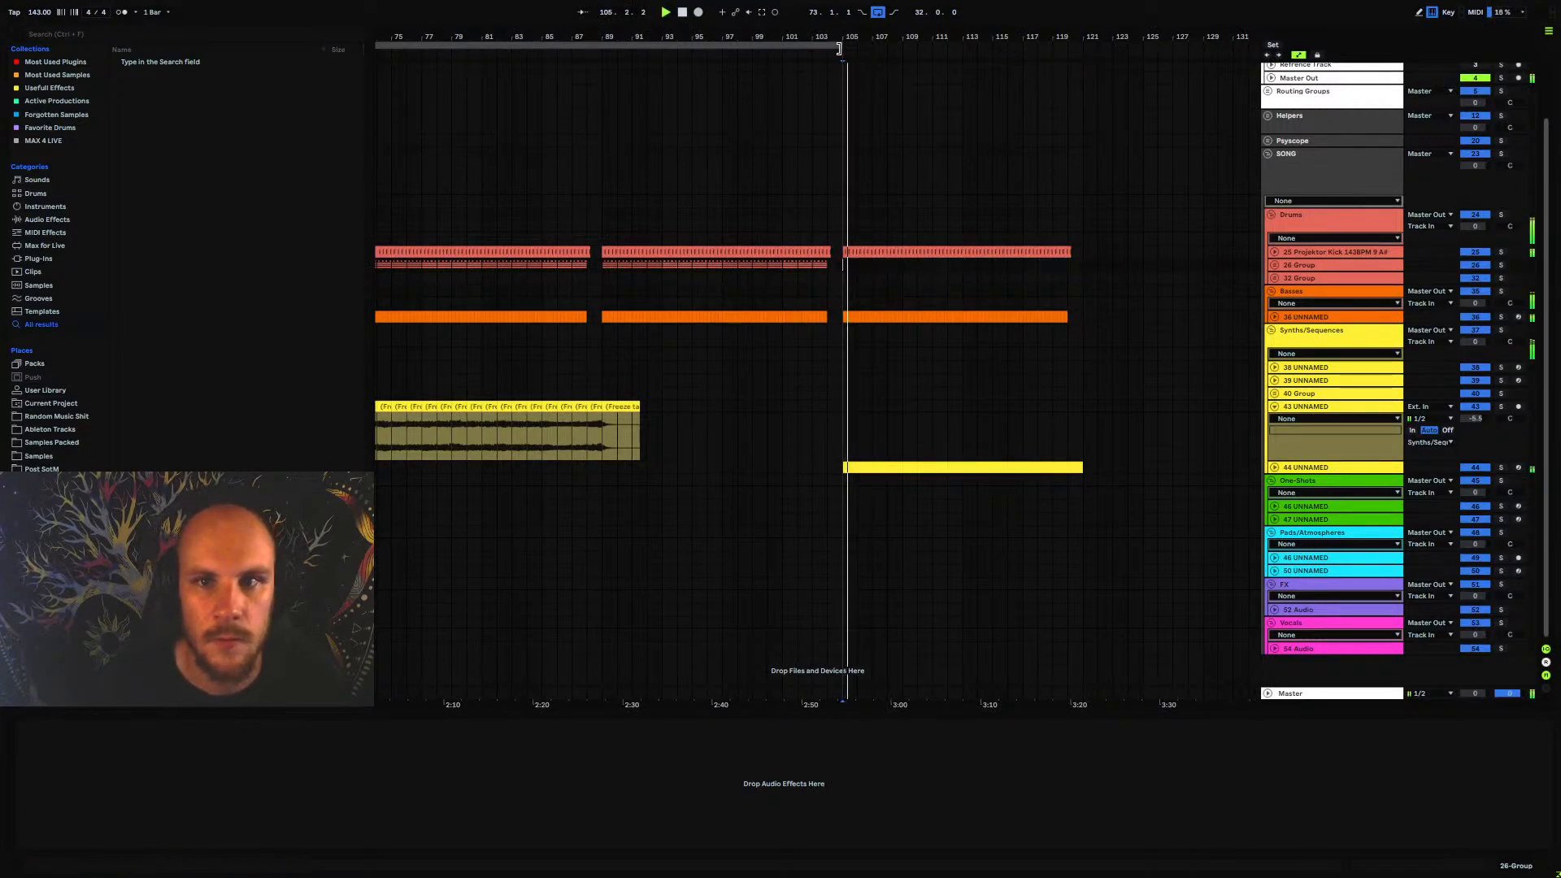
Inspect the Serum settings on track 44 and play the section from bar 105
{"action": "left_click", "coordinate": [1293, 471]}
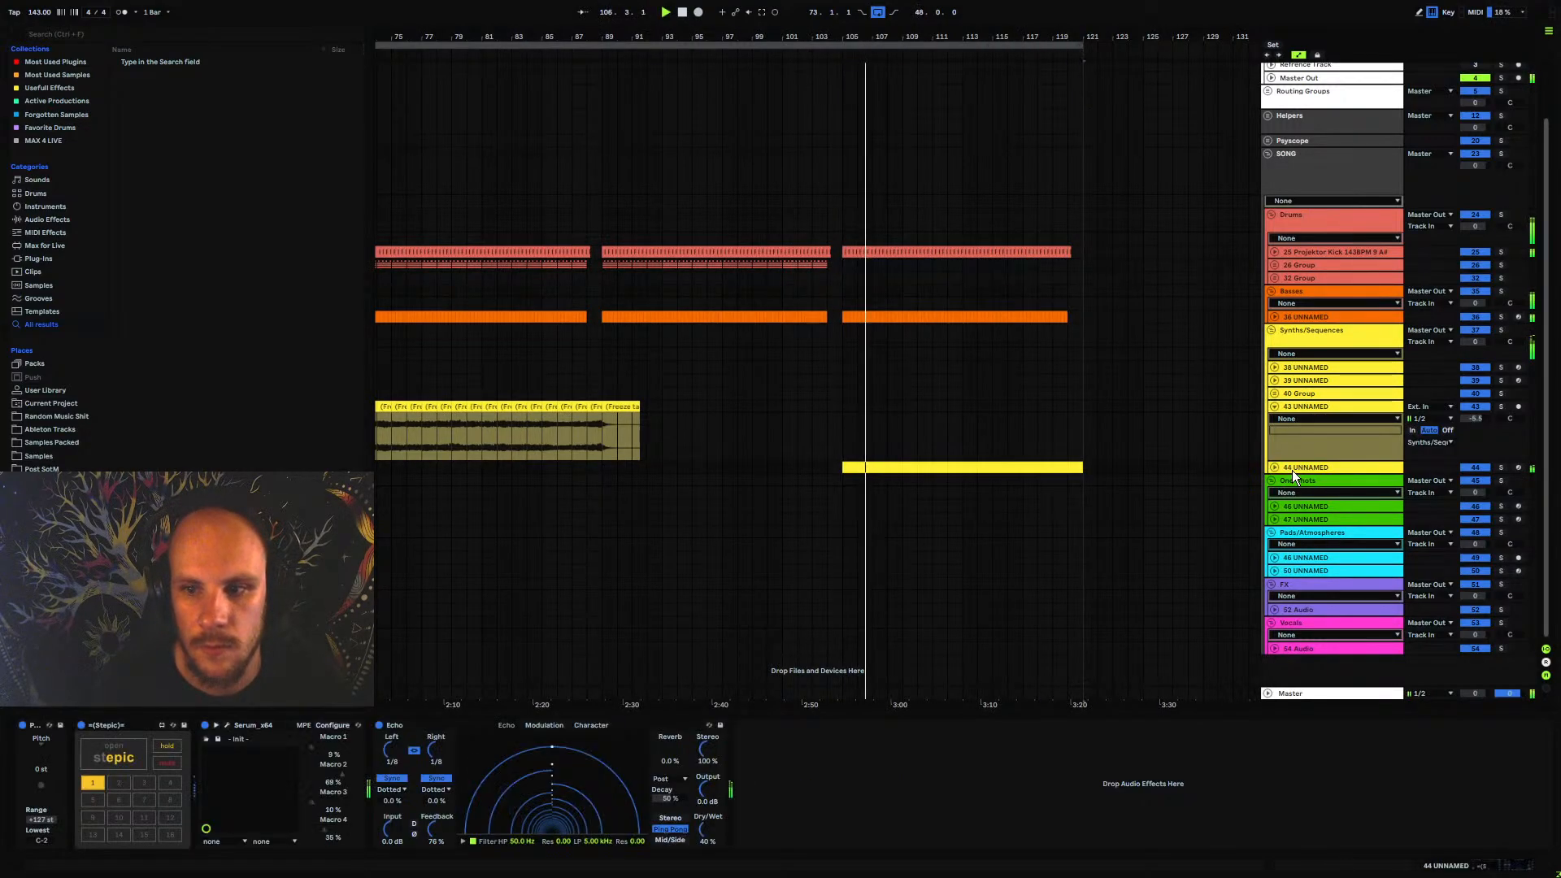
{"action": "left_click", "coordinate": [227, 725]}
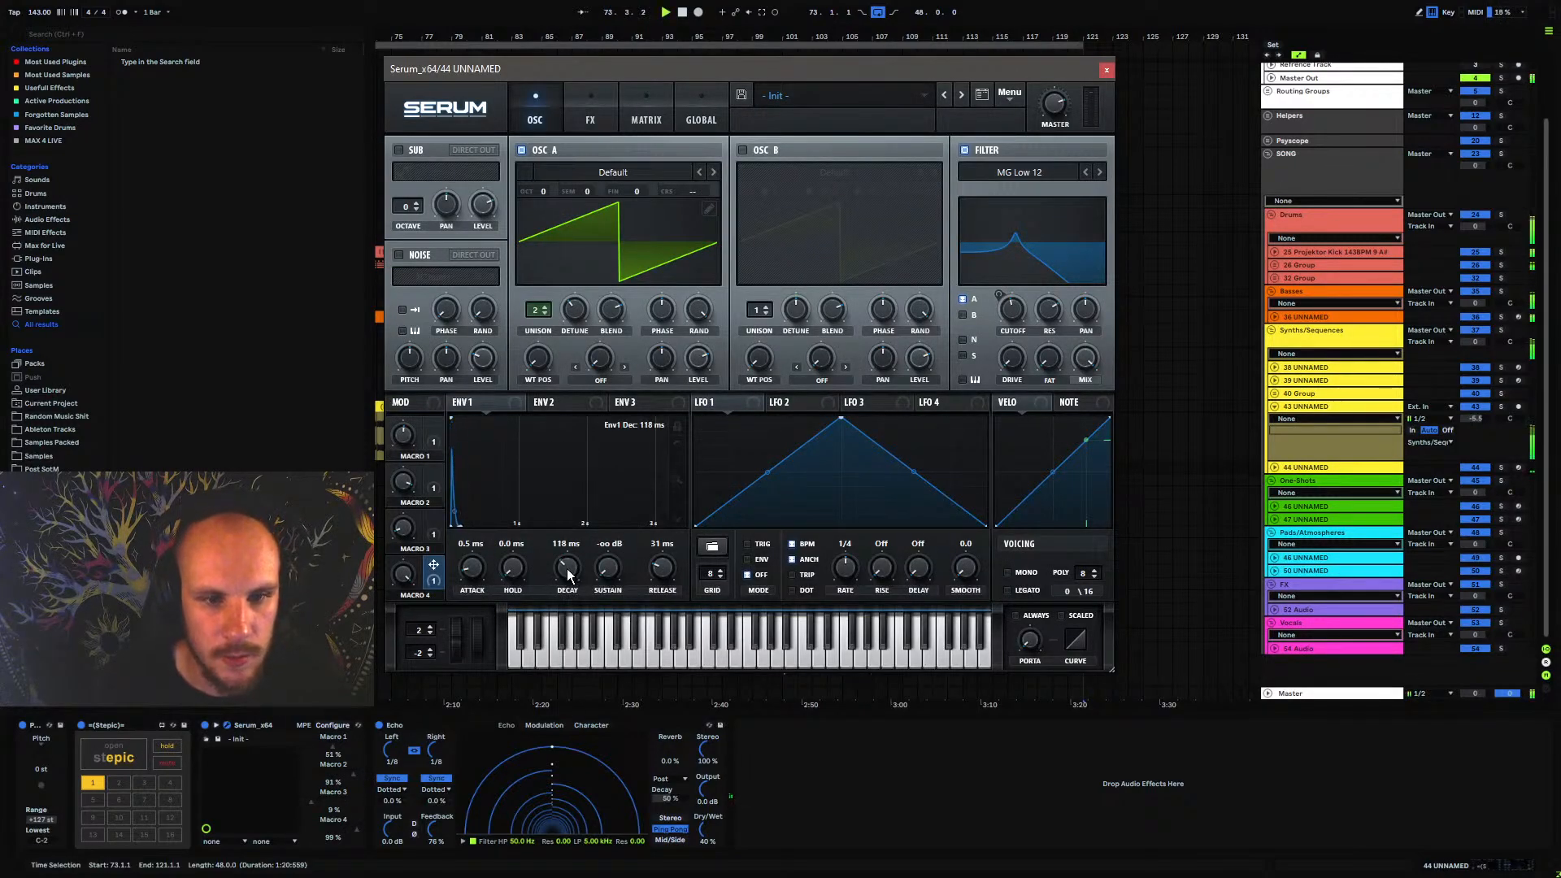
{"action": "key", "text": "space"}
{"action": "left_click", "coordinate": [1107, 71]}
{"action": "left_click", "coordinate": [843, 461]}
{"action": "key", "text": "space"}
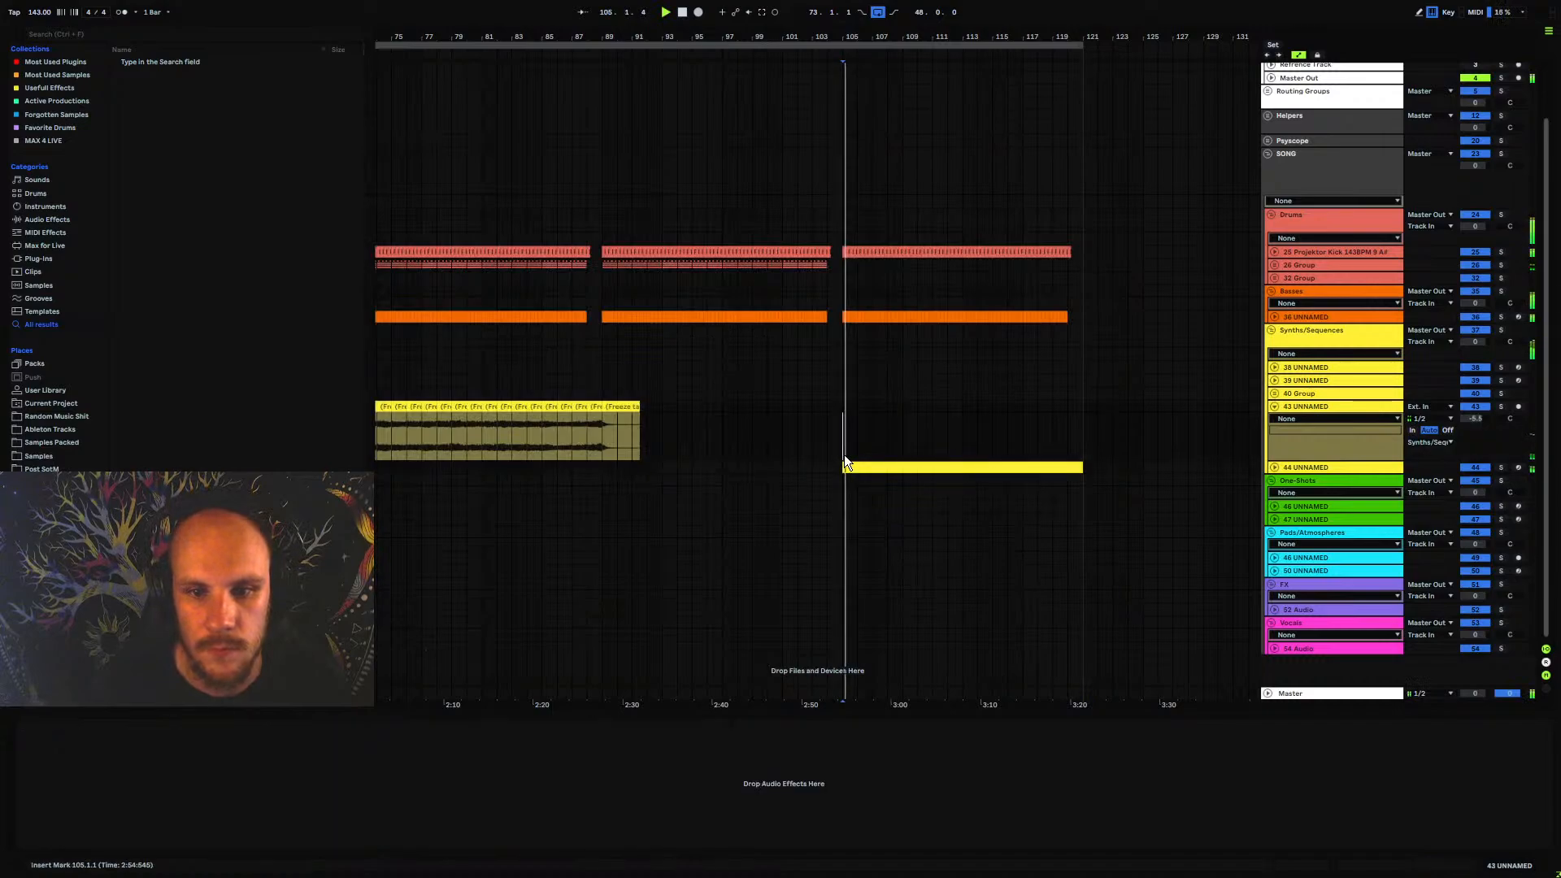
{"action": "left_click", "coordinate": [1296, 467]}
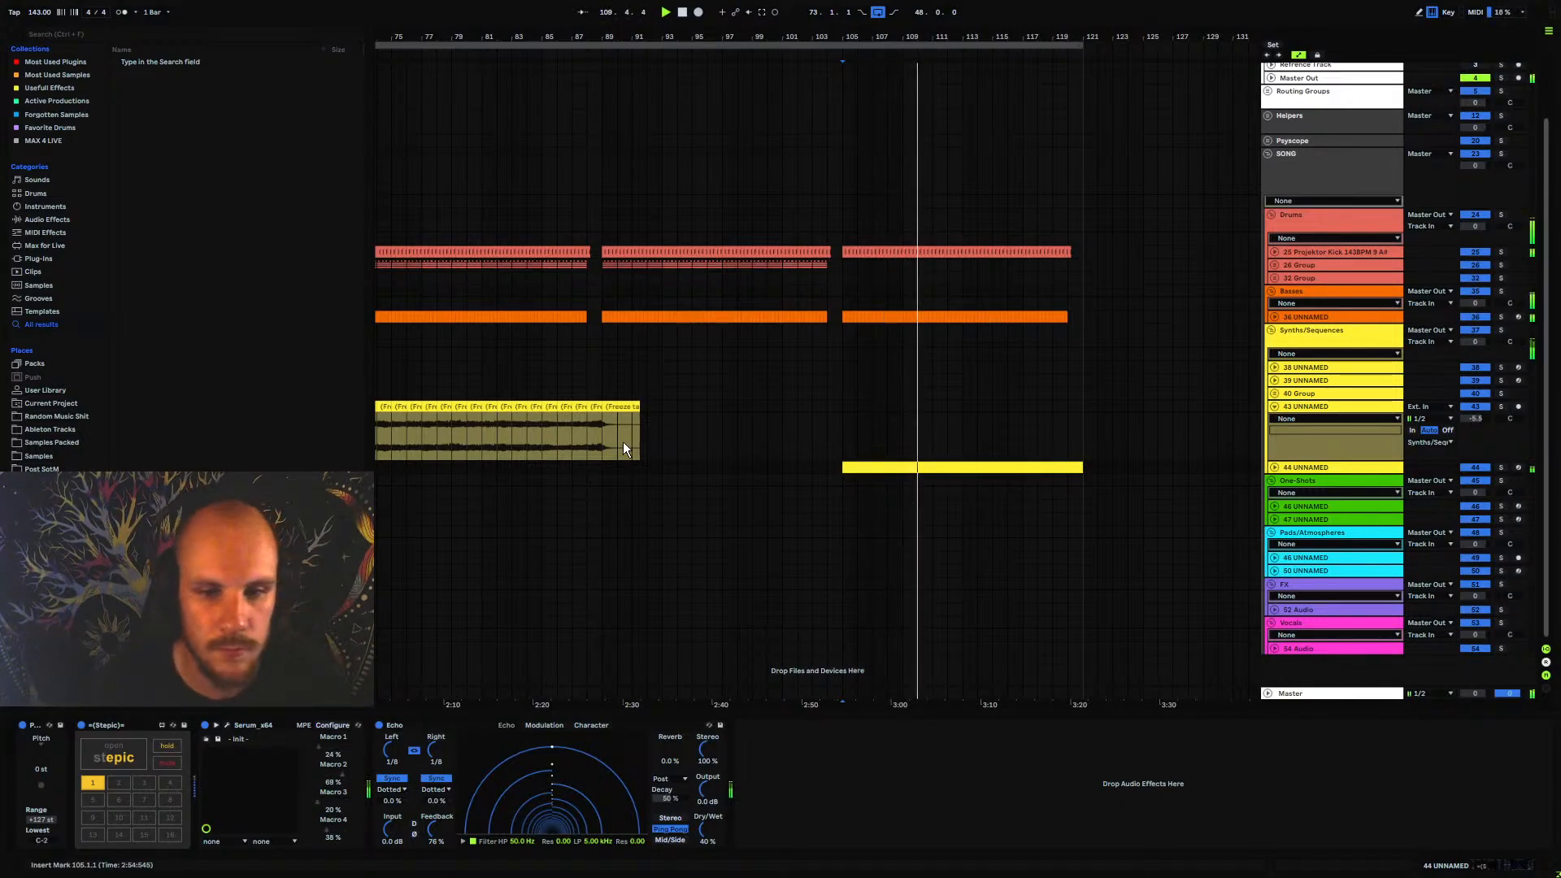
Delete the freeze tail clip after bar 89 on track 43
{"action": "left_click", "coordinate": [594, 392]}
{"action": "left_click", "coordinate": [631, 411]}
{"action": "key", "text": "Delete"}
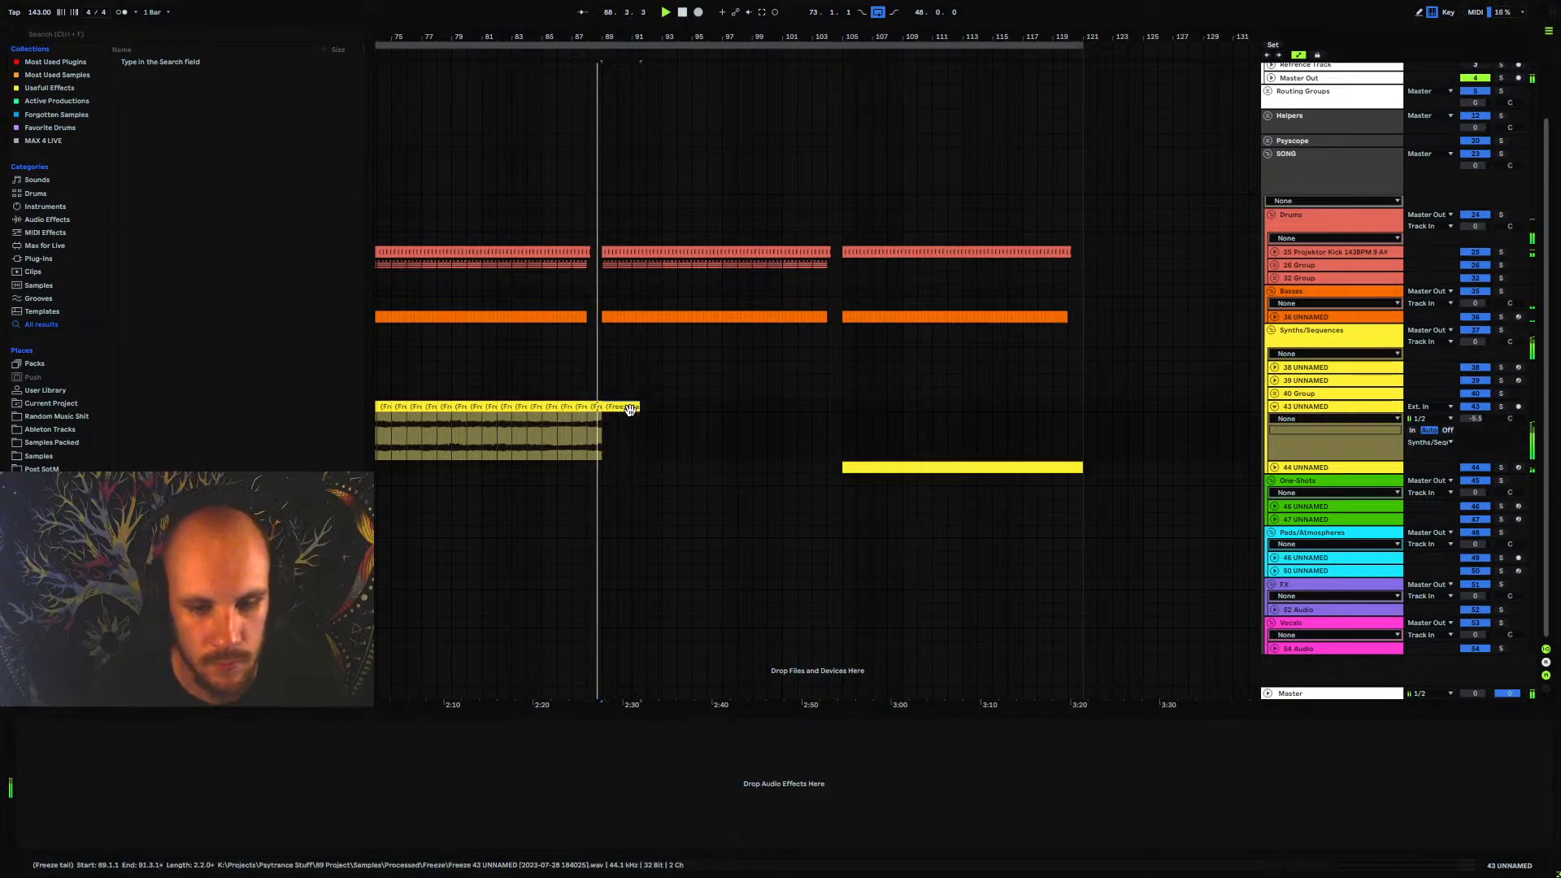
Extend the loop start back to bar 39 so it covers the earlier sections
{"action": "left_click_drag", "start_coordinate": [592, 37], "coordinate": [848, 37]}
{"action": "left_click", "coordinate": [661, 340]}
{"action": "key", "text": "space"}
{"action": "key", "text": "space"}
{"action": "left_click_drag", "start_coordinate": [706, 44], "coordinate": [374, 73]}
{"action": "left_click_drag", "start_coordinate": [484, 36], "coordinate": [718, 36]}
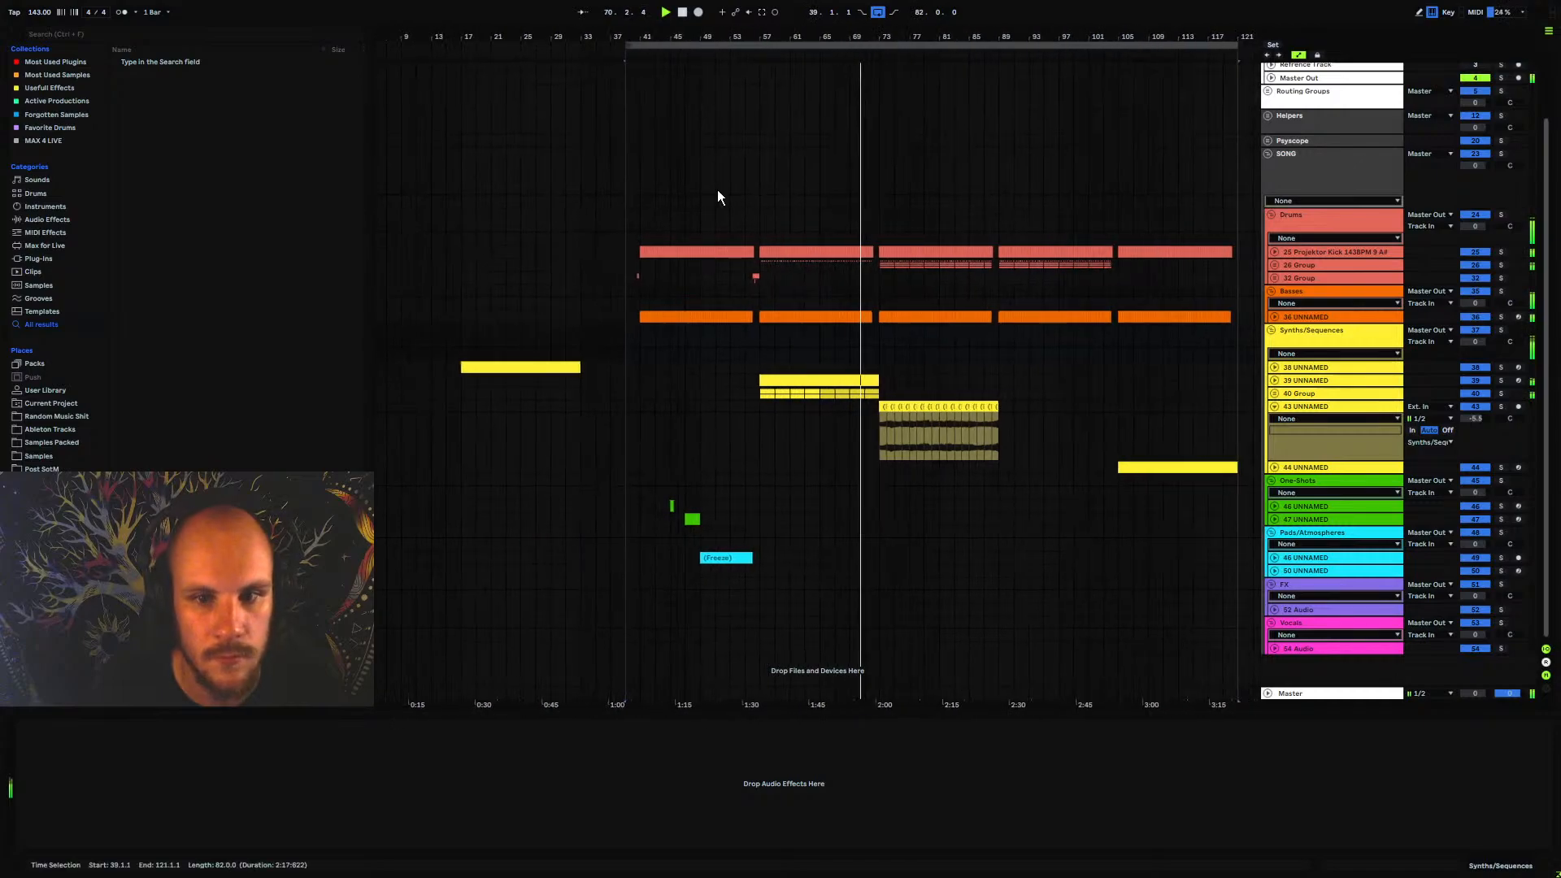
Move the 39 UNNAMED and 40 Group clips from bar 57 to bar 89
{"action": "left_click", "coordinate": [775, 381]}
{"action": "left_click_drag", "start_coordinate": [810, 380], "coordinate": [1048, 382]}
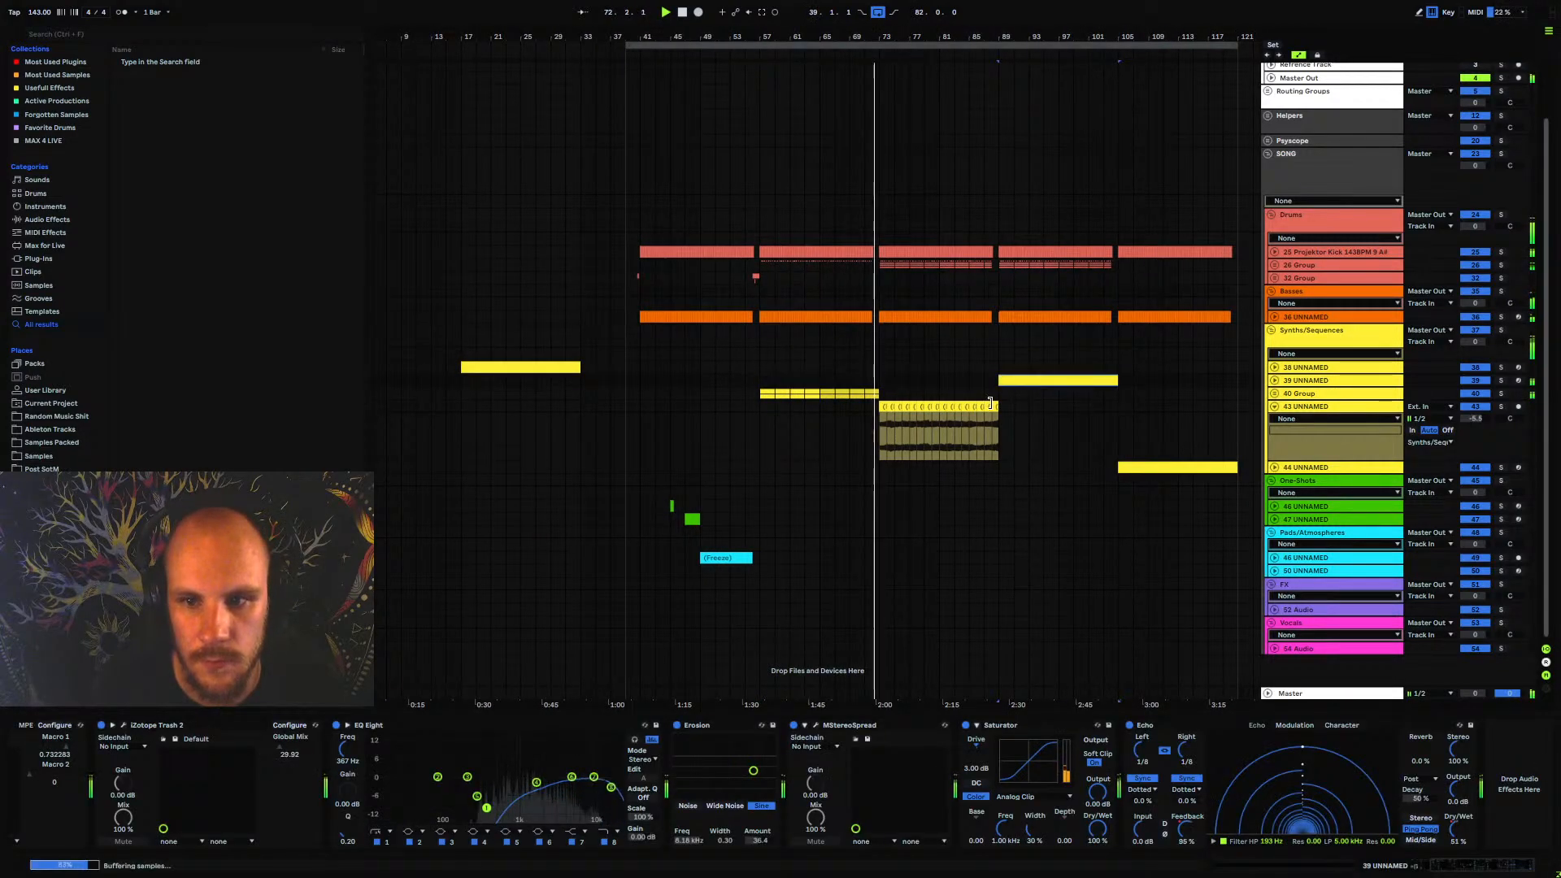
{"action": "left_click", "coordinate": [762, 390]}
{"action": "key", "text": "ctrl+x"}
{"action": "left_click", "coordinate": [1000, 395]}
{"action": "key", "text": "ctrl+v"}
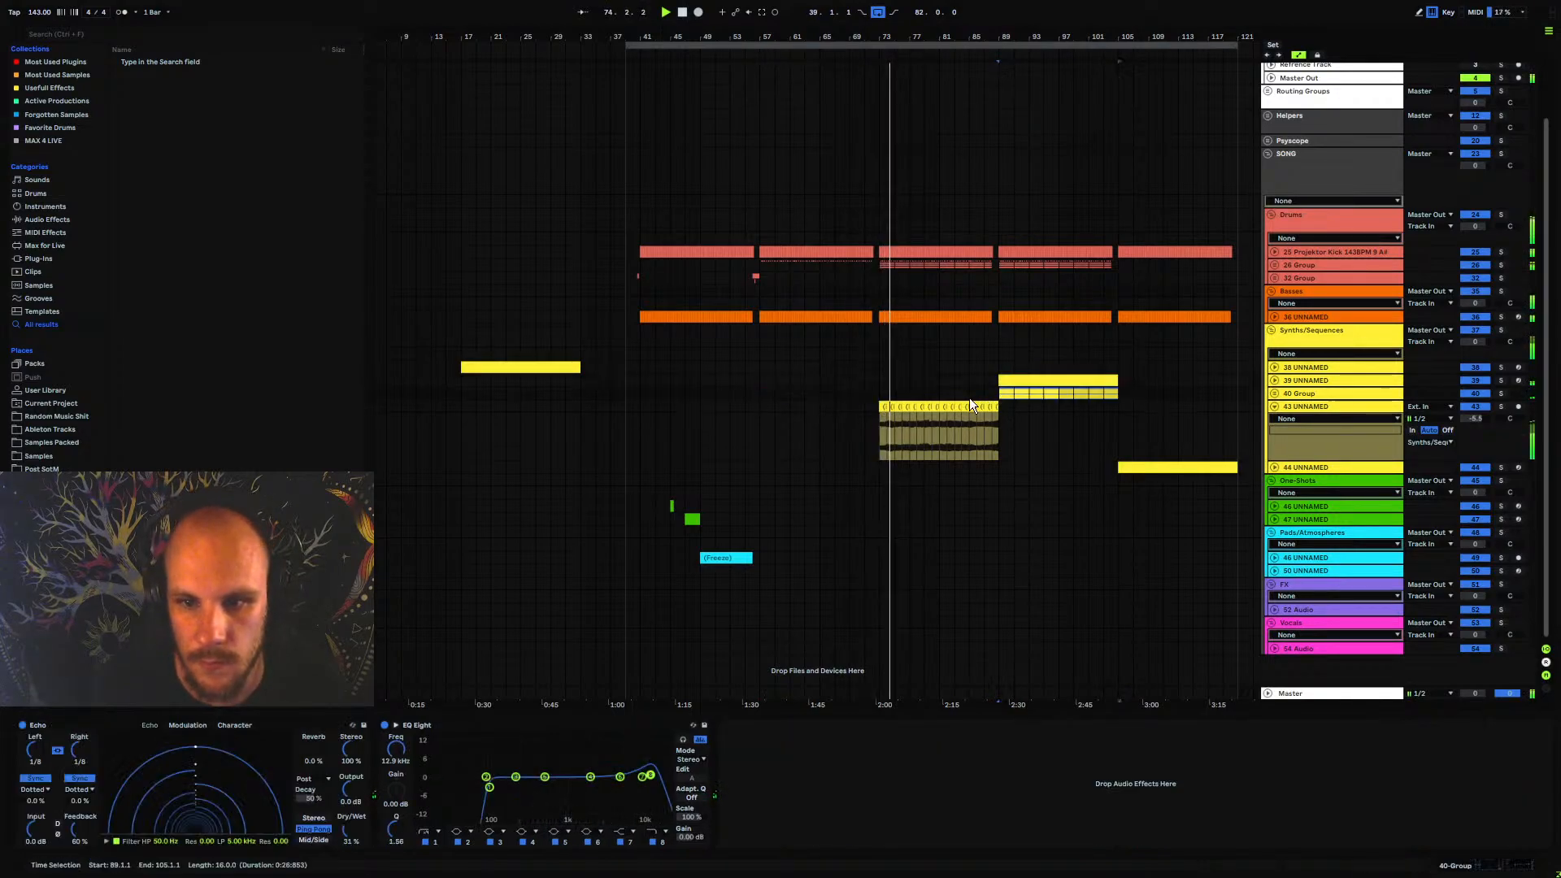
Play the transition into the moved synth clips at bar 89
{"action": "left_click", "coordinate": [929, 395]}
{"action": "key", "text": "space"}
{"action": "key", "text": "space"}
{"action": "left_click", "coordinate": [978, 395]}
{"action": "key", "text": "space"}
{"action": "key", "text": "space"}
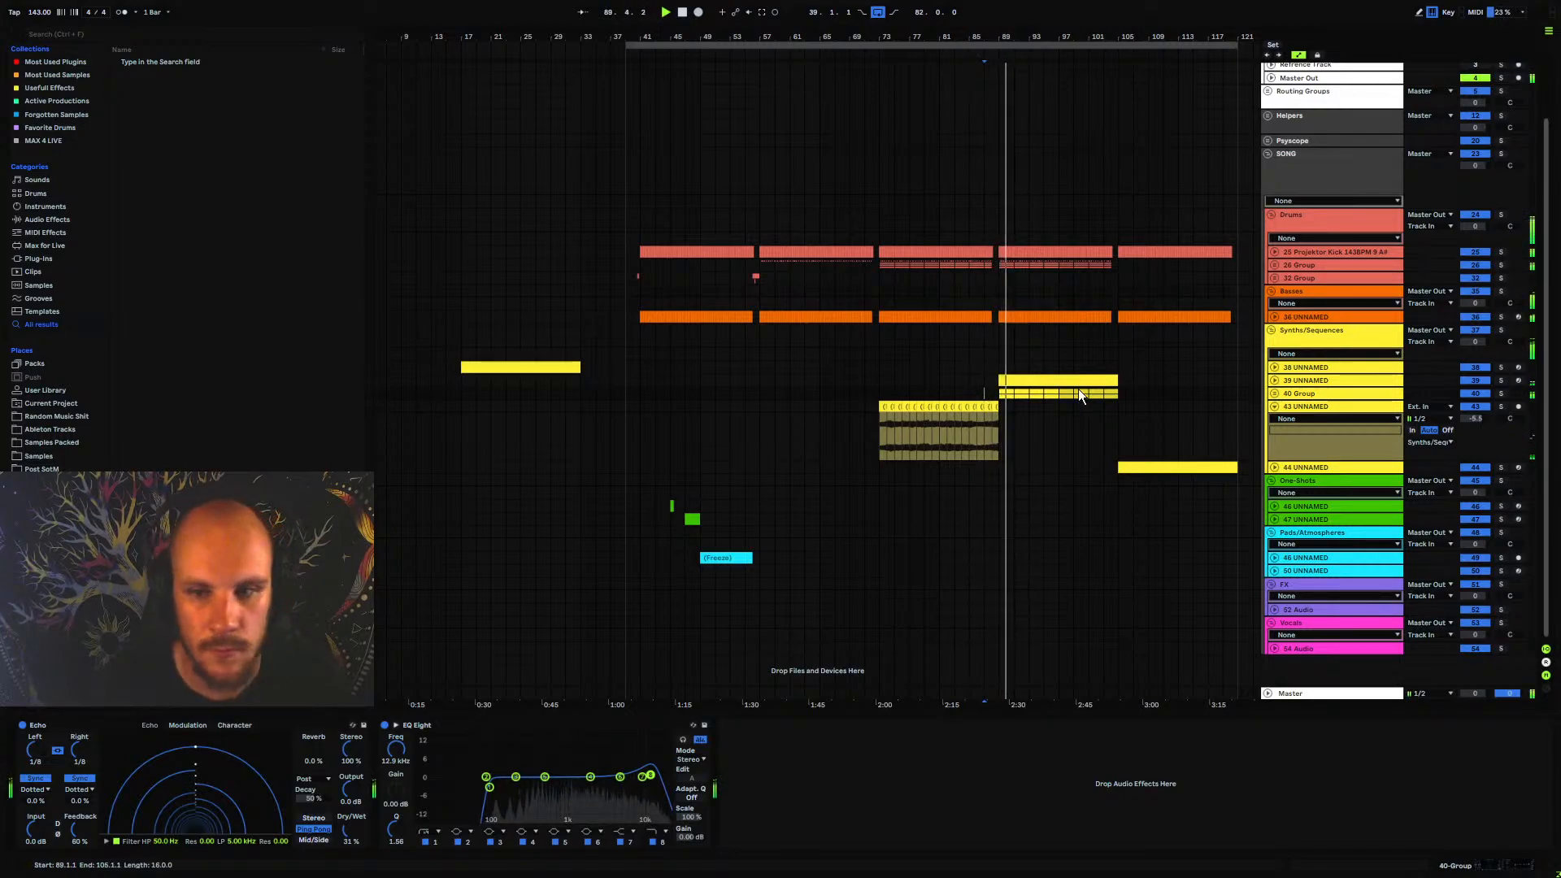
{"action": "scroll", "coordinate": [1078, 388], "scroll_direction": "right", "scroll_amount": 5}
{"action": "scroll", "coordinate": [1078, 388], "scroll_direction": "up", "scroll_amount": 1}
{"action": "left_click_drag", "start_coordinate": [753, 39], "coordinate": [627, 109]}
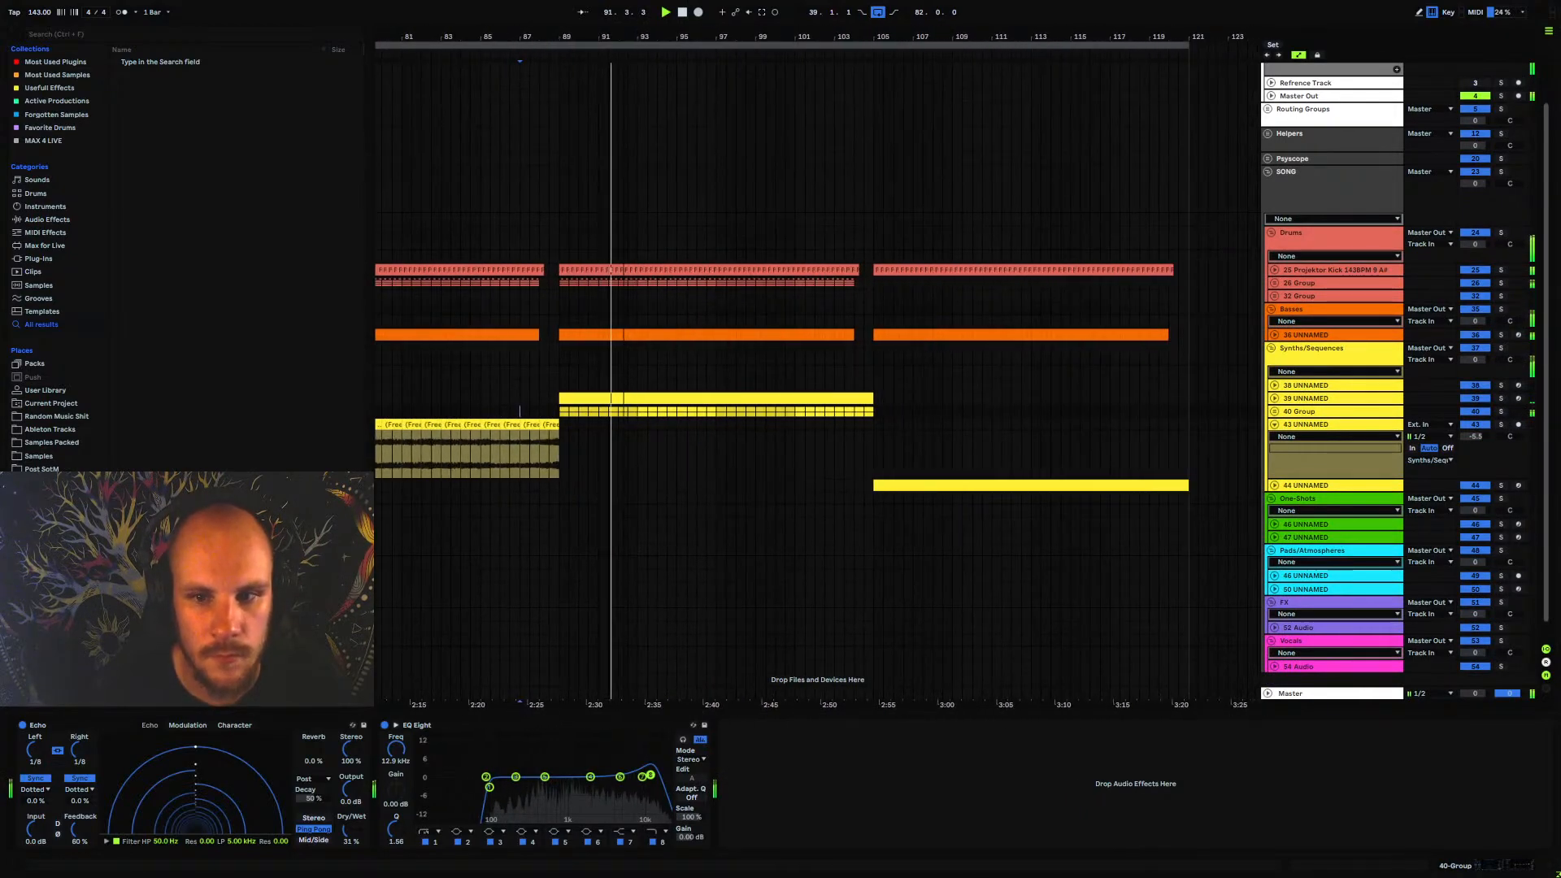
Collapse track 43 and expand track 39 UNNAMED while listening to the section leading past bar 105
{"action": "left_click", "coordinate": [1275, 424]}
{"action": "left_click", "coordinate": [1274, 399]}
{"action": "left_click", "coordinate": [1296, 398]}
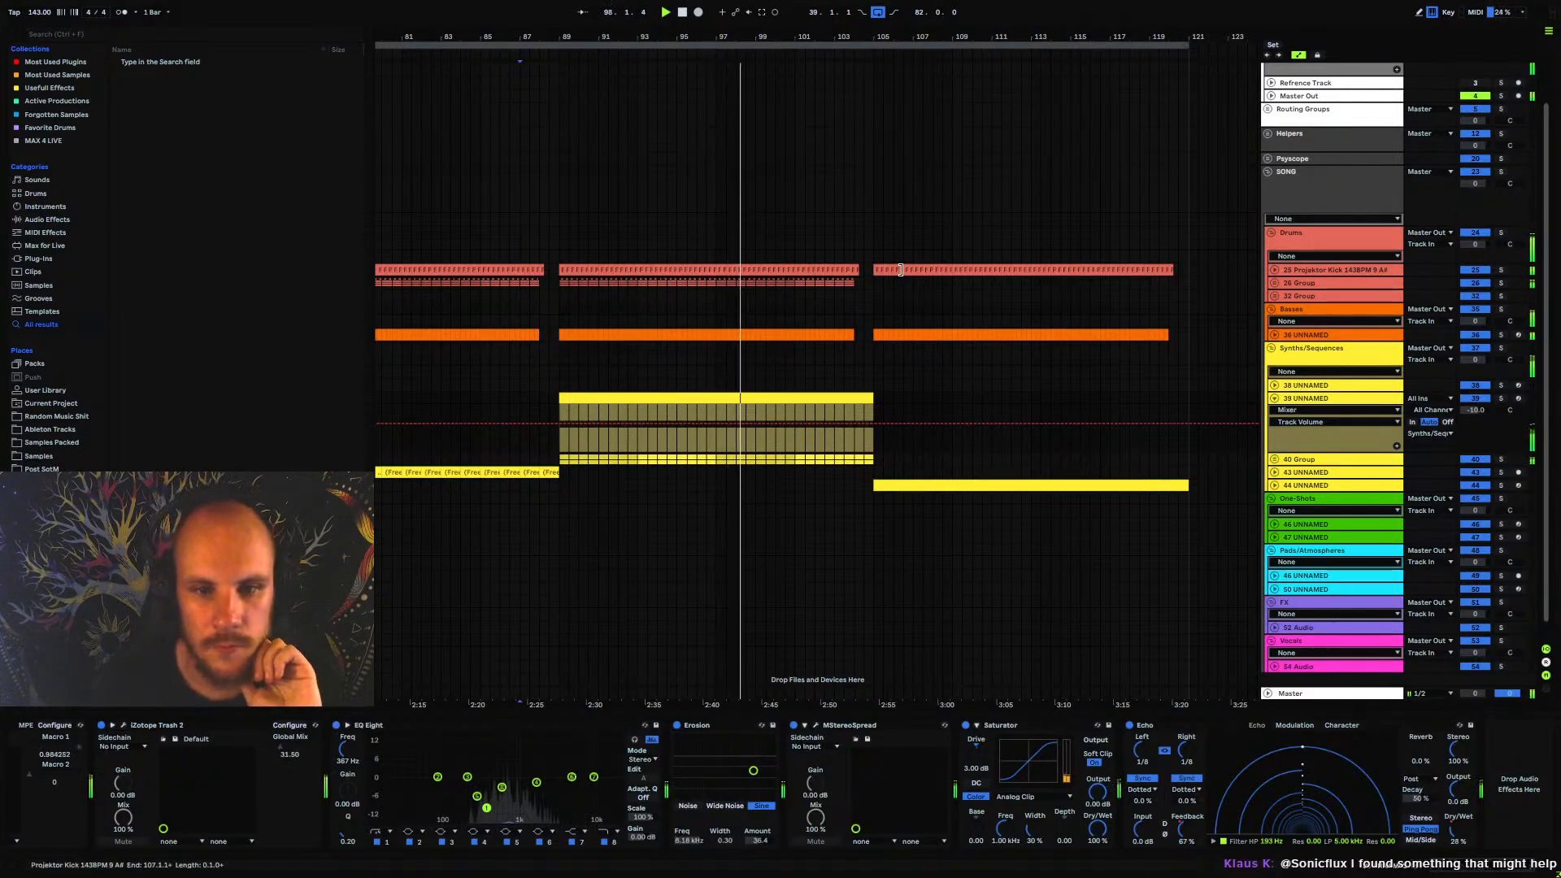
{"action": "left_click_drag", "start_coordinate": [809, 38], "coordinate": [757, 11]}
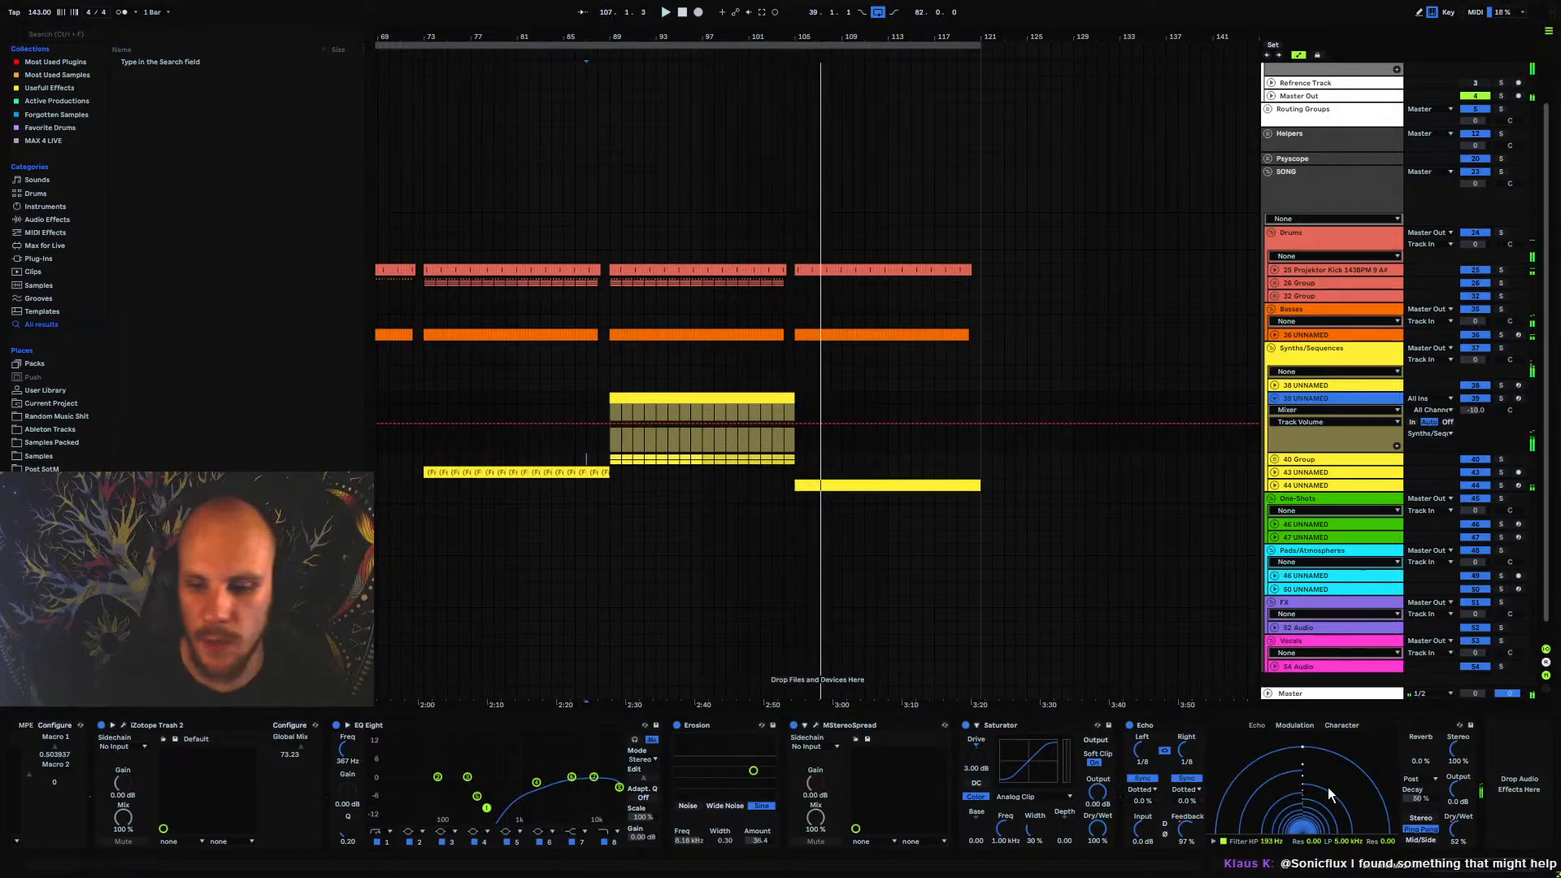
In track 39's Stepic, set the lengths of the Macro 1 and Global Mix automation lanes to 8 steps
{"action": "left_click_drag", "start_coordinate": [1453, 868], "coordinate": [990, 857]}
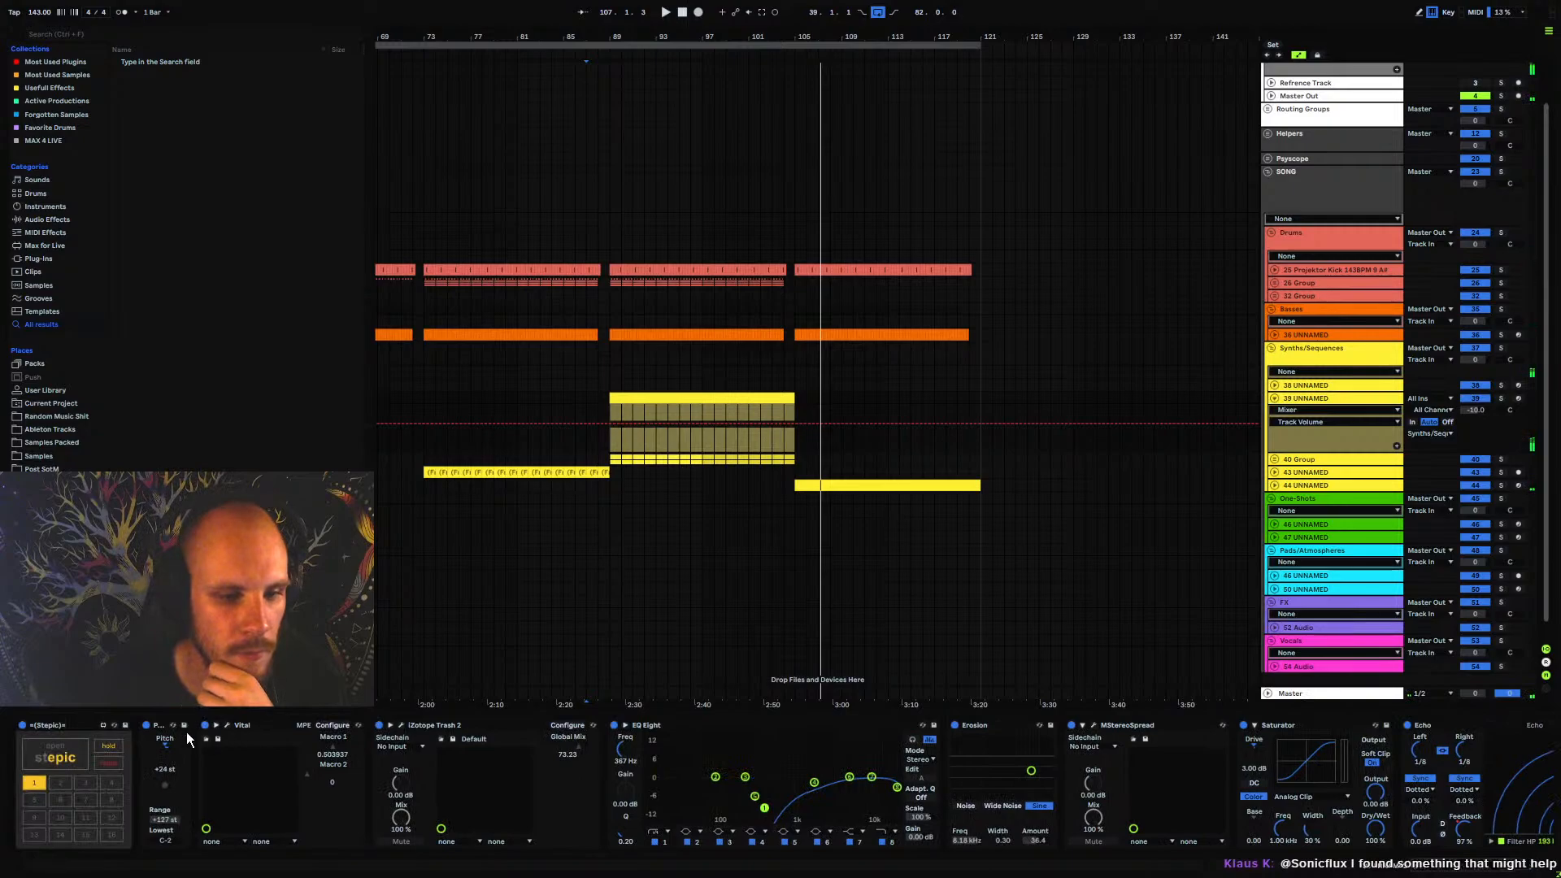
{"action": "left_click", "coordinate": [55, 754]}
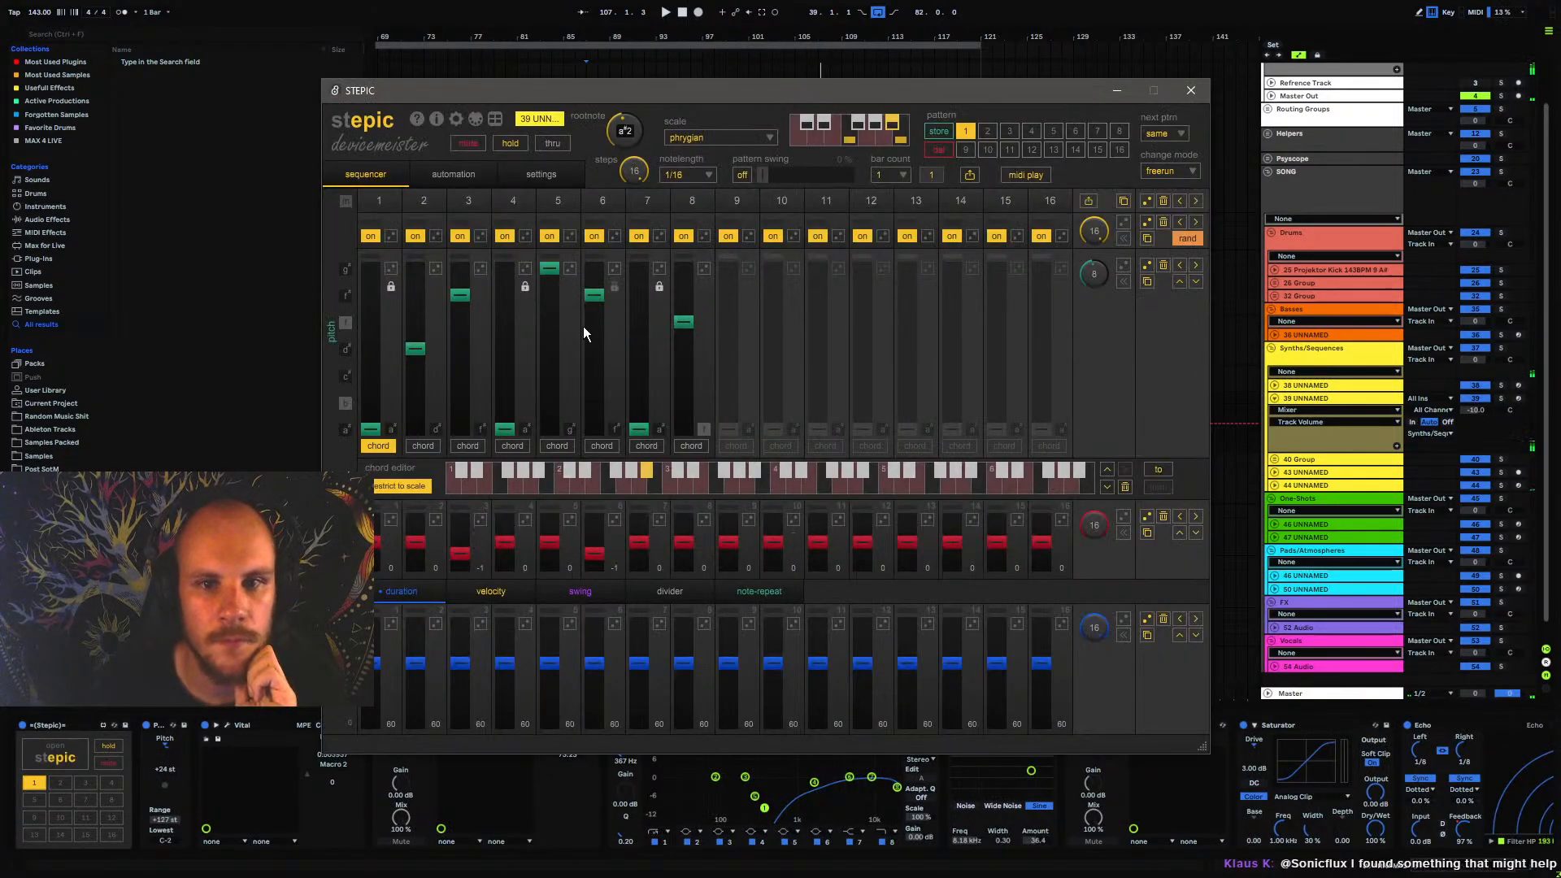
{"action": "left_click", "coordinate": [441, 168]}
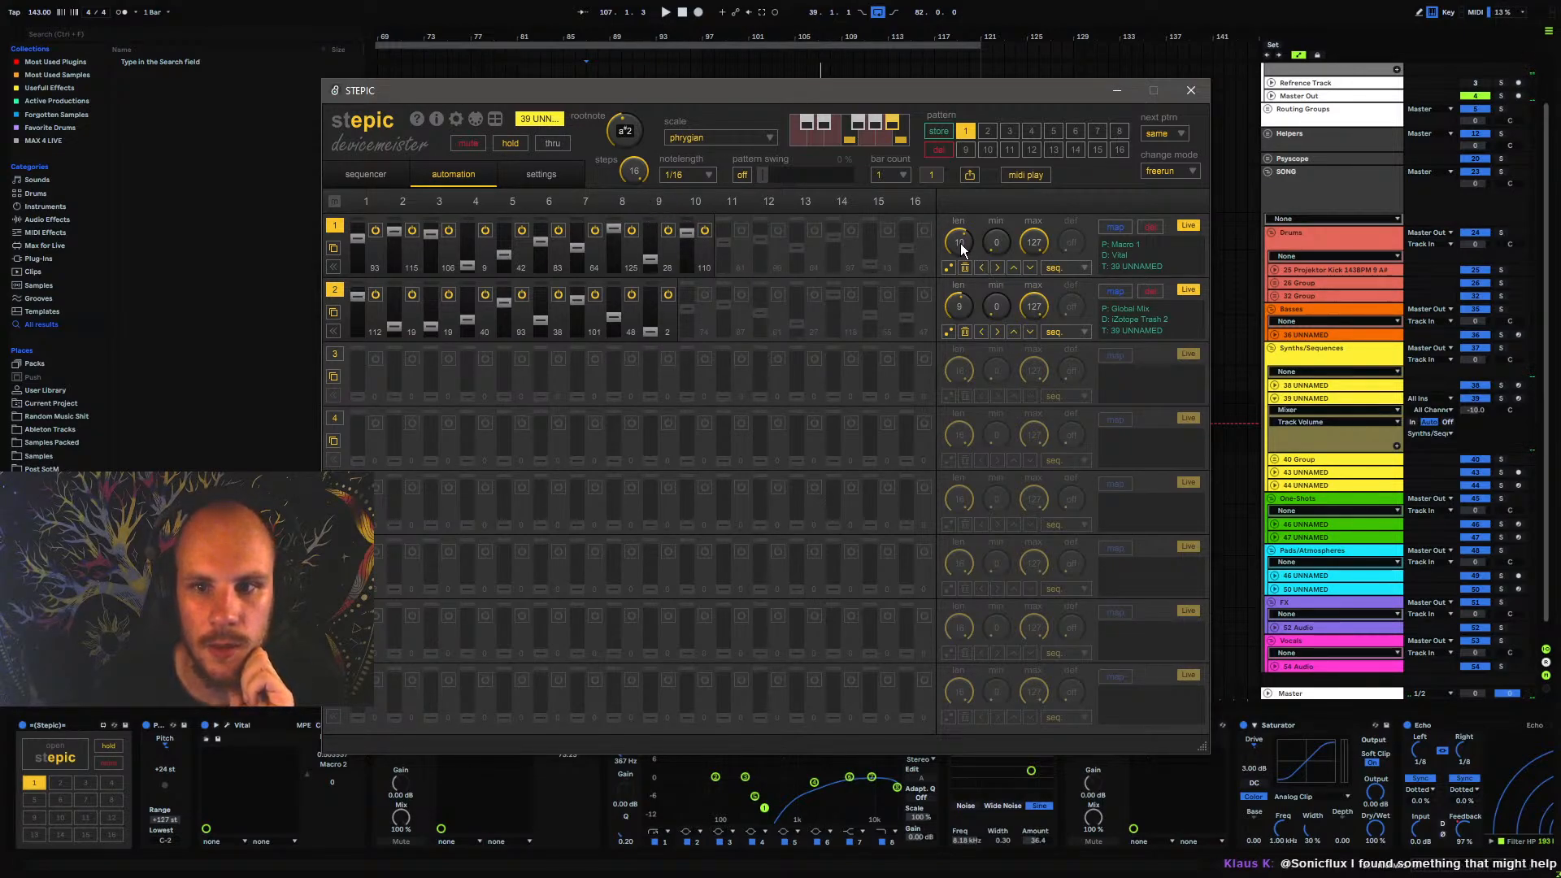
{"action": "left_click_drag", "start_coordinate": [959, 242], "coordinate": [962, 302]}
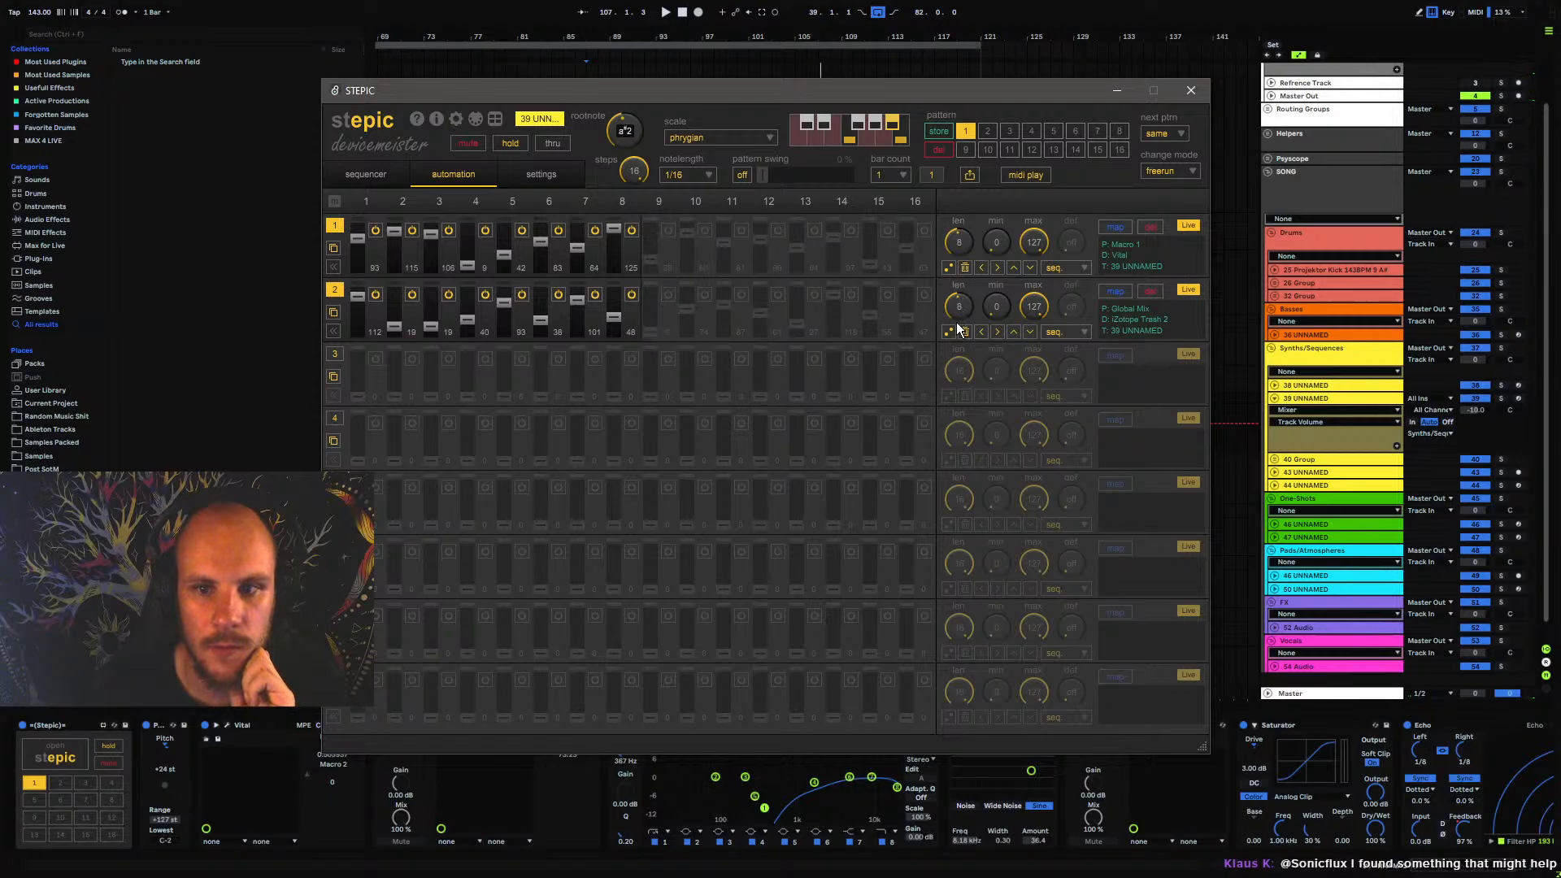
{"action": "left_click", "coordinate": [1190, 90]}
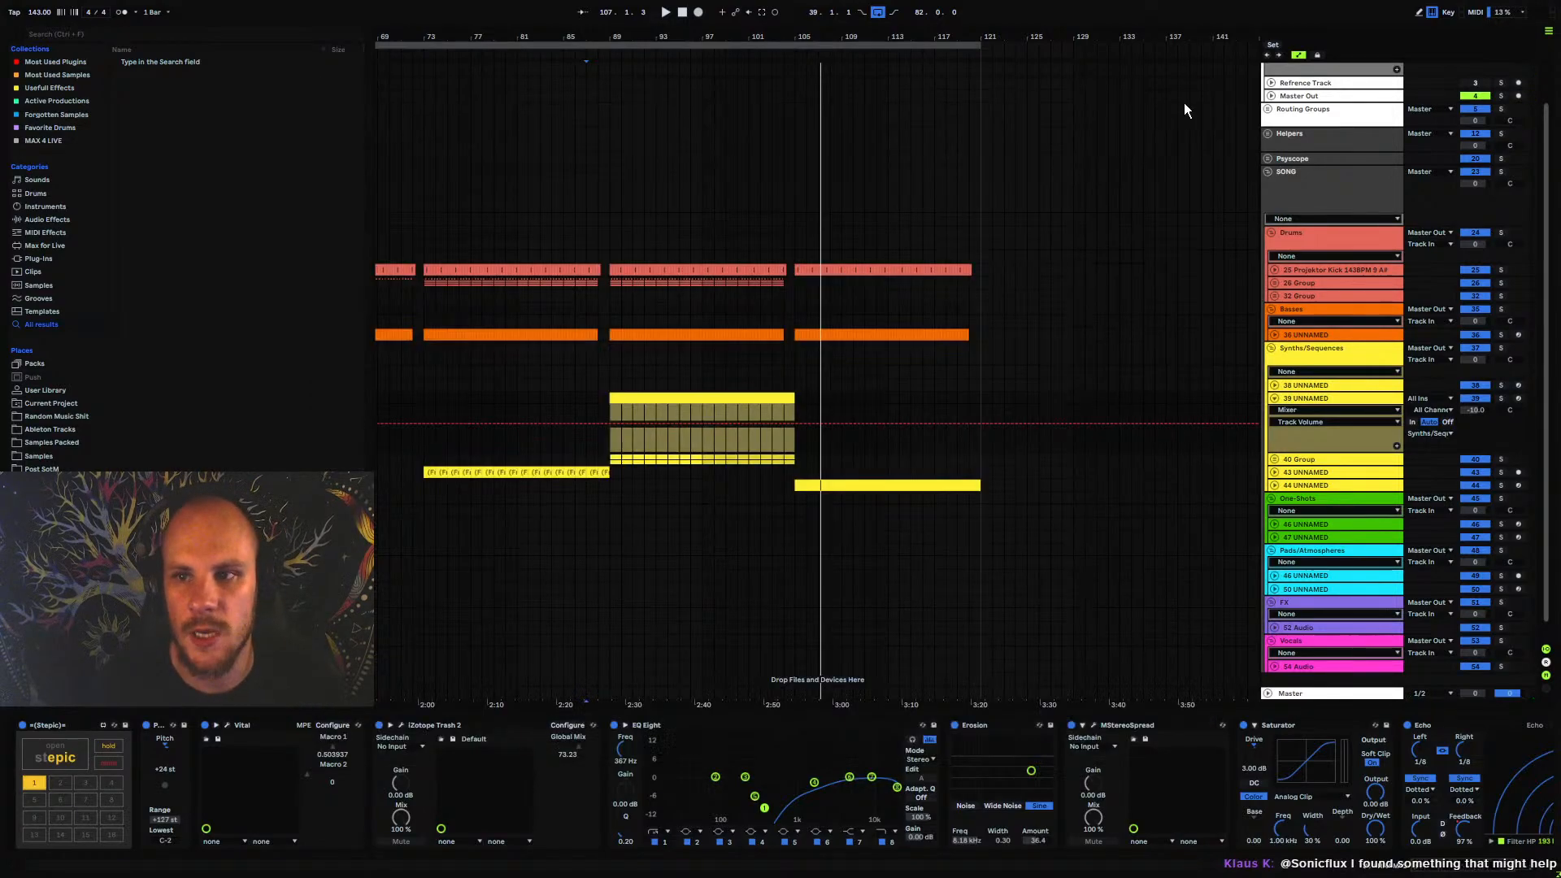
Play the arrangement from bar 89 and collapse track 39 UNNAMED
{"action": "left_click", "coordinate": [609, 444]}
{"action": "key", "text": "space"}
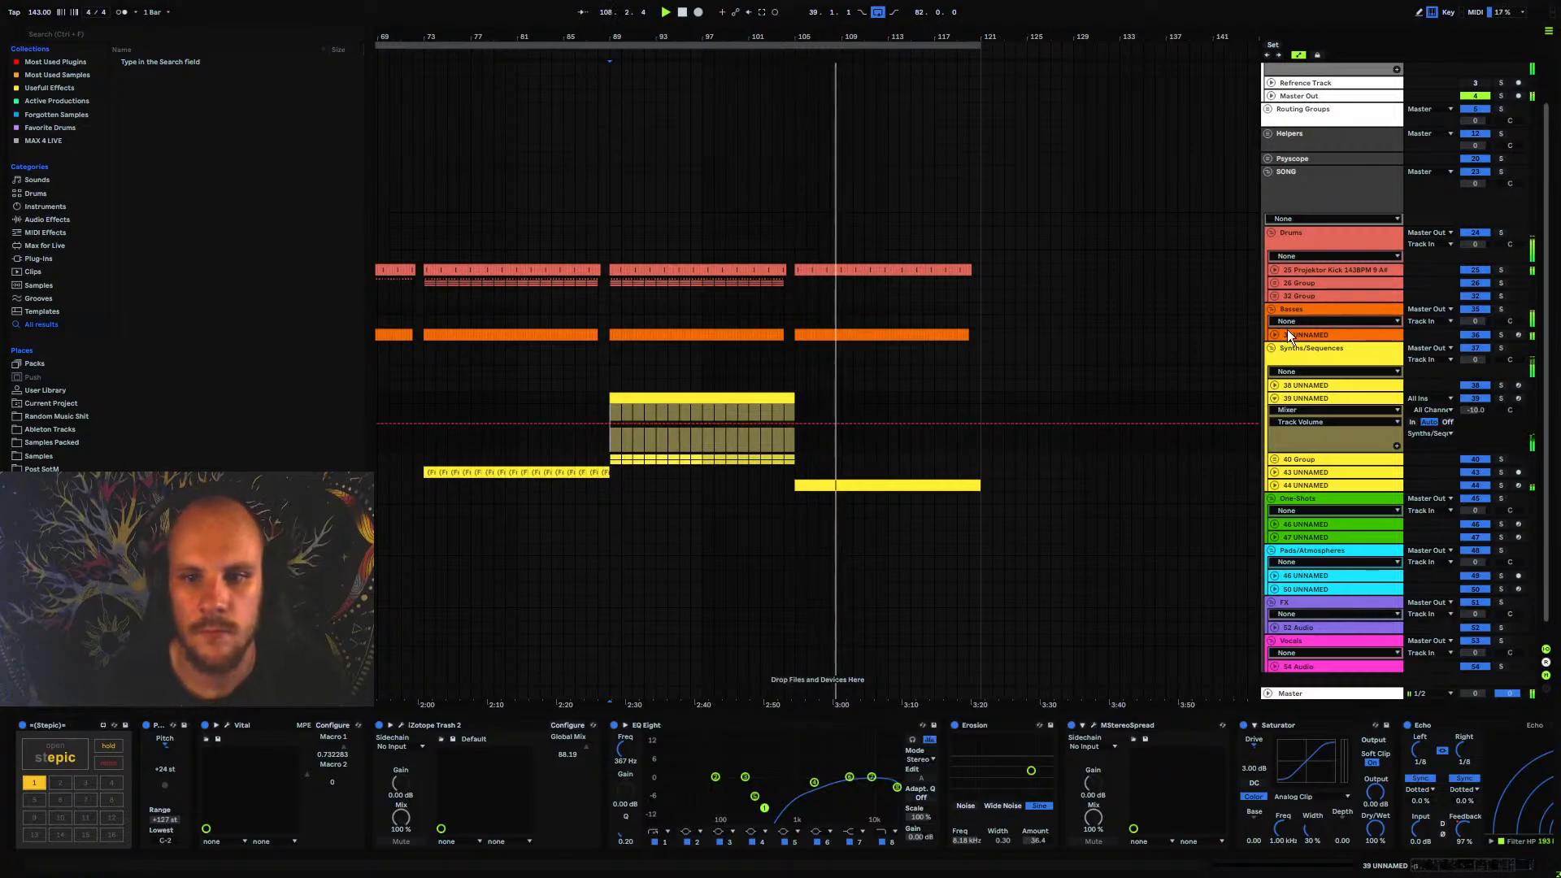
{"action": "left_click", "coordinate": [1275, 399]}
{"action": "left_click", "coordinate": [1317, 387]}
{"action": "left_click", "coordinate": [1281, 398]}
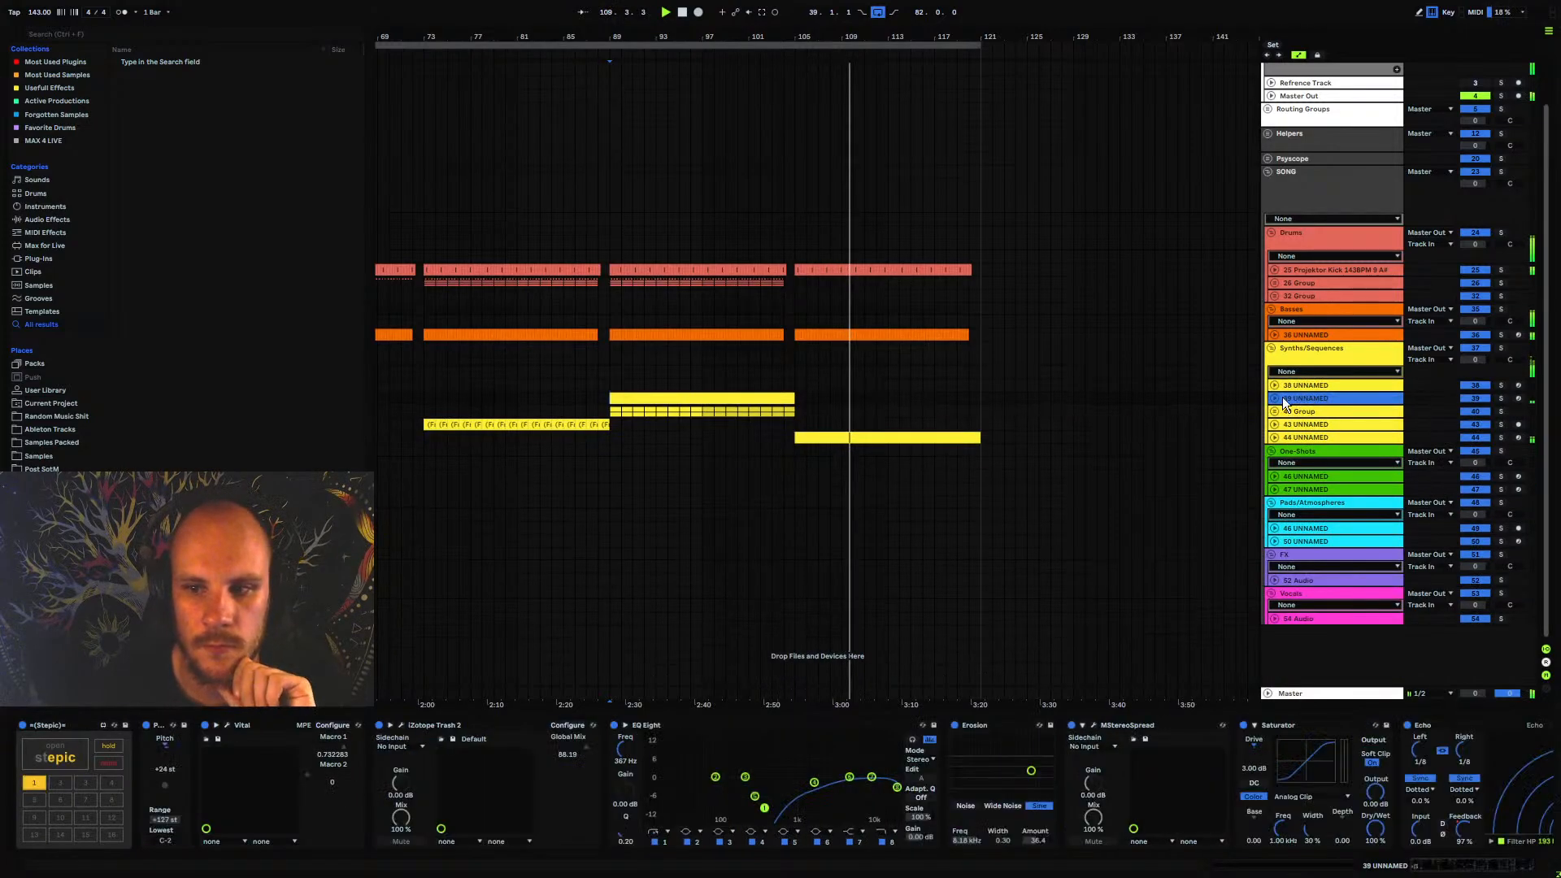
Listen to the one-shot clip on track 47 UNNAMED and its lead into the pad clip around bar 47
{"action": "left_click_drag", "start_coordinate": [670, 27], "coordinate": [837, 34]}
{"action": "left_click", "coordinate": [624, 513]}
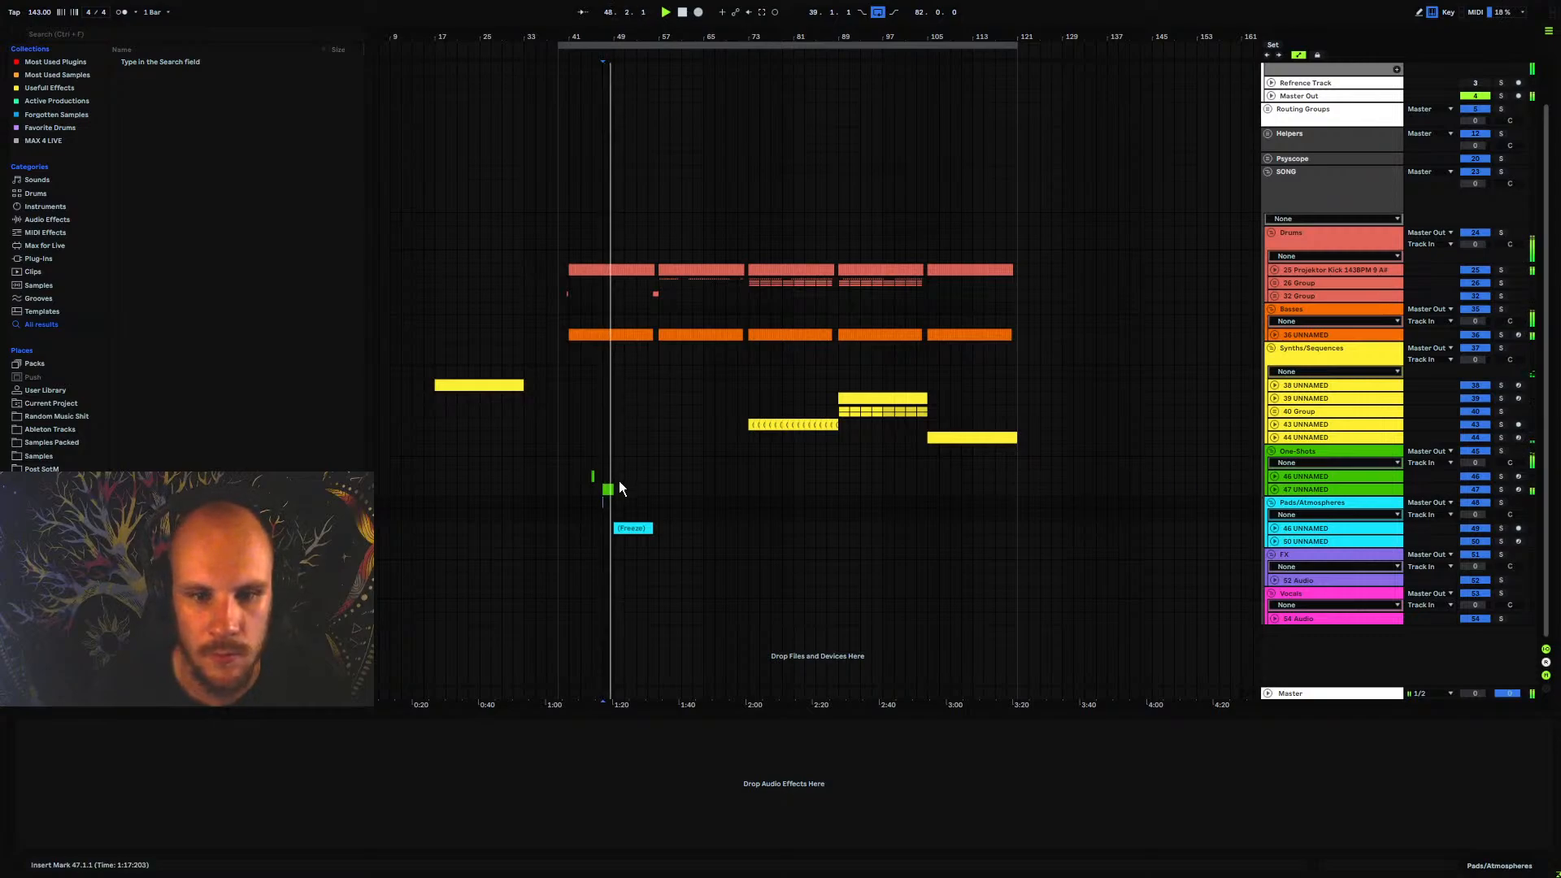
{"action": "key", "text": "space"}
{"action": "key", "text": "space"}
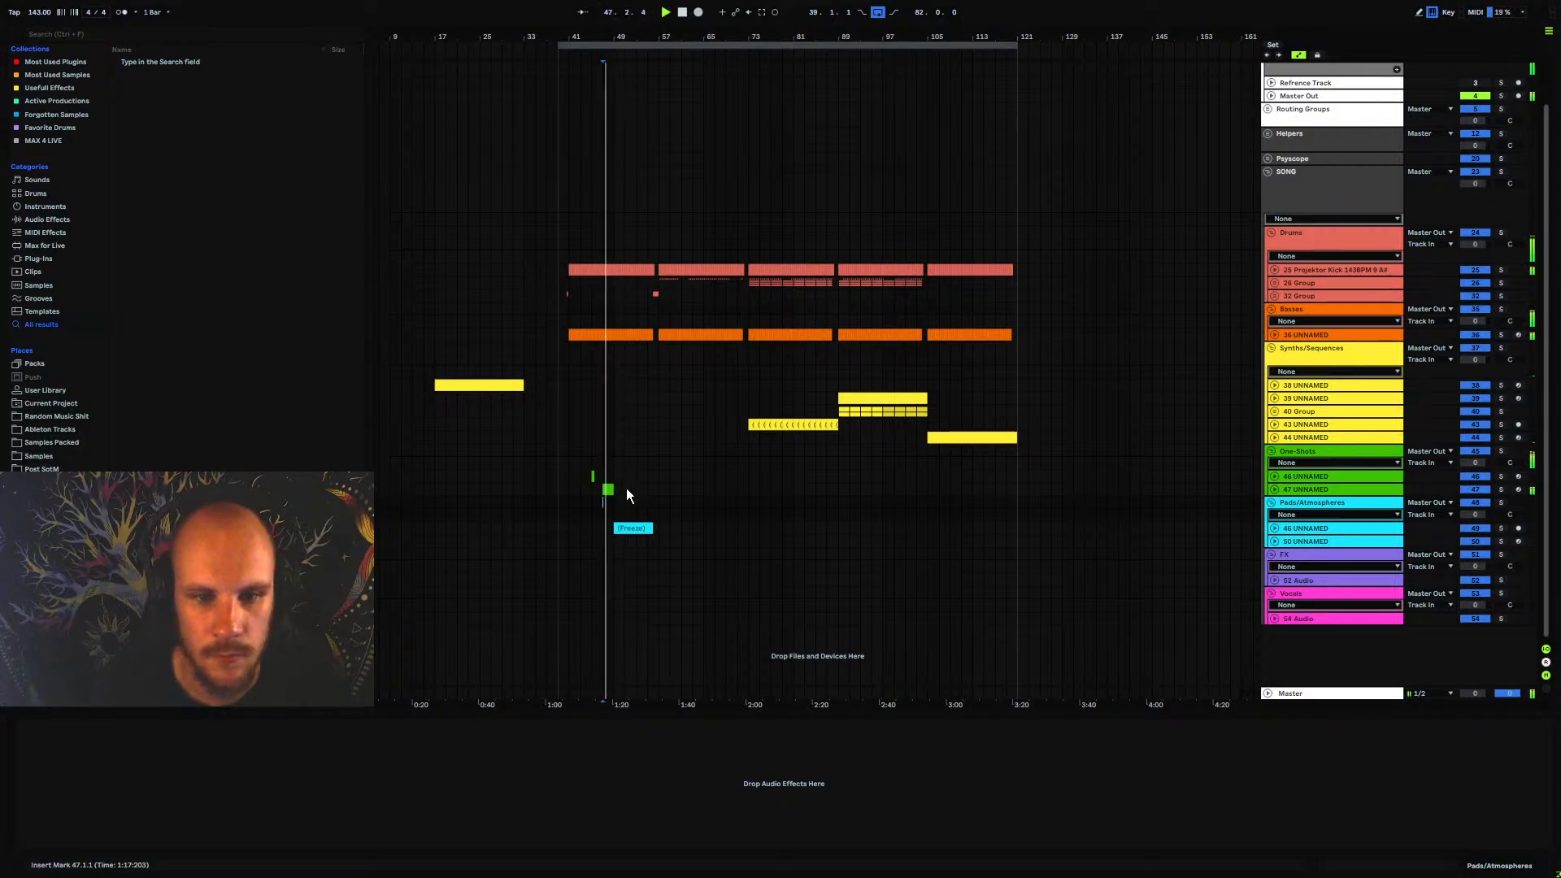
{"action": "left_click", "coordinate": [599, 488]}
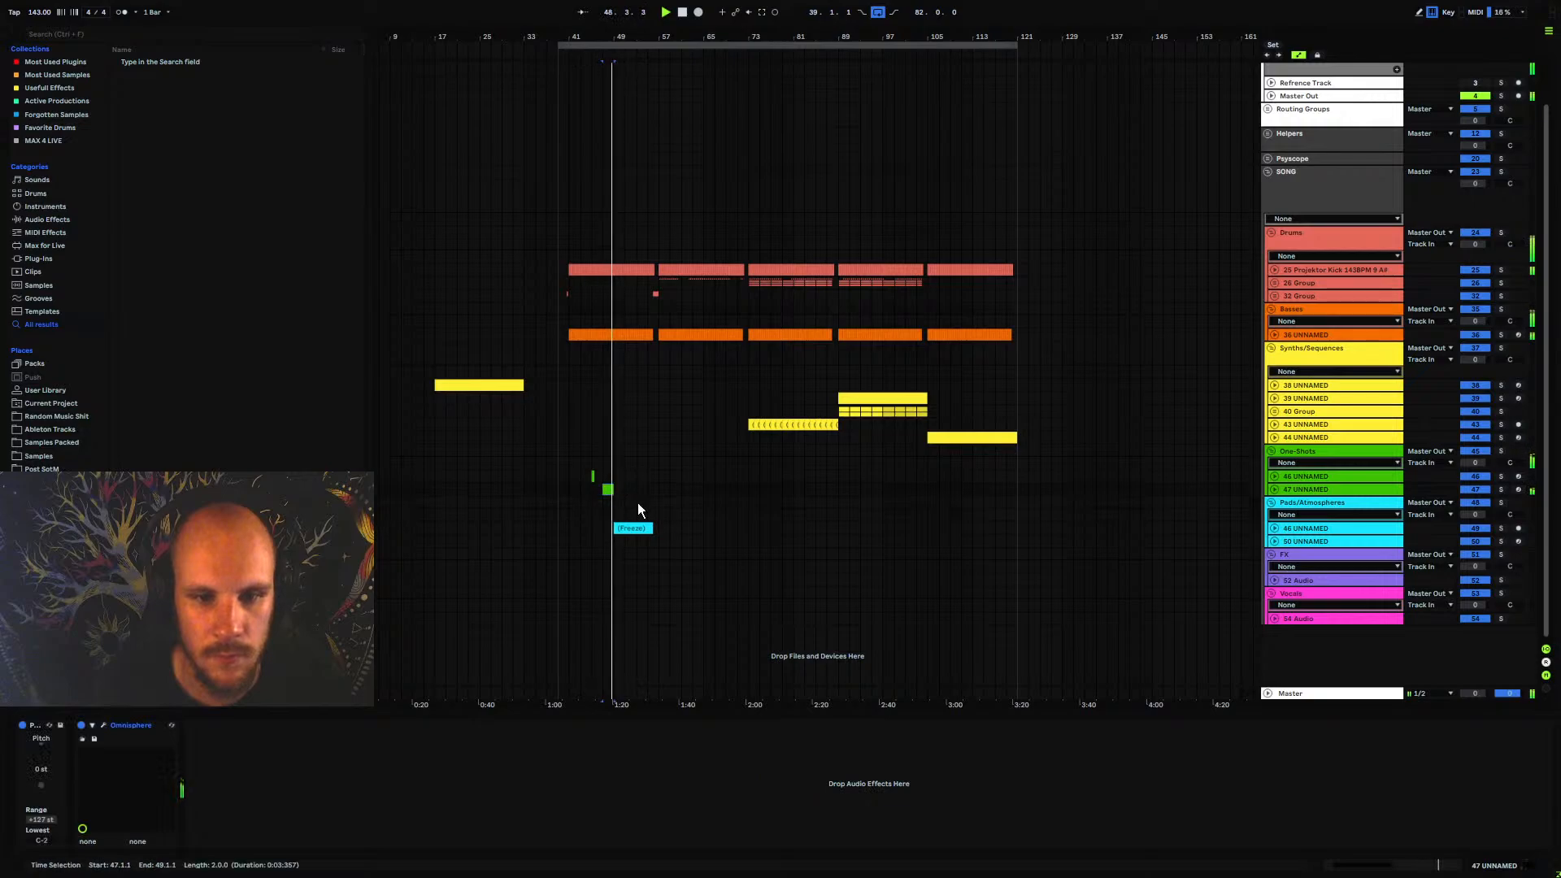
{"action": "key", "text": "space"}
{"action": "key", "text": "space"}
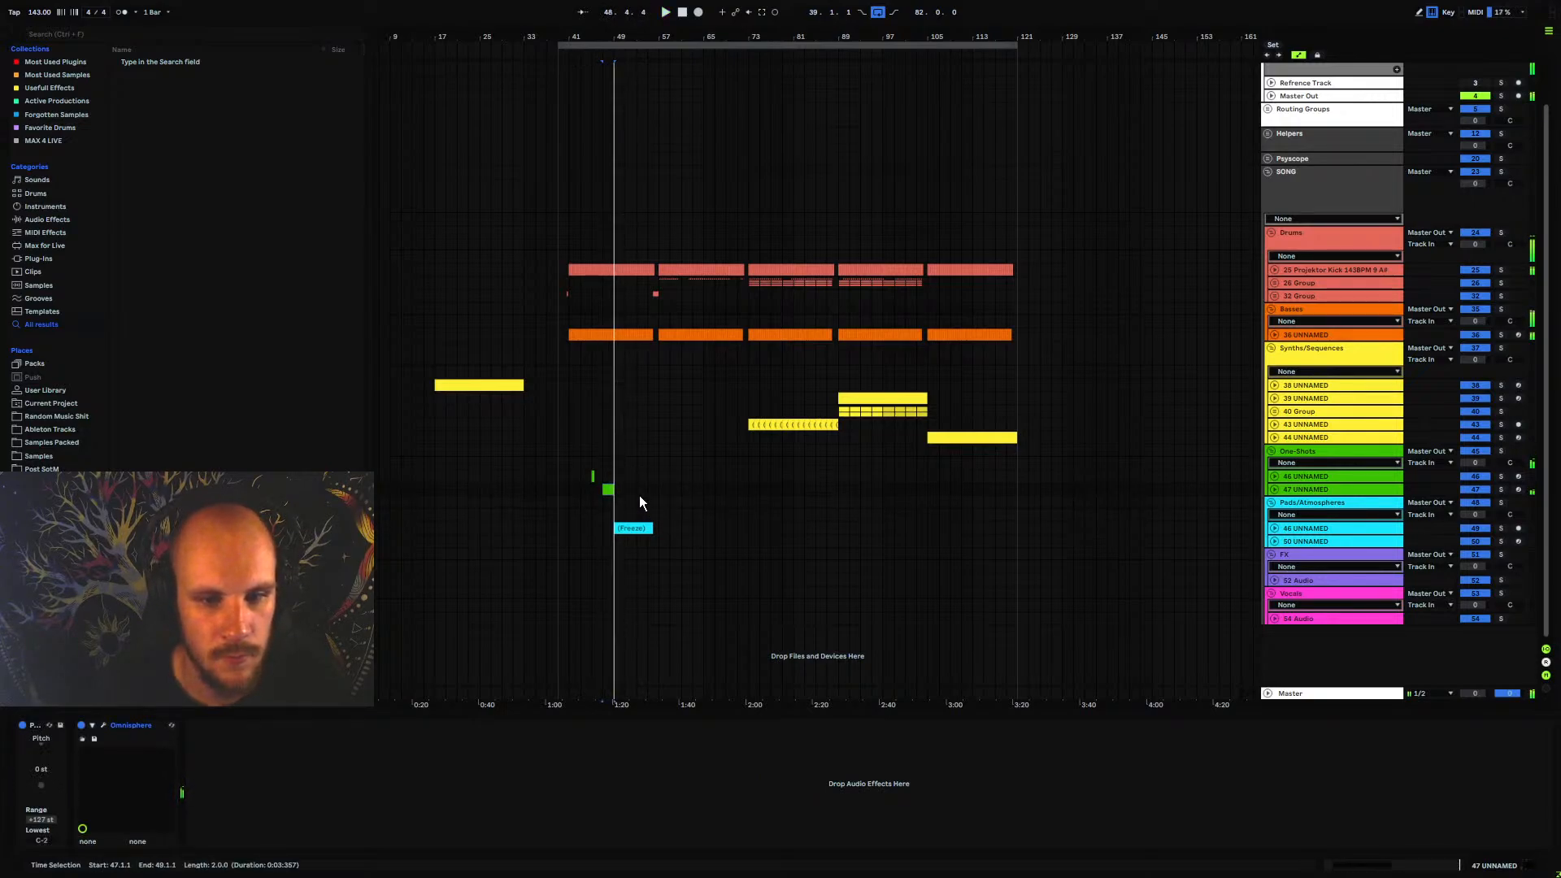
{"action": "key", "text": "space"}
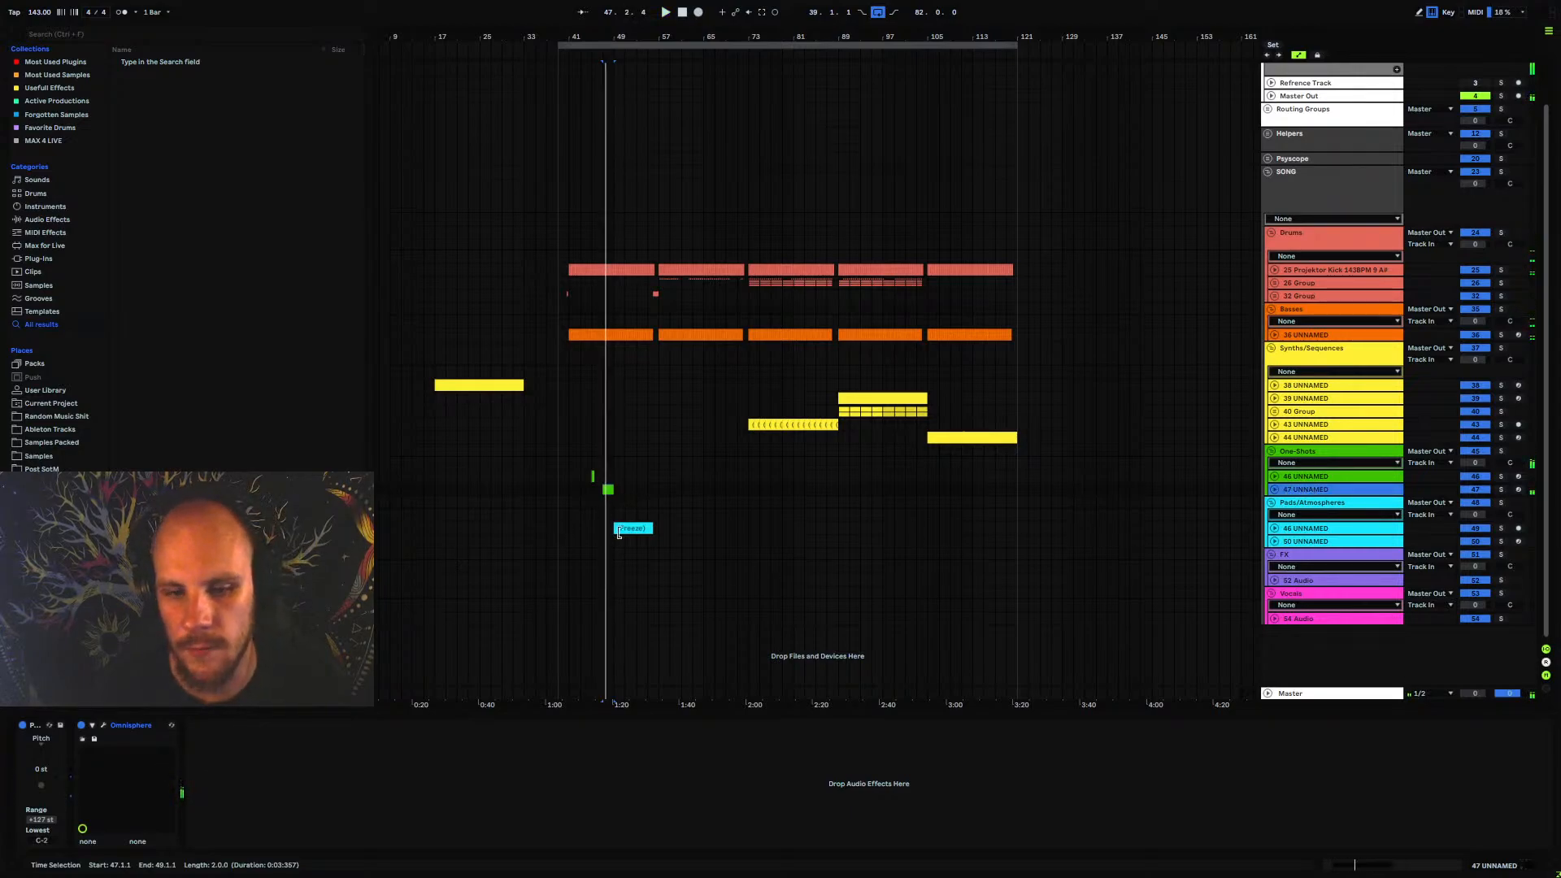
Insert a new MIDI track below 47 UNNAMED in the One-Shots group and load the Omnisphere instrument on it
{"action": "key", "text": "ctrl+shift+t"}
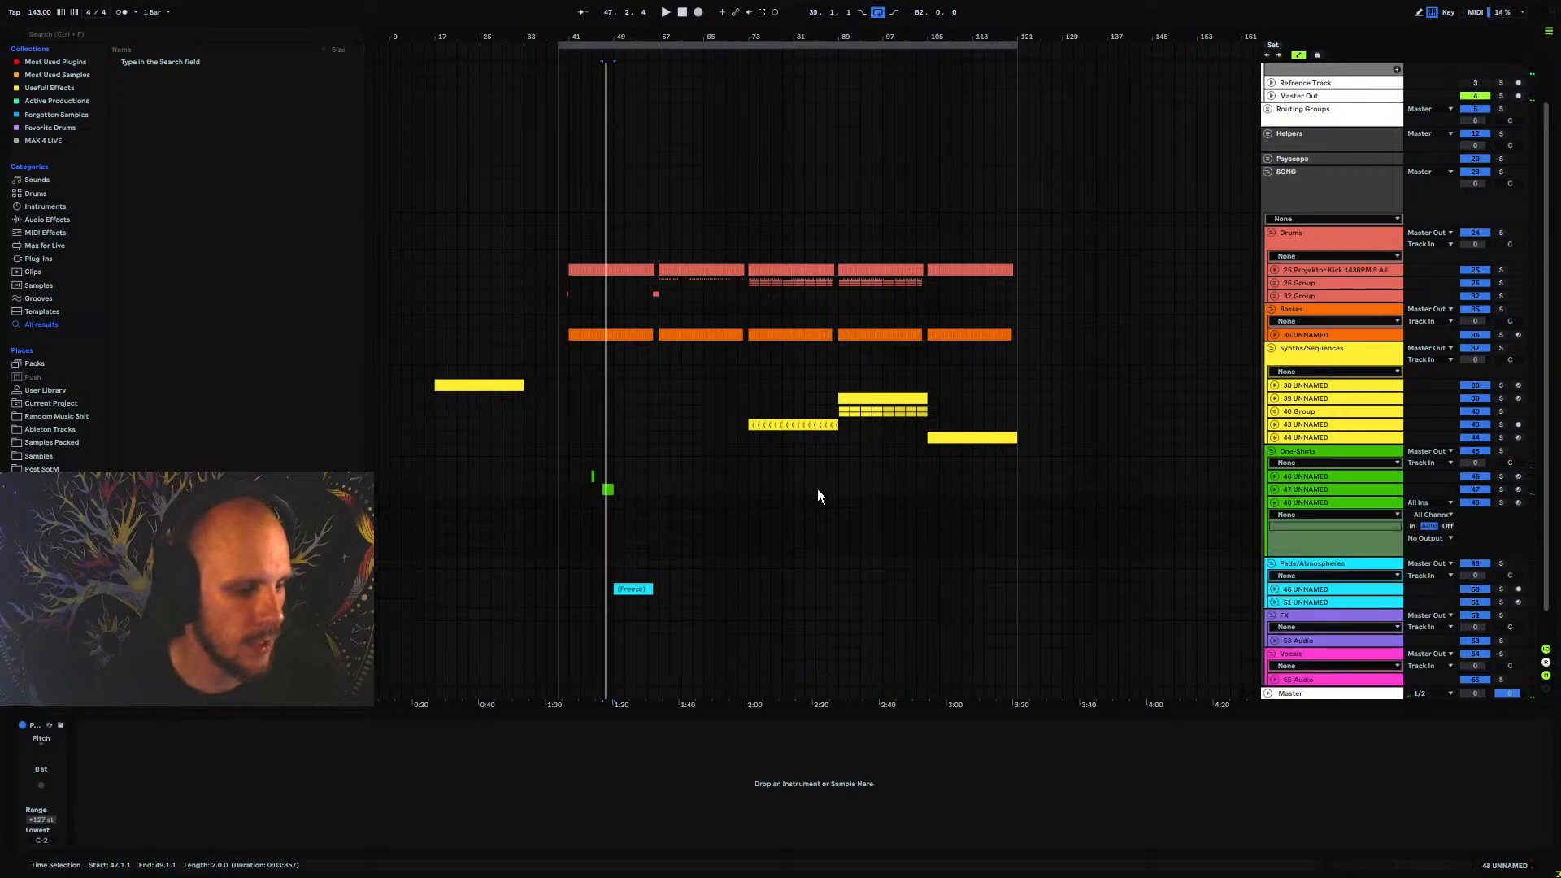
{"action": "right_click", "coordinate": [626, 504]}
{"action": "right_click", "coordinate": [626, 502]}
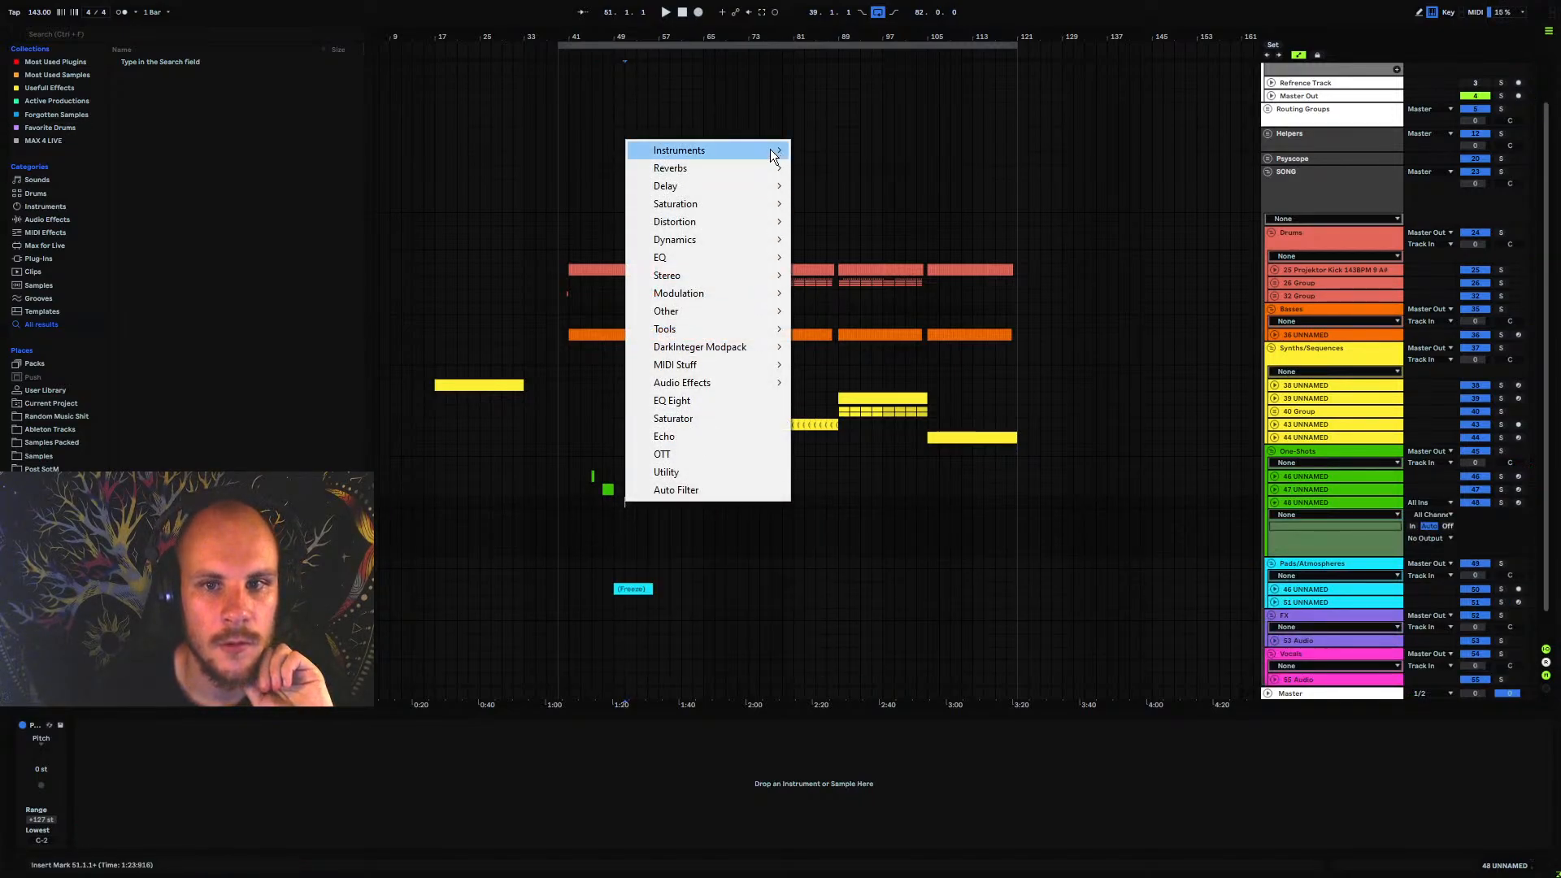
{"action": "mouse_move", "coordinate": [773, 153]}
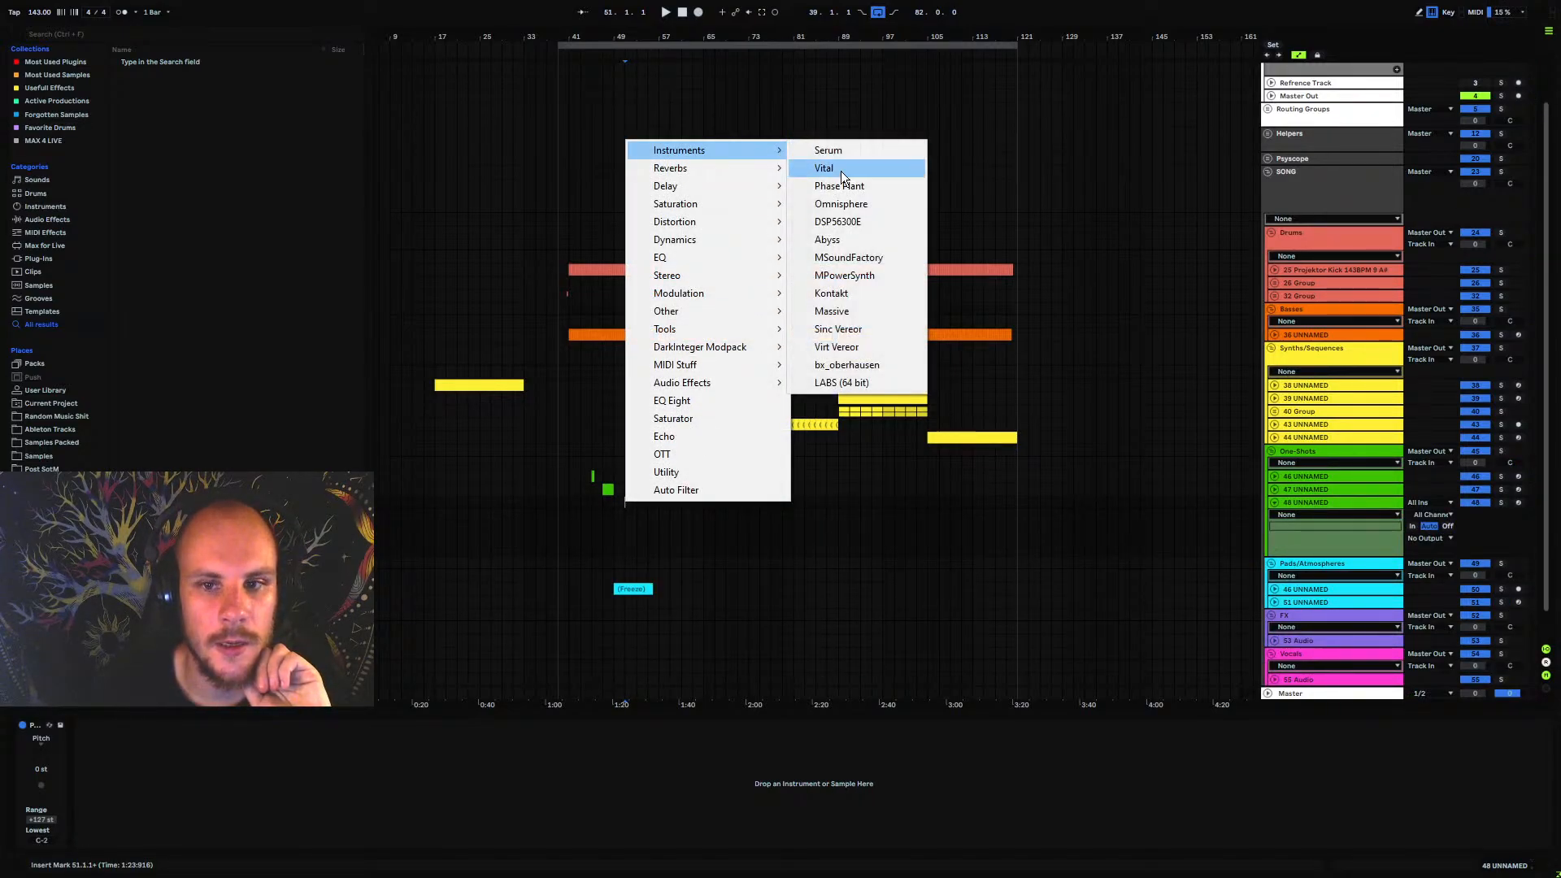
{"action": "left_click", "coordinate": [875, 207]}
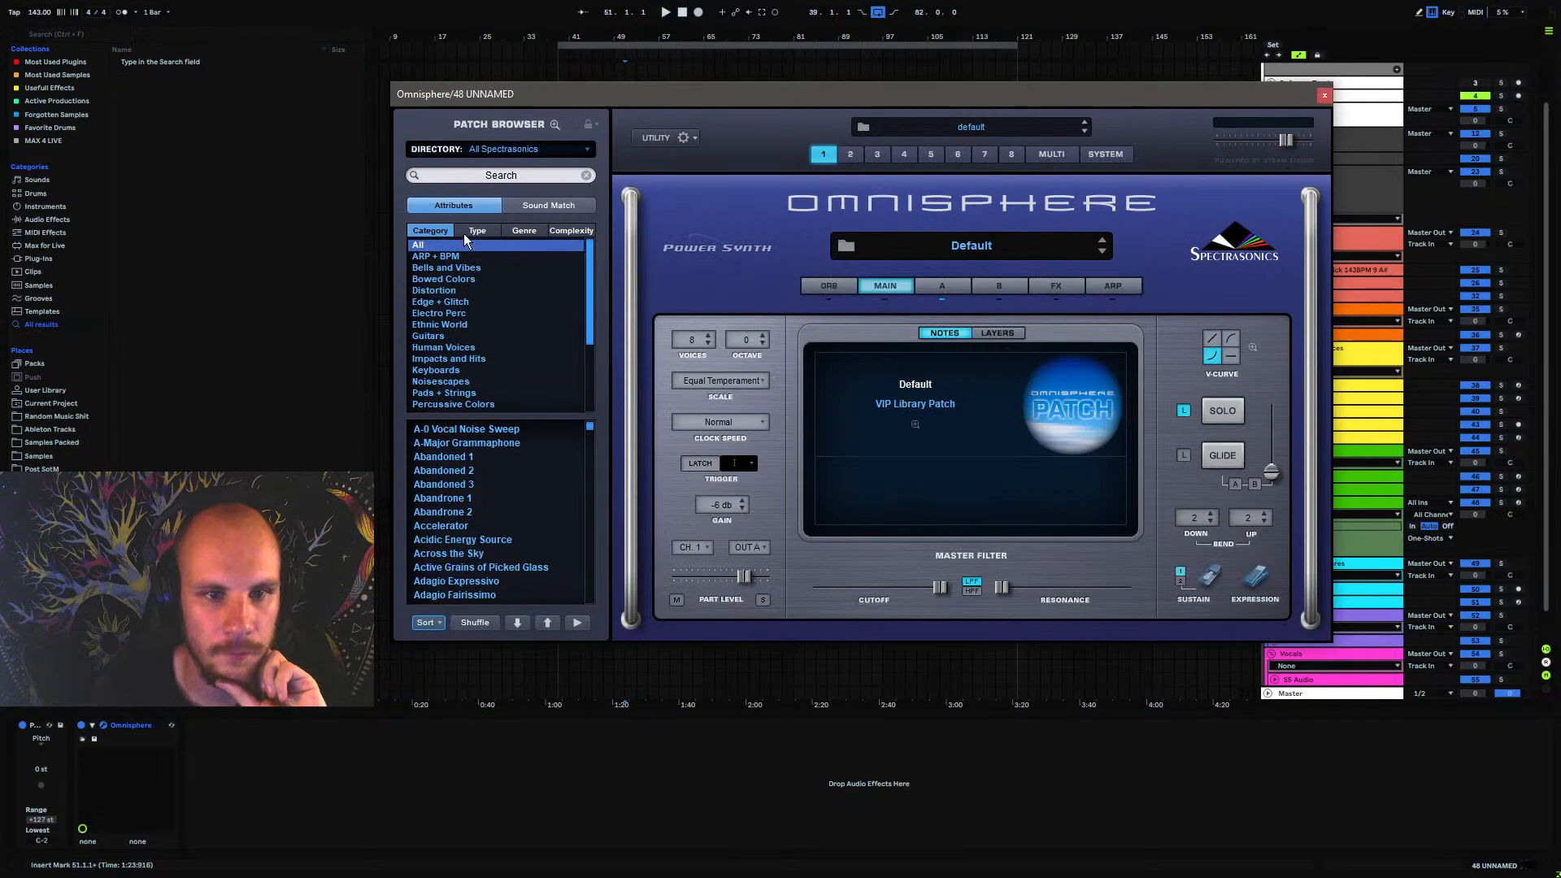
Load the Danger! patch from Omnisphere's Impacts and Hits category and arm track 48 UNNAMED
{"action": "left_click", "coordinate": [459, 360]}
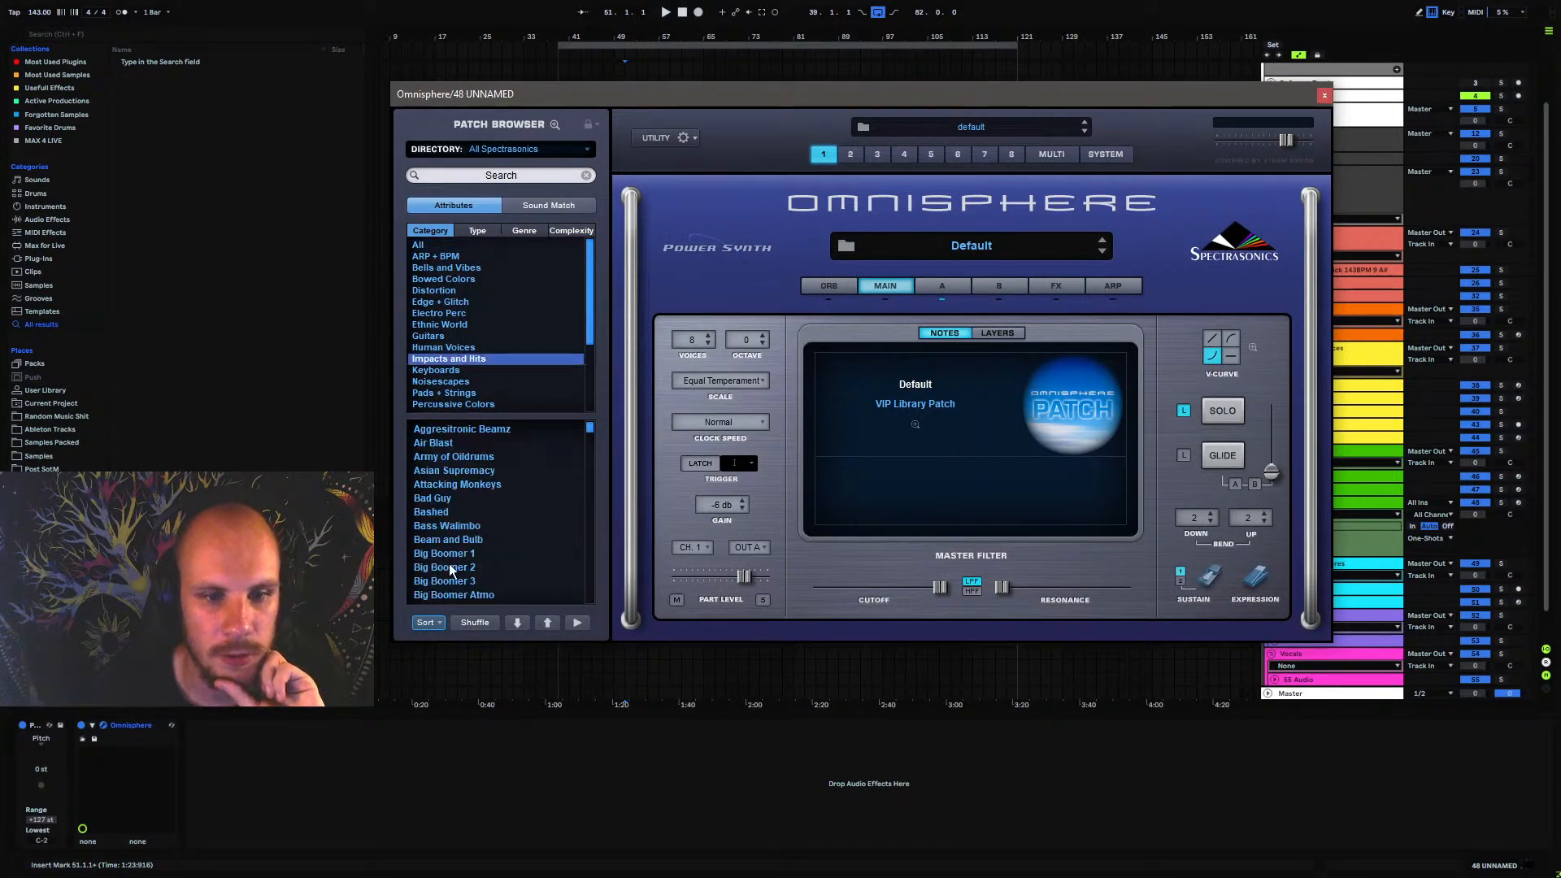
{"action": "scroll", "coordinate": [450, 570], "scroll_direction": "down", "scroll_amount": 15}
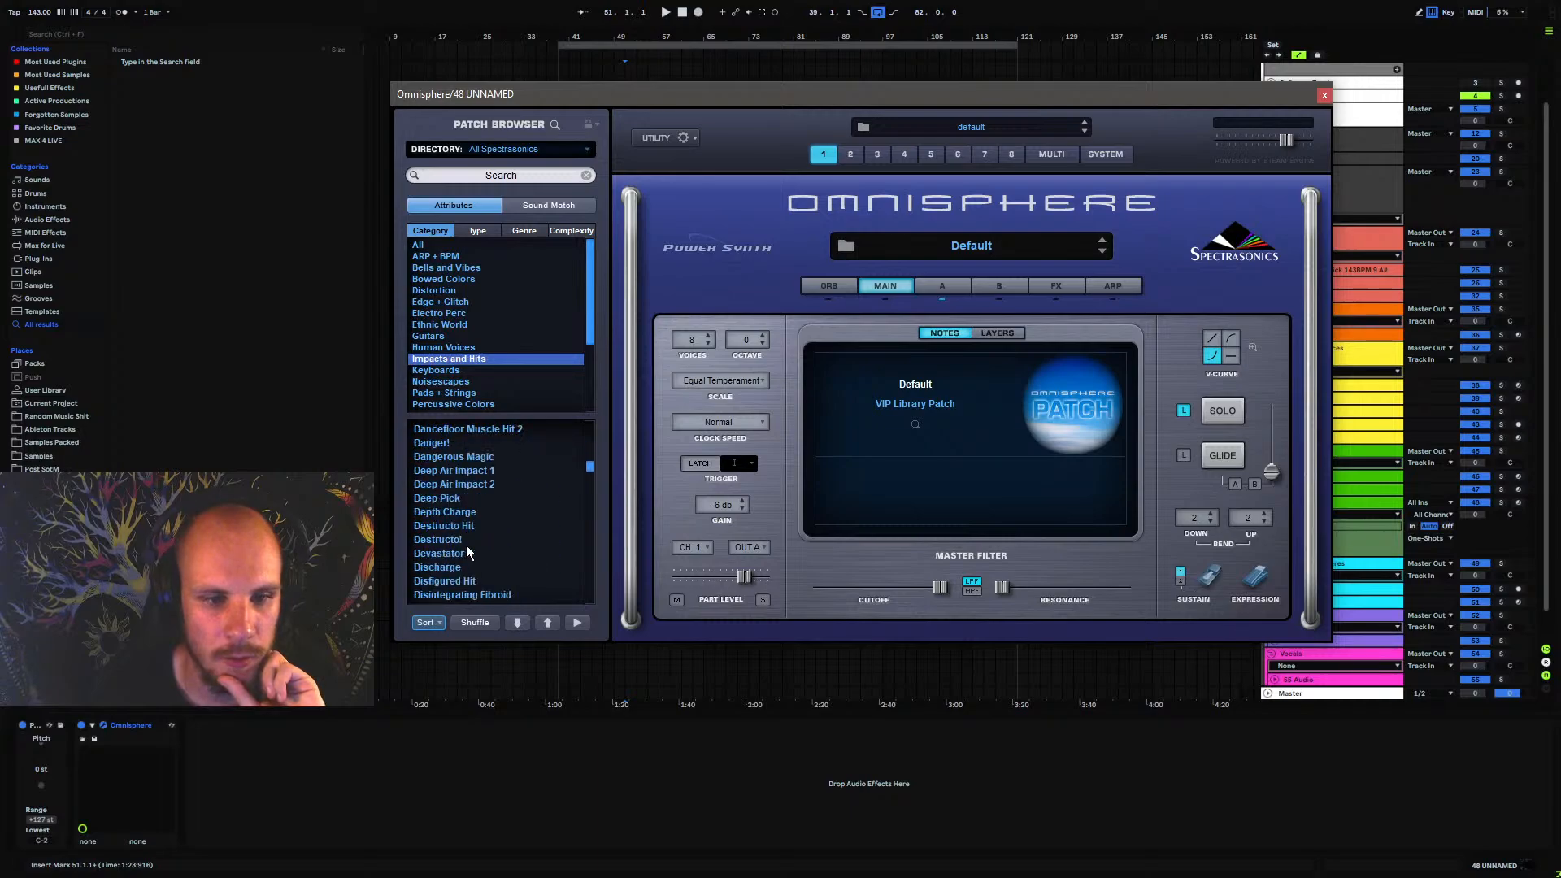
{"action": "scroll", "coordinate": [467, 549], "scroll_direction": "up", "scroll_amount": 5}
{"action": "left_click", "coordinate": [431, 512]}
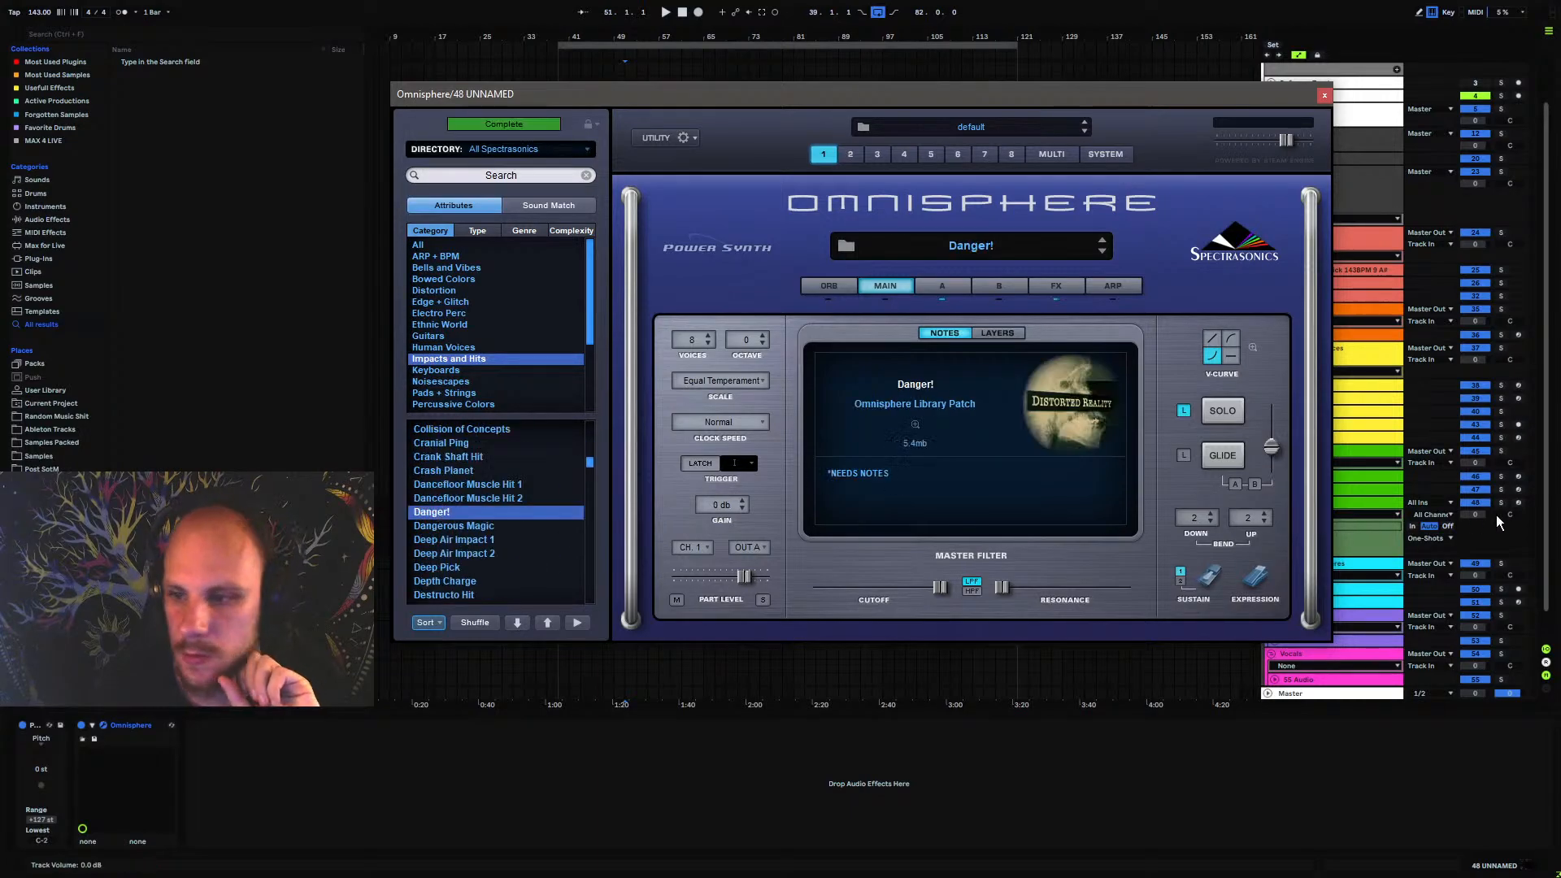
{"action": "left_click", "coordinate": [1517, 503]}
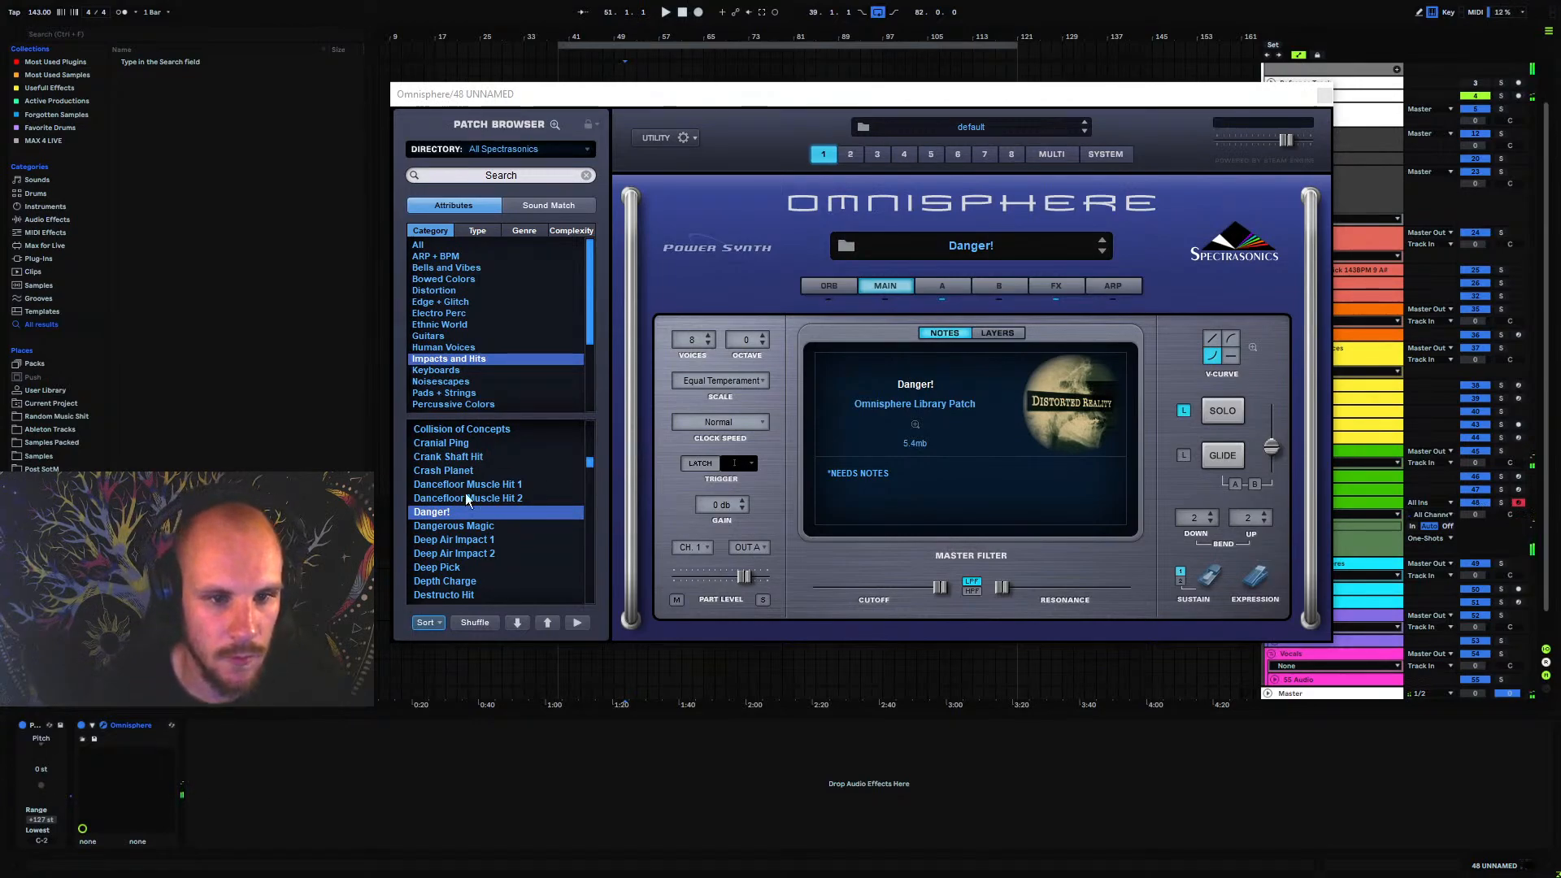
Load the Army of Spazz patch from the ARP + BPM category and shuffle the patch list
{"action": "scroll", "coordinate": [467, 500], "scroll_direction": "up", "scroll_amount": 5}
{"action": "left_click", "coordinate": [439, 258]}
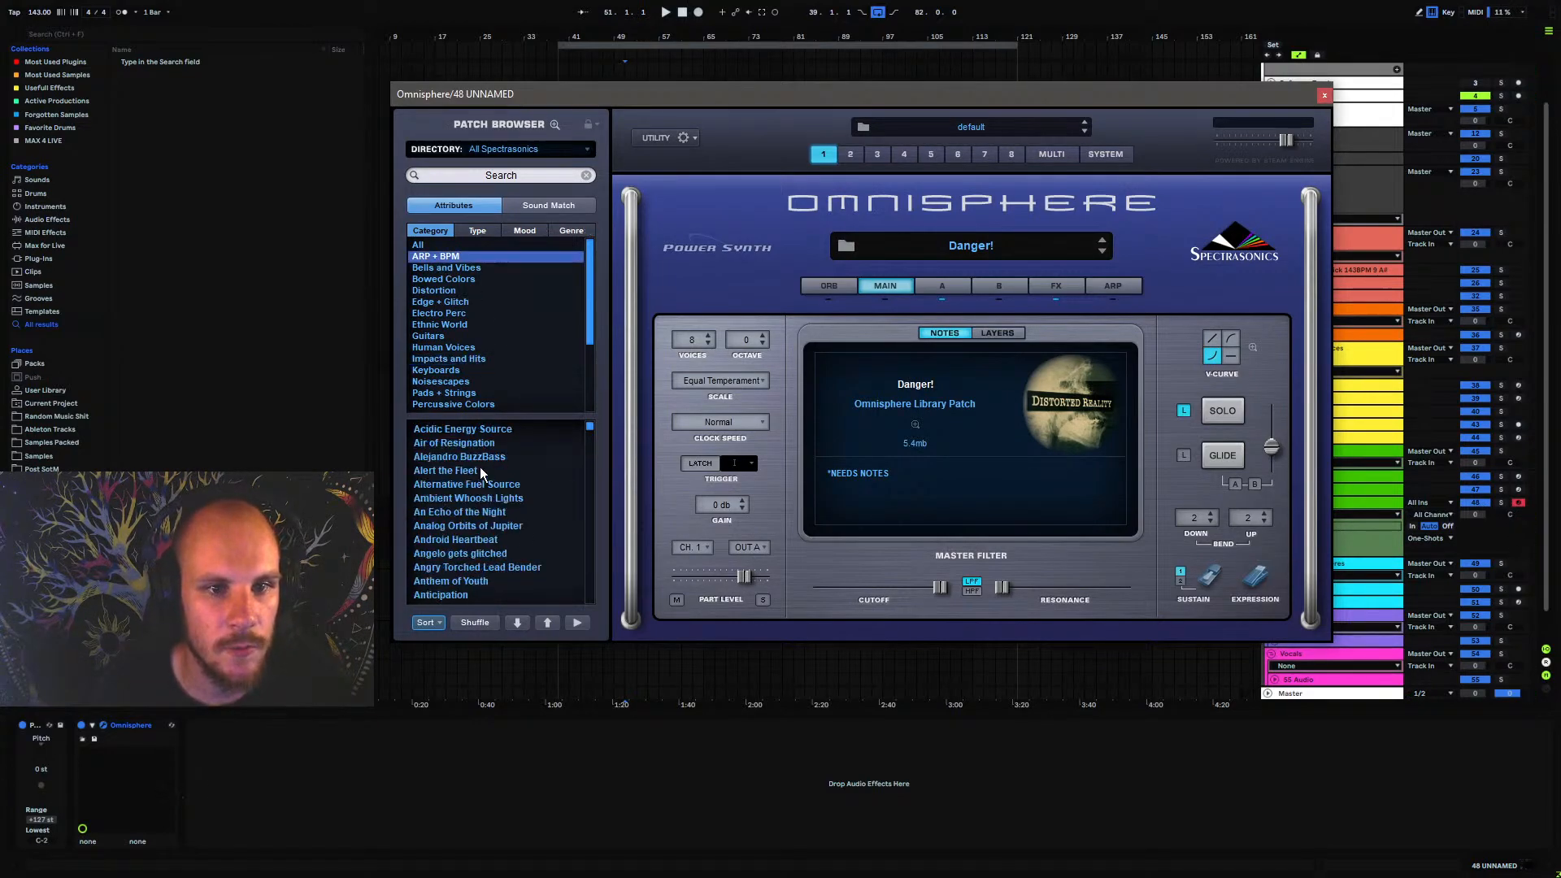
{"action": "left_click", "coordinate": [447, 472]}
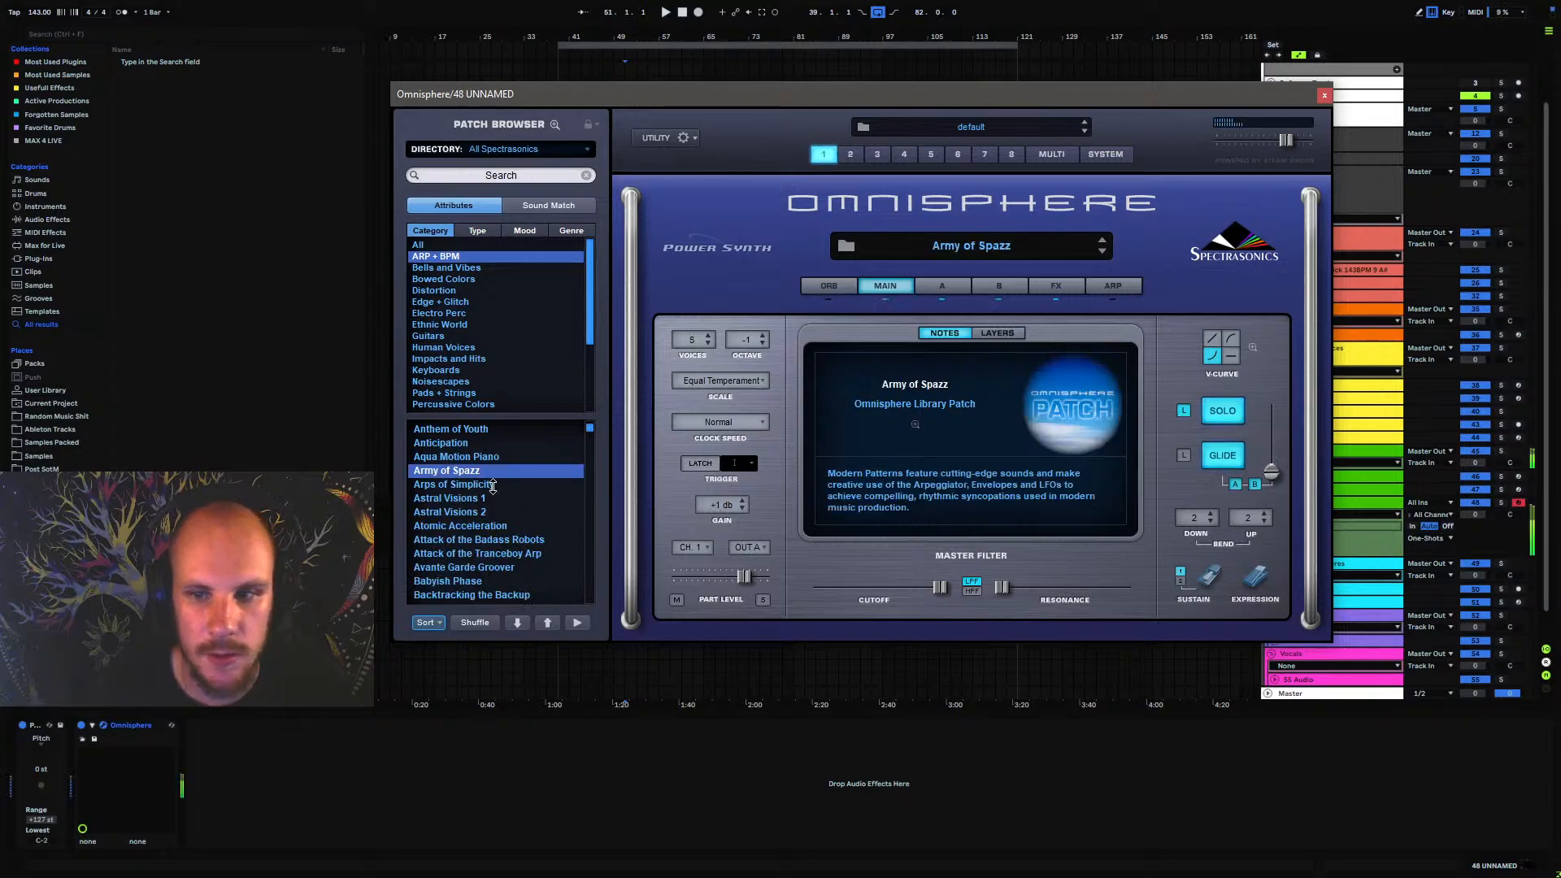
{"action": "left_click", "coordinate": [476, 624]}
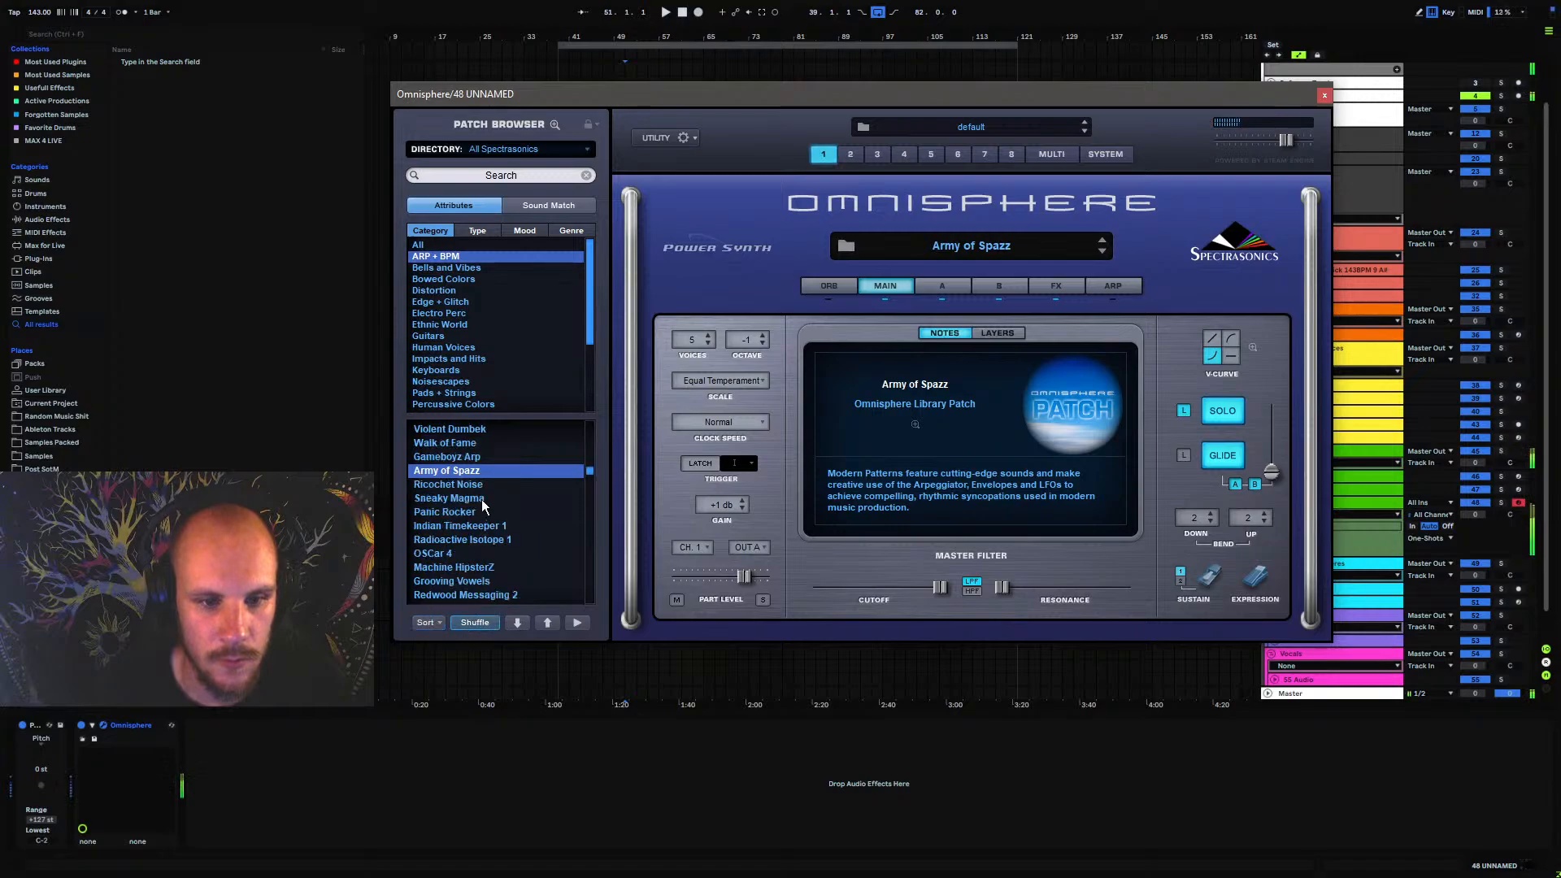
Audition the Gameboyz Arp, Walk of Fame, Violent Dumbek, Panic Rocker and Indian Timekeeper 1 patches
{"action": "key", "text": "Up"}
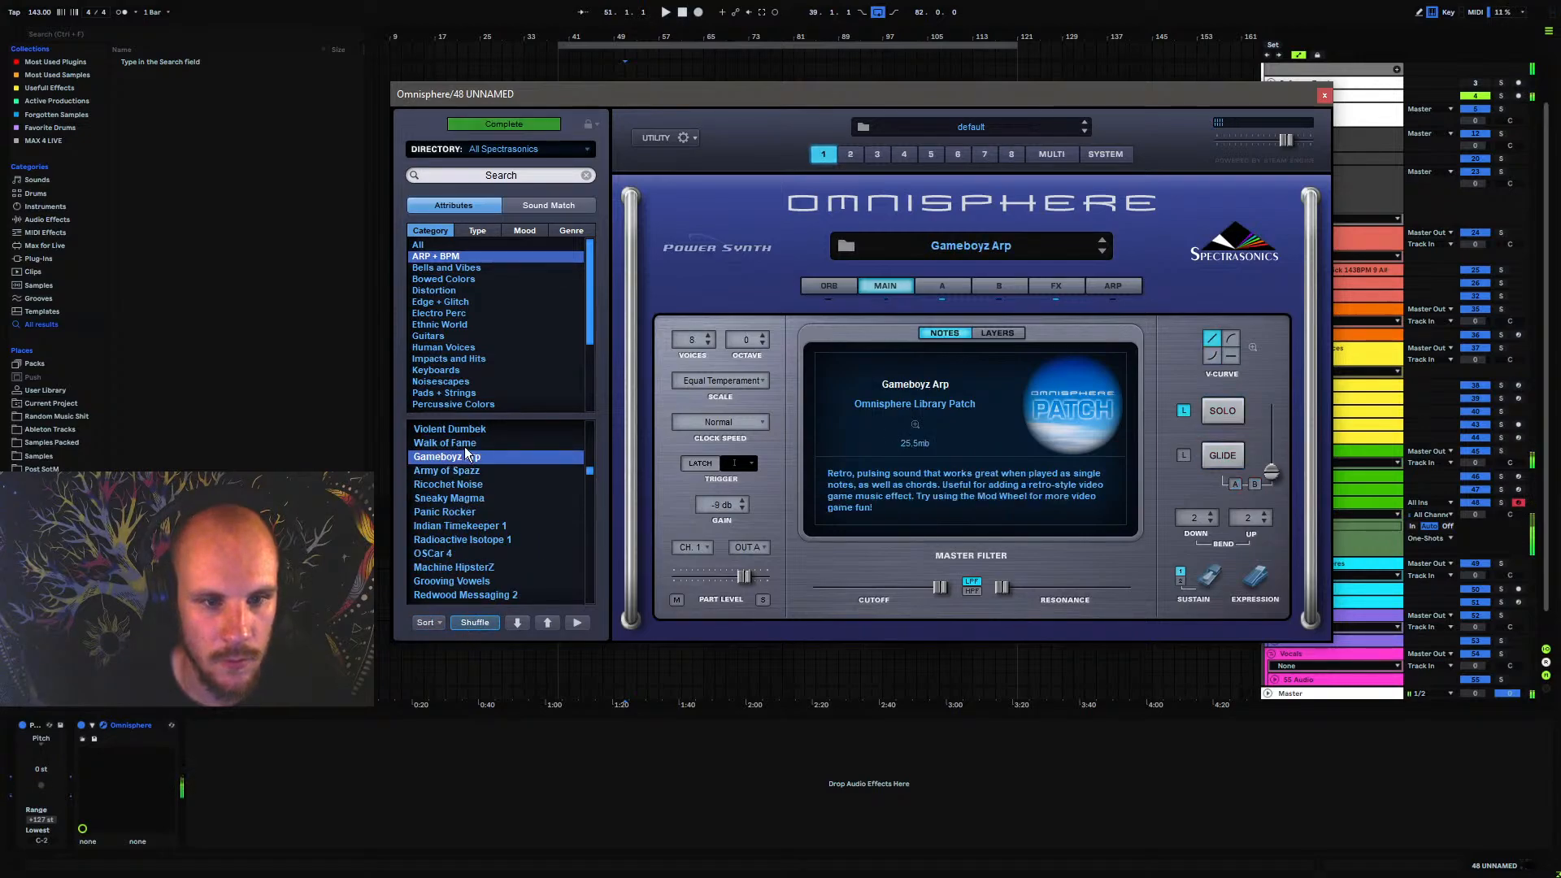
{"action": "left_click", "coordinate": [458, 445]}
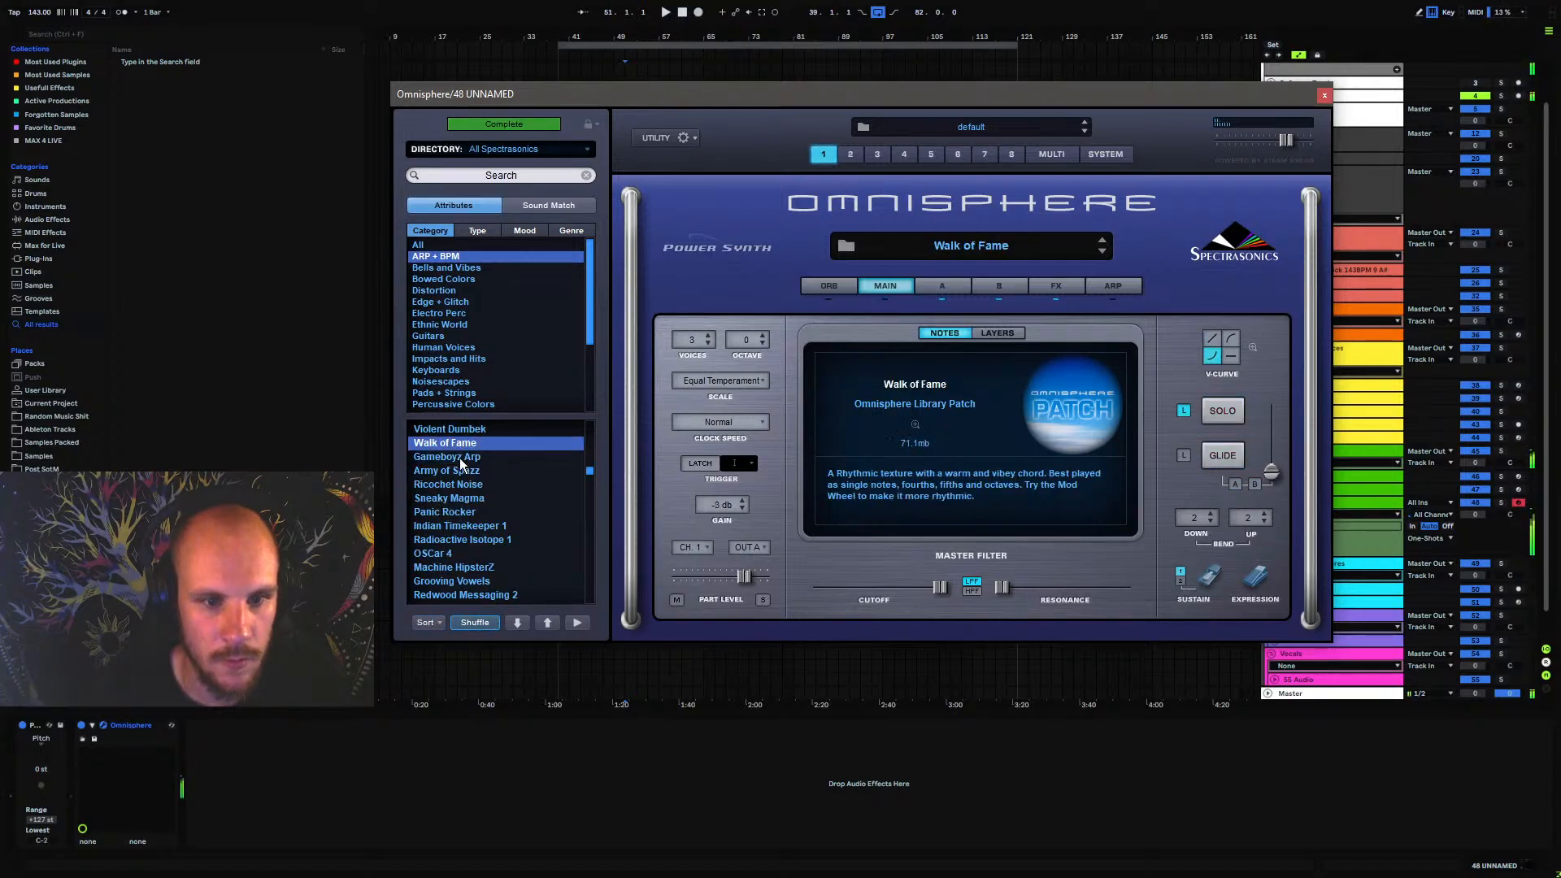
{"action": "left_click", "coordinate": [467, 428]}
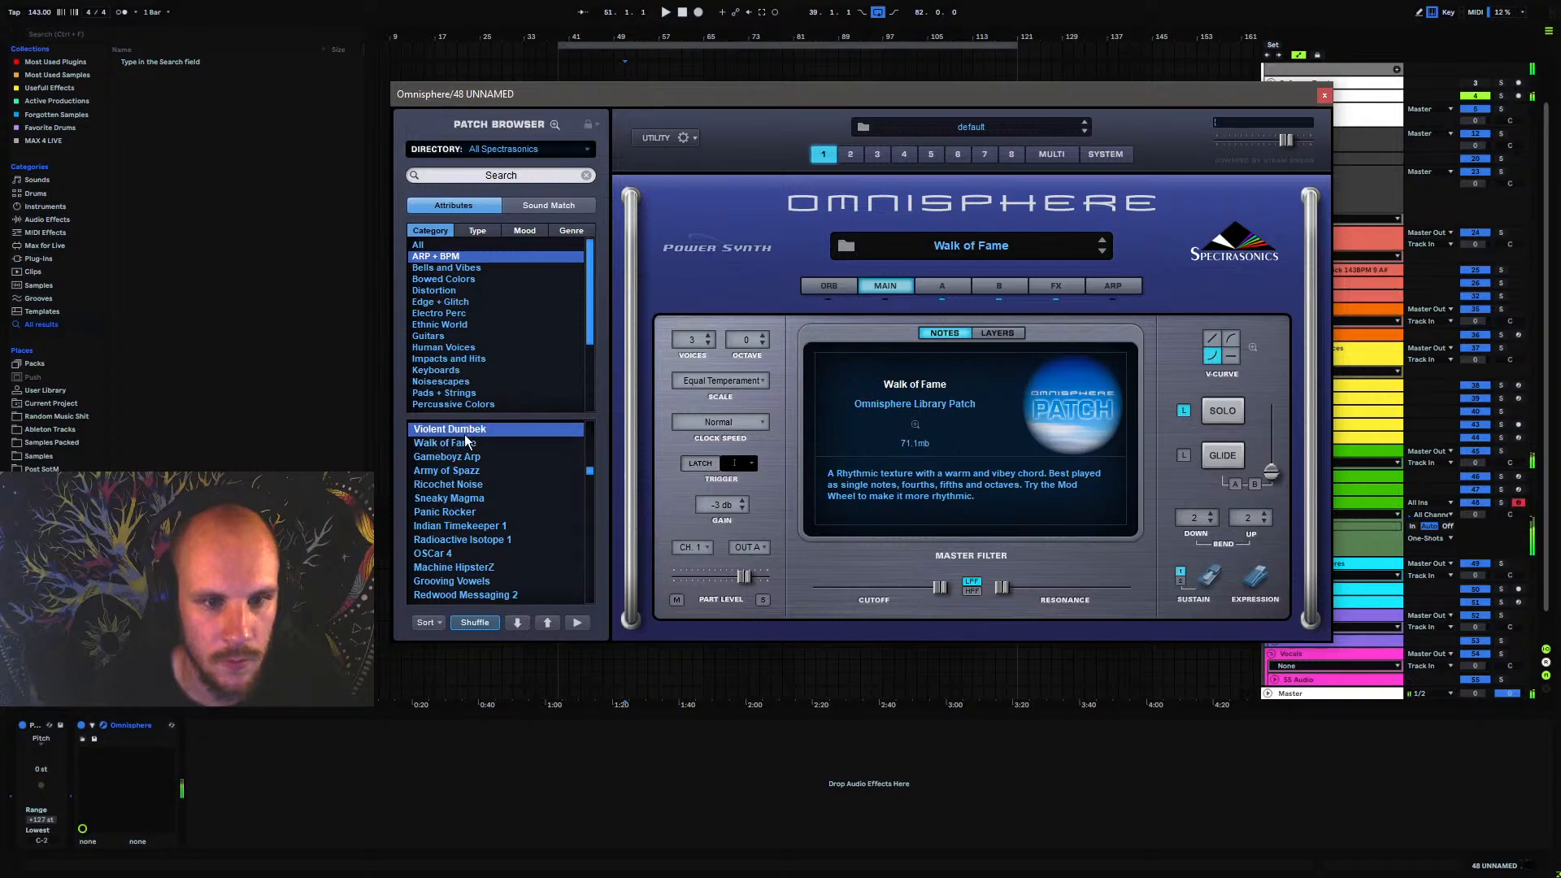
{"action": "left_click", "coordinate": [458, 512]}
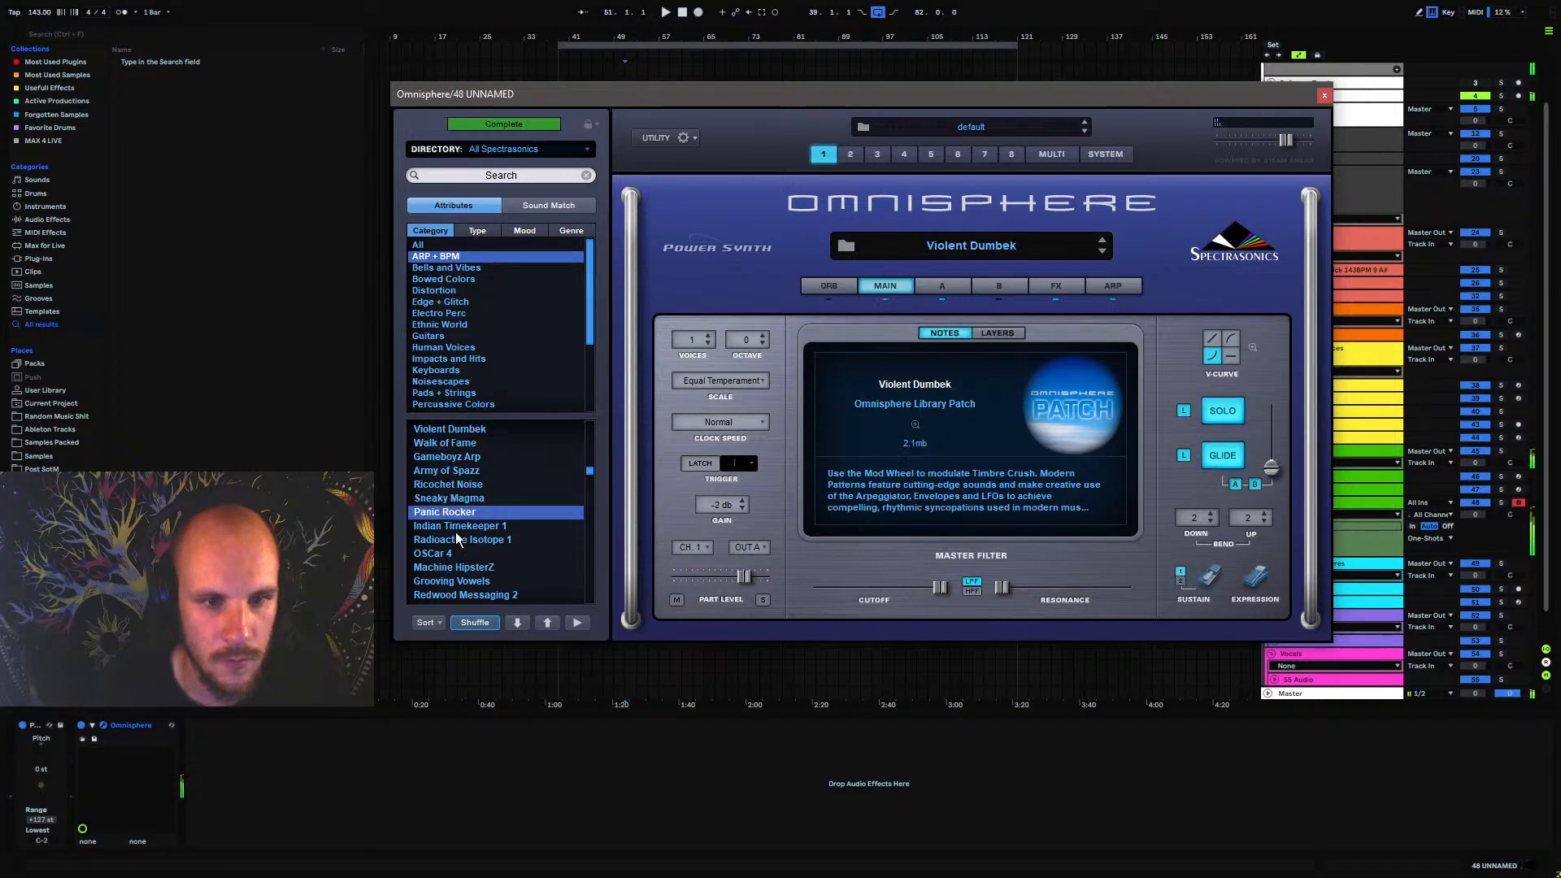
{"action": "left_click", "coordinate": [456, 526]}
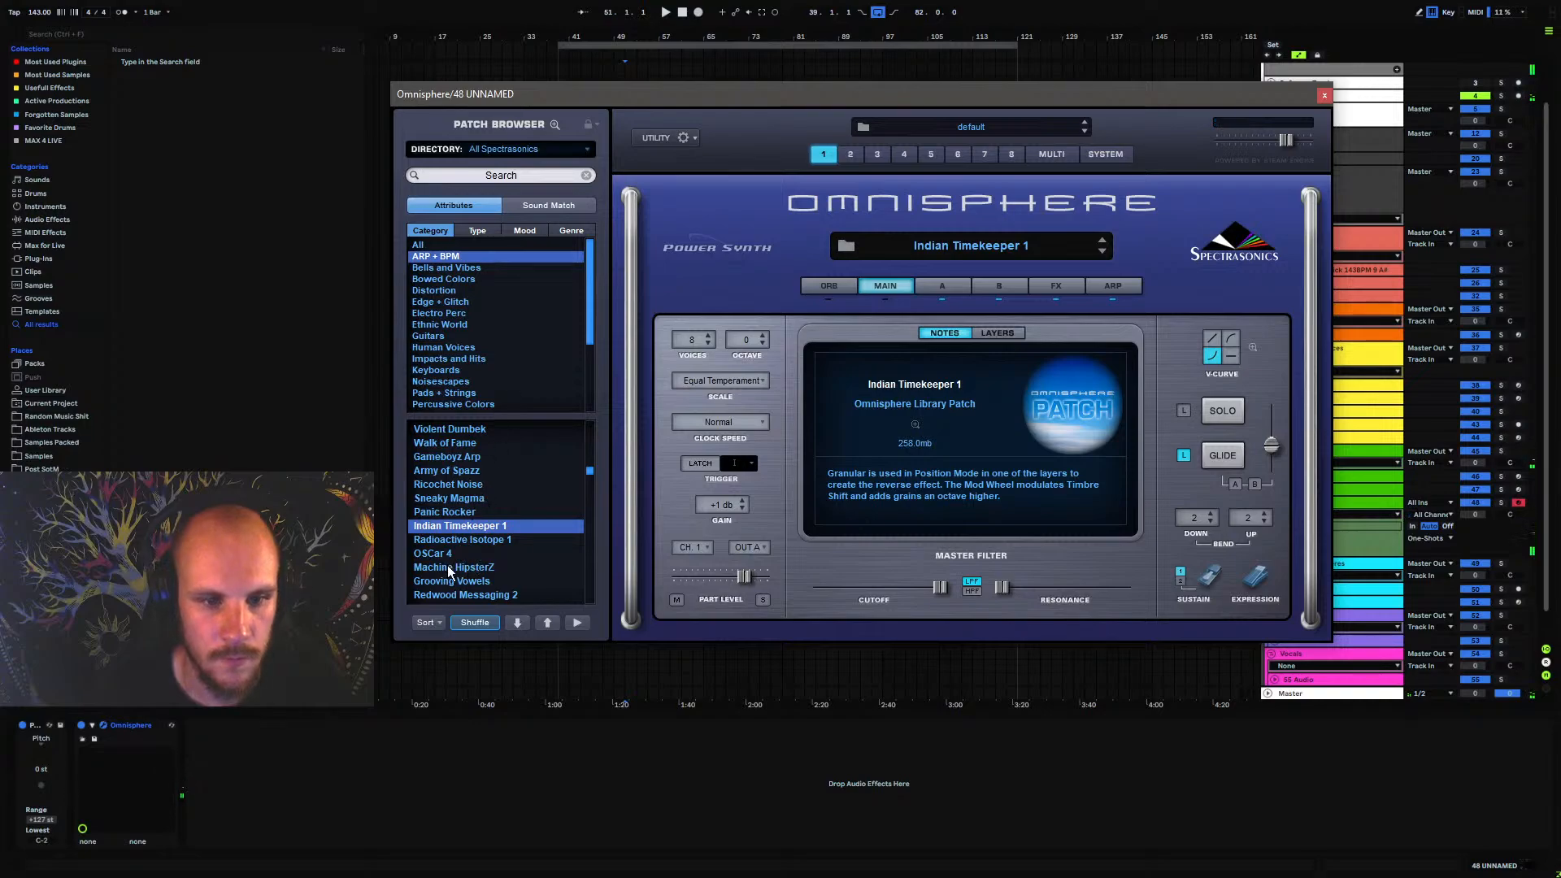
Try Redwood Messaging 2 and Grooving Vowels, load Machine HipsterZ as track 48's patch, and close Omnisphere
{"action": "left_click", "coordinate": [467, 597]}
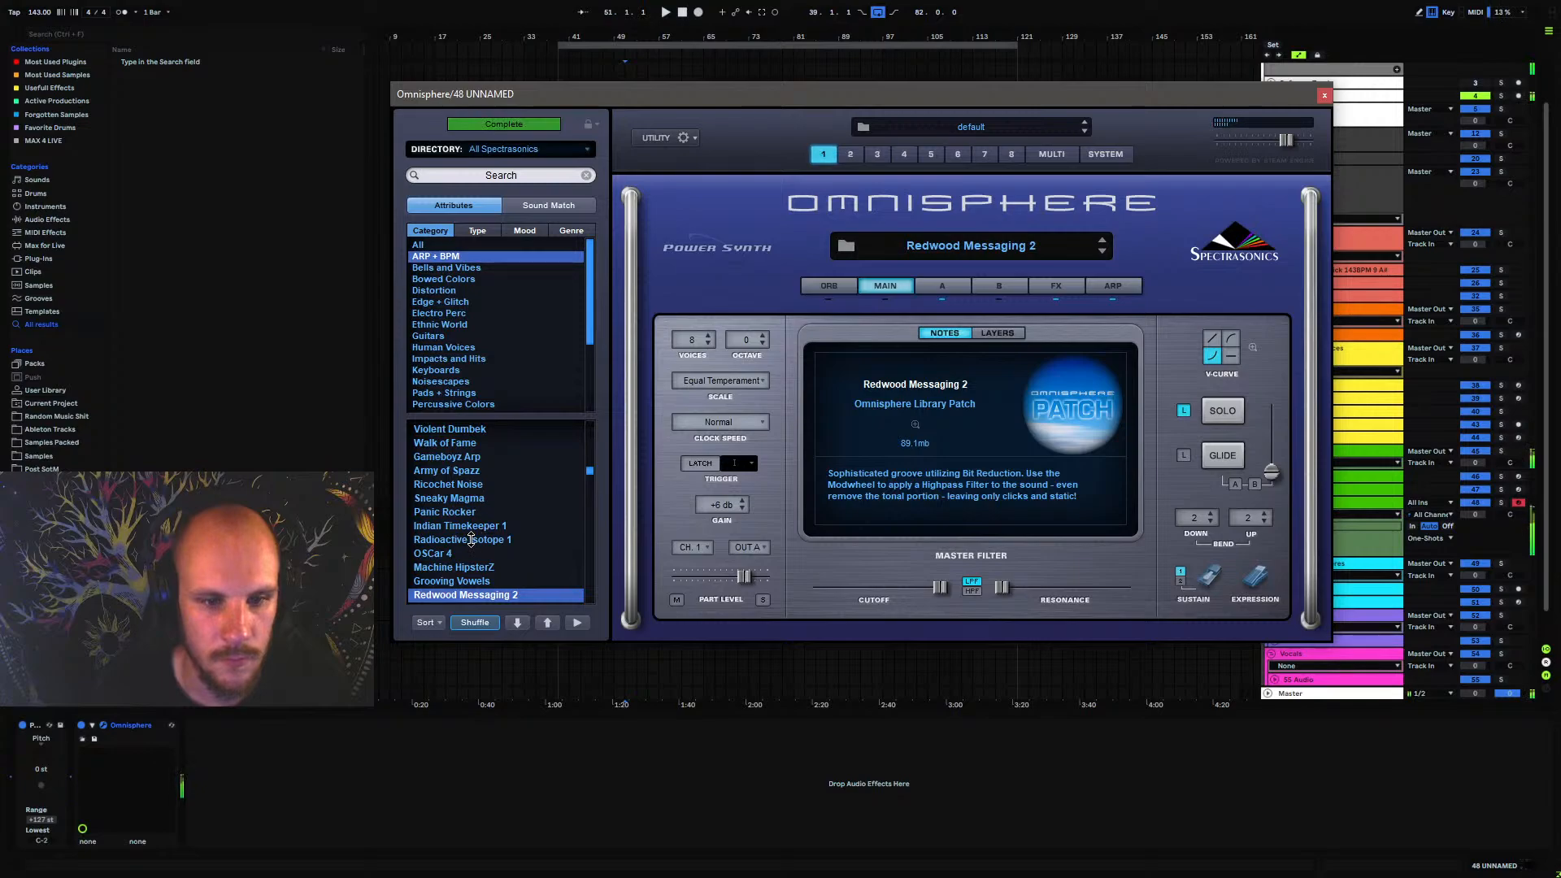
{"action": "left_click", "coordinate": [476, 579]}
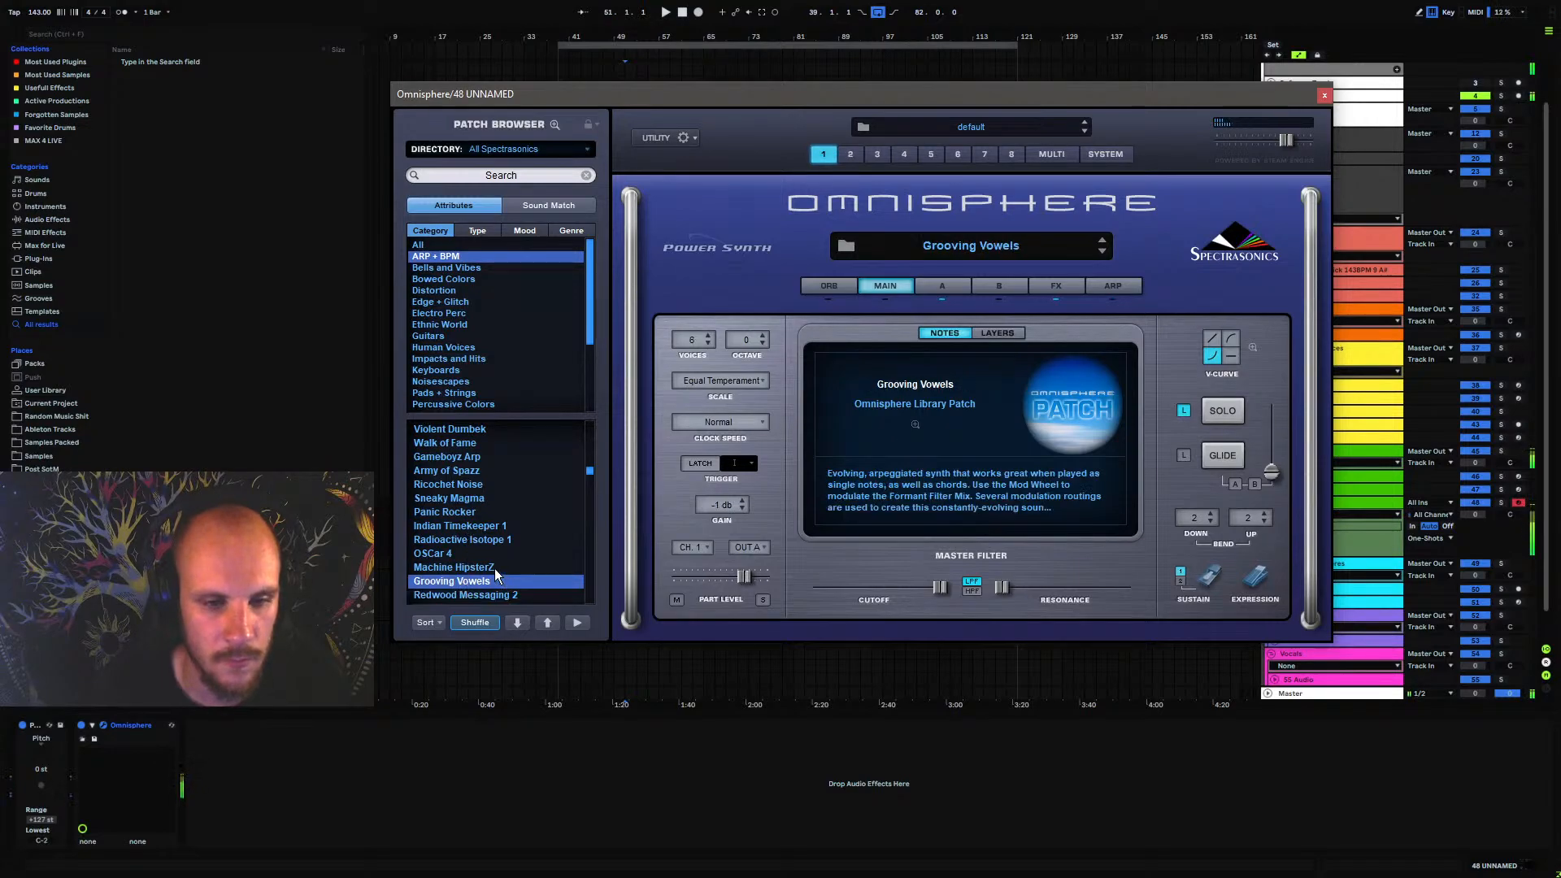
{"action": "left_click", "coordinate": [474, 569]}
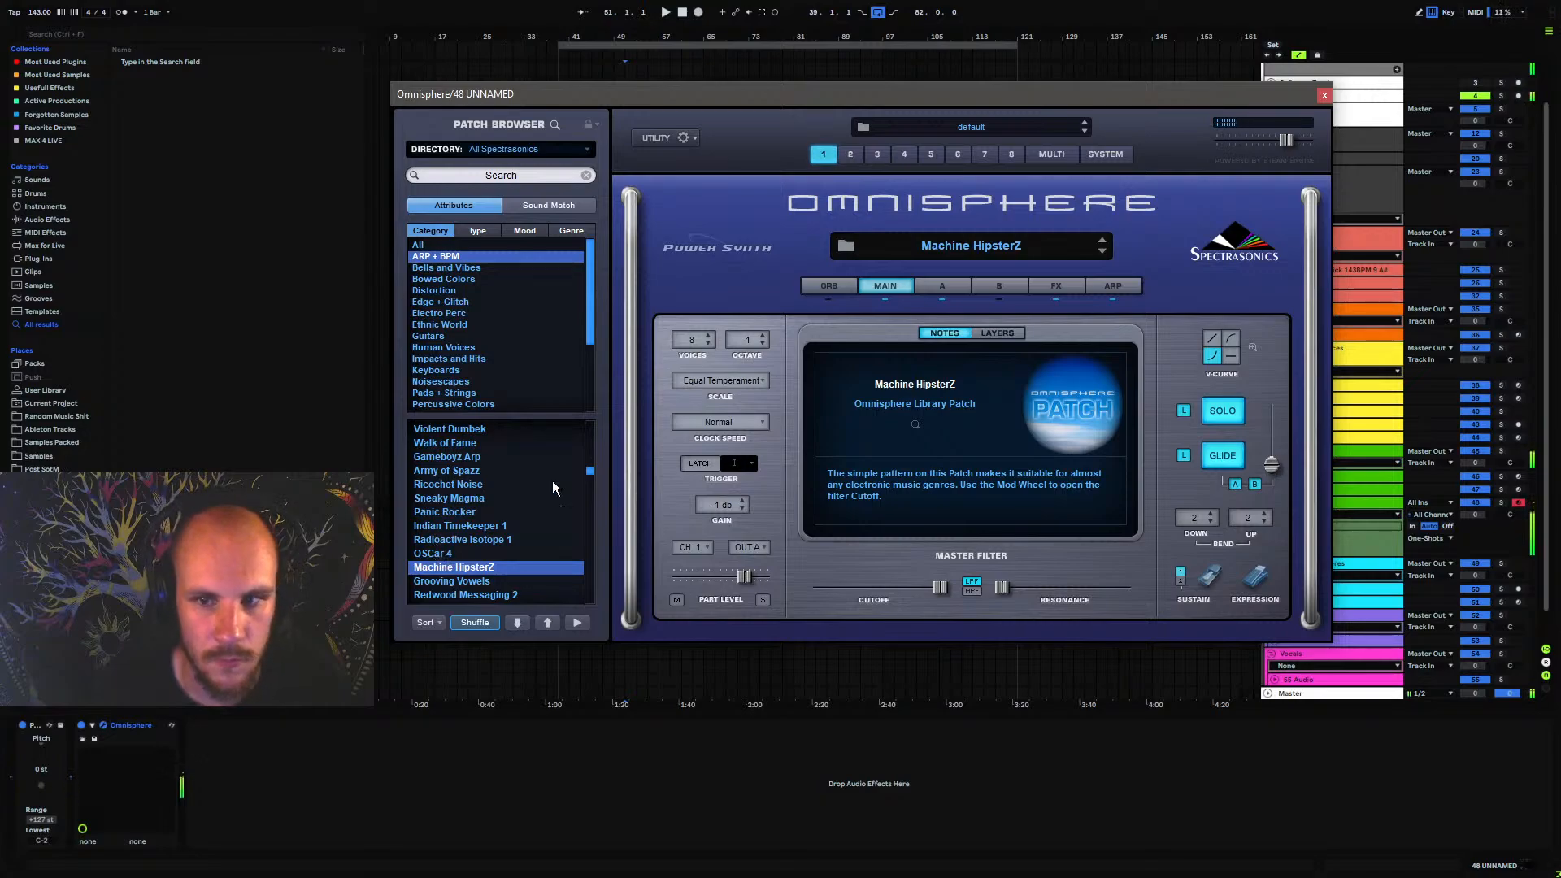
{"action": "left_click", "coordinate": [1325, 96]}
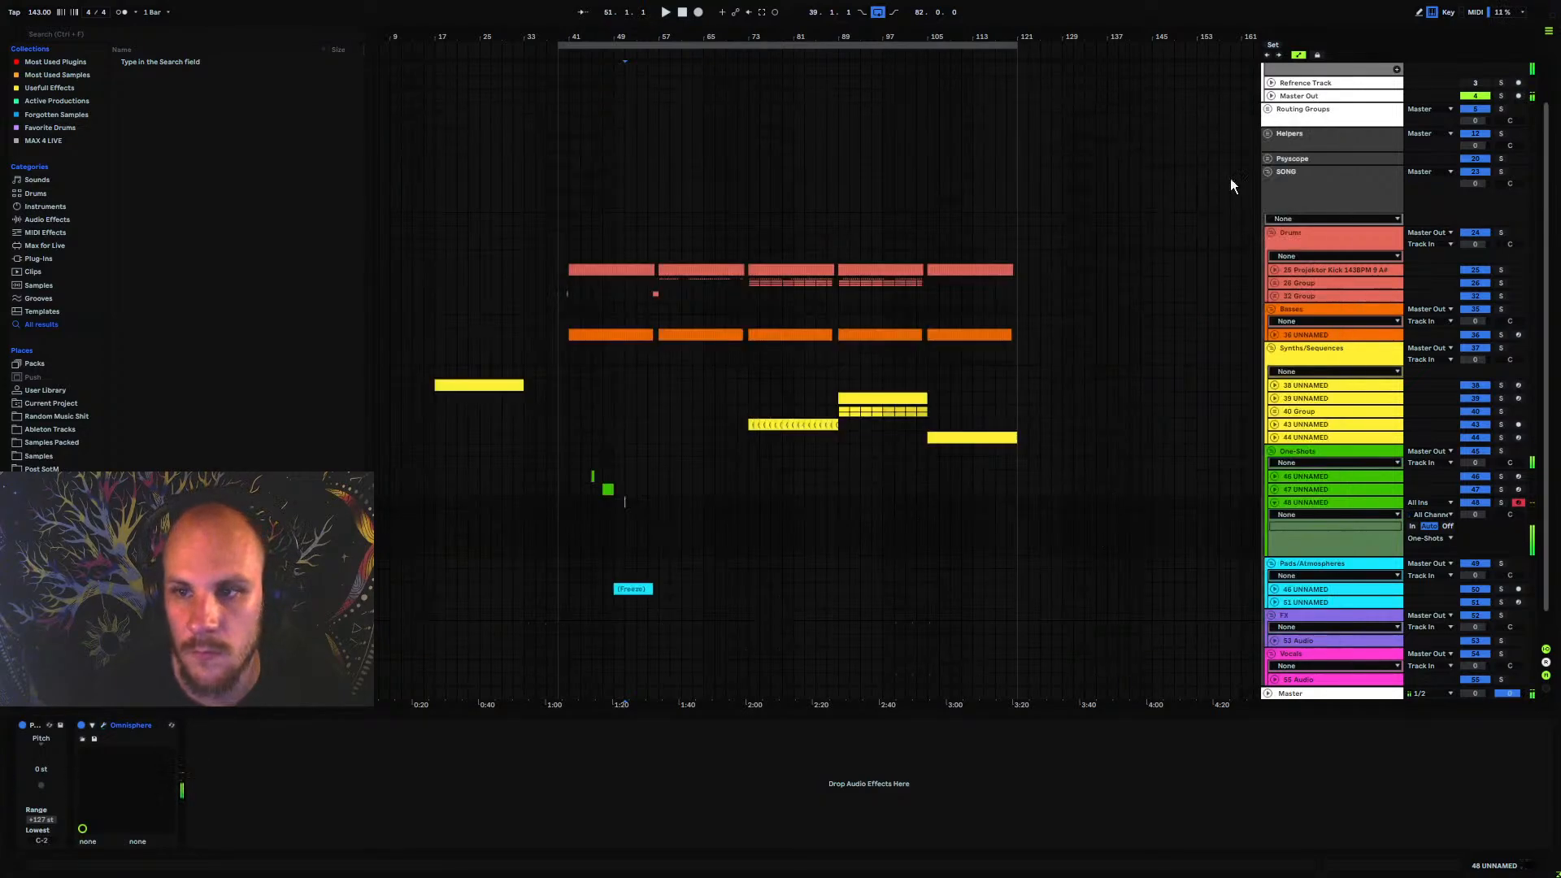
Play the arrangement around bar 51 to find a spot for the new one-shot
{"action": "key", "text": "space"}
{"action": "left_click_drag", "start_coordinate": [626, 37], "coordinate": [586, 524]}
{"action": "key", "text": "space"}
{"action": "key", "text": "space"}
{"action": "key", "text": "space"}
Create a one-beat MIDI clip at 52.4.1 on track 48 UNNAMED and fill its length with an A#3 note
{"action": "left_click", "coordinate": [665, 503]}
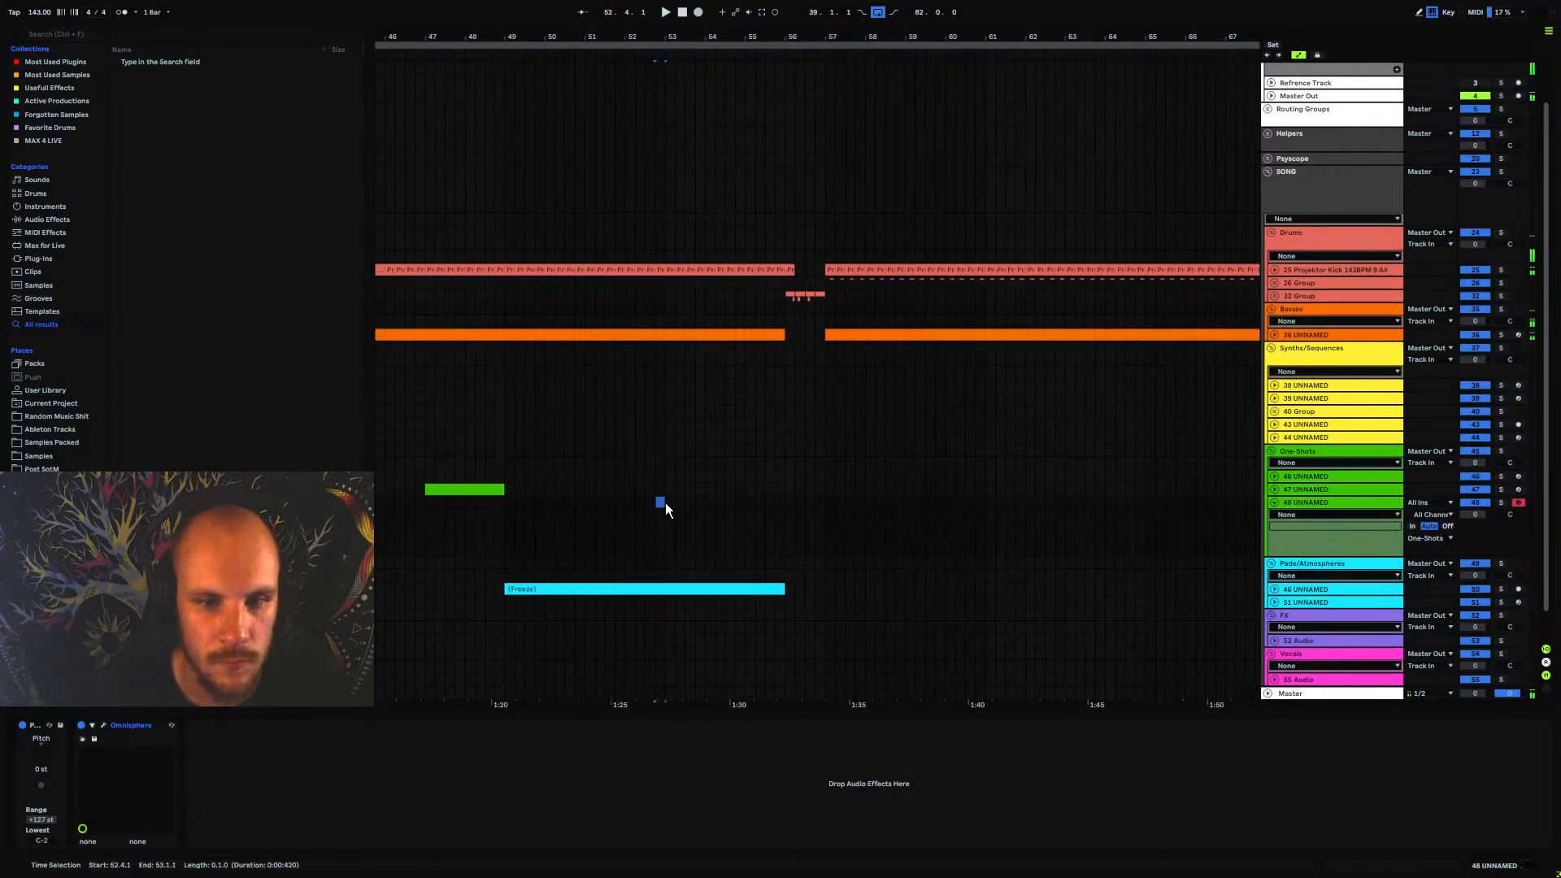
{"action": "key", "text": "ctrl+shift+m"}
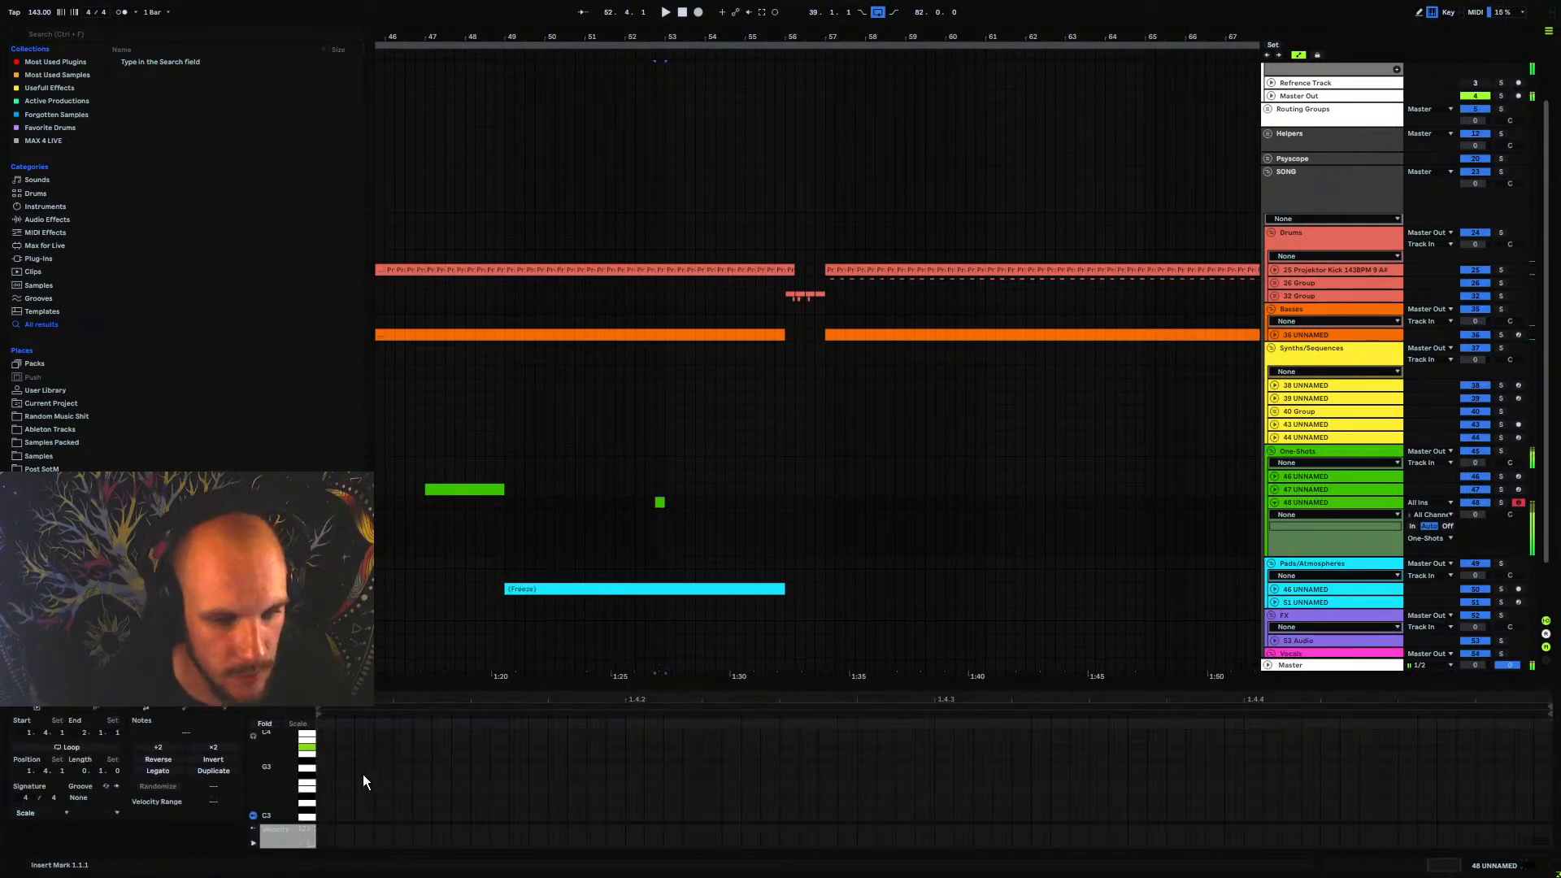
{"action": "double_click", "coordinate": [325, 746]}
{"action": "left_click_drag", "start_coordinate": [395, 746], "coordinate": [1551, 764]}
Stack copies of the A#3 note at higher pitches, including F4 and F5, and play the clip in context
{"action": "key", "text": "ctrl+c"}
{"action": "key", "text": "ctrl+v"}
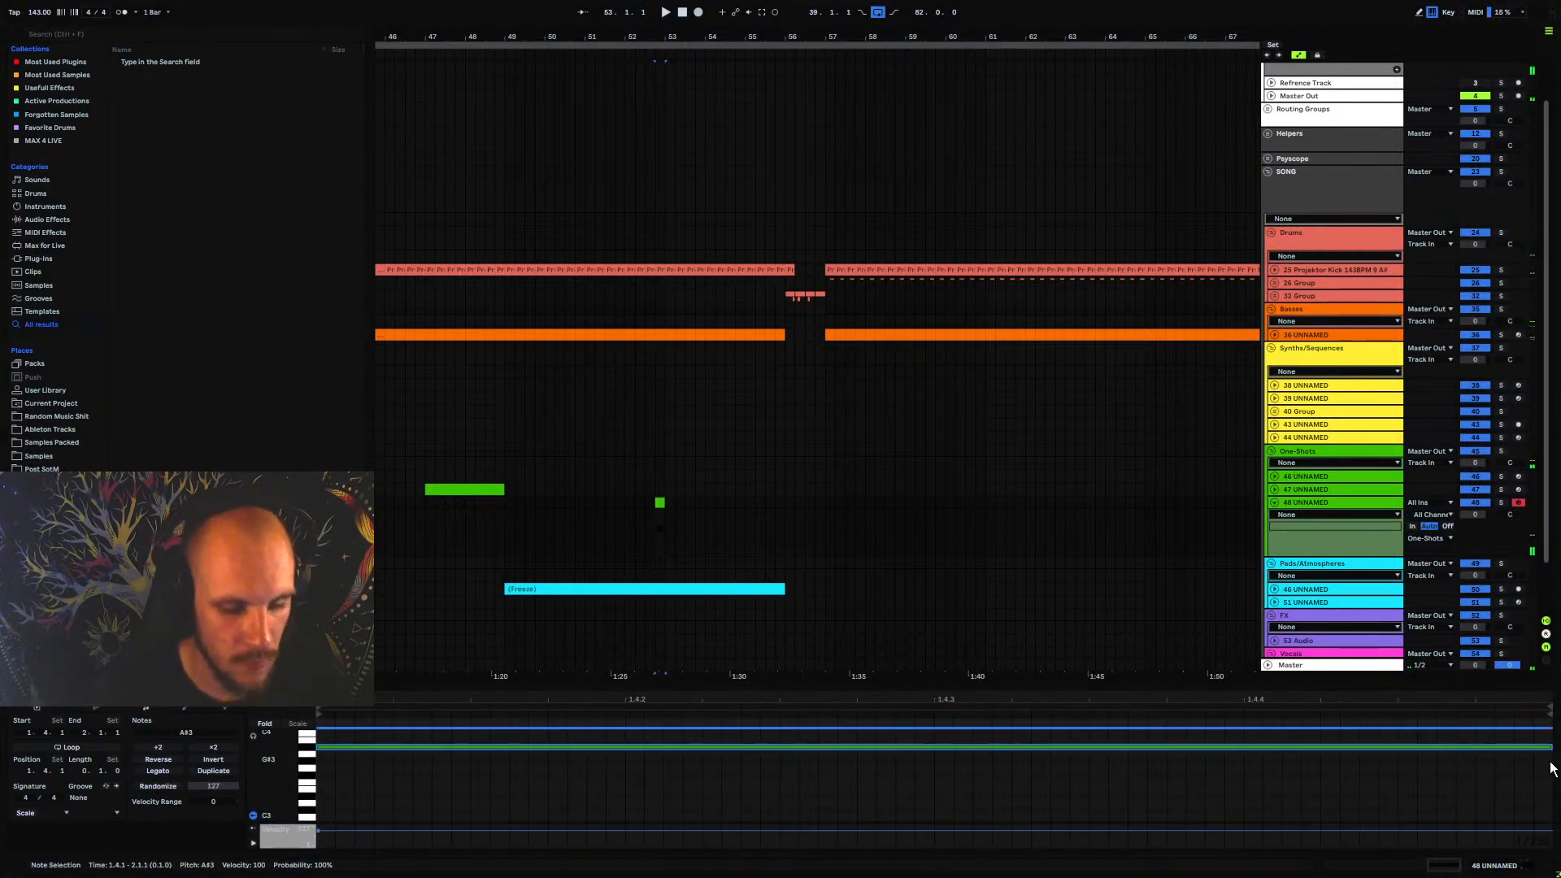
{"action": "key", "text": "Up"}
{"action": "key", "text": "Up"}
{"action": "key", "text": "Up"}
{"action": "key", "text": "Up"}
{"action": "key", "text": "Up"}
{"action": "key", "text": "Up"}
{"action": "key", "text": "Up"}
{"action": "key", "text": "Up"}
{"action": "key", "text": "Up"}
{"action": "key", "text": "Up"}
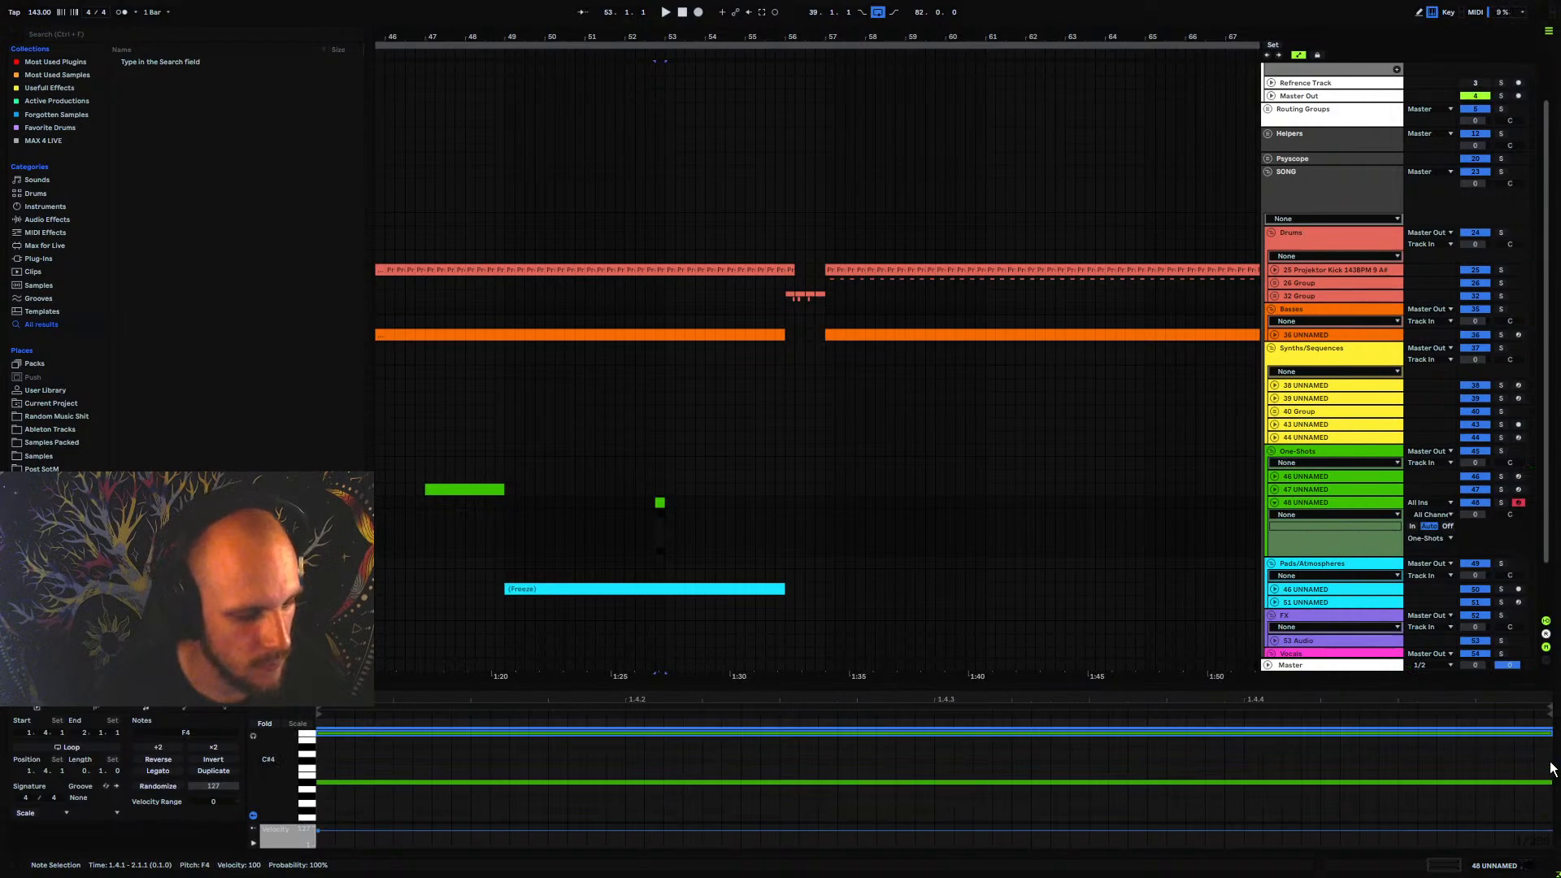
{"action": "key", "text": "Up"}
{"action": "key", "text": "Up"}
{"action": "key", "text": "Up"}
{"action": "key", "text": "Up"}
{"action": "key", "text": "Up"}
{"action": "key", "text": "Up"}
{"action": "key", "text": "Up"}
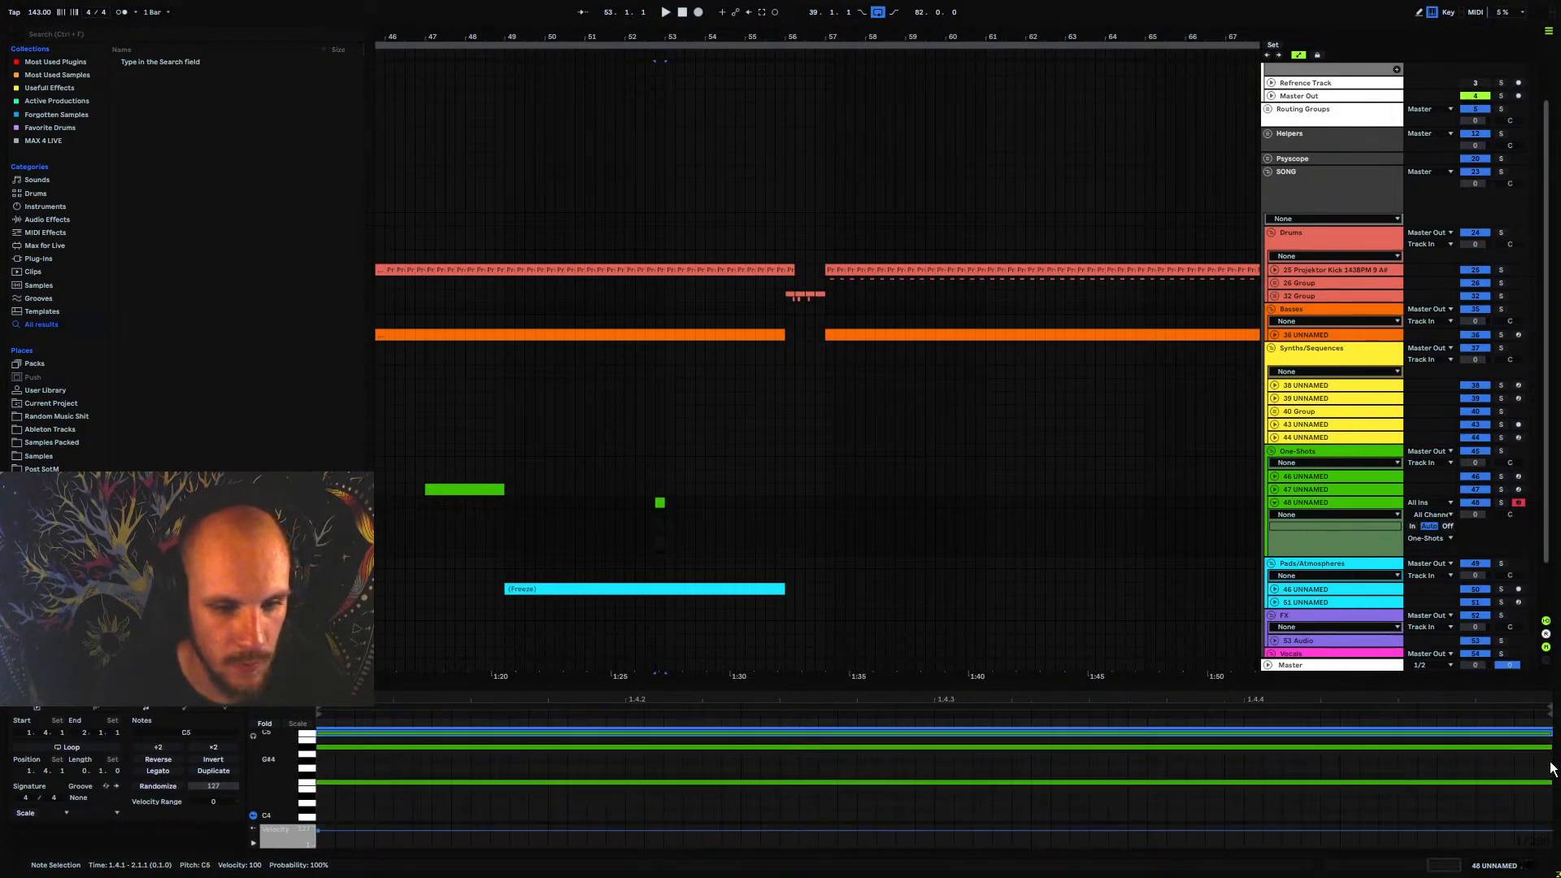
{"action": "key", "text": "Up"}
{"action": "key", "text": "Up"}
{"action": "key", "text": "space"}
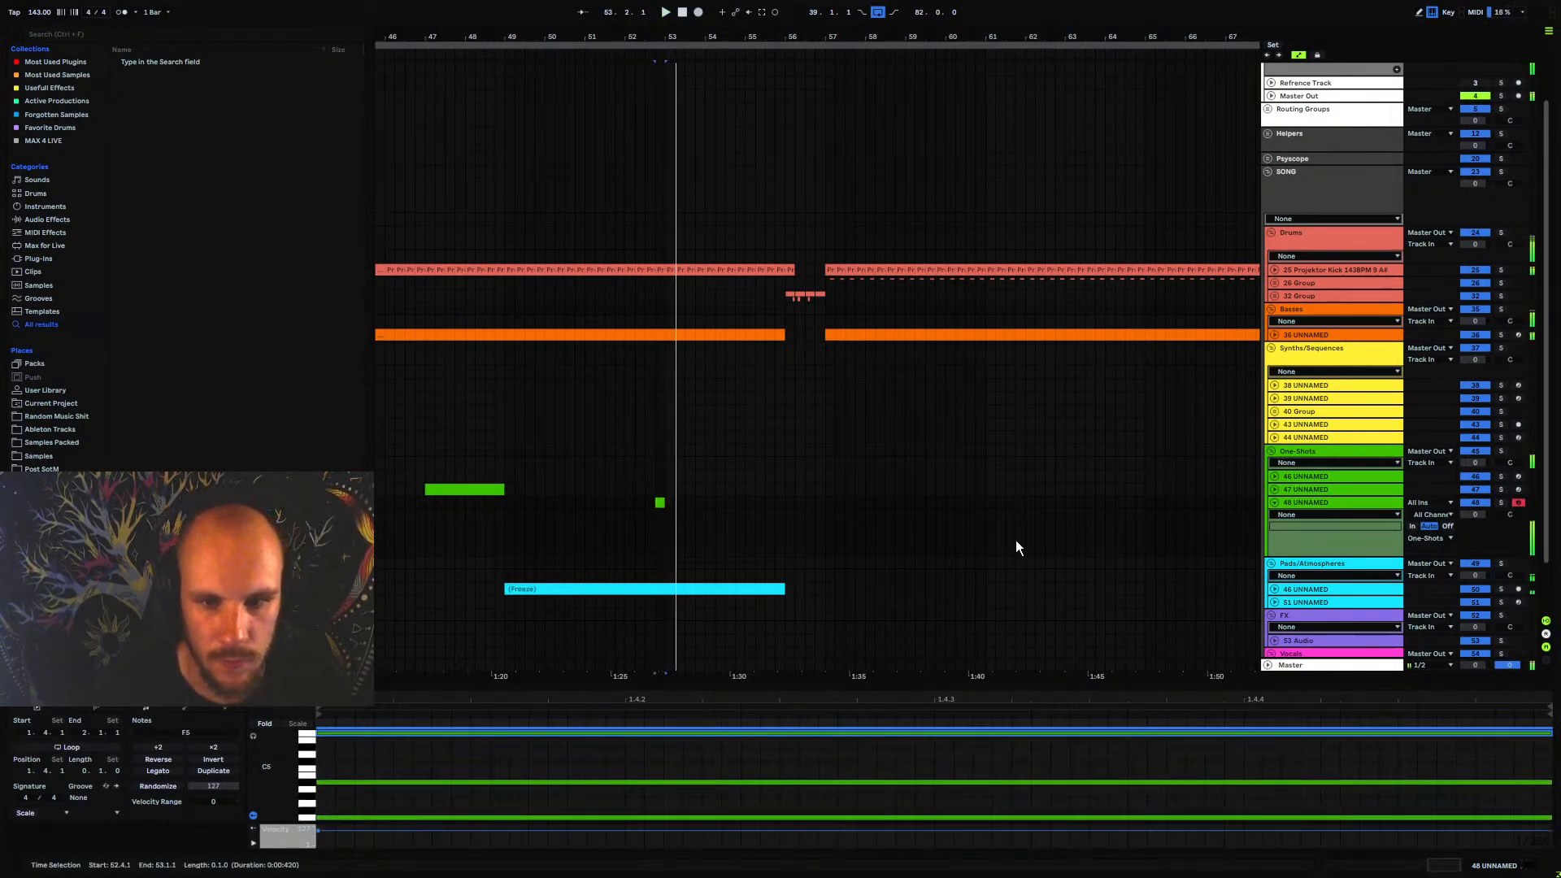
Add an EQ Eight after Omnisphere on track 48 UNNAMED
{"action": "right_click", "coordinate": [670, 539]}
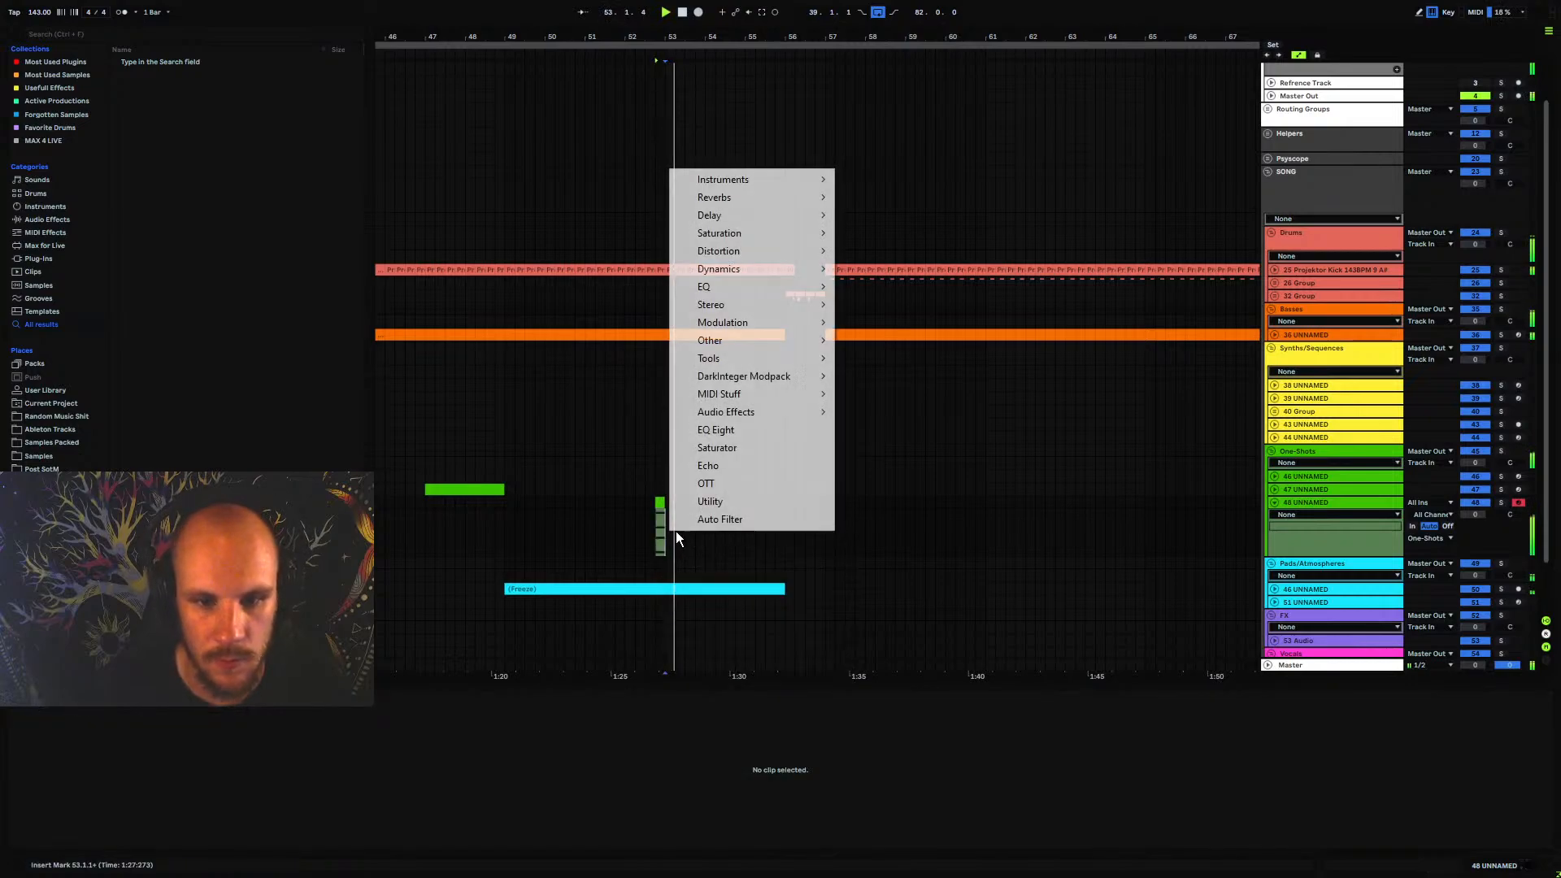
{"action": "left_click", "coordinate": [743, 432]}
{"action": "key", "text": "Down"}
{"action": "key", "text": "Return"}
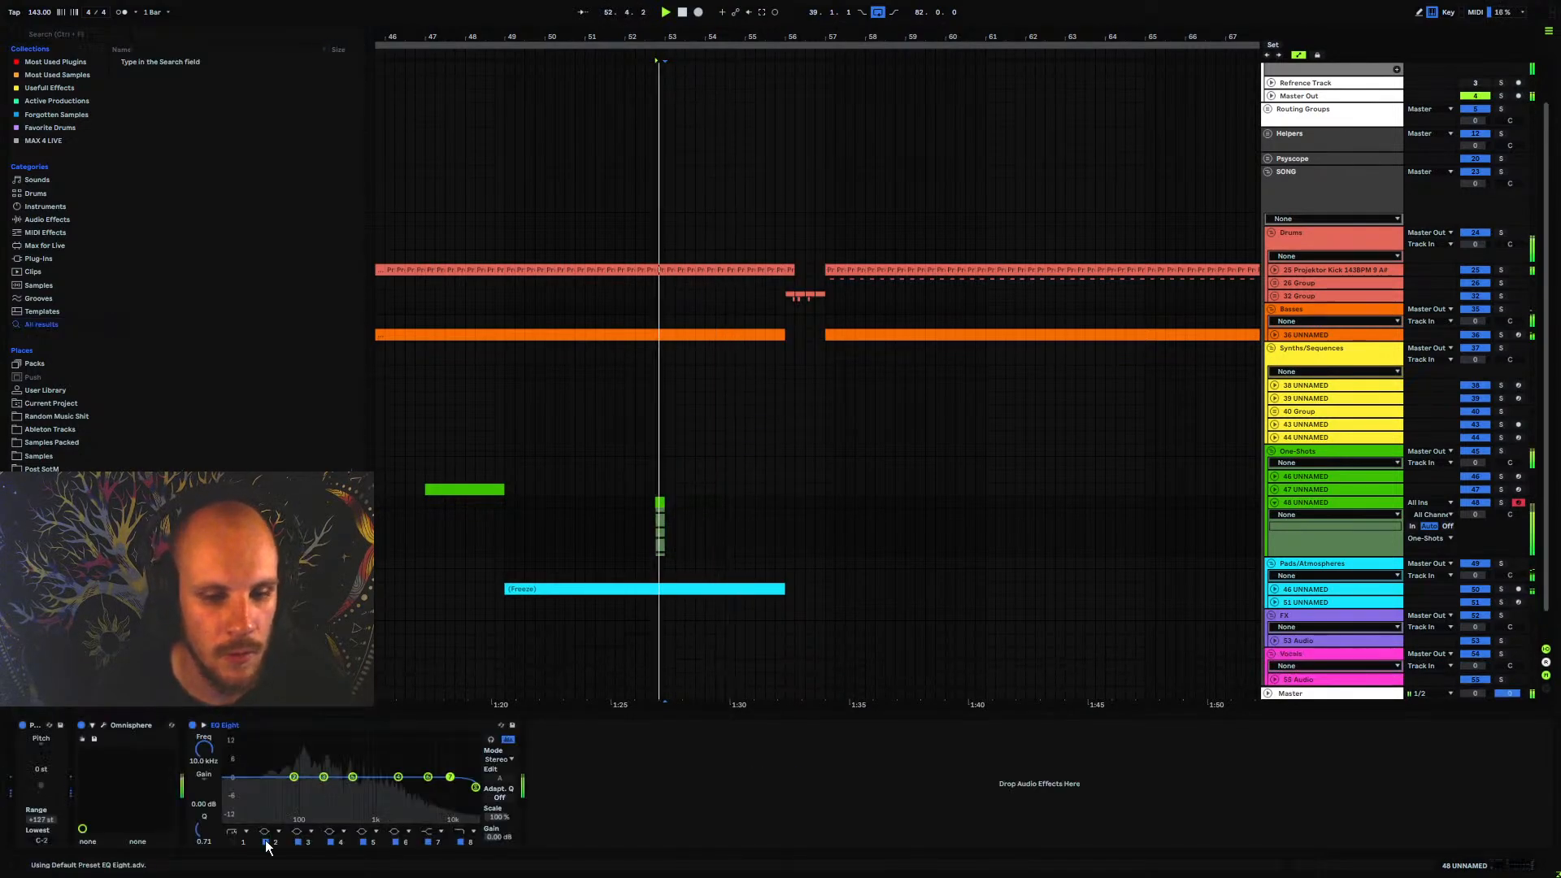
Enable the low-cut band in EQ Eight and raise its frequency to about 490 Hz while auditioning the stab
{"action": "left_click", "coordinate": [235, 842]}
{"action": "left_click_drag", "start_coordinate": [207, 748], "coordinate": [206, 707]}
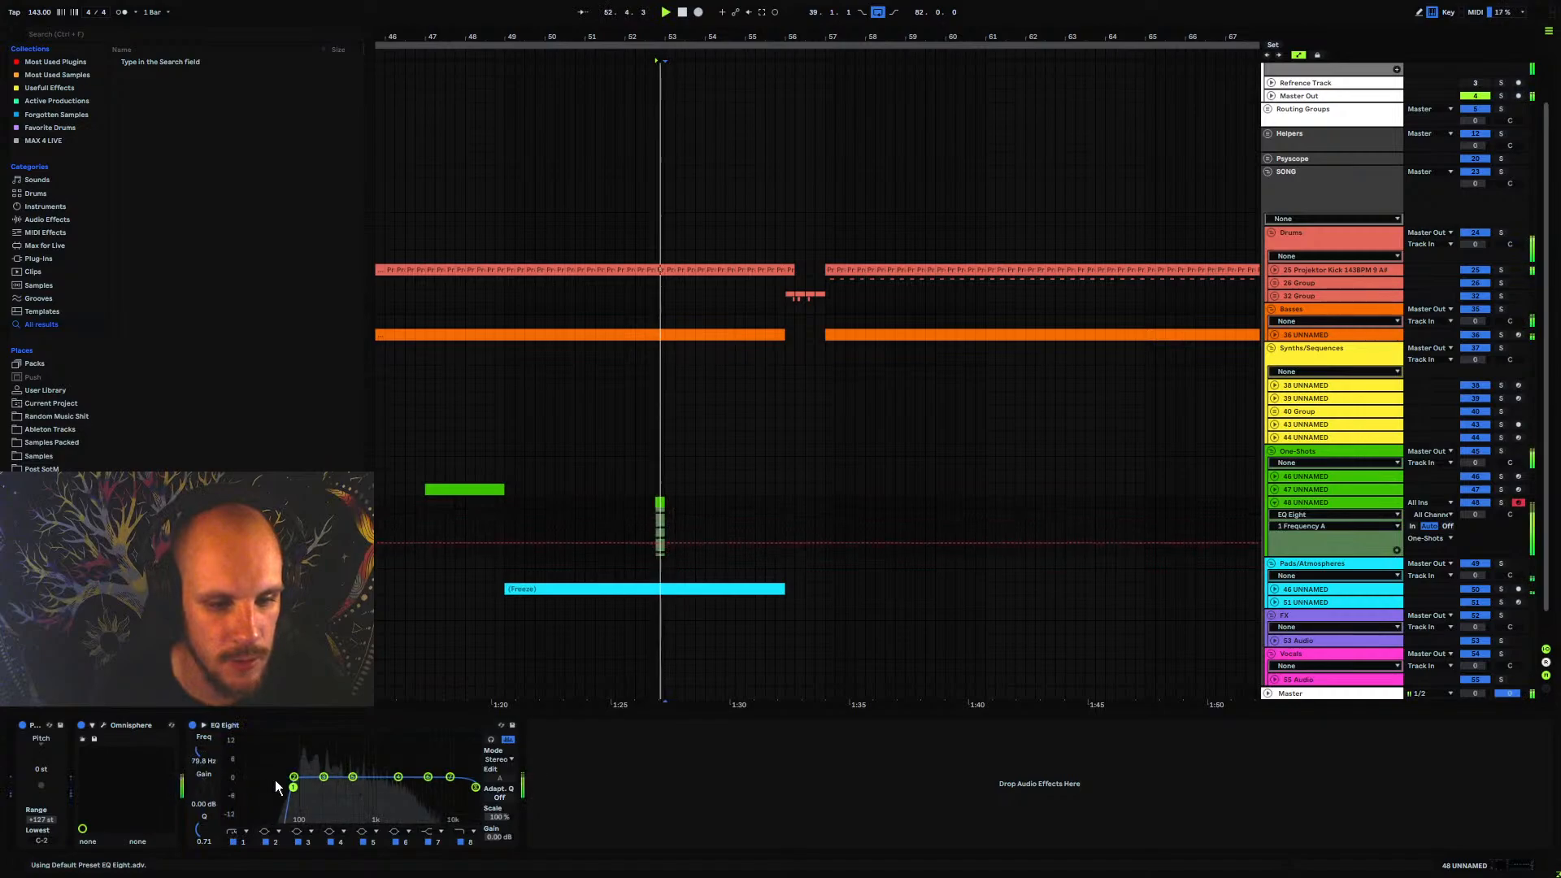
{"action": "key", "text": "space"}
{"action": "key", "text": "space"}
{"action": "mouse_move", "coordinate": [293, 788]}
{"action": "left_mouse_down"}
{"action": "mouse_move", "coordinate": [291, 814]}
{"action": "mouse_move", "coordinate": [352, 783]}
{"action": "left_mouse_up"}
{"action": "key", "text": "space"}
{"action": "key", "text": "space"}
{"action": "key", "text": "space"}
{"action": "right_click", "coordinate": [568, 774]}
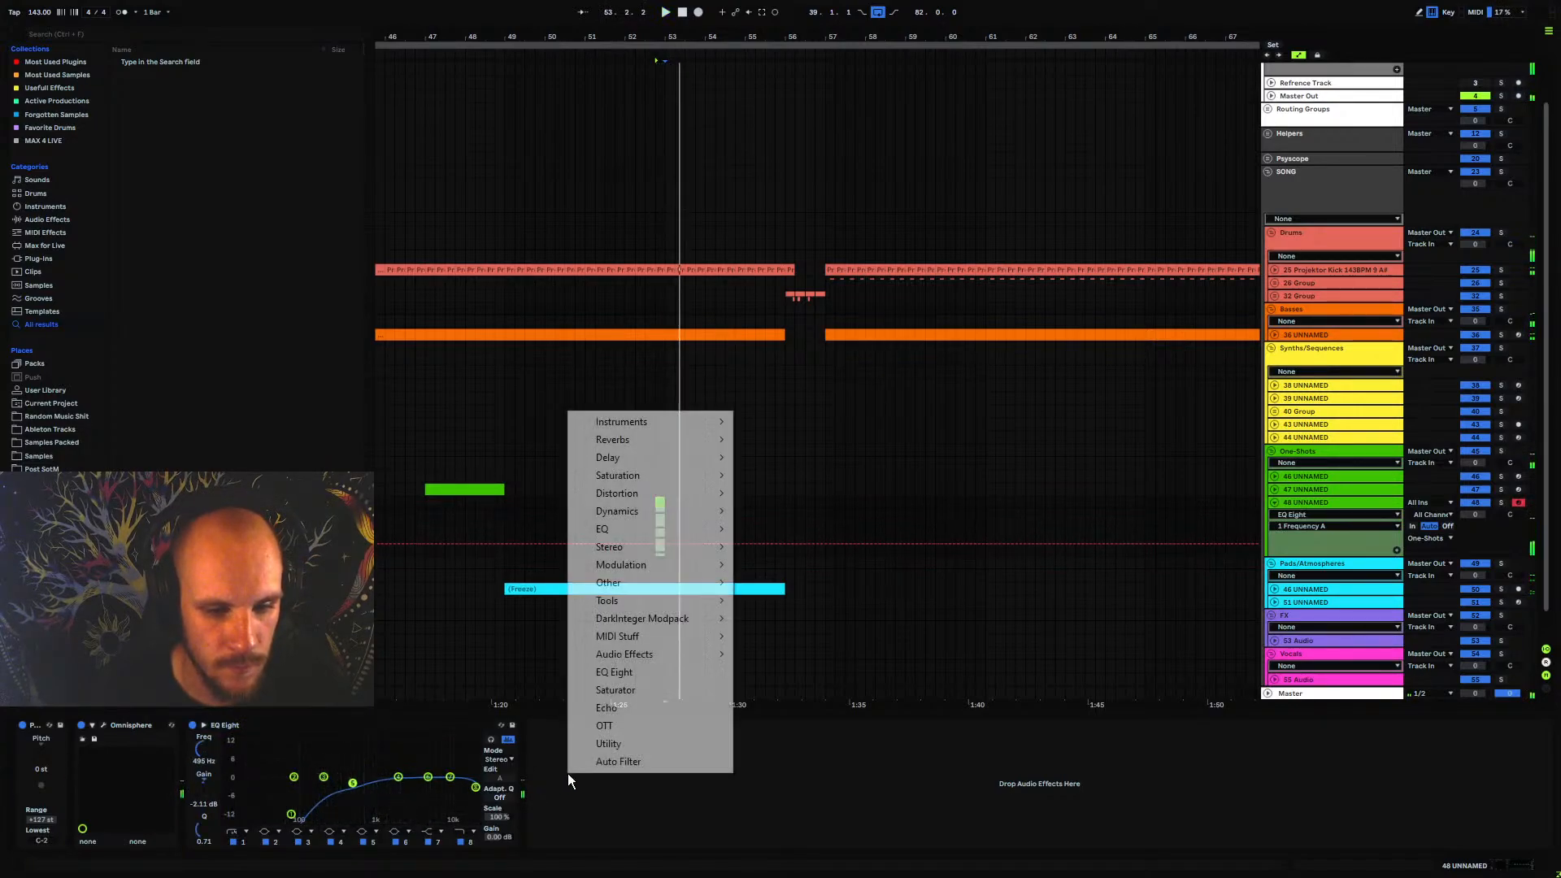
{"action": "left_click", "coordinate": [316, 789]}
Raise the filter envelope amount on layer A of the Omnisphere patch to about 0.590 and audition the stab in context
{"action": "left_click", "coordinate": [103, 726]}
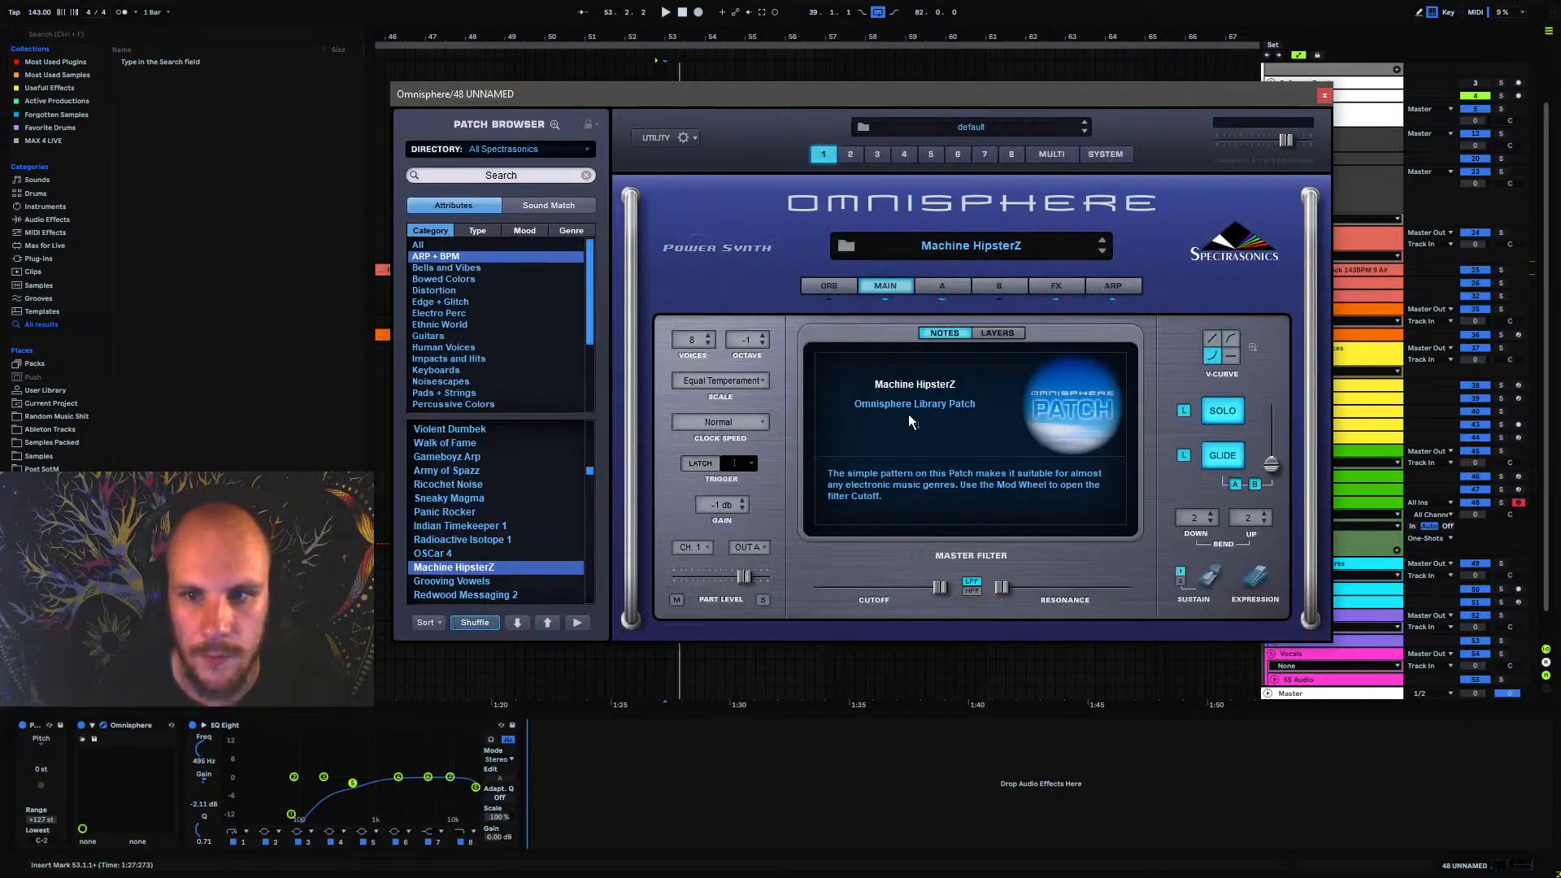
{"action": "left_click", "coordinate": [939, 289]}
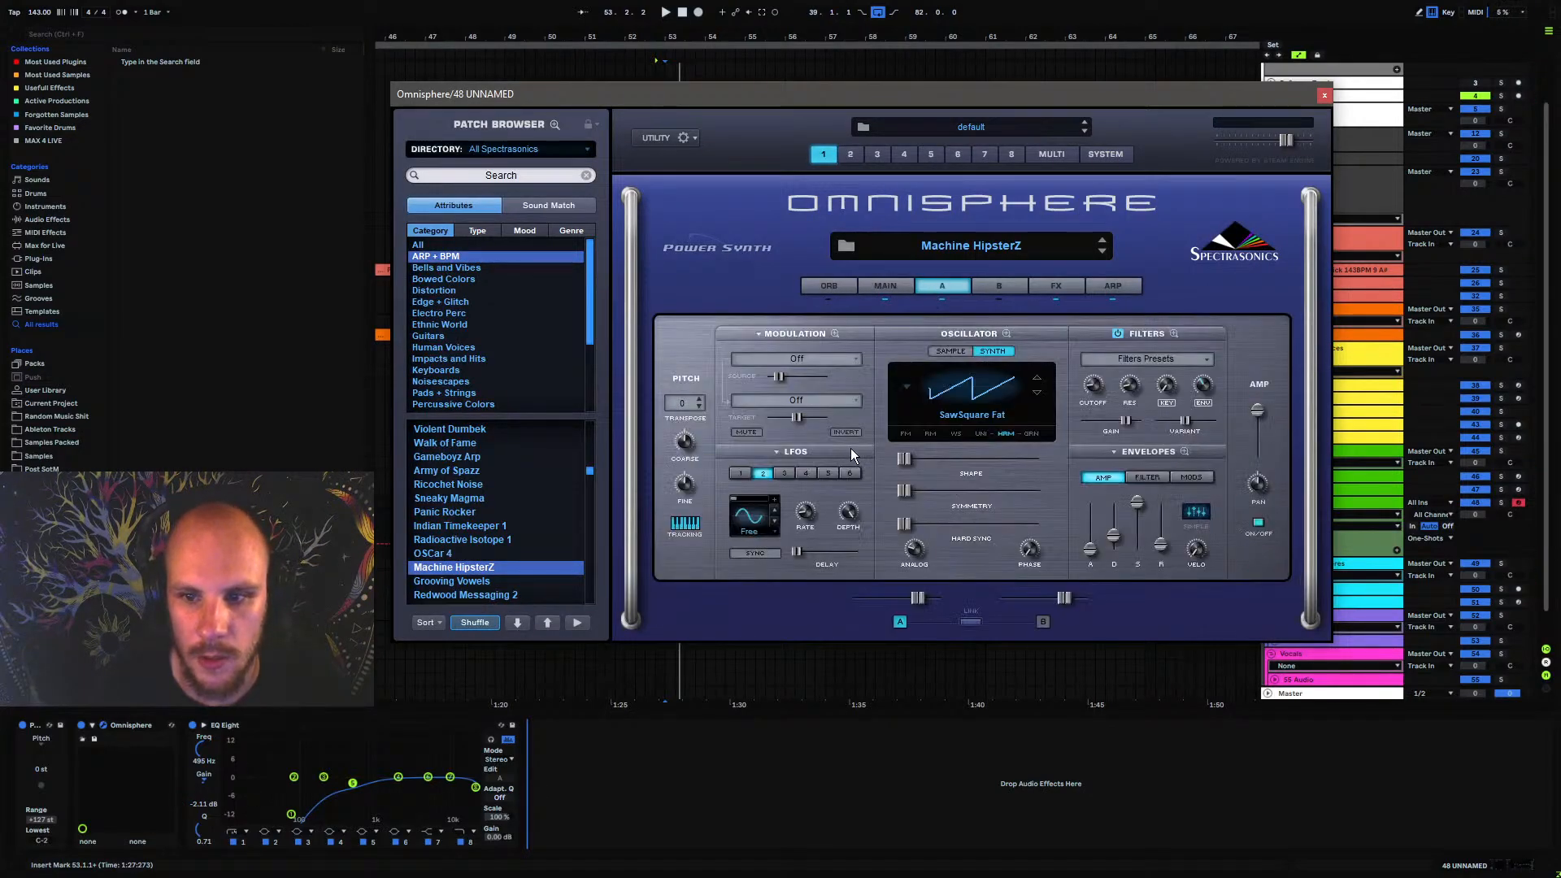
{"action": "left_click", "coordinate": [1147, 477]}
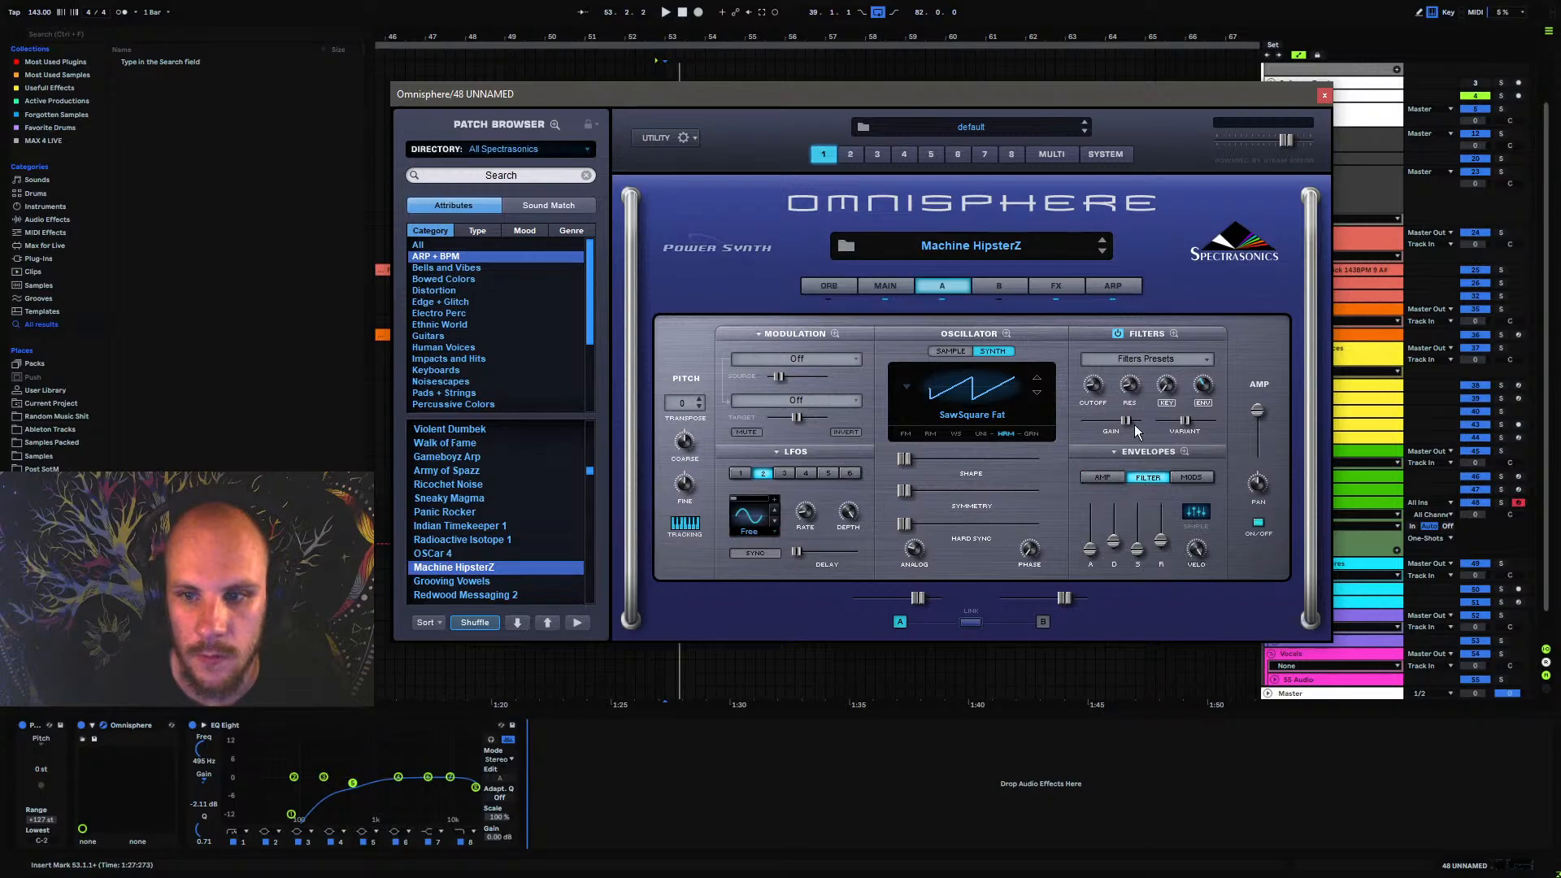
{"action": "key", "text": "space"}
{"action": "key", "text": "space"}
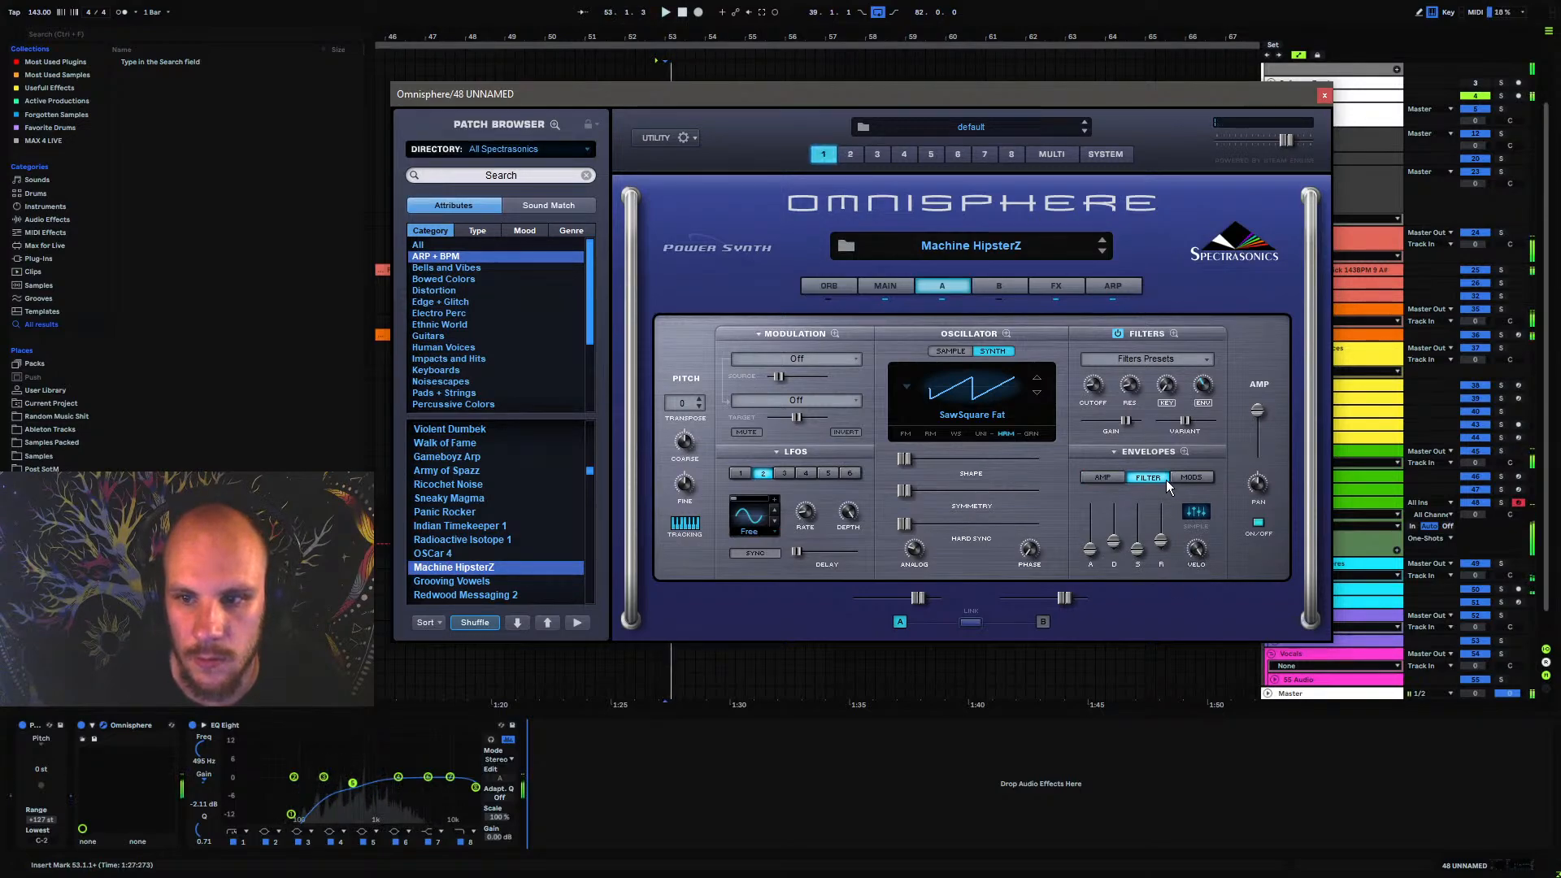
{"action": "left_click_drag", "start_coordinate": [1208, 389], "coordinate": [1215, 363]}
{"action": "key", "text": "space"}
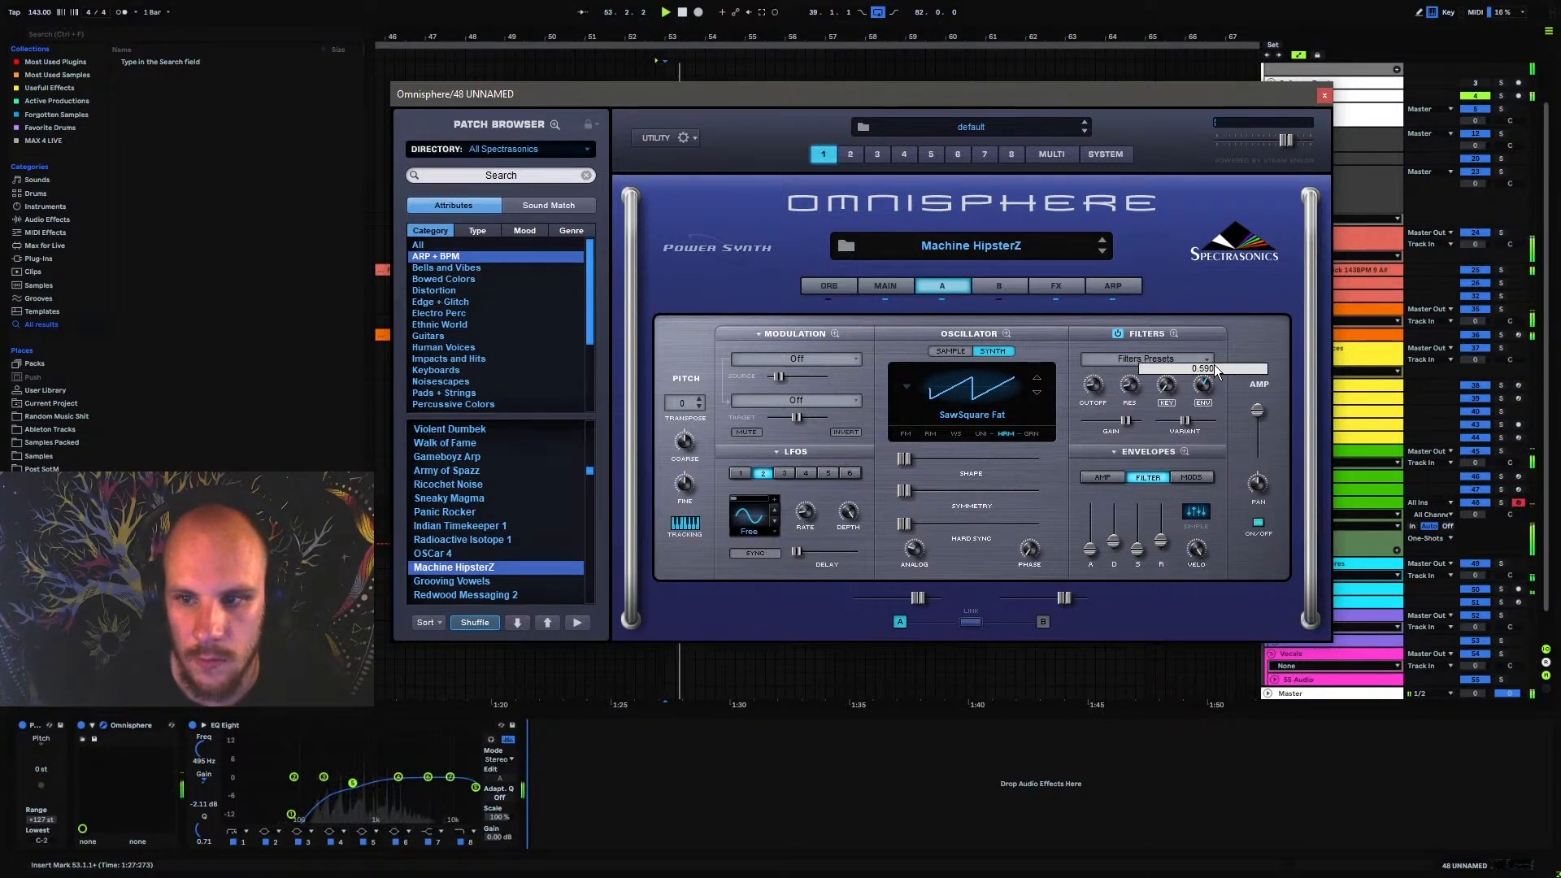
{"action": "mouse_move", "coordinate": [1113, 549]}
{"action": "key", "text": "space"}
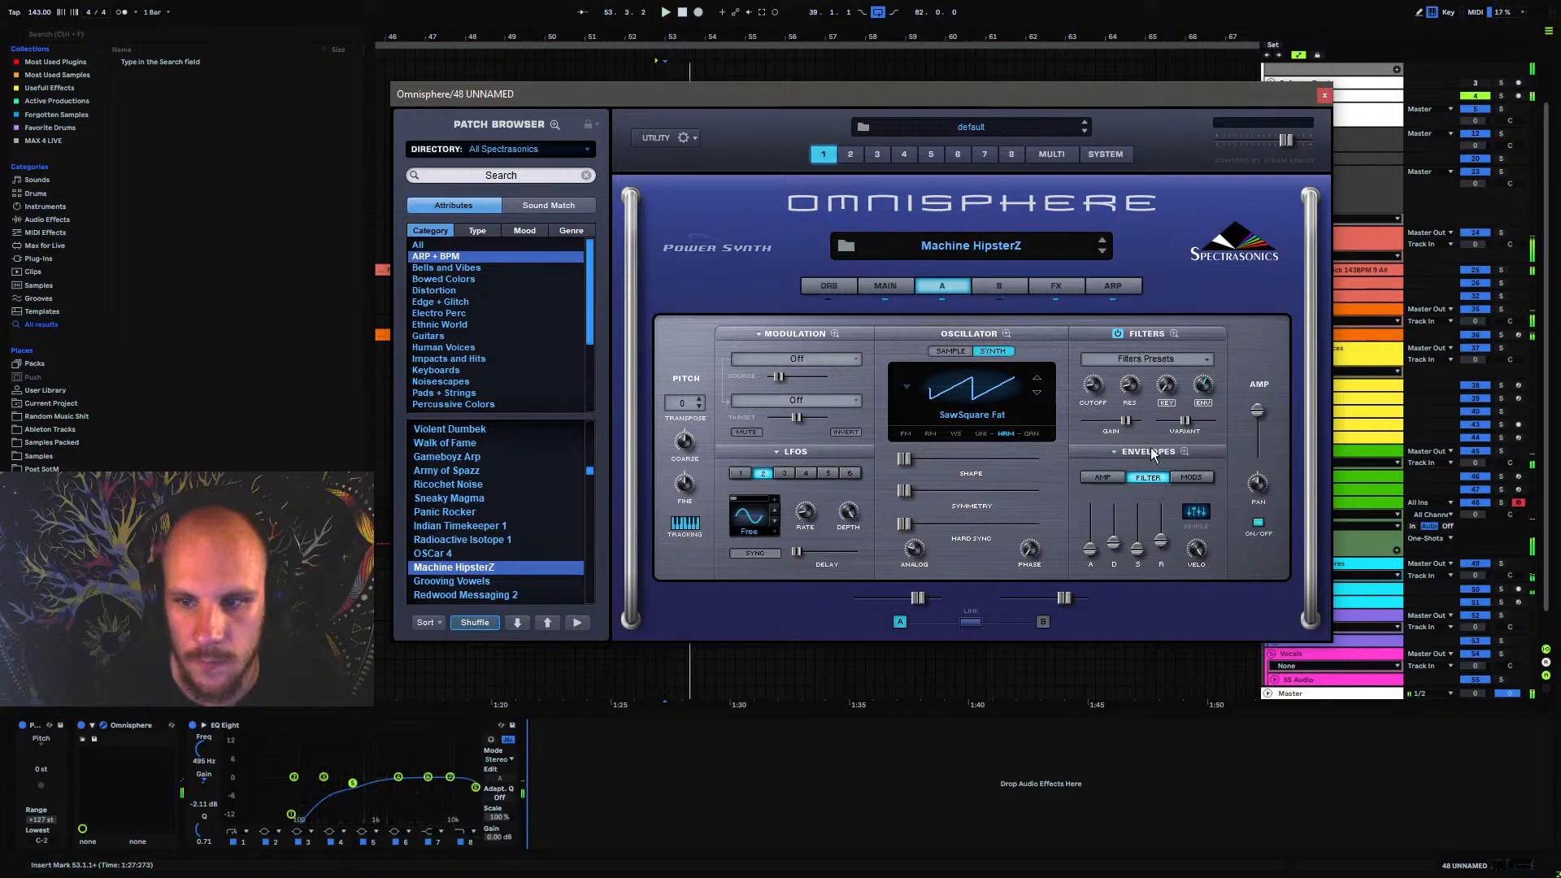
{"action": "key", "text": "space"}
{"action": "mouse_move", "coordinate": [1209, 386]}
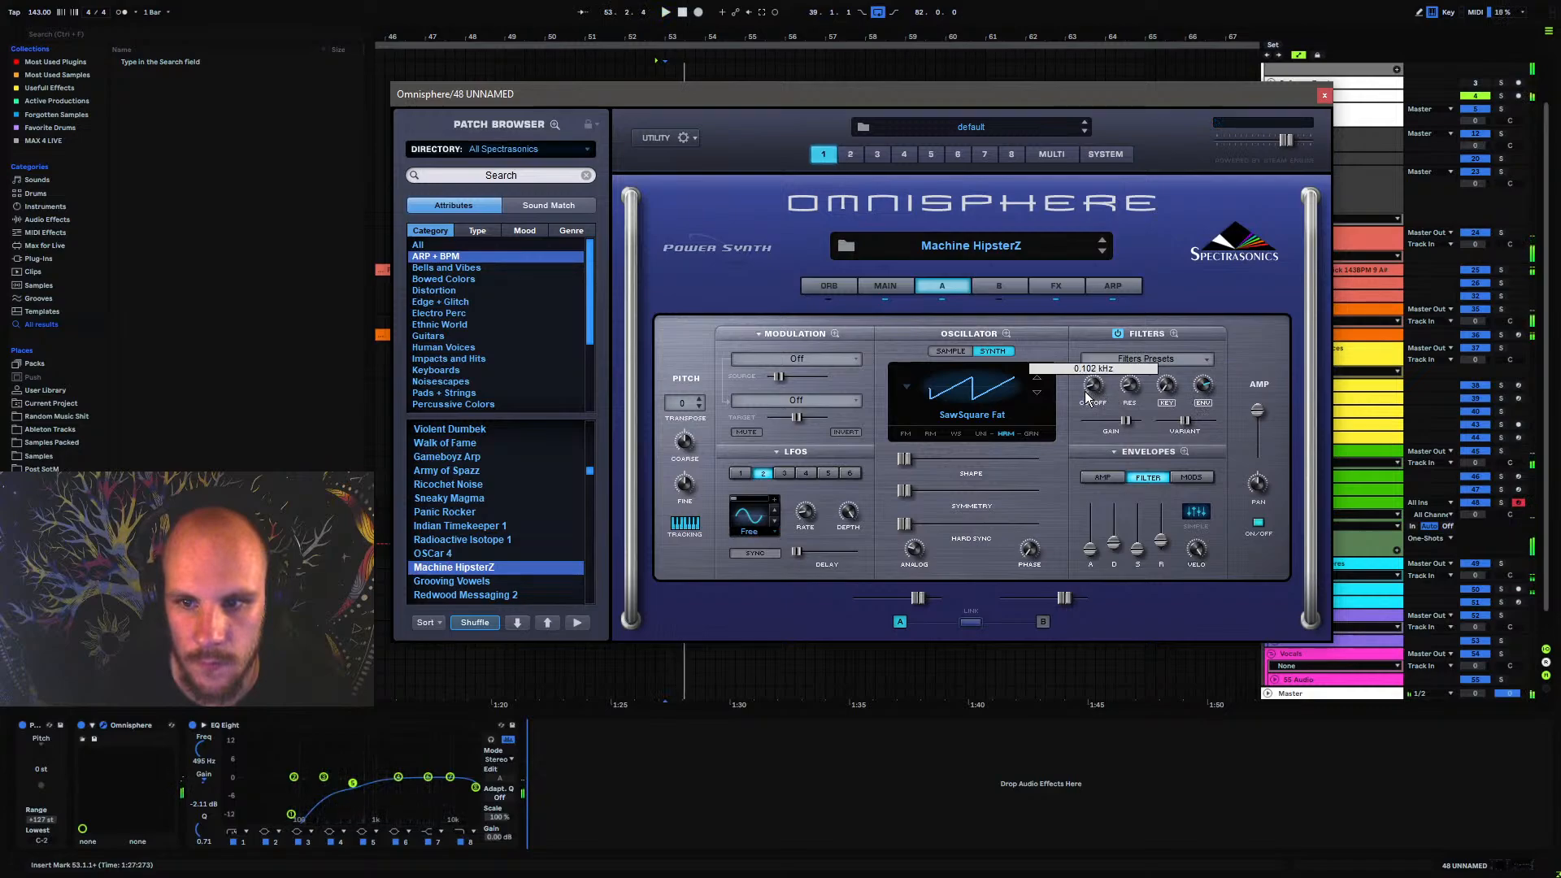
{"action": "key", "text": "space"}
{"action": "key", "text": "space"}
{"action": "left_click", "coordinate": [1325, 95]}
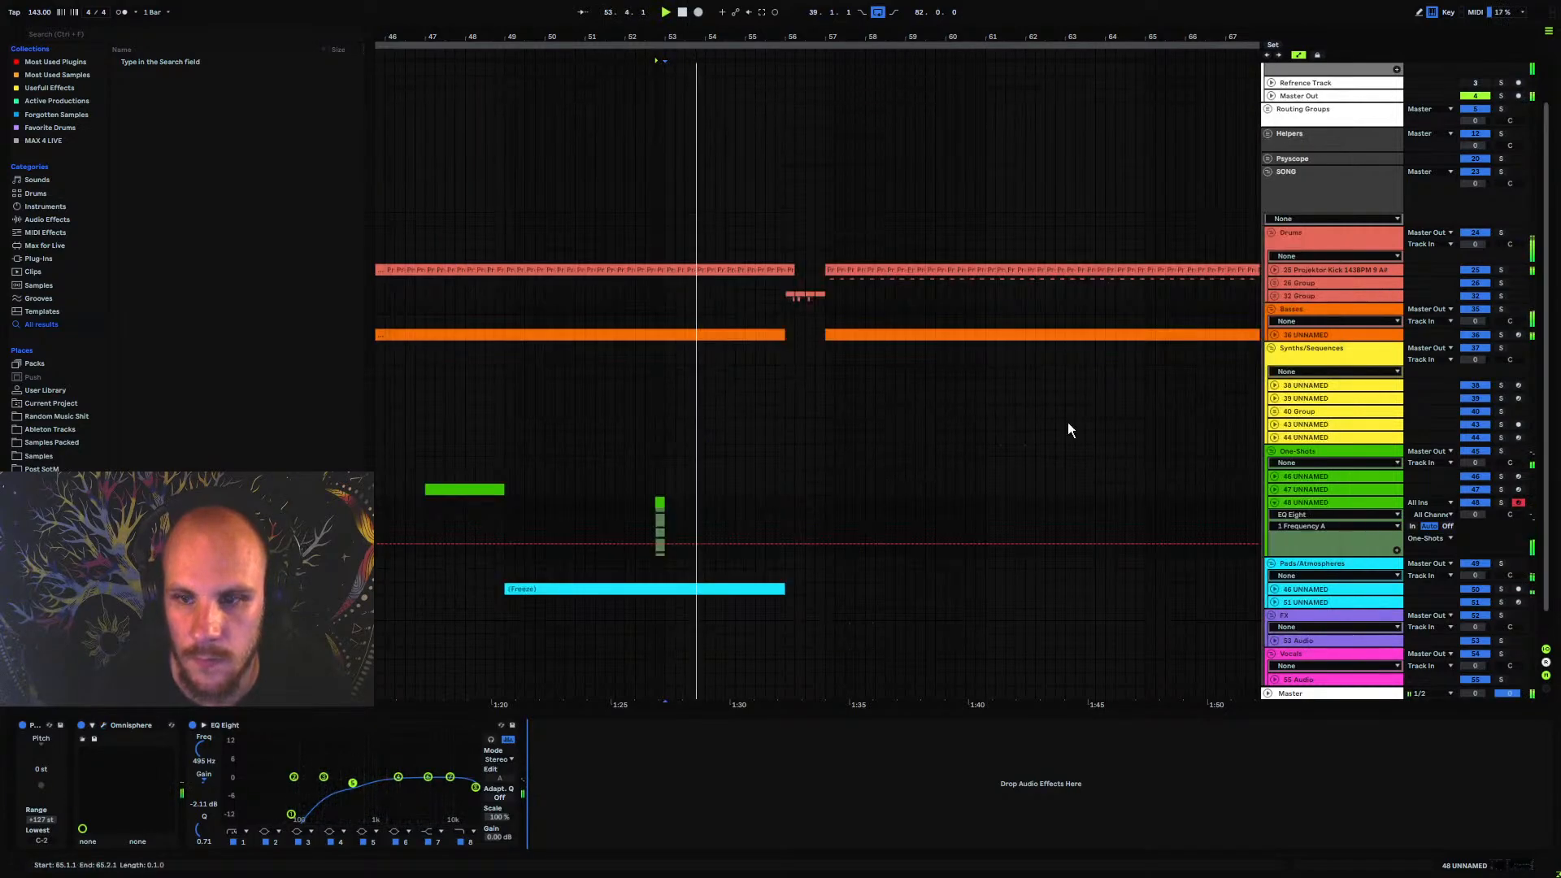
Add an Echo after EQ Eight in Ping Pong mode with 90% feedback and 37% dry/wet
{"action": "key", "text": "space"}
{"action": "right_click", "coordinate": [672, 799]}
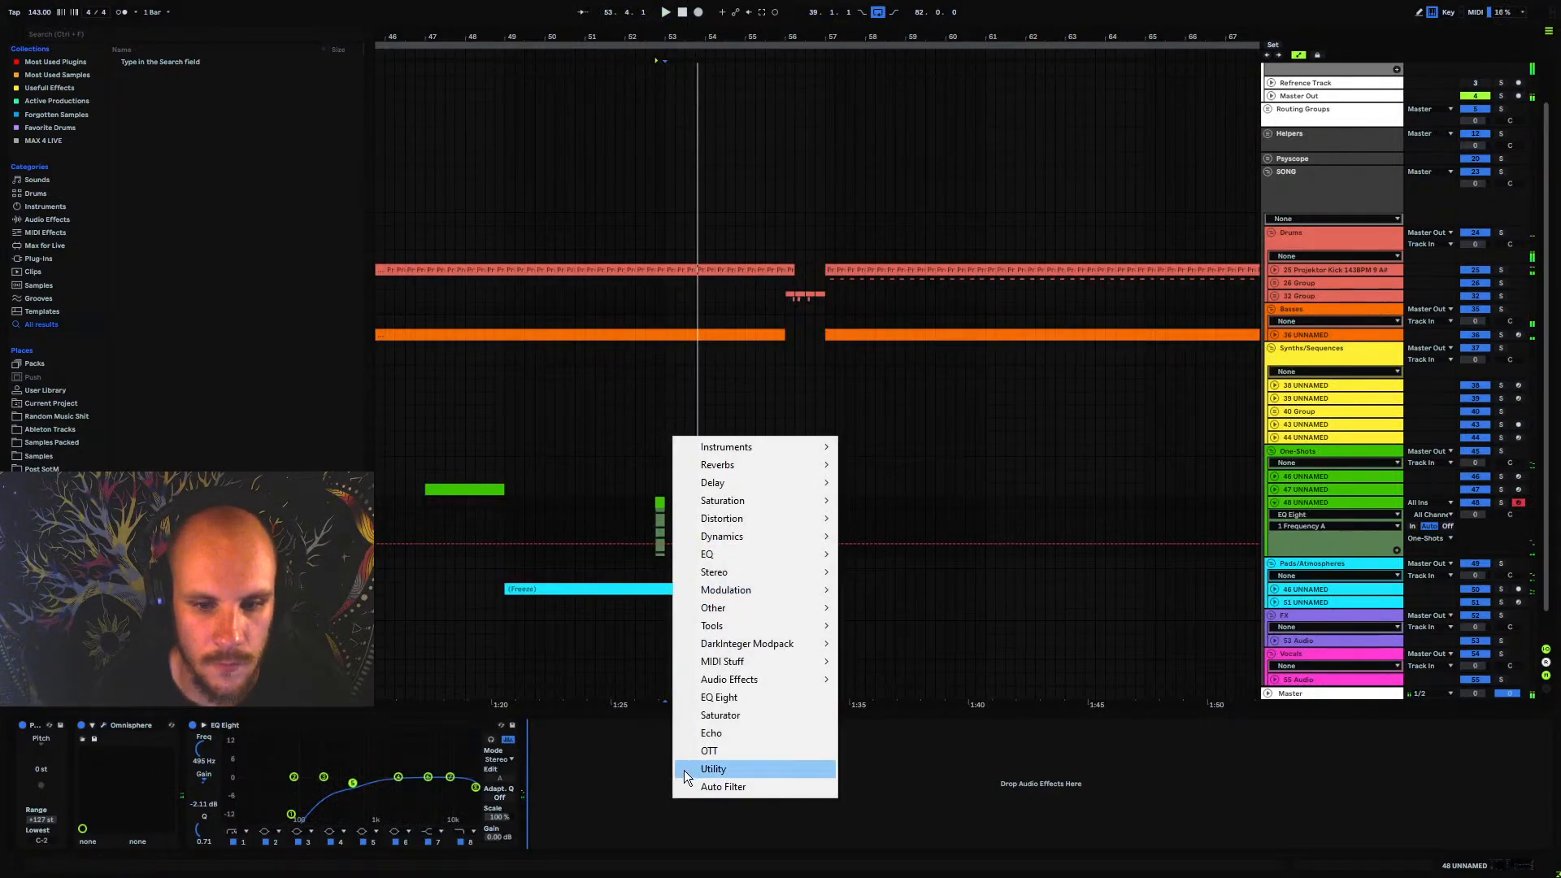
{"action": "left_click", "coordinate": [724, 733]}
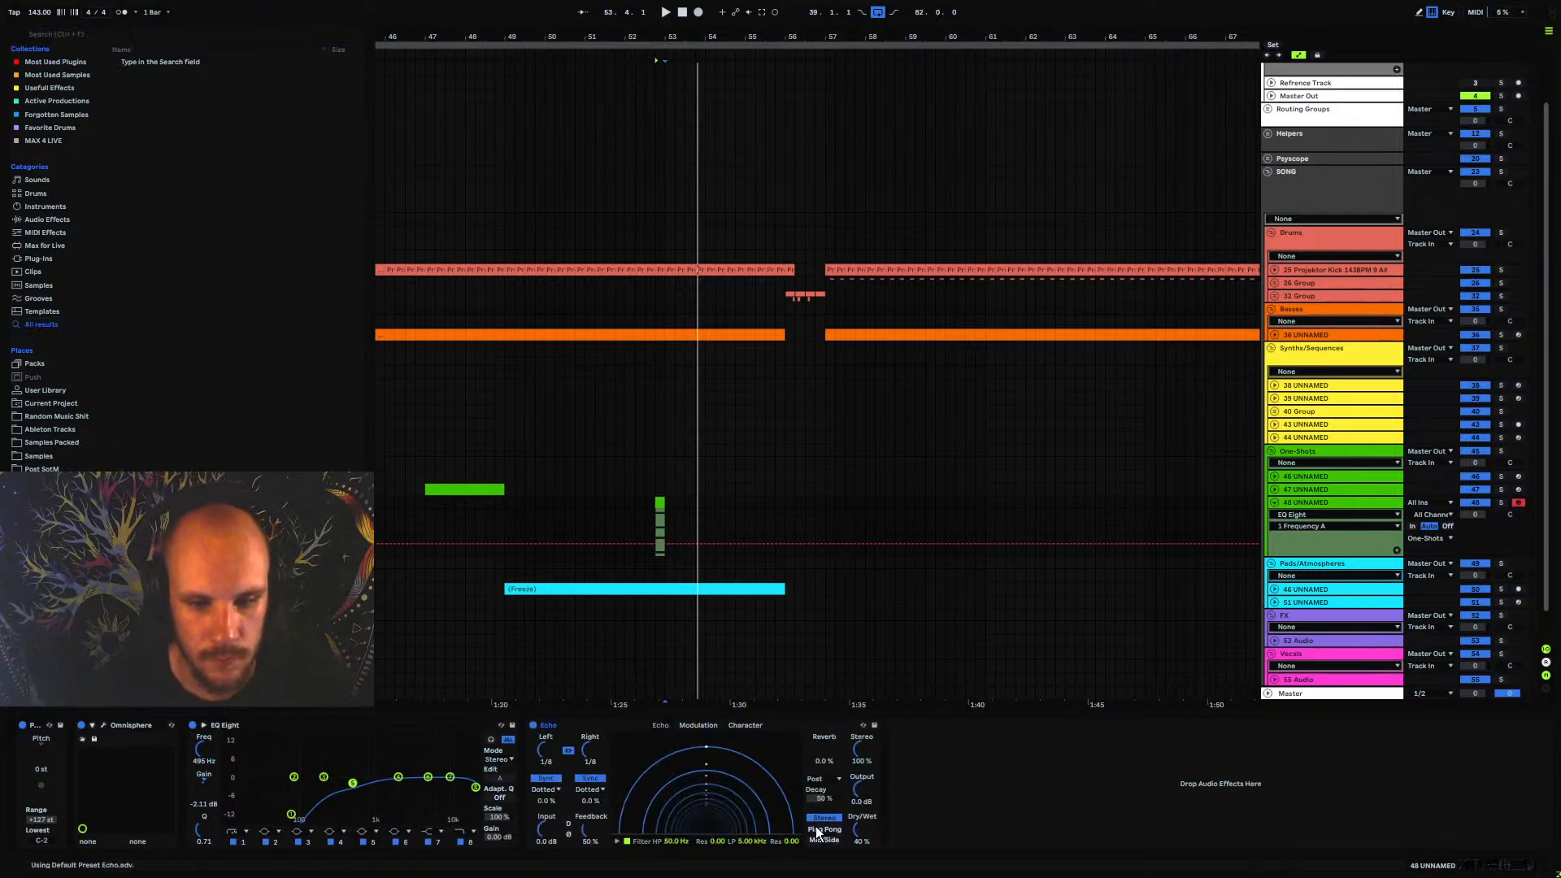
{"action": "left_click", "coordinate": [819, 831]}
{"action": "key", "text": "space"}
{"action": "left_click_drag", "start_coordinate": [592, 831], "coordinate": [591, 790]}
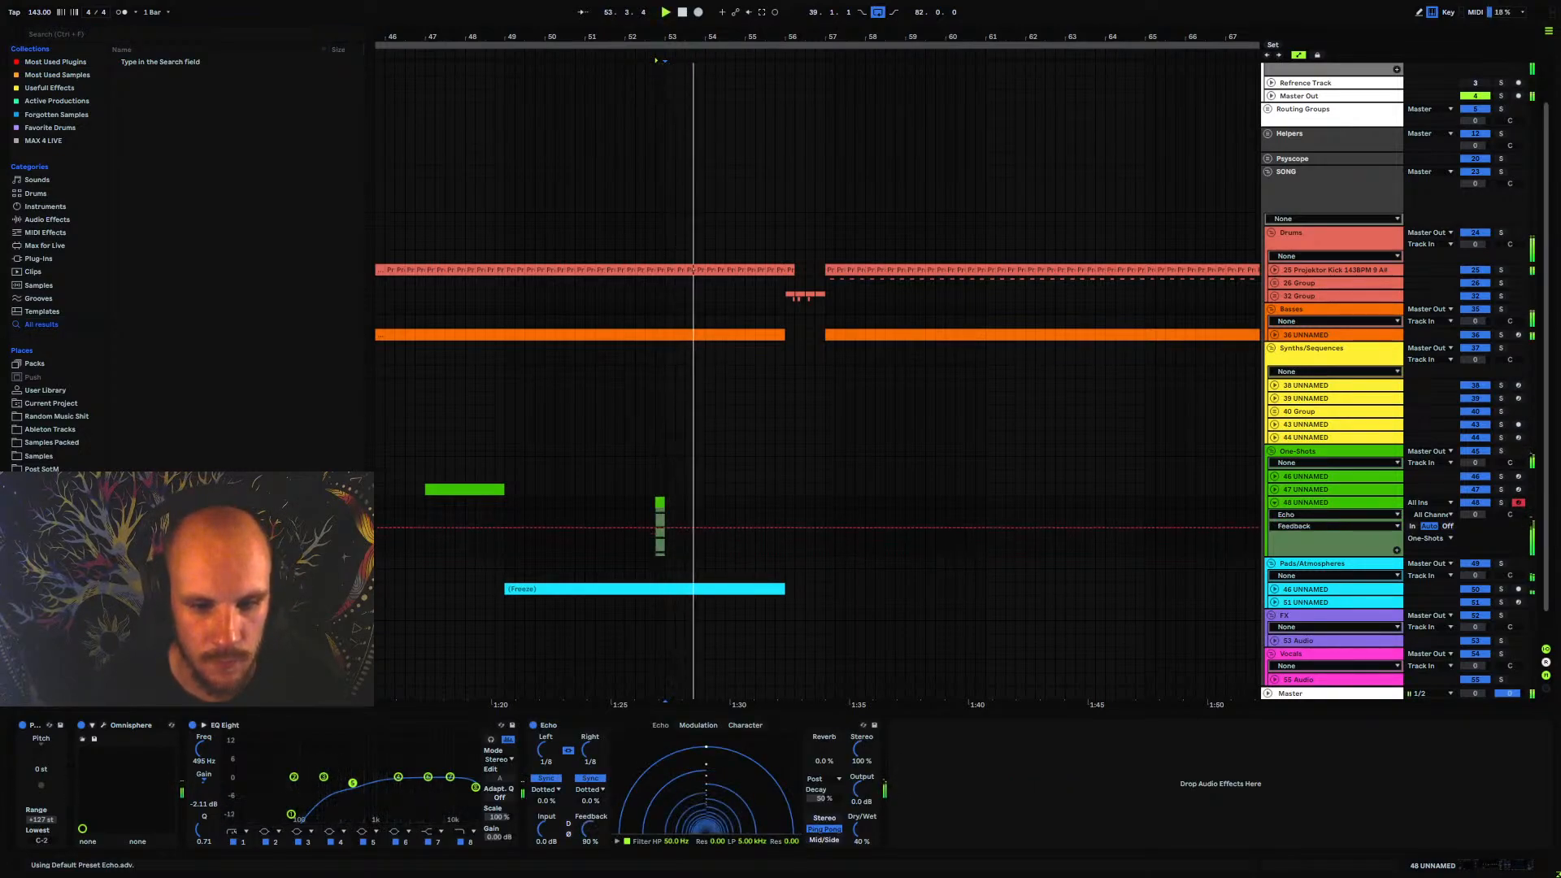
{"action": "left_click_drag", "start_coordinate": [857, 830], "coordinate": [857, 835]}
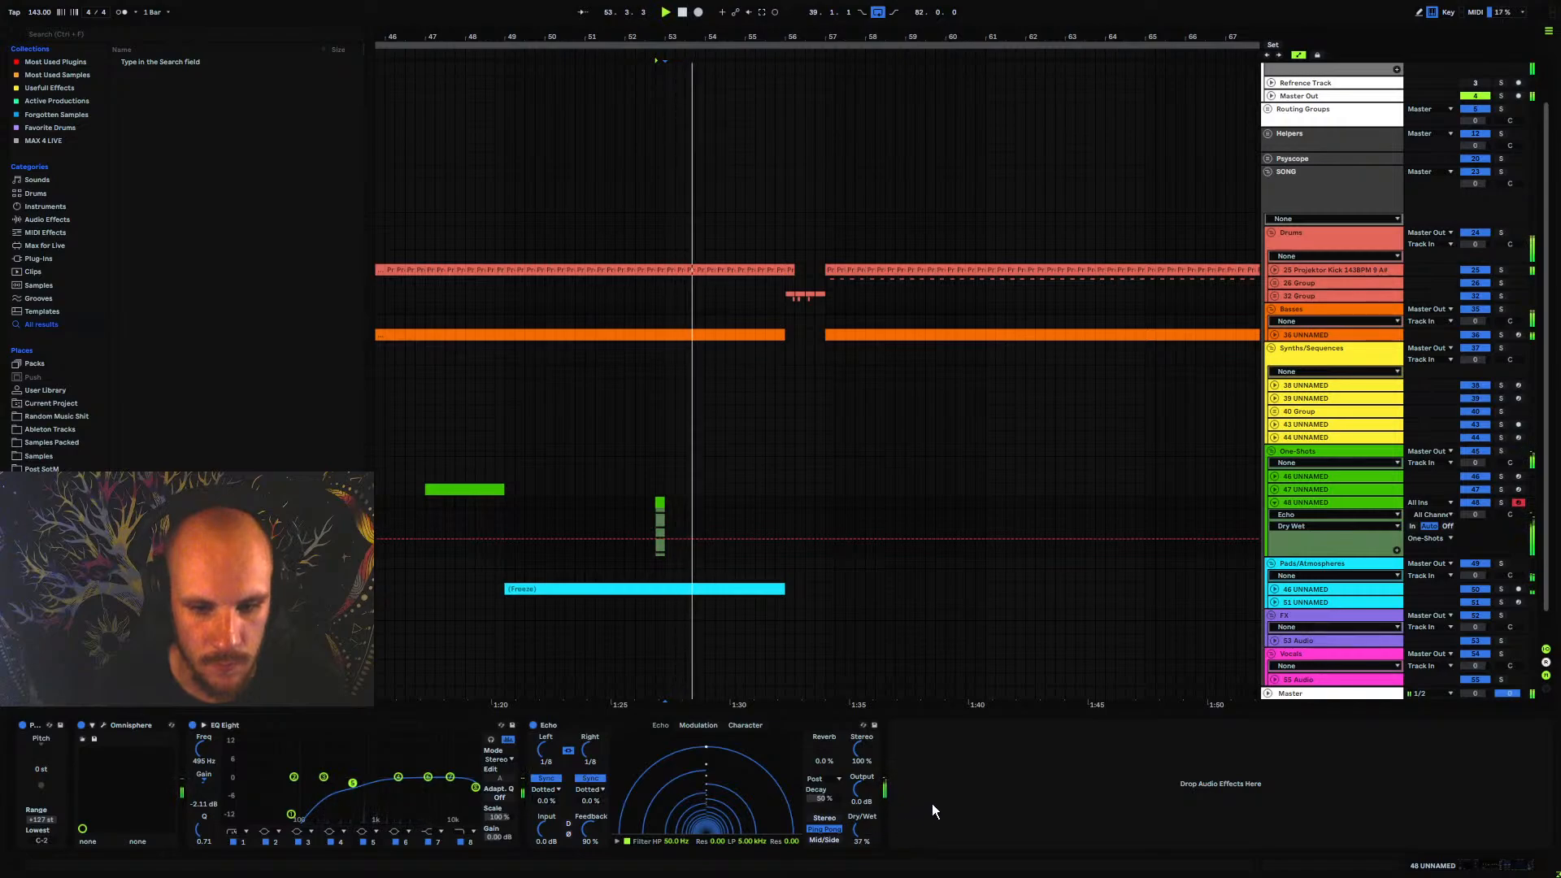
Add MTurboReverb after Echo and check the common effects rack of the Omnisphere patch
{"action": "right_click", "coordinate": [921, 779]}
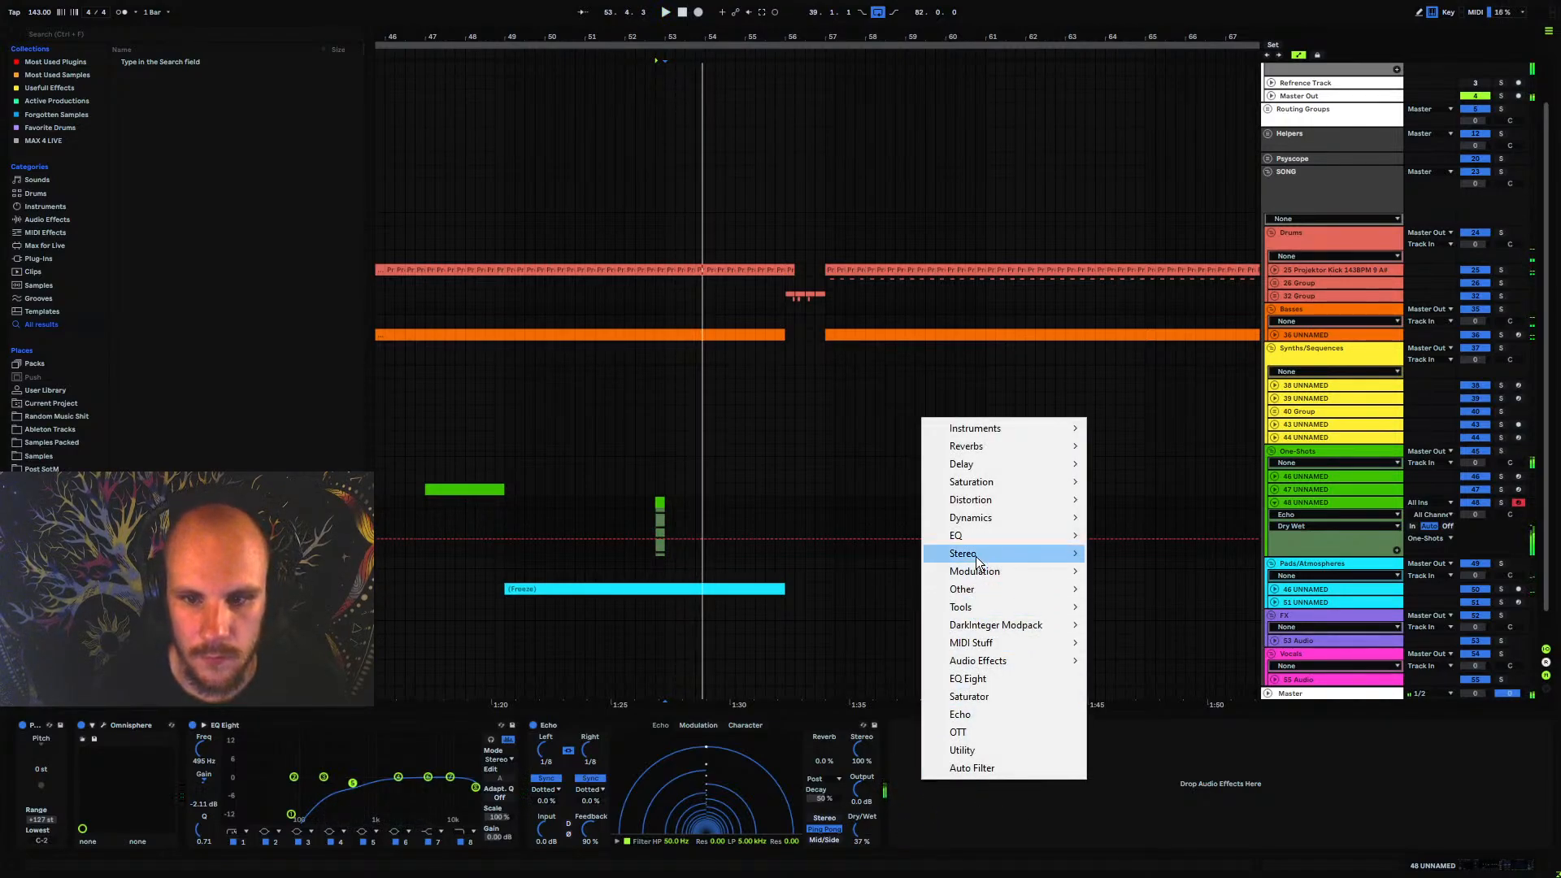
{"action": "mouse_move", "coordinate": [1006, 447]}
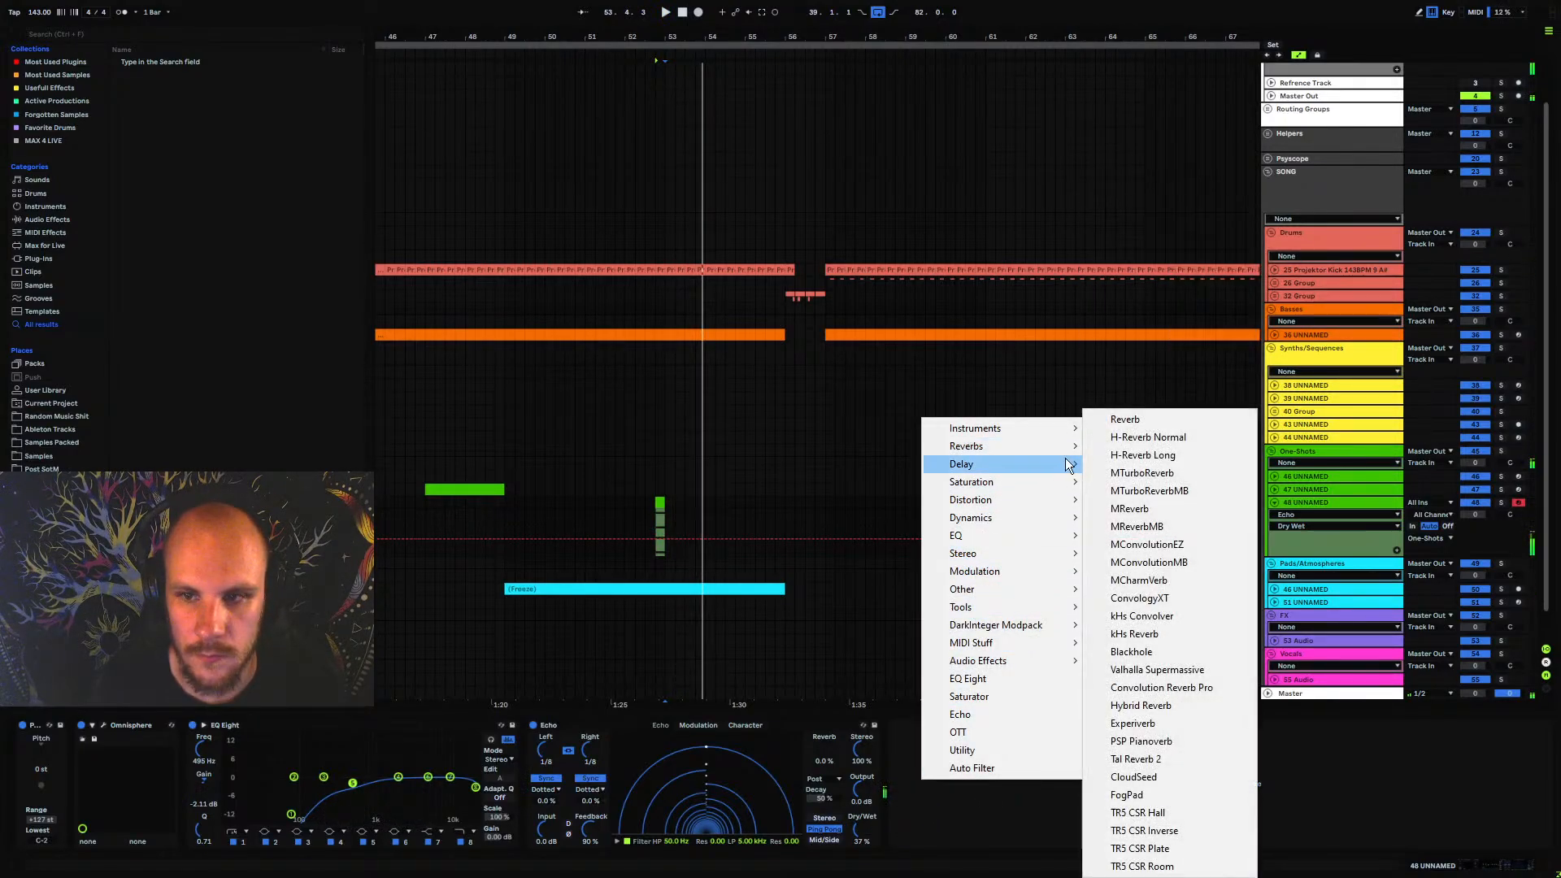
{"action": "left_click", "coordinate": [1172, 480]}
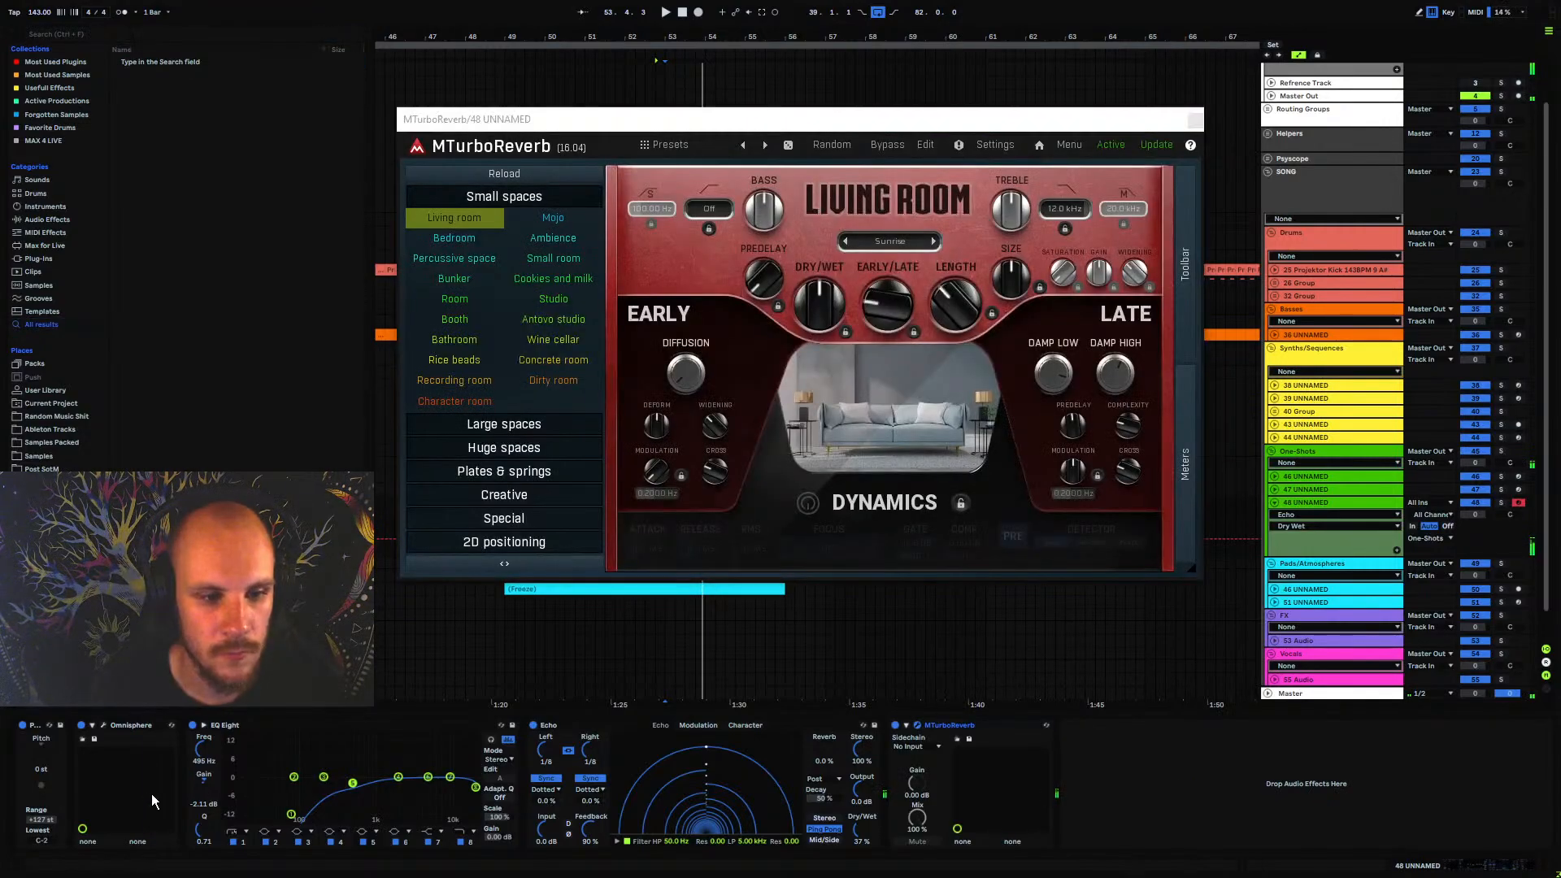
{"action": "left_click", "coordinate": [103, 725]}
{"action": "left_click", "coordinate": [1055, 286]}
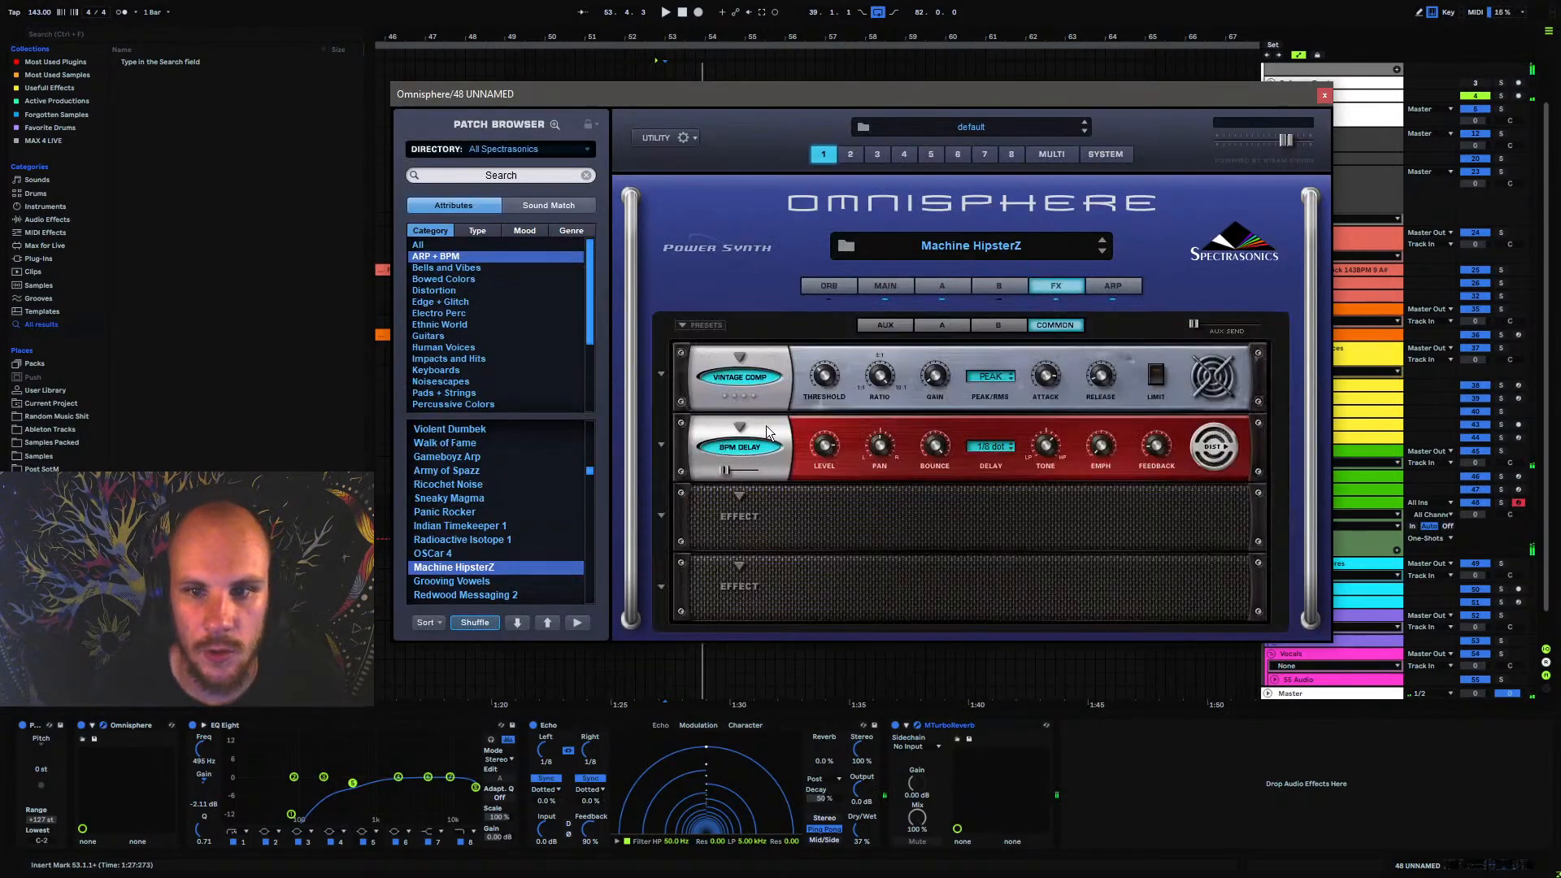
{"action": "left_click", "coordinate": [1322, 97]}
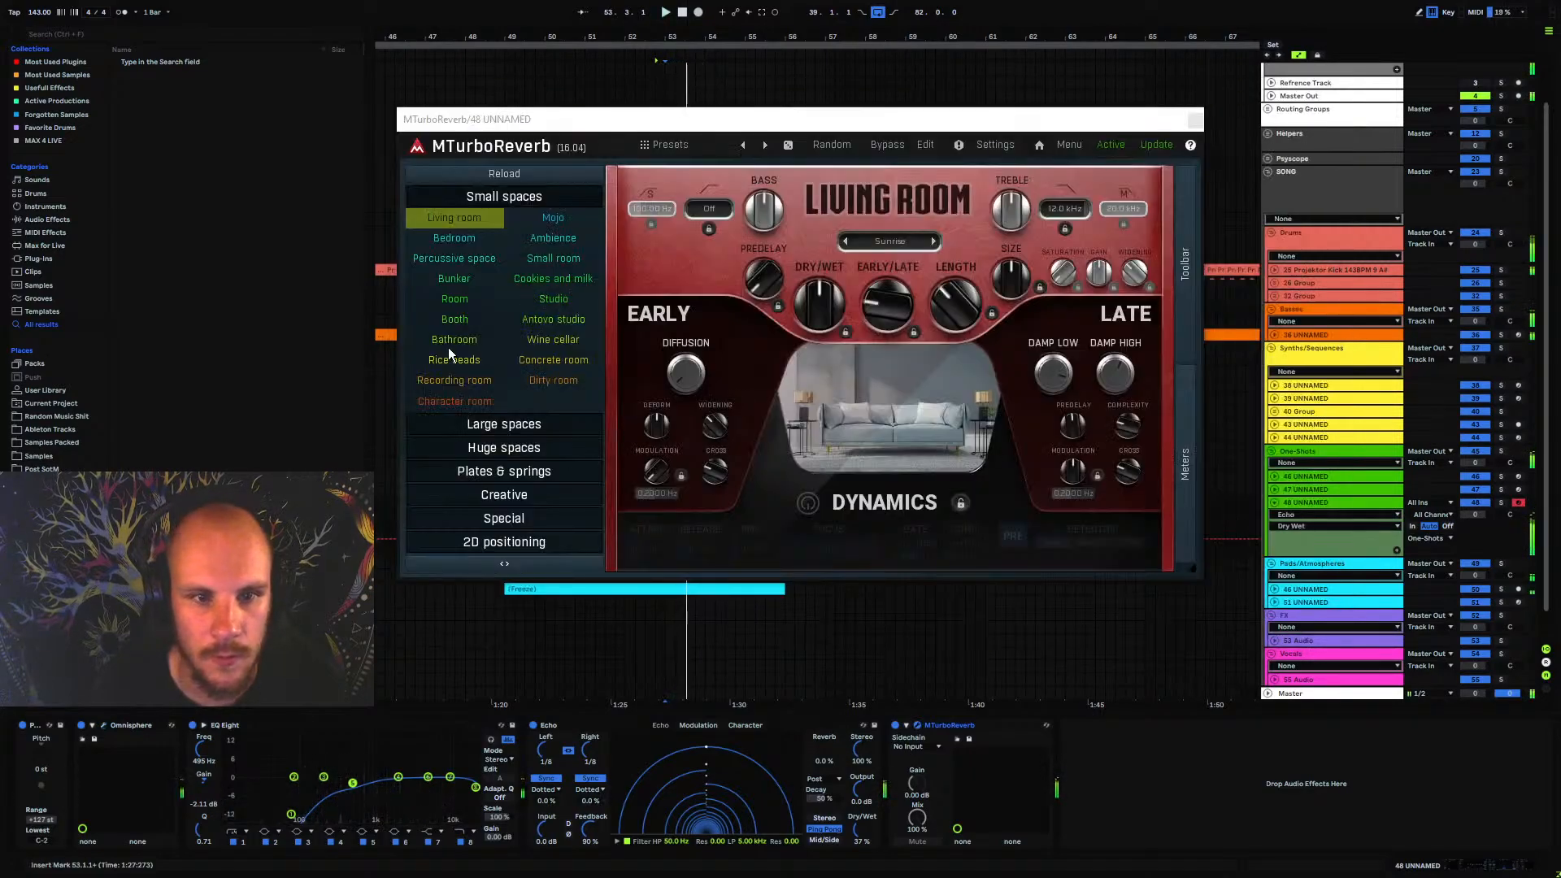
Set MTurboReverb to the Cathedral space from Huge spaces with the Bright variation and about 31.4% dry/wet
{"action": "left_click", "coordinate": [457, 425]}
{"action": "left_click", "coordinate": [454, 315]}
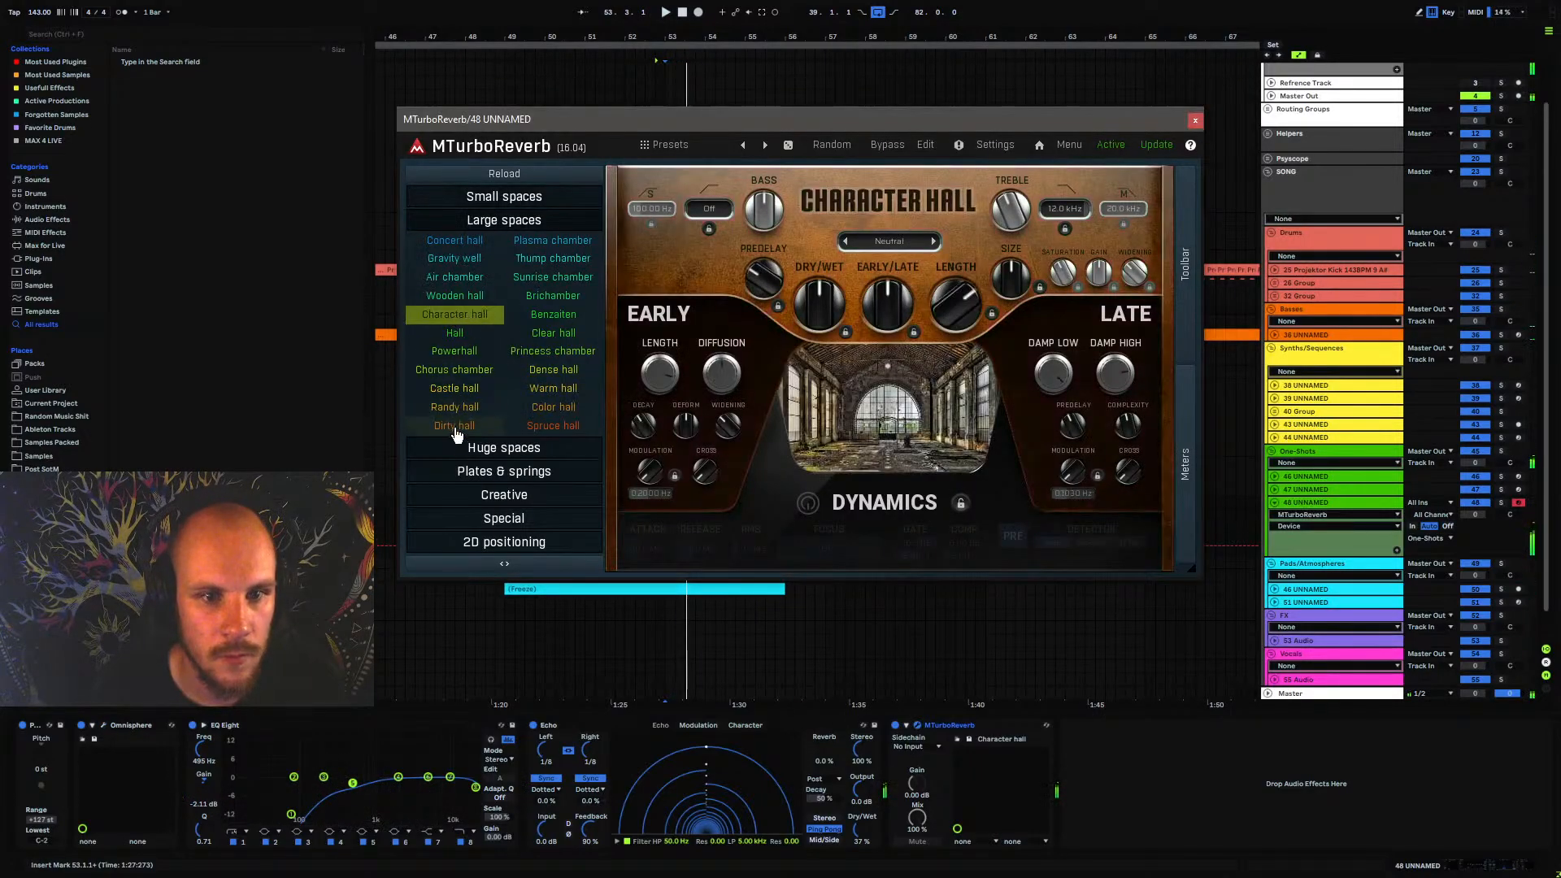
{"action": "left_click", "coordinate": [476, 448]}
{"action": "left_click", "coordinate": [454, 273]}
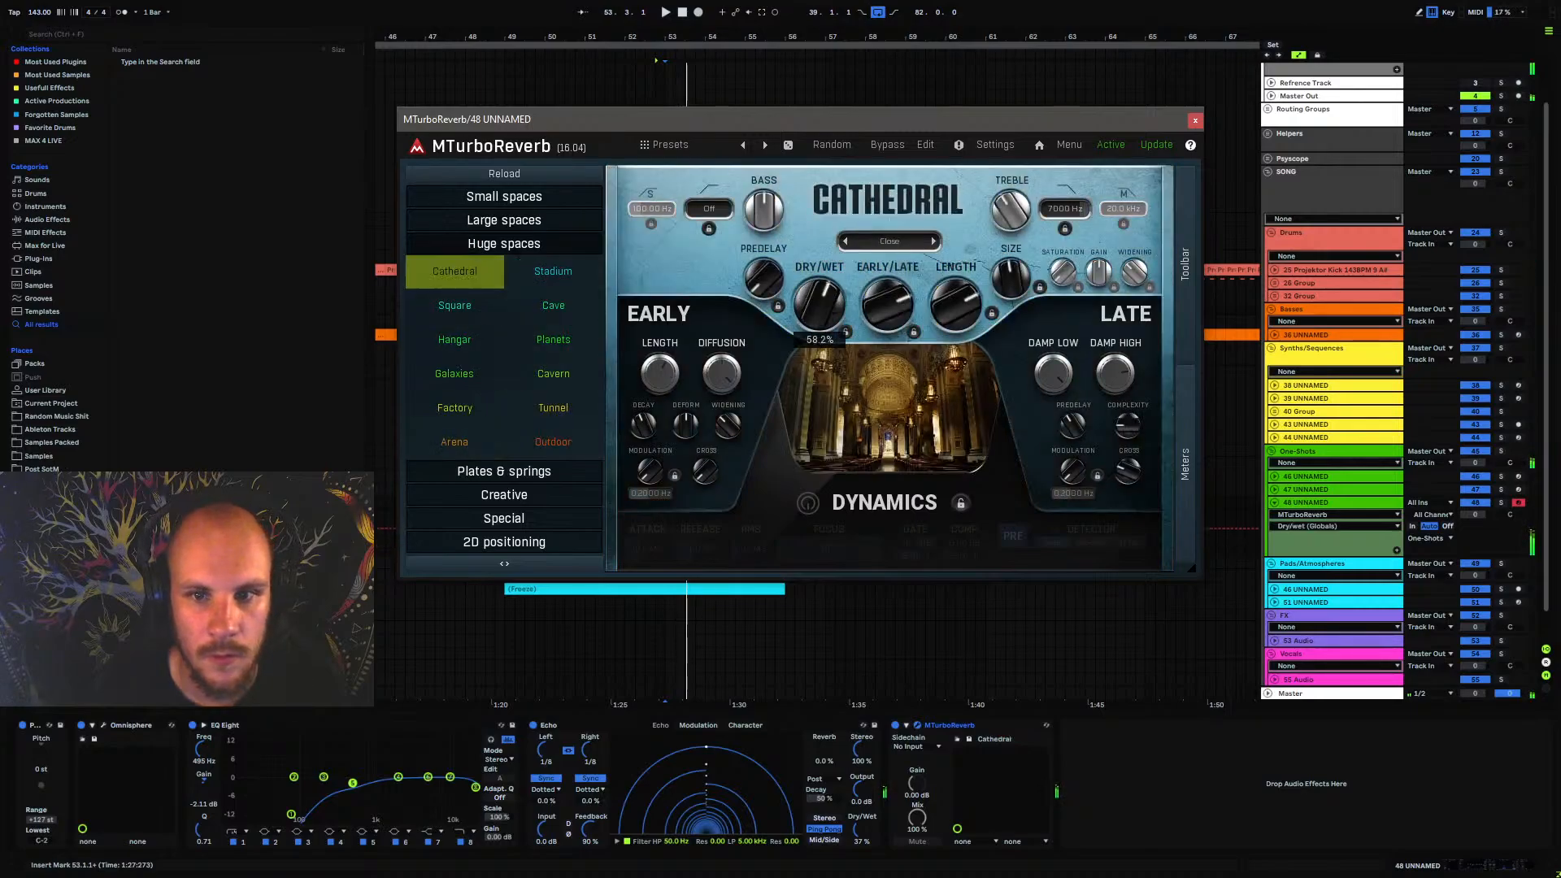
{"action": "left_click", "coordinate": [920, 242]}
{"action": "left_click", "coordinate": [915, 305]}
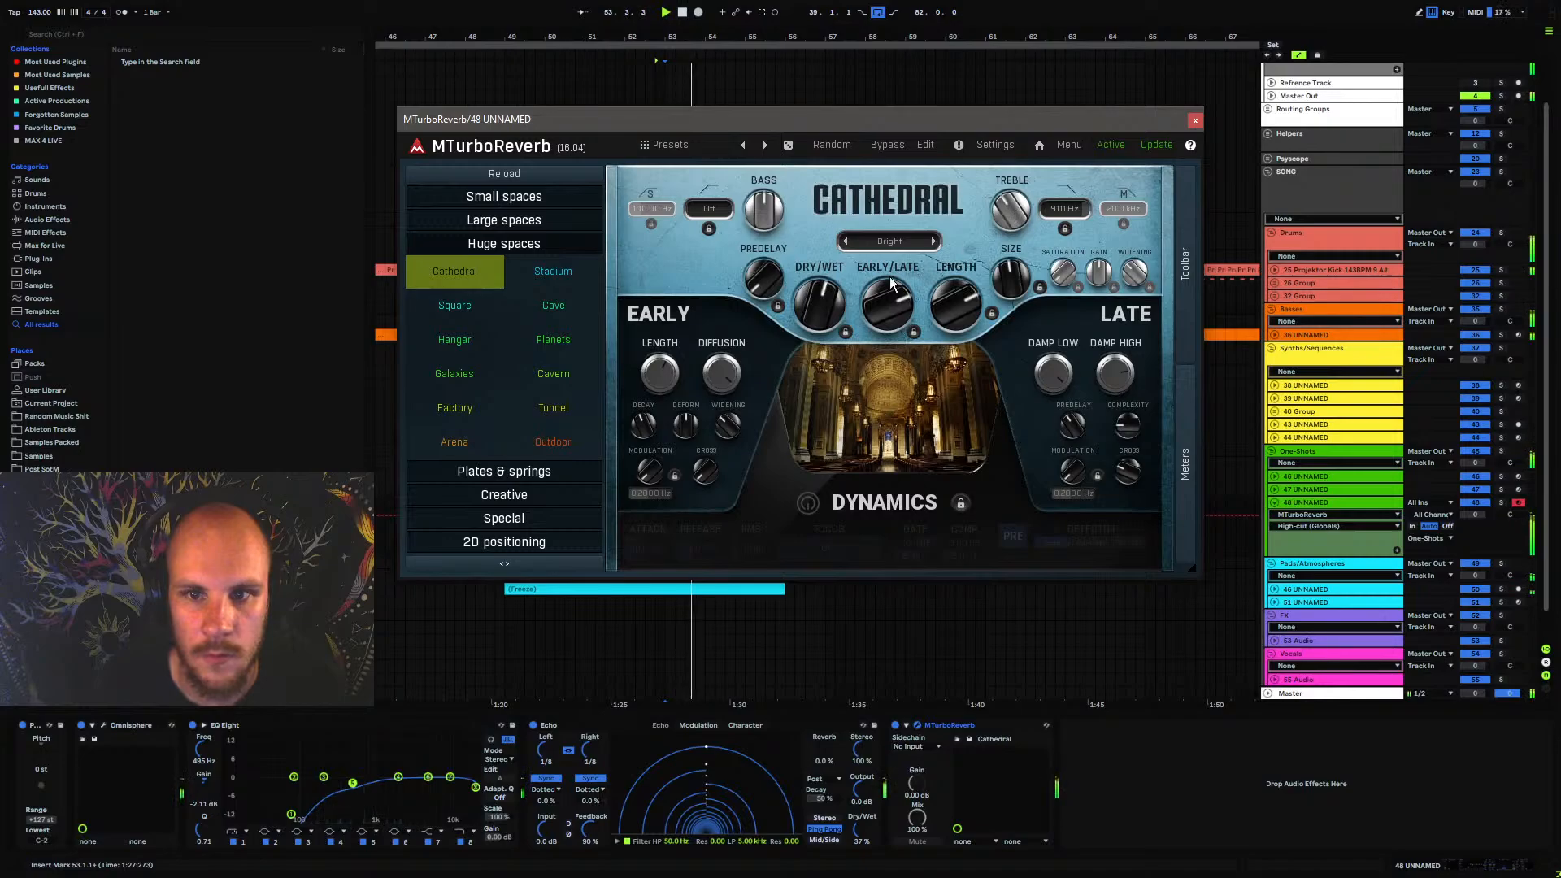
{"action": "left_click_drag", "start_coordinate": [819, 303], "coordinate": [819, 293]}
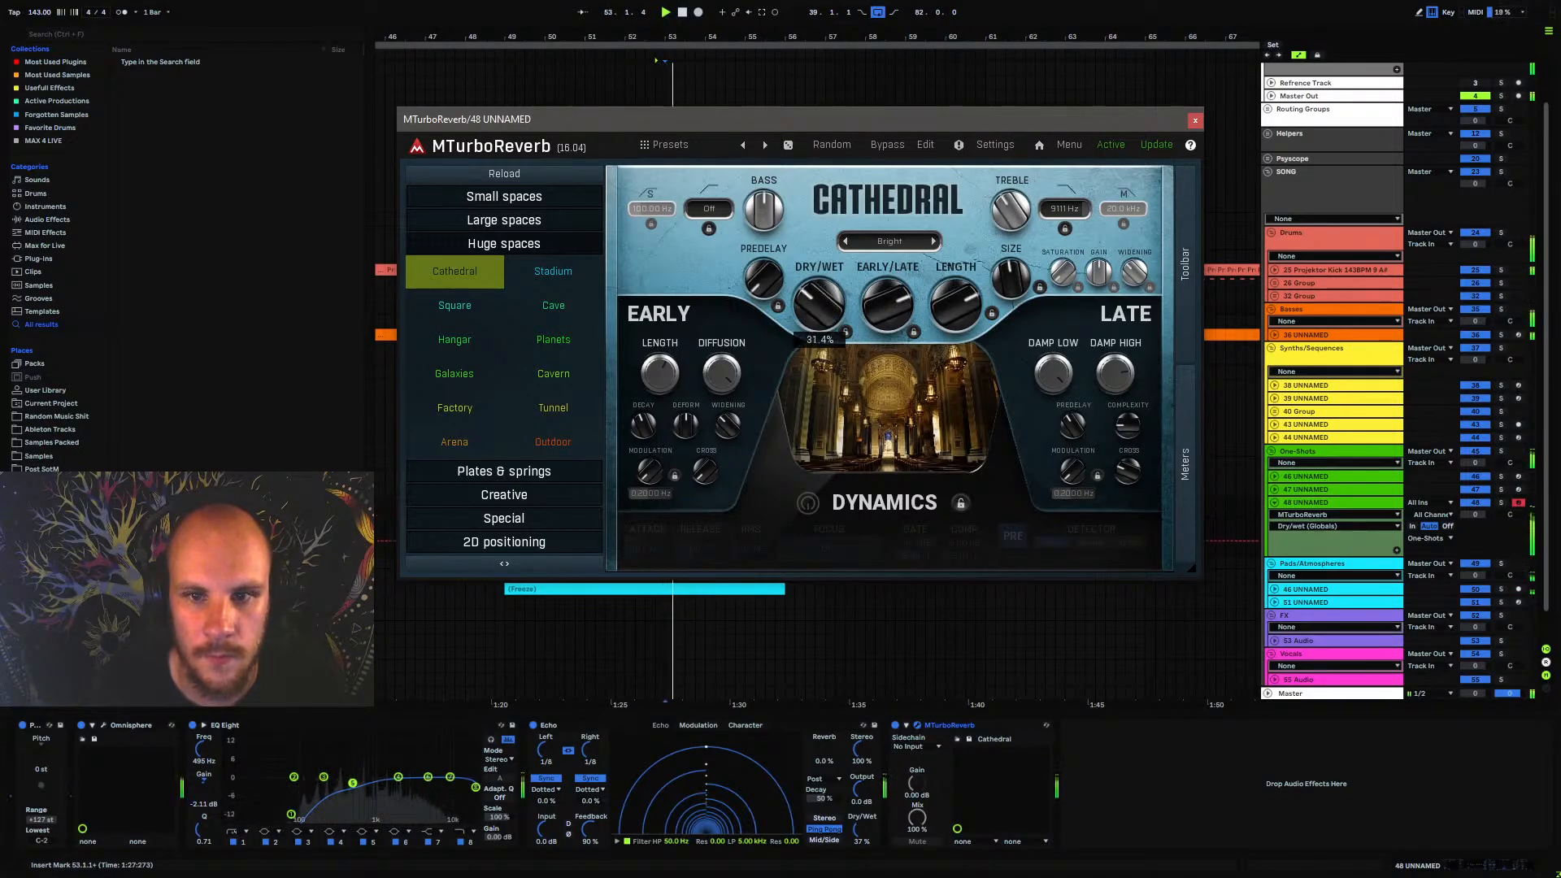
{"action": "left_click", "coordinate": [1196, 120]}
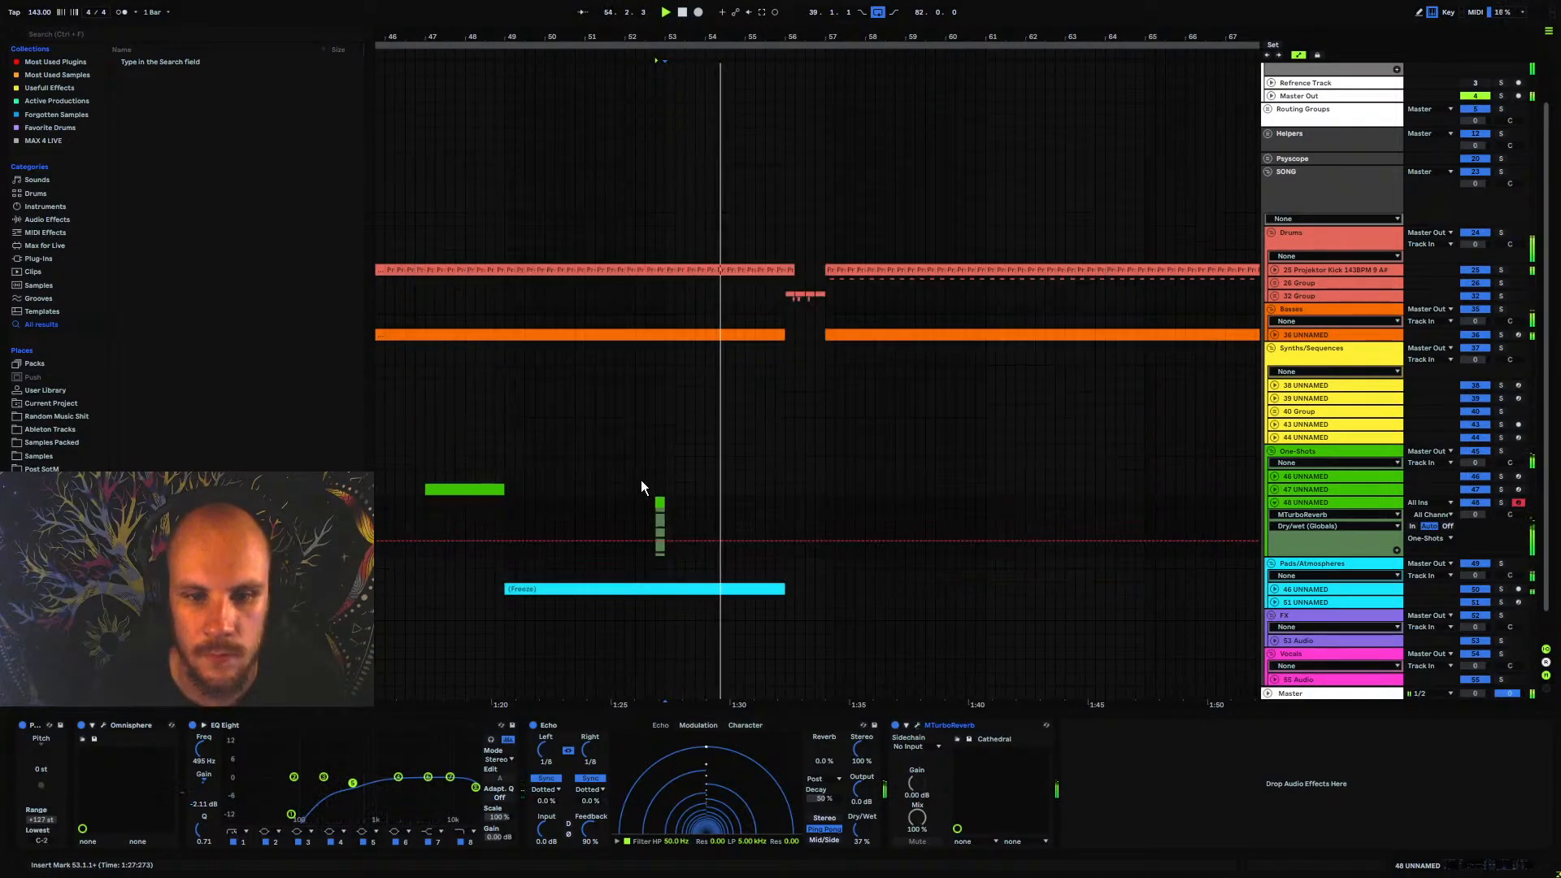
Fold track 48 UNNAMED, lower the volume of the frozen Pads/Atmospheres track, and play from 52.4.1 to check it
{"action": "left_click", "coordinate": [1108, 749]}
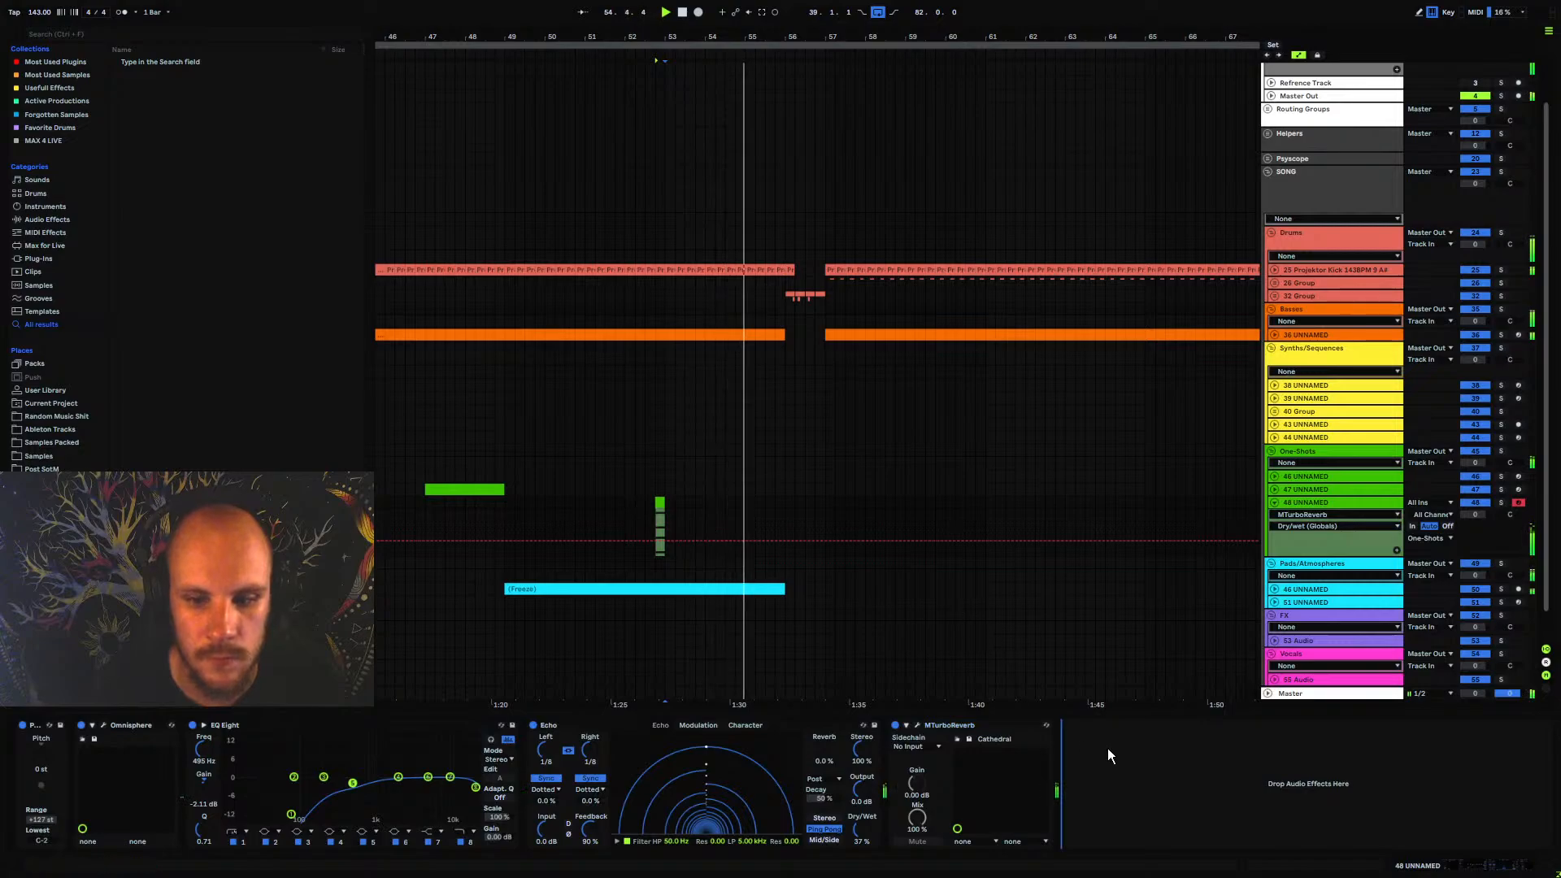
{"action": "left_click", "coordinate": [1277, 505]}
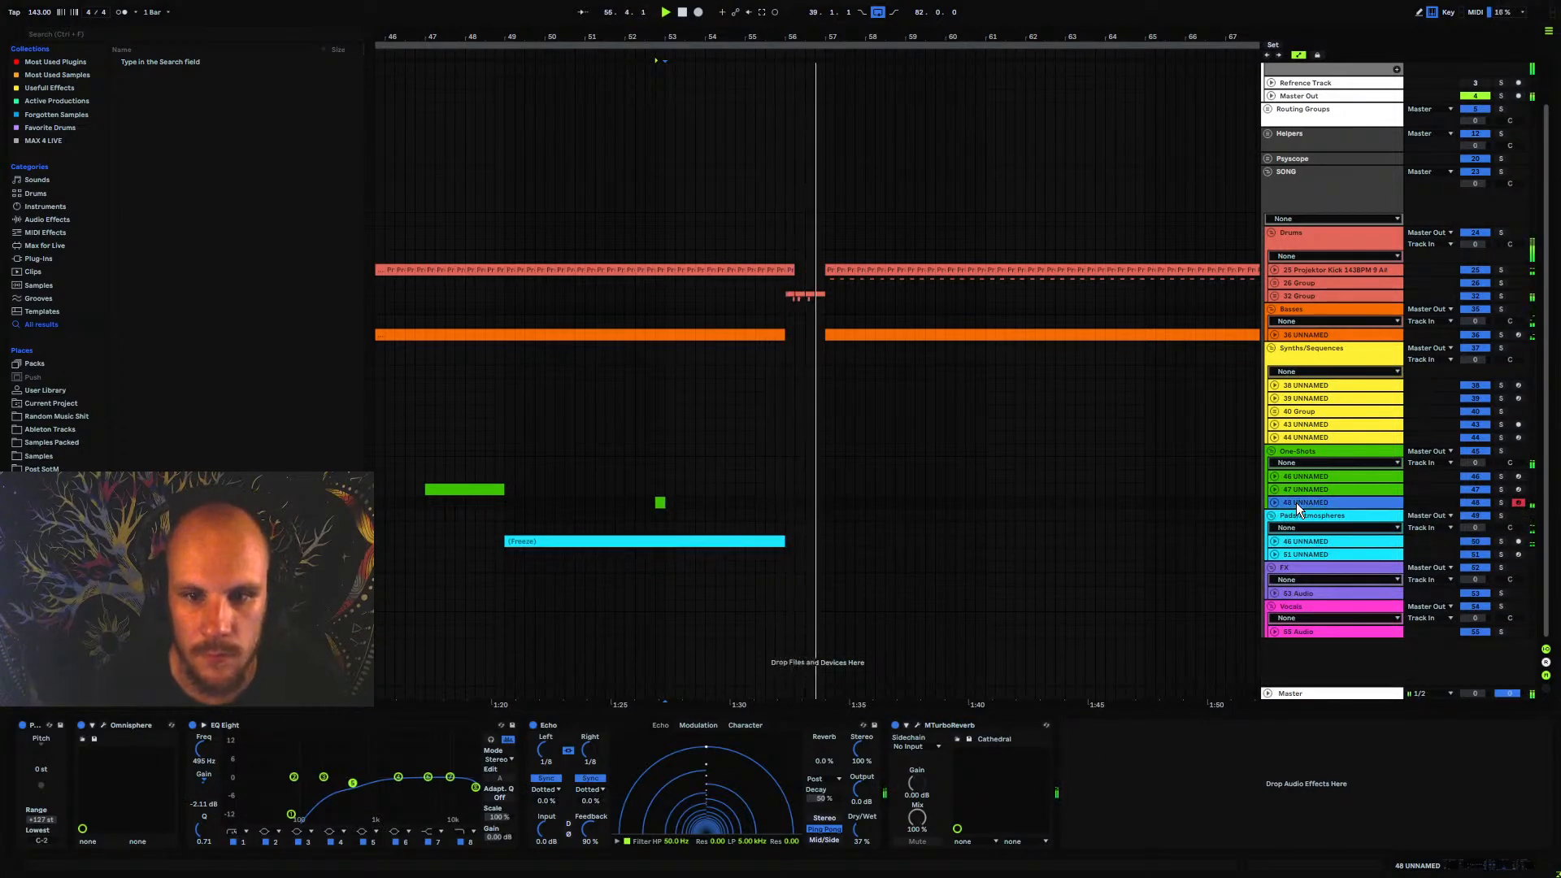
{"action": "left_click", "coordinate": [1275, 554]}
{"action": "left_click", "coordinate": [1276, 554]}
{"action": "left_click", "coordinate": [1275, 542]}
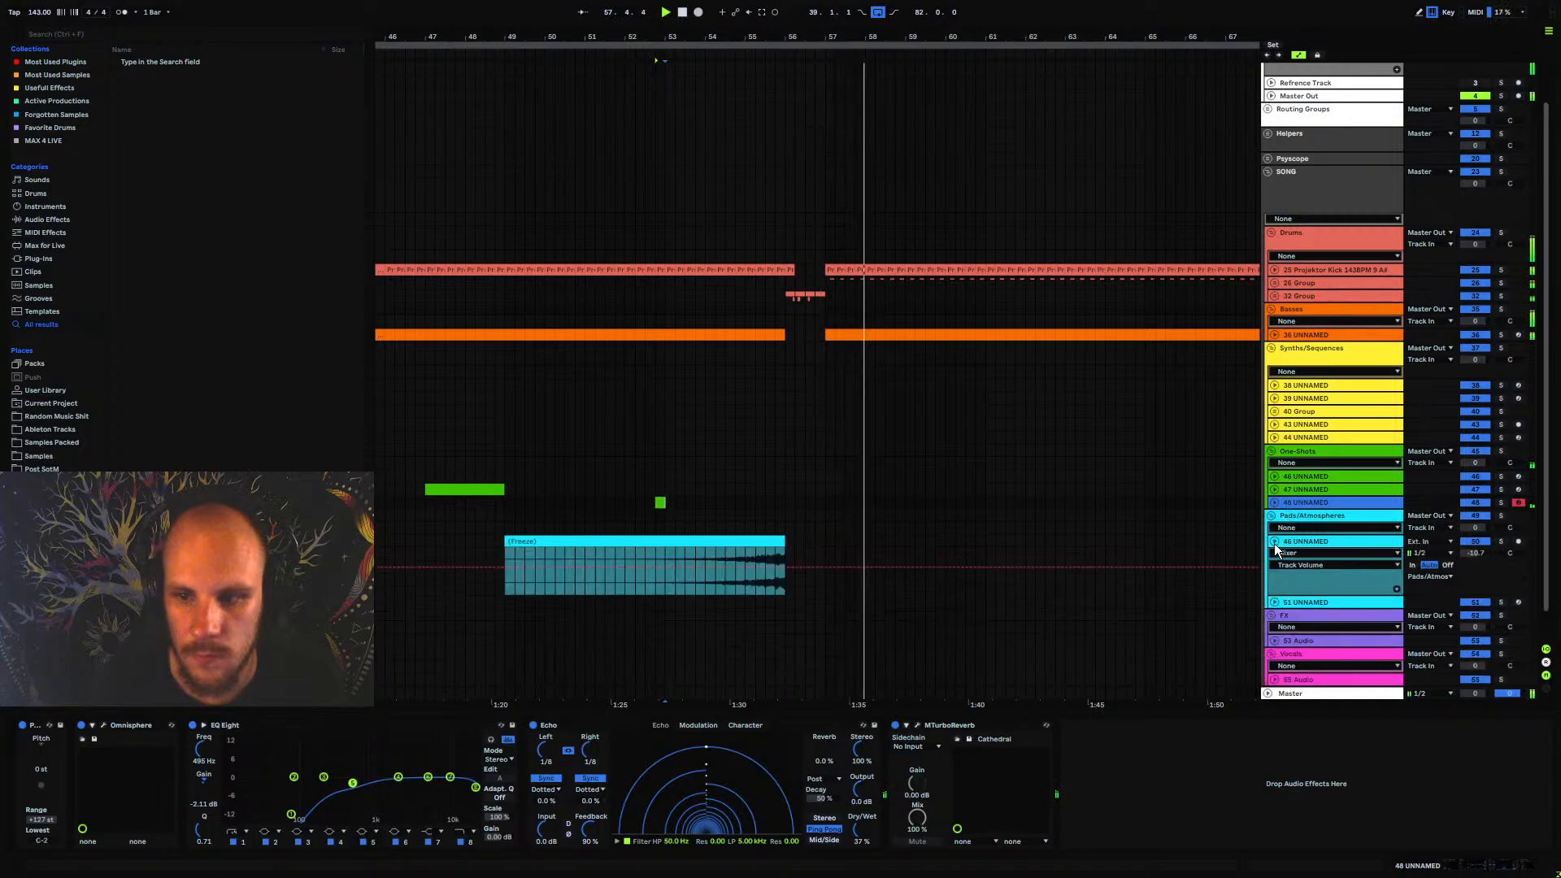
{"action": "left_click_drag", "start_coordinate": [1474, 559], "coordinate": [1474, 566]}
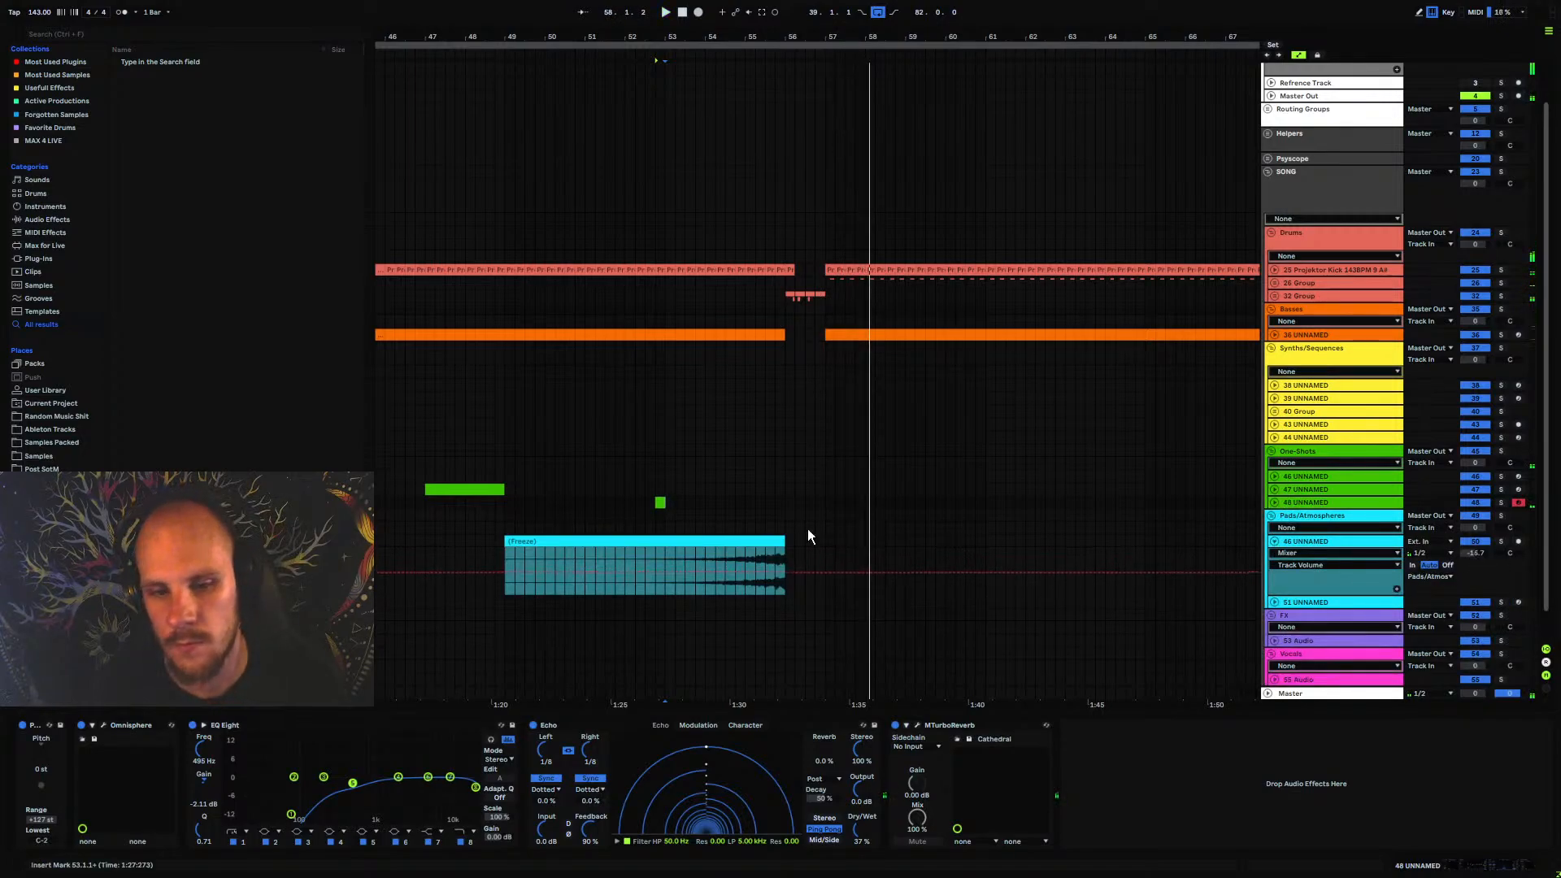
{"action": "left_click", "coordinate": [655, 524]}
{"action": "left_click", "coordinate": [1276, 542]}
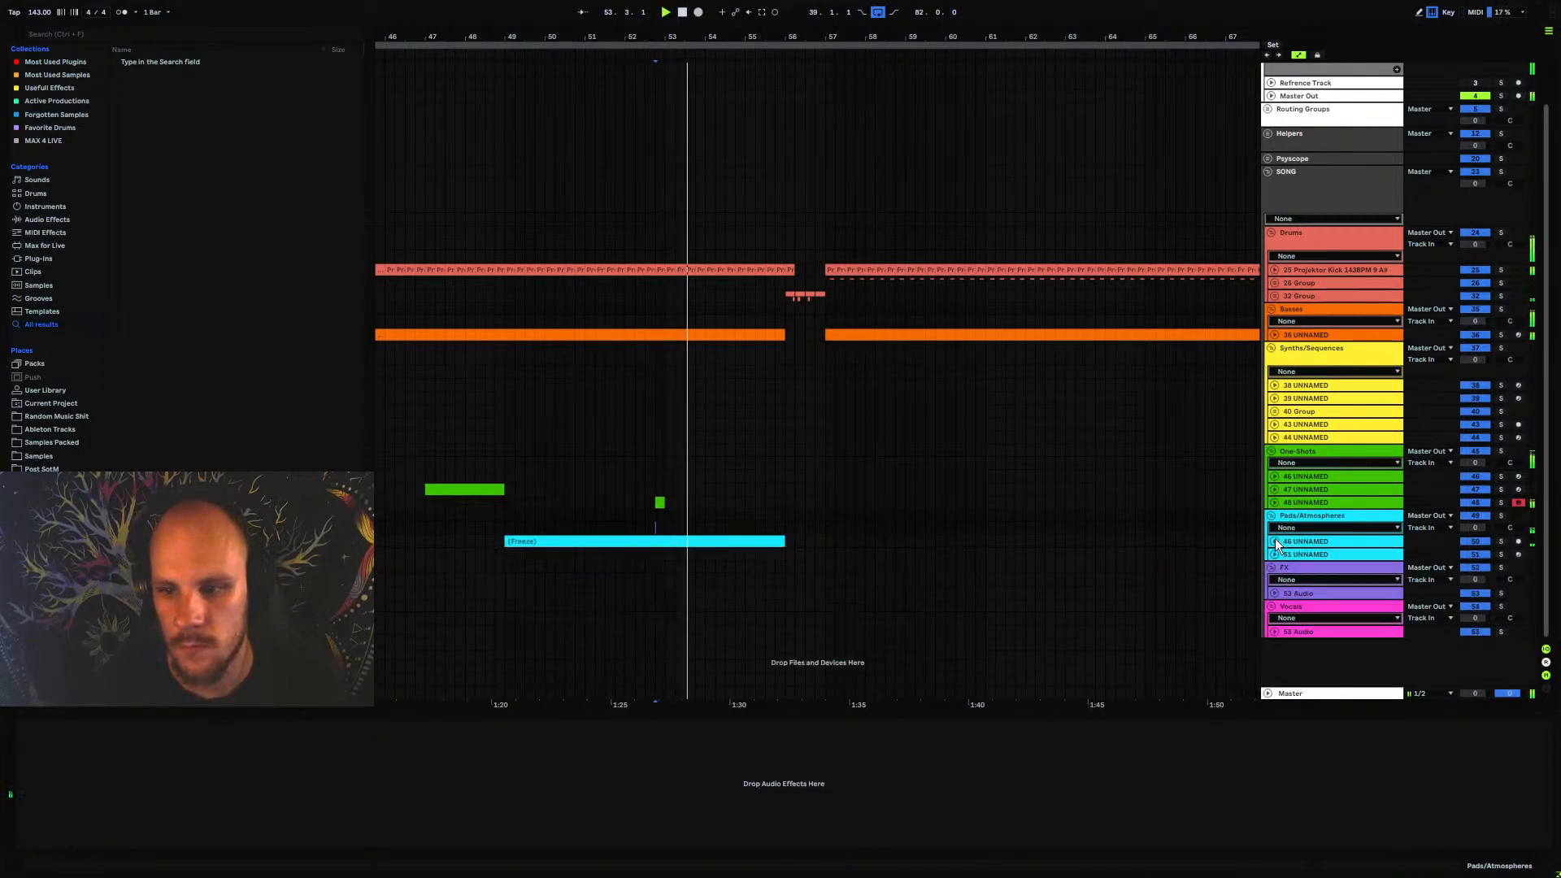
Lower the volume of track 48 UNNAMED to about -10.0 dB, replay the stab, and fold the track again
{"action": "left_click", "coordinate": [1275, 504]}
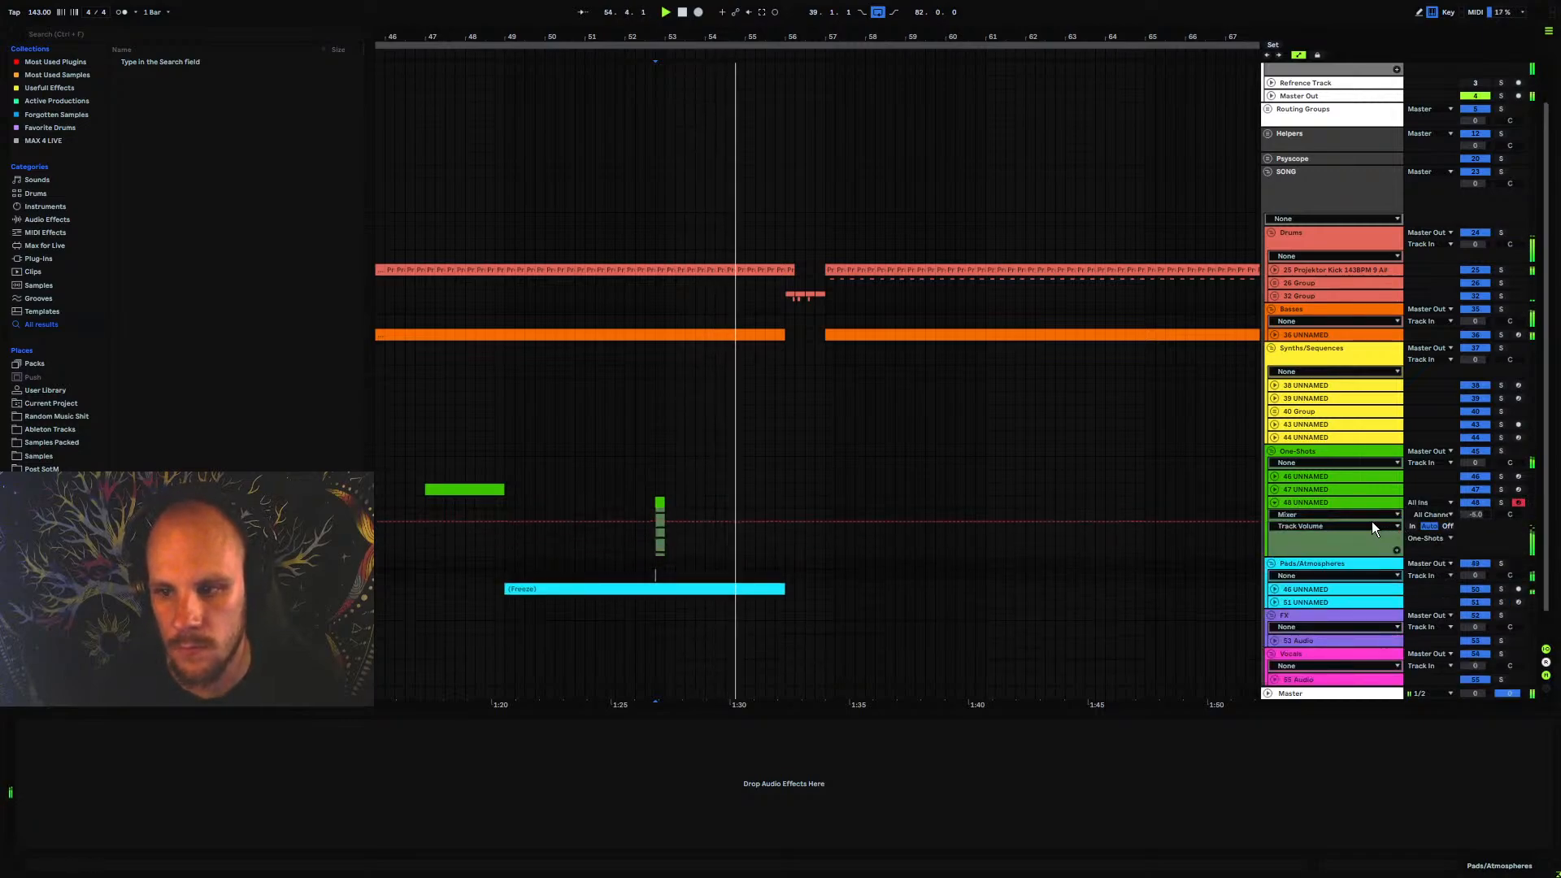
{"action": "left_click_drag", "start_coordinate": [1245, 521], "coordinate": [1241, 528]}
{"action": "key", "text": "space"}
{"action": "key", "text": "space"}
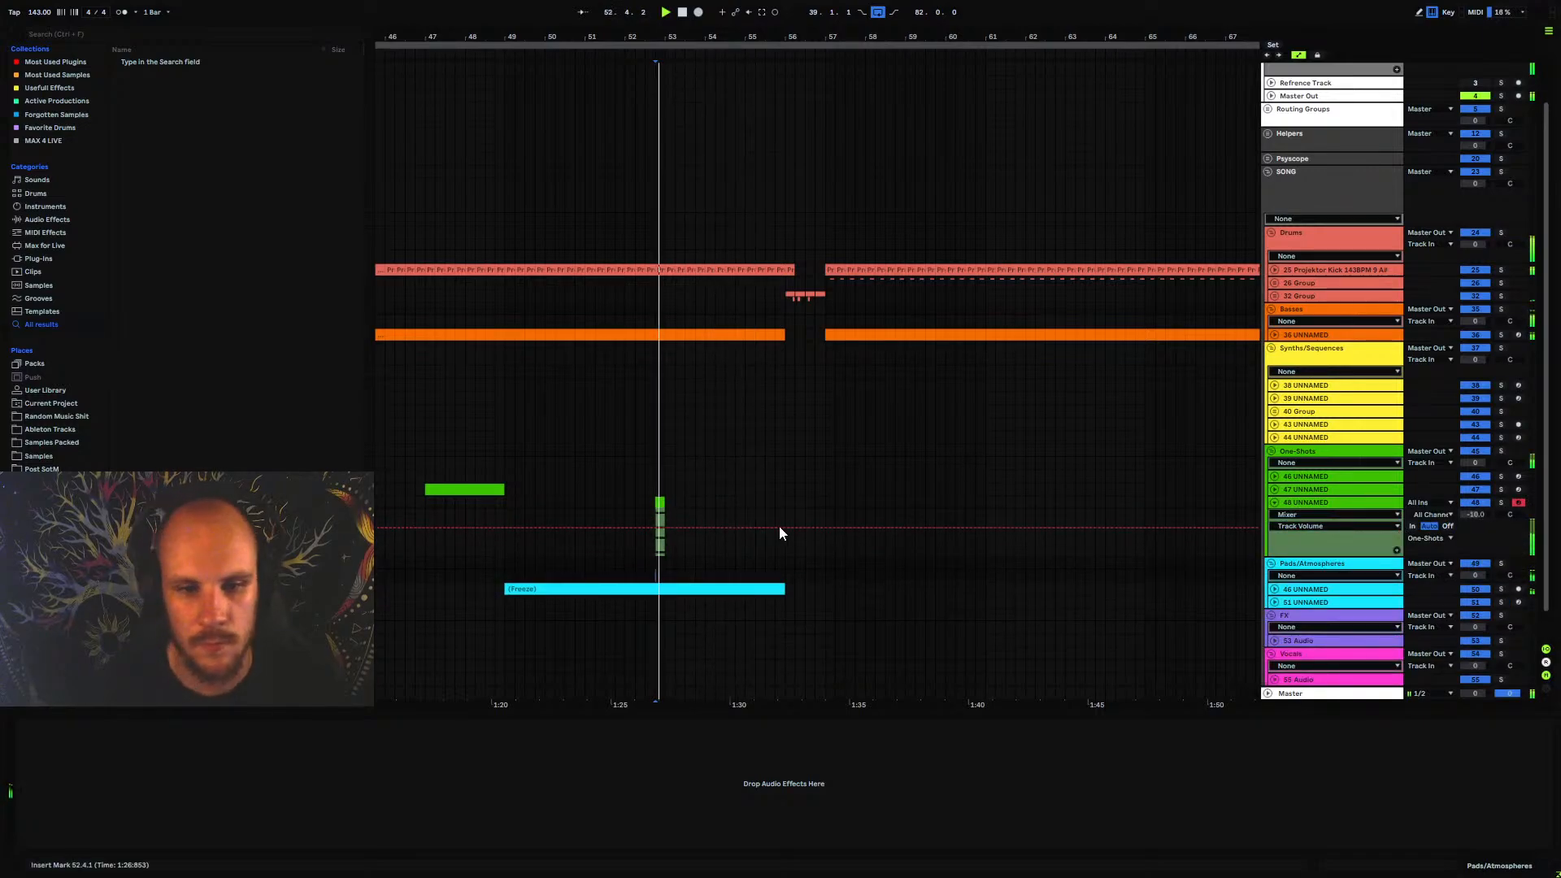
{"action": "left_click", "coordinate": [1298, 506]}
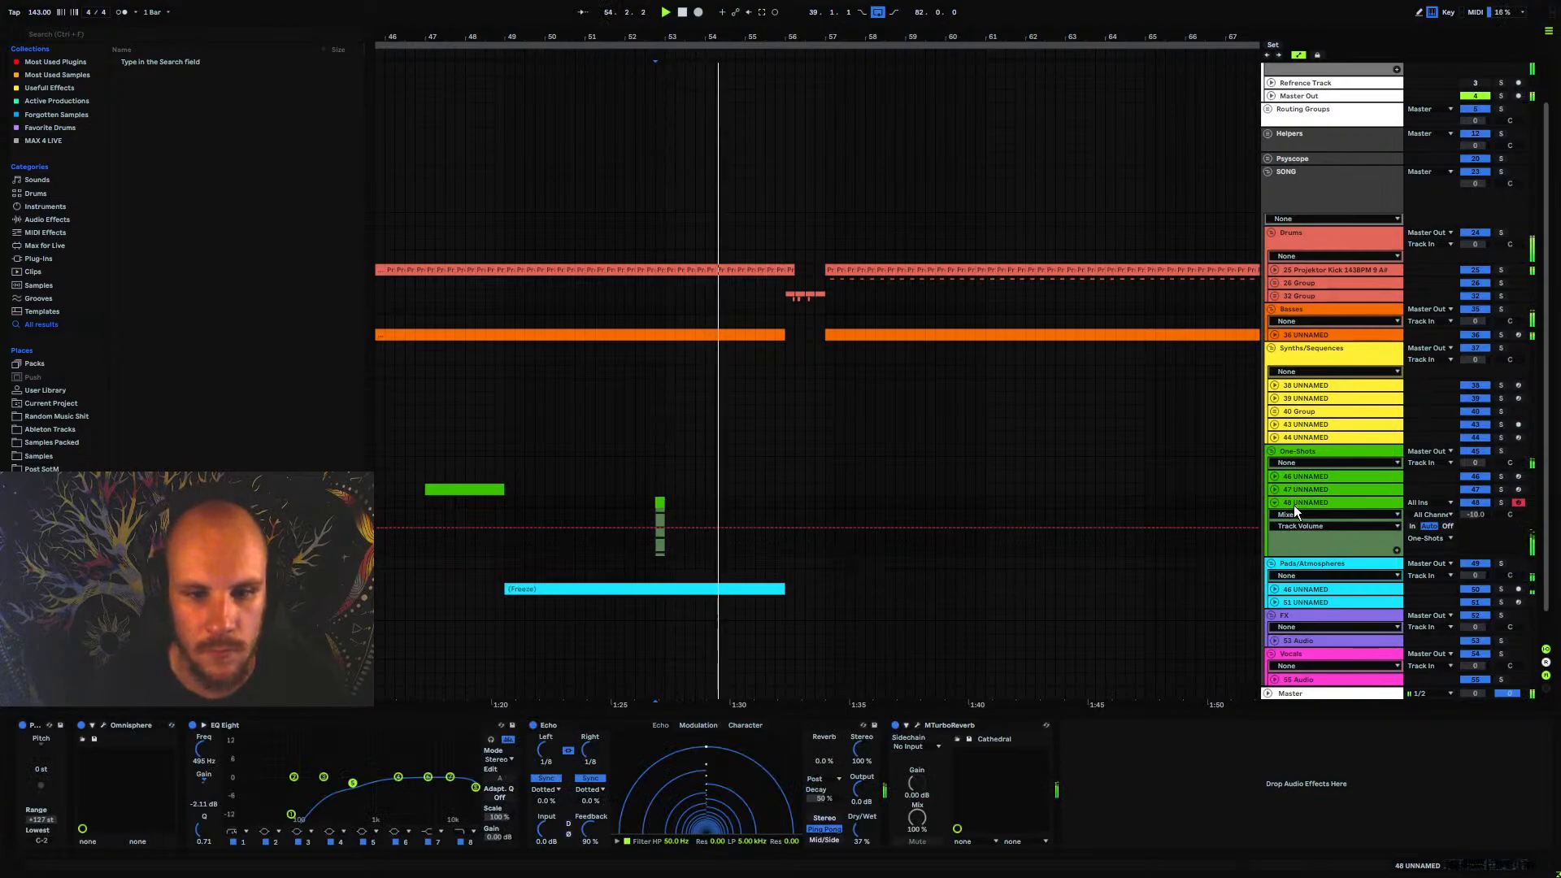
{"action": "left_click", "coordinate": [1272, 507]}
{"action": "left_click", "coordinate": [1274, 504]}
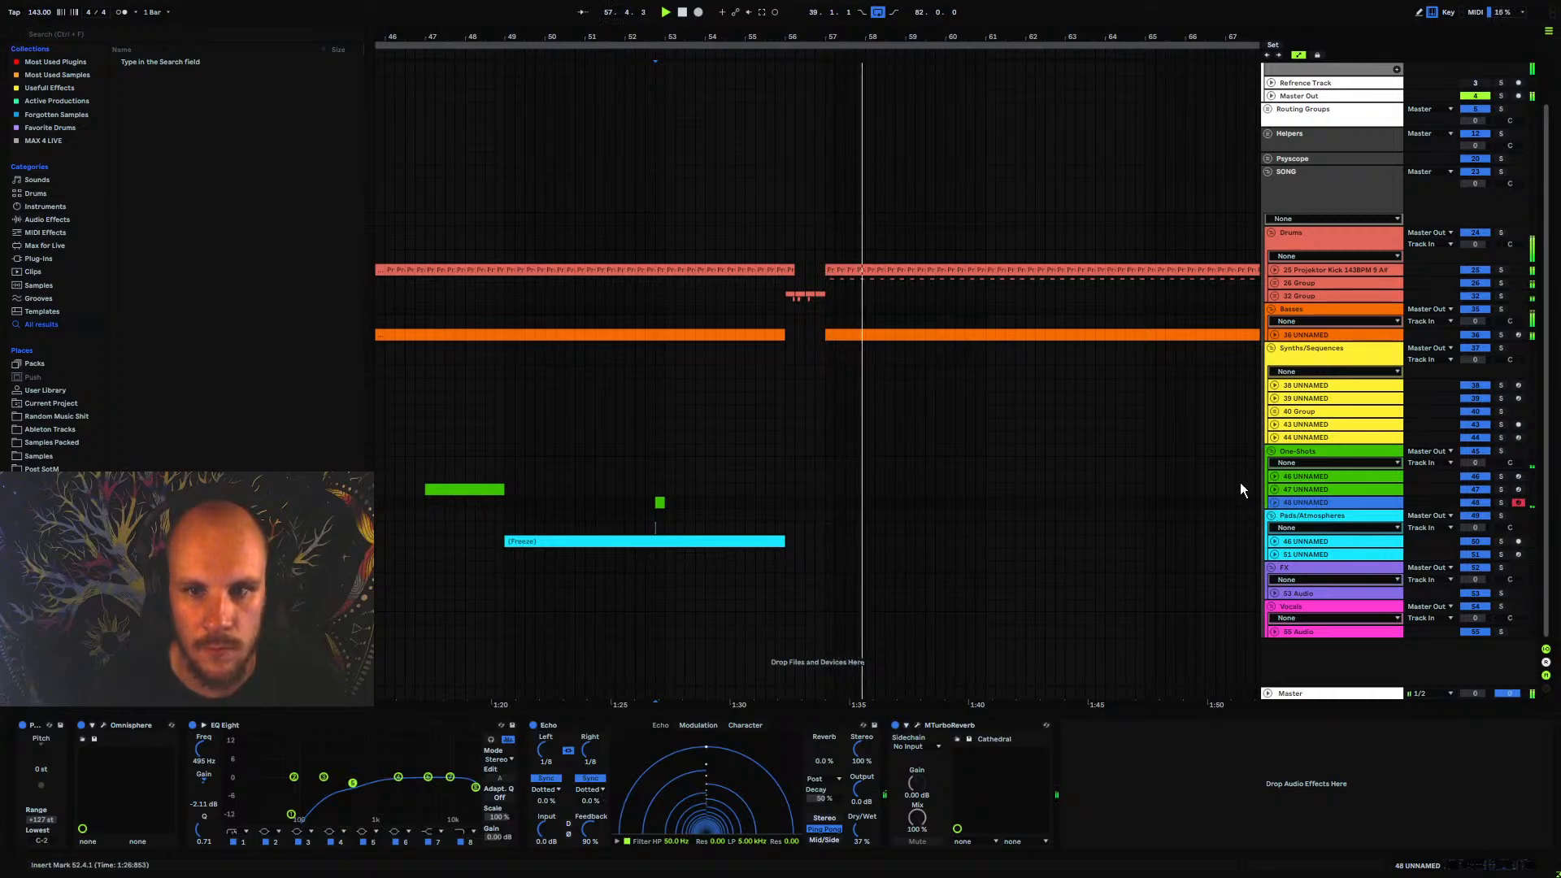
Insert a new MIDI track below 44 UNNAMED in the Synths/Sequences group and load Serum on it
{"action": "mouse_move", "coordinate": [715, 37]}
{"action": "left_mouse_down"}
{"action": "mouse_move", "coordinate": [724, 7]}
{"action": "mouse_move", "coordinate": [699, 27]}
{"action": "left_mouse_up"}
{"action": "left_click", "coordinate": [1320, 436]}
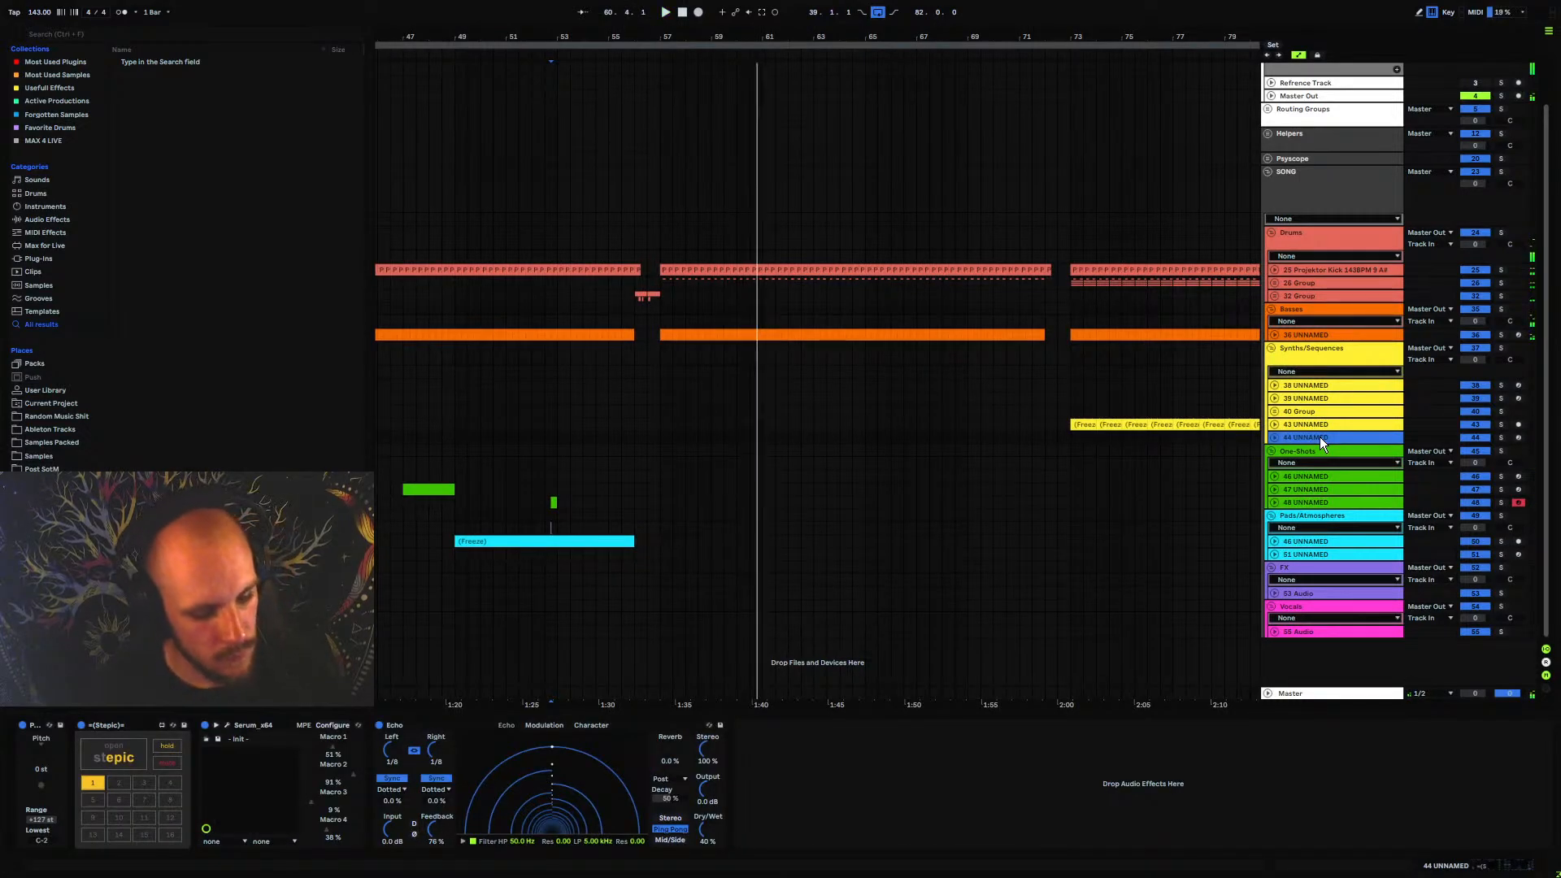
{"action": "key", "text": "ctrl+shift+t"}
{"action": "right_click", "coordinate": [685, 460]}
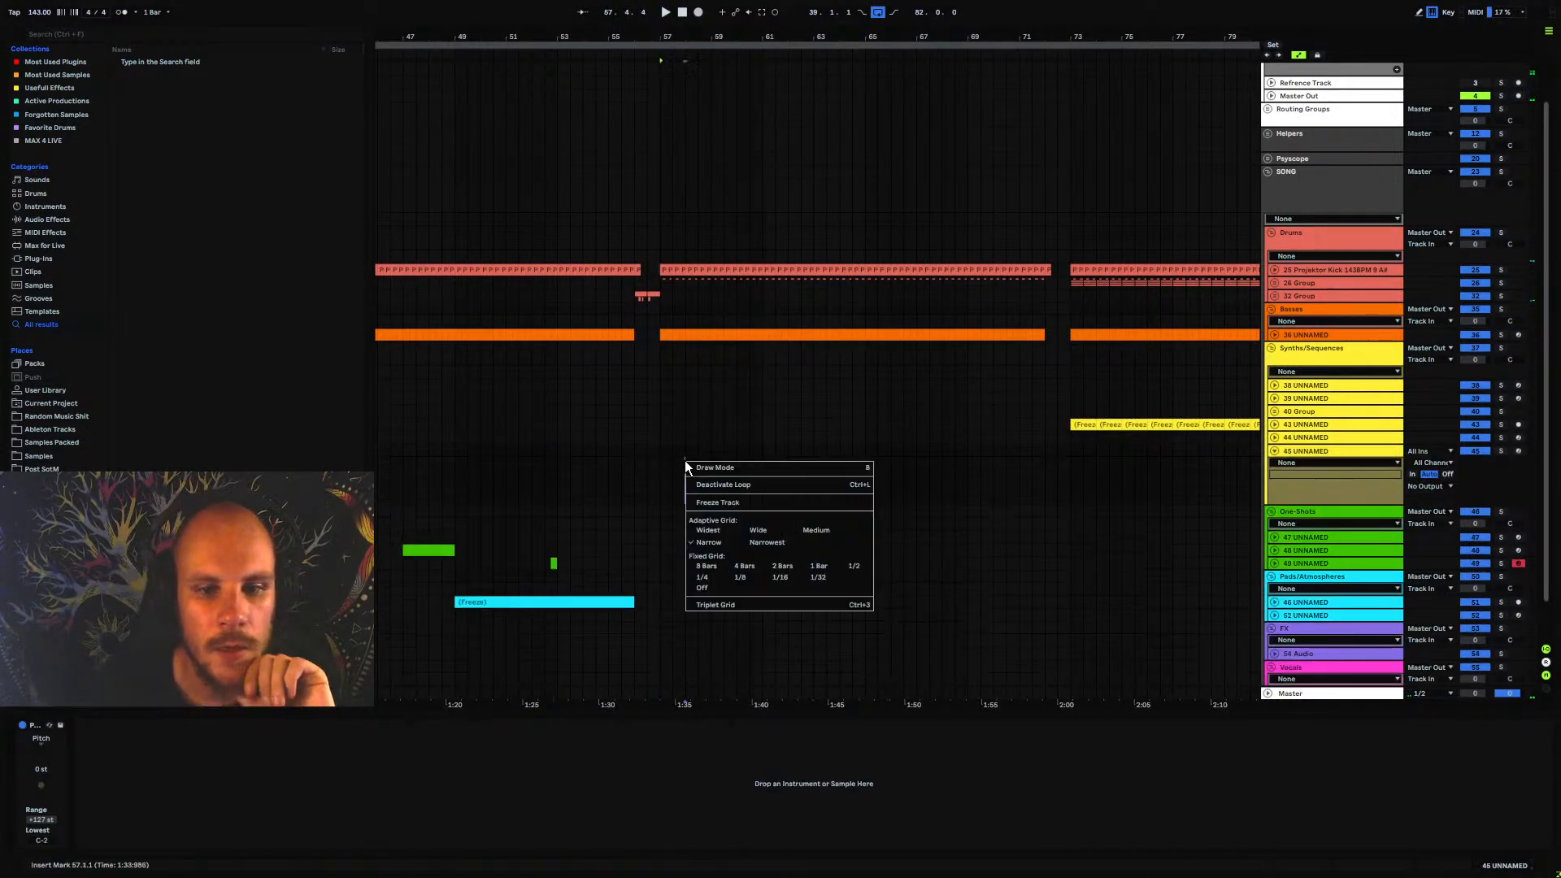
{"action": "mouse_move", "coordinate": [779, 467]}
{"action": "left_click", "coordinate": [908, 467]}
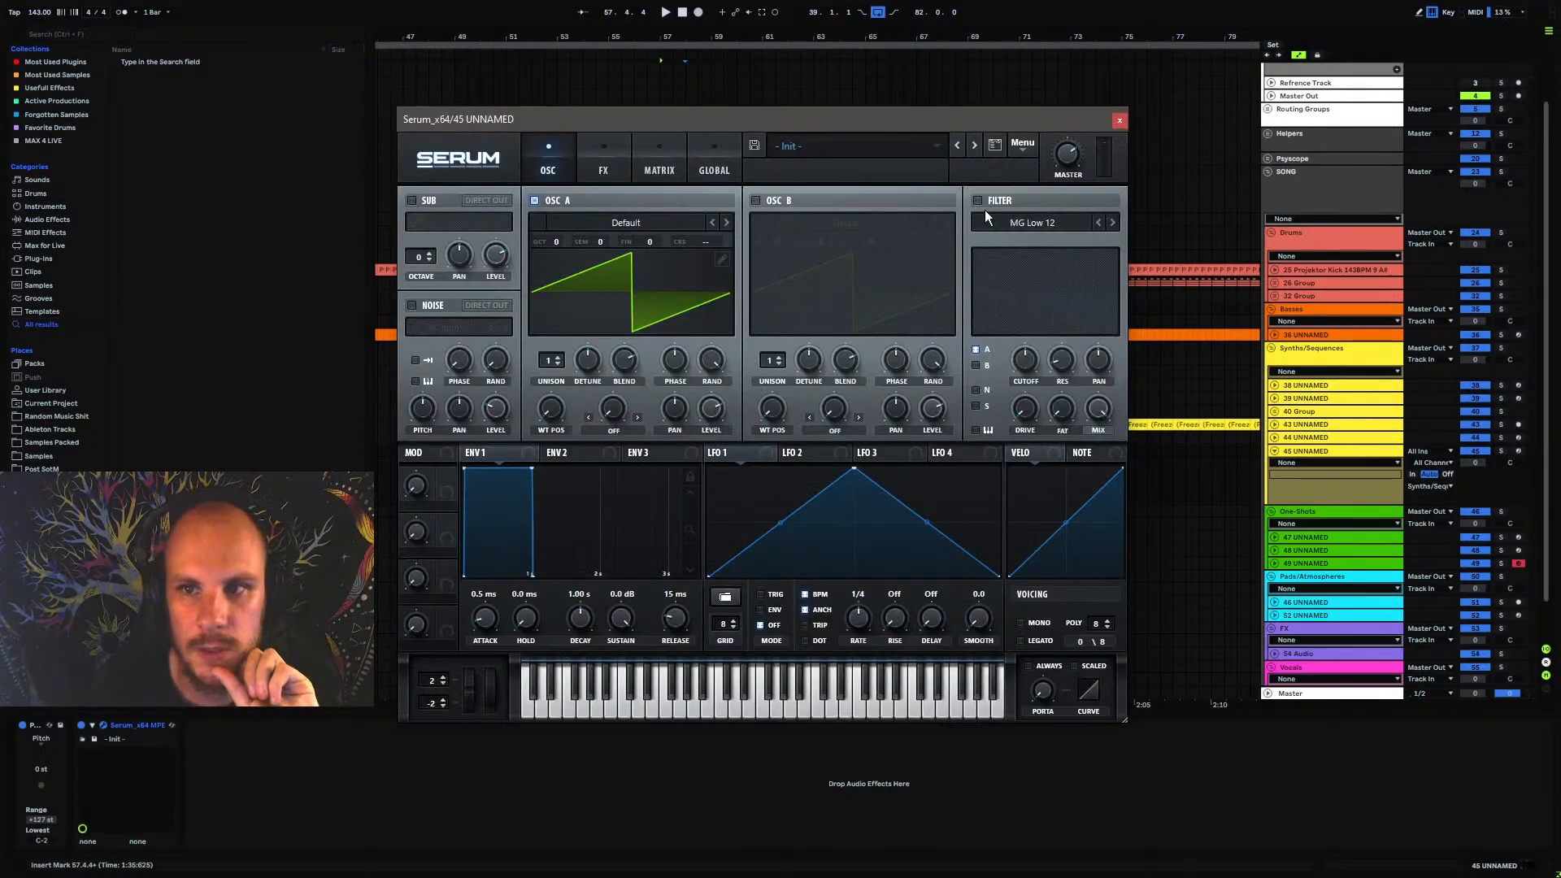
{"action": "left_click", "coordinate": [1120, 121]}
Create an empty two-bar MIDI clip at bar 57 on track 45 UNNAMED and open it for note editing
{"action": "left_click_drag", "start_coordinate": [662, 451], "coordinate": [695, 460]}
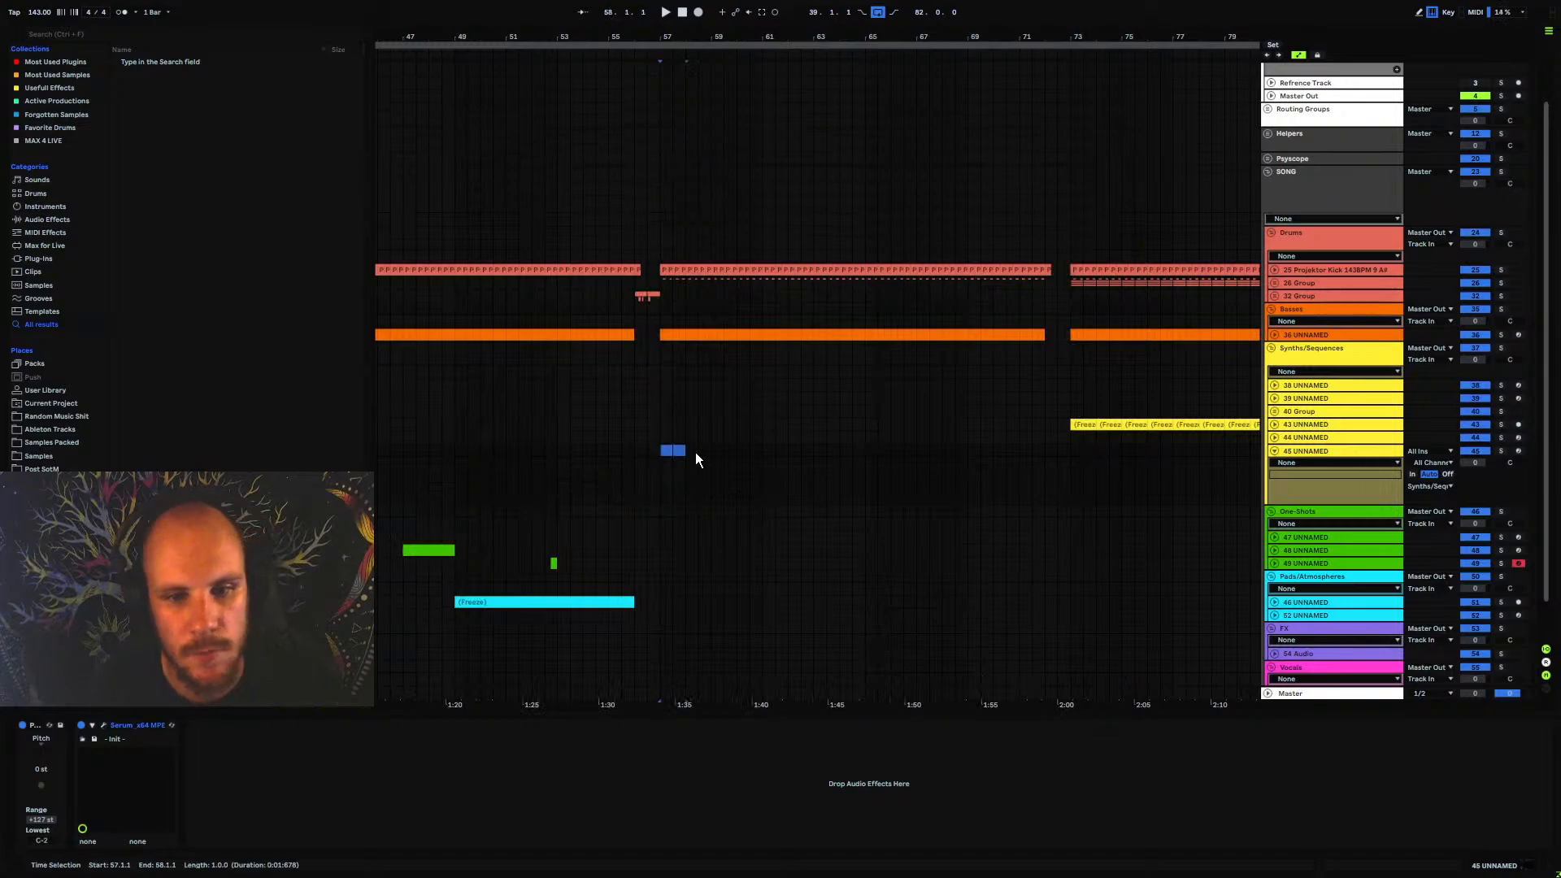
{"action": "double_click", "coordinate": [705, 451]}
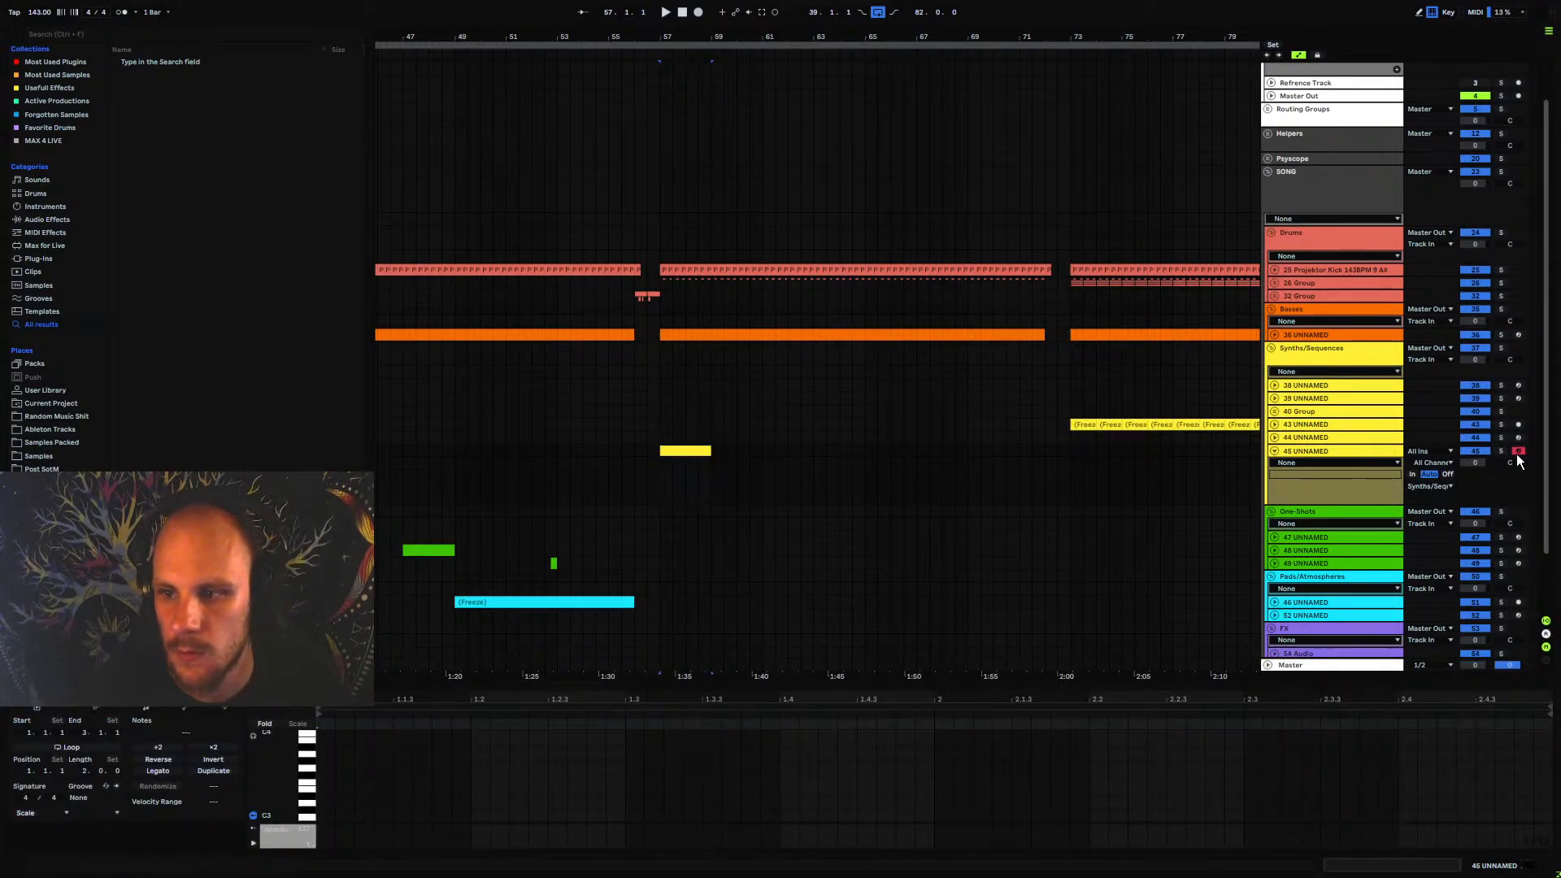
{"action": "key", "text": "u"}
Write the first A#3 notes of the clip at 1.1.3, 1.1.4 and 1.2, playing it to check the rhythm
{"action": "double_click", "coordinate": [326, 749]}
{"action": "key", "text": "space"}
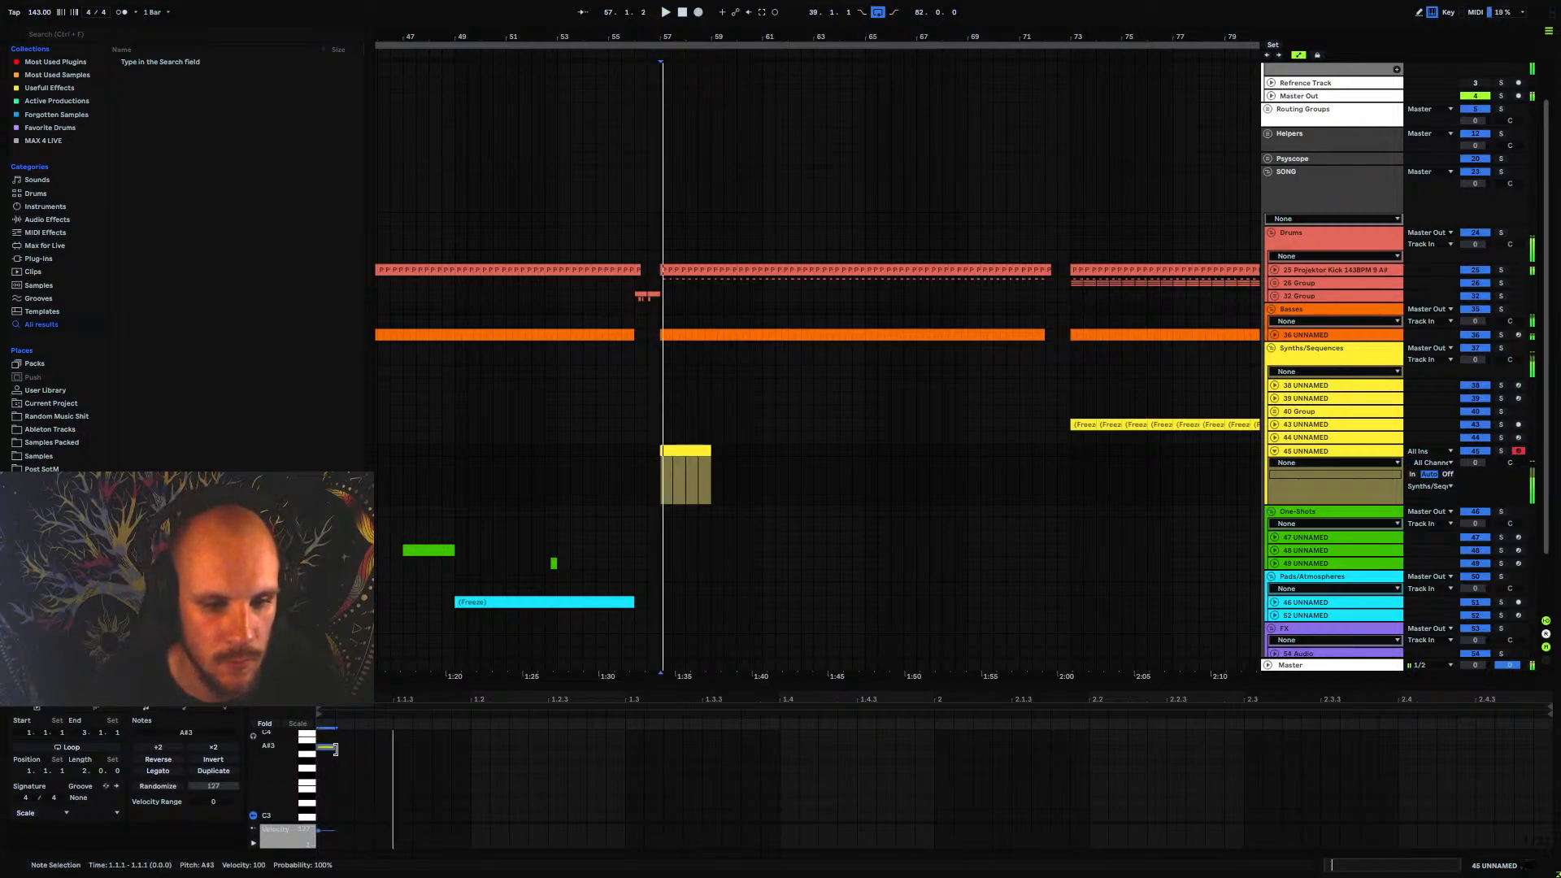
{"action": "key", "text": "space"}
{"action": "left_click_drag", "start_coordinate": [325, 748], "coordinate": [437, 747]}
{"action": "key", "text": "space"}
{"action": "left_click", "coordinate": [441, 750]}
{"action": "double_click", "coordinate": [442, 749]}
{"action": "left_click", "coordinate": [457, 751]}
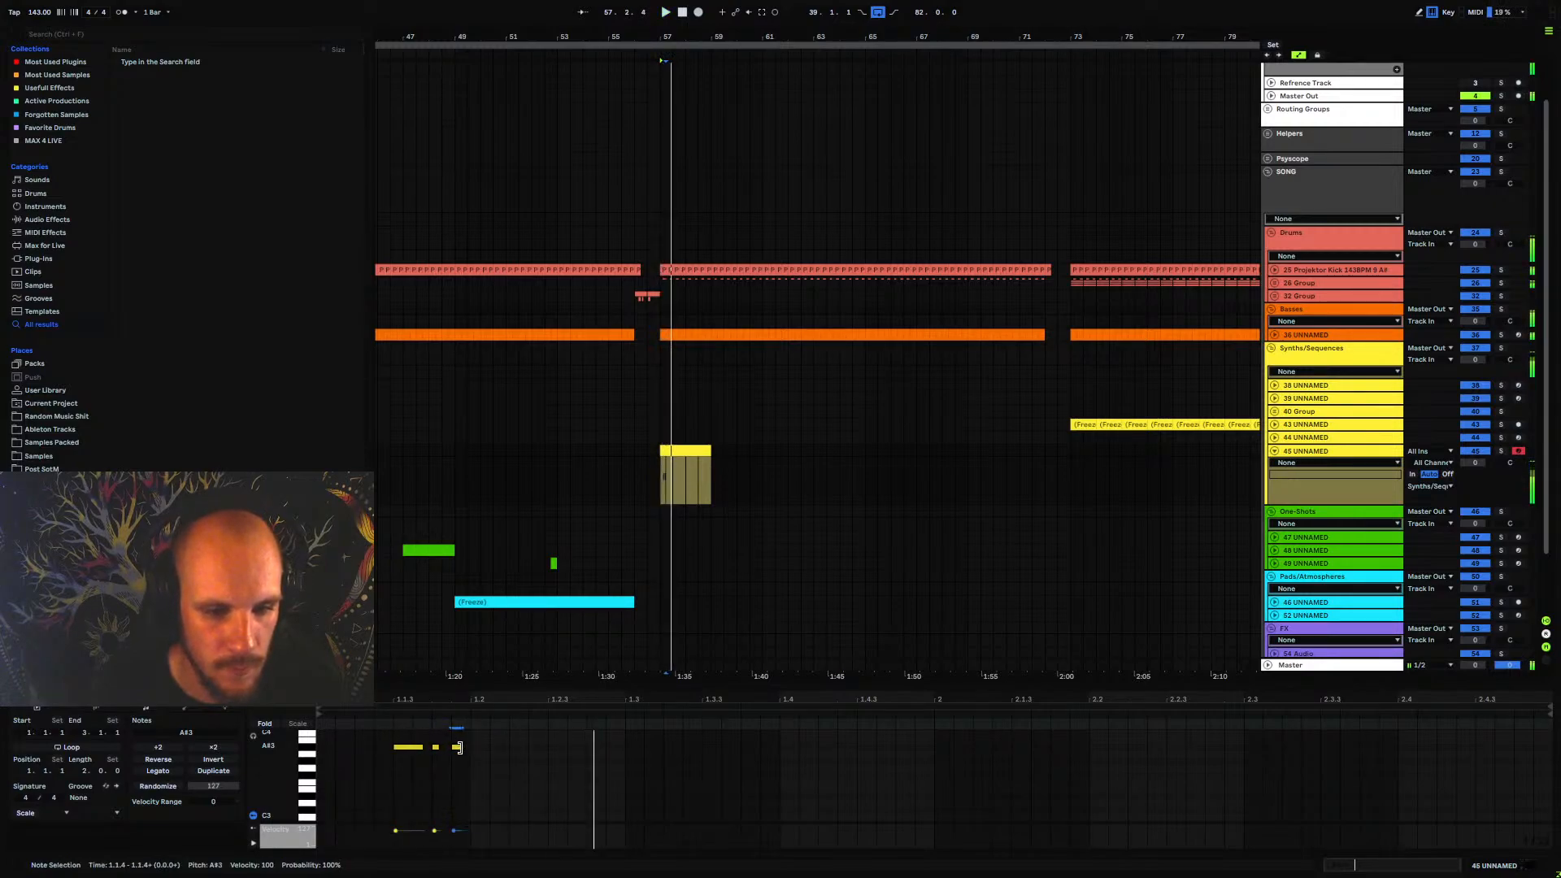
{"action": "double_click", "coordinate": [475, 748]}
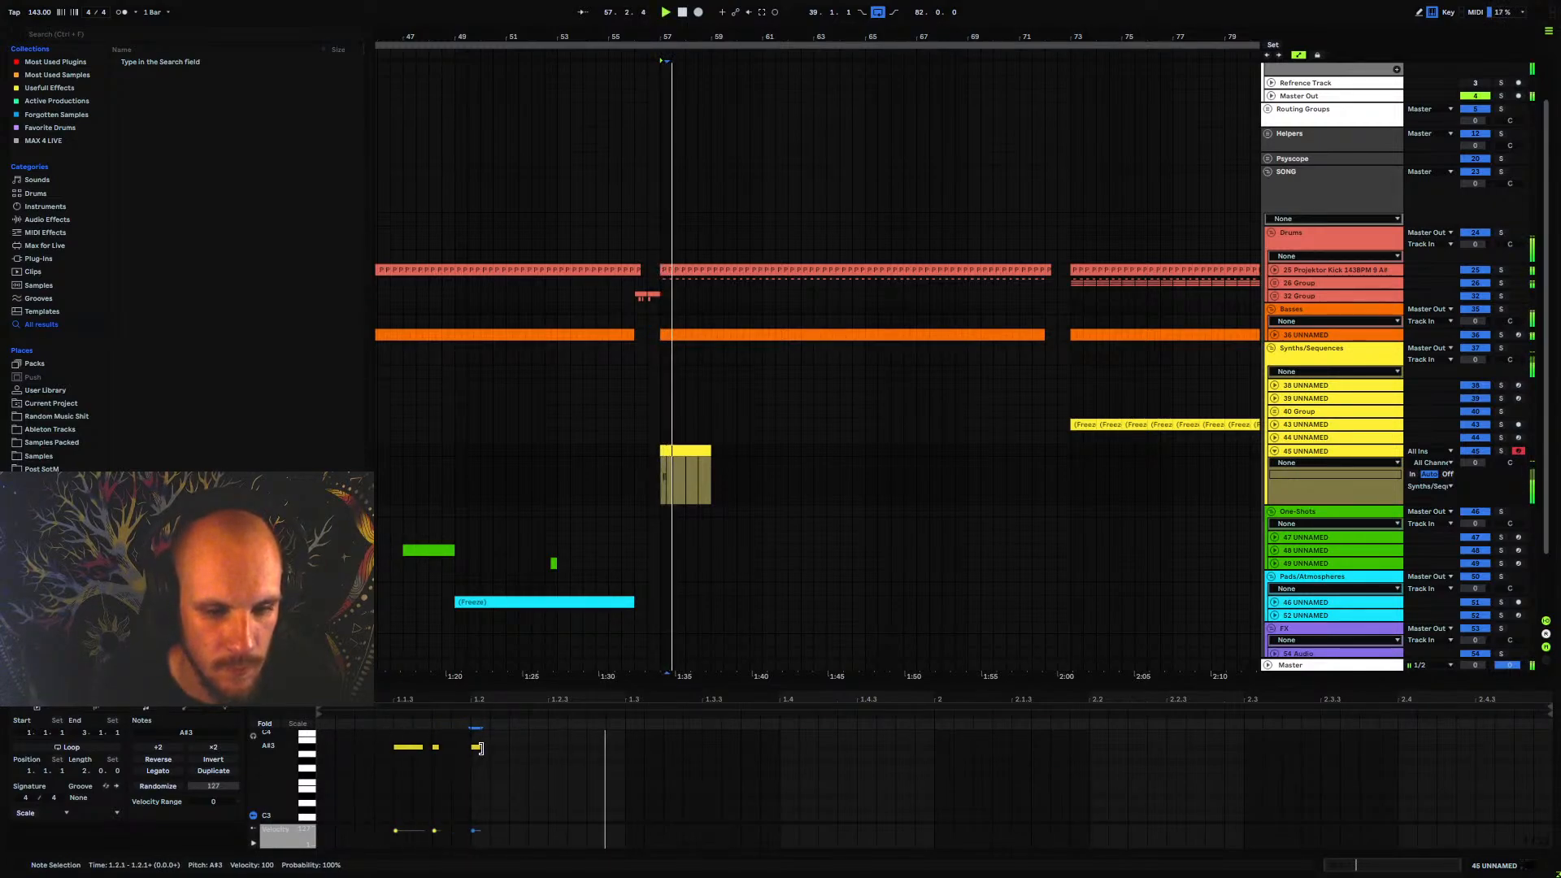
{"action": "key", "text": "space"}
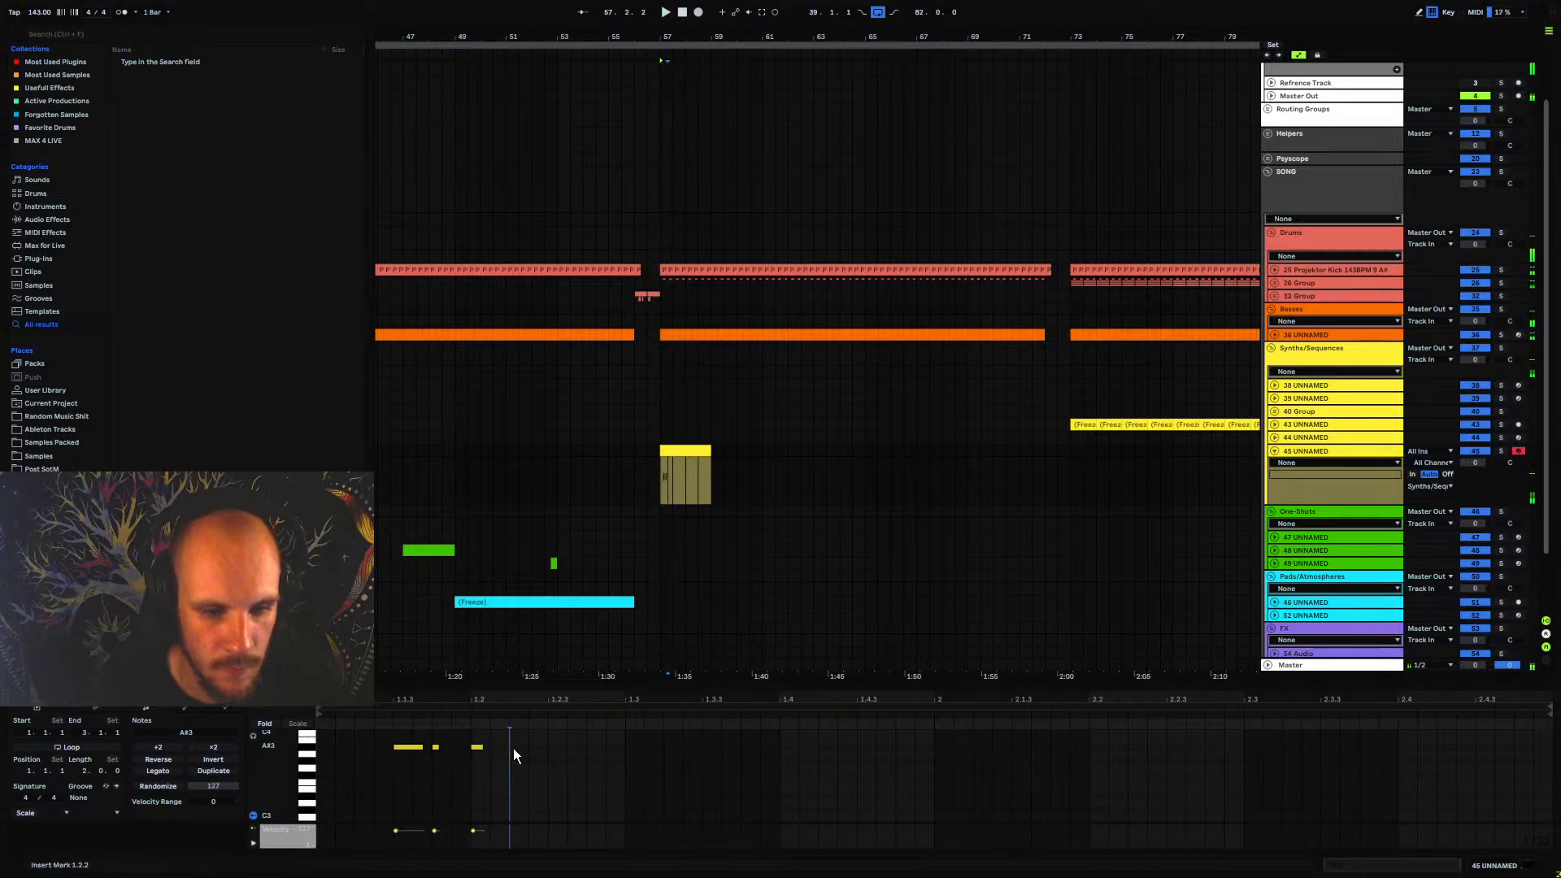
Add A#3 notes at 1.2.2 and 1.2.3 and a longer one at 1.3 to continue the phrase
{"action": "double_click", "coordinate": [515, 748]}
{"action": "mouse_move", "coordinate": [530, 746]}
{"action": "left_mouse_down"}
{"action": "mouse_move", "coordinate": [508, 747]}
{"action": "mouse_move", "coordinate": [539, 749]}
{"action": "left_mouse_up"}
{"action": "key", "text": "space"}
{"action": "double_click", "coordinate": [559, 746]}
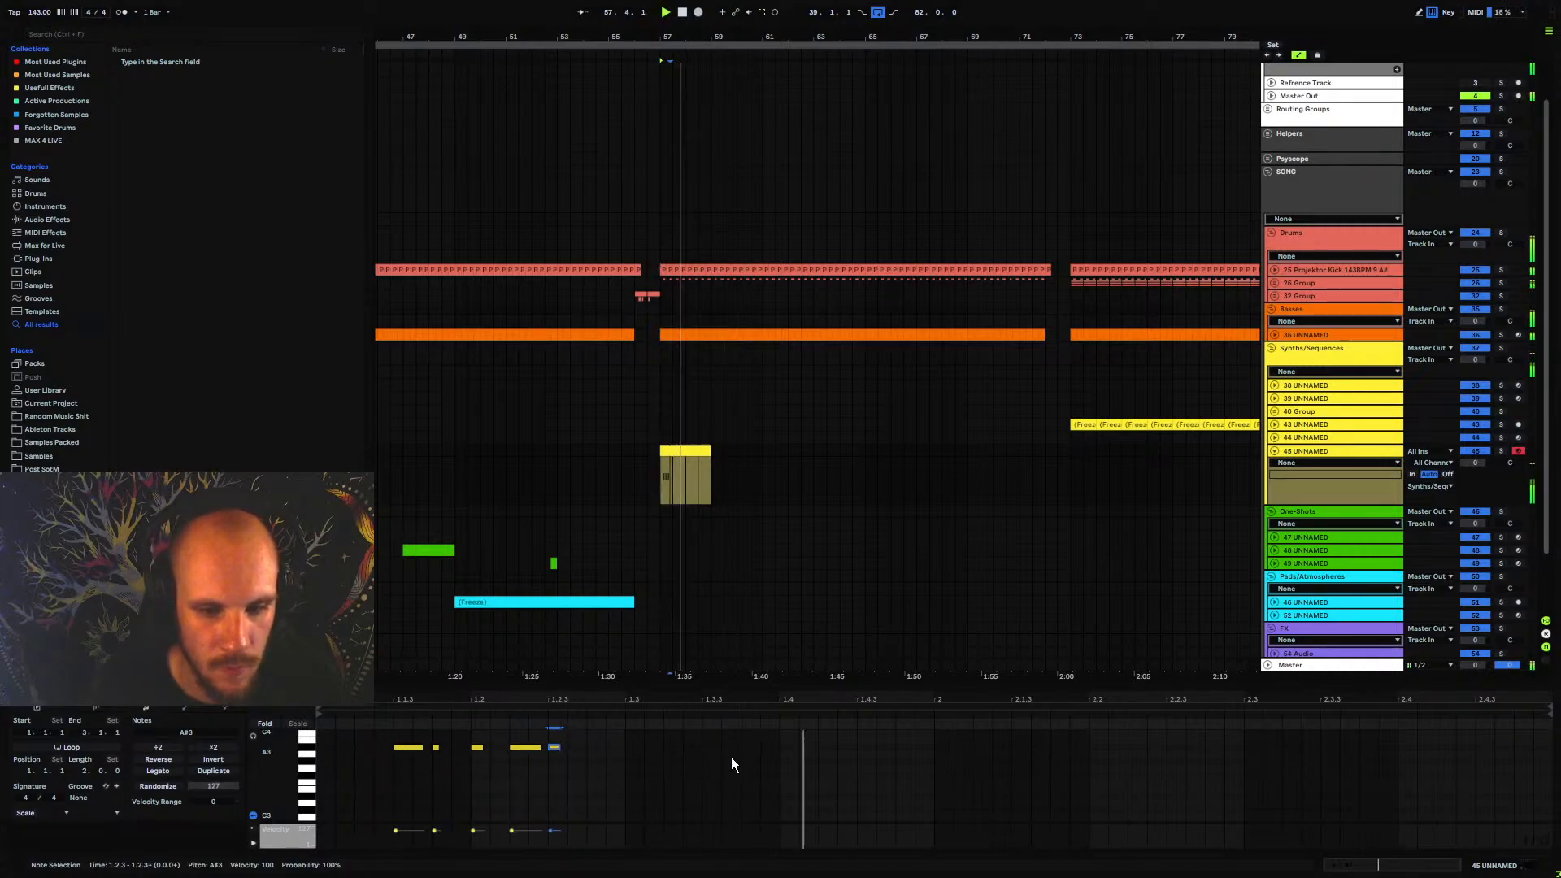
{"action": "double_click", "coordinate": [709, 748]}
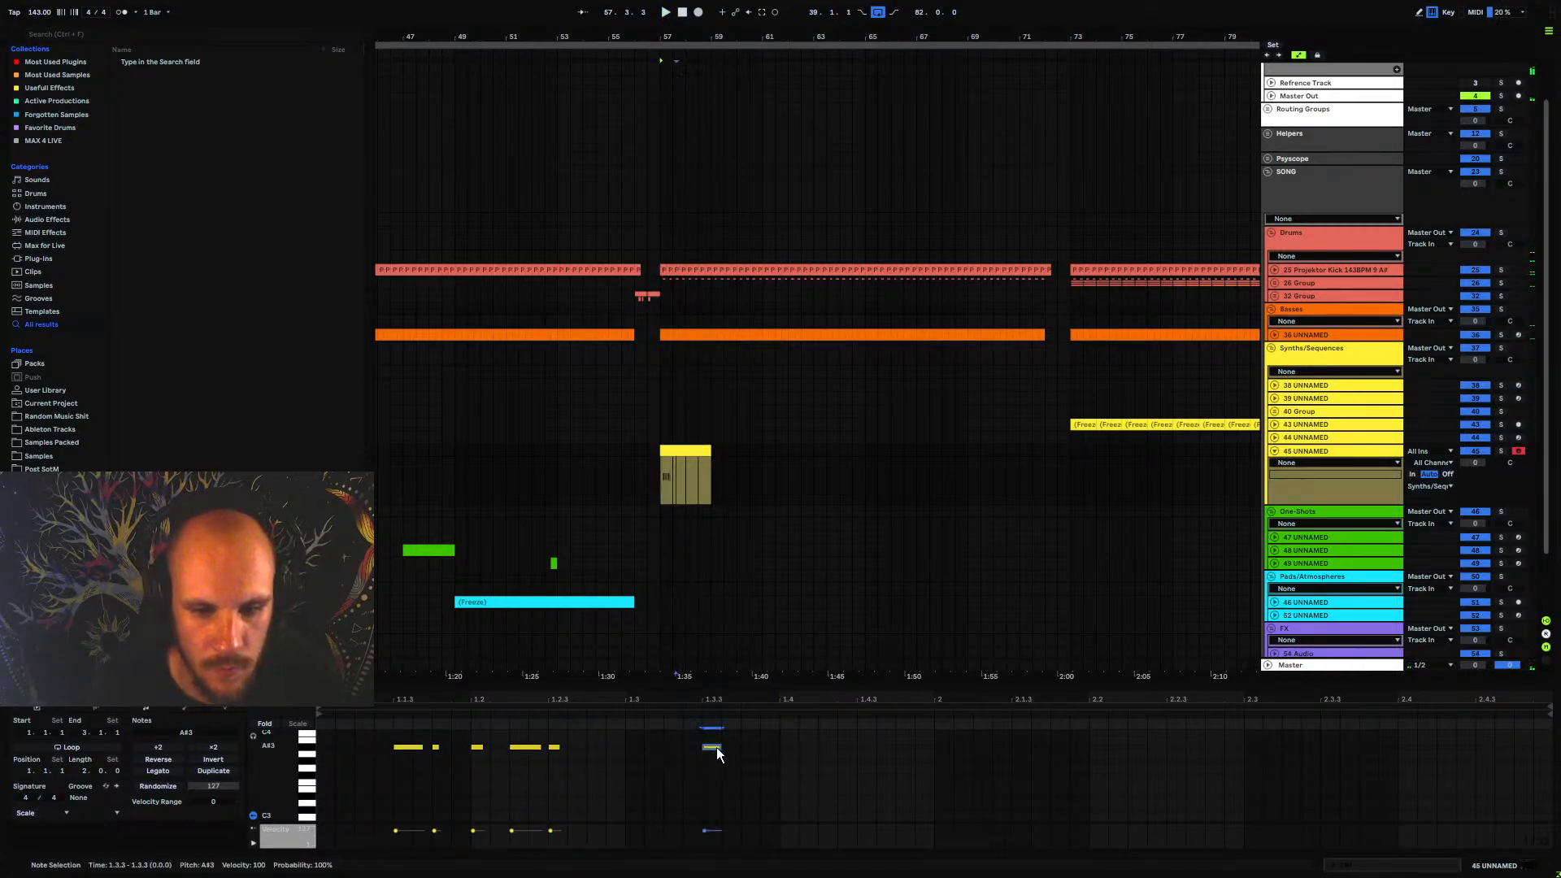
{"action": "left_click_drag", "start_coordinate": [716, 748], "coordinate": [672, 747]}
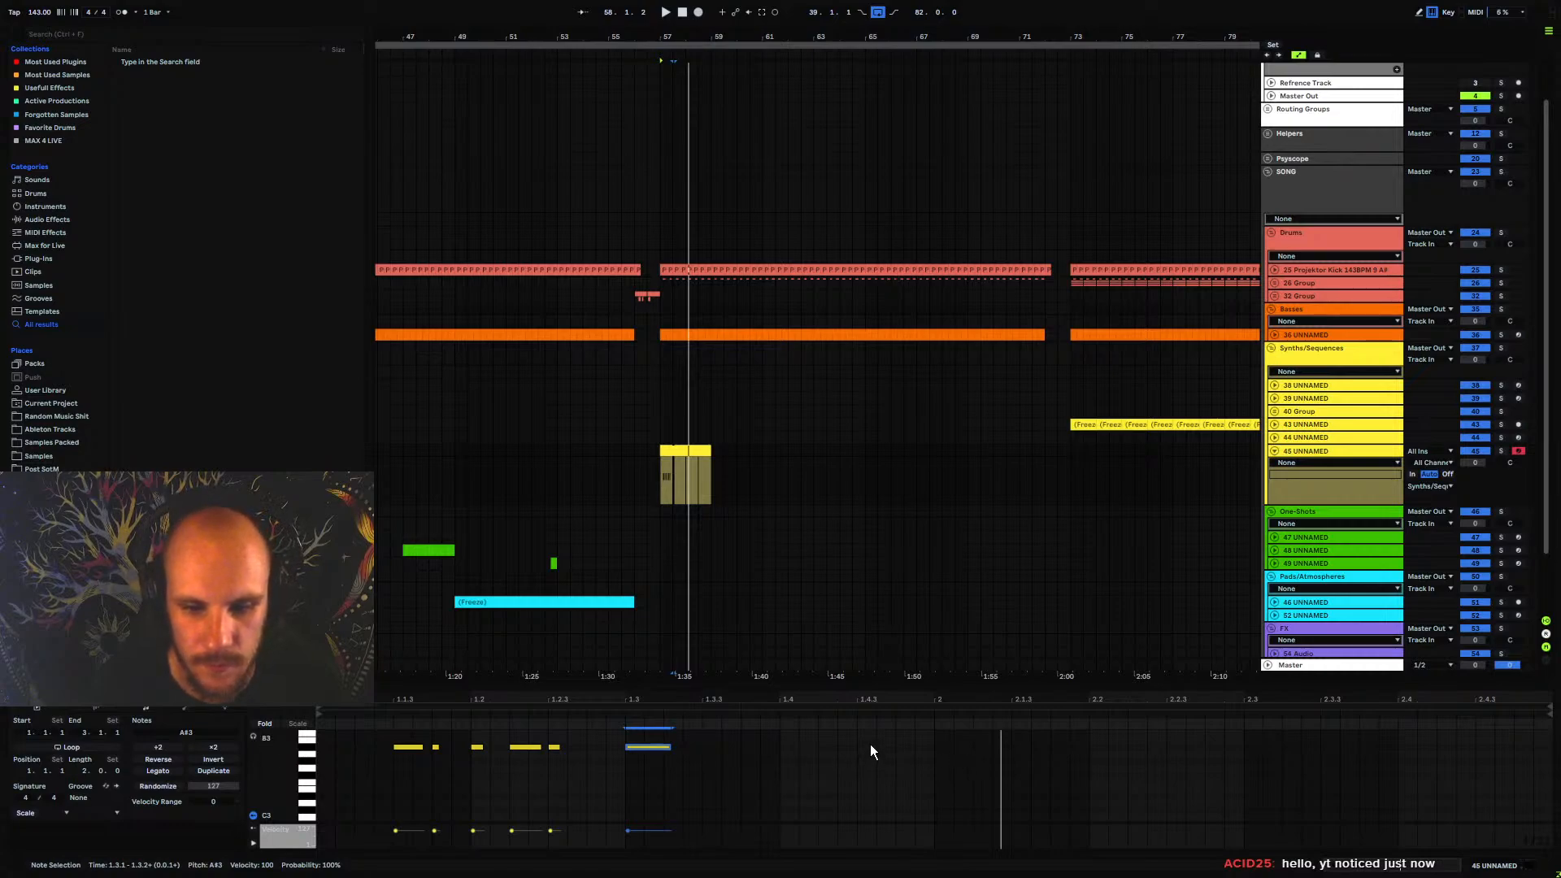
Duplicate the first bar's notes into the second bar and play the clip
{"action": "key", "text": "space"}
{"action": "left_click_drag", "start_coordinate": [927, 739], "coordinate": [318, 803]}
{"action": "key", "text": "ctrl+d"}
{"action": "key", "text": "space"}
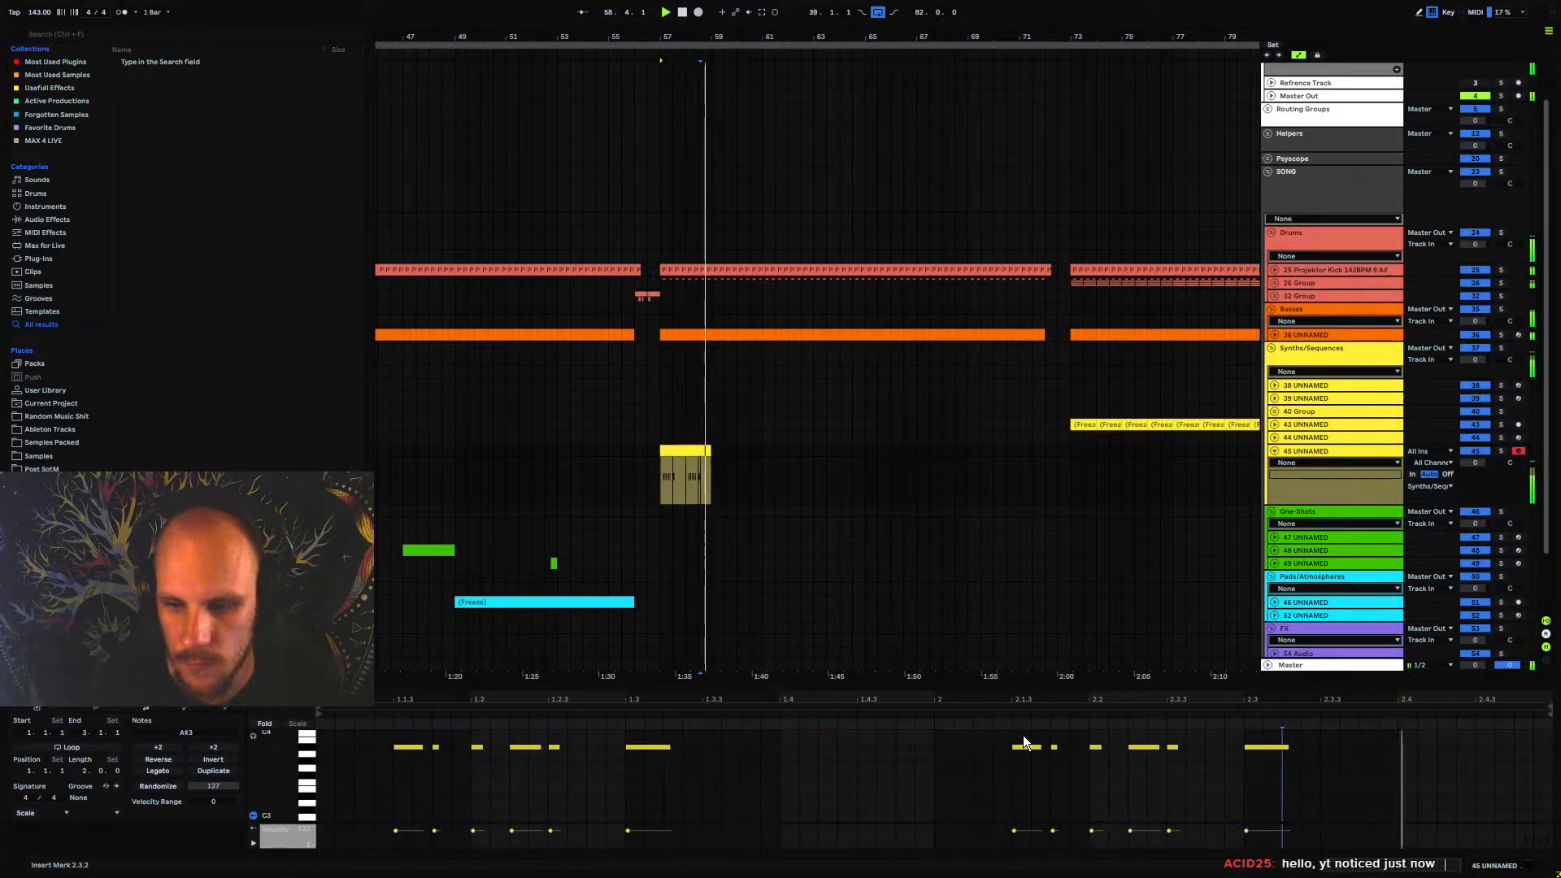
Duplicate the opening notes of bar 2 so they fill 2.3.3 to 2.4.2, and play the result
{"action": "key", "text": "space"}
{"action": "left_click_drag", "start_coordinate": [1023, 738], "coordinate": [1149, 760]}
{"action": "key", "text": "ctrl+d"}
{"action": "key", "text": "space"}
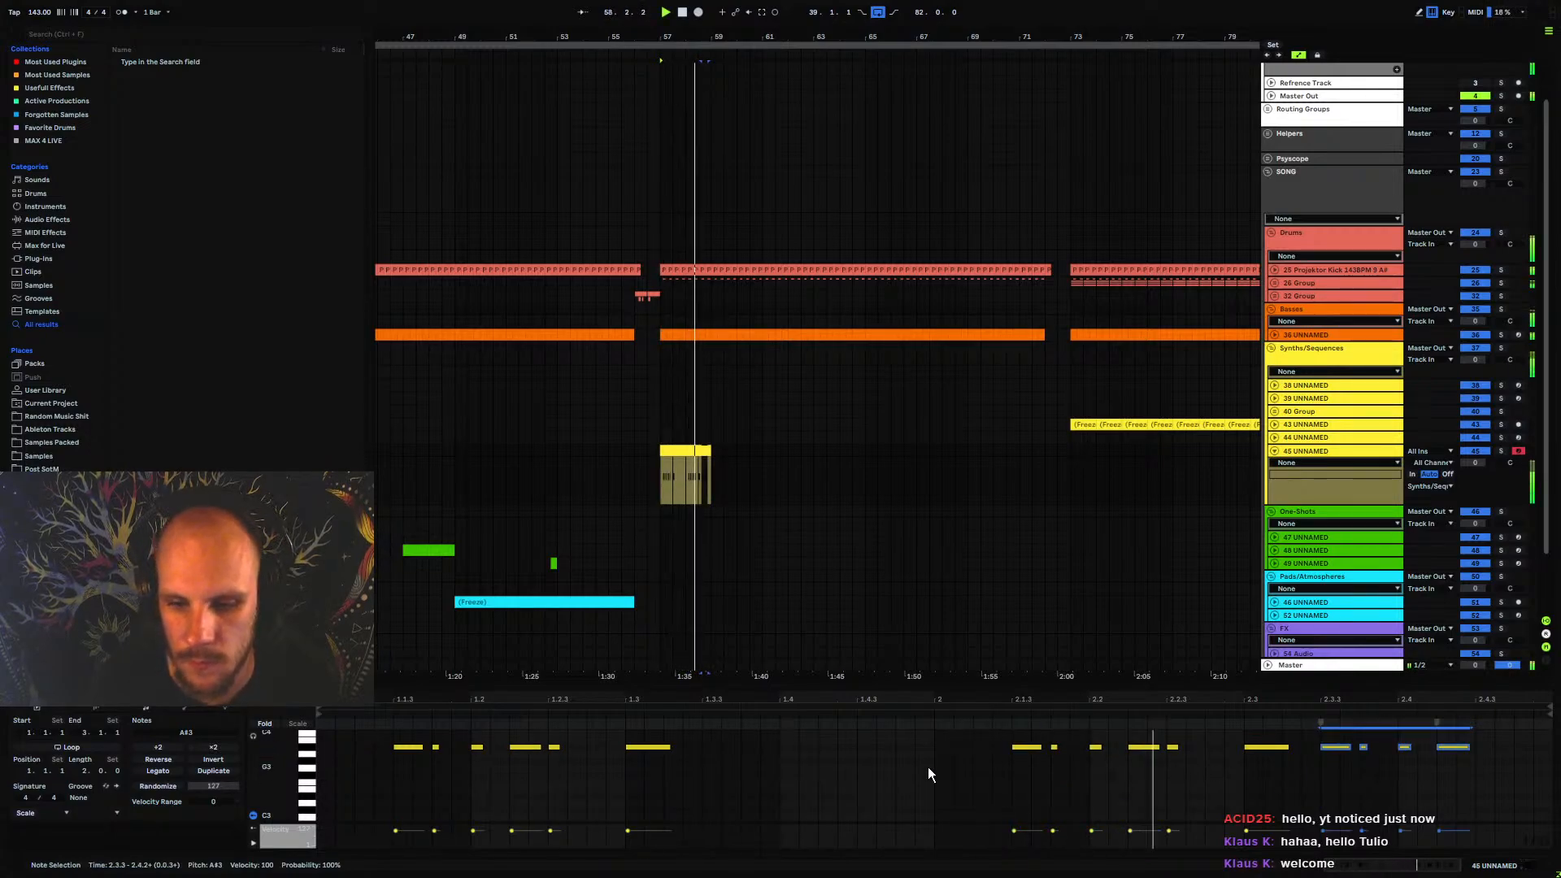
{"action": "key", "text": "space"}
{"action": "key", "text": "space"}
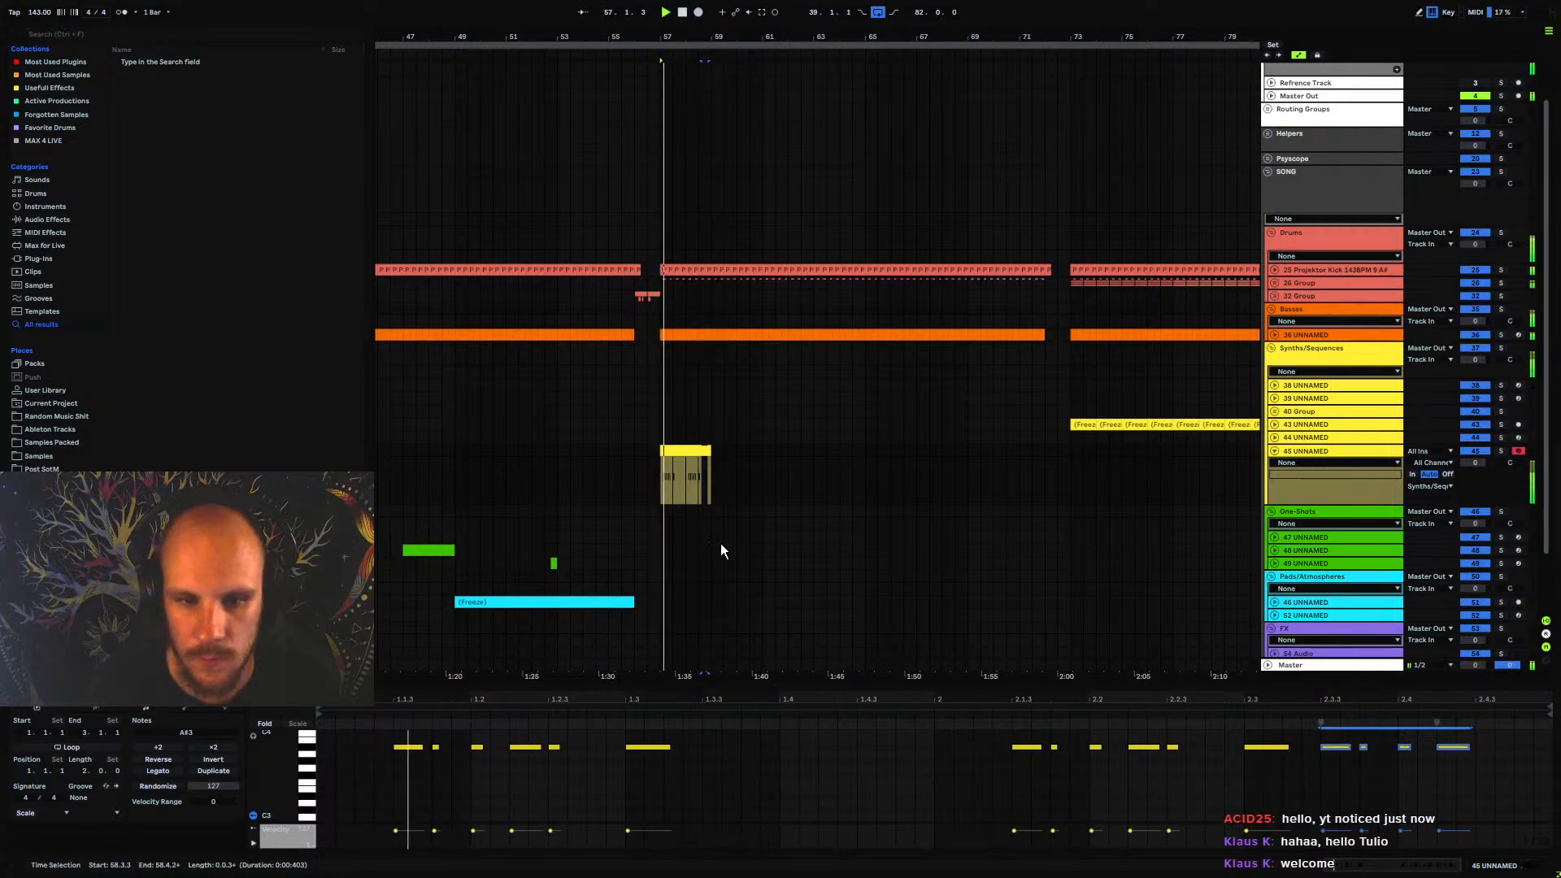
Transpose all notes in the clip down two octaves to A#1, play it, and show the track's devices
{"action": "left_click", "coordinate": [1314, 451]}
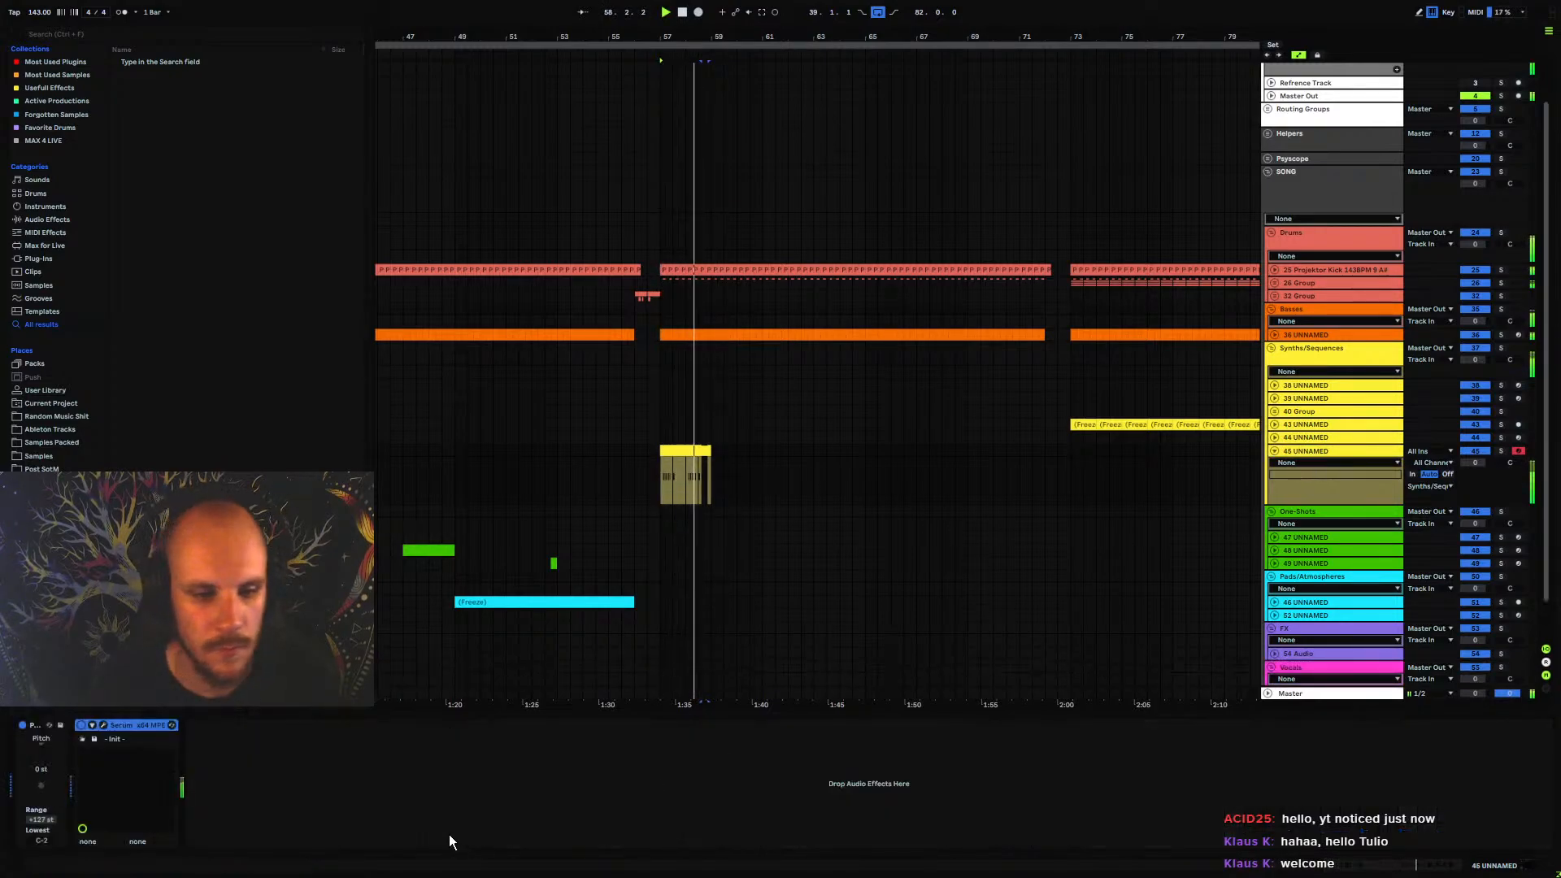
{"action": "key", "text": "space"}
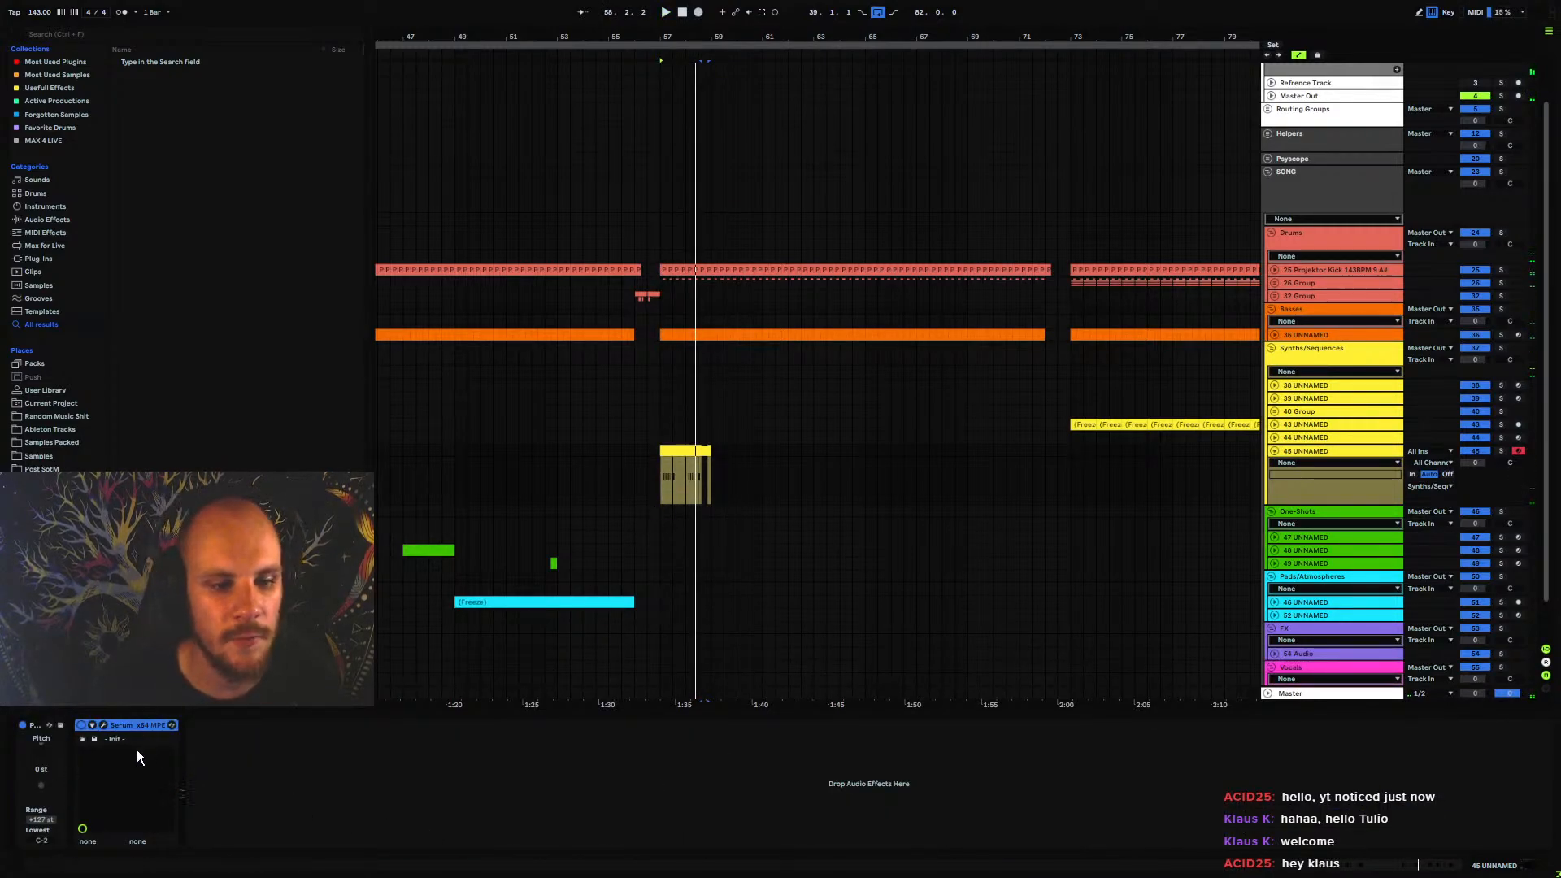
{"action": "key", "text": "shift+Tab"}
{"action": "left_click", "coordinate": [761, 811]}
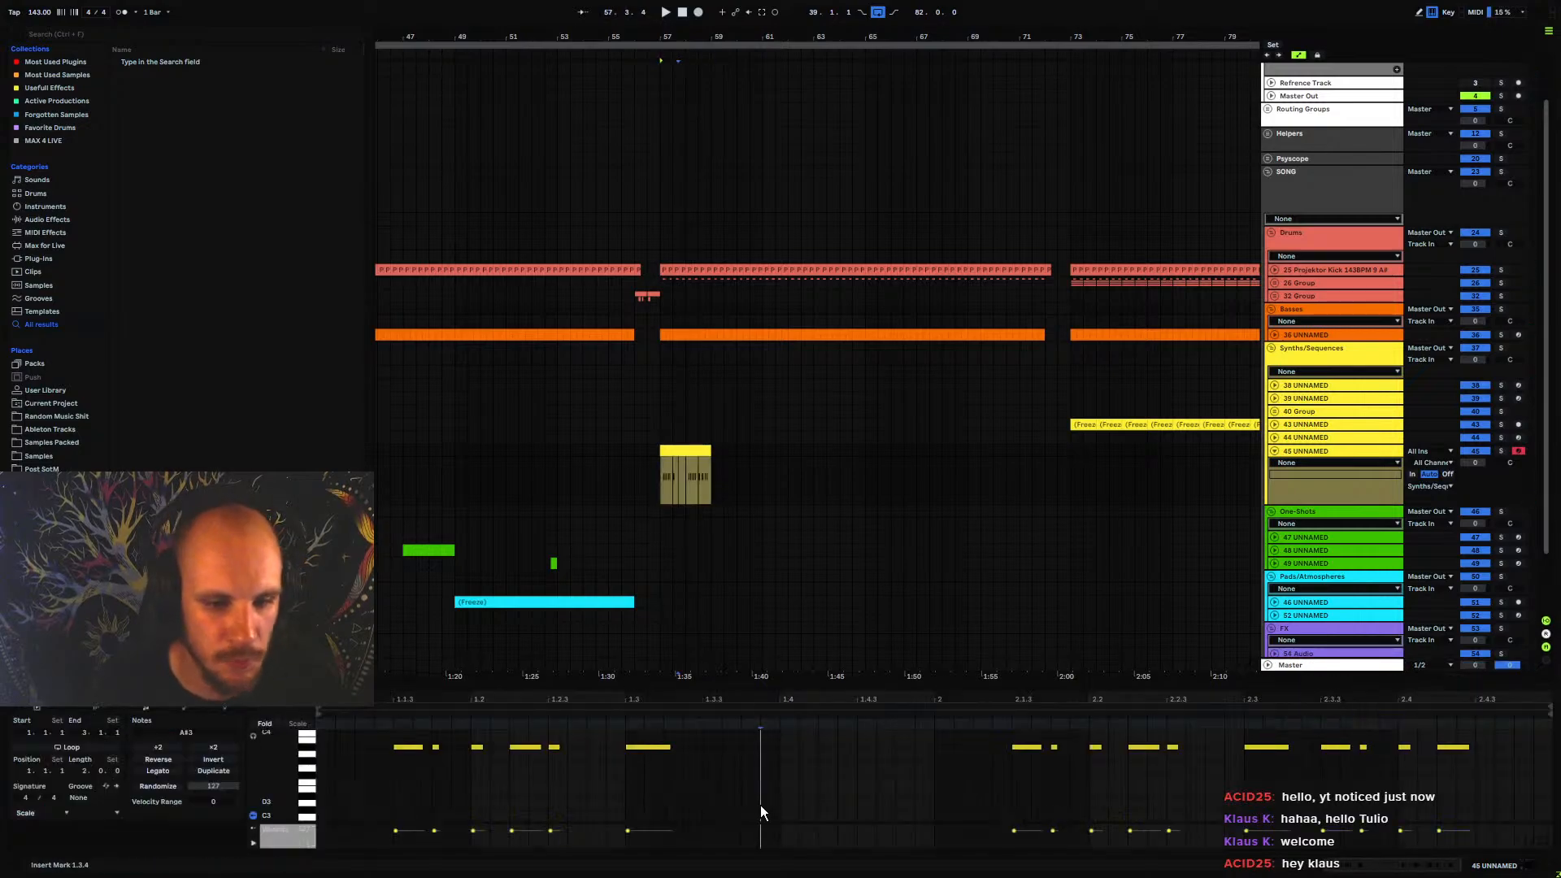
{"action": "key", "text": "ctrl+a"}
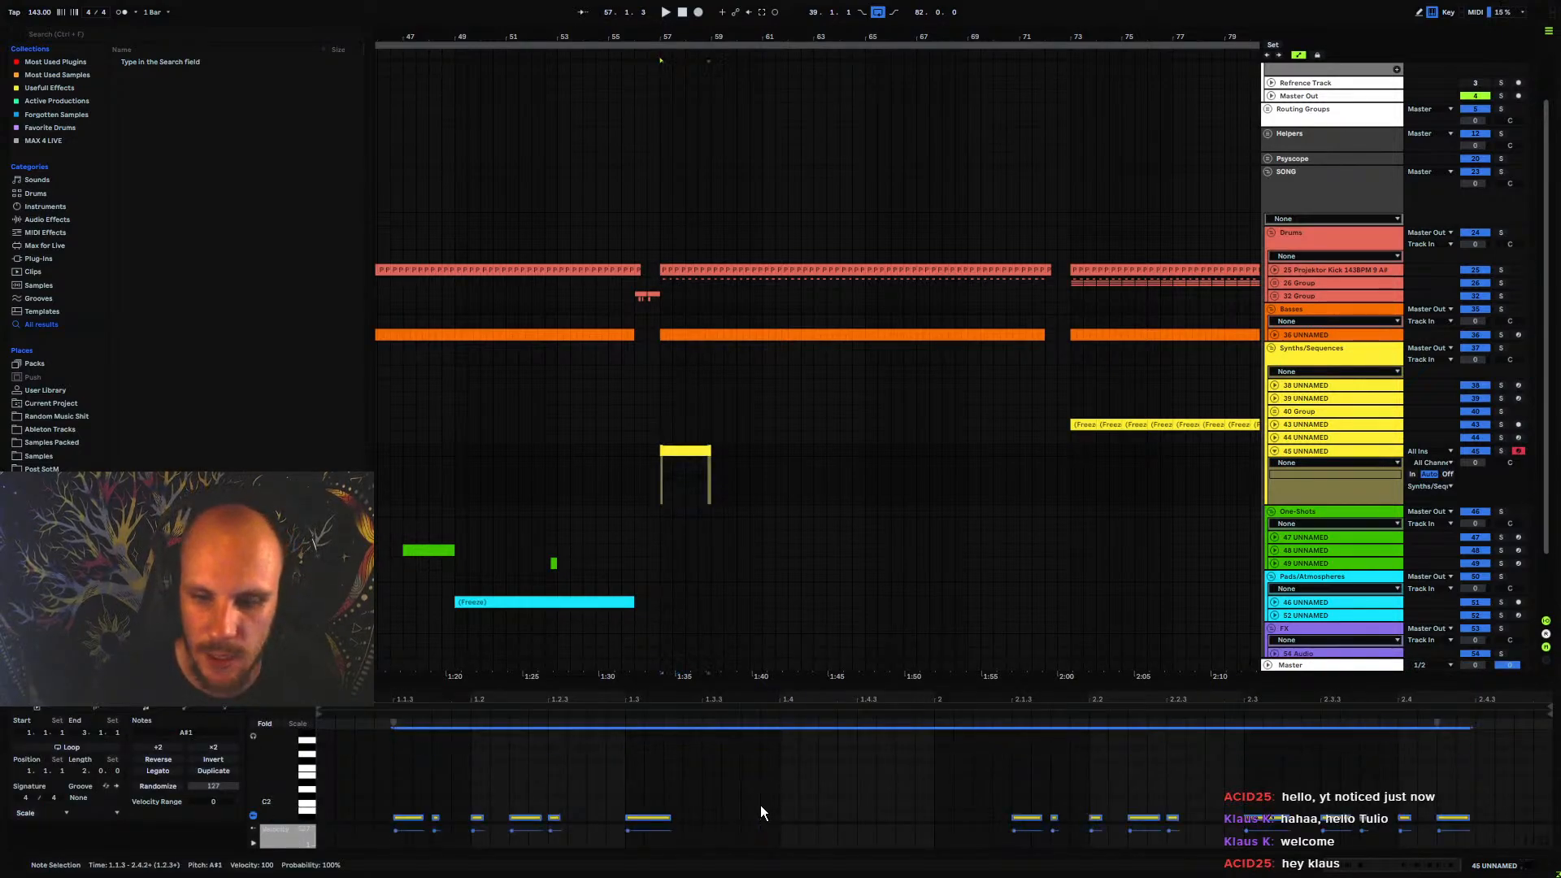
{"action": "key", "text": "space"}
{"action": "key", "text": "shift+Tab"}
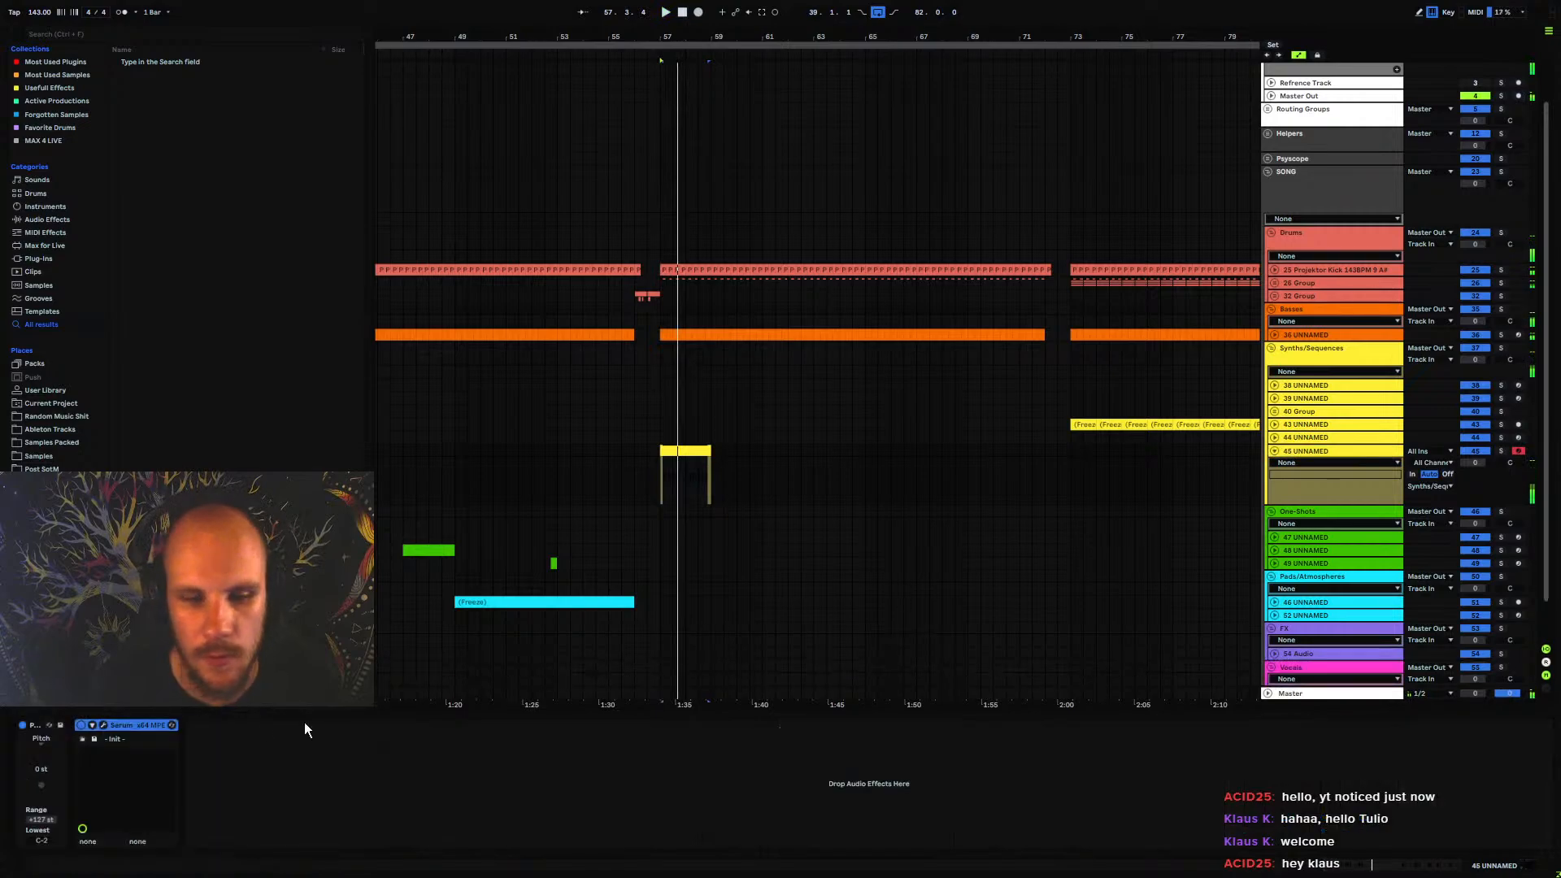
Load wavetable 0806 from Projektor Tones Pack Vol.2 into Serum's OSC A
{"action": "left_click", "coordinate": [103, 725]}
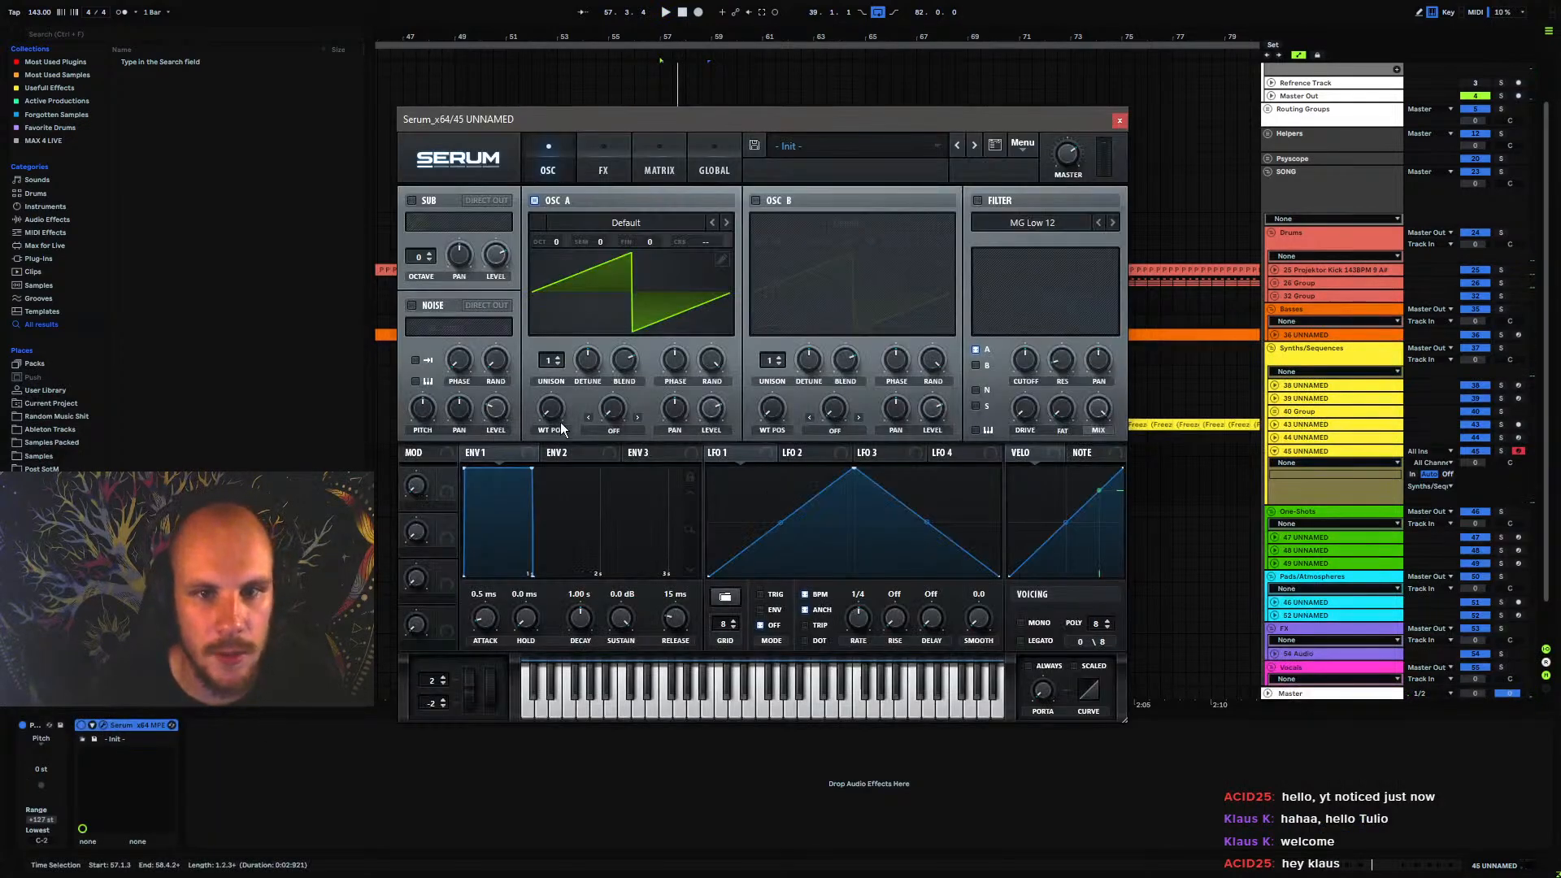
{"action": "left_click", "coordinate": [622, 218]}
{"action": "mouse_move", "coordinate": [650, 331]}
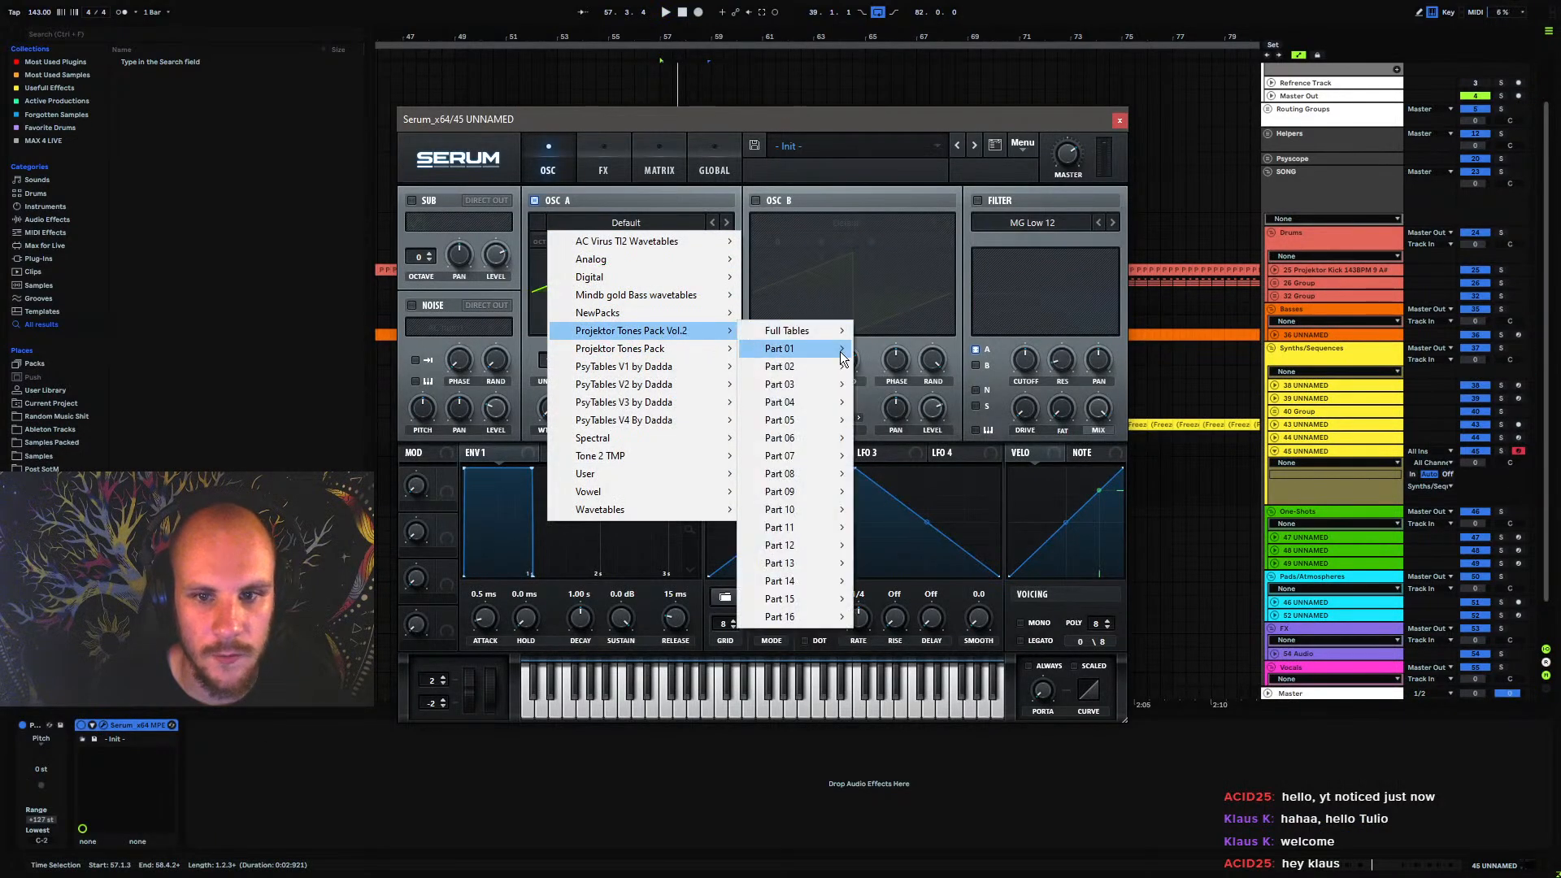
{"action": "mouse_move", "coordinate": [810, 455]}
{"action": "left_click", "coordinate": [930, 452]}
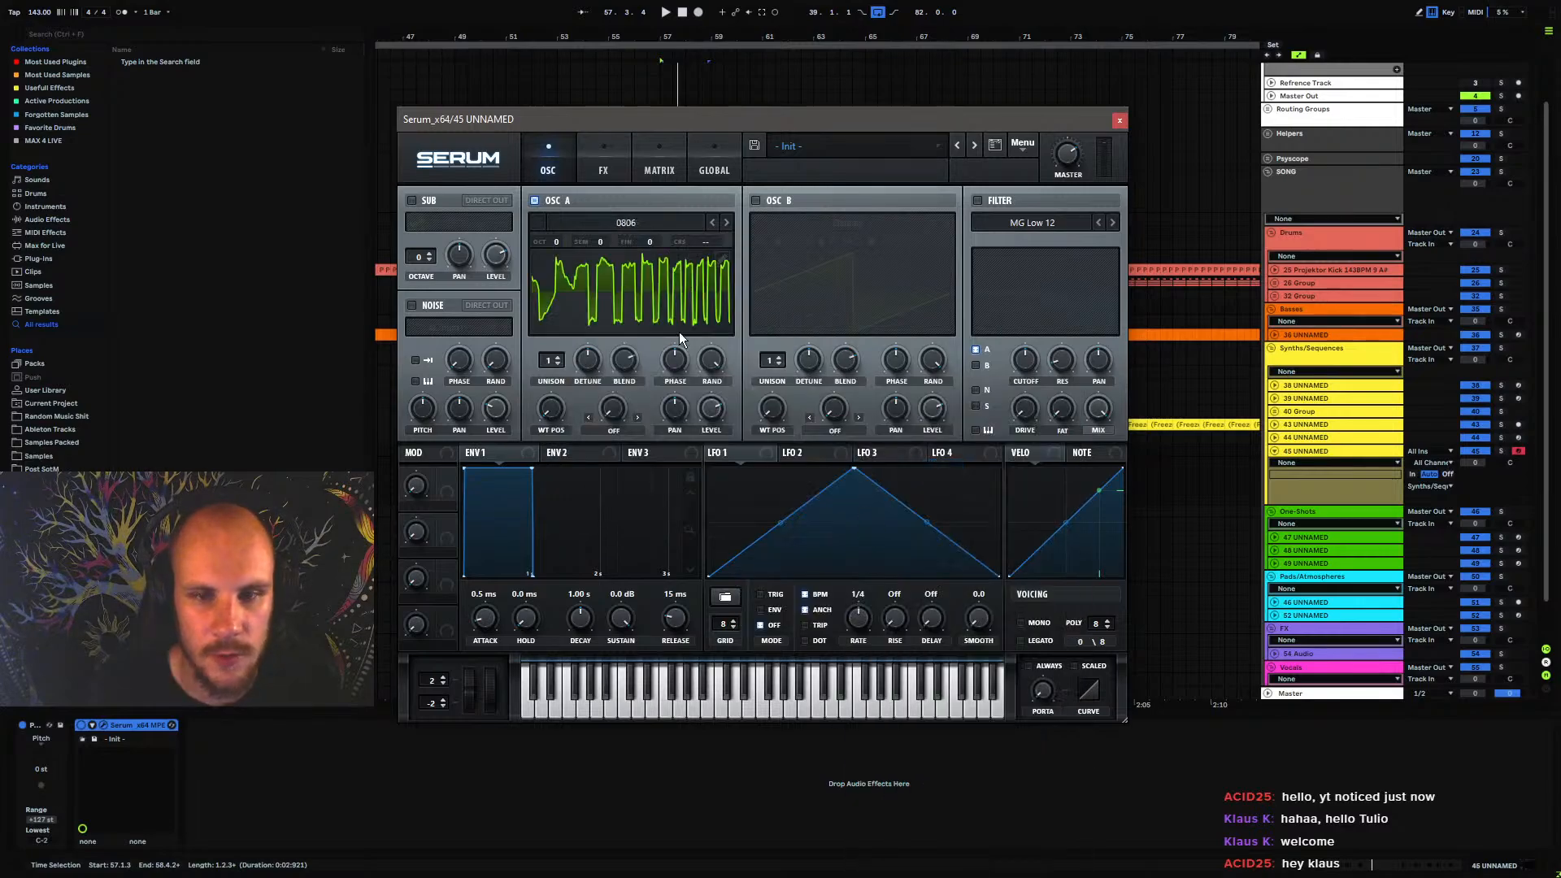
Audition the following OSC A wavetables up to 0810 during playback, and close the Serum window
{"action": "left_click", "coordinate": [728, 223]}
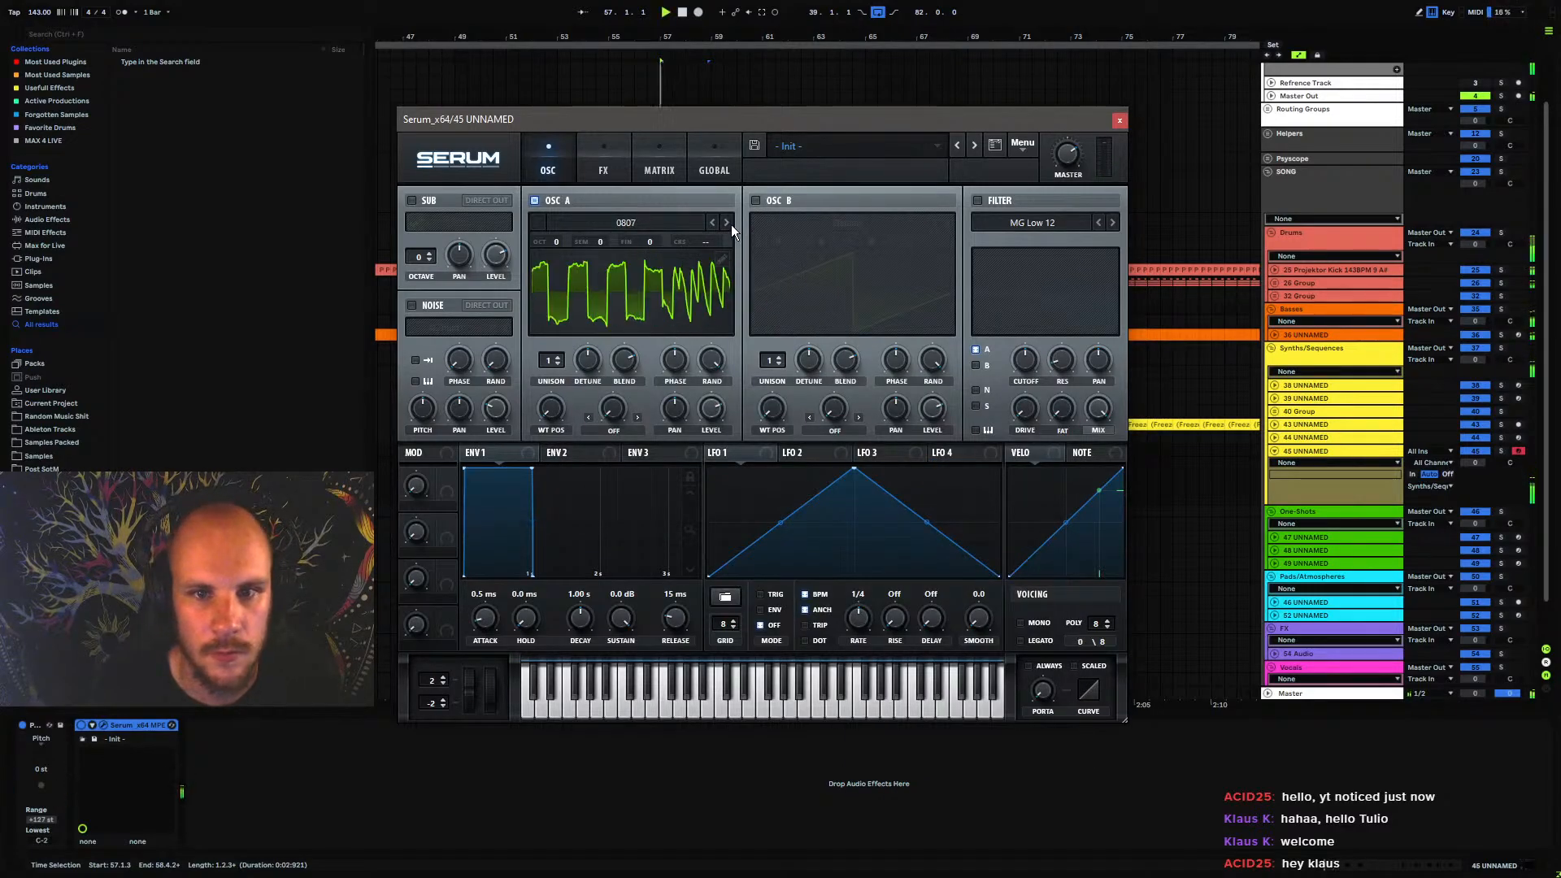
{"action": "left_click", "coordinate": [730, 226]}
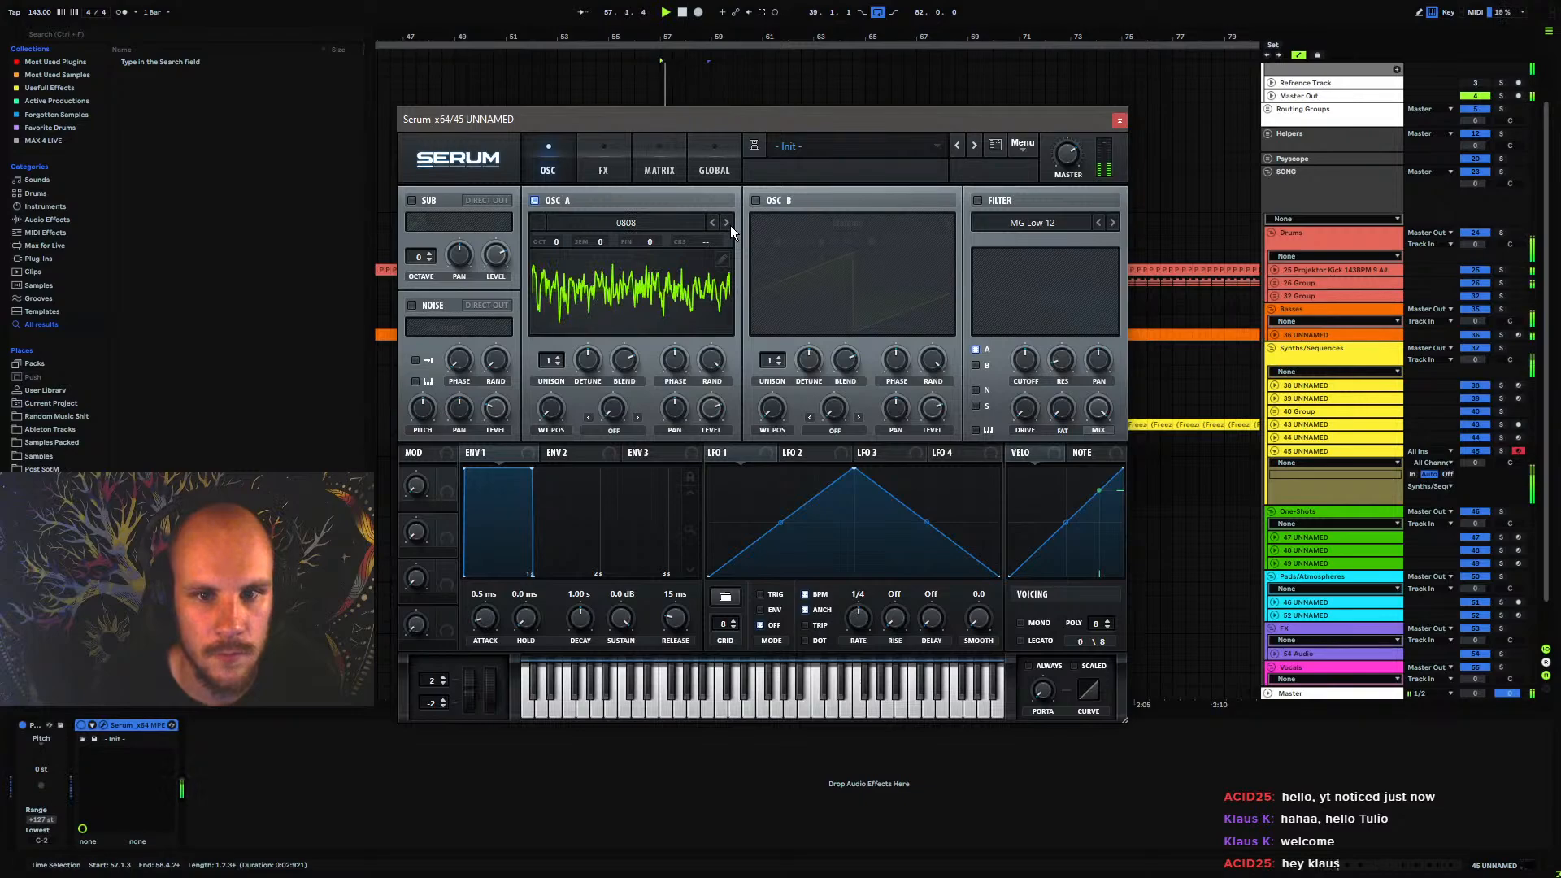
{"action": "left_click", "coordinate": [730, 226]}
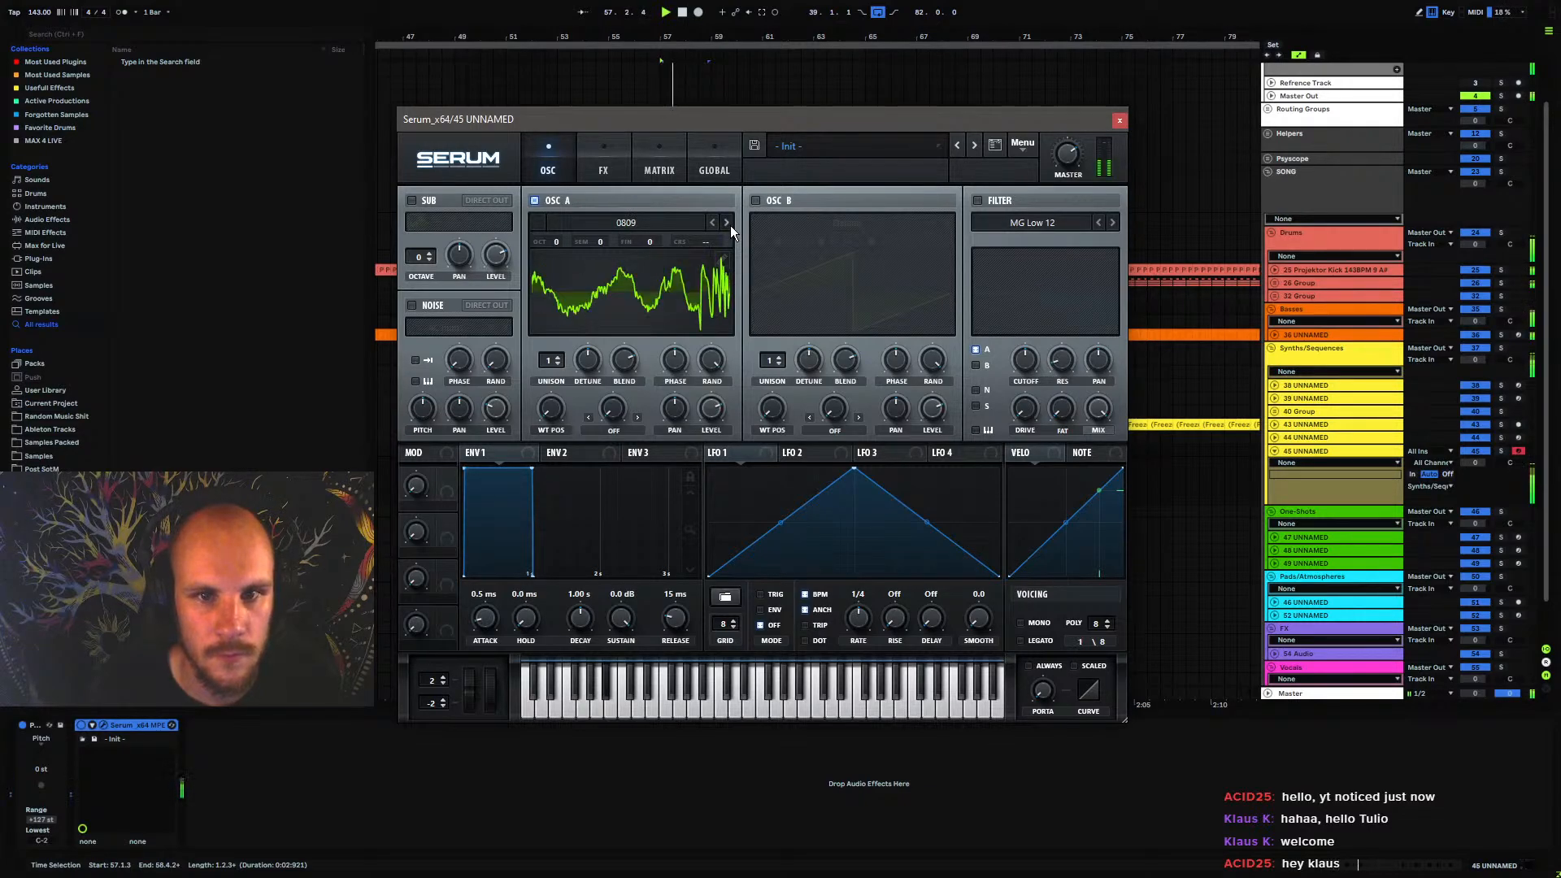
{"action": "left_click", "coordinate": [730, 227]}
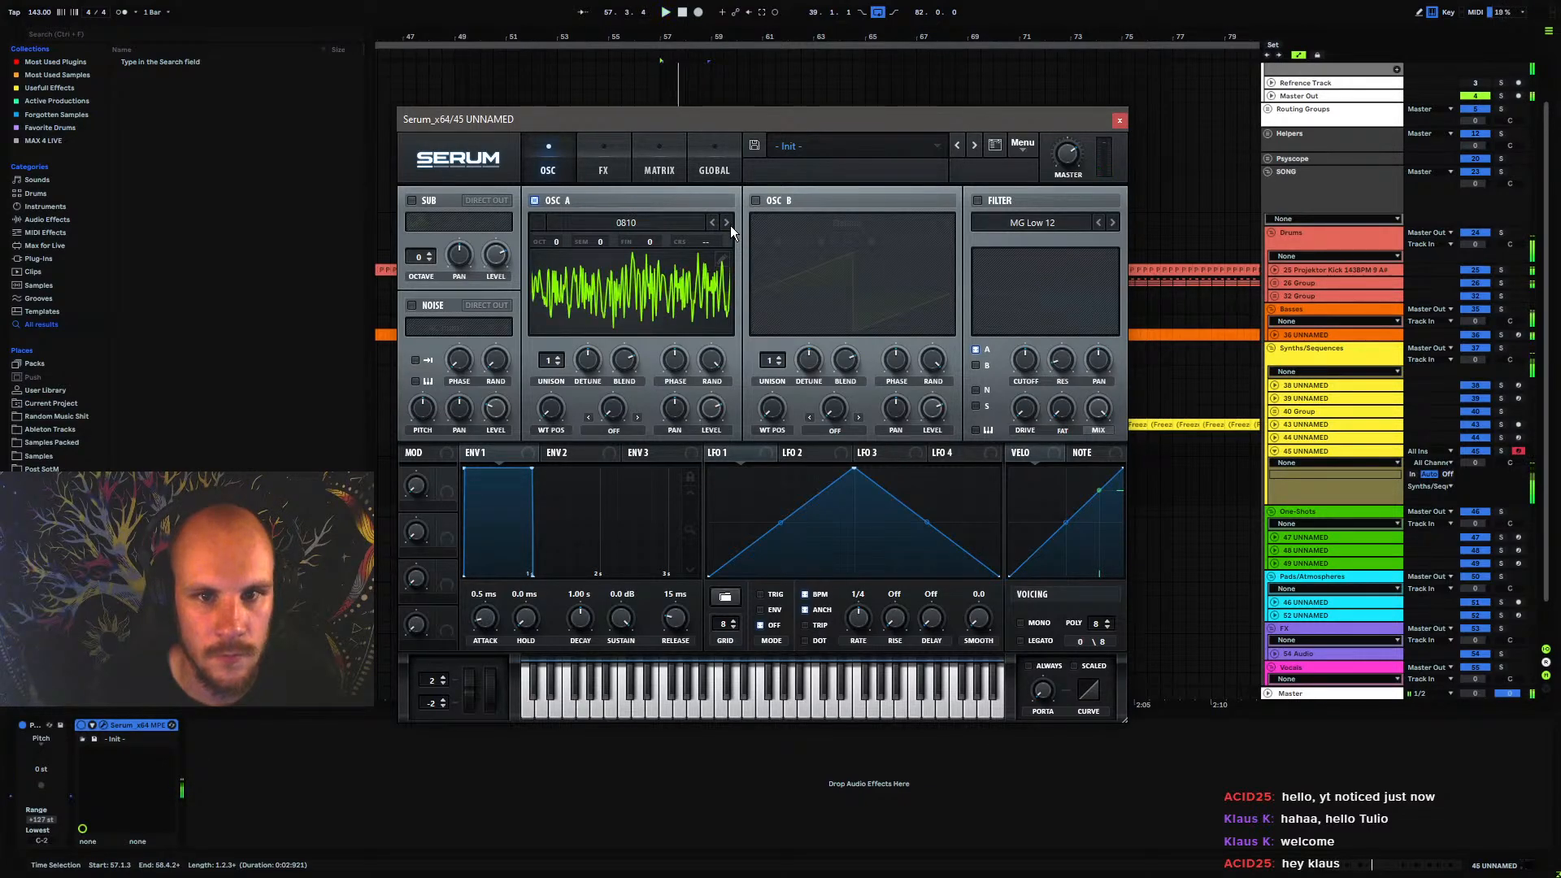
{"action": "left_click", "coordinate": [1121, 120]}
Transpose all notes in the clip down one more octave to A#0 and play it
{"action": "double_click", "coordinate": [685, 475]}
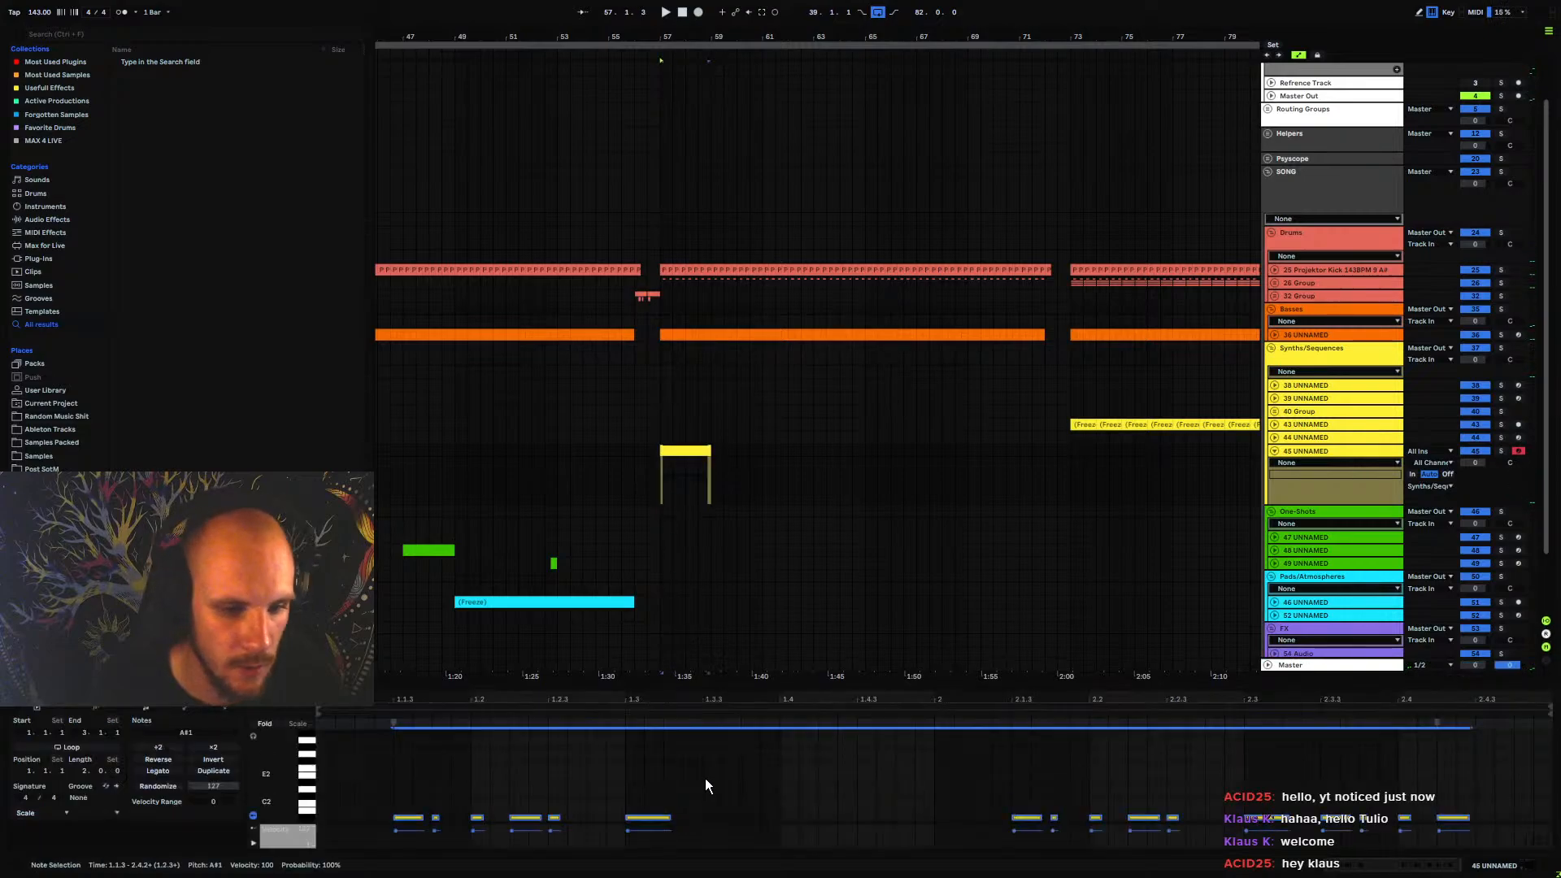
{"action": "key", "text": "space"}
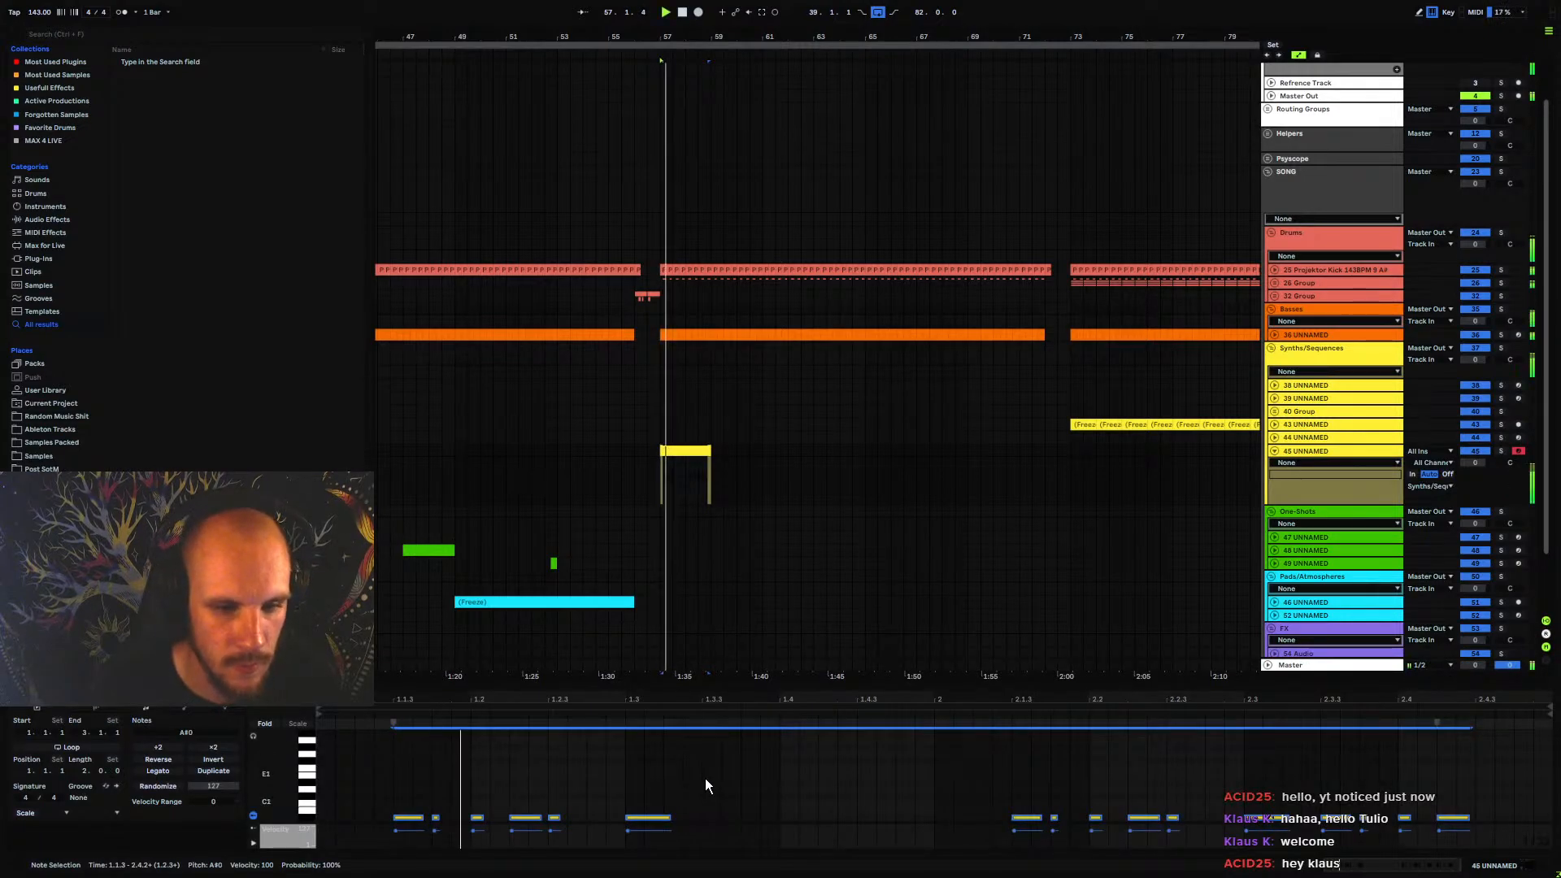
Reopen Serum on track 45 UNNAMED, set OSC A to wavetable 0812, and play the clip
{"action": "left_click", "coordinate": [1311, 452]}
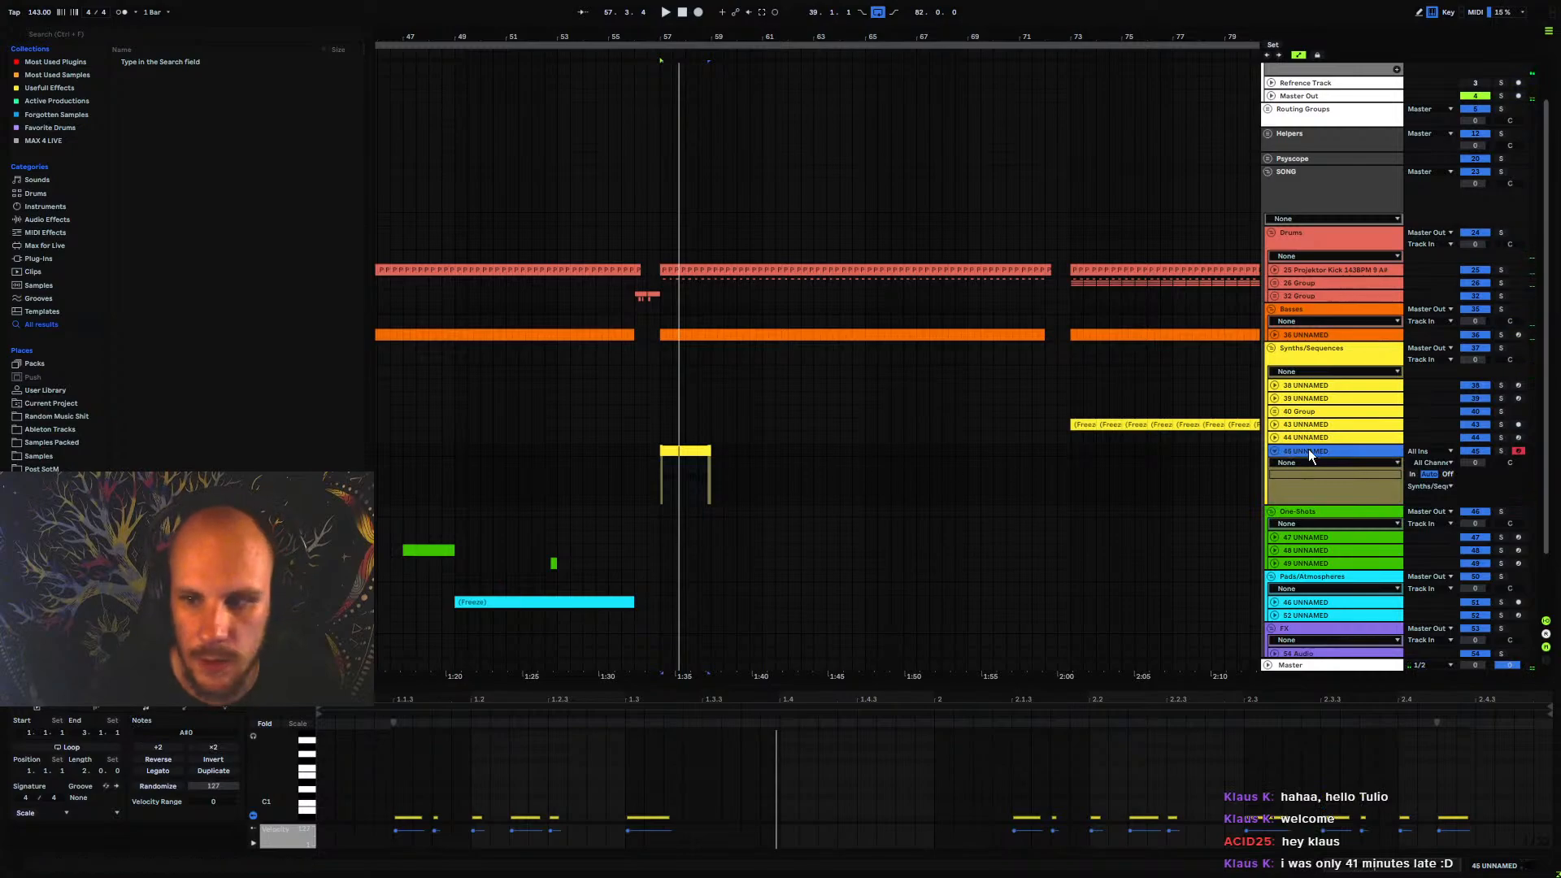
{"action": "left_click", "coordinate": [101, 726]}
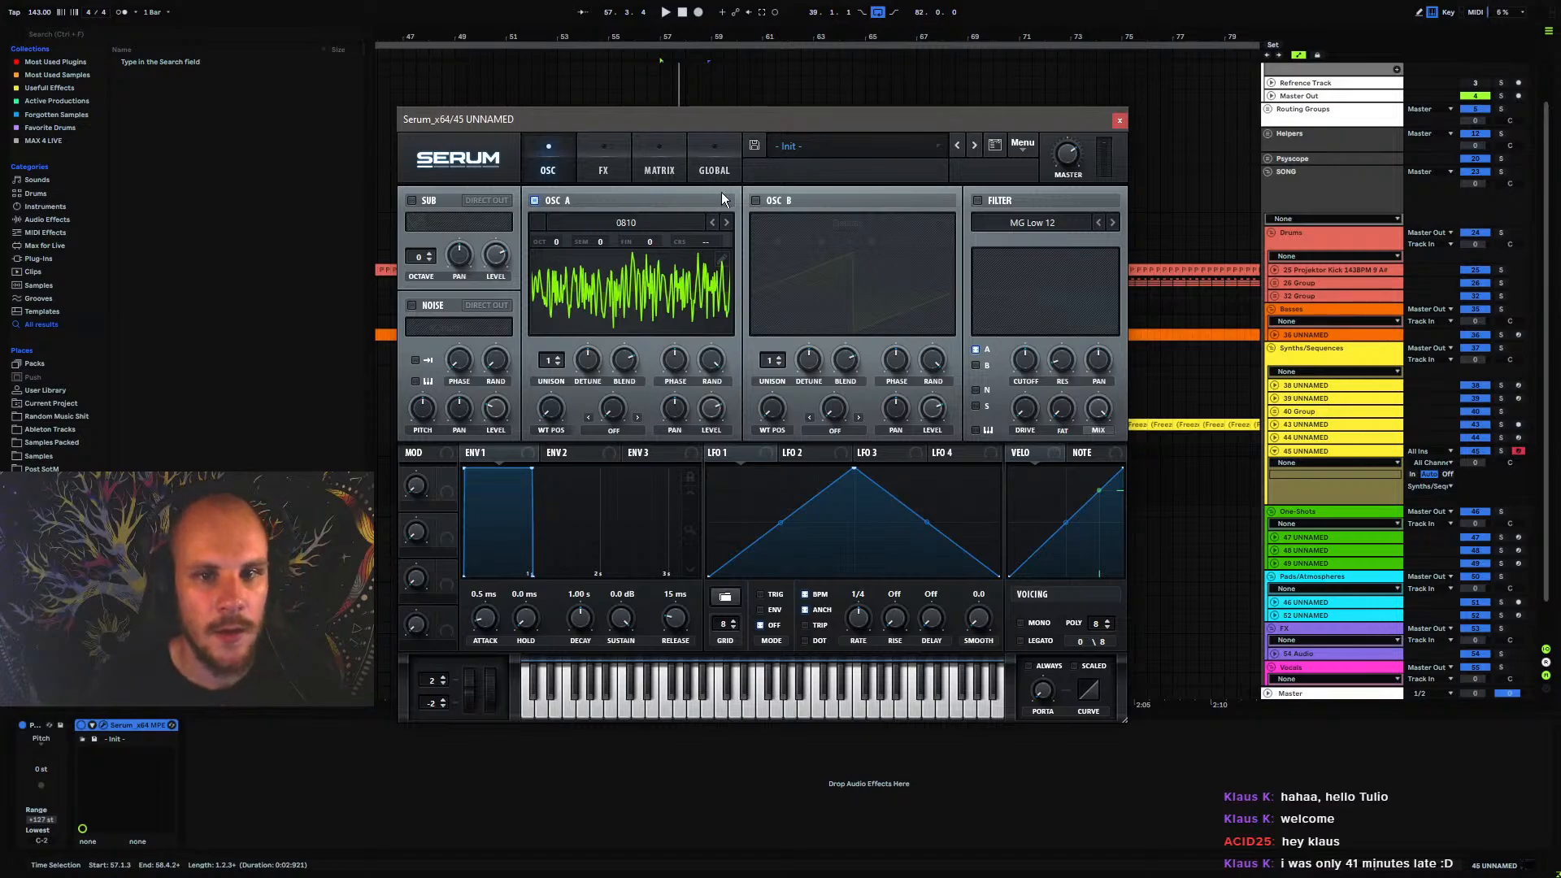
{"action": "left_click", "coordinate": [726, 222]}
{"action": "left_click", "coordinate": [725, 222]}
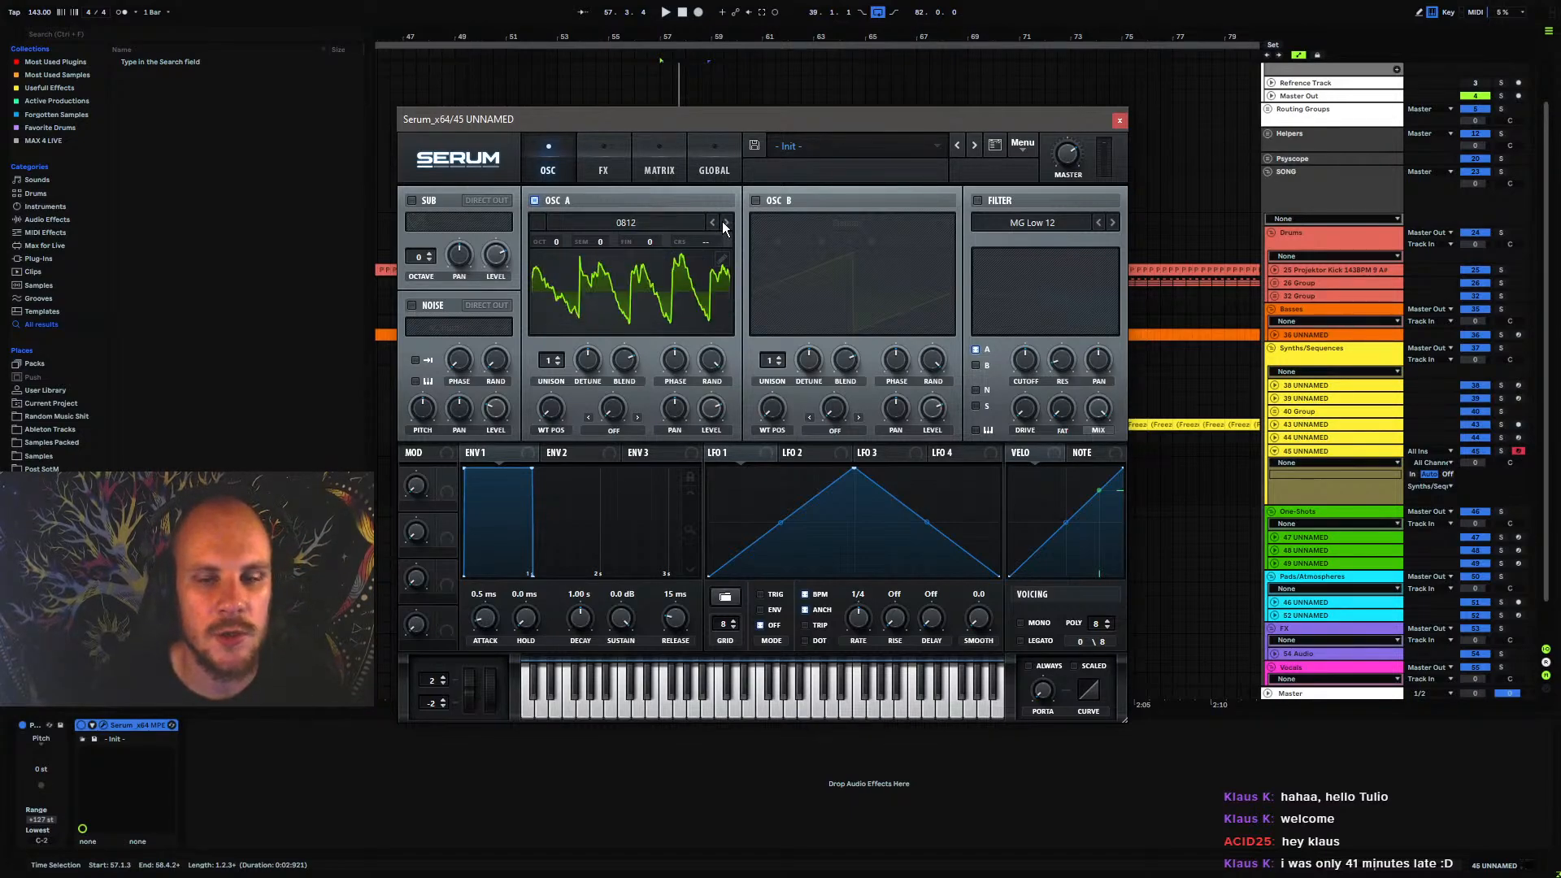
{"action": "key", "text": "space"}
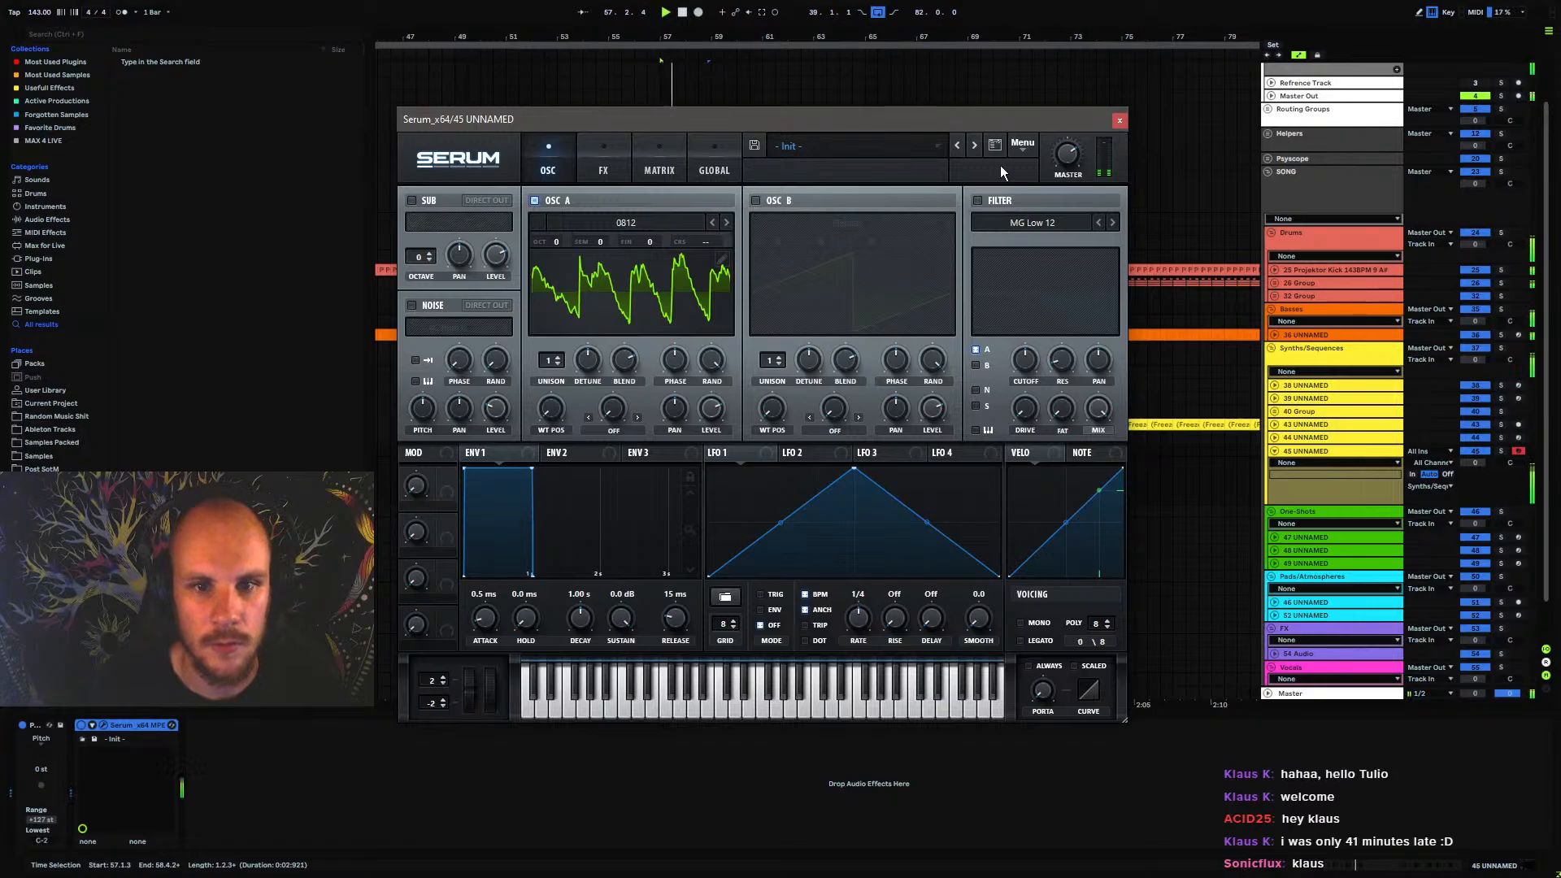
Enable Serum's OSC B and load wavetable 0967 from Projektor Tones Pack Vol.2, Part 08
{"action": "left_click", "coordinate": [755, 200]}
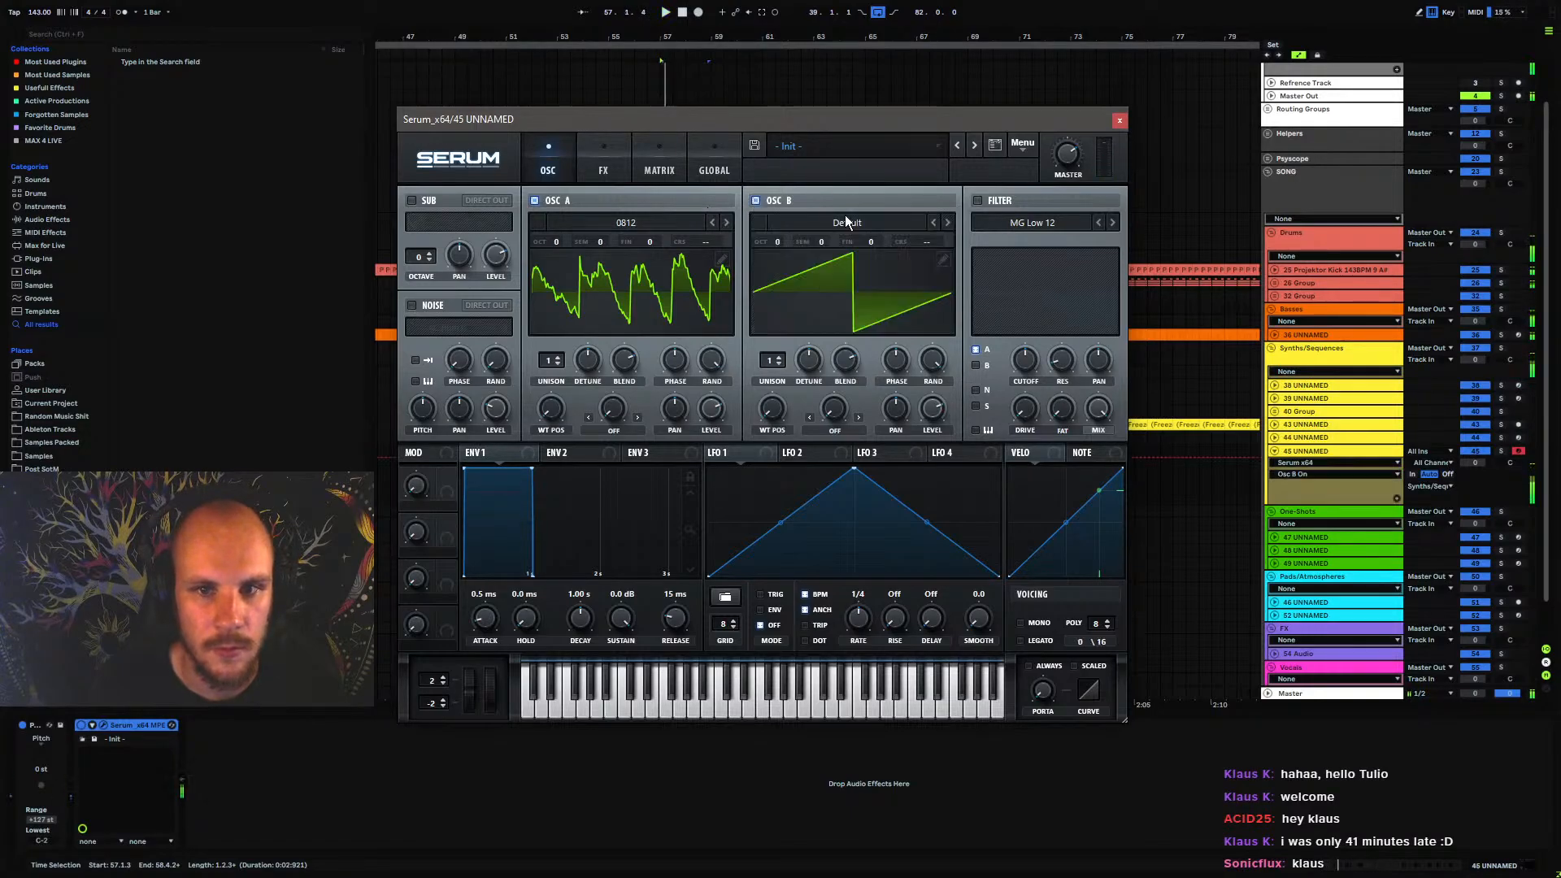
{"action": "left_click", "coordinate": [846, 220]}
{"action": "mouse_move", "coordinate": [904, 333]}
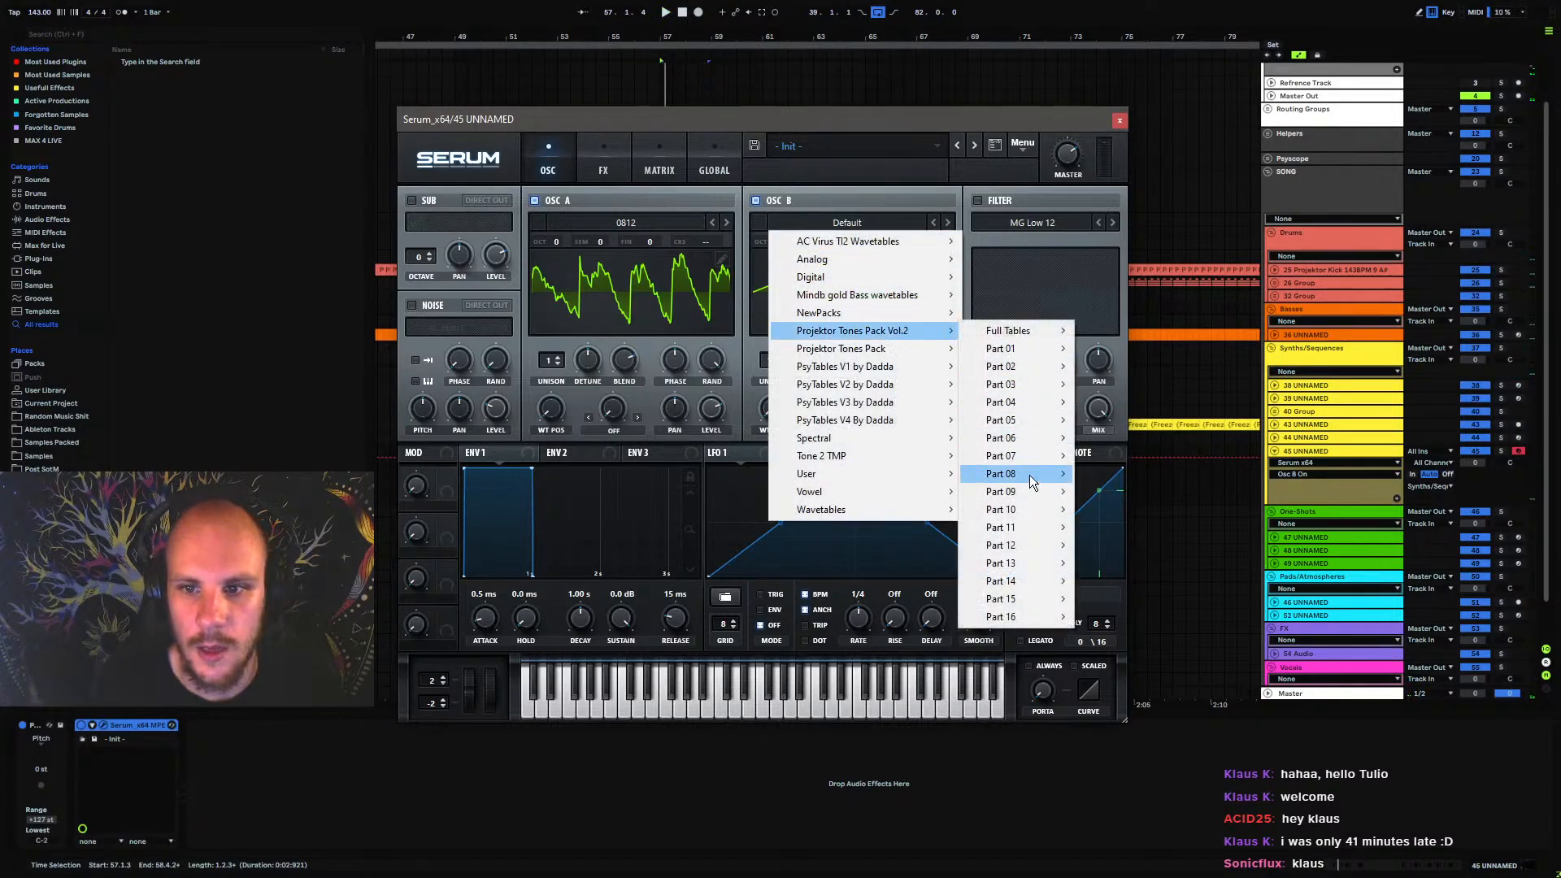
{"action": "mouse_move", "coordinate": [1029, 475]}
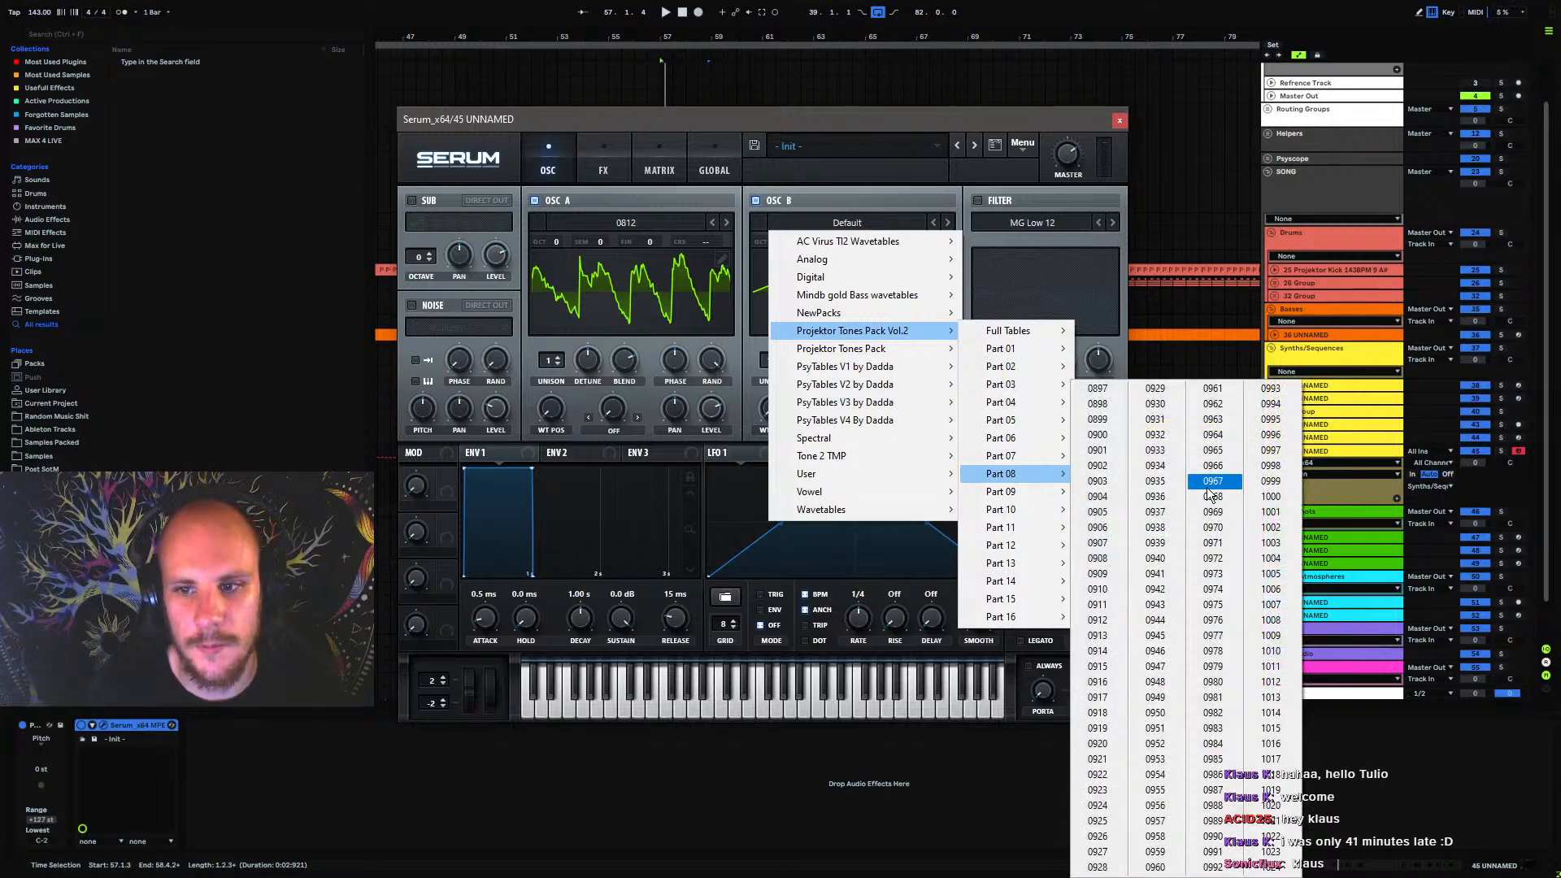
{"action": "left_click", "coordinate": [1212, 480]}
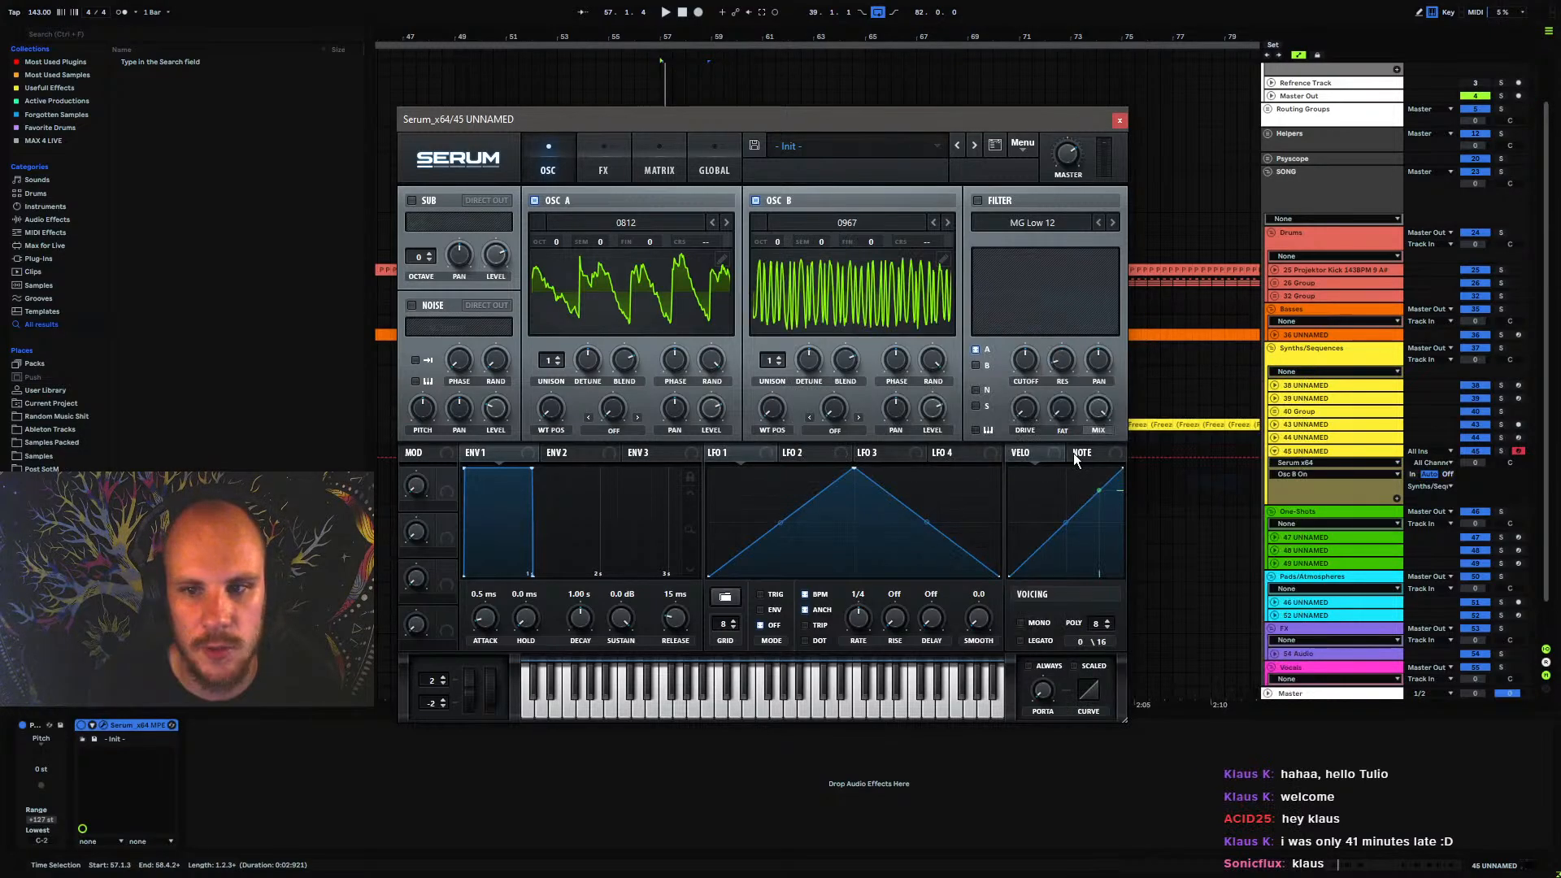
Advance OSC B to wavetable 0972, set its unison to 2 voices and lower the detune during playback
{"action": "left_click", "coordinate": [948, 222]}
{"action": "left_click", "coordinate": [948, 222]}
{"action": "left_click", "coordinate": [949, 223]}
{"action": "left_click", "coordinate": [948, 224]}
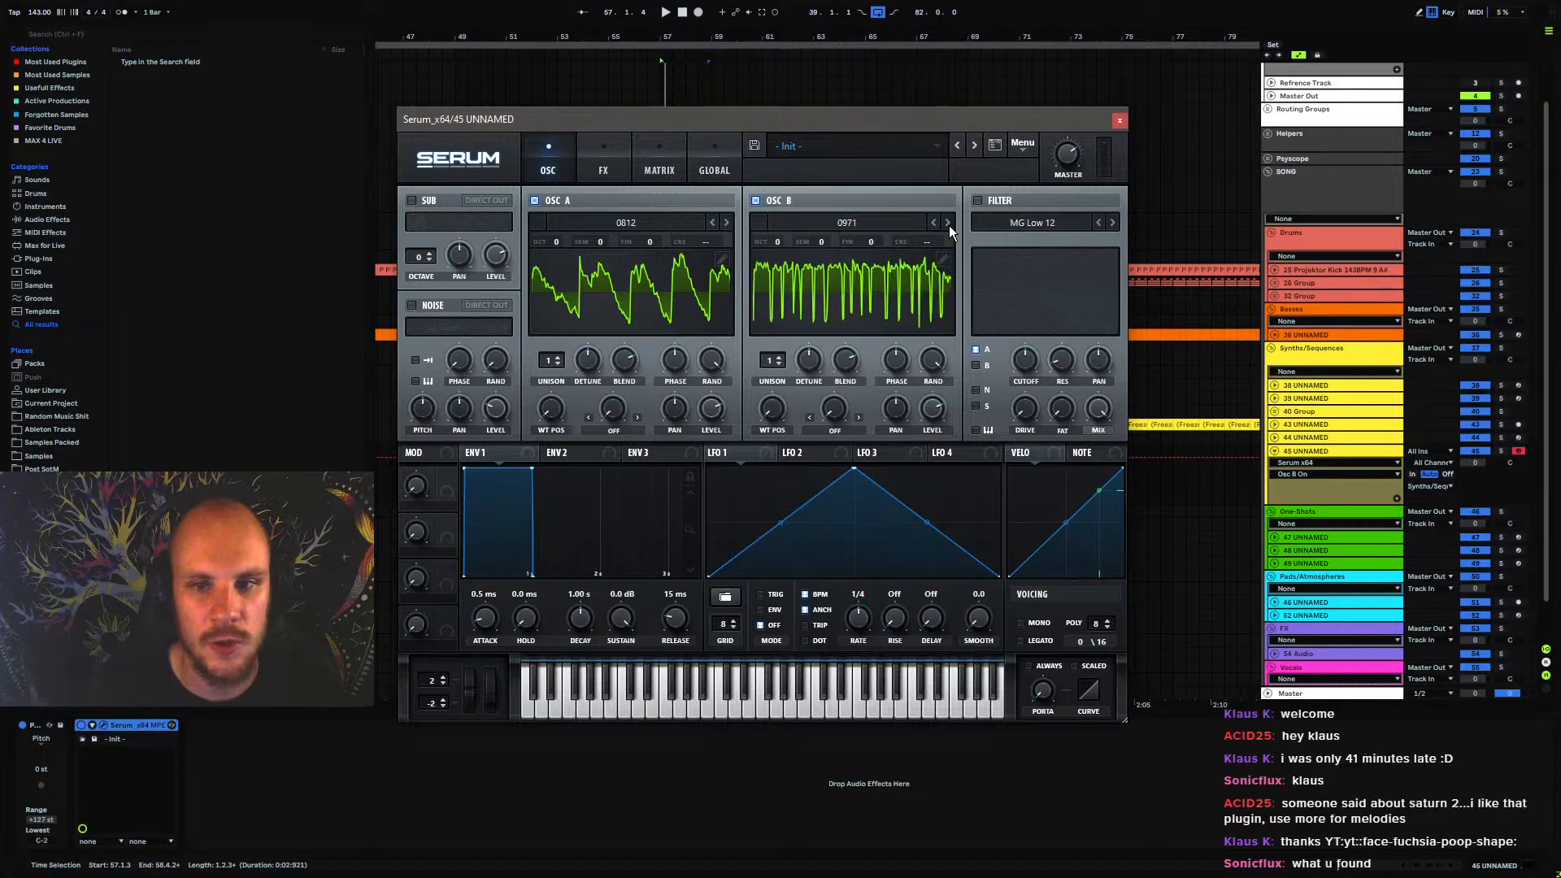
{"action": "left_click", "coordinate": [948, 224]}
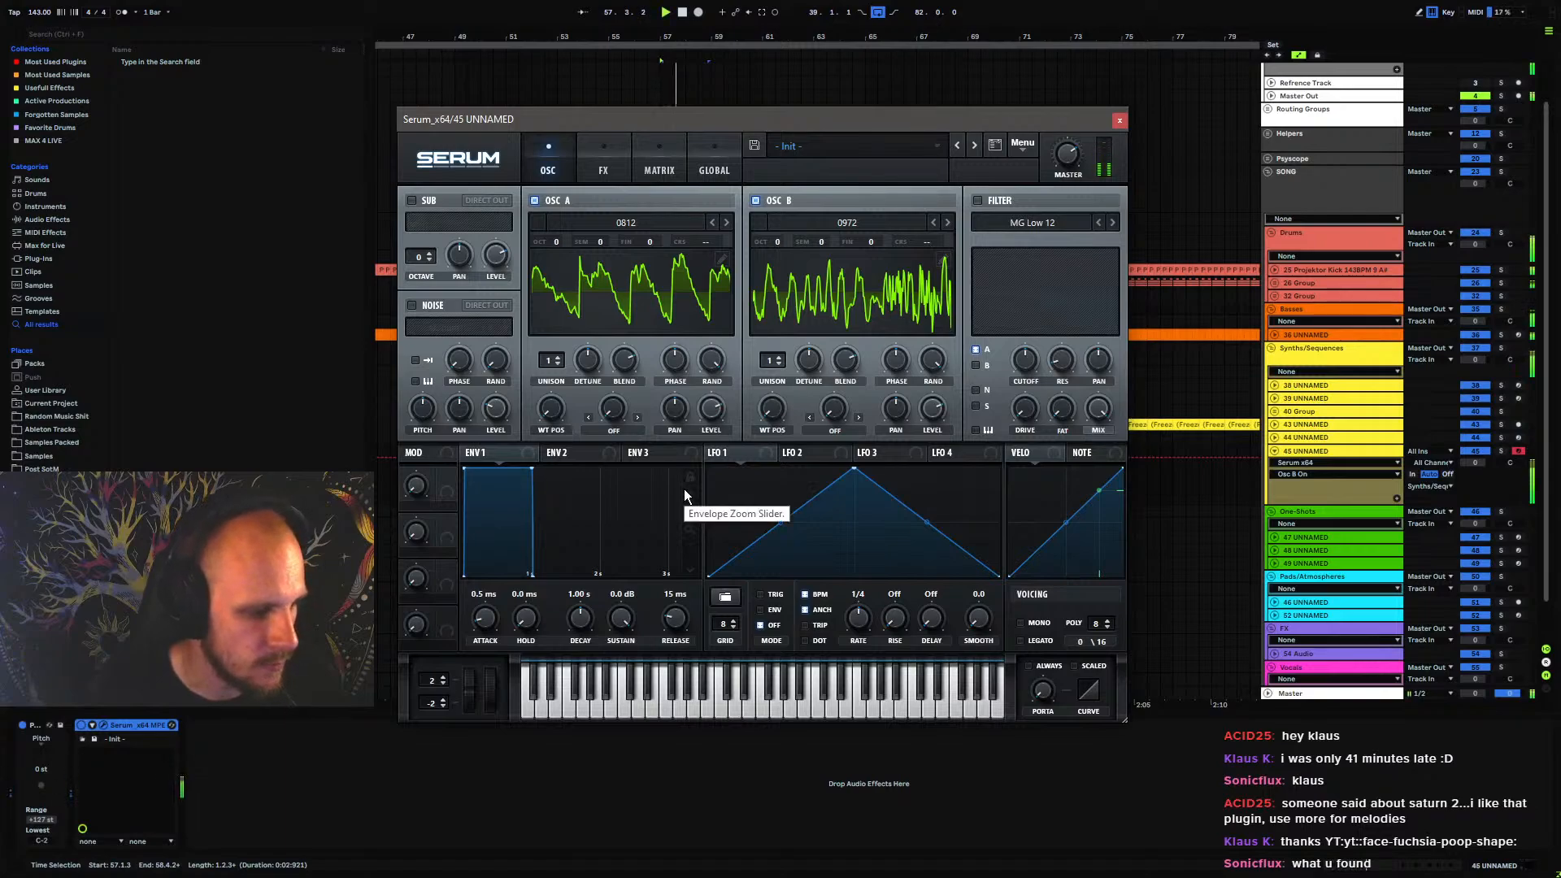
{"action": "left_click", "coordinate": [779, 358]}
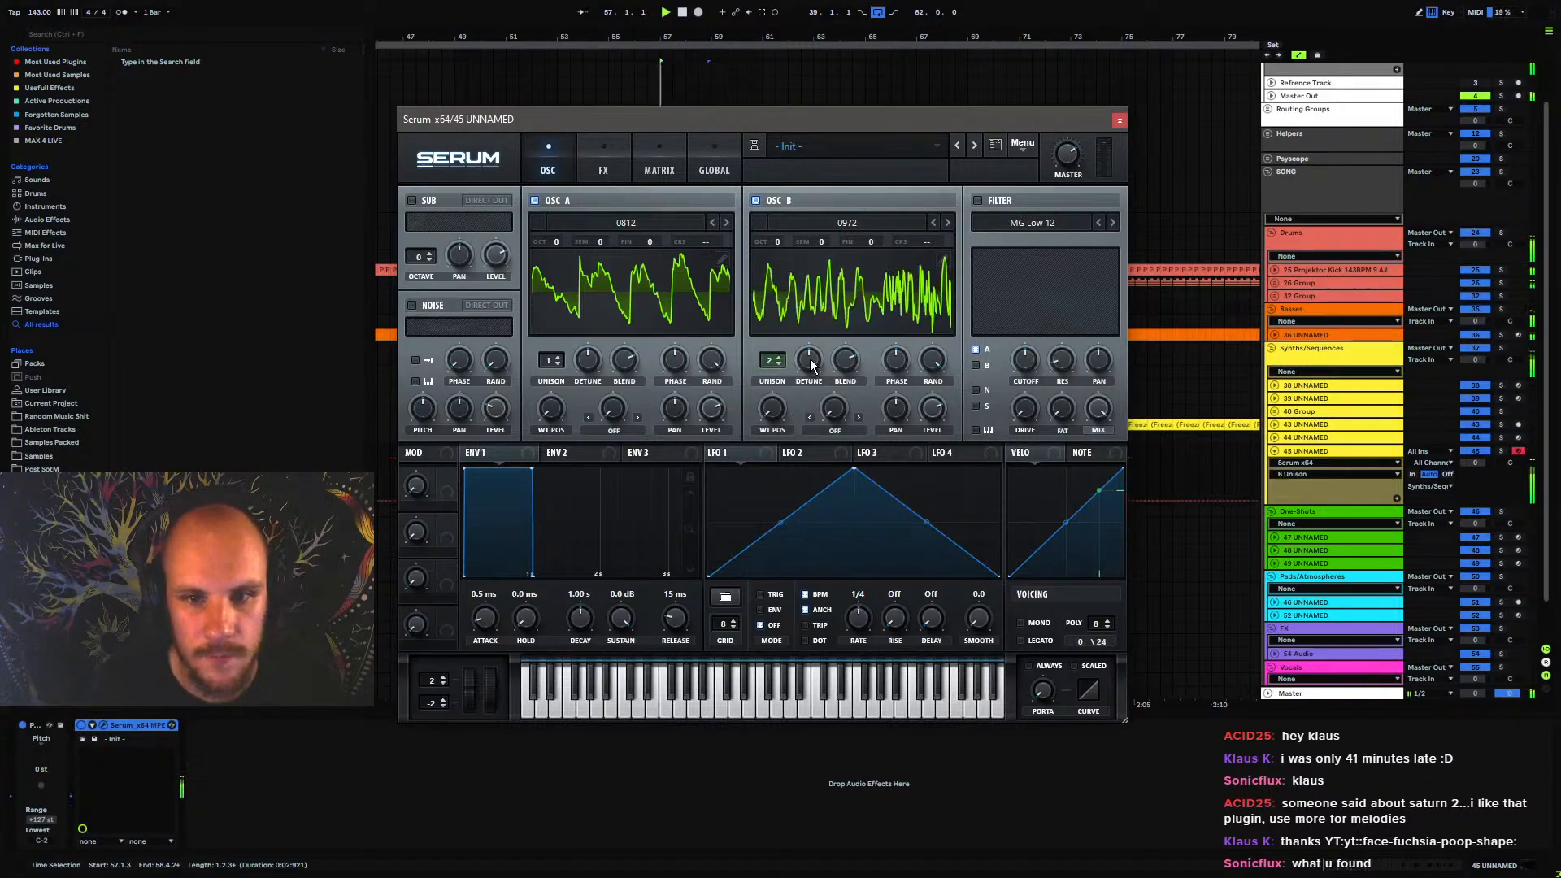
{"action": "left_click_drag", "start_coordinate": [809, 360], "coordinate": [808, 427]}
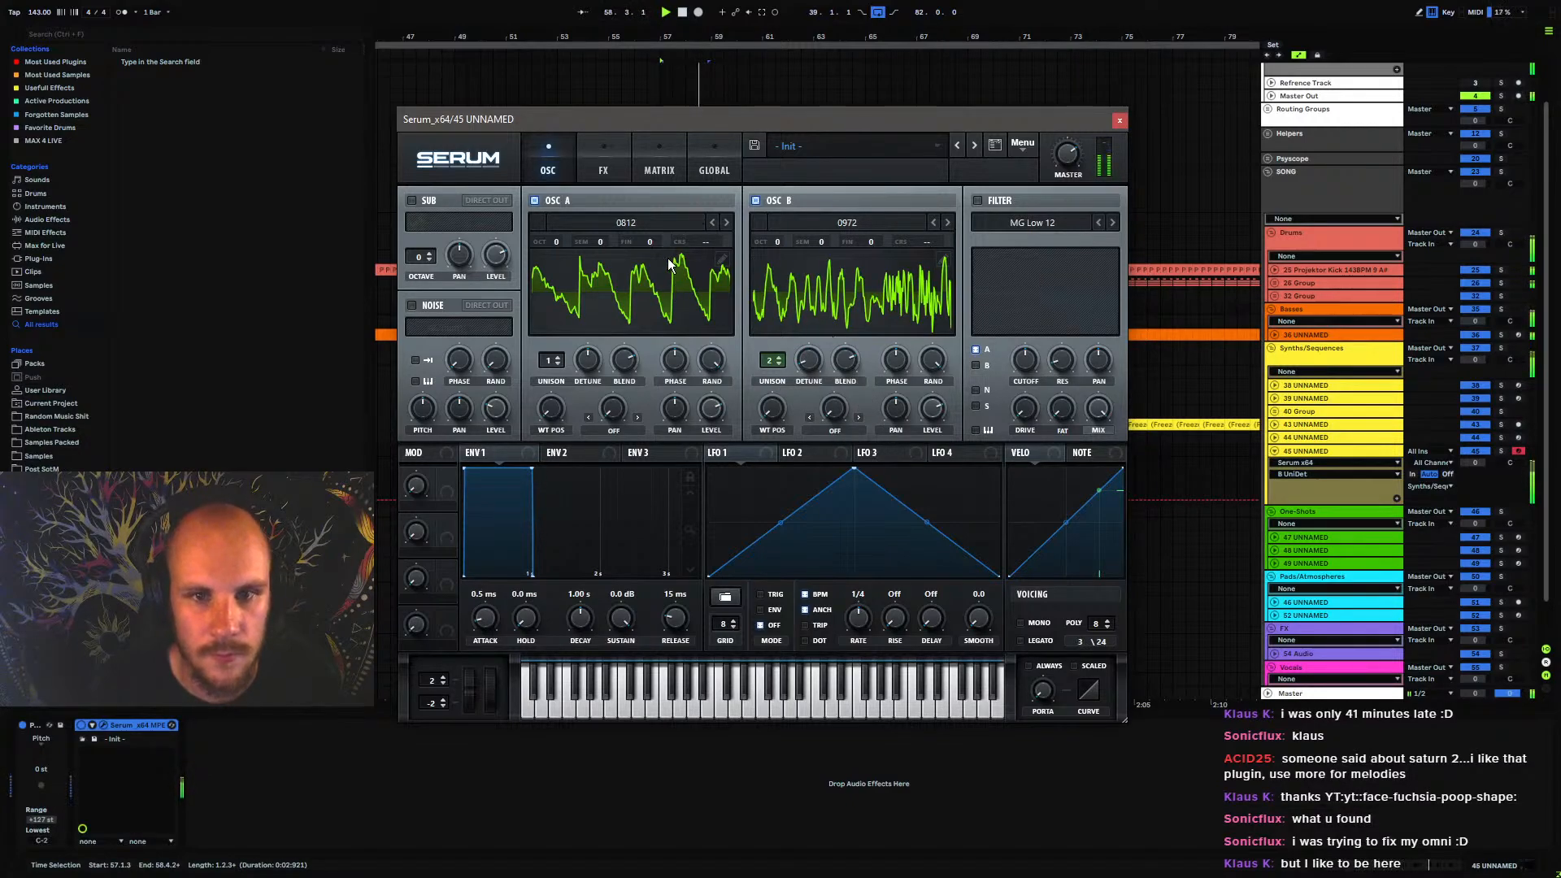
Add driven Tube distortion followed by Hyper/Dimension with retrigger on, hyper mix about 31% and a smaller dimension size
{"action": "left_click", "coordinate": [603, 167]}
{"action": "left_click", "coordinate": [418, 228]}
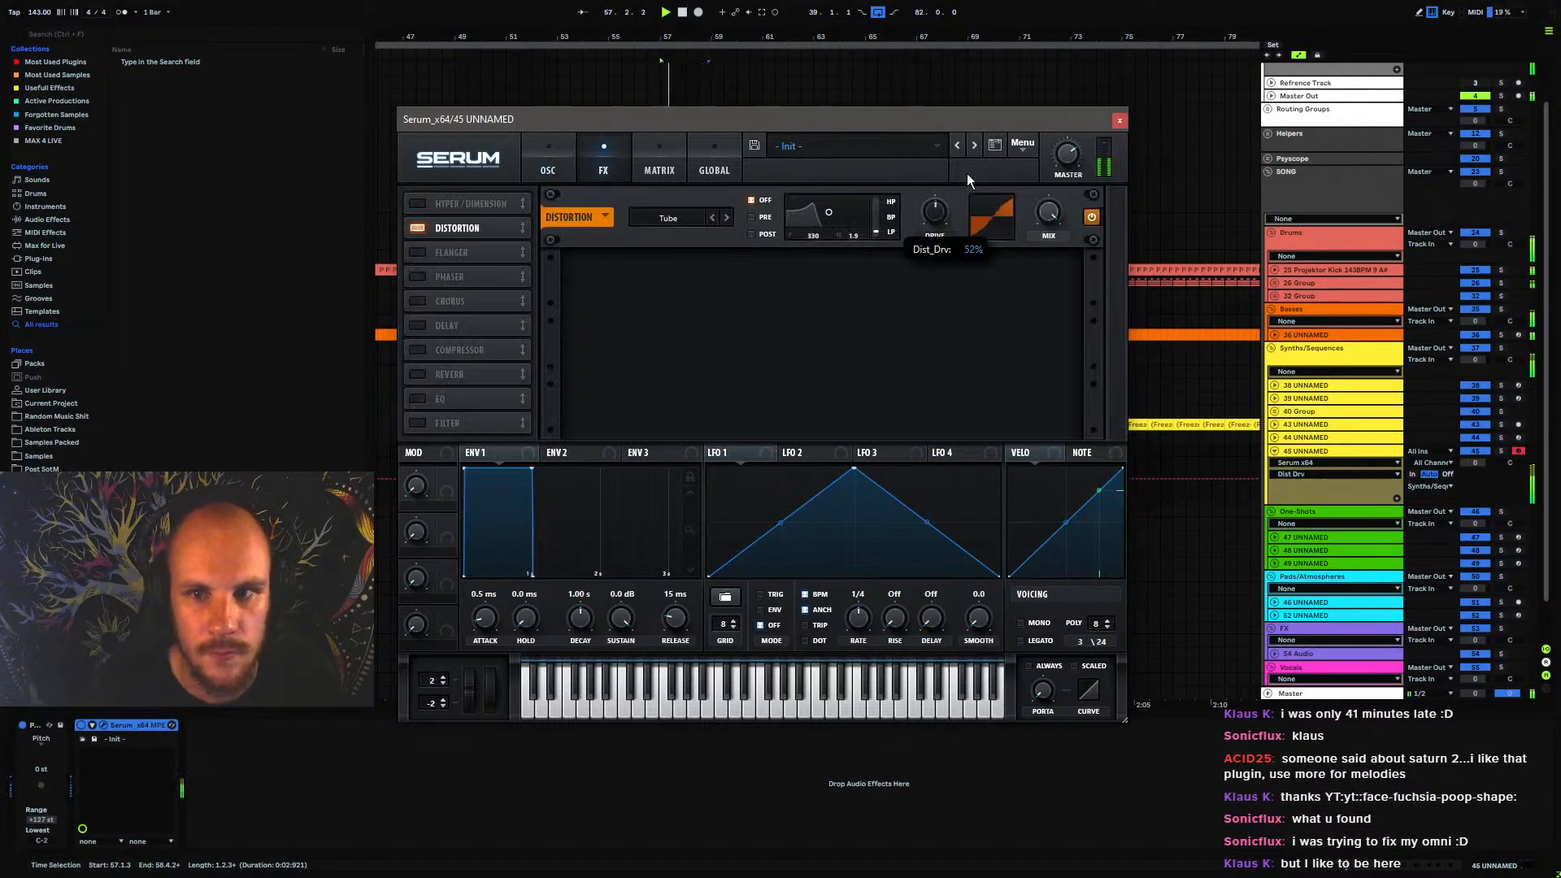
{"action": "left_click", "coordinate": [456, 204]}
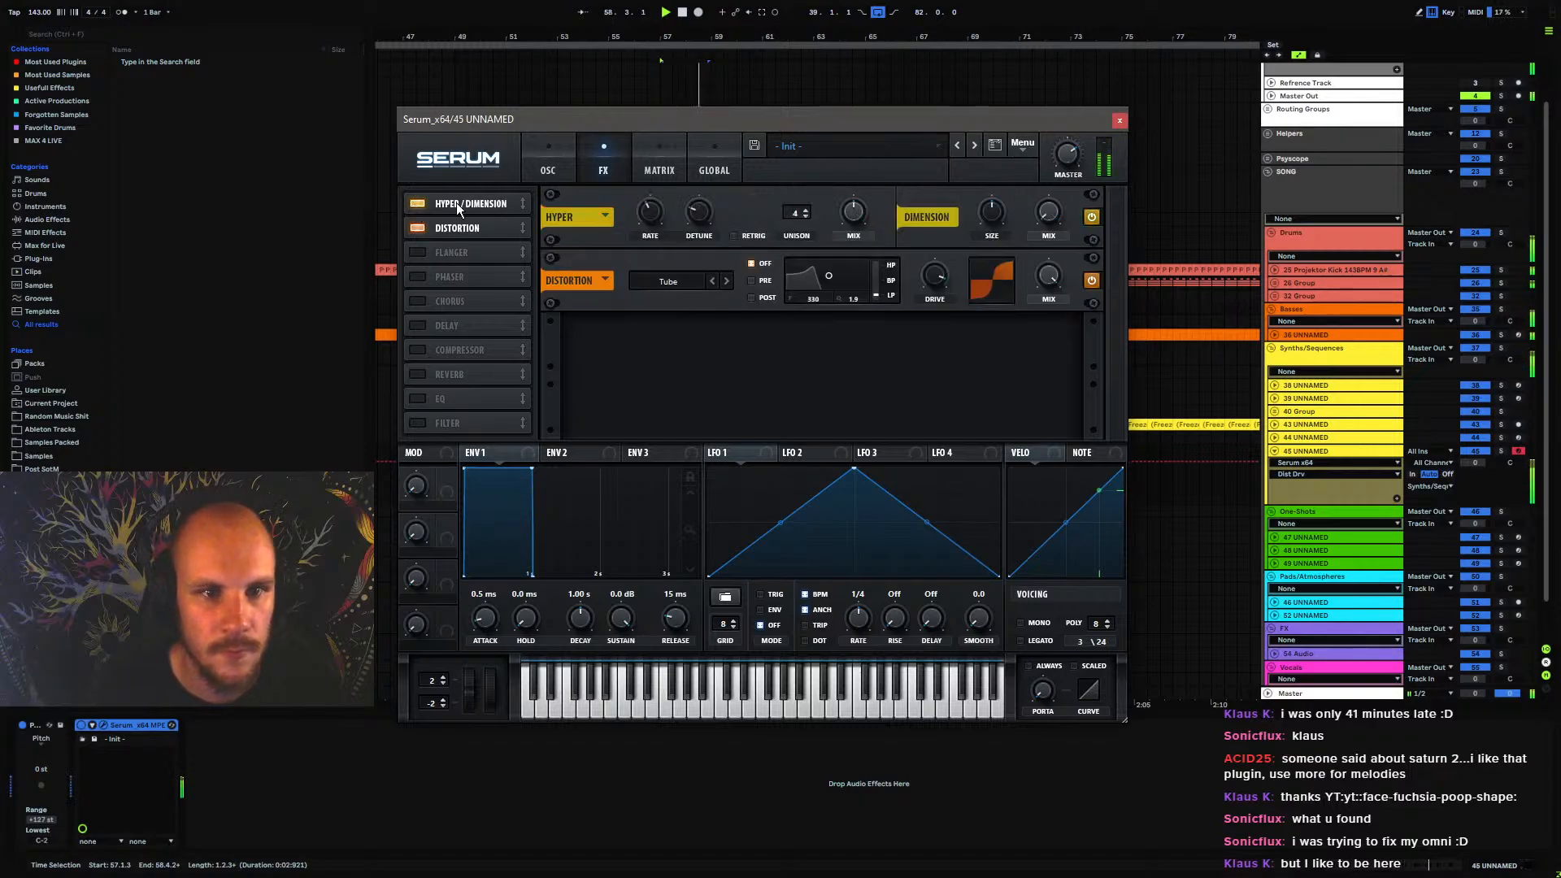
{"action": "left_click_drag", "start_coordinate": [457, 202], "coordinate": [515, 241]}
{"action": "left_click_drag", "start_coordinate": [842, 283], "coordinate": [852, 317]}
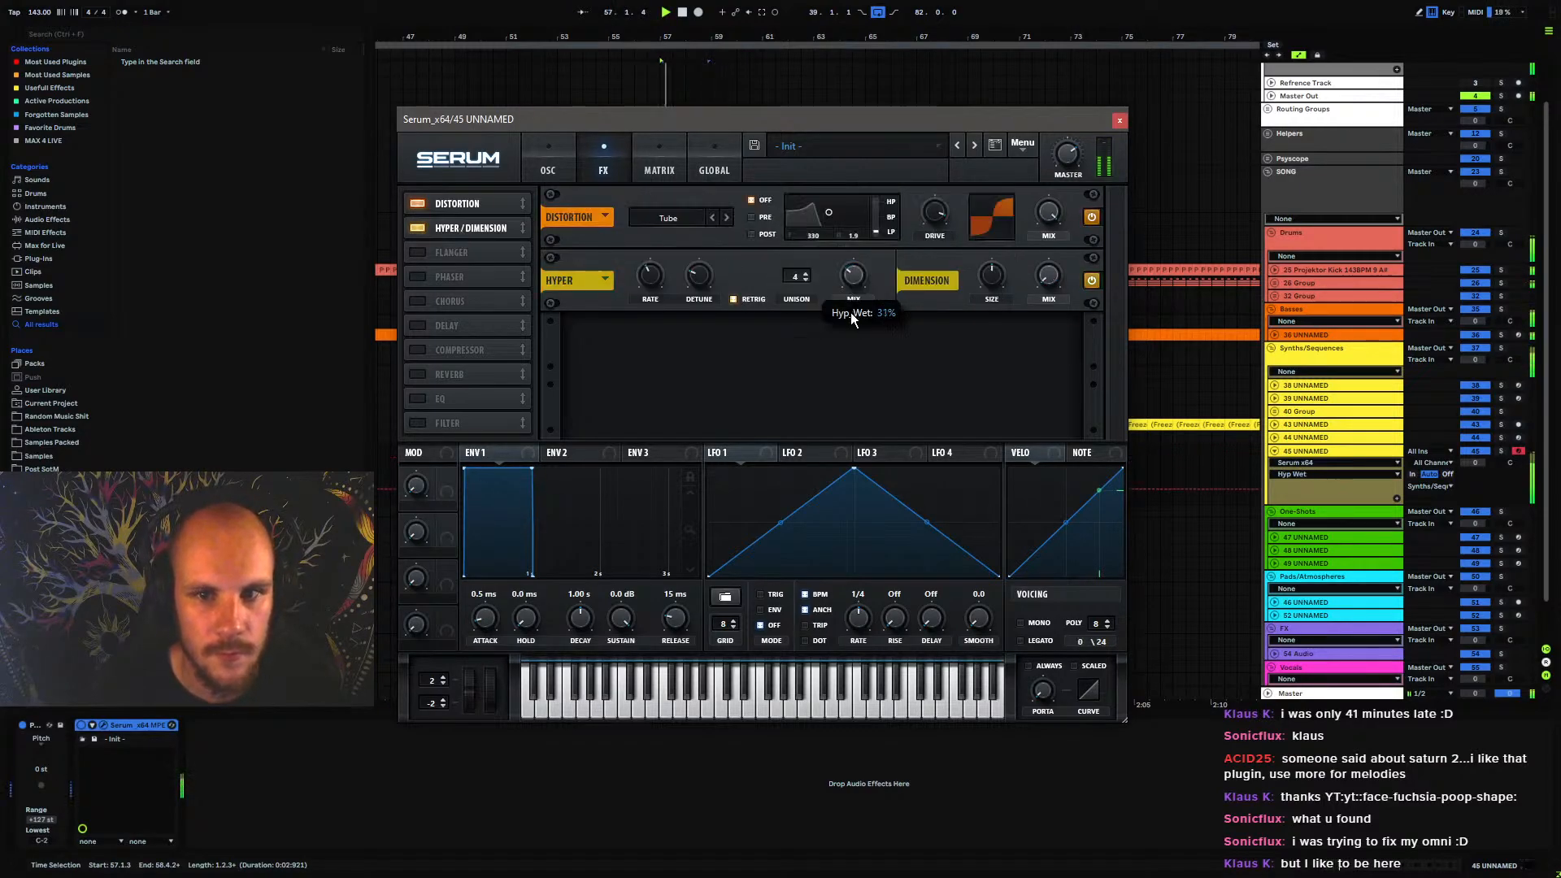
{"action": "mouse_move", "coordinate": [992, 277]}
{"action": "left_mouse_down"}
{"action": "mouse_move", "coordinate": [979, 320]}
{"action": "mouse_move", "coordinate": [993, 276]}
{"action": "left_mouse_up"}
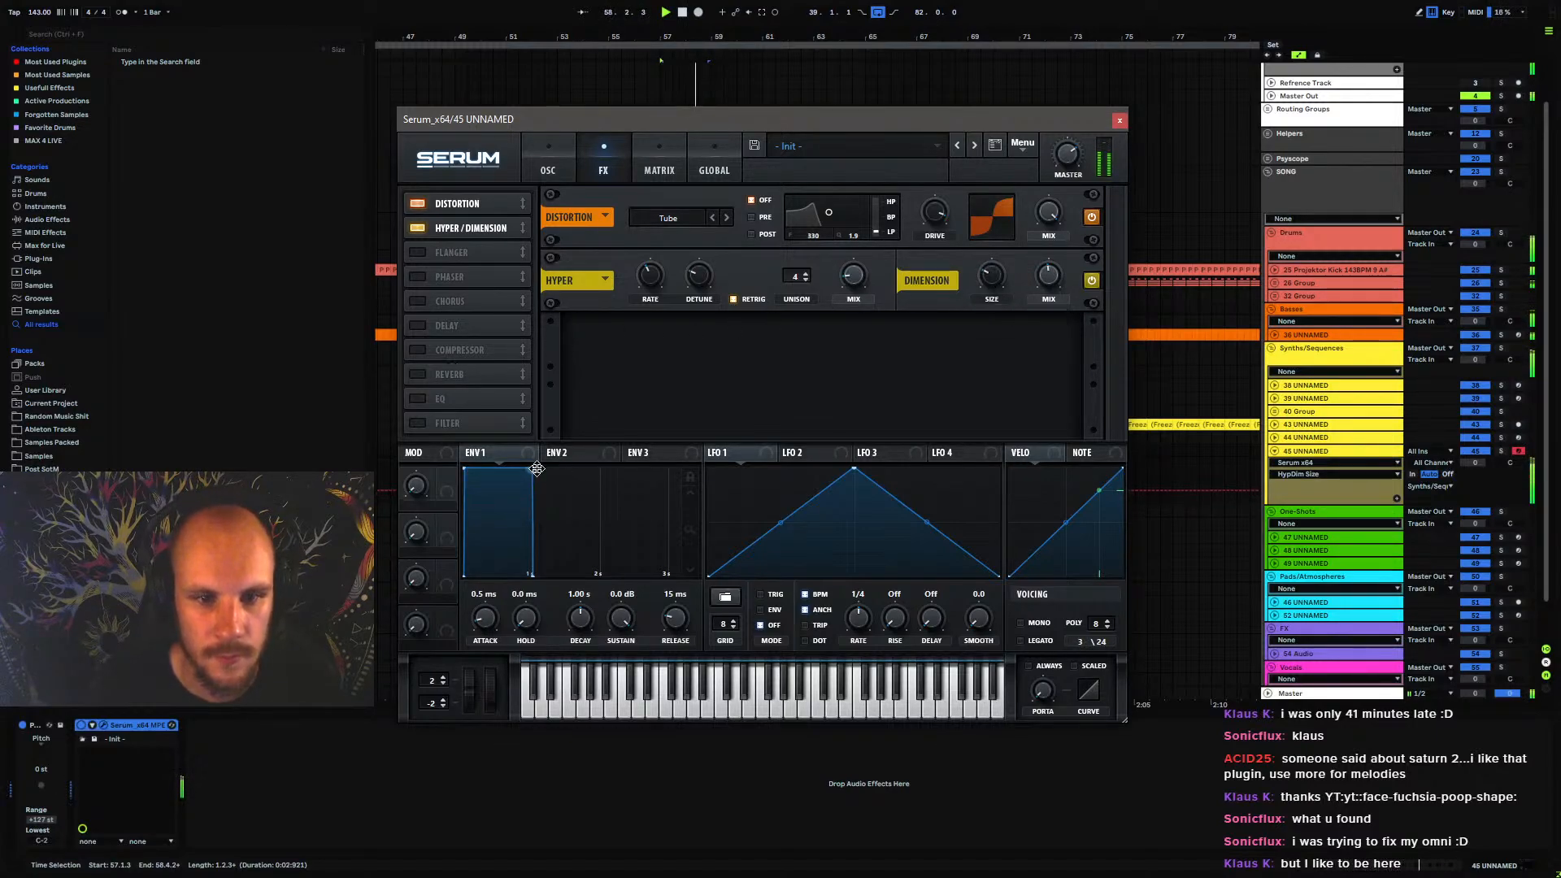
Shape Envelope 1 to 306 ms decay, -6.2 dB sustain and 56 ms release, and close the Serum window
{"action": "left_click_drag", "start_coordinate": [533, 469], "coordinate": [528, 496]}
{"action": "left_click_drag", "start_coordinate": [619, 619], "coordinate": [617, 630]}
{"action": "left_click_drag", "start_coordinate": [578, 617], "coordinate": [577, 633]}
{"action": "mouse_move", "coordinate": [675, 620]}
{"action": "left_mouse_down"}
{"action": "mouse_move", "coordinate": [690, 595]}
{"action": "mouse_move", "coordinate": [684, 618]}
{"action": "left_mouse_up"}
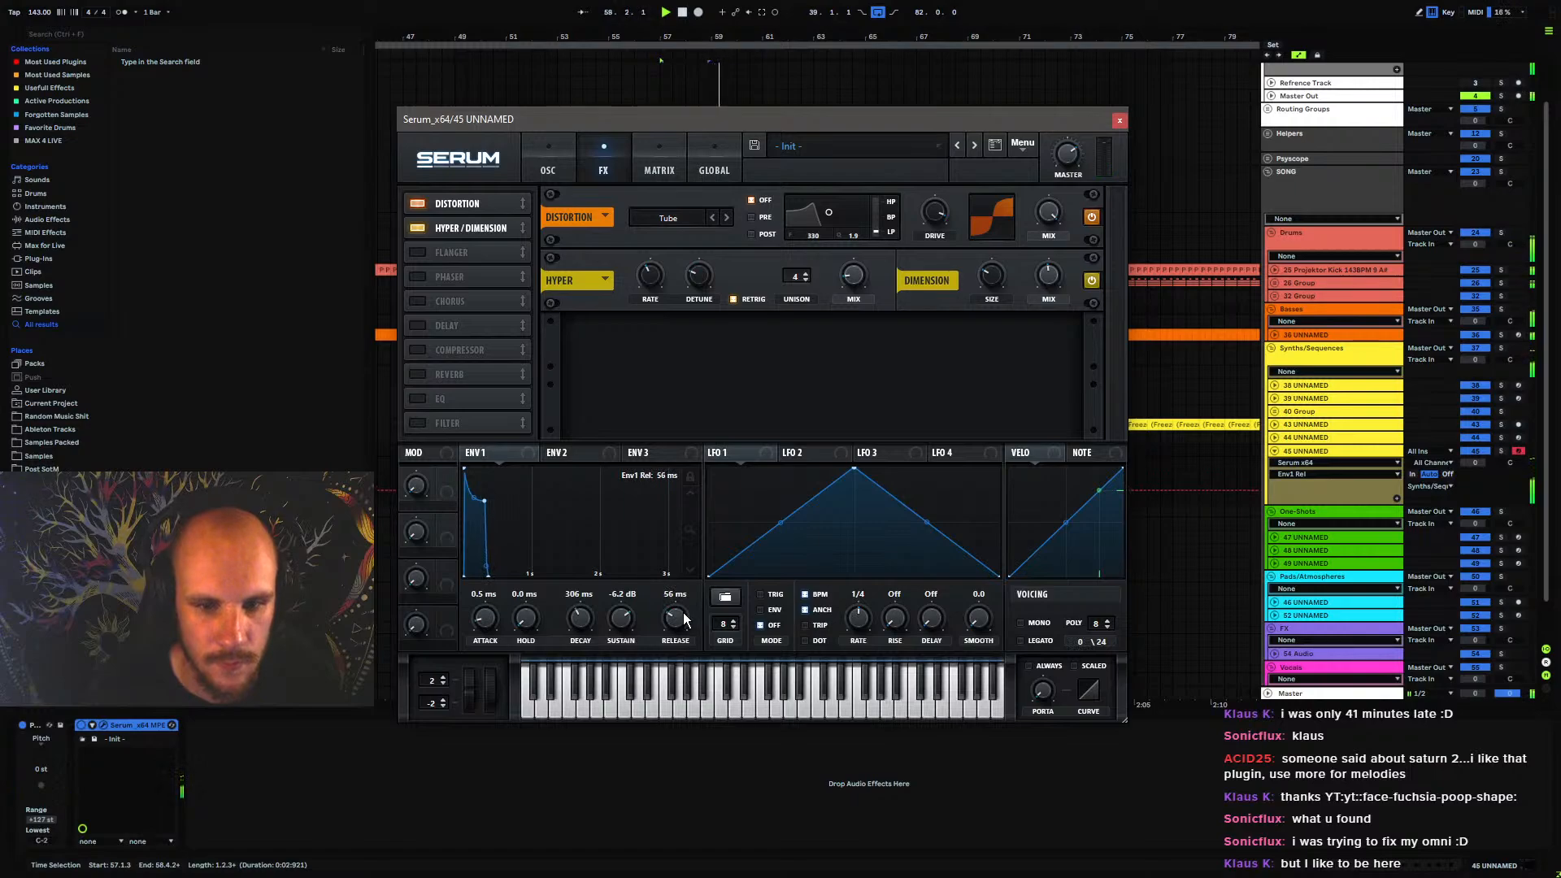
{"action": "left_click", "coordinate": [1119, 121]}
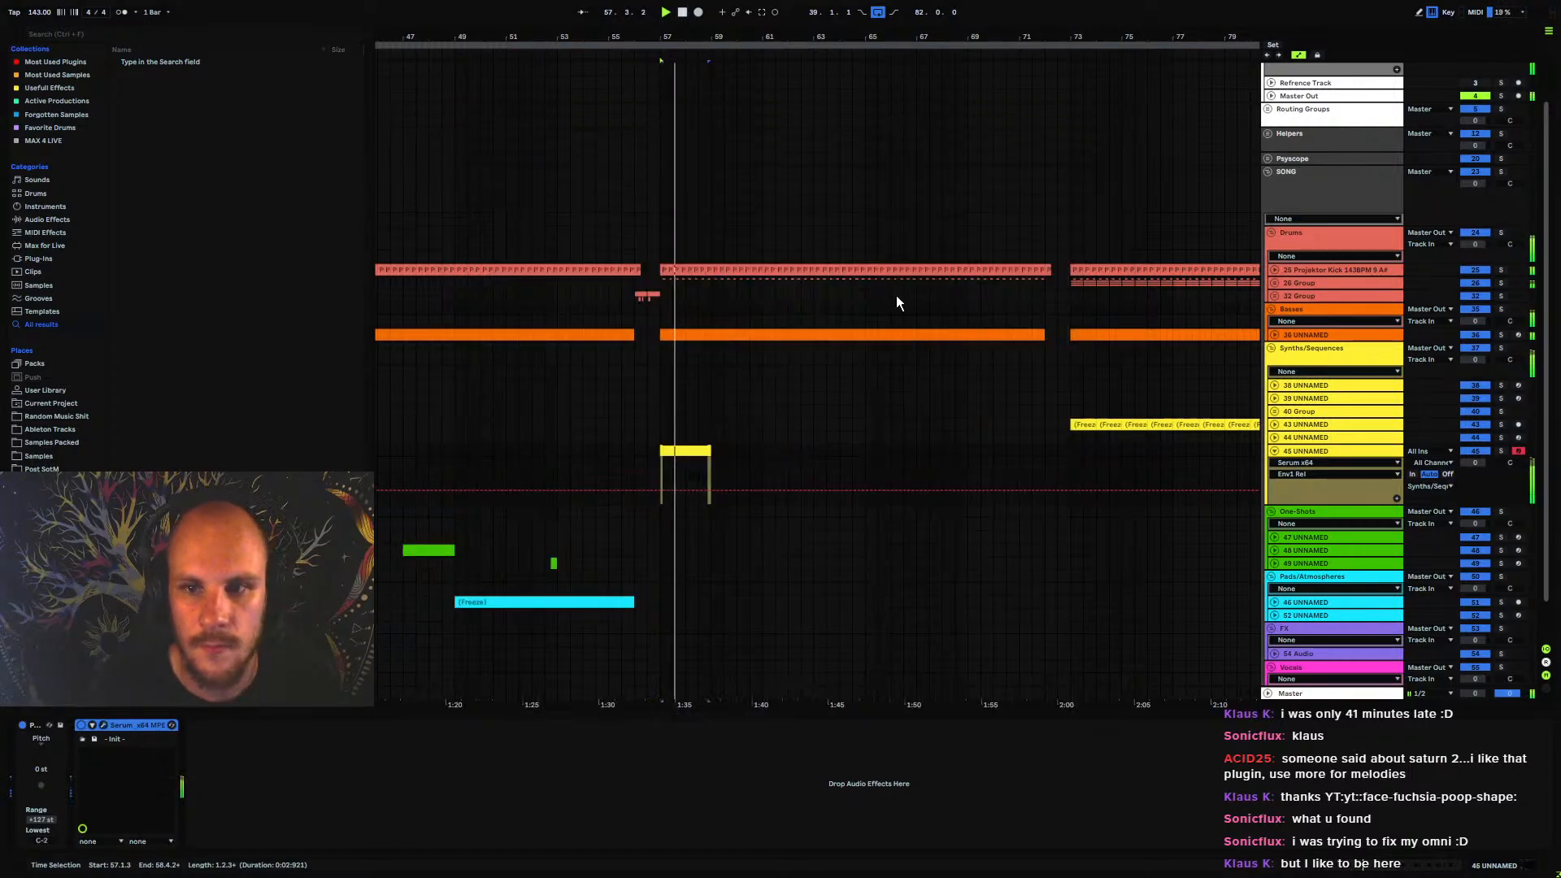
Duplicate the two-bar clip on track 45 repeatedly until the sequence fills bars 57 to 73
{"action": "left_click", "coordinate": [679, 453]}
{"action": "key", "text": "ctrl+d"}
{"action": "key", "text": "ctrl+d"}
{"action": "key", "text": "ctrl+d"}
{"action": "key", "text": "ctrl+d"}
{"action": "key", "text": "ctrl+d"}
{"action": "key", "text": "ctrl+d"}
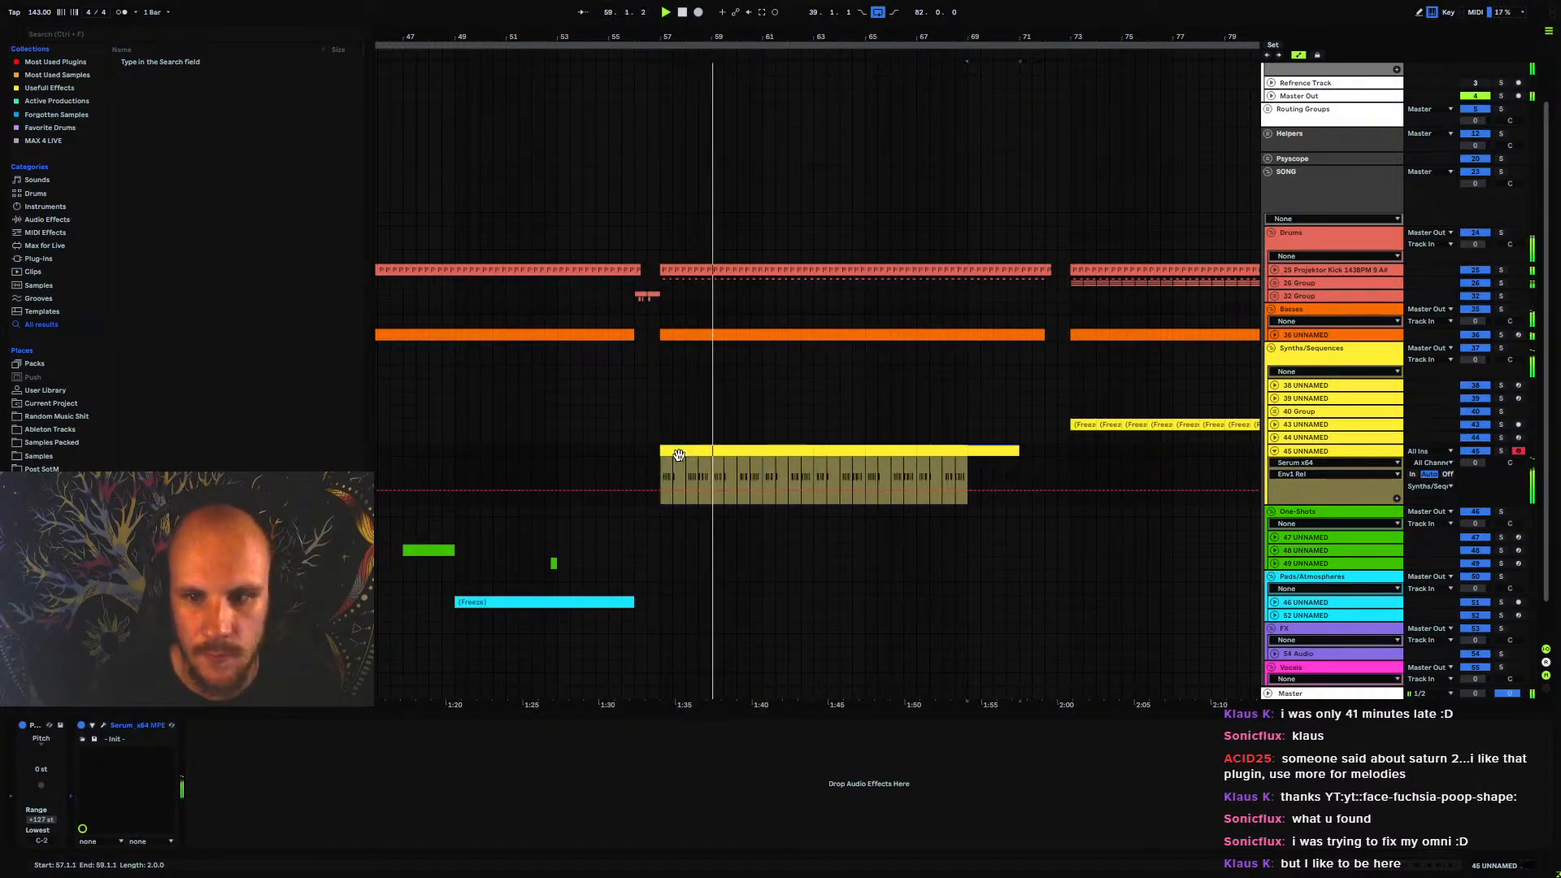
{"action": "key", "text": "ctrl+d"}
Reopen Serum on track 45, enable the filter as Flg +, raise resonance and drive, and lower the cutoff
{"action": "double_click", "coordinate": [1320, 451]}
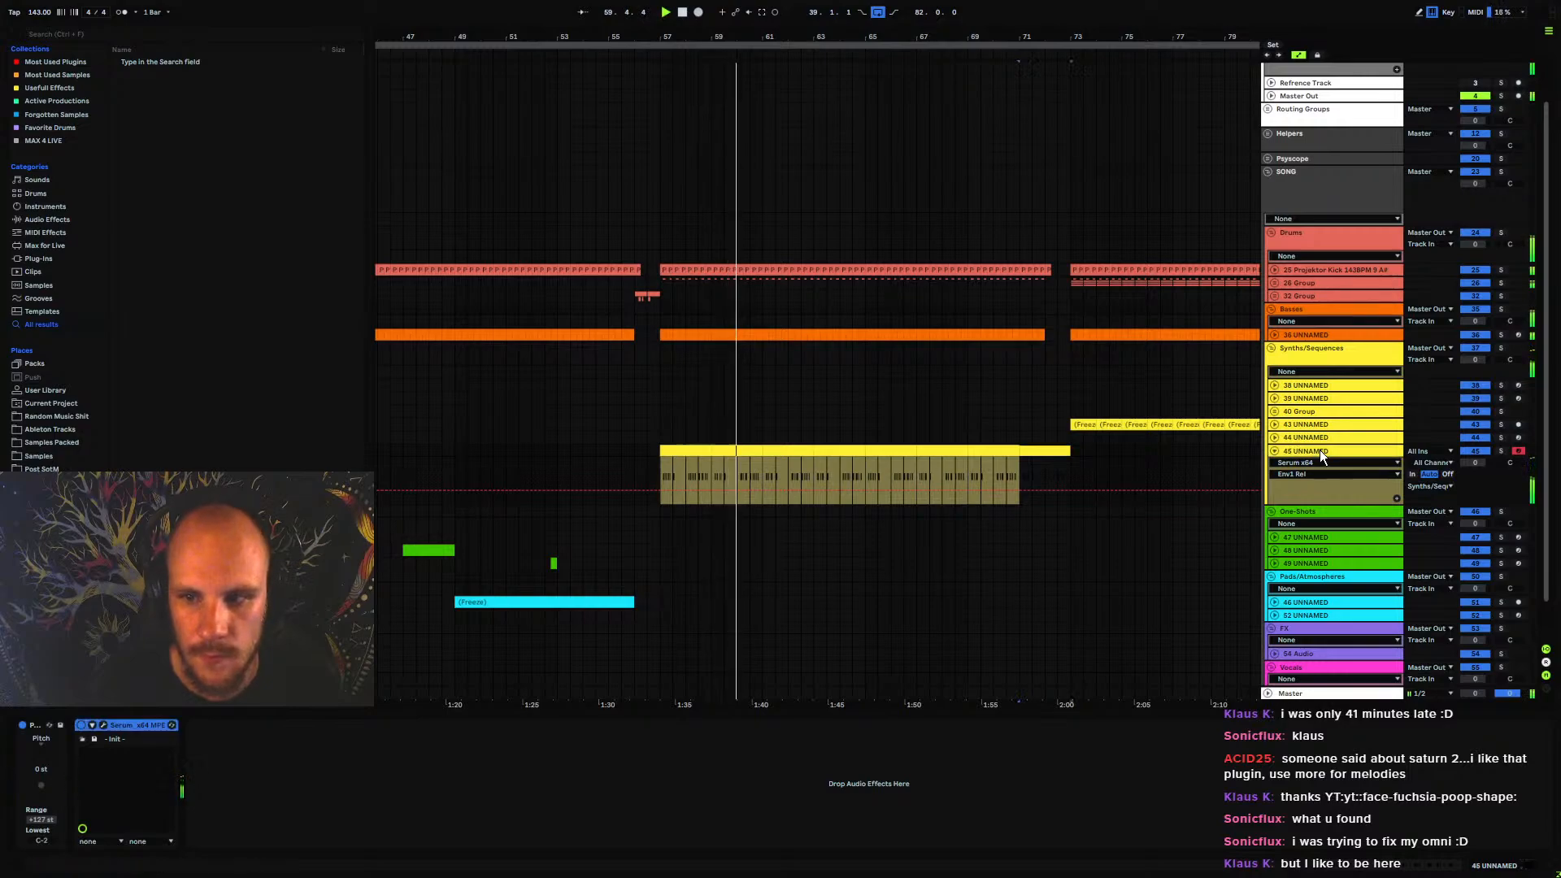
{"action": "right_click", "coordinate": [551, 756]}
{"action": "left_click", "coordinate": [385, 756]}
{"action": "left_click", "coordinate": [104, 725]}
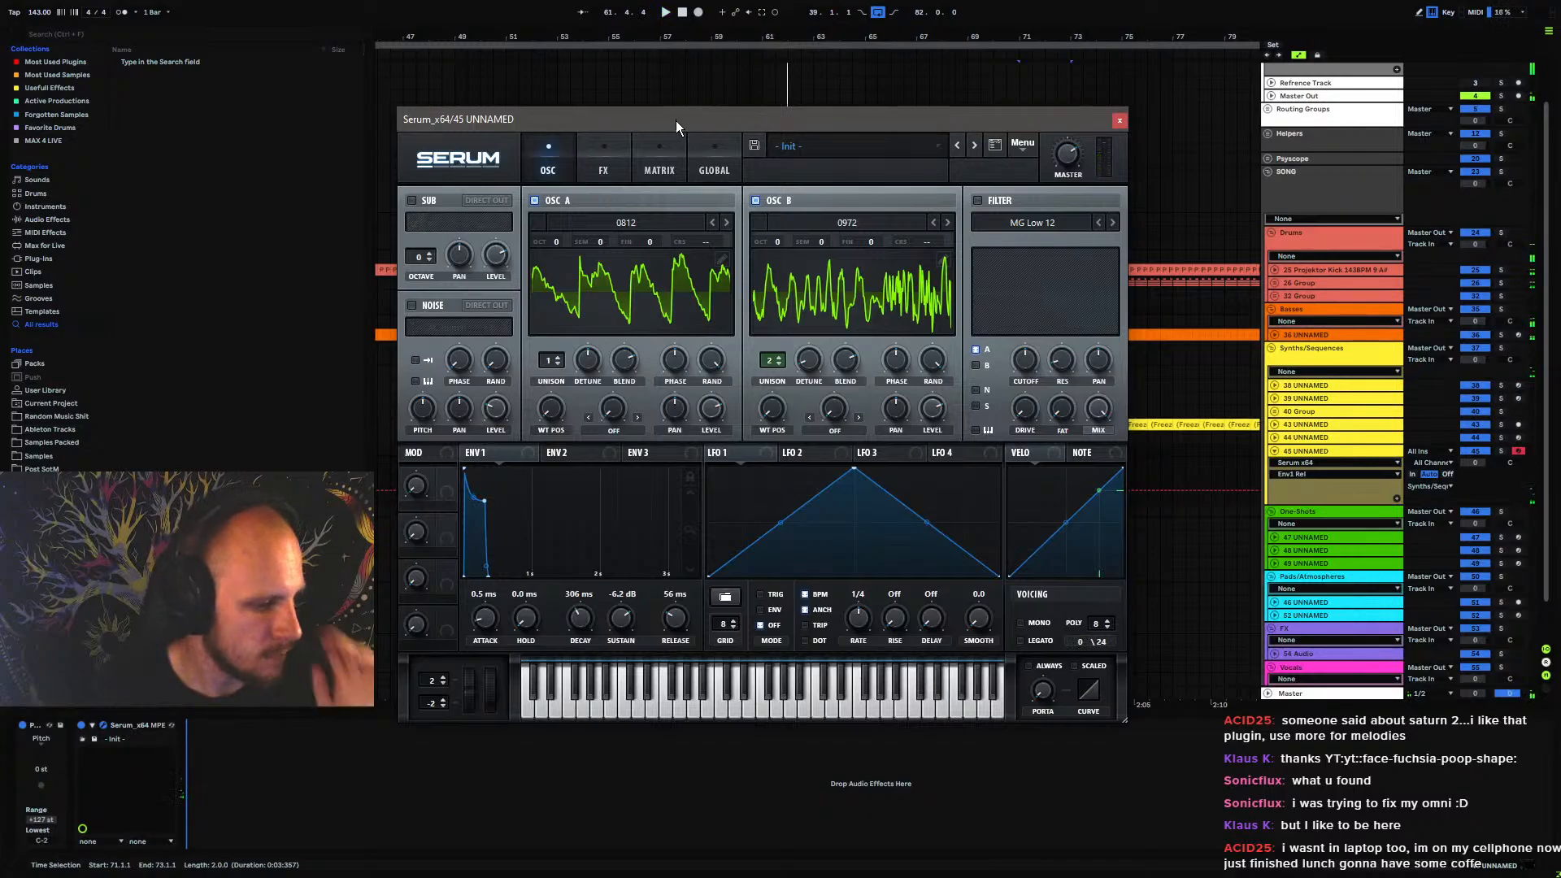
{"action": "left_click", "coordinate": [994, 203]}
{"action": "left_click", "coordinate": [1014, 223]}
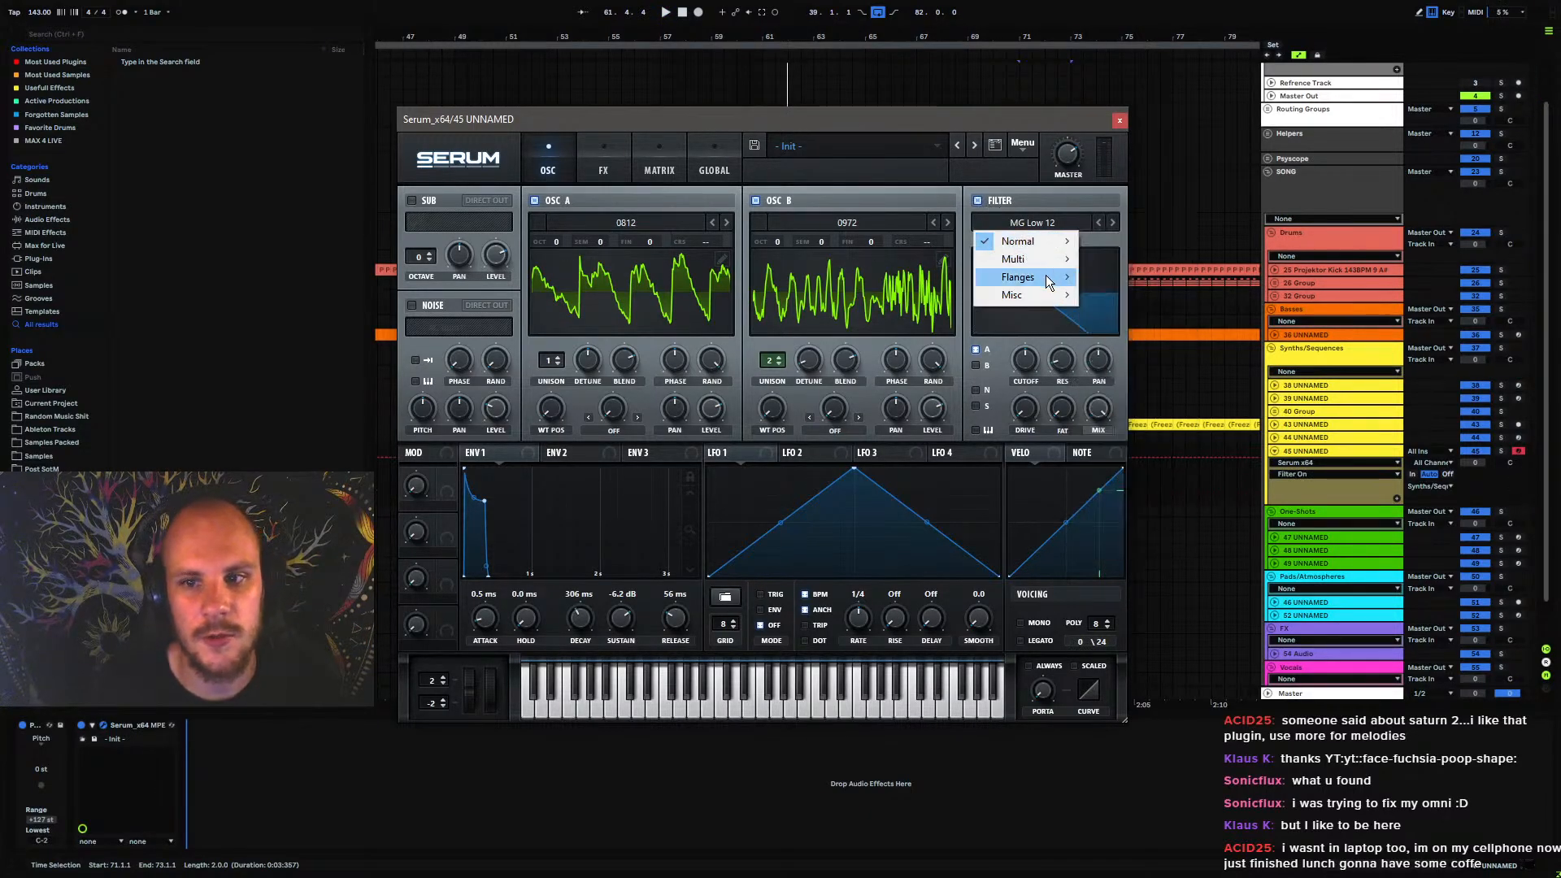
{"action": "mouse_move", "coordinate": [1046, 275]}
{"action": "left_click", "coordinate": [1149, 419]}
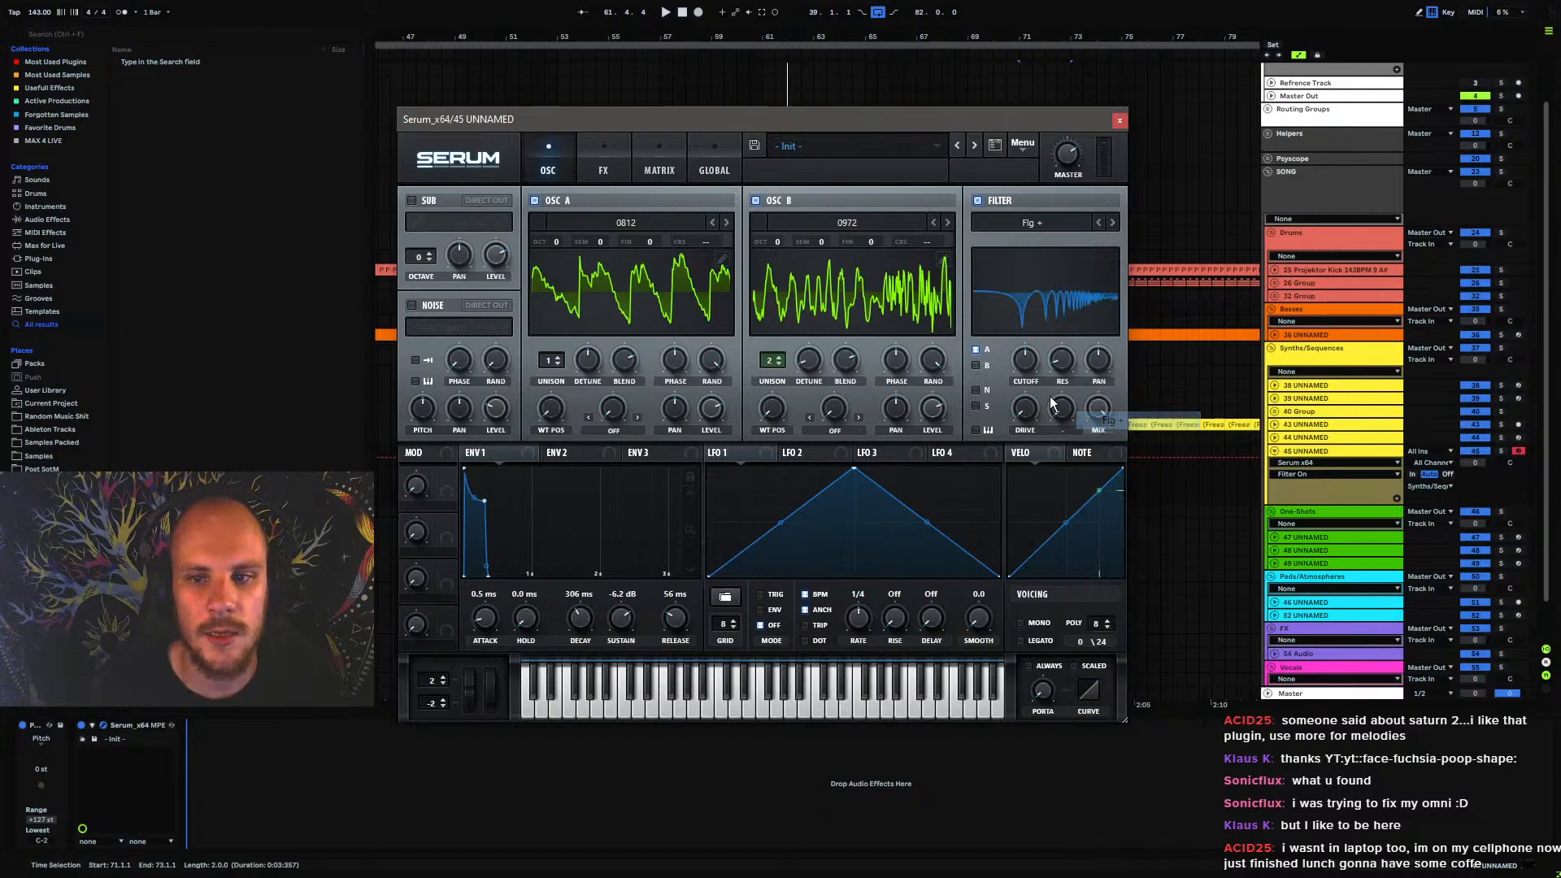
{"action": "left_click_drag", "start_coordinate": [1061, 369], "coordinate": [1075, 317]}
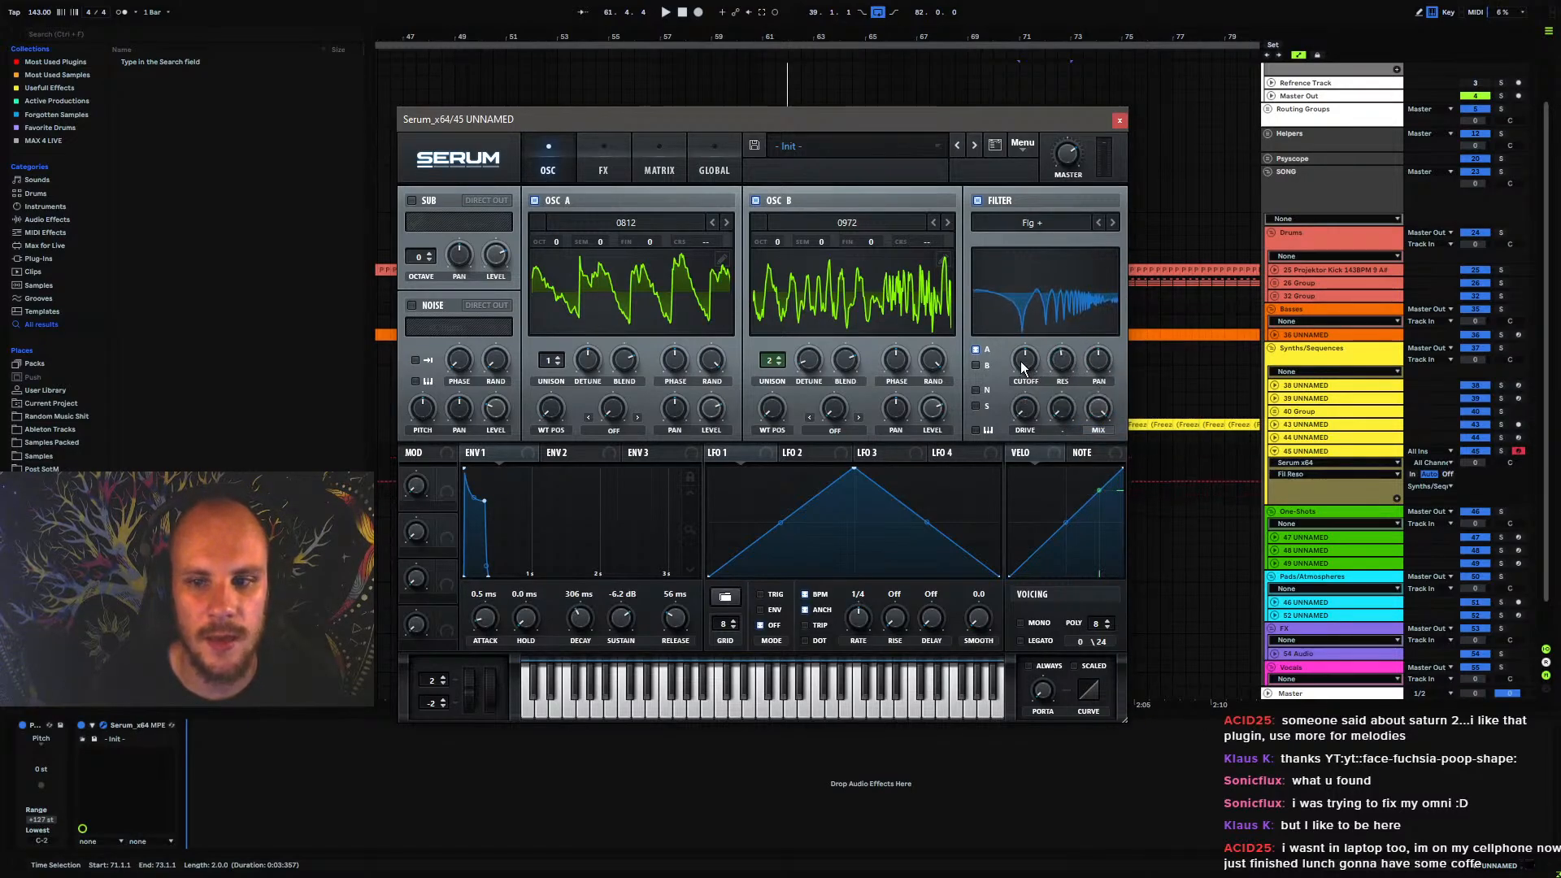
{"action": "left_click_drag", "start_coordinate": [1021, 361], "coordinate": [1019, 379]}
{"action": "left_click_drag", "start_coordinate": [1026, 411], "coordinate": [1032, 391]}
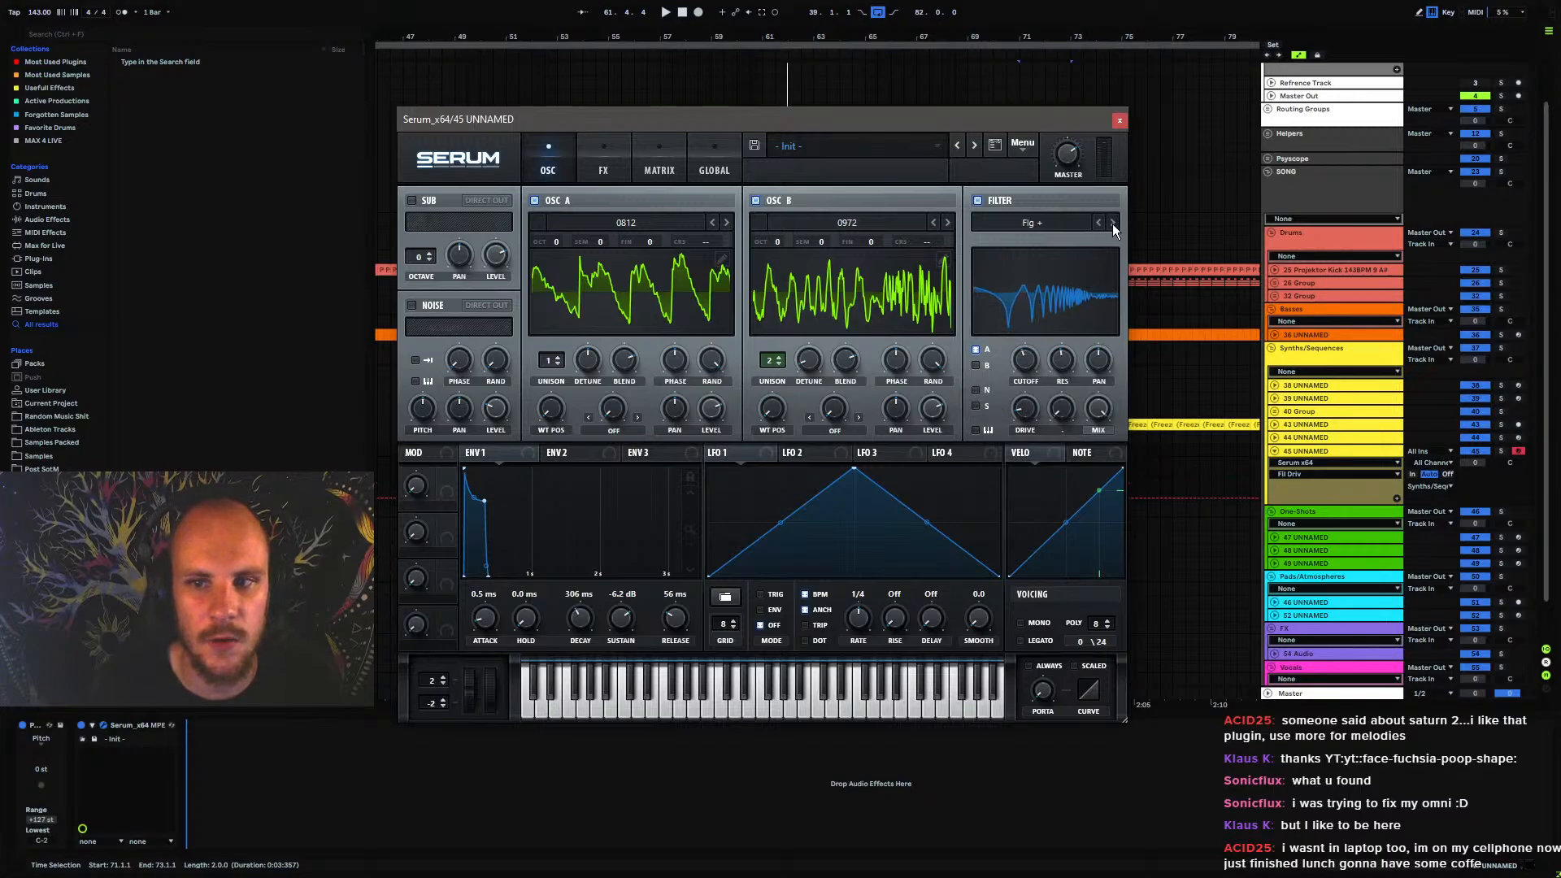
Change the filter type to Flg H6+, set its HP frequency to about 57% and readjust the cutoff
{"action": "left_click", "coordinate": [1112, 223]}
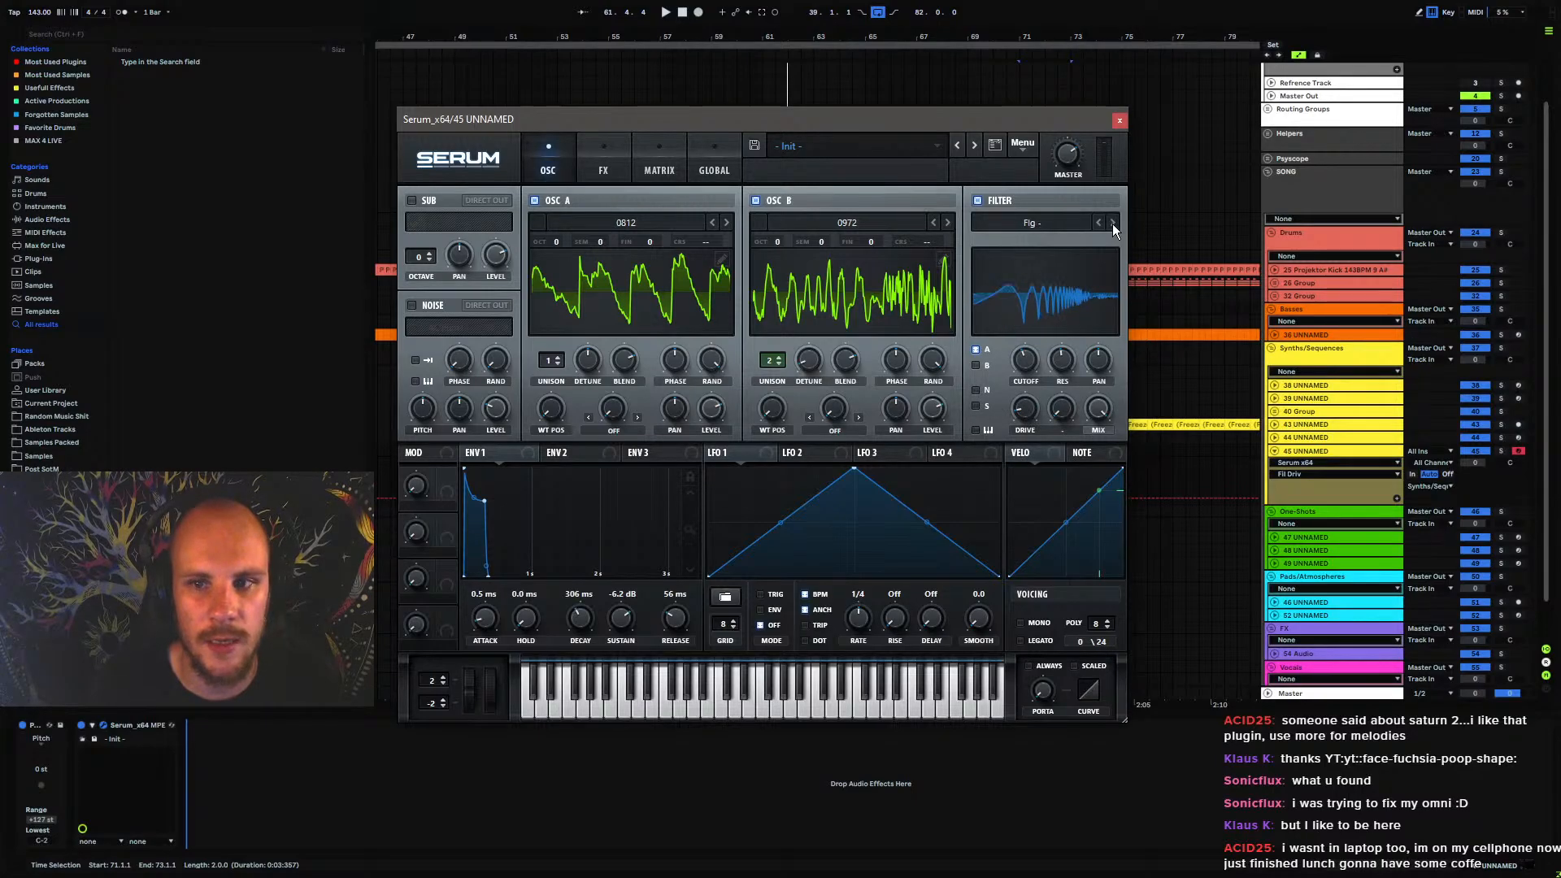
{"action": "left_click", "coordinate": [1058, 226]}
{"action": "mouse_move", "coordinate": [1036, 275]}
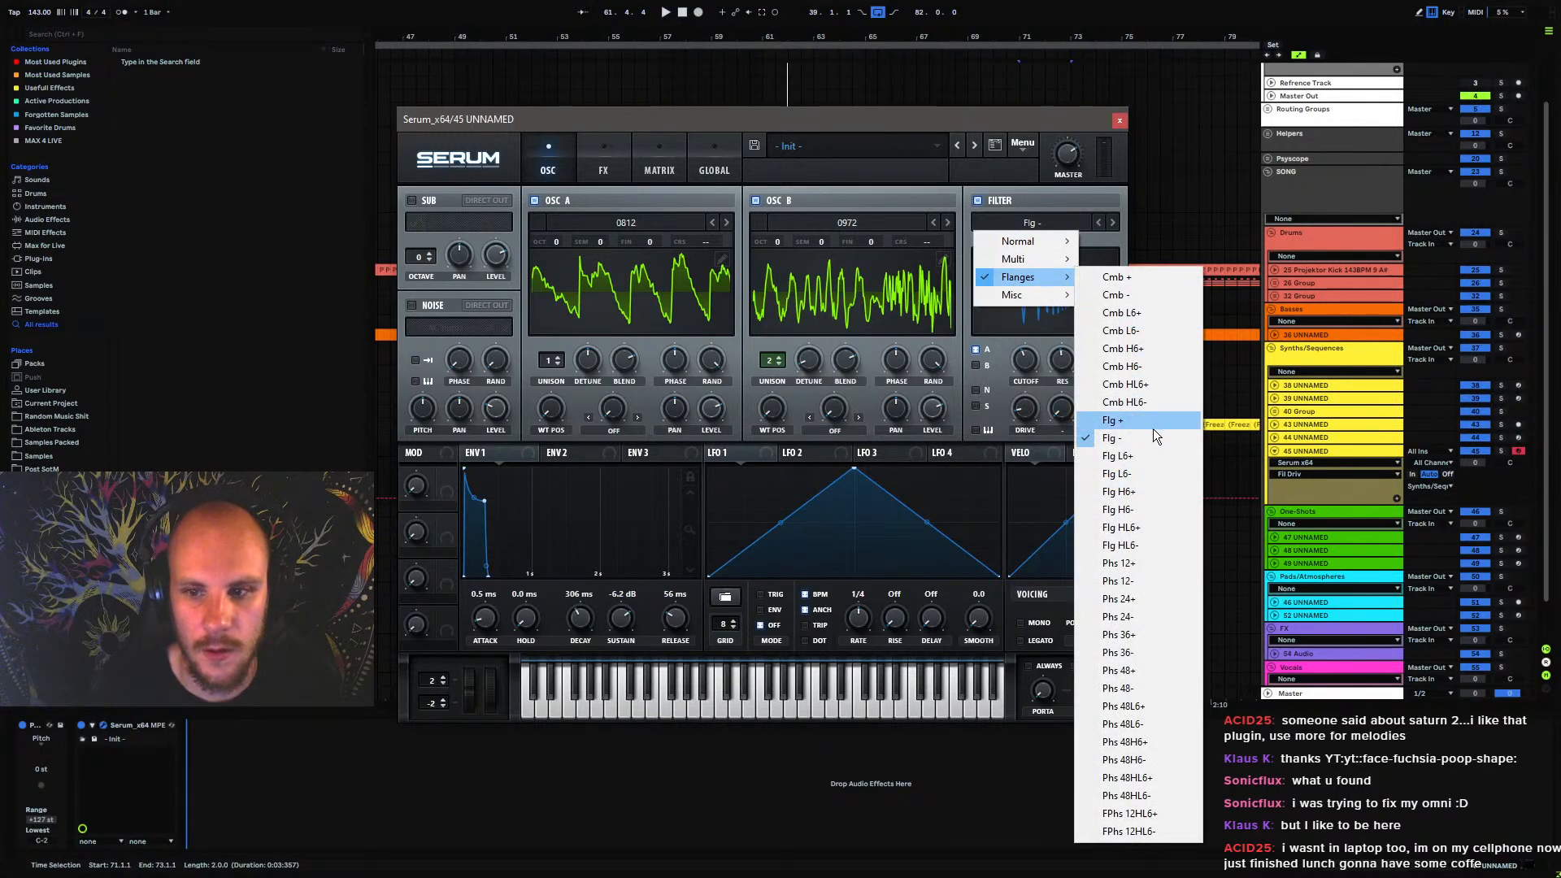
{"action": "left_click", "coordinate": [1134, 474]}
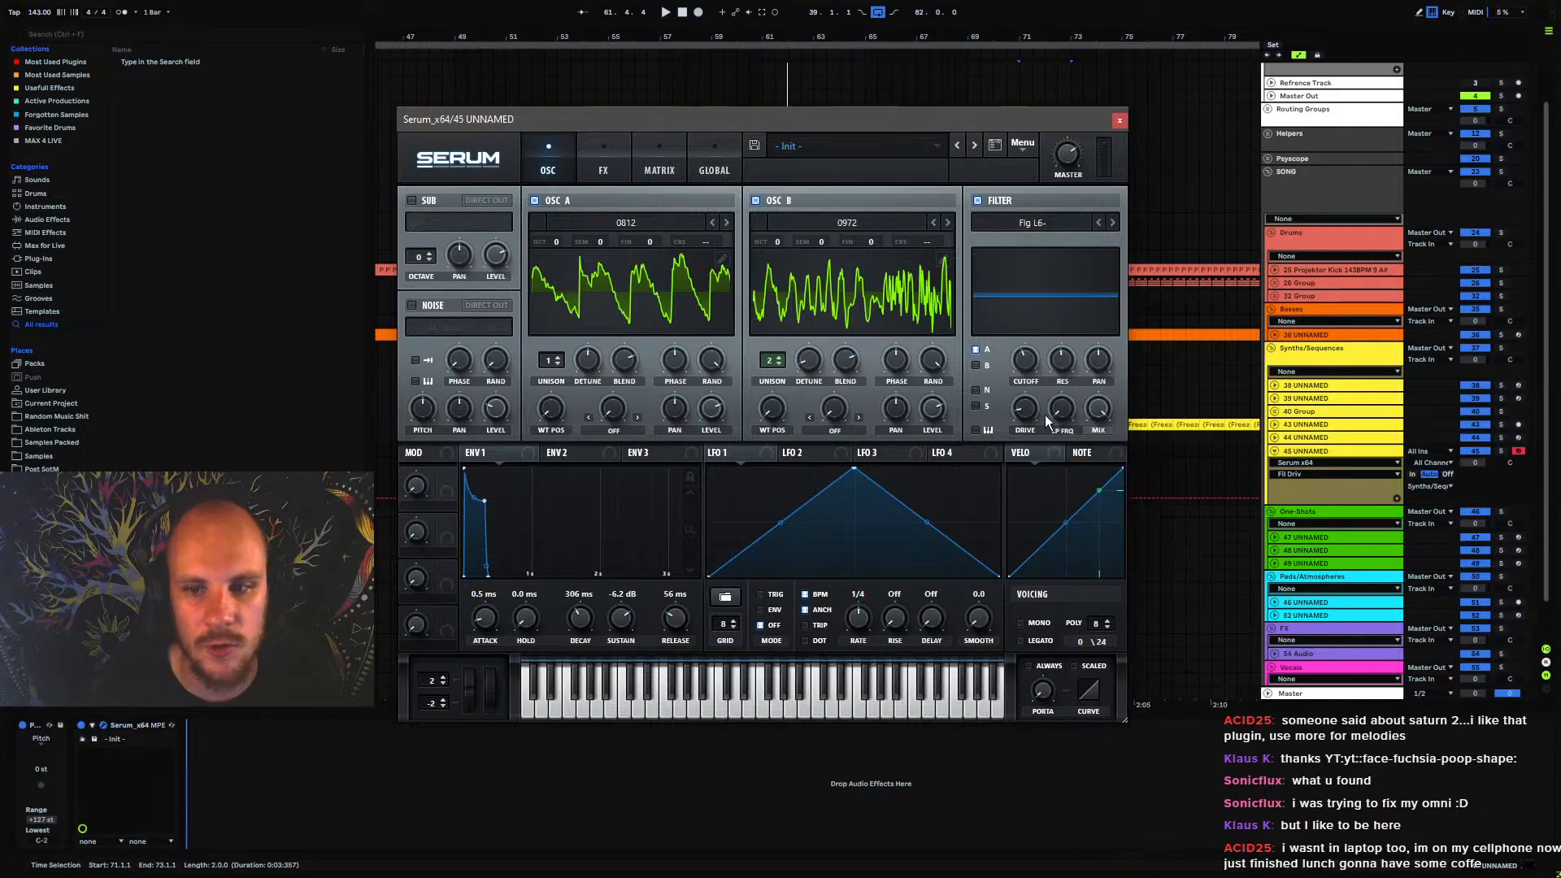
{"action": "left_click", "coordinate": [1114, 222]}
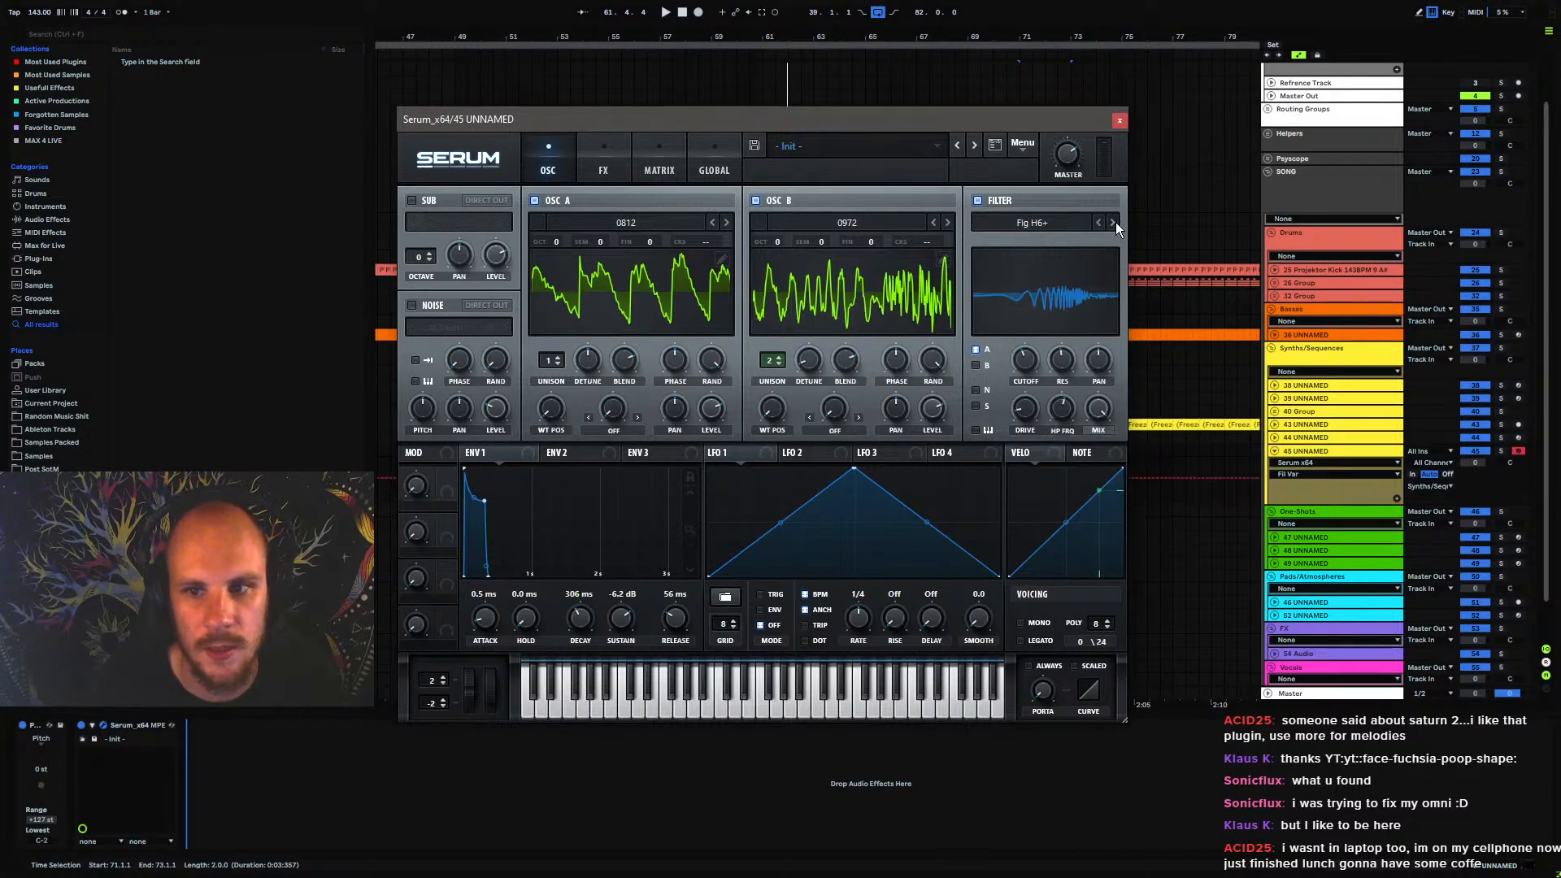
{"action": "mouse_move", "coordinate": [1062, 412]}
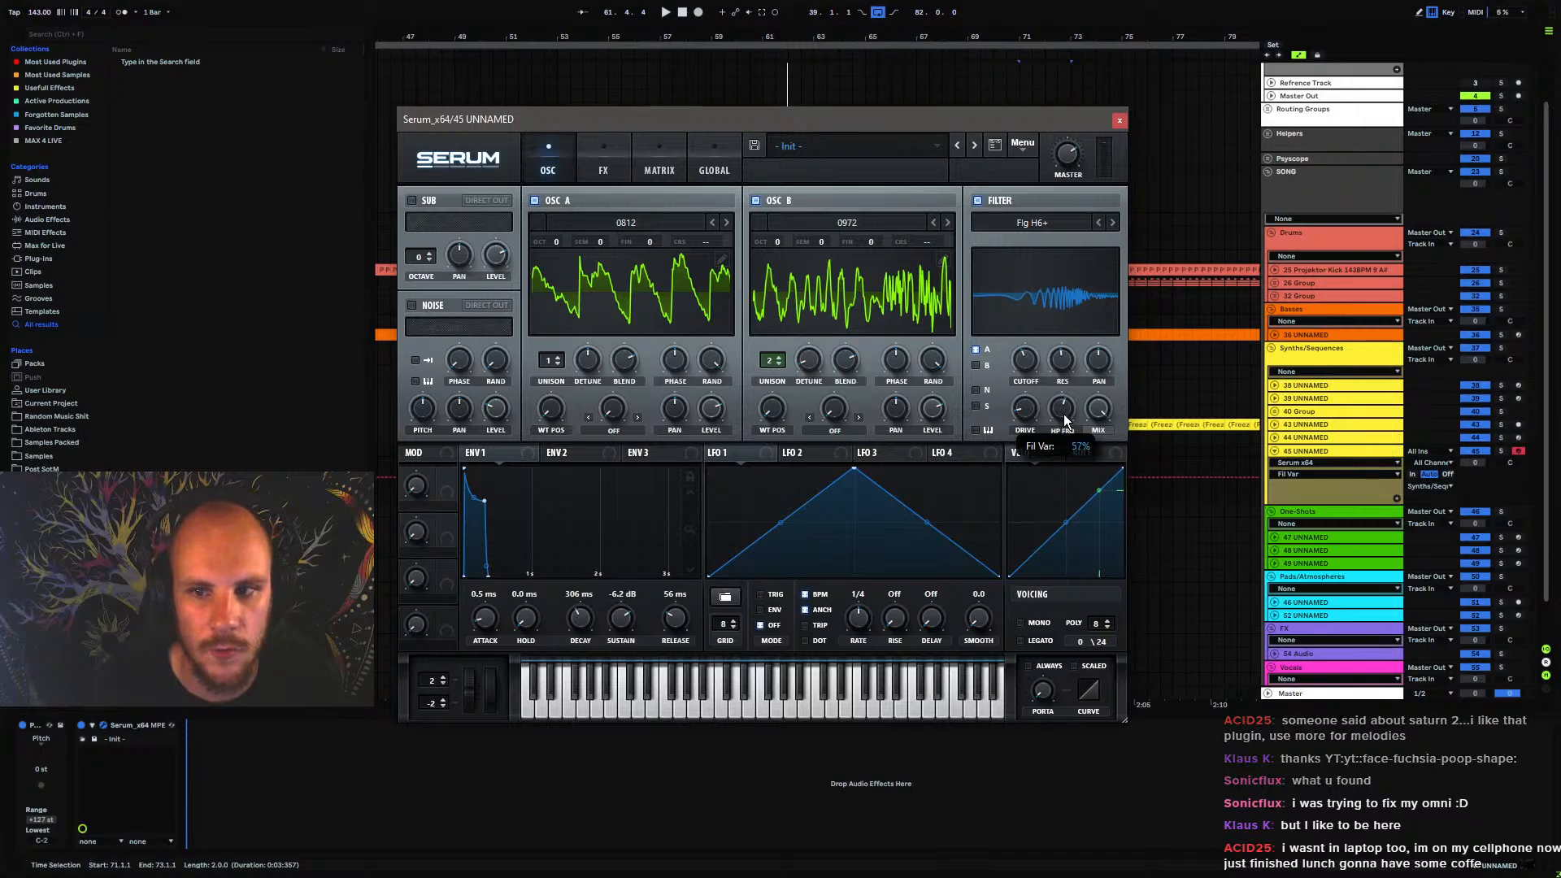
{"action": "left_click_drag", "start_coordinate": [1029, 354], "coordinate": [1042, 356]}
Play the sequence, close Serum, and draw a rising filter cutoff automation ramp on track 45 from bar 57 to bar 73
{"action": "key", "text": "space"}
{"action": "left_click", "coordinate": [1120, 121]}
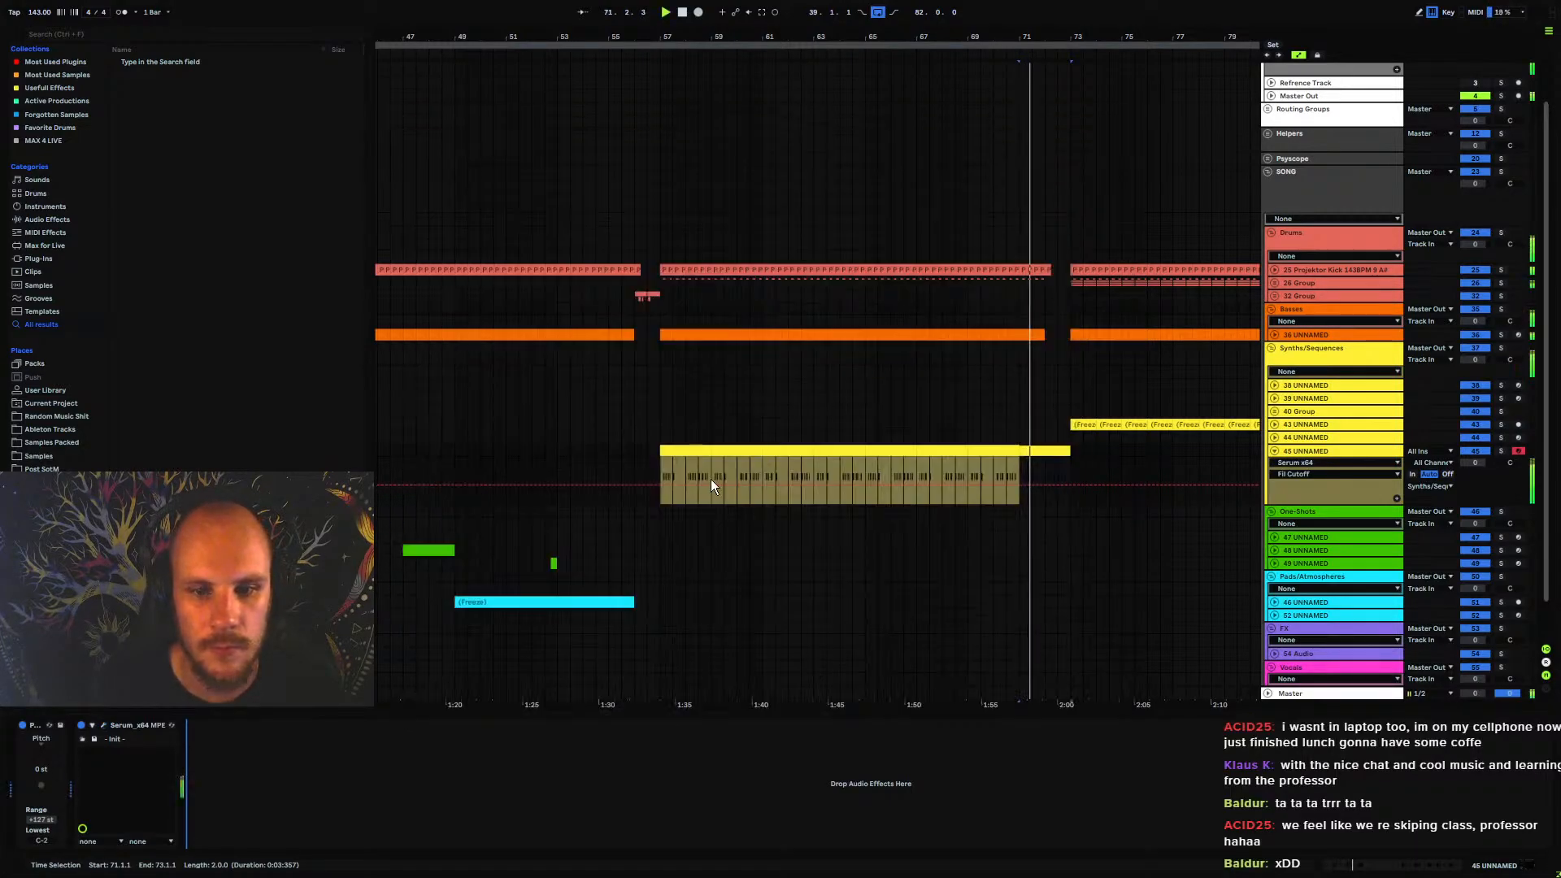
{"action": "left_click", "coordinate": [660, 484]}
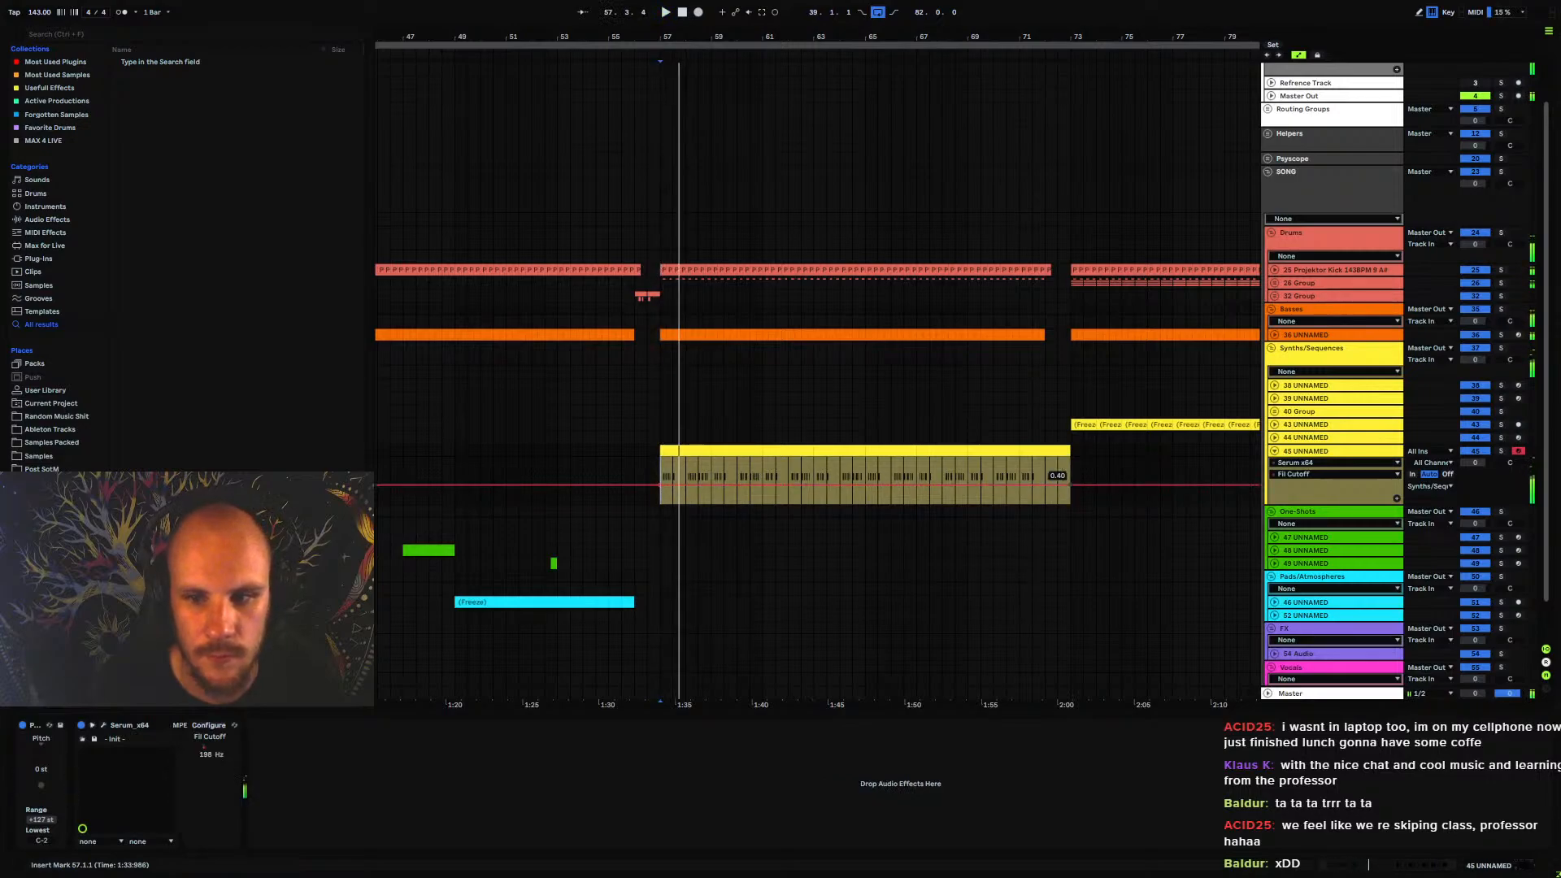
{"action": "left_click_drag", "start_coordinate": [1052, 480], "coordinate": [1052, 466]}
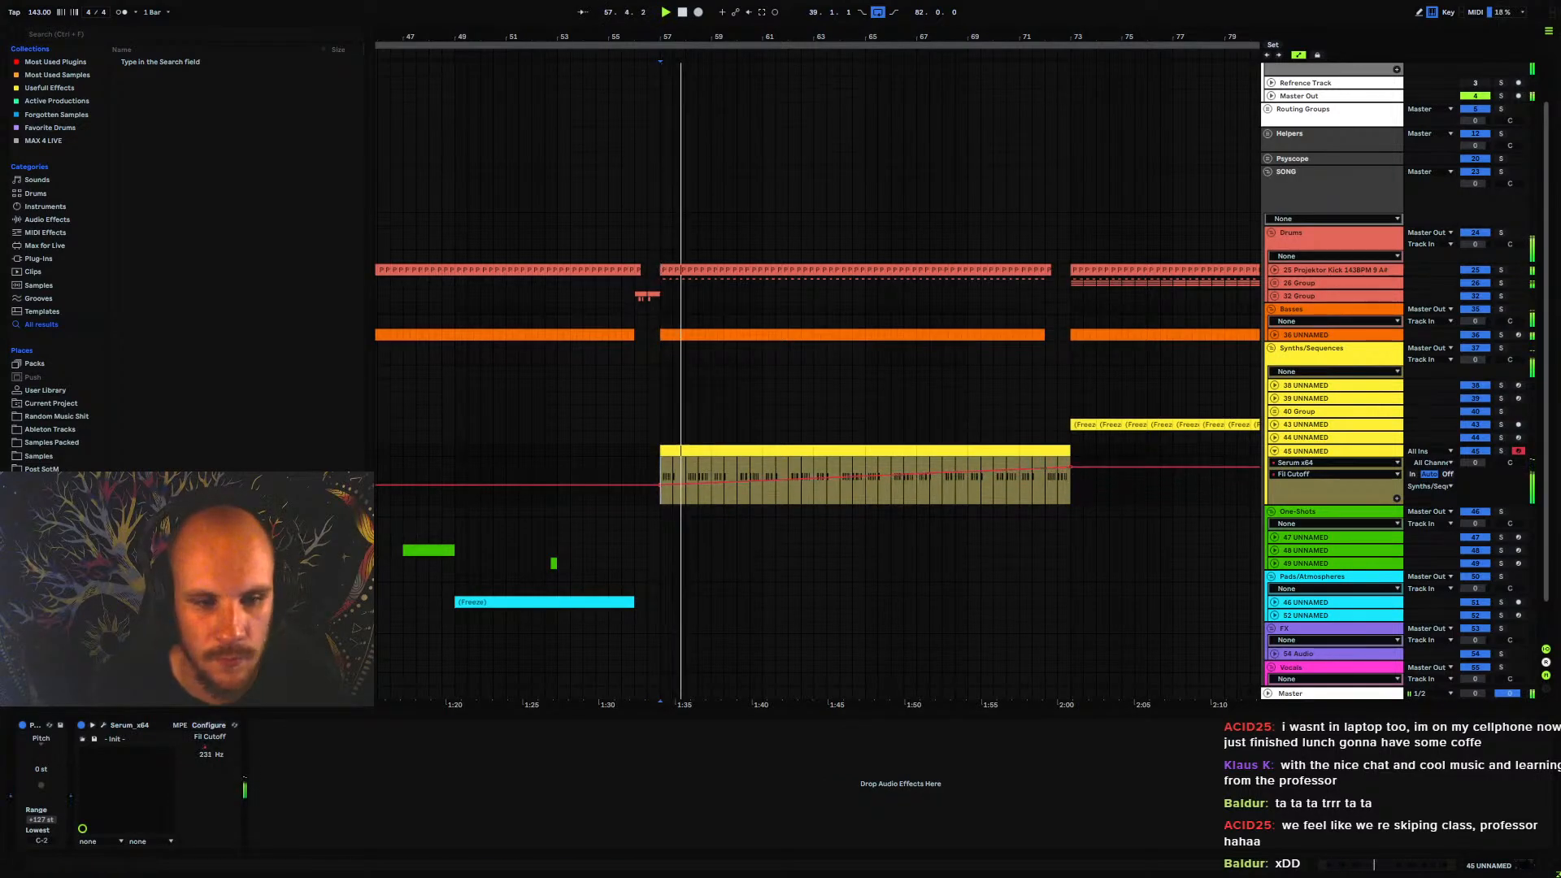
Reopen Serum during playback, route OSC B through the filter as well, and lower the filter mix
{"action": "left_click", "coordinate": [103, 725]}
{"action": "left_click", "coordinate": [977, 366]}
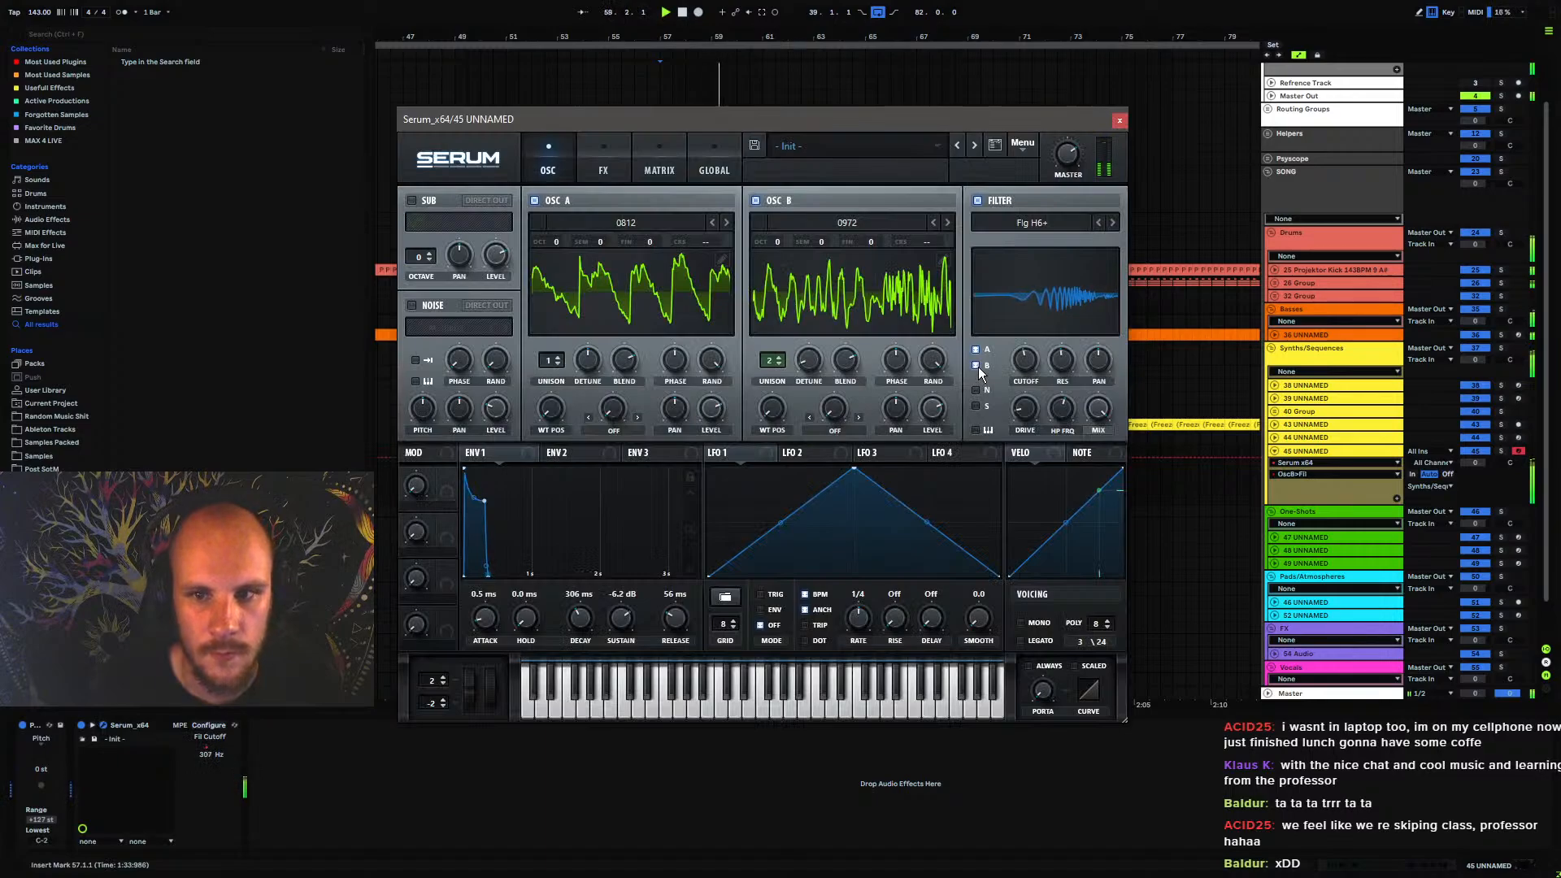
{"action": "left_click_drag", "start_coordinate": [1099, 412], "coordinate": [1088, 490]}
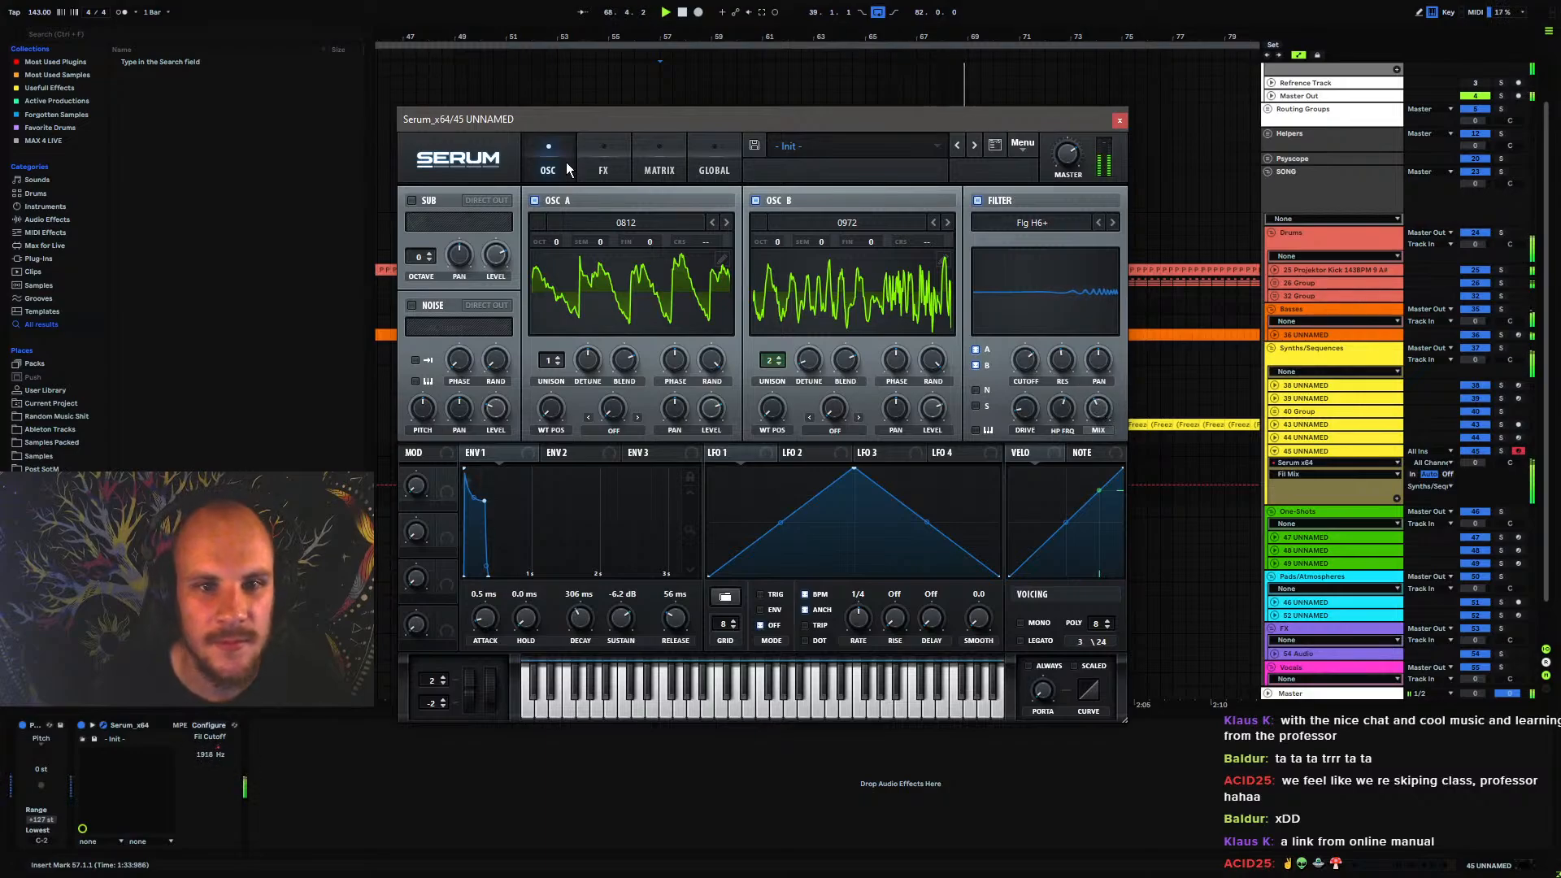
Close Serum and lower track 45's volume to -8.8 dB
{"action": "left_click", "coordinate": [1120, 121]}
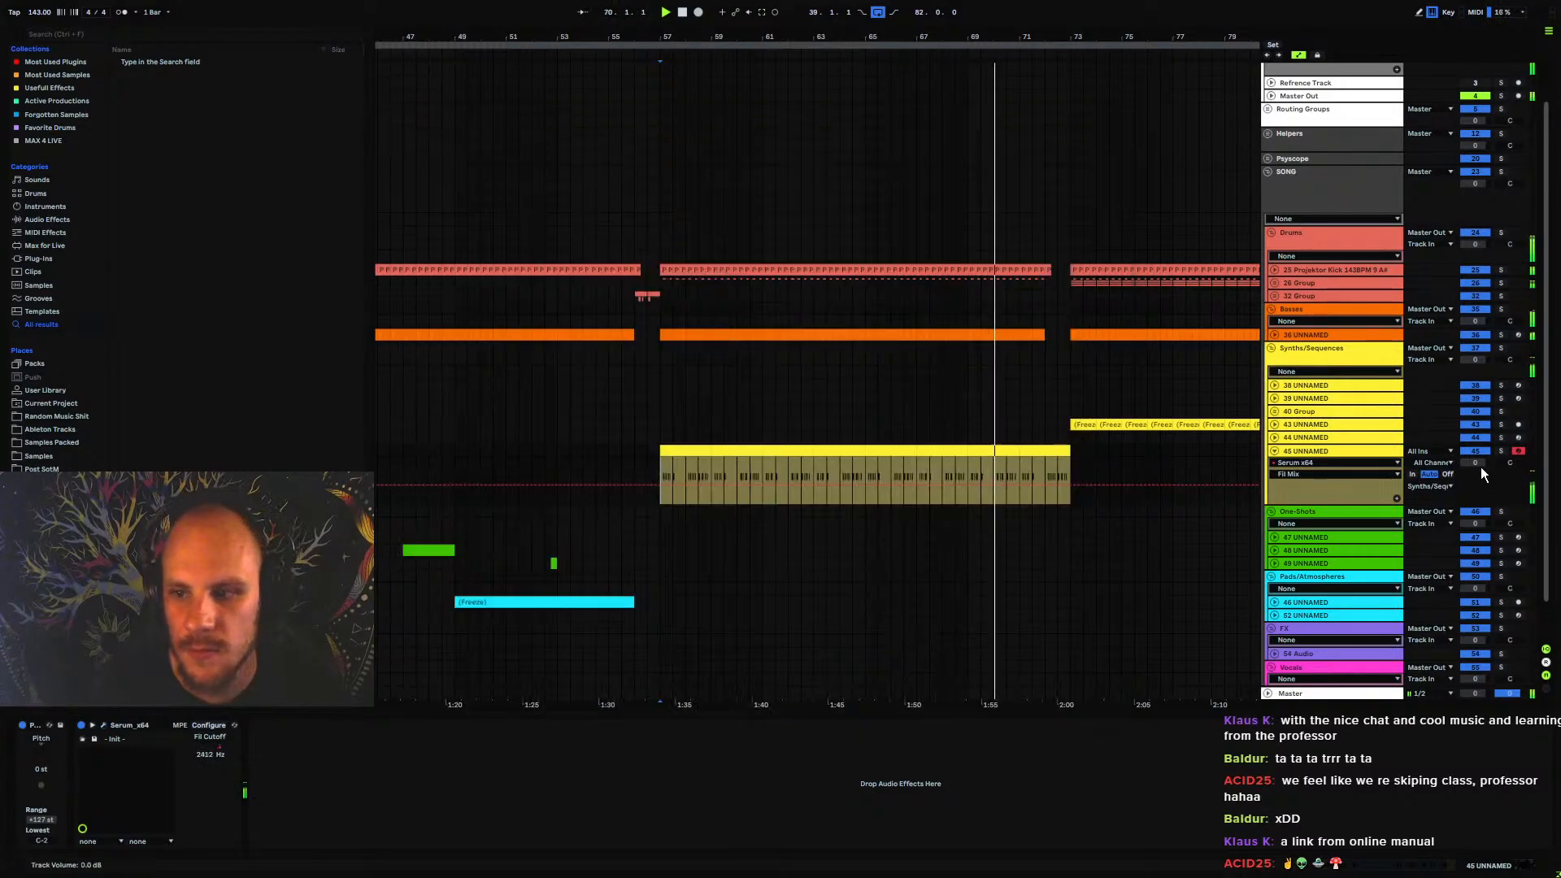
{"action": "left_click", "coordinate": [1477, 463]}
{"action": "left_click_drag", "start_coordinate": [1477, 463], "coordinate": [1477, 461]}
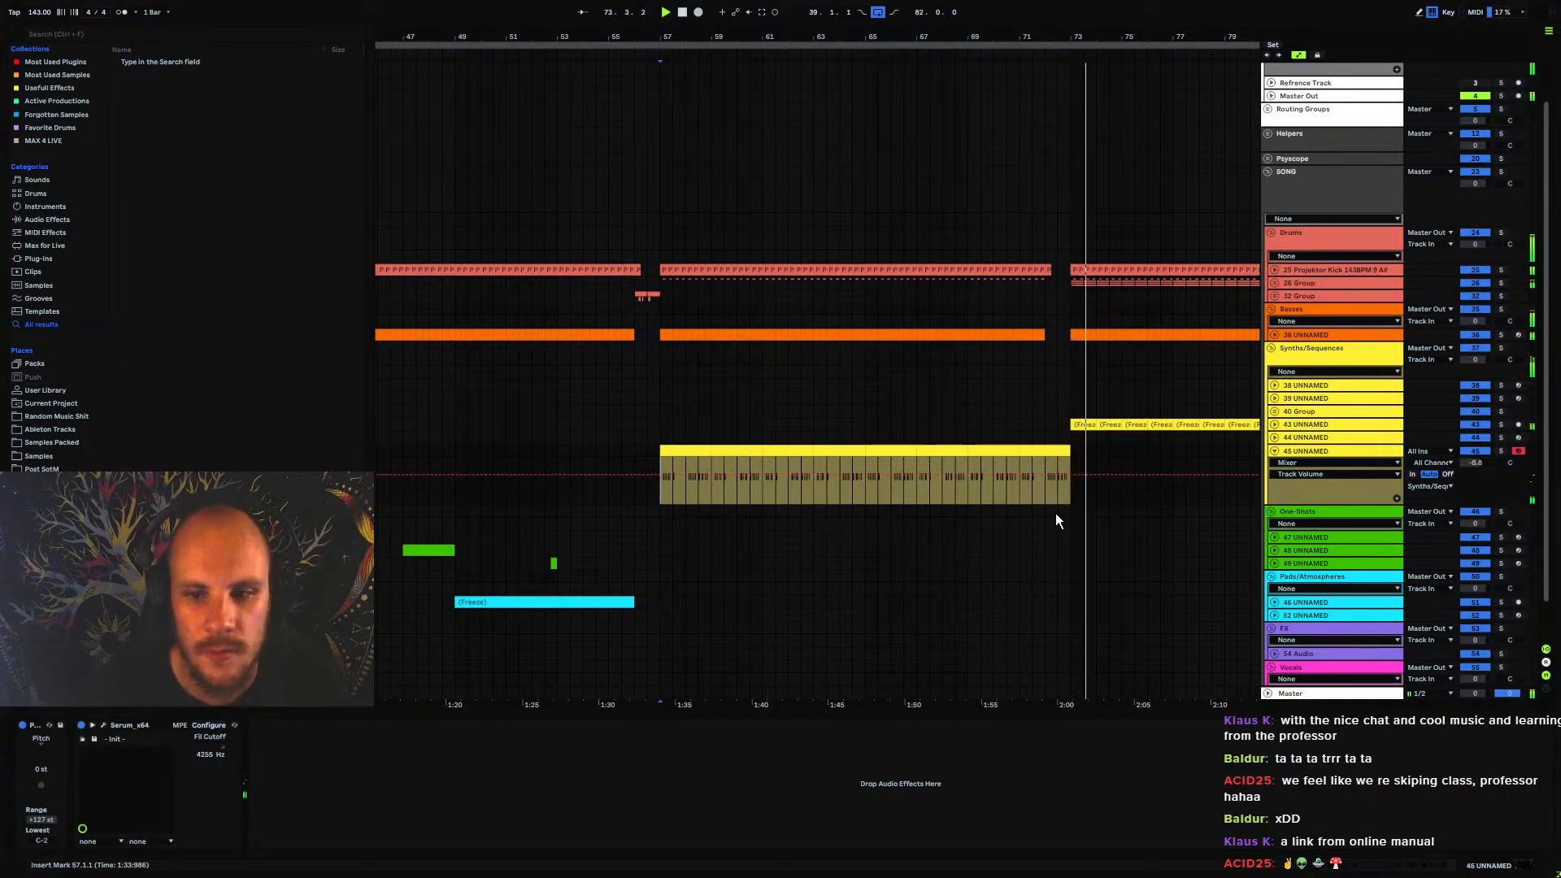
Duplicate all the track 45 clips between bars 57 and 73 so the sequence extends to bar 89
{"action": "left_click", "coordinate": [1052, 450]}
{"action": "key", "text": "space"}
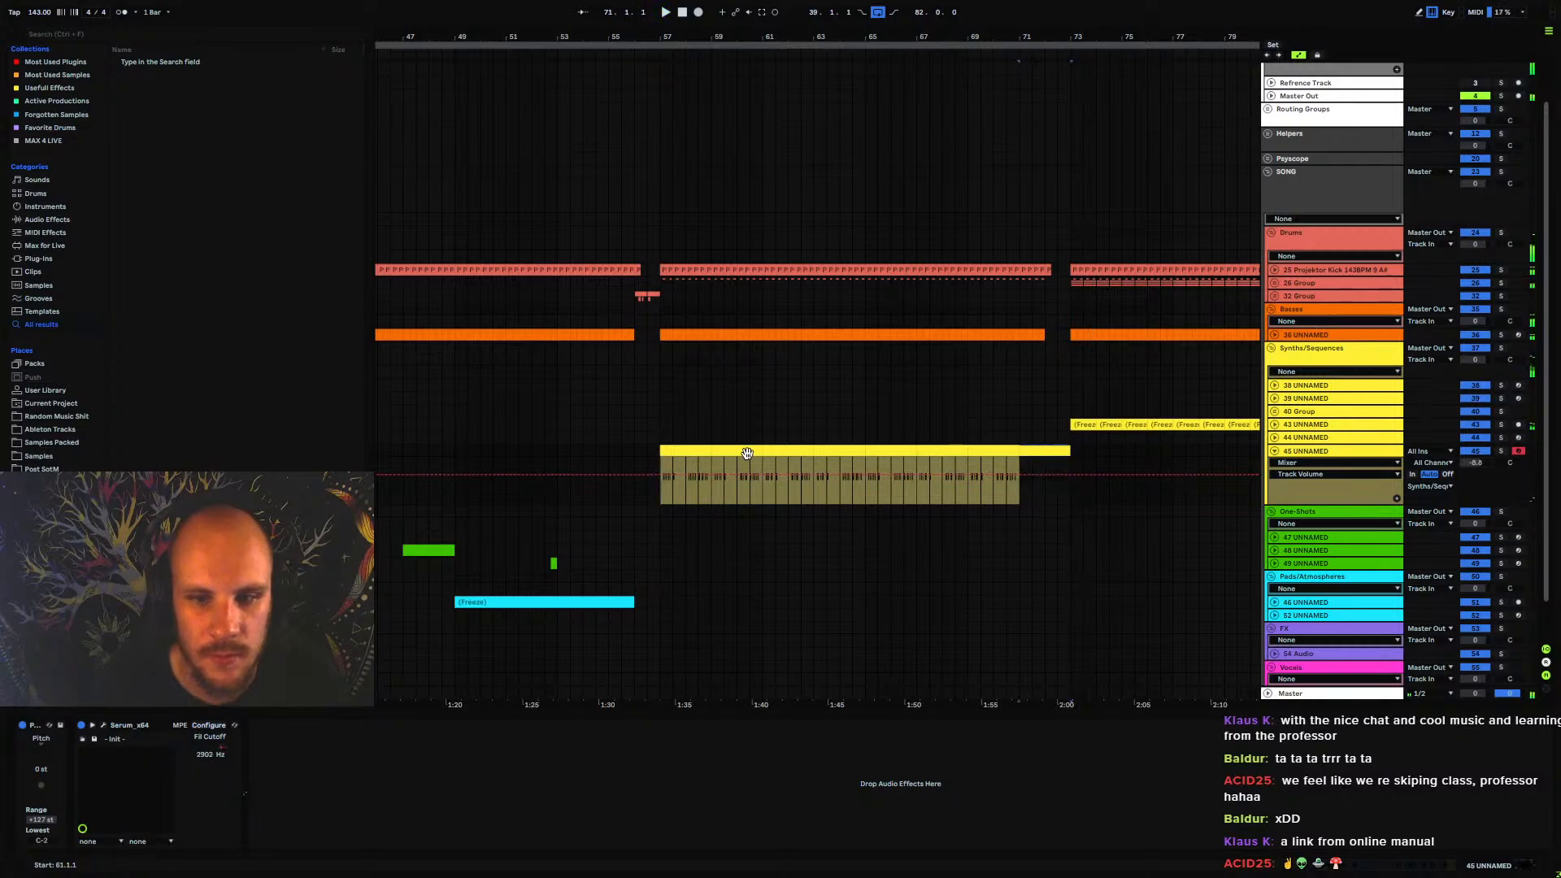
{"action": "left_click", "coordinate": [689, 453], "text": "shift"}
{"action": "key", "text": "ctrl+d"}
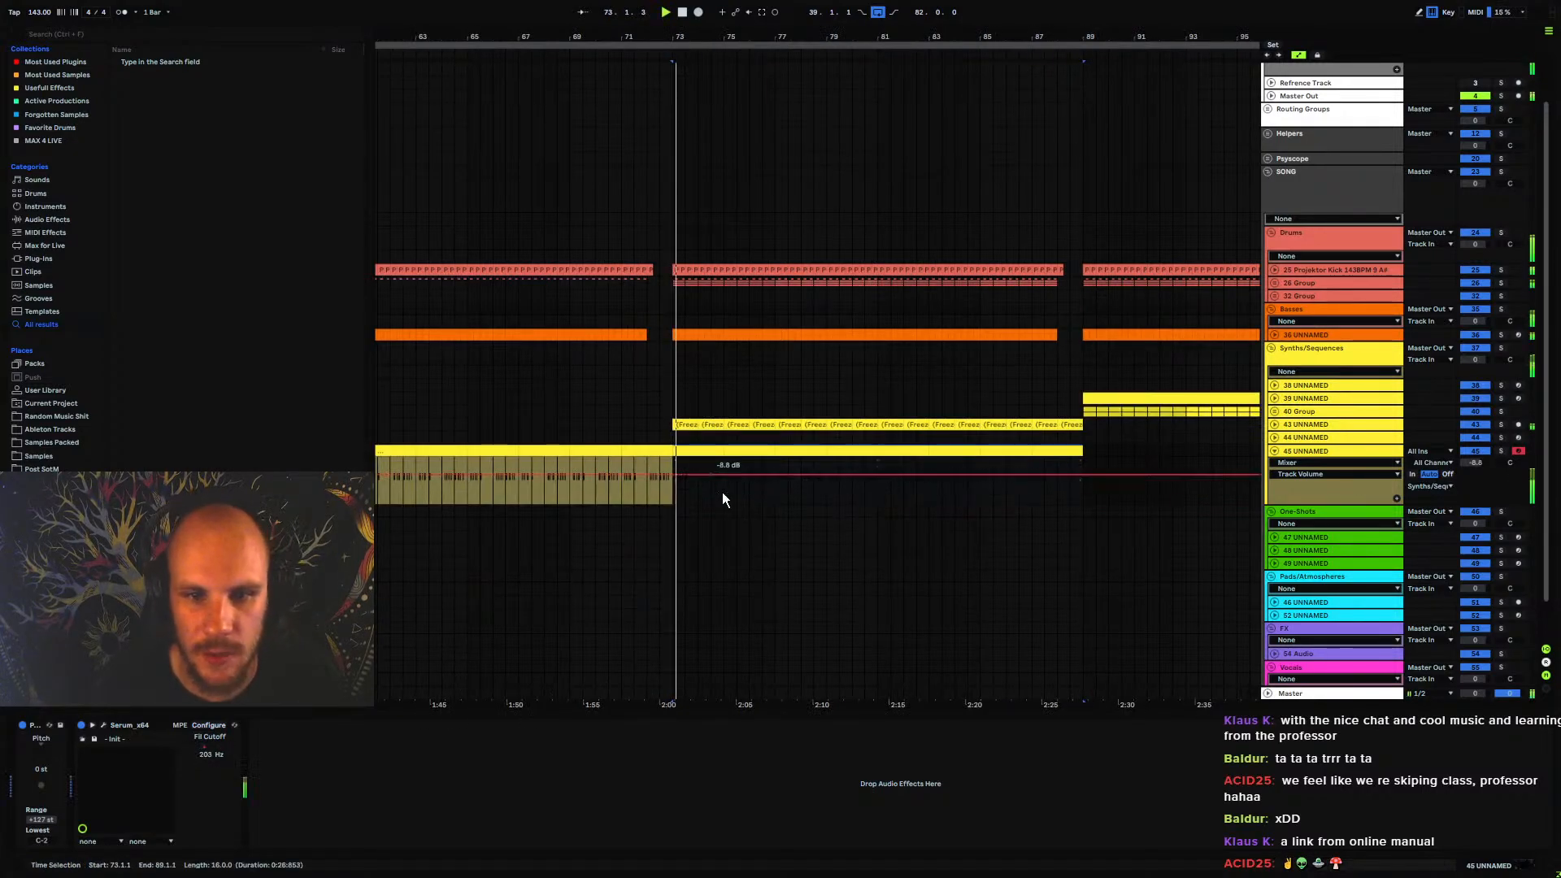
Play from bar 73, show track 45's Serum Fil Mix automation, and raise it to 1.00 from bar 73
{"action": "left_click", "coordinate": [674, 490]}
{"action": "key", "text": "space"}
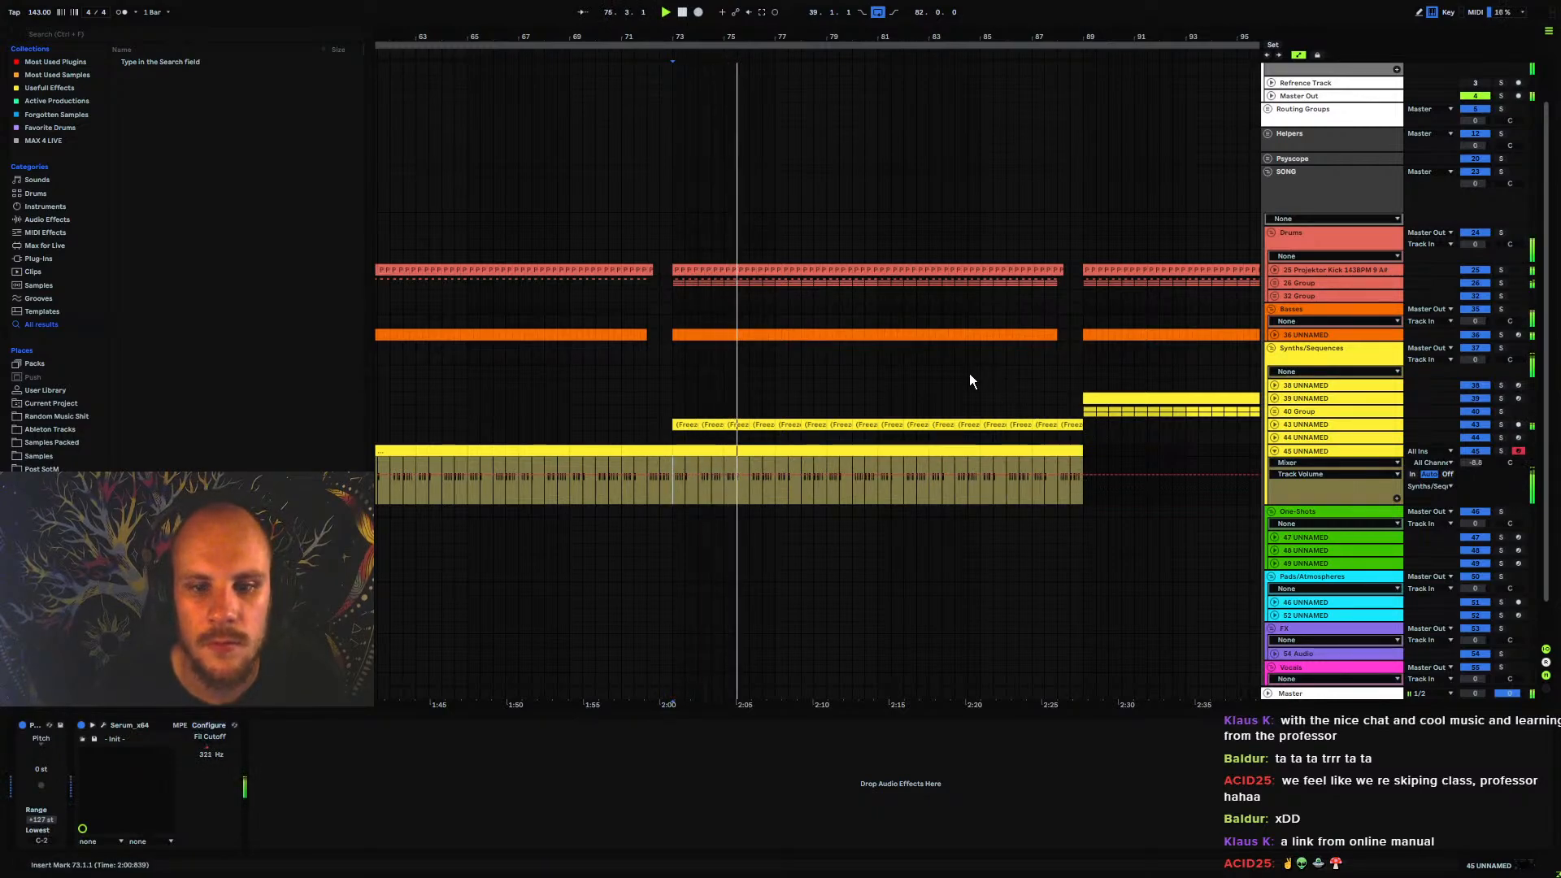
{"action": "left_click", "coordinate": [1287, 464]}
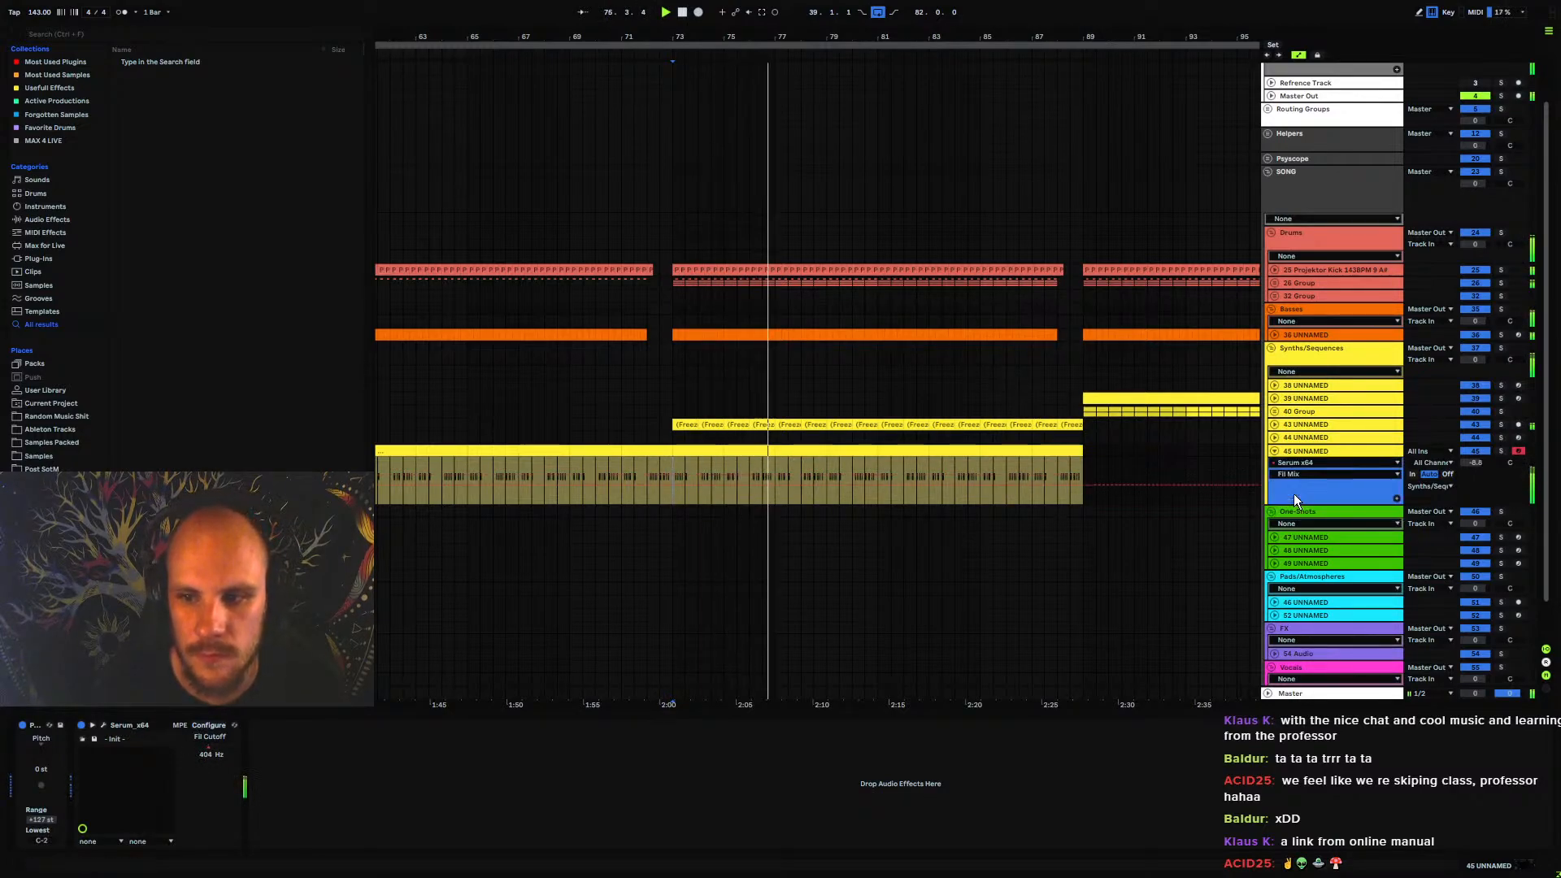
{"action": "left_click", "coordinate": [1295, 494]}
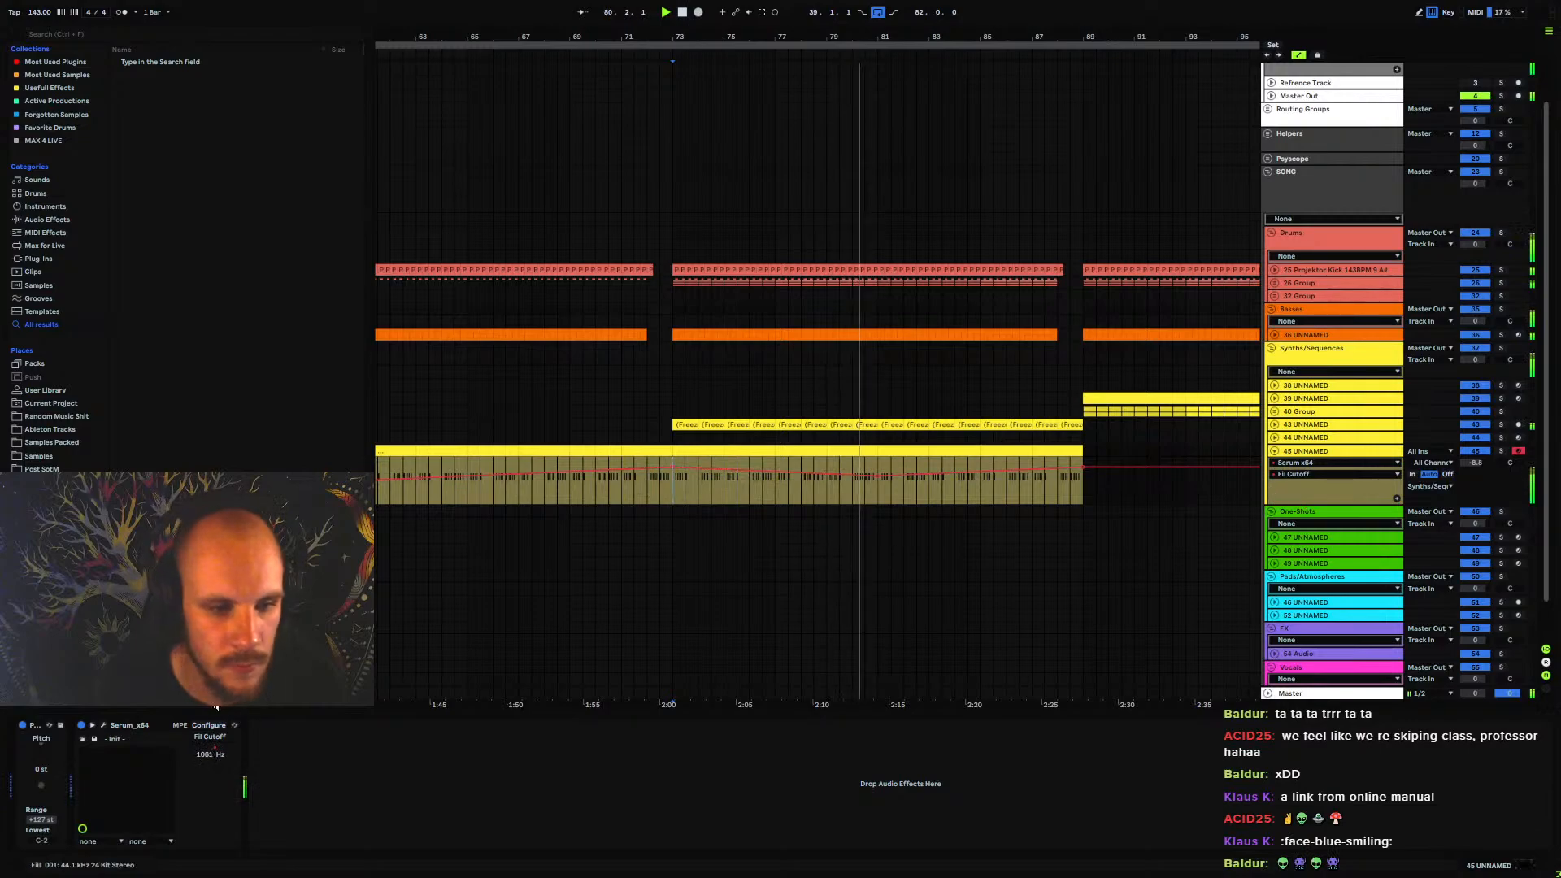
{"action": "left_click", "coordinate": [1312, 474]}
{"action": "left_click", "coordinate": [1297, 505]}
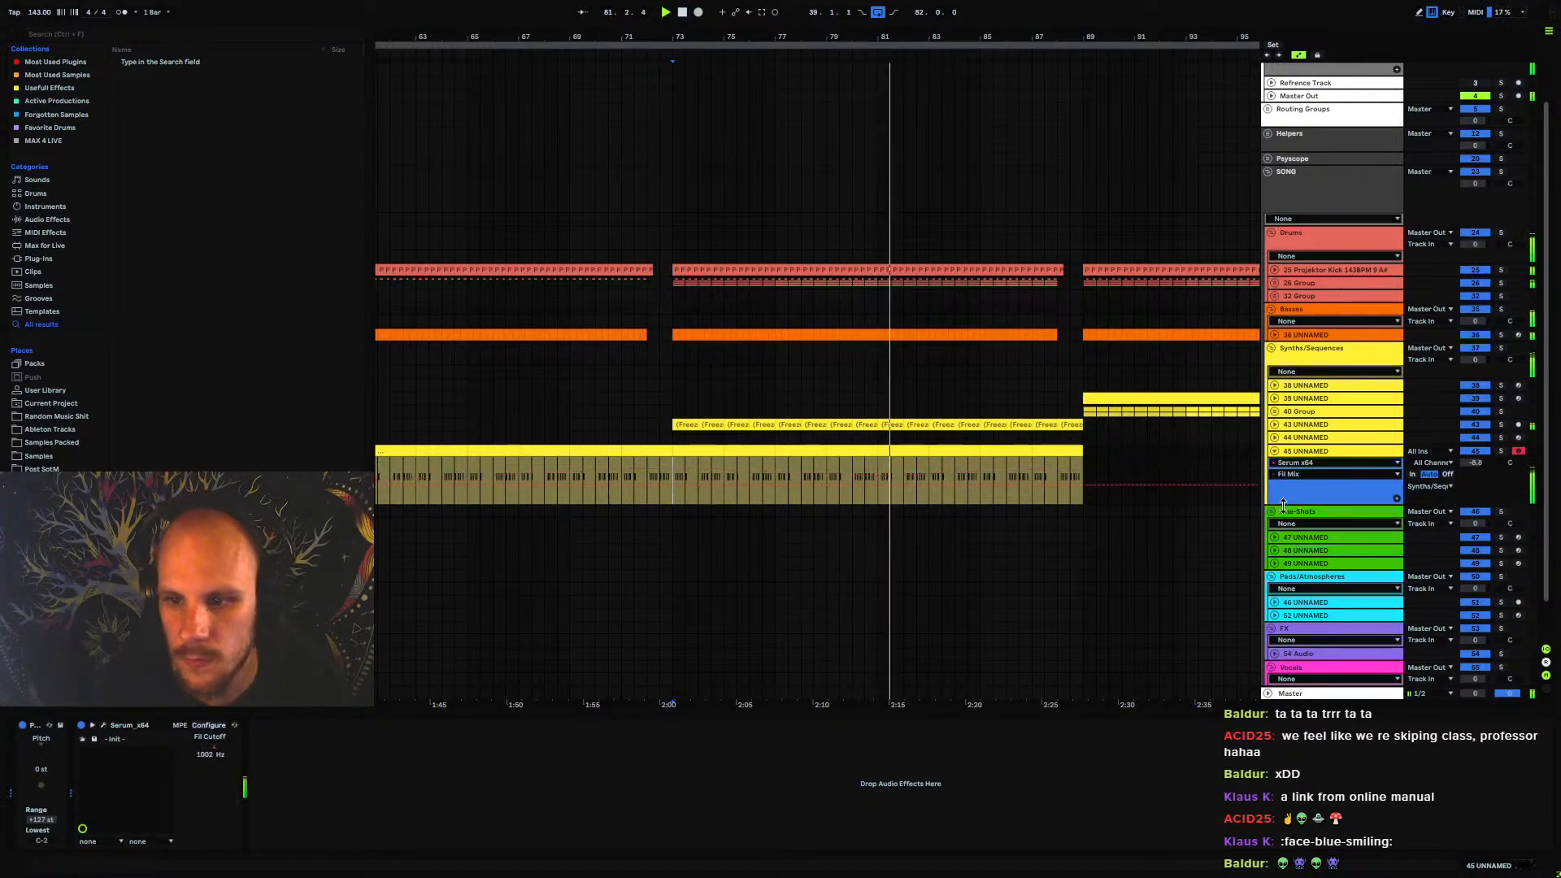
{"action": "left_click_drag", "start_coordinate": [665, 485], "coordinate": [667, 457]}
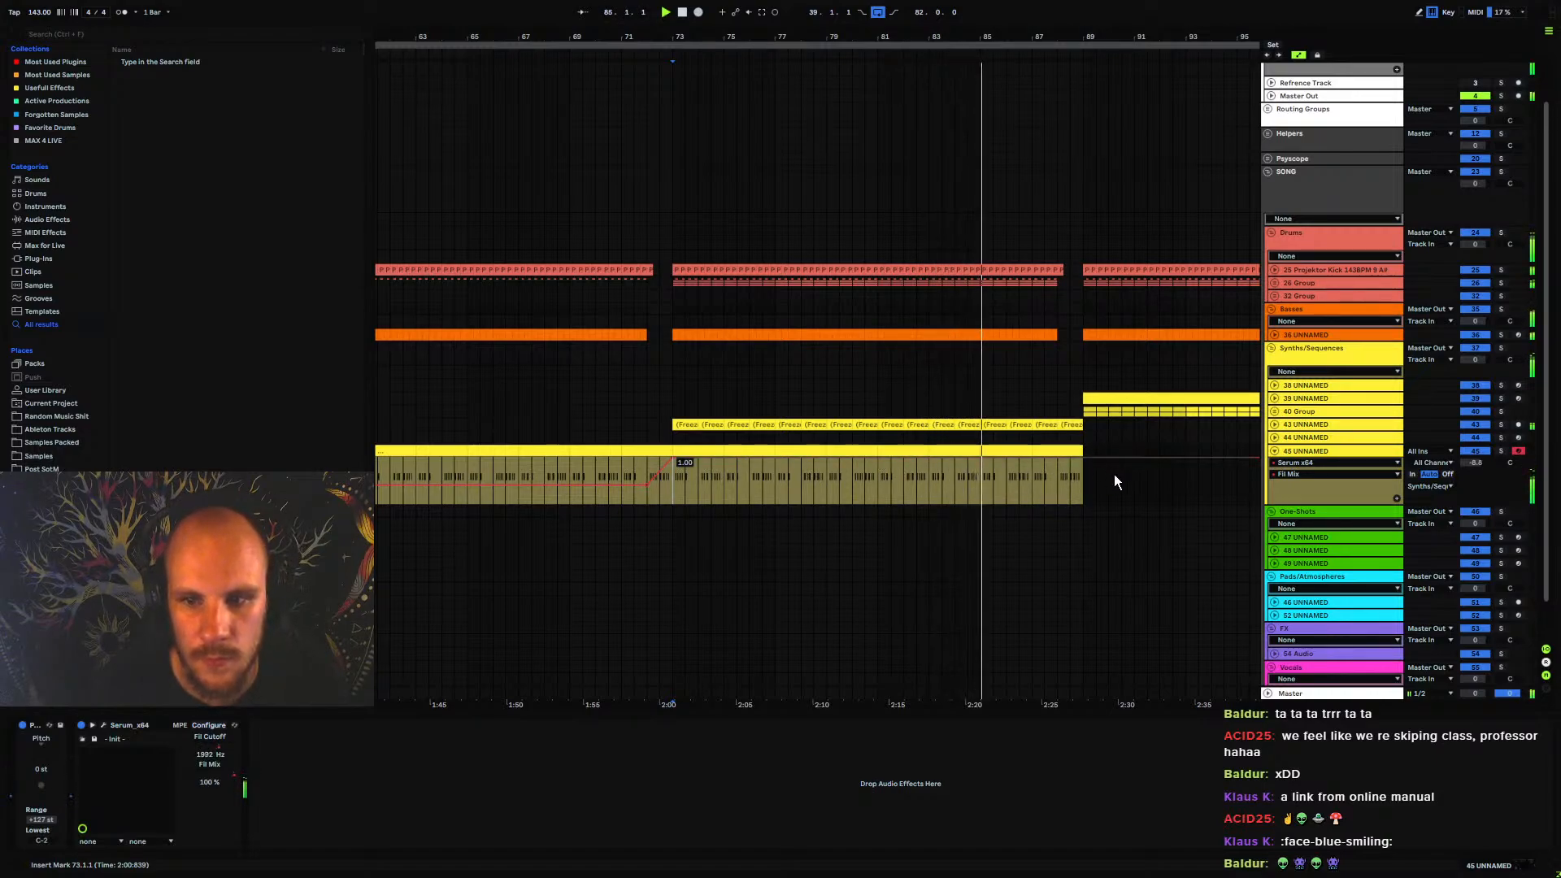
Shape the Fil Mix automation into a gradual rise from bar 65, reaching 0.67 just before bar 73, and fold track 45
{"action": "left_click", "coordinate": [469, 470]}
{"action": "left_click_drag", "start_coordinate": [646, 485], "coordinate": [637, 482]}
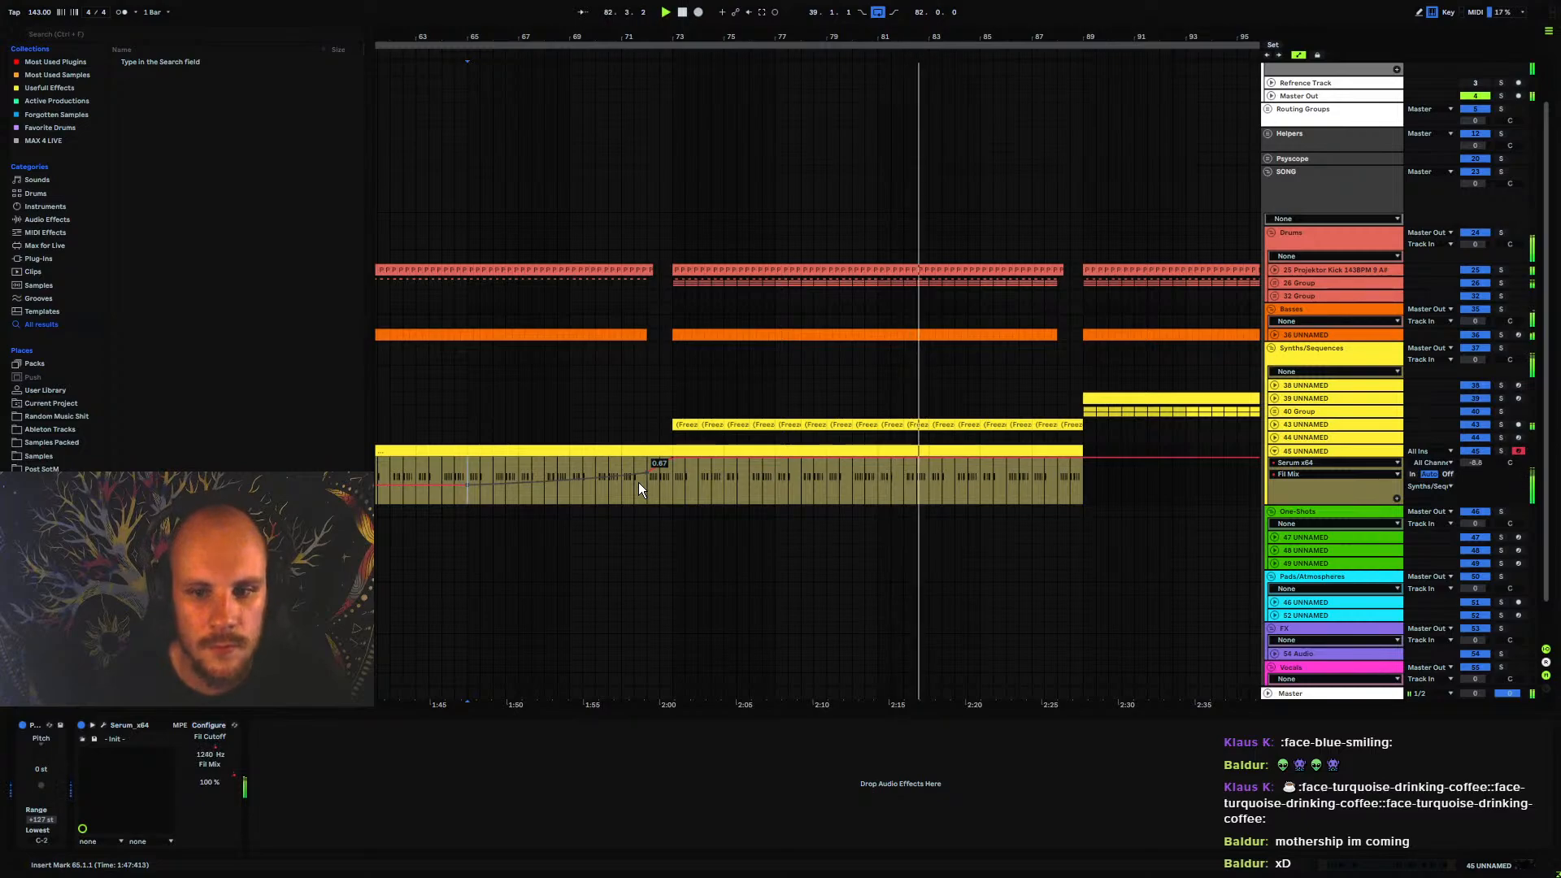
{"action": "left_click", "coordinate": [1276, 452]}
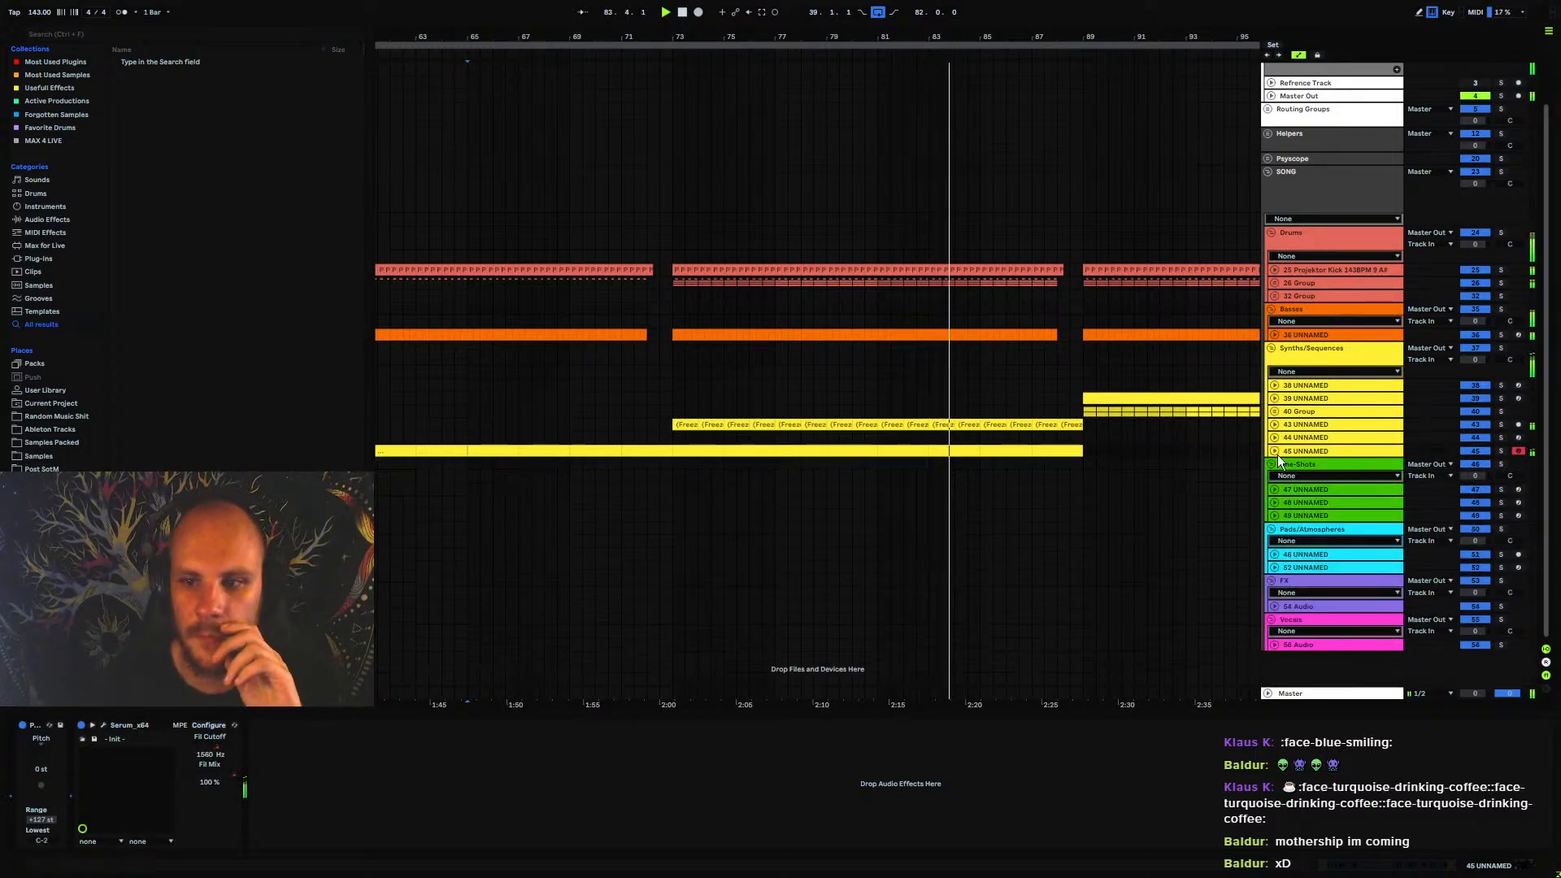
Unfold drum group 26, insert a new audio track below group 29, and place the insert marker at bar 89 on it
{"action": "left_click_drag", "start_coordinate": [830, 36], "coordinate": [829, 2]}
{"action": "left_click_drag", "start_coordinate": [644, 25], "coordinate": [644, 8]}
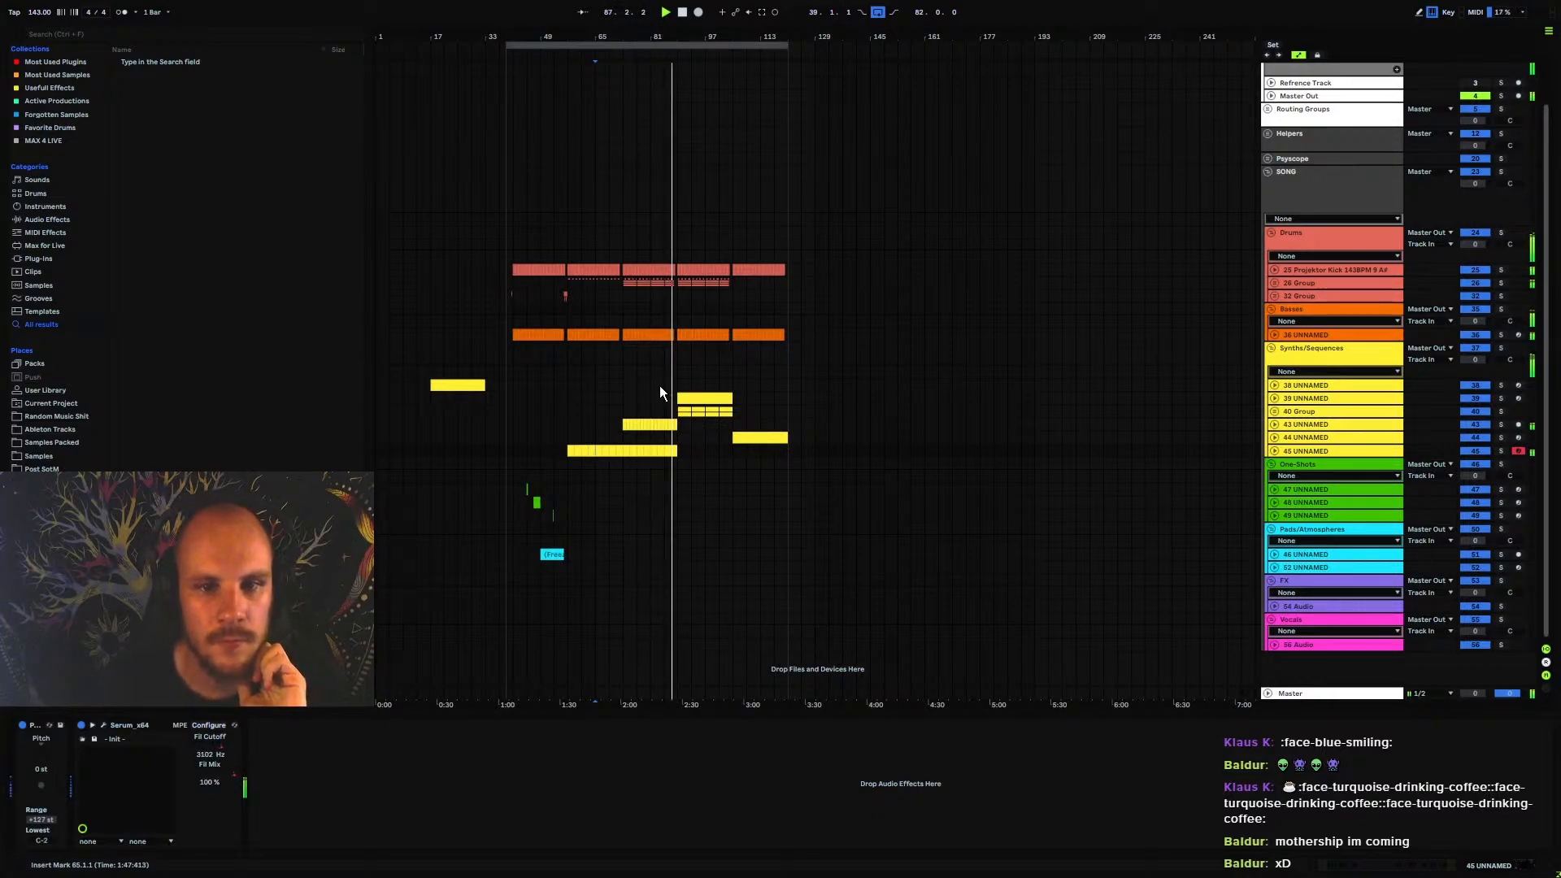
{"action": "left_click", "coordinate": [1274, 283]}
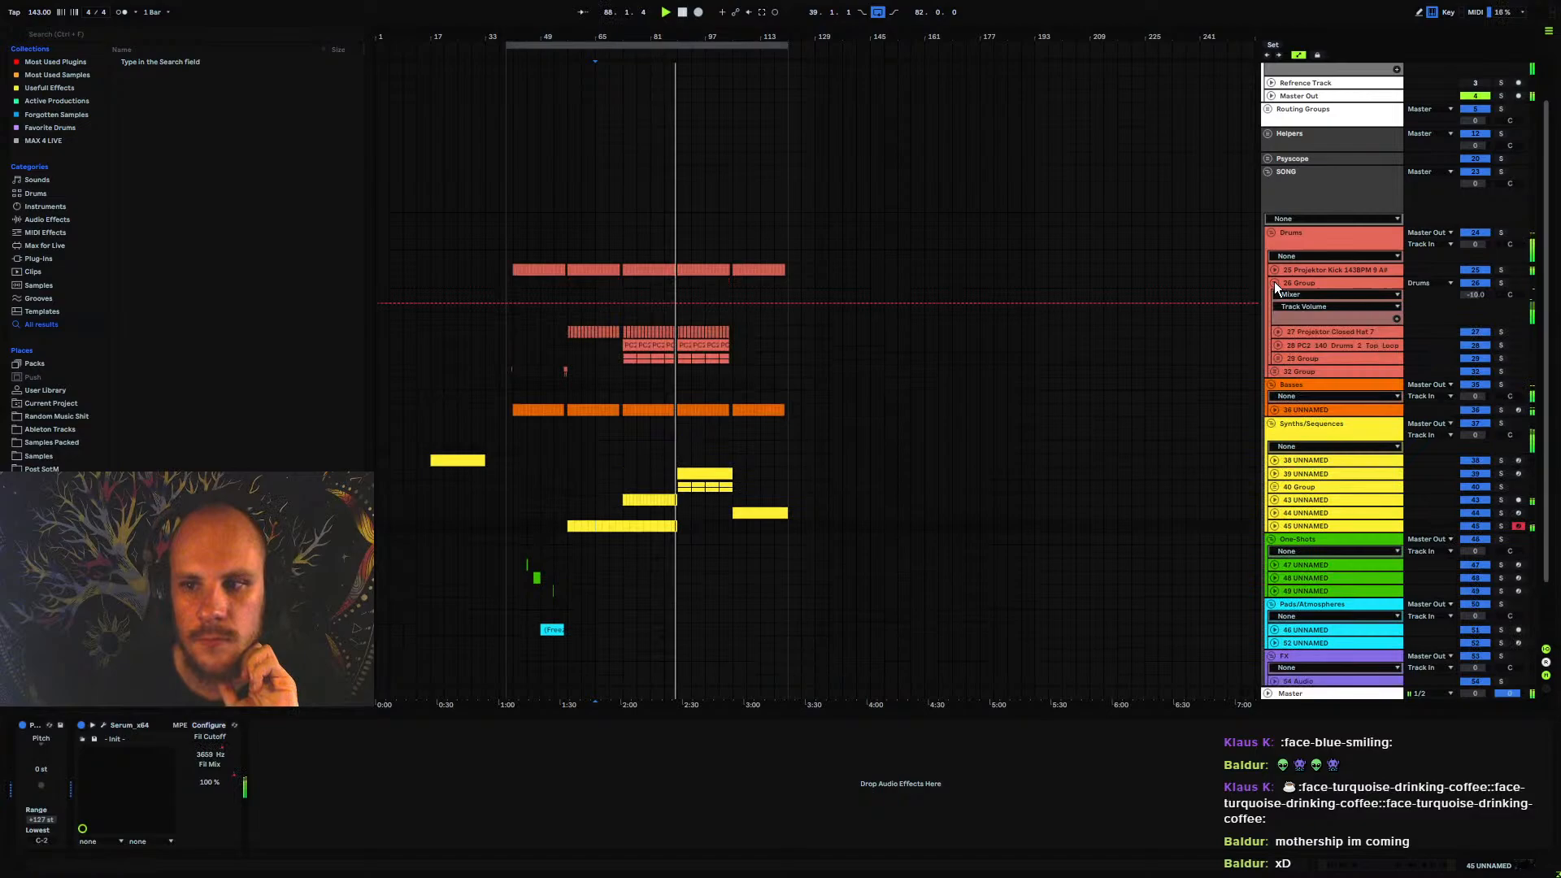
{"action": "left_click", "coordinate": [1292, 358]}
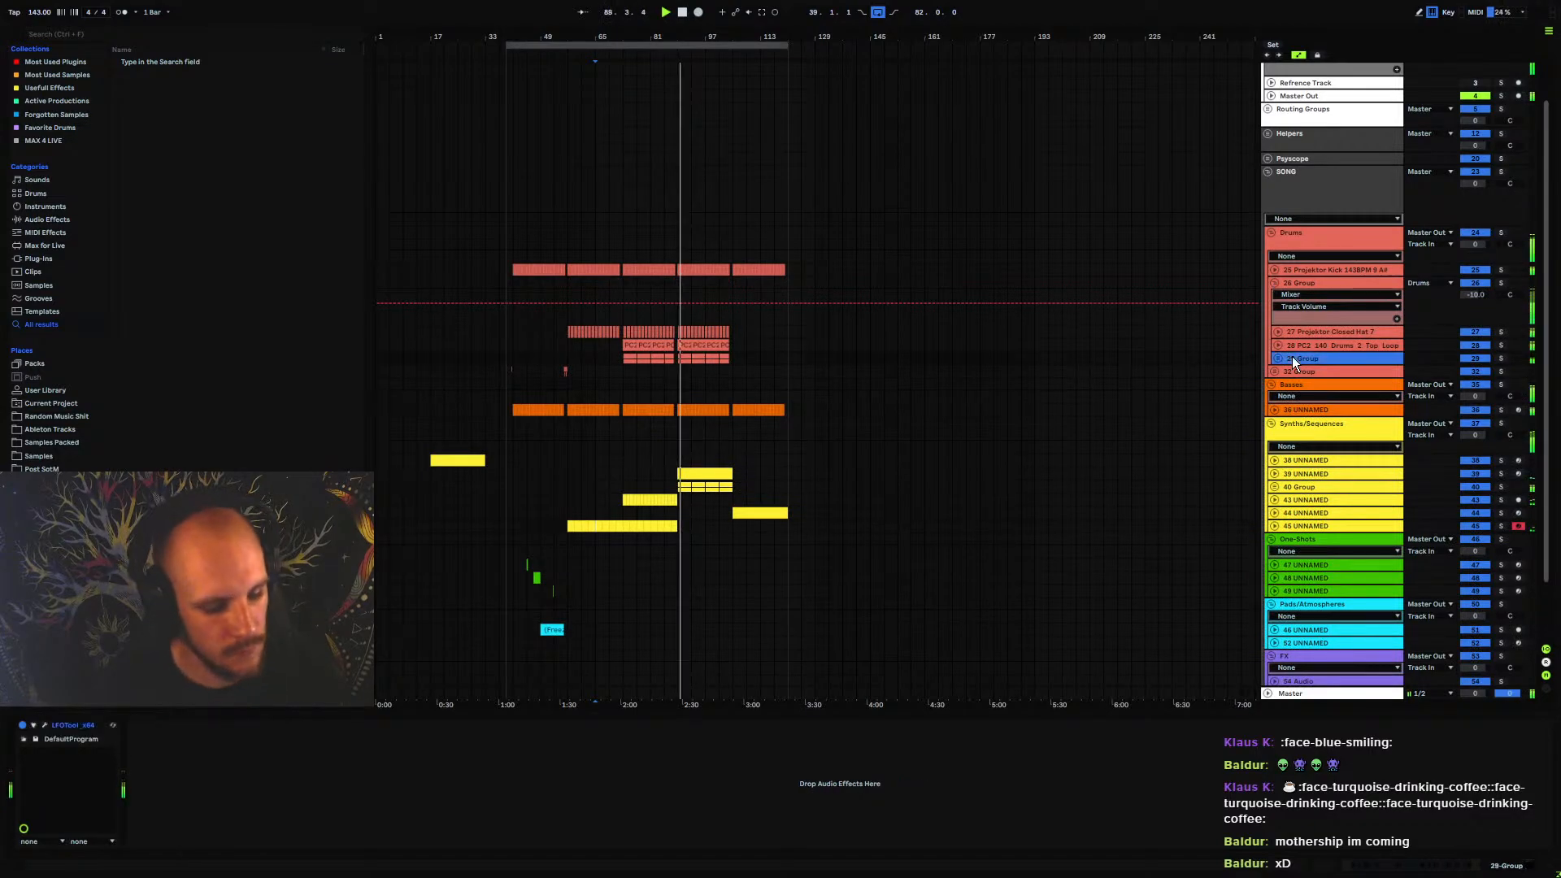
{"action": "key", "text": "ctrl+t"}
{"action": "left_click_drag", "start_coordinate": [680, 37], "coordinate": [680, 146]}
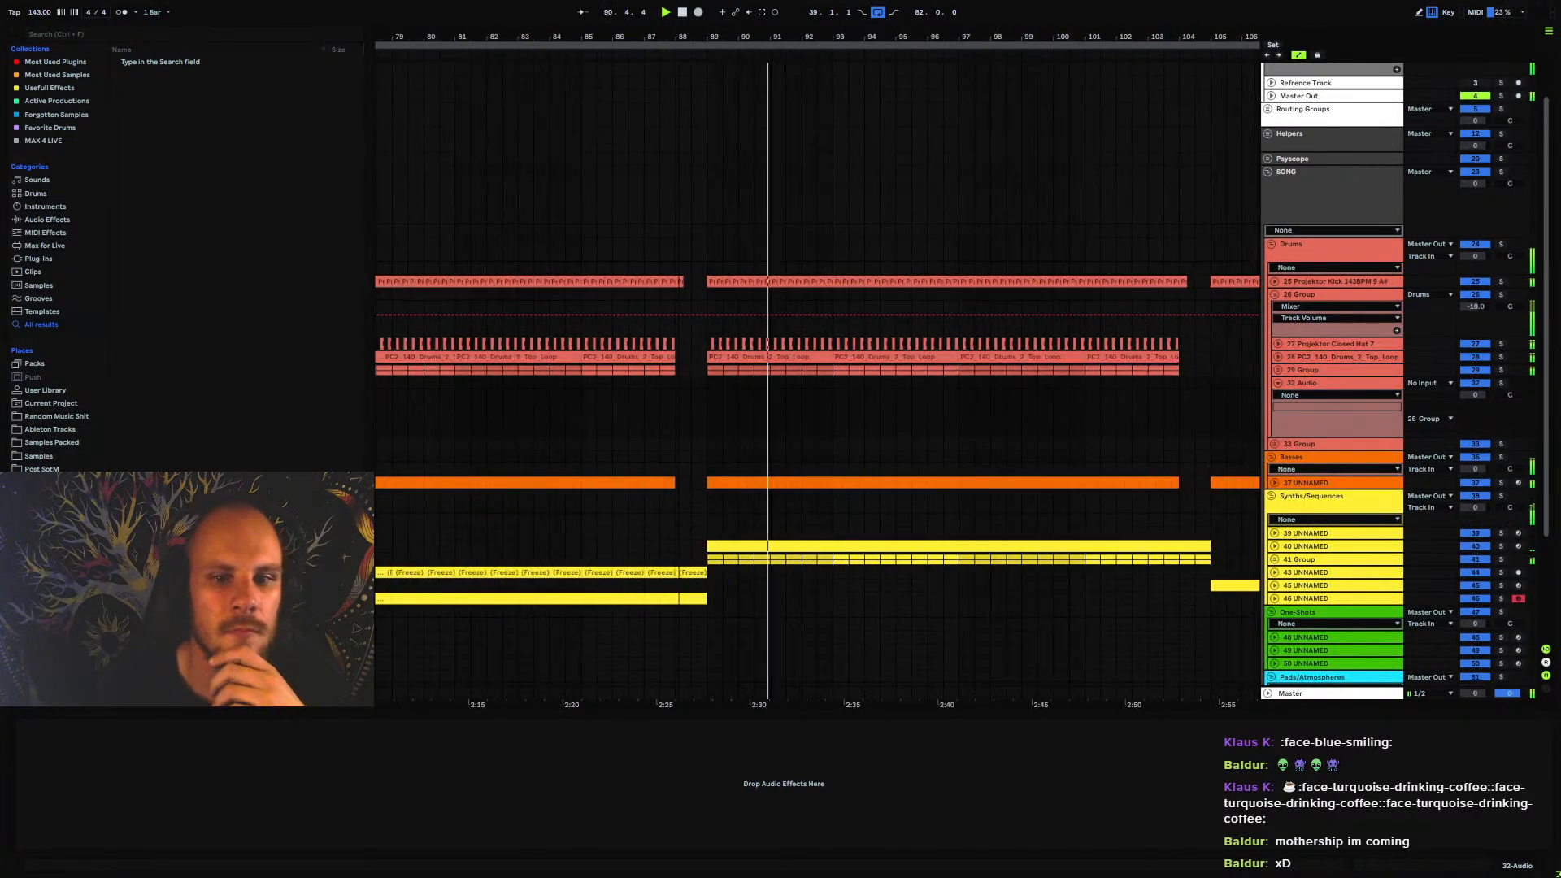
{"action": "left_click", "coordinate": [709, 389]}
{"action": "key", "text": "space"}
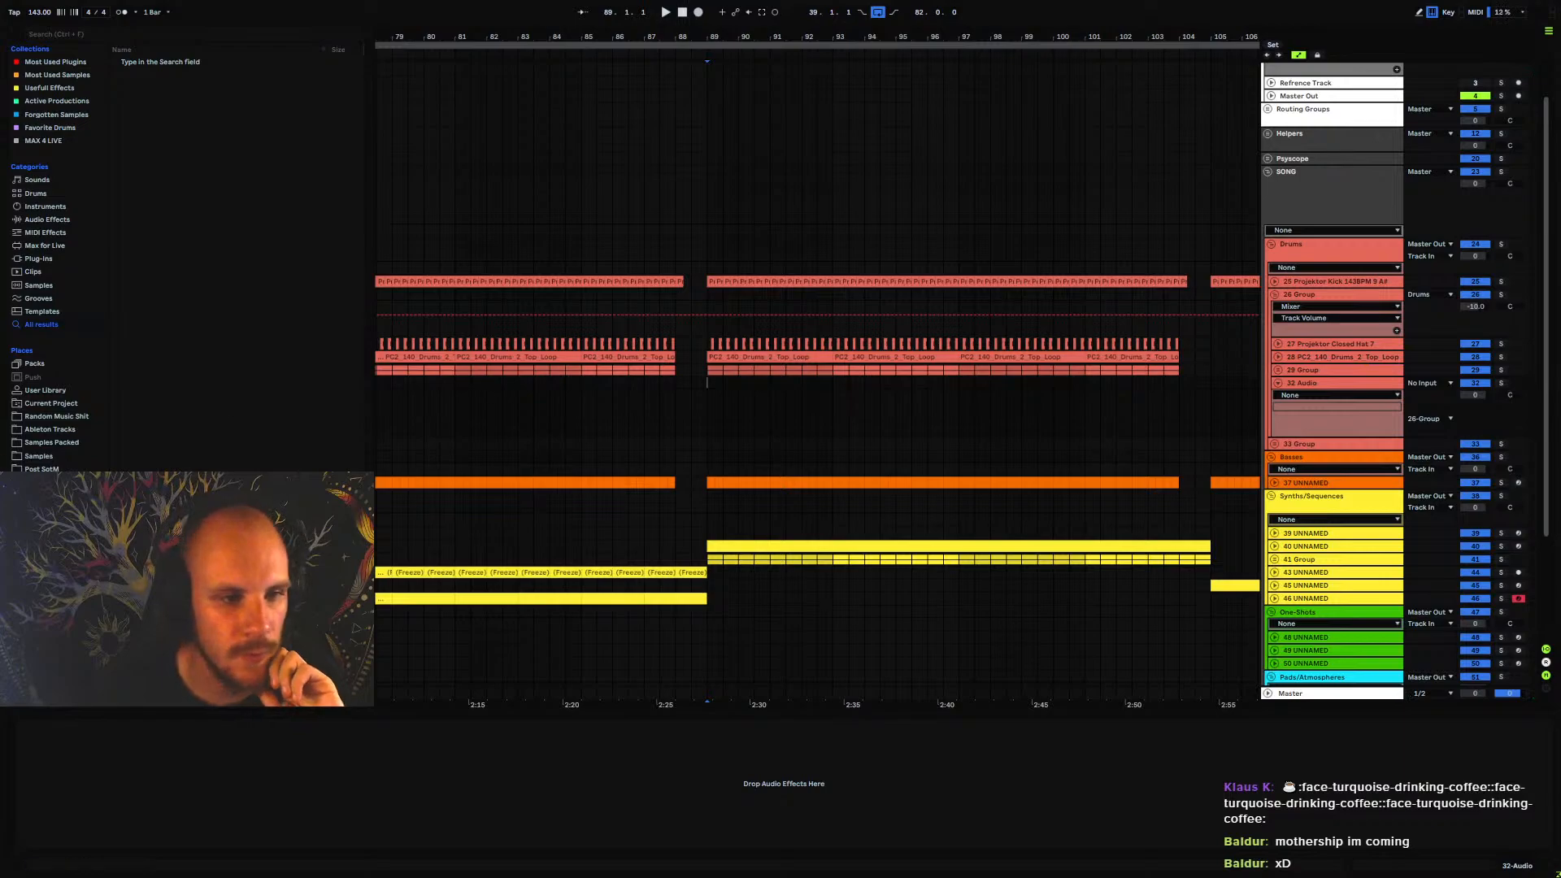
Load Projektor Open Hat 23 from the Projektor Psychedelic Drumpack Vol. 1 onto the new track and position it at 89.1.3
{"action": "left_click", "coordinate": [49, 470]}
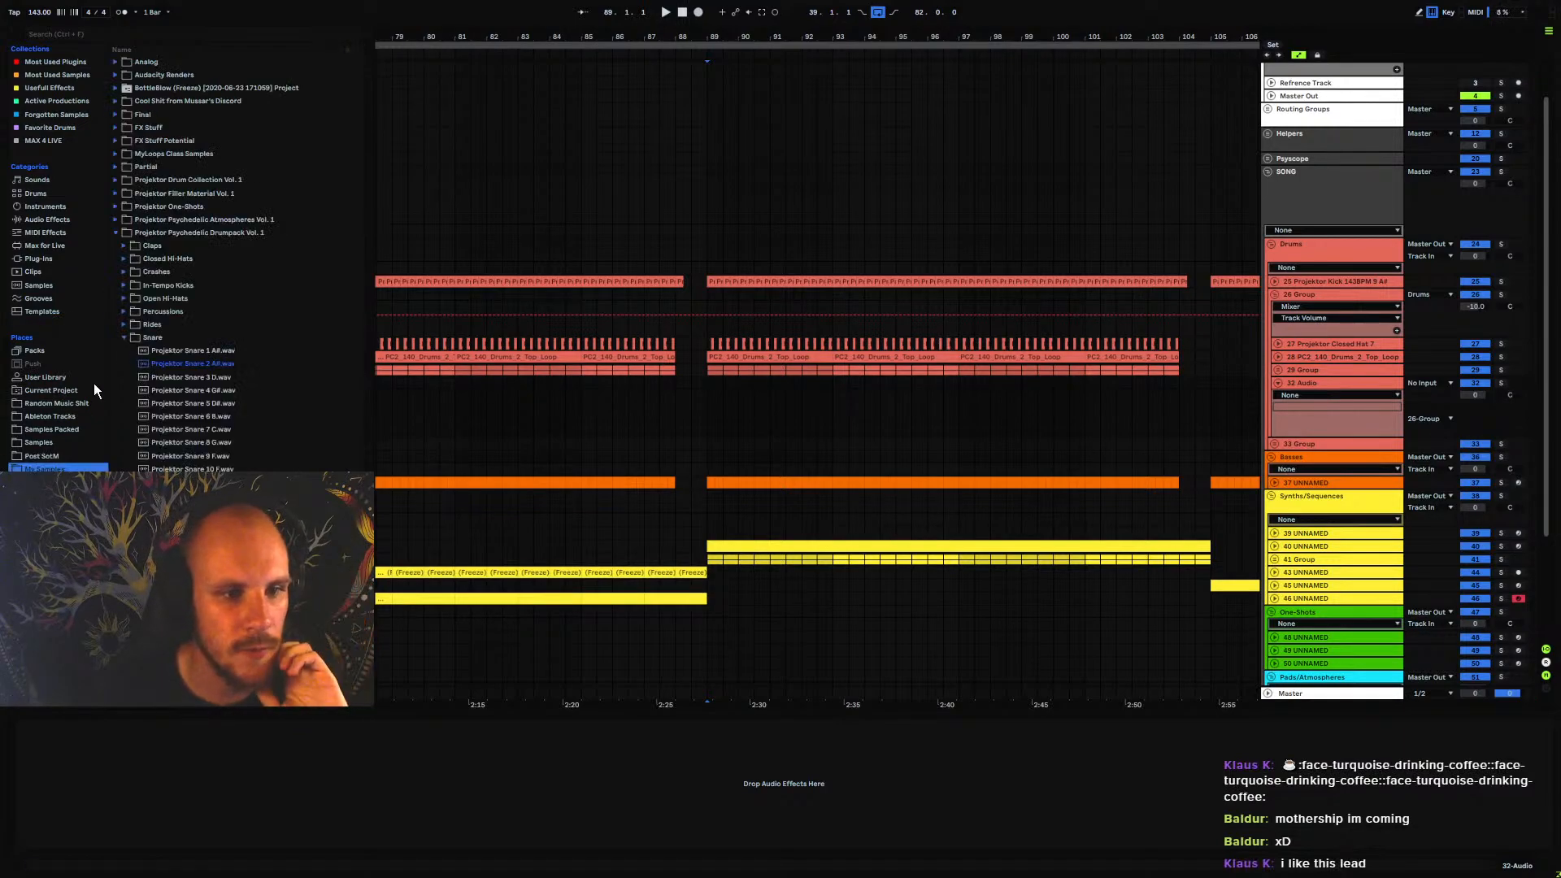
{"action": "left_click", "coordinate": [126, 337]}
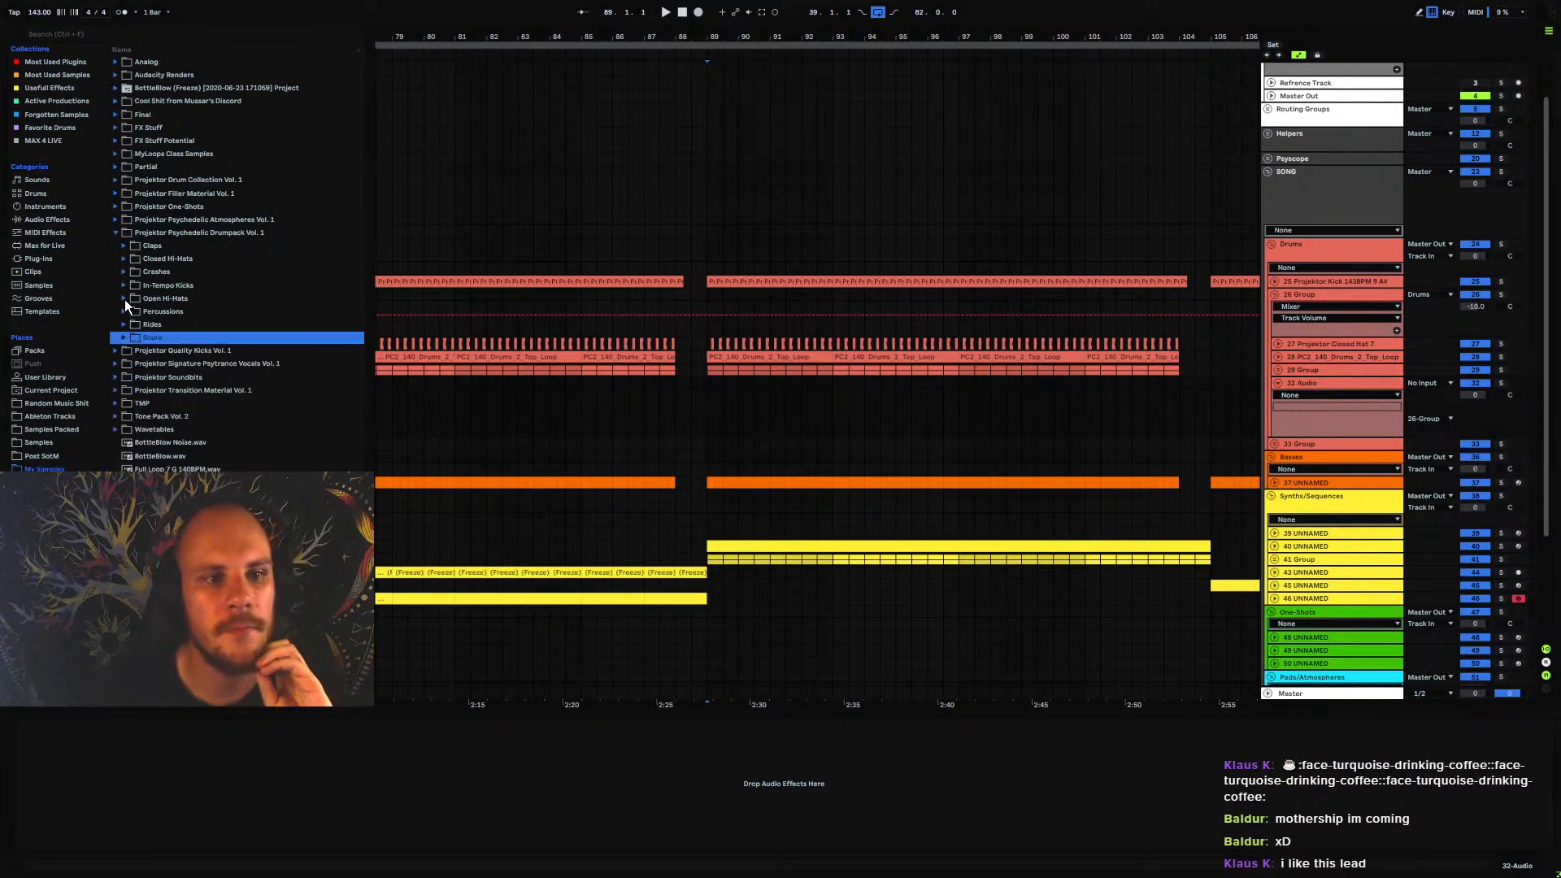
{"action": "left_click", "coordinate": [126, 299]}
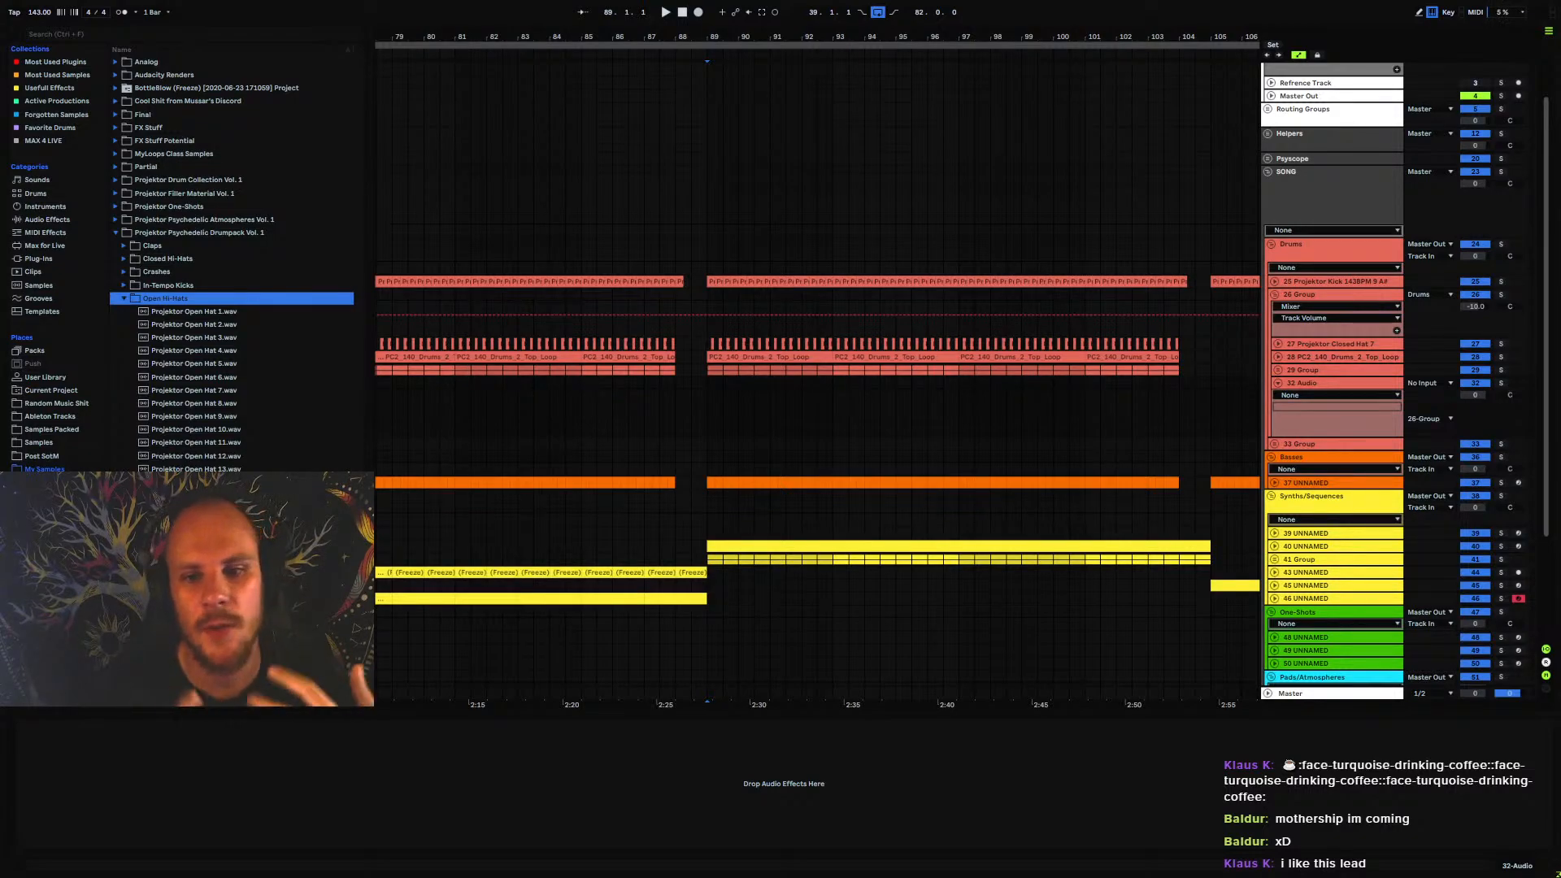
{"action": "left_click", "coordinate": [195, 561]}
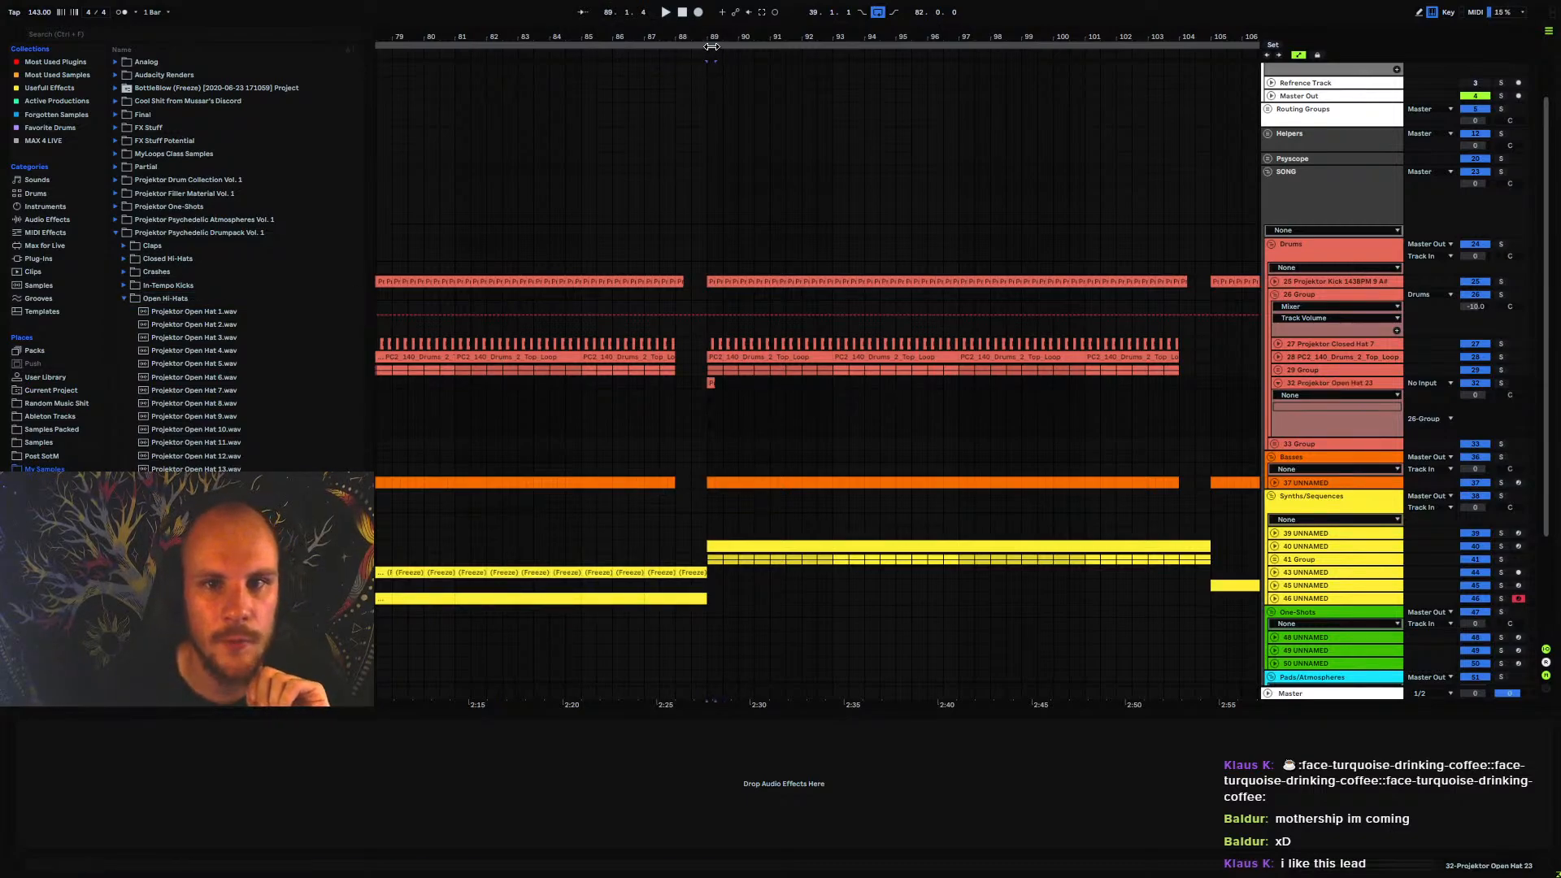
{"action": "left_click_drag", "start_coordinate": [712, 47], "coordinate": [711, 122]}
{"action": "left_click", "coordinate": [706, 389]}
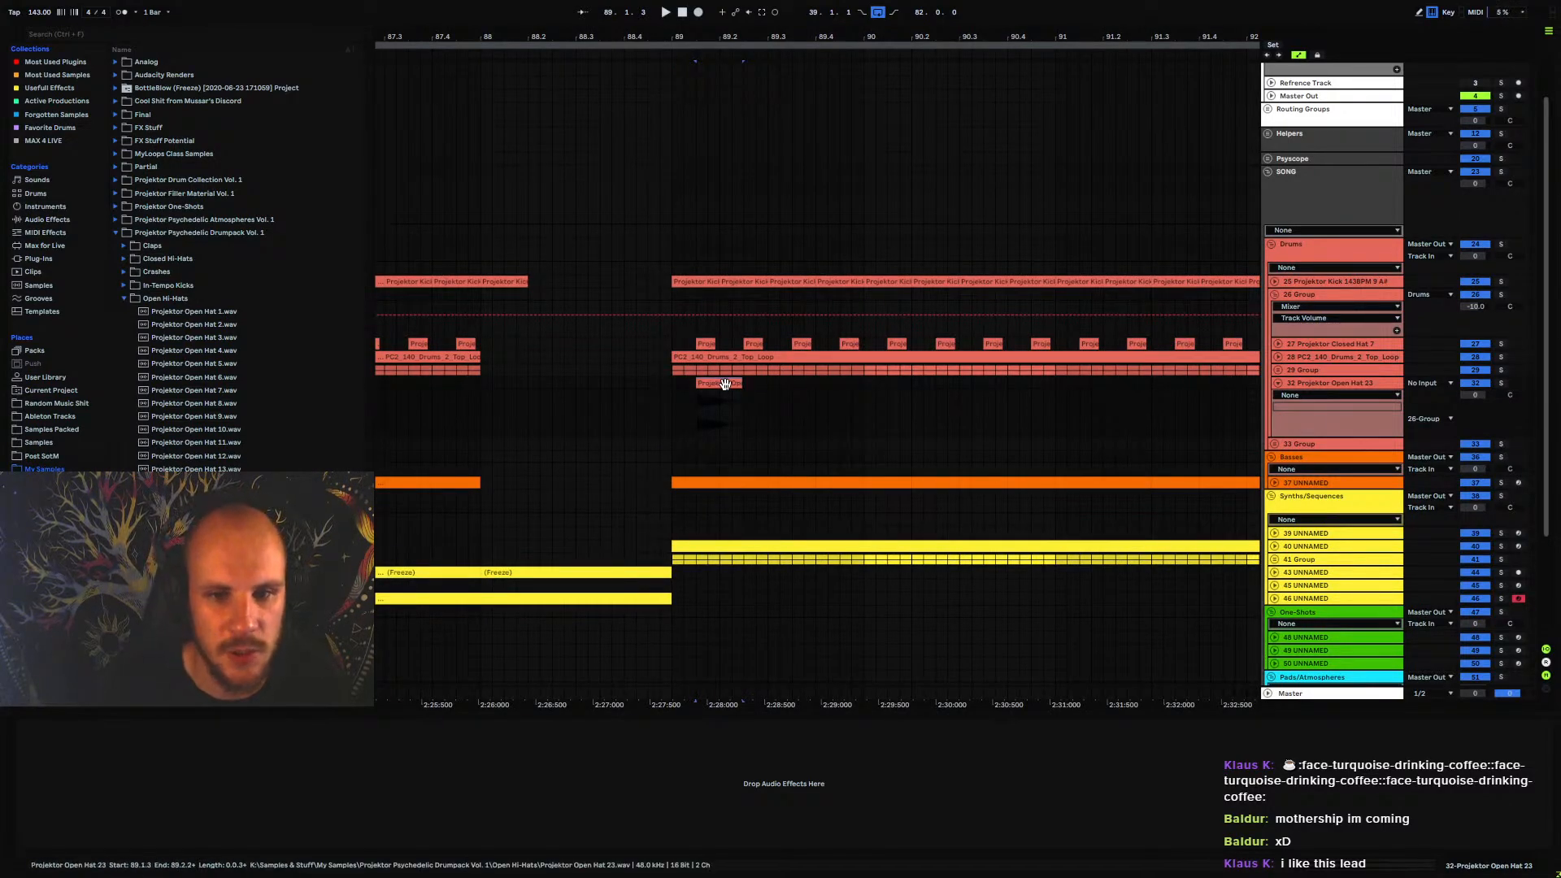
{"action": "left_click", "coordinate": [740, 384]}
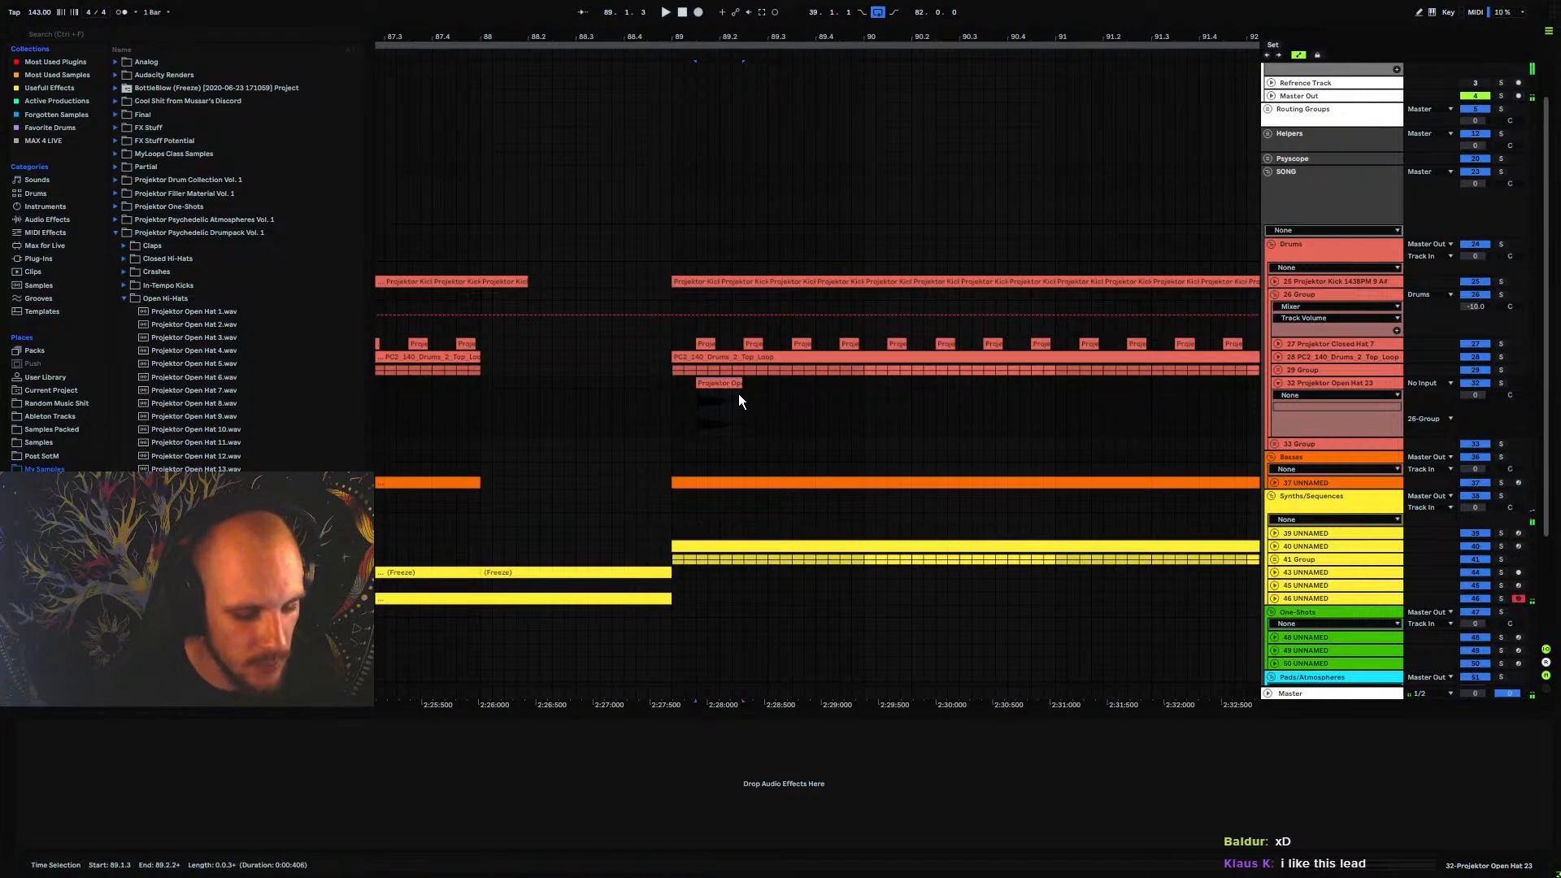
{"action": "left_click_drag", "start_coordinate": [738, 394], "coordinate": [612, 405]}
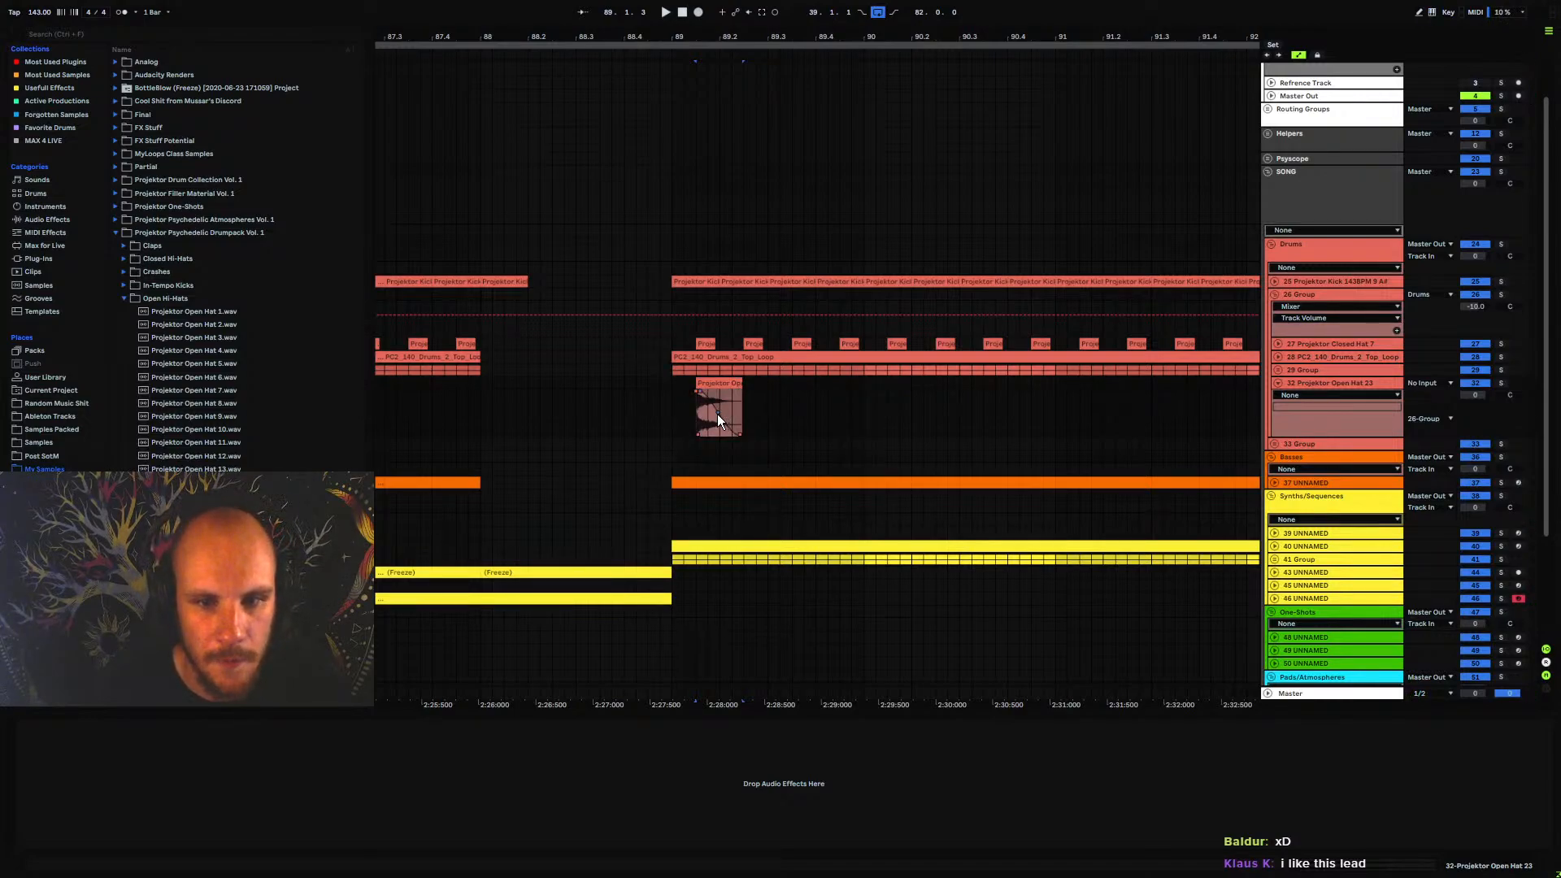
Lower the open hat track's volume slightly and audition the hat with the beat around bar 89
{"action": "left_click_drag", "start_coordinate": [1474, 395], "coordinate": [1475, 401]}
{"action": "key", "text": "space"}
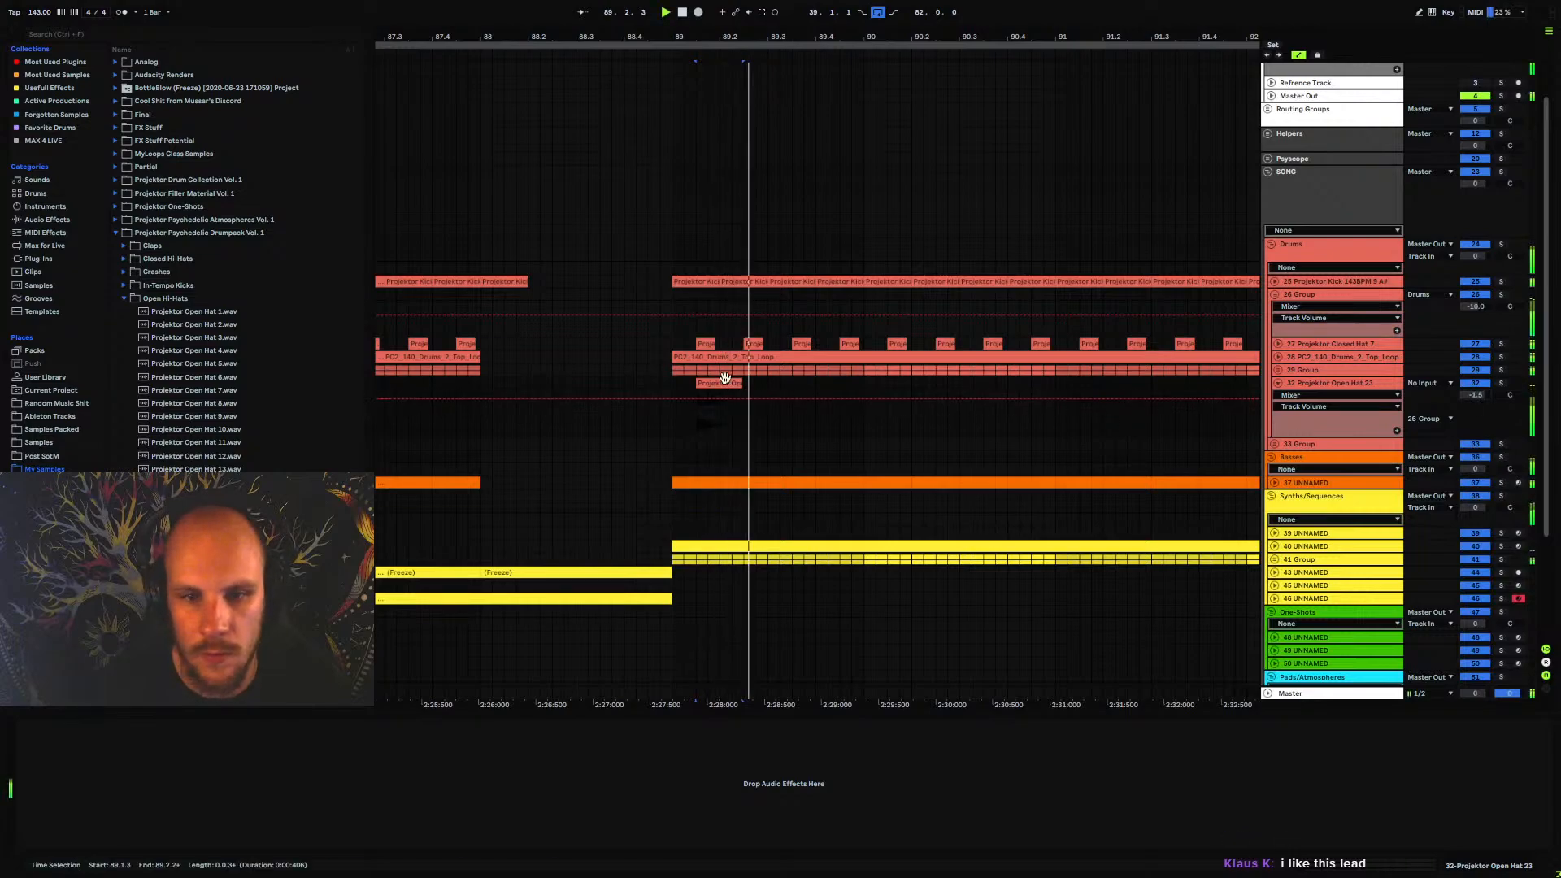
{"action": "key", "text": "space"}
{"action": "left_click", "coordinate": [671, 381]}
{"action": "key", "text": "space"}
{"action": "left_click_drag", "start_coordinate": [674, 382], "coordinate": [686, 384]}
{"action": "key", "text": "space"}
{"action": "key", "text": "space"}
{"action": "left_click", "coordinate": [714, 381]}
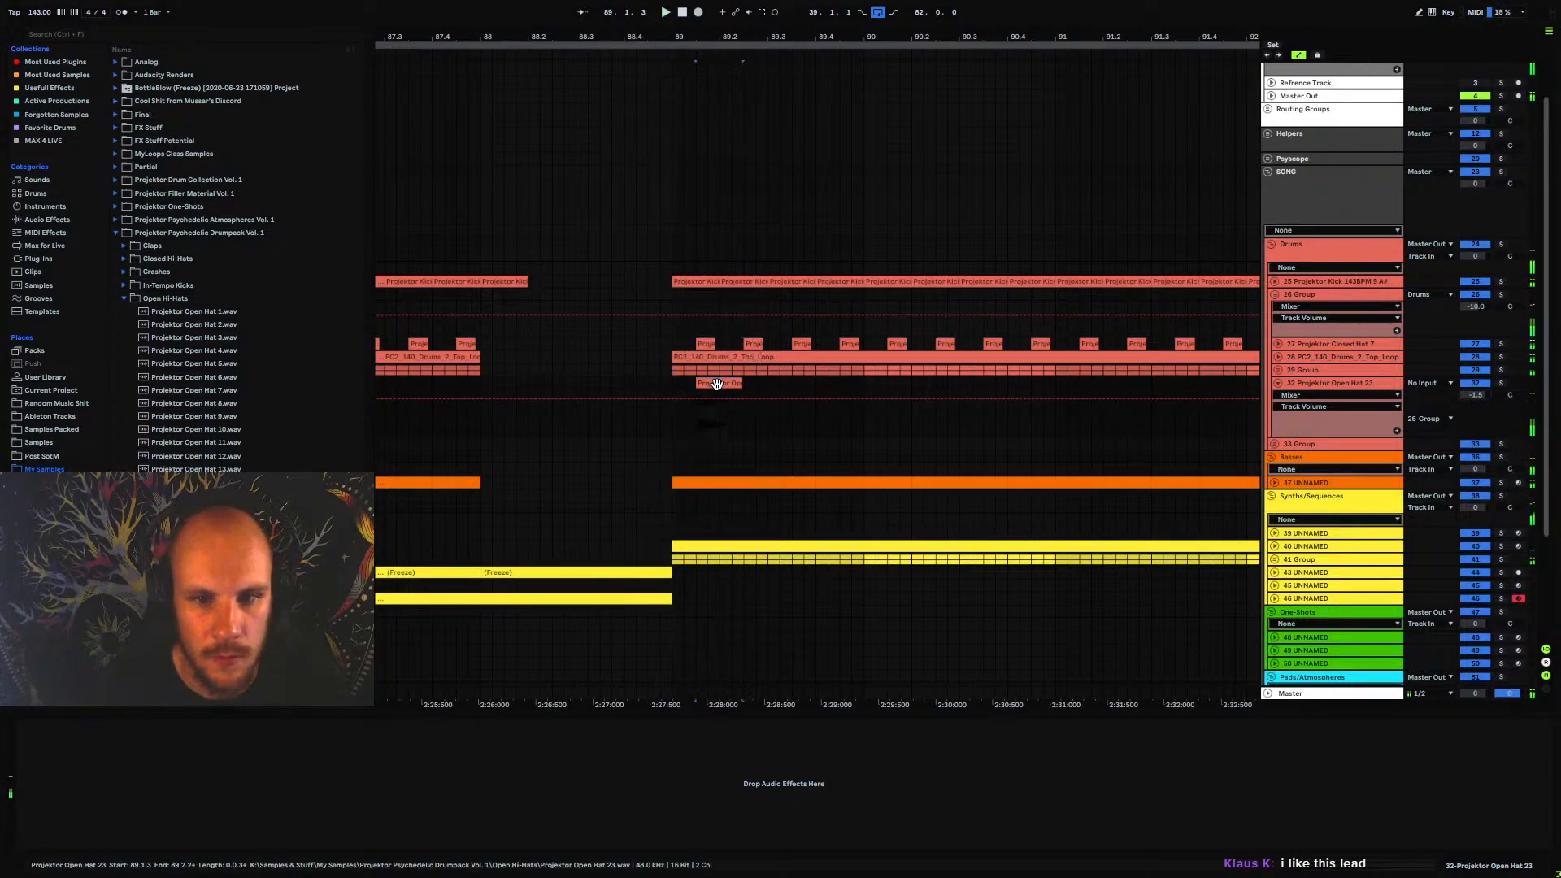
{"action": "key", "text": "space"}
{"action": "key", "text": "space"}
Solo the open hat track and play the hat on its own
{"action": "left_click", "coordinate": [1501, 383]}
{"action": "key", "text": "space"}
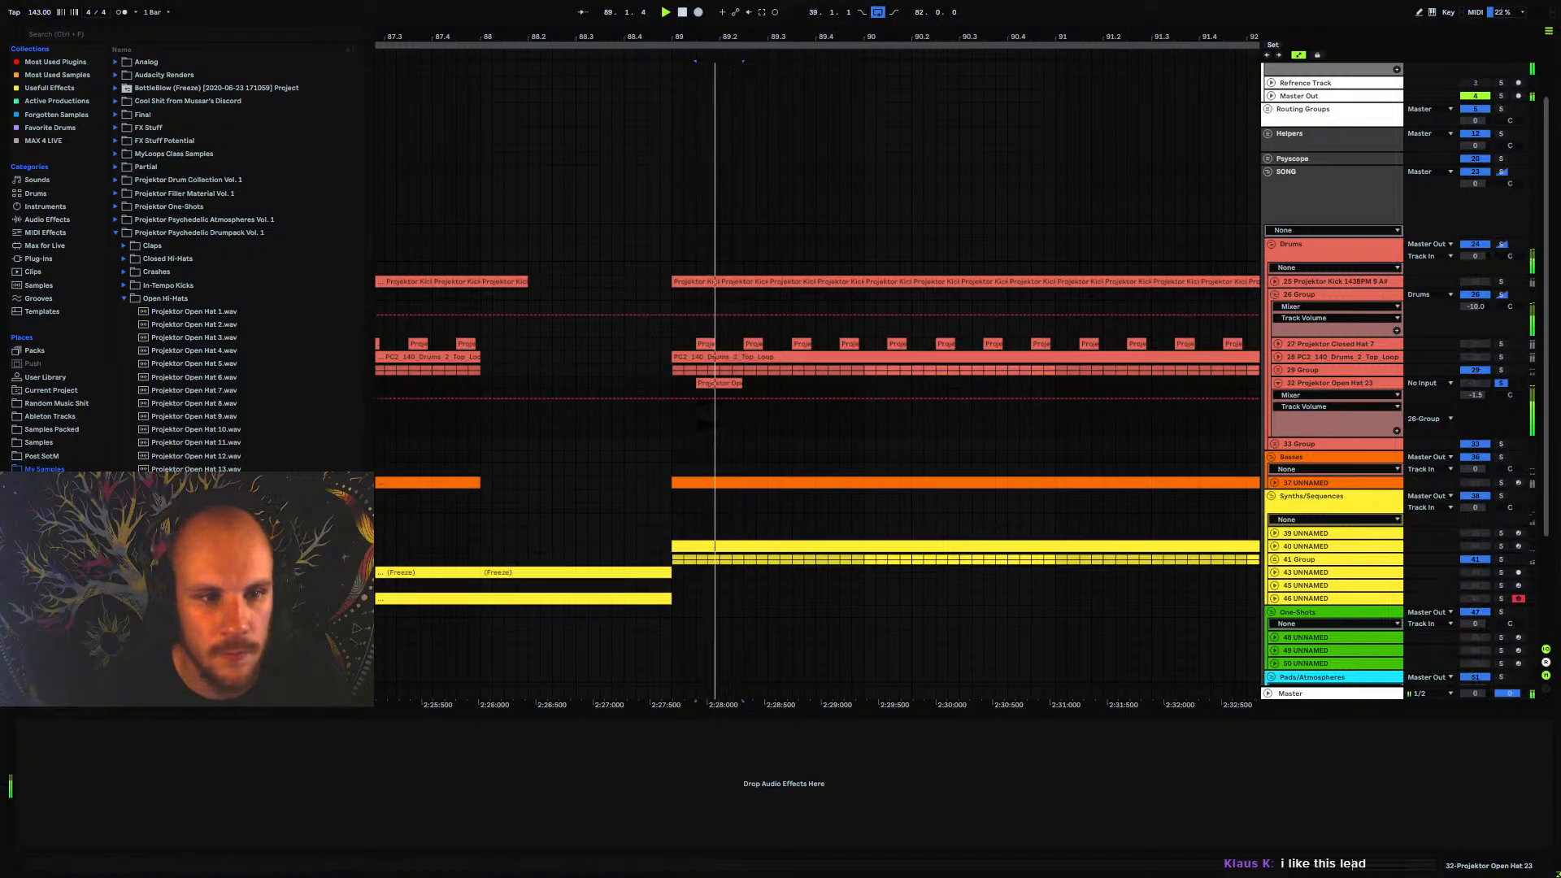
{"action": "key", "text": "space"}
Turn off warping for the open hat clip and transpose it up to +5 semitones
{"action": "double_click", "coordinate": [715, 382]}
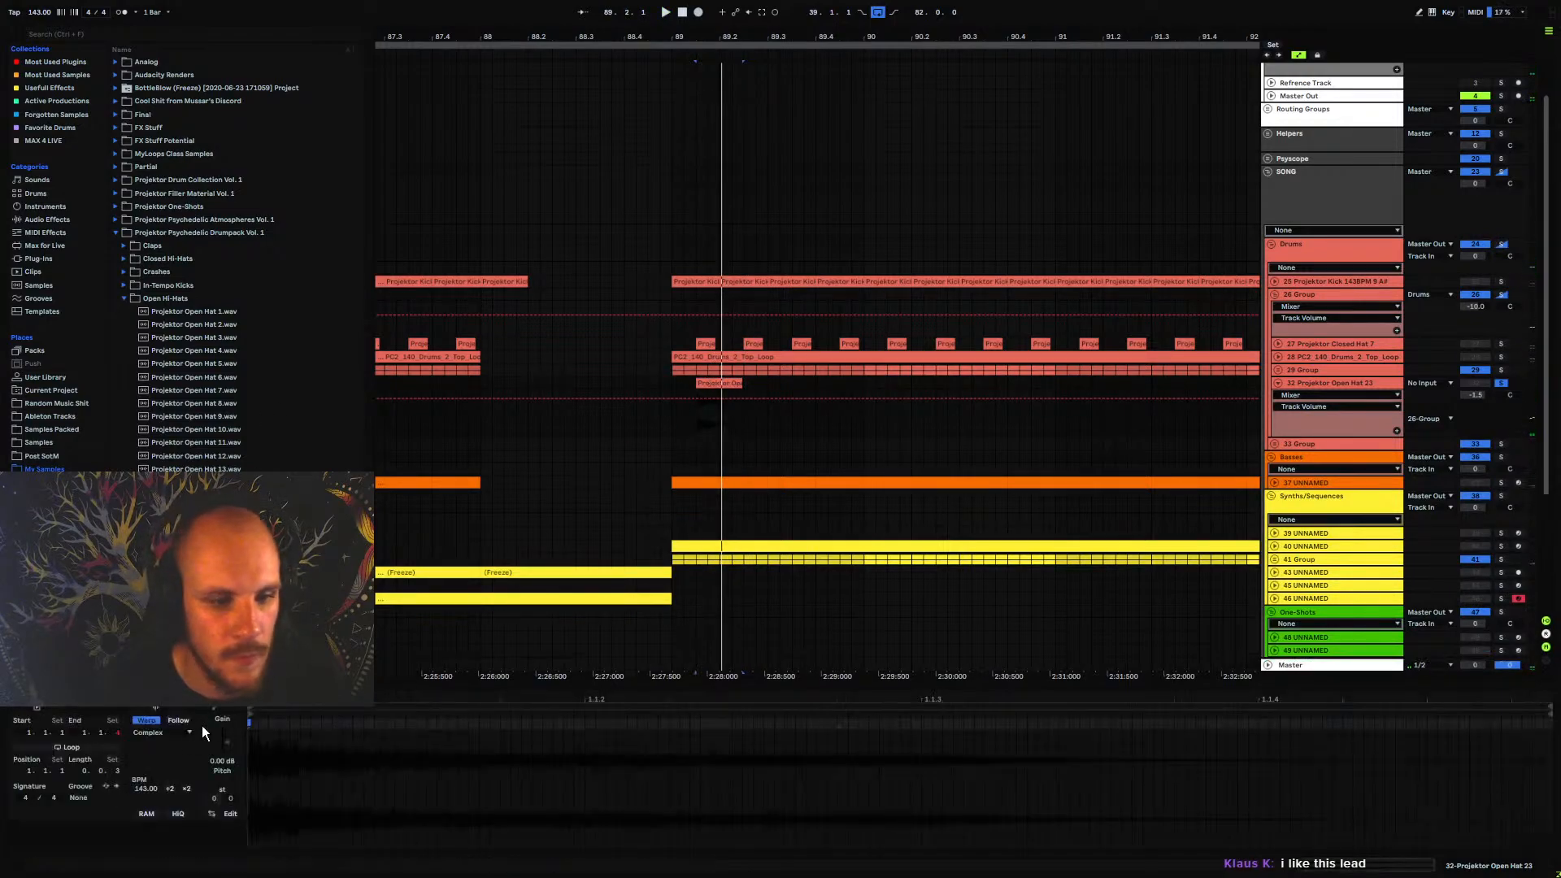
{"action": "left_click_drag", "start_coordinate": [222, 785], "coordinate": [222, 761]}
{"action": "key", "text": "Down"}
{"action": "key", "text": "Down"}
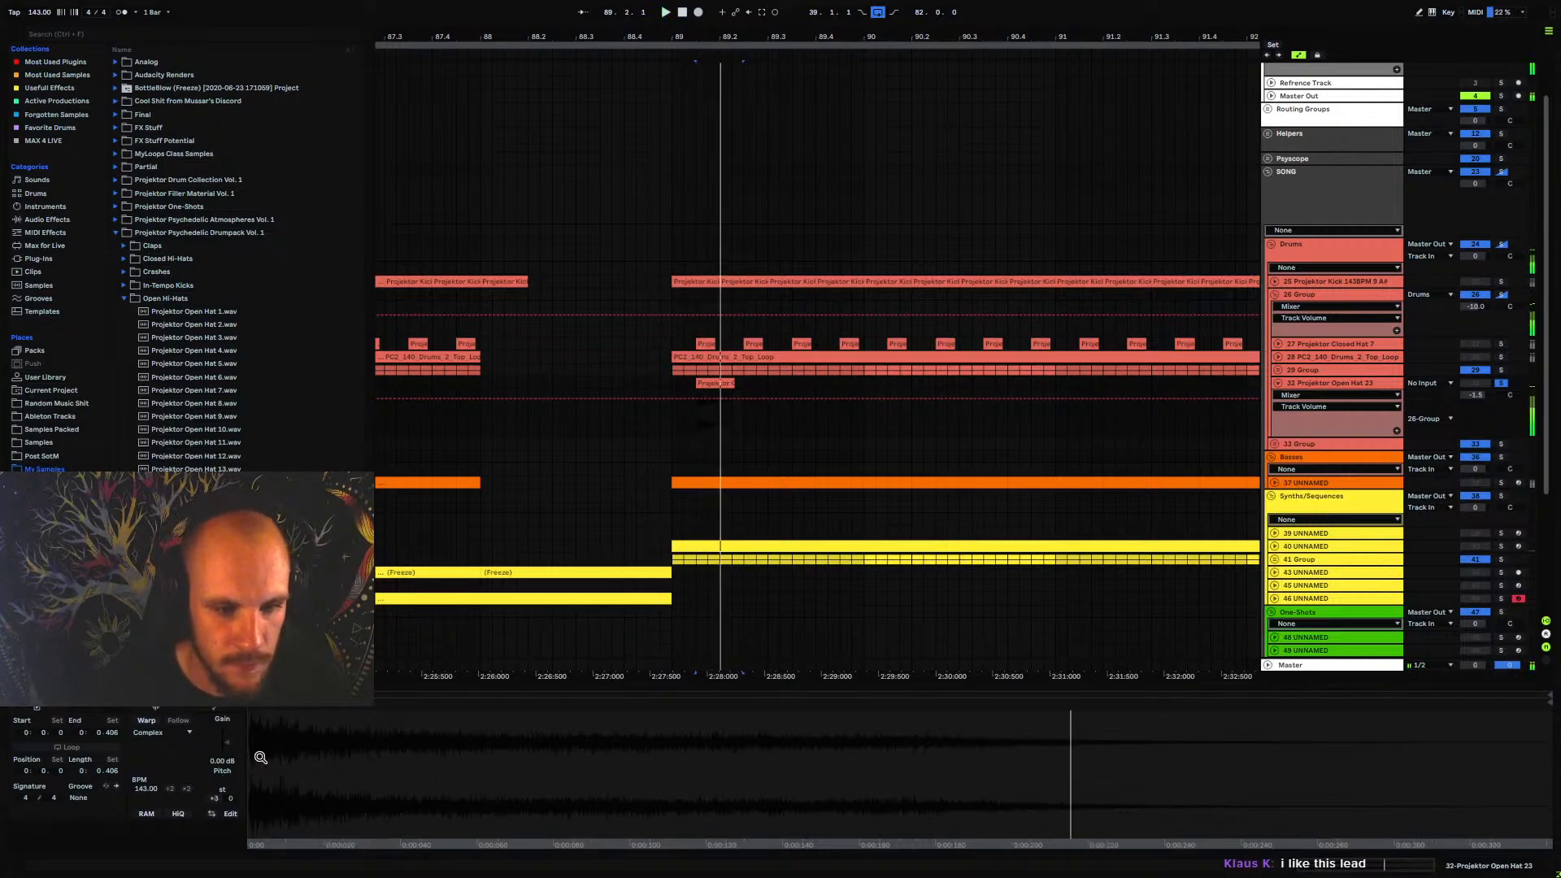
{"action": "key", "text": "Up"}
{"action": "key", "text": "Up"}
{"action": "key", "text": "Up"}
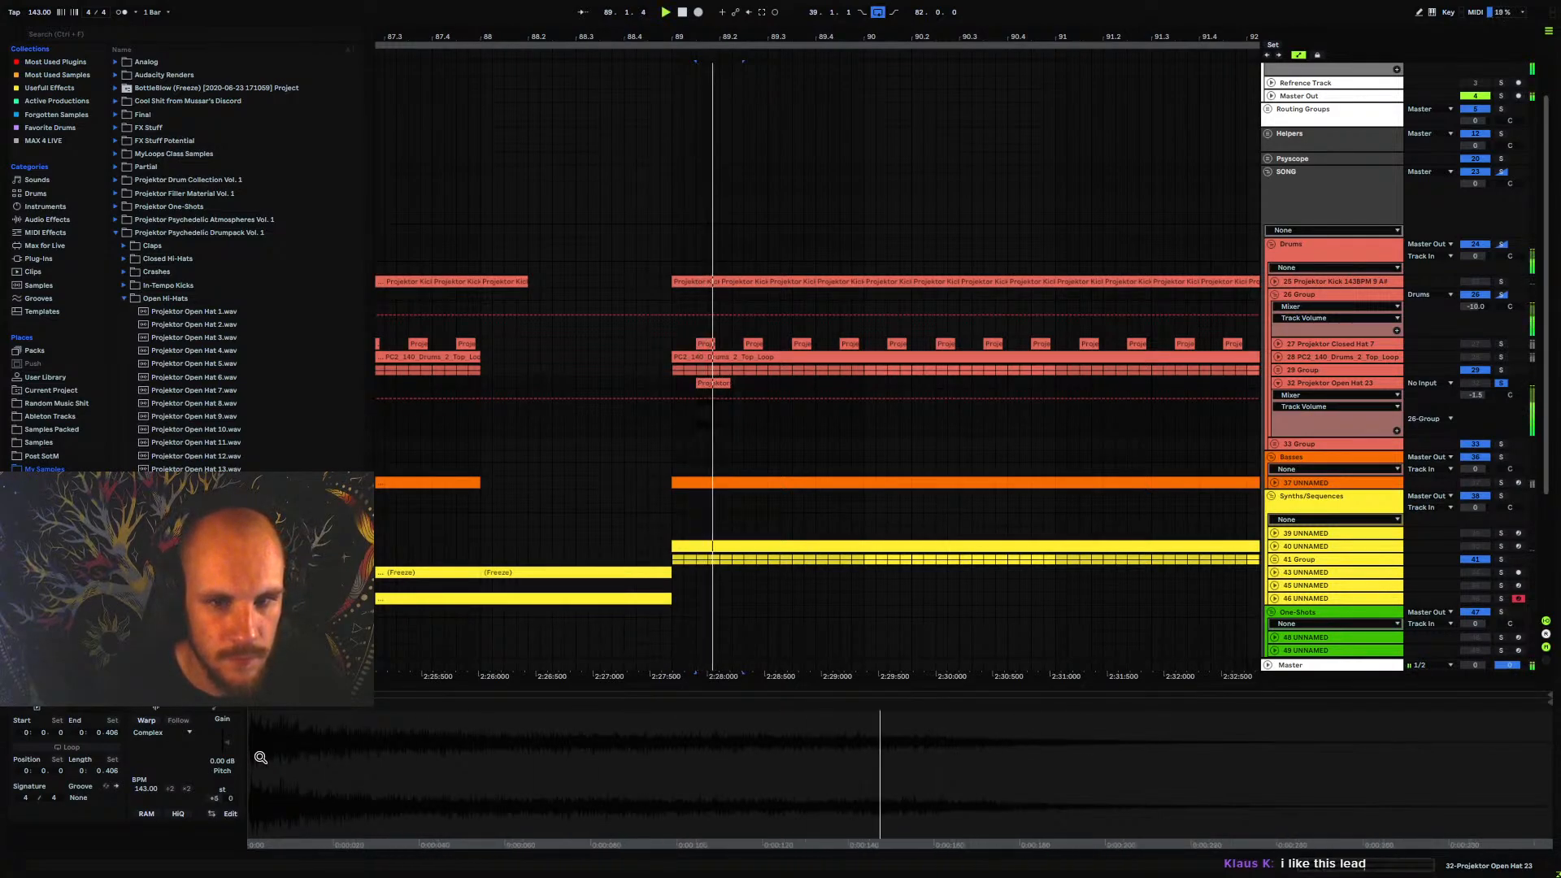
Add EQ Eight to the open hat track and cut a narrow notch at 2.04 kHz with -15 dB gain and Q 18
{"action": "right_click", "coordinate": [779, 412]}
{"action": "left_click", "coordinate": [832, 672]}
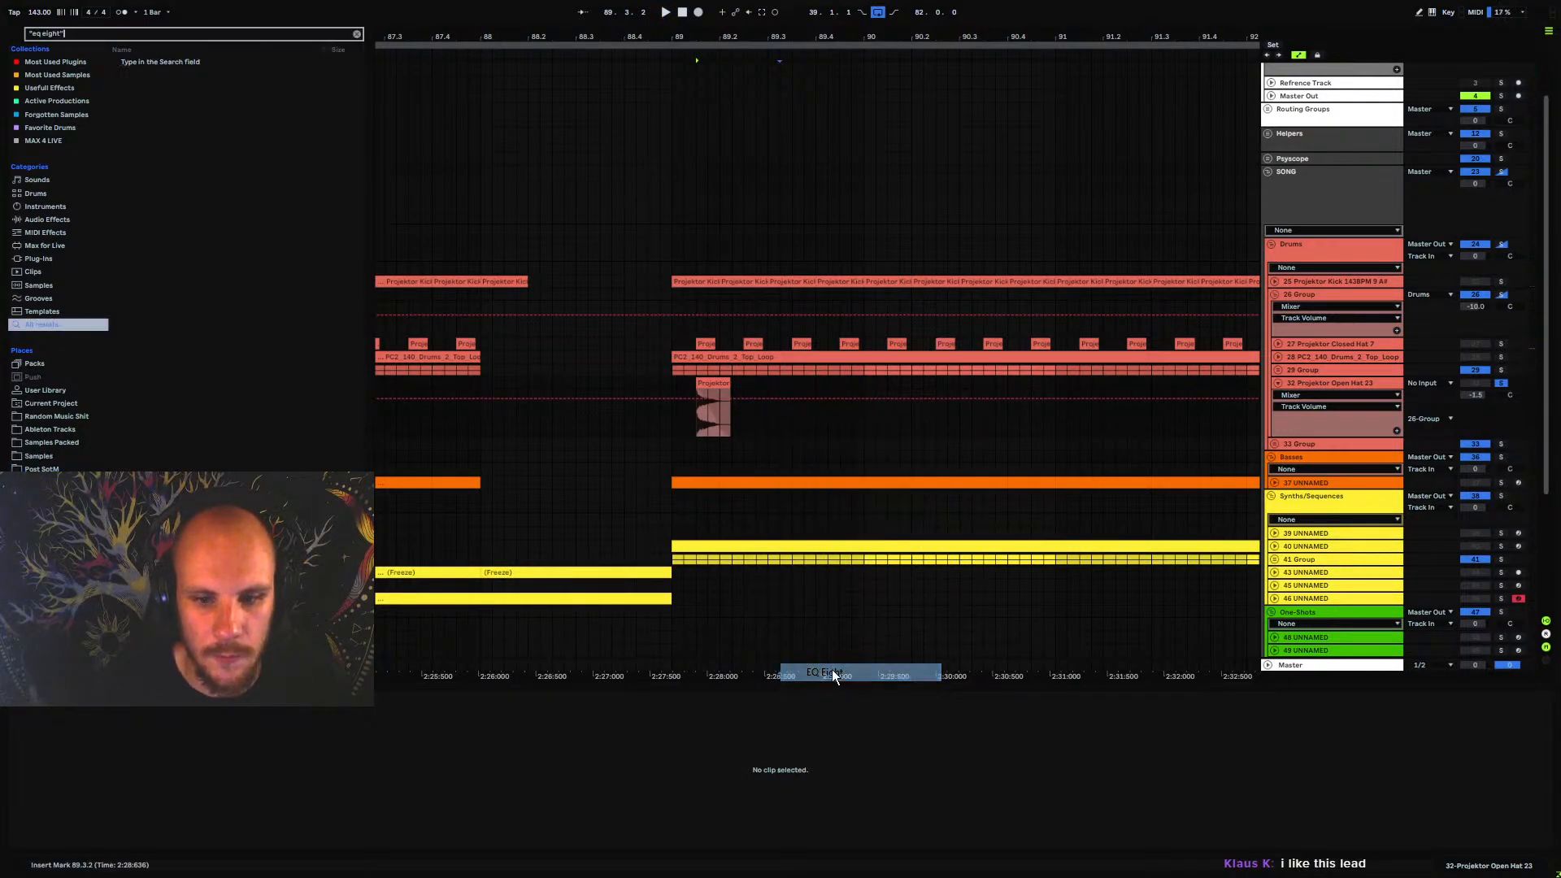
{"action": "key", "text": "space"}
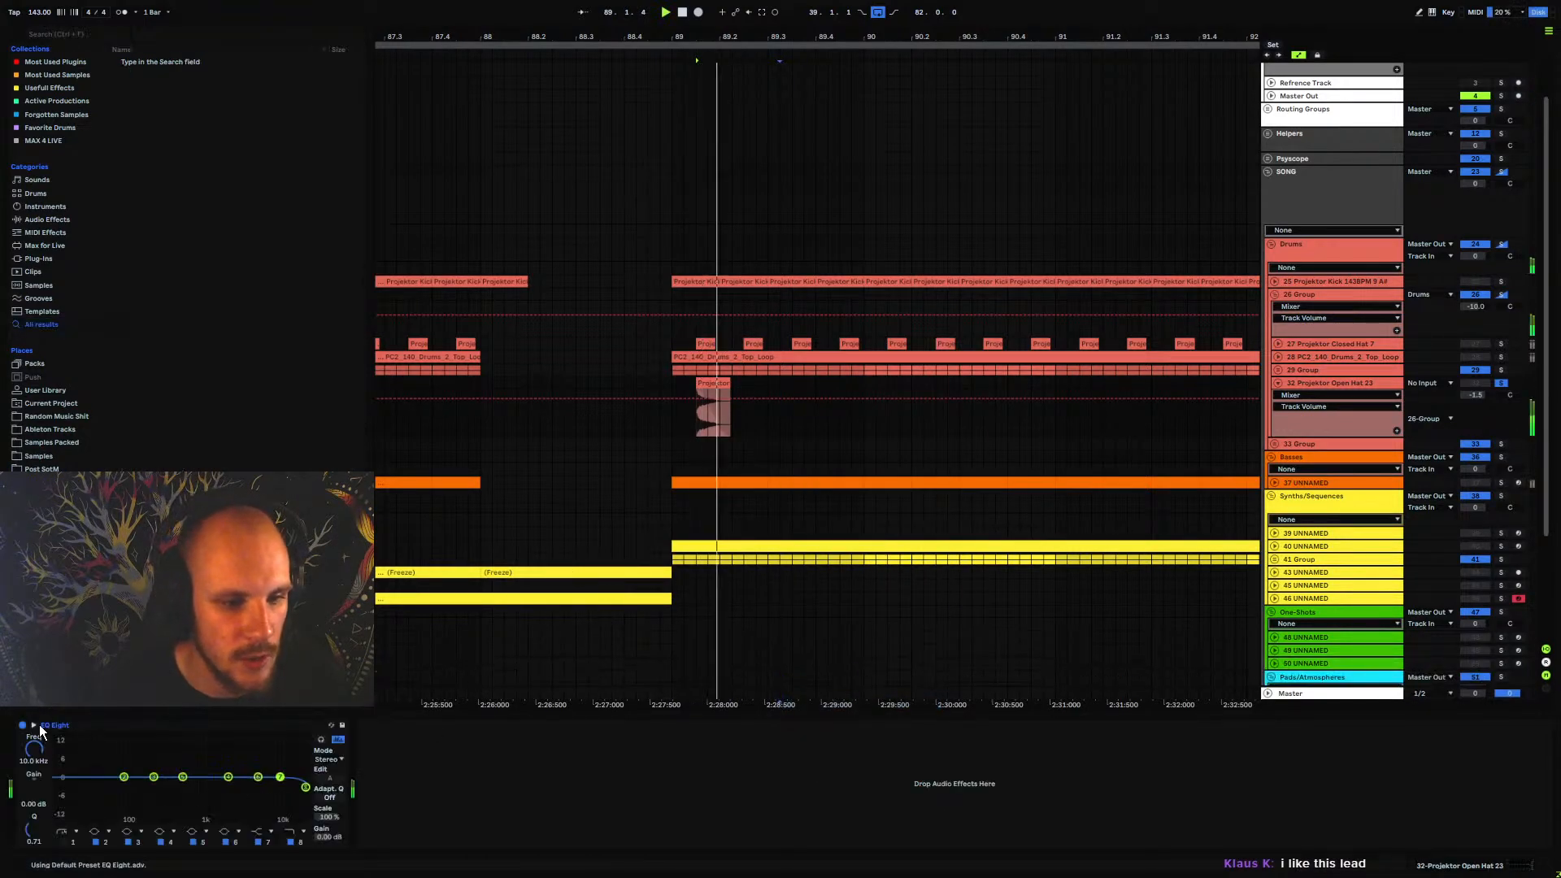
{"action": "left_click", "coordinate": [33, 725]}
{"action": "left_click_drag", "start_coordinate": [1184, 513], "coordinate": [1187, 574]}
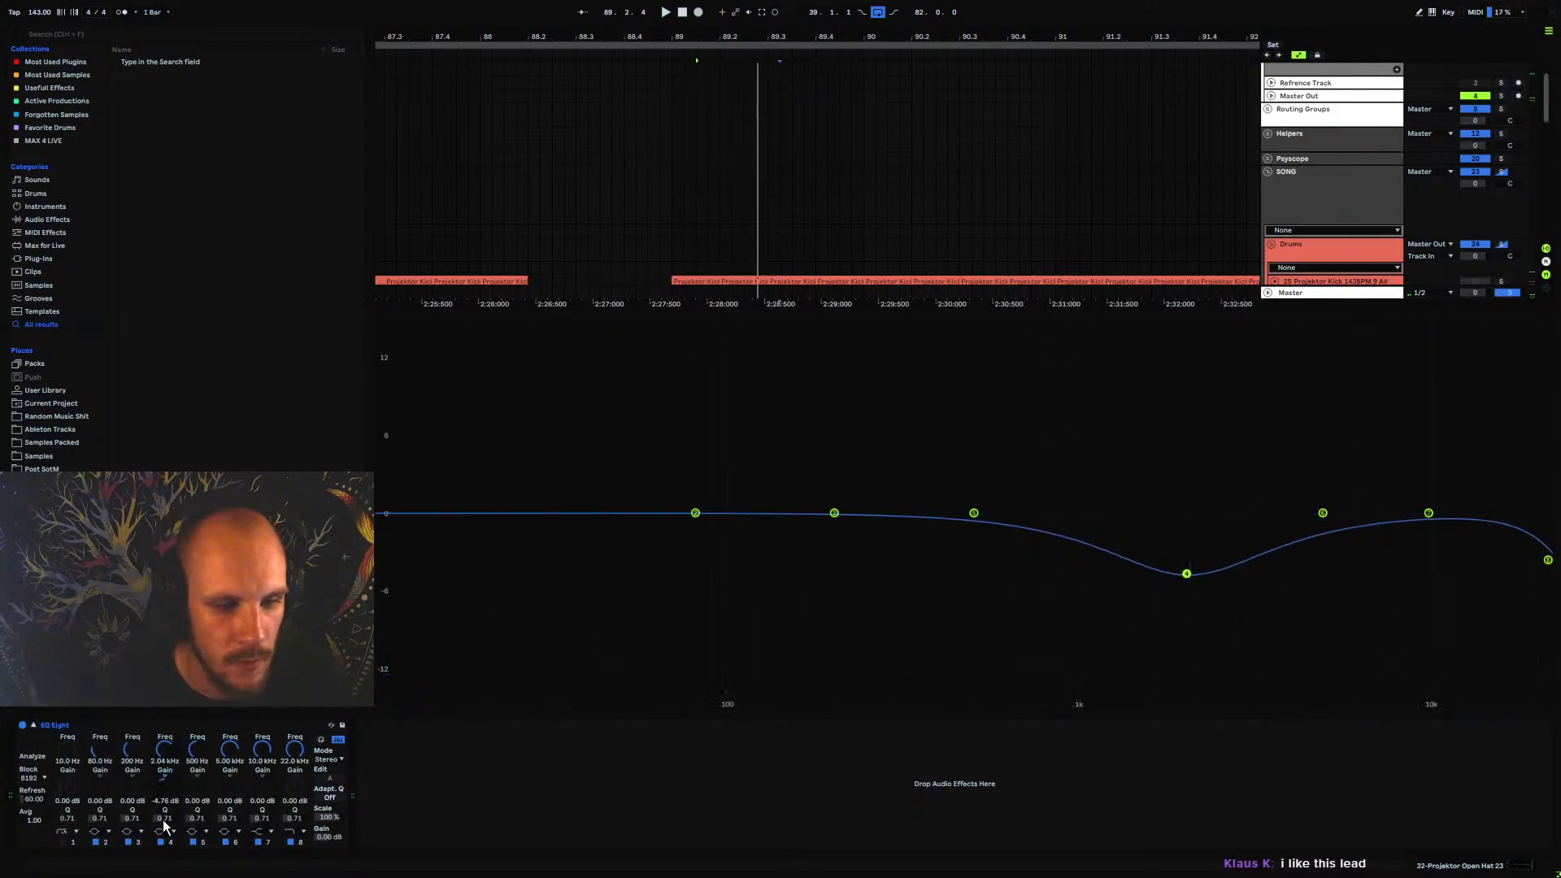
{"action": "mouse_move", "coordinate": [163, 826]}
{"action": "left_mouse_down"}
{"action": "mouse_move", "coordinate": [164, 783]}
{"action": "mouse_move", "coordinate": [163, 822]}
{"action": "left_mouse_up"}
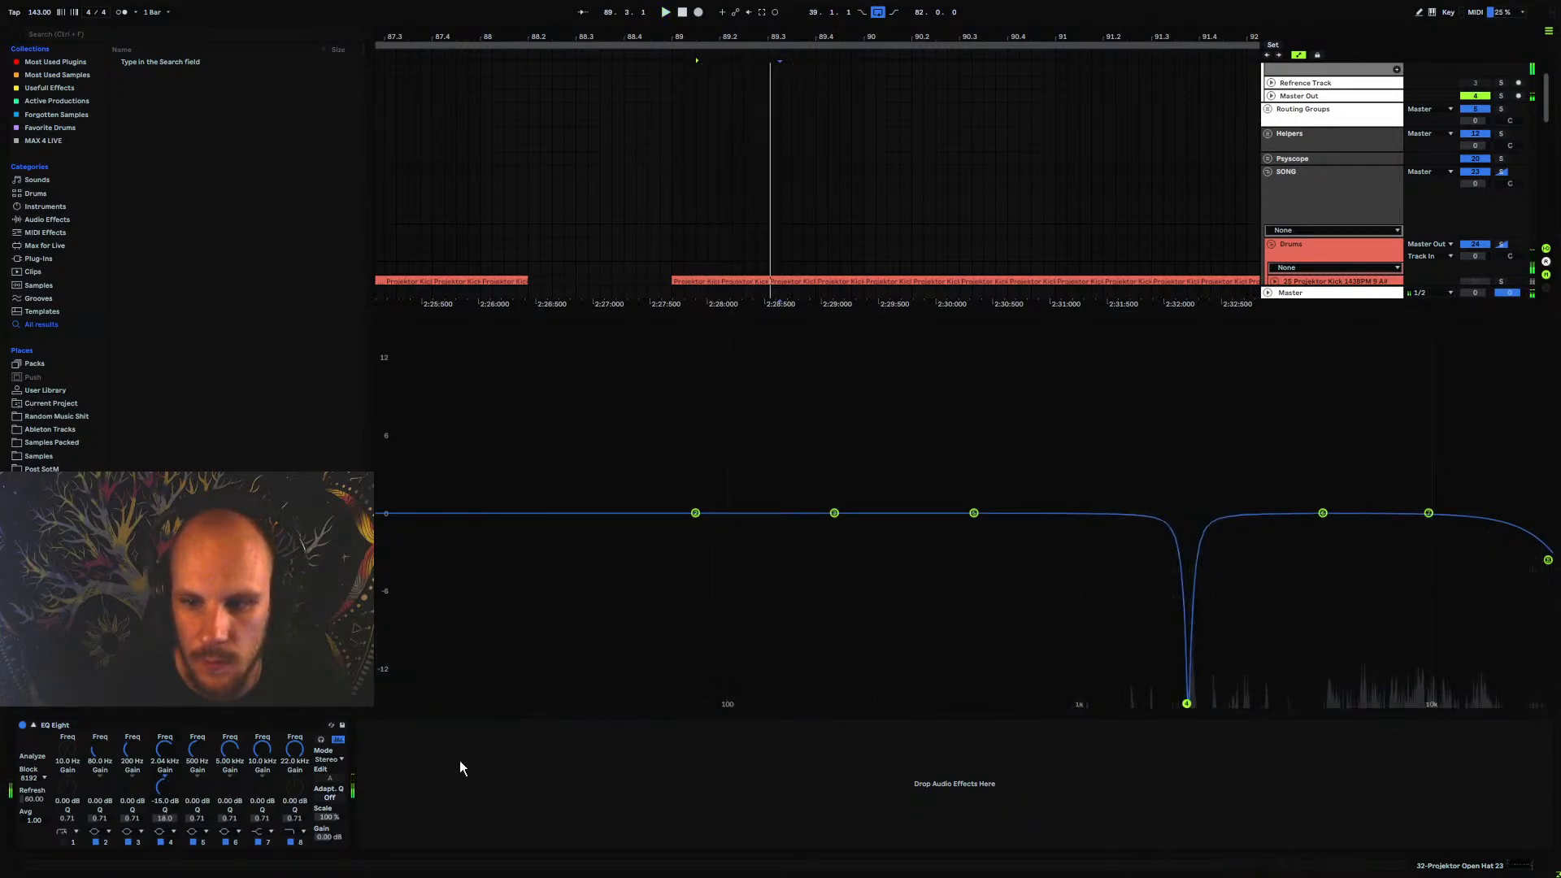
Set the EQ's high cut to 14.1 kHz, boost 4.92 kHz by 2.64 dB, and add a low cut at about 600 Hz
{"action": "left_click_drag", "start_coordinate": [1549, 559], "coordinate": [1481, 498]}
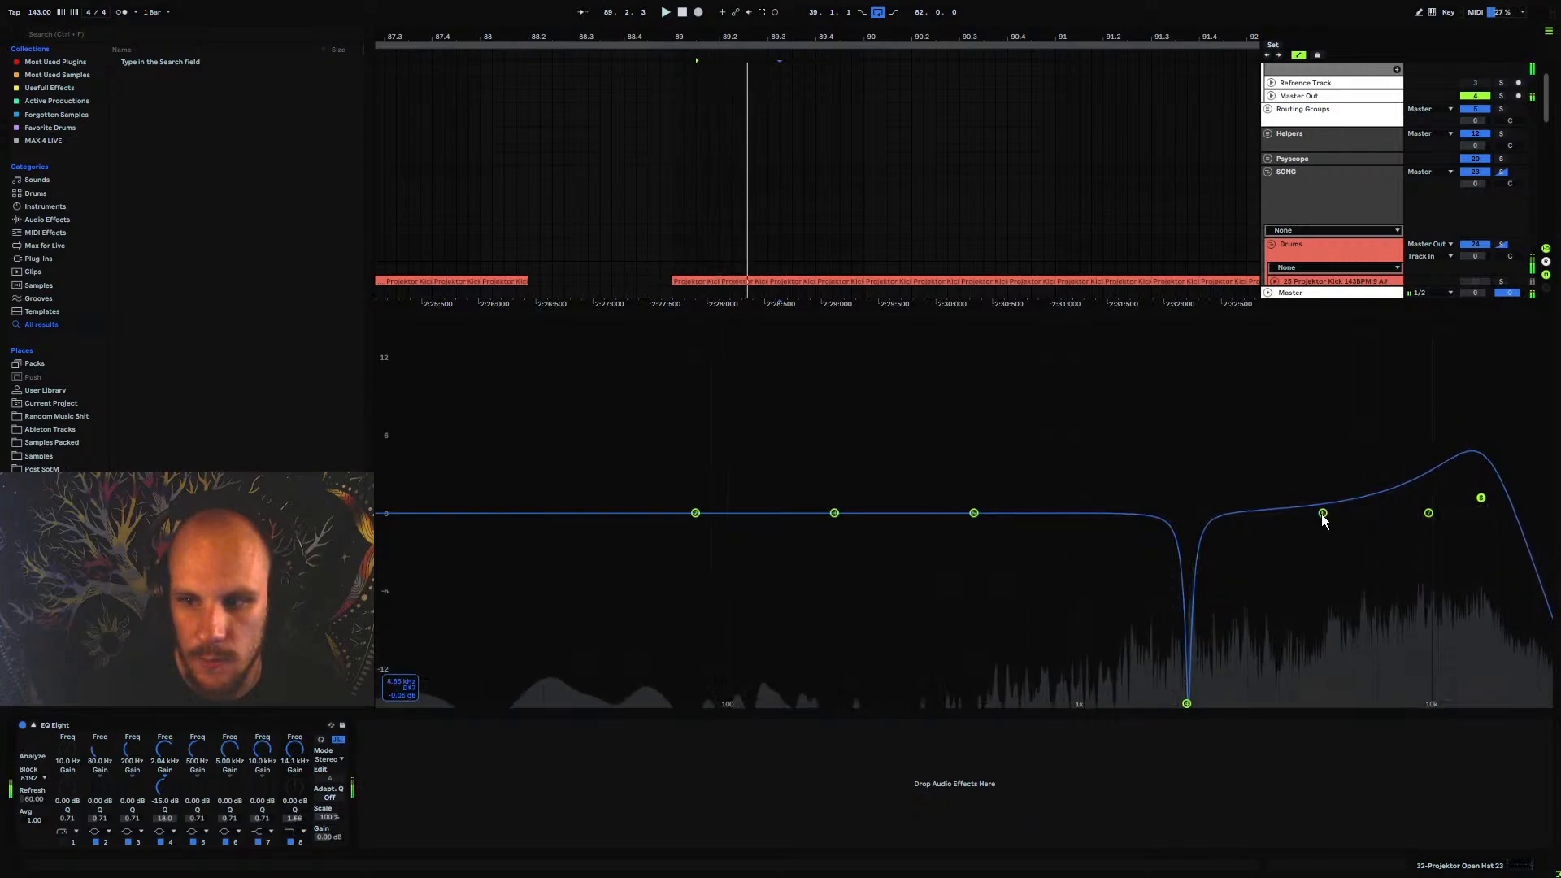
{"action": "left_click_drag", "start_coordinate": [1323, 515], "coordinate": [1320, 480]}
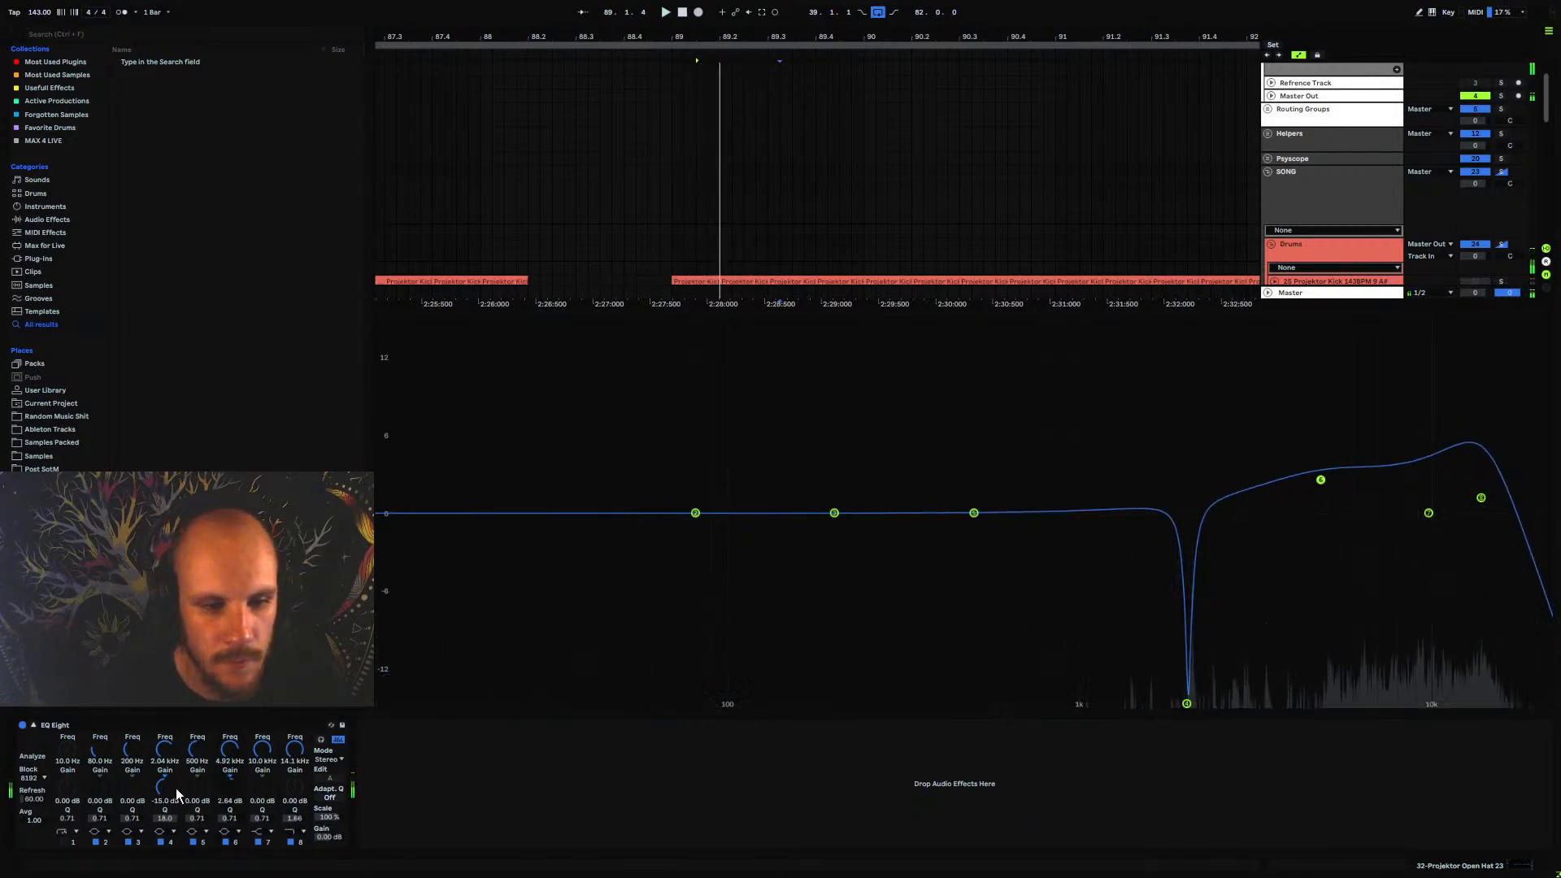
{"action": "left_click", "coordinate": [67, 842]}
{"action": "left_click_drag", "start_coordinate": [67, 749], "coordinate": [67, 663]}
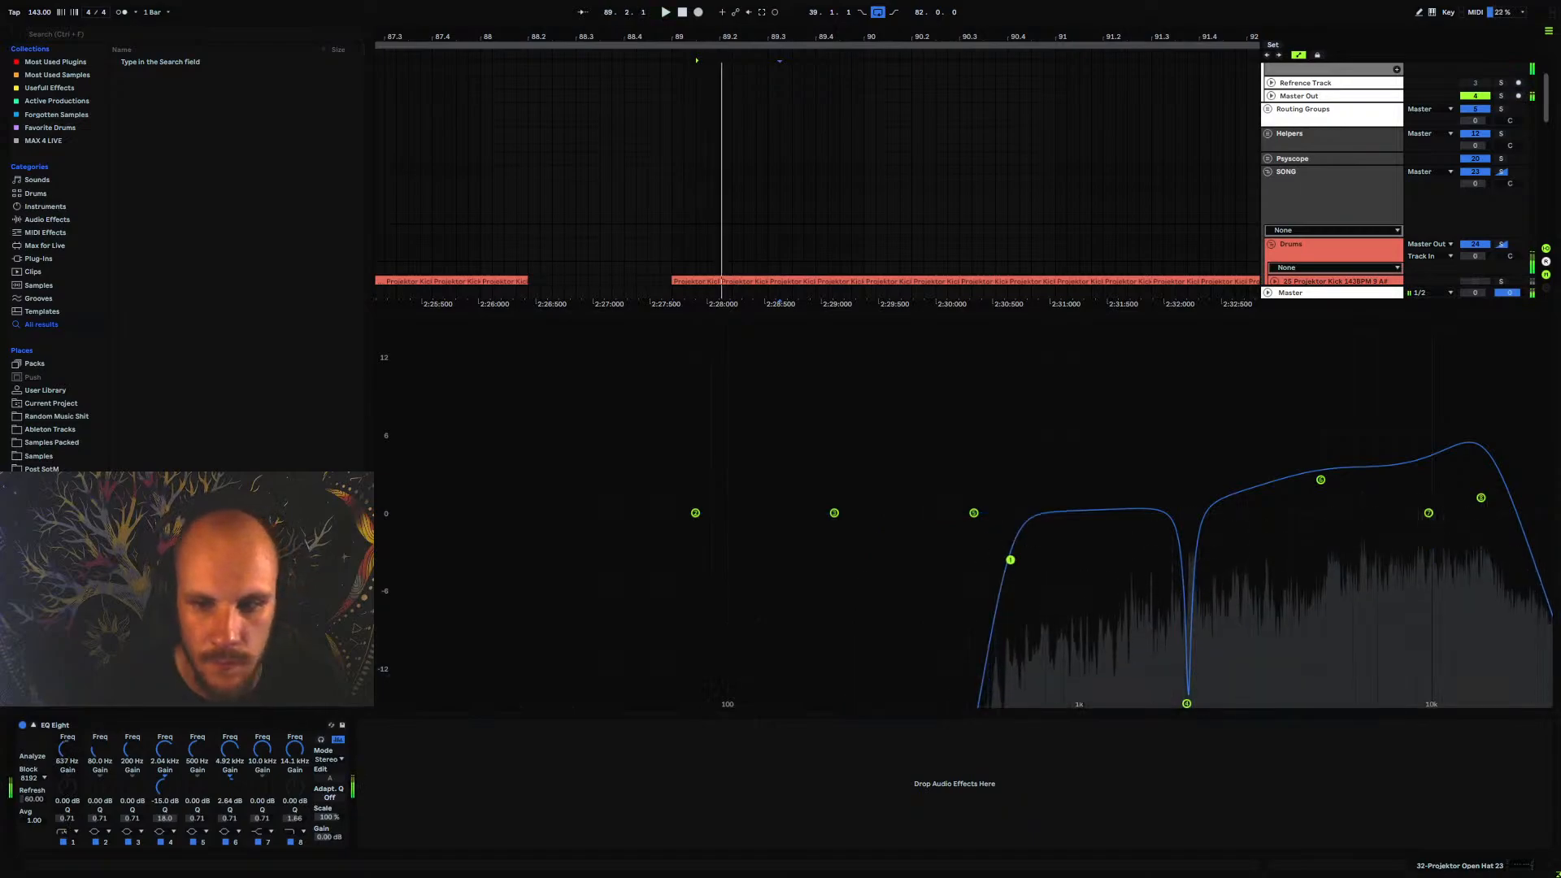
{"action": "left_click", "coordinate": [34, 726]}
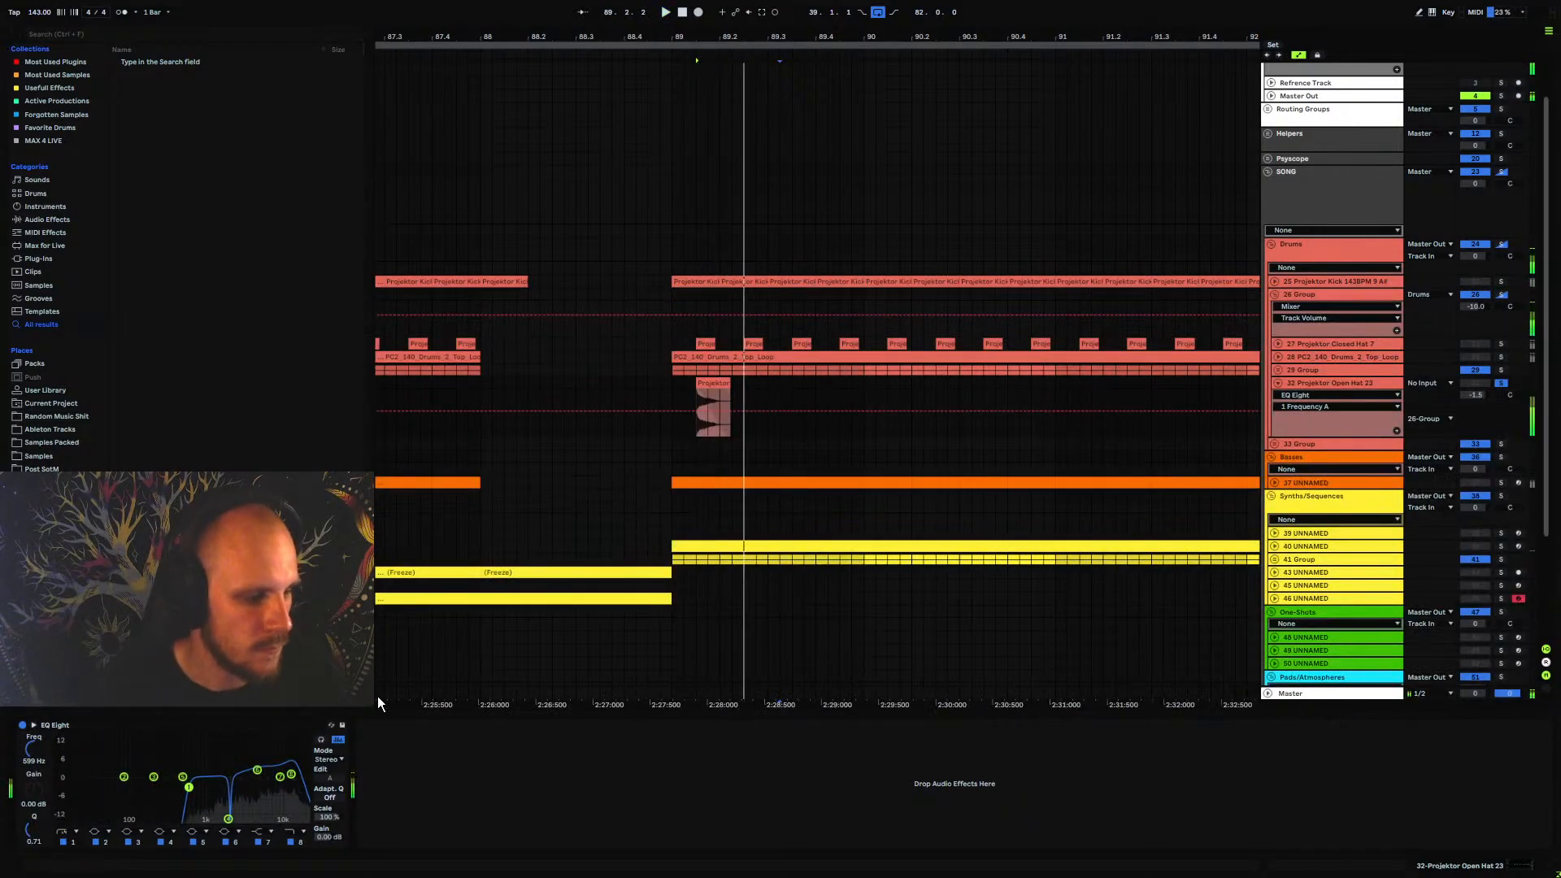
Play from bar 89 and duplicate the open hat clip three times in a row from 89.1.3
{"action": "left_click", "coordinate": [673, 384]}
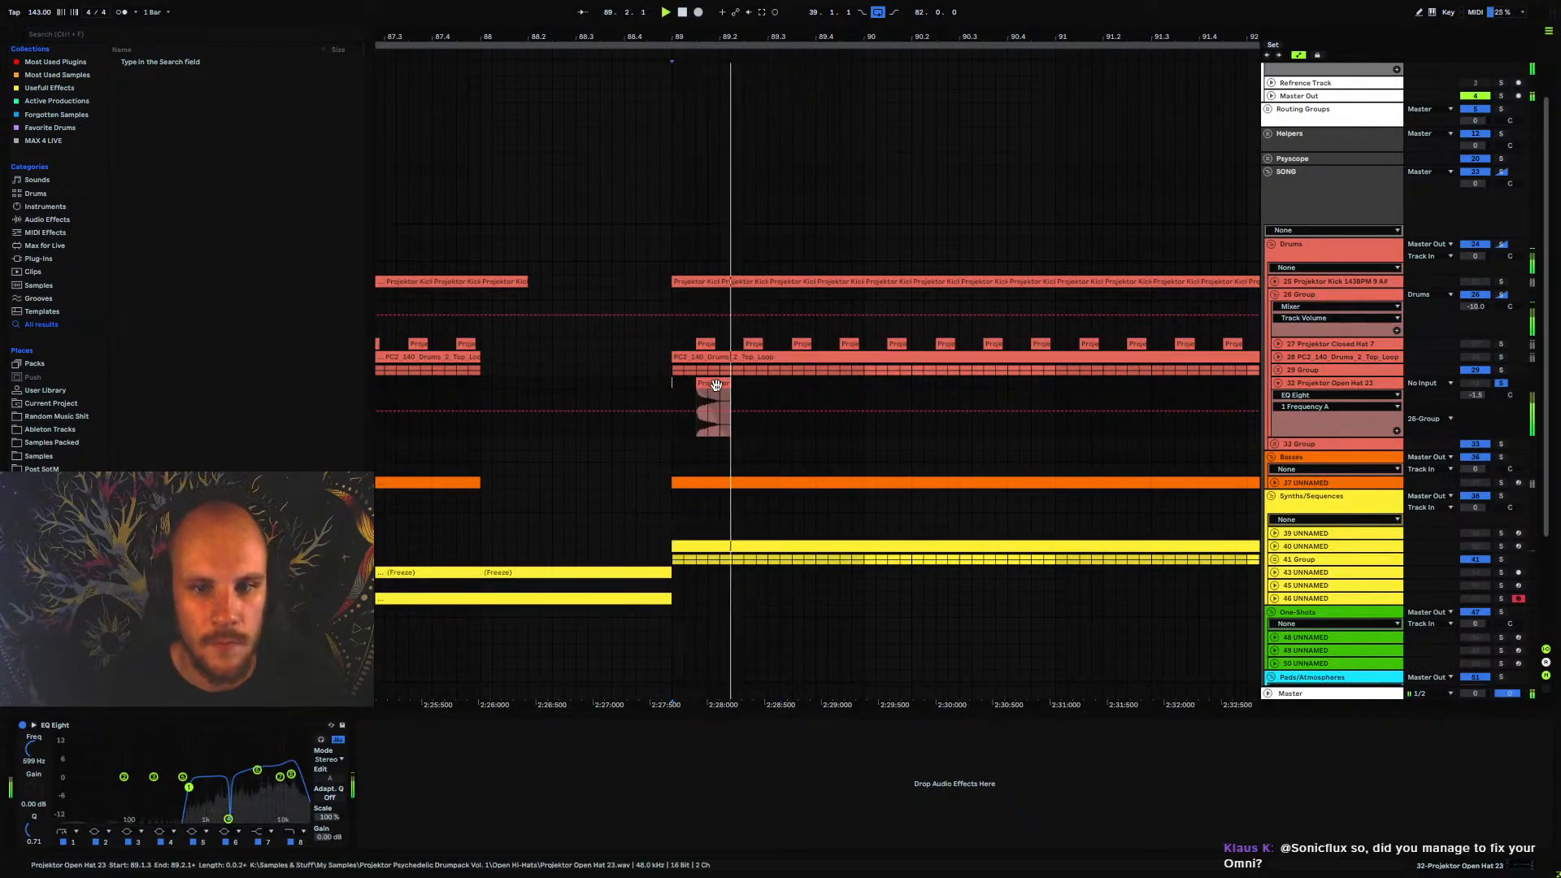
{"action": "left_click", "coordinate": [698, 382]}
{"action": "key", "text": "ctrl+d"}
{"action": "key", "text": "ctrl+d"}
{"action": "key", "text": "ctrl+d"}
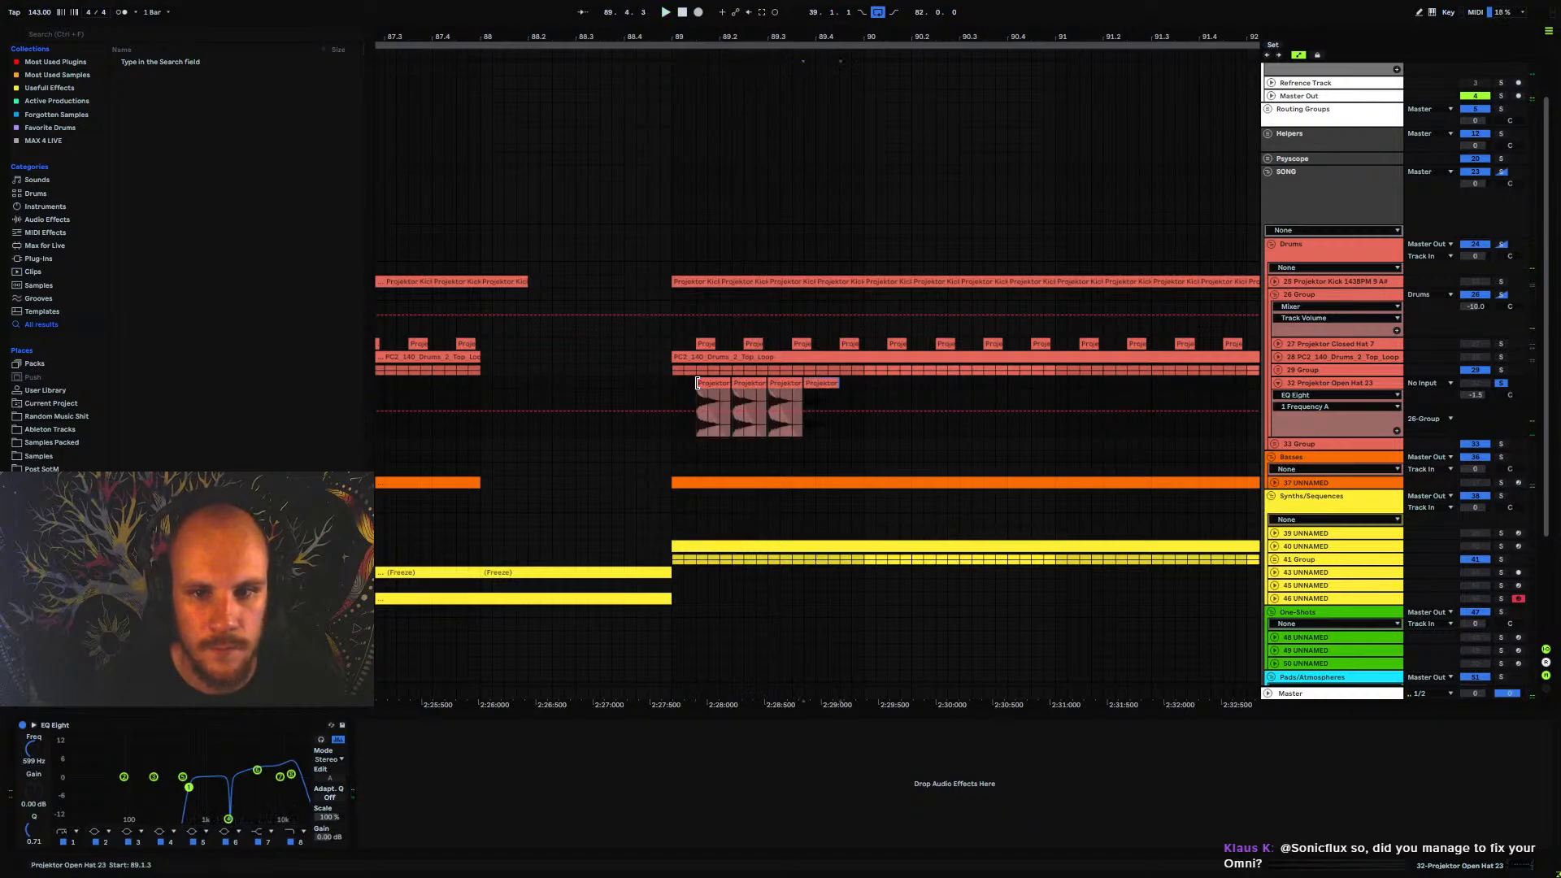
Undo the last duplications of the open hat clip
{"action": "key", "text": "ctrl+z"}
{"action": "key", "text": "ctrl+z"}
{"action": "key", "text": "ctrl+z"}
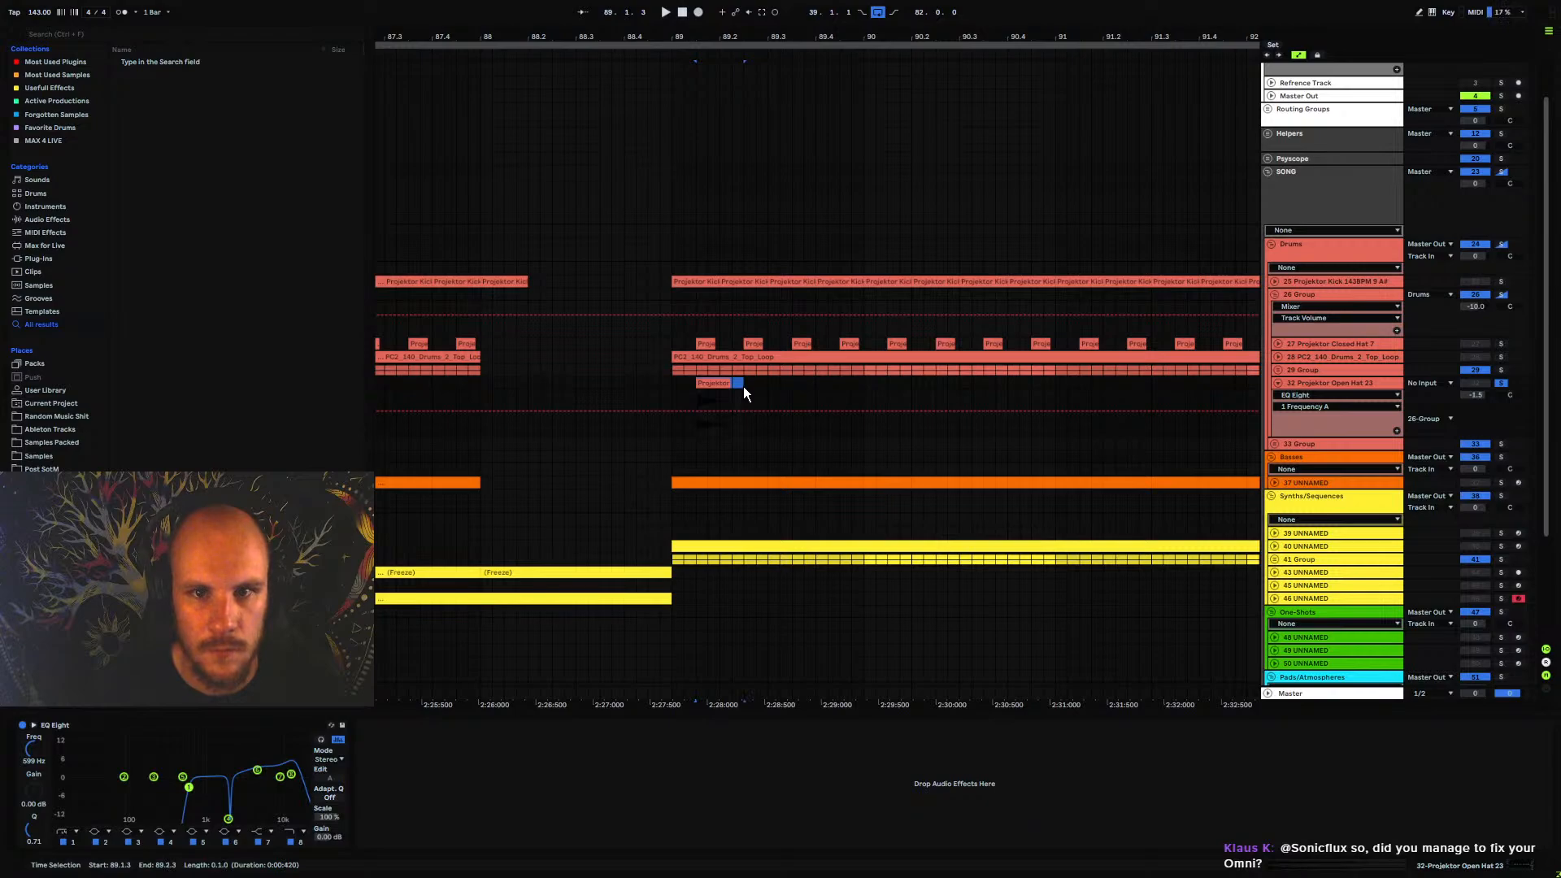
Repeat the one-beat open hat section starting at 89.1.3 every beat until bar 104, matching the closed hat pattern
{"action": "key", "text": "ctrl+d"}
{"action": "key", "text": "ctrl+d"}
{"action": "key", "text": "ctrl+d"}
{"action": "left_click_drag", "start_coordinate": [755, 42], "coordinate": [602, 42]}
{"action": "key", "text": "ctrl+d"}
{"action": "key", "text": "ctrl+d"}
{"action": "key", "text": "ctrl+d"}
{"action": "key", "text": "ctrl+d"}
{"action": "key", "text": "ctrl+d"}
{"action": "key", "text": "ctrl+d"}
{"action": "key", "text": "ctrl+d"}
{"action": "key", "text": "ctrl+d"}
{"action": "key", "text": "ctrl+d"}
{"action": "key", "text": "ctrl+d"}
{"action": "key", "text": "ctrl+d"}
{"action": "key", "text": "ctrl+d"}
{"action": "key", "text": "ctrl+d"}
{"action": "key", "text": "ctrl+d"}
{"action": "key", "text": "ctrl+d"}
{"action": "key", "text": "ctrl+d"}
{"action": "key", "text": "ctrl+d"}
{"action": "key", "text": "ctrl+d"}
{"action": "key", "text": "ctrl+d"}
{"action": "key", "text": "ctrl+d"}
{"action": "key", "text": "ctrl+d"}
{"action": "key", "text": "ctrl+d"}
{"action": "key", "text": "ctrl+d"}
{"action": "key", "text": "ctrl+d"}
{"action": "key", "text": "ctrl+d"}
{"action": "key", "text": "ctrl+d"}
{"action": "key", "text": "ctrl+d"}
{"action": "key", "text": "ctrl+d"}
{"action": "key", "text": "ctrl+d"}
{"action": "key", "text": "ctrl+d"}
{"action": "key", "text": "ctrl+d"}
{"action": "key", "text": "ctrl+d"}
{"action": "key", "text": "ctrl+d"}
{"action": "key", "text": "ctrl+d"}
{"action": "key", "text": "ctrl+d"}
{"action": "key", "text": "ctrl+d"}
{"action": "key", "text": "ctrl+d"}
{"action": "key", "text": "ctrl+d"}
{"action": "key", "text": "ctrl+d"}
{"action": "key", "text": "ctrl+d"}
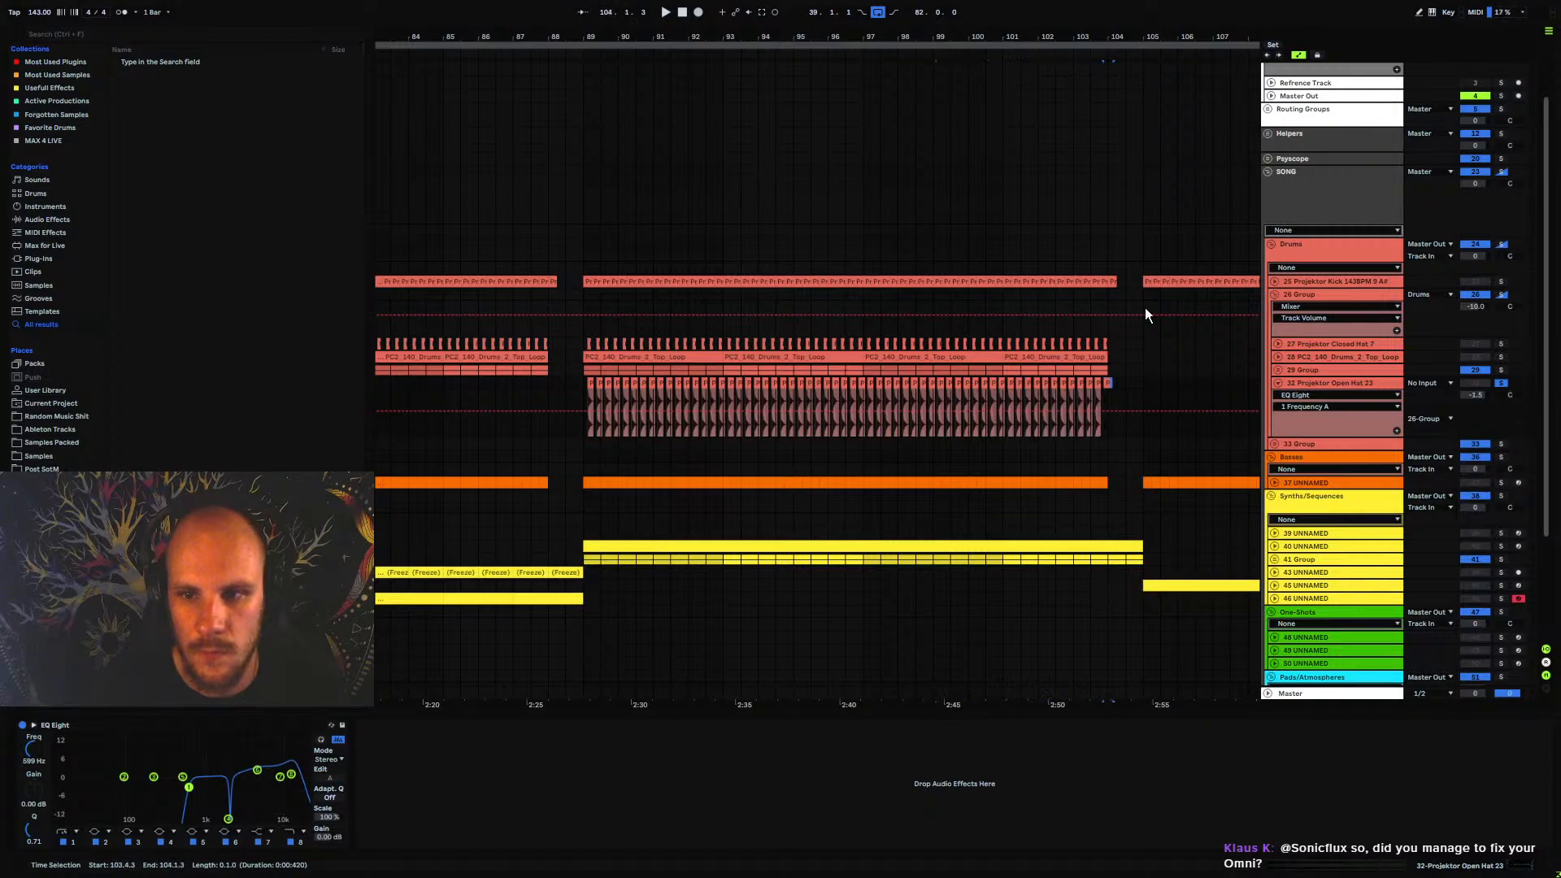
{"action": "key", "text": "ctrl+d"}
Play the drums from bar 89 and lower the open hat track's volume to -3.0 dB
{"action": "left_click", "coordinate": [591, 388]}
{"action": "key", "text": "space"}
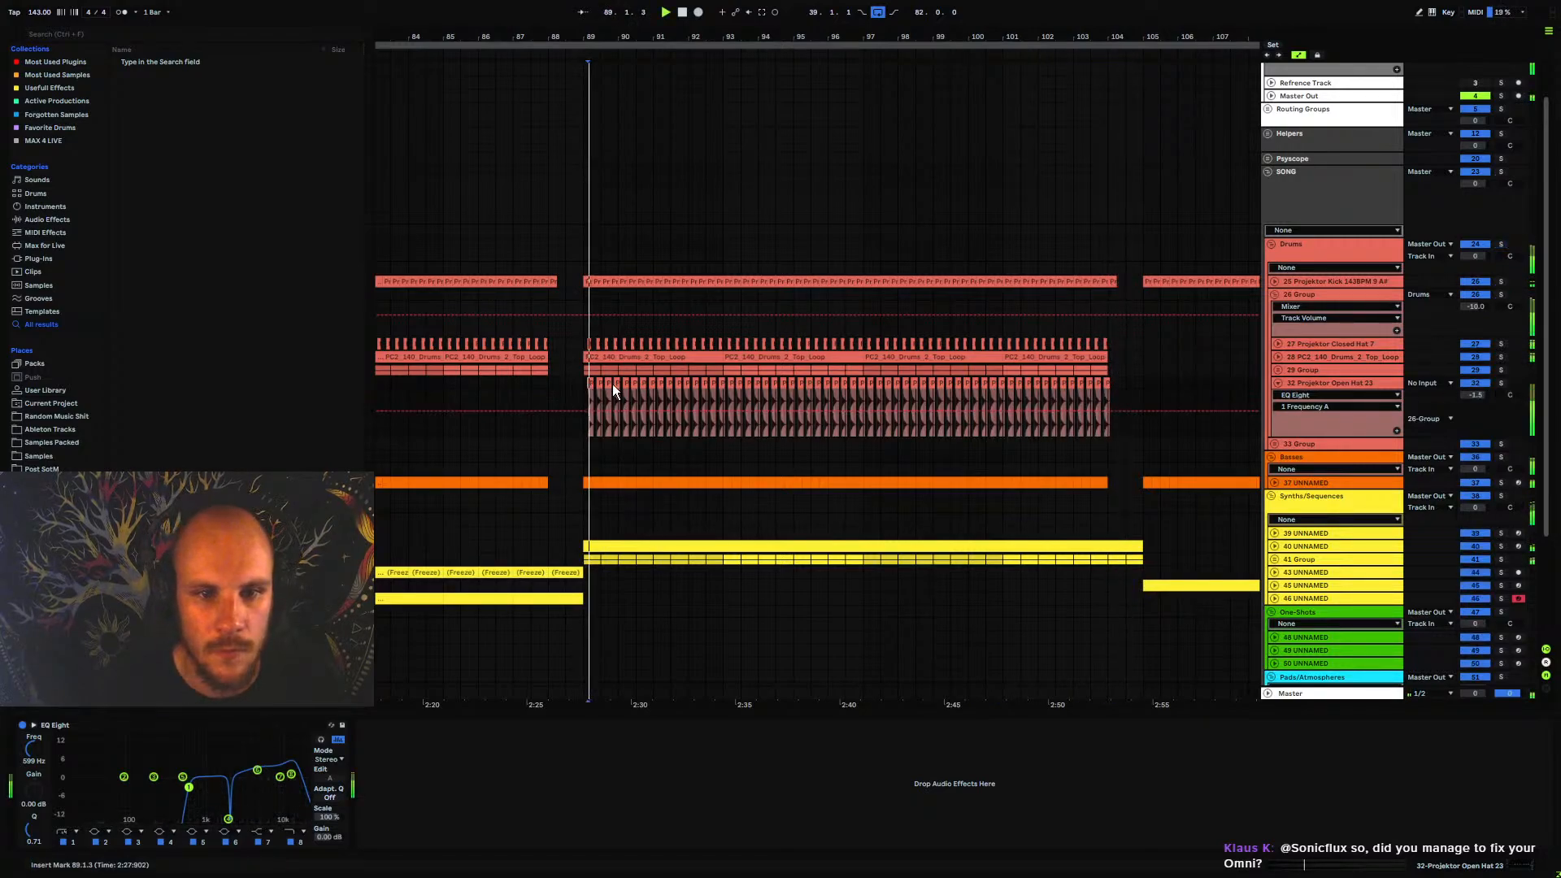
{"action": "left_click", "coordinate": [583, 381]}
{"action": "key", "text": "space"}
{"action": "key", "text": "space"}
{"action": "left_click", "coordinate": [1475, 395]}
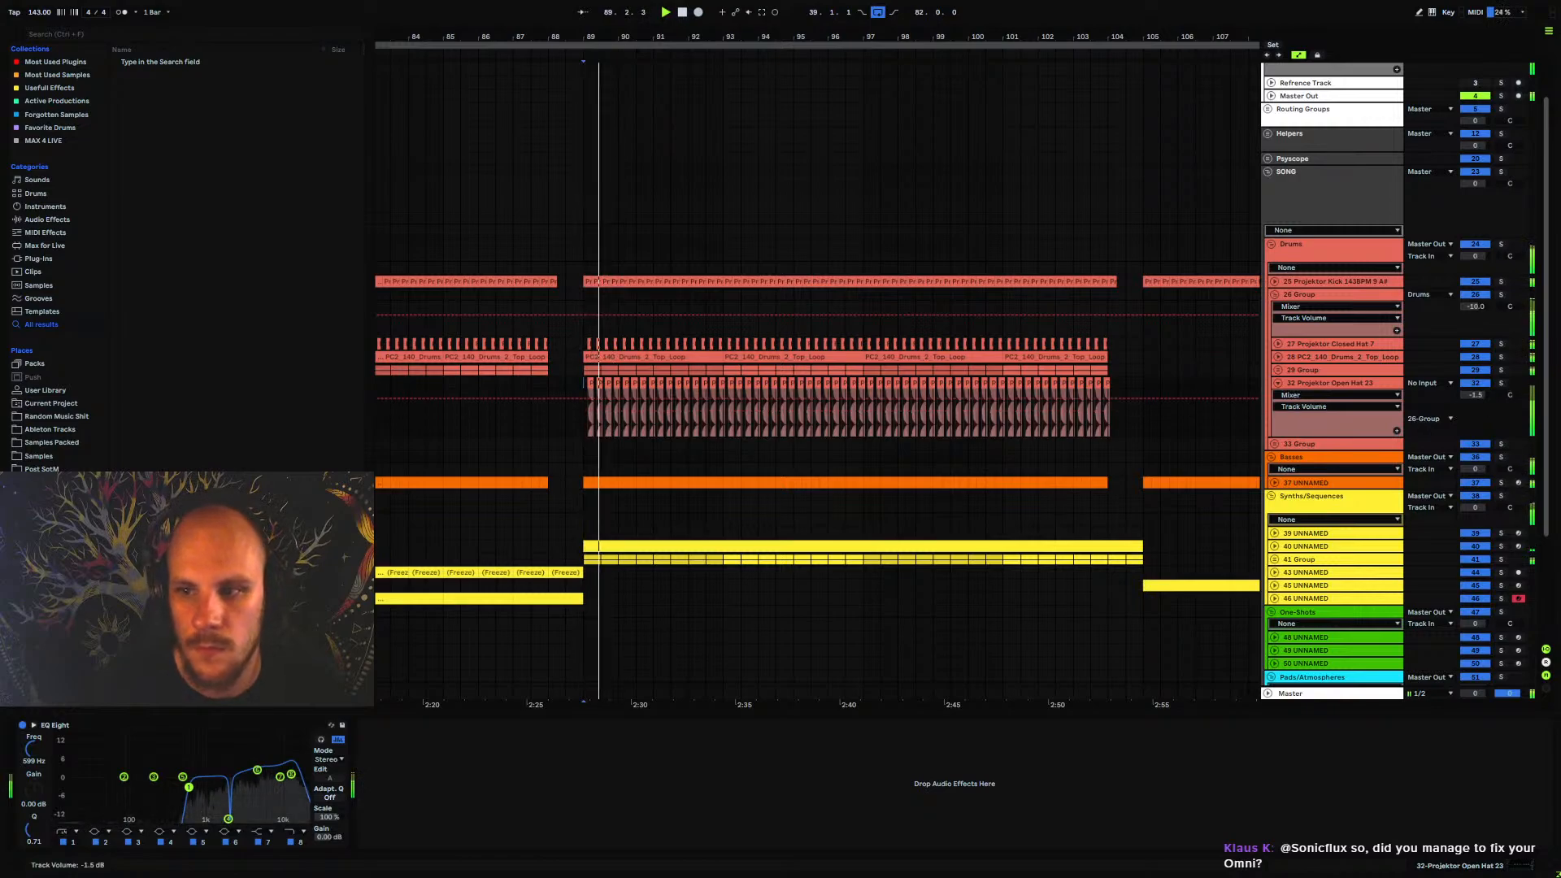
{"action": "left_click_drag", "start_coordinate": [1475, 395], "coordinate": [1480, 398]}
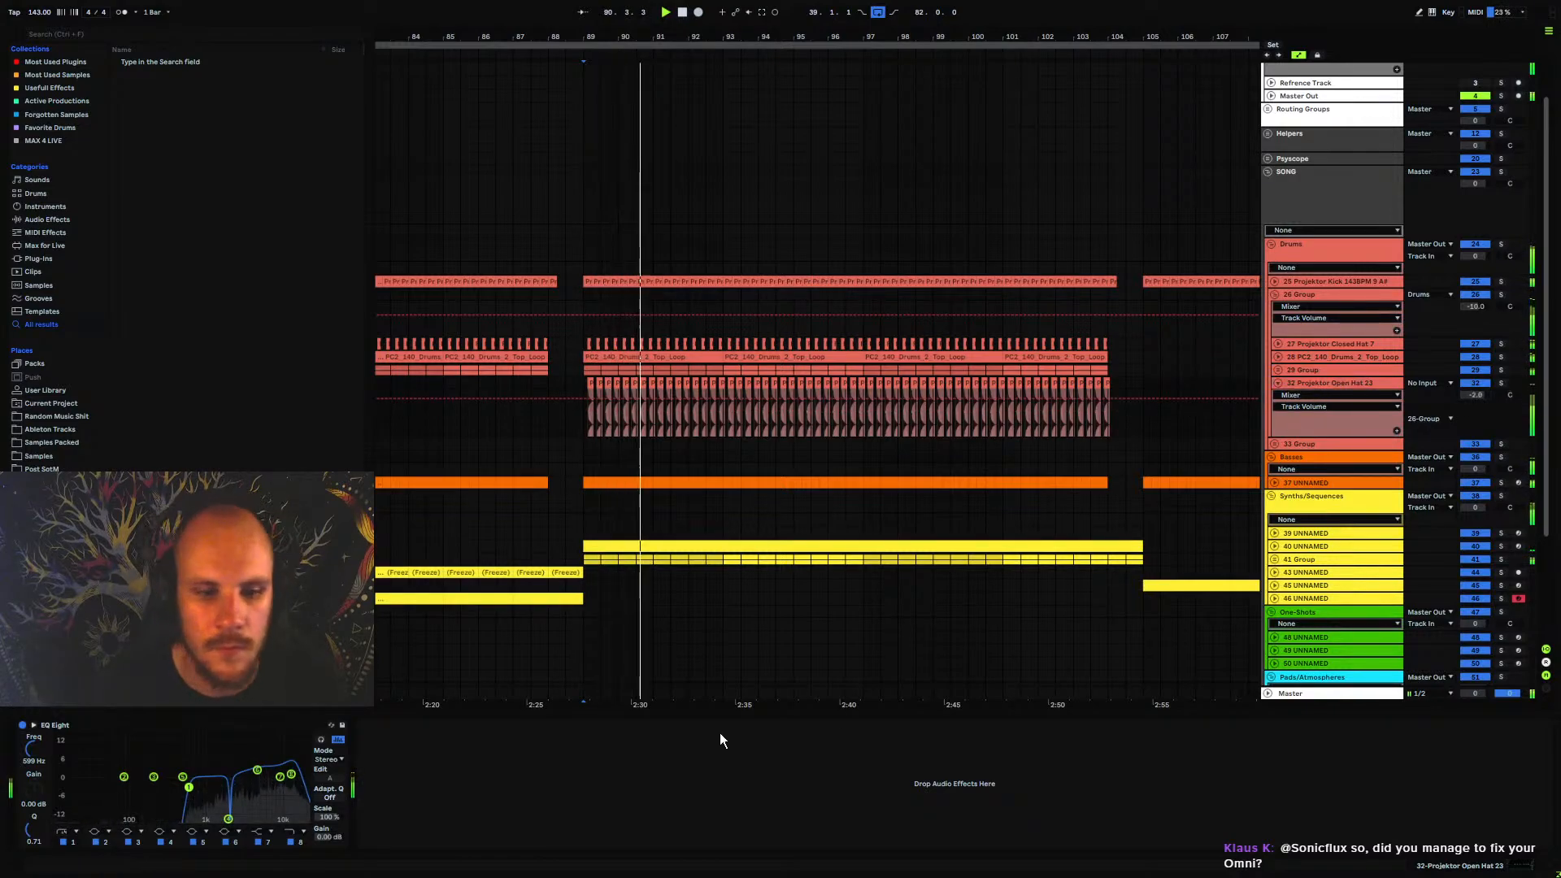
Add MStereoSpread to the open hat track and turn its Widening down to a negative amount to narrow the sound
{"action": "right_click", "coordinate": [697, 779]}
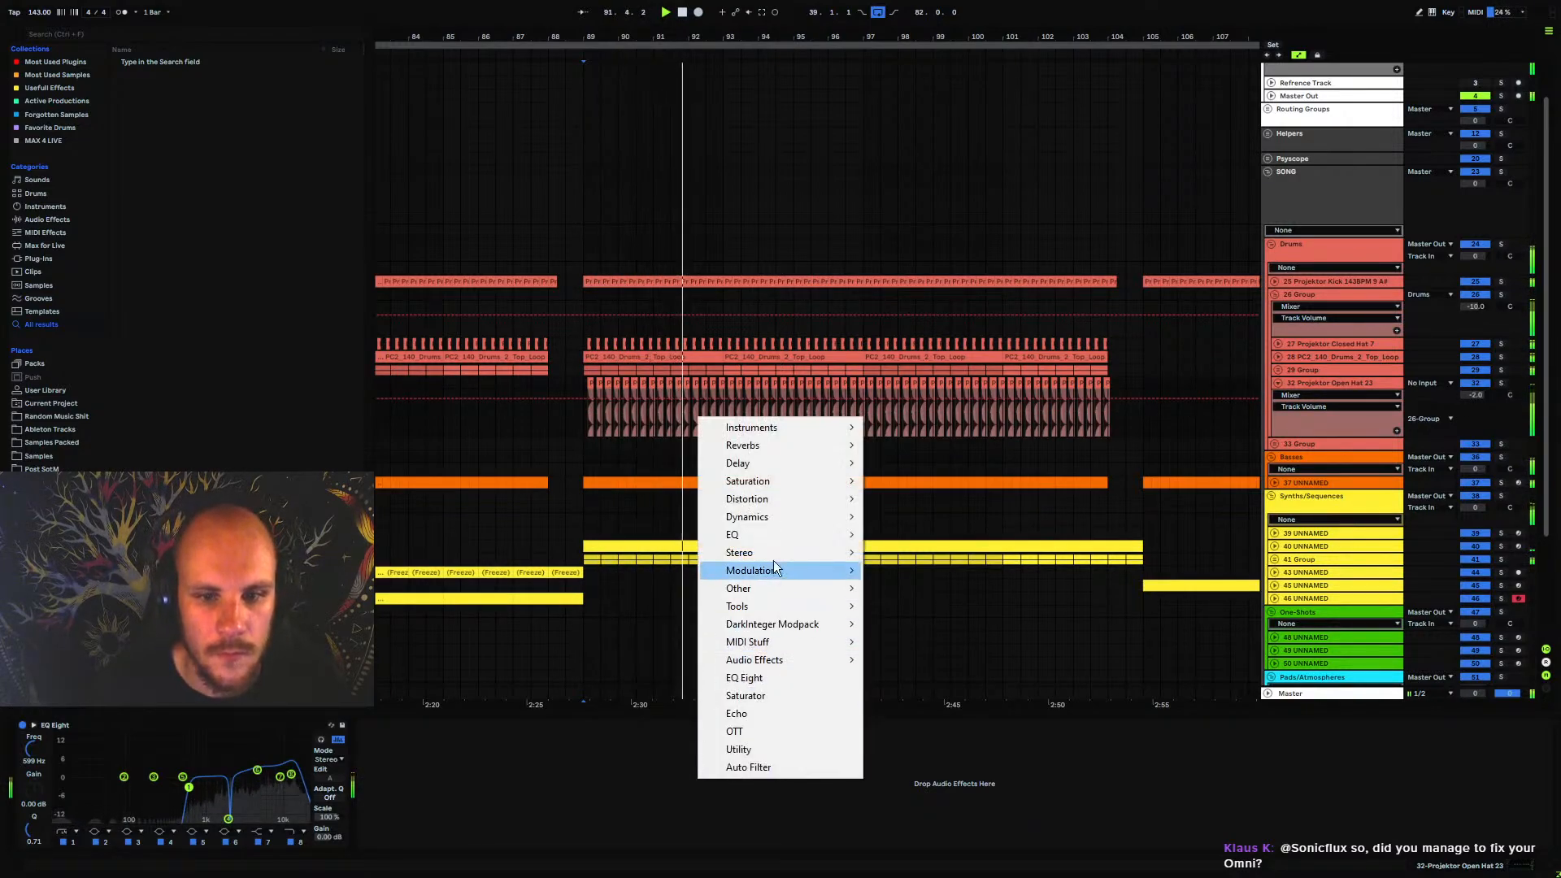
{"action": "mouse_move", "coordinate": [772, 553]}
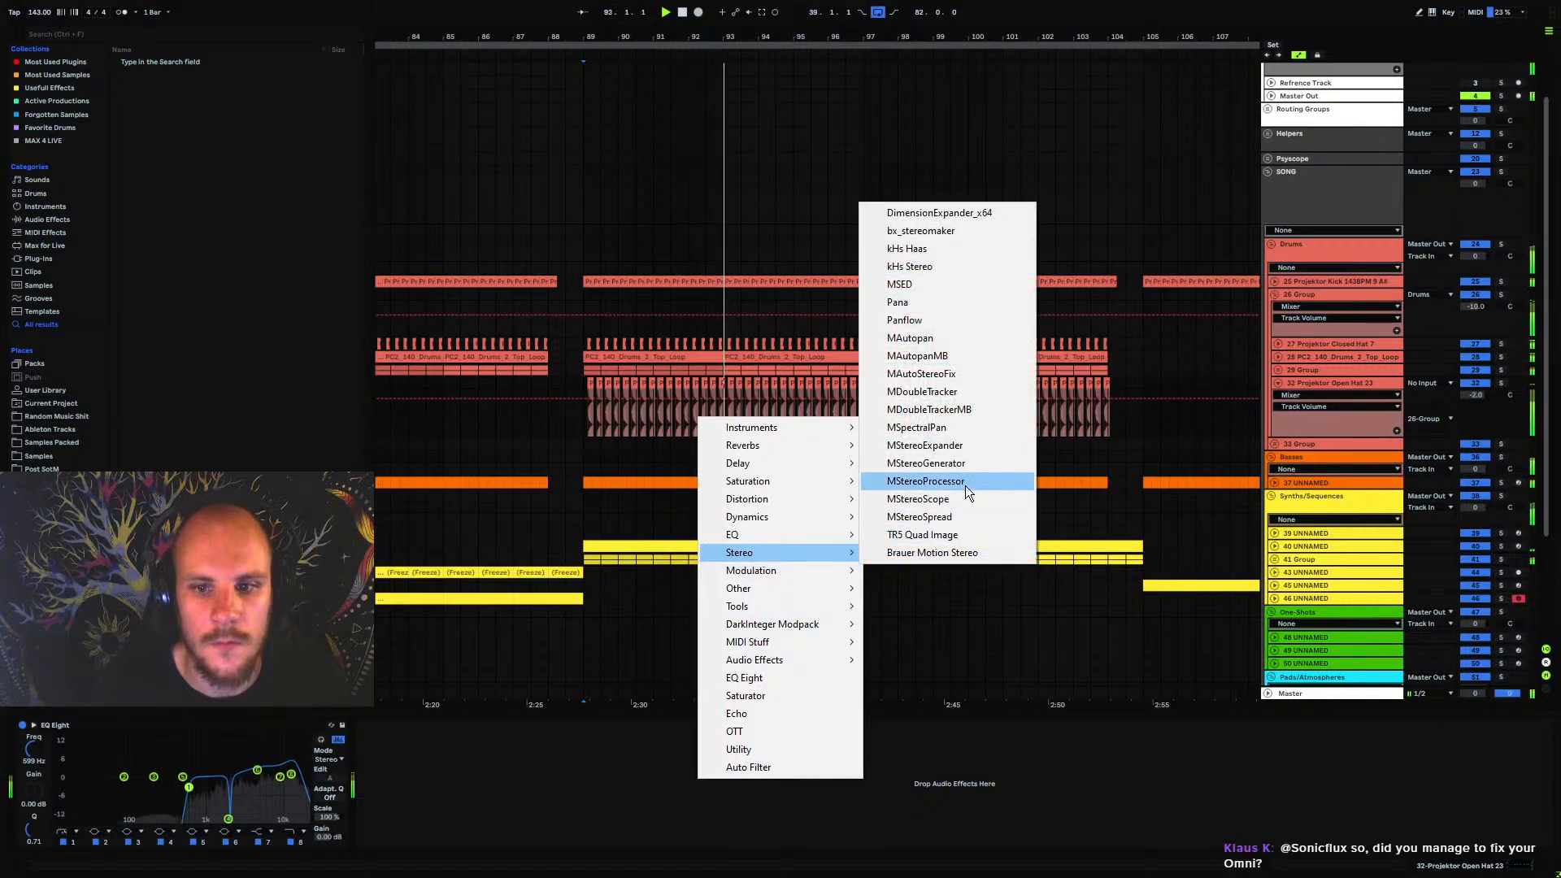
{"action": "left_click", "coordinate": [958, 518]}
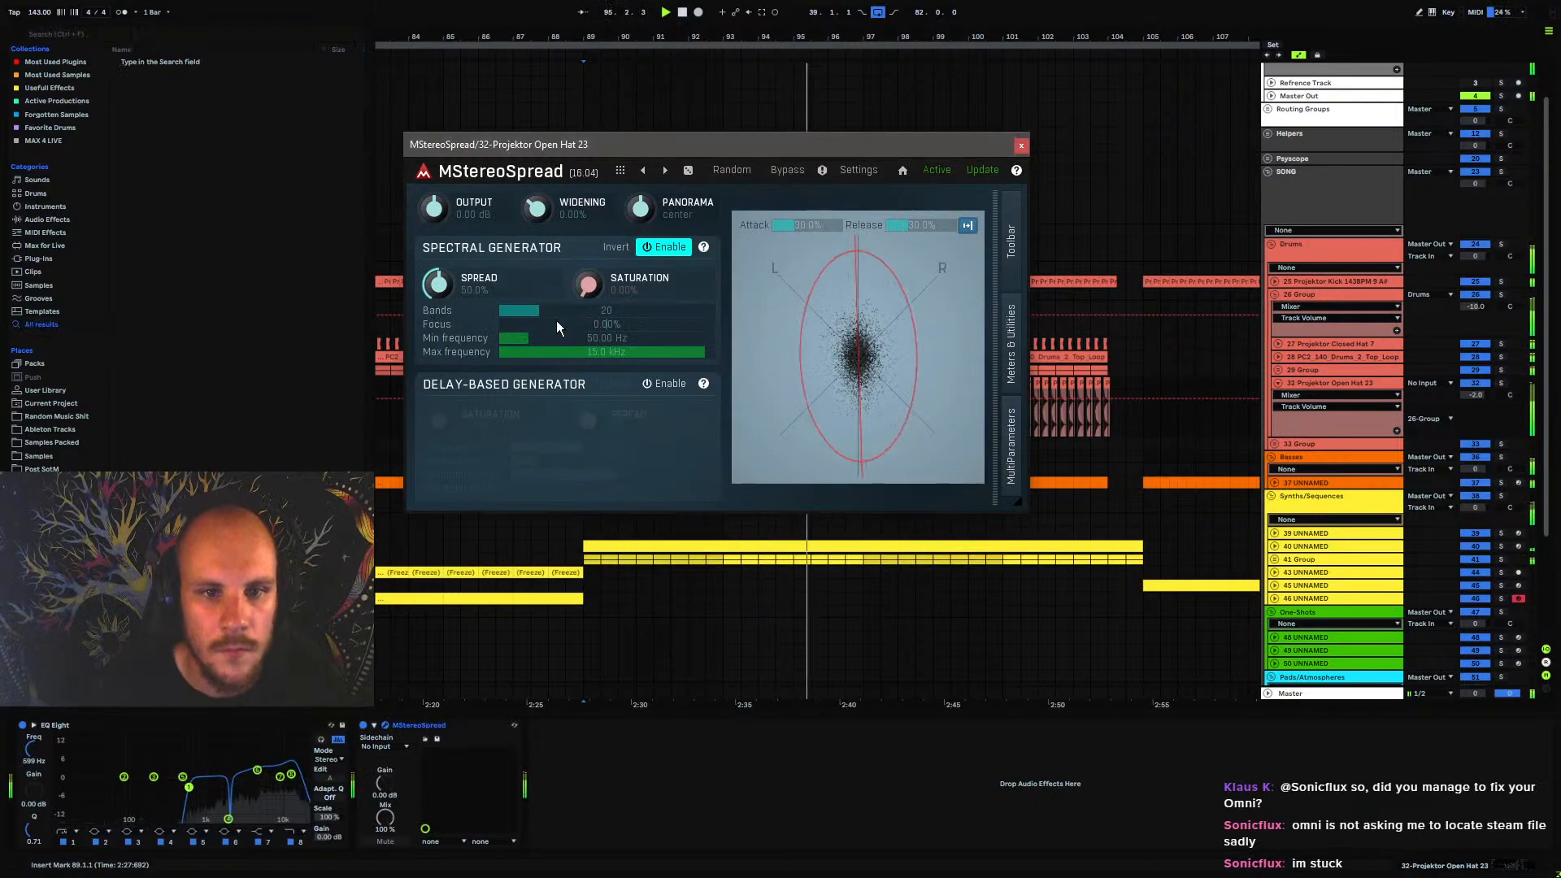
{"action": "left_click_drag", "start_coordinate": [535, 208], "coordinate": [536, 250]}
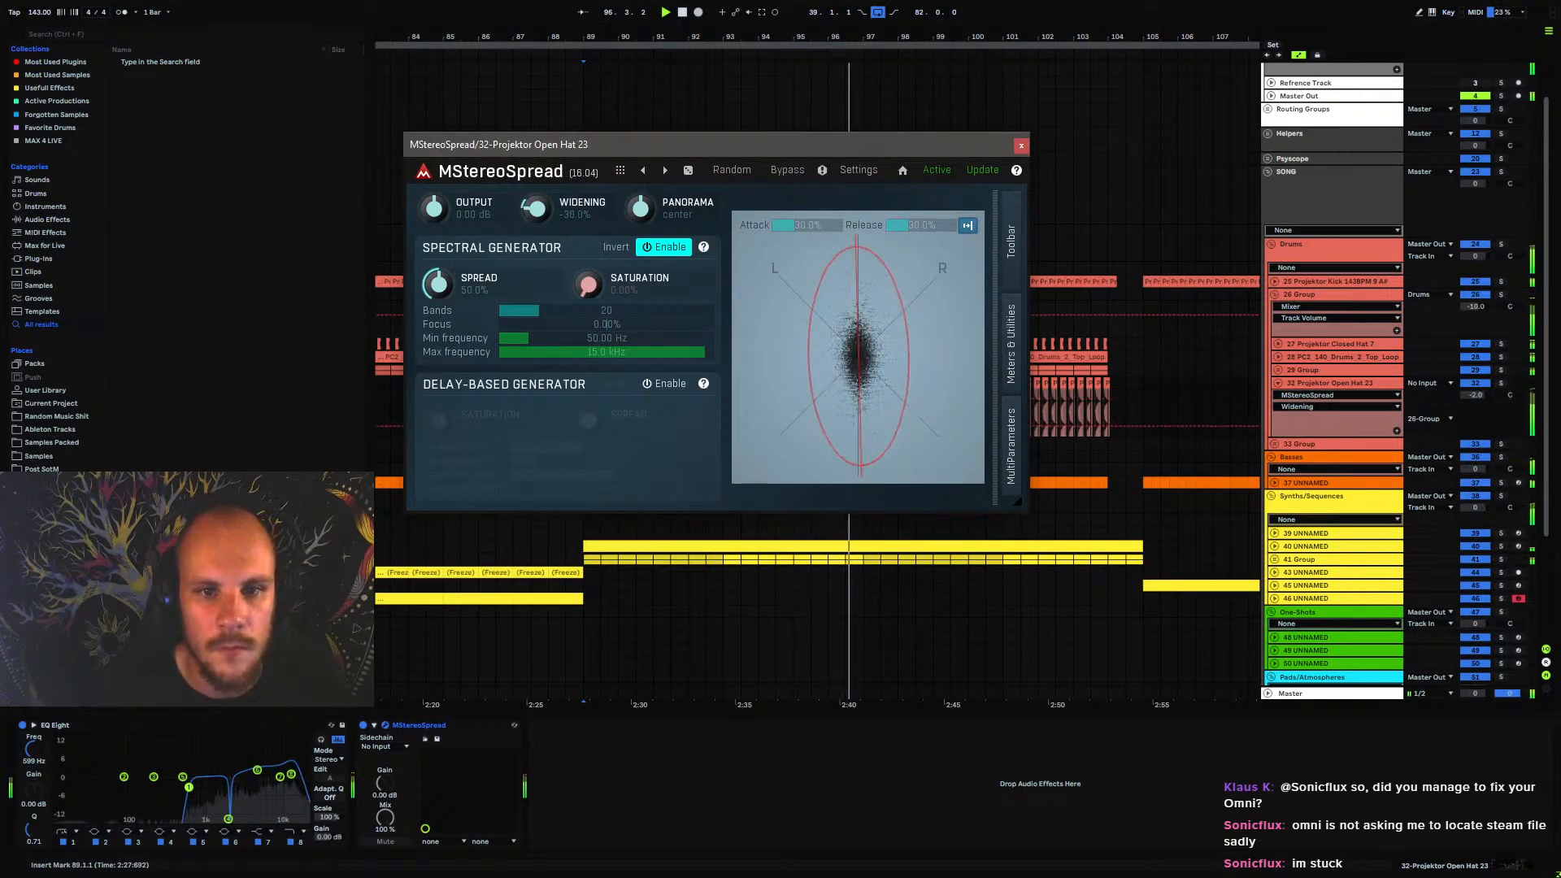
{"action": "left_click", "coordinate": [1021, 146]}
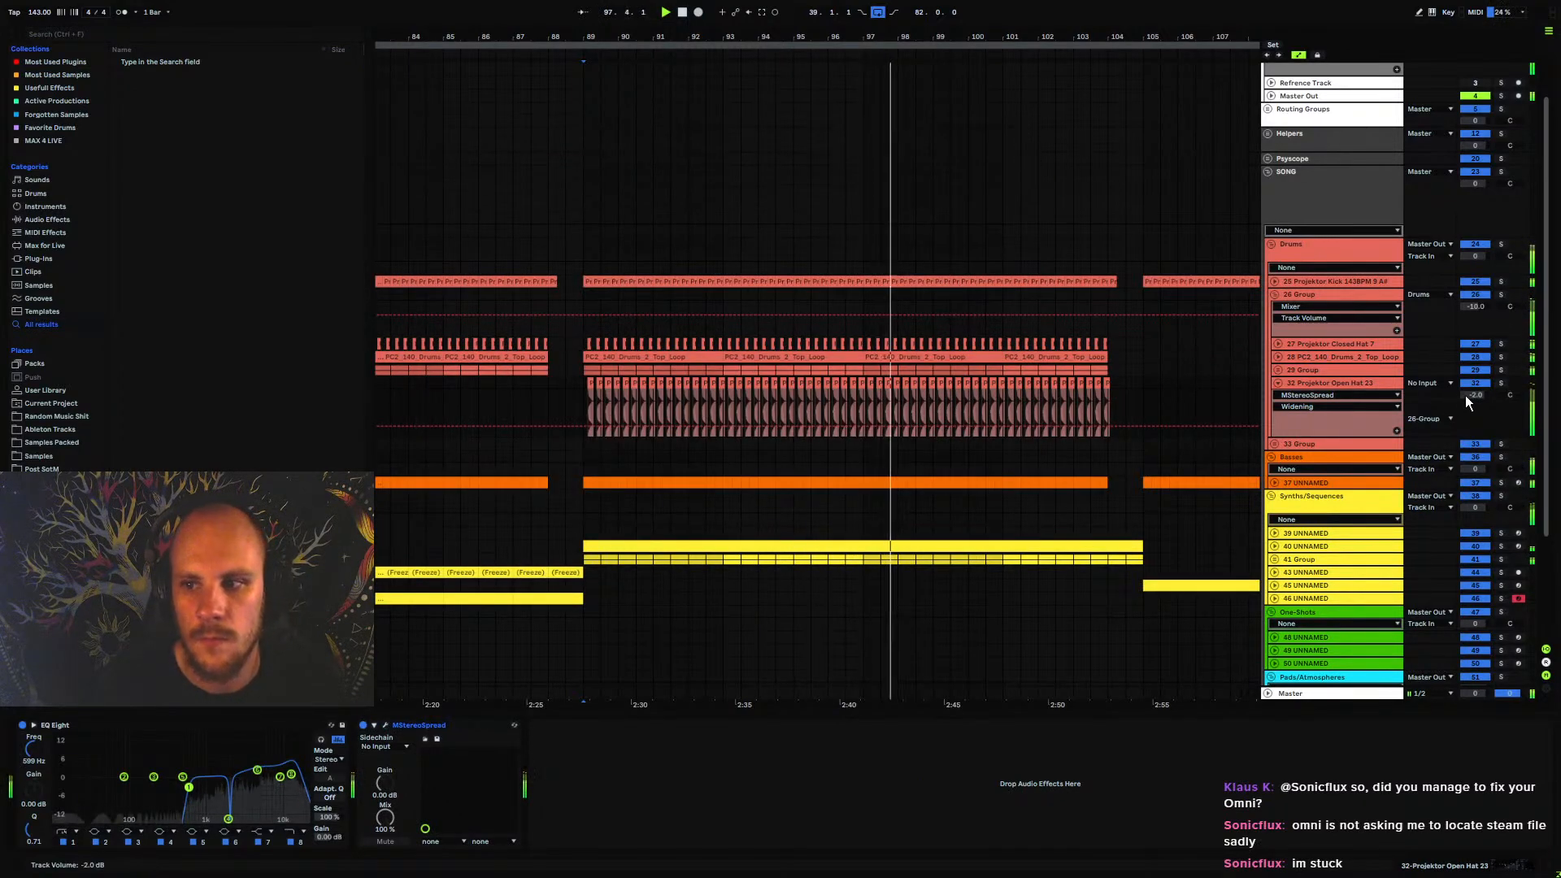
Collapse the open hat track and listen to the transition into bar 89 from 87.3.1
{"action": "left_click", "coordinate": [1278, 383]}
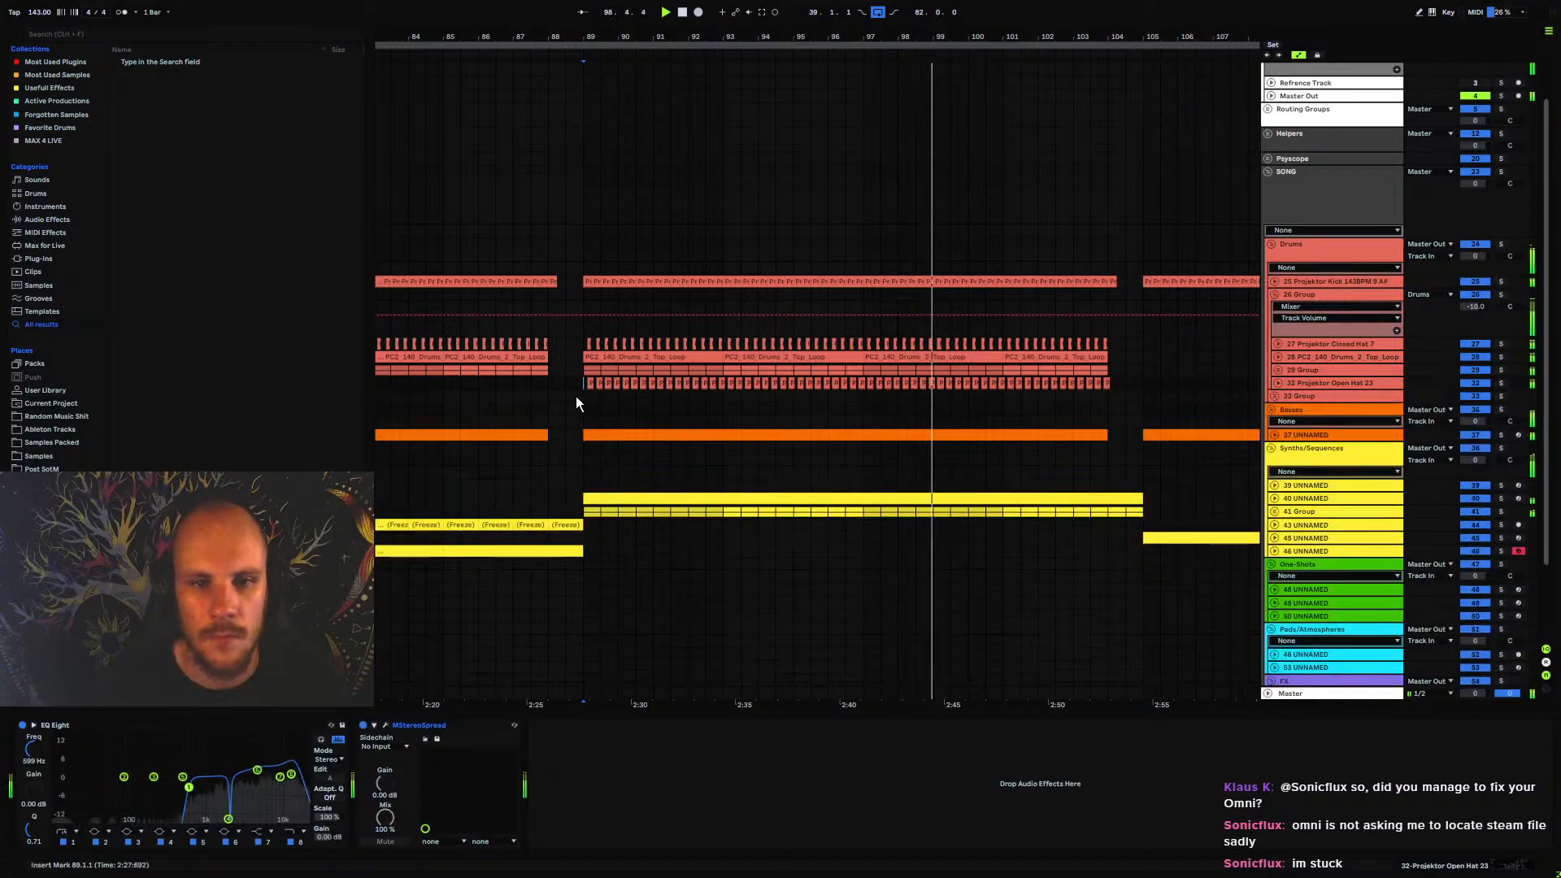
{"action": "left_click", "coordinate": [530, 384]}
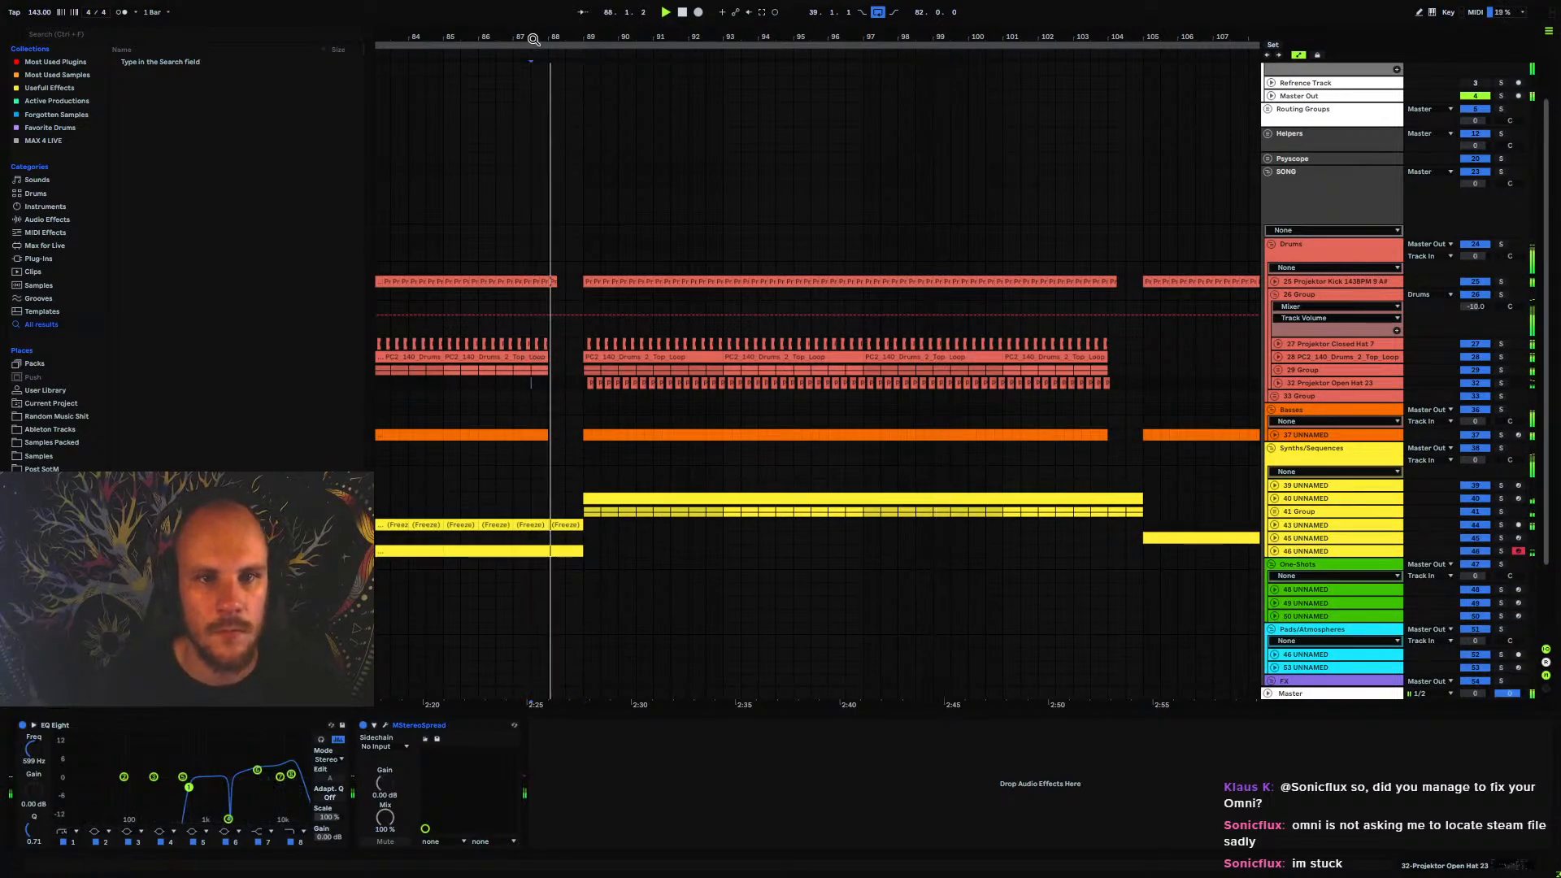
{"action": "left_click_drag", "start_coordinate": [532, 37], "coordinate": [743, 29]}
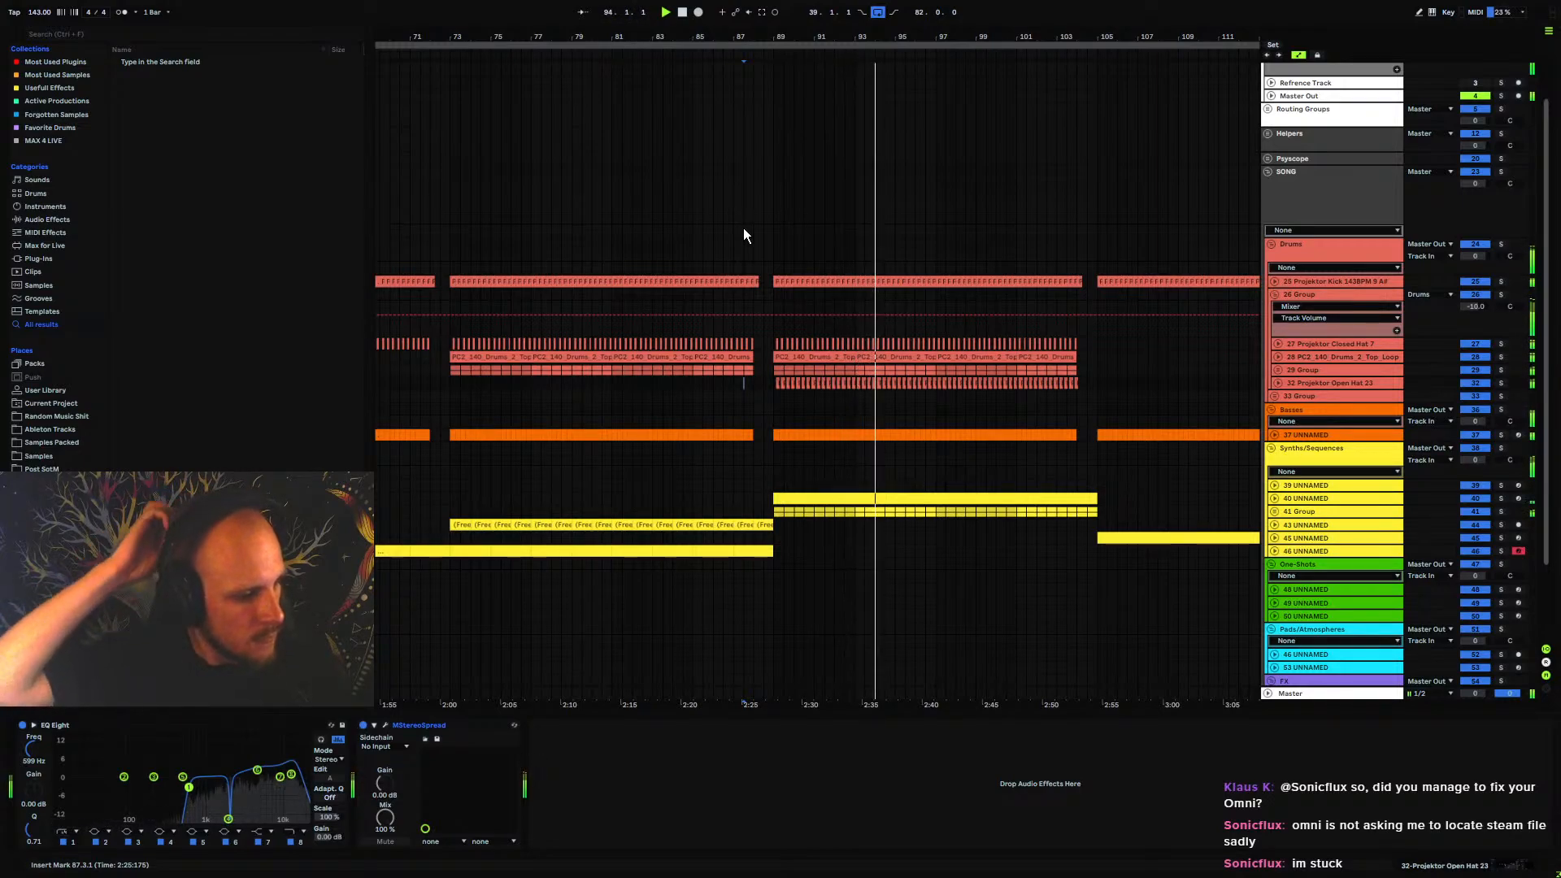
{"action": "key", "text": "space"}
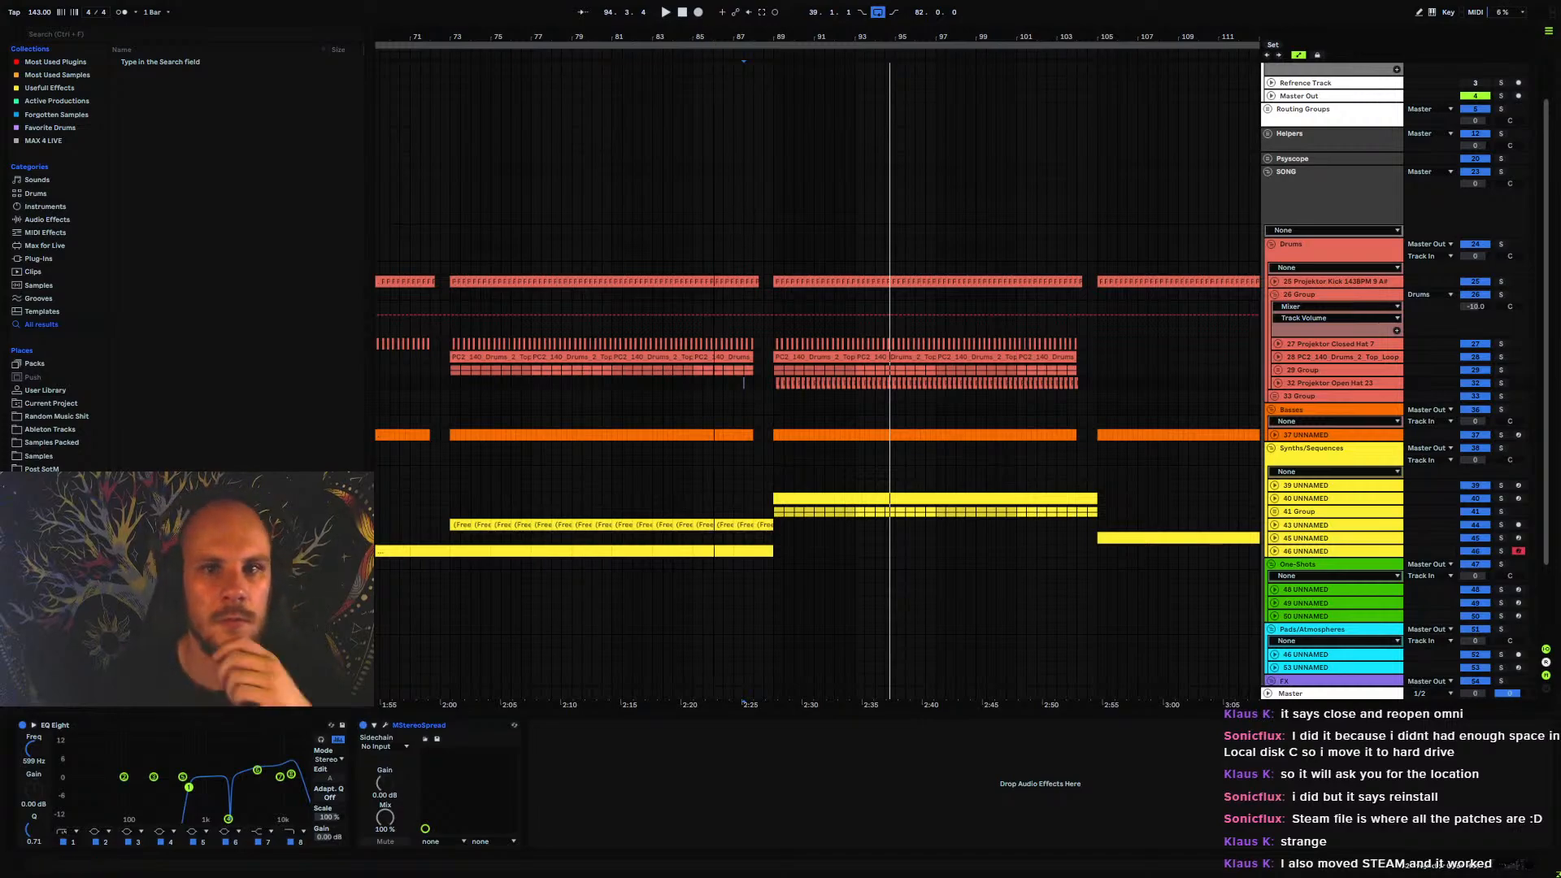
Collapse the 26 Group inside Drums and listen to the arrangement from bar 73
{"action": "left_click_drag", "start_coordinate": [716, 39], "coordinate": [723, 6]}
{"action": "left_click", "coordinate": [669, 394]}
{"action": "key", "text": "space"}
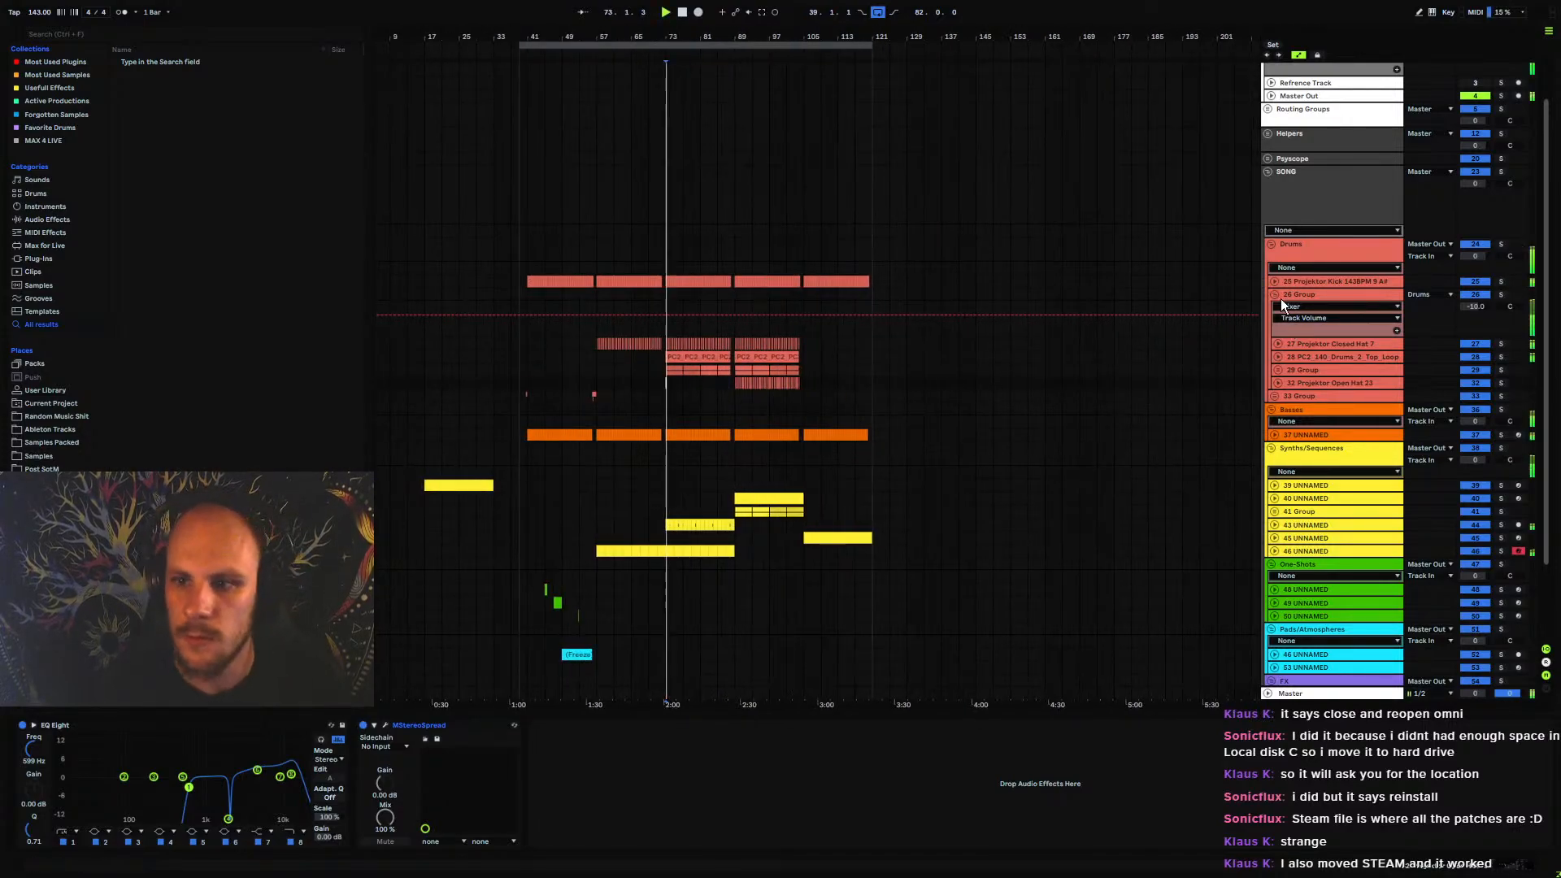
{"action": "left_click", "coordinate": [1276, 294]}
{"action": "scroll", "coordinate": [671, 326], "scroll_direction": "down", "scroll_amount": 1}
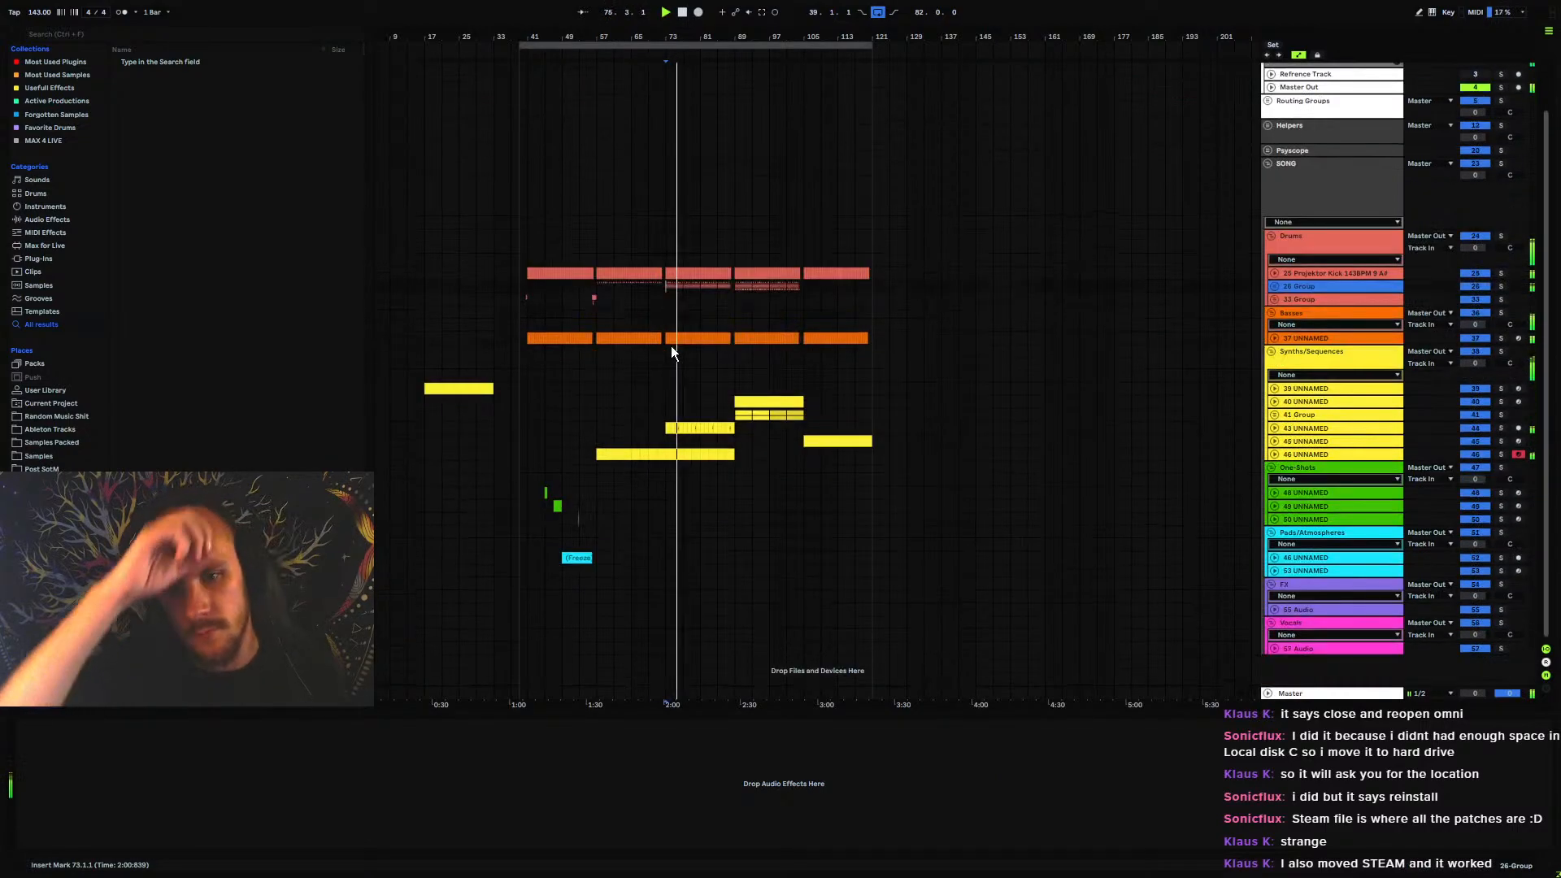
{"action": "left_click", "coordinate": [692, 326]}
{"action": "left_click", "coordinate": [669, 294]}
{"action": "key", "text": "space"}
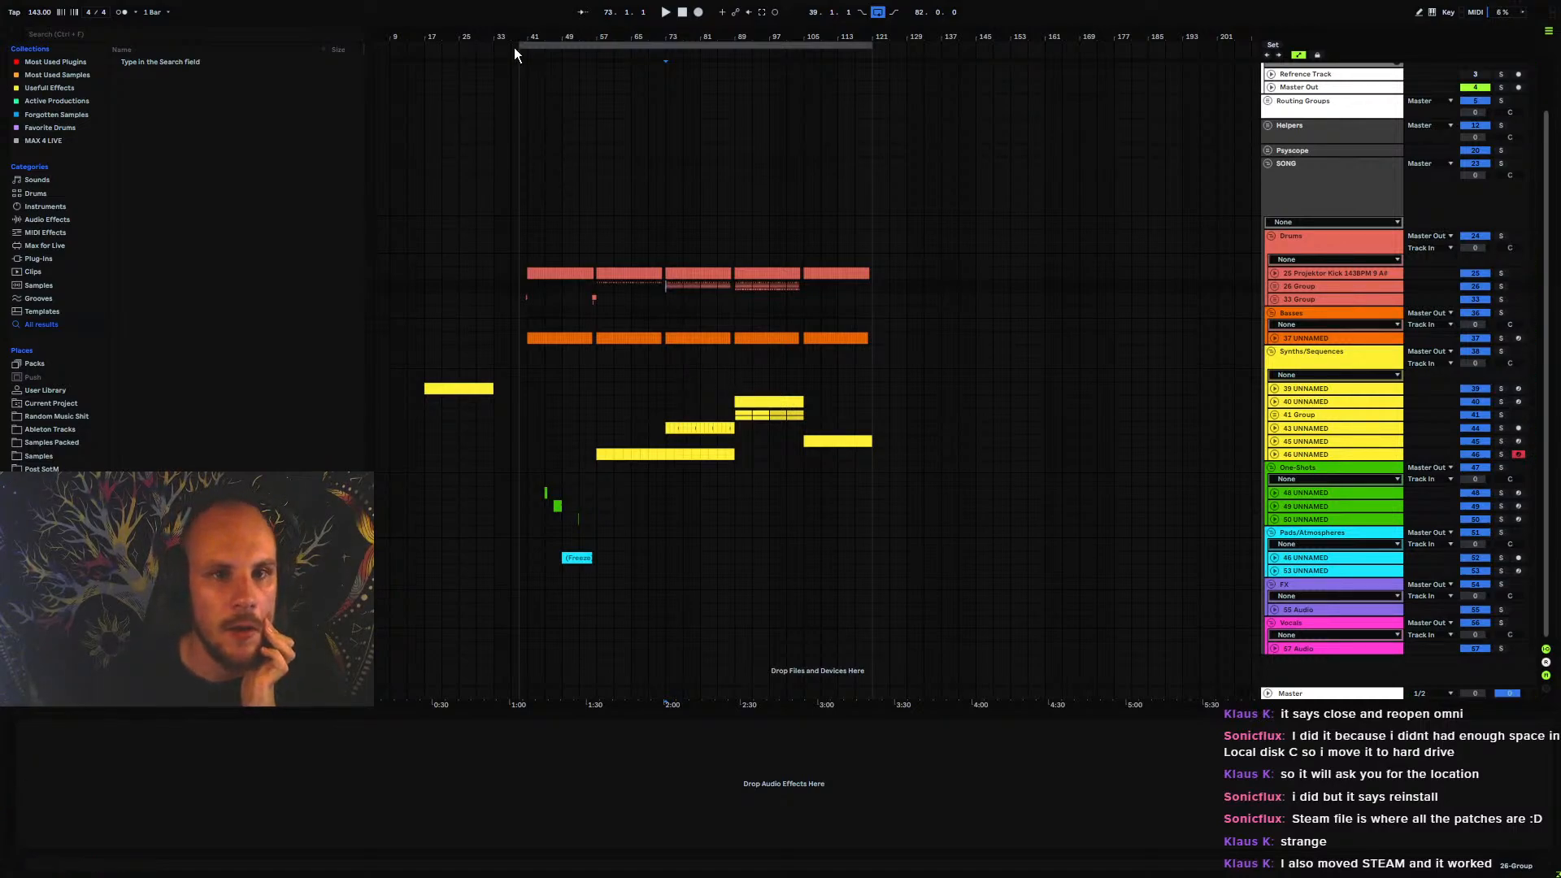
Extend the start of the arrangement loop back to bar 17
{"action": "left_click_drag", "start_coordinate": [519, 47], "coordinate": [424, 47]}
{"action": "left_click", "coordinate": [425, 374]}
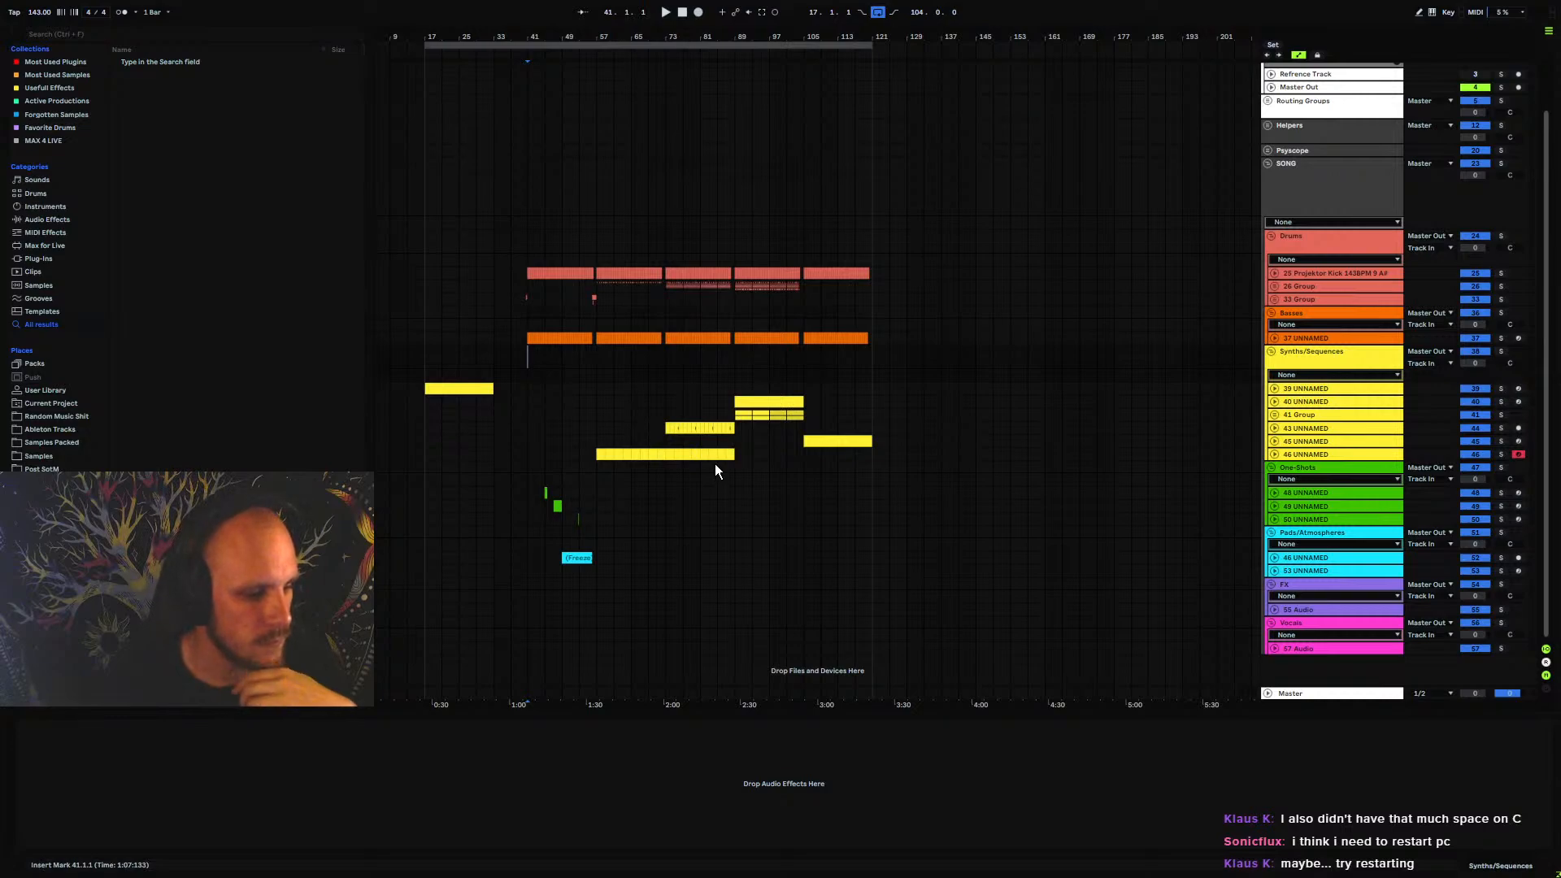
{"action": "left_click", "coordinate": [664, 358]}
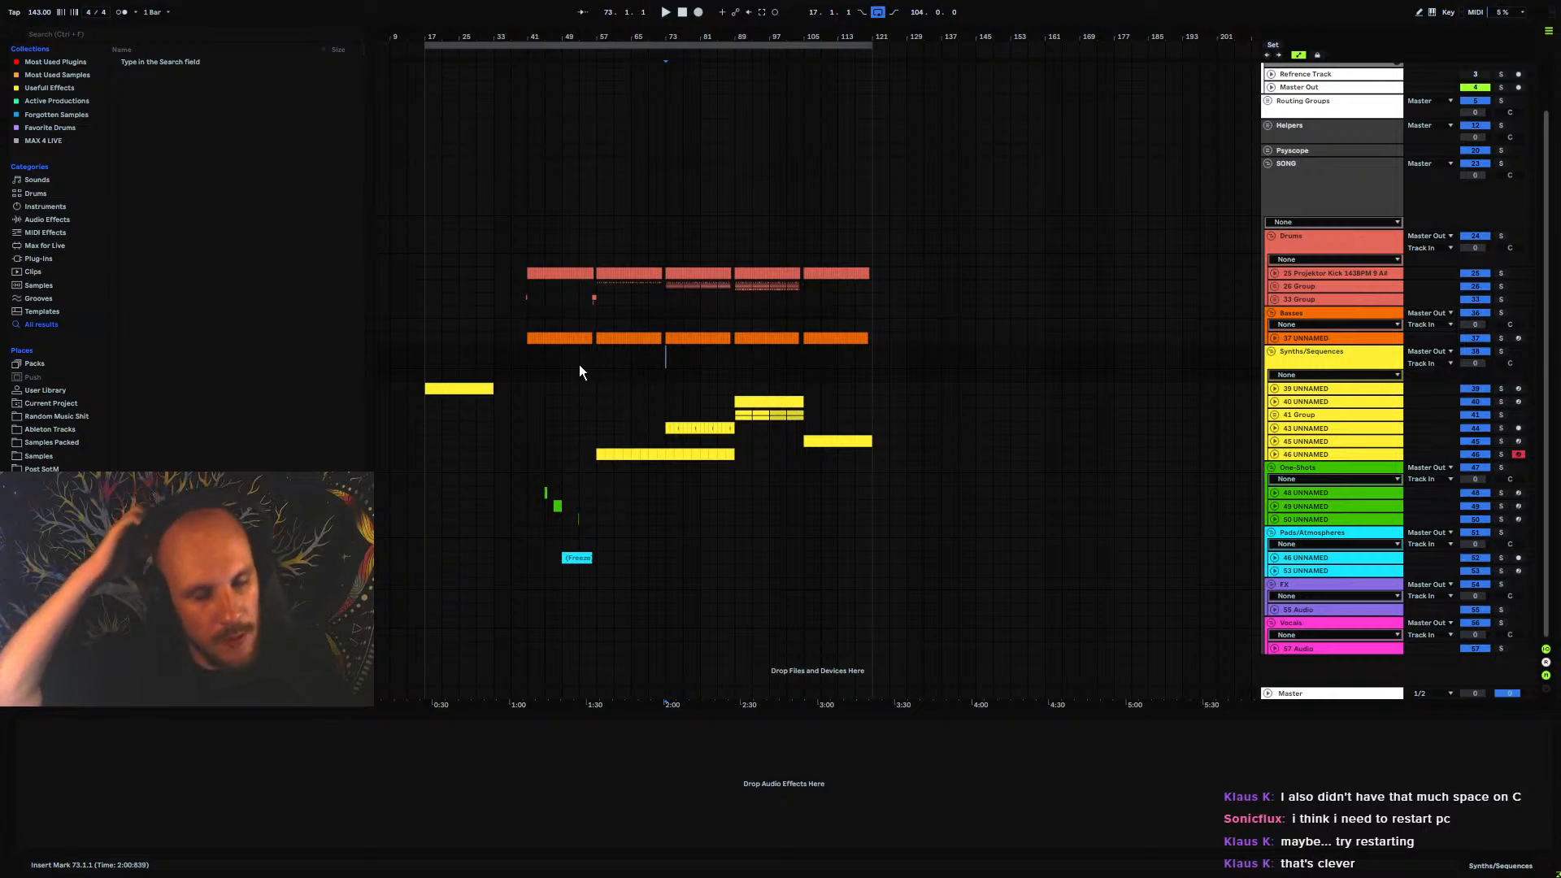
{"action": "left_click", "coordinate": [530, 351]}
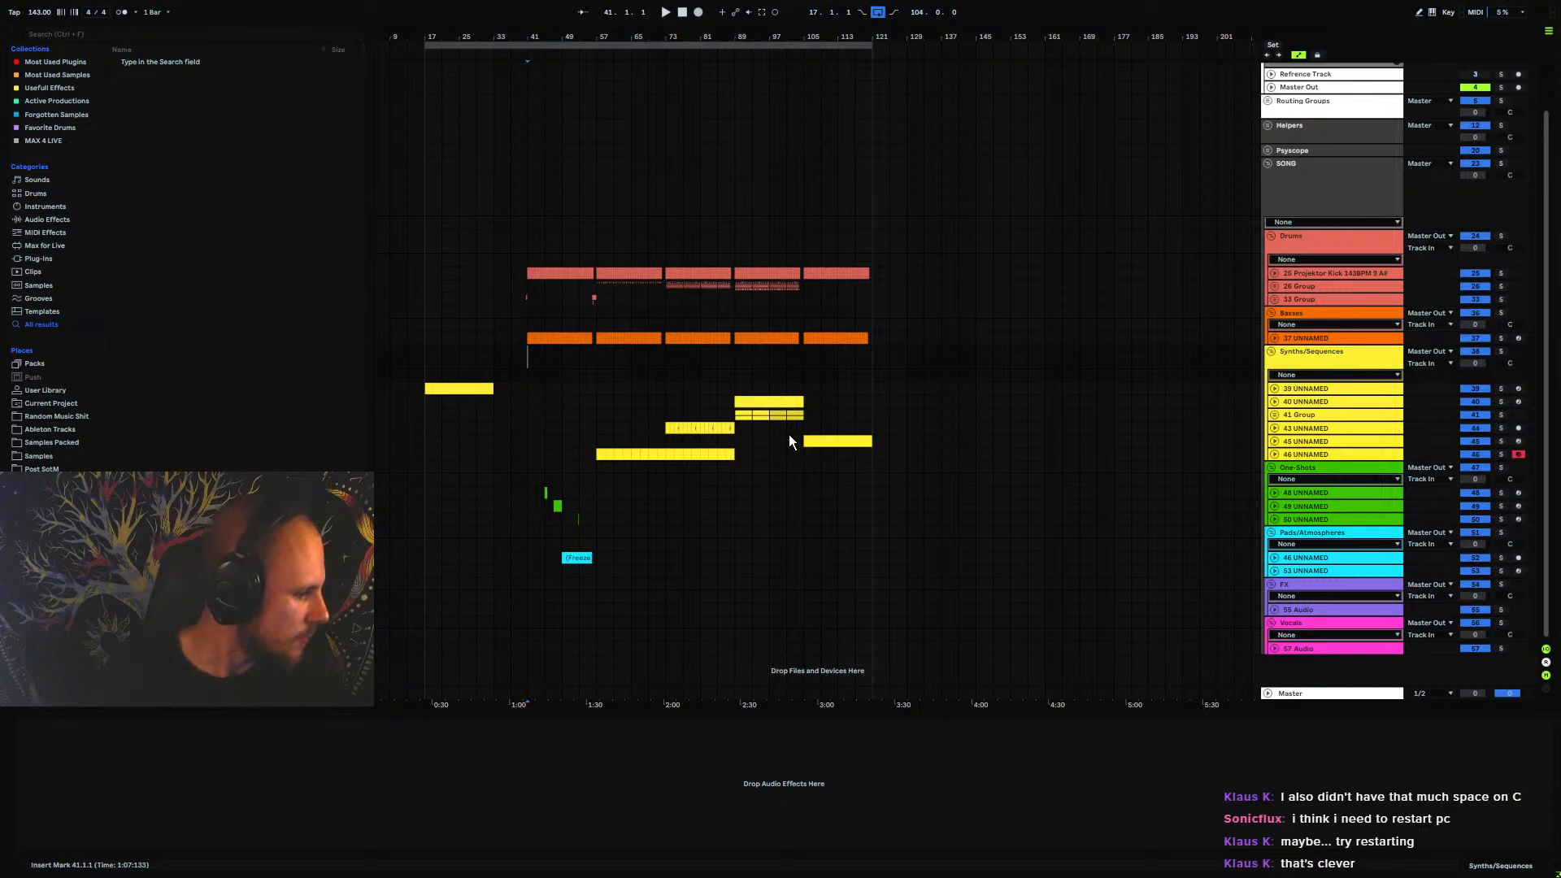
{"action": "left_click", "coordinate": [741, 366]}
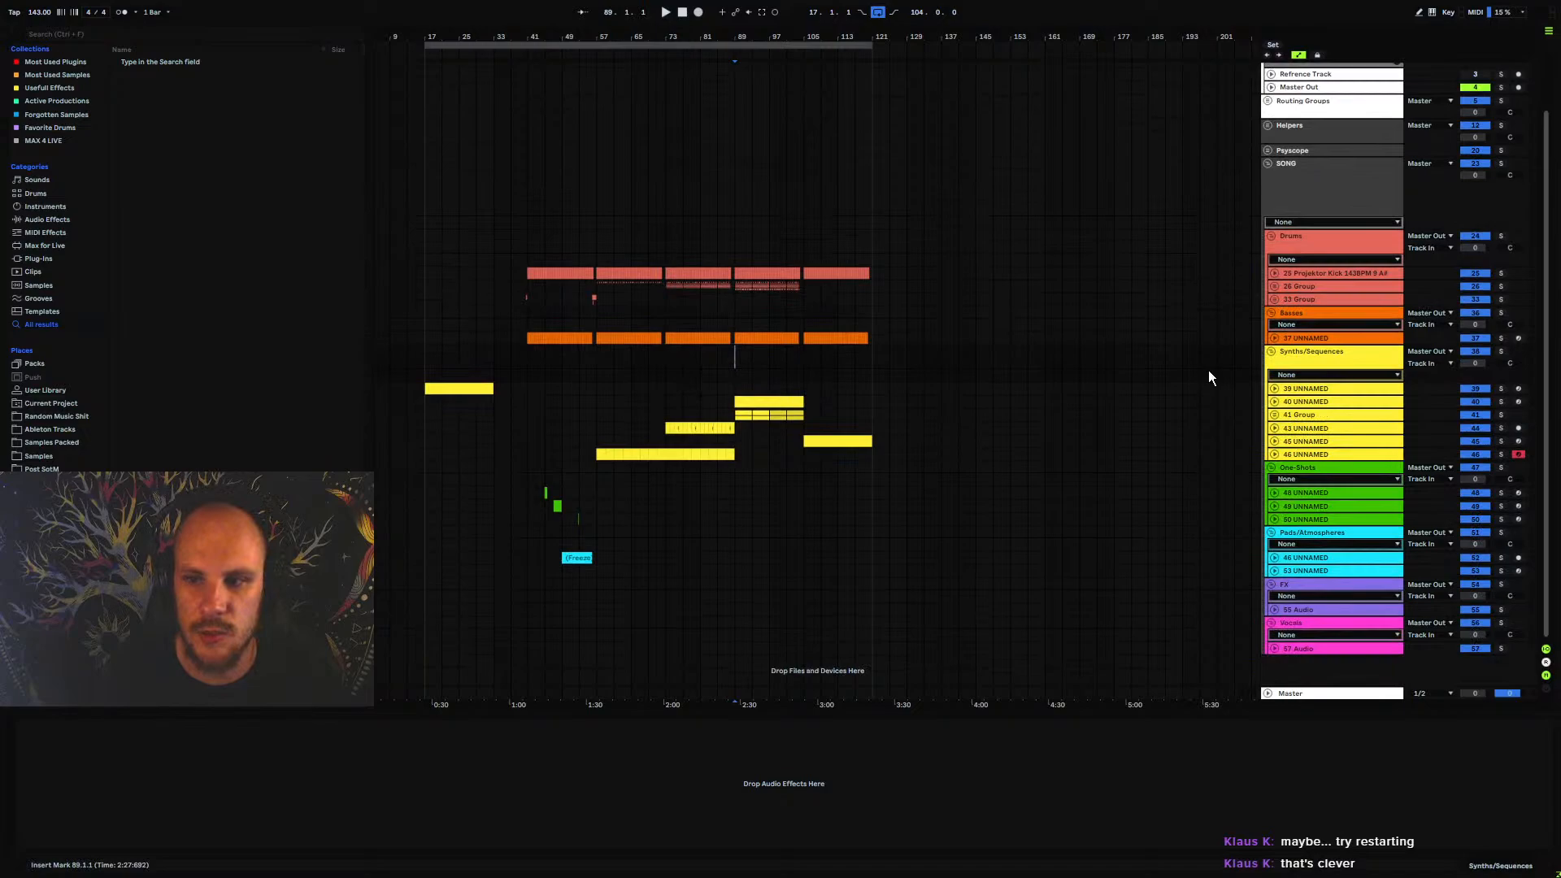
Collapse the Basses, Drums and Synths/Sequences groups to get a compact overview of the arrangement
{"action": "left_click", "coordinate": [1271, 313]}
{"action": "left_click", "coordinate": [1271, 237]}
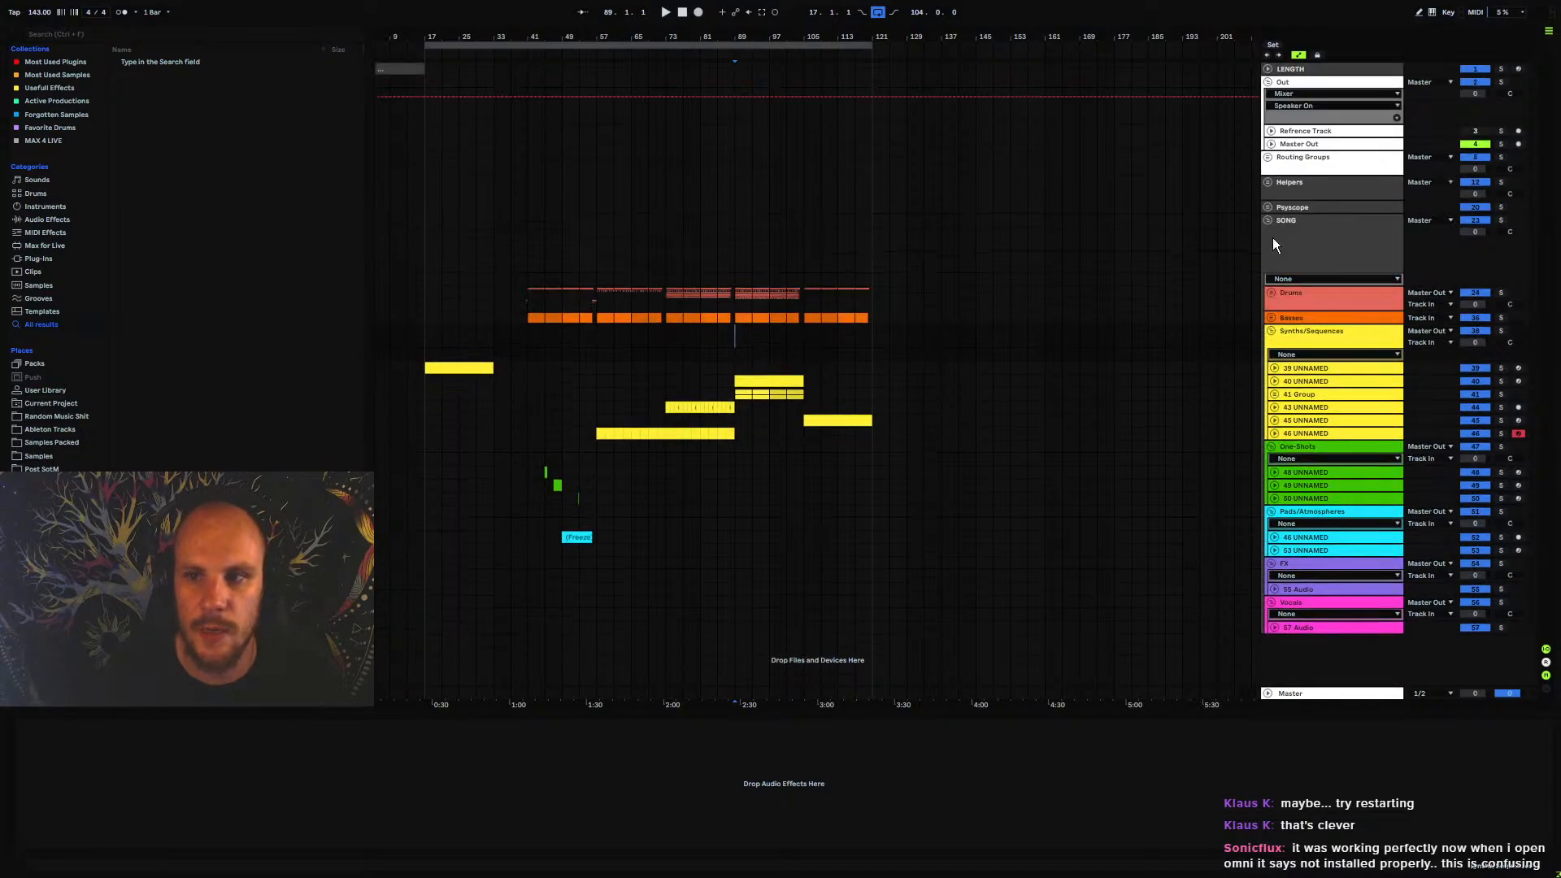
{"action": "left_click", "coordinate": [1270, 330]}
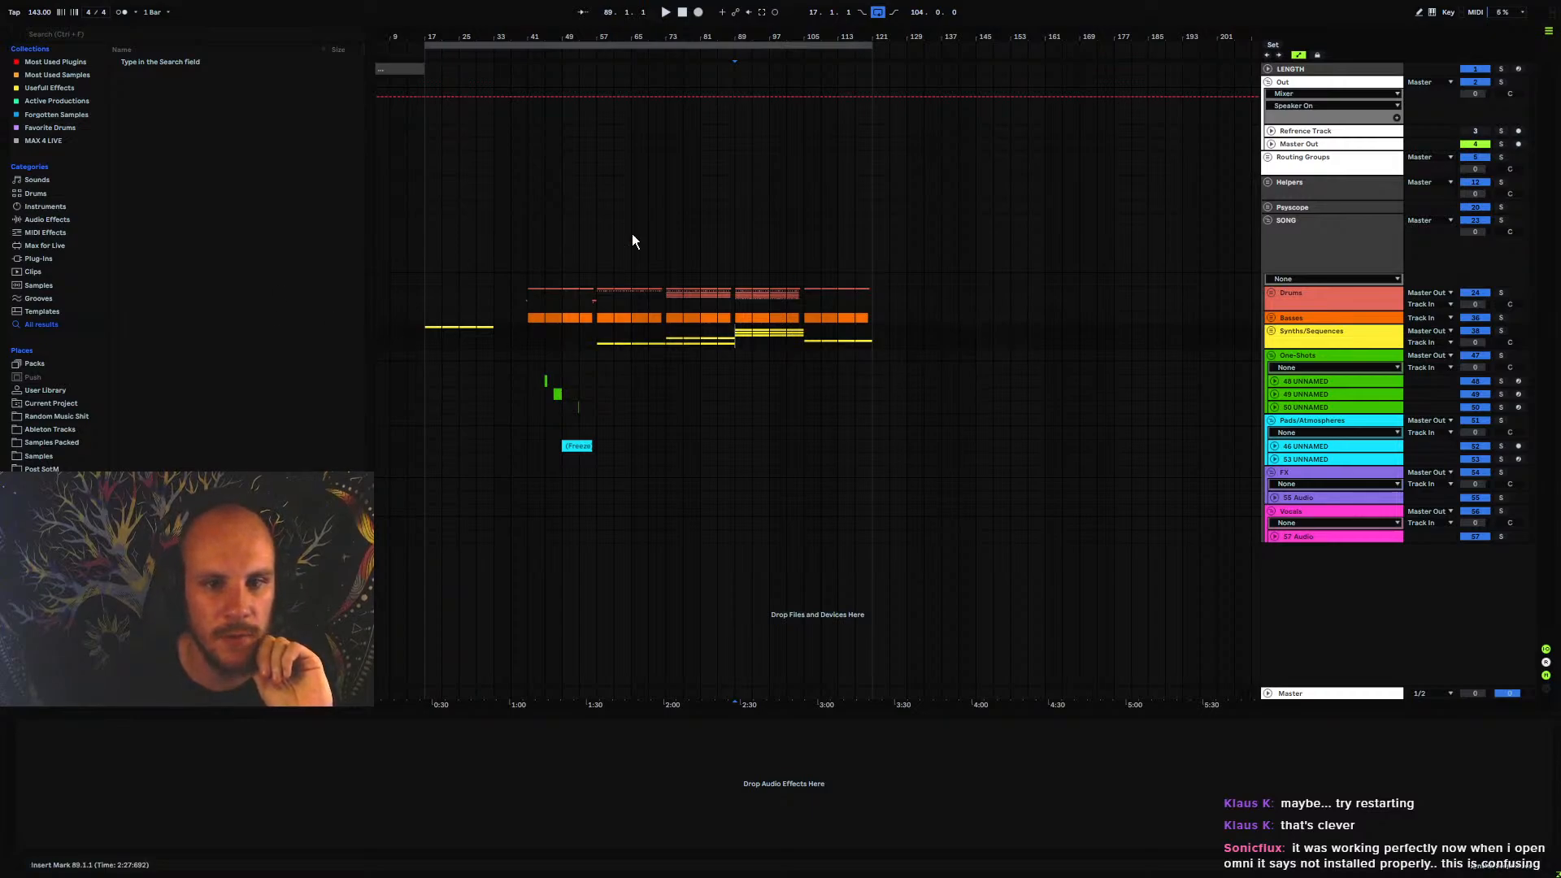
{"action": "left_click", "coordinate": [658, 342]}
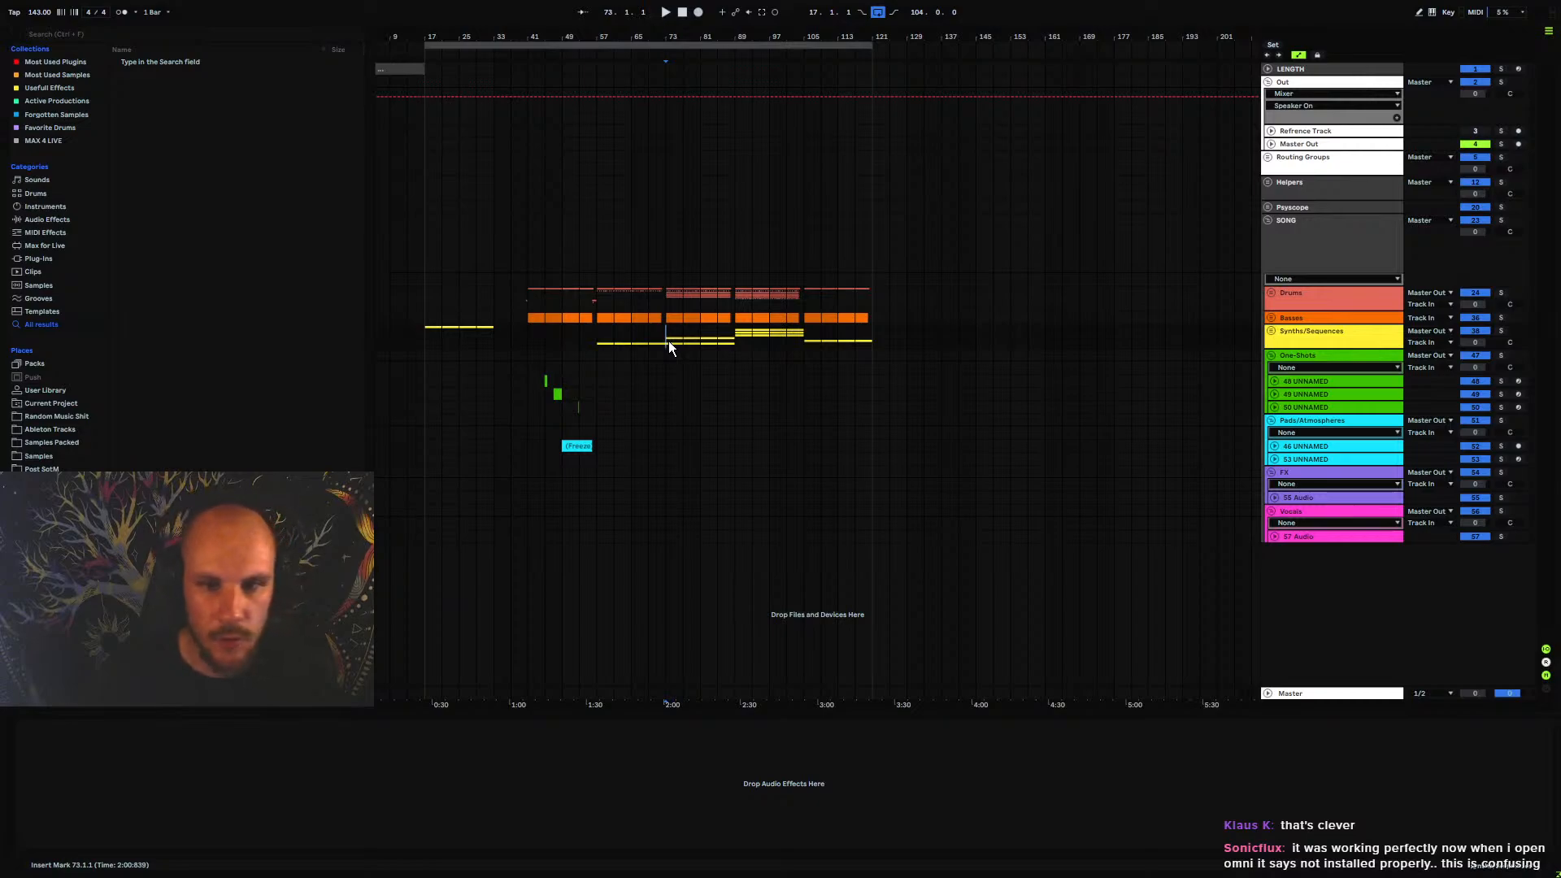
Open 88.als from the 88 Project folder, saving the changes to set 89, and dismiss the AutoSave window
{"action": "key", "text": "ctrl+o"}
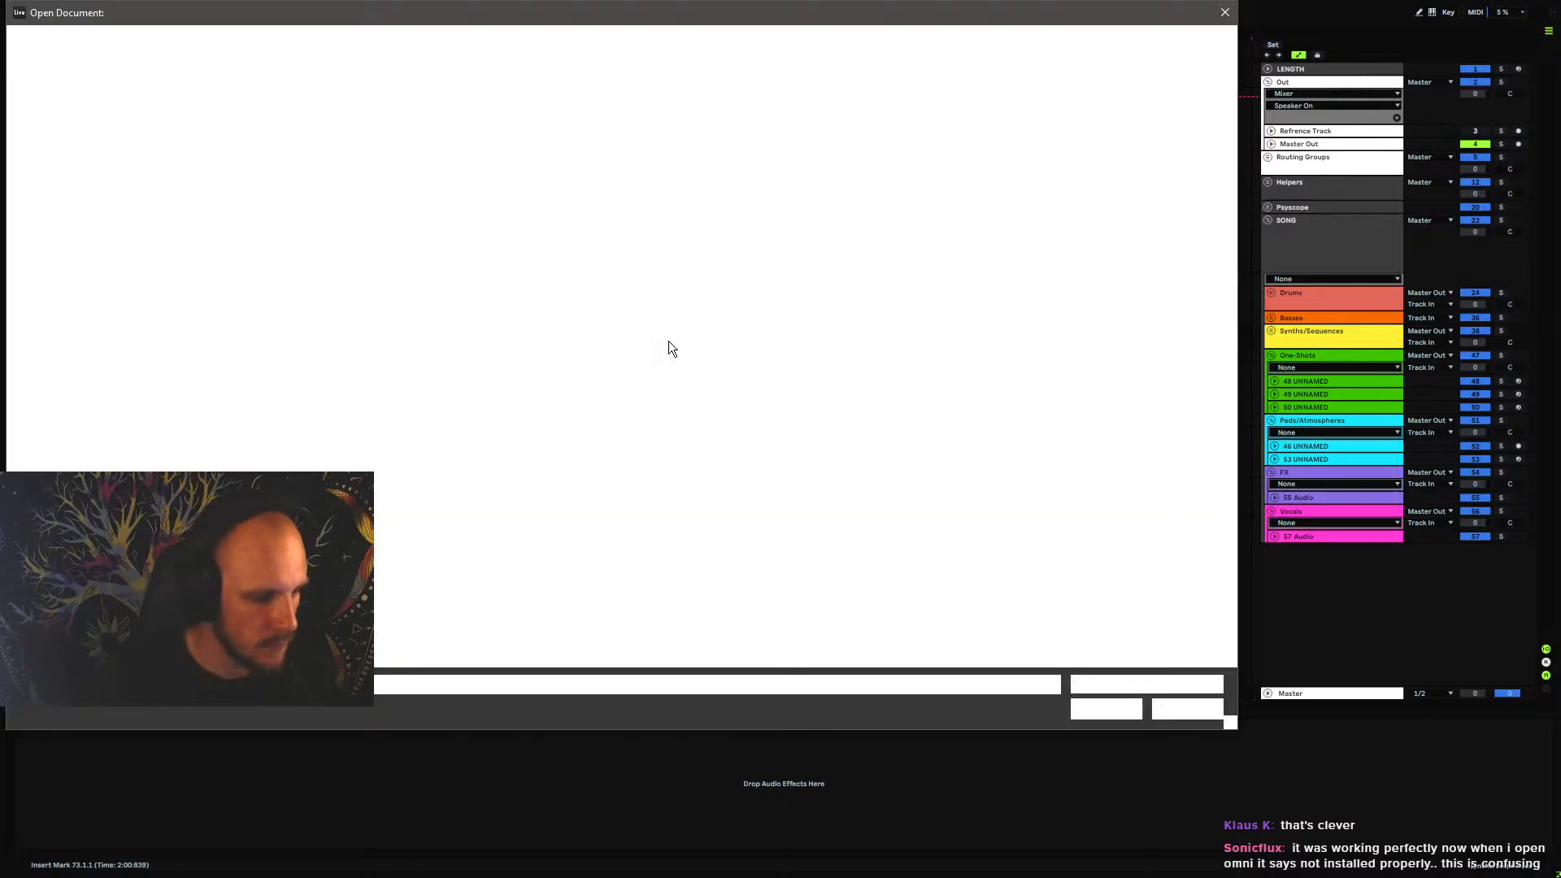
{"action": "left_click", "coordinate": [351, 41]}
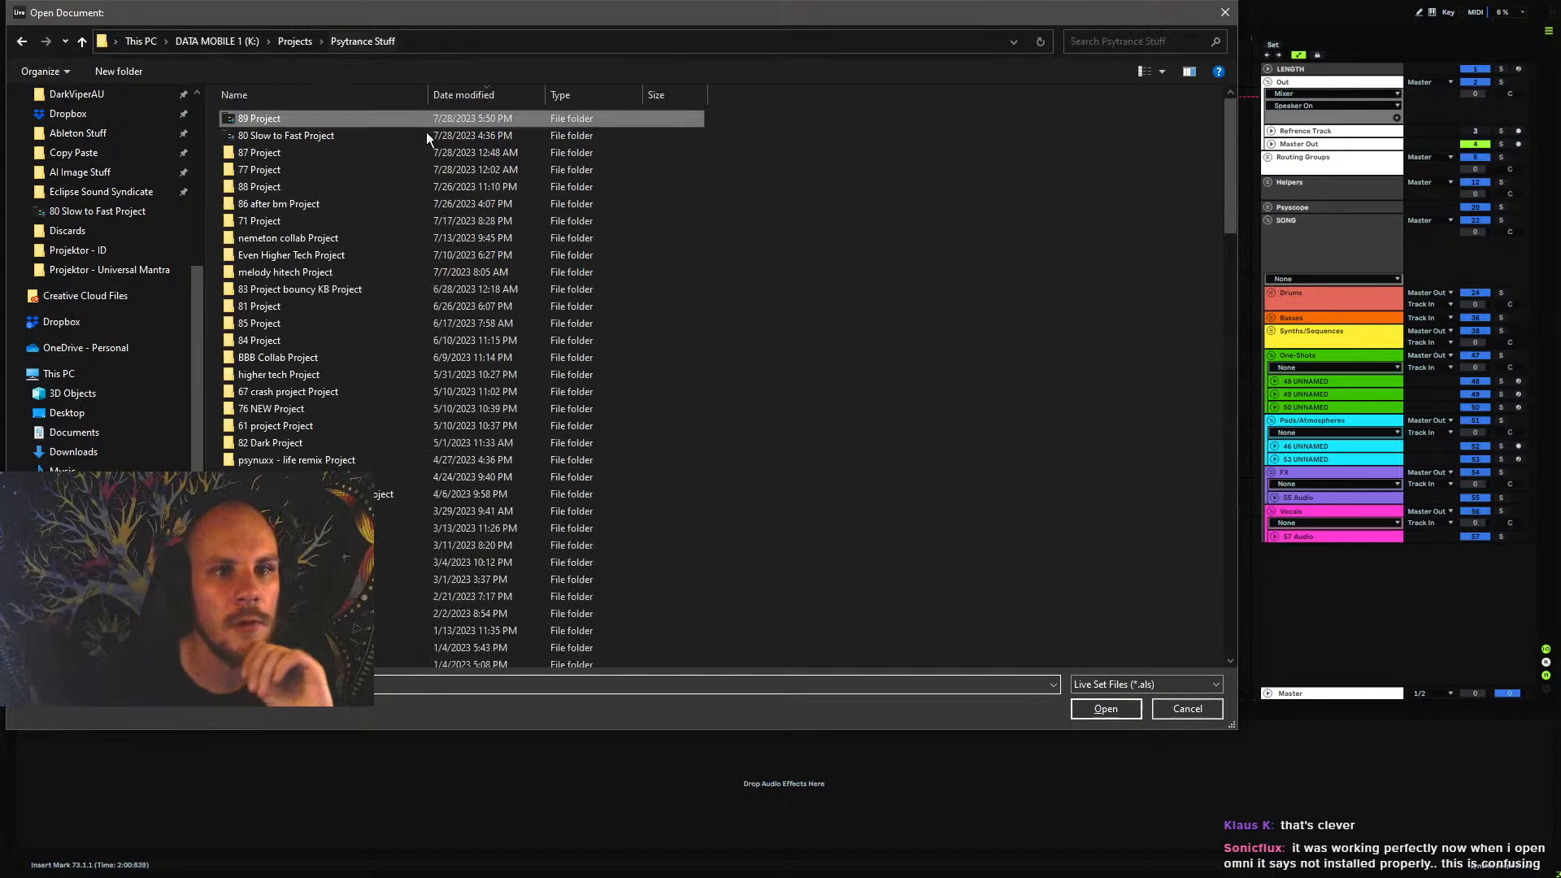
{"action": "double_click", "coordinate": [292, 152]}
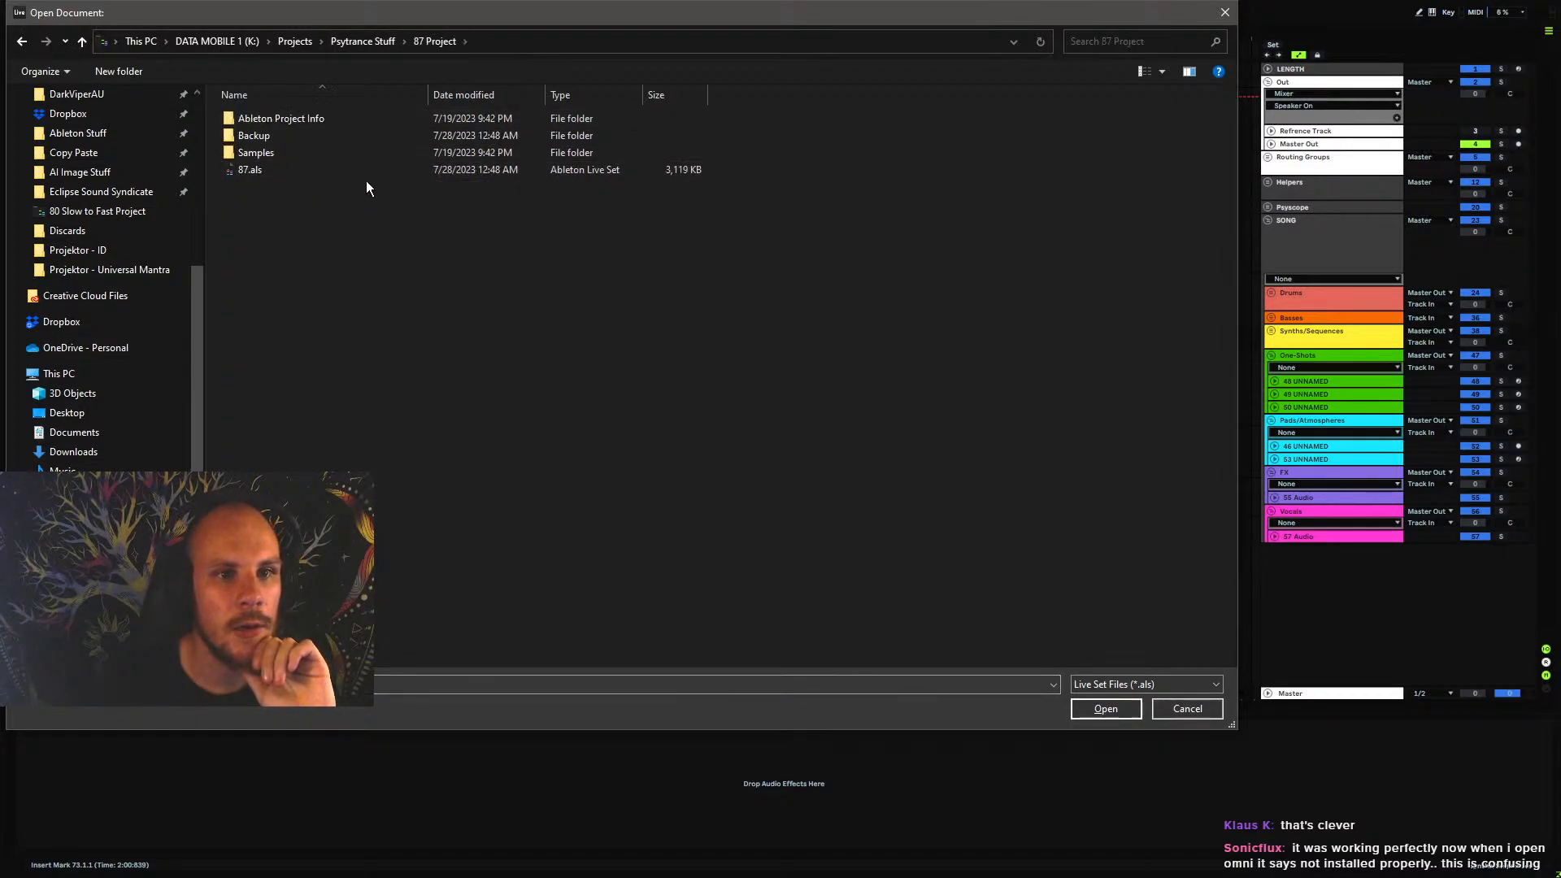
{"action": "left_click", "coordinate": [362, 45]}
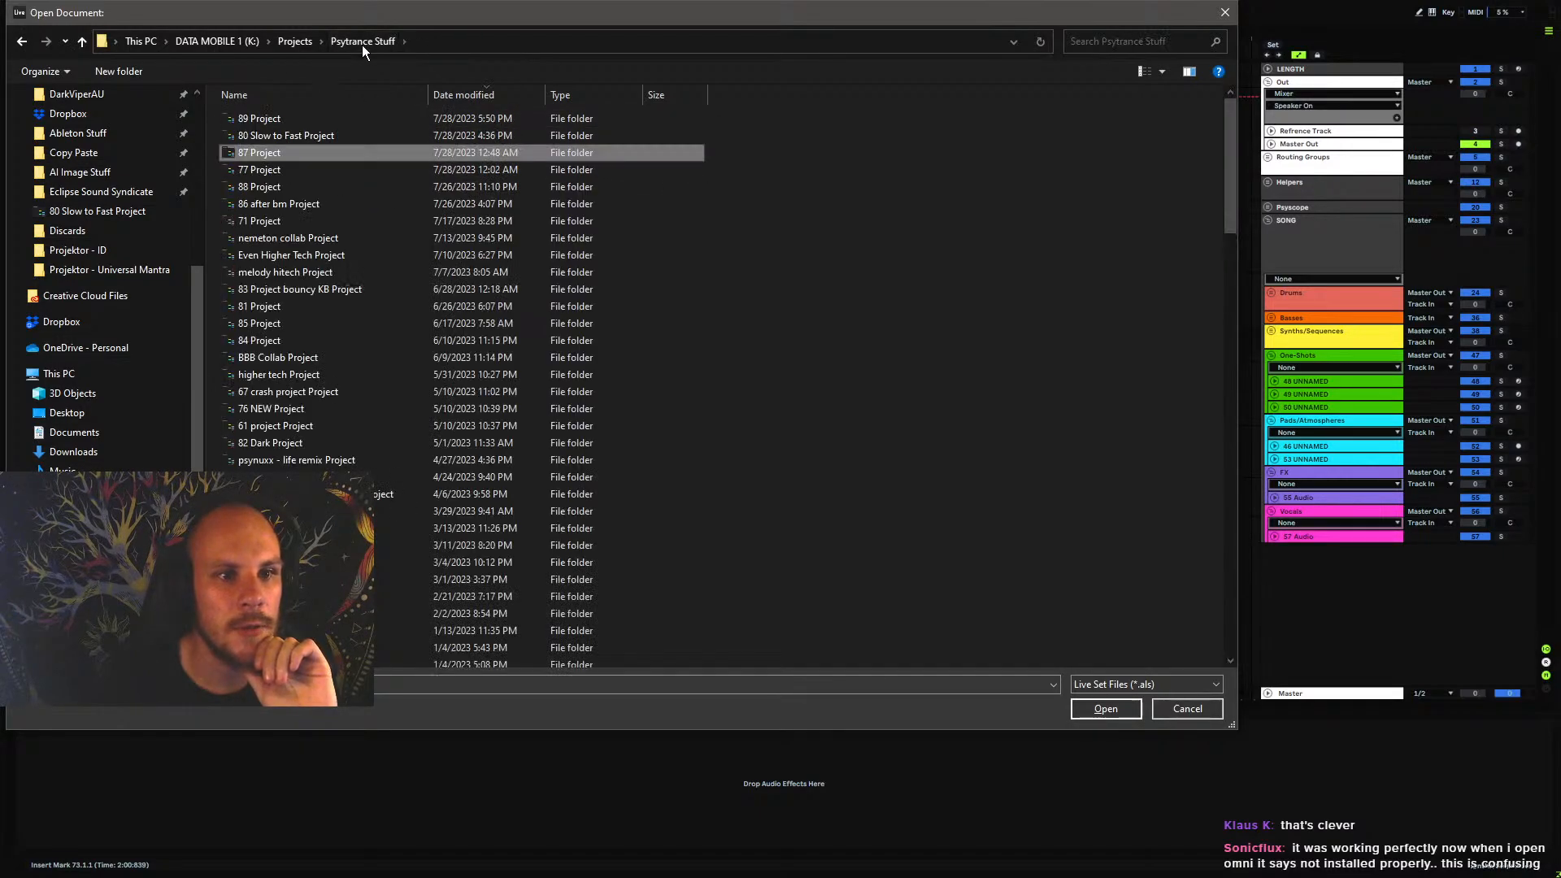
{"action": "double_click", "coordinate": [251, 185]}
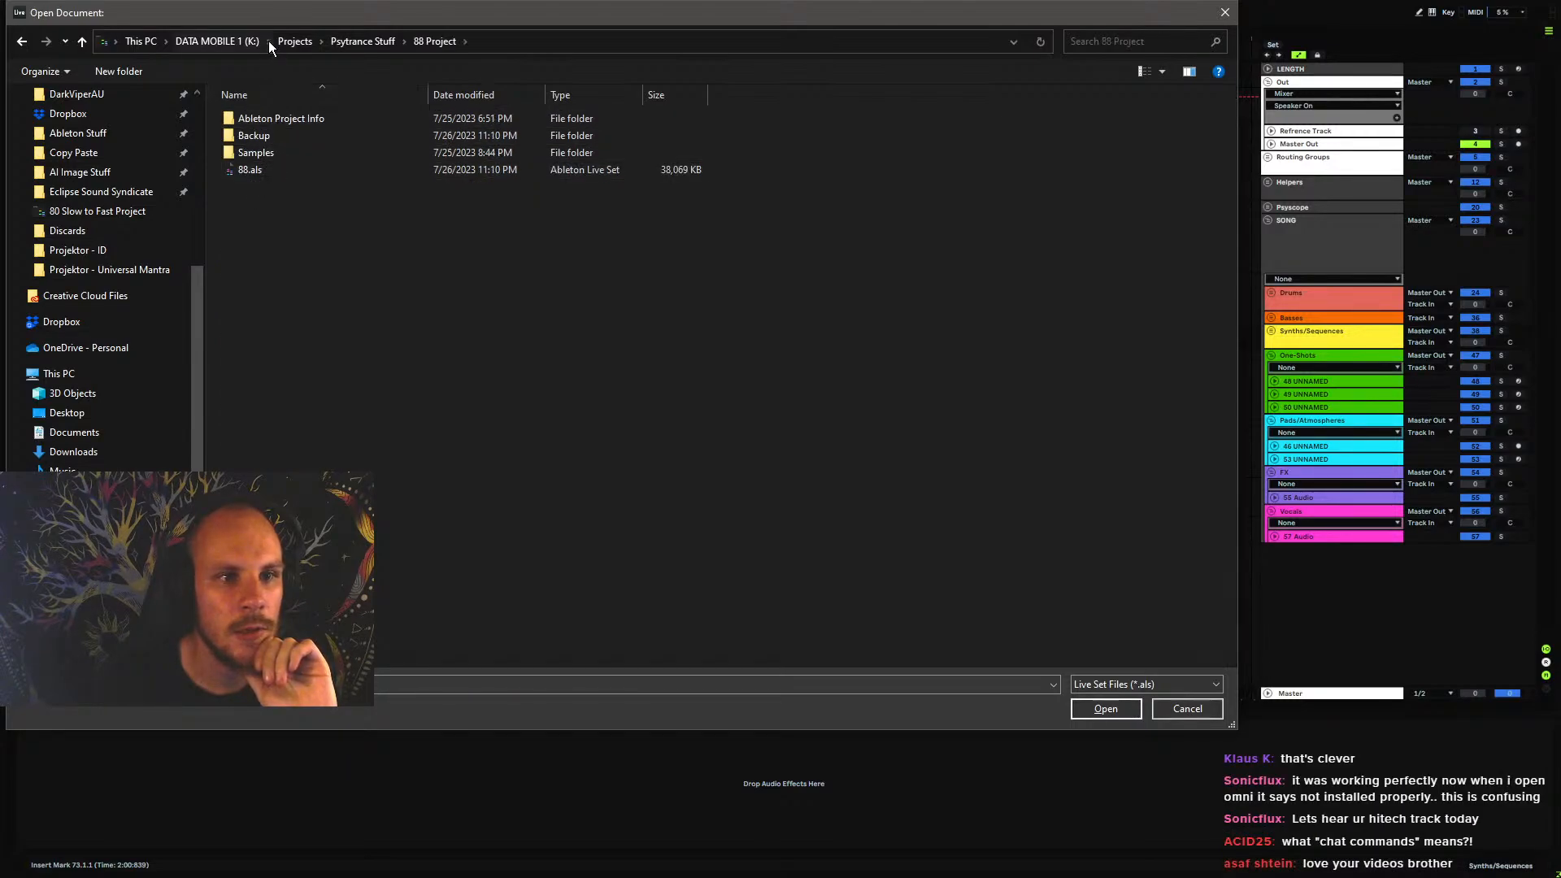
{"action": "double_click", "coordinate": [271, 168]}
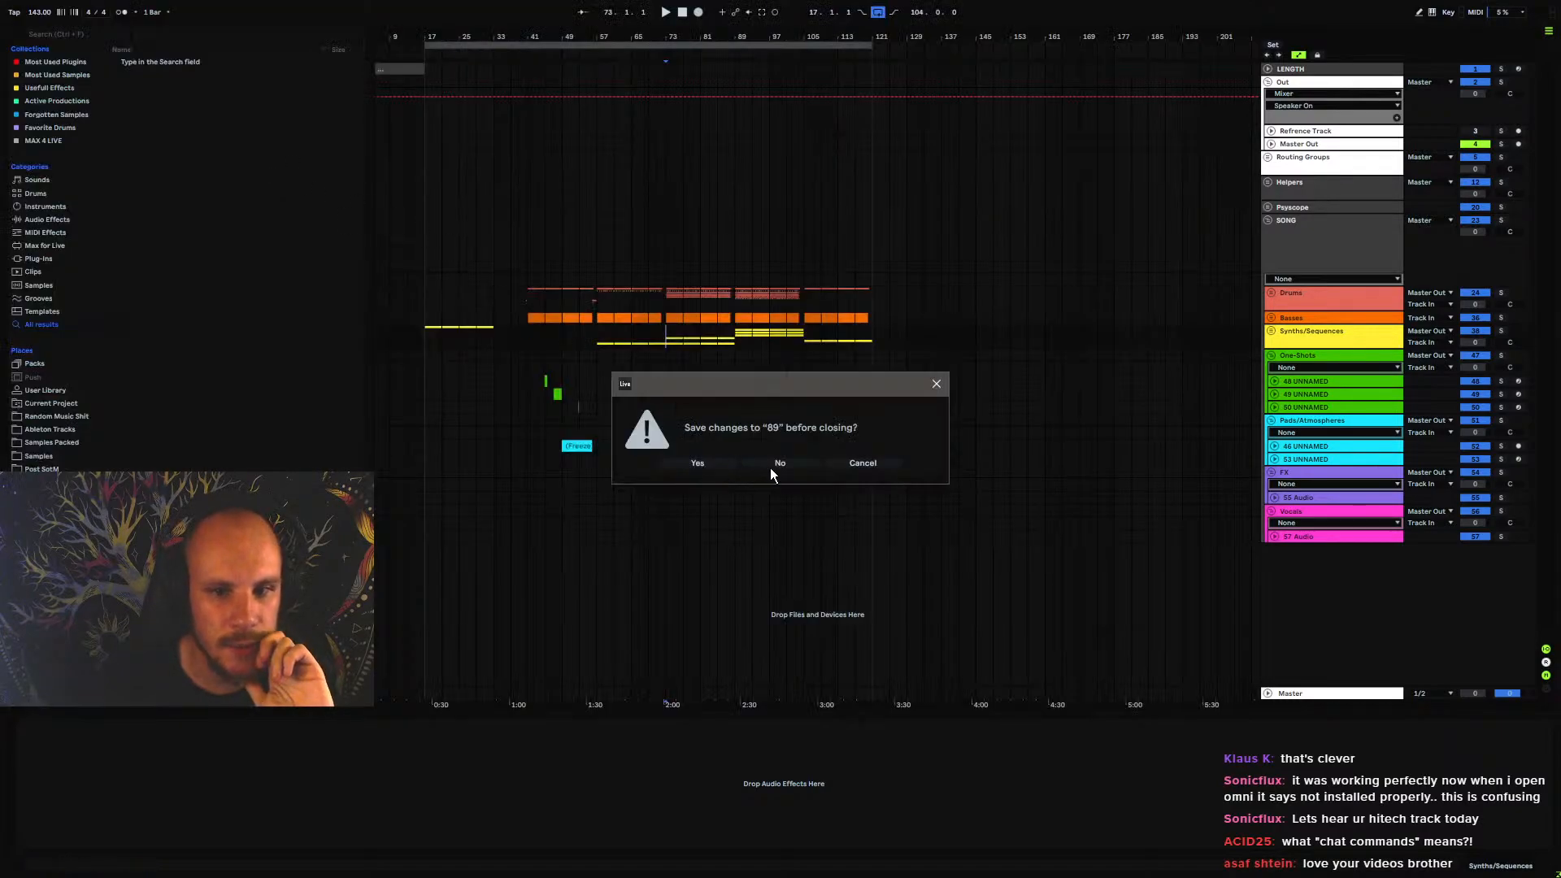
{"action": "left_click", "coordinate": [699, 463]}
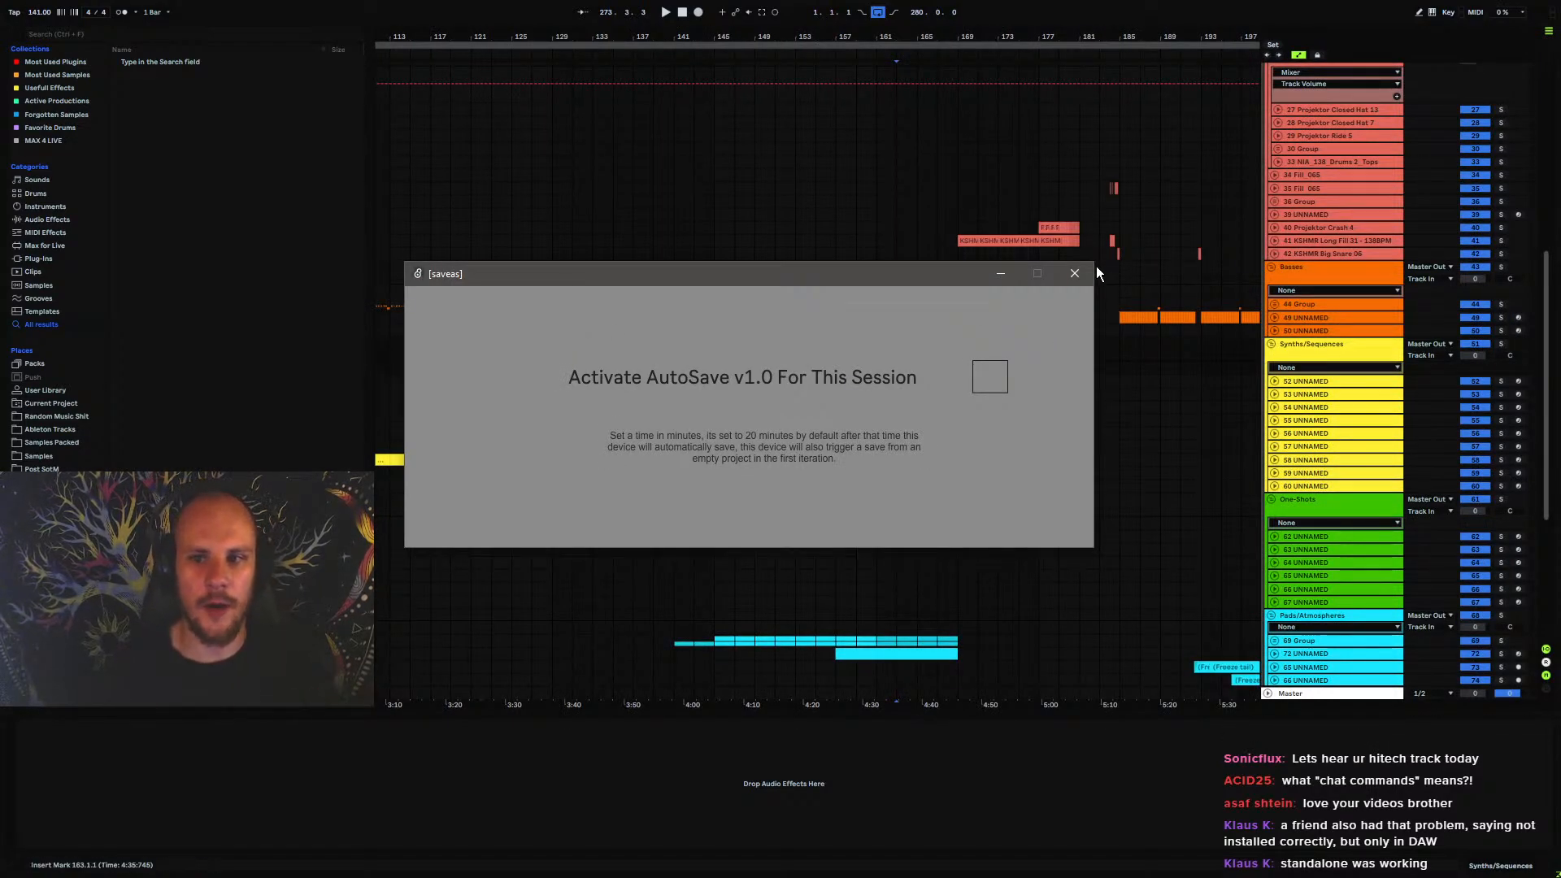
{"action": "left_click", "coordinate": [1074, 273]}
Collapse the 26 Group inside Drums and show the kick track's device chain
{"action": "scroll", "coordinate": [1236, 218], "scroll_direction": "up", "scroll_amount": 2}
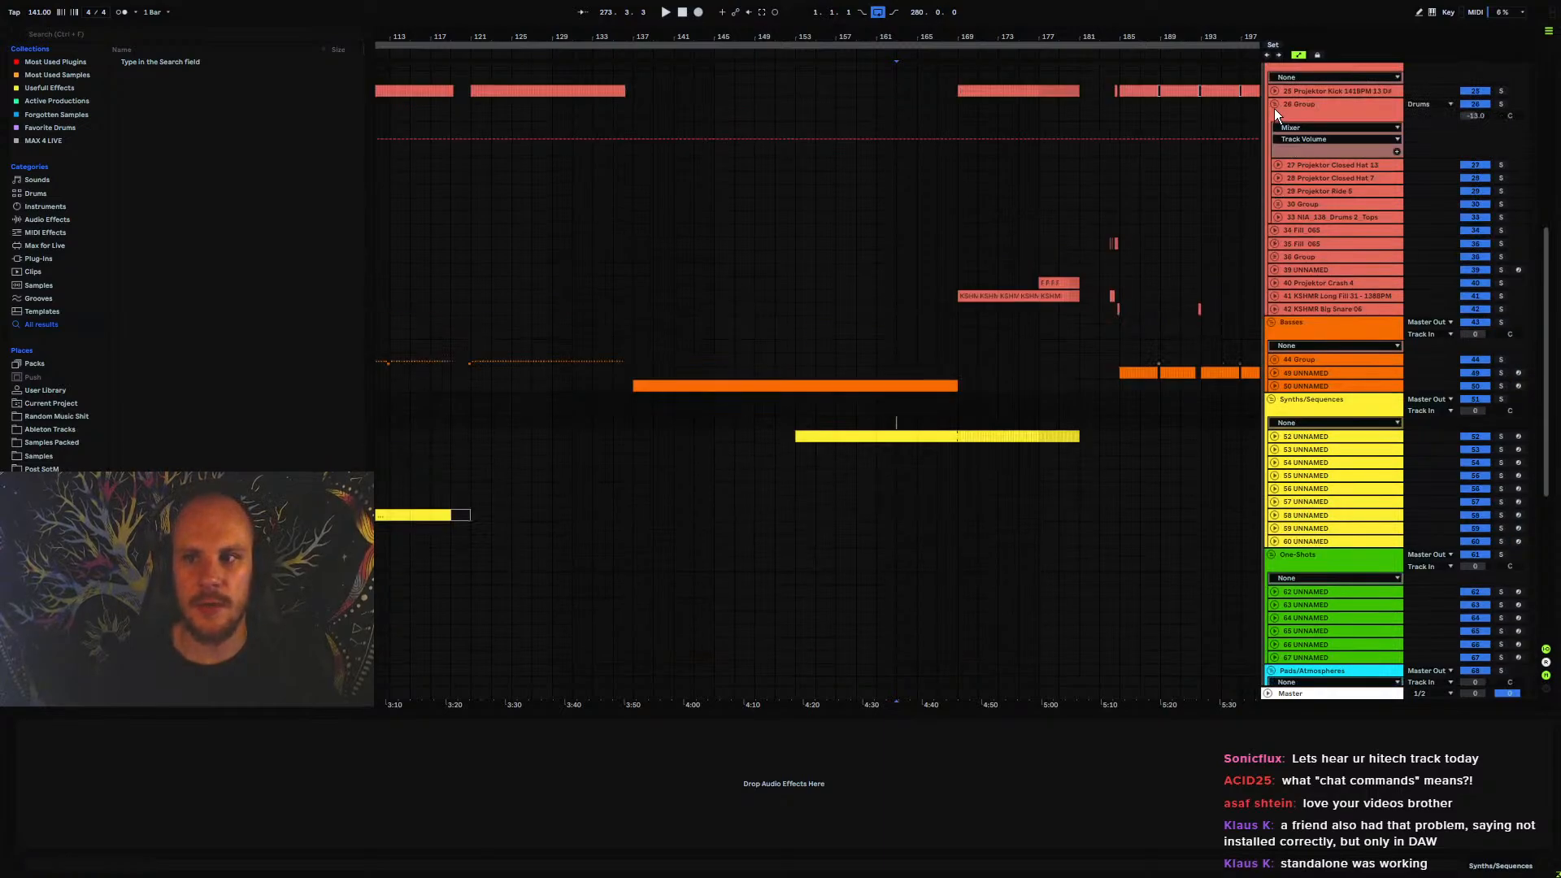
{"action": "scroll", "coordinate": [1272, 109], "scroll_direction": "up", "scroll_amount": 3}
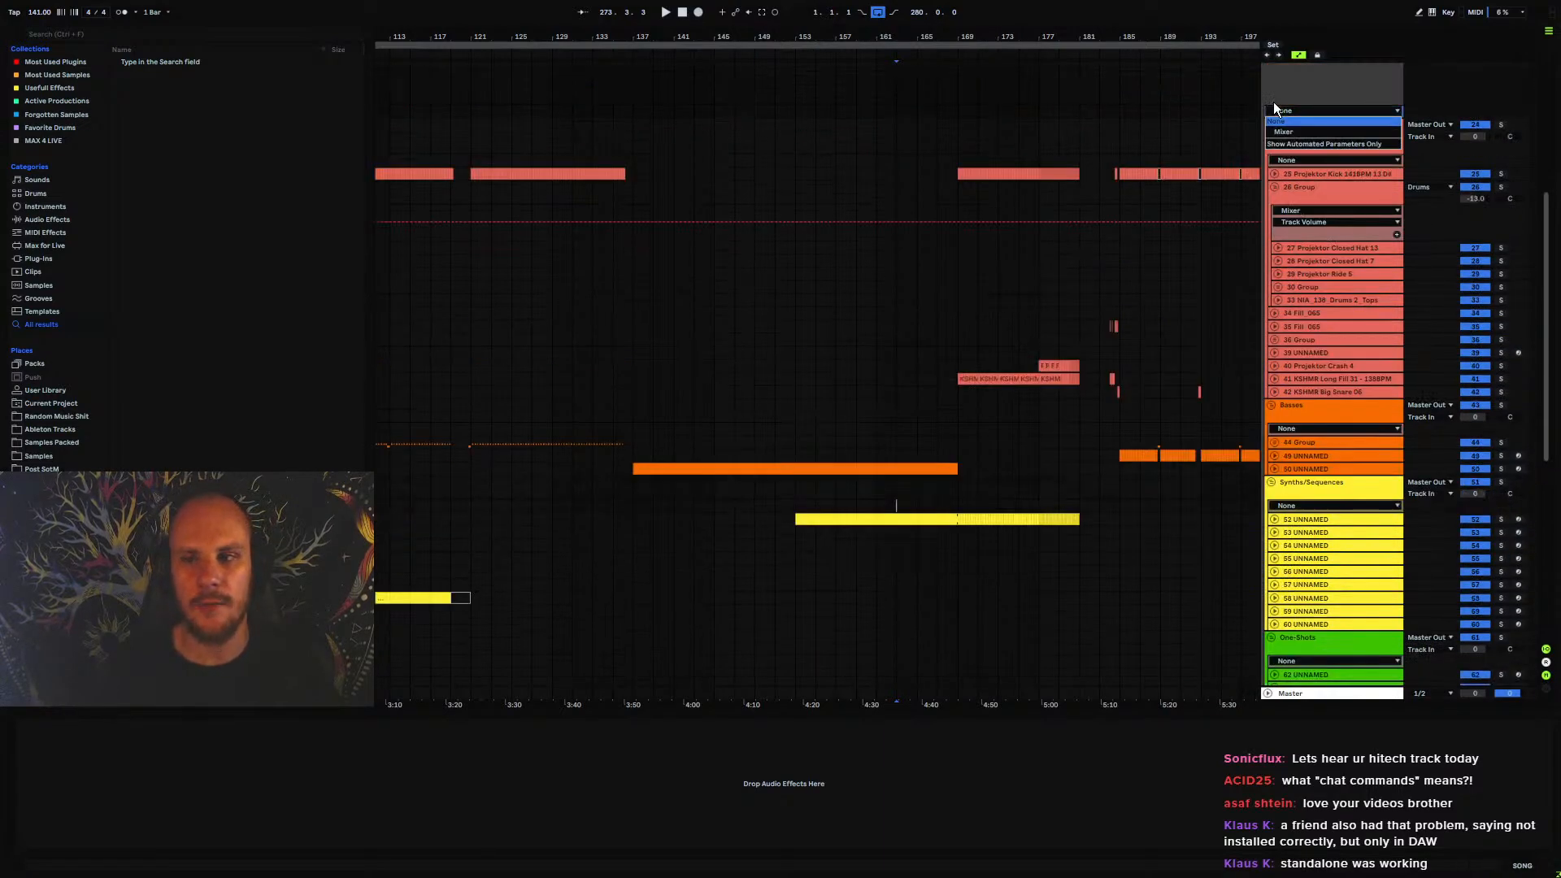
{"action": "left_click", "coordinate": [1274, 188]}
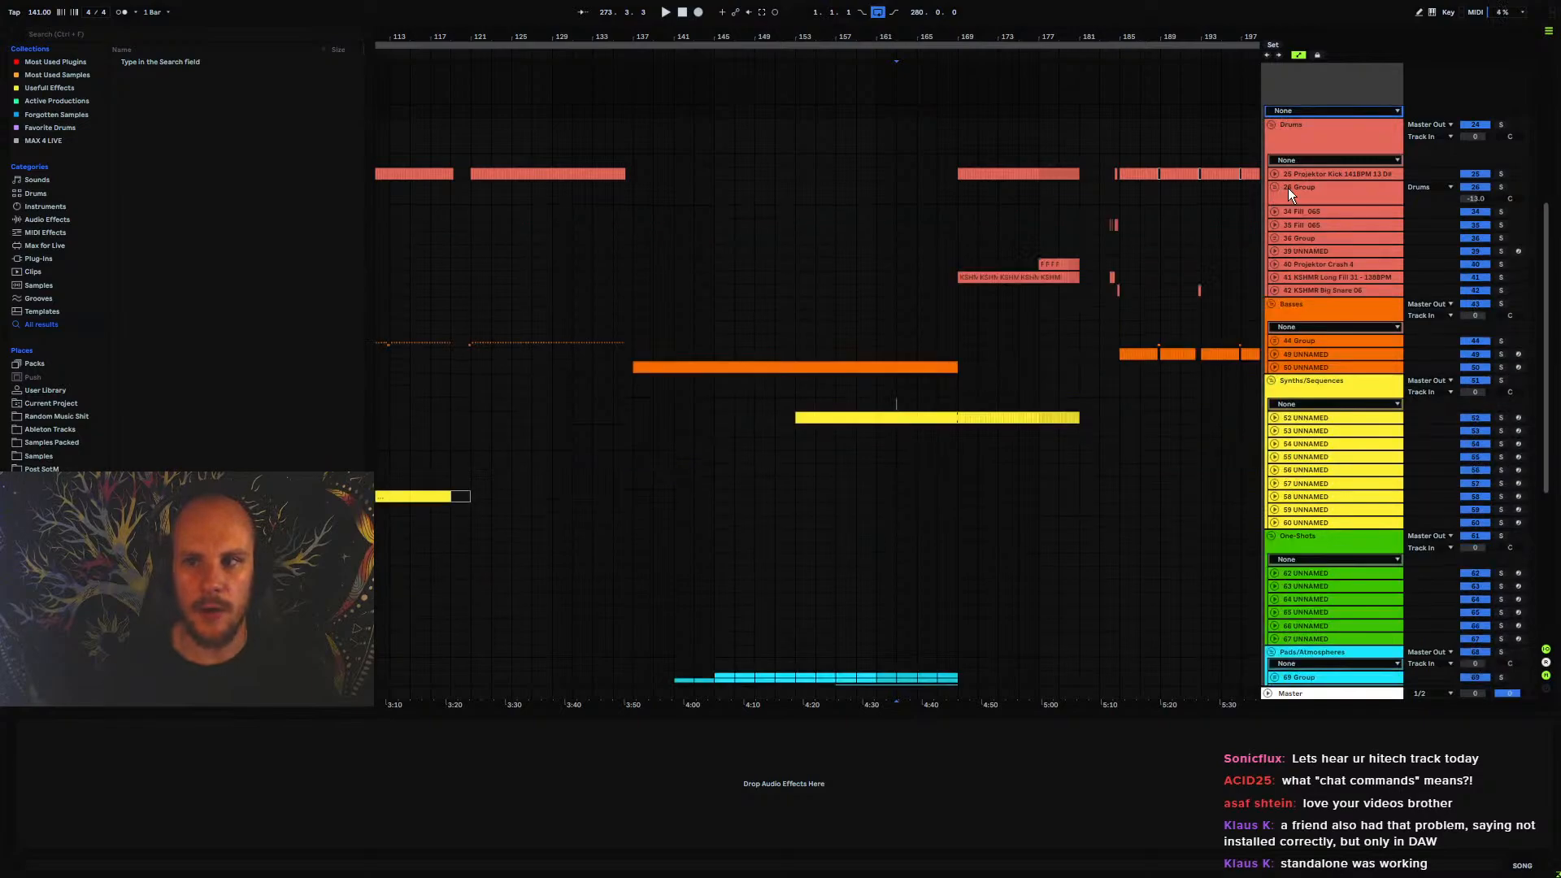
{"action": "left_click", "coordinate": [1292, 173]}
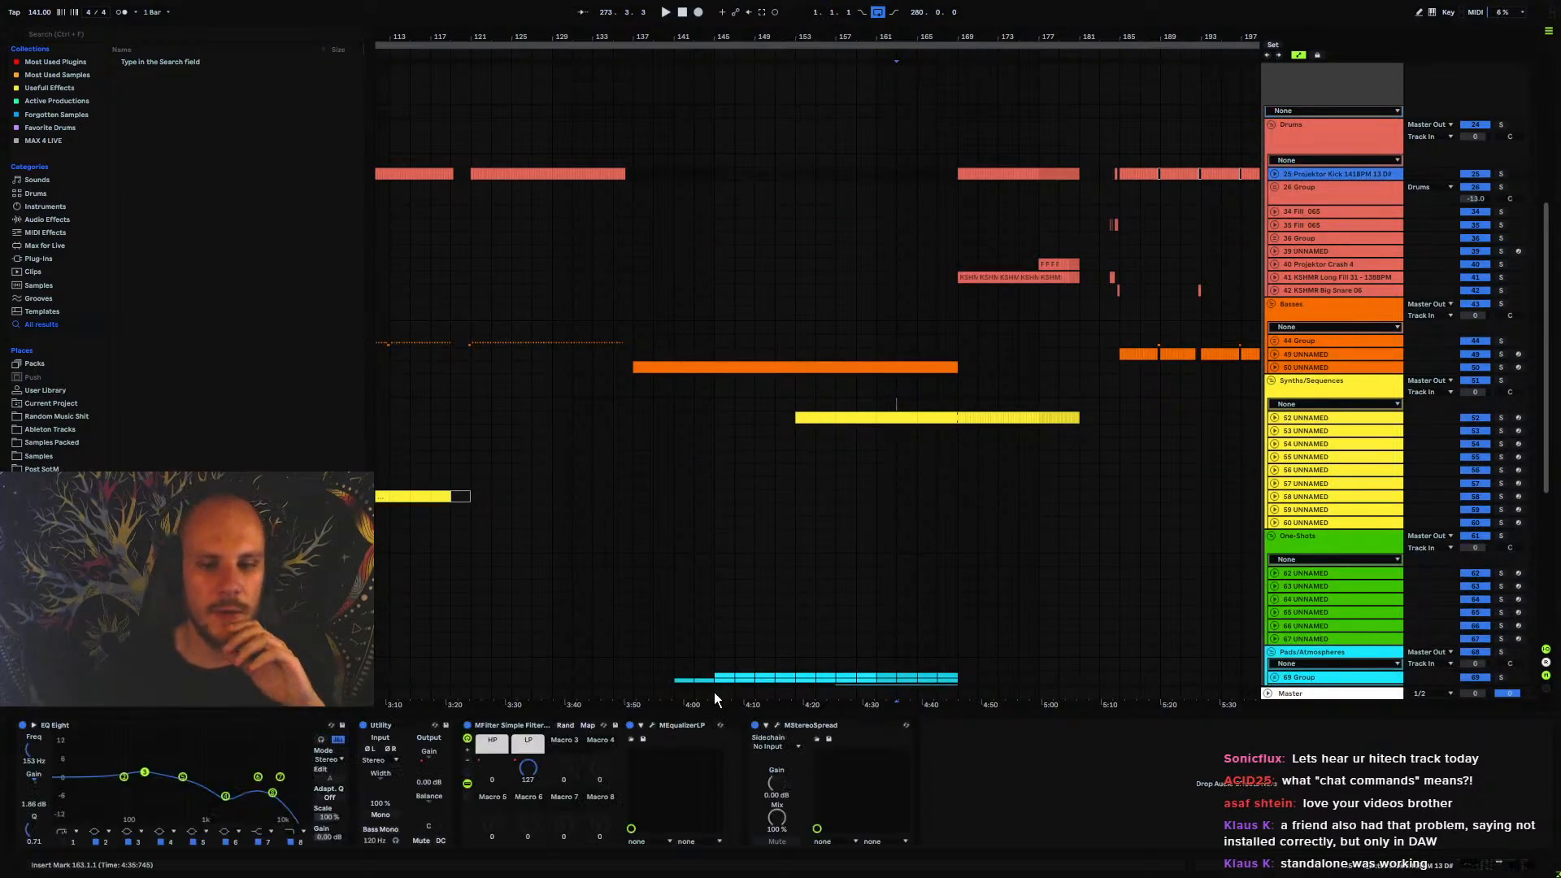
Check the plugin settings of MEqualizerLP on the kick track, including latency reporting, and close the plugin
{"action": "left_click", "coordinate": [653, 729]}
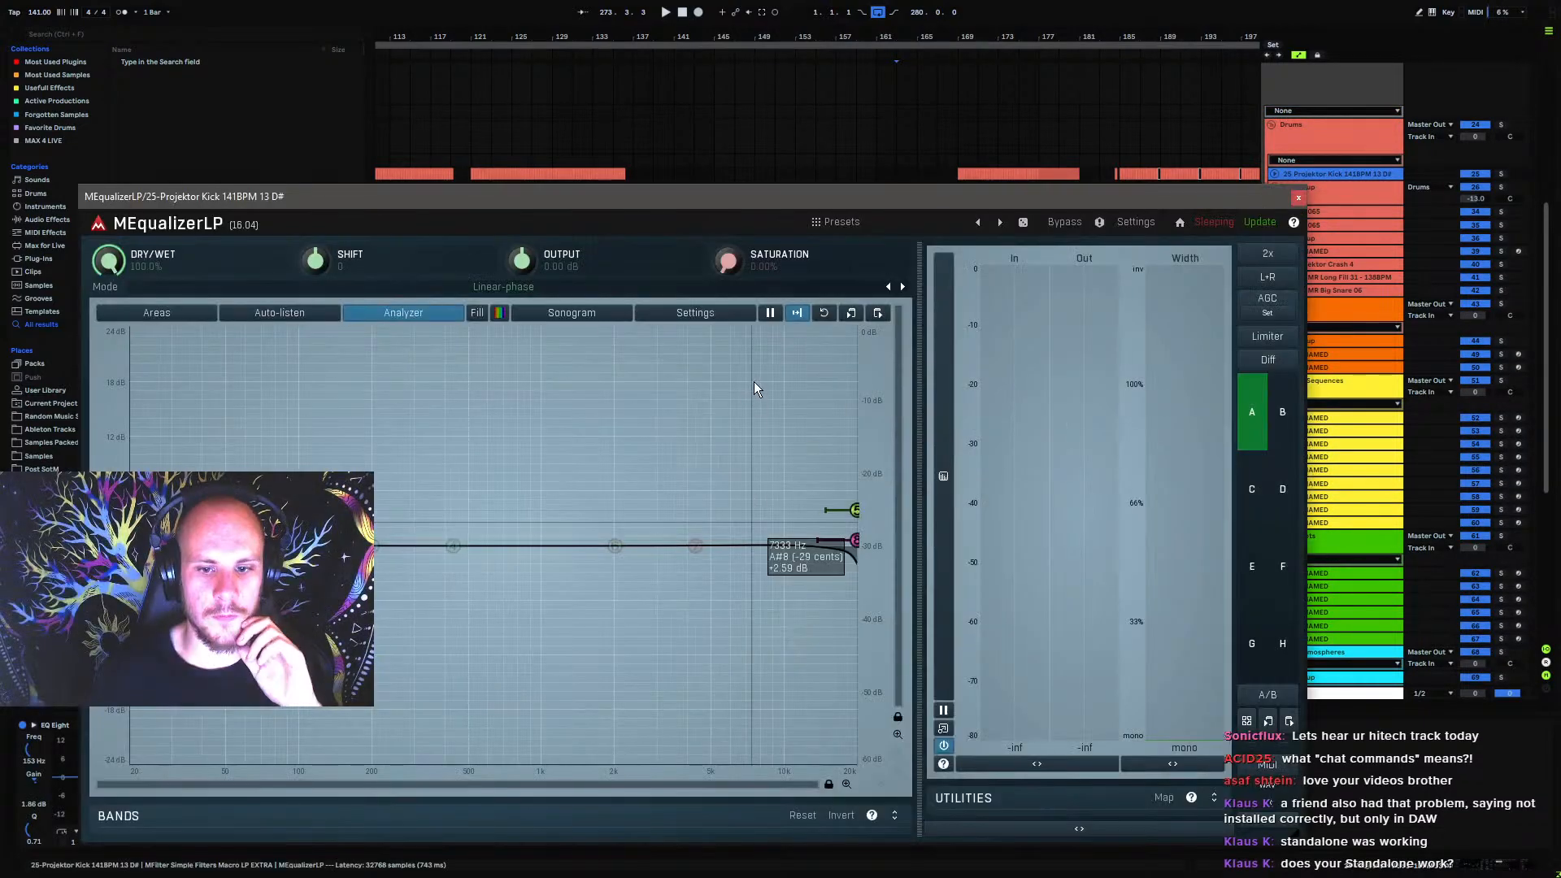
{"action": "left_click", "coordinate": [1132, 231]}
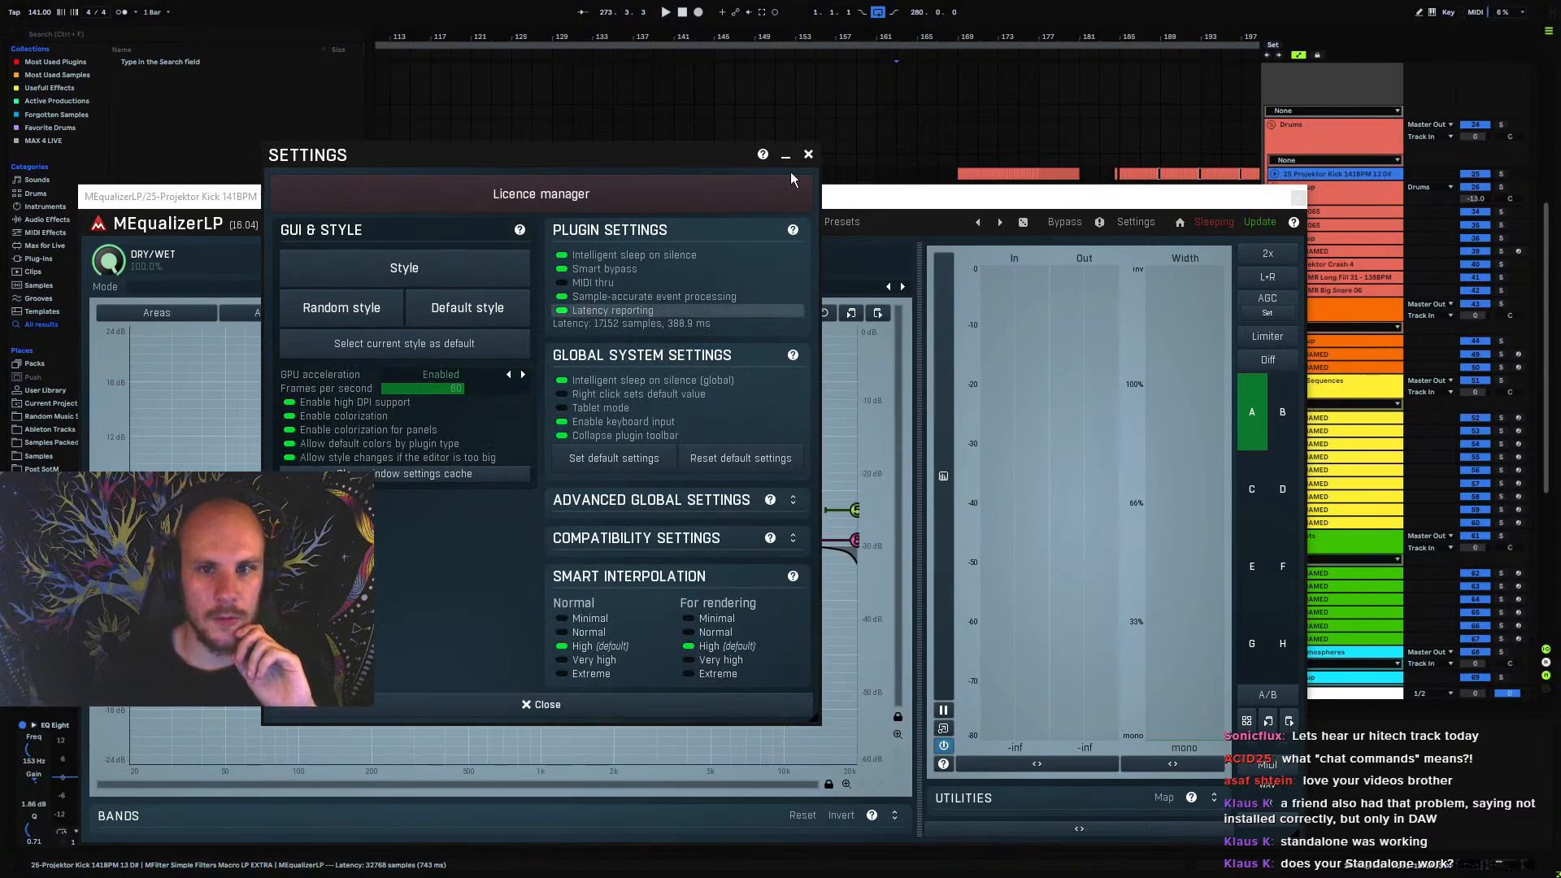
{"action": "left_click", "coordinate": [808, 154]}
{"action": "left_click", "coordinate": [1298, 197]}
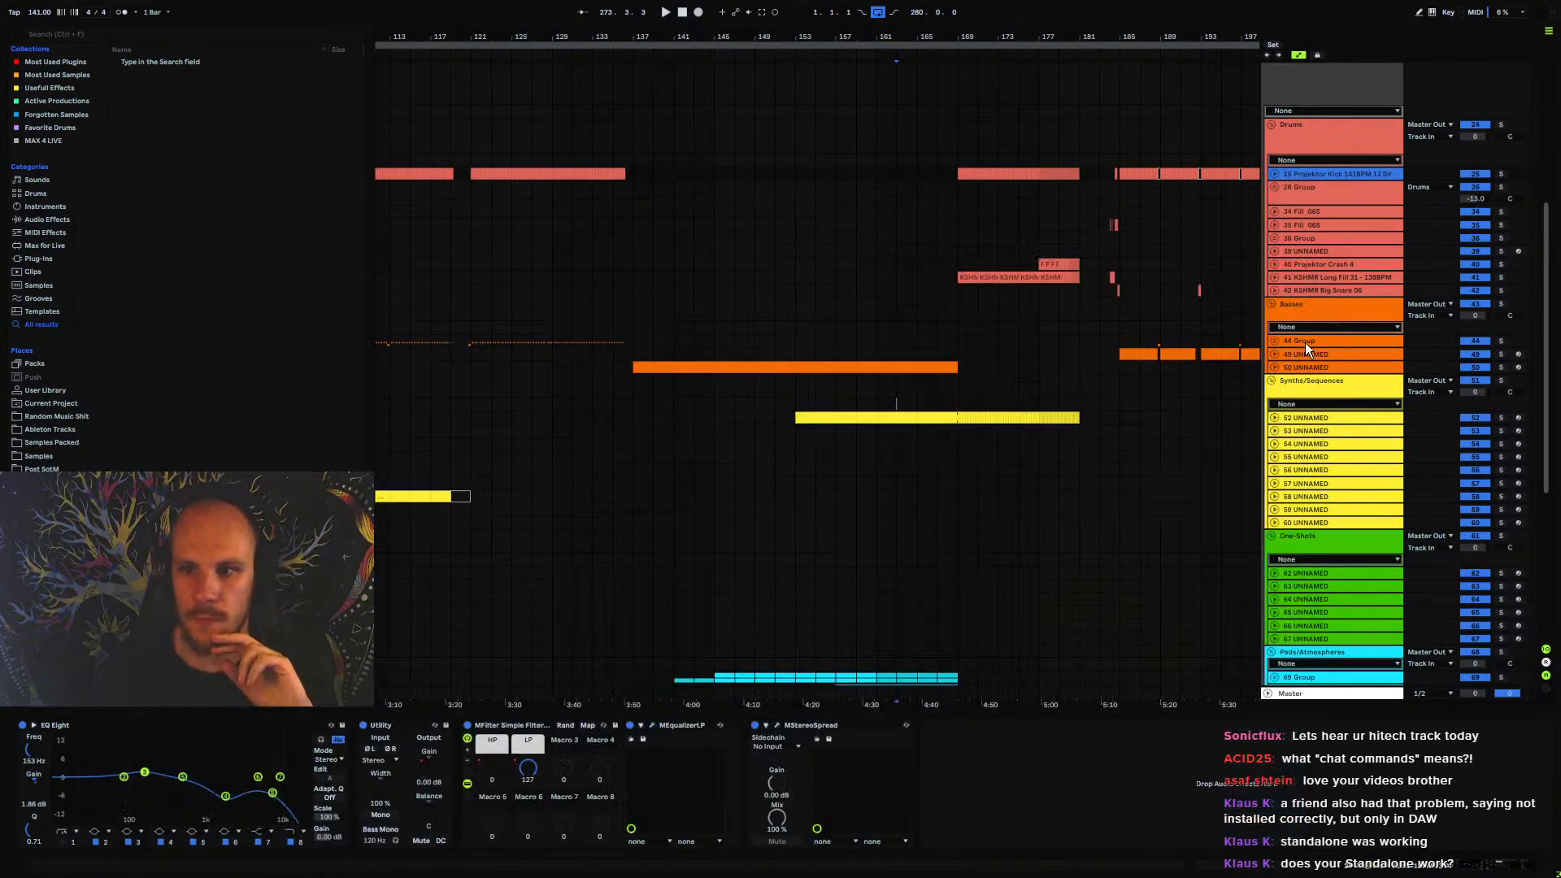
Check the plugin settings of MEqualizerLP on the 44 Group bass track and close the plugin
{"action": "left_click", "coordinate": [1306, 343]}
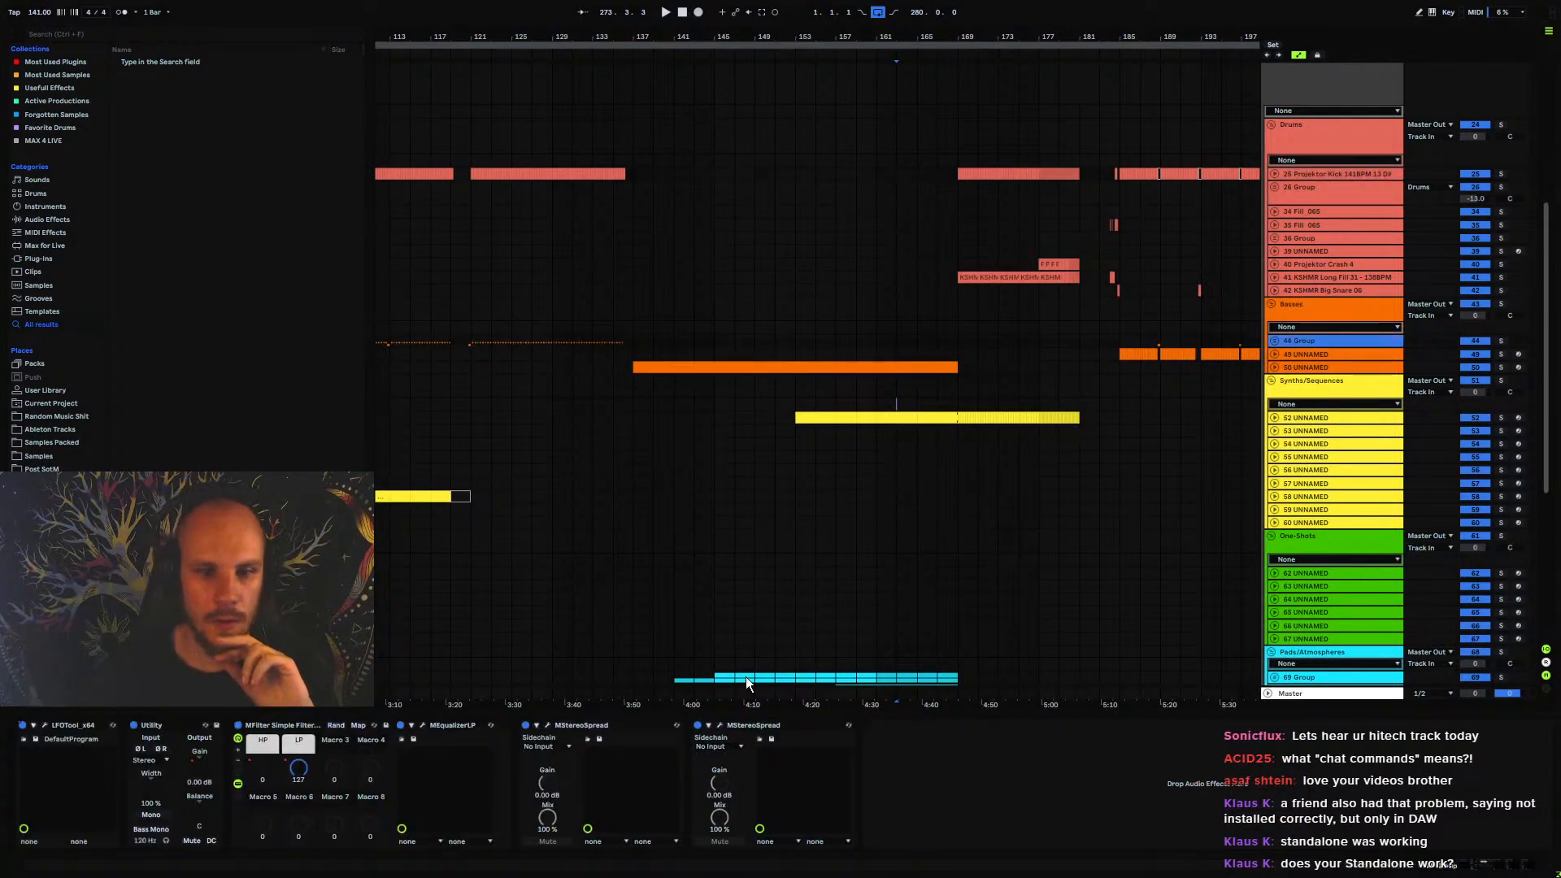
{"action": "left_click", "coordinate": [422, 725]}
{"action": "left_click", "coordinate": [1135, 223]}
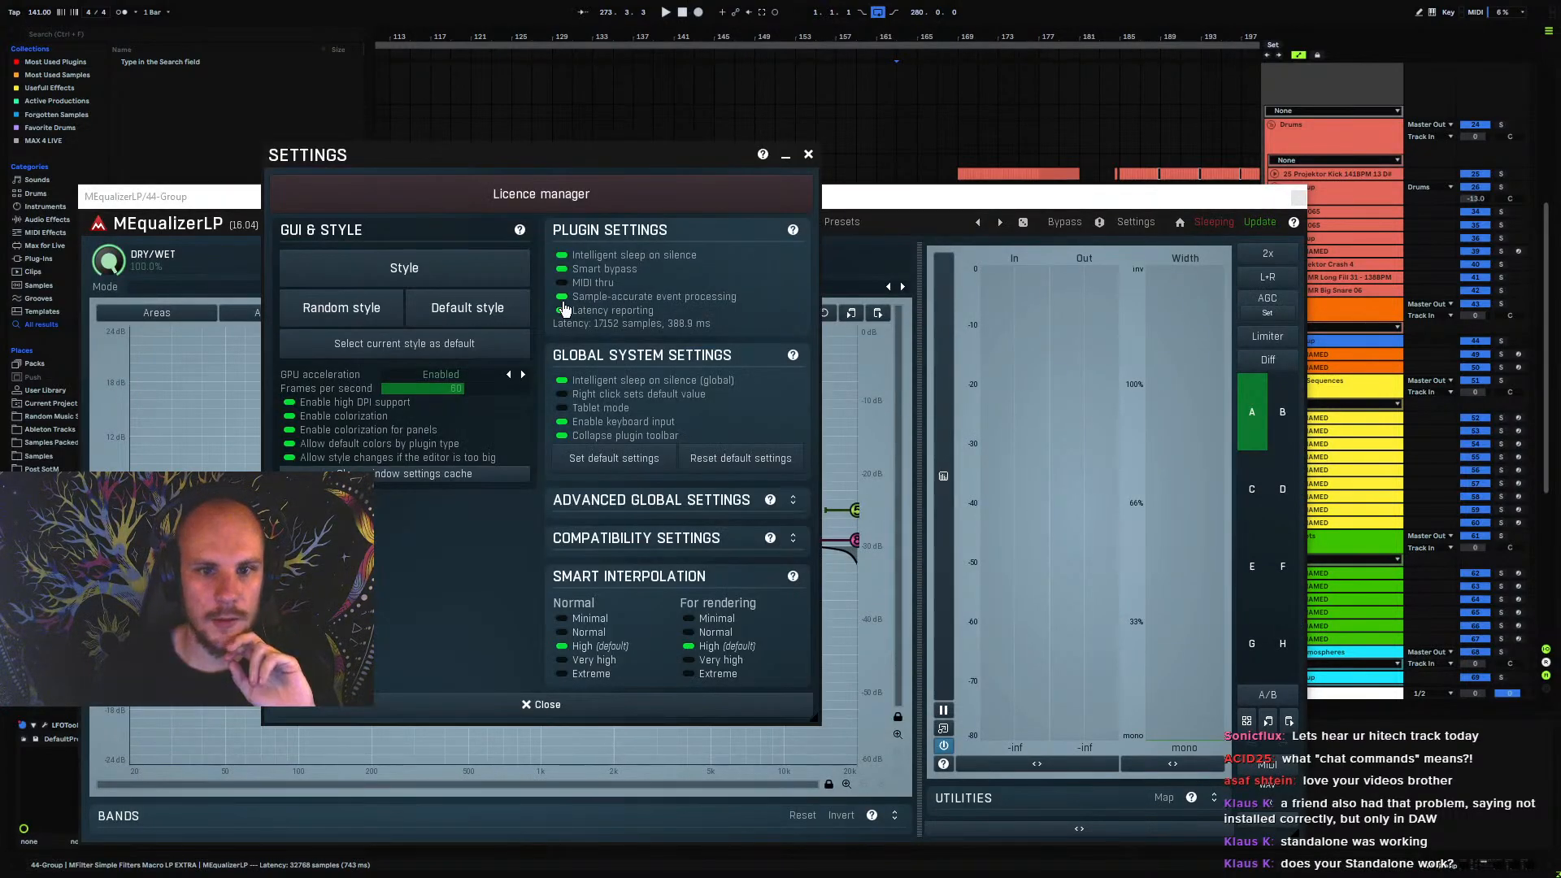
{"action": "left_click", "coordinate": [809, 155]}
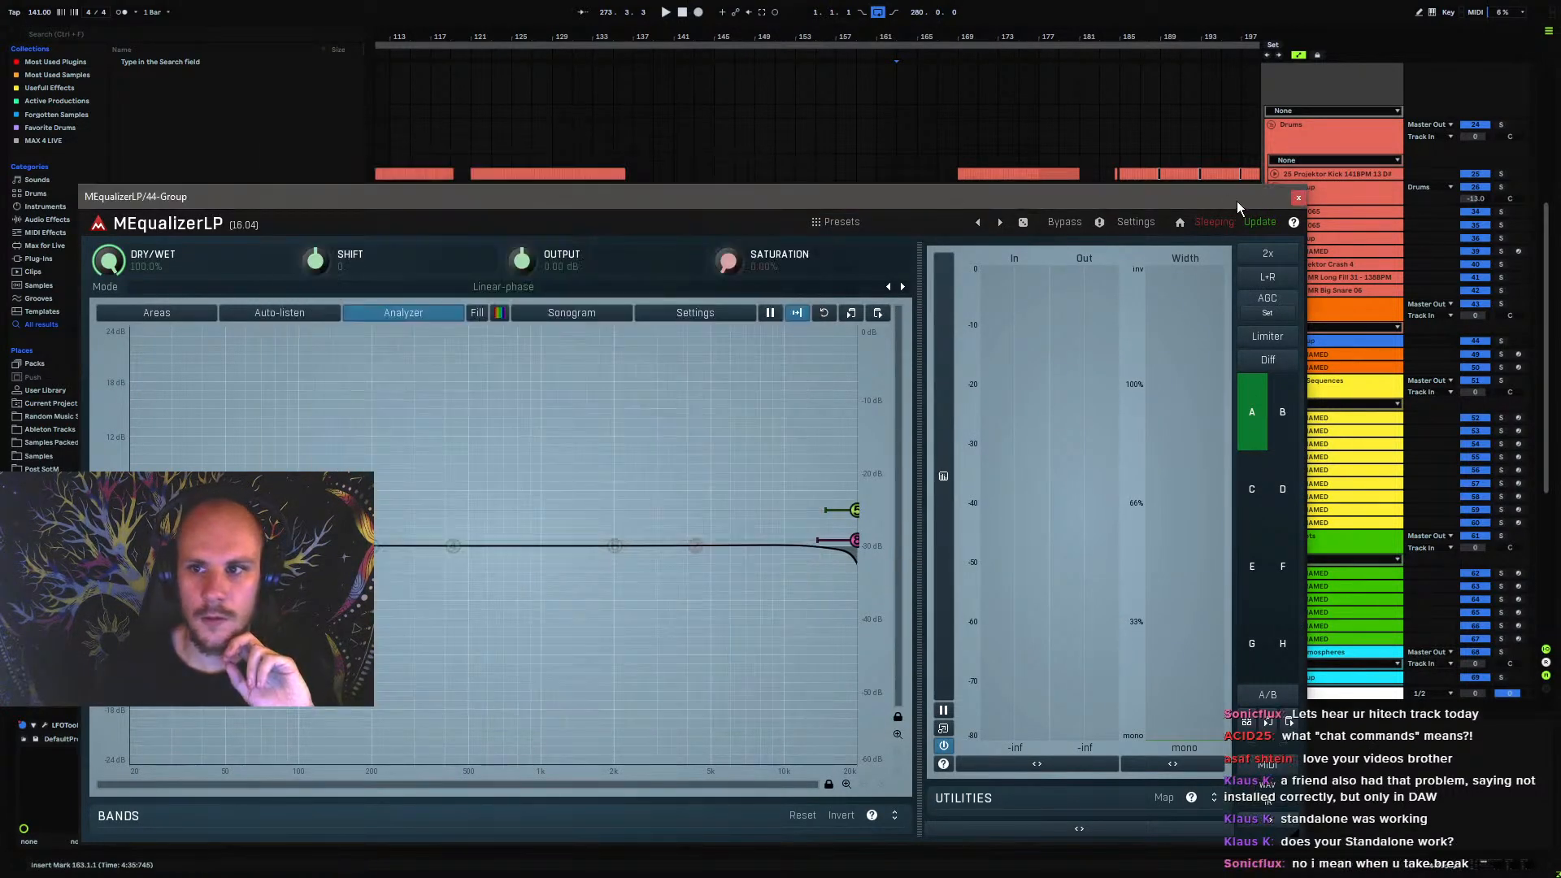
{"action": "left_click", "coordinate": [1299, 198]}
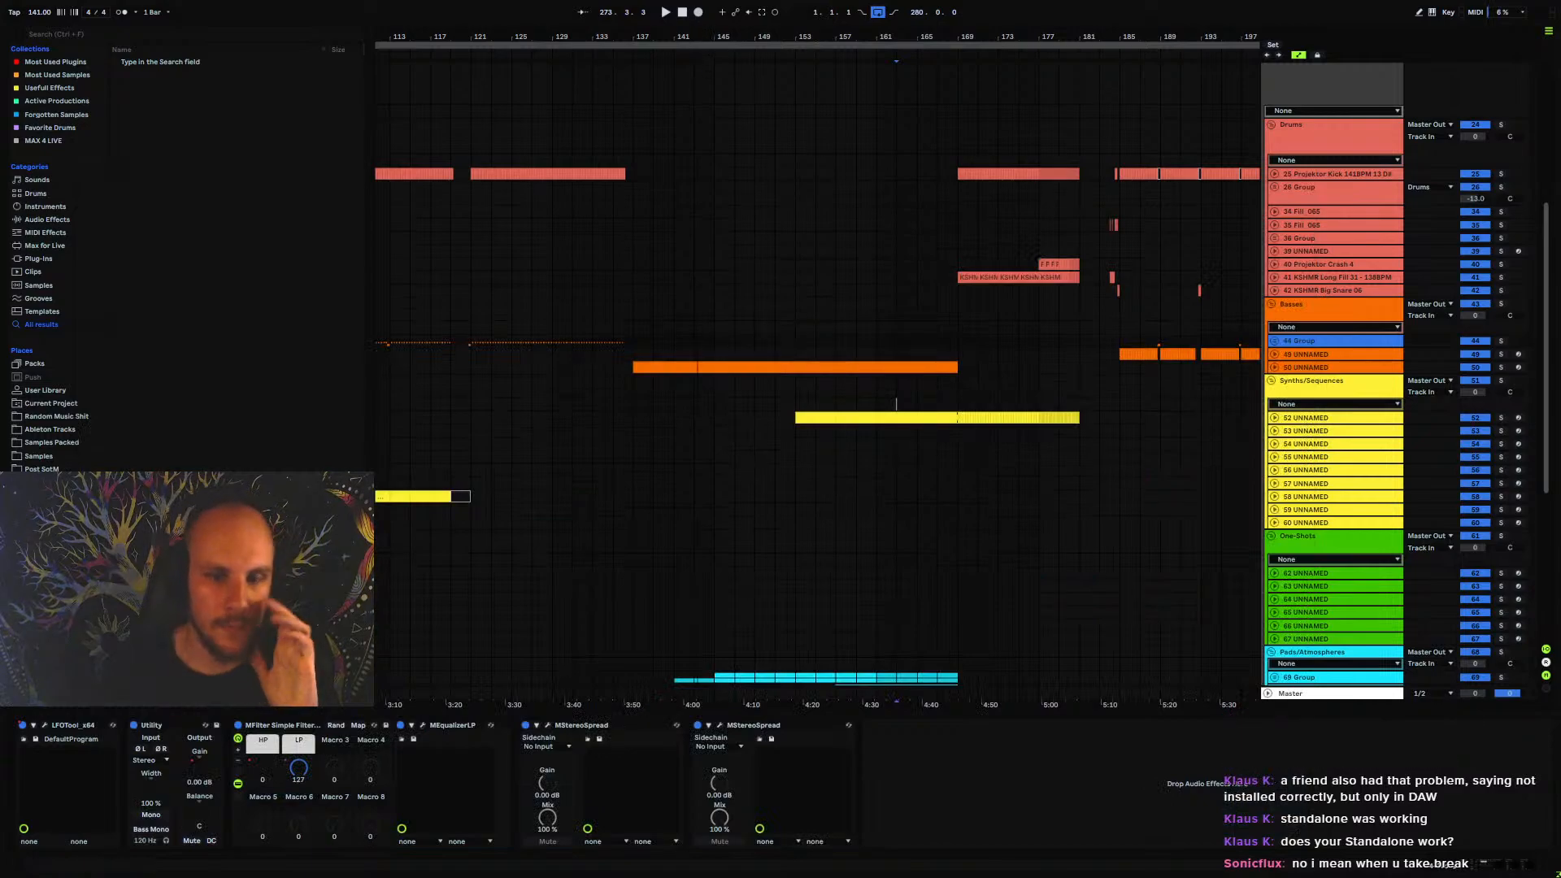
Fit the whole arrangement in view and examine the clip layout of all track groups from Drums down to Vocals
{"action": "key", "text": "w"}
{"action": "left_click", "coordinate": [440, 340]}
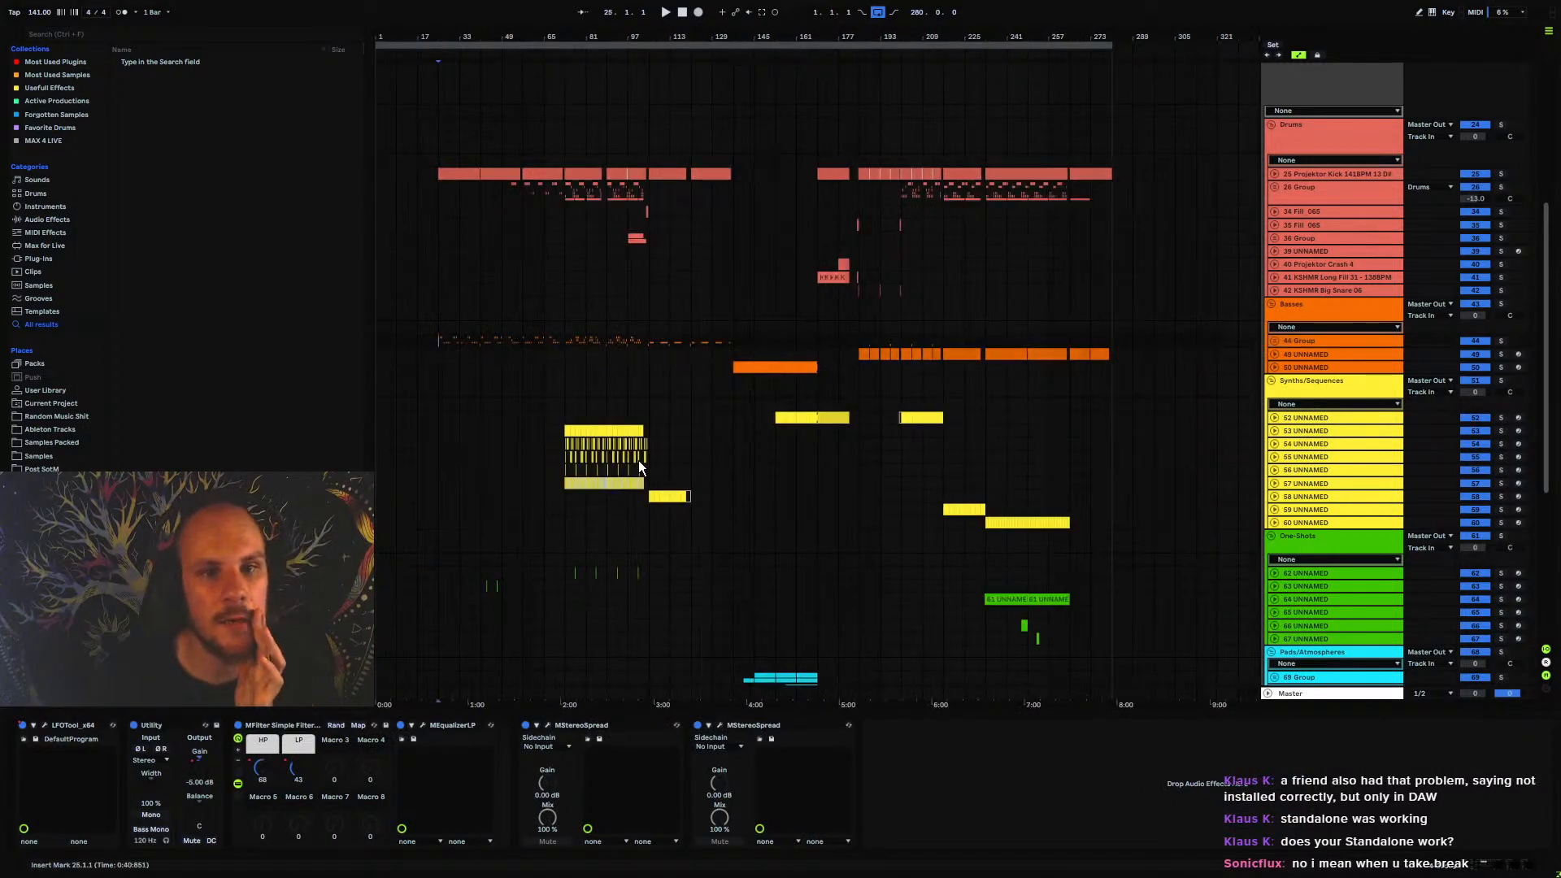
{"action": "scroll", "coordinate": [638, 460], "scroll_direction": "down", "scroll_amount": 2}
{"action": "scroll", "coordinate": [637, 456], "scroll_direction": "up", "scroll_amount": 2}
{"action": "scroll", "coordinate": [636, 457], "scroll_direction": "down", "scroll_amount": 6}
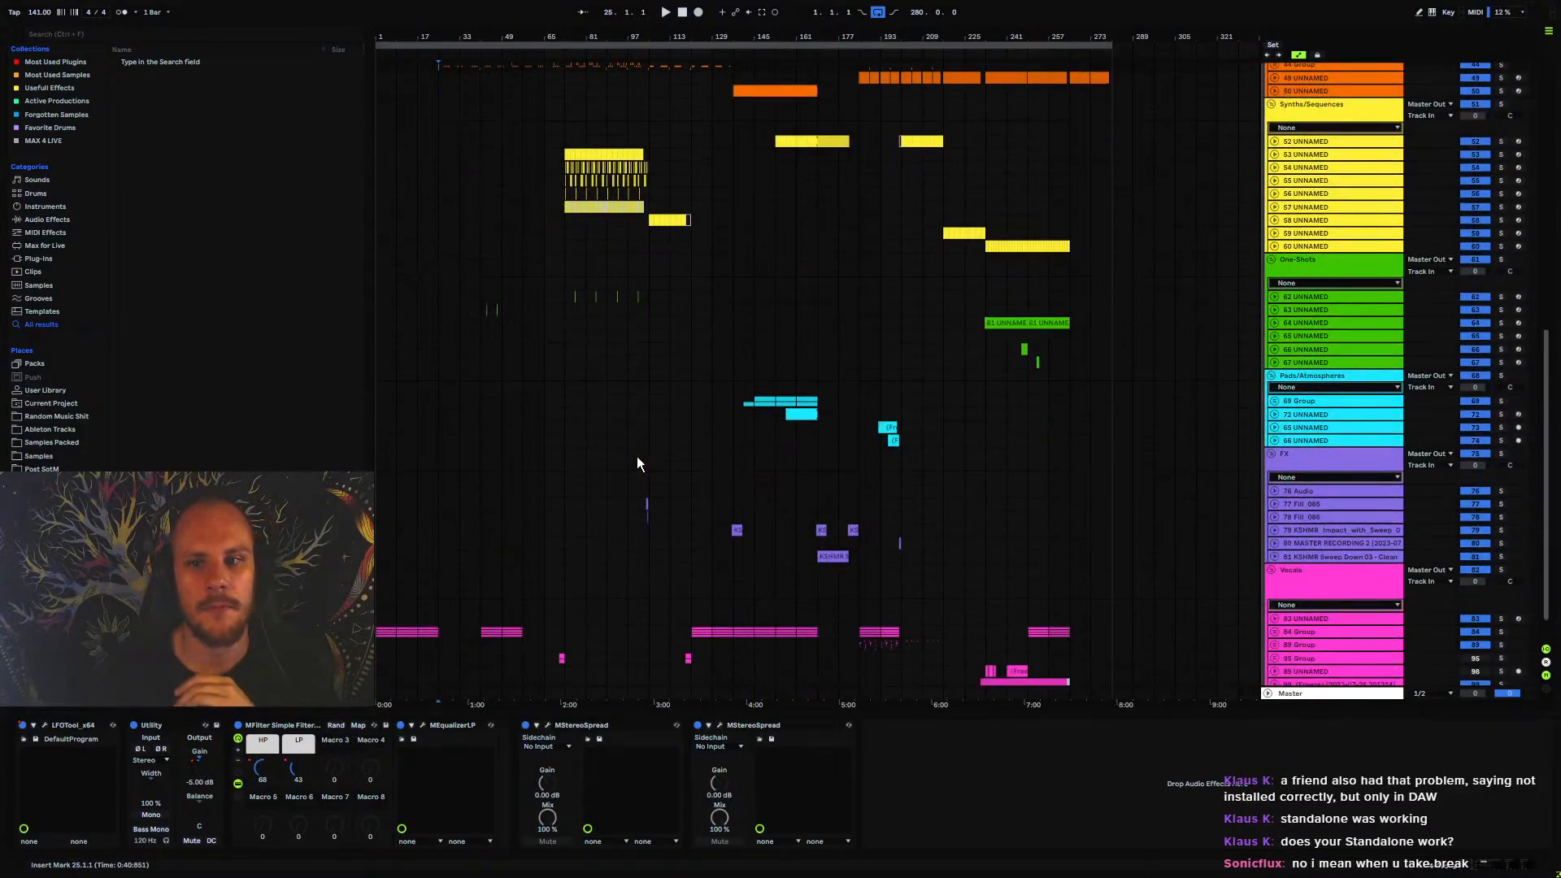
{"action": "scroll", "coordinate": [636, 457], "scroll_direction": "down", "scroll_amount": 1}
{"action": "scroll", "coordinate": [637, 455], "scroll_direction": "up", "scroll_amount": 9}
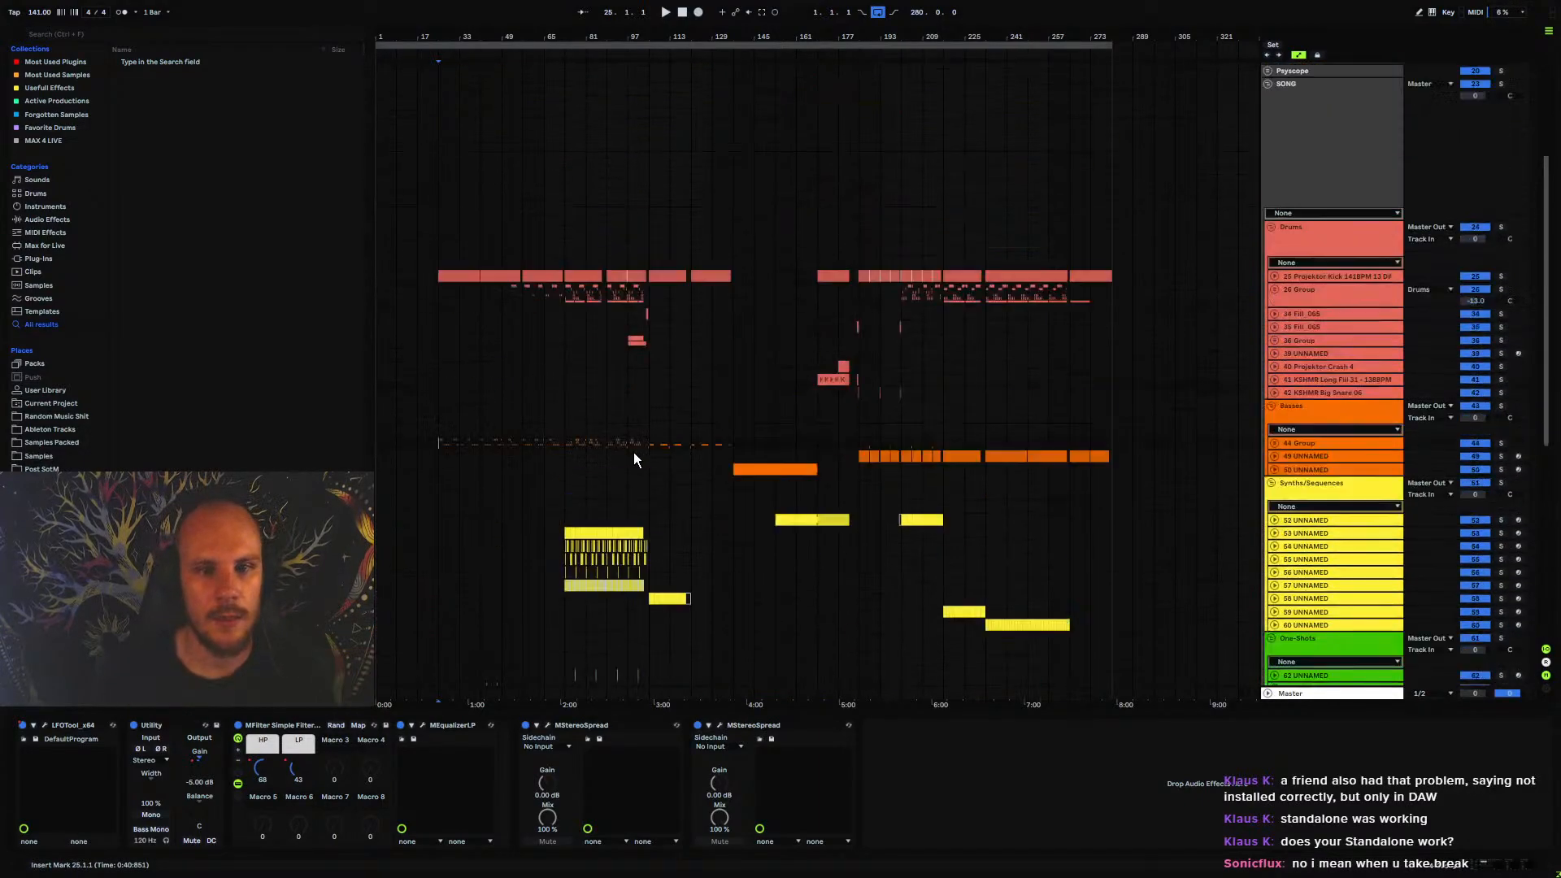
{"action": "scroll", "coordinate": [632, 452], "scroll_direction": "down", "scroll_amount": 2}
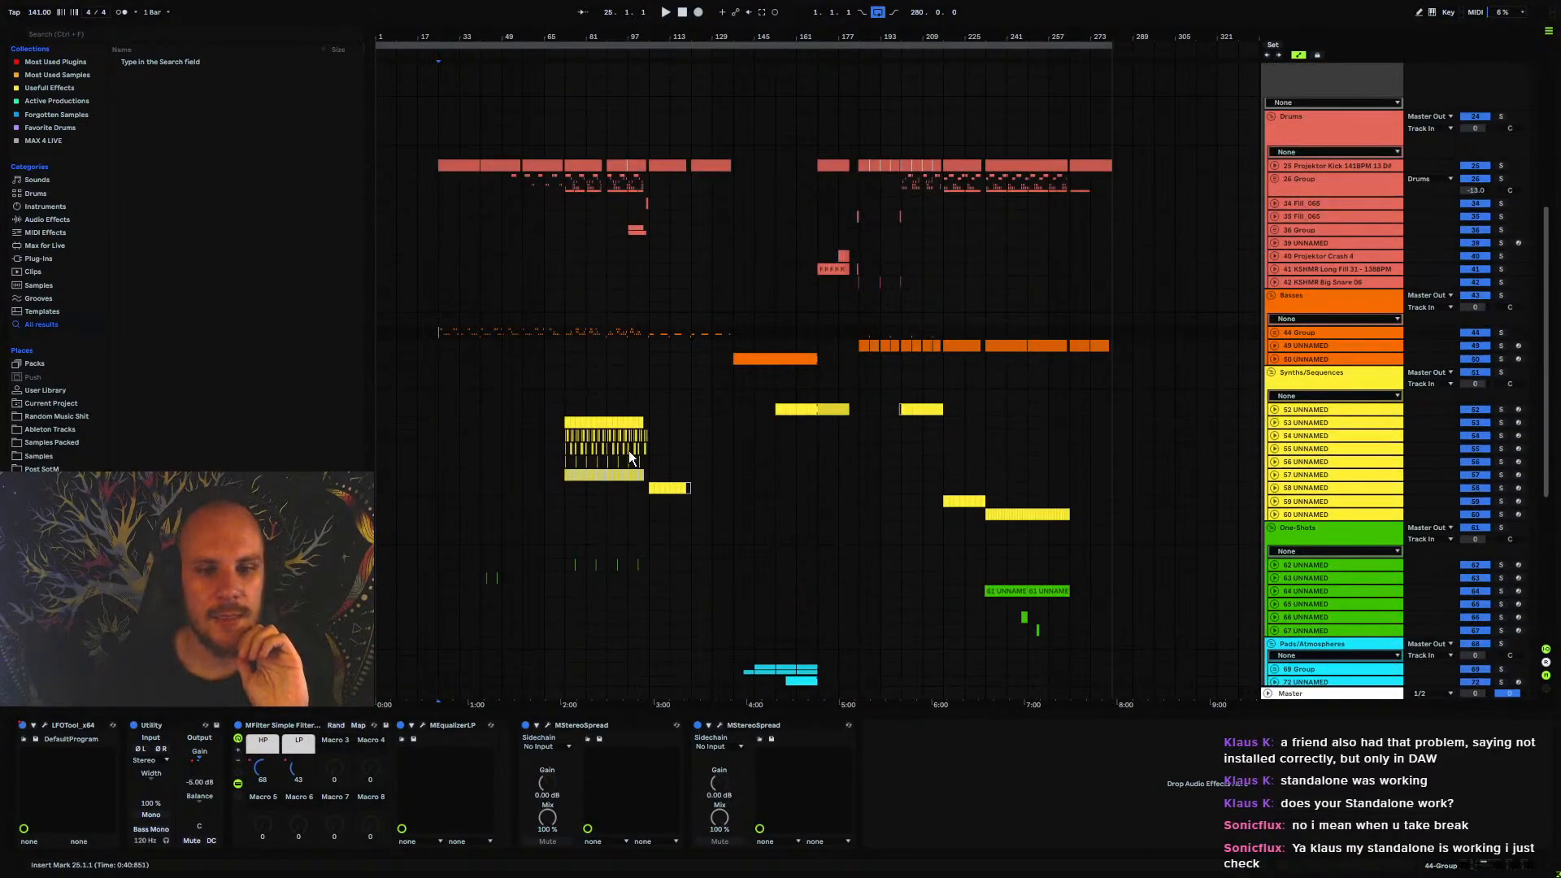
{"action": "scroll", "coordinate": [808, 457], "scroll_direction": "down", "scroll_amount": 1}
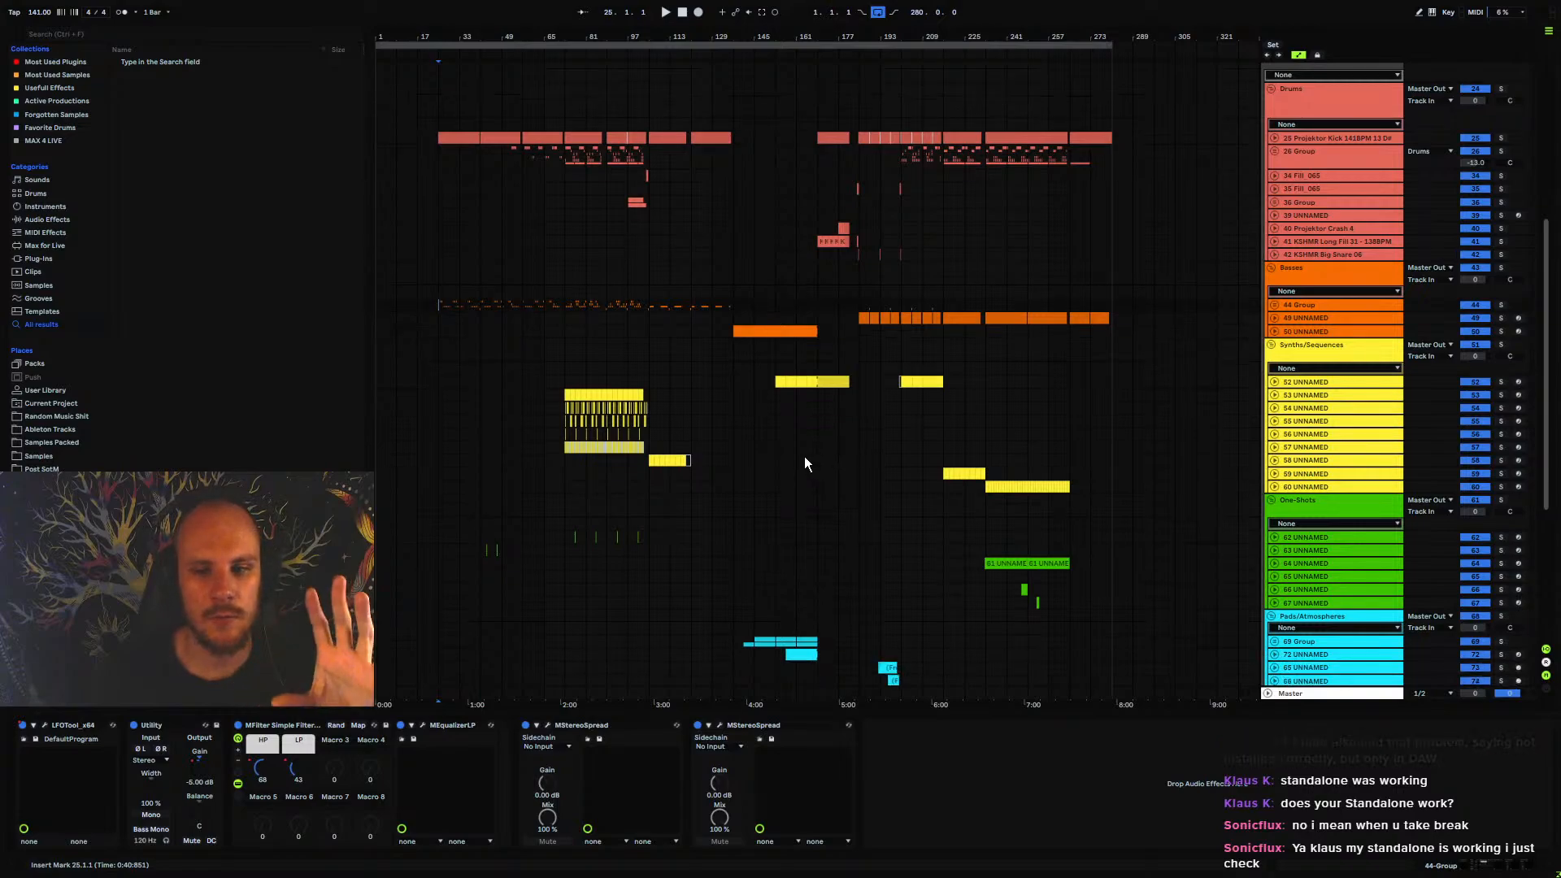
{"action": "scroll", "coordinate": [727, 452], "scroll_direction": "up", "scroll_amount": 1}
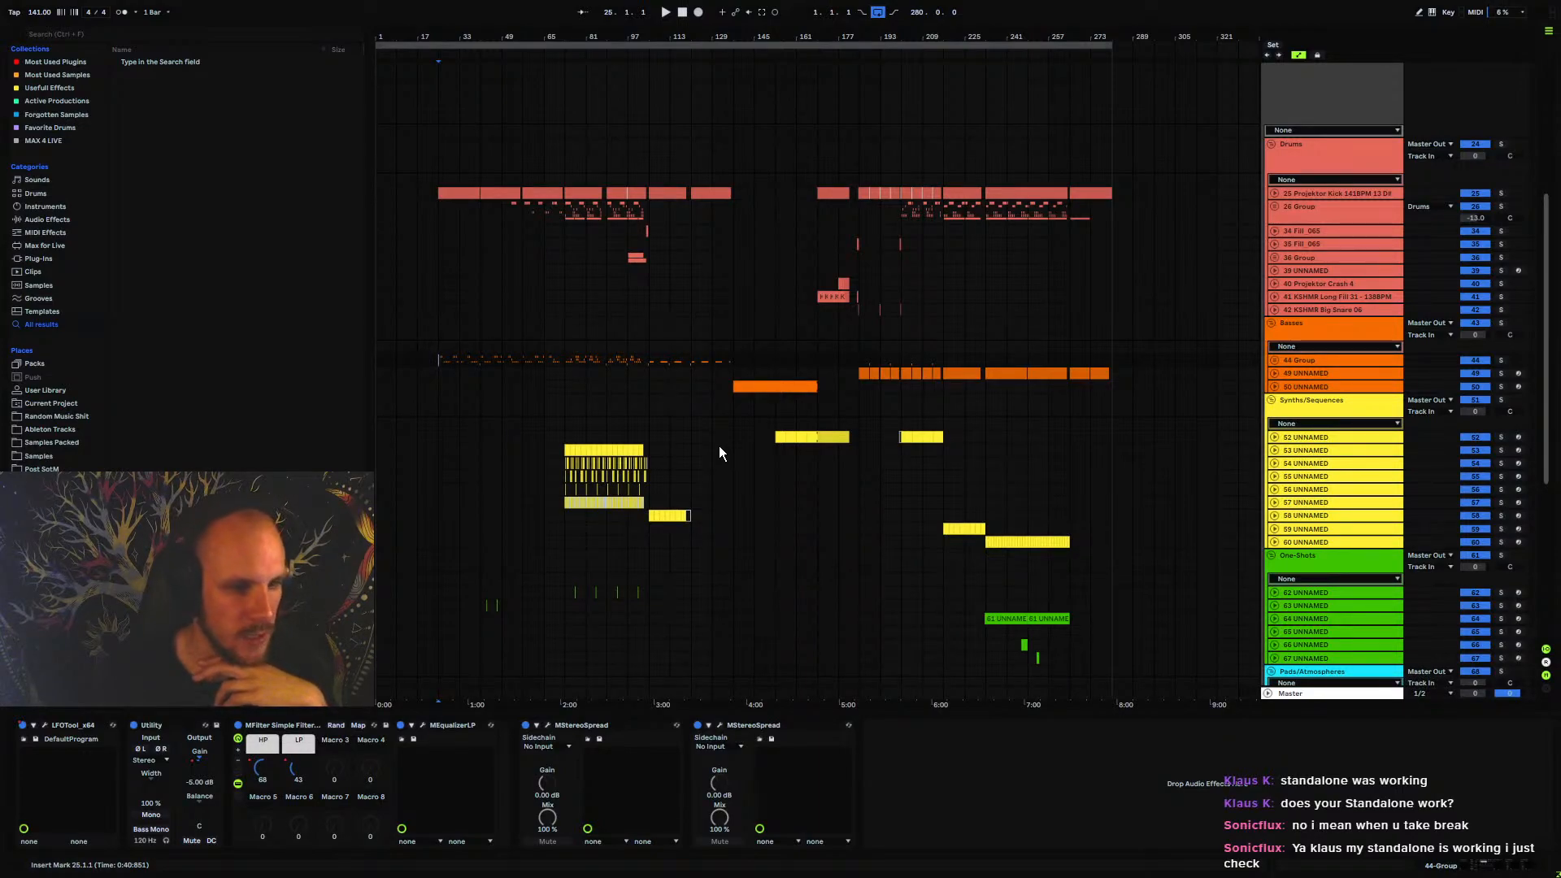
Collapse the Drums, Basses, Synths/Sequences and One-Shots groups
{"action": "left_click", "coordinate": [1271, 144]}
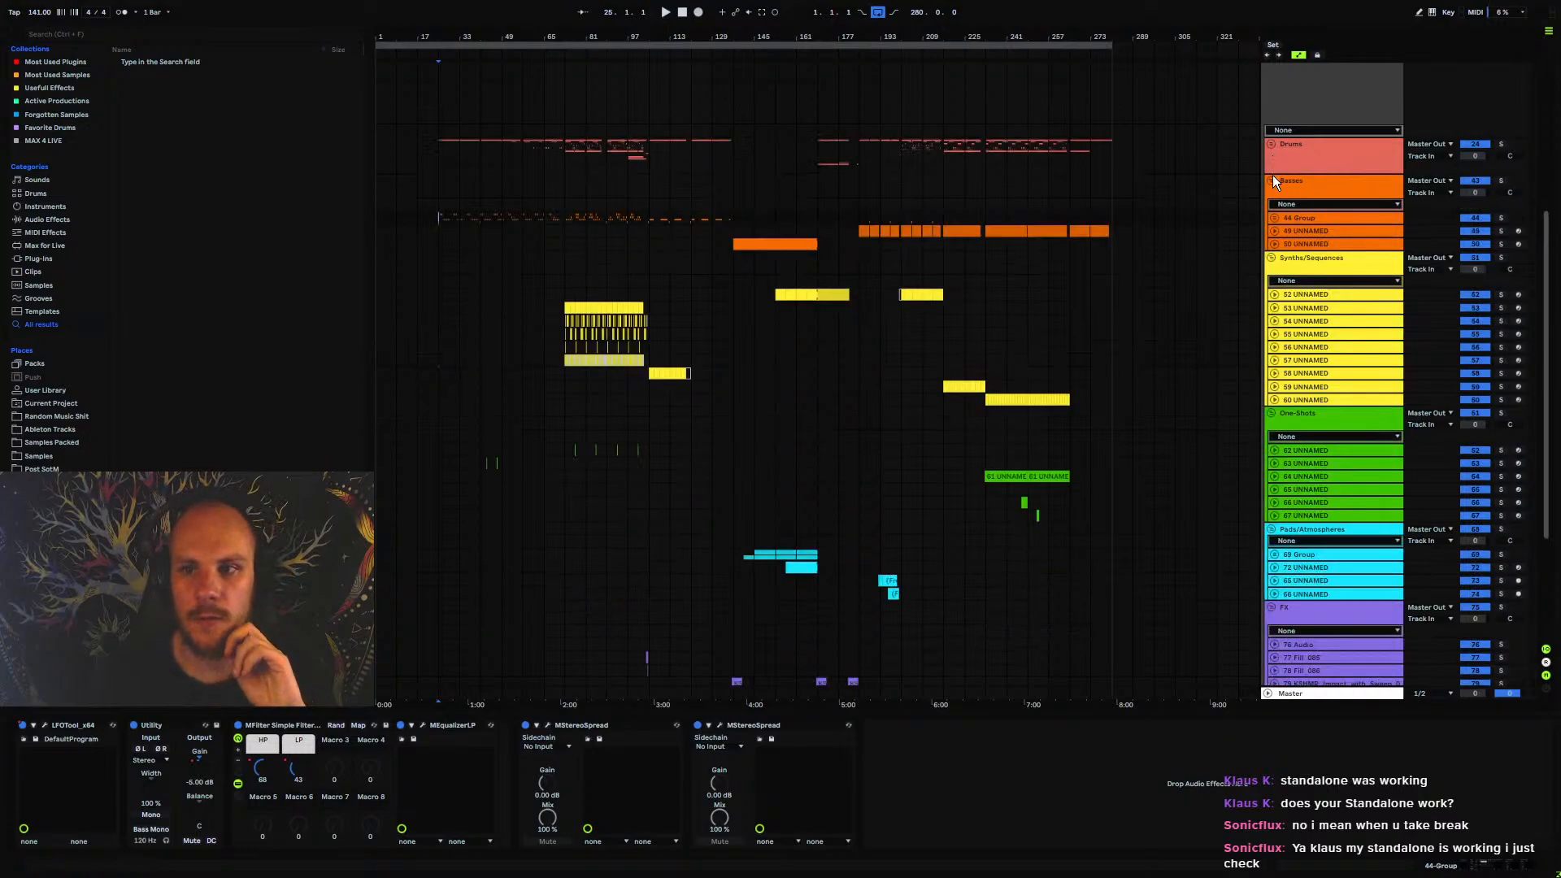
{"action": "left_click", "coordinate": [1272, 181]}
{"action": "left_click", "coordinate": [1272, 206]}
{"action": "left_click", "coordinate": [1272, 231]}
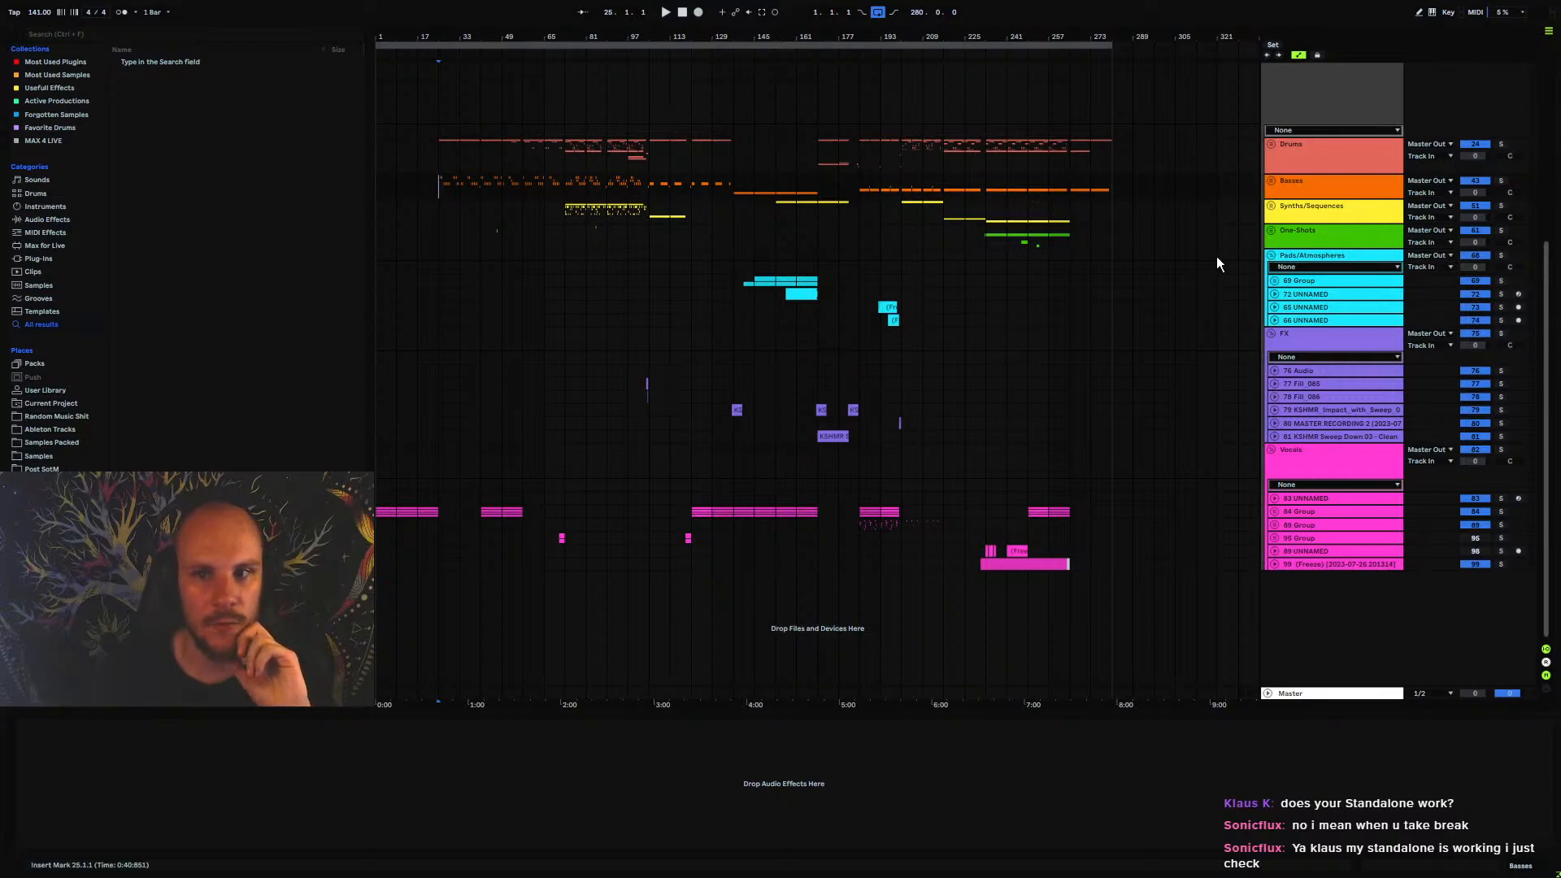
Examine how sparsely the synth, one-shot, pad and FX groups are filled across bars 185 to 257 and bars 25 to 137
{"action": "left_click", "coordinate": [1061, 228]}
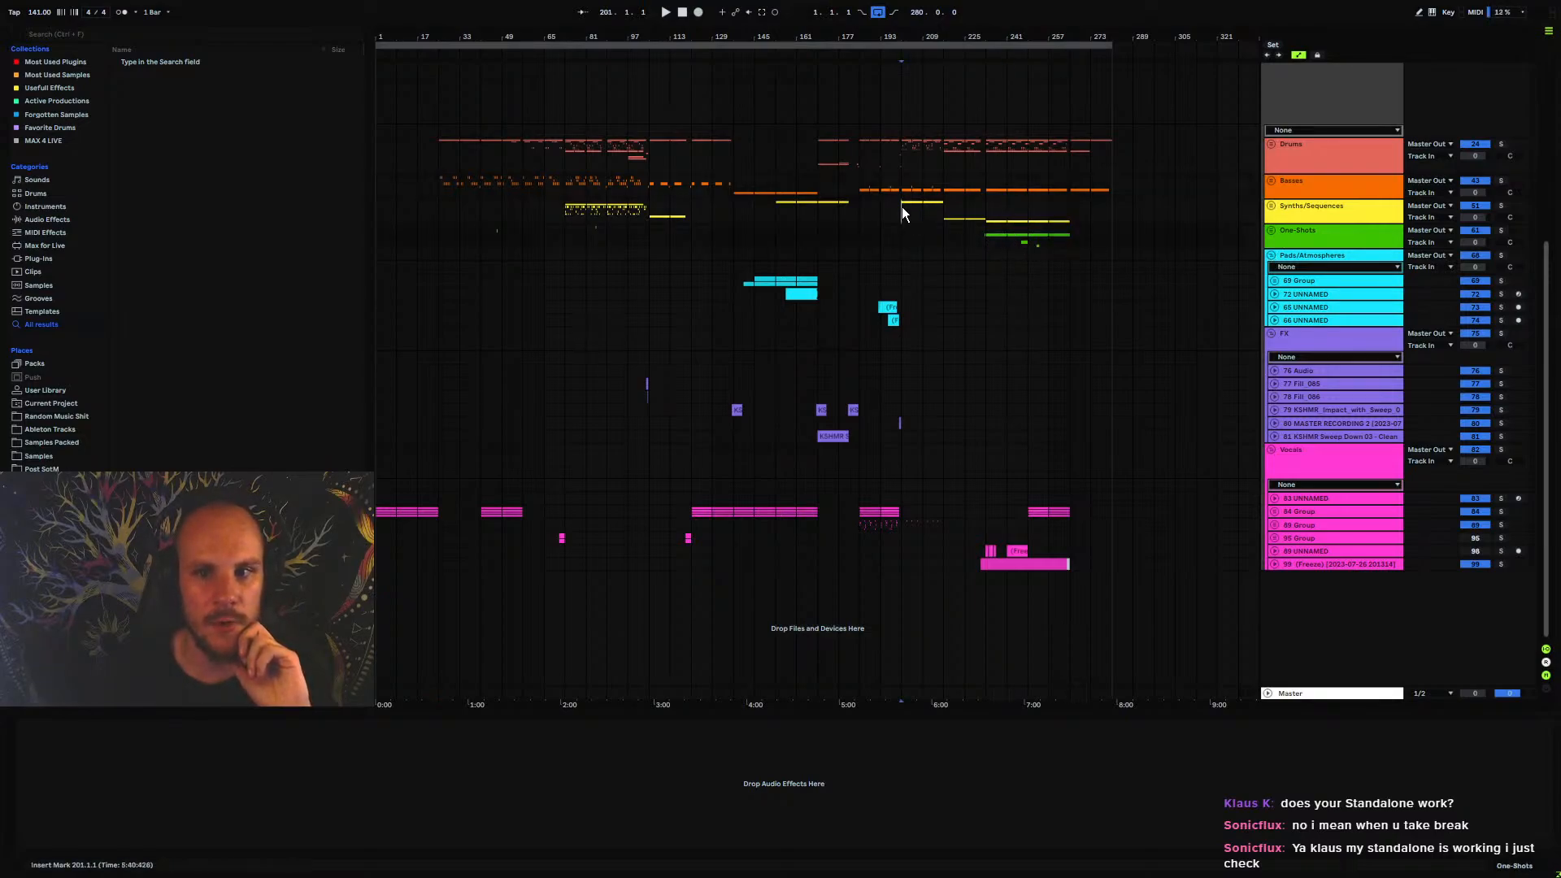
{"action": "left_click_drag", "start_coordinate": [857, 208], "coordinate": [899, 524]}
{"action": "left_click", "coordinate": [899, 522]}
{"action": "left_click_drag", "start_coordinate": [858, 279], "coordinate": [885, 406]}
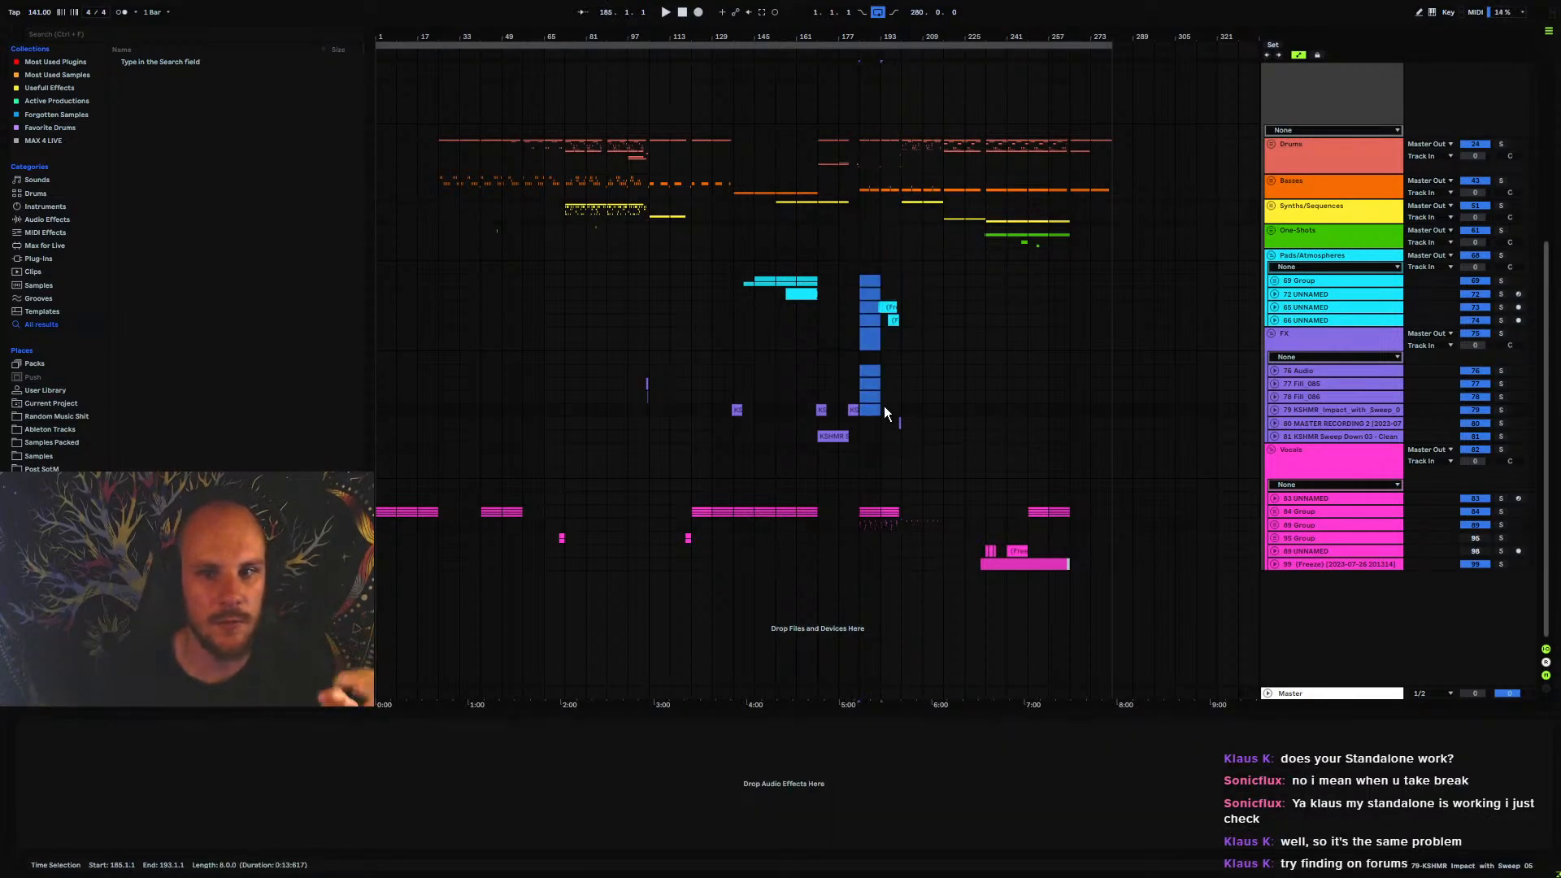
{"action": "left_click", "coordinate": [884, 407]}
{"action": "left_click_drag", "start_coordinate": [859, 255], "coordinate": [896, 505]}
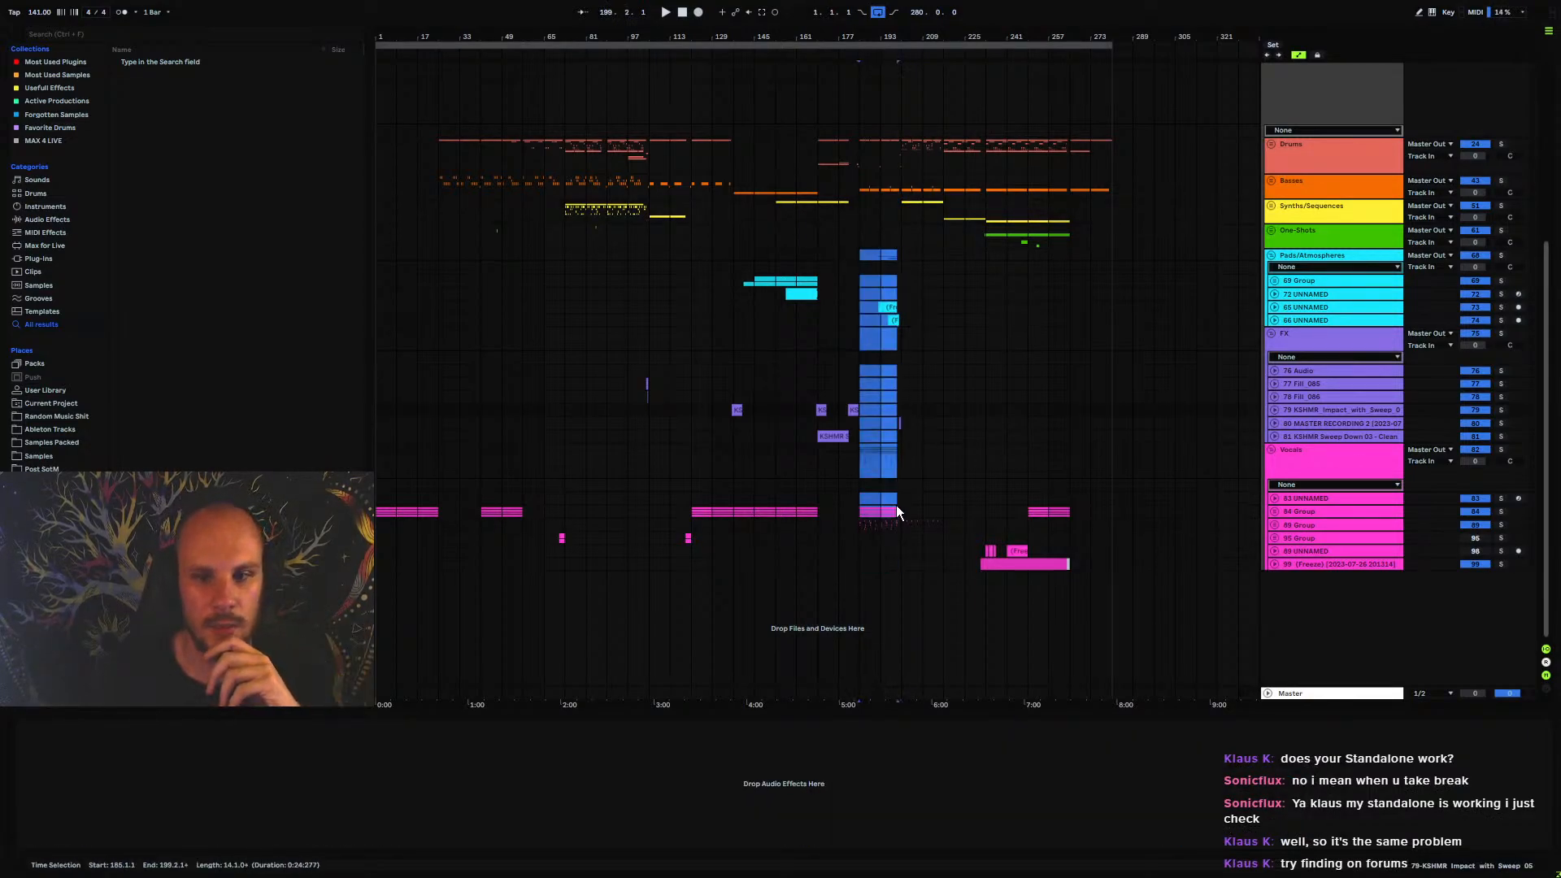
{"action": "left_click", "coordinate": [896, 505]}
{"action": "left_click_drag", "start_coordinate": [902, 210], "coordinate": [985, 328]}
{"action": "left_click", "coordinate": [915, 233]}
{"action": "left_click_drag", "start_coordinate": [944, 236], "coordinate": [1037, 252]}
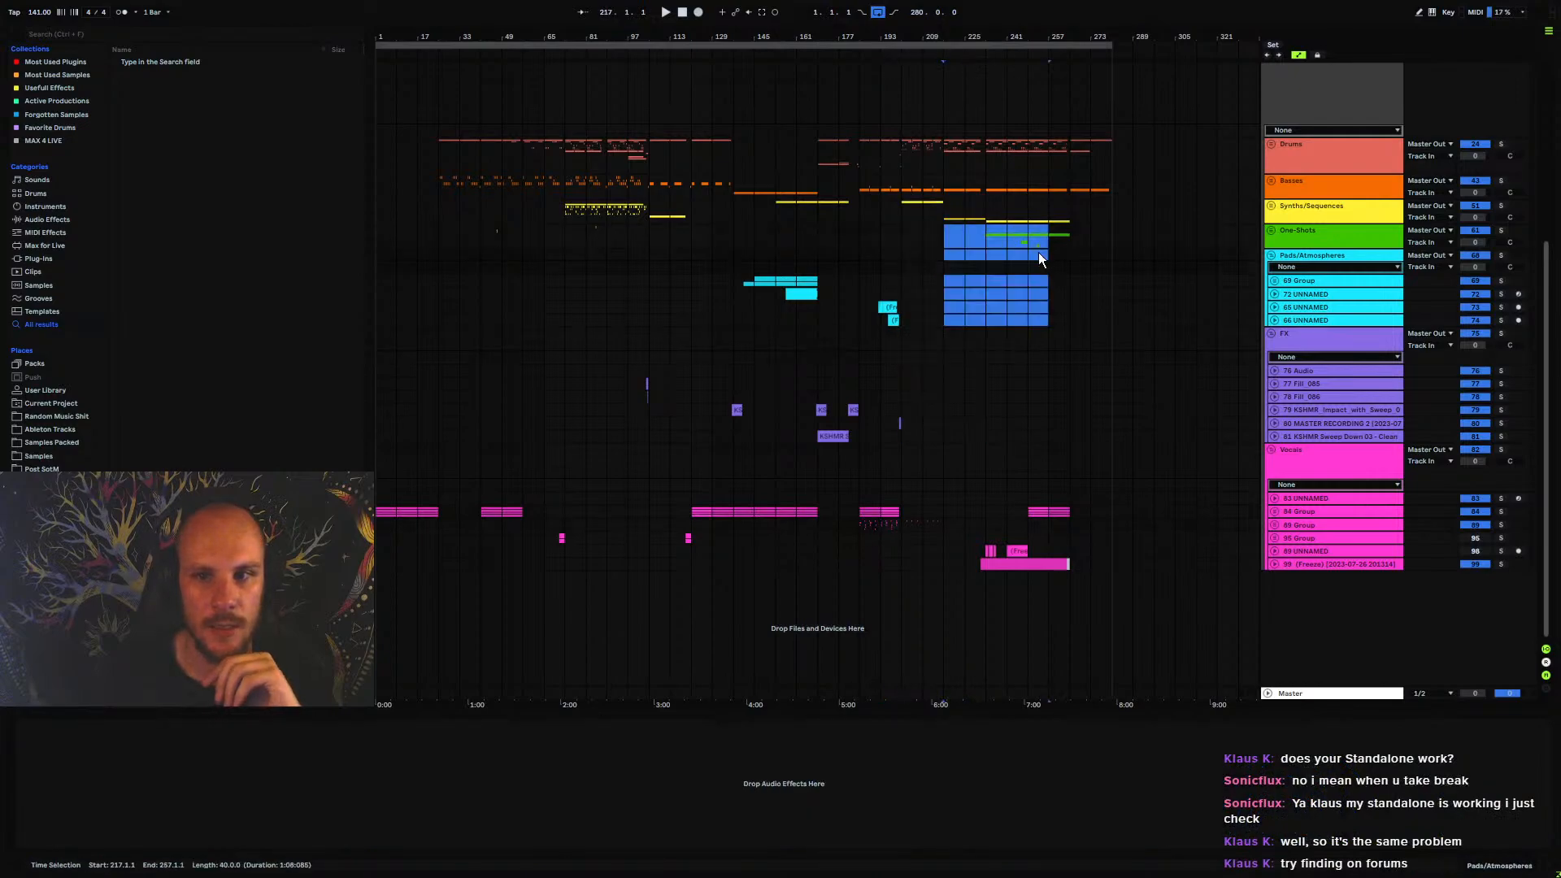
{"action": "left_click", "coordinate": [945, 244]}
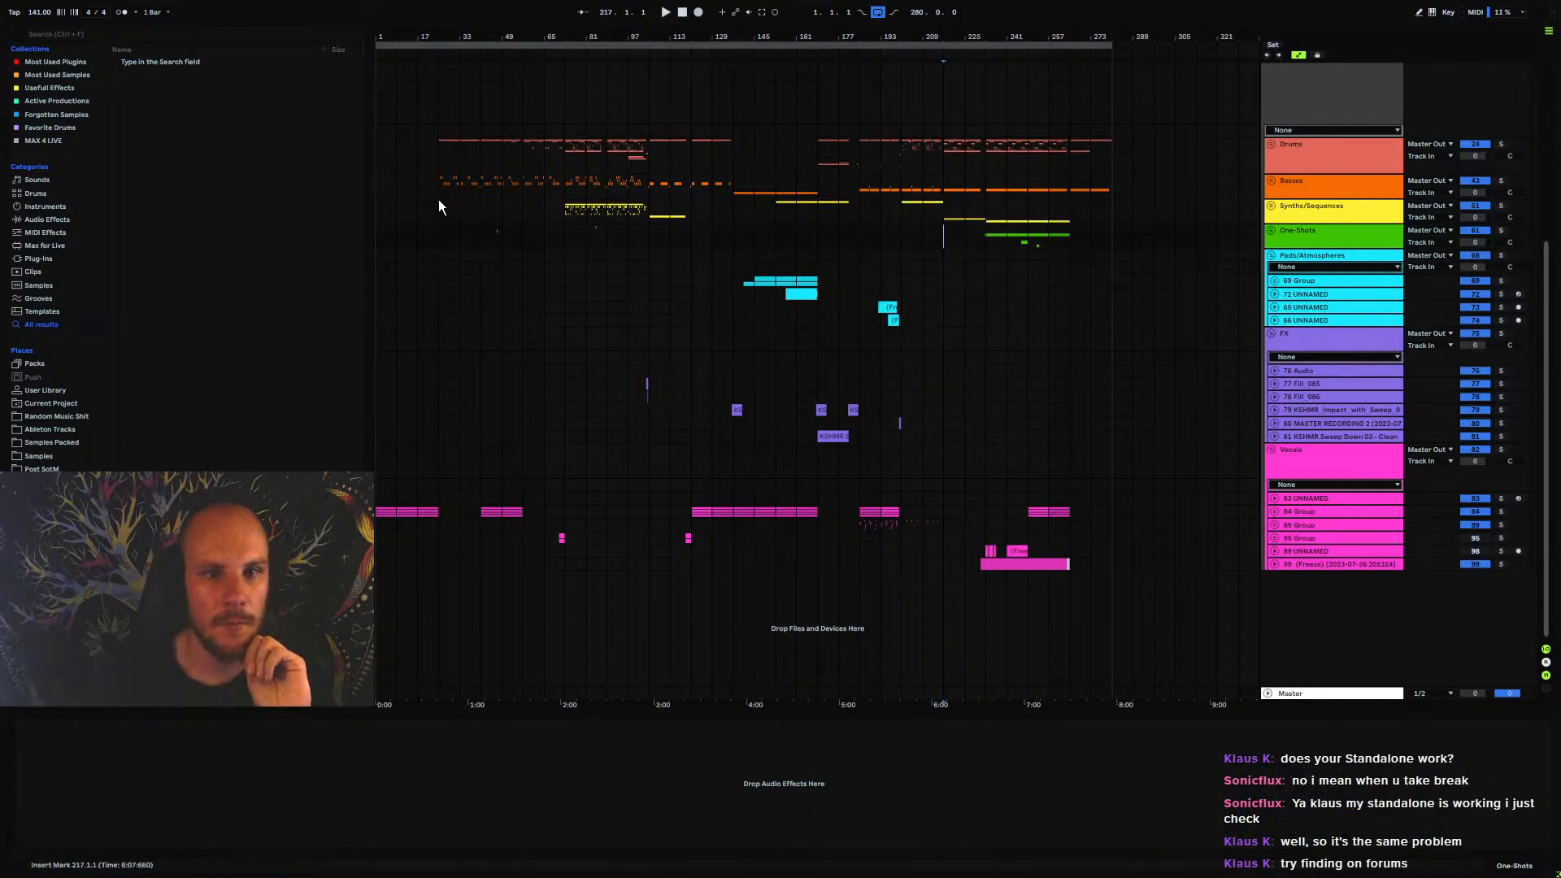
{"action": "left_click_drag", "start_coordinate": [439, 199], "coordinate": [739, 379]}
{"action": "left_click", "coordinate": [739, 379]}
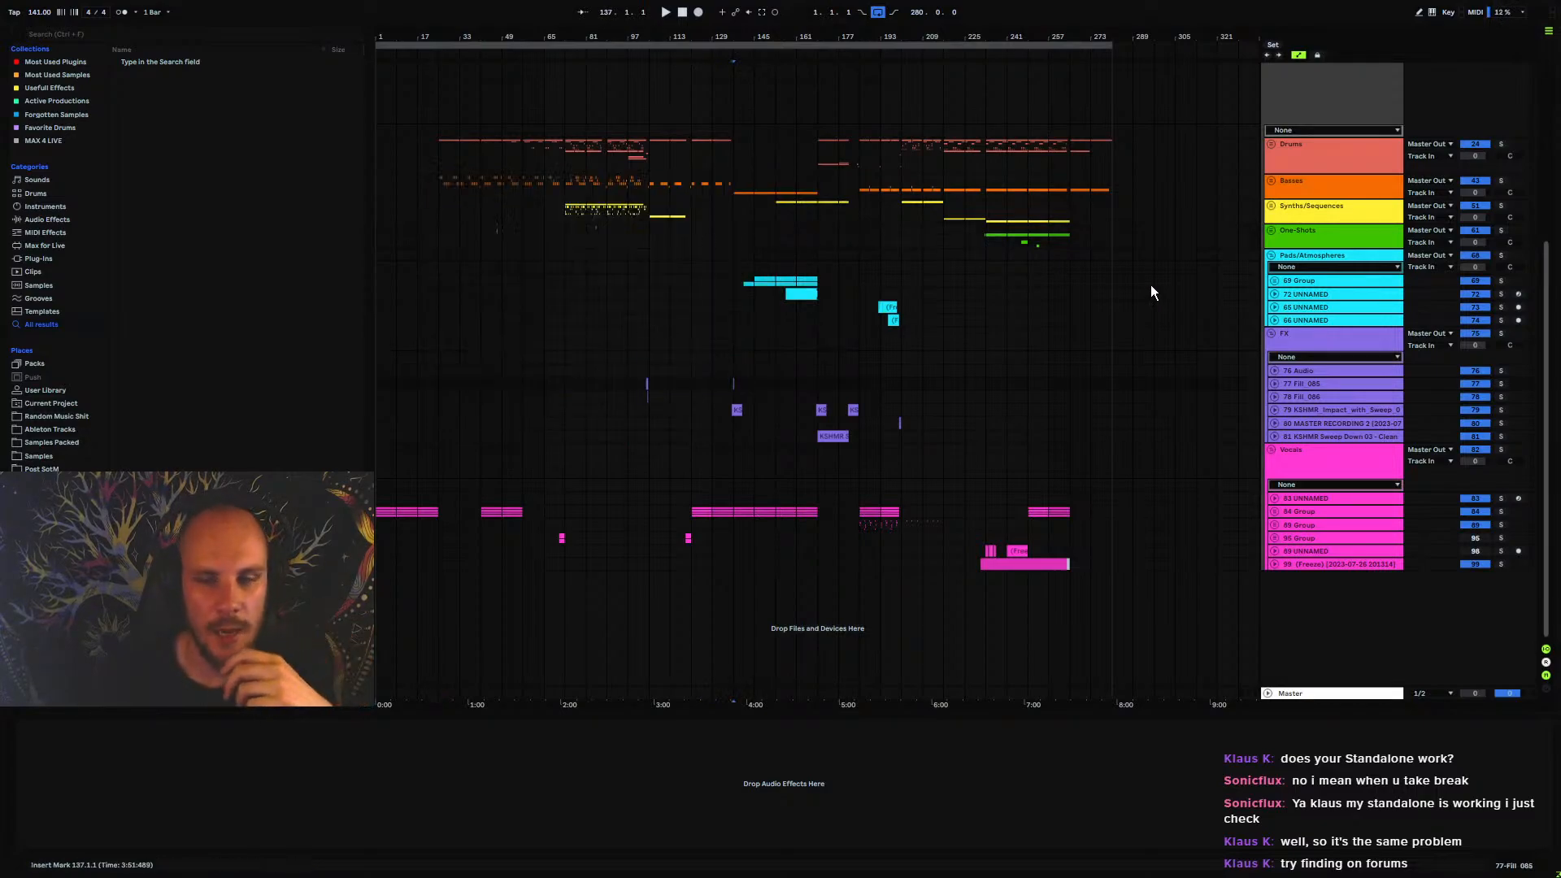
Collapse the Pads/Atmospheres, FX, Vocals and Helpers groups to complete the compact overview
{"action": "left_click", "coordinate": [1271, 255]}
{"action": "left_click", "coordinate": [1271, 268]}
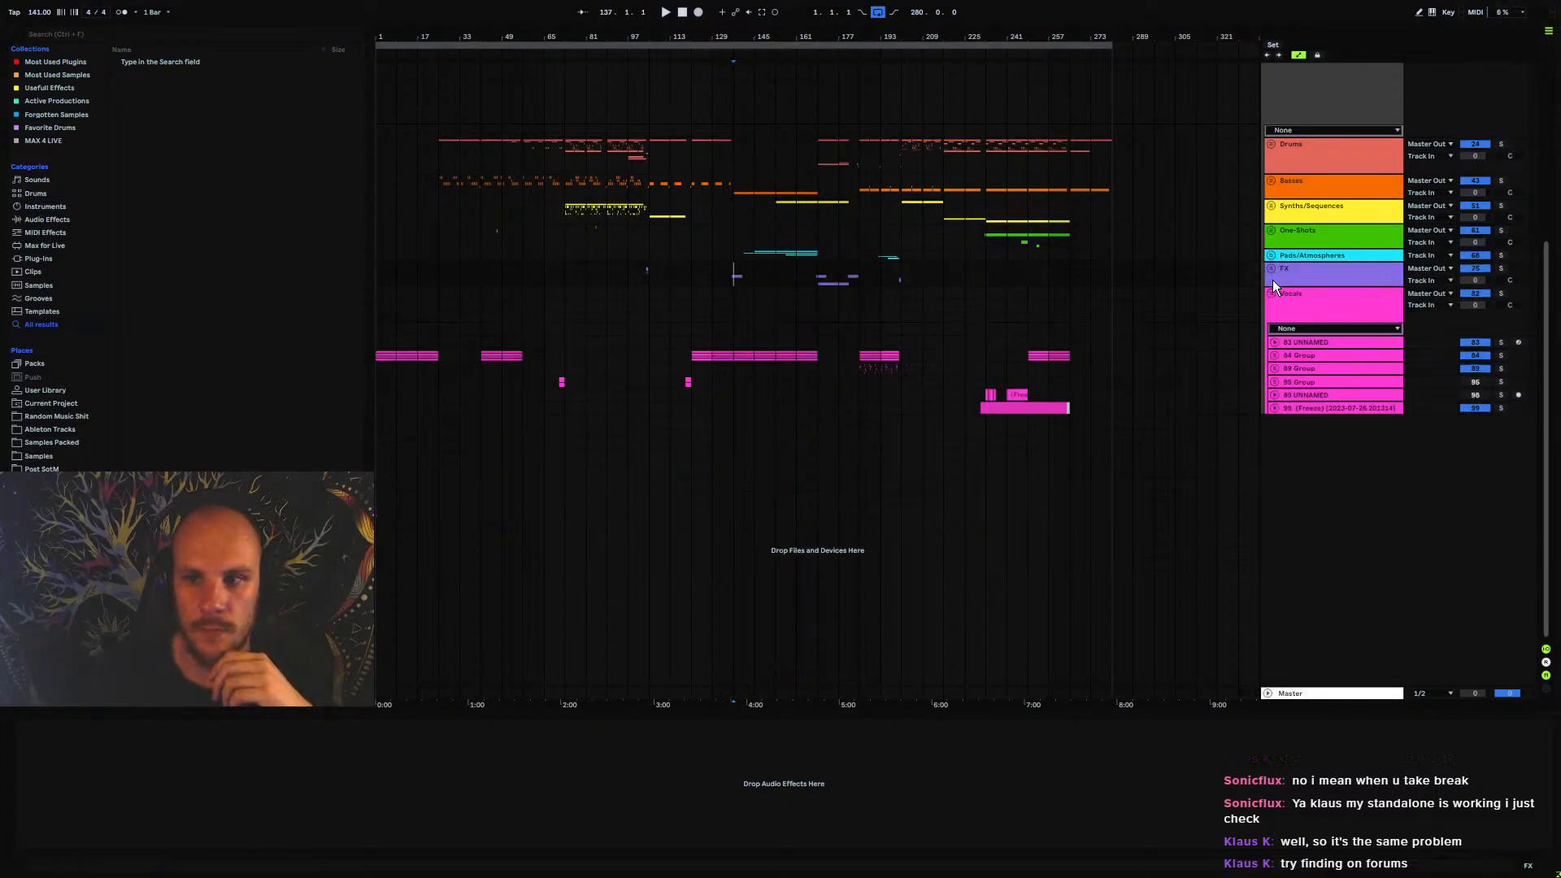
{"action": "scroll", "coordinate": [1287, 257], "scroll_direction": "up", "scroll_amount": 5}
{"action": "left_click", "coordinate": [1269, 121]}
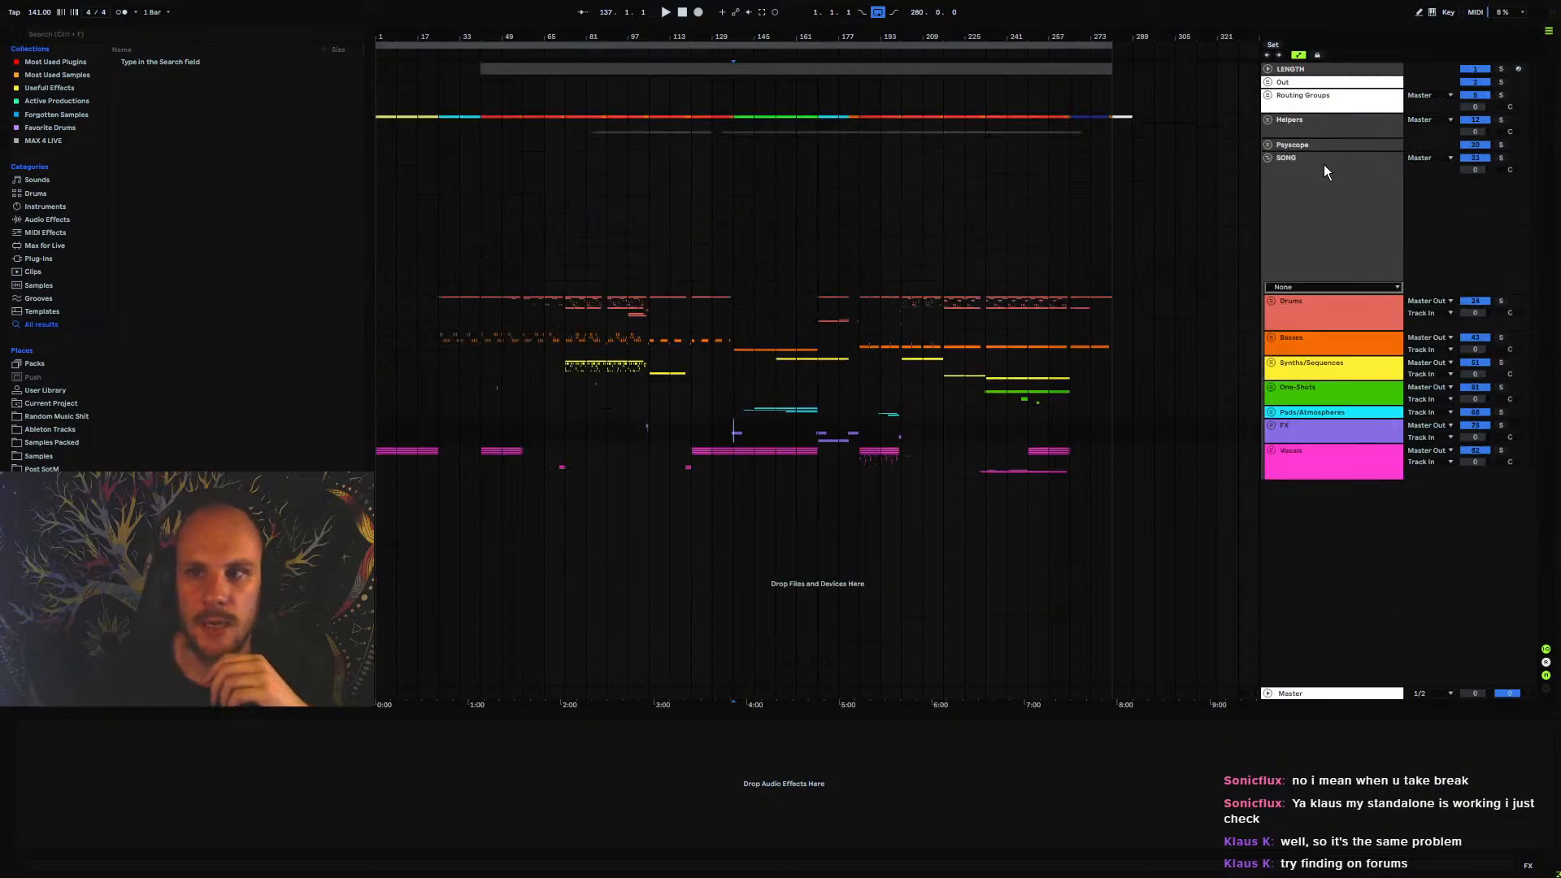
Examine the arrangement density across the collapsed groups, comparing the first half with the section from bar 169 to 265
{"action": "left_click", "coordinate": [609, 241]}
{"action": "left_click", "coordinate": [837, 213]}
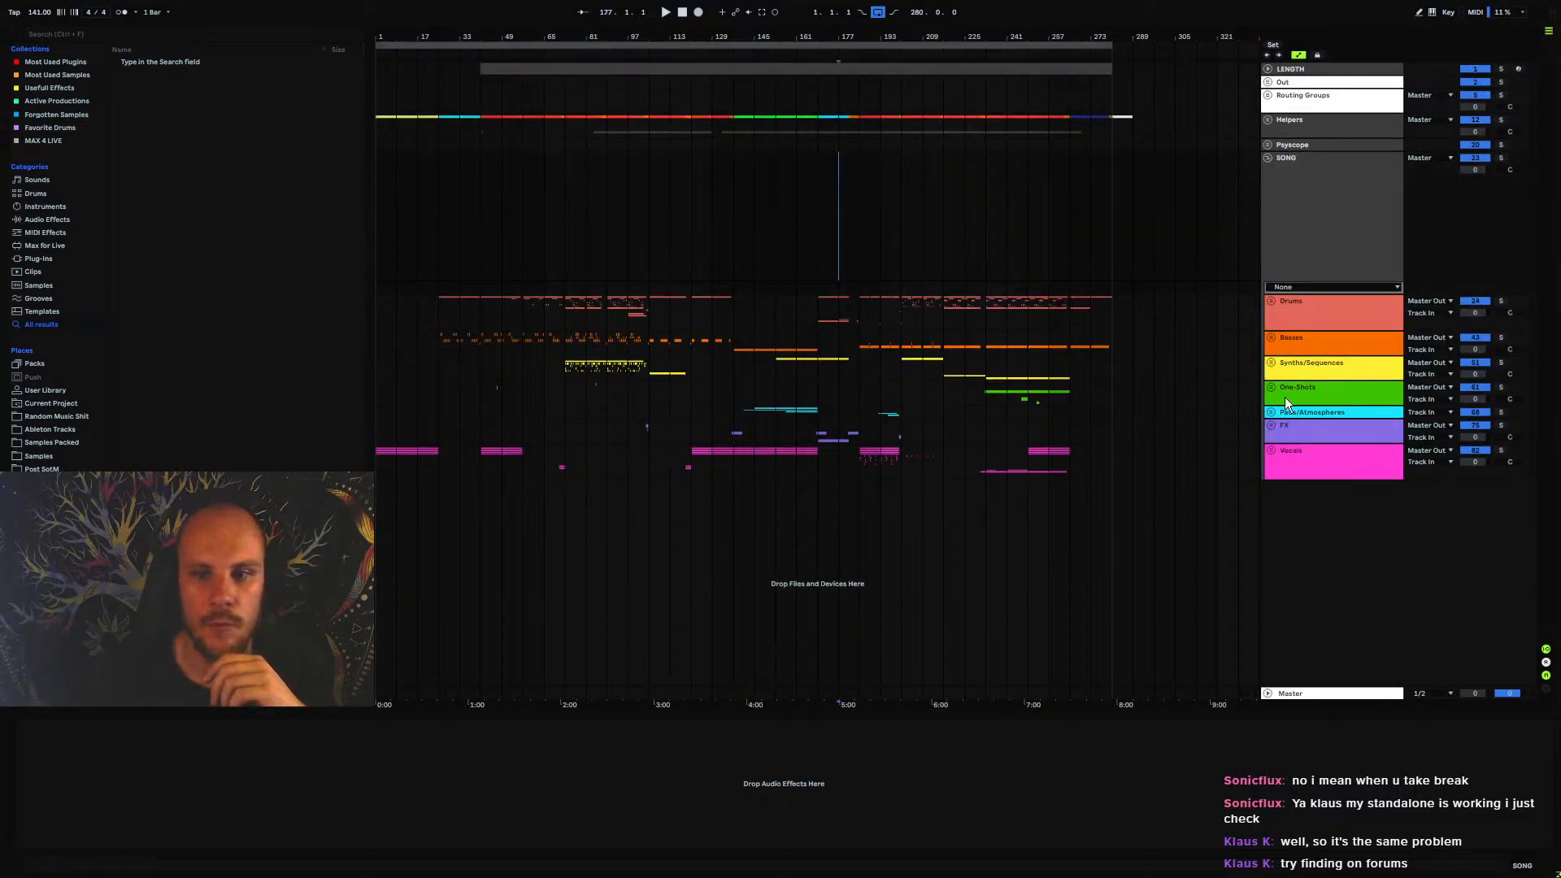
{"action": "left_click_drag", "start_coordinate": [462, 307], "coordinate": [1090, 453]}
{"action": "left_click", "coordinate": [1091, 456]}
{"action": "left_click_drag", "start_coordinate": [818, 309], "coordinate": [1071, 394]}
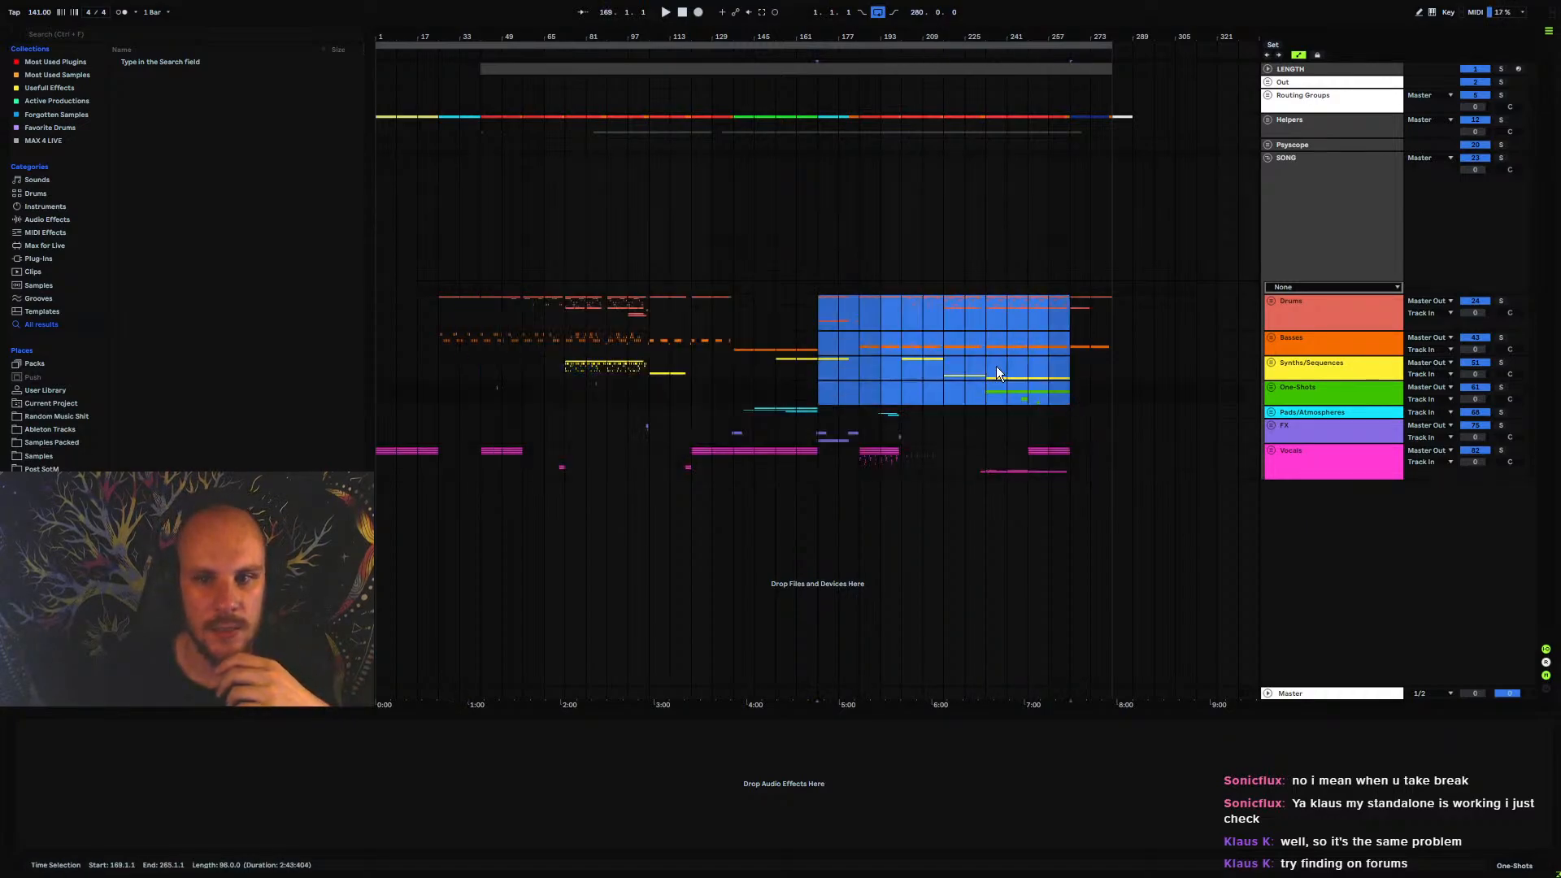
{"action": "left_click", "coordinate": [944, 324]}
{"action": "left_click_drag", "start_coordinate": [481, 313], "coordinate": [611, 339]}
{"action": "left_click", "coordinate": [563, 329]}
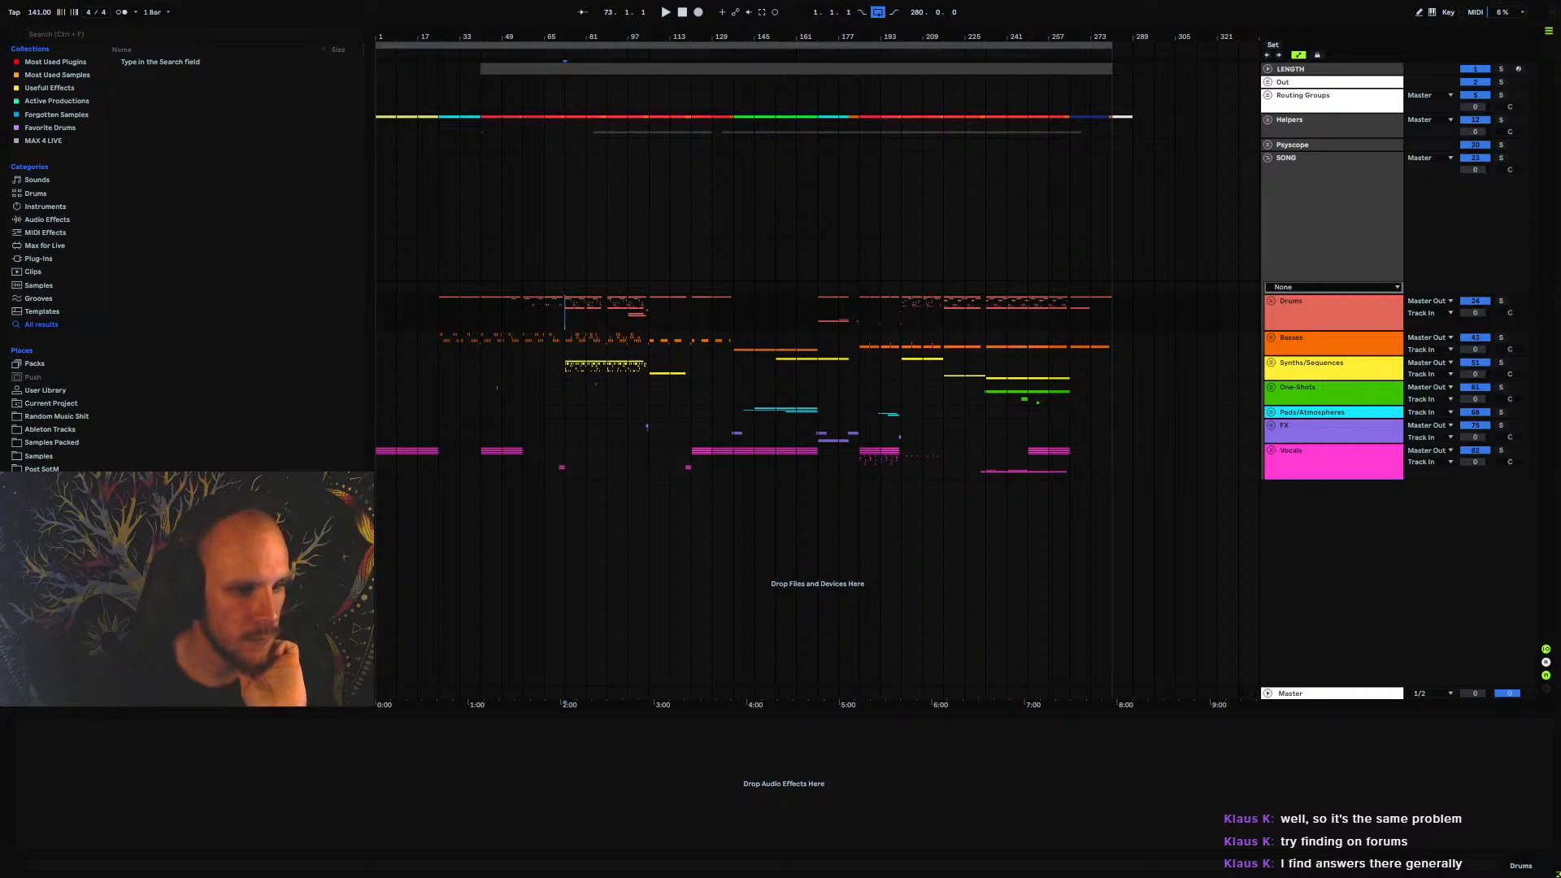
Add higher tech.wav from the Post SotM folder on a new audio track below the groups, starting at bar 1
{"action": "left_click", "coordinate": [41, 470]}
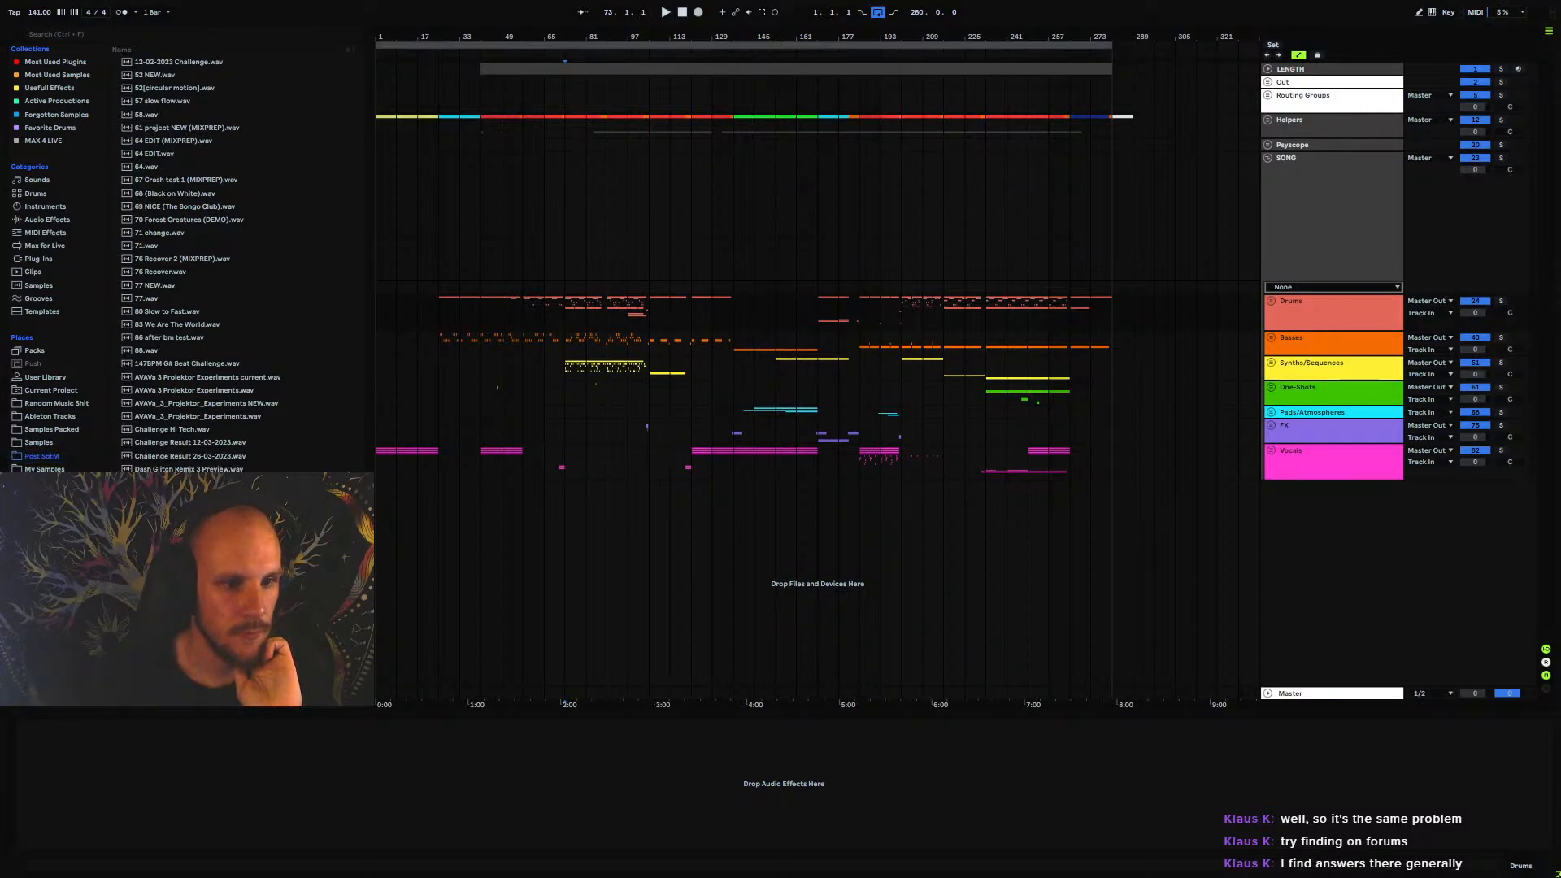
{"action": "left_click_drag", "start_coordinate": [504, 589], "coordinate": [383, 590]}
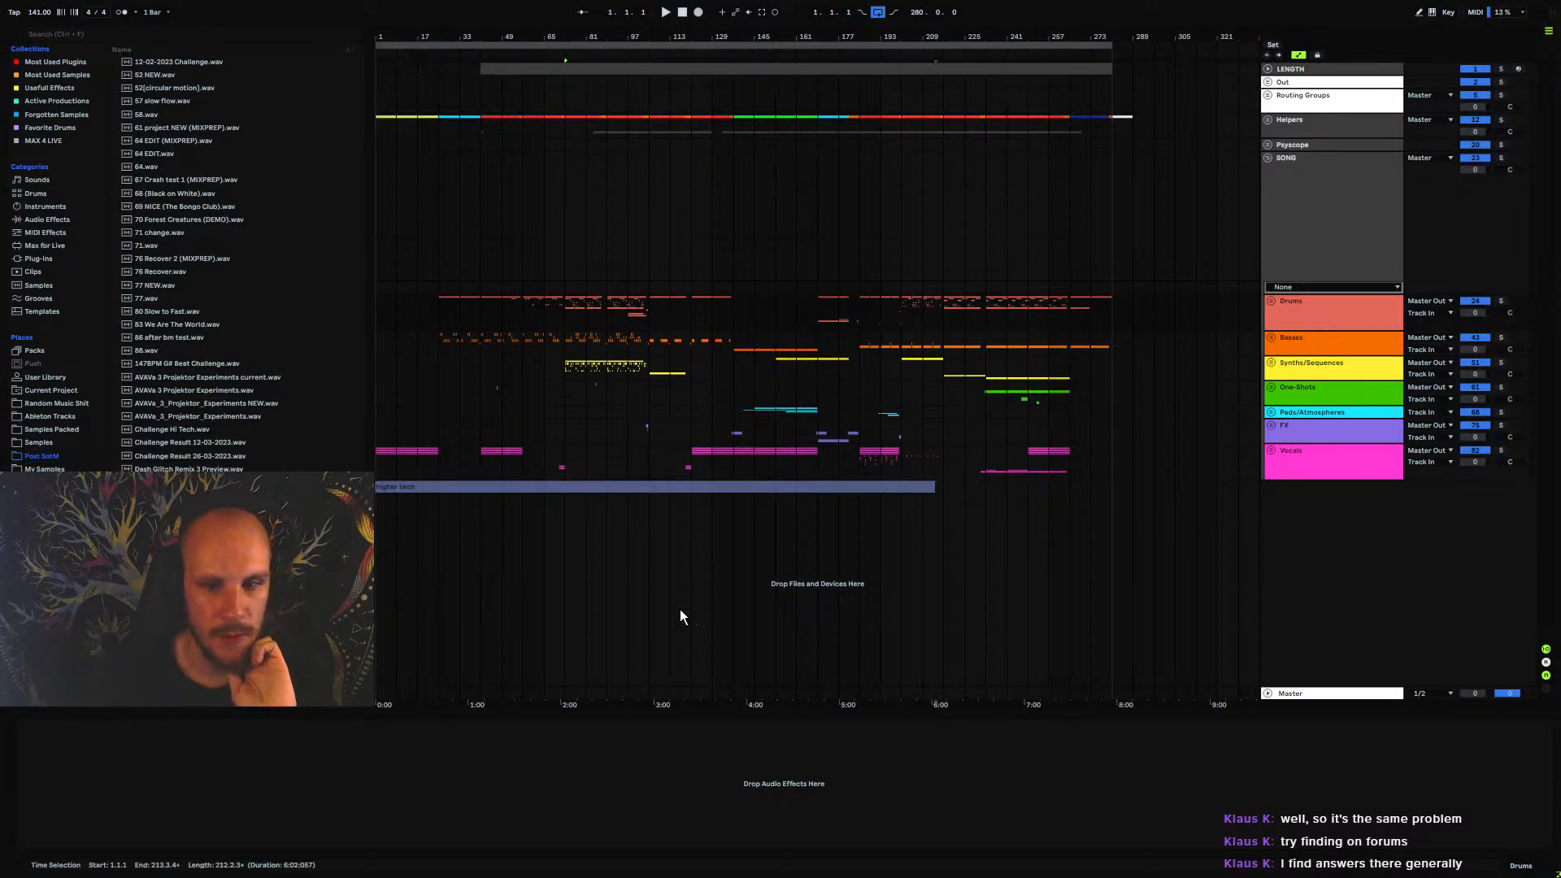
{"action": "left_click", "coordinate": [683, 584]}
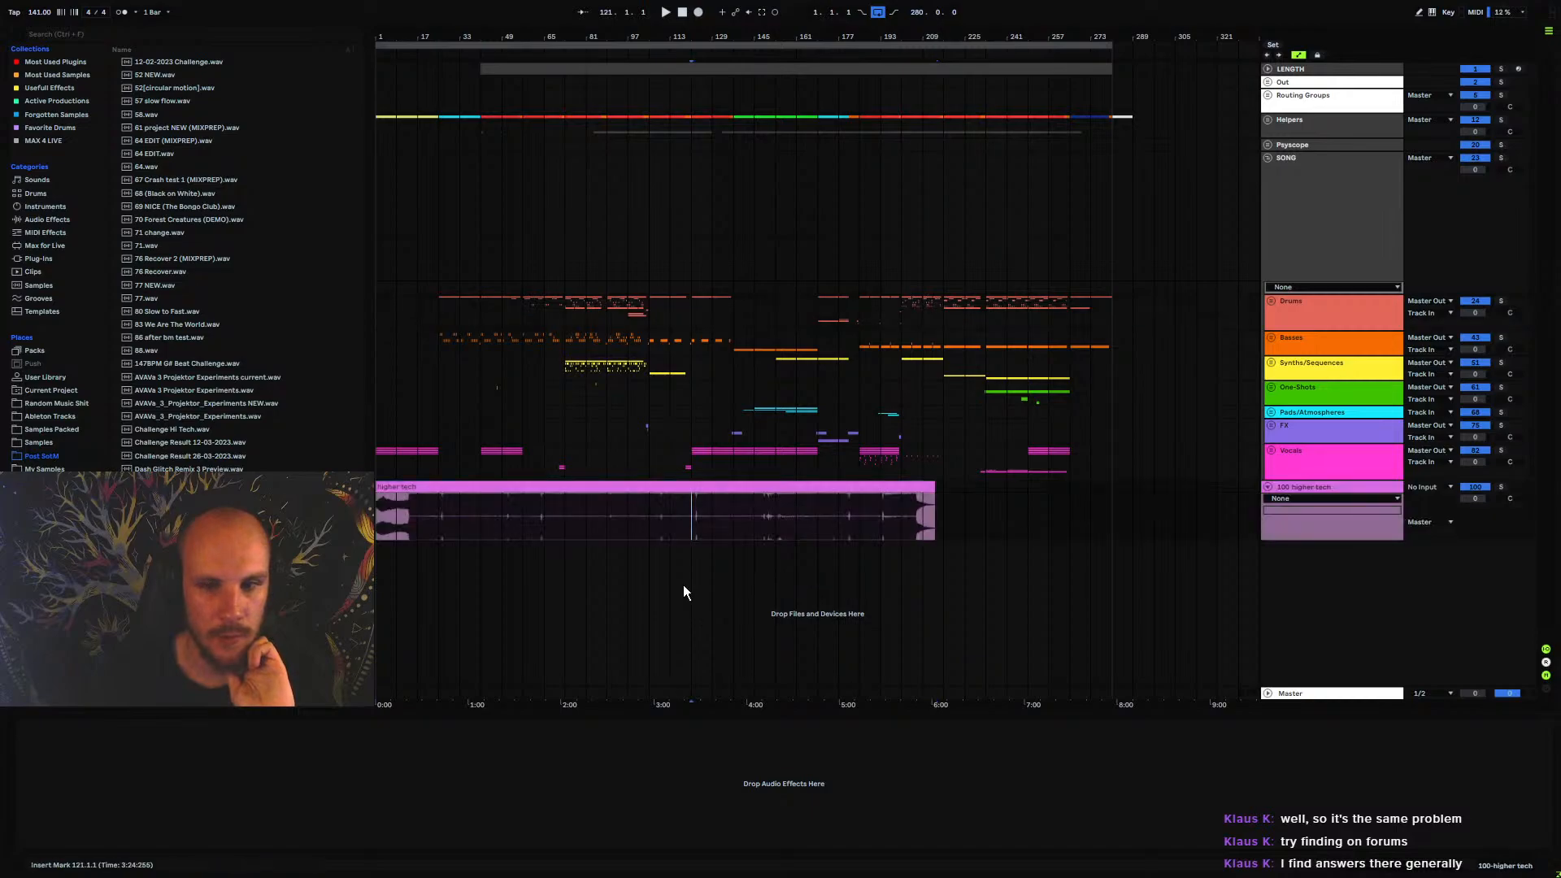
Solo the higher tech track and collapse the SONG group
{"action": "left_click", "coordinate": [1502, 486]}
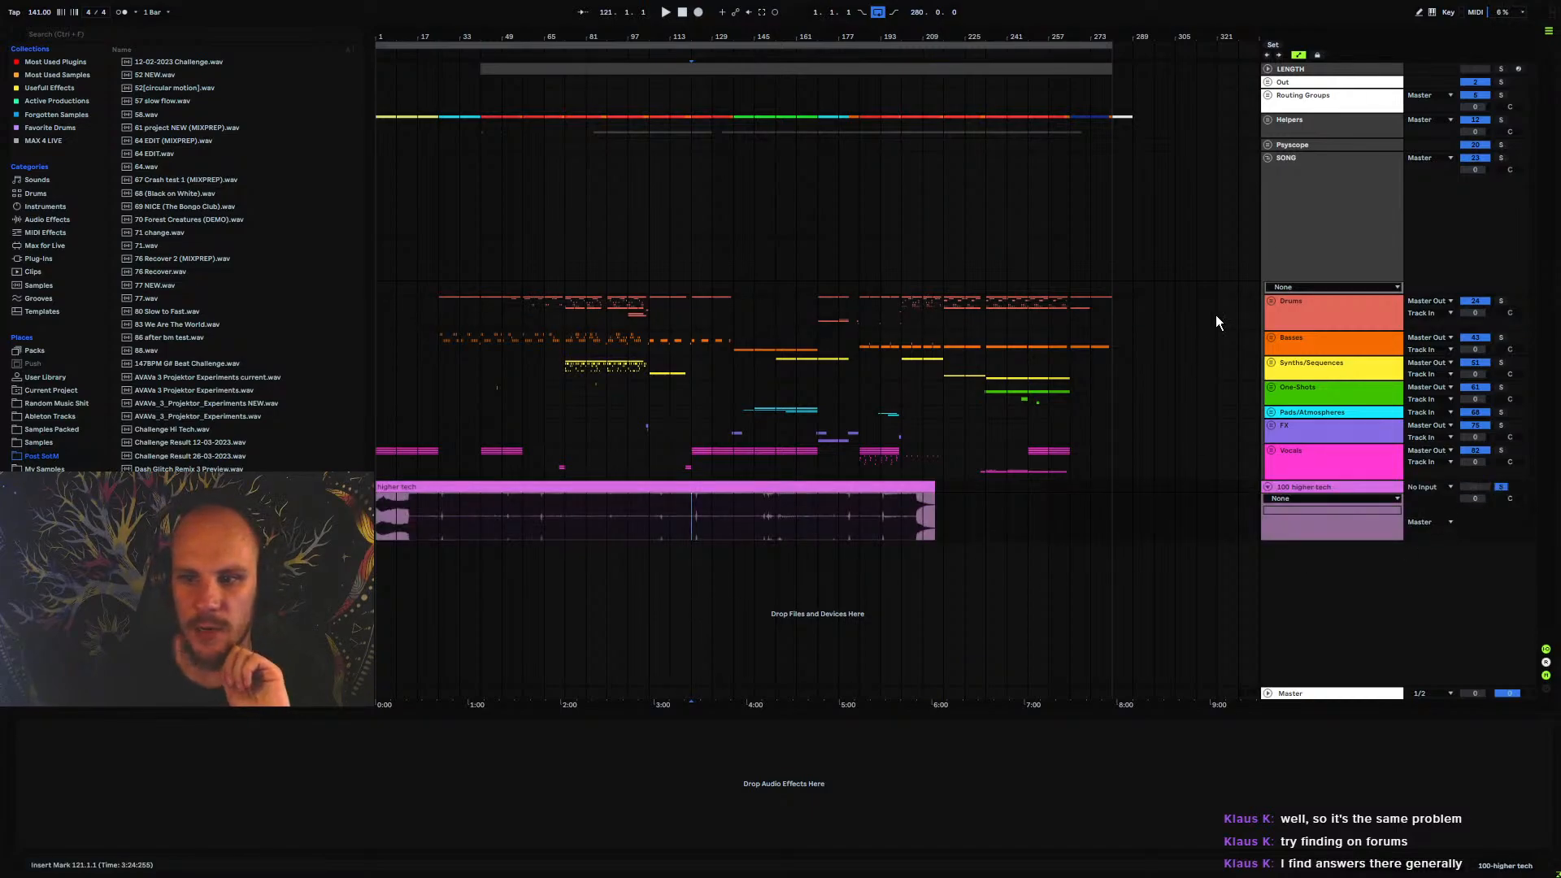
{"action": "left_click", "coordinate": [1268, 158]}
{"action": "left_click", "coordinate": [380, 319]}
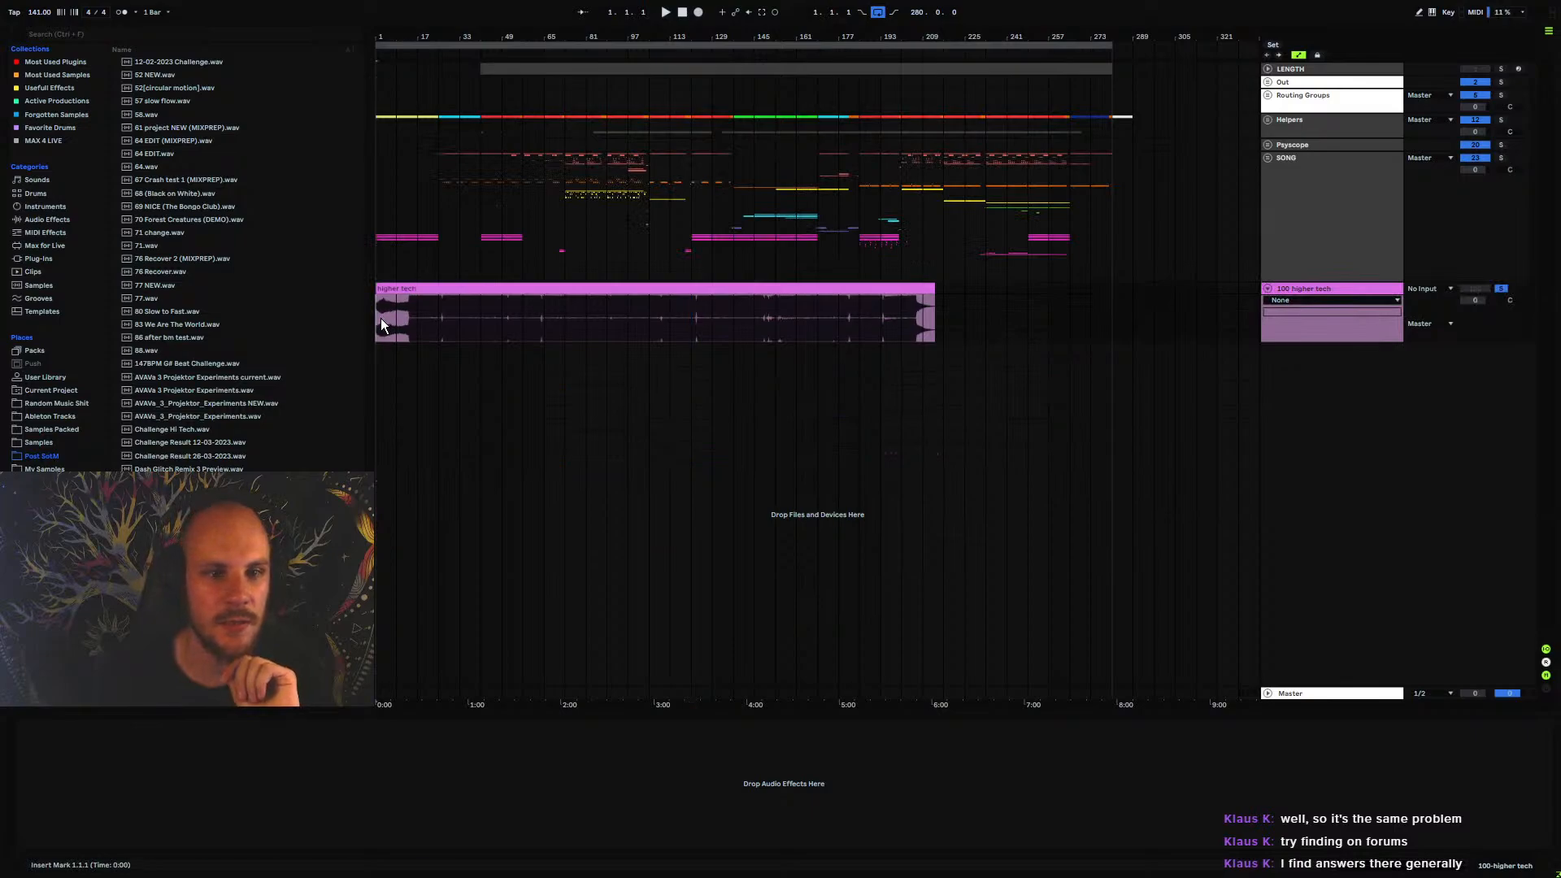
Set the arrangement loop to the full length of the higher tech clip and play the track from bar 1
{"action": "left_click", "coordinate": [698, 284]}
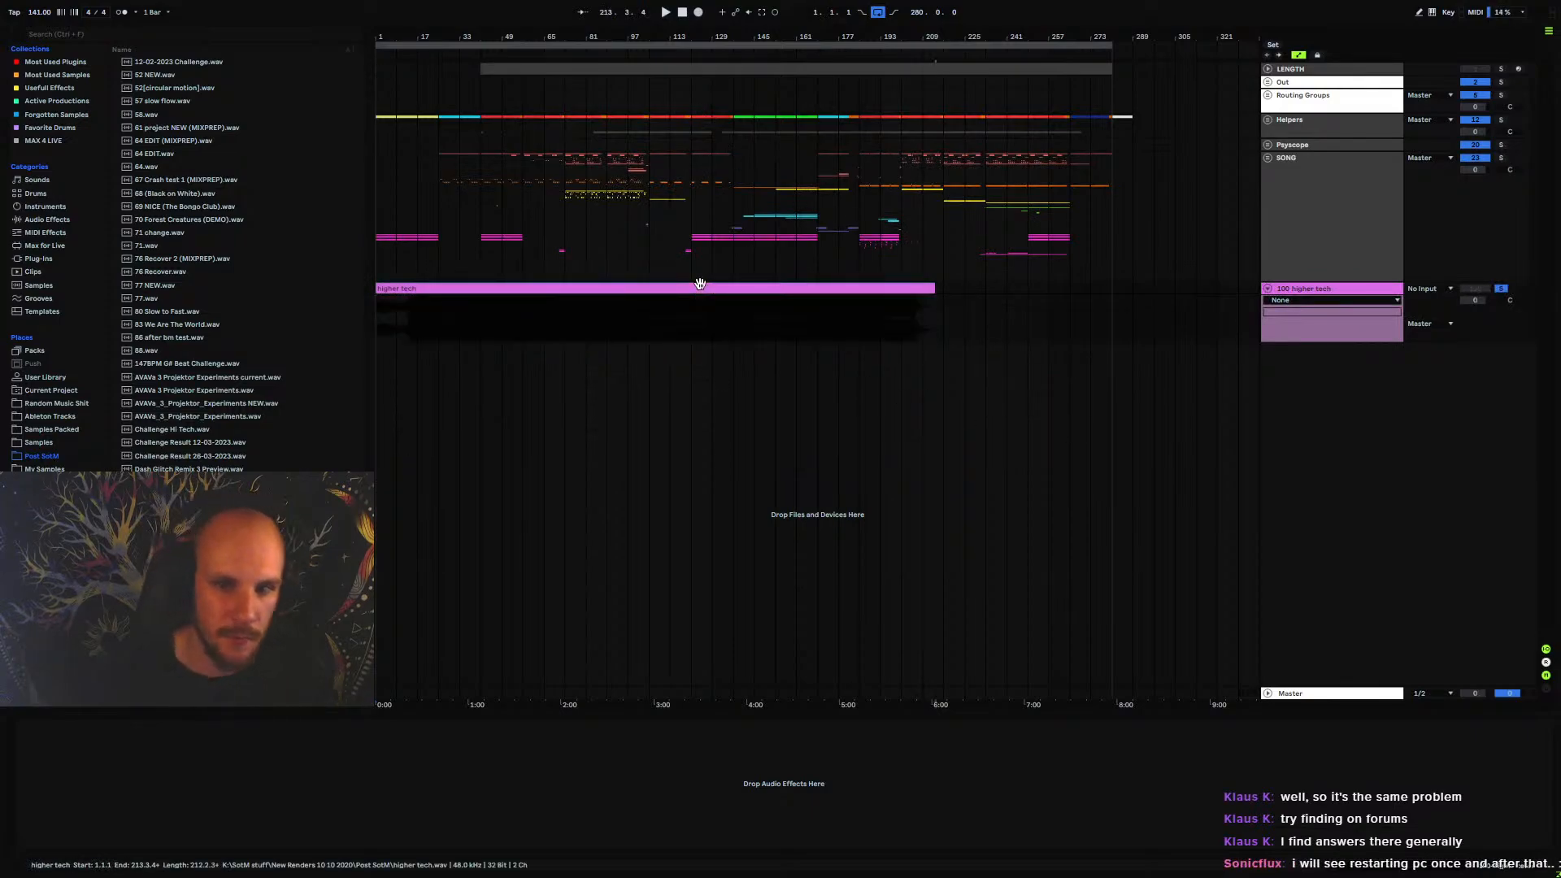
{"action": "left_click", "coordinate": [382, 321]}
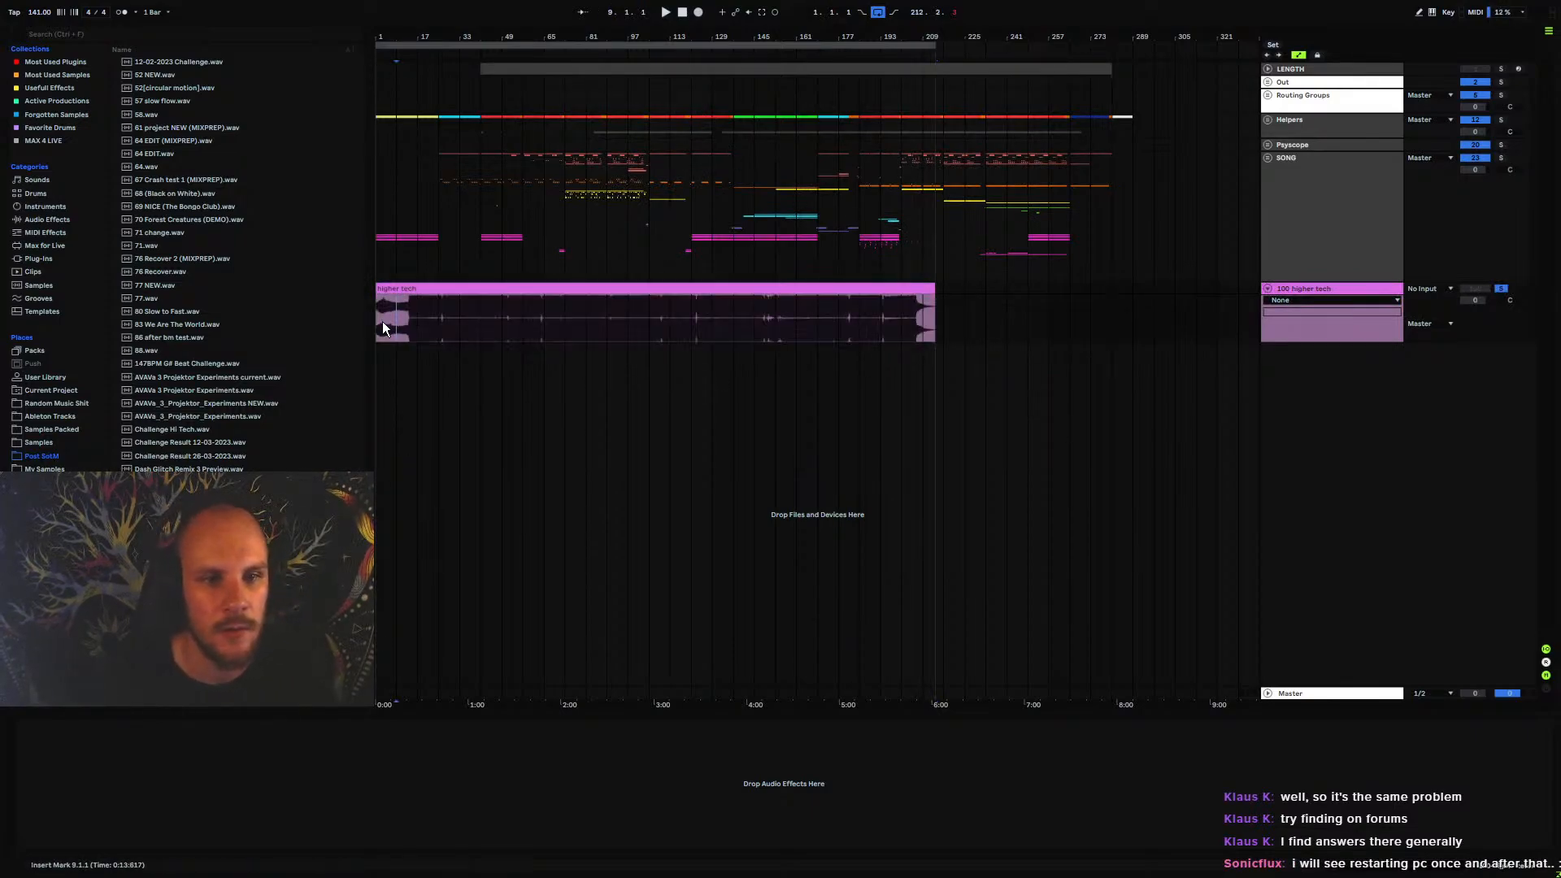
{"action": "key", "text": "space"}
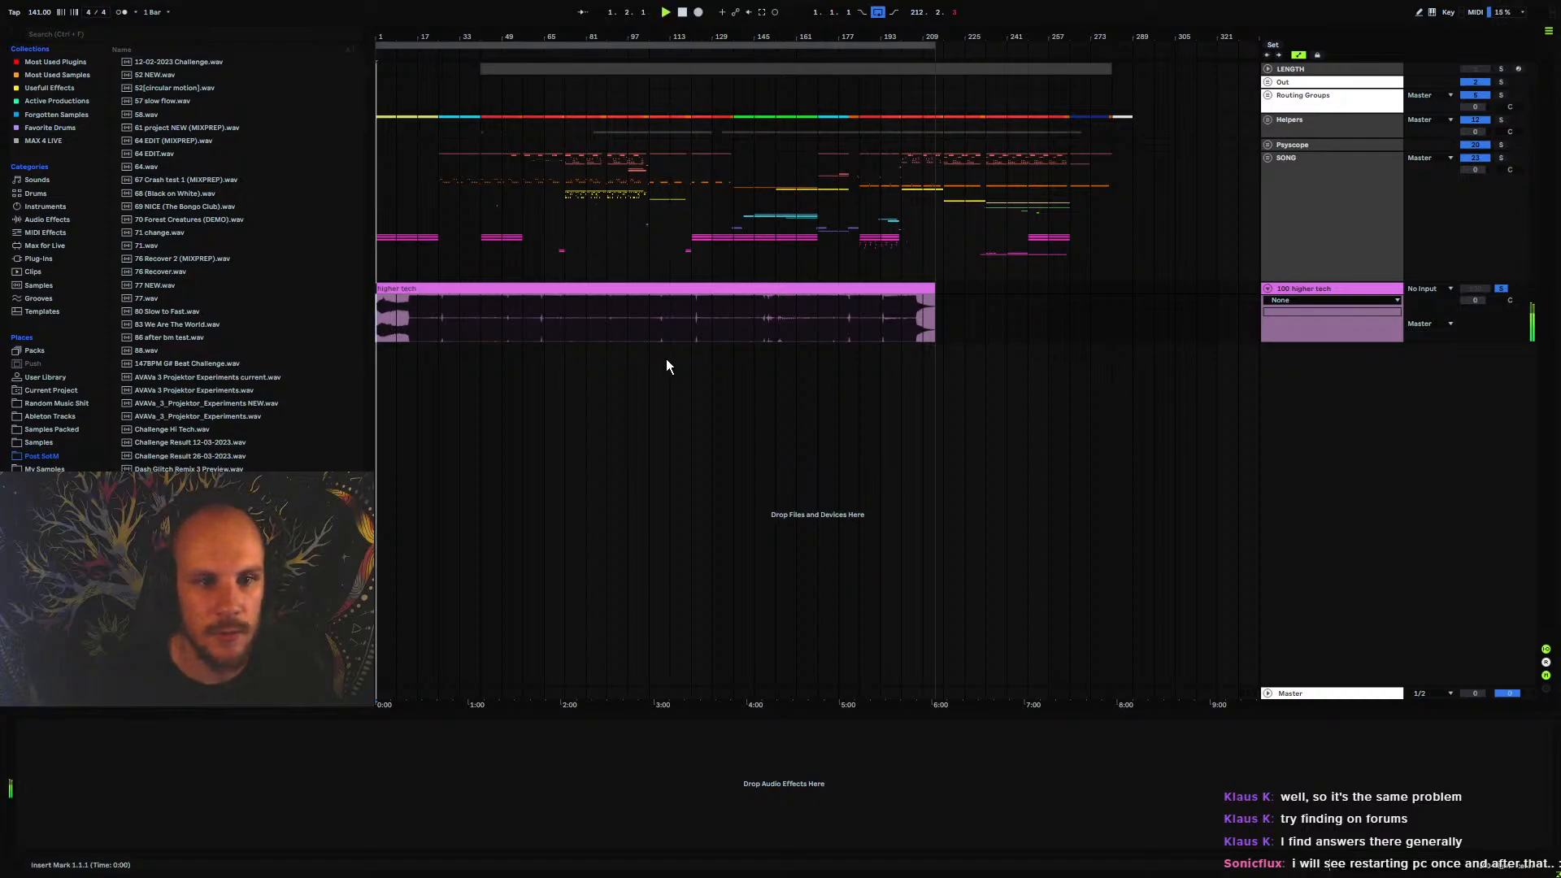
{"action": "left_click", "coordinate": [427, 324]}
{"action": "key", "text": "space"}
{"action": "left_click", "coordinate": [377, 318]}
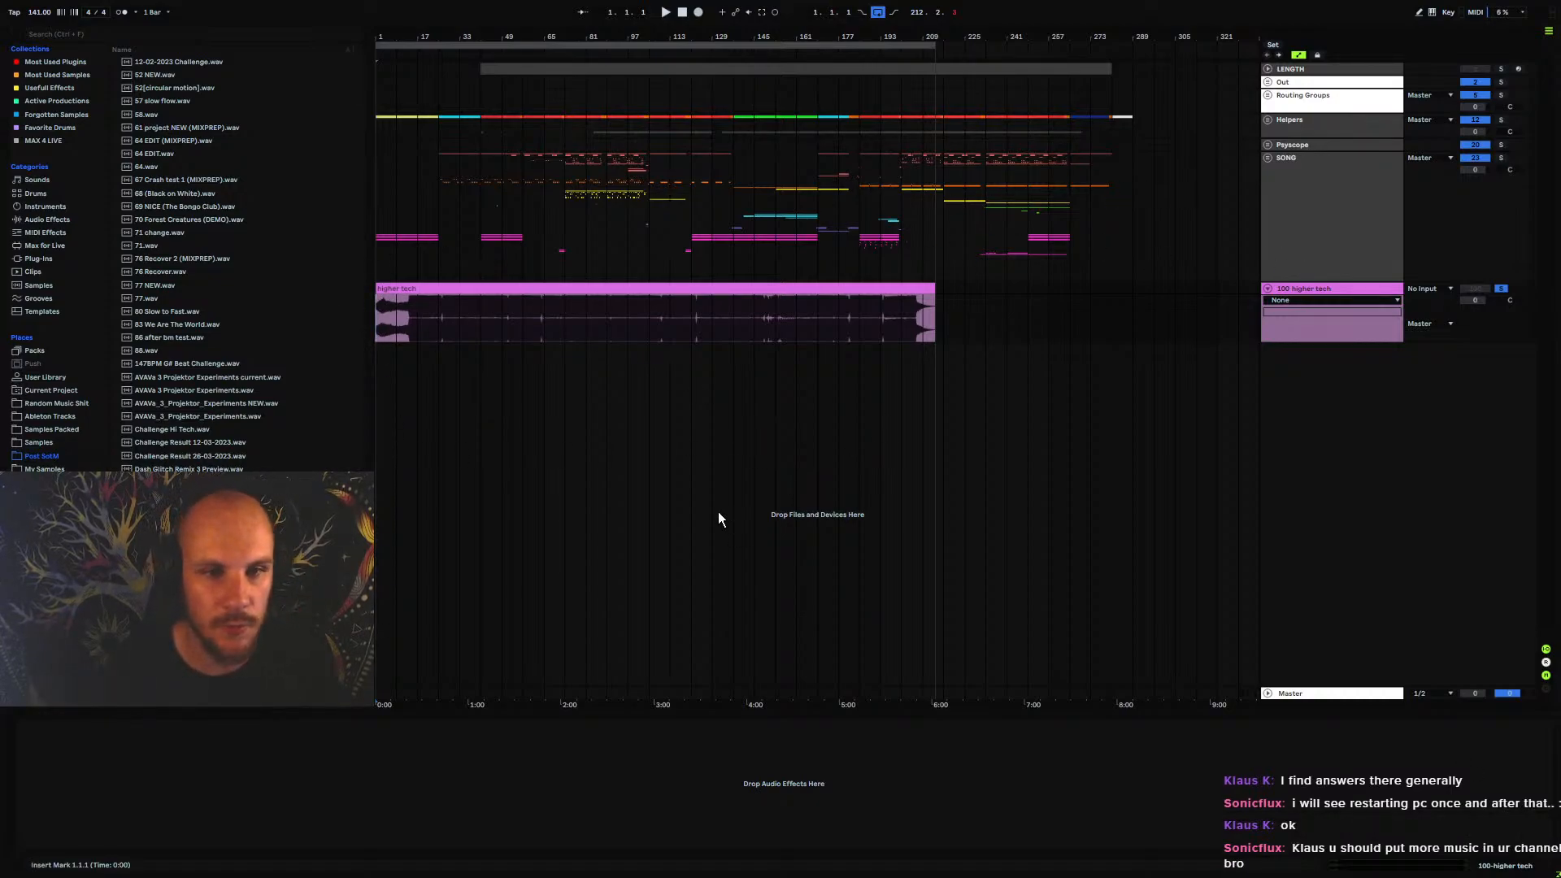
{"action": "key", "text": "space"}
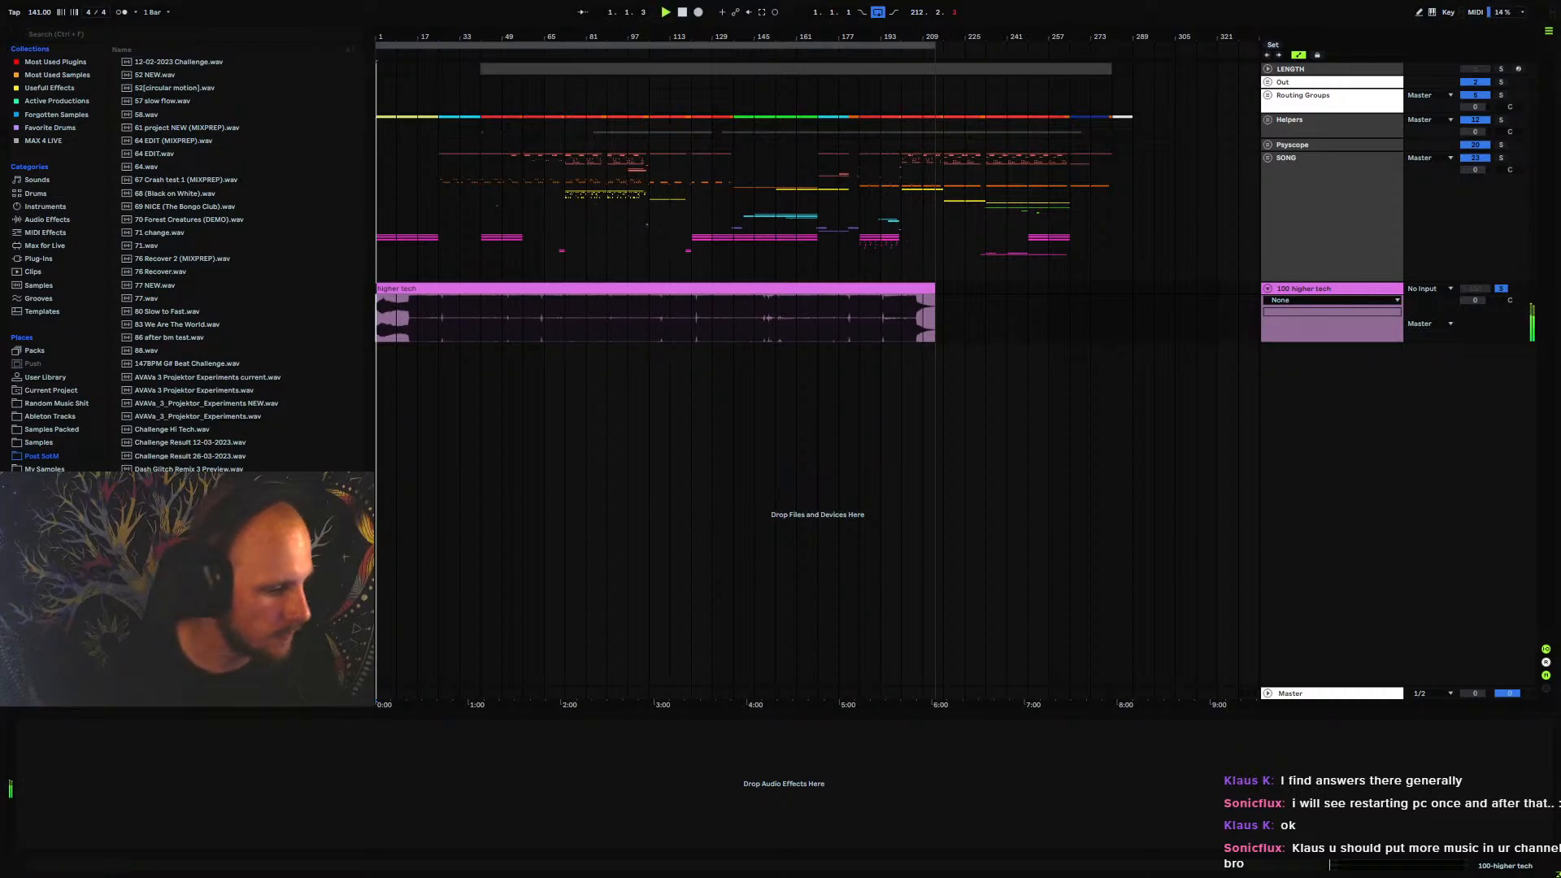
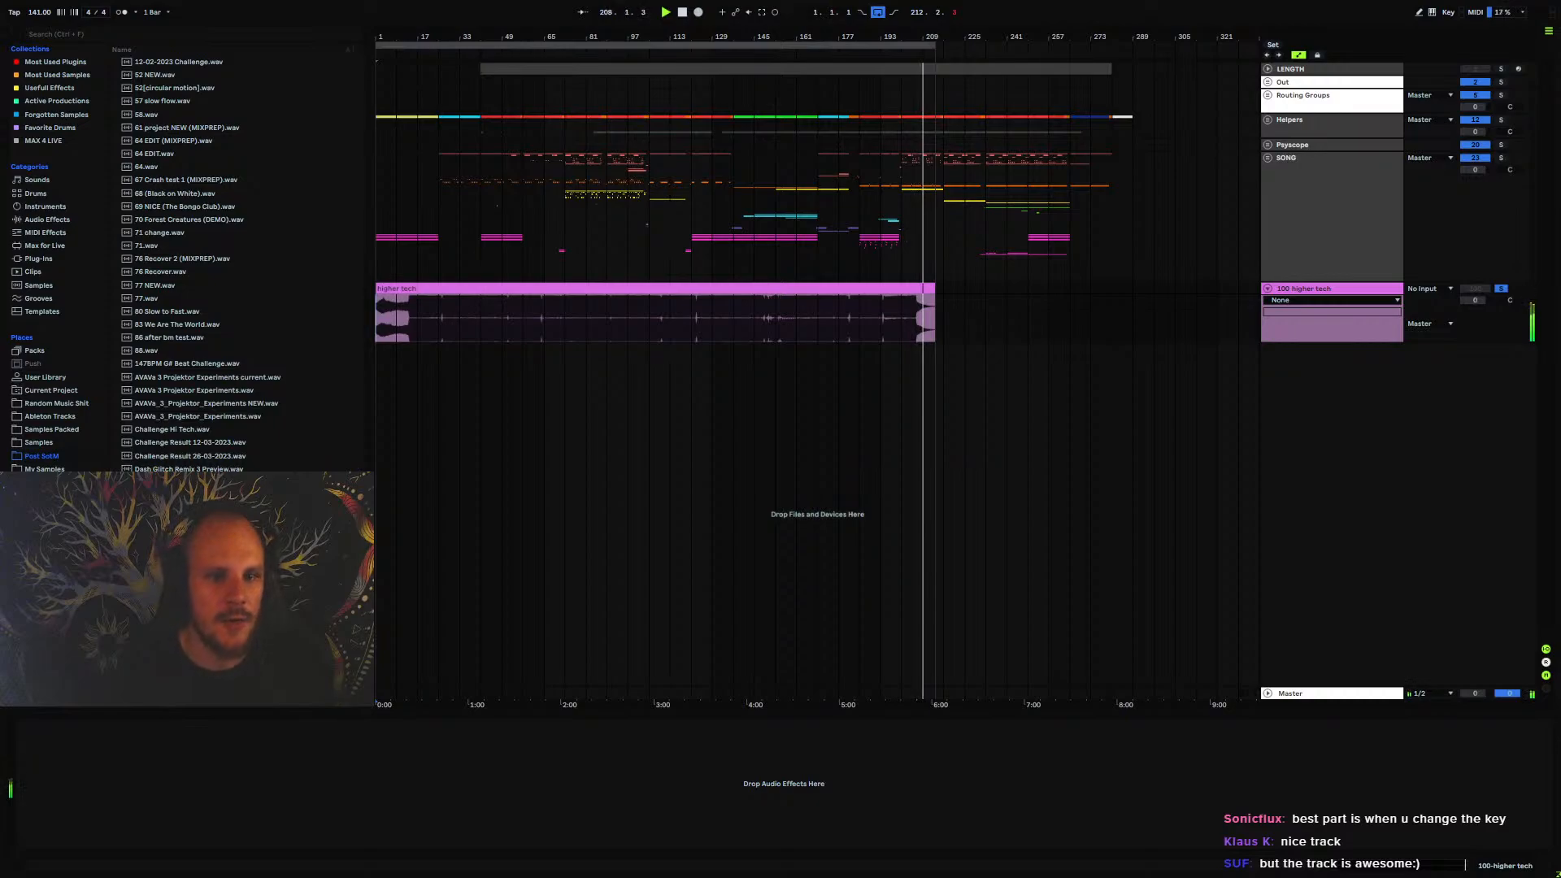
Inspect the waveform of the higher tech clip at several points between bar 29 and bar 141
{"action": "left_click", "coordinate": [542, 321]}
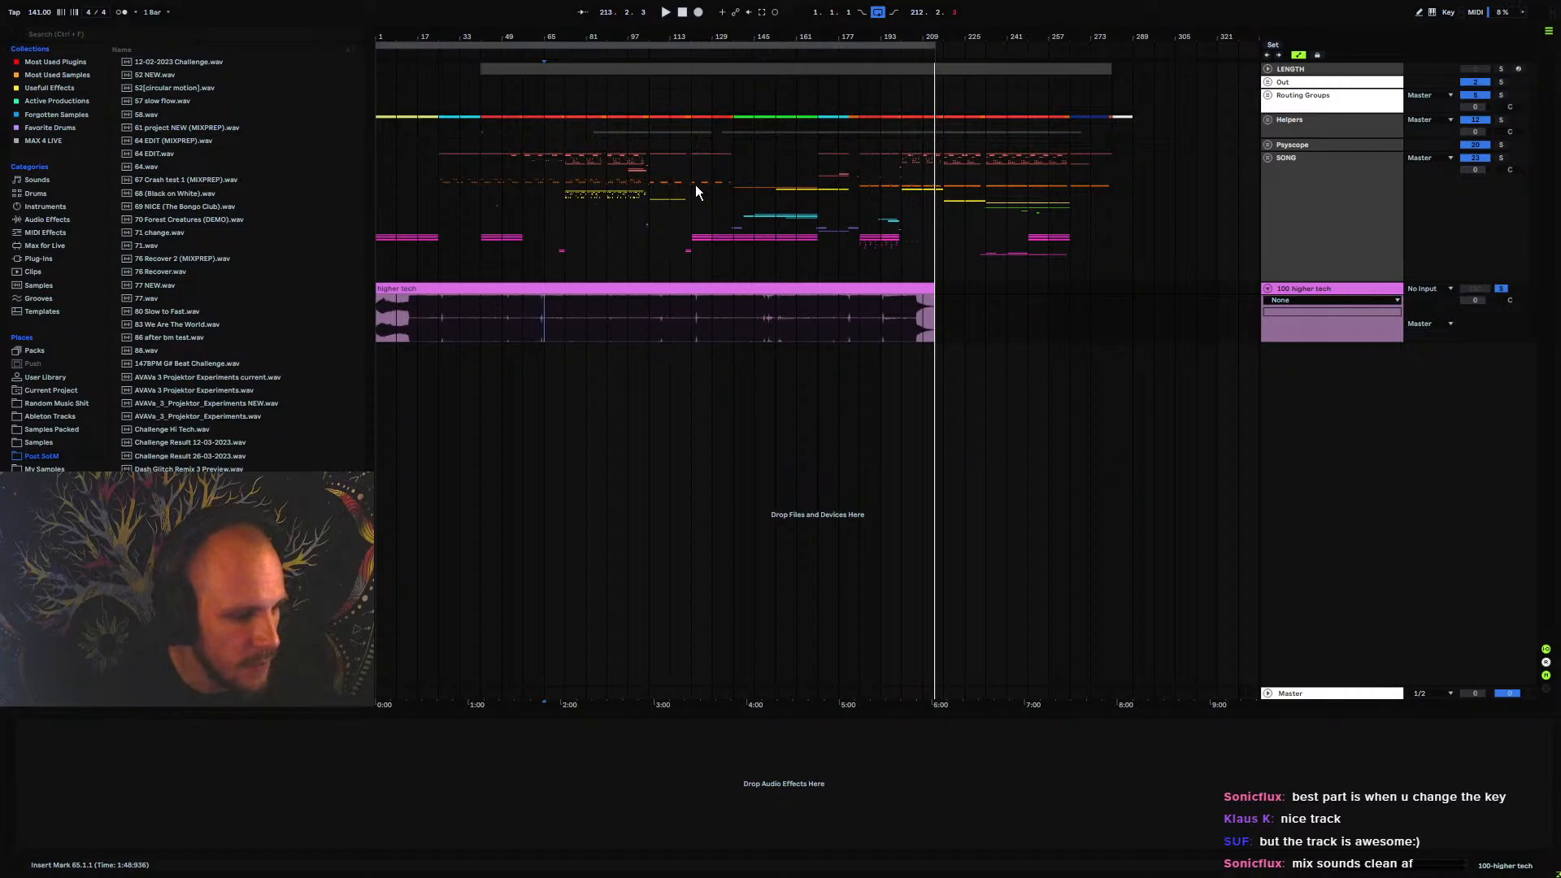
{"action": "left_click", "coordinate": [564, 315]}
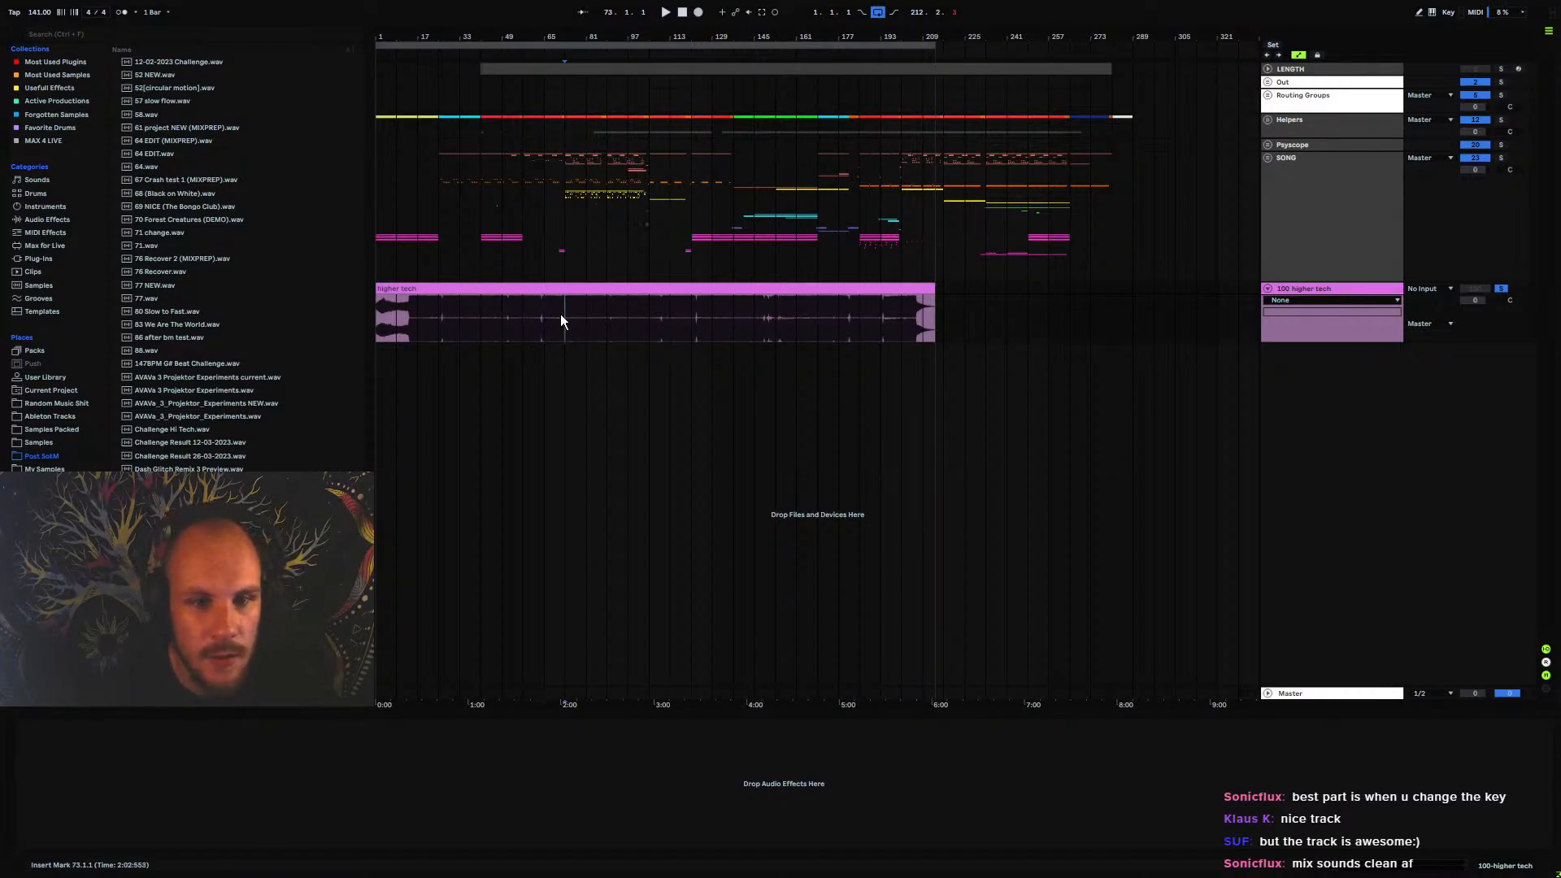
{"action": "left_click", "coordinate": [607, 321]}
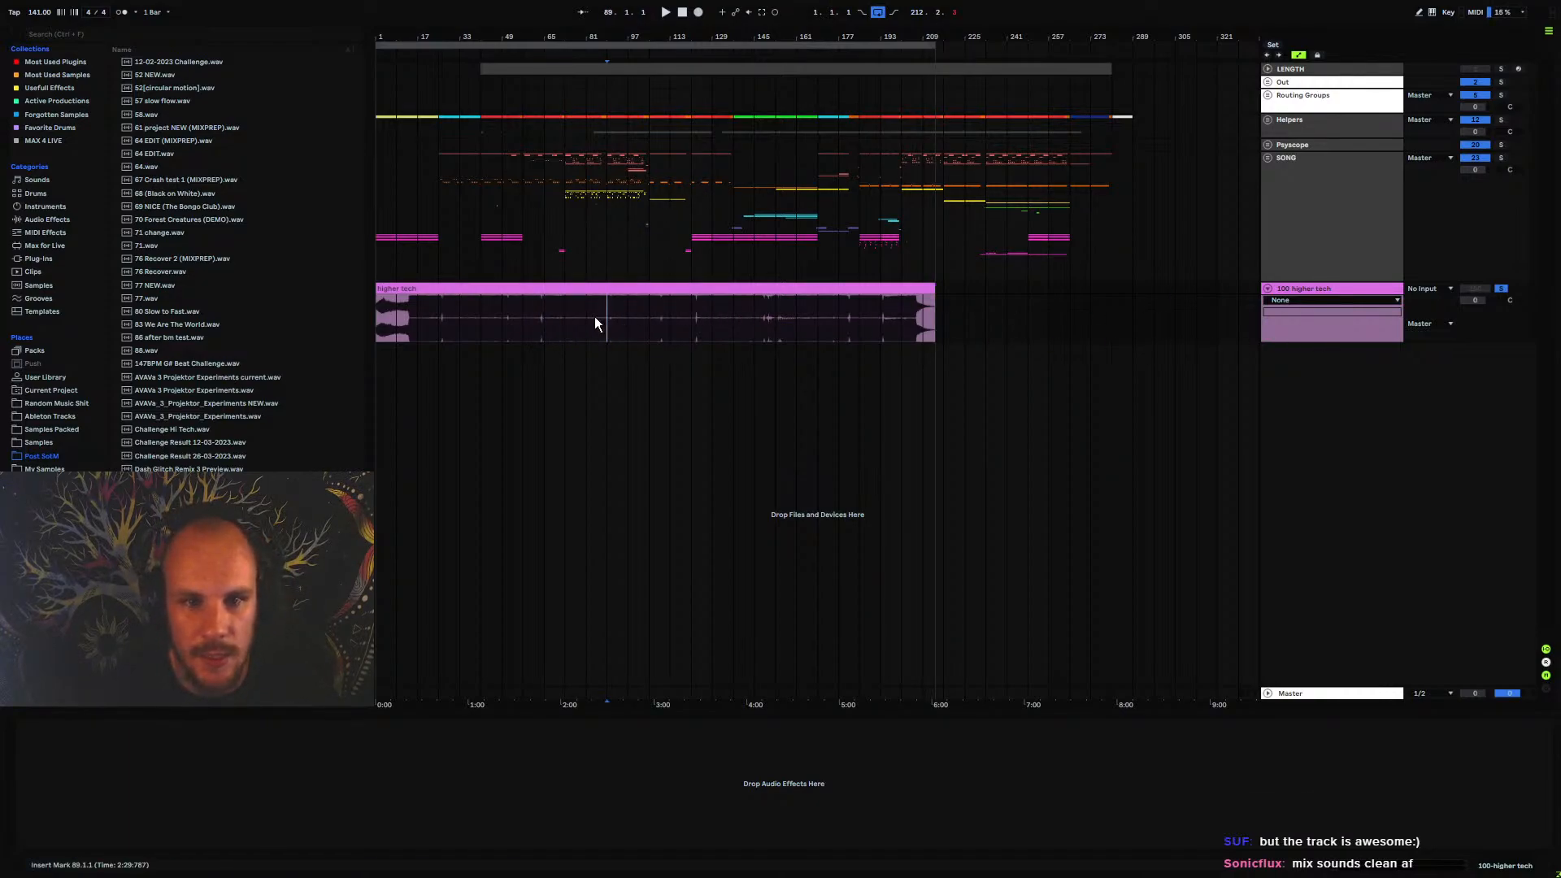
{"action": "mouse_move", "coordinate": [457, 35]}
{"action": "left_mouse_down"}
{"action": "mouse_move", "coordinate": [454, 57]}
{"action": "mouse_move", "coordinate": [624, 167]}
{"action": "mouse_move", "coordinate": [682, 168]}
{"action": "mouse_move", "coordinate": [488, 142]}
{"action": "mouse_move", "coordinate": [422, 85]}
{"action": "mouse_move", "coordinate": [496, 67]}
{"action": "mouse_move", "coordinate": [496, 33]}
{"action": "left_mouse_up"}
{"action": "left_click", "coordinate": [528, 296]}
{"action": "left_click_drag", "start_coordinate": [488, 315], "coordinate": [600, 319]}
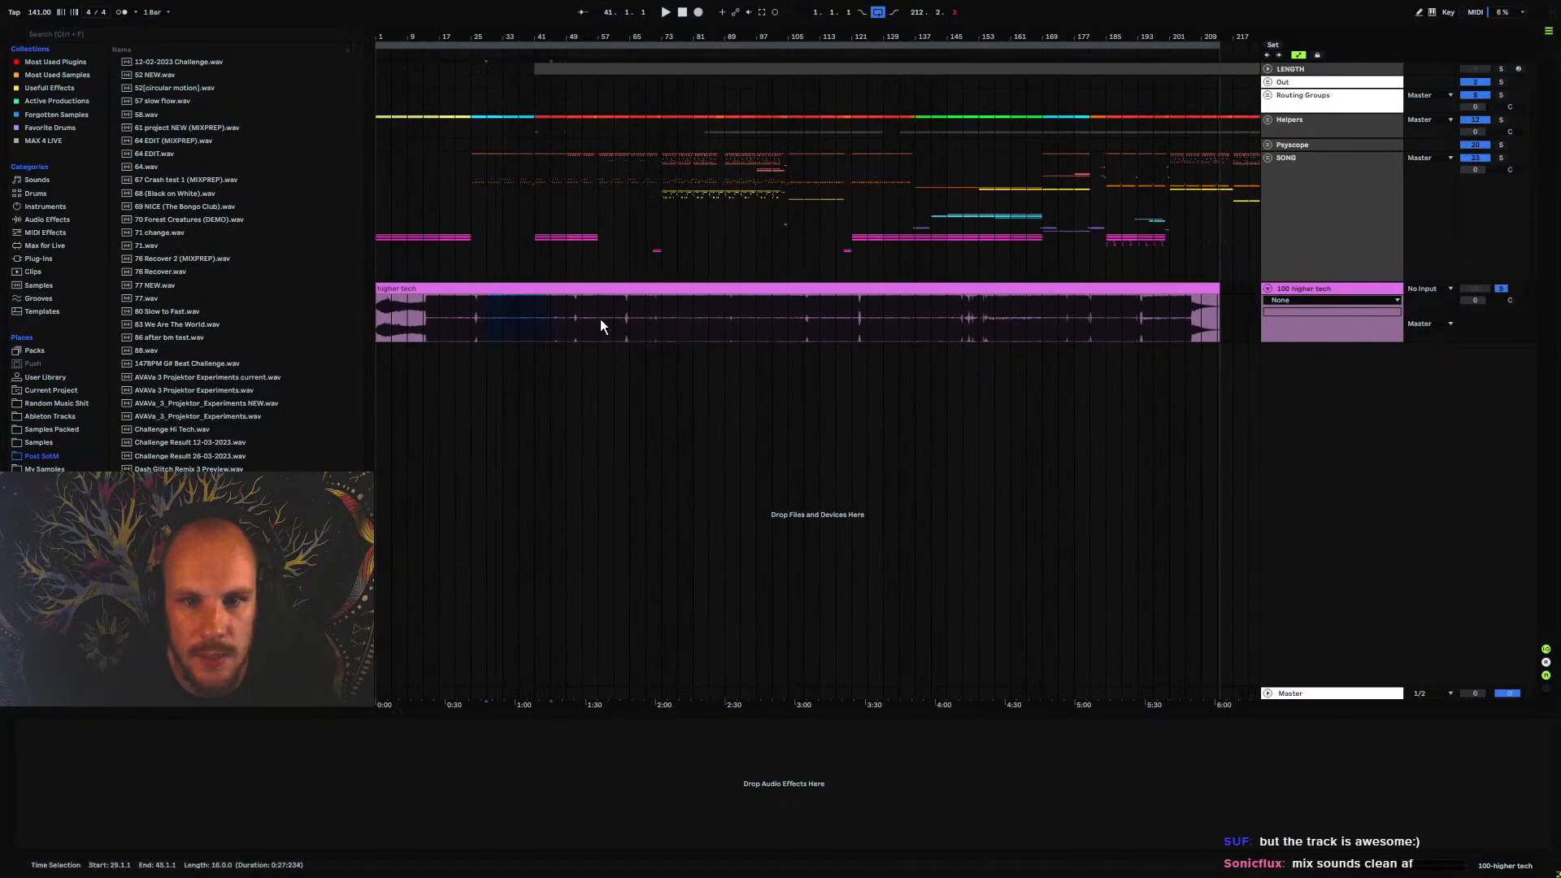
{"action": "left_click", "coordinate": [931, 317]}
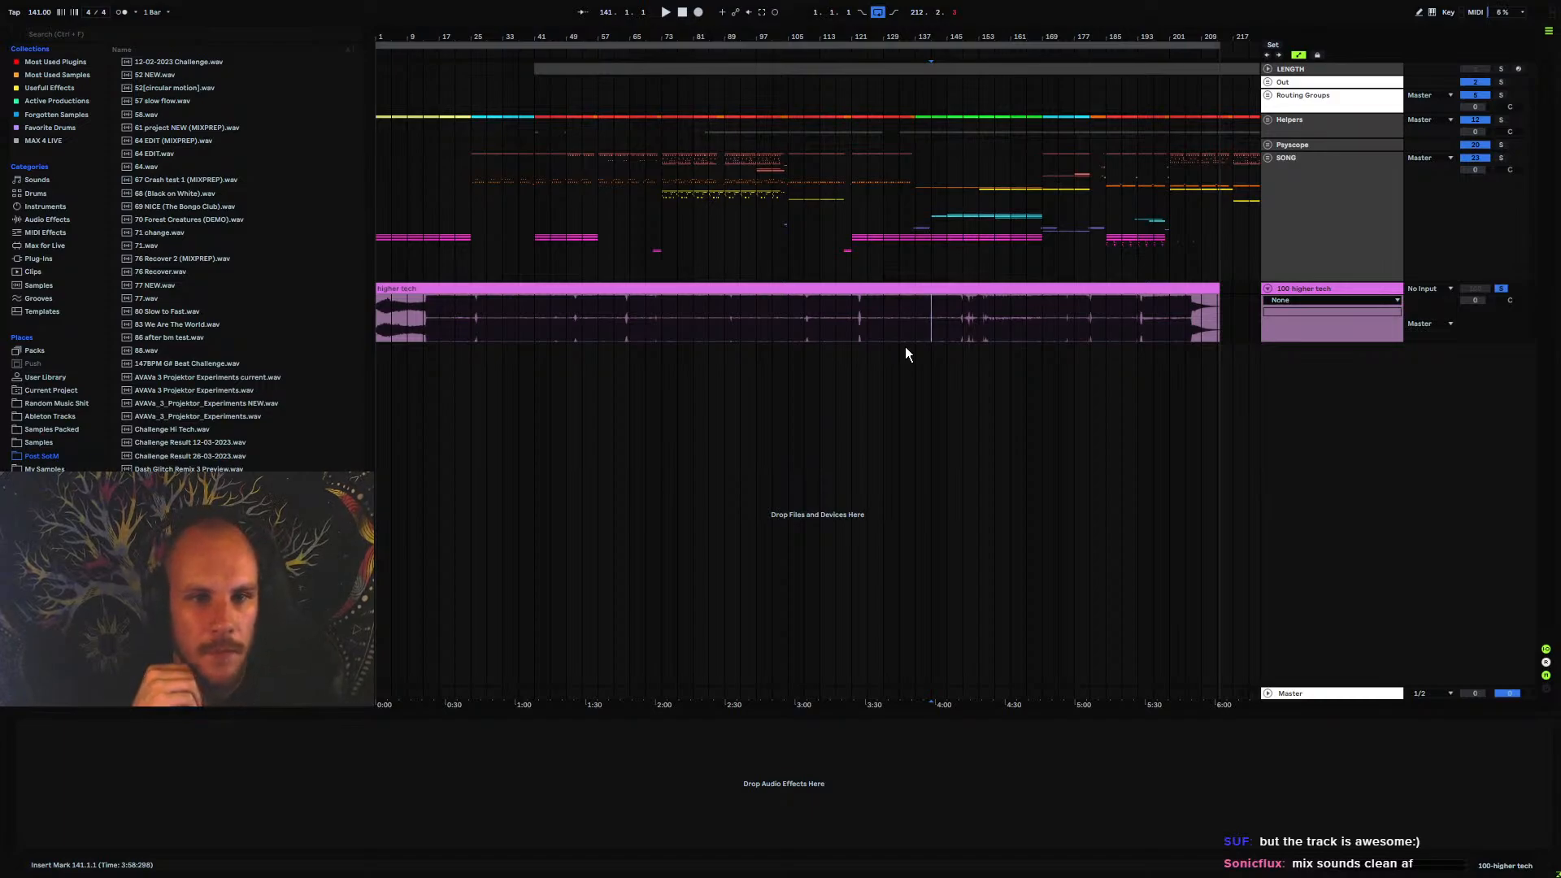
Delete the higher tech audio track from the arrangement
{"action": "left_click", "coordinate": [1310, 294]}
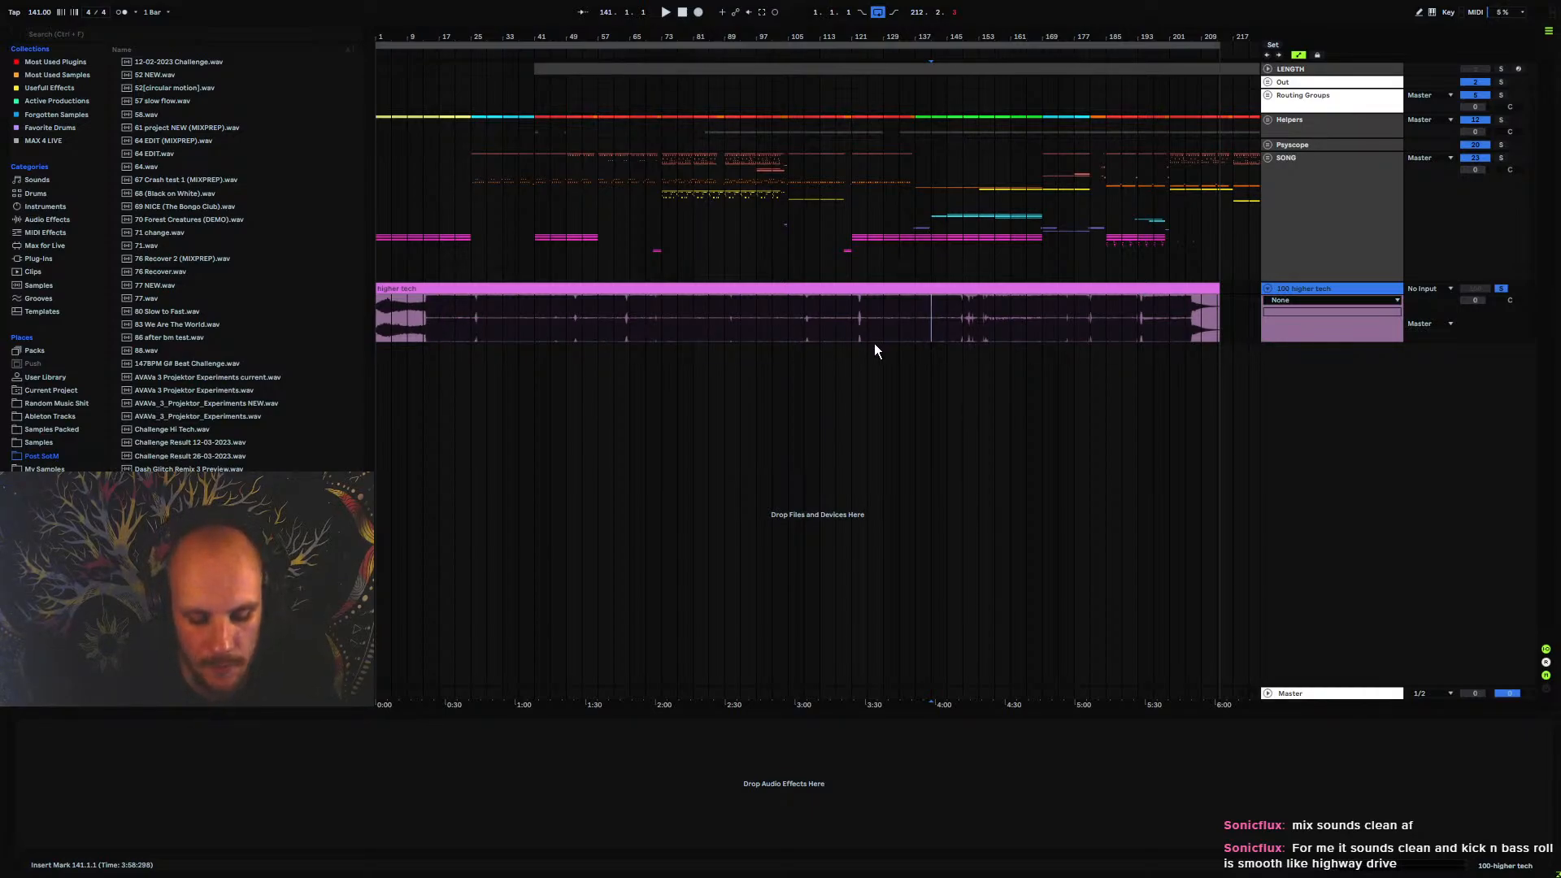
{"action": "key", "text": "Delete"}
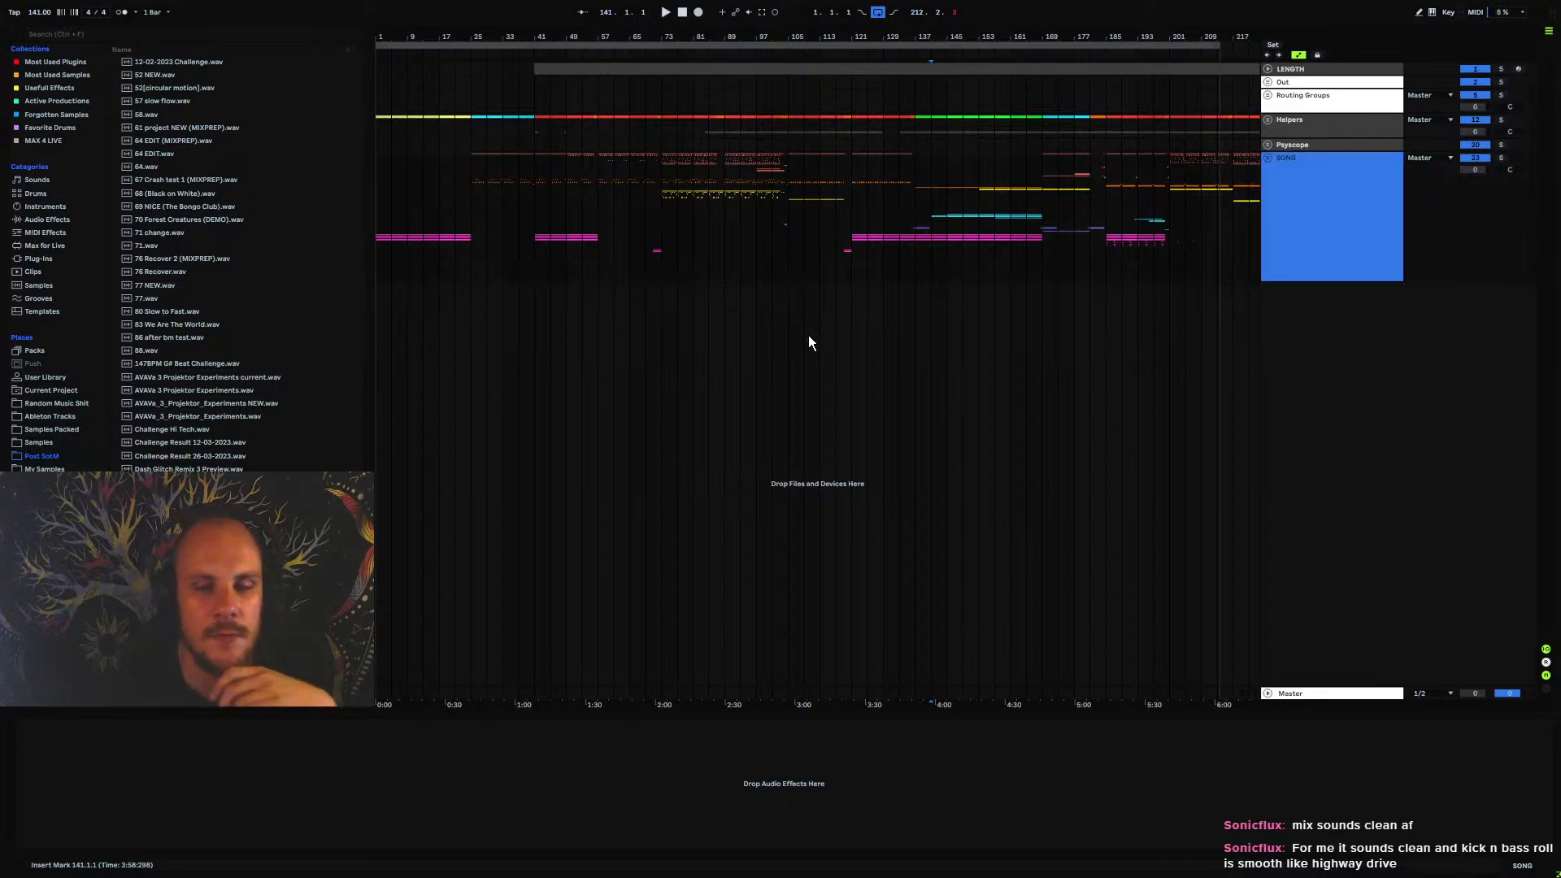
Extend the arrangement loop and the LENGTH clip to the end of the song at bar 289
{"action": "left_click_drag", "start_coordinate": [812, 257], "coordinate": [437, 286]}
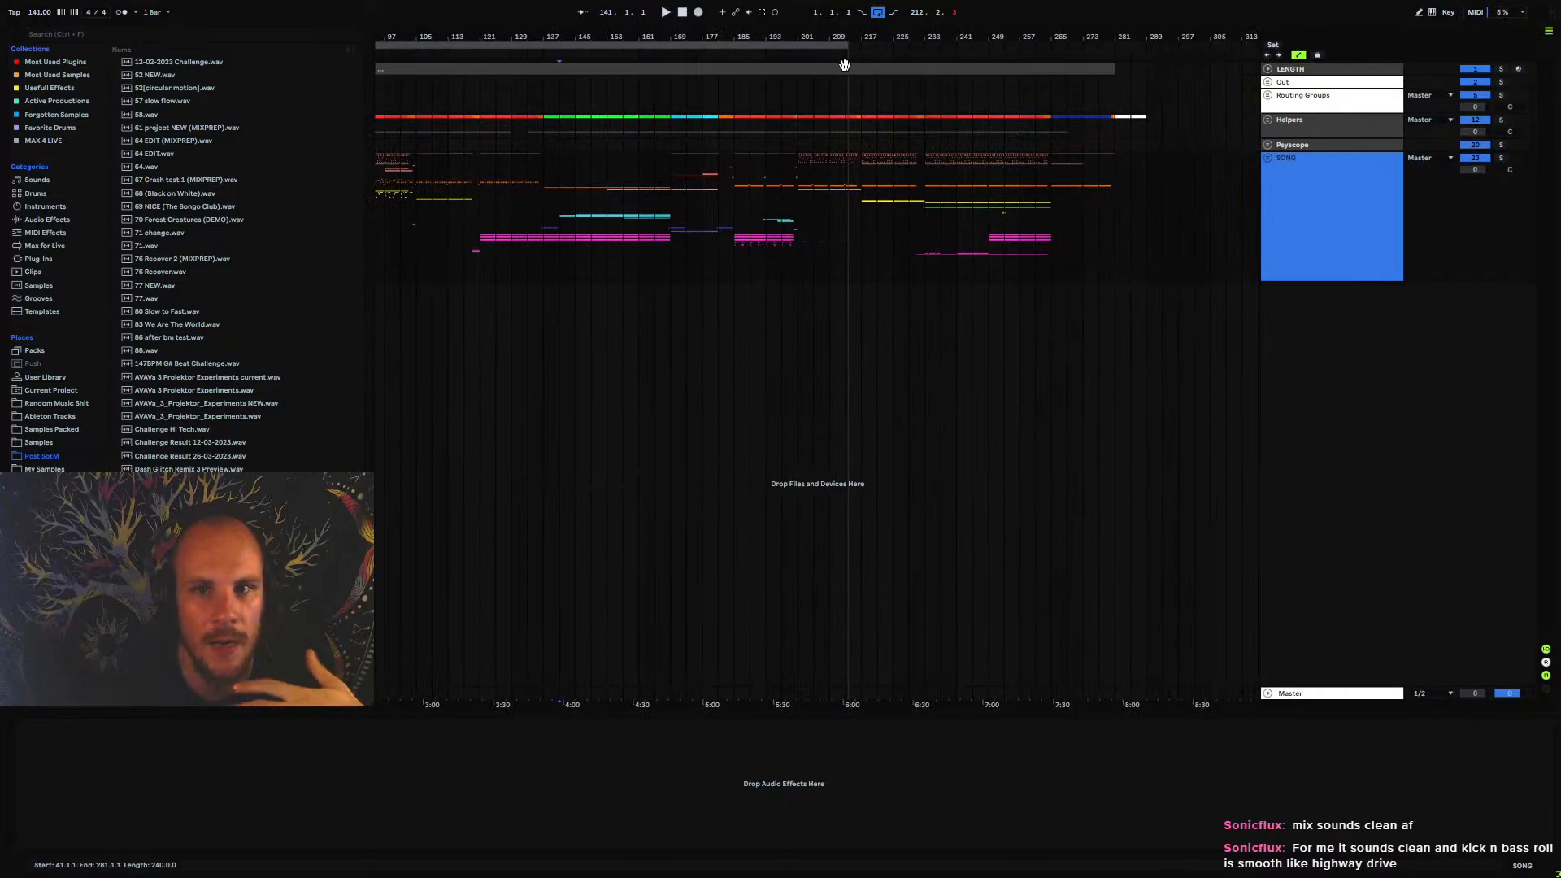
{"action": "left_click_drag", "start_coordinate": [846, 46], "coordinate": [1147, 49]}
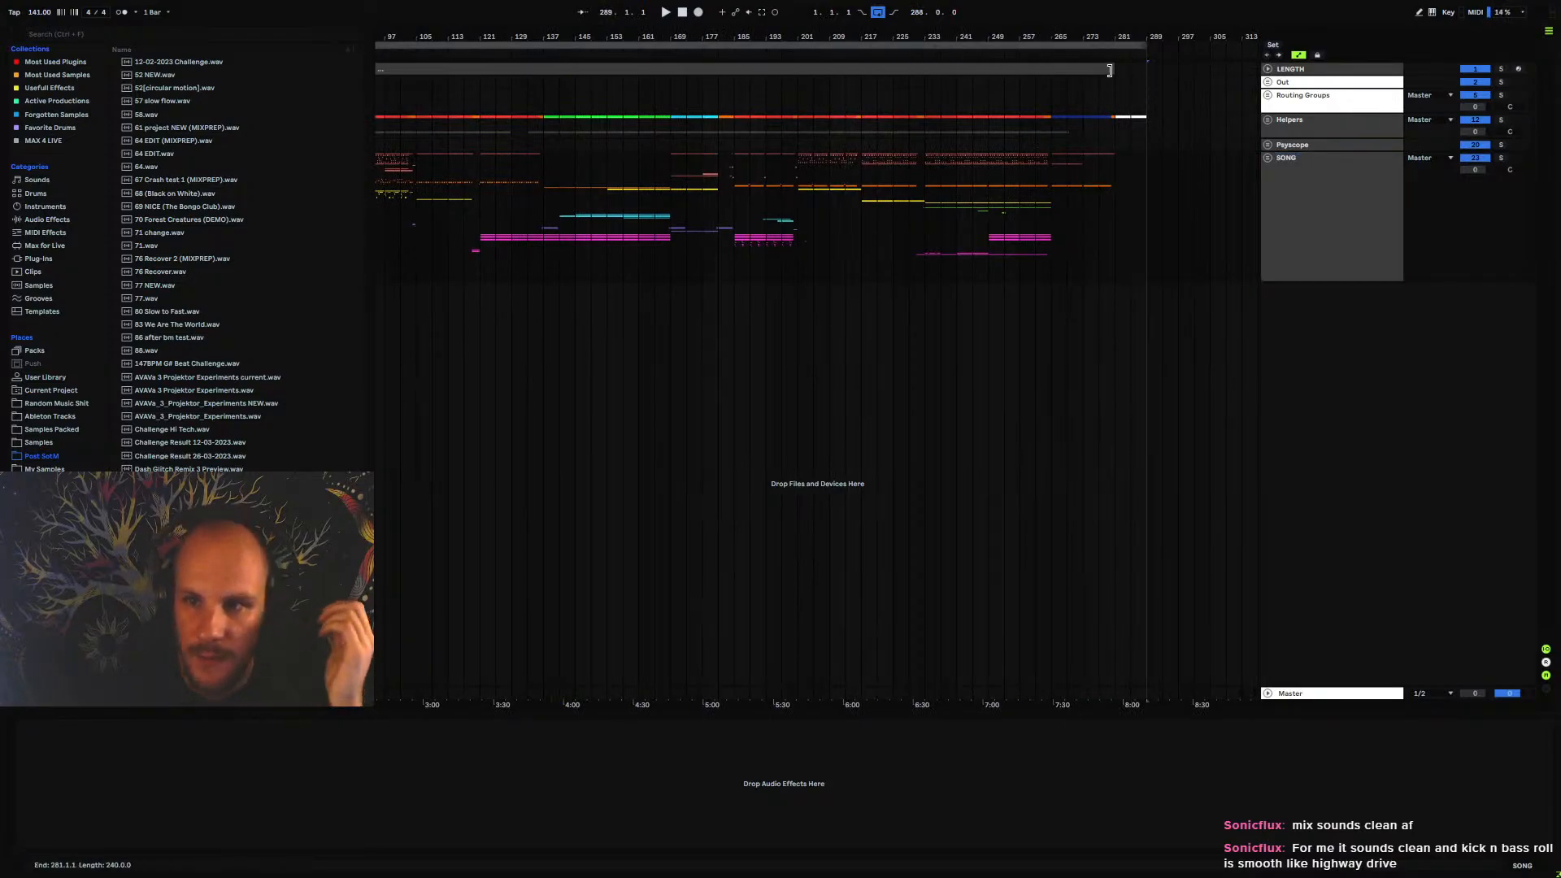
{"action": "left_click_drag", "start_coordinate": [1110, 72], "coordinate": [1146, 73]}
{"action": "left_click_drag", "start_coordinate": [730, 35], "coordinate": [856, 34]}
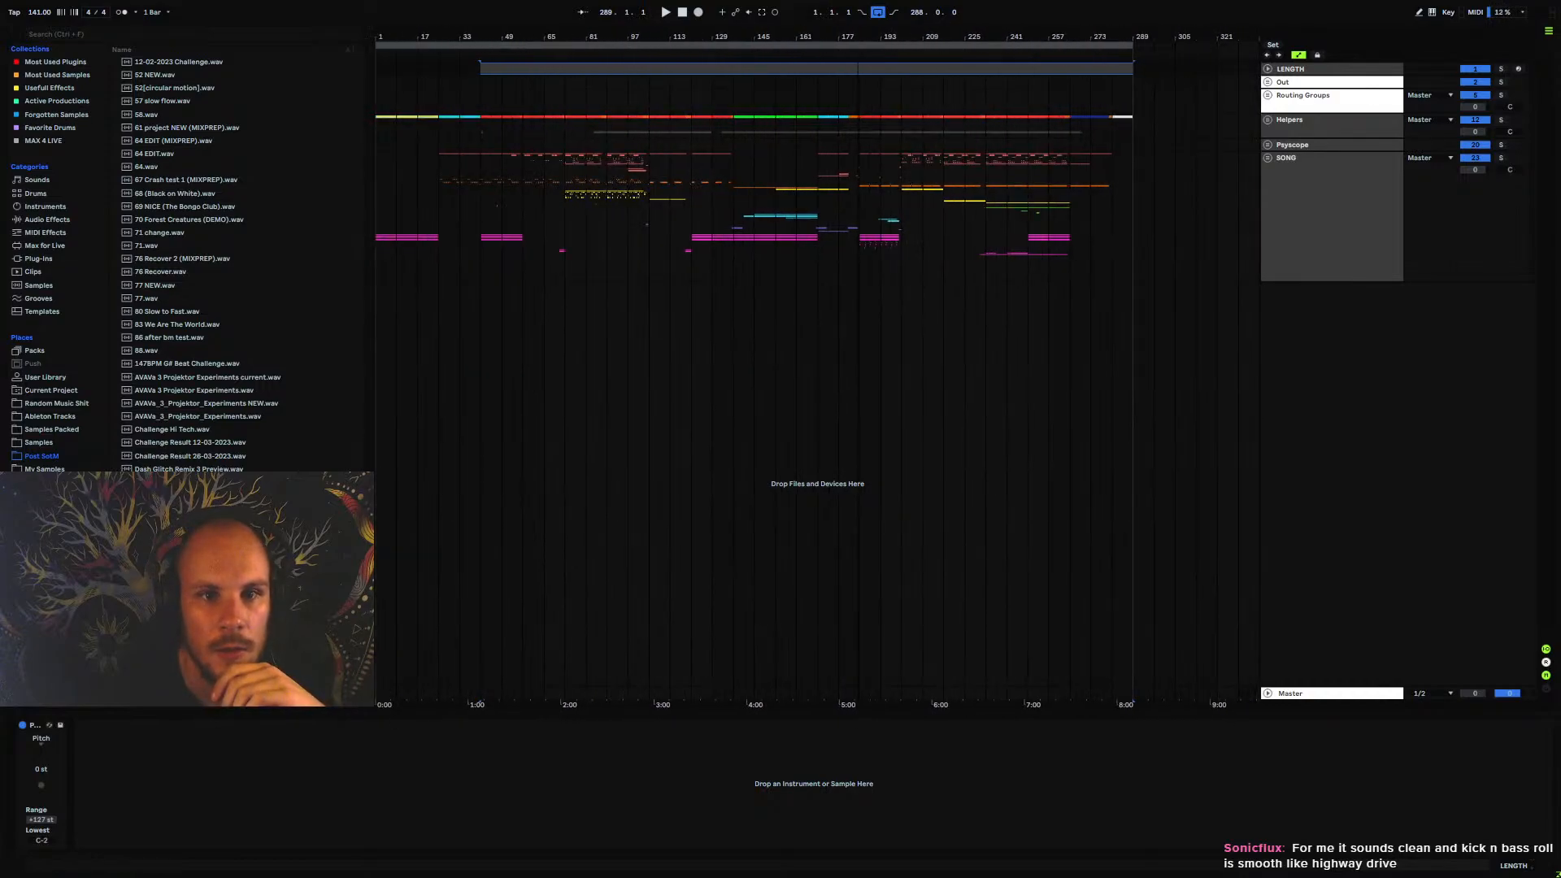
Play the arrangement from bar 17 to audition the end of the intro
{"action": "left_click", "coordinate": [440, 196]}
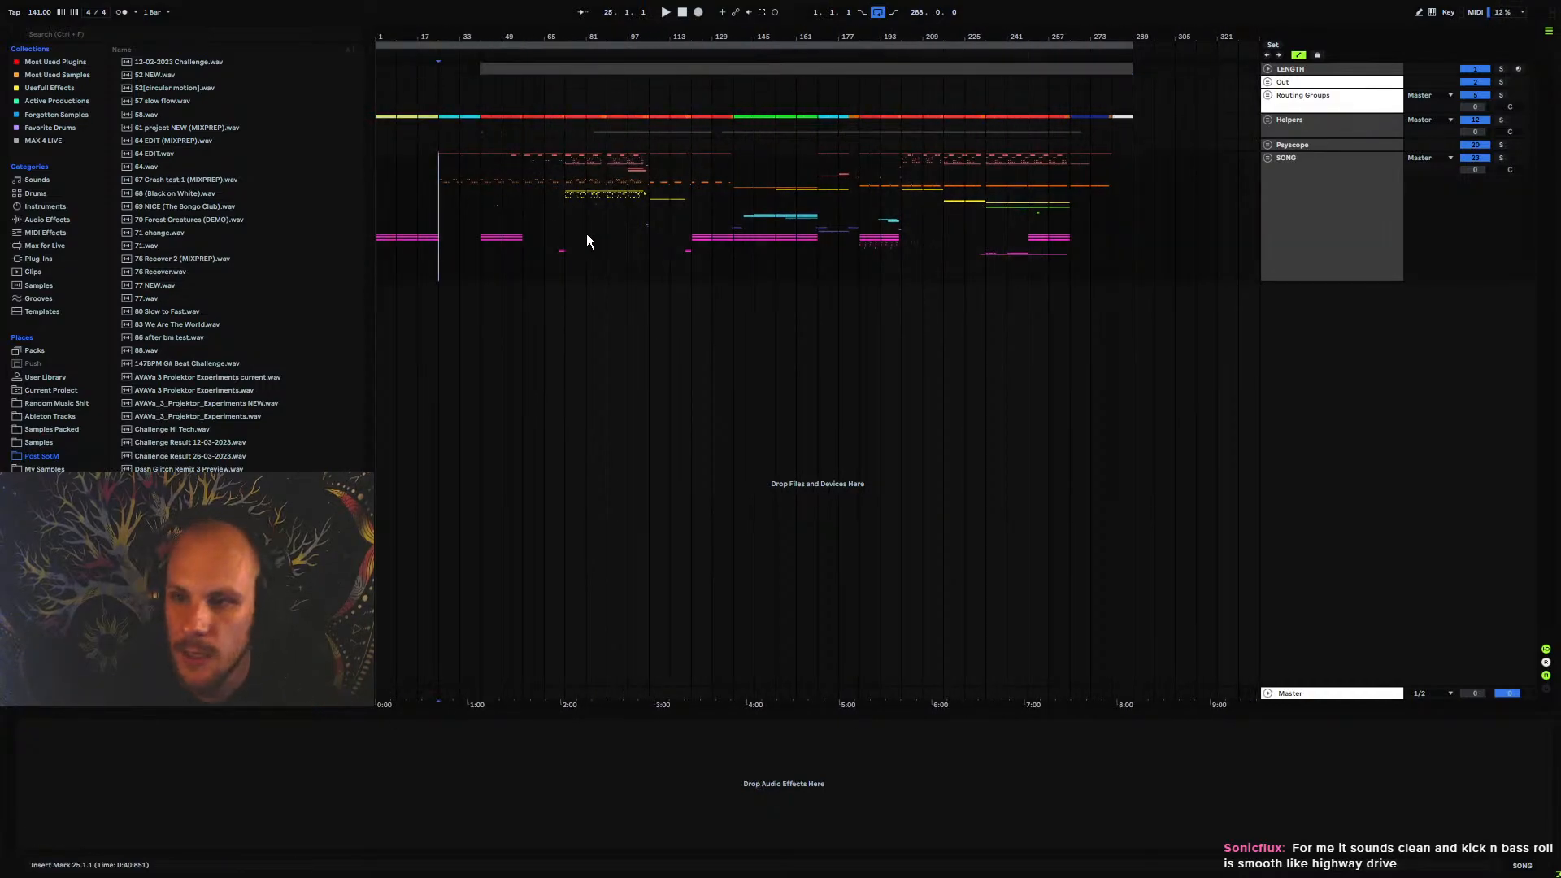
{"action": "left_click_drag", "start_coordinate": [424, 39], "coordinate": [424, 44]}
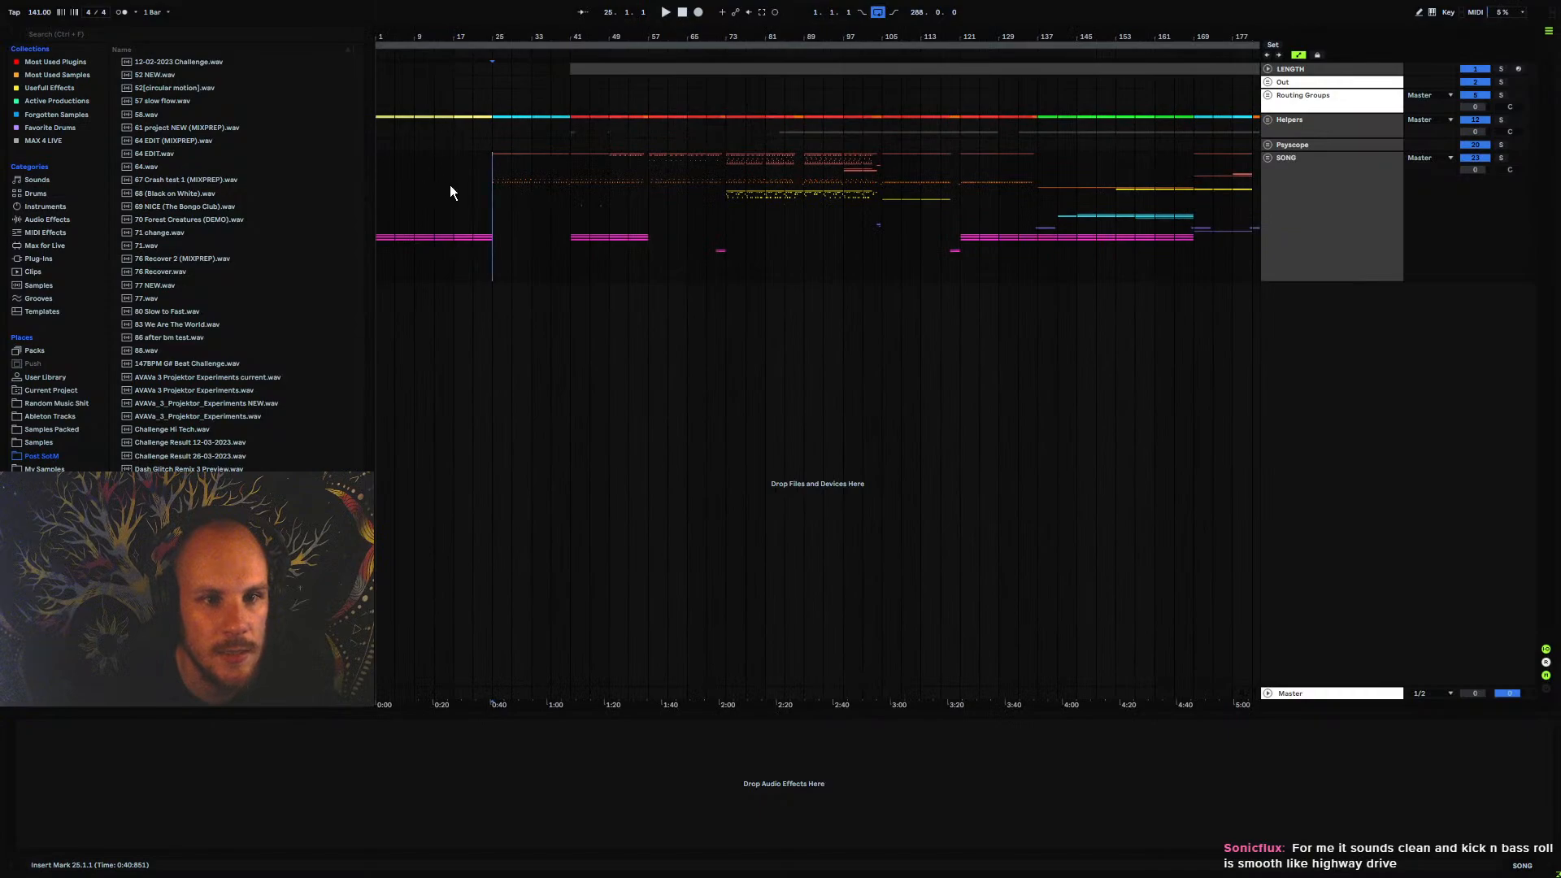
{"action": "key", "text": "space"}
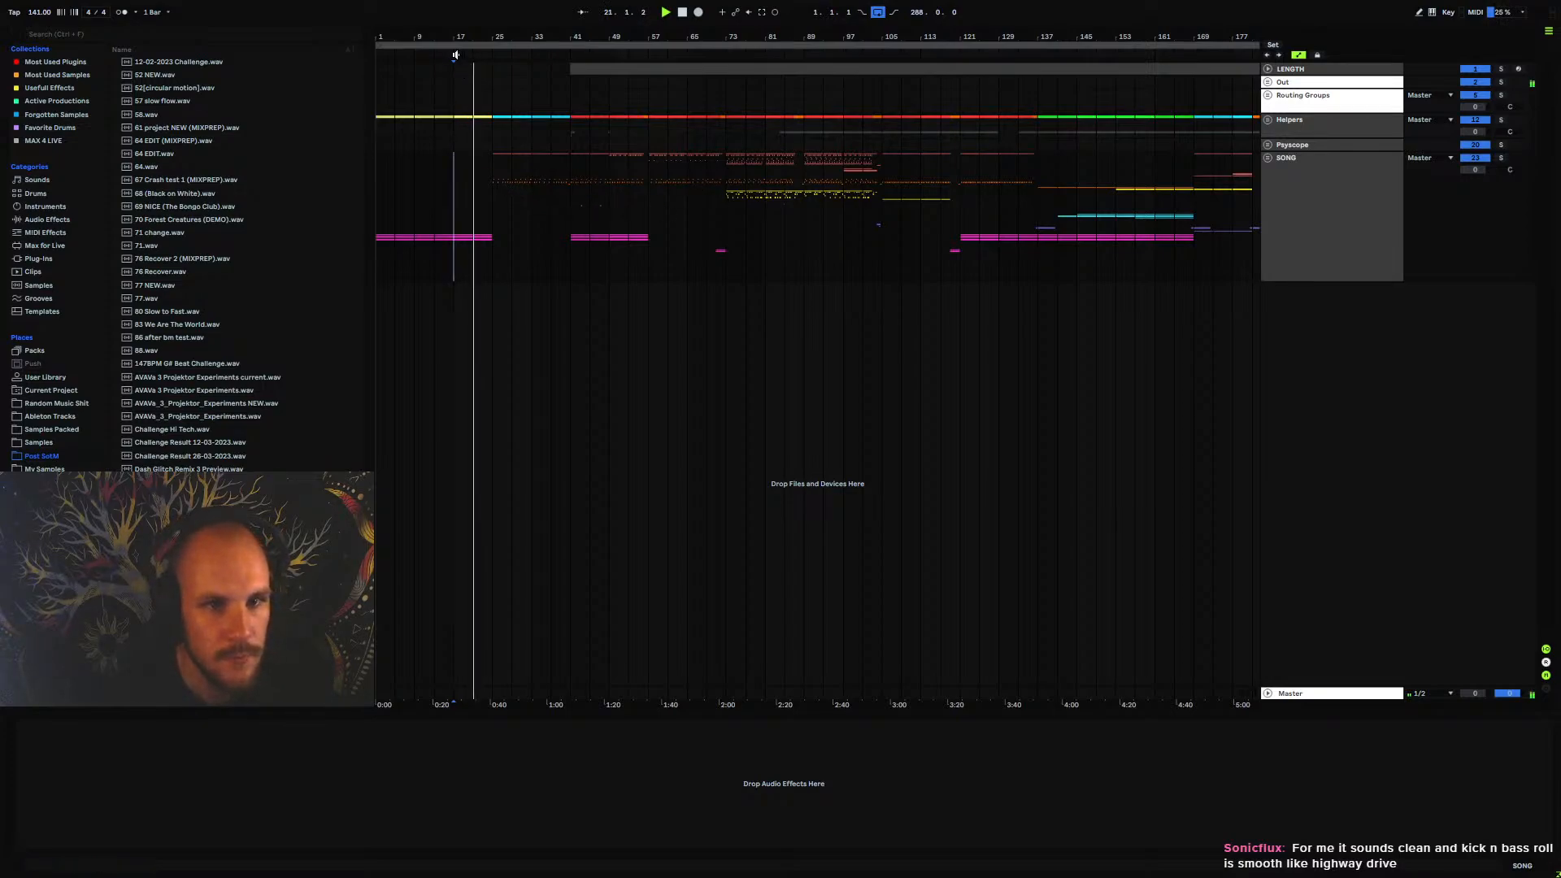
{"action": "left_click_drag", "start_coordinate": [454, 38], "coordinate": [455, 89]}
Expand the SONG group and examine the effect chain and automation lanes of the first vocal subgroup, leaving Vocals collapsed
{"action": "left_click", "coordinate": [1268, 157]}
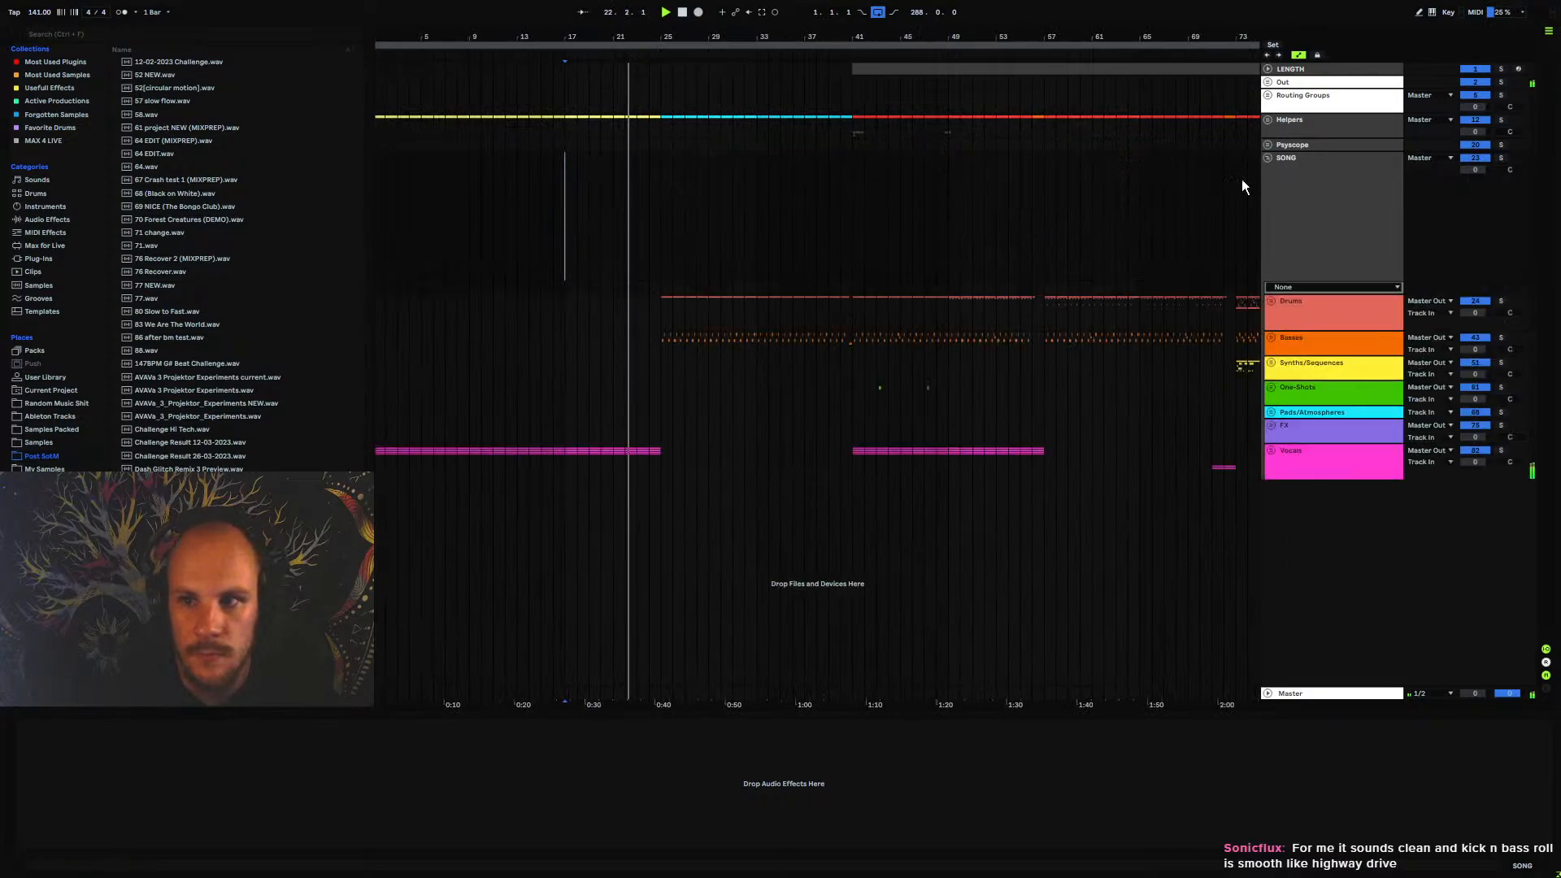
{"action": "left_click", "coordinate": [1272, 451]}
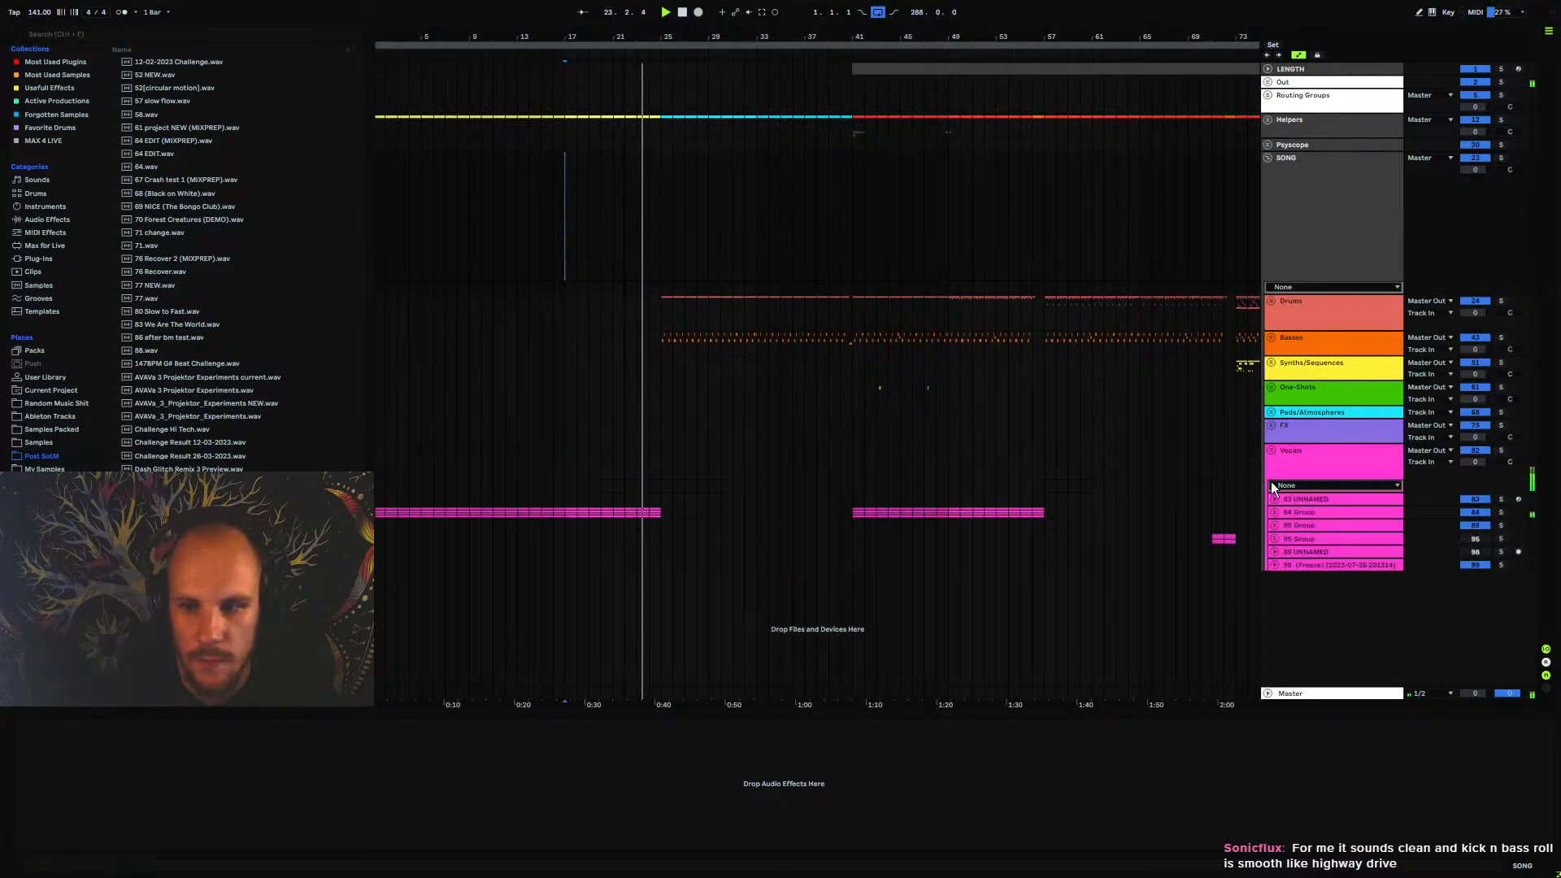
{"action": "left_click", "coordinate": [1276, 514]}
{"action": "scroll", "coordinate": [673, 426], "scroll_direction": "down", "scroll_amount": 8}
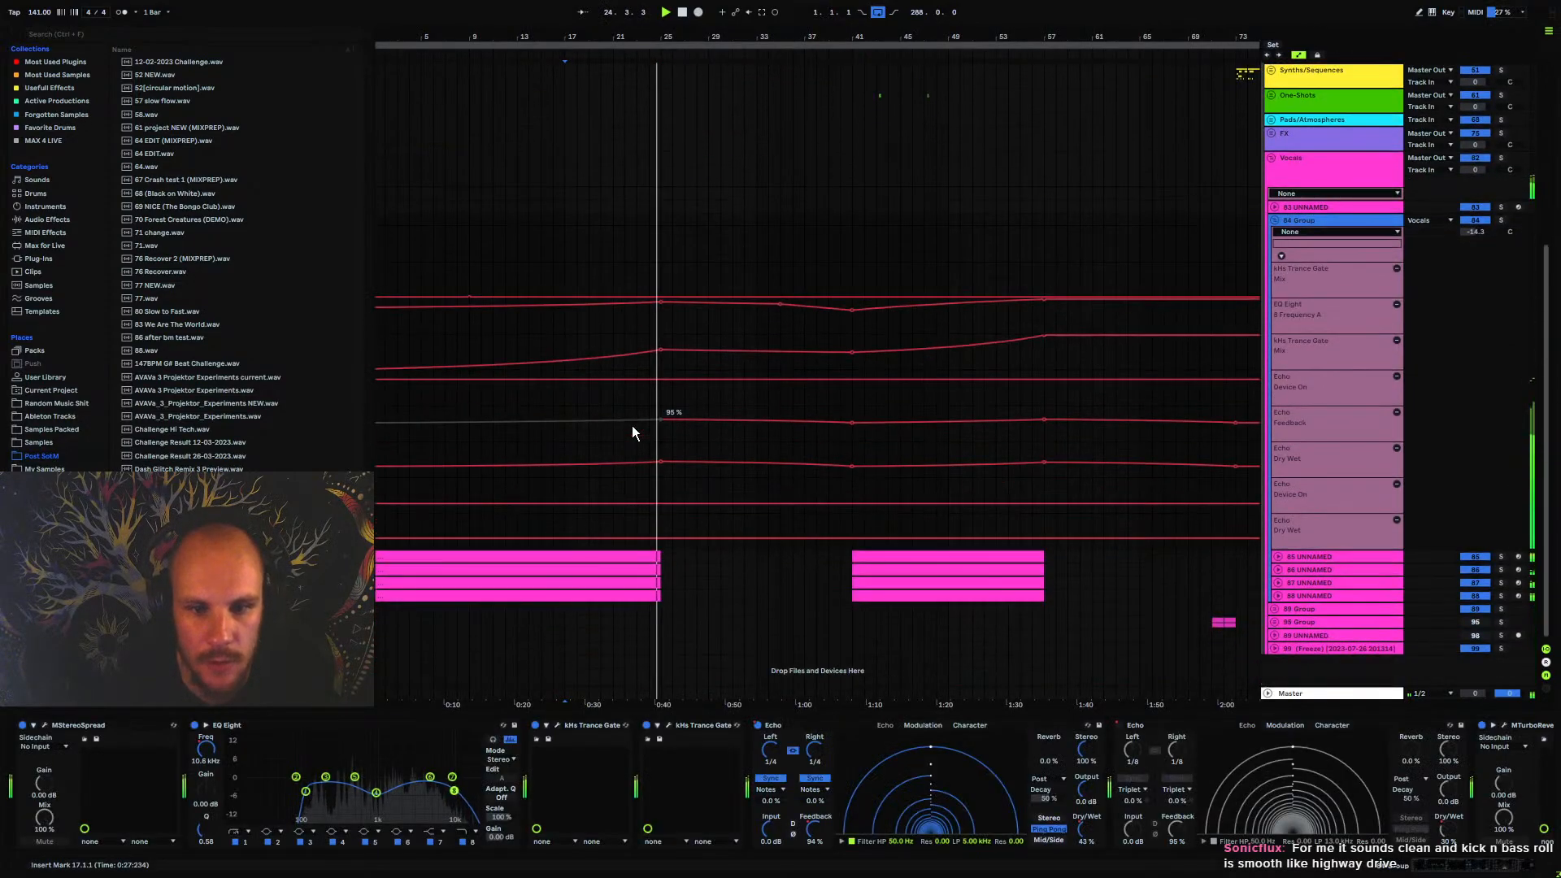
{"action": "left_click", "coordinate": [1275, 220]}
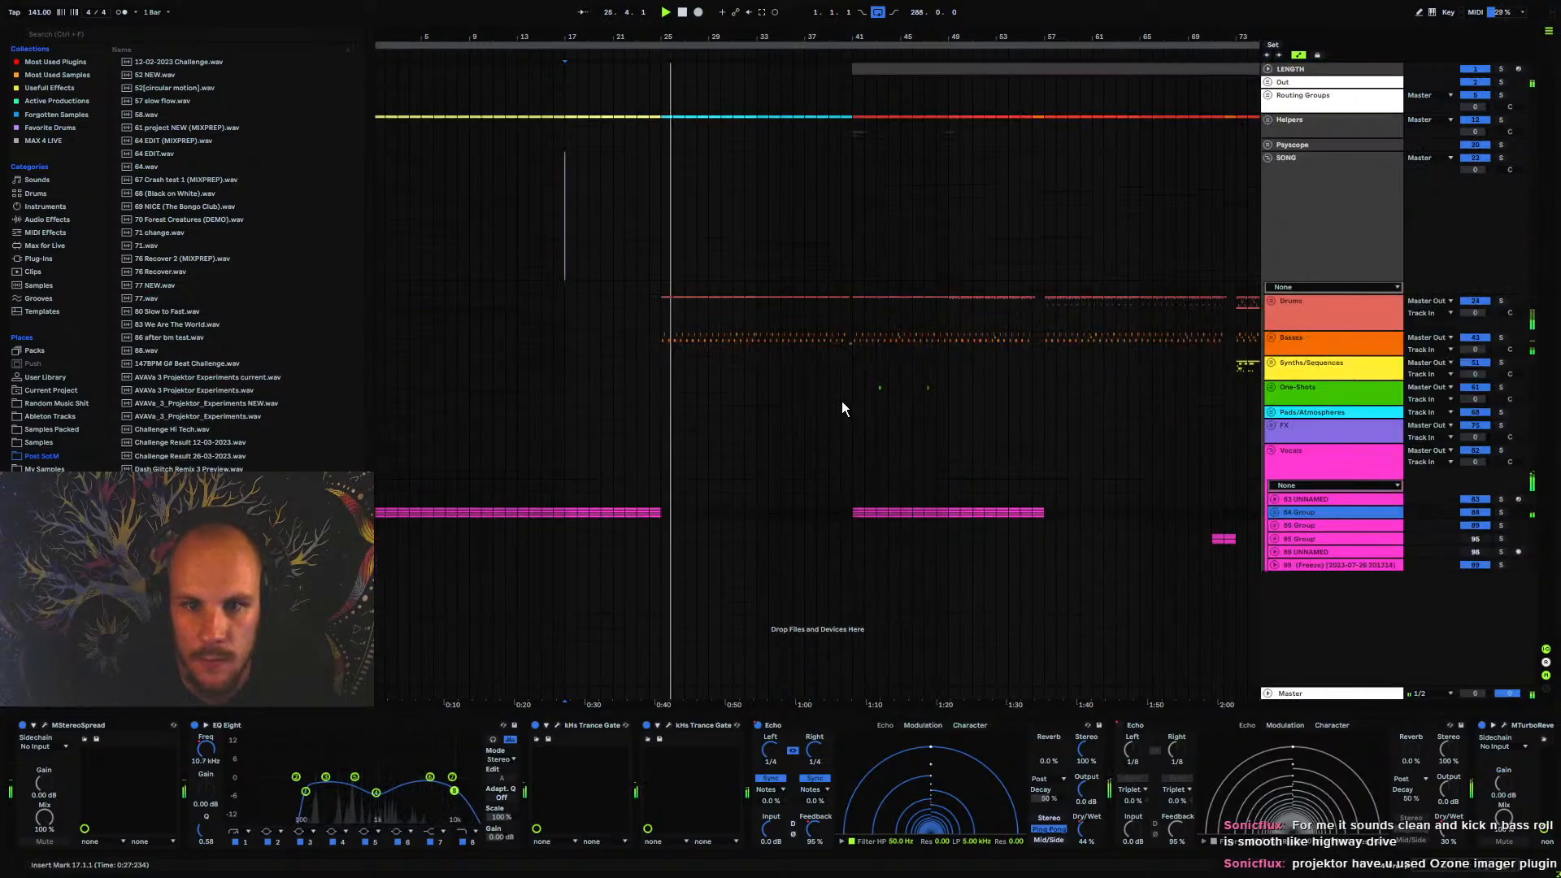
{"action": "left_click", "coordinate": [1271, 452]}
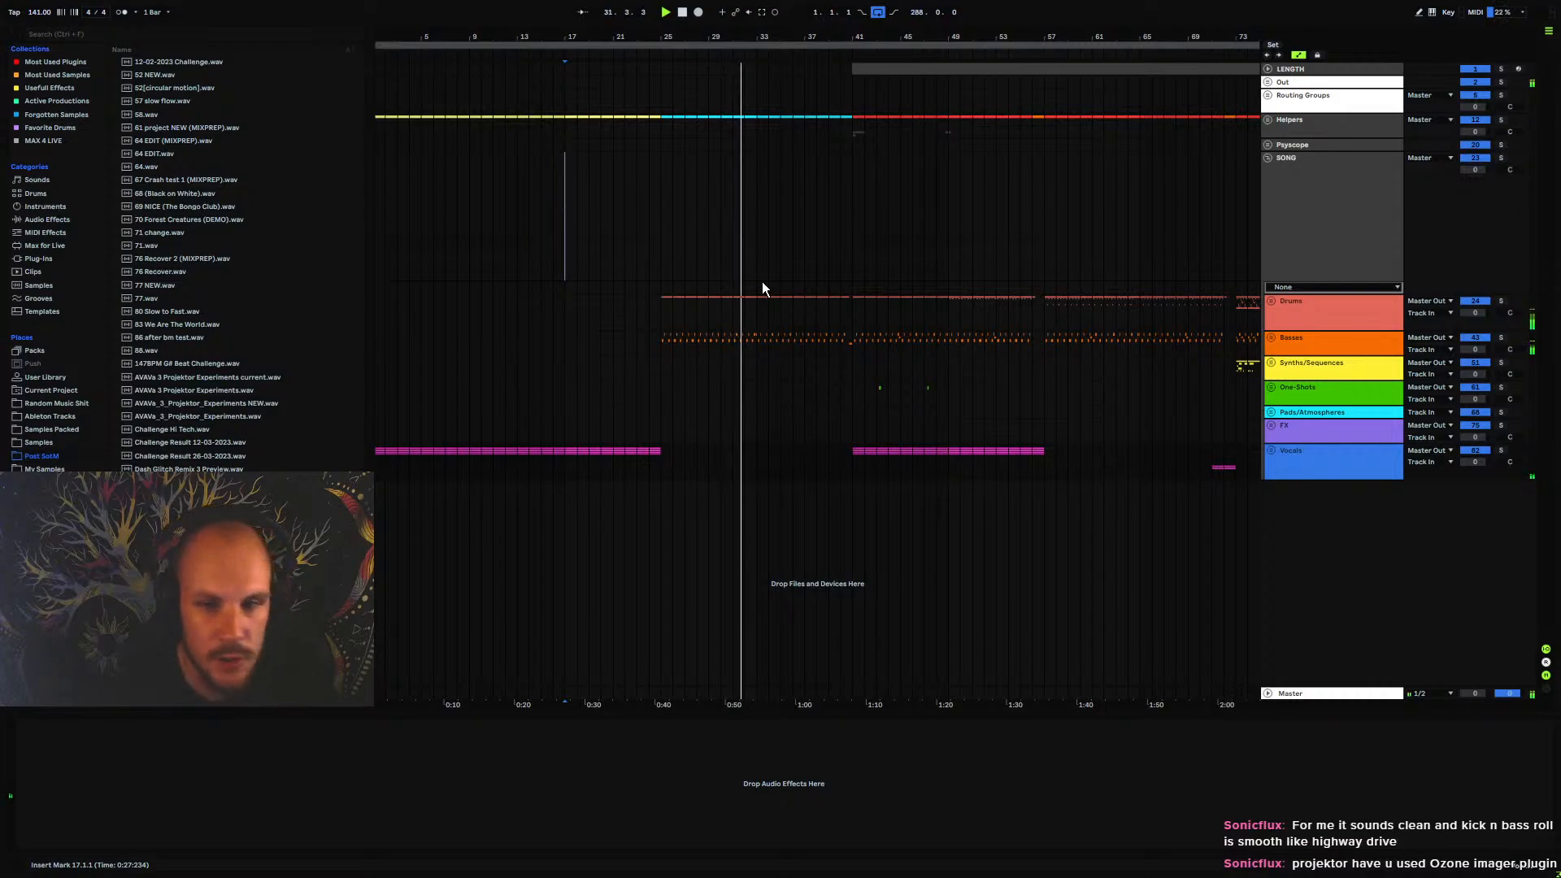
Load MStereoProcessor on the Basses group, view its band controls and stereo meters, and remove it again
{"action": "right_click", "coordinate": [729, 336]}
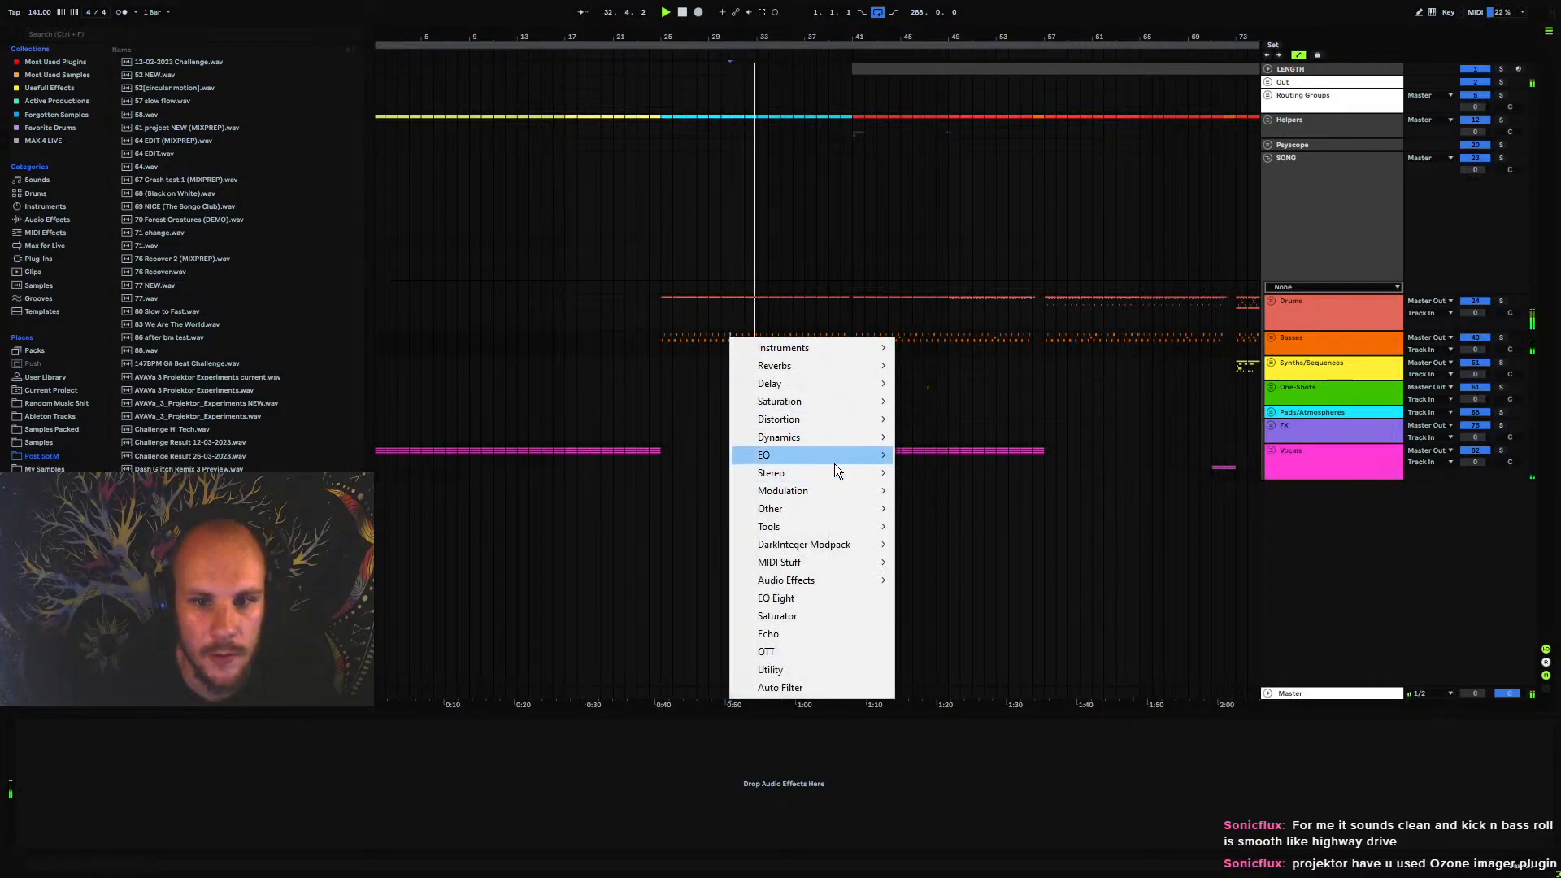
{"action": "mouse_move", "coordinate": [833, 472]}
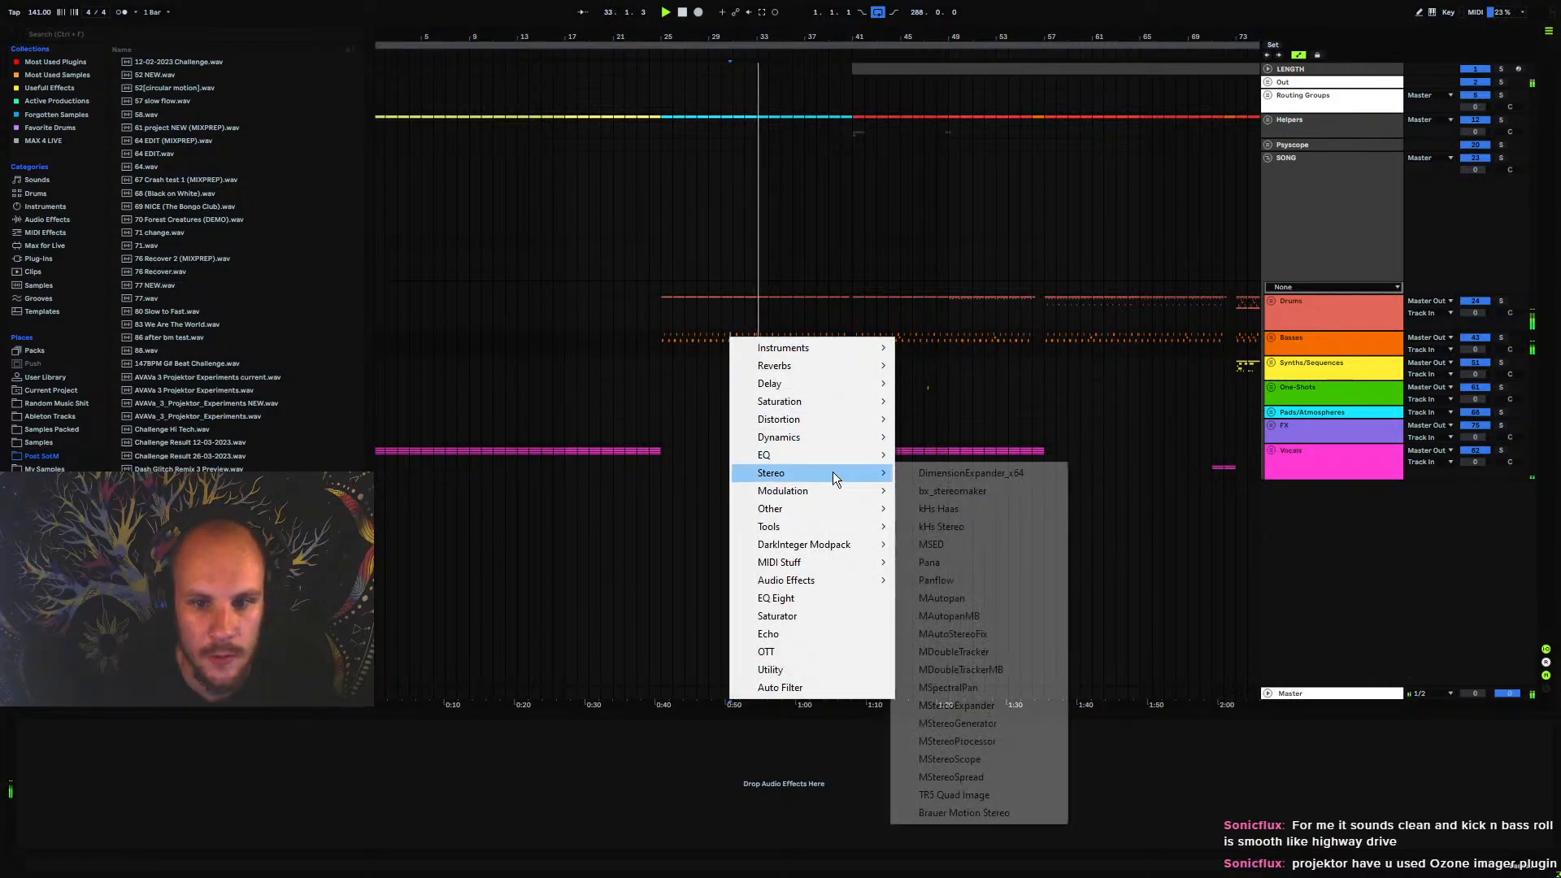
{"action": "left_click", "coordinate": [984, 742]}
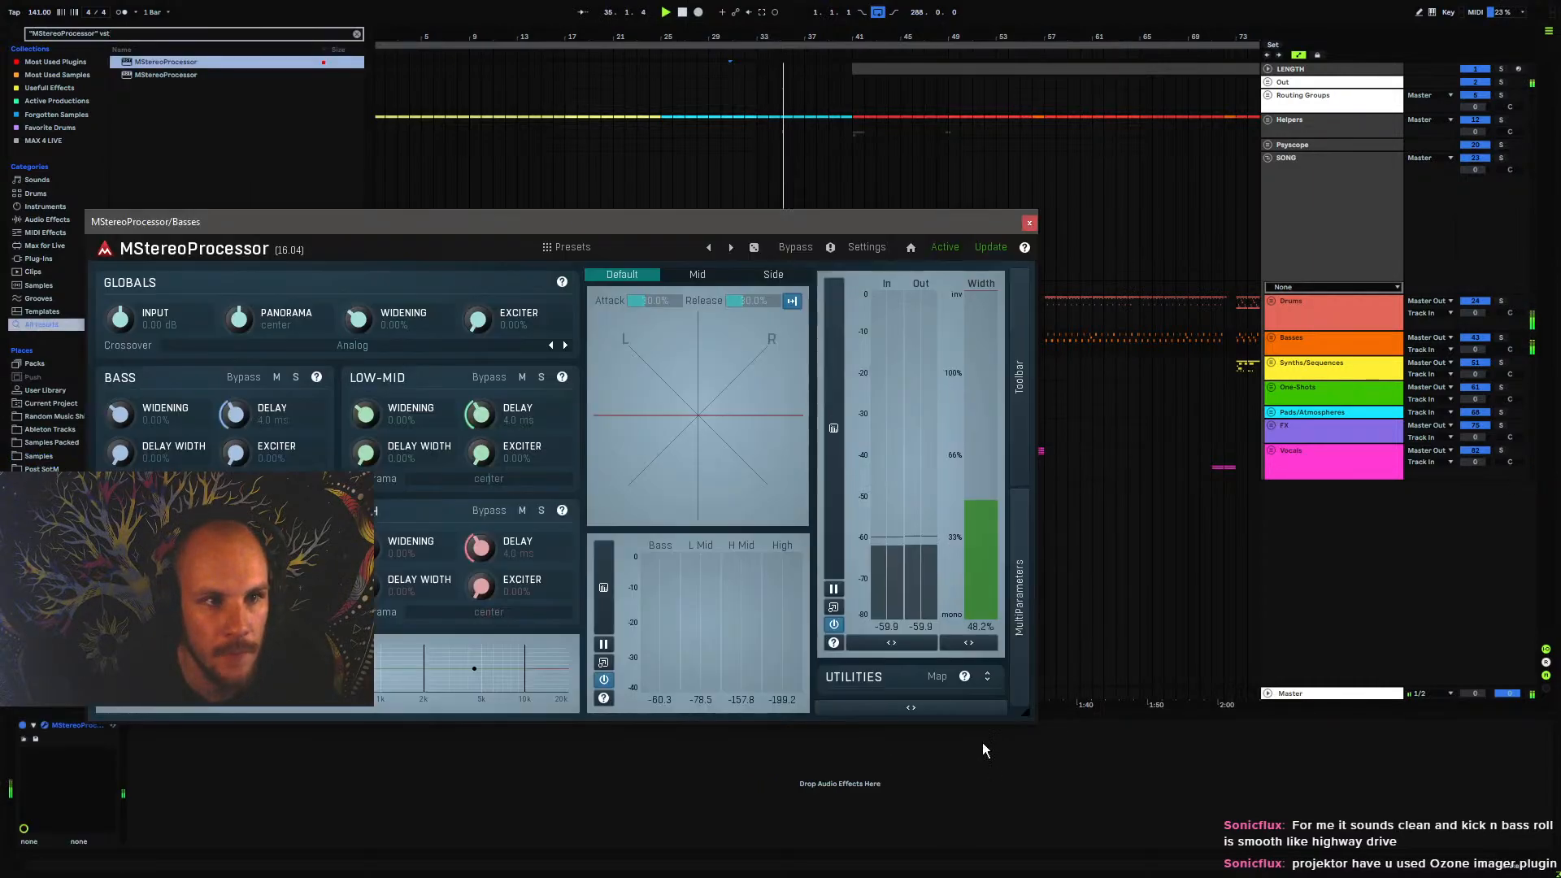
{"action": "left_click_drag", "start_coordinate": [529, 218], "coordinate": [851, 179]}
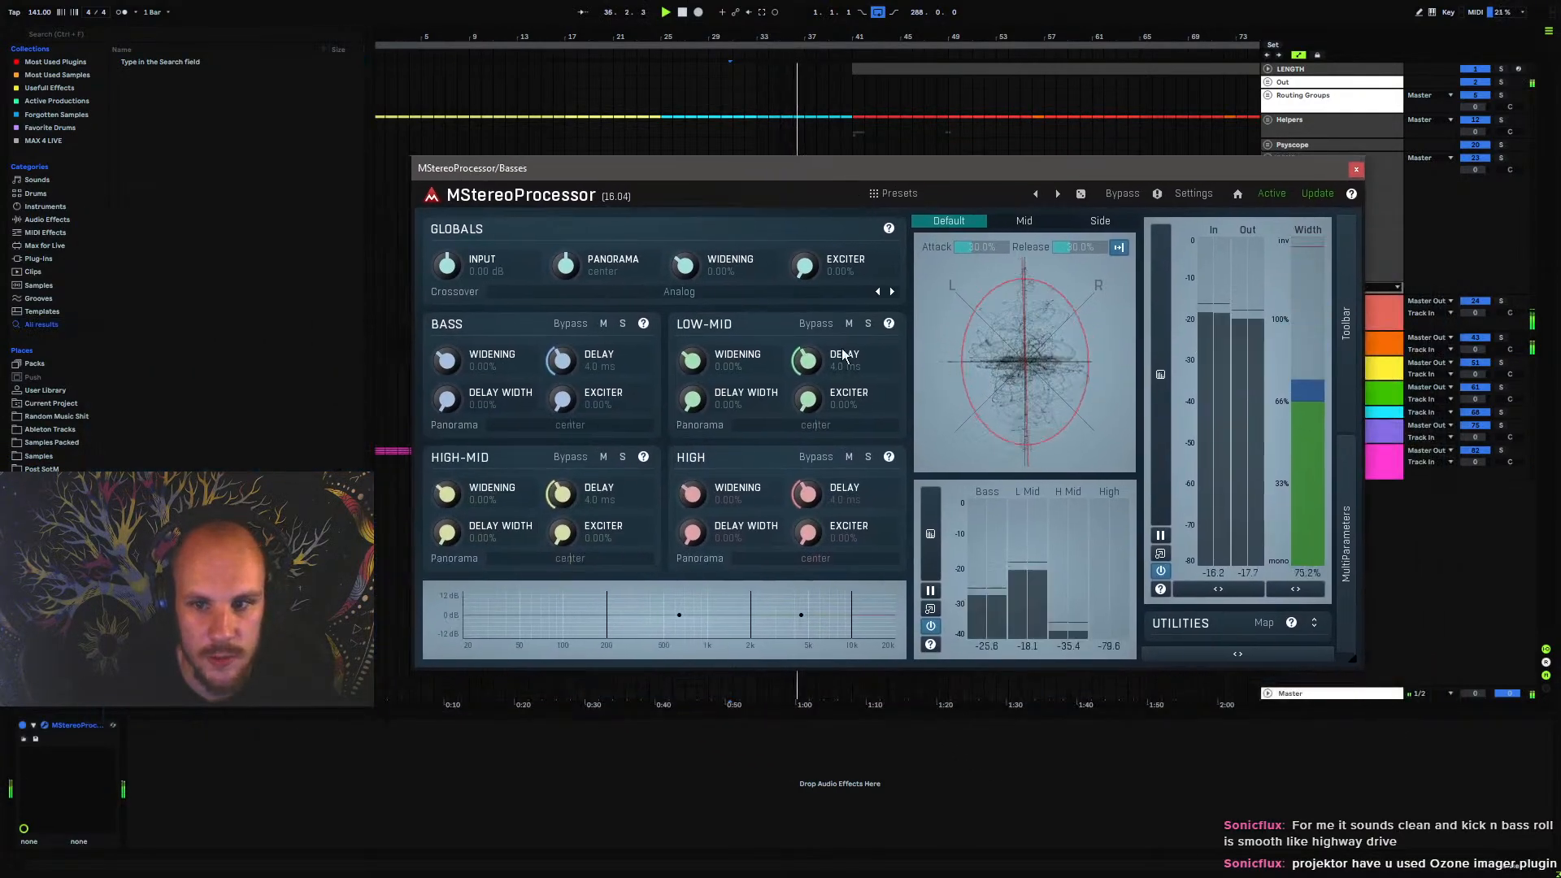
{"action": "left_click", "coordinate": [1355, 170]}
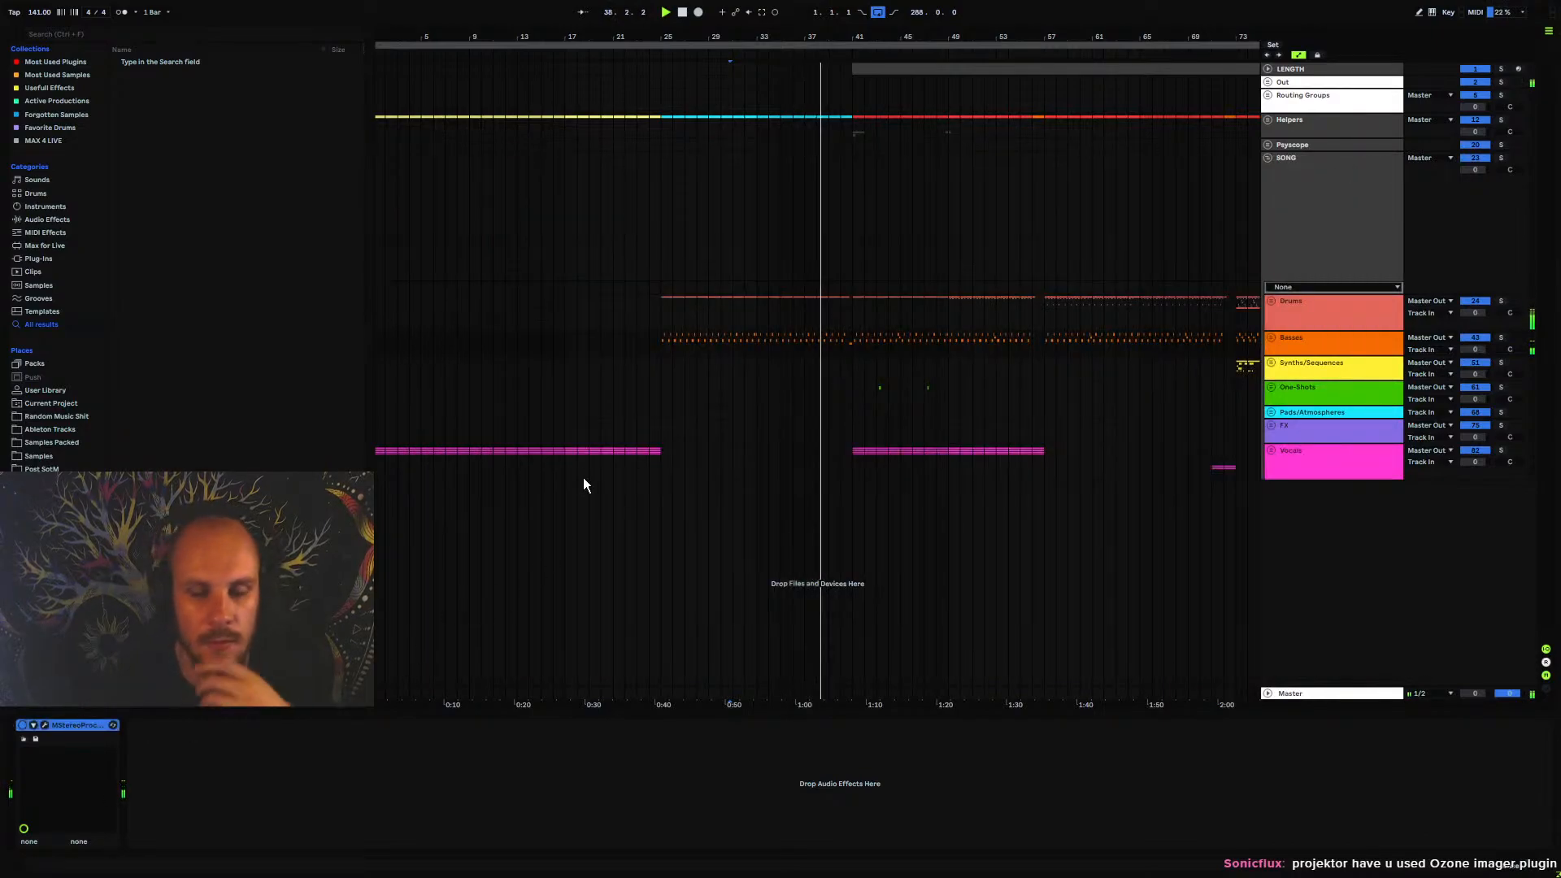
{"action": "key", "text": "Delete"}
Expand the Basses group and check the MEqualizerLP settings on 44 Group and the devices on the Serum bass track 50
{"action": "mouse_move", "coordinate": [852, 44]}
{"action": "left_mouse_down"}
{"action": "mouse_move", "coordinate": [851, 116]}
{"action": "mouse_move", "coordinate": [831, 48]}
{"action": "left_mouse_up"}
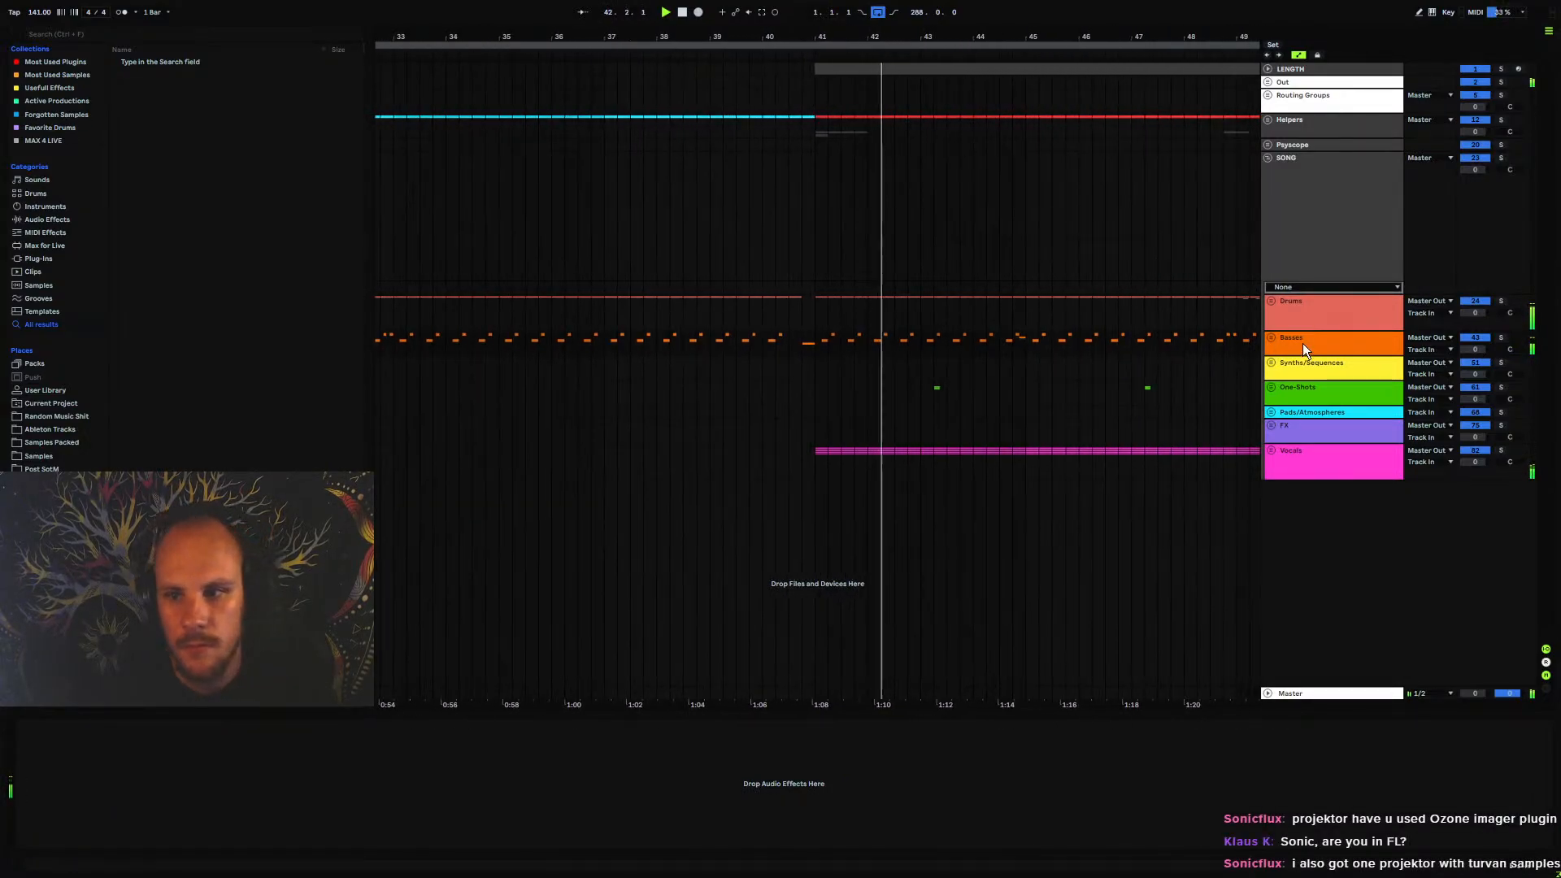
{"action": "left_click", "coordinate": [1271, 337]}
{"action": "left_click", "coordinate": [1301, 375]}
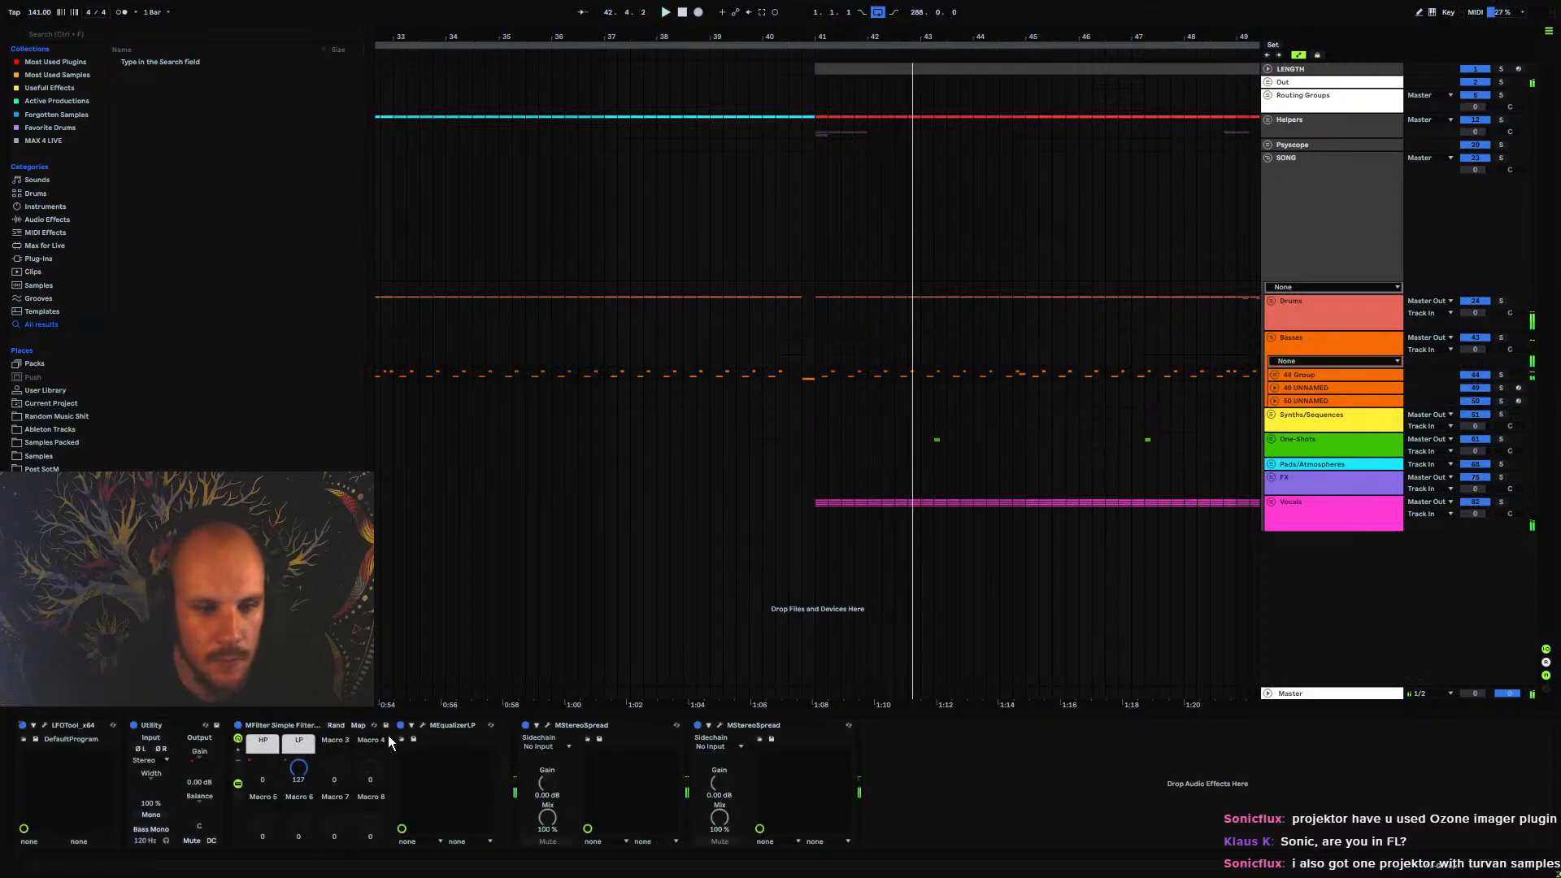
{"action": "left_click", "coordinate": [422, 726]}
{"action": "left_click", "coordinate": [1132, 222]}
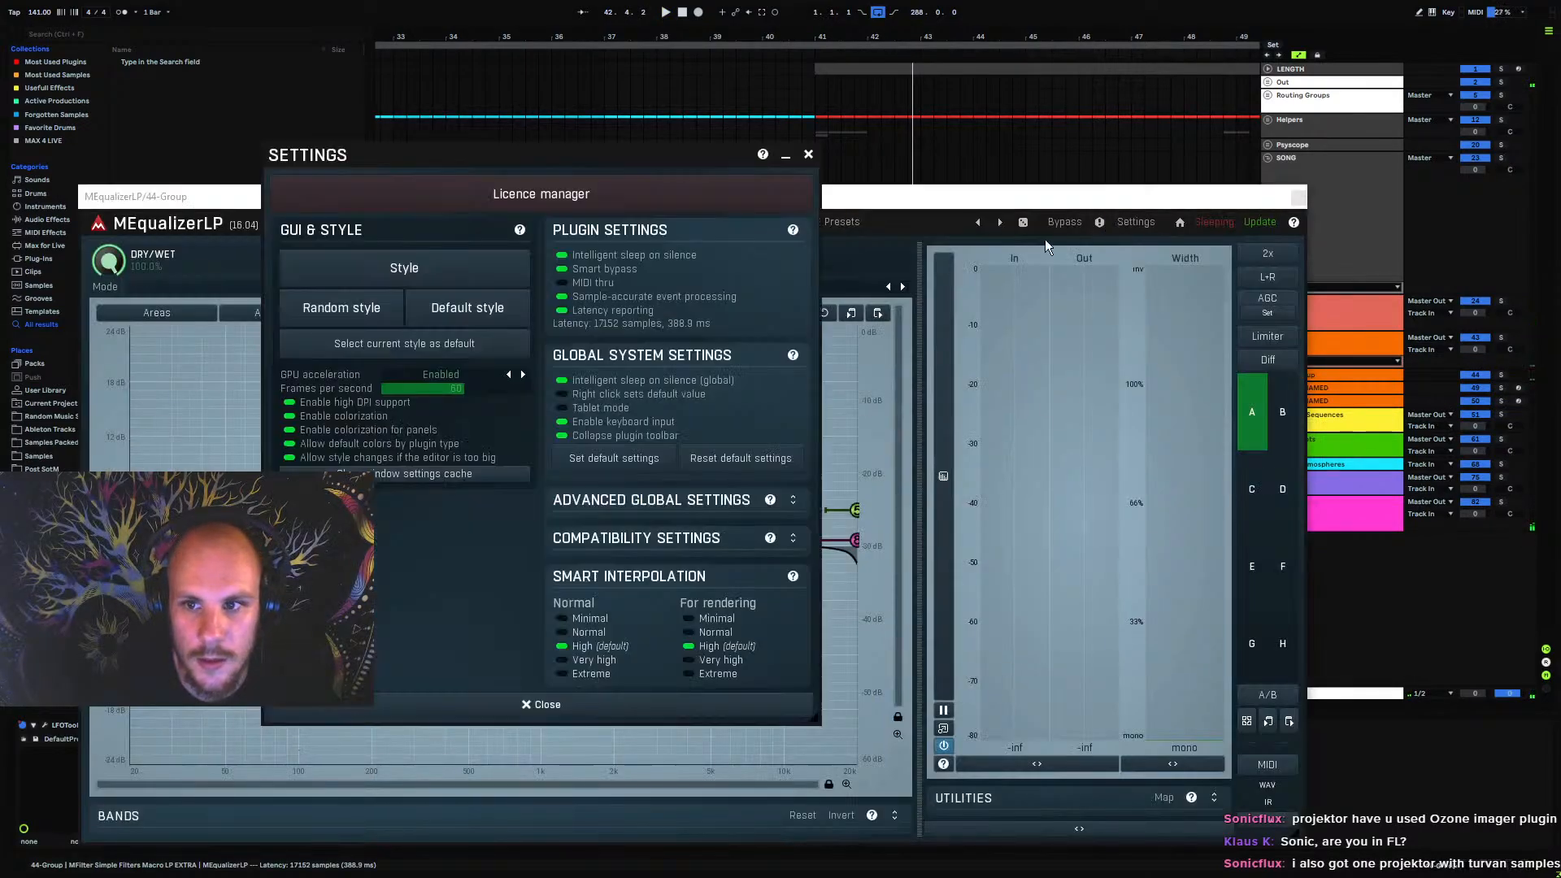
{"action": "left_click", "coordinate": [809, 155]}
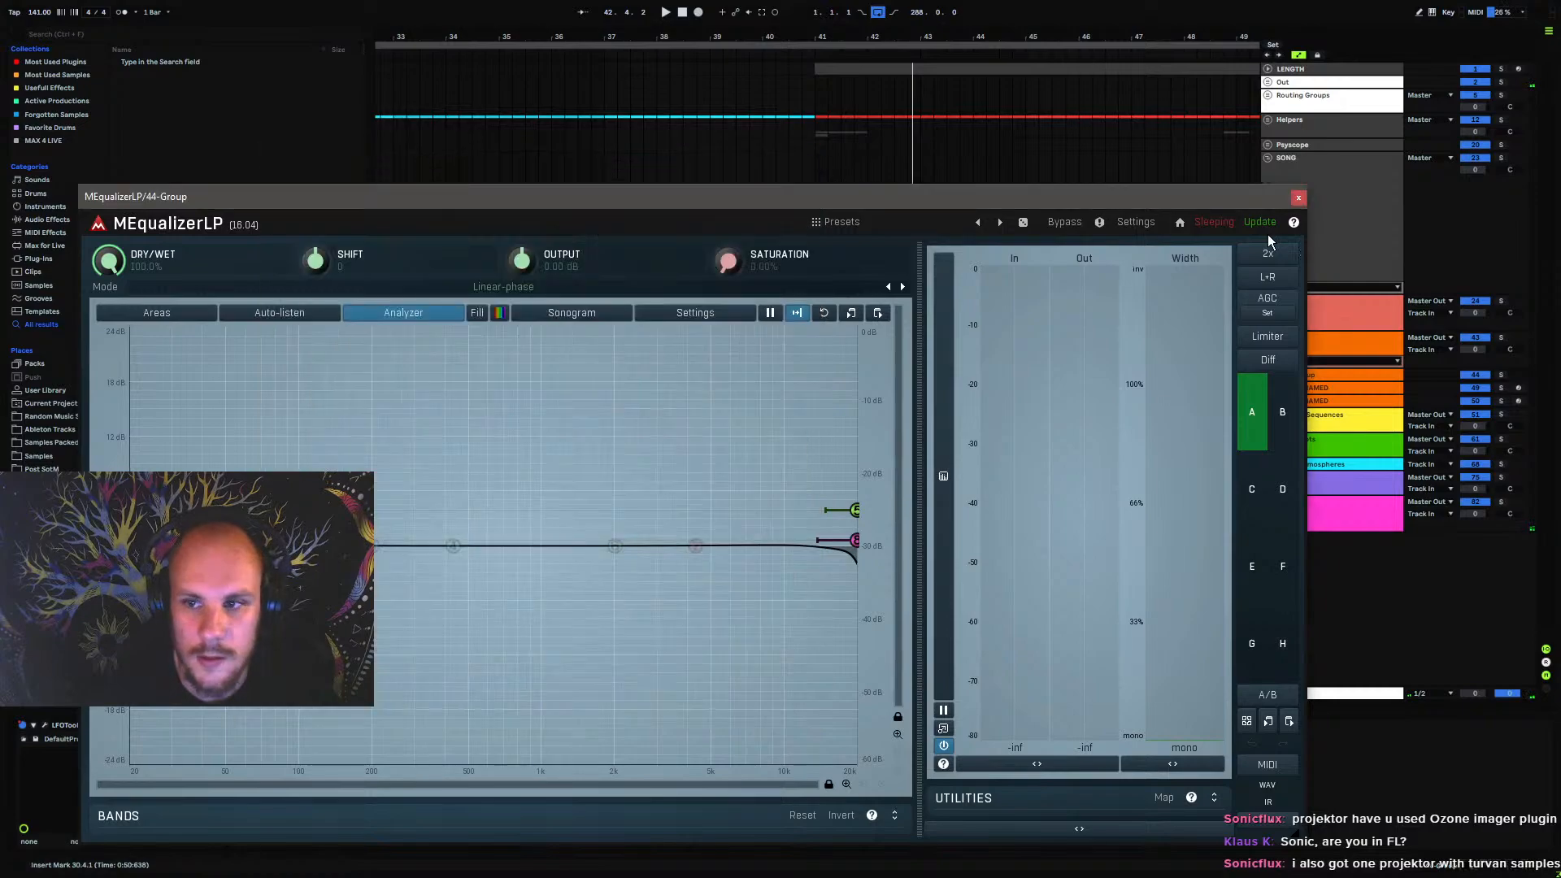
{"action": "left_click", "coordinate": [1298, 198]}
{"action": "left_click", "coordinate": [1297, 383]}
{"action": "left_click", "coordinate": [1296, 375]}
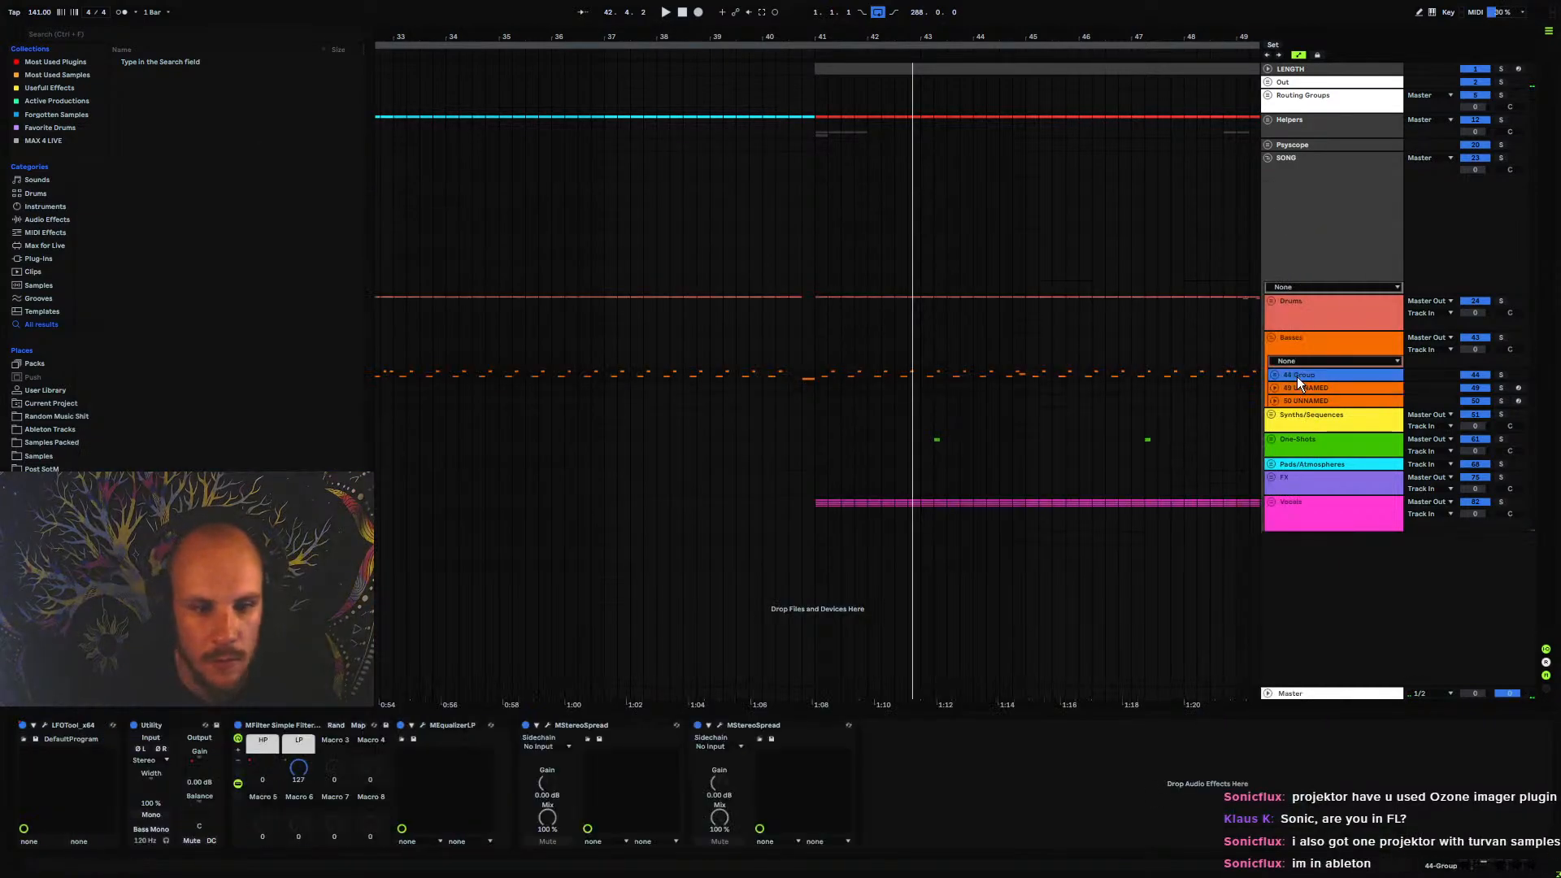
{"action": "left_click", "coordinate": [1300, 401]}
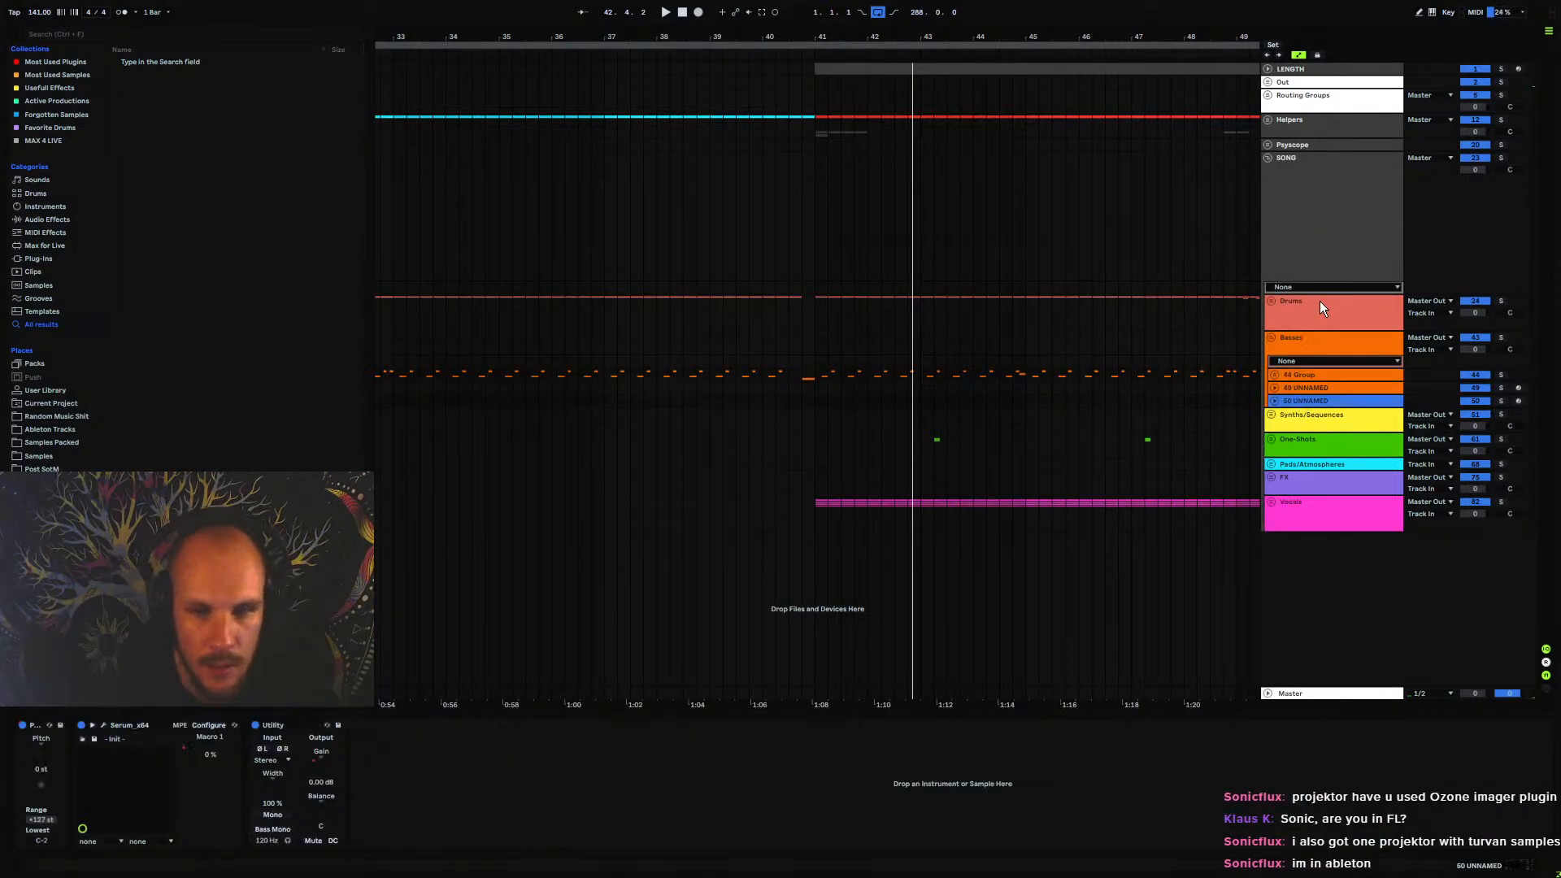
Expand the Drums group and turn off latency reporting in the MEqualizerLP settings on the Projektor Kick track
{"action": "left_click", "coordinate": [1272, 303]}
{"action": "left_click", "coordinate": [1296, 348]}
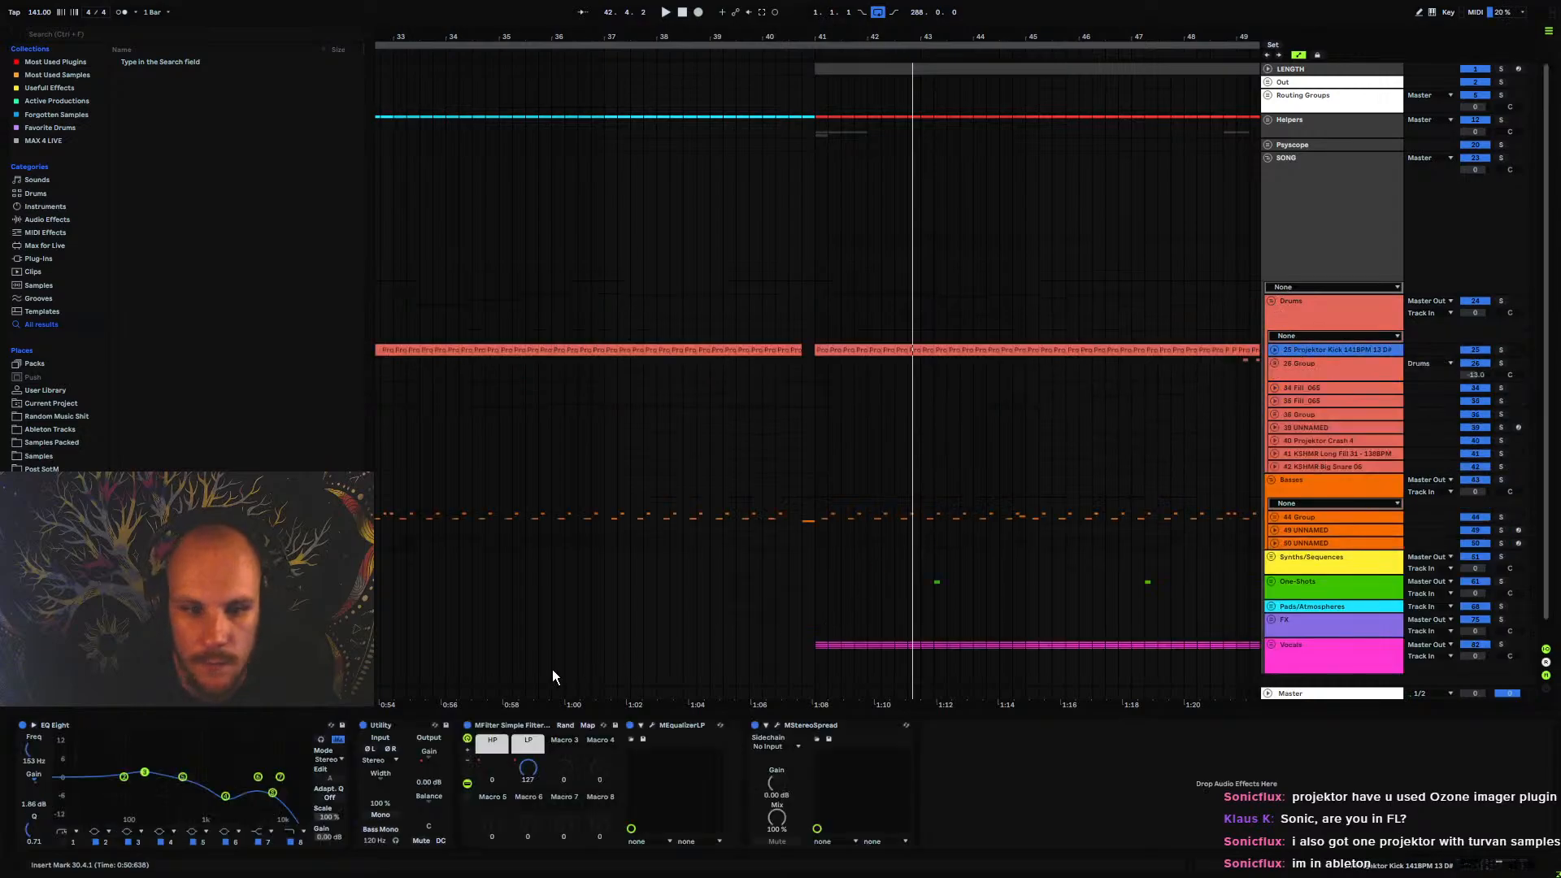
{"action": "left_click", "coordinate": [653, 726]}
{"action": "left_click", "coordinate": [1136, 222]}
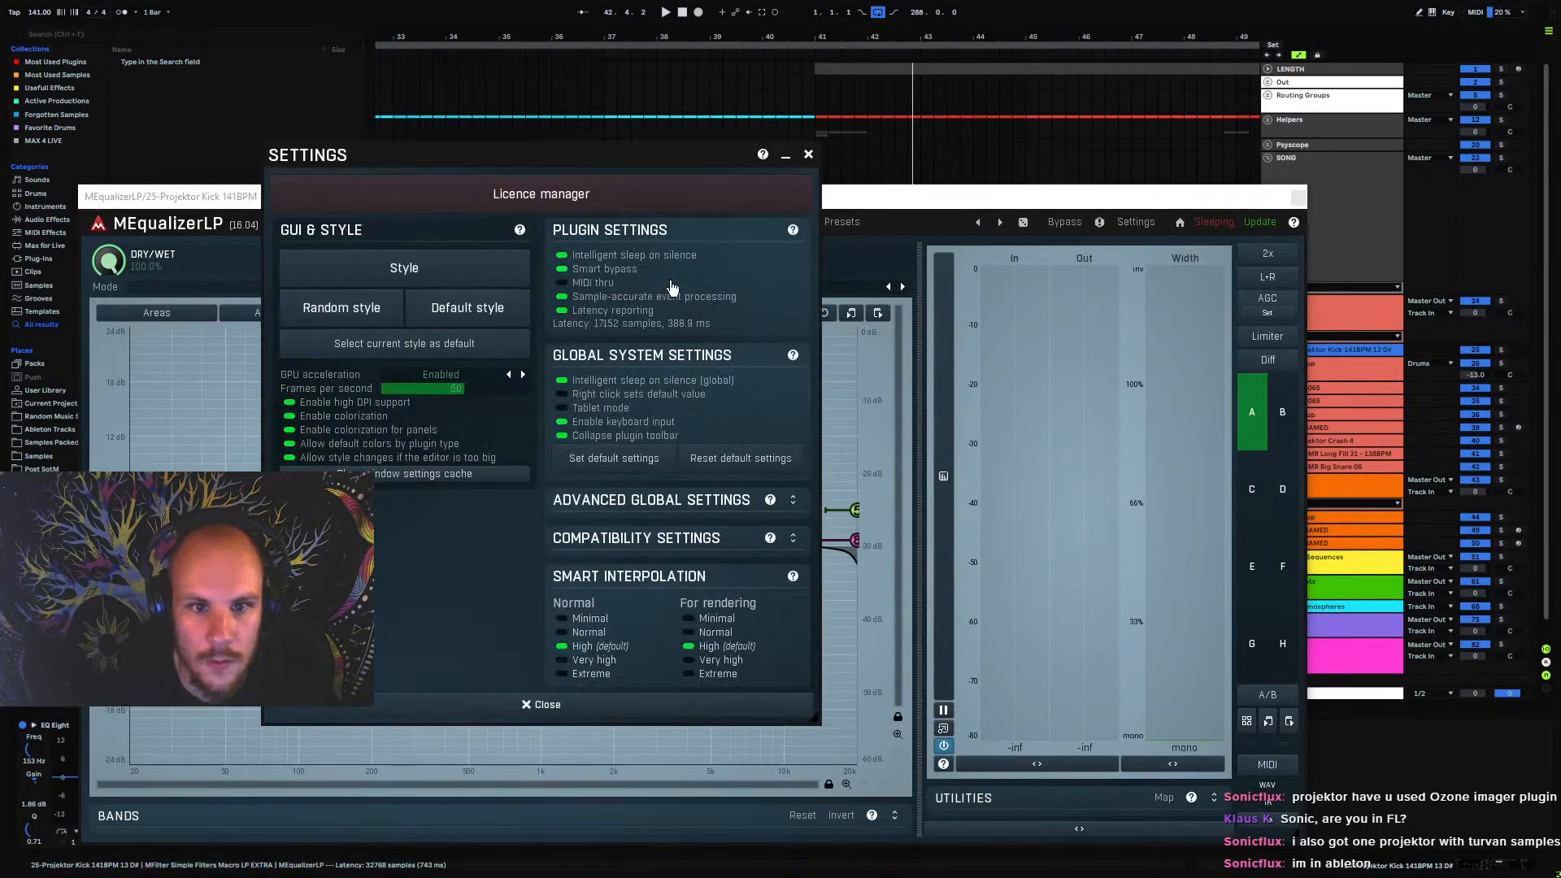
{"action": "left_click", "coordinate": [571, 312]}
{"action": "left_click", "coordinate": [807, 157]}
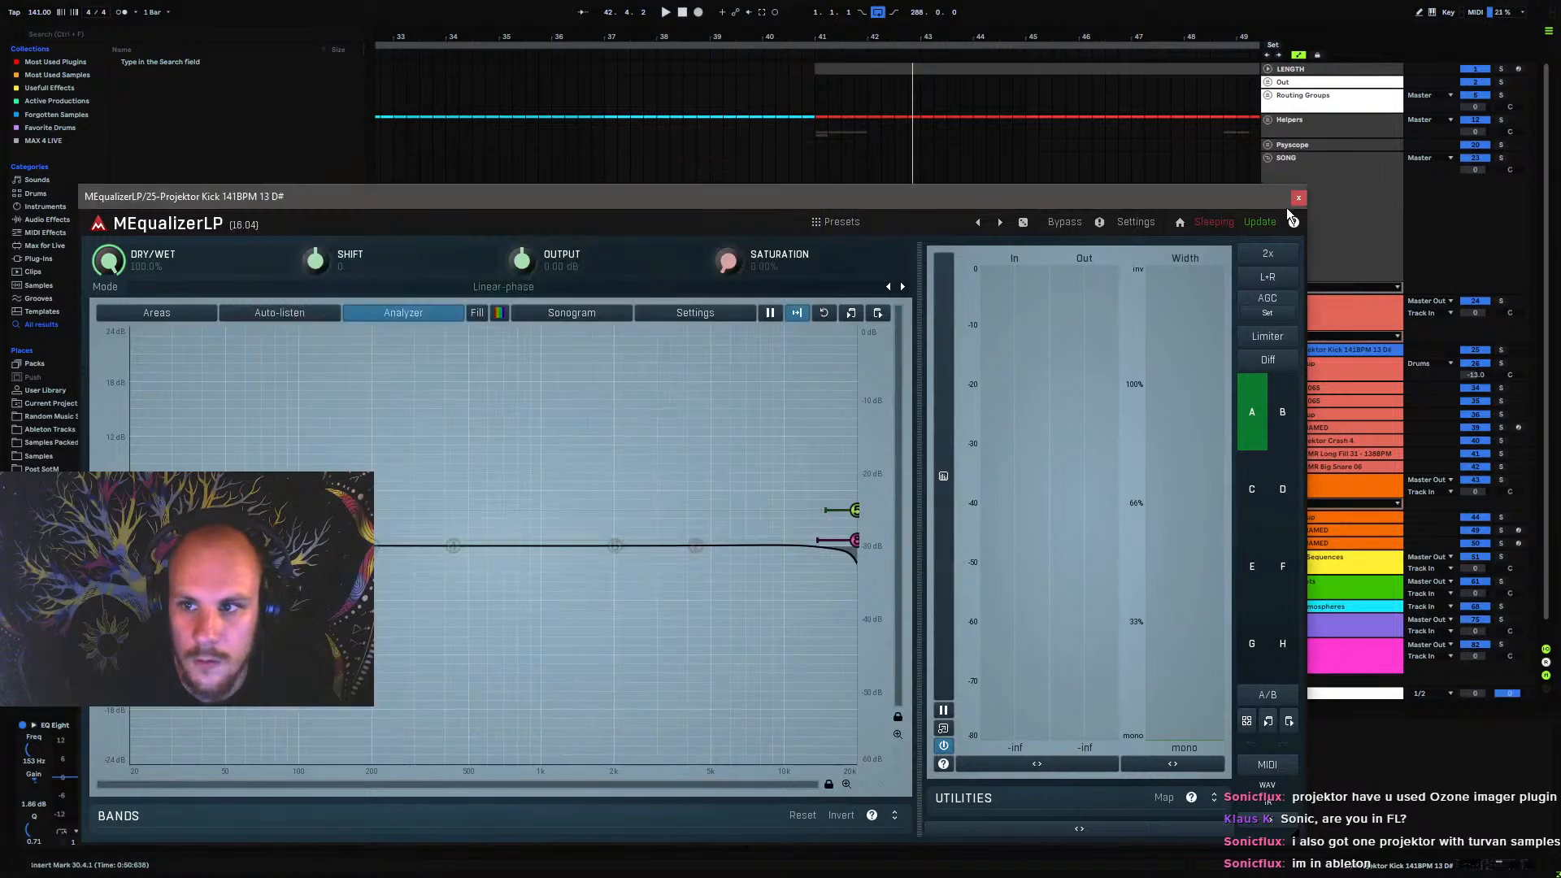
{"action": "left_click", "coordinate": [1298, 195]}
Play the arrangement from bar 37 and collapse the Drums and Basses groups
{"action": "left_click", "coordinate": [597, 368]}
{"action": "left_click", "coordinate": [604, 366]}
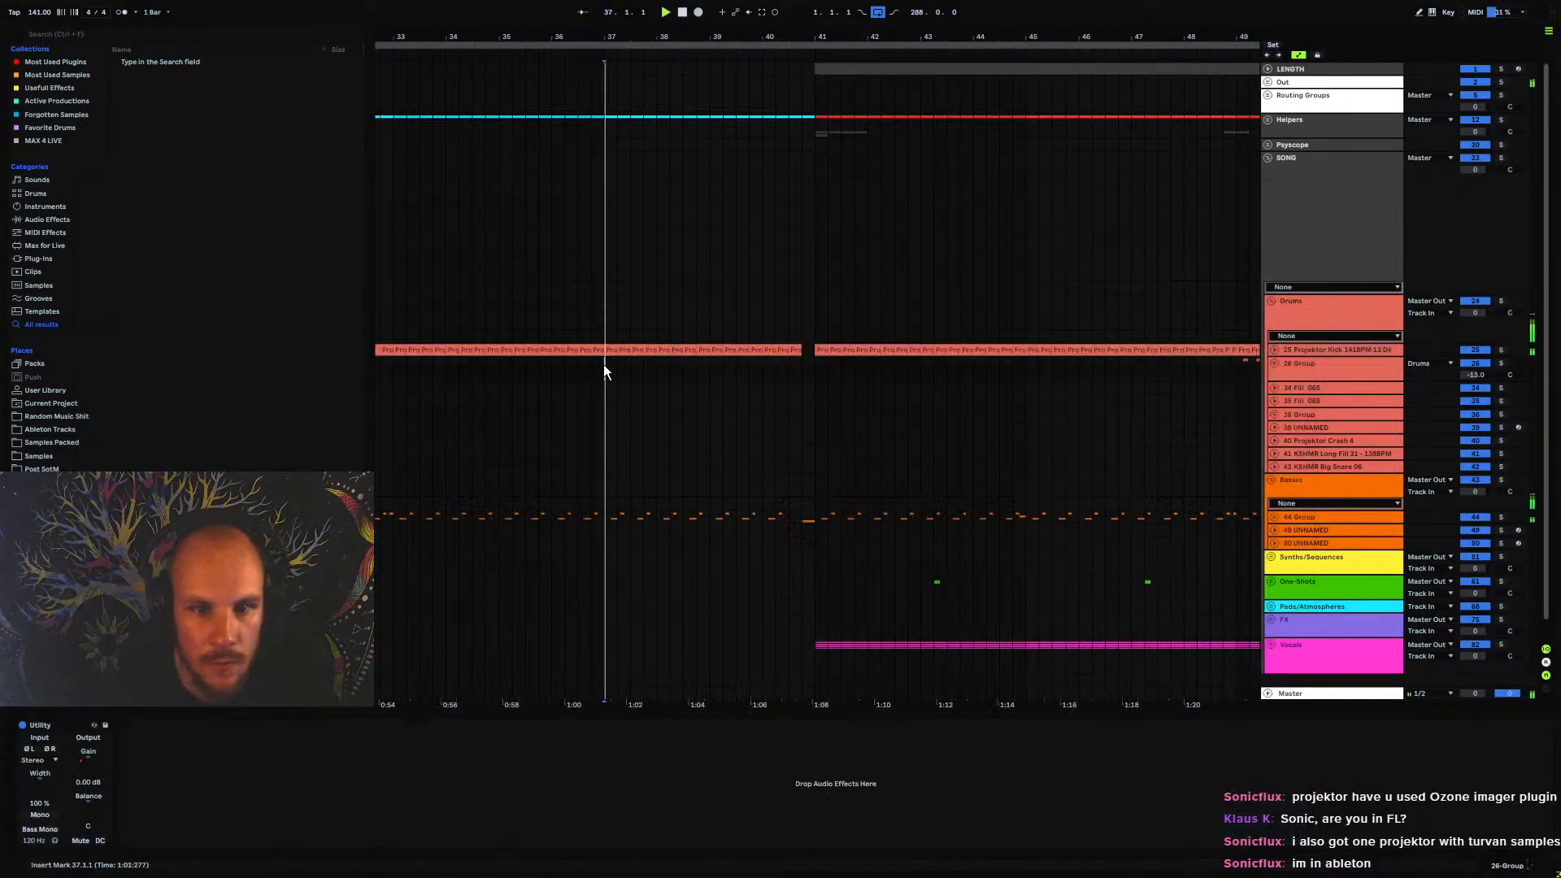
{"action": "left_click", "coordinate": [1273, 300]}
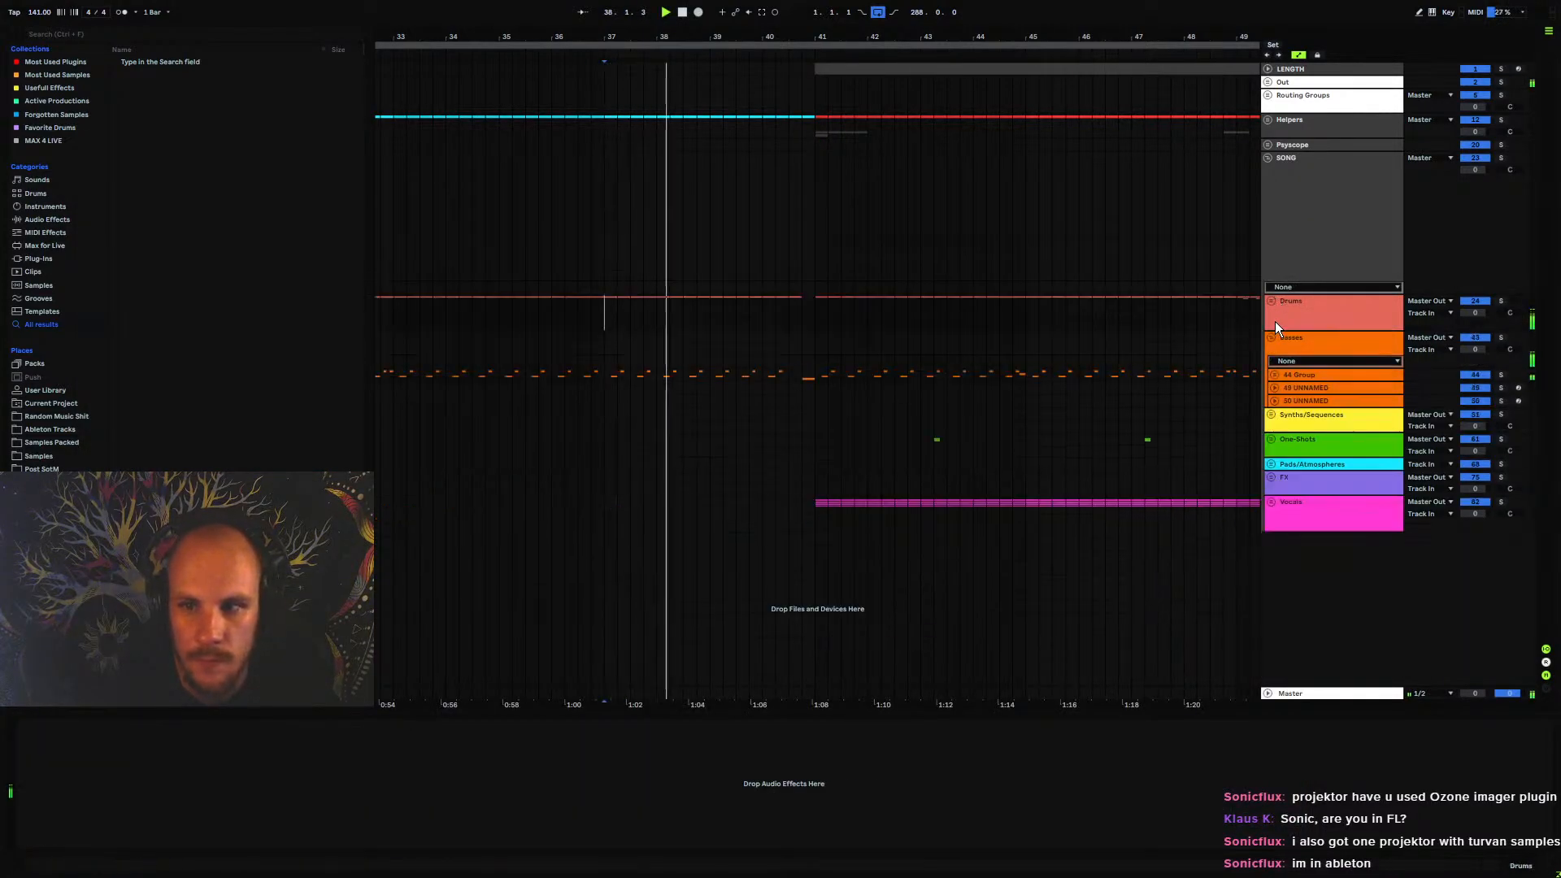
{"action": "left_click", "coordinate": [1271, 336]}
{"action": "left_click_drag", "start_coordinate": [700, 39], "coordinate": [813, 15]}
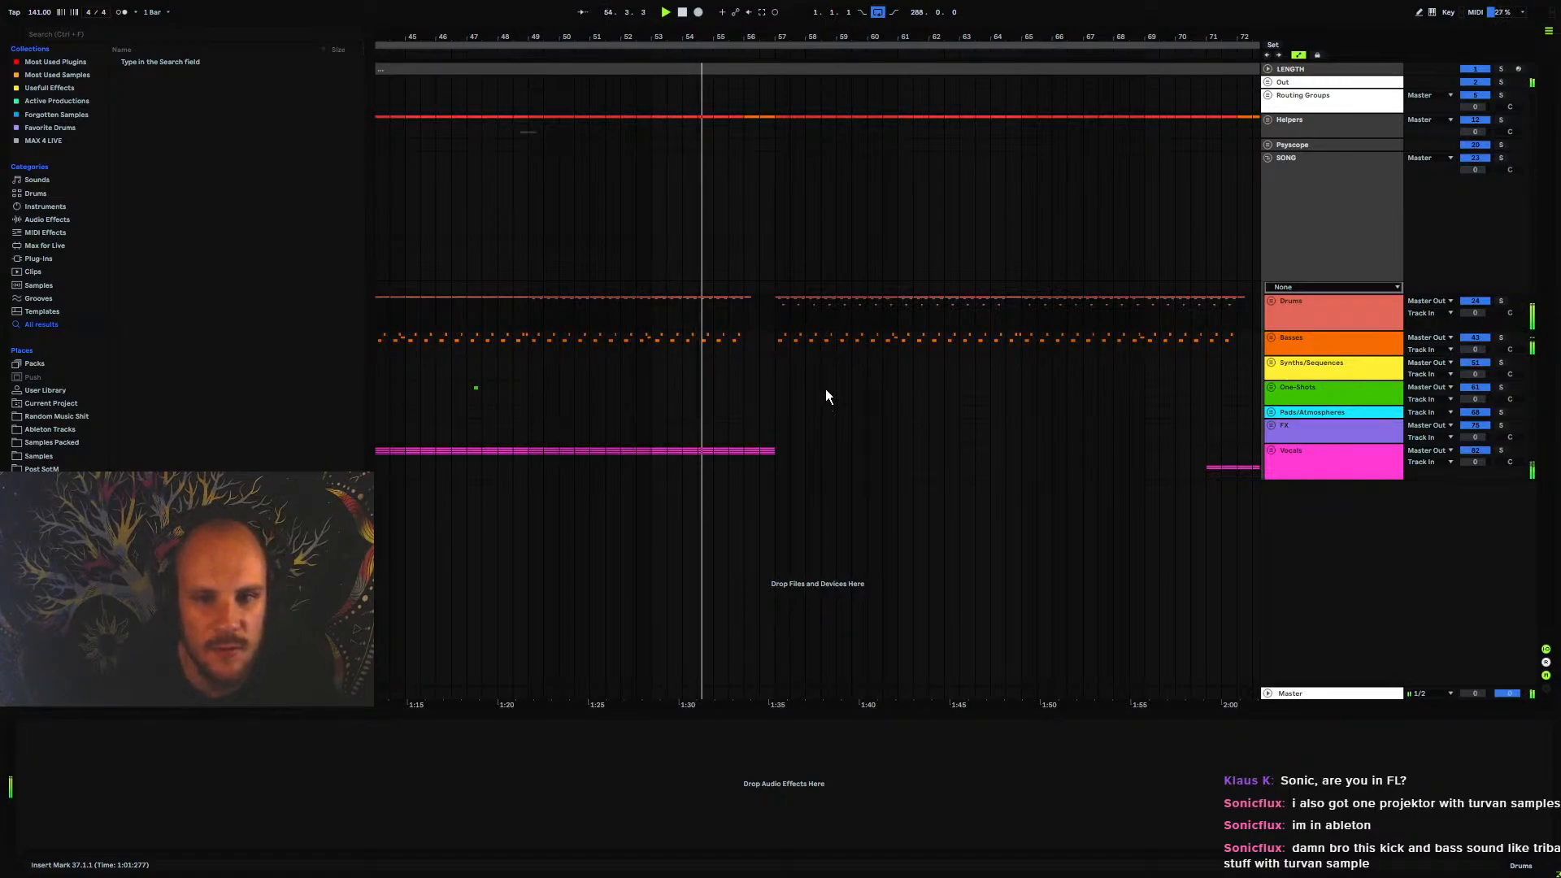
Highlight the Synths/Sequences part from bar 73 to 88, and play the arrangement from bar 71
{"action": "left_click_drag", "start_coordinate": [856, 344], "coordinate": [642, 367]}
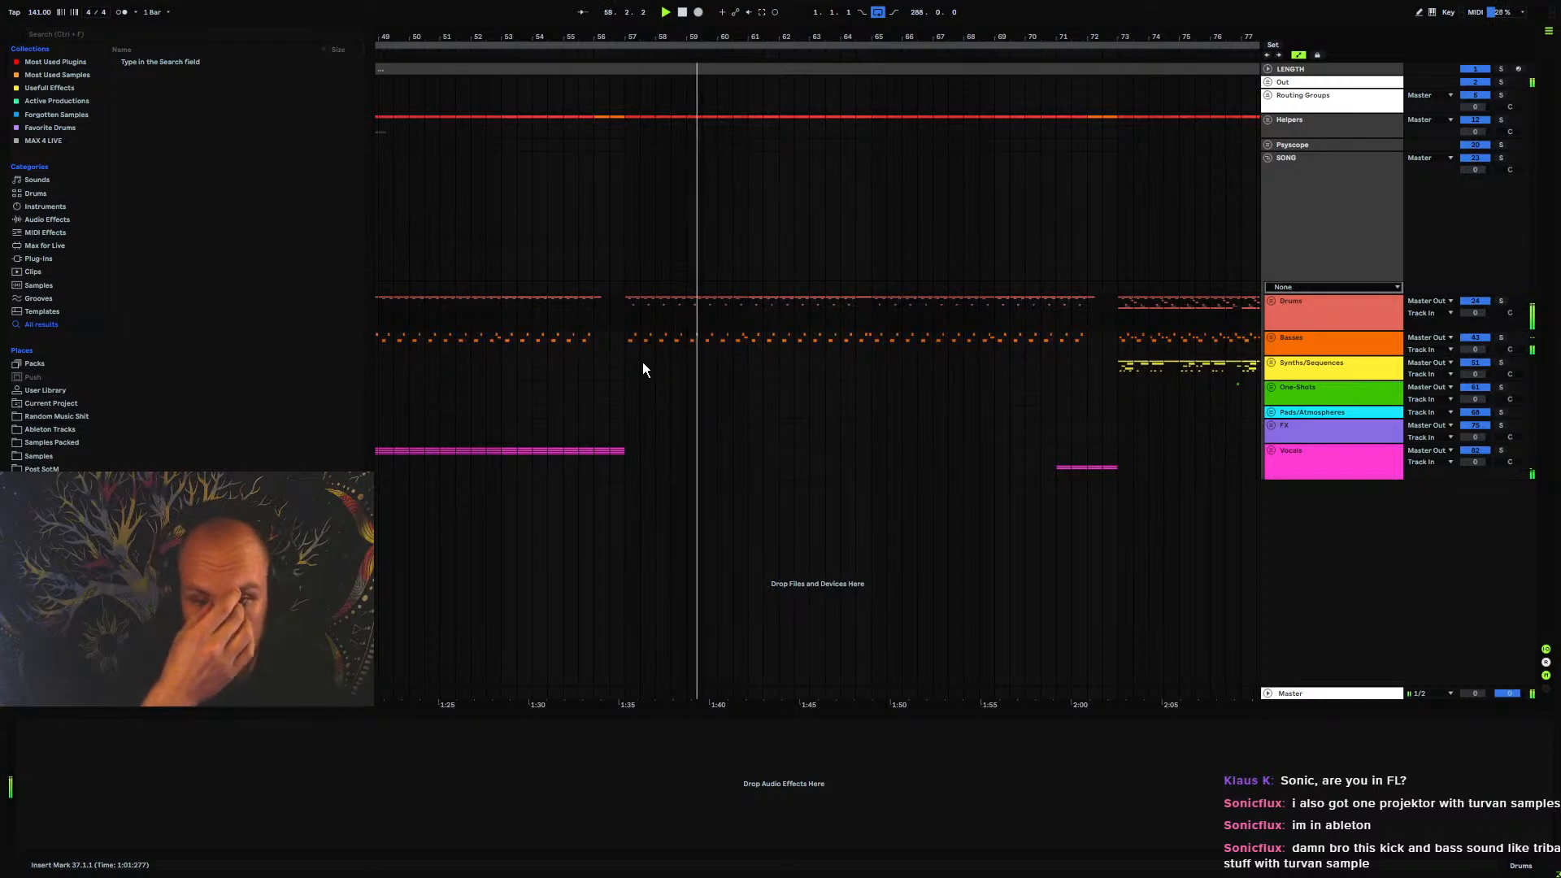
{"action": "left_click_drag", "start_coordinate": [810, 316], "coordinate": [399, 338]}
{"action": "left_click_drag", "start_coordinate": [822, 366], "coordinate": [1166, 372]}
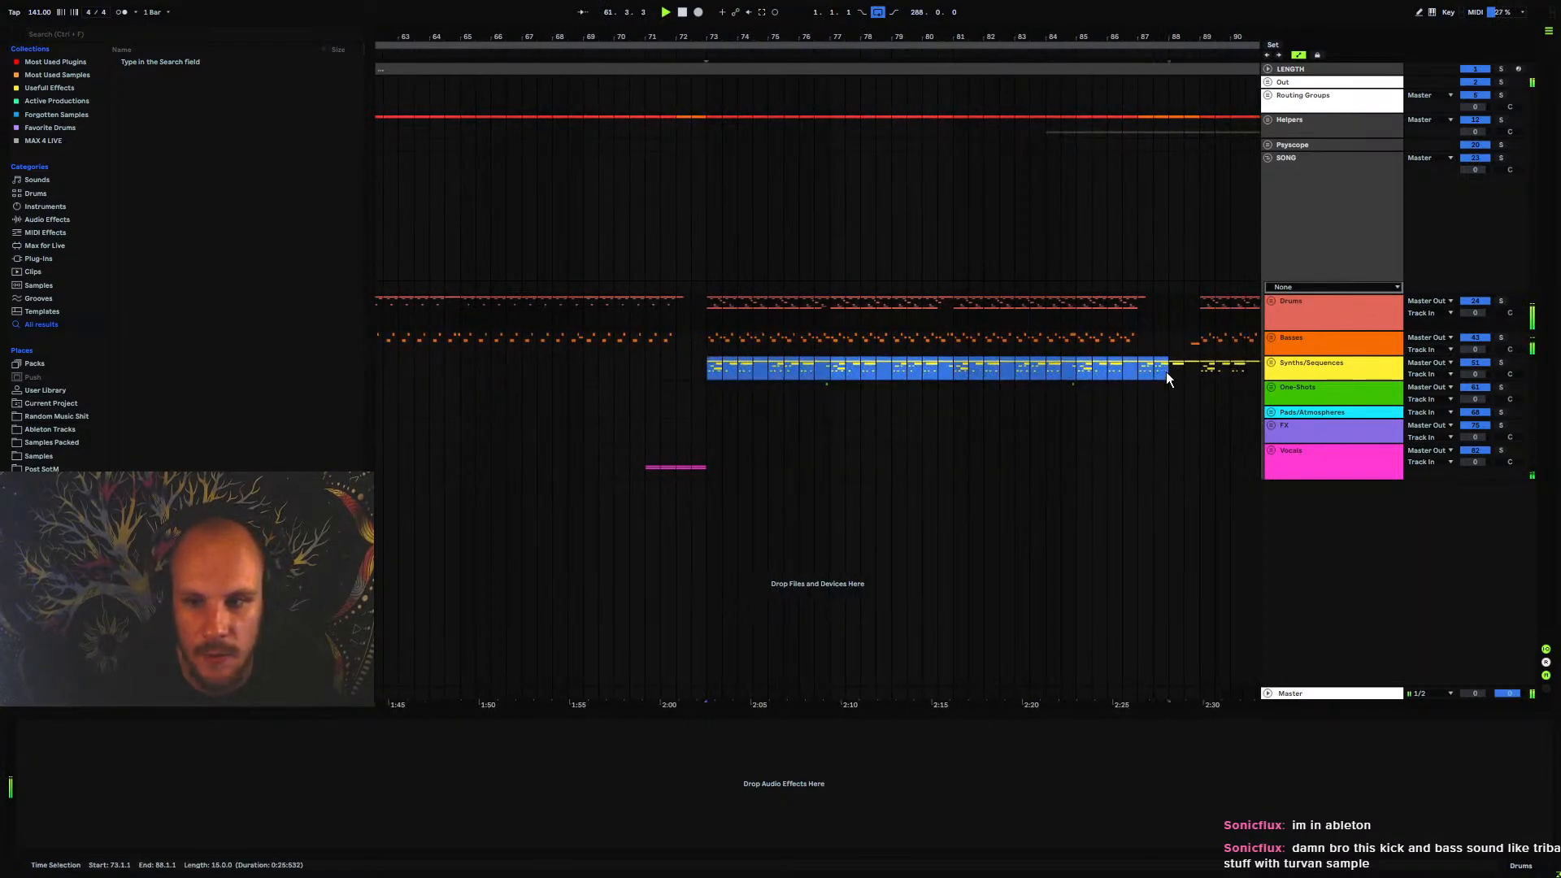
{"action": "left_click_drag", "start_coordinate": [798, 345], "coordinate": [896, 358]}
{"action": "left_click", "coordinate": [742, 414]}
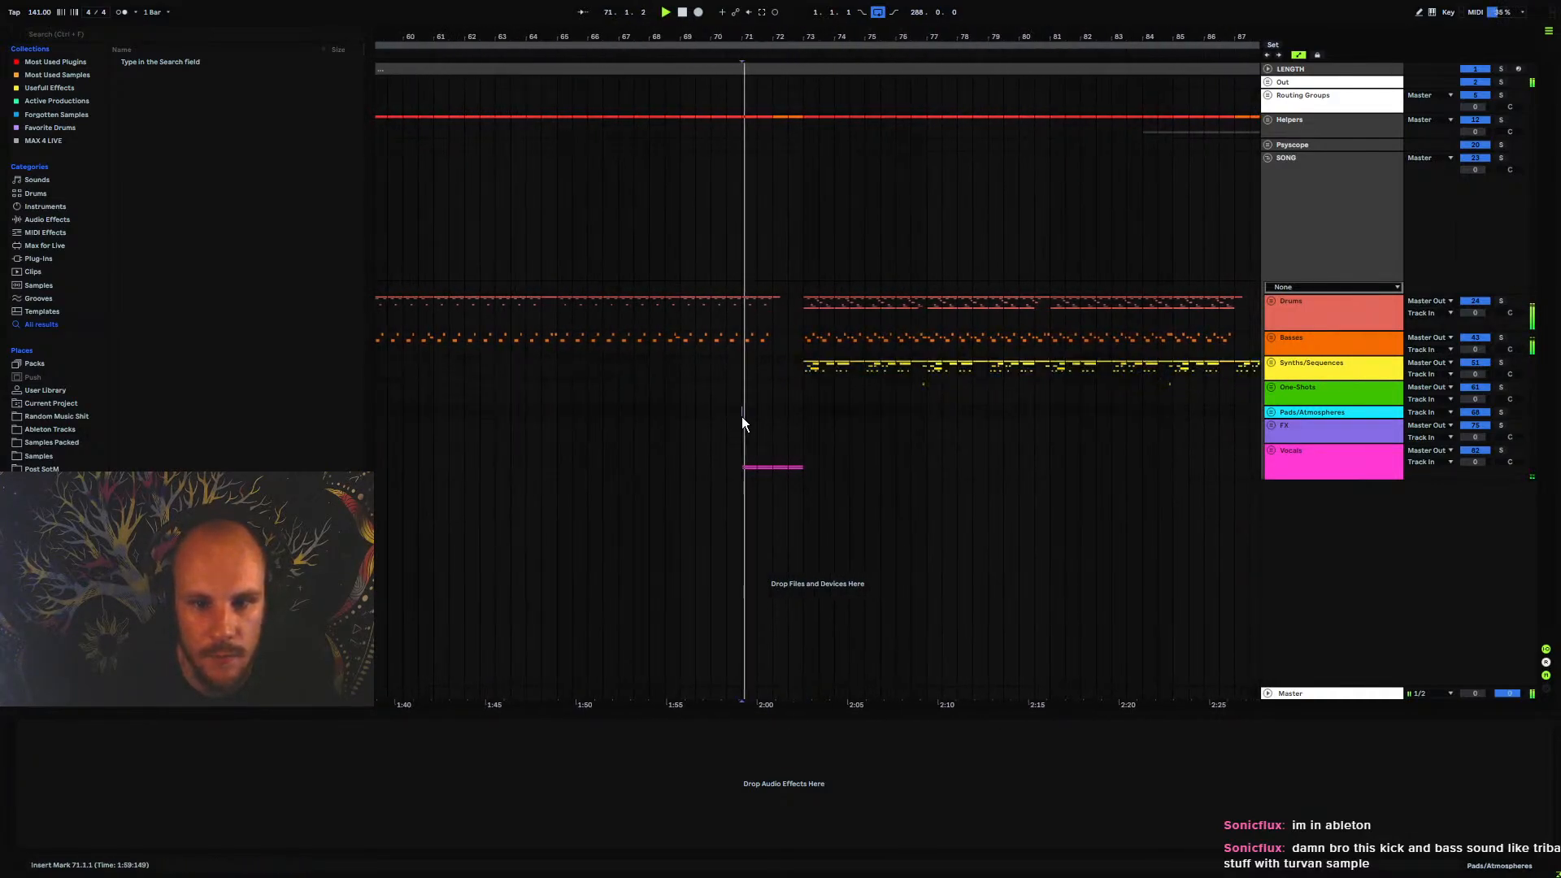
Play the arrangement from bar 73 and follow the section where the synth sequences enter
{"action": "left_click", "coordinate": [804, 343]}
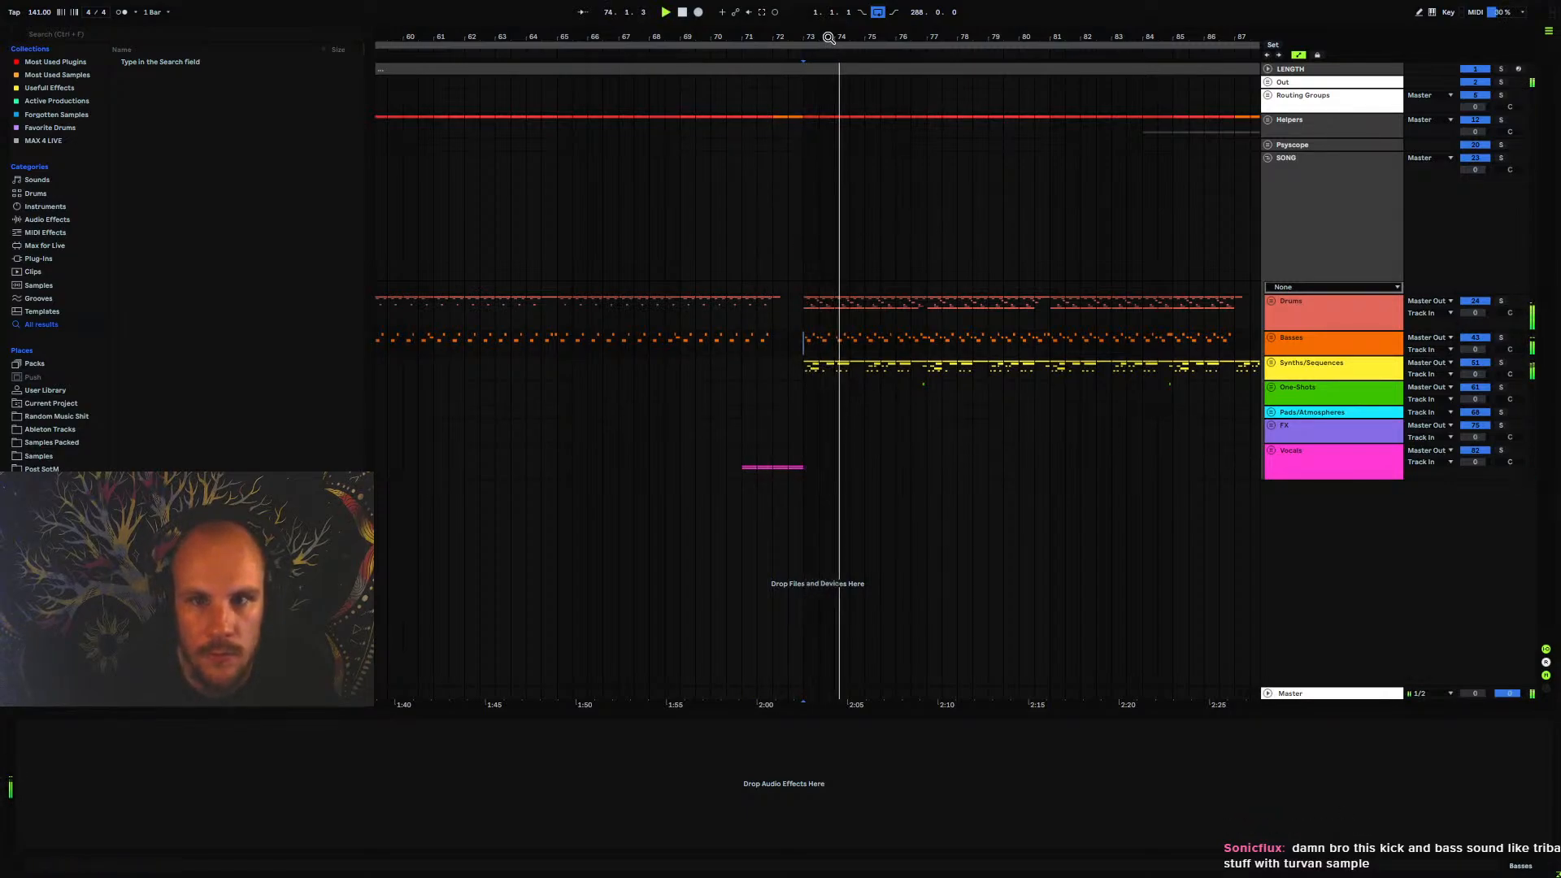
{"action": "left_click_drag", "start_coordinate": [828, 40], "coordinate": [631, 43]}
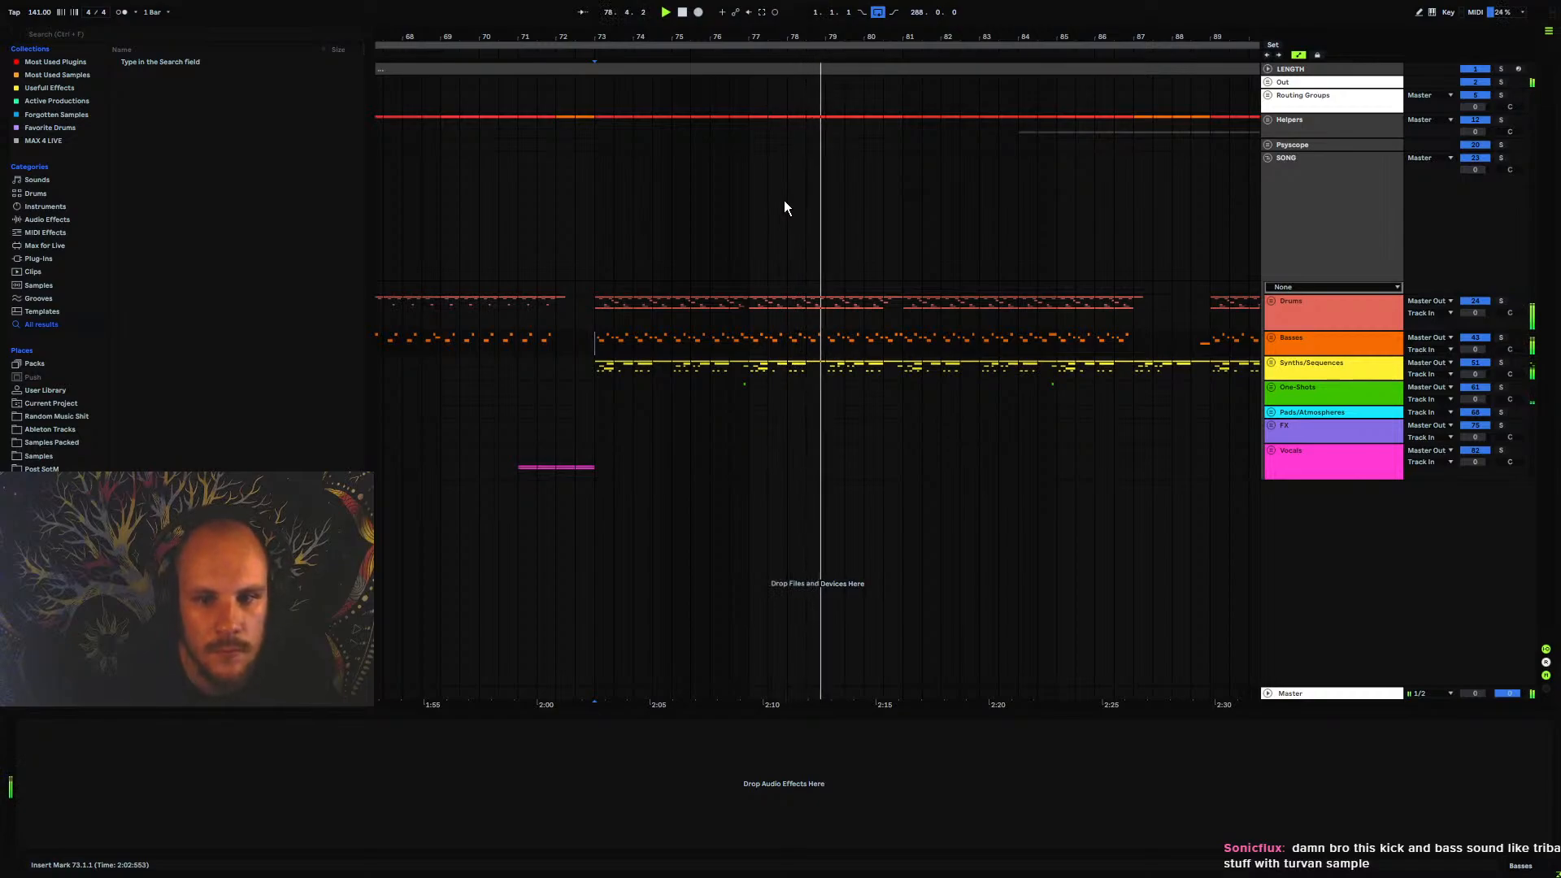
{"action": "left_click_drag", "start_coordinate": [917, 240], "coordinate": [660, 233]}
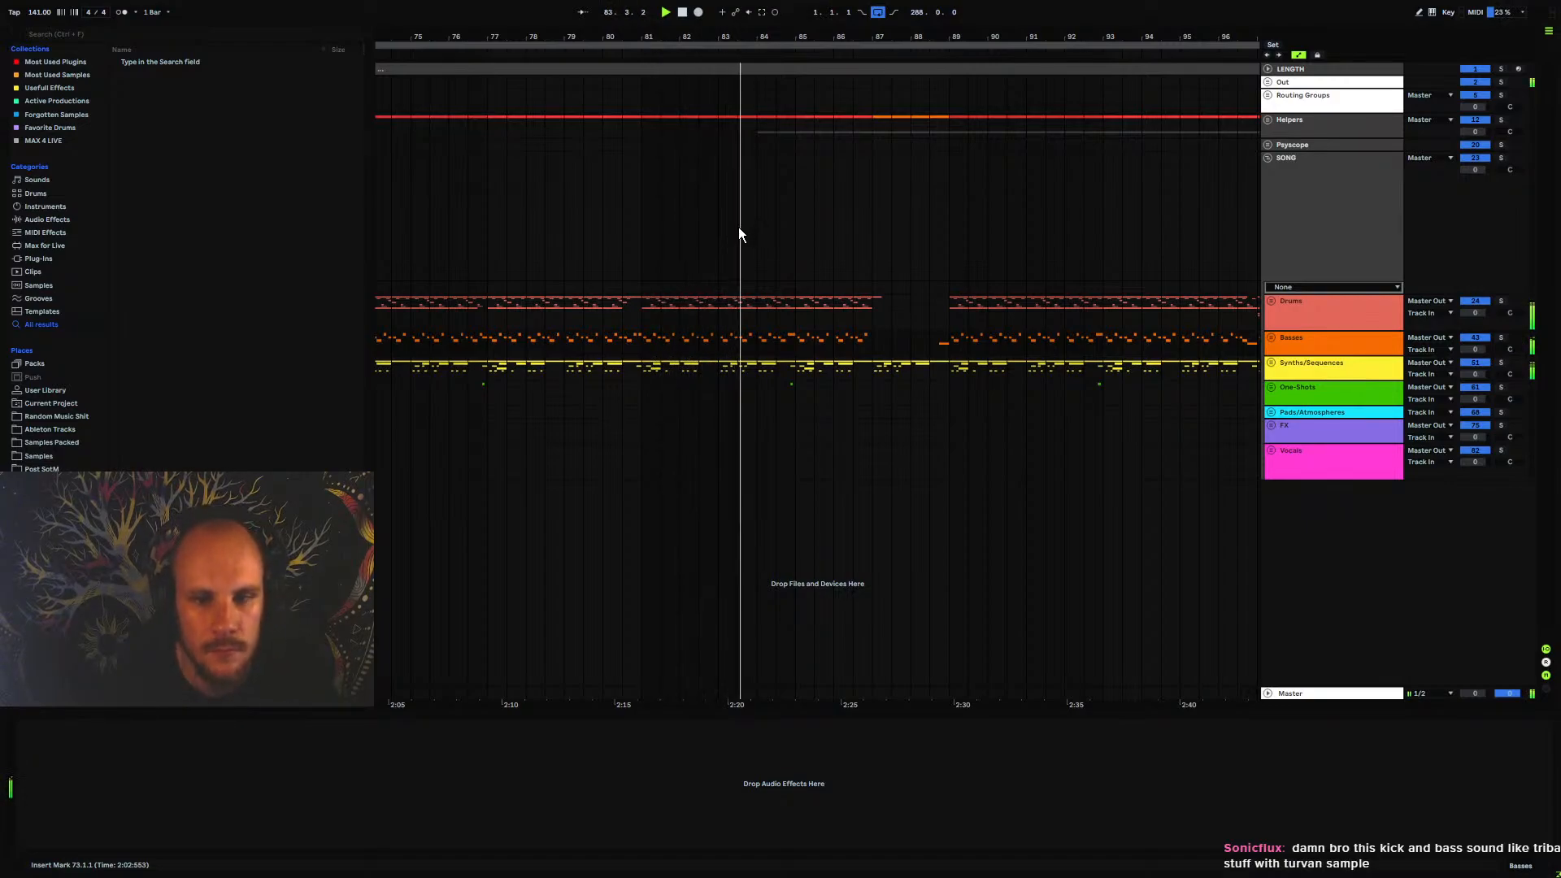
{"action": "left_click_drag", "start_coordinate": [738, 227], "coordinate": [577, 198]}
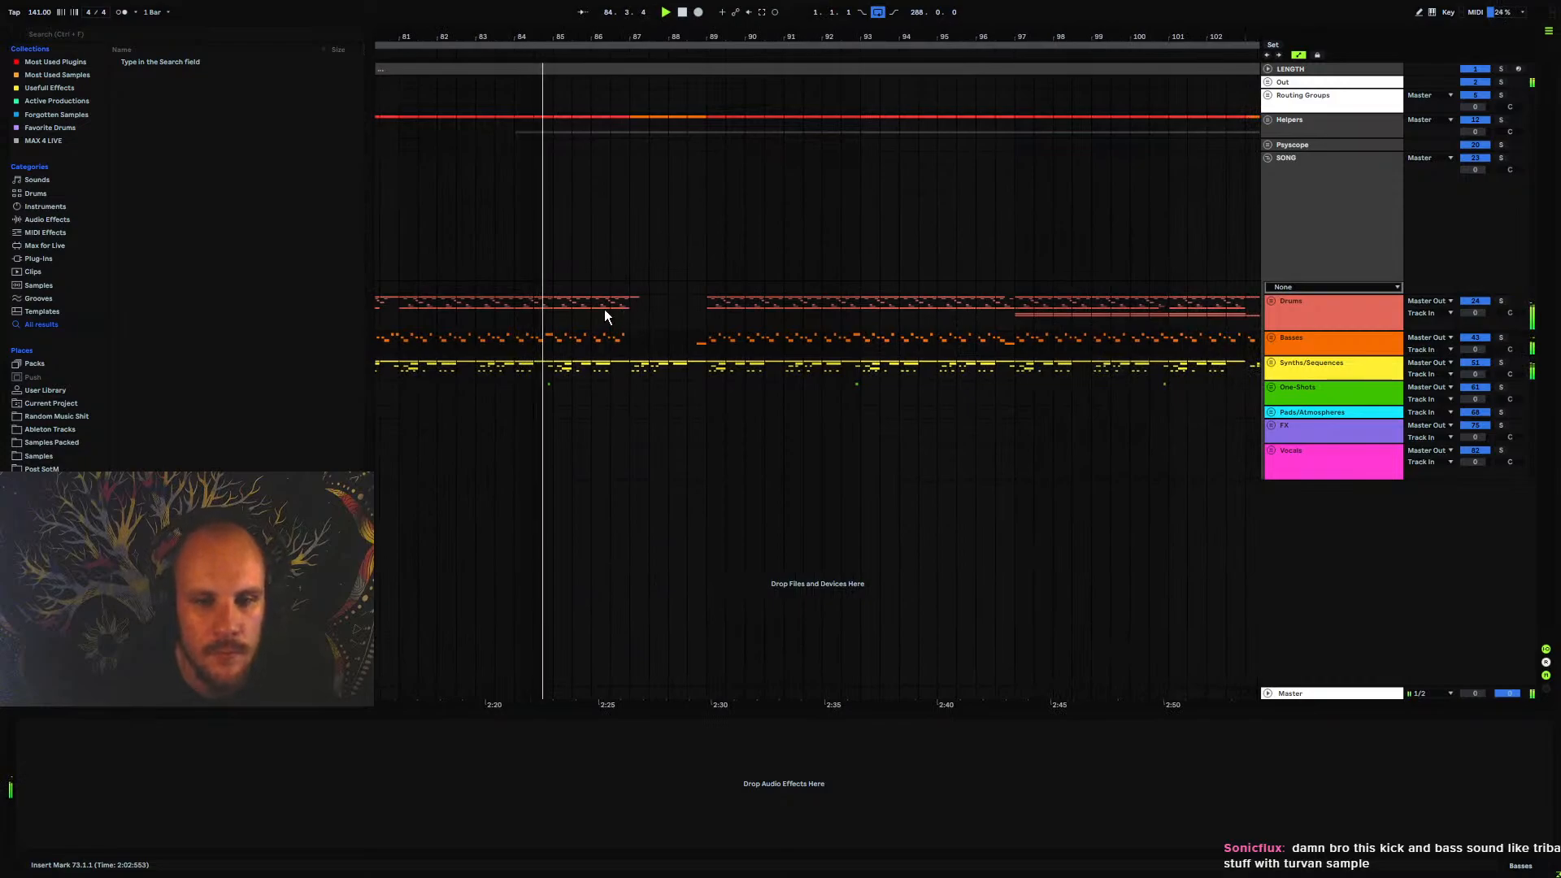
Restart playback from bar 88.3, just before the drums re-enter, and view a wider stretch of the arrangement
{"action": "left_click", "coordinate": [690, 341]}
{"action": "key", "text": "space"}
{"action": "key", "text": "space"}
{"action": "left_click_drag", "start_coordinate": [711, 38], "coordinate": [663, 11]}
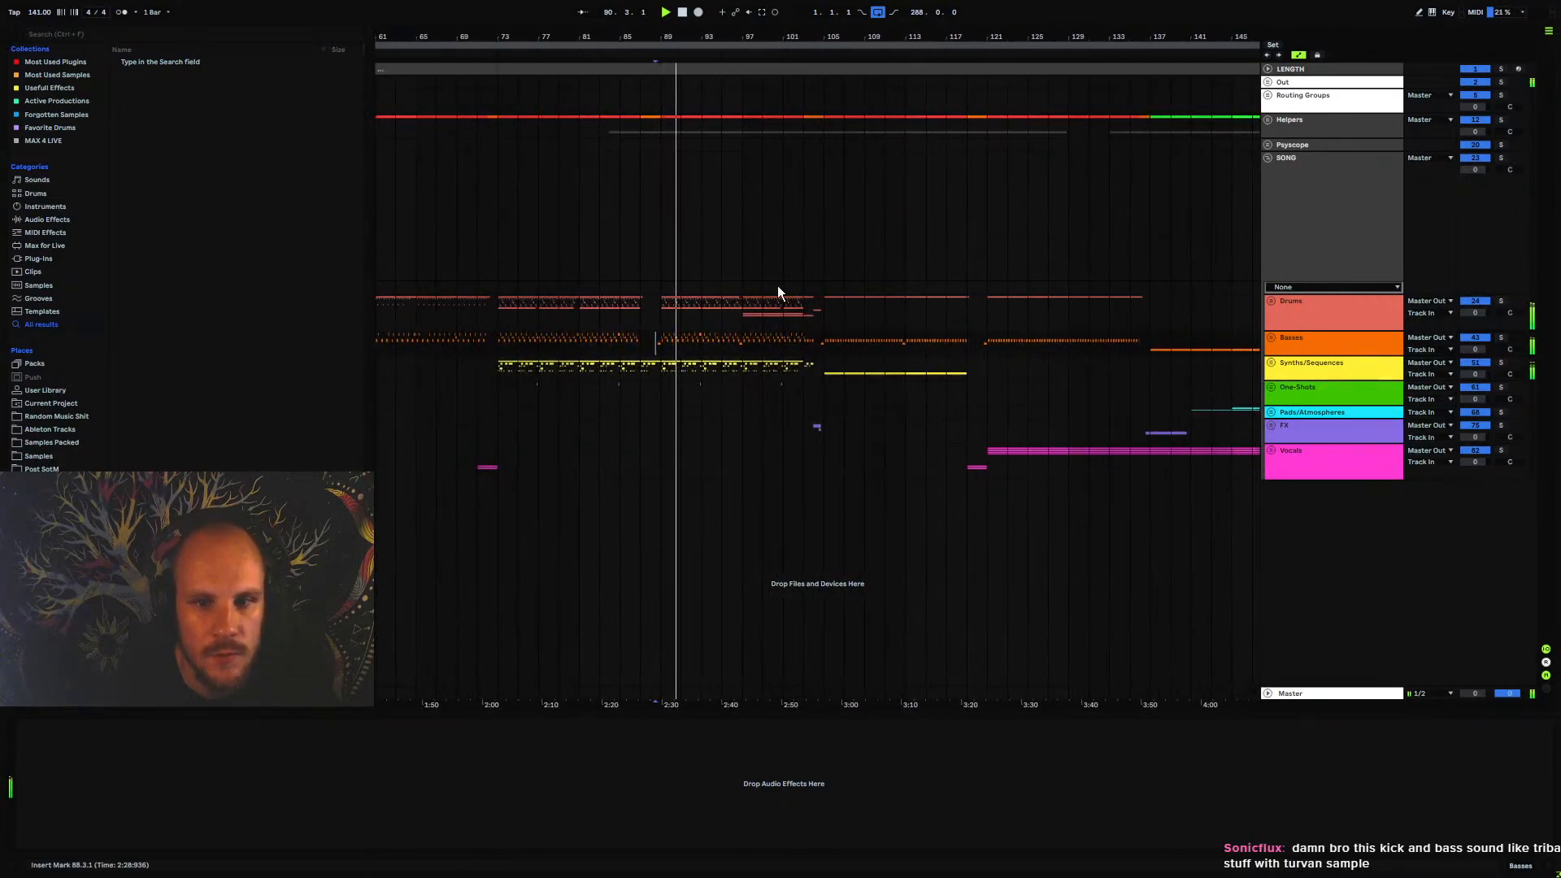
Restart playback from bar 101 and follow the FX transition and the drum, bass and synth section after it
{"action": "left_click", "coordinate": [786, 345]}
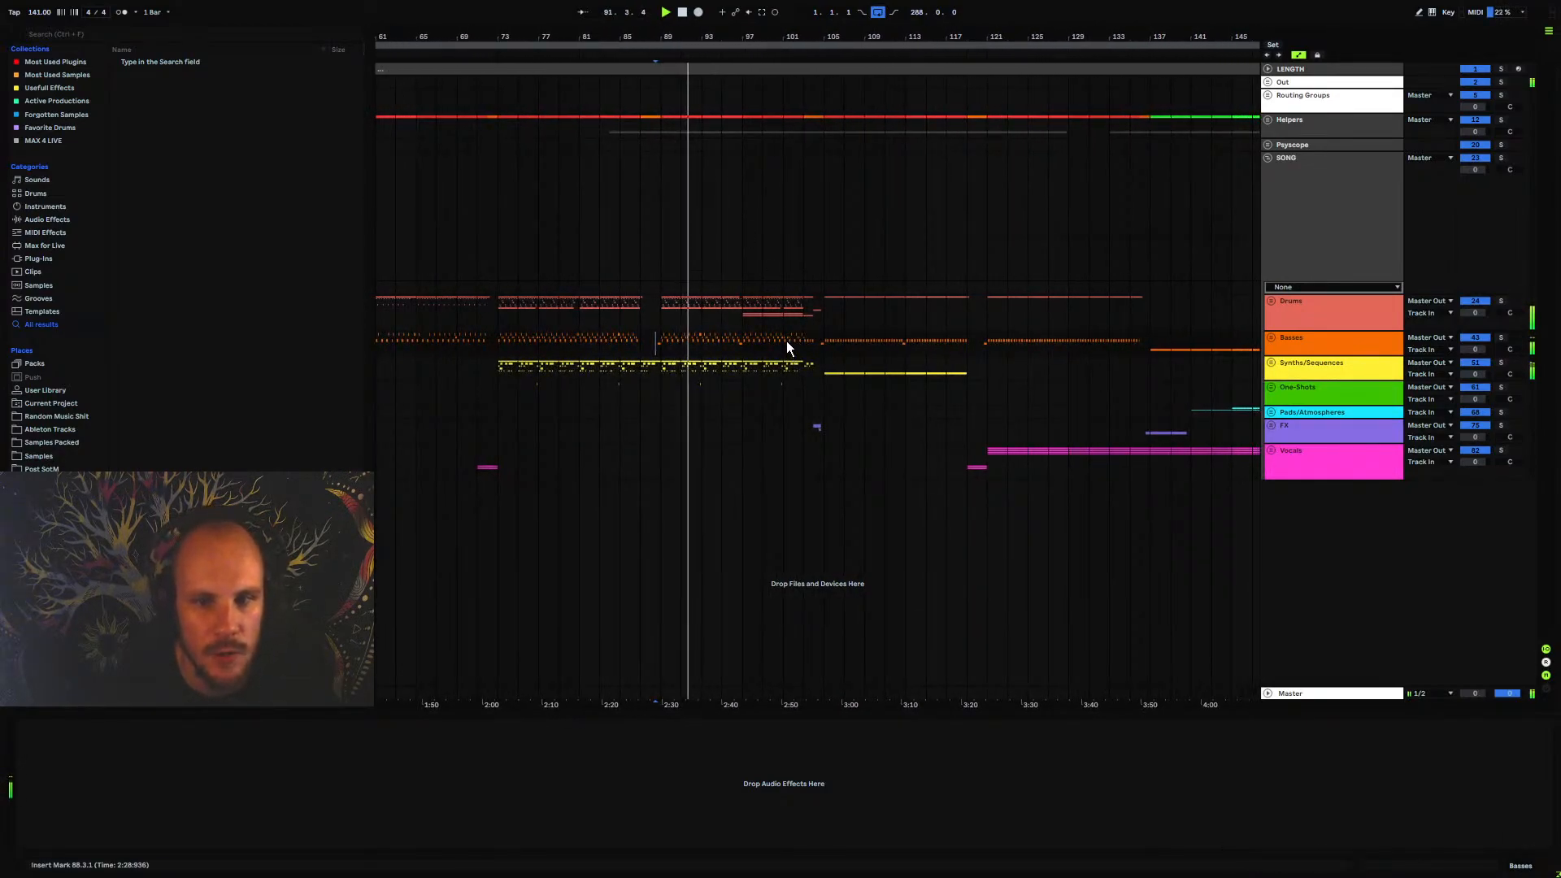
{"action": "key", "text": "space"}
{"action": "key", "text": "space"}
{"action": "left_click_drag", "start_coordinate": [812, 36], "coordinate": [693, 56]}
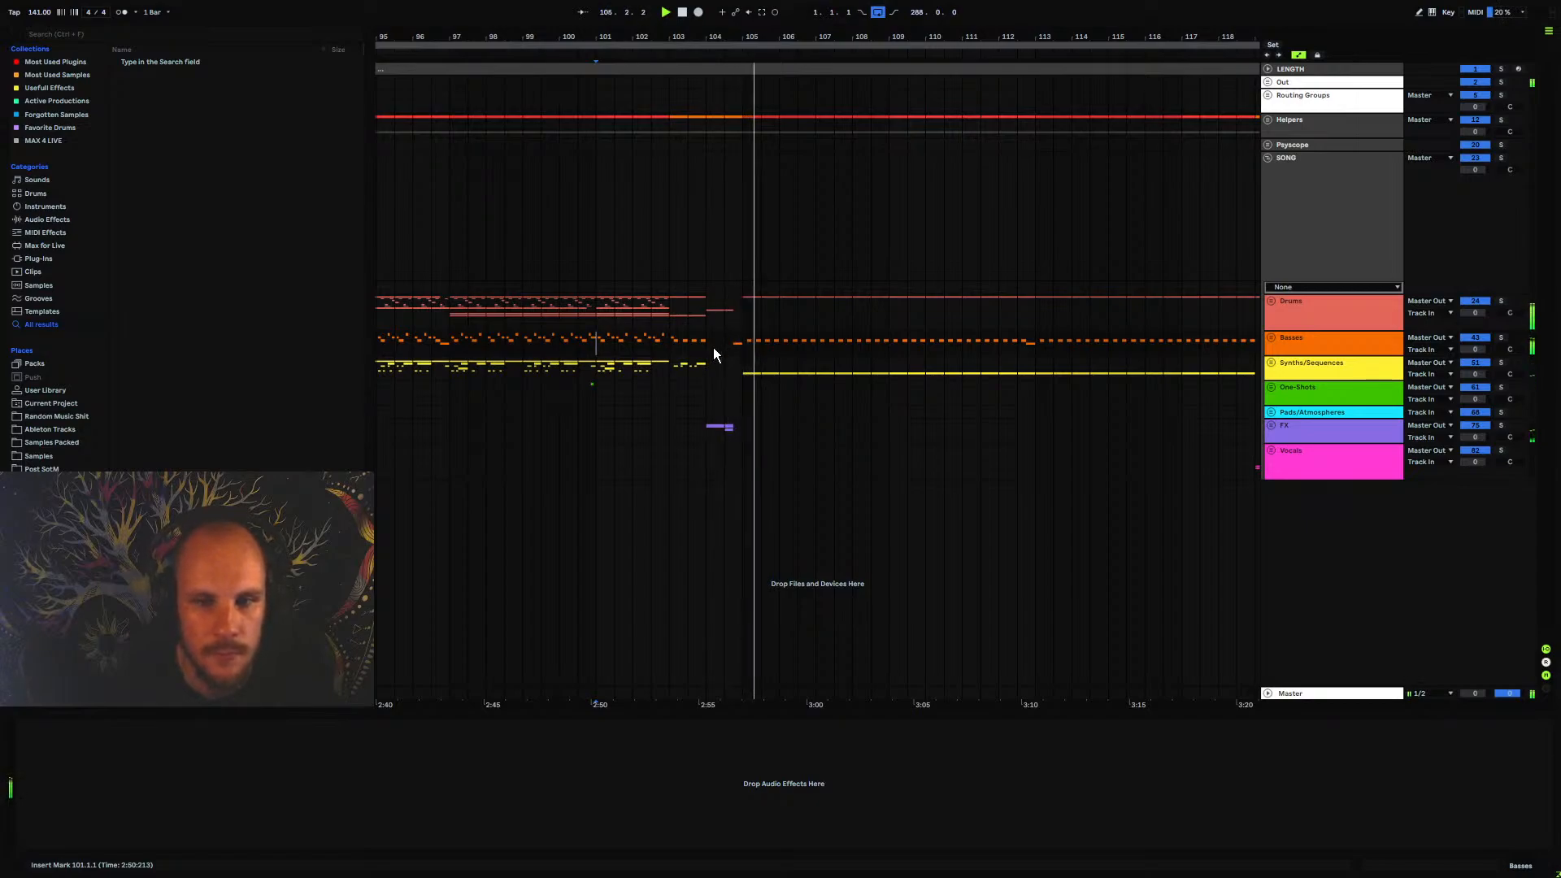
{"action": "left_click_drag", "start_coordinate": [803, 313], "coordinate": [655, 291]}
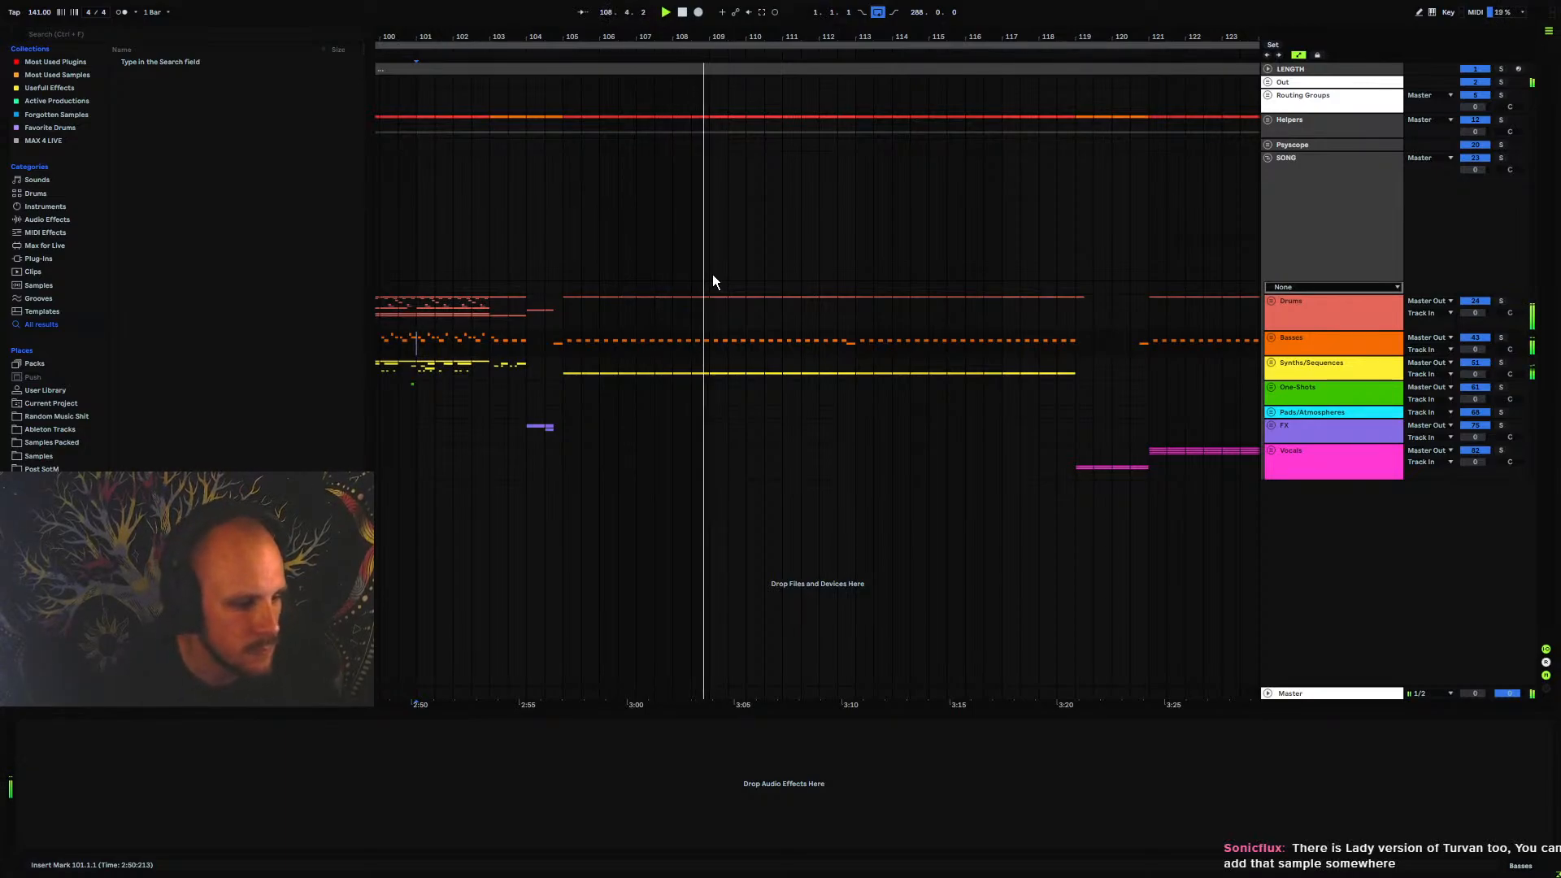
{"action": "left_click_drag", "start_coordinate": [782, 274], "coordinate": [635, 259]}
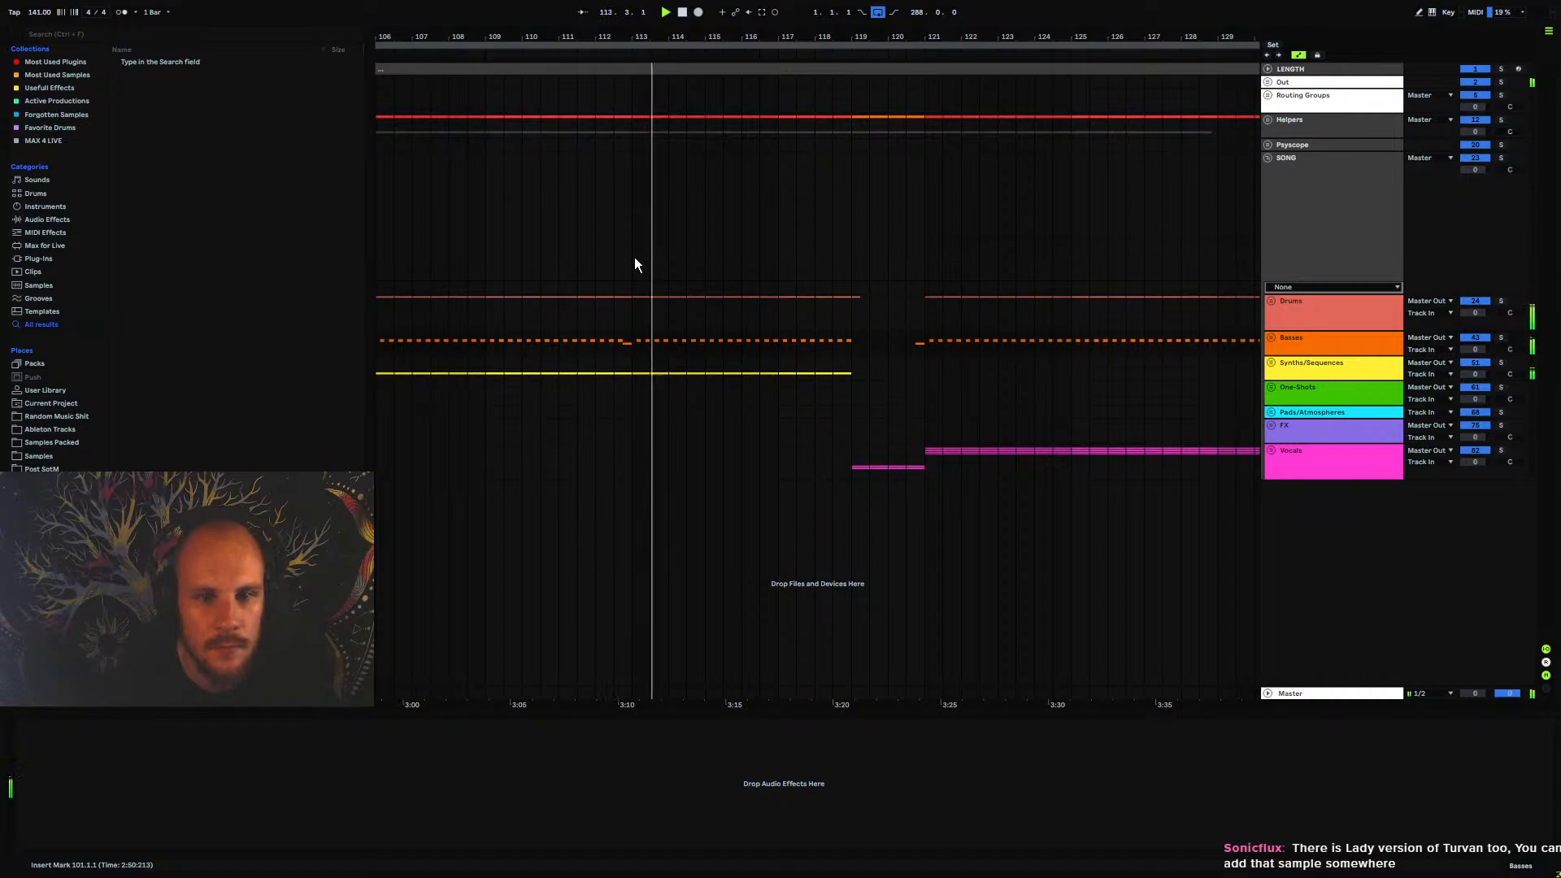
{"action": "left_click_drag", "start_coordinate": [789, 273], "coordinate": [709, 260]}
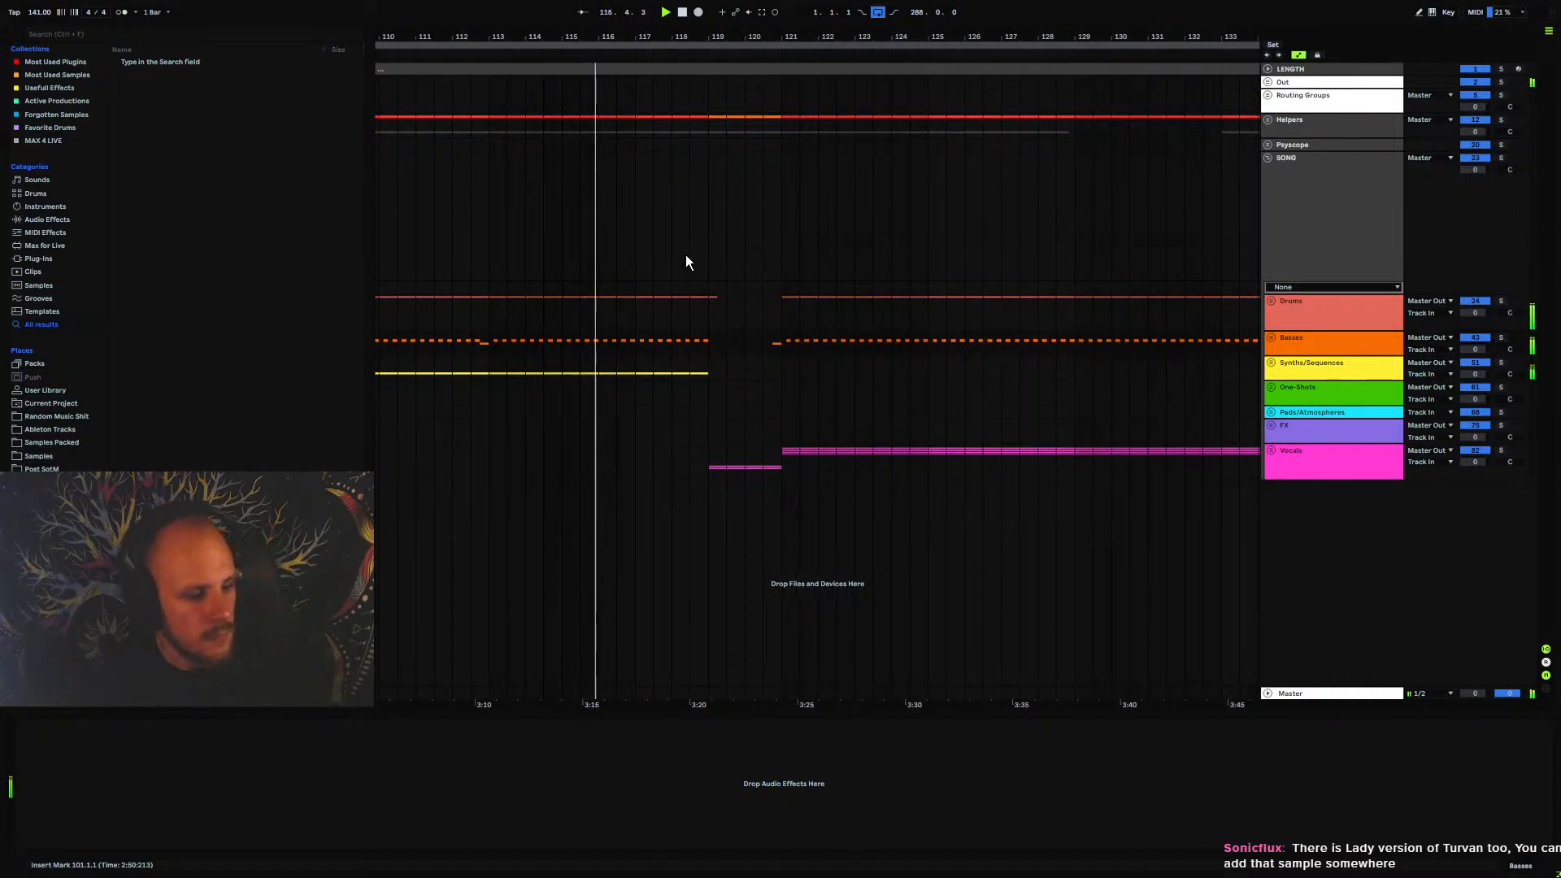
{"action": "left_click_drag", "start_coordinate": [683, 258], "coordinate": [686, 195]}
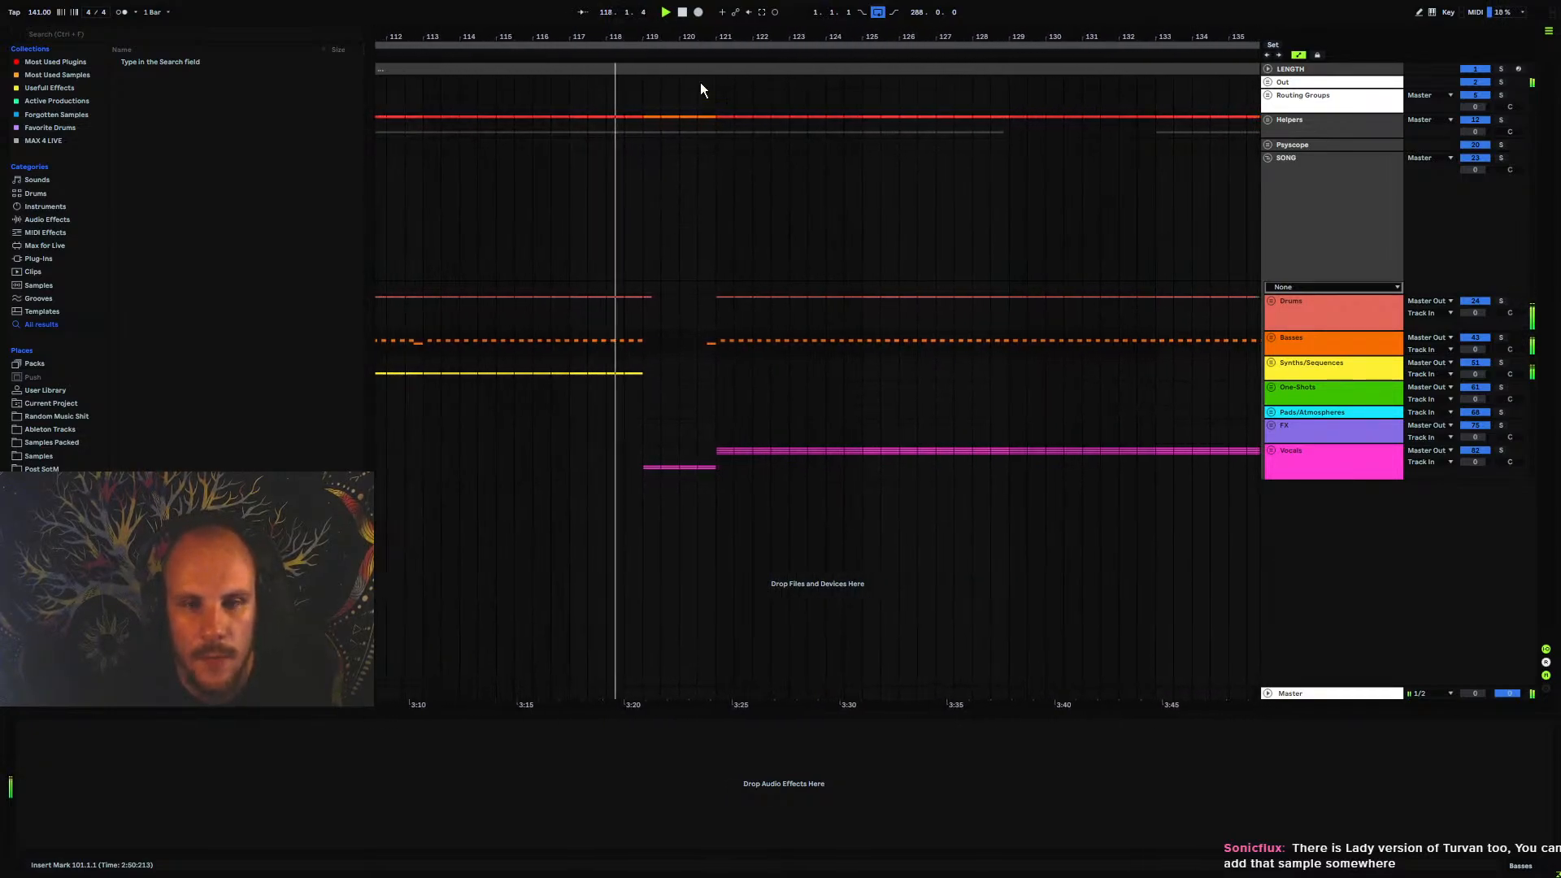
Review the overall arrangement, mark bar 119 where the vocal break starts, and play from bar 135 into the breakdown
{"action": "left_click_drag", "start_coordinate": [703, 37], "coordinate": [658, 1]}
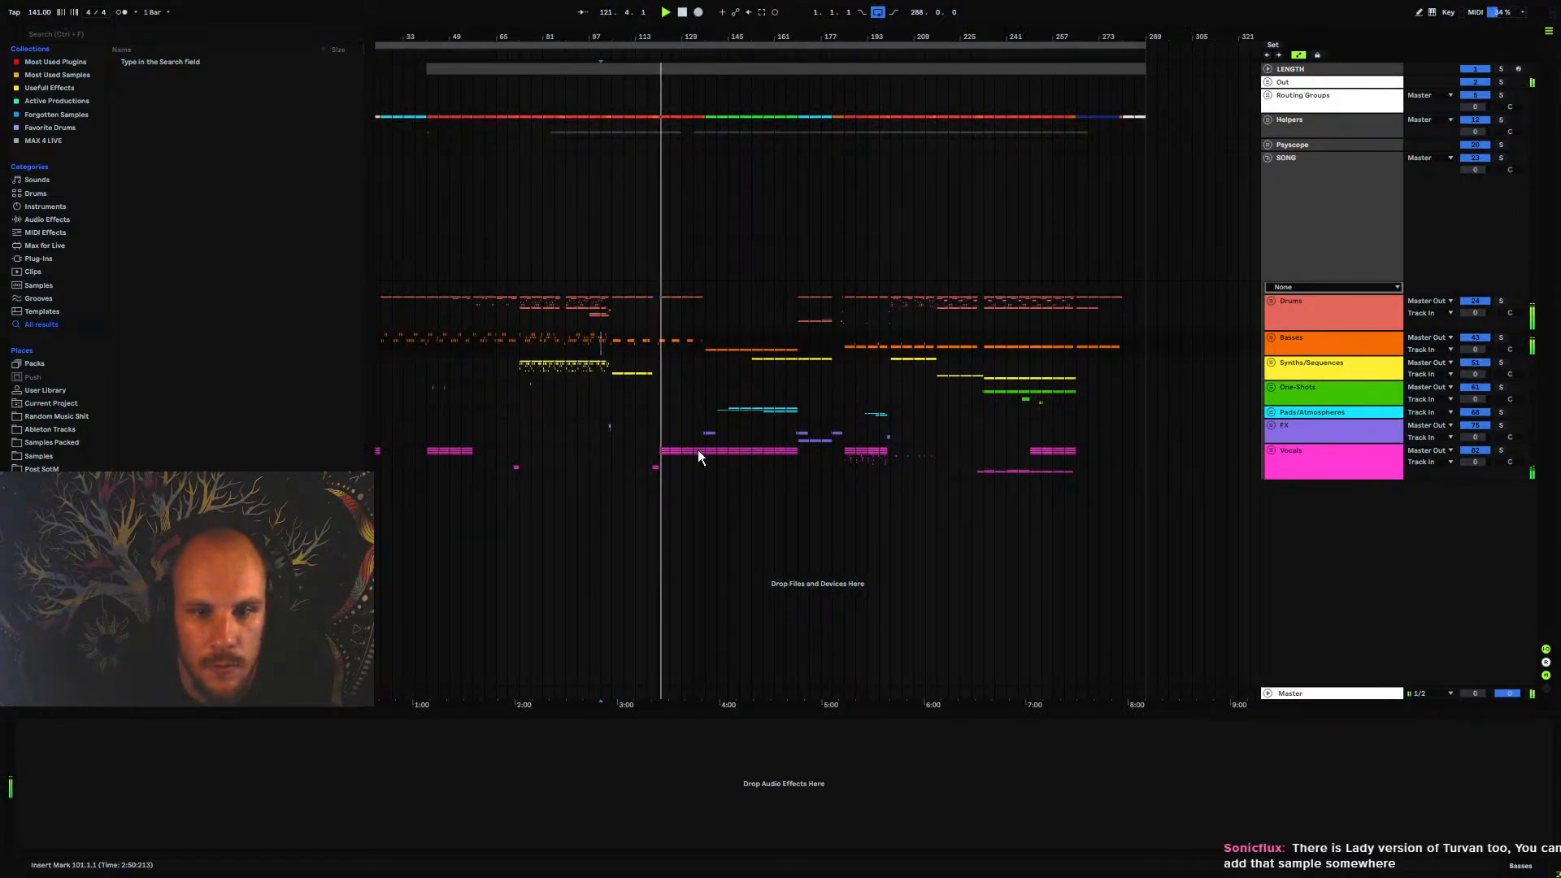
{"action": "mouse_move", "coordinate": [662, 38]}
{"action": "left_mouse_down"}
{"action": "mouse_move", "coordinate": [662, 91]}
{"action": "mouse_move", "coordinate": [662, 62]}
{"action": "left_mouse_up"}
{"action": "left_click_drag", "start_coordinate": [656, 361], "coordinate": [662, 362]}
{"action": "left_click", "coordinate": [655, 363]}
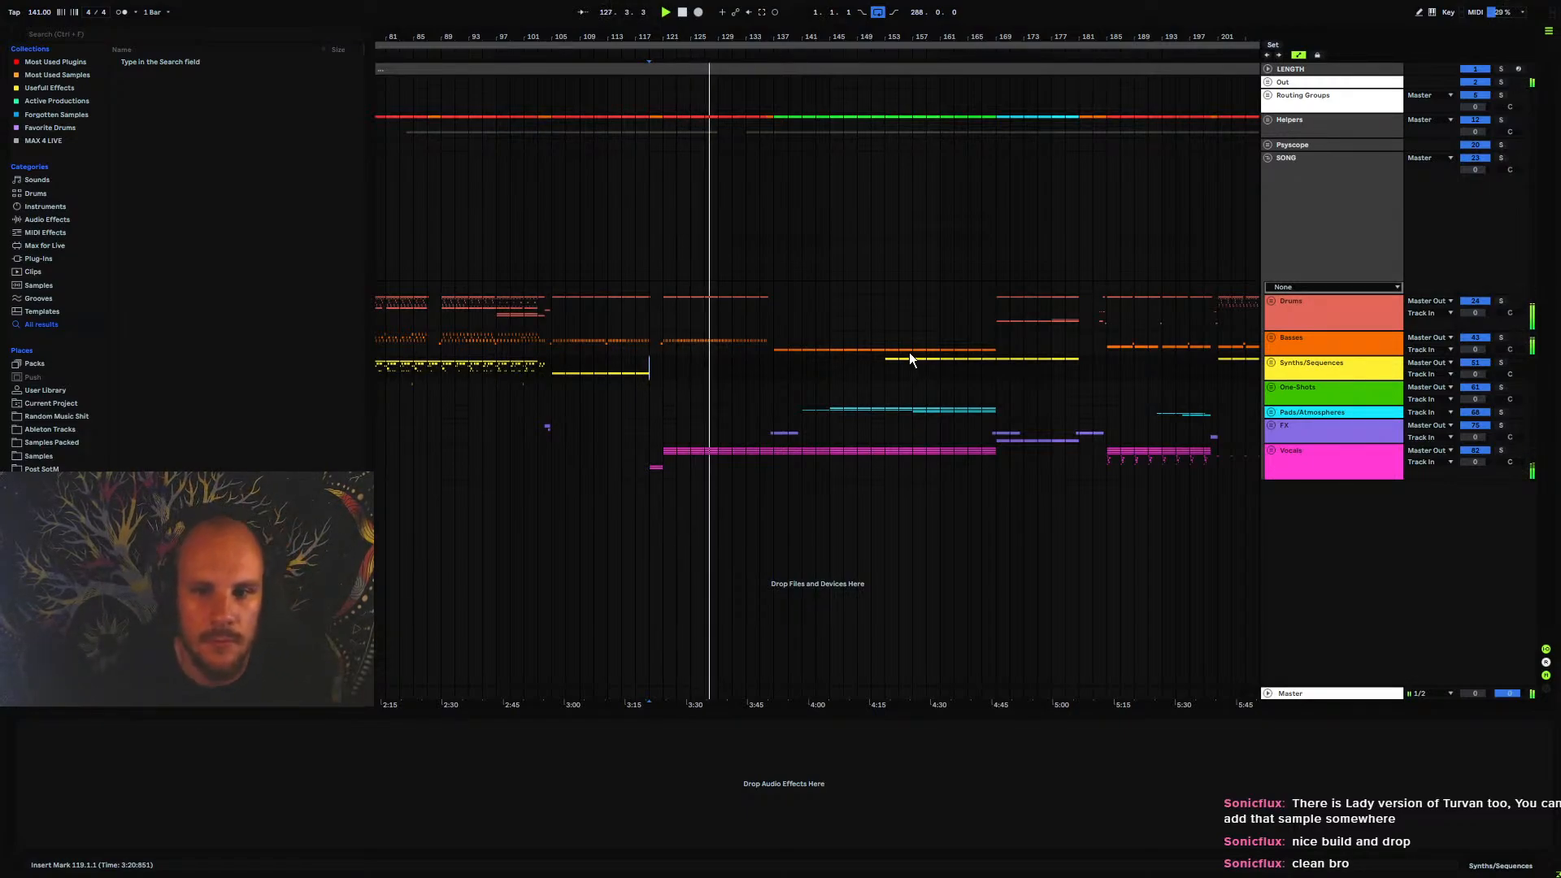
{"action": "left_click", "coordinate": [762, 362]}
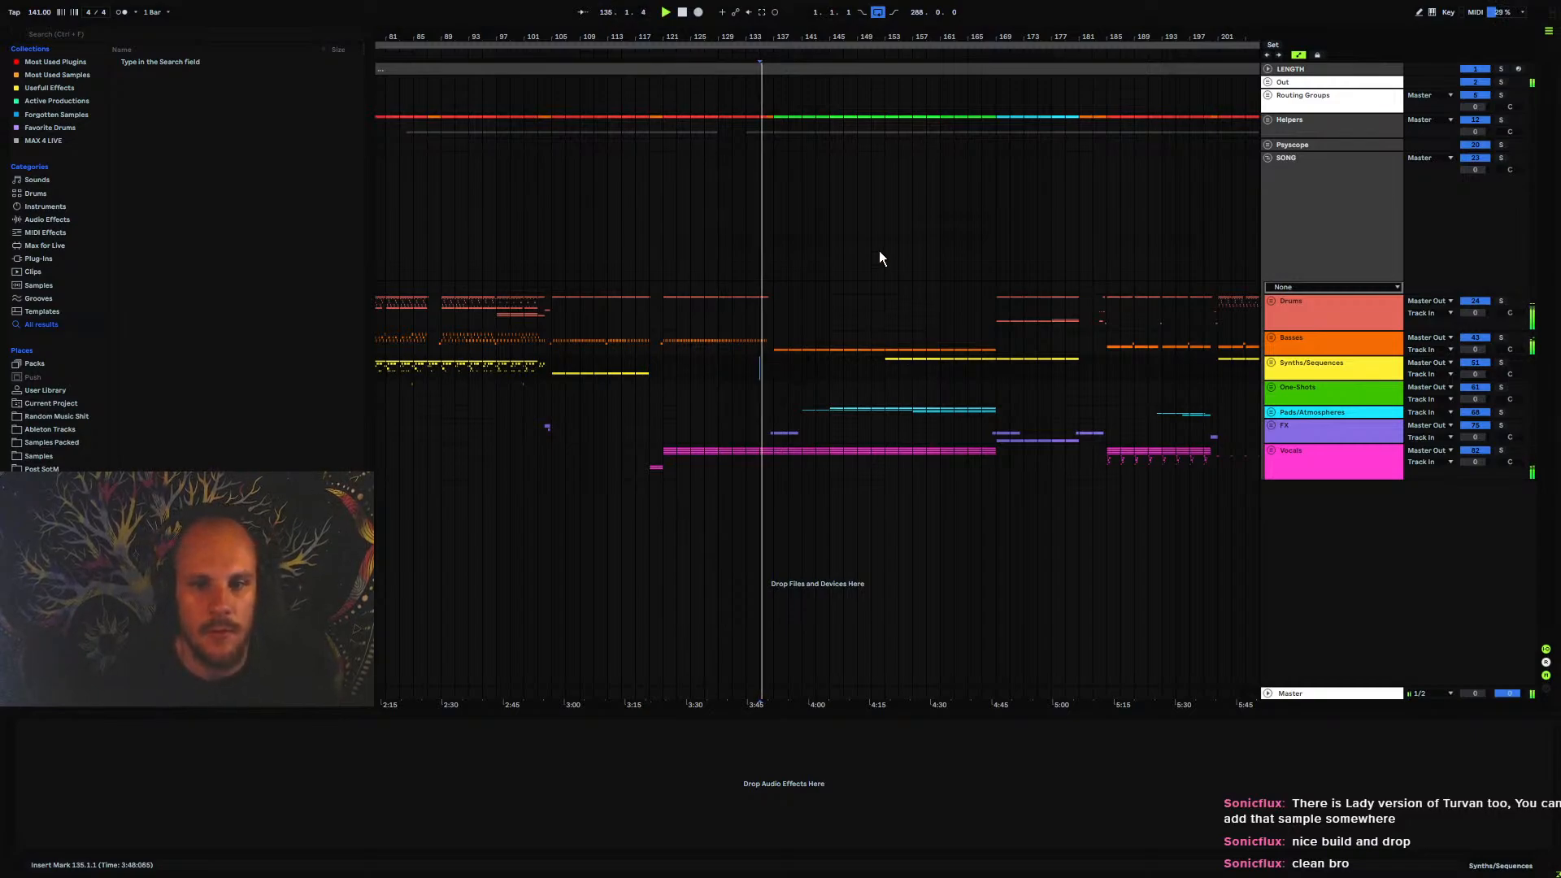
Highlight the breakdown from bar 137 to 187 across the Basses through Vocals groups, and clear the selection
{"action": "left_click_drag", "start_coordinate": [785, 39], "coordinate": [557, 47]}
{"action": "left_click_drag", "start_coordinate": [548, 348], "coordinate": [932, 462]}
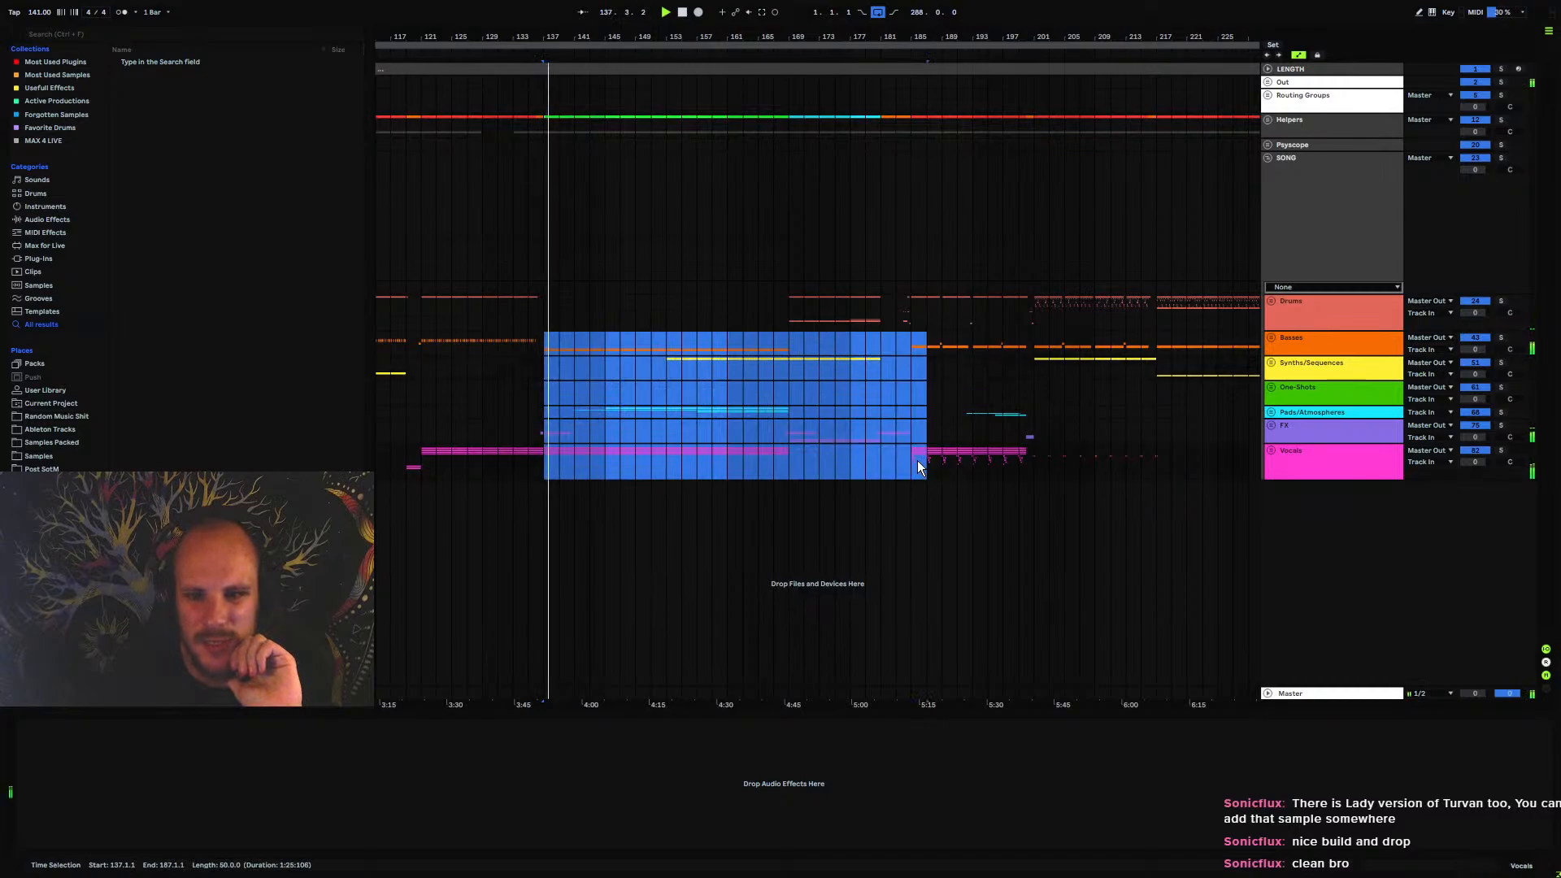
{"action": "left_click", "coordinate": [917, 465]}
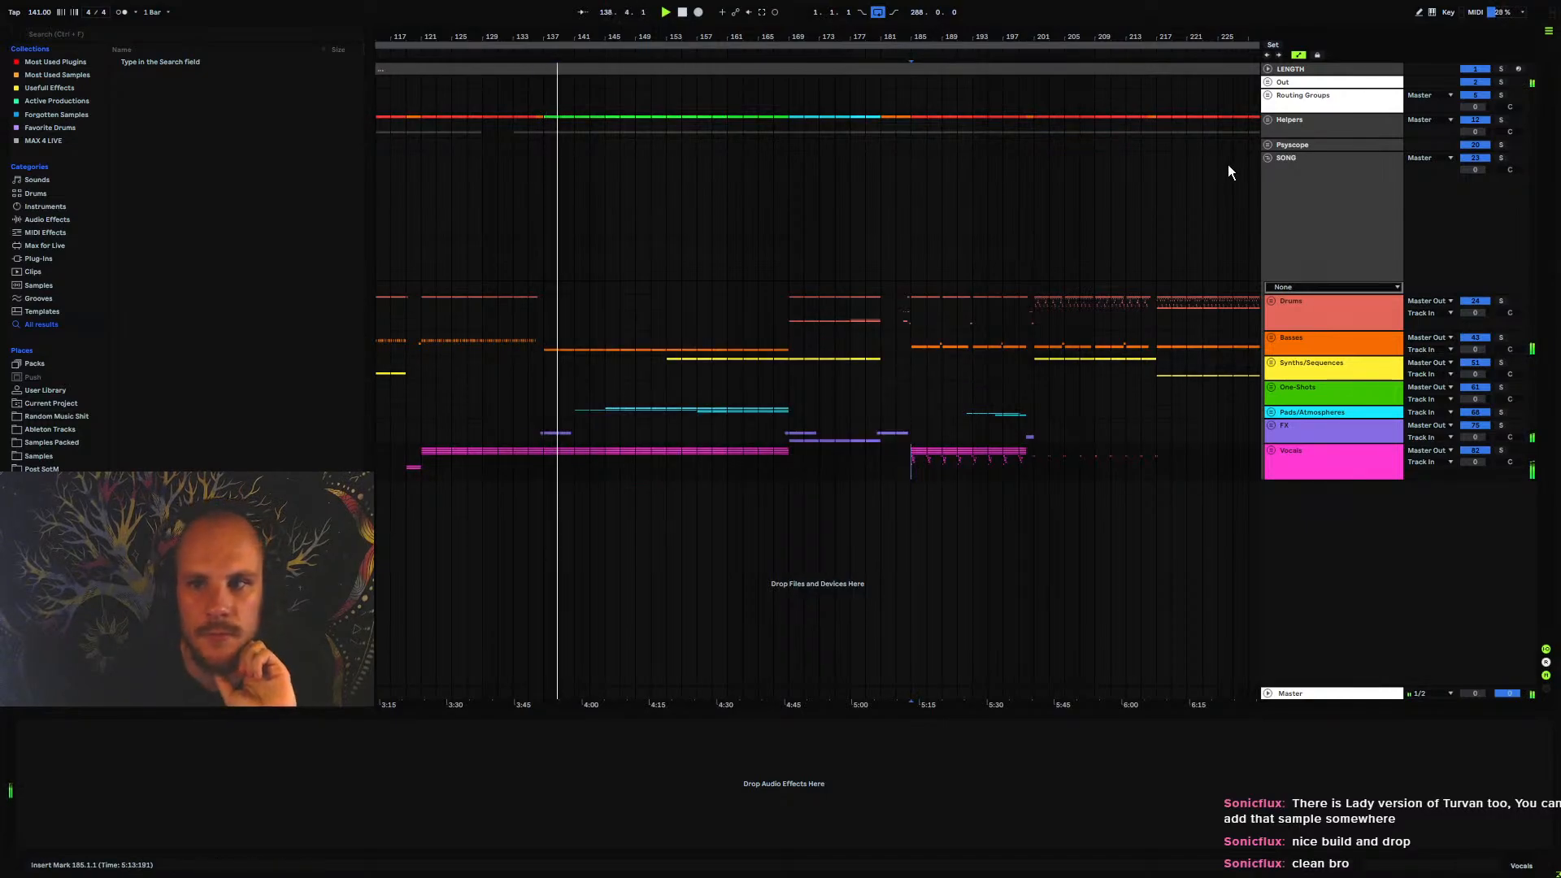
Expand the Helpers group, check the MASTER RECORDING track, and collapse the group again
{"action": "left_click", "coordinate": [1270, 120]}
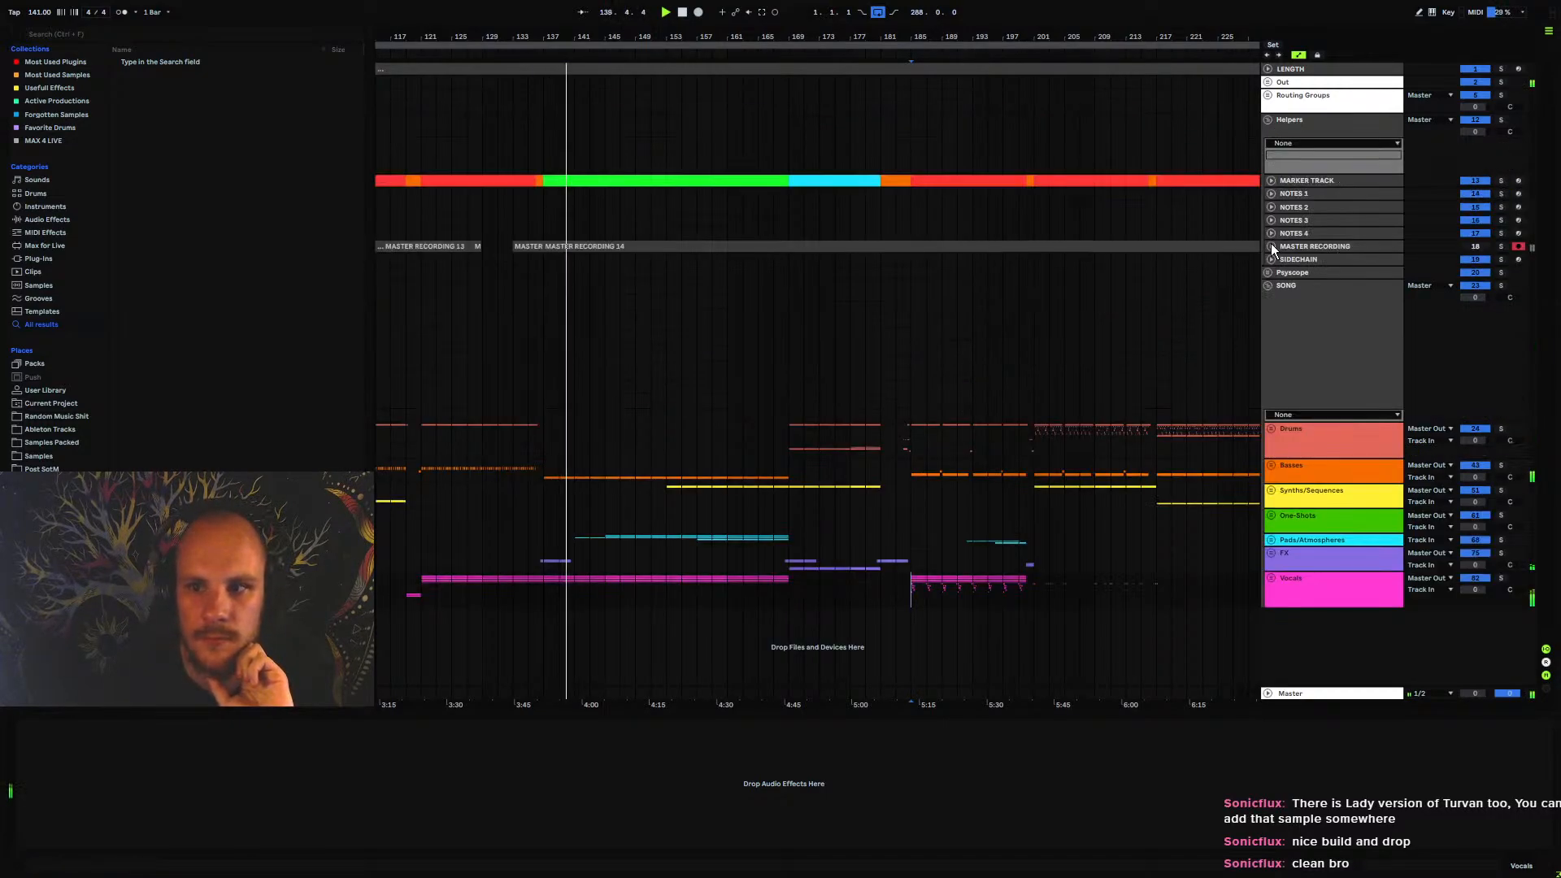
{"action": "left_click", "coordinate": [1272, 245]}
{"action": "left_click", "coordinate": [1272, 246]}
{"action": "left_click", "coordinate": [1268, 121]}
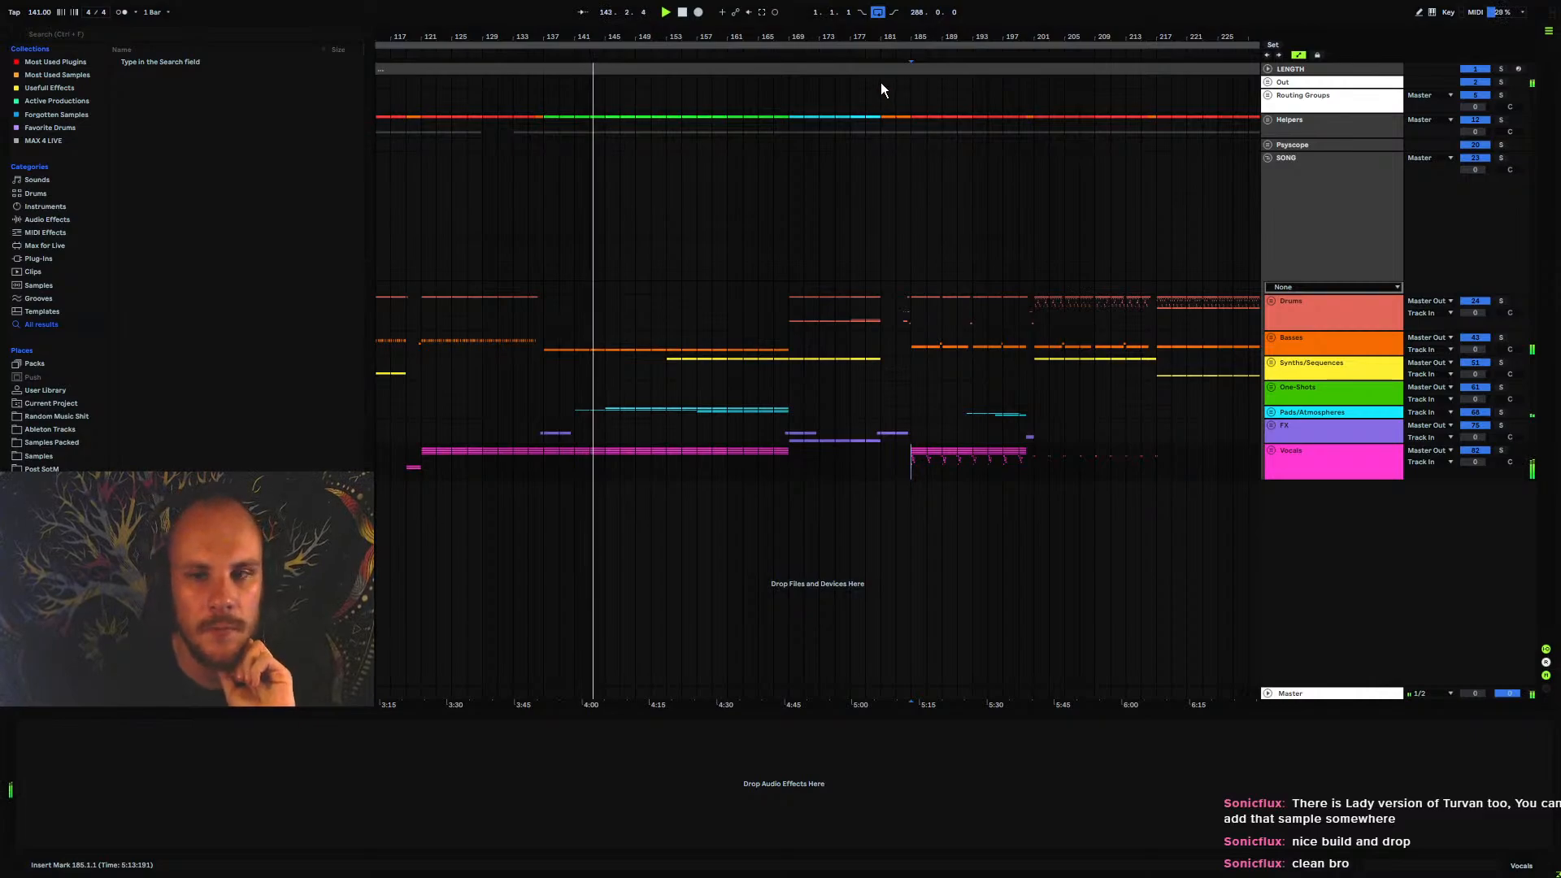
Highlight the Synths/Sequences part from bar 201 to 217, and follow playback through the breakdown and the following drop
{"action": "left_click_drag", "start_coordinate": [871, 42], "coordinate": [867, 37]}
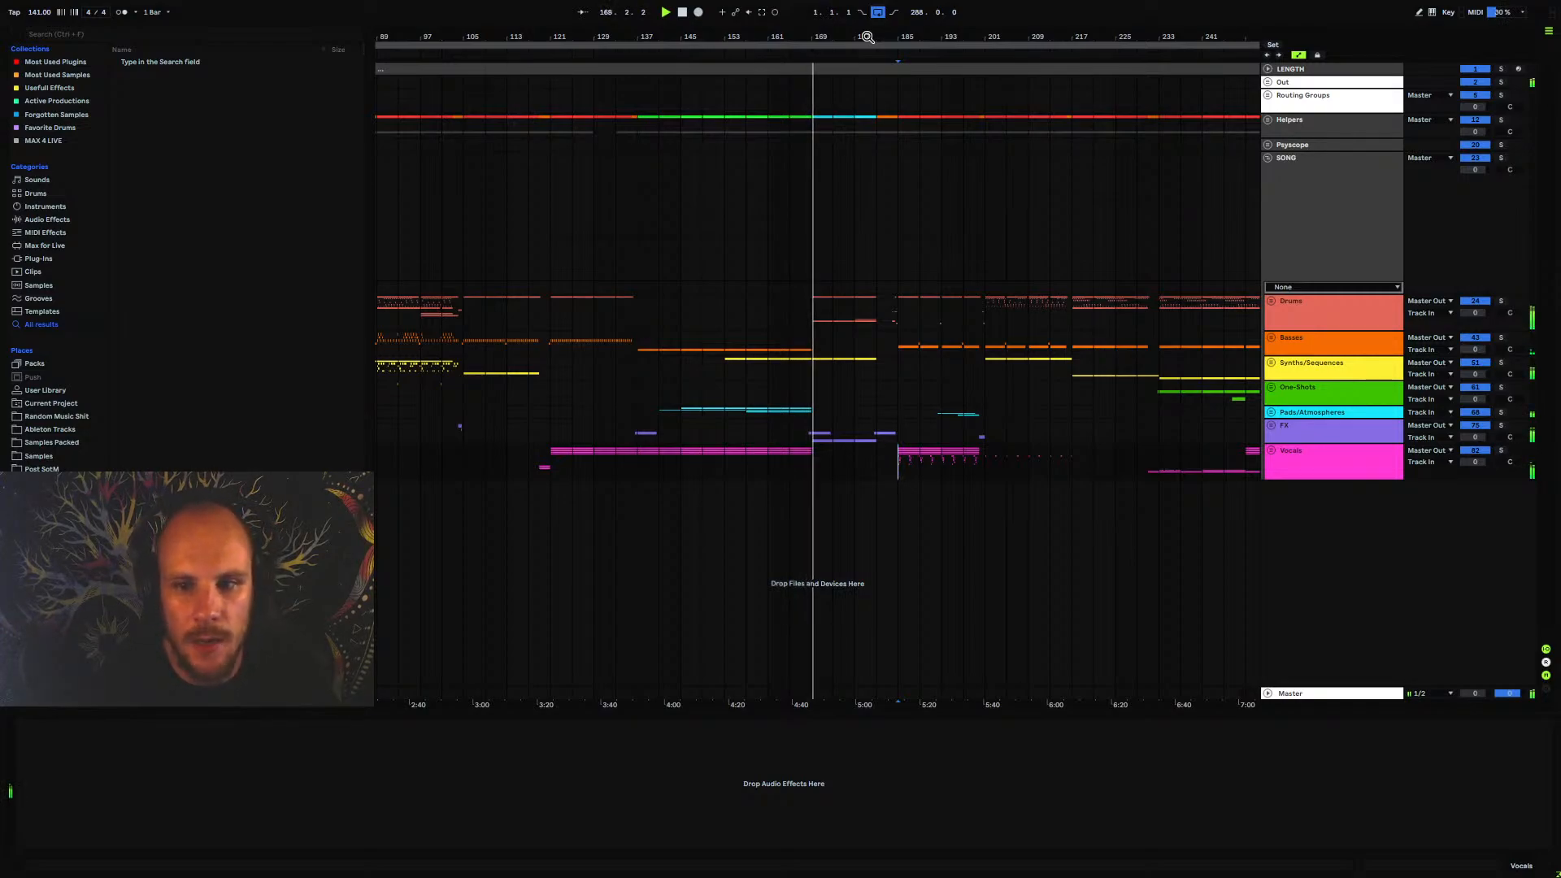
{"action": "left_click", "coordinate": [1071, 366]}
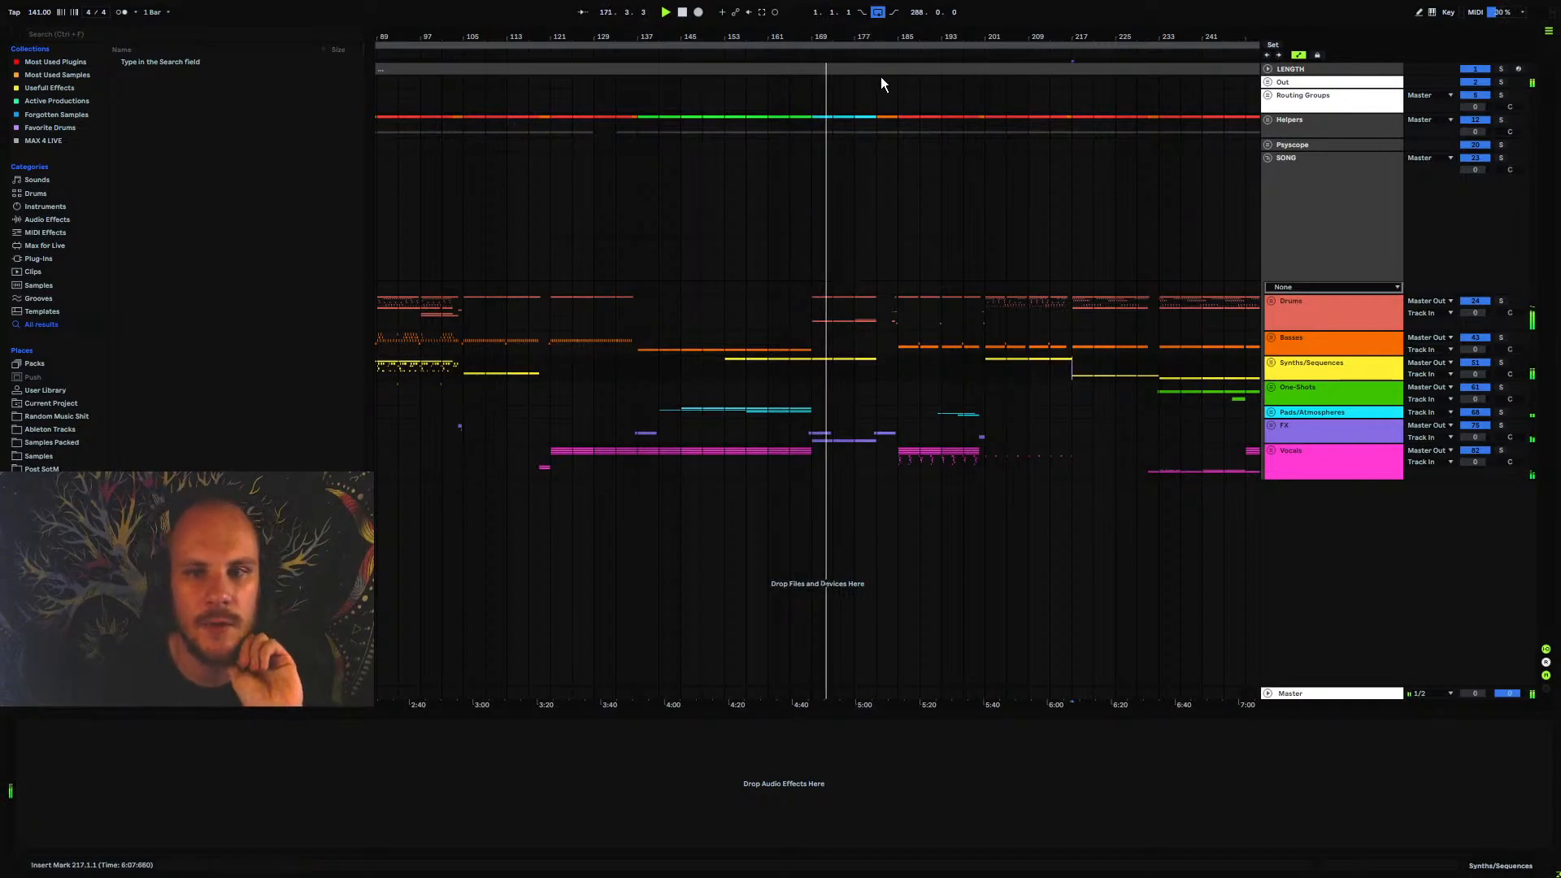
{"action": "left_click_drag", "start_coordinate": [860, 36], "coordinate": [786, 36]}
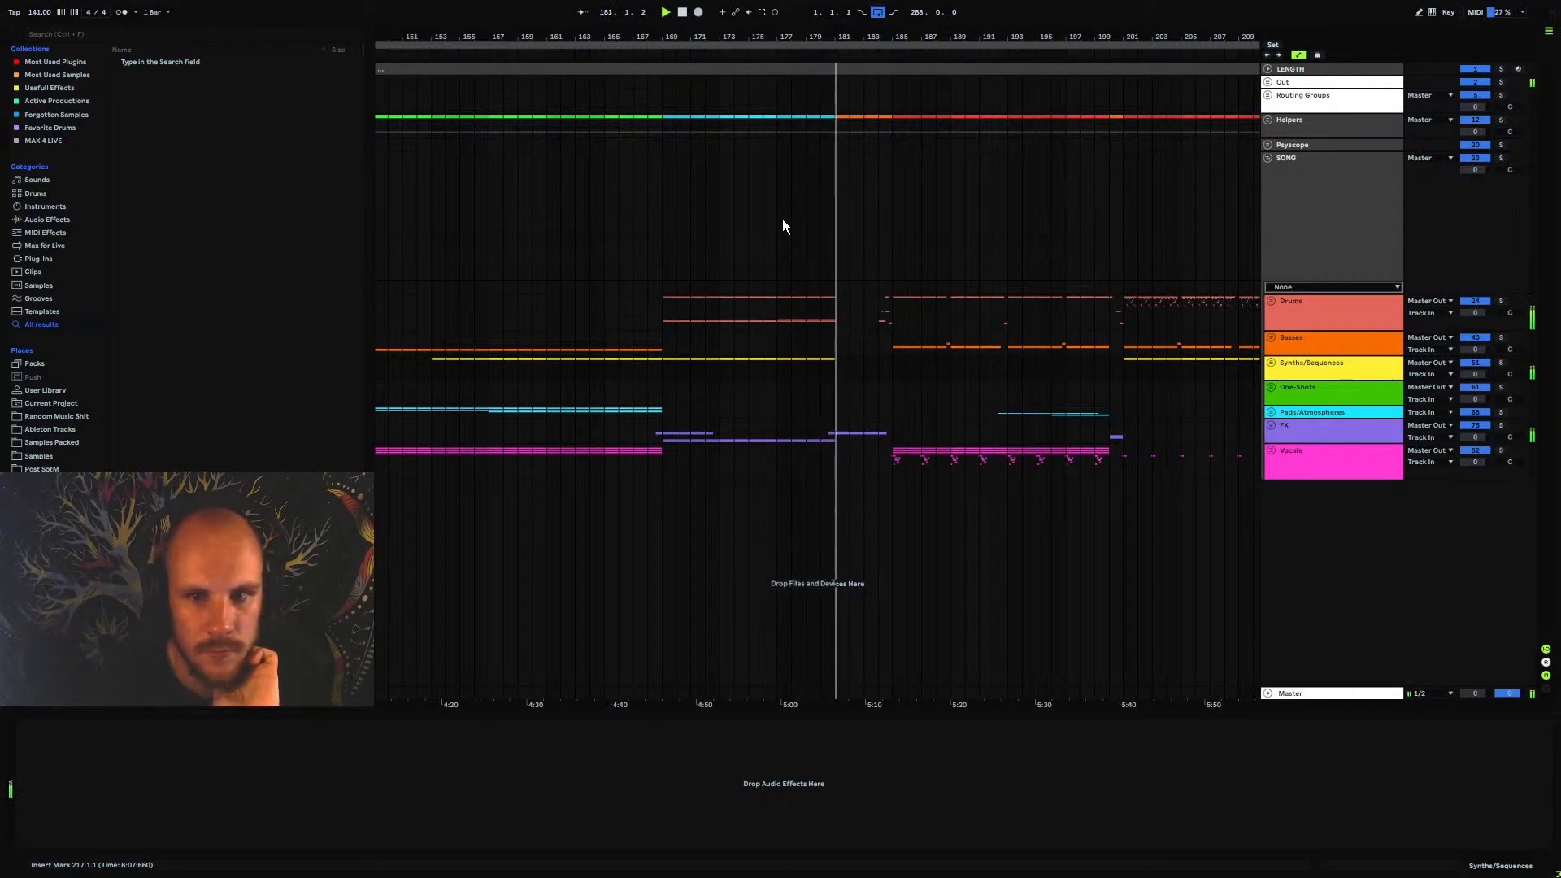
{"action": "scroll", "coordinate": [871, 234], "scroll_direction": "right", "scroll_amount": 5}
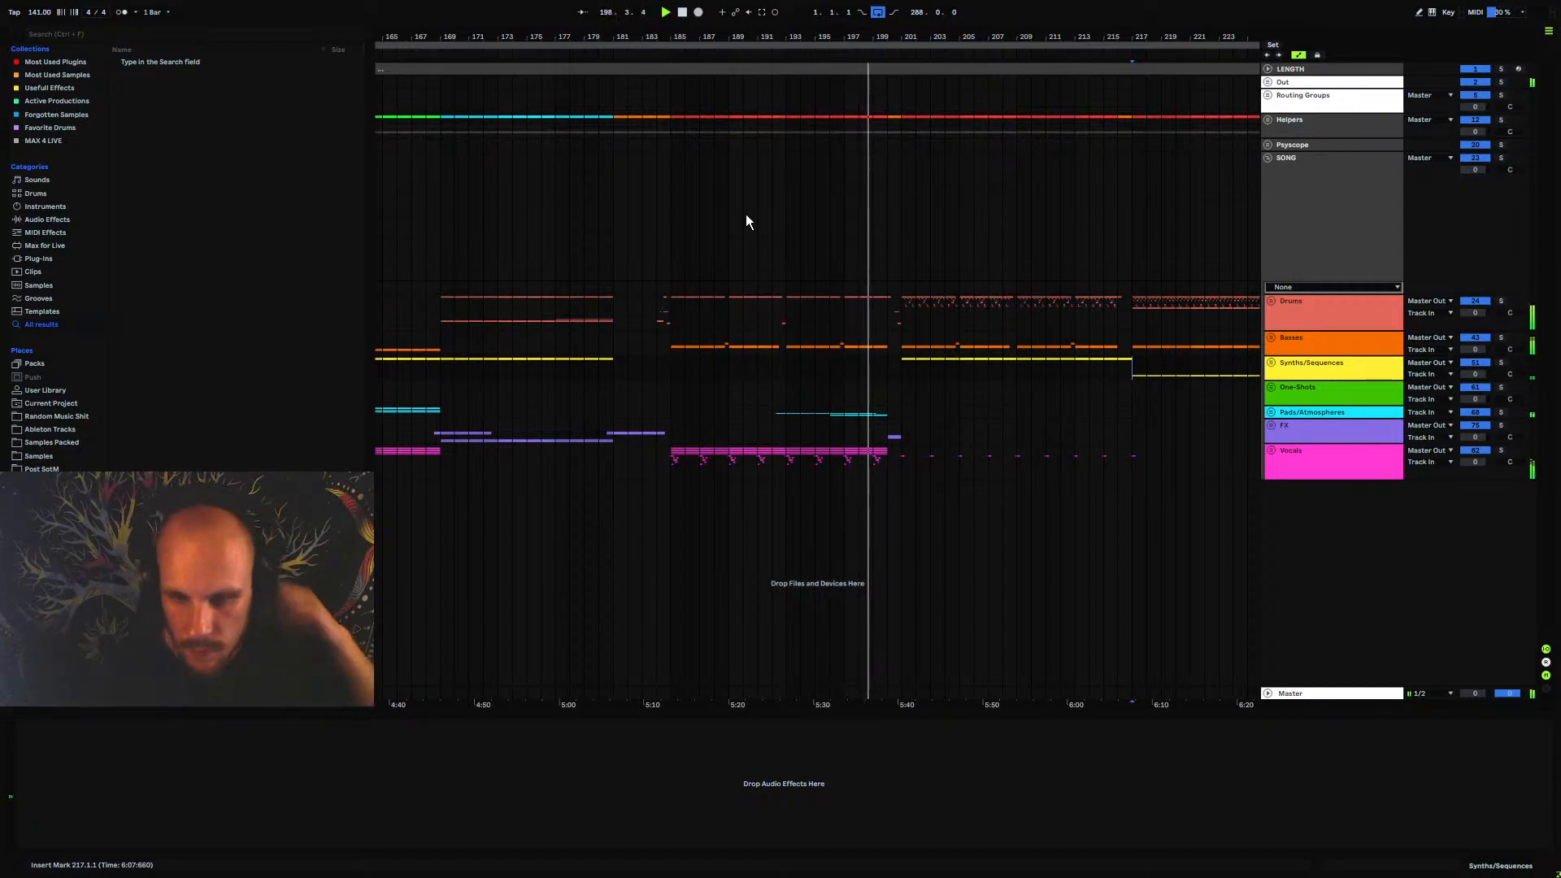
{"action": "left_click_drag", "start_coordinate": [891, 37], "coordinate": [716, 60]}
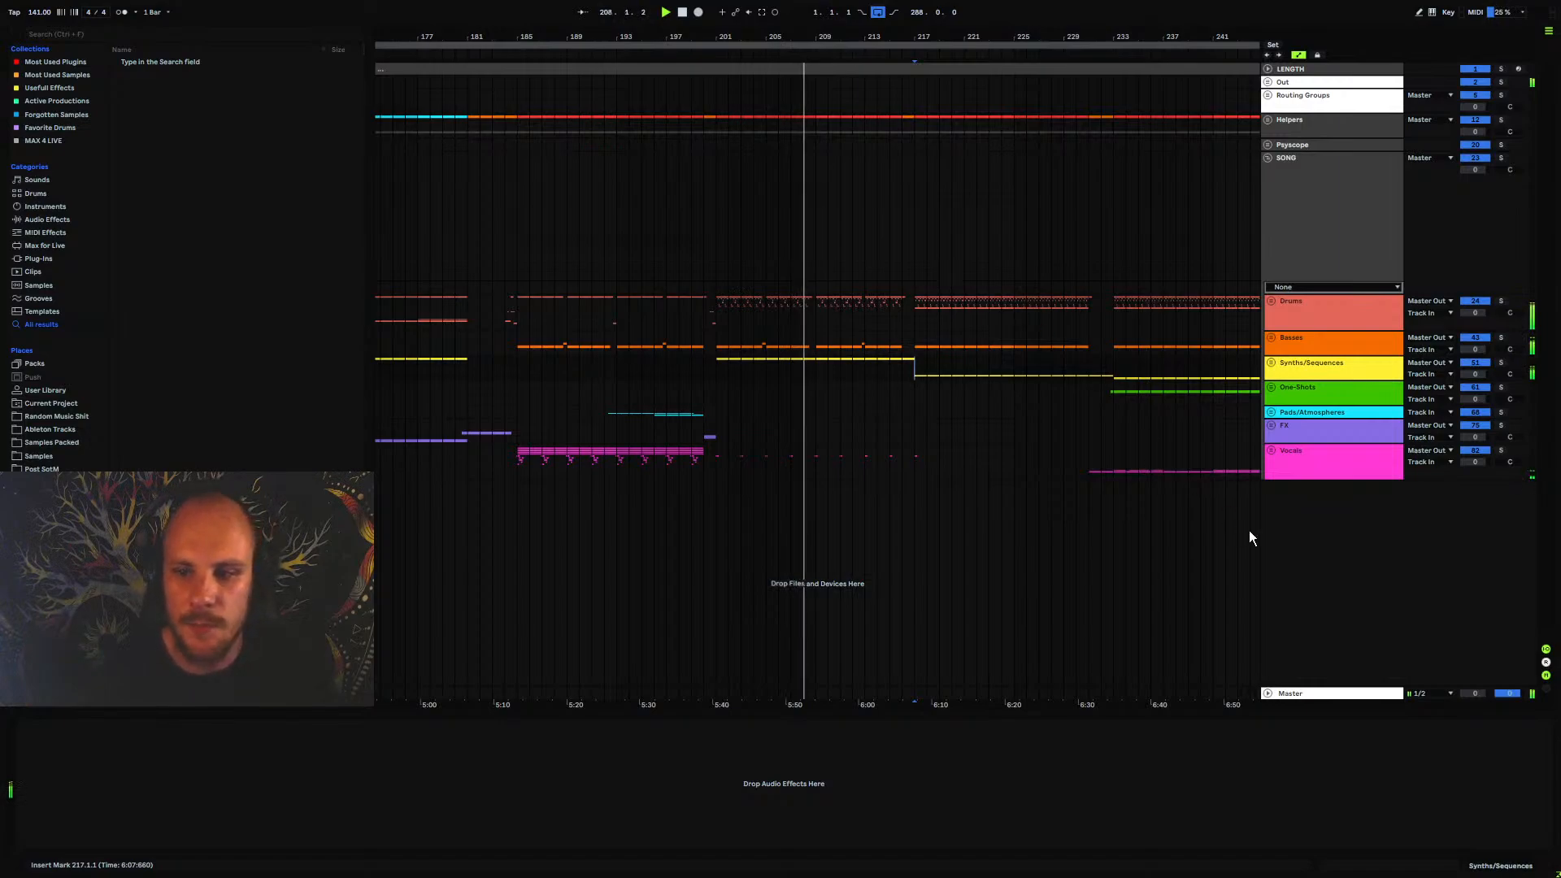
Insert a new MIDI track below the Vocals group, load STEPIC on it to view its sequencer, and remove the plugin
{"action": "right_click", "coordinate": [1319, 537]}
{"action": "left_click", "coordinate": [1343, 547]}
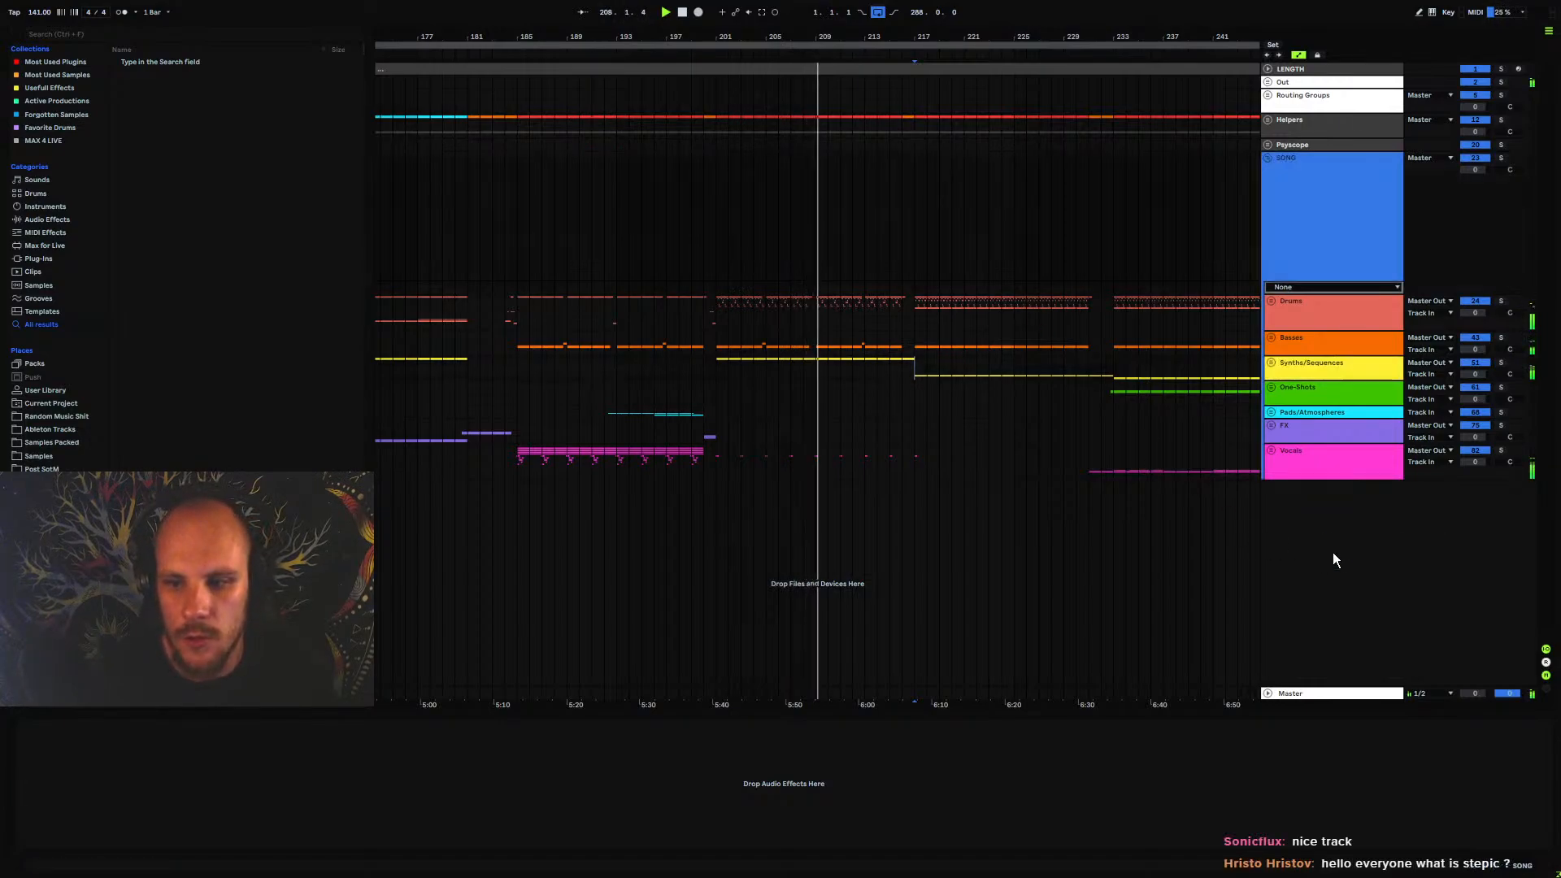
{"action": "right_click", "coordinate": [692, 501]}
{"action": "right_click", "coordinate": [691, 501]}
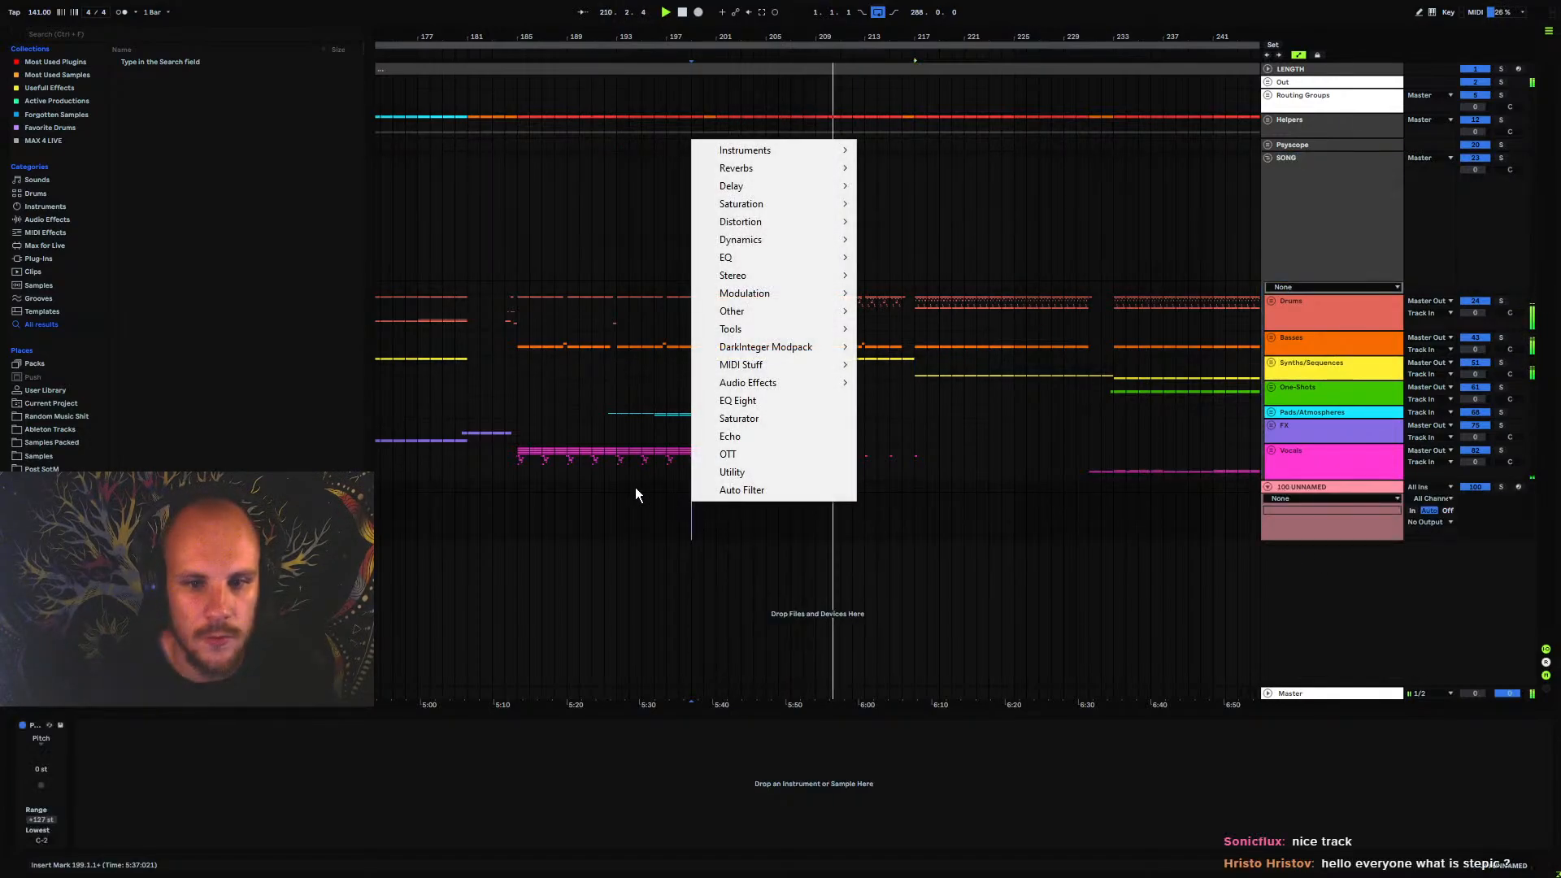
{"action": "mouse_move", "coordinate": [803, 366]}
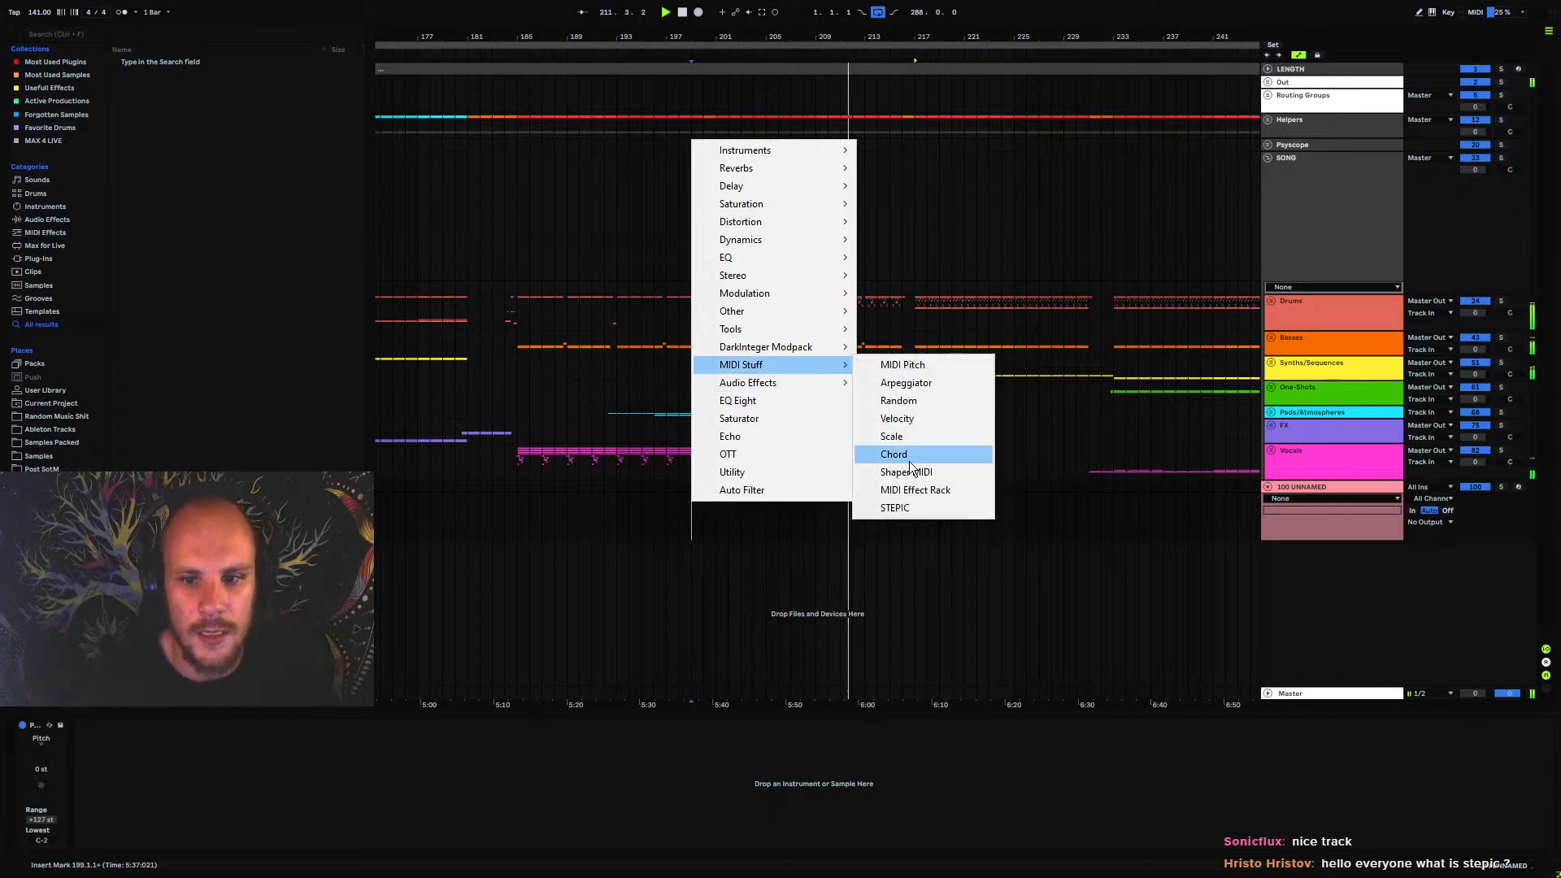
{"action": "left_click", "coordinate": [915, 509]}
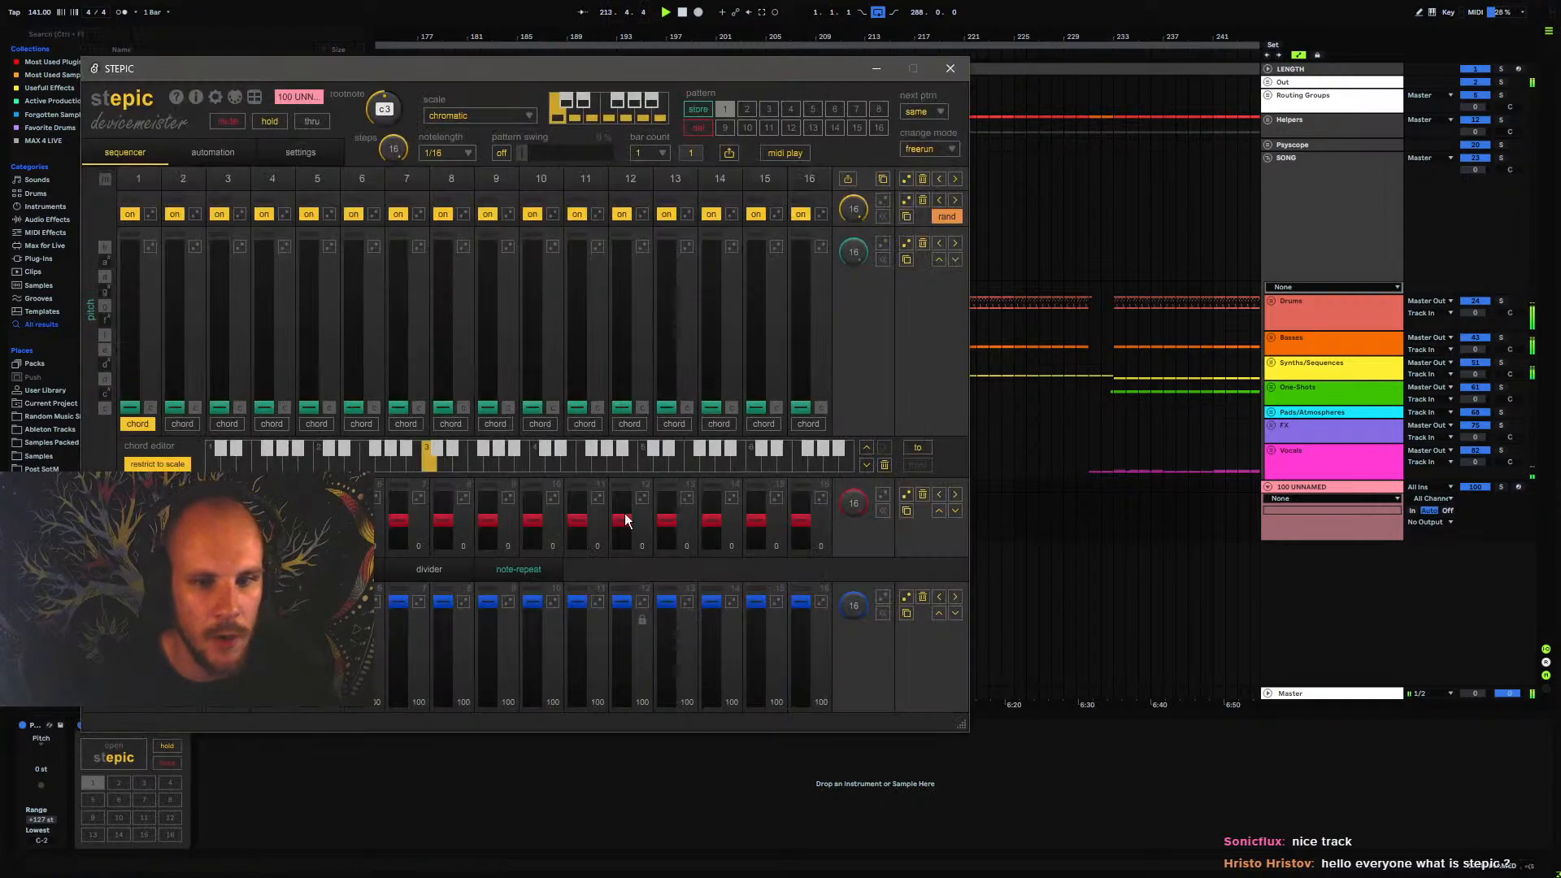
{"action": "left_click_drag", "start_coordinate": [564, 65], "coordinate": [864, 48]}
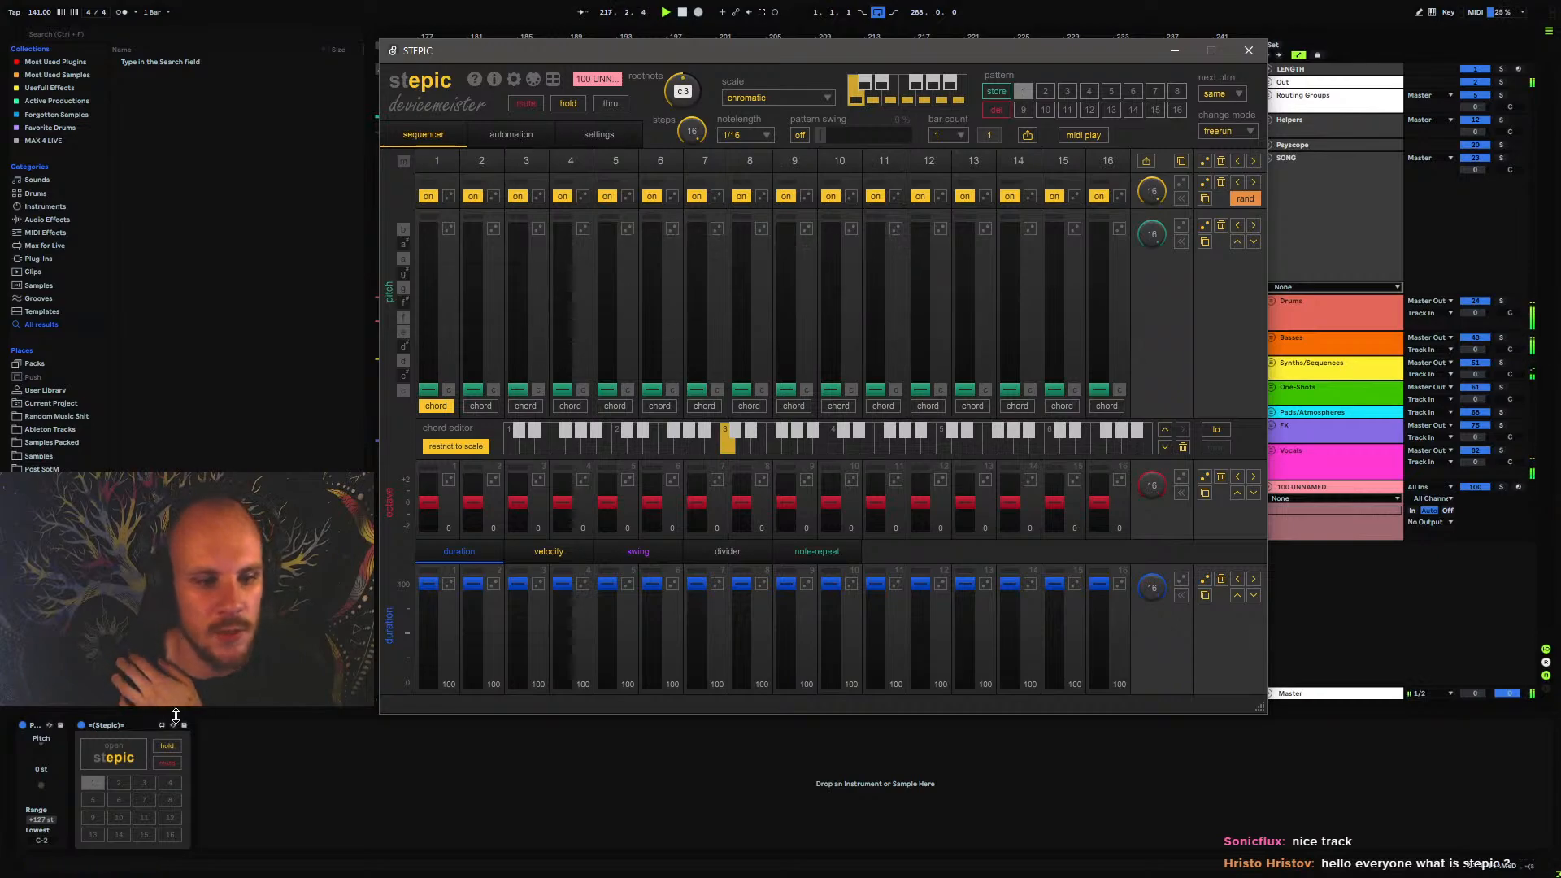
{"action": "left_click", "coordinate": [124, 722]}
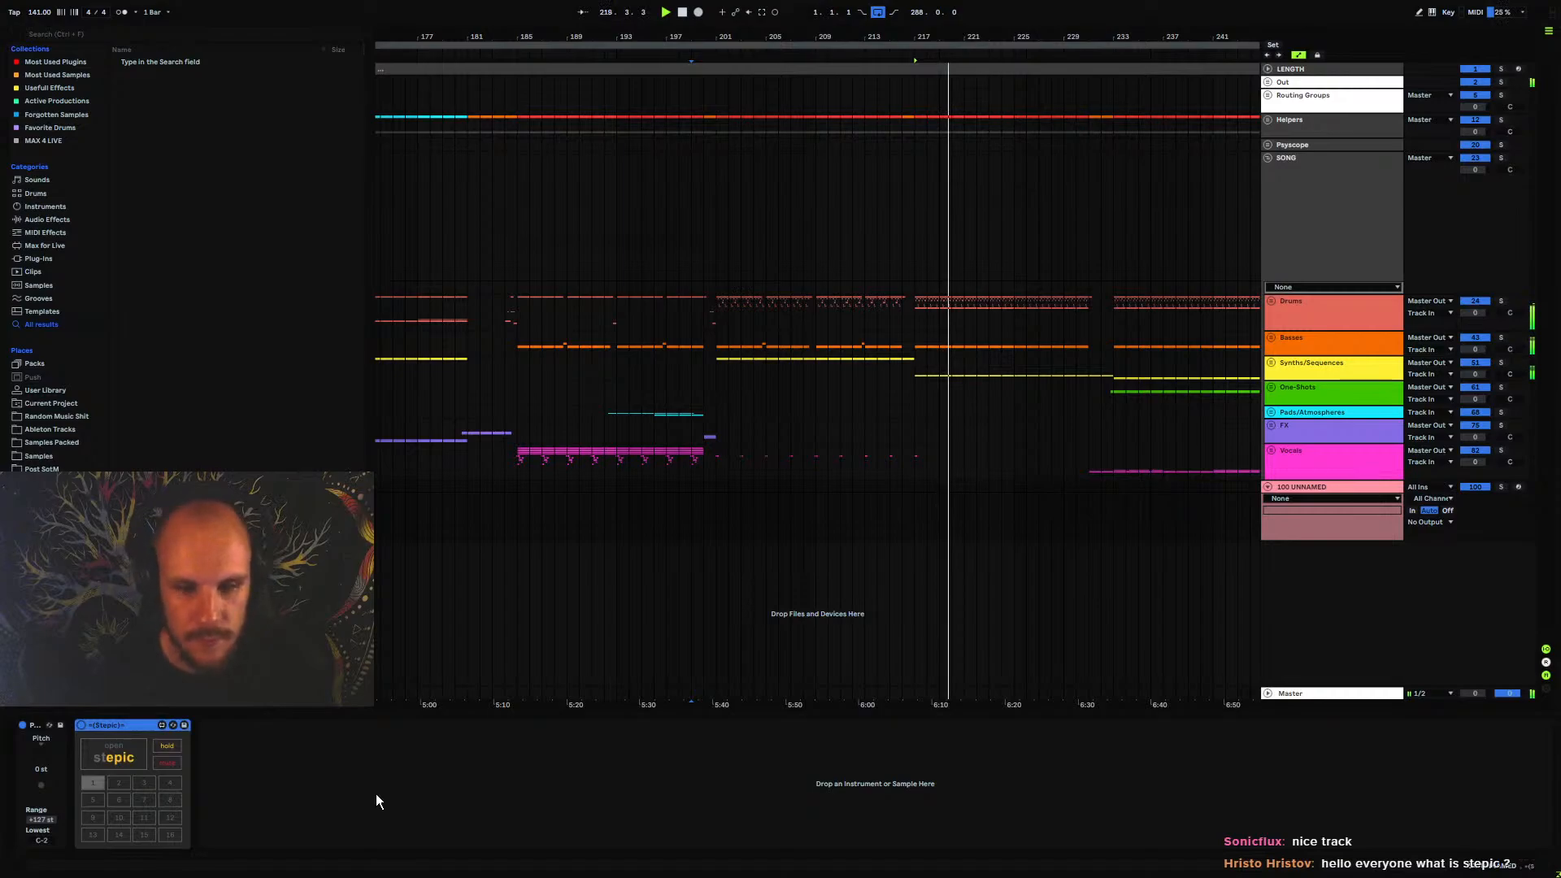
{"action": "key", "text": "Delete"}
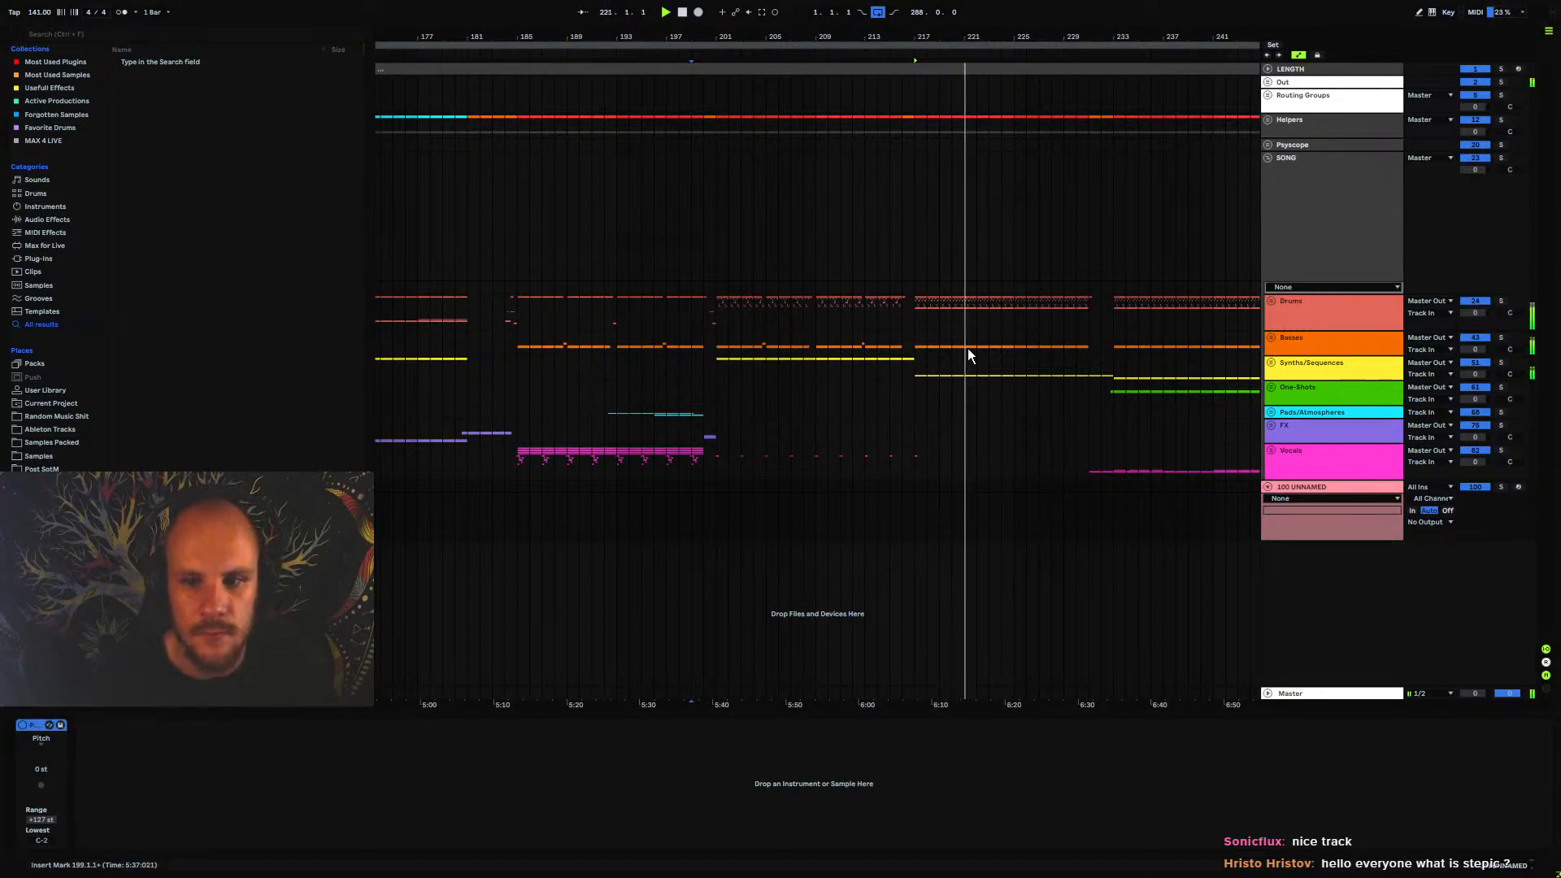
Highlight the One-Shots part from bar 233 to 265 and the Vocals part over the same section
{"action": "left_click_drag", "start_coordinate": [991, 38], "coordinate": [603, 47]}
{"action": "left_click_drag", "start_coordinate": [676, 396], "coordinate": [929, 392]}
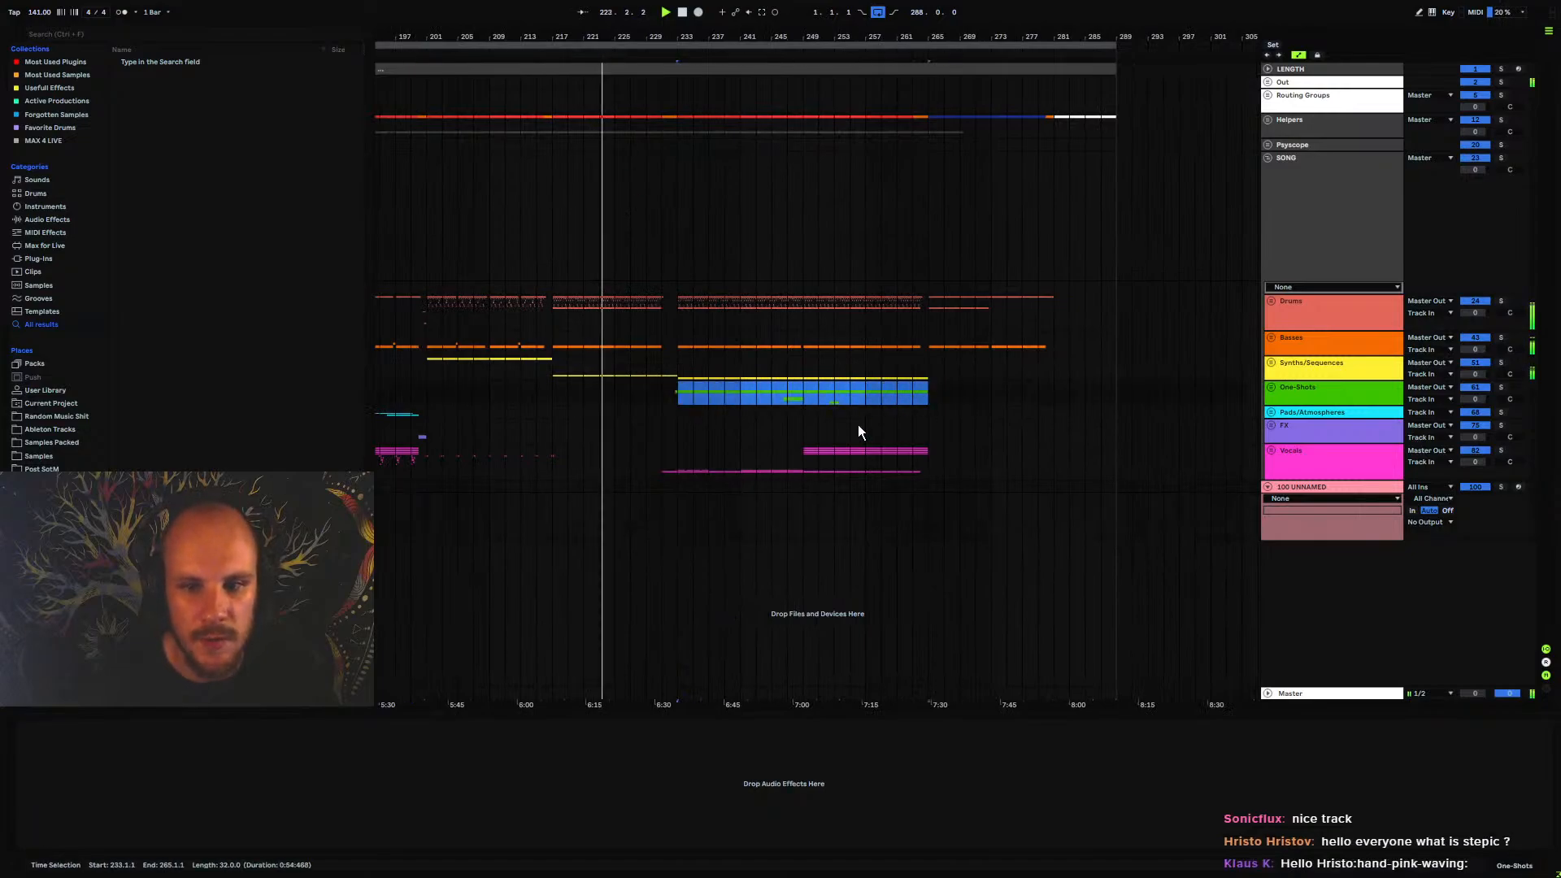
{"action": "left_click_drag", "start_coordinate": [680, 470], "coordinate": [929, 480]}
{"action": "left_click", "coordinate": [835, 468]}
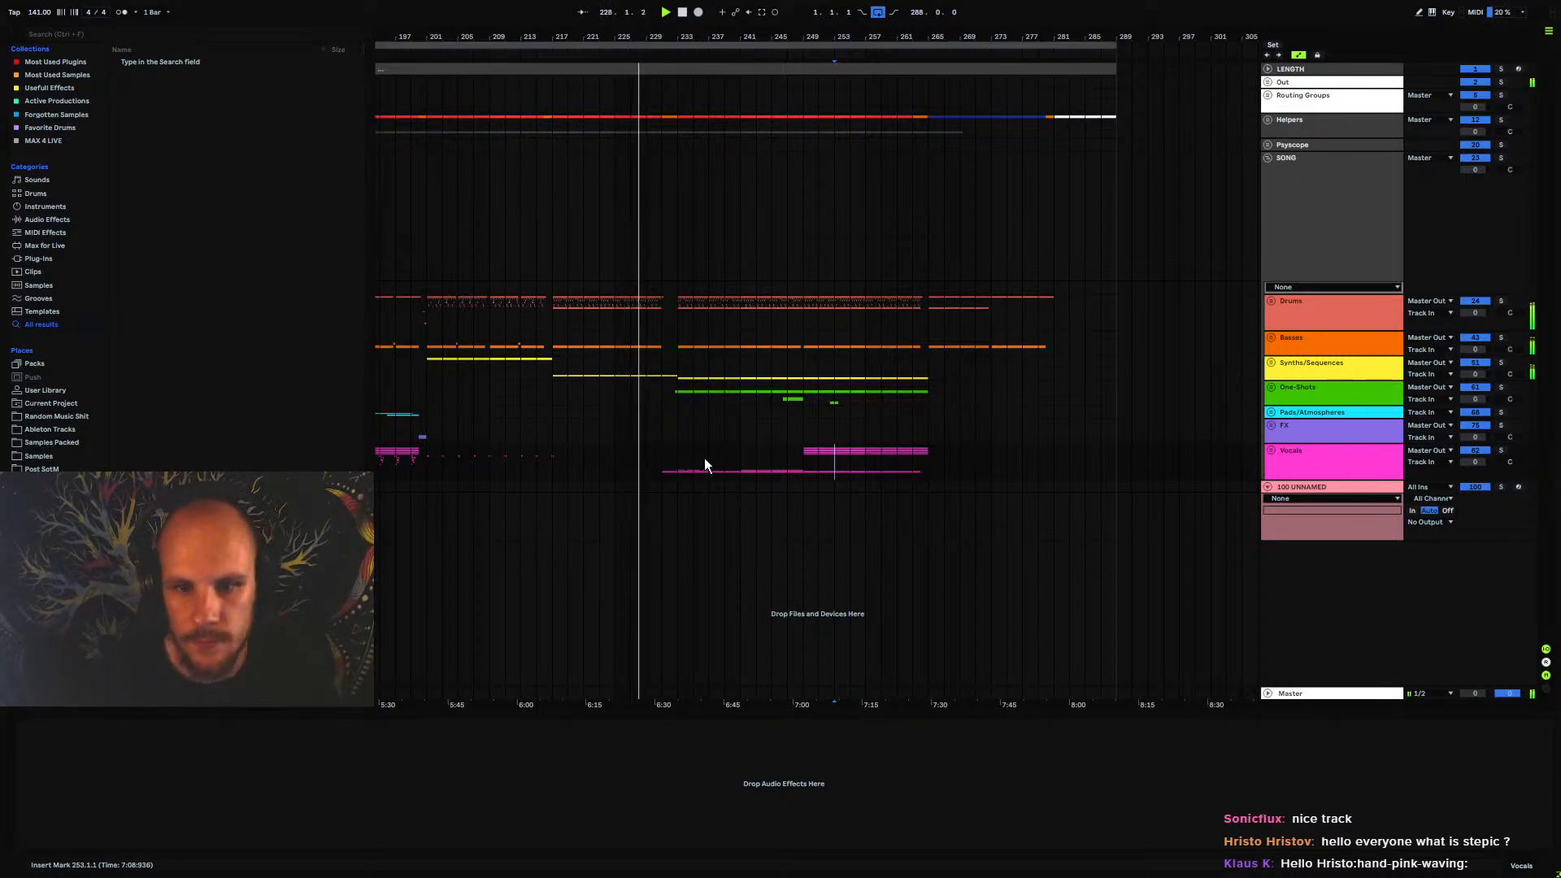
Delete the empty unnamed MIDI track below the Vocals group
{"action": "mouse_move", "coordinate": [676, 397]}
{"action": "left_mouse_down"}
{"action": "mouse_move", "coordinate": [987, 392]}
{"action": "mouse_move", "coordinate": [855, 374]}
{"action": "left_mouse_up"}
{"action": "left_click", "coordinate": [912, 373]}
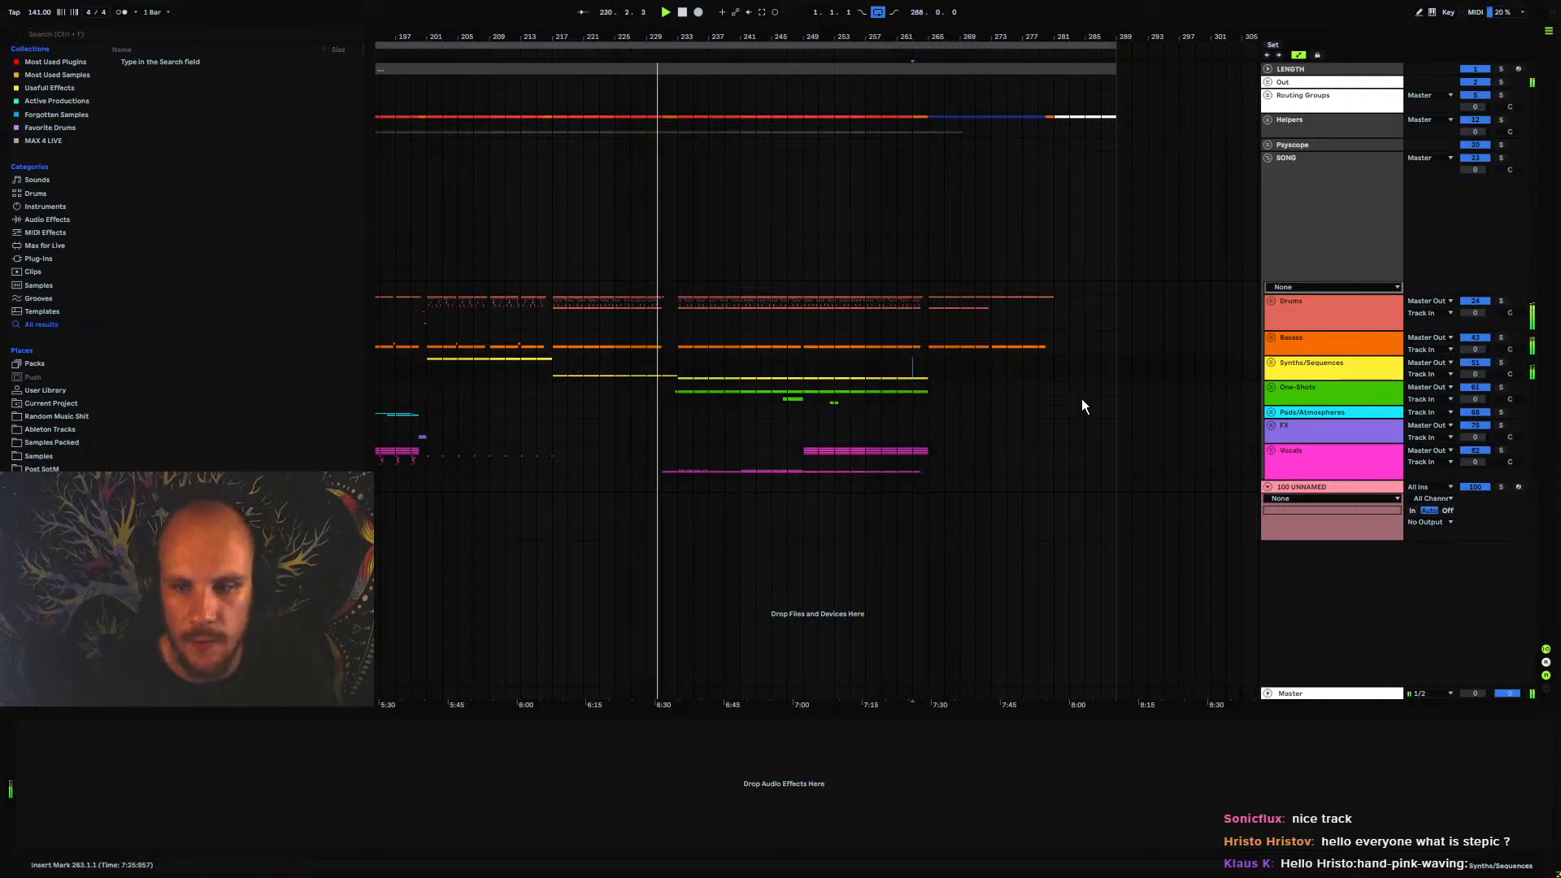
{"action": "left_click", "coordinate": [1304, 486]}
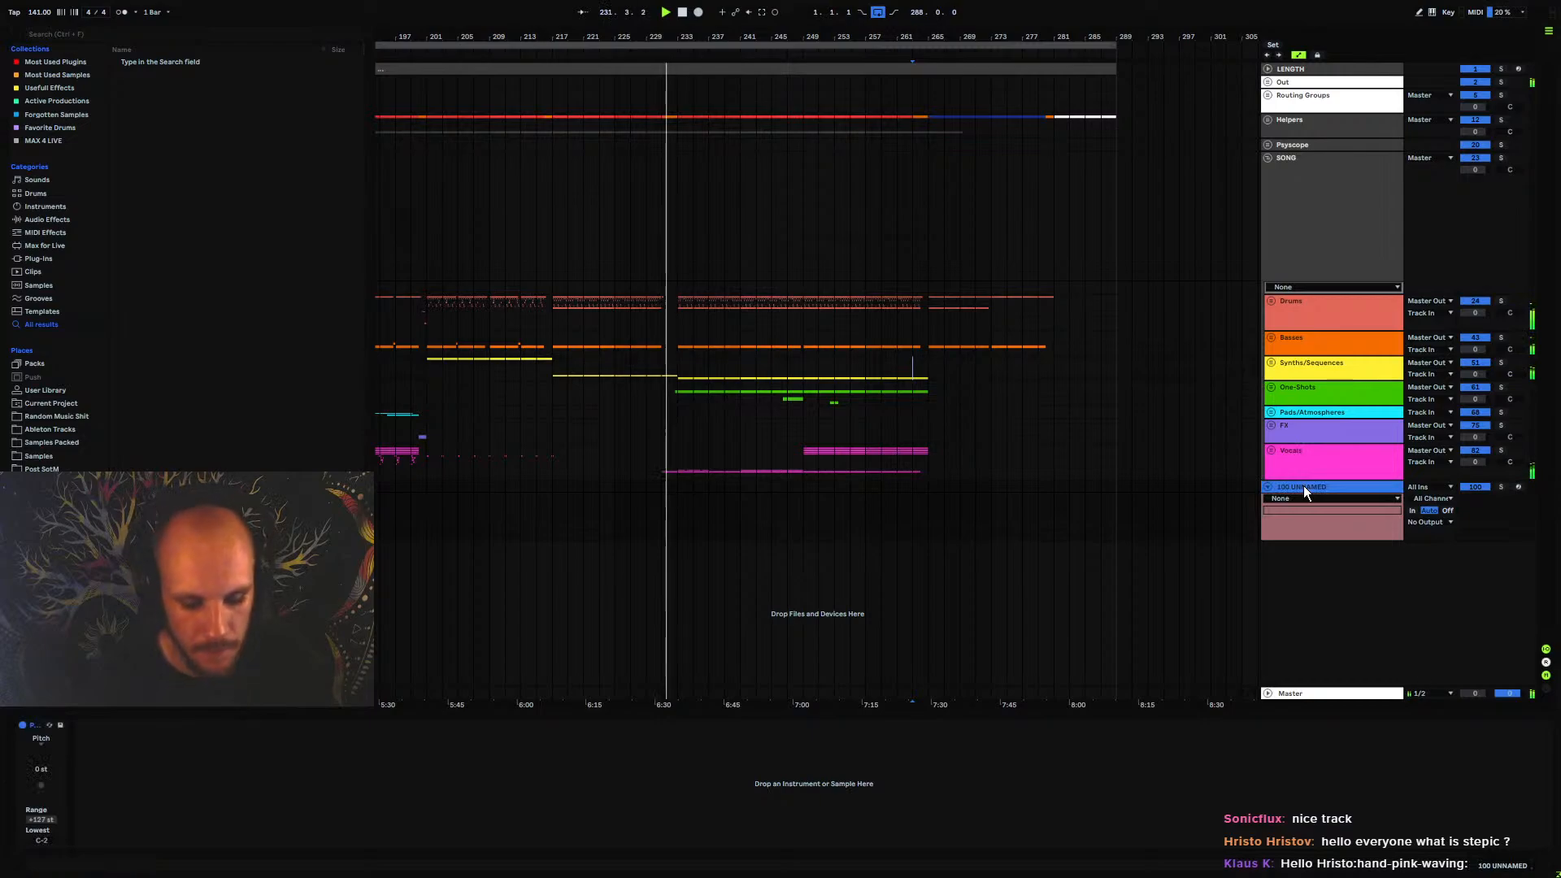
{"action": "key", "text": "Delete"}
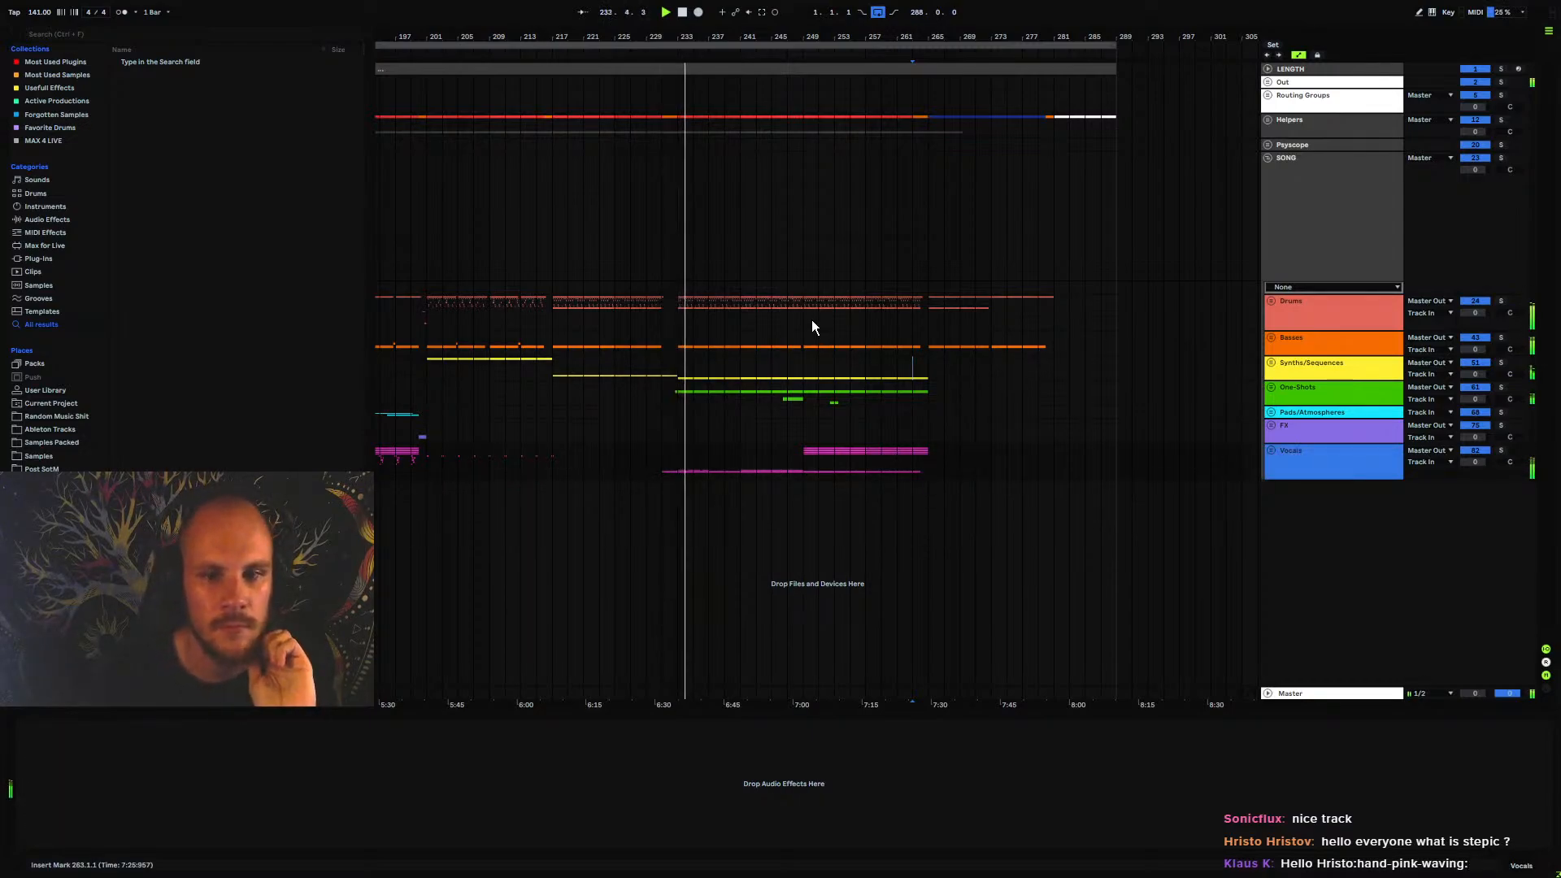
{"action": "left_click", "coordinate": [1296, 433]}
{"action": "left_click", "coordinate": [1299, 454]}
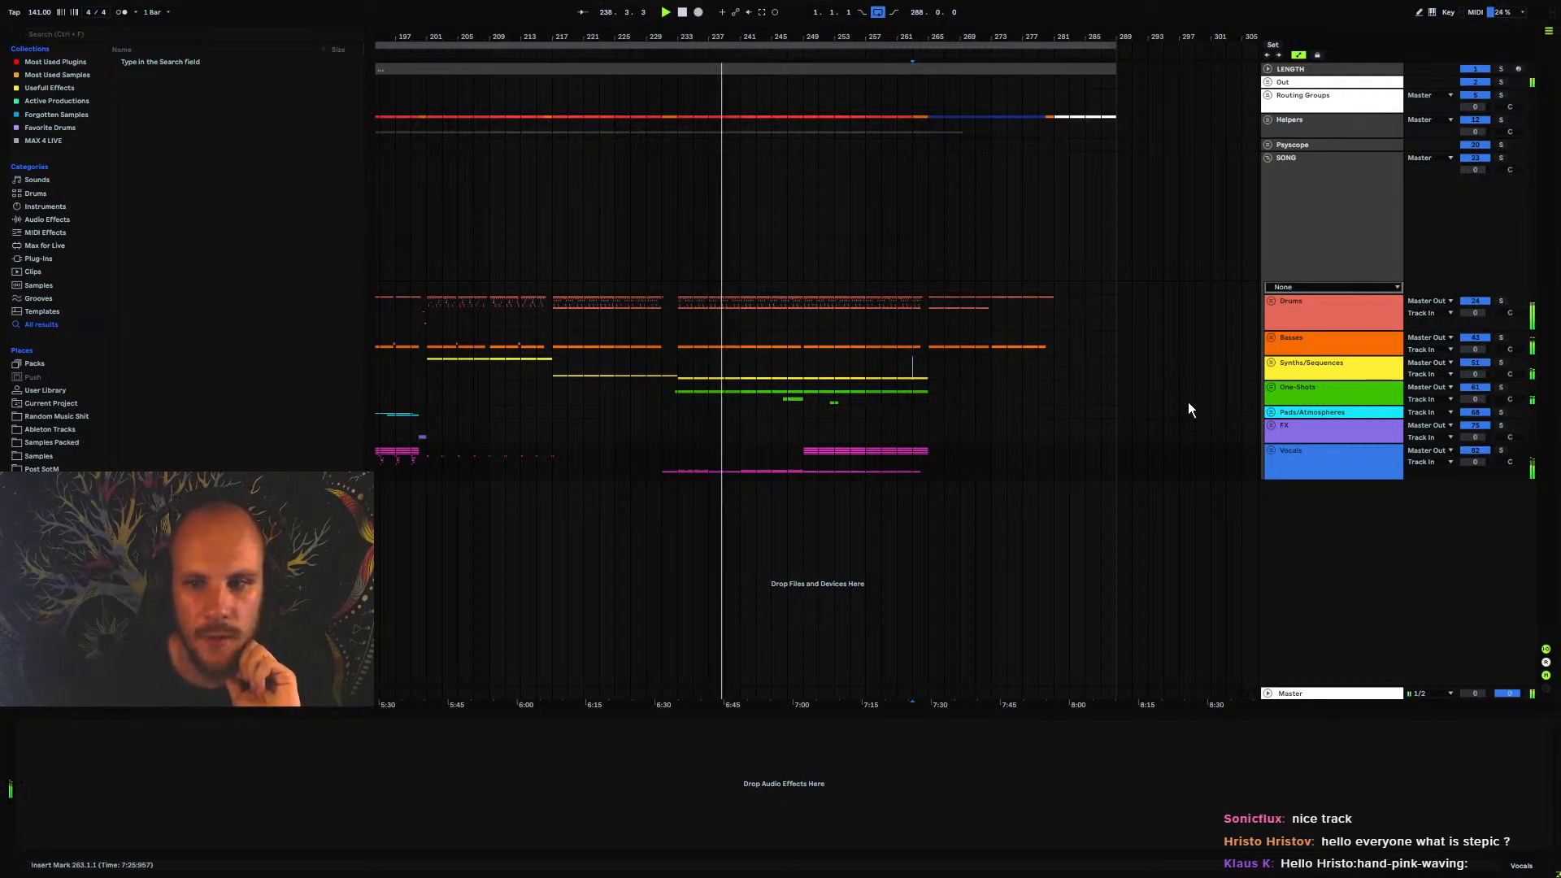
Expand the One-Shots group, add kHs Trance Gate after the EQ Eight on track 64 UNNAMED, and set its pattern to 12 steps
{"action": "left_click", "coordinate": [1271, 387]}
{"action": "left_click", "coordinate": [1294, 464]}
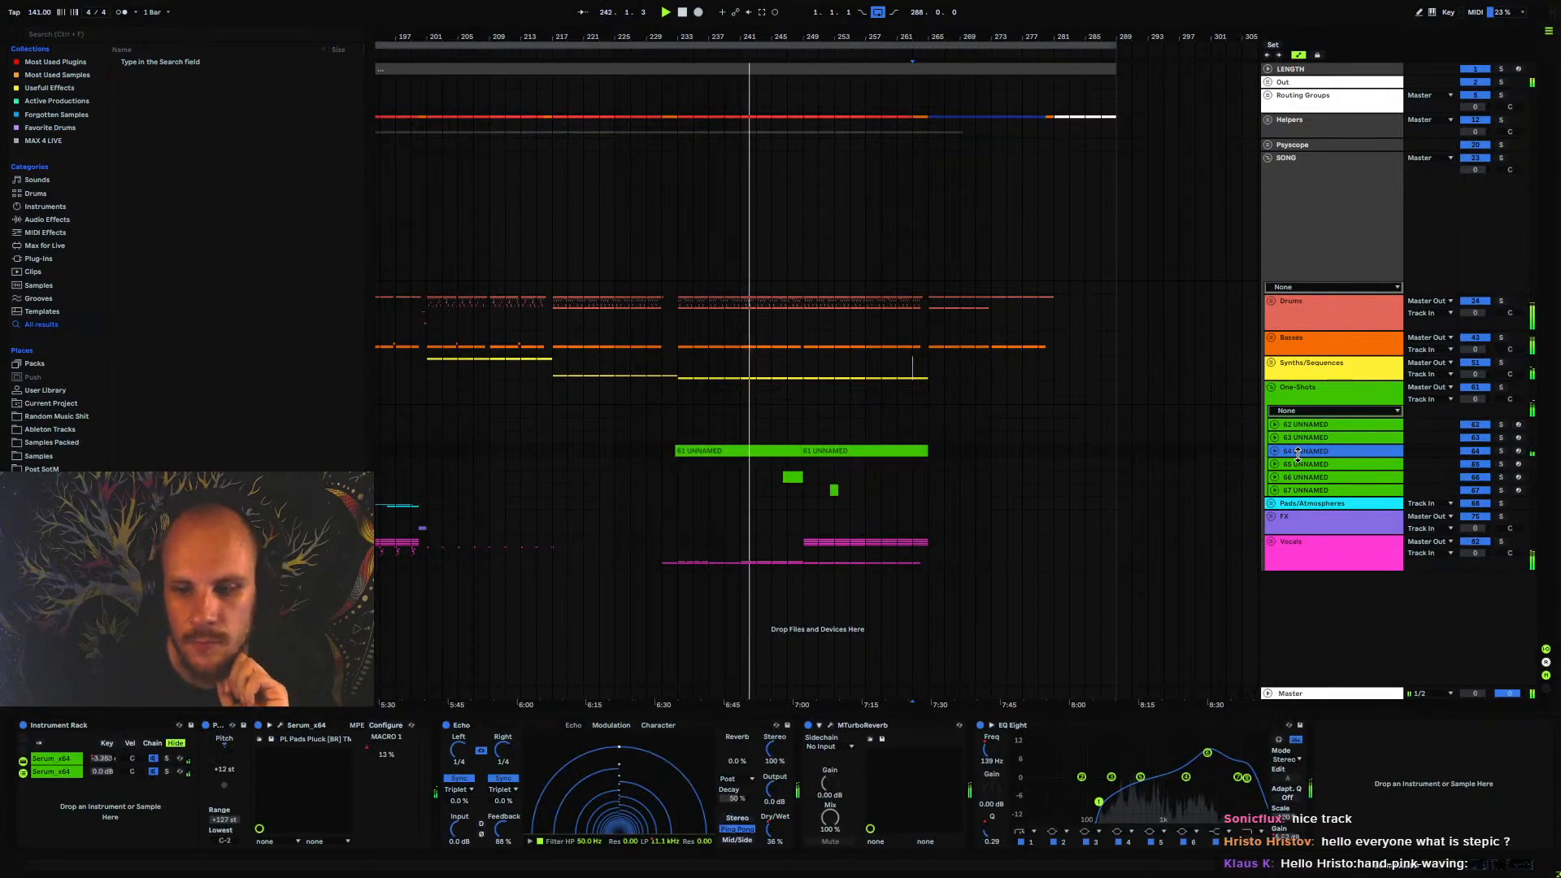
{"action": "right_click", "coordinate": [1401, 759]}
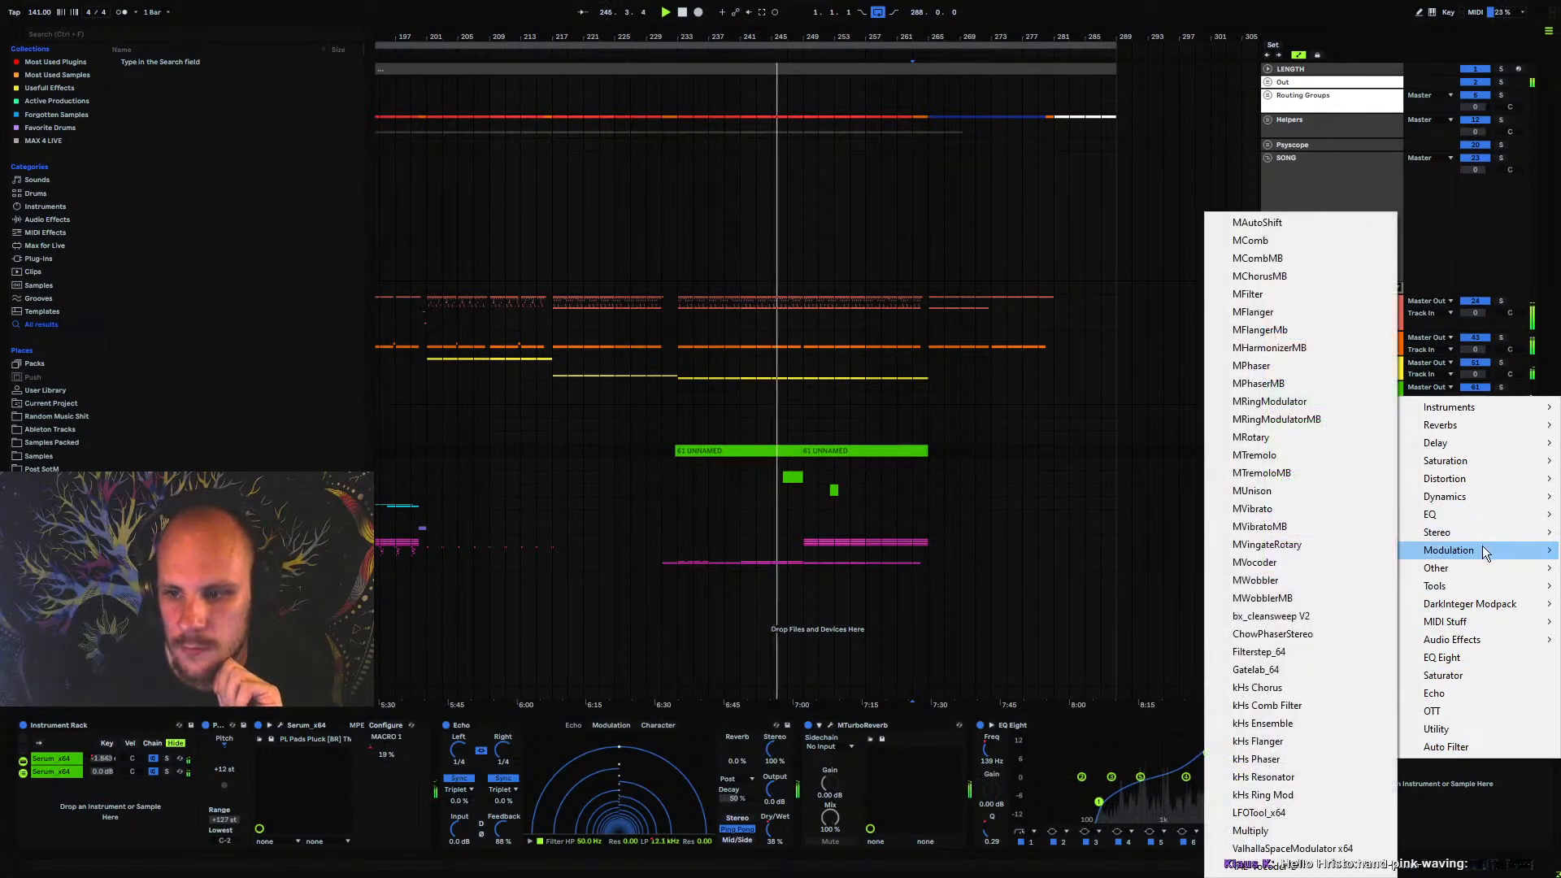
{"action": "mouse_move", "coordinate": [1411, 498]}
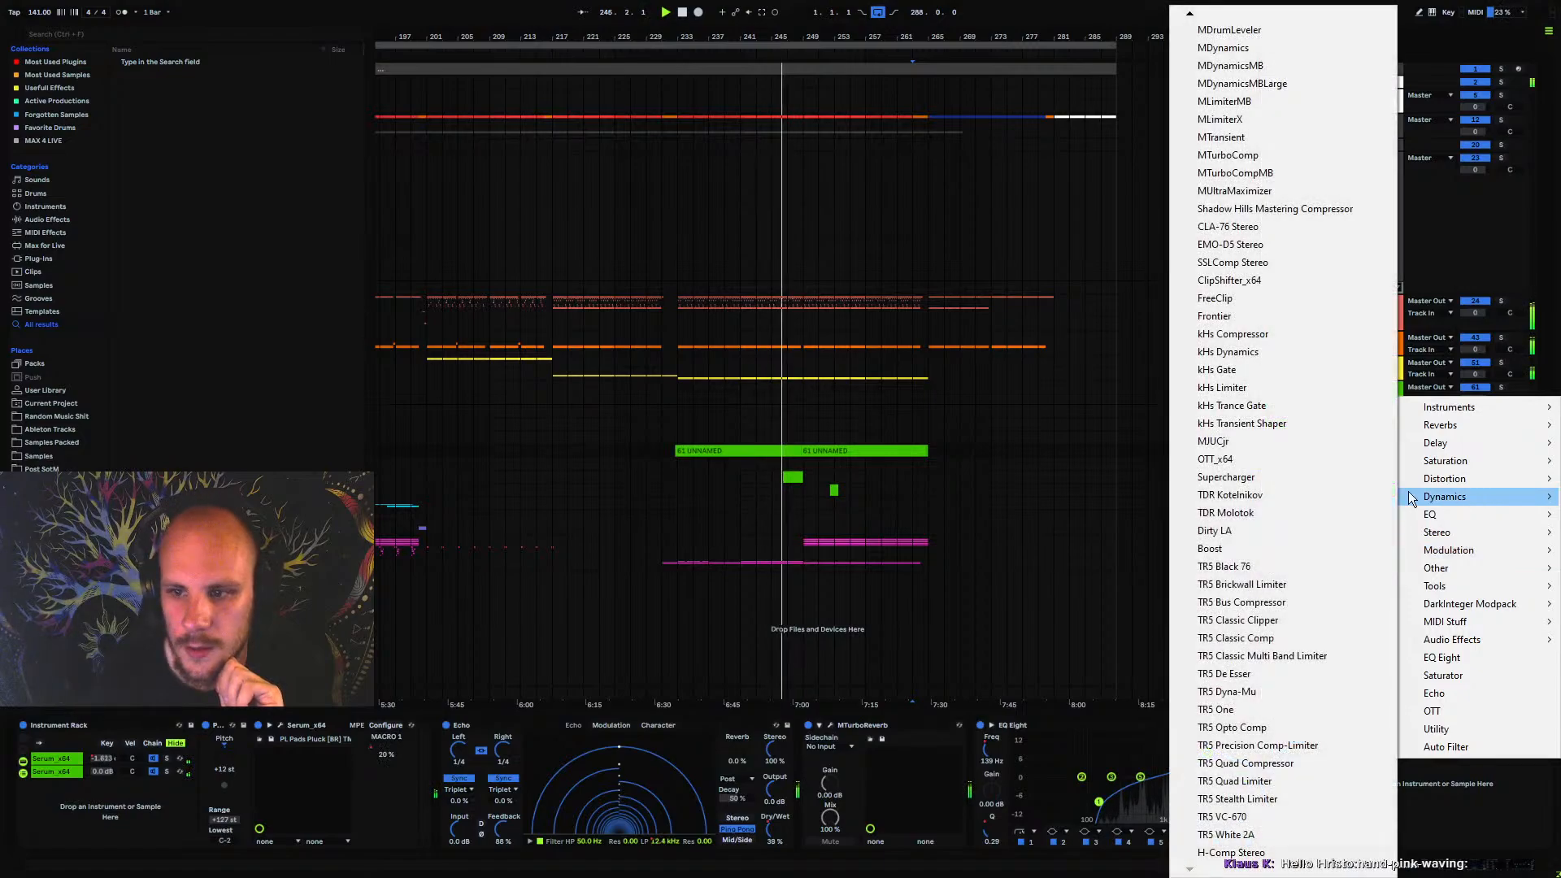
{"action": "left_click", "coordinate": [1271, 405]}
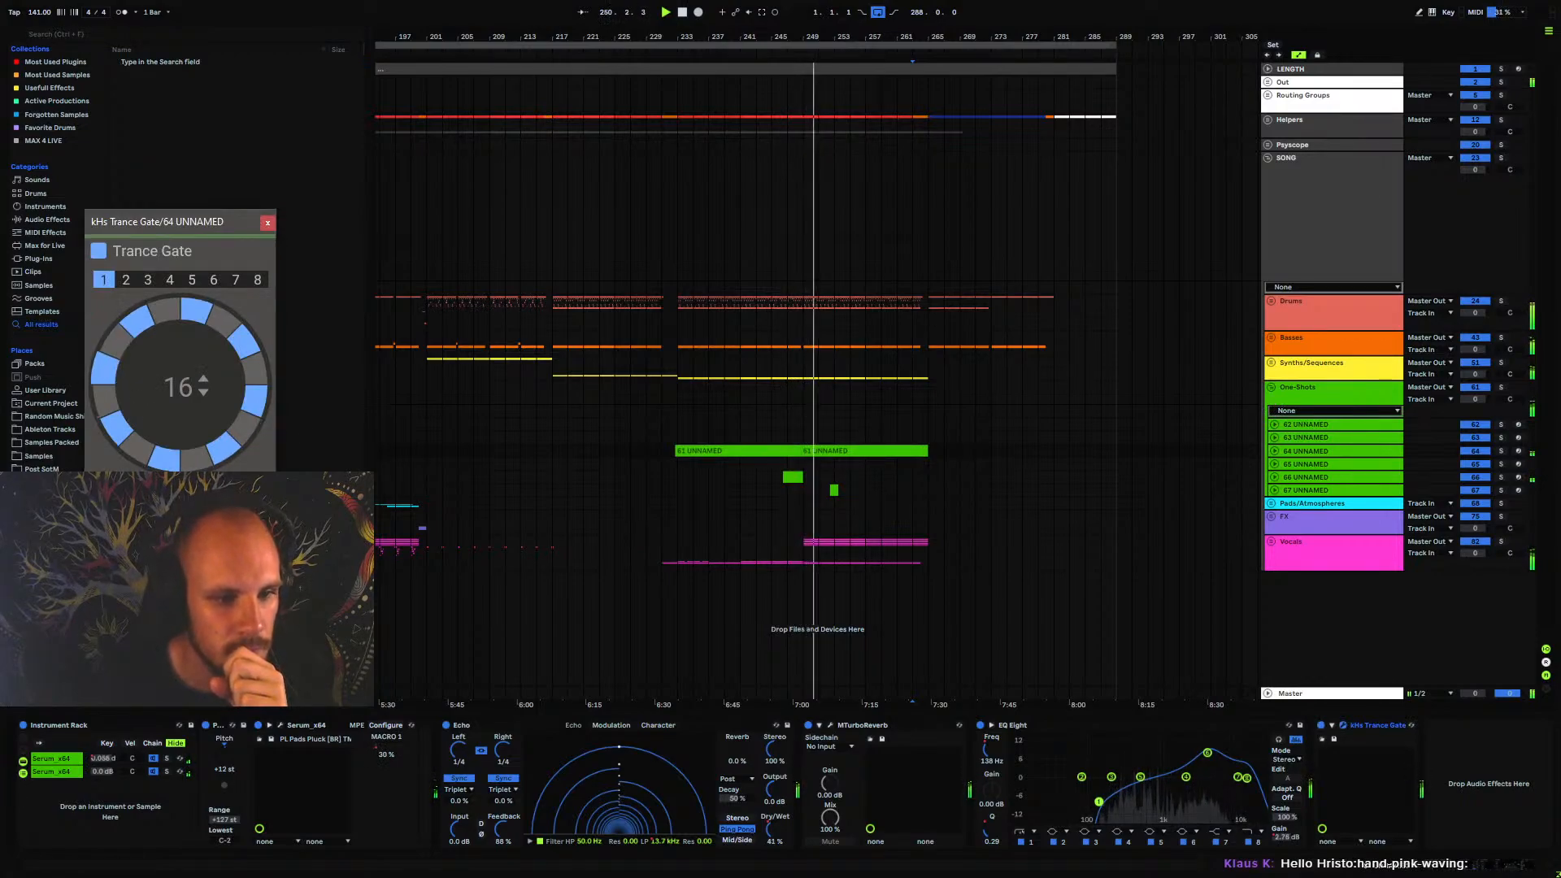
{"action": "left_click_drag", "start_coordinate": [181, 391], "coordinate": [181, 429]}
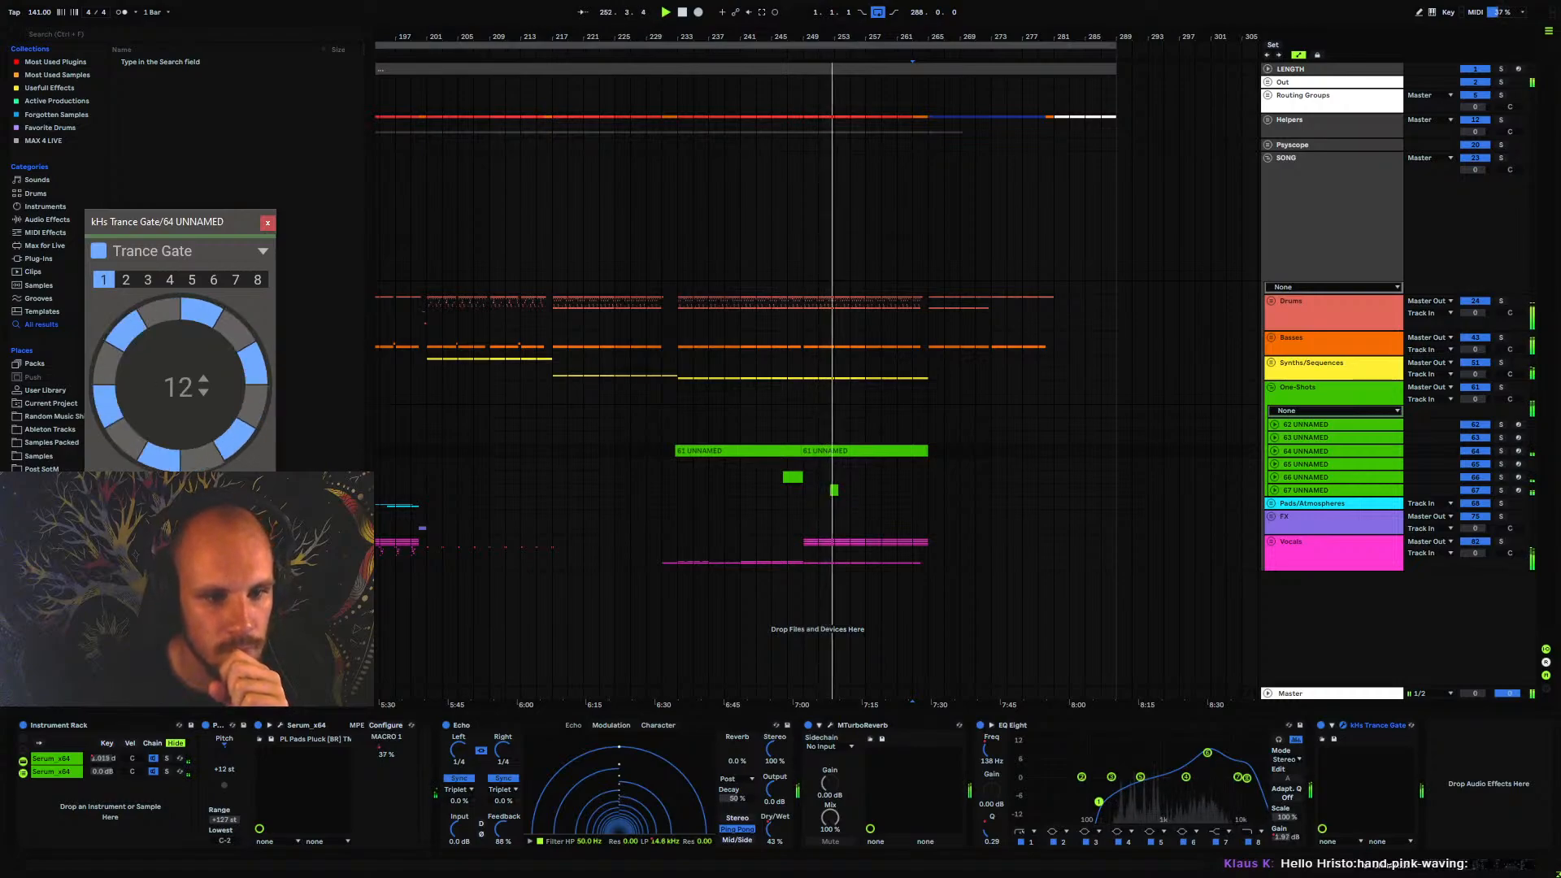
Automate the Trance Gate's Mix on track 64 UNNAMED in a rising curve from bar 249 to maximum at bar 265
{"action": "left_click", "coordinate": [1271, 452]}
{"action": "left_click", "coordinate": [1274, 451]}
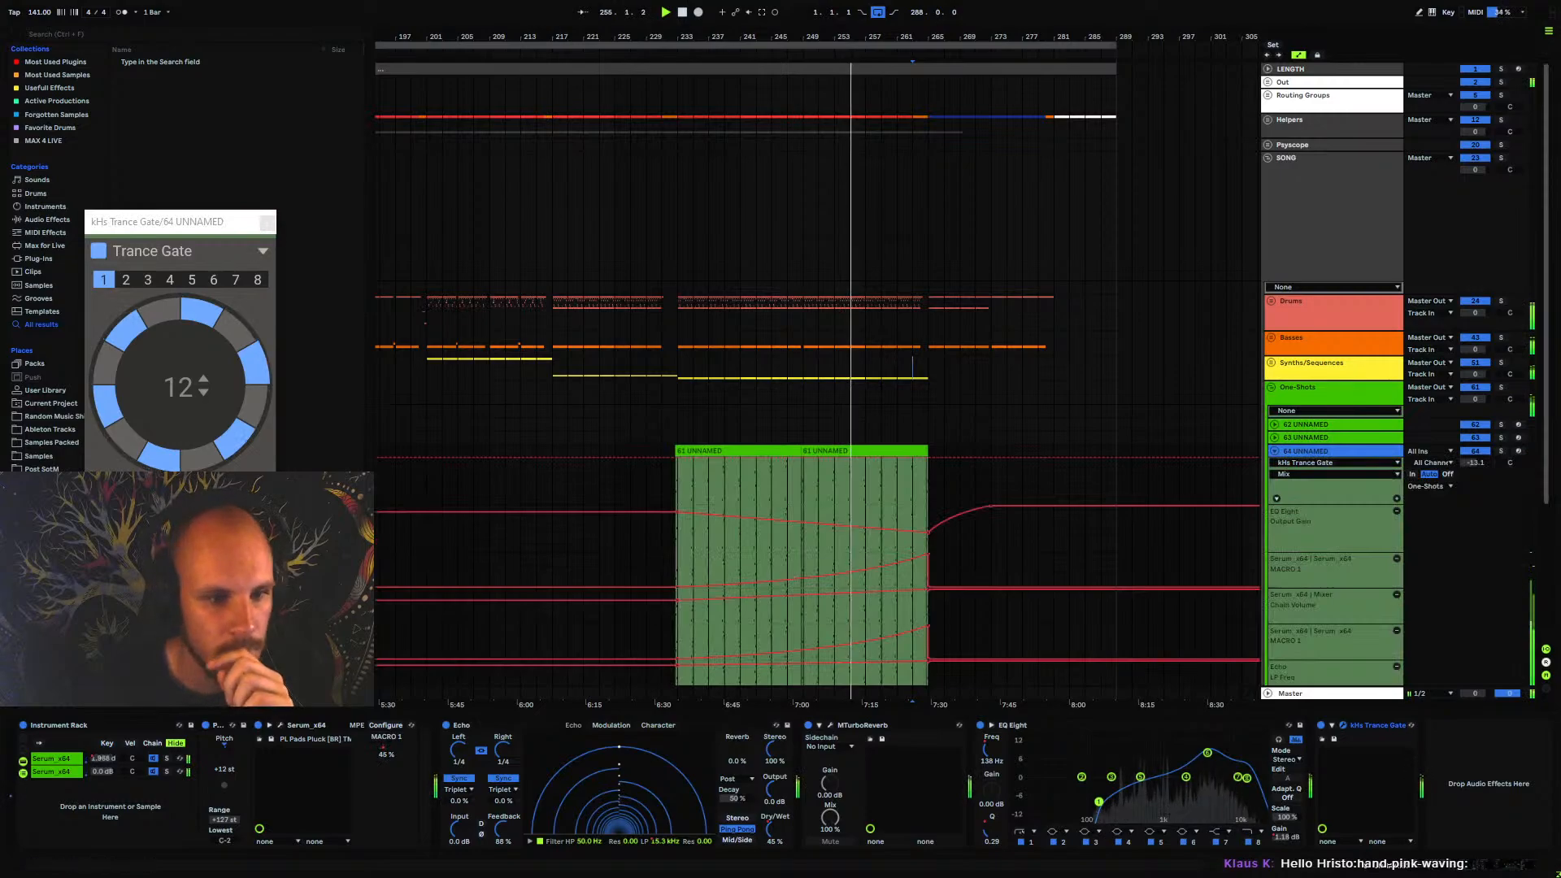
{"action": "left_click", "coordinate": [807, 502]}
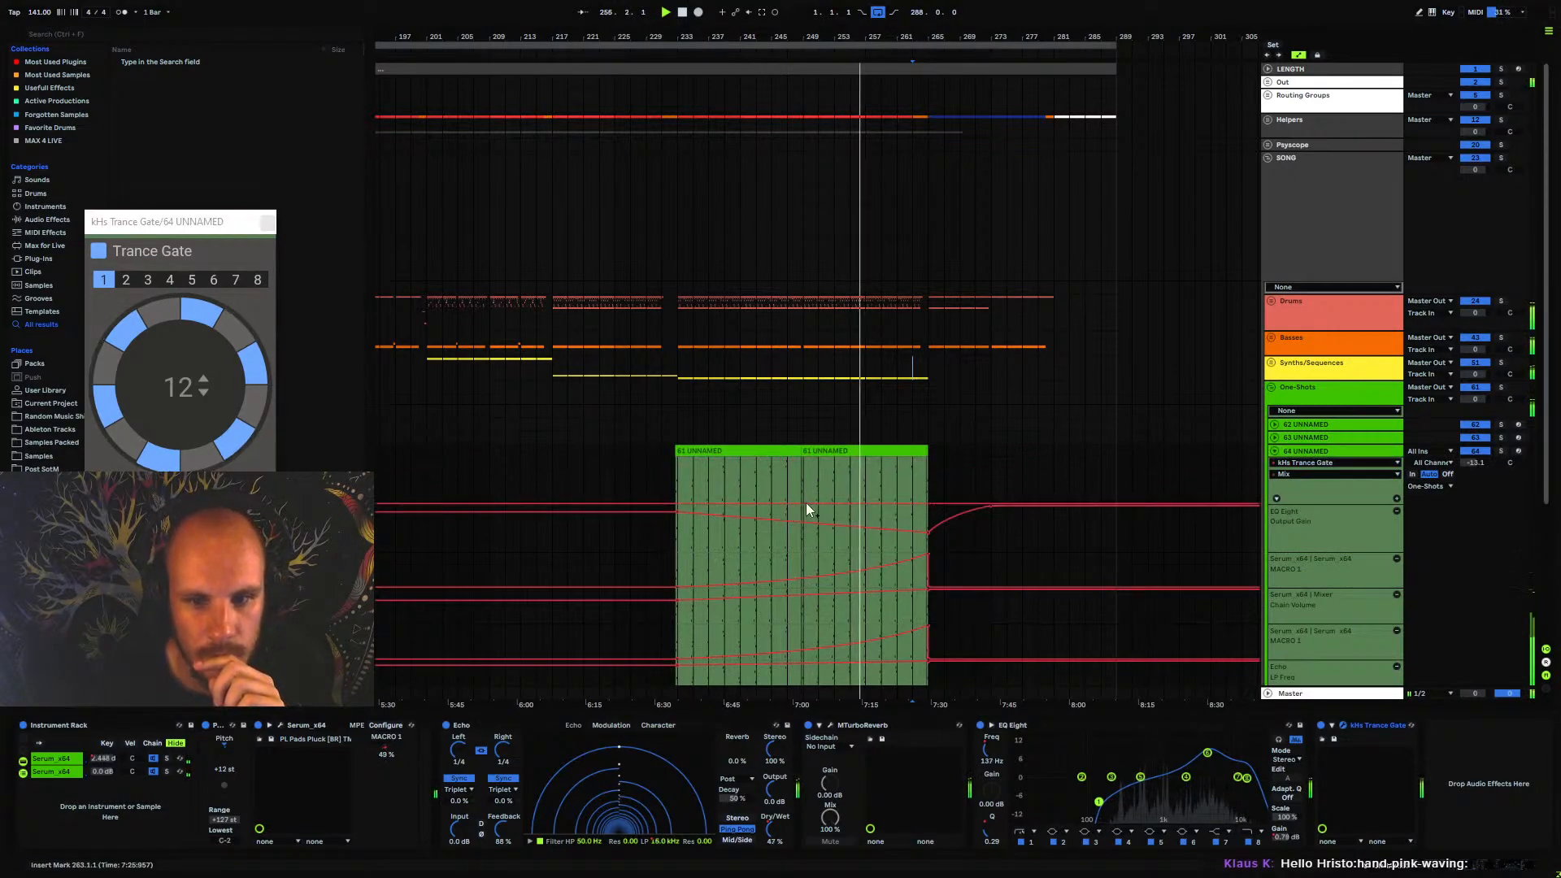
{"action": "mouse_move", "coordinate": [925, 503]}
{"action": "left_mouse_down"}
{"action": "mouse_move", "coordinate": [927, 458]}
{"action": "mouse_move", "coordinate": [885, 483]}
{"action": "mouse_move", "coordinate": [944, 501]}
{"action": "left_mouse_up"}
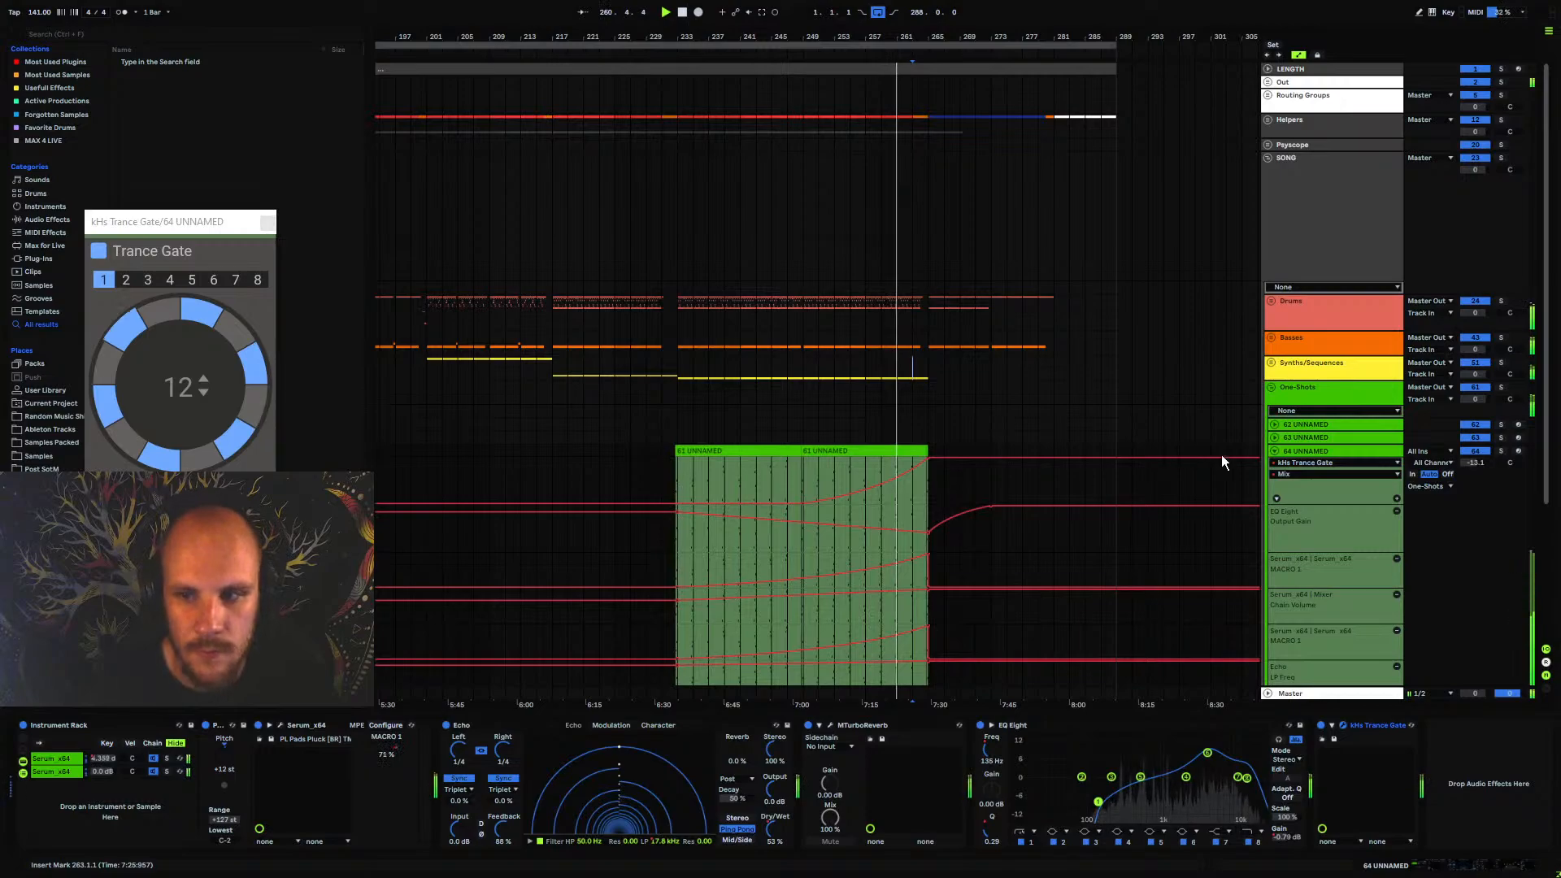
{"action": "left_click", "coordinate": [1274, 451]}
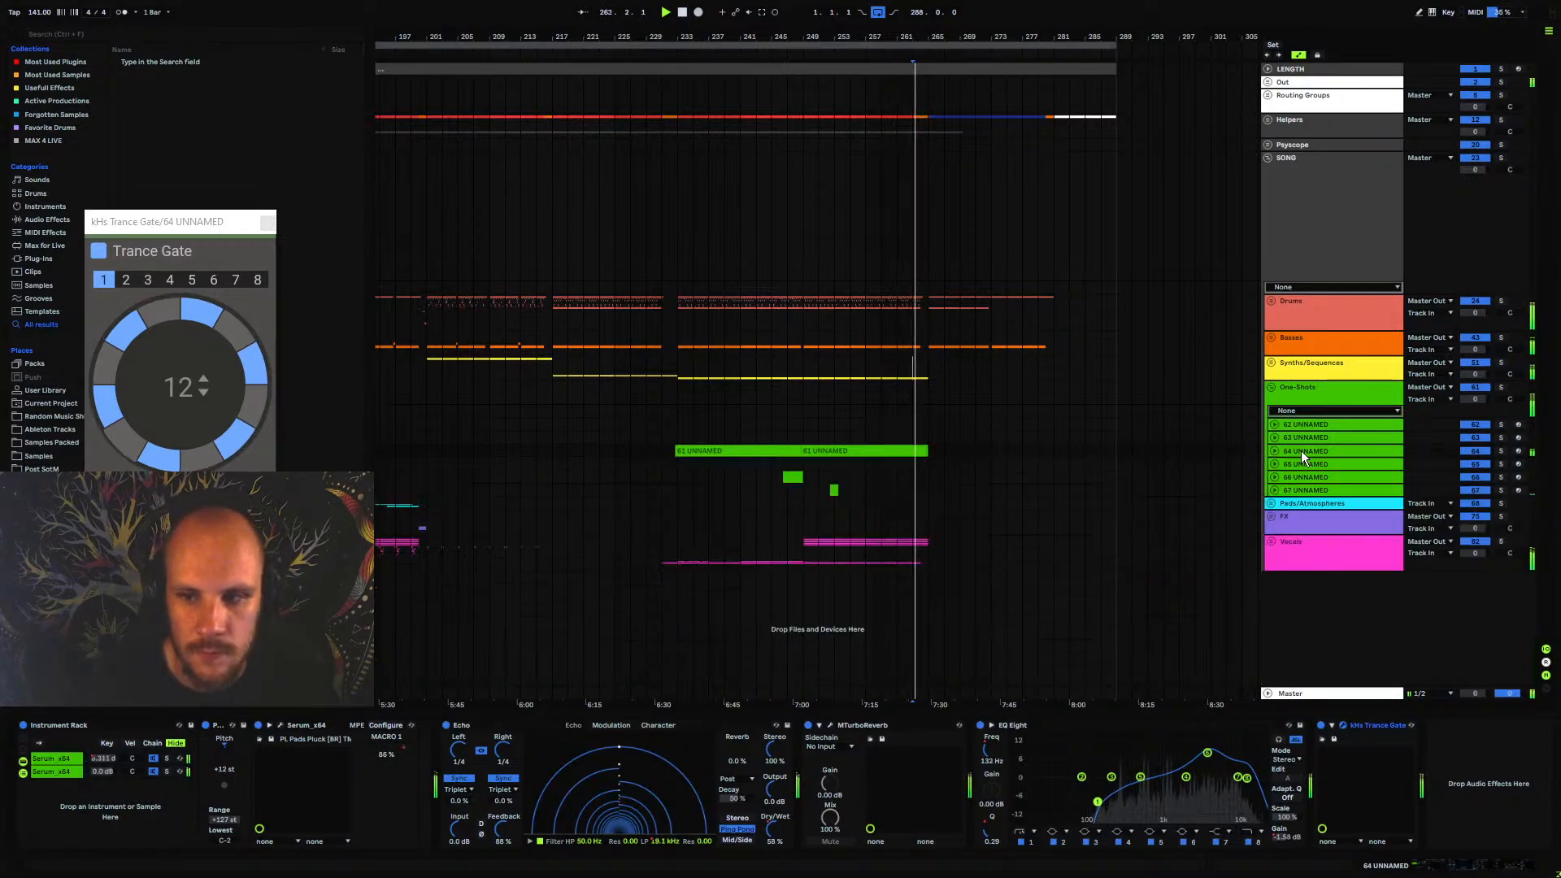
Automate the Trance Gate's Release in a rising curve from bar 265 to about bar 273, and audition it from bar 260
{"action": "left_click", "coordinate": [1301, 450]}
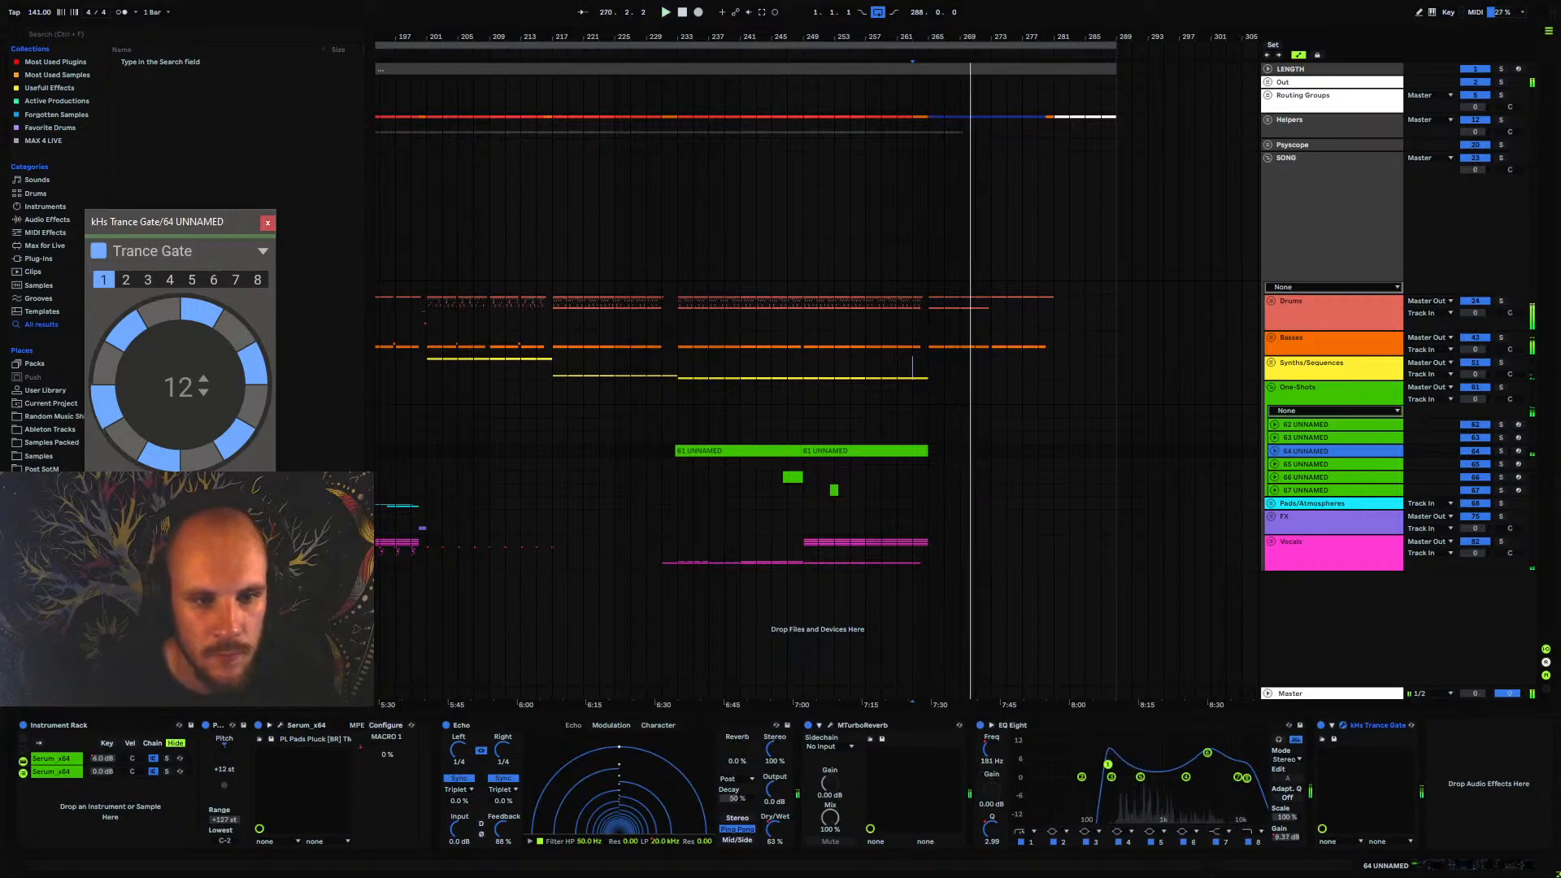
{"action": "left_click", "coordinate": [1276, 451]}
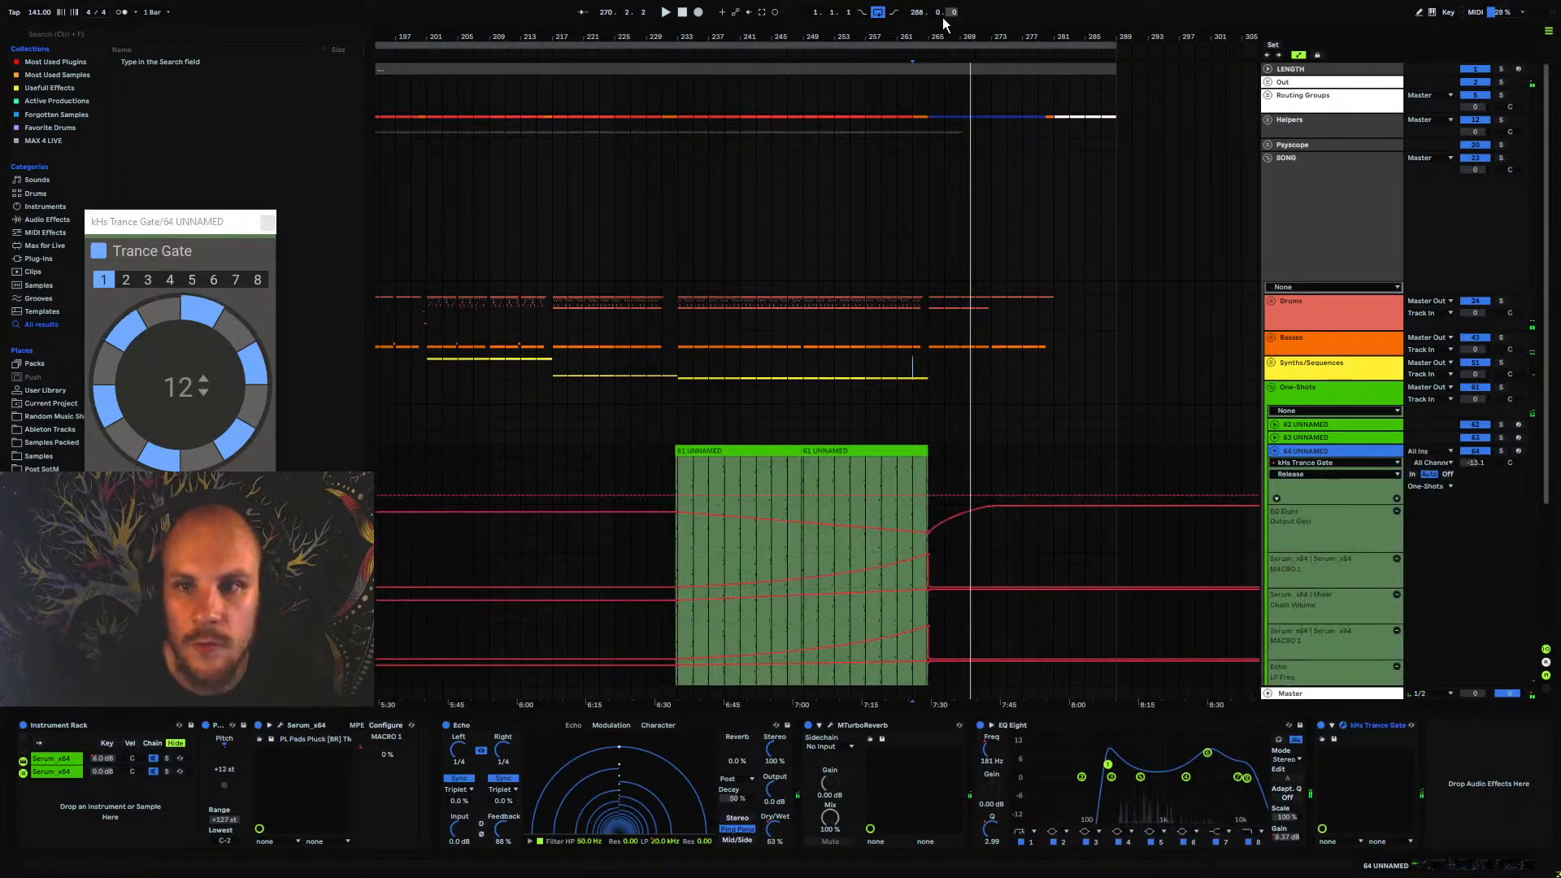
{"action": "left_click_drag", "start_coordinate": [932, 36], "coordinate": [827, 501]}
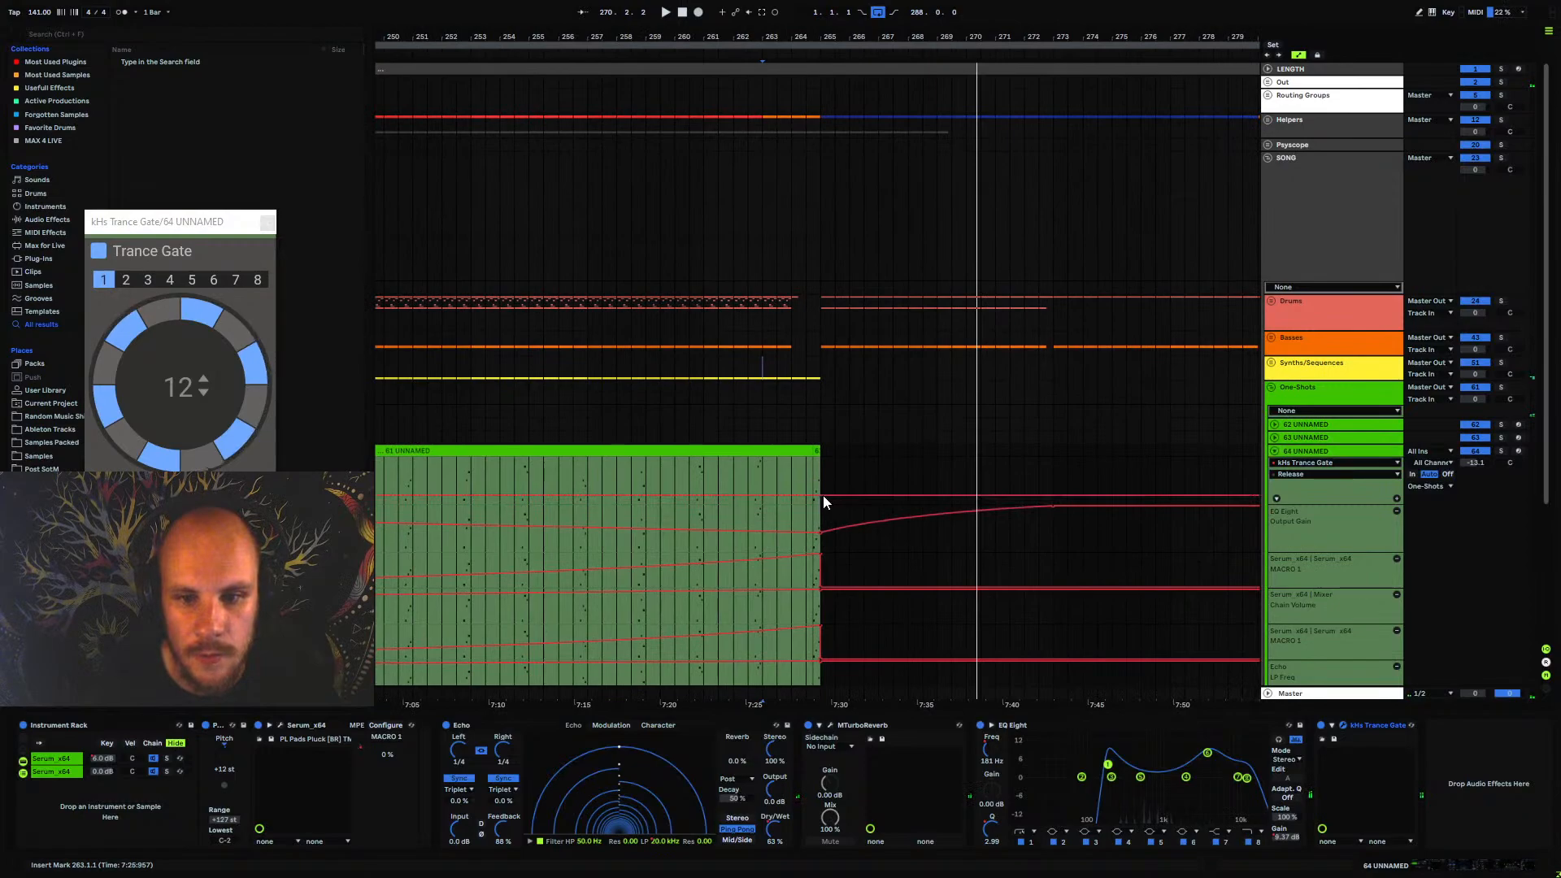
{"action": "left_click_drag", "start_coordinate": [1054, 495], "coordinate": [1054, 471]}
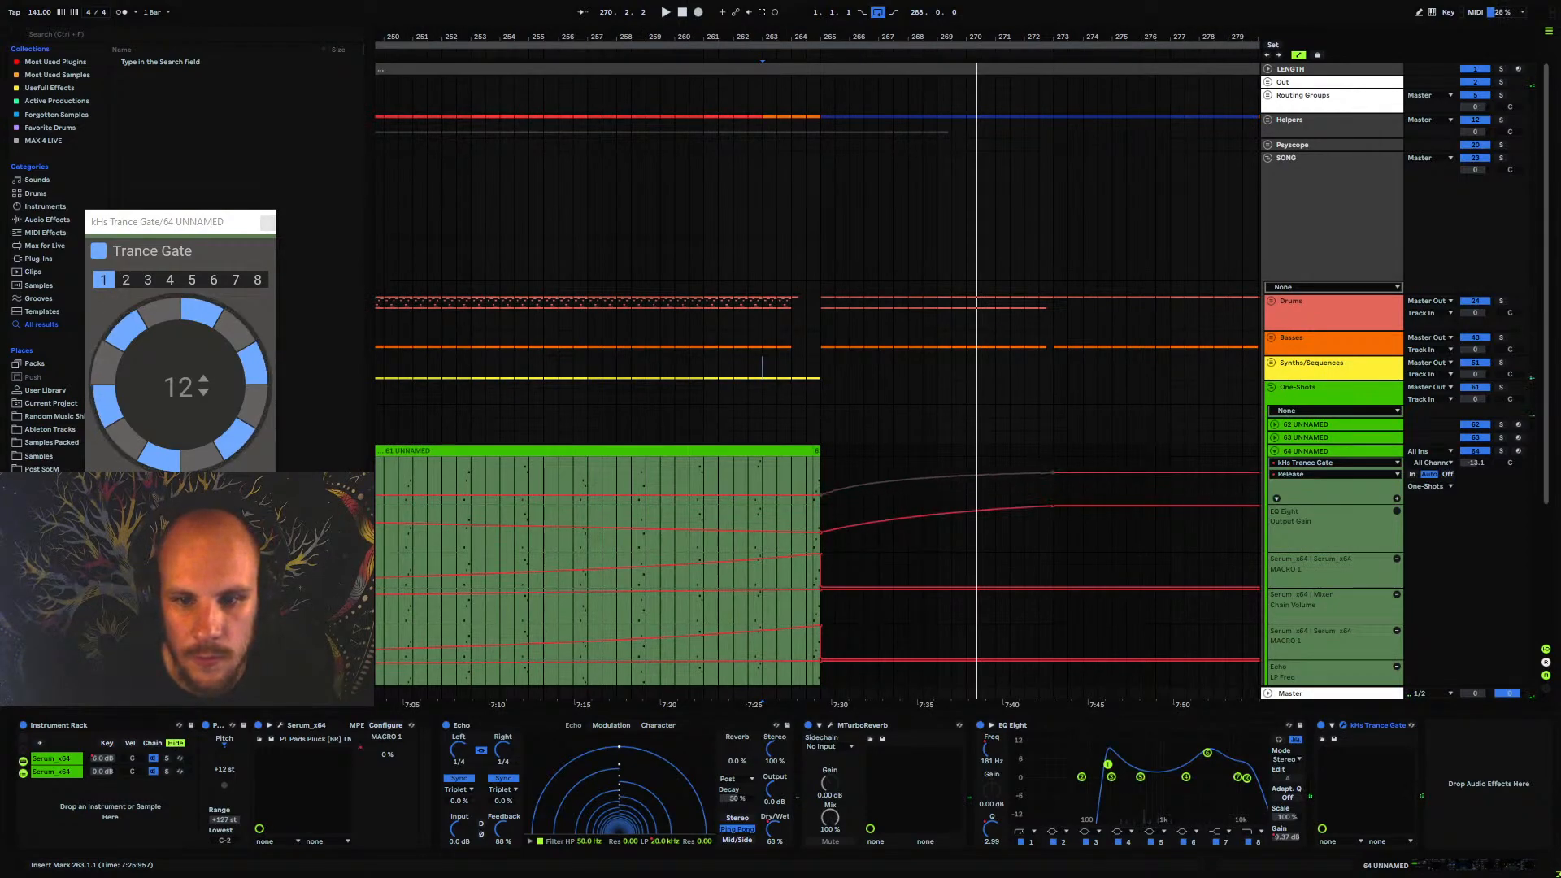
{"action": "left_click", "coordinate": [688, 470]}
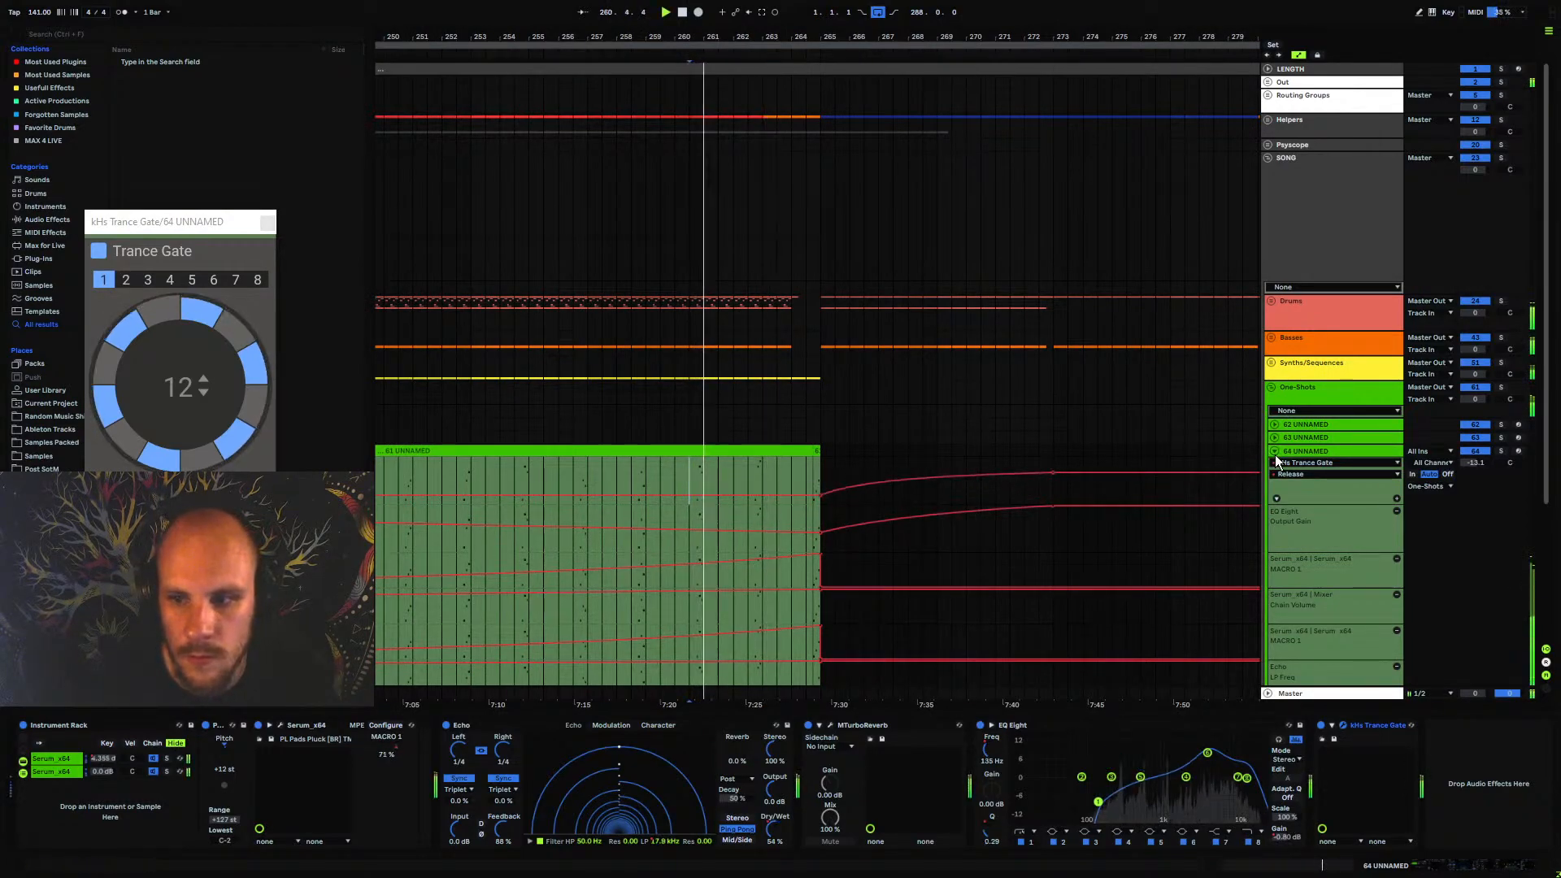
{"action": "left_click", "coordinate": [268, 222]}
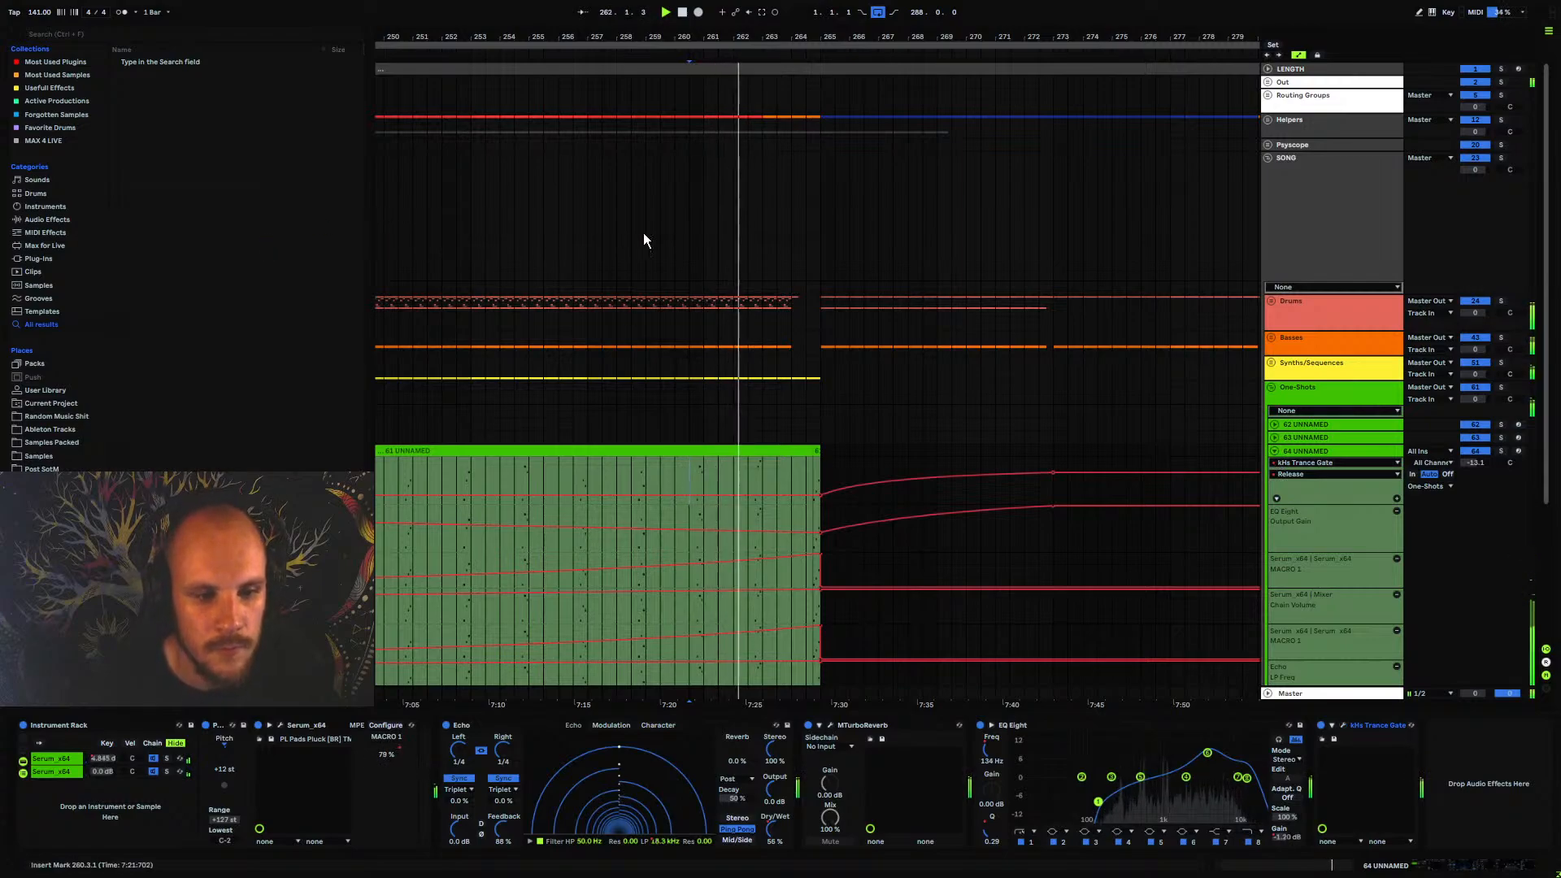
{"action": "left_click", "coordinate": [1274, 450]}
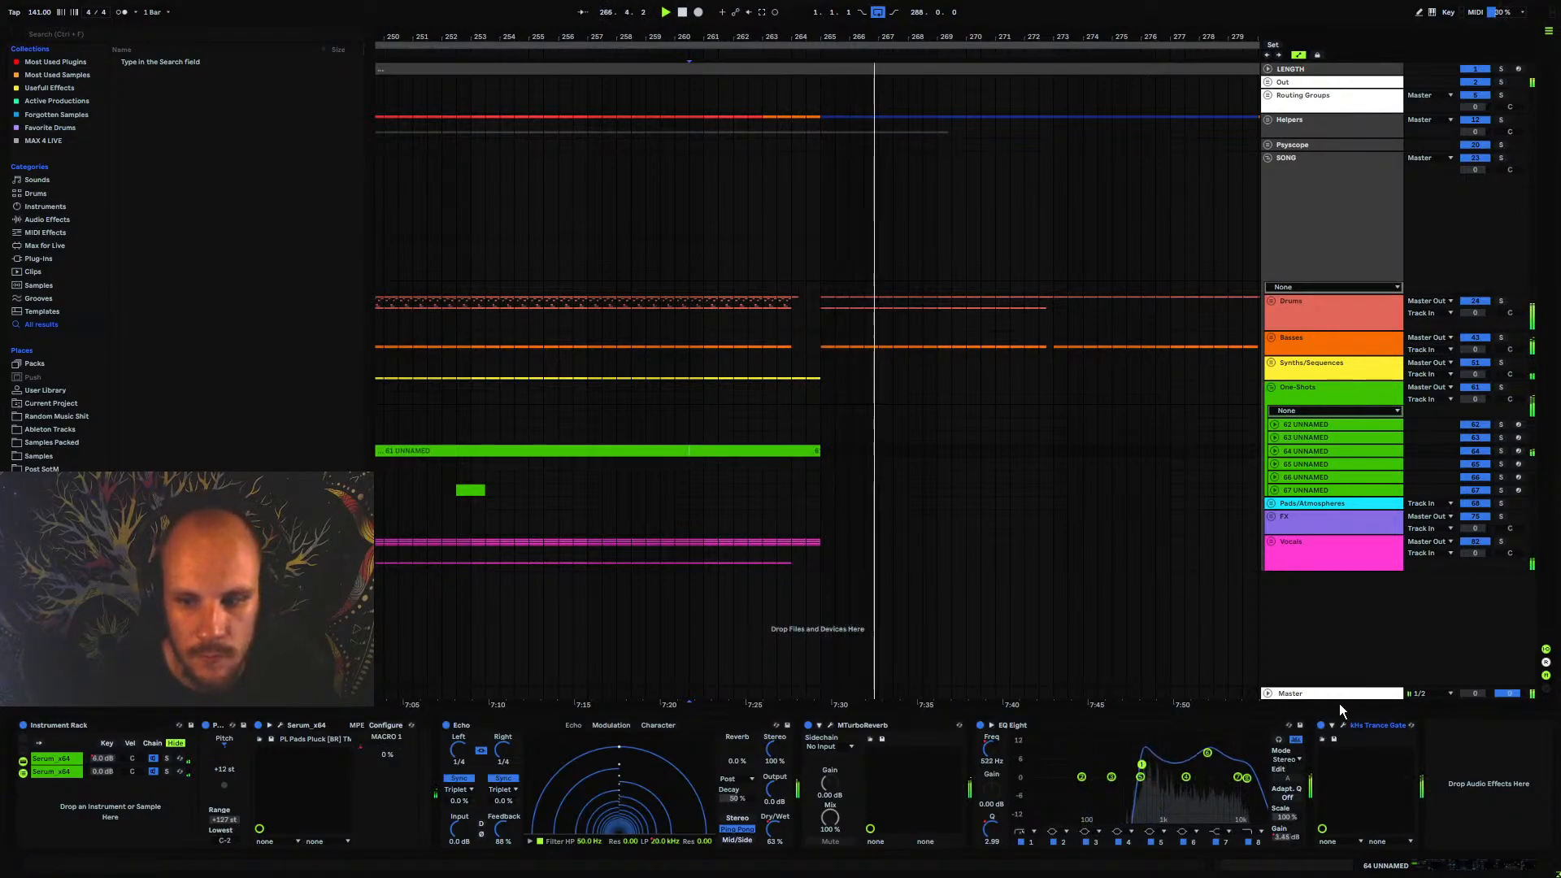
Raise the end of the Trance Gate's Release automation to 1.00, steepen its curve, and play it from bar 263
{"action": "left_click", "coordinate": [1344, 725]}
{"action": "left_click", "coordinate": [1274, 452]}
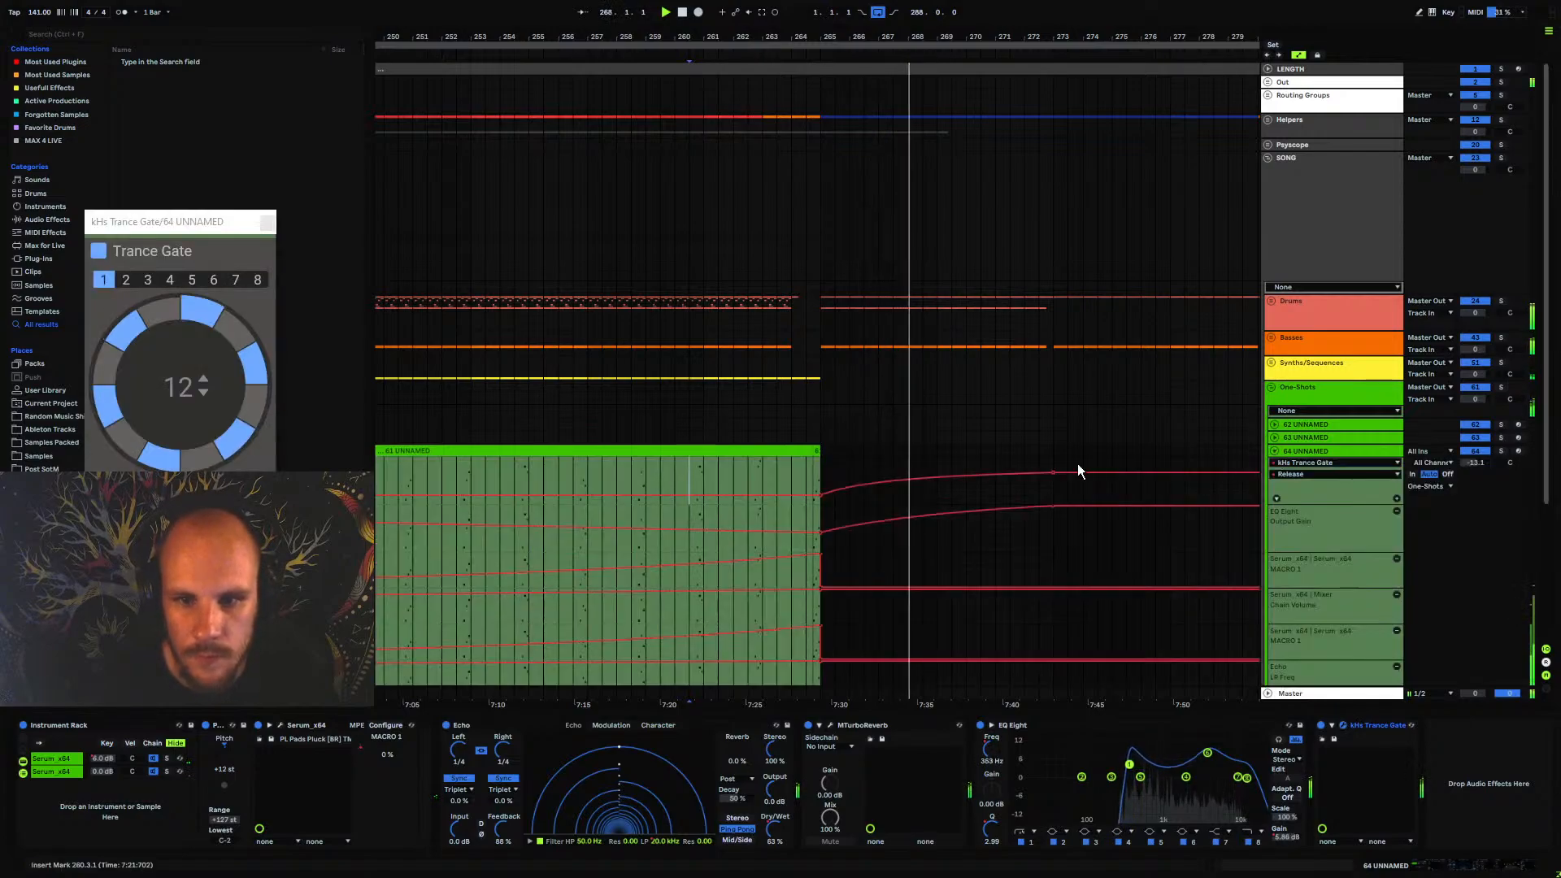
{"action": "left_click_drag", "start_coordinate": [1056, 473], "coordinate": [1055, 458]}
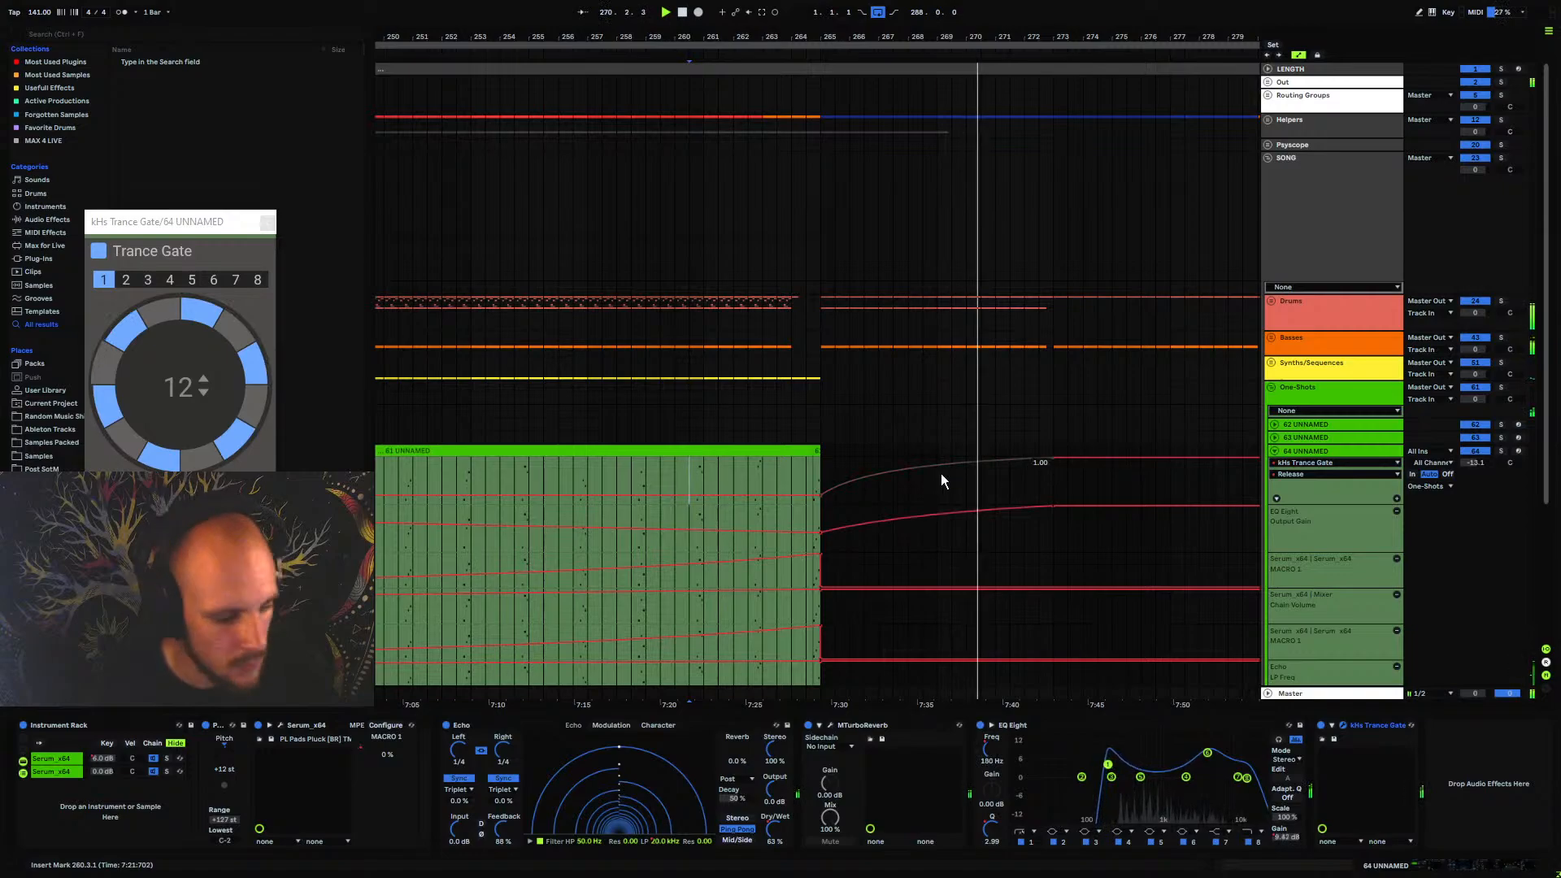
{"action": "left_click_drag", "start_coordinate": [919, 477], "coordinate": [919, 457]}
{"action": "left_click", "coordinate": [766, 478]}
{"action": "key", "text": "space"}
{"action": "key", "text": "space"}
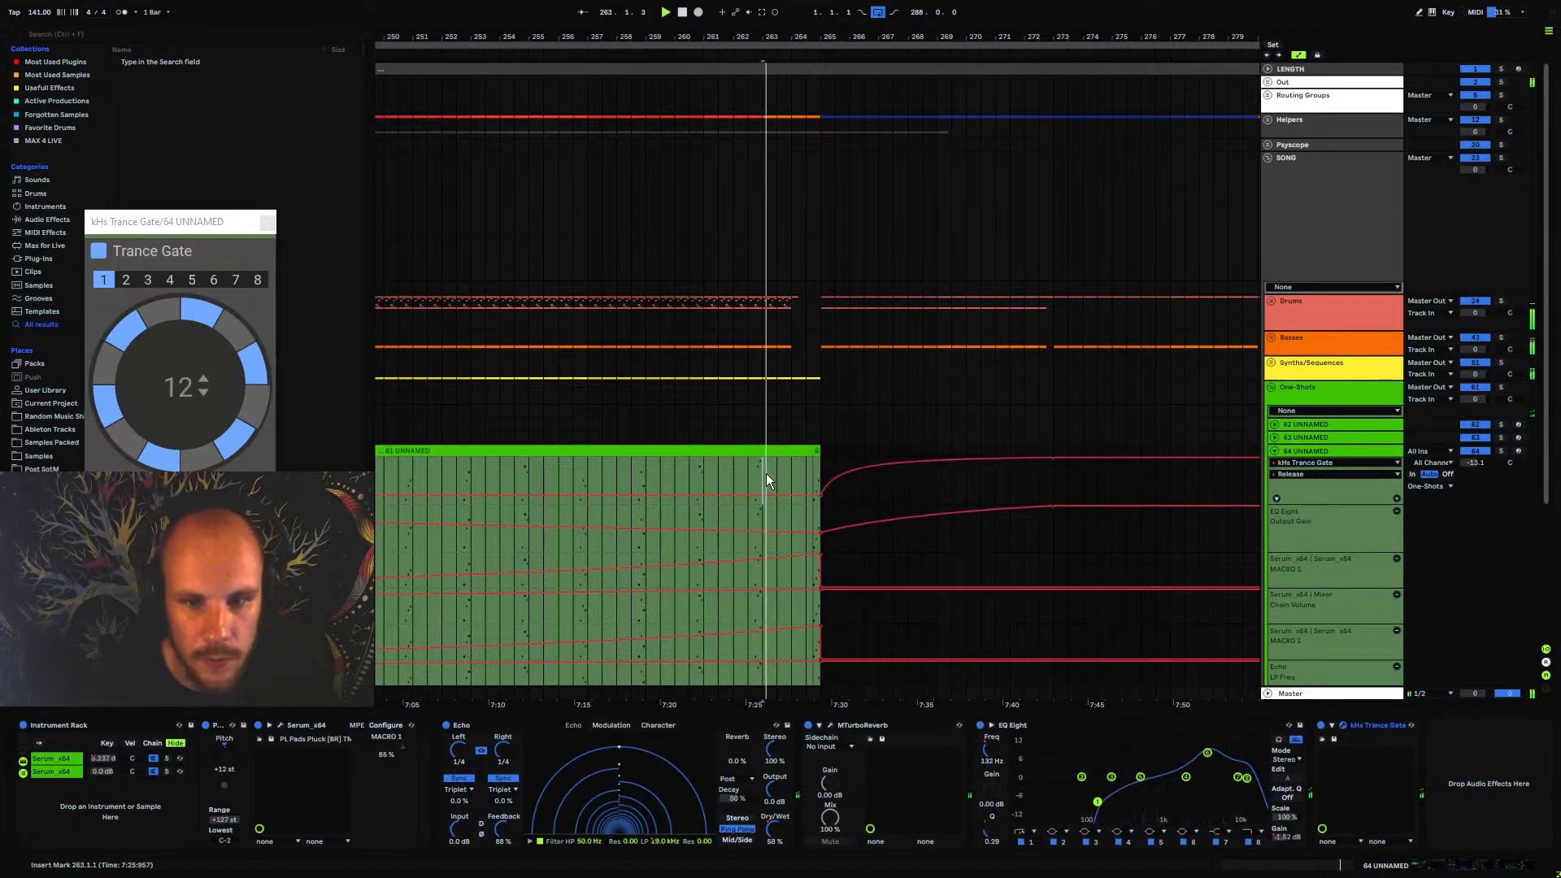
Audition the transition from bar 262, fold track 64 UNNAMED, and close the Trance Gate window
{"action": "left_click", "coordinate": [737, 470]}
{"action": "key", "text": "space"}
{"action": "key", "text": "space"}
{"action": "left_click", "coordinate": [1275, 451]}
{"action": "left_click", "coordinate": [1308, 452]}
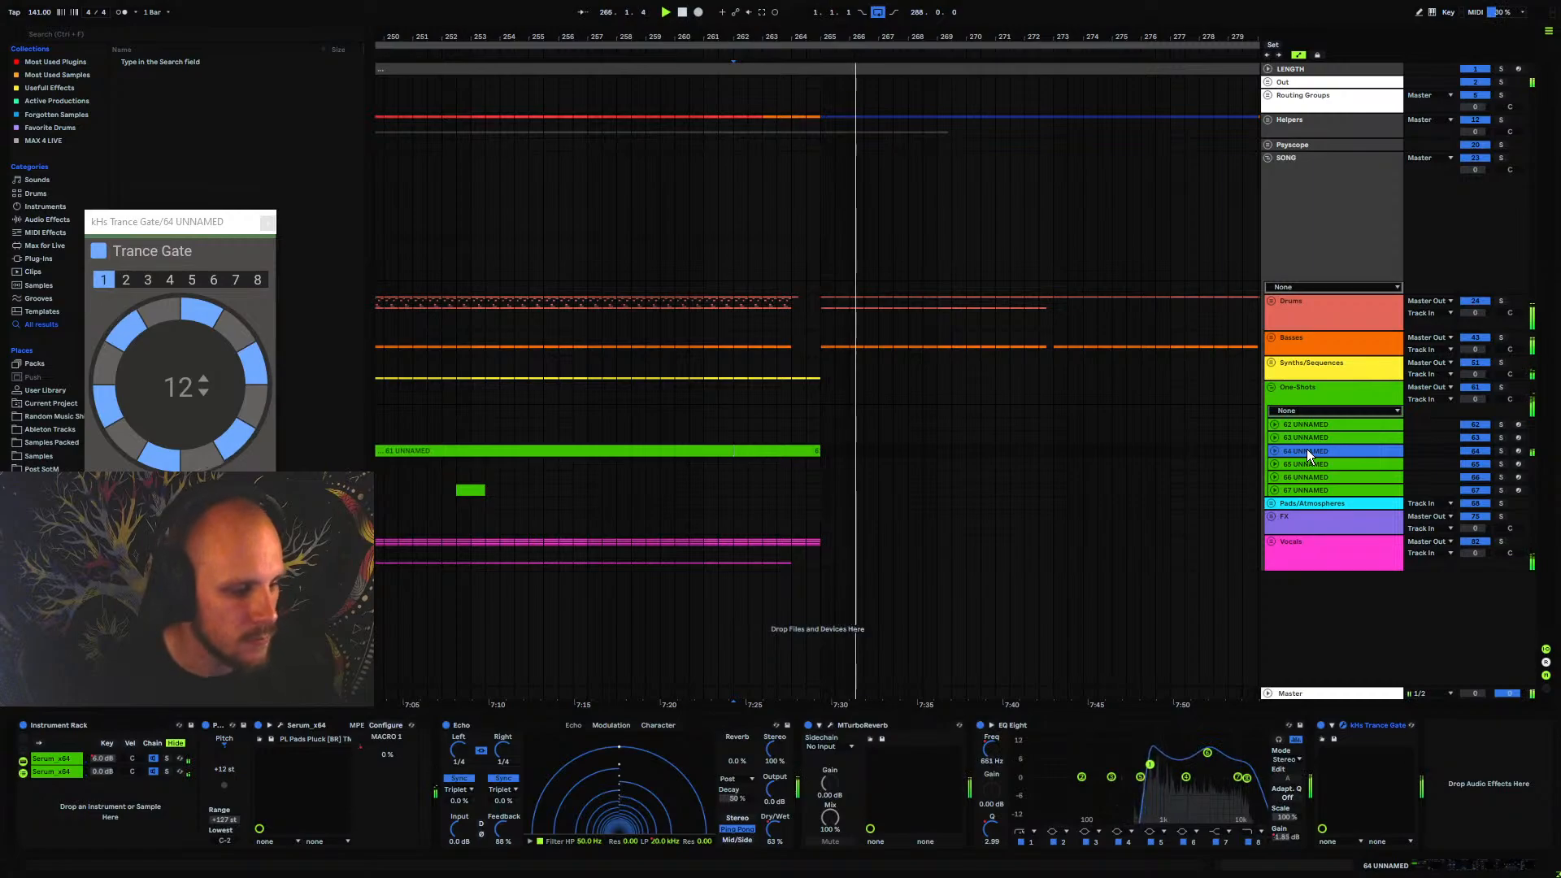
{"action": "left_click", "coordinate": [268, 222]}
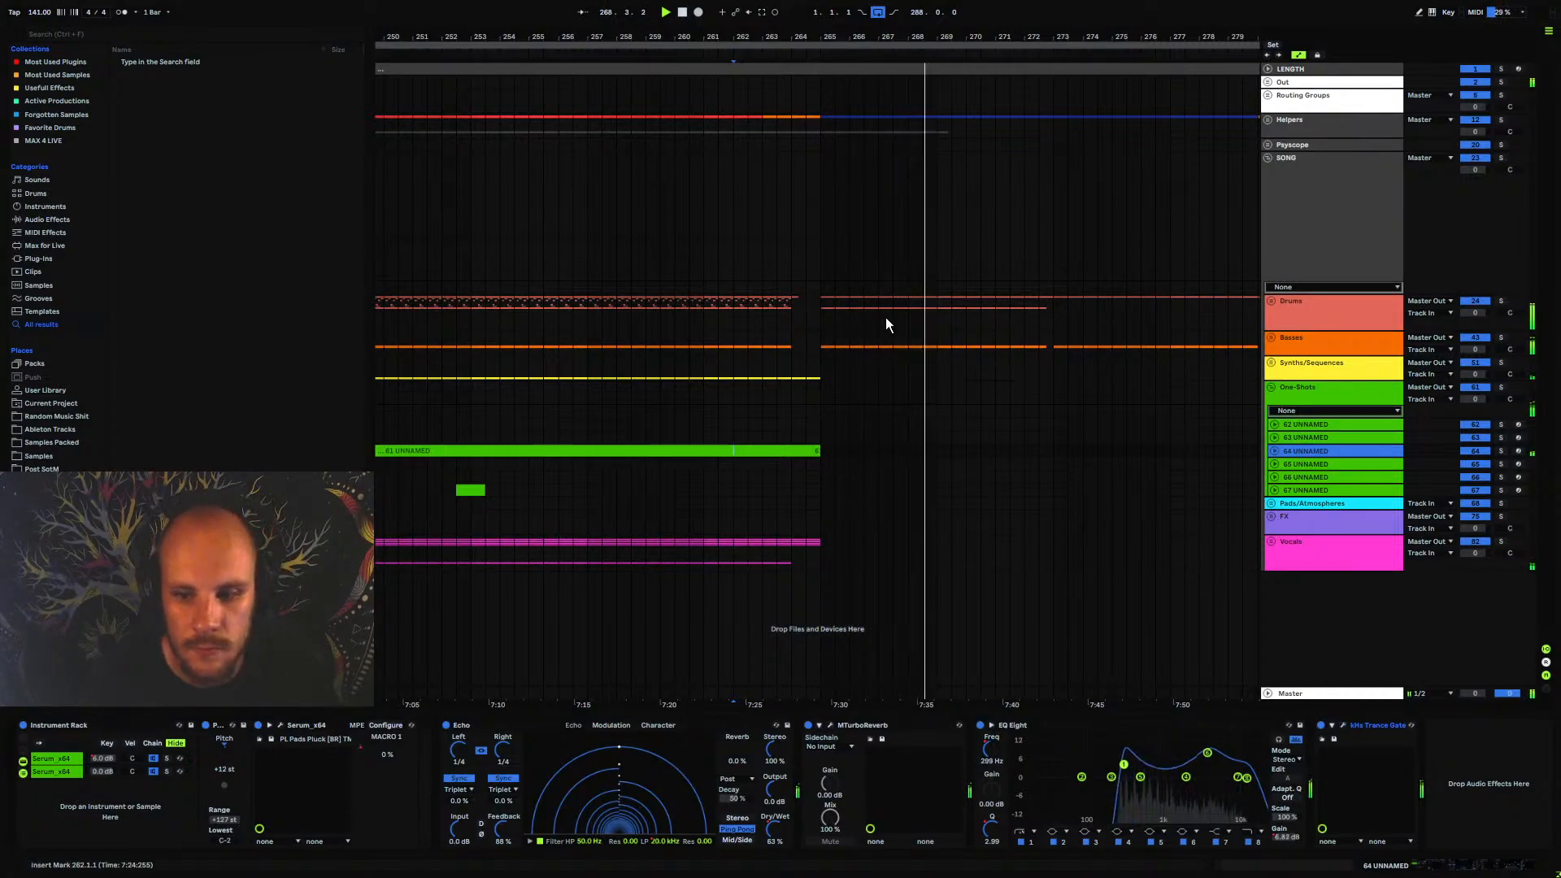
Review the whole arrangement and play back the closing section from bar 249
{"action": "left_click_drag", "start_coordinate": [649, 38], "coordinate": [960, 1]}
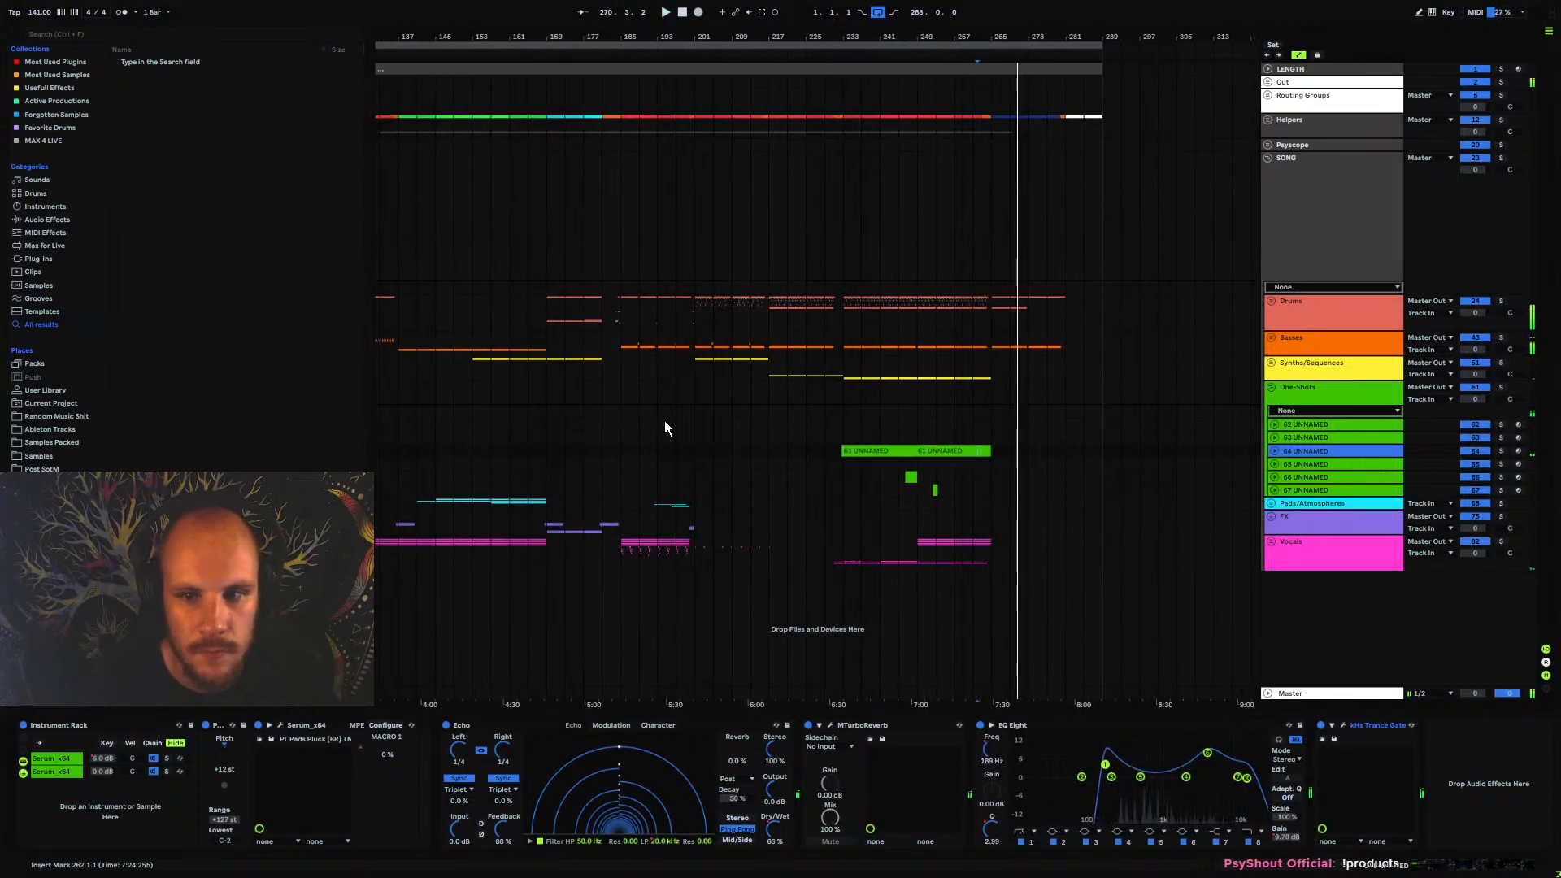
{"action": "left_click", "coordinate": [621, 424]}
{"action": "left_click_drag", "start_coordinate": [649, 64], "coordinate": [663, 32]}
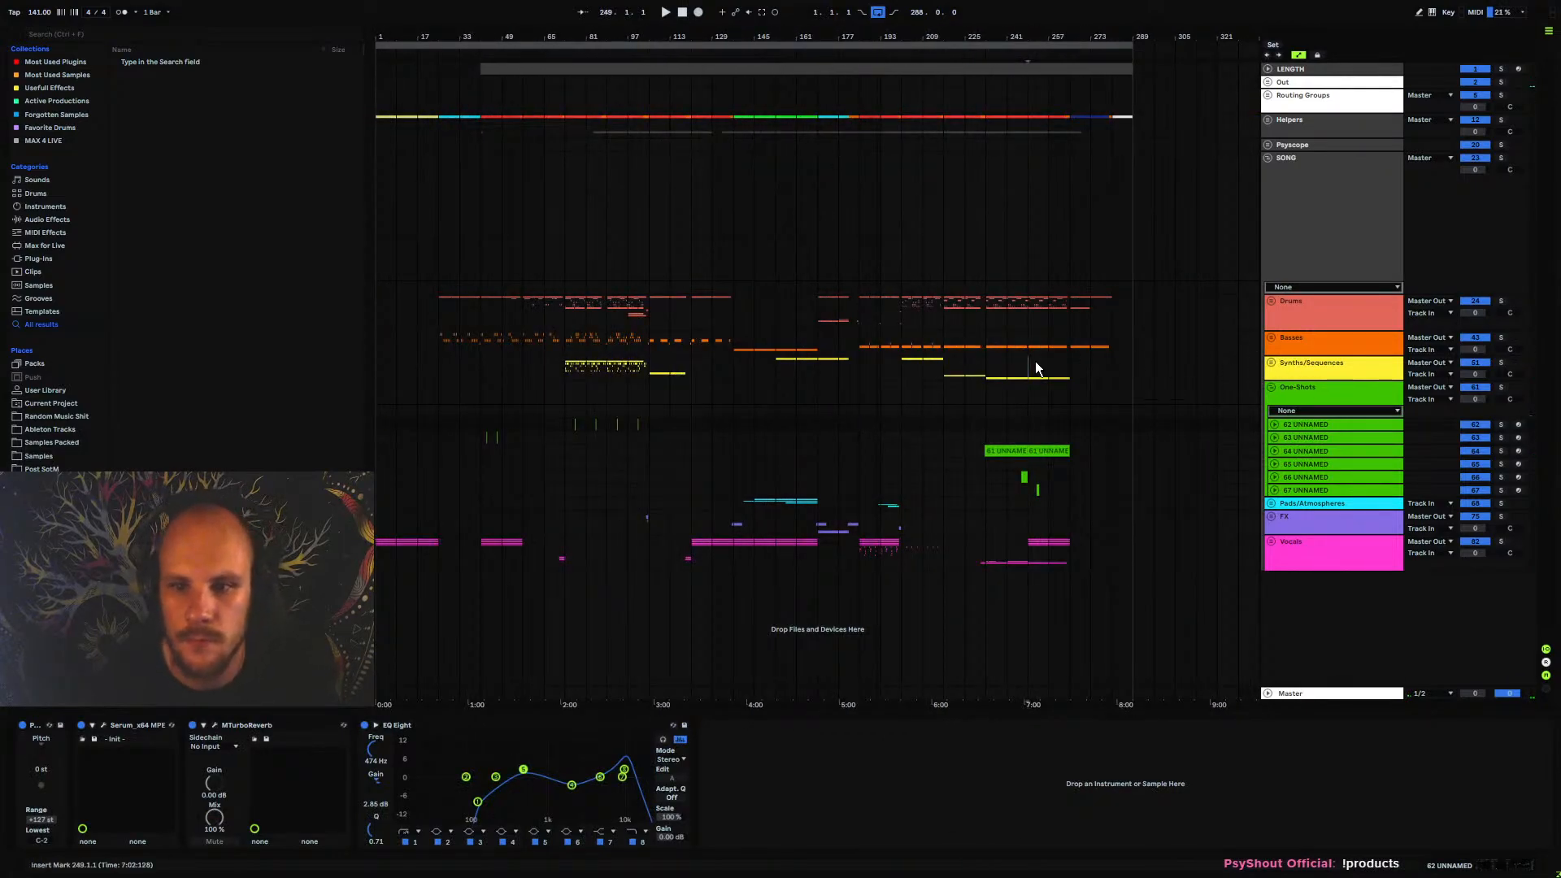
{"action": "key", "text": "space"}
{"action": "left_click_drag", "start_coordinate": [1062, 36], "coordinate": [861, 37]}
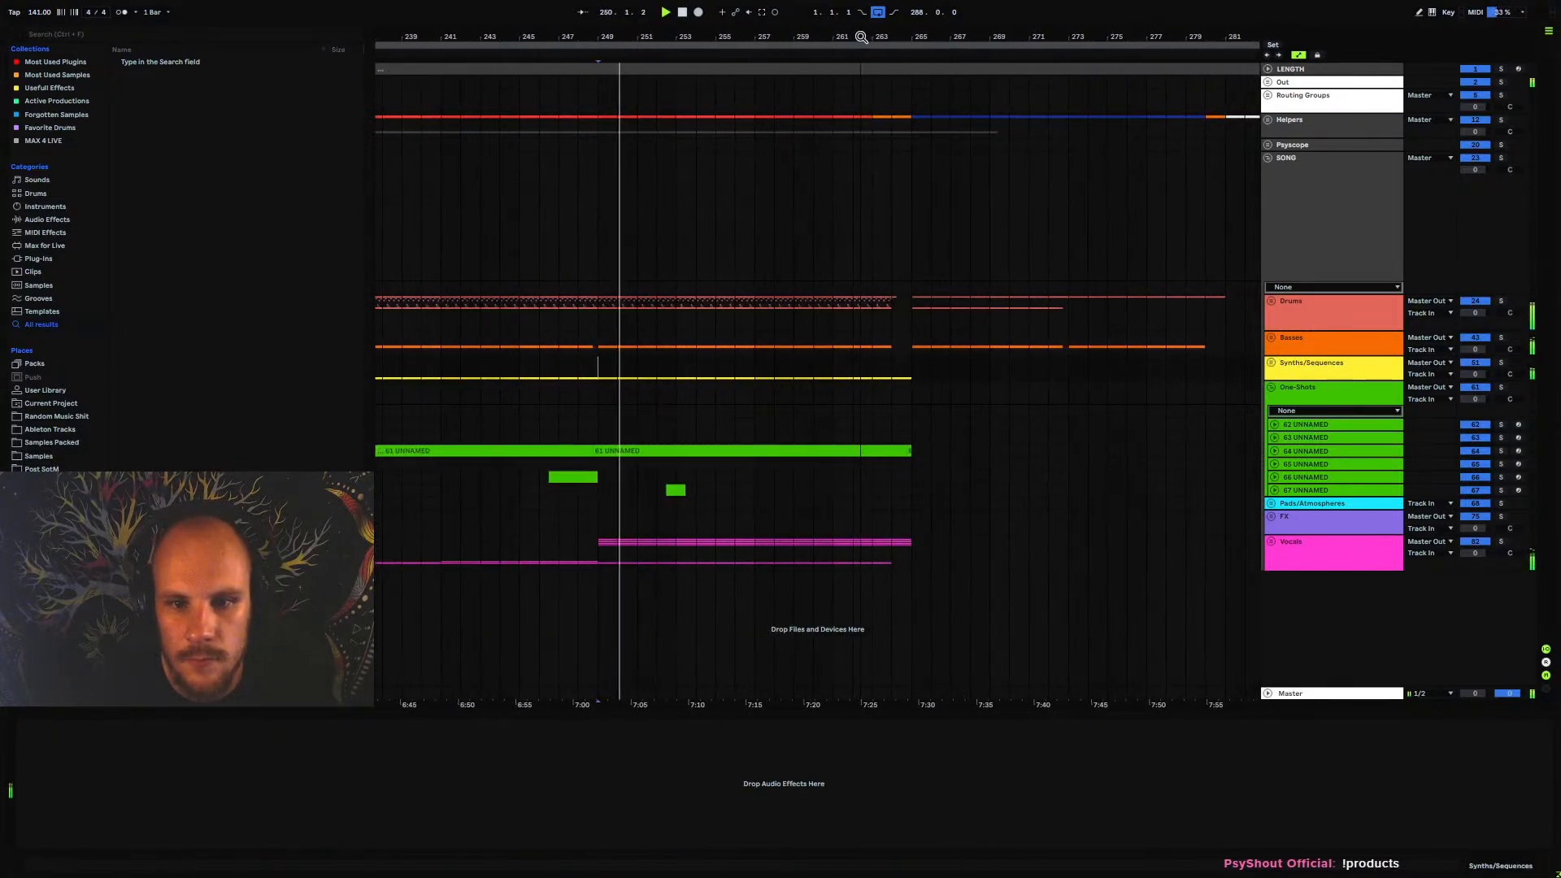
Insert a new MIDI track after 60 UNNAMED in the Synths/Sequences group and load STEPIC on it
{"action": "left_click", "coordinate": [1271, 387]}
{"action": "left_click", "coordinate": [1272, 363]}
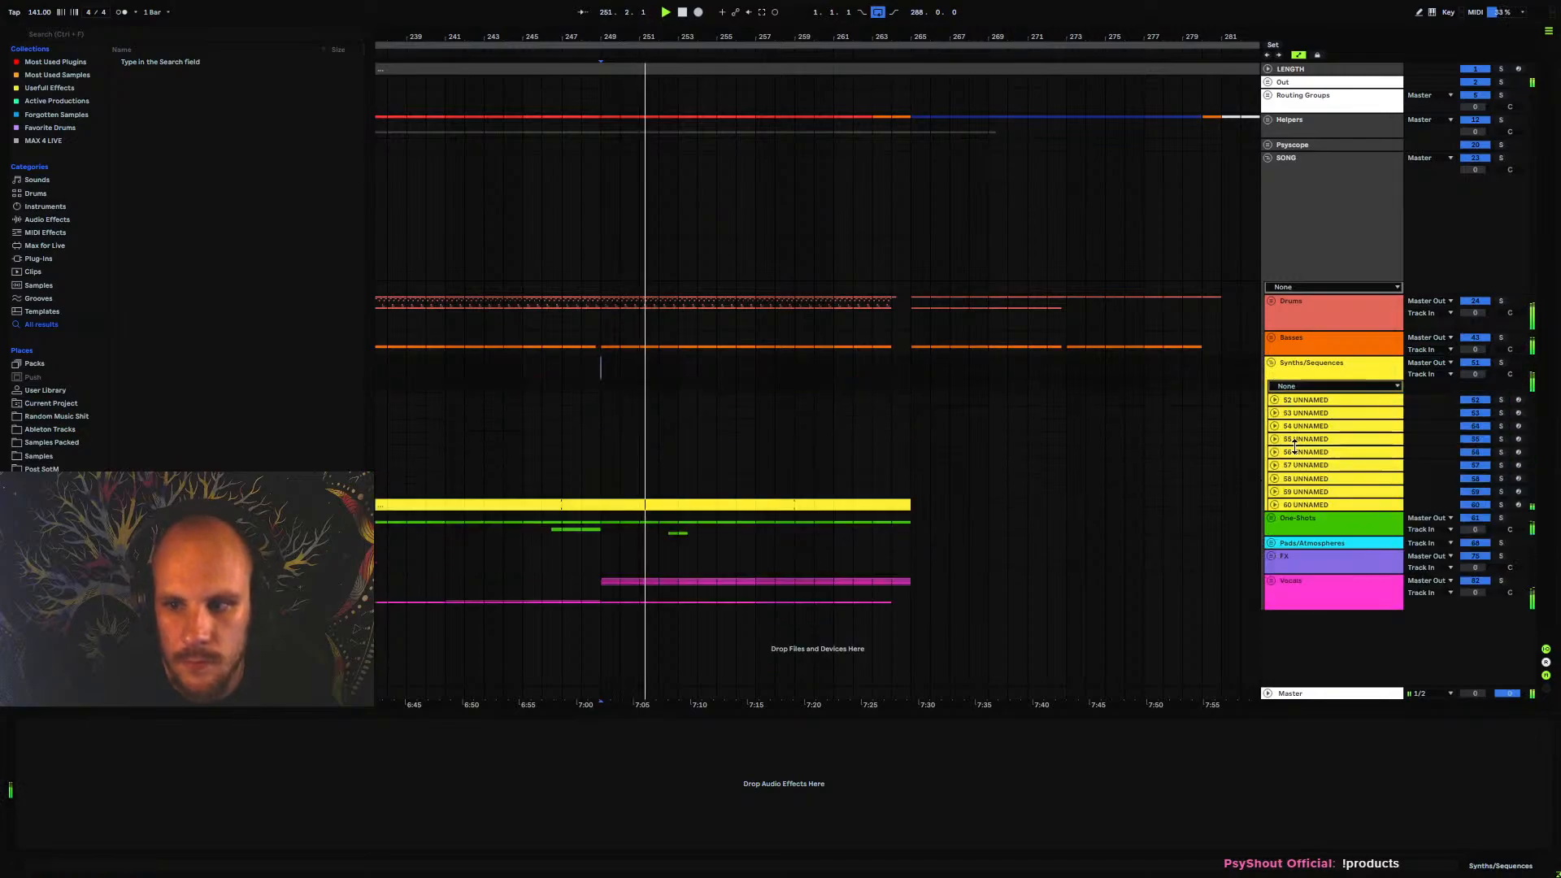
{"action": "left_click", "coordinate": [1301, 504]}
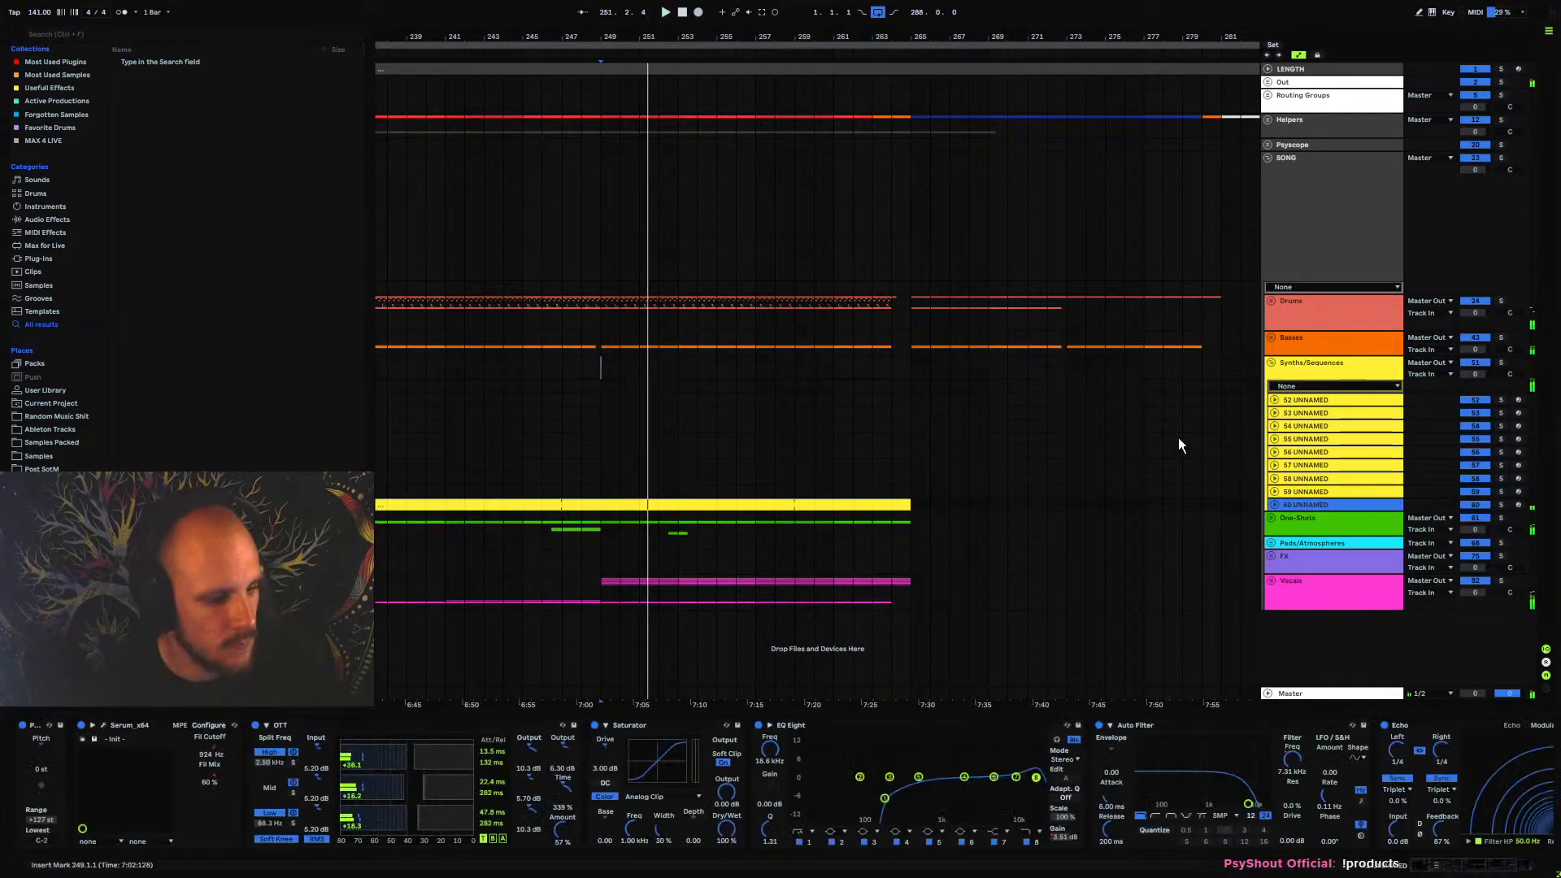
{"action": "key", "text": "ctrl+shift+t"}
{"action": "right_click", "coordinate": [632, 542]}
{"action": "right_click", "coordinate": [632, 542]}
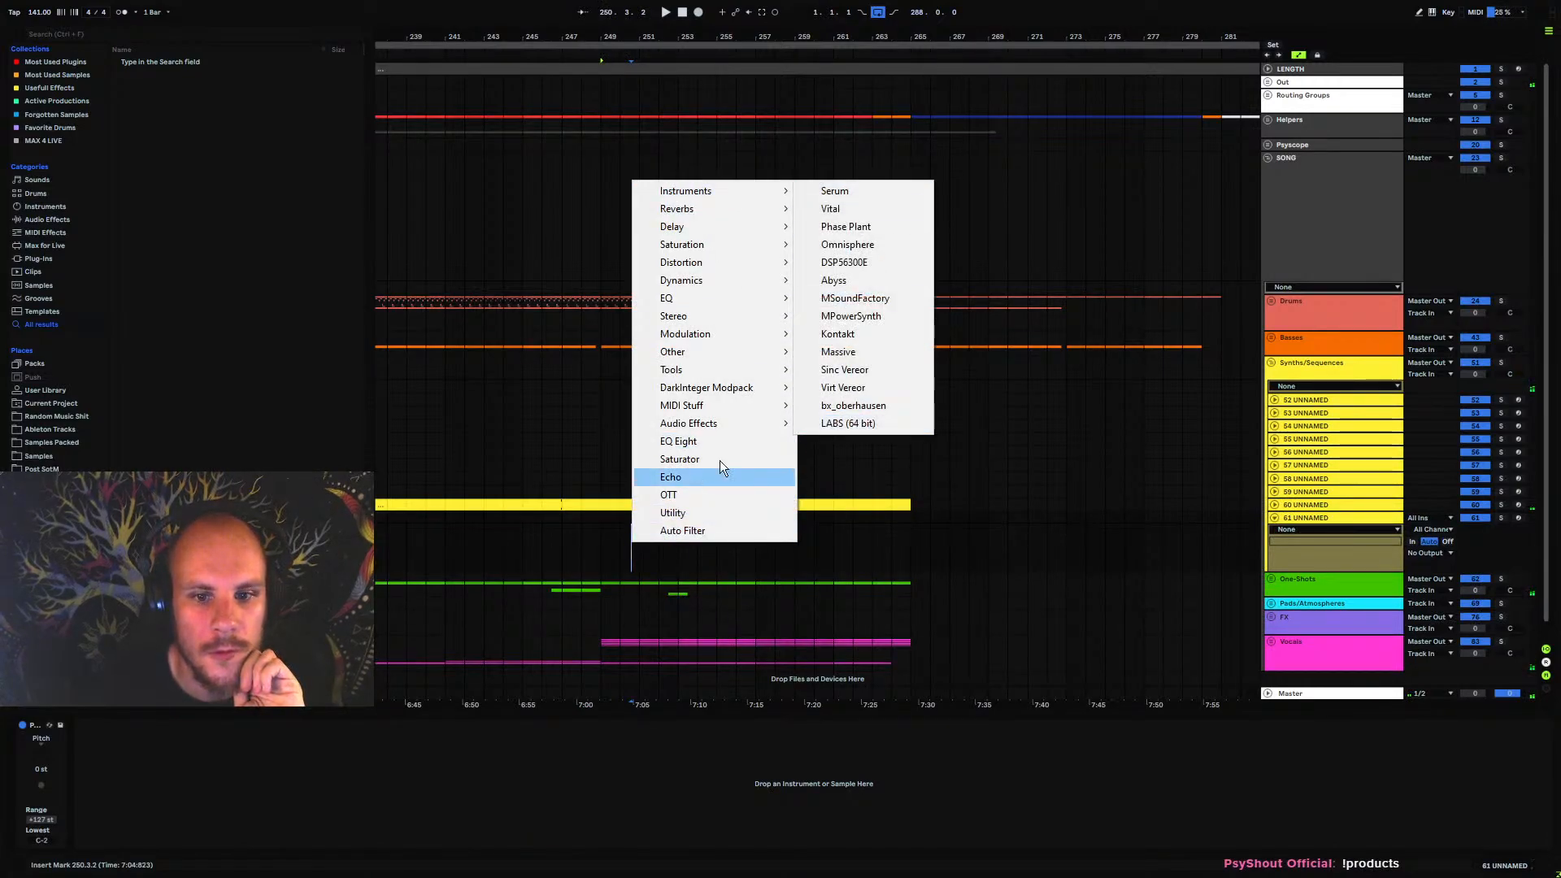
{"action": "mouse_move", "coordinate": [704, 405]}
{"action": "left_click", "coordinate": [872, 545]}
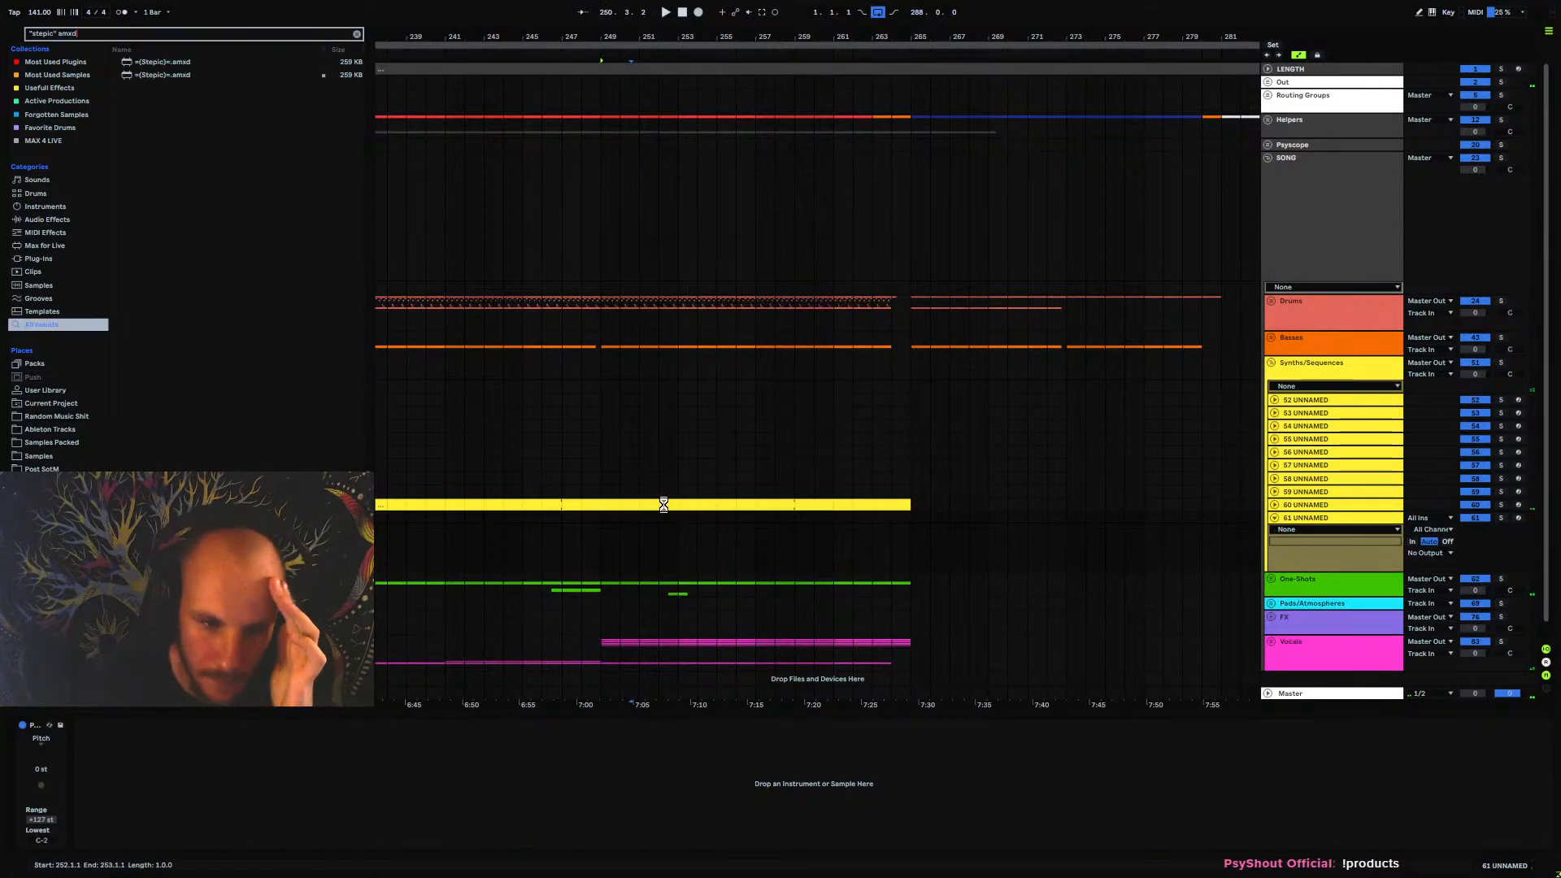
Load Vital on track 61 UNNAMED and set oscillator 1 to Phase Disperse with 13 unison voices, 6% detune and 0% phase randomization
{"action": "right_click", "coordinate": [655, 551]}
{"action": "right_click", "coordinate": [655, 550]}
{"action": "mouse_move", "coordinate": [758, 196]}
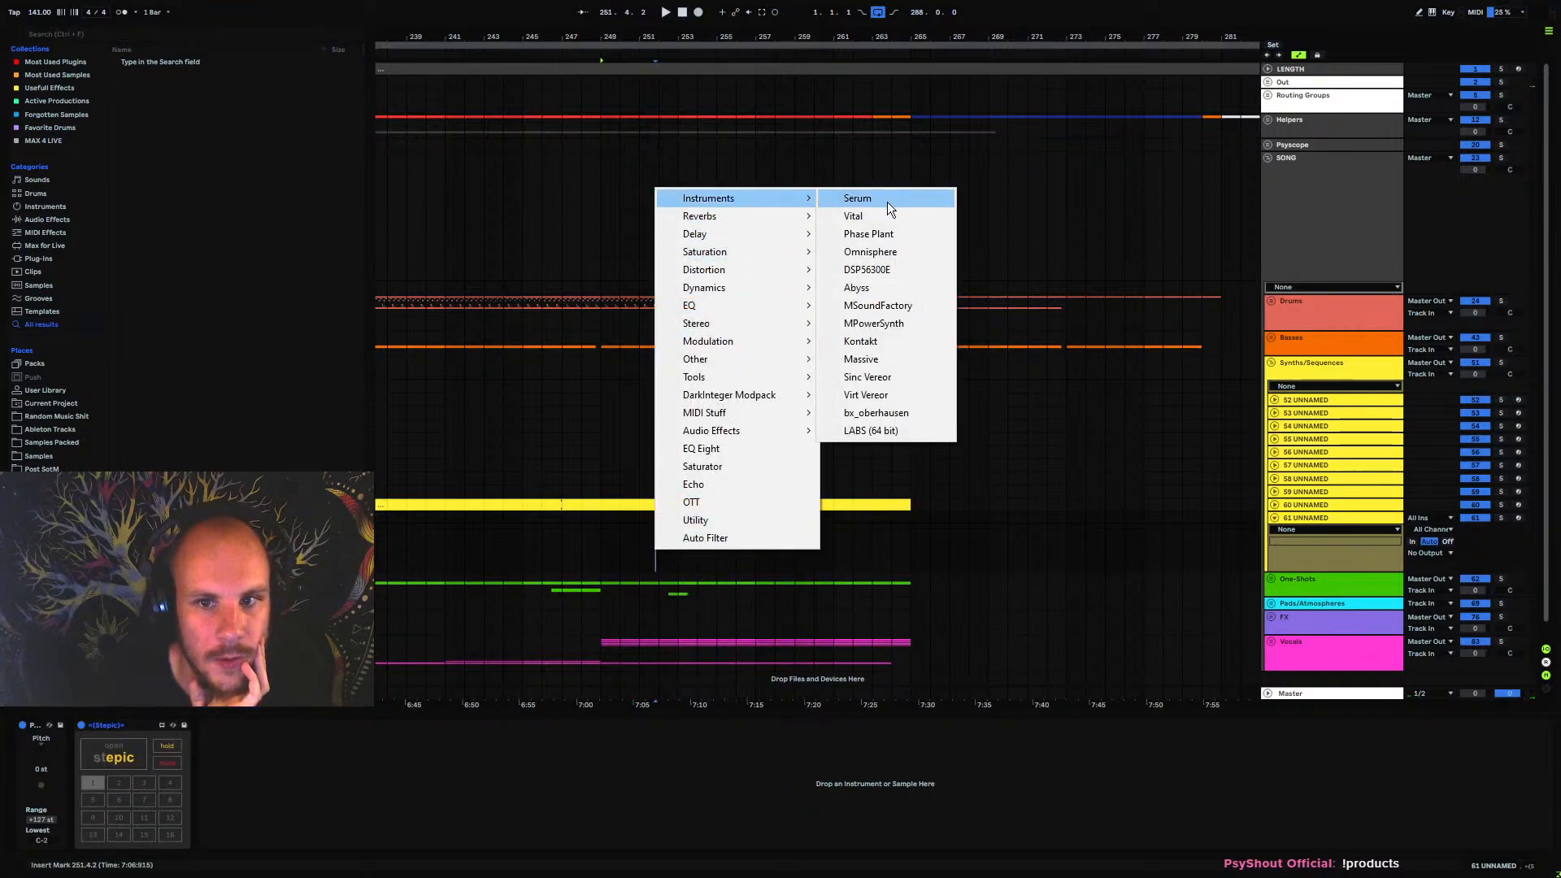
{"action": "left_click", "coordinate": [871, 218]}
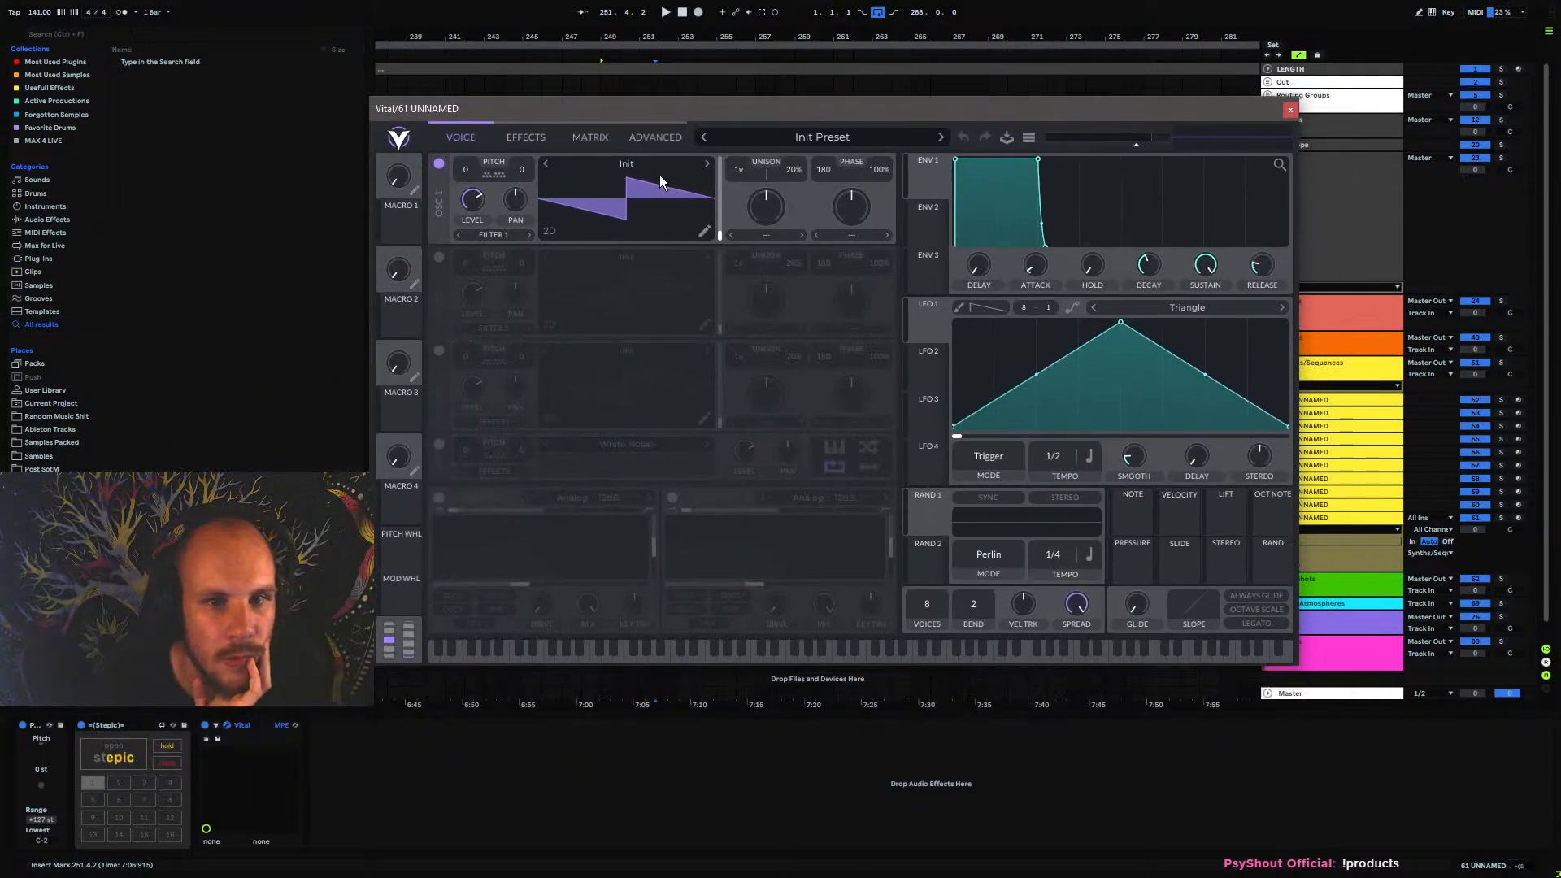
{"action": "left_click", "coordinate": [789, 240]}
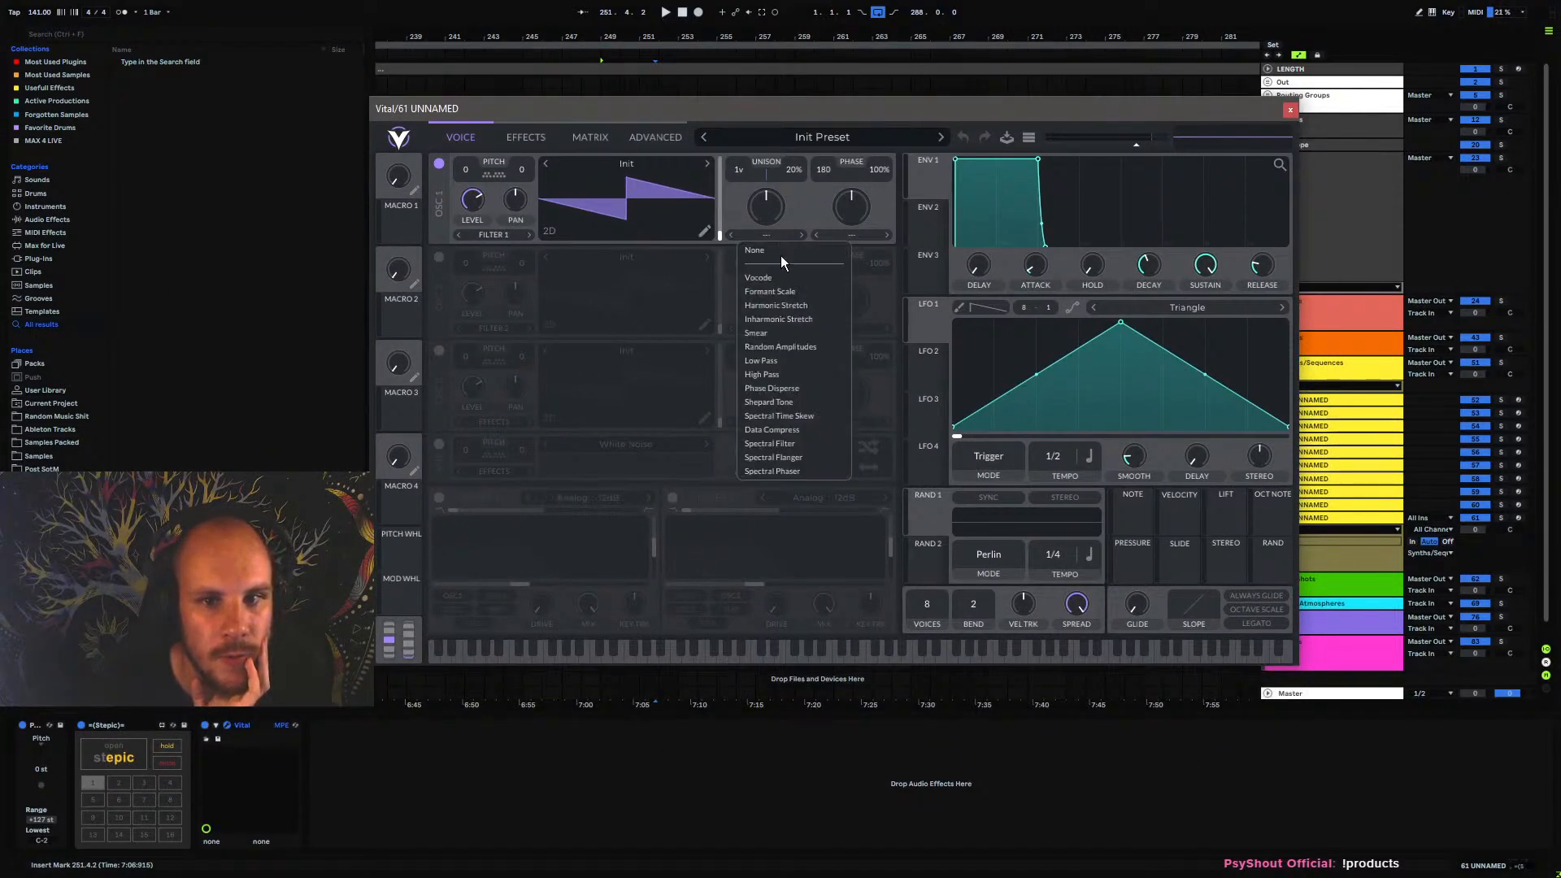
{"action": "left_click", "coordinate": [781, 389]}
{"action": "left_click_drag", "start_coordinate": [778, 211], "coordinate": [754, 114]}
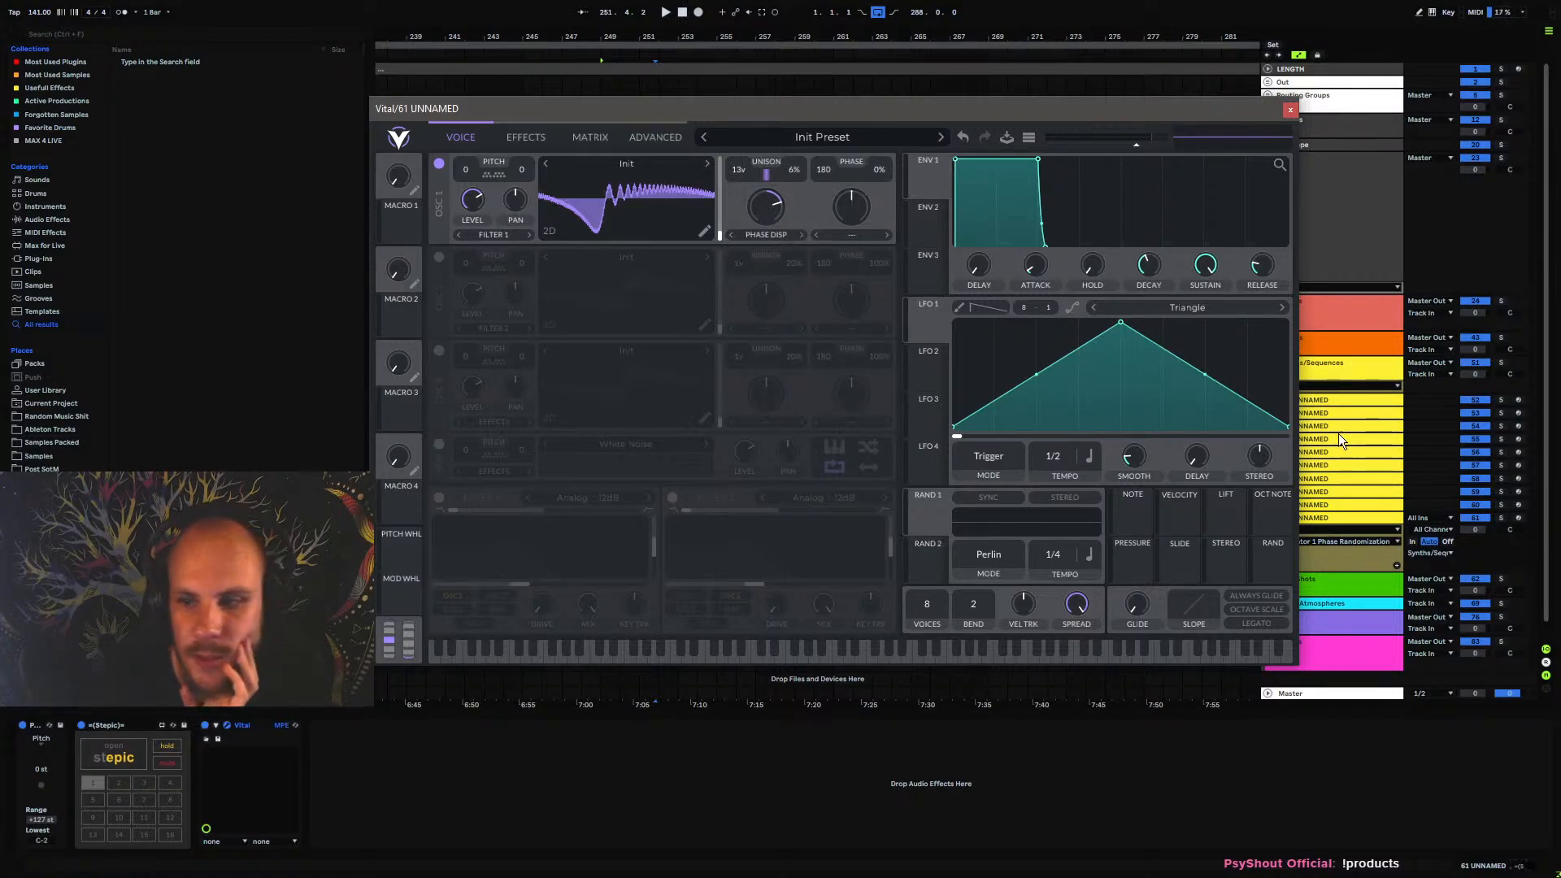
Arm track 61 UNNAMED, play test notes through Vital, and adjust oscillator 1's Phase Disperse amount
{"action": "left_click", "coordinate": [1522, 523]}
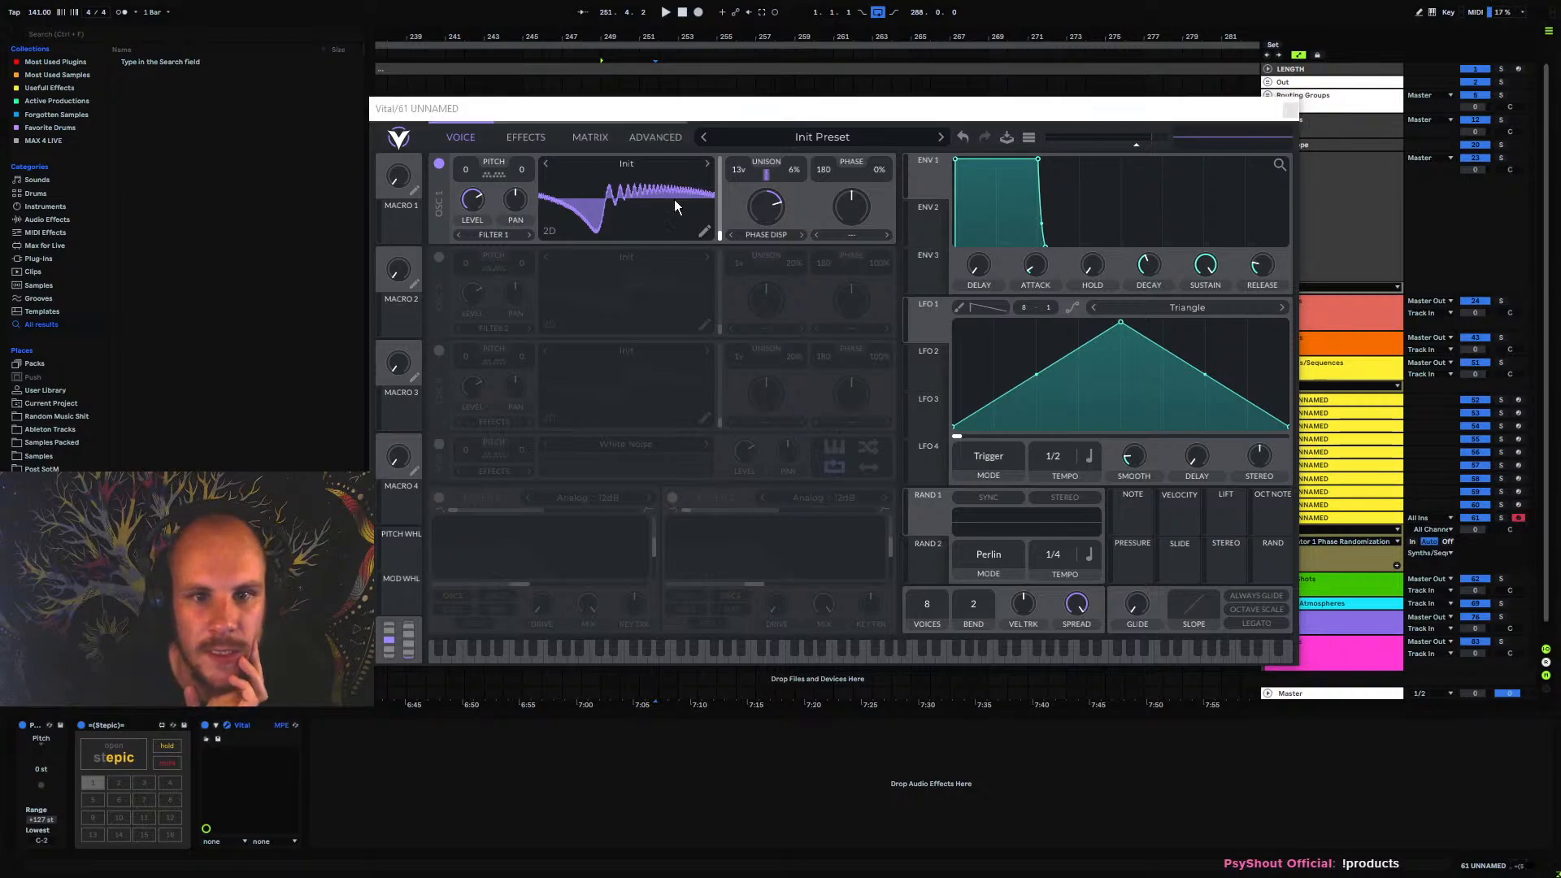
{"action": "left_click", "coordinate": [724, 104]}
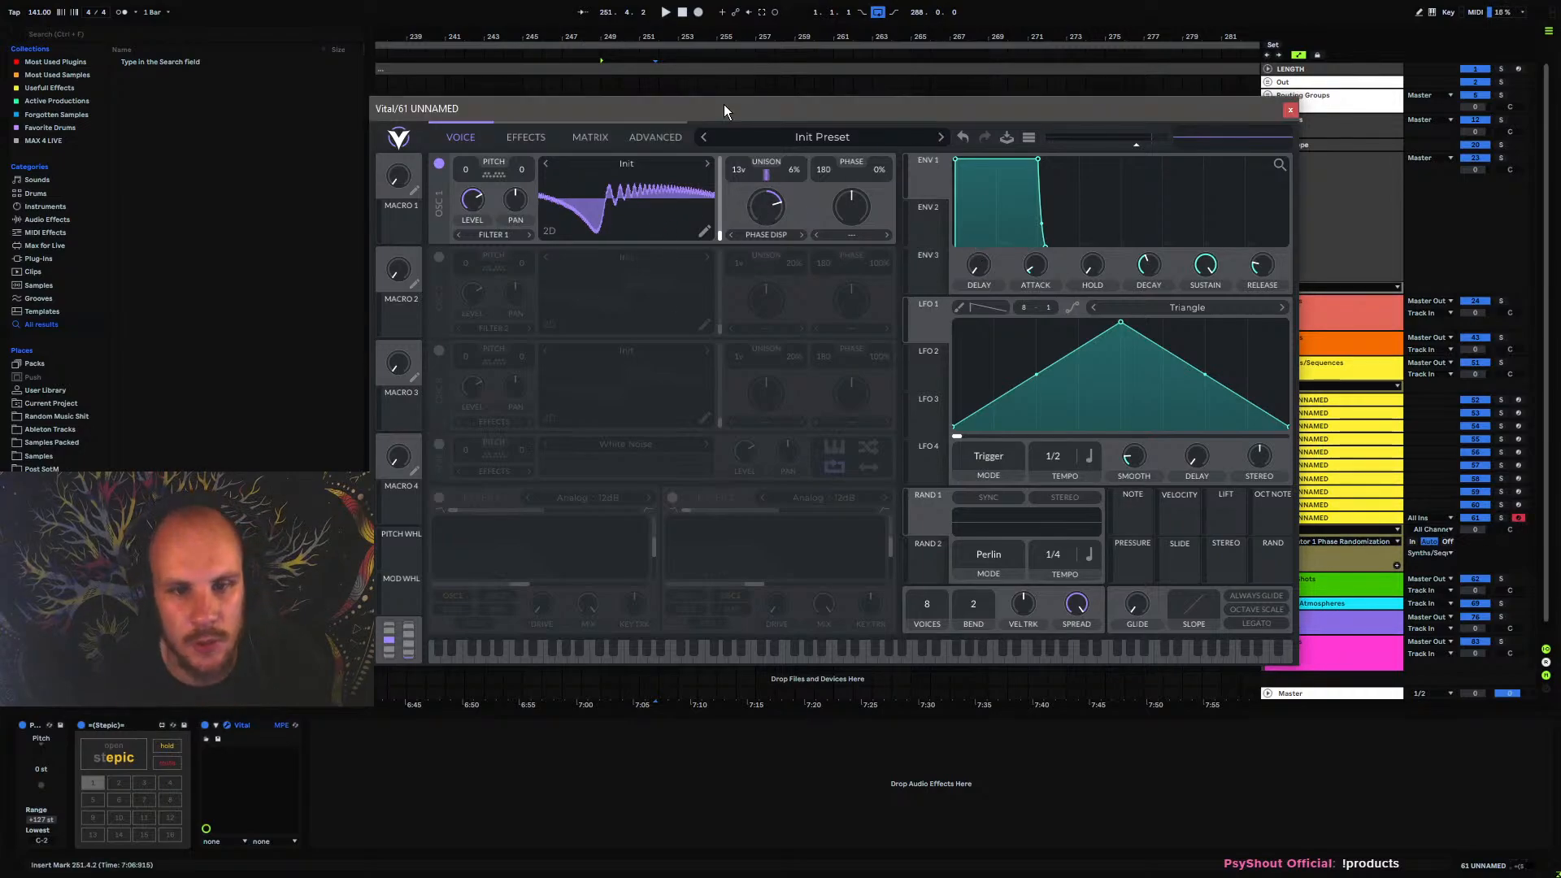
{"action": "key", "text": "a"}
{"action": "key", "text": "a"}
{"action": "key", "text": "m"}
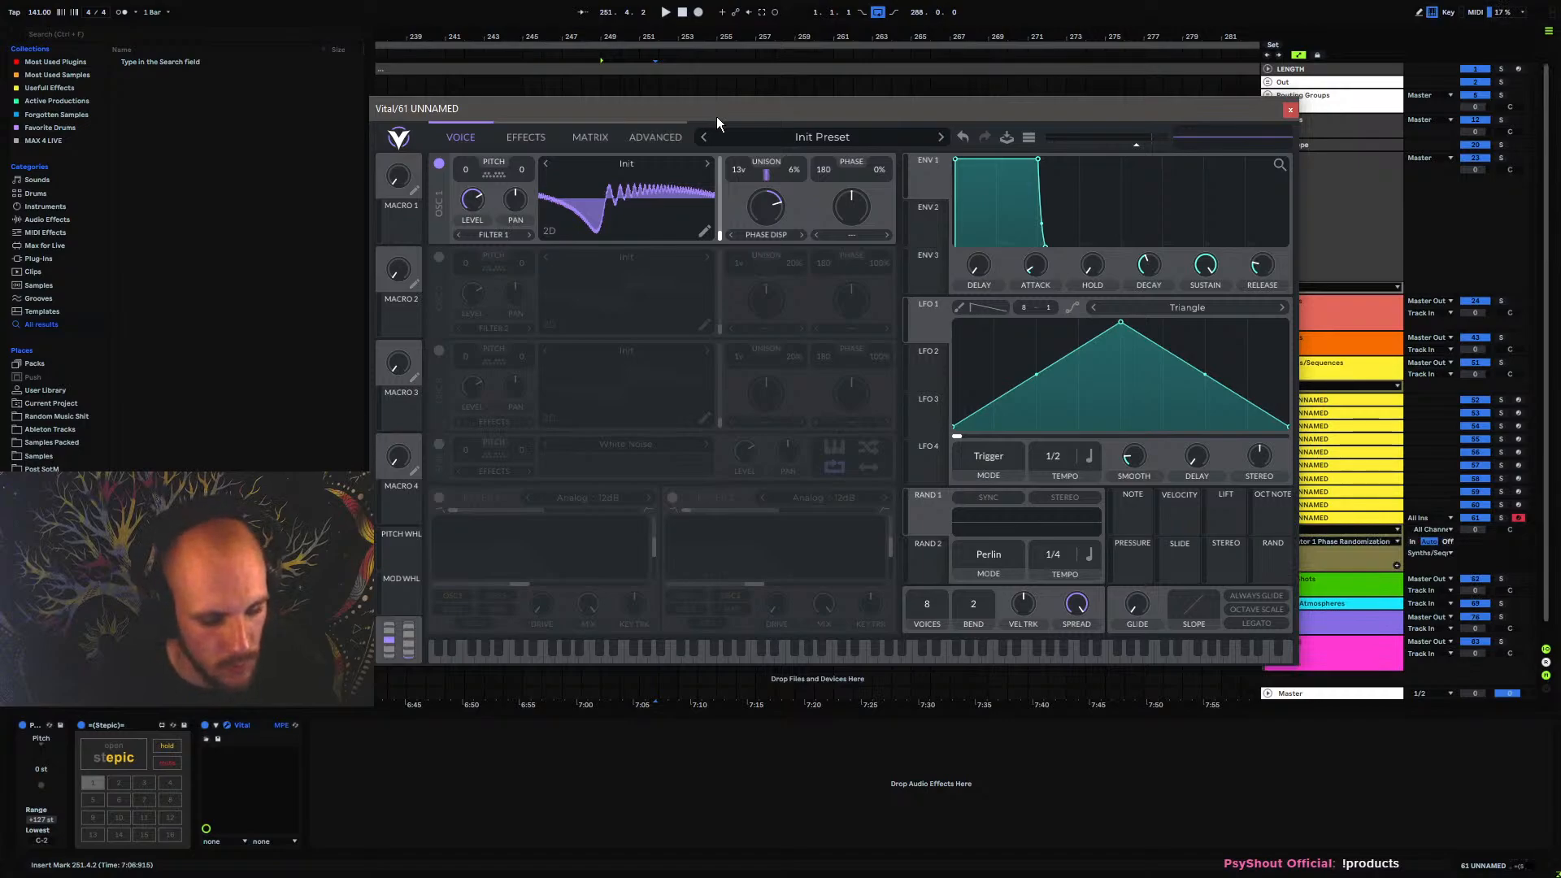
{"action": "key", "text": "a"}
{"action": "key", "text": "a"}
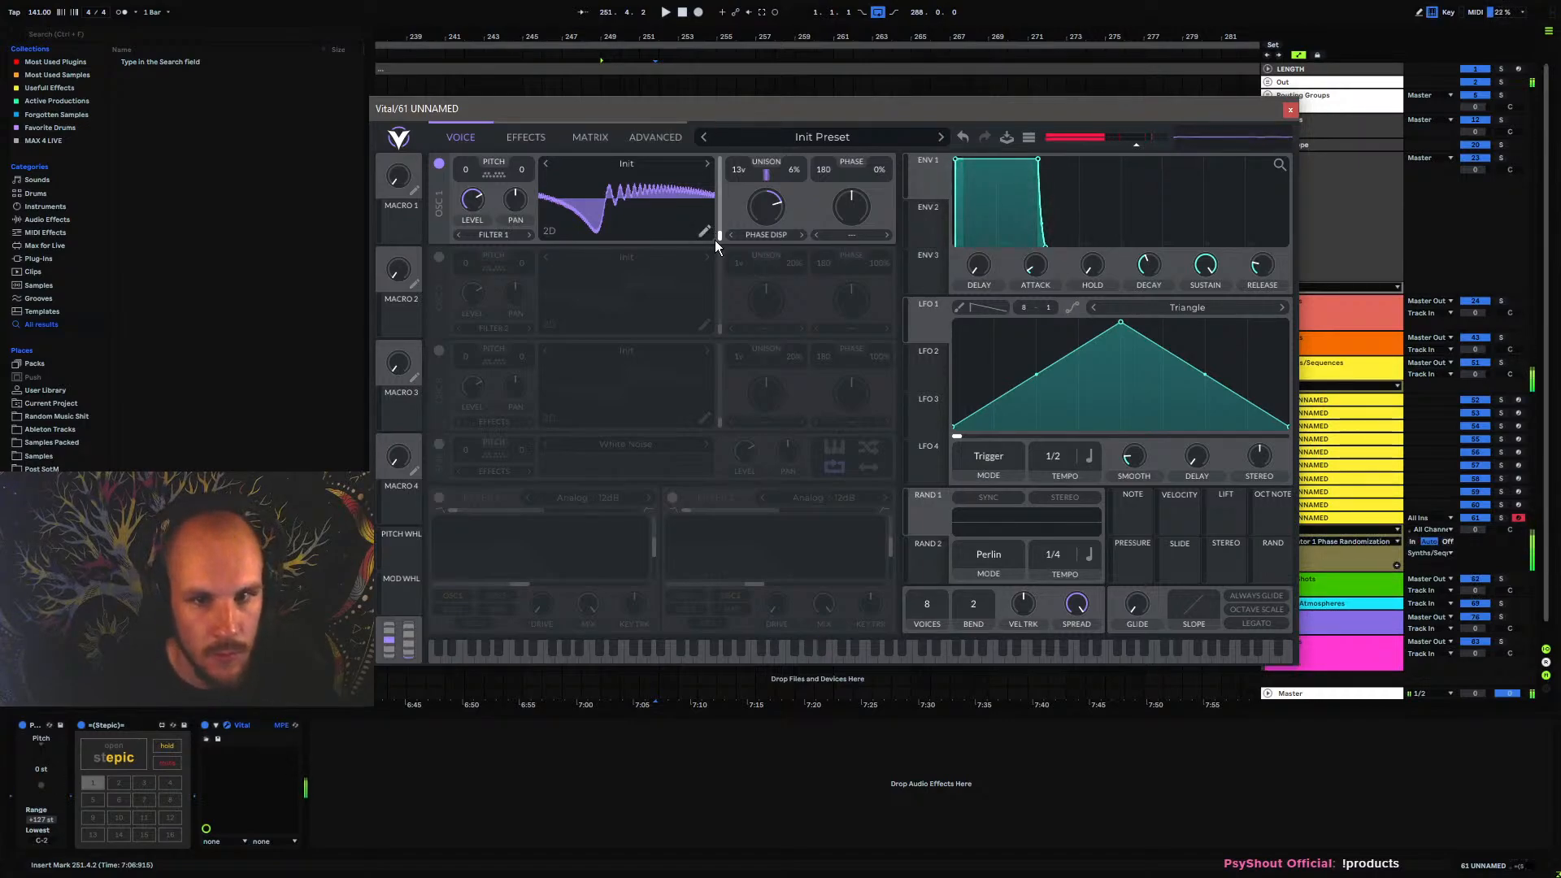
{"action": "key", "text": "a"}
{"action": "left_click_drag", "start_coordinate": [761, 221], "coordinate": [752, 308]}
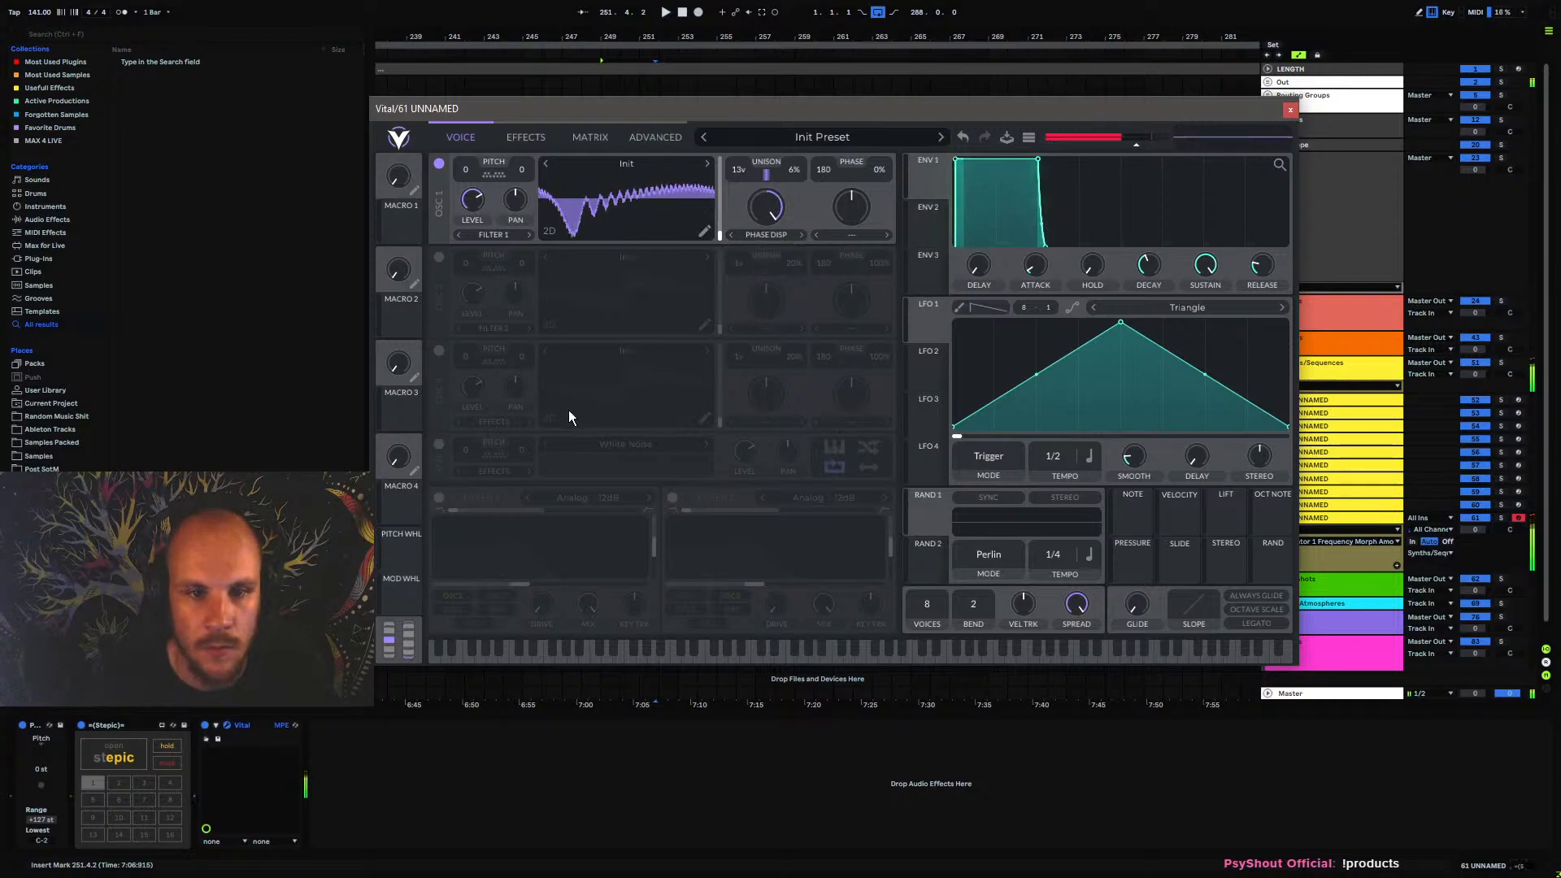
Enable Vital's Filter 1 on oscillator 1, lower its cutoff, and play test notes in different octaves
{"action": "left_click", "coordinate": [439, 497]}
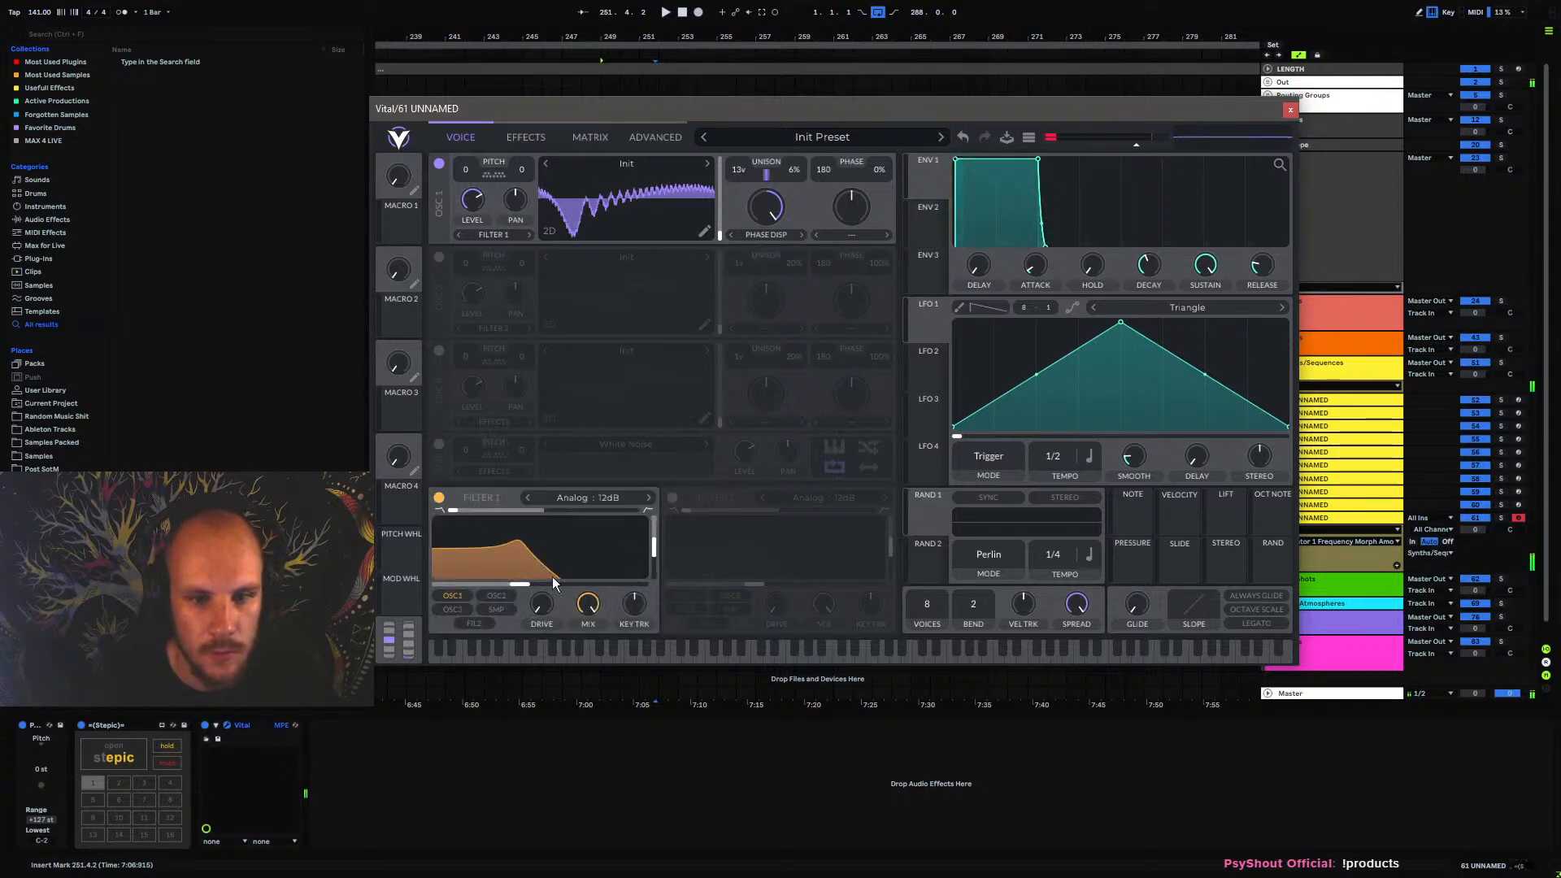
{"action": "key", "text": "a"}
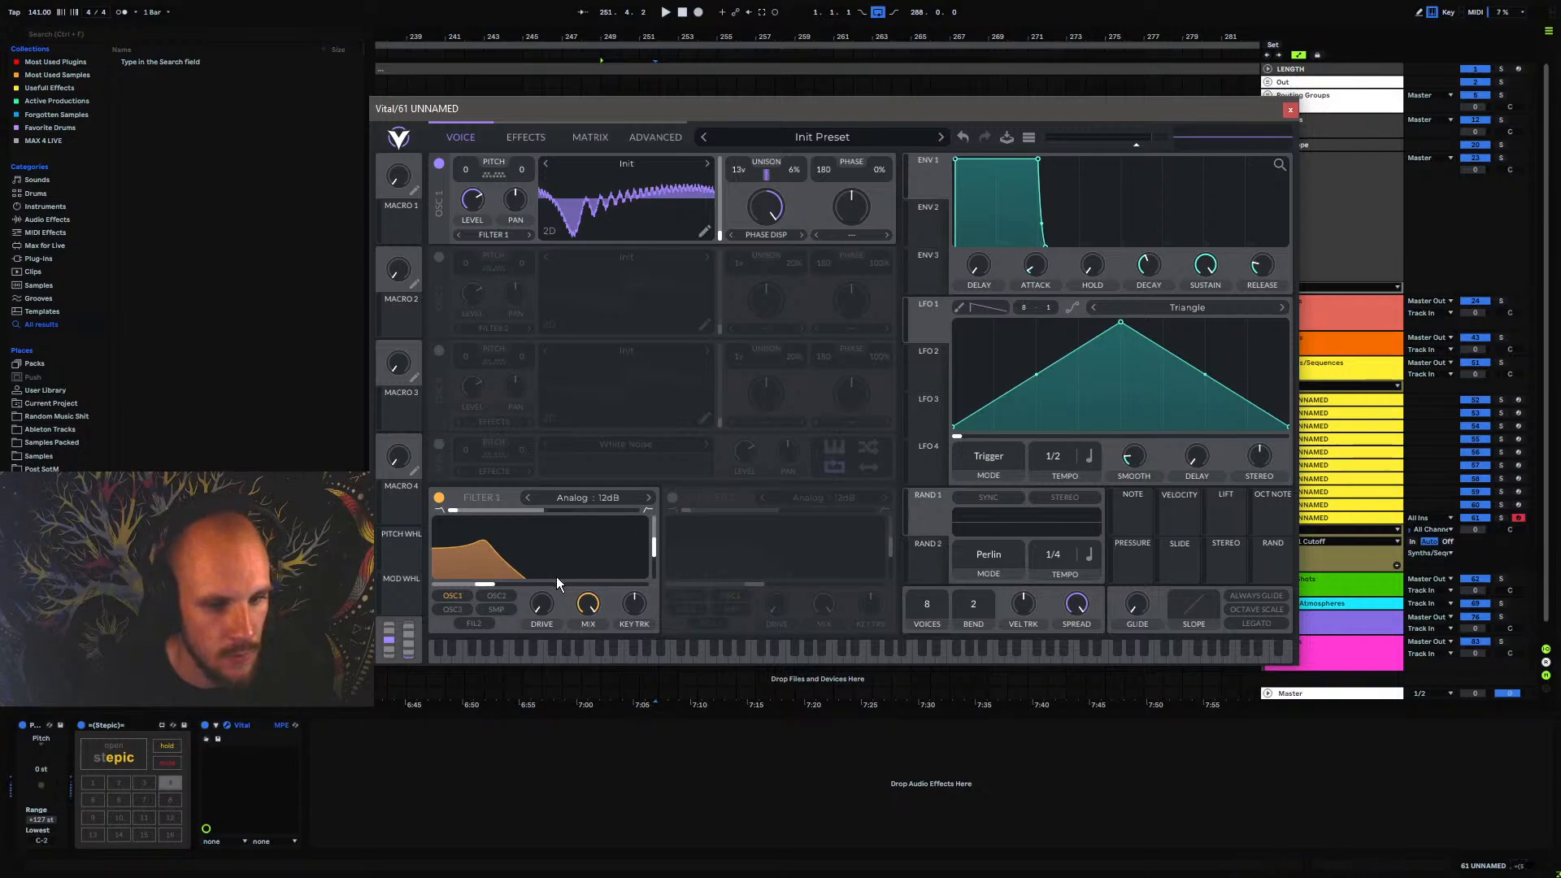
{"action": "key", "text": "x"}
{"action": "key", "text": "e"}
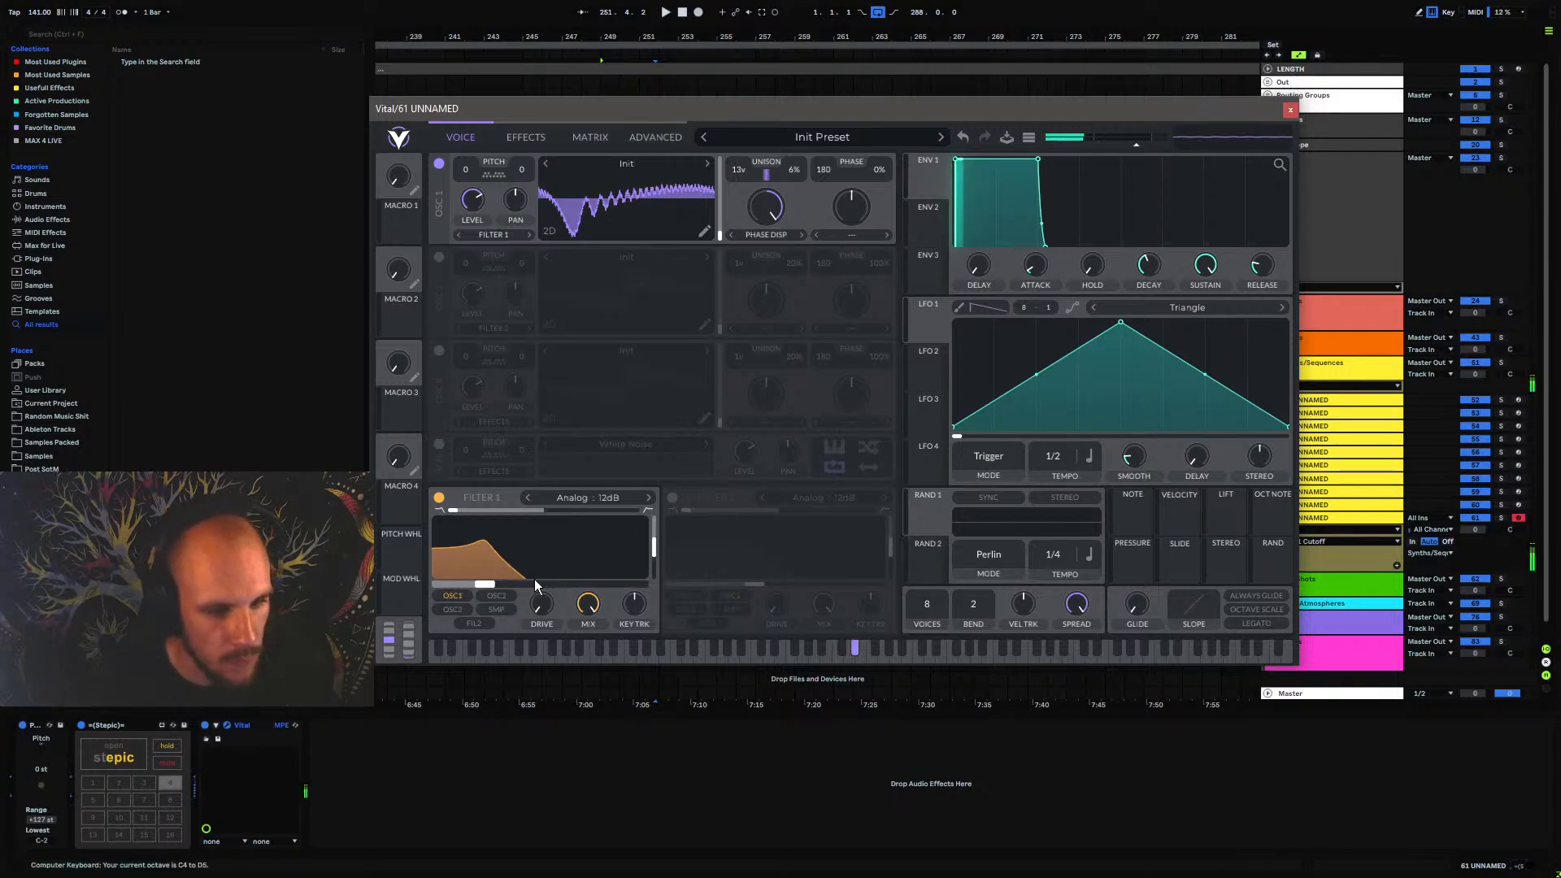
{"action": "key", "text": "z"}
{"action": "key", "text": "z"}
{"action": "key", "text": "e"}
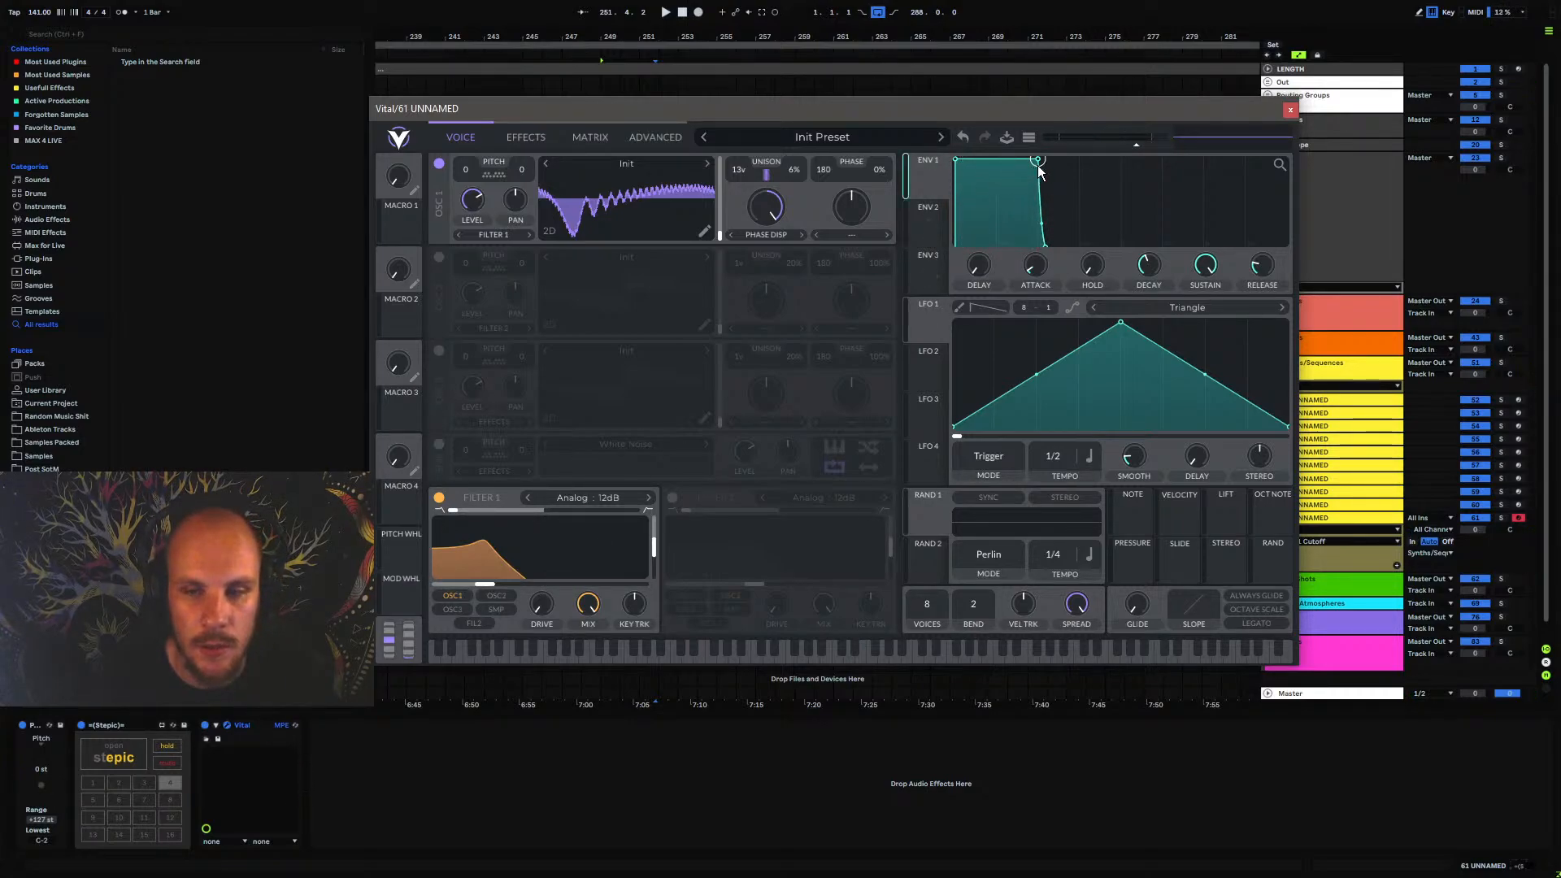
Shape Vital's envelope 1 into a short pluck with no sustain, and select pattern 1 in STEPIC
{"action": "left_click_drag", "start_coordinate": [1039, 168], "coordinate": [979, 244]}
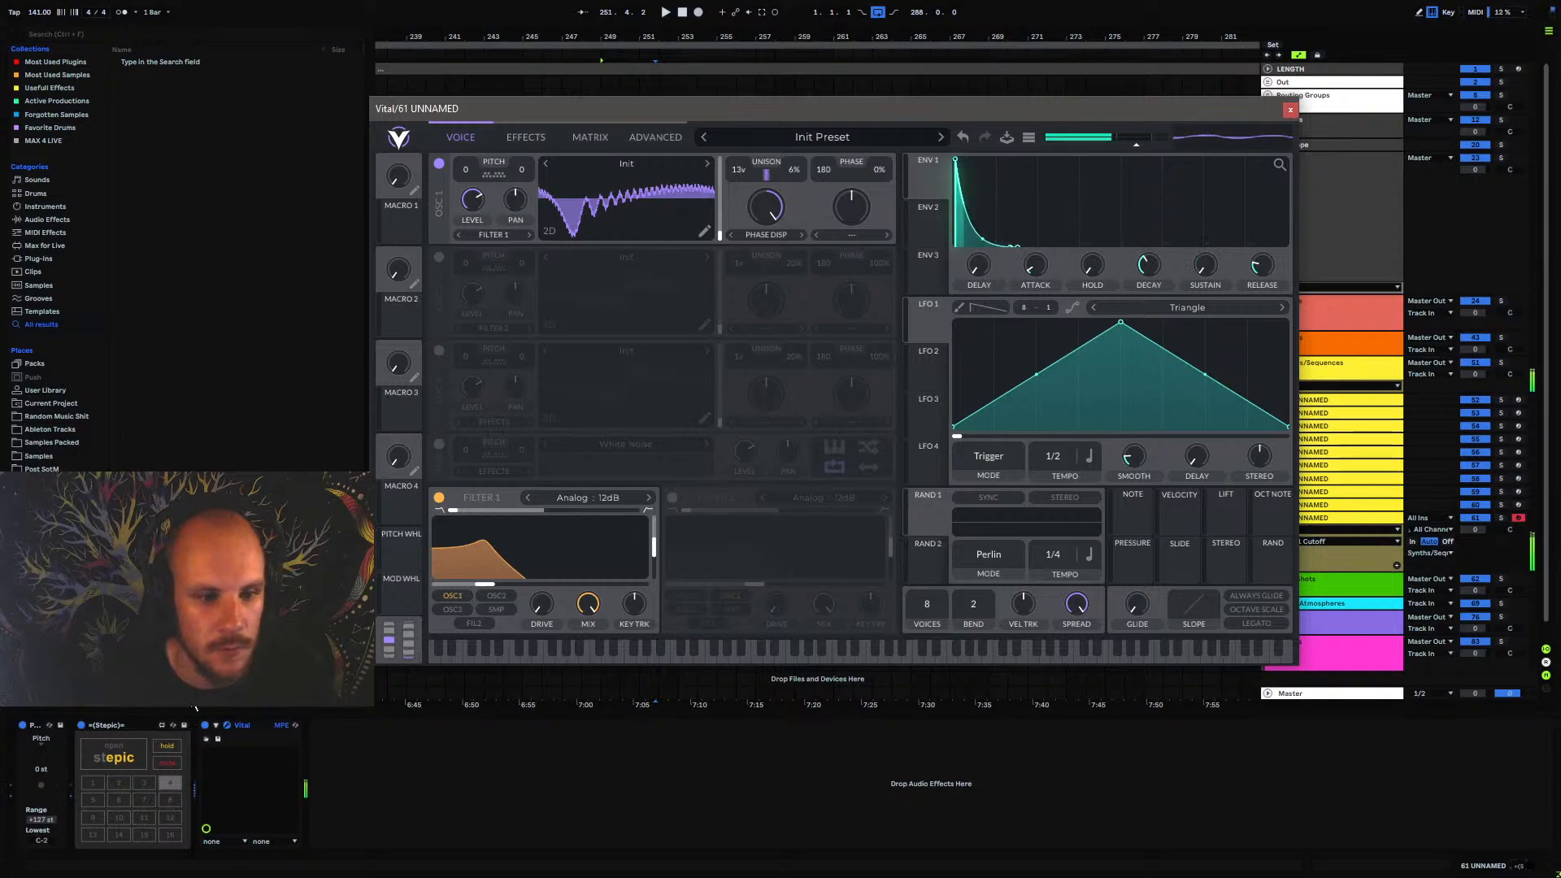
{"action": "left_click", "coordinate": [121, 779]}
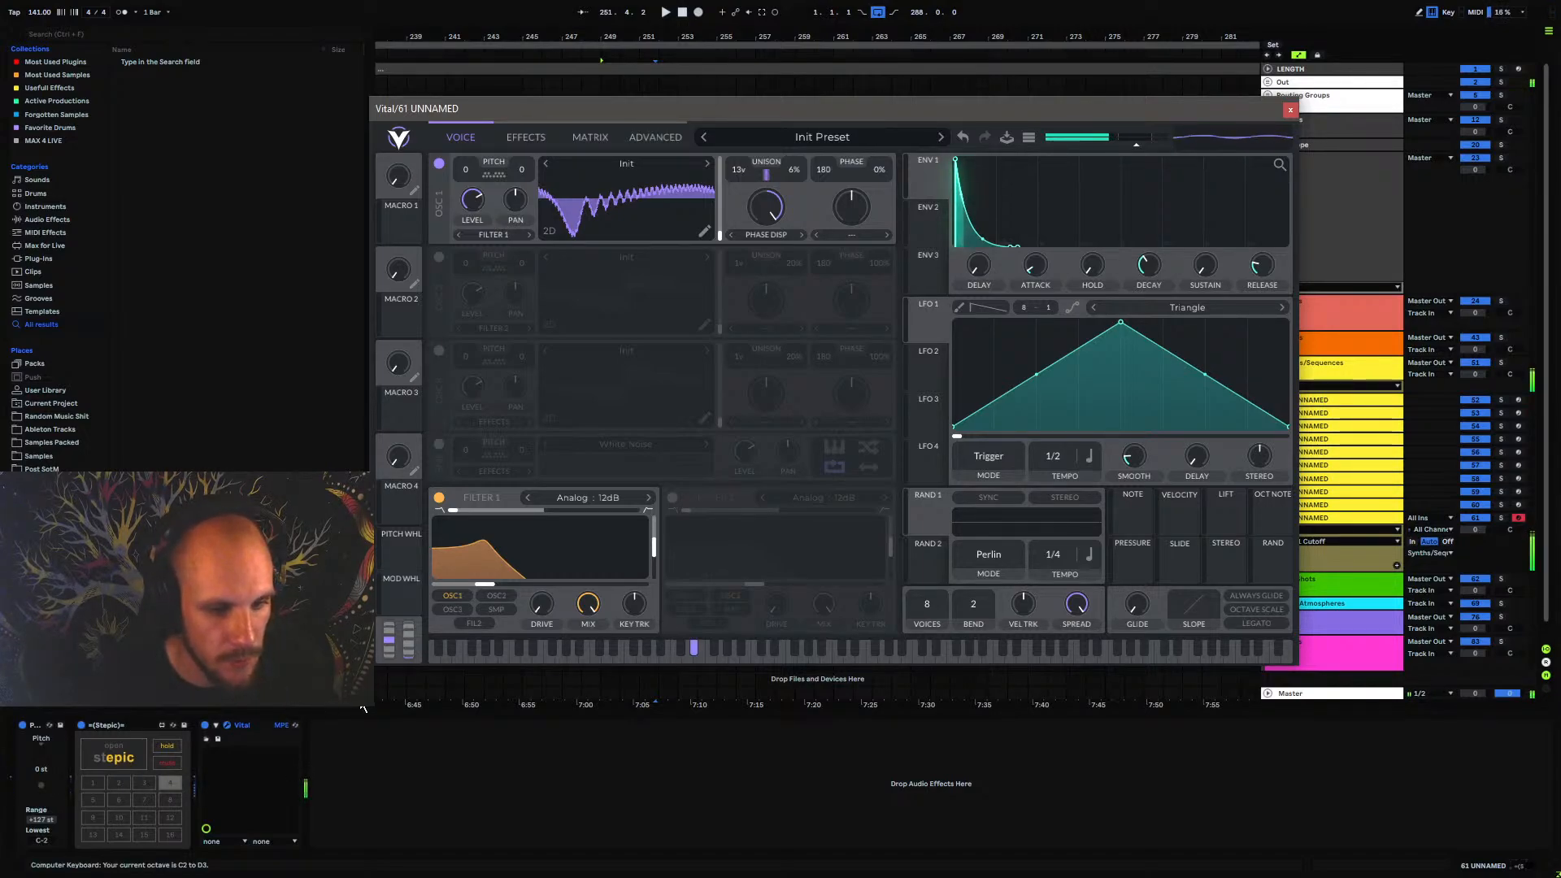
{"action": "left_click", "coordinate": [95, 782]}
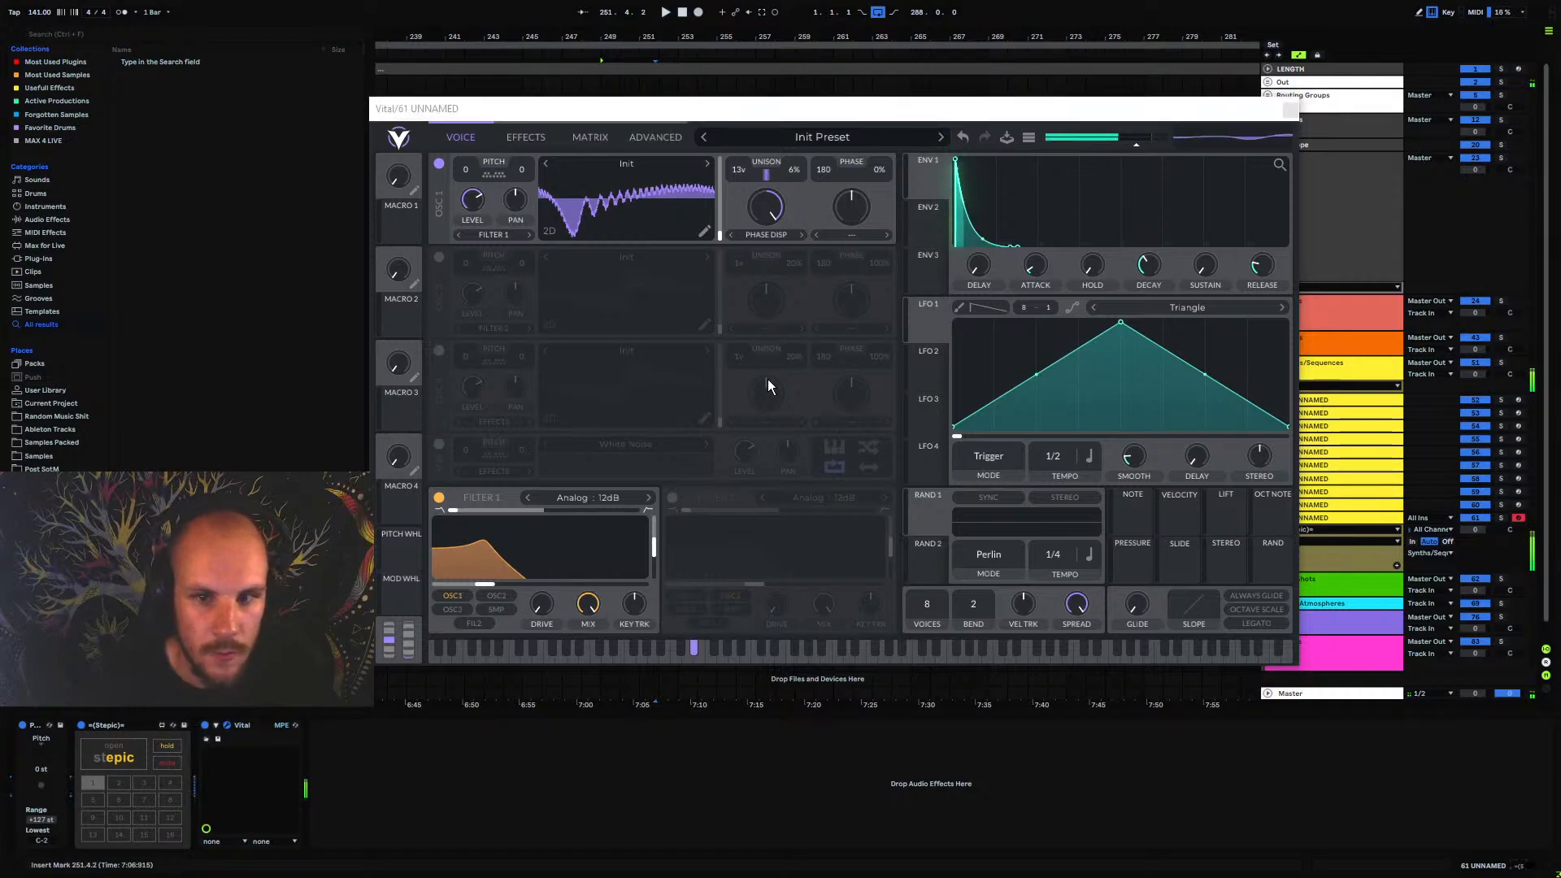
Give envelope 2 a very short decay without sustain, modulate Filter 1's cutoff with it, and lower the filter's resonance
{"action": "left_click", "coordinate": [930, 177]}
{"action": "left_click", "coordinate": [936, 212]}
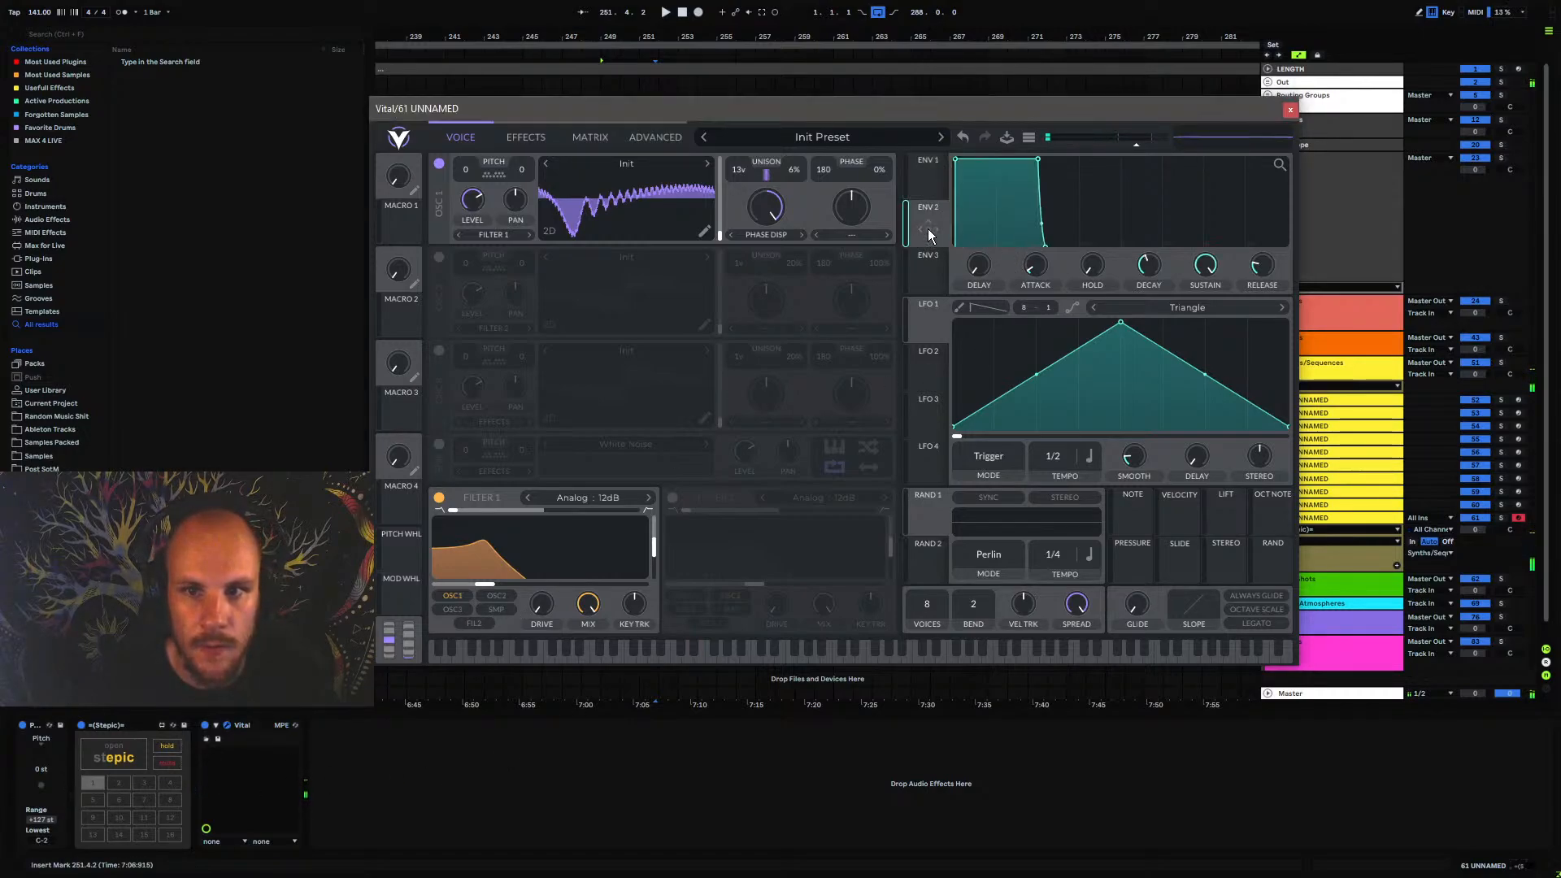
{"action": "left_click_drag", "start_coordinate": [1039, 164], "coordinate": [541, 570]}
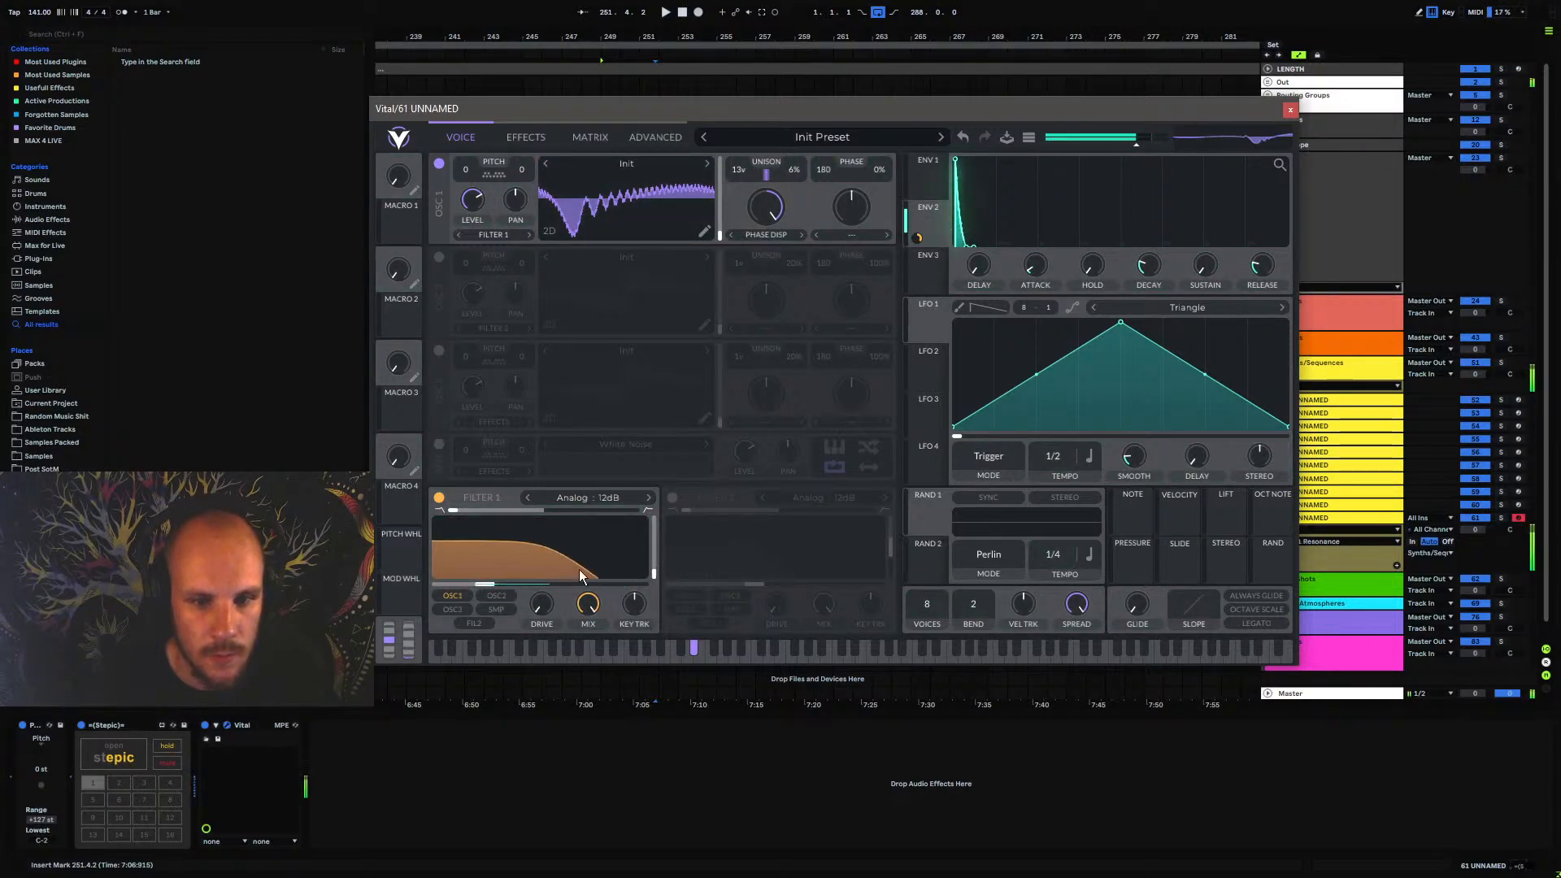
{"action": "left_click_drag", "start_coordinate": [543, 569], "coordinate": [544, 572]}
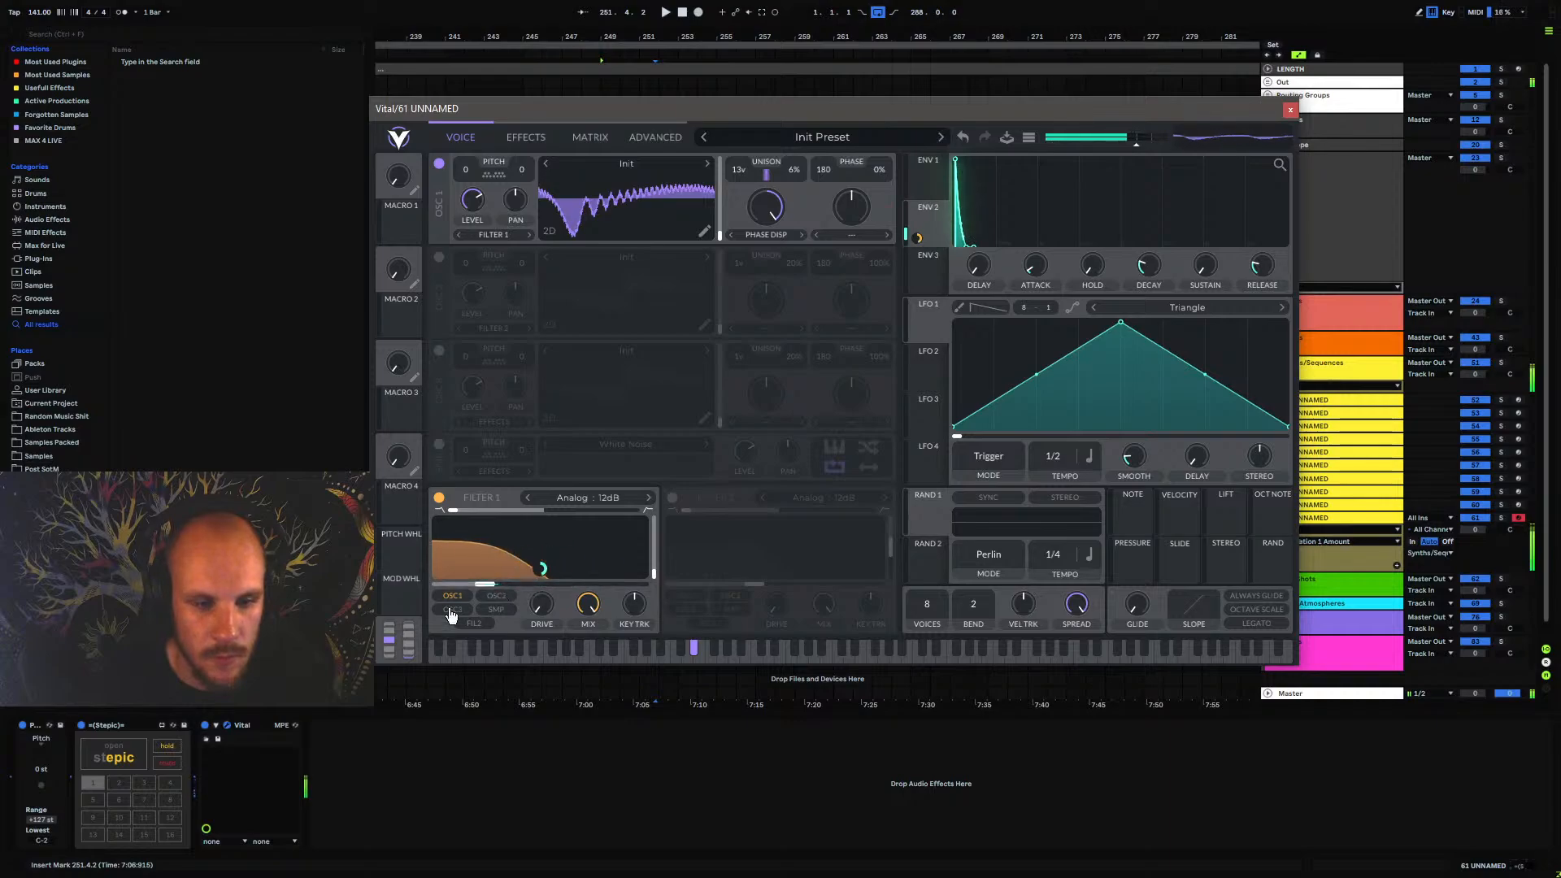
Set STEPIC's root note to D#2, scale to phrygian and note length to 1/8t, then close the plugin windows
{"action": "left_click", "coordinate": [113, 756]}
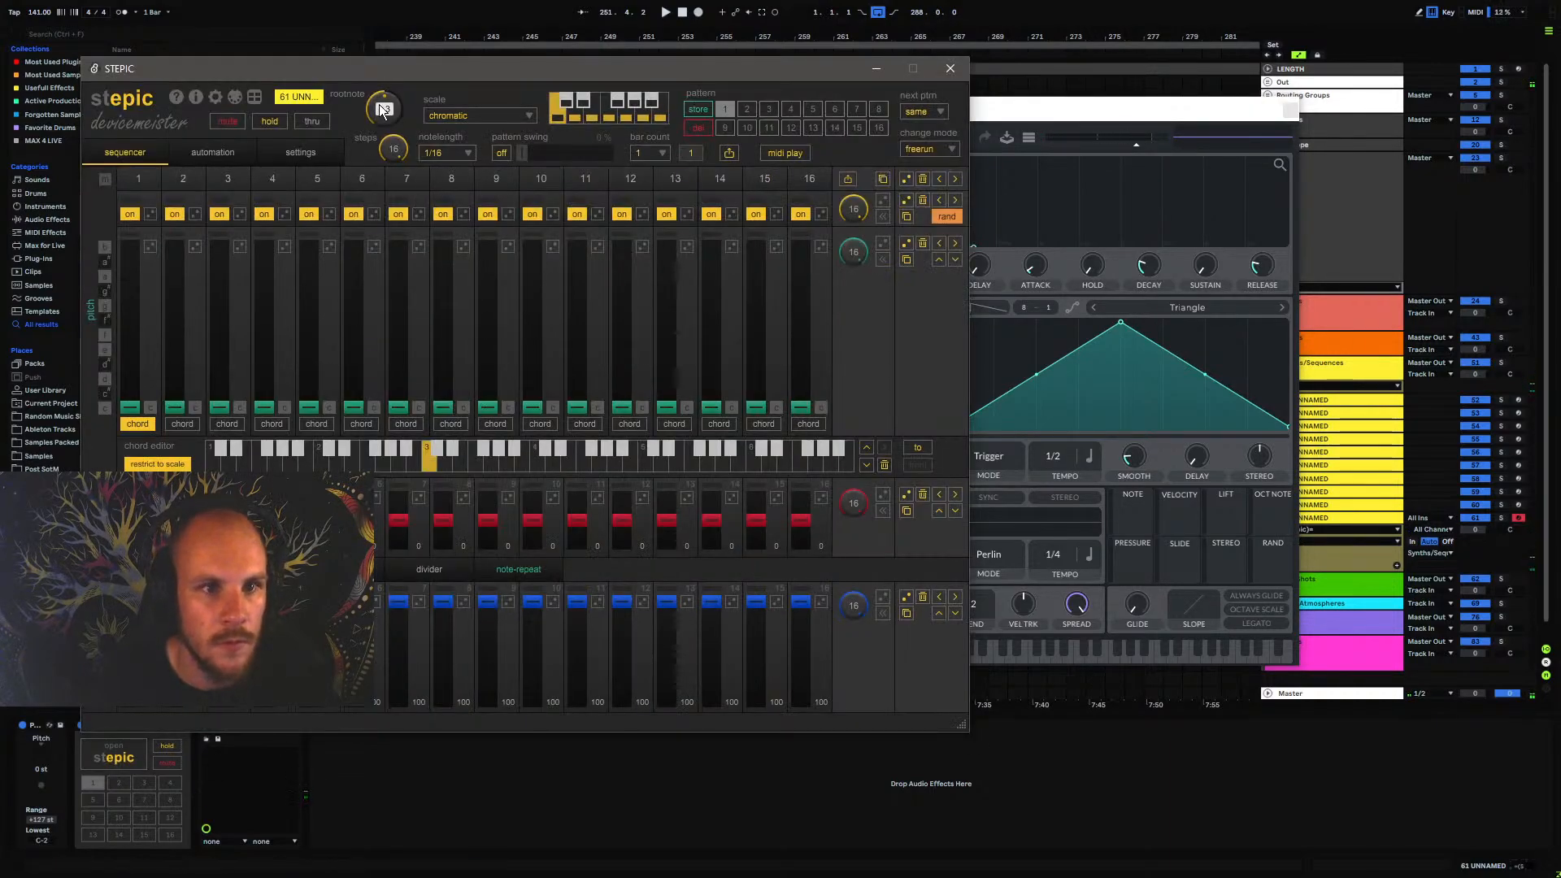
{"action": "left_click_drag", "start_coordinate": [379, 104], "coordinate": [374, 129]}
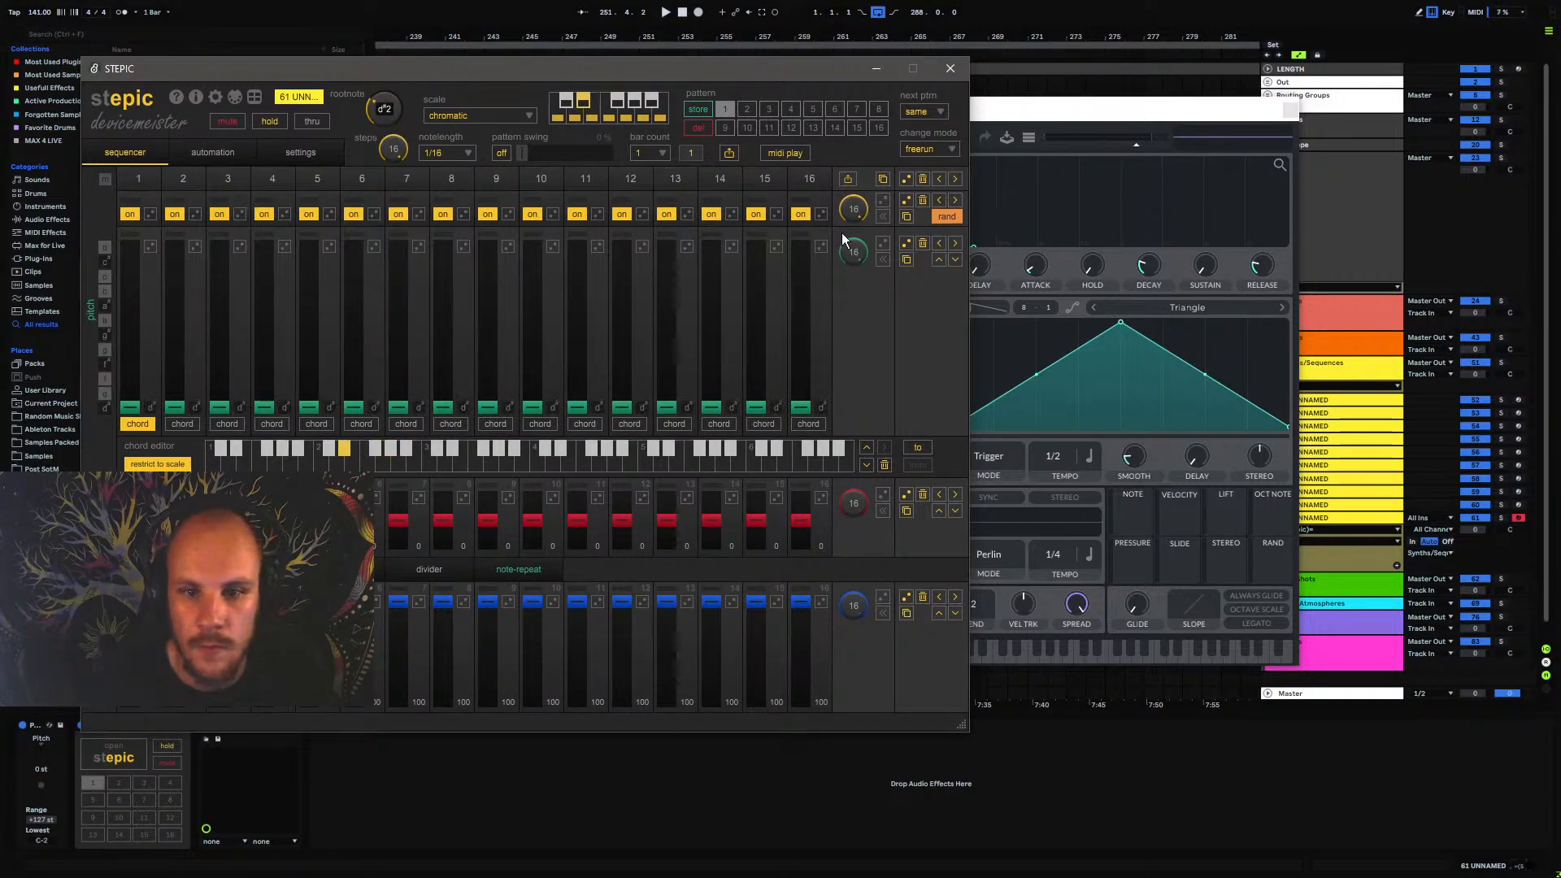
{"action": "left_click", "coordinate": [462, 120]}
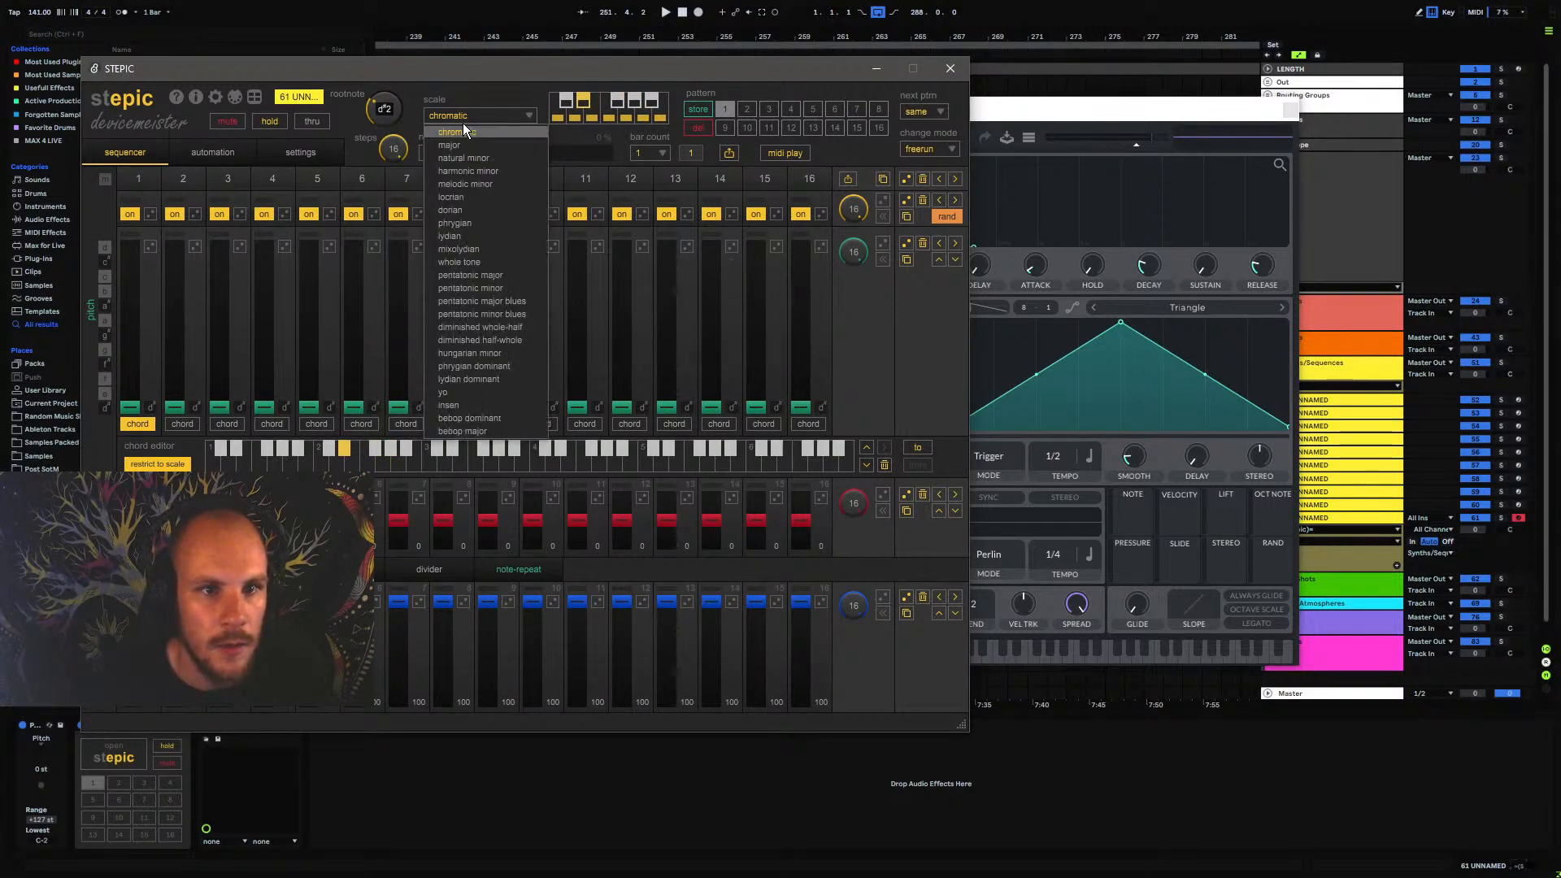
{"action": "left_click", "coordinate": [469, 222]}
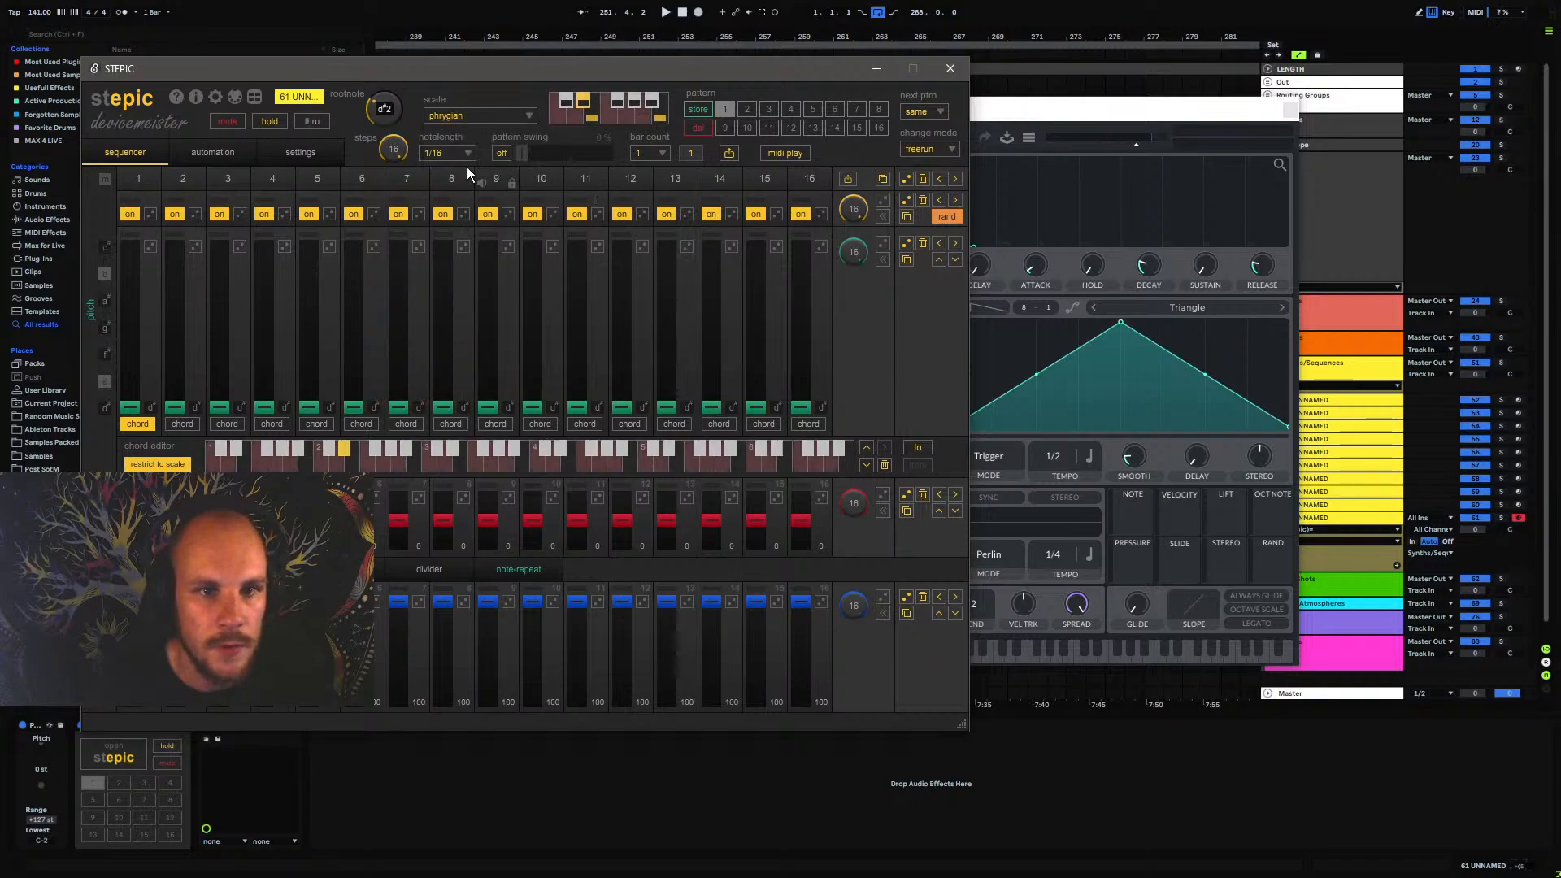
{"action": "left_click", "coordinate": [443, 154]}
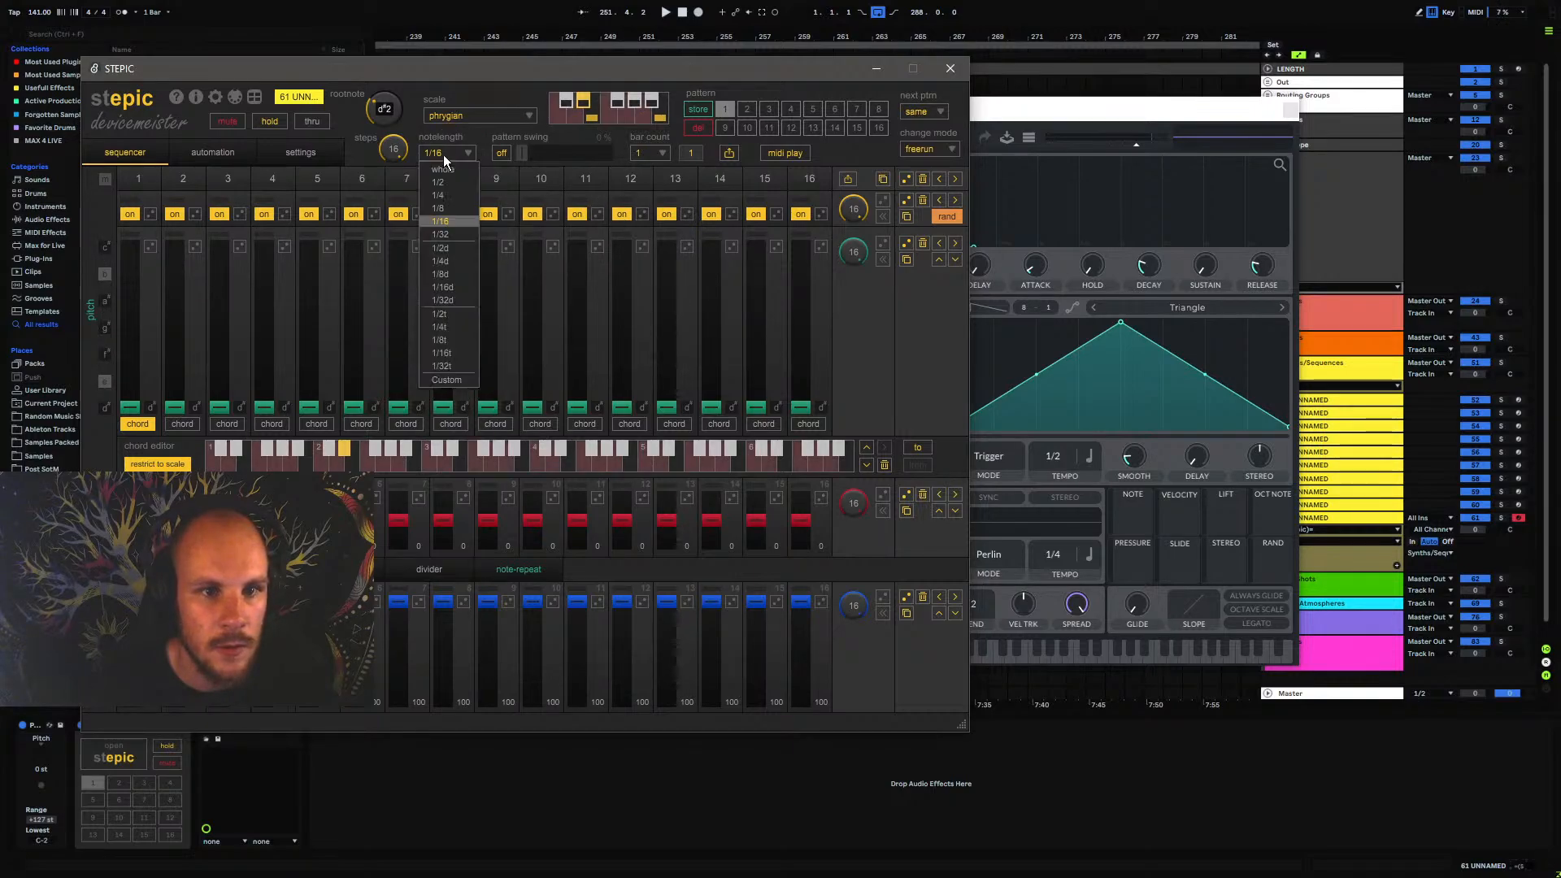
{"action": "left_click", "coordinate": [461, 342]}
{"action": "left_click", "coordinate": [1163, 112]}
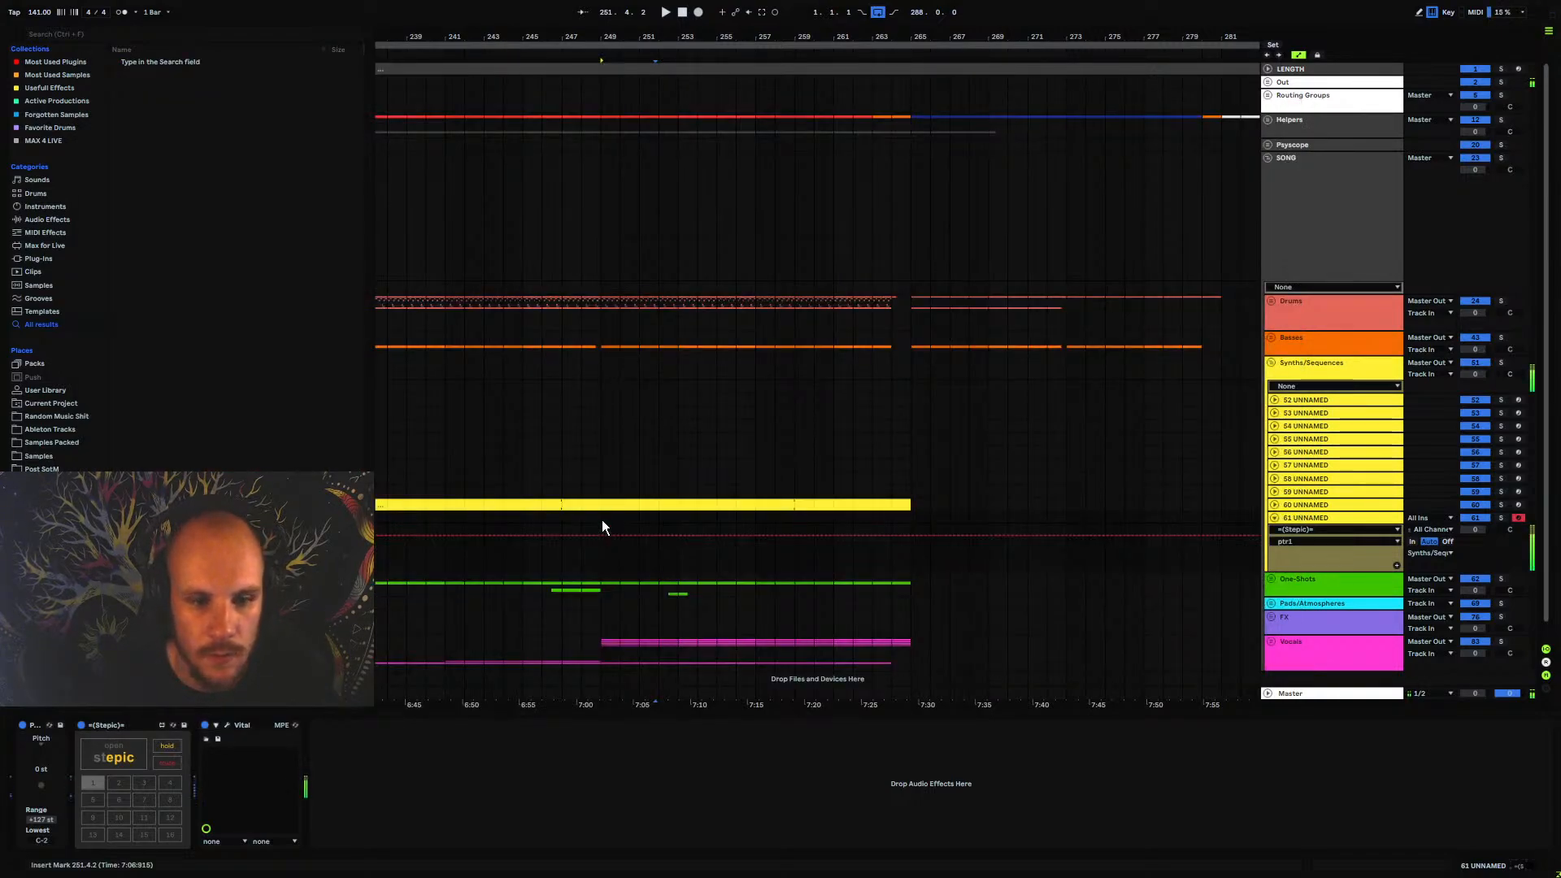
Shorten the STEPIC pattern to 12 steps, randomize the whole pattern, and close the sequencer window
{"action": "left_click", "coordinate": [134, 758]}
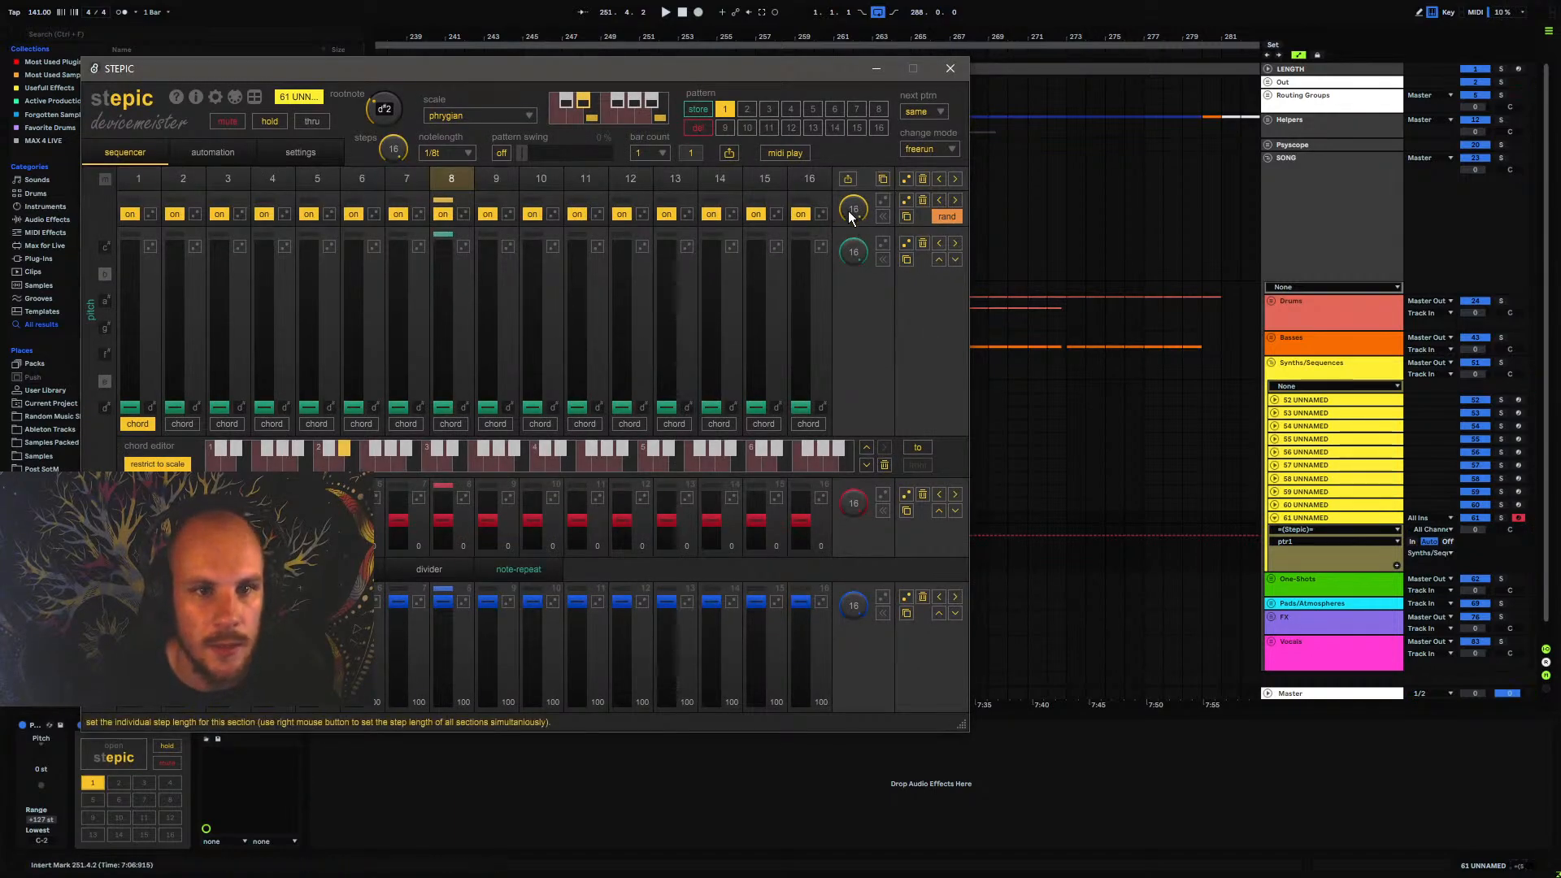
{"action": "left_click_drag", "start_coordinate": [395, 148], "coordinate": [387, 202]}
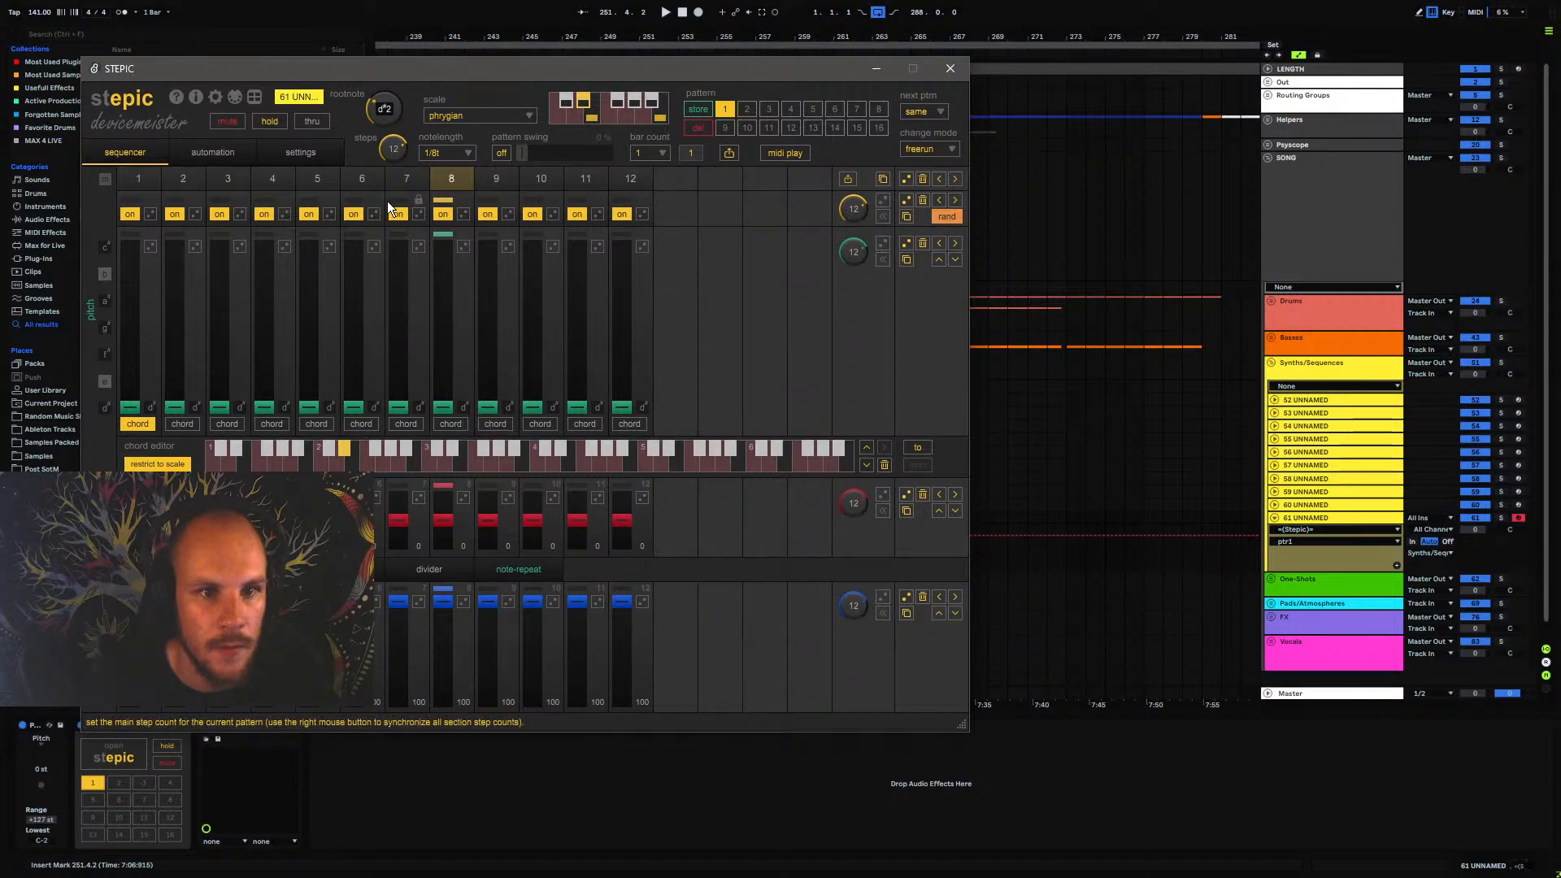
{"action": "left_click", "coordinate": [906, 178]}
{"action": "left_click", "coordinate": [950, 68]}
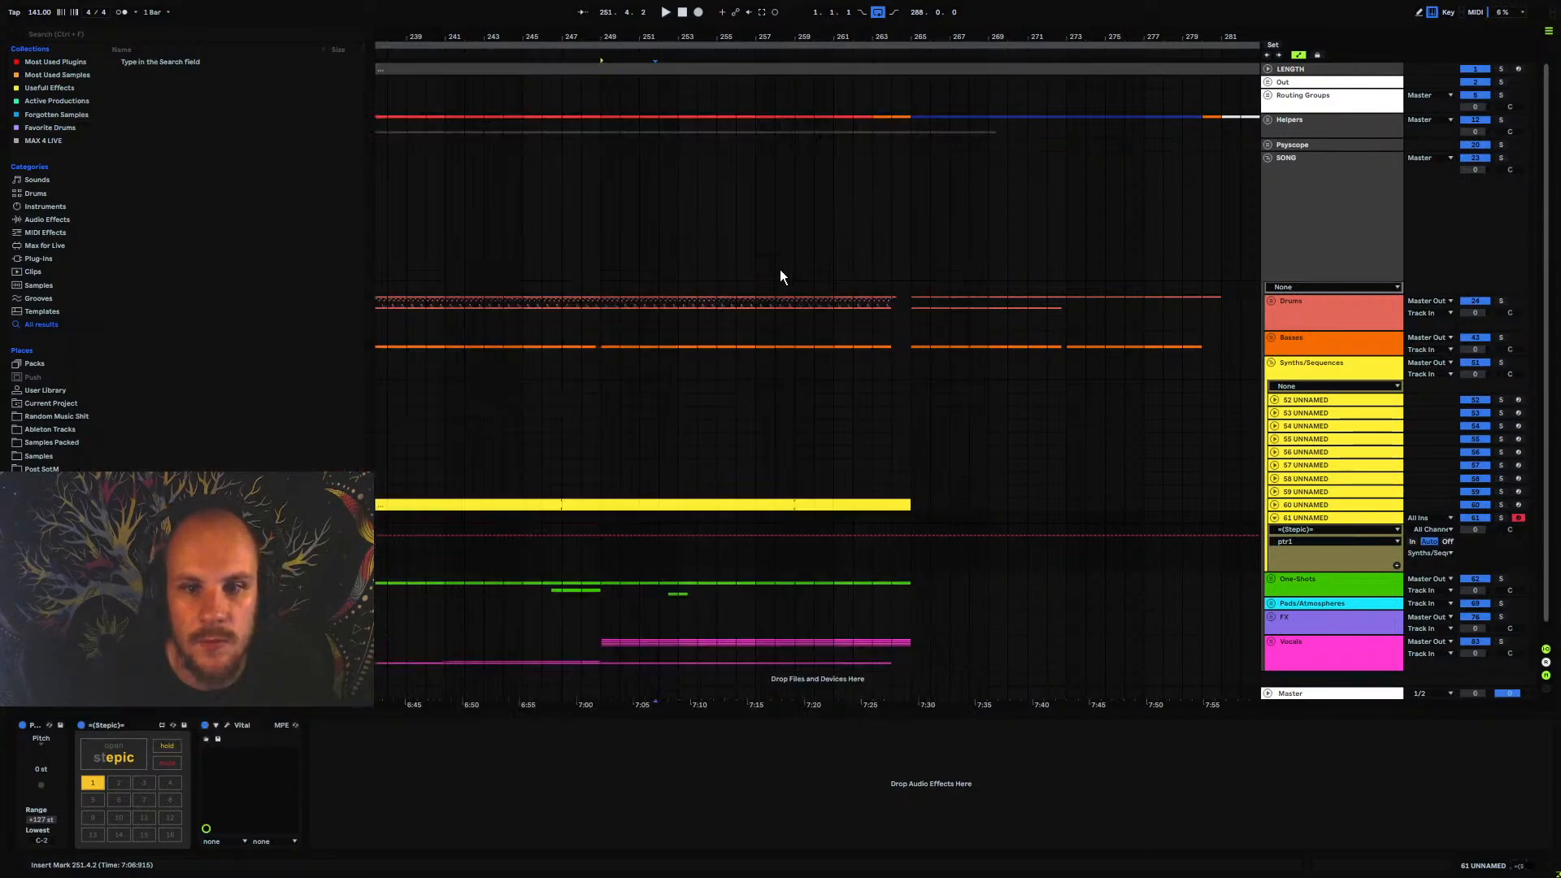
Create a one-bar MIDI clip at bar 249 on track 61 UNNAMED with a full-bar D#2 note, and start playback
{"action": "left_click_drag", "start_coordinate": [598, 517], "coordinate": [613, 519]}
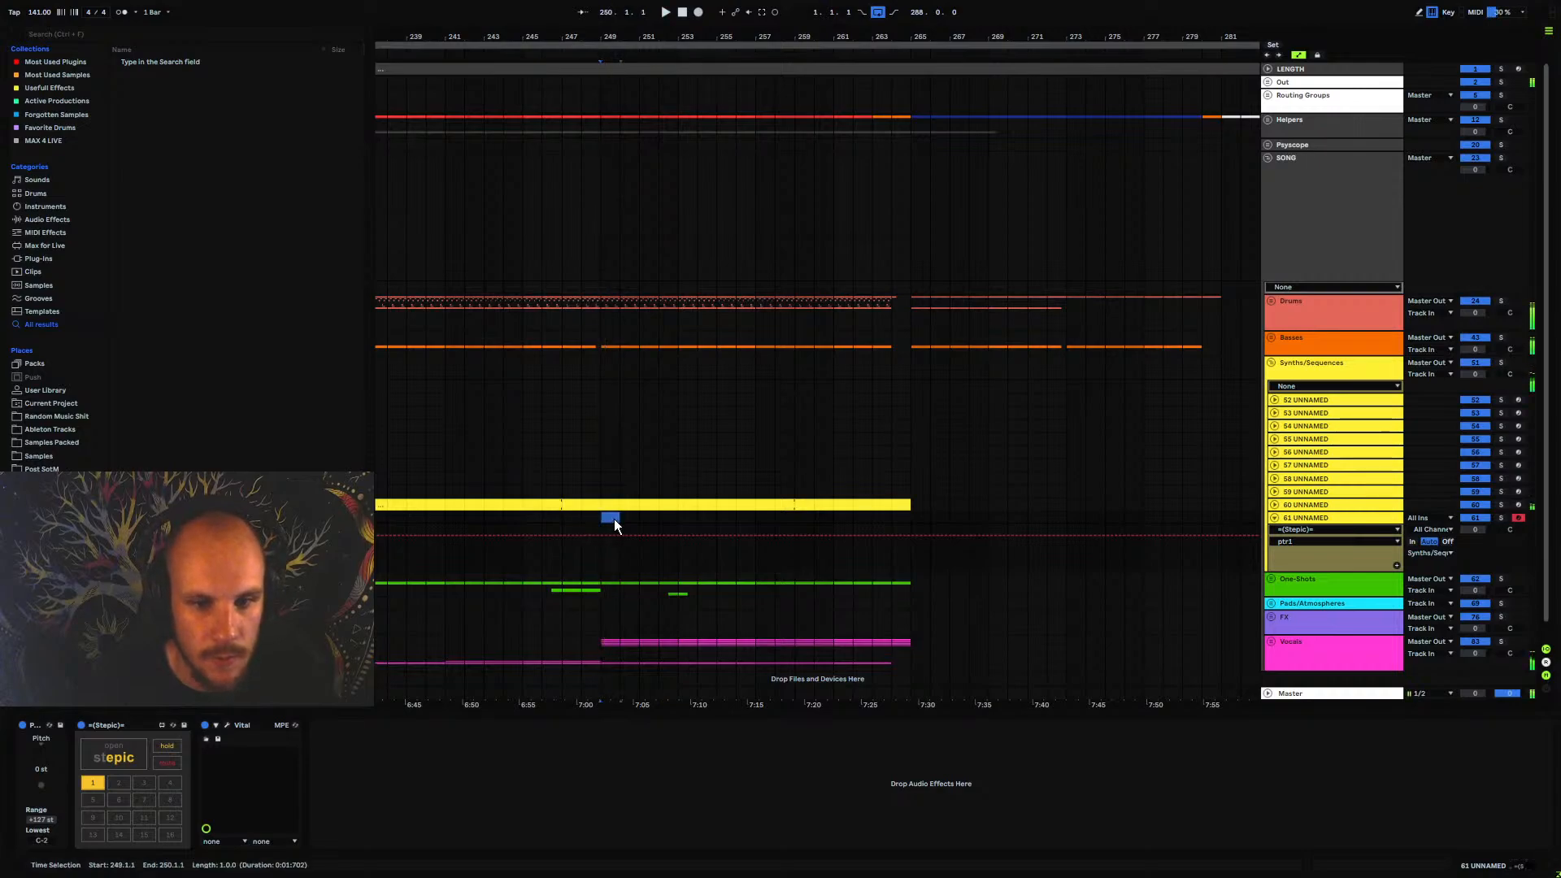
{"action": "key", "text": "ctrl+shift+m"}
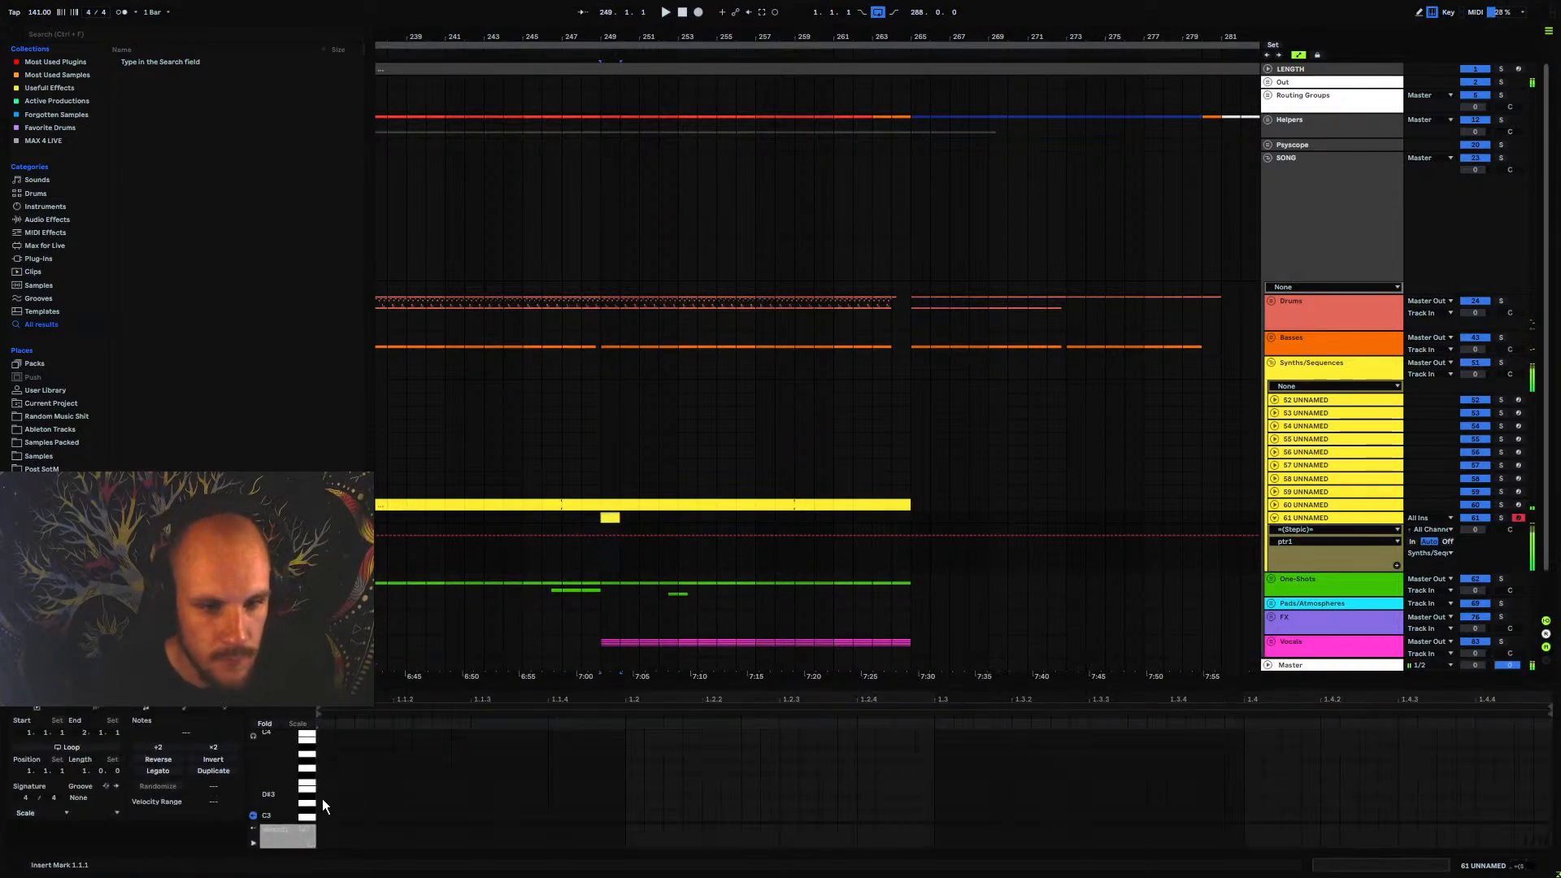
{"action": "scroll", "coordinate": [322, 798], "scroll_direction": "down", "scroll_amount": 3}
{"action": "double_click", "coordinate": [329, 769]}
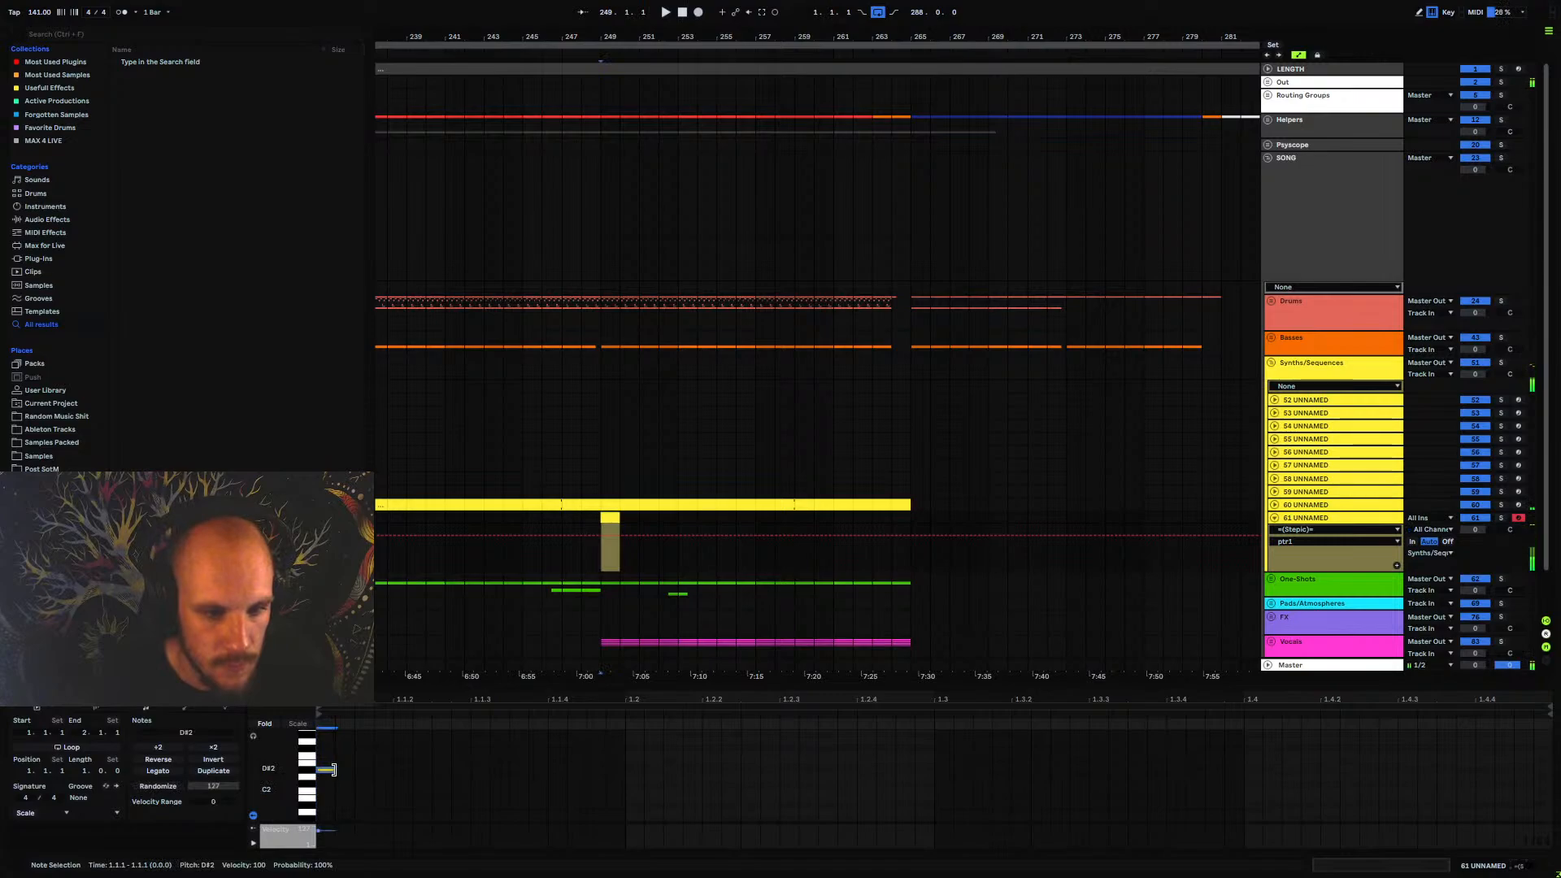
{"action": "key", "text": "space"}
{"action": "left_click_drag", "start_coordinate": [333, 769], "coordinate": [1529, 769]}
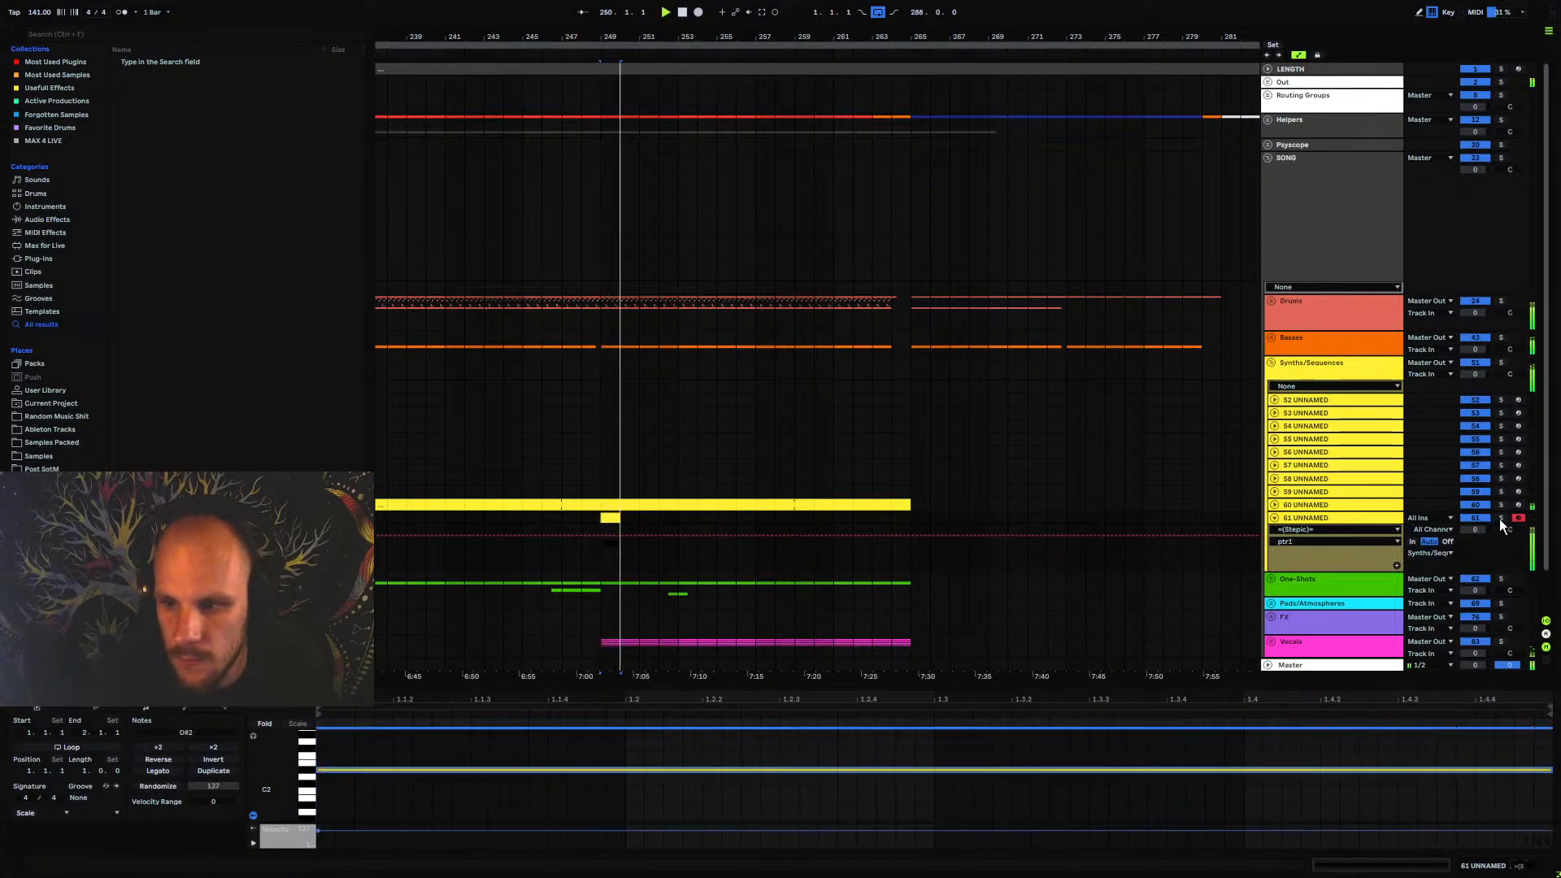
Solo track 61 UNNAMED and duplicate its one-bar clip repeatedly to fill bars 249 to 264
{"action": "key", "text": "shift+Tab"}
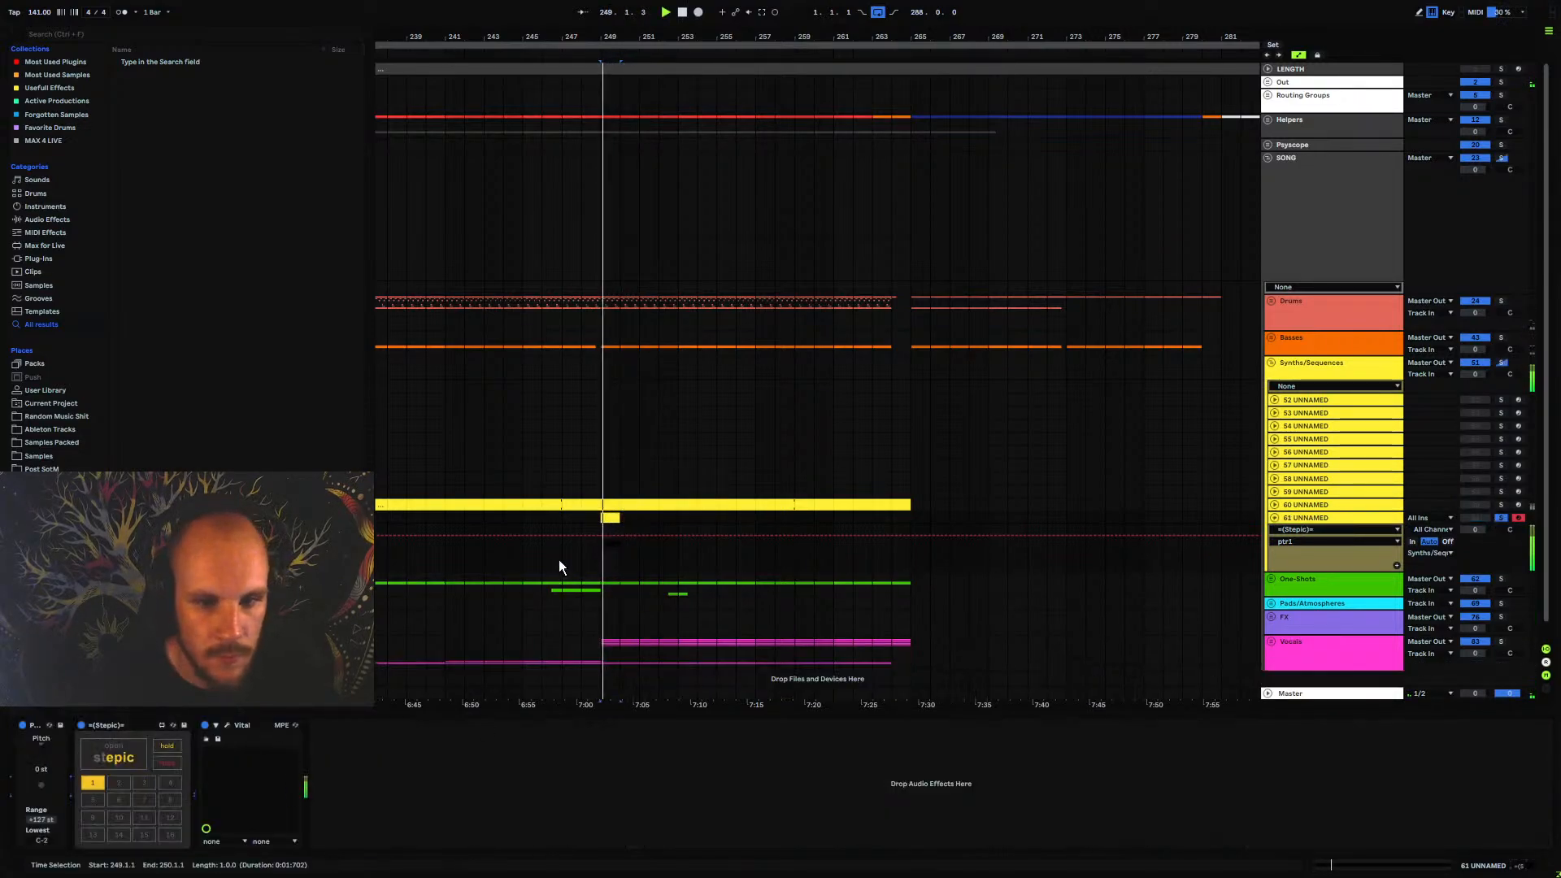
{"action": "left_click", "coordinate": [607, 519]}
{"action": "key", "text": "ctrl+d"}
{"action": "key", "text": "ctrl+d"}
{"action": "key", "text": "ctrl+d"}
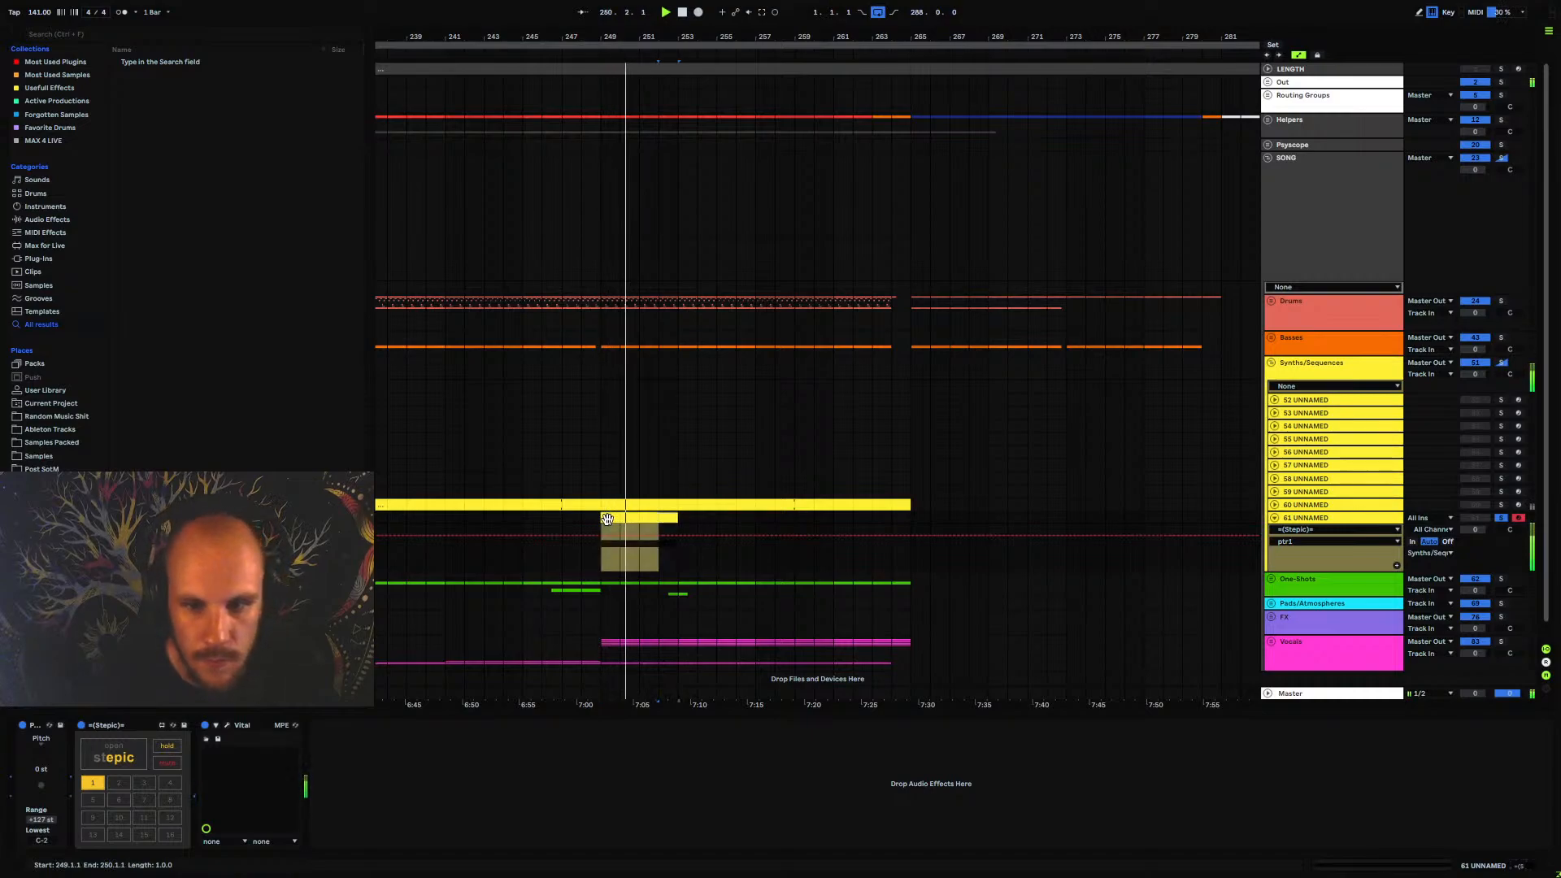
{"action": "key", "text": "ctrl+d"}
{"action": "key", "text": "ctrl+d"}
{"action": "key", "text": "ctrl+d"}
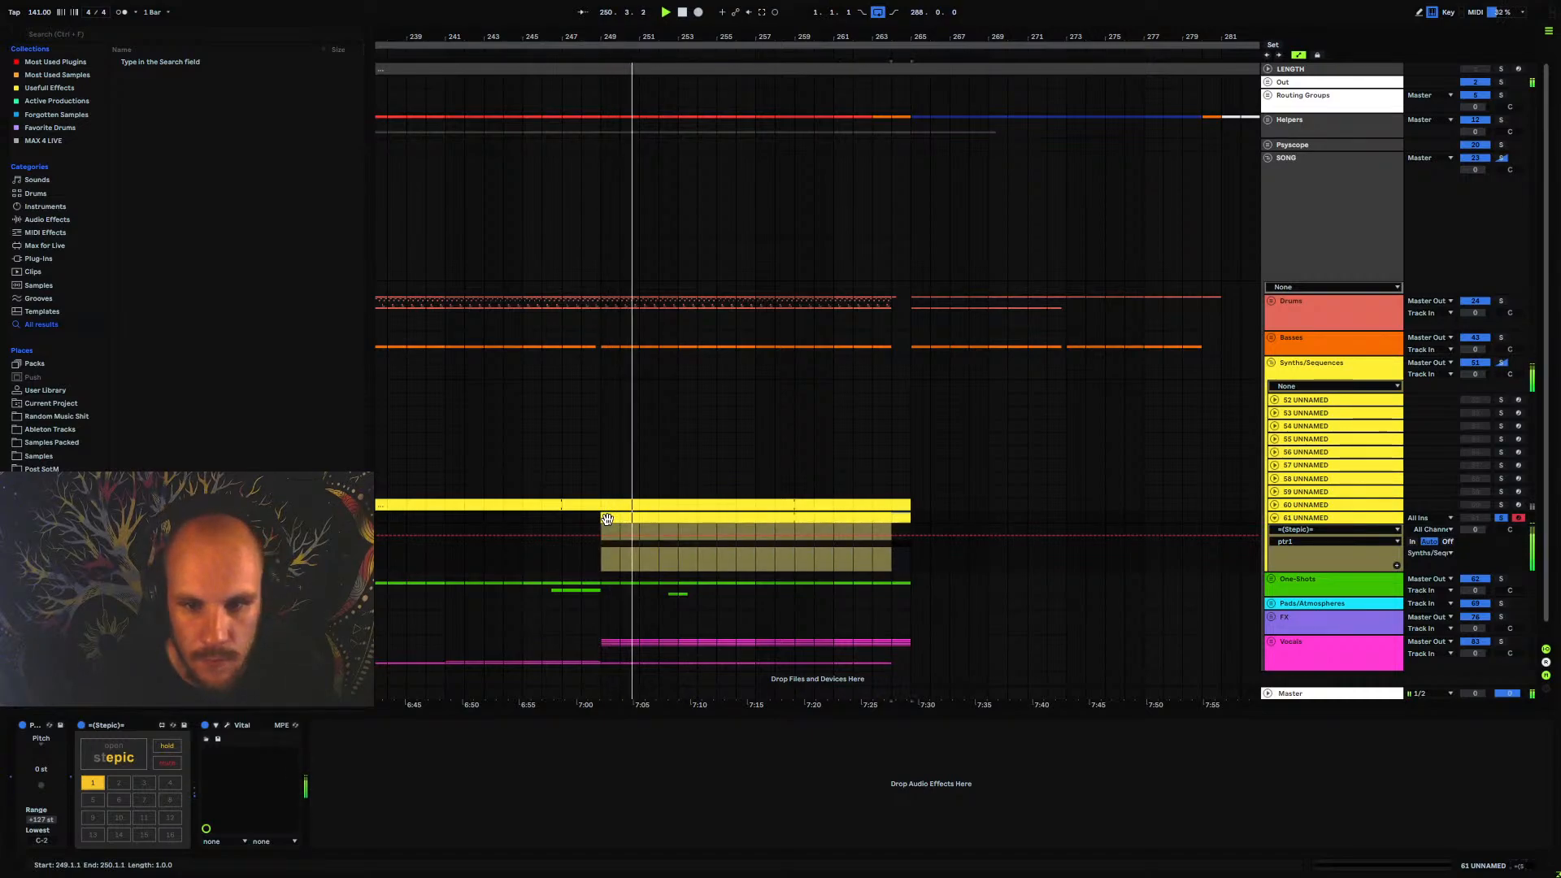
Clear the divider, note-repeat, swing and octave lanes of STEPIC's pattern 1 back to their defaults
{"action": "left_click", "coordinate": [142, 742]}
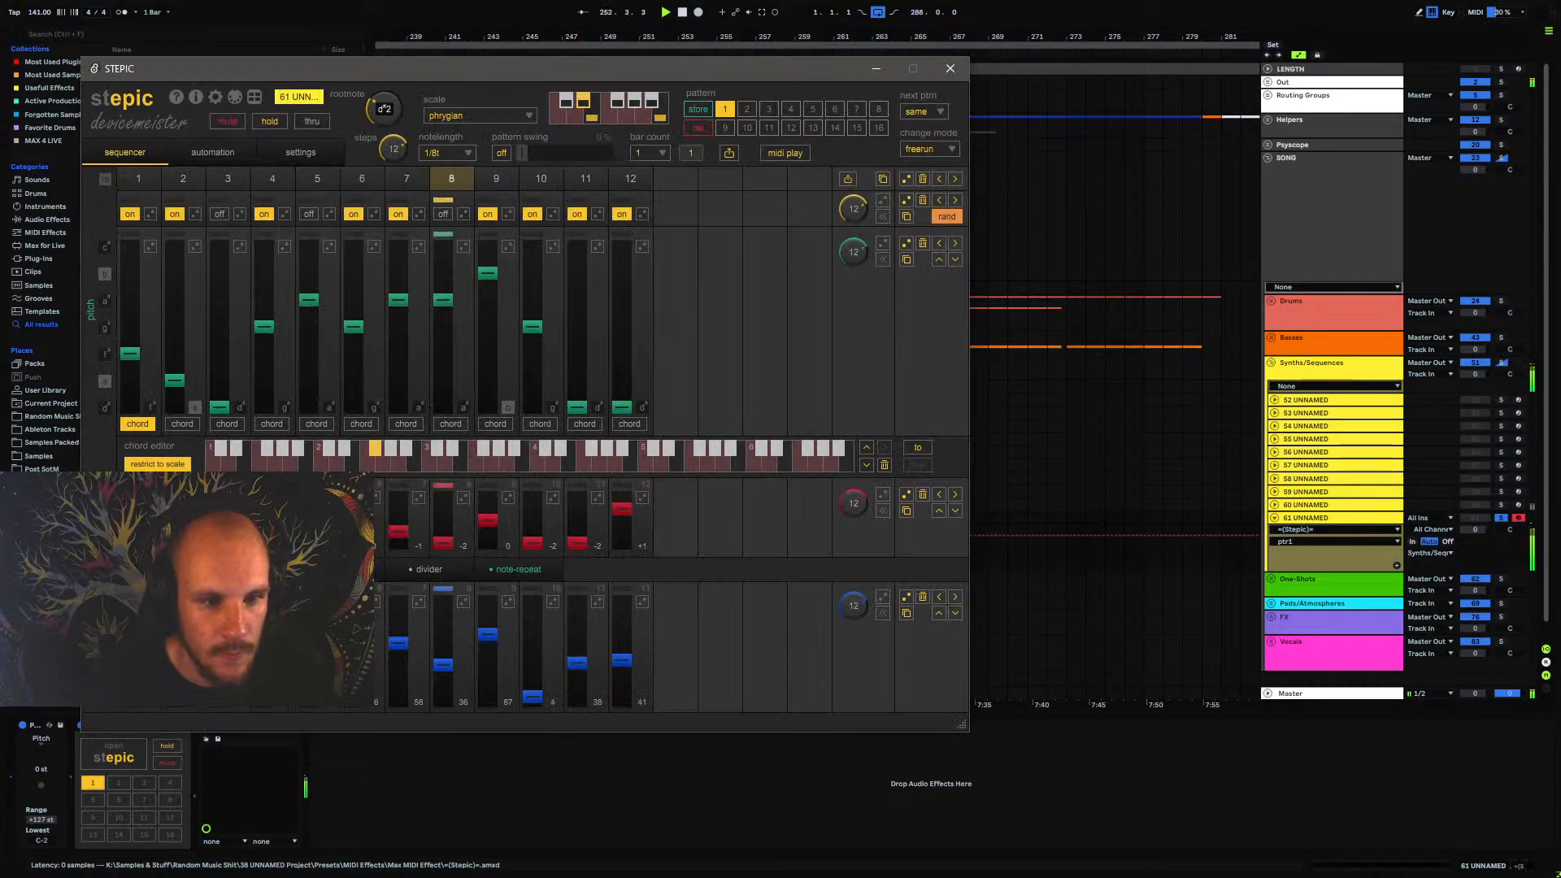
{"action": "left_click", "coordinate": [429, 569]}
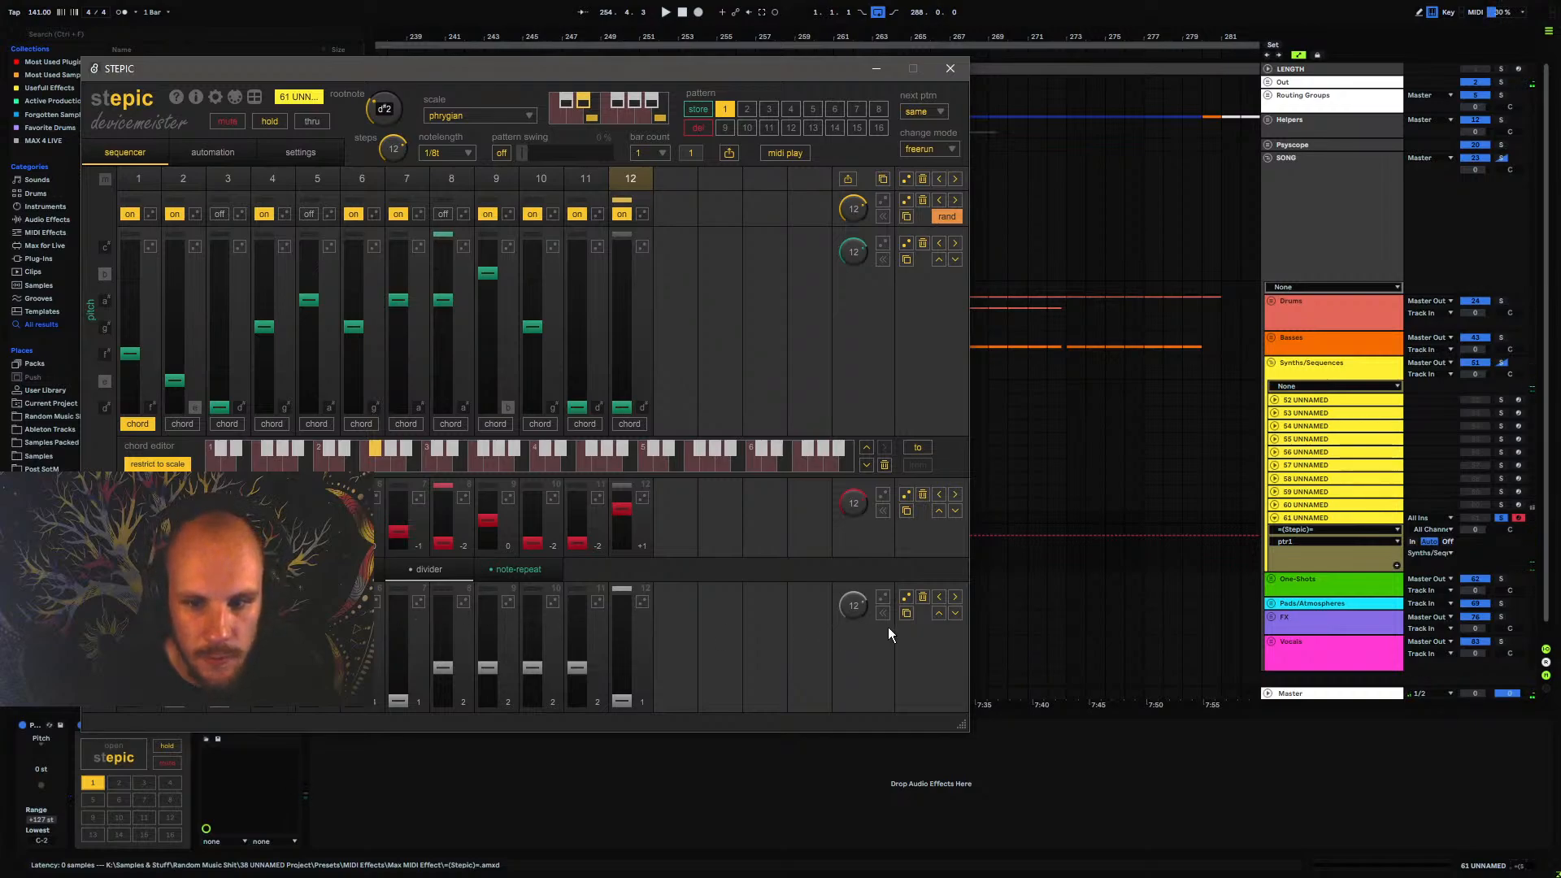
{"action": "left_click", "coordinate": [923, 598]}
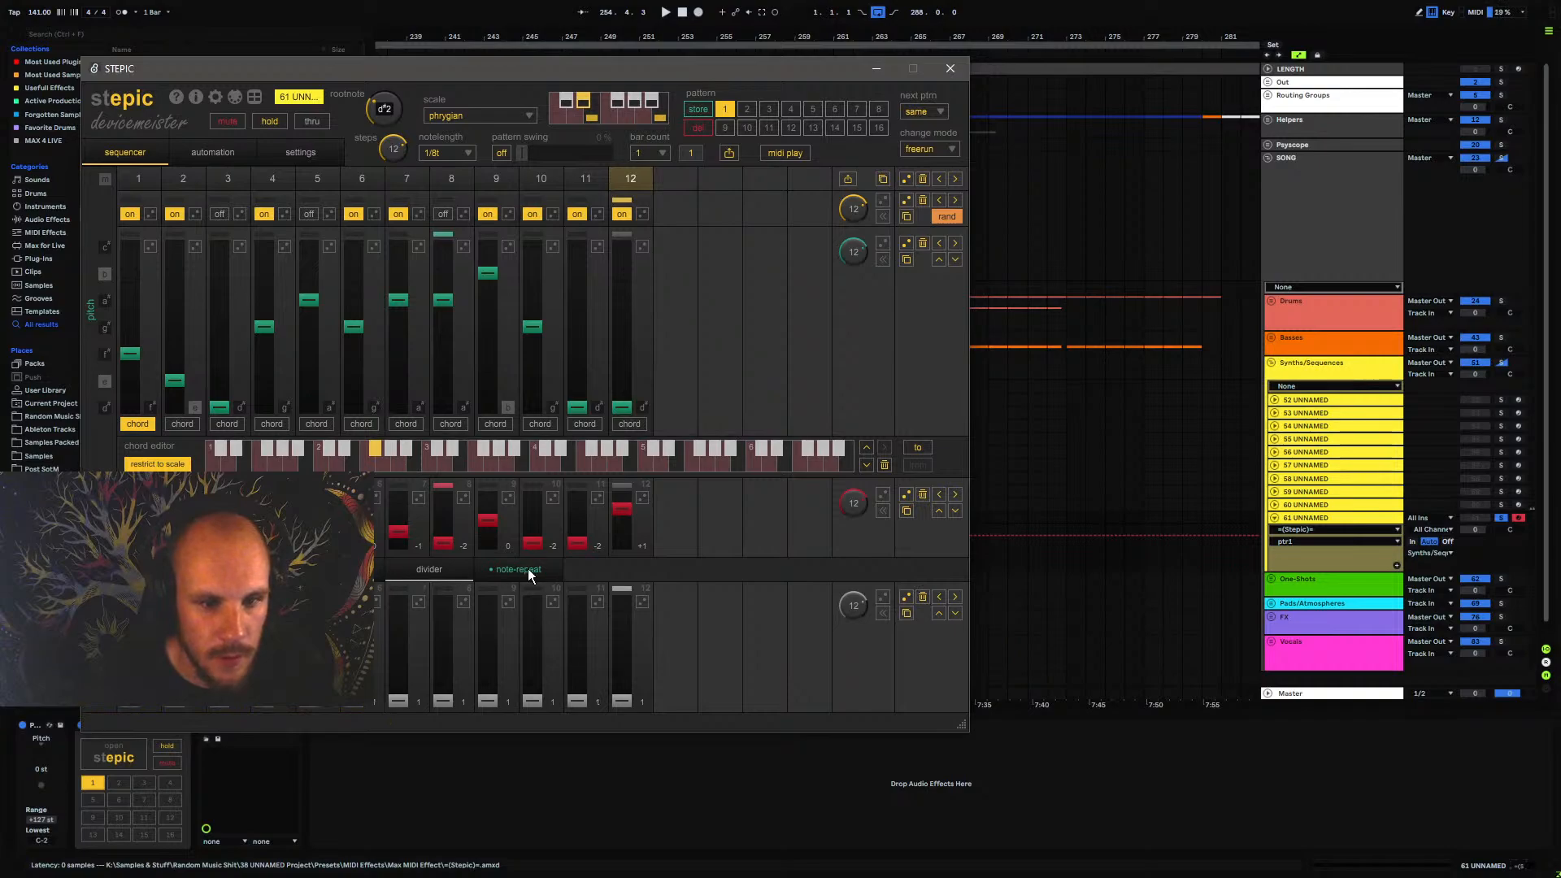
{"action": "left_click", "coordinate": [518, 570]}
{"action": "left_click", "coordinate": [924, 599]}
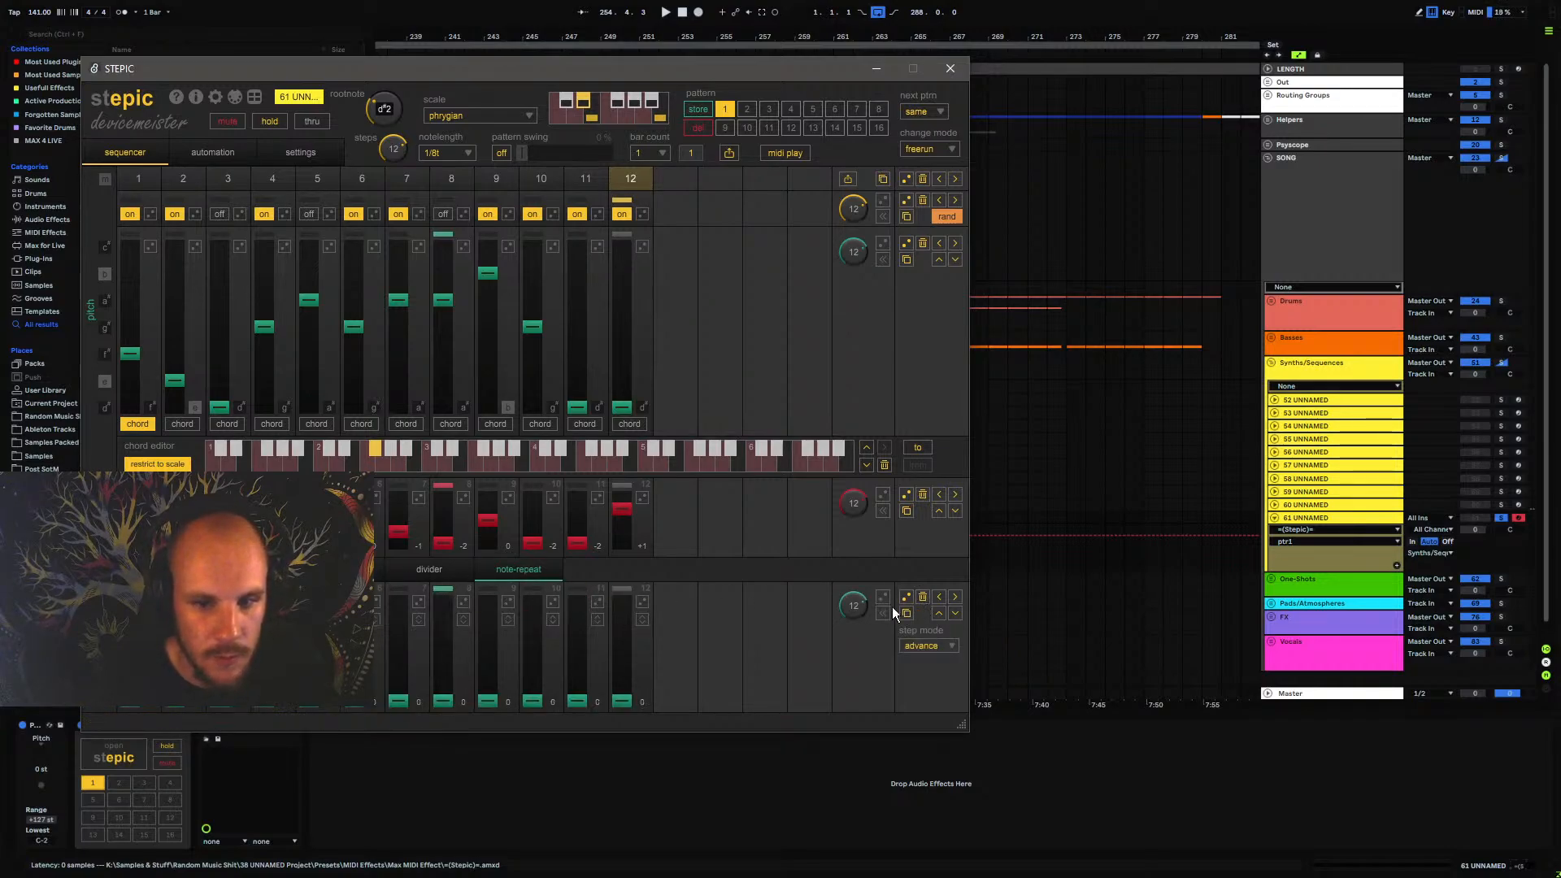
{"action": "left_click", "coordinate": [341, 570]}
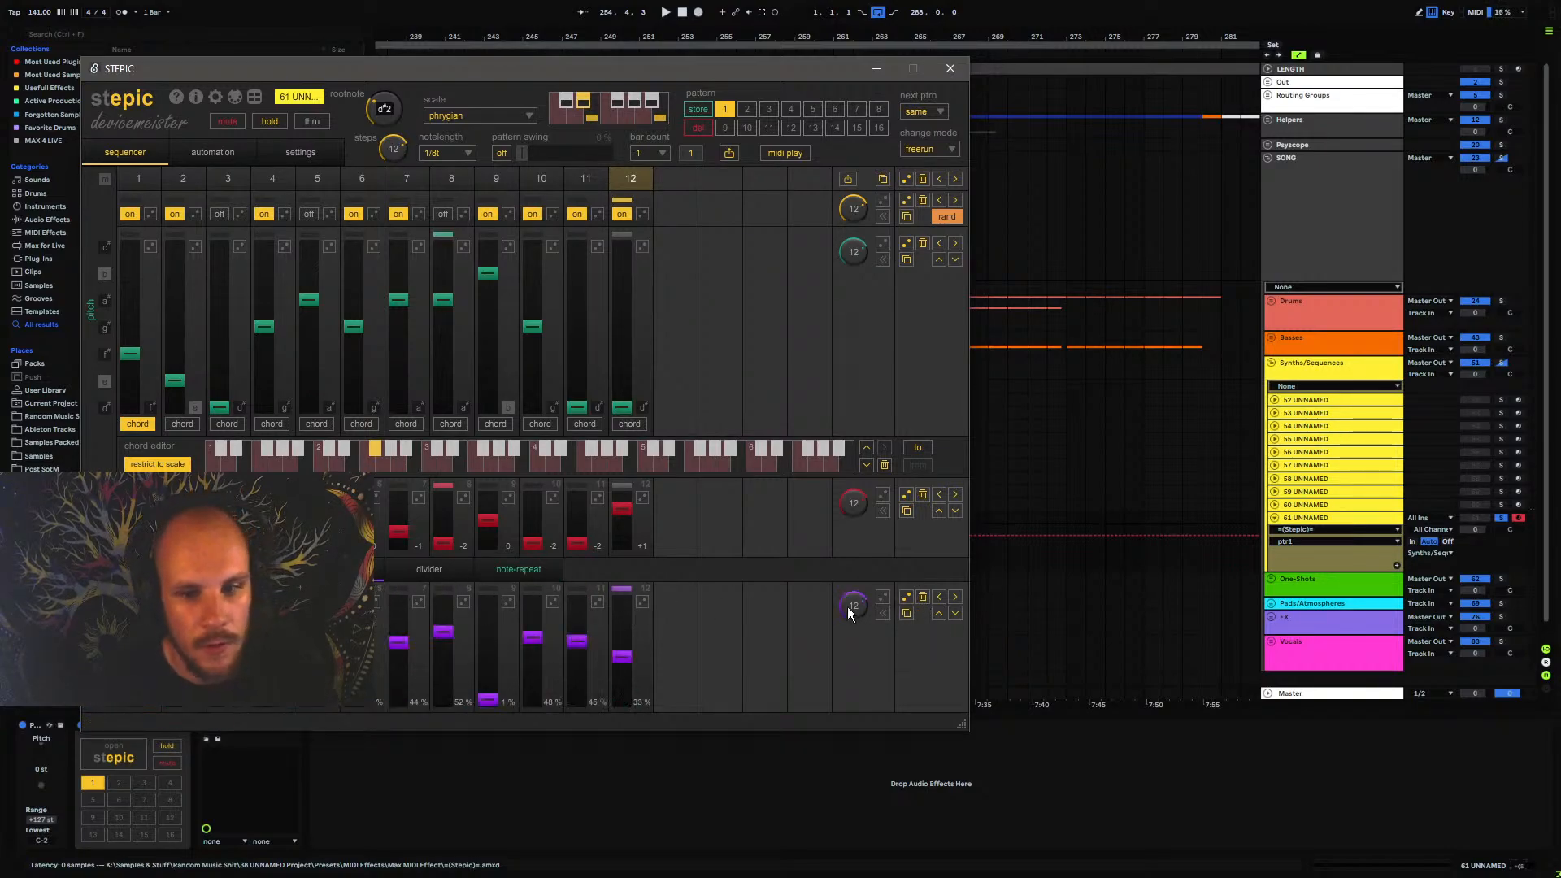
{"action": "left_click", "coordinate": [923, 600]}
{"action": "key", "text": "space"}
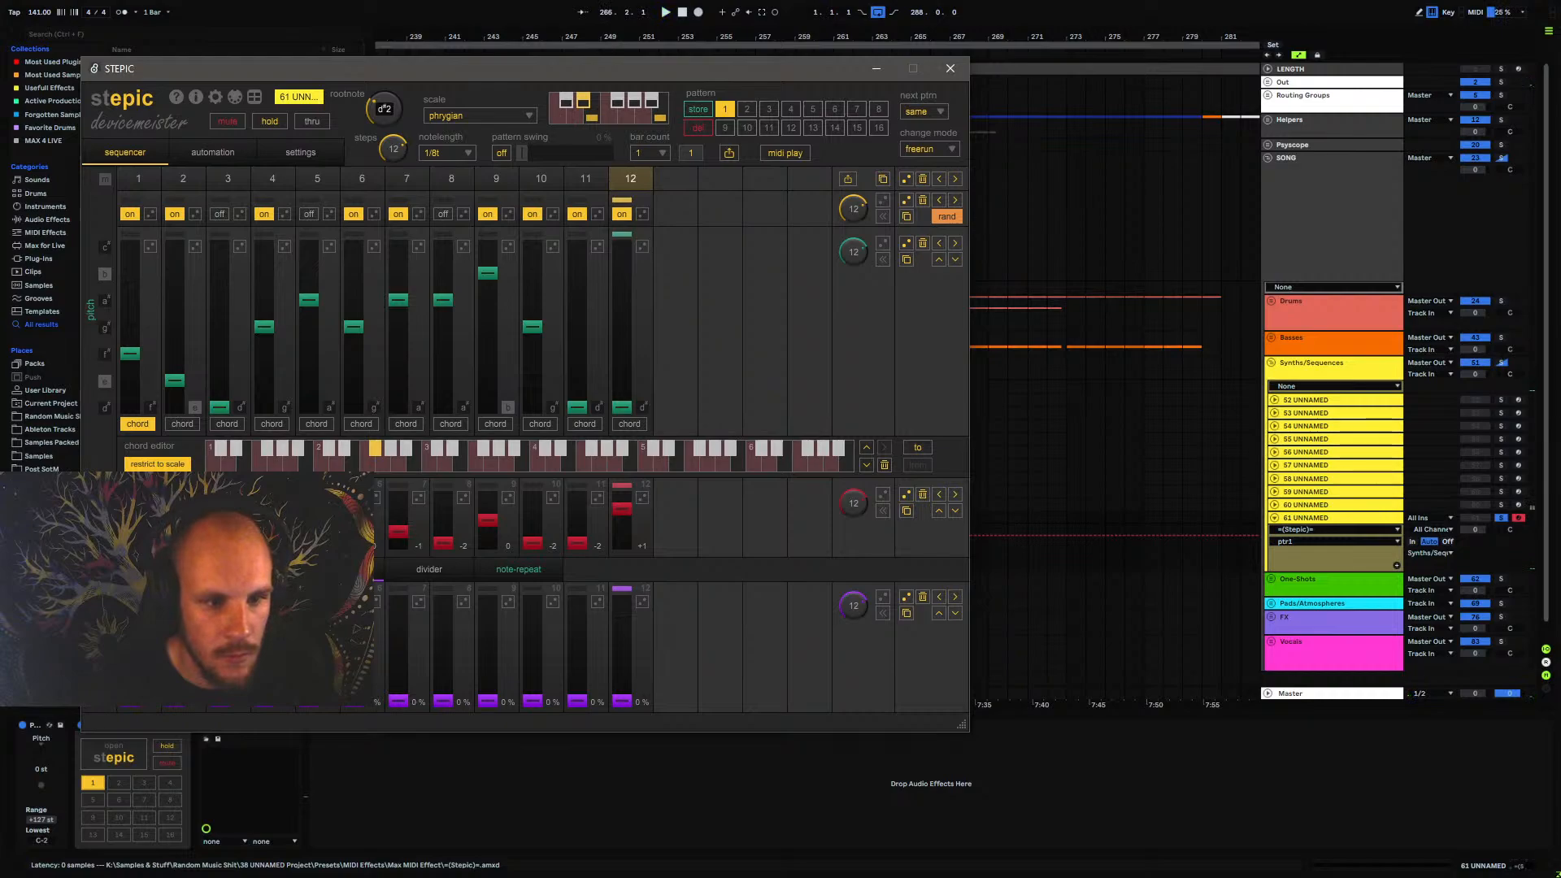
{"action": "left_click", "coordinate": [923, 495]}
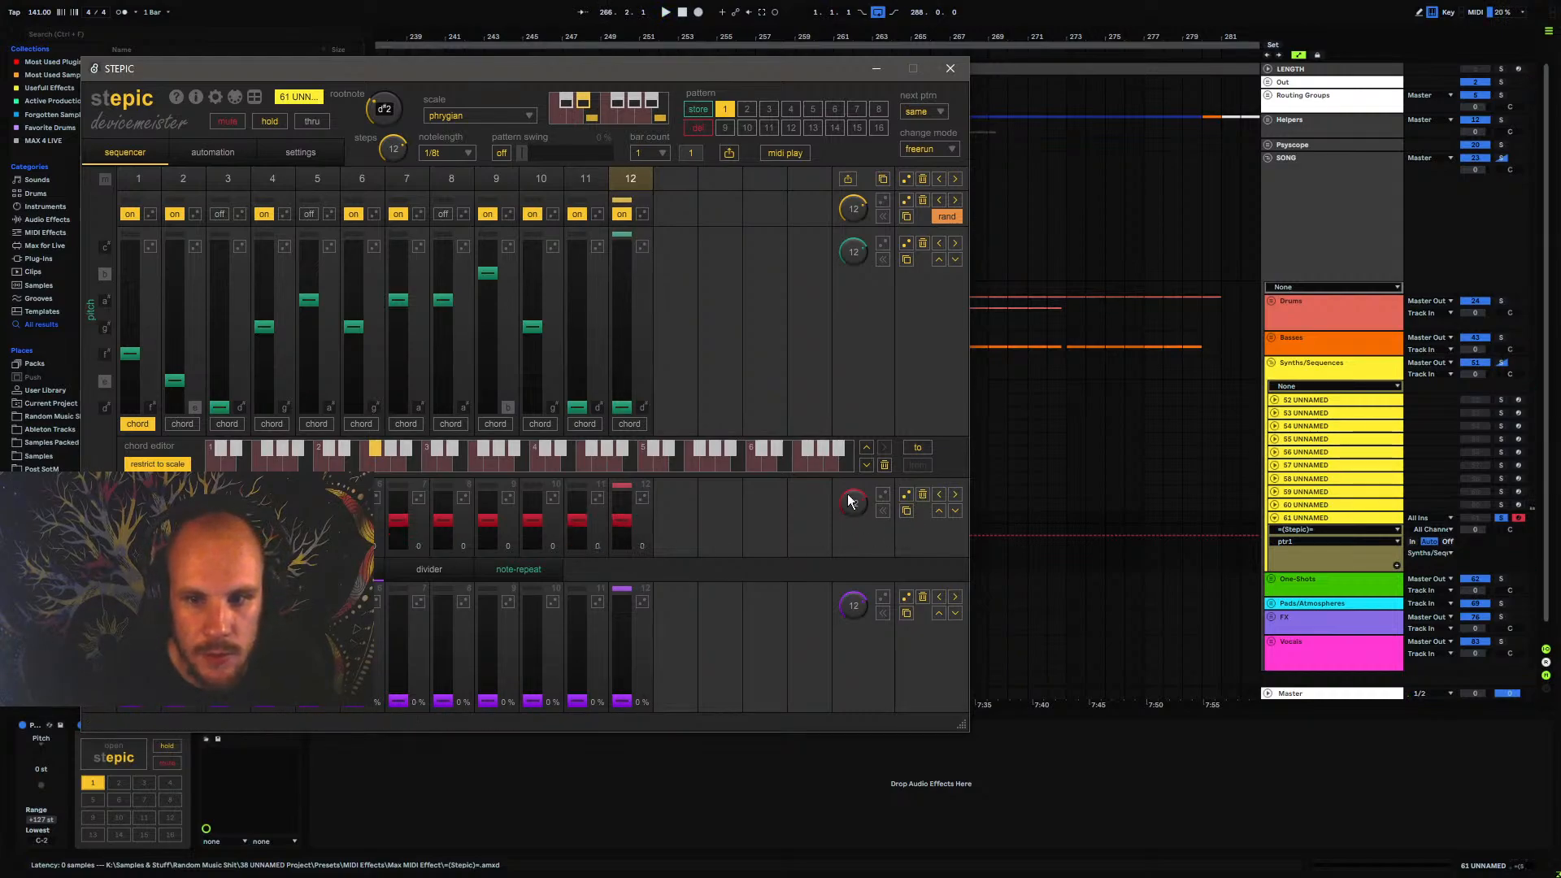
Switch on all twelve STEPIC steps, lower step 1's pitch to D# and raise step 2's to A#, then close the sequencer
{"action": "left_click_drag", "start_coordinate": [481, 69], "coordinate": [690, 86]}
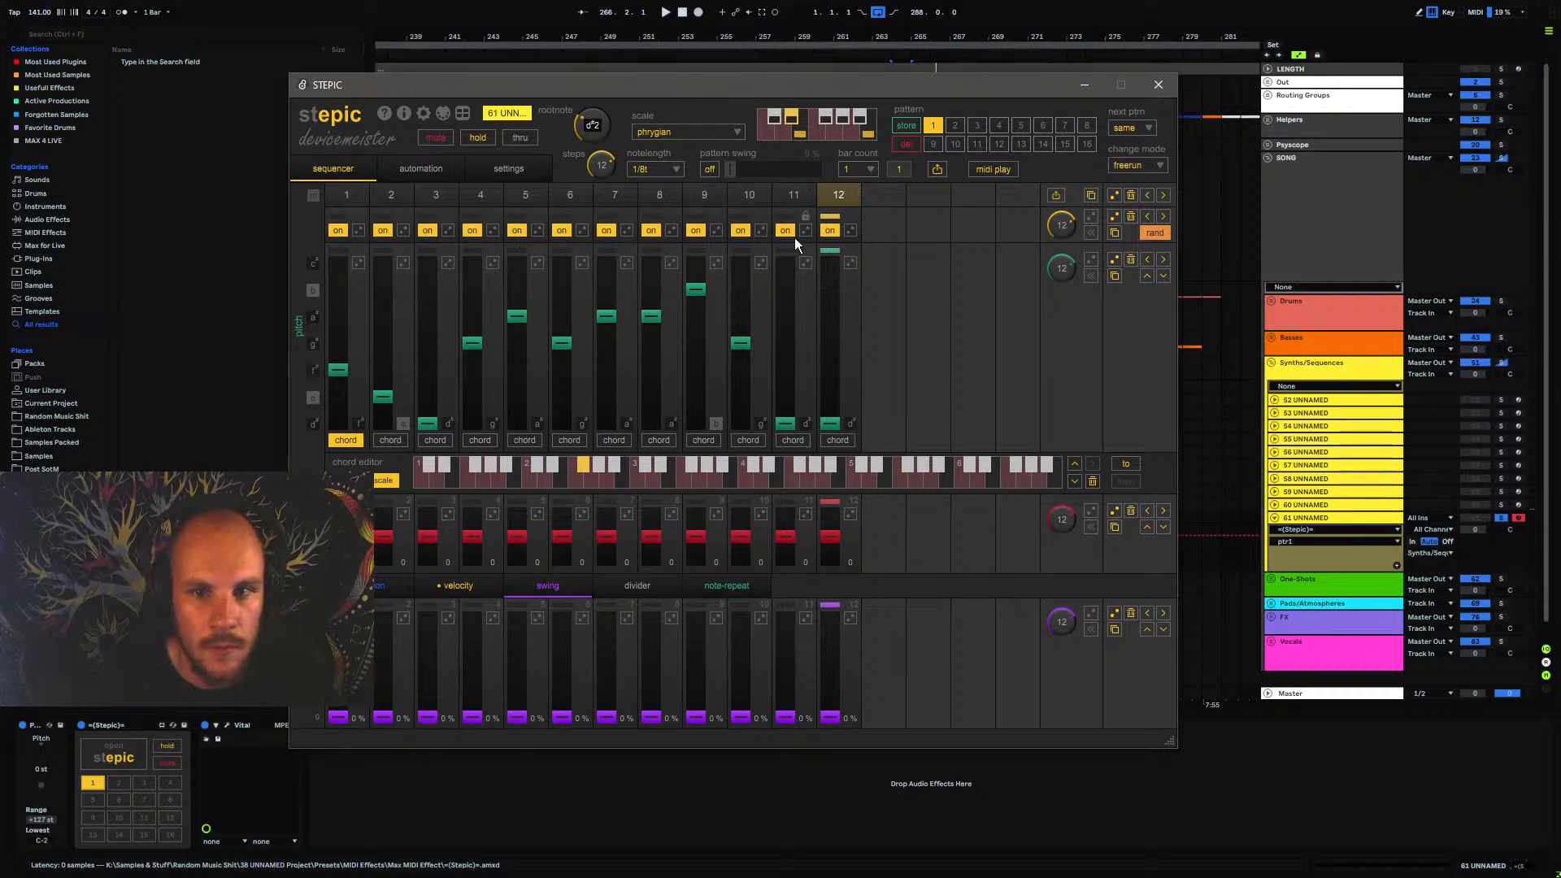
{"action": "key", "text": "space"}
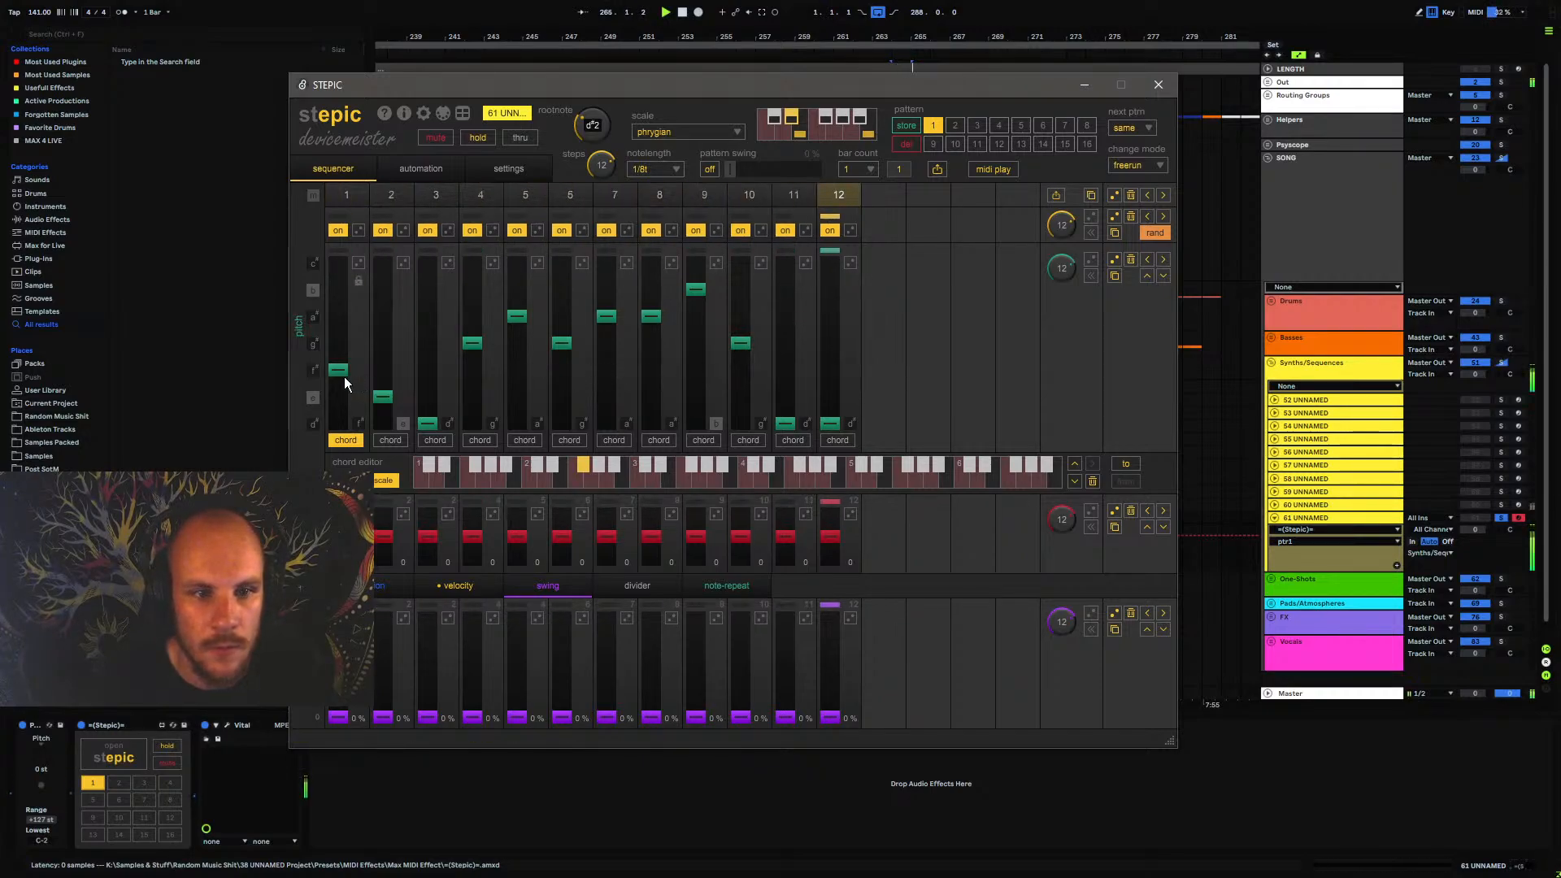
{"action": "left_click_drag", "start_coordinate": [344, 377], "coordinate": [342, 419]}
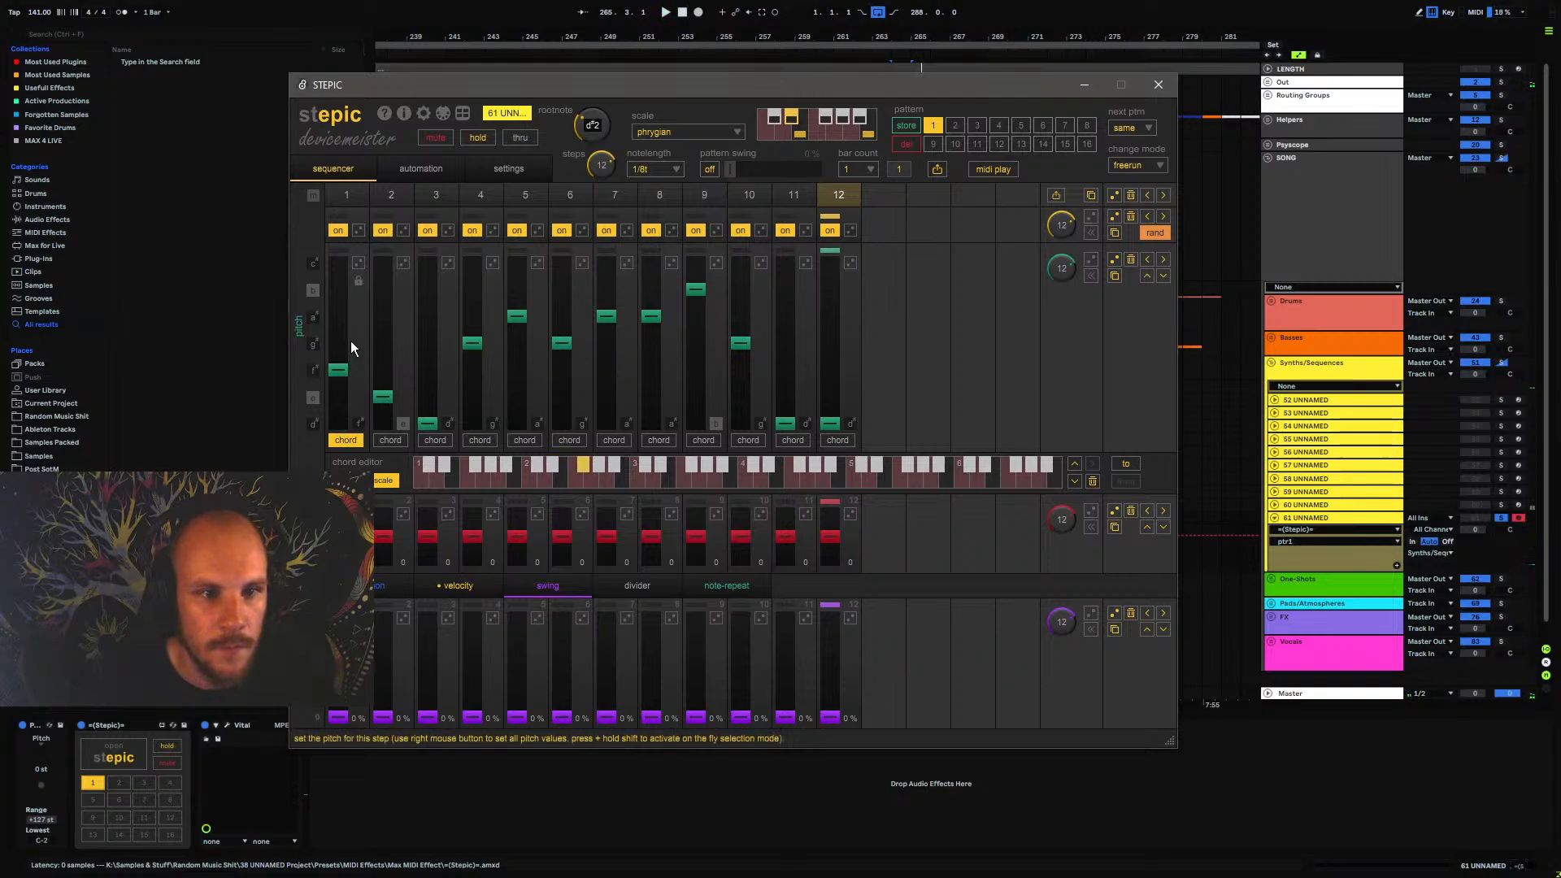
{"action": "left_click_drag", "start_coordinate": [353, 276], "coordinate": [352, 436]}
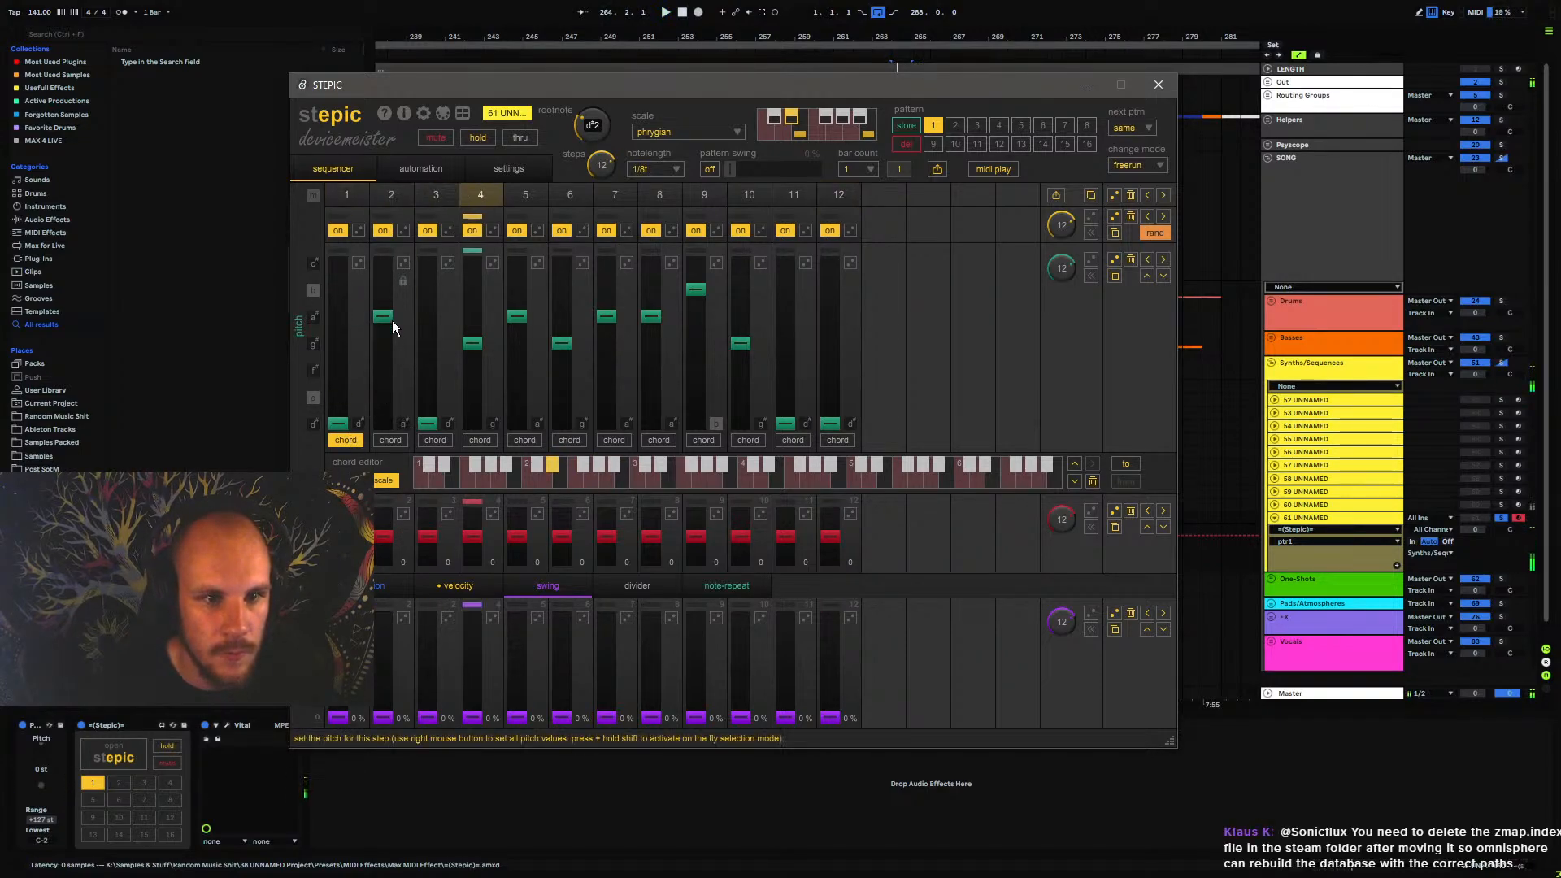
{"action": "mouse_move", "coordinate": [423, 419]}
{"action": "left_mouse_down"}
{"action": "mouse_move", "coordinate": [433, 370]}
{"action": "mouse_move", "coordinate": [421, 431]}
{"action": "left_mouse_up"}
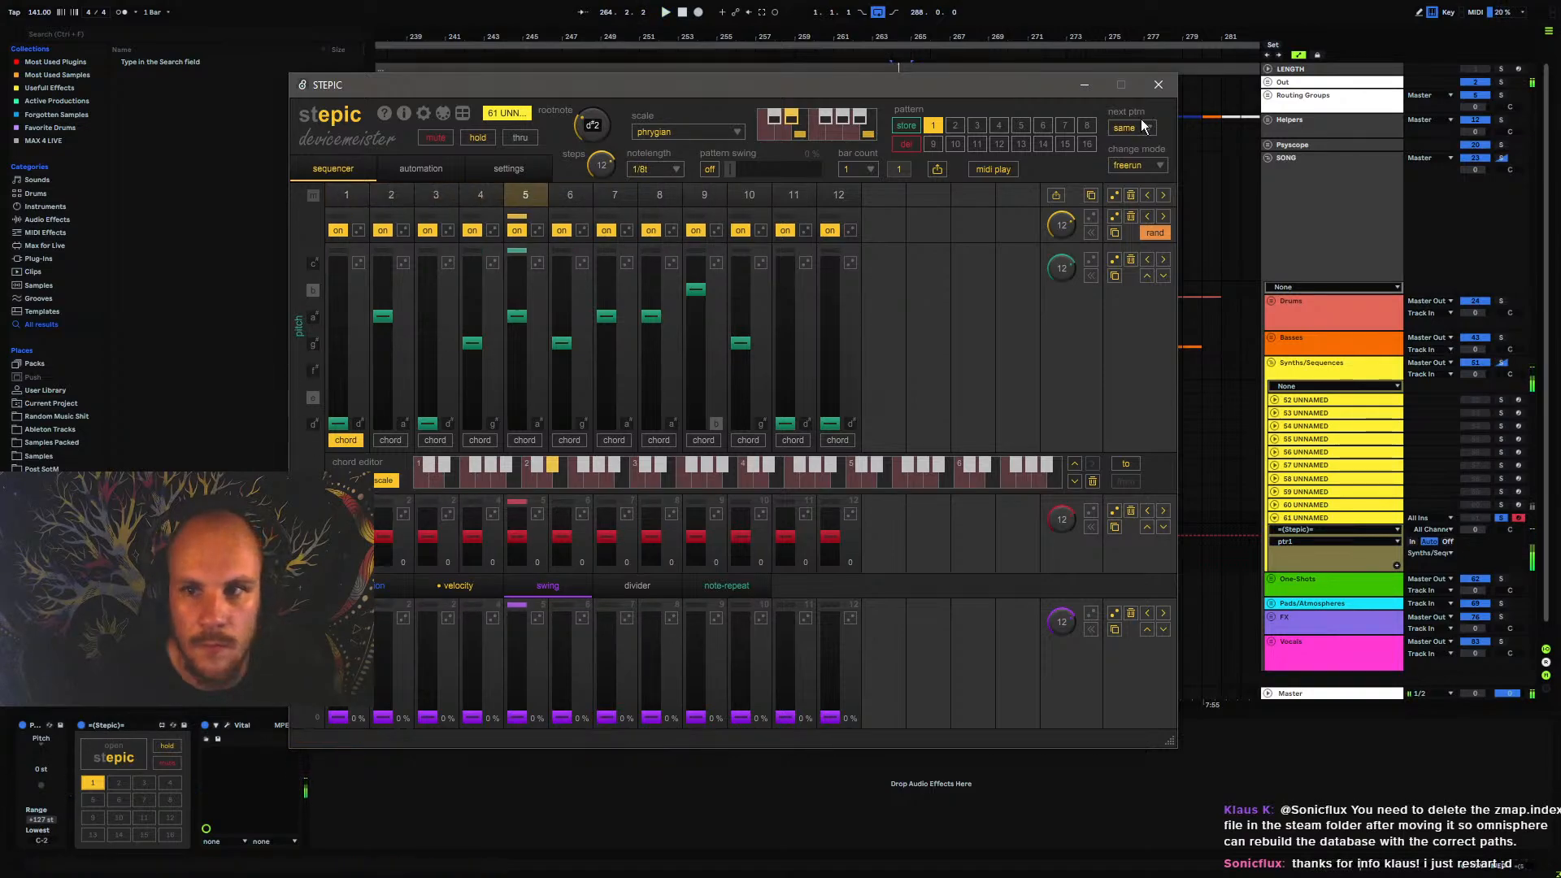
{"action": "left_click", "coordinate": [1158, 85]}
Audition the STEPIC clips on 61 UNNAMED from shortly before bar 249 and check the running sequencer
{"action": "left_click", "coordinate": [584, 554]}
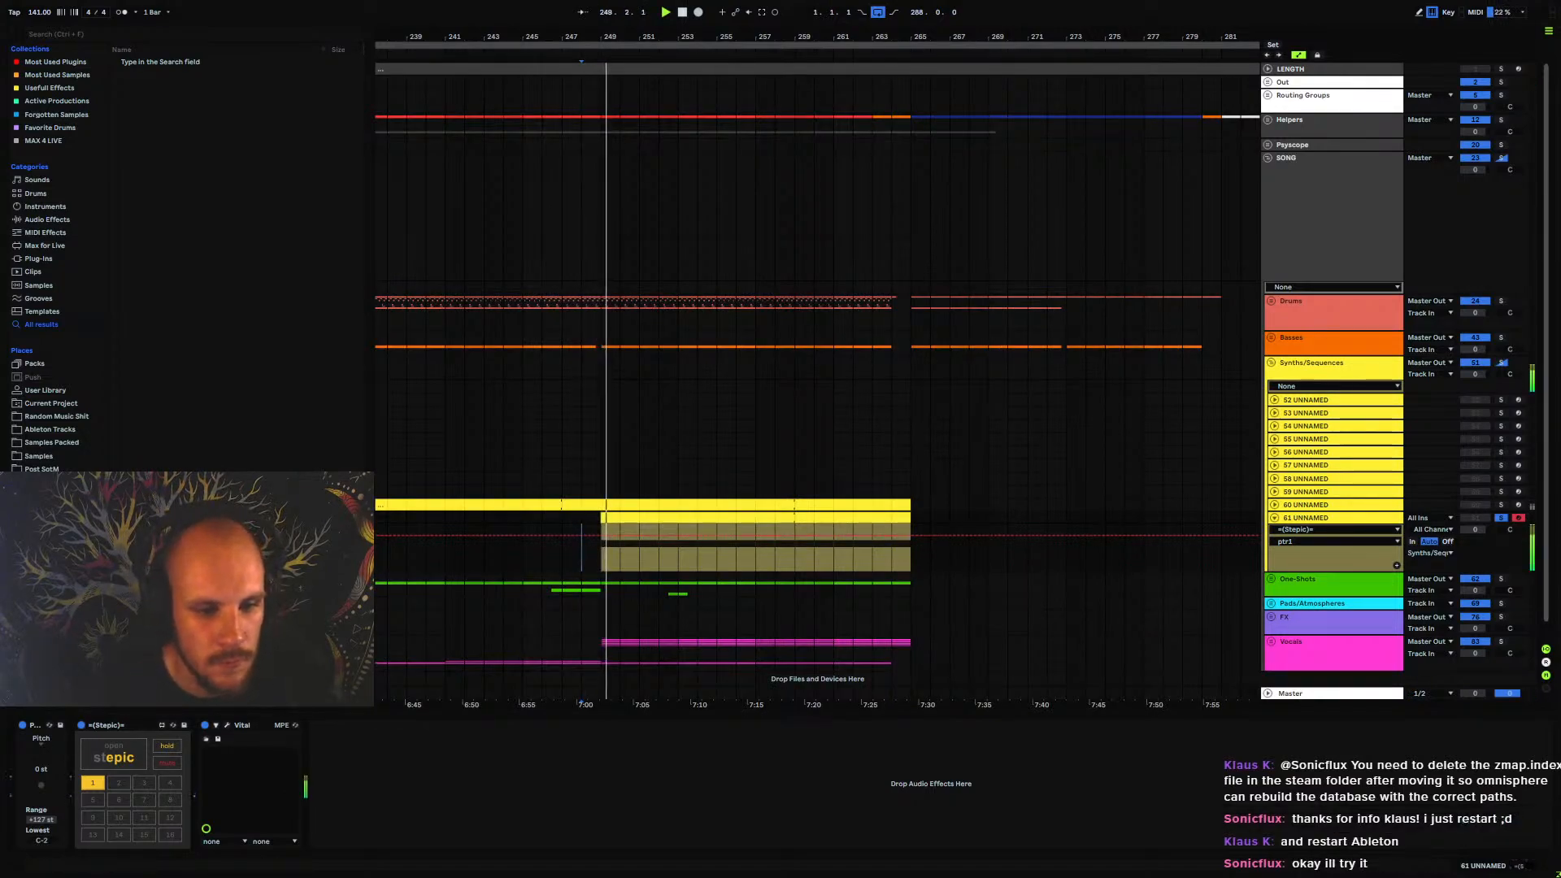
{"action": "left_click", "coordinate": [127, 760]}
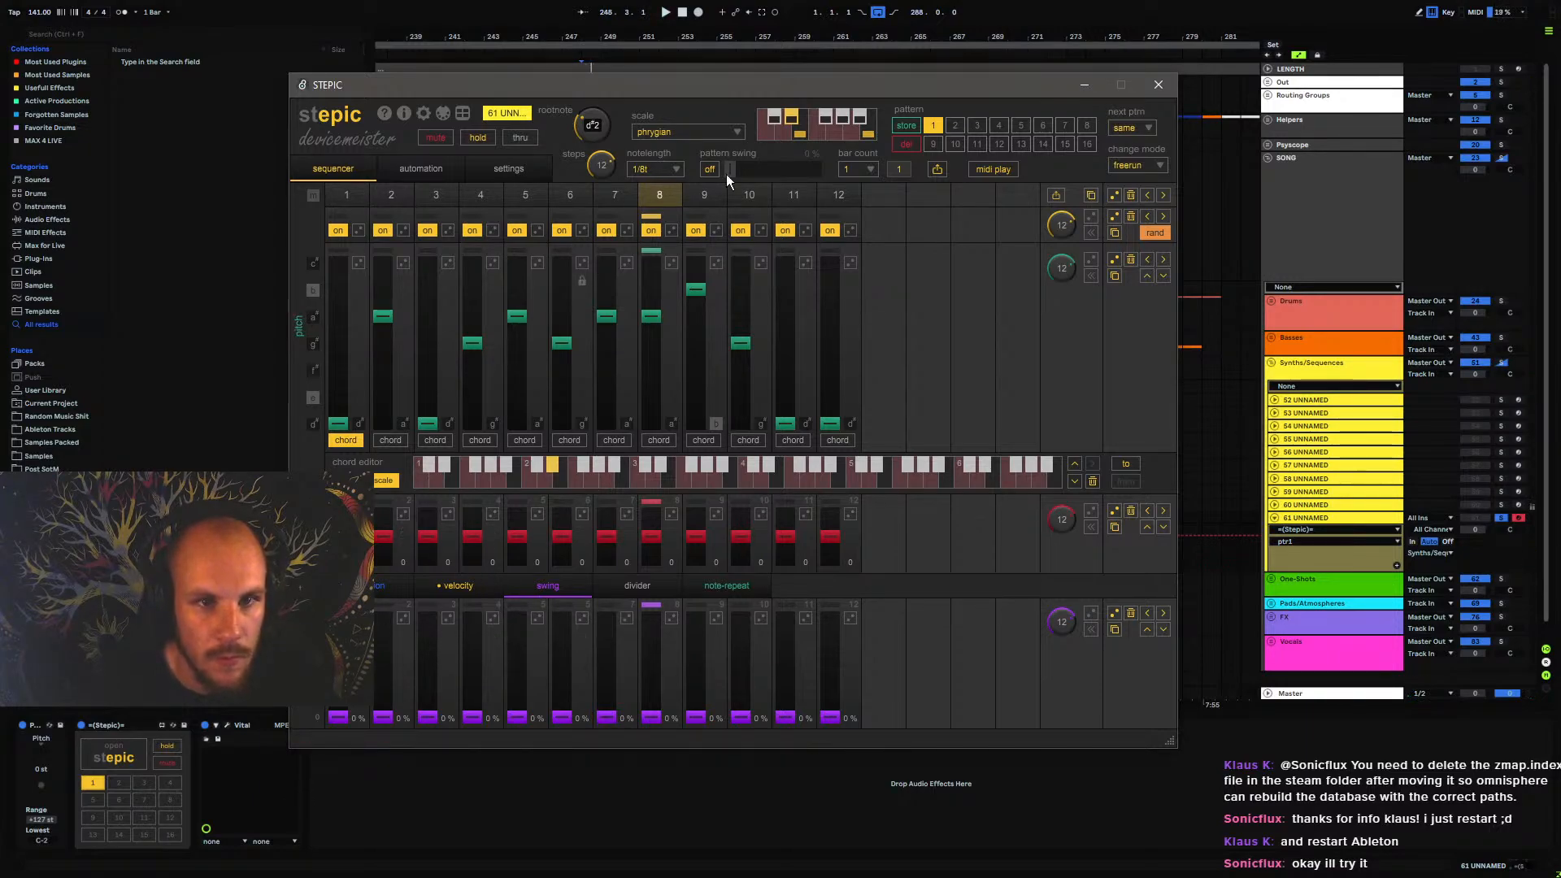
{"action": "left_click", "coordinate": [1159, 86]}
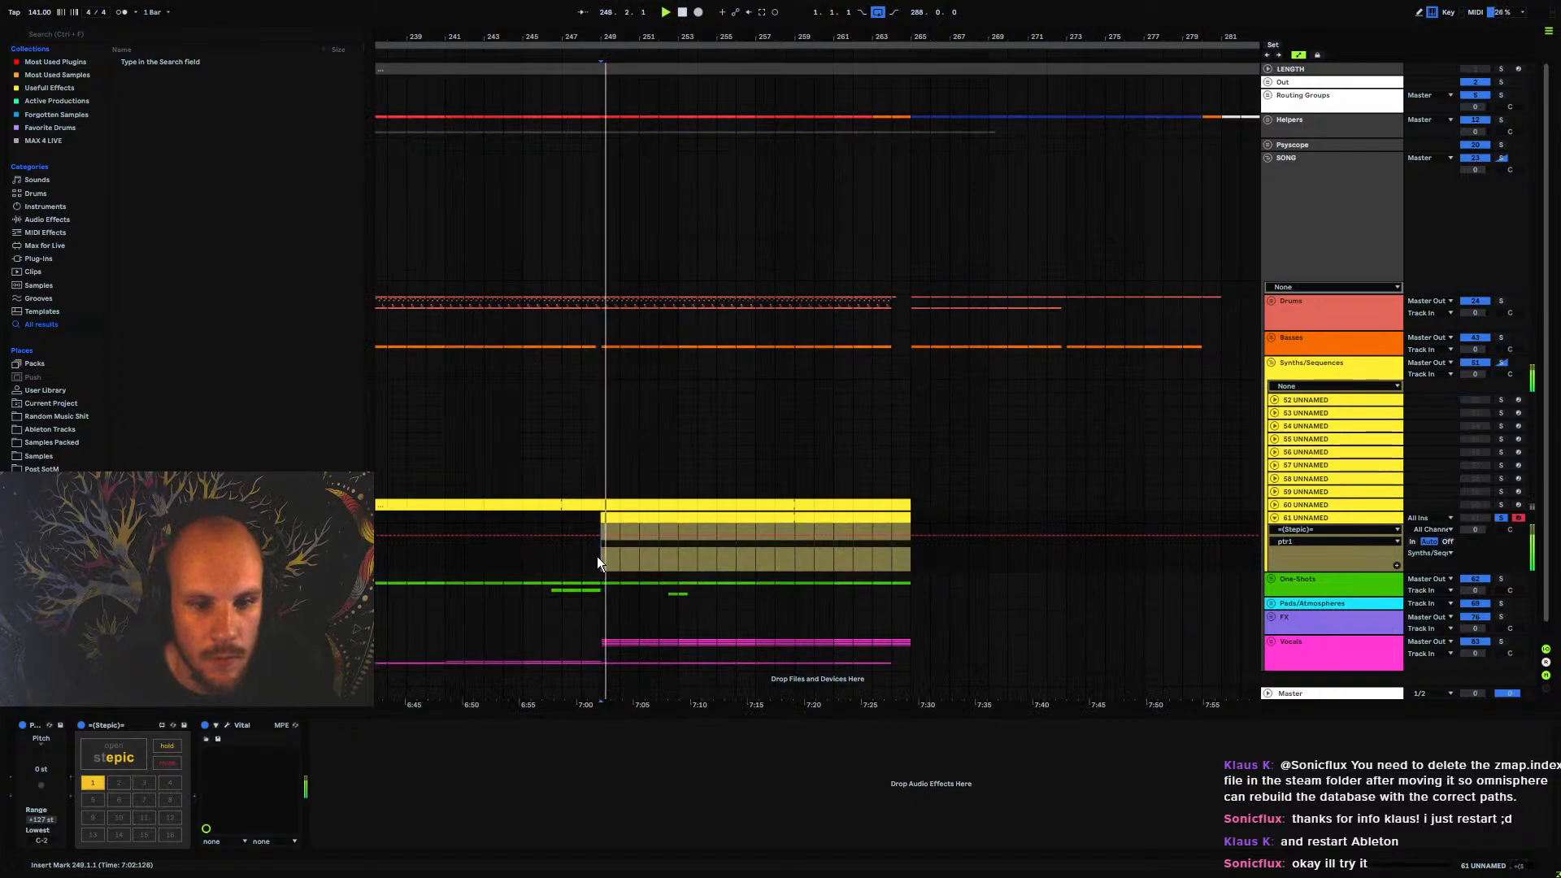
Insert MIDI track 62 UNNAMED below the pluck track, set its MIDI input to 61 UNNAMED, and arm only the new track
{"action": "left_click", "coordinate": [1300, 516]}
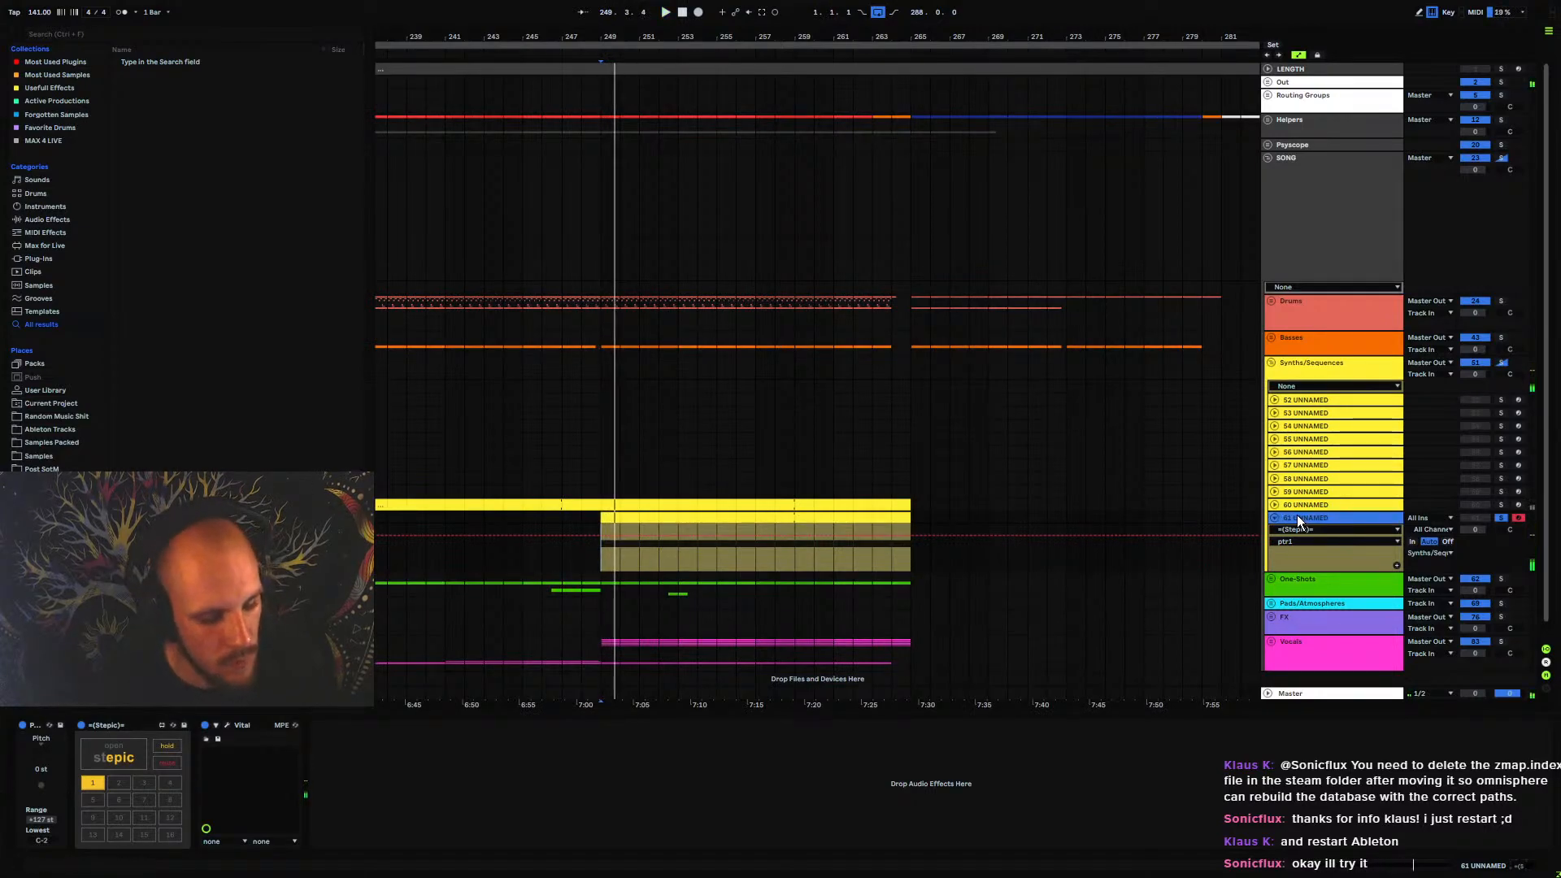
{"action": "key", "text": "ctrl+shift+t"}
{"action": "left_click", "coordinate": [618, 604]}
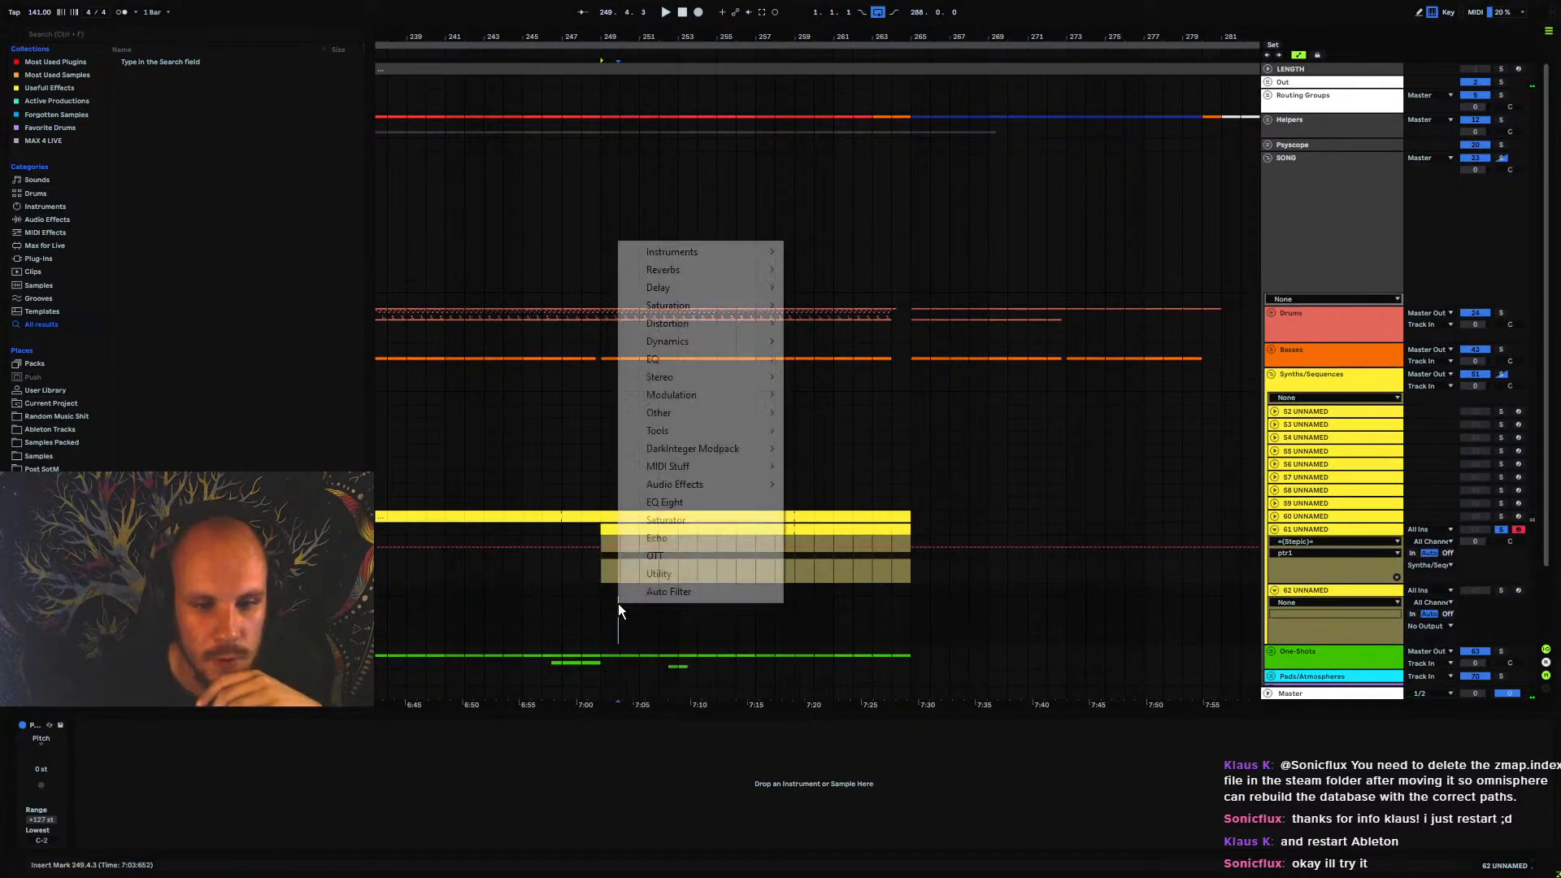
{"action": "left_click", "coordinate": [1429, 592]}
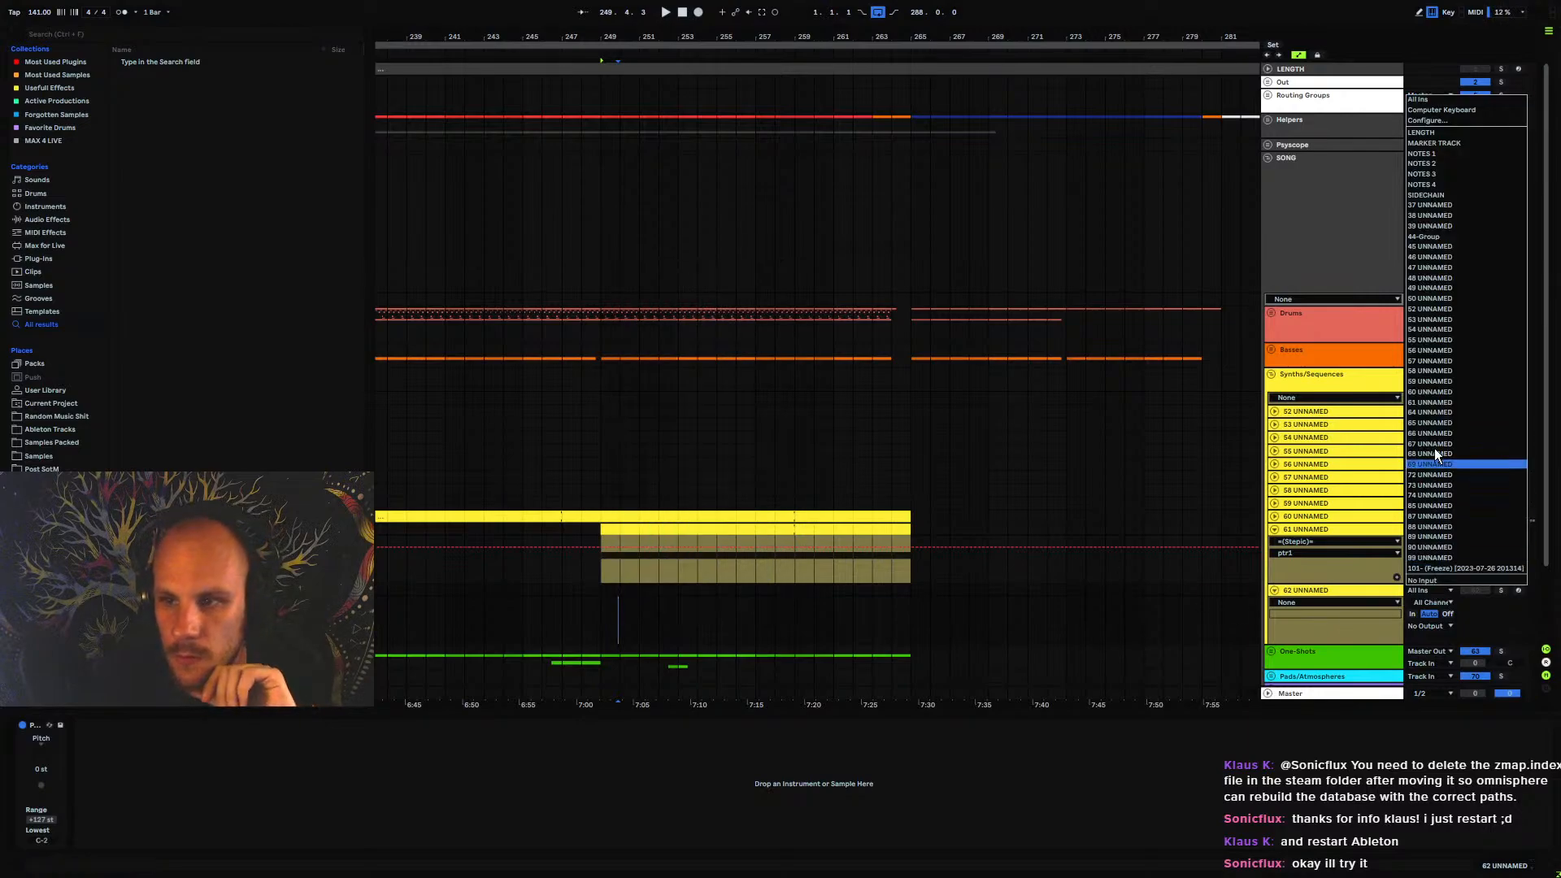
{"action": "left_click", "coordinate": [1443, 402]}
{"action": "left_click", "coordinate": [1519, 591]}
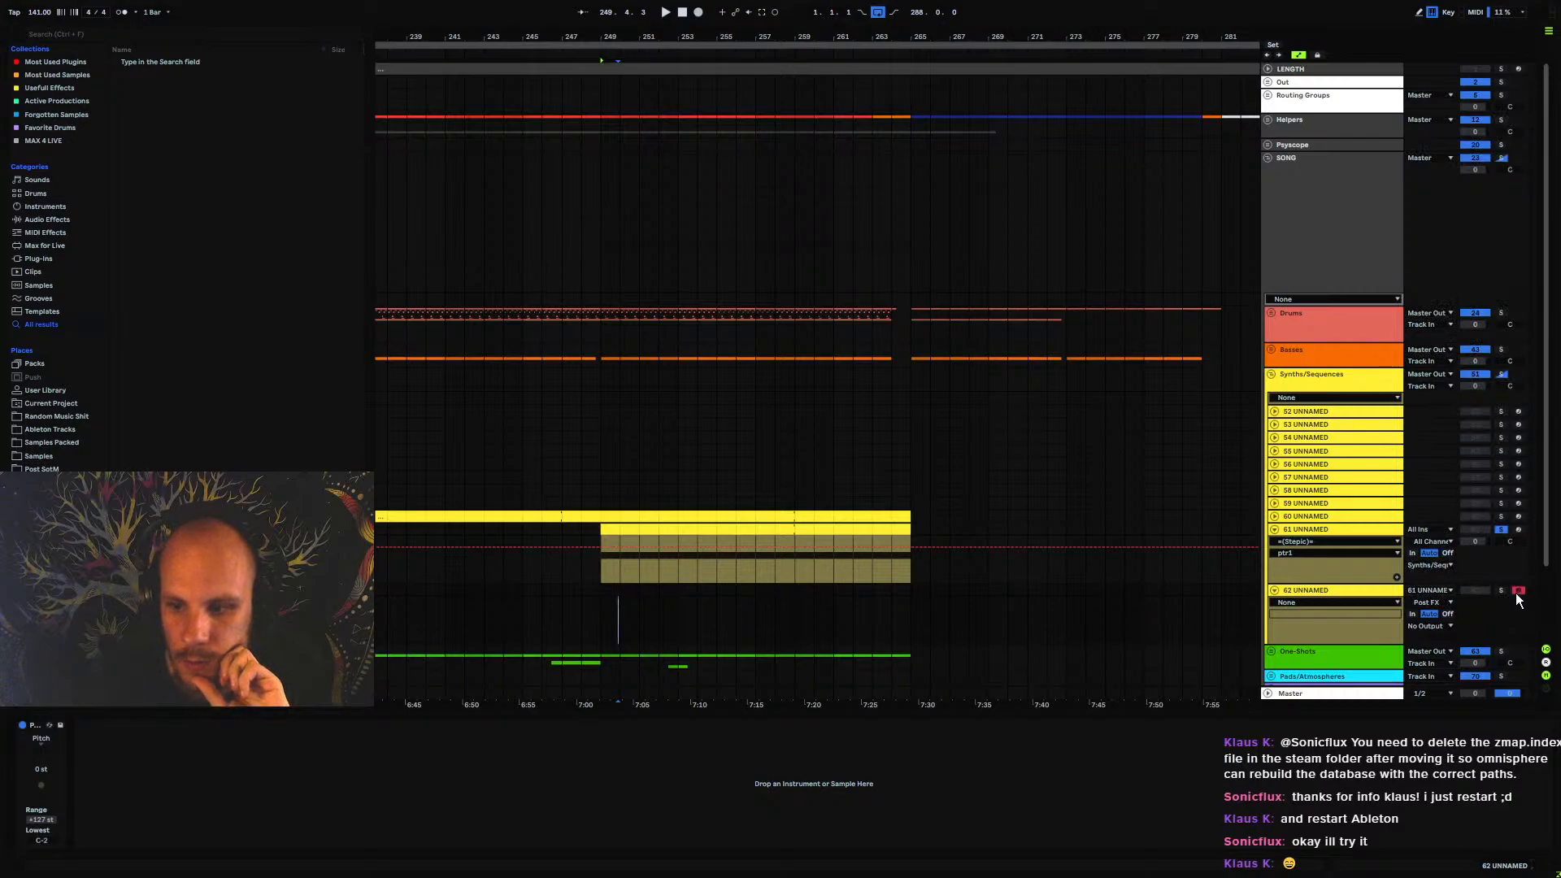
Record nearly three bars of STEPIC's MIDI output onto 62 UNNAMED from bar 249 and inspect the recorded clip up close
{"action": "left_click", "coordinate": [696, 12]}
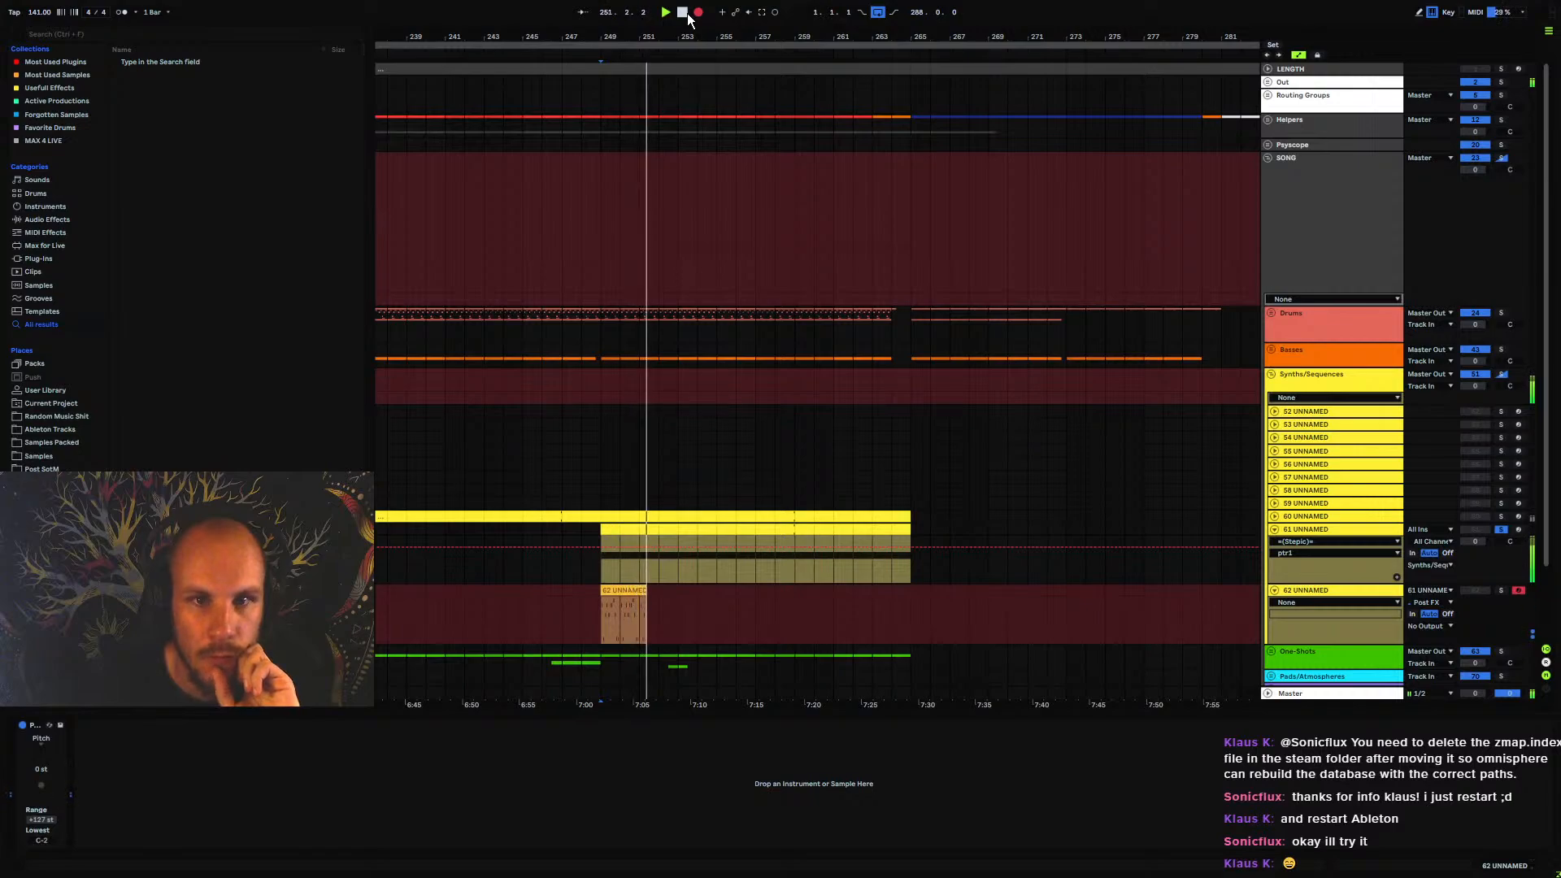
{"action": "left_click", "coordinate": [686, 13]}
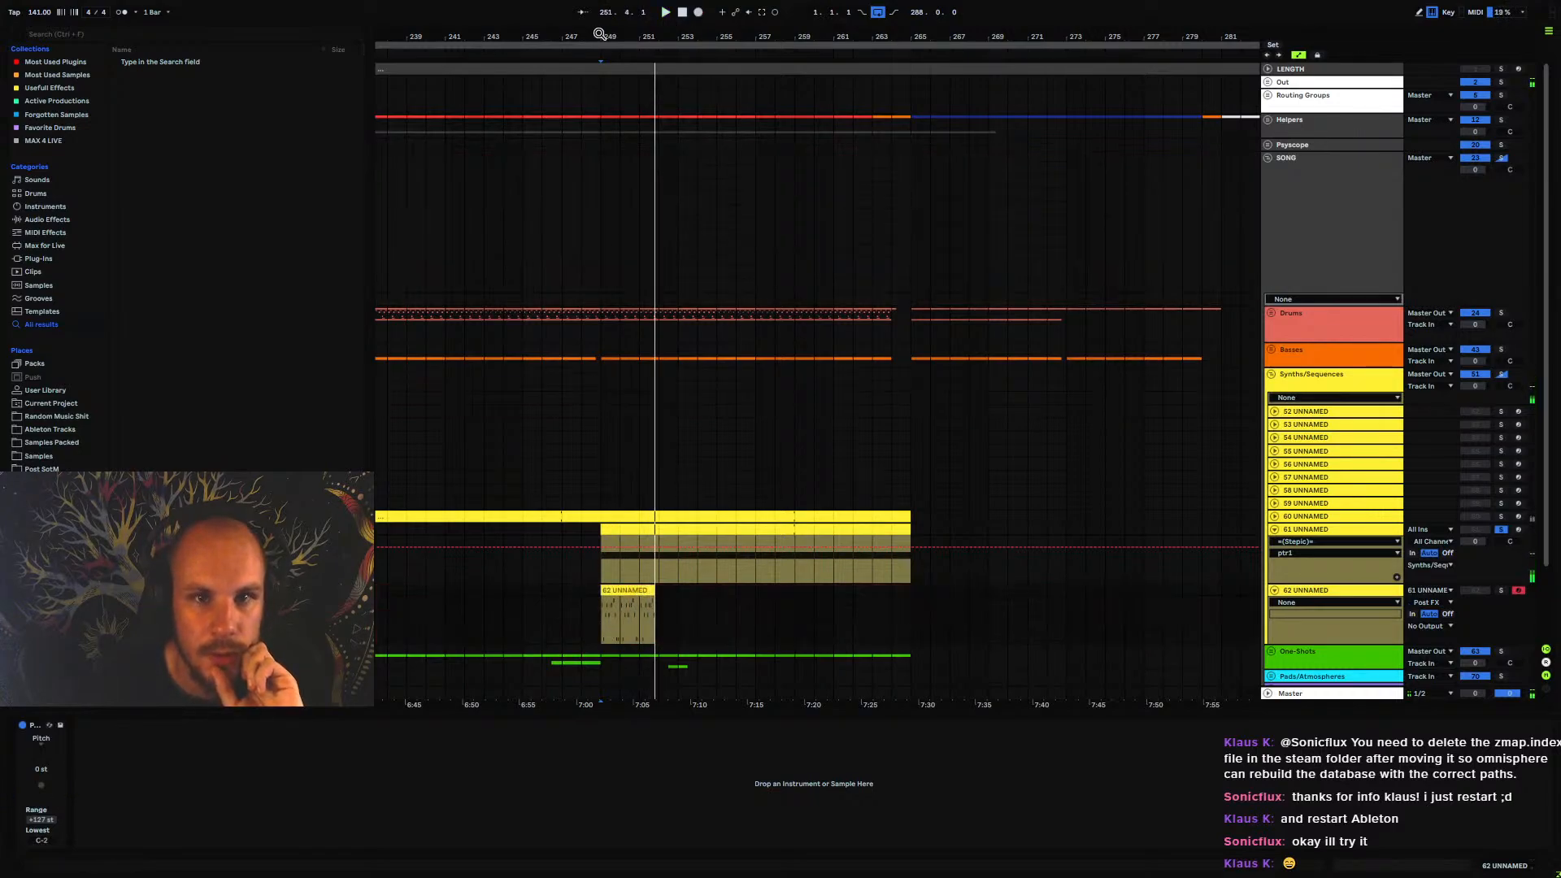
{"action": "left_click_drag", "start_coordinate": [599, 34], "coordinate": [529, 54]}
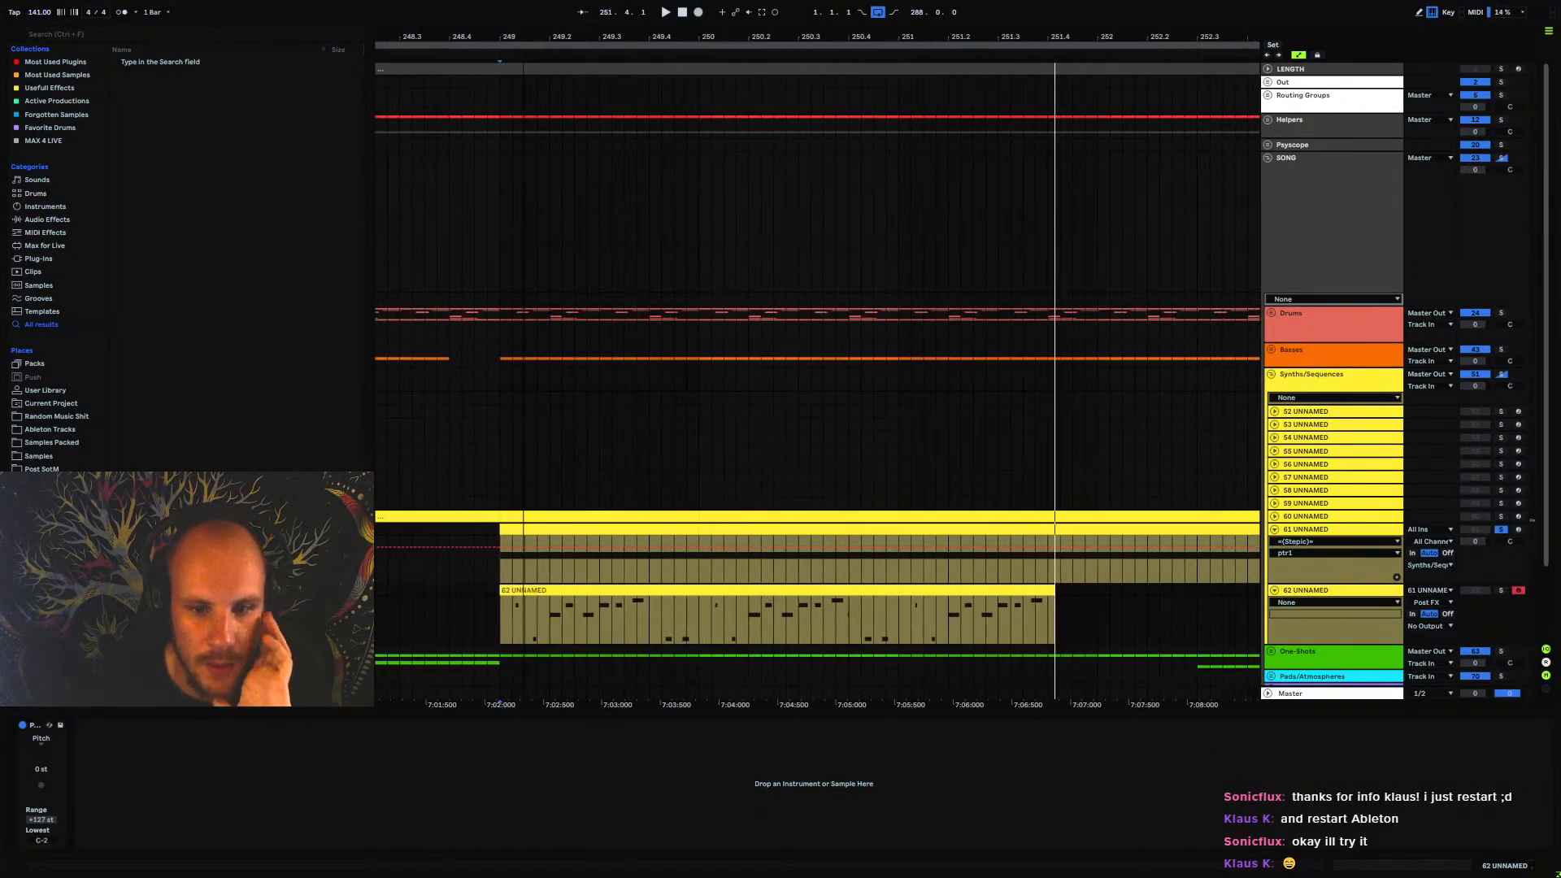
Set STEPIC's step 4 to 10 durations to 79, 34, 11, 65, 21, 44 and 89, shorten steps 11 and 12, and audition the pattern
{"action": "left_click", "coordinate": [1281, 530]}
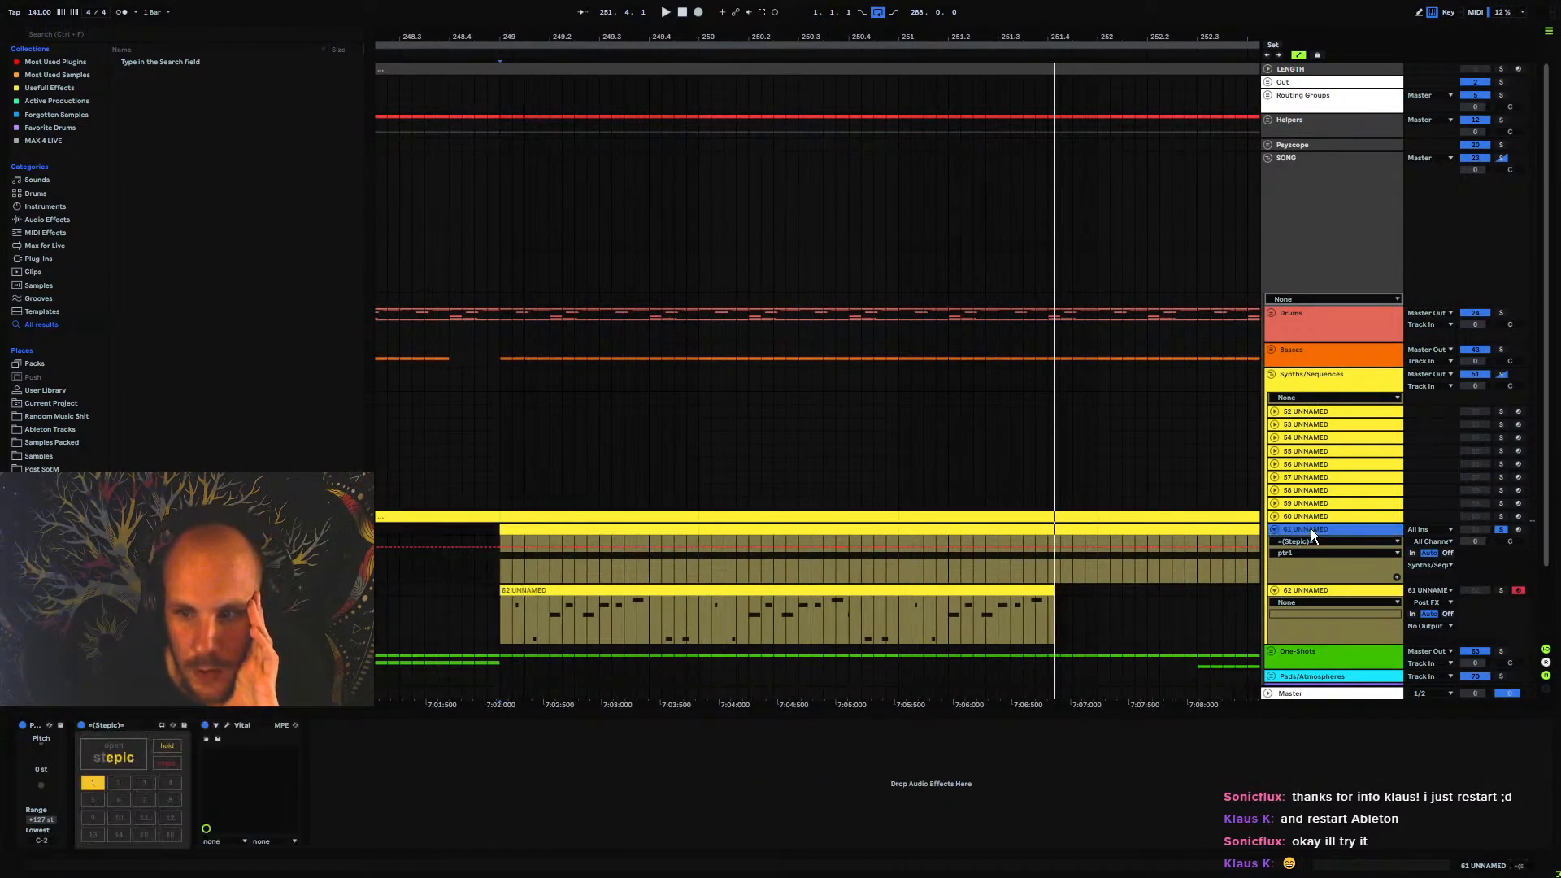
{"action": "left_click", "coordinate": [121, 750]}
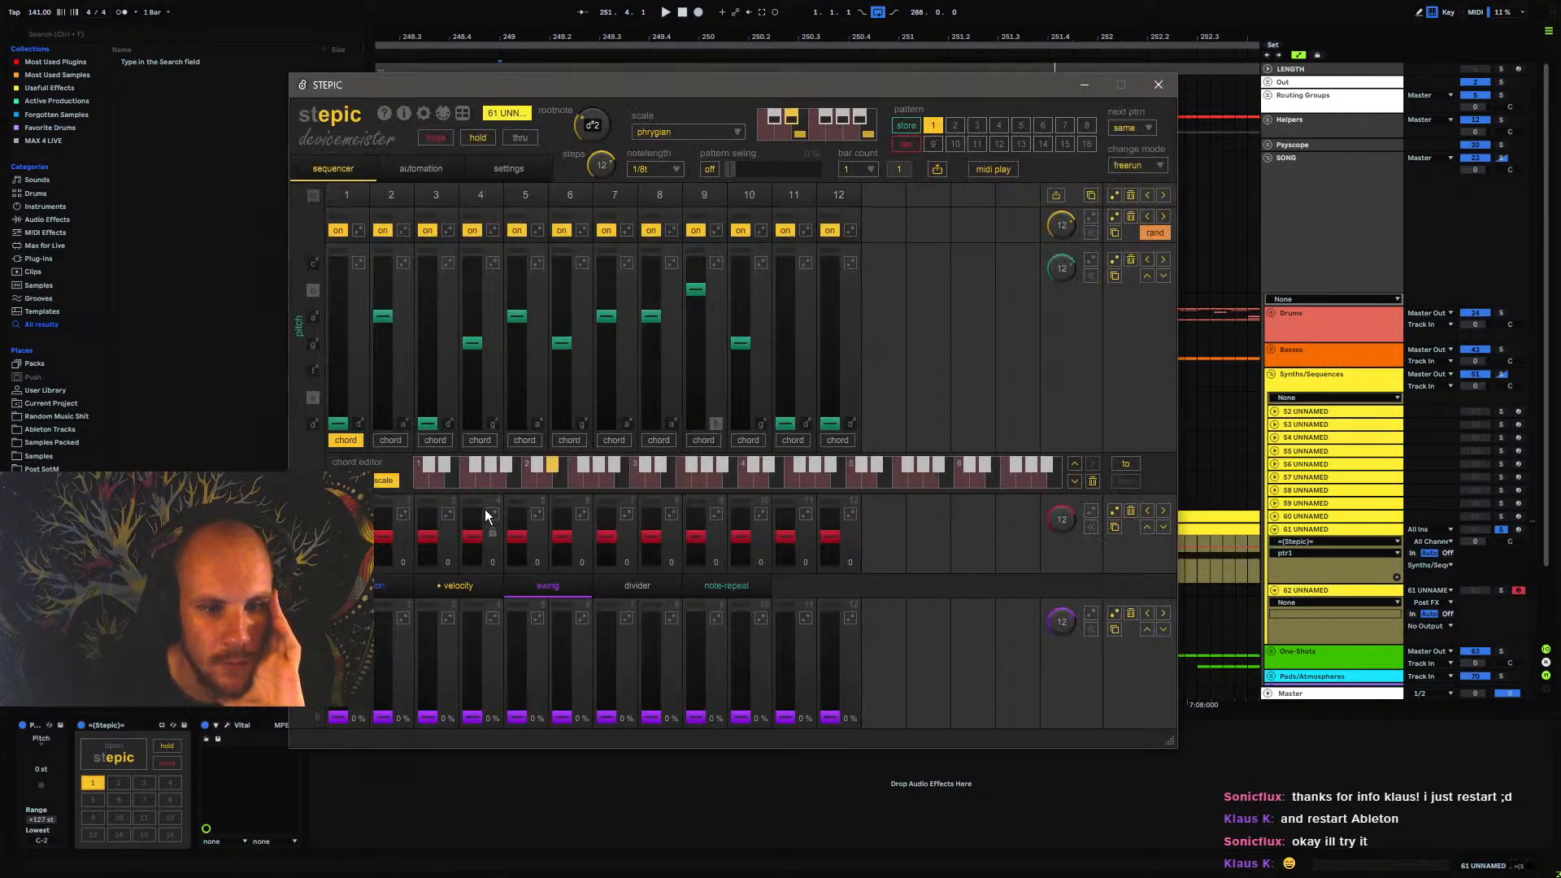
{"action": "left_click", "coordinate": [377, 584]}
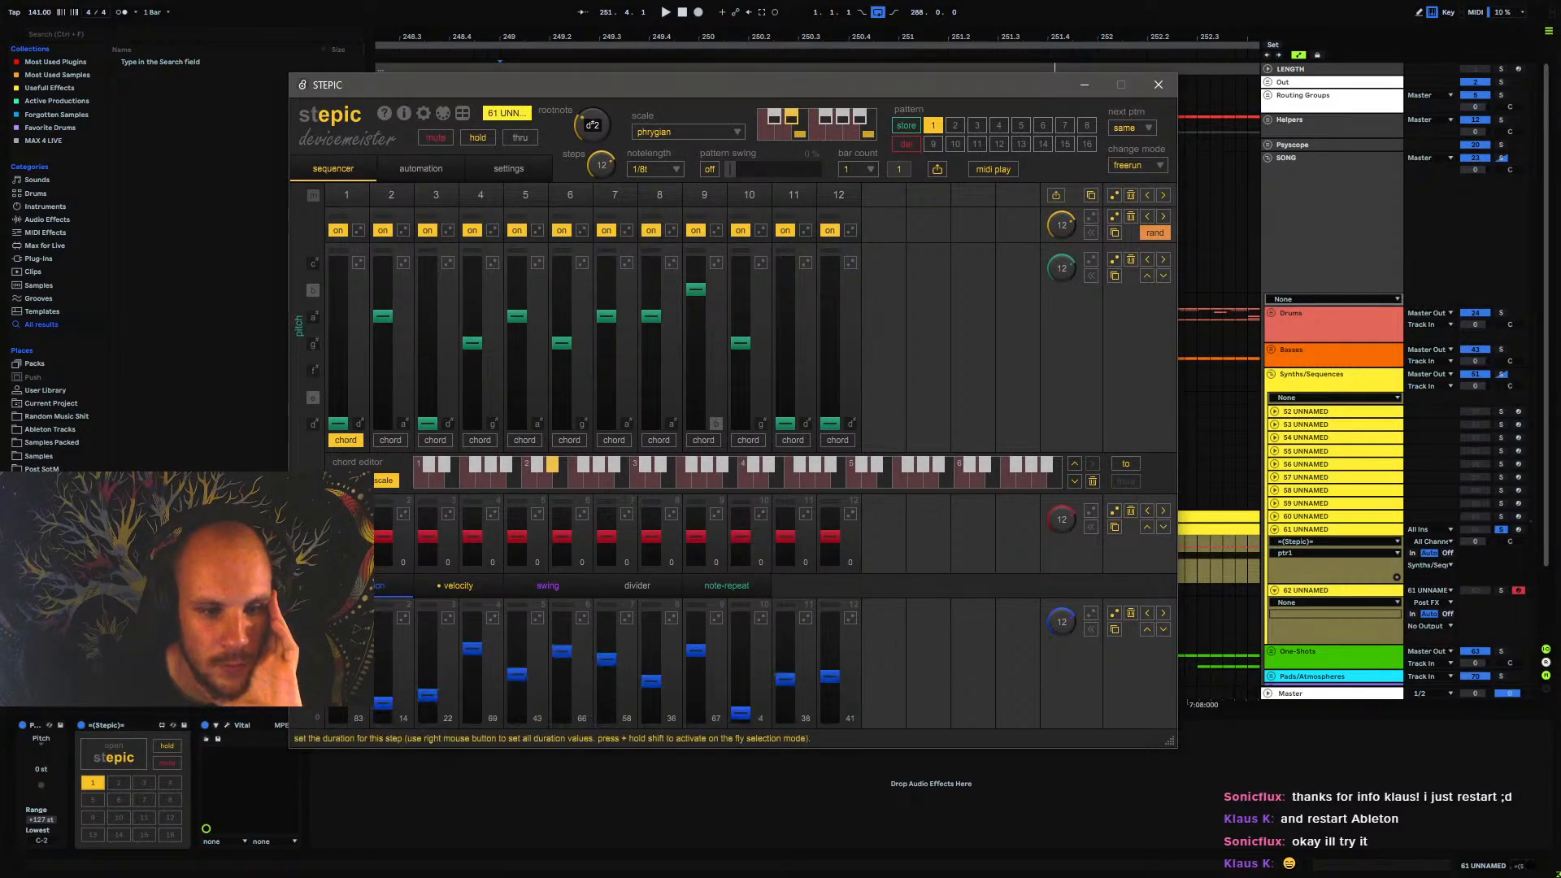
{"action": "left_click", "coordinate": [442, 592]}
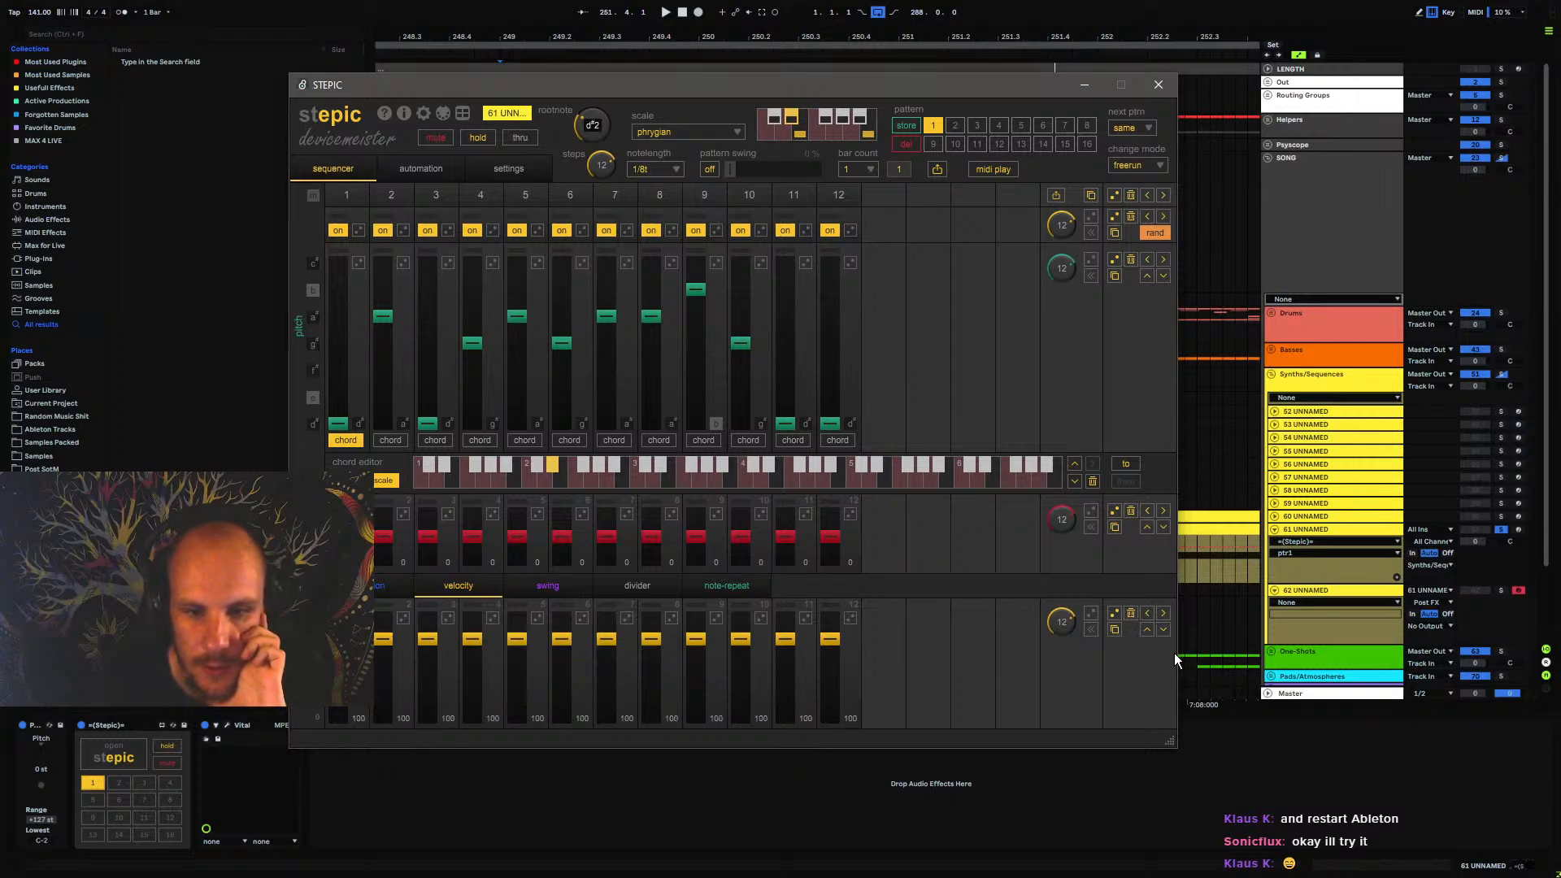
{"action": "left_click", "coordinate": [378, 586]}
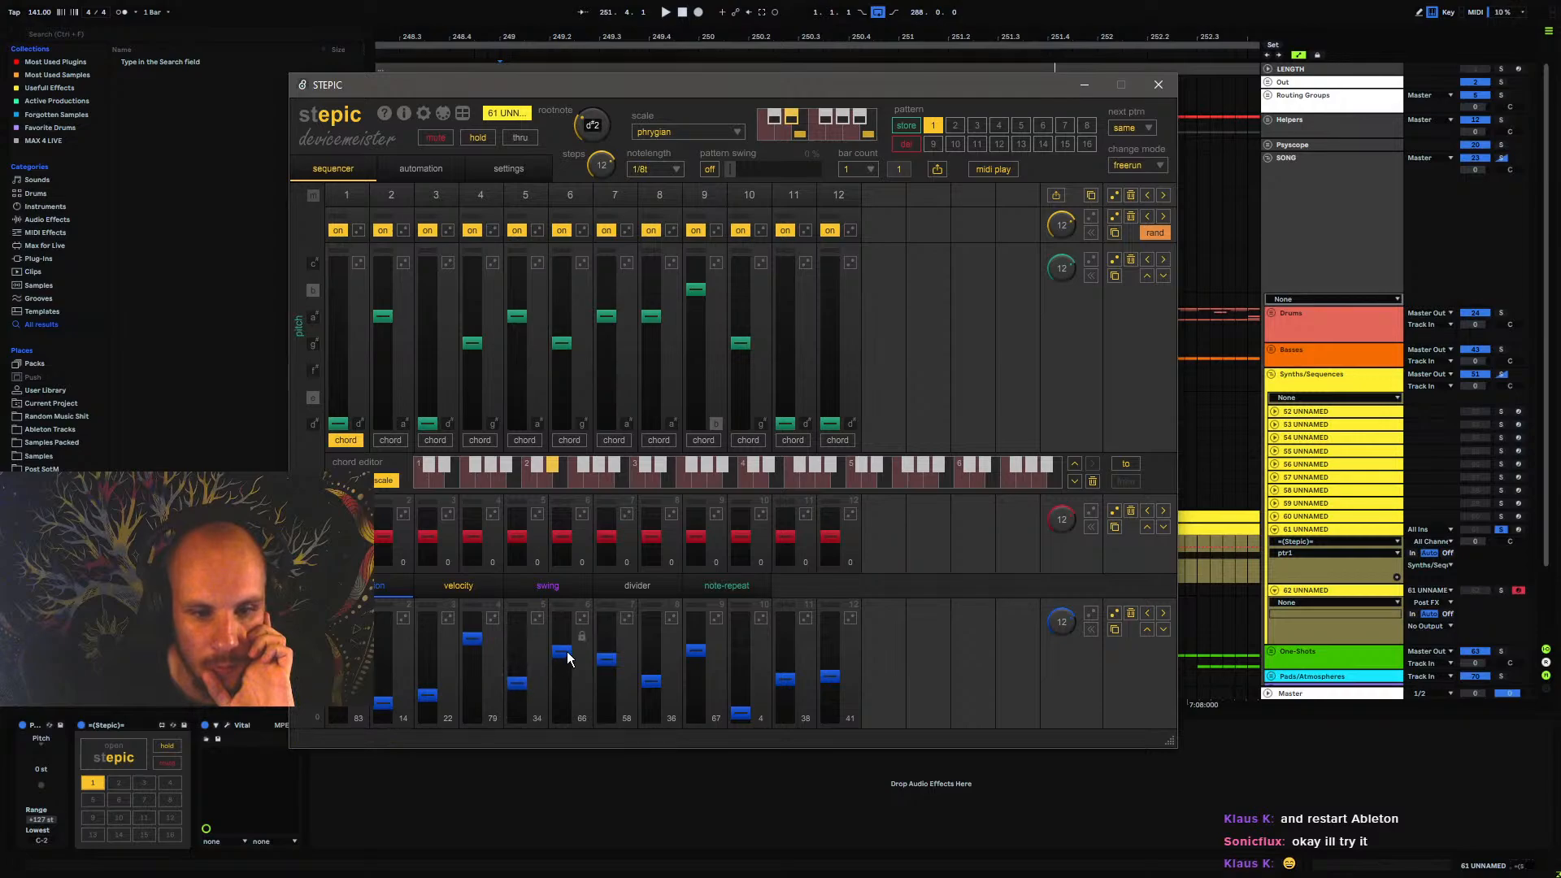
{"action": "mouse_move", "coordinate": [599, 666]}
{"action": "left_mouse_down"}
{"action": "mouse_move", "coordinate": [609, 637]}
{"action": "mouse_move", "coordinate": [652, 687]}
{"action": "left_mouse_up"}
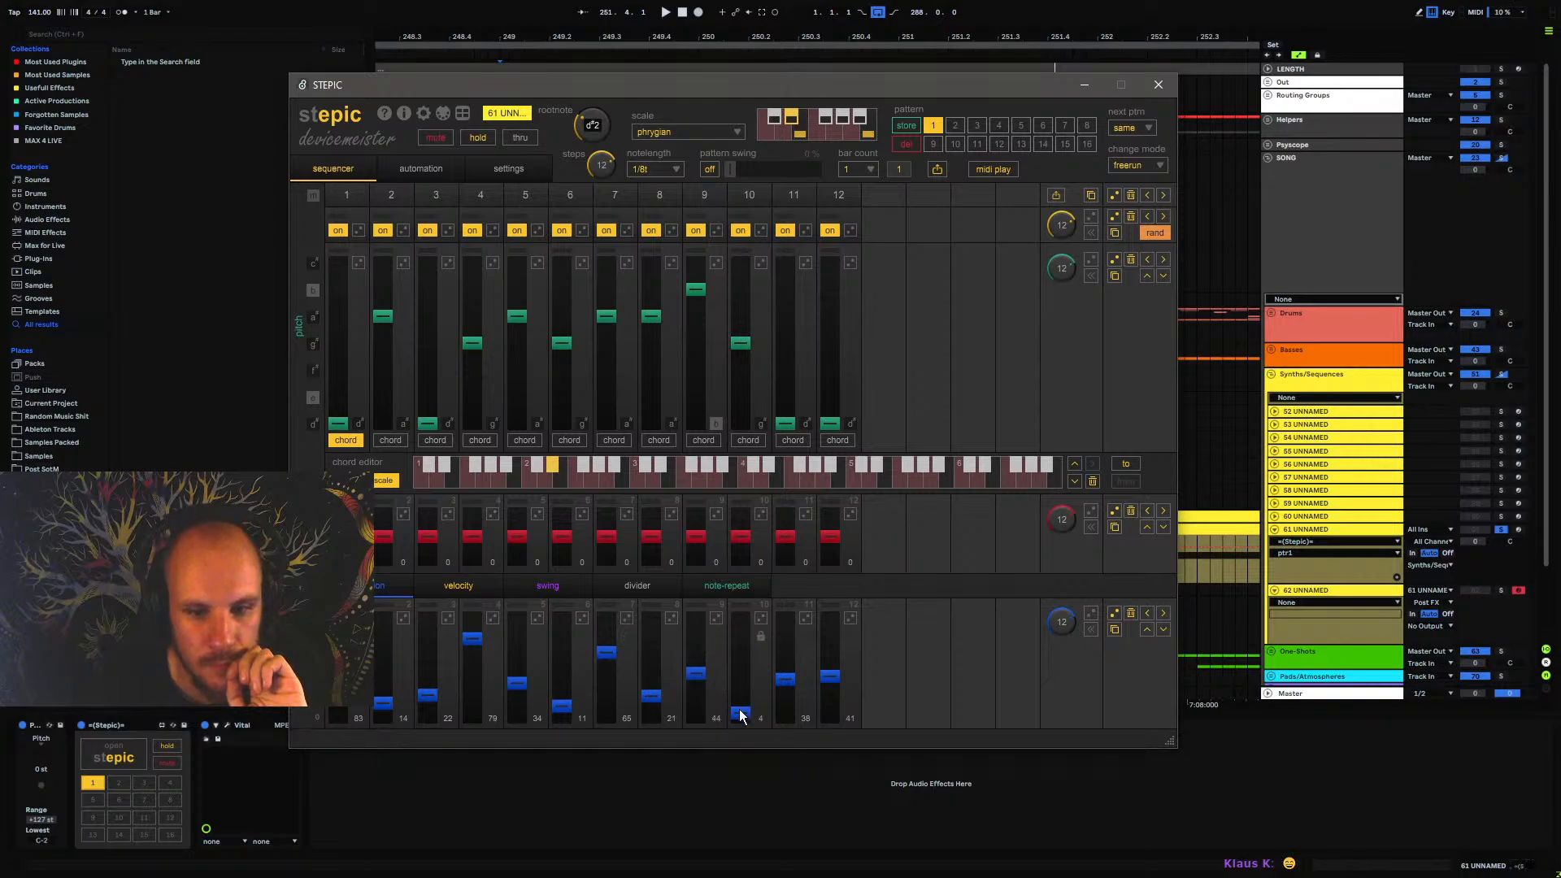
{"action": "left_click_drag", "start_coordinate": [741, 715], "coordinate": [745, 637]}
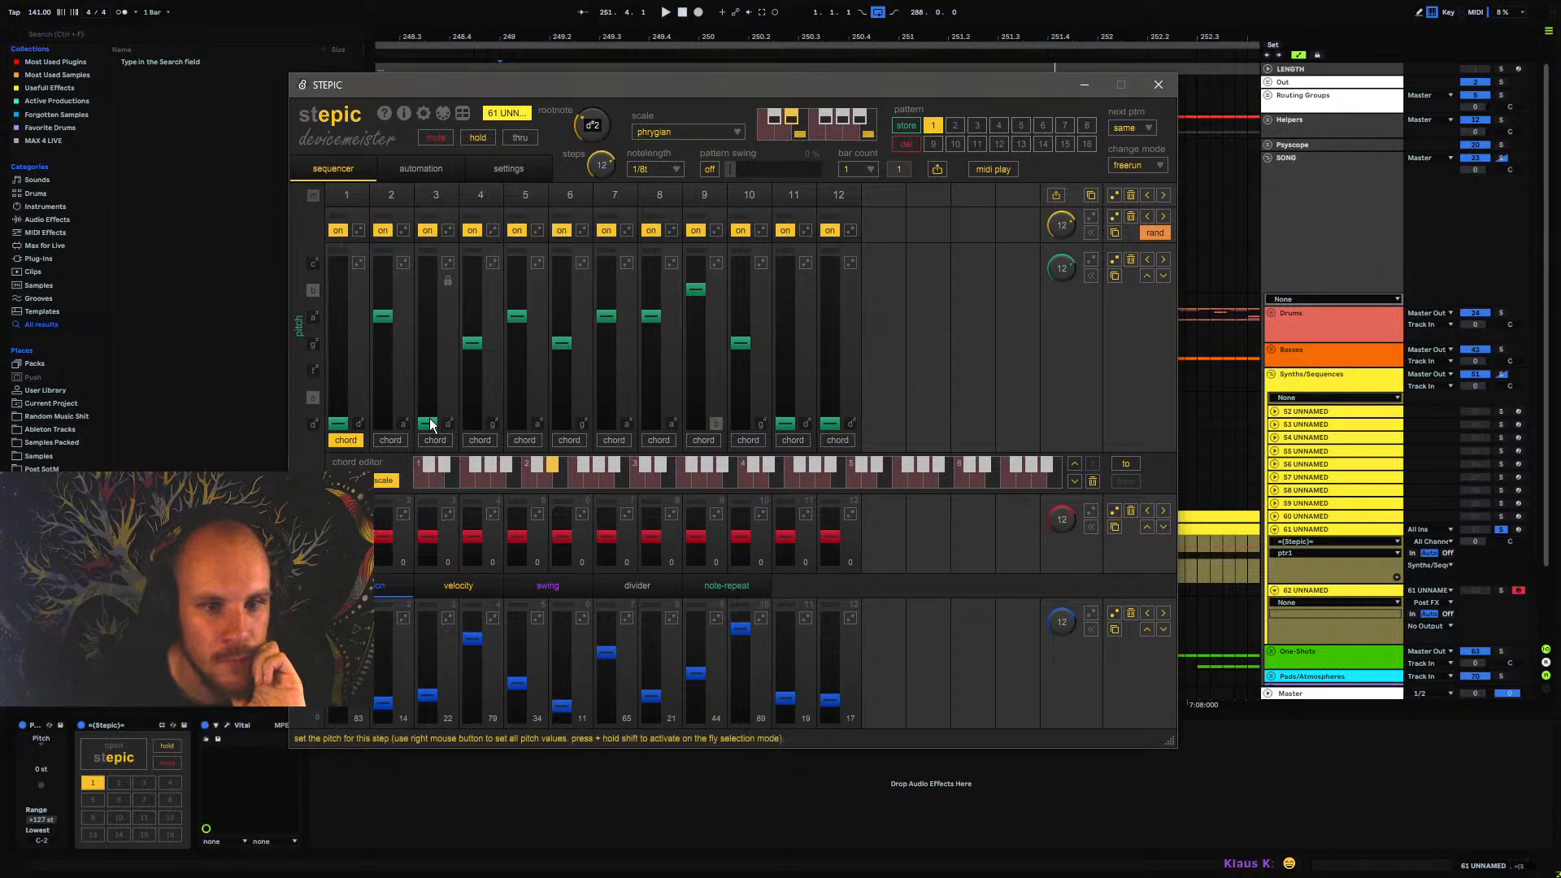
{"action": "key", "text": "space"}
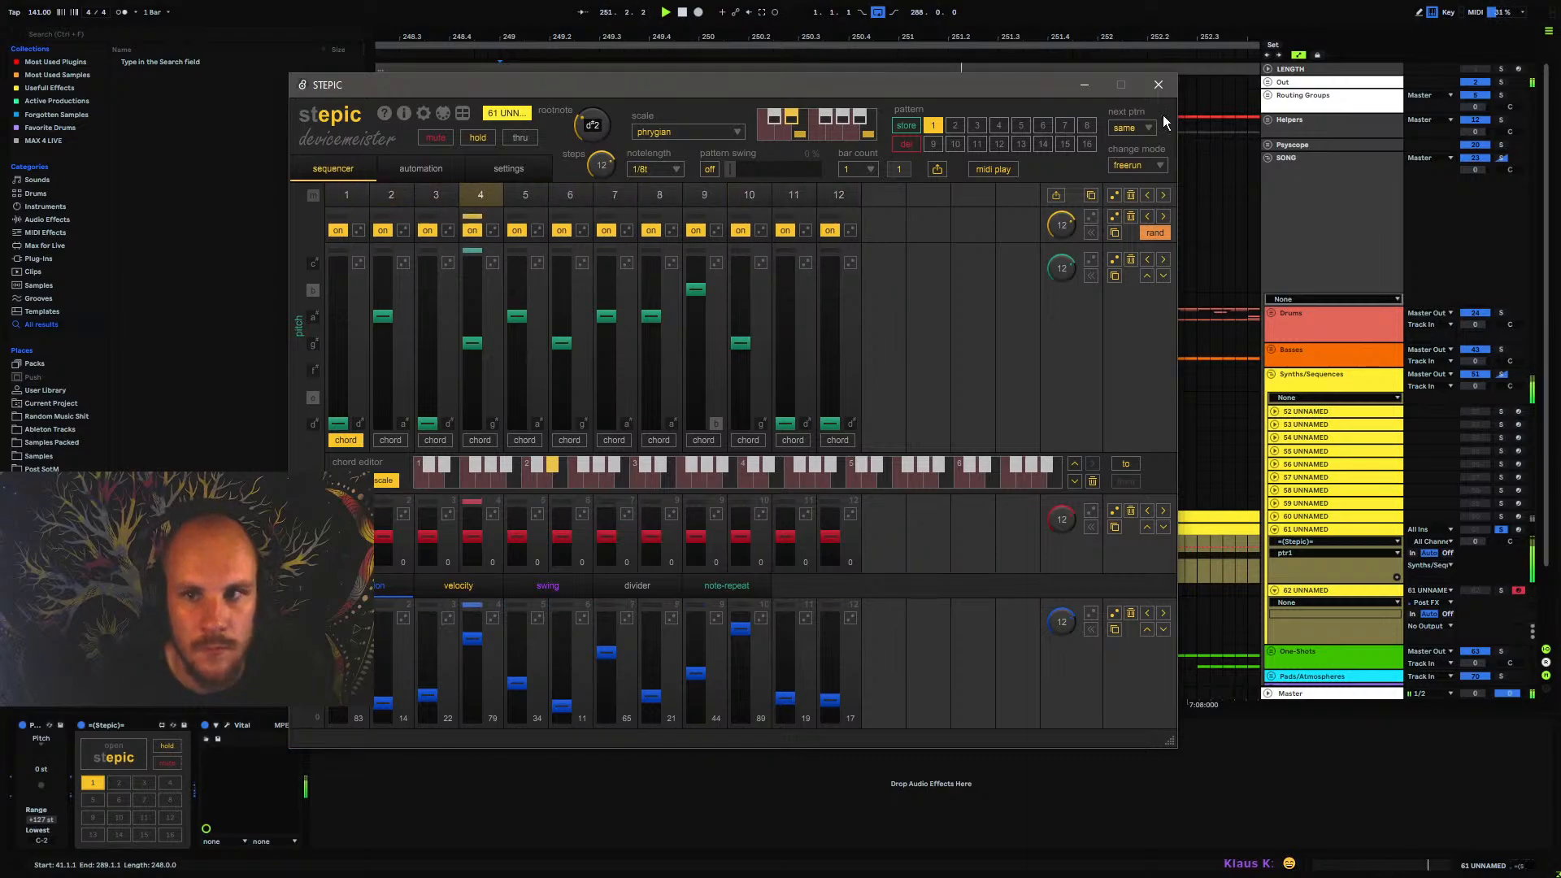
{"action": "left_click", "coordinate": [1159, 84]}
Transpose 61 UNNAMED up with its Pitch device to +24 st and audition the result from bar 249
{"action": "left_click_drag", "start_coordinate": [47, 769], "coordinate": [47, 759]}
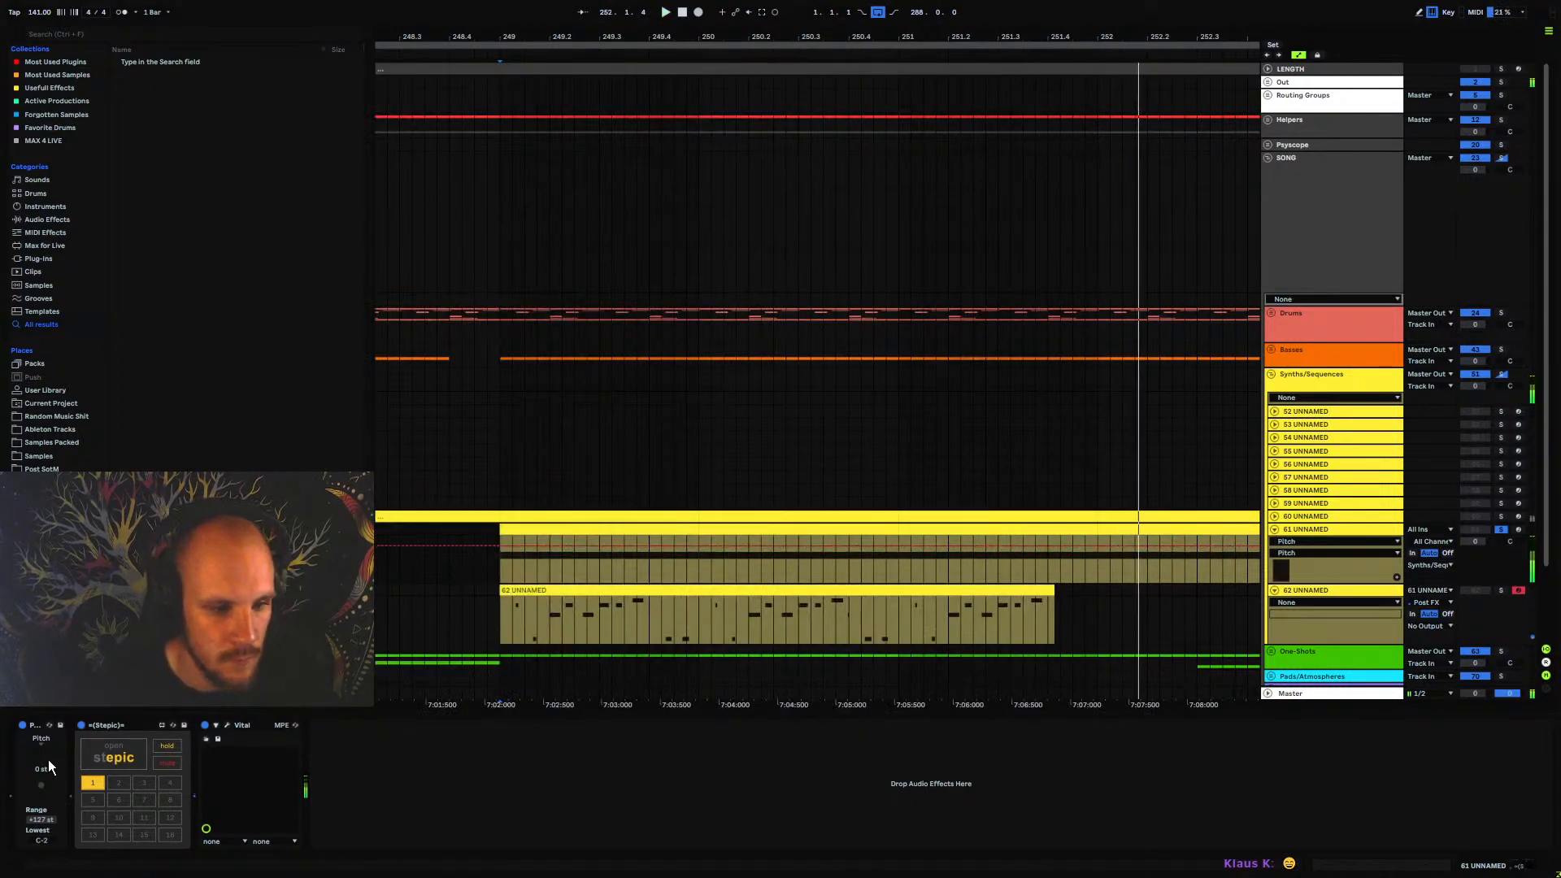
{"action": "key", "text": "space"}
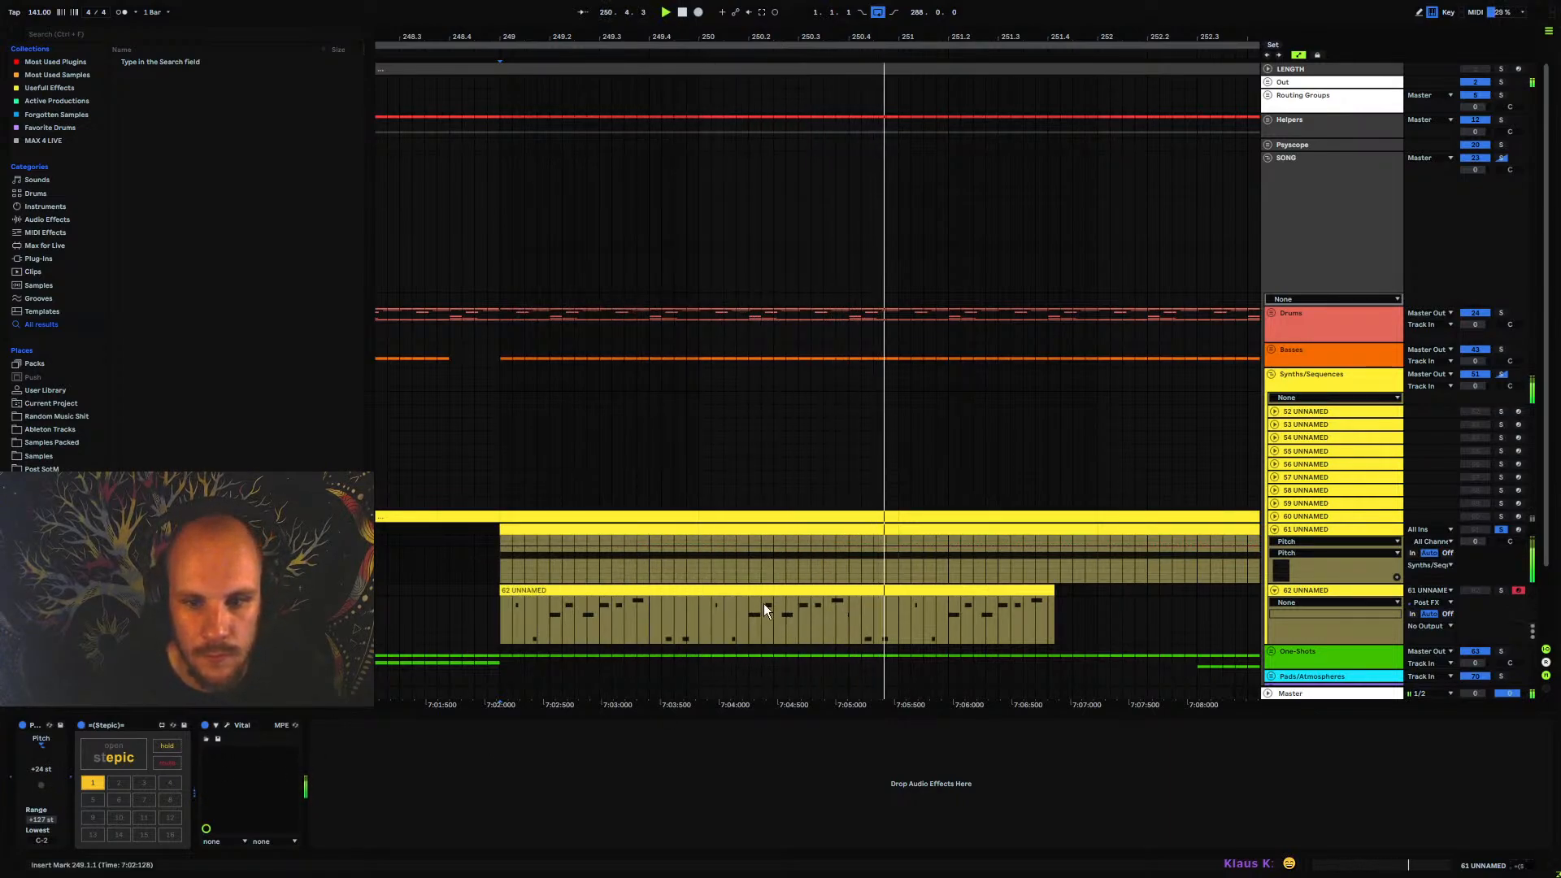
{"action": "key", "text": "space"}
Delete the recorded clip and track 62 UNNAMED, and play the full mix from bar 249 with 61 UNNAMED unsoloed
{"action": "left_click", "coordinate": [633, 592]}
{"action": "key", "text": "Delete"}
{"action": "left_click", "coordinate": [498, 592]}
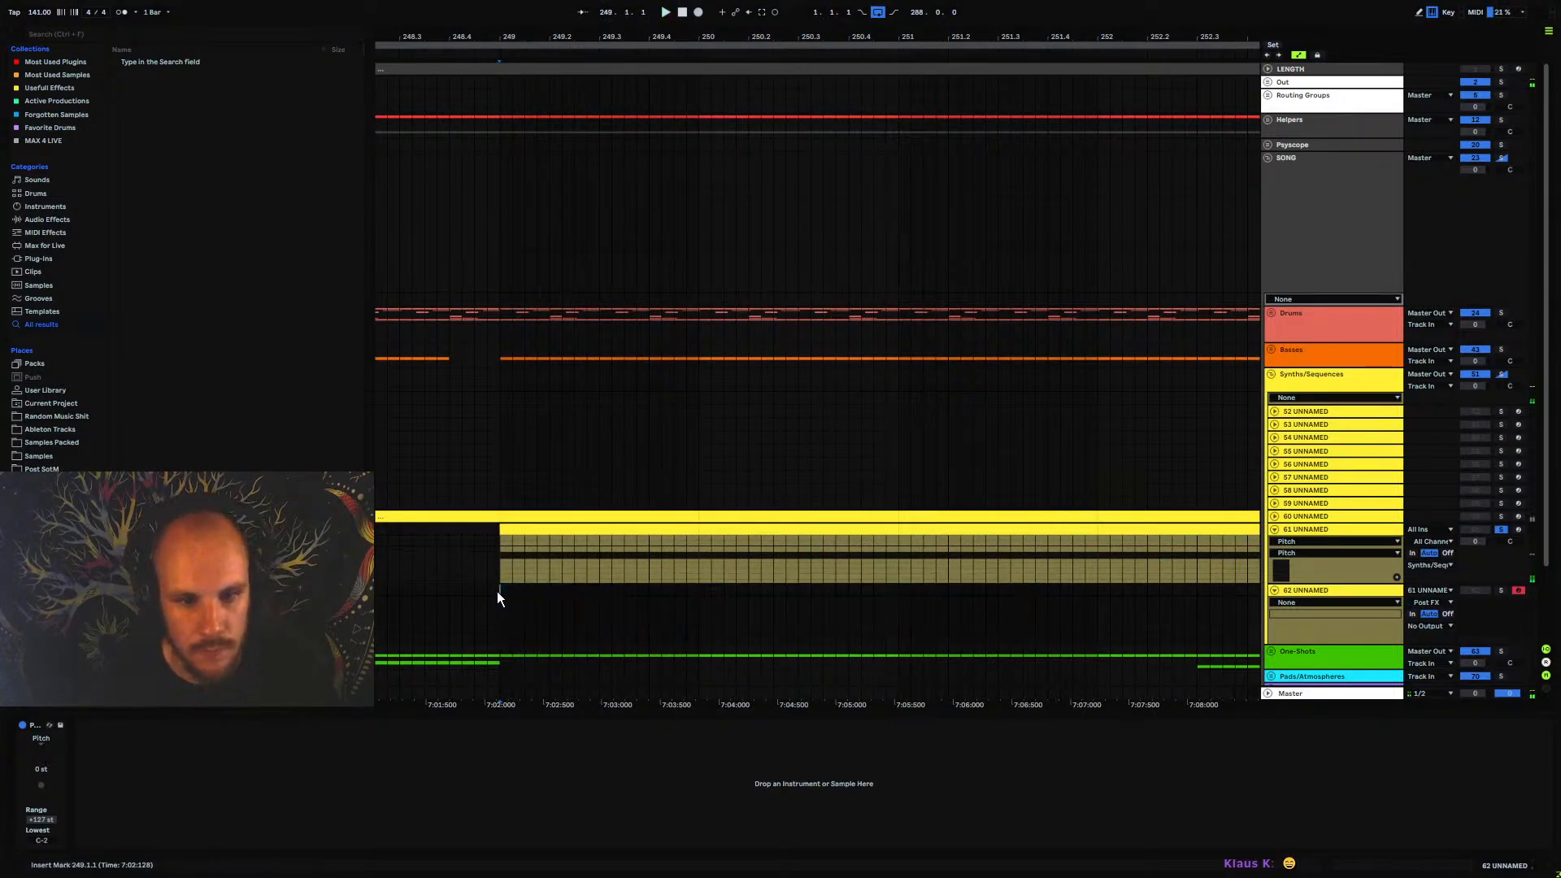
{"action": "key", "text": "space"}
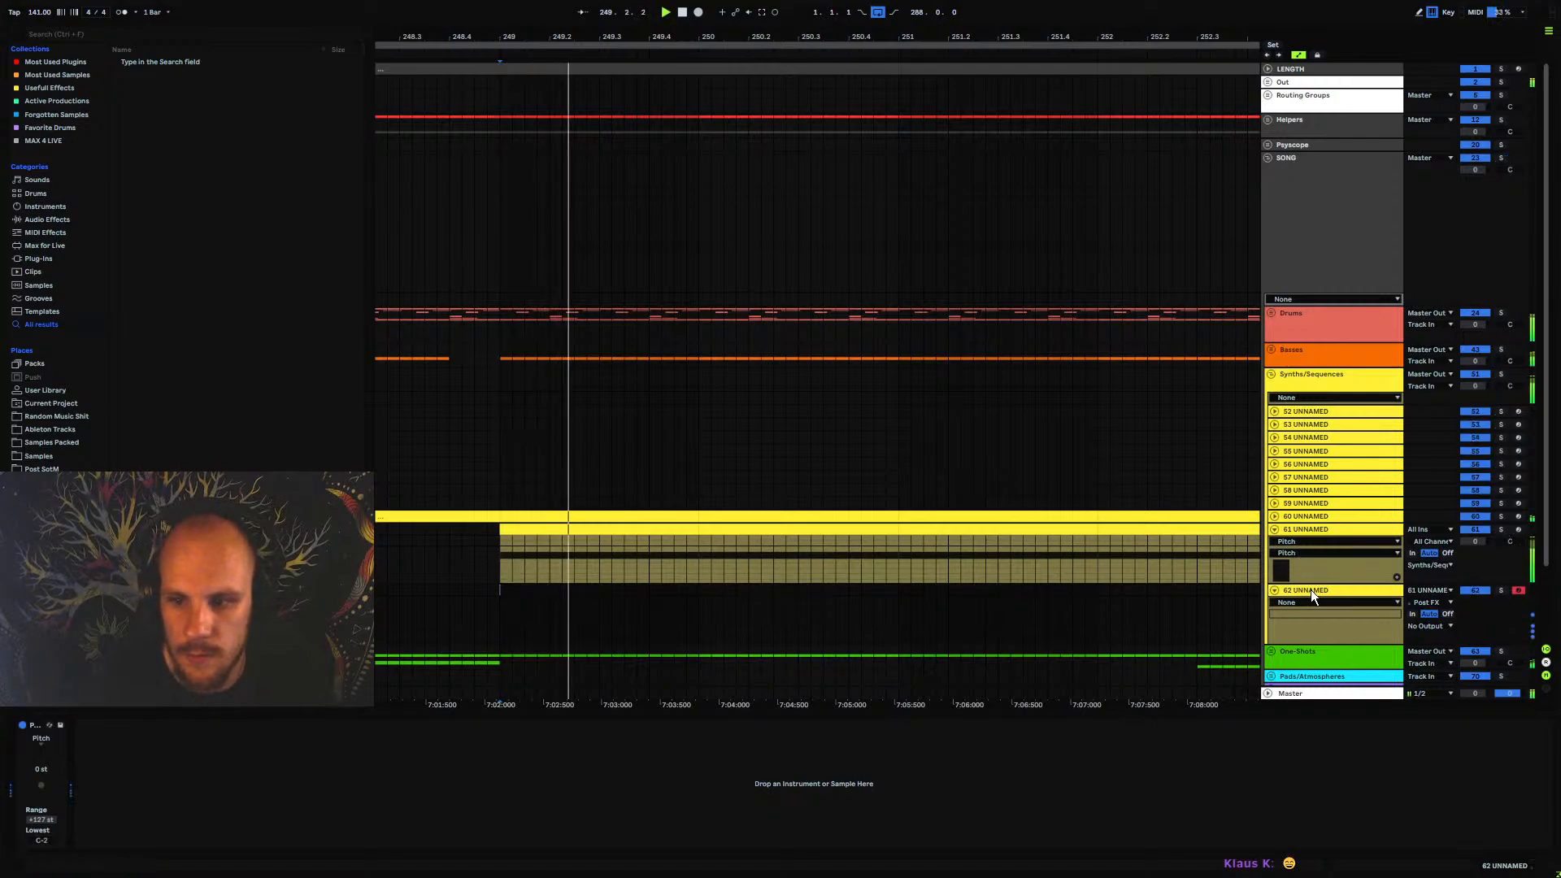
{"action": "left_click", "coordinate": [1310, 589]}
{"action": "key", "text": "Delete"}
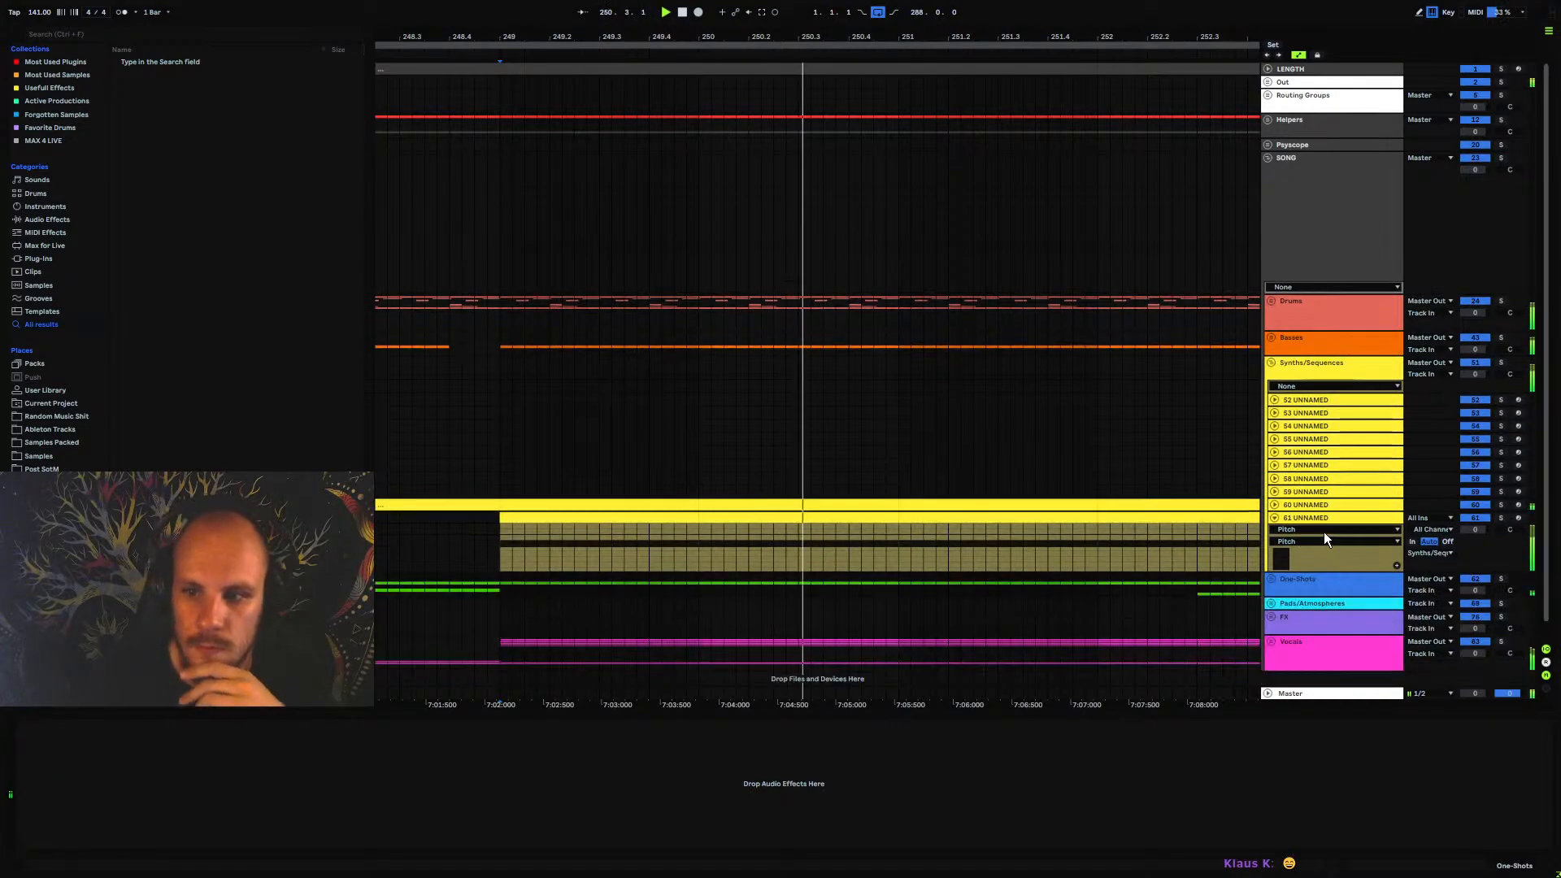
Add an Echo after Vital on 61 UNNAMED with triplet sync, Ping Pong mode, 65 % feedback and 34 % dry/wet
{"action": "right_click", "coordinate": [523, 793]}
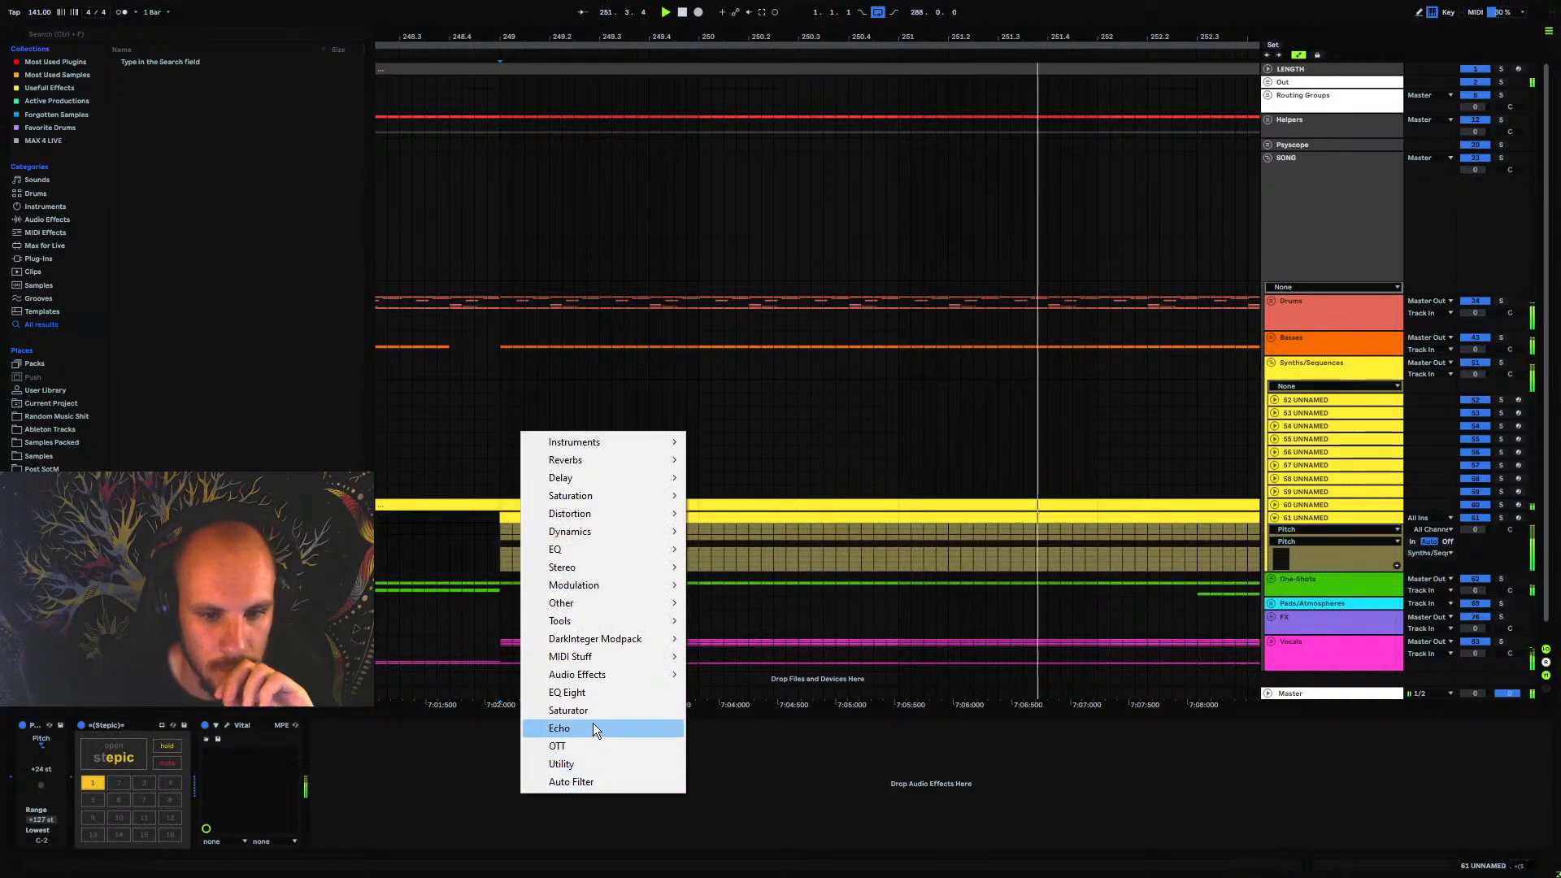
{"action": "left_click", "coordinate": [593, 726]}
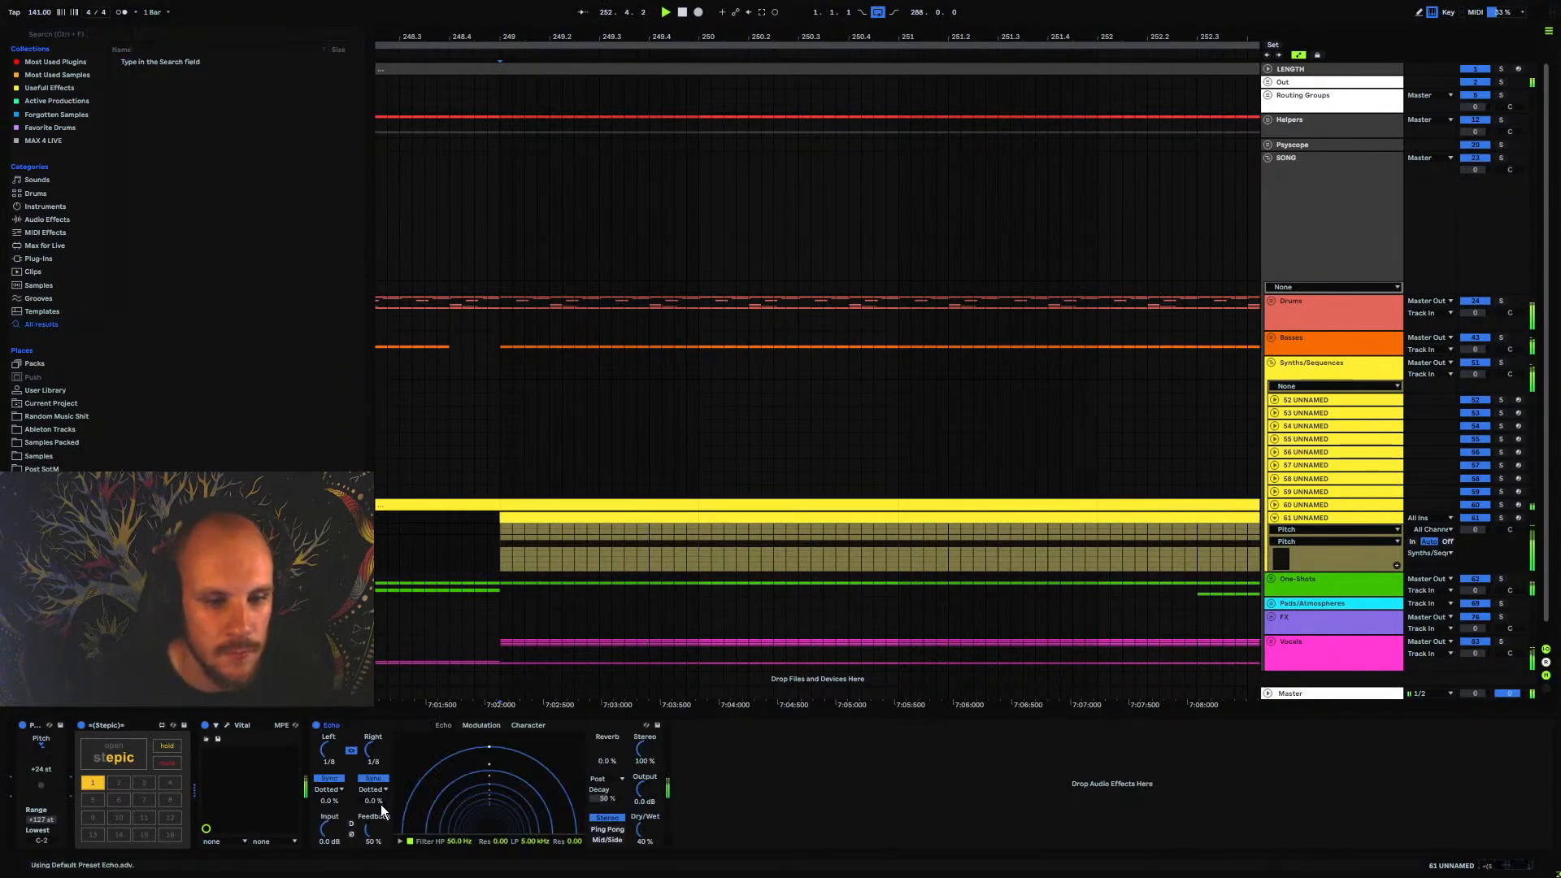
{"action": "key", "text": "space"}
{"action": "left_click", "coordinate": [373, 790]}
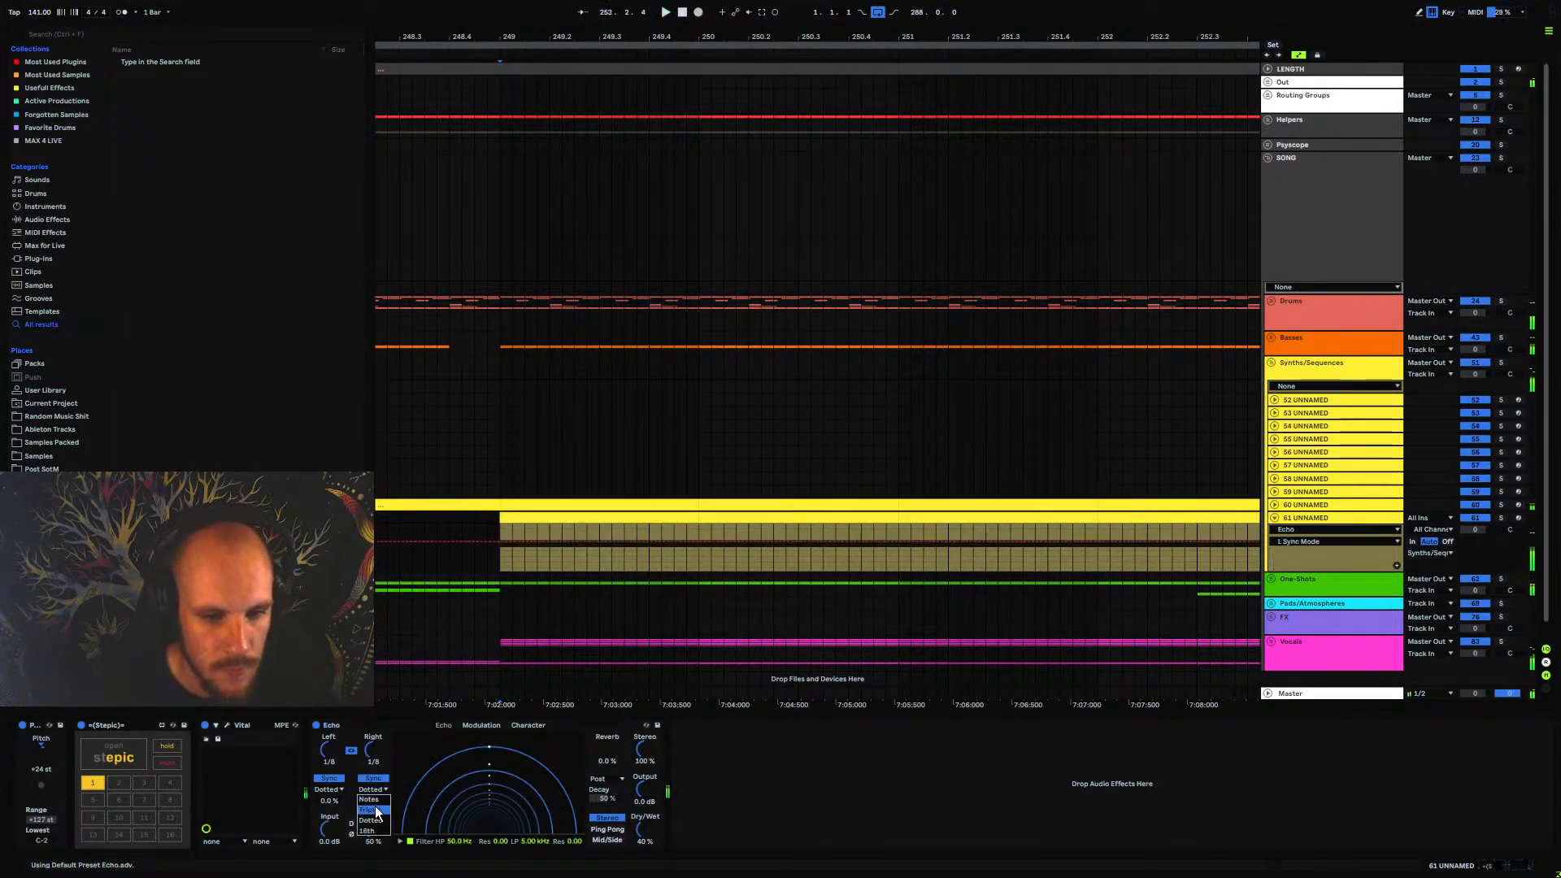
{"action": "left_click", "coordinate": [379, 810]}
{"action": "left_click", "coordinate": [607, 829]}
{"action": "left_click_drag", "start_coordinate": [369, 831], "coordinate": [369, 820]}
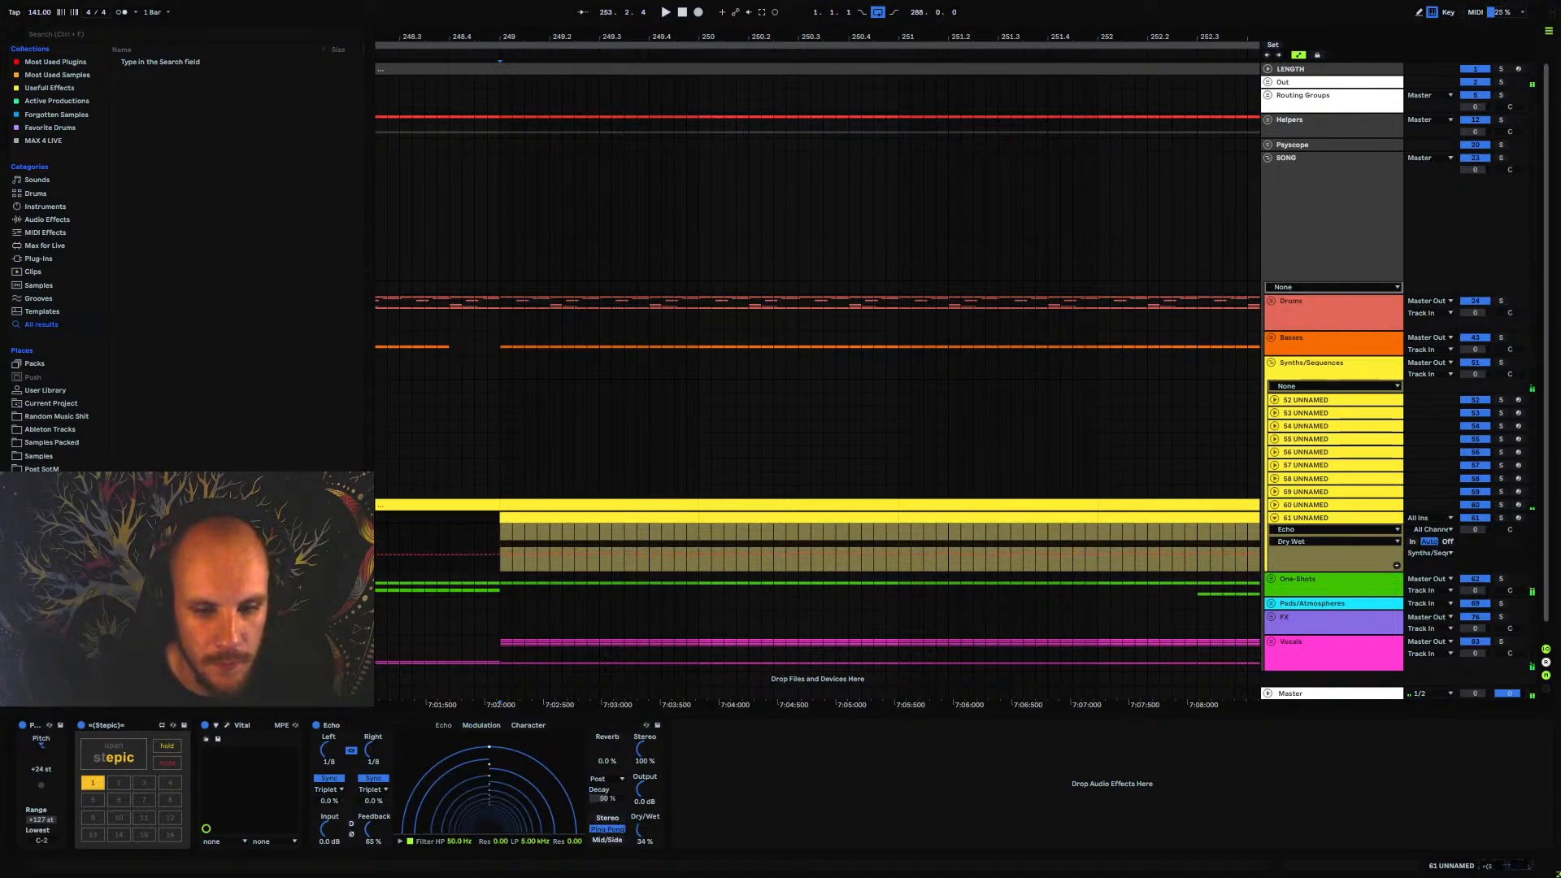
Add an EQ Eight after Echo, play from bar 249 and raise its low cut to about 246 Hz
{"action": "left_click", "coordinate": [505, 535]}
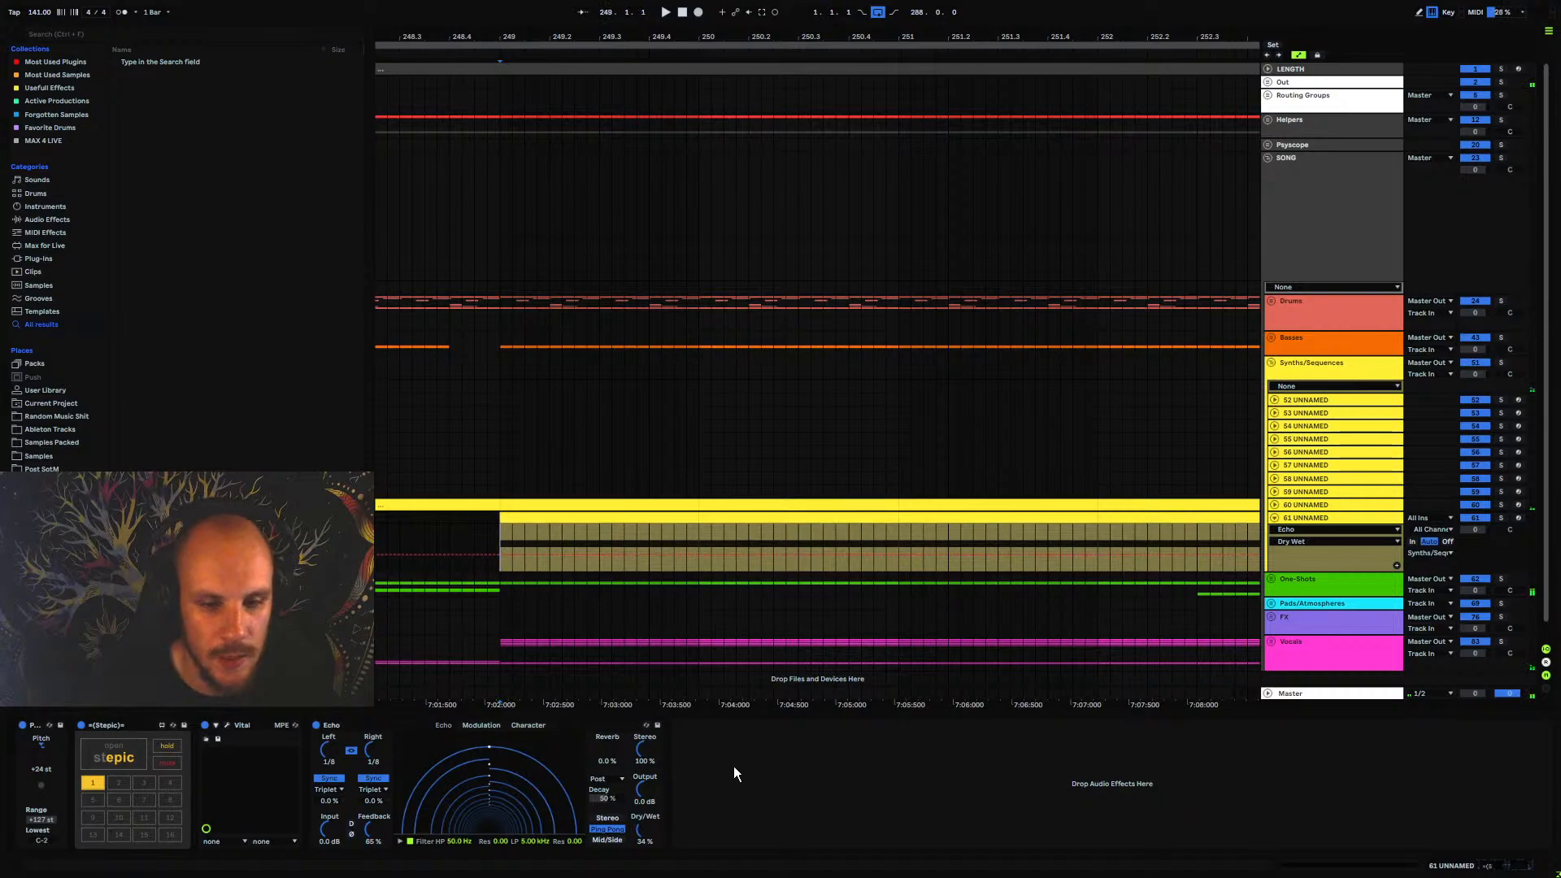
{"action": "right_click", "coordinate": [733, 766]}
{"action": "left_click", "coordinate": [787, 666]}
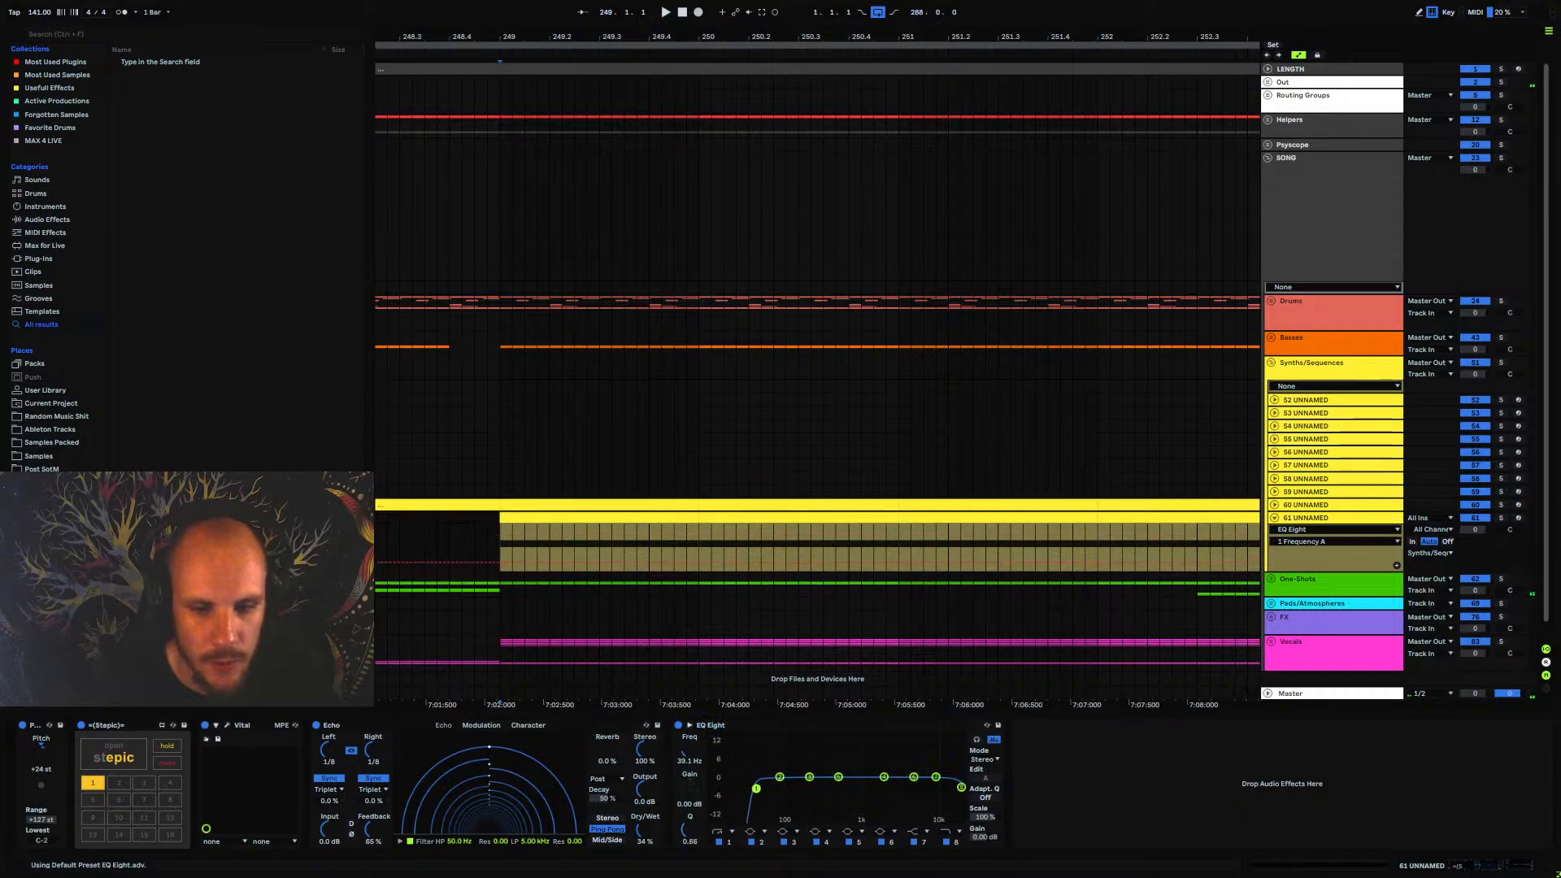
{"action": "key", "text": "space"}
{"action": "left_click_drag", "start_coordinate": [756, 788], "coordinate": [816, 805]}
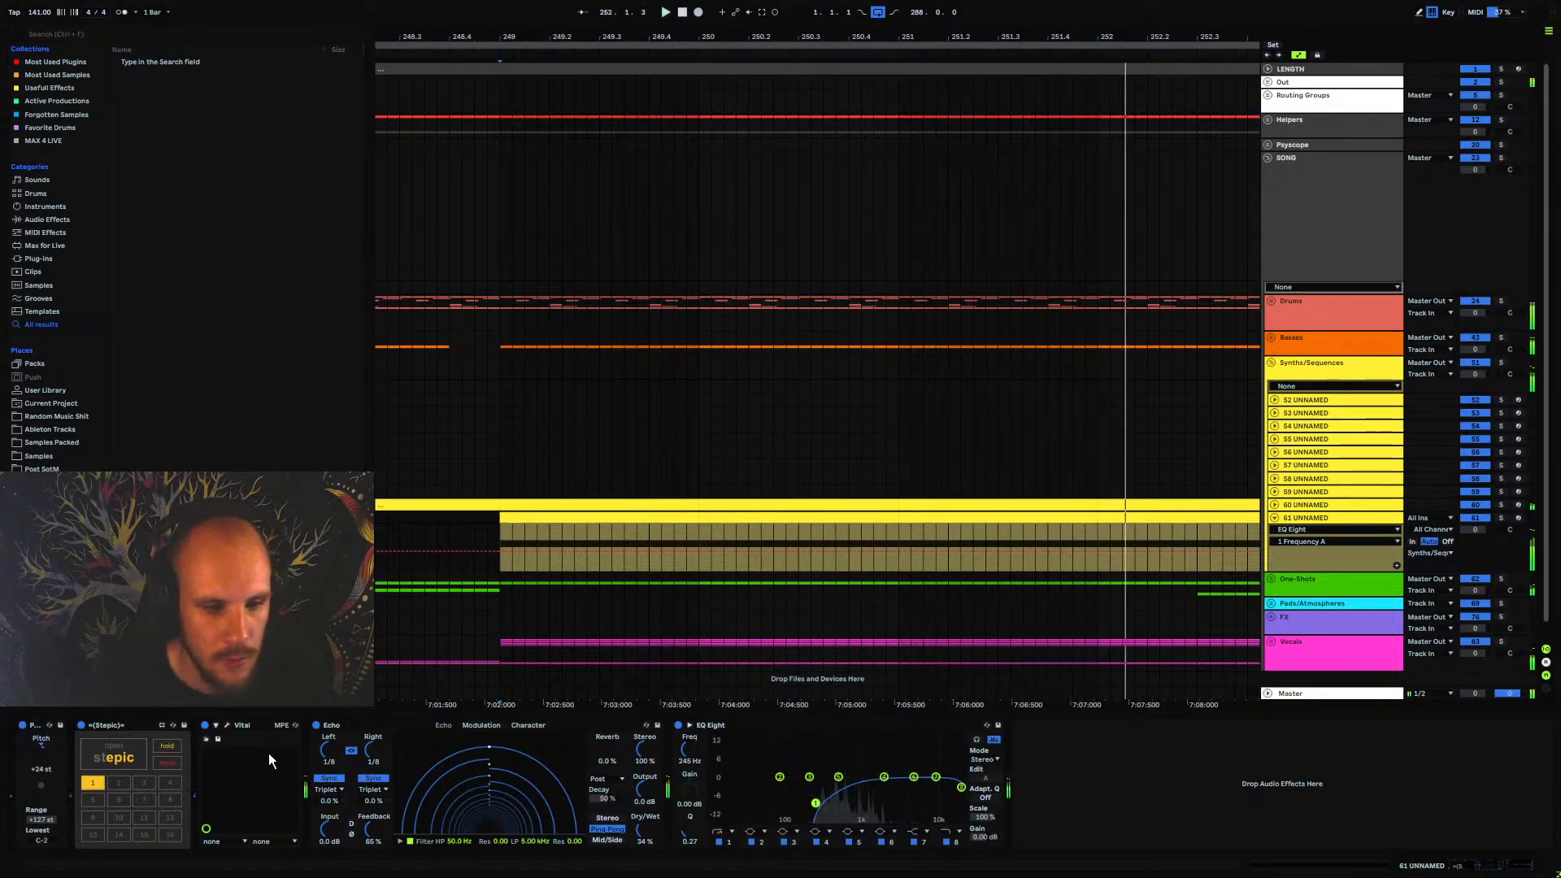
Assign Vital's Macro 1 to the Filter 1 cutoff and audition the macro sweep from bar 249
{"action": "left_click", "coordinate": [226, 726]}
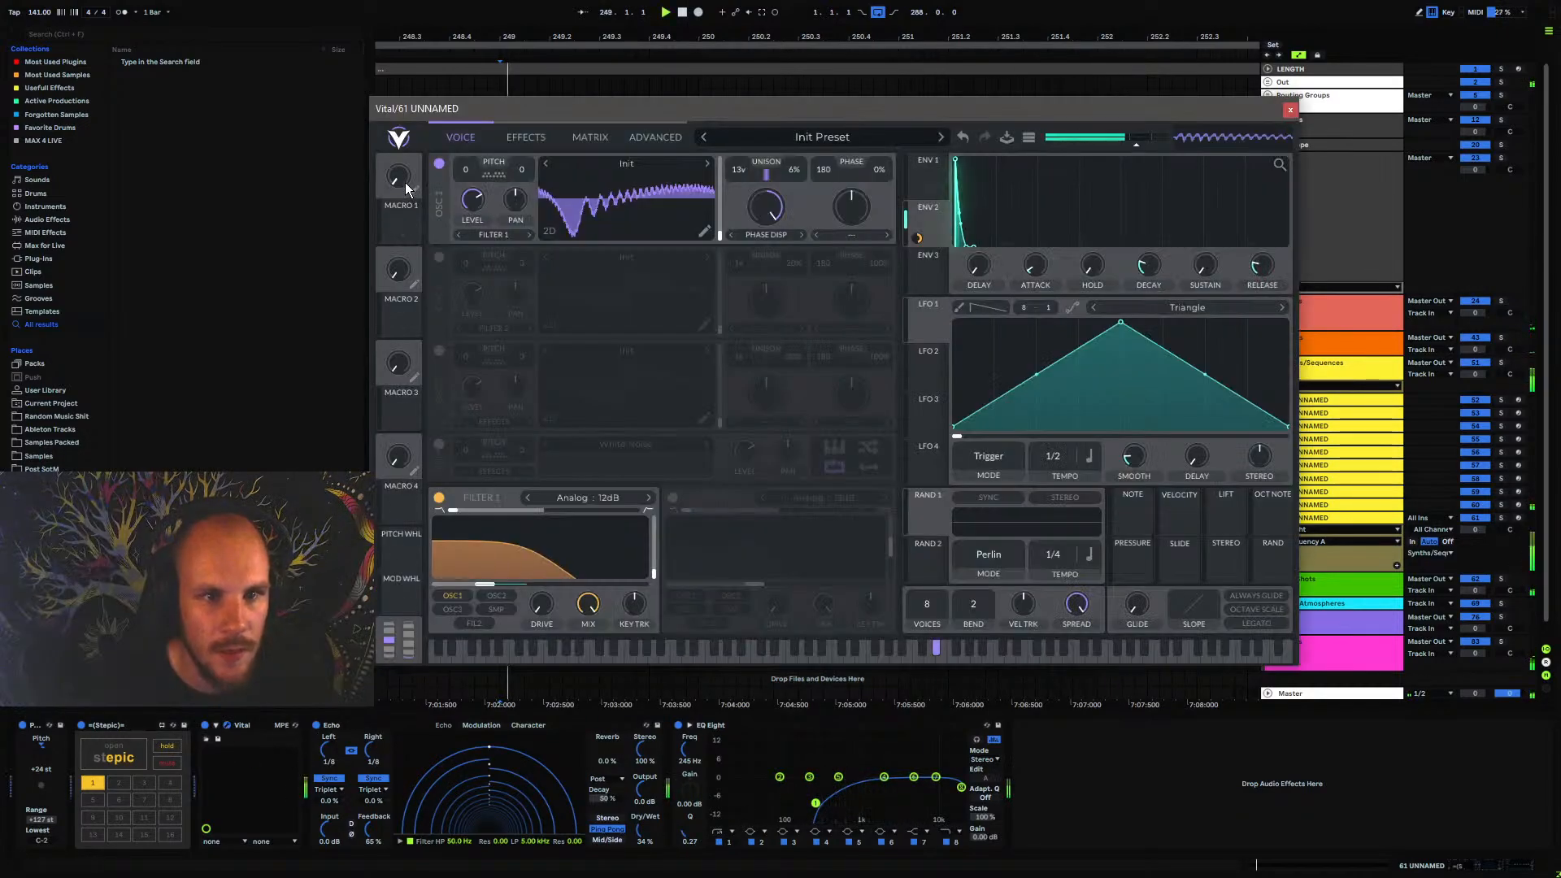
{"action": "left_click_drag", "start_coordinate": [401, 226], "coordinate": [529, 581]}
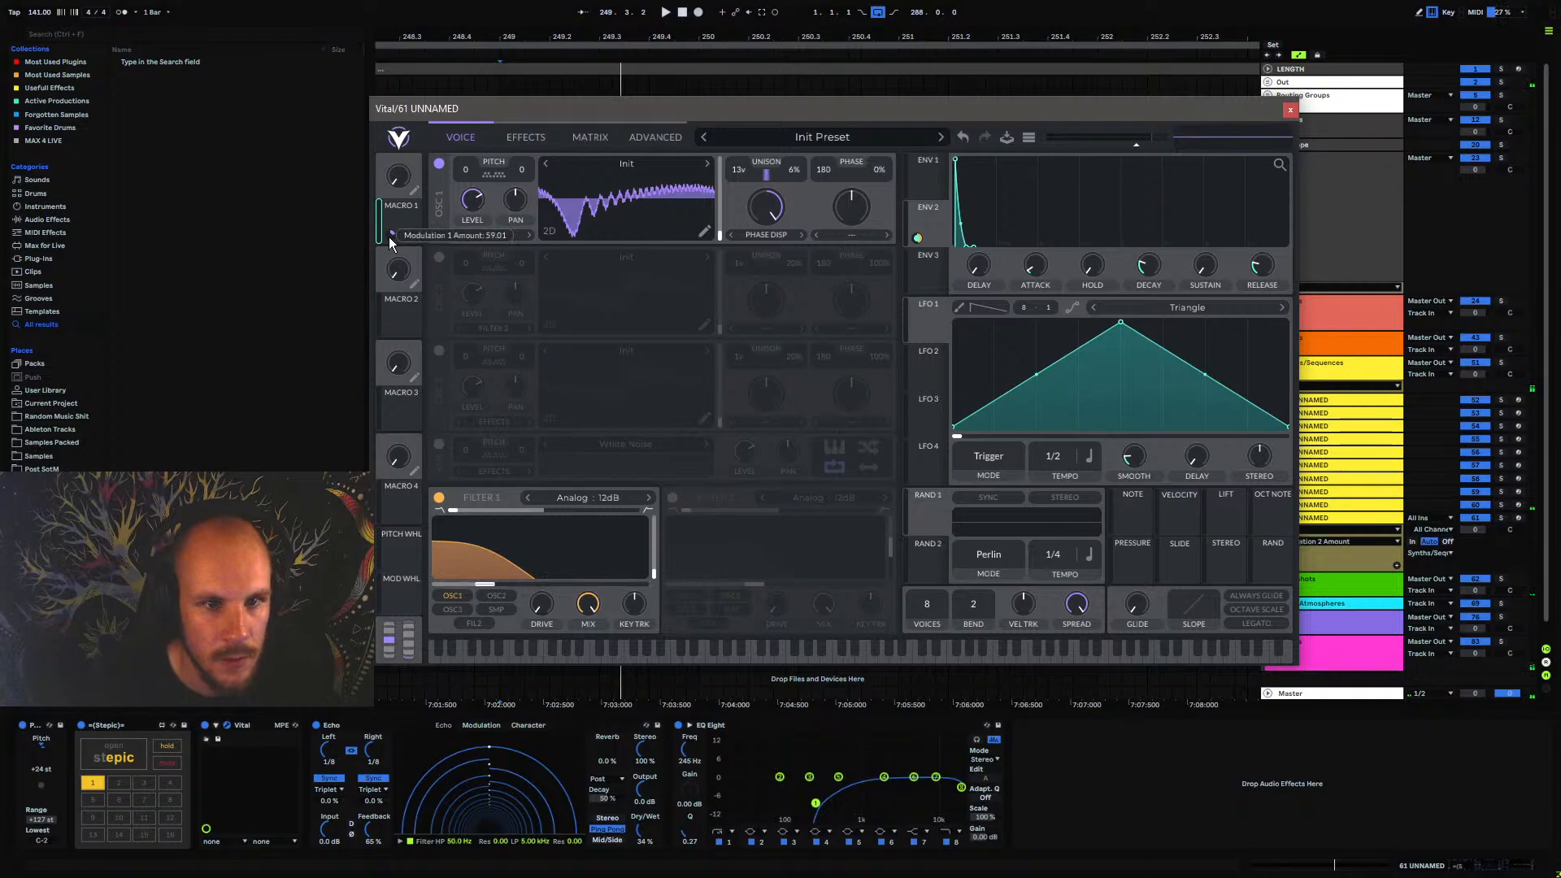
{"action": "left_click_drag", "start_coordinate": [401, 225], "coordinate": [492, 585]}
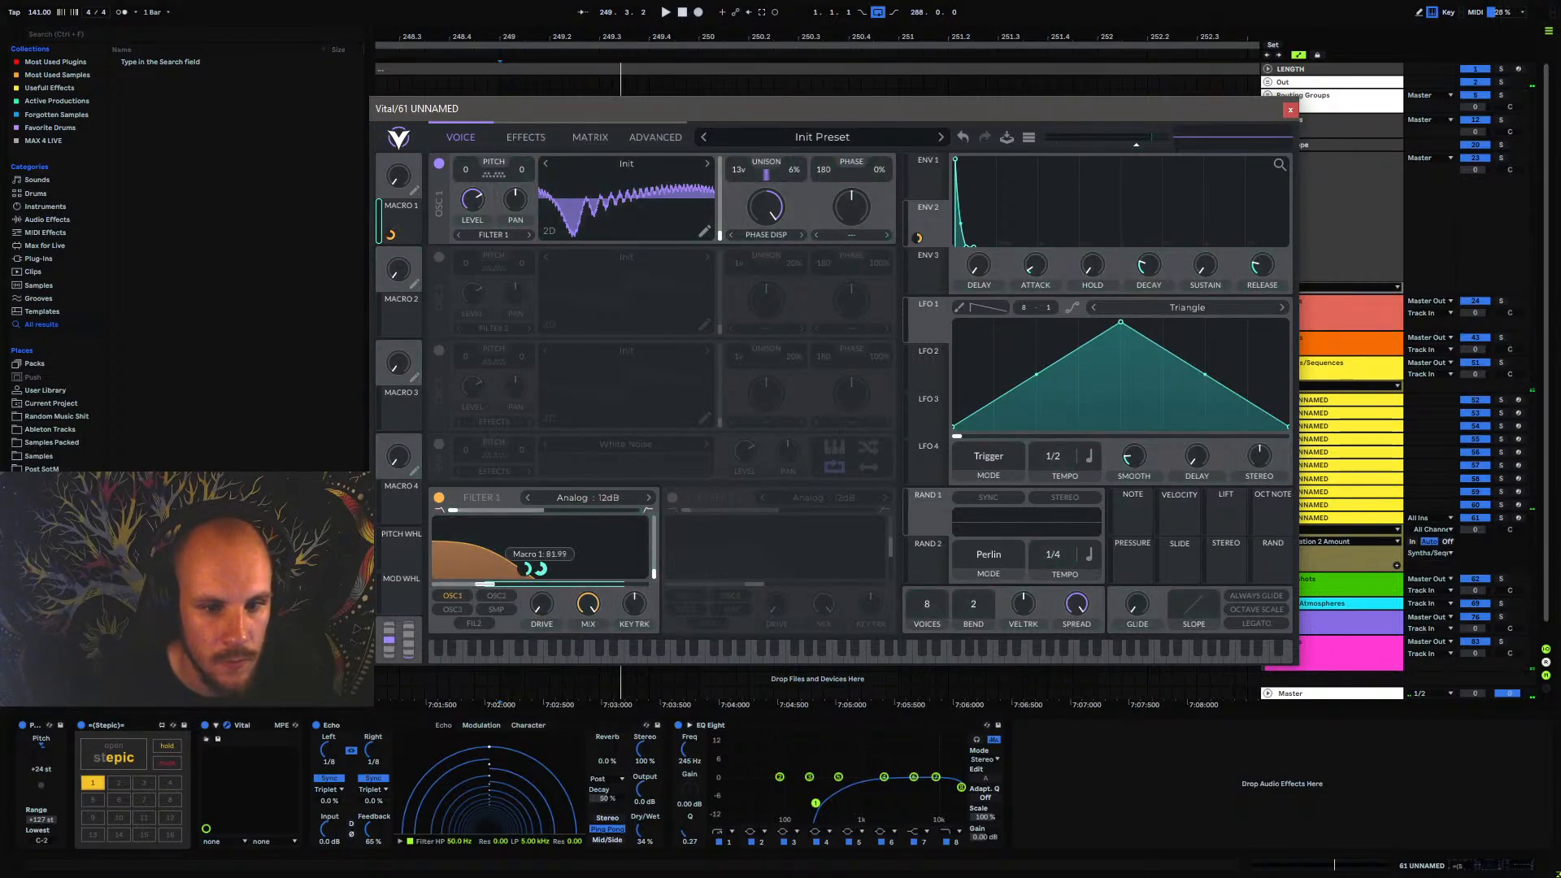
{"action": "key", "text": "space"}
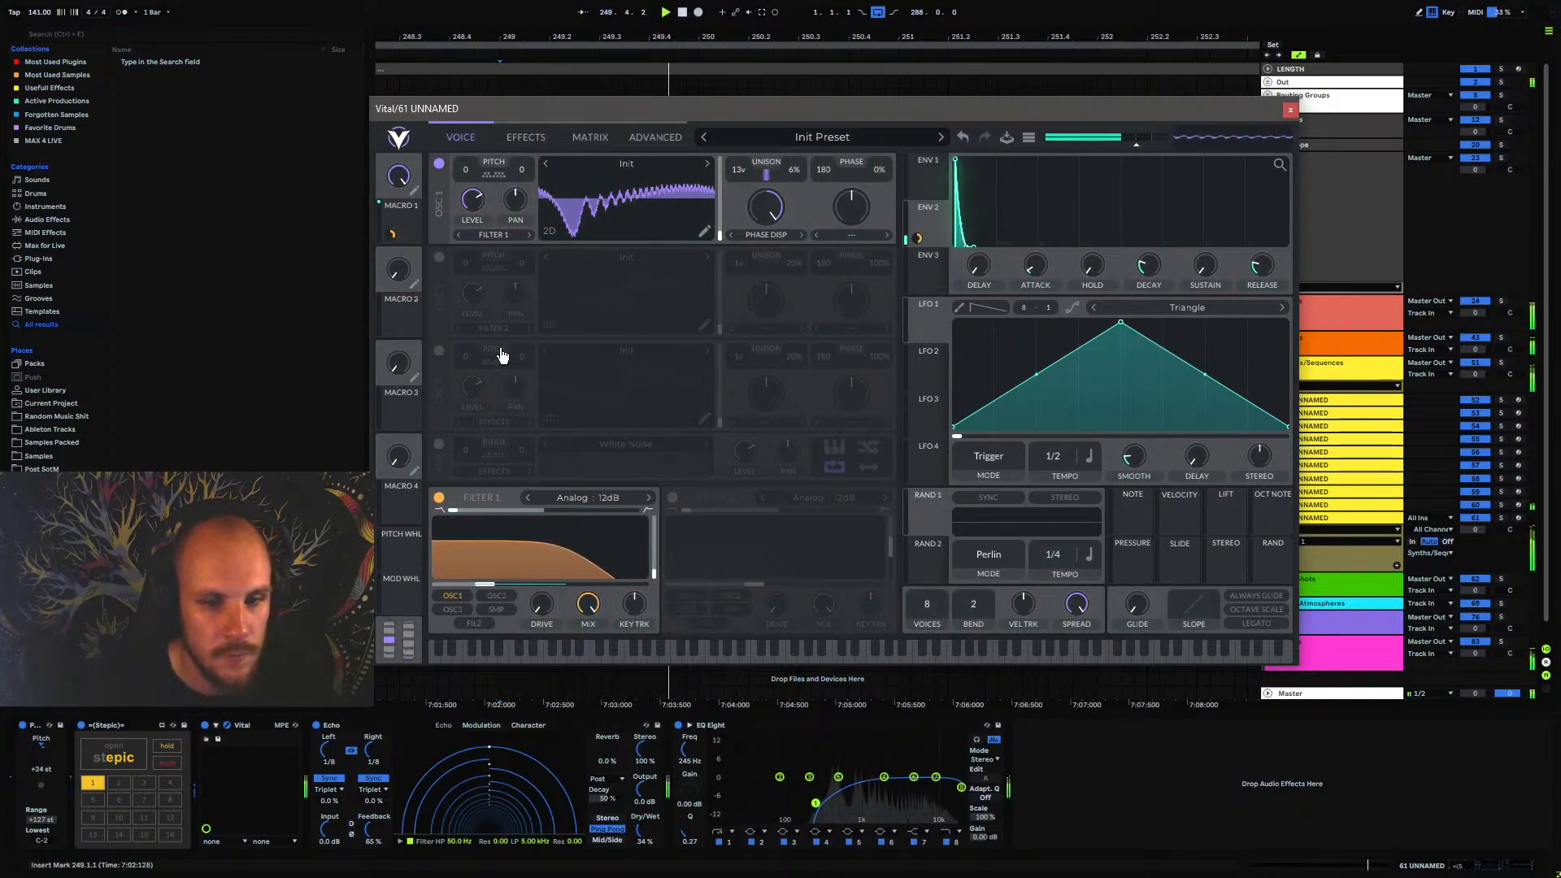
{"action": "left_click_drag", "start_coordinate": [549, 568], "coordinate": [548, 548]}
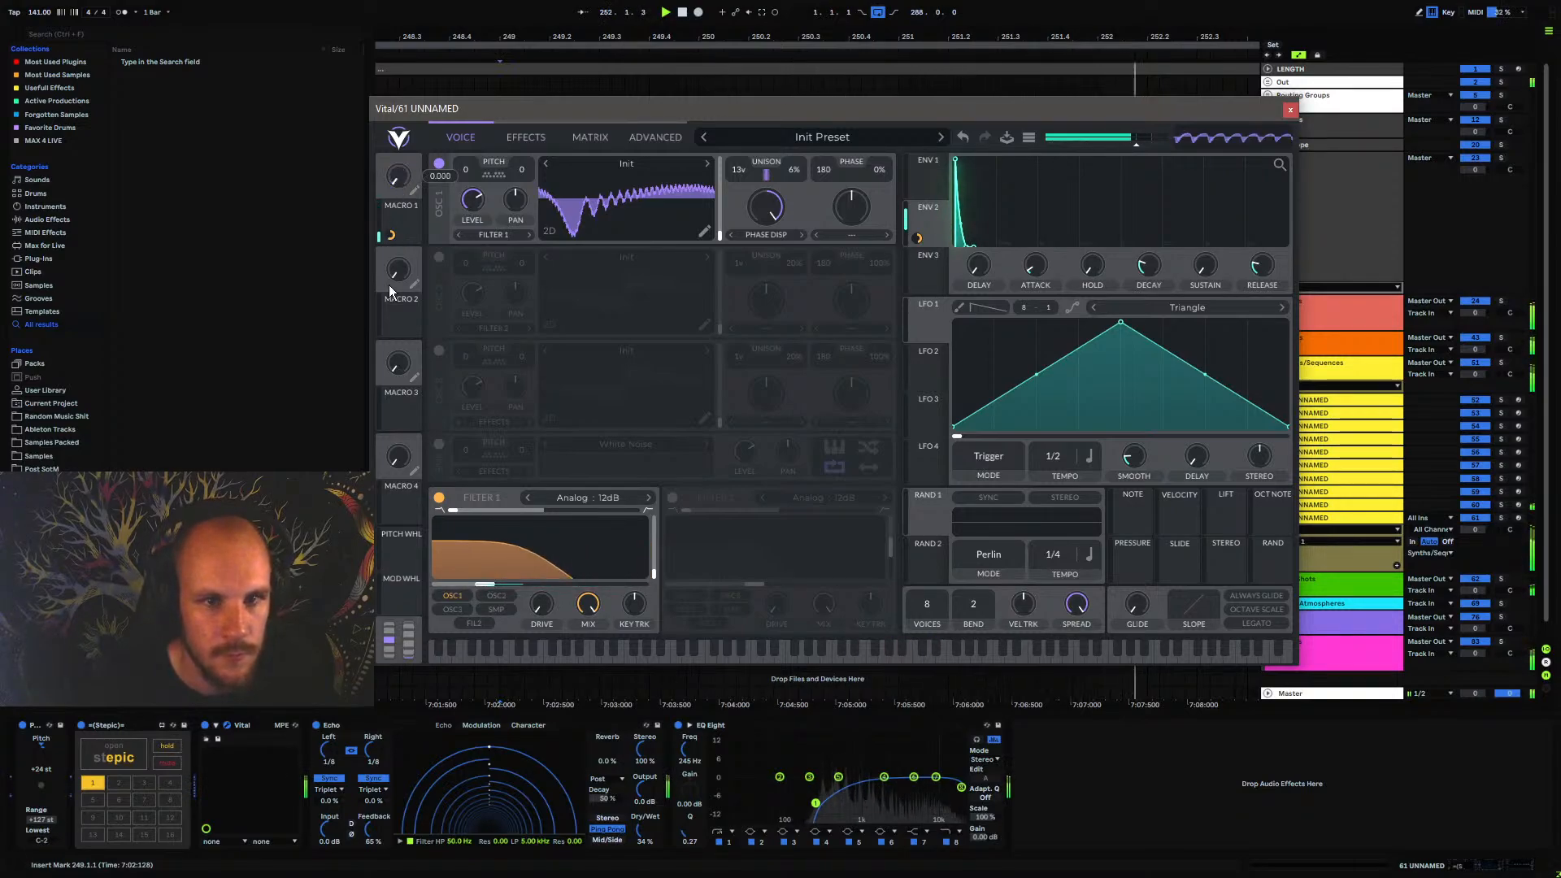
Automate Vital's Macro 1 on 61 UNNAMED to rise from zero at bar 249 to its maximum at bar 265
{"action": "left_click", "coordinate": [1291, 109]}
{"action": "left_click_drag", "start_coordinate": [623, 38], "coordinate": [608, 35]}
{"action": "left_click", "coordinate": [591, 569]}
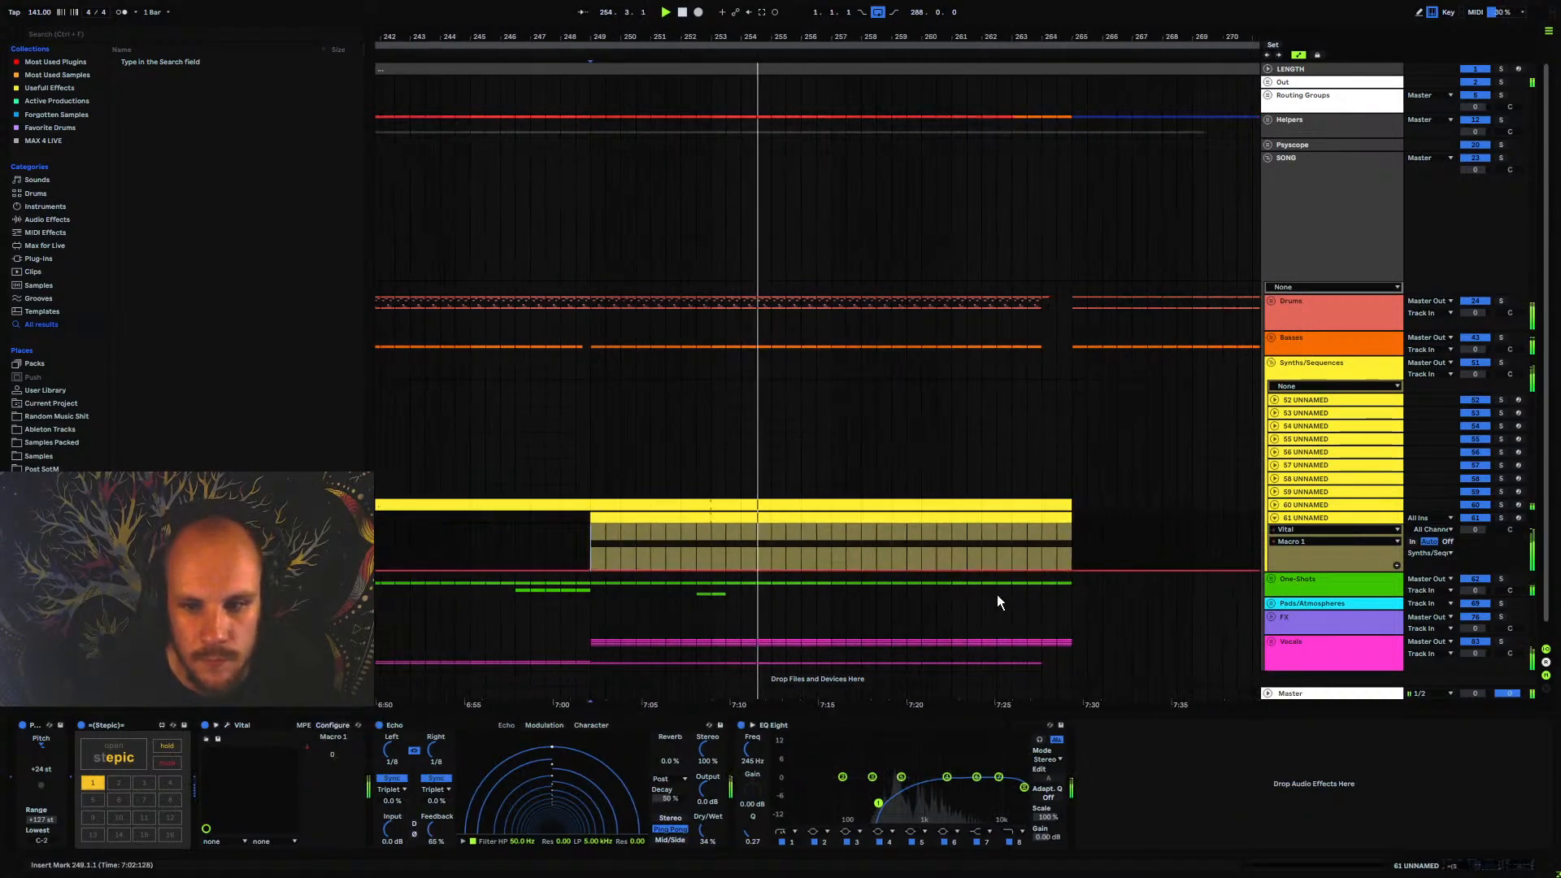
{"action": "left_click_drag", "start_coordinate": [1070, 568], "coordinate": [1072, 524]}
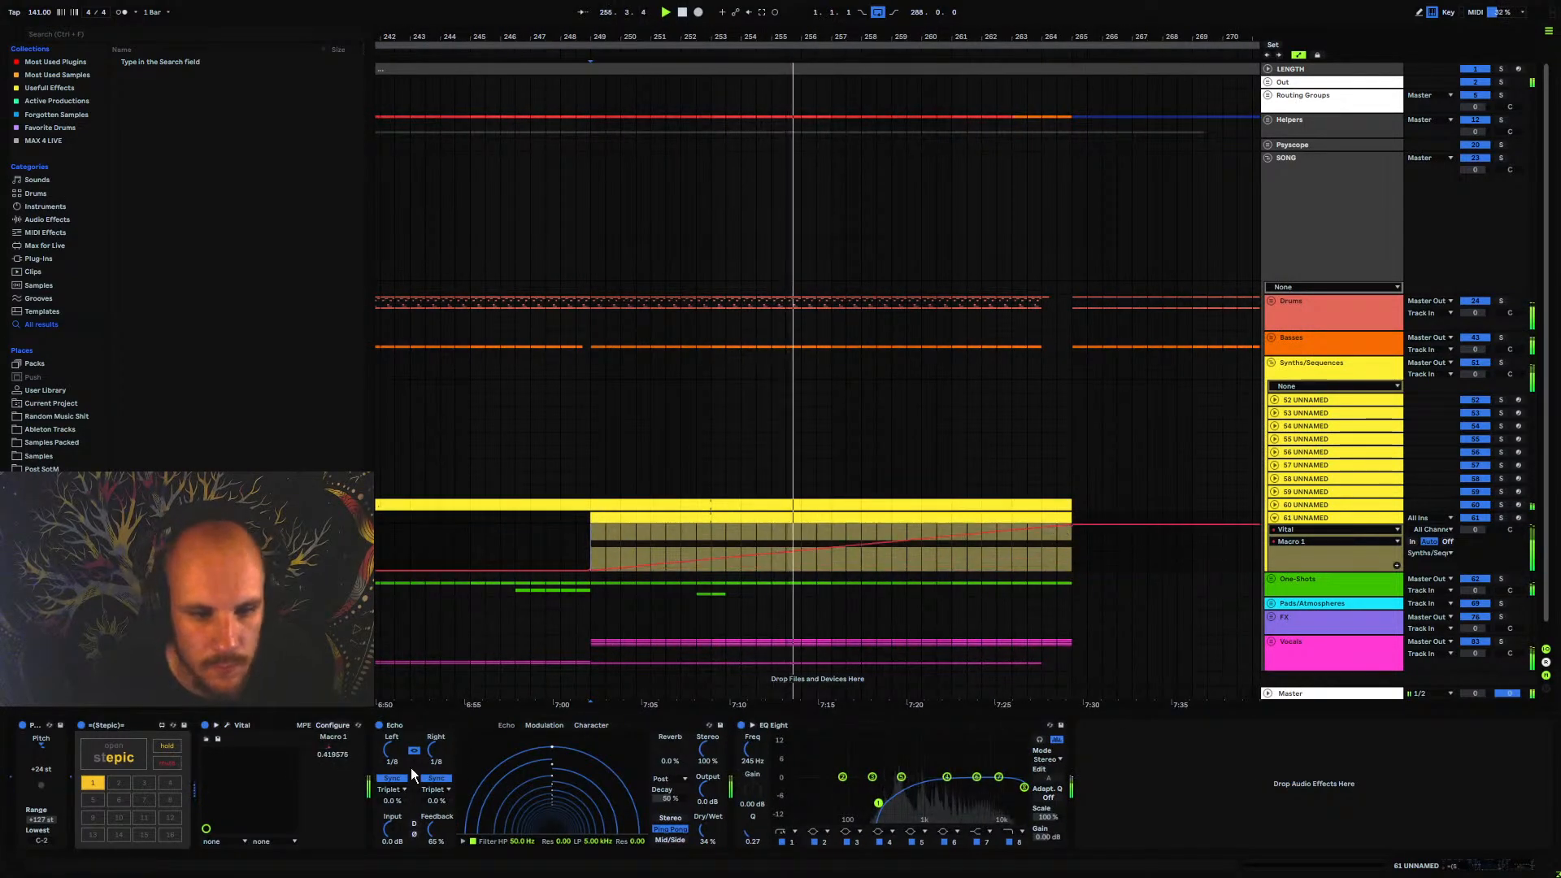
Lengthen the decay of Vital's envelope 1 while keeping its sustain at zero
{"action": "left_click", "coordinate": [226, 725]}
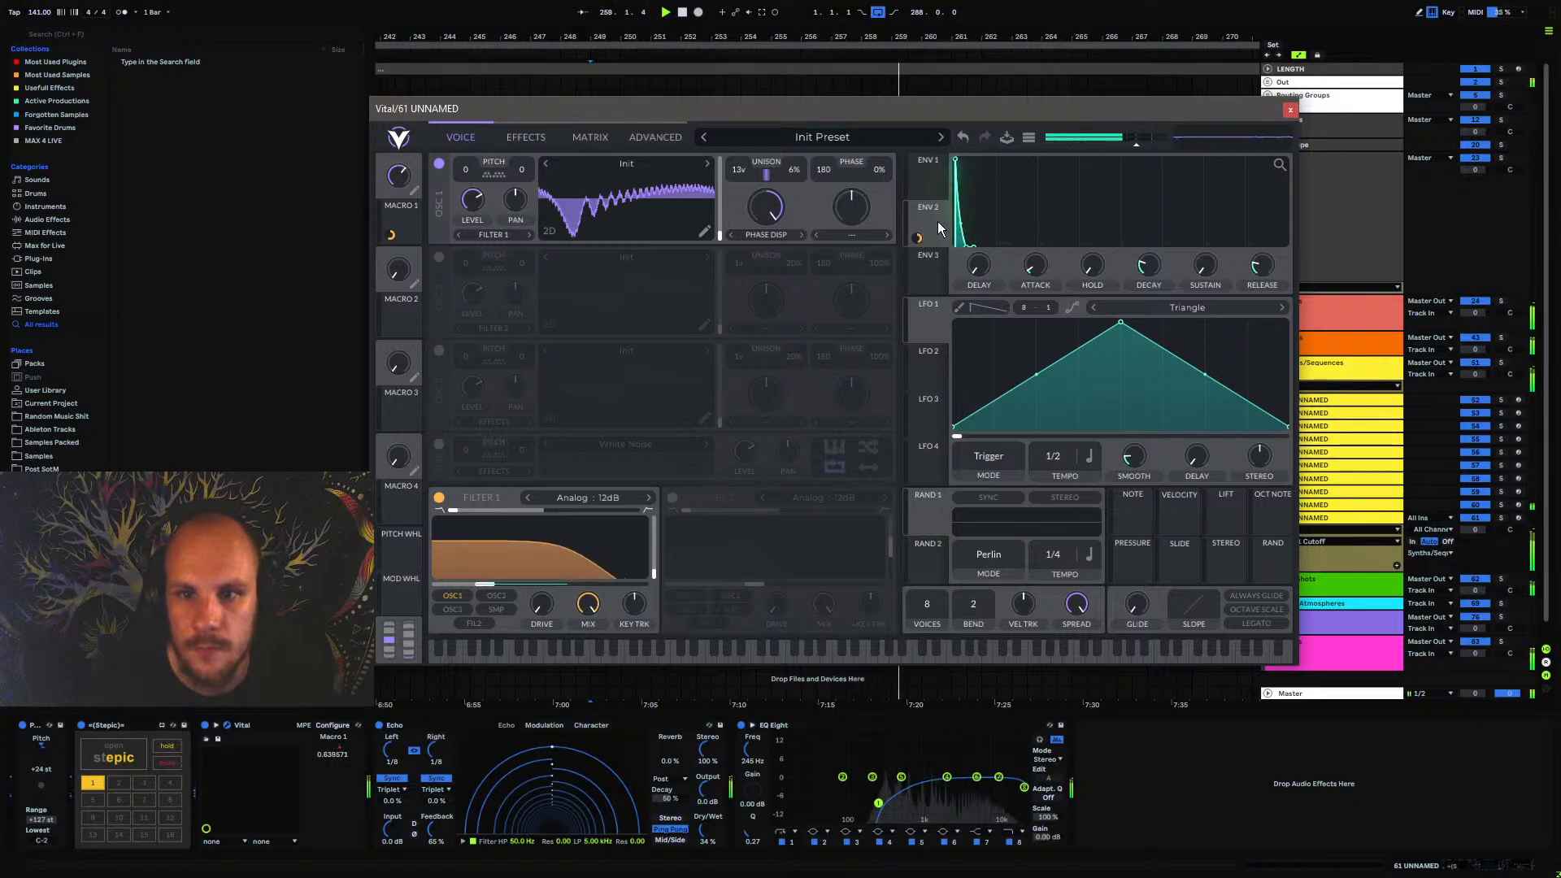
{"action": "mouse_move", "coordinate": [1205, 266]}
{"action": "left_mouse_down"}
{"action": "mouse_move", "coordinate": [1227, 174]}
{"action": "mouse_move", "coordinate": [1205, 269]}
{"action": "mouse_move", "coordinate": [1211, 148]}
{"action": "mouse_move", "coordinate": [1209, 288]}
{"action": "left_mouse_up"}
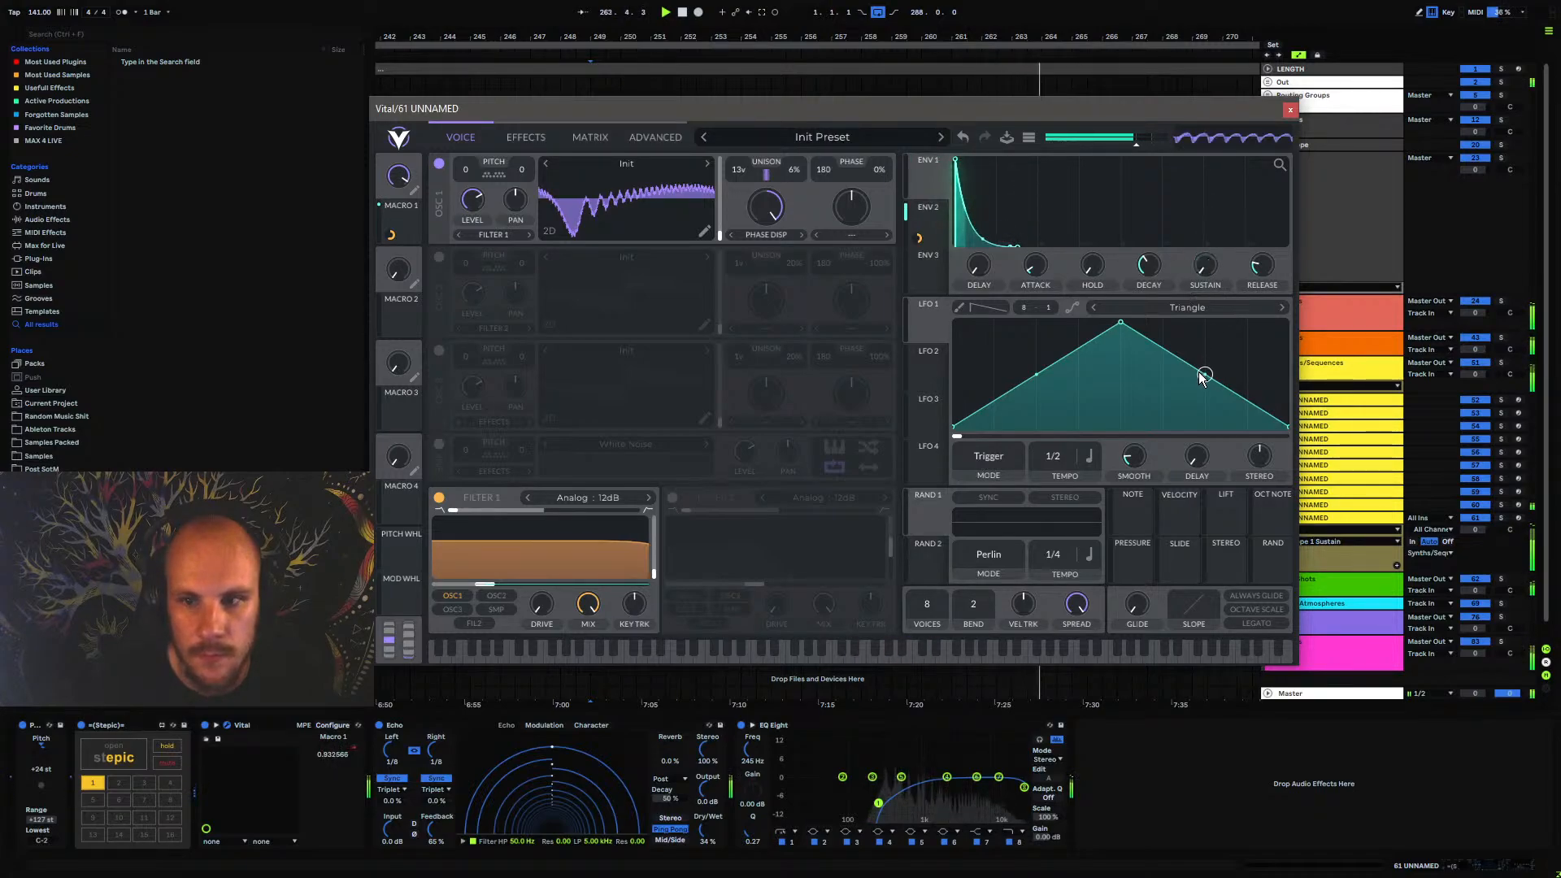
{"action": "left_click", "coordinate": [1291, 114]}
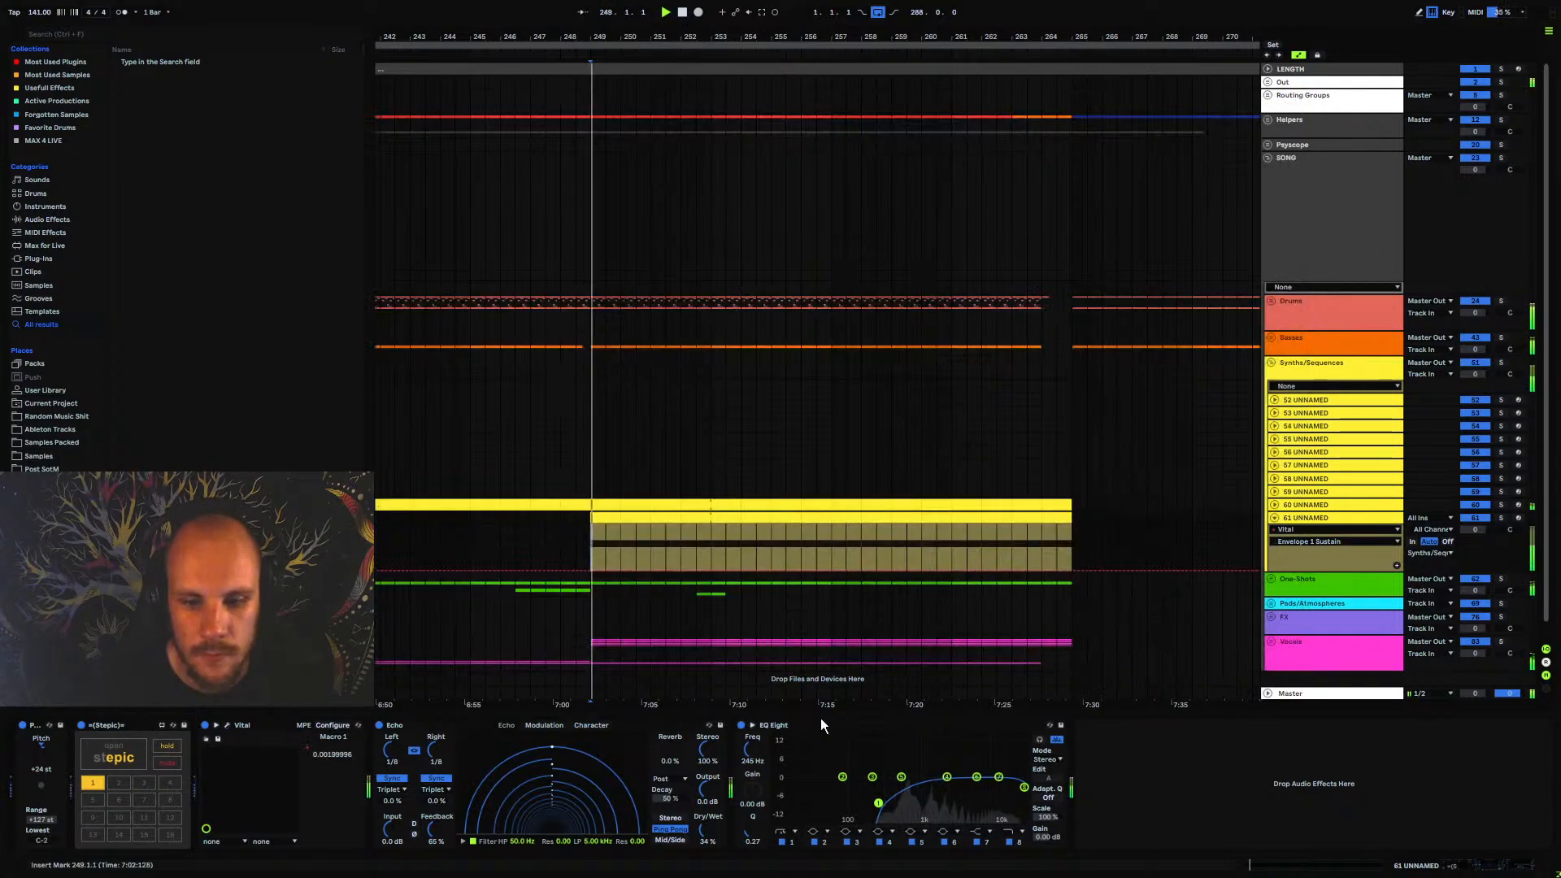
Automate EQ Eight's band 1 frequency in an upward curve from 115 Hz at bar 249 to about 2.03 kHz at bar 265
{"action": "left_click", "coordinate": [589, 554]}
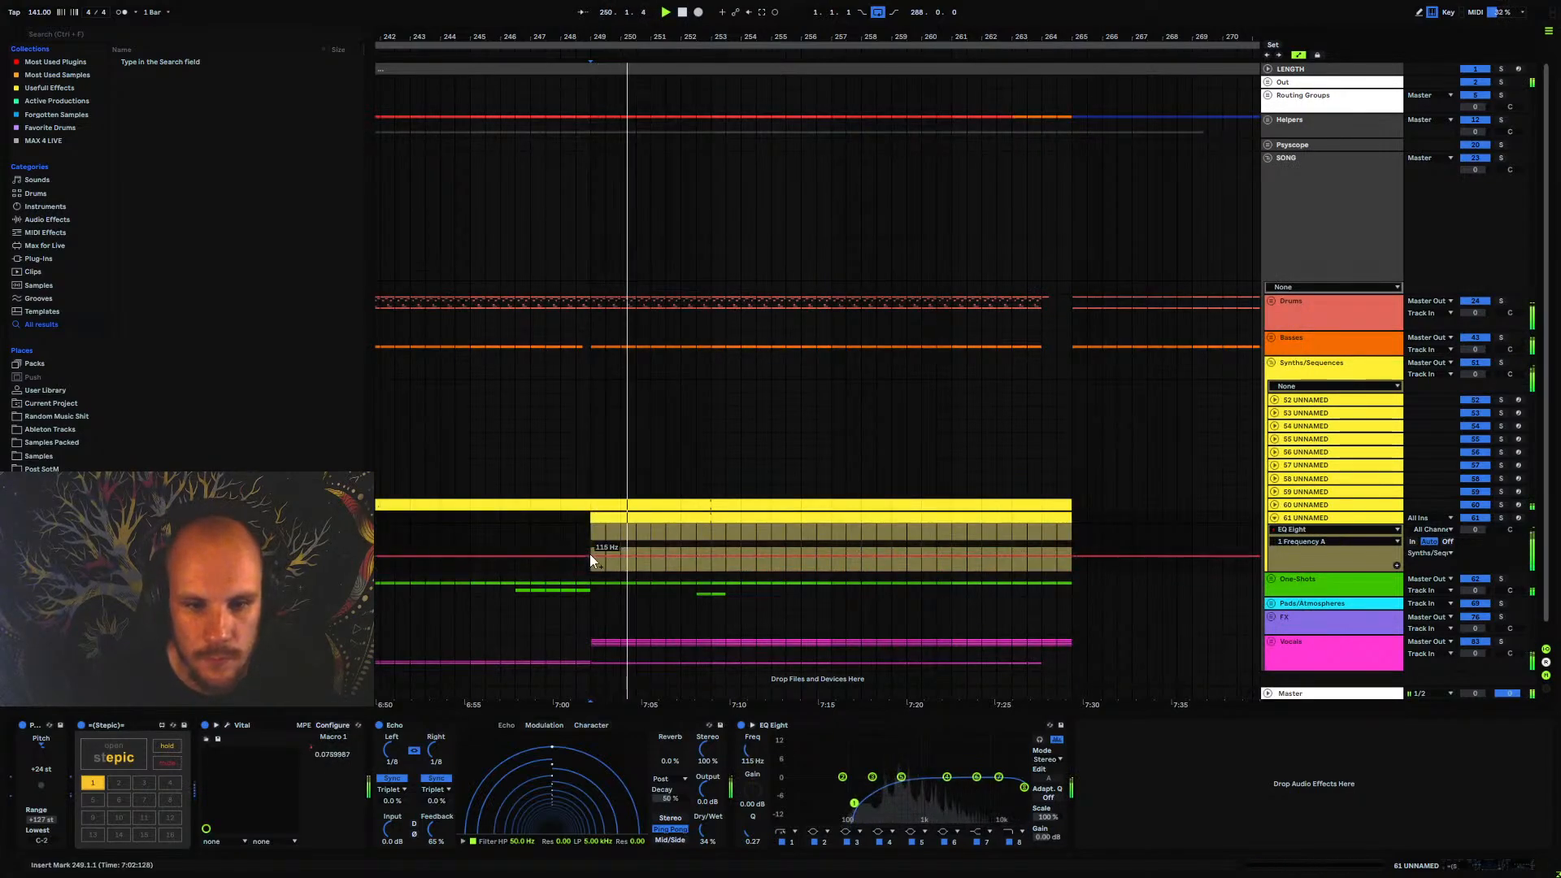
{"action": "left_click_drag", "start_coordinate": [1072, 557], "coordinate": [1072, 540]}
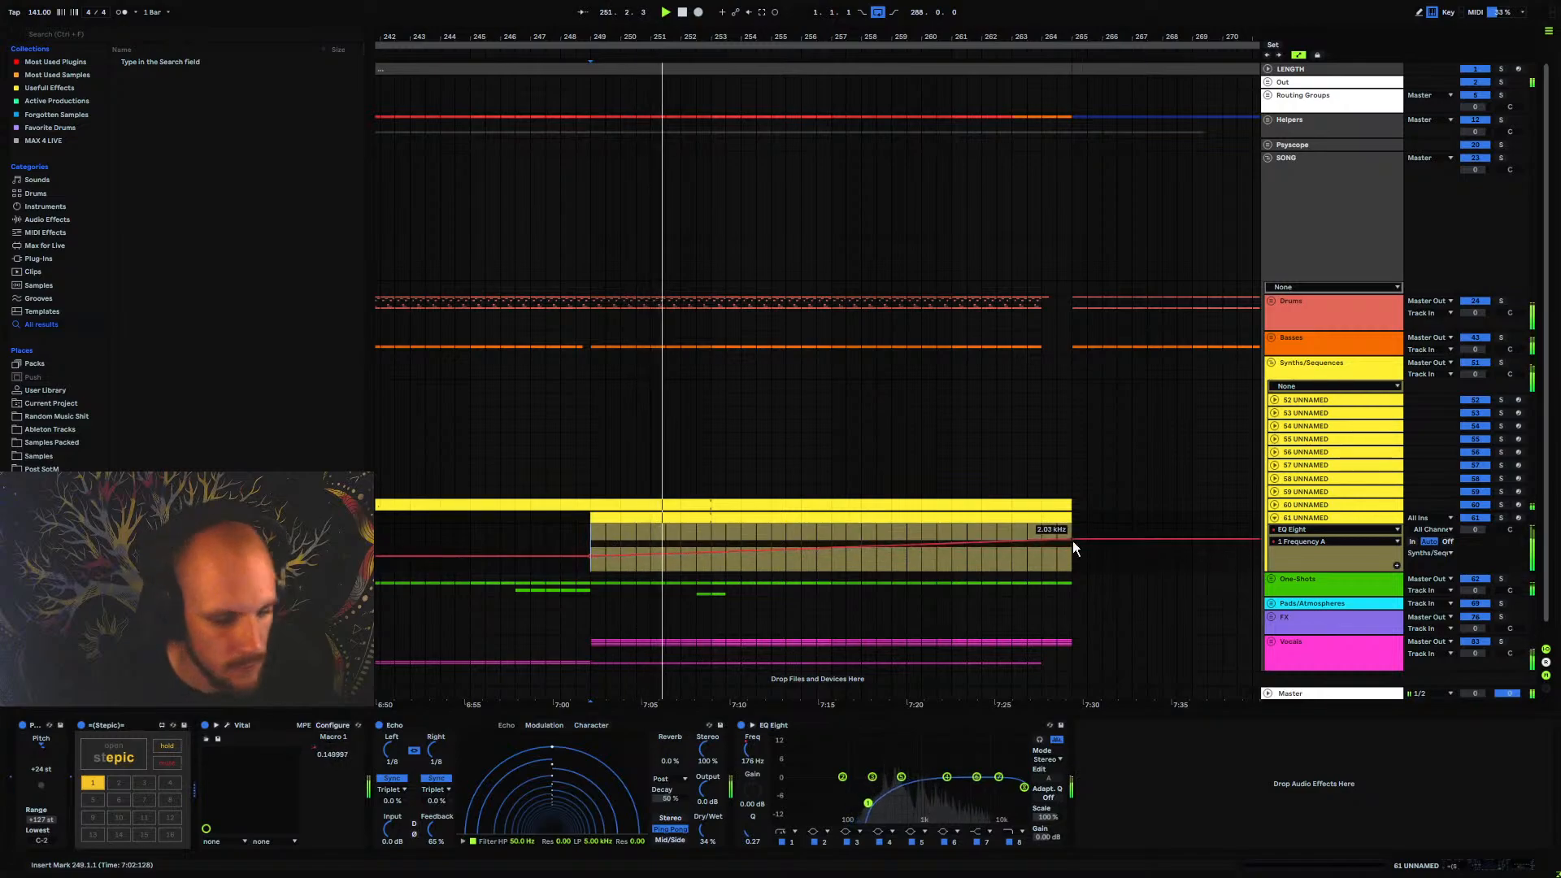
{"action": "left_click_drag", "start_coordinate": [863, 551], "coordinate": [863, 561], "text": "alt"}
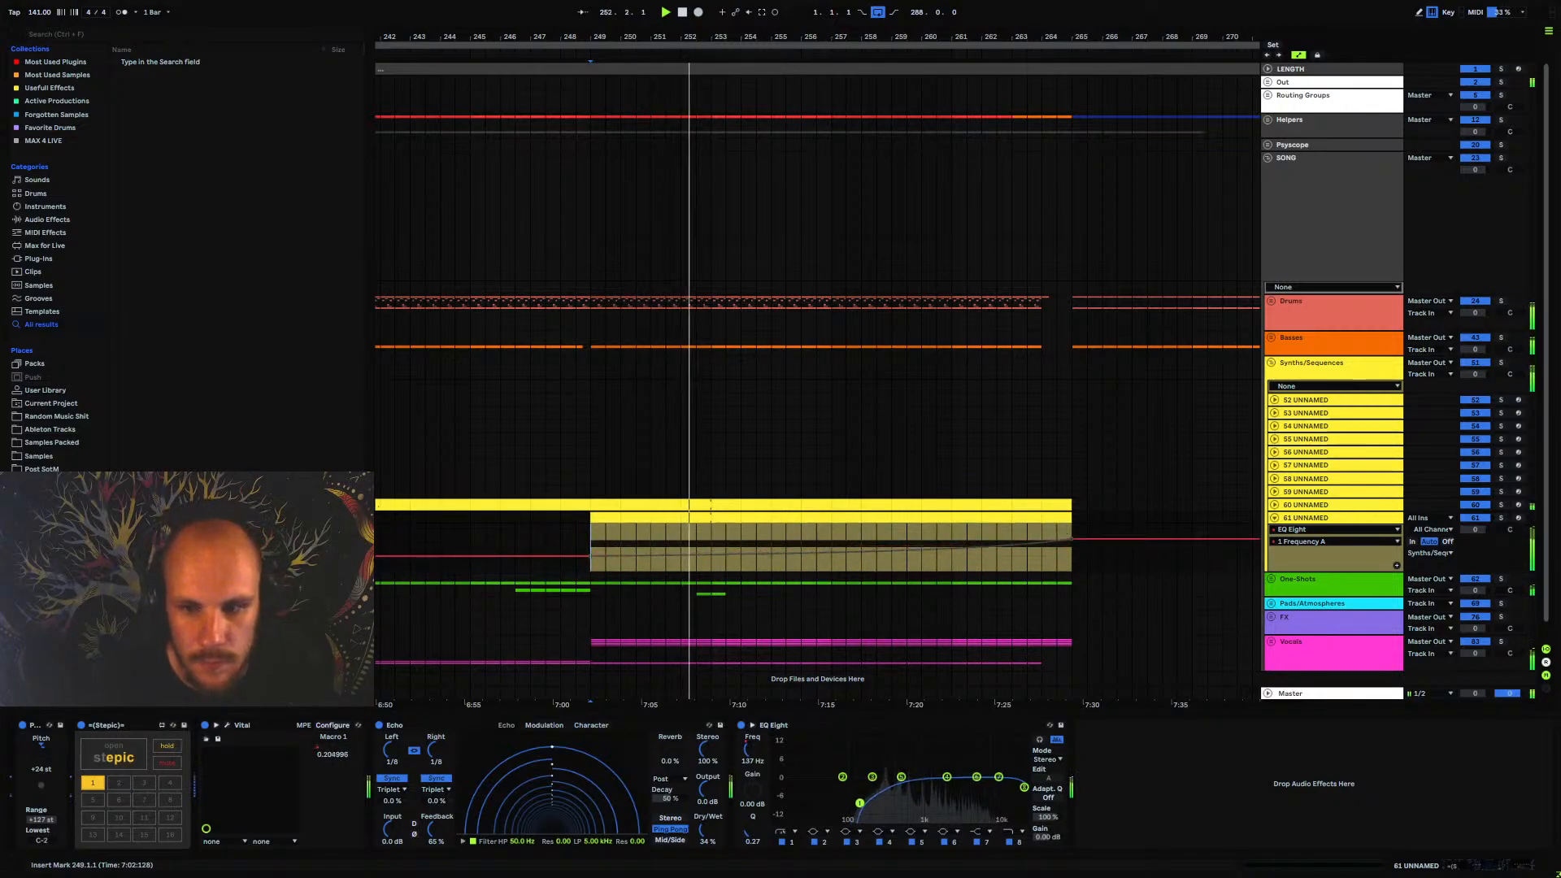
Lower EQ Eight's band 8 high cut to 325 Hz and automate it rising to 22.0 kHz from bar 249 to 265
{"action": "left_click", "coordinate": [1020, 843]}
{"action": "left_click_drag", "start_coordinate": [753, 750], "coordinate": [753, 799]}
{"action": "left_click_drag", "start_coordinate": [748, 748], "coordinate": [746, 740]}
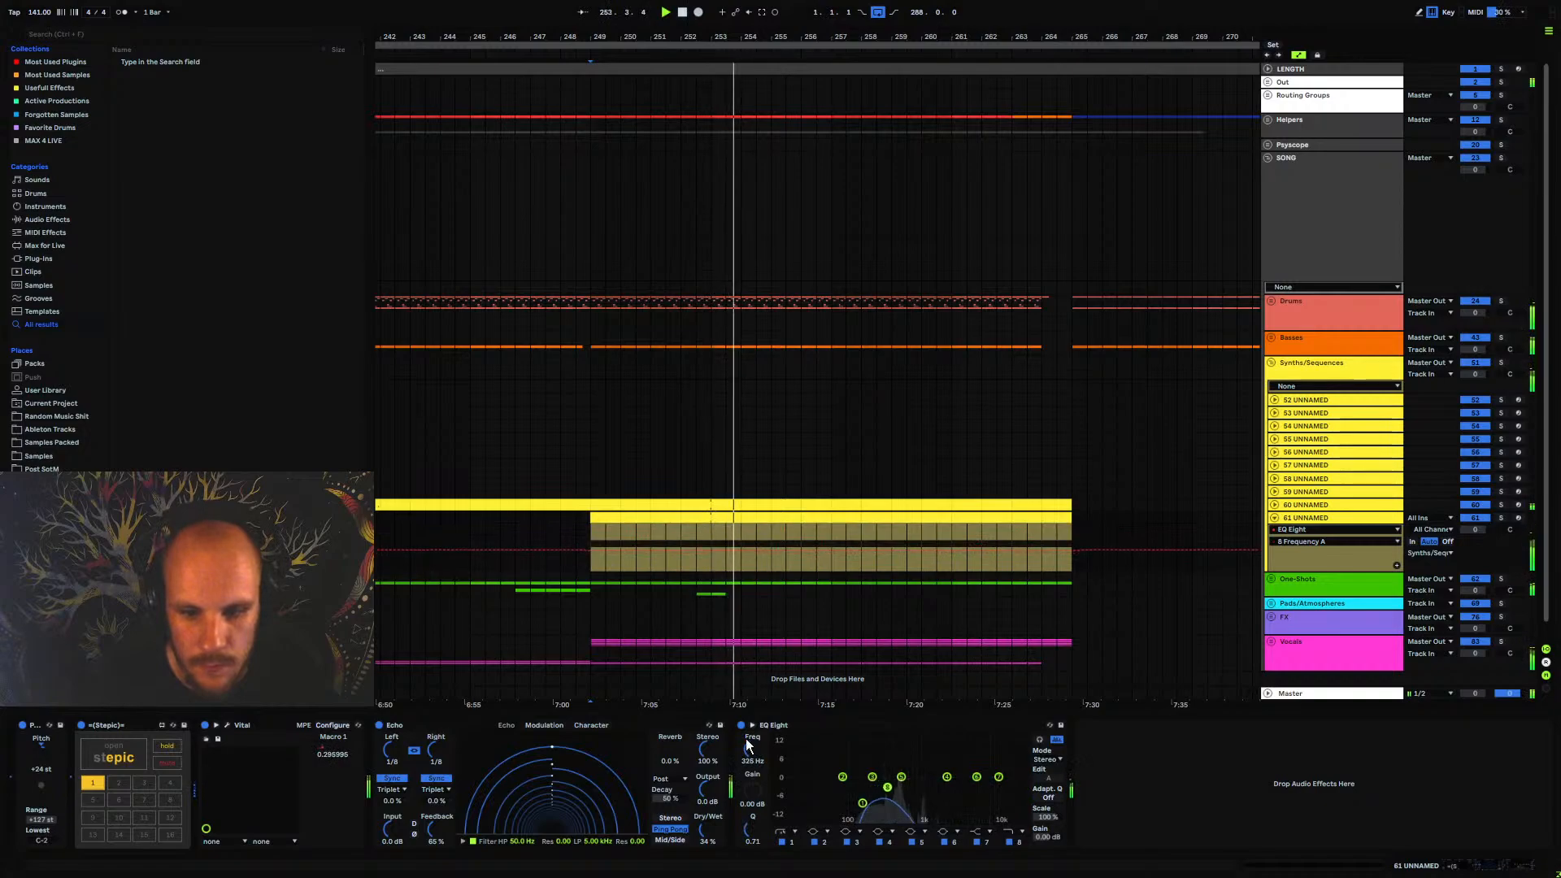
{"action": "left_click", "coordinate": [591, 551]}
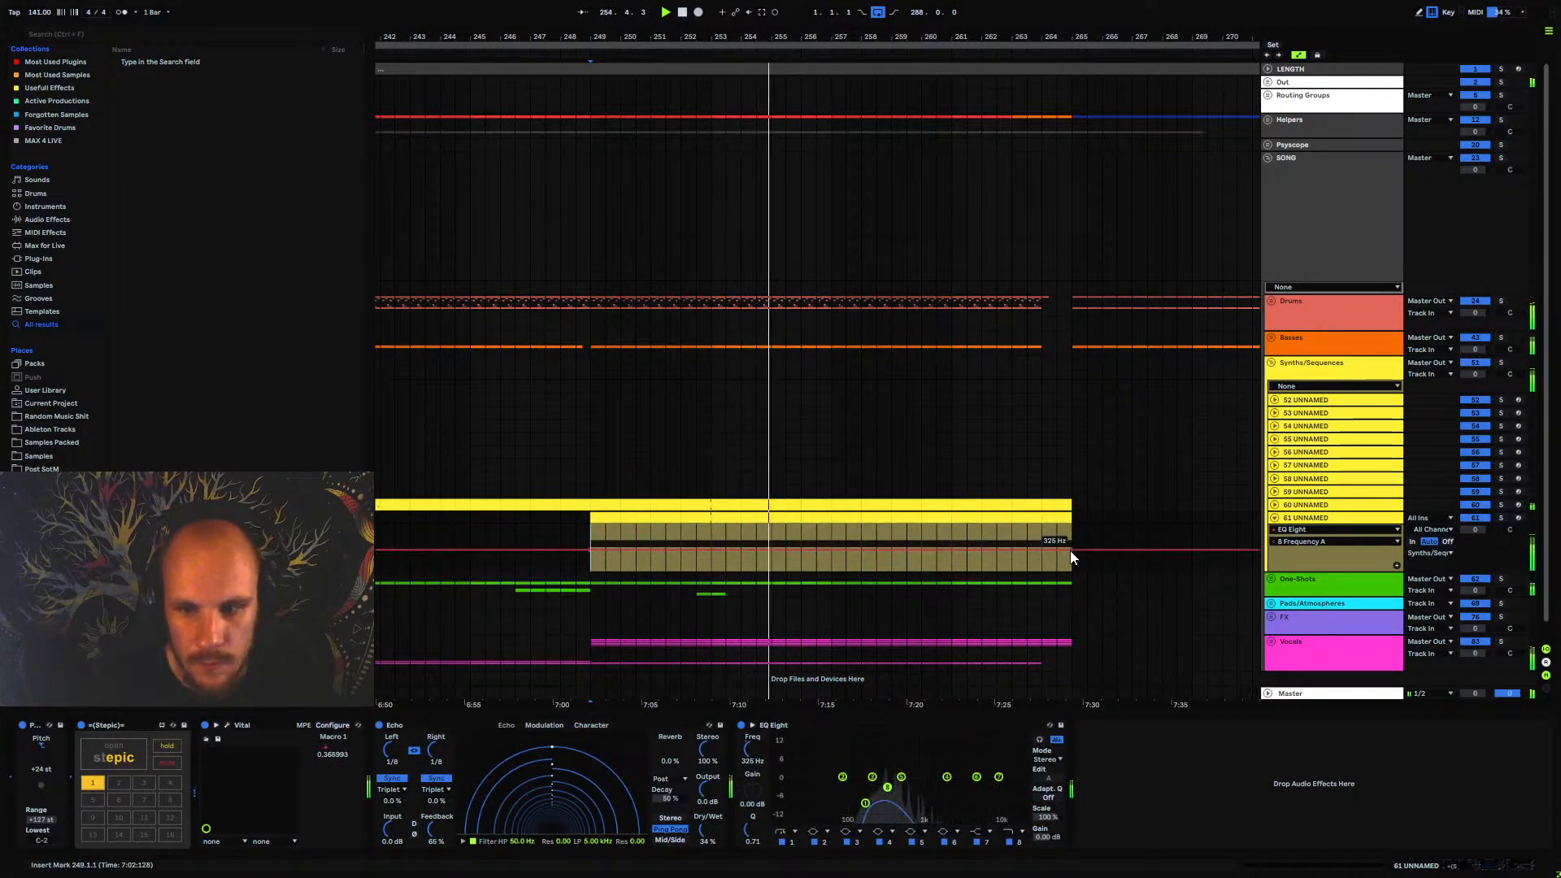
{"action": "left_click_drag", "start_coordinate": [1070, 550], "coordinate": [1072, 525]}
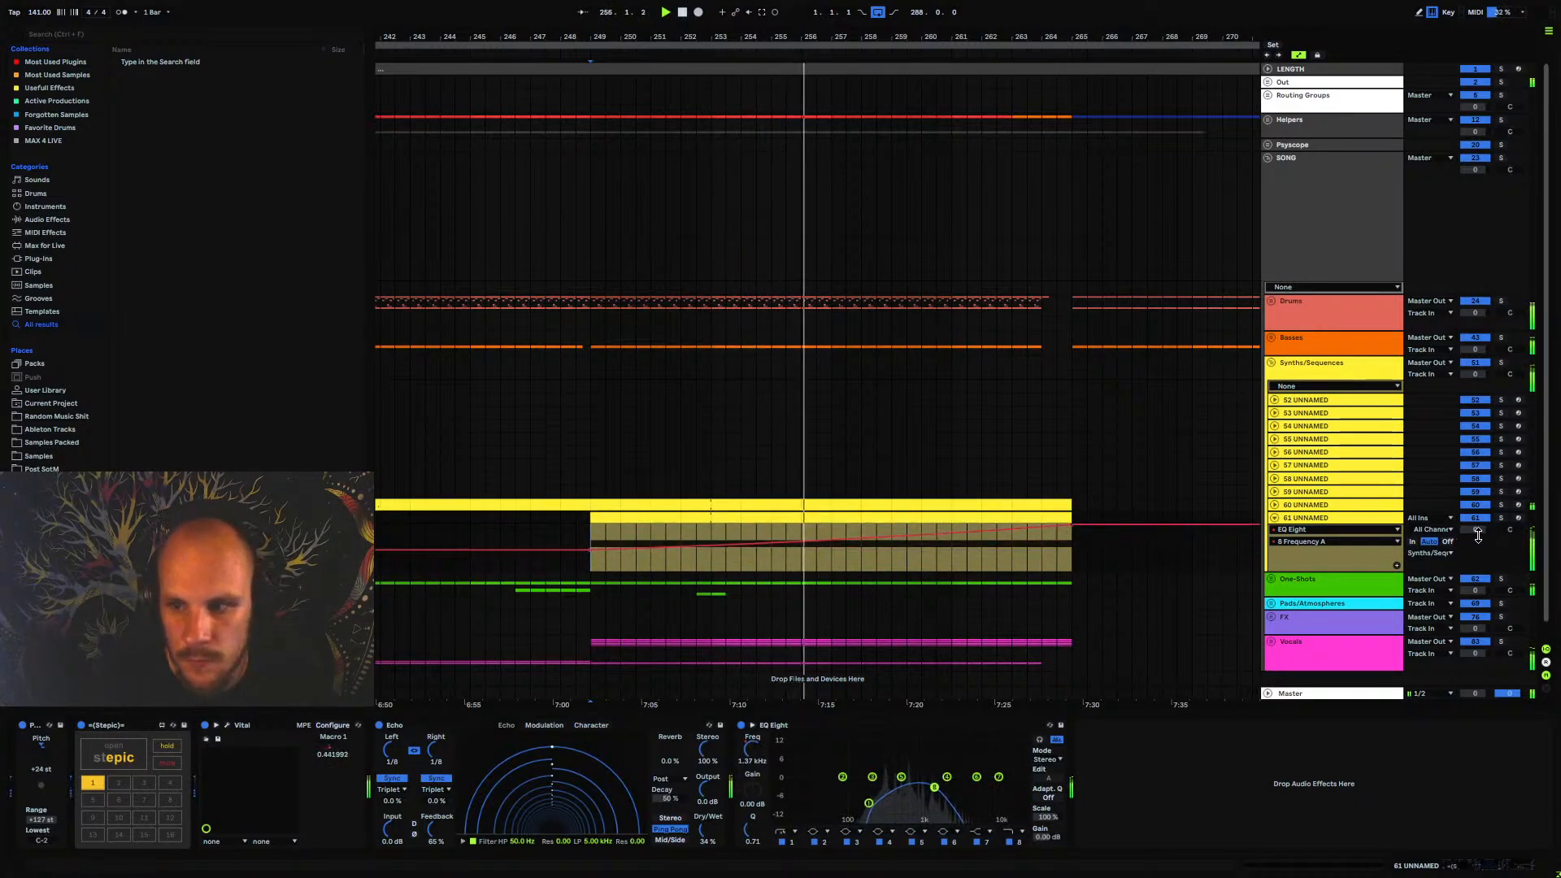
Lower 61 UNNAMED's volume to -6.2 dB, deactivate its last bar from 264 to 265, and fold the track
{"action": "left_click_drag", "start_coordinate": [1476, 530], "coordinate": [1476, 560]}
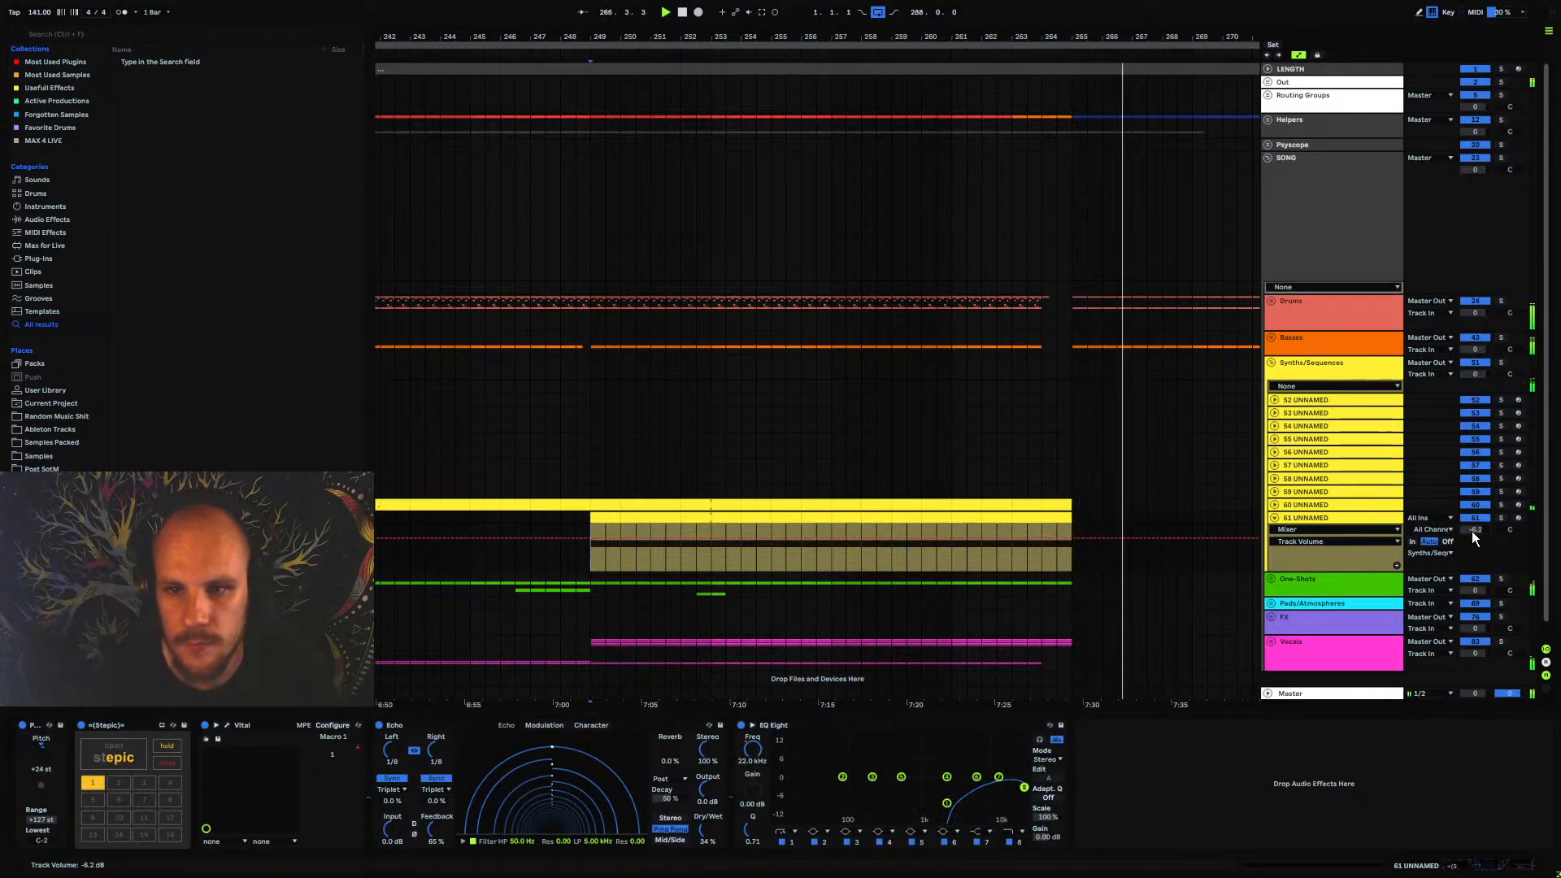
{"action": "left_click", "coordinate": [1056, 516]}
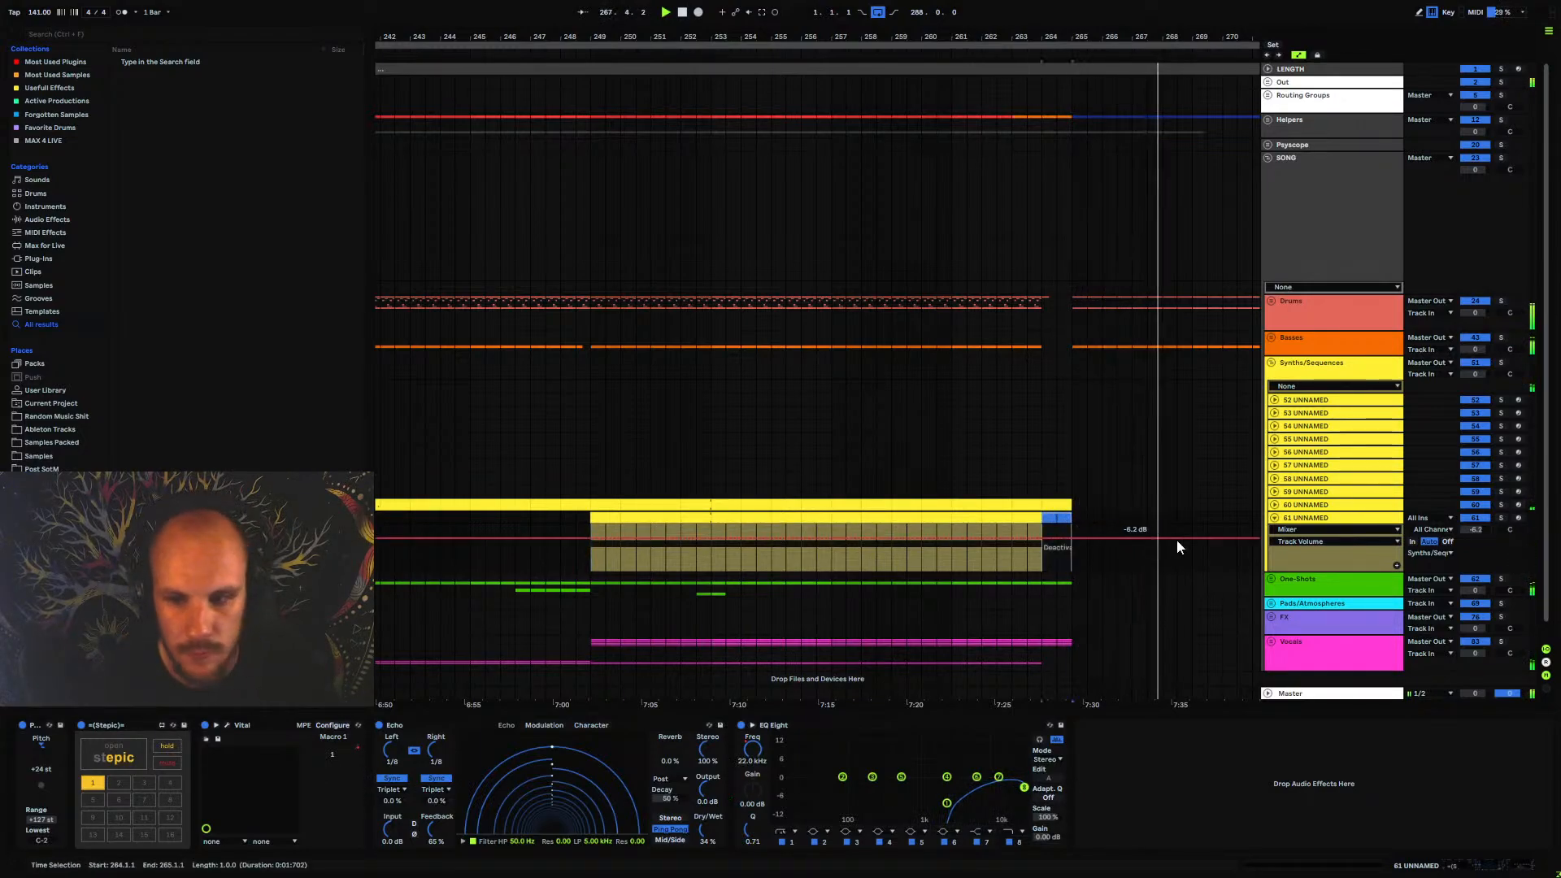
{"action": "left_click", "coordinate": [1274, 518]}
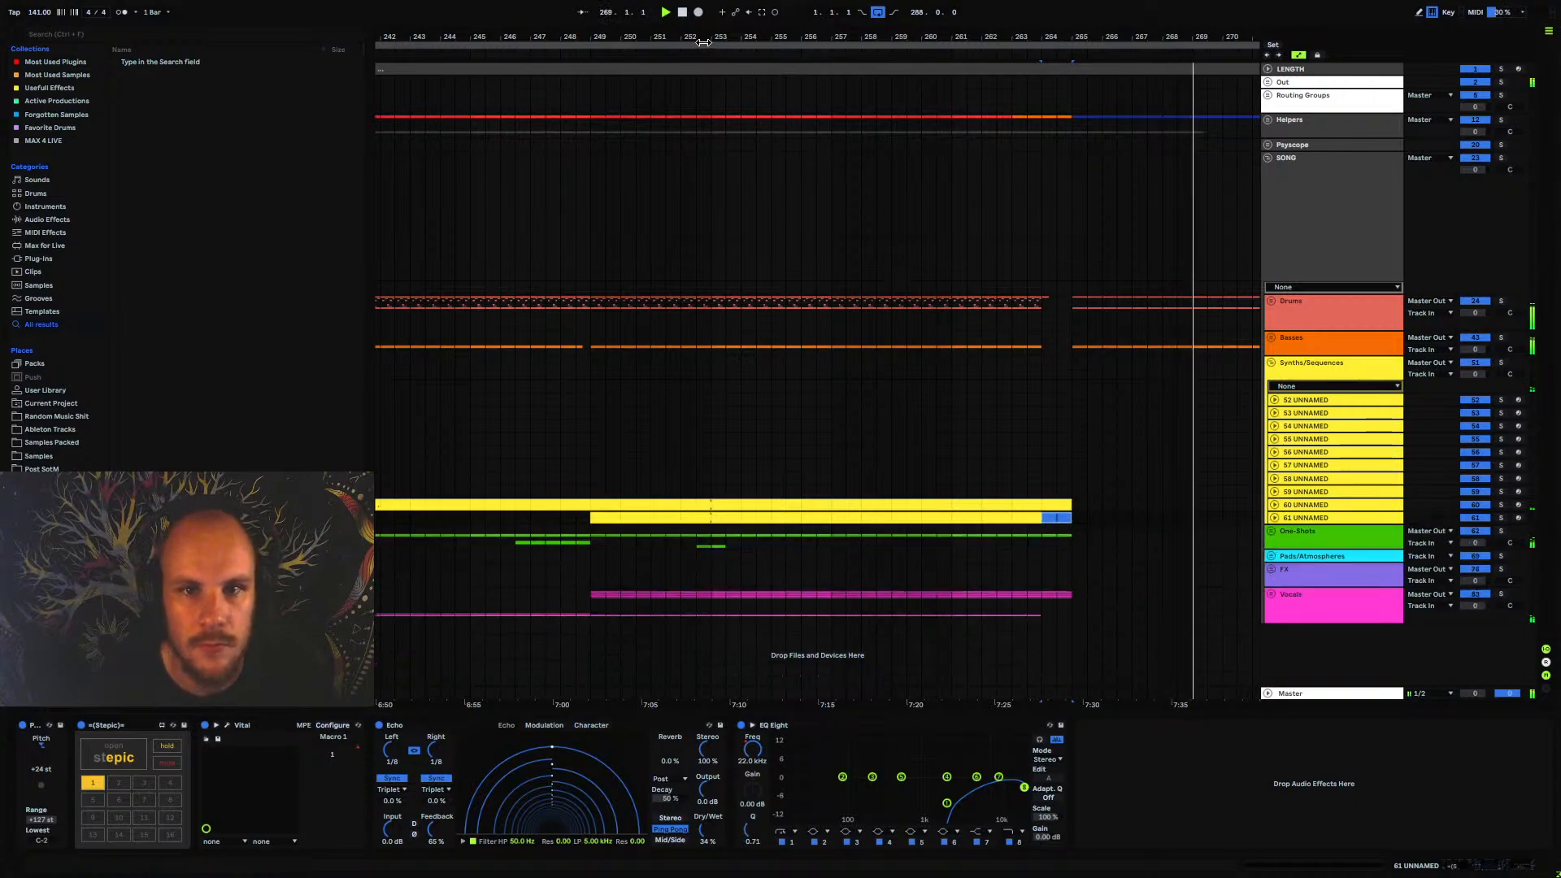
Play the earlier synth sections from several points between bar 223 and bar 201
{"action": "left_click_drag", "start_coordinate": [703, 37], "coordinate": [929, 3]}
{"action": "key", "text": "space"}
{"action": "left_click", "coordinate": [634, 527]}
{"action": "key", "text": "space"}
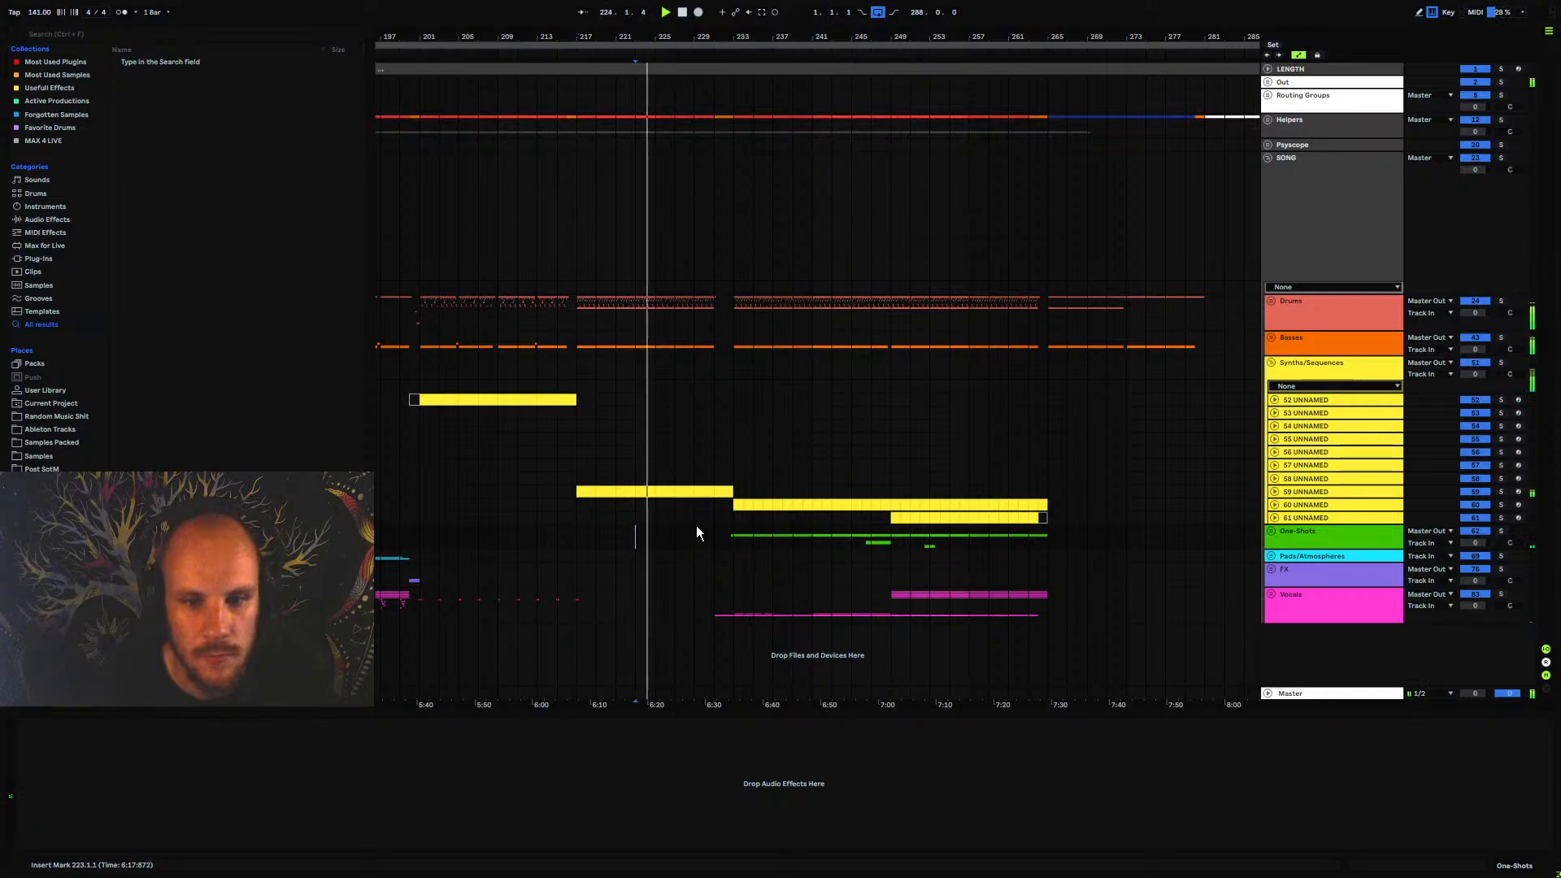
{"action": "left_click", "coordinate": [577, 527]}
{"action": "left_click_drag", "start_coordinate": [588, 39], "coordinate": [702, 32]}
{"action": "key", "text": "space"}
{"action": "left_click", "coordinate": [559, 525]}
{"action": "key", "text": "space"}
{"action": "key", "text": "space"}
{"action": "left_click", "coordinate": [544, 525]}
{"action": "key", "text": "space"}
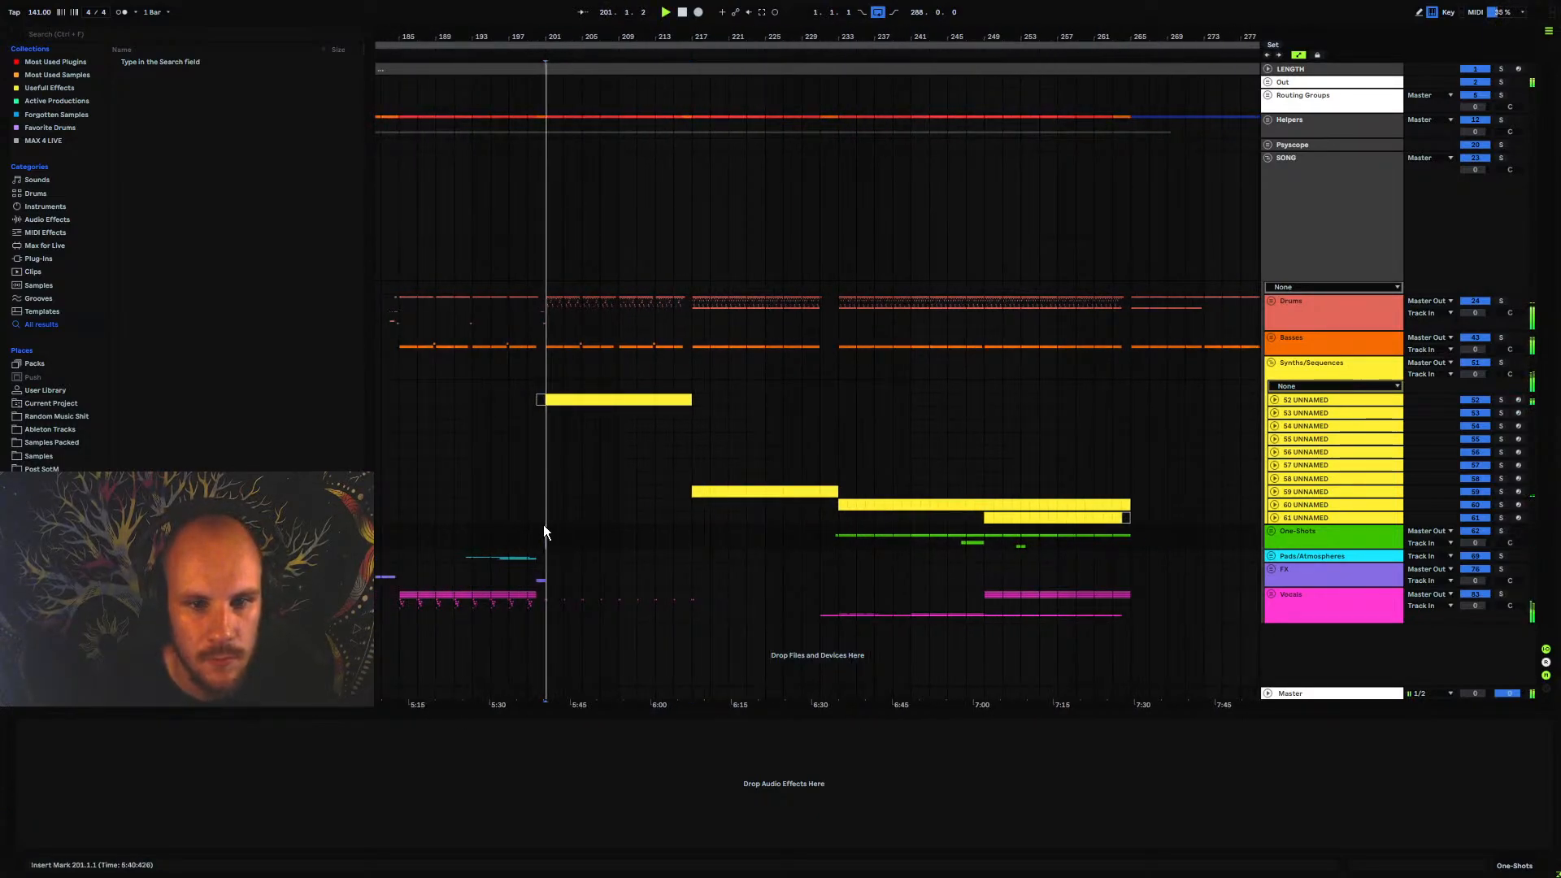
Copy the 16-bar part of 61 UNNAMED from bar 249 to bar 201 and play it there
{"action": "left_click", "coordinate": [1124, 519]}
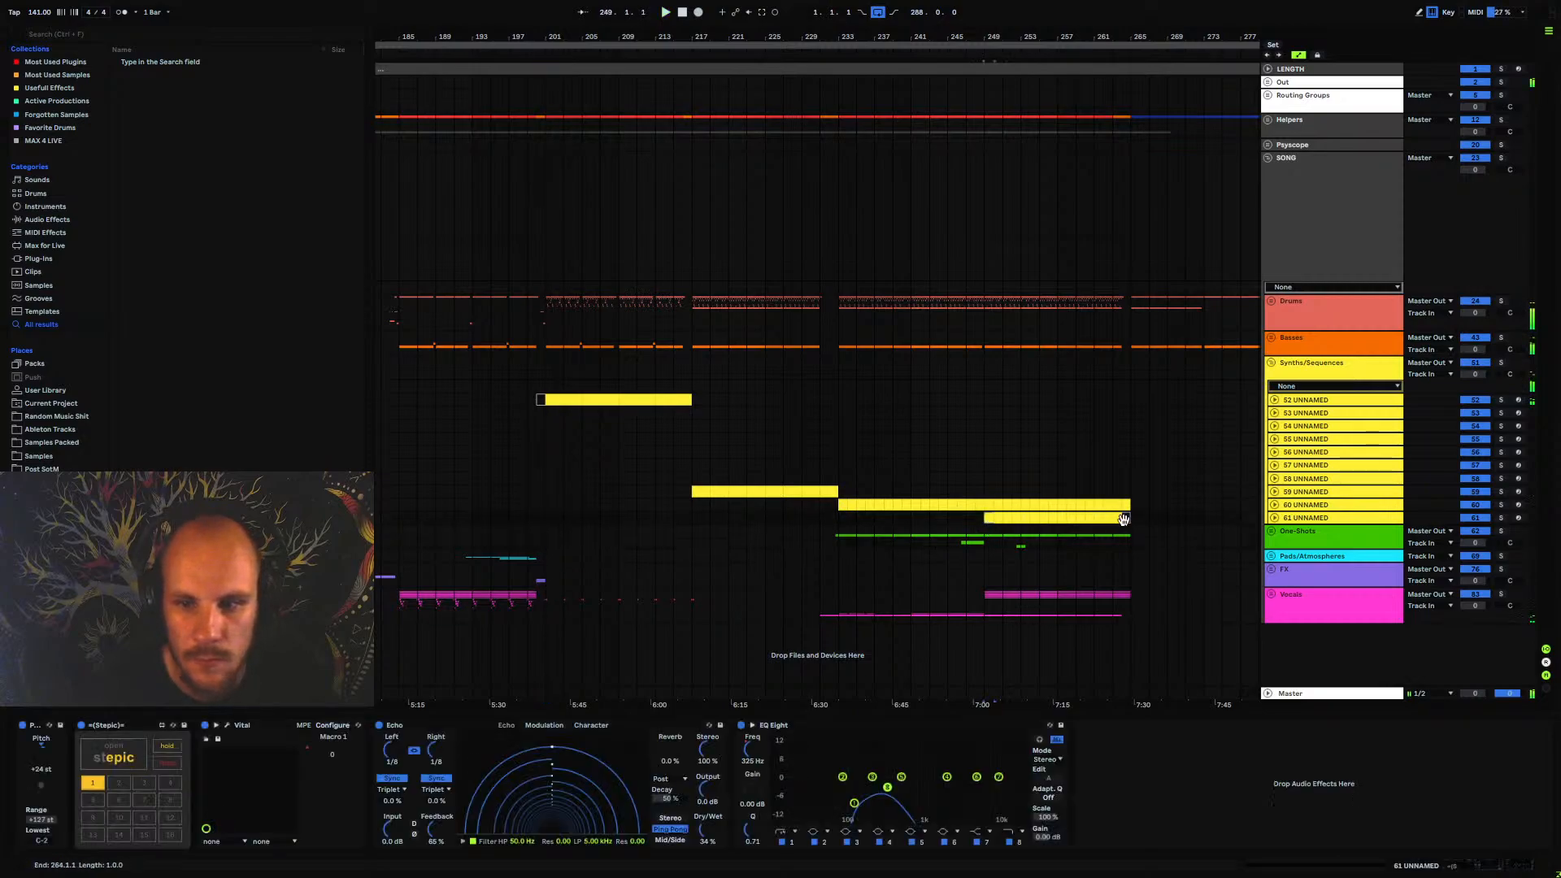
{"action": "left_click", "coordinate": [545, 521]}
{"action": "key", "text": "ctrl+v"}
{"action": "key", "text": "space"}
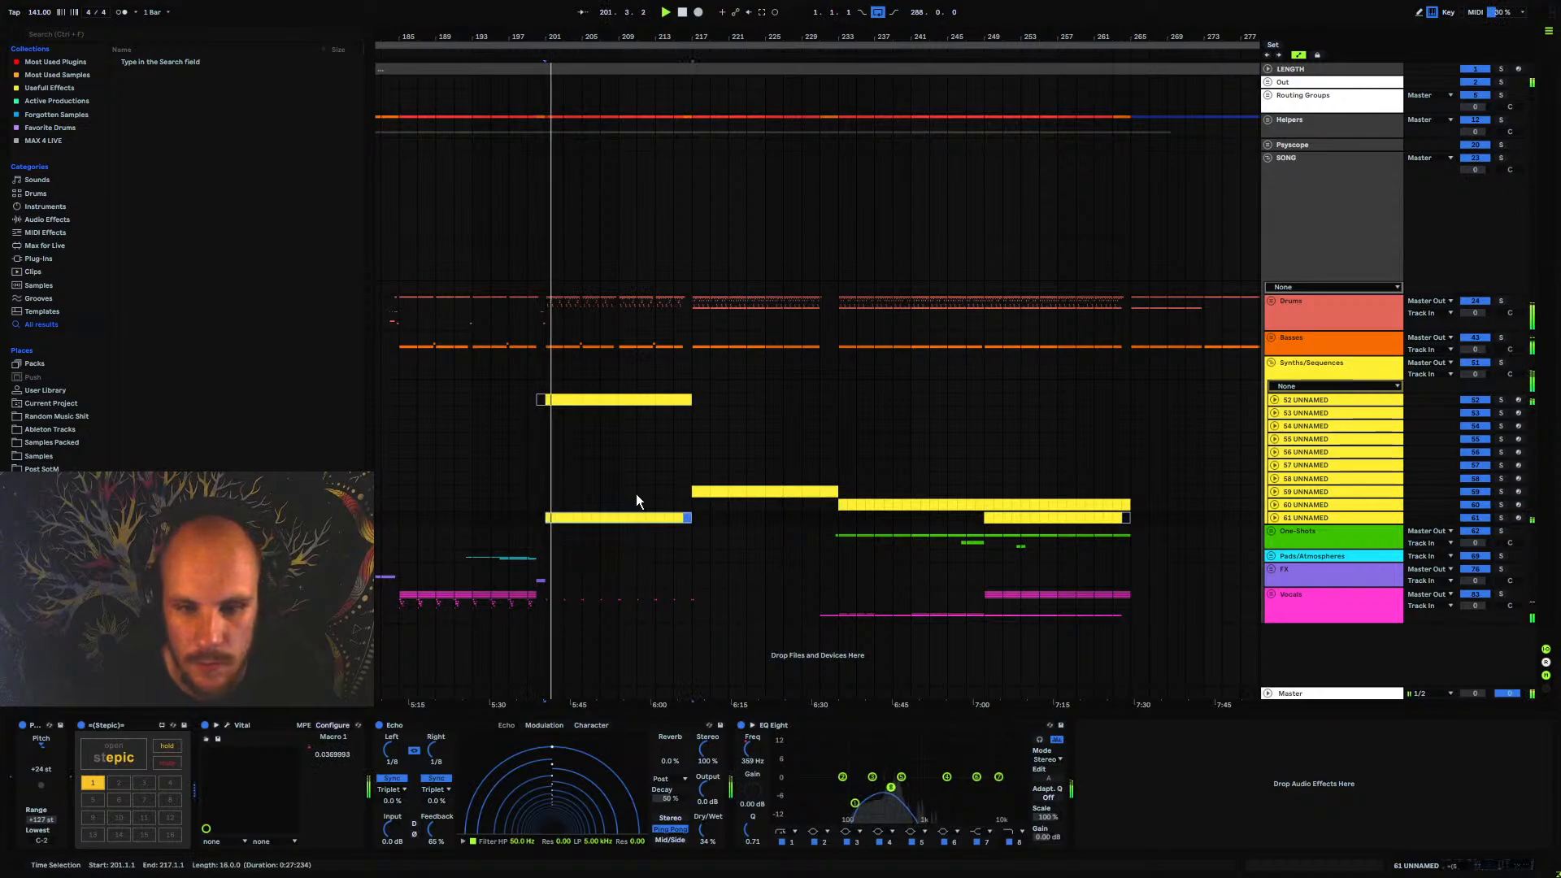
Play from bar 213 and deactivate the 52 UNNAMED clips between bars 201 and 217
{"action": "left_click", "coordinate": [657, 493]}
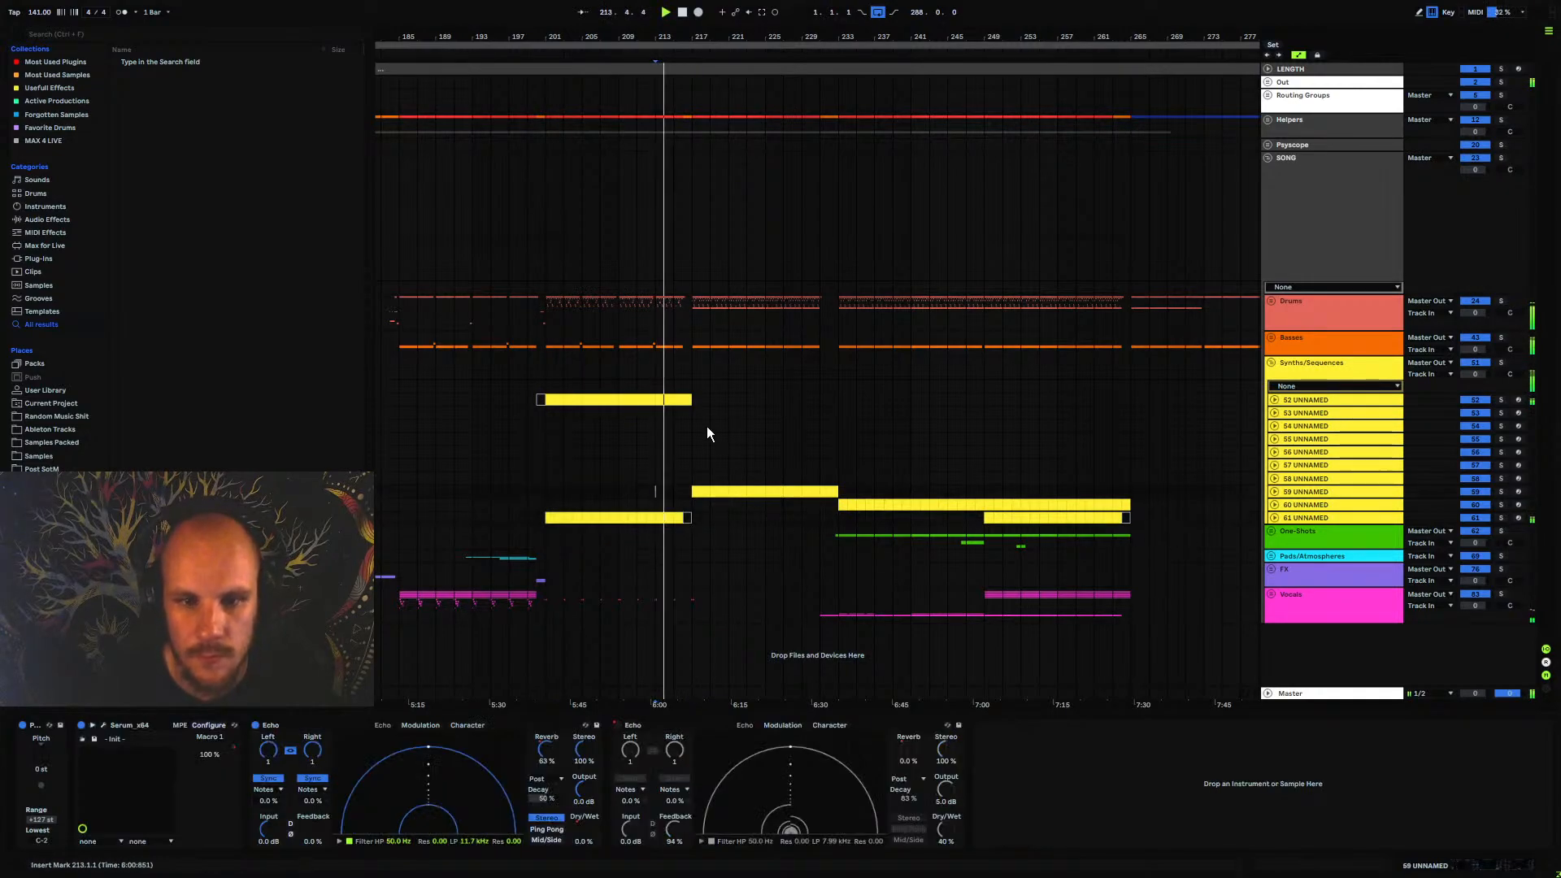
{"action": "left_click", "coordinate": [553, 402]}
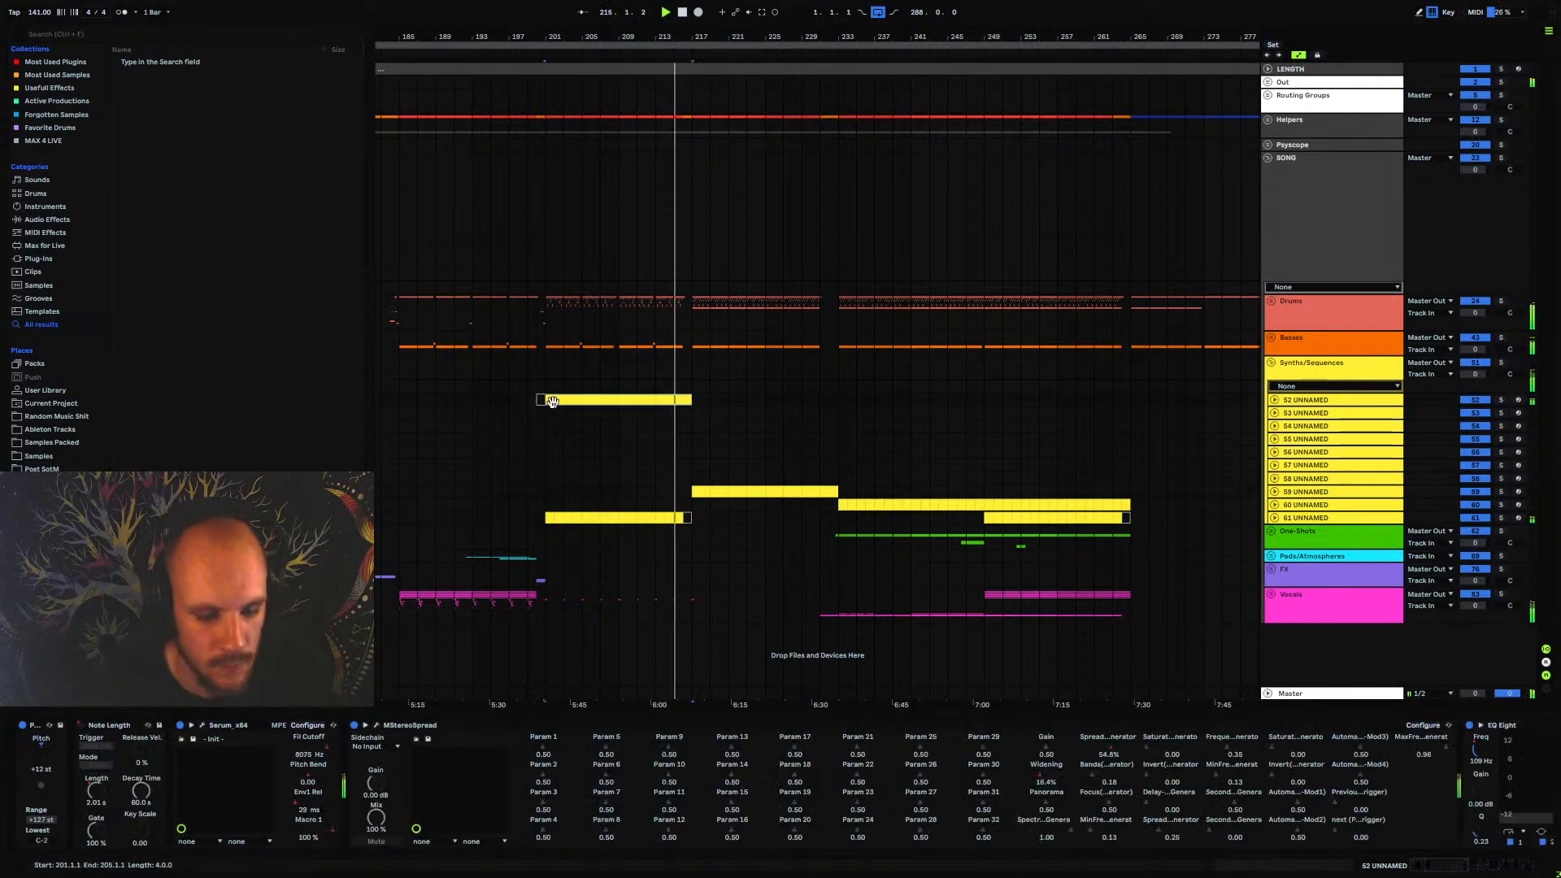
{"action": "left_click", "coordinate": [553, 402]}
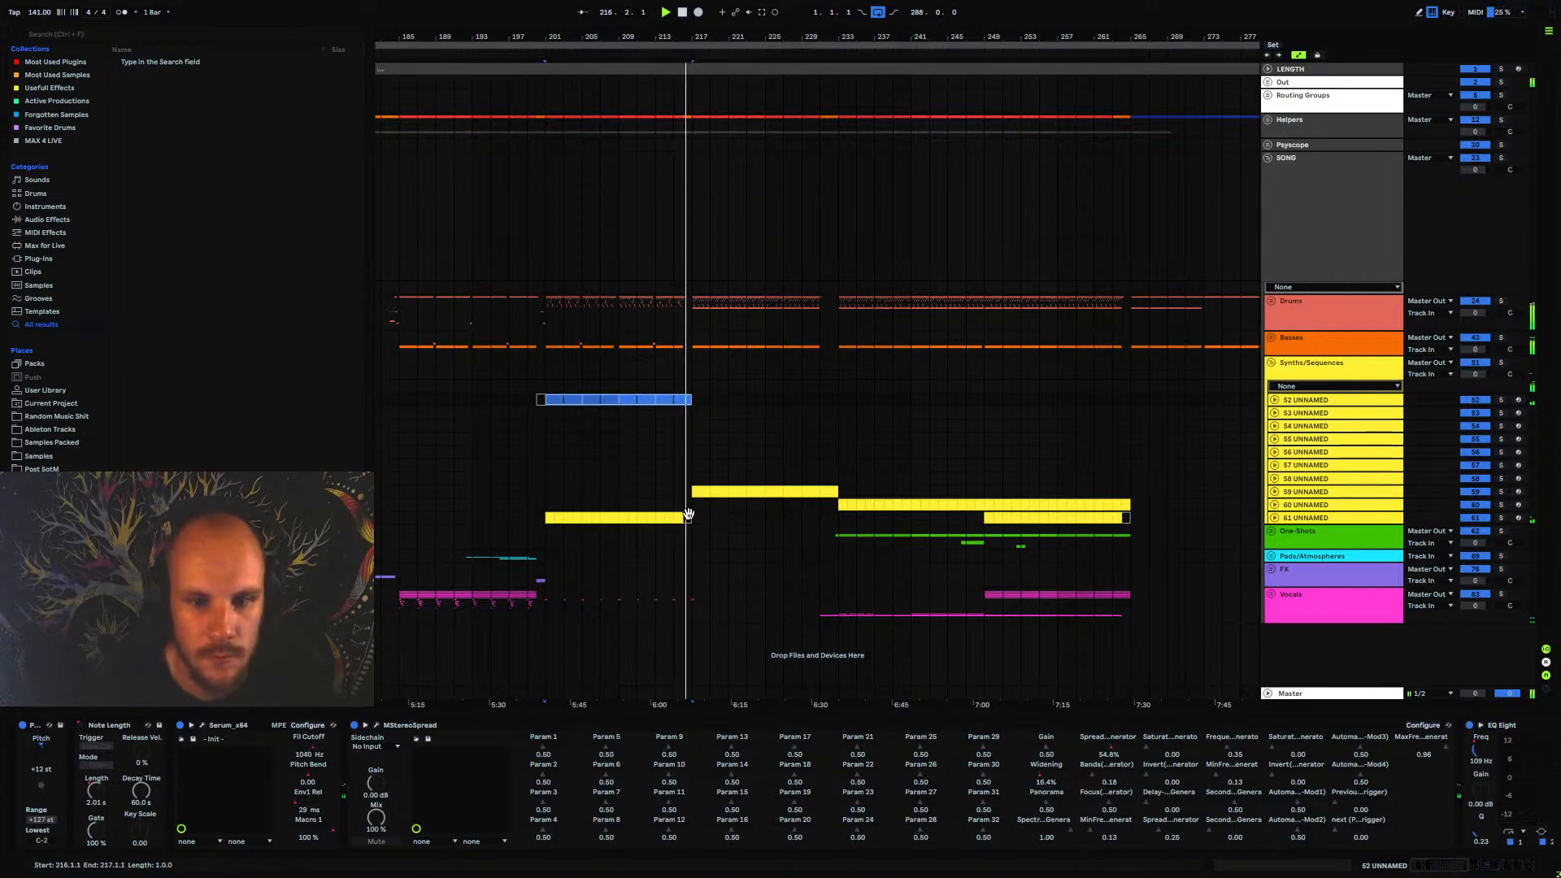
Play from bar 201 and unfold 61 UNNAMED to examine EQ Eight's band 1 frequency automation
{"action": "left_click", "coordinate": [558, 506]}
{"action": "left_click", "coordinate": [1309, 520]}
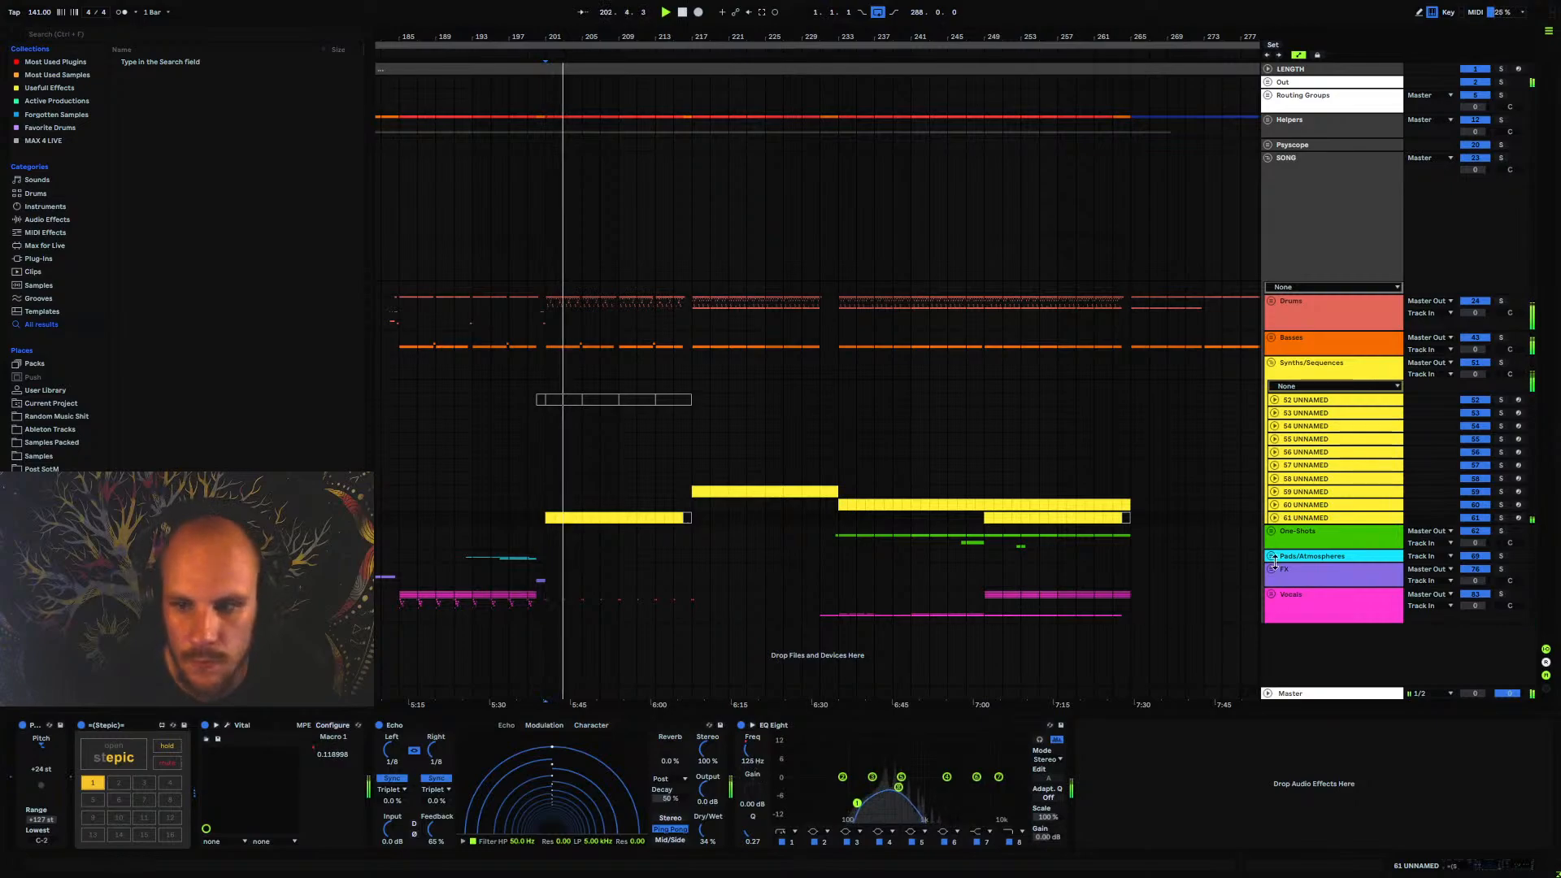
{"action": "left_click", "coordinate": [1275, 518]}
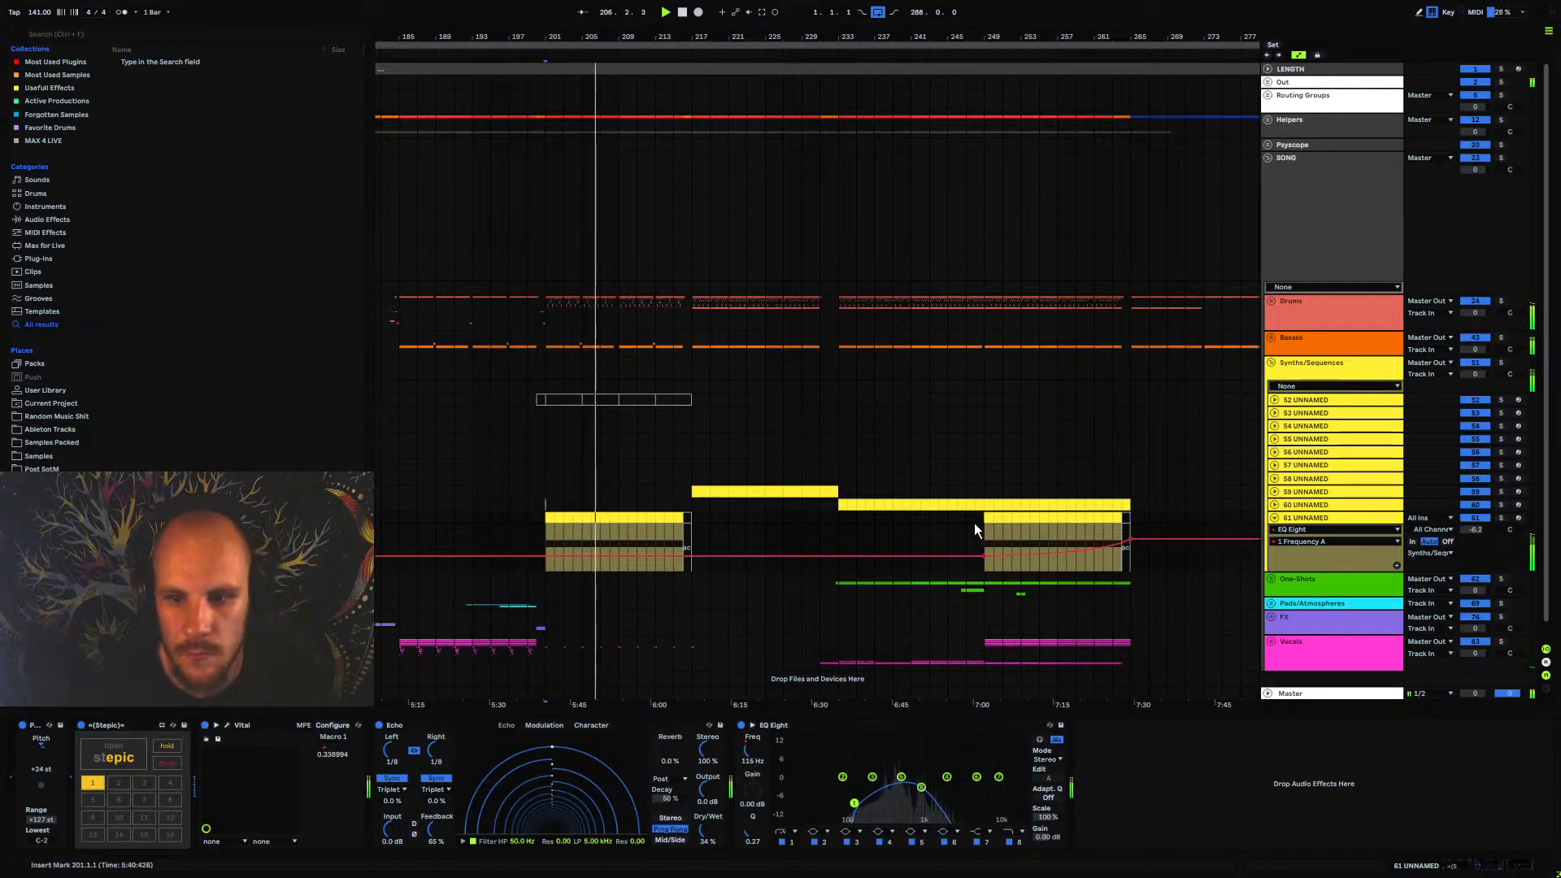
Delete the 61 UNNAMED clips between bars 247 and 269 and fold the track
{"action": "left_click_drag", "start_coordinate": [974, 524], "coordinate": [1167, 527]}
{"action": "key", "text": "Delete"}
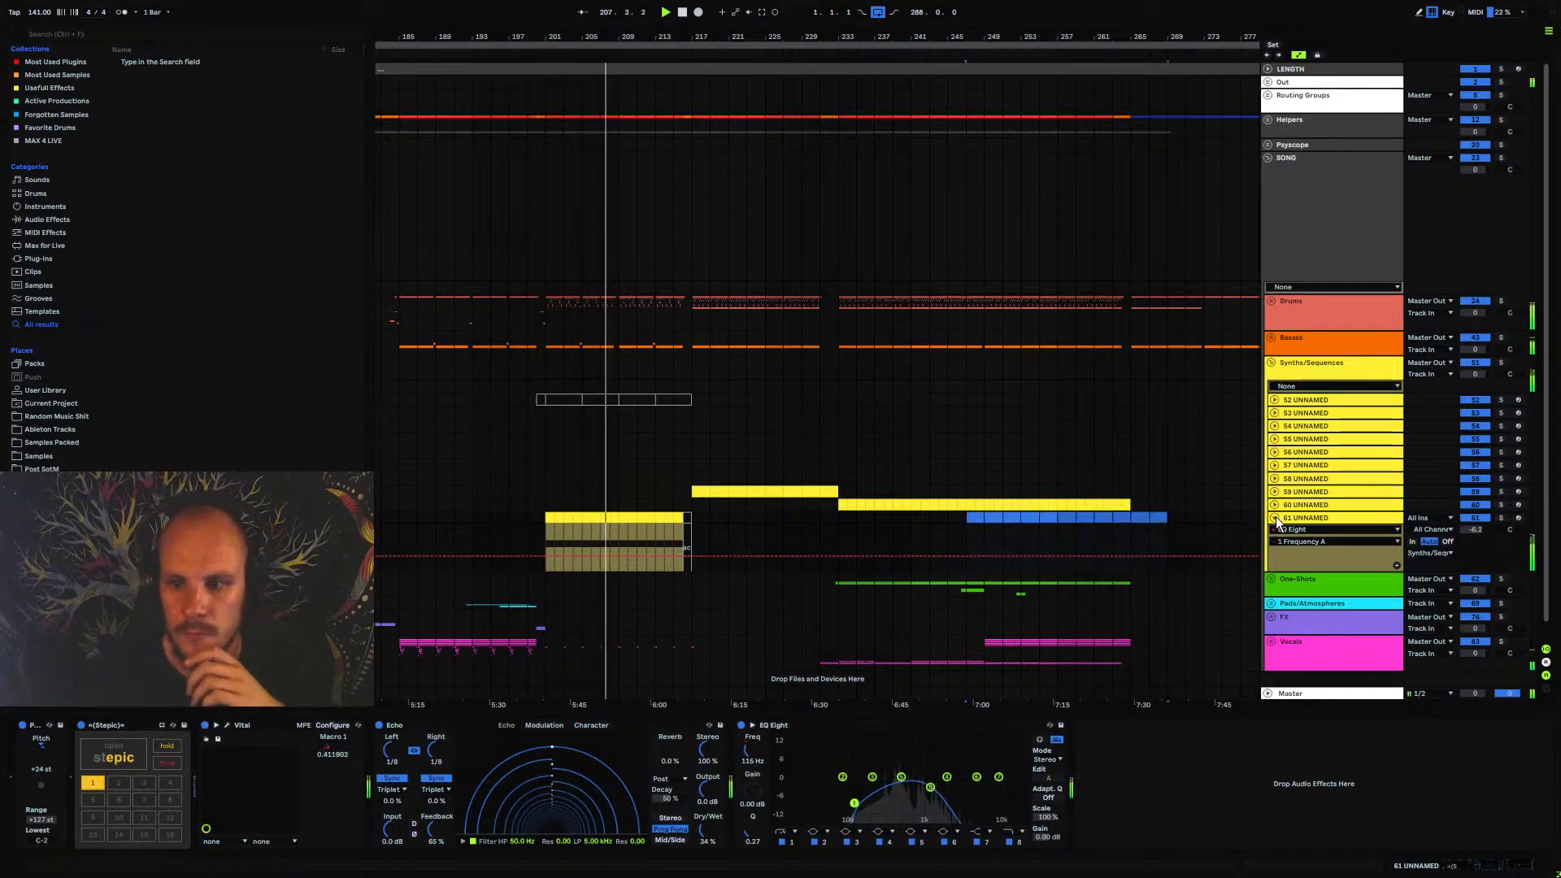
{"action": "left_click", "coordinate": [1275, 518]}
{"action": "left_click", "coordinate": [1313, 519]}
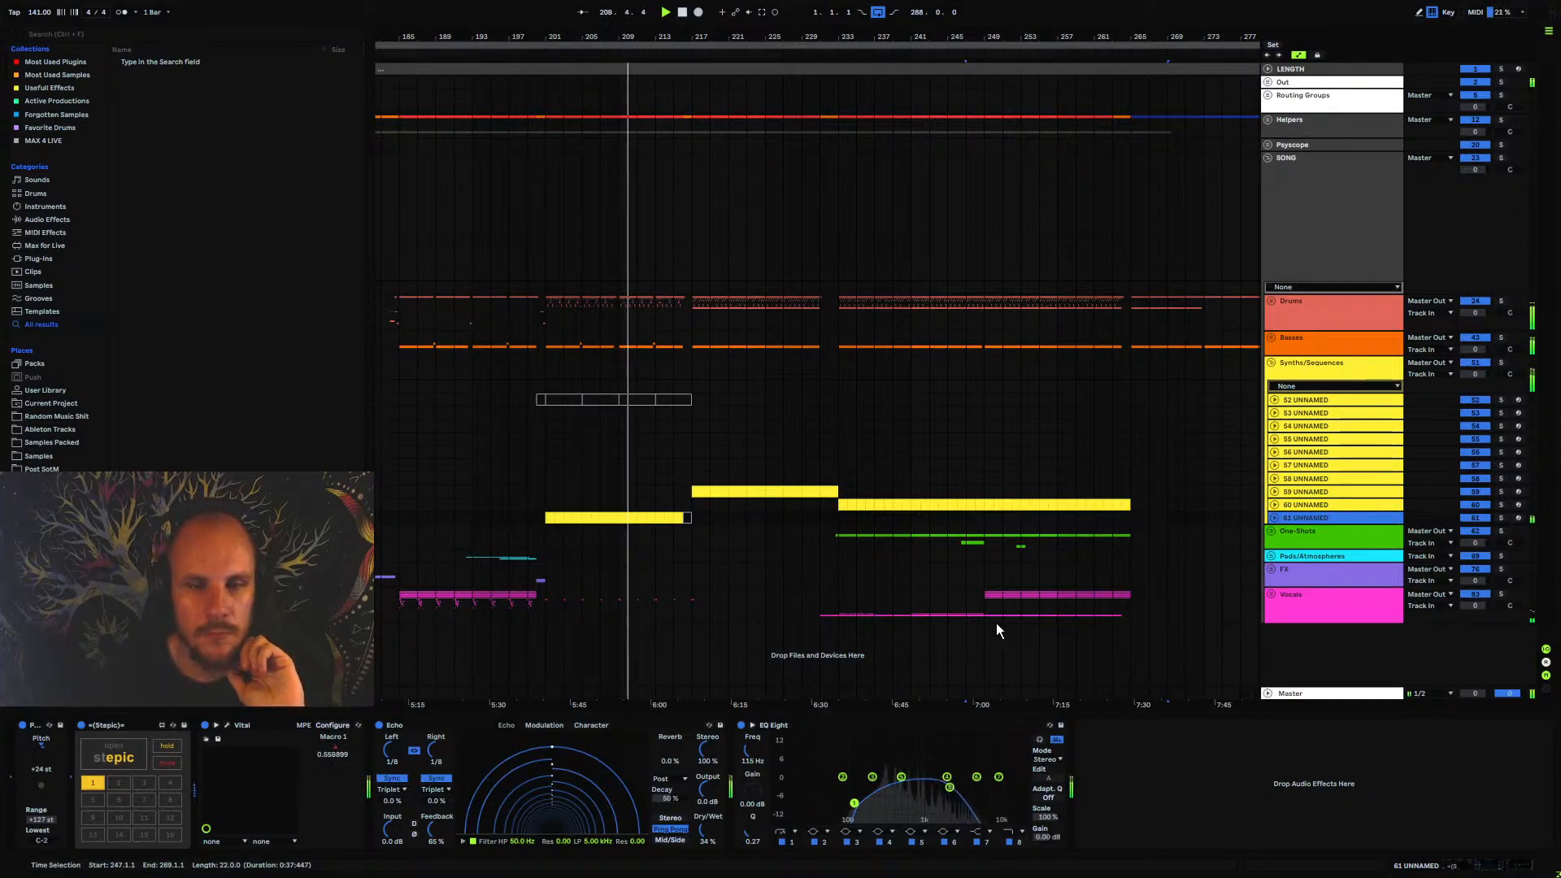
Add MTurboReverb to the end of 61 UNNAMED's chain and choose the Mojo device from the small spaces
{"action": "right_click", "coordinate": [1140, 835]}
{"action": "mouse_move", "coordinate": [1202, 510]}
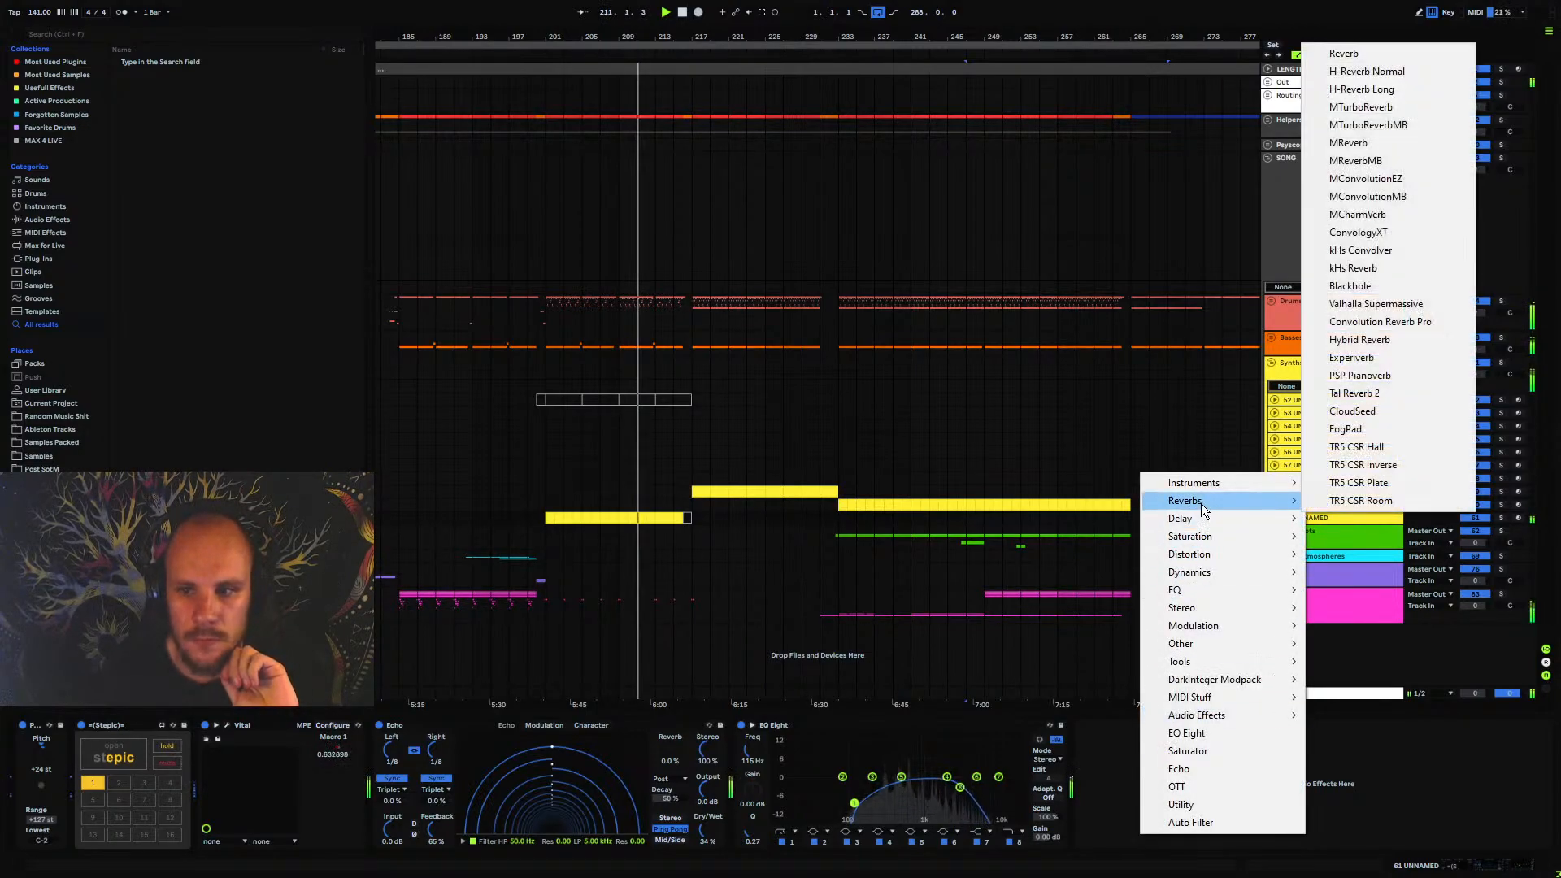
{"action": "left_click", "coordinate": [1366, 107]}
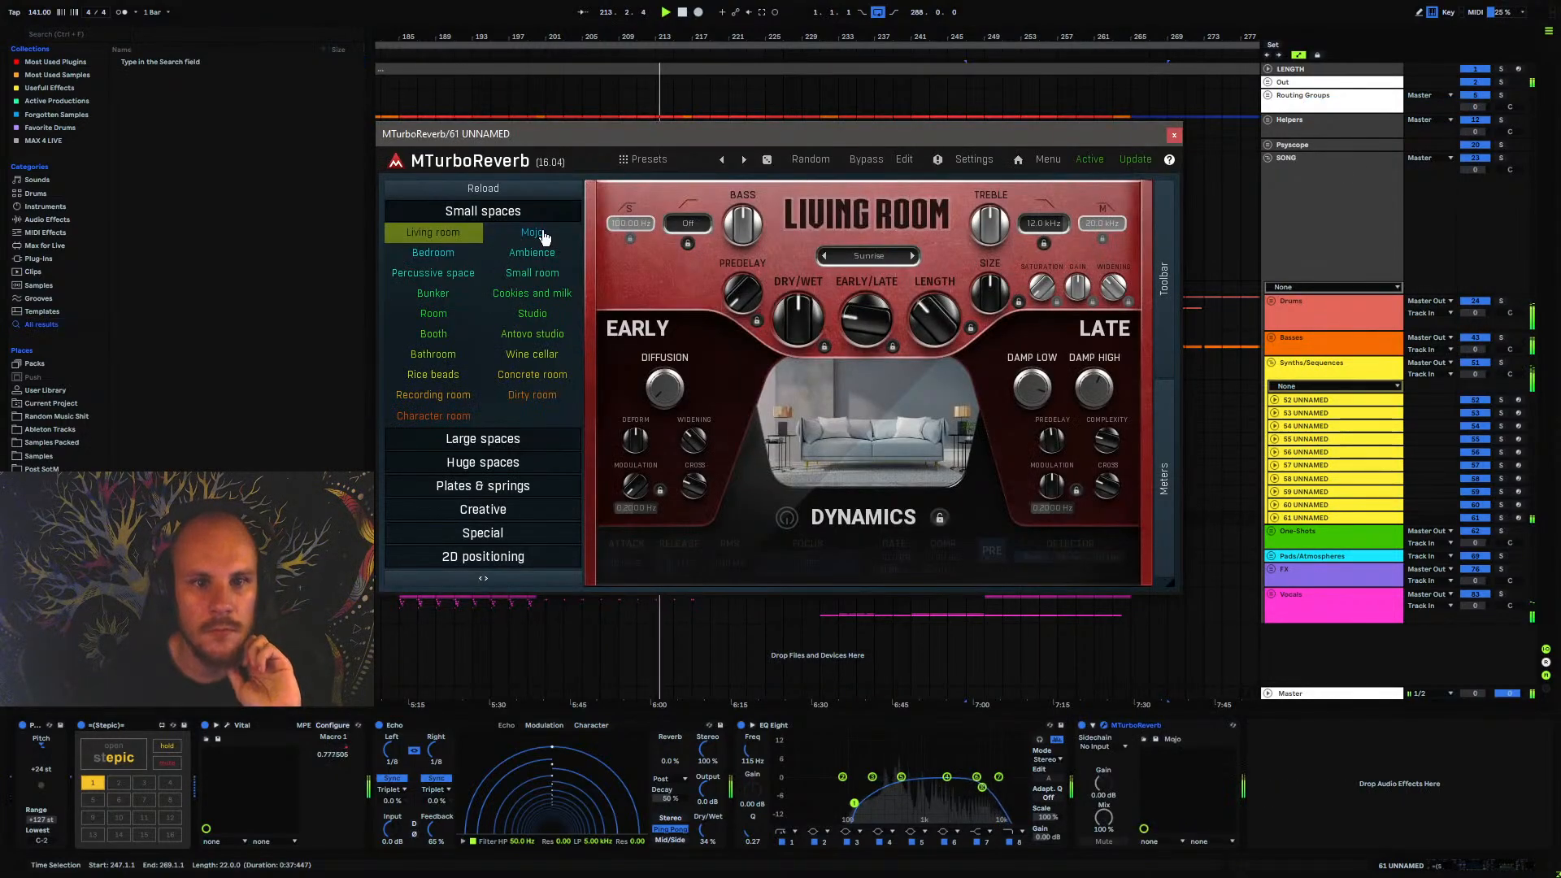
{"action": "left_click", "coordinate": [533, 233]}
{"action": "left_click", "coordinate": [863, 257]}
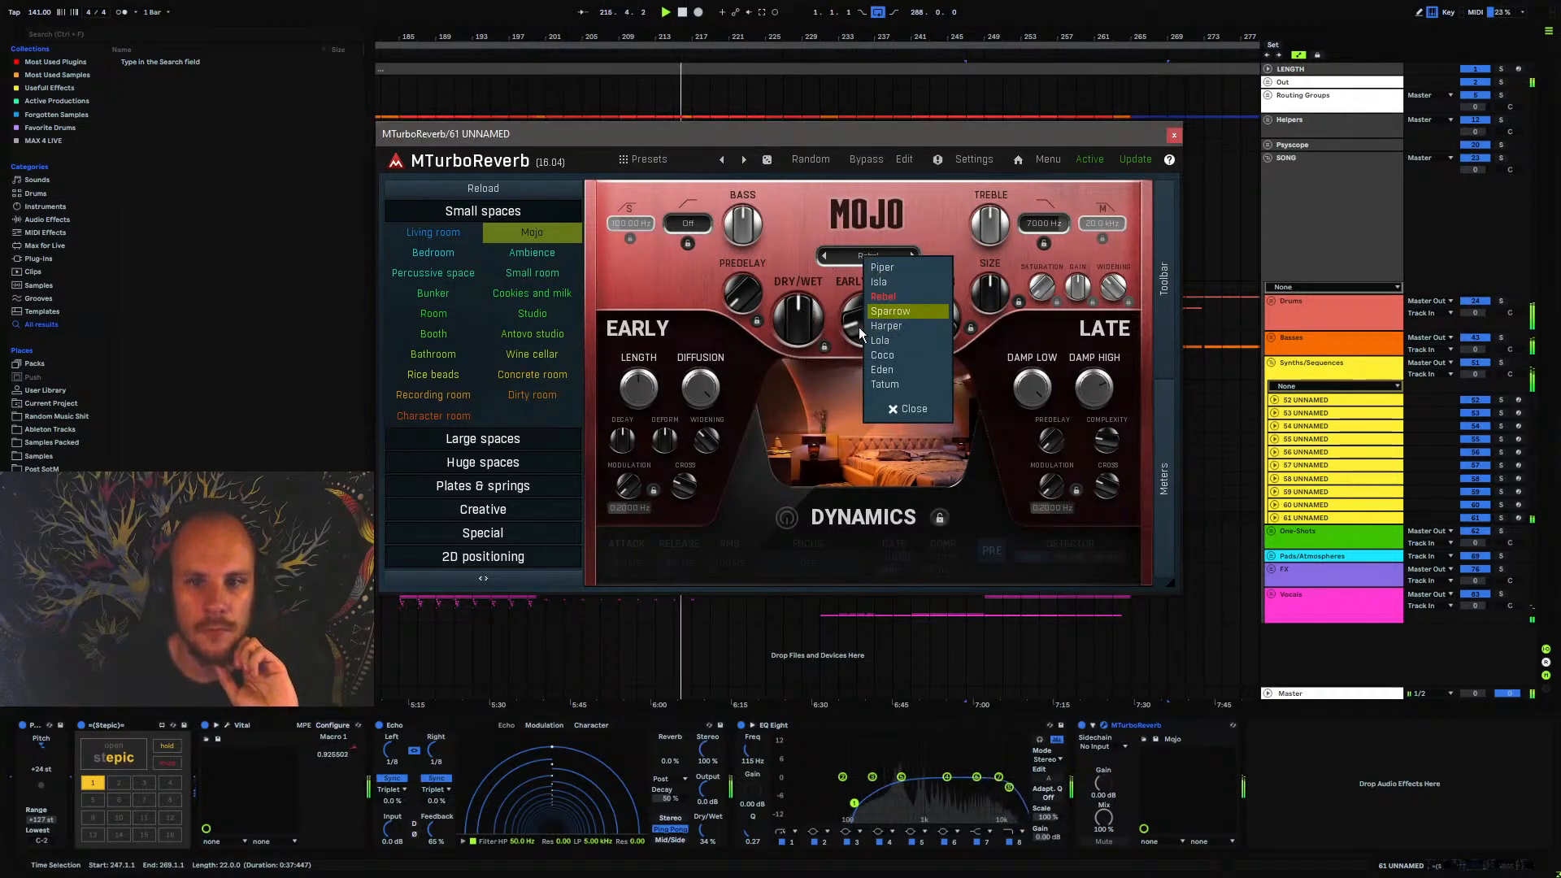
{"action": "left_click", "coordinate": [907, 408]}
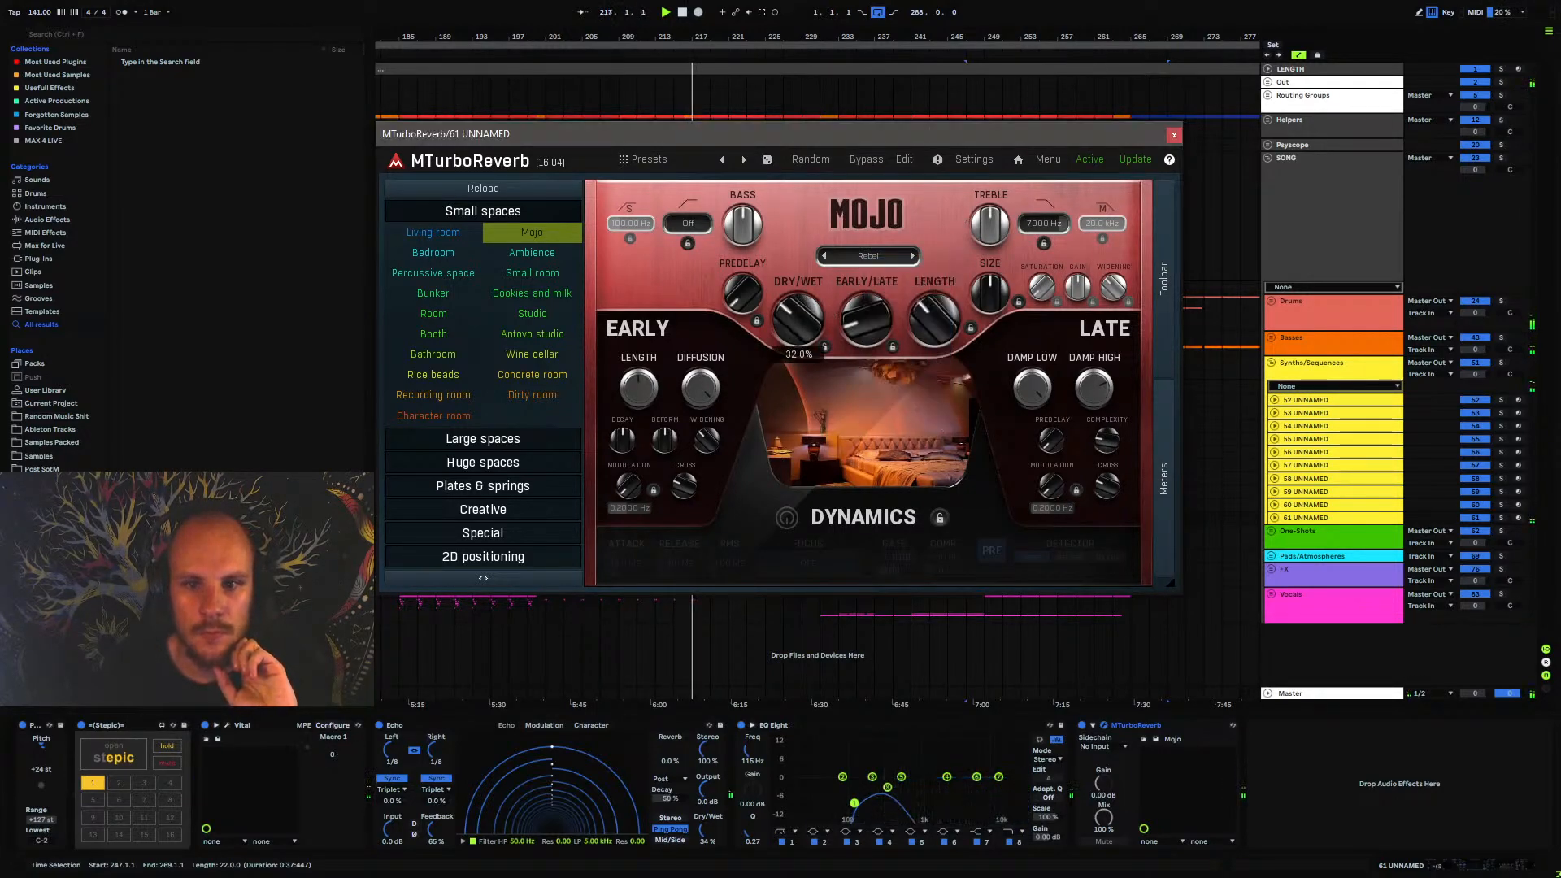
{"action": "left_click", "coordinate": [1174, 135]}
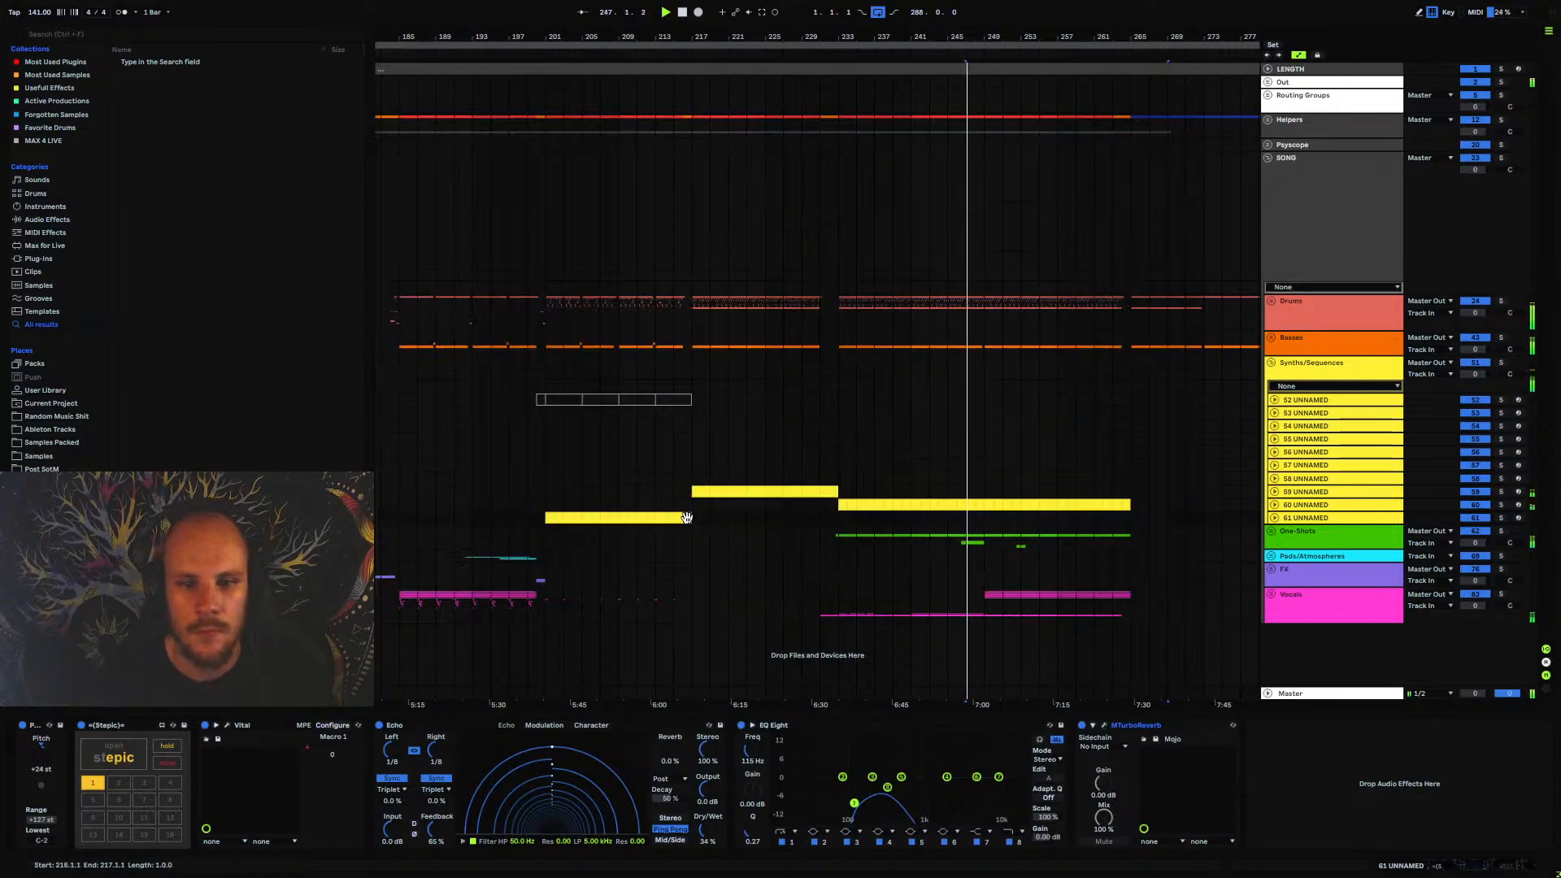
Reactivate the 61 UNNAMED clip in bar 216 and play from bar 216 and from bar 201
{"action": "key", "text": "space"}
{"action": "key", "text": "space"}
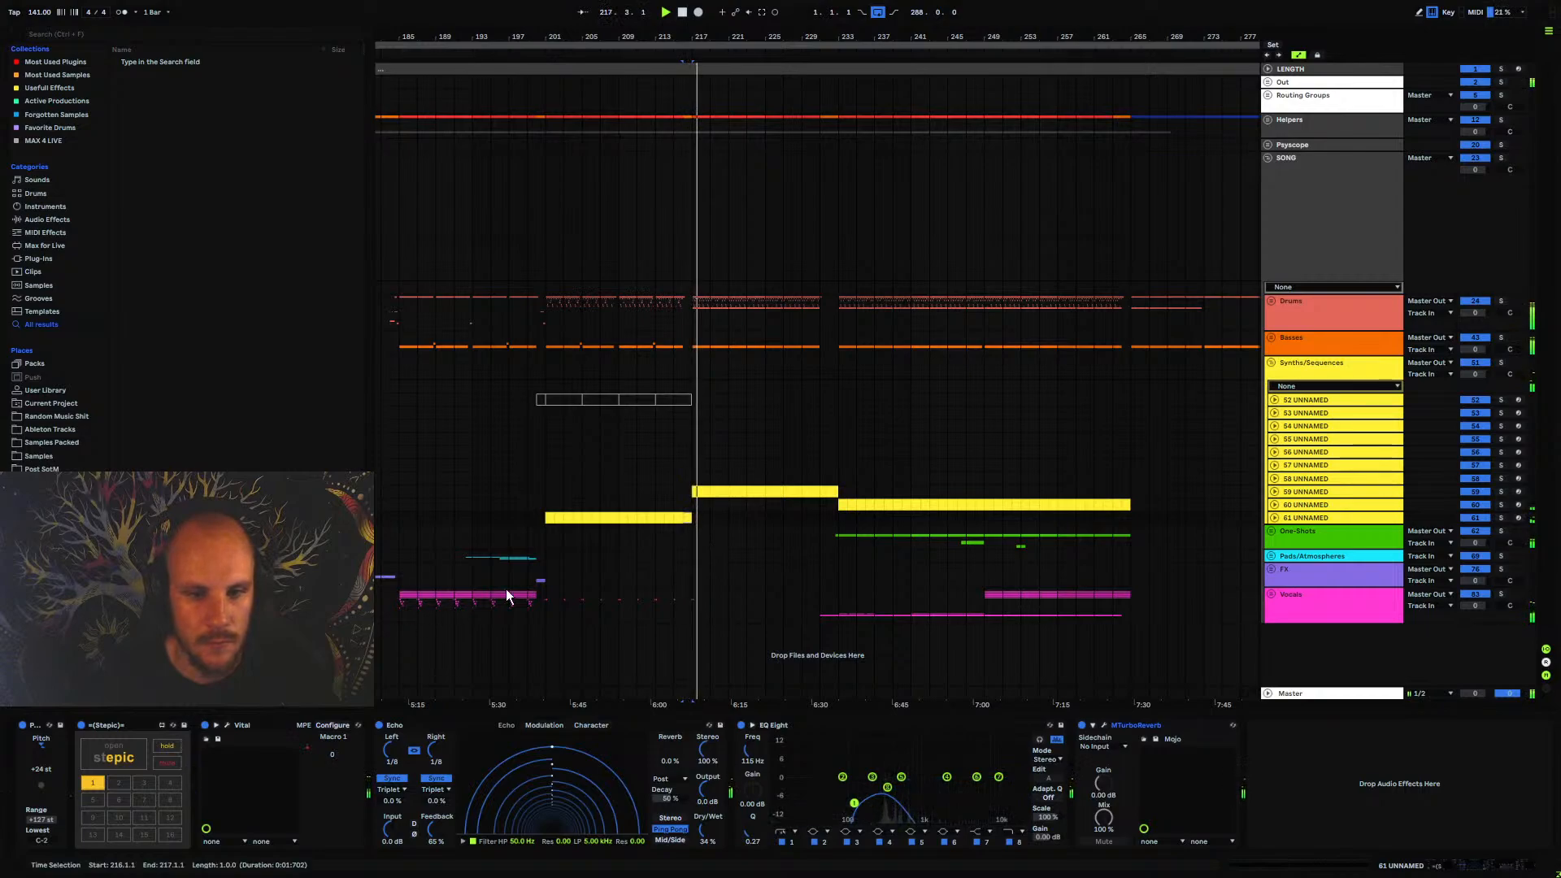
{"action": "left_click", "coordinate": [545, 509]}
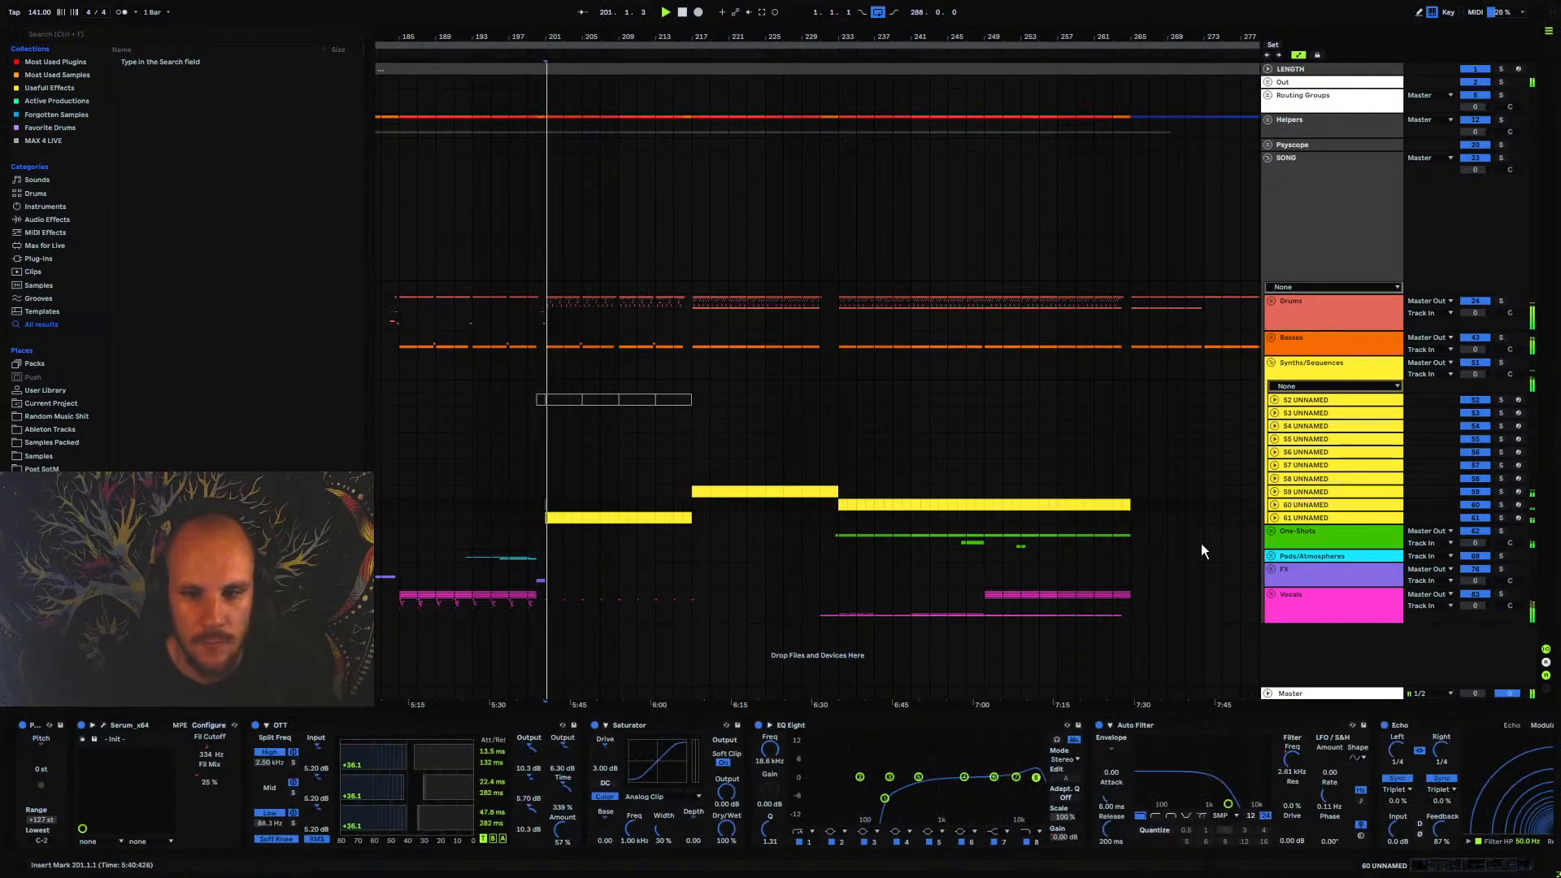
Move Echo behind EQ Eight on 61 UNNAMED and set EQ Eight's band 1 frequency to about 230 Hz
{"action": "left_click", "coordinate": [1296, 518]}
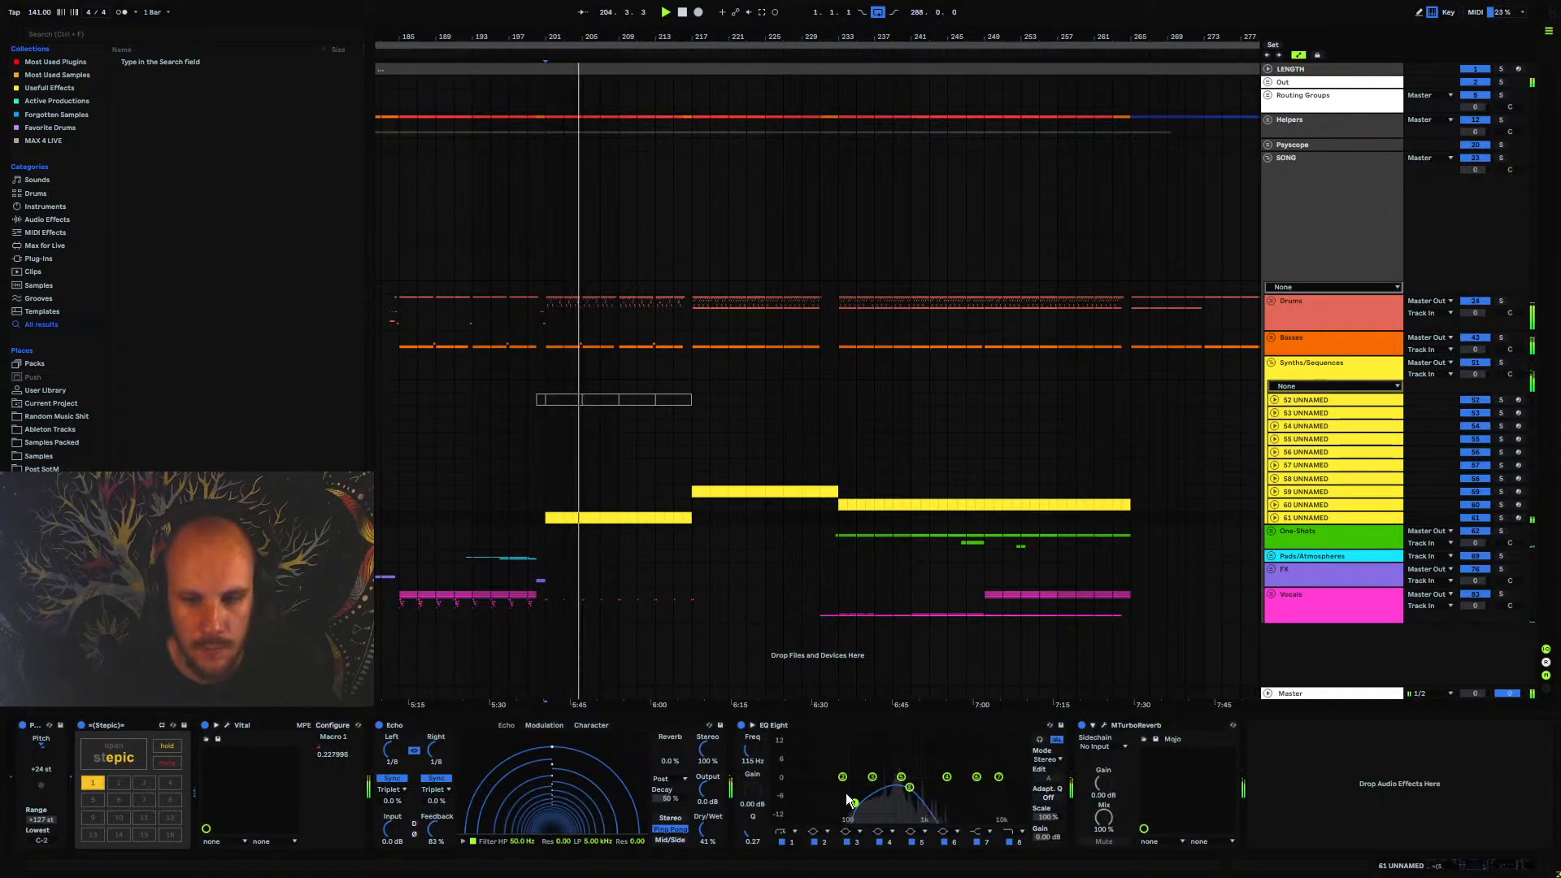
{"action": "left_click_drag", "start_coordinate": [854, 803], "coordinate": [879, 804]}
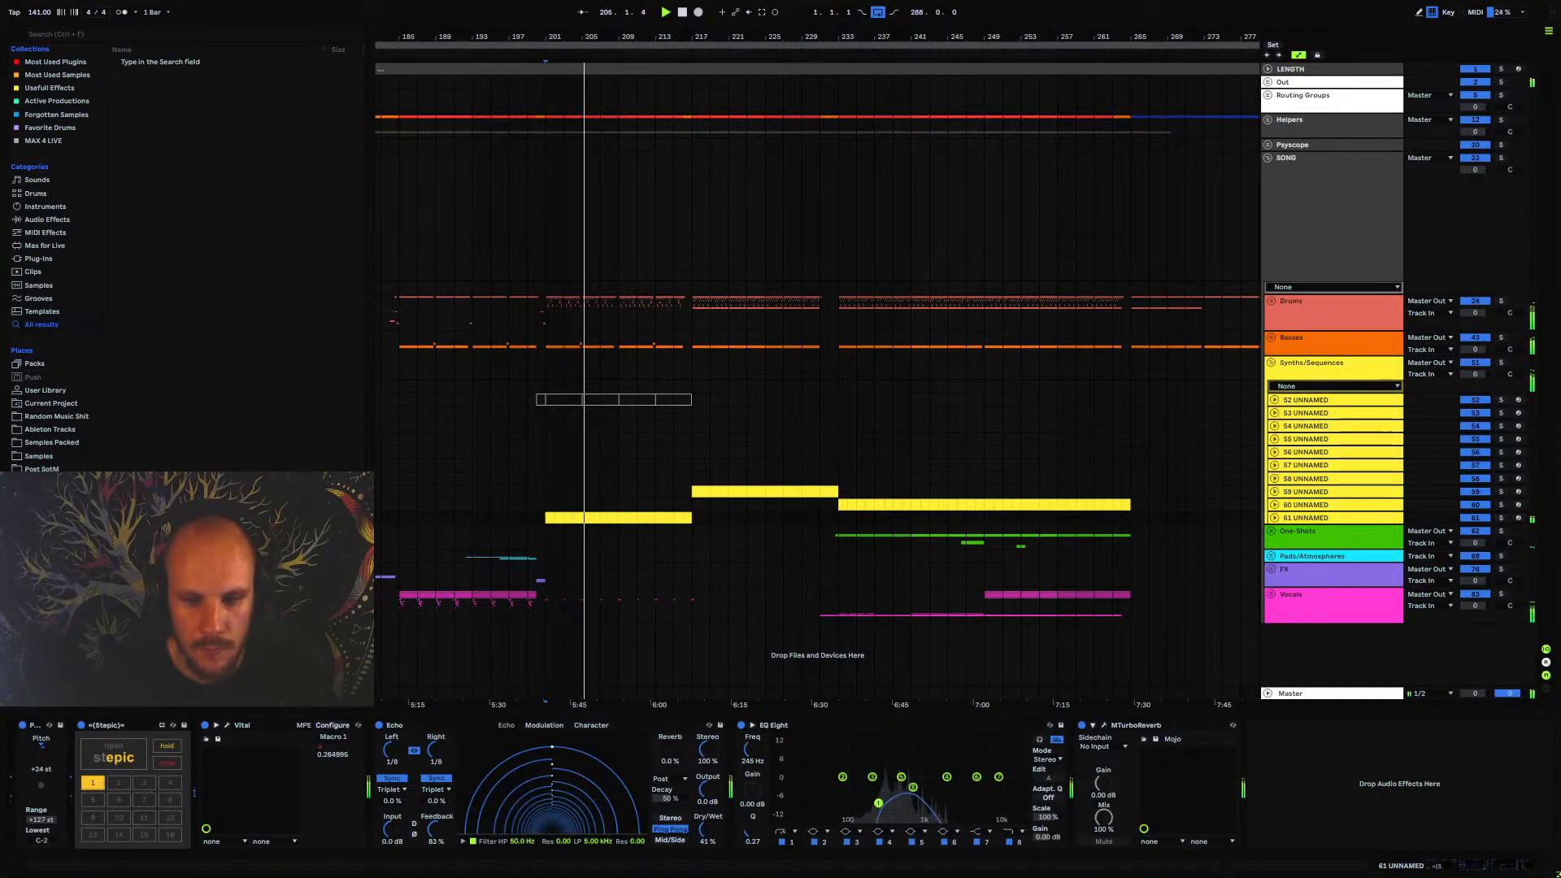
{"action": "left_click", "coordinate": [422, 724]}
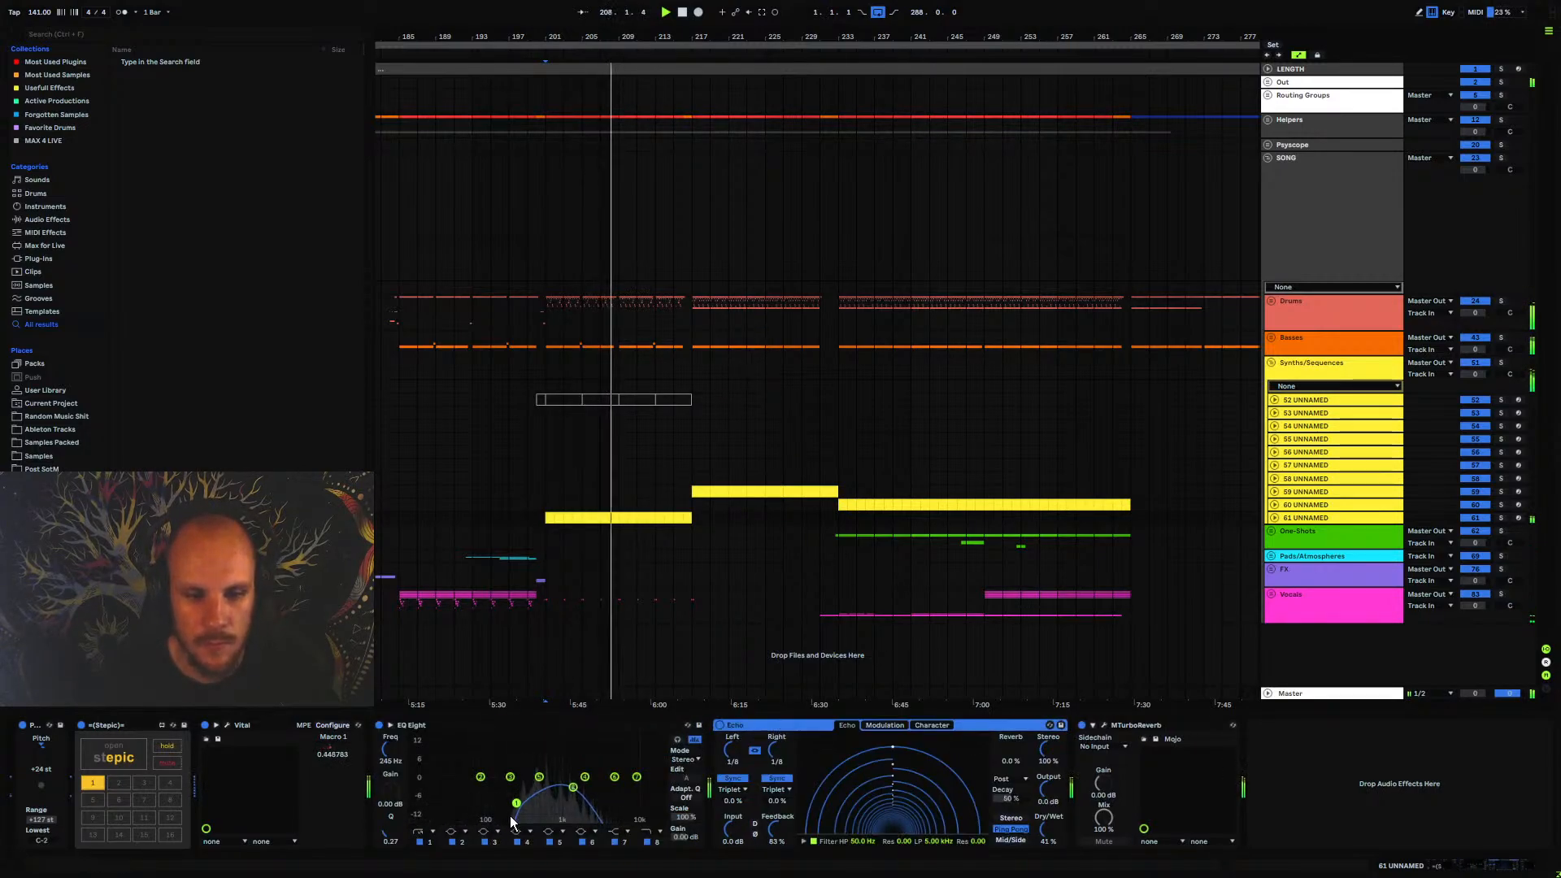
{"action": "left_click_drag", "start_coordinate": [517, 803], "coordinate": [514, 804]}
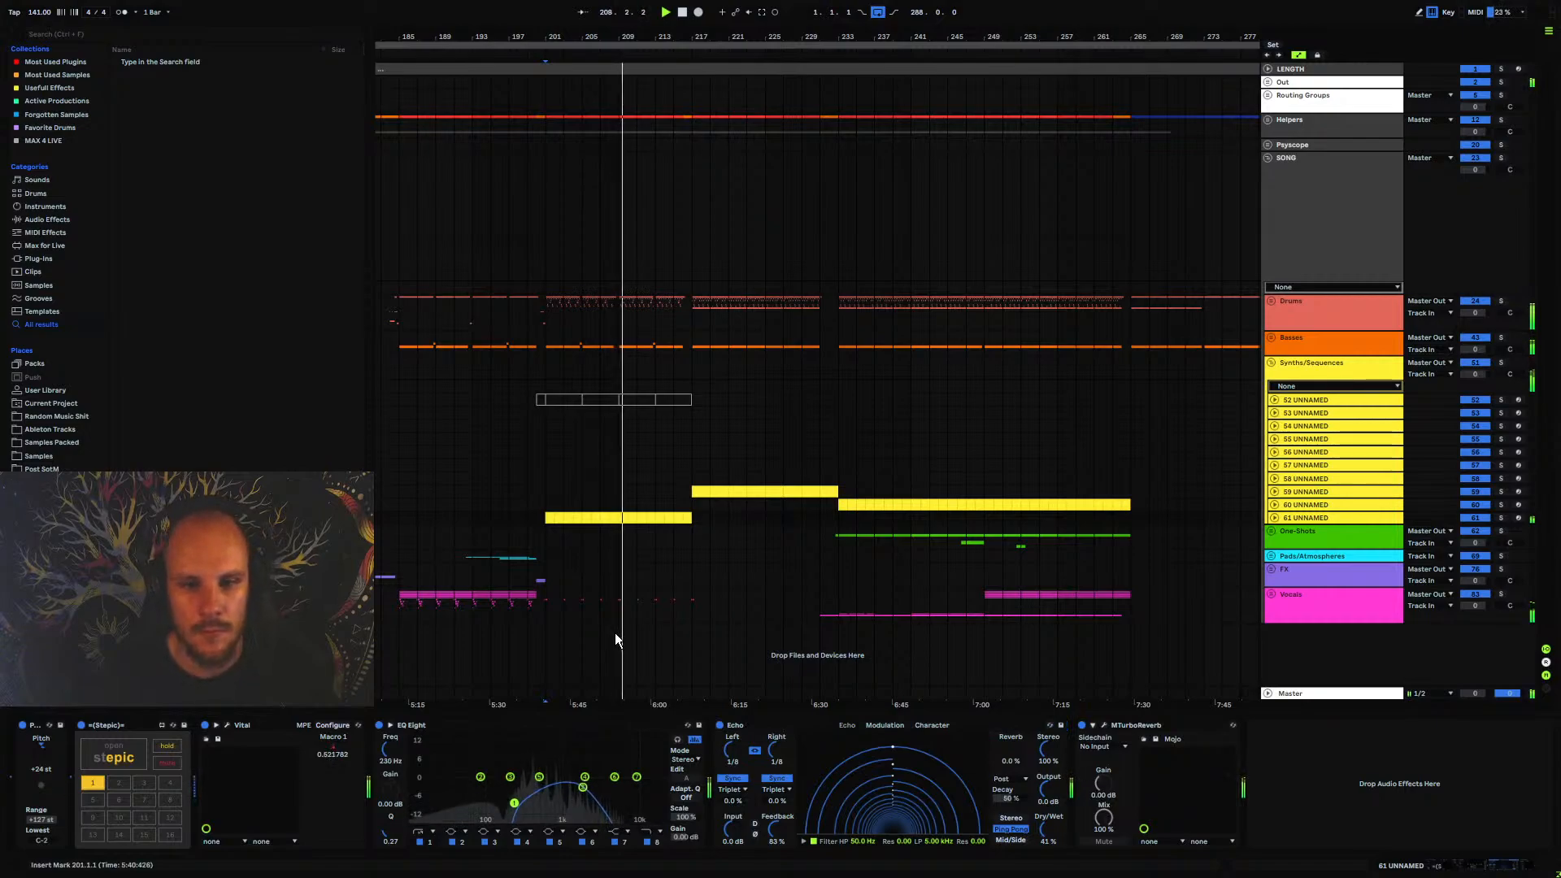
Fold the Synths/Sequences group, unfold One-Shots and play from bar 201 to review the section
{"action": "left_click", "coordinate": [1327, 516]}
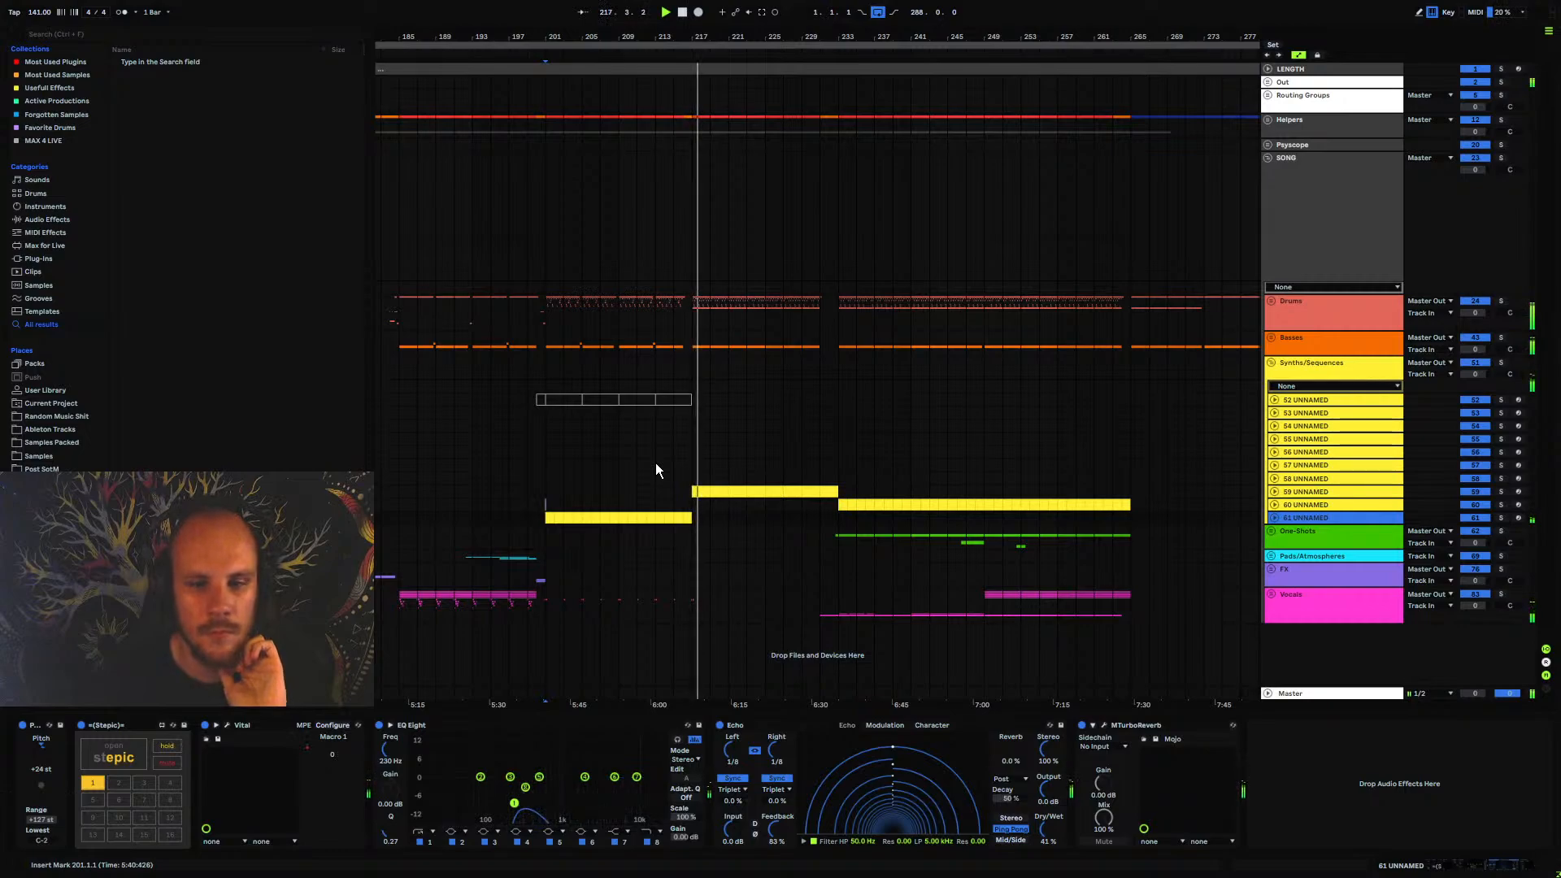
{"action": "left_click", "coordinate": [1272, 363]}
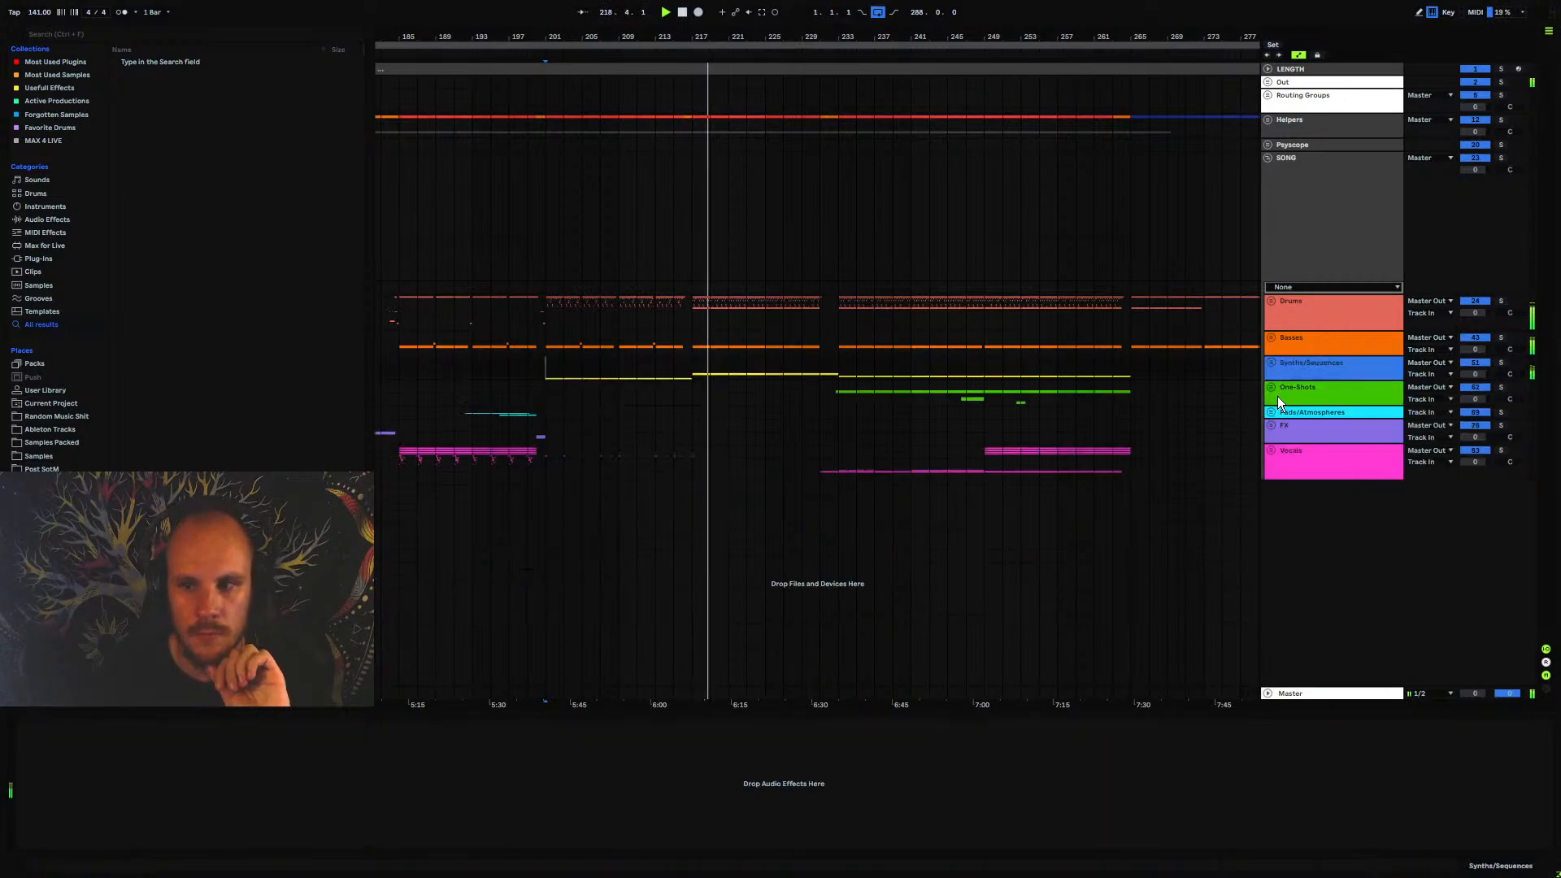
{"action": "left_click", "coordinate": [1274, 388]}
{"action": "left_click", "coordinate": [547, 344]}
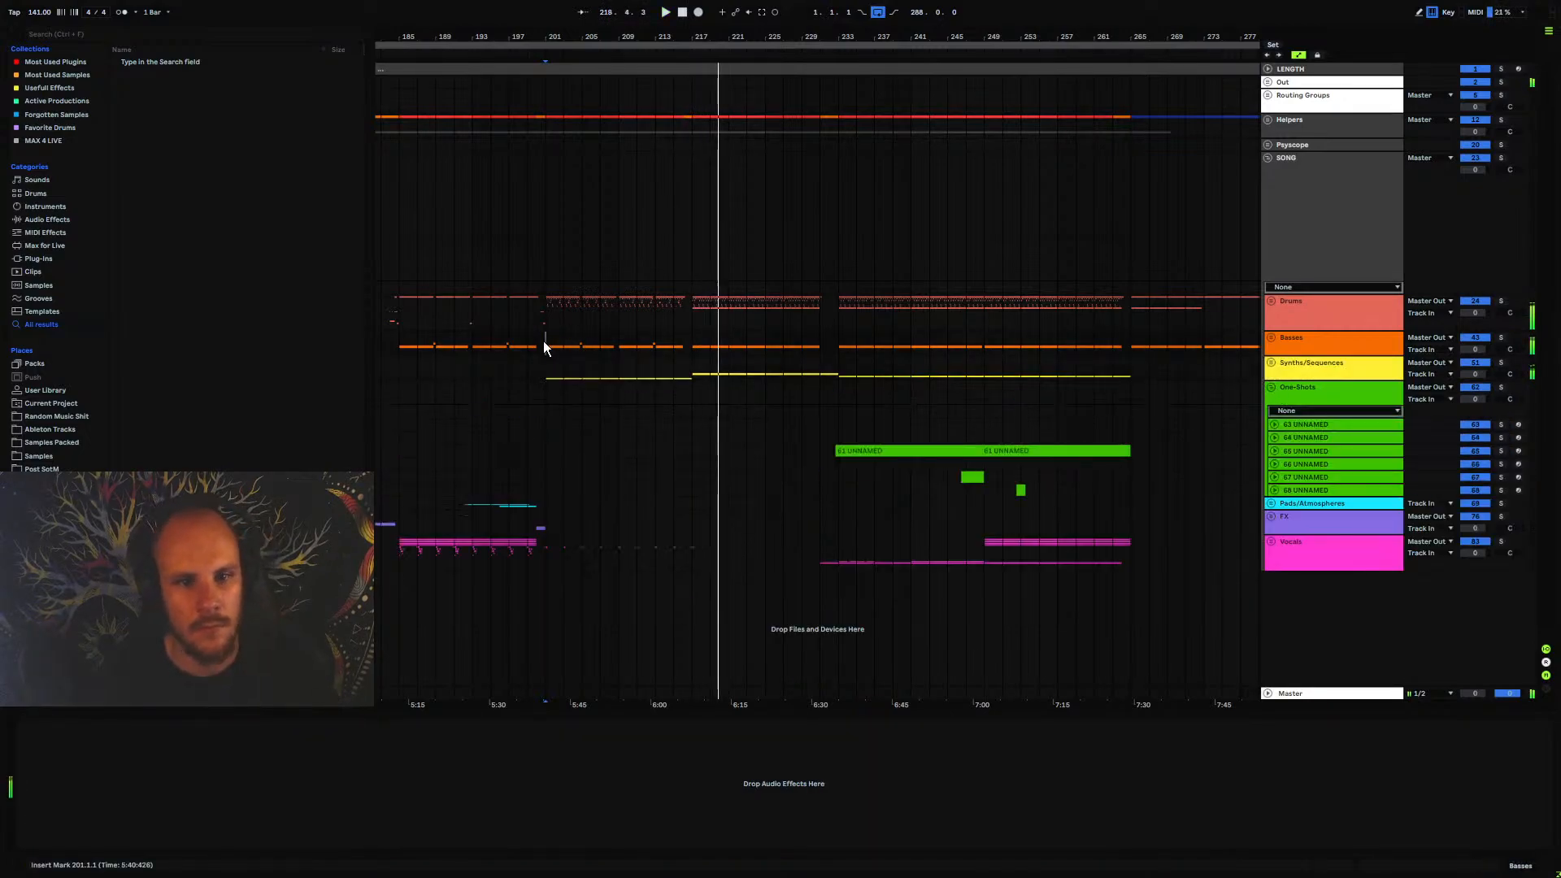
{"action": "key", "text": "space"}
{"action": "key", "text": "space"}
{"action": "left_click_drag", "start_coordinate": [536, 50], "coordinate": [625, 71]}
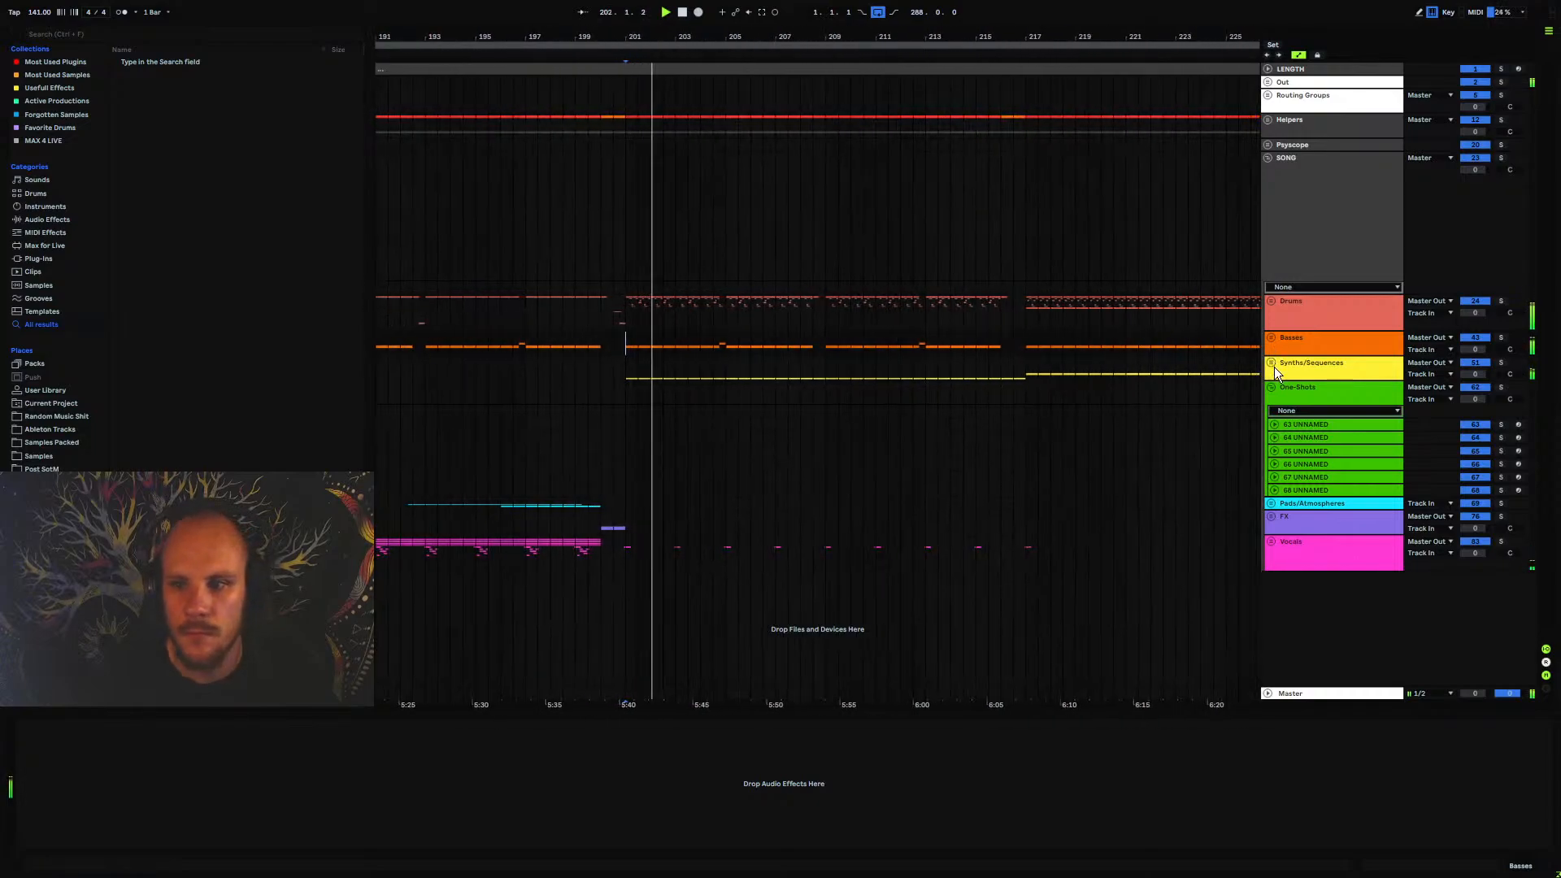
Unfold Synths/Sequences and reactivate the 52 UNNAMED clips between bars 201 and 217
{"action": "left_click", "coordinate": [1271, 362]}
{"action": "left_click_drag", "start_coordinate": [1023, 400], "coordinate": [667, 397]}
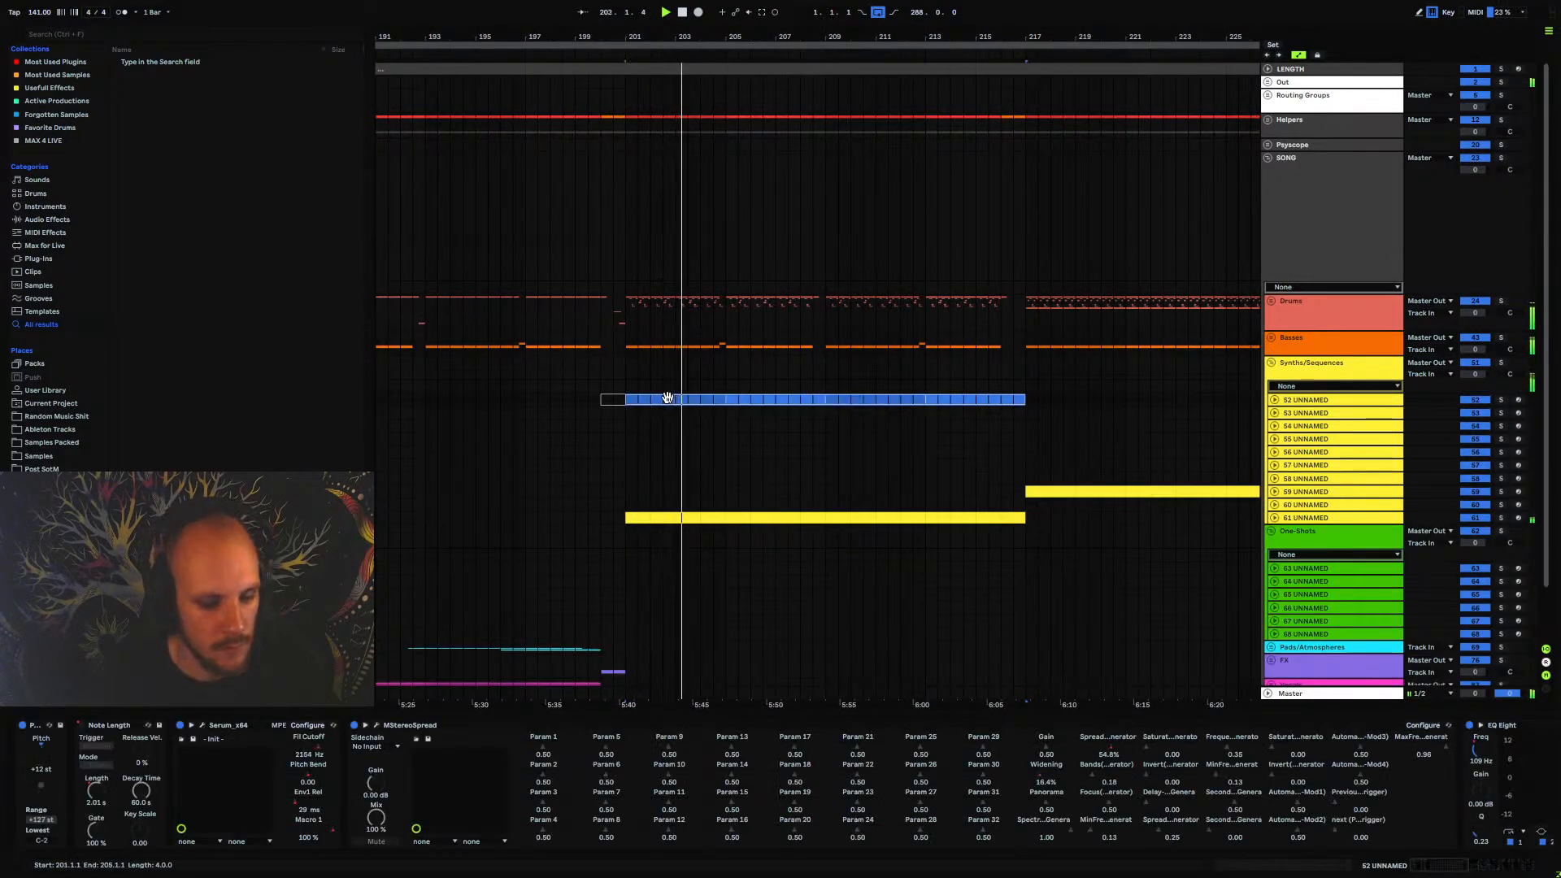
{"action": "key", "text": "0"}
{"action": "left_click", "coordinate": [1275, 517]}
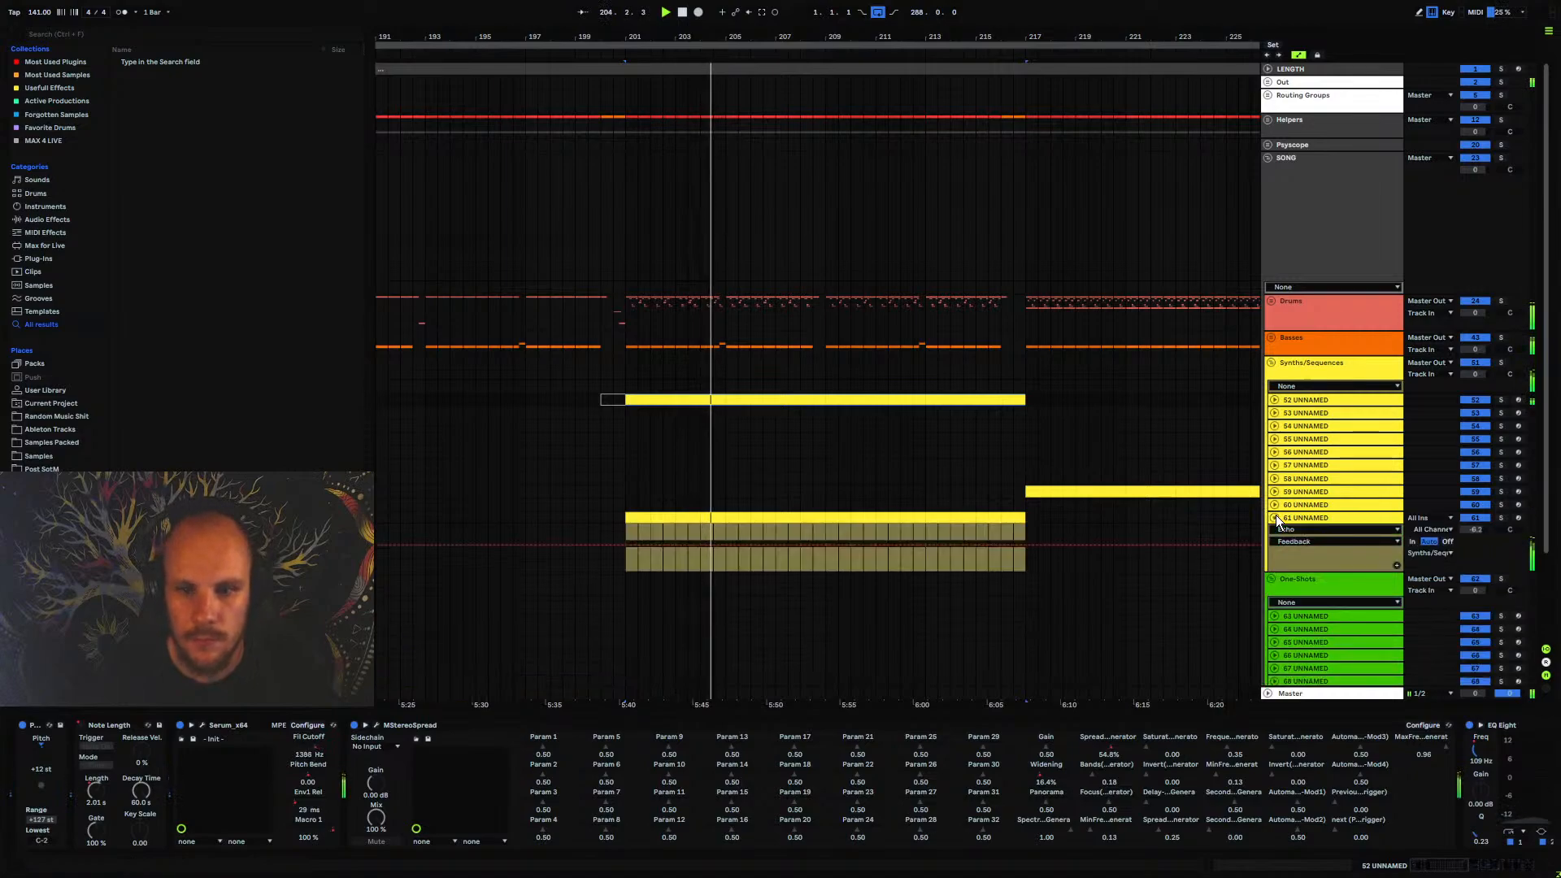
{"action": "left_click", "coordinate": [1274, 518]}
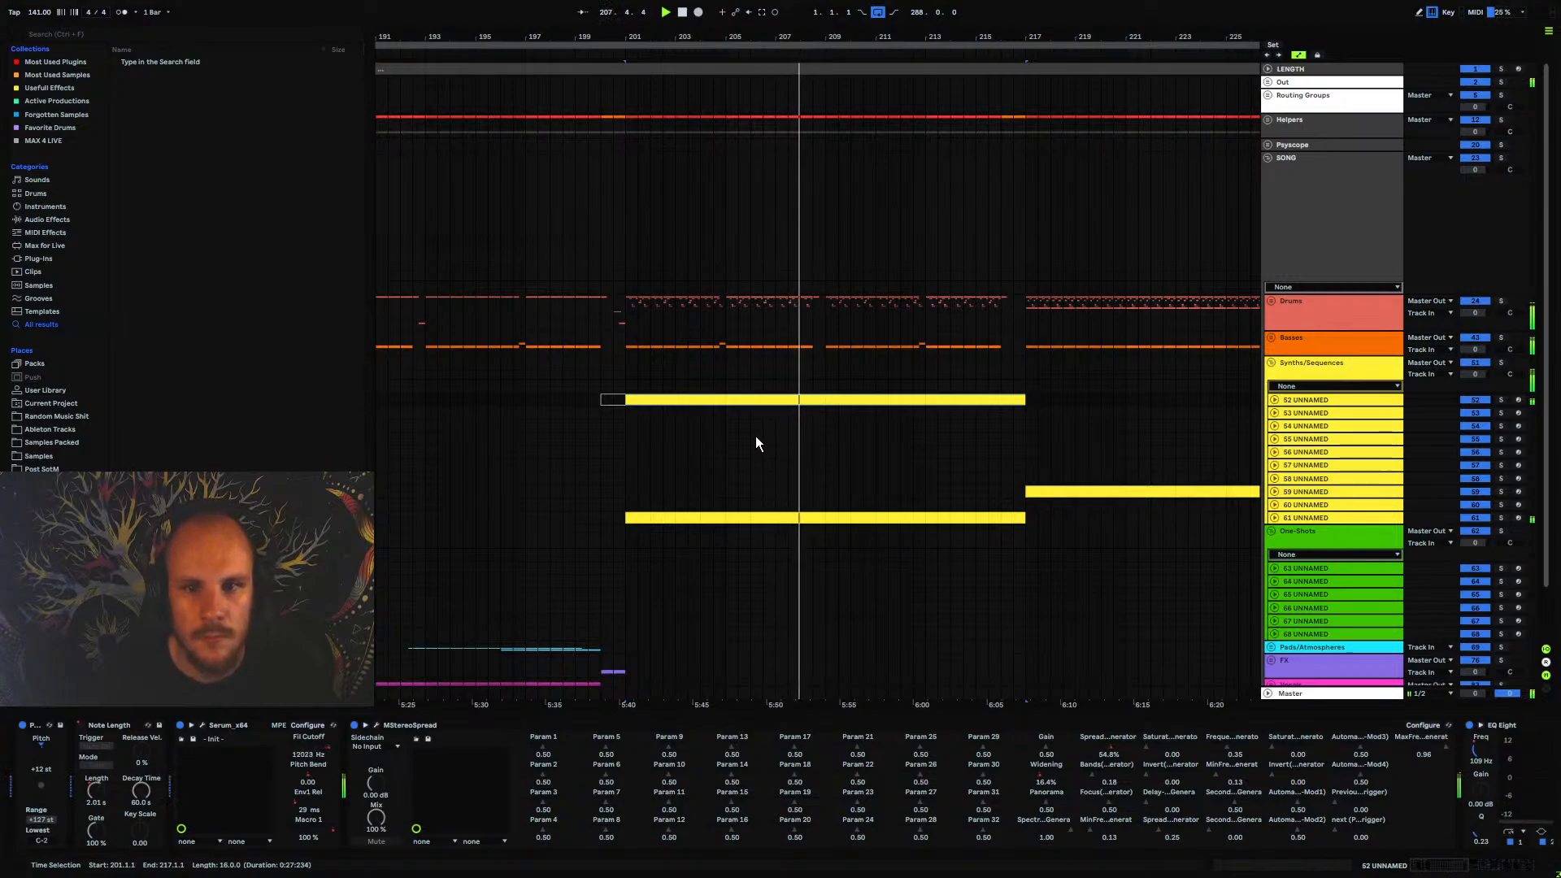
Select bar 216 of the 61 UNNAMED part and deactivate the track
{"action": "left_click", "coordinate": [1020, 518]}
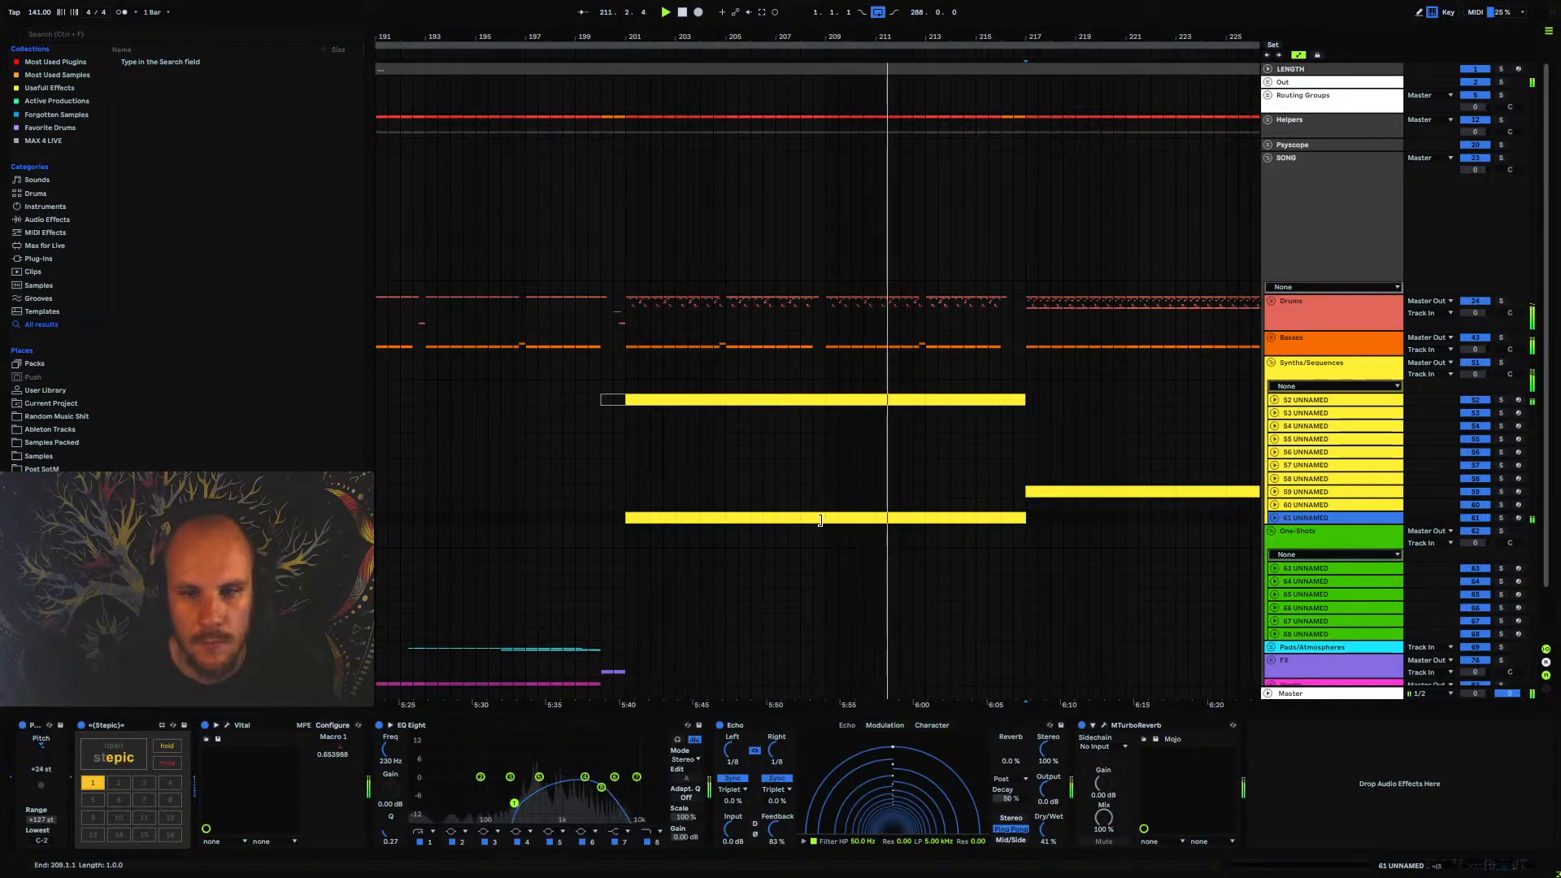
{"action": "left_click_drag", "start_coordinate": [1018, 519], "coordinate": [1005, 519]}
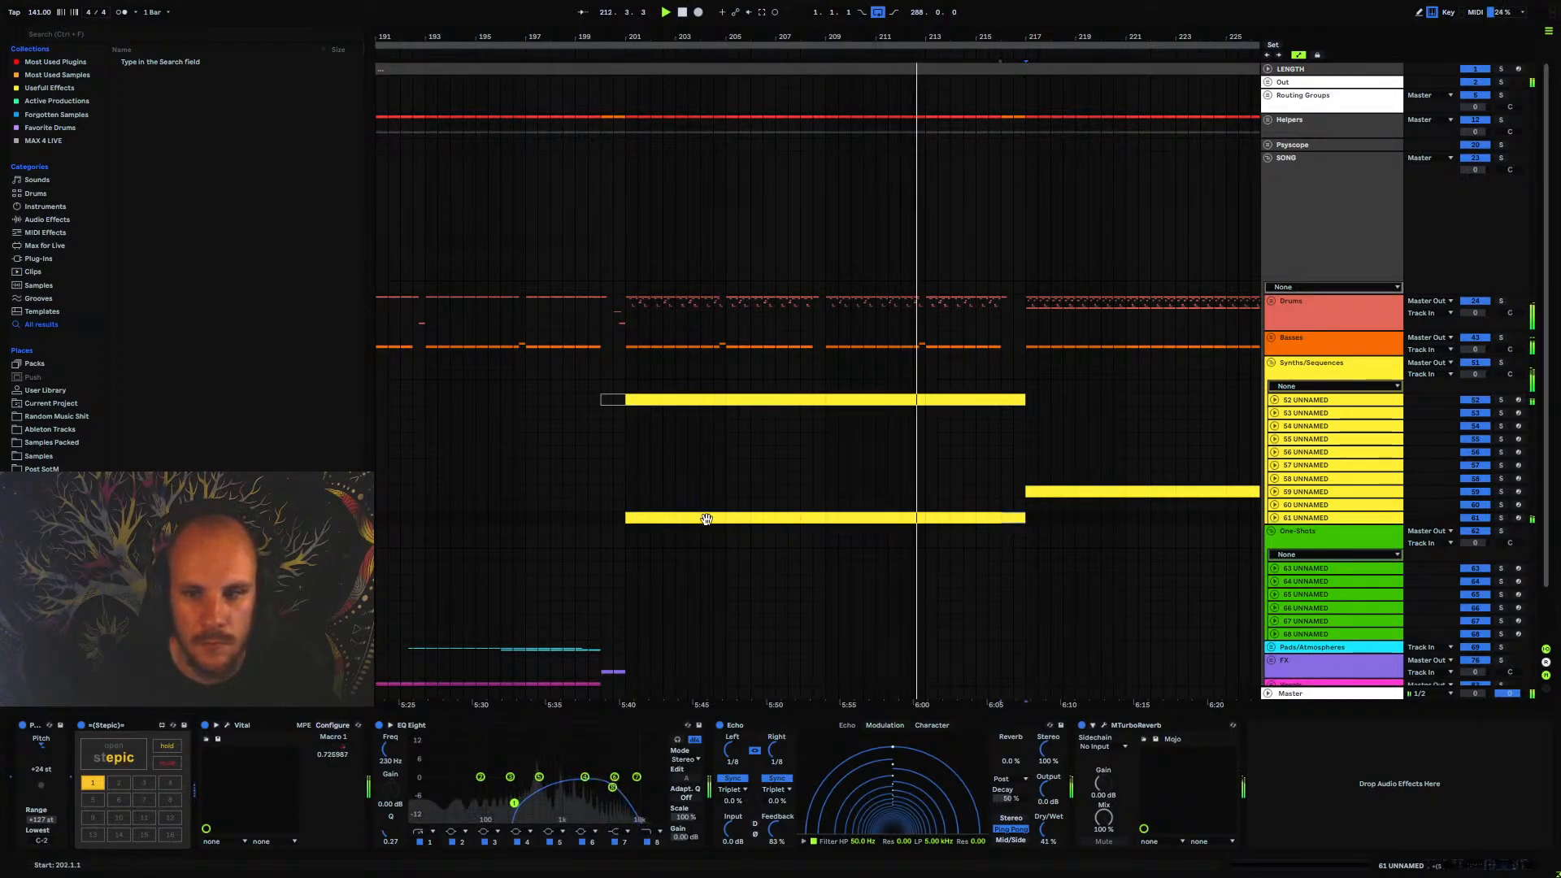
{"action": "left_click", "coordinate": [1474, 518]}
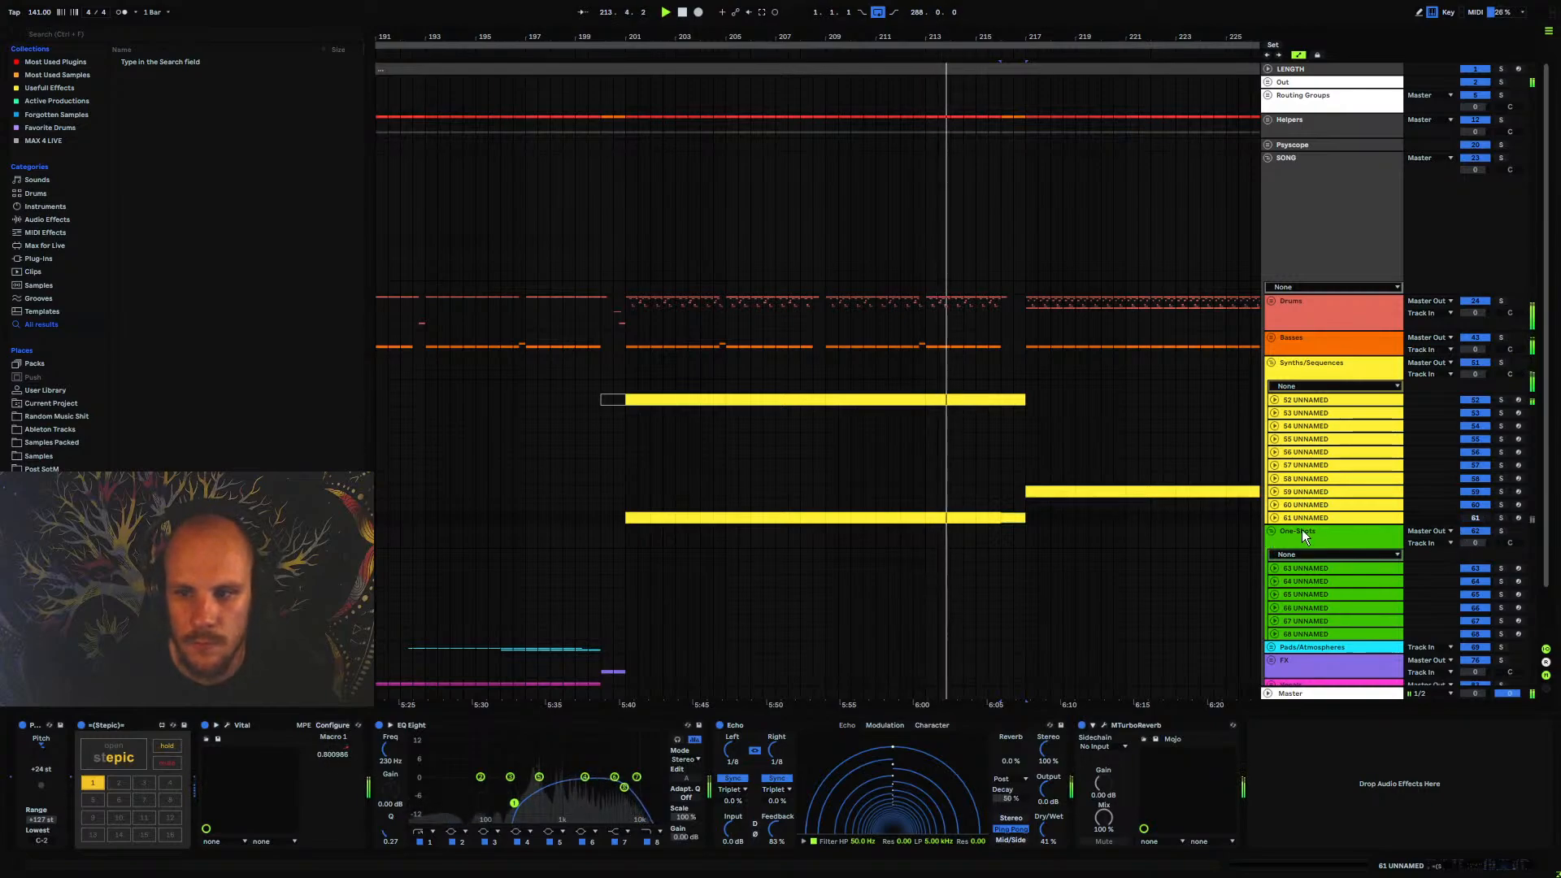
Collapse MStereoSpread's parameter list on 52 UNNAMED and unfold the track's automation lanes
{"action": "left_click", "coordinate": [1311, 398]}
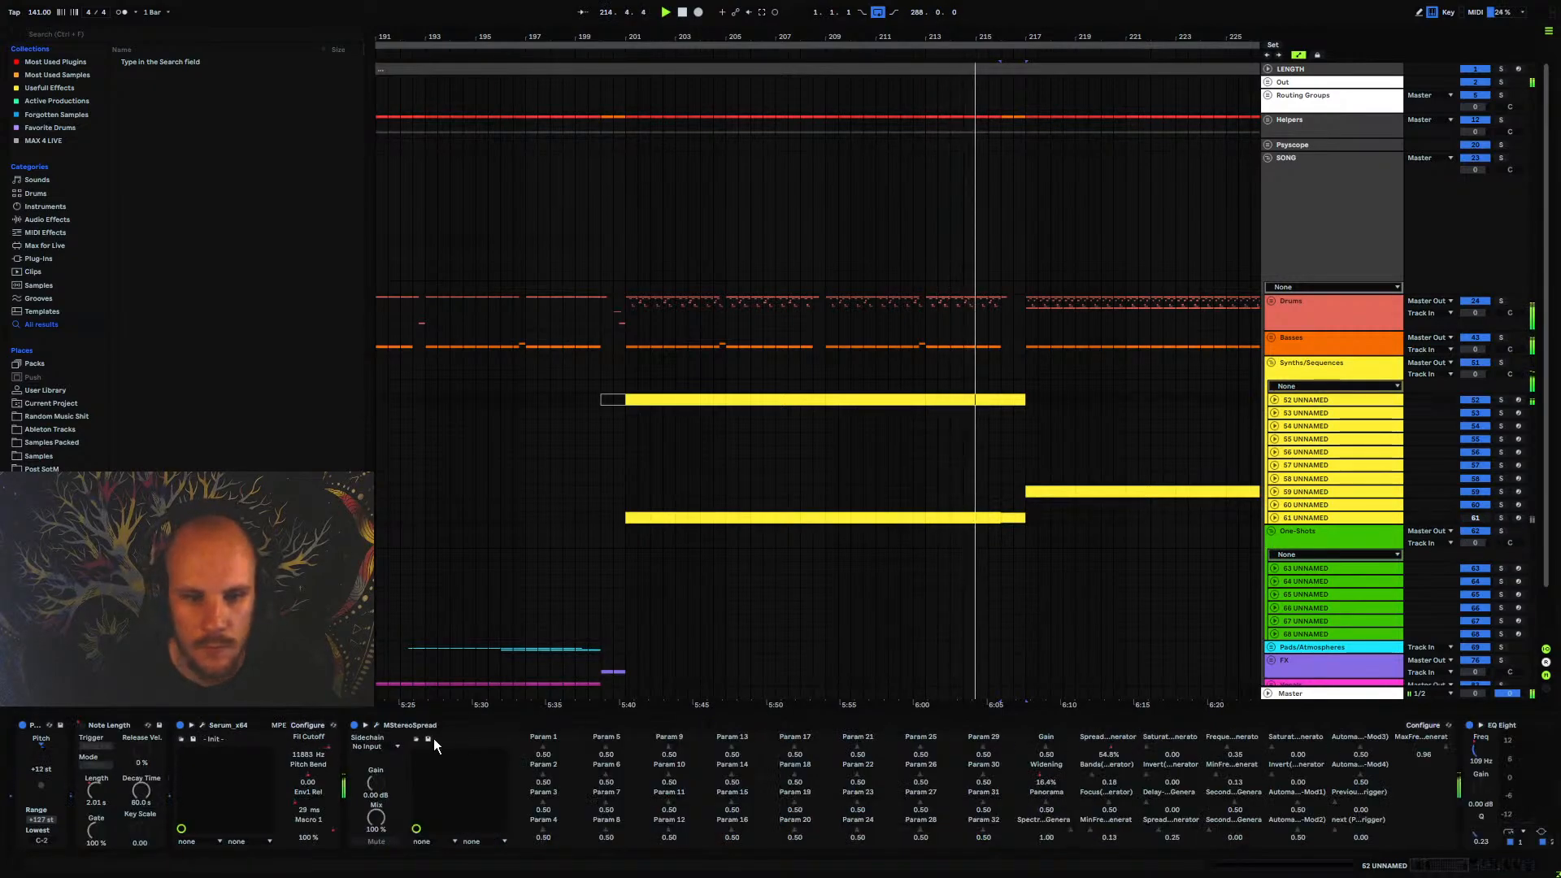
{"action": "left_click", "coordinate": [366, 727]}
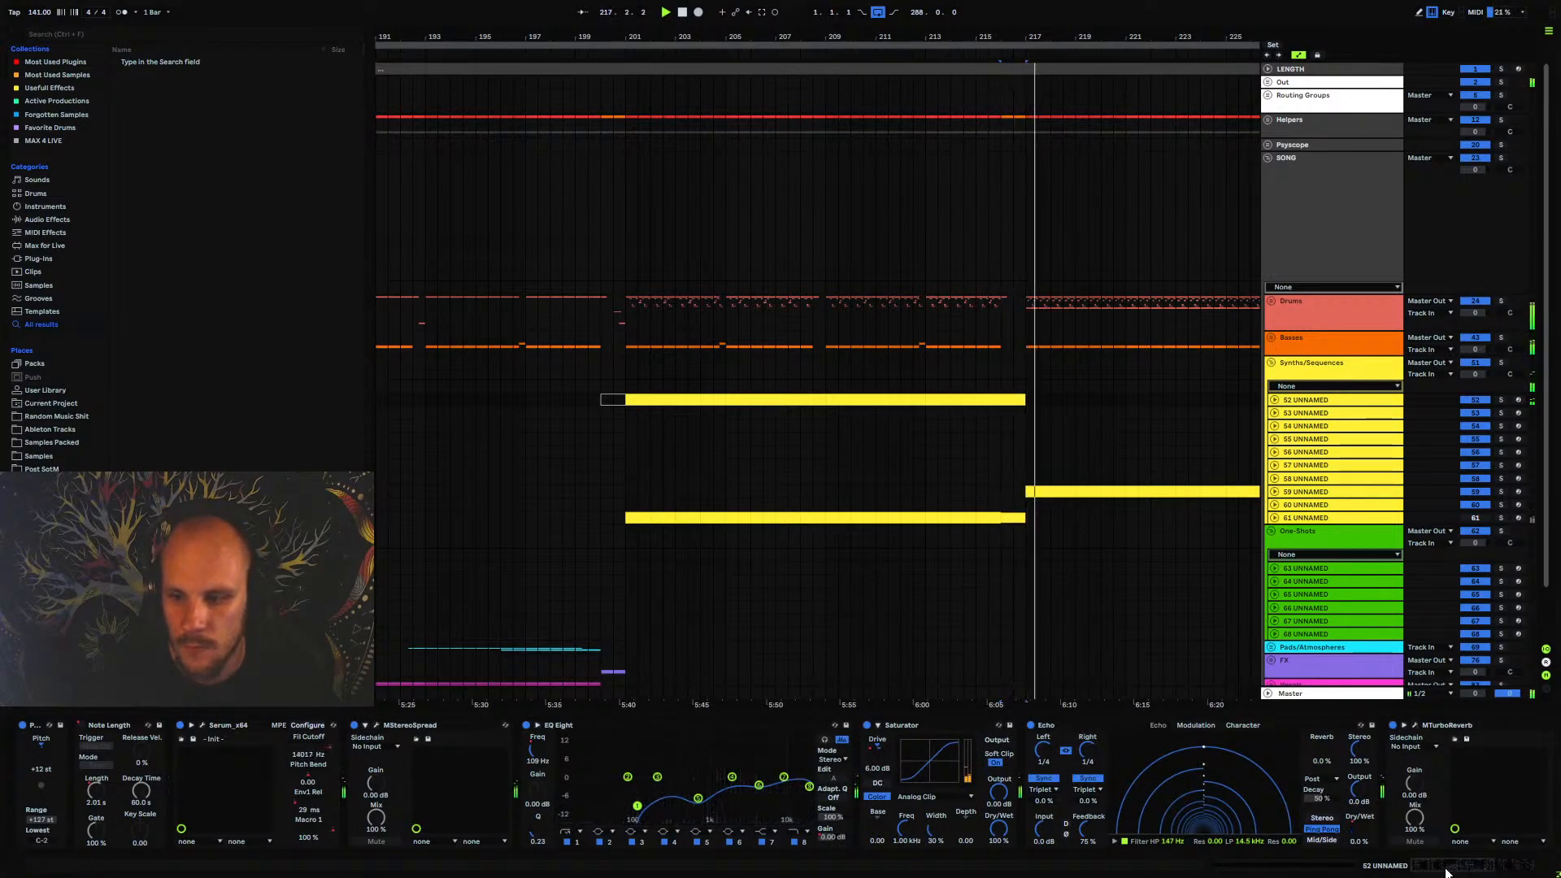
{"action": "scroll", "coordinate": [1392, 760], "scroll_direction": "down", "scroll_amount": 5}
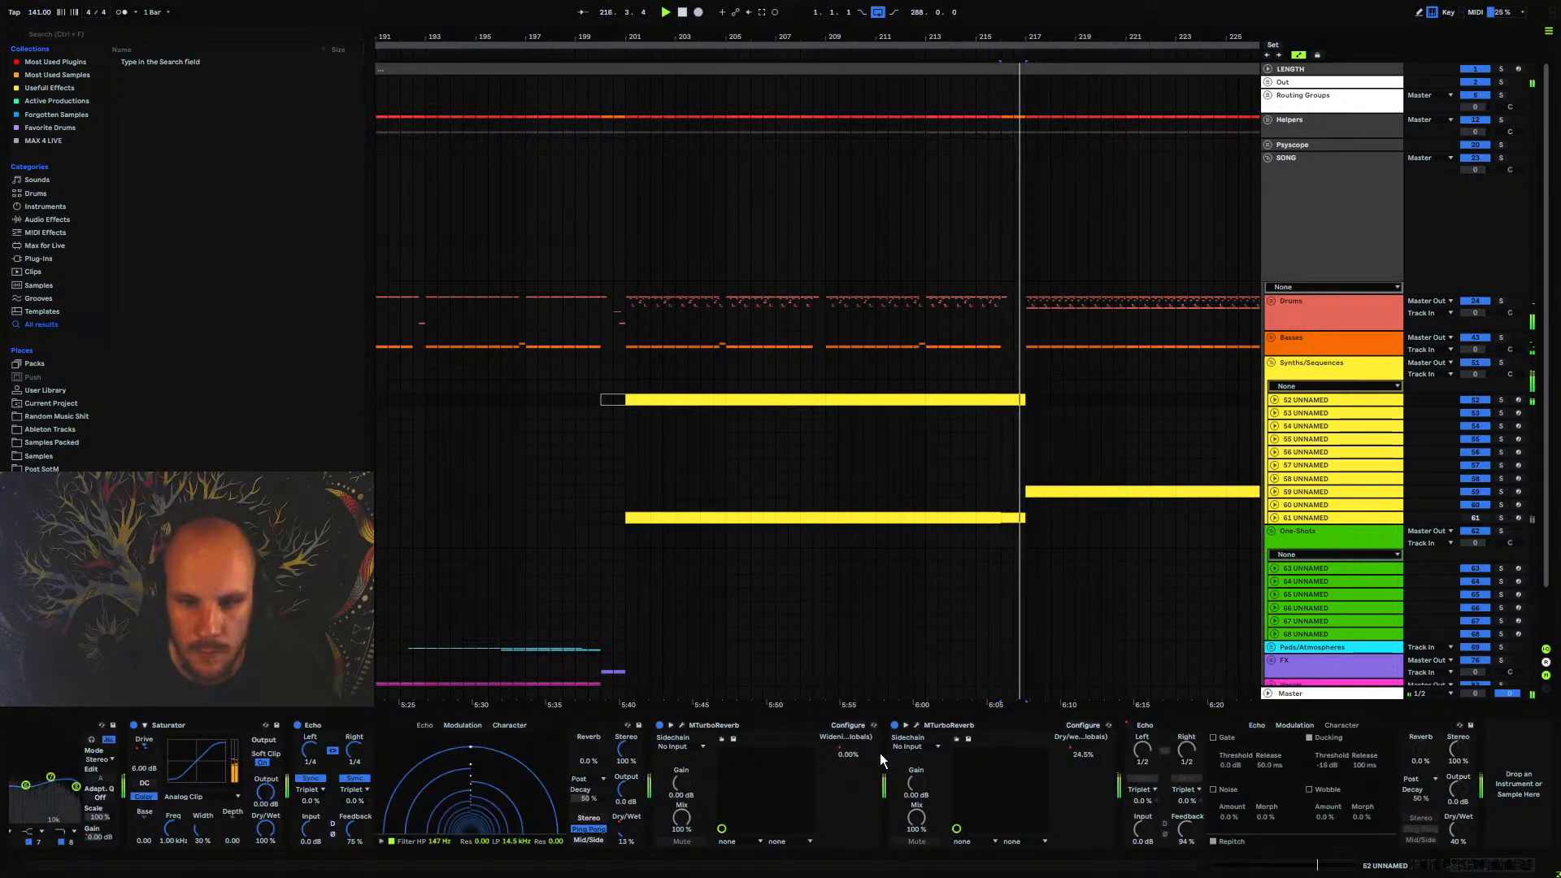
{"action": "left_click", "coordinate": [1274, 400]}
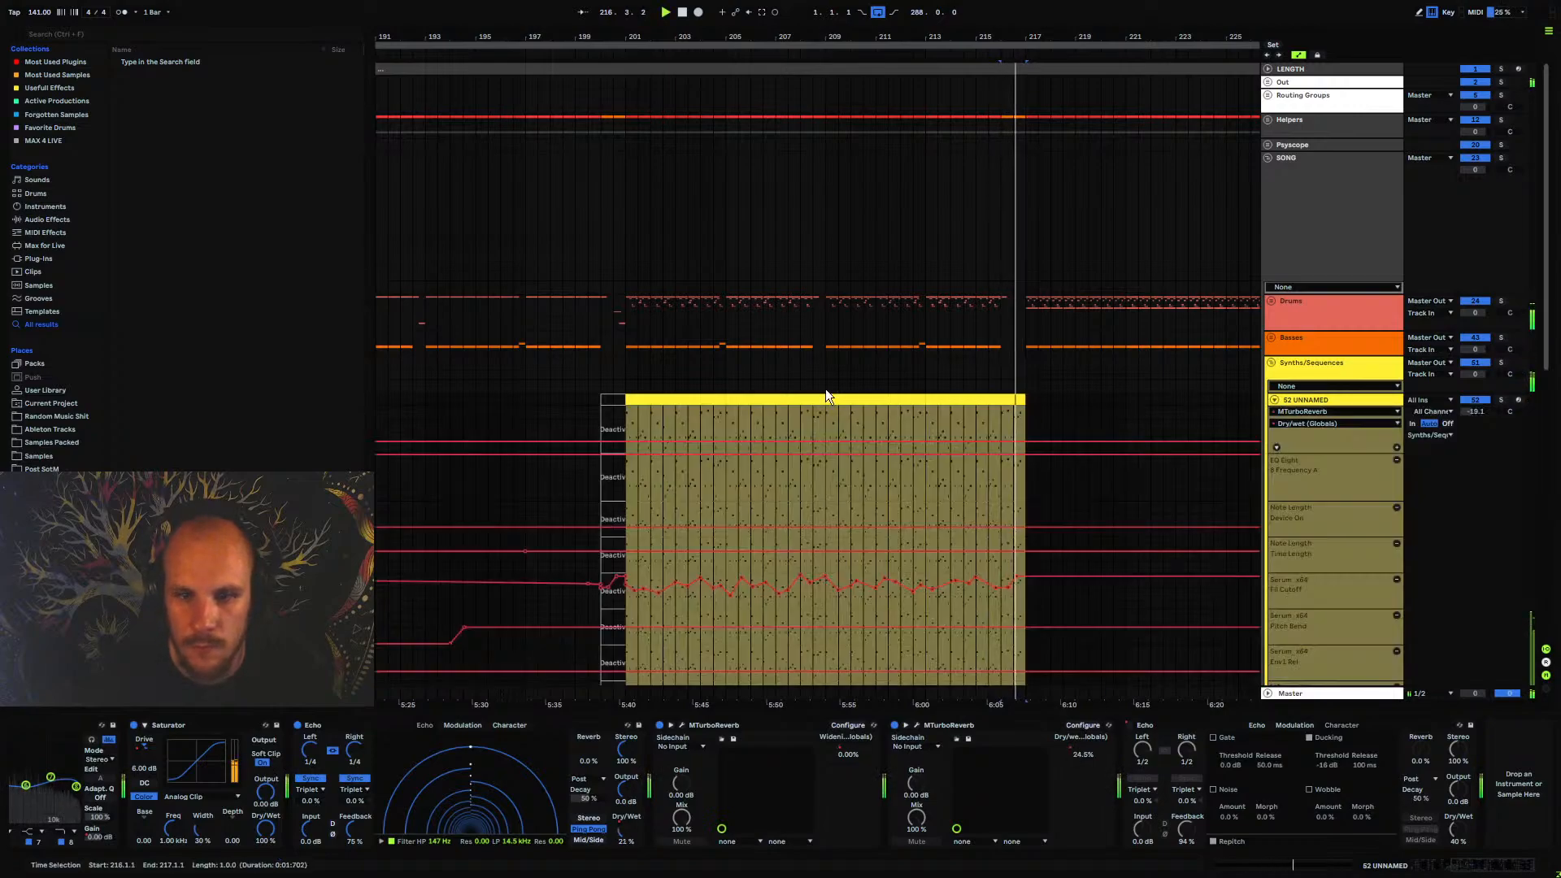
Lower MTurboReverb's Dry/wet automation on 52 UNNAMED to 0.00 at bar 201
{"action": "left_click_drag", "start_coordinate": [616, 440], "coordinate": [626, 453]}
{"action": "left_click", "coordinate": [626, 427]}
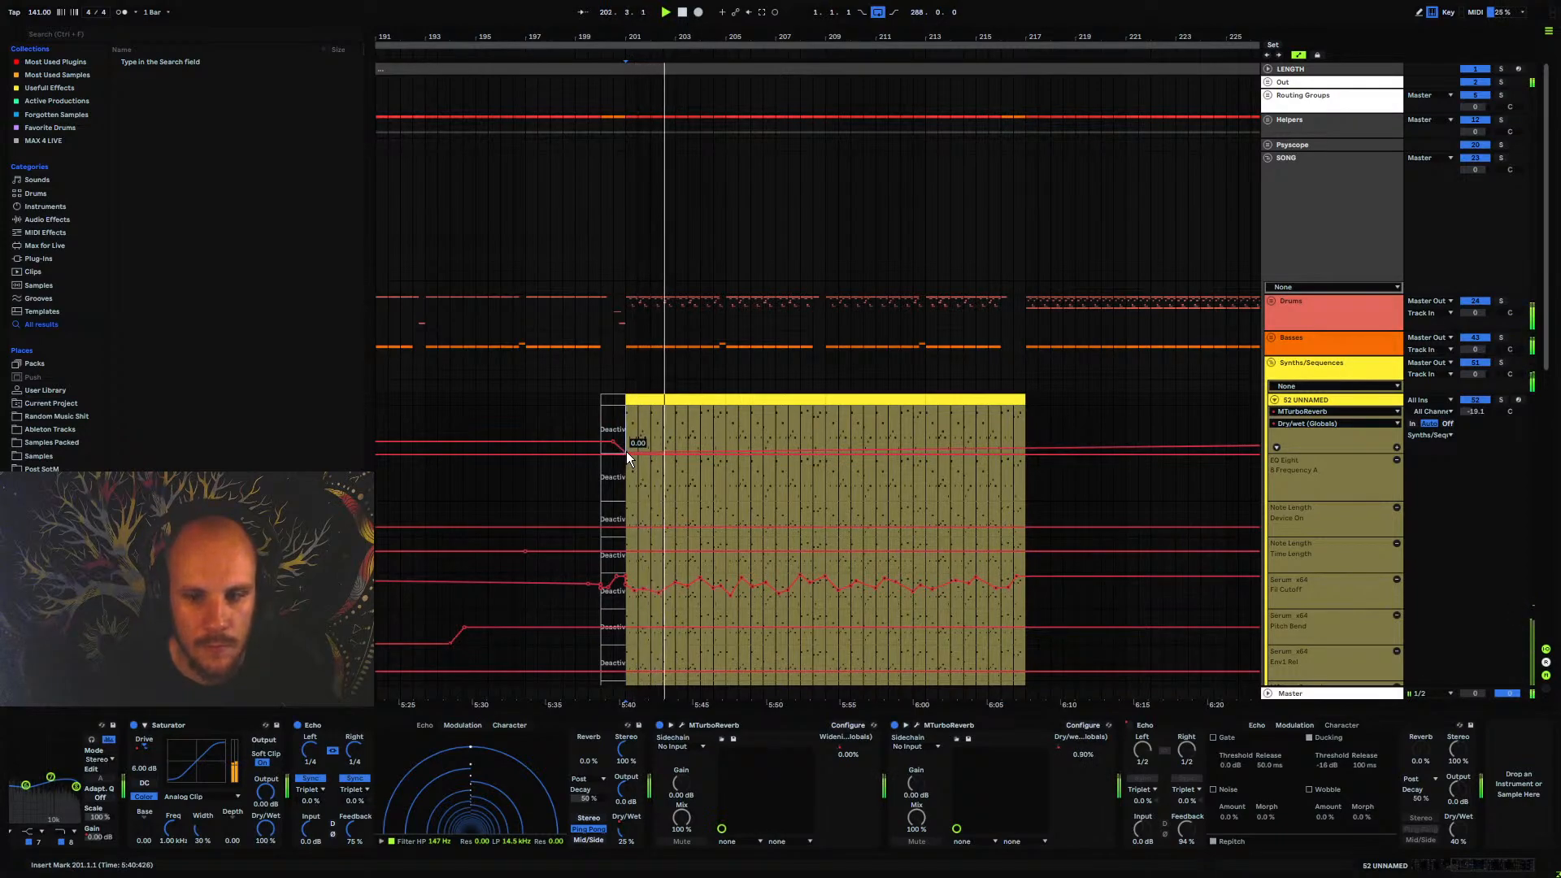
Re-enable automation and flatten 52 UNNAMED's Echo Dry Wet curve near its minimum from bar 201 to bar 217
{"action": "left_click_drag", "start_coordinate": [626, 829], "coordinate": [627, 825]}
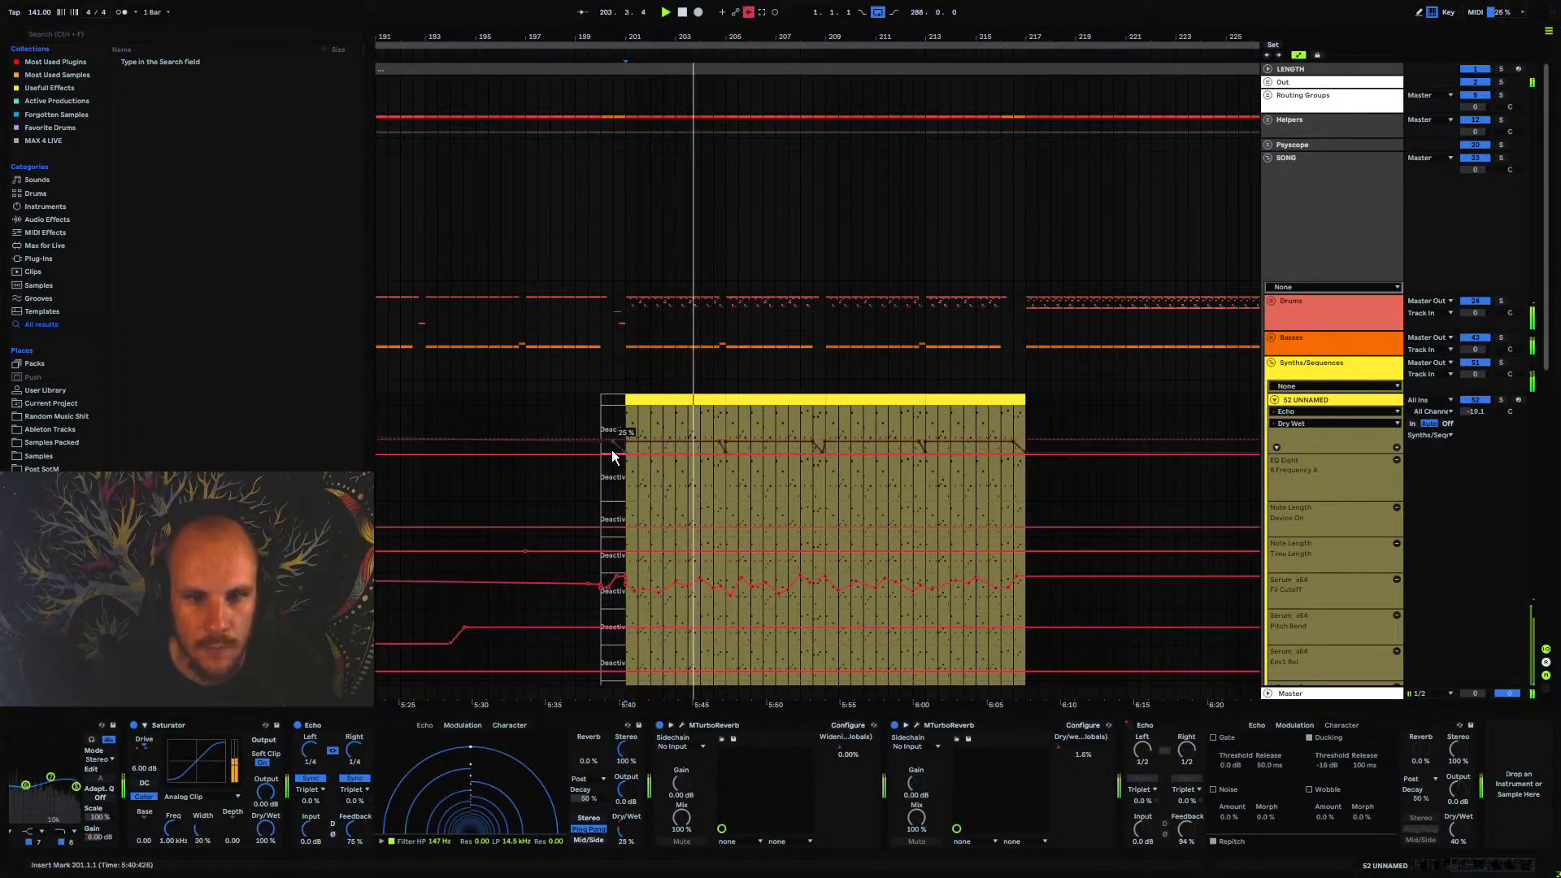
{"action": "left_click", "coordinate": [749, 12]}
{"action": "left_click_drag", "start_coordinate": [628, 413], "coordinate": [1031, 423]}
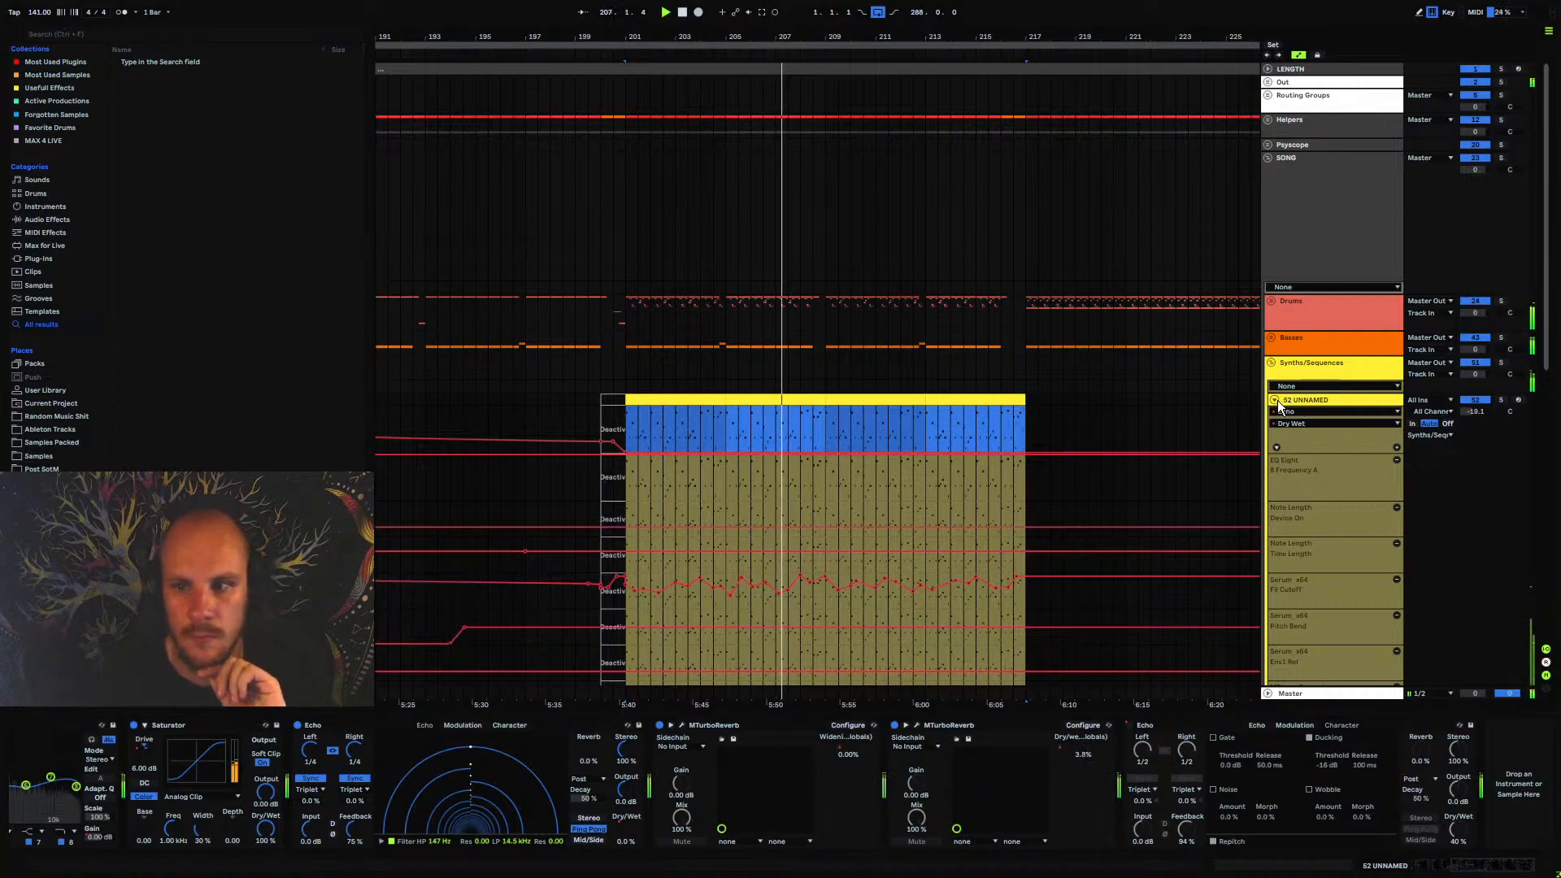
Flatten MTurboReverb's Dry/wet automation on 52 UNNAMED at zero from bar 201 on, including the breakpoint near bar 241
{"action": "left_click", "coordinate": [1060, 749]}
{"action": "left_click_drag", "start_coordinate": [1031, 453], "coordinate": [1031, 460]}
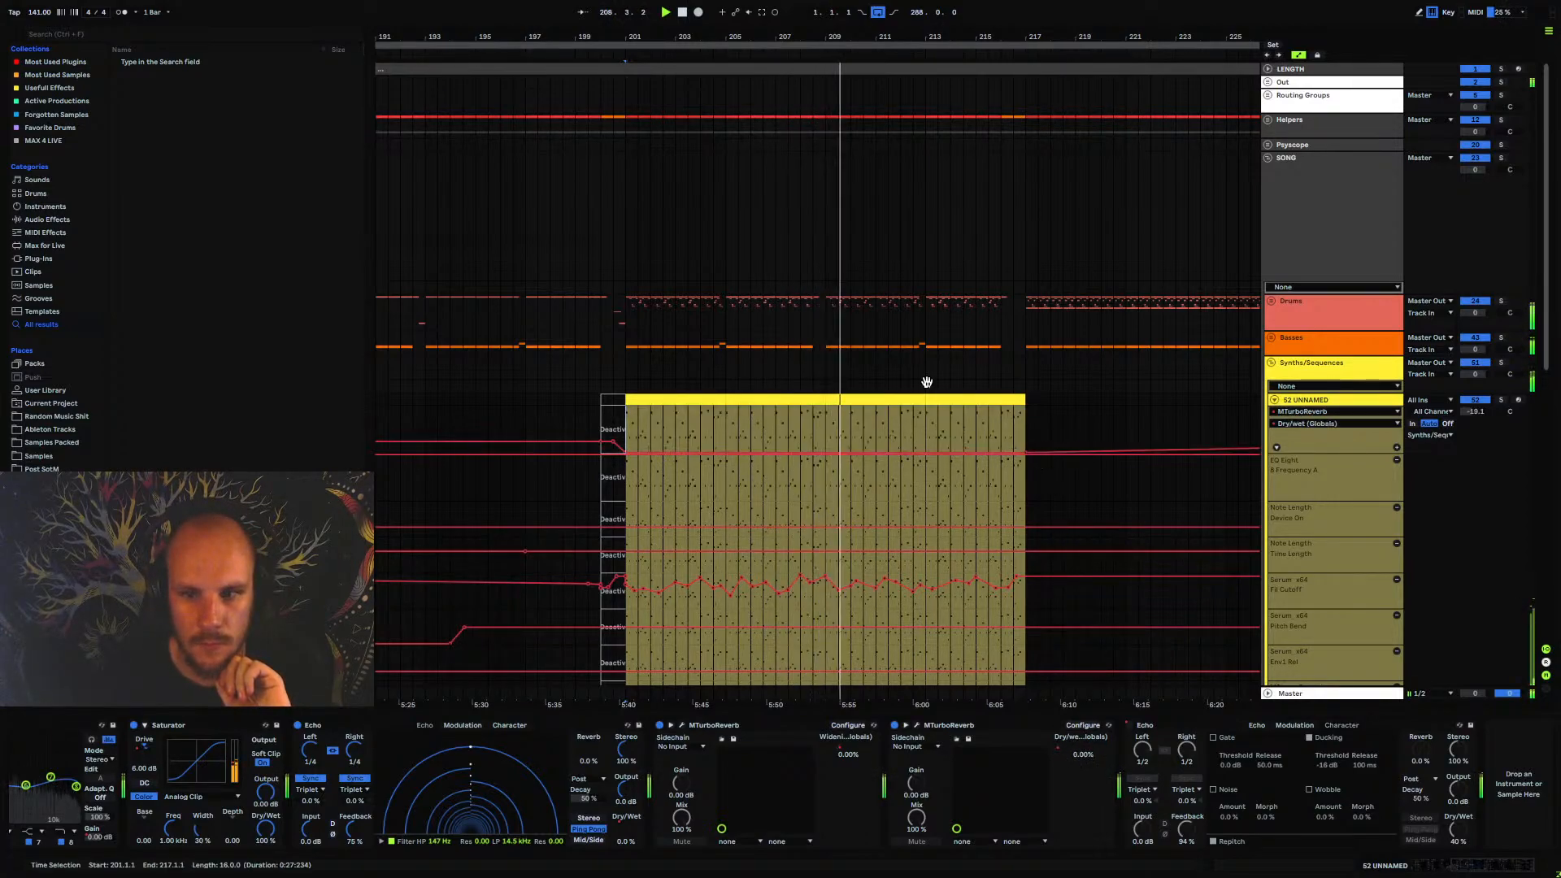
{"action": "left_click_drag", "start_coordinate": [895, 38], "coordinate": [739, 3]}
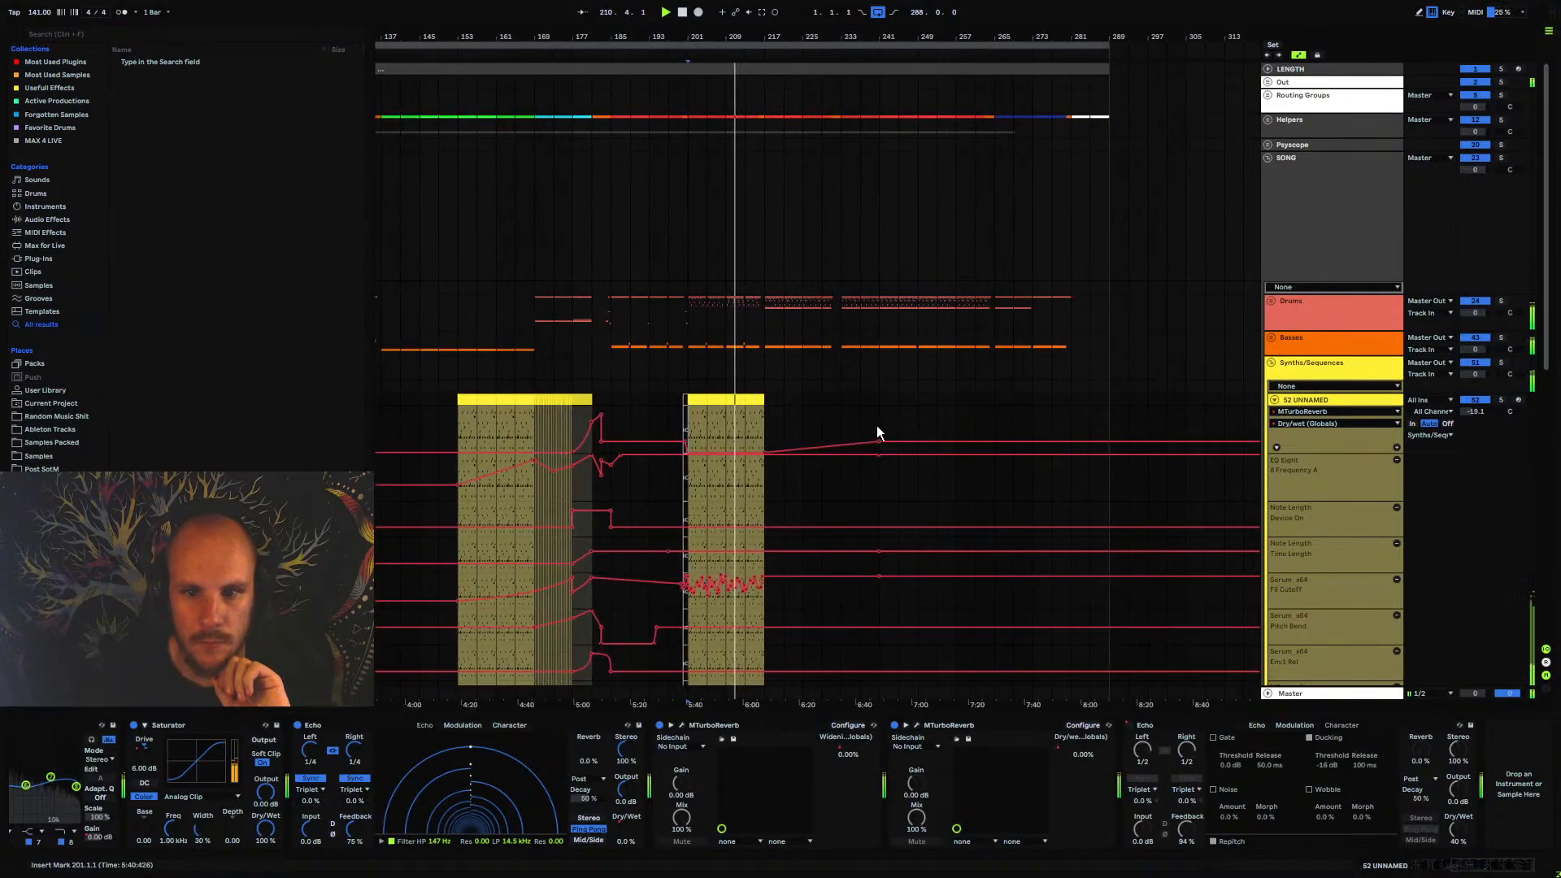
{"action": "left_click_drag", "start_coordinate": [878, 440], "coordinate": [880, 454]}
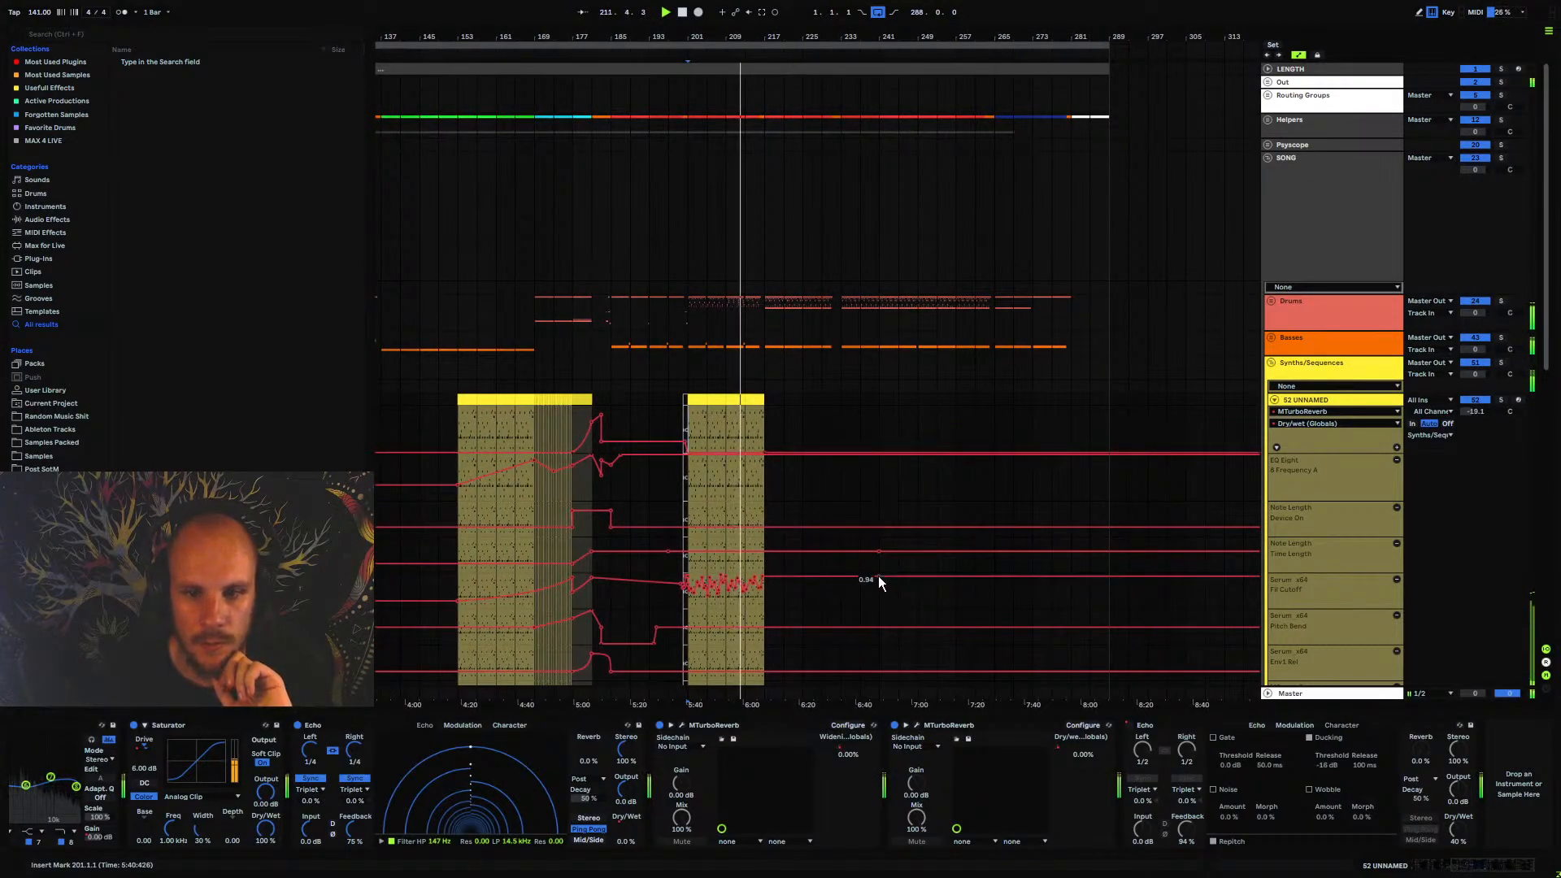
Check Serum's Distortion and Hyper/Dimension effects on 52 UNNAMED while playing back from bar 201
{"action": "scroll", "coordinate": [768, 417], "scroll_direction": "down", "scroll_amount": 3}
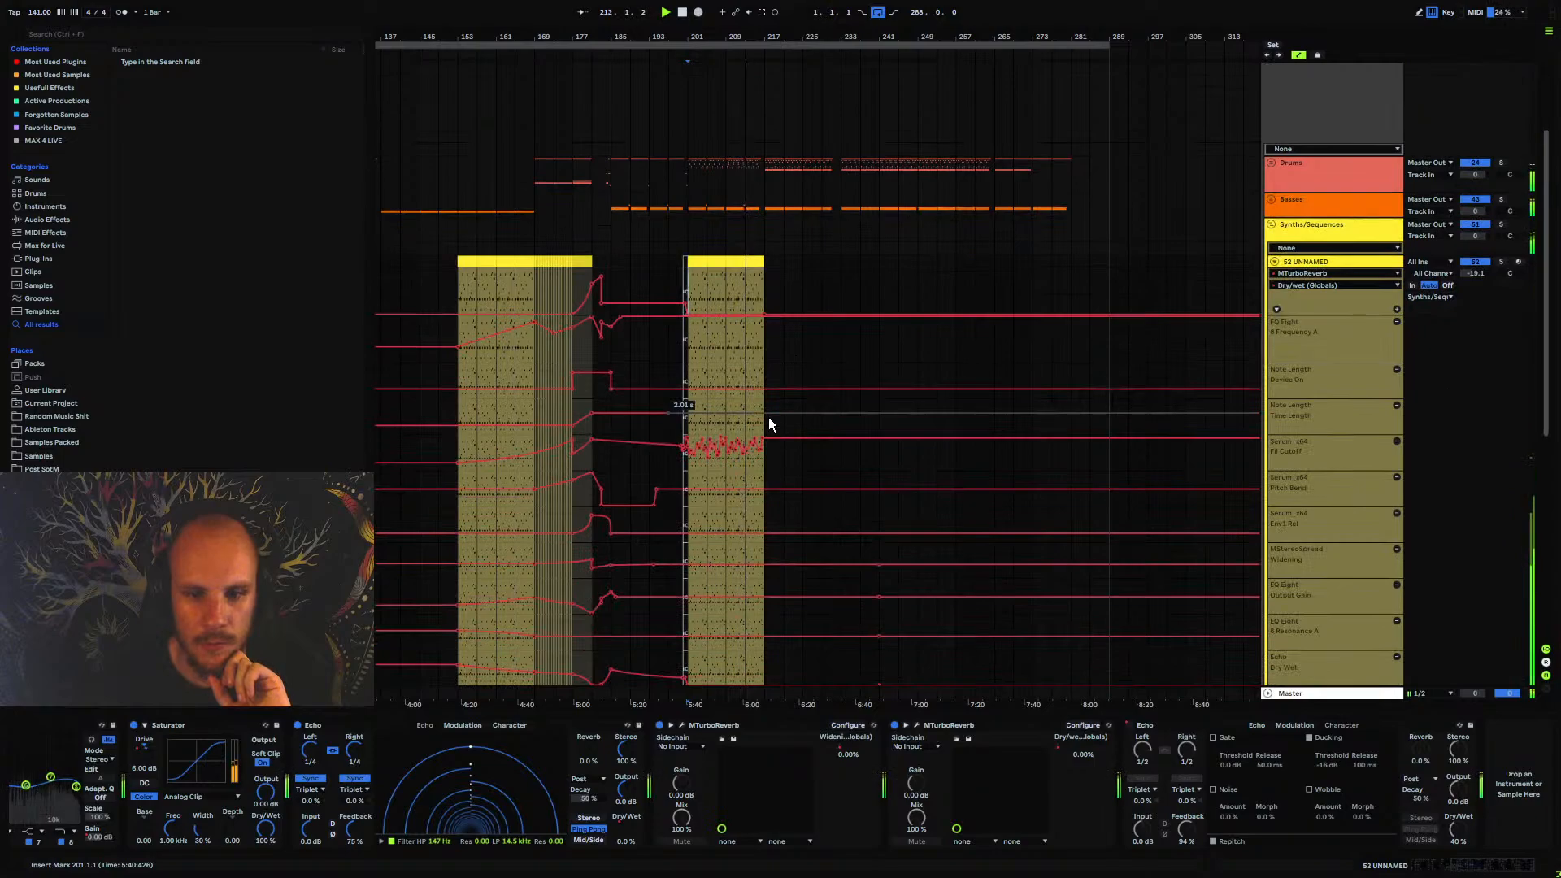
{"action": "scroll", "coordinate": [419, 763], "scroll_direction": "left", "scroll_amount": 10}
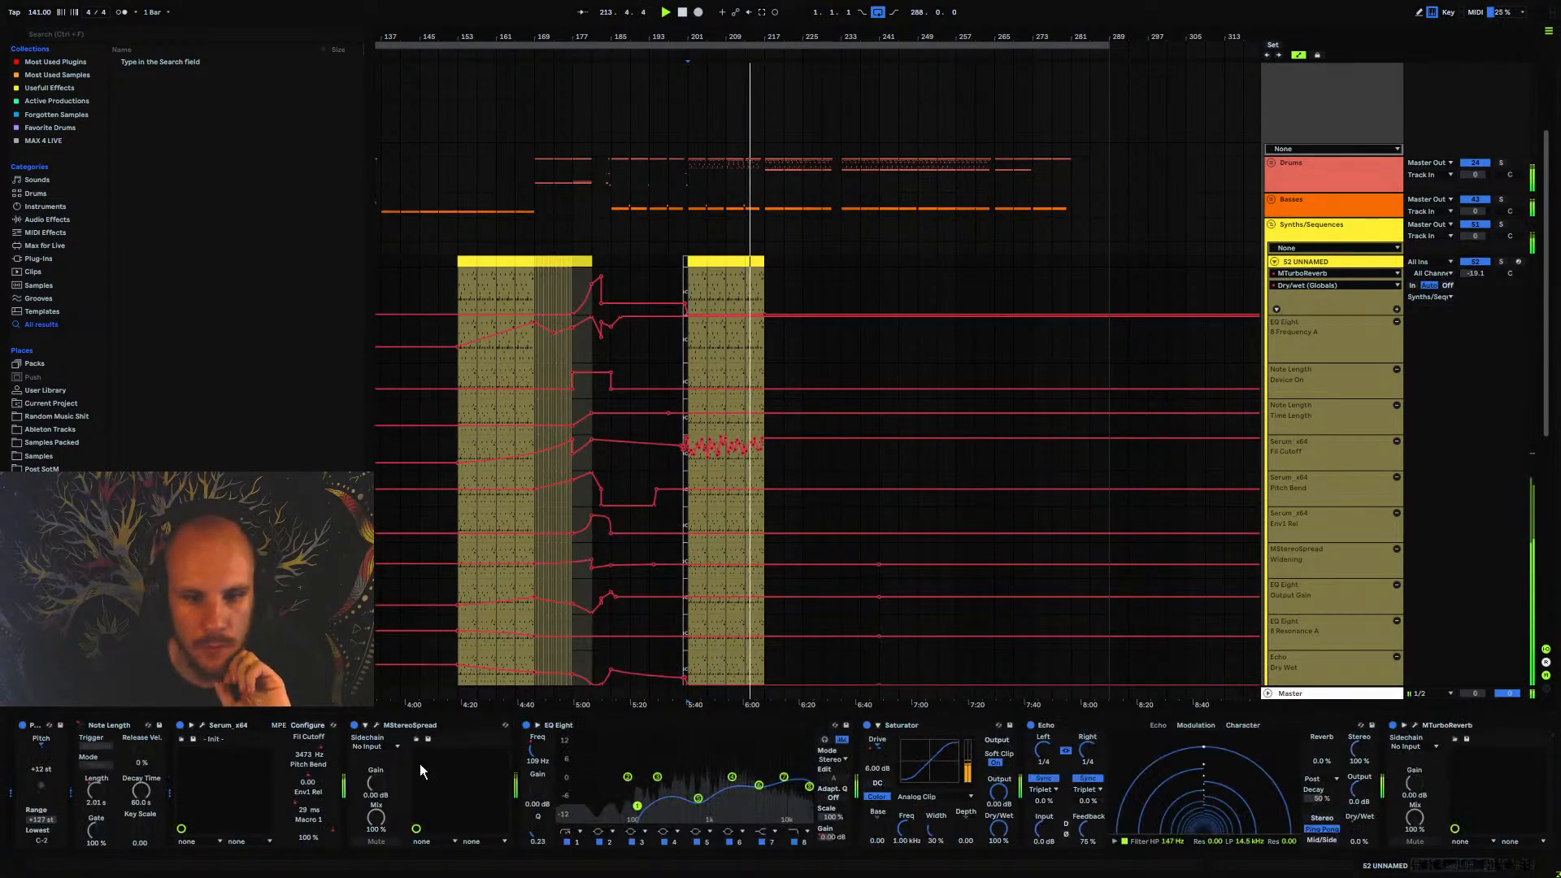
{"action": "left_click", "coordinate": [203, 726]}
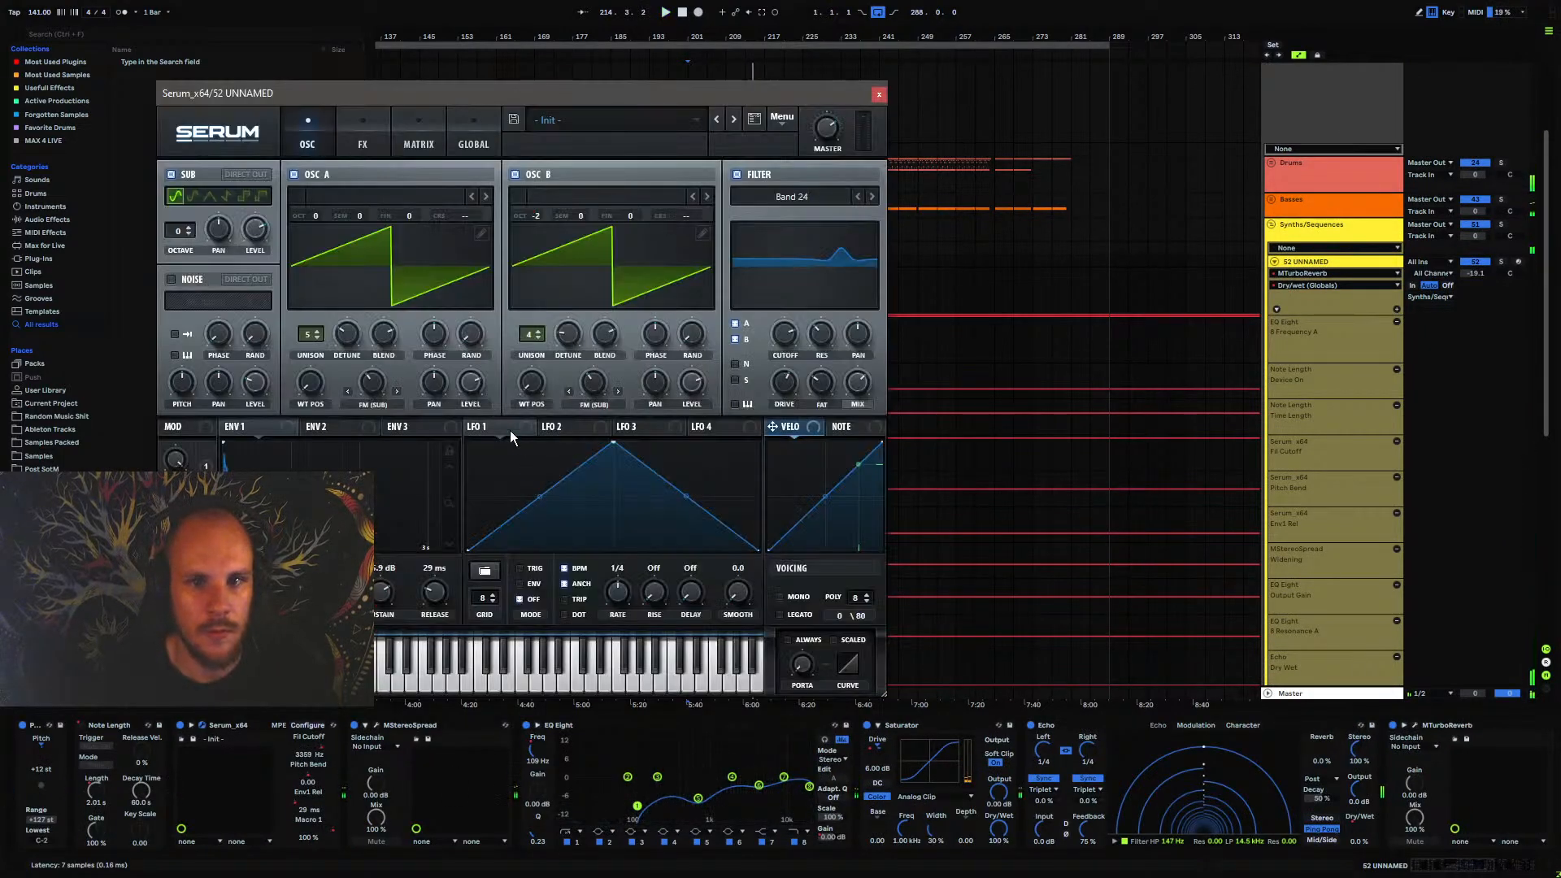
{"action": "left_click", "coordinate": [363, 145]}
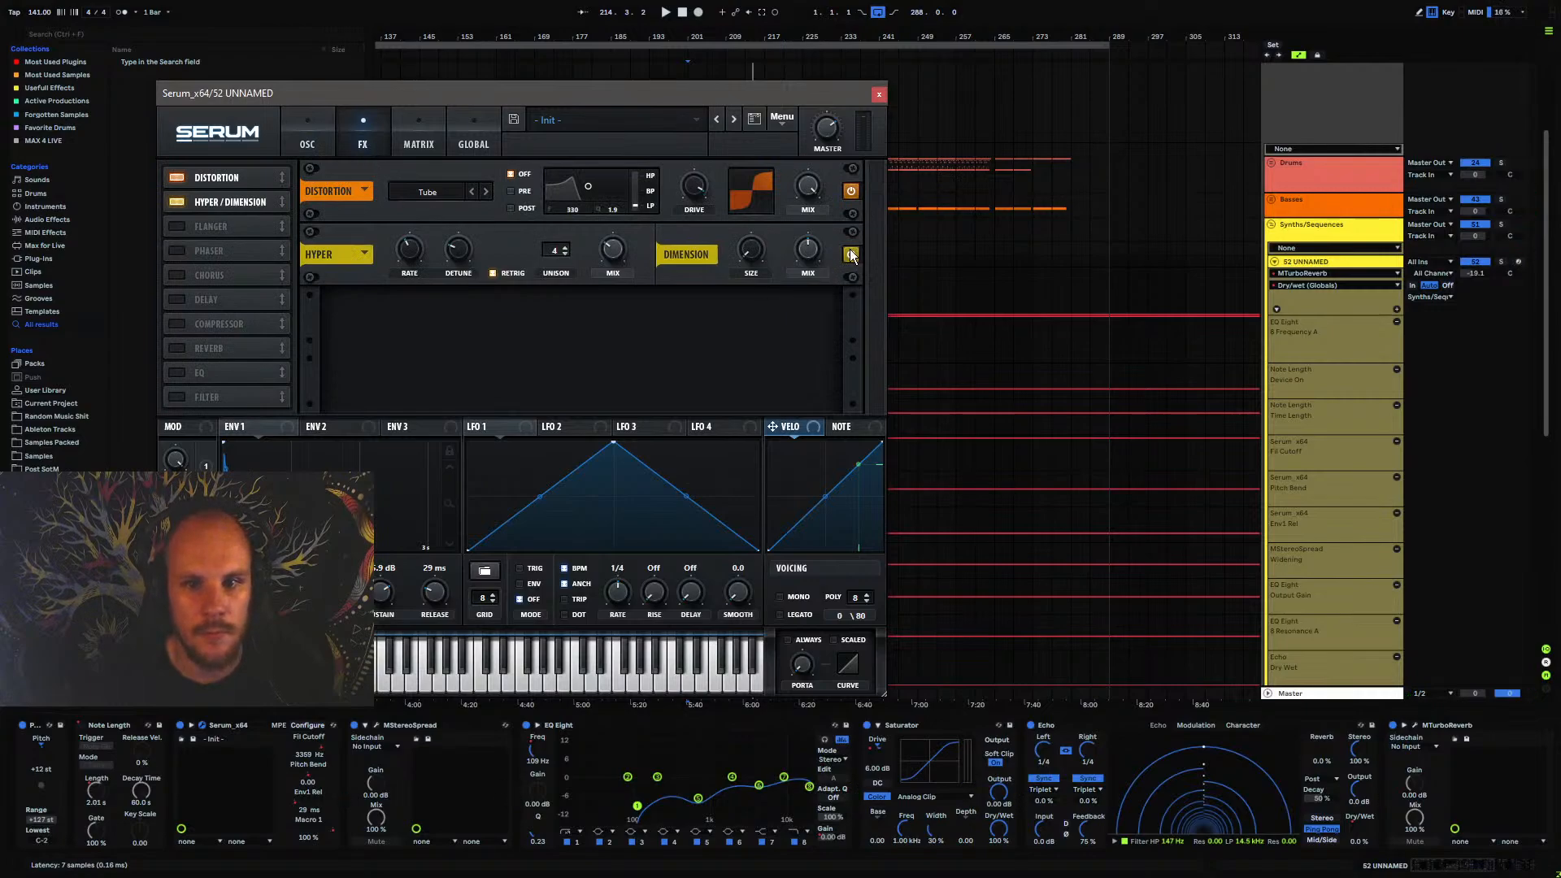
{"action": "key", "text": "space"}
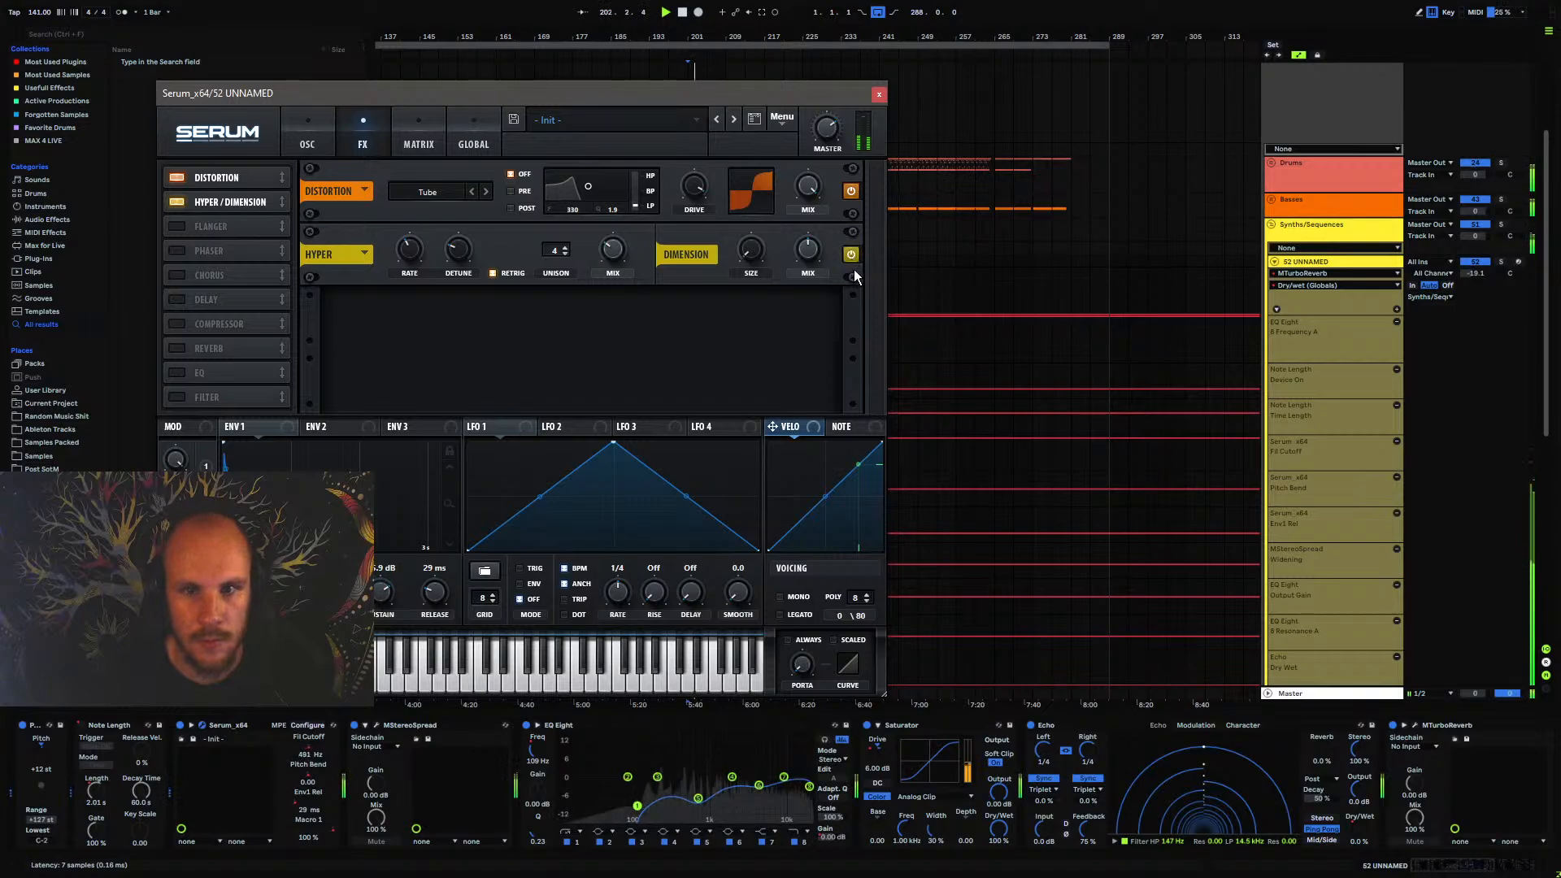
{"action": "left_click", "coordinate": [879, 95]}
Automate the first MTurboReverb's Dry/wet on 52 UNNAMED to drop to 16.4% at bar 201, and fold the track's automation lanes
{"action": "scroll", "coordinate": [1500, 873], "scroll_direction": "right", "scroll_amount": 5}
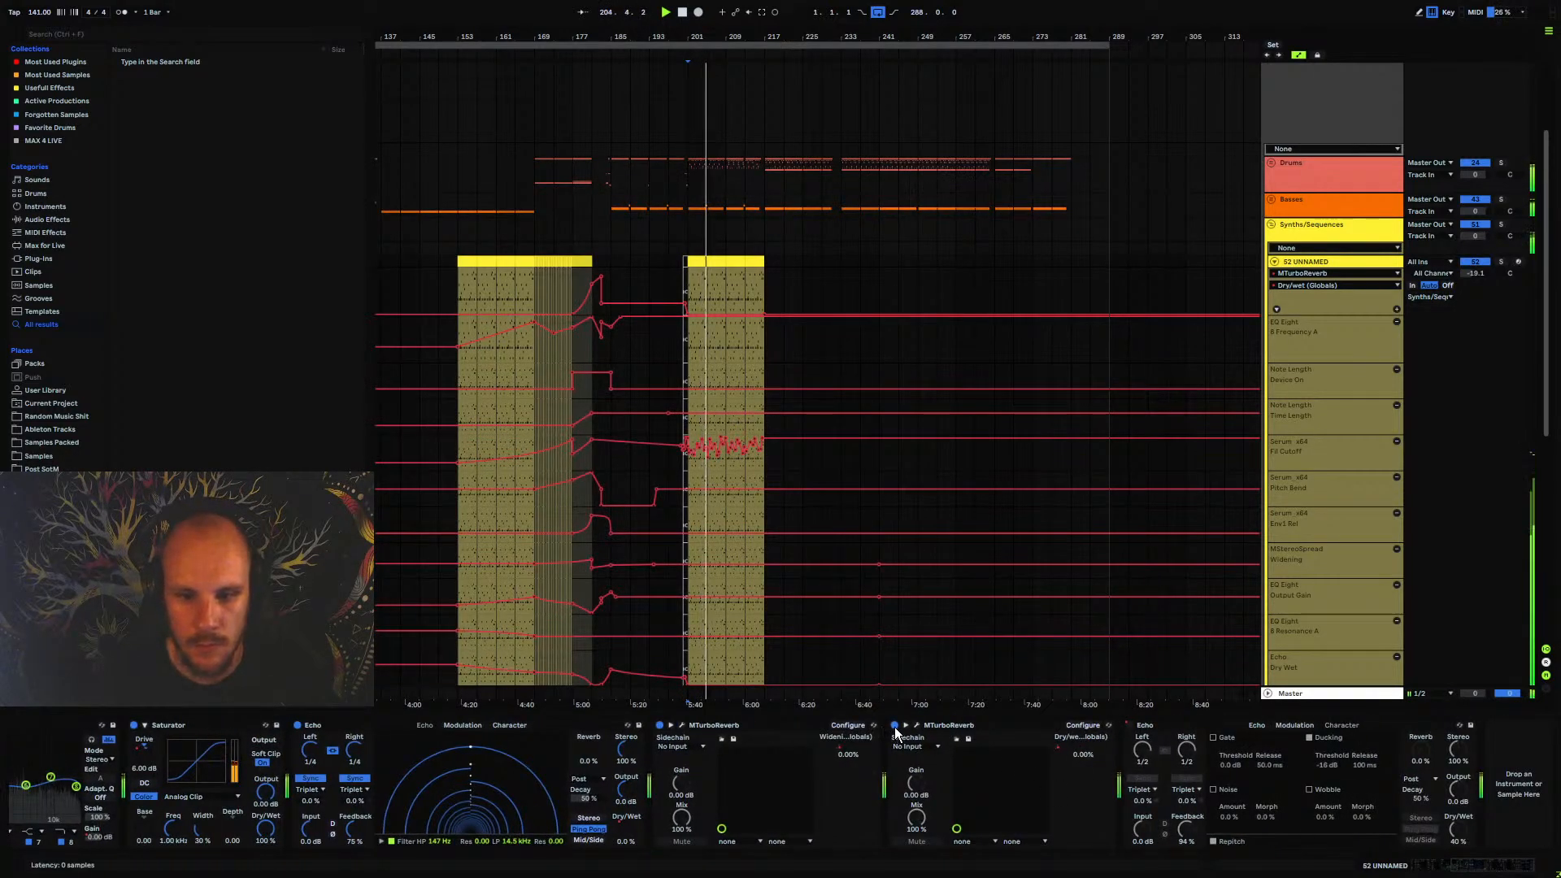
{"action": "left_click", "coordinate": [681, 724]}
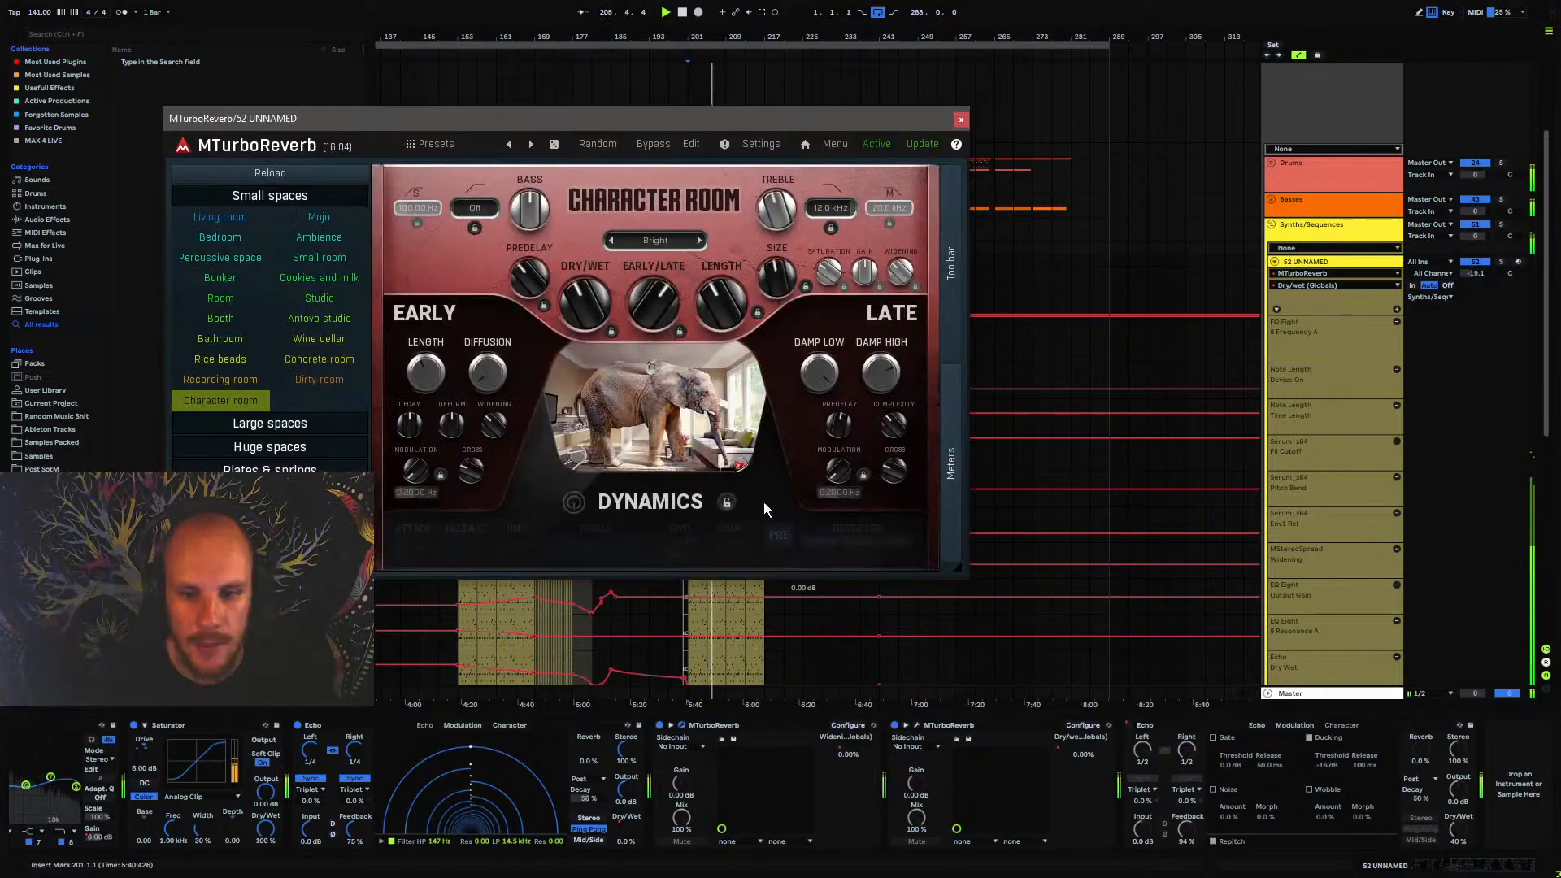
{"action": "left_click", "coordinate": [962, 120]}
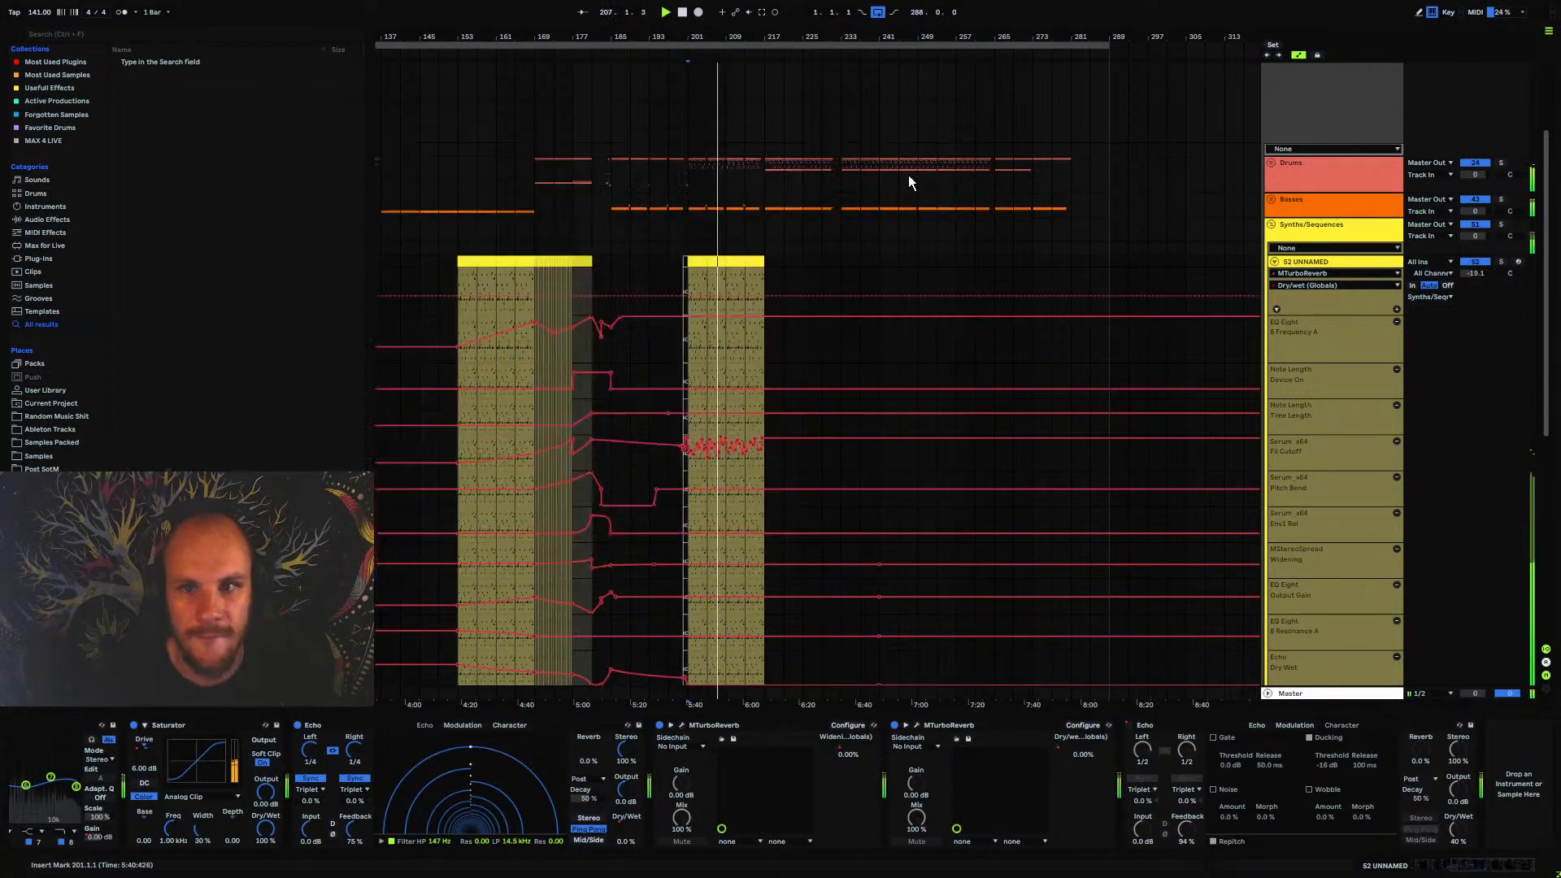
{"action": "left_click", "coordinate": [668, 297]}
{"action": "left_click_drag", "start_coordinate": [681, 297], "coordinate": [681, 314]}
{"action": "key", "text": "space"}
{"action": "key", "text": "space"}
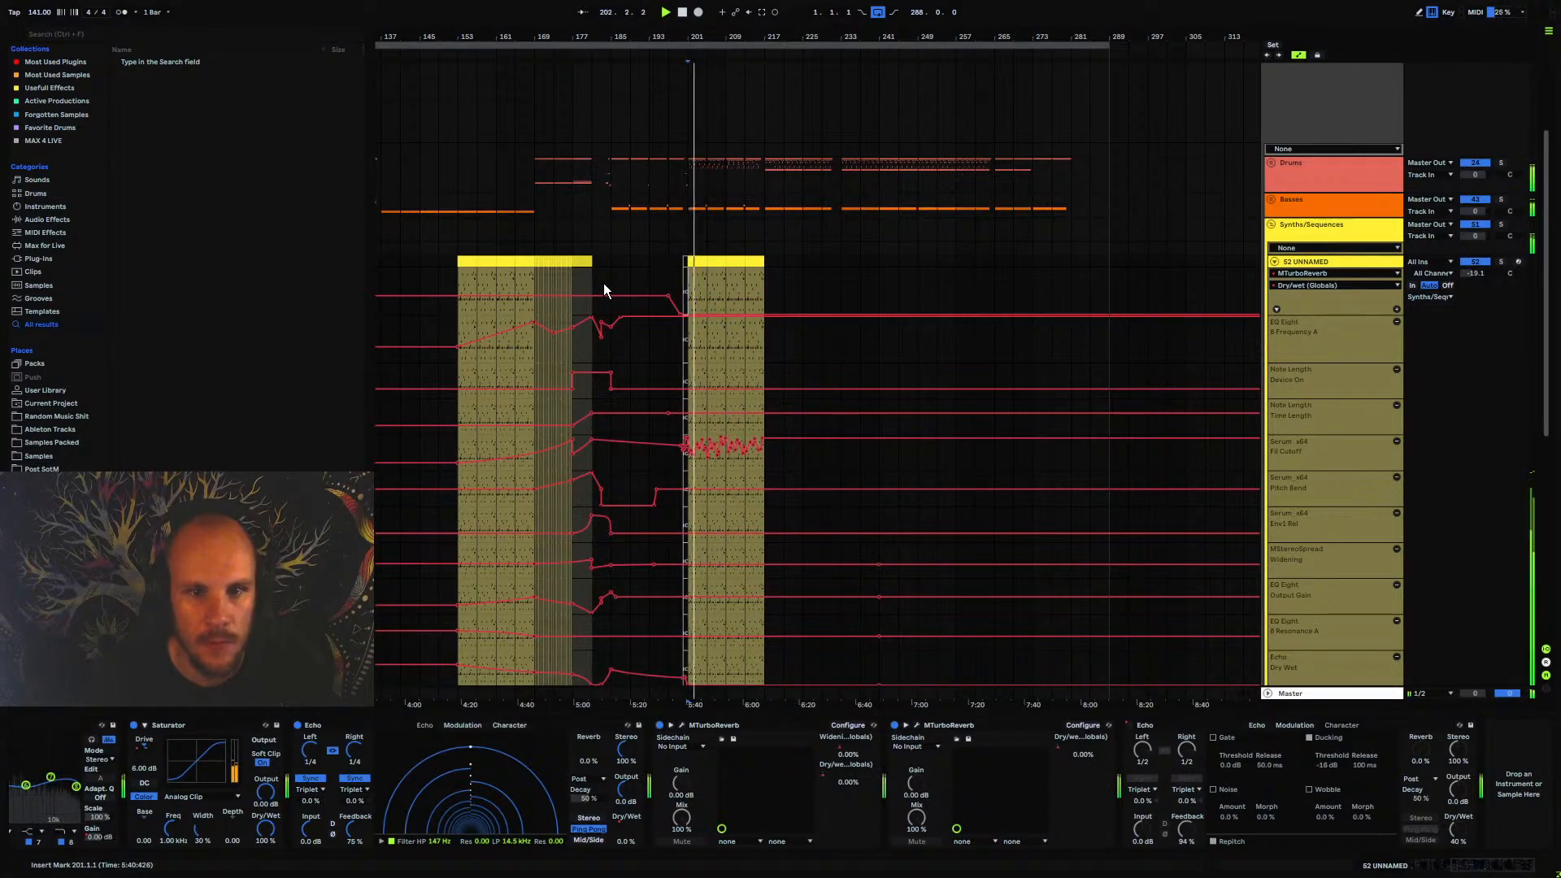
{"action": "left_click_drag", "start_coordinate": [682, 316], "coordinate": [682, 307]}
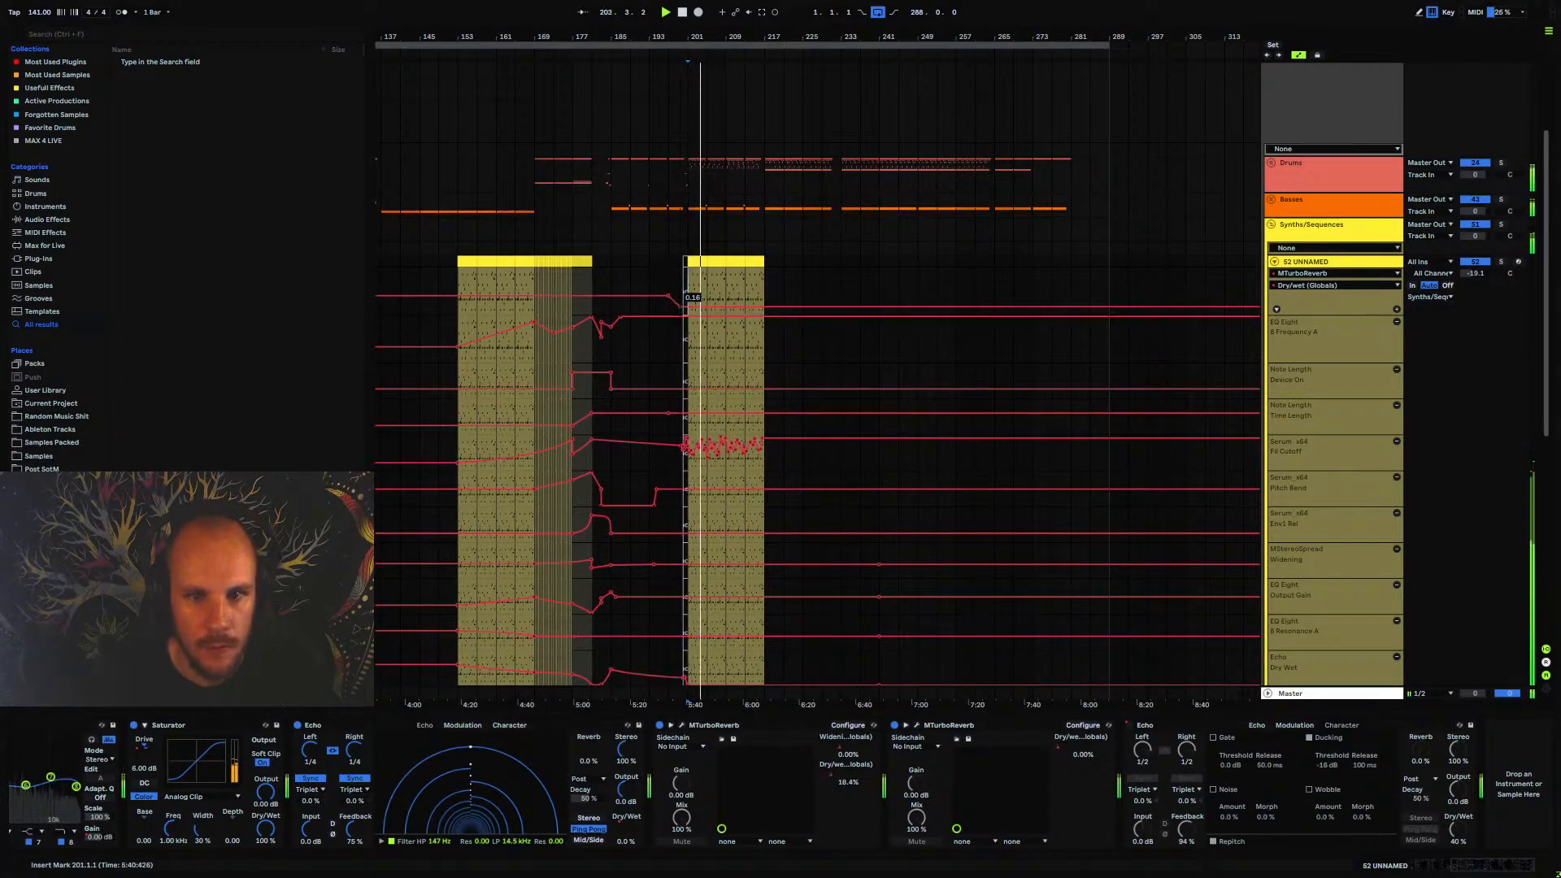
{"action": "left_click", "coordinate": [1274, 262]}
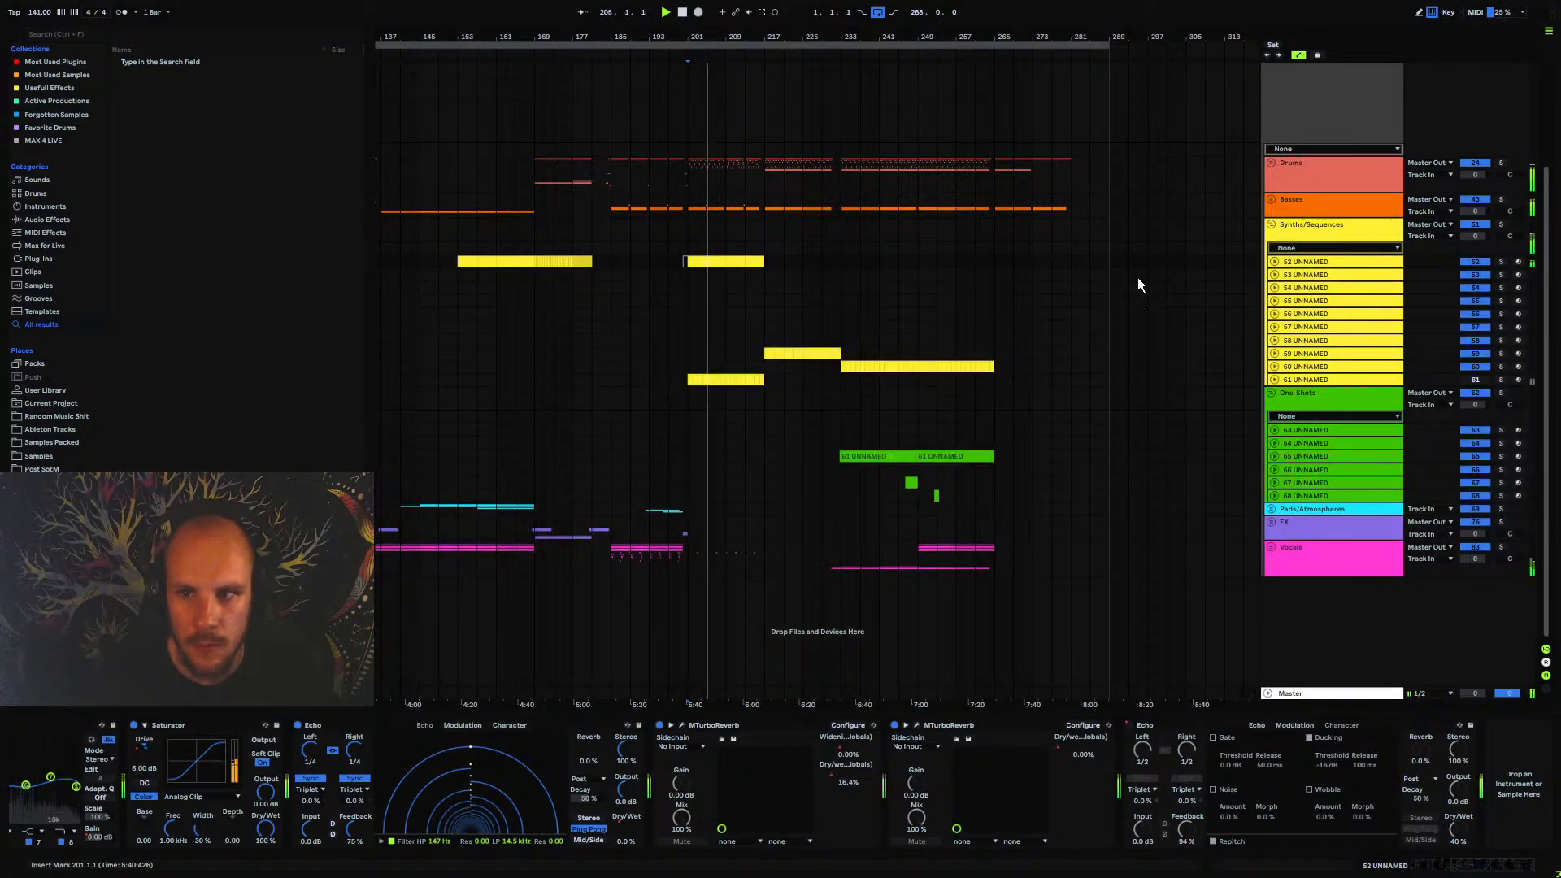
Play the arrangement from bar 169 and unfold the Drums group and the 25-Projektor Kick's automation lanes
{"action": "left_click", "coordinate": [568, 244]}
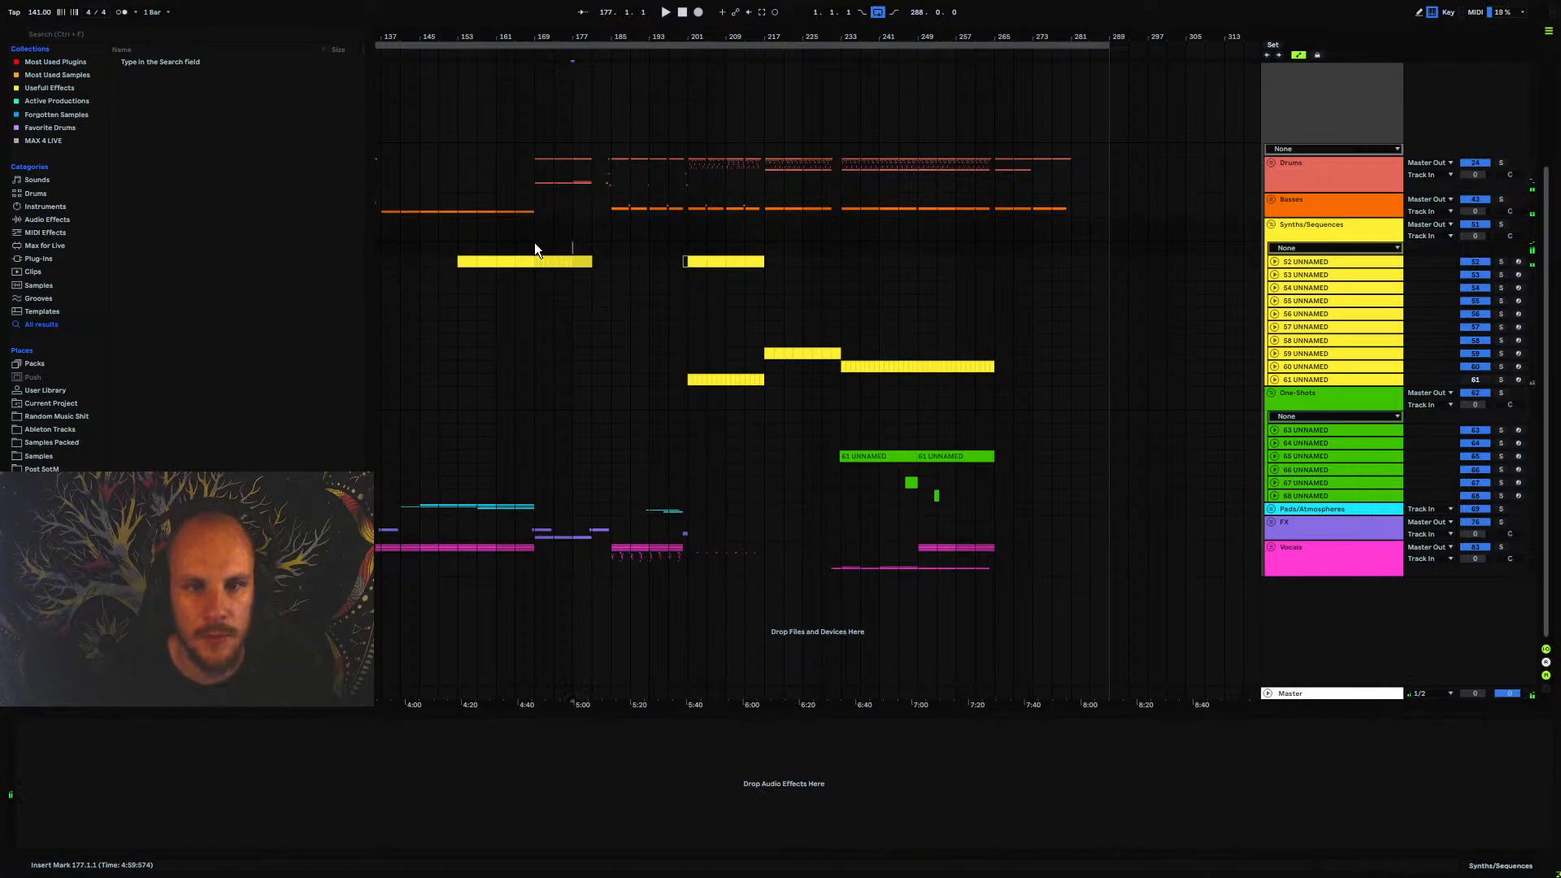
{"action": "left_click", "coordinate": [535, 249]}
{"action": "key", "text": "space"}
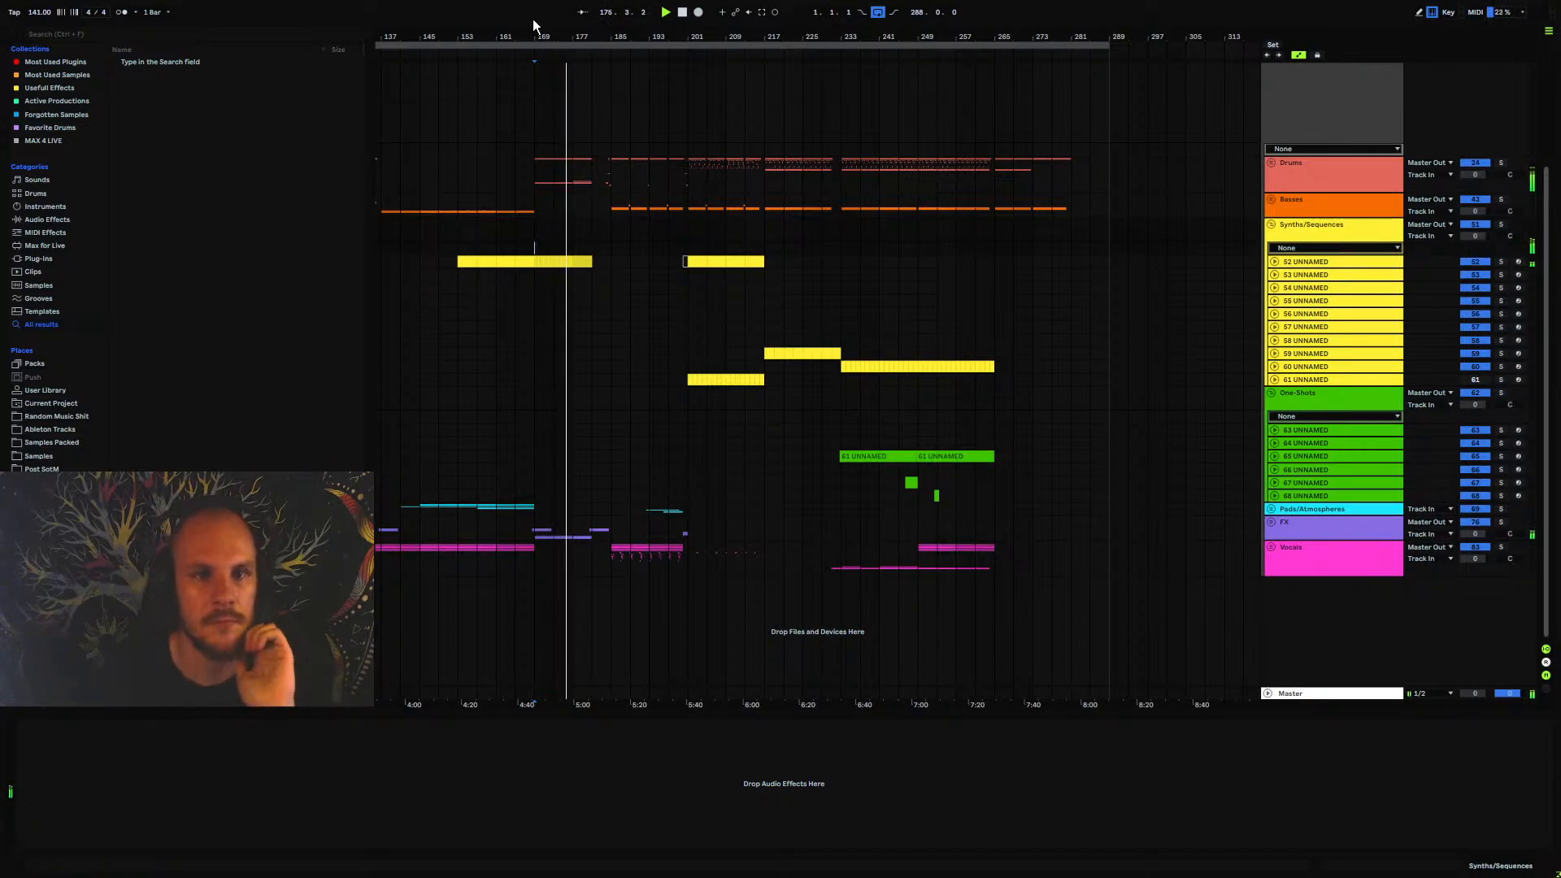
{"action": "left_click_drag", "start_coordinate": [543, 37], "coordinate": [606, 122]}
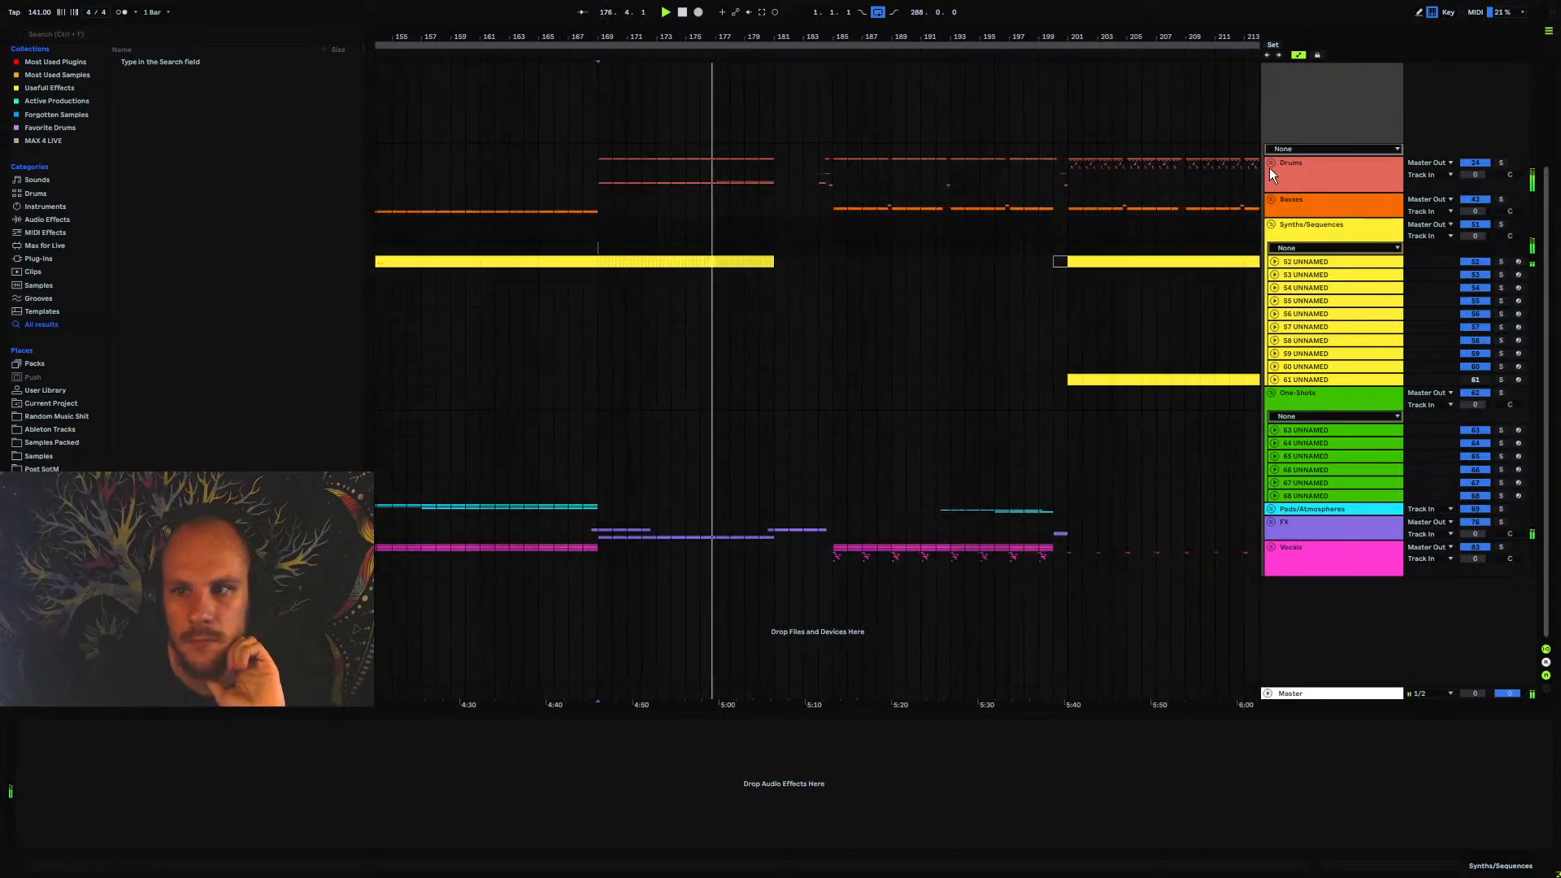
{"action": "left_click", "coordinate": [1271, 165]}
{"action": "left_click", "coordinate": [1275, 211]}
{"action": "left_click", "coordinate": [1303, 210]}
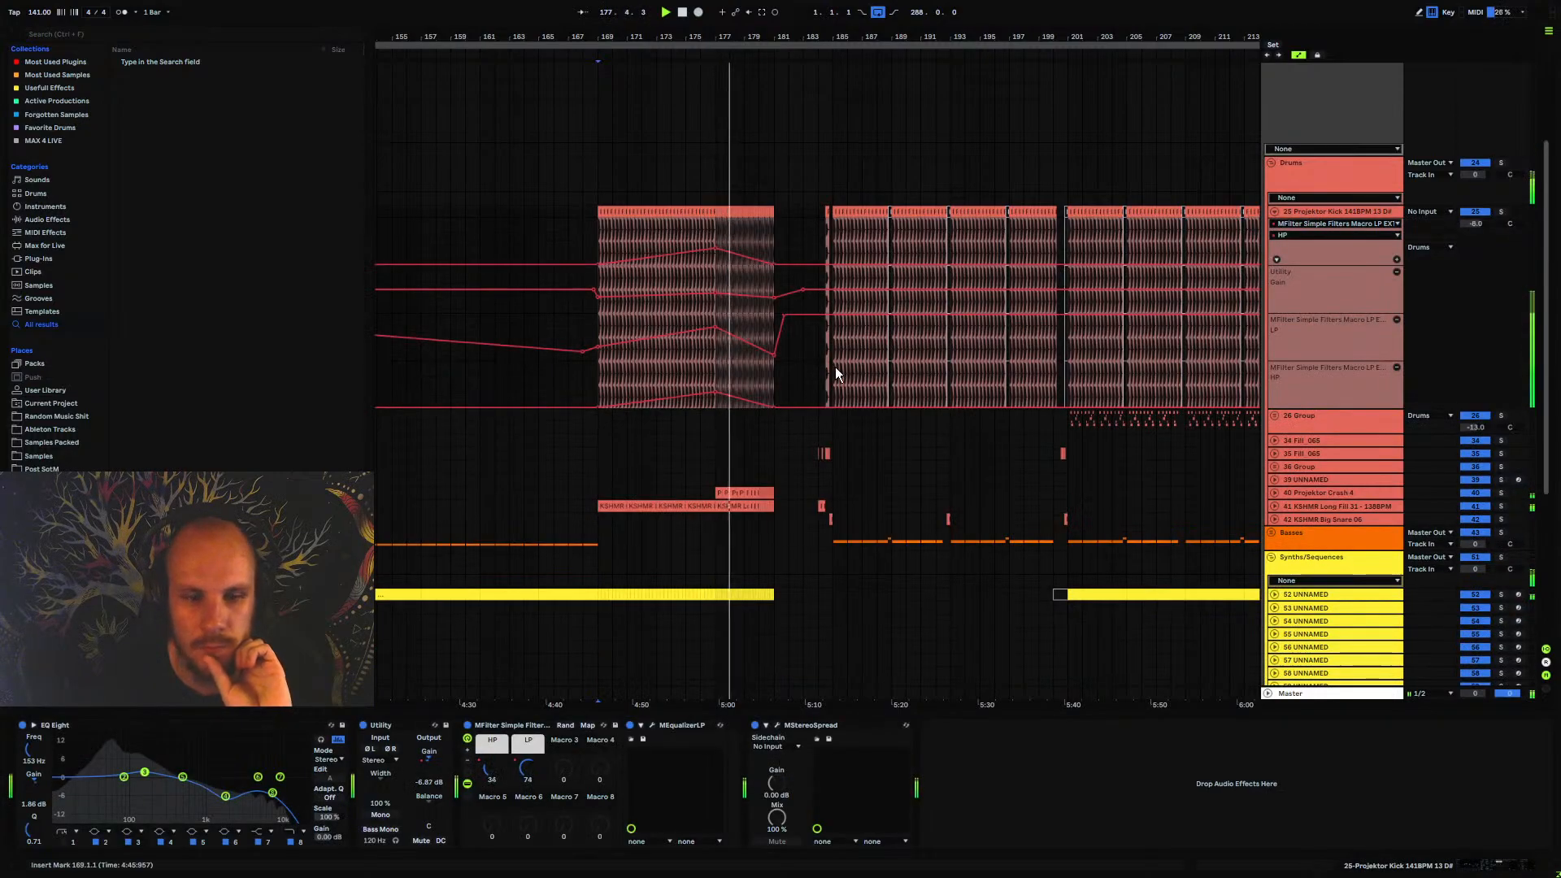
Automate MStereoSpread's spectral Spread on 25-Projektor Kick, rising just before bar 169 to a peak there and curving down to 0.00 by bar 181
{"action": "left_click", "coordinate": [777, 724]}
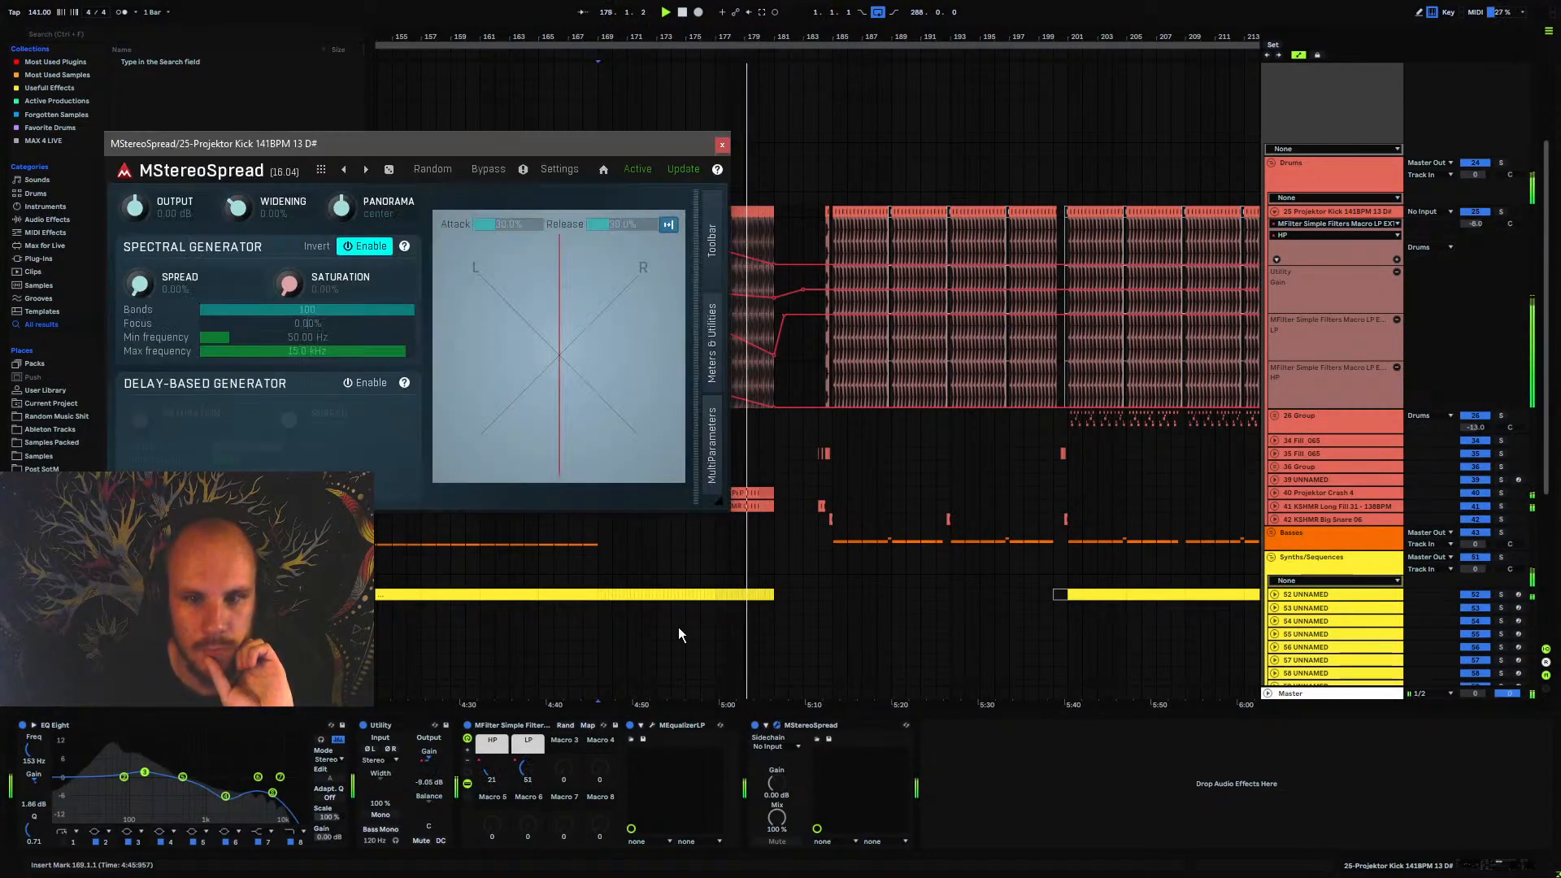
{"action": "left_click", "coordinate": [140, 283]}
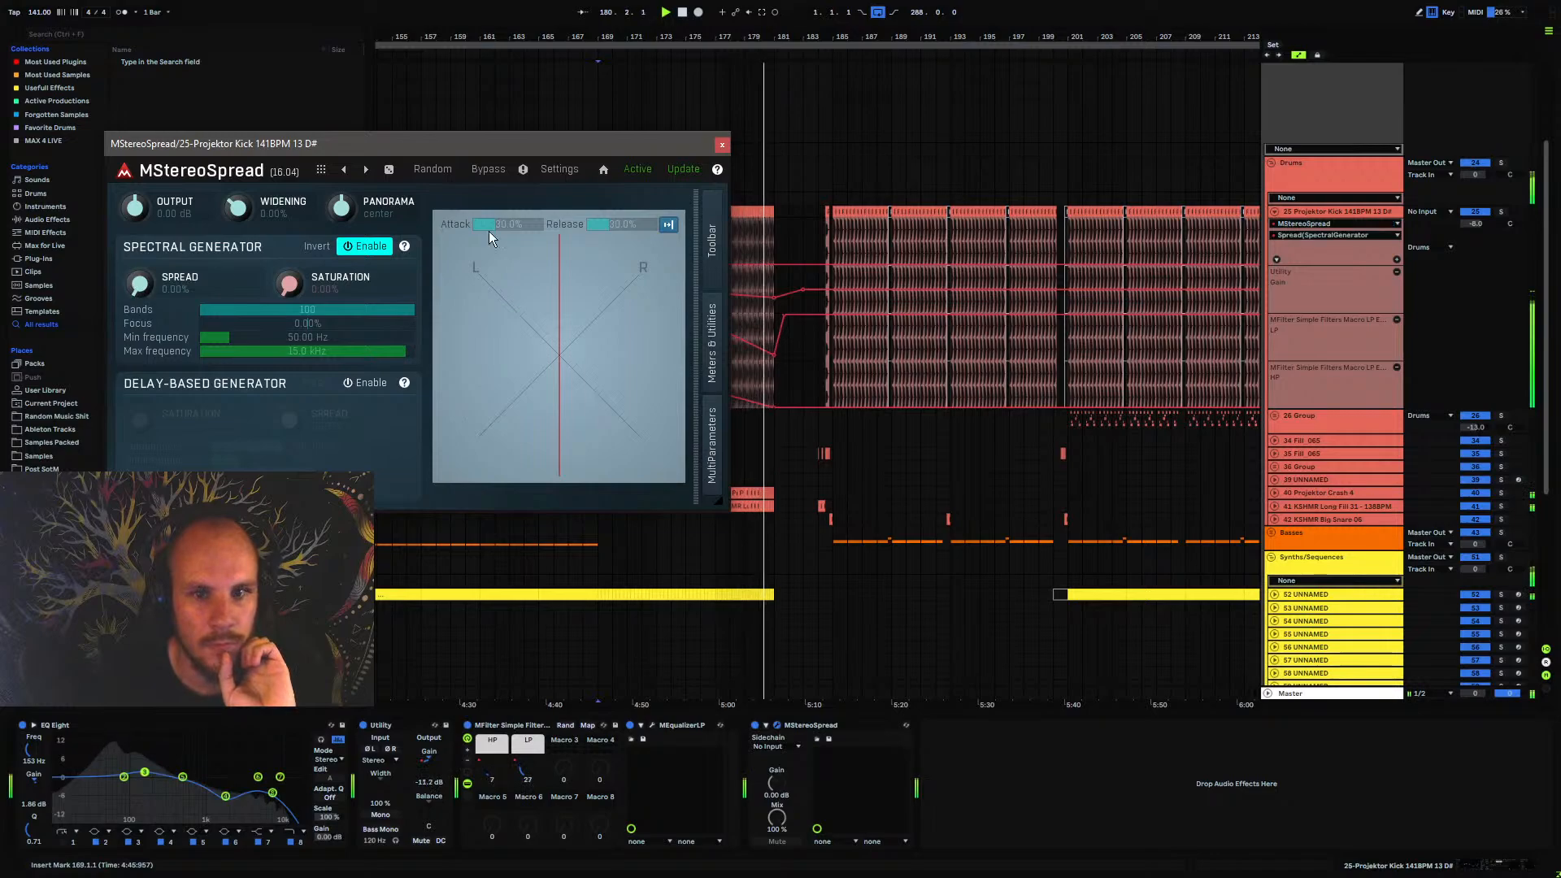
{"action": "left_click", "coordinate": [721, 144]}
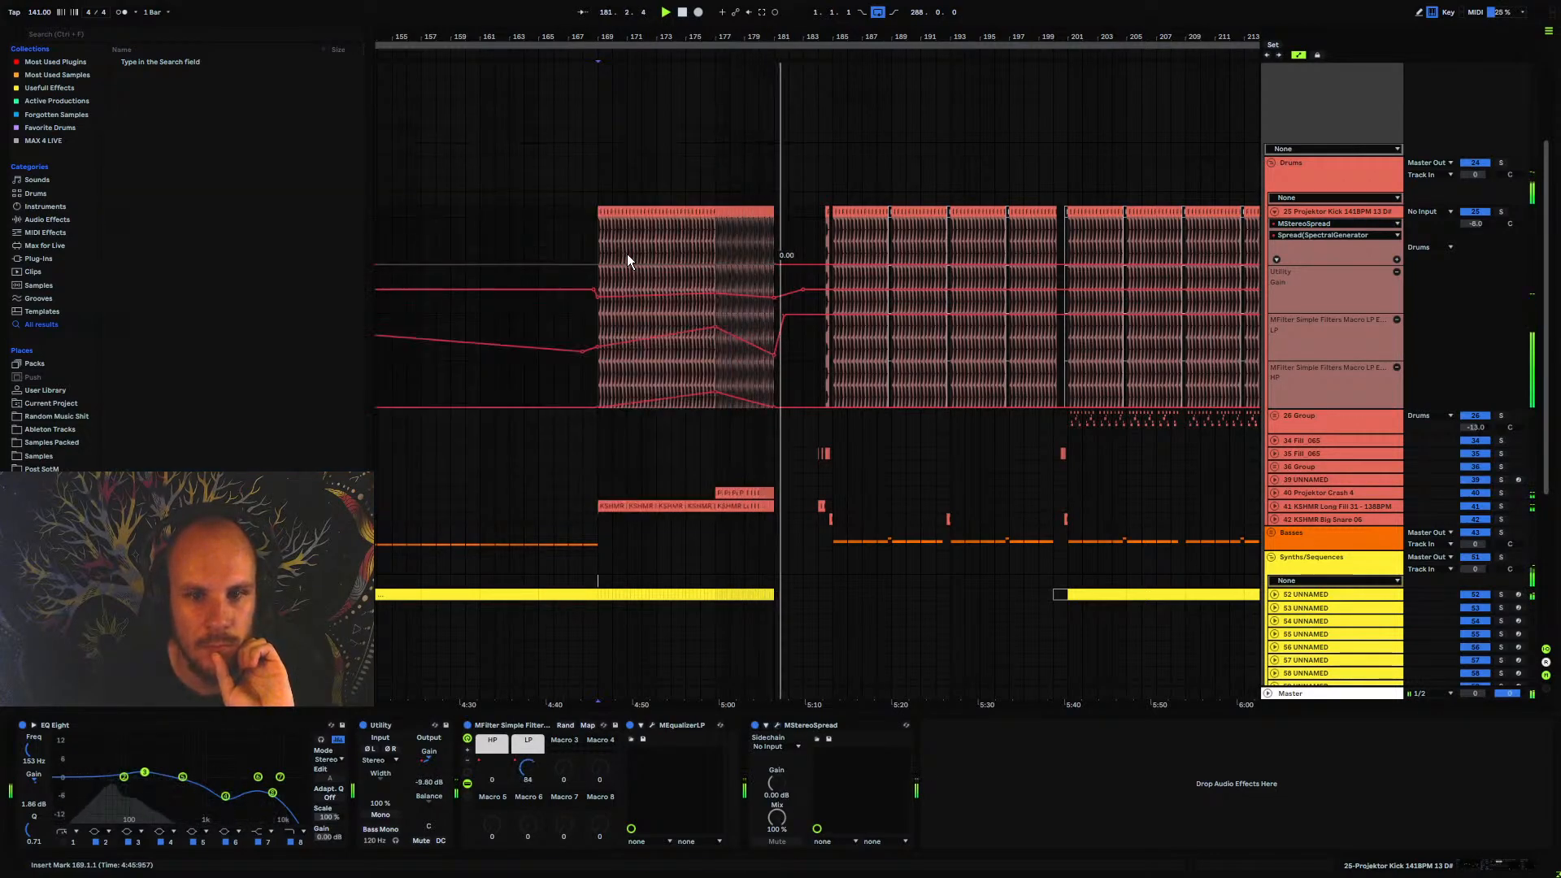
{"action": "left_click", "coordinate": [583, 264]}
{"action": "left_click_drag", "start_coordinate": [598, 265], "coordinate": [598, 229]}
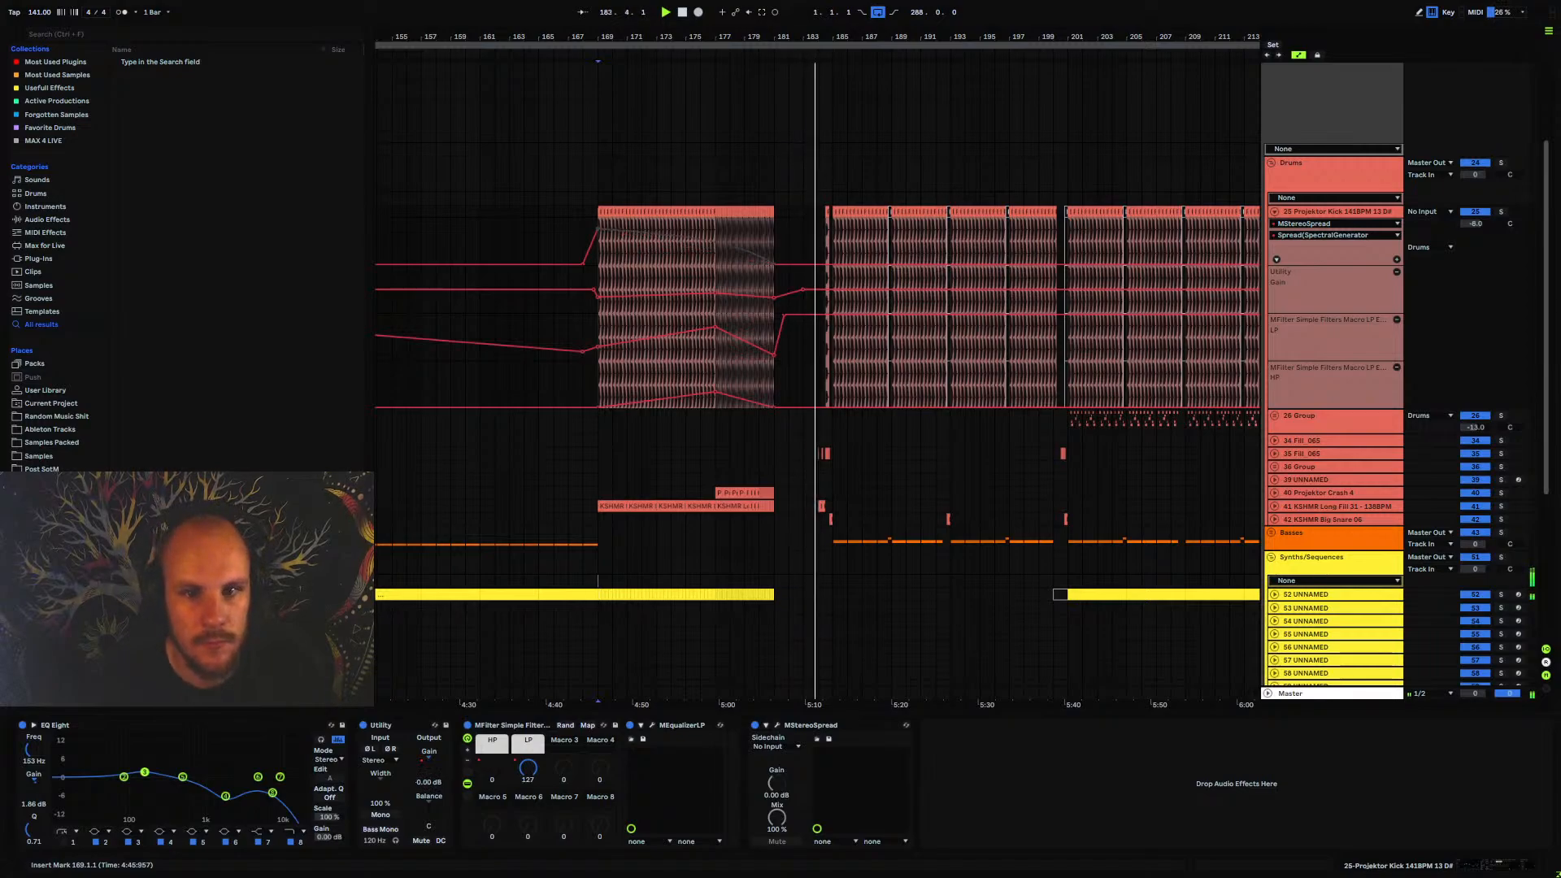
{"action": "key", "text": "space"}
{"action": "key", "text": "space"}
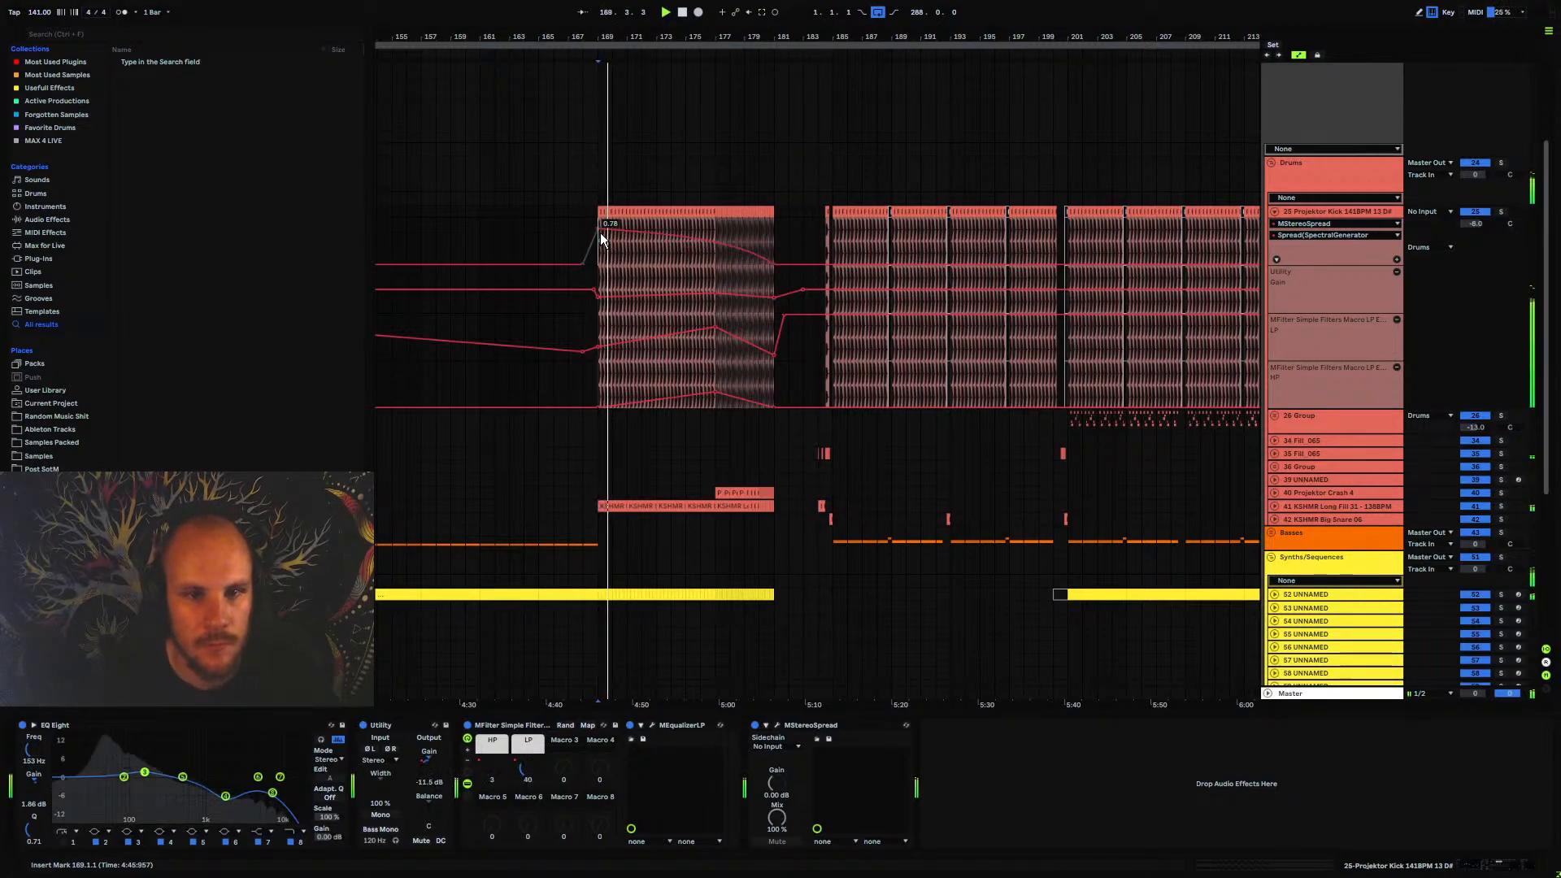
{"action": "left_click_drag", "start_coordinate": [600, 233], "coordinate": [598, 210]}
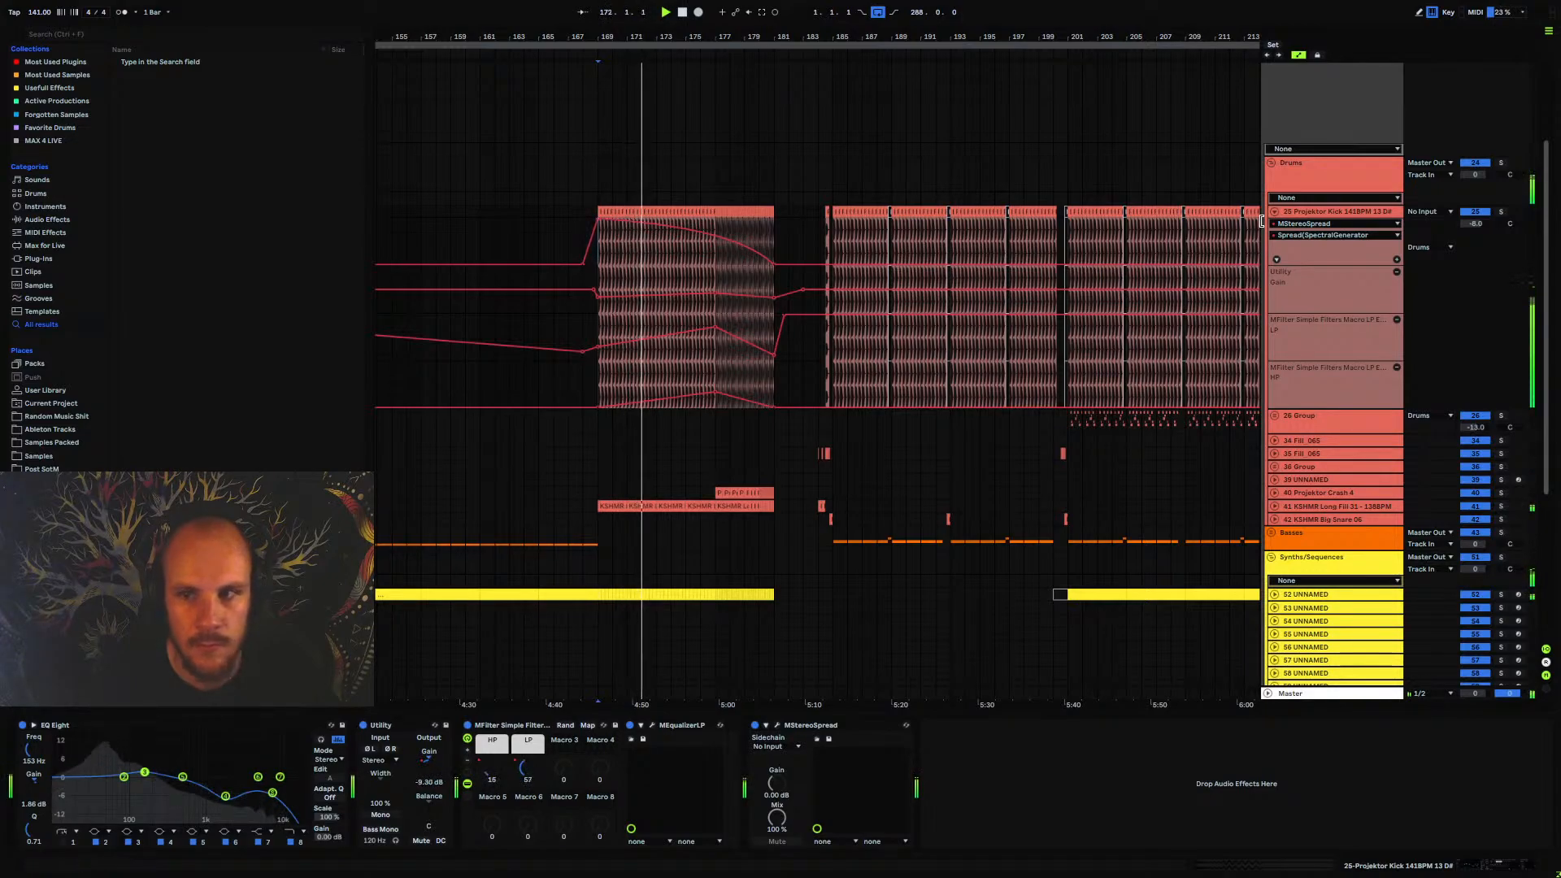
Raise the kick's MFilter HP automation peak at bar 177 to 72 and fold the track's automation lanes
{"action": "left_click", "coordinate": [1309, 181]}
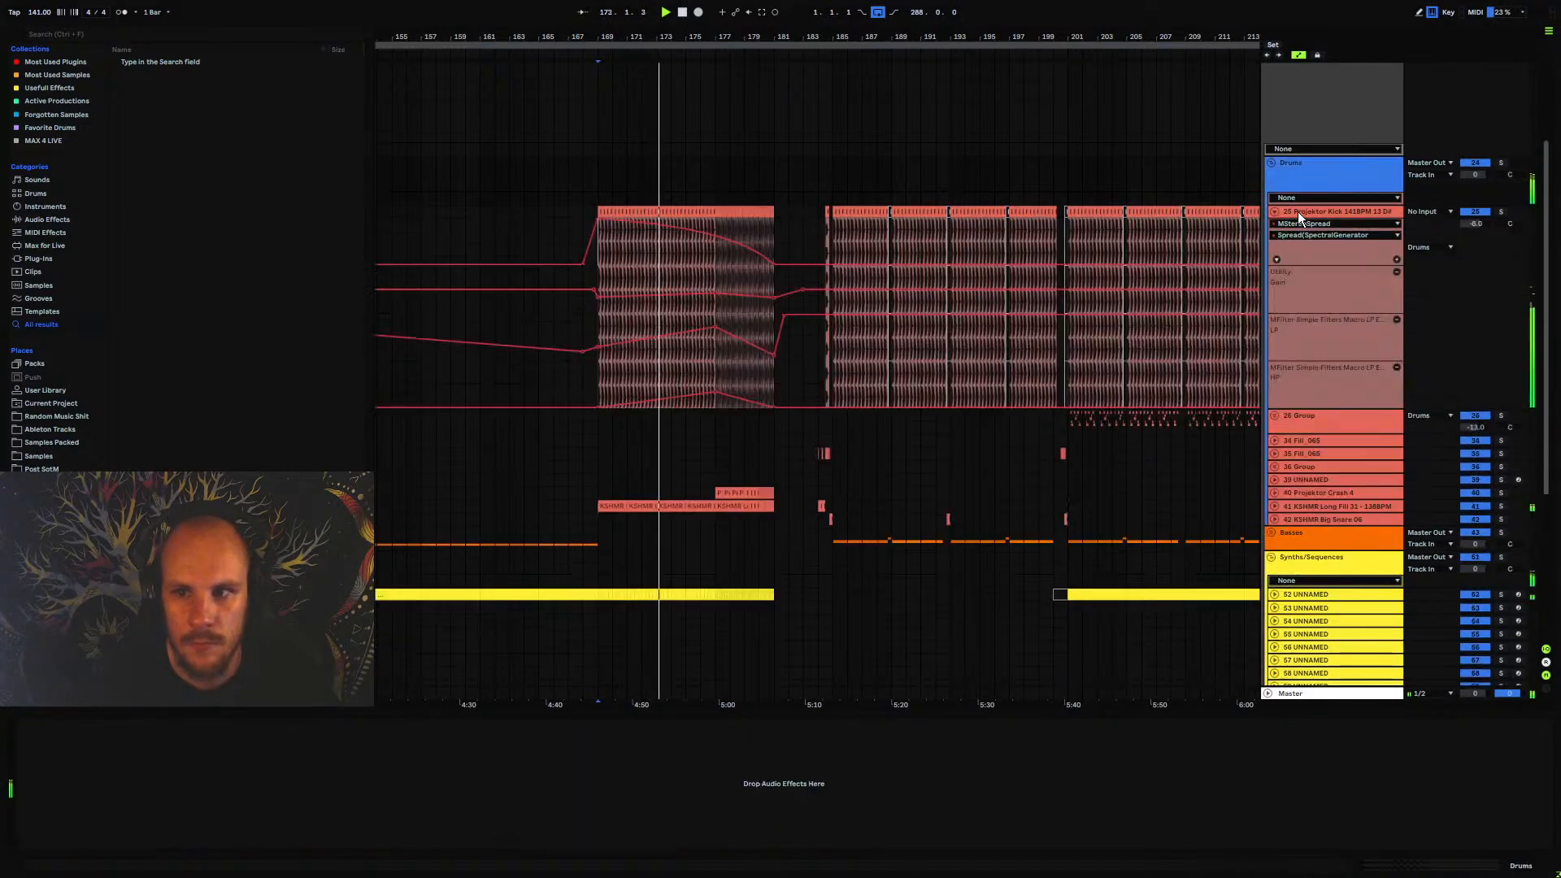
{"action": "left_click", "coordinate": [1298, 212]}
{"action": "left_click", "coordinate": [688, 294]}
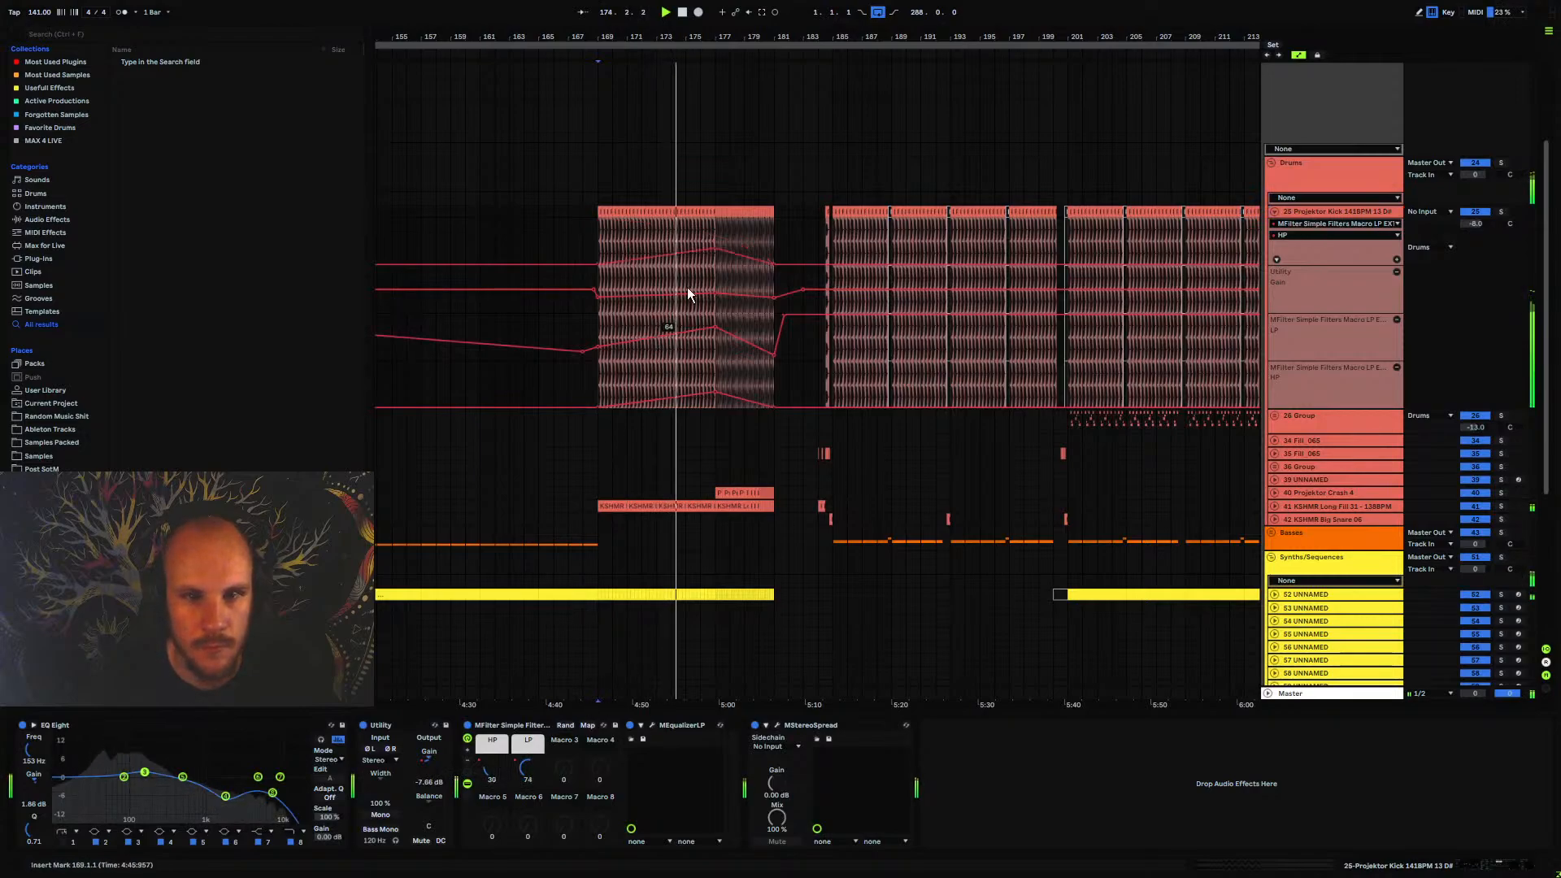
{"action": "left_click_drag", "start_coordinate": [715, 248], "coordinate": [715, 236]}
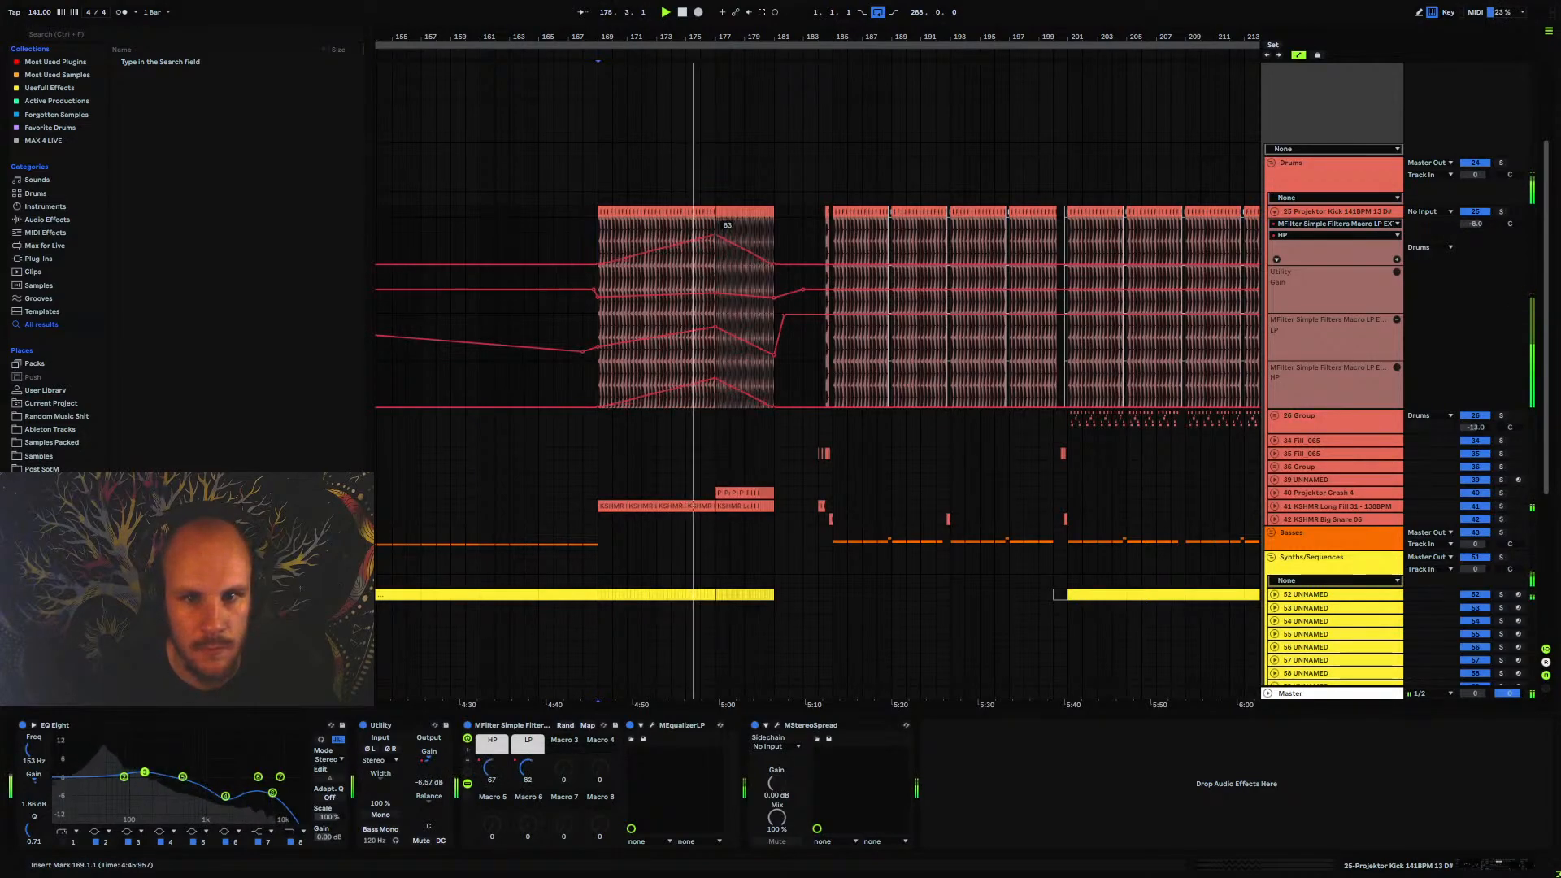
{"action": "left_click_drag", "start_coordinate": [716, 236], "coordinate": [715, 240]}
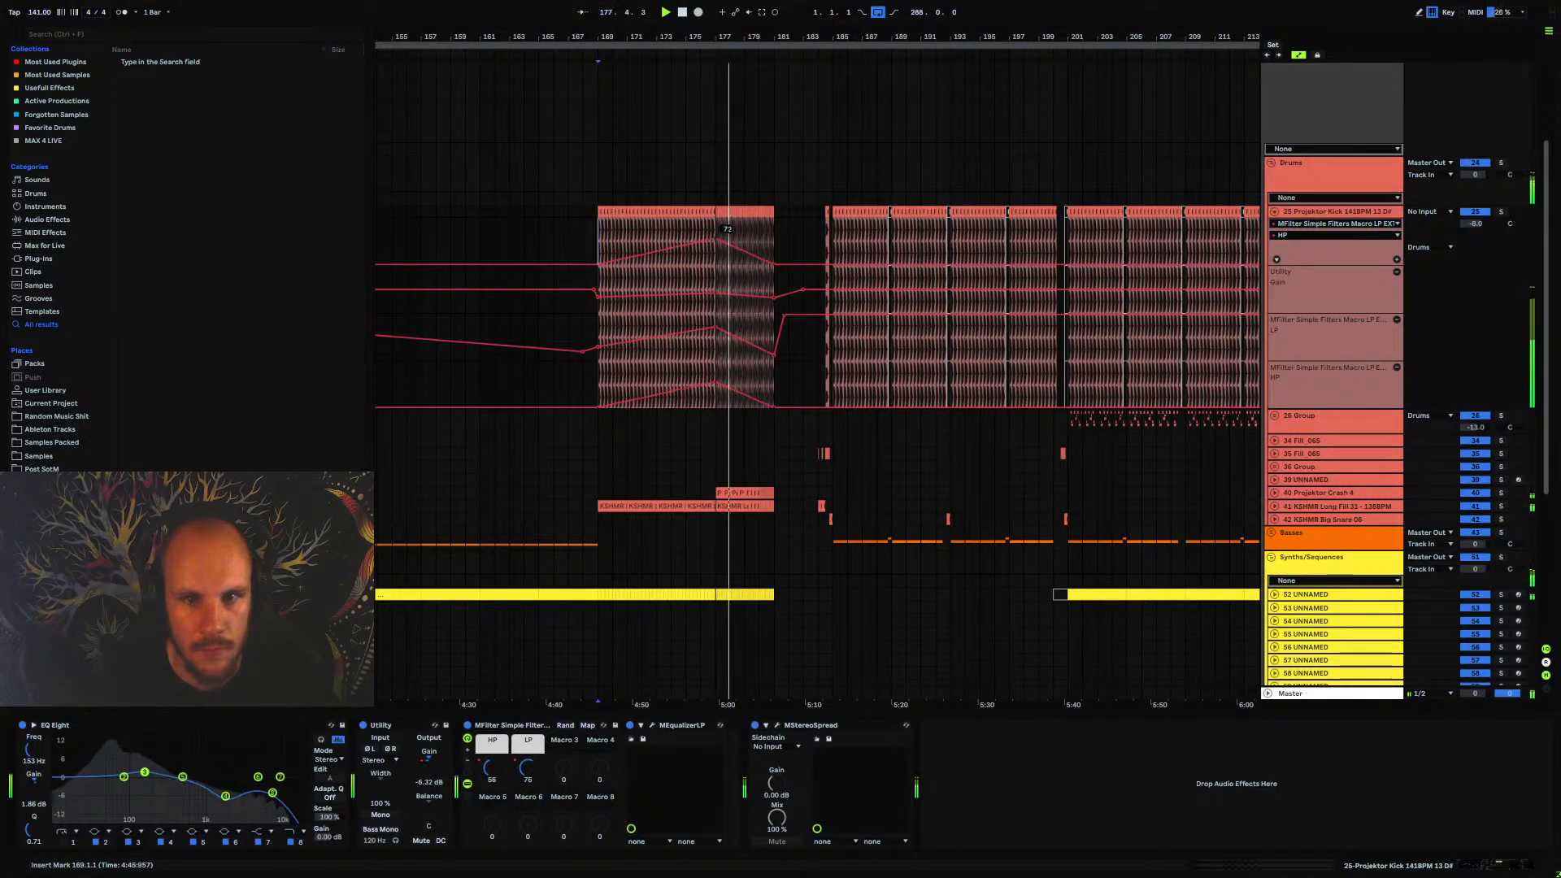
{"action": "left_click", "coordinate": [1293, 213]}
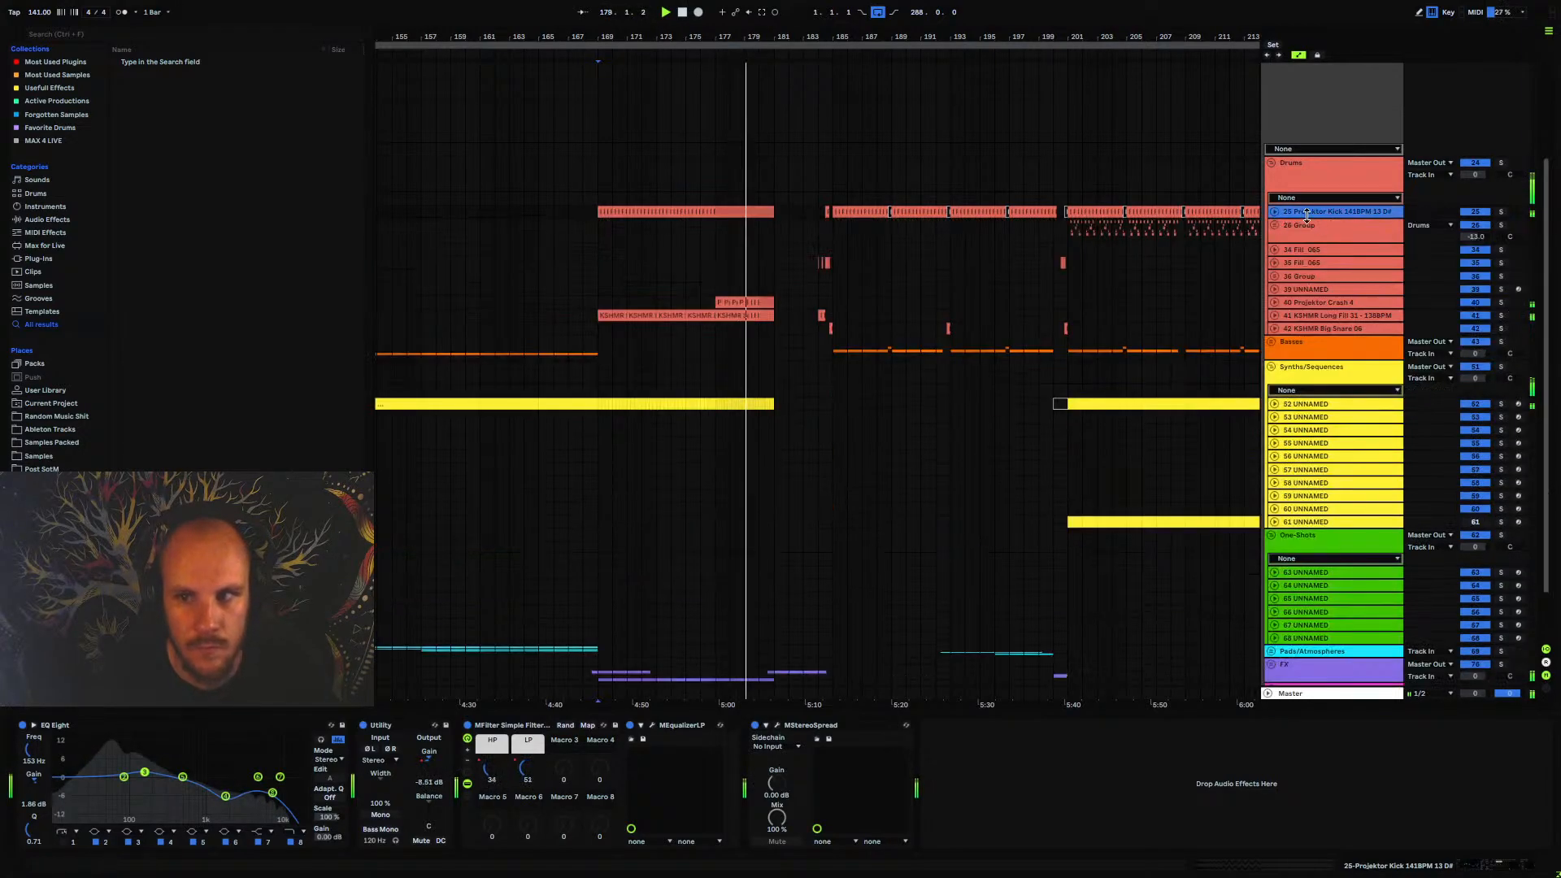
Listen to the arrangement from about bar 181 to bar 195, replaying the passage from bar 192
{"action": "left_click", "coordinate": [1295, 232]}
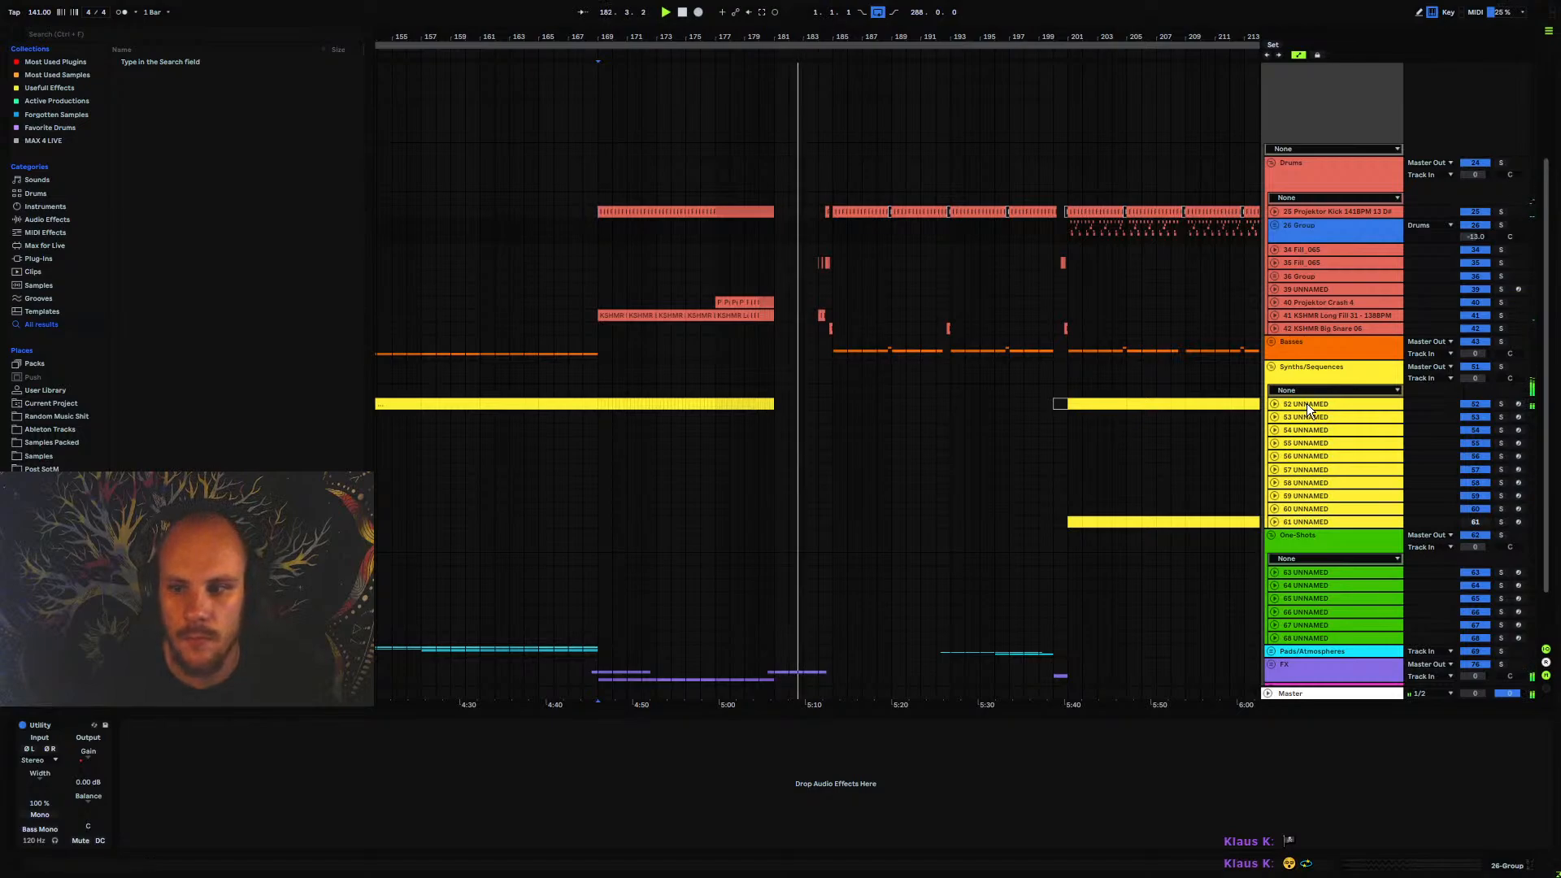
{"action": "left_click", "coordinate": [1306, 404]}
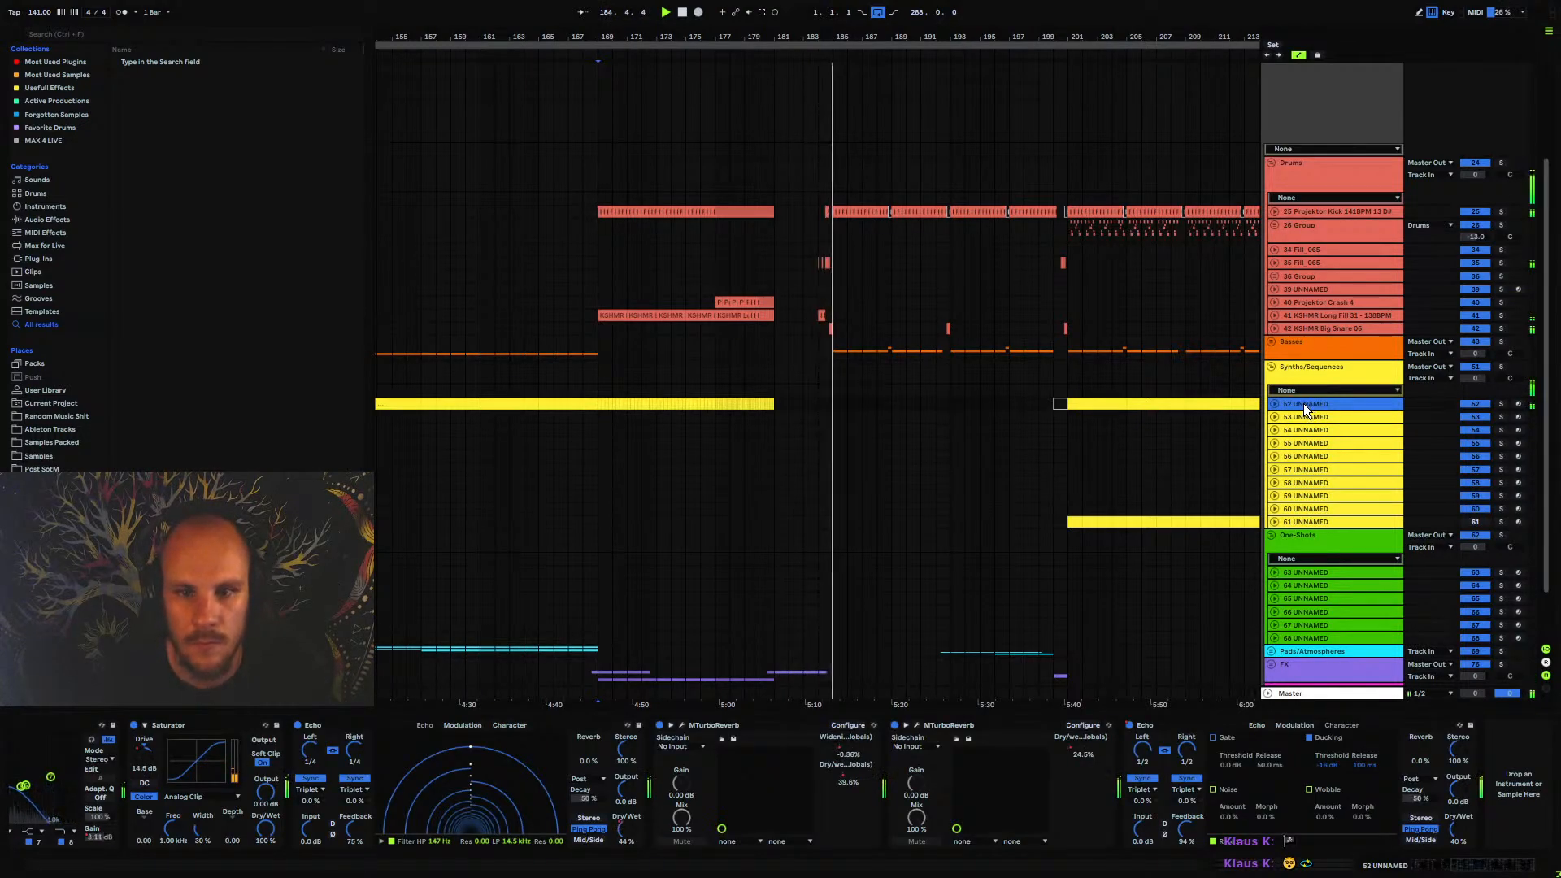
{"action": "scroll", "coordinate": [871, 376], "scroll_direction": "right", "scroll_amount": 5}
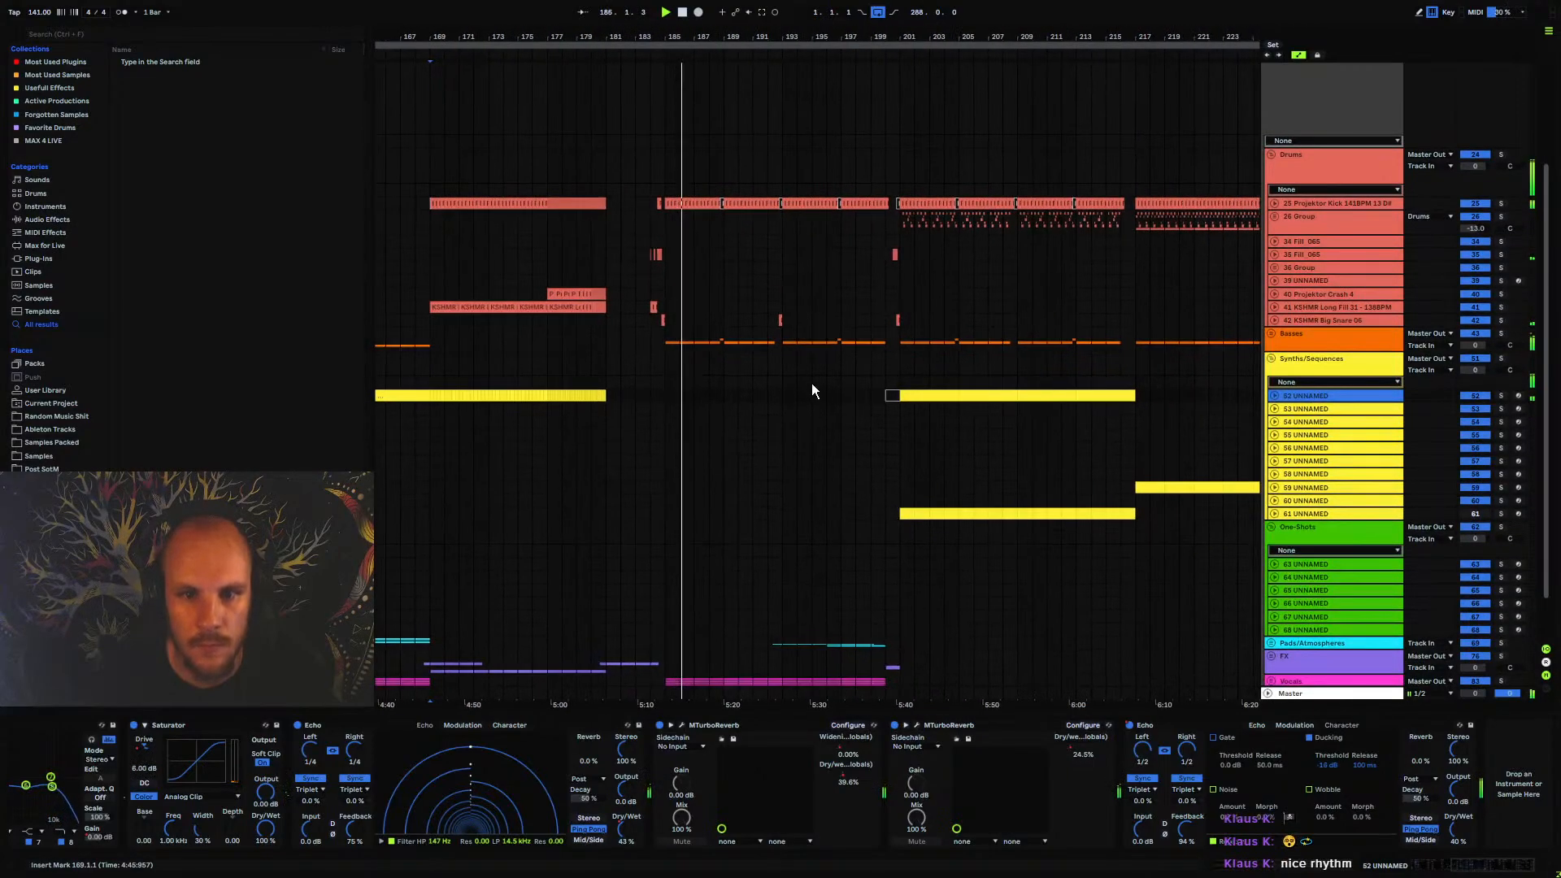
{"action": "scroll", "coordinate": [756, 451], "scroll_direction": "down", "scroll_amount": 2}
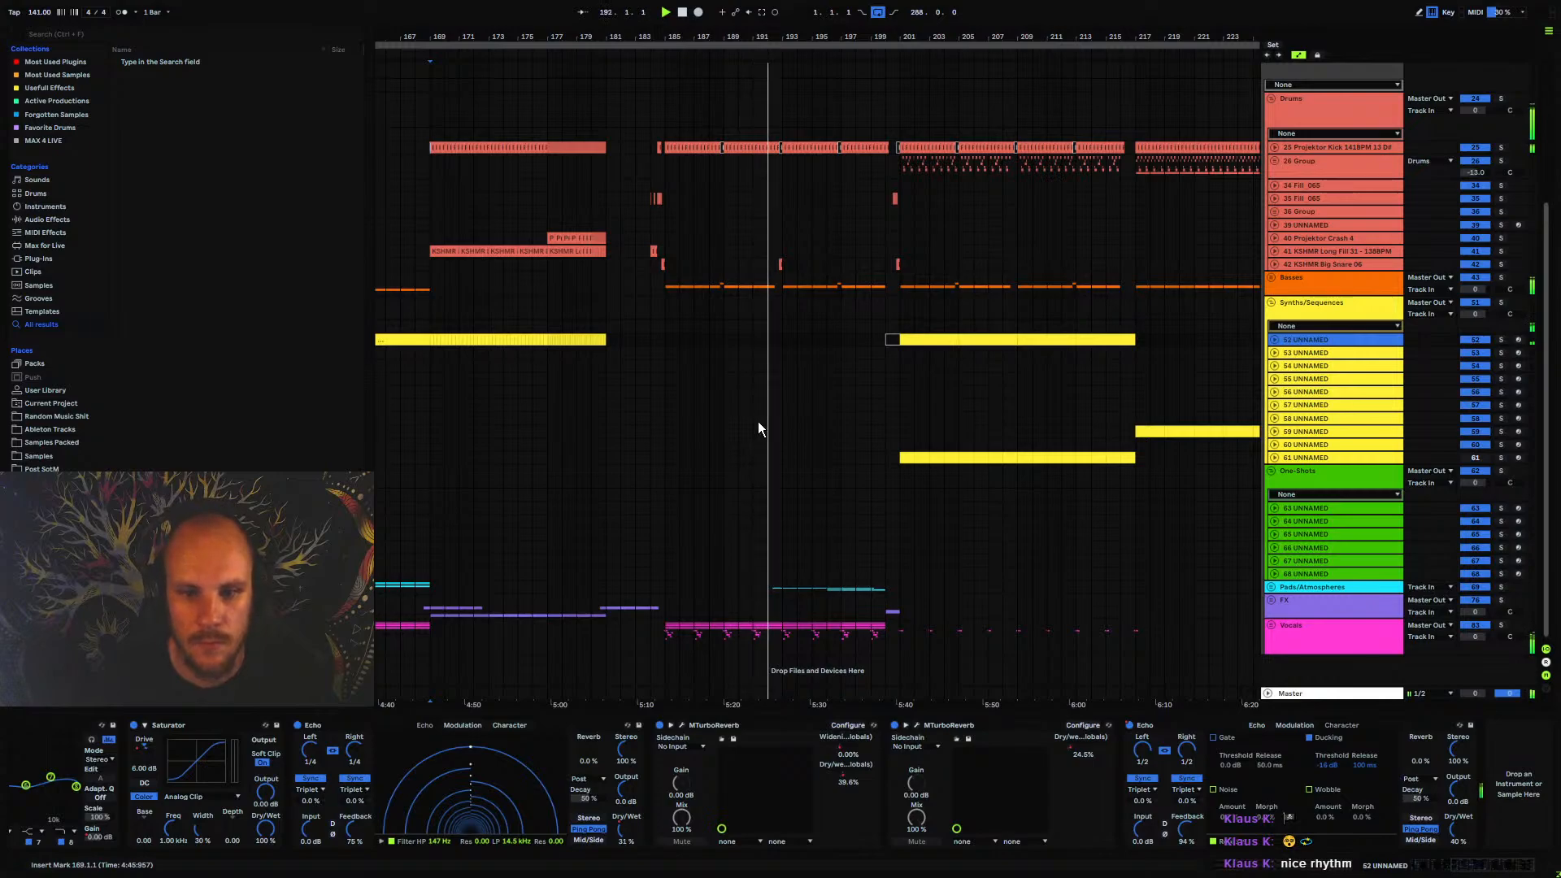
{"action": "left_click", "coordinate": [772, 263]}
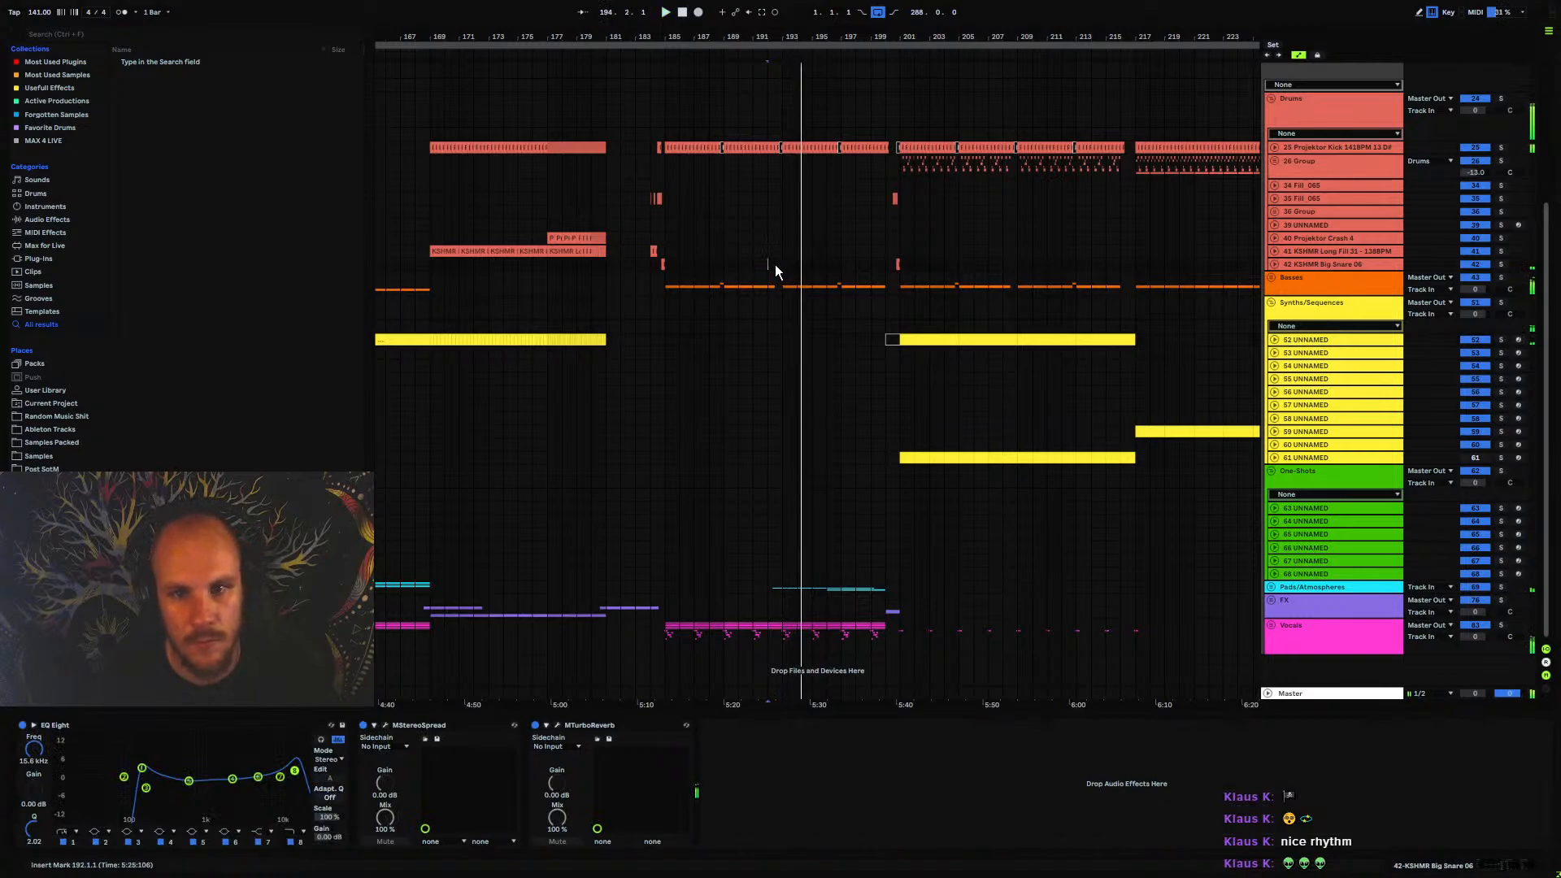
{"action": "key", "text": "space"}
{"action": "key", "text": "space"}
Insert a new MIDI track below 68 UNNAMED in the One-Shots group and load Omnisphere on it
{"action": "left_click_drag", "start_coordinate": [784, 38], "coordinate": [666, 67]}
{"action": "left_click", "coordinate": [1304, 576]}
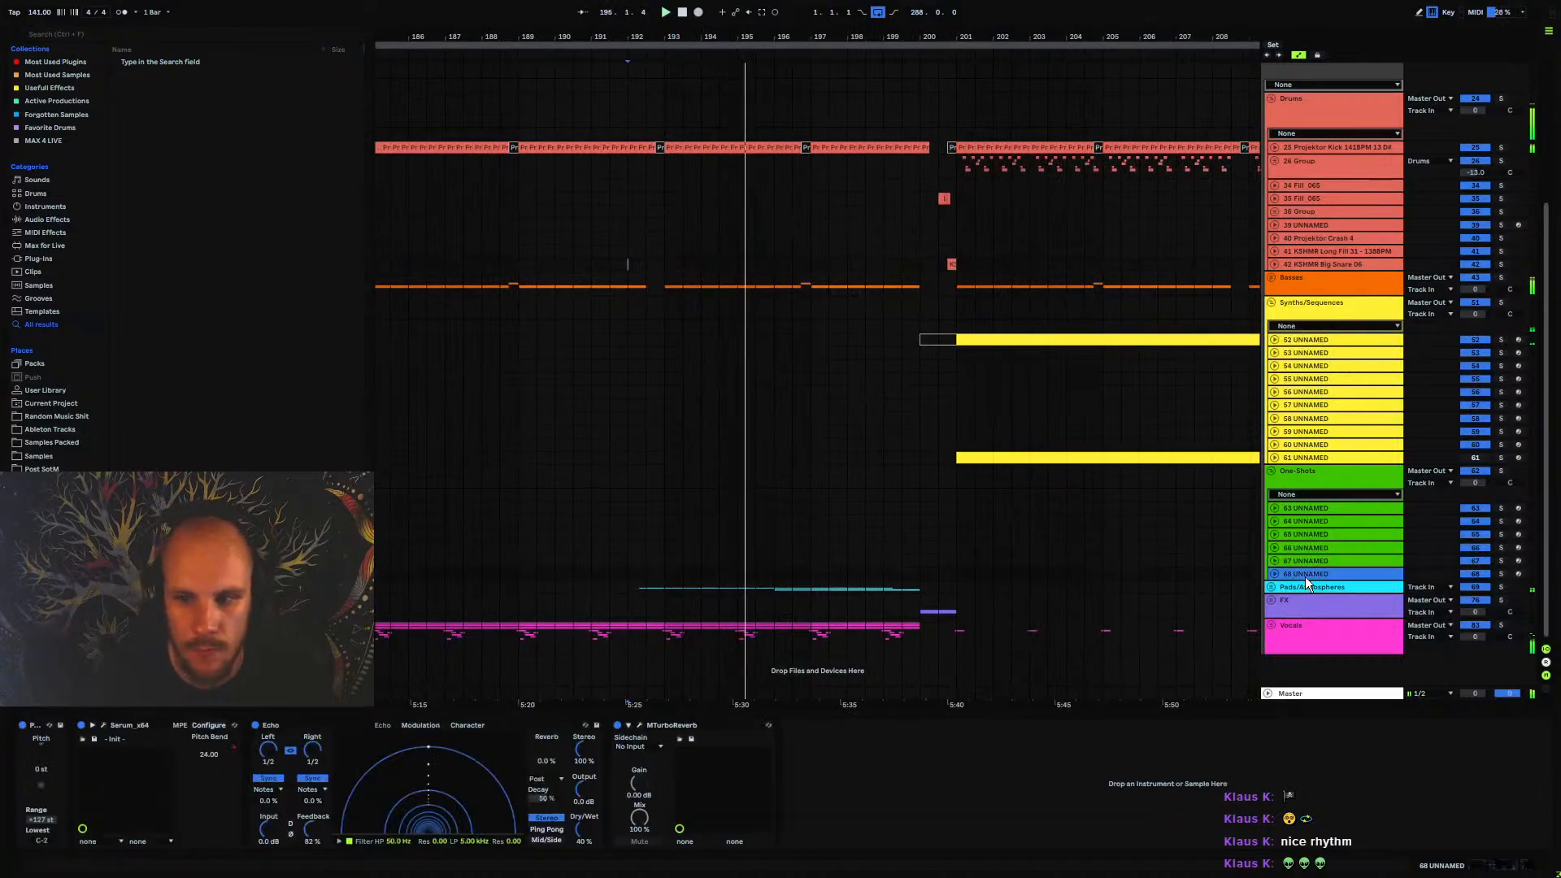
{"action": "key", "text": "ctrl+shift+t"}
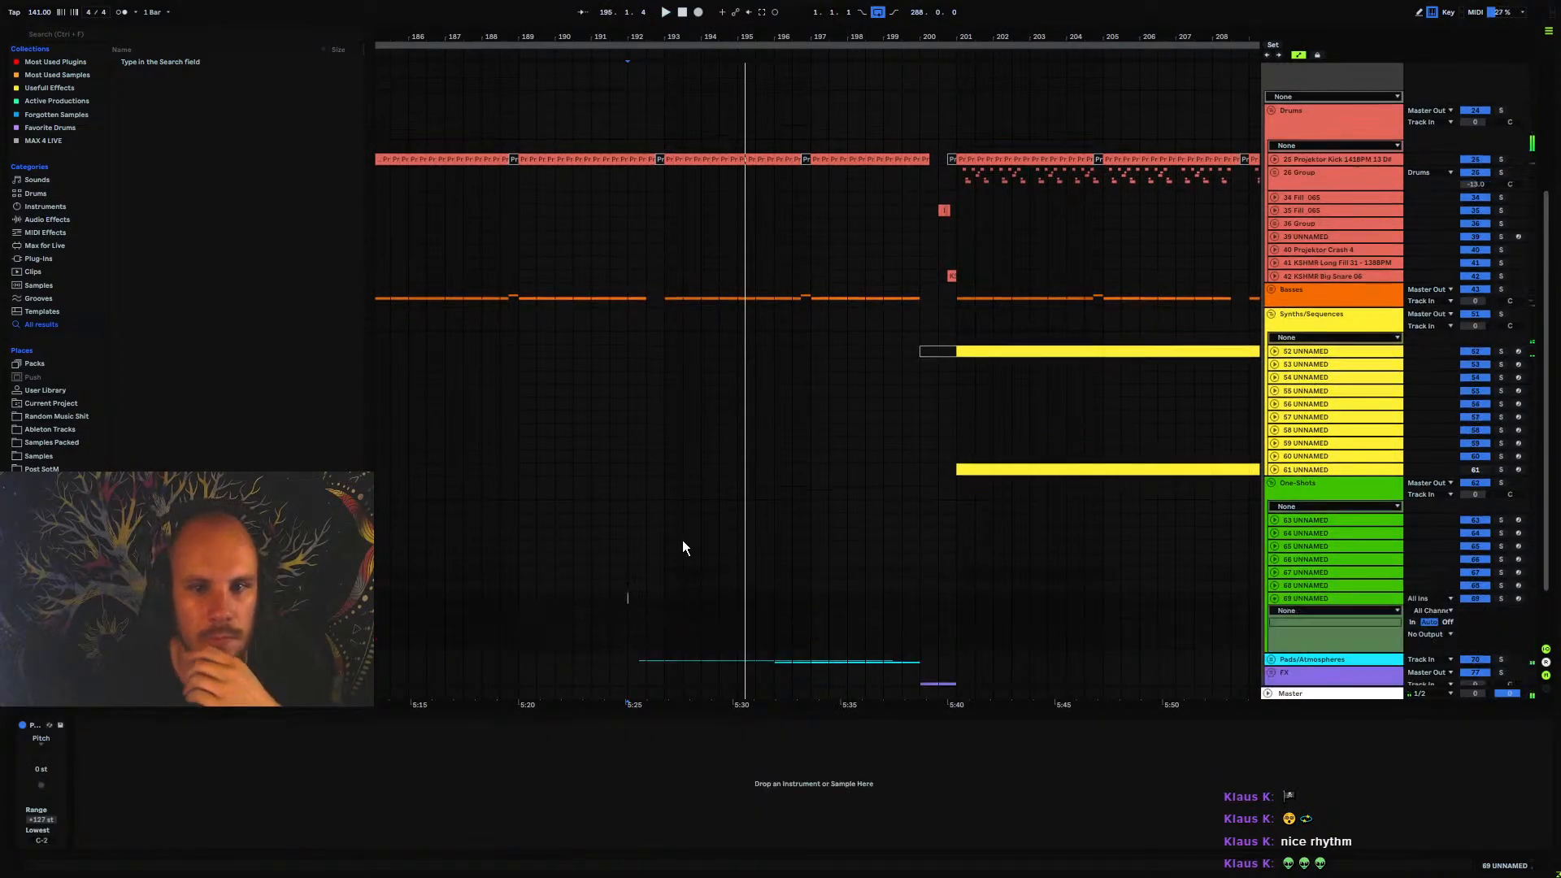
{"action": "right_click", "coordinate": [692, 608]}
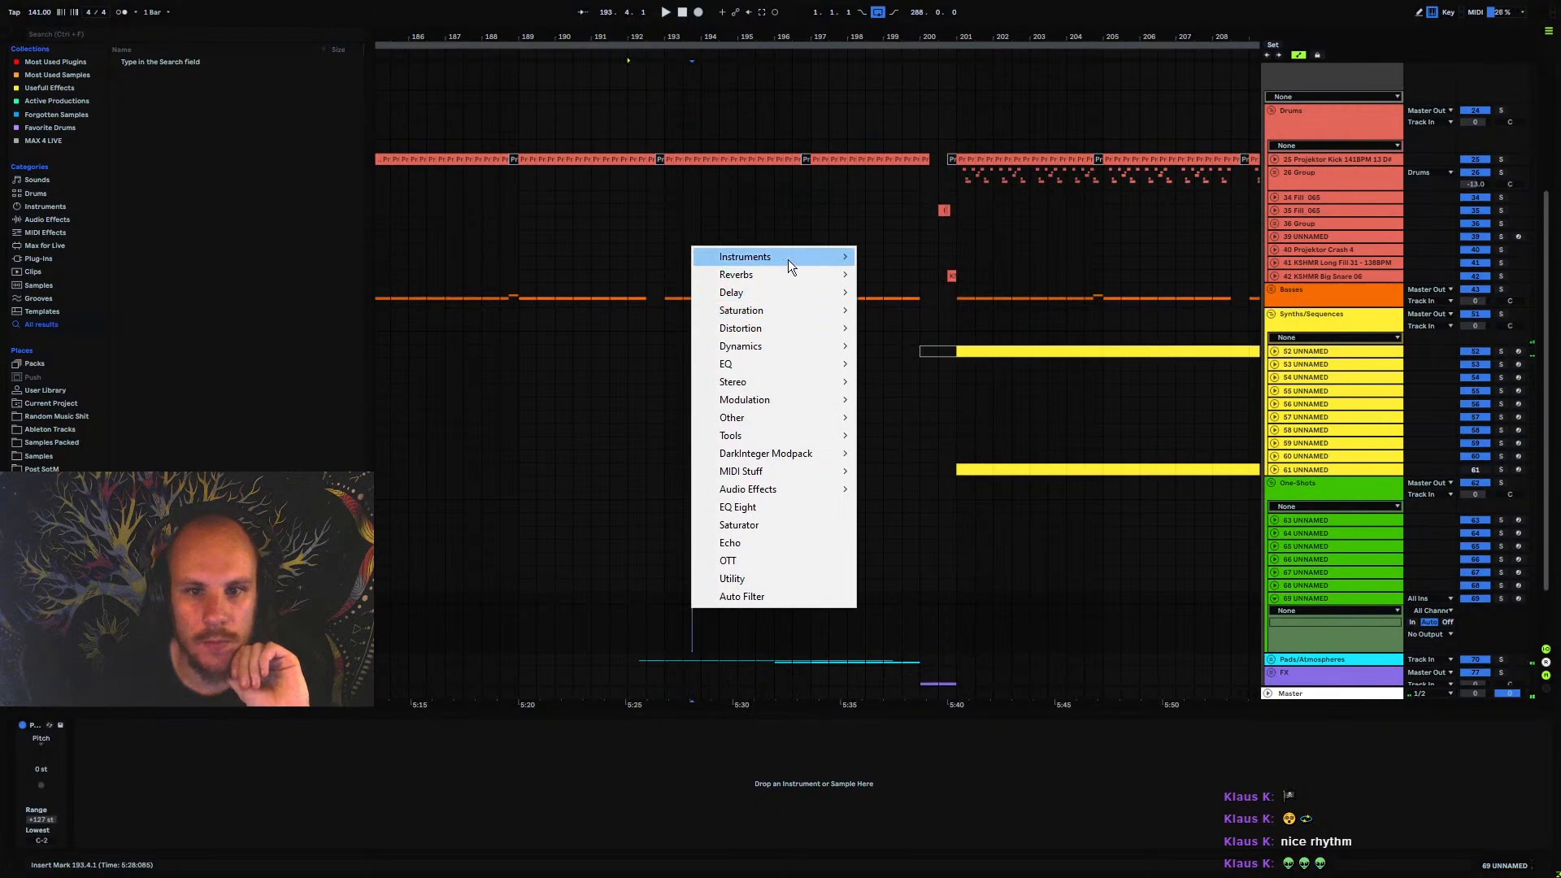
{"action": "mouse_move", "coordinate": [788, 260]}
{"action": "left_click", "coordinate": [944, 310]}
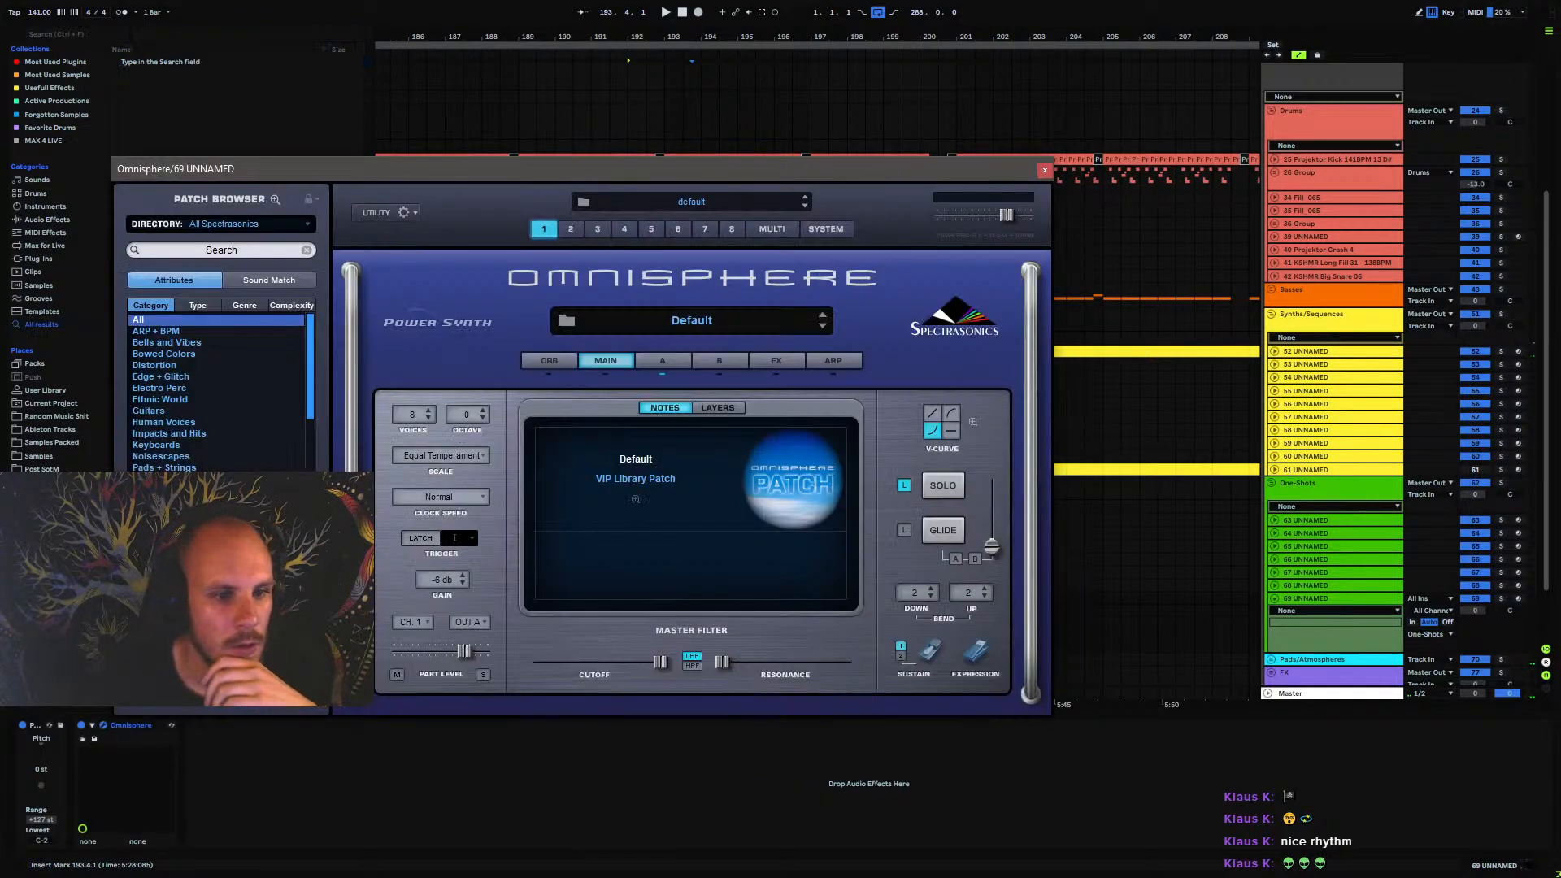
Search Omnisphere's patch browser for "tribal" across all categories of the All Spectrasonics directory
{"action": "left_click", "coordinate": [158, 329]}
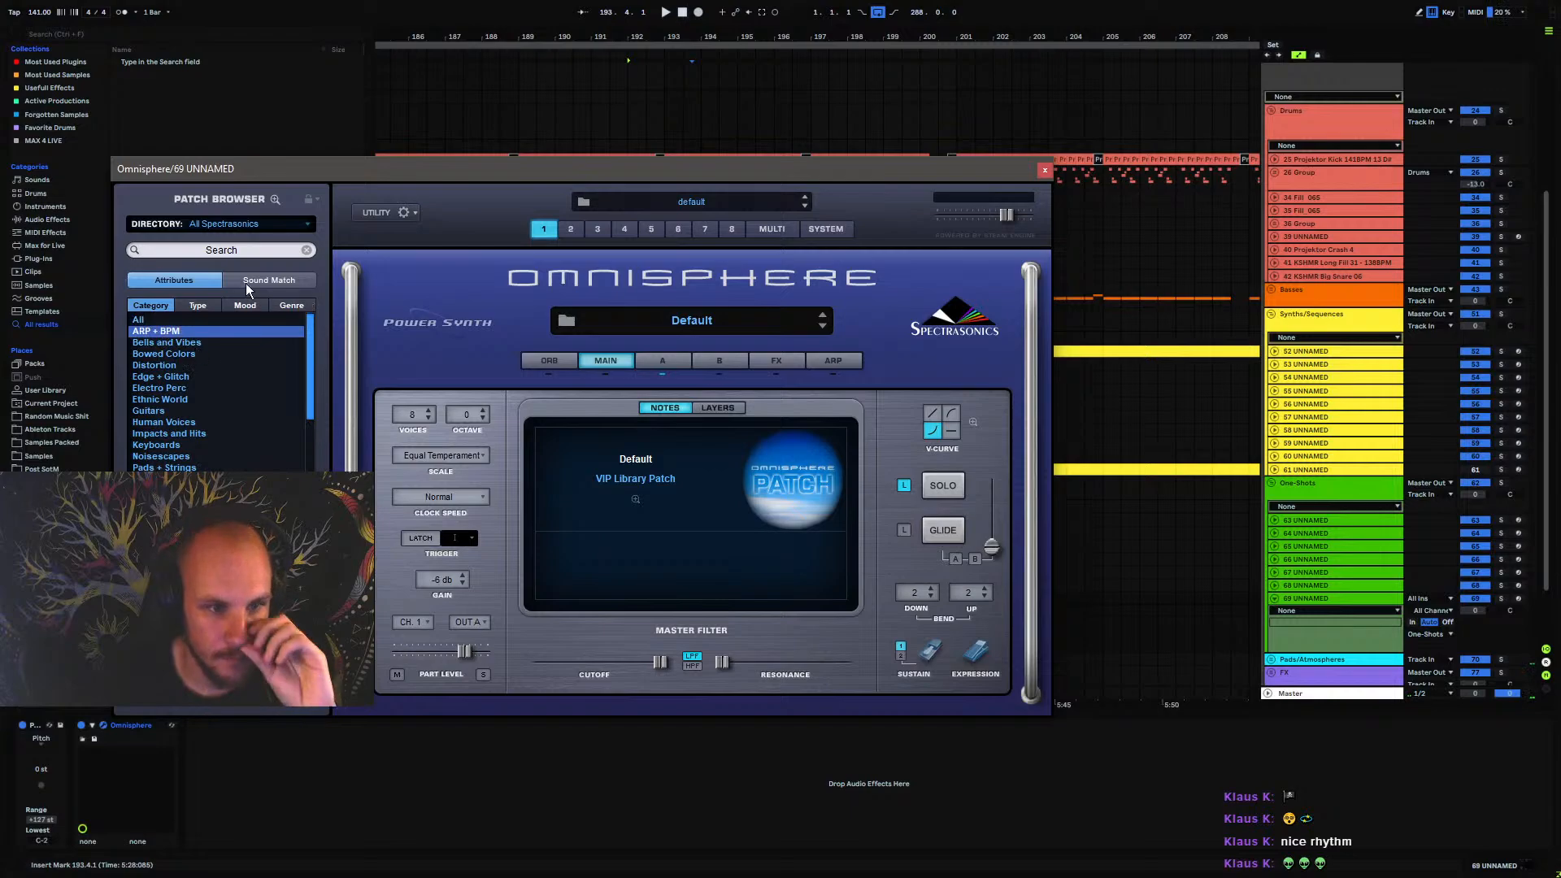
{"action": "left_click_drag", "start_coordinate": [313, 169], "coordinate": [568, 96]}
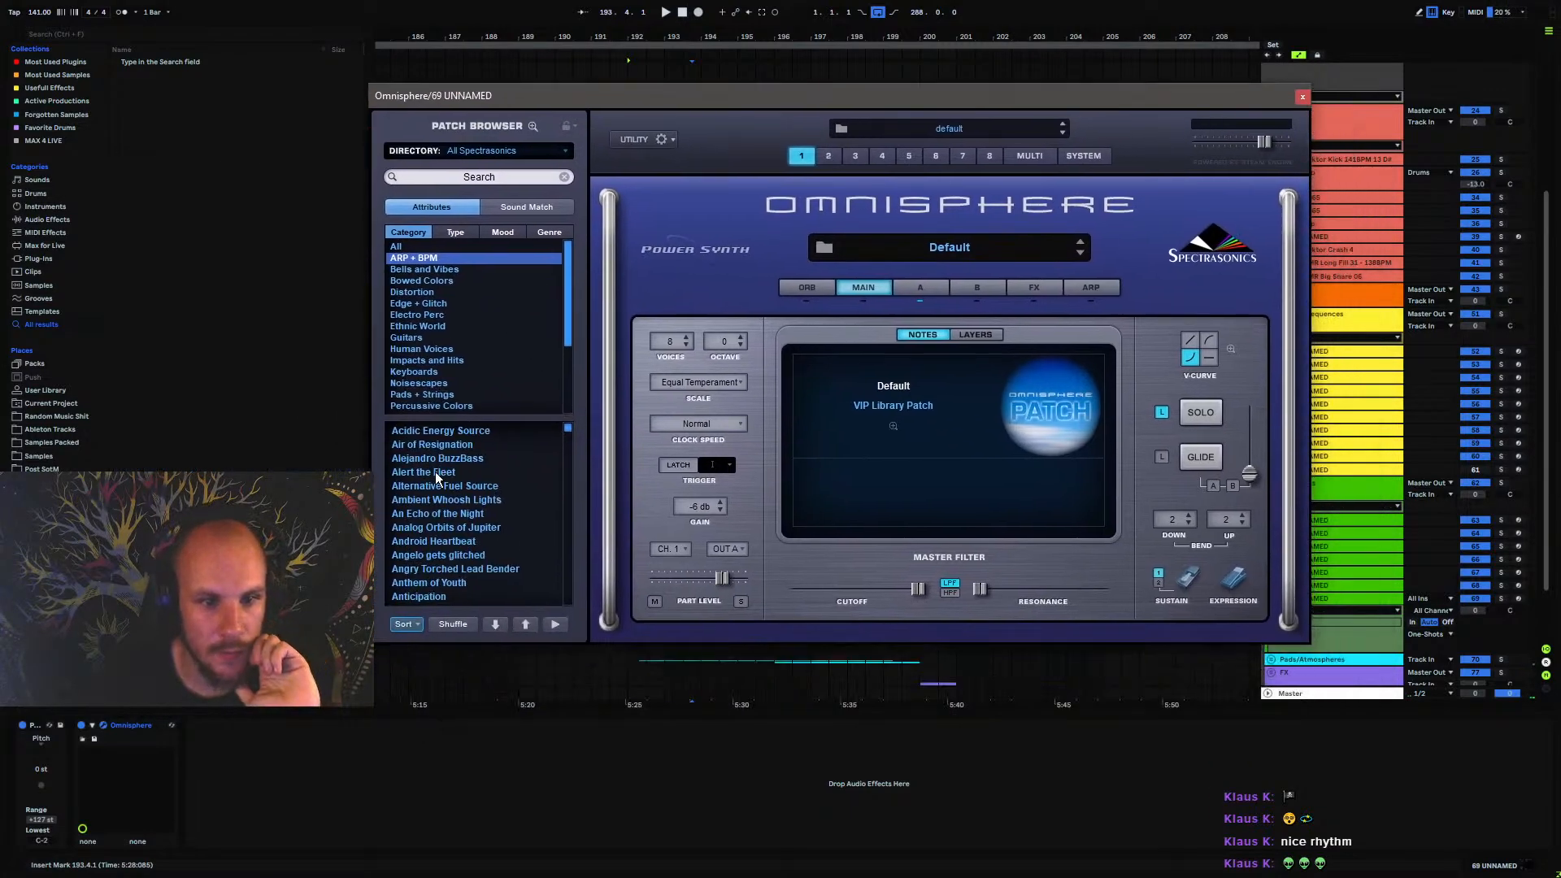
{"action": "left_click", "coordinate": [483, 178]}
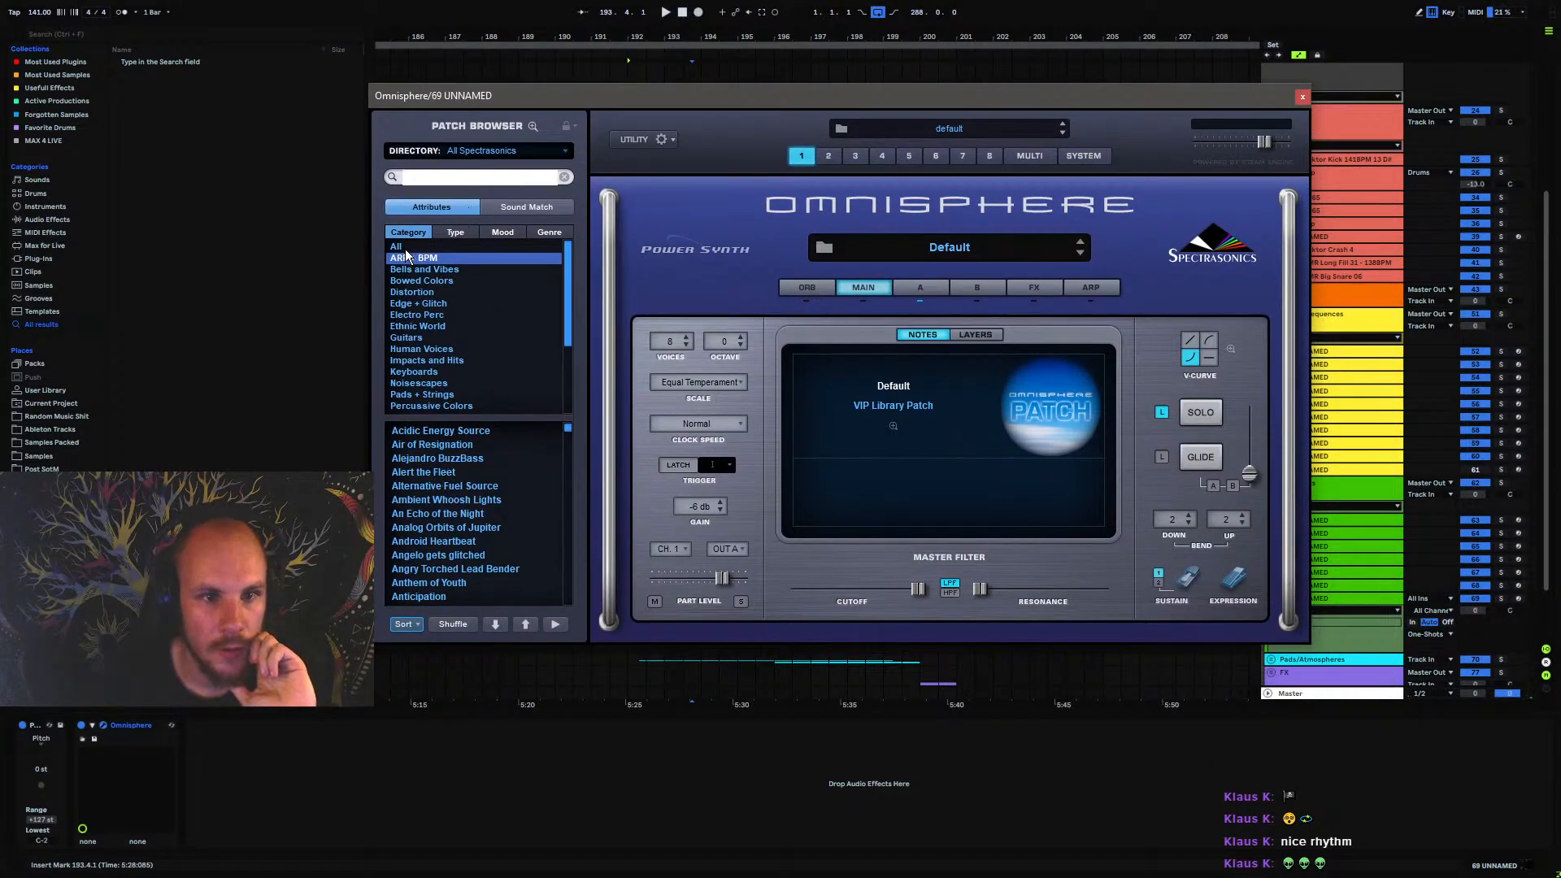
{"action": "type", "text": "tribal"}
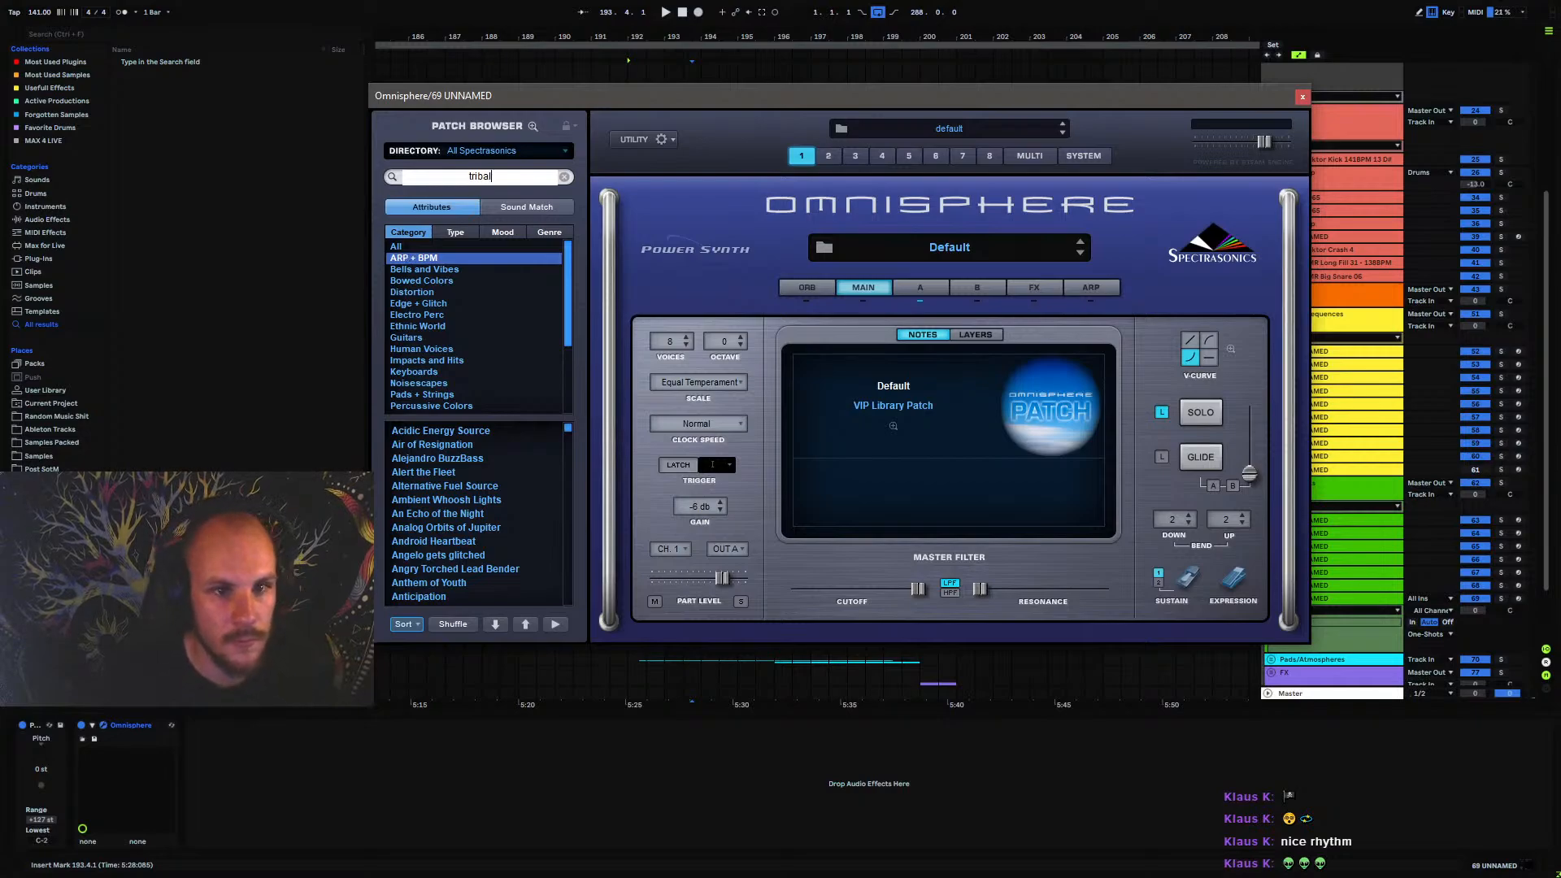
{"action": "key", "text": "Return"}
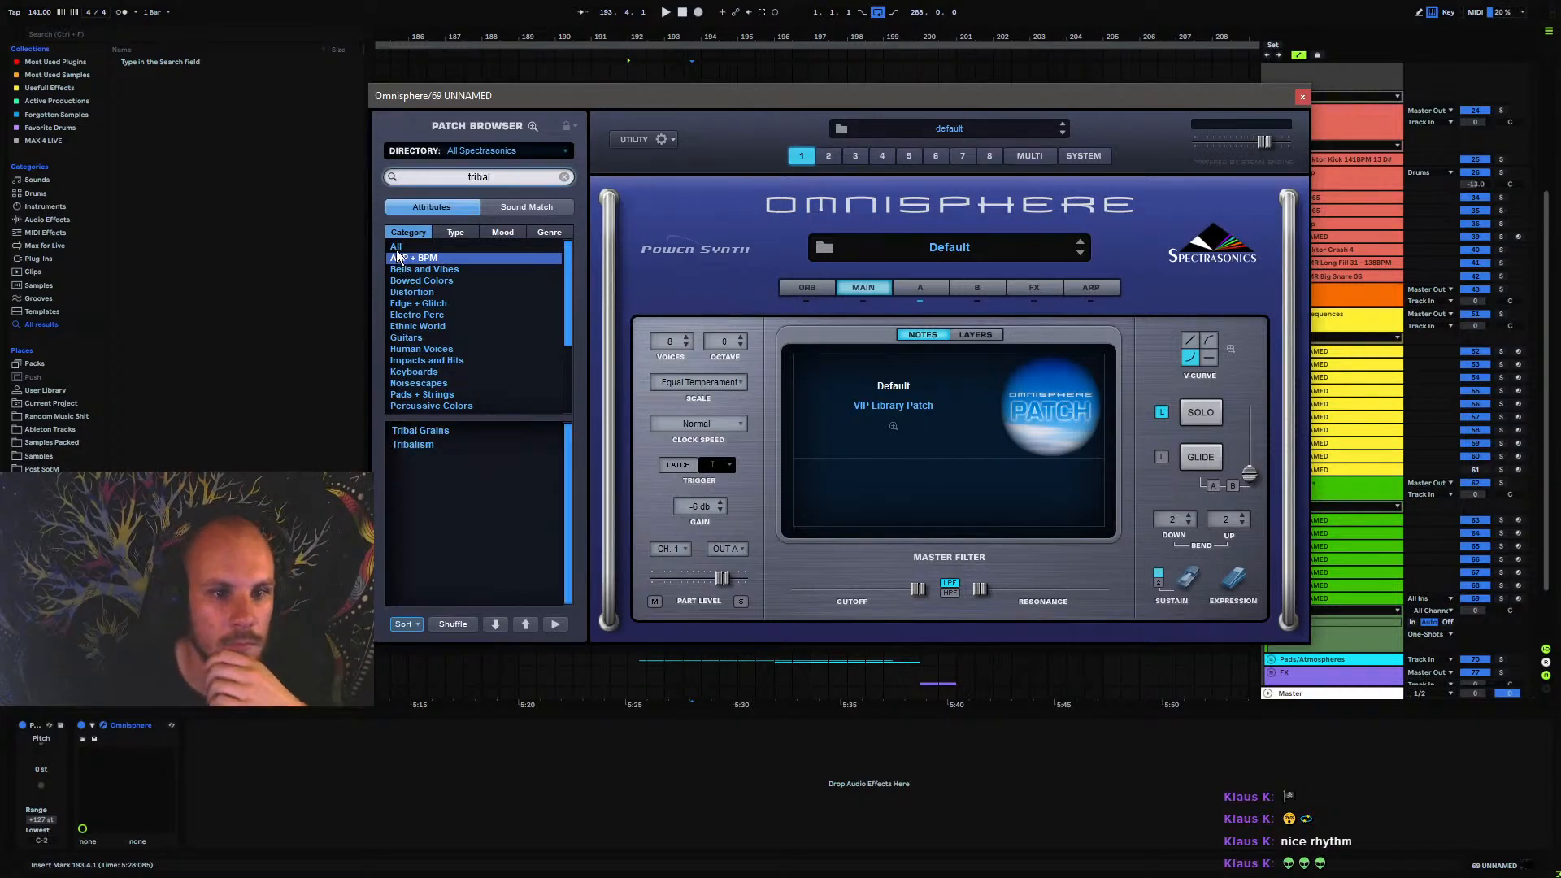
{"action": "left_click", "coordinate": [397, 251]}
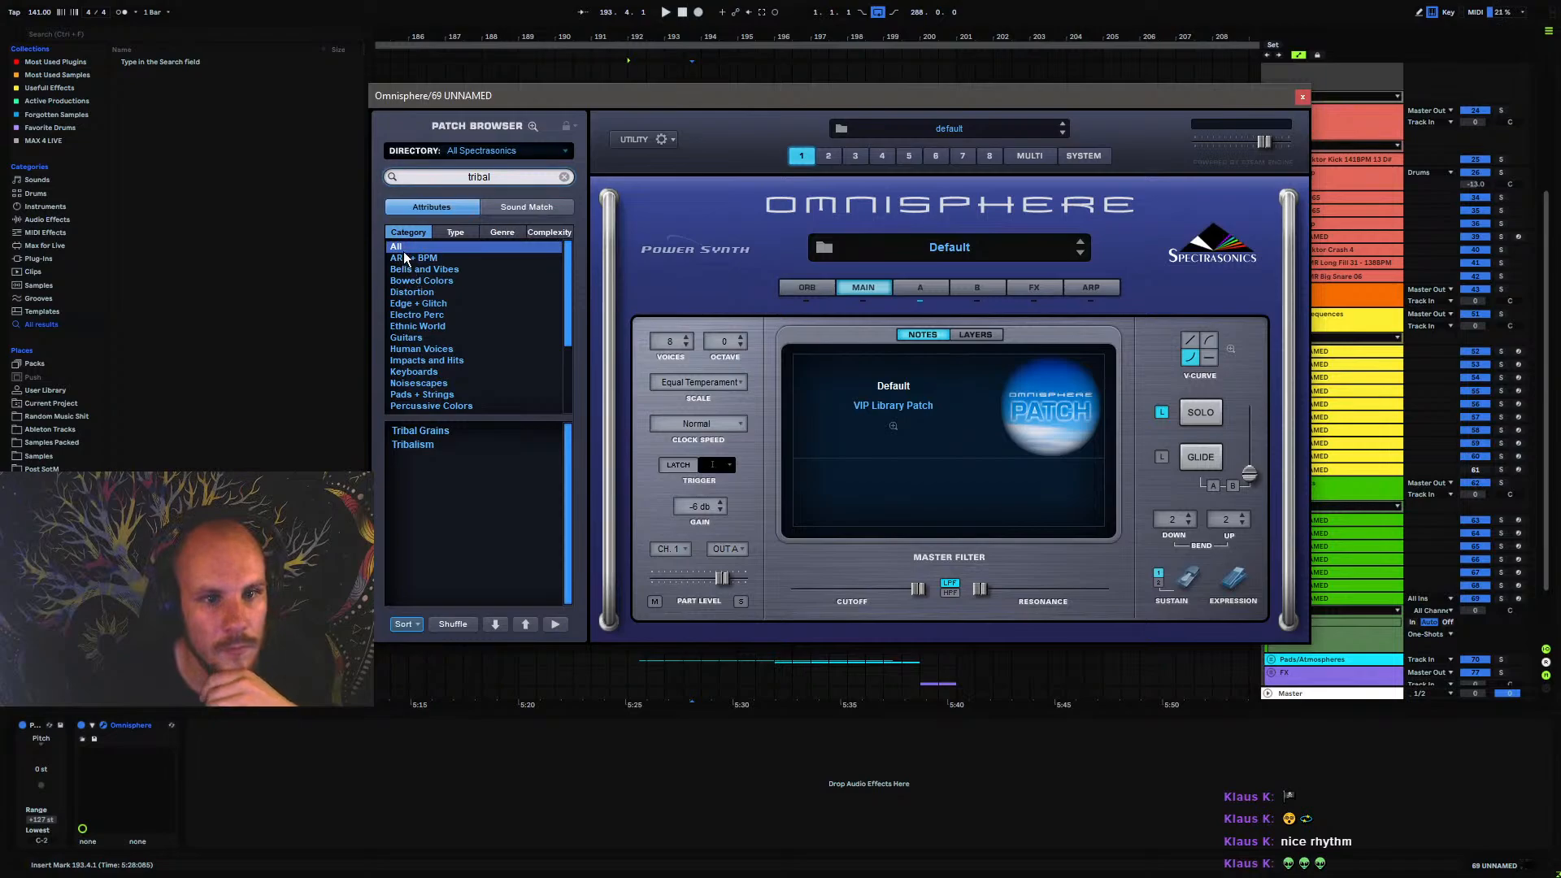
{"action": "left_click", "coordinate": [511, 177]}
{"action": "key", "text": "Return"}
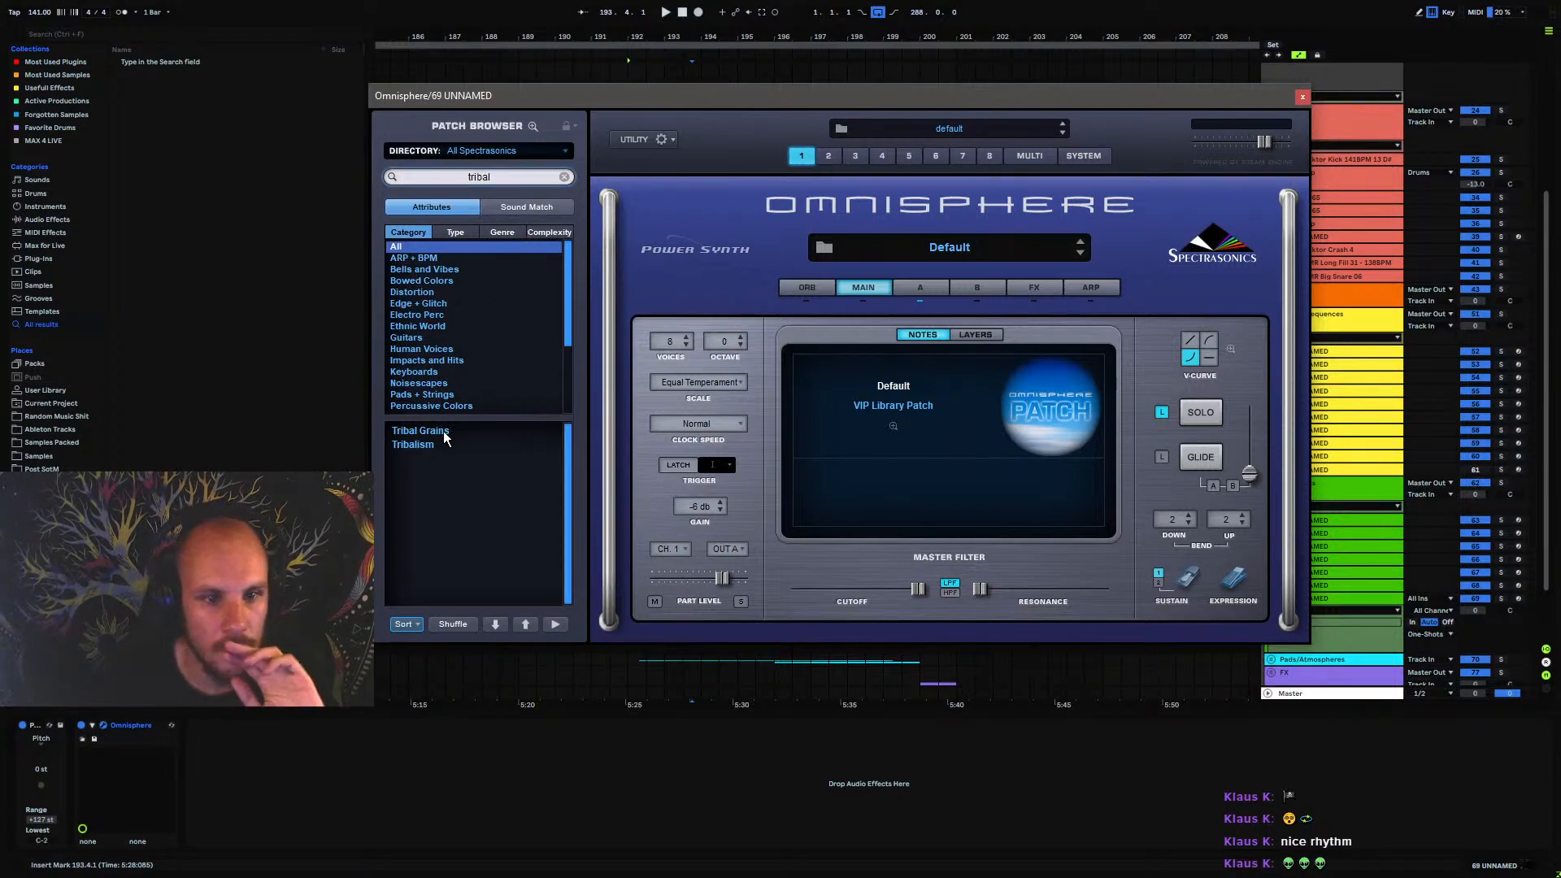
Load the Tribalism patch to audition it and replace it with Tribal Grains
{"action": "left_click", "coordinate": [464, 445]}
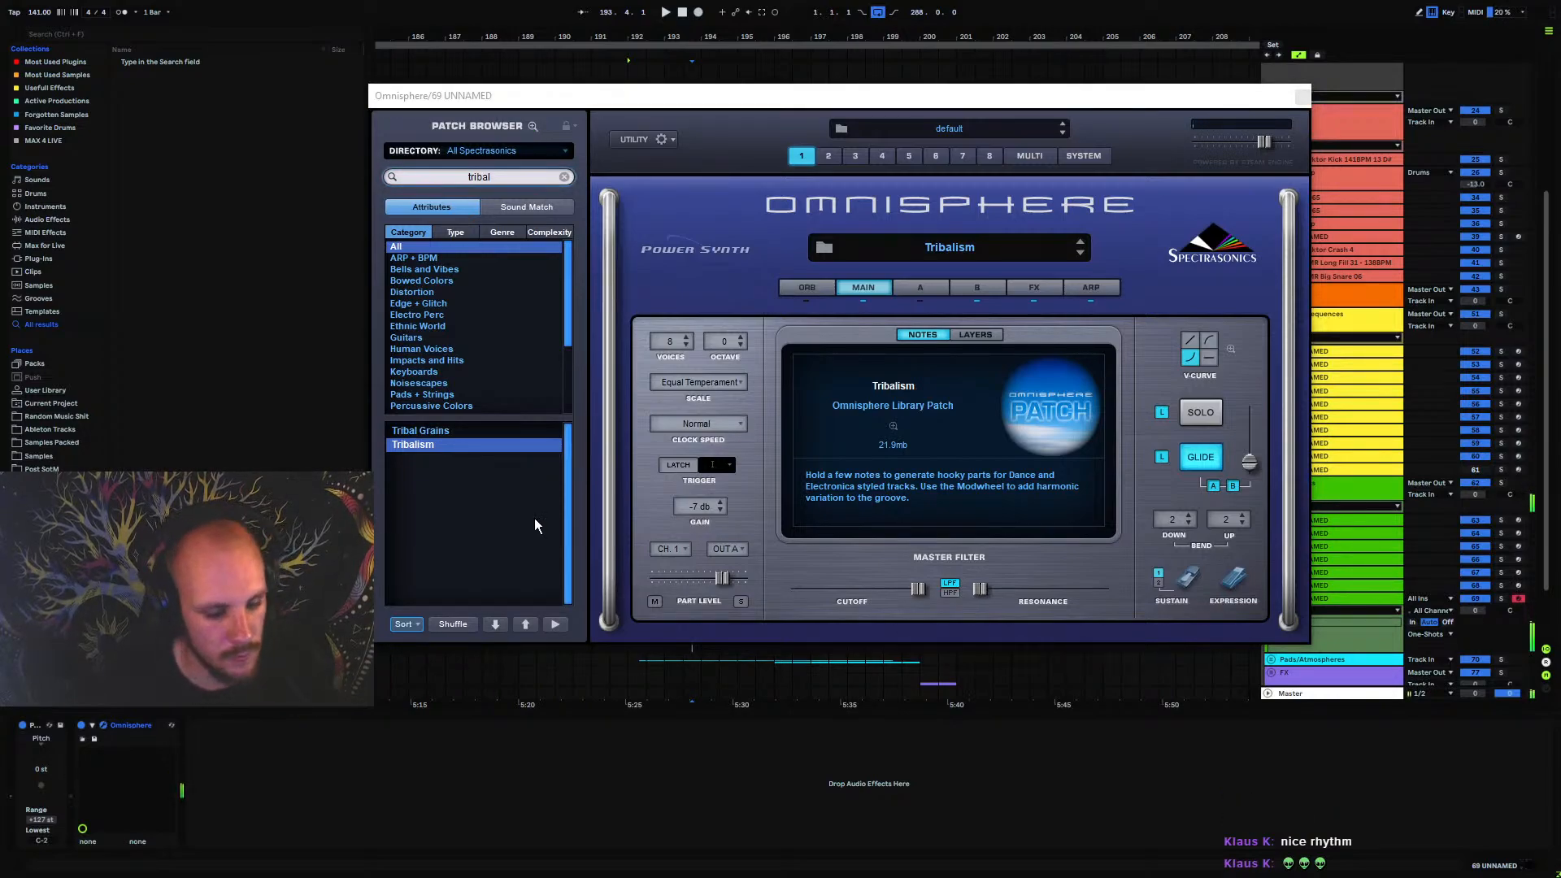
{"action": "left_click", "coordinate": [433, 433]}
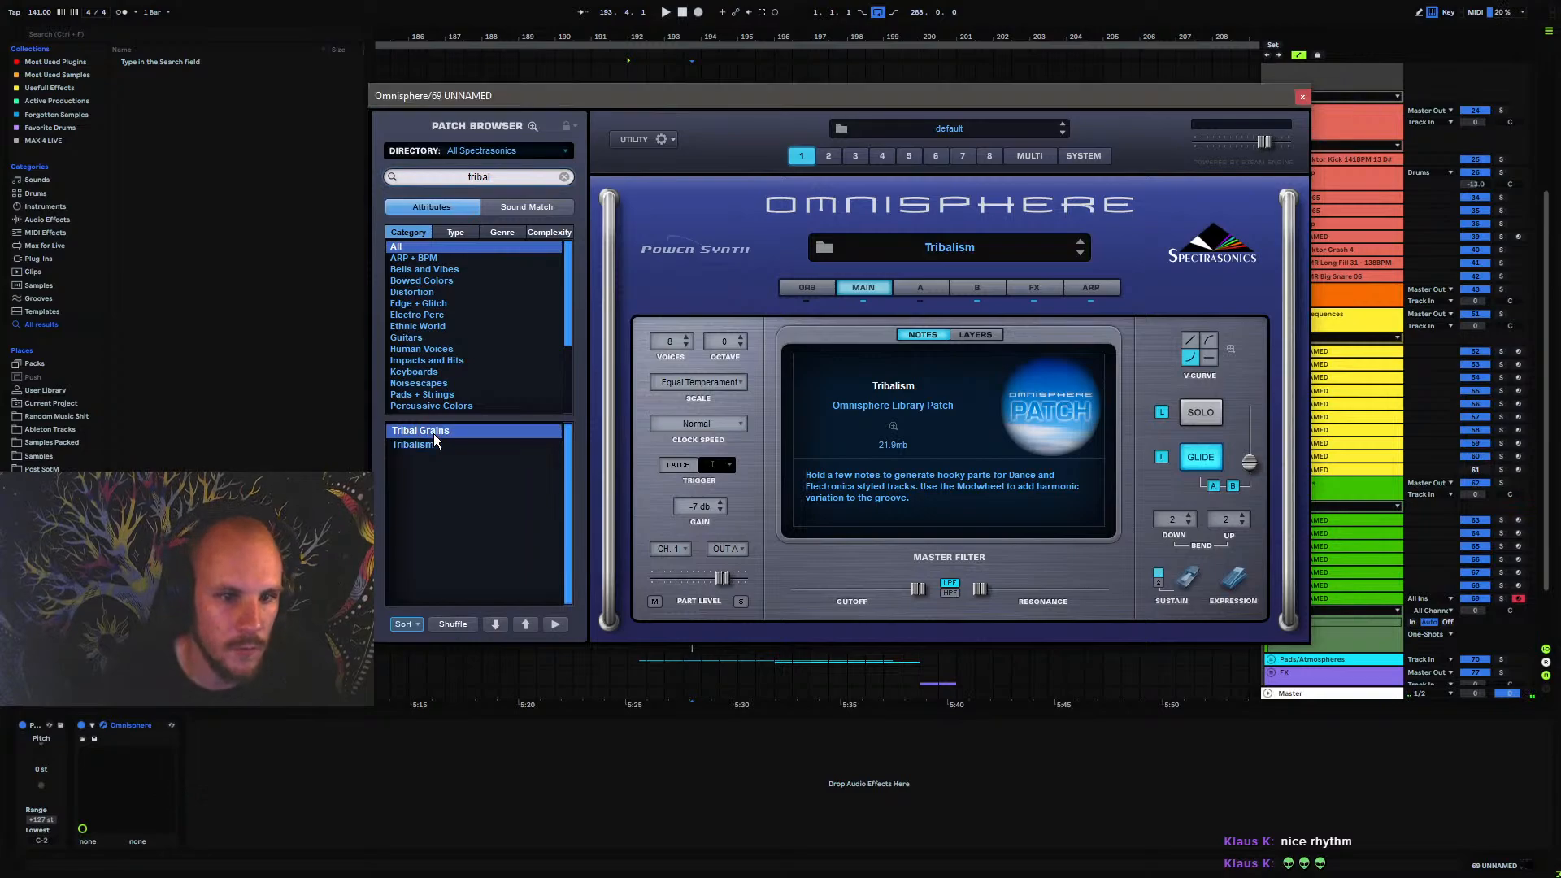
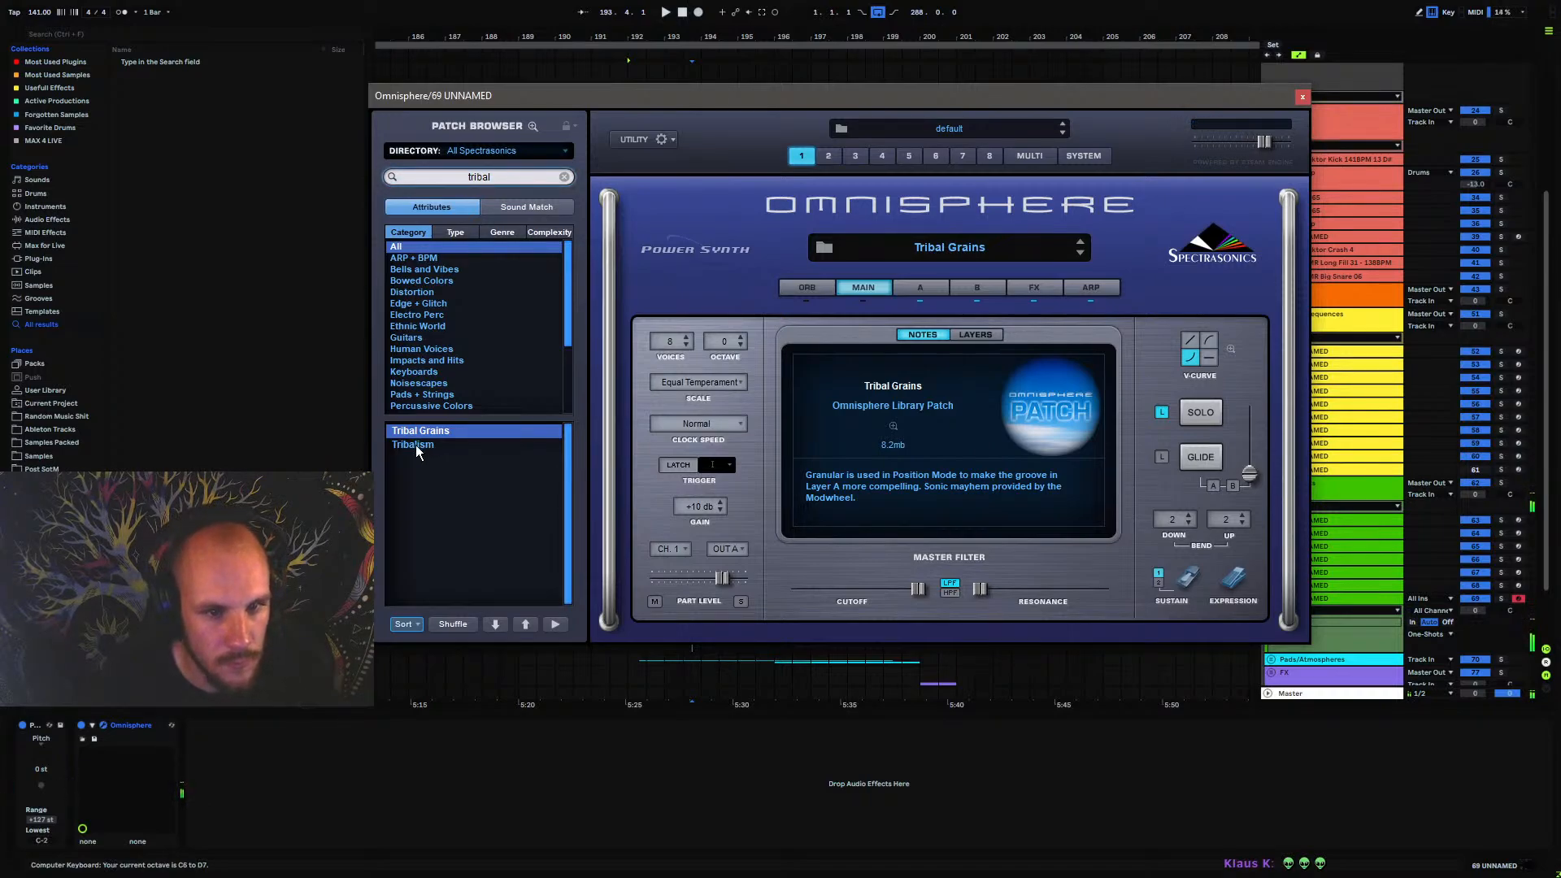
Reload Tribal Grains after auditioning Tribalism, and list its similar-sounding patches with Sound Match without the search filter
{"action": "left_click", "coordinate": [416, 446]}
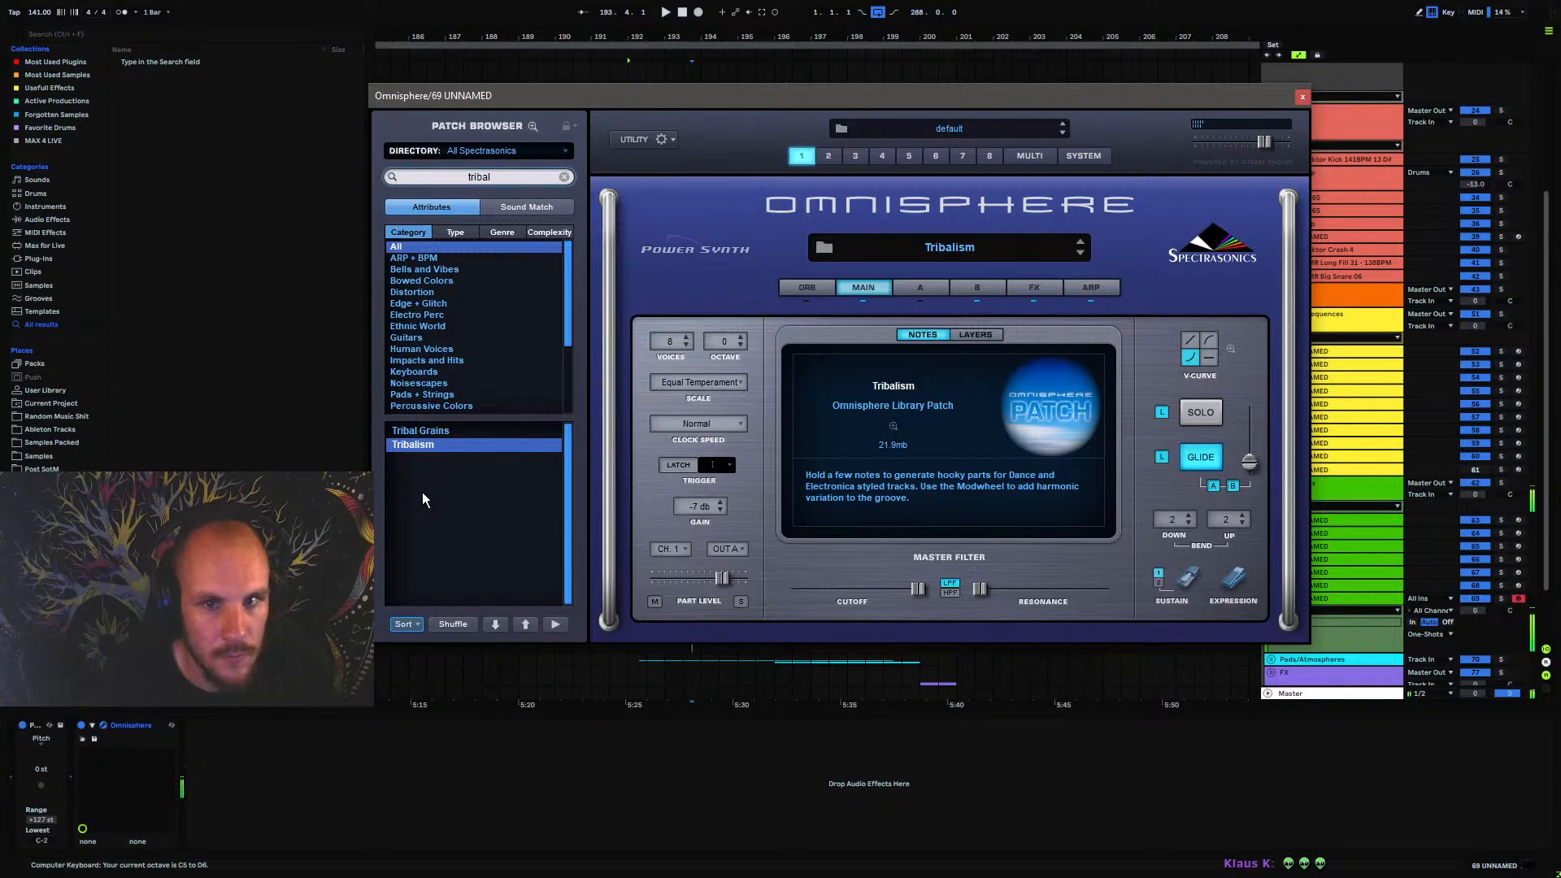
{"action": "left_click", "coordinate": [414, 431]}
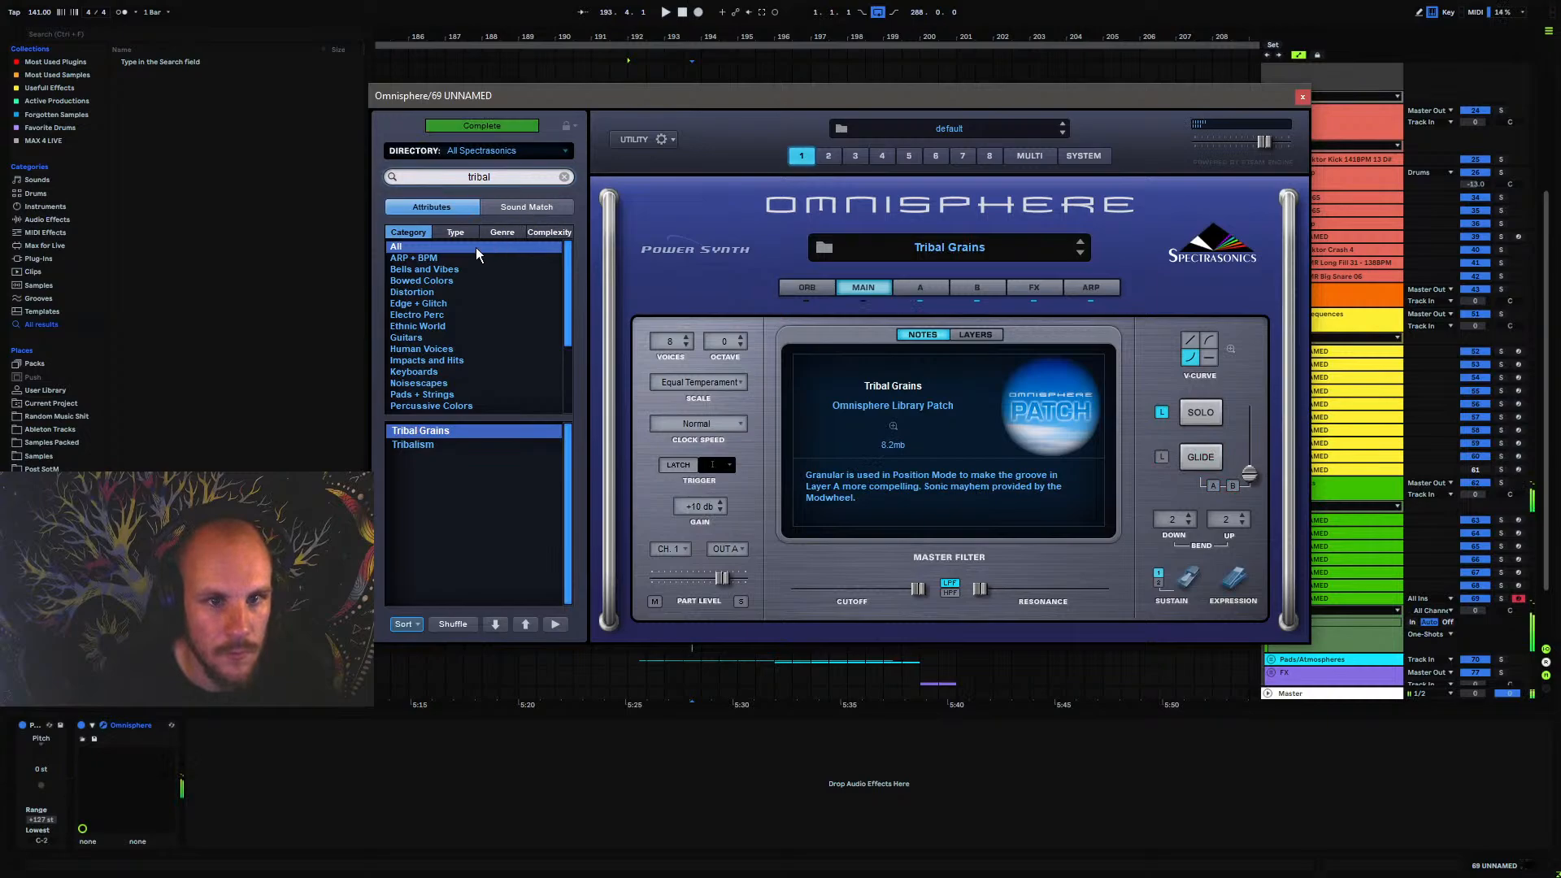
{"action": "left_click", "coordinate": [520, 208]}
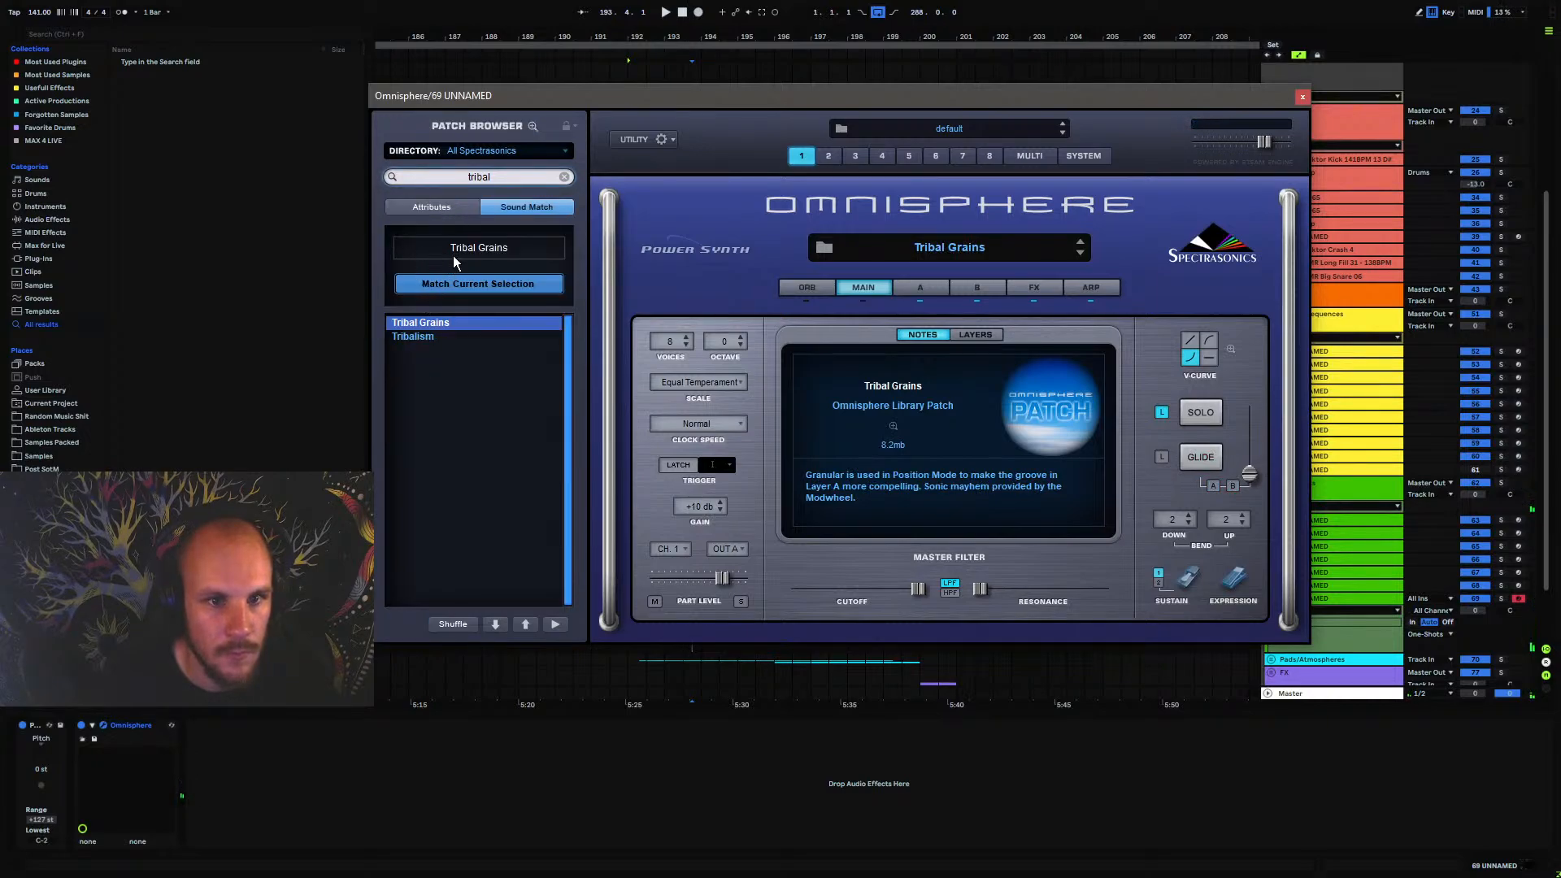
{"action": "left_click", "coordinate": [431, 207]}
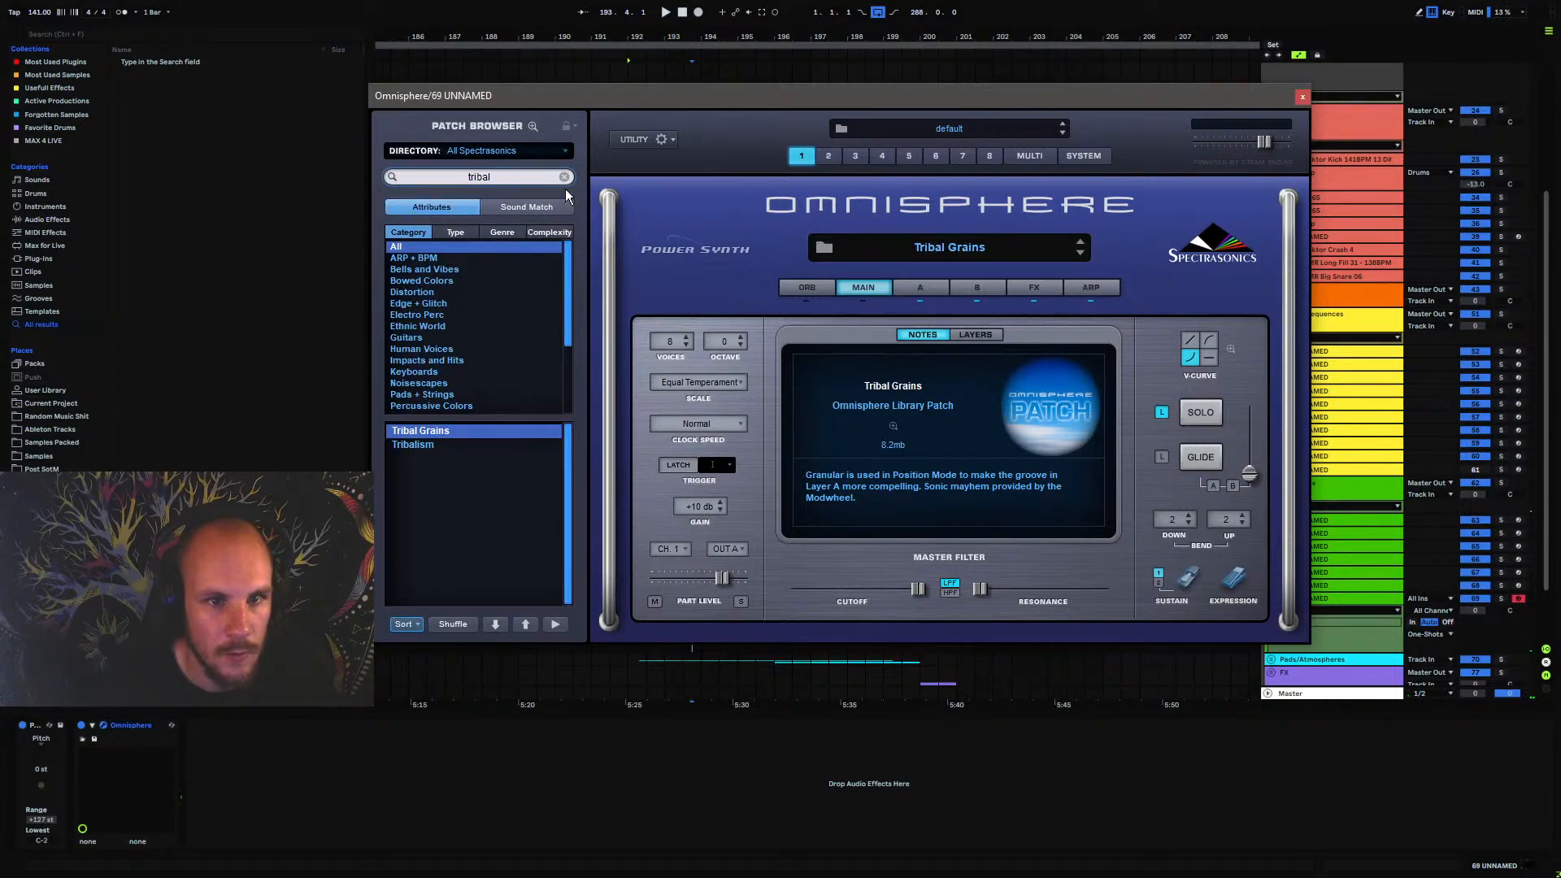
{"action": "left_click", "coordinate": [520, 207]}
Audition the matched patches Vertigen Res and The Biggietron, and reload Tribal Grains for comparison
{"action": "key", "text": "Down"}
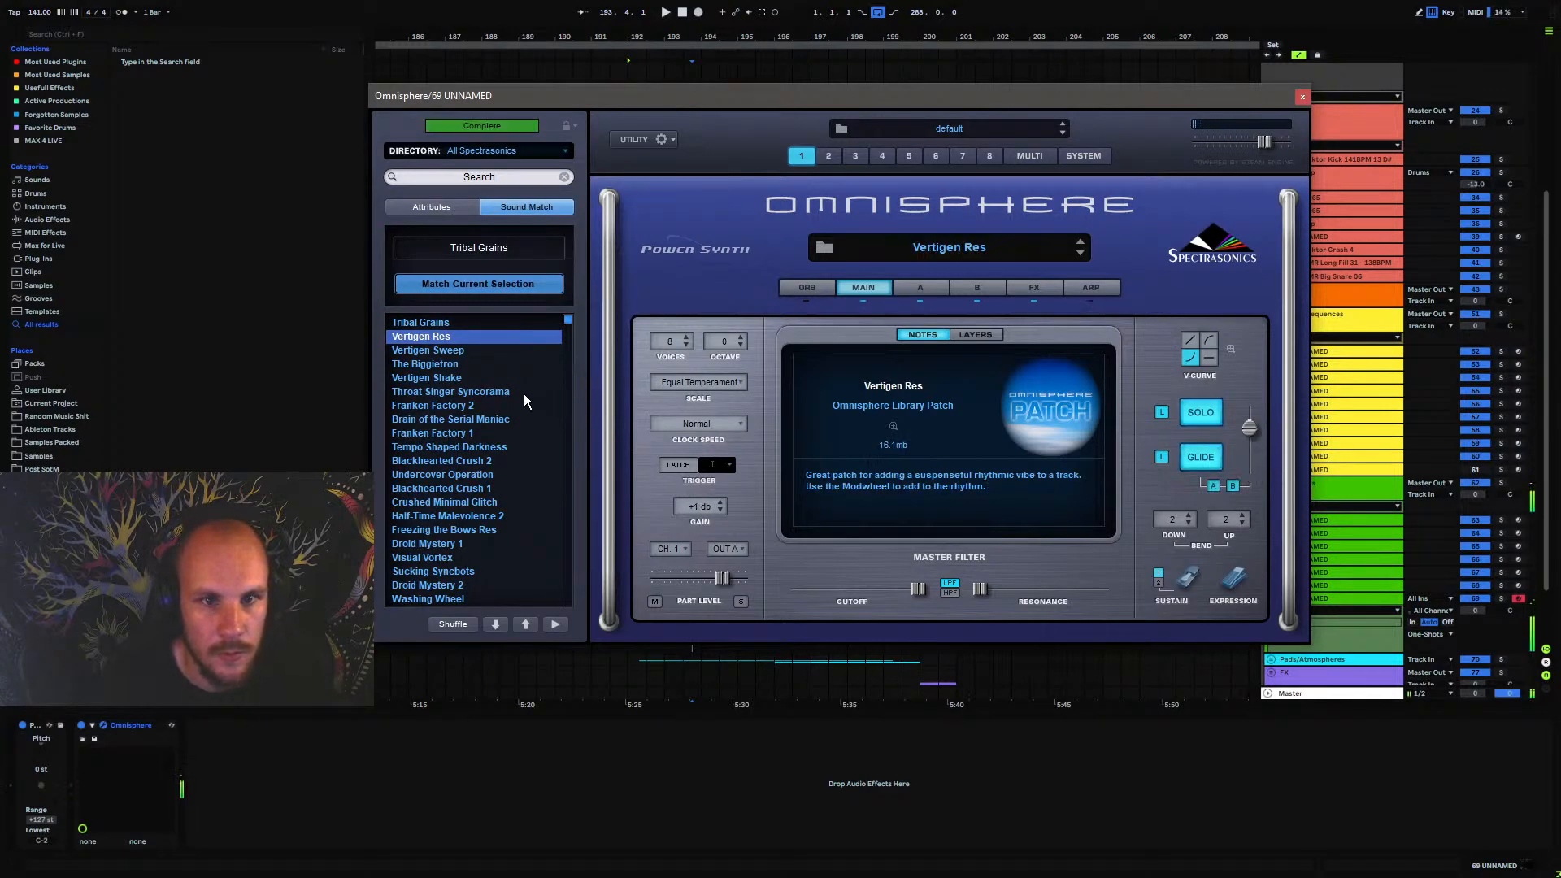
{"action": "left_click", "coordinate": [436, 368]}
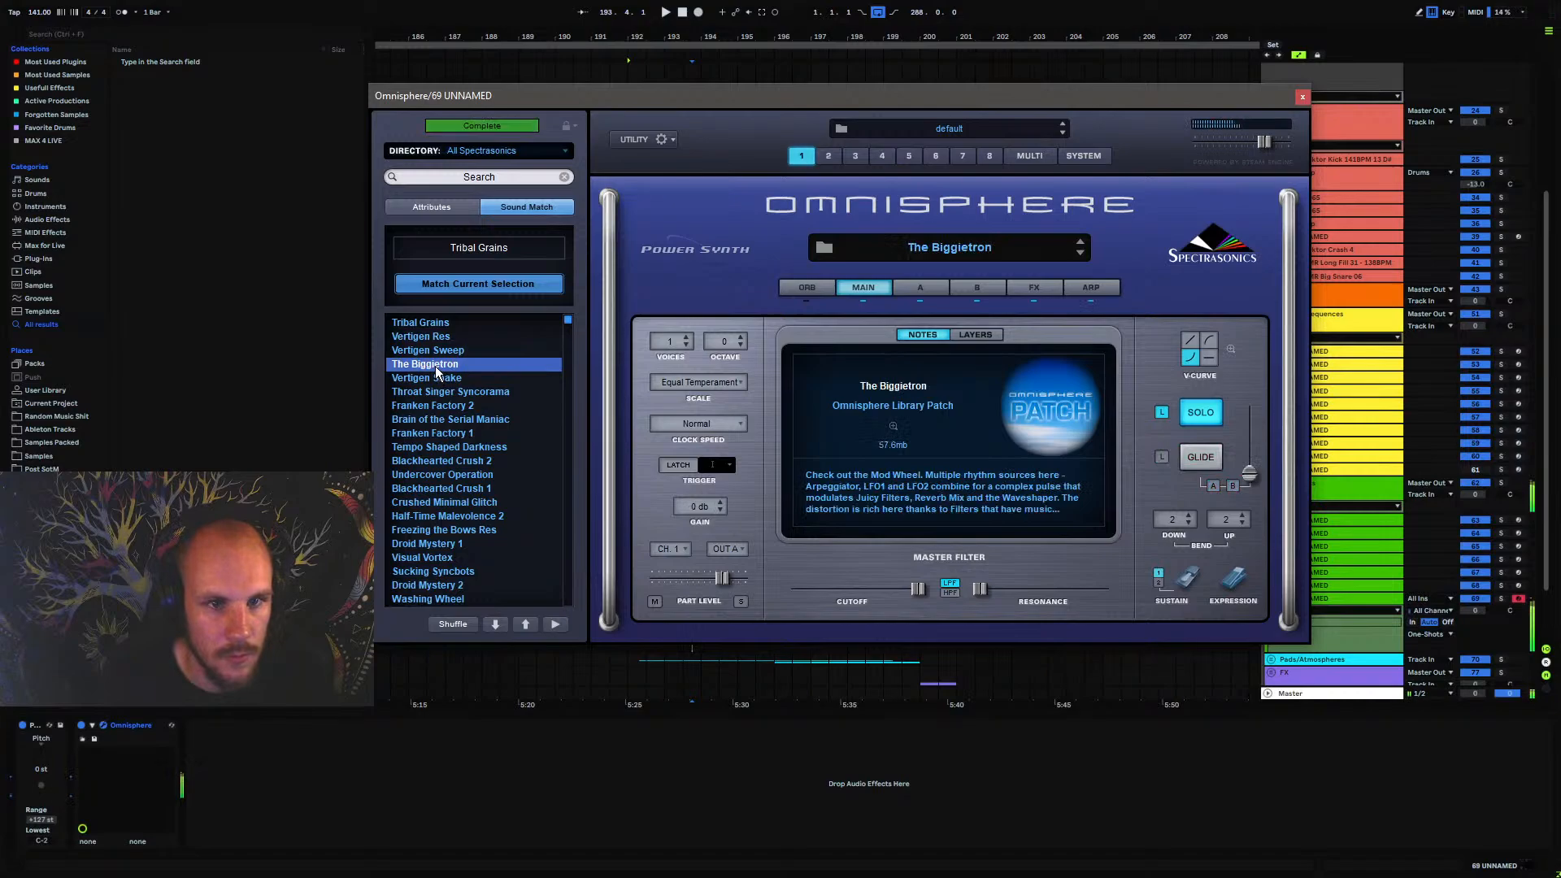
{"action": "left_click", "coordinate": [433, 323]}
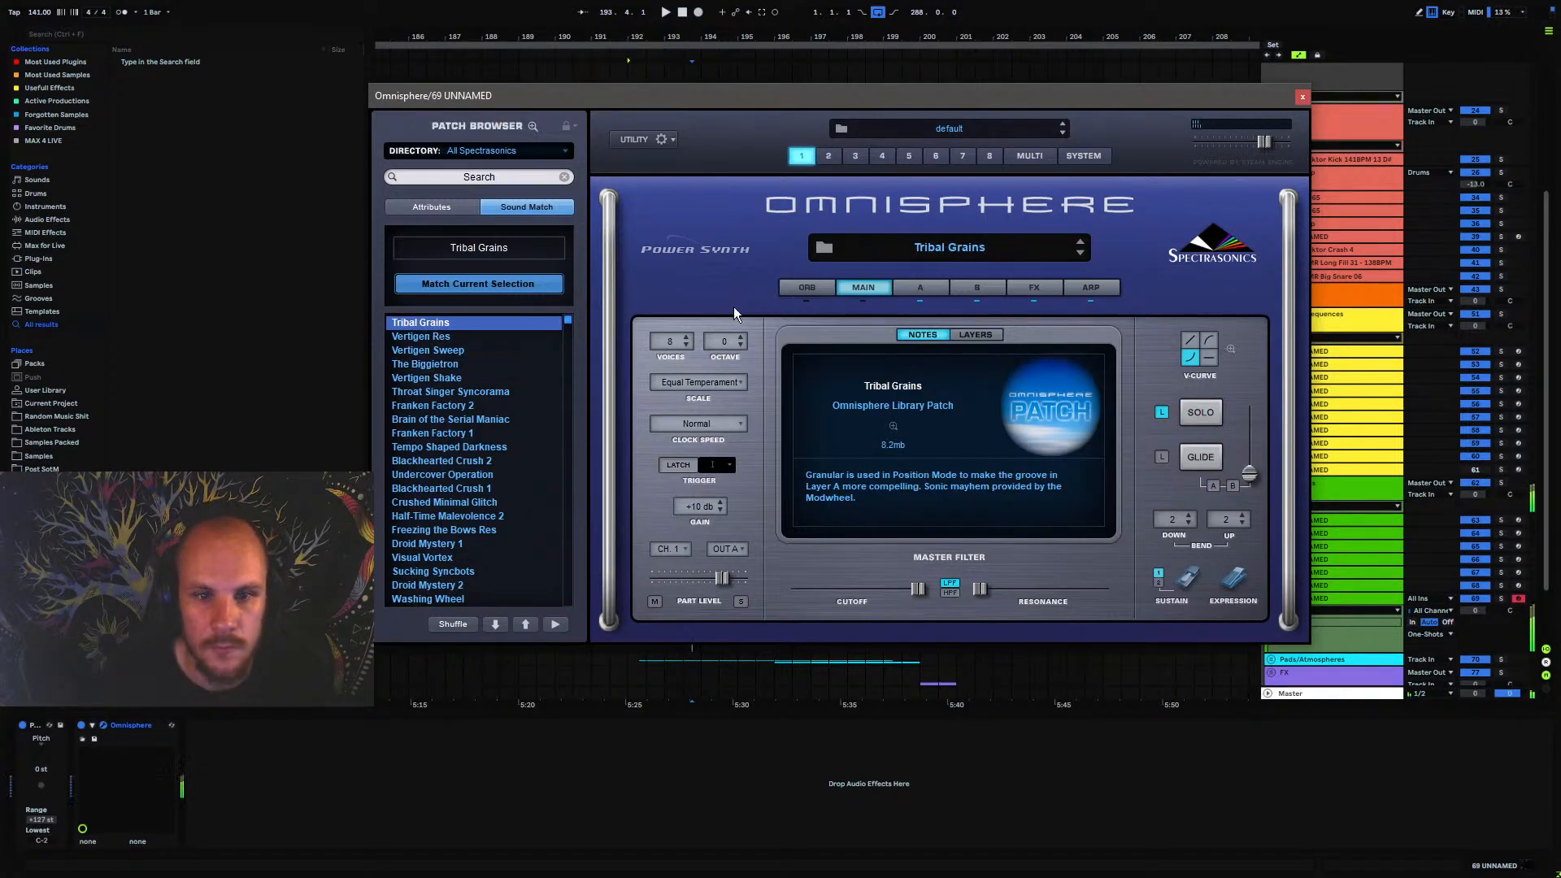
Audition Franken Factory 1, Franken Factory 2 and Crushed Minimal Glitch from the Sound Match results
{"action": "left_click", "coordinate": [449, 433]}
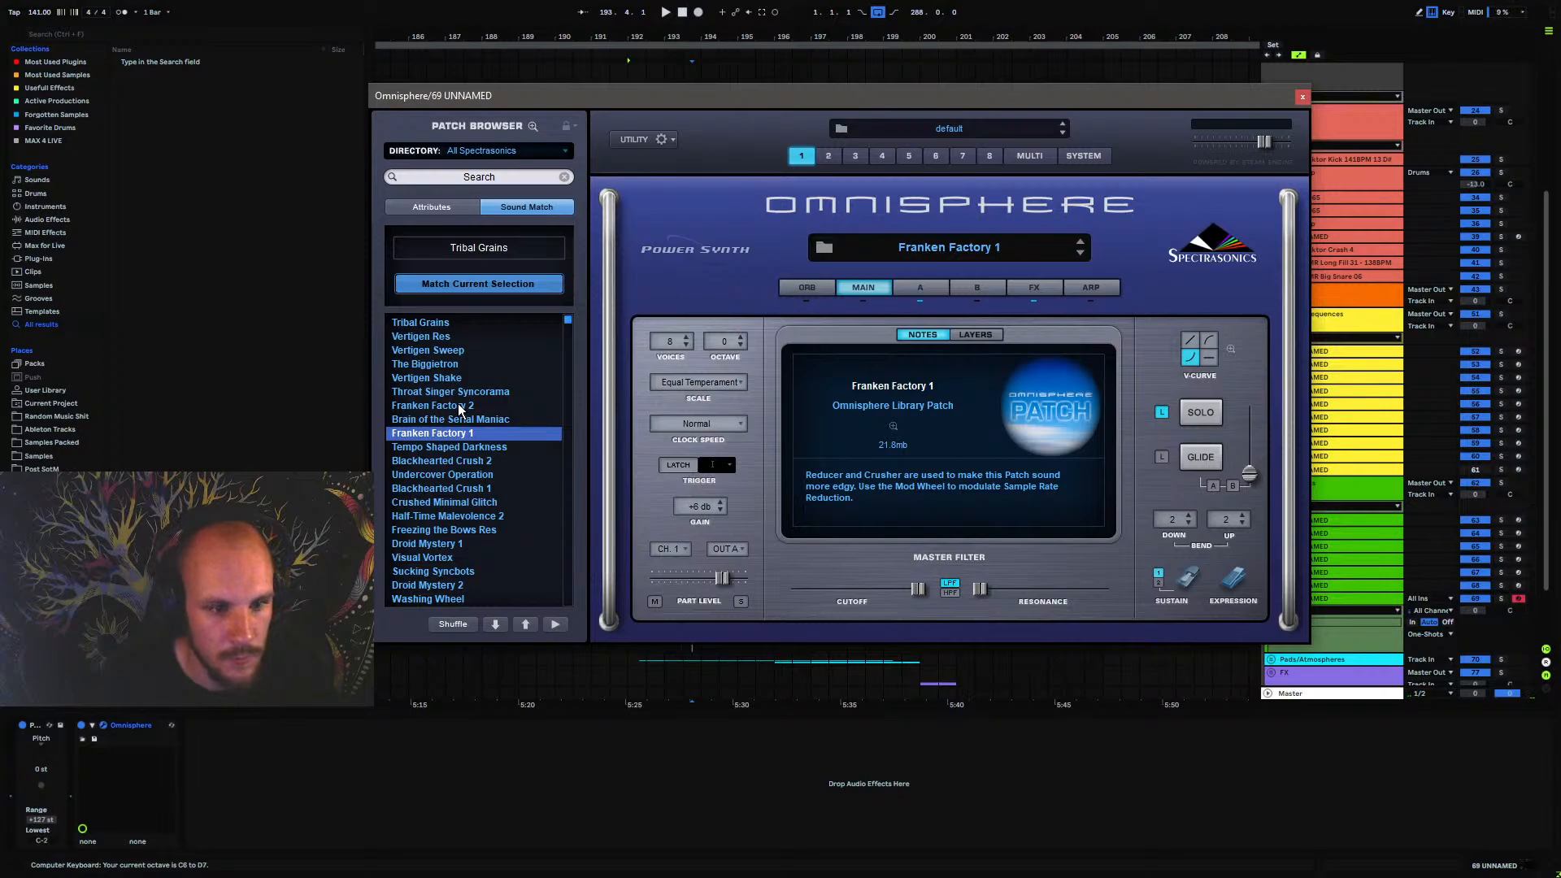
{"action": "key", "text": "z"}
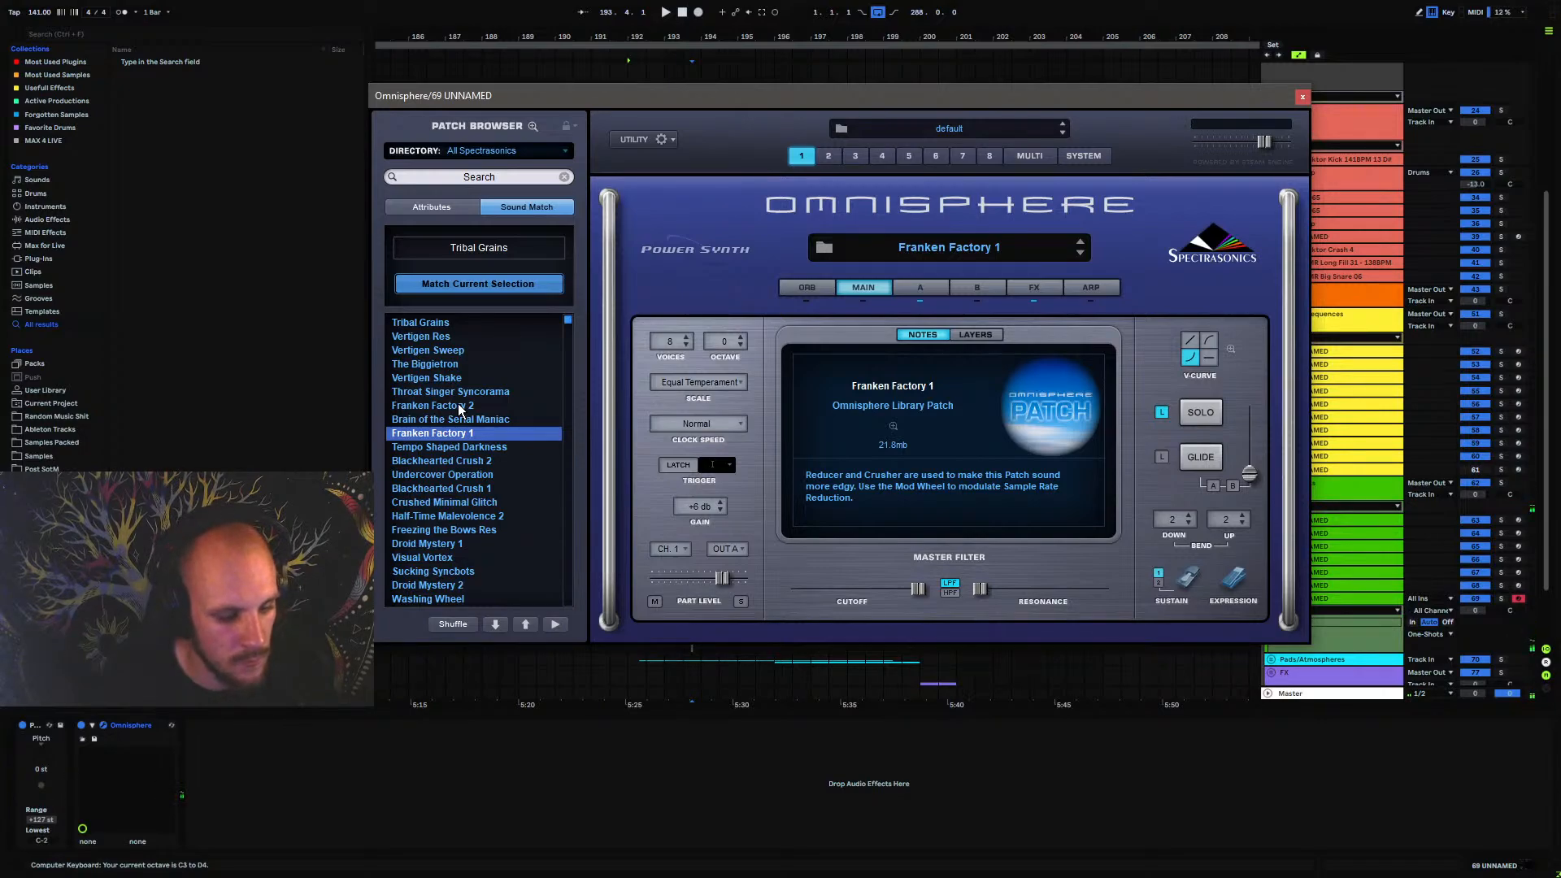
{"action": "key", "text": "a"}
{"action": "left_click", "coordinate": [460, 407]}
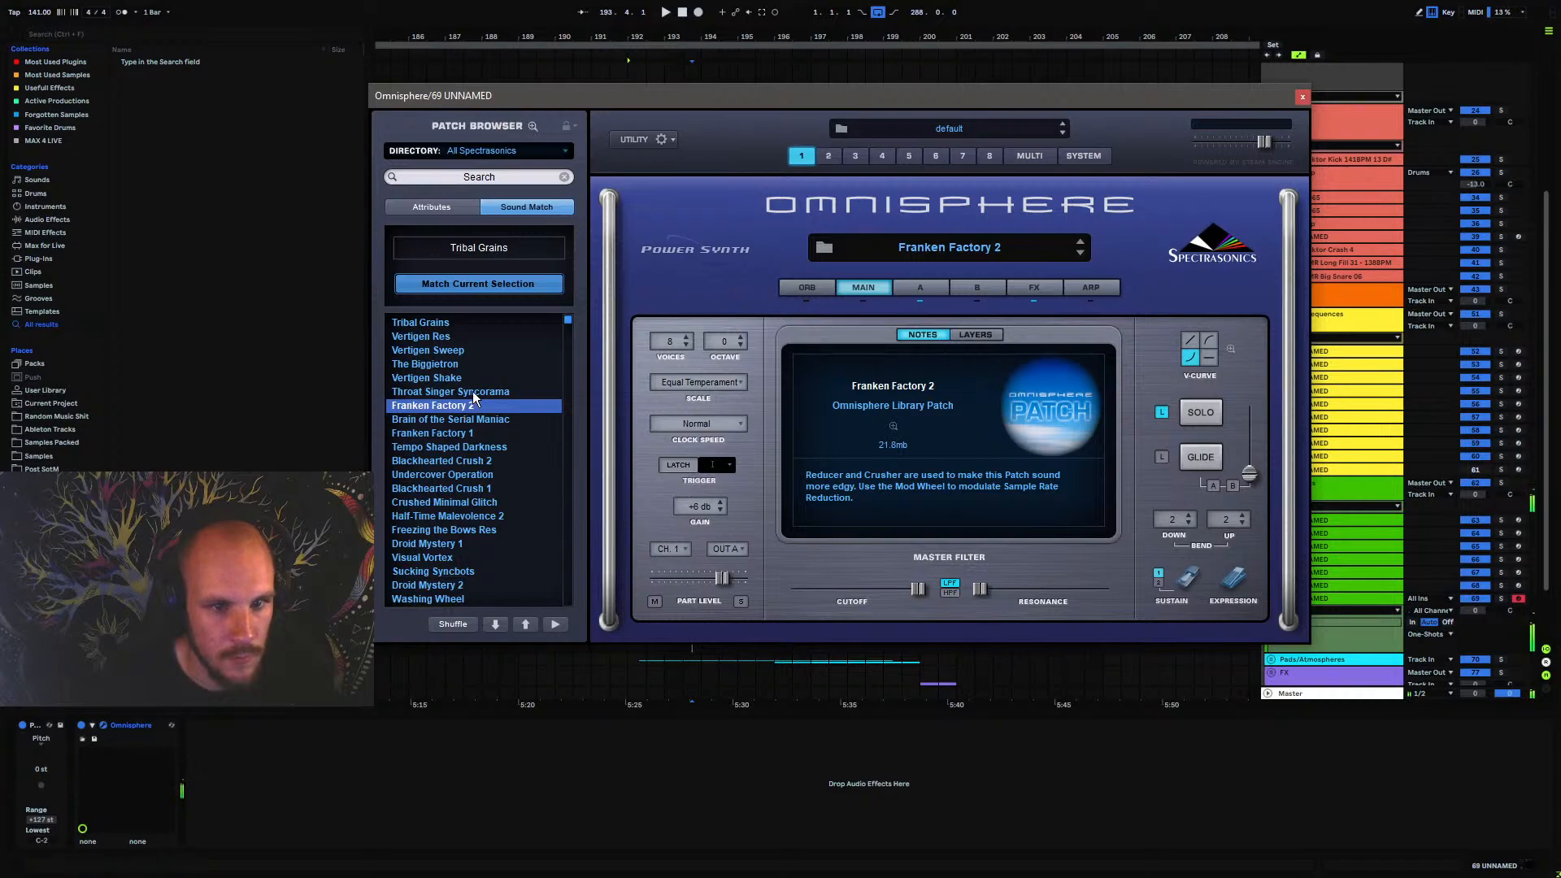
{"action": "left_click", "coordinate": [462, 501]}
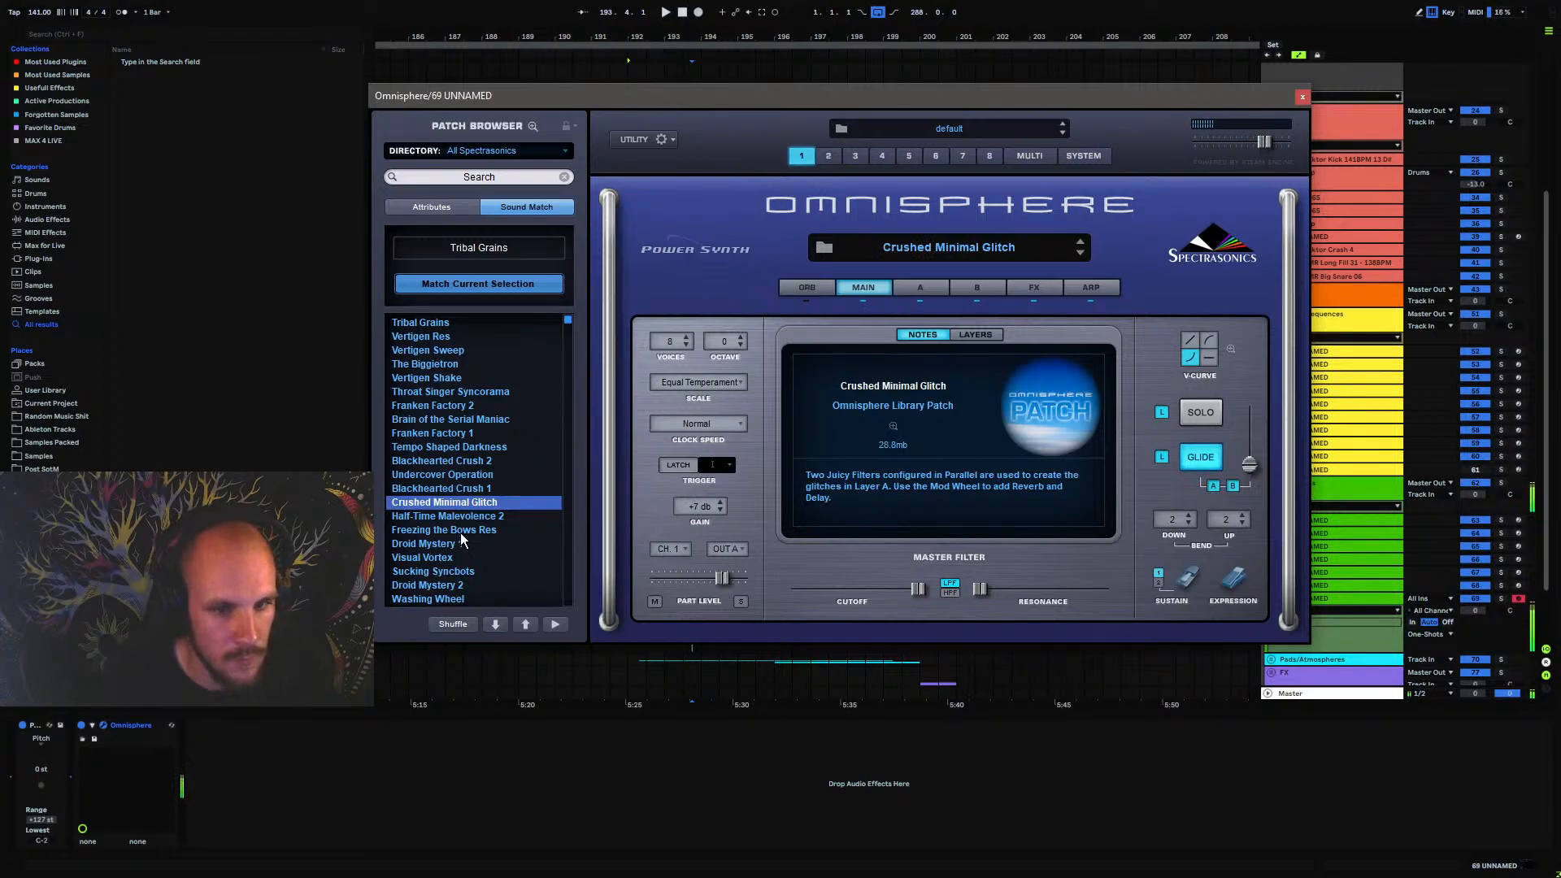
Return from Sound Match to browsing all patches by attributes and shuffle the order of the patch list
{"action": "left_click", "coordinate": [434, 209]}
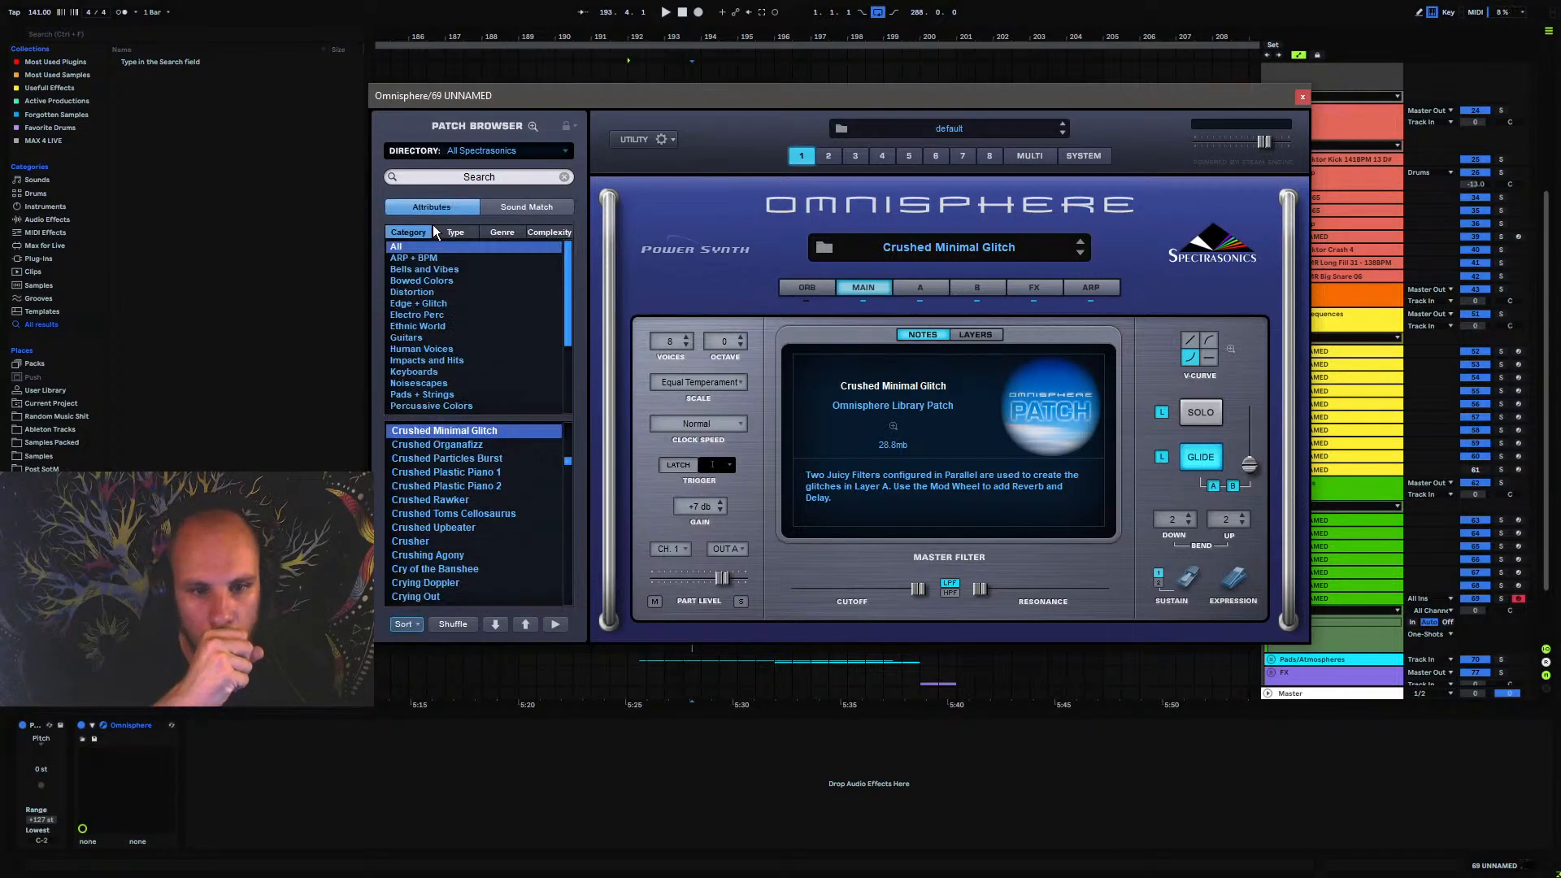
{"action": "left_click_drag", "start_coordinate": [569, 465], "coordinate": [572, 422]}
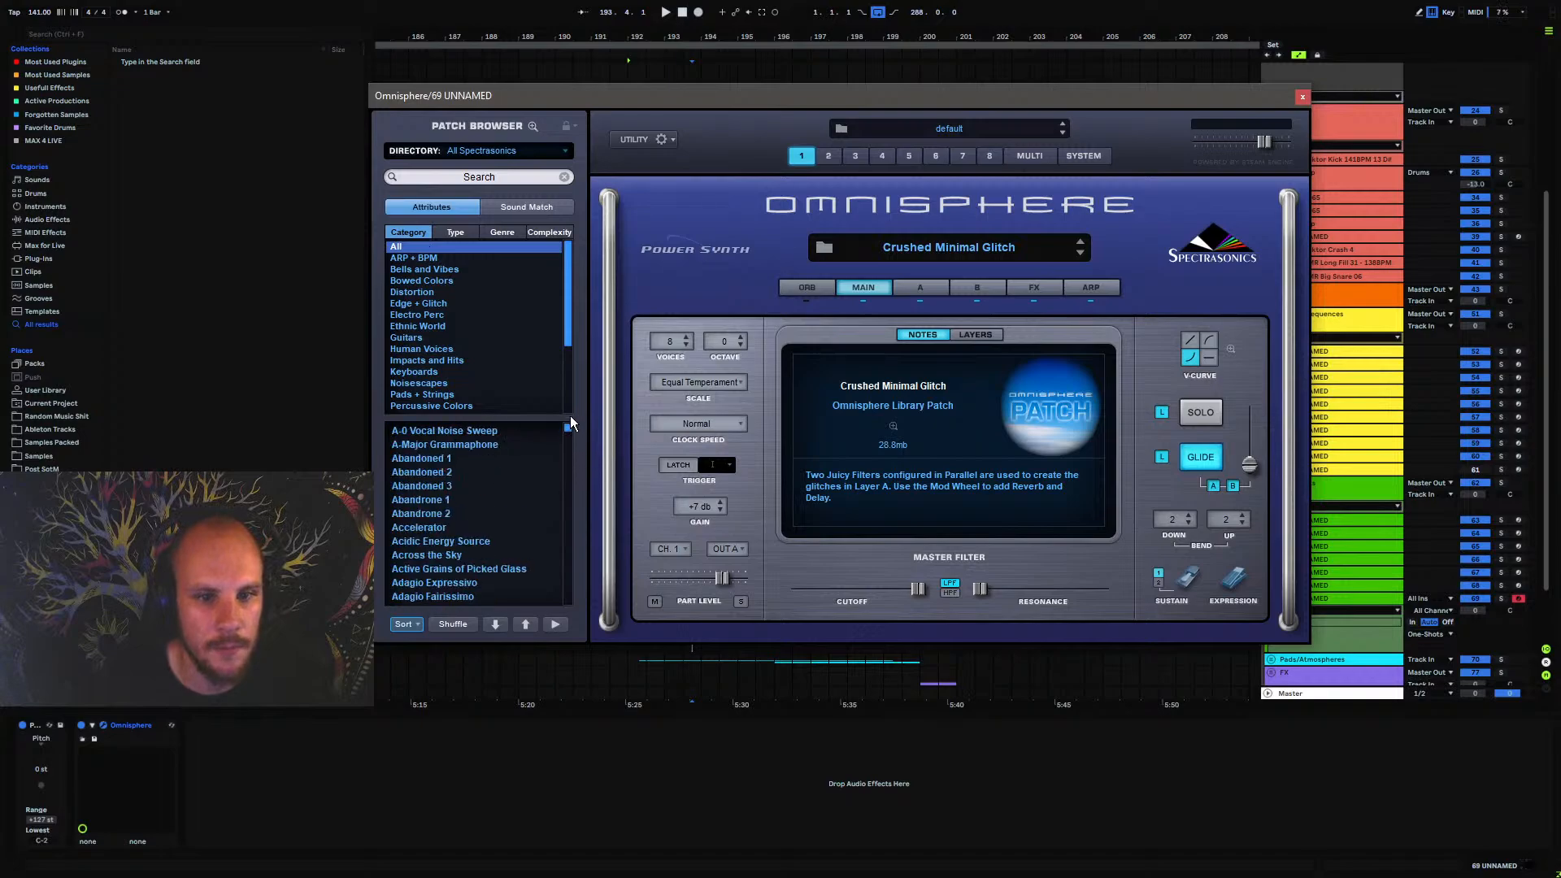
{"action": "left_click", "coordinate": [437, 206]}
{"action": "left_click", "coordinate": [435, 208]}
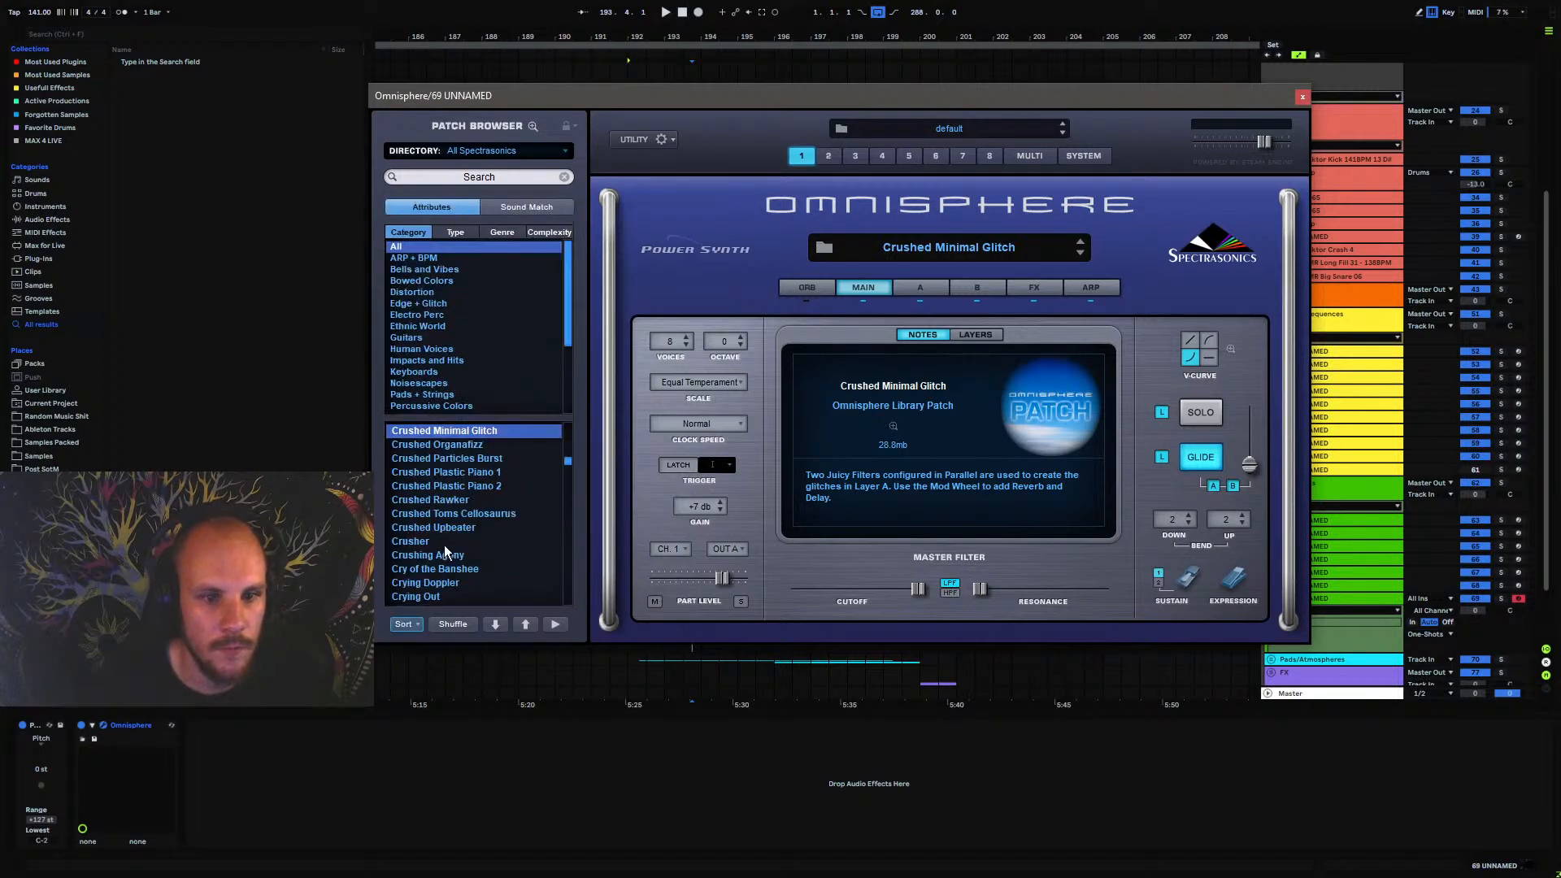
{"action": "left_click", "coordinate": [452, 623]}
{"action": "scroll", "coordinate": [456, 512], "scroll_direction": "up", "scroll_amount": 4}
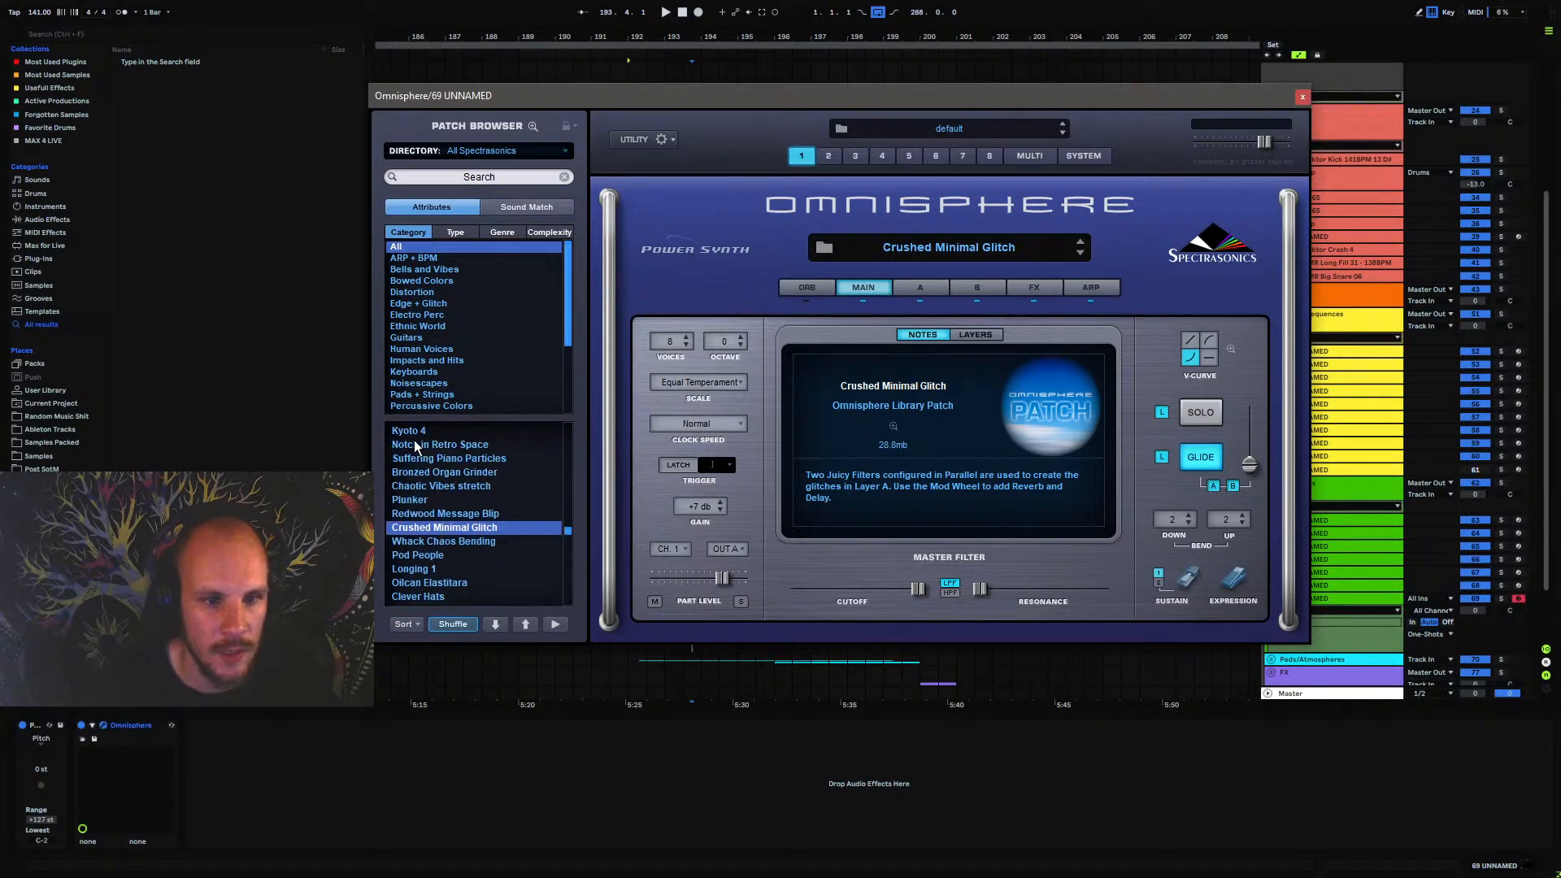
Audition the shuffled patches Notch in Retro Space, Suffering Piano Particles, Plunker and Longing 1
{"action": "left_click", "coordinate": [417, 445]}
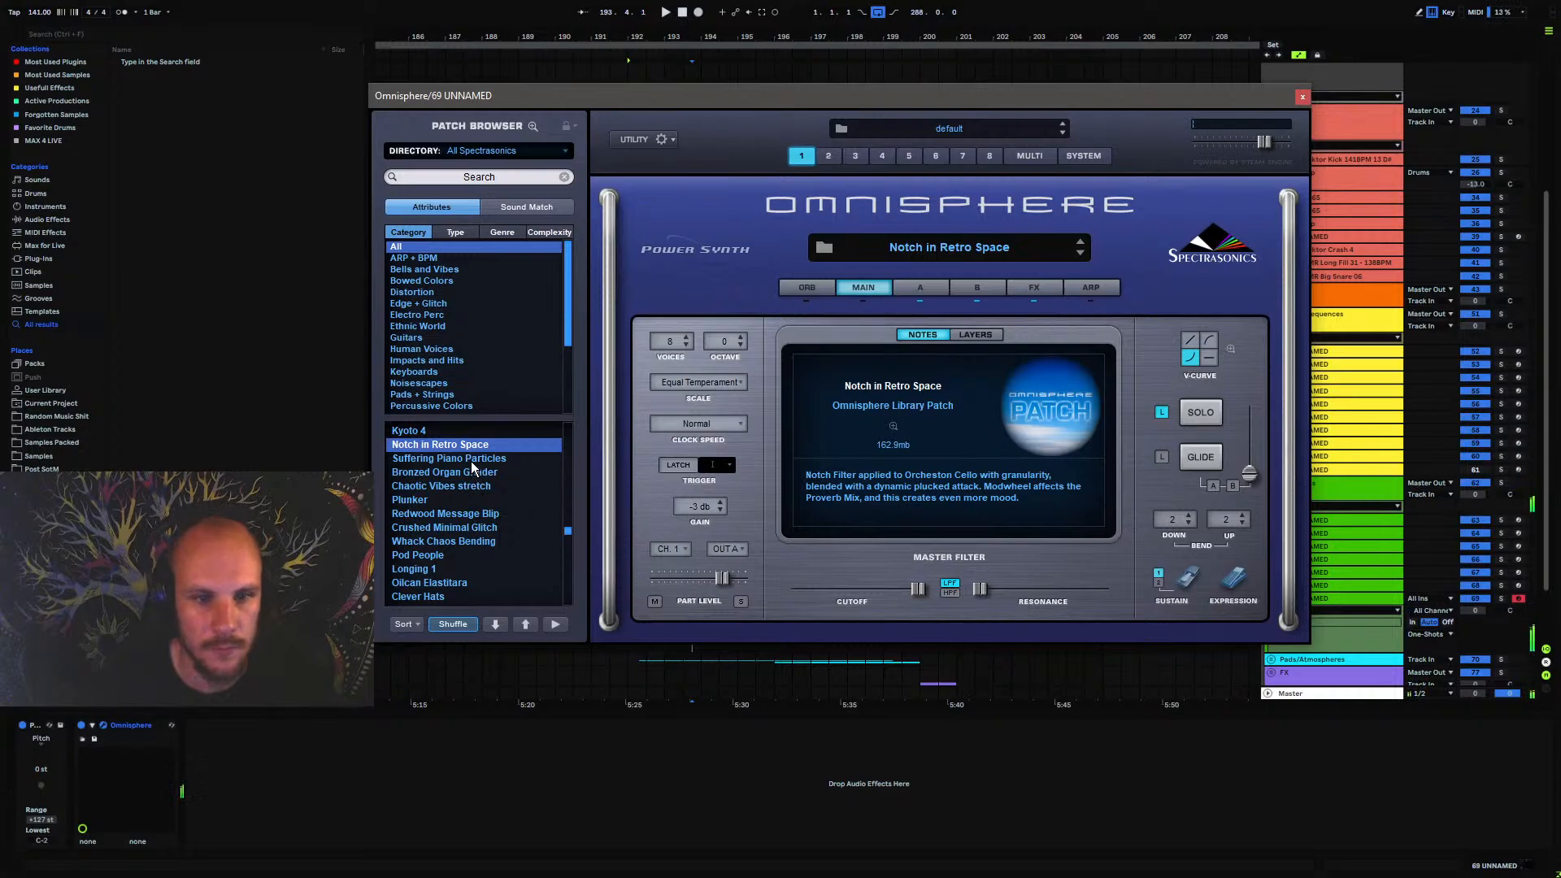
{"action": "left_click", "coordinate": [471, 459]}
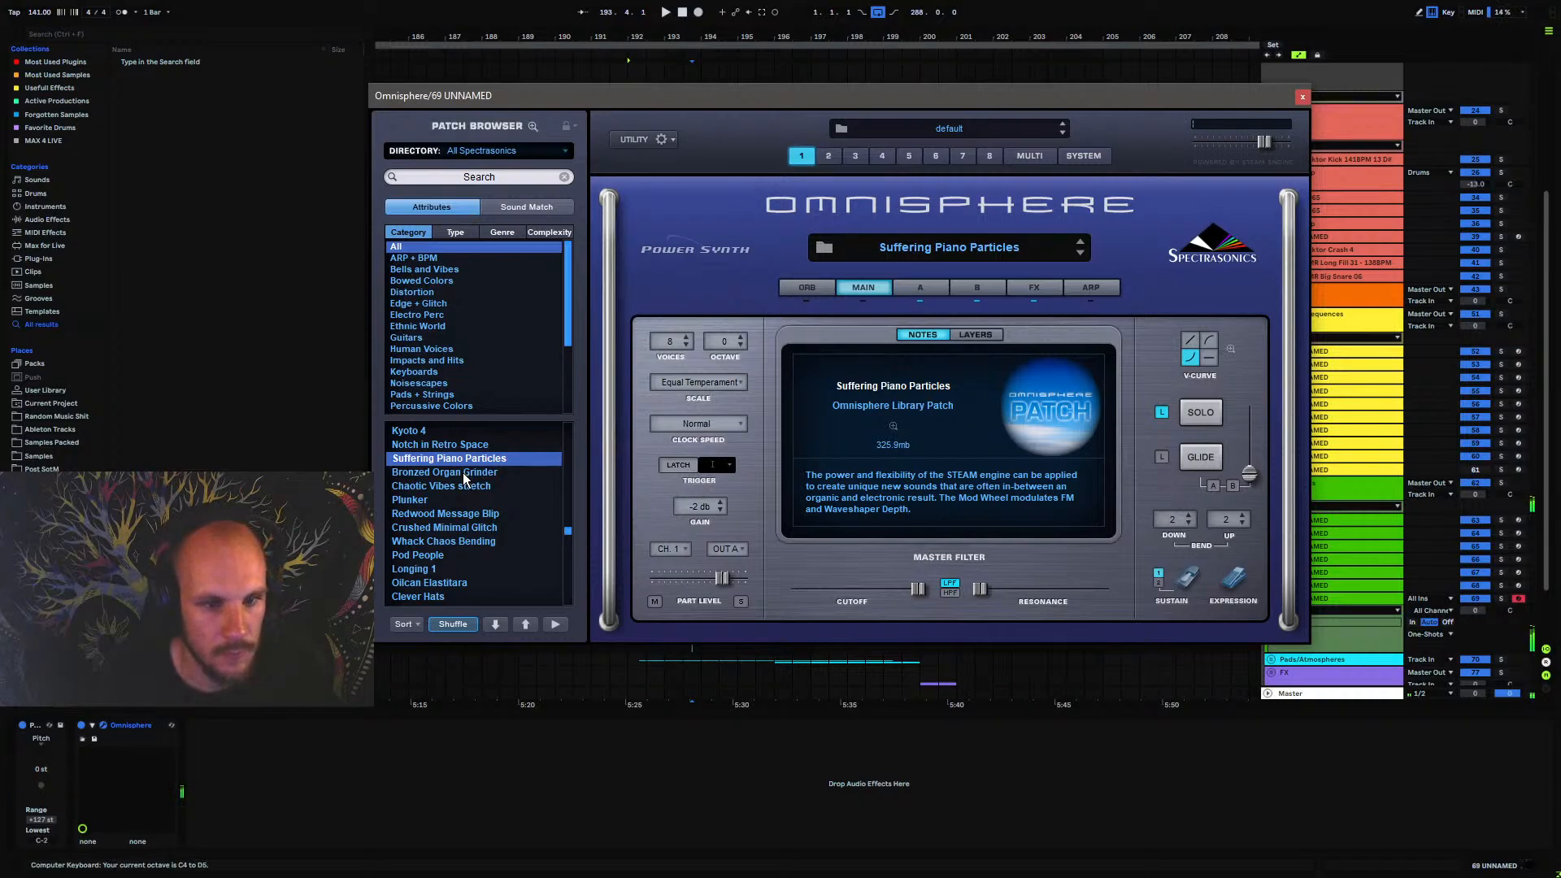
{"action": "left_click", "coordinate": [411, 503]}
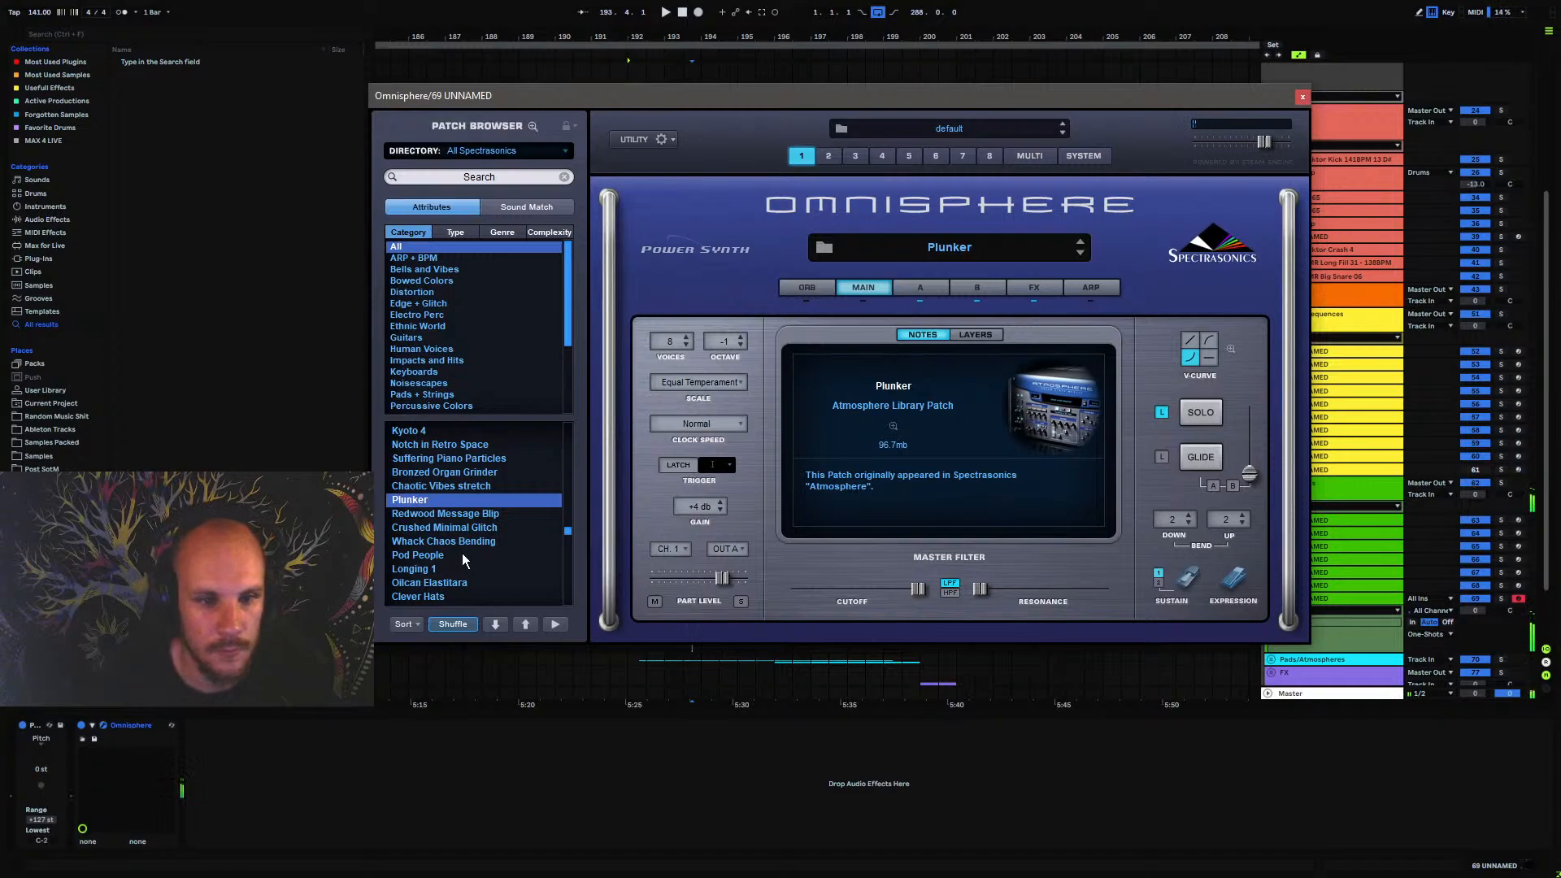
{"action": "left_click", "coordinate": [417, 571]}
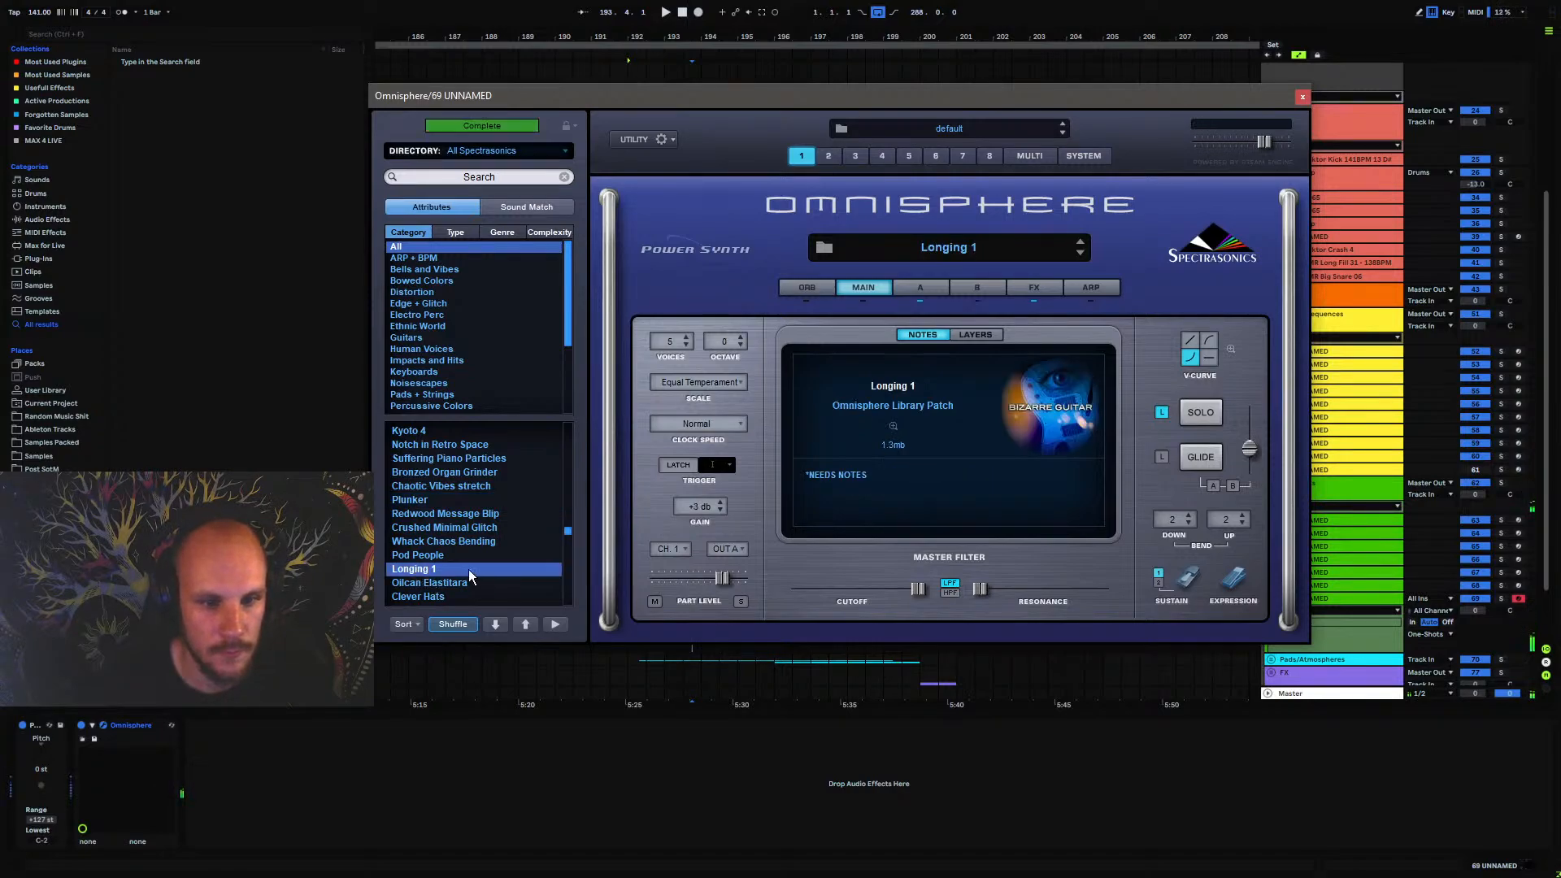
Load Redwood Message Blip after auditioning Crushed Minimal Glitch and Whack Chaos Bending, and close the Omnisphere window
{"action": "left_click", "coordinate": [443, 528]}
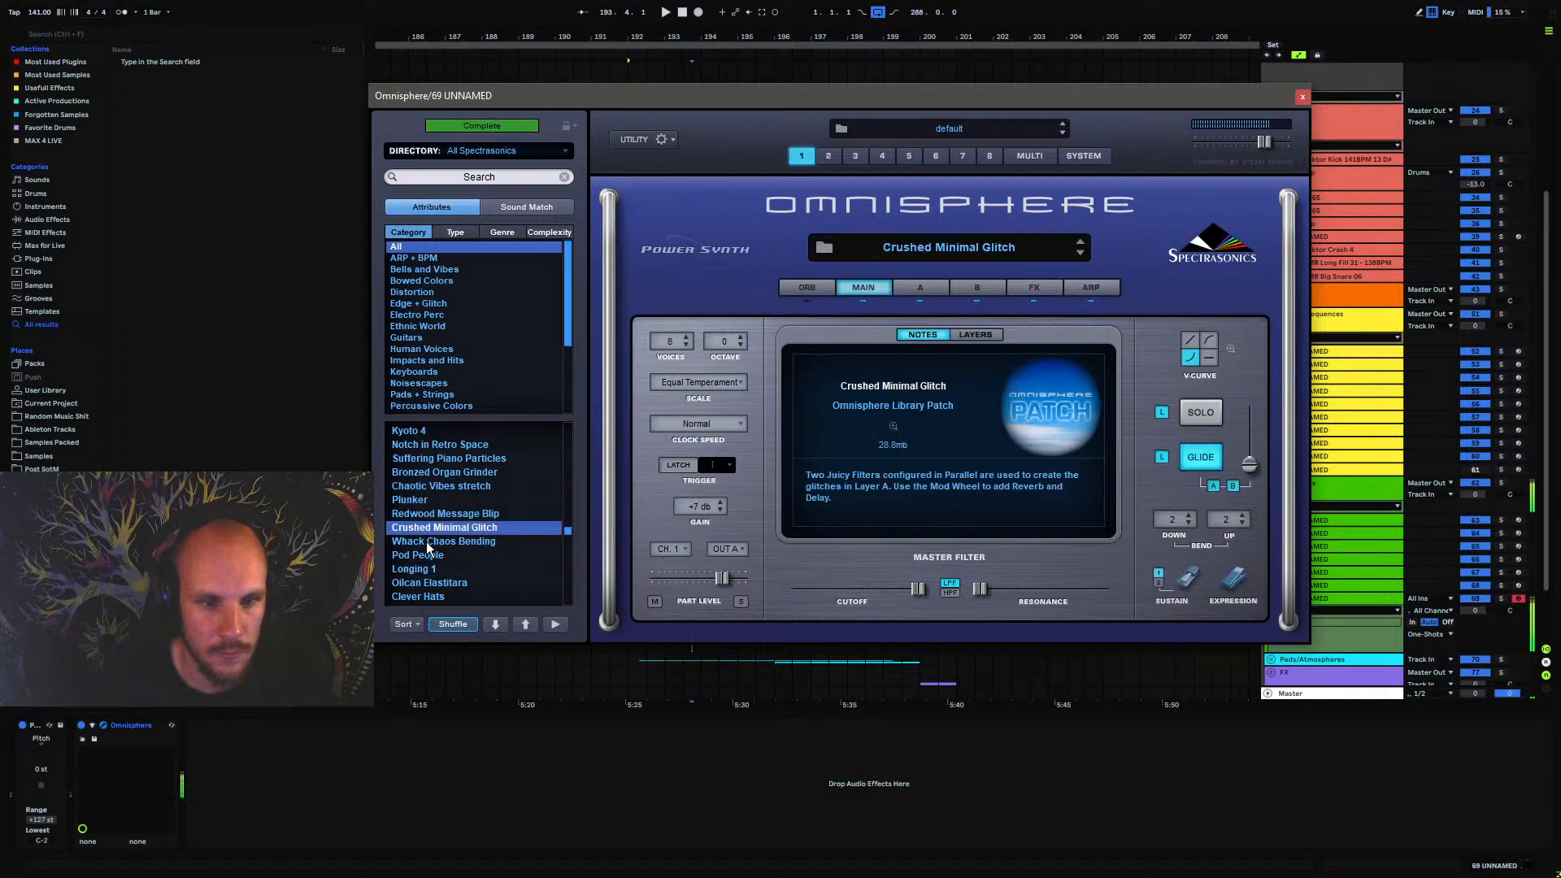
{"action": "left_click", "coordinate": [428, 543]}
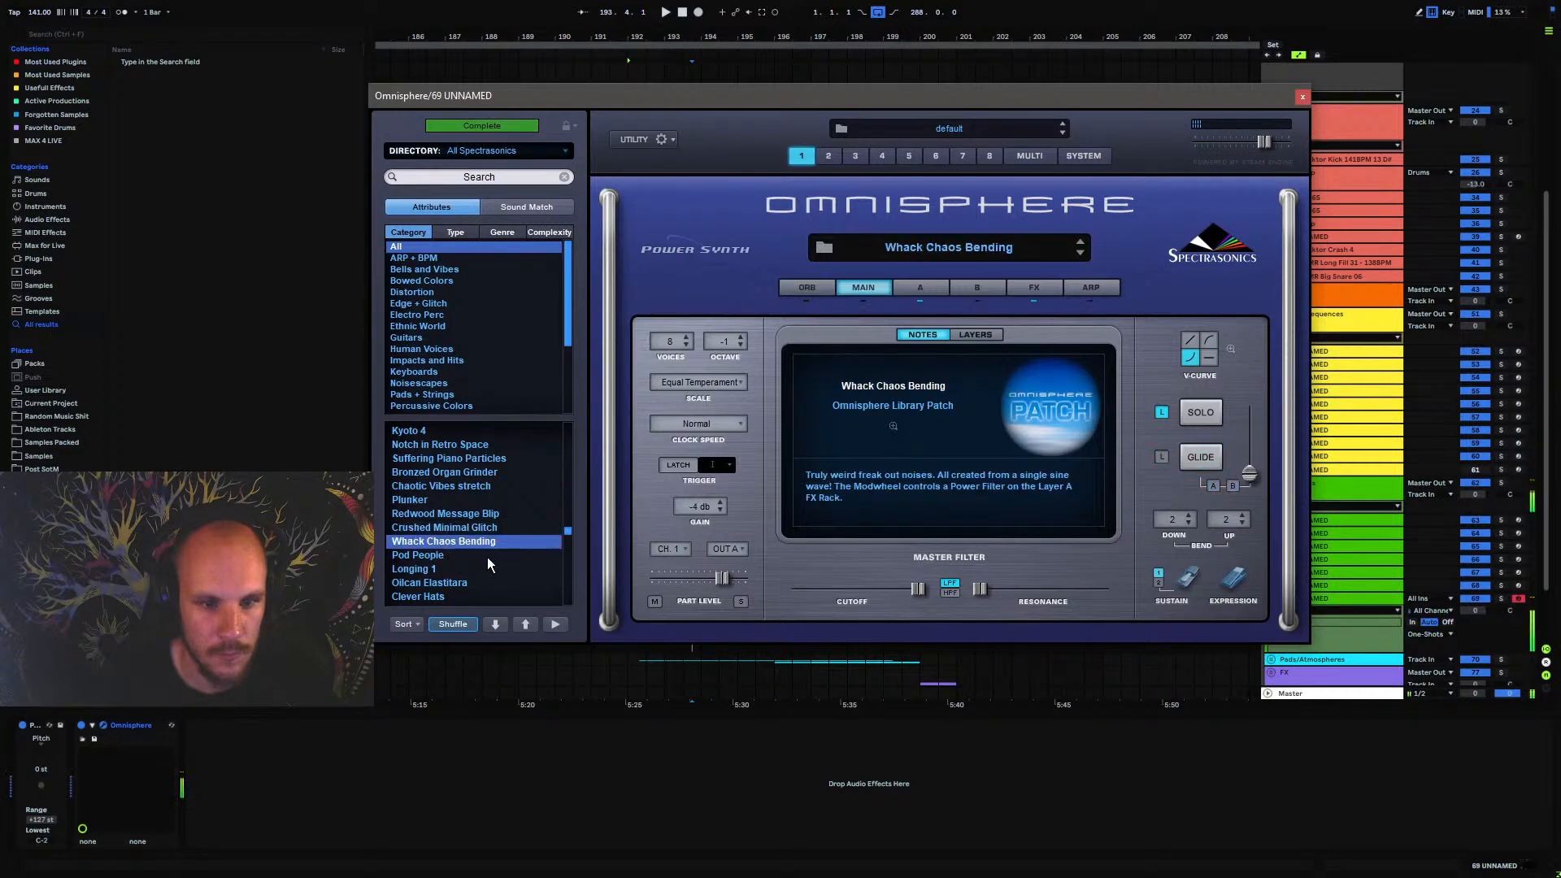
{"action": "left_click", "coordinate": [471, 514]}
{"action": "scroll", "coordinate": [467, 549], "scroll_direction": "up", "scroll_amount": 3}
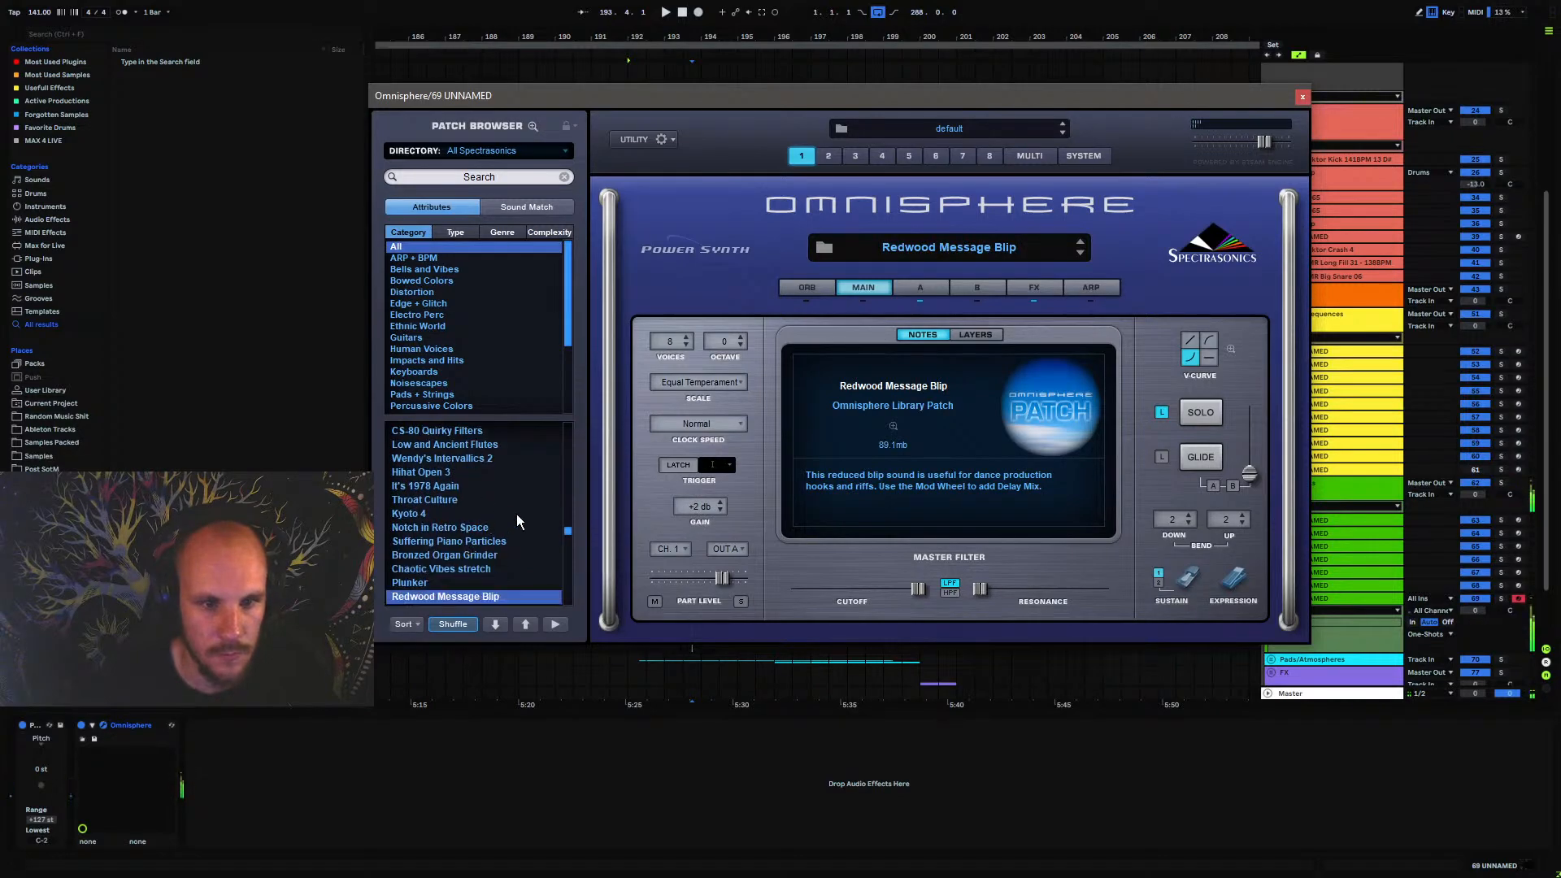
{"action": "left_click", "coordinate": [1301, 98]}
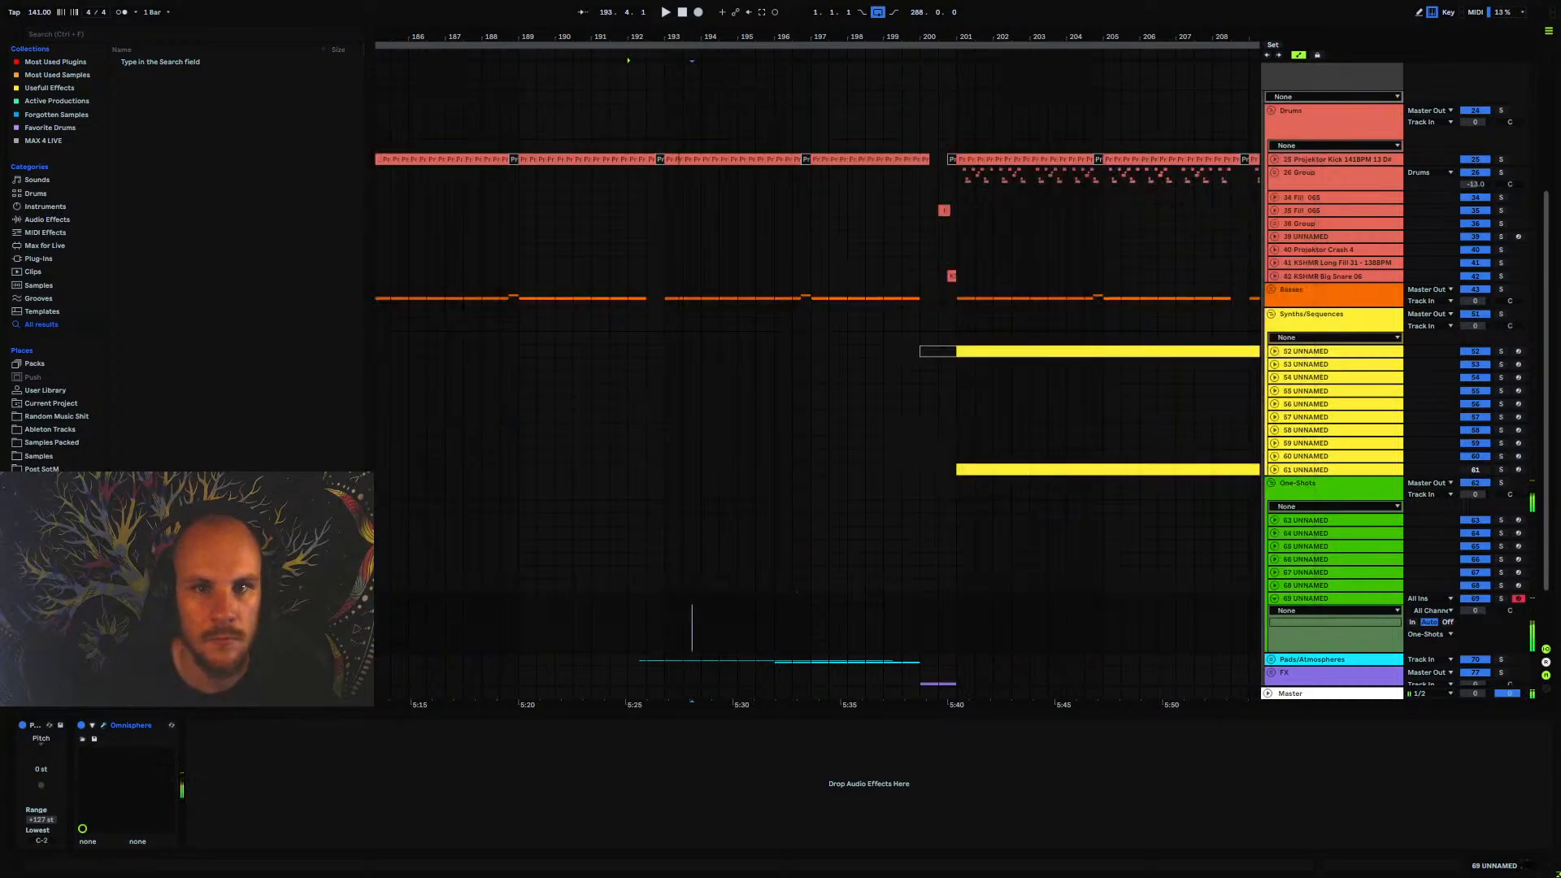
Listen to the arrangement around bar 193 to find a spot for the new one-shot
{"action": "mouse_move", "coordinate": [687, 37]}
{"action": "left_mouse_down"}
{"action": "mouse_move", "coordinate": [706, 139]}
{"action": "mouse_move", "coordinate": [681, 151]}
{"action": "left_mouse_up"}
{"action": "key", "text": "space"}
{"action": "left_click", "coordinate": [586, 596]}
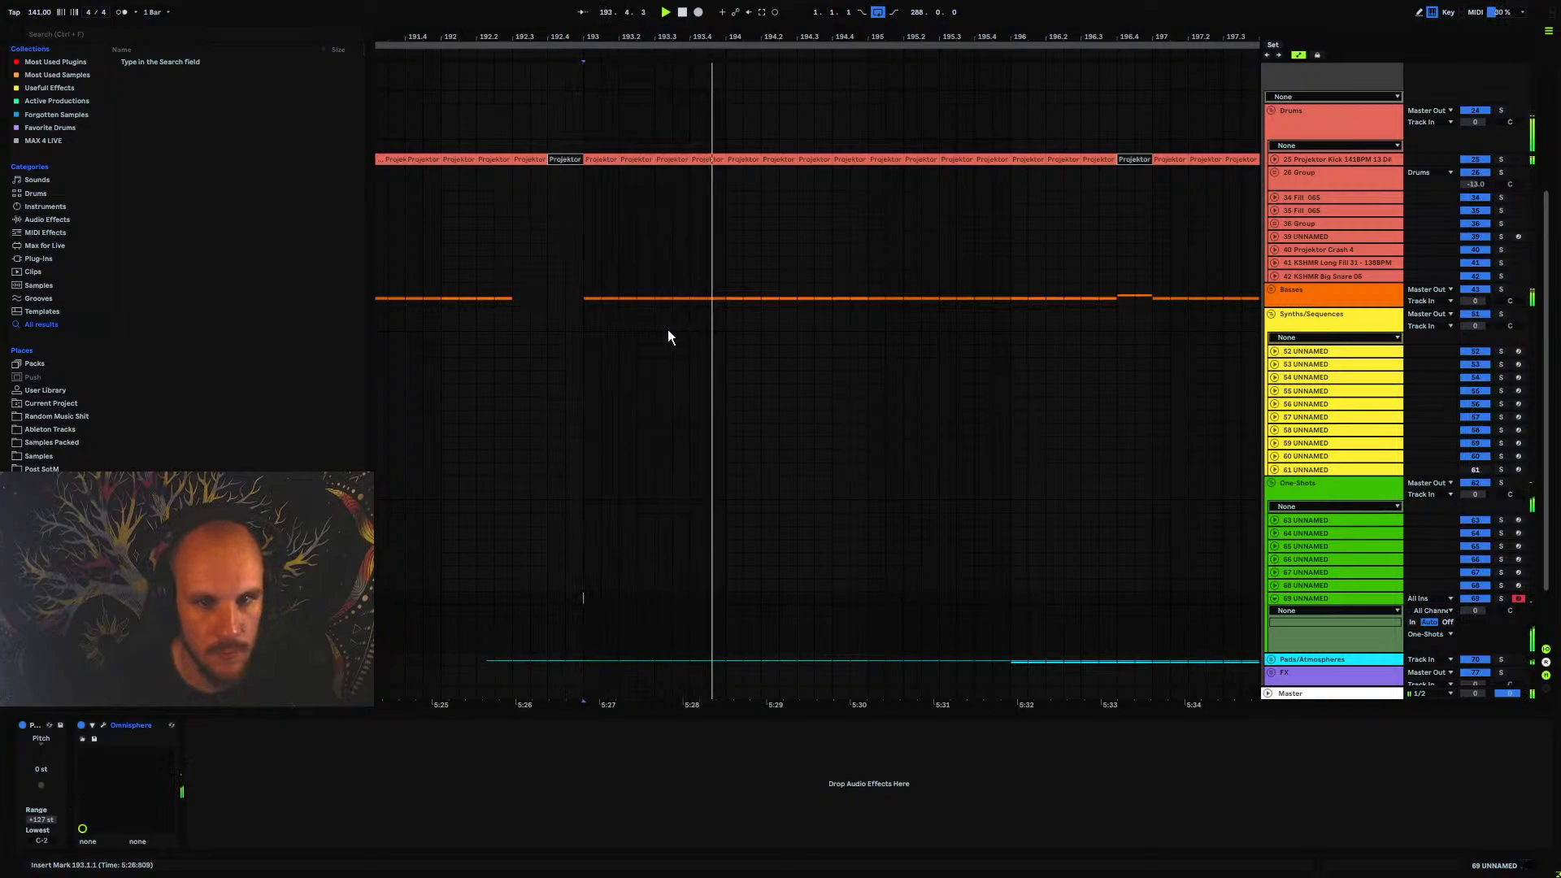
{"action": "key", "text": "space"}
Create a short MIDI clip on track 69 UNNAMED from about 193.1.3 to 193.2.1
{"action": "left_click_drag", "start_coordinate": [597, 36], "coordinate": [628, 141]}
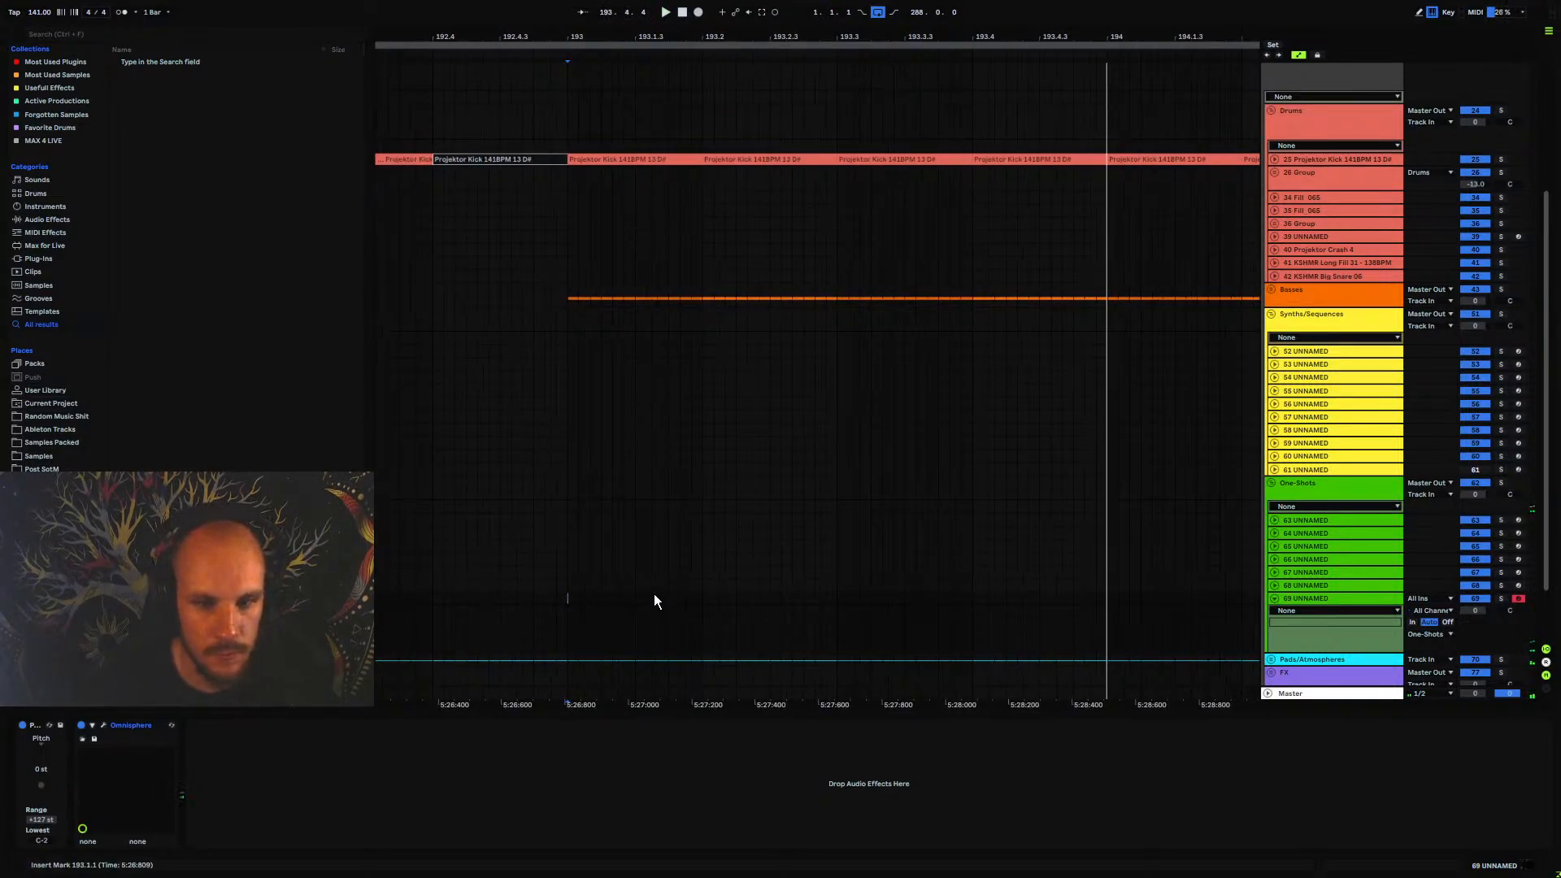
{"action": "left_click_drag", "start_coordinate": [658, 598], "coordinate": [692, 602]}
{"action": "key", "text": "ctrl+shift+m"}
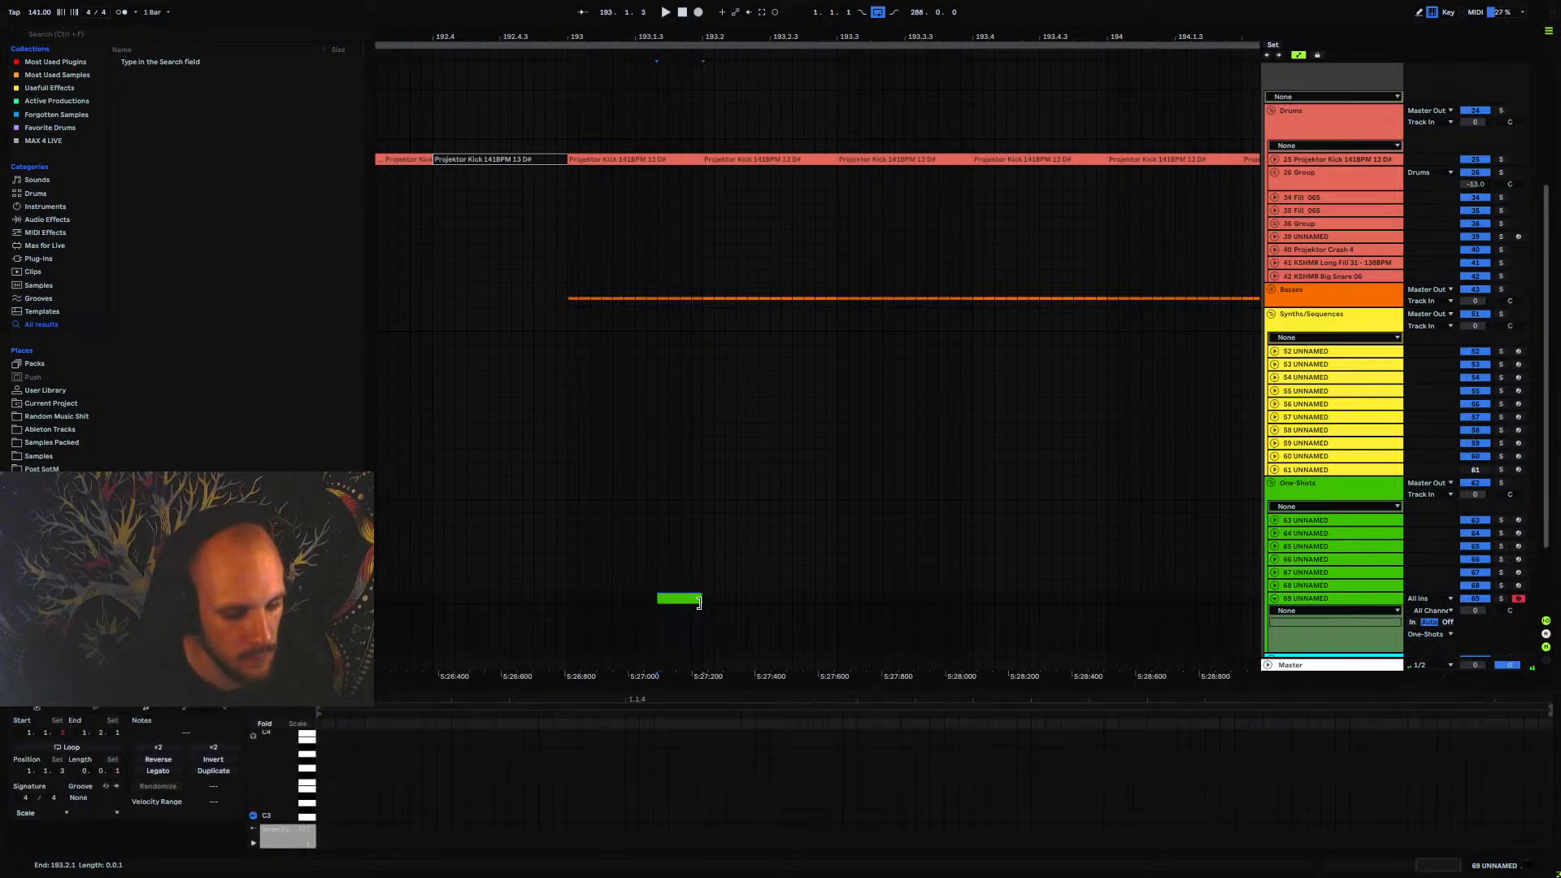
Add a D#4 note to the new one-shot clip and stretch it across the clip's full length
{"action": "scroll", "coordinate": [341, 787], "scroll_direction": "up", "scroll_amount": 5}
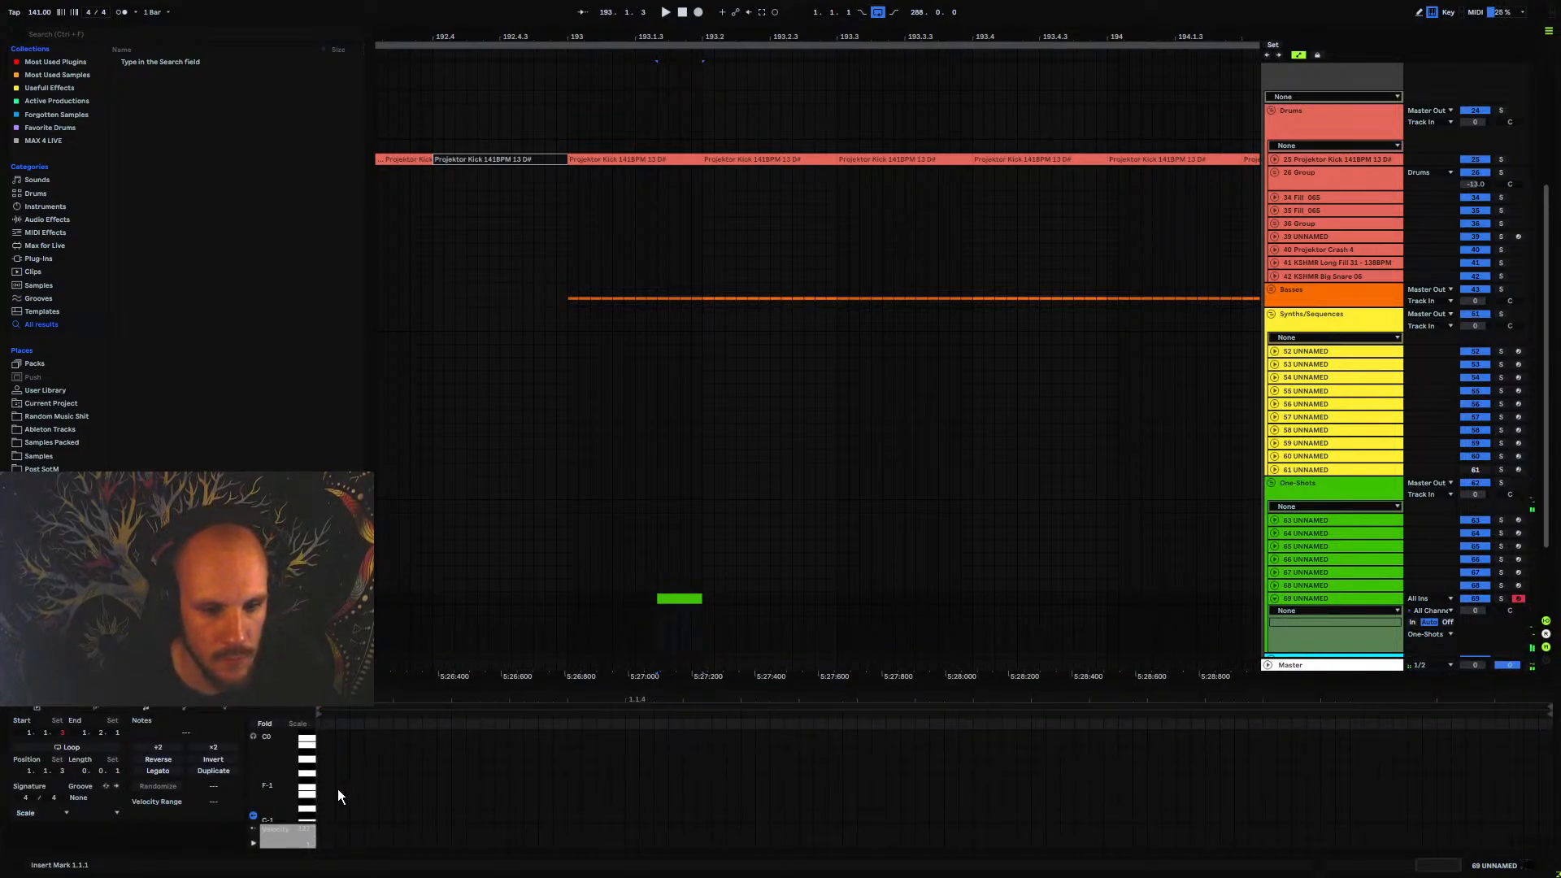
{"action": "double_click", "coordinate": [325, 795]}
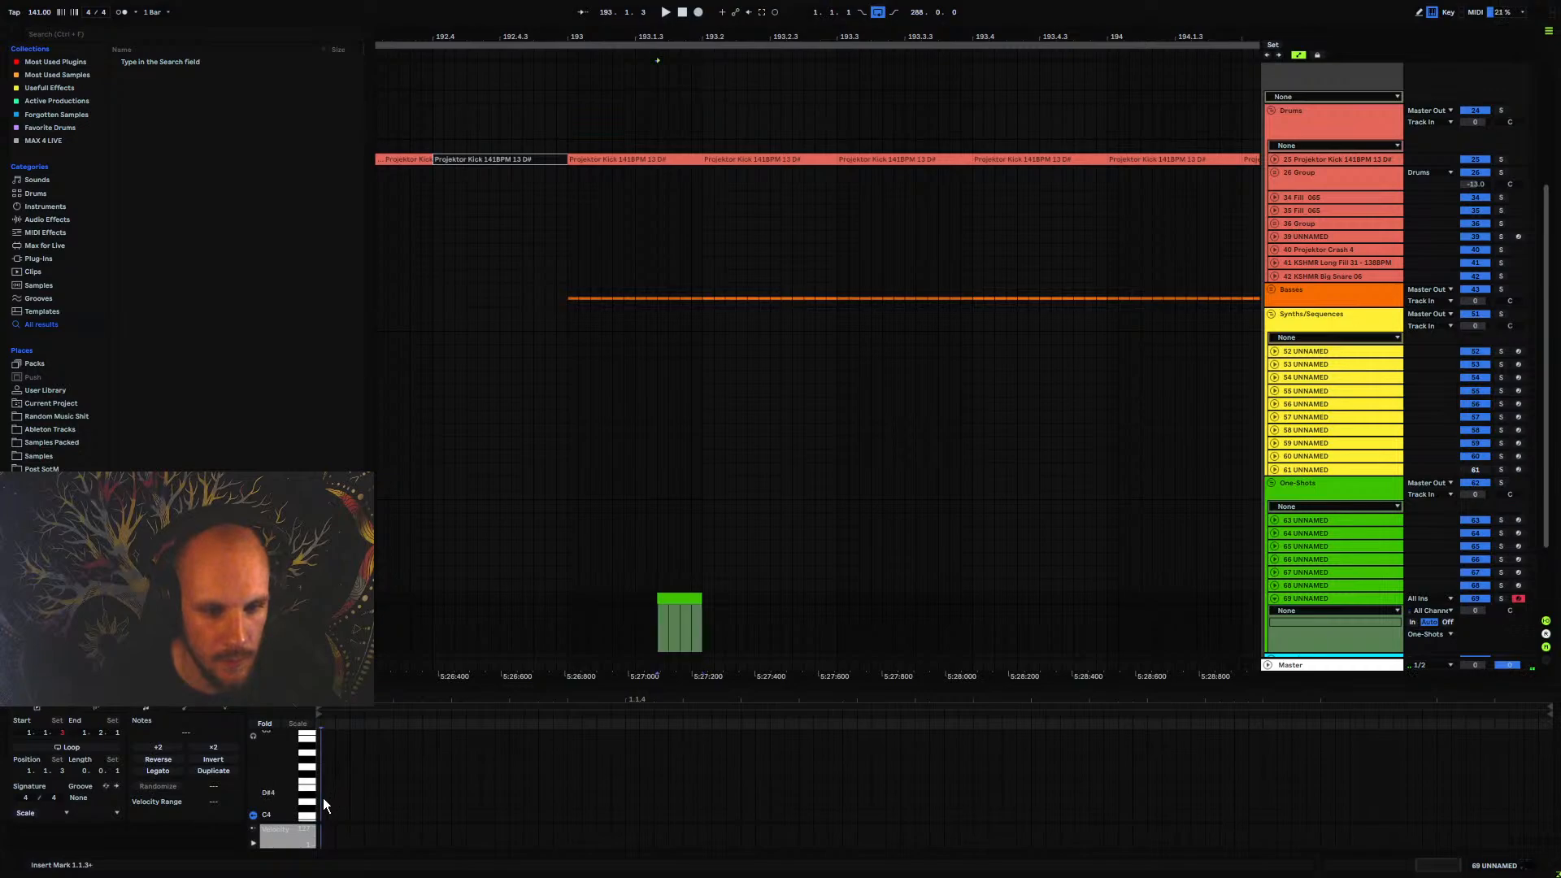
{"action": "key", "text": "space"}
{"action": "left_click_drag", "start_coordinate": [332, 796], "coordinate": [347, 795]}
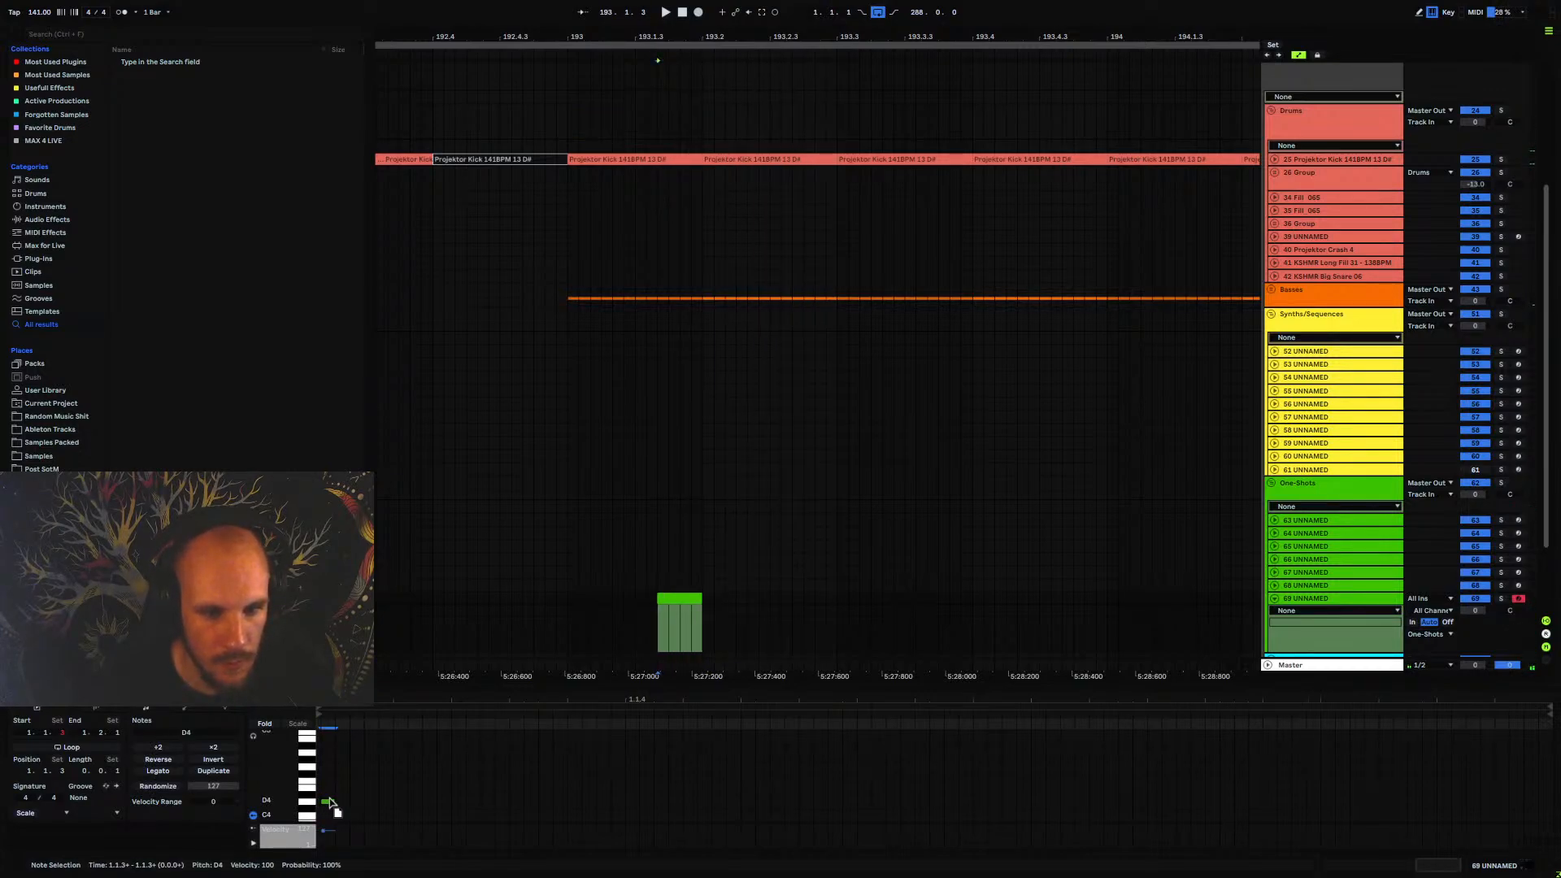
{"action": "left_click", "coordinate": [394, 777]}
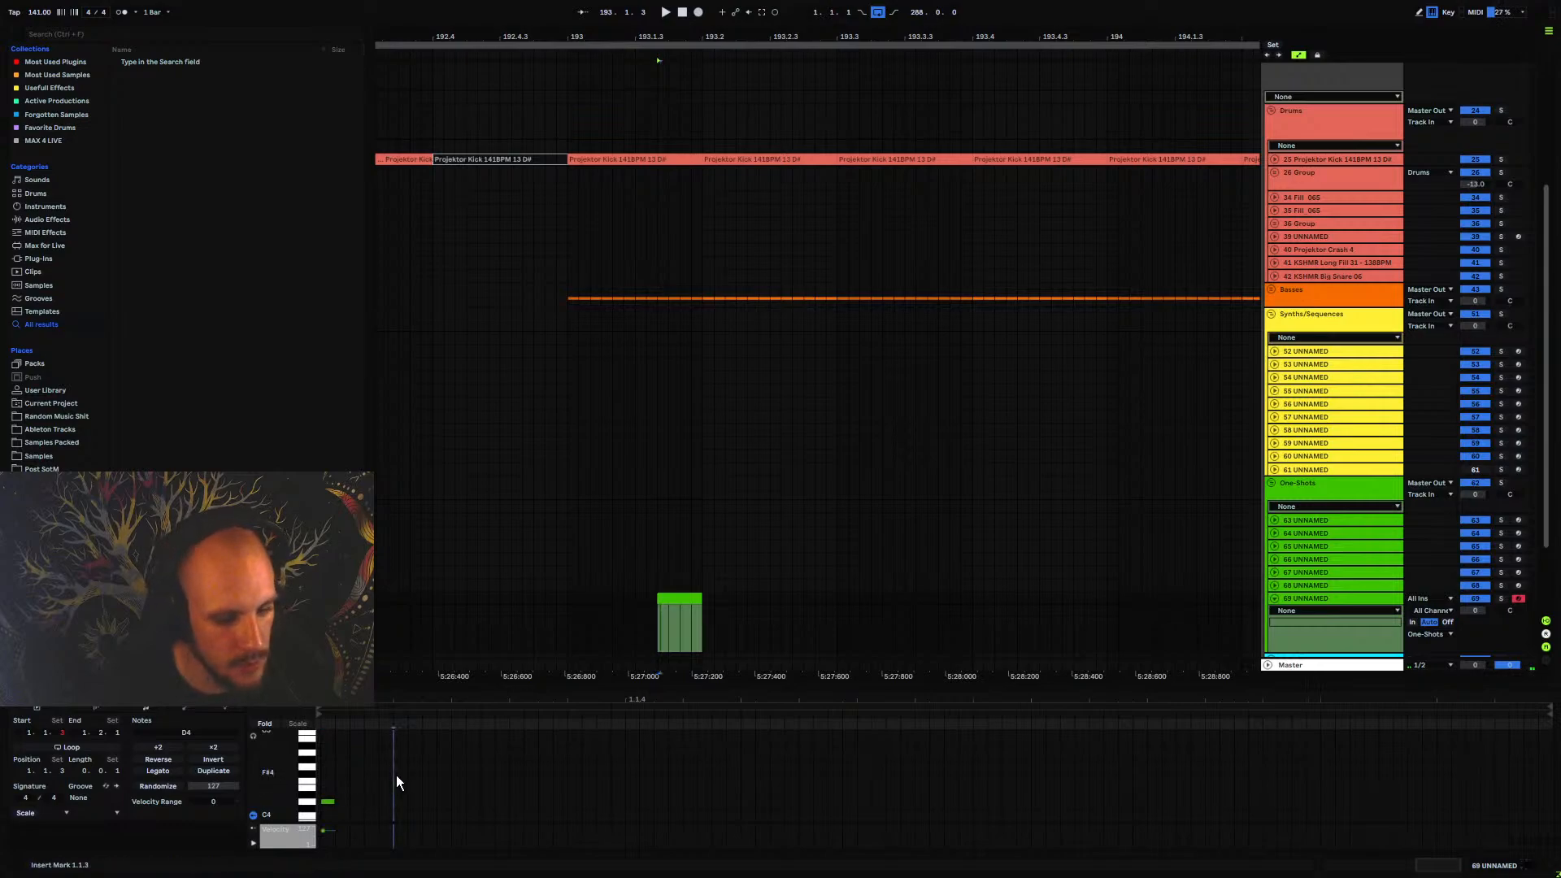
{"action": "left_click_drag", "start_coordinate": [328, 804], "coordinate": [1545, 818]}
Play the arrangement from the new one-shot clip several times to hear it against the kick and bass
{"action": "key", "text": "space"}
{"action": "key", "text": "space"}
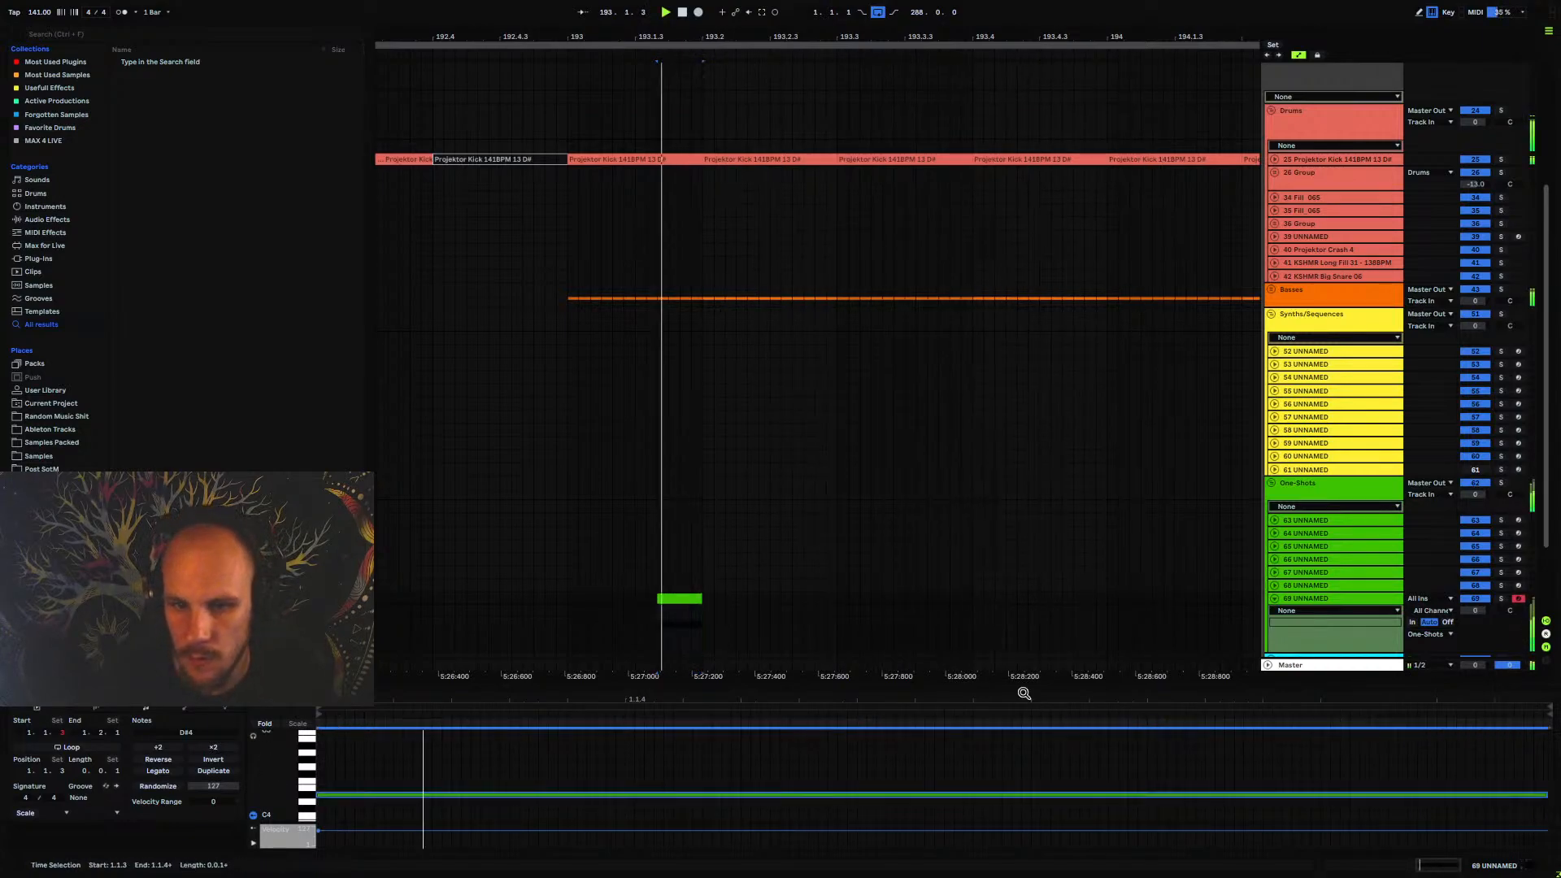
{"action": "key", "text": "space"}
{"action": "key", "text": "space"}
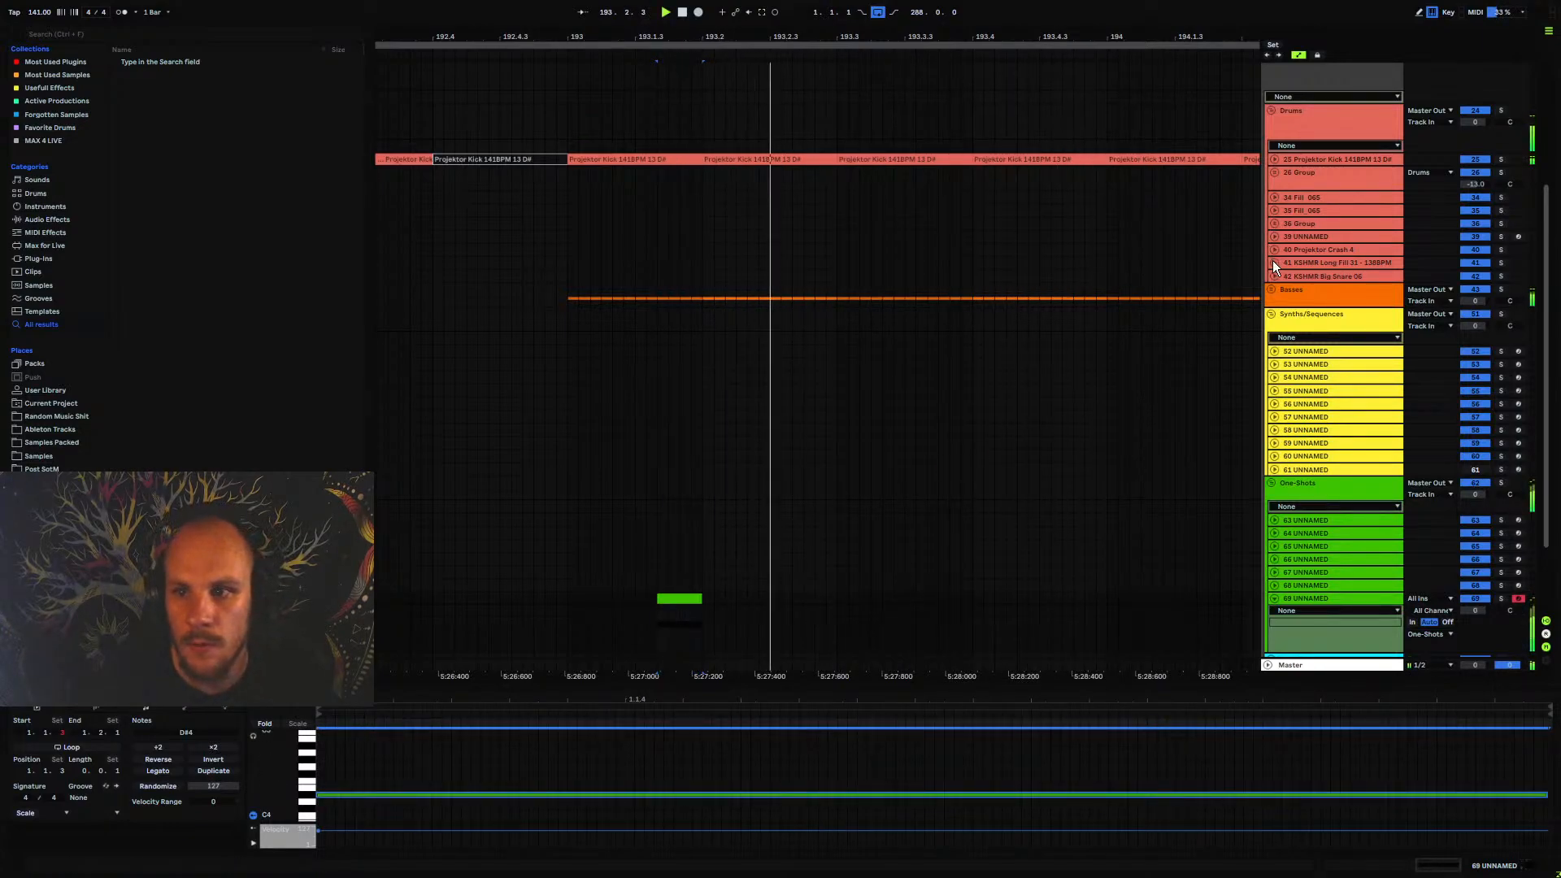
{"action": "key", "text": "space"}
Unfold the Basses group and track 49 UNNAMED, and shorten the clip's first bass note to end just before the second one
{"action": "left_click", "coordinate": [1272, 290]}
{"action": "left_click", "coordinate": [1275, 340]}
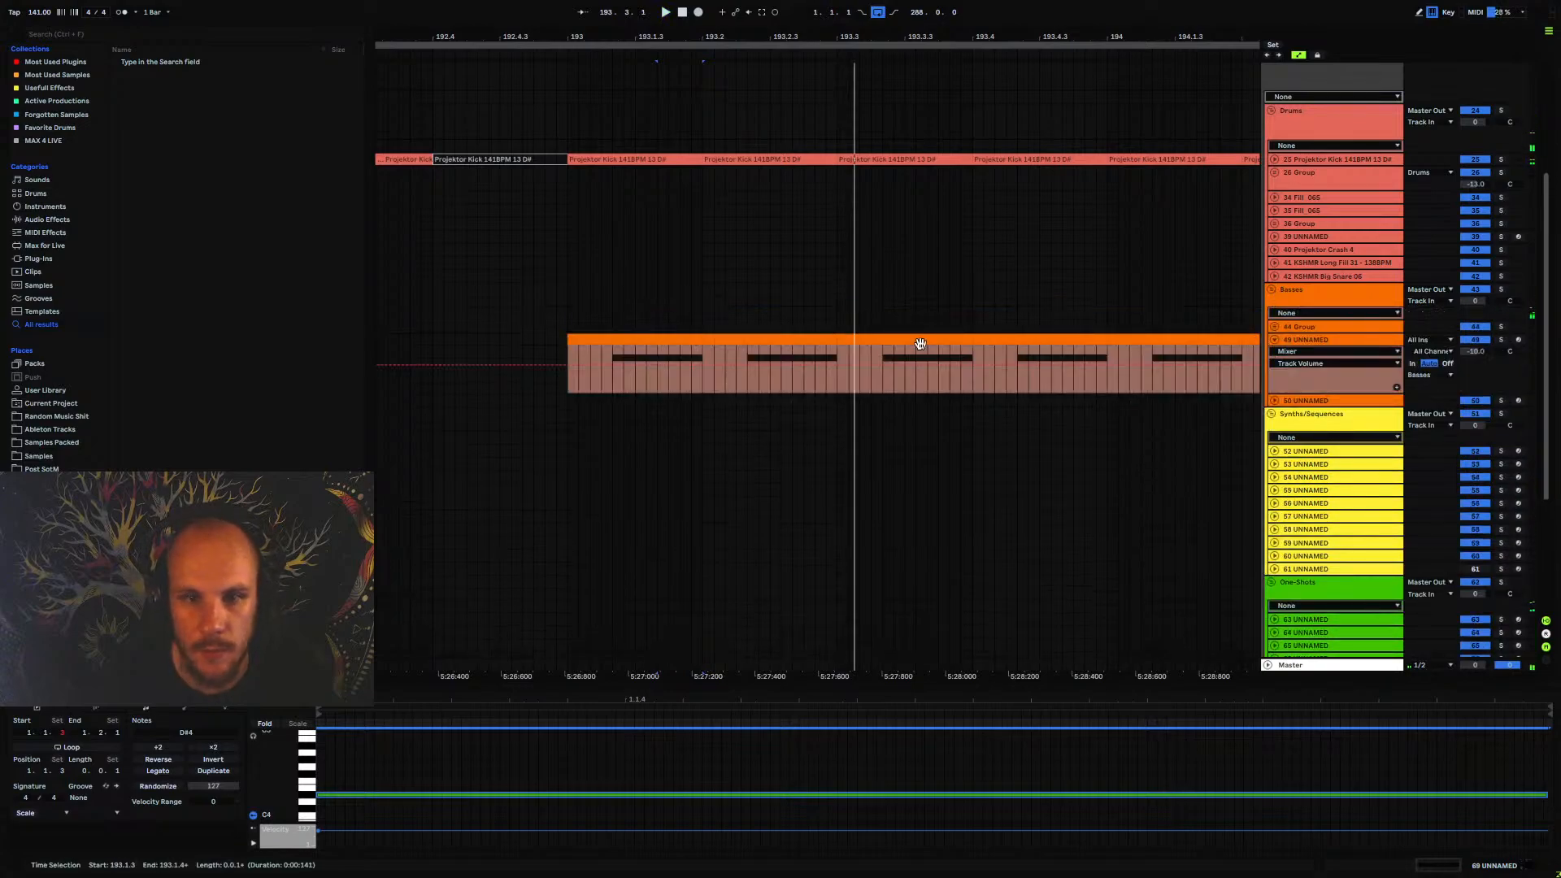
{"action": "left_click", "coordinate": [657, 385]}
{"action": "left_click_drag", "start_coordinate": [648, 59], "coordinate": [669, 104]}
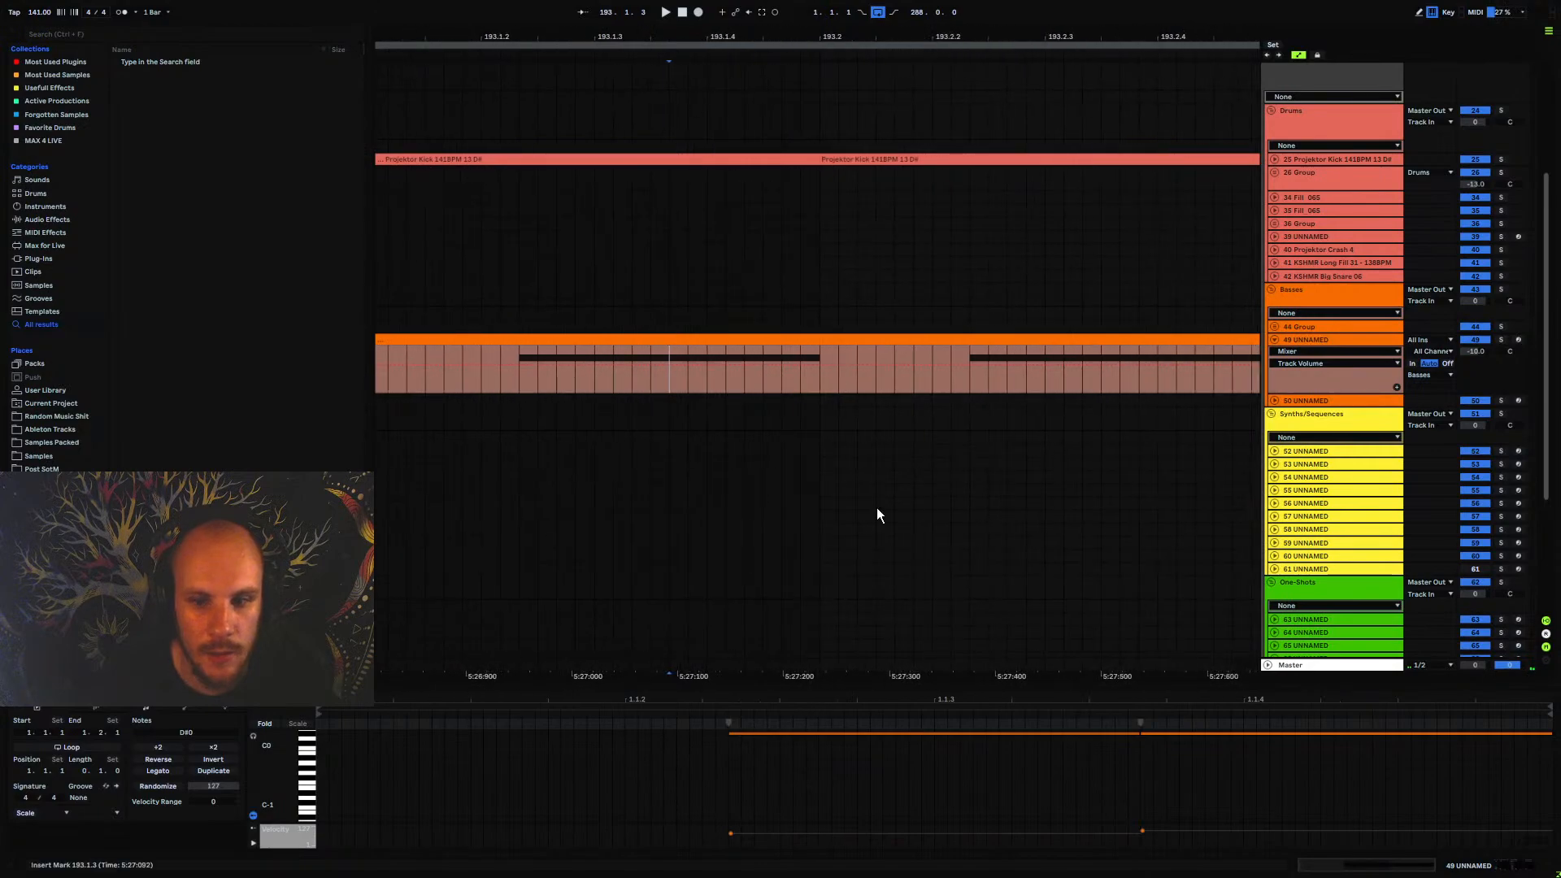
{"action": "left_click_drag", "start_coordinate": [1091, 757], "coordinate": [1129, 734]}
{"action": "scroll", "coordinate": [677, 461], "scroll_direction": "down", "scroll_amount": 3}
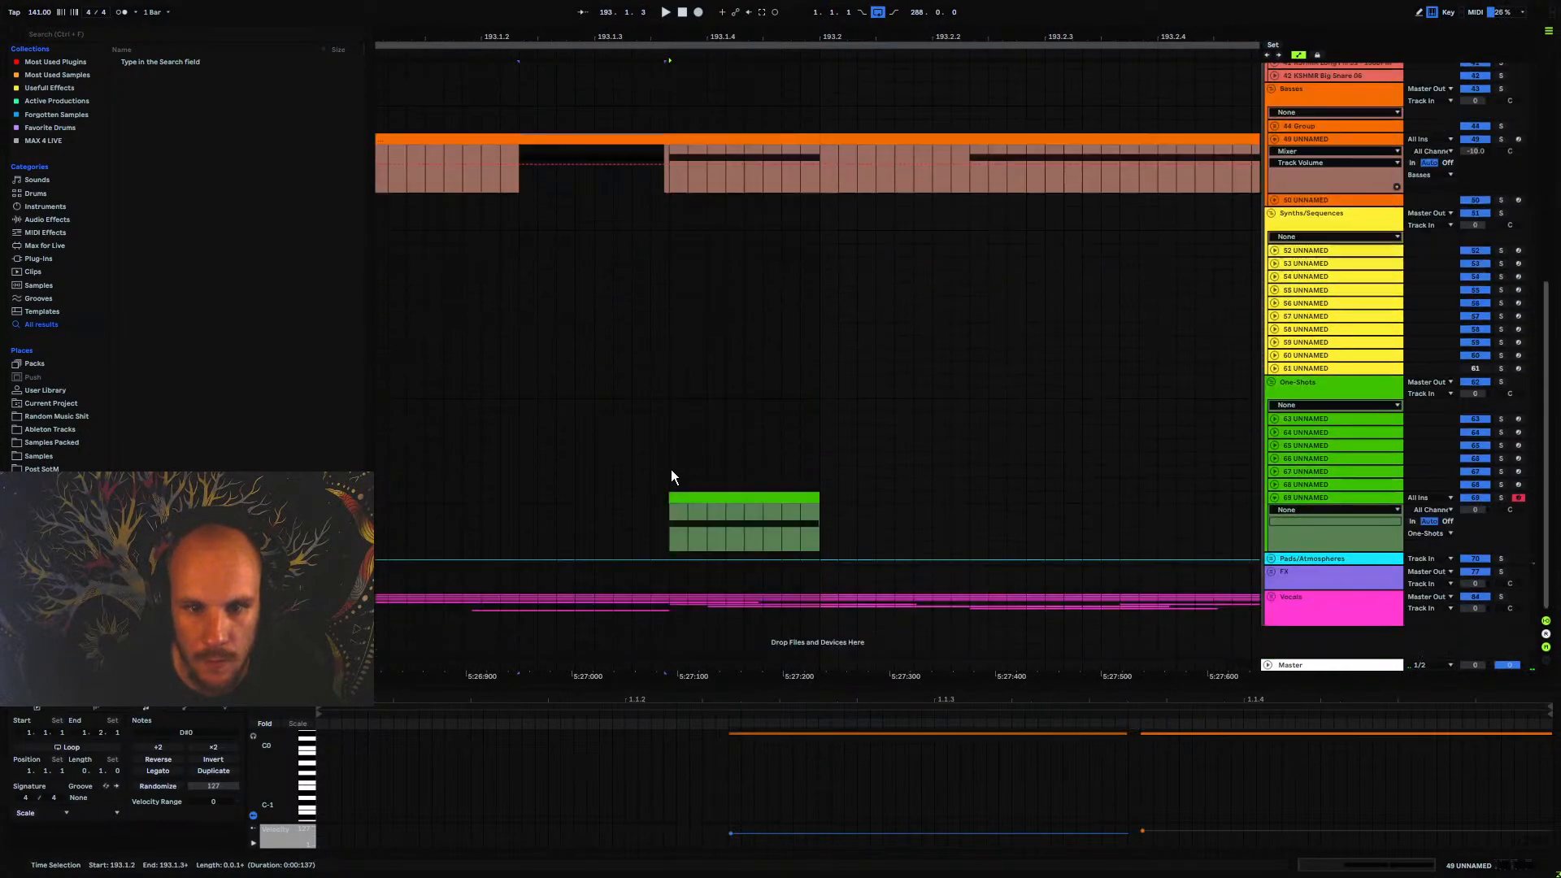
Lengthen the first bass note on track 49 UNNAMED so it ends at 1.1.3 where the second starts, and fold the track
{"action": "scroll", "coordinate": [671, 493], "scroll_direction": "up", "scroll_amount": 2}
{"action": "left_click", "coordinate": [1127, 735]}
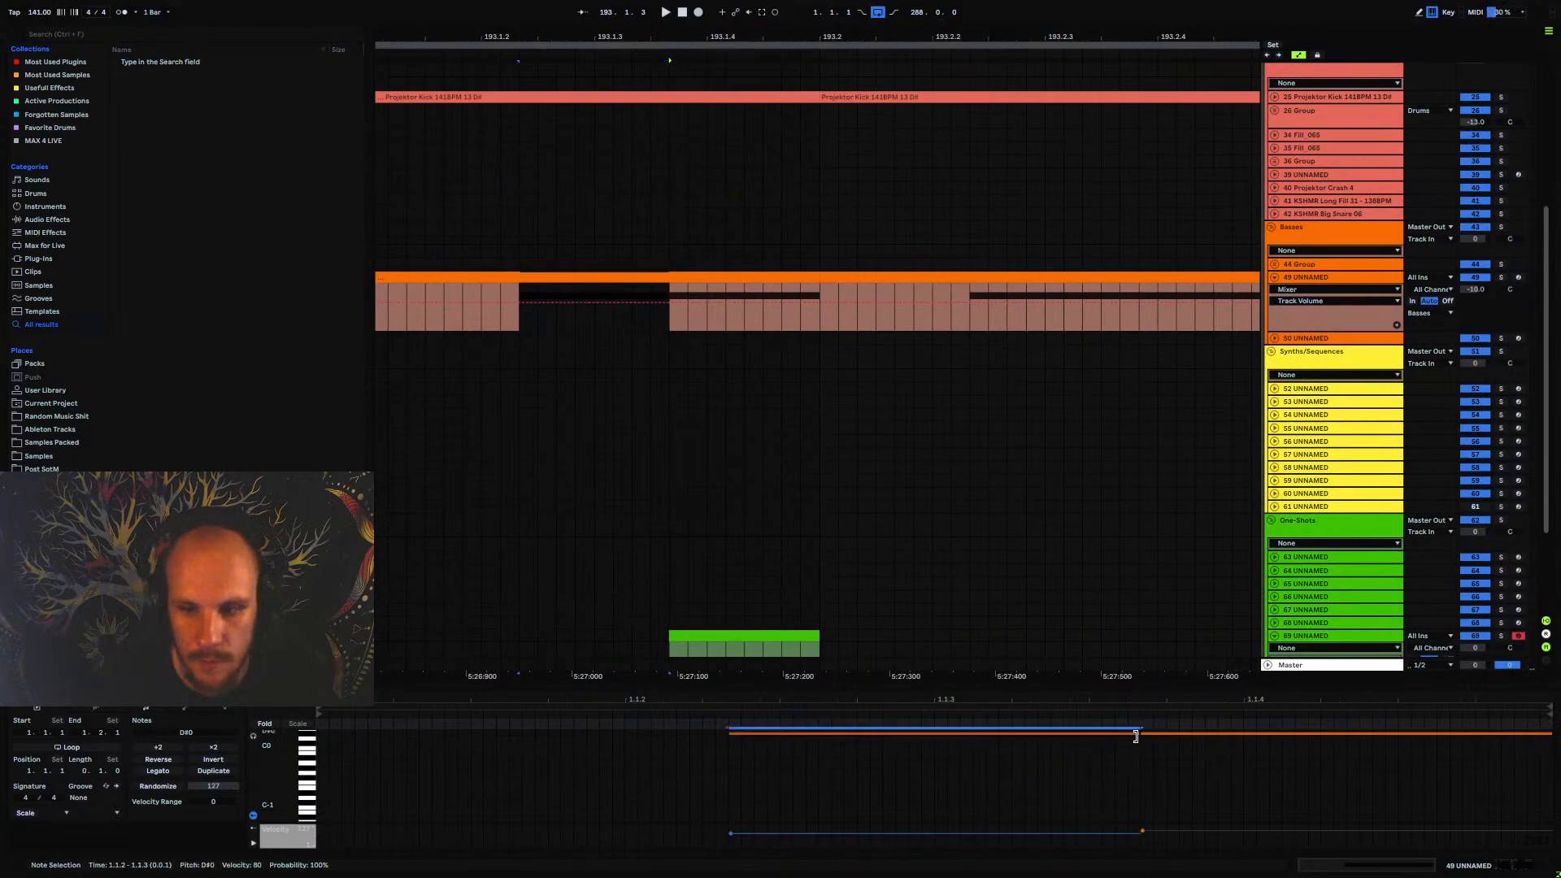
{"action": "key", "text": "space"}
{"action": "left_click", "coordinate": [1275, 276]}
Adjust the volume of track 69 UNNAMED while playing the arrangement repeatedly from 193.1.1
{"action": "left_click", "coordinate": [389, 538]}
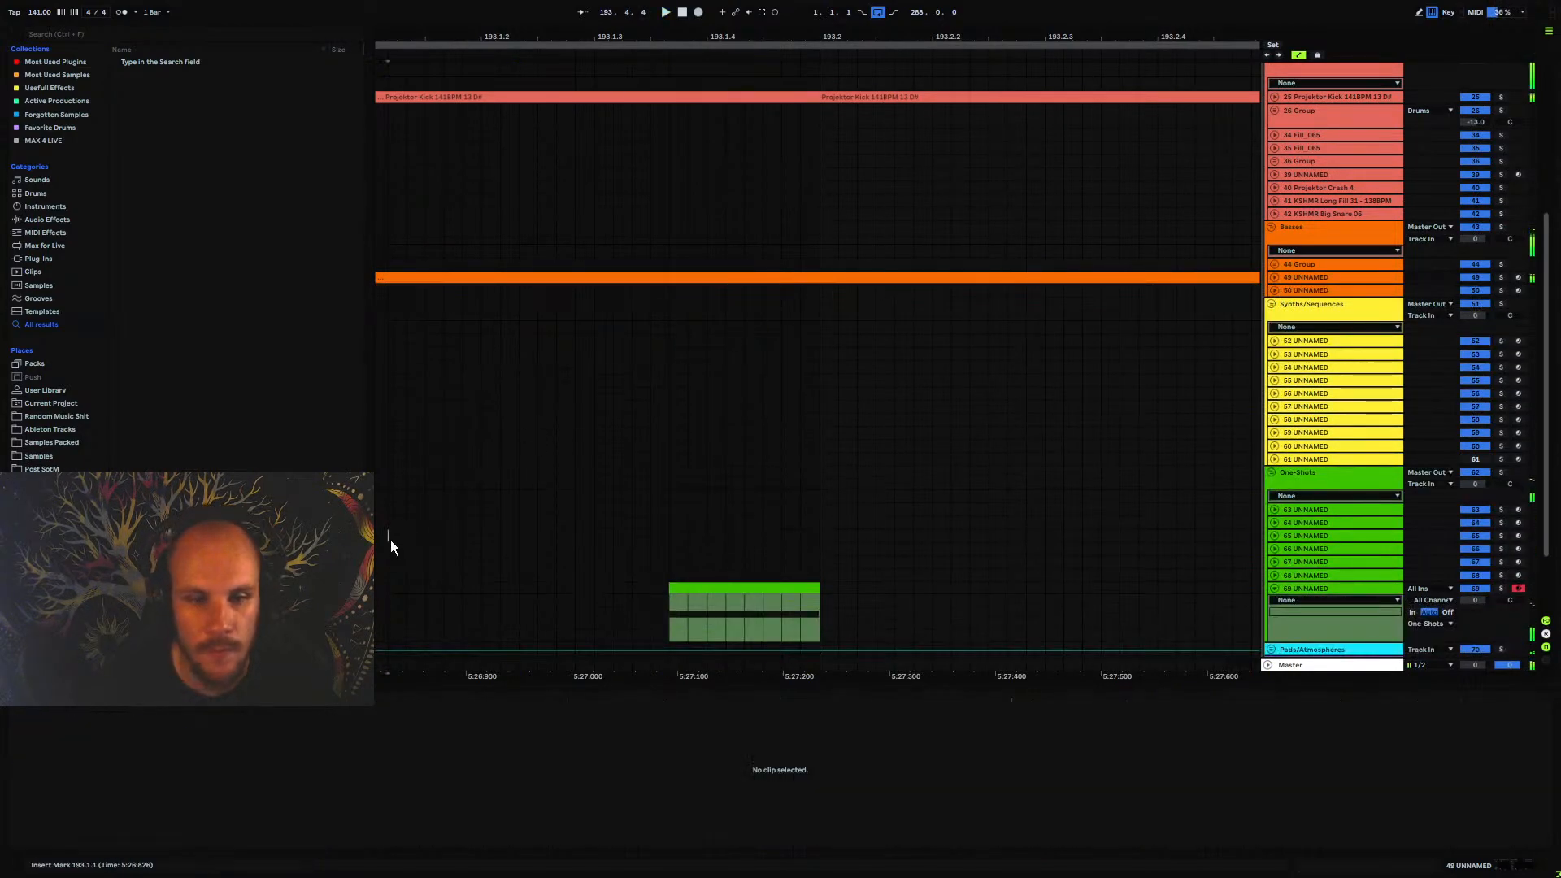
{"action": "left_click_drag", "start_coordinate": [521, 36], "coordinate": [522, 4]}
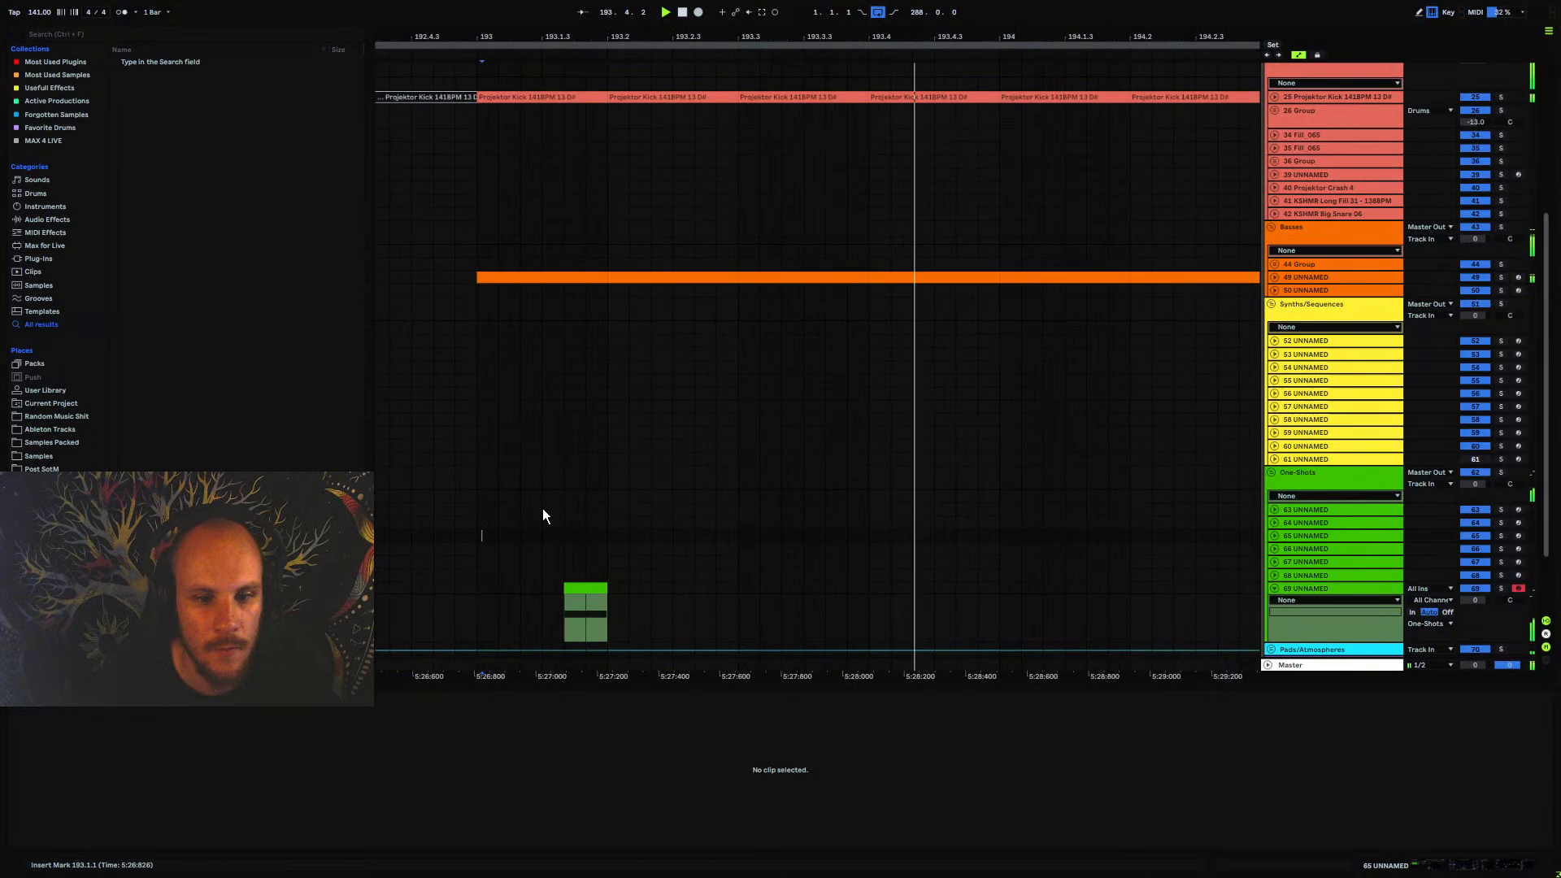
{"action": "left_click", "coordinate": [472, 587]}
{"action": "mouse_move", "coordinate": [1475, 600]}
{"action": "left_mouse_down"}
{"action": "mouse_move", "coordinate": [1475, 615]}
{"action": "mouse_move", "coordinate": [1475, 599]}
{"action": "left_mouse_up"}
{"action": "key", "text": "space"}
{"action": "key", "text": "space"}
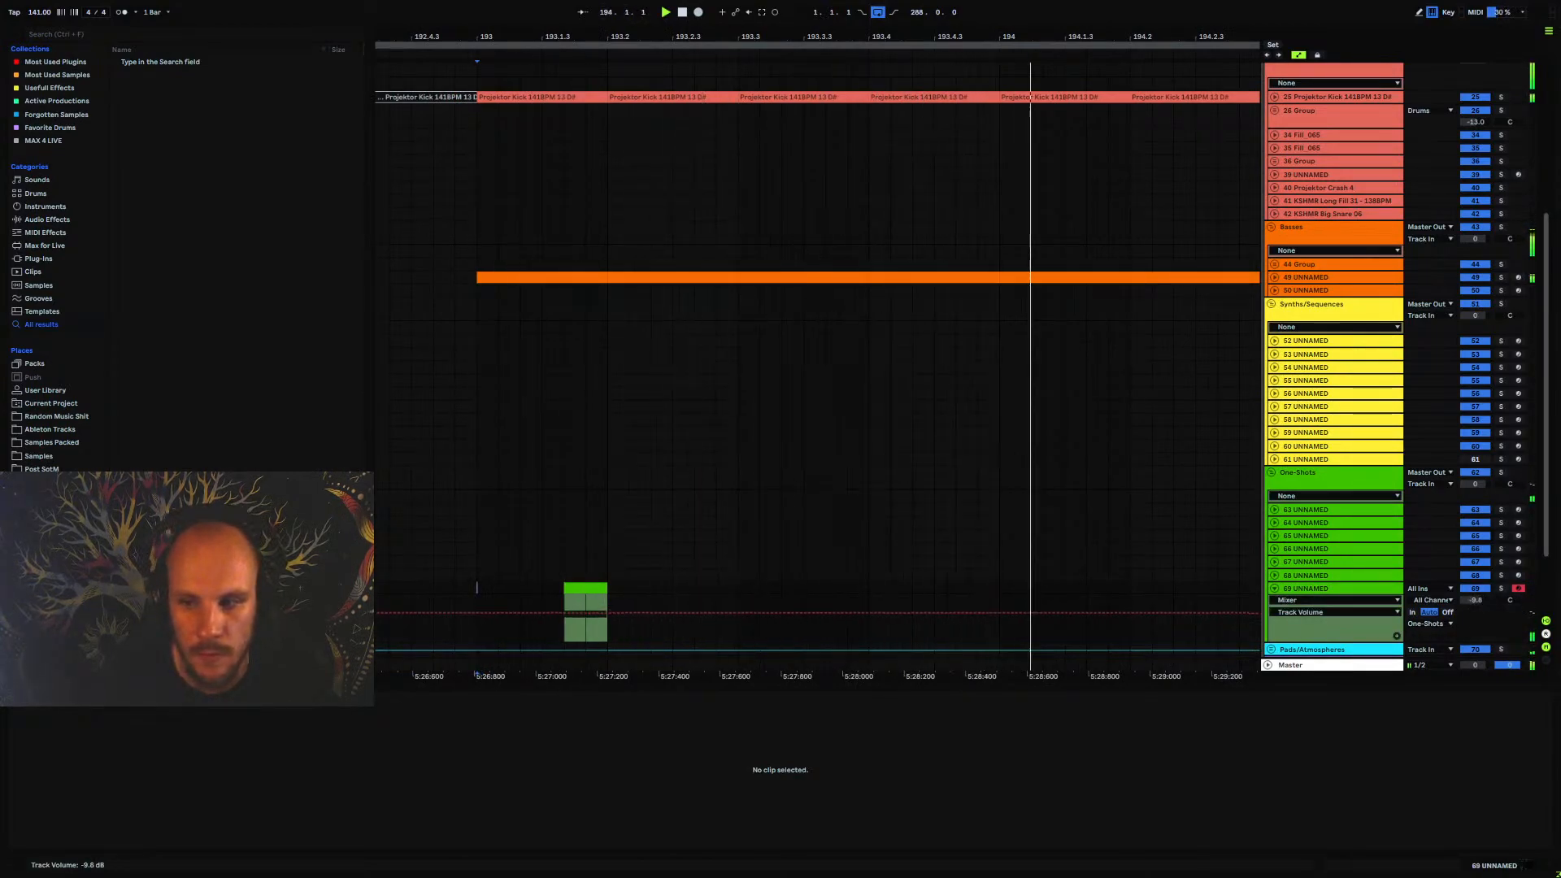
{"action": "key", "text": "space"}
{"action": "key", "text": "space"}
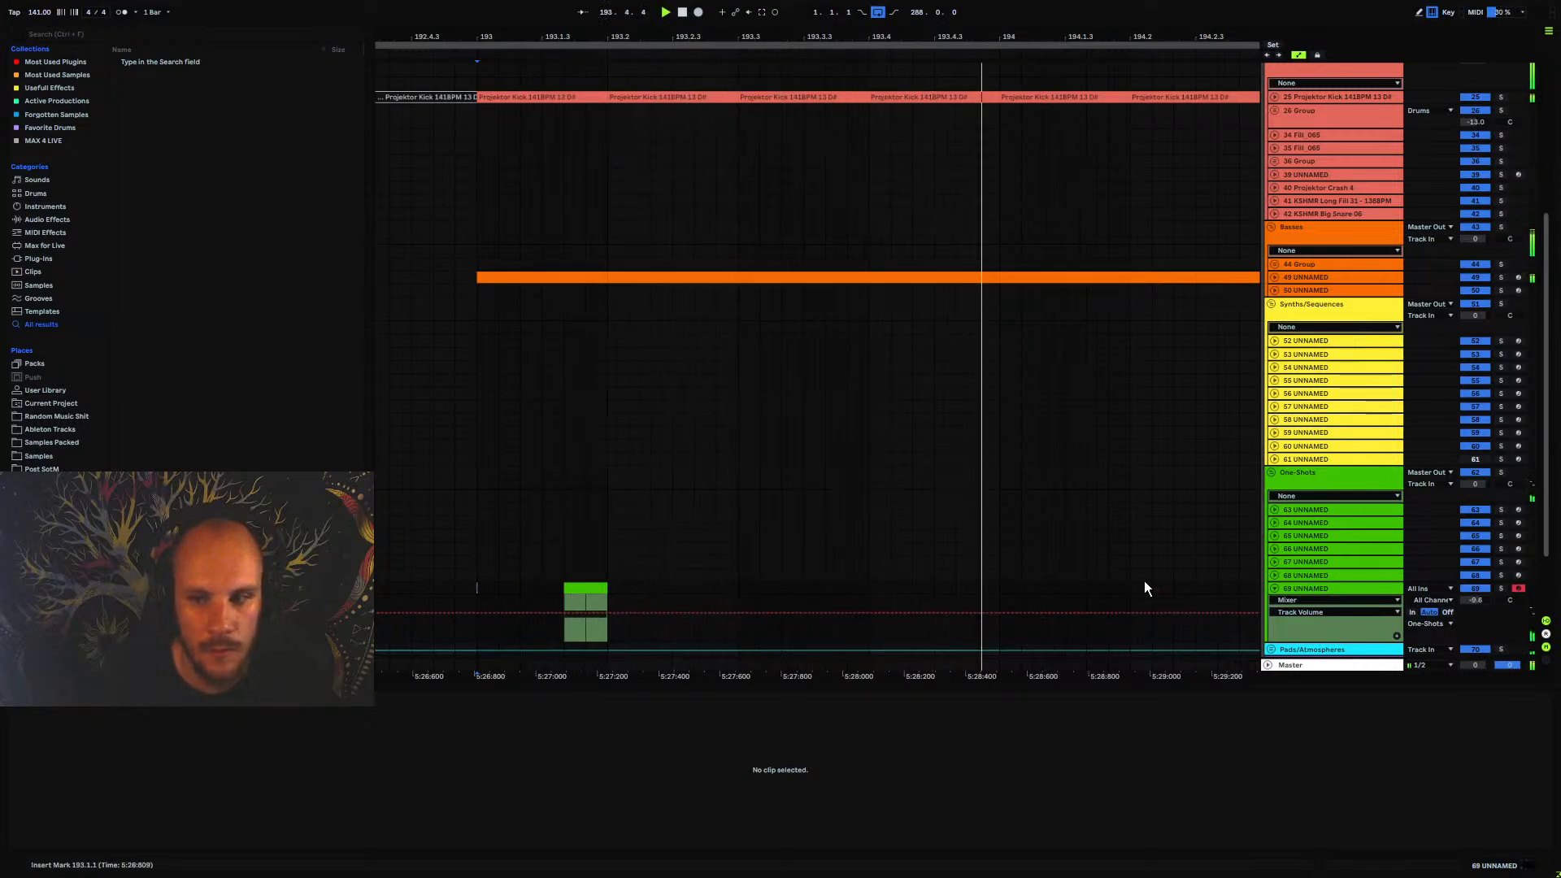
Play the arrangement from 192.3.1 to hear the one-shot after the bass break, and fold track 69 UNNAMED
{"action": "left_click_drag", "start_coordinate": [478, 37], "coordinate": [767, 17]}
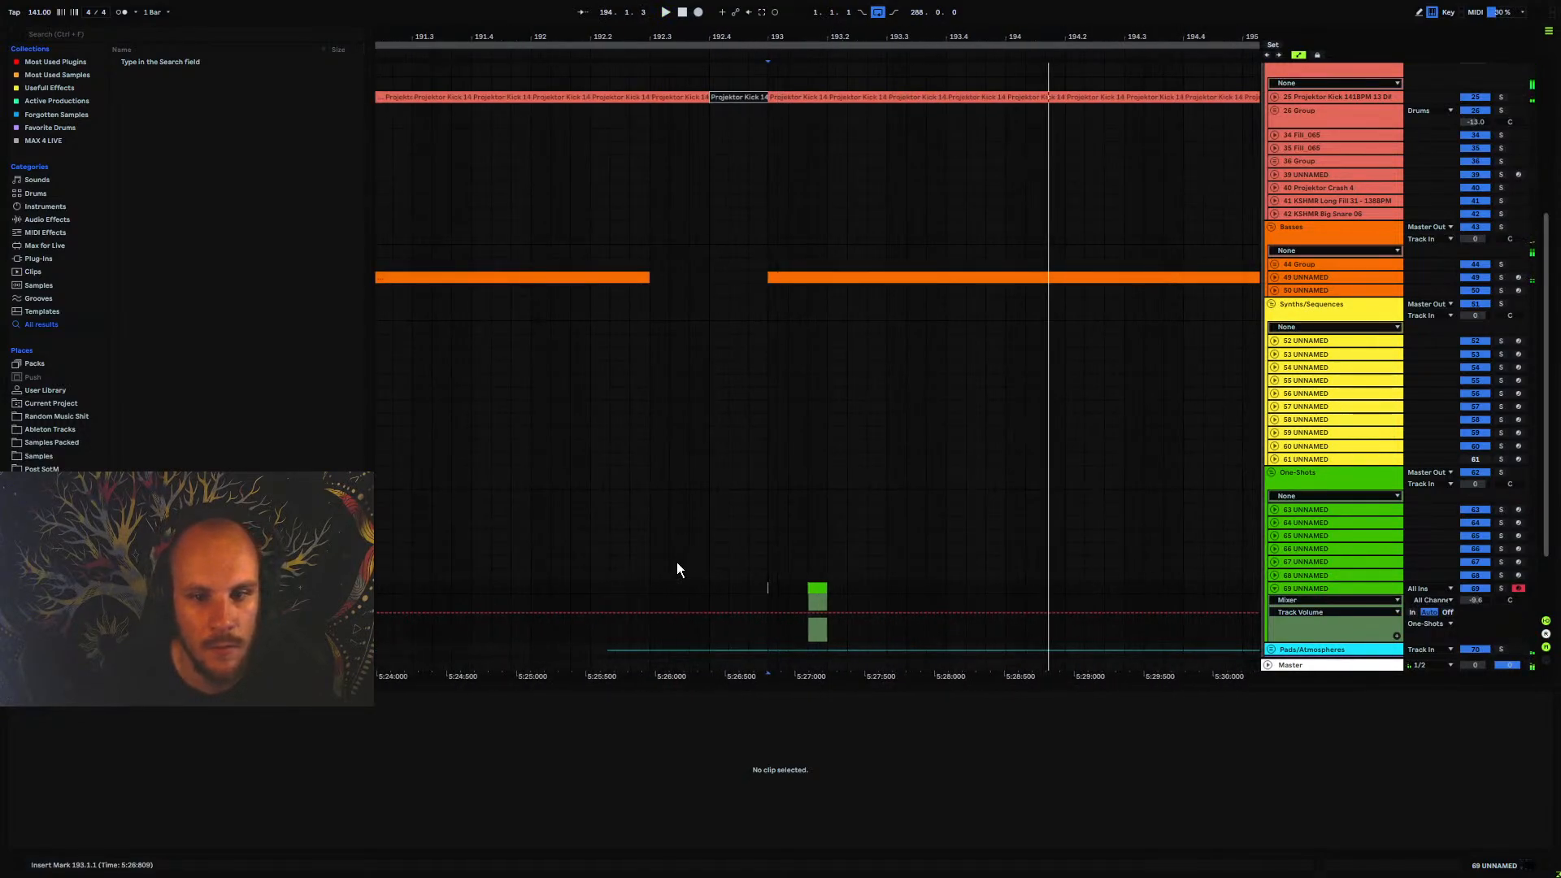
{"action": "left_click", "coordinate": [660, 587]}
{"action": "key", "text": "space"}
{"action": "left_click", "coordinate": [1275, 588]}
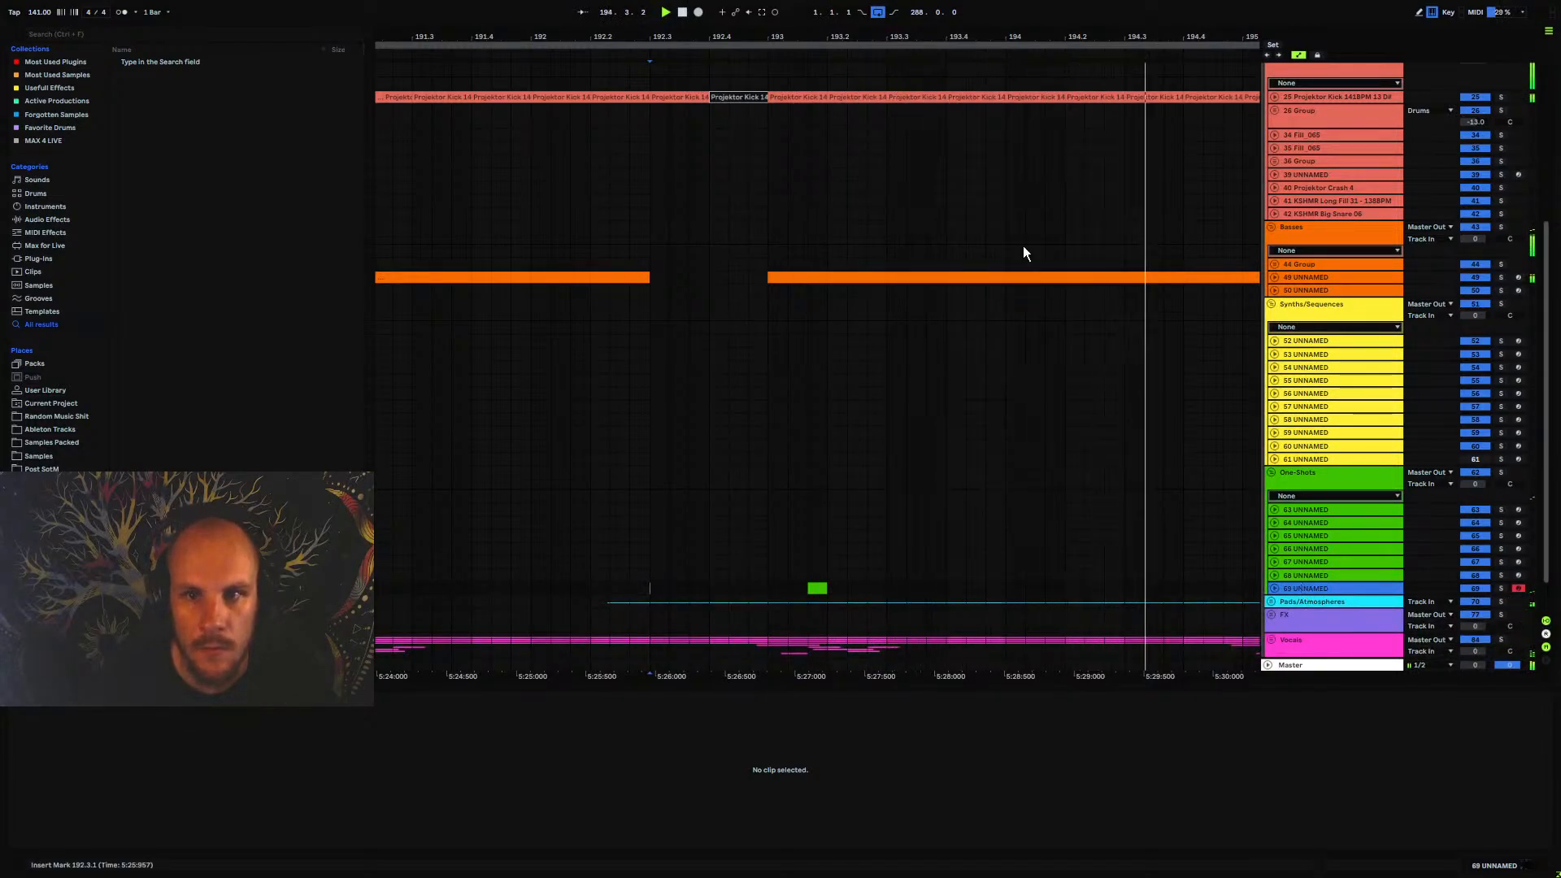
Insert a new MIDI track below track 69 UNNAMED in the One-Shots group and load Omnisphere on it
{"action": "left_click_drag", "start_coordinate": [838, 34], "coordinate": [566, 8]}
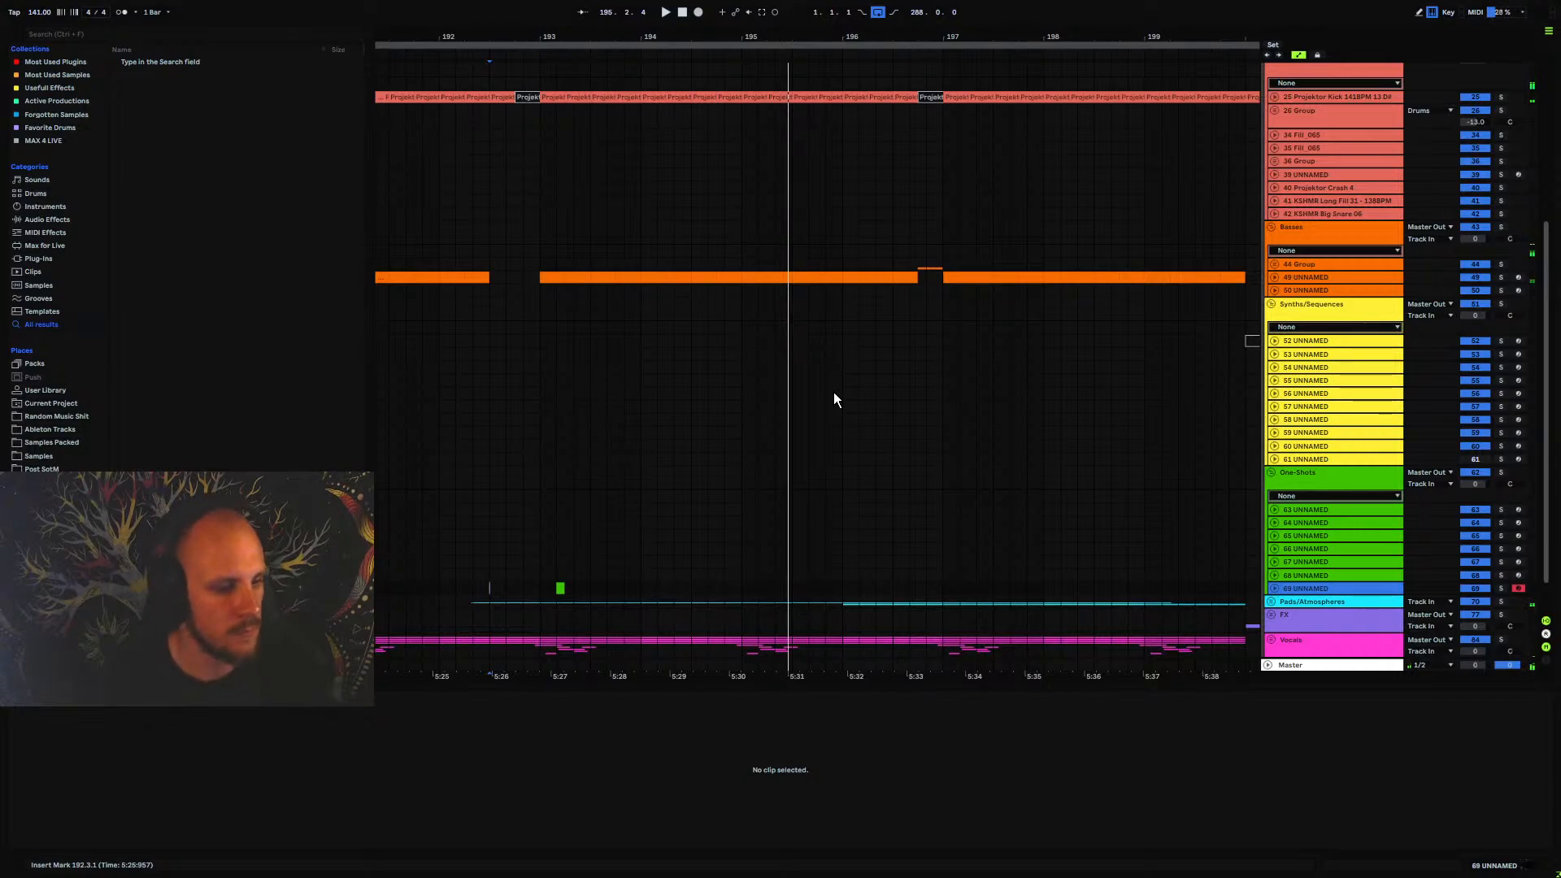
{"action": "key", "text": "ctrl+shift+t"}
{"action": "scroll", "coordinate": [709, 586], "scroll_direction": "down", "scroll_amount": 3}
{"action": "right_click", "coordinate": [682, 525]}
{"action": "right_click", "coordinate": [681, 522]}
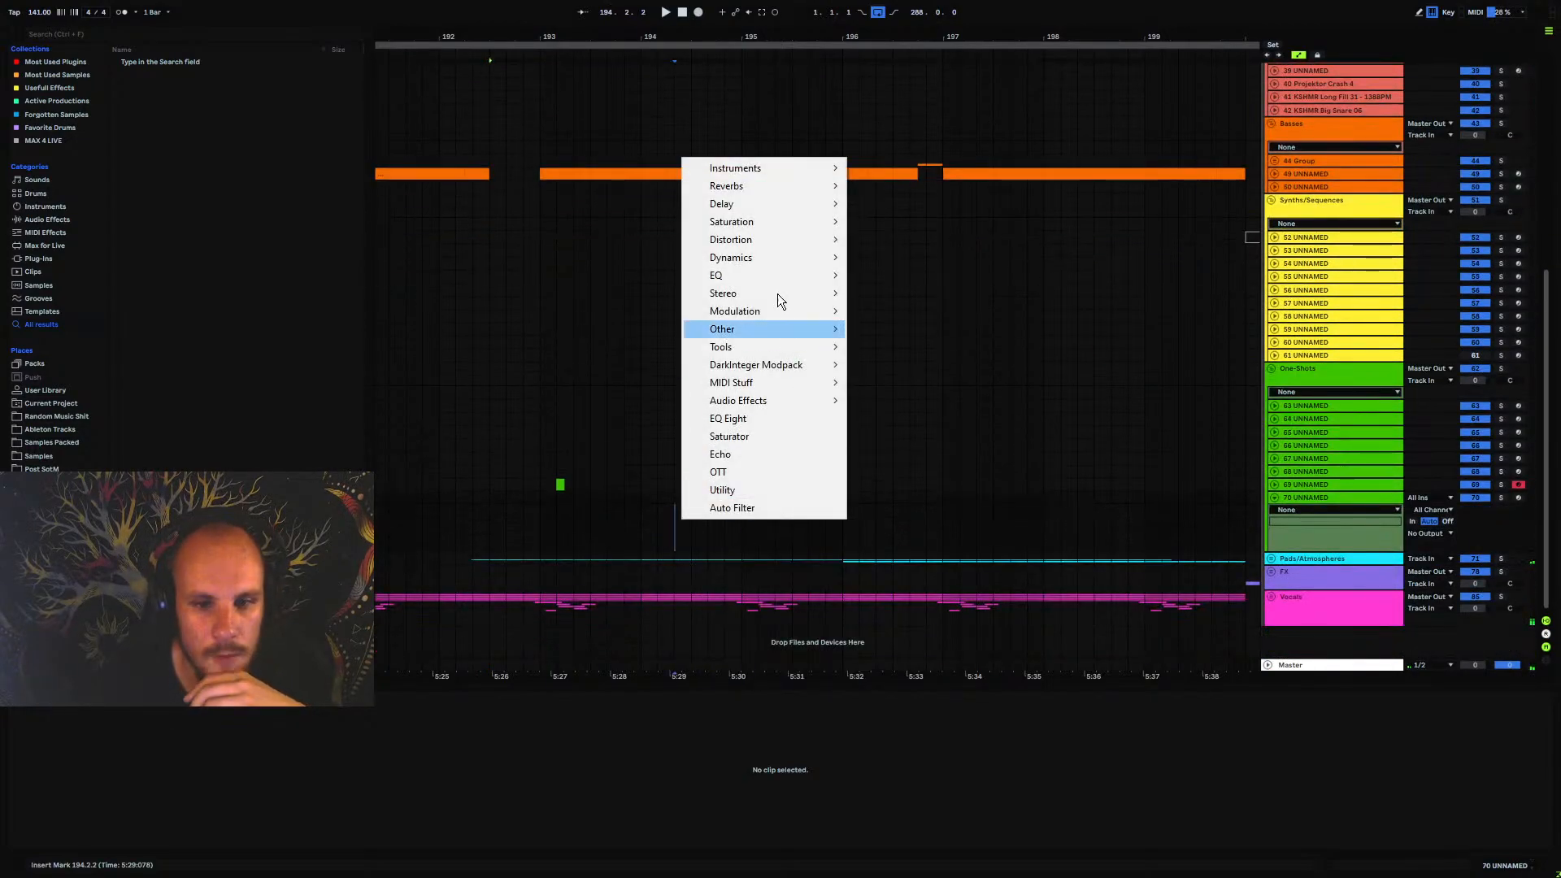
{"action": "mouse_move", "coordinate": [764, 167]}
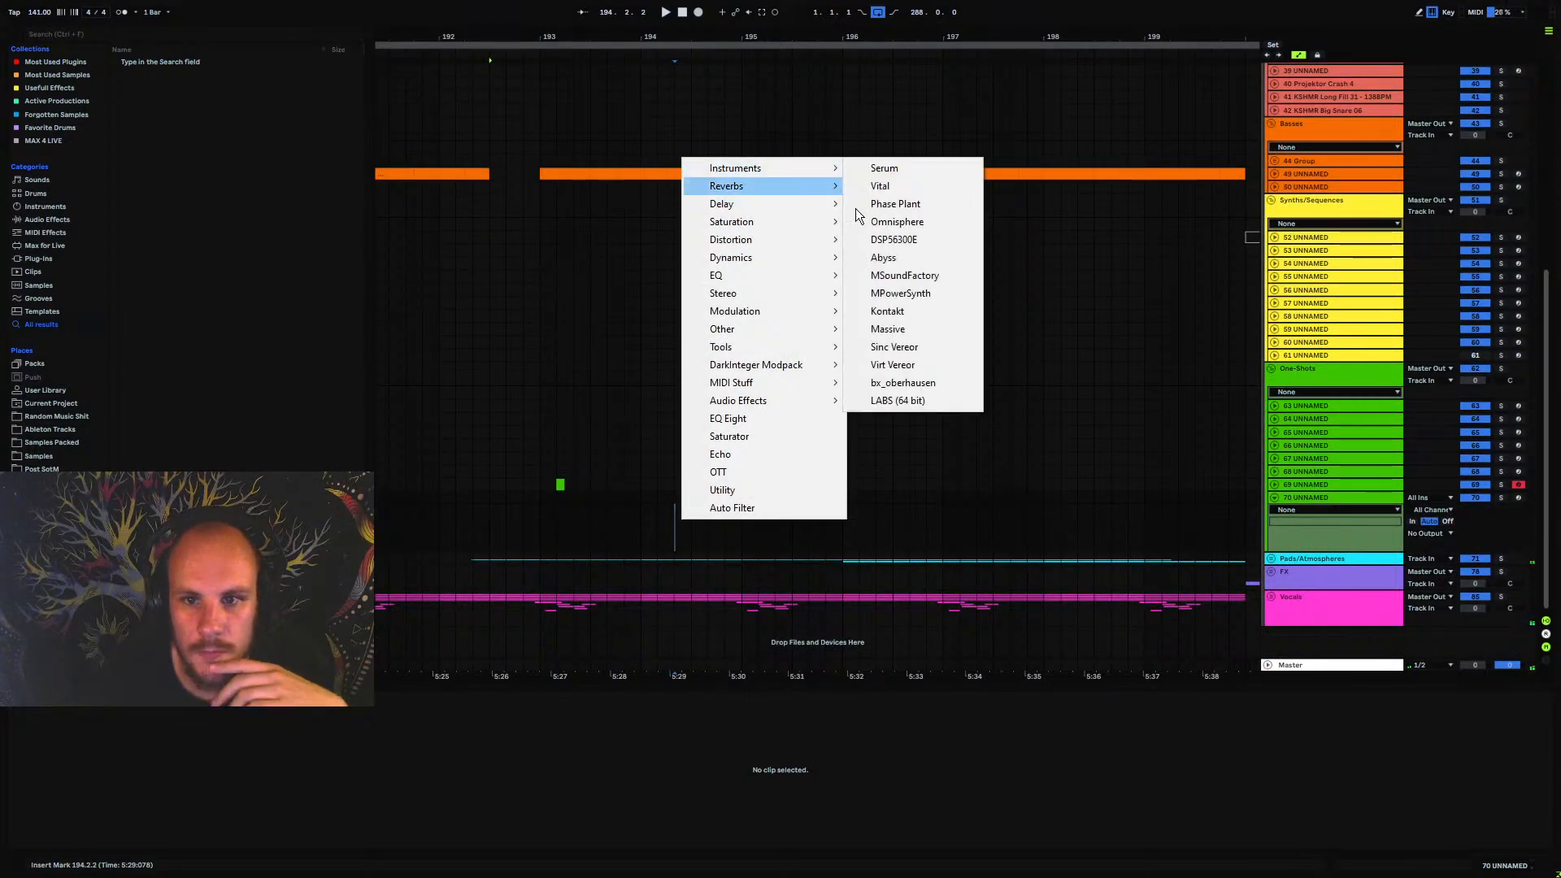
{"action": "left_click", "coordinate": [921, 220]}
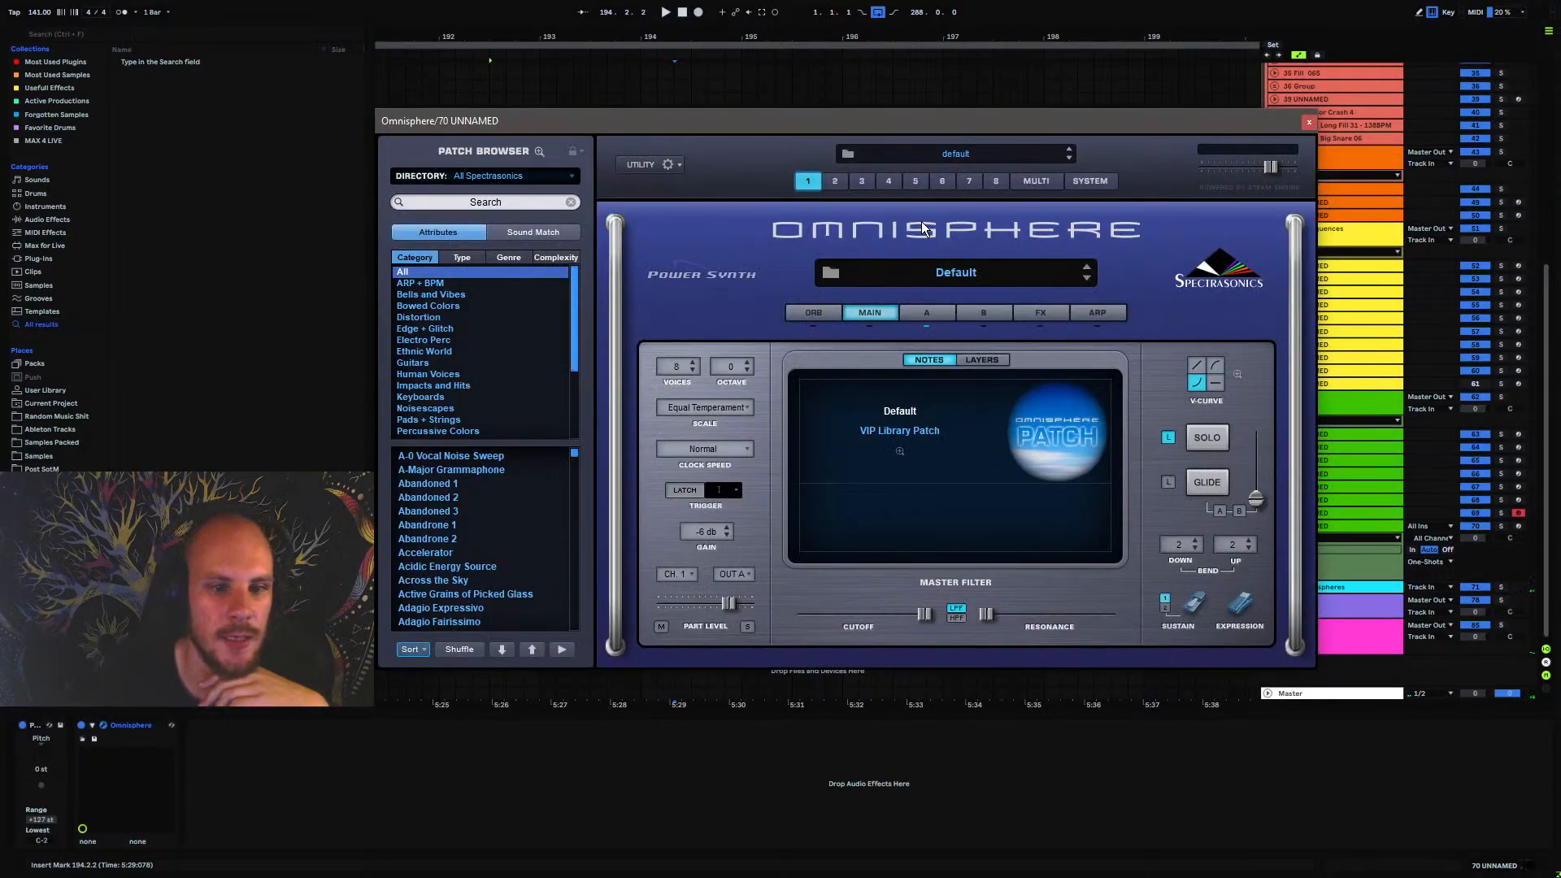
Load the Avante Garde Groover patch from the ARP + BPM category and arm track 70 UNNAMED to audition it
{"action": "left_click", "coordinate": [431, 285]}
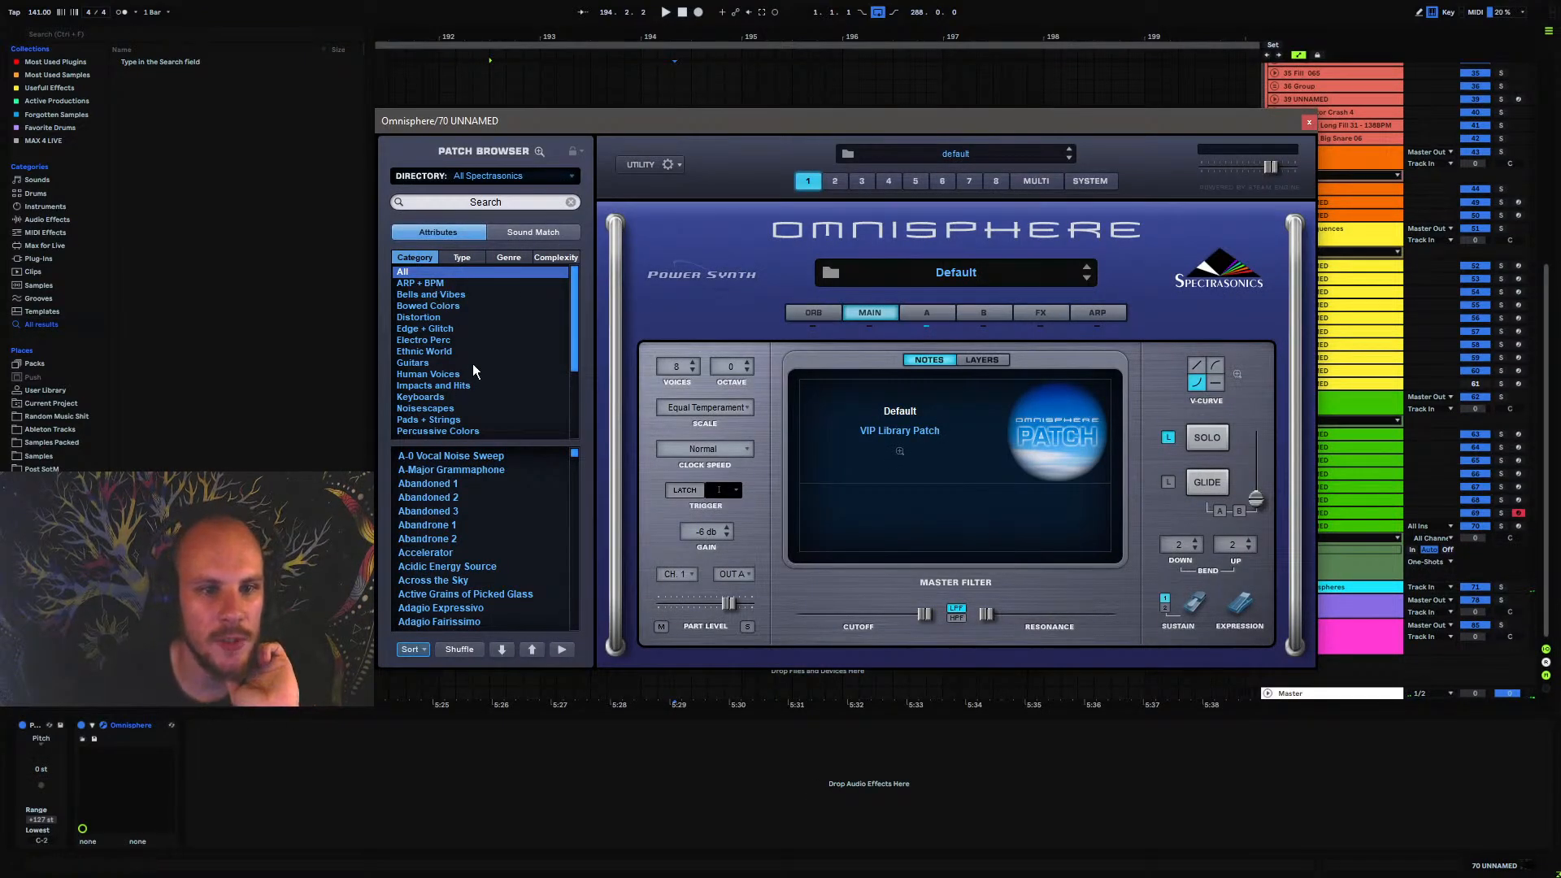
{"action": "scroll", "coordinate": [472, 512], "scroll_direction": "down", "scroll_amount": 5}
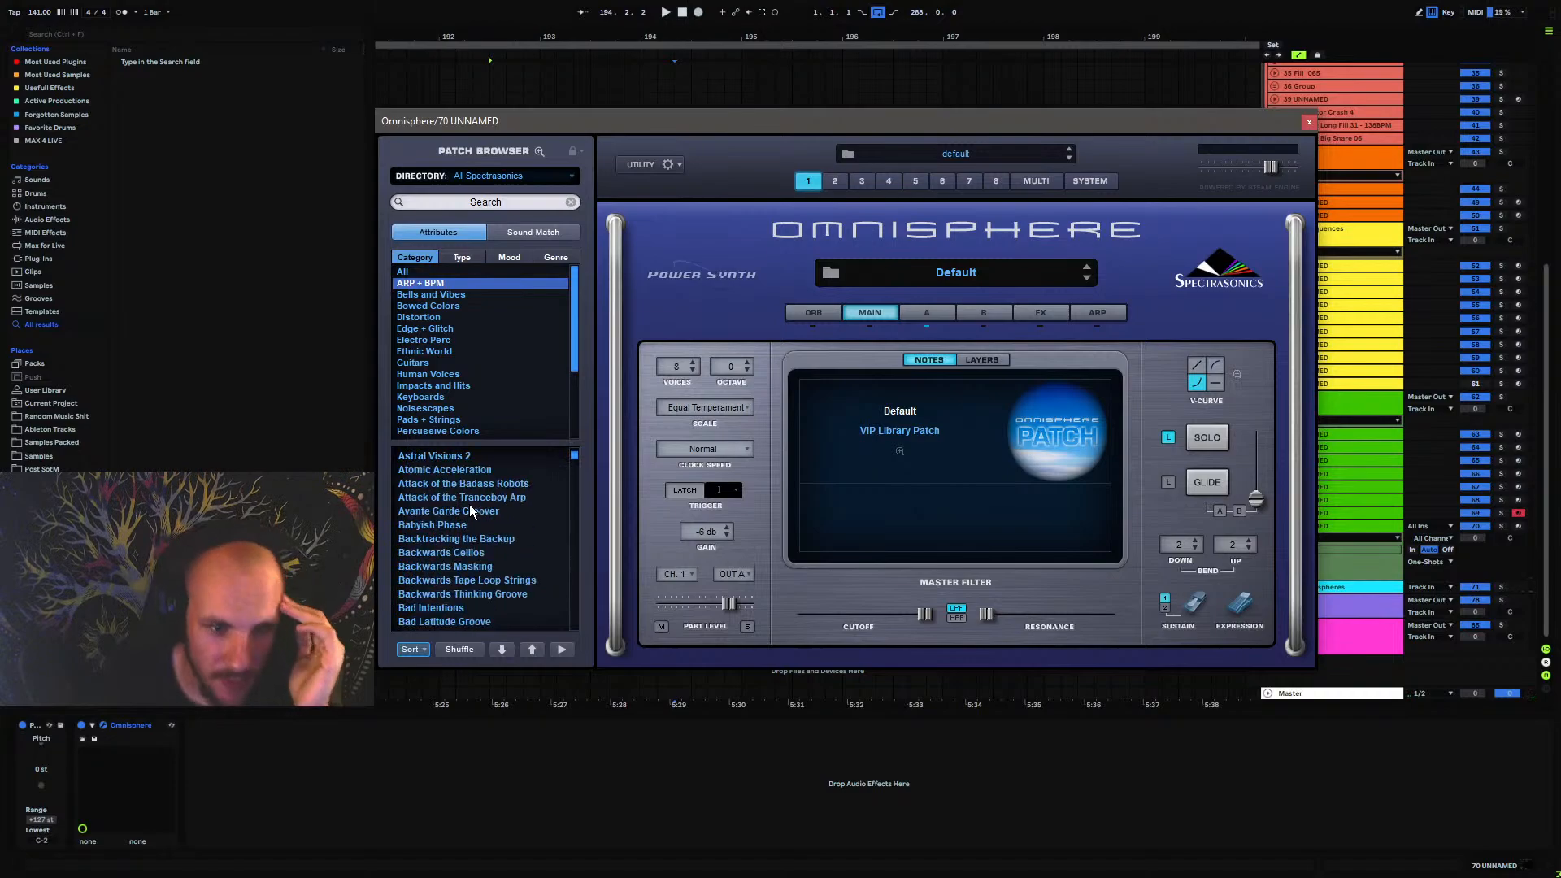
{"action": "left_click", "coordinate": [439, 513]}
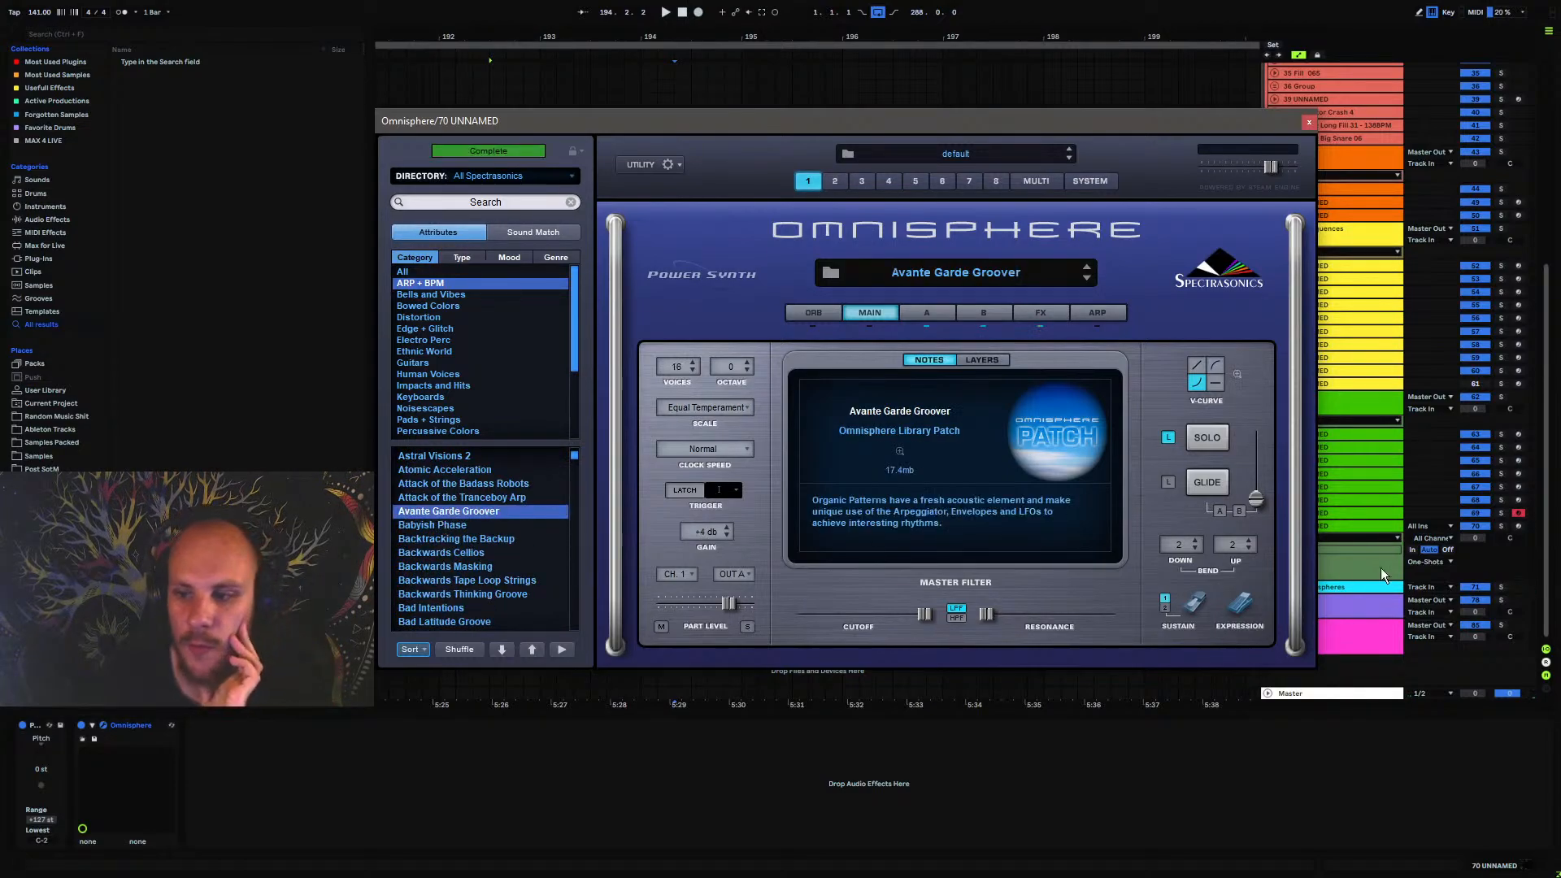
{"action": "left_click", "coordinate": [1518, 527]}
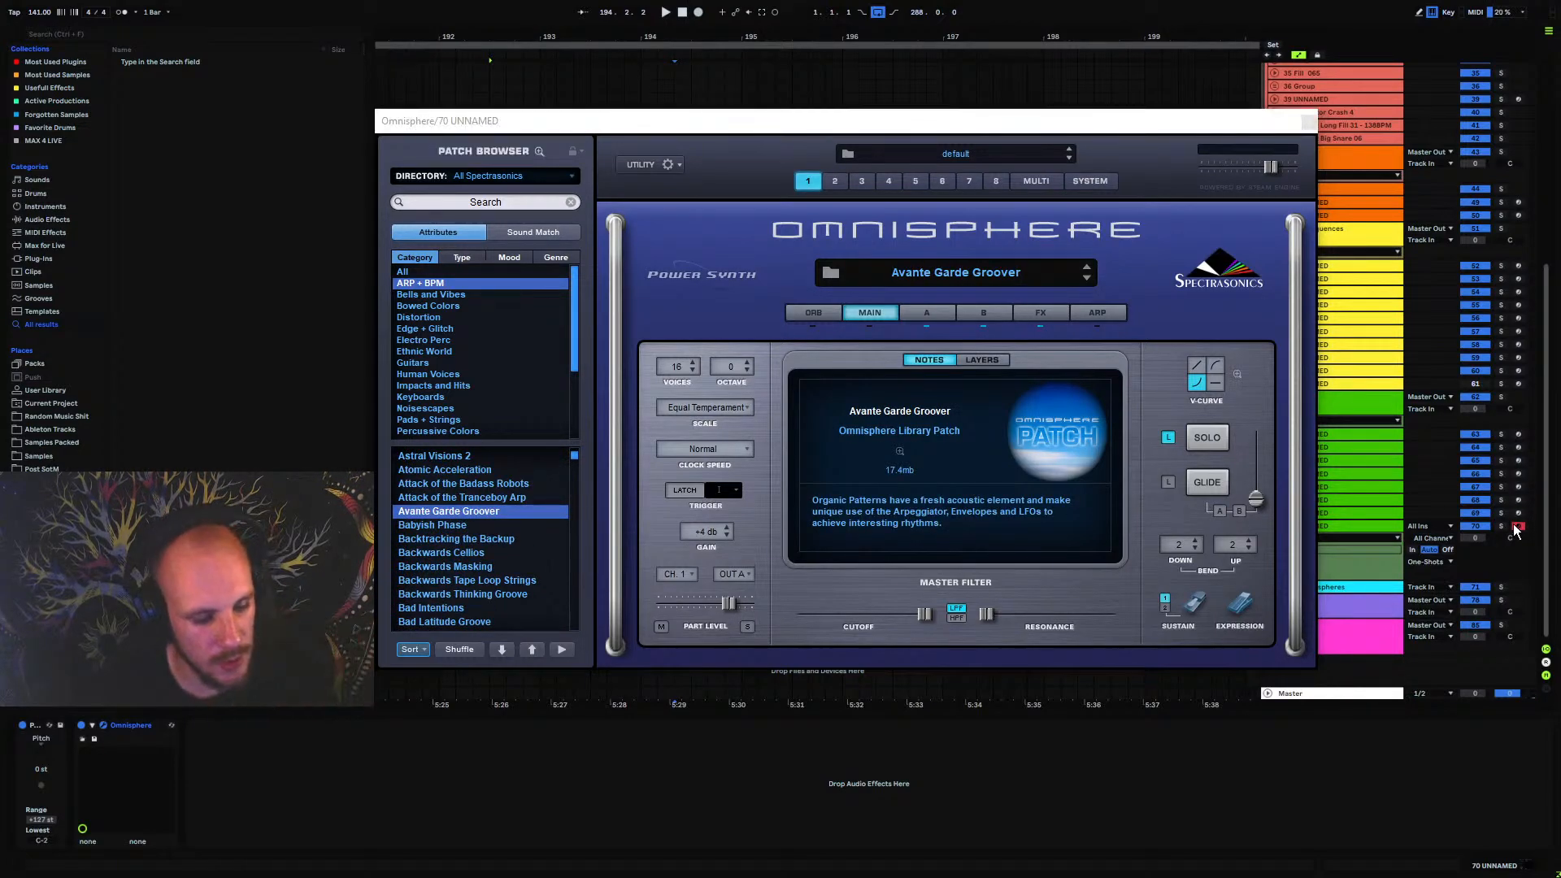
{"action": "left_click", "coordinate": [684, 143]}
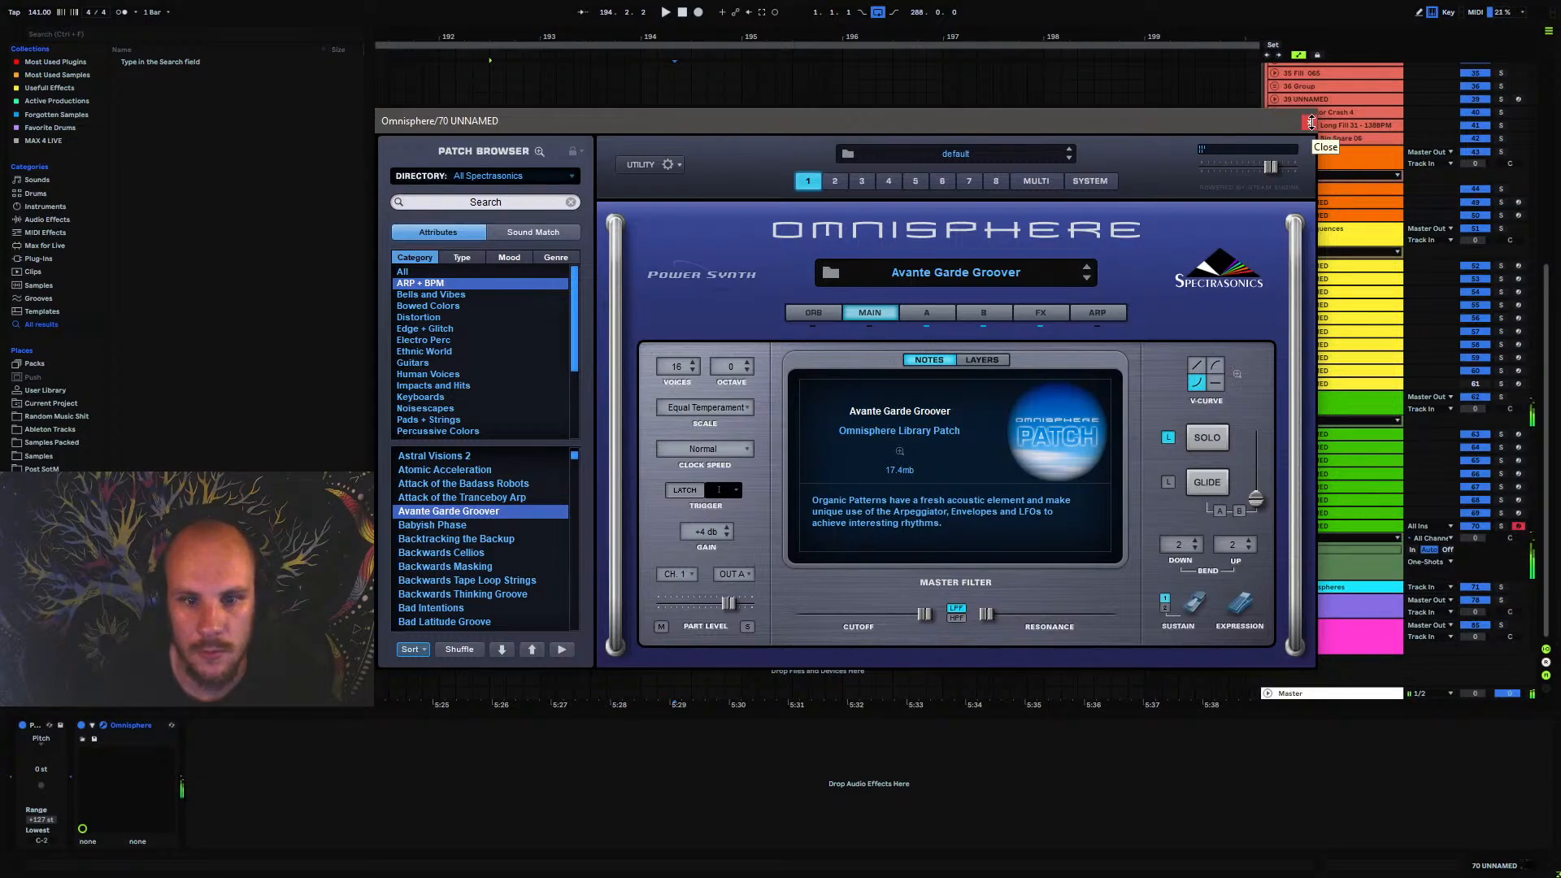
Find sounds matching Avante Garde Groover, audition Fly Orchestra plays Avant-Garde, load Rhythmic Human Sea Waves and close the plugin window
{"action": "left_click", "coordinate": [539, 234]}
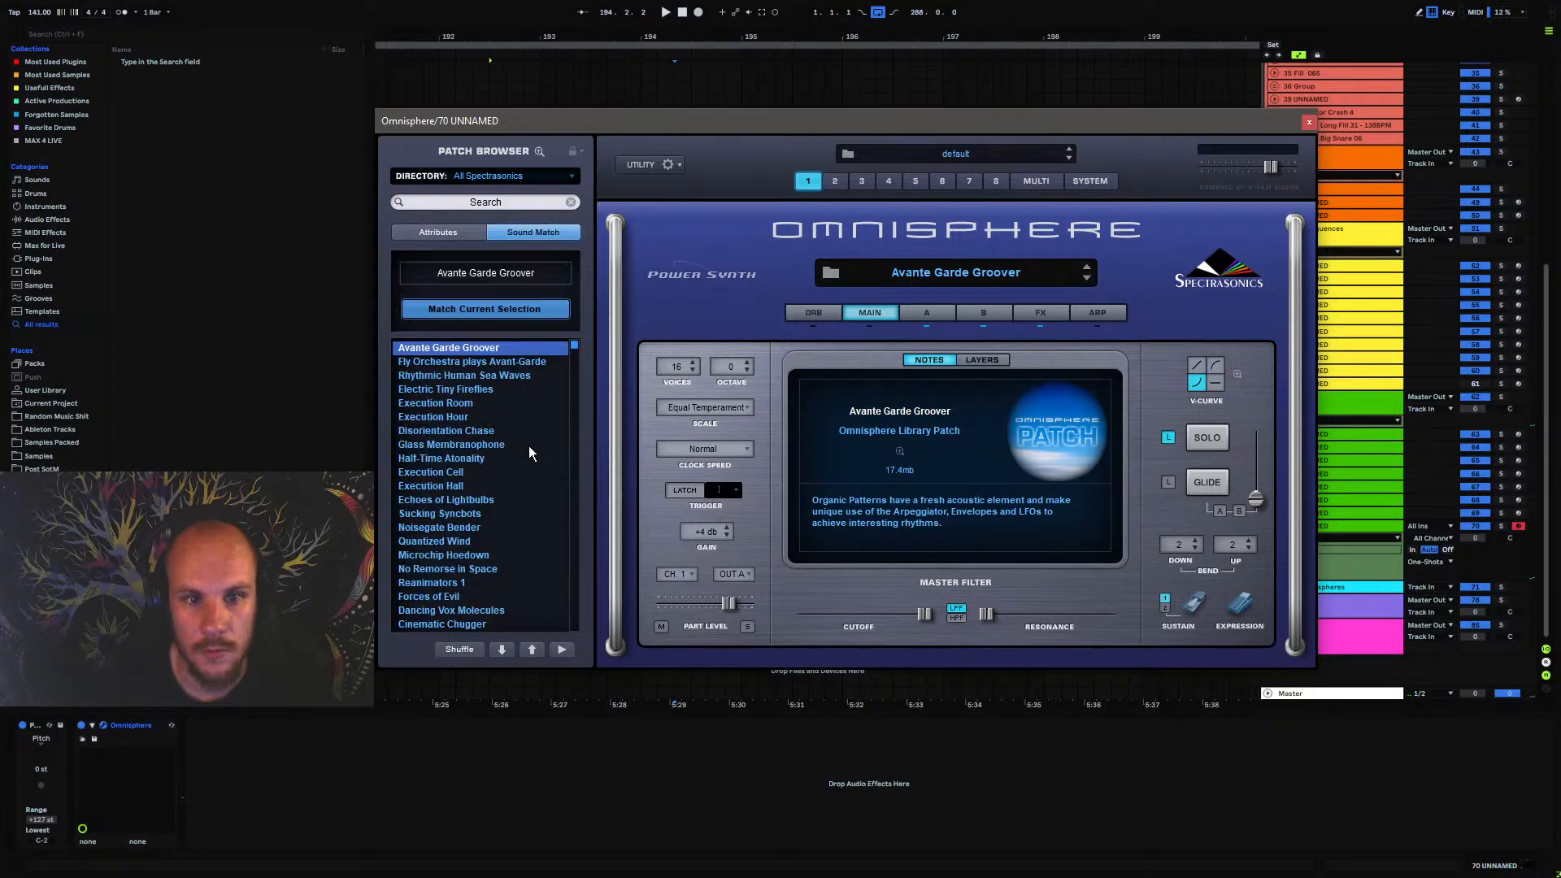
{"action": "key", "text": "Down"}
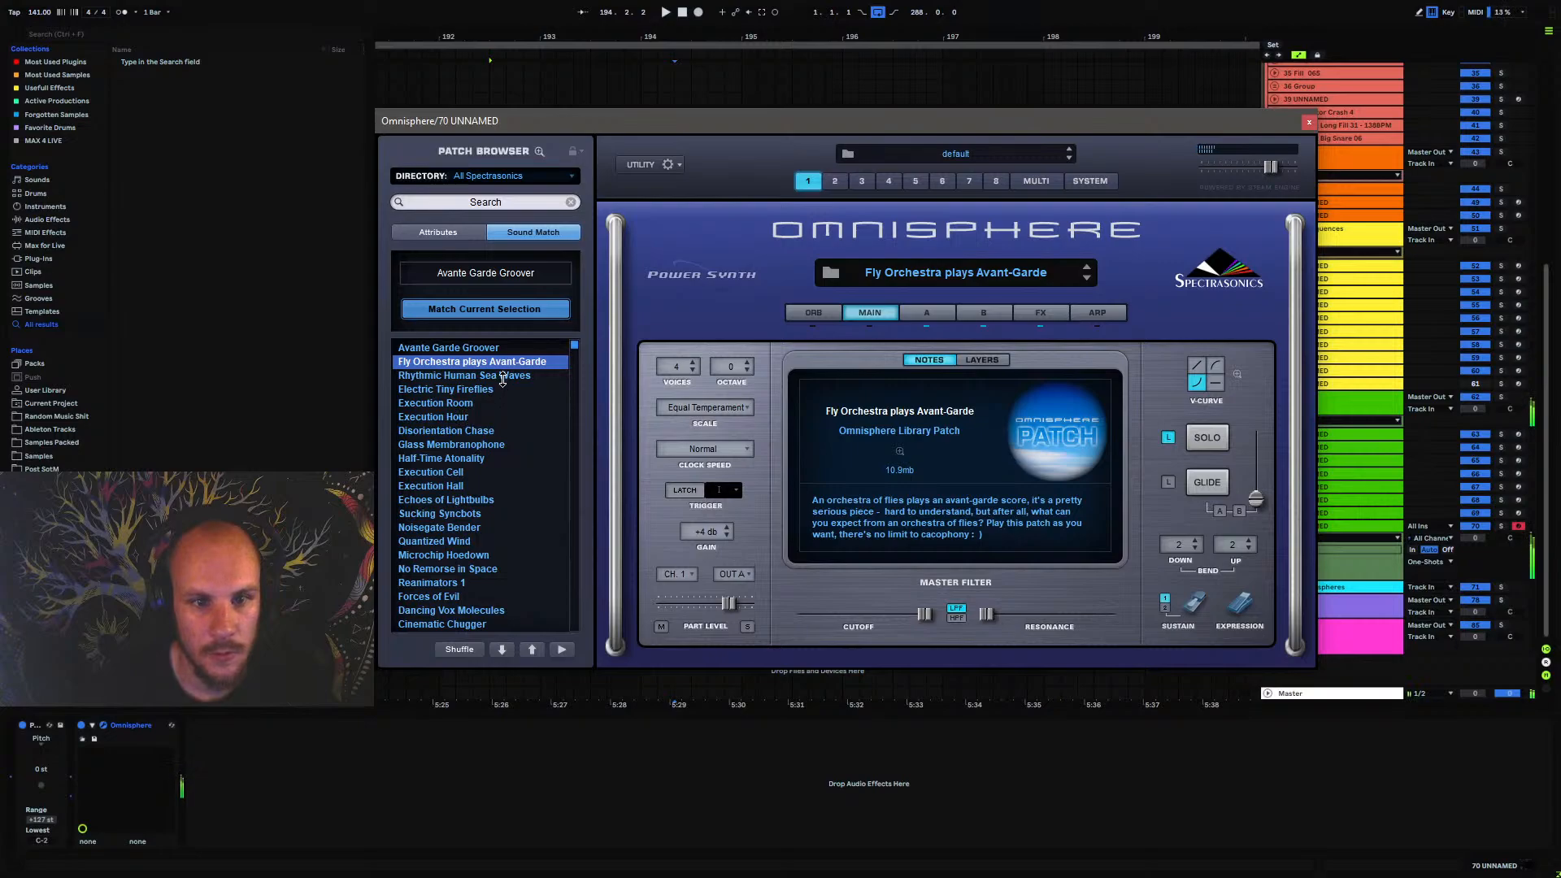
{"action": "left_click", "coordinate": [437, 376]}
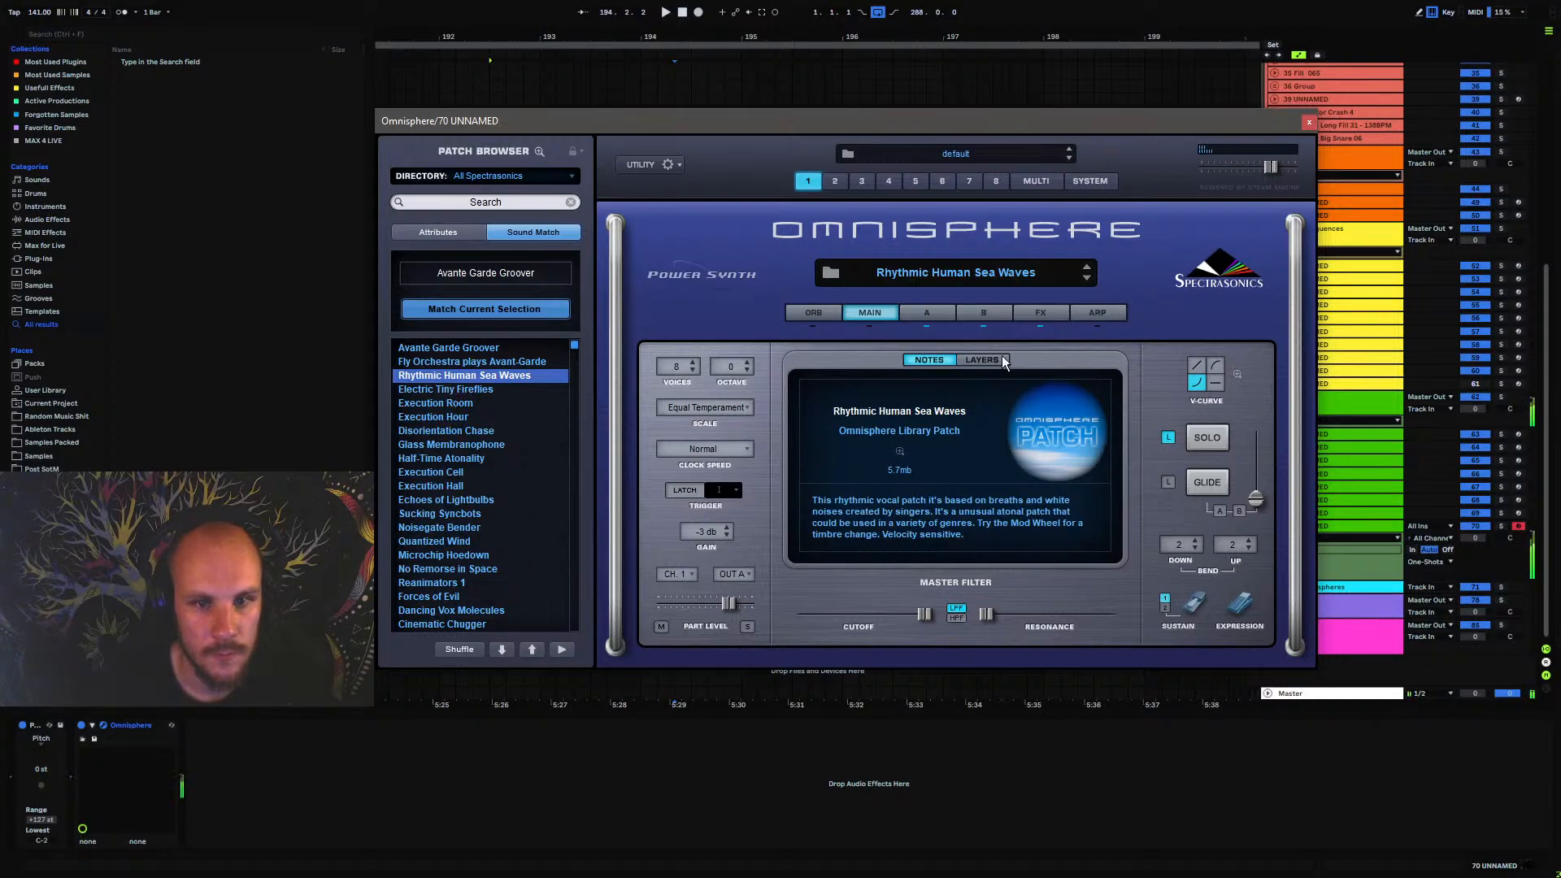
{"action": "left_click", "coordinate": [1309, 122]}
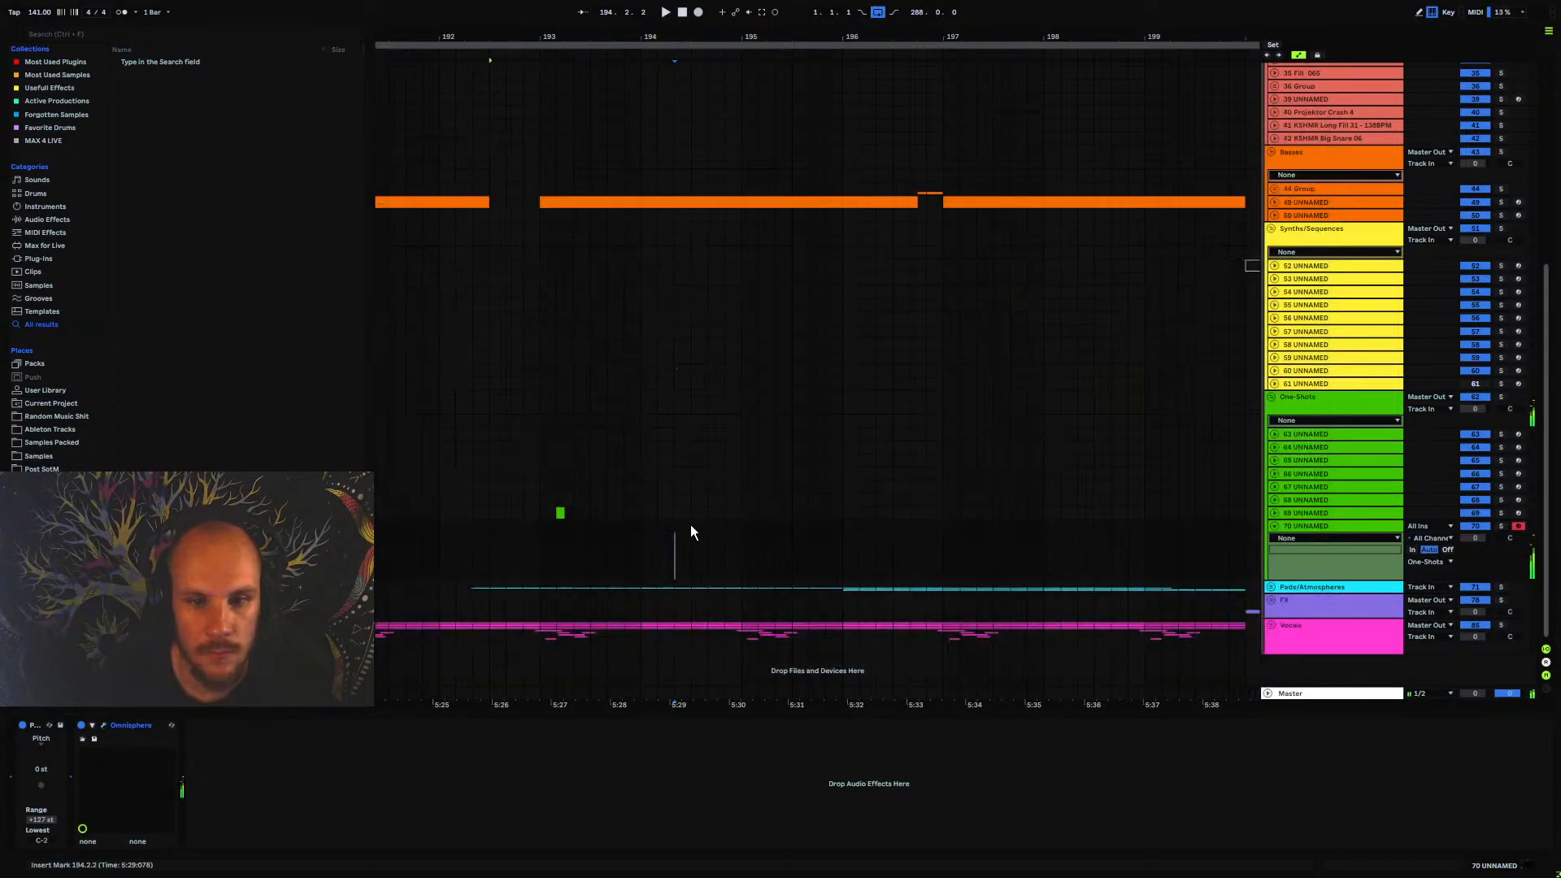
Create a MIDI clip on track 70 UNNAMED from 194.1.1 to 195.1.1 and fill its full length with a D#4 note
{"action": "left_click_drag", "start_coordinate": [644, 533], "coordinate": [735, 541]}
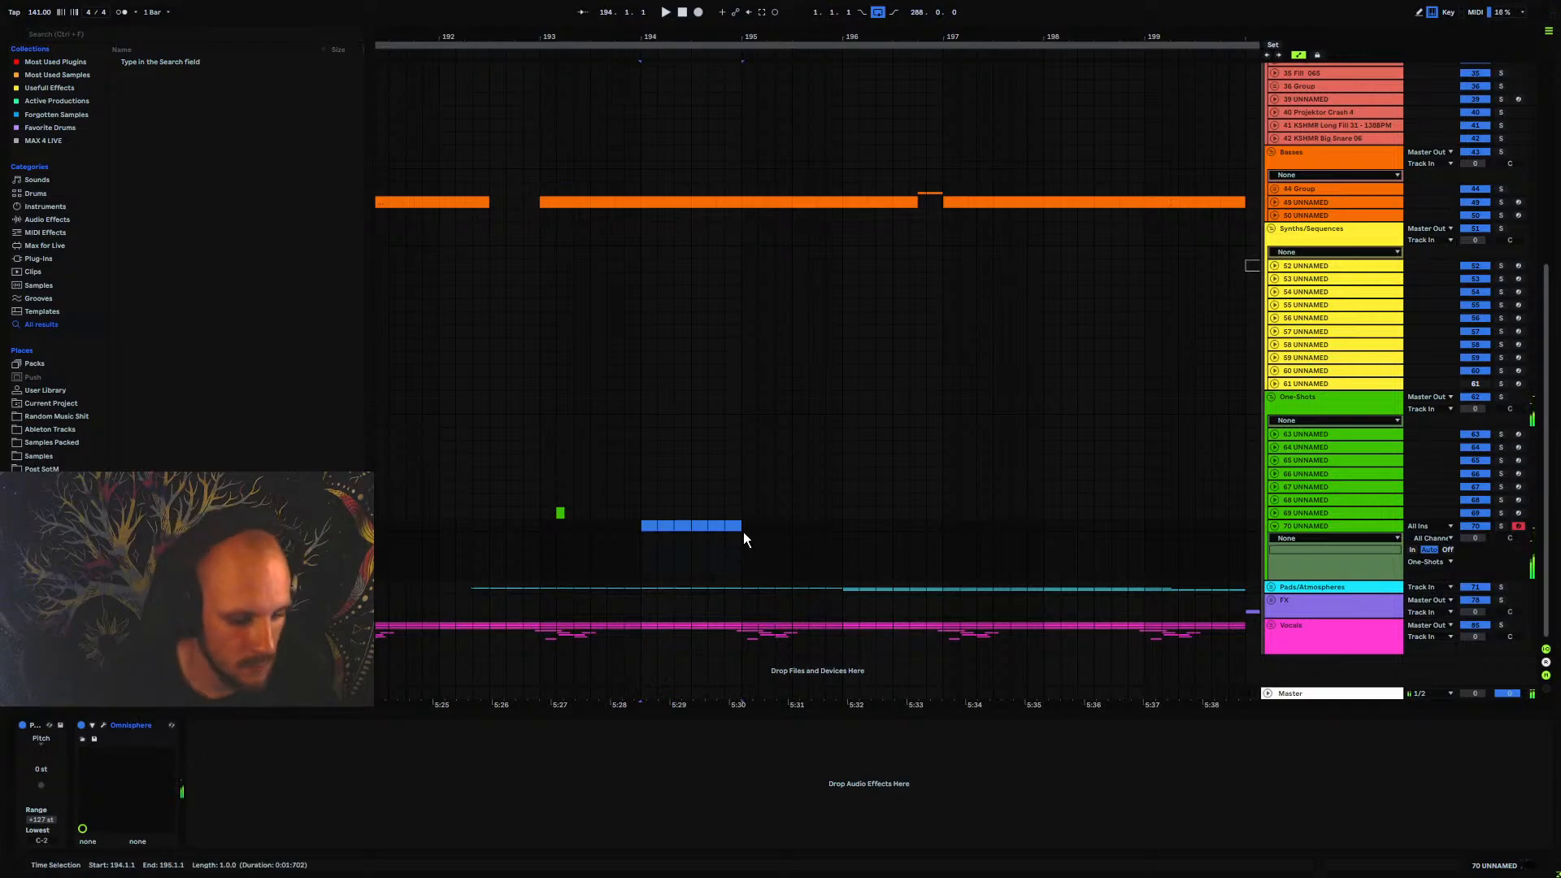
{"action": "key", "text": "ctrl+shift+m"}
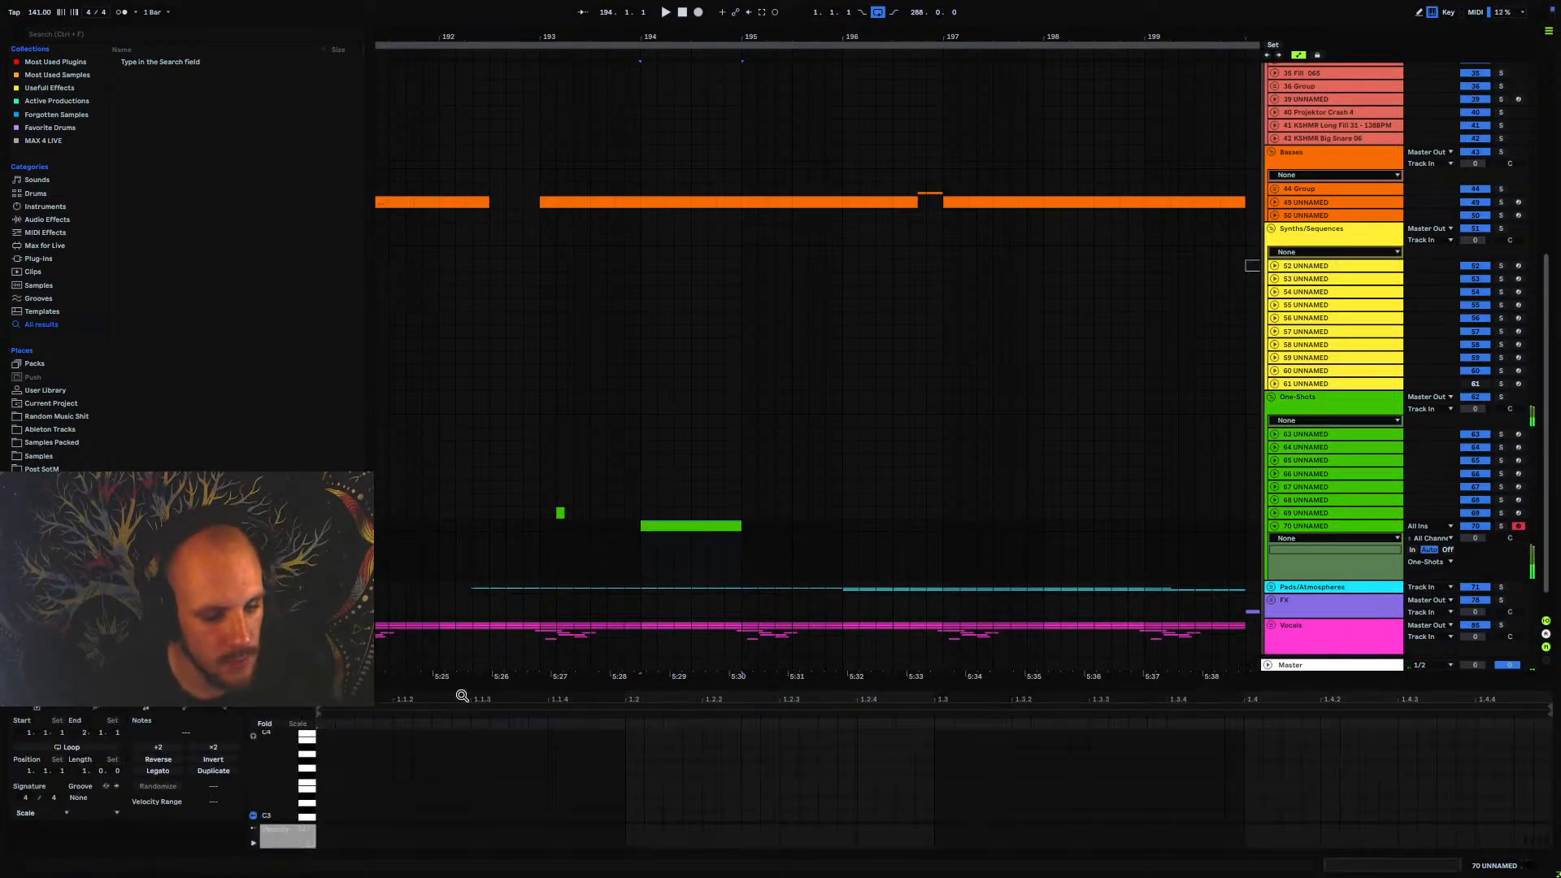
{"action": "left_click", "coordinate": [338, 784]}
{"action": "scroll", "coordinate": [334, 783], "scroll_direction": "down", "scroll_amount": 5}
{"action": "scroll", "coordinate": [330, 782], "scroll_direction": "up", "scroll_amount": 6}
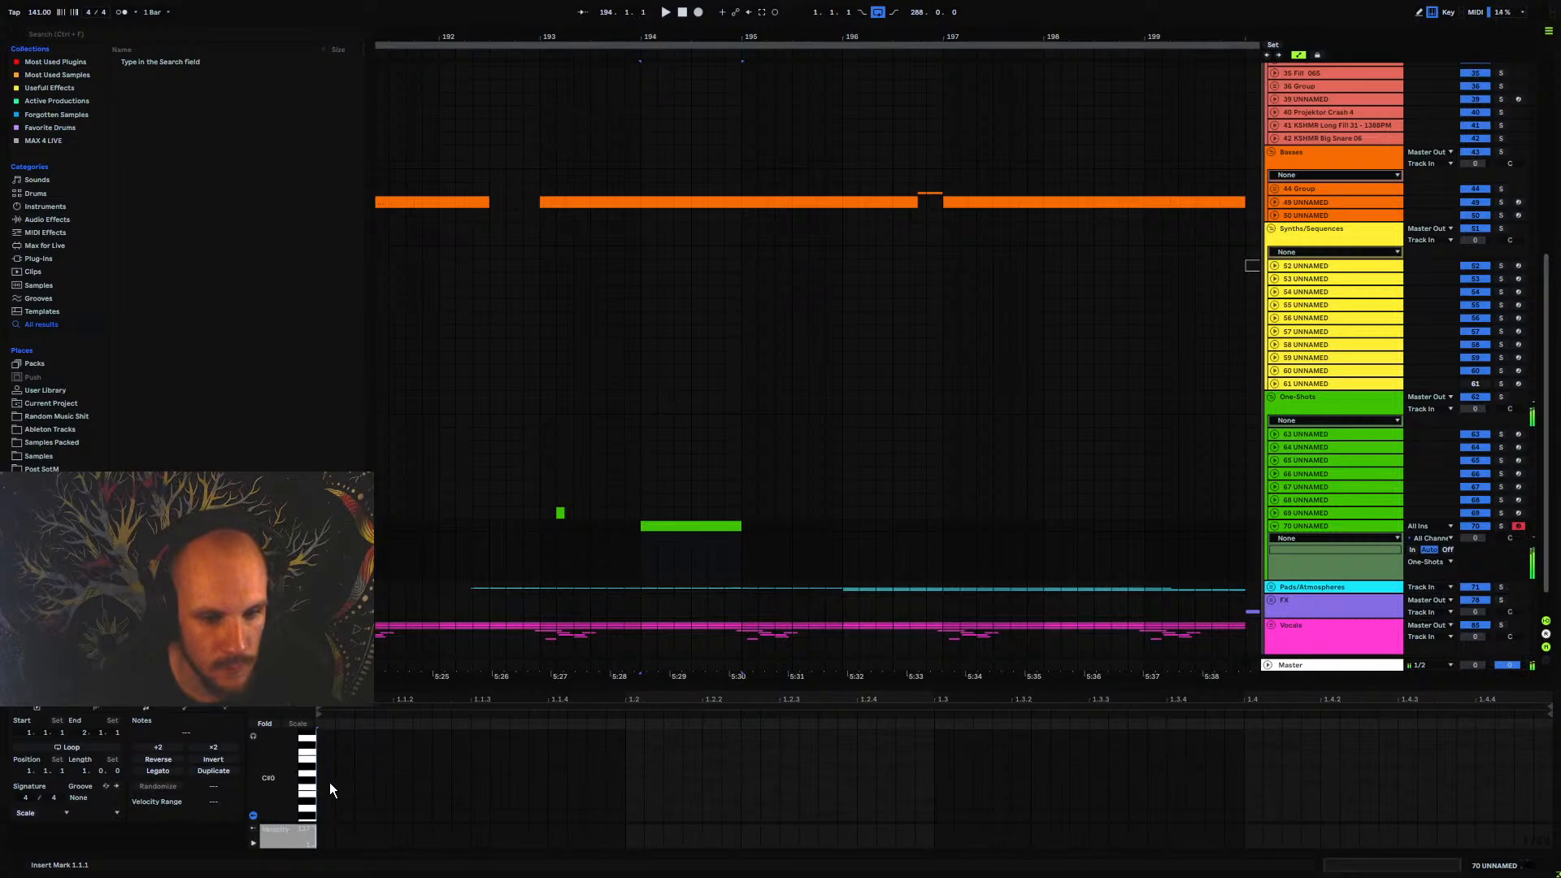
{"action": "double_click", "coordinate": [329, 763]}
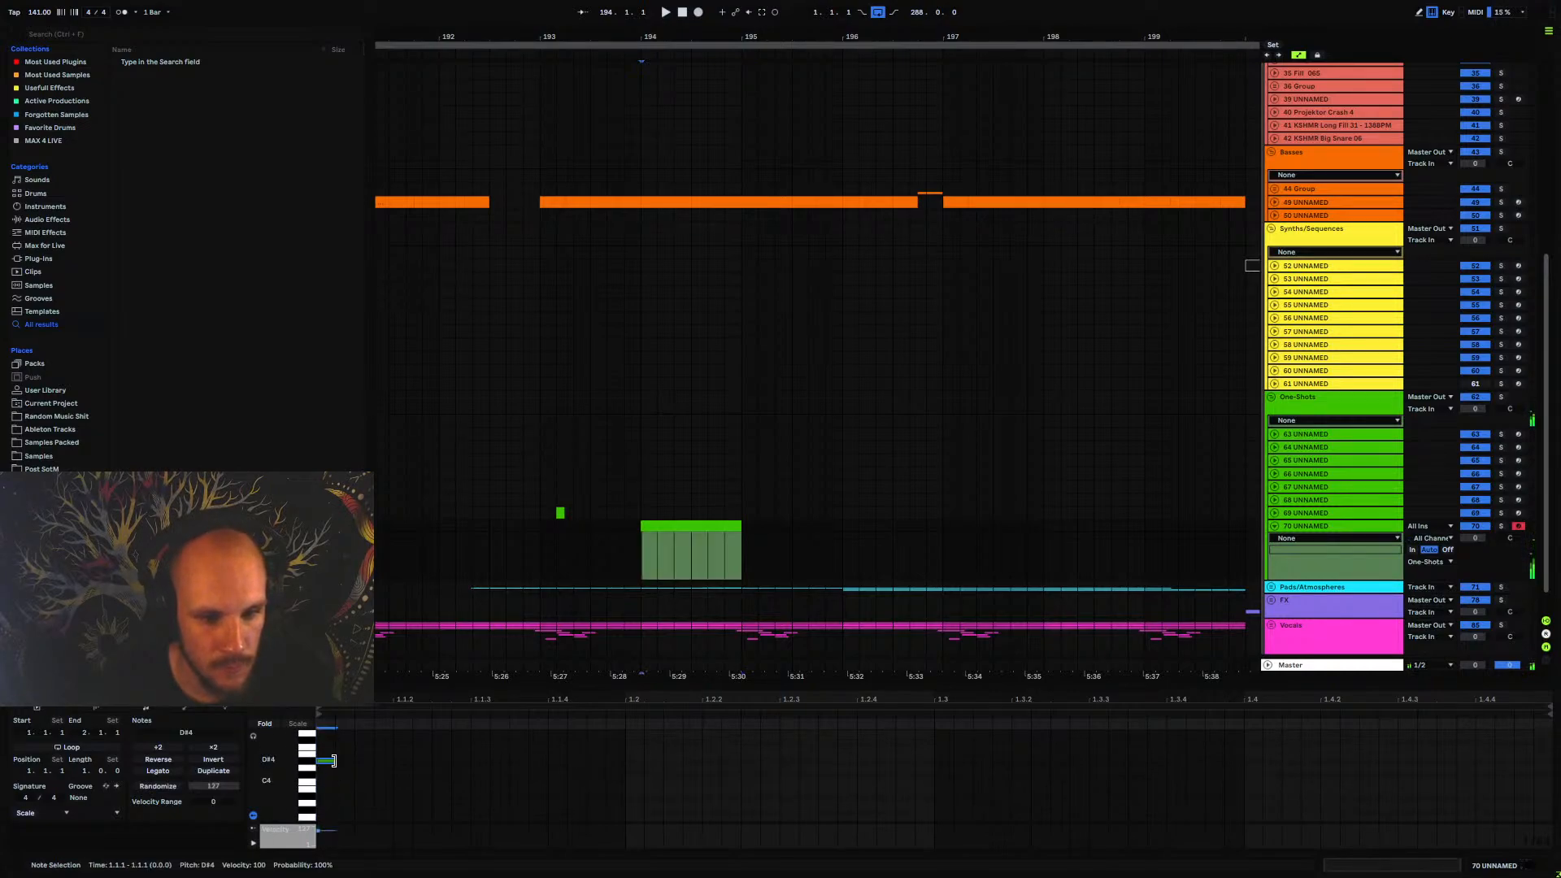
{"action": "key", "text": "space"}
{"action": "left_click_drag", "start_coordinate": [328, 762], "coordinate": [1549, 772]}
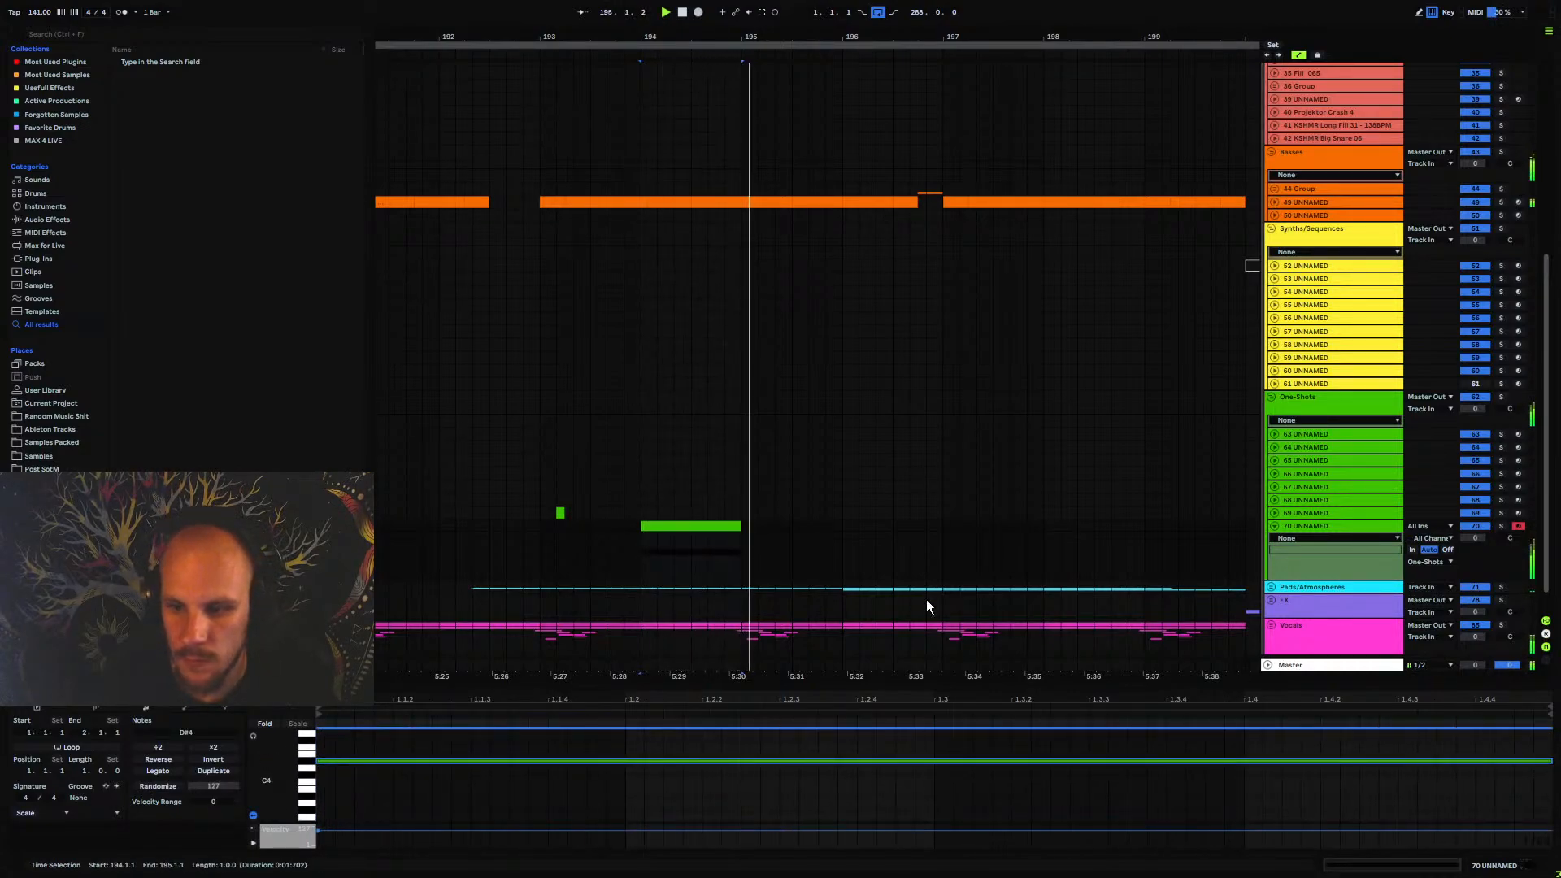
Set the volume of track 70 UNNAMED to -9.2 dB and play the arrangement from 193.1.1
{"action": "left_click", "coordinate": [714, 553]}
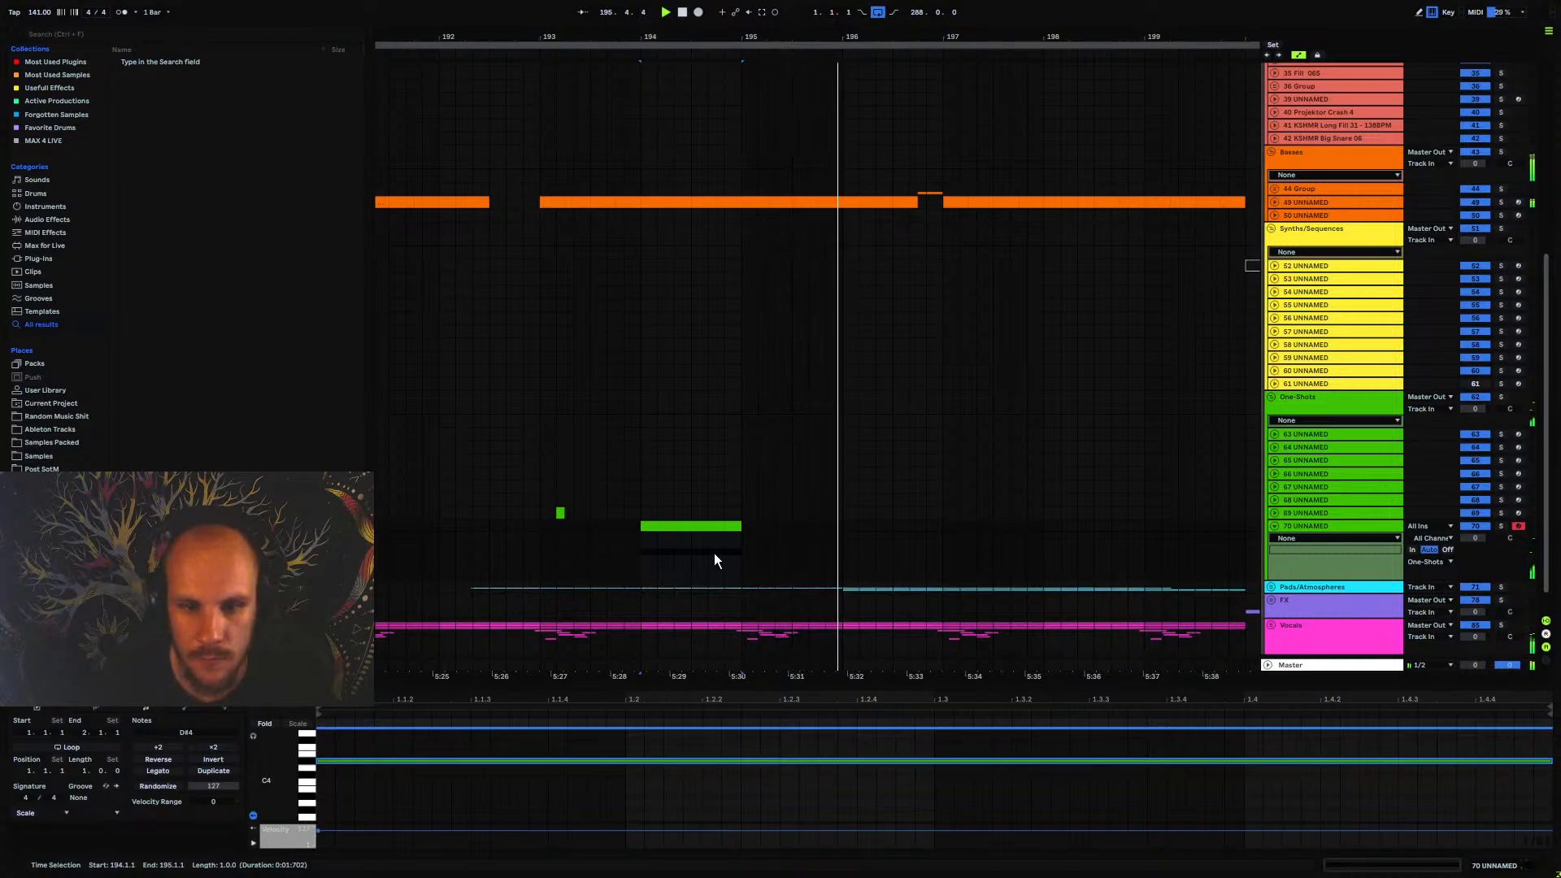
{"action": "left_click", "coordinate": [557, 539]}
{"action": "key", "text": "a"}
{"action": "left_click_drag", "start_coordinate": [1475, 539], "coordinate": [1475, 550]}
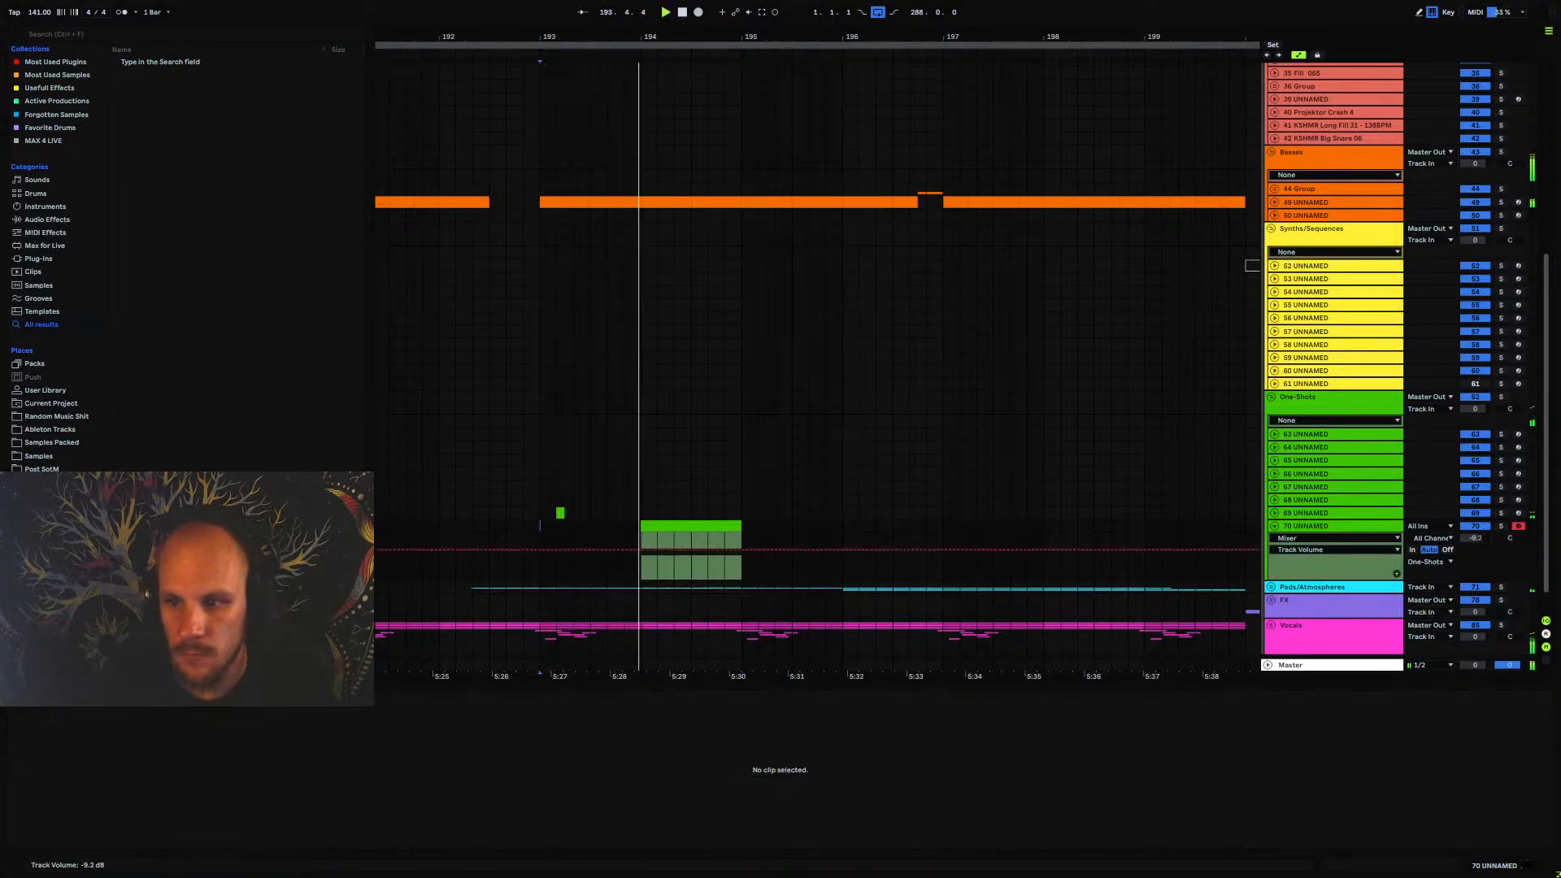
{"action": "left_click", "coordinate": [1298, 531]}
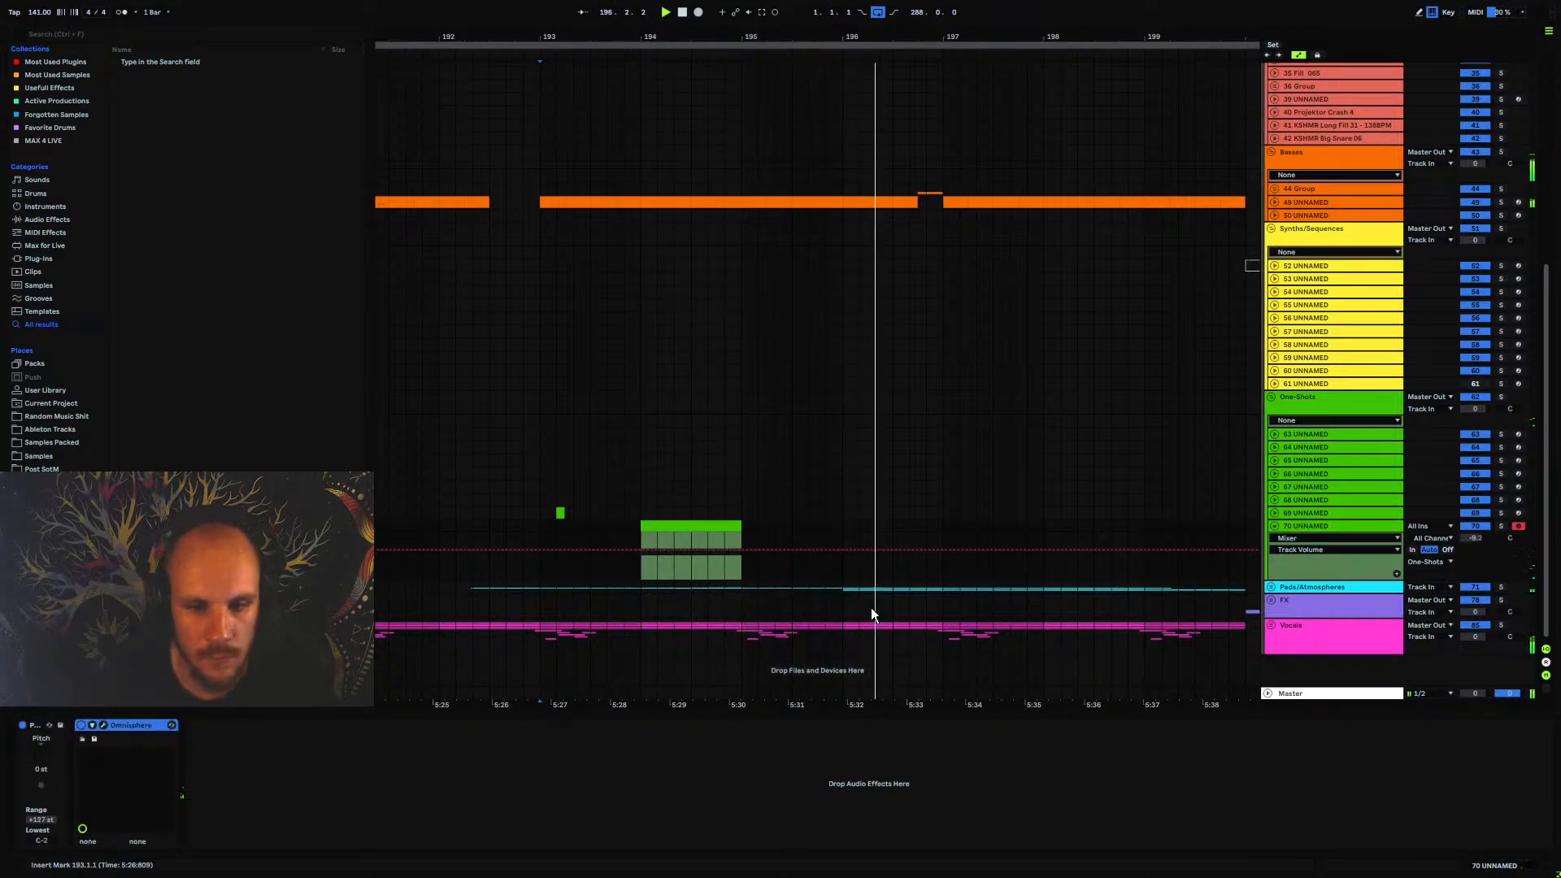
{"action": "key", "text": "space"}
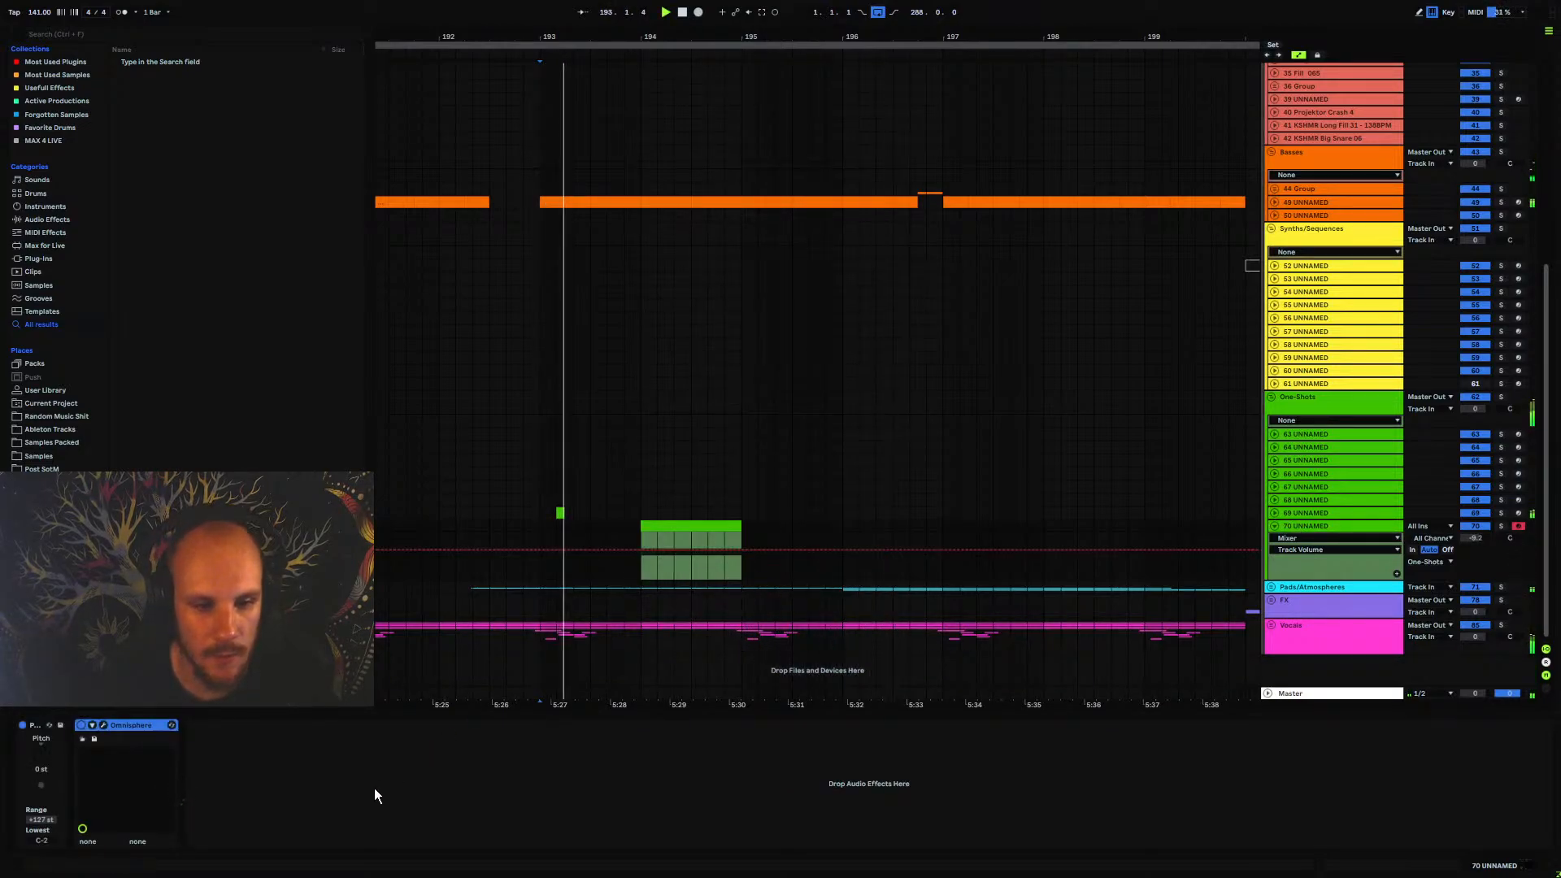
Add EQ Eight after Omnisphere, with band 1 cutting the lows and band 8 cutting the highs above about 1.17 kHz
{"action": "right_click", "coordinate": [374, 788]}
{"action": "left_click", "coordinate": [433, 689]}
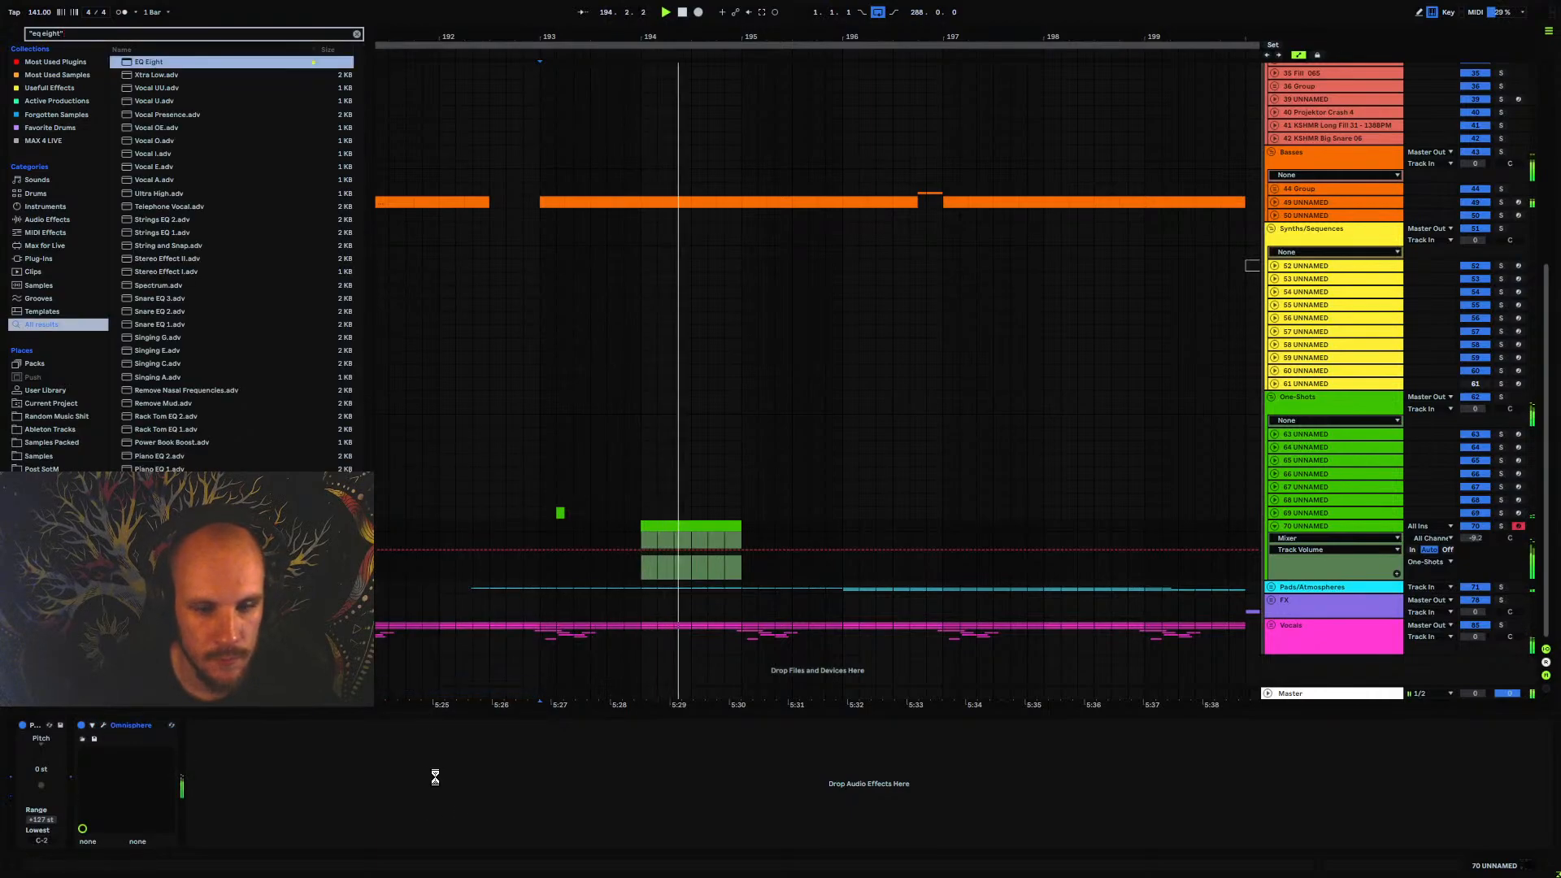
{"action": "key", "text": "space"}
{"action": "left_click_drag", "start_coordinate": [475, 782], "coordinate": [437, 786]}
{"action": "key", "text": "space"}
{"action": "left_click", "coordinate": [233, 841]}
{"action": "left_click_drag", "start_coordinate": [260, 787], "coordinate": [333, 787]}
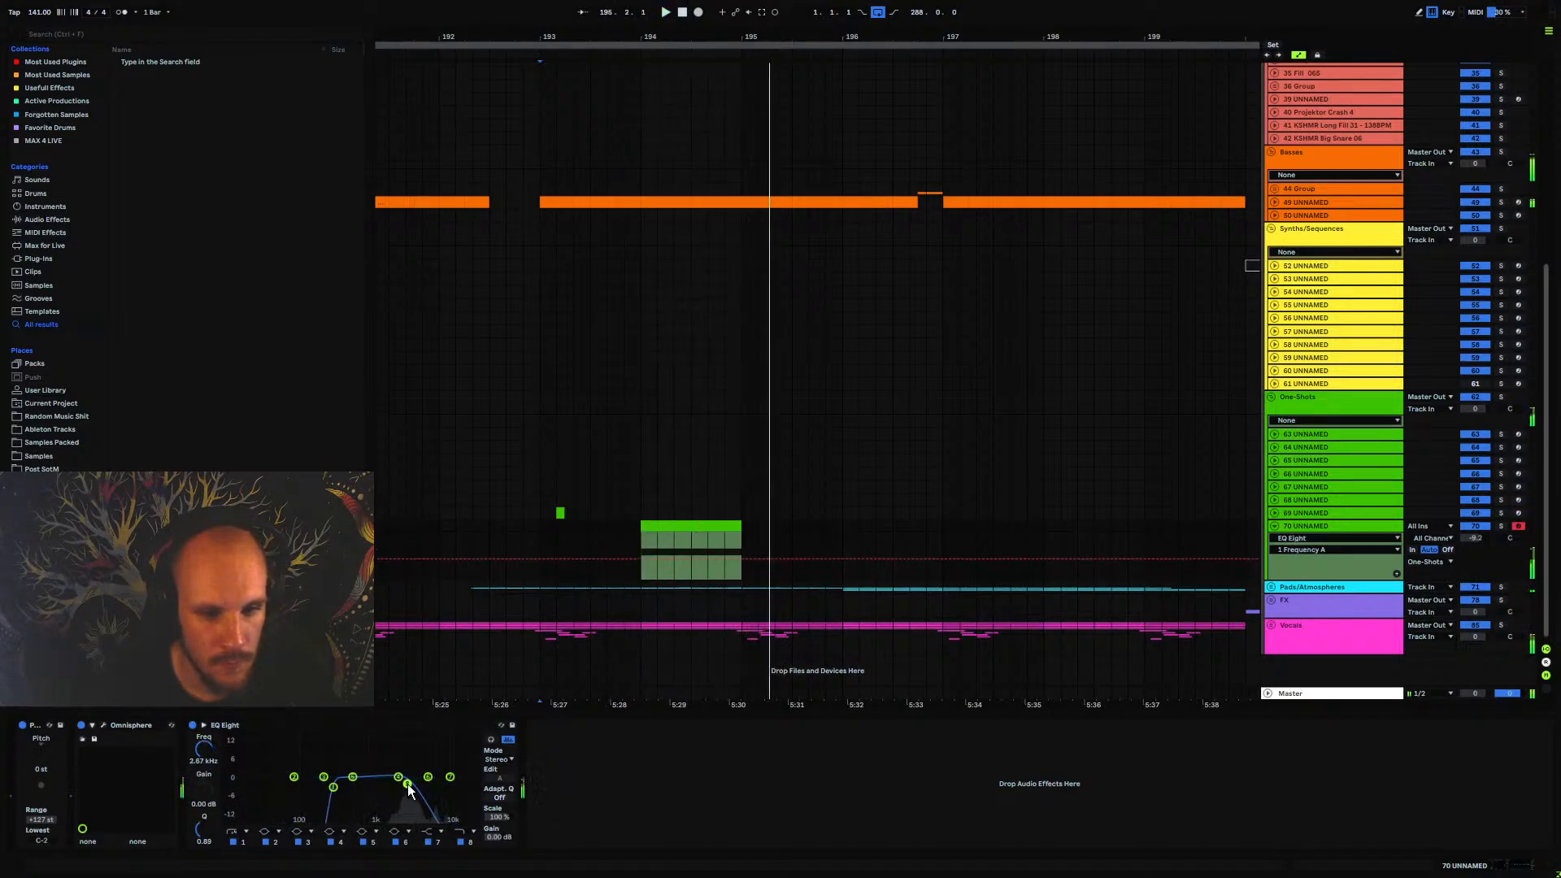
{"action": "left_click_drag", "start_coordinate": [437, 786], "coordinate": [387, 784]}
Automate EQ Eight's 8 Frequency A to rise from 1.17 kHz at 194.1.1 to 22.0 kHz at the clip's end
{"action": "key", "text": "space"}
{"action": "key", "text": "space"}
{"action": "left_click", "coordinate": [641, 552]}
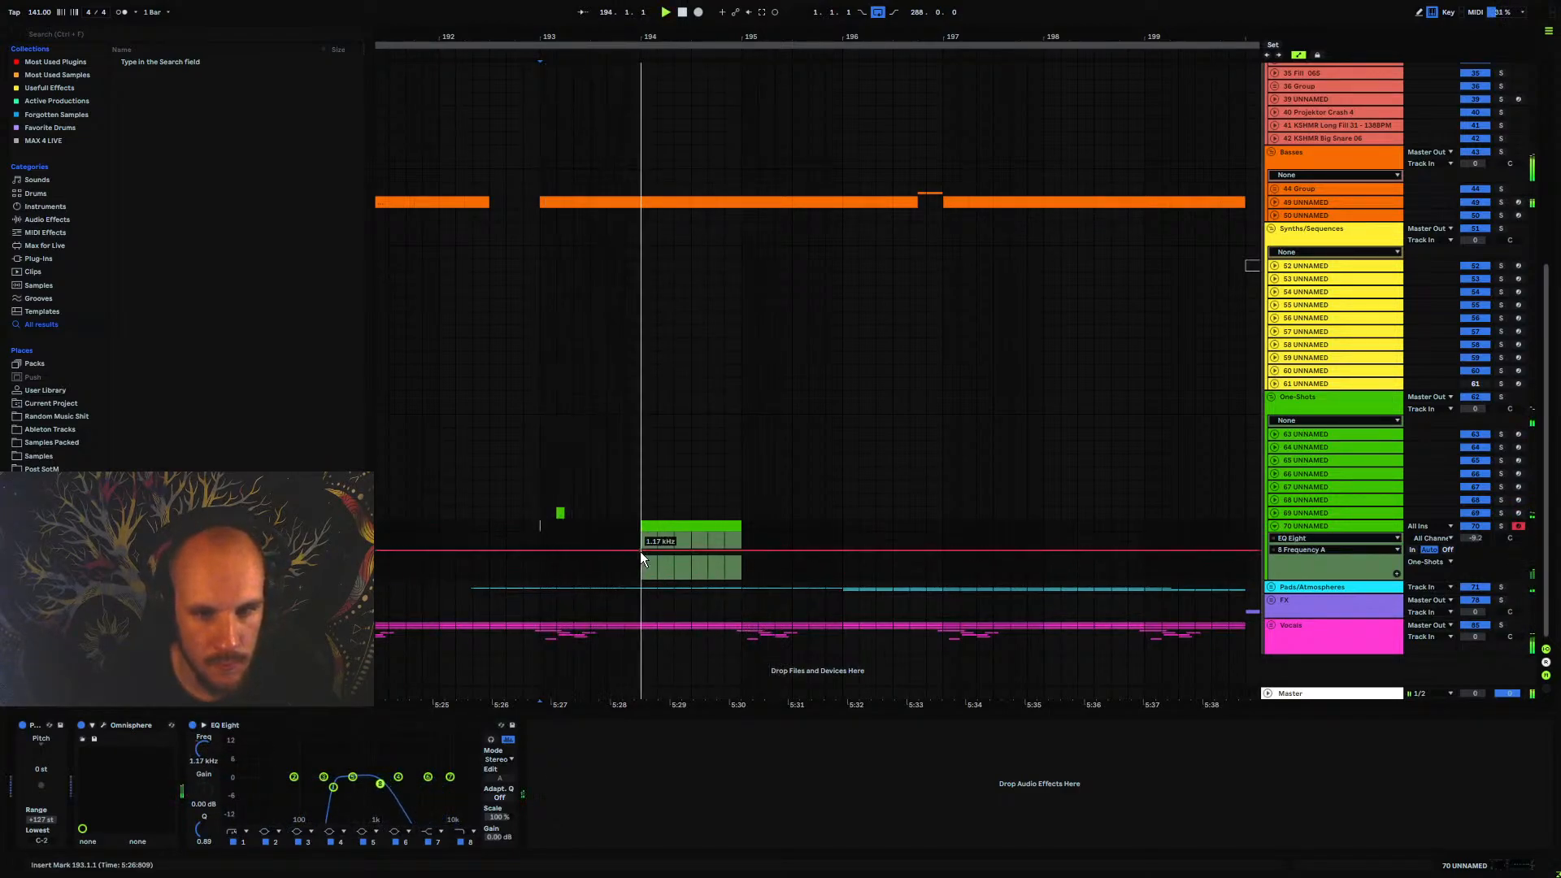
{"action": "left_click_drag", "start_coordinate": [740, 551], "coordinate": [738, 538]}
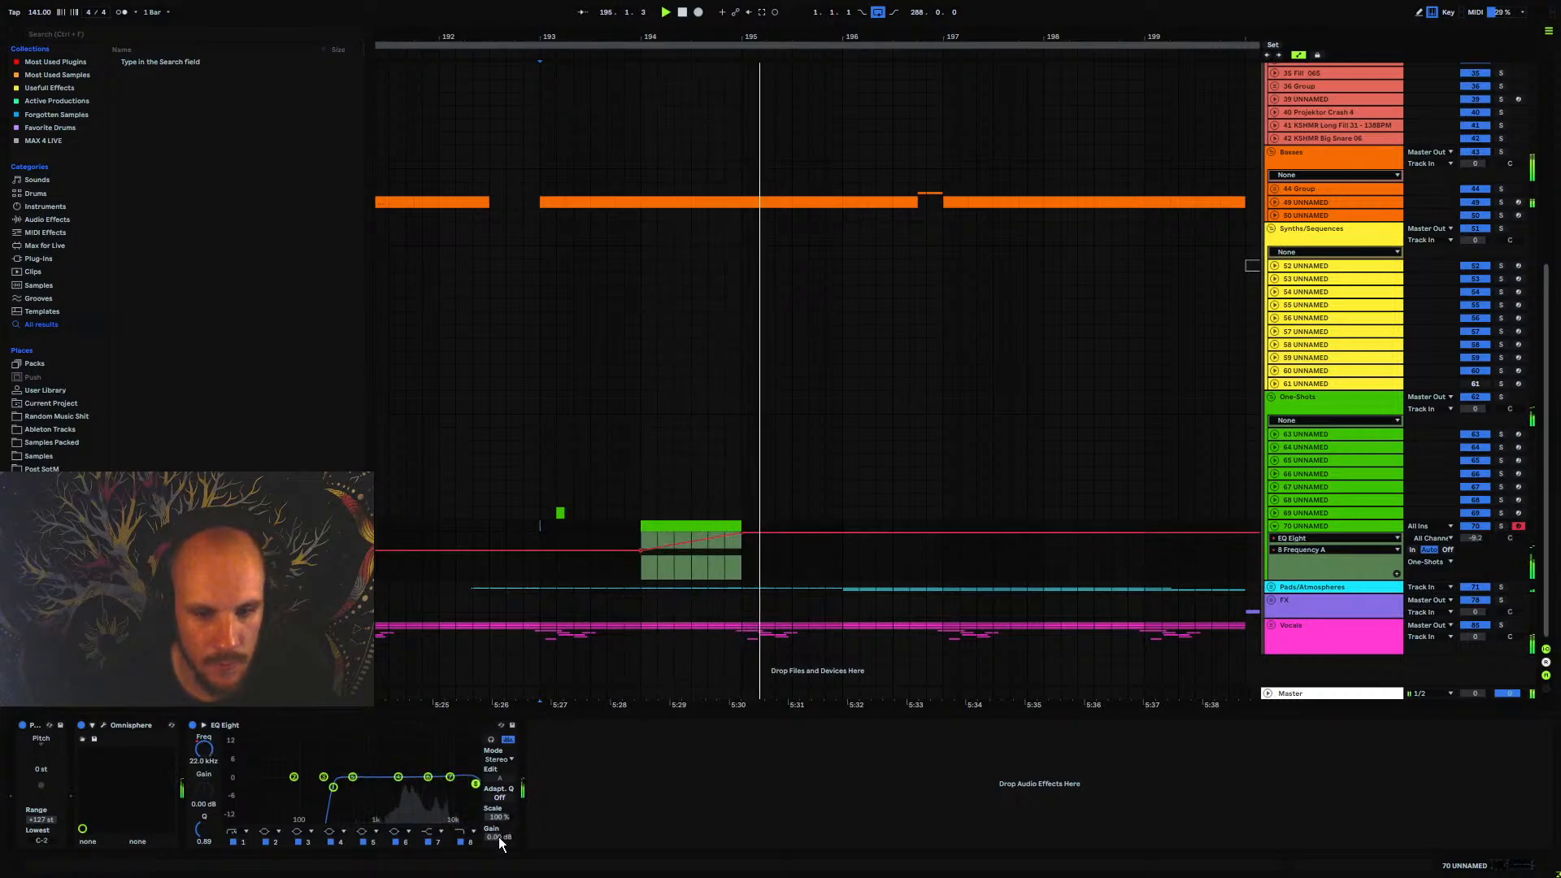
Raise the volume of track 70 UNNAMED to -7.1 dB and play the filter sweep from 193.1.1
{"action": "left_click_drag", "start_coordinate": [1475, 539], "coordinate": [1475, 525]}
{"action": "key", "text": "space"}
{"action": "key", "text": "space"}
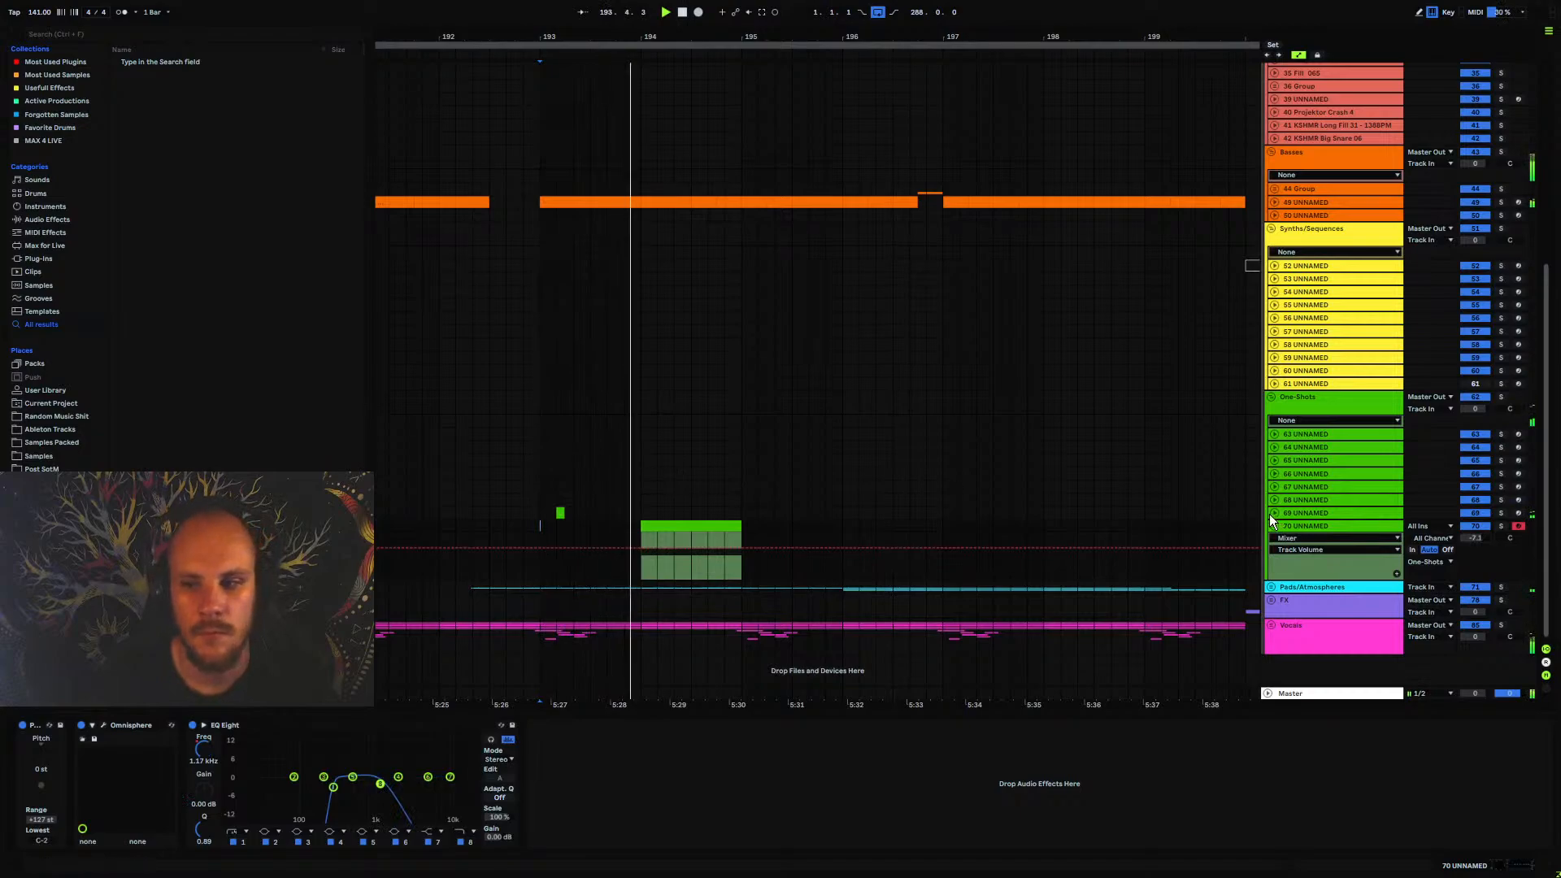
{"action": "left_click", "coordinate": [1298, 526]}
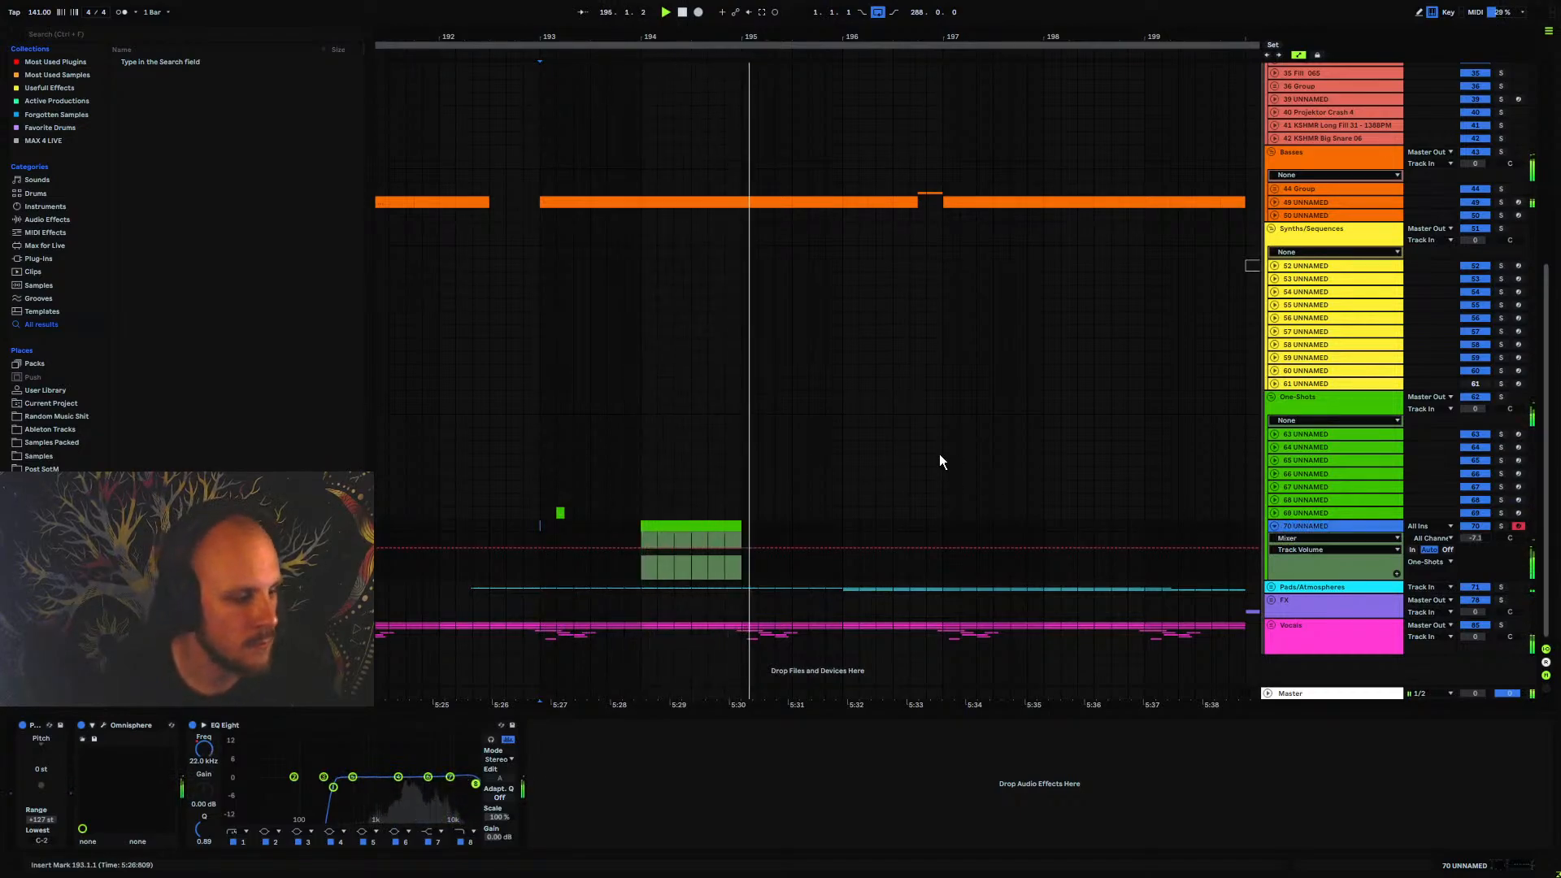
Insert a MIDI track below 70 UNNAMED and create an empty one-bar clip on it from 196.1.1 to 197.1.1
{"action": "left_click_drag", "start_coordinate": [843, 462], "coordinate": [646, 398]}
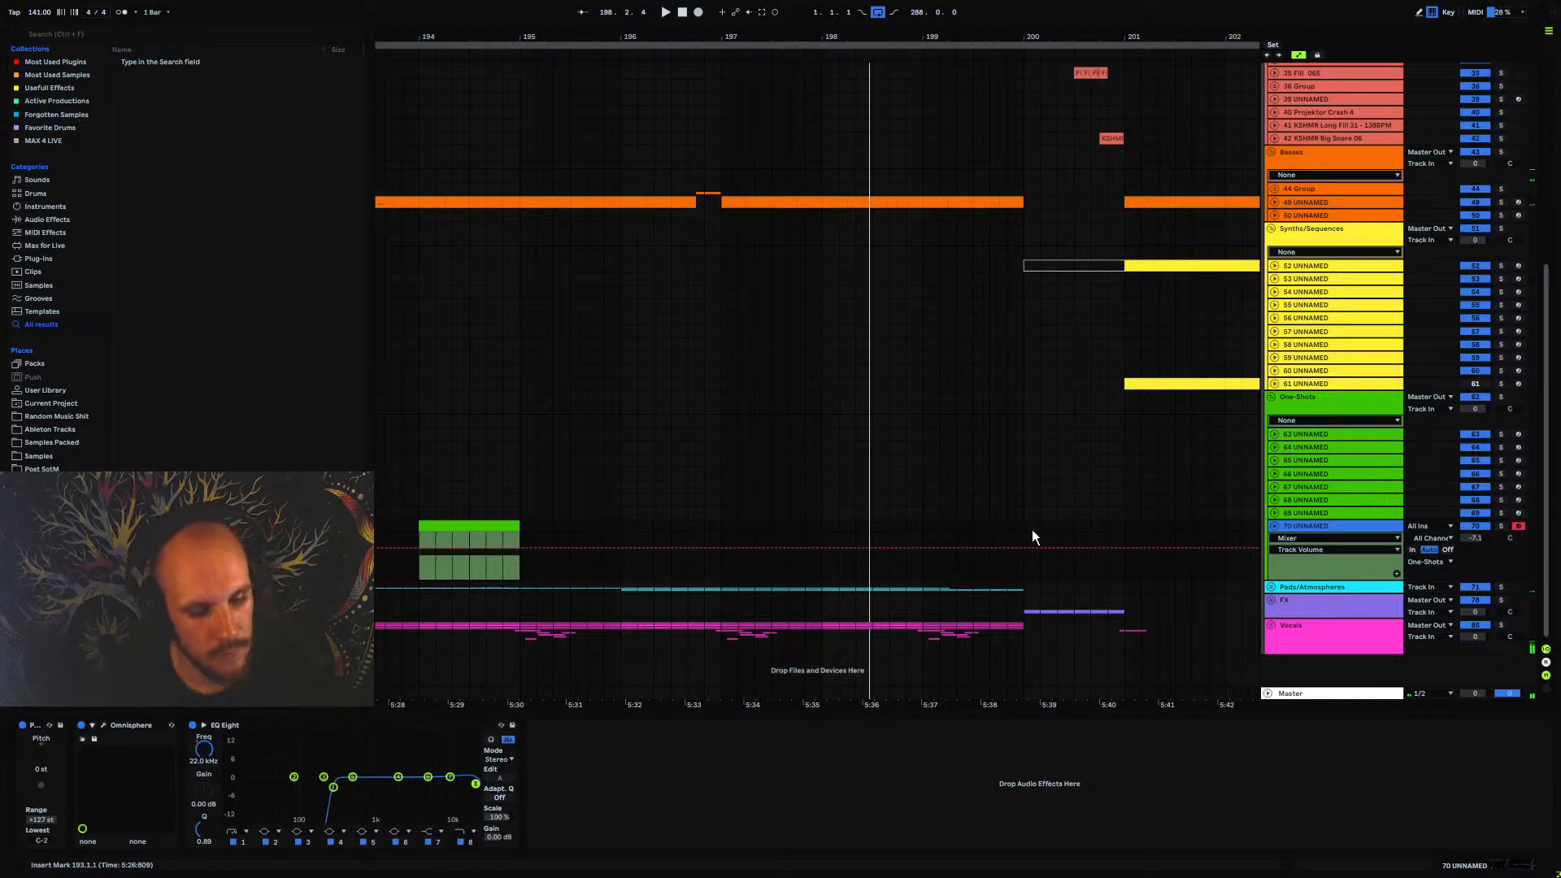
{"action": "key", "text": "ctrl+shift+t"}
{"action": "left_click_drag", "start_coordinate": [627, 593], "coordinate": [729, 590]}
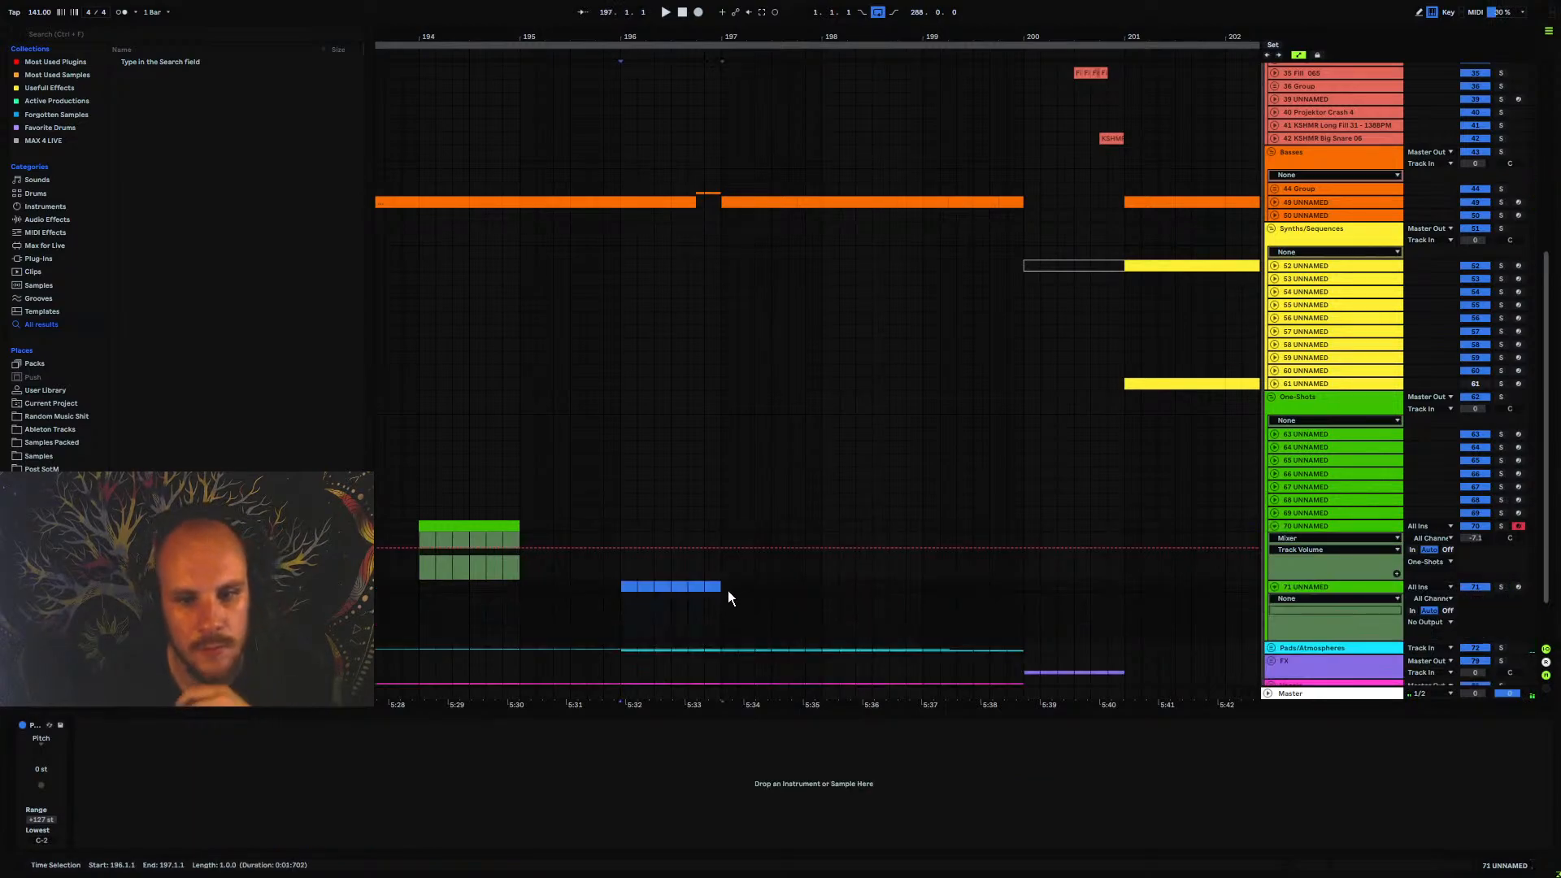
{"action": "key", "text": "ctrl+shift+m"}
Load Serum_x64 onto track 71 UNNAMED and close its plug-in window
{"action": "right_click", "coordinate": [690, 609]}
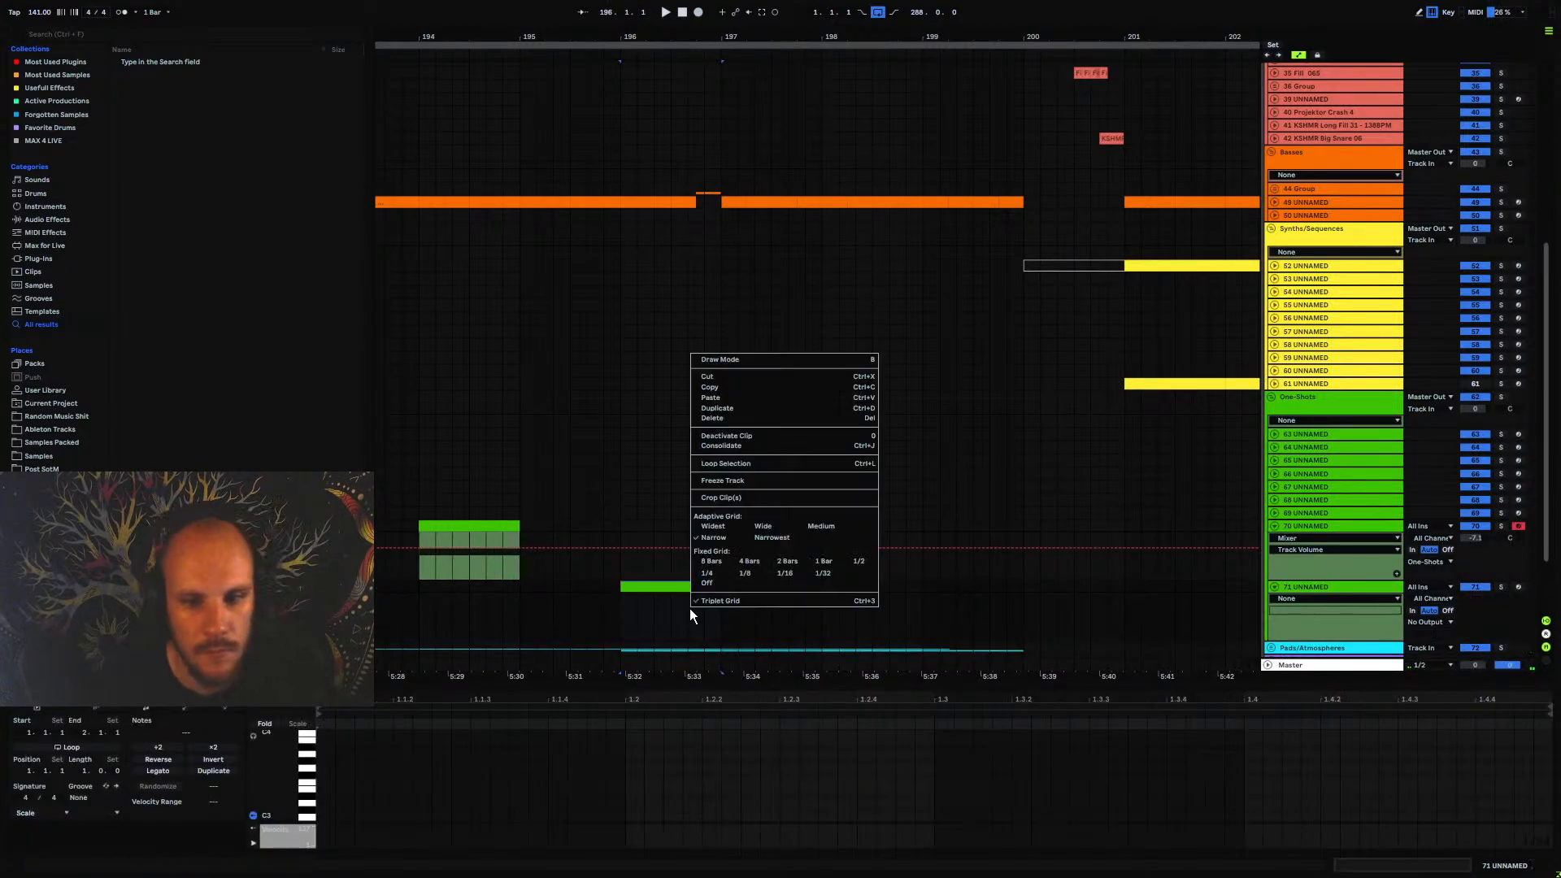
{"action": "right_click", "coordinate": [690, 608]}
{"action": "mouse_move", "coordinate": [789, 257]}
{"action": "left_click", "coordinate": [898, 257]}
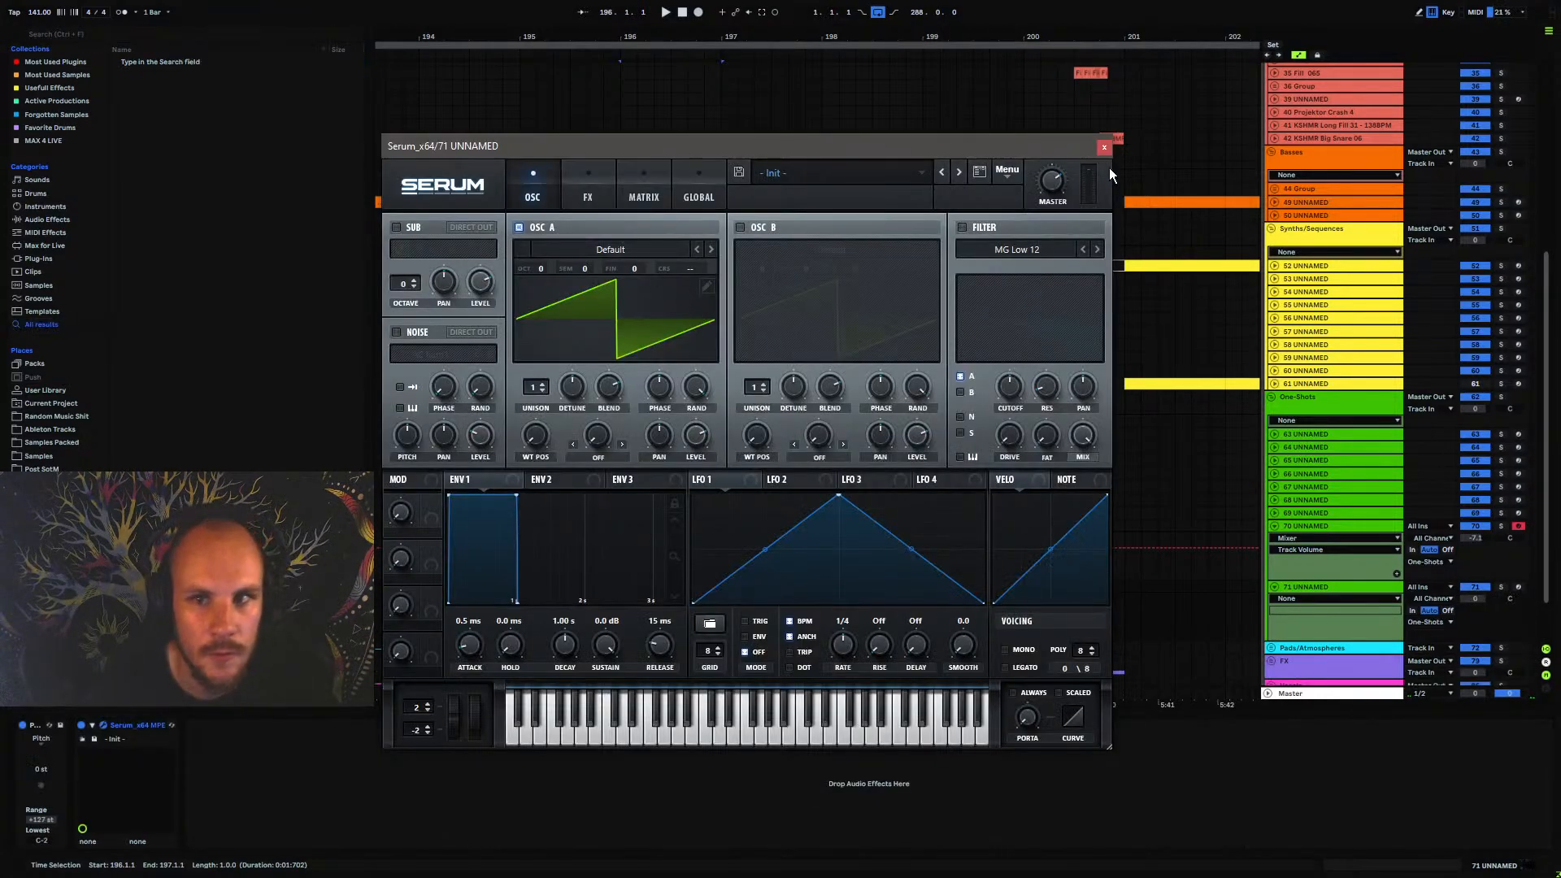
{"action": "left_click", "coordinate": [1097, 145]}
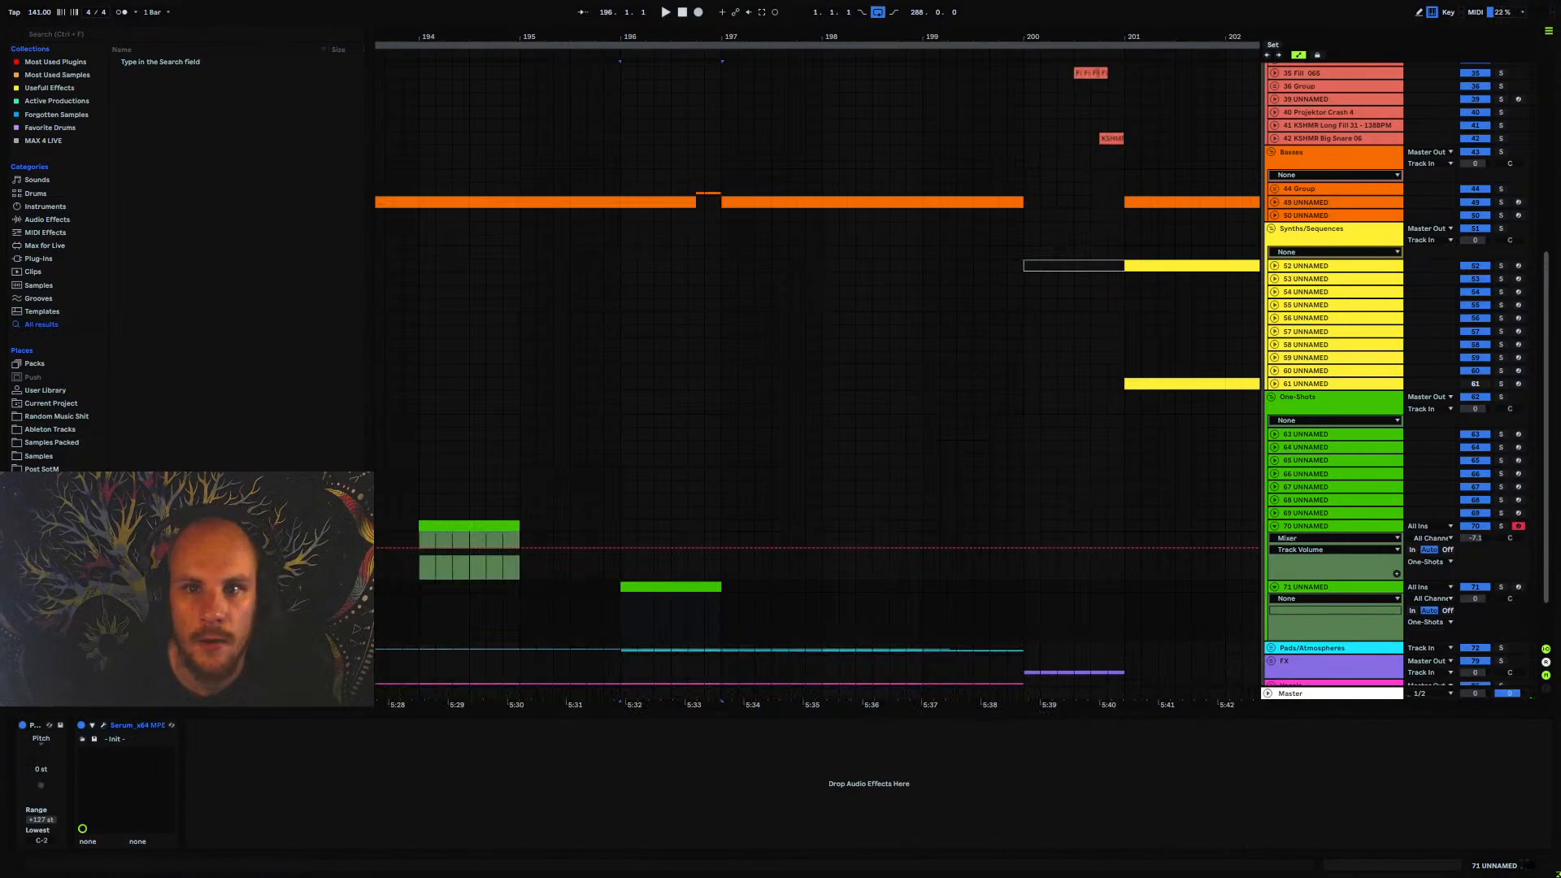
Solo track 67 UNNAMED, listen to its one-shot clip from bar 246, and unsolo the track again
{"action": "left_click_drag", "start_coordinate": [1024, 37], "coordinate": [457, 13]}
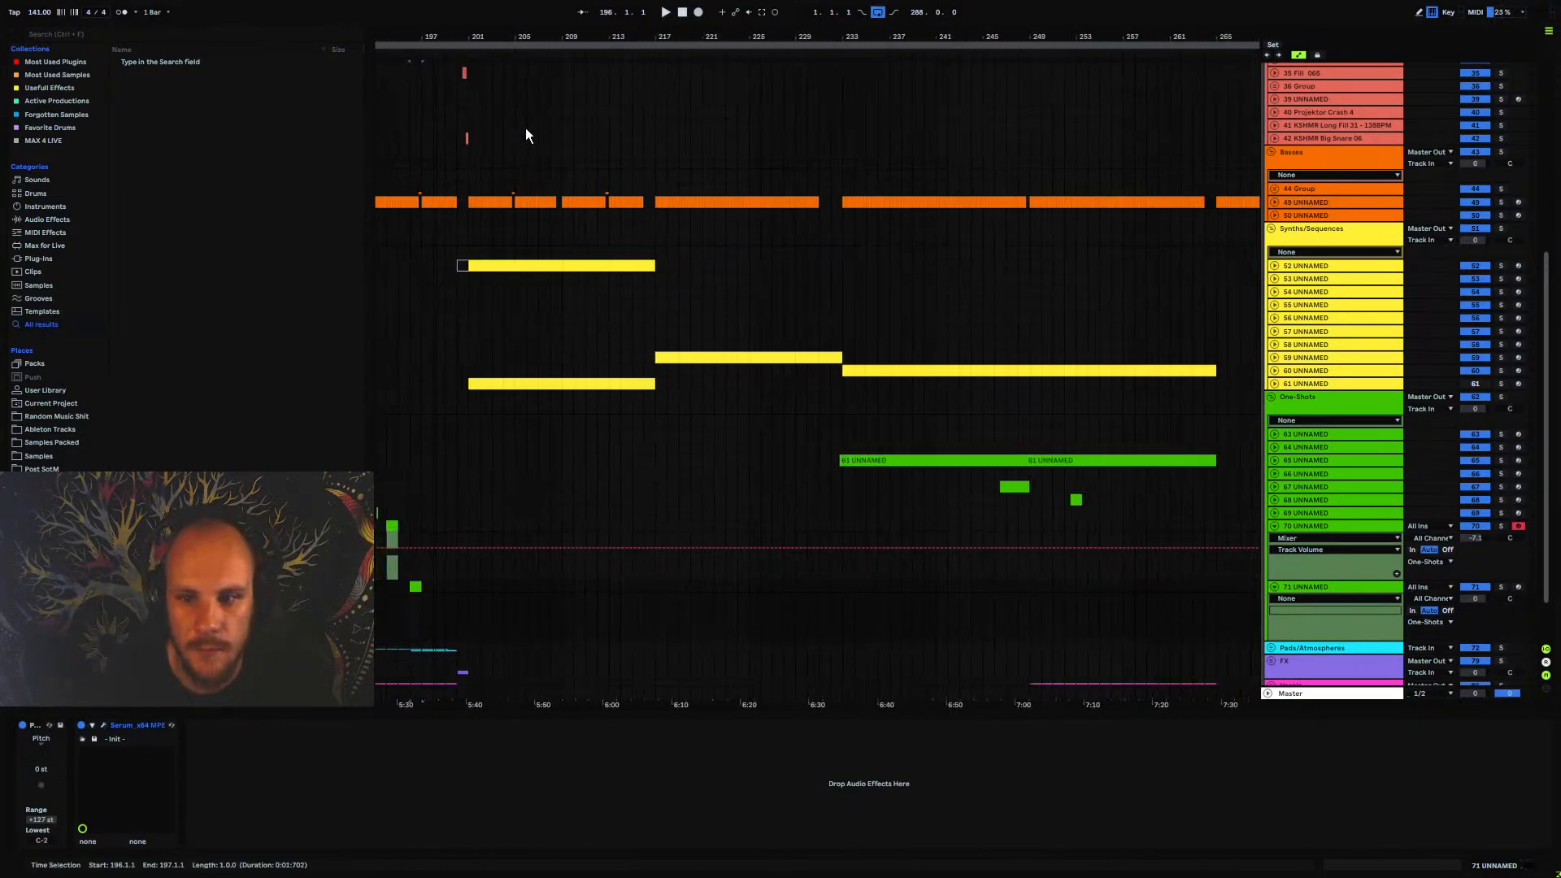
{"action": "left_click", "coordinate": [1011, 491]}
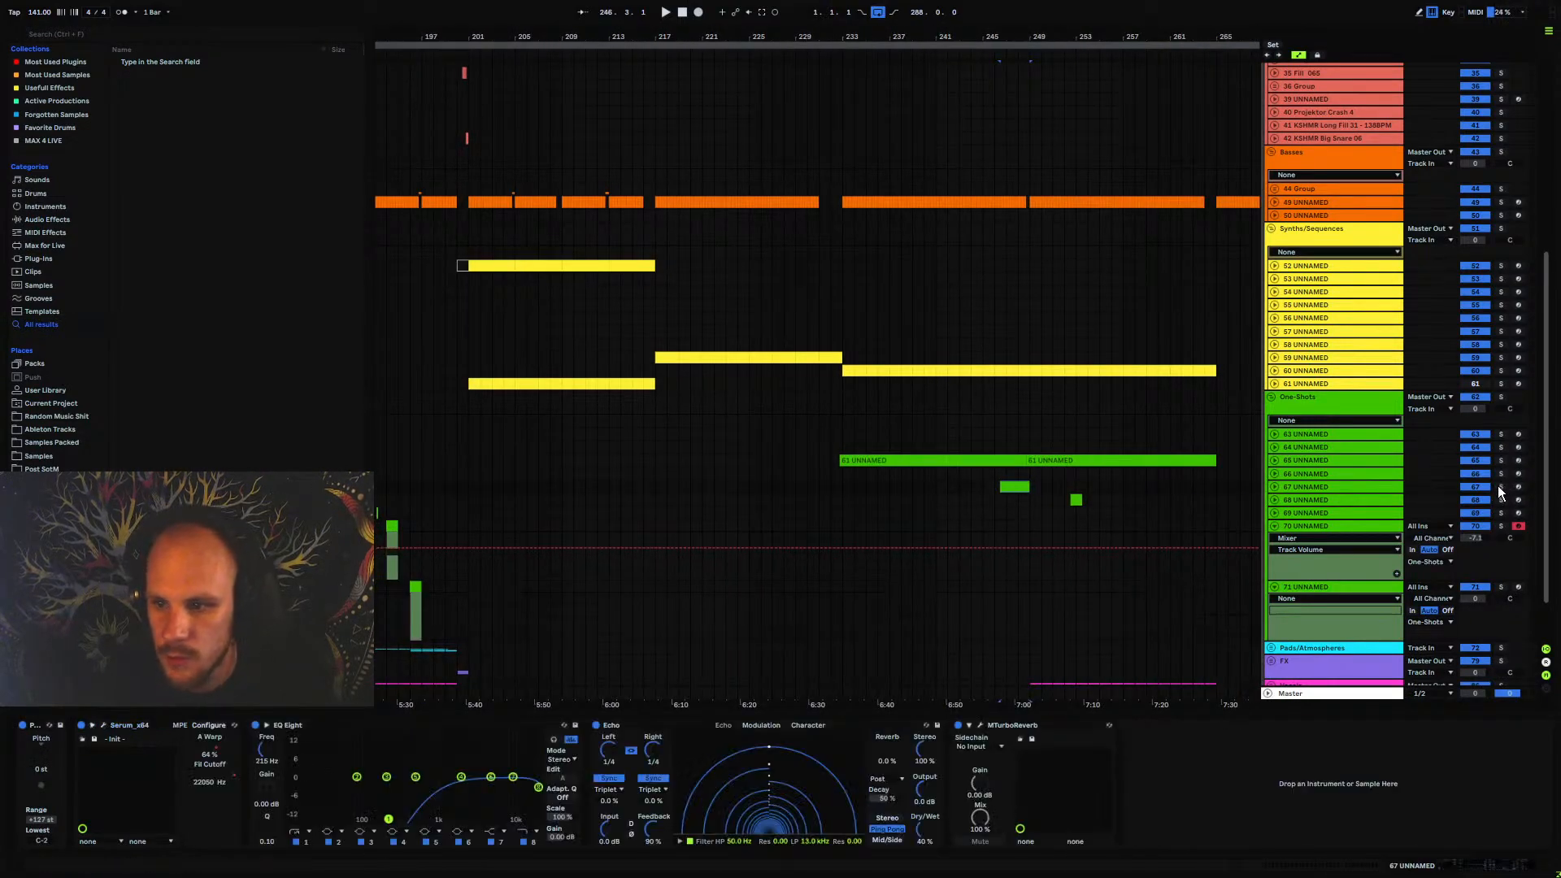
{"action": "left_click", "coordinate": [1500, 487]}
{"action": "key", "text": "space"}
{"action": "left_click", "coordinate": [1275, 487]}
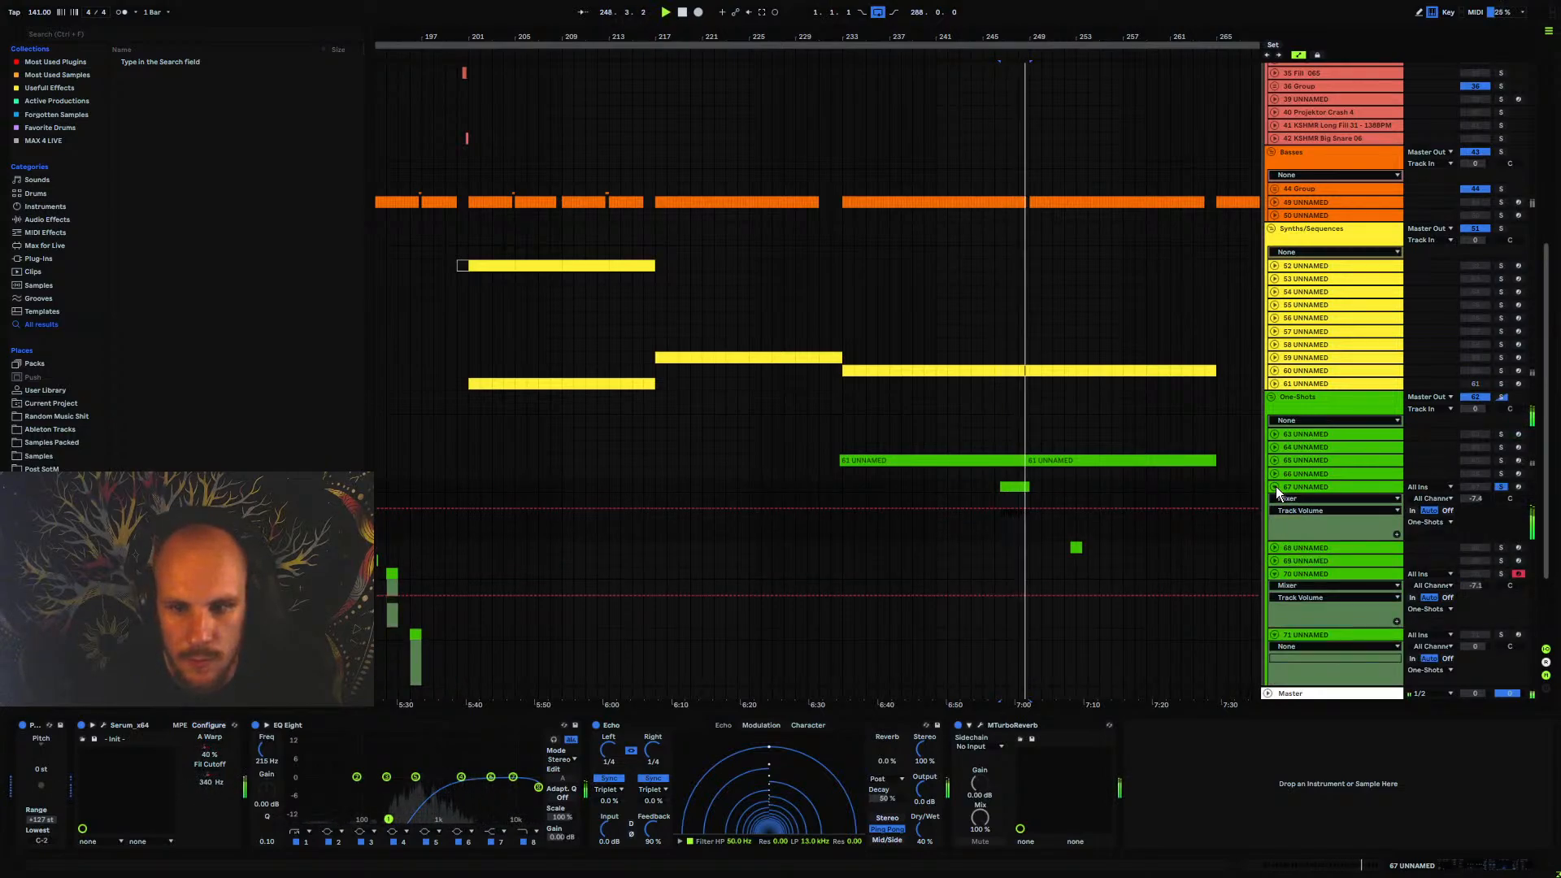
{"action": "left_click", "coordinate": [1276, 486]}
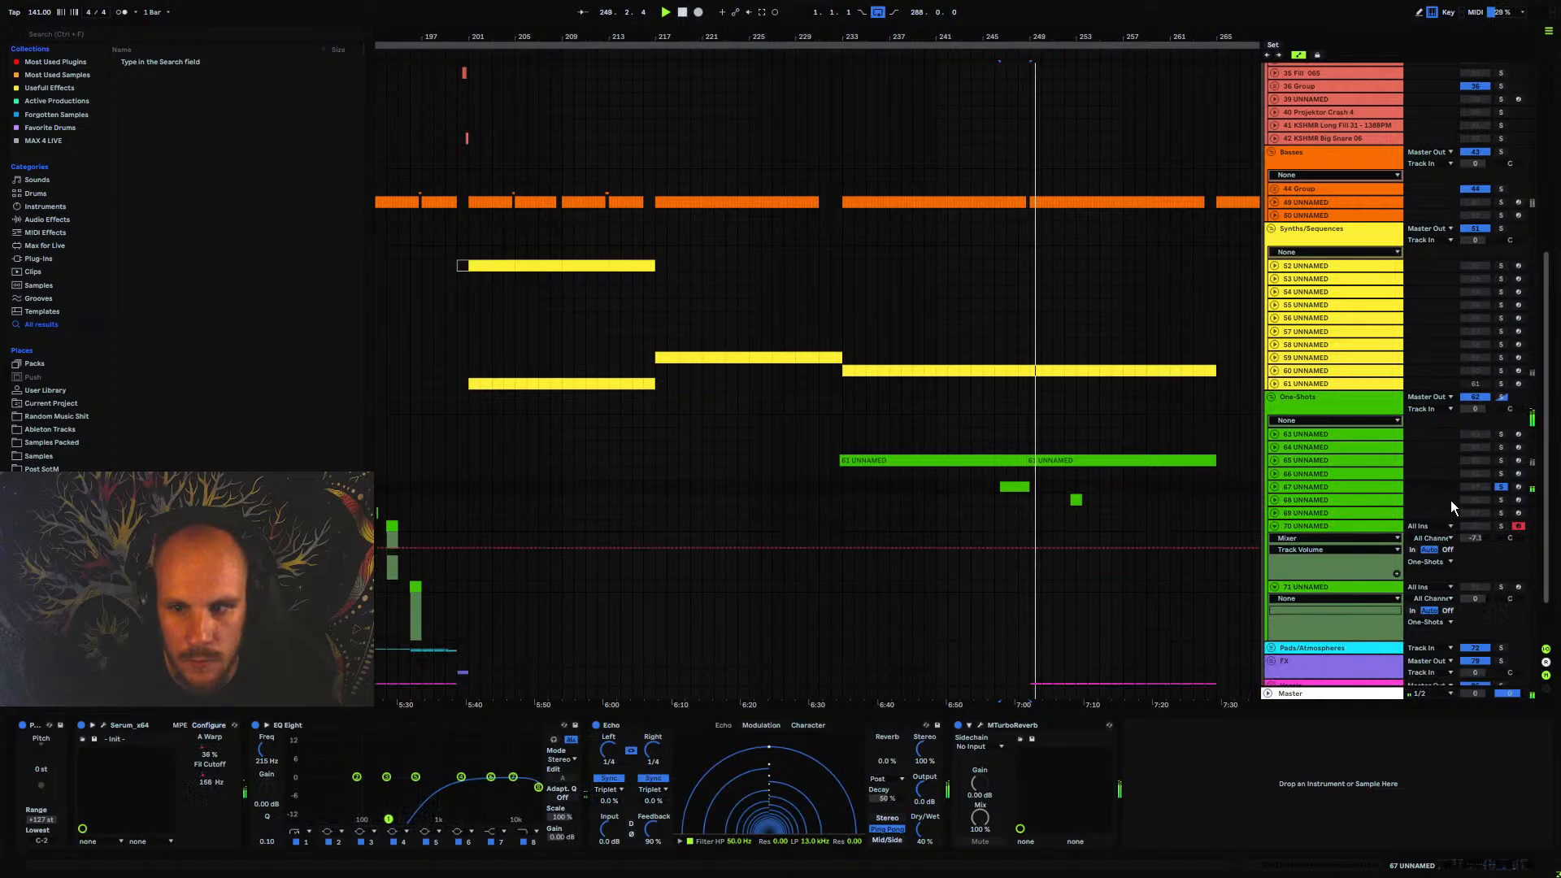
{"action": "left_click", "coordinate": [1500, 487]}
Fill the bar 196 clip on track 71 UNNAMED with evenly spaced short D#3 notes, three per beat with gaps between them
{"action": "left_click", "coordinate": [1009, 548]}
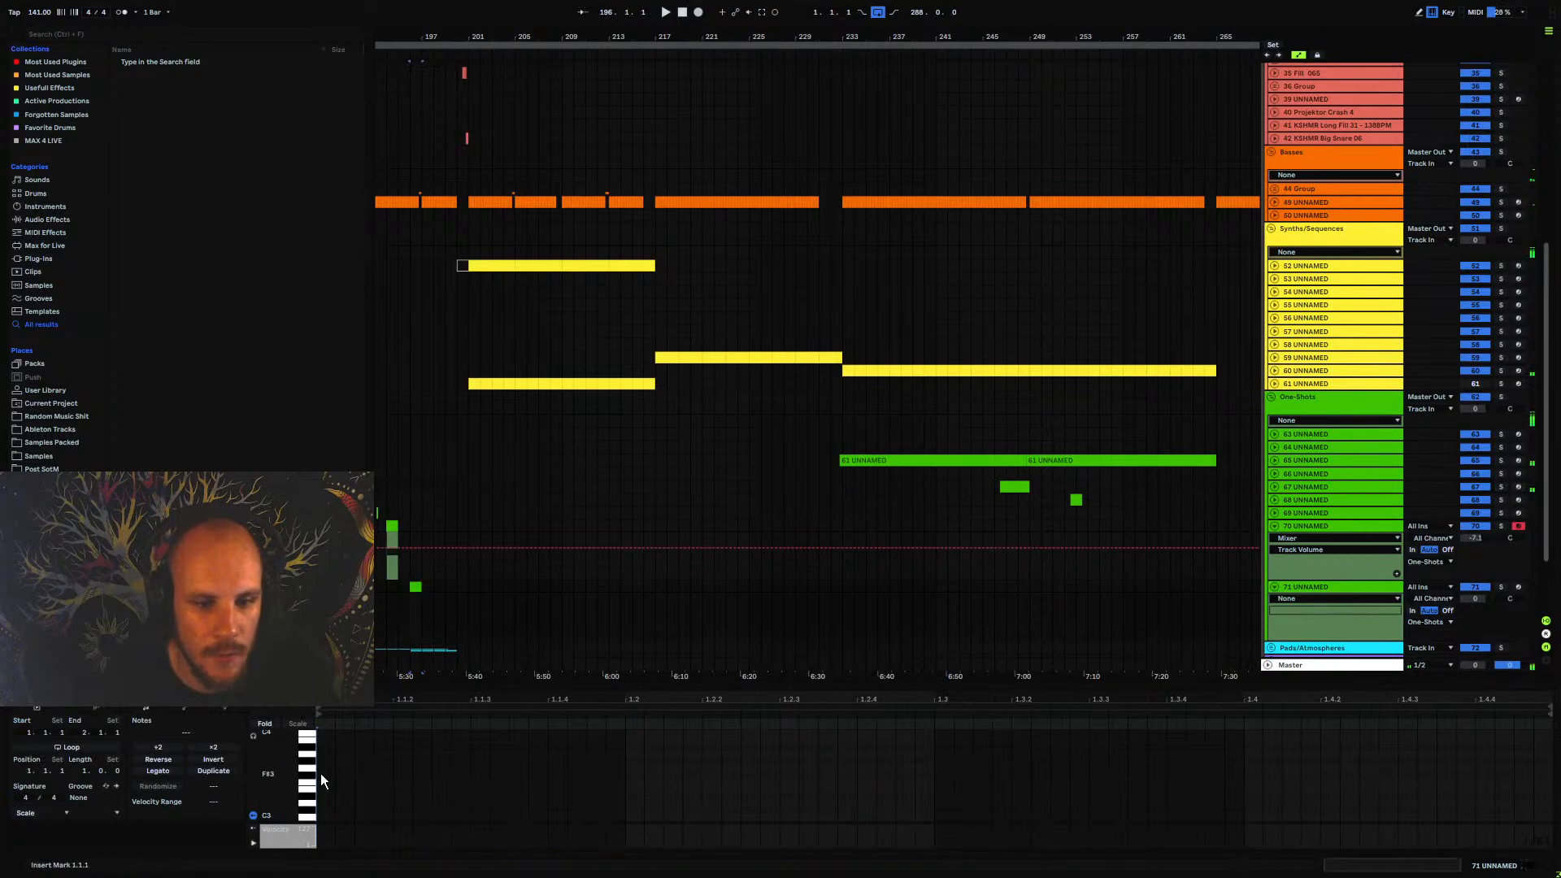
{"action": "double_click", "coordinate": [319, 797]}
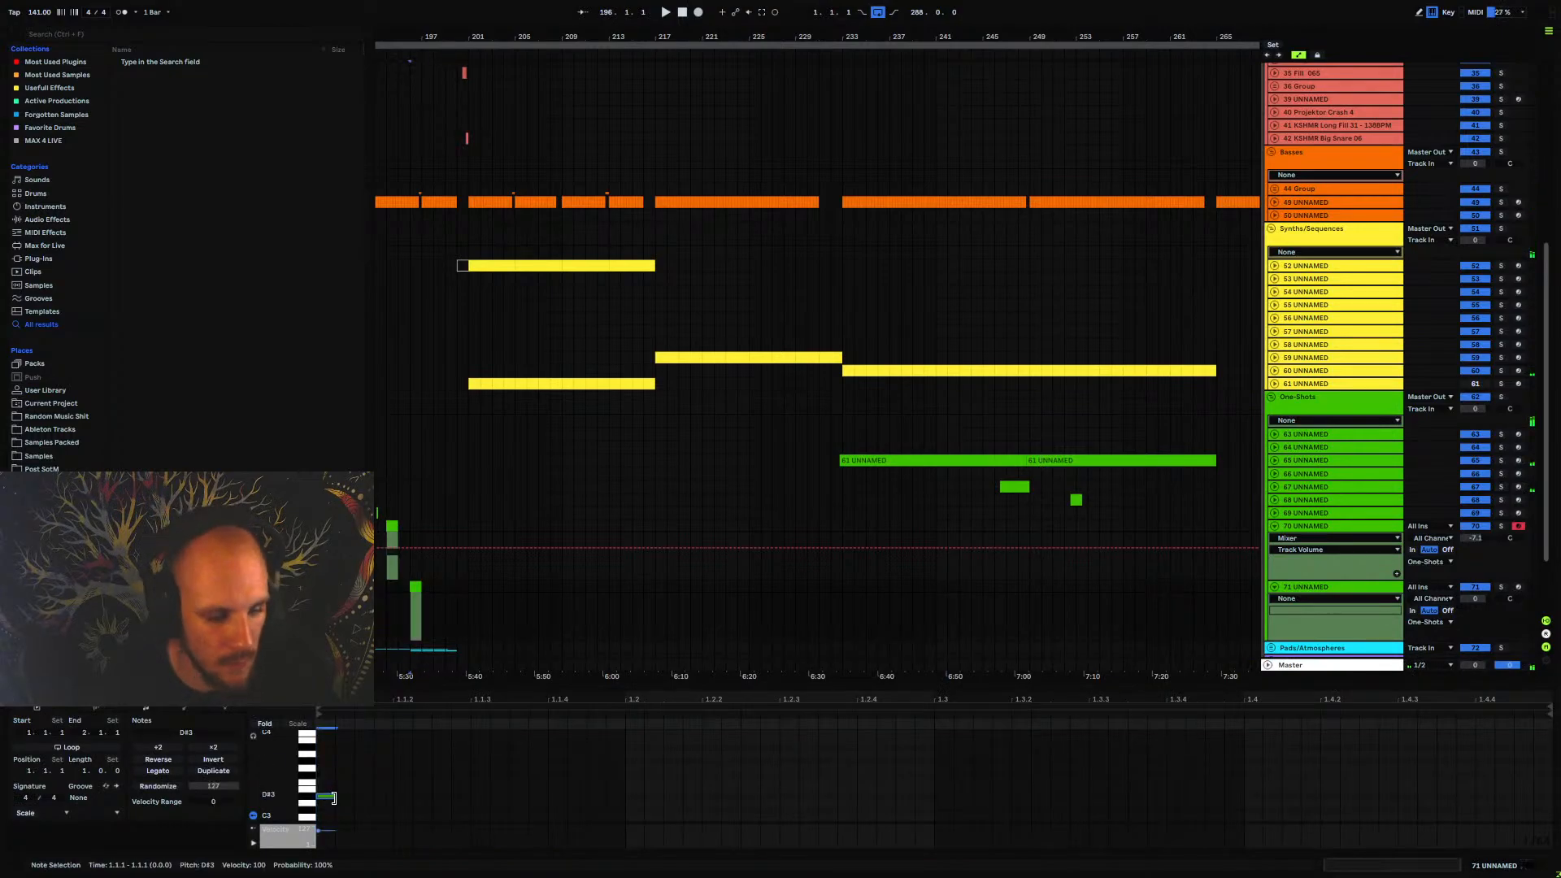
{"action": "left_click_drag", "start_coordinate": [334, 798], "coordinate": [429, 799]}
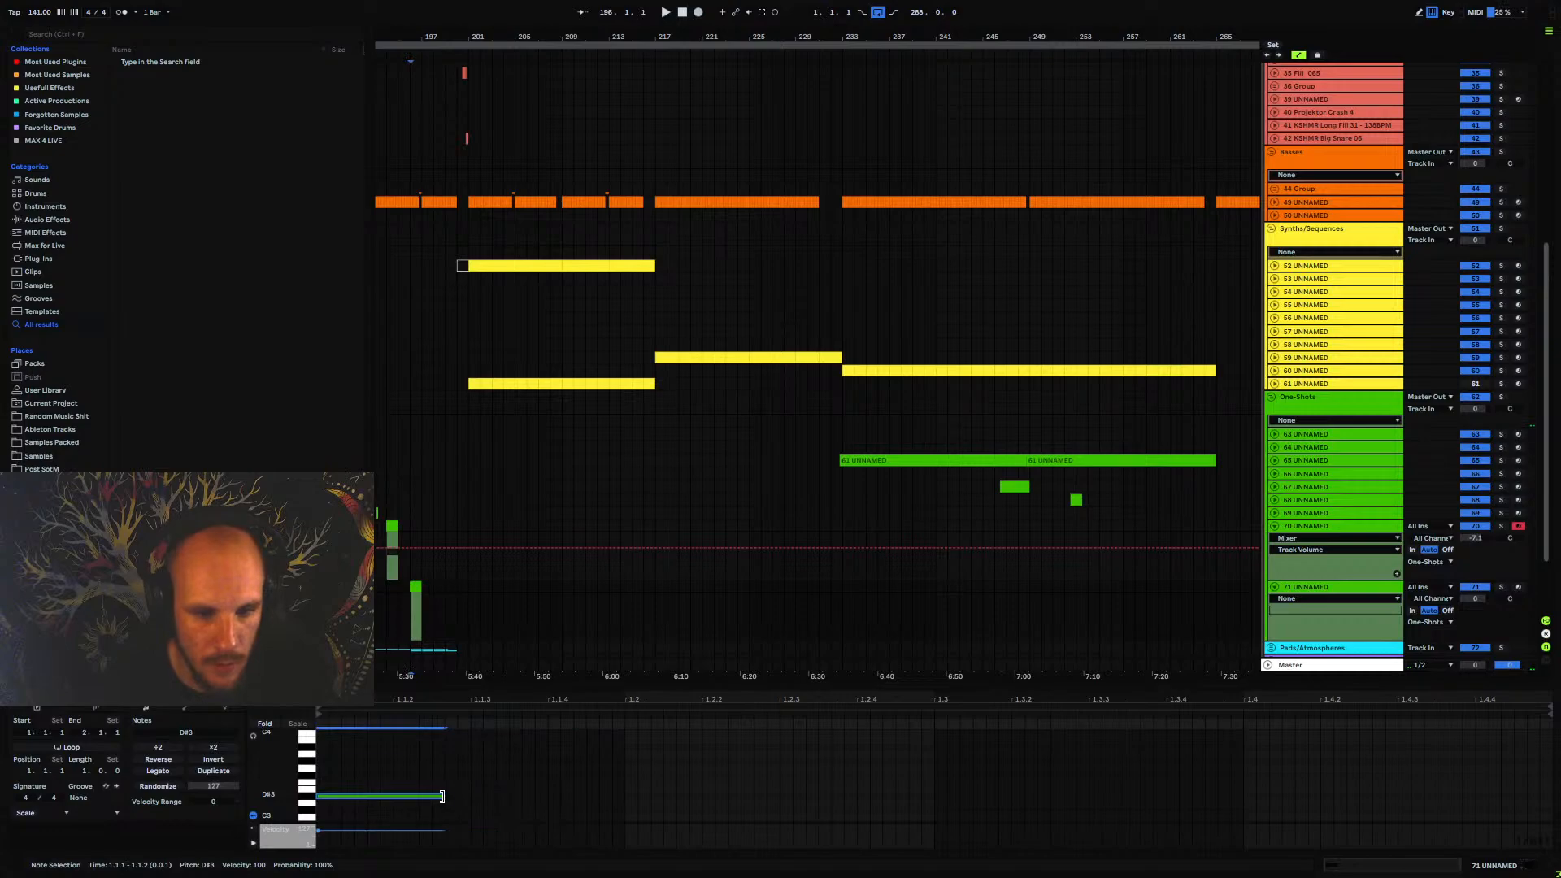
{"action": "key", "text": "ctrl+d"}
{"action": "key", "text": "ctrl+d"}
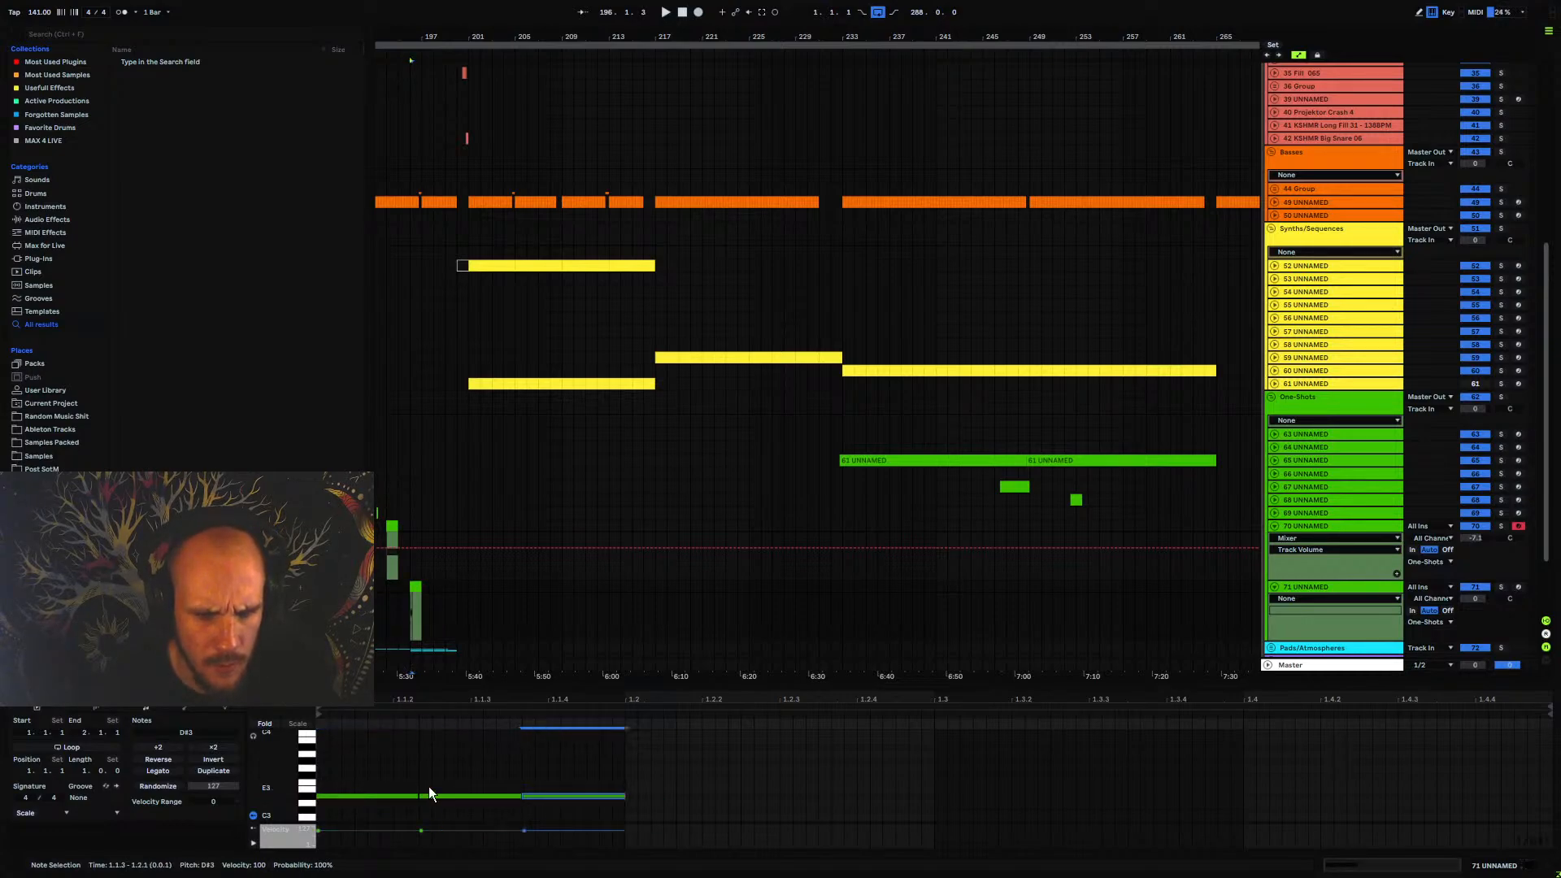
{"action": "left_click_drag", "start_coordinate": [577, 766], "coordinate": [1513, 795]}
{"action": "key", "text": "ctrl+d"}
{"action": "key", "text": "ctrl+d"}
{"action": "key", "text": "ctrl+d"}
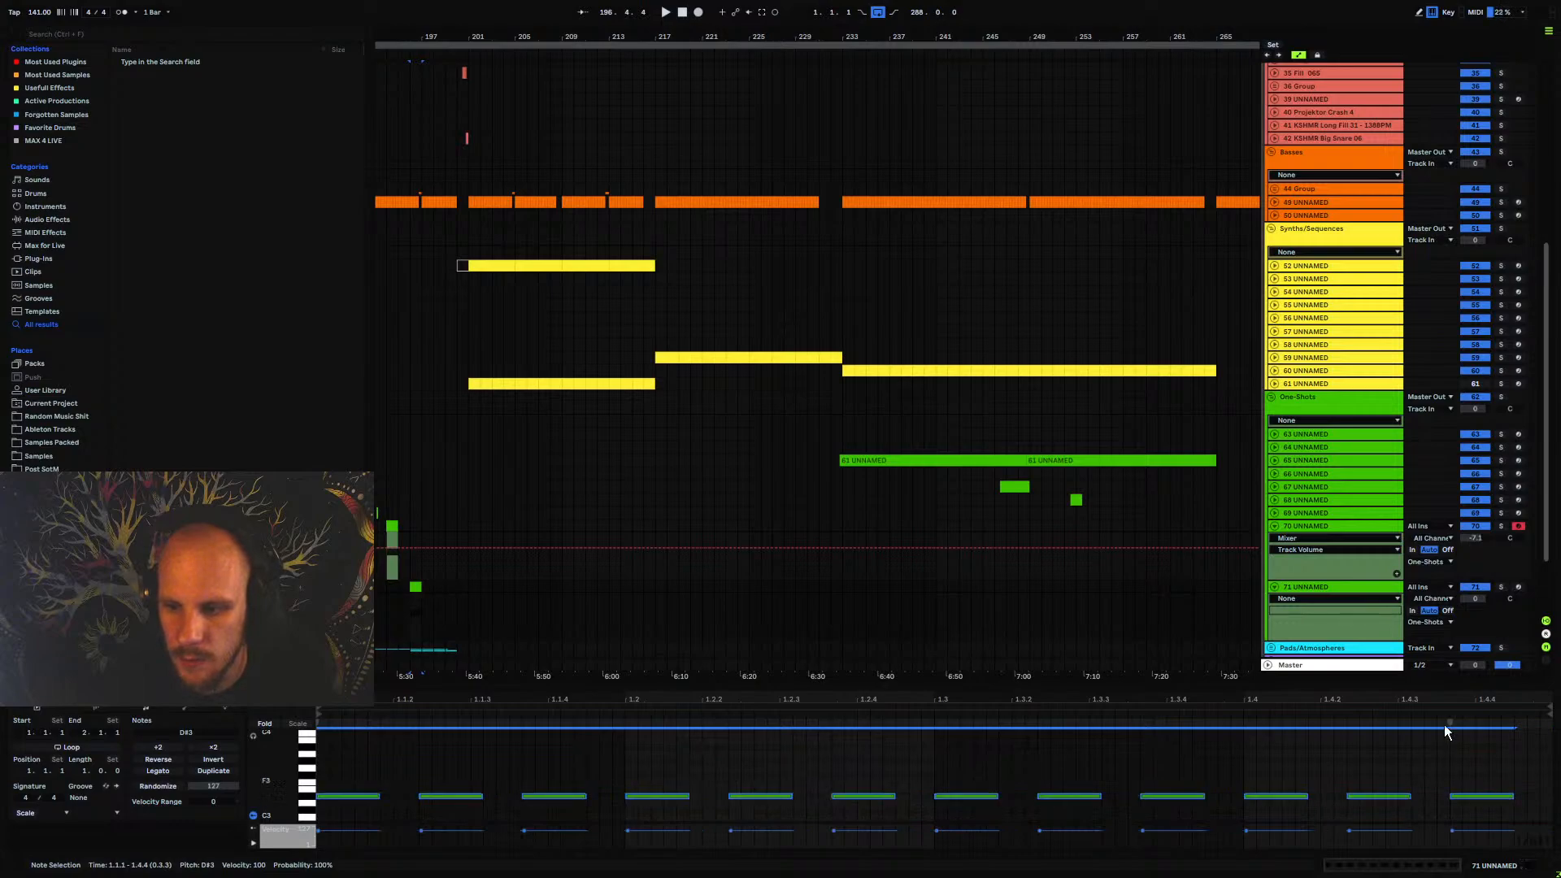
Add Echo after Serum on track 71 UNNAMED and set its channel mode to Ping Pong
{"action": "left_click", "coordinate": [1314, 587]}
{"action": "left_click", "coordinate": [1283, 610]}
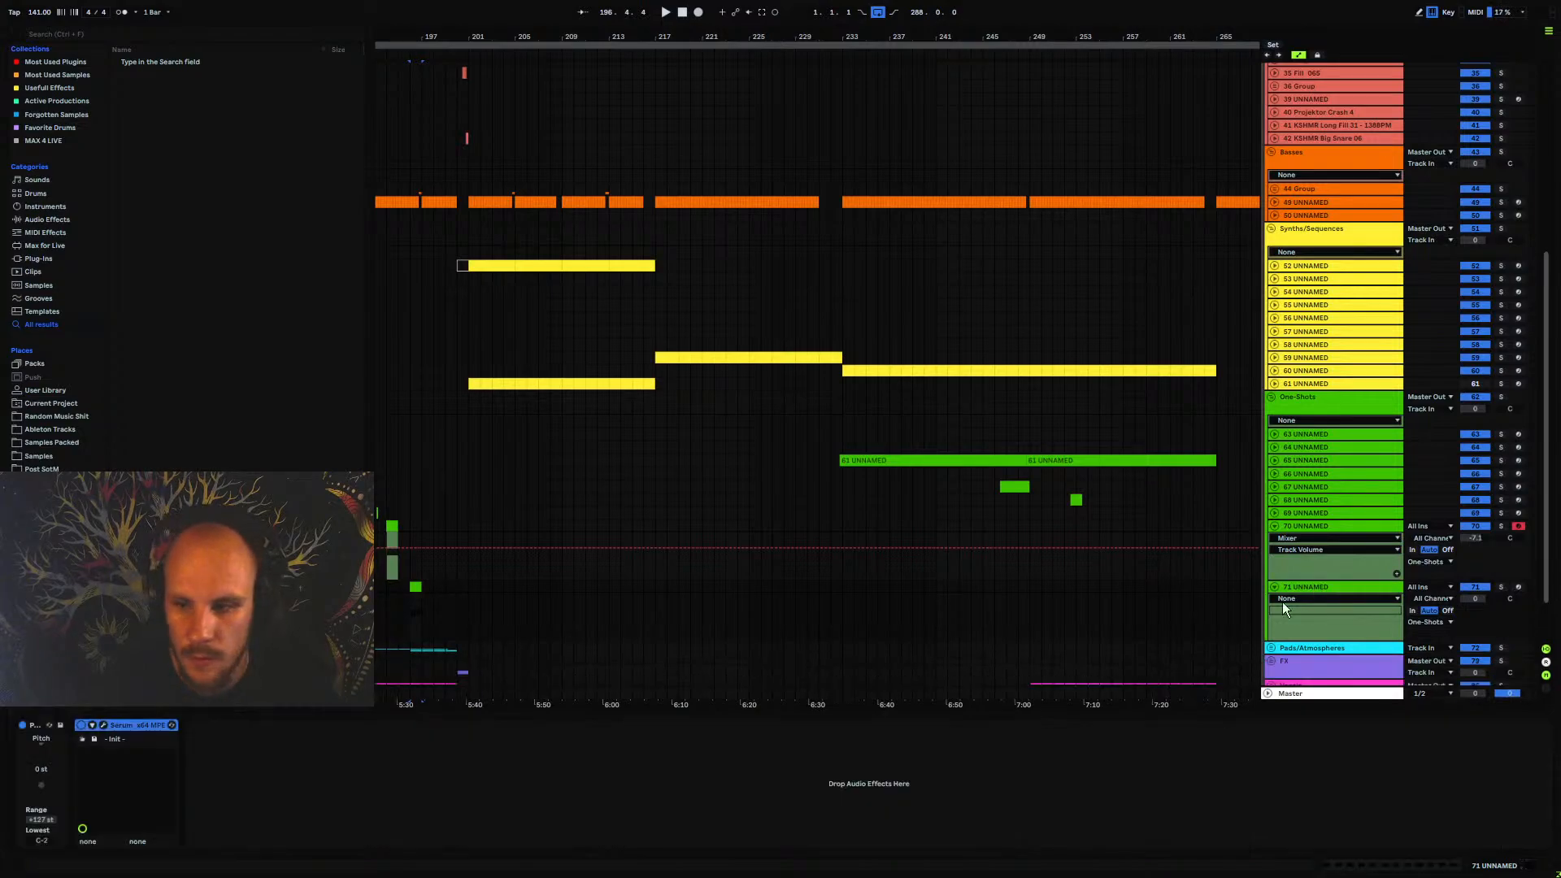
{"action": "right_click", "coordinate": [500, 807]}
{"action": "left_click", "coordinate": [560, 750]}
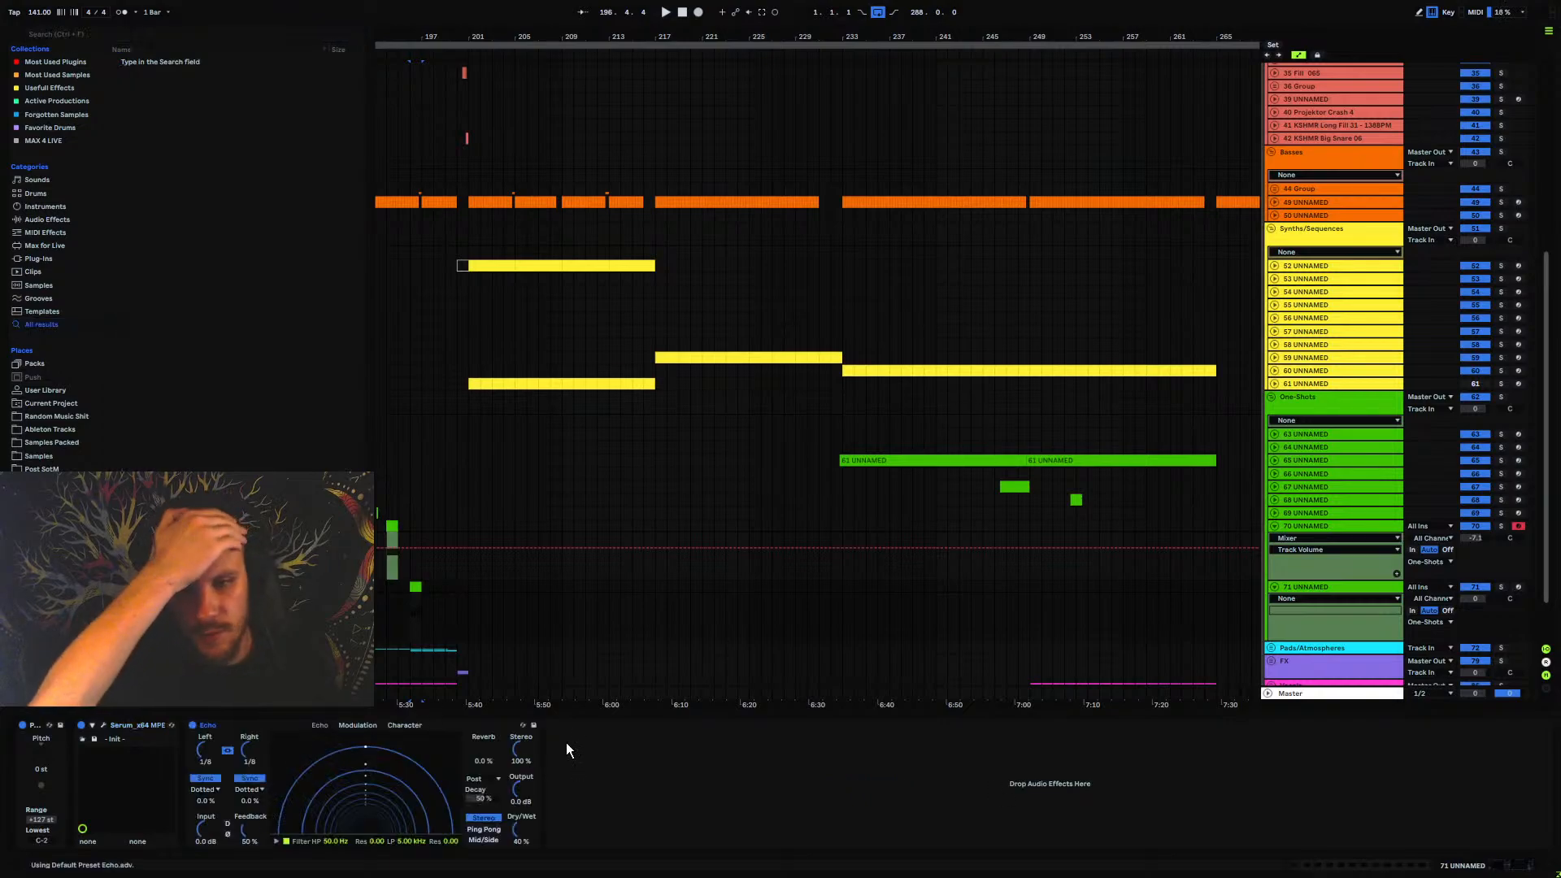
{"action": "left_click", "coordinate": [484, 828]}
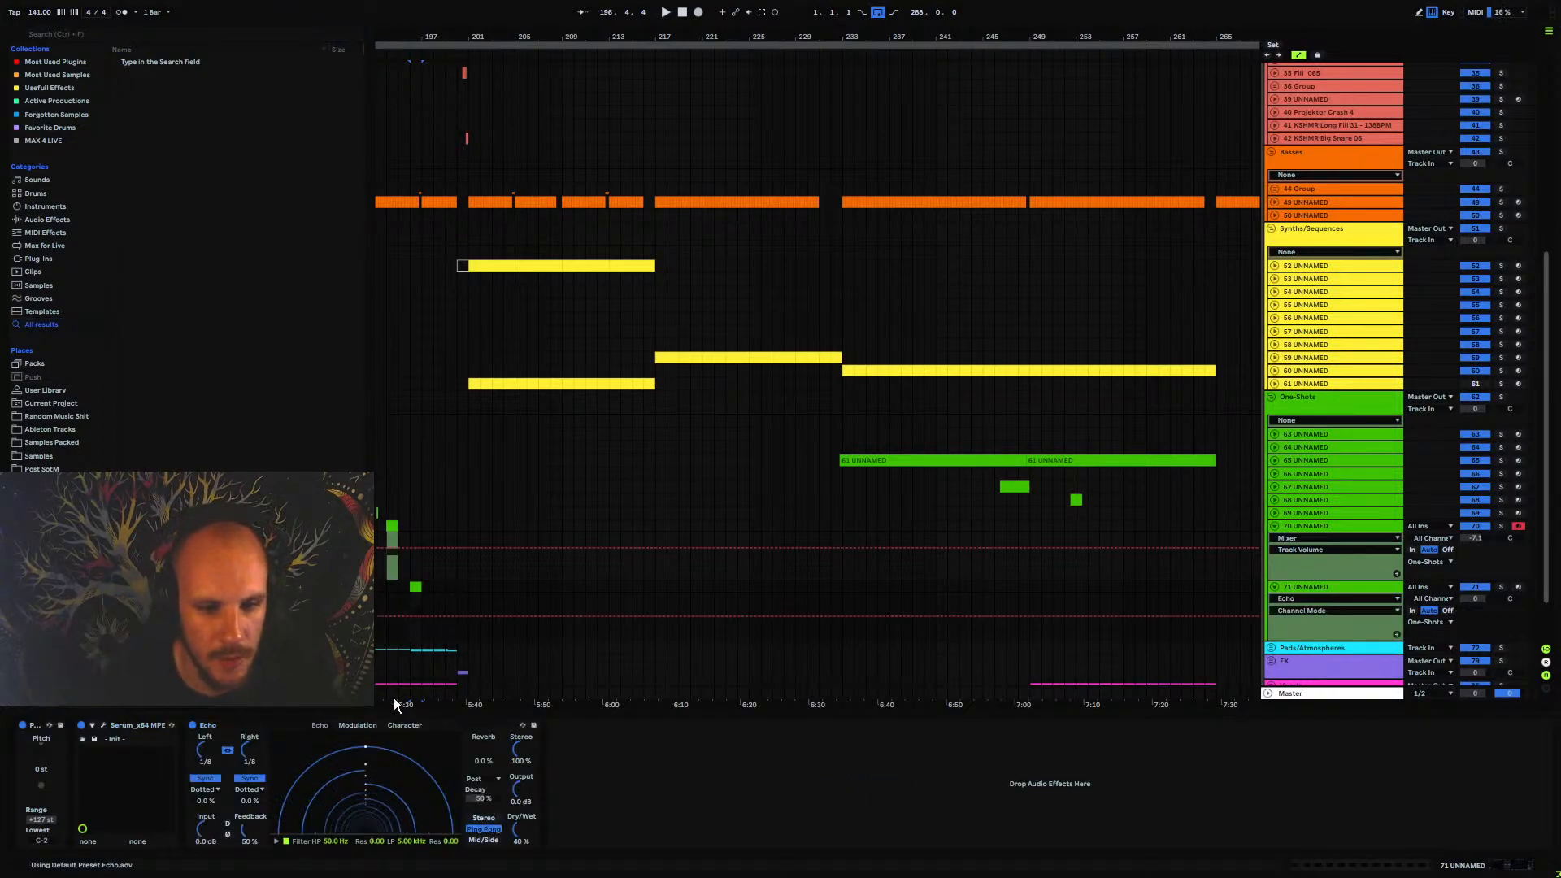
{"action": "double_click", "coordinate": [412, 591]}
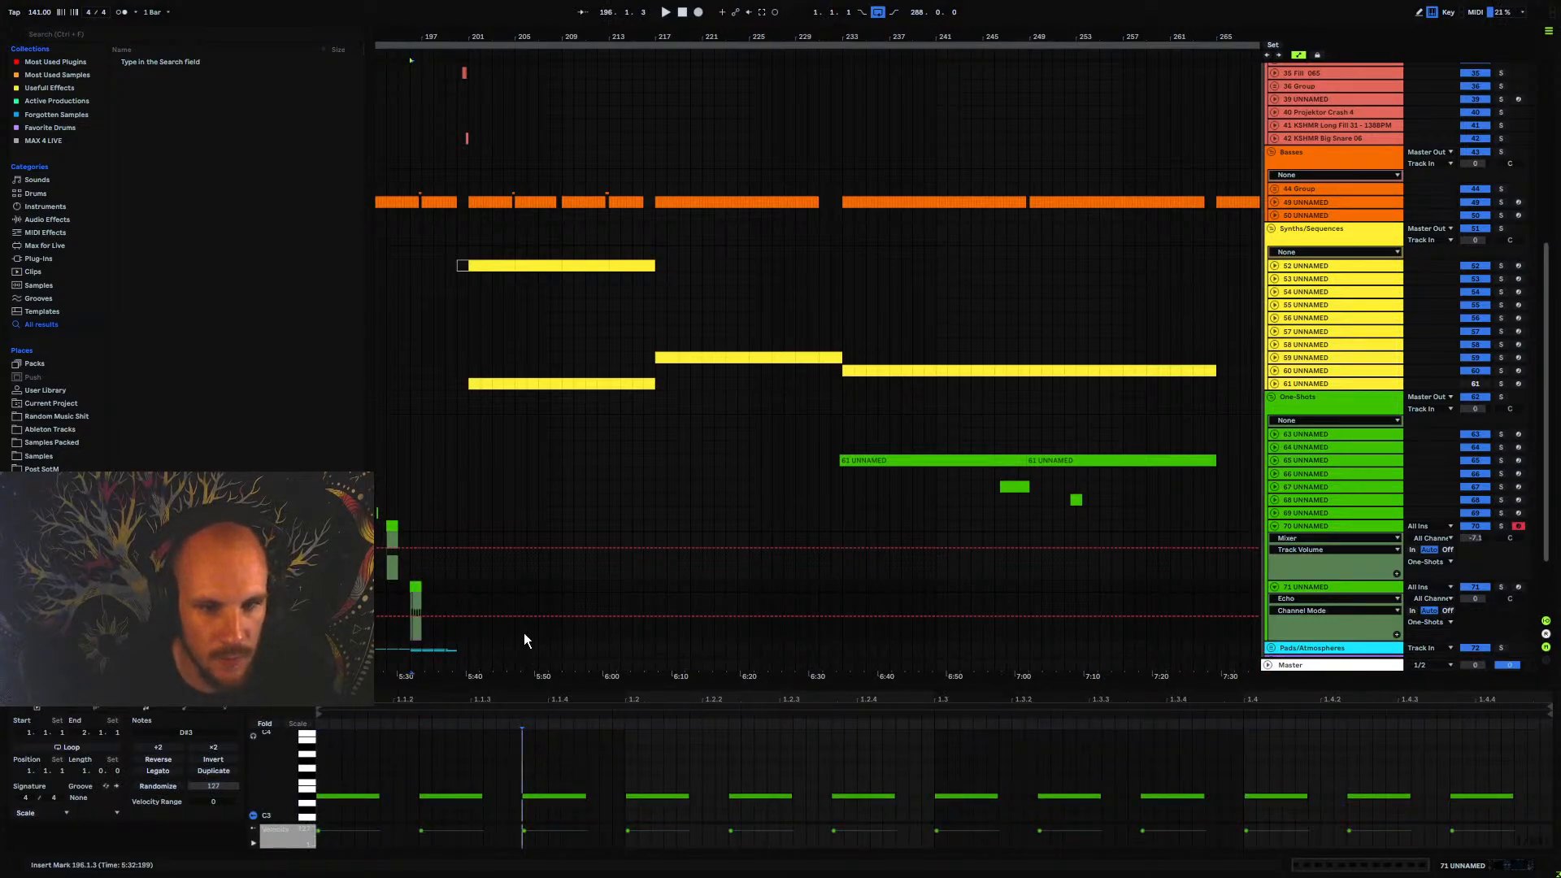
{"action": "left_click", "coordinate": [491, 584]}
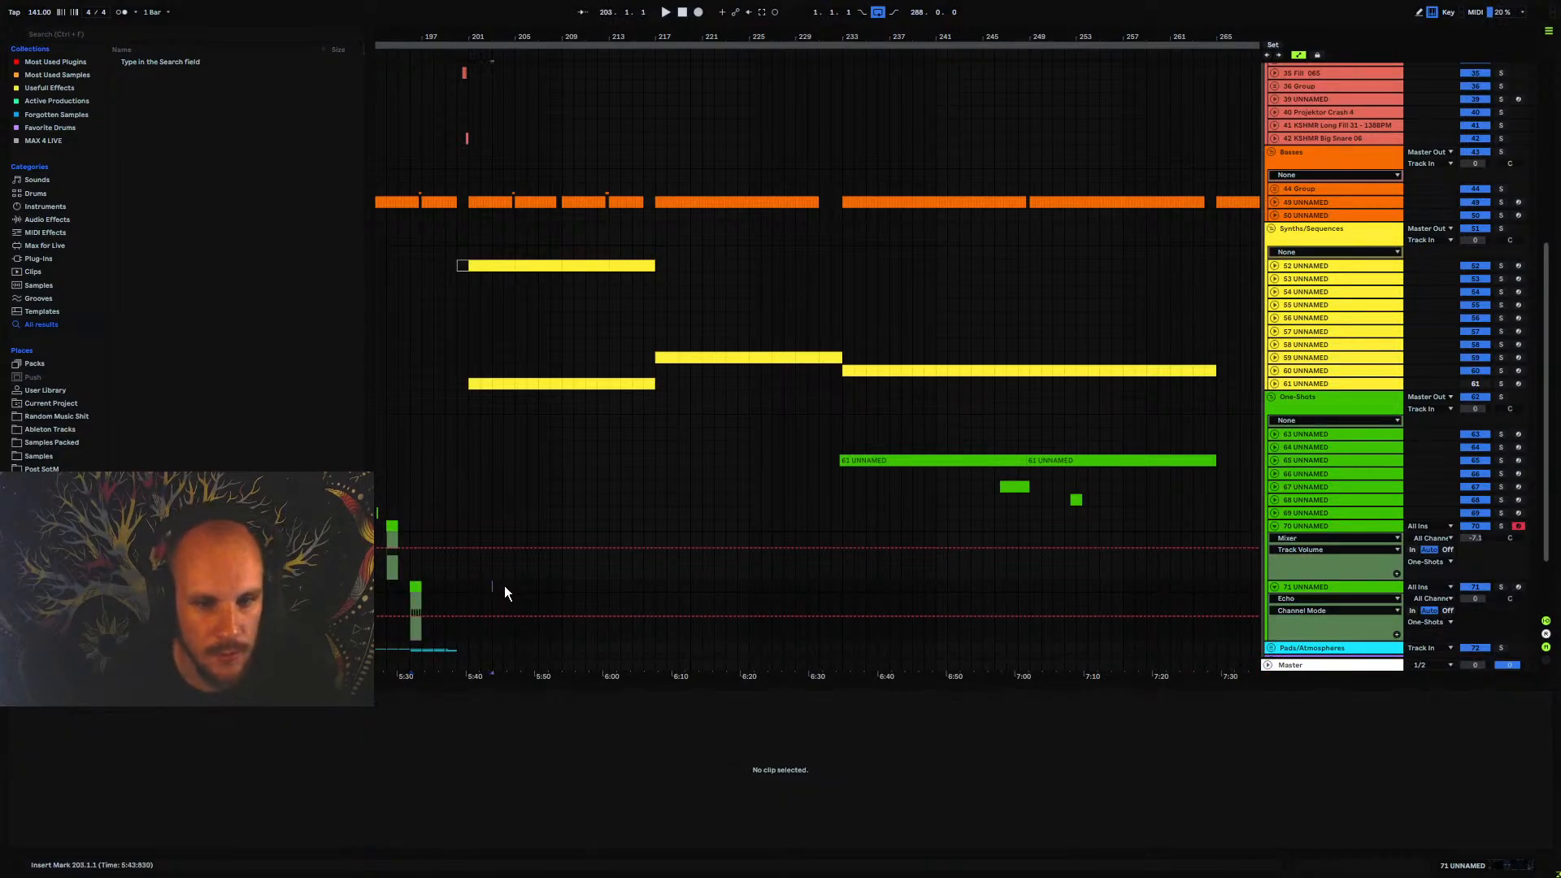
{"action": "scroll", "coordinate": [471, 69], "scroll_direction": "up", "scroll_amount": 10}
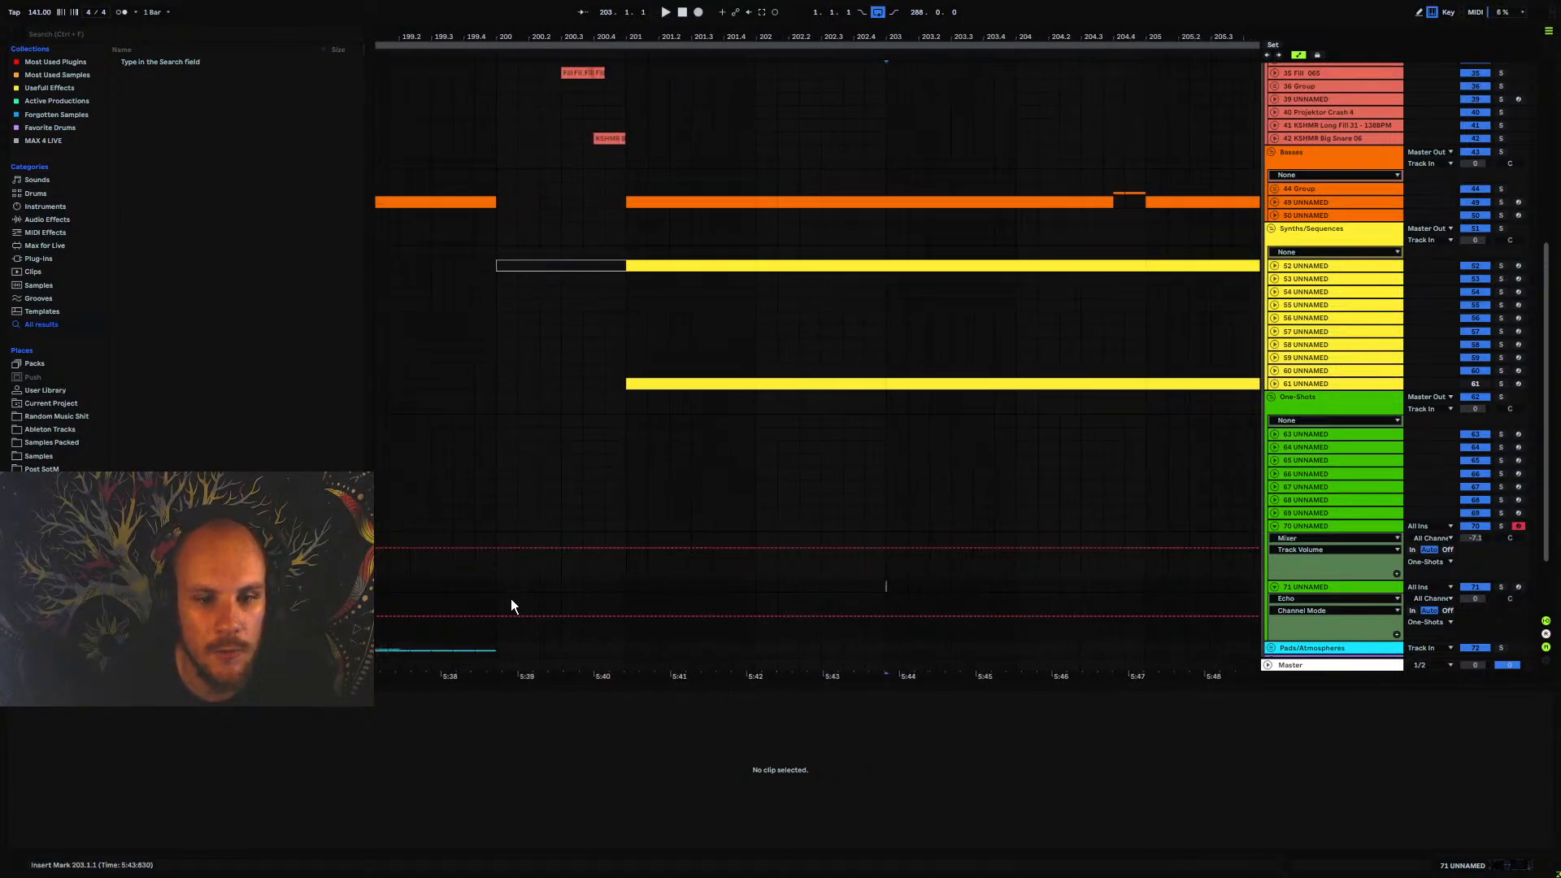
{"action": "left_click_drag", "start_coordinate": [511, 599], "coordinate": [535, 590]}
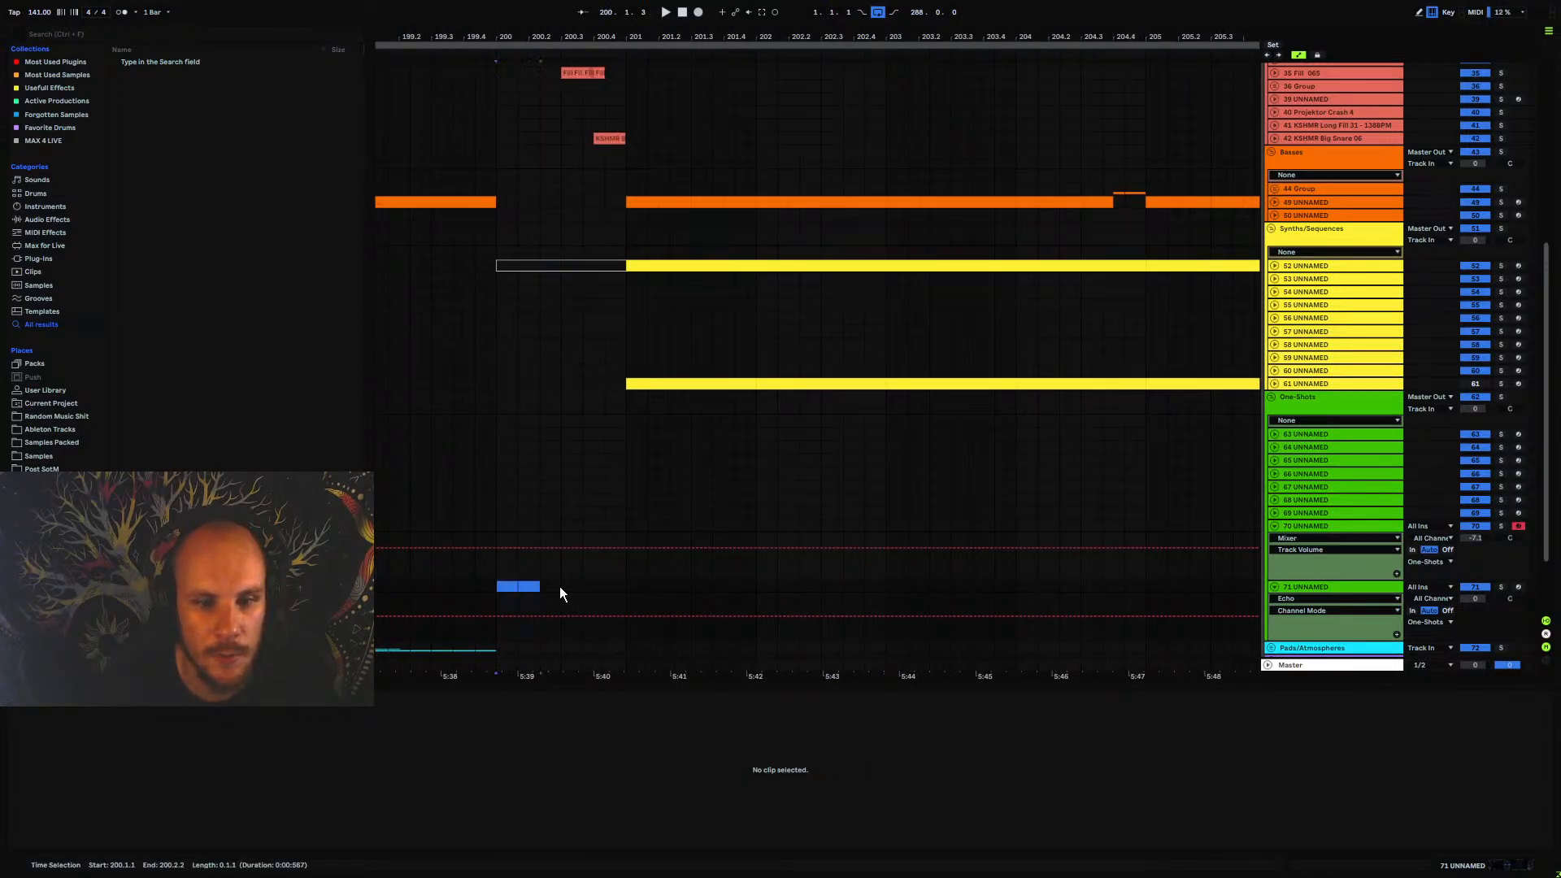
{"action": "left_click", "coordinate": [505, 585]}
{"action": "left_click_drag", "start_coordinate": [505, 587], "coordinate": [659, 589]}
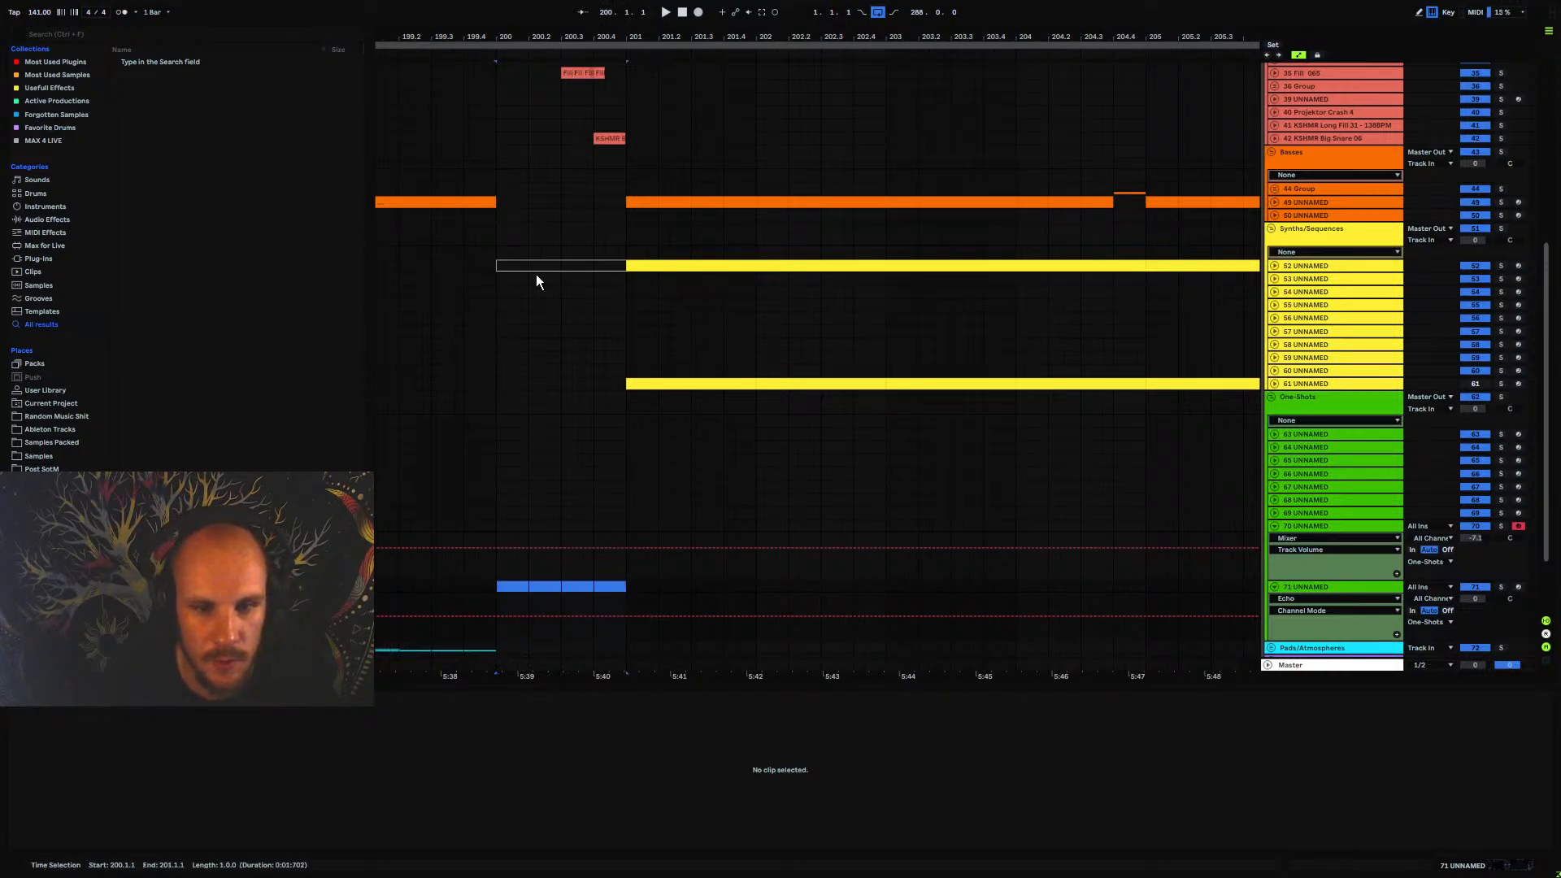
{"action": "left_click_drag", "start_coordinate": [406, 36], "coordinate": [688, 46]}
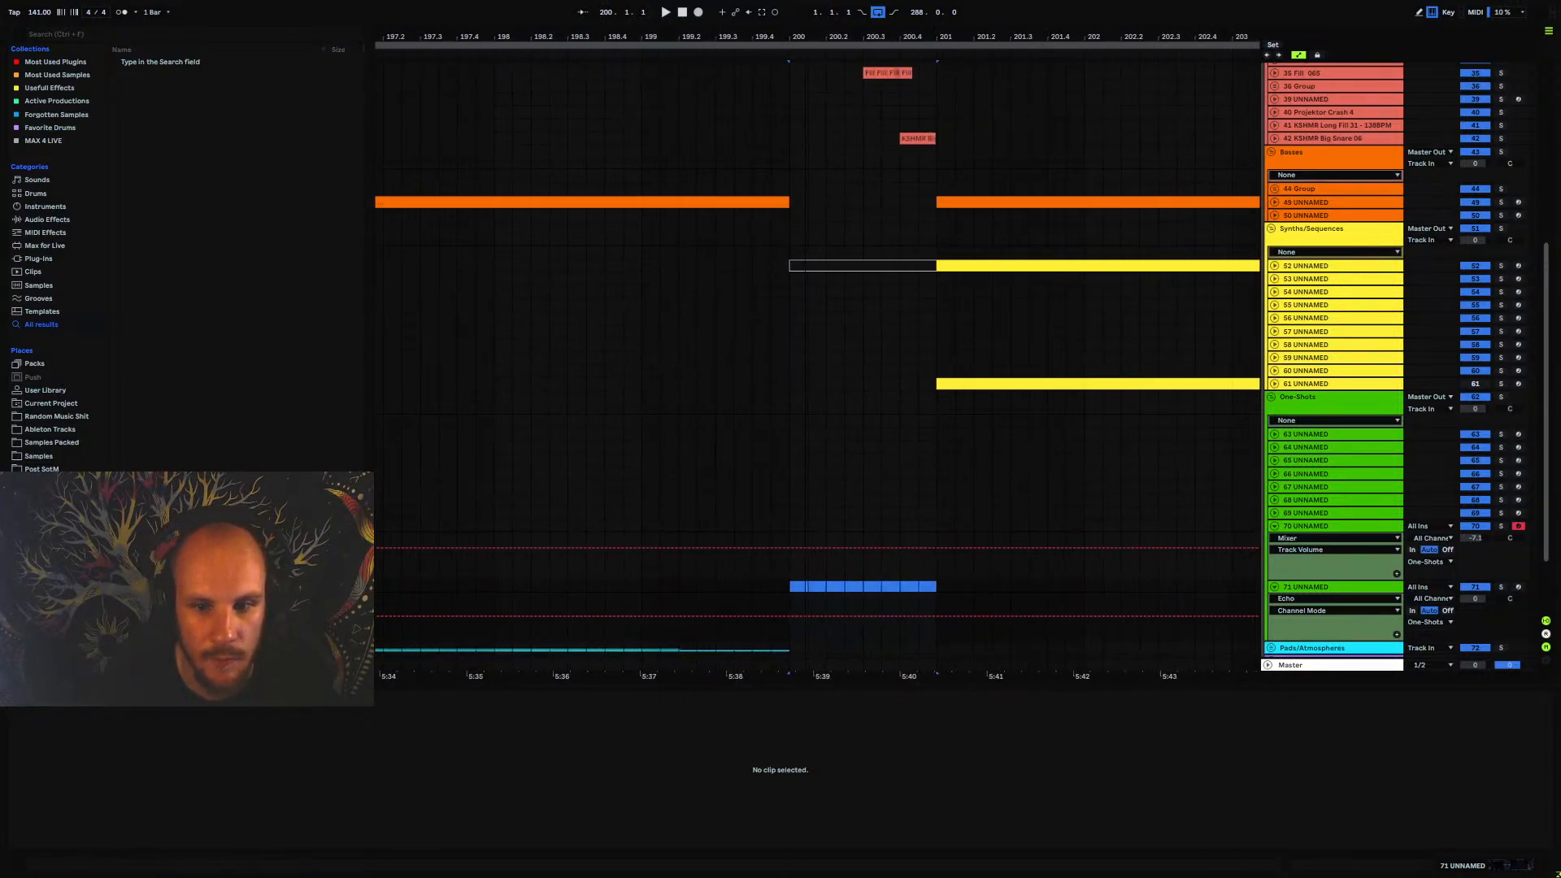
{"action": "left_click_drag", "start_coordinate": [788, 37], "coordinate": [787, 12]}
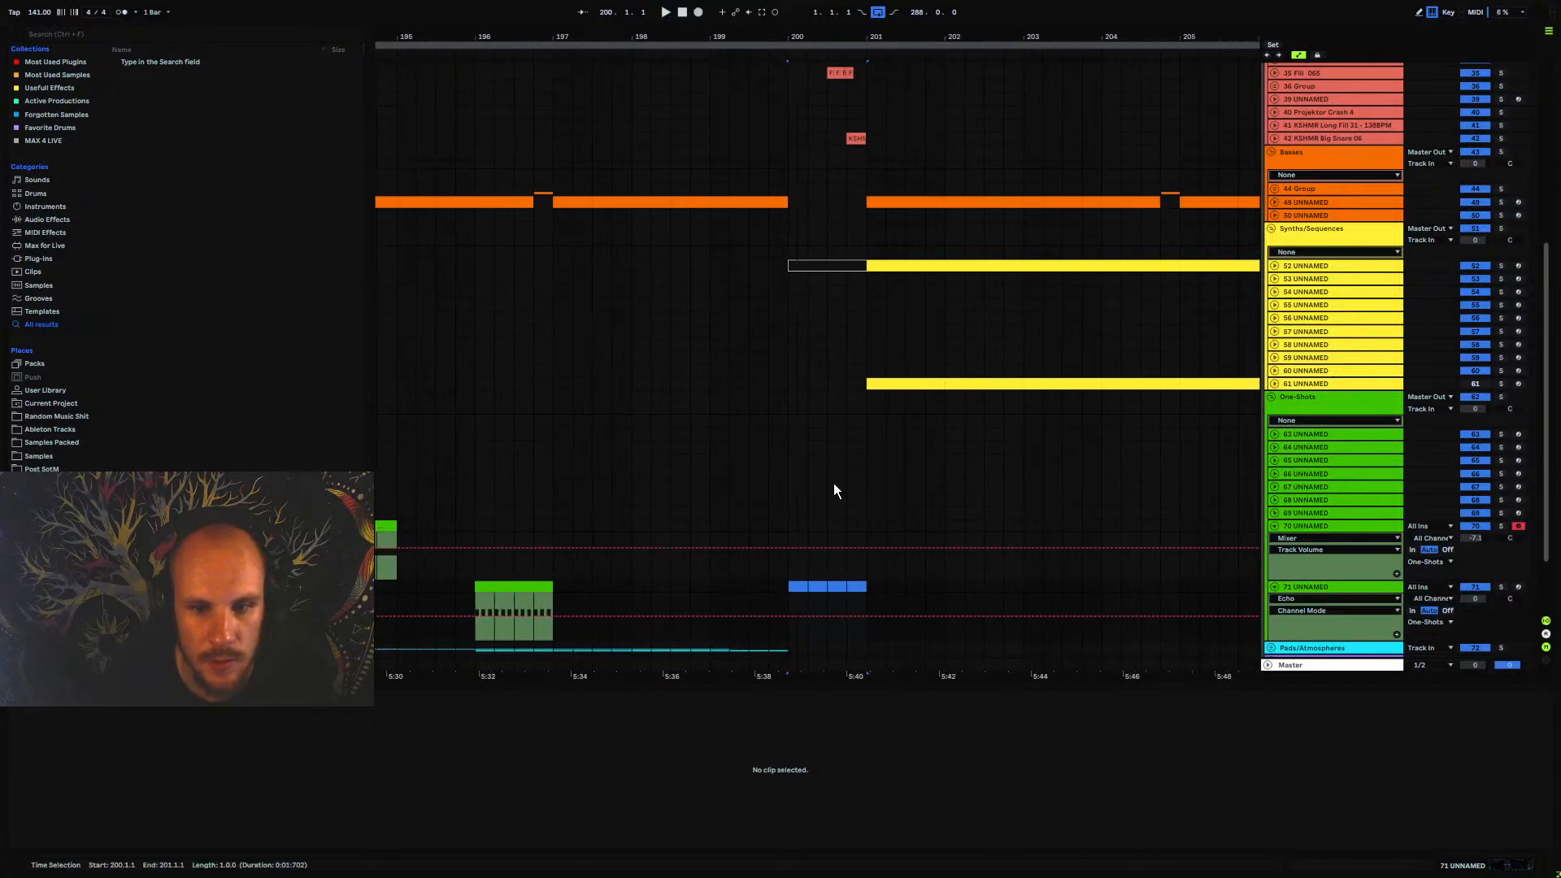
{"action": "left_click", "coordinate": [848, 586]}
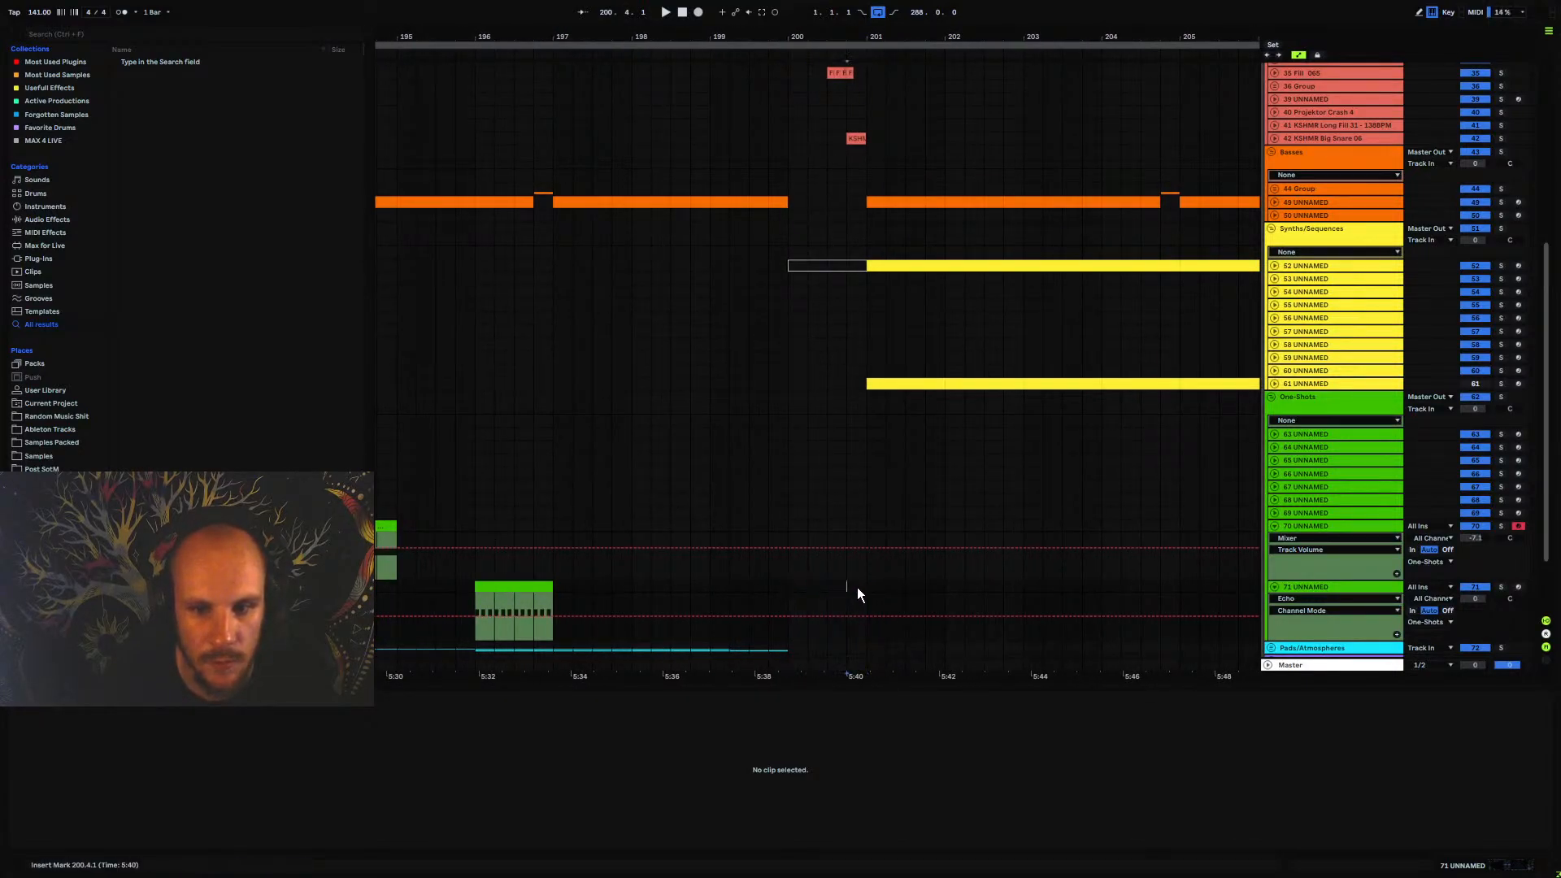
{"action": "left_click", "coordinate": [517, 587]}
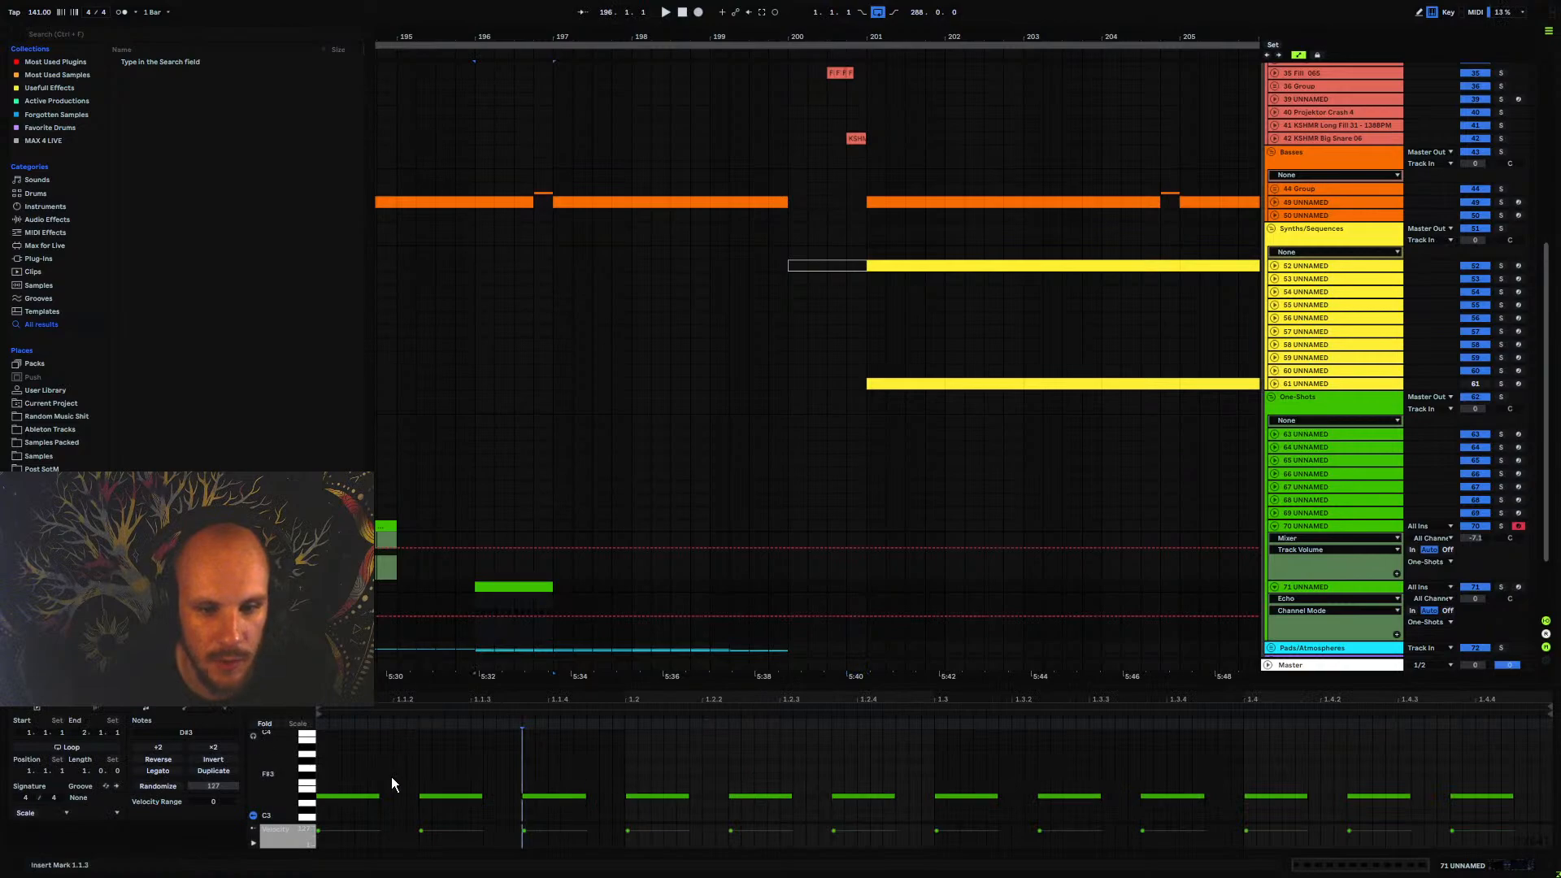
{"action": "left_click_drag", "start_coordinate": [353, 768], "coordinate": [1516, 814]}
{"action": "left_click", "coordinate": [1244, 761]}
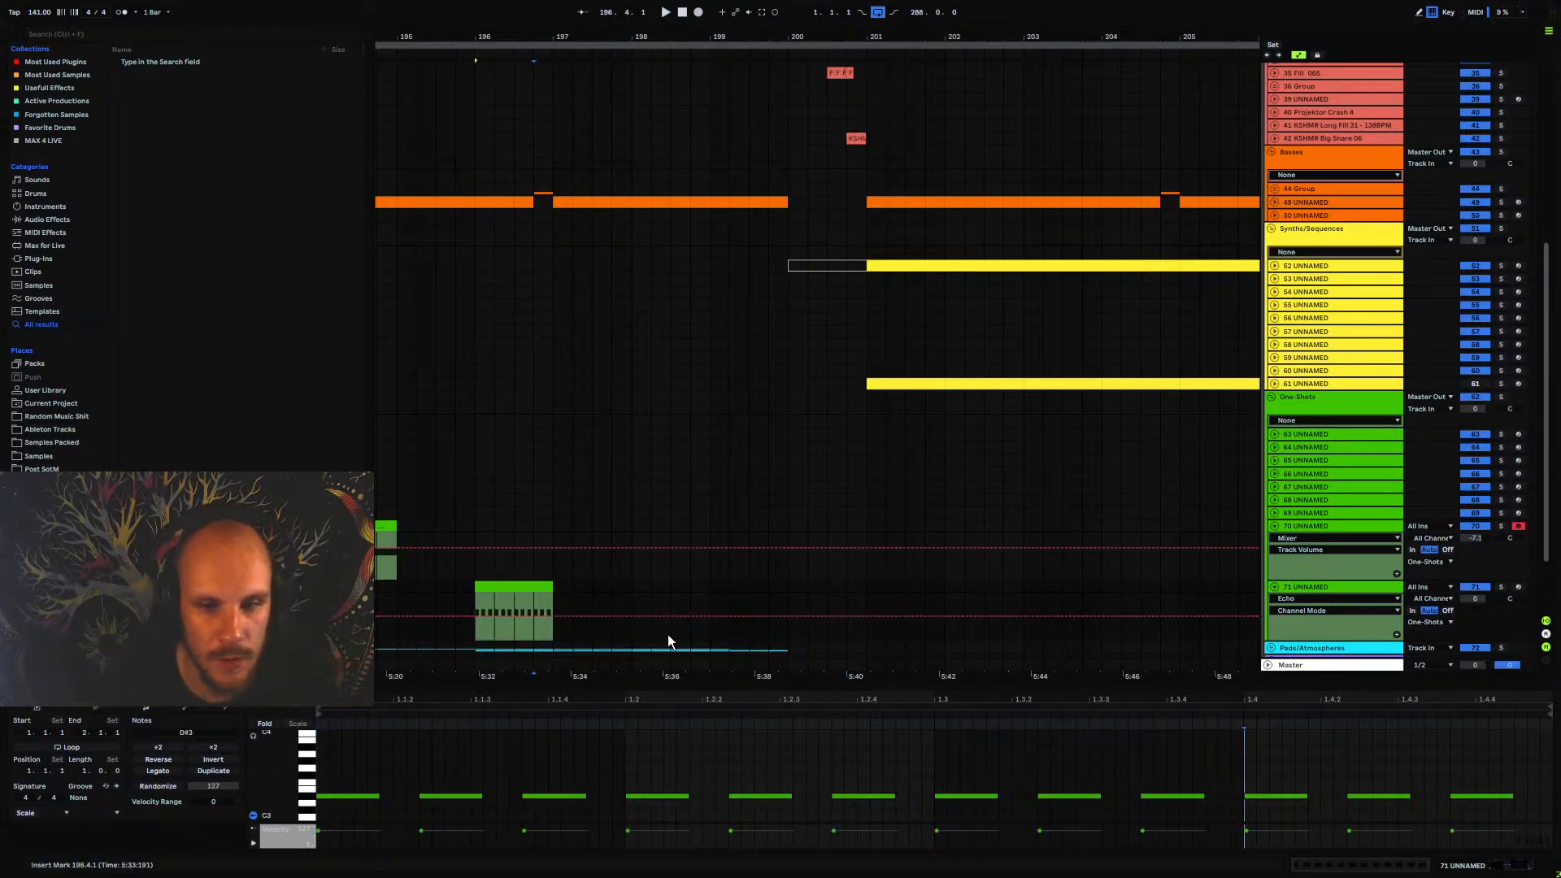
Collapse track 70 UNNAMED and check the Serum patch on track 71 UNNAMED
{"action": "left_click", "coordinate": [1274, 526]}
{"action": "left_click", "coordinate": [1290, 545]}
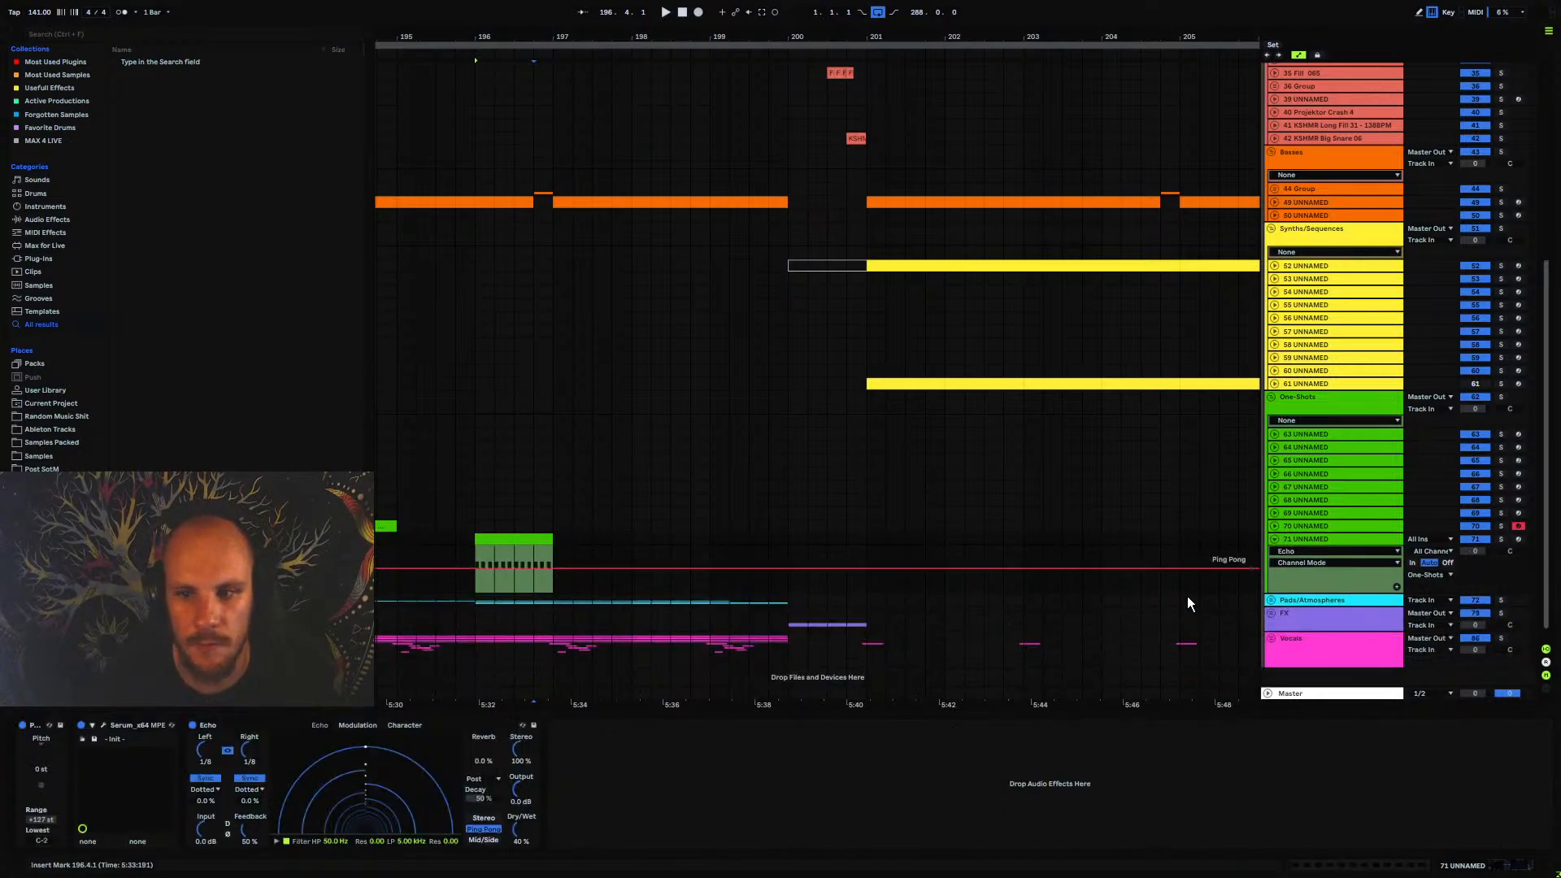
{"action": "left_click", "coordinate": [104, 725]}
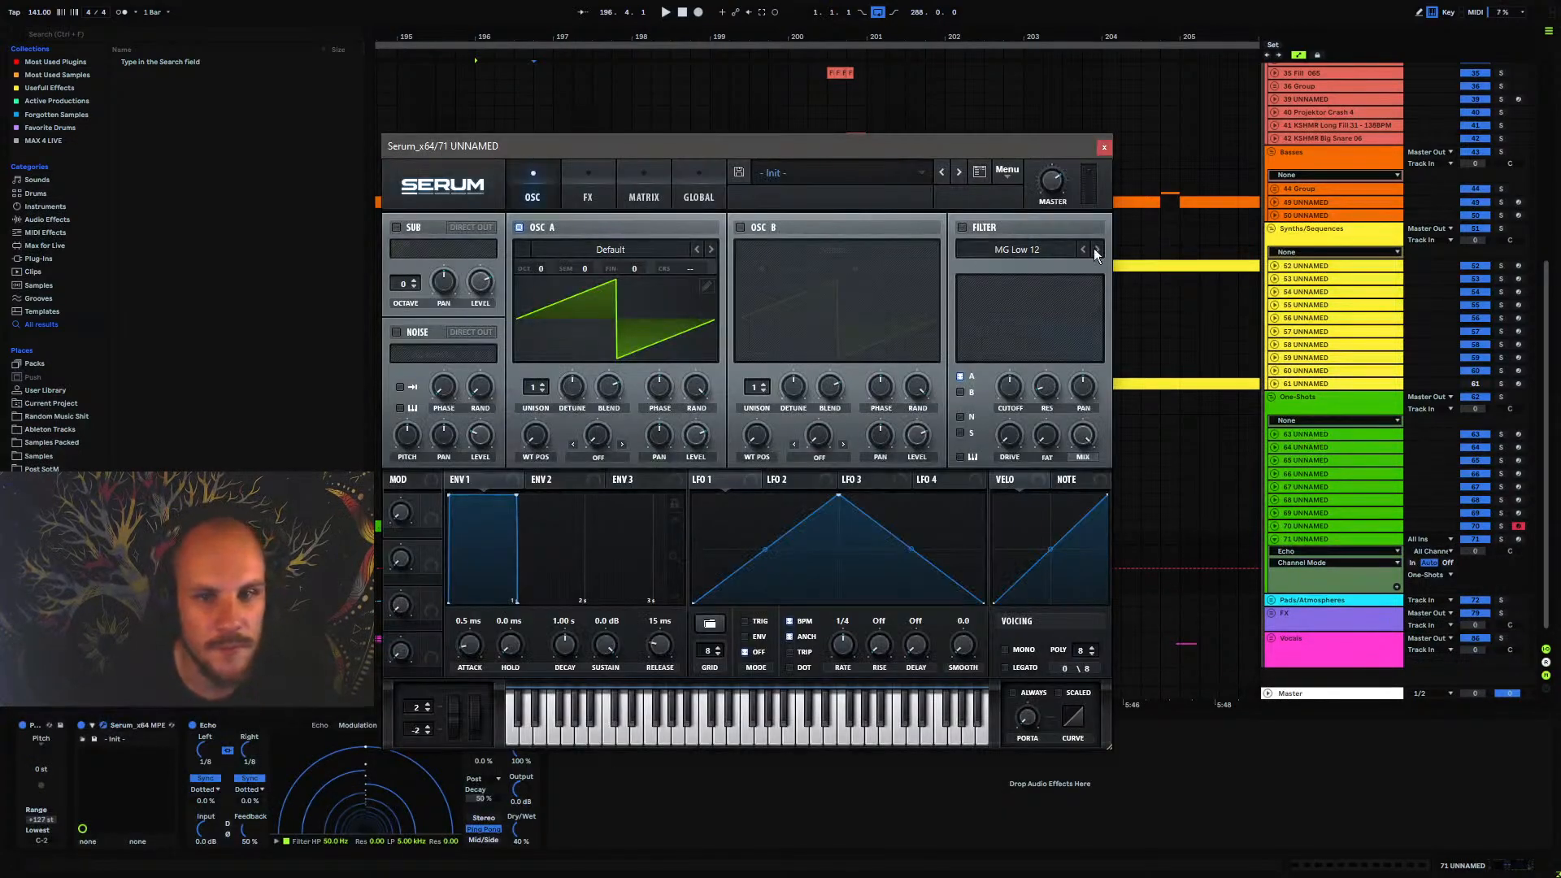
{"action": "left_click", "coordinate": [1106, 149]}
Transpose all notes in the bar 196 clip down to D#1 and on to D#0, auditioning the pattern from 196.1.1
{"action": "double_click", "coordinate": [521, 537]}
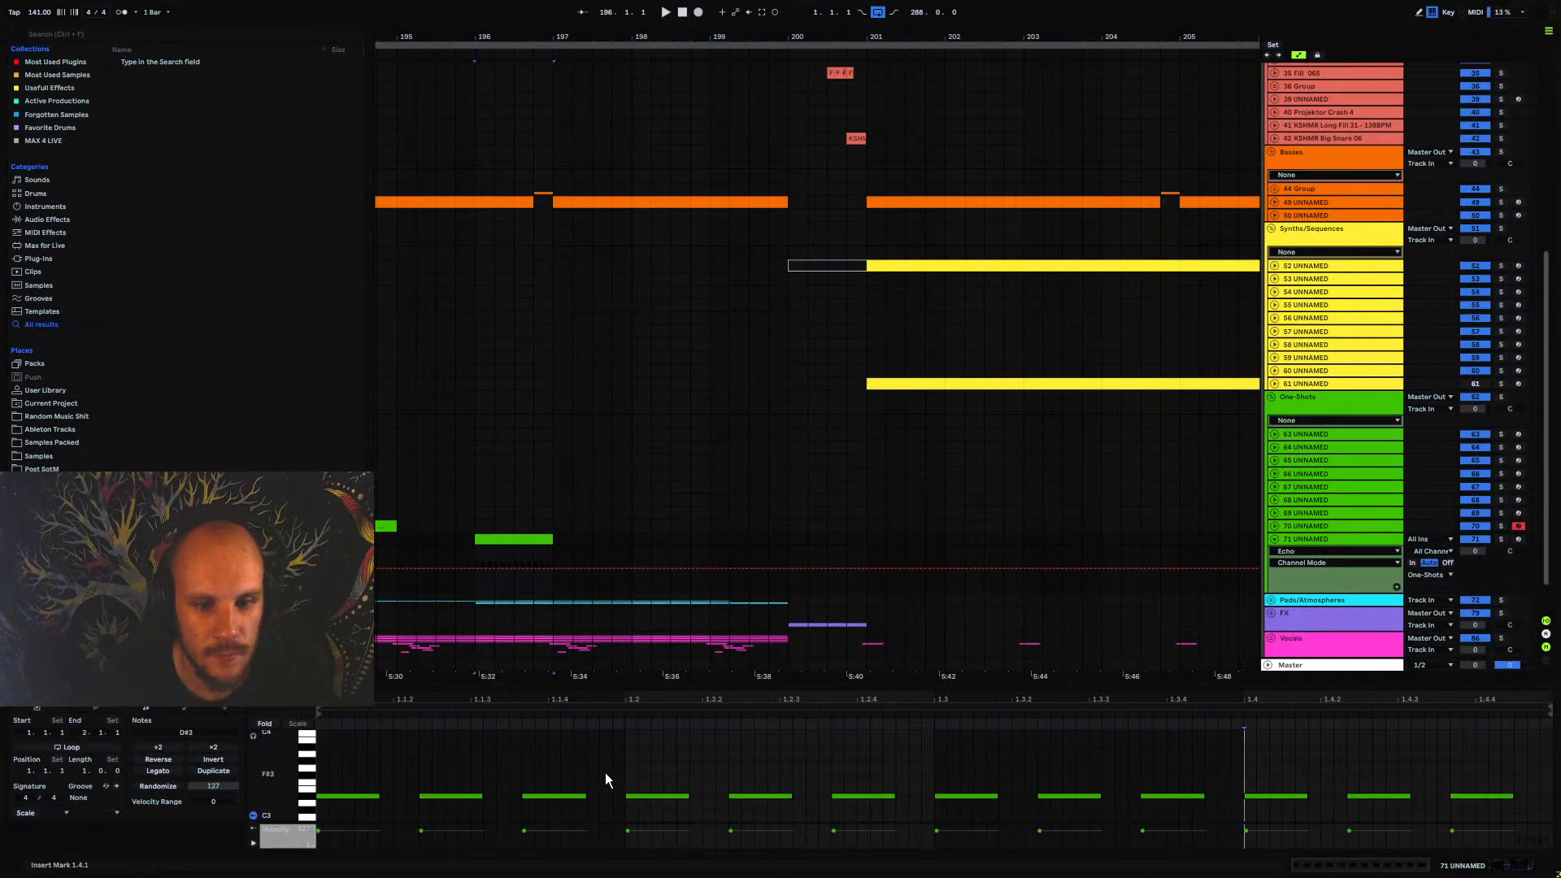
{"action": "key", "text": "ctrl+a"}
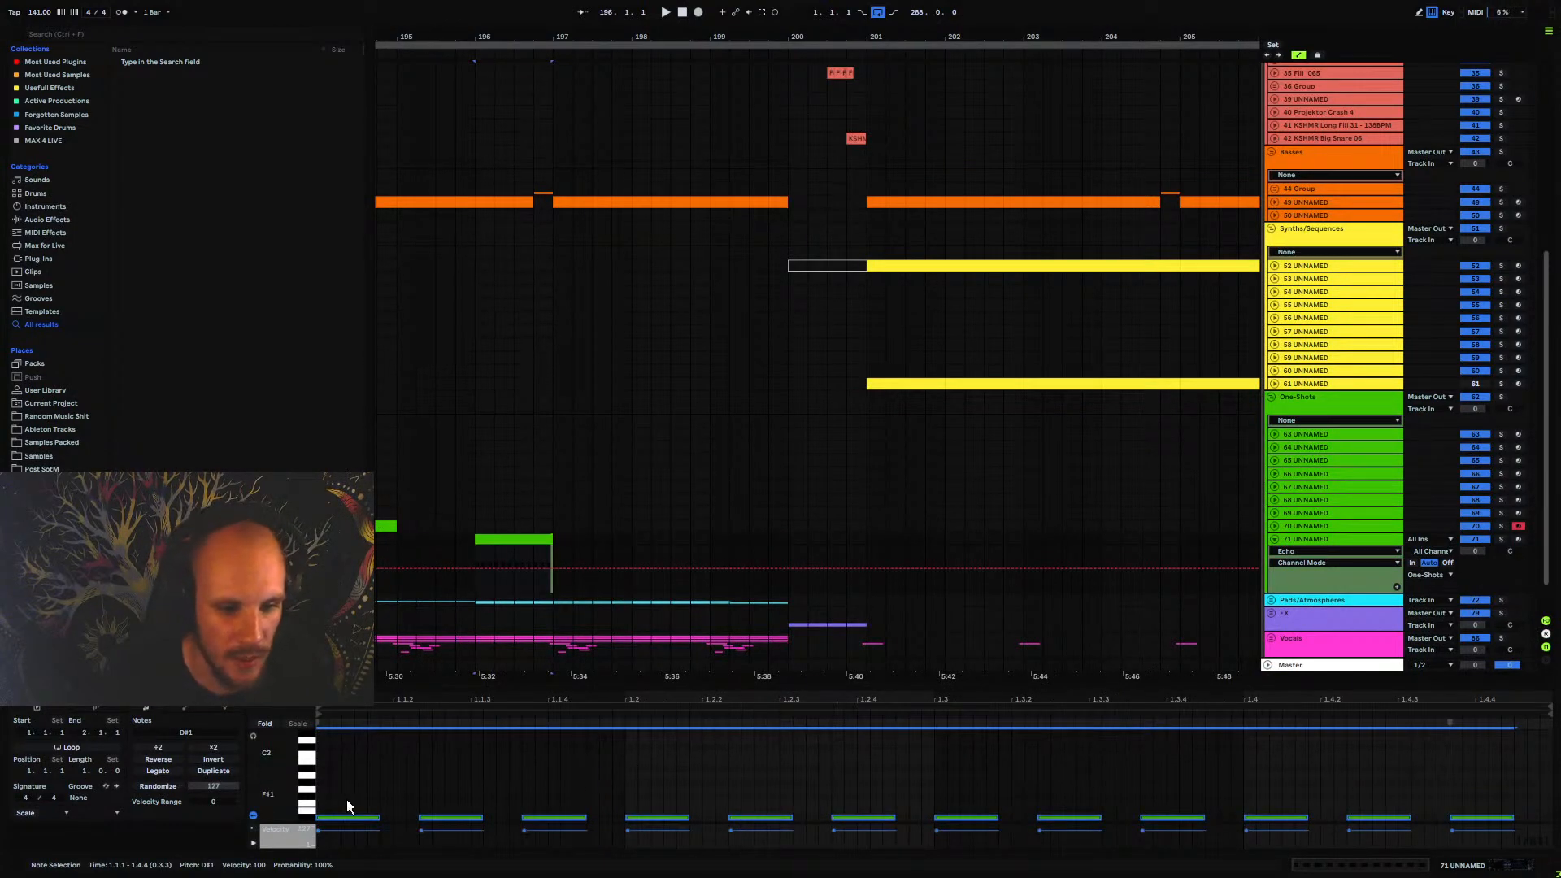
{"action": "key", "text": "space"}
{"action": "key", "text": "space"}
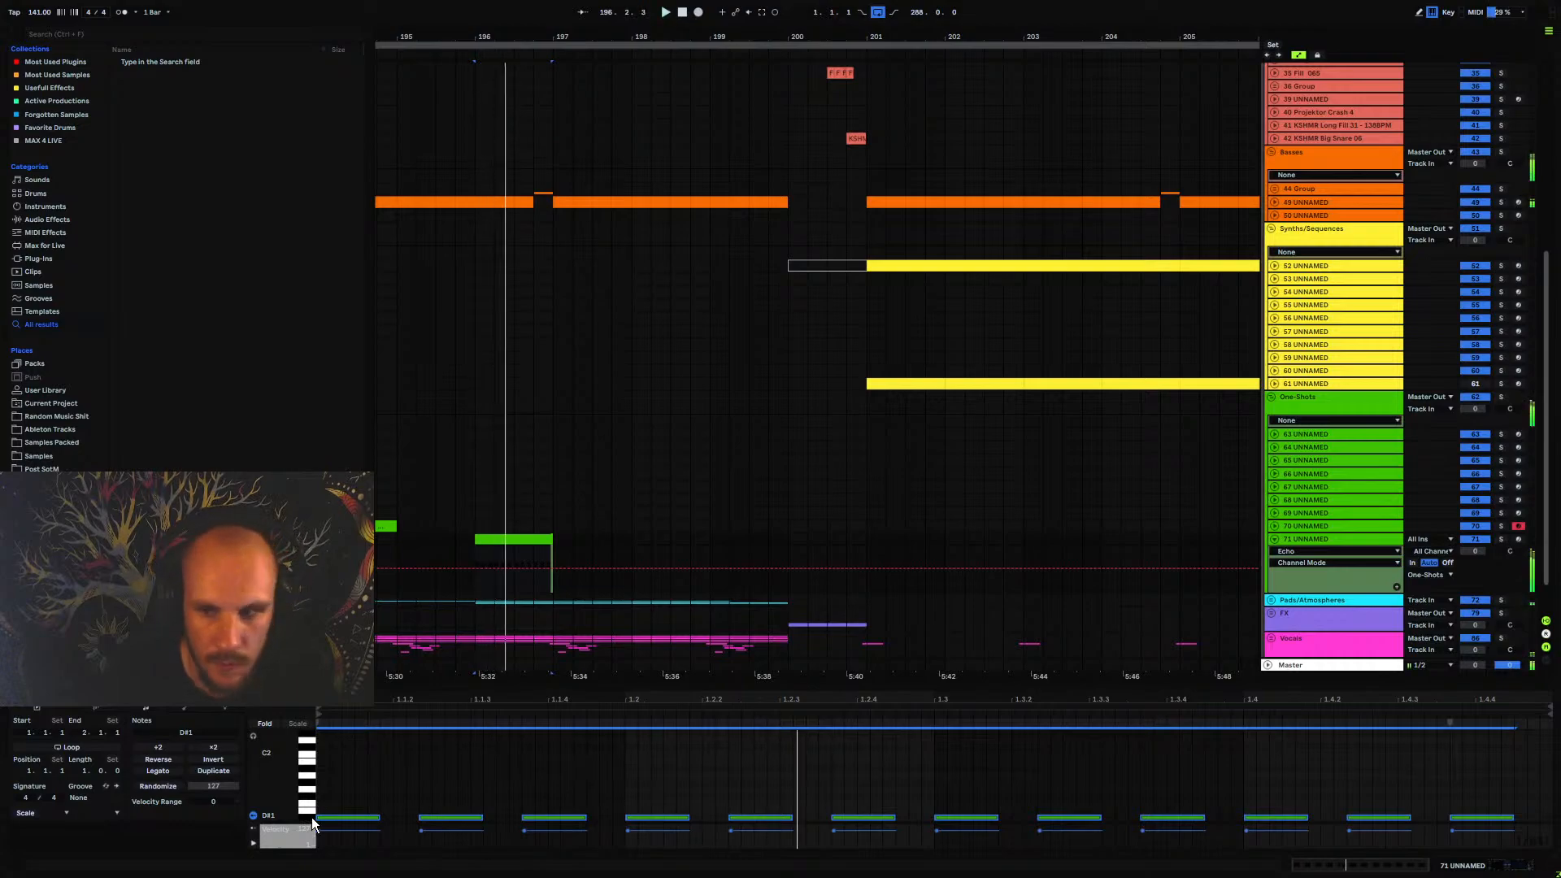
{"action": "key", "text": "shift+Down"}
{"action": "key", "text": "space"}
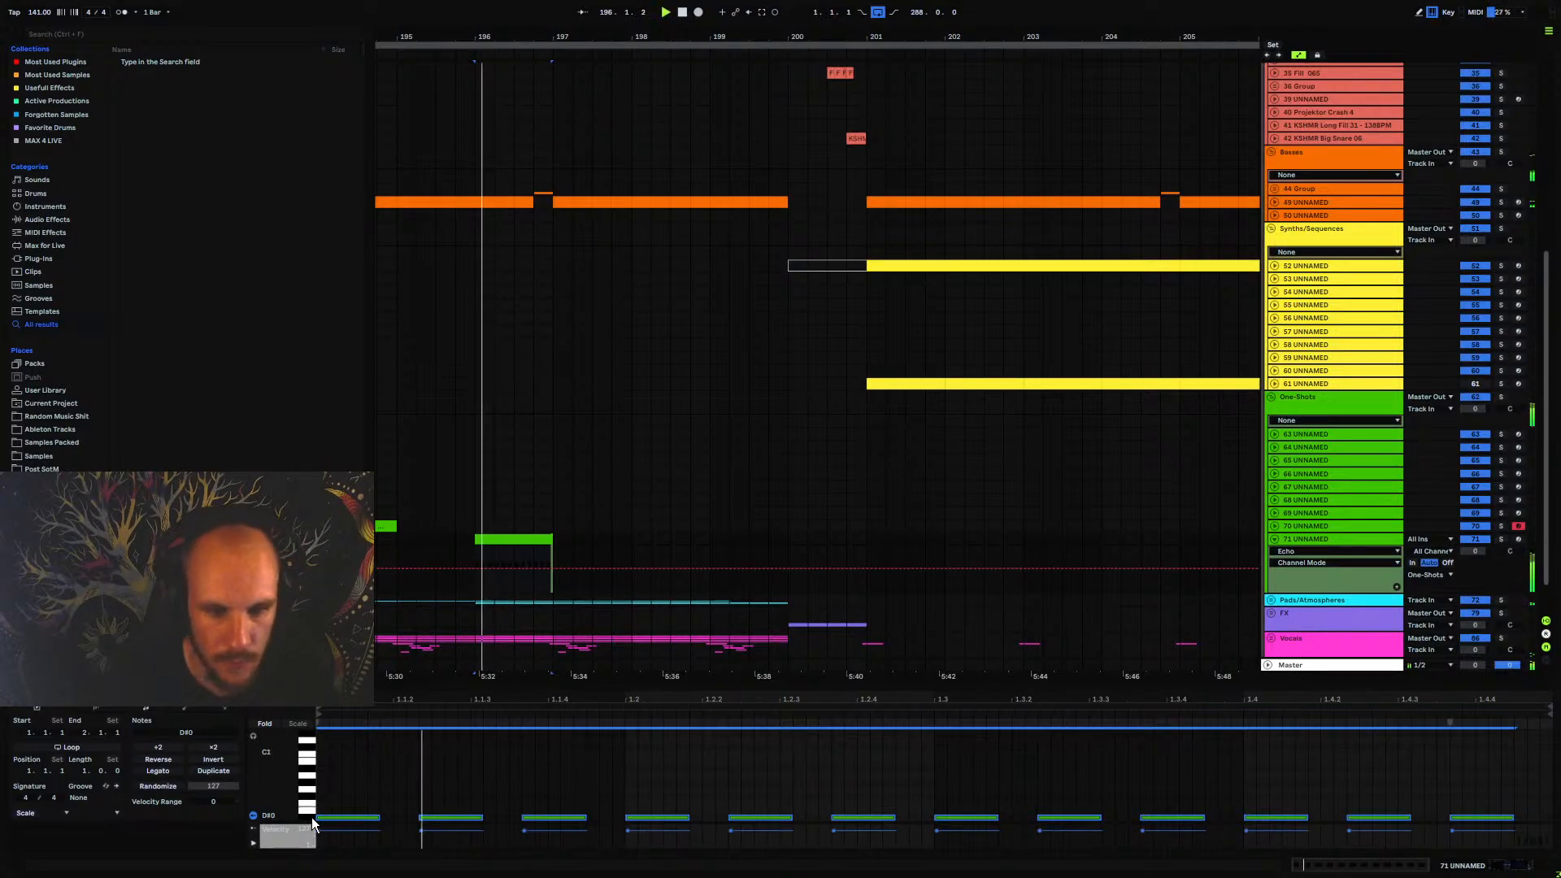
Open Serum on track 71 UNNAMED and load wavetable 0804 from Projektor Tones Pack Vol.2, Part 07, into OSC A
{"action": "double_click", "coordinate": [1315, 538]}
{"action": "left_click", "coordinate": [104, 726]}
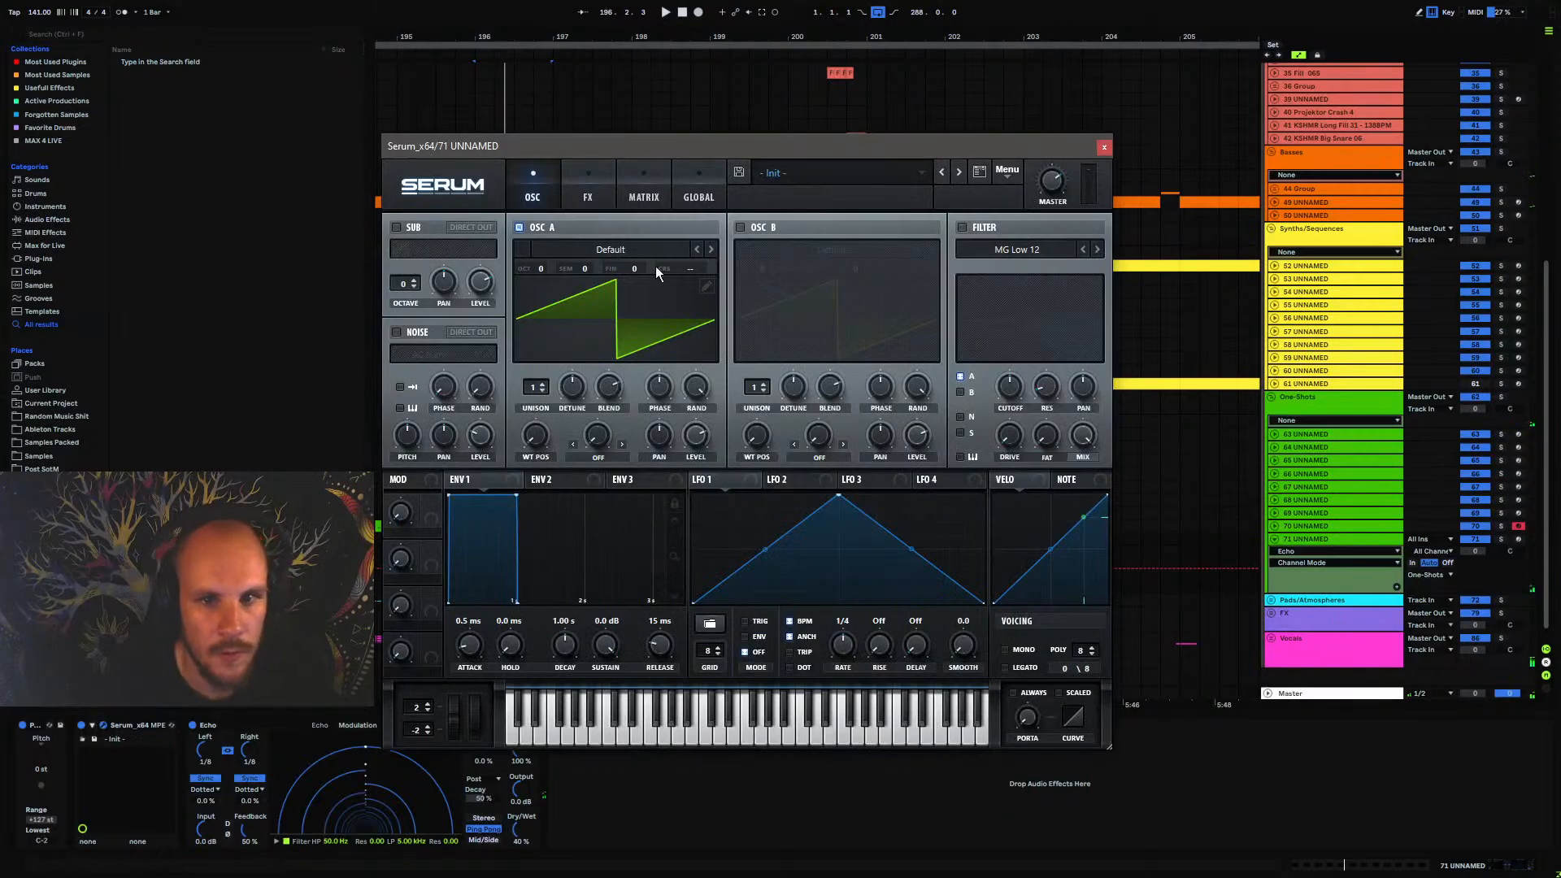
{"action": "left_click", "coordinate": [610, 249]}
{"action": "mouse_move", "coordinate": [638, 358]}
{"action": "mouse_move", "coordinate": [795, 485]}
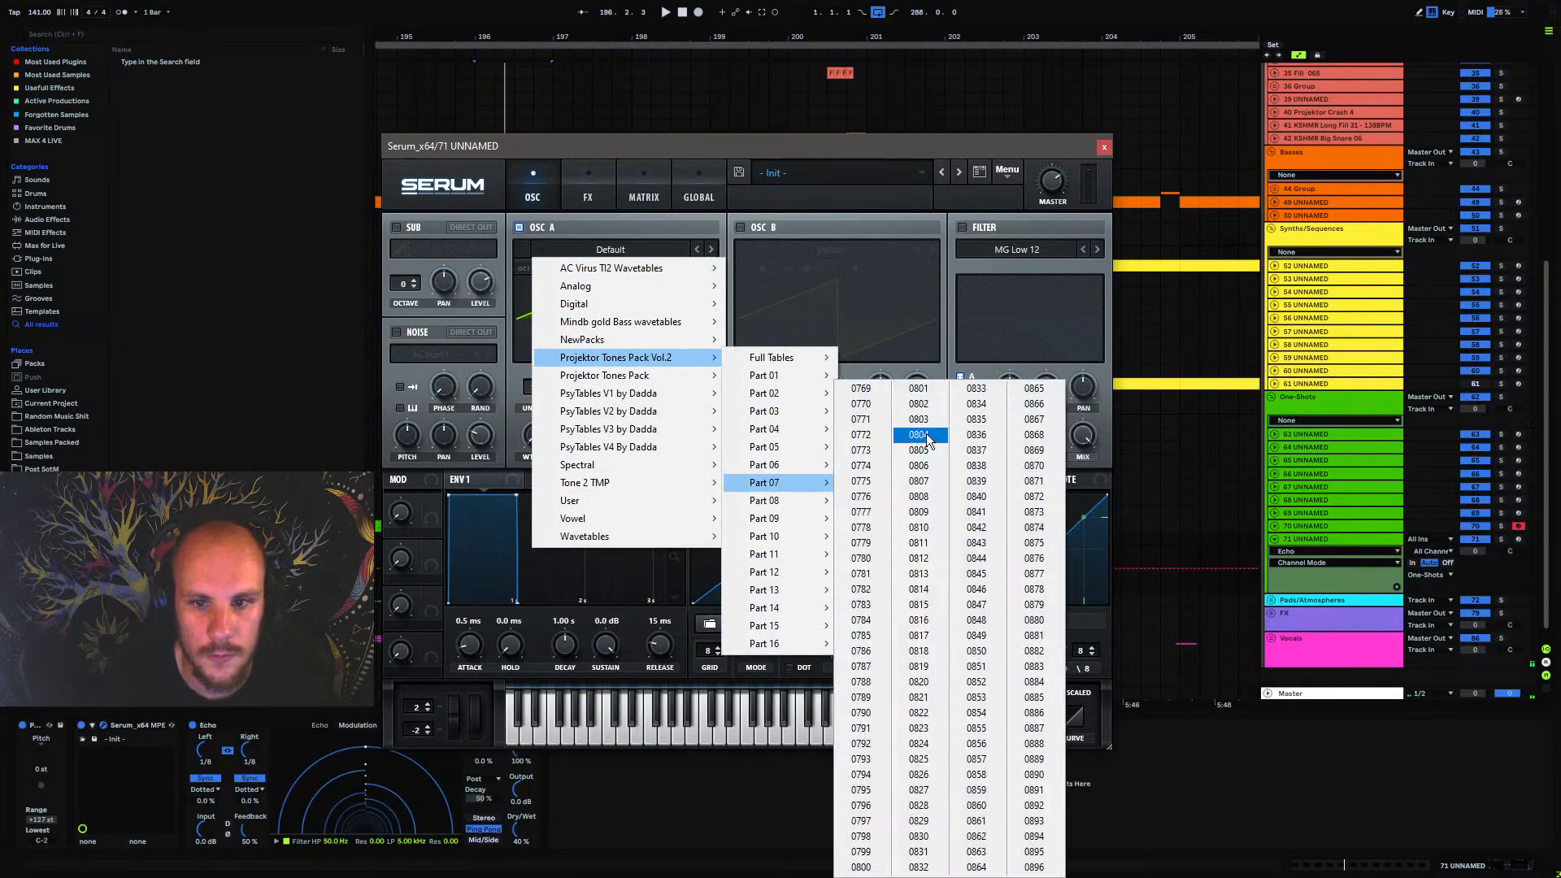
{"action": "left_click", "coordinate": [906, 460]}
Audition the wavetables following 0804 in OSC A against the playing pattern and settle on 0815
{"action": "left_click", "coordinate": [712, 251]}
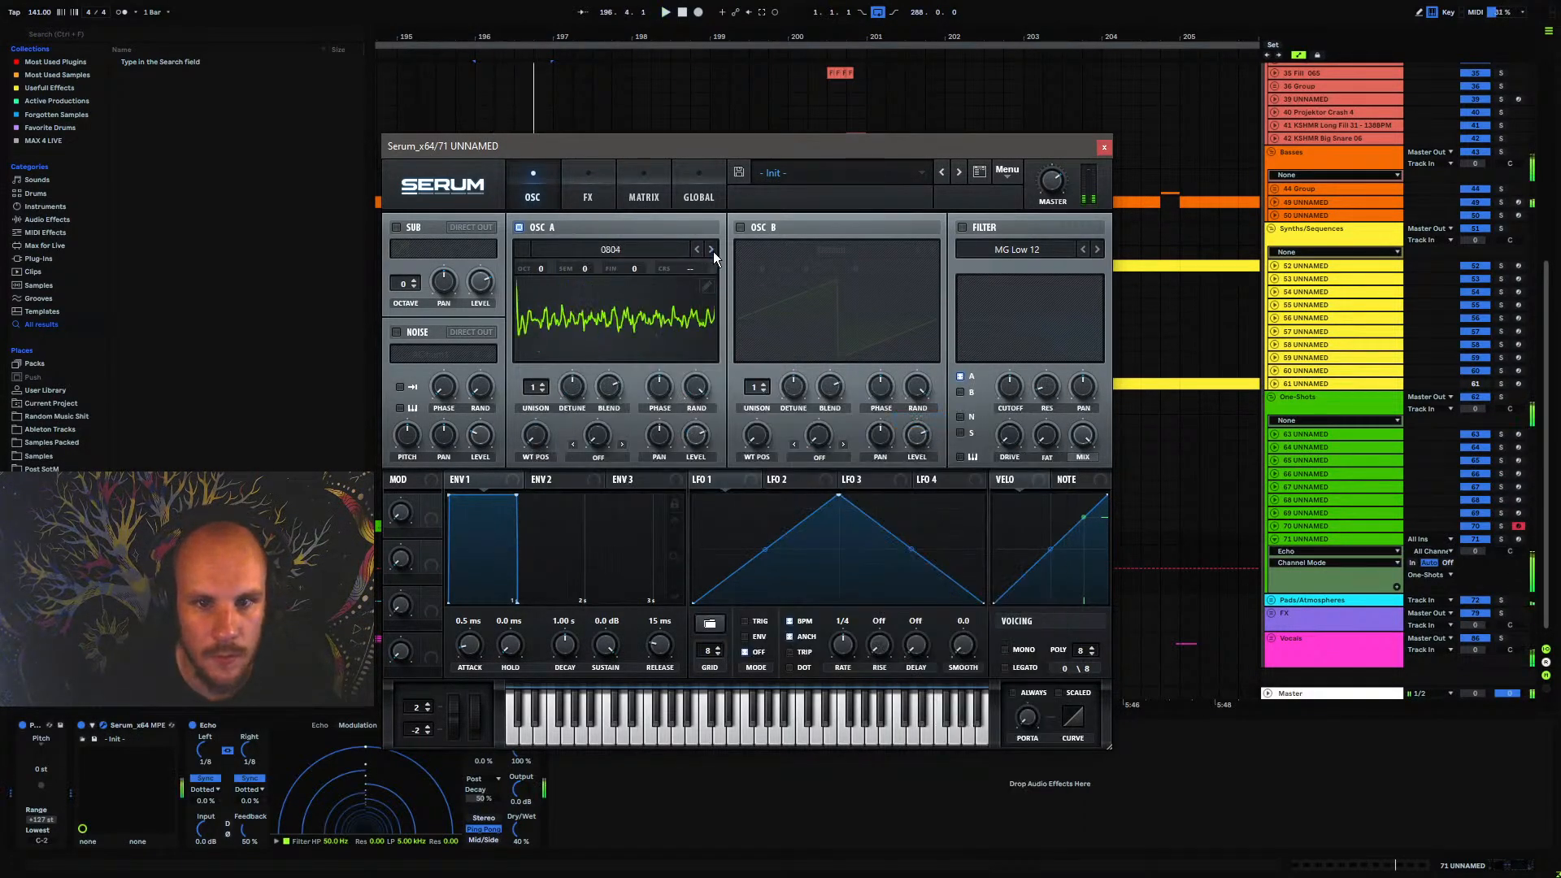
{"action": "left_click", "coordinate": [713, 251]}
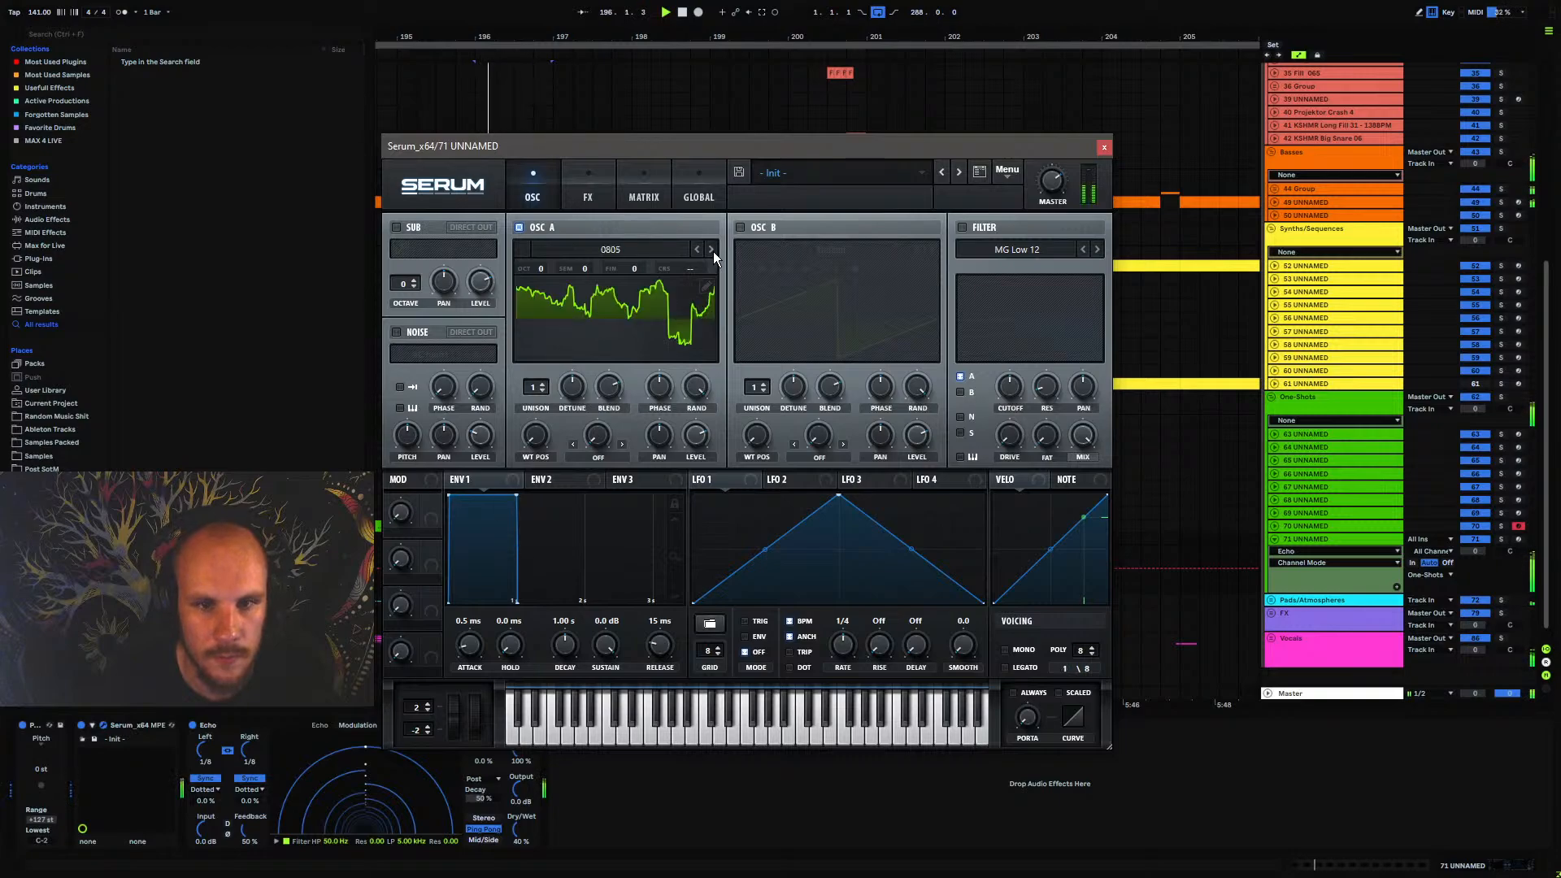
{"action": "left_click", "coordinate": [697, 249]}
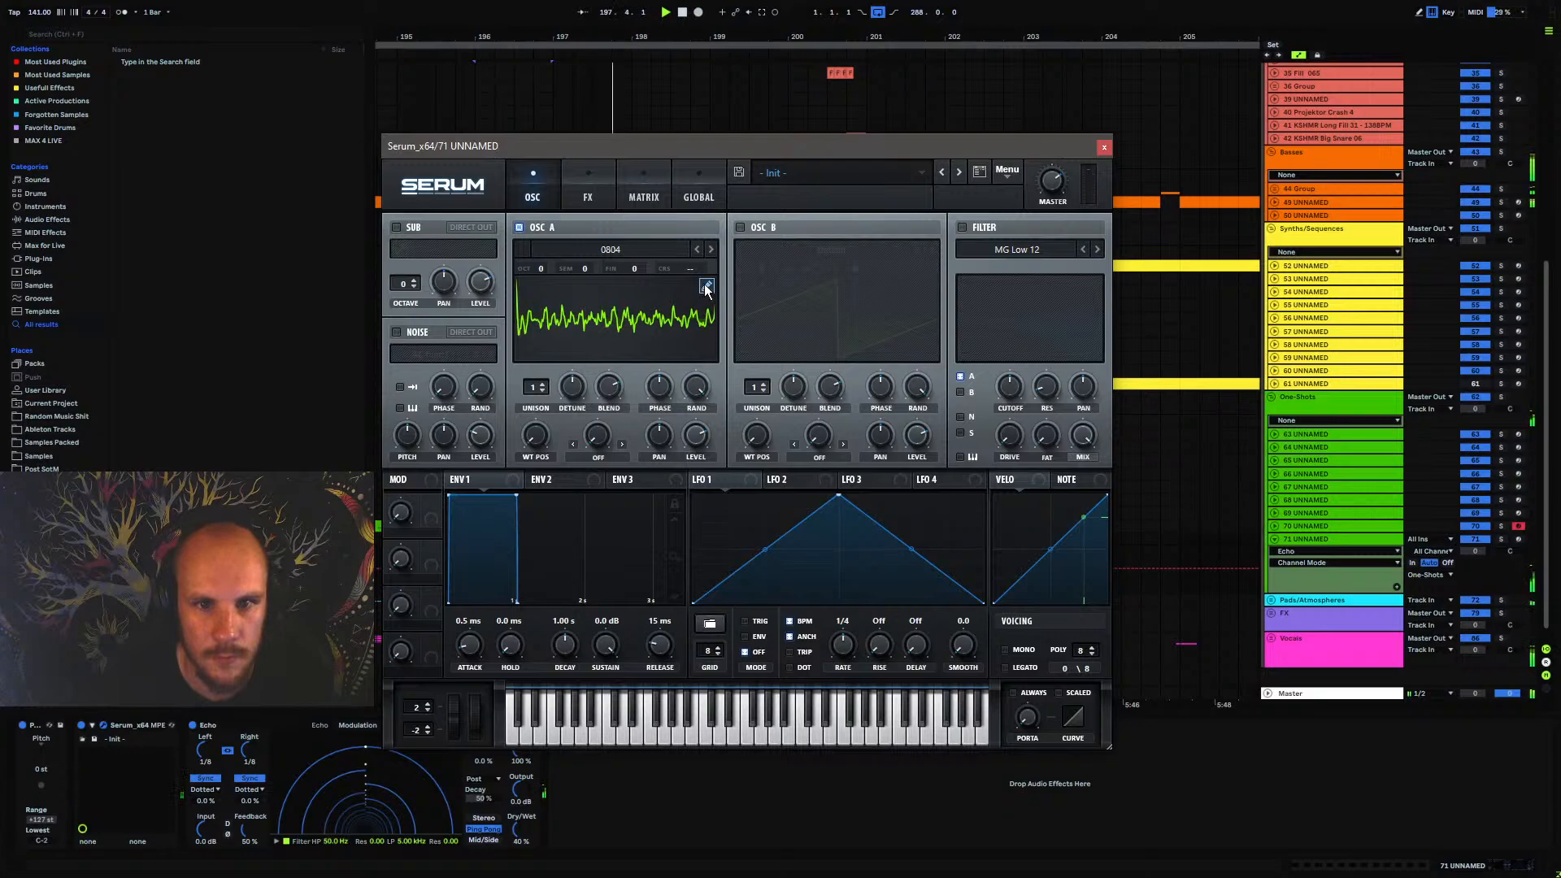
{"action": "left_click", "coordinate": [711, 250]}
{"action": "left_click", "coordinate": [712, 250]}
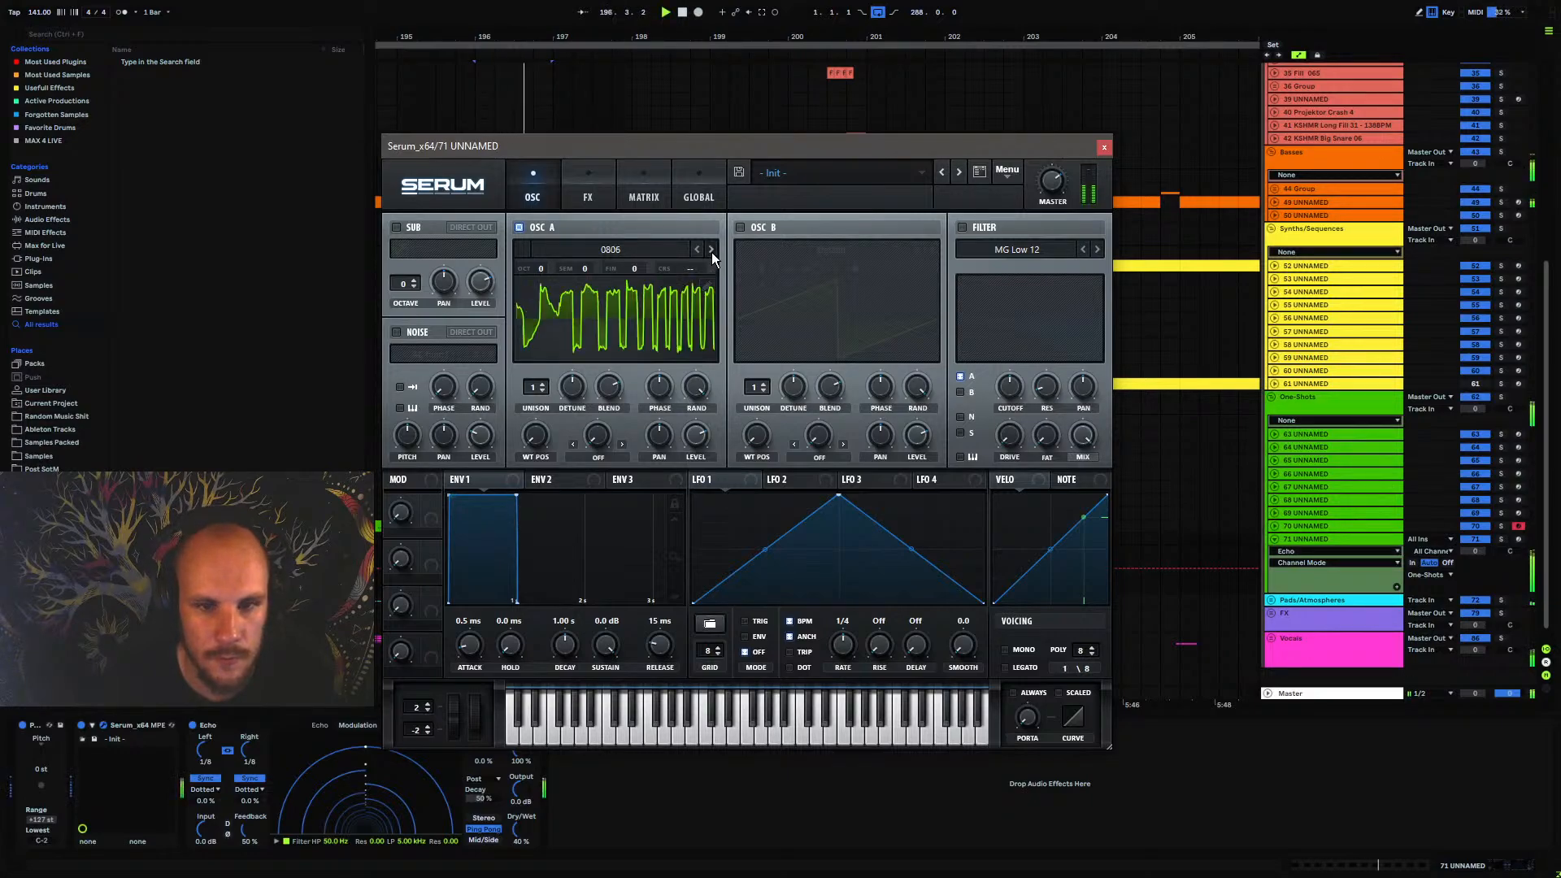
{"action": "left_click", "coordinate": [711, 251]}
{"action": "left_click", "coordinate": [711, 250]}
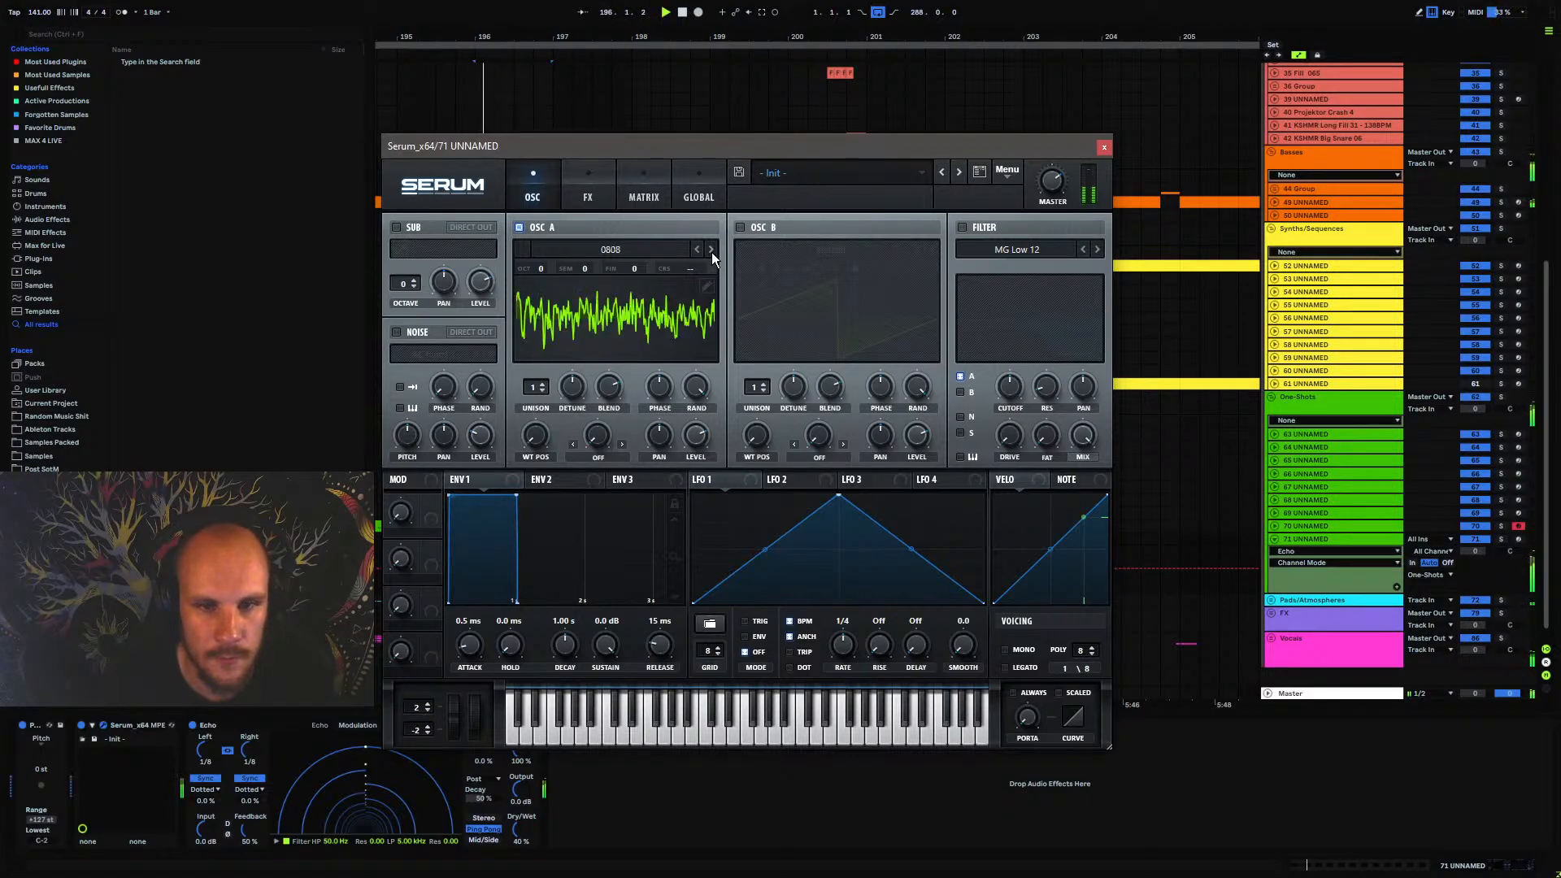
{"action": "left_click", "coordinate": [712, 250]}
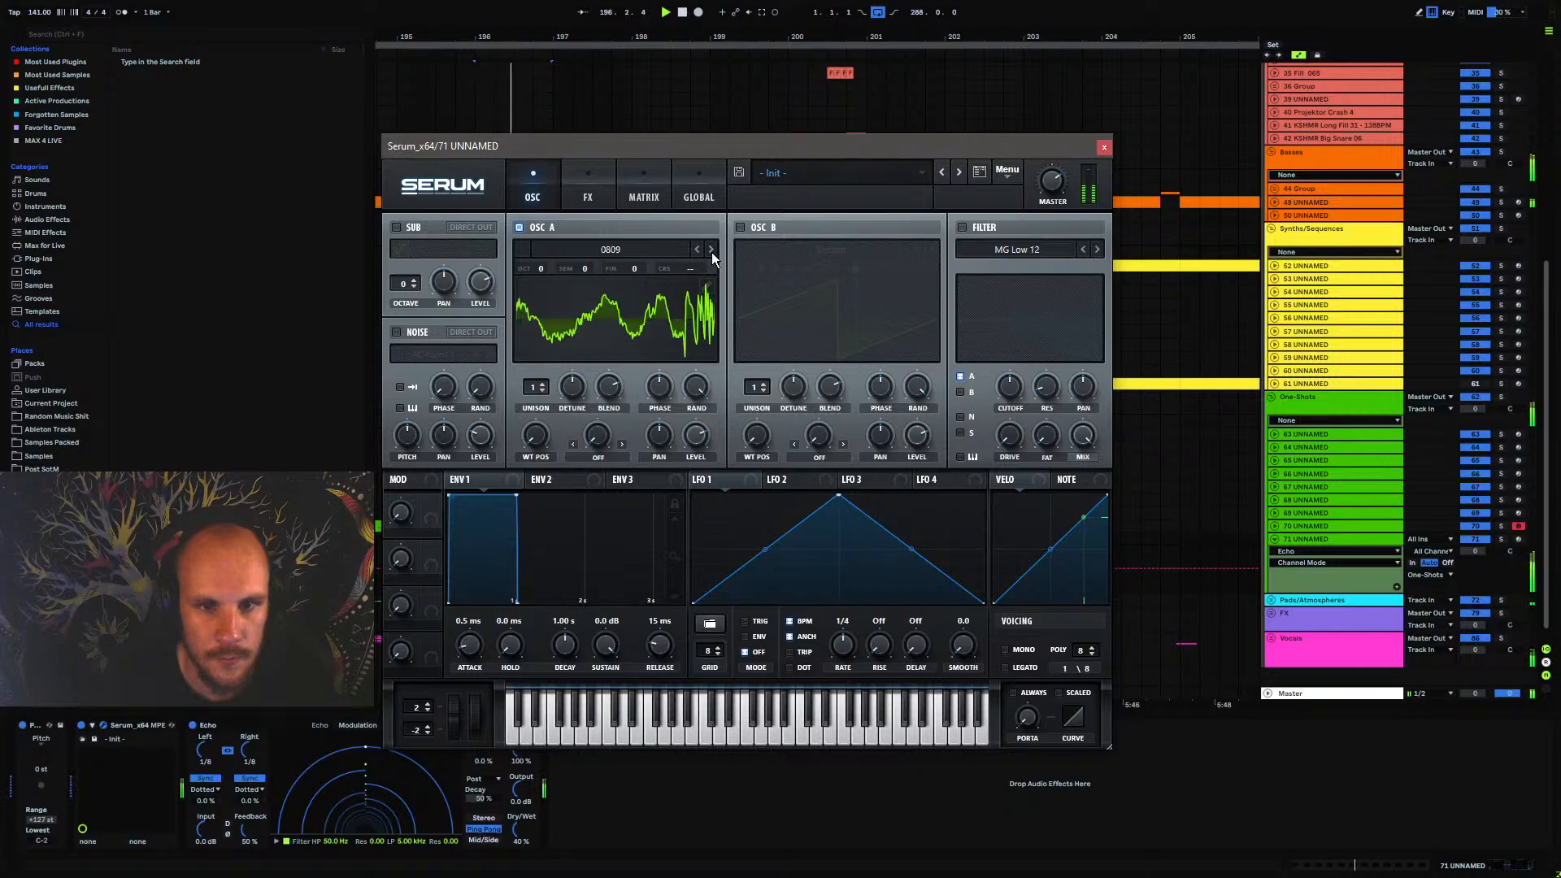
{"action": "left_click", "coordinate": [712, 250]}
{"action": "left_click", "coordinate": [711, 251]}
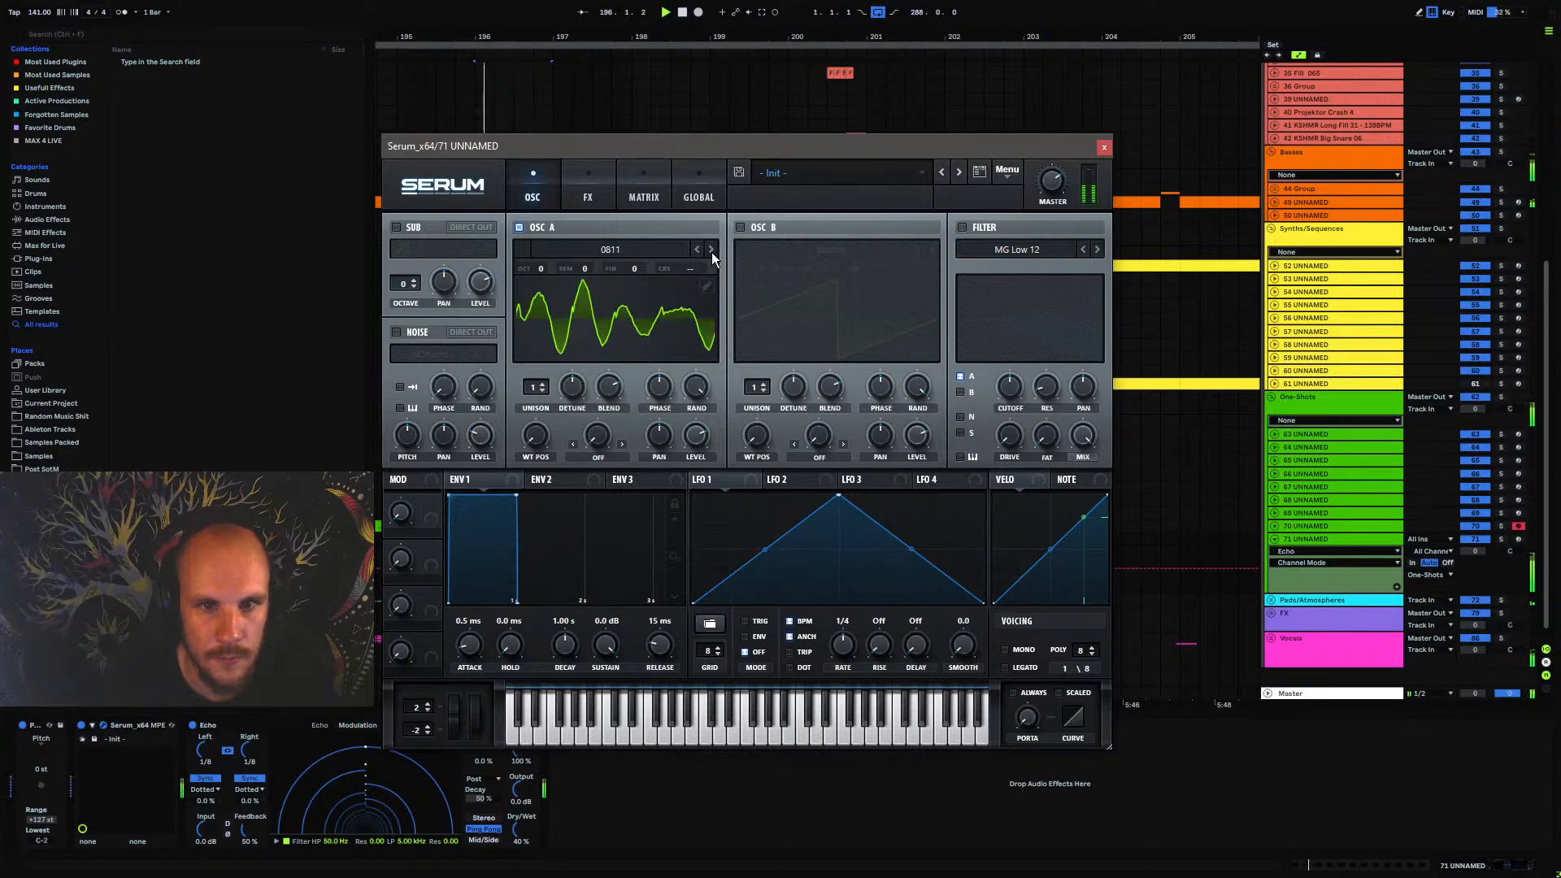
{"action": "left_click", "coordinate": [712, 250]}
{"action": "left_click", "coordinate": [711, 251]}
{"action": "left_click", "coordinate": [711, 250]}
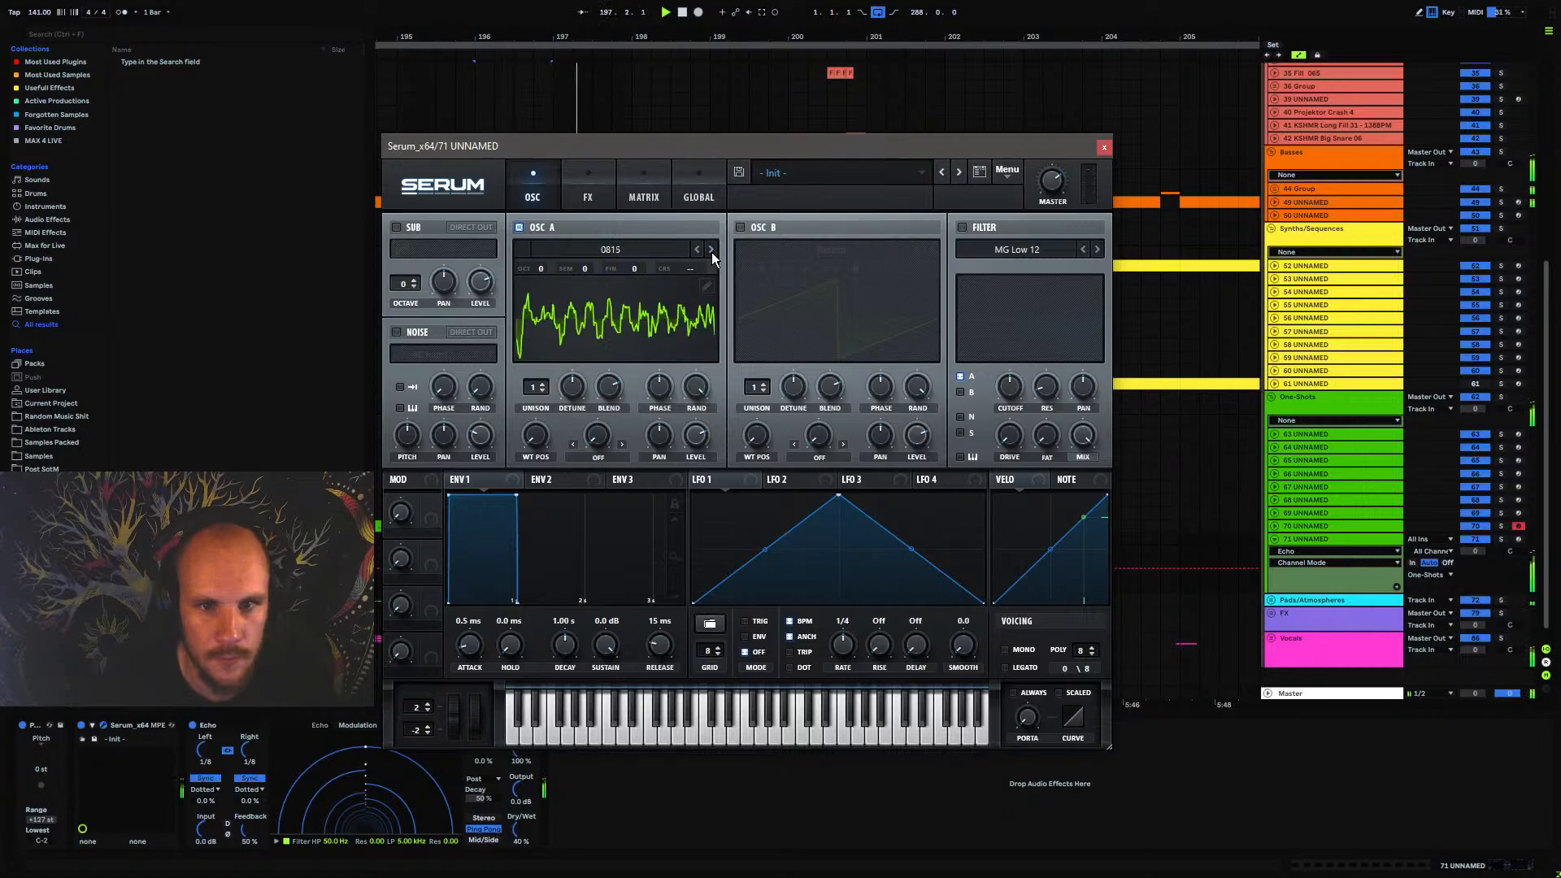
{"action": "left_click", "coordinate": [711, 251]}
{"action": "left_click", "coordinate": [712, 251]}
{"action": "left_click", "coordinate": [699, 250]}
Try the OSC A wavetables after 0815 up to 0820 and return to 0815
{"action": "left_click", "coordinate": [649, 250]}
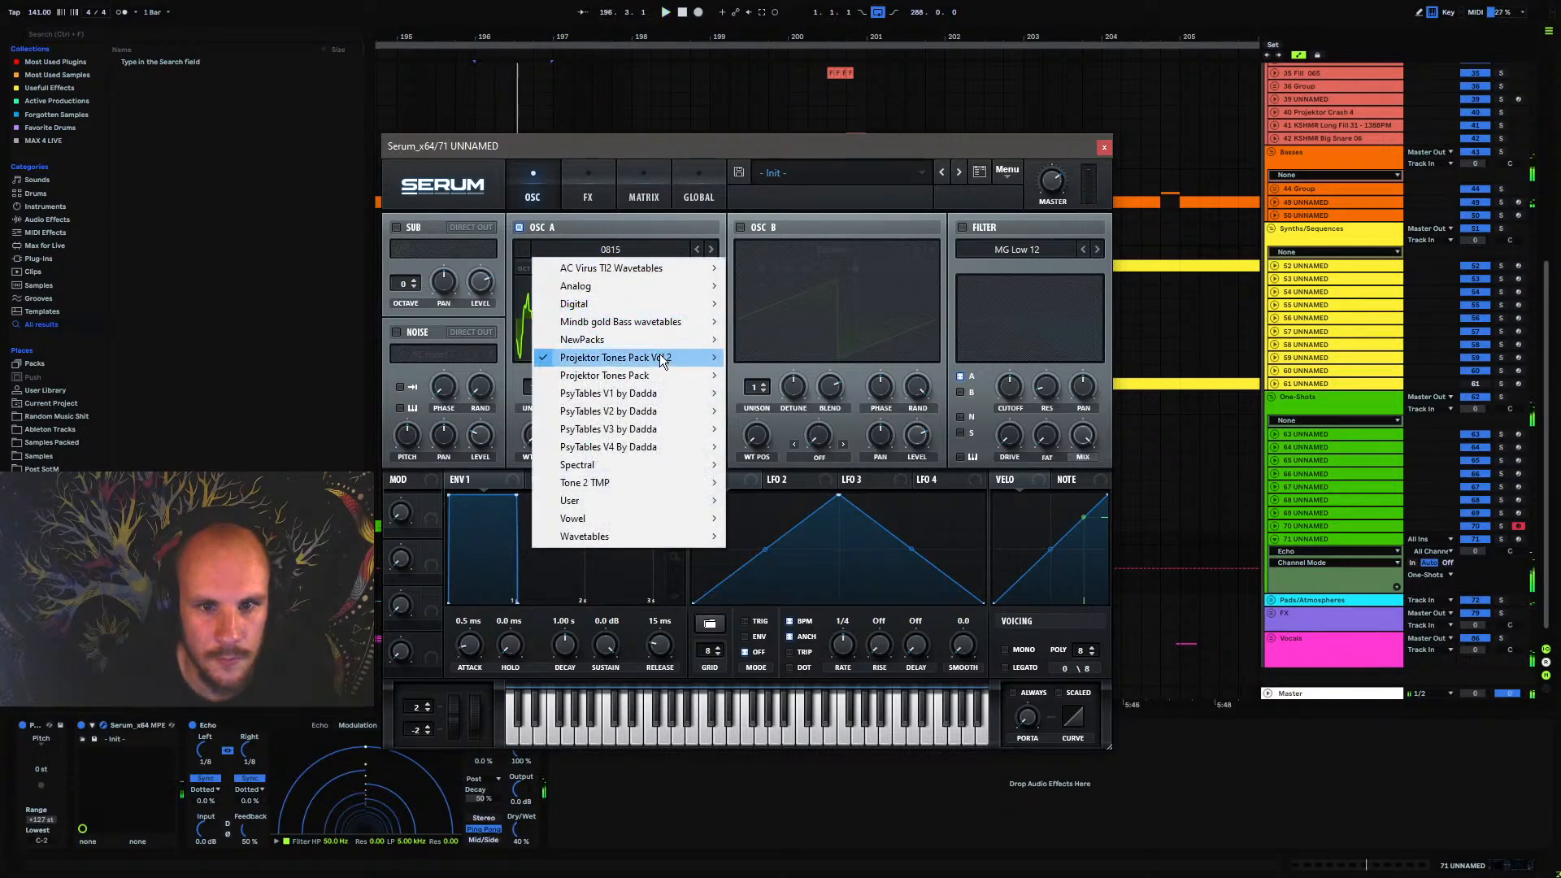
{"action": "mouse_move", "coordinate": [667, 358]}
{"action": "left_click", "coordinate": [739, 153]}
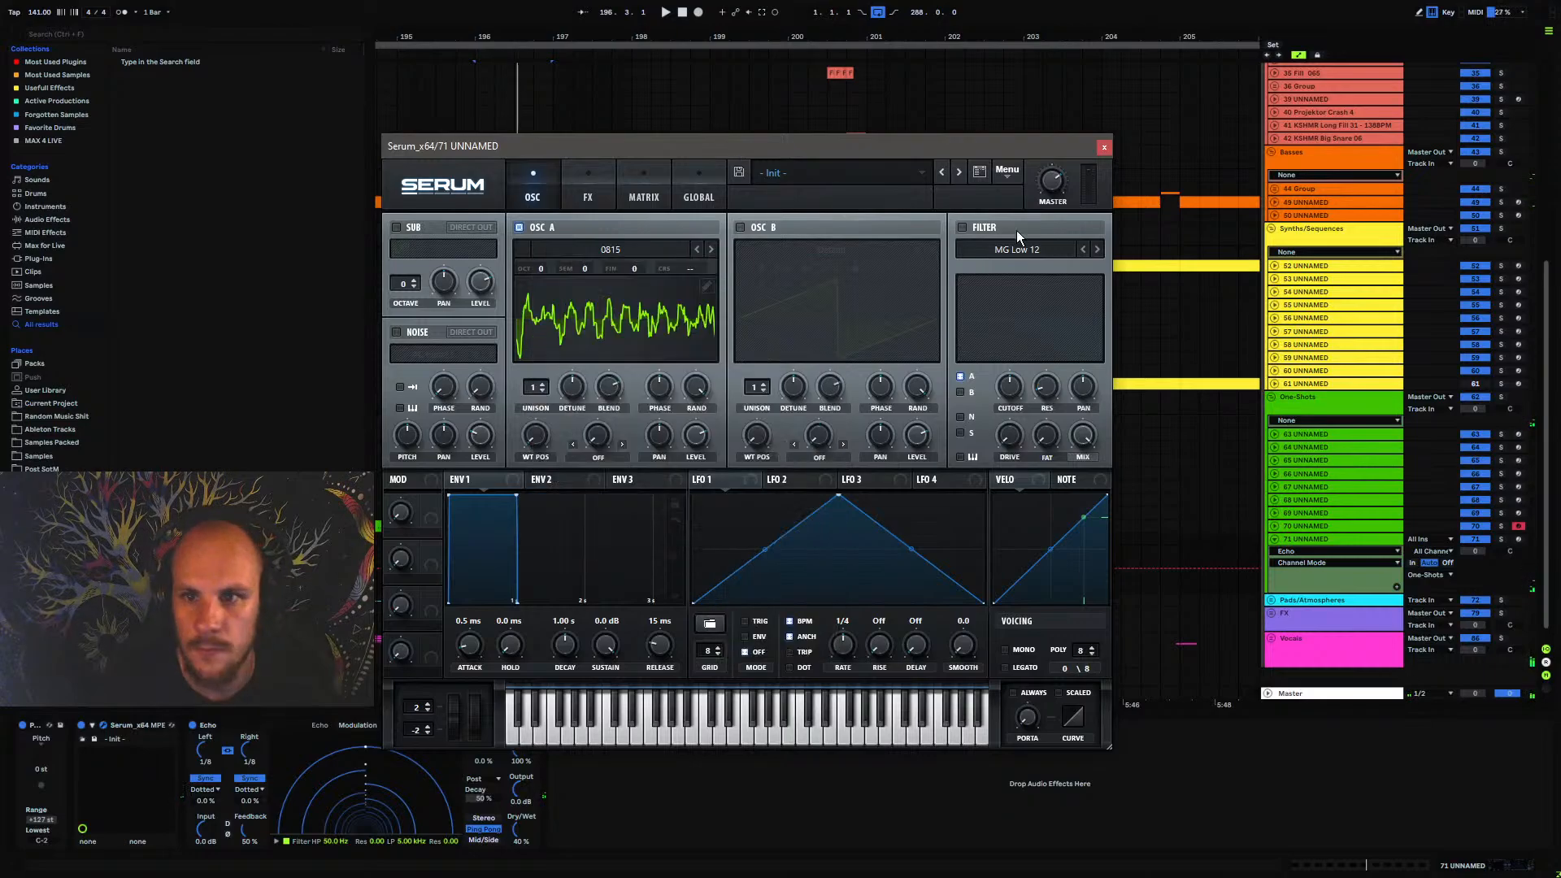
{"action": "left_click", "coordinate": [711, 249]}
{"action": "left_click", "coordinate": [711, 249]}
{"action": "left_click", "coordinate": [711, 248]}
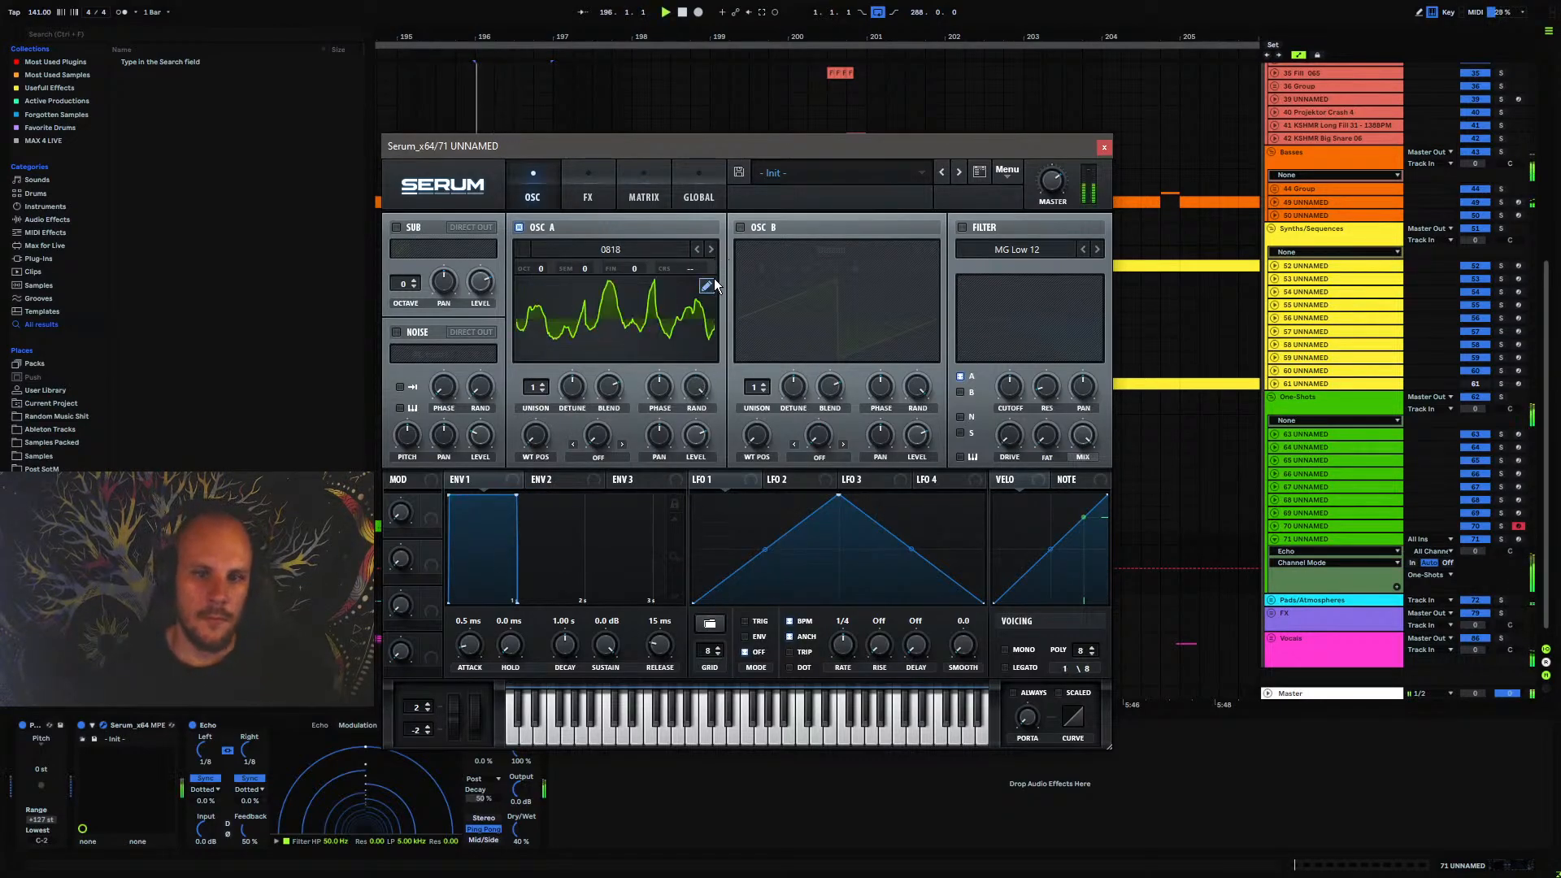
{"action": "left_click", "coordinate": [711, 249]}
{"action": "left_click", "coordinate": [711, 249]}
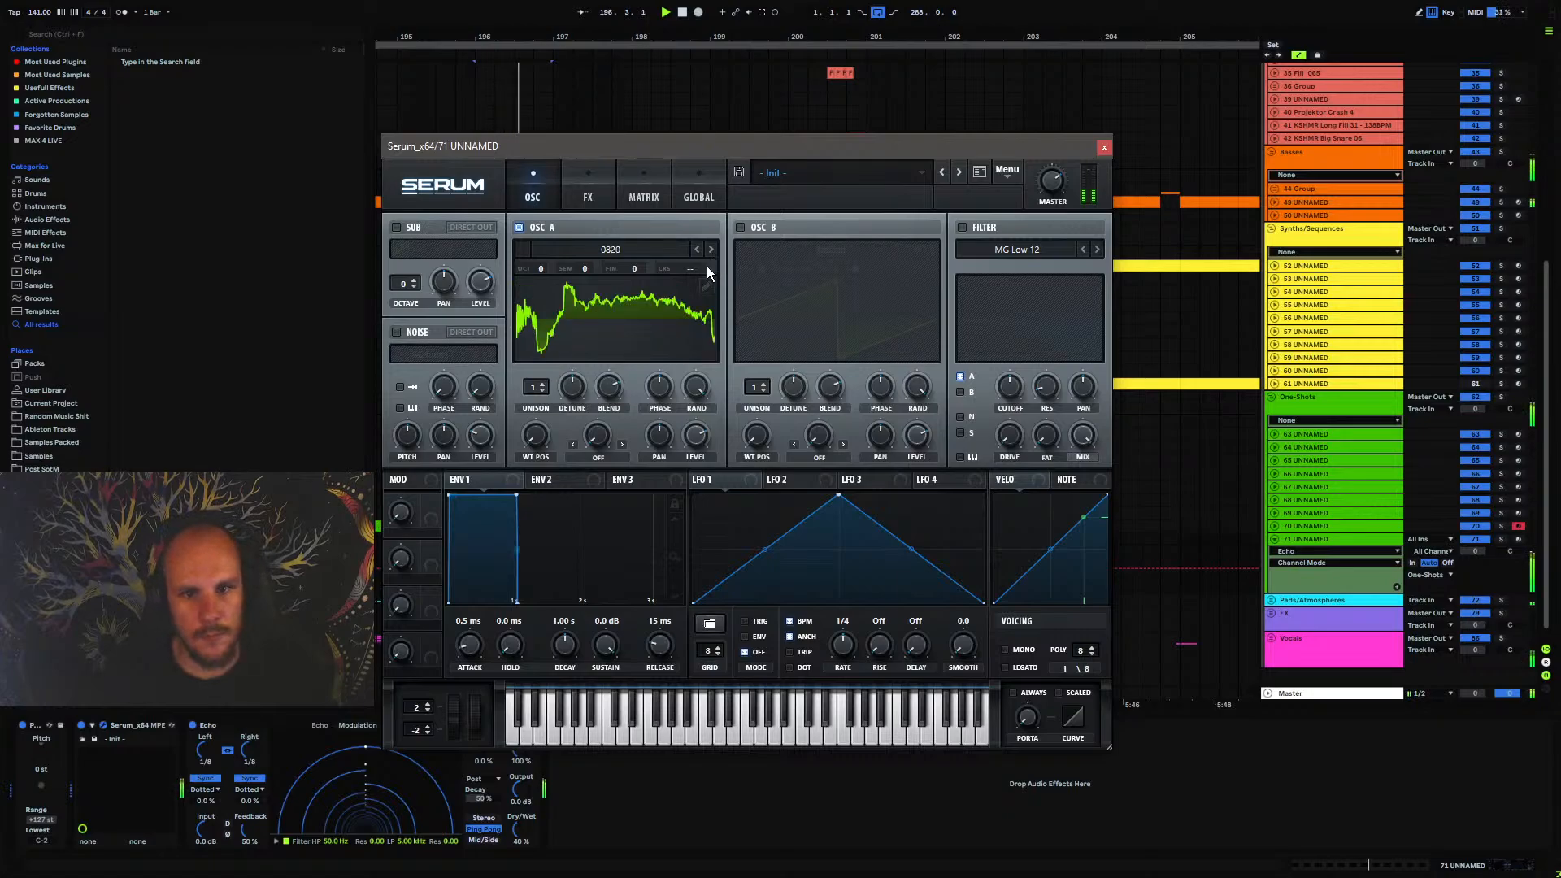
{"action": "left_click", "coordinate": [710, 249]}
{"action": "left_click", "coordinate": [697, 249]}
{"action": "left_click", "coordinate": [697, 249]}
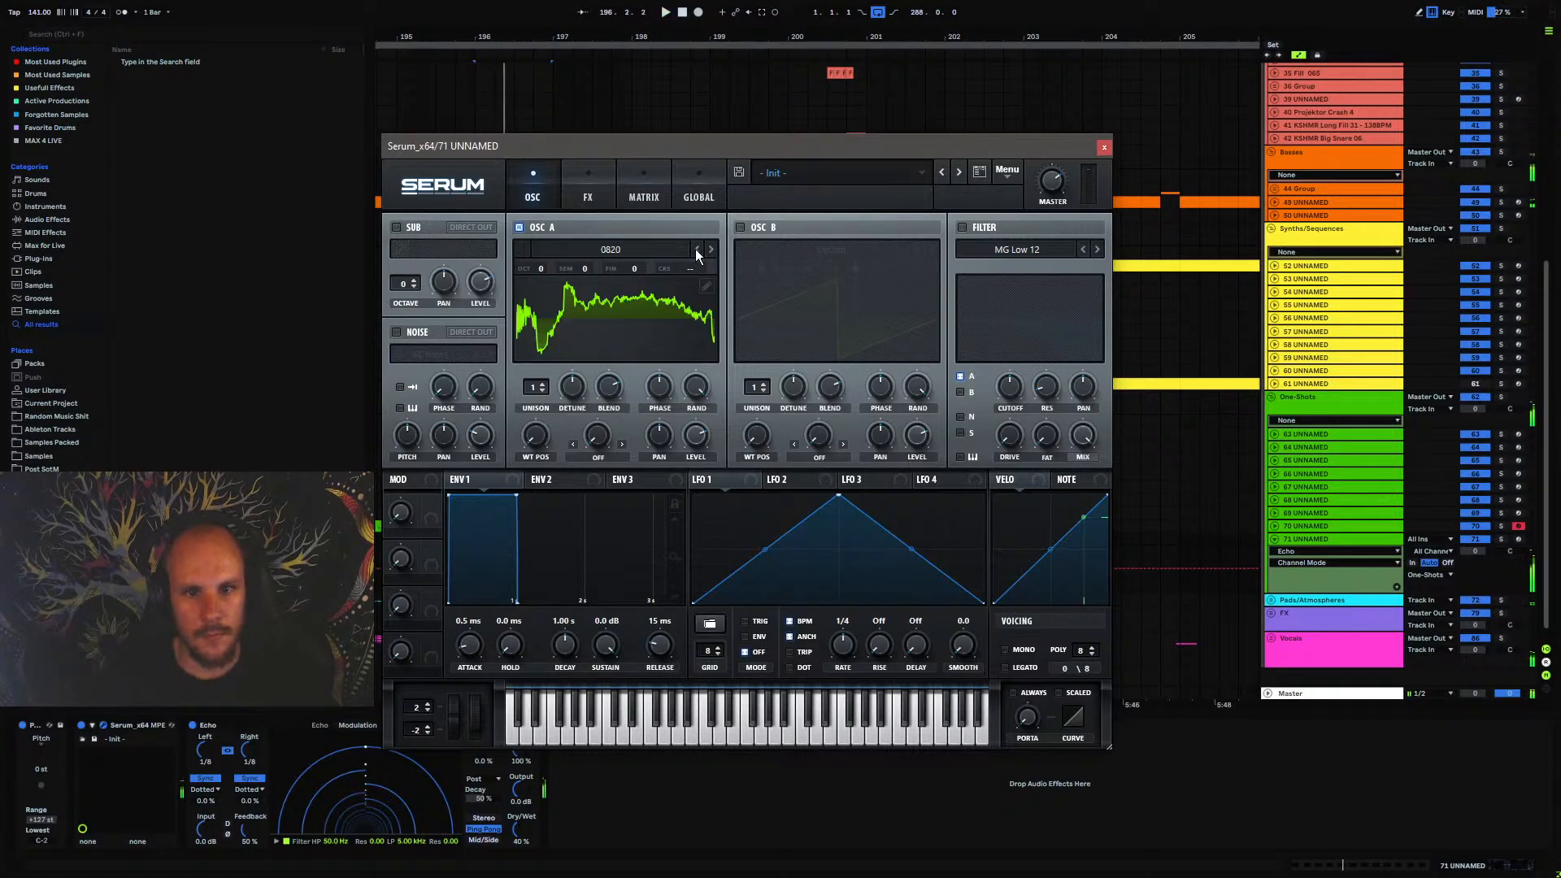
{"action": "left_click", "coordinate": [697, 249]}
{"action": "left_click", "coordinate": [697, 249]}
{"action": "left_click", "coordinate": [697, 249]}
{"action": "left_click", "coordinate": [697, 249]}
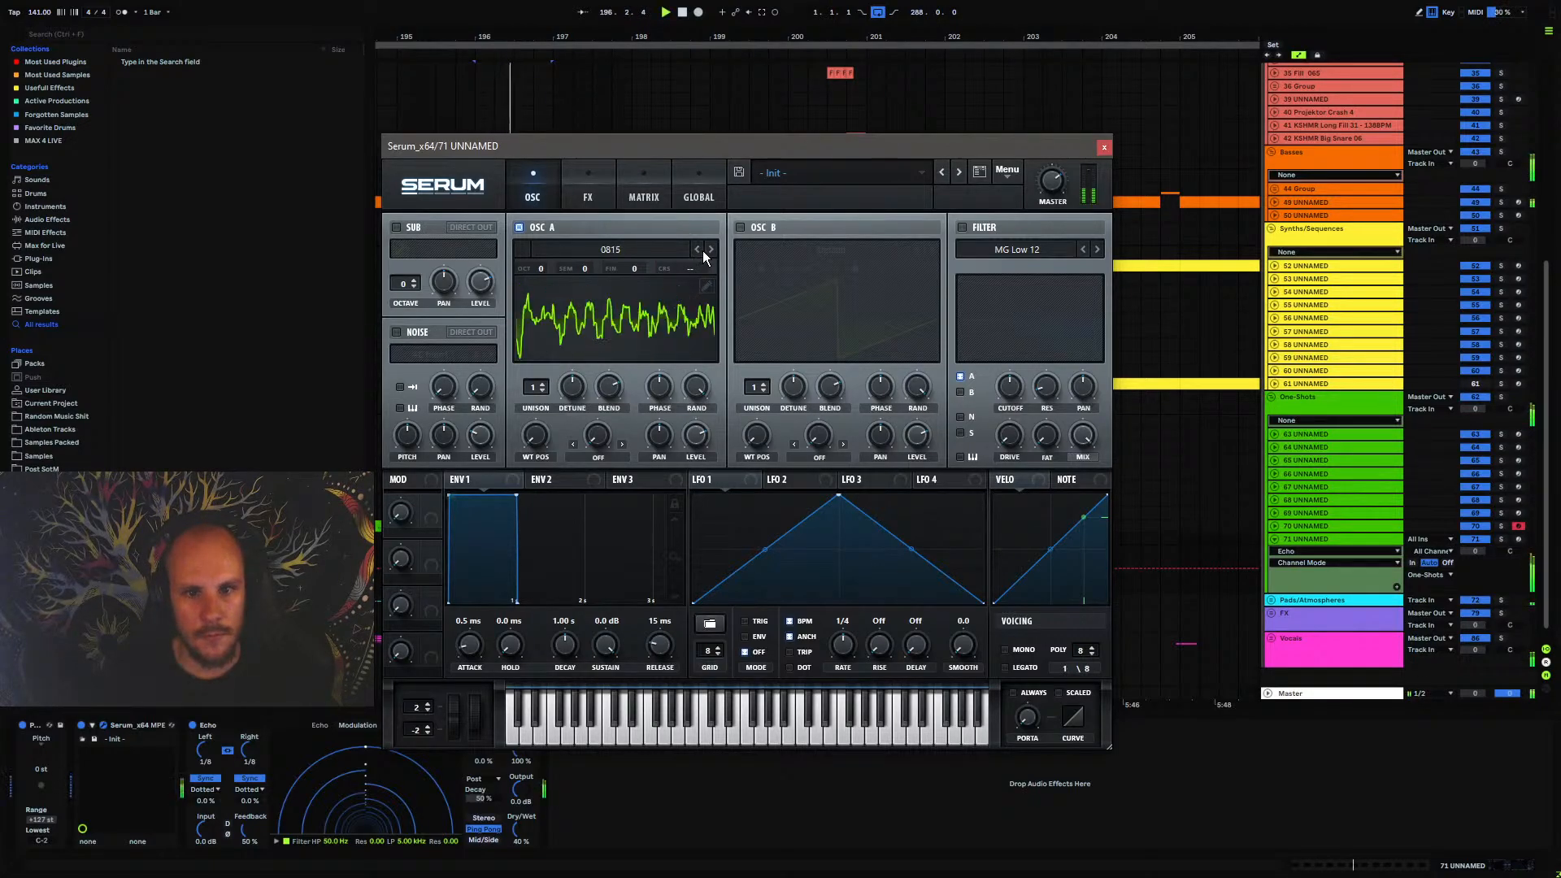
Enable OSC B and load wavetable 0486 from Projektor Tones Pack Vol.2, Part 04, into it
{"action": "left_click", "coordinate": [740, 228]}
{"action": "left_click", "coordinate": [779, 249]}
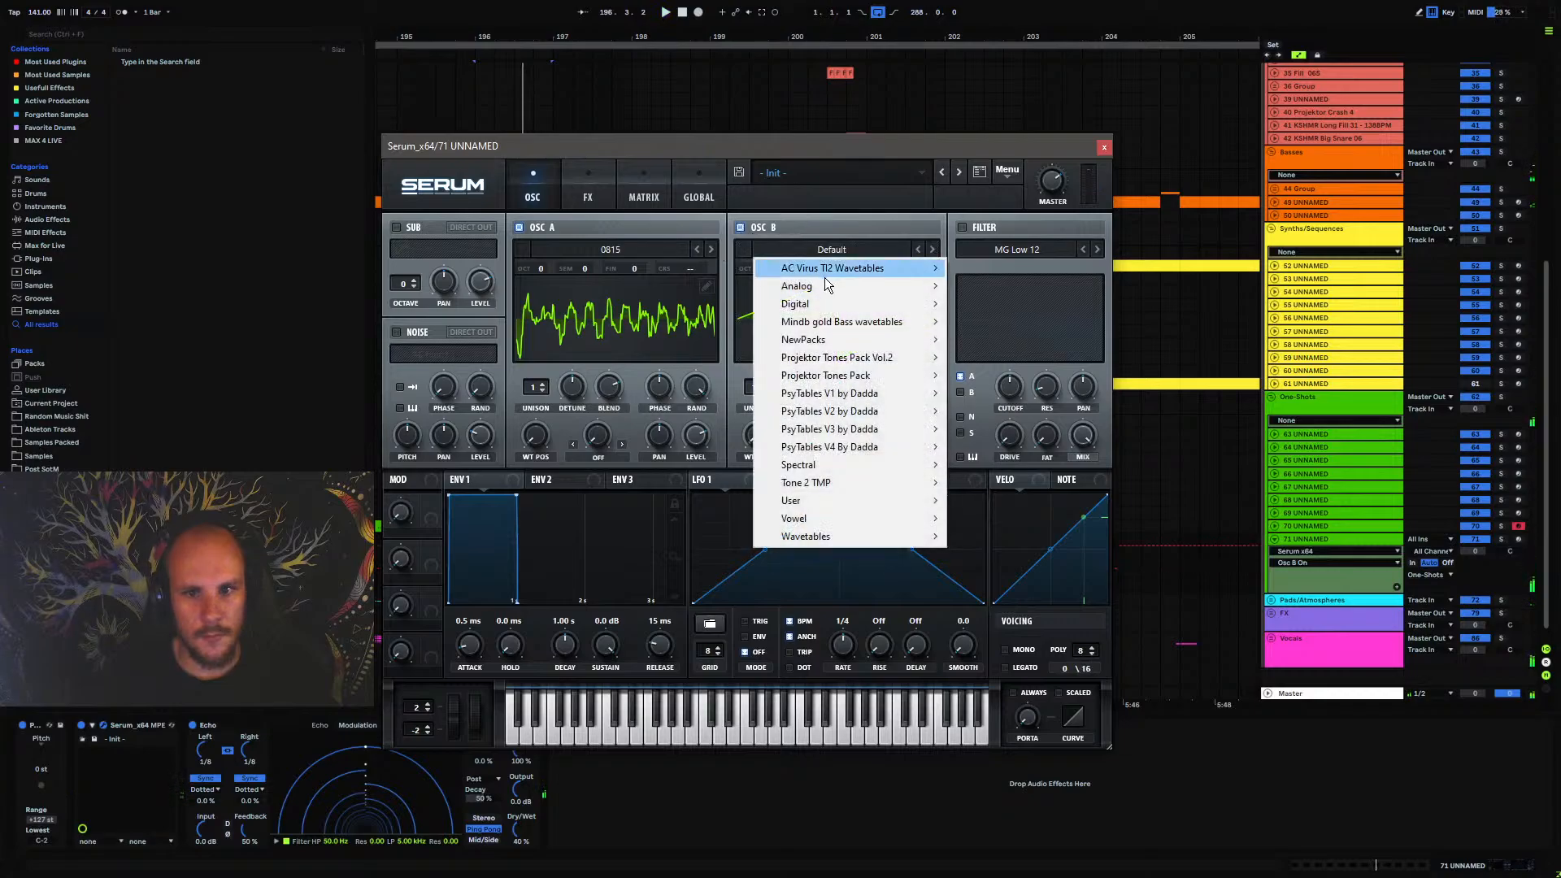
{"action": "mouse_move", "coordinate": [869, 358]}
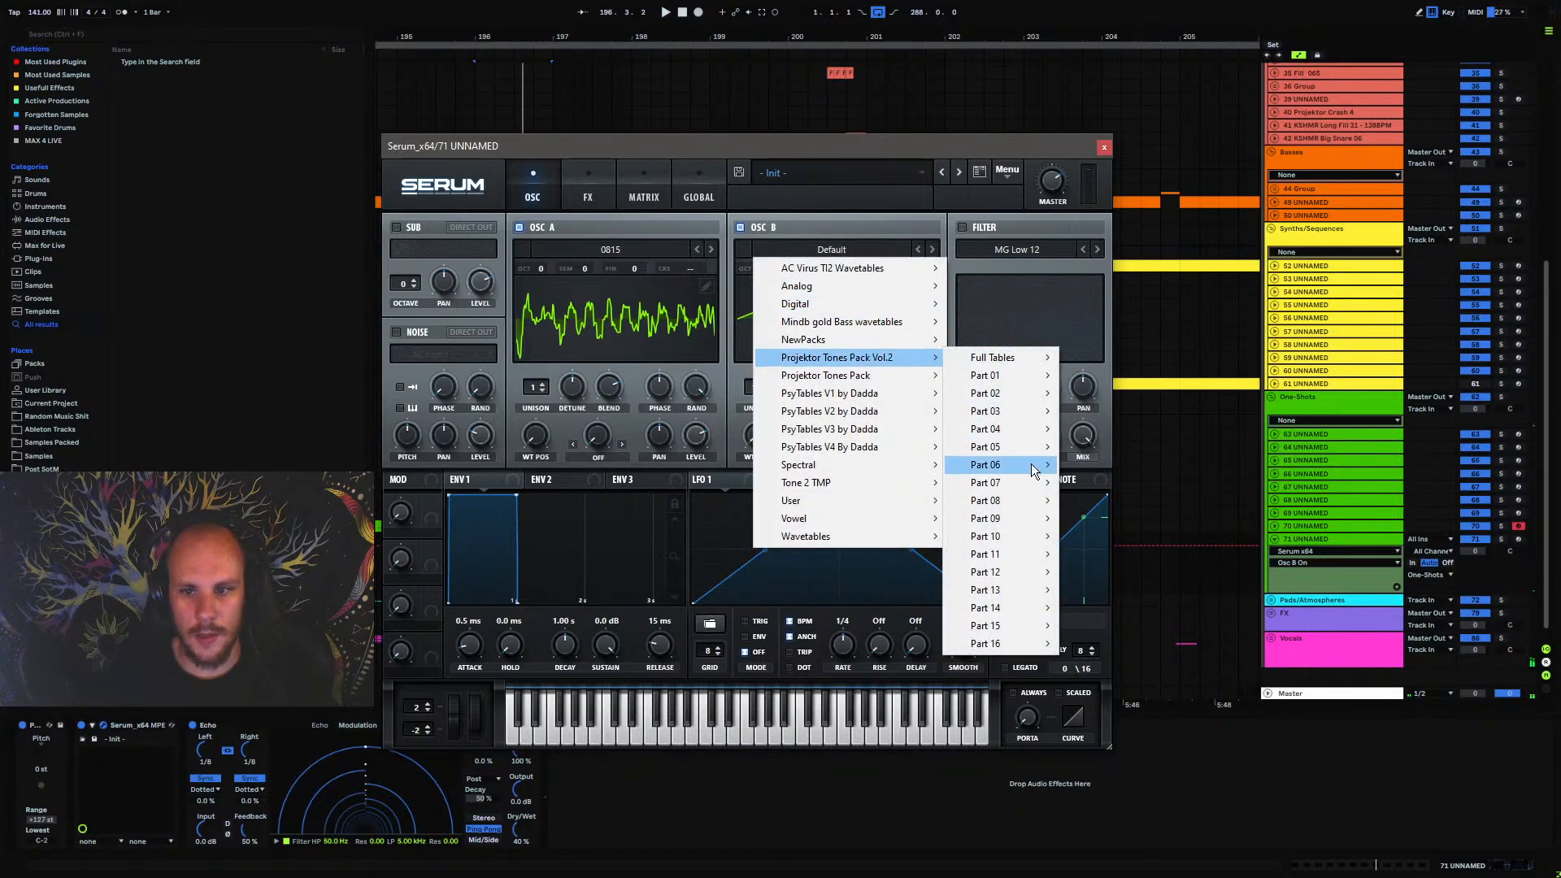
{"action": "mouse_move", "coordinate": [1008, 429]}
{"action": "left_click", "coordinate": [1255, 466]}
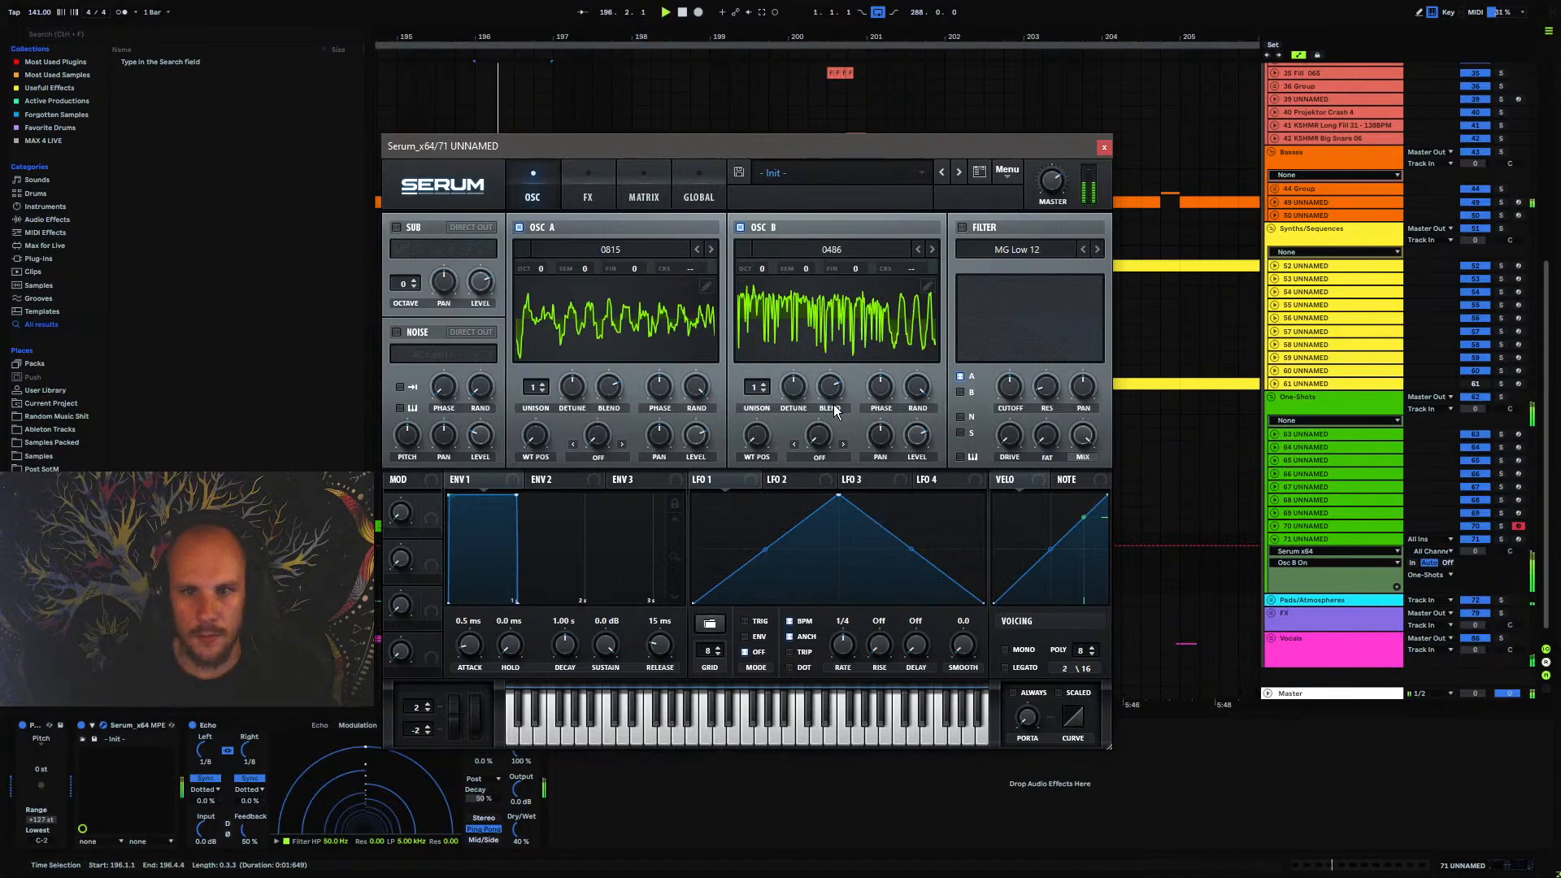
Enable Serum's filter, route OSC B through it along with OSC A, and lower the cutoff
{"action": "left_click", "coordinate": [962, 227]}
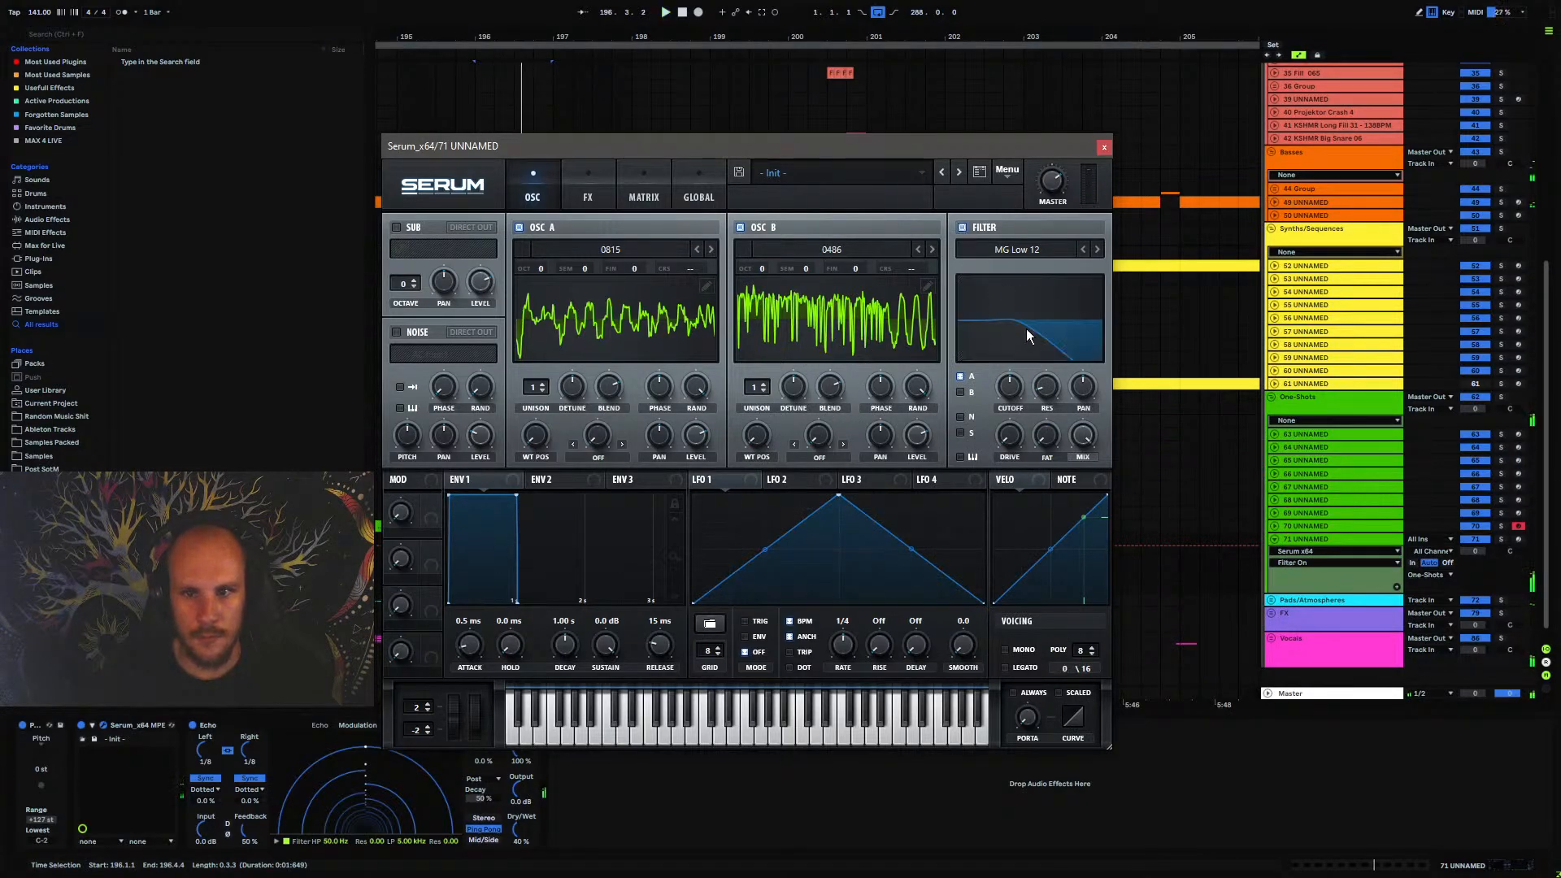
{"action": "left_click", "coordinate": [966, 394]}
{"action": "left_click_drag", "start_coordinate": [1007, 389], "coordinate": [991, 426]}
Change the filter type to Band 24, sweep the cutoff while the pattern plays, and close Serum
{"action": "left_click", "coordinate": [1097, 249]}
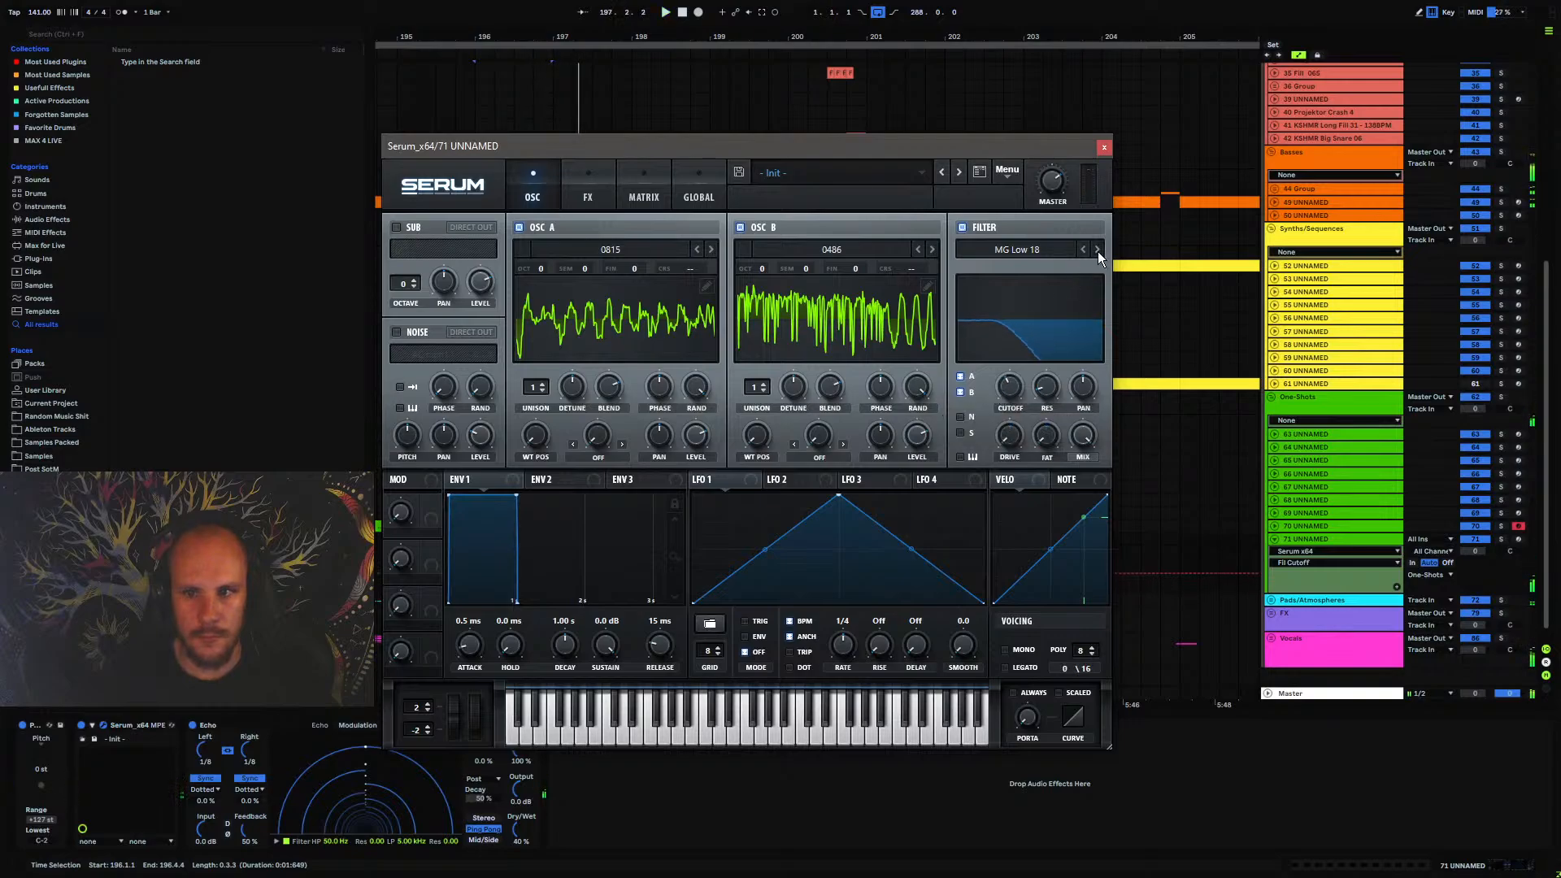
{"action": "left_click", "coordinate": [1097, 249]}
{"action": "left_click", "coordinate": [1031, 249]}
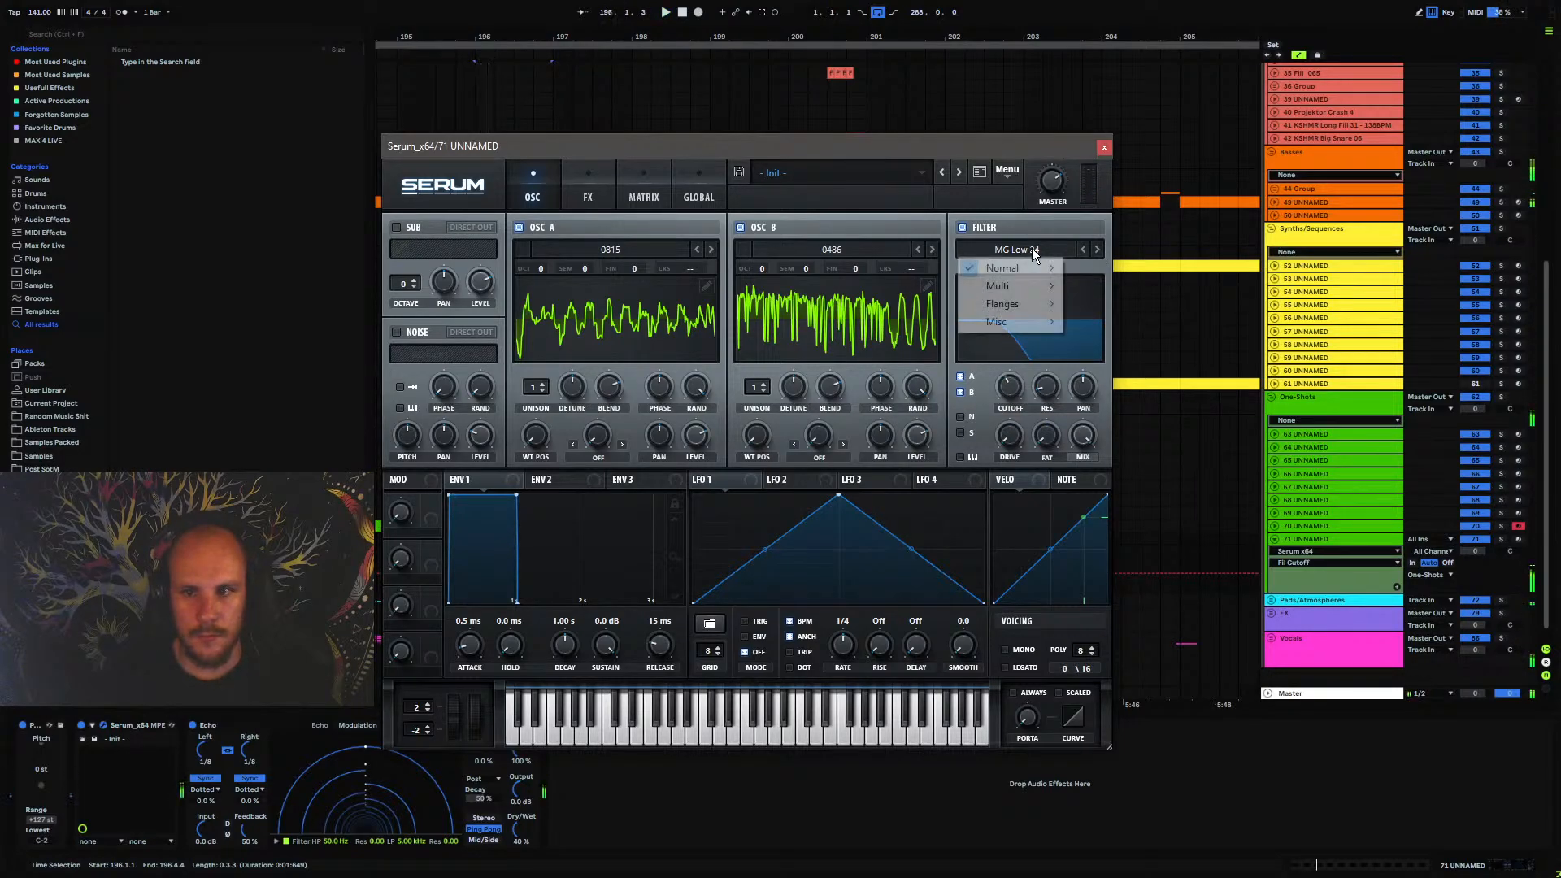
{"action": "mouse_move", "coordinate": [1009, 269]}
{"action": "left_click", "coordinate": [1120, 505]}
{"action": "key", "text": "space"}
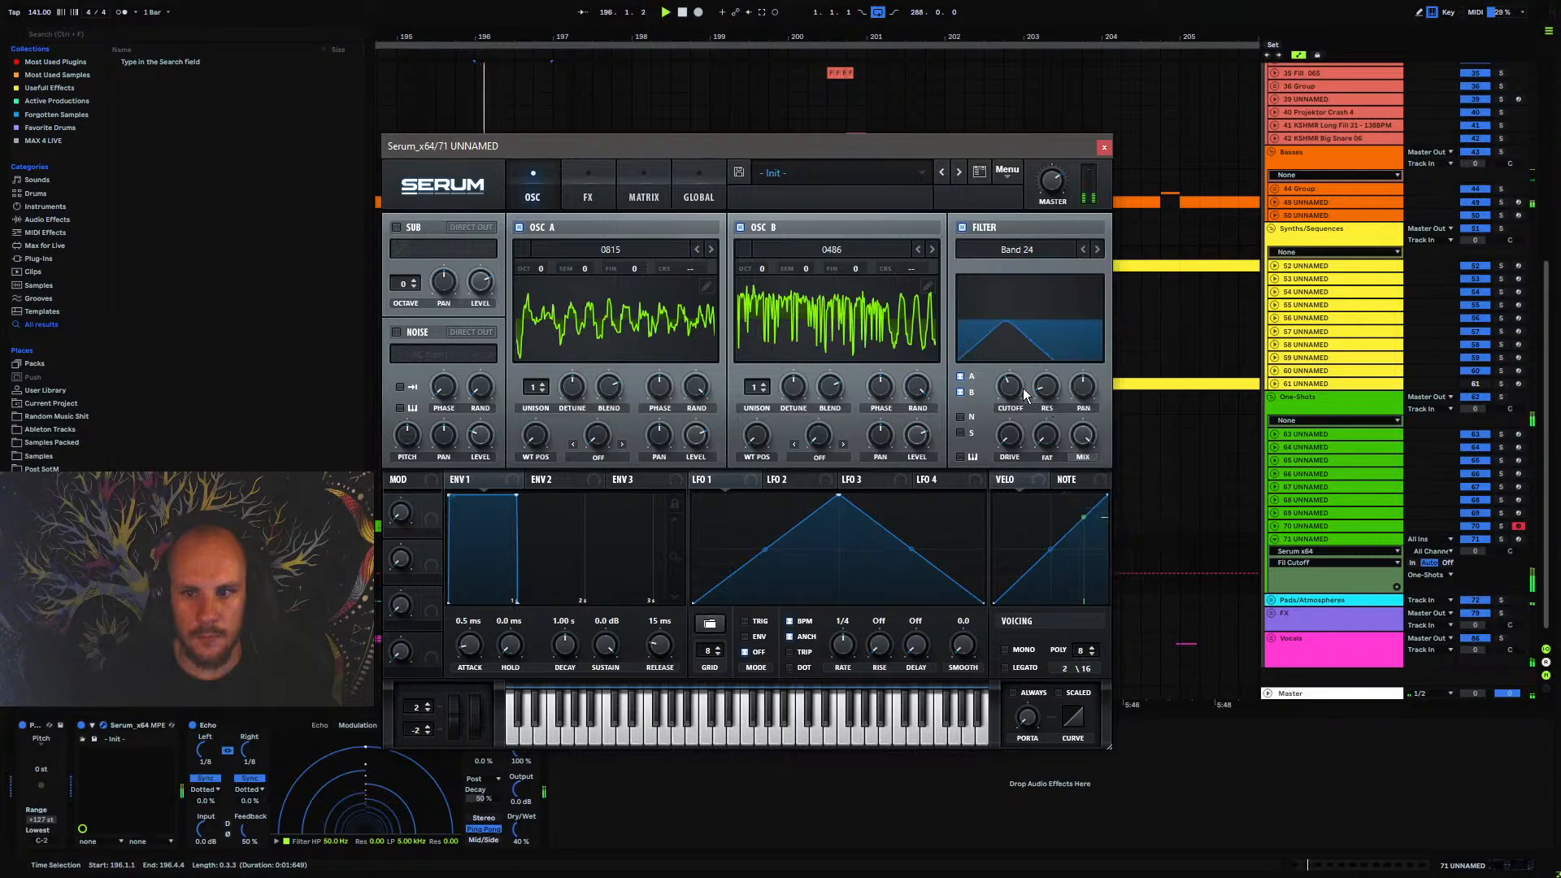
{"action": "mouse_move", "coordinate": [1015, 390]}
{"action": "left_mouse_down"}
{"action": "mouse_move", "coordinate": [1029, 351]}
{"action": "mouse_move", "coordinate": [1016, 387]}
{"action": "left_mouse_up"}
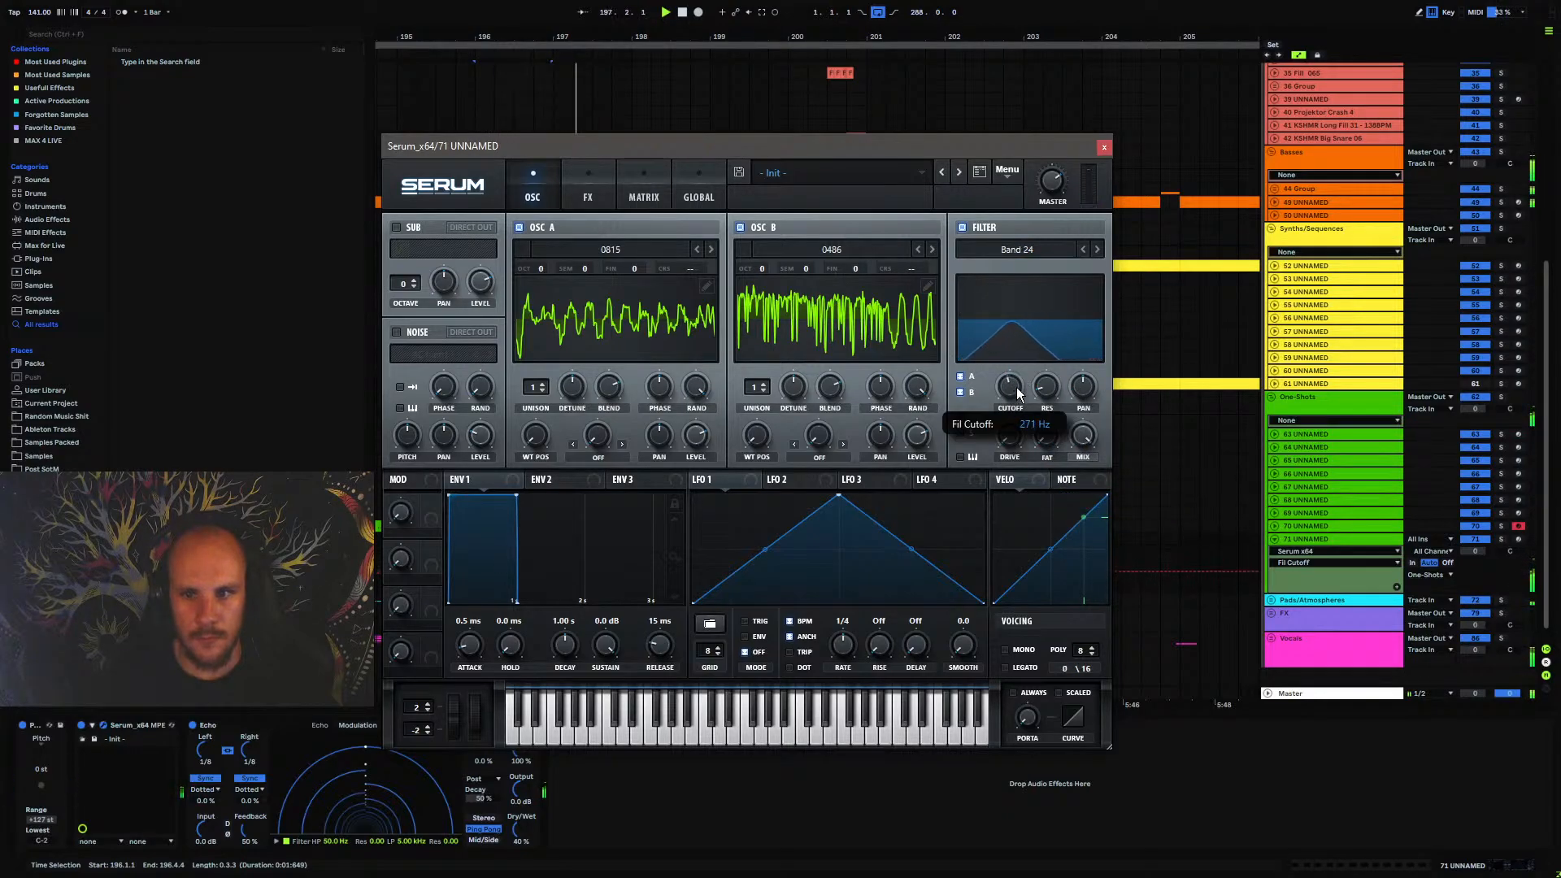
{"action": "left_click", "coordinate": [1105, 148]}
Automate Fil Cutoff on track 71 UNNAMED to rise across the bar 196 clip up to 0.66, and audition it
{"action": "left_click", "coordinate": [476, 577]}
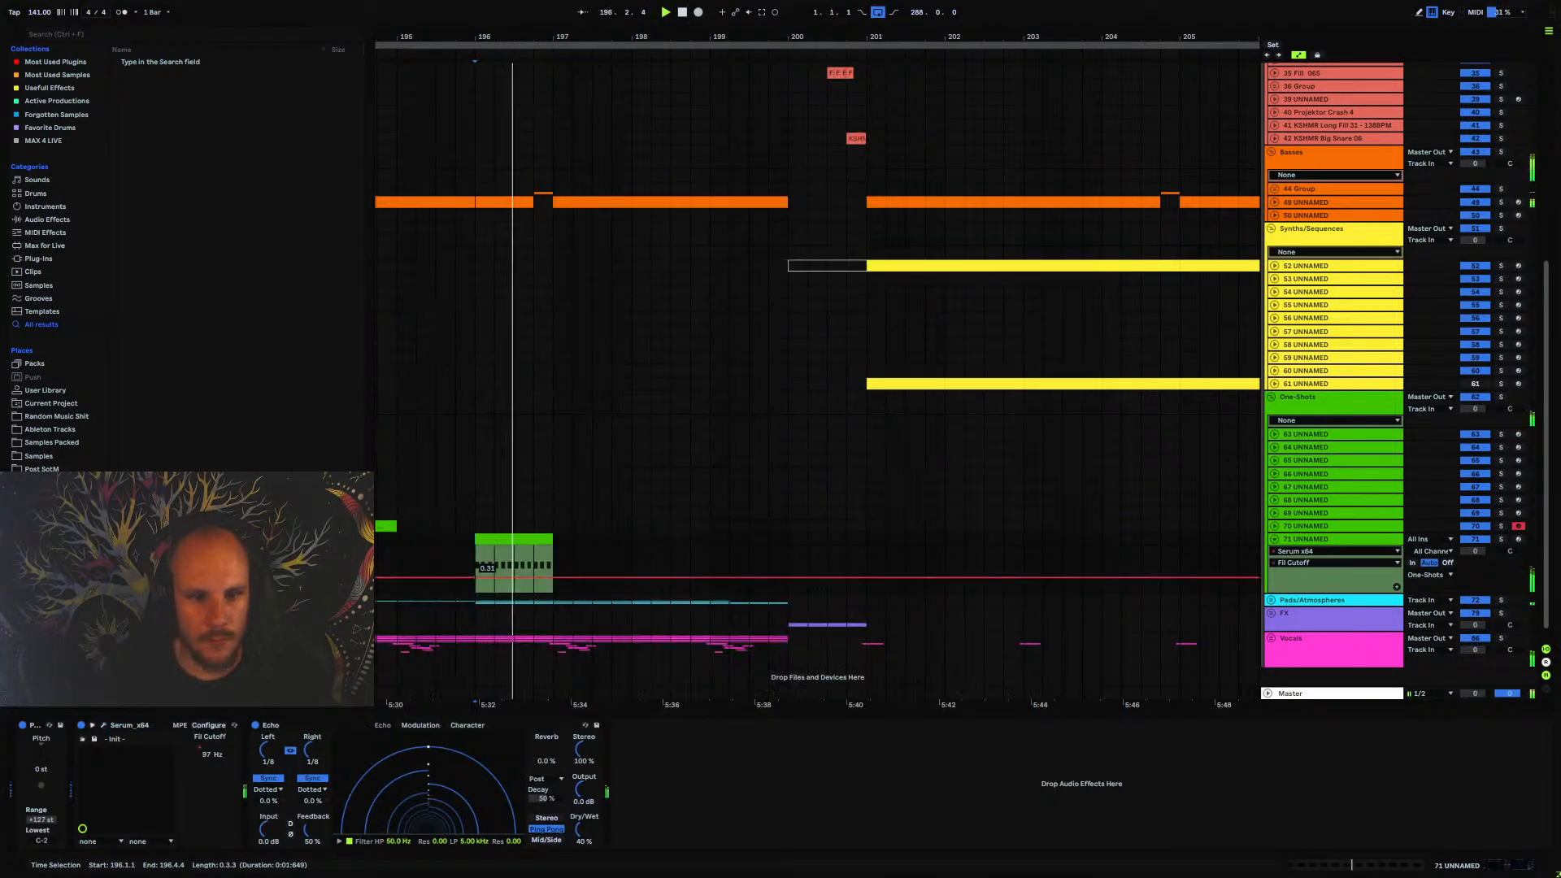
{"action": "key", "text": "space"}
{"action": "left_click_drag", "start_coordinate": [553, 577], "coordinate": [553, 564]}
{"action": "key", "text": "space"}
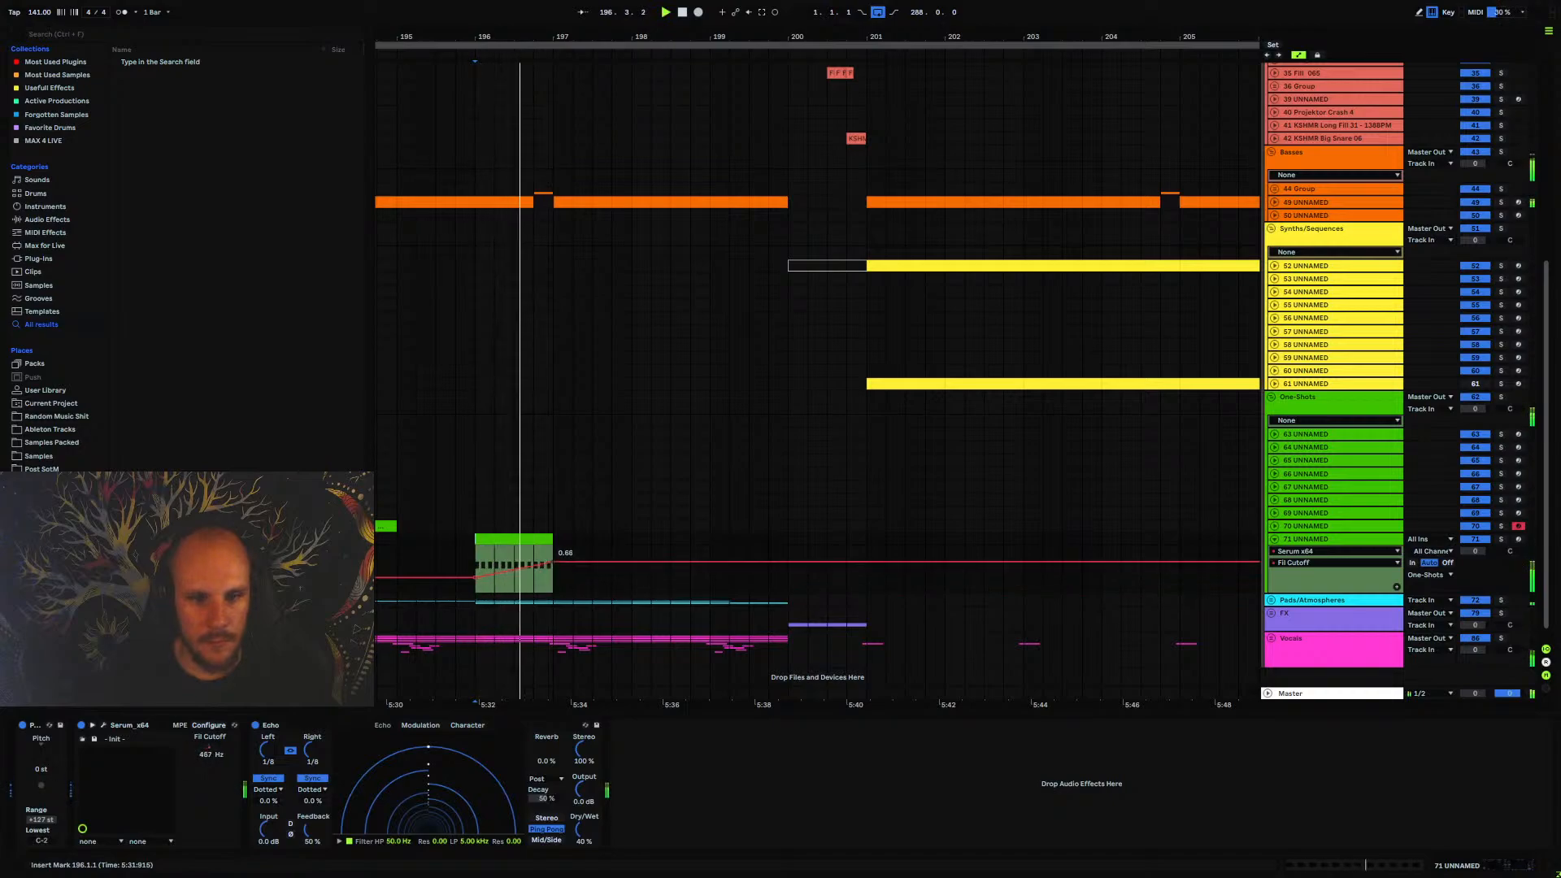
{"action": "key", "text": "space"}
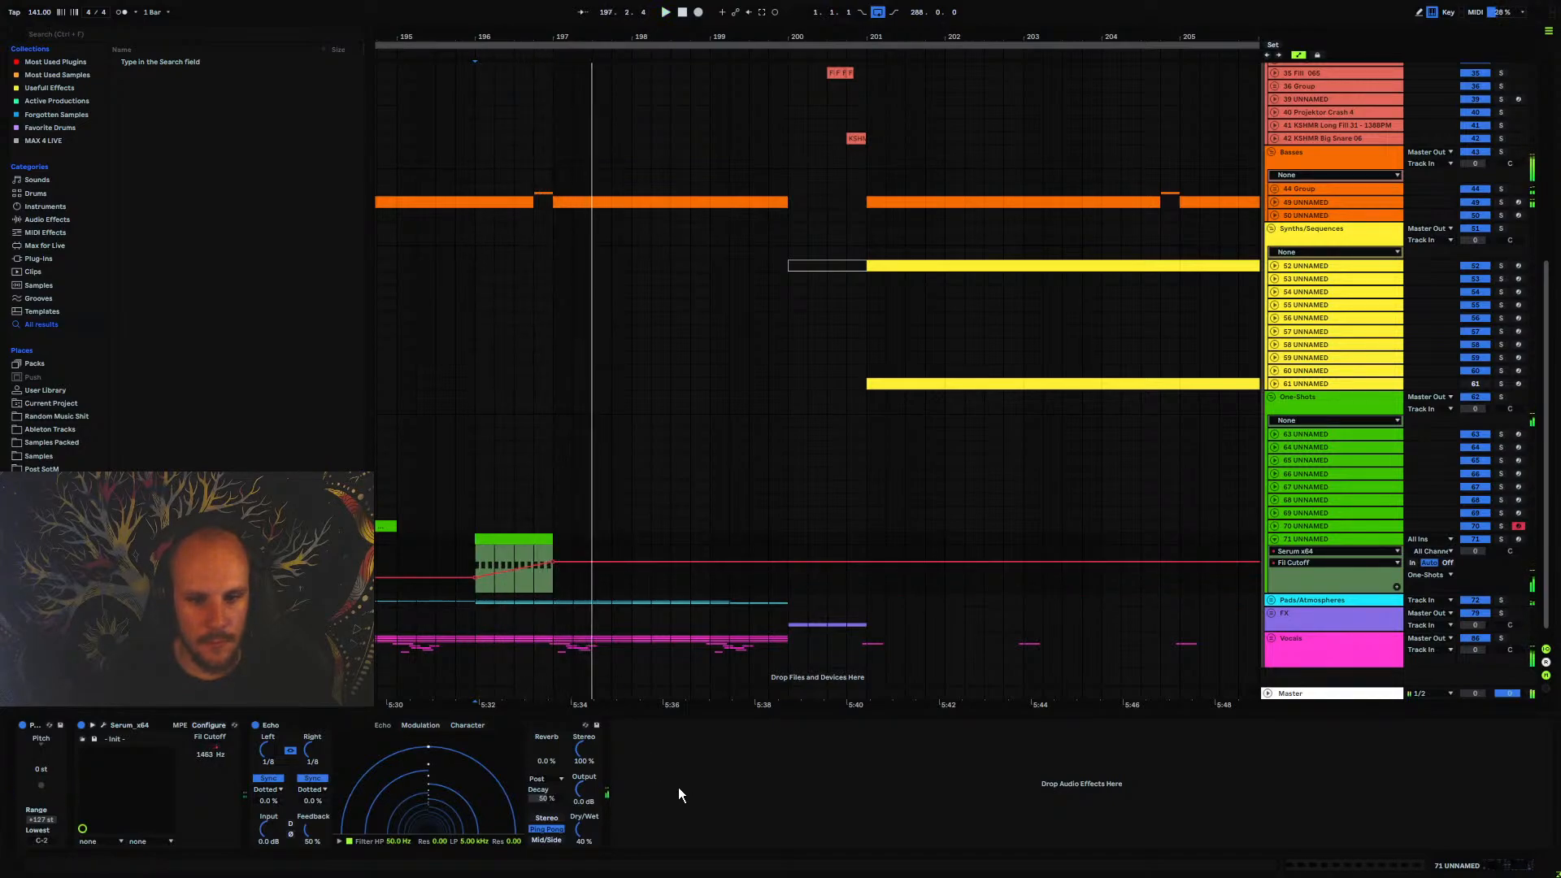
Add EQ Eight after Echo, cut the lows with band 1, and boost about 4.09 dB around 667 Hz
{"action": "right_click", "coordinate": [678, 788]}
{"action": "left_click", "coordinate": [726, 696]}
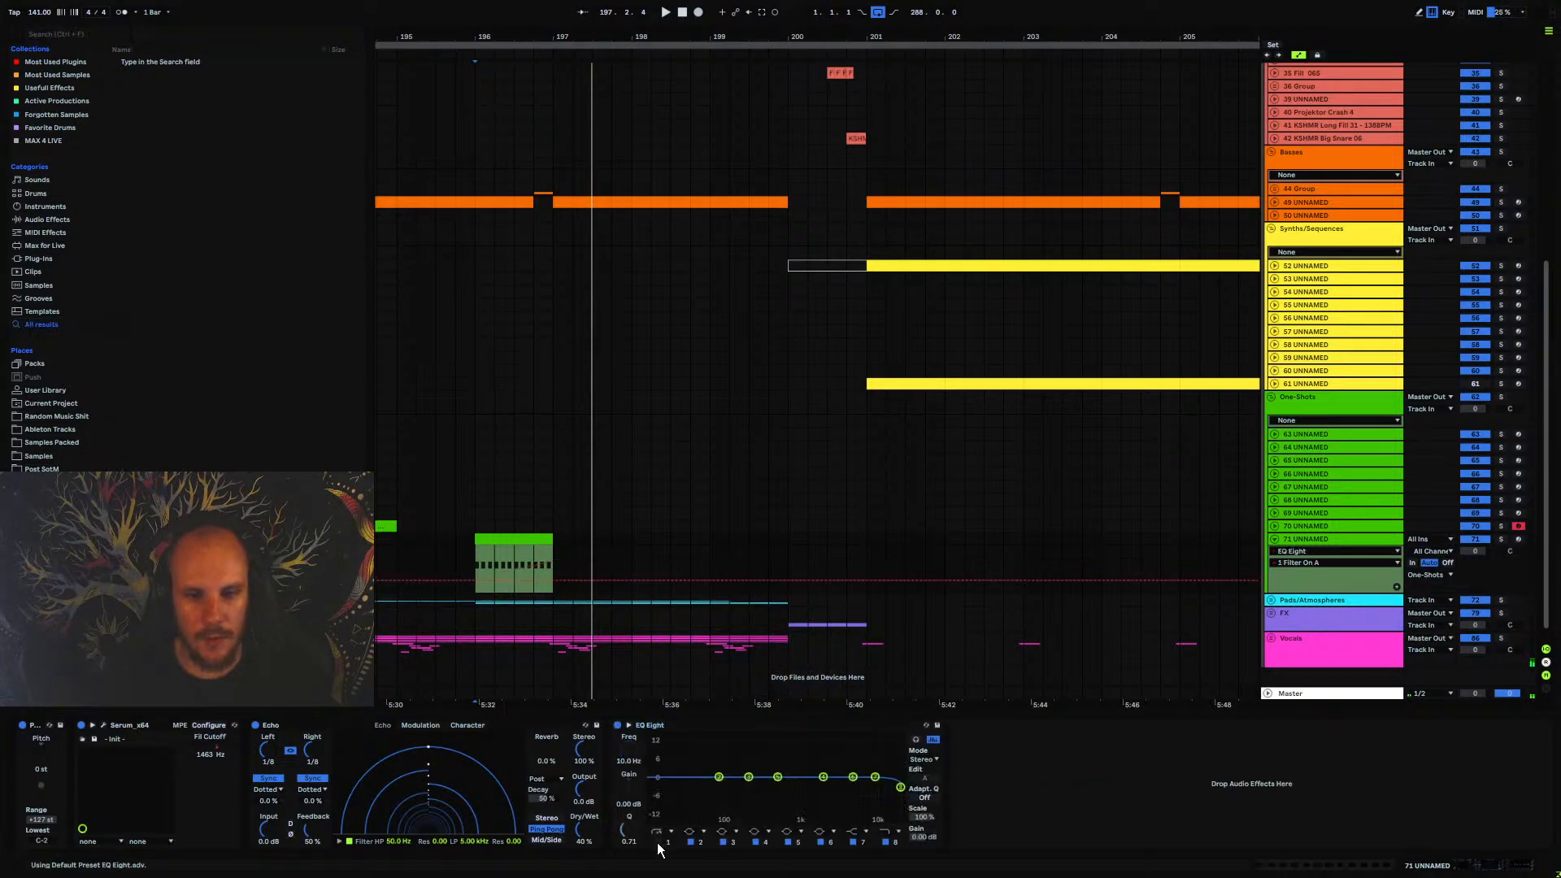
{"action": "key", "text": "space"}
{"action": "left_click_drag", "start_coordinate": [629, 752], "coordinate": [629, 747]}
{"action": "key", "text": "space"}
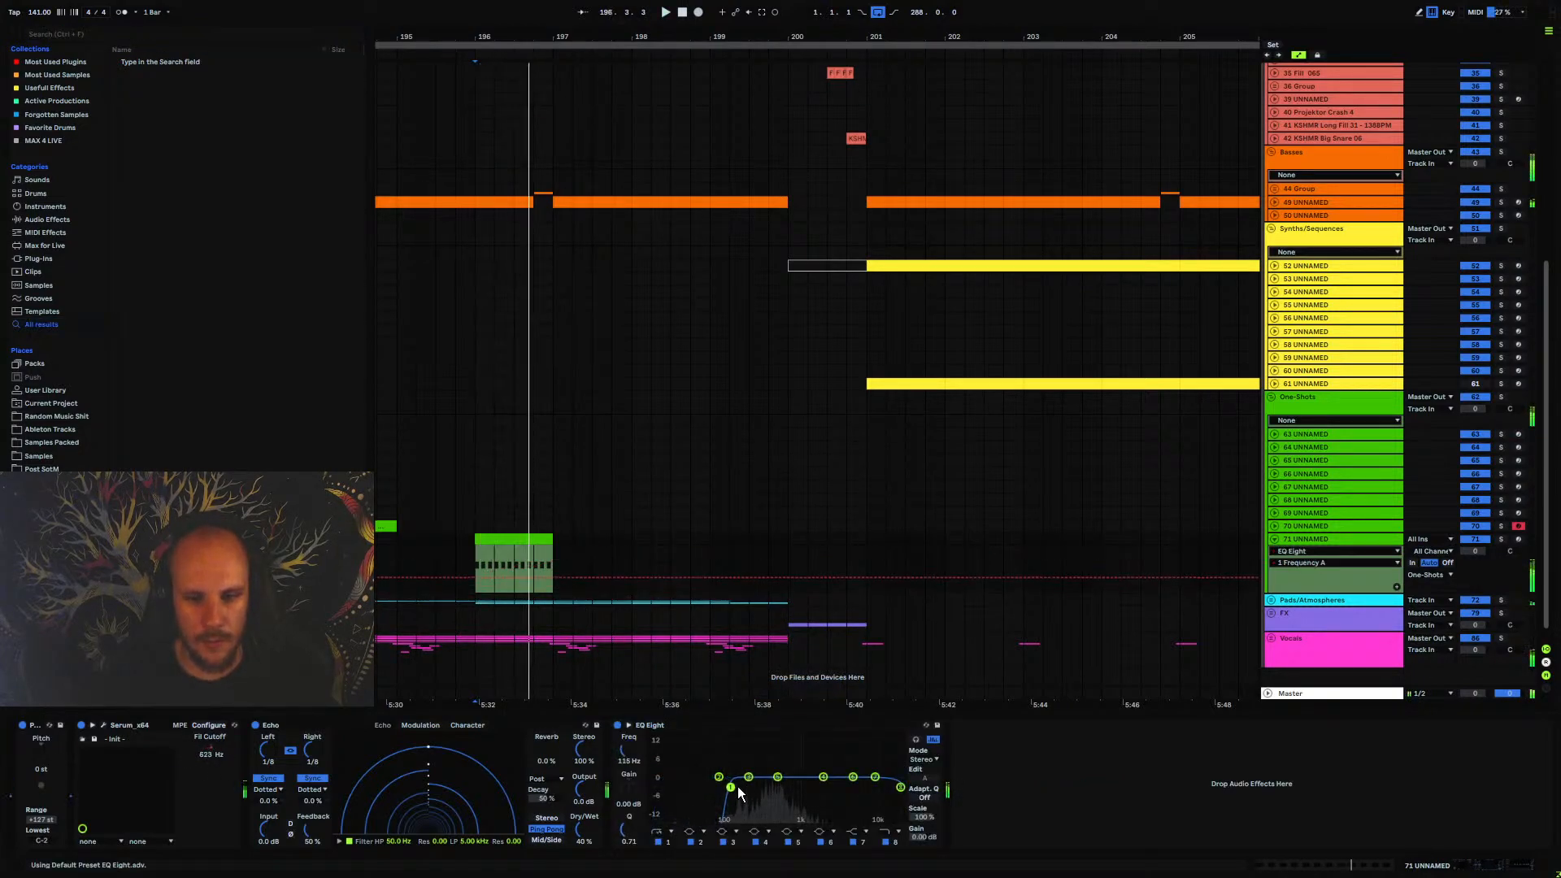
{"action": "left_click_drag", "start_coordinate": [718, 788], "coordinate": [788, 766]}
{"action": "key", "text": "space"}
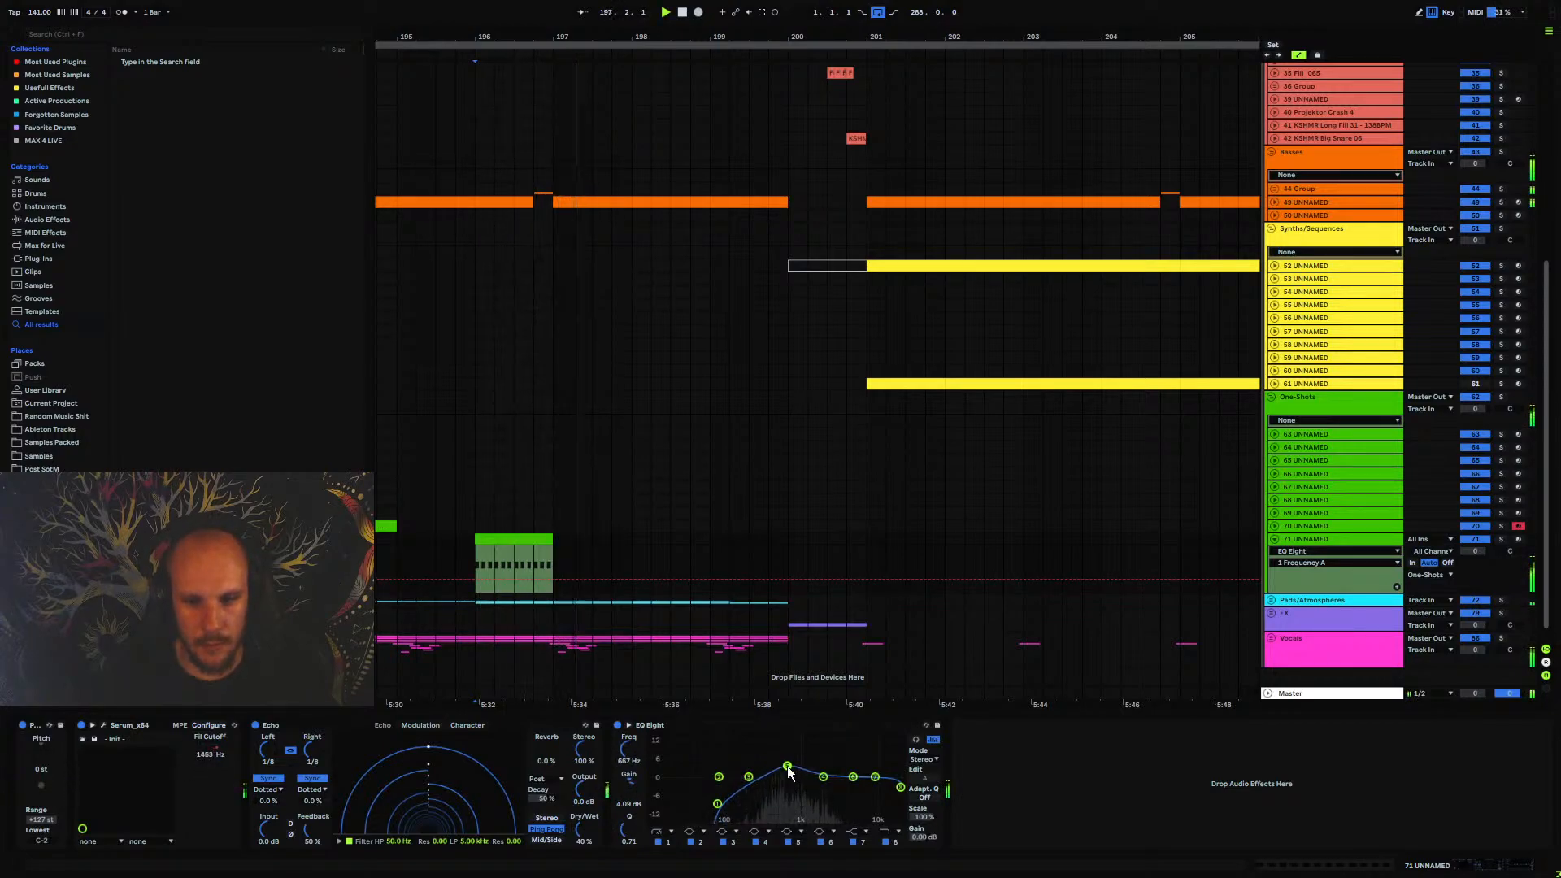
Reopen Serum on track 71 UNNAMED and enable its Hyper/Dimension effect
{"action": "left_click", "coordinate": [104, 726]}
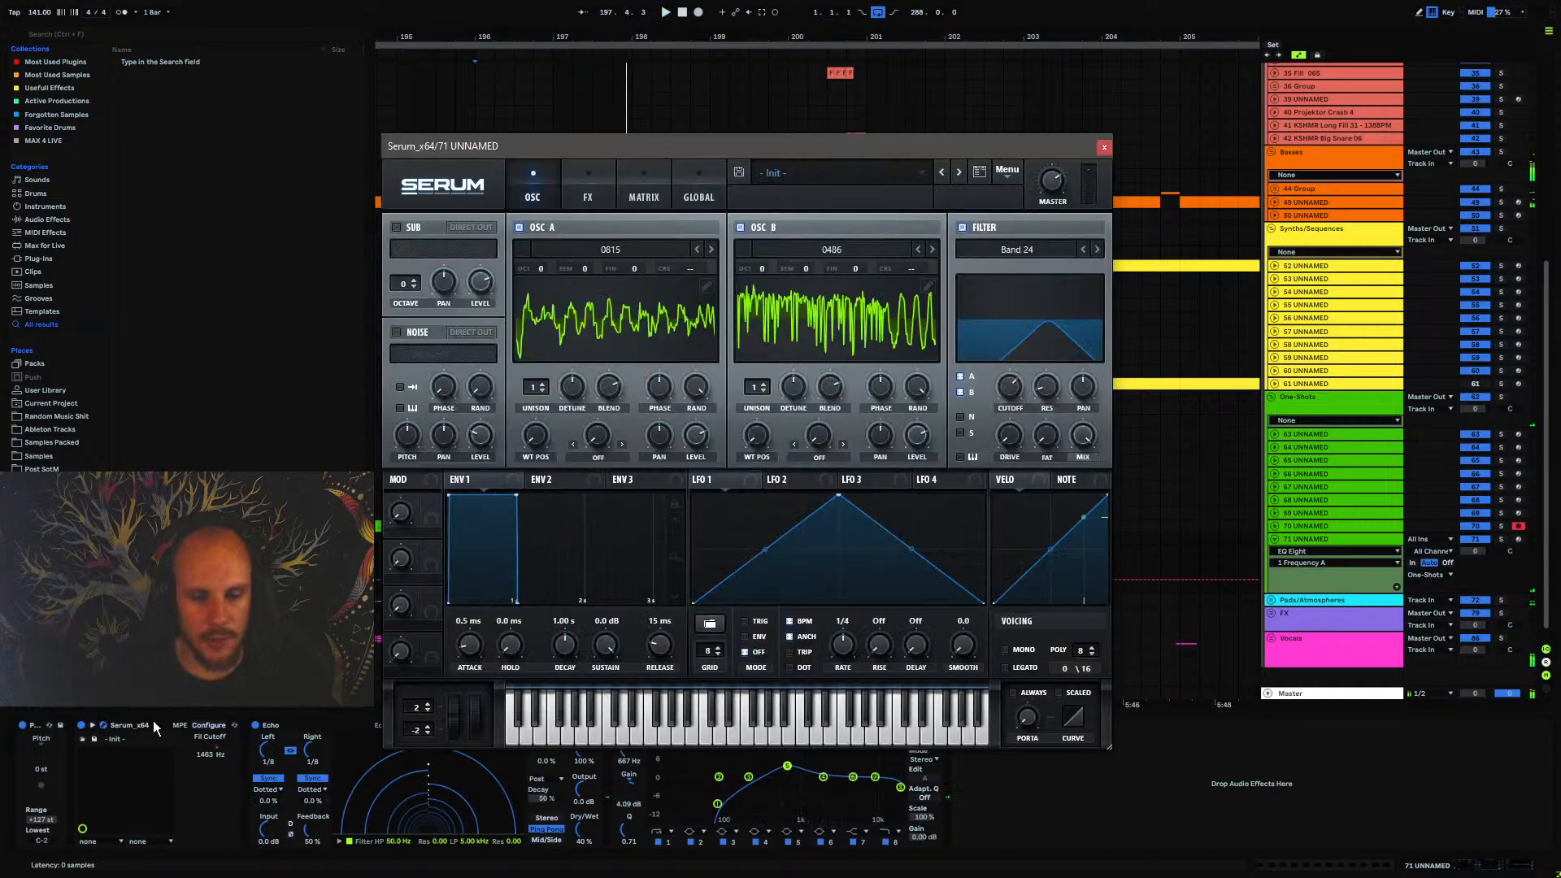
{"action": "left_click", "coordinate": [589, 195]}
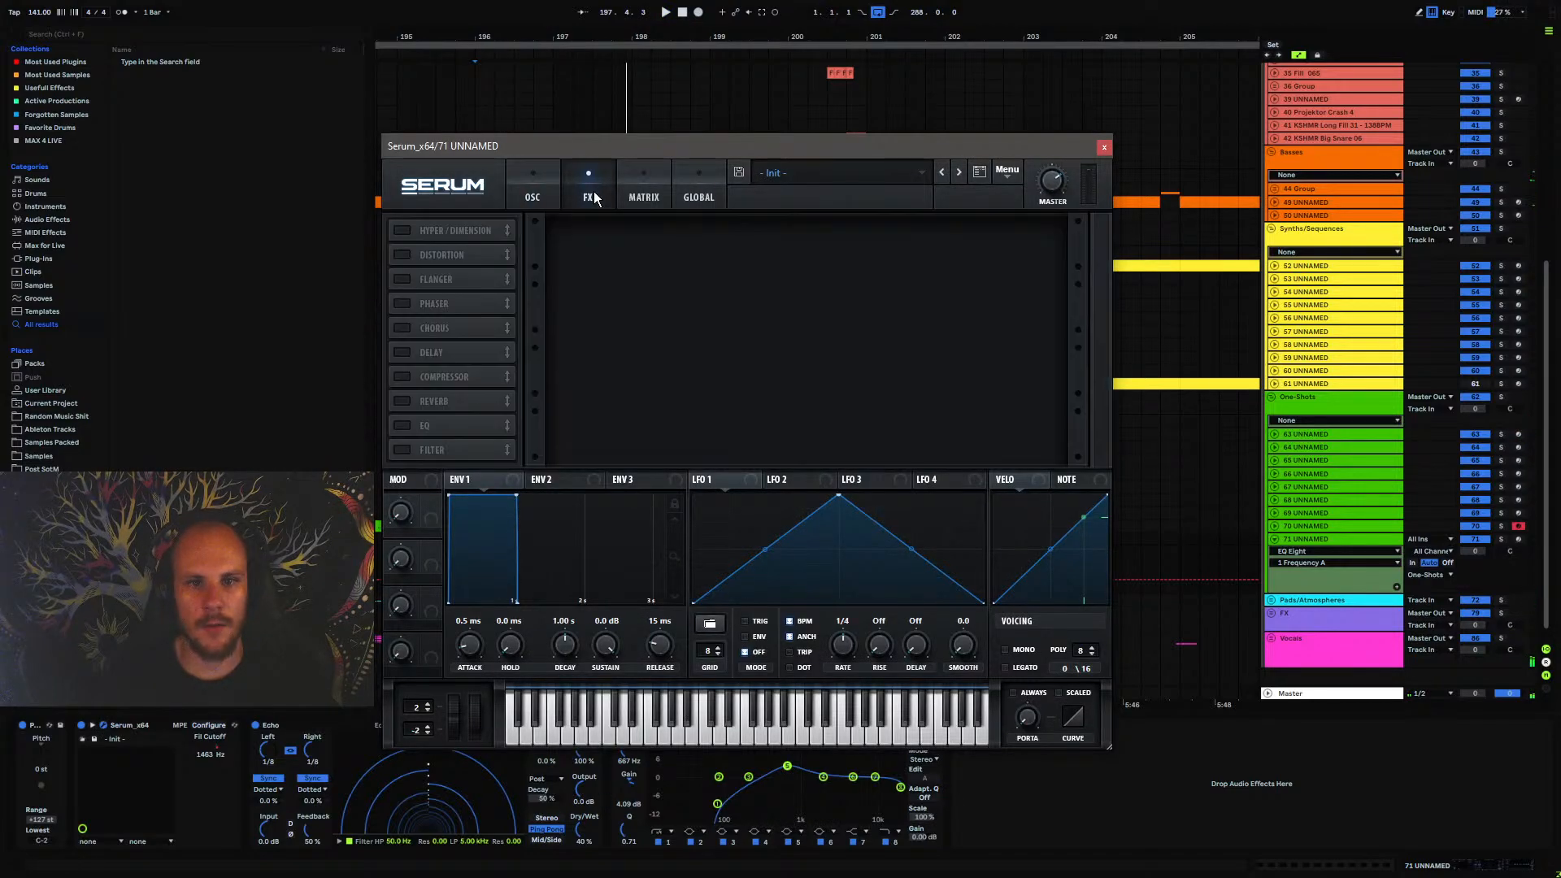
{"action": "left_click", "coordinate": [395, 231]}
Set OSC A and OSC B to 2 unison voices with reduced detune, and bring back the Hyper/Dimension settings
{"action": "left_click", "coordinate": [537, 193]}
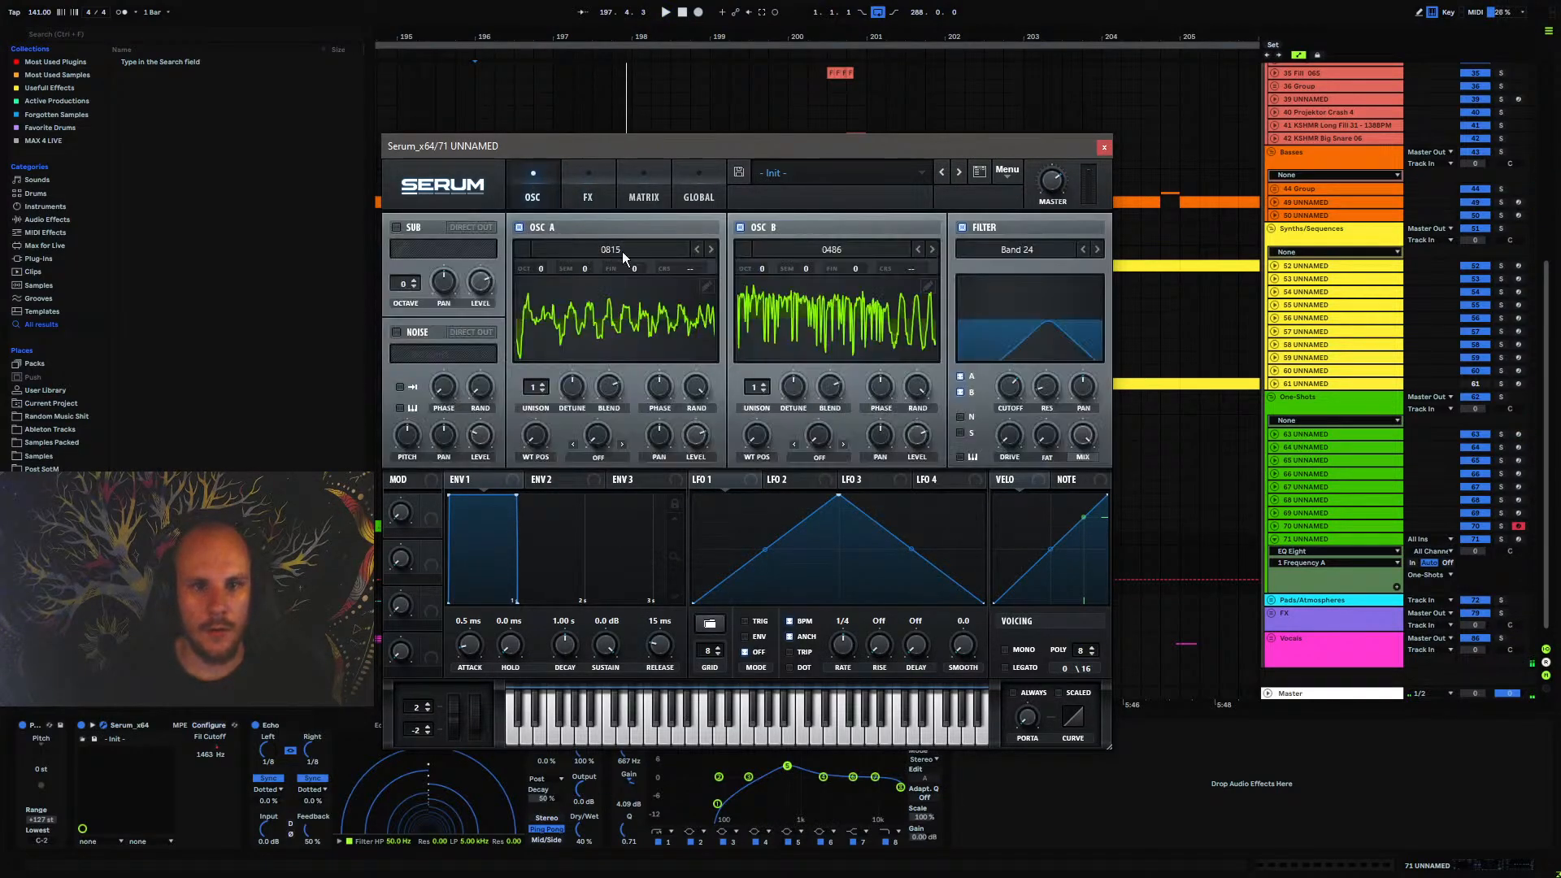
{"action": "left_click", "coordinate": [755, 390]}
{"action": "left_click", "coordinate": [539, 388]}
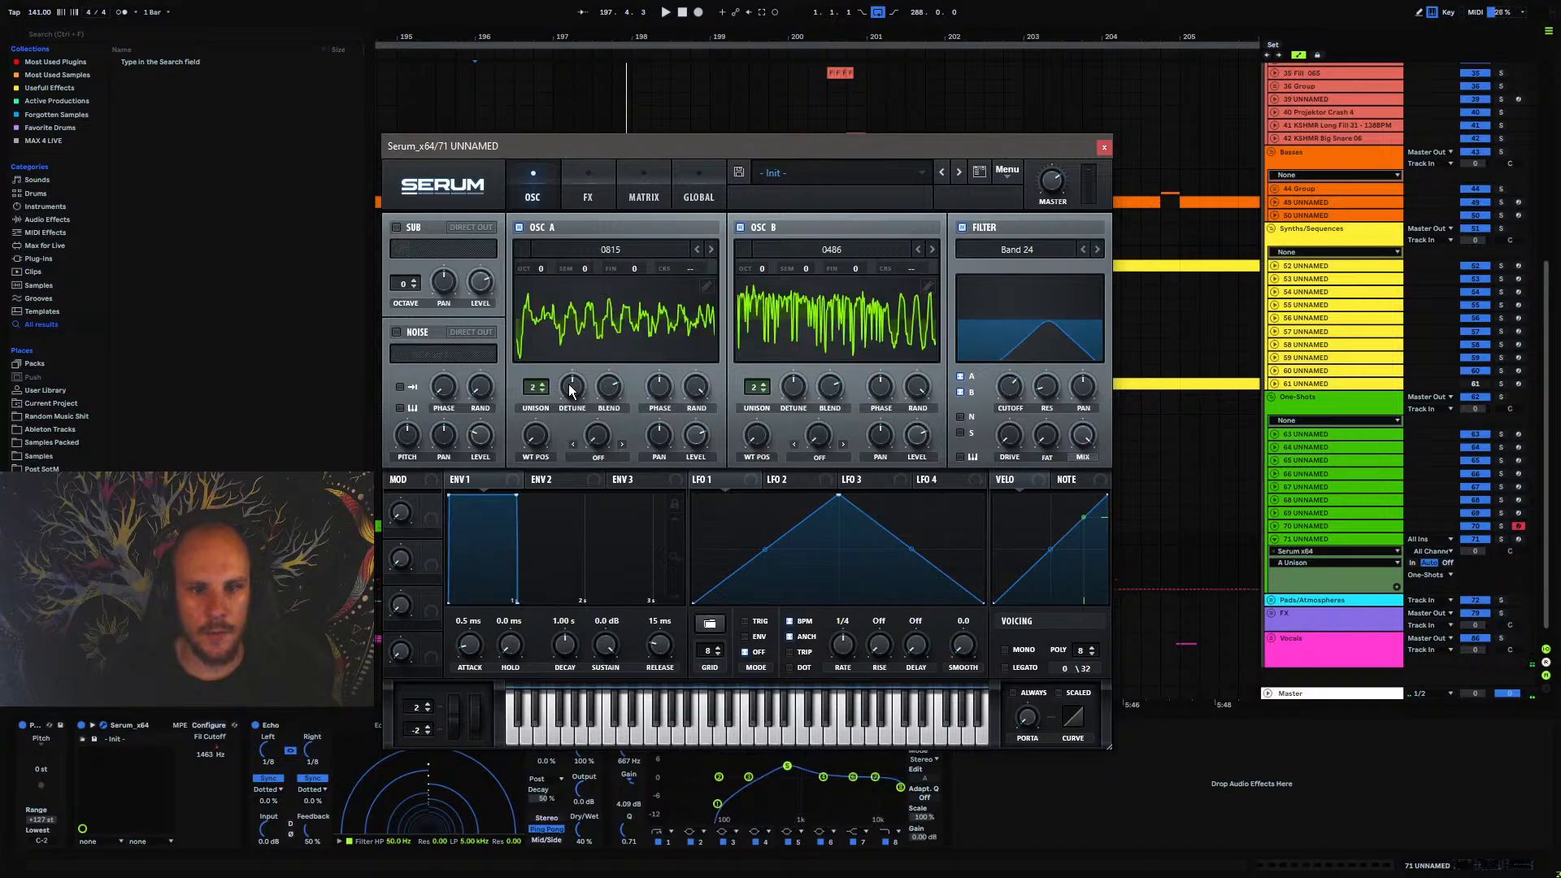
{"action": "left_click_drag", "start_coordinate": [571, 388], "coordinate": [571, 427]}
{"action": "left_click_drag", "start_coordinate": [786, 388], "coordinate": [786, 432]}
{"action": "left_click", "coordinate": [584, 191]}
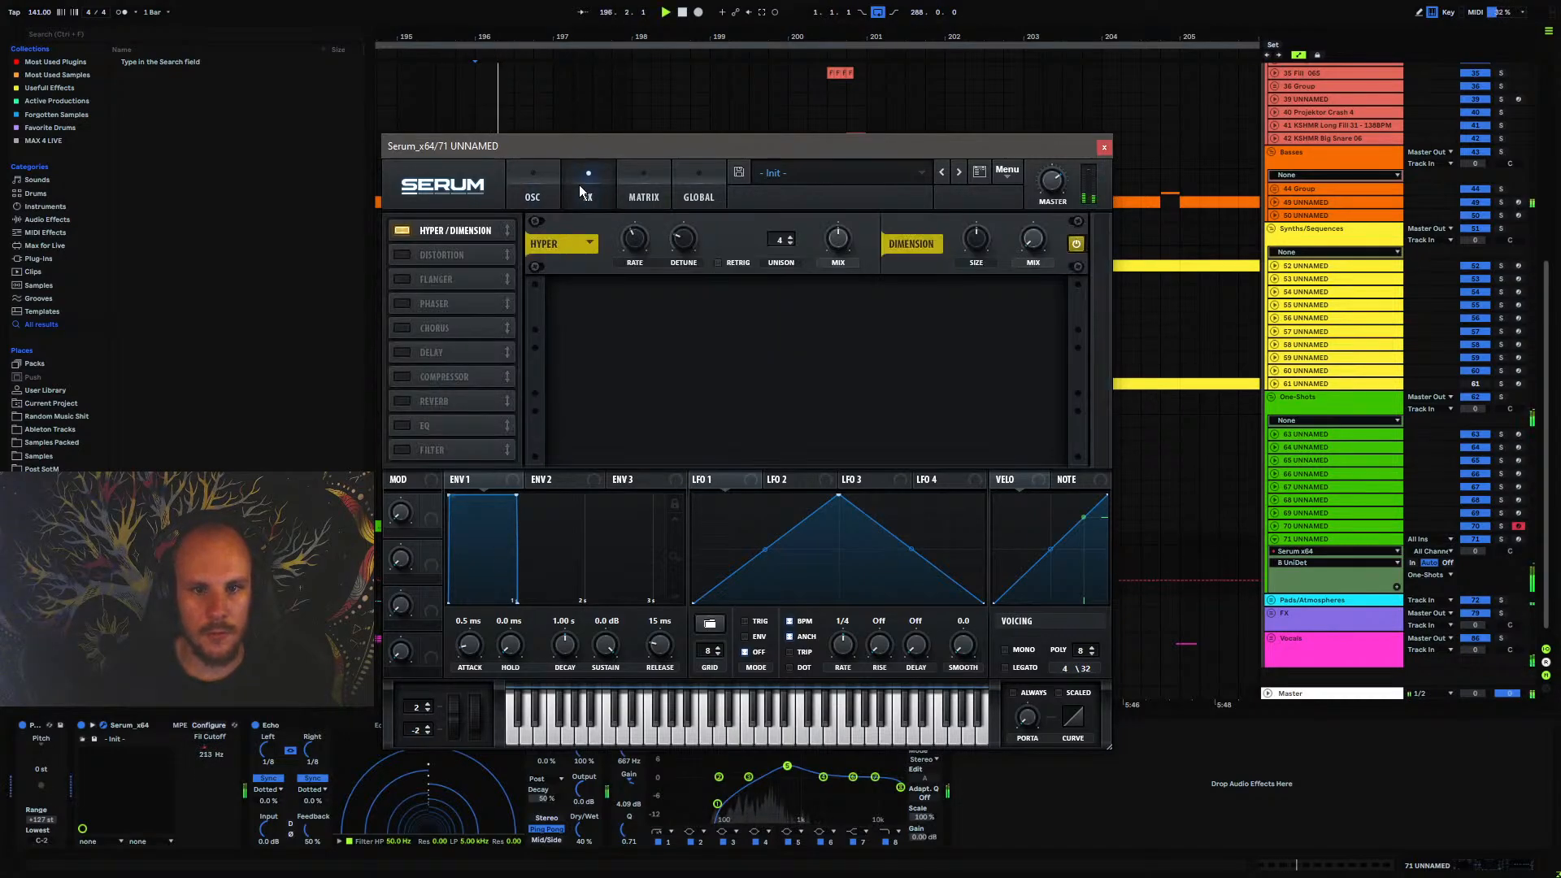
Lower the Hyper mix in Serum, set the Dimension mix to 12%, and reduce the Dimension size
{"action": "left_click_drag", "start_coordinate": [834, 261], "coordinate": [838, 298]}
{"action": "left_click_drag", "start_coordinate": [1032, 253], "coordinate": [1045, 207]}
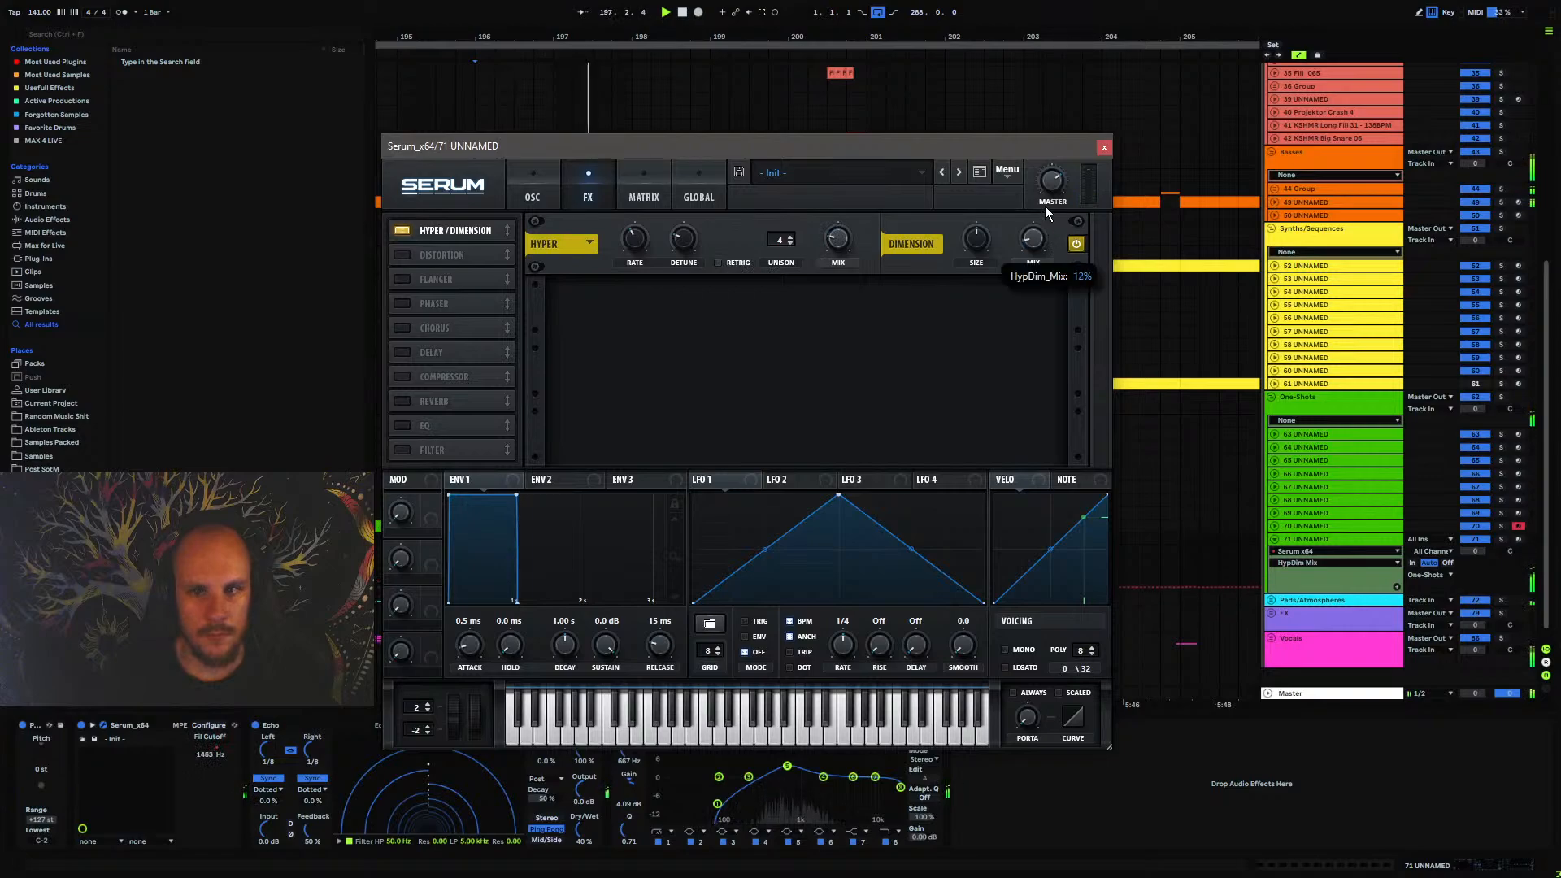
{"action": "left_click_drag", "start_coordinate": [976, 247], "coordinate": [929, 408]}
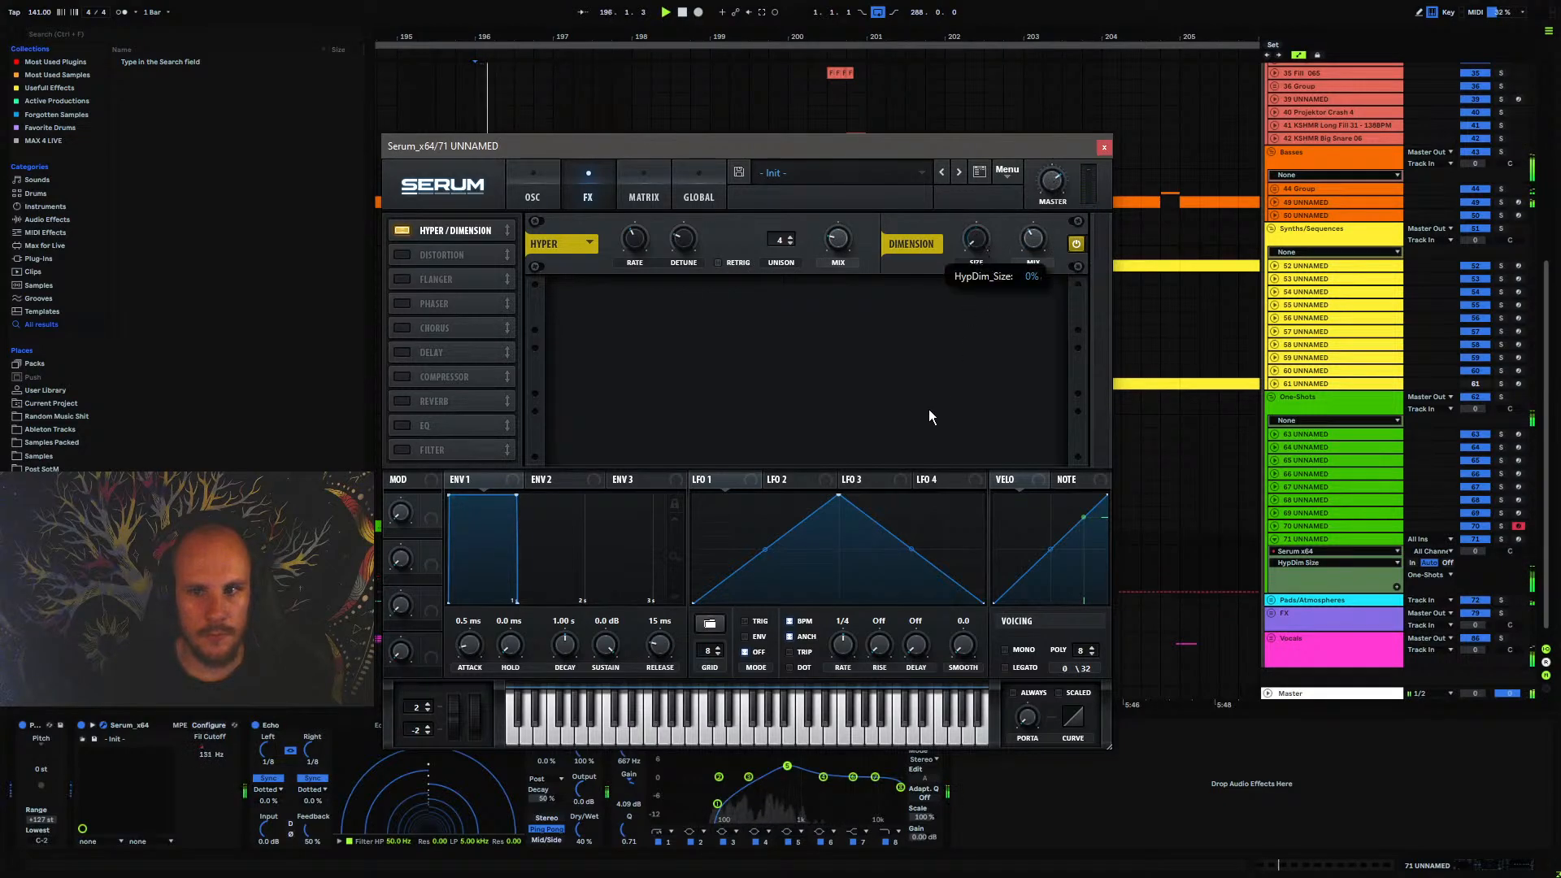
Enable Serum's Distortion effect in Tube mode, increase its drive, and close the plugin window
{"action": "left_click", "coordinate": [403, 254]}
{"action": "left_click_drag", "start_coordinate": [924, 236], "coordinate": [936, 211]}
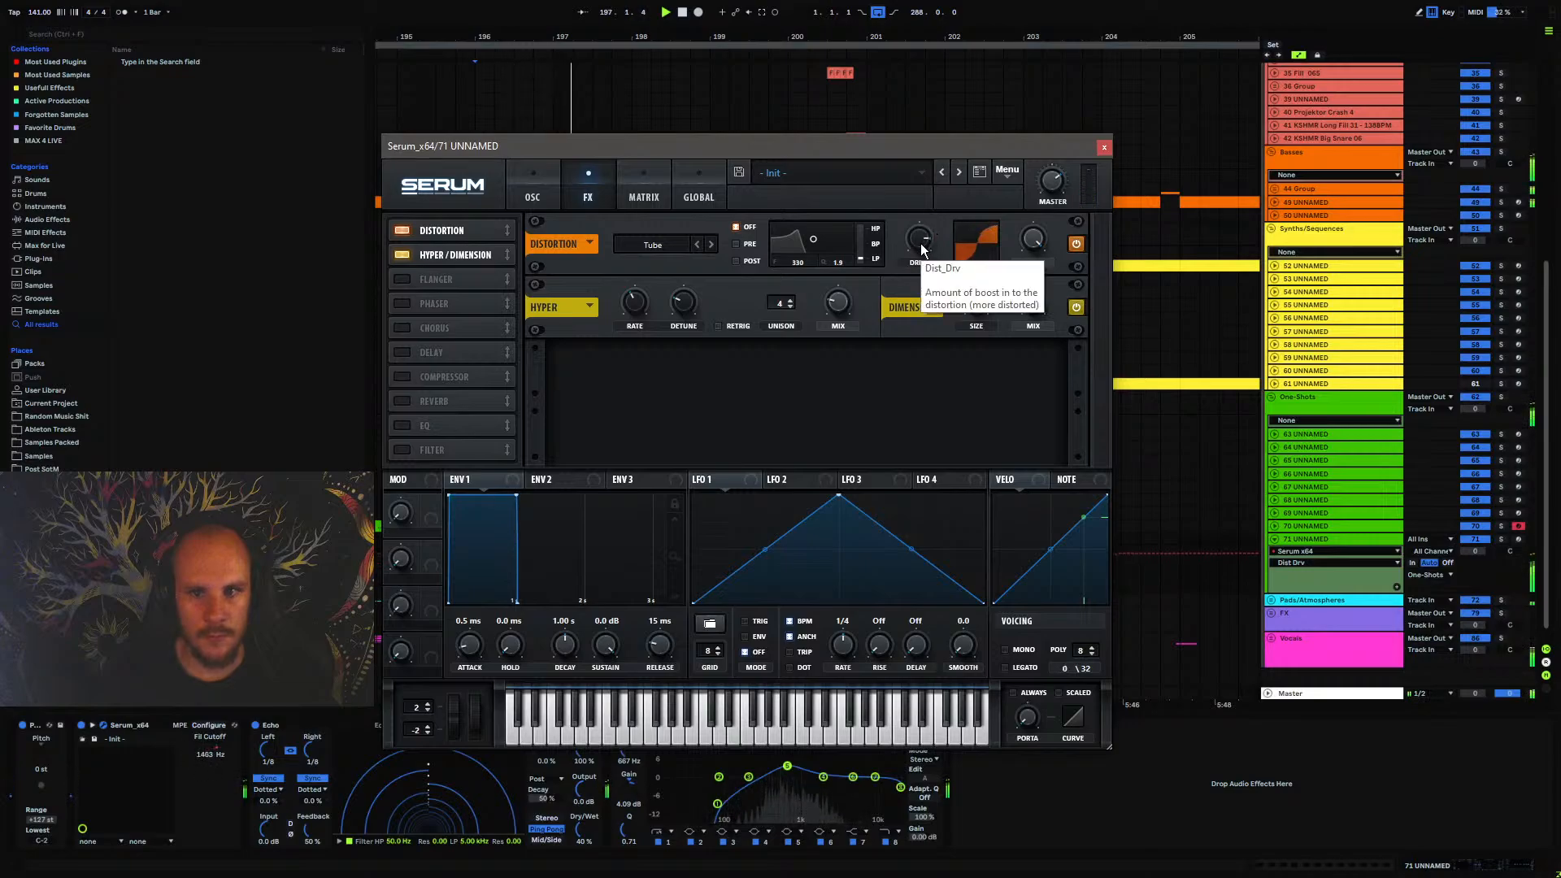
{"action": "left_click", "coordinate": [1105, 147]}
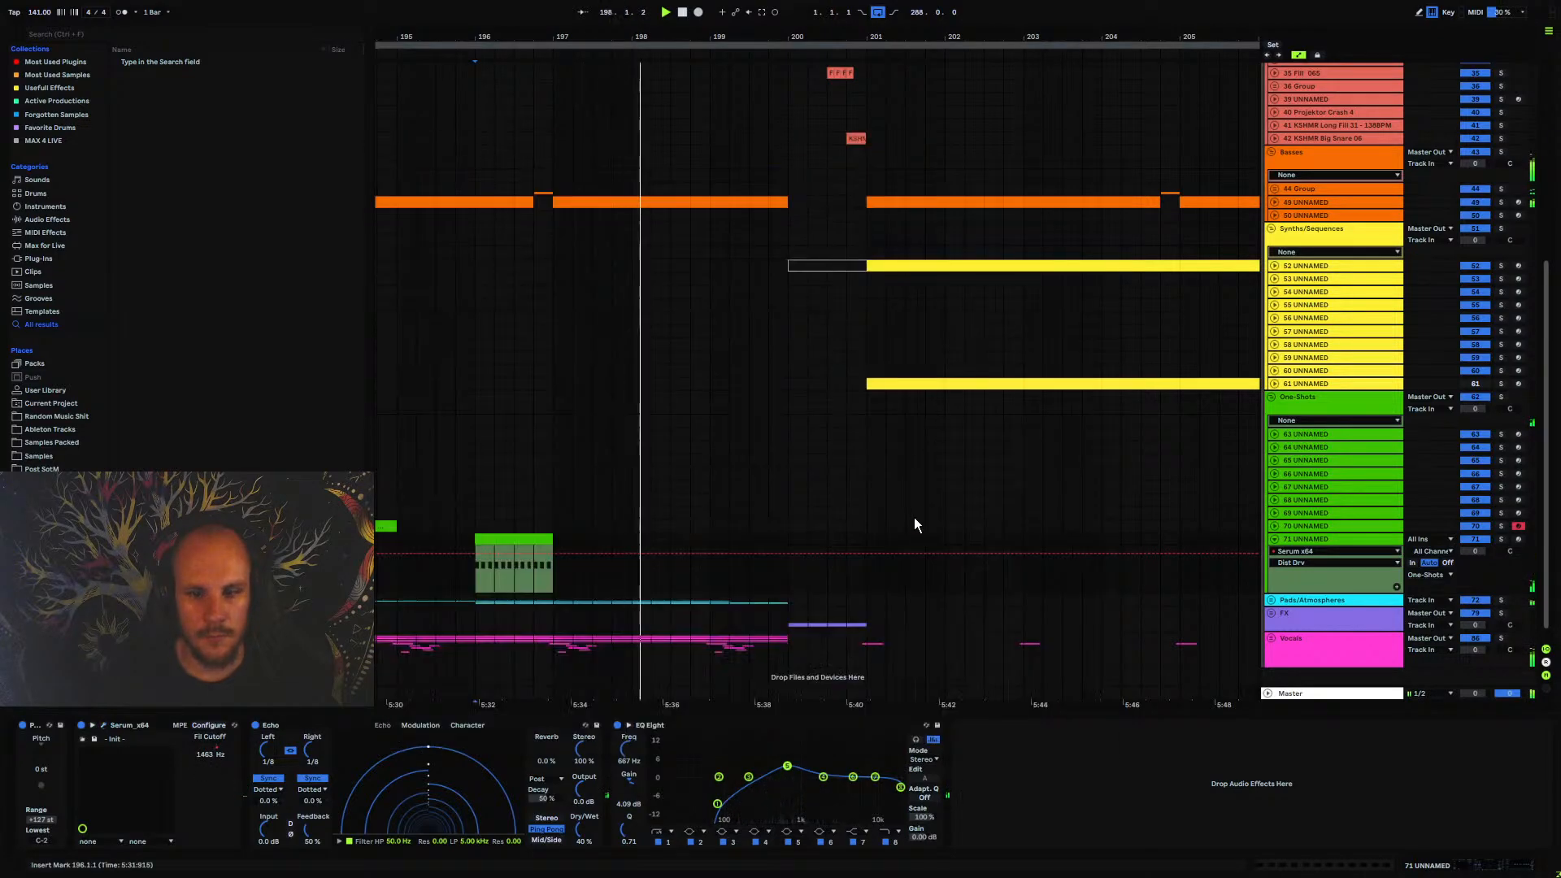
Raise Echo's low-pass filter frequency to 11.0 kHz and audition the bar 196 one-shot
{"action": "right_click", "coordinate": [1028, 763]}
{"action": "mouse_move", "coordinate": [1106, 430]}
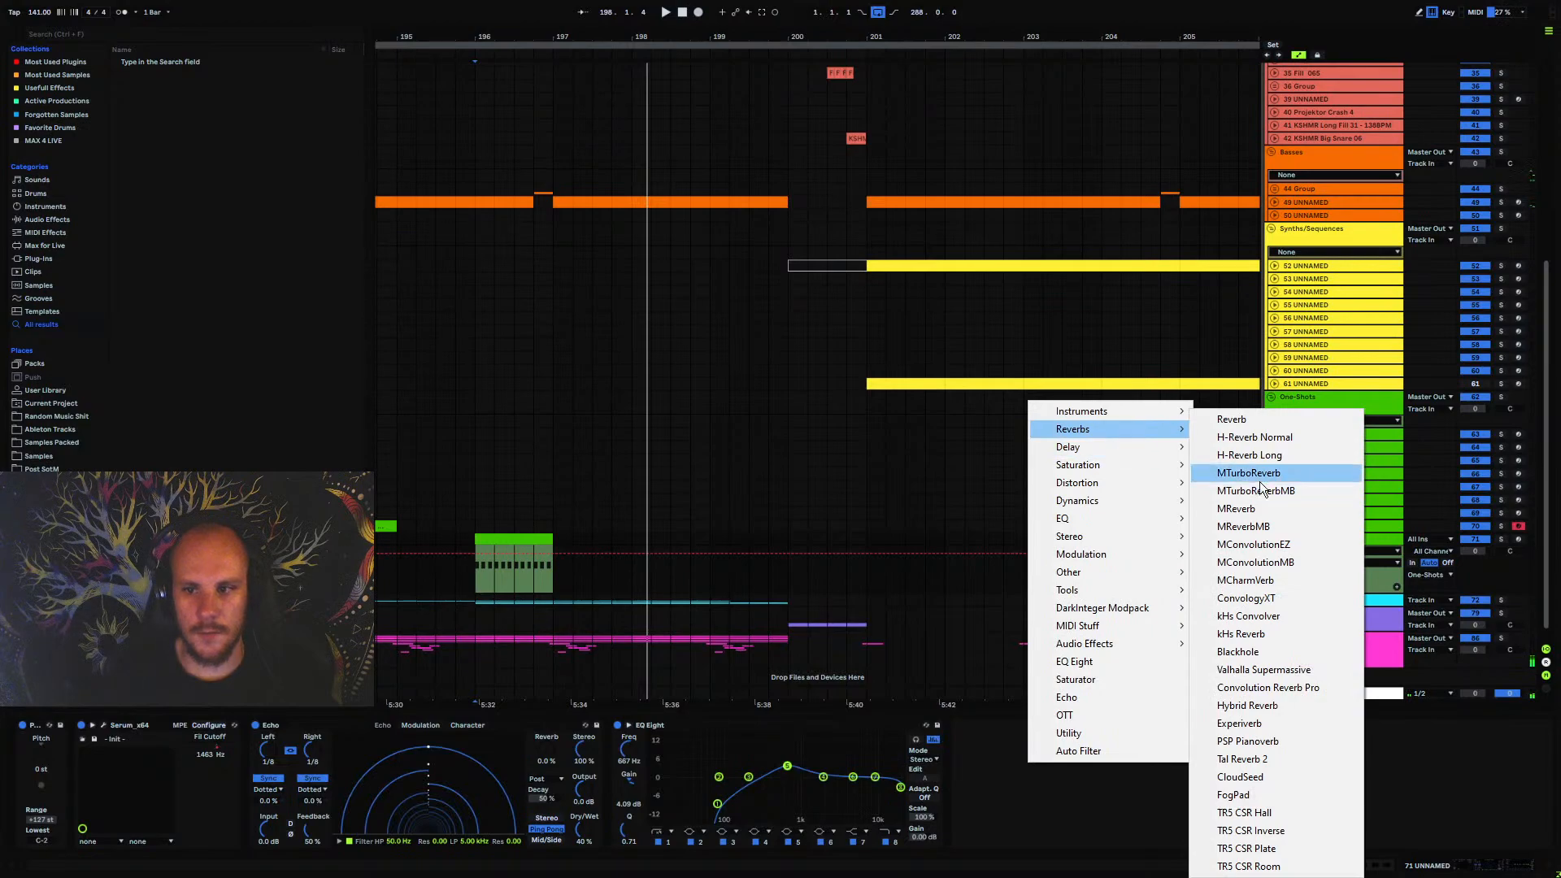
{"action": "left_click", "coordinate": [466, 842]}
{"action": "left_click_drag", "start_coordinate": [465, 841], "coordinate": [466, 826]}
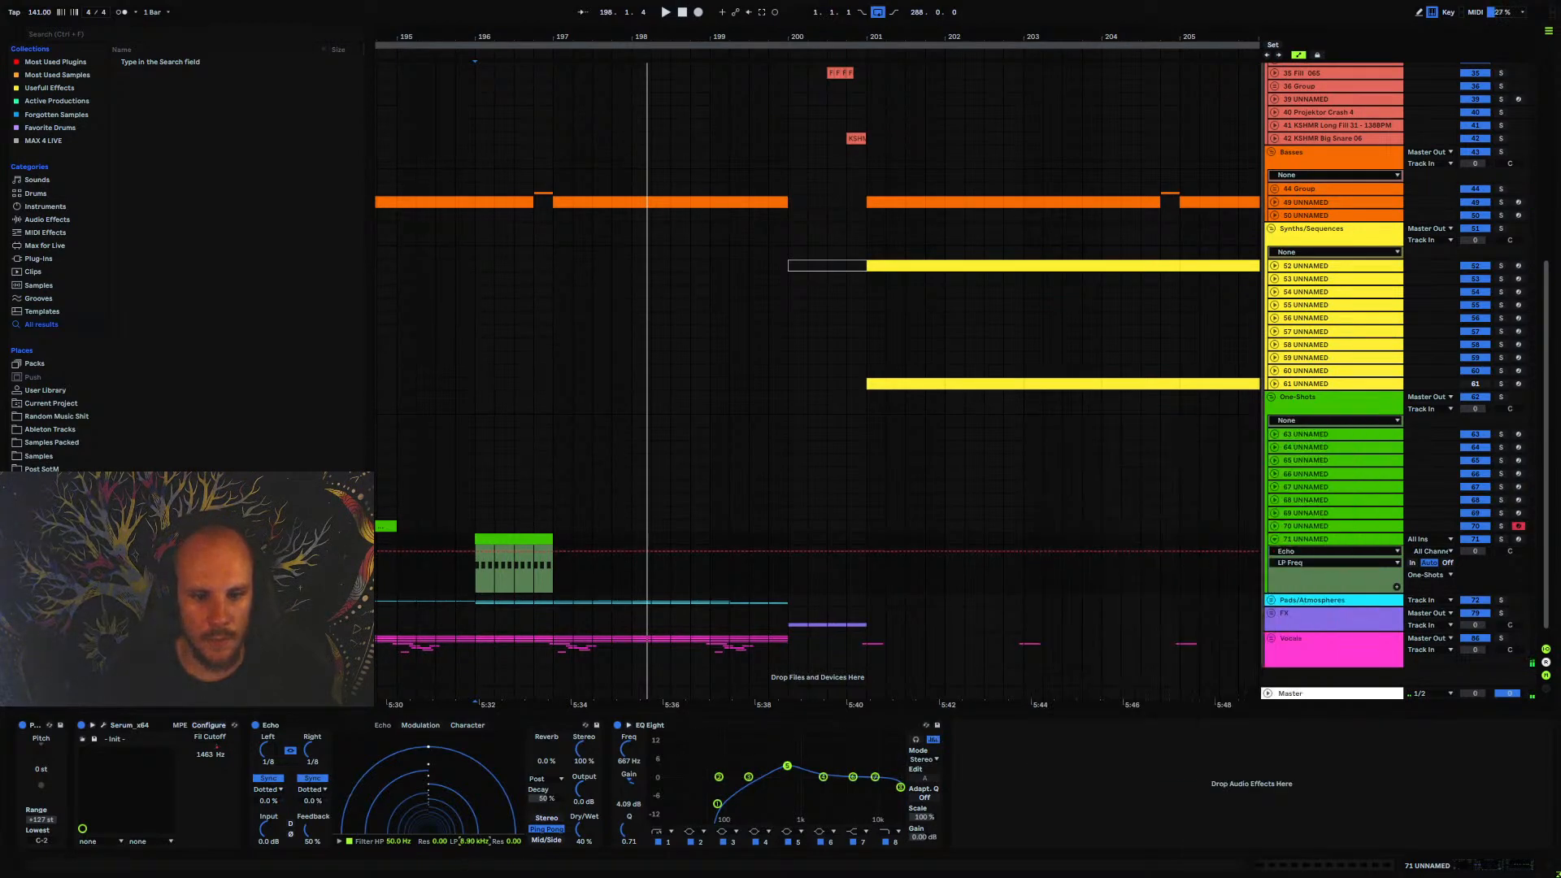
{"action": "key", "text": "space"}
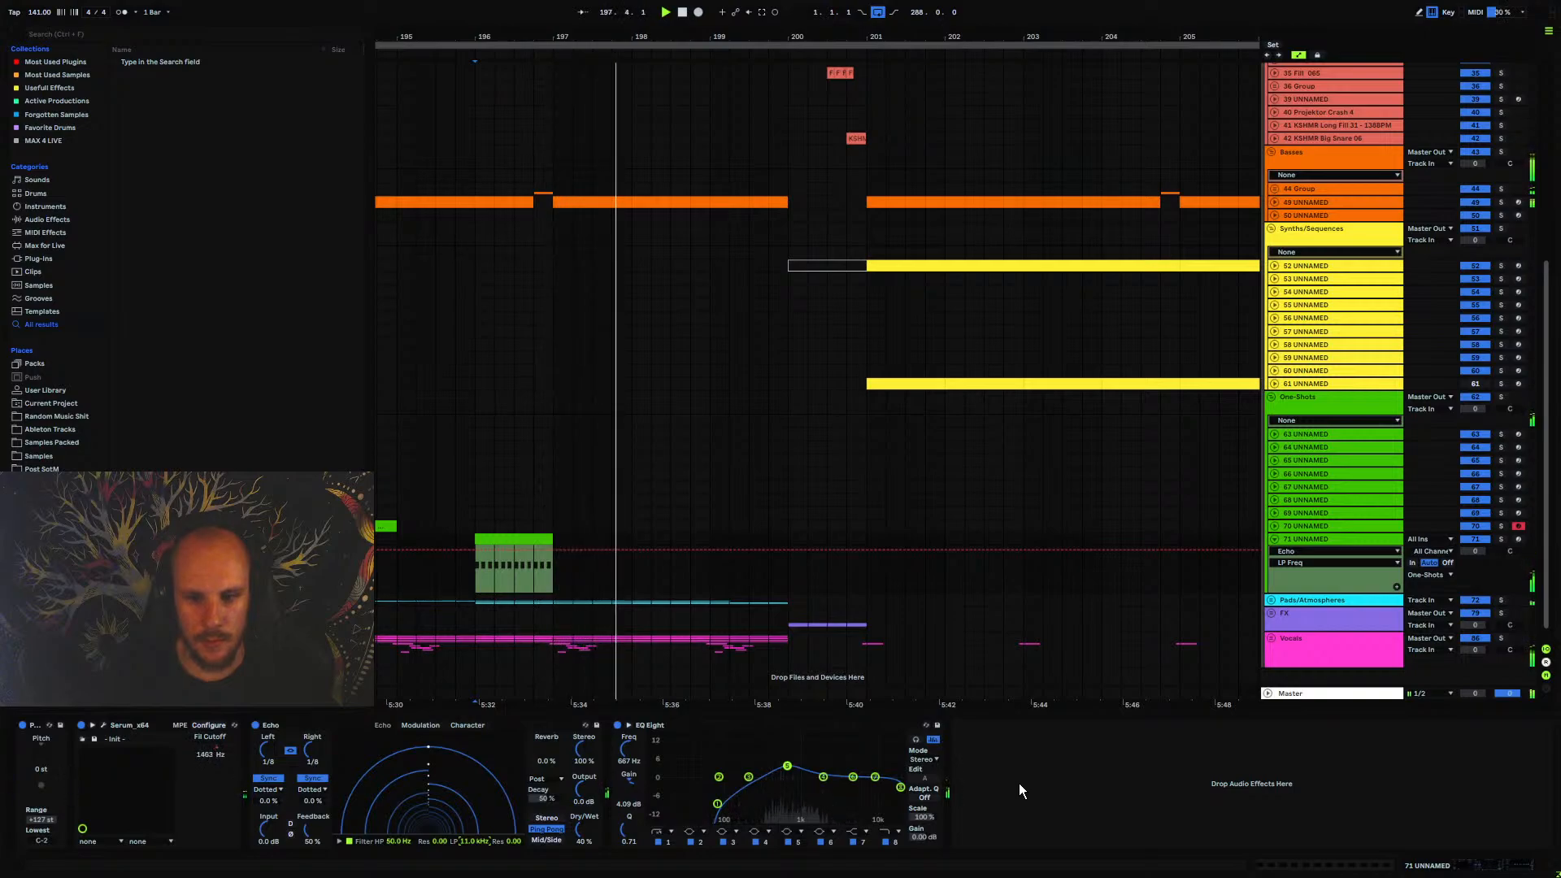
{"action": "key", "text": "space"}
{"action": "key", "text": "space"}
Set Echo's left and right sync modes to Triplet, raise its feedback to 92%, and audition the delay
{"action": "key", "text": "space"}
{"action": "left_click", "coordinate": [313, 791]}
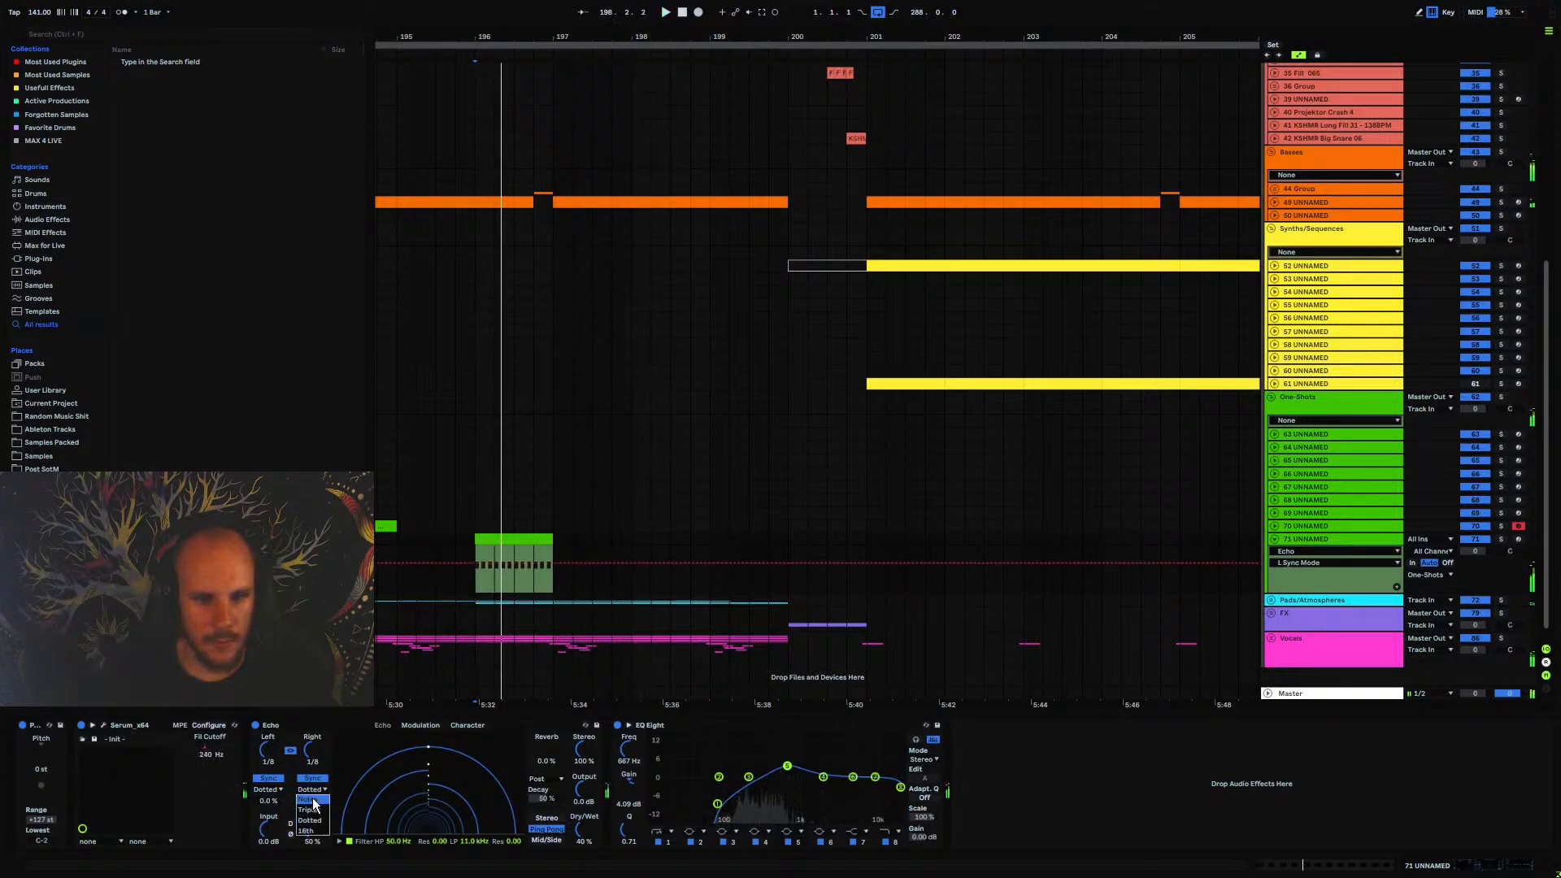
{"action": "left_click", "coordinate": [315, 811]}
{"action": "key", "text": "space"}
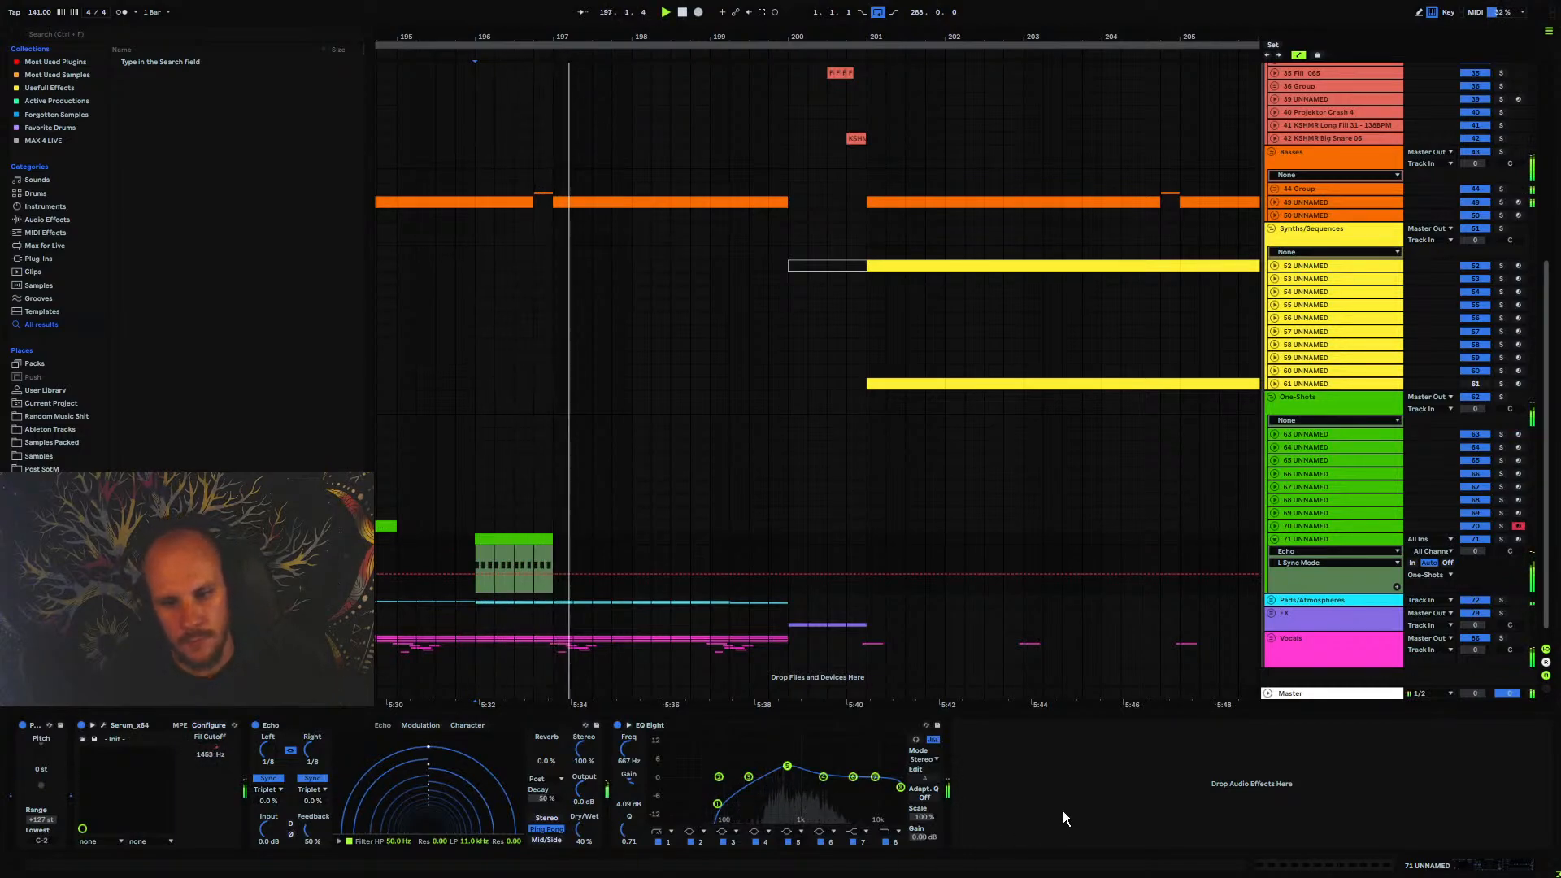
{"action": "key", "text": "space"}
{"action": "key", "text": "space"}
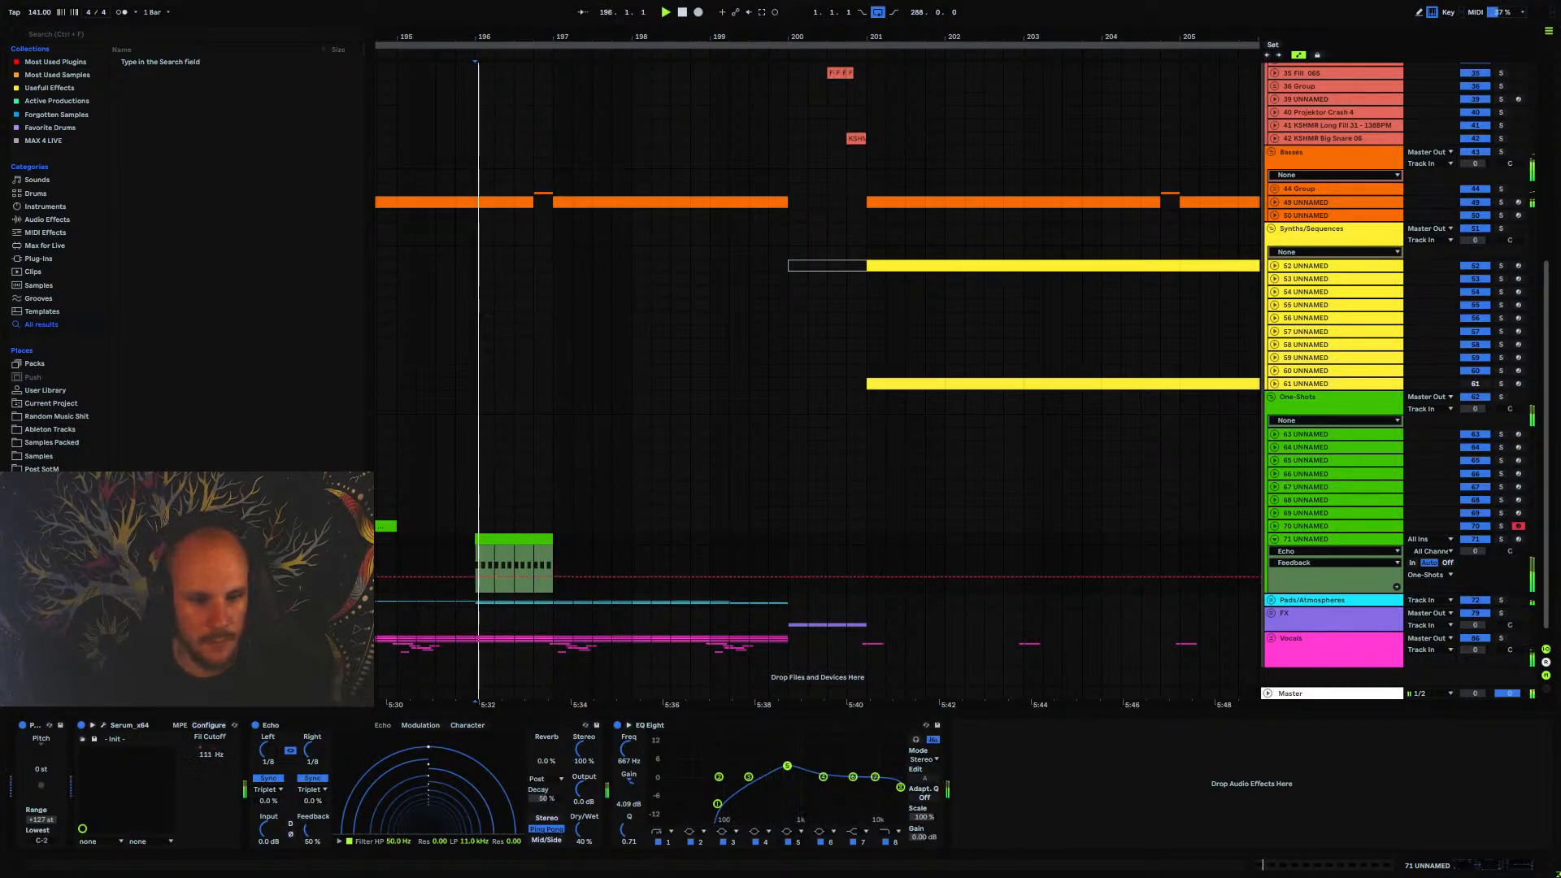
{"action": "left_click_drag", "start_coordinate": [307, 830], "coordinate": [308, 796]}
{"action": "right_click", "coordinate": [1028, 786]}
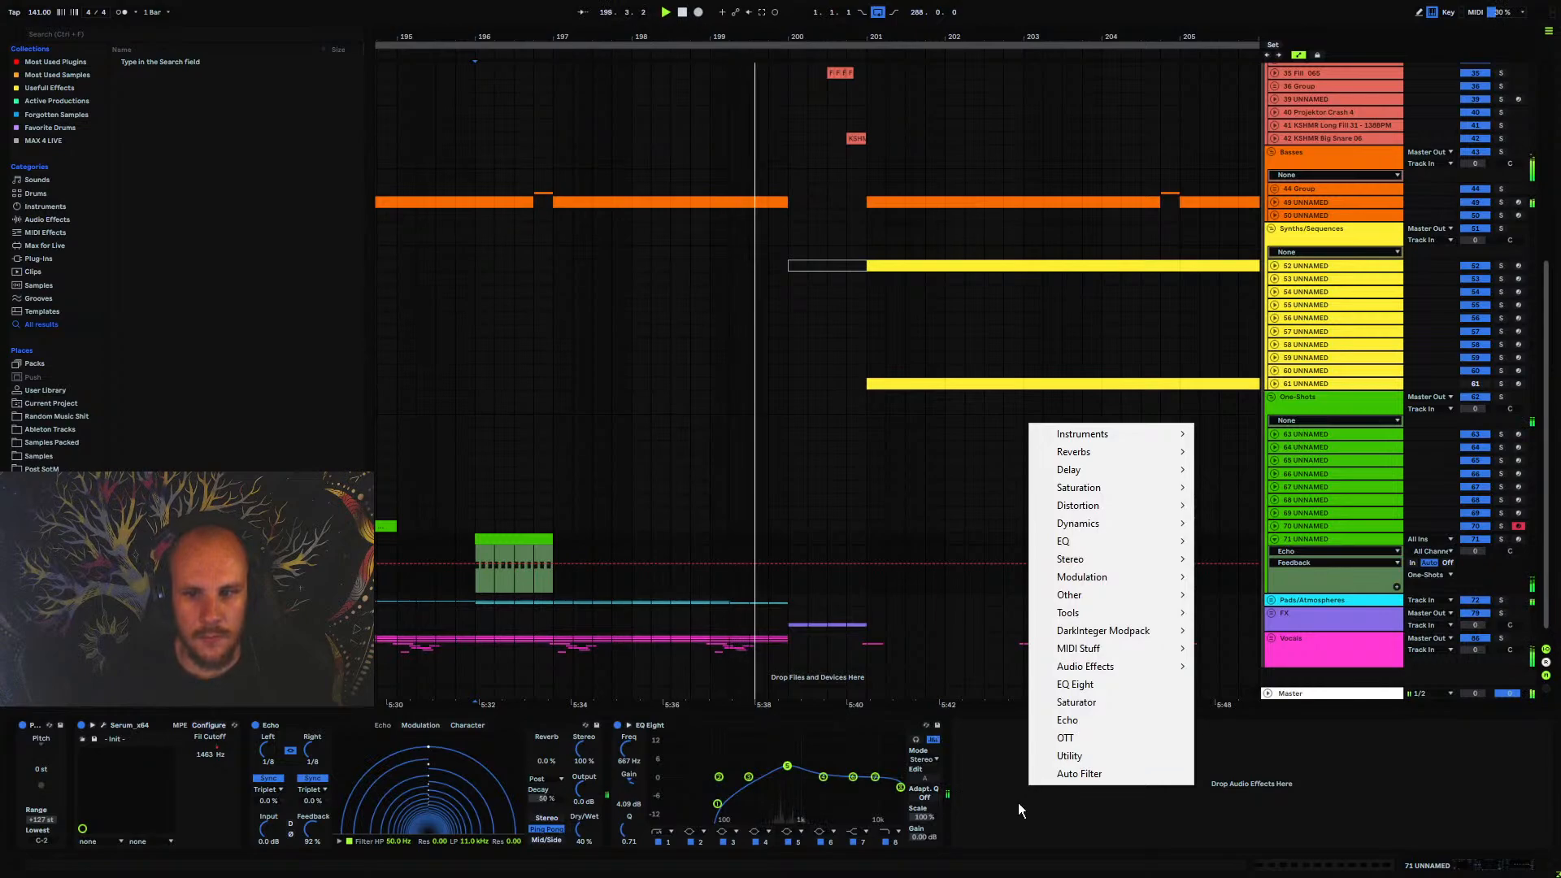
{"action": "left_click", "coordinate": [1018, 803]}
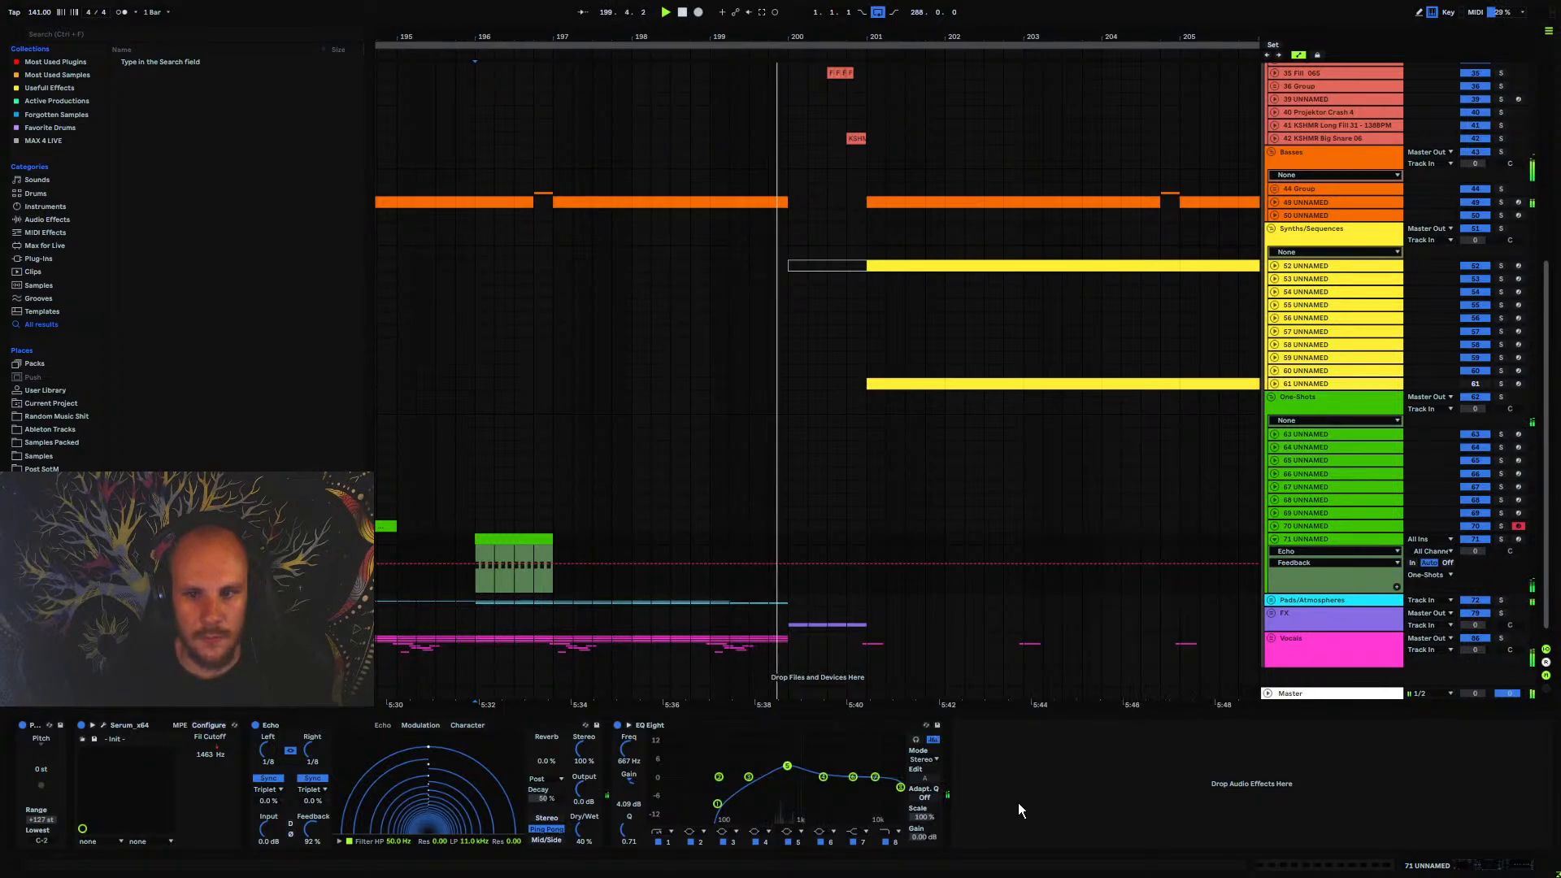
Fold track 71 UNNAMED, unfold the Pads/Atmospheres group, and open track 66 UNNAMED during playback
{"action": "left_click", "coordinate": [1275, 540]}
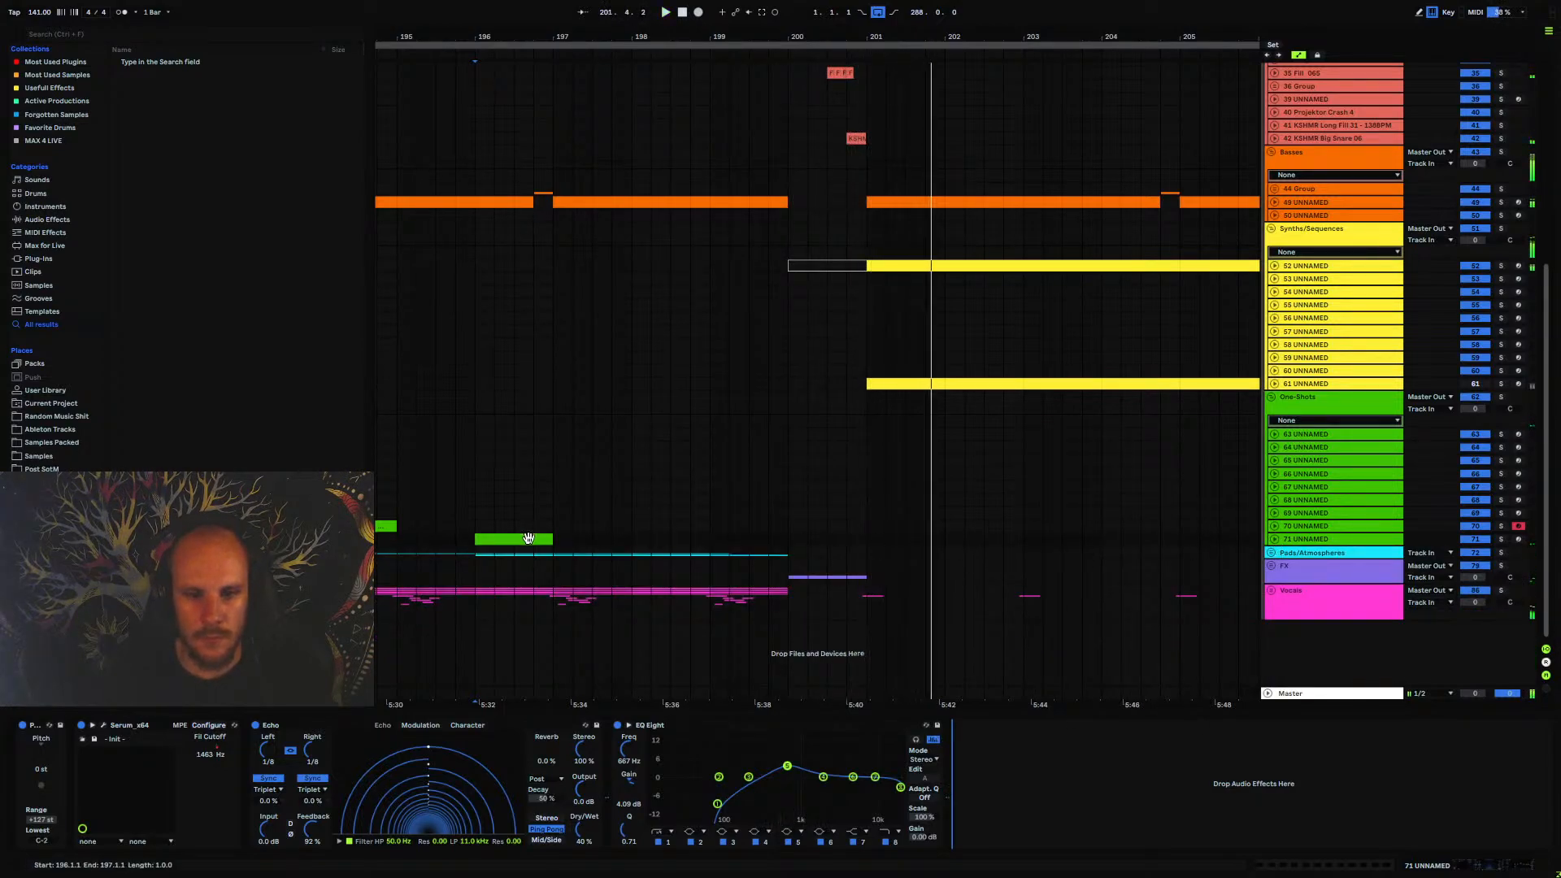
{"action": "key", "text": "space"}
{"action": "key", "text": "space"}
{"action": "left_click", "coordinate": [1272, 553]}
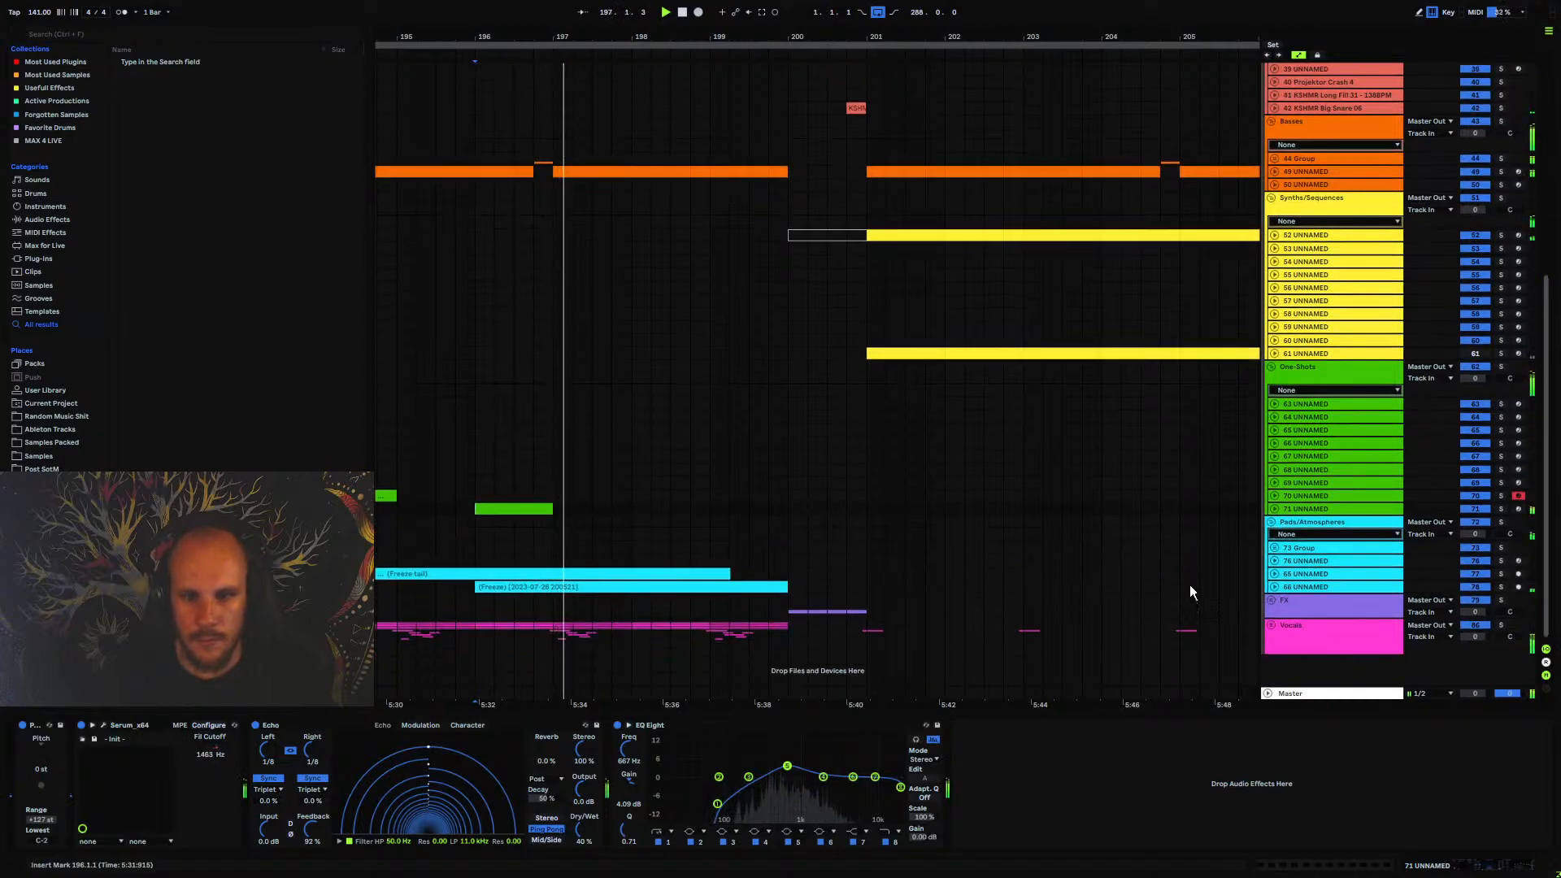
{"action": "left_click", "coordinate": [1274, 587]}
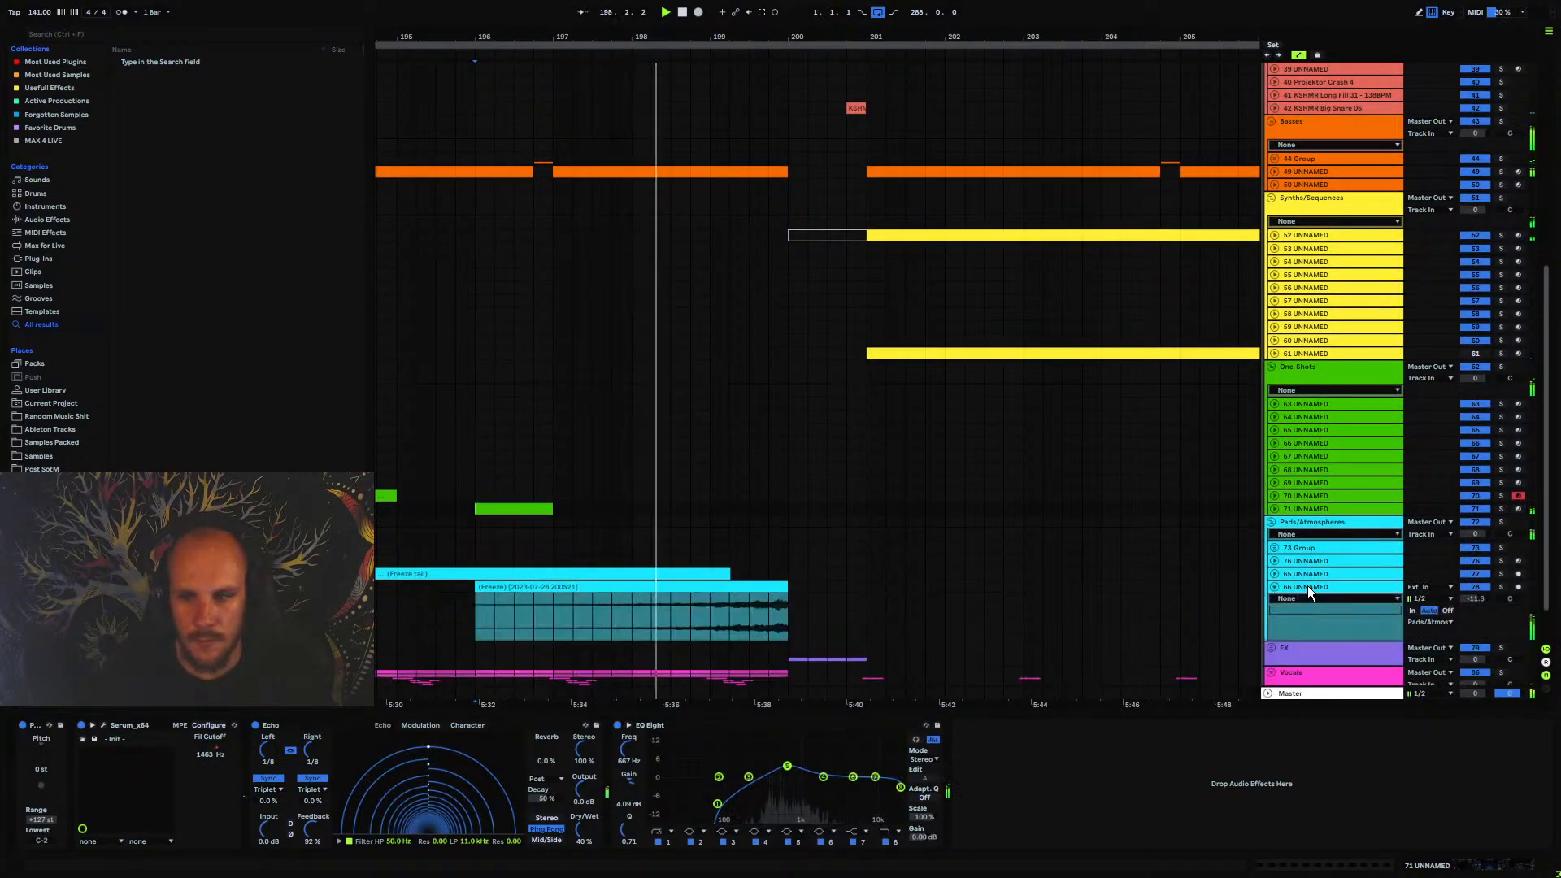
{"action": "left_click", "coordinate": [1309, 588]}
Add EQ Eight to track 66 UNNAMED, cut the lows with band 1, boost about 4.09 dB around 2.06 kHz, and fold the track
{"action": "right_click", "coordinate": [839, 781]}
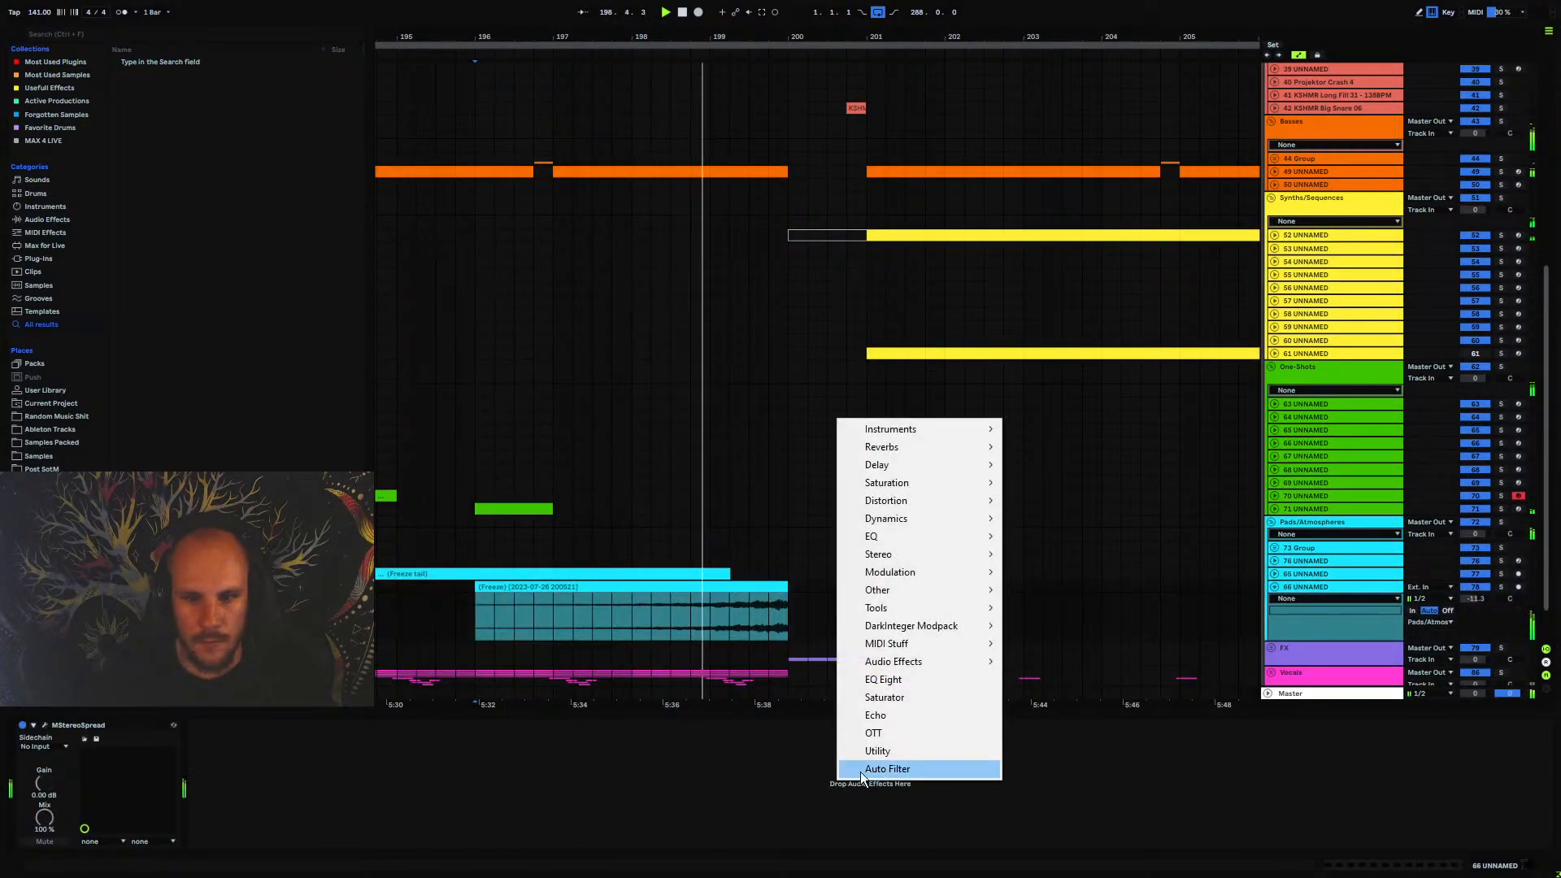
{"action": "left_click", "coordinate": [883, 679]}
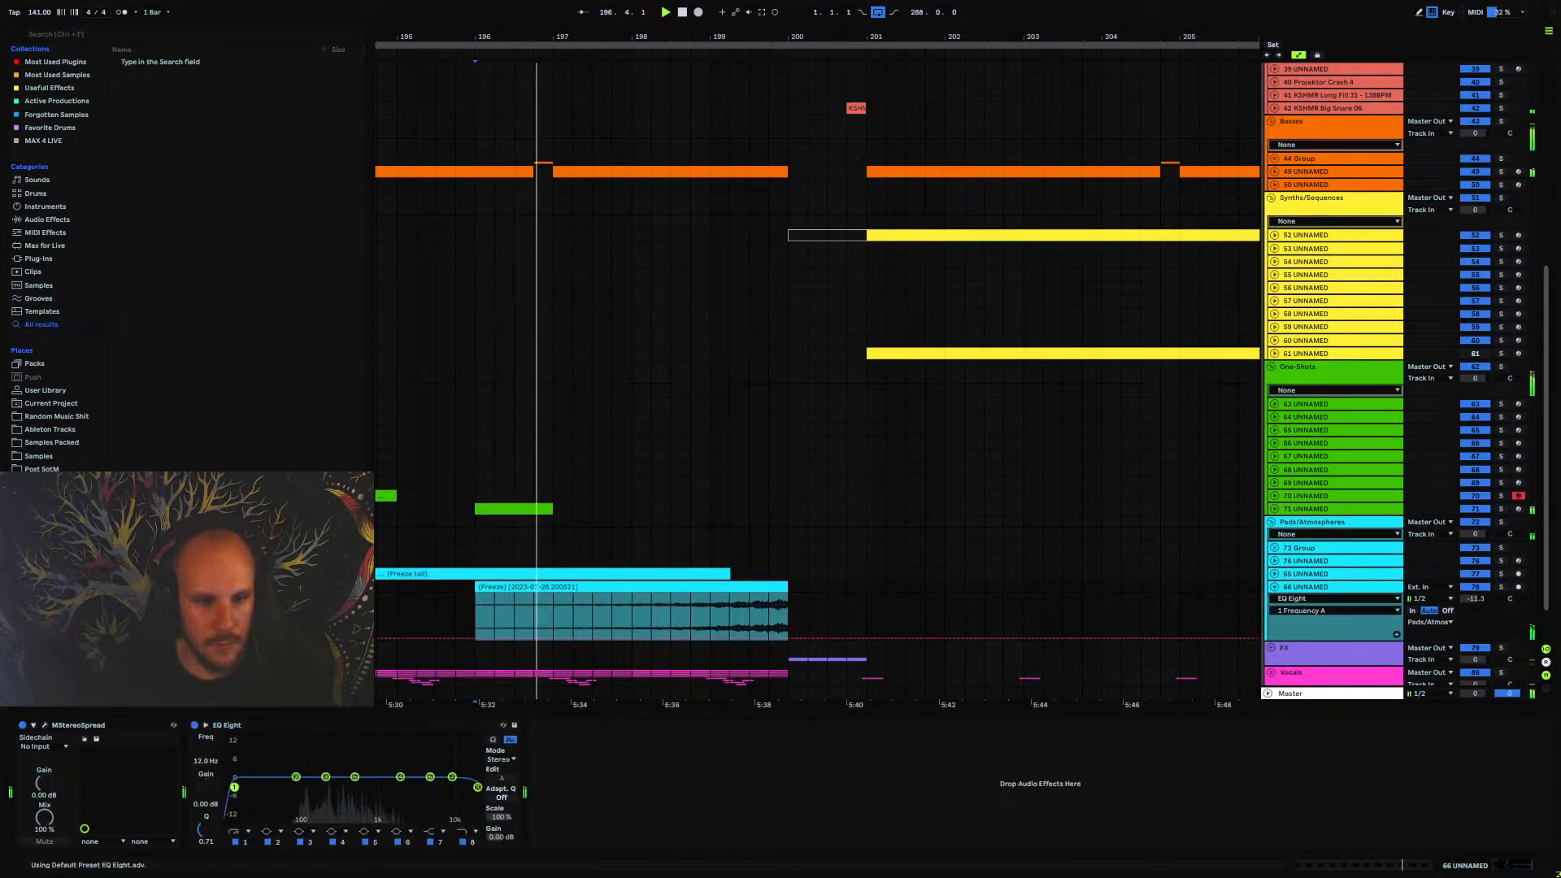
{"action": "left_click_drag", "start_coordinate": [234, 787], "coordinate": [401, 766]}
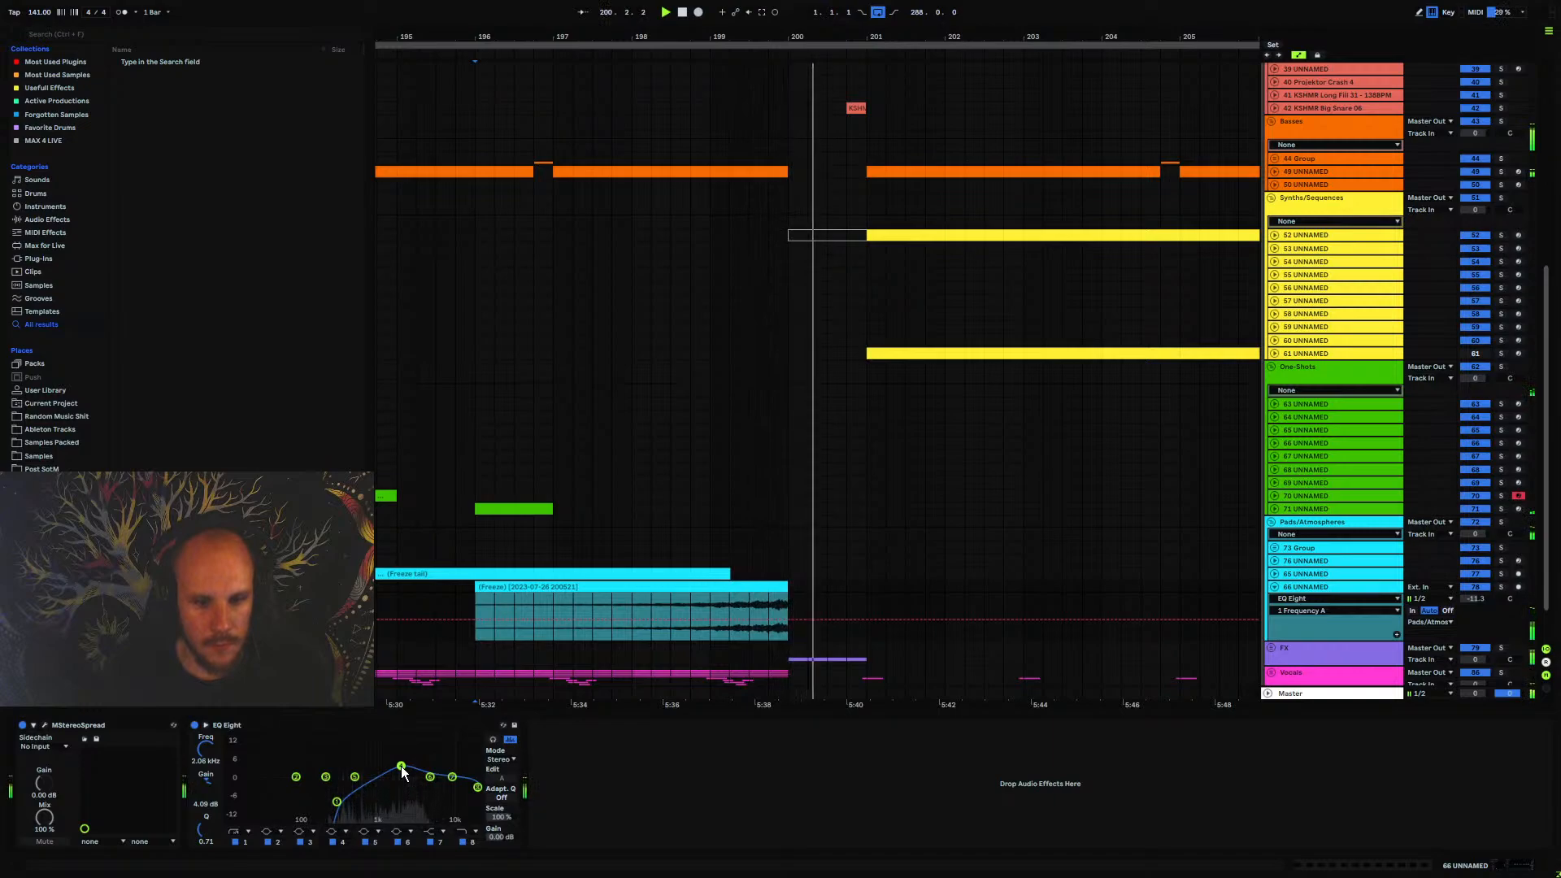
{"action": "left_click", "coordinate": [1274, 587]}
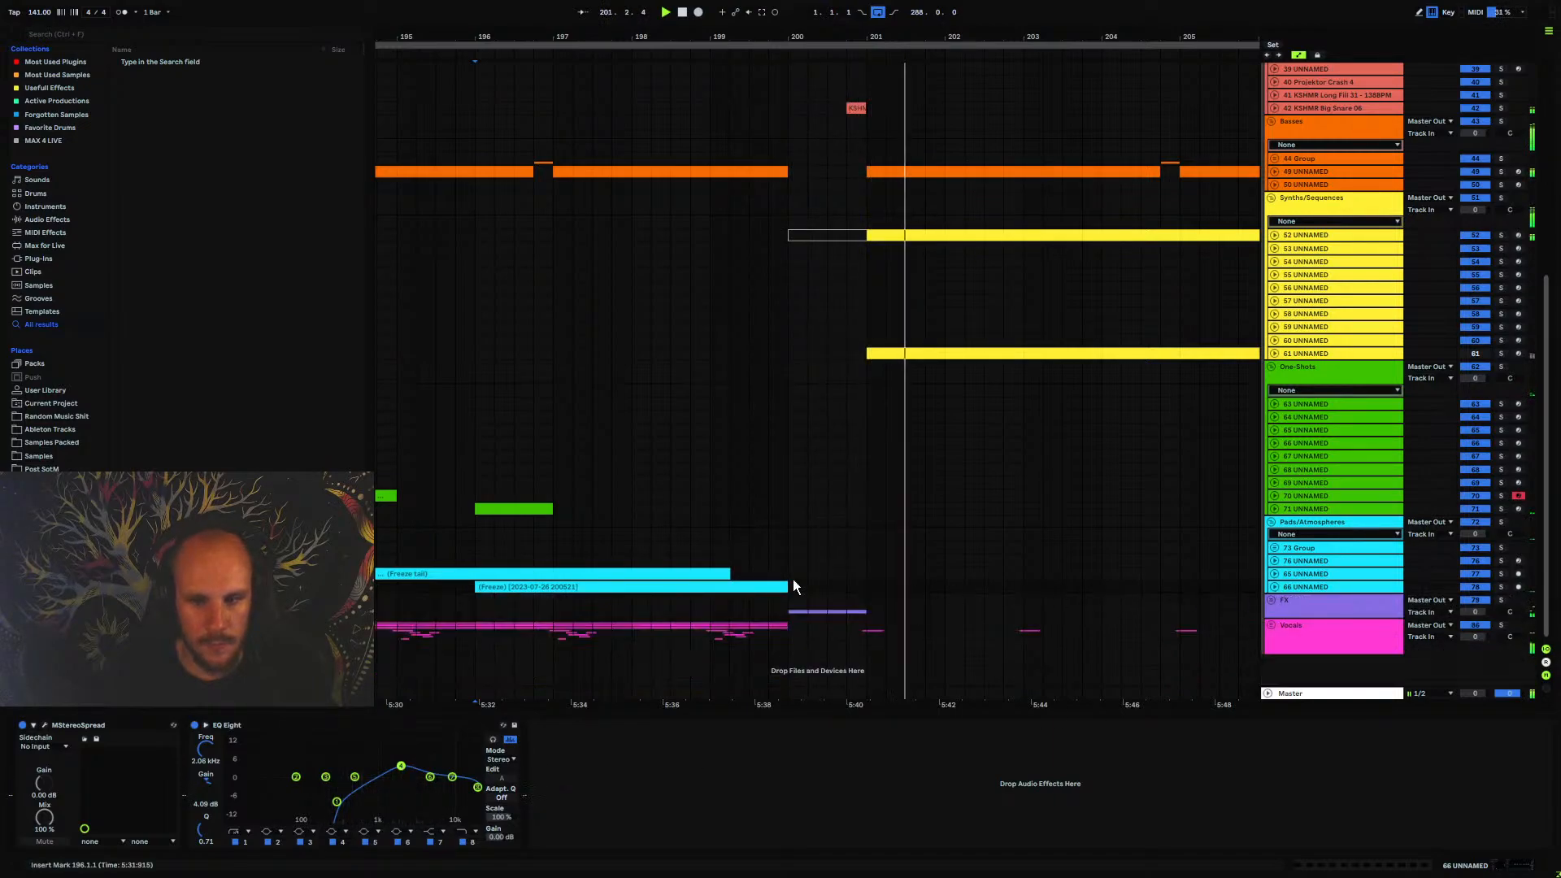
Audition the wider section from bar 196 and from the bar 201 synth entry
{"action": "left_click", "coordinate": [479, 550]}
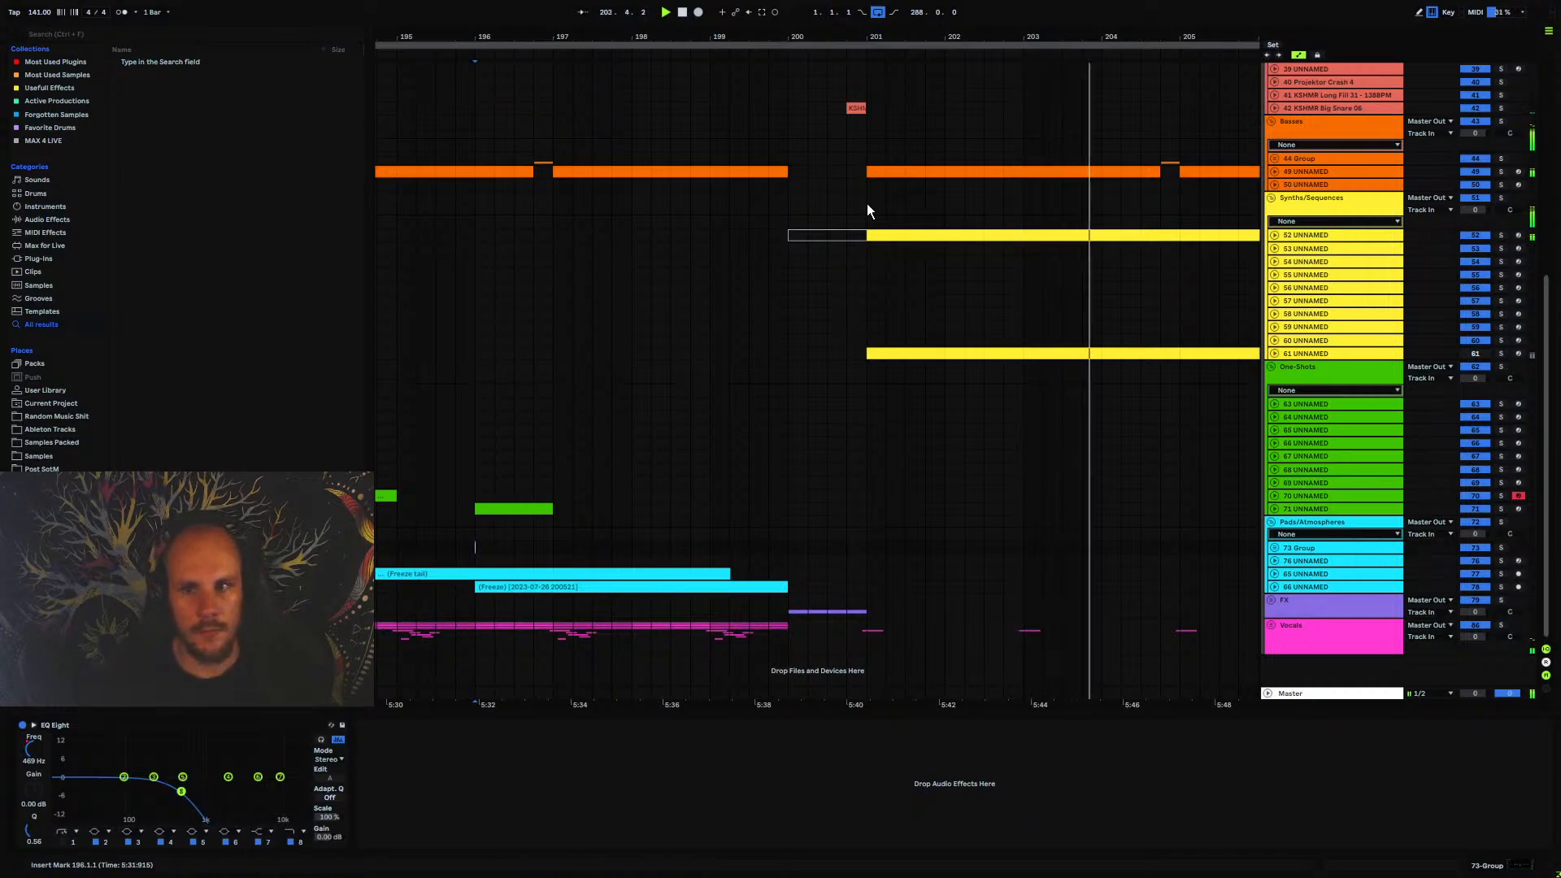
{"action": "left_click_drag", "start_coordinate": [855, 37], "coordinate": [699, 4]}
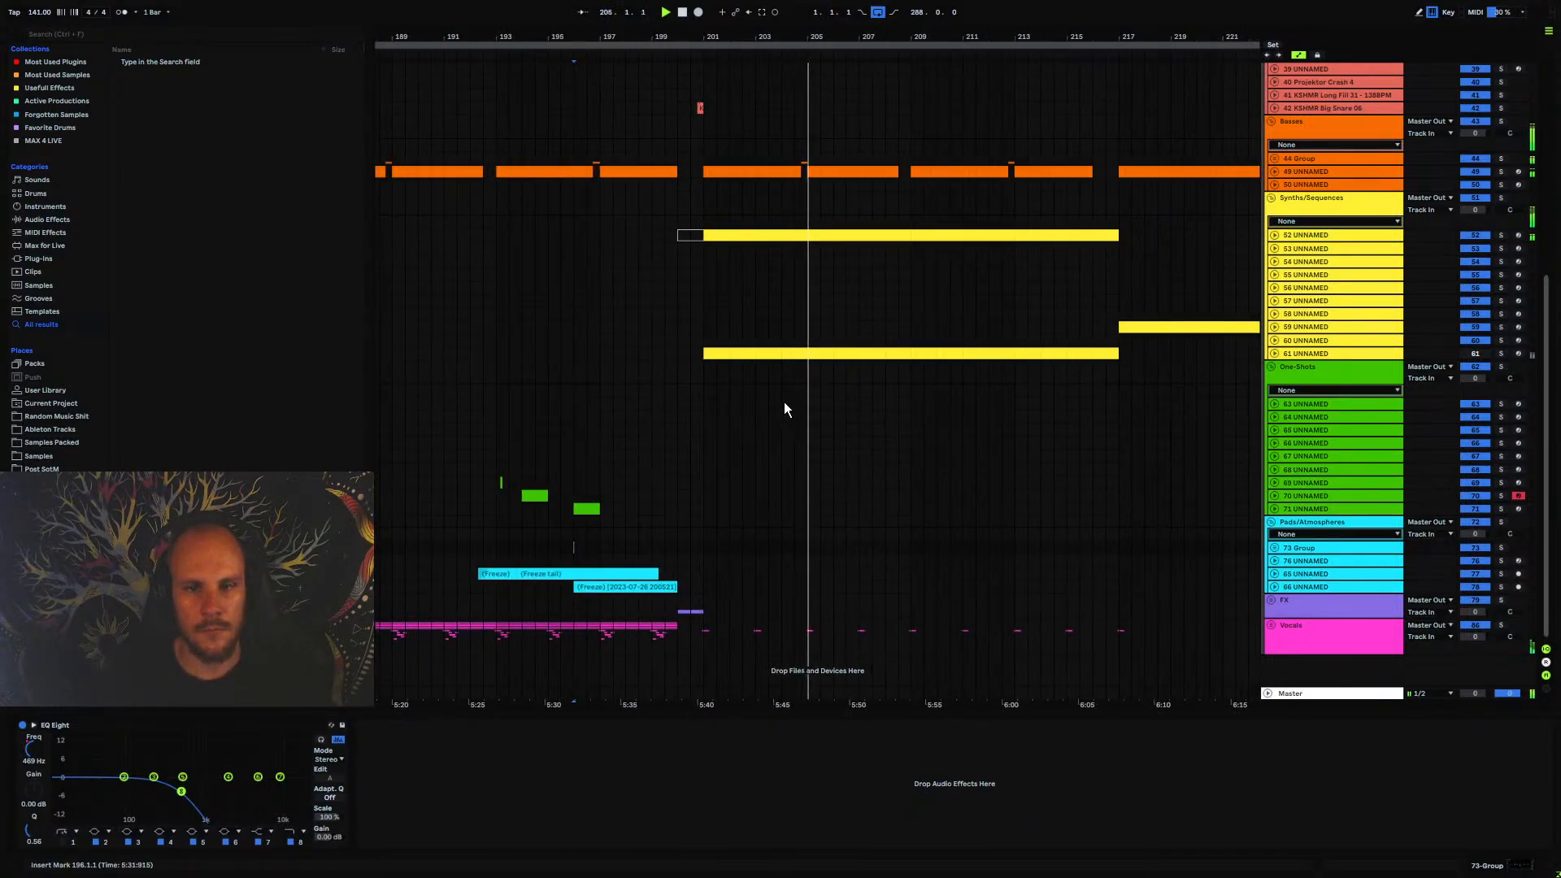
{"action": "scroll", "coordinate": [779, 409], "scroll_direction": "up", "scroll_amount": 1}
{"action": "scroll", "coordinate": [779, 408], "scroll_direction": "down", "scroll_amount": 1}
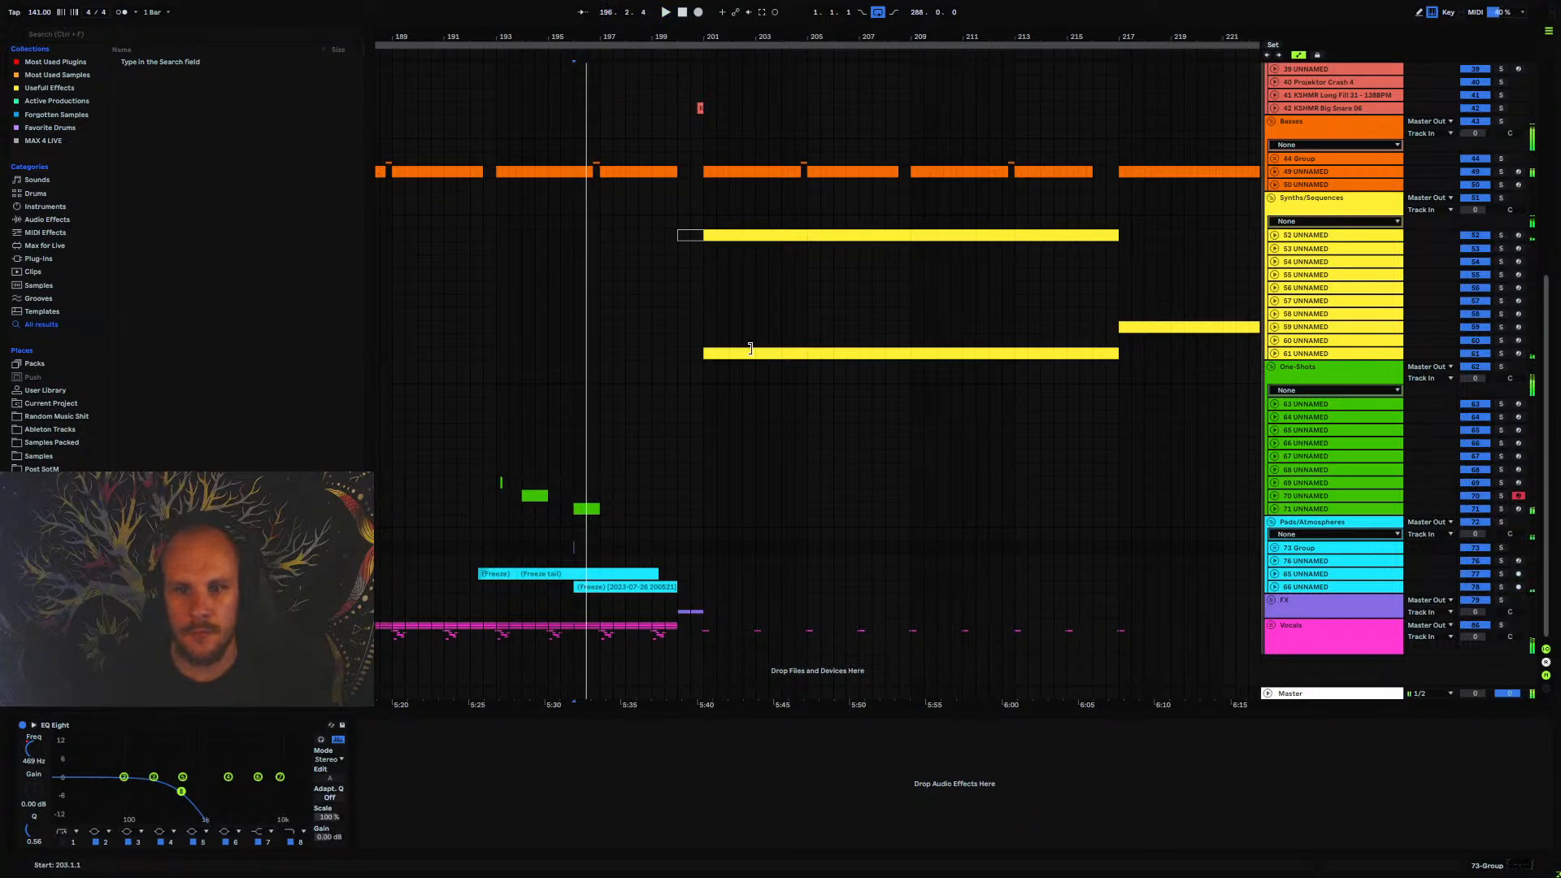
{"action": "left_click", "coordinate": [685, 339]}
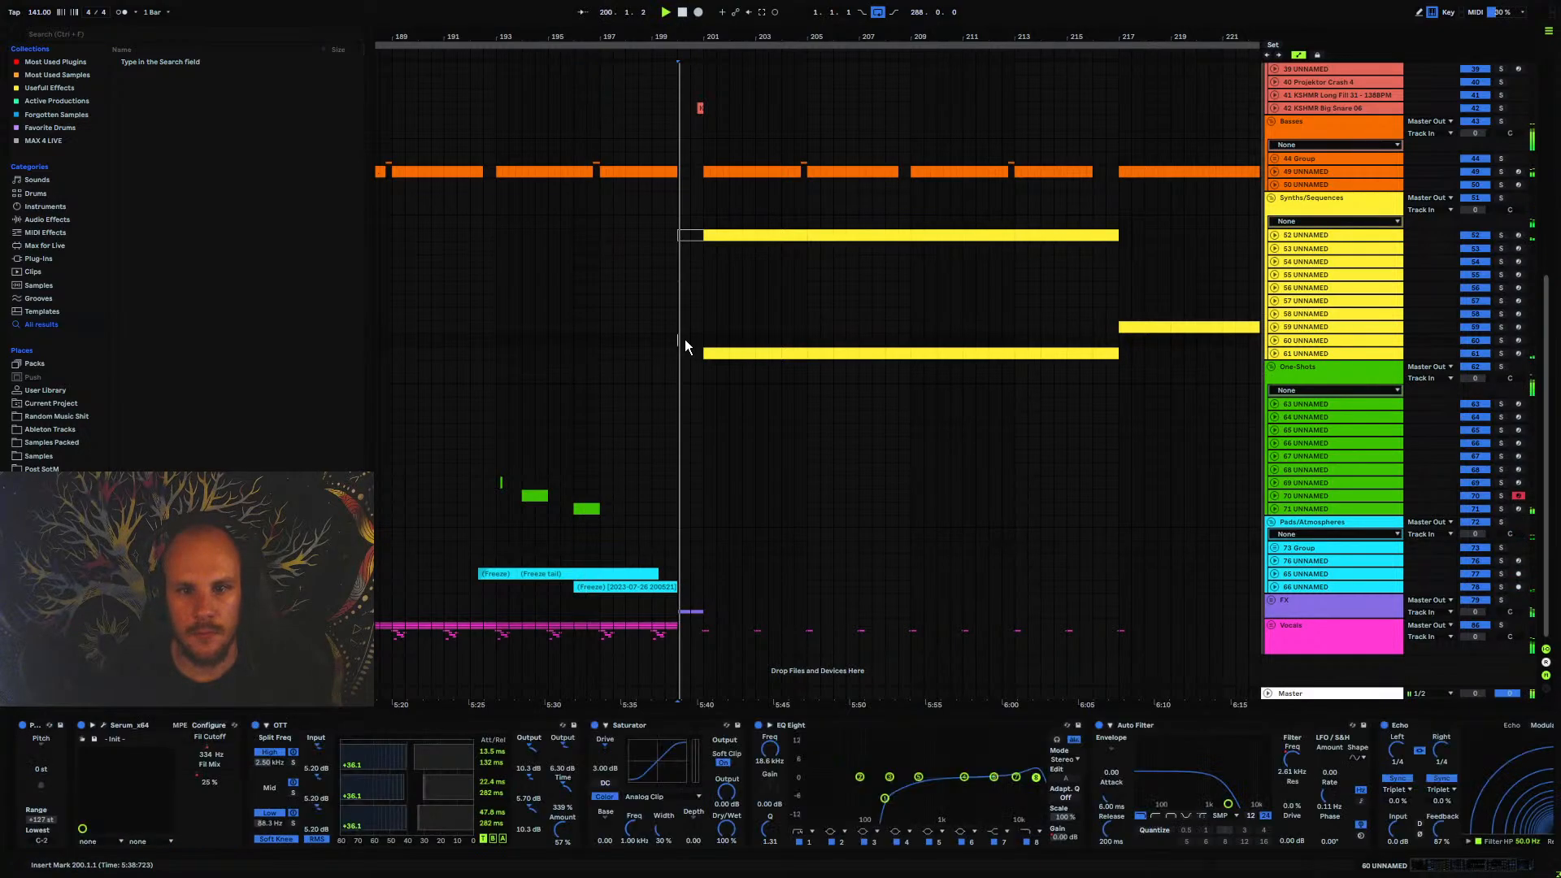
Automate EQ Eight's Output Gain on track 61 UNNAMED to rise gradually to about 0 dB from bar 201 to bar 217
{"action": "left_click", "coordinate": [1275, 354]}
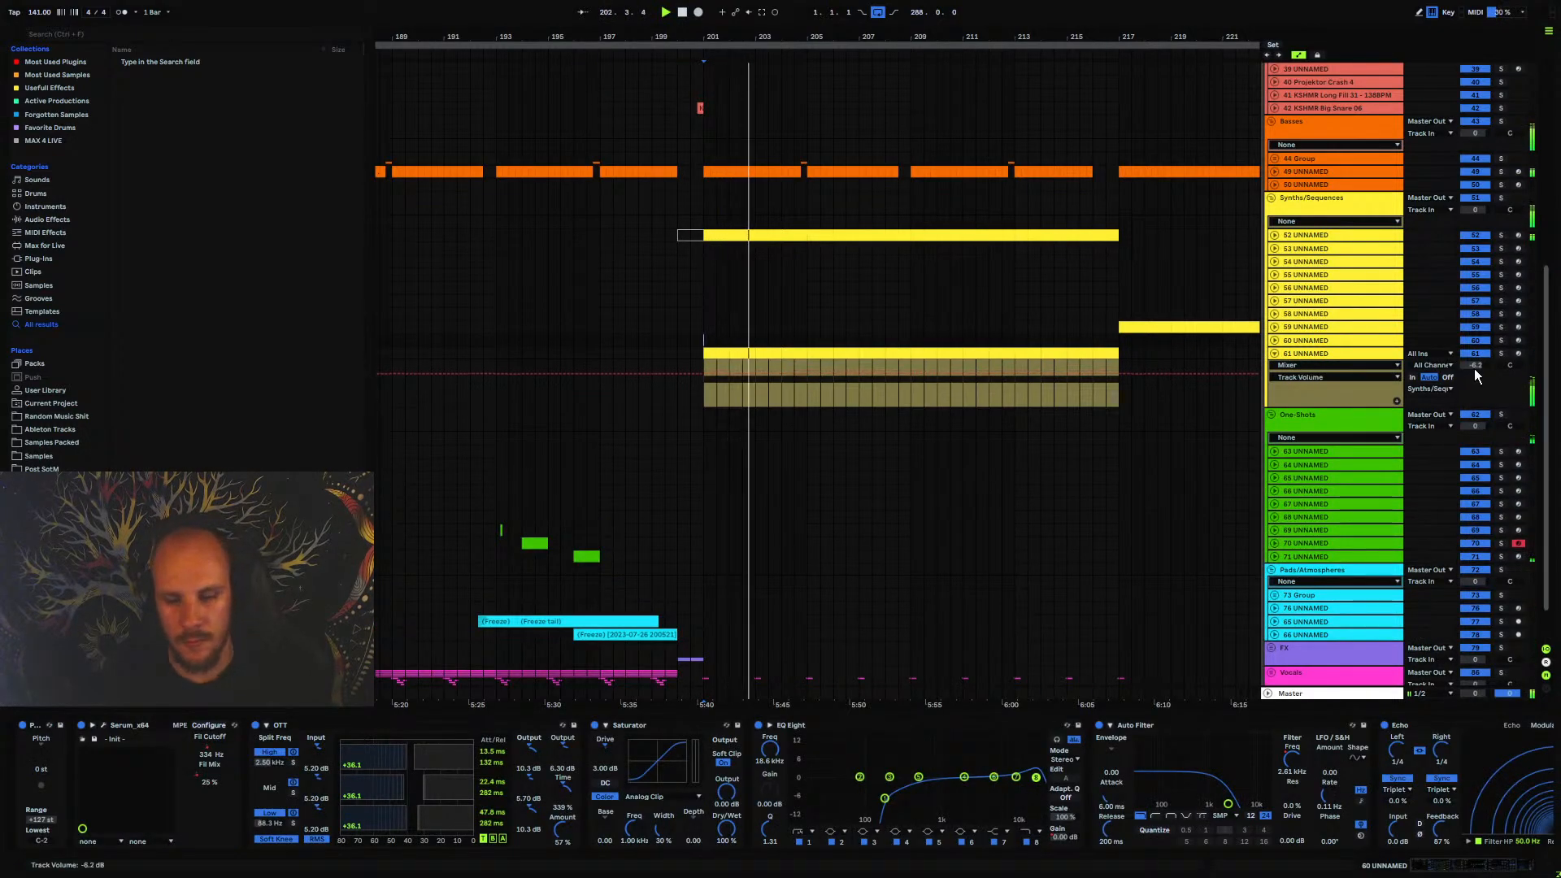
{"action": "left_click", "coordinate": [1319, 382]}
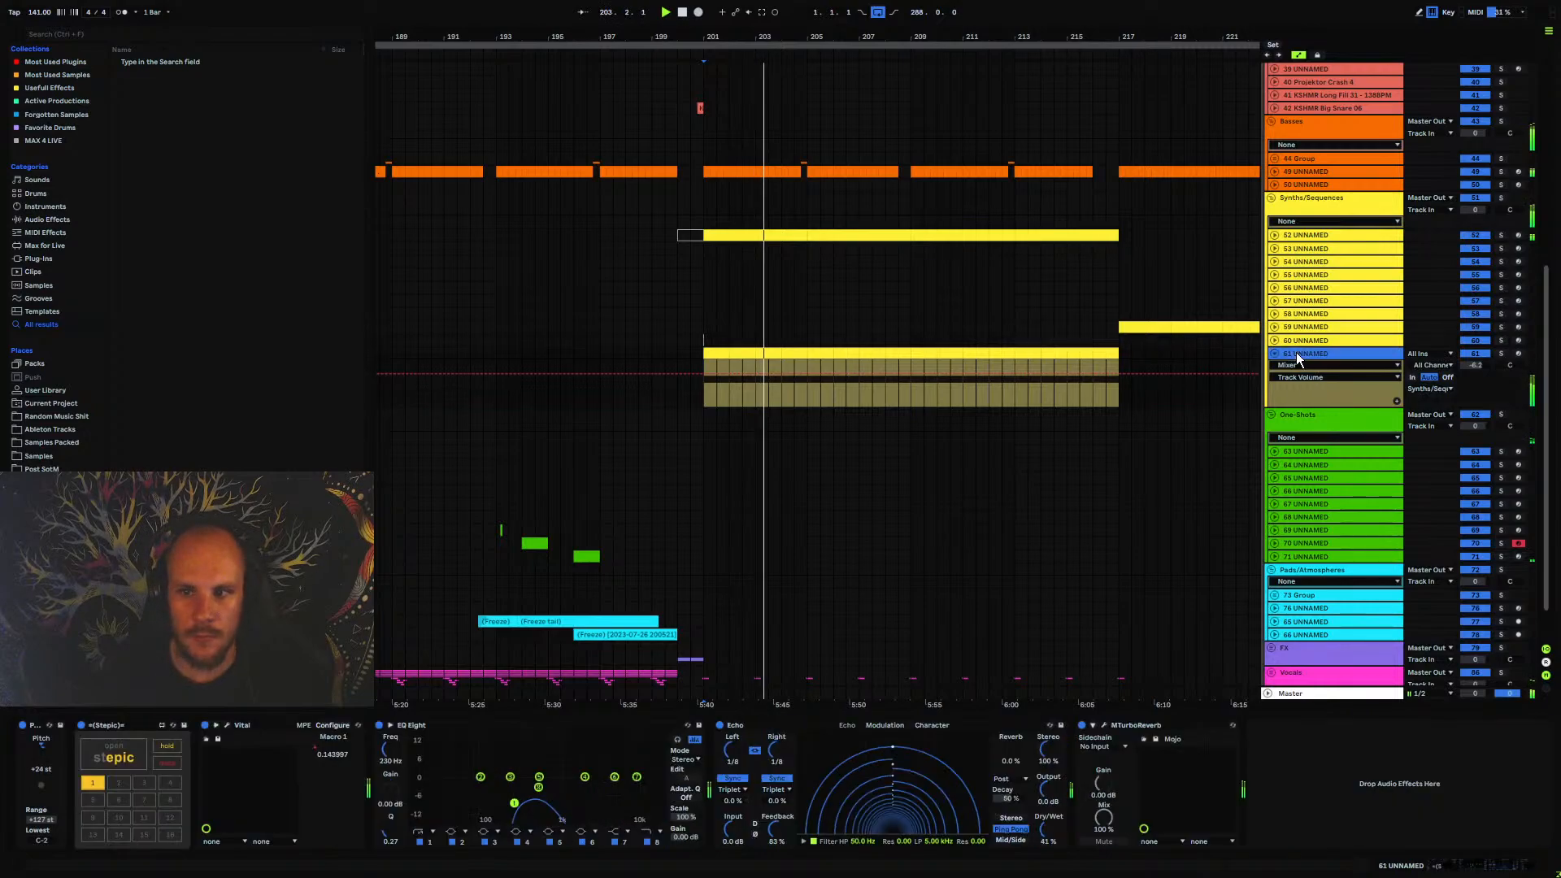
{"action": "left_click", "coordinate": [687, 840]}
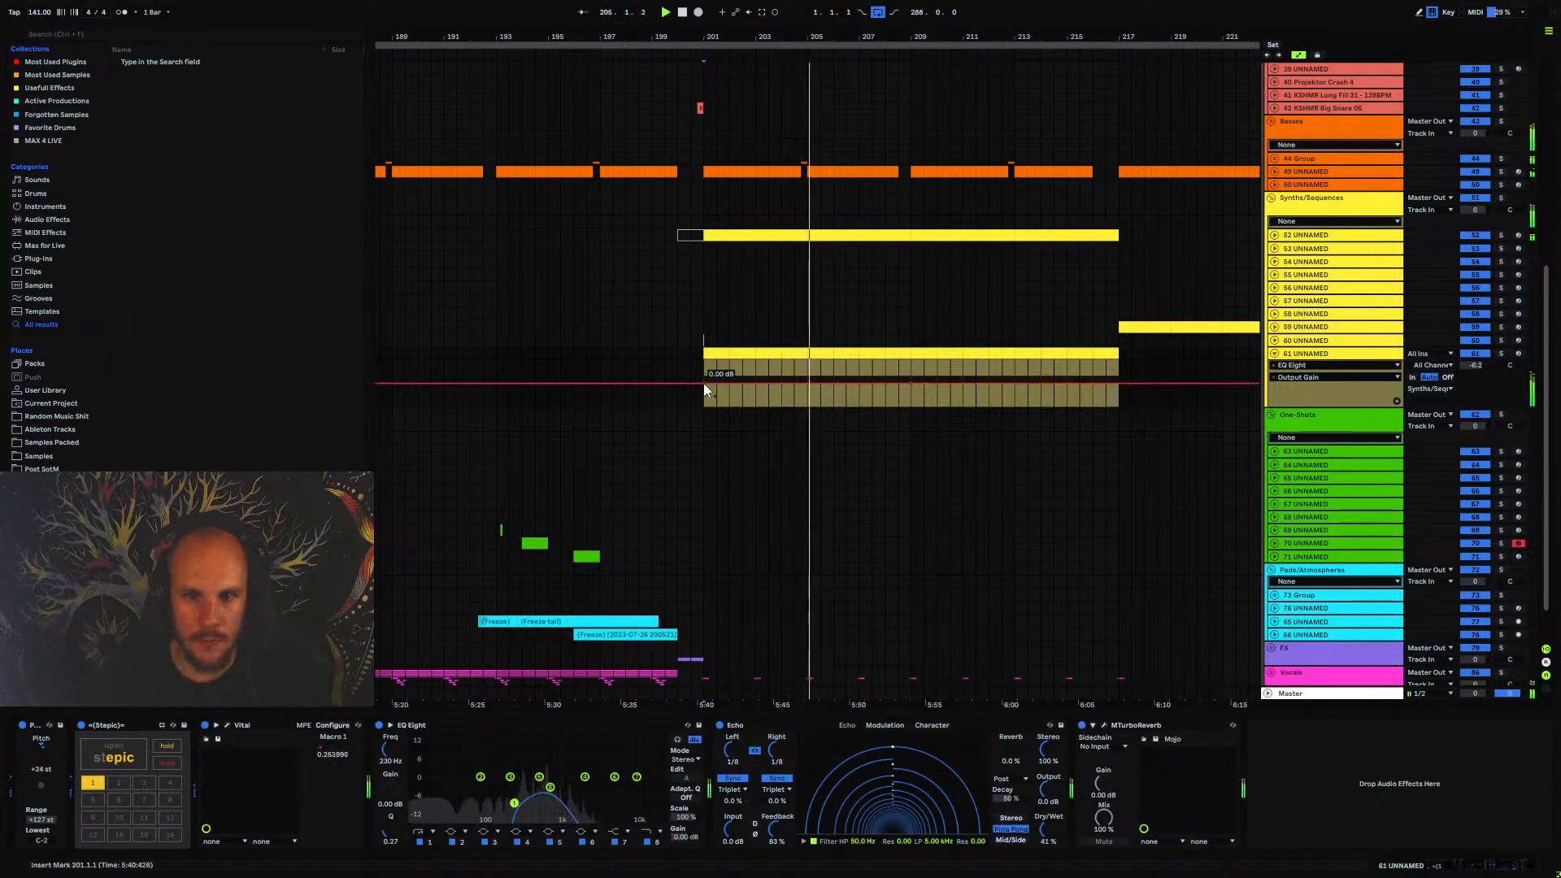
{"action": "left_click", "coordinate": [914, 384]}
{"action": "left_click_drag", "start_coordinate": [702, 383], "coordinate": [710, 407]}
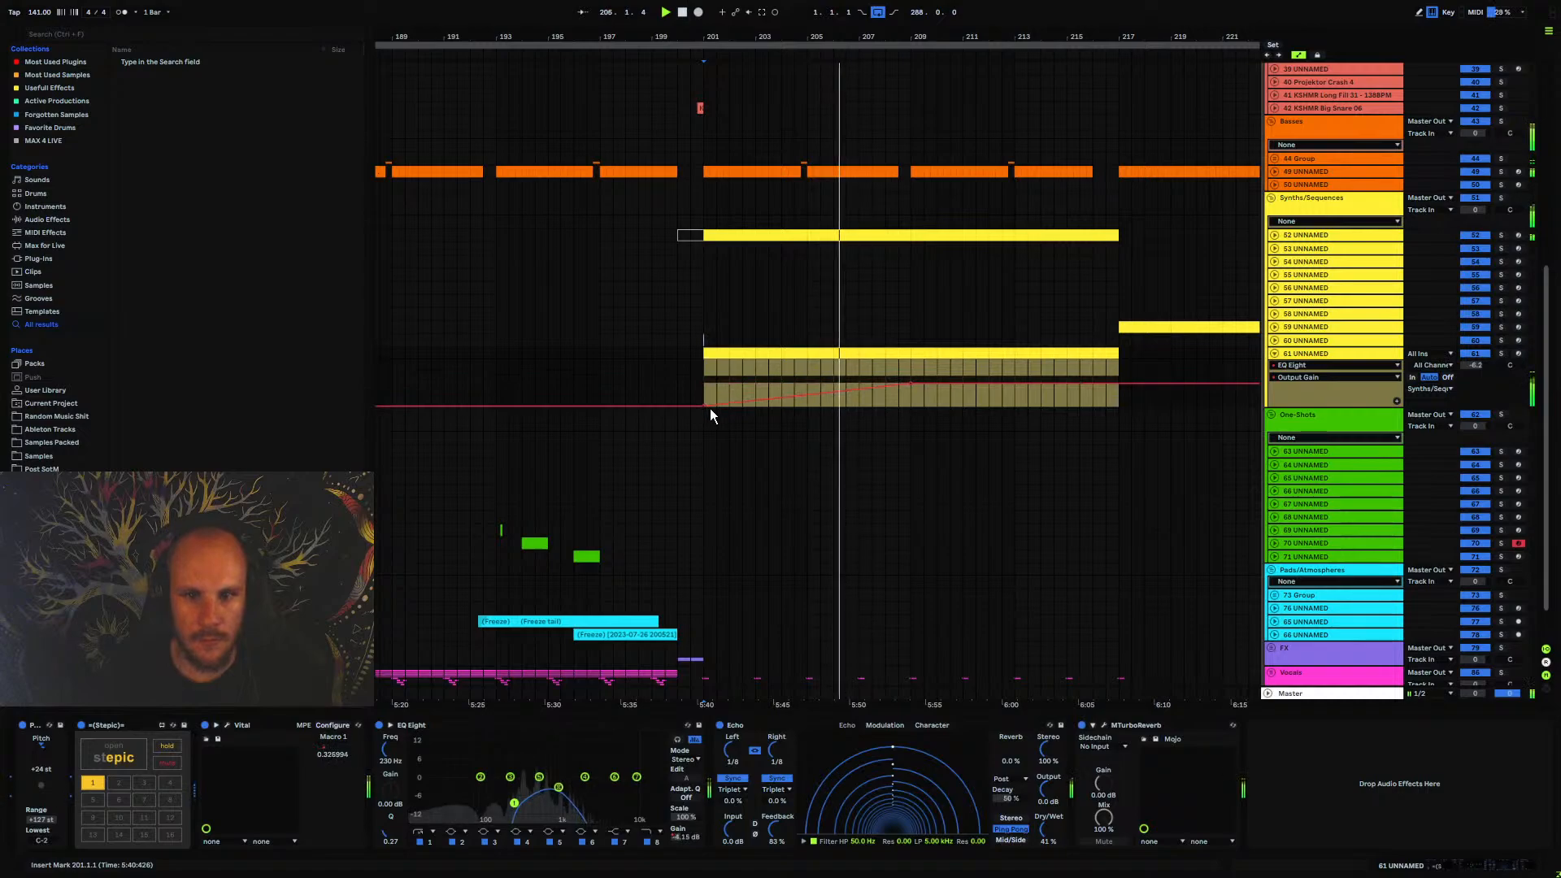
{"action": "left_click_drag", "start_coordinate": [889, 386], "coordinate": [1119, 382]}
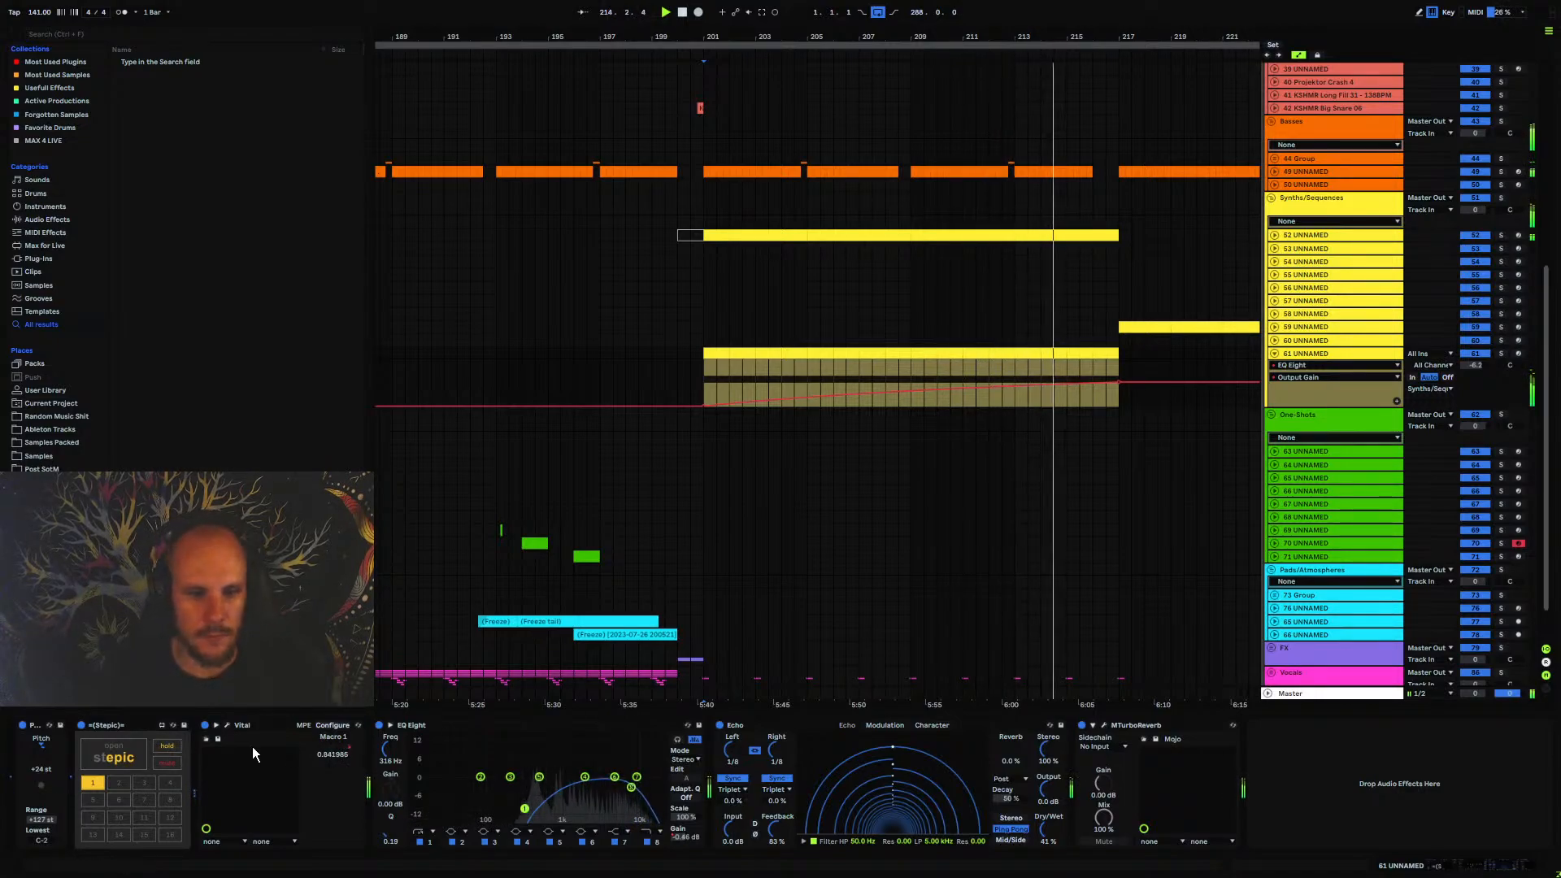
Open Vital on track 61 UNNAMED and try raising Envelope 2's sustain near the end of the clip
{"action": "left_click", "coordinate": [226, 725]}
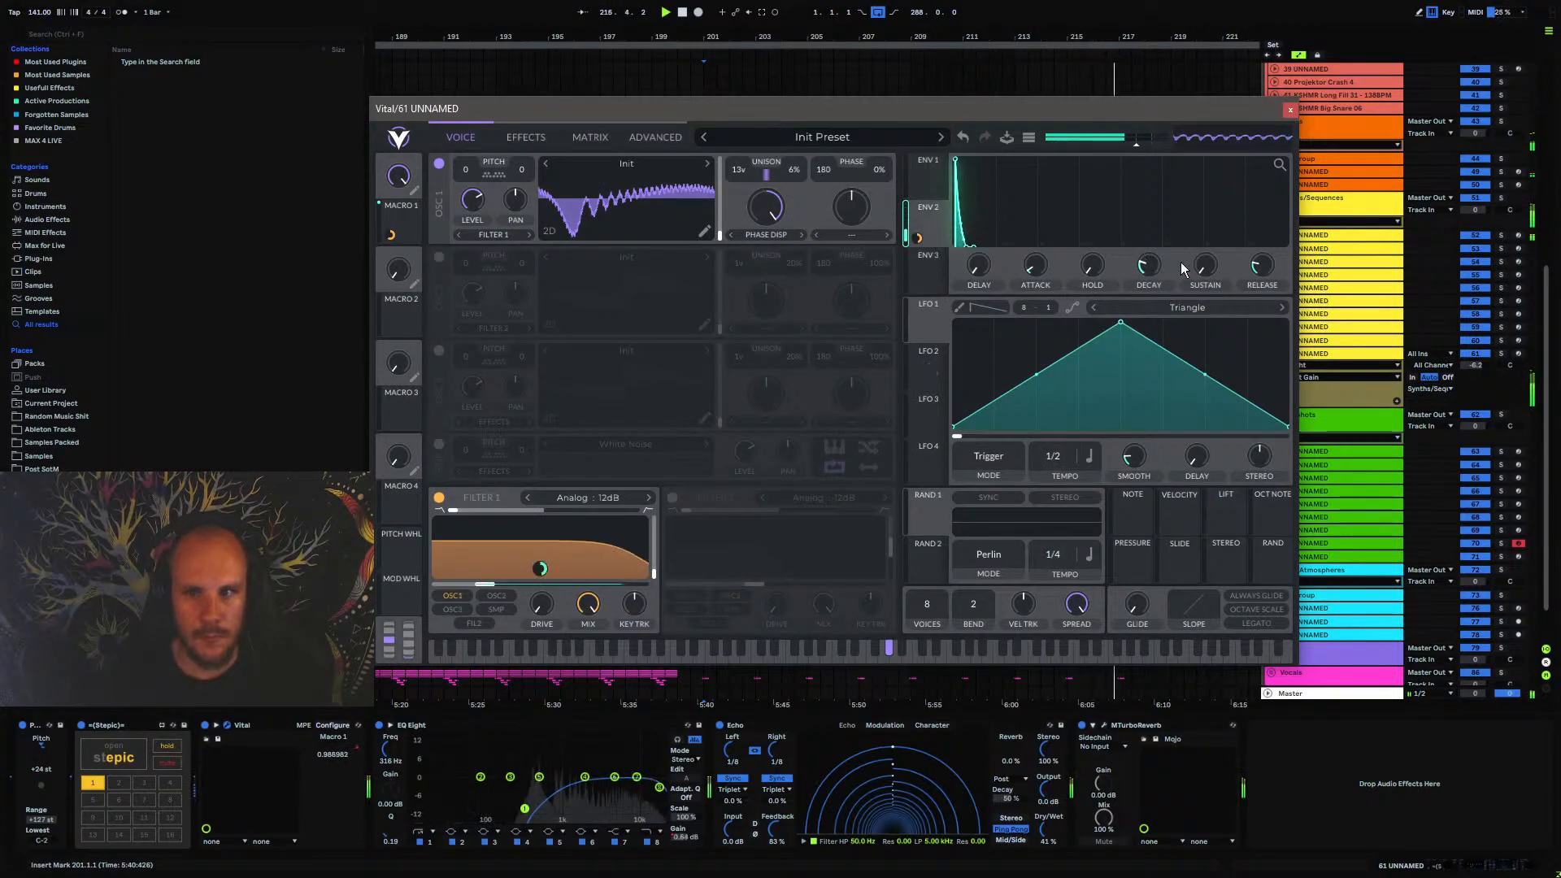
{"action": "key", "text": "space"}
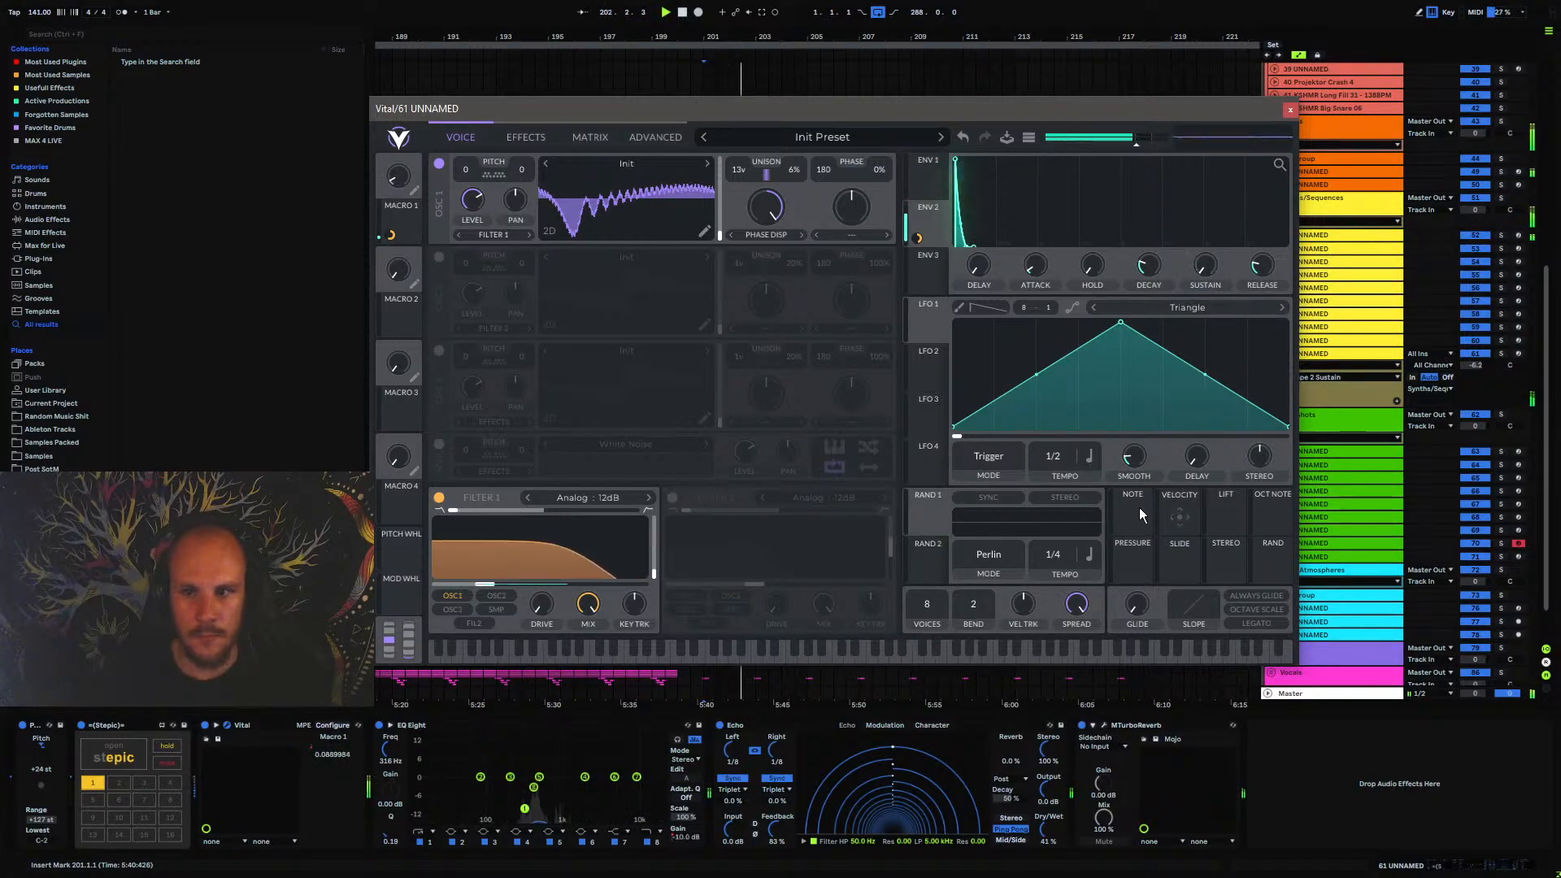
{"action": "left_click_drag", "start_coordinate": [791, 121], "coordinate": [867, 263]}
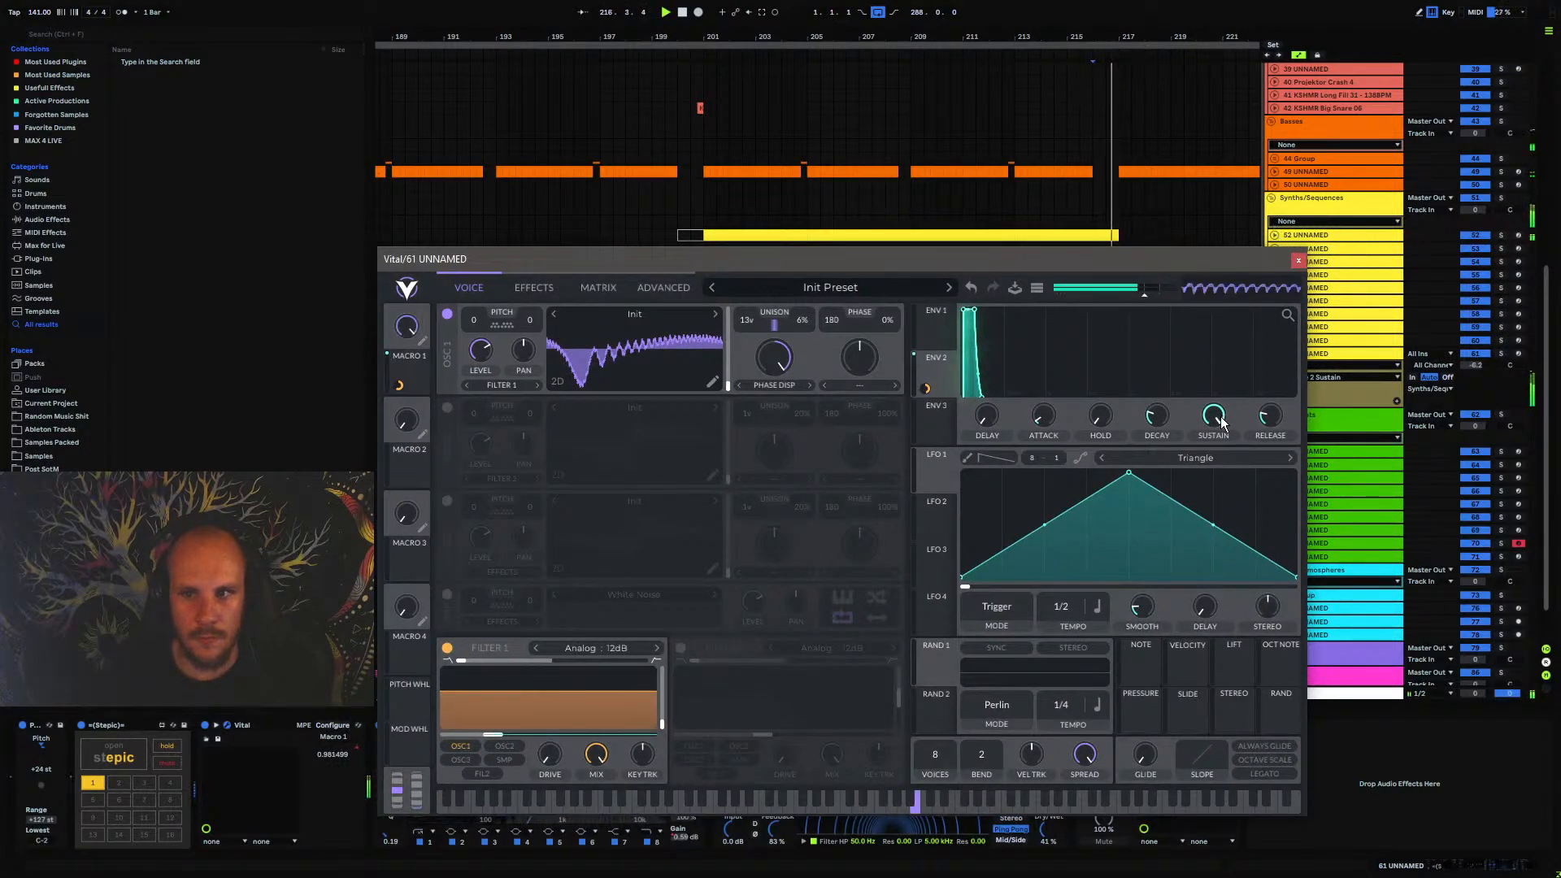
{"action": "left_click", "coordinate": [1299, 260]}
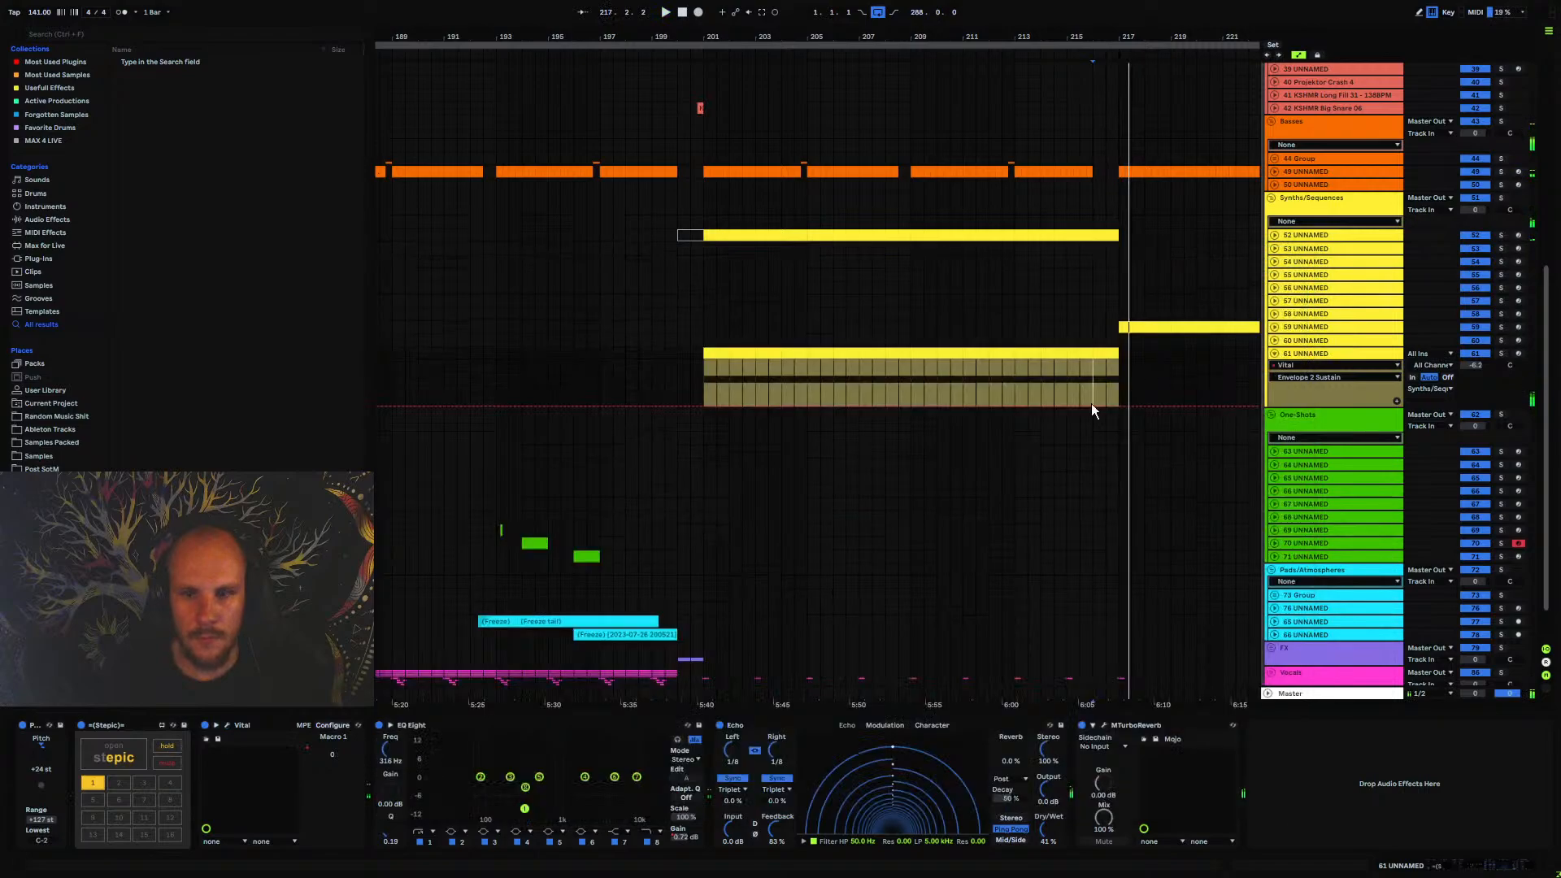
Open the Stepic sequencer on track 61 UNNAMED and raise all step values in the blue lane to about 100
{"action": "left_click", "coordinate": [114, 752]}
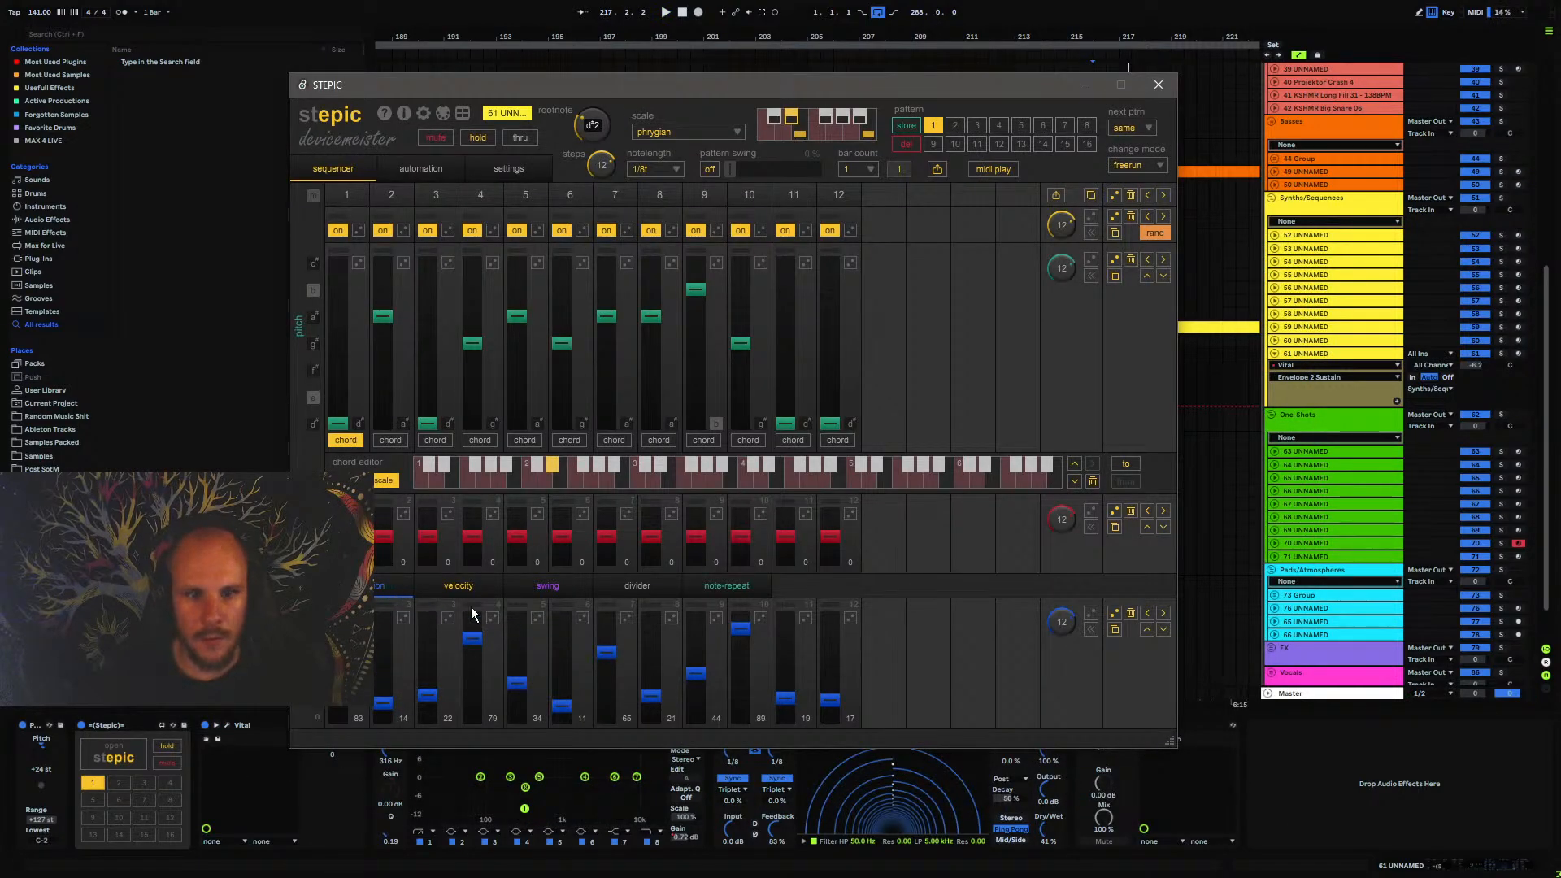
{"action": "left_click", "coordinate": [1147, 631]}
{"action": "left_click", "coordinate": [1147, 631]}
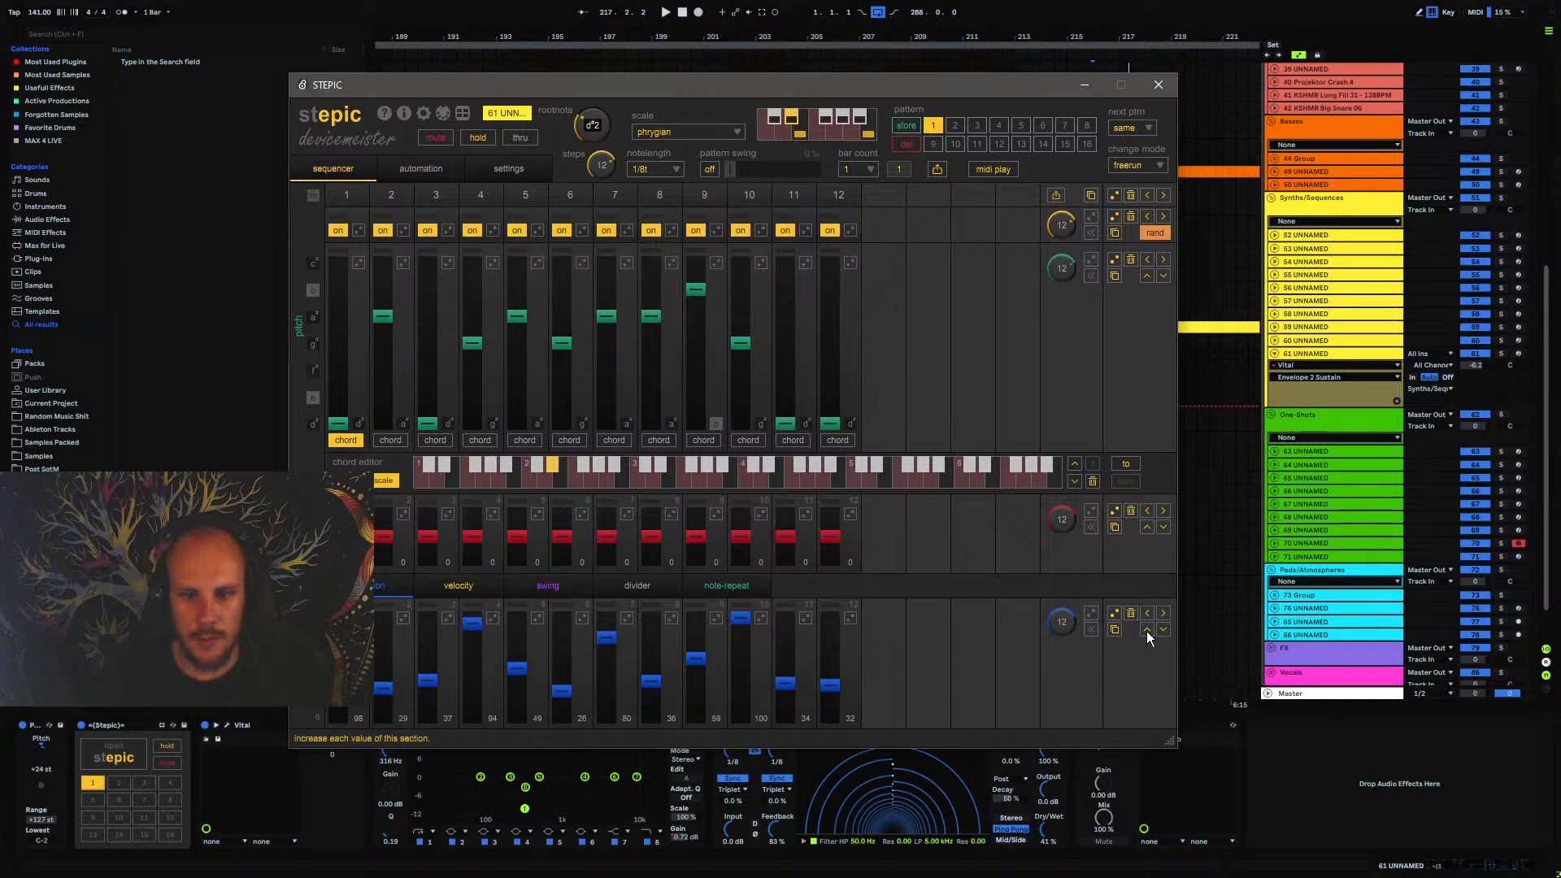
{"action": "left_click", "coordinate": [1146, 631]}
{"action": "left_click", "coordinate": [1147, 631]}
{"action": "left_click", "coordinate": [1147, 631]}
{"action": "left_click", "coordinate": [1147, 631]}
{"action": "left_click", "coordinate": [1147, 631]}
{"action": "left_click", "coordinate": [1146, 631]}
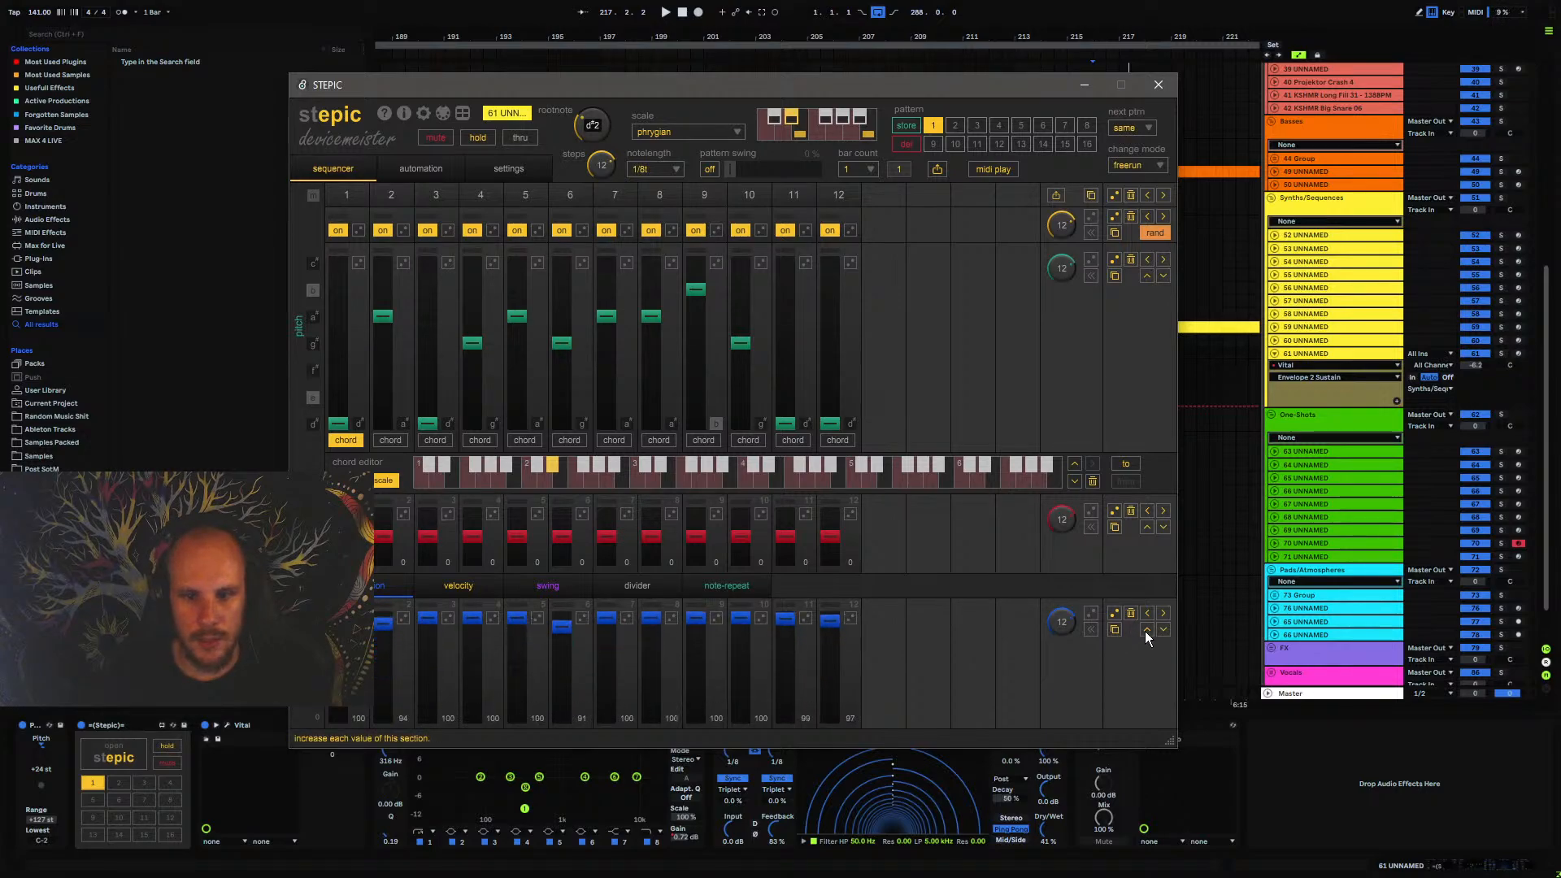
Lower all step values in Stepic's blue lane to 90 on track 61 UNNAMED and close the sequencer
{"action": "left_click", "coordinate": [1145, 631]}
{"action": "left_click", "coordinate": [1145, 631]}
{"action": "key", "text": "space"}
{"action": "left_click", "coordinate": [1163, 631]}
{"action": "left_click", "coordinate": [1164, 631]}
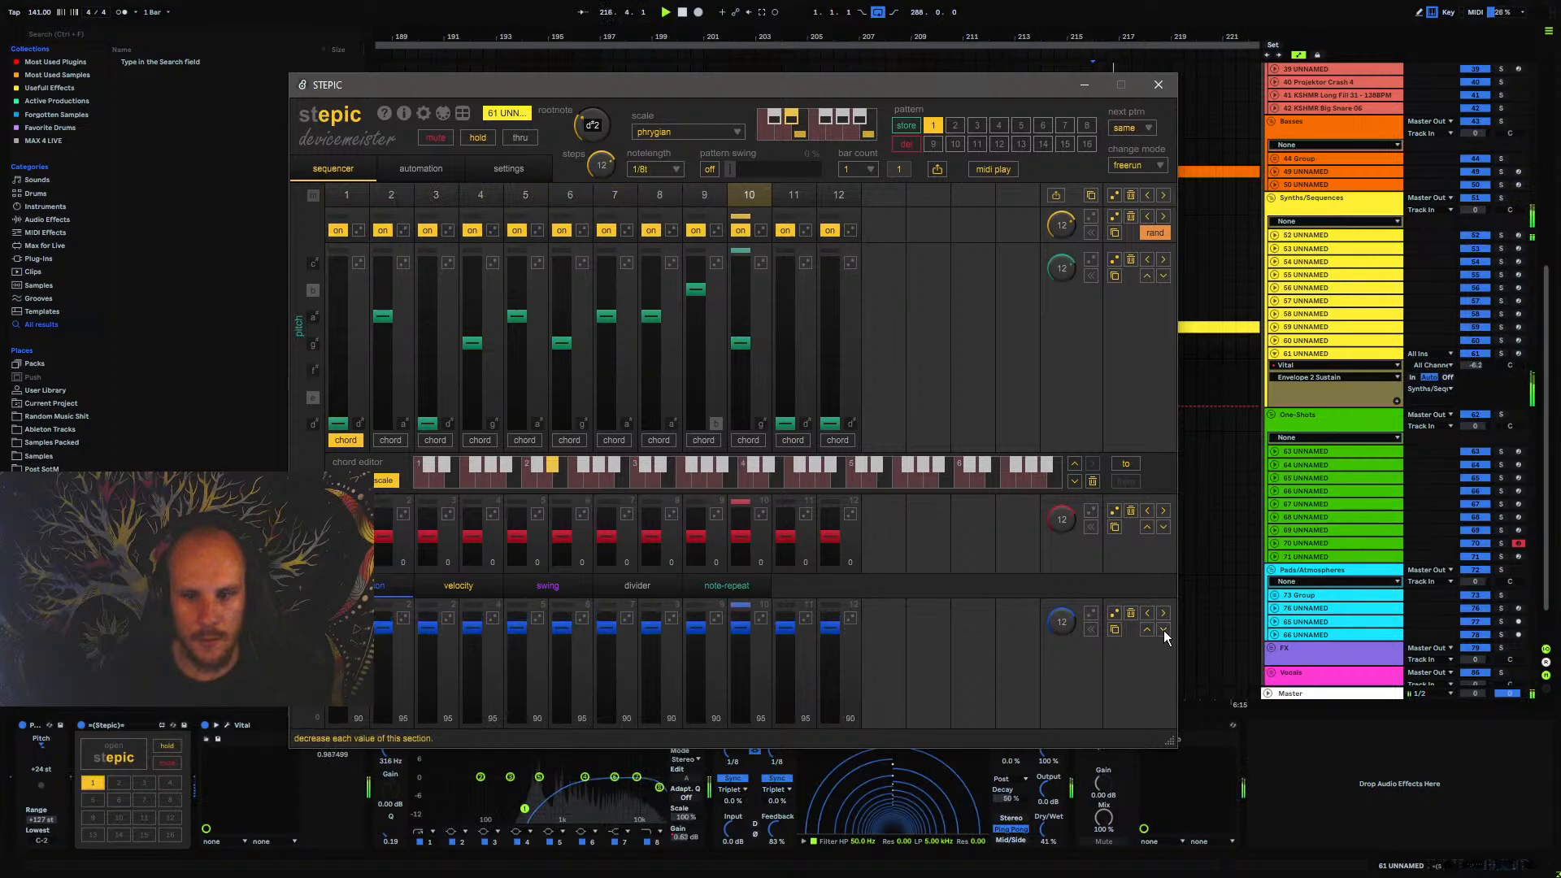
{"action": "left_click", "coordinate": [1159, 84]}
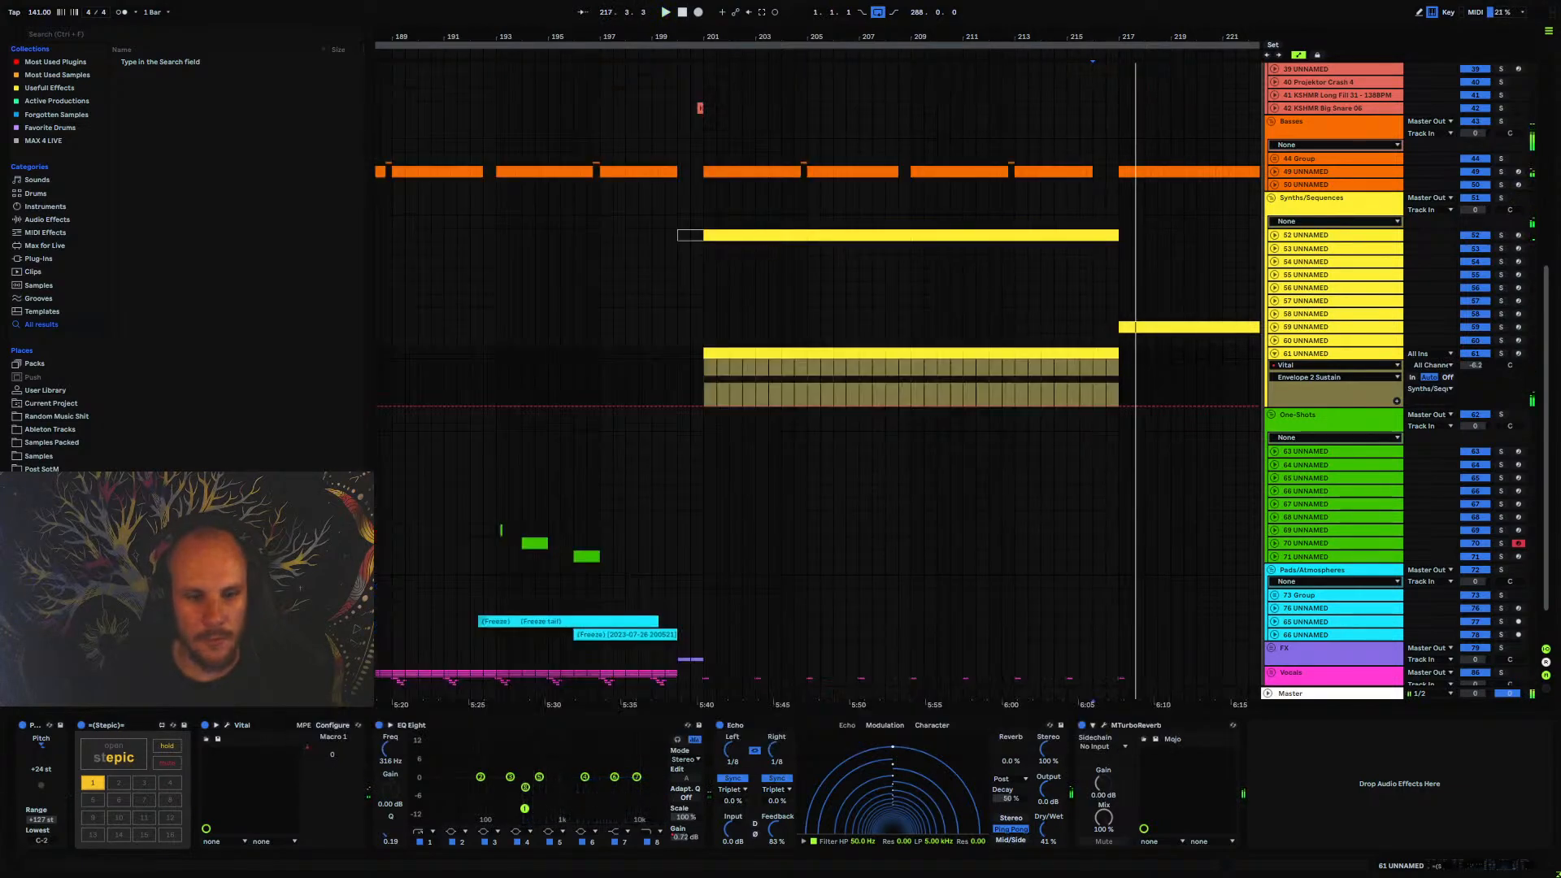
{"action": "left_click", "coordinate": [114, 752]}
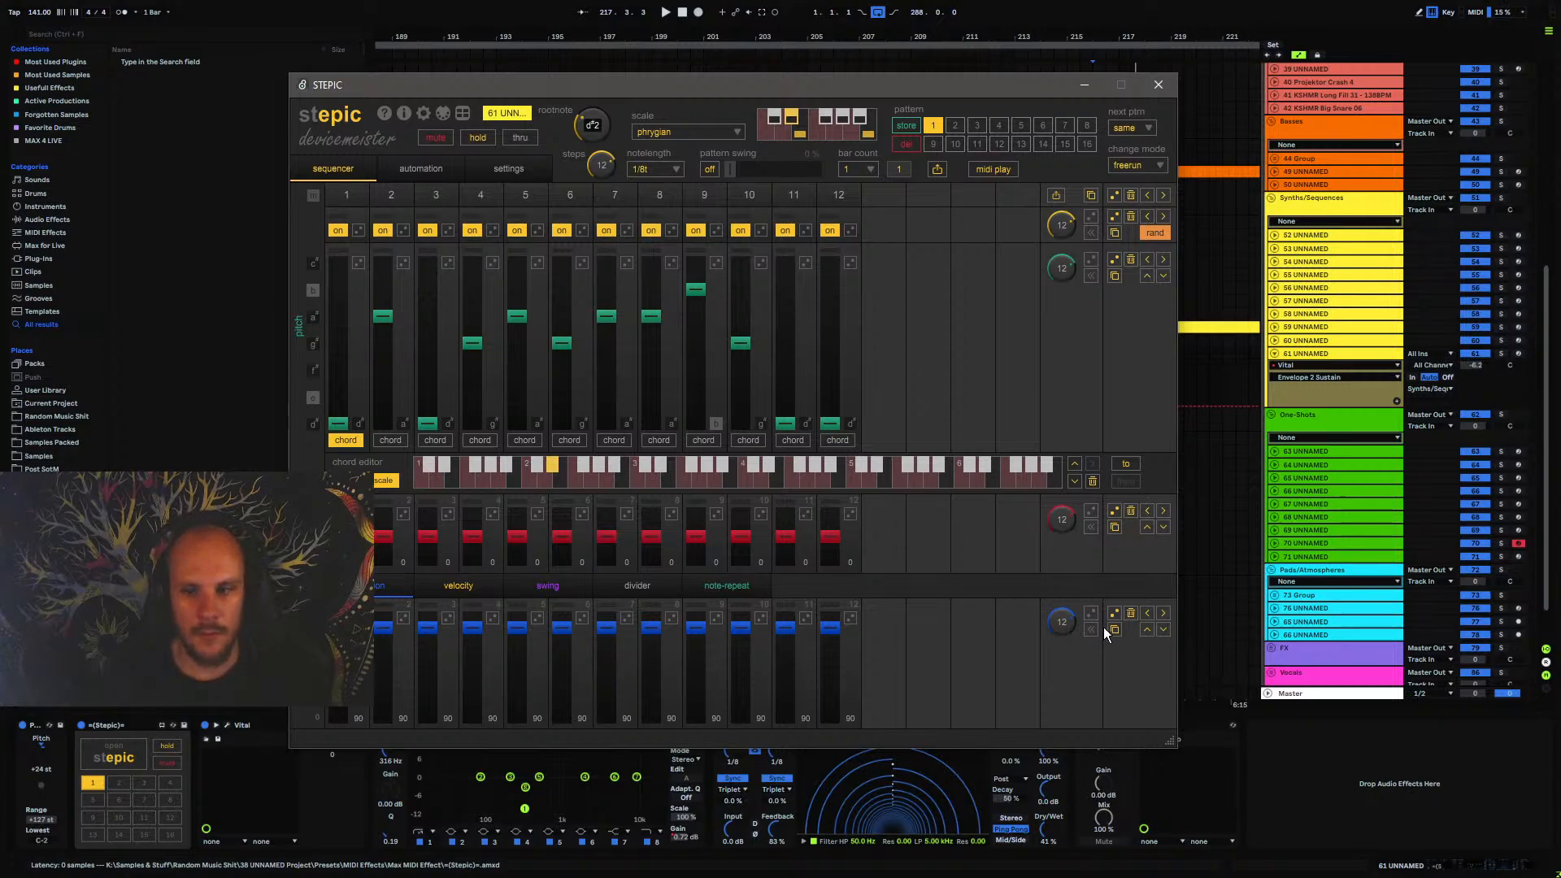
{"action": "left_click", "coordinate": [1157, 86]}
Automate Vital's Filter 1 Cutoff on track 61 UNNAMED to curve up from bar 209 to 76 semitones at bar 217
{"action": "left_click", "coordinate": [227, 725]}
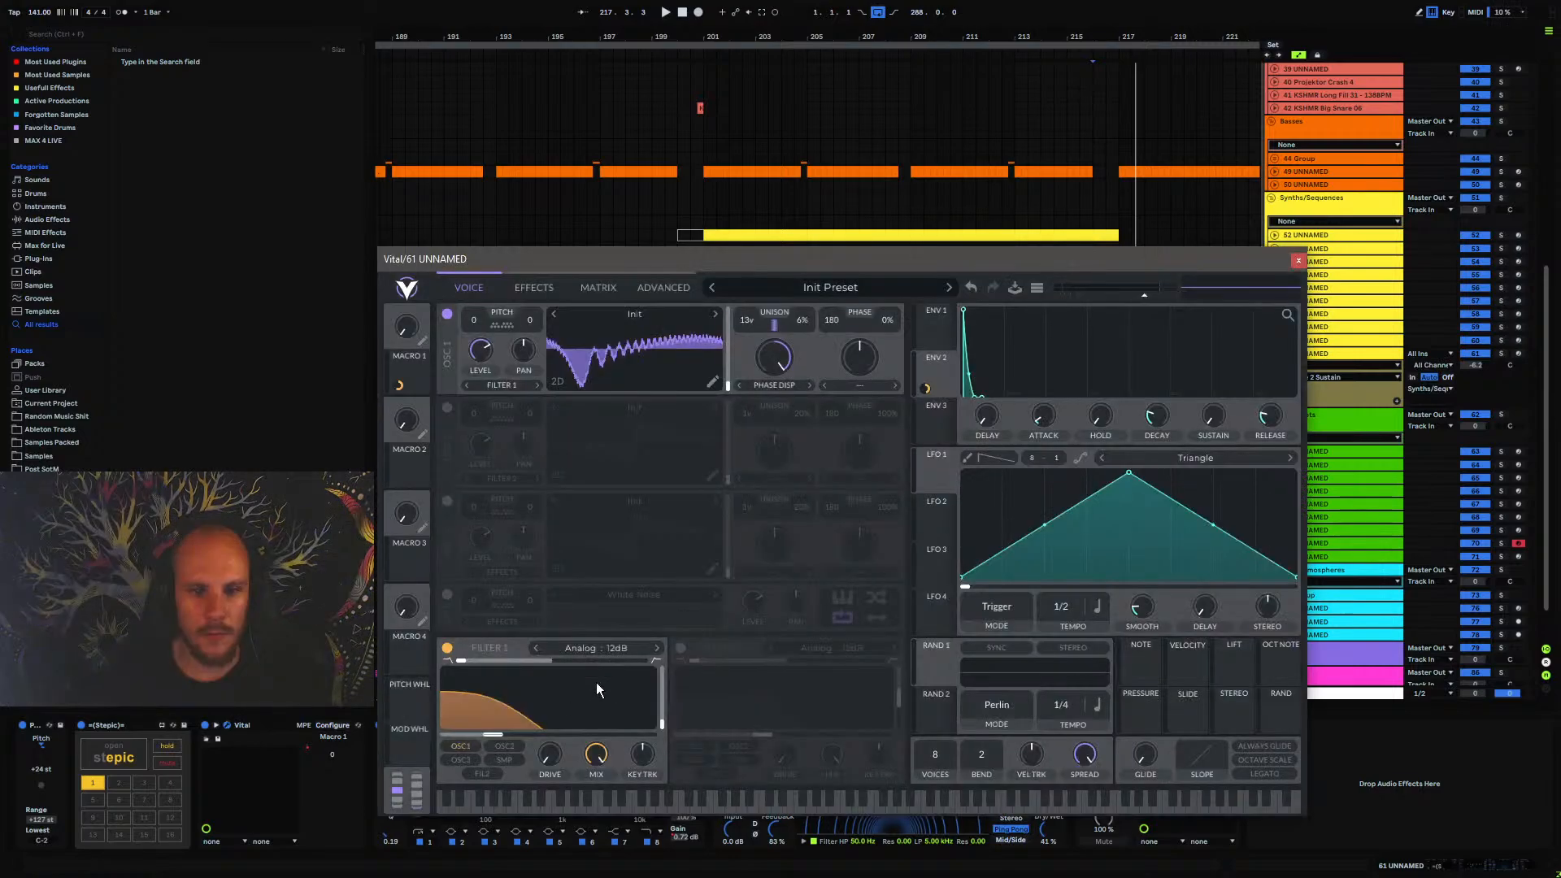
{"action": "left_click", "coordinate": [498, 735]}
{"action": "left_click", "coordinate": [1299, 260]}
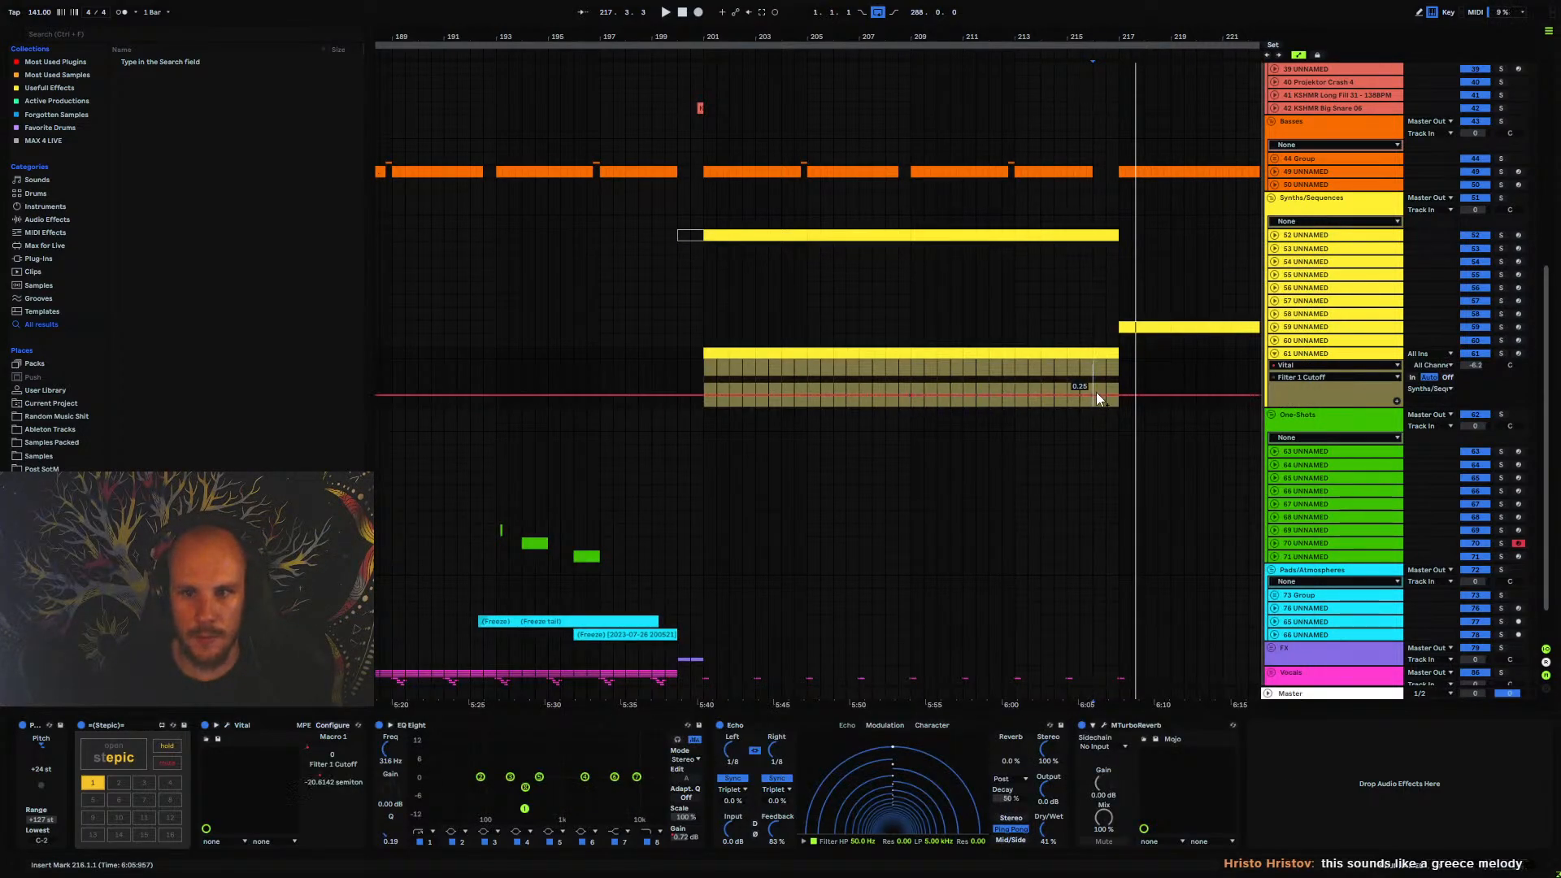
{"action": "key", "text": "space"}
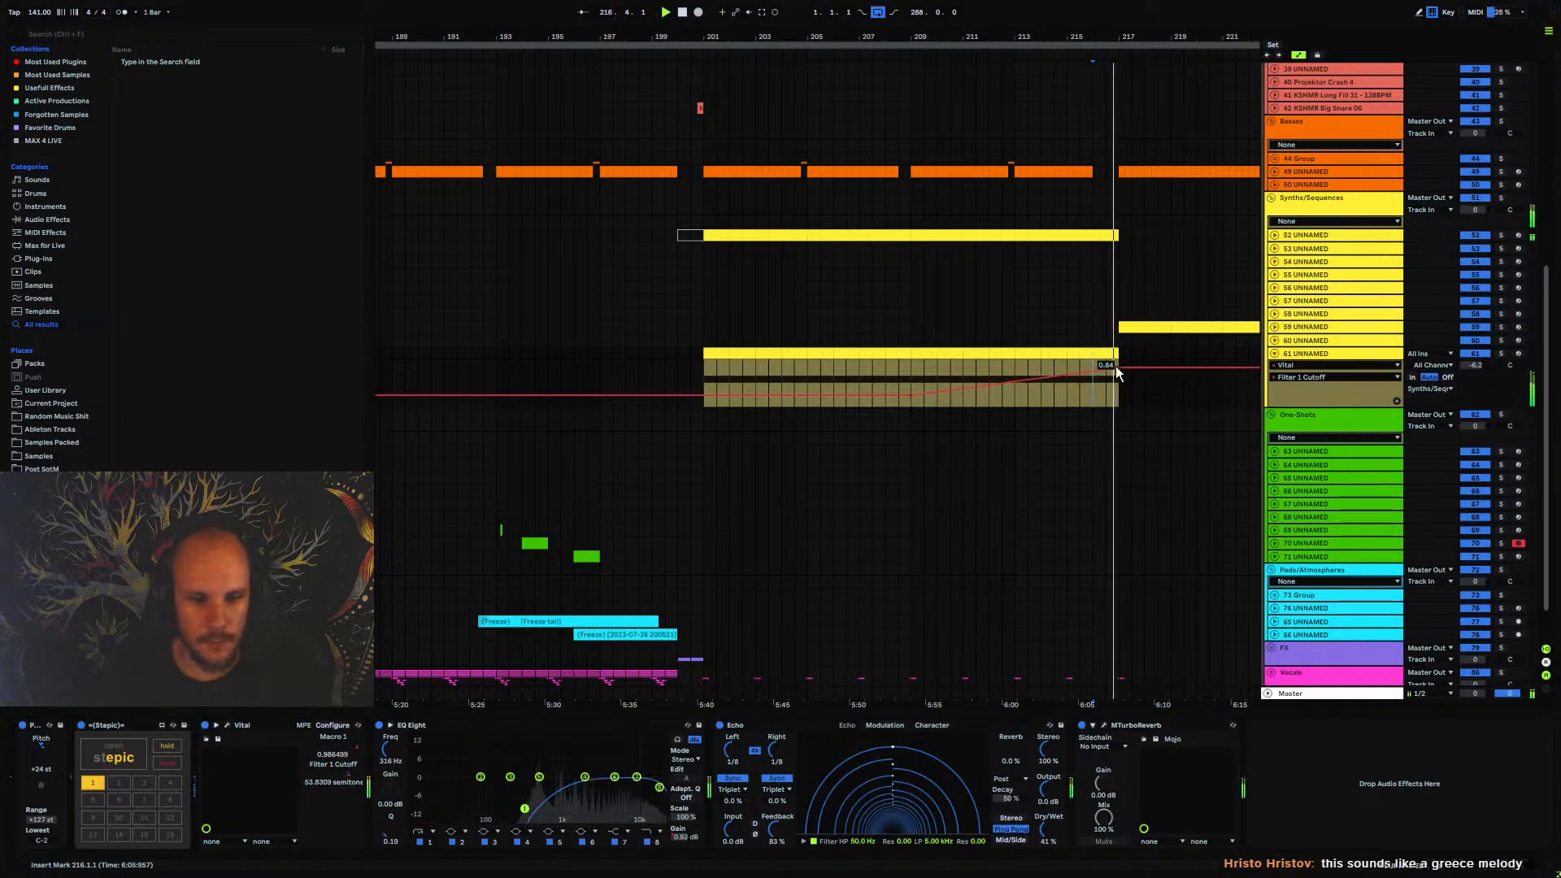
{"action": "left_click_drag", "start_coordinate": [1070, 374], "coordinate": [1120, 360]}
{"action": "key", "text": "space"}
{"action": "key", "text": "space"}
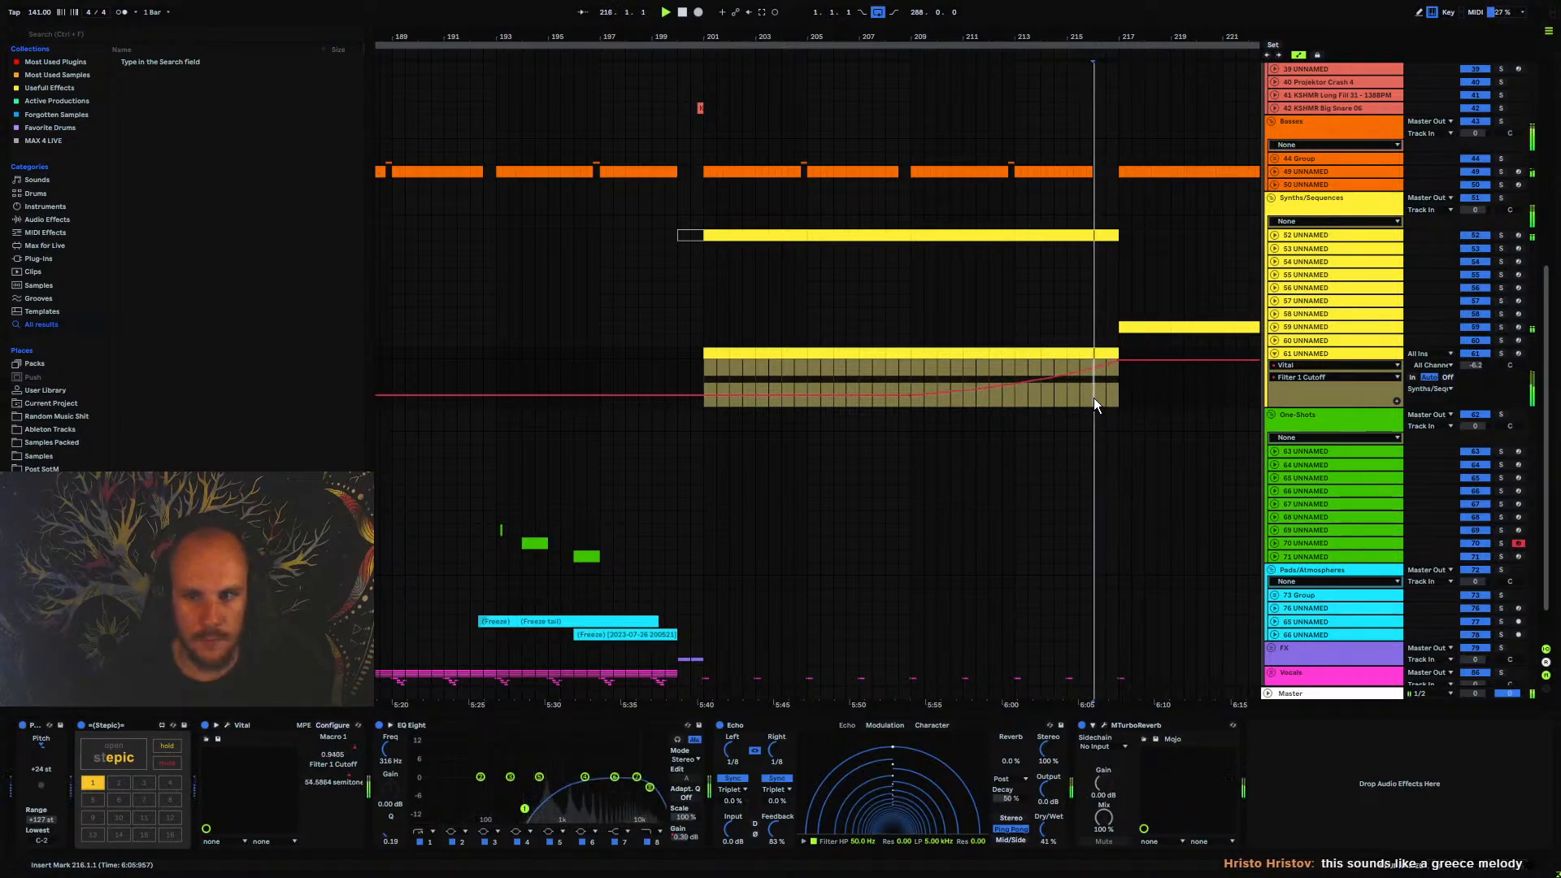
{"action": "key", "text": "space"}
{"action": "key", "text": "space"}
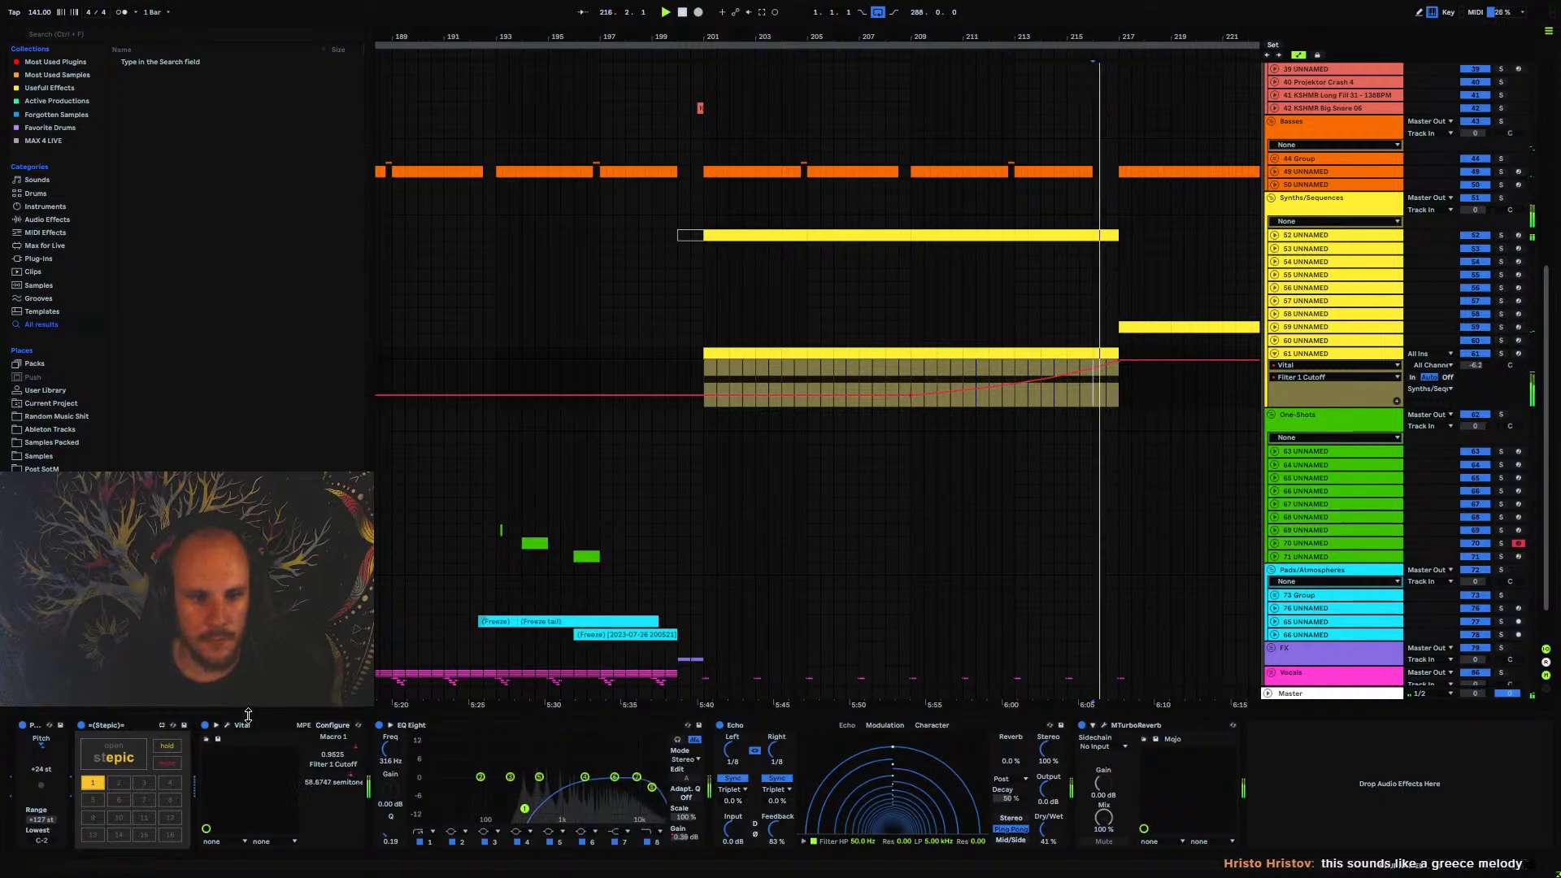
Lengthen Vital's Envelope 1 decay and automate its sustain to curve up from bar 209 to 1.00 at bar 217
{"action": "left_click", "coordinate": [227, 726]}
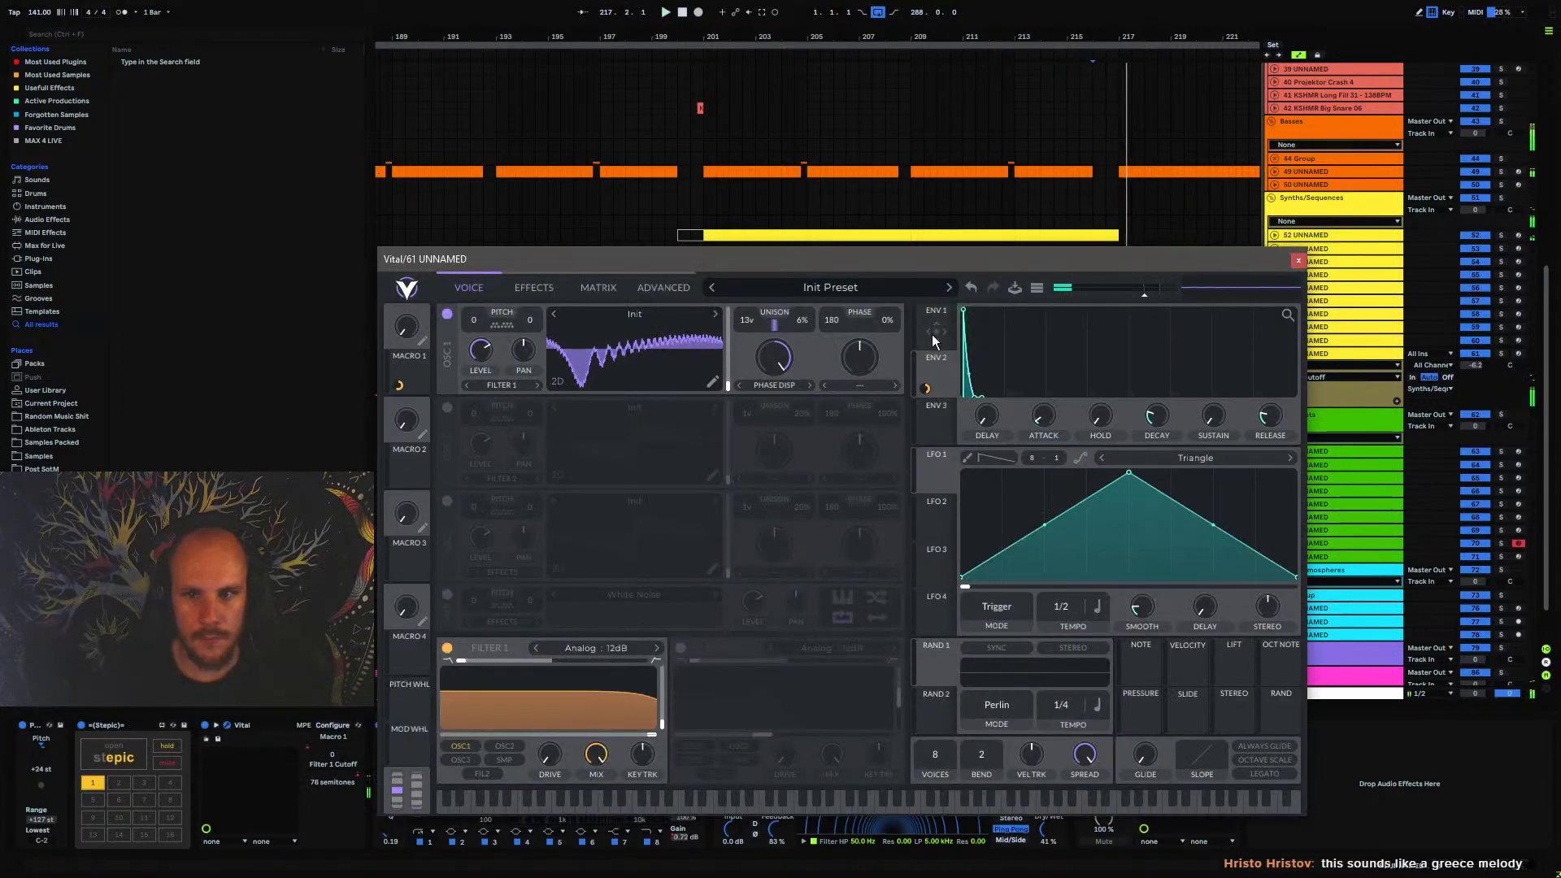
{"action": "left_click_drag", "start_coordinate": [1212, 427], "coordinate": [1267, 266]}
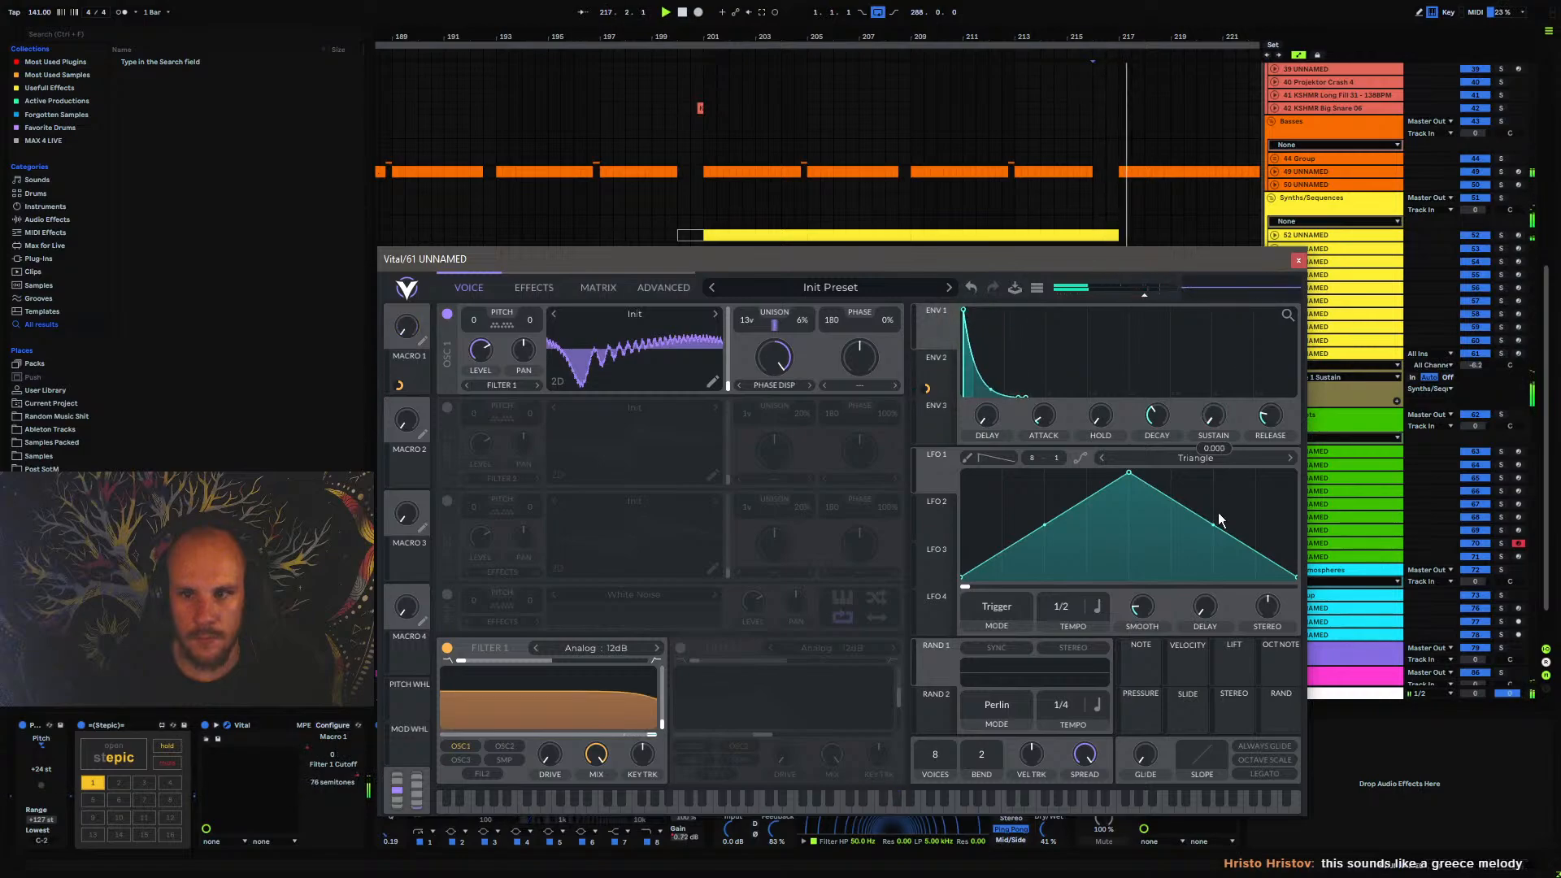
{"action": "left_click", "coordinate": [1298, 260]}
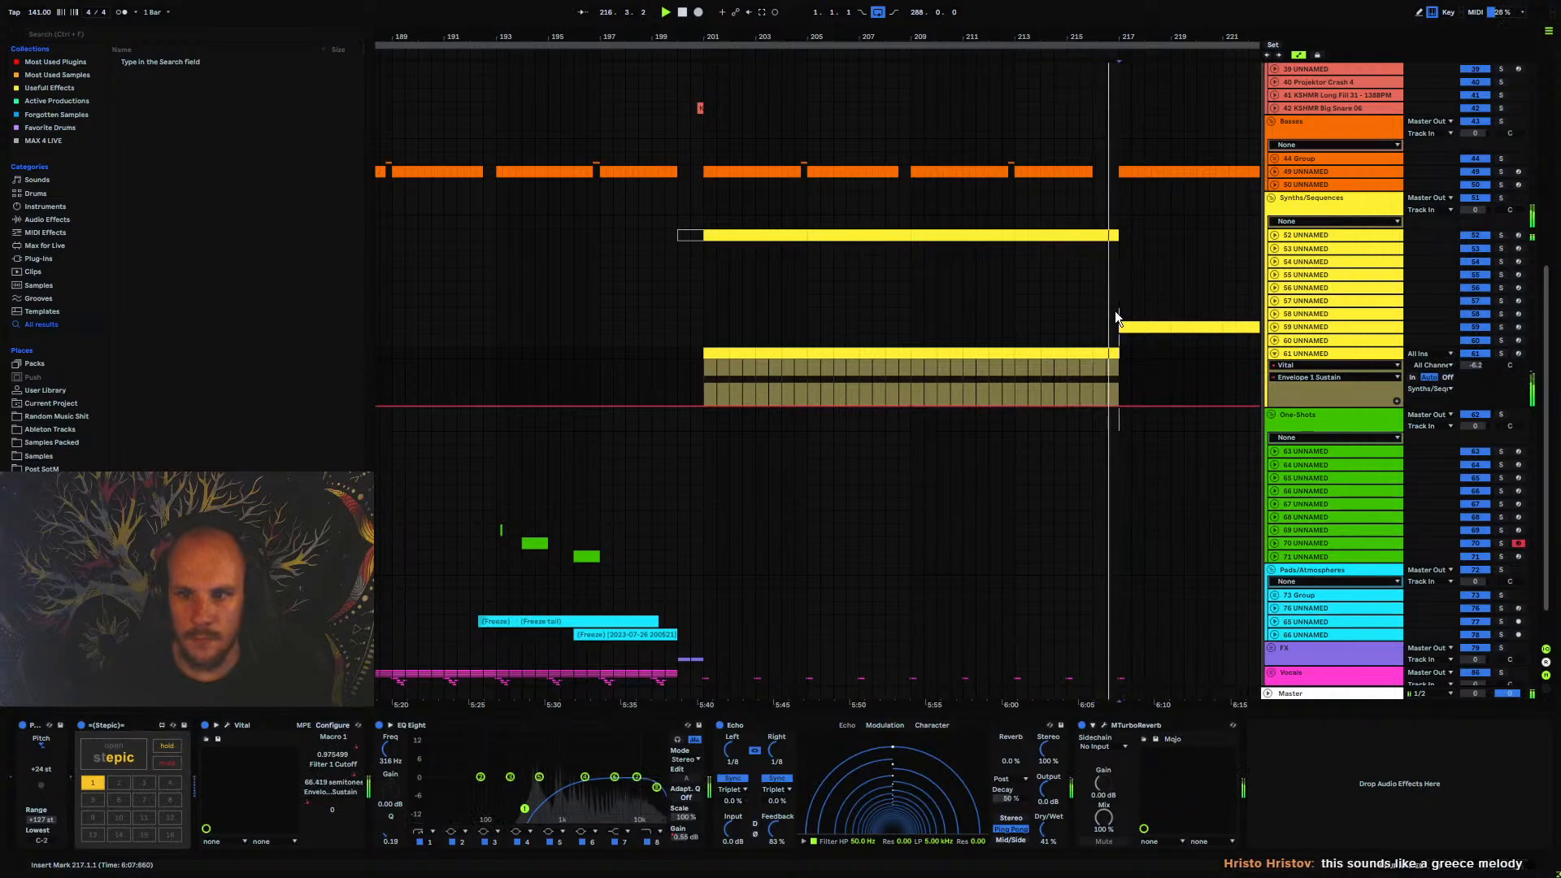
{"action": "left_click_drag", "start_coordinate": [1107, 406], "coordinate": [1106, 366]}
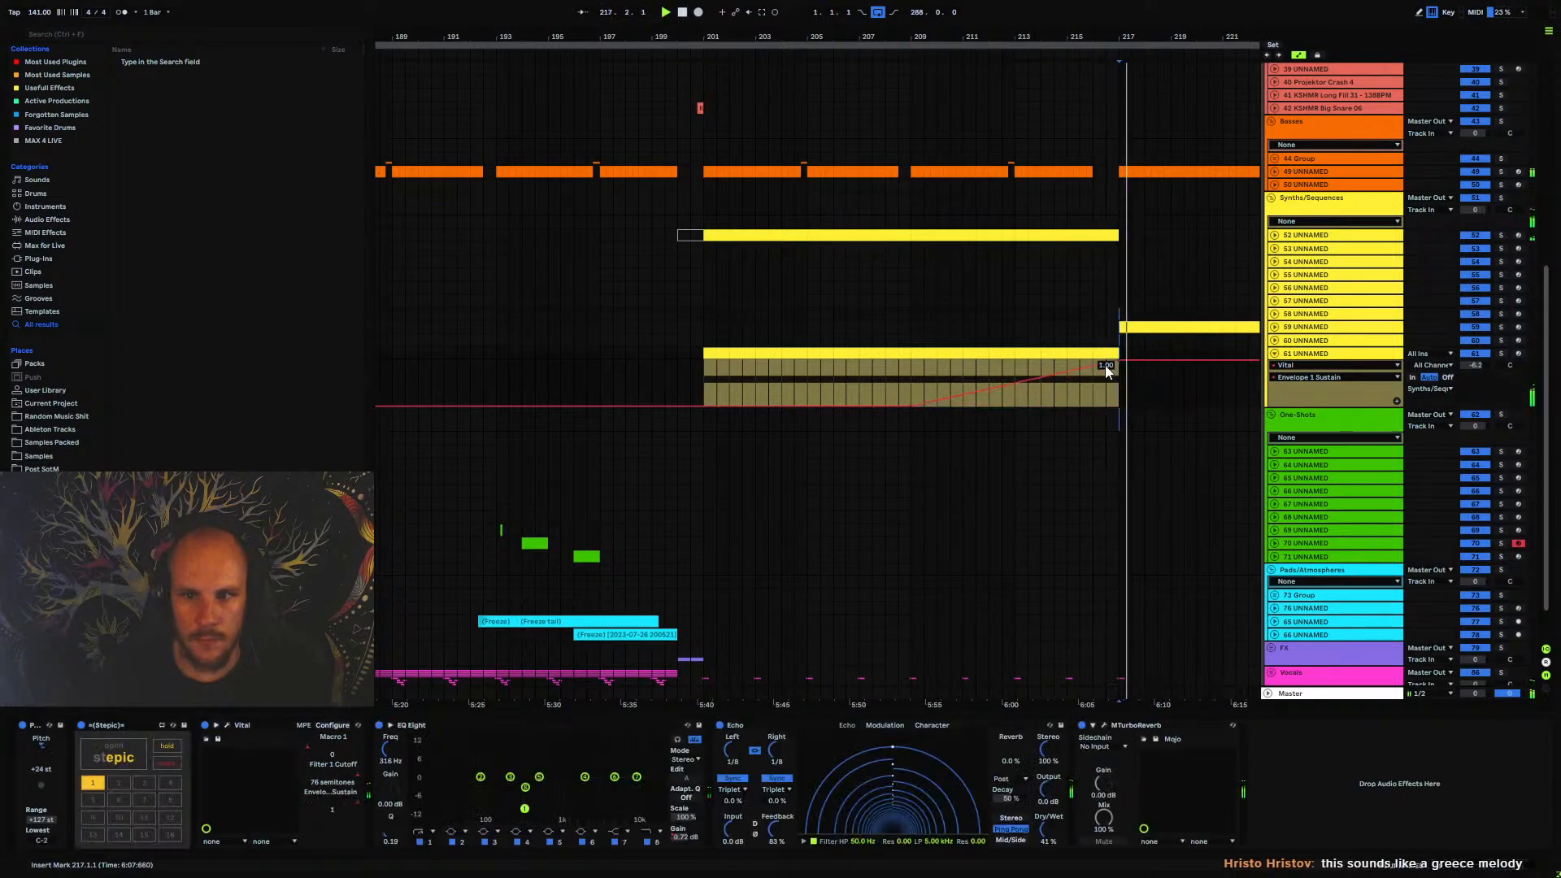
{"action": "left_click", "coordinate": [998, 378]}
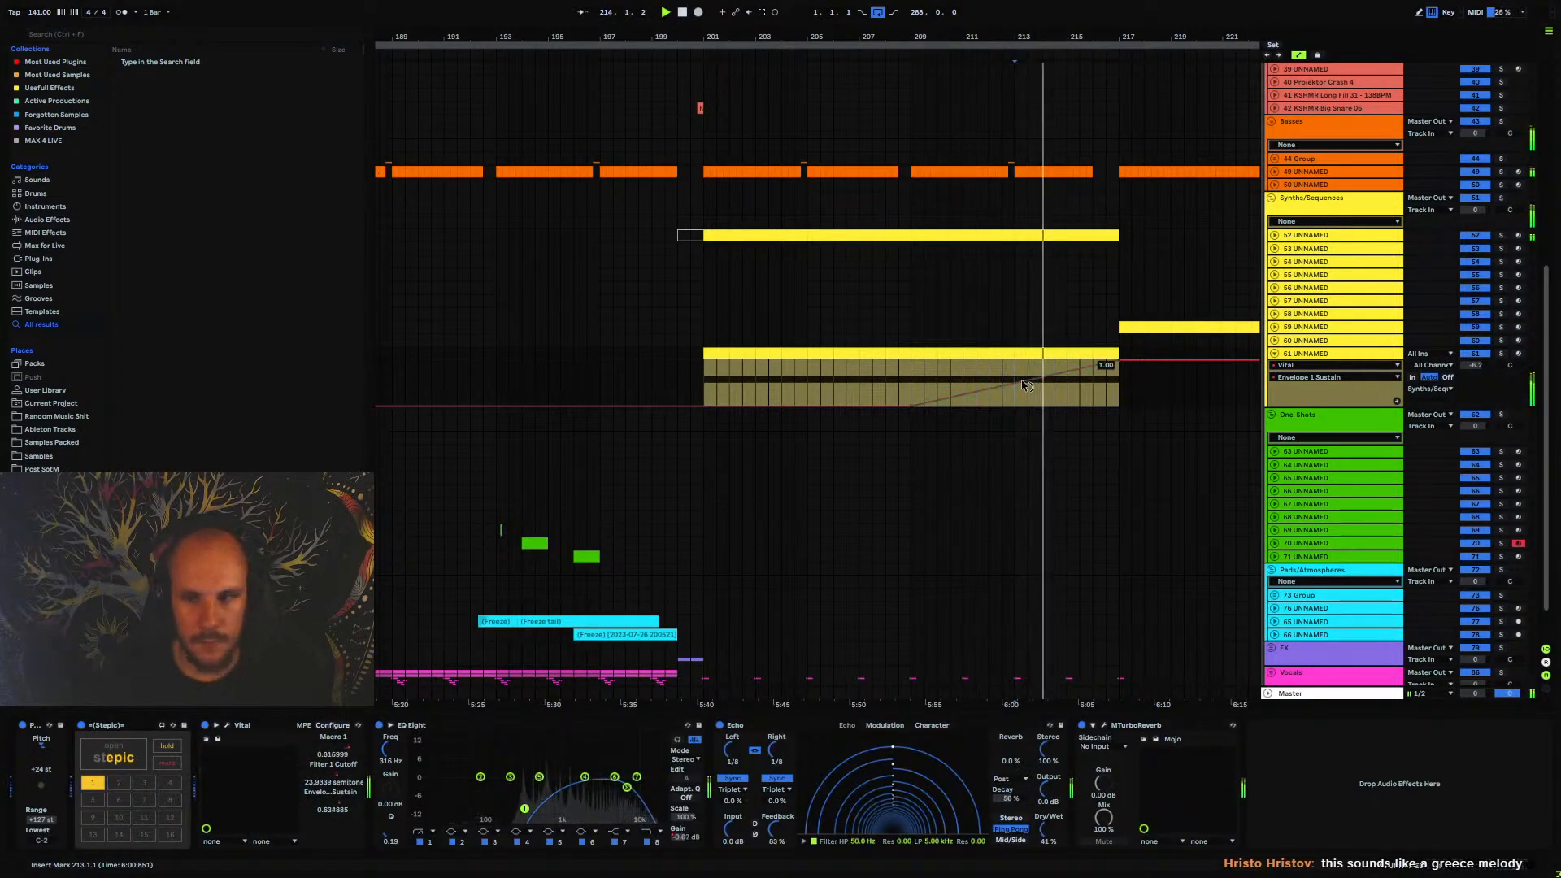
{"action": "left_click_drag", "start_coordinate": [1016, 384], "coordinate": [1014, 406]}
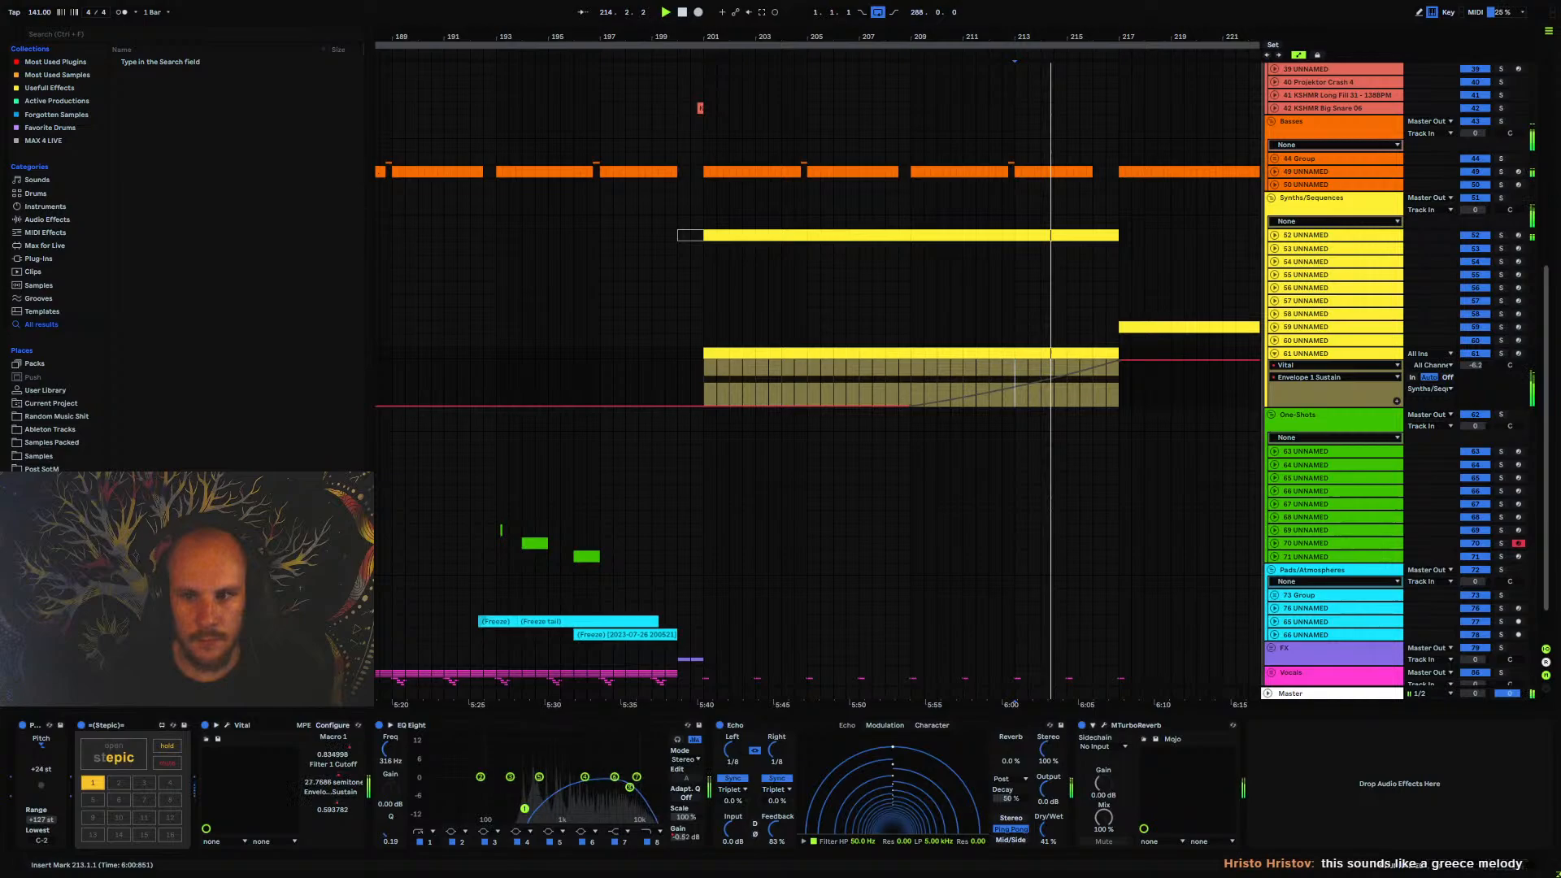
Examine oscillator 1's advanced unison options in Vital and listen to track 61 UNNAMED soloed
{"action": "left_click", "coordinate": [227, 724]}
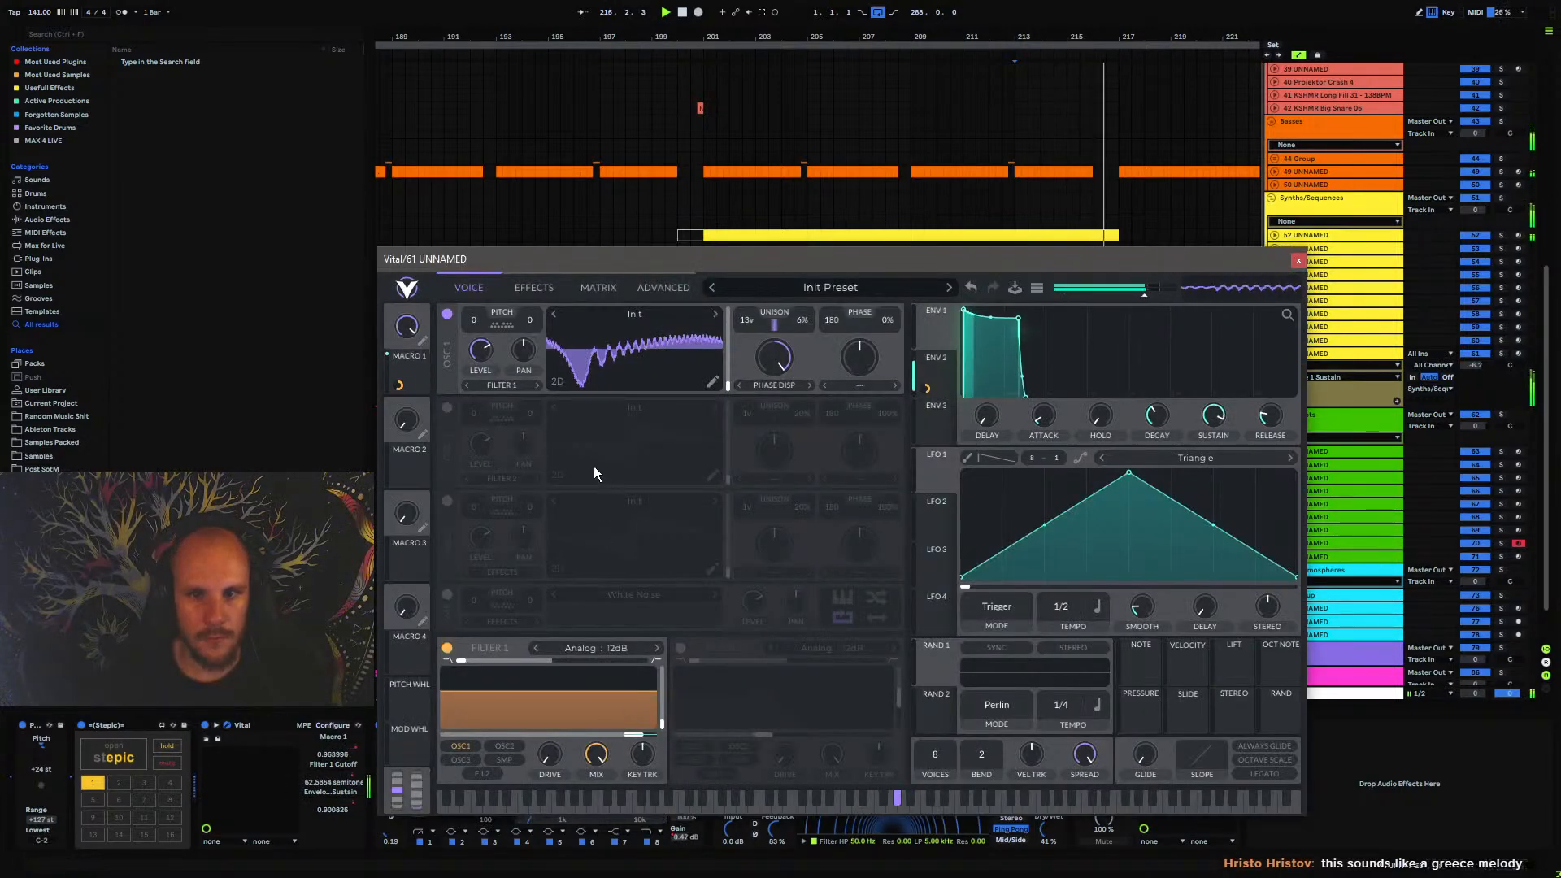
{"action": "left_click", "coordinate": [598, 289]}
{"action": "left_click", "coordinate": [654, 291]}
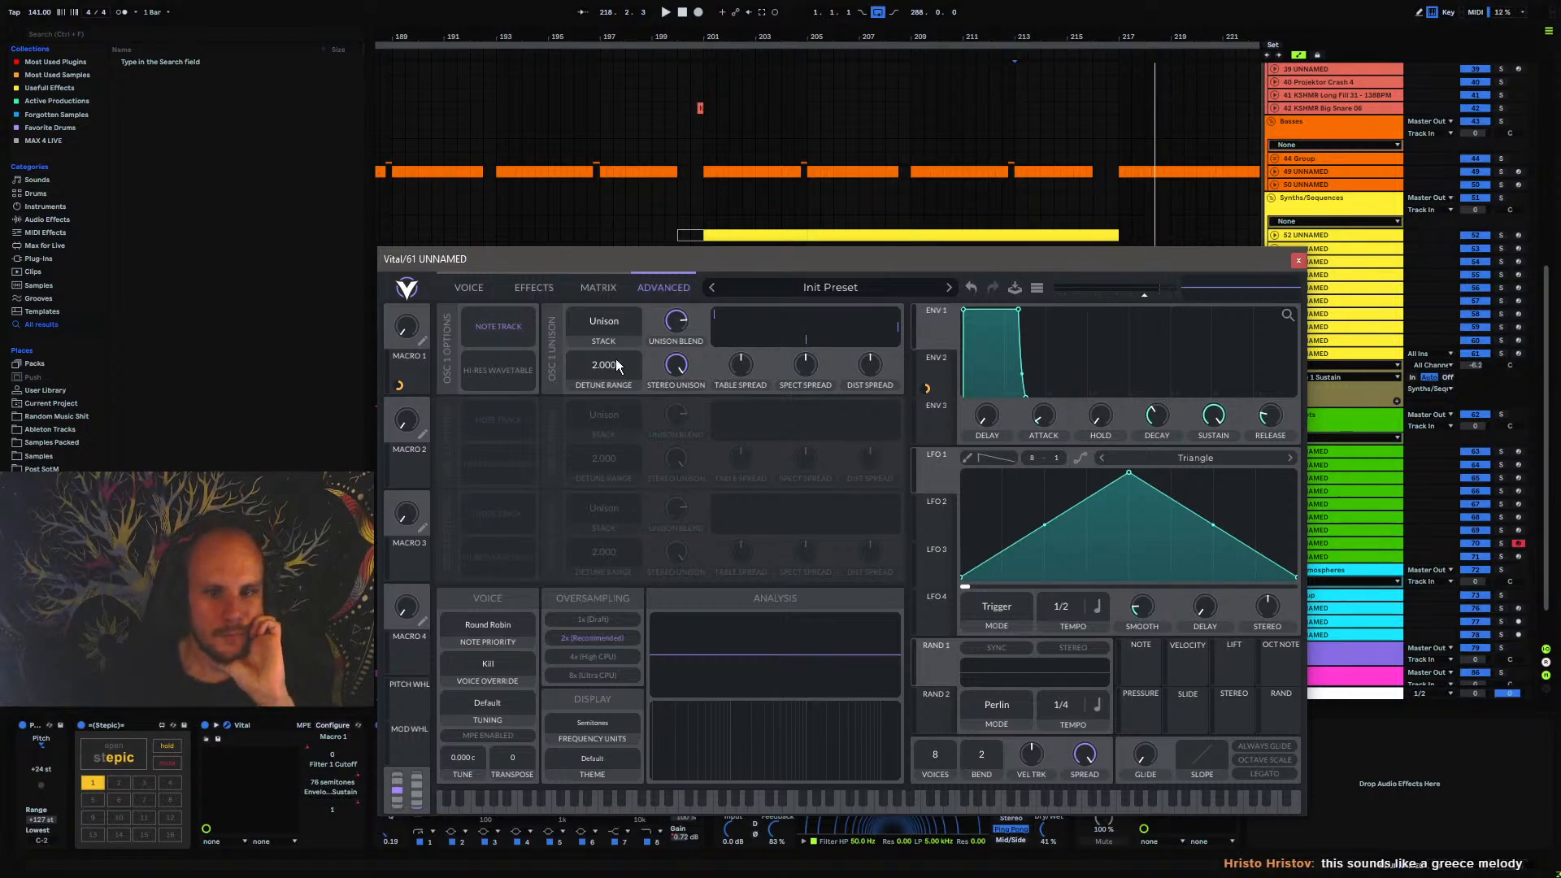
{"action": "mouse_move", "coordinate": [676, 331]}
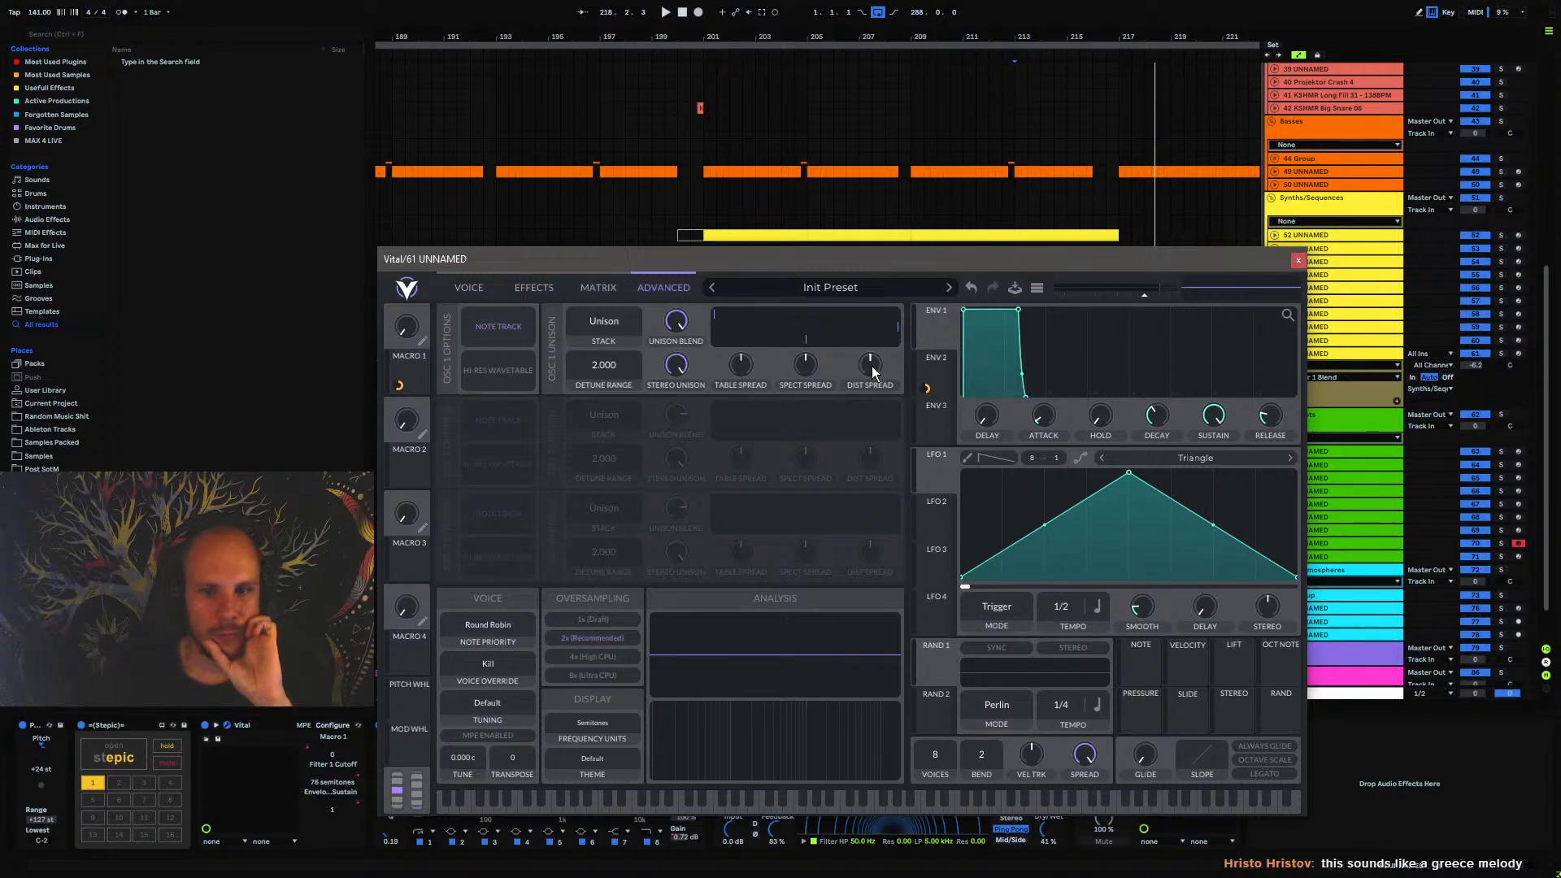
{"action": "left_click", "coordinate": [1504, 557]}
{"action": "key", "text": "space"}
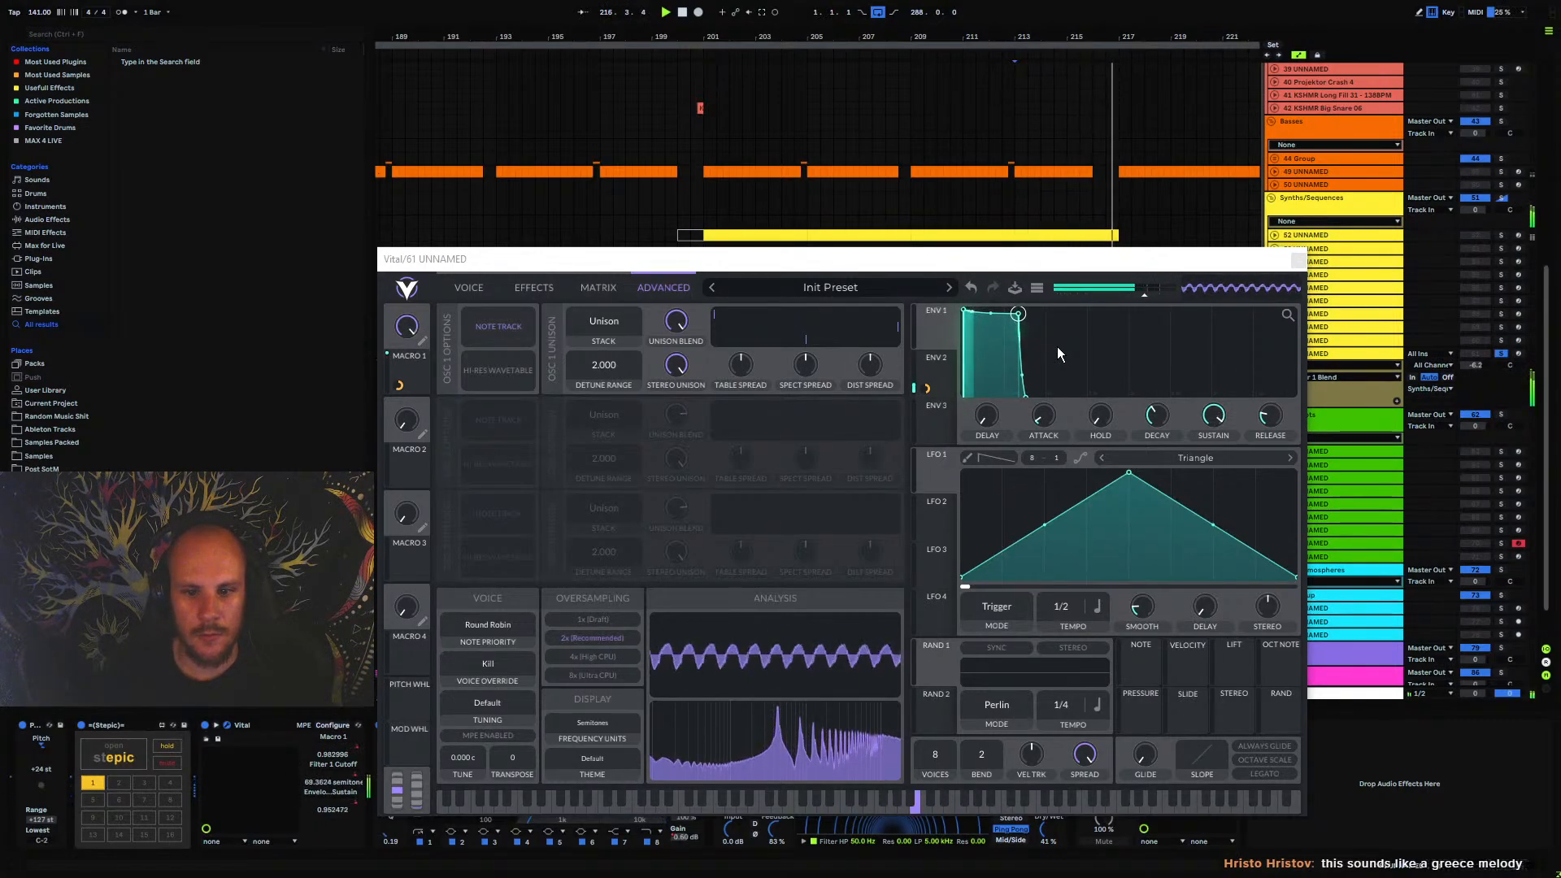
{"action": "left_click", "coordinate": [1297, 259]}
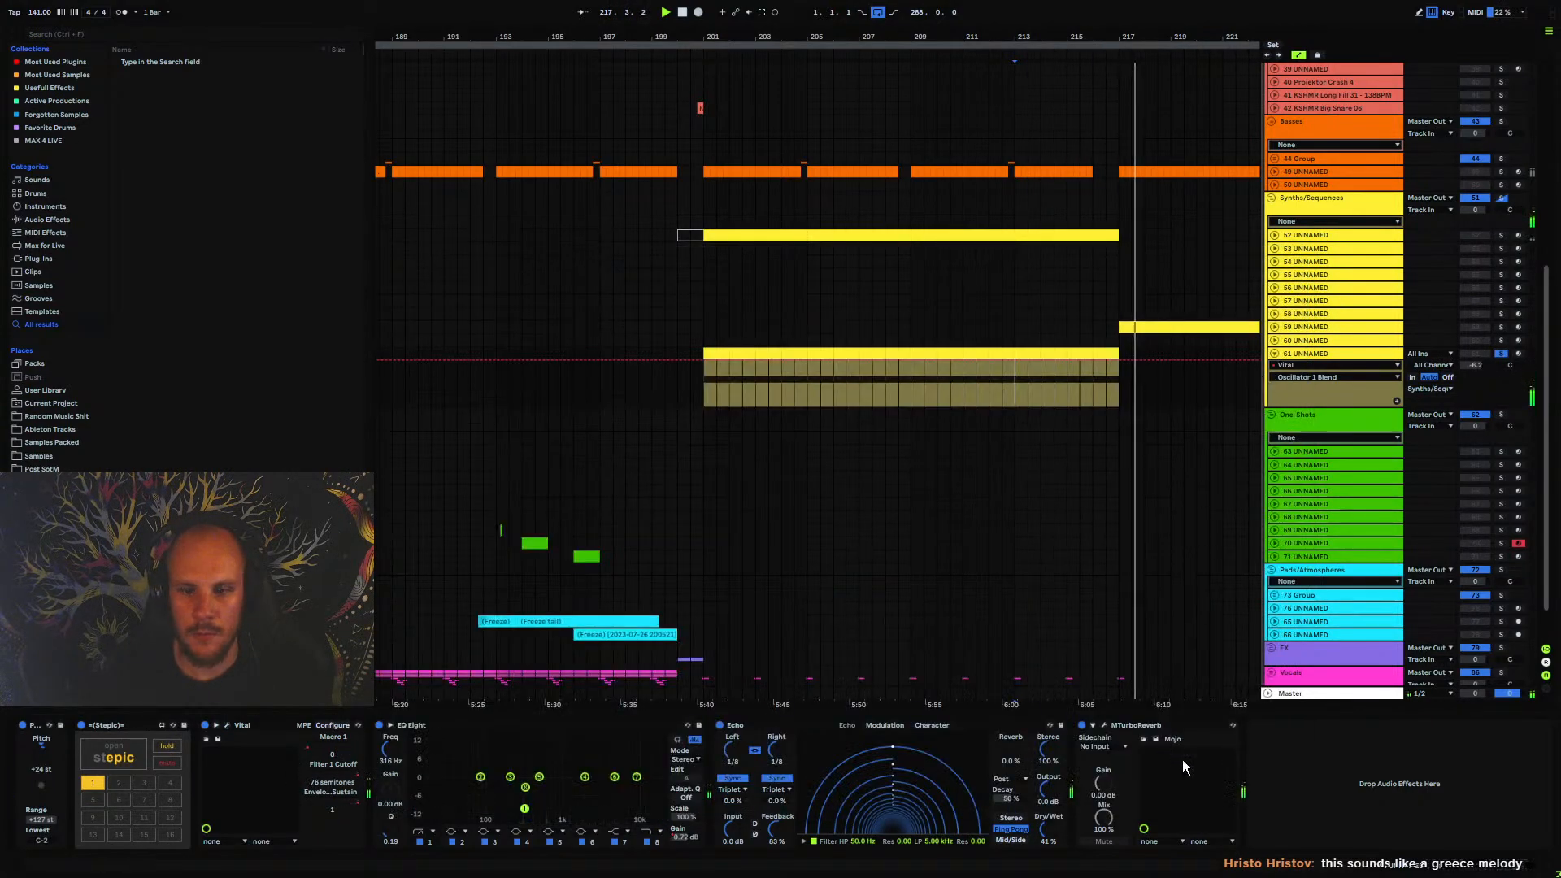
Add MStereoSpread between Vital and EQ Eight on track 61 UNNAMED and raise its widening to about 53%
{"action": "right_click", "coordinate": [1309, 778]}
{"action": "mouse_move", "coordinate": [1393, 558]}
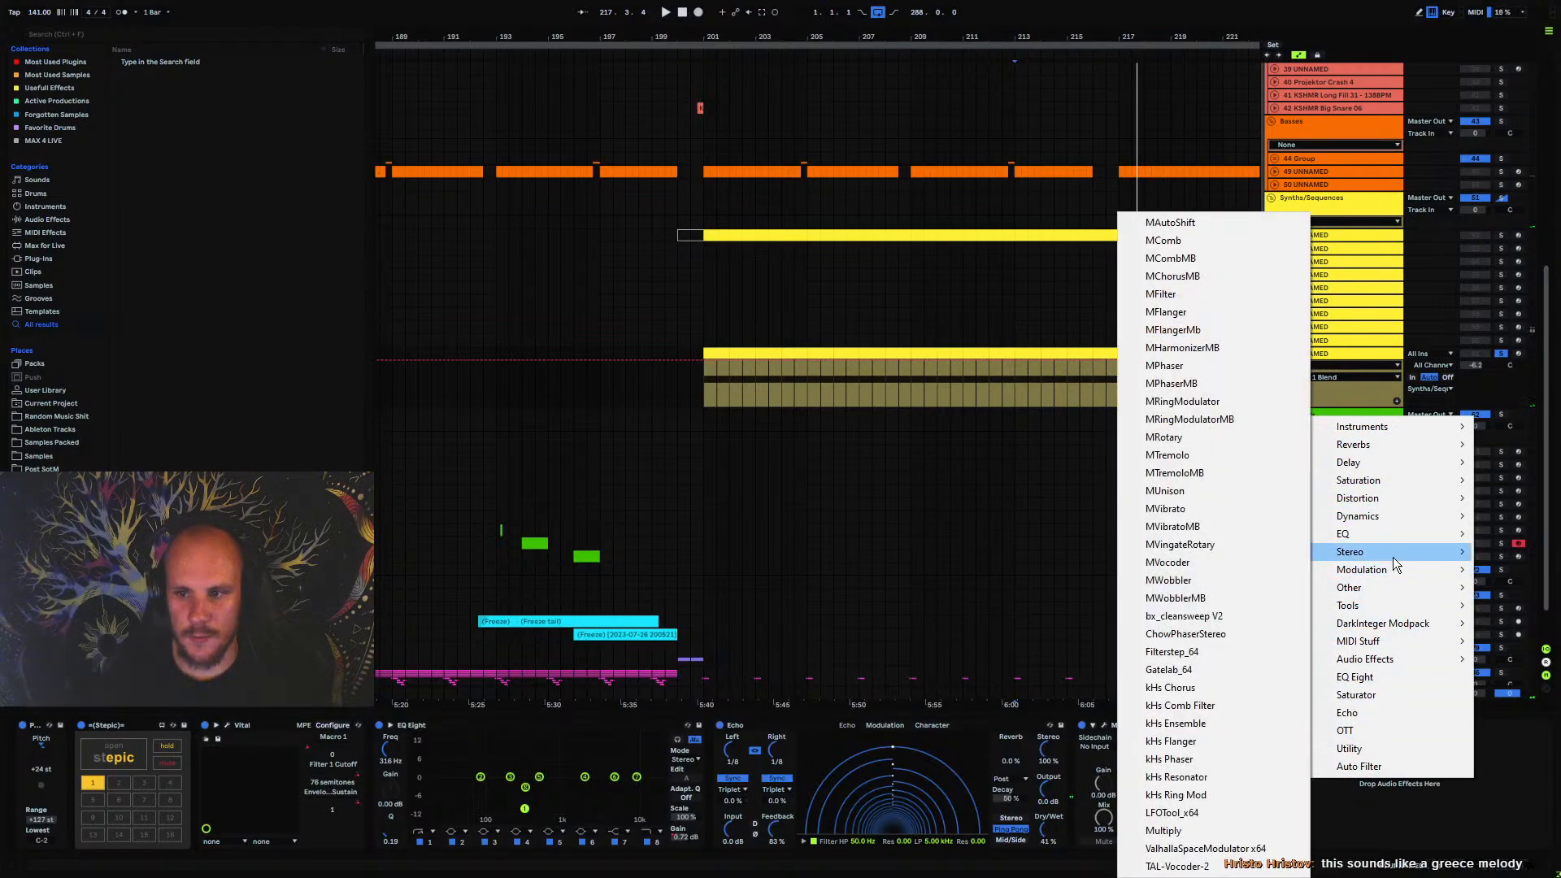
{"action": "left_click", "coordinate": [1239, 514]}
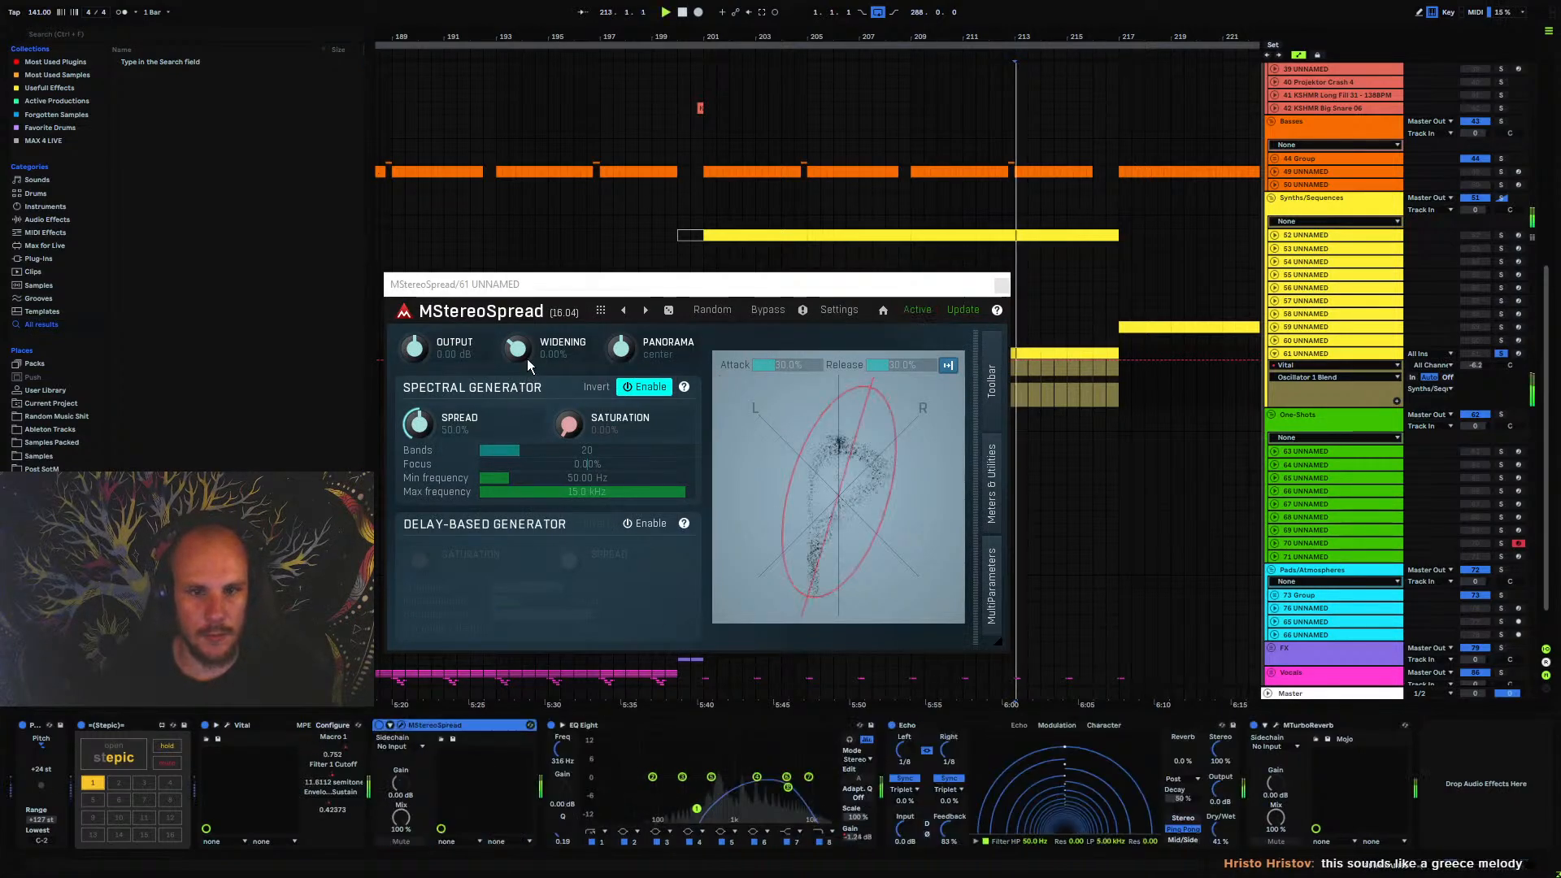
{"action": "left_click_drag", "start_coordinate": [523, 351], "coordinate": [523, 301]}
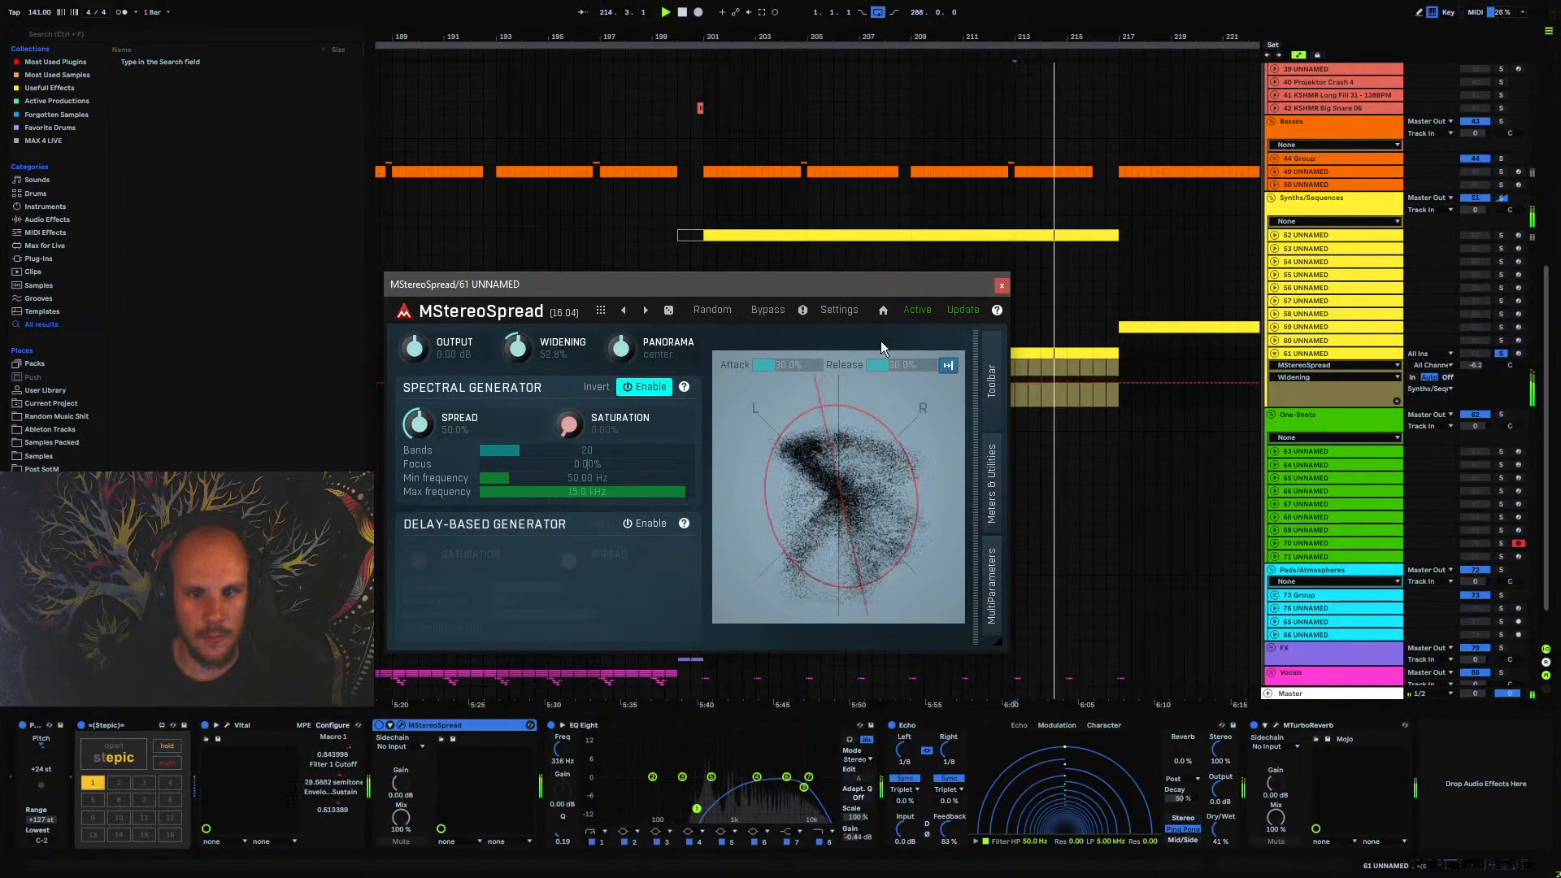
{"action": "left_click", "coordinate": [1001, 285]}
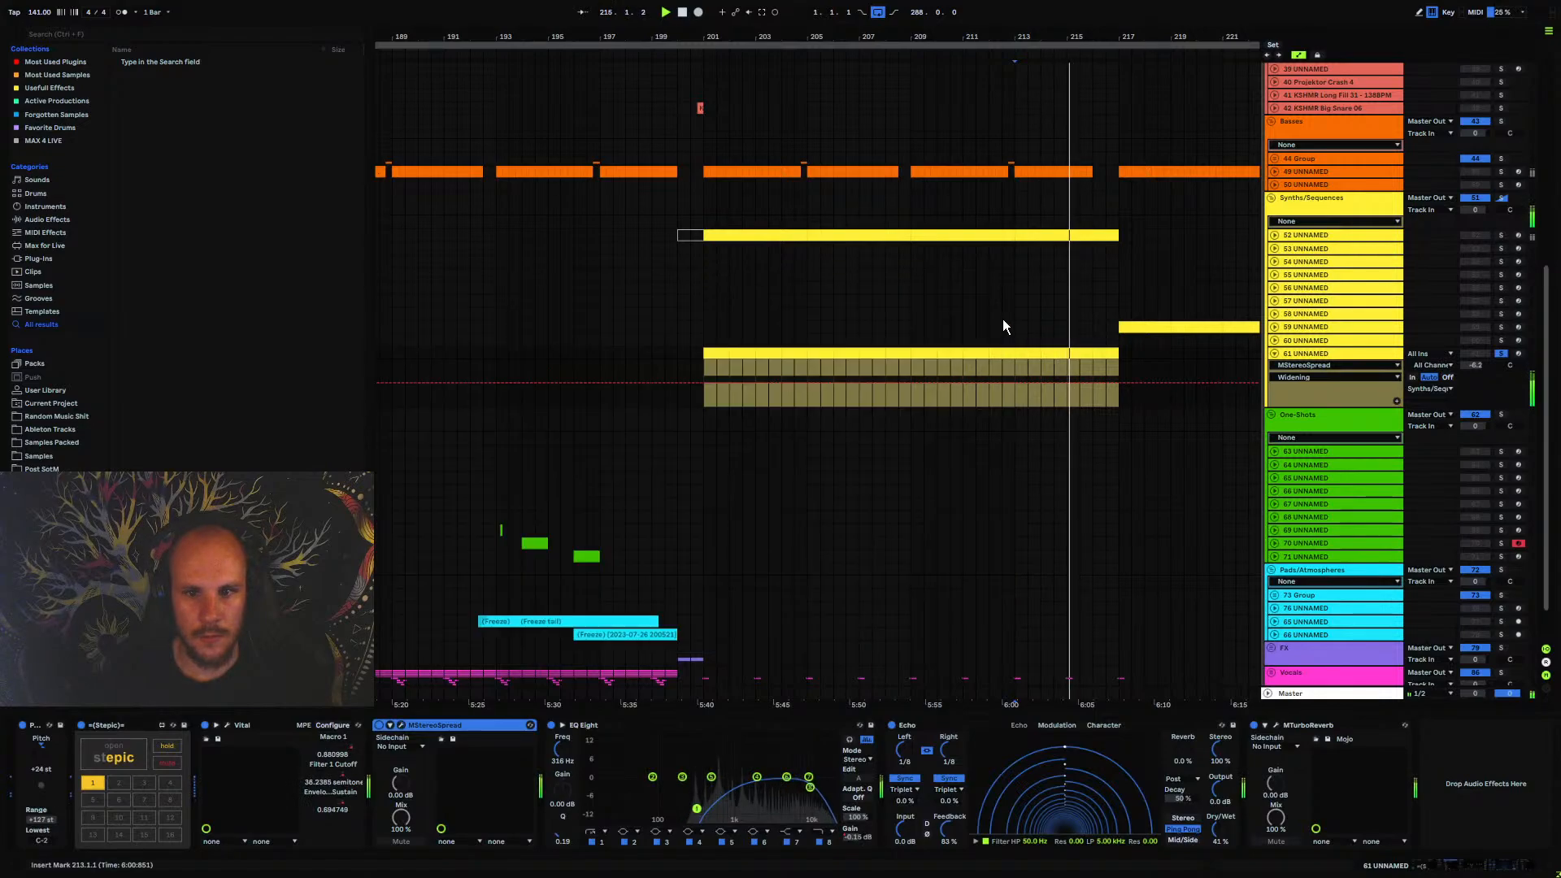
Unsolo track 61 UNNAMED, lower its track volume and play it within the full mix
{"action": "left_click", "coordinate": [1501, 354]}
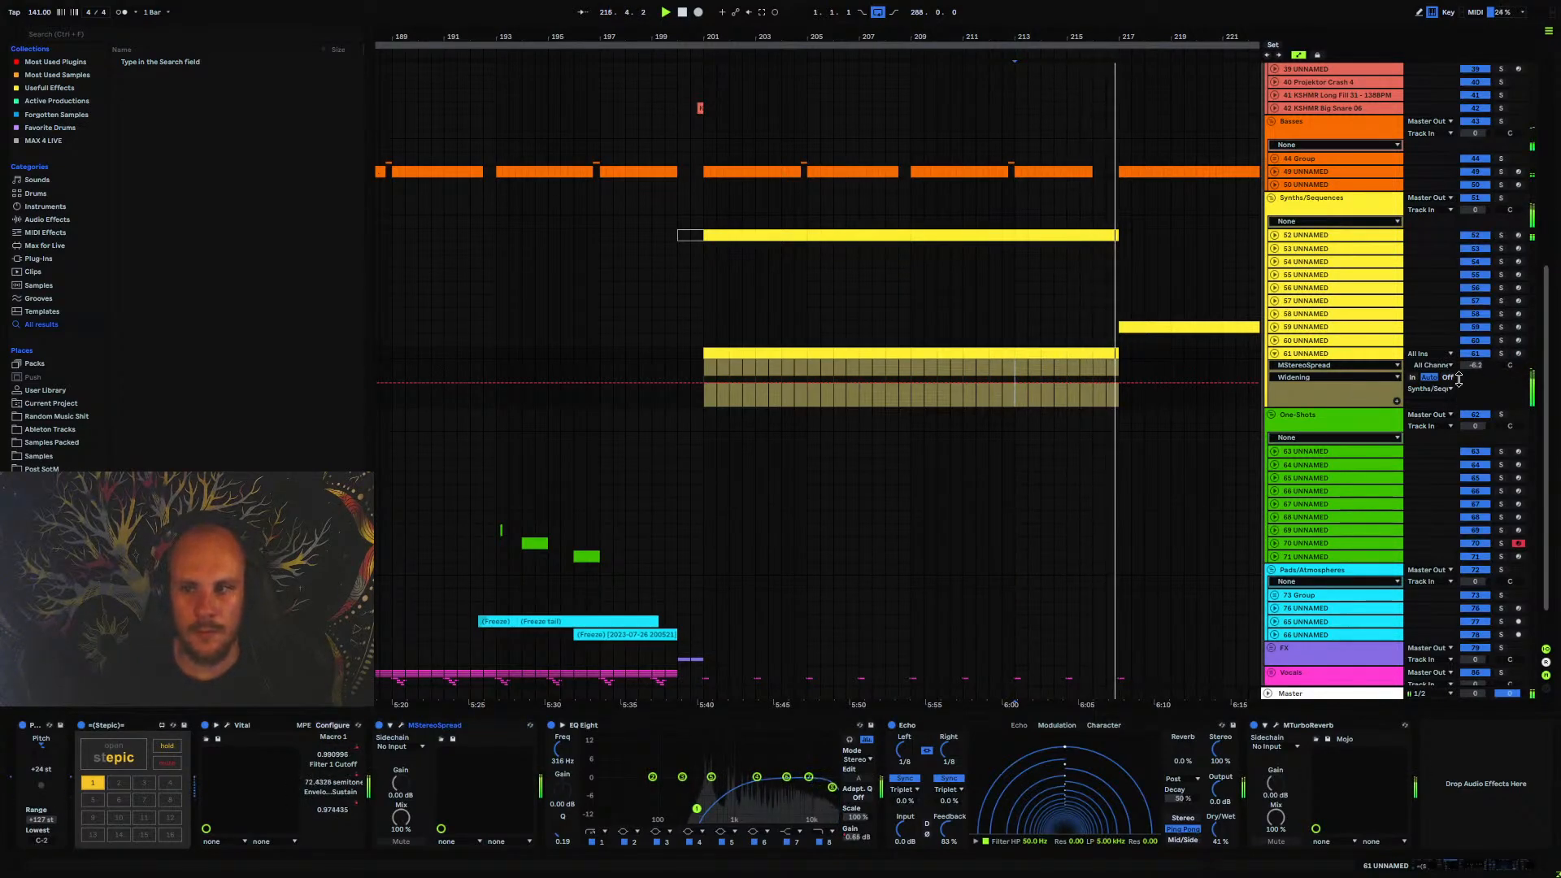
{"action": "left_click_drag", "start_coordinate": [1475, 365], "coordinate": [1475, 383]}
{"action": "key", "text": "space"}
{"action": "key", "text": "space"}
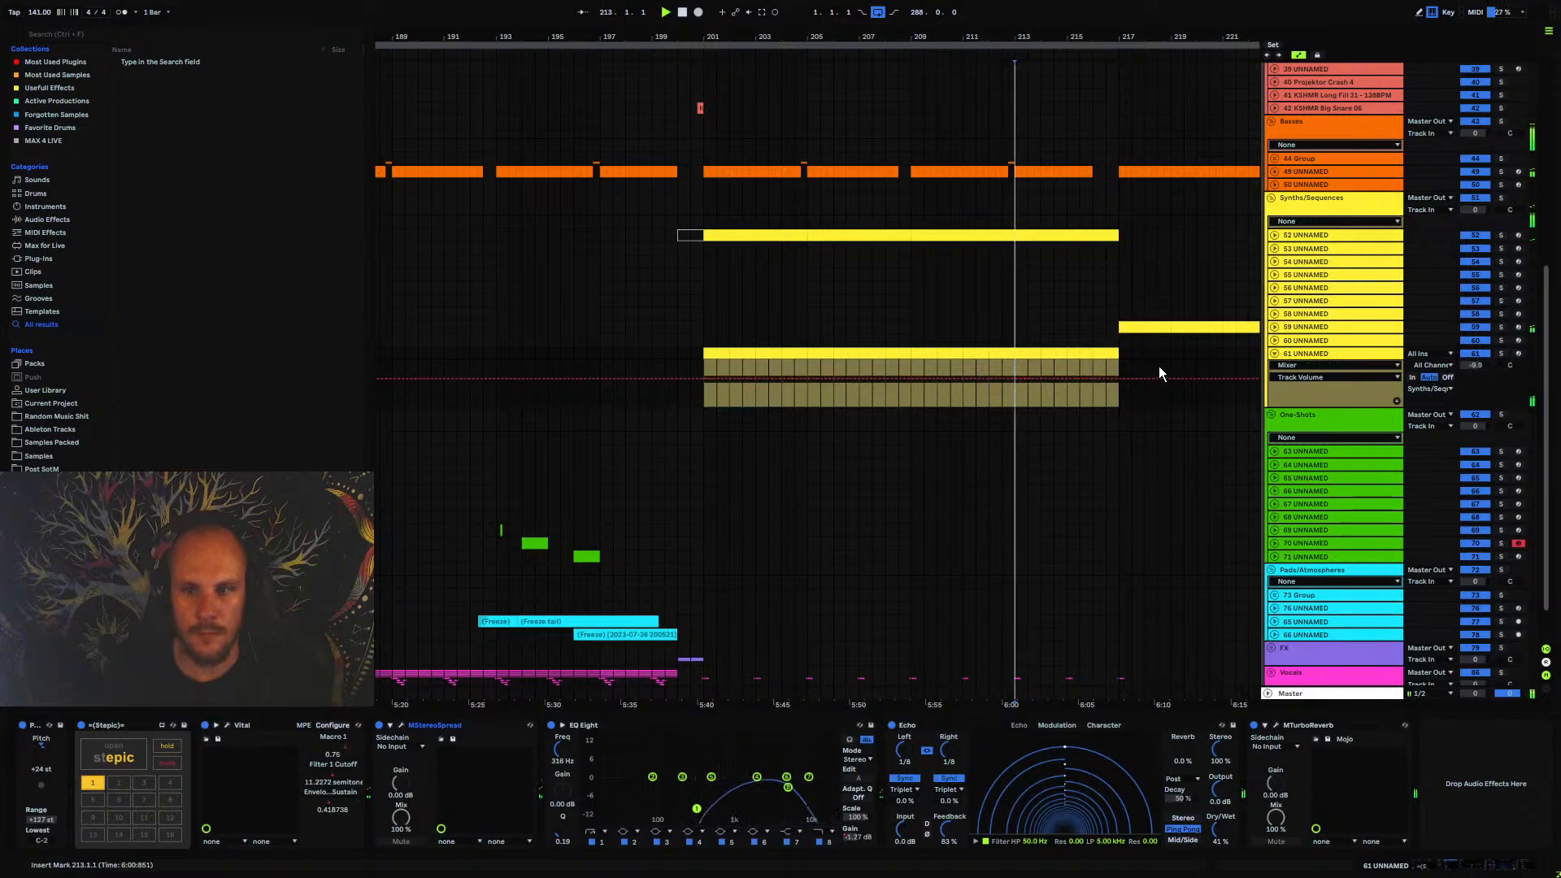
Shorten the end of the clip on track 61 UNNAMED to just before bar 217 and listen to the transition
{"action": "mouse_move", "coordinate": [1124, 37]}
{"action": "left_mouse_down"}
{"action": "mouse_move", "coordinate": [1124, 68]}
{"action": "mouse_move", "coordinate": [994, 174]}
{"action": "mouse_move", "coordinate": [976, 290]}
{"action": "left_mouse_up"}
{"action": "left_click_drag", "start_coordinate": [973, 355], "coordinate": [930, 361]}
{"action": "left_click", "coordinate": [940, 355]}
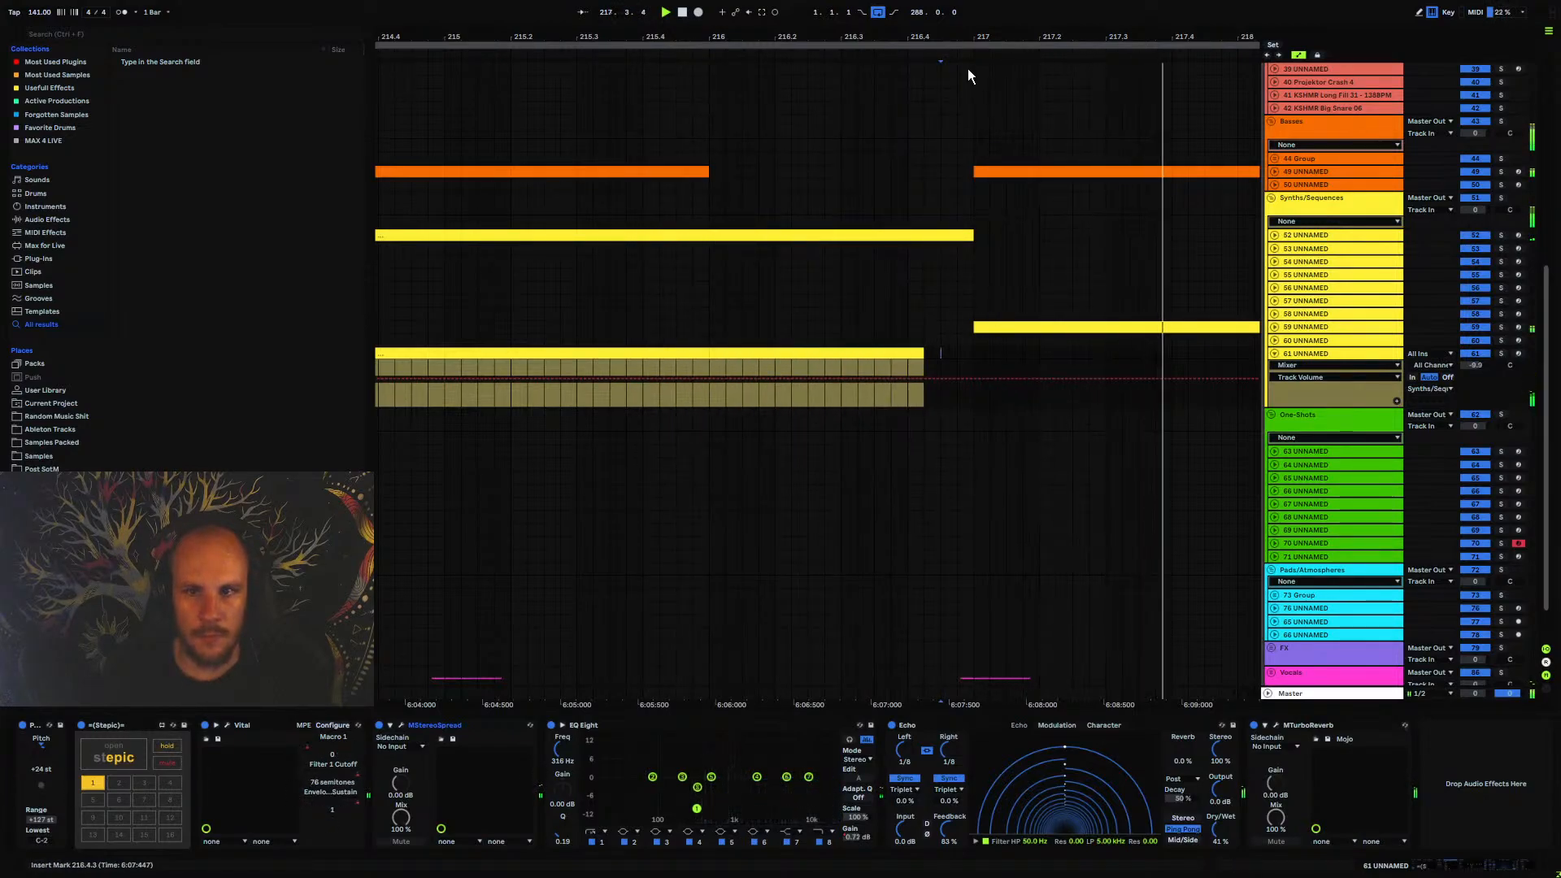
{"action": "left_click_drag", "start_coordinate": [968, 68], "coordinate": [968, 10]}
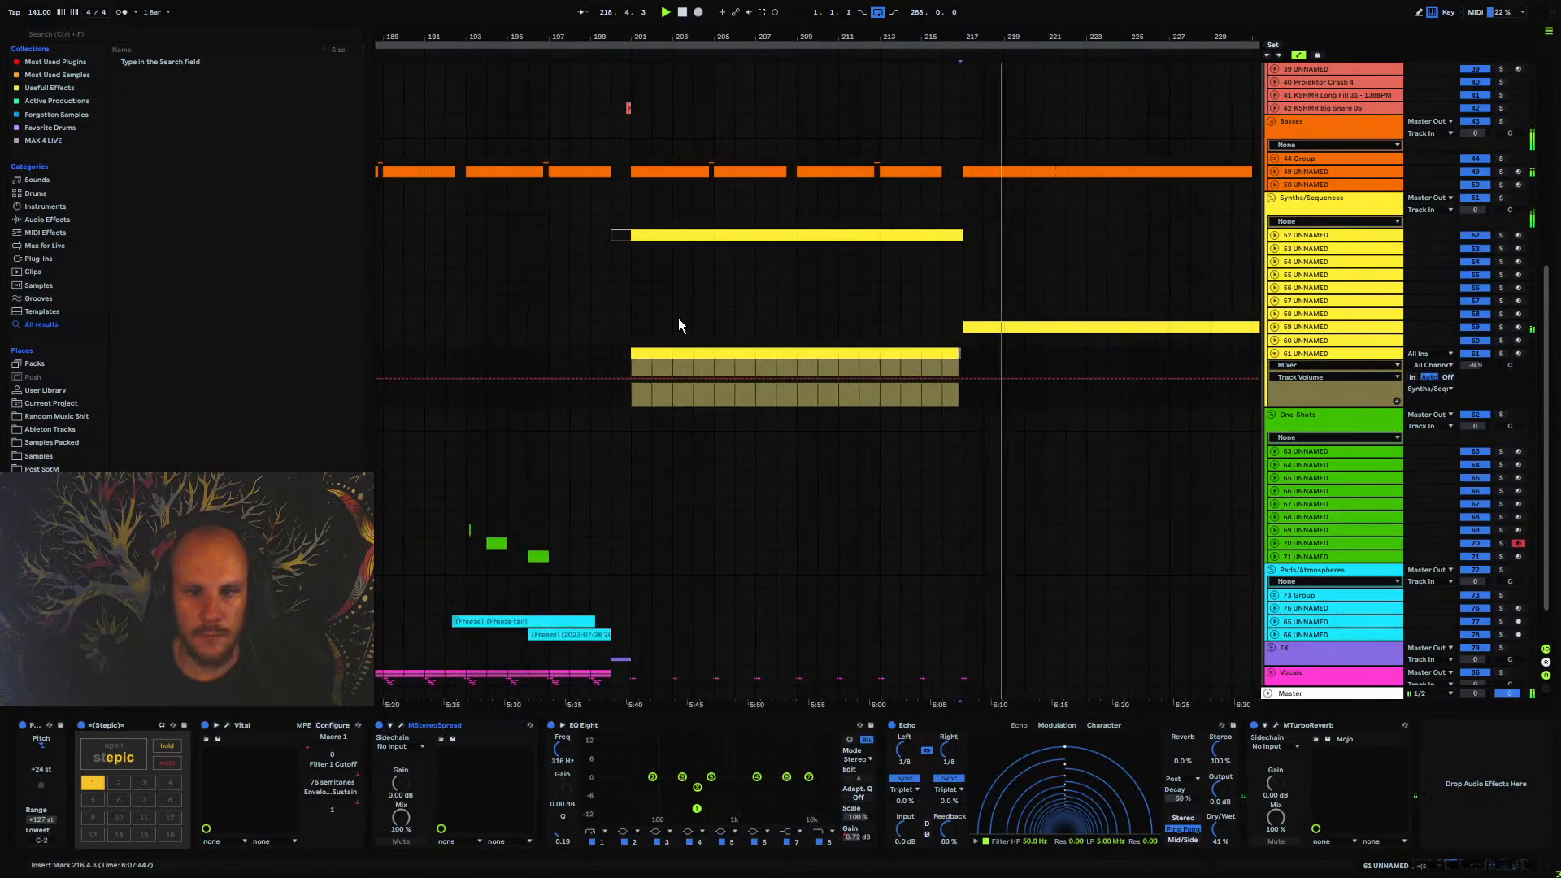
Play the section from bar 201, fold track 61's automation and review the automation lanes of track 52 UNNAMED
{"action": "left_click", "coordinate": [631, 339]}
{"action": "left_click", "coordinate": [1274, 355]}
{"action": "left_click", "coordinate": [1315, 354]}
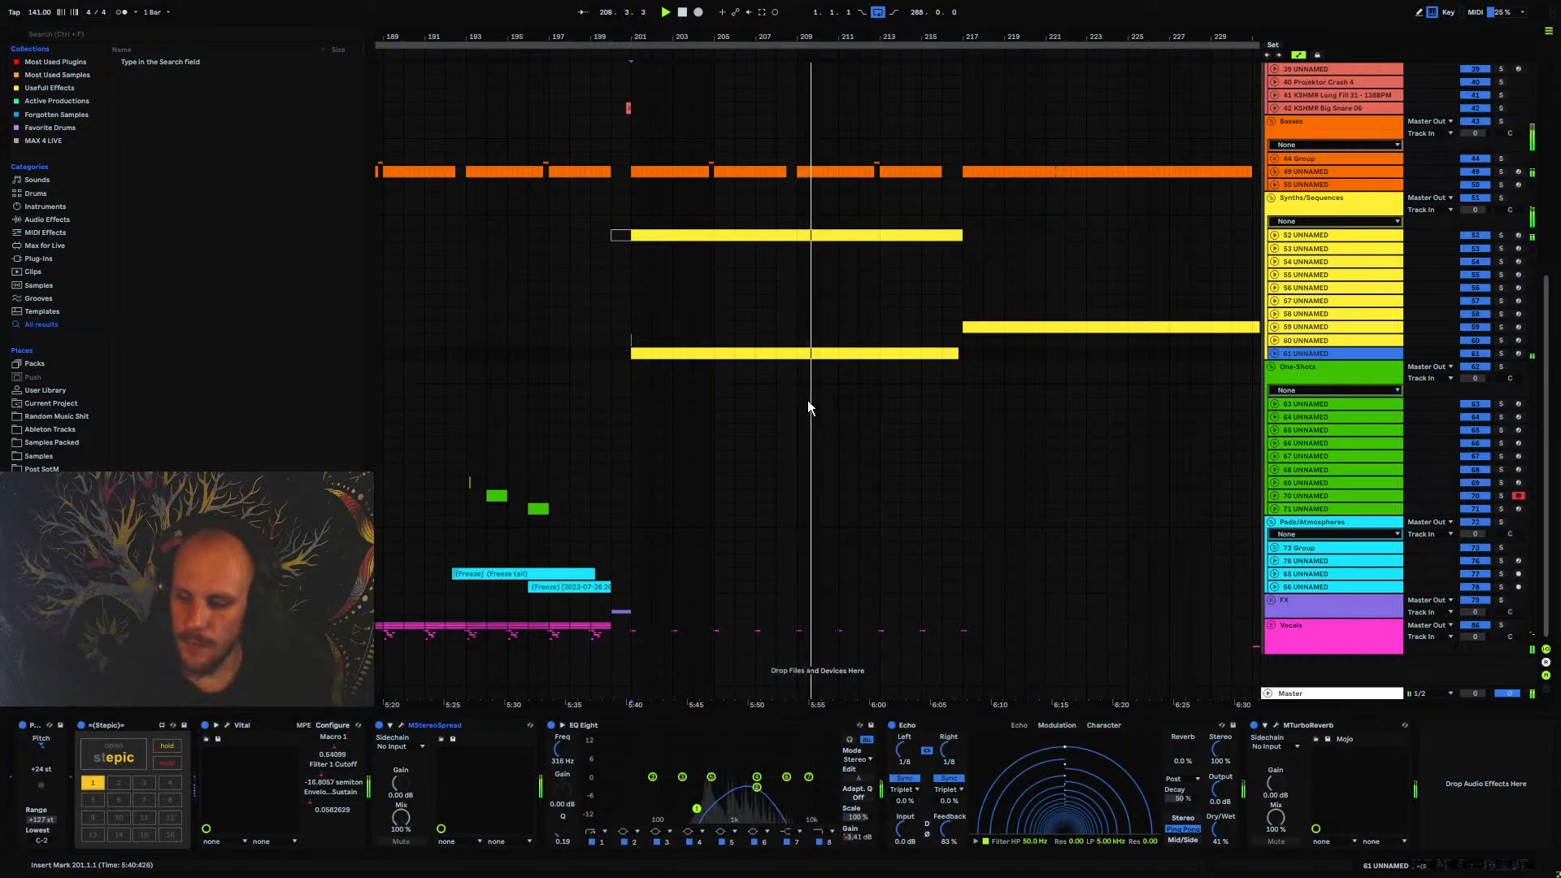
{"action": "left_click", "coordinate": [1276, 235]}
{"action": "mouse_move", "coordinate": [644, 38]}
{"action": "left_mouse_down"}
{"action": "mouse_move", "coordinate": [643, 159]}
{"action": "mouse_move", "coordinate": [638, 36]}
{"action": "left_mouse_up"}
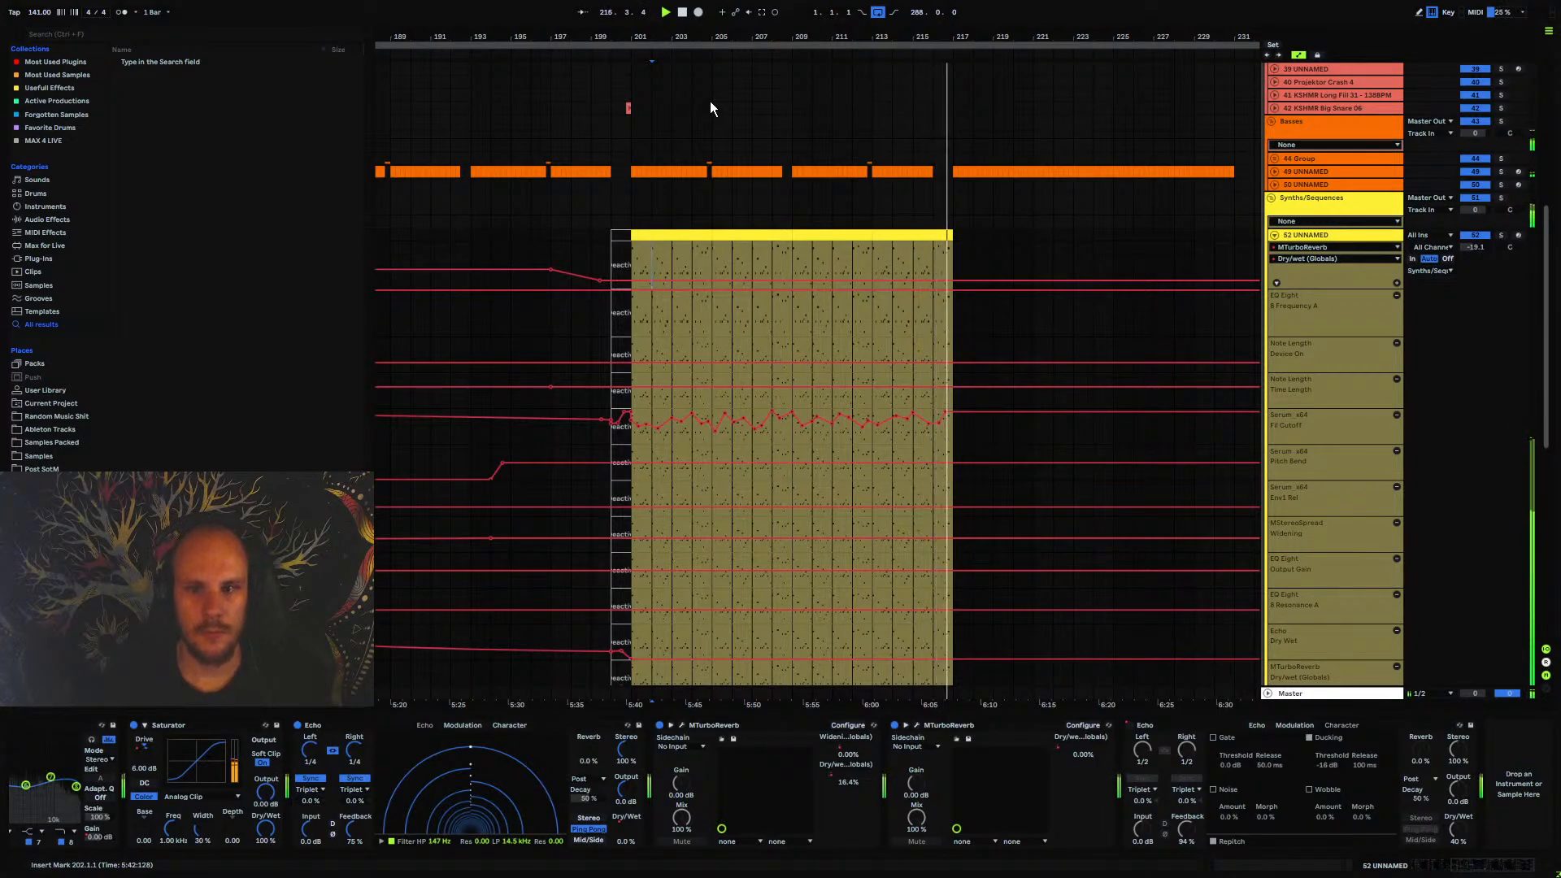
{"action": "left_click", "coordinate": [1275, 235]}
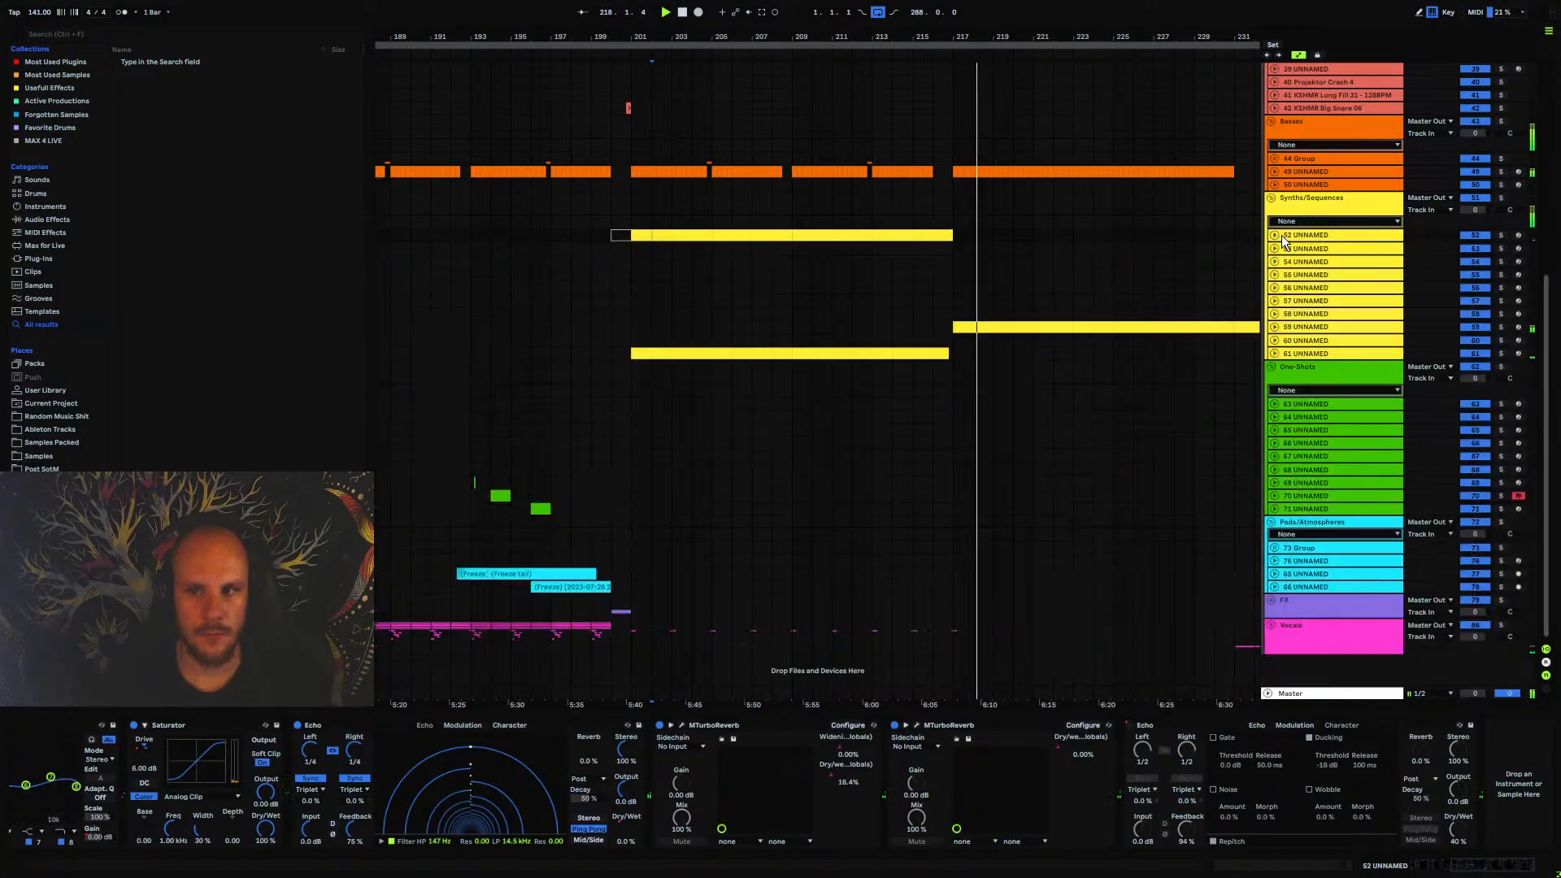
Lower the bar 217 end point of track 61's Filter 1 Cutoff automation to about 26 semitones
{"action": "left_click", "coordinate": [1274, 353]}
{"action": "left_click", "coordinate": [357, 773]}
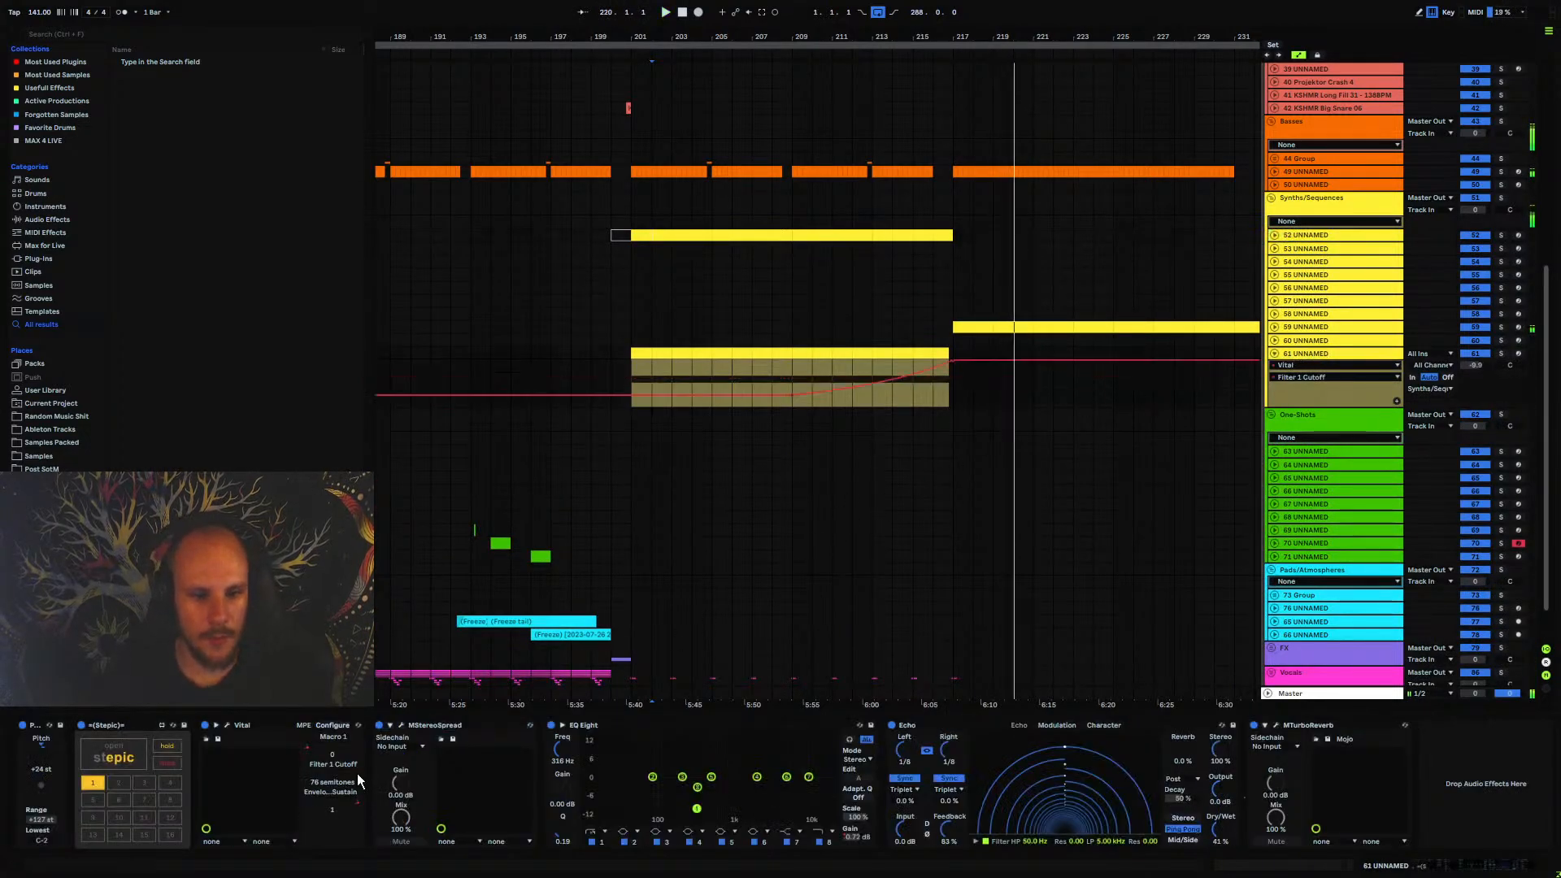
{"action": "left_click_drag", "start_coordinate": [954, 359], "coordinate": [953, 377]}
{"action": "key", "text": "space"}
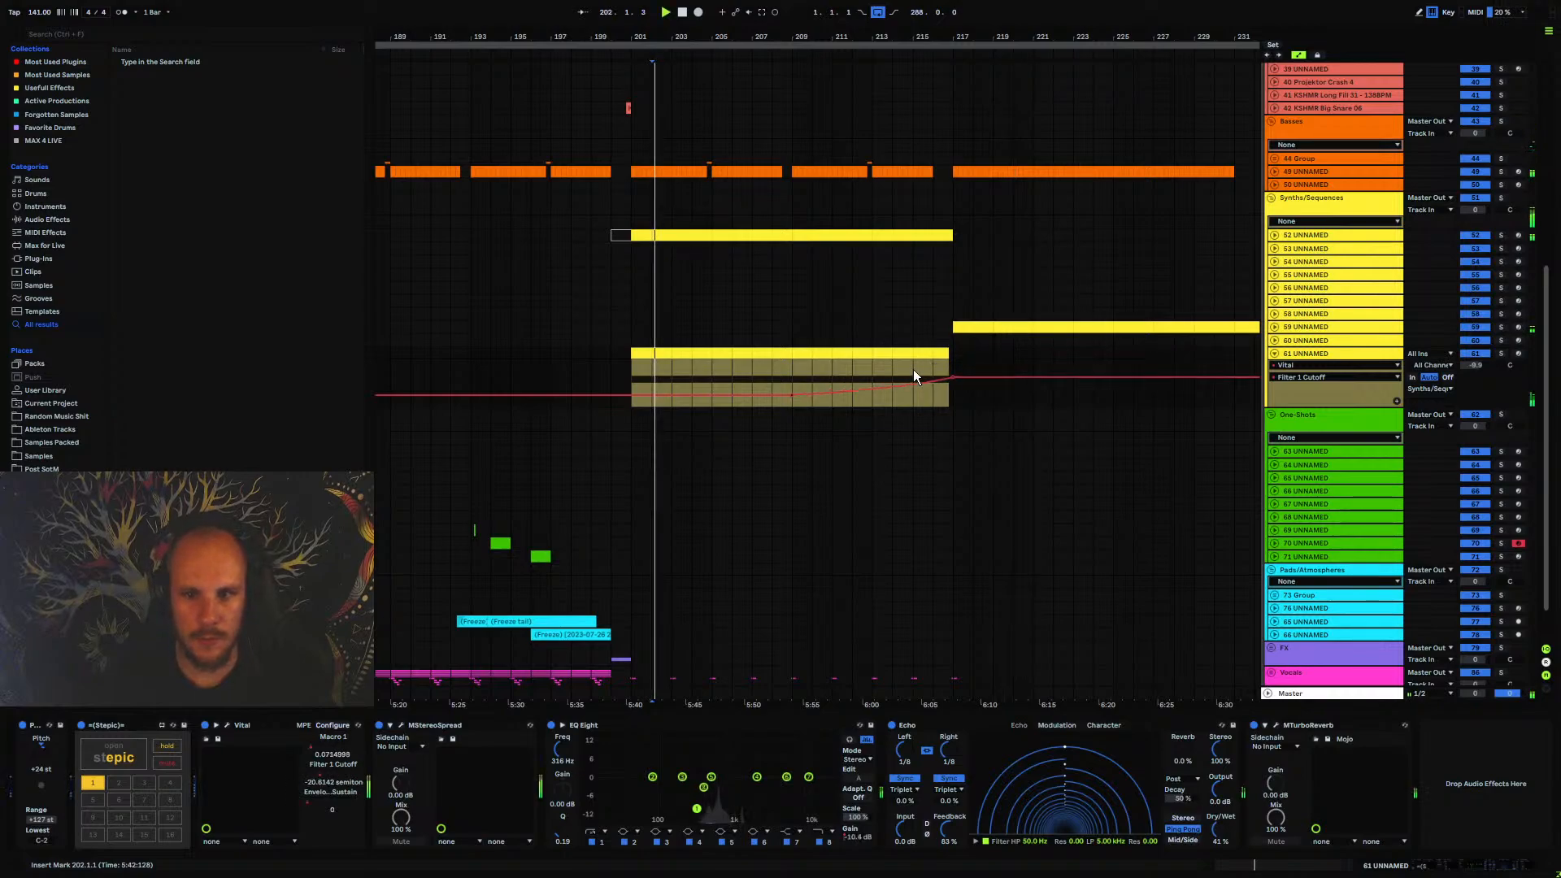
Lower the bar 217 end point of track 61's Envelope 1 Sustain automation to about 0.42 and open Vital
{"action": "left_click", "coordinate": [914, 370]}
{"action": "key", "text": "space"}
{"action": "key", "text": "space"}
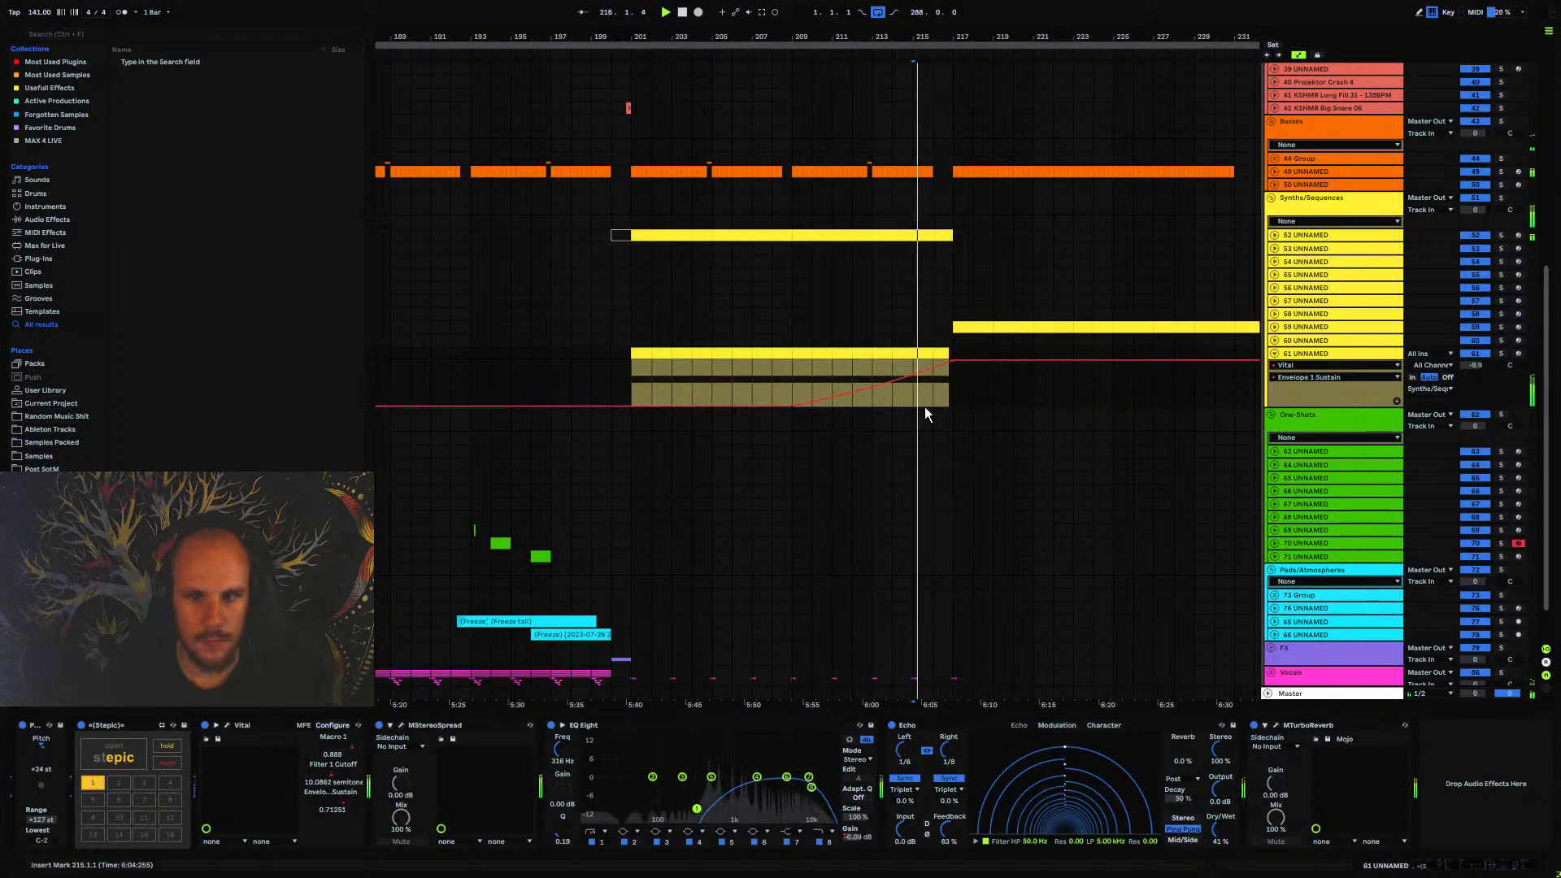
{"action": "left_click_drag", "start_coordinate": [950, 359], "coordinate": [950, 387]}
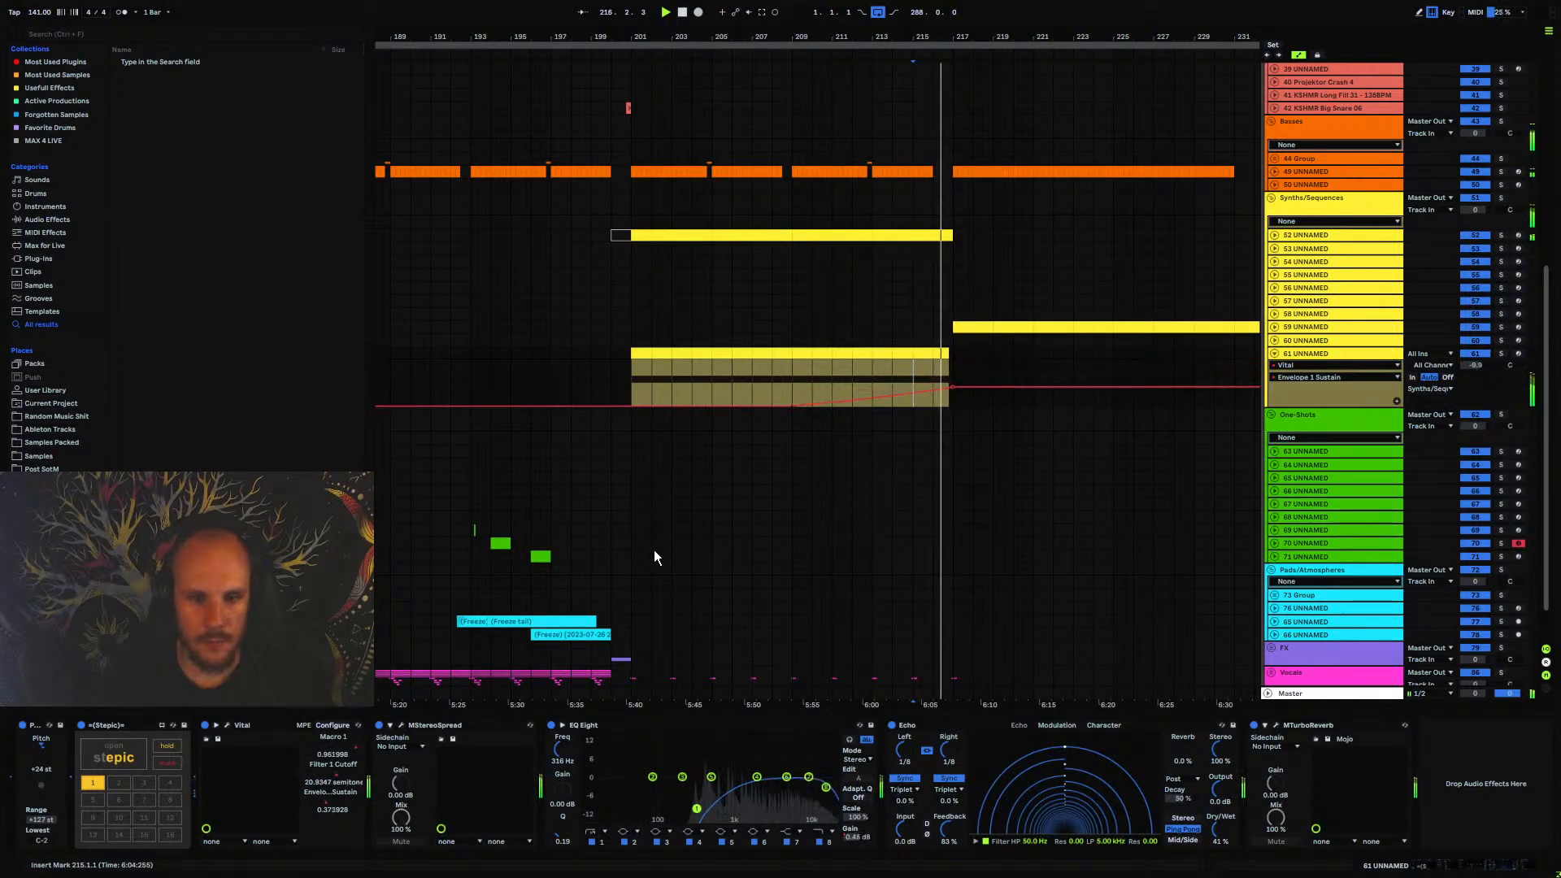
{"action": "left_click", "coordinate": [227, 725]}
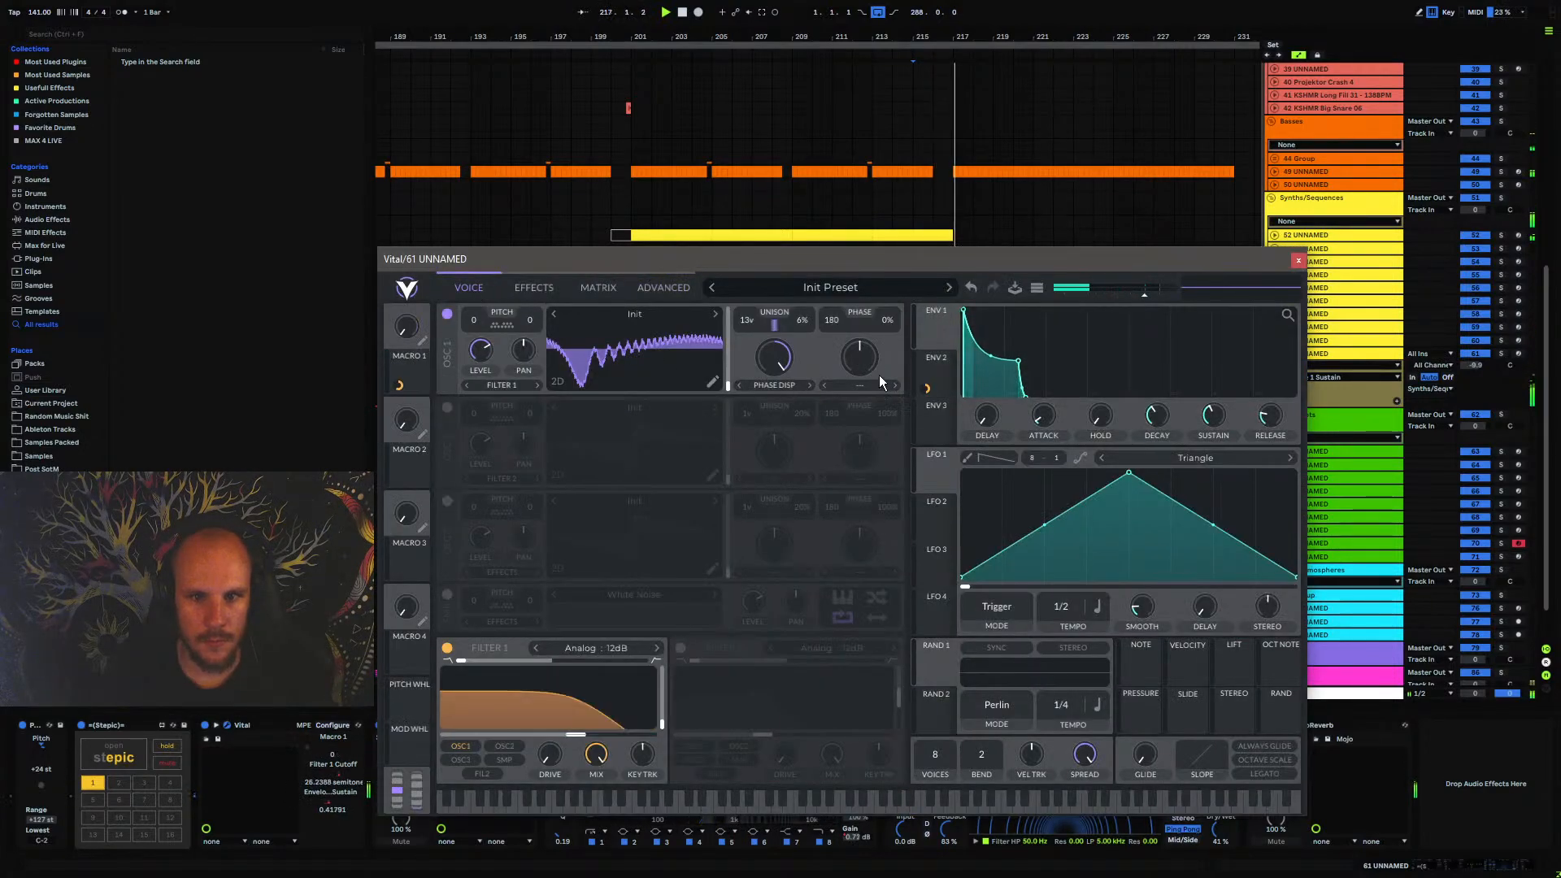
Raise Oscillator 1's Phase Randomization in Vital to 100% while playing the run-up to bar 217, and close the plugin window
{"action": "key", "text": "space"}
{"action": "key", "text": "space"}
{"action": "left_click_drag", "start_coordinate": [888, 319], "coordinate": [945, 156]}
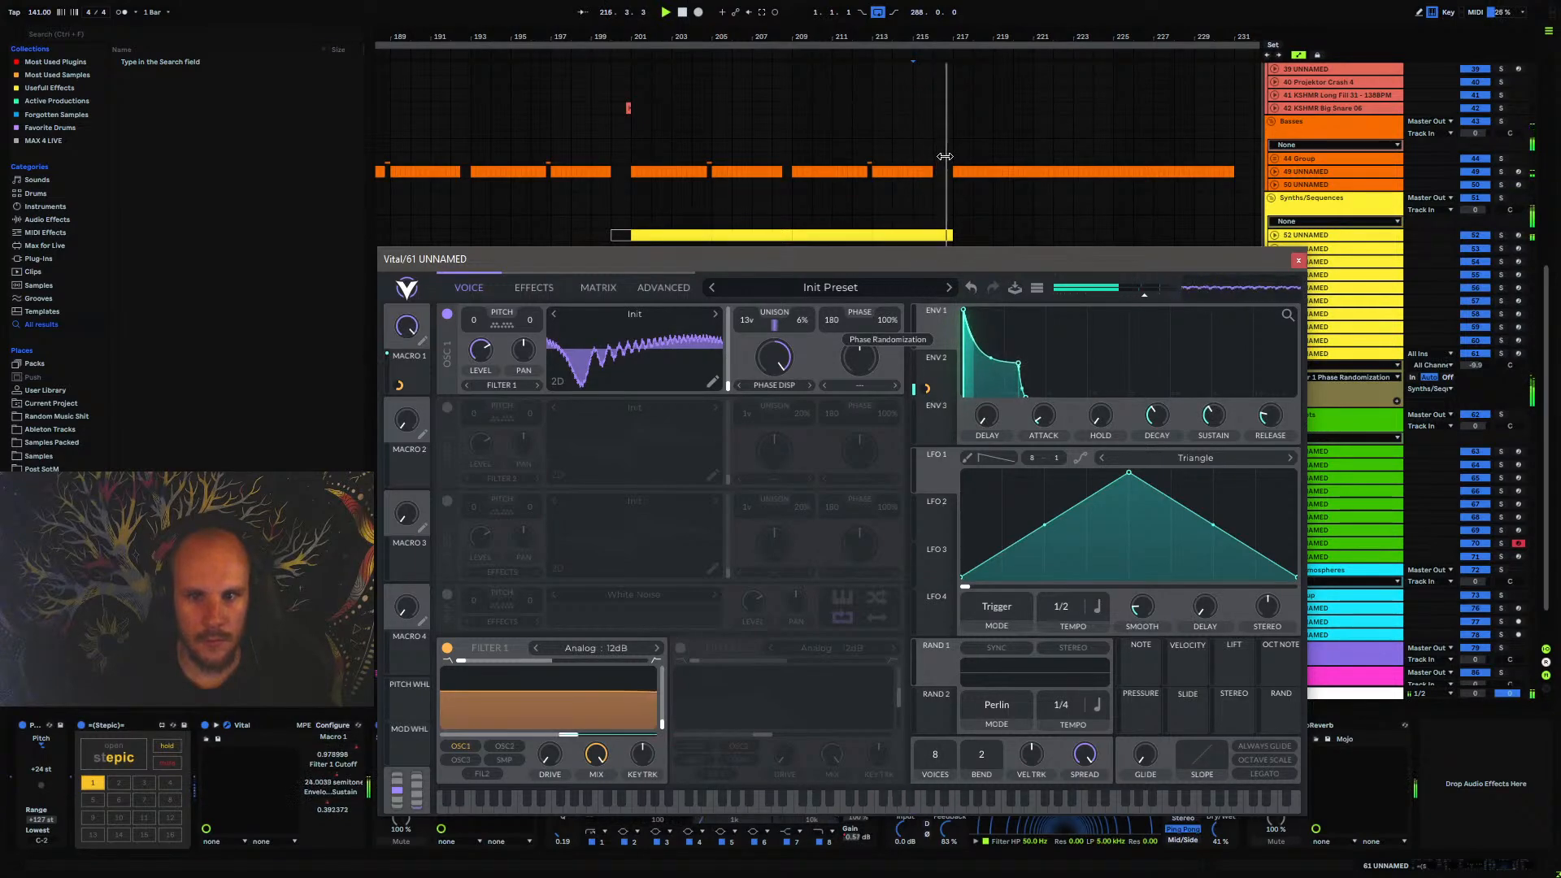
{"action": "left_click_drag", "start_coordinate": [945, 156], "coordinate": [932, 283]}
{"action": "key", "text": "space"}
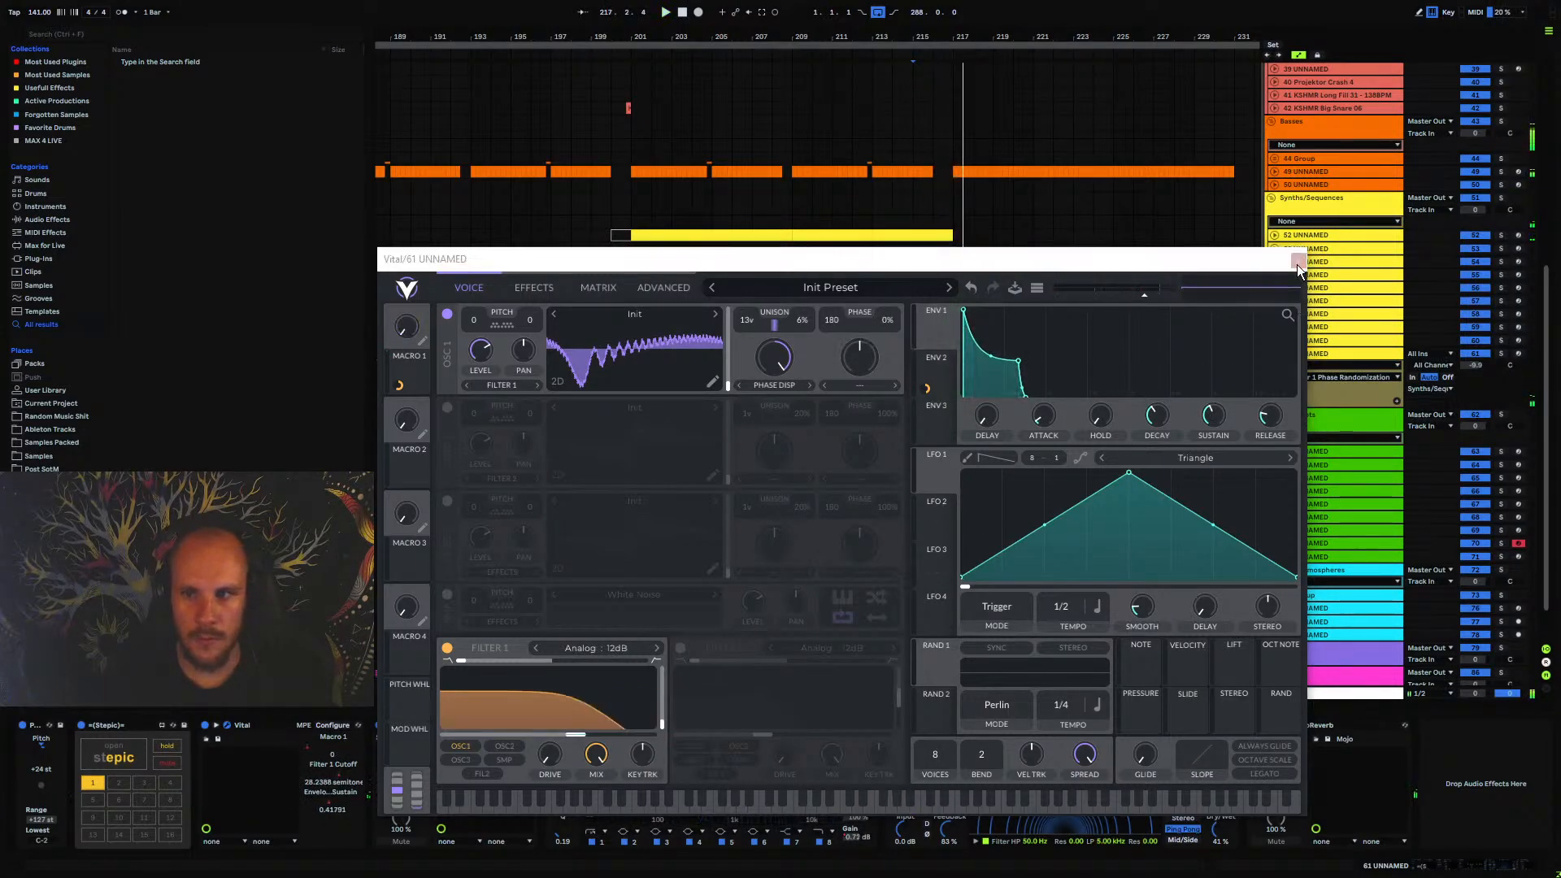
{"action": "left_click", "coordinate": [1298, 261]}
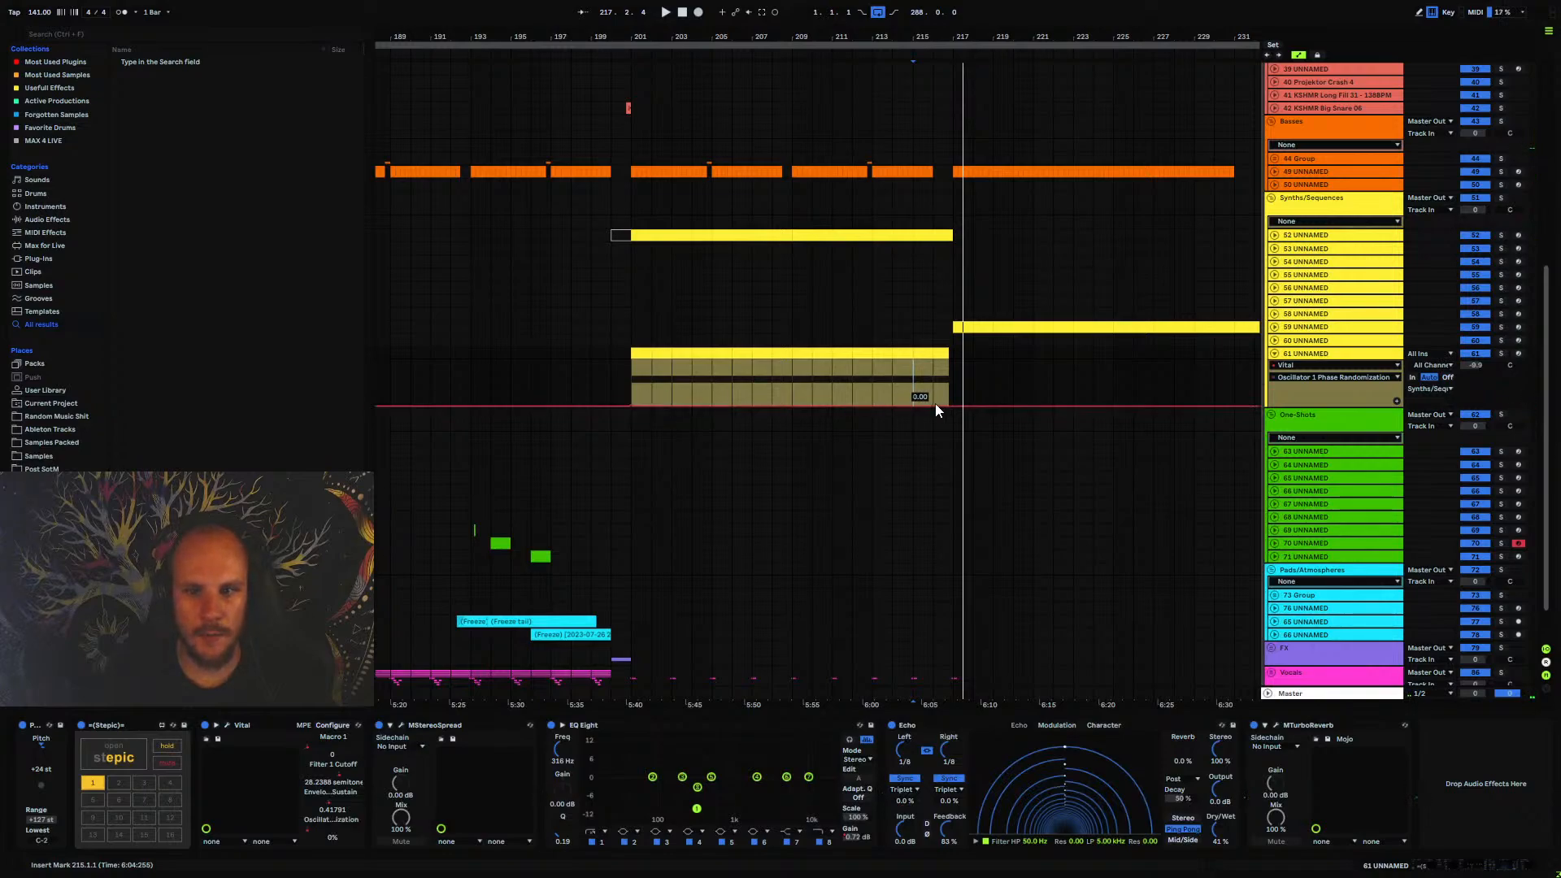
Automate track 61's Phase Randomization as a curve rising from 0% at bar 201 to 100% near bar 216, play it and fold the lane
{"action": "left_click_drag", "start_coordinate": [845, 373], "coordinate": [846, 396]}
{"action": "key", "text": "space"}
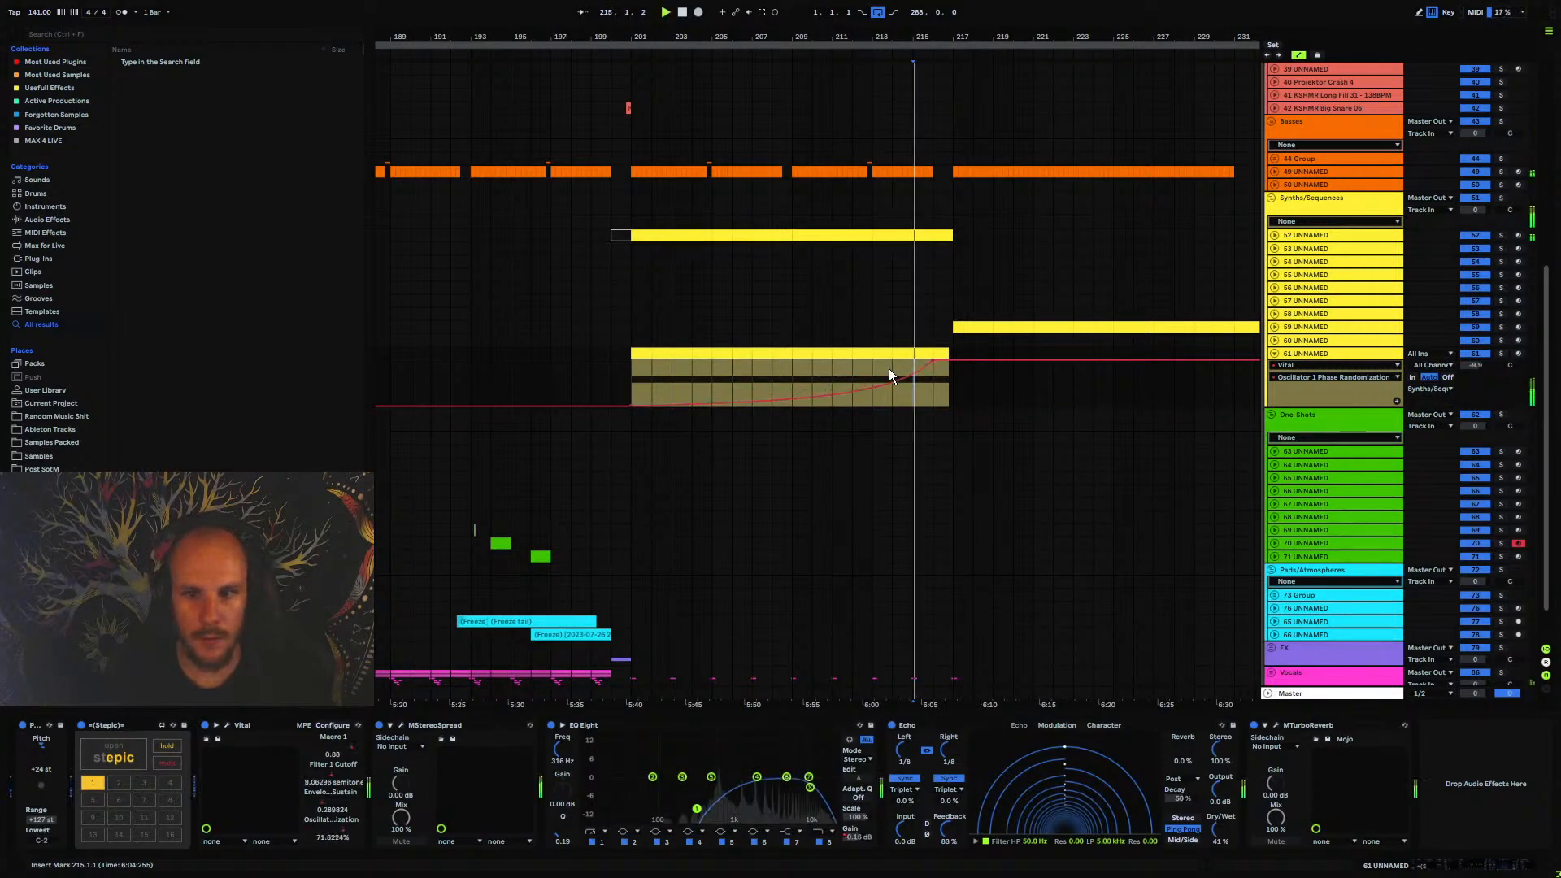
{"action": "left_click", "coordinate": [875, 365]}
{"action": "key", "text": "space"}
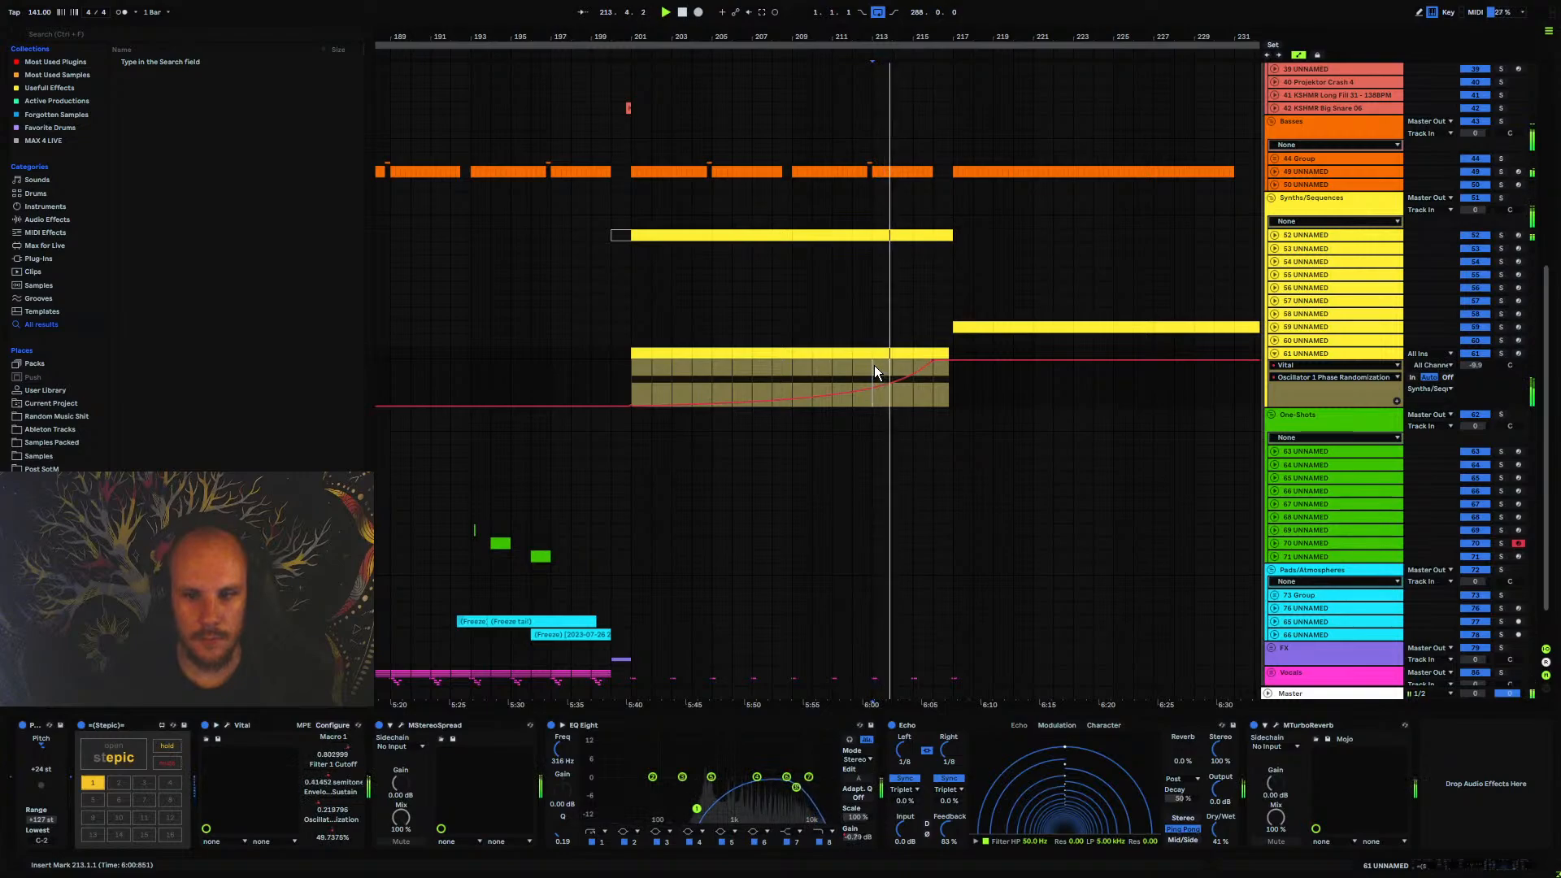
{"action": "left_click", "coordinate": [1274, 353]}
{"action": "left_click", "coordinate": [1301, 354]}
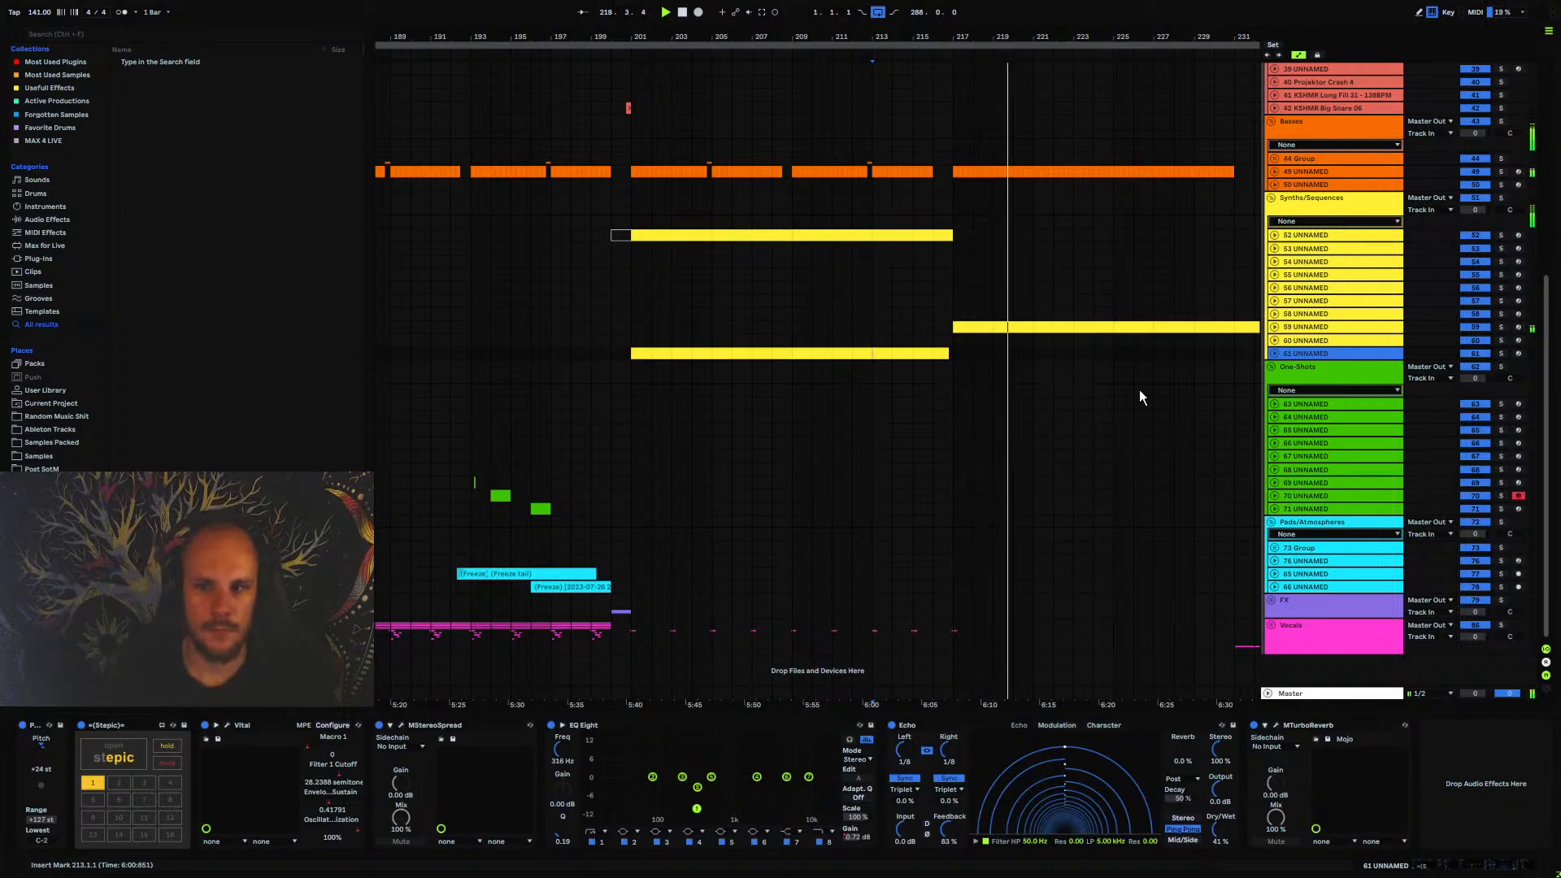
Show the automation of track 59 UNNAMED and raise the second Echo's Dry/Wet to 56%
{"action": "left_click", "coordinate": [1273, 329]}
{"action": "left_click", "coordinate": [1330, 330]}
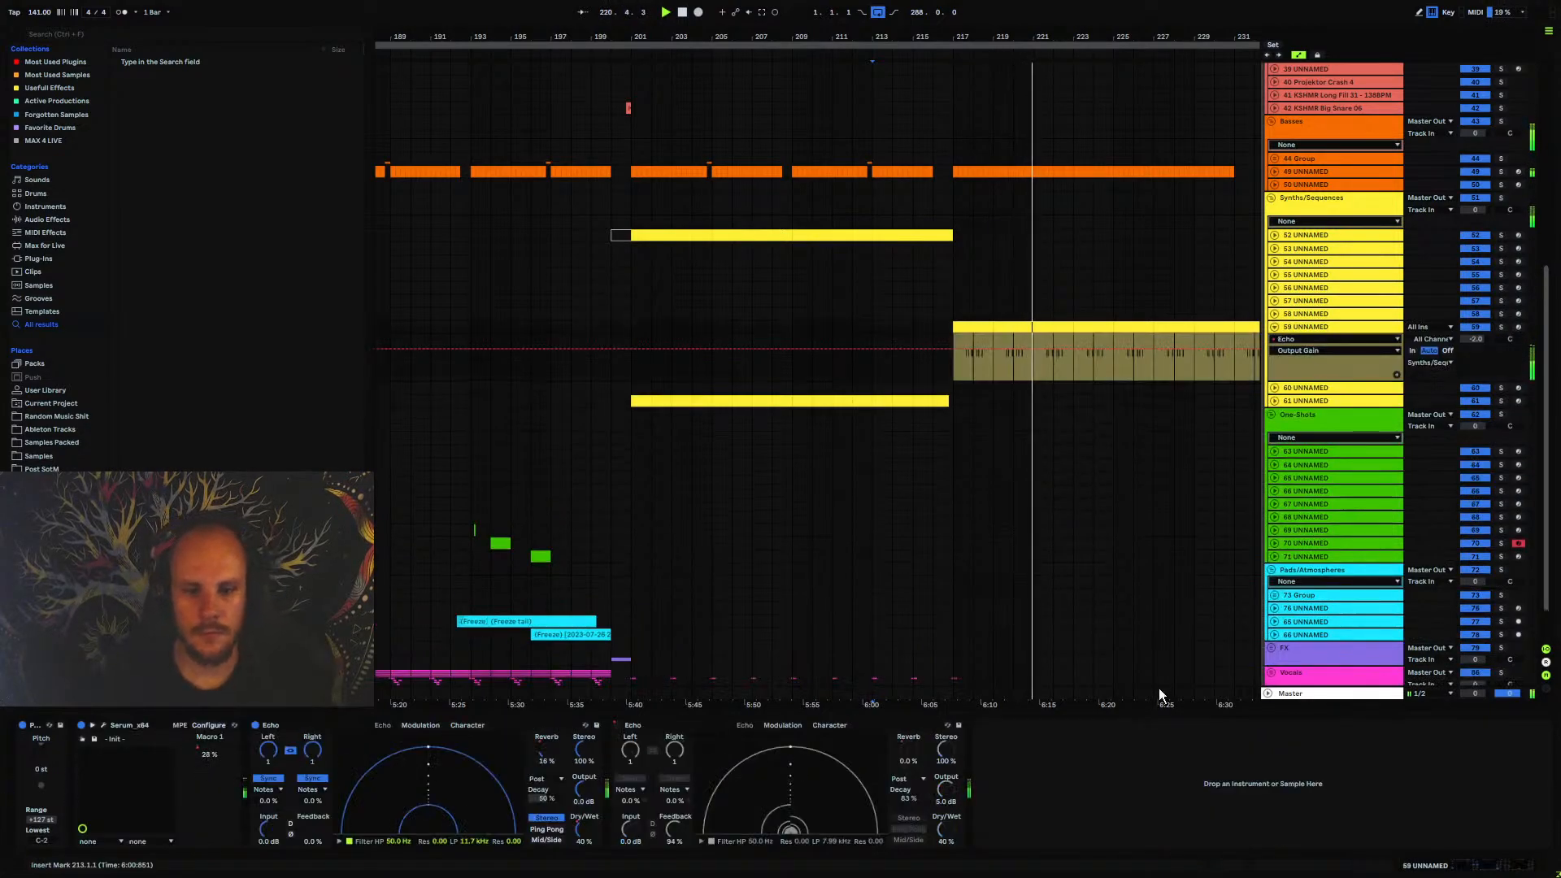
{"action": "left_click", "coordinate": [1275, 327]}
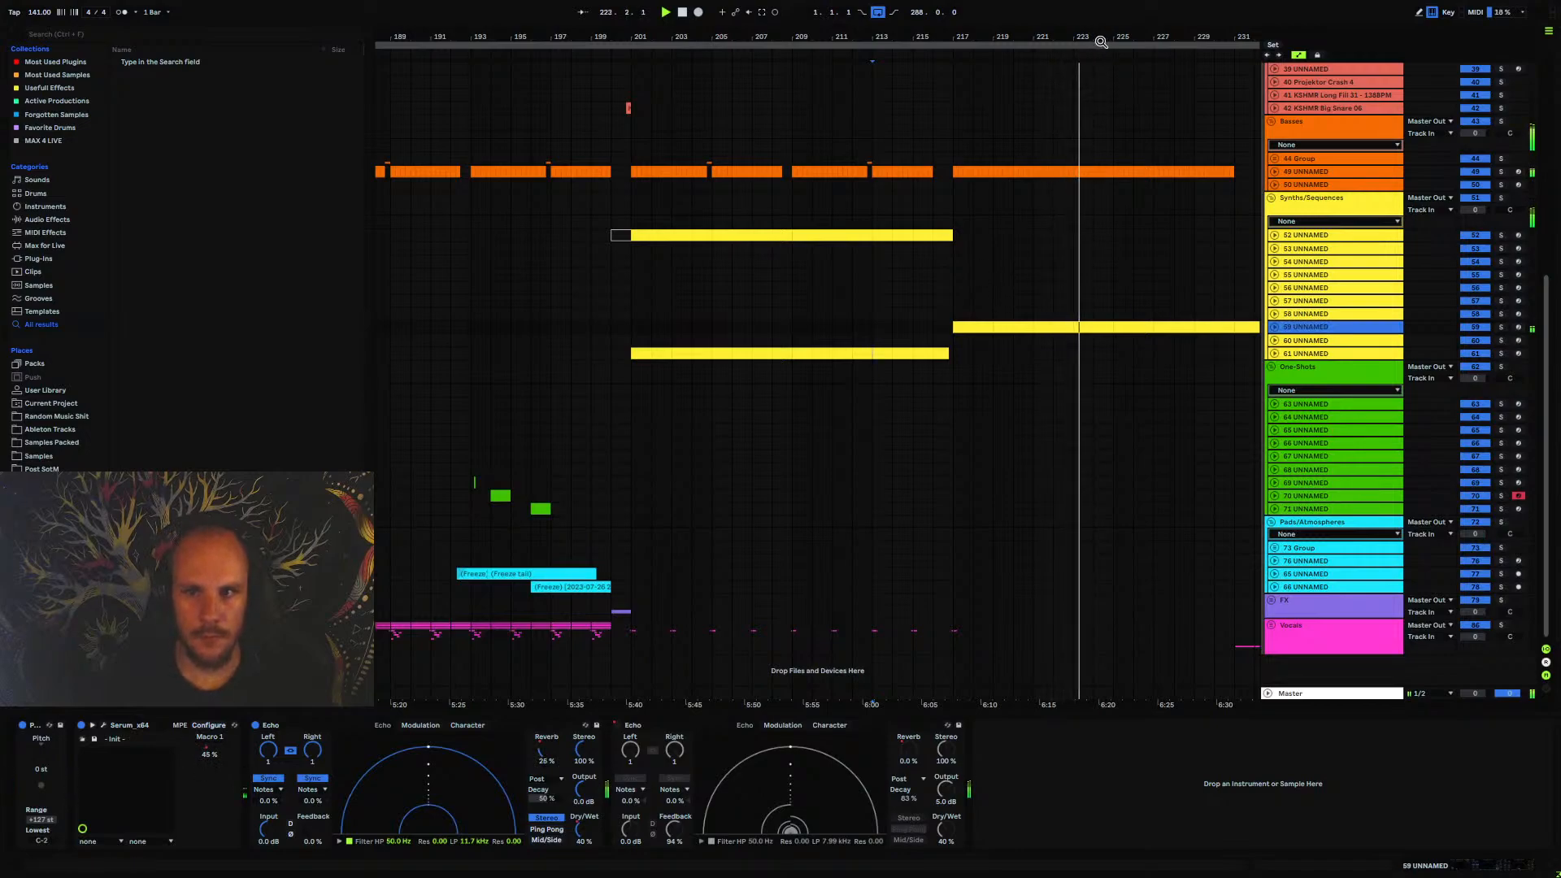
{"action": "left_click_drag", "start_coordinate": [1101, 41], "coordinate": [812, 122]}
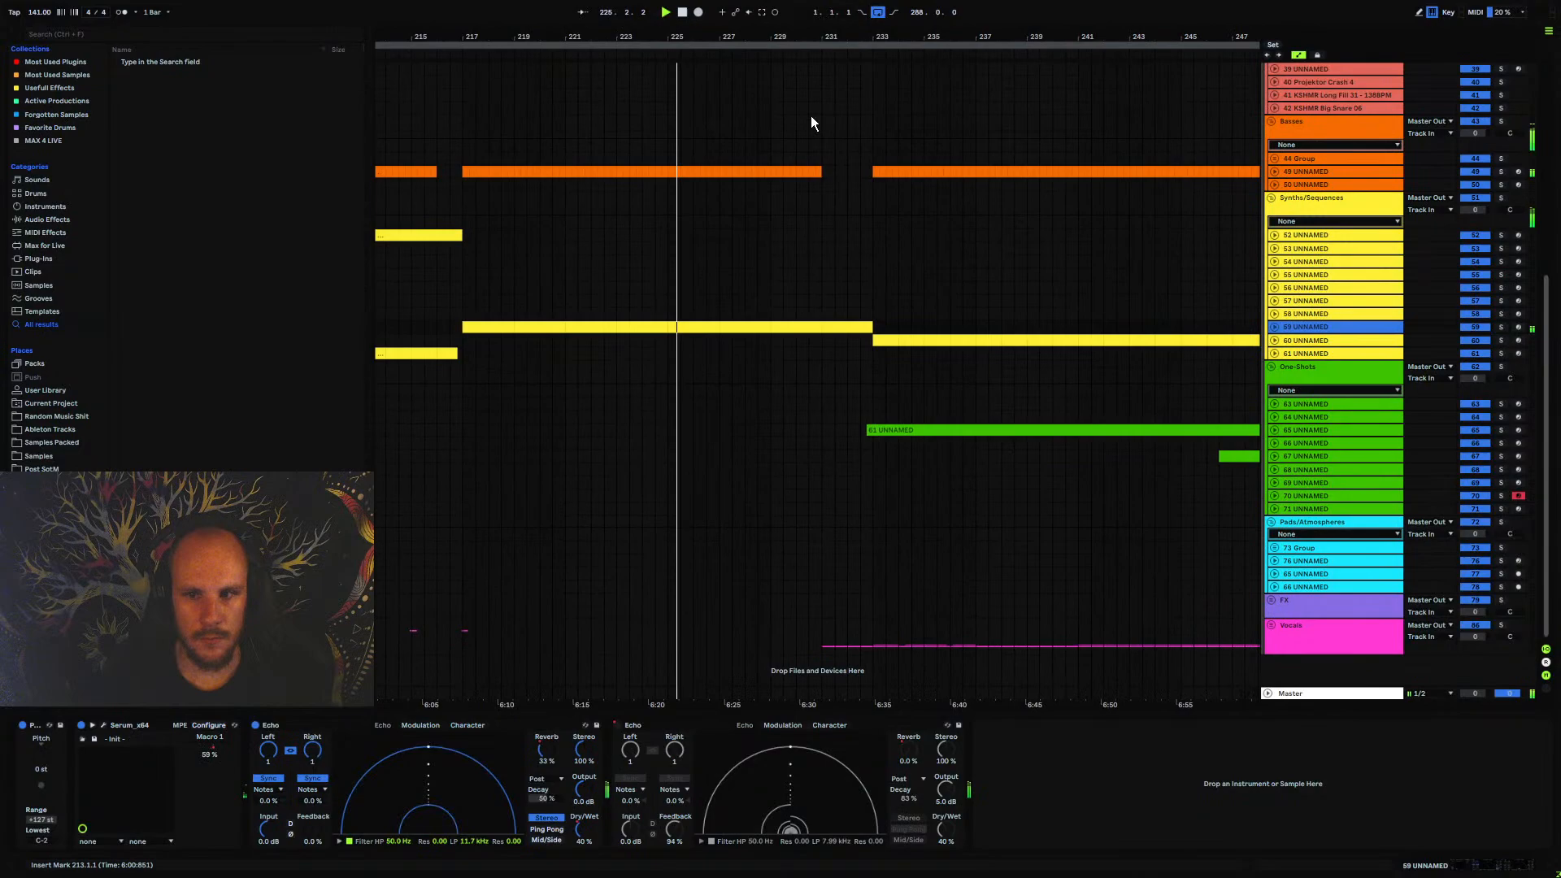
{"action": "left_click", "coordinate": [1275, 328]}
{"action": "left_click", "coordinate": [947, 831]}
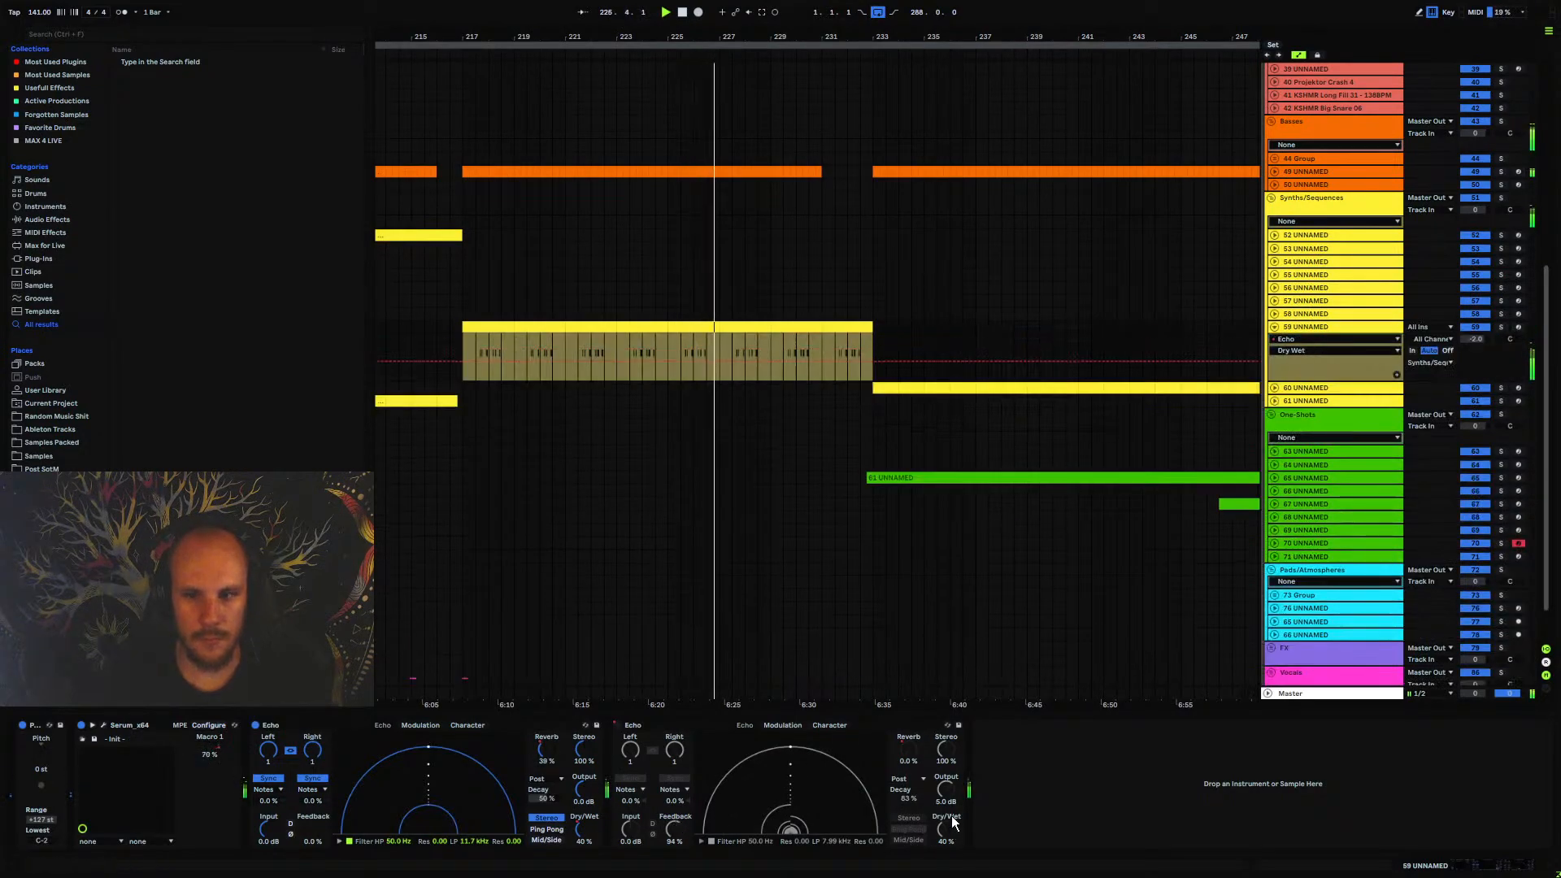
{"action": "left_click_drag", "start_coordinate": [884, 39], "coordinate": [662, 23]}
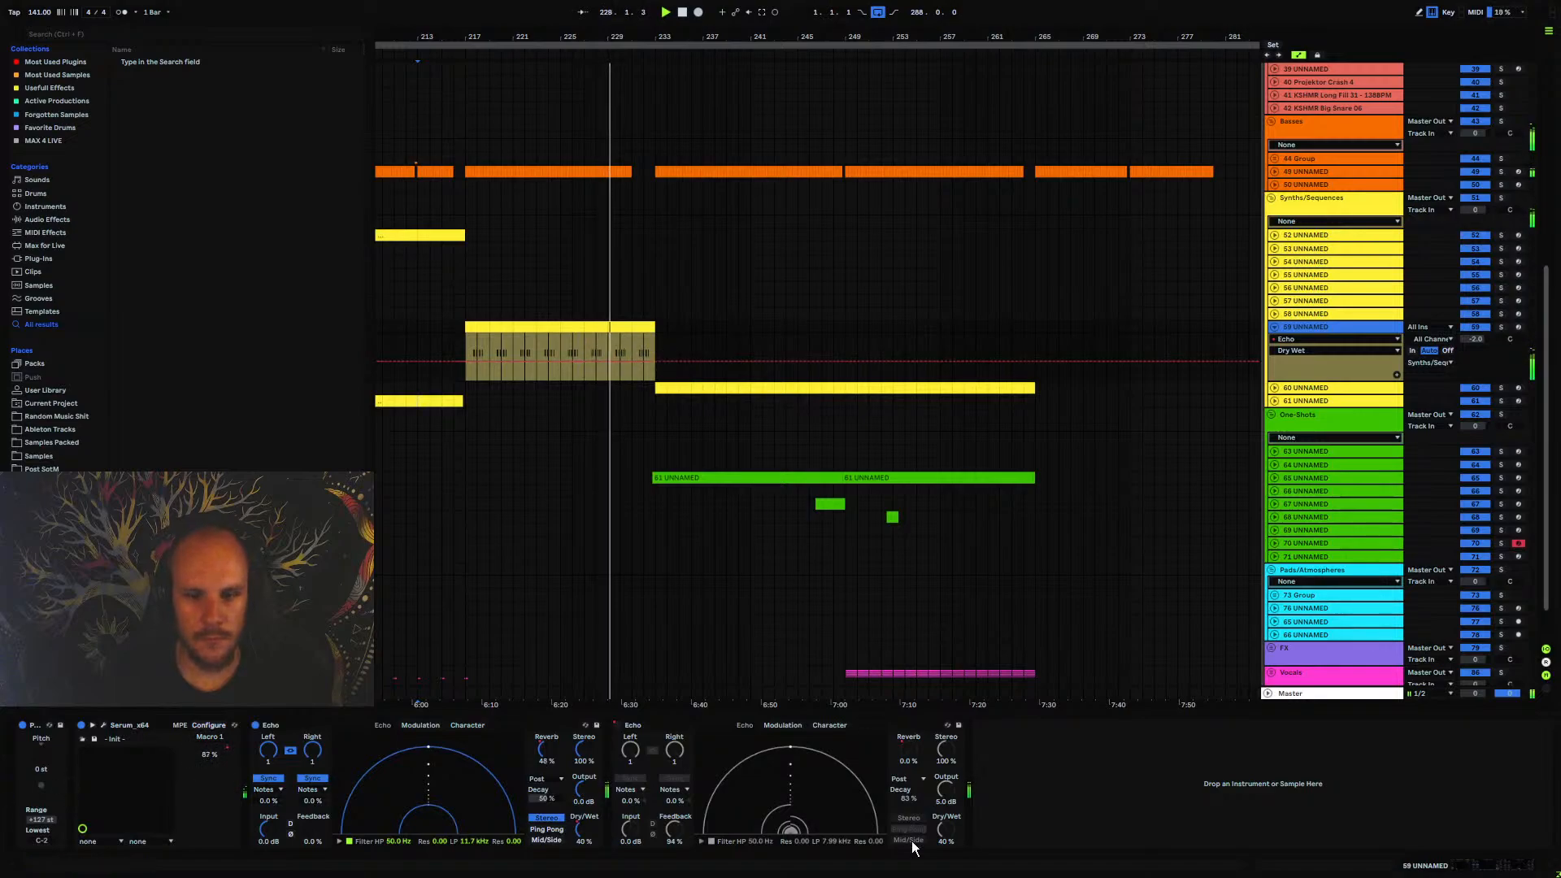
{"action": "left_click", "coordinate": [947, 831]}
{"action": "left_click_drag", "start_coordinate": [947, 831], "coordinate": [946, 805]}
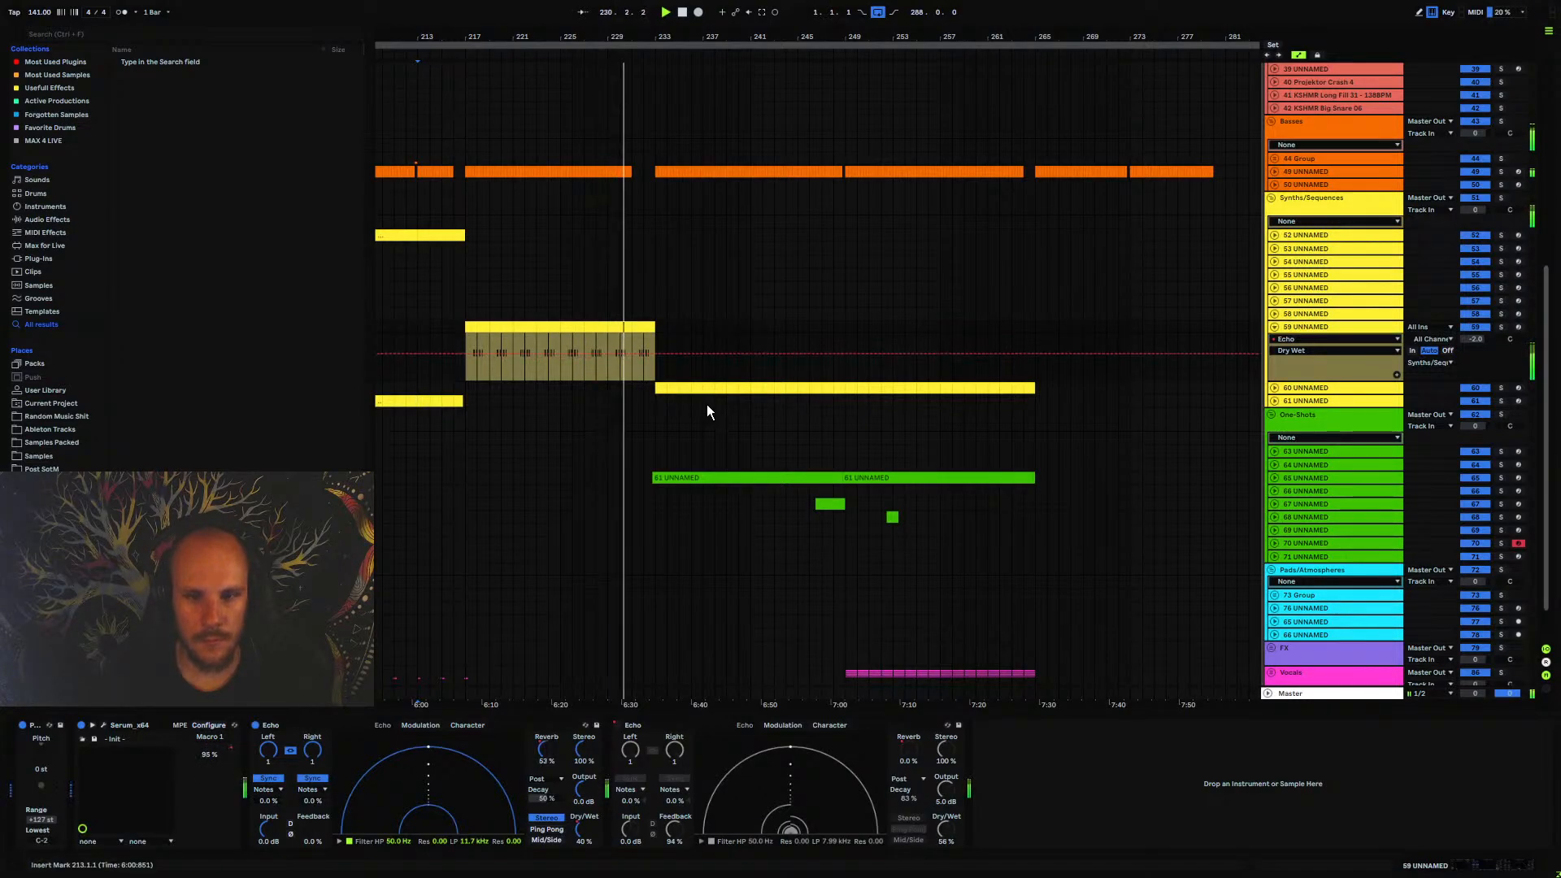
Automate the second Echo's Dry/Wet on track 59 to fall from bar 233 to about bar 241 and fold the track
{"action": "left_click", "coordinate": [655, 355]}
{"action": "left_click_drag", "start_coordinate": [751, 355], "coordinate": [751, 380]}
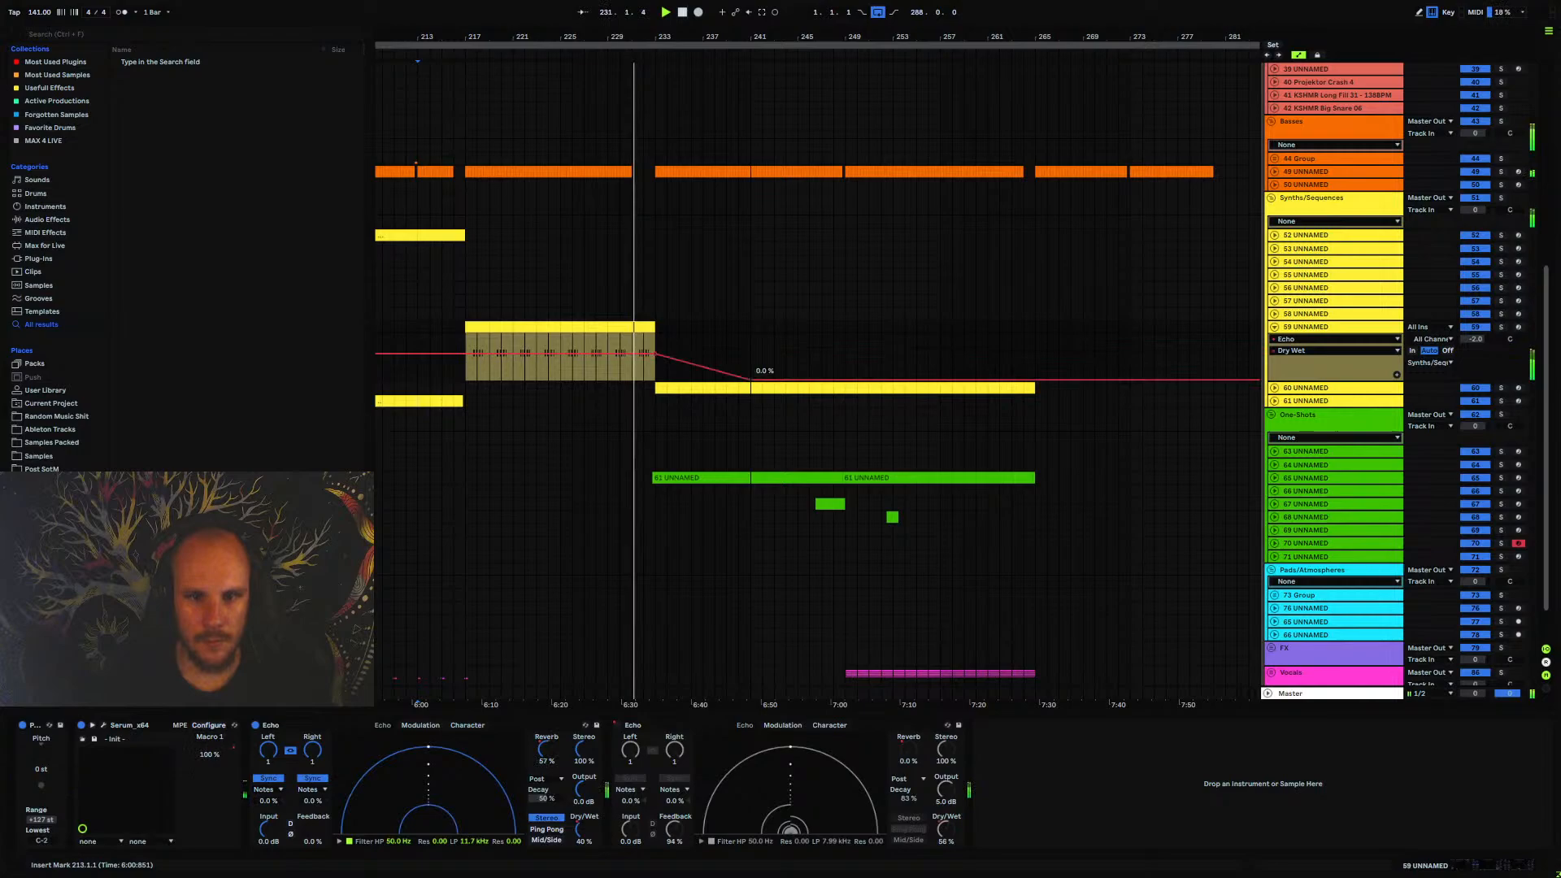
{"action": "left_click", "coordinate": [1274, 328]}
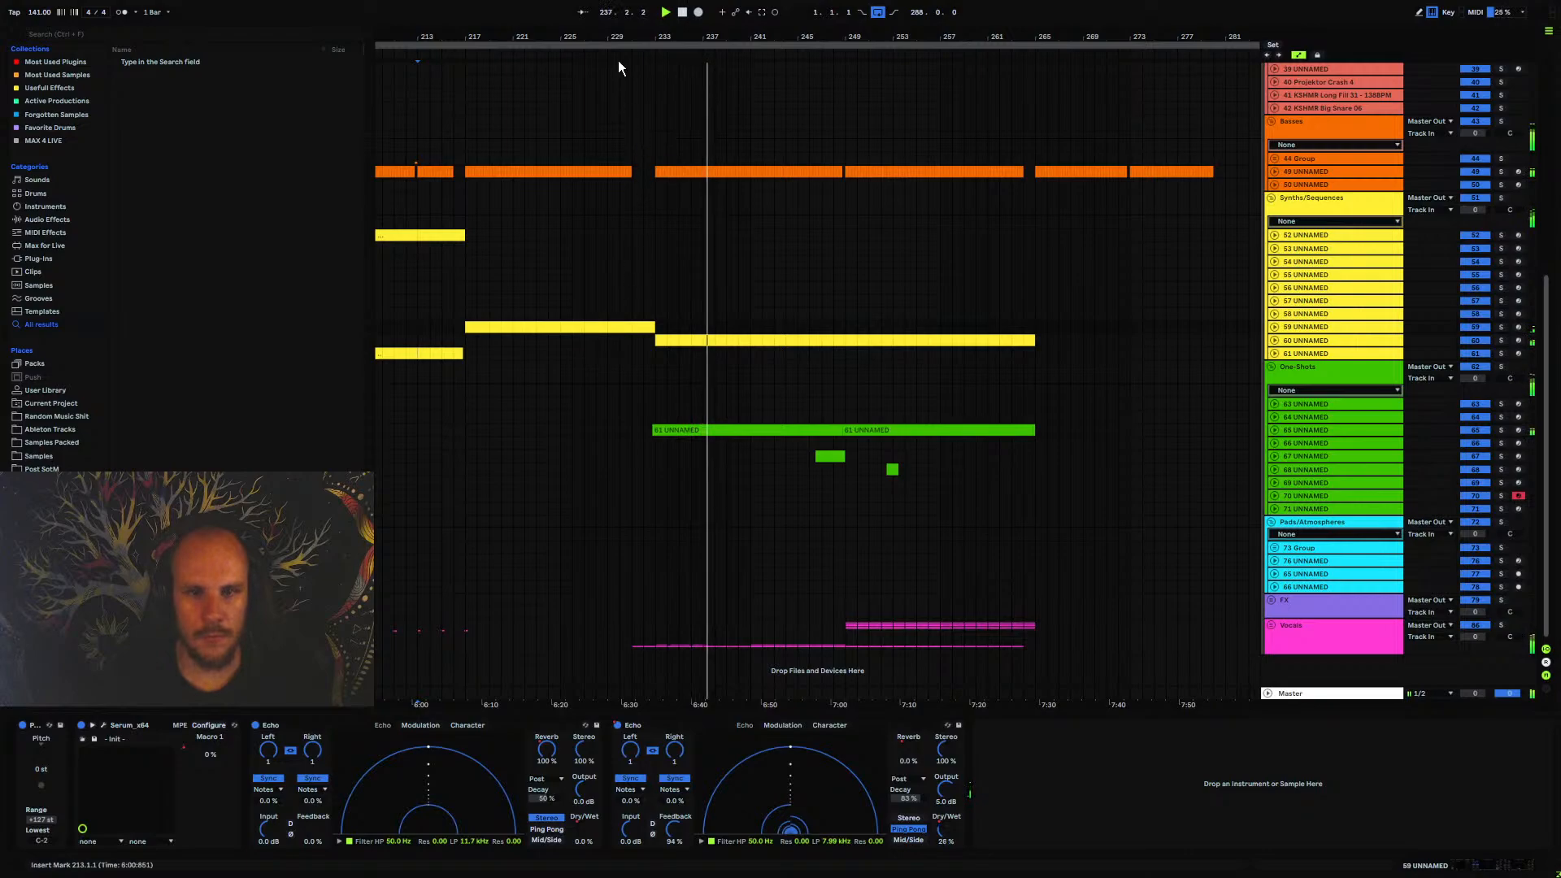
Check track 65's automation, place the playback start at bar 231 and delete the second Echo from track 59
{"action": "left_click_drag", "start_coordinate": [617, 38], "coordinate": [773, 31]}
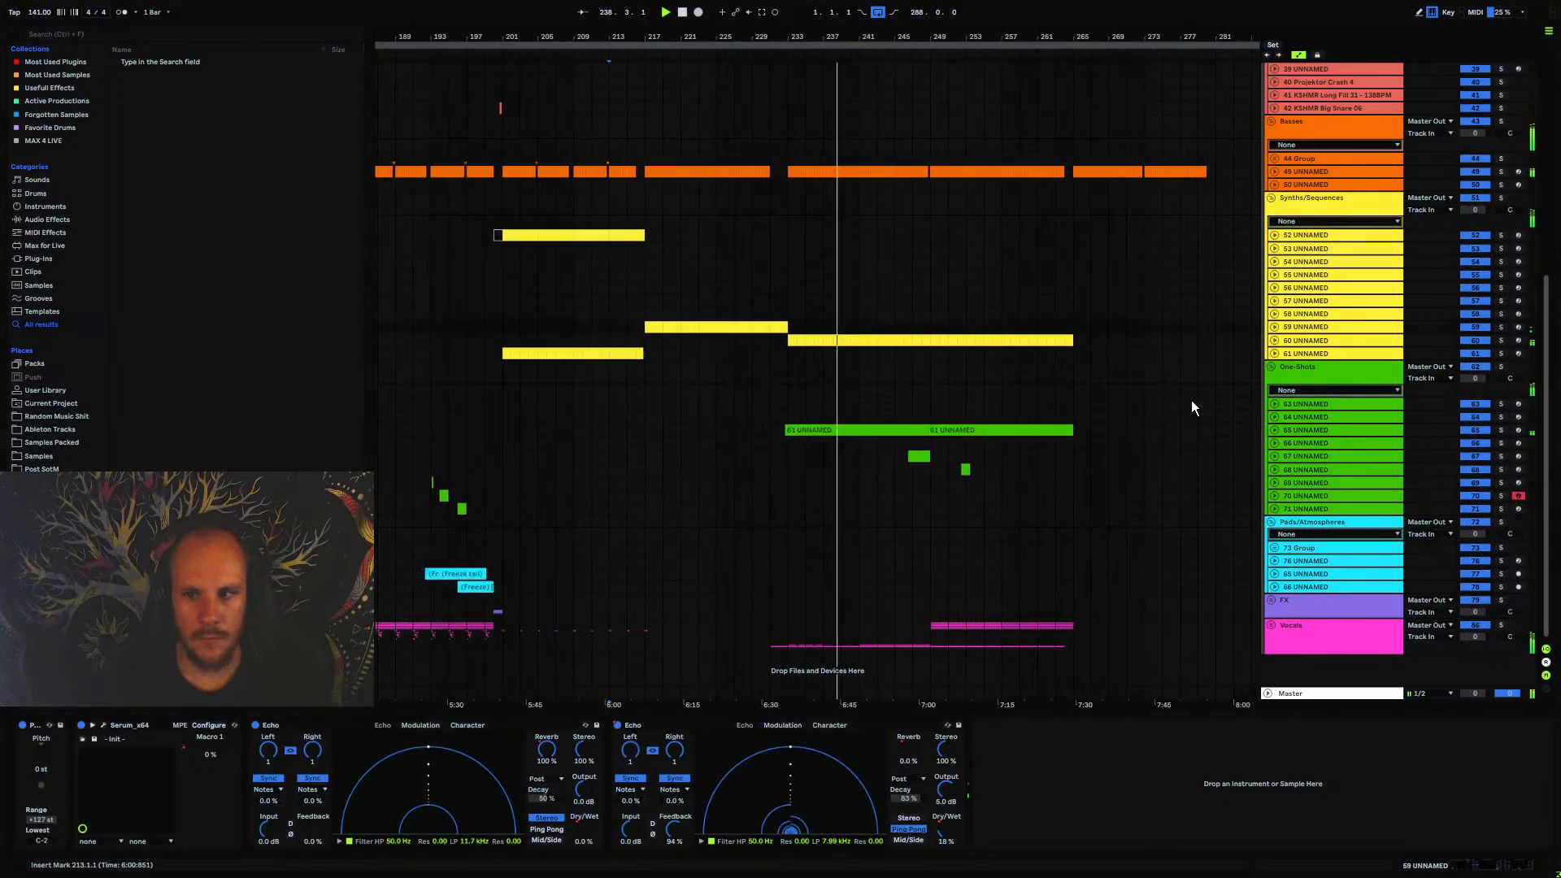
{"action": "left_click", "coordinate": [1275, 430]}
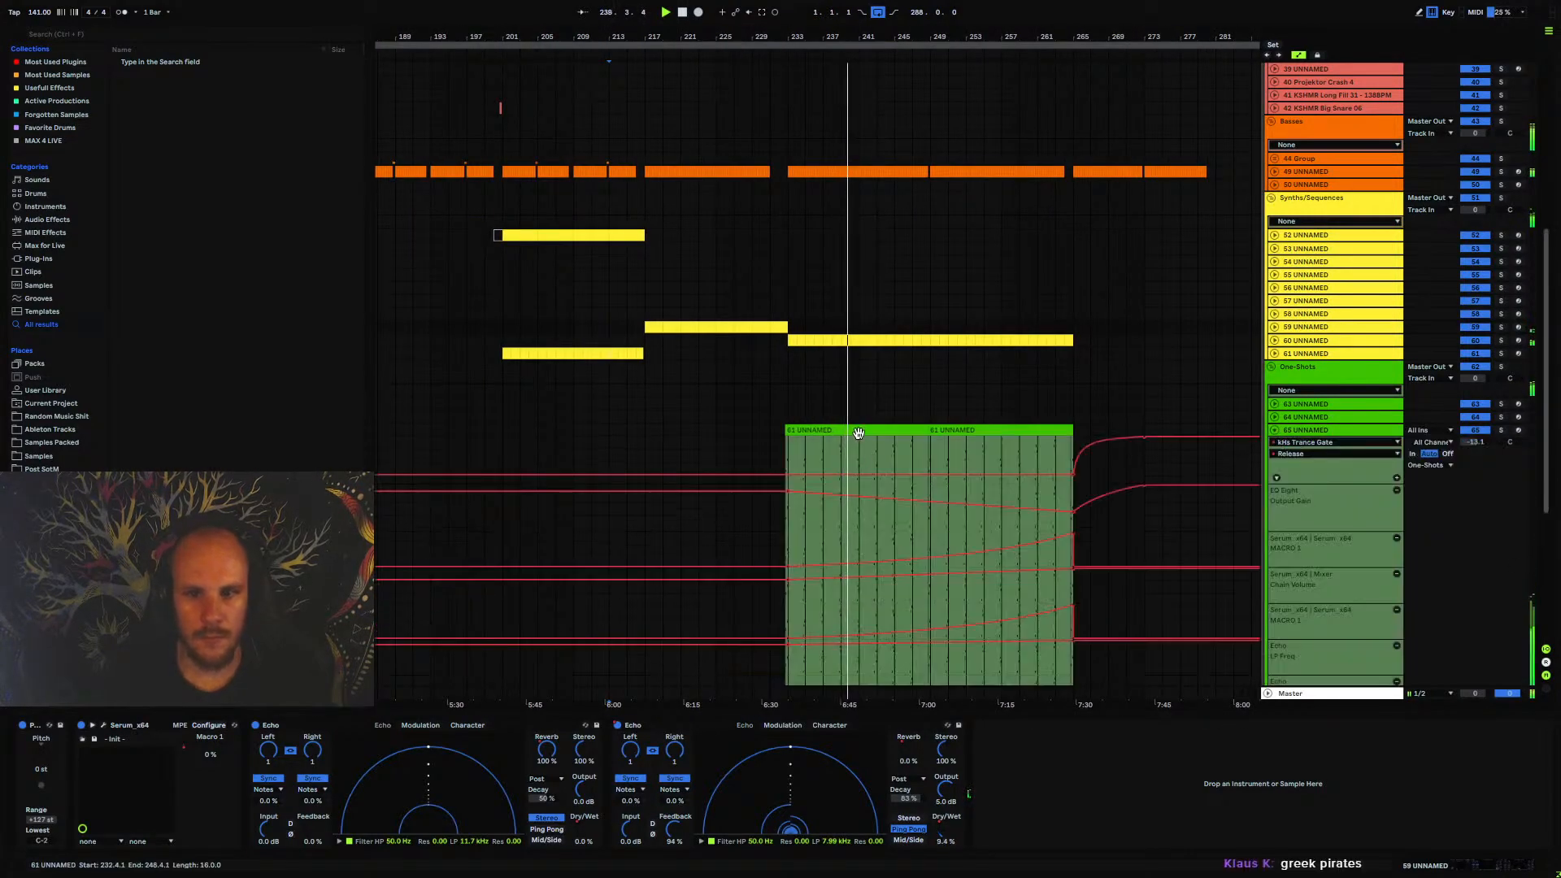
{"action": "left_click_drag", "start_coordinate": [789, 39], "coordinate": [728, 325]}
{"action": "left_click", "coordinate": [734, 314]}
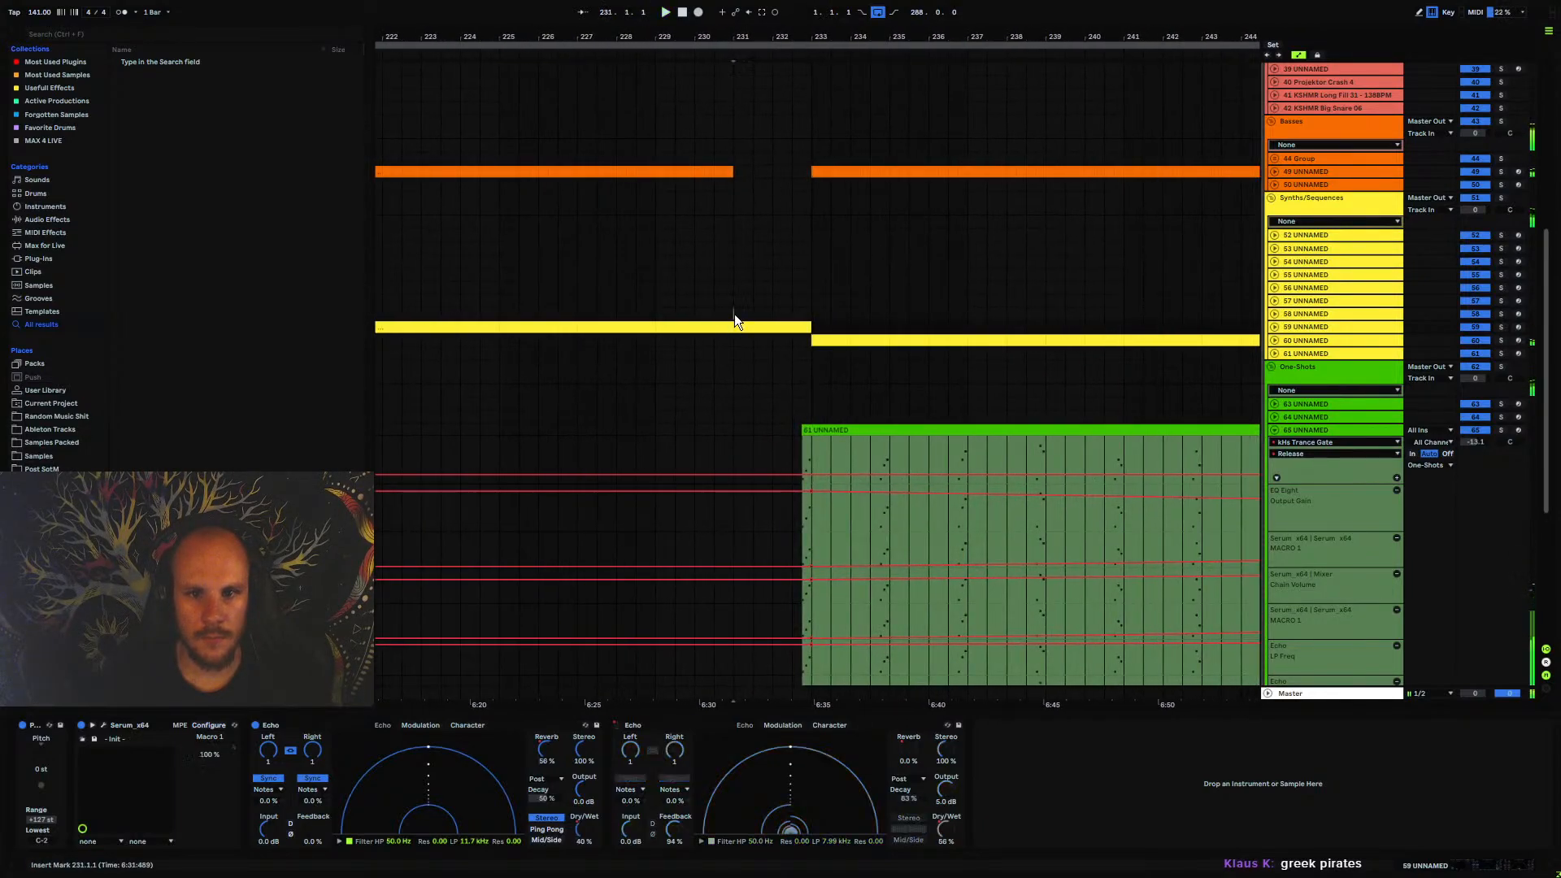
{"action": "left_click", "coordinate": [1275, 327]}
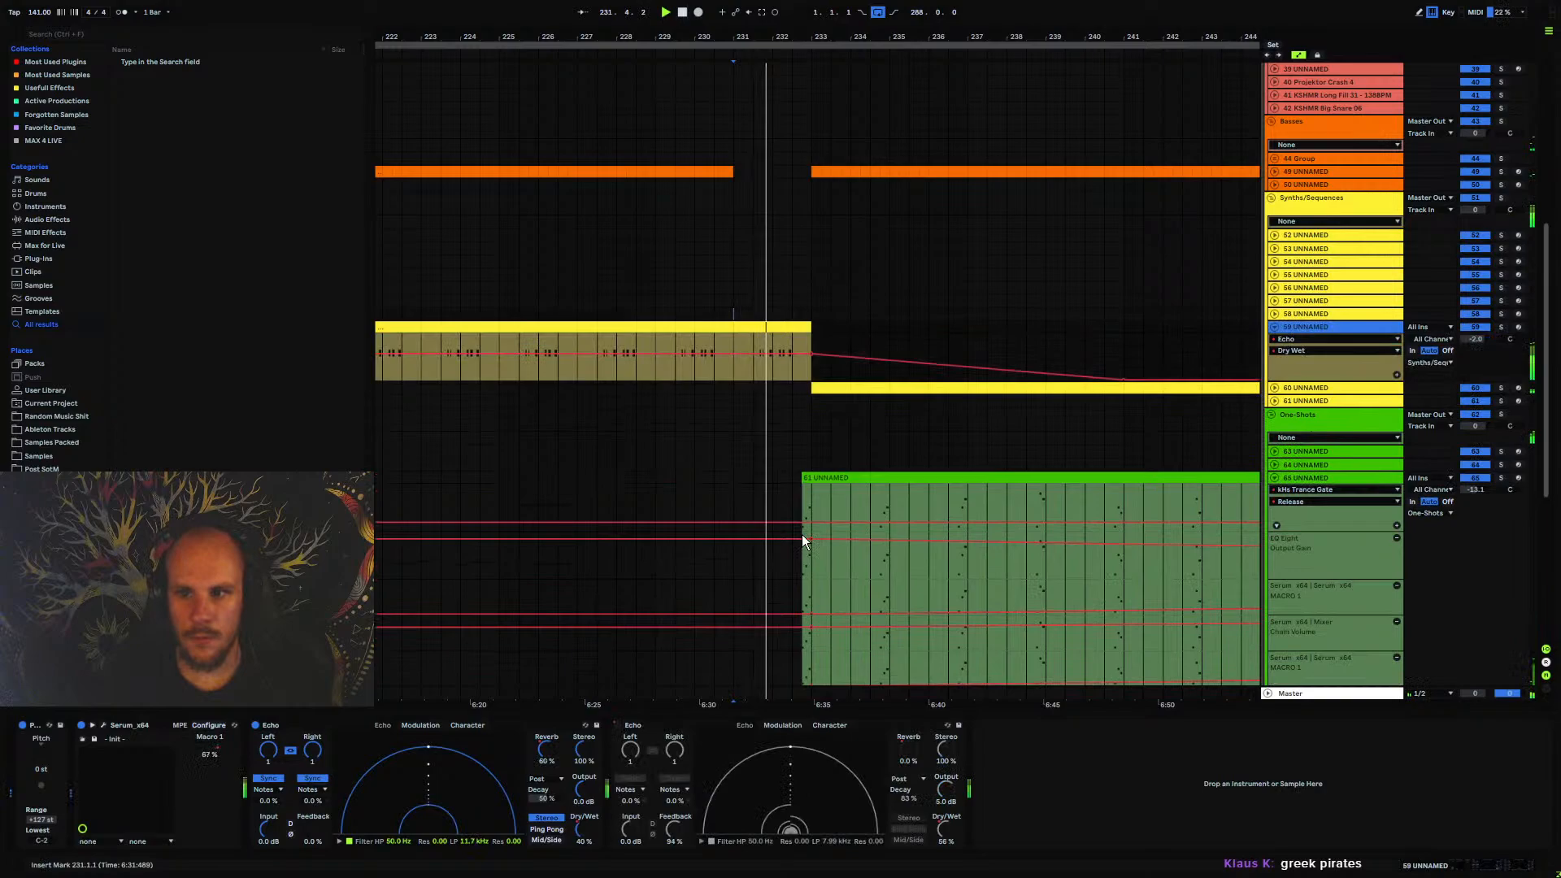
{"action": "left_click", "coordinate": [687, 722]}
{"action": "key", "text": "Delete"}
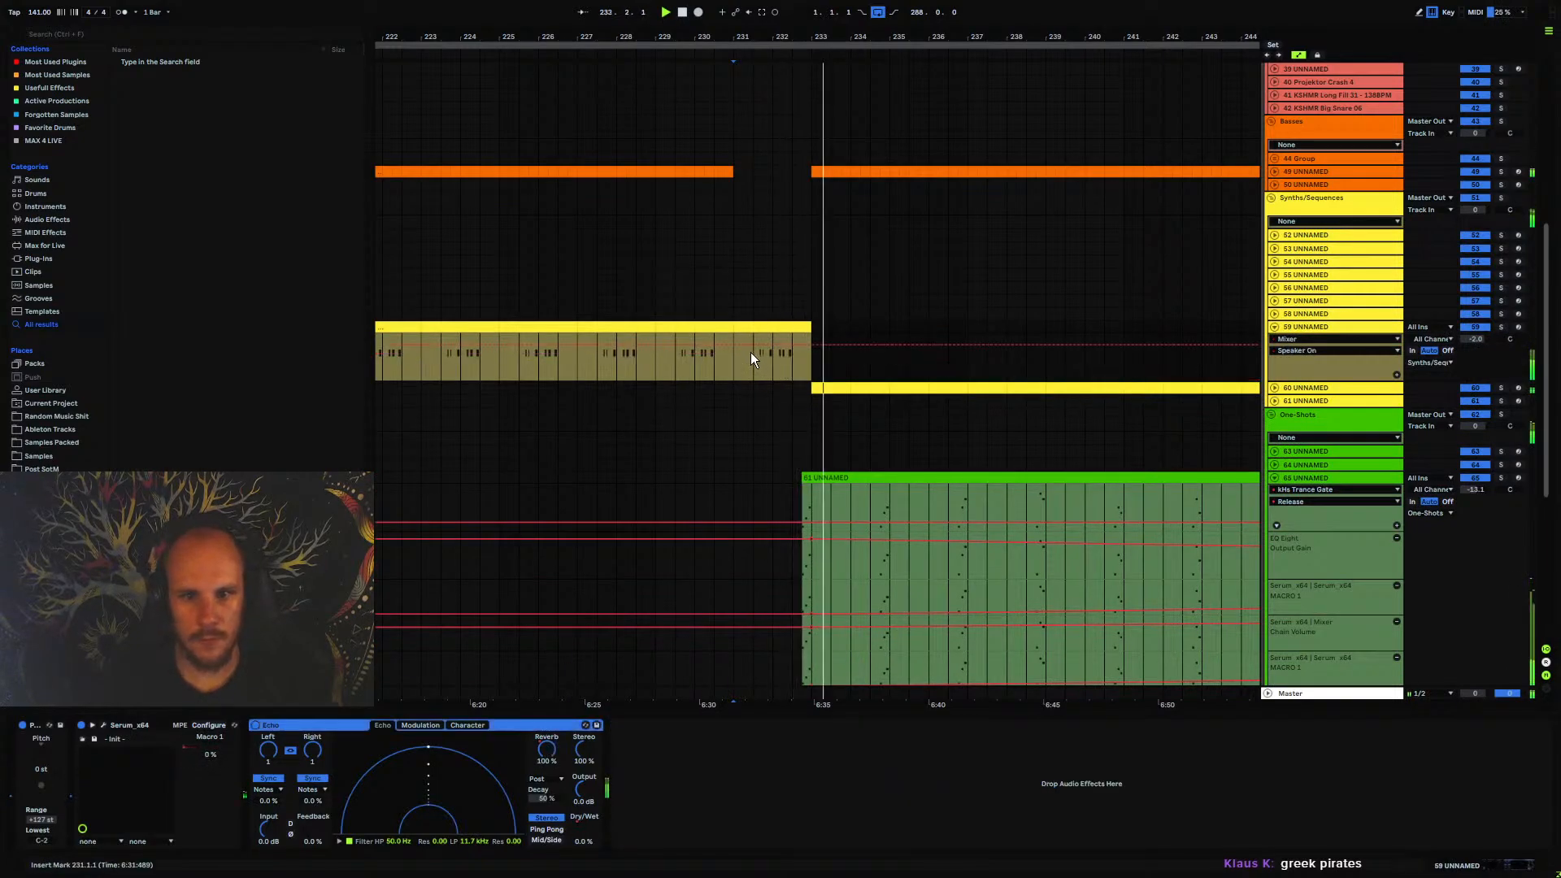
Automate the remaining Echo's Dry/Wet on track 59 to ramp down to 0% at bar 233, listen, and fold tracks 59 and 65
{"action": "left_click", "coordinate": [734, 358]}
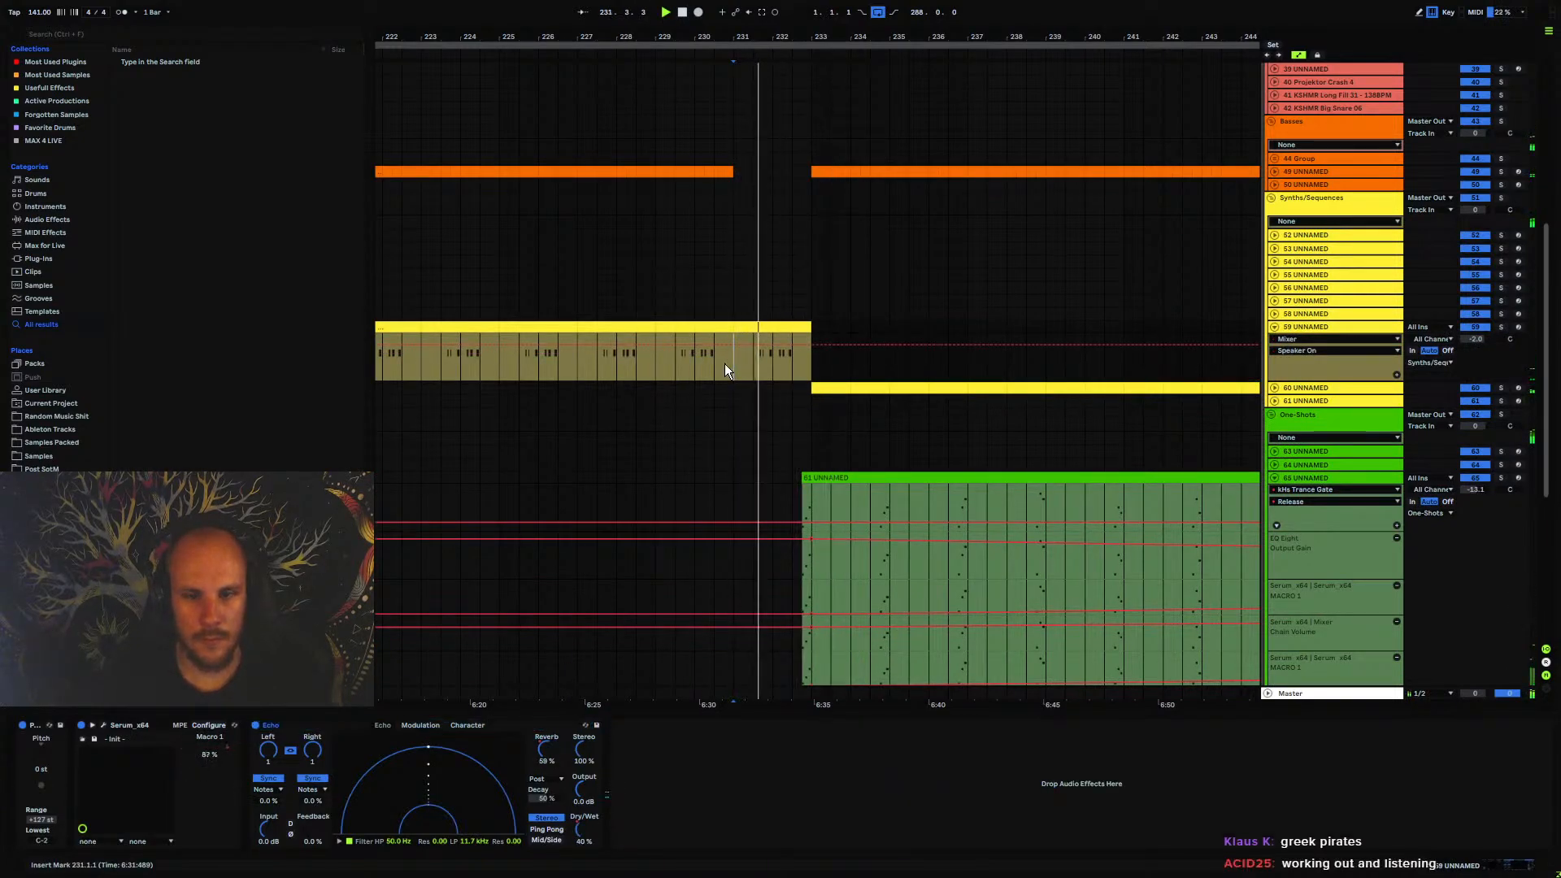
{"action": "left_click", "coordinate": [578, 829]}
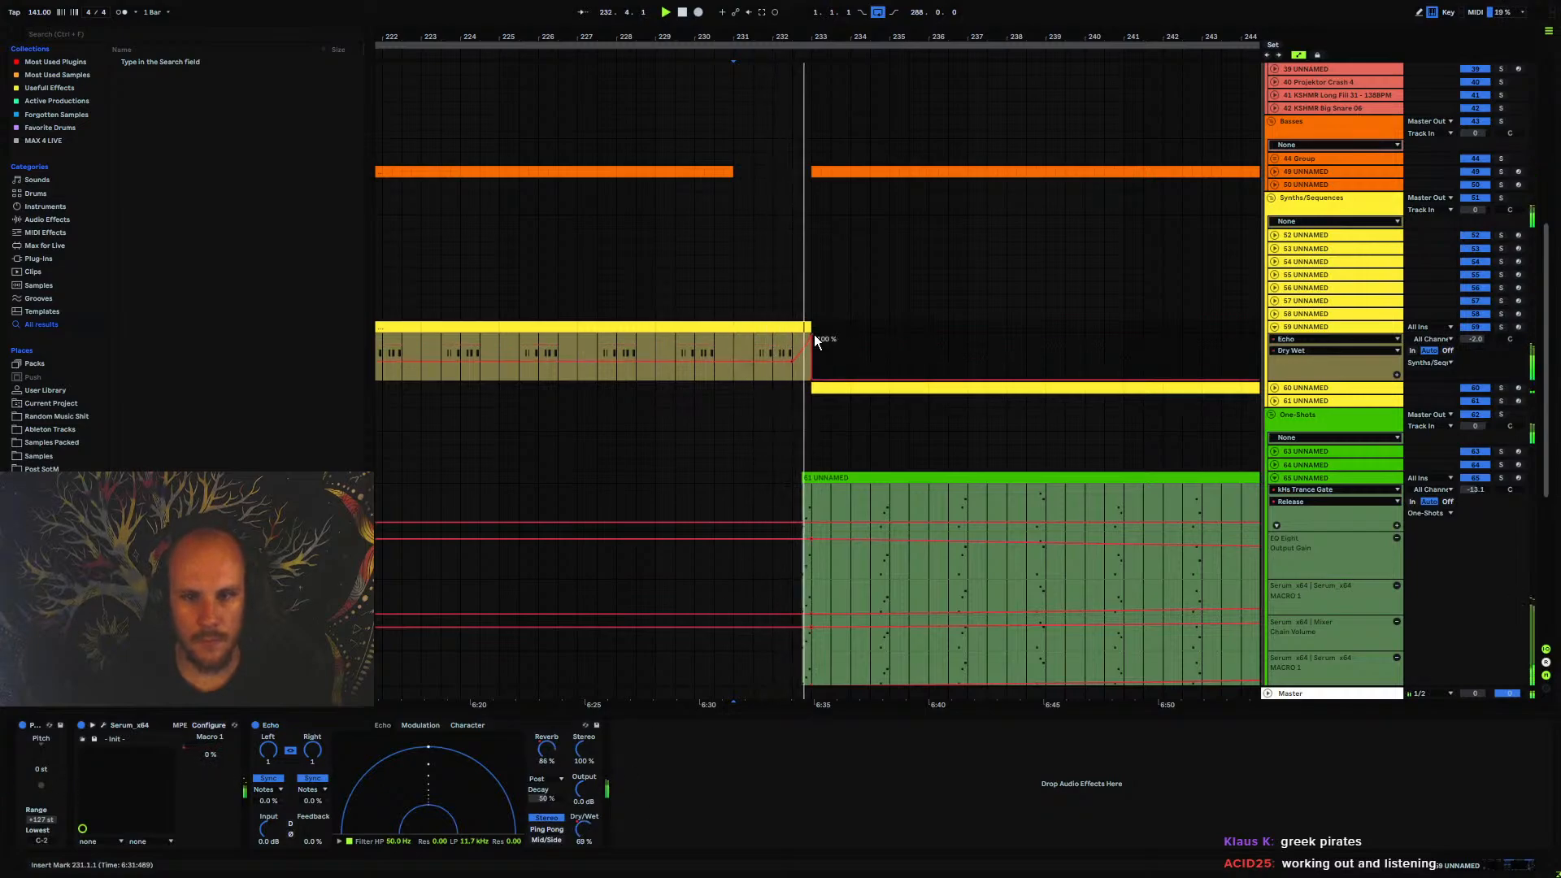
{"action": "left_click", "coordinate": [813, 334]}
{"action": "key", "text": "space"}
{"action": "key", "text": "space"}
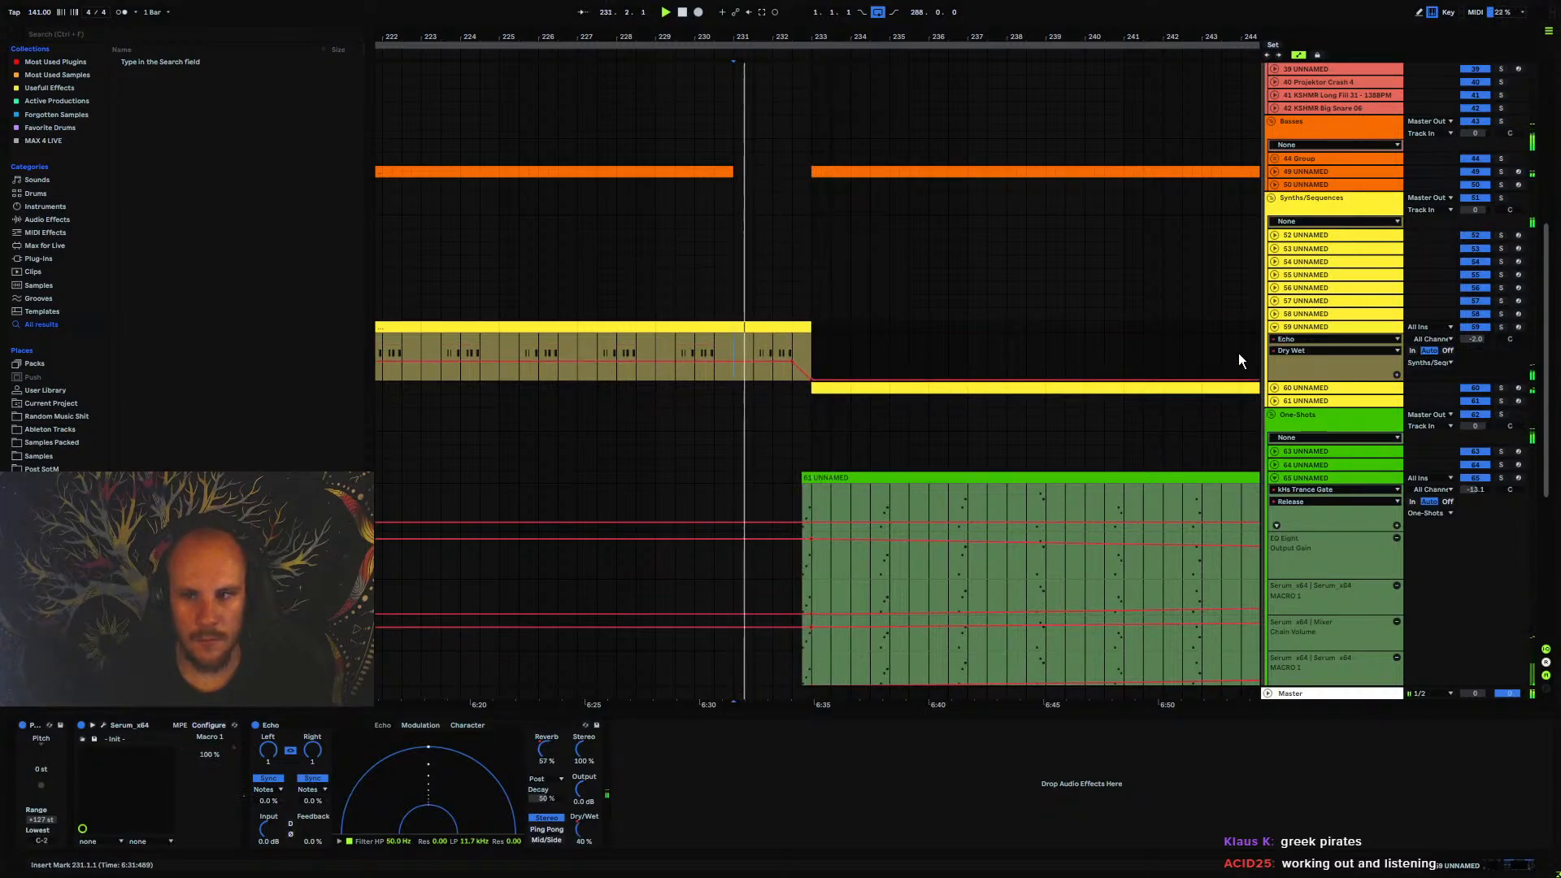
{"action": "left_click", "coordinate": [1275, 327]}
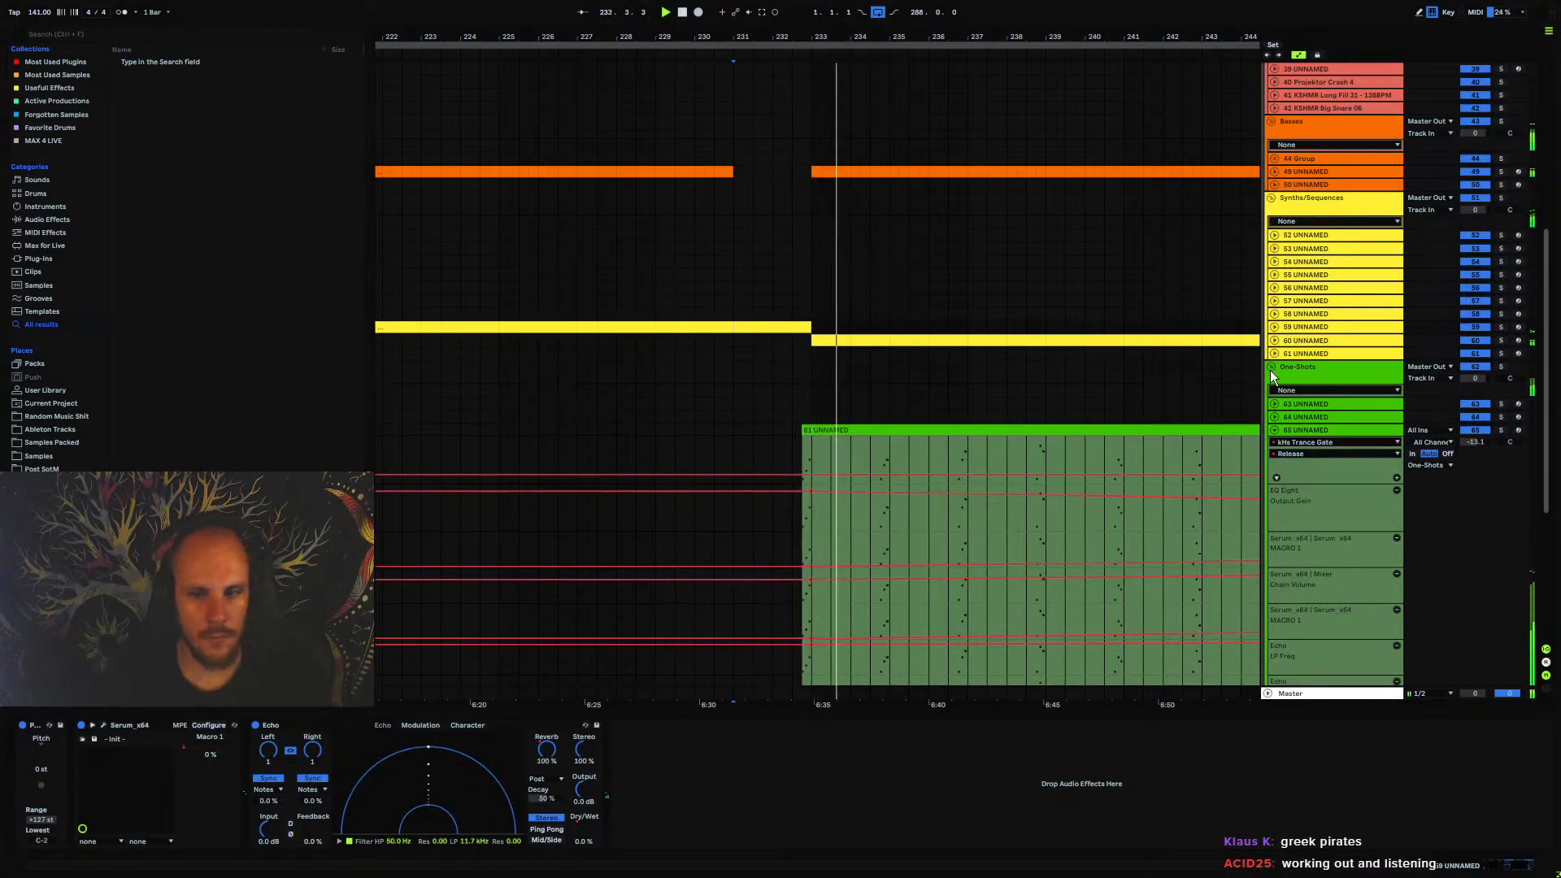
{"action": "left_click", "coordinate": [1275, 430]}
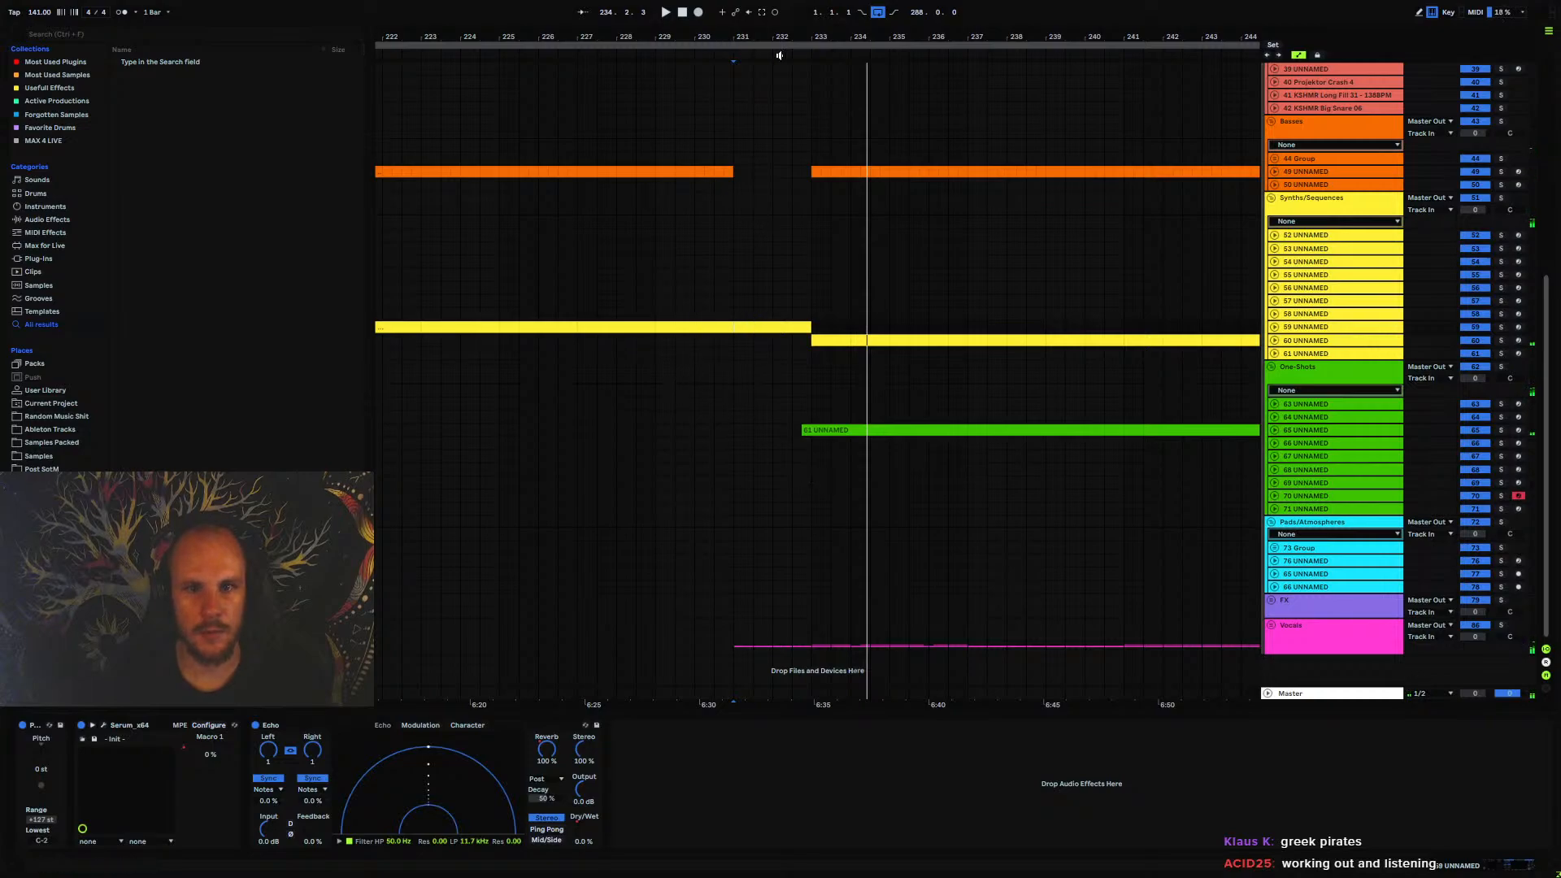
Select bars 231 to 233 and insert a new audio track directly below the KSHMR Big Snare track 42
{"action": "left_click", "coordinate": [1297, 109]}
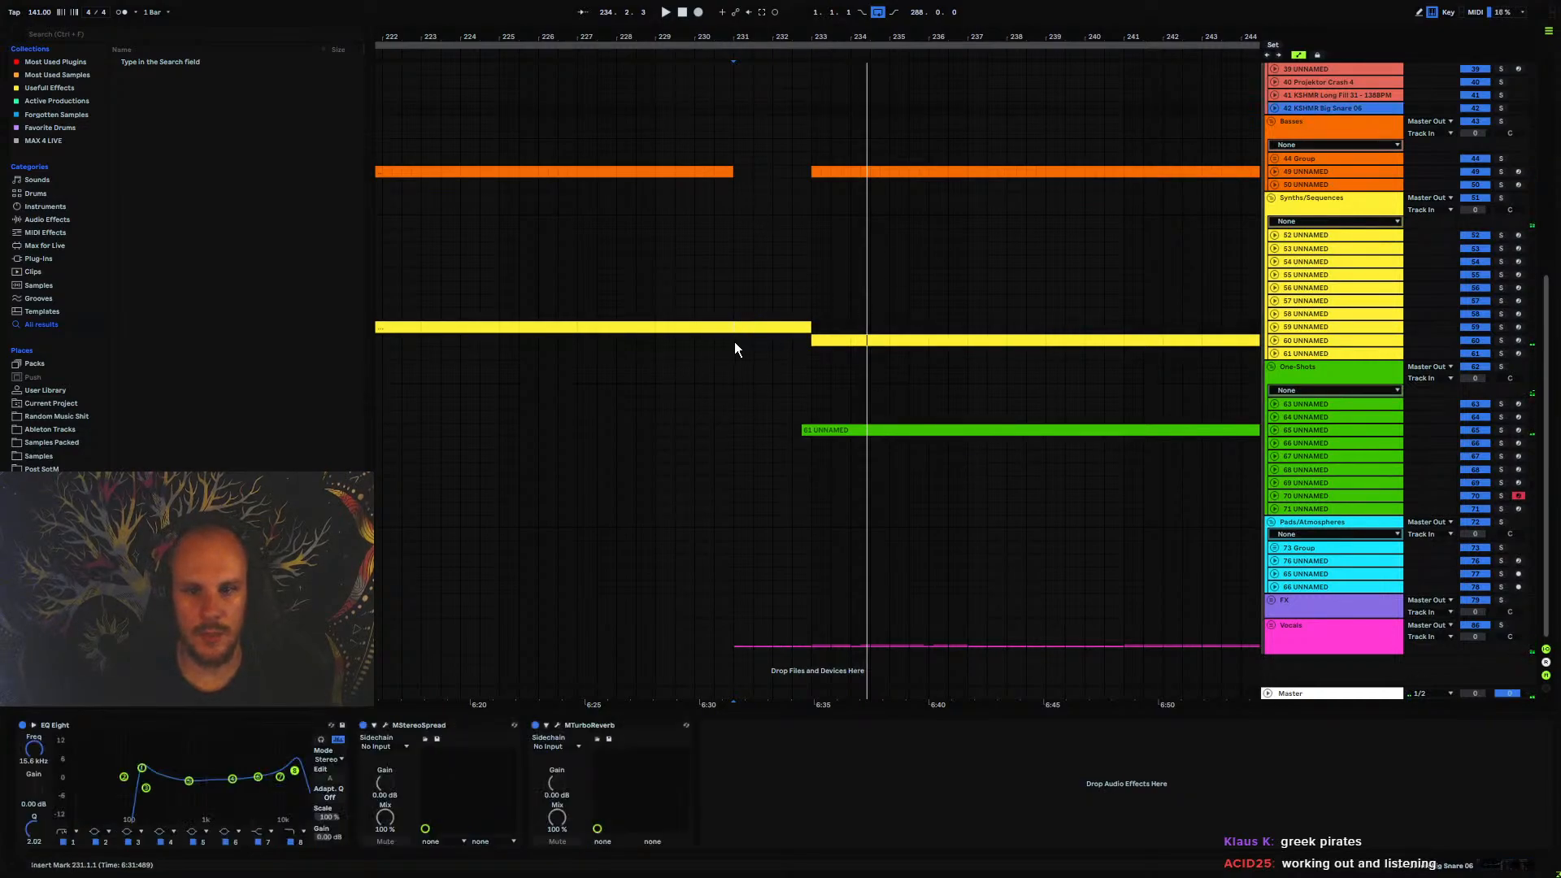
{"action": "left_click_drag", "start_coordinate": [734, 341], "coordinate": [809, 324]}
{"action": "scroll", "coordinate": [1317, 235], "scroll_direction": "up", "scroll_amount": 2}
{"action": "left_click", "coordinate": [1338, 193]}
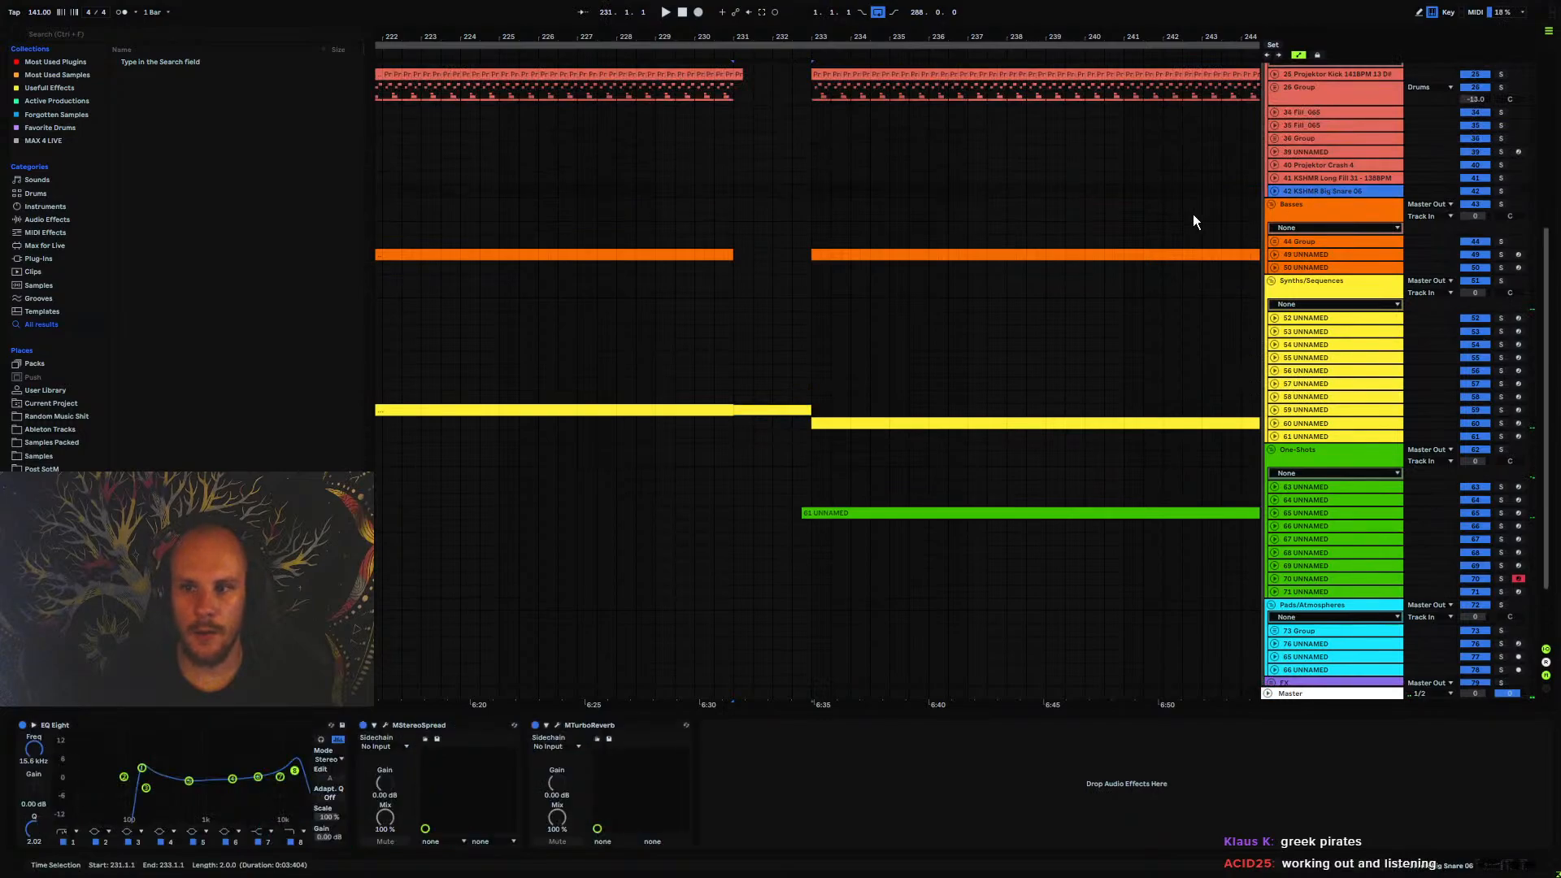
{"action": "key", "text": "ctrl+t"}
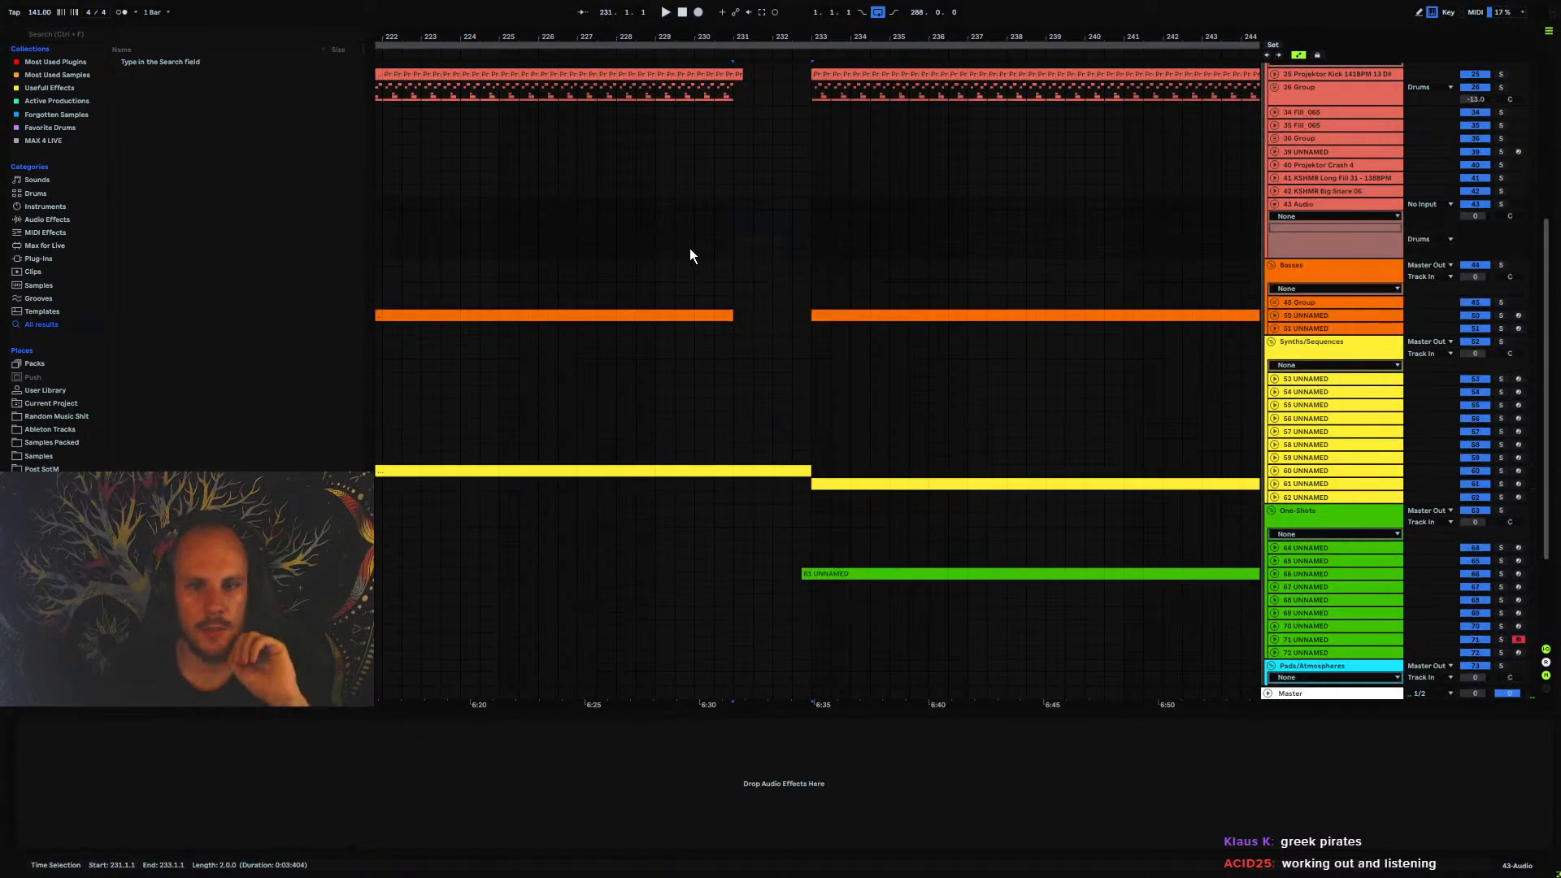
Find Projektor Crash 6.wav in the psychedelic drum pack's Crashes folder and place it on the new audio track at bar 231
{"action": "left_click", "coordinate": [45, 482]}
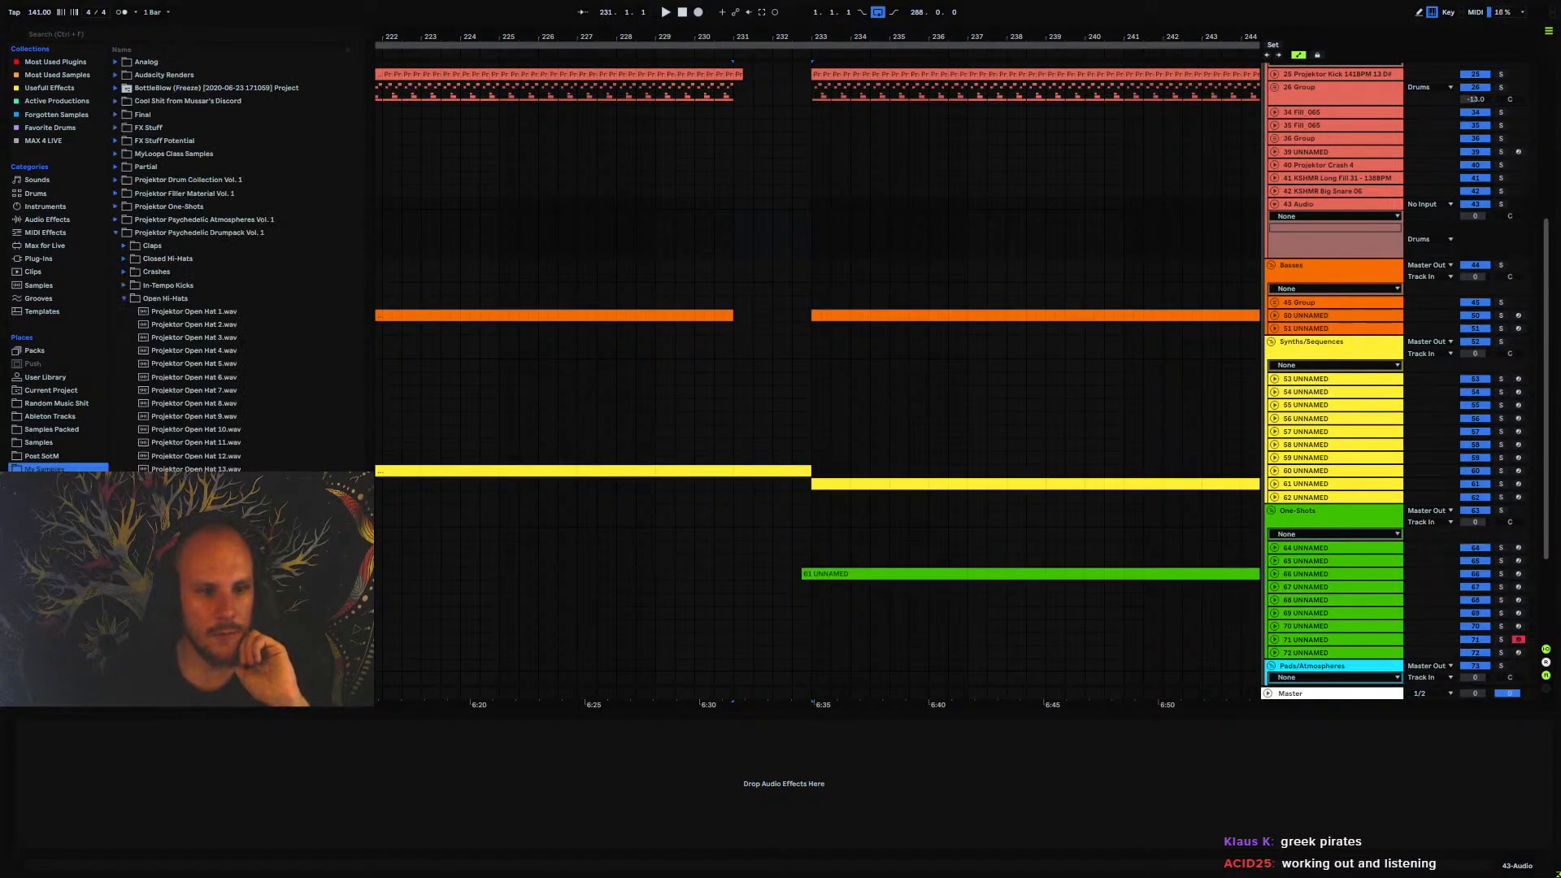
{"action": "left_click", "coordinate": [126, 299]}
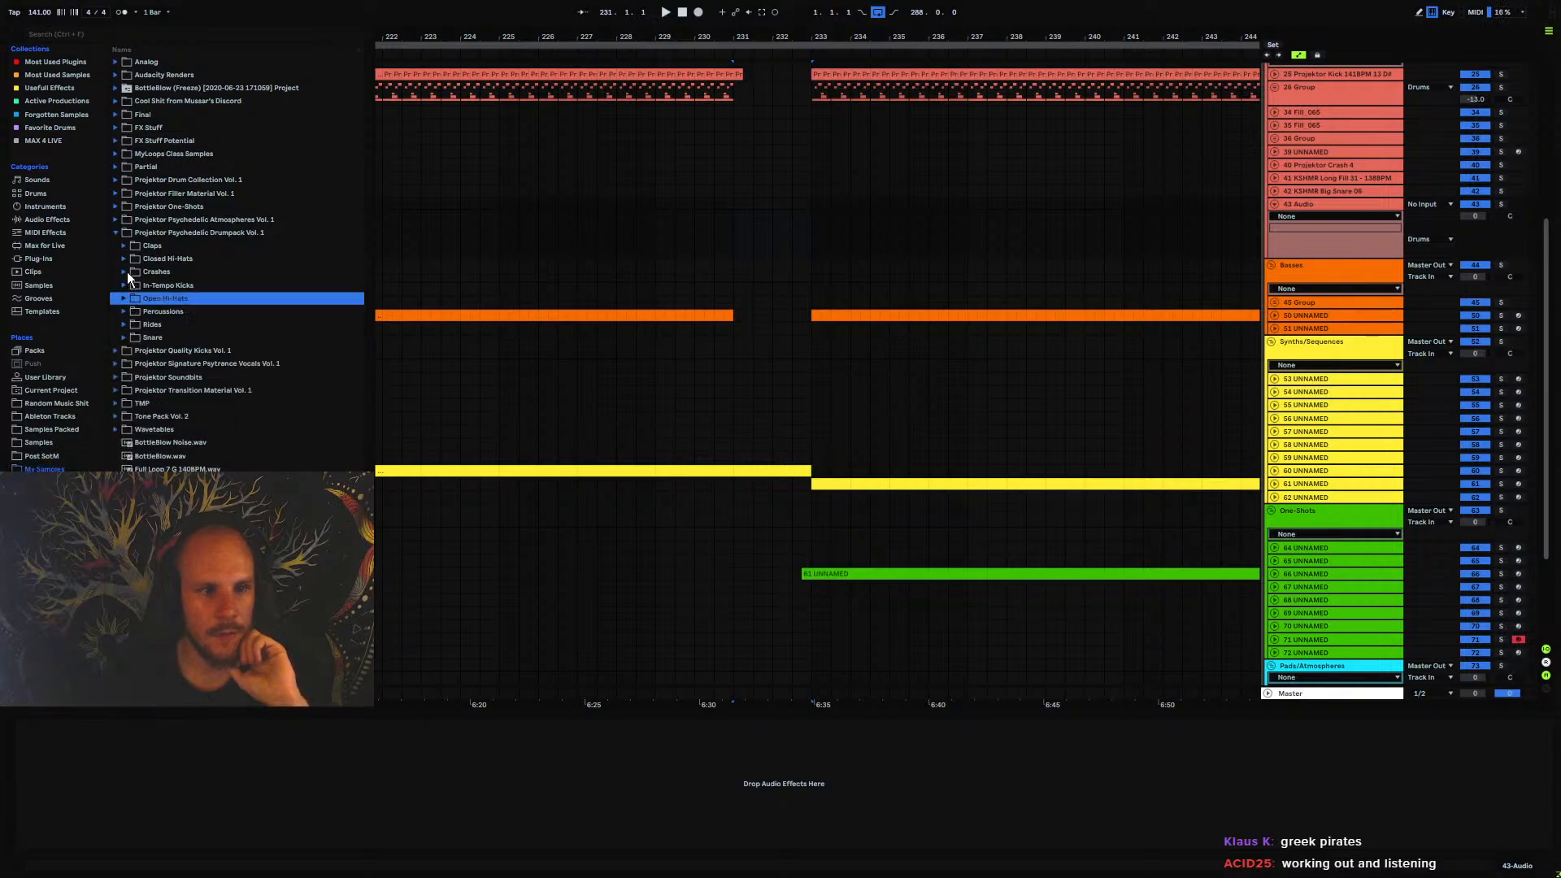
{"action": "left_click", "coordinate": [124, 272]}
{"action": "left_click", "coordinate": [177, 351]}
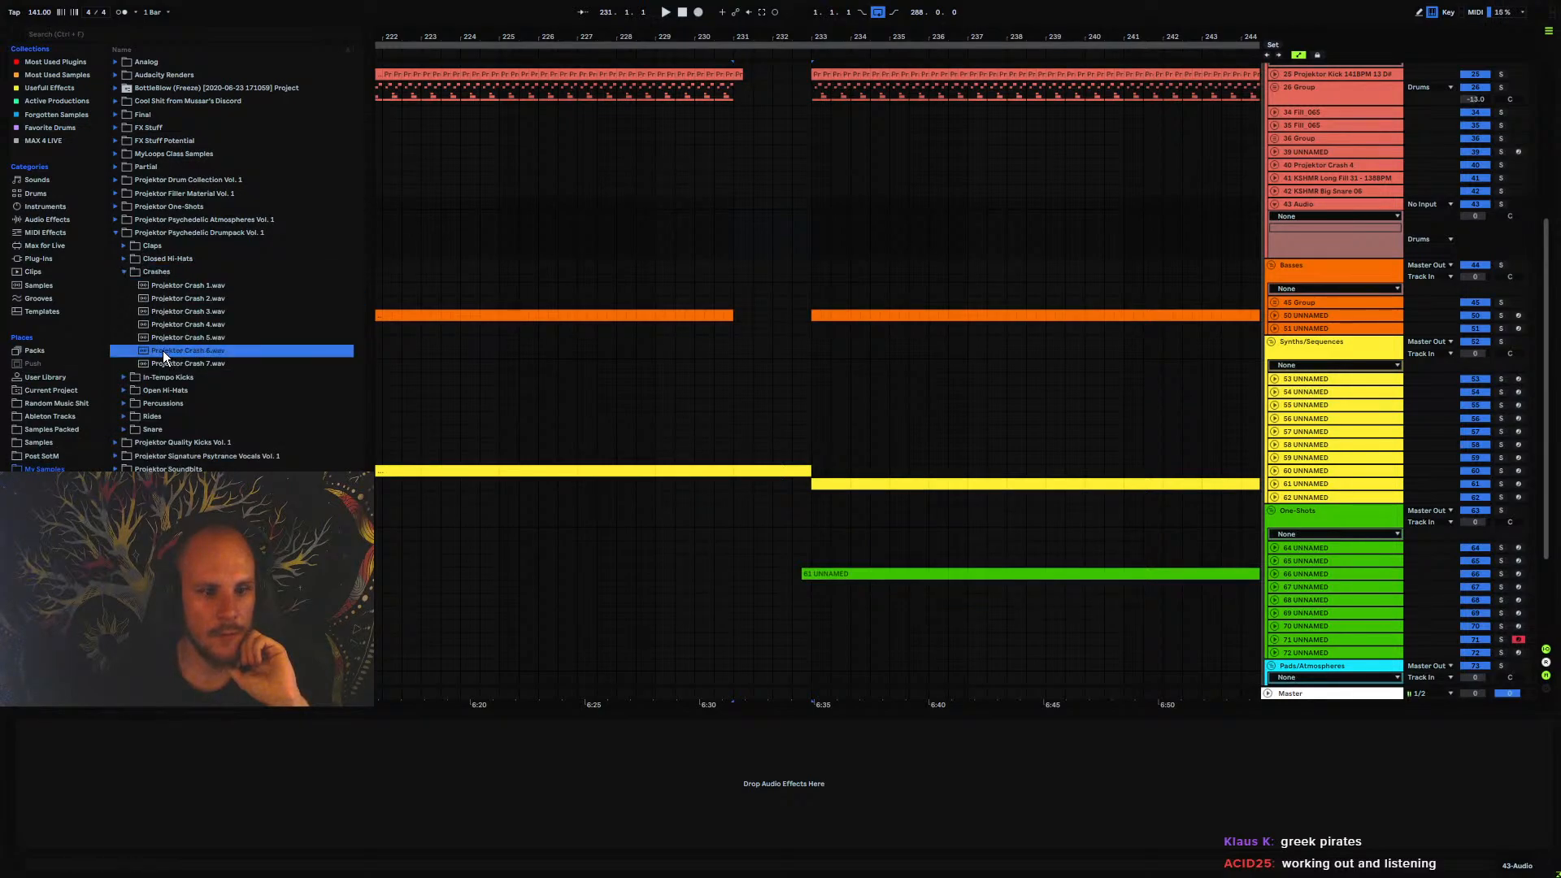
{"action": "left_click_drag", "start_coordinate": [163, 349], "coordinate": [739, 233]}
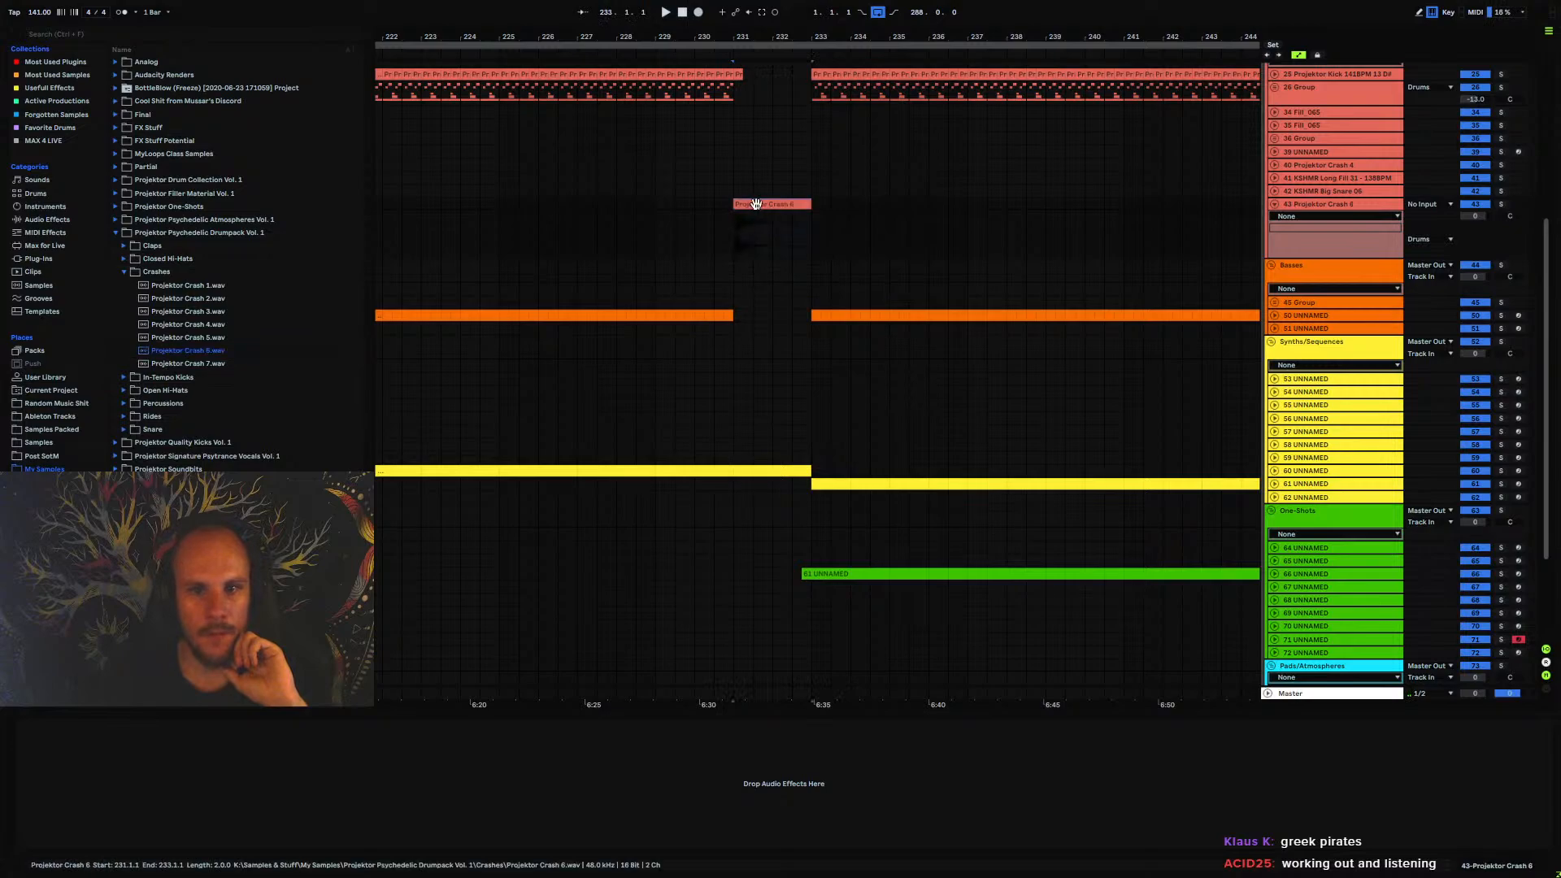
Lower the Projektor Crash 6 track's volume to about -17.8 dB and listen to the transition from bars 231 and 229
{"action": "left_click", "coordinate": [734, 242]}
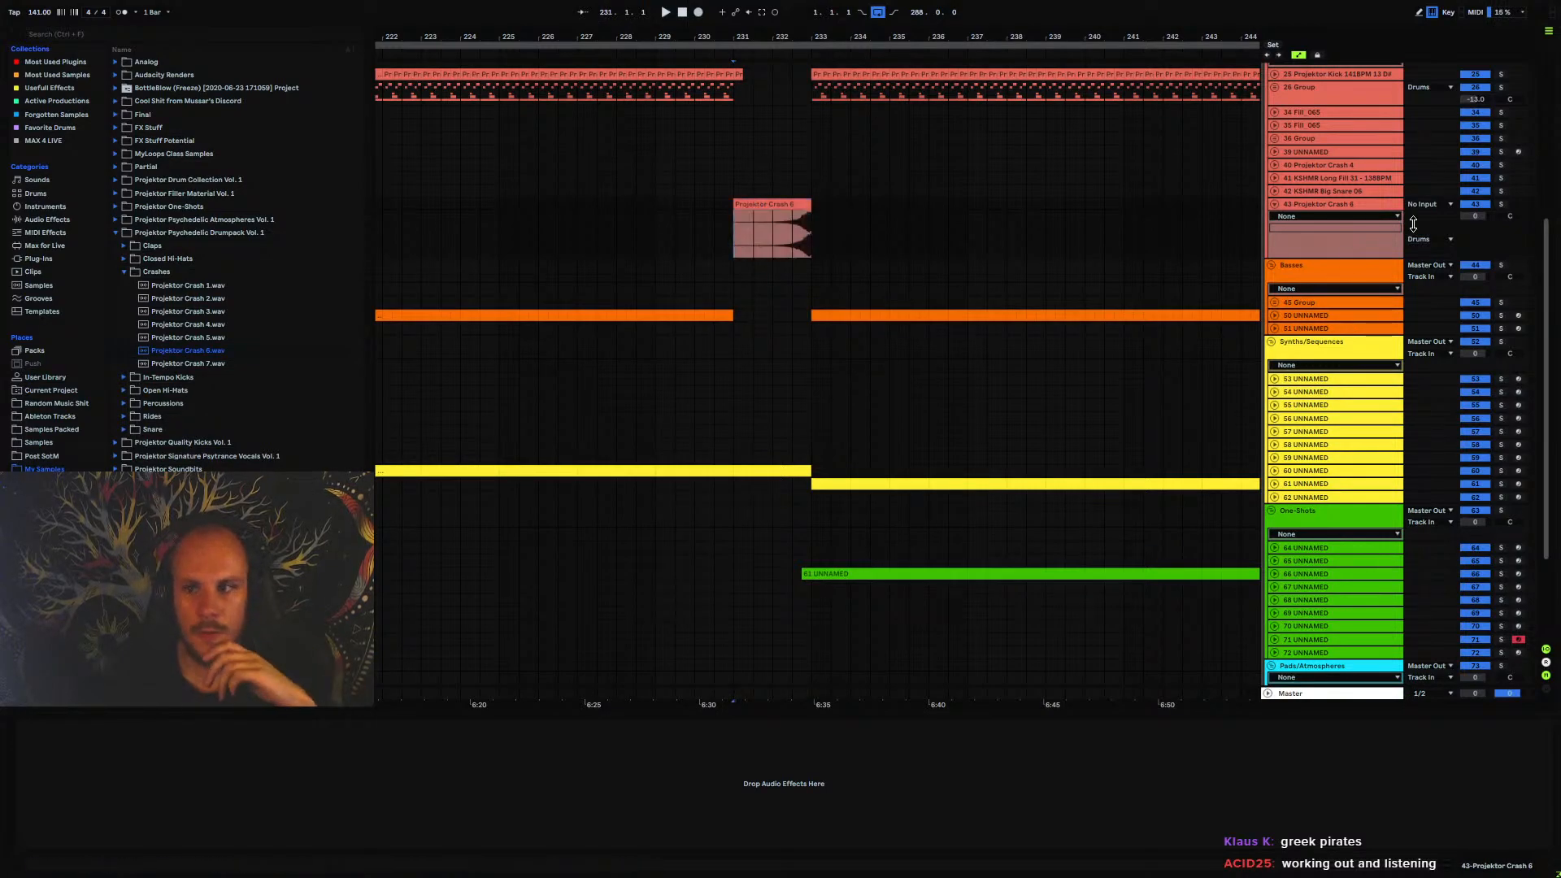
{"action": "mouse_move", "coordinate": [1475, 216]}
{"action": "left_mouse_down"}
{"action": "mouse_move", "coordinate": [1474, 258]}
{"action": "mouse_move", "coordinate": [1466, 216]}
{"action": "left_mouse_up"}
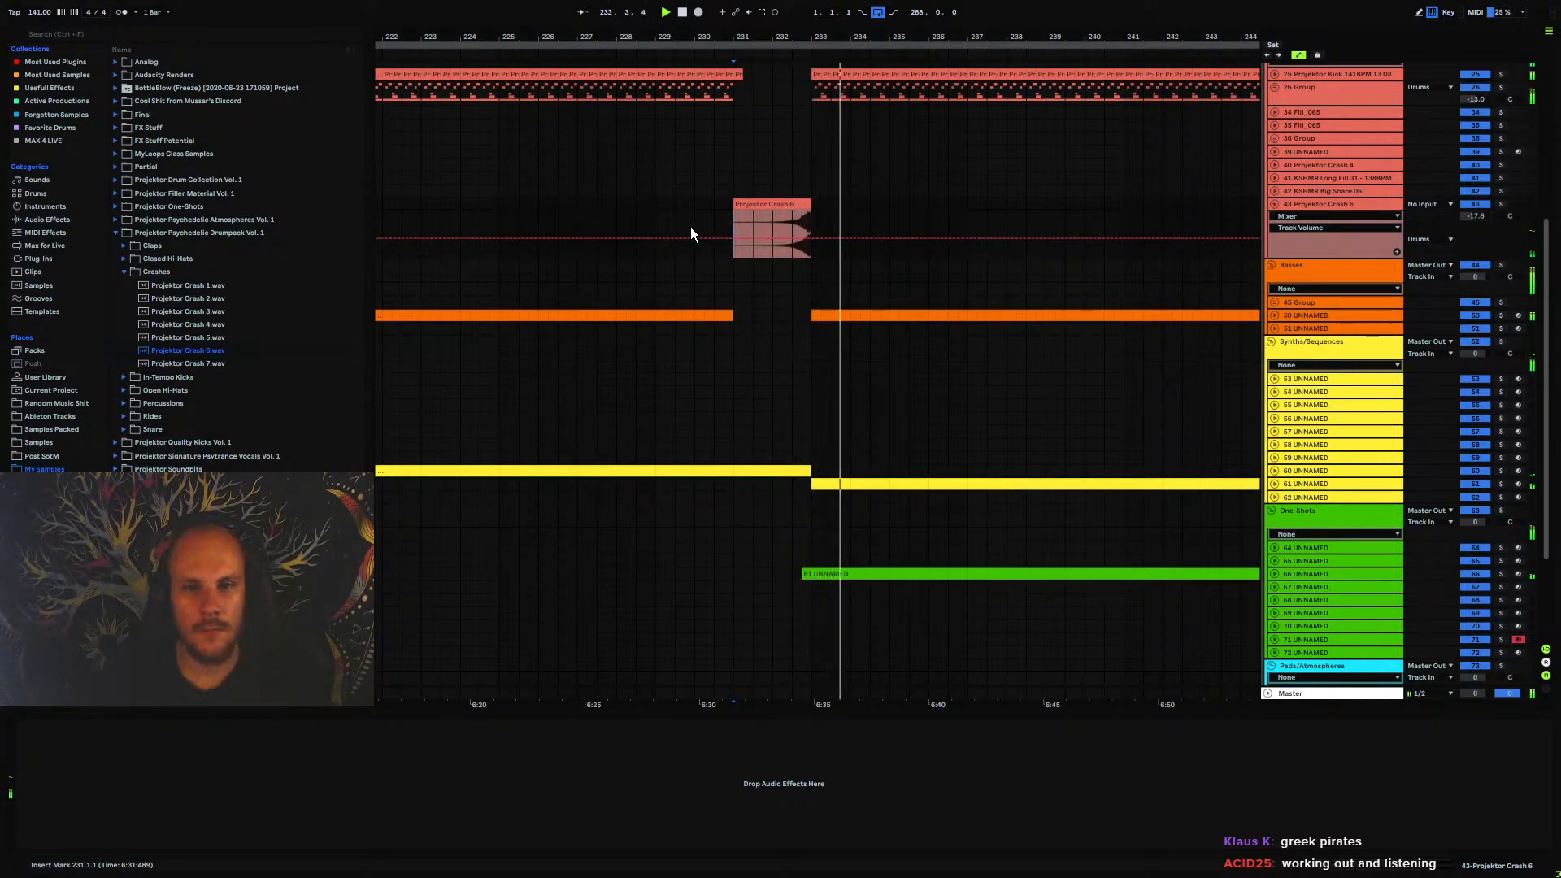
{"action": "left_click", "coordinate": [655, 206]}
{"action": "scroll", "coordinate": [739, 389], "scroll_direction": "down", "scroll_amount": 3}
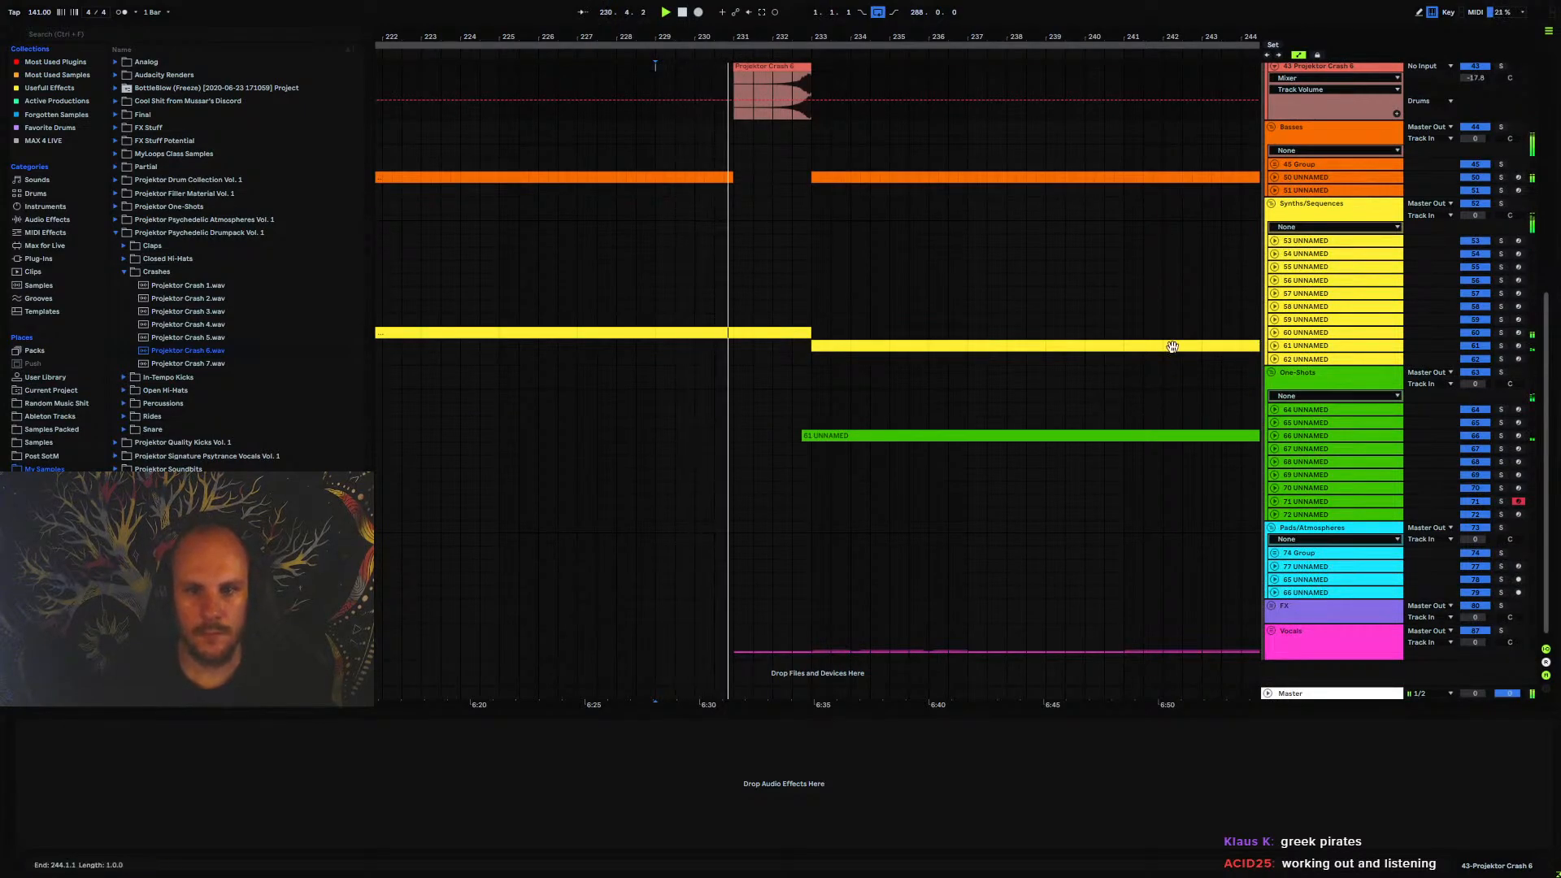
Deactivate track 60's clip between bars 231 and 233 and make its Echo Dry/Wet automation drop from 40% to 0% at bar 231
{"action": "left_click", "coordinate": [768, 334]}
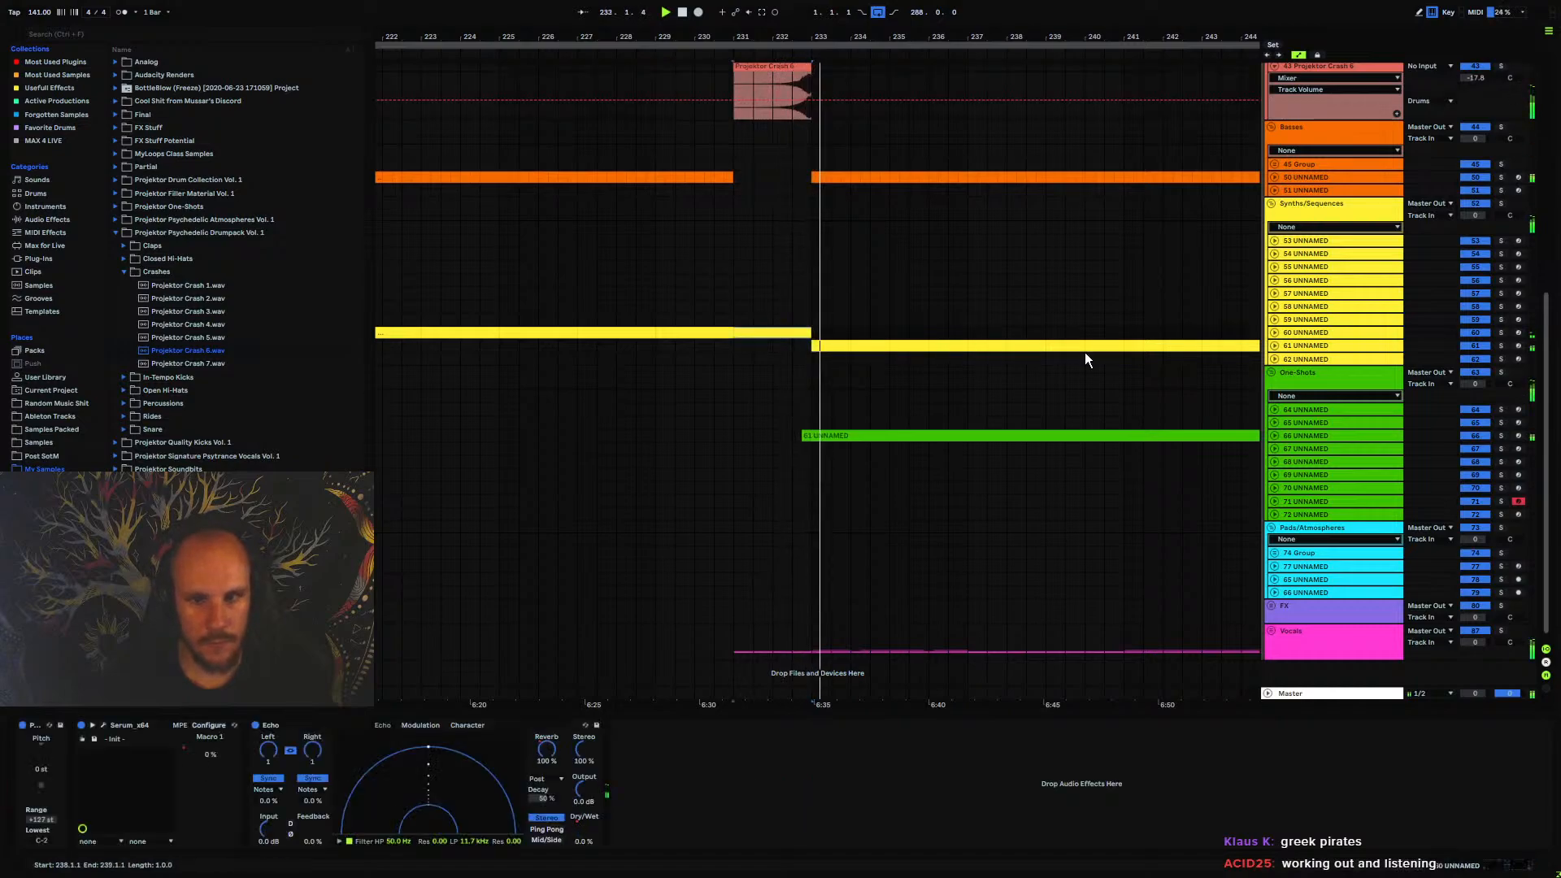
{"action": "left_click", "coordinate": [1274, 332]}
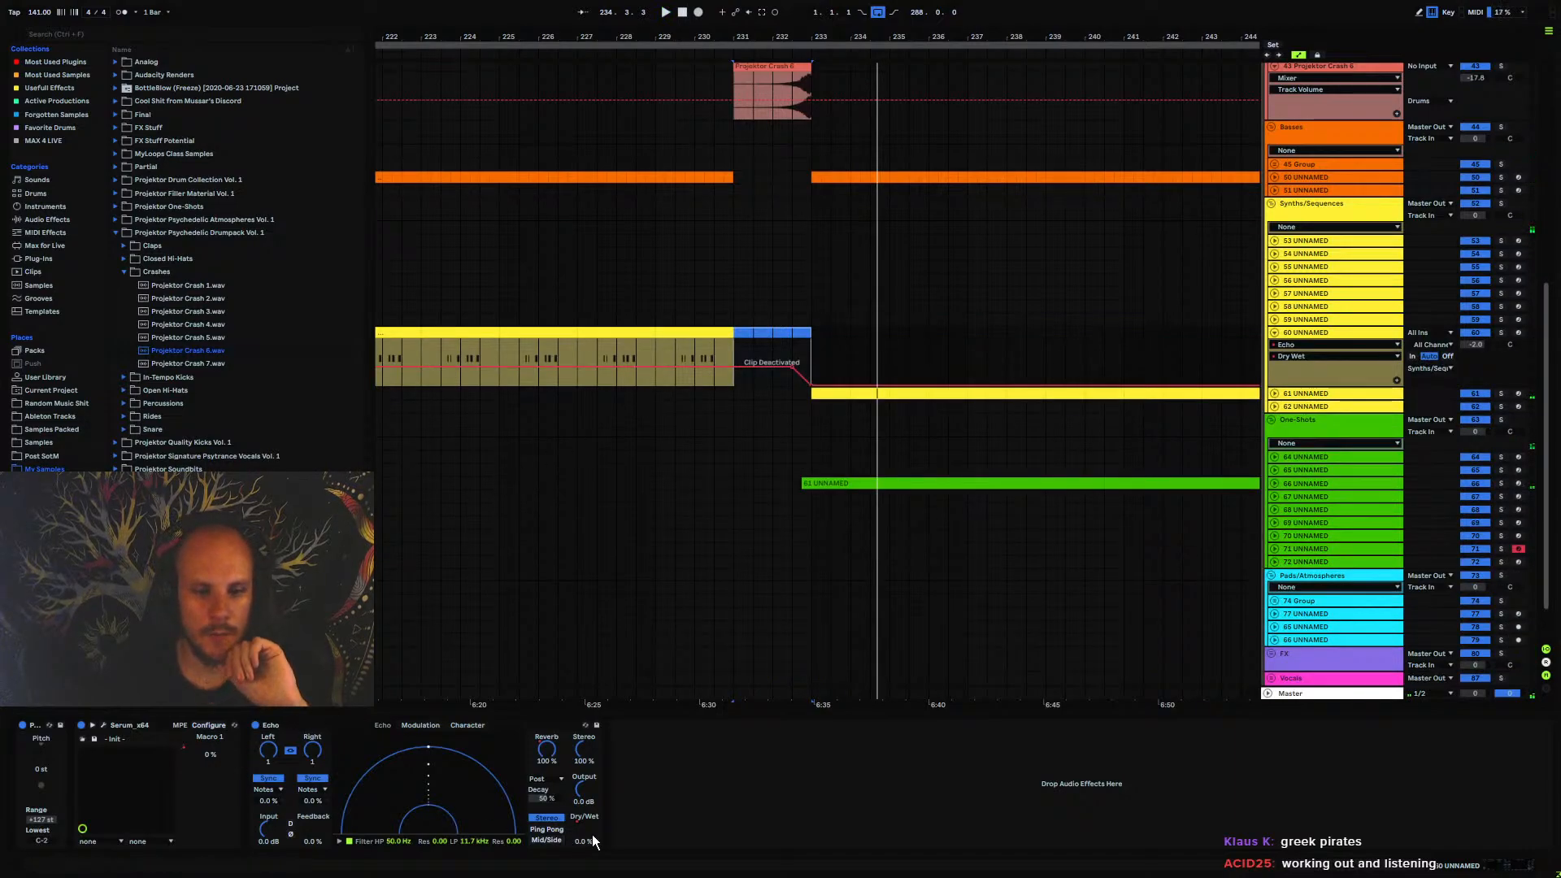
{"action": "left_click", "coordinate": [715, 367]}
{"action": "left_click_drag", "start_coordinate": [723, 368], "coordinate": [715, 386]}
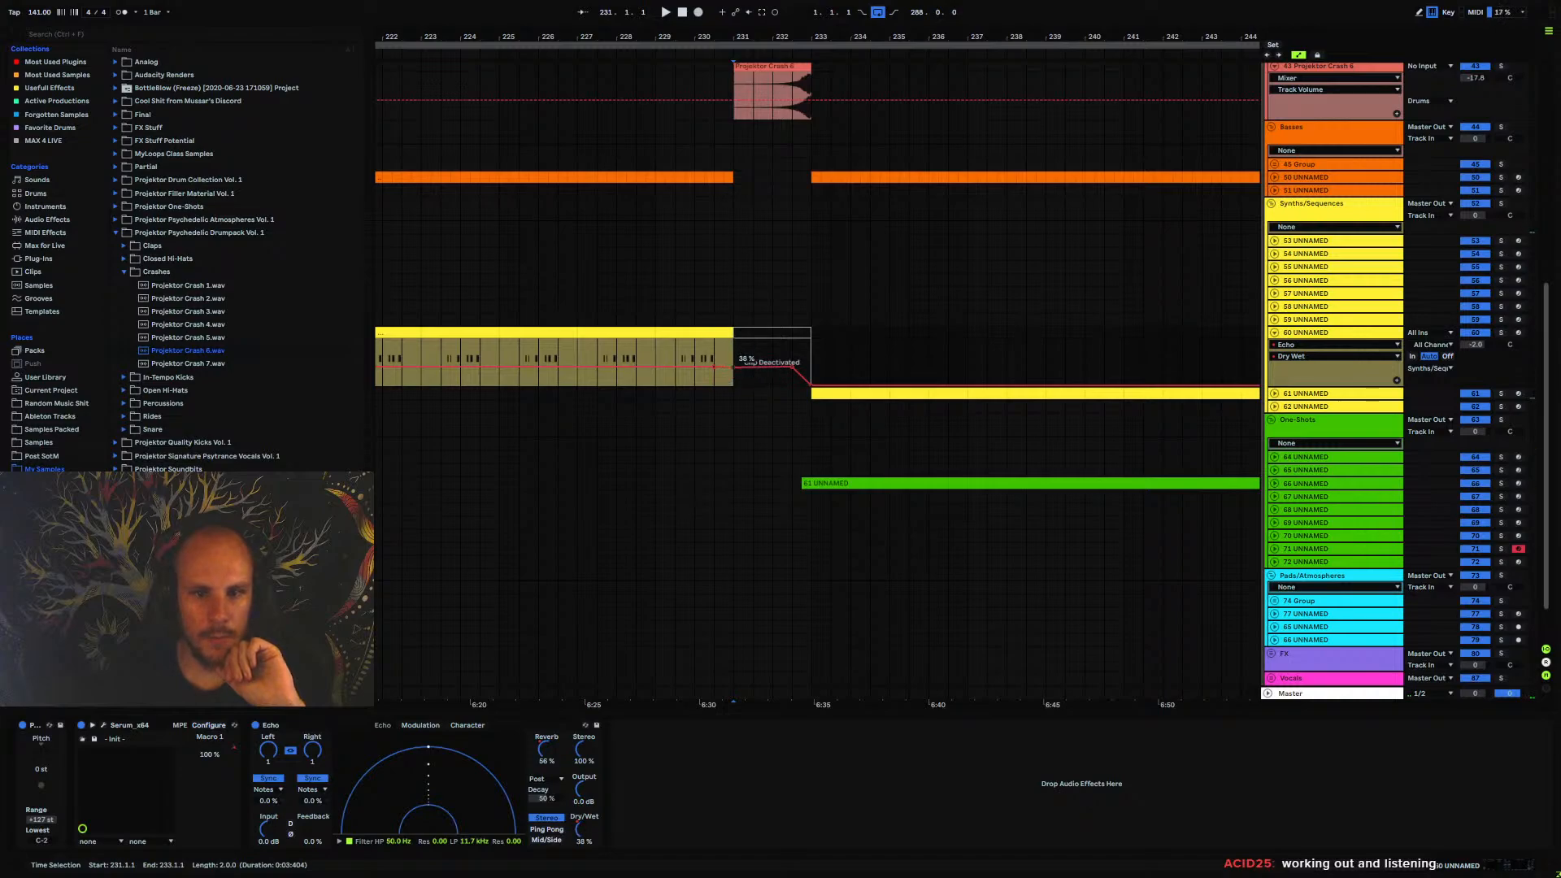
{"action": "left_click_drag", "start_coordinate": [733, 368], "coordinate": [734, 383]}
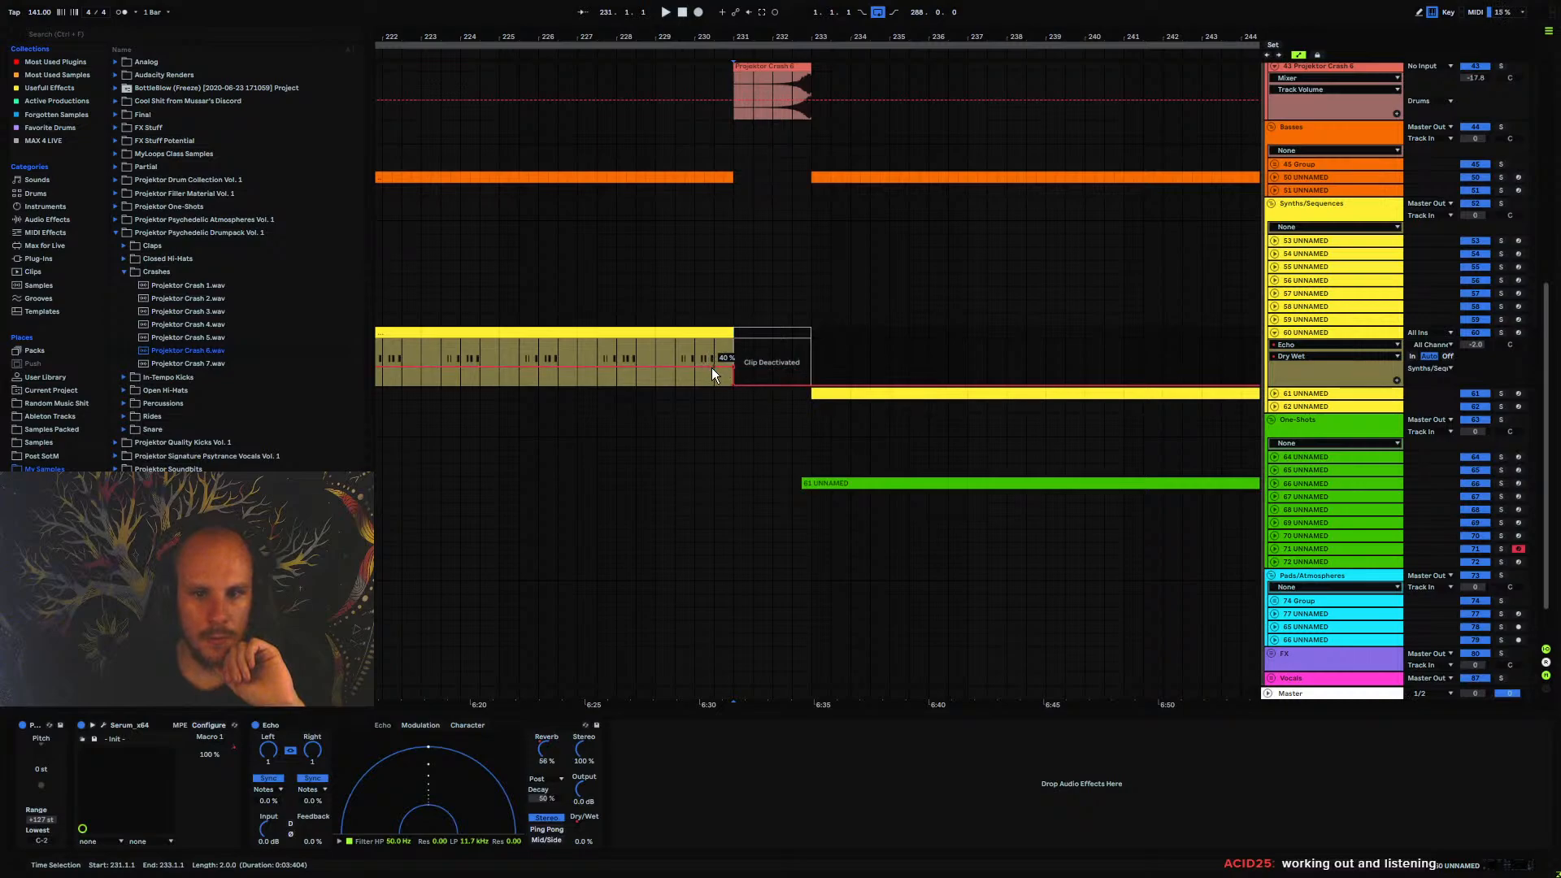
Play the transition from bar 225 and fold track 60's automation
{"action": "key", "text": "space"}
{"action": "left_click", "coordinate": [497, 352]}
{"action": "key", "text": "space"}
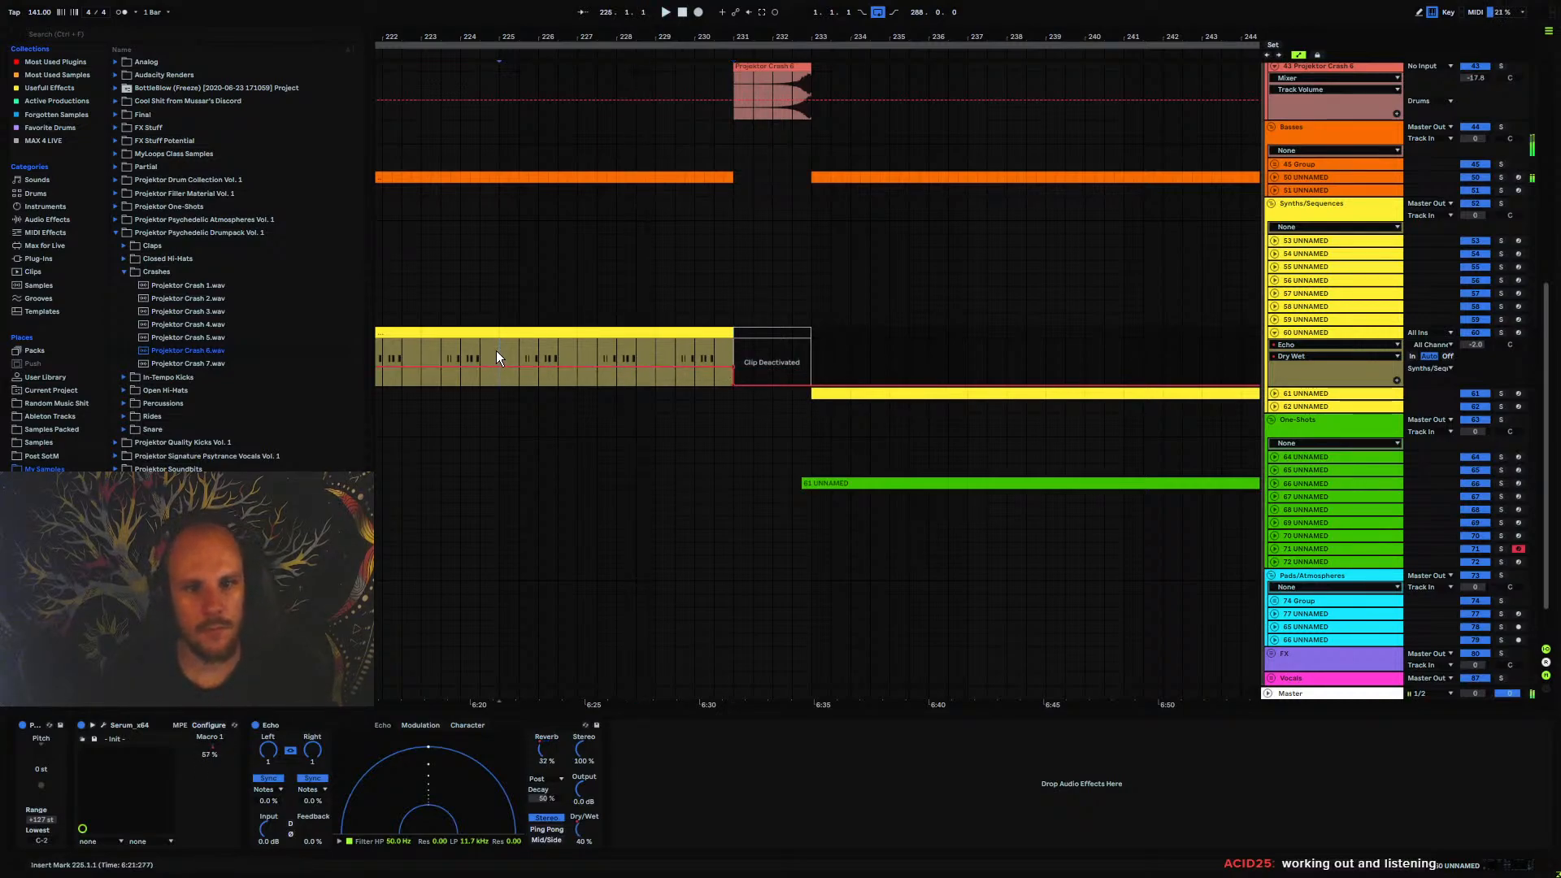
{"action": "key", "text": "space"}
{"action": "left_click", "coordinate": [1274, 333]}
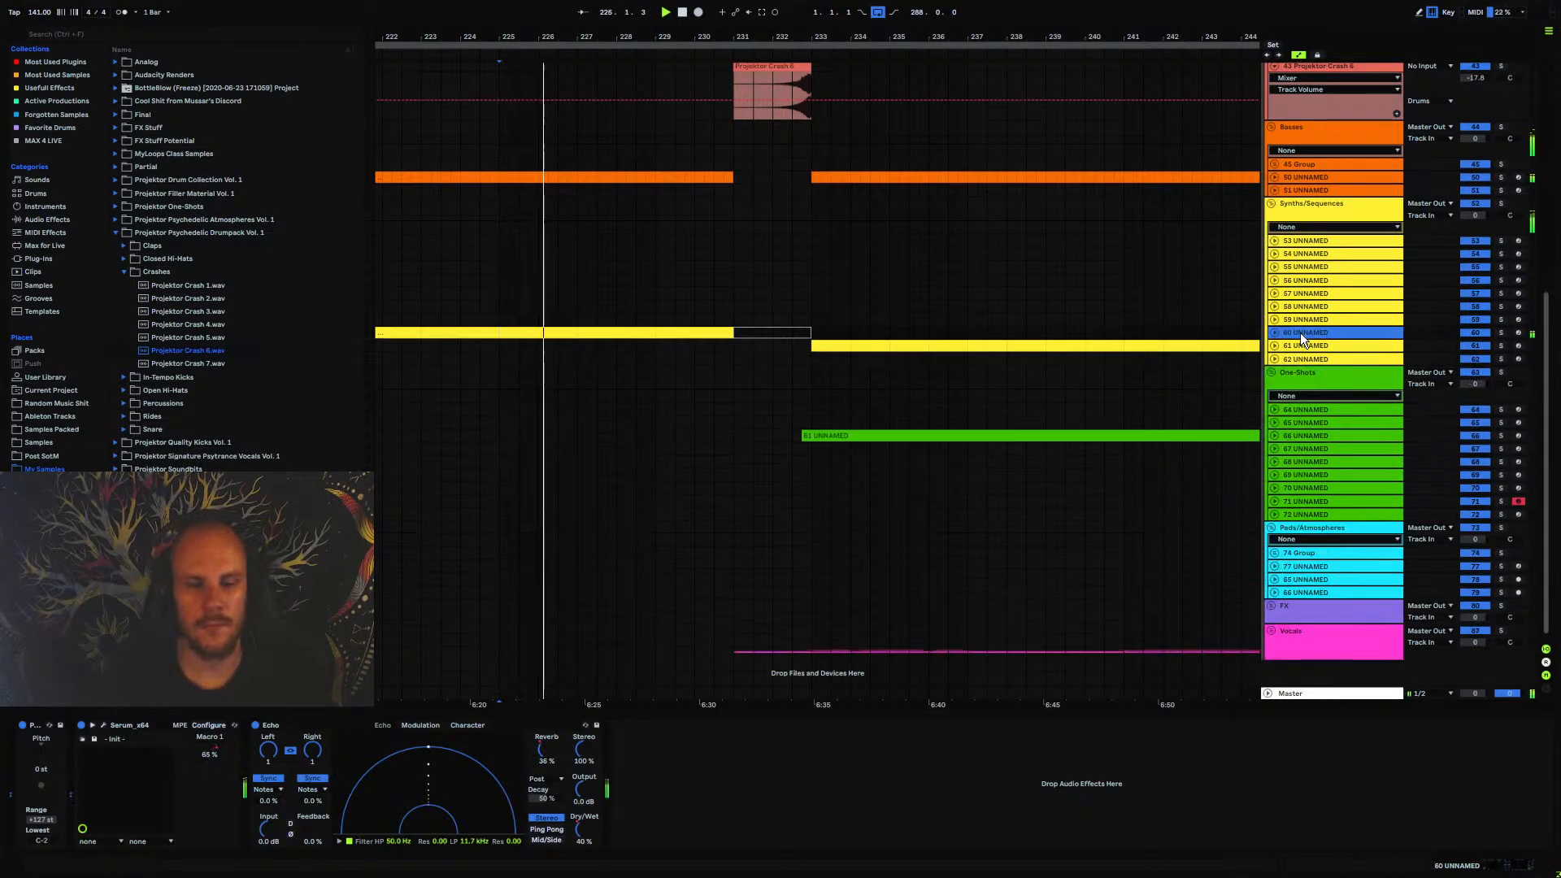
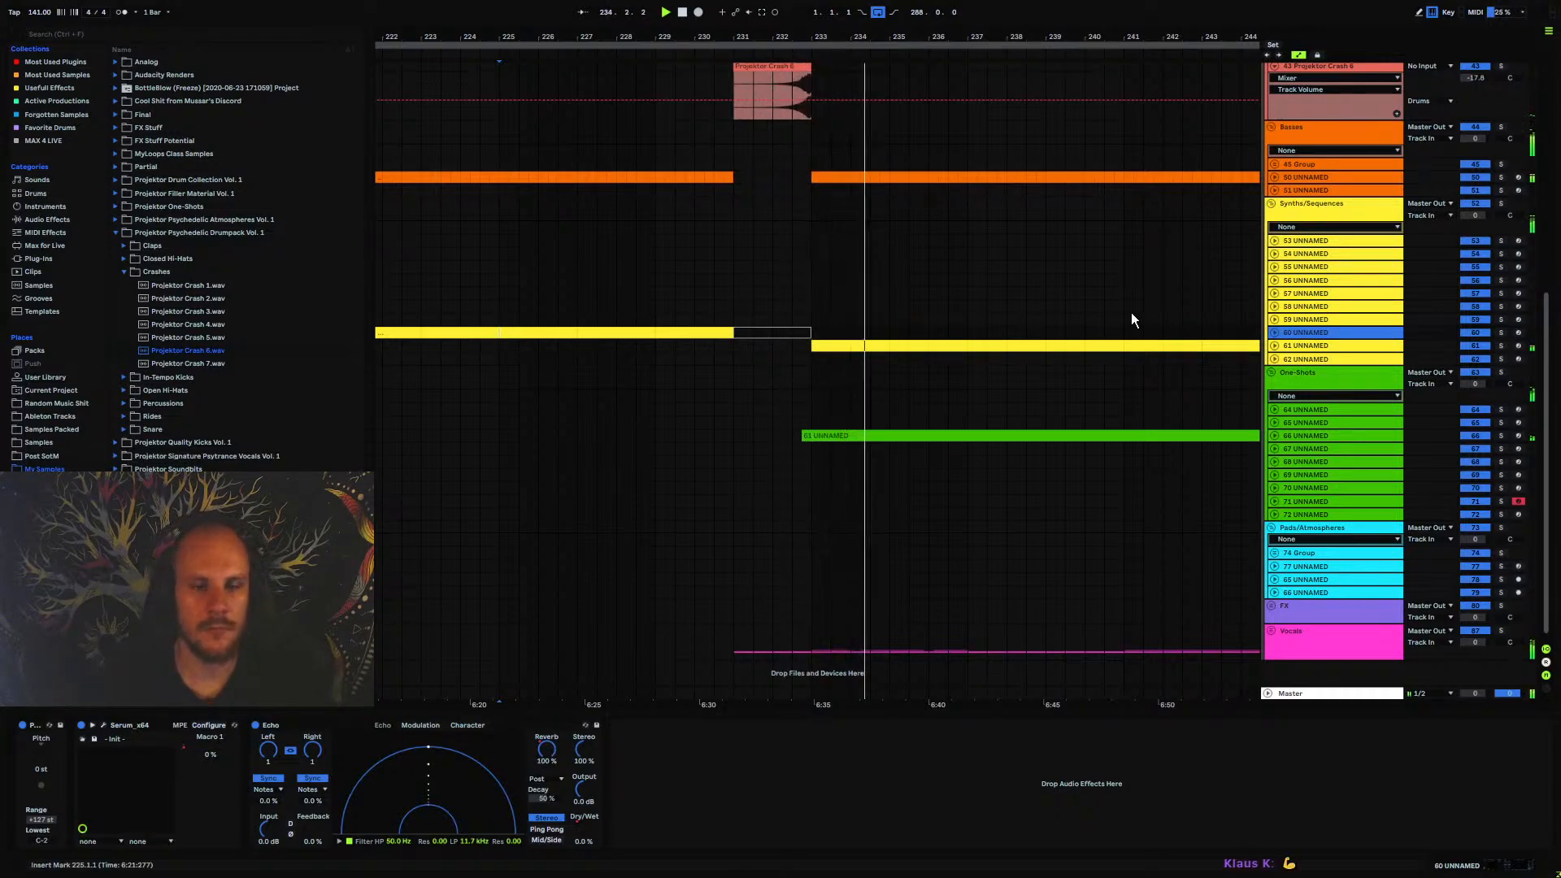
{"action": "key", "text": "space"}
{"action": "left_click", "coordinate": [616, 293]}
{"action": "left_click_drag", "start_coordinate": [480, 304], "coordinate": [714, 300]}
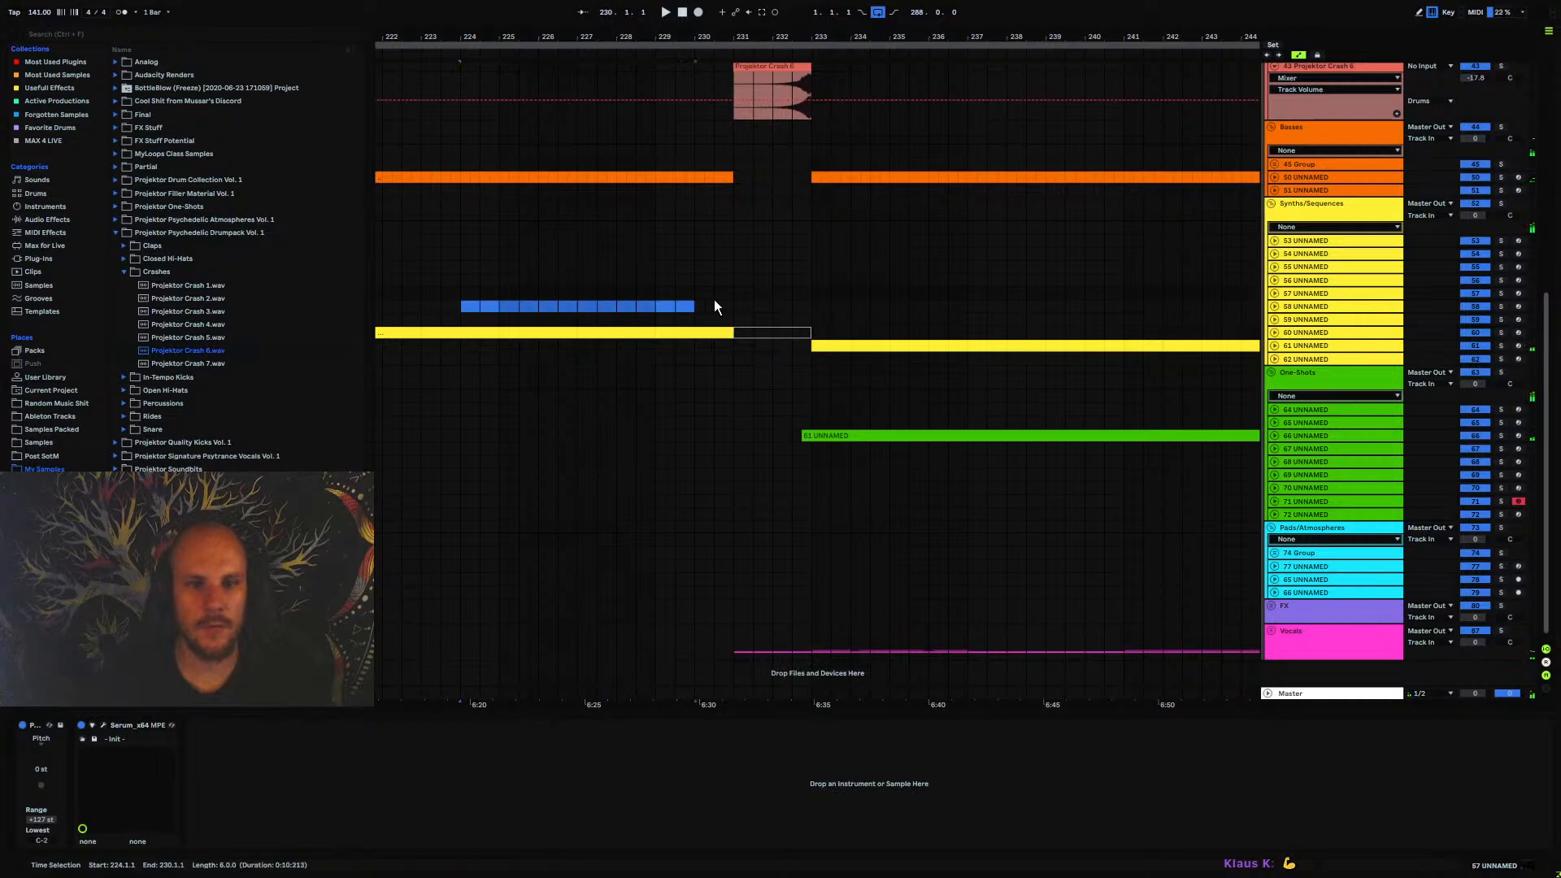
{"action": "left_click", "coordinate": [587, 293]}
{"action": "left_click_drag", "start_coordinate": [582, 37], "coordinate": [816, 29]}
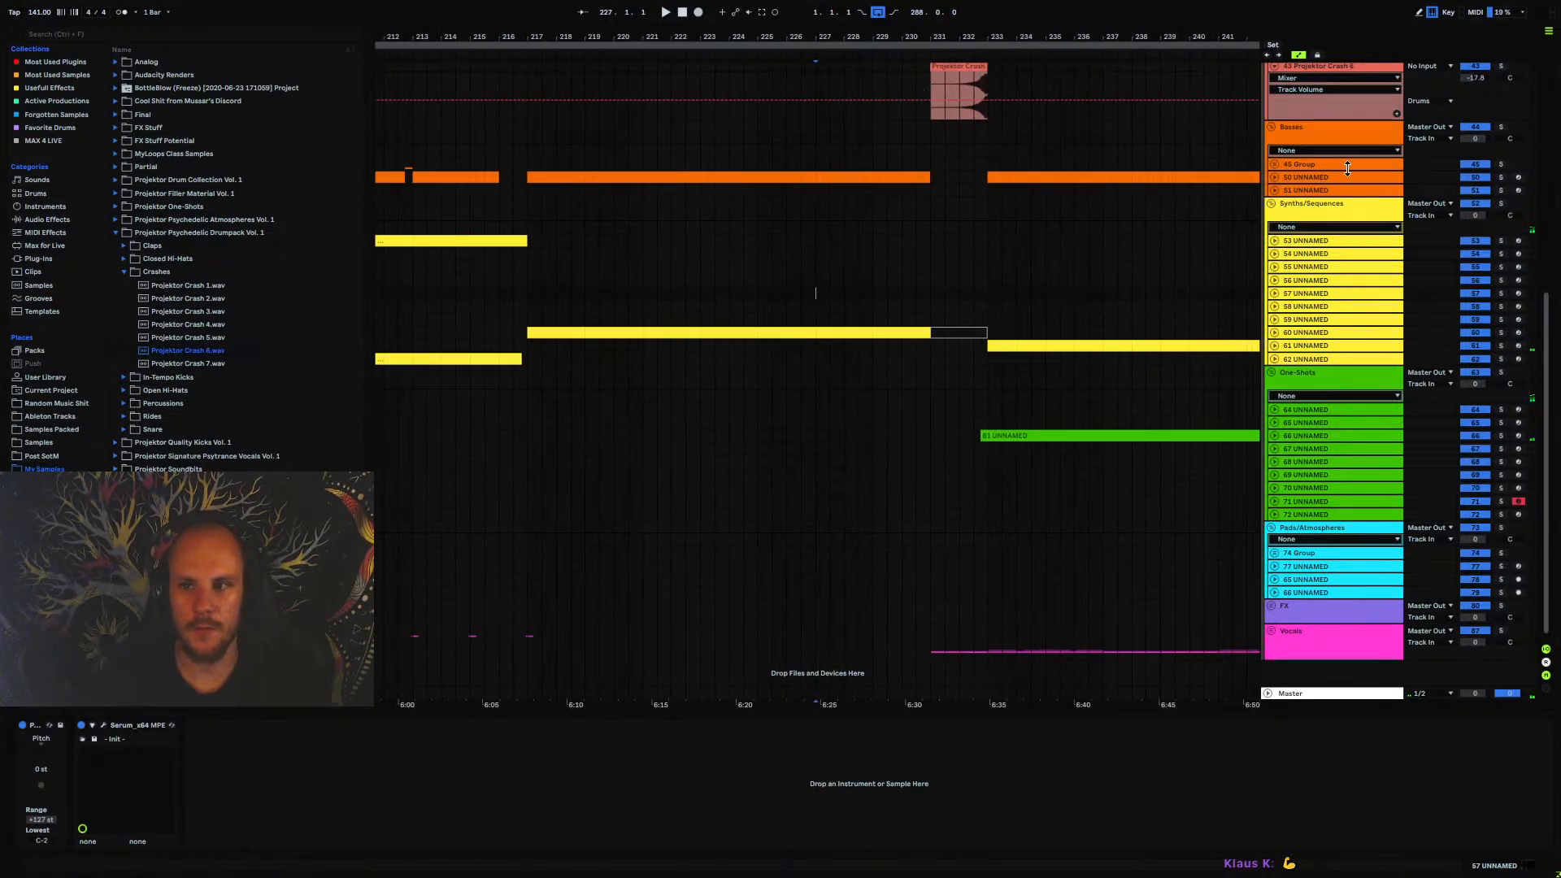
Collapse the crash track, expand the FX group and insert a new audio track after its last track
{"action": "scroll", "coordinate": [1310, 130], "scroll_direction": "up", "scroll_amount": 1}
{"action": "left_click", "coordinate": [1275, 150]}
{"action": "scroll", "coordinate": [1263, 382], "scroll_direction": "down", "scroll_amount": 1}
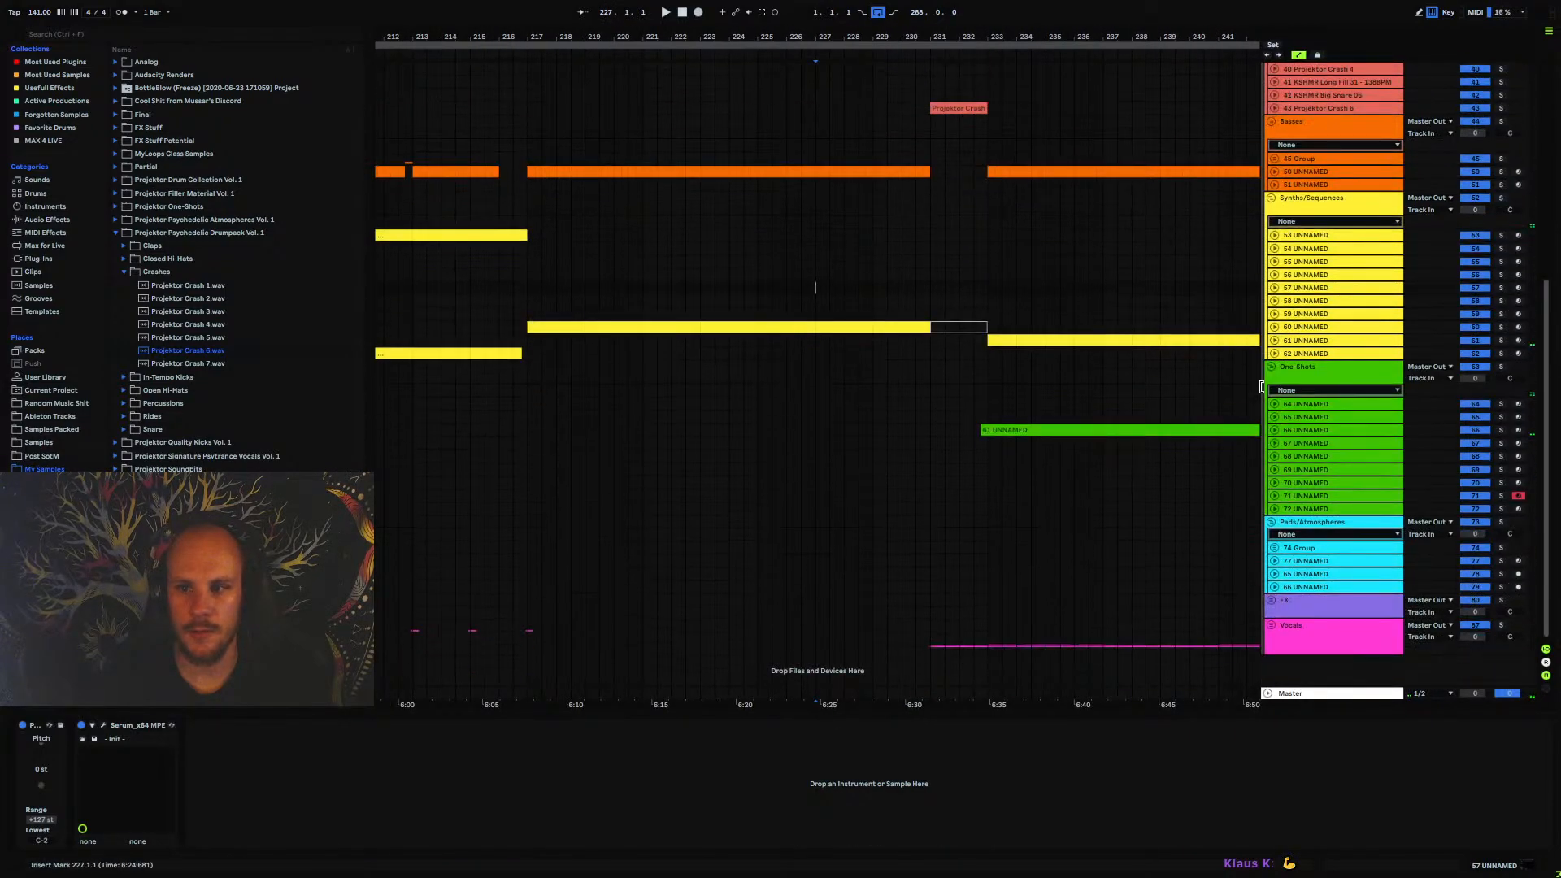
{"action": "left_click", "coordinate": [1272, 600]}
{"action": "left_click", "coordinate": [1274, 610]}
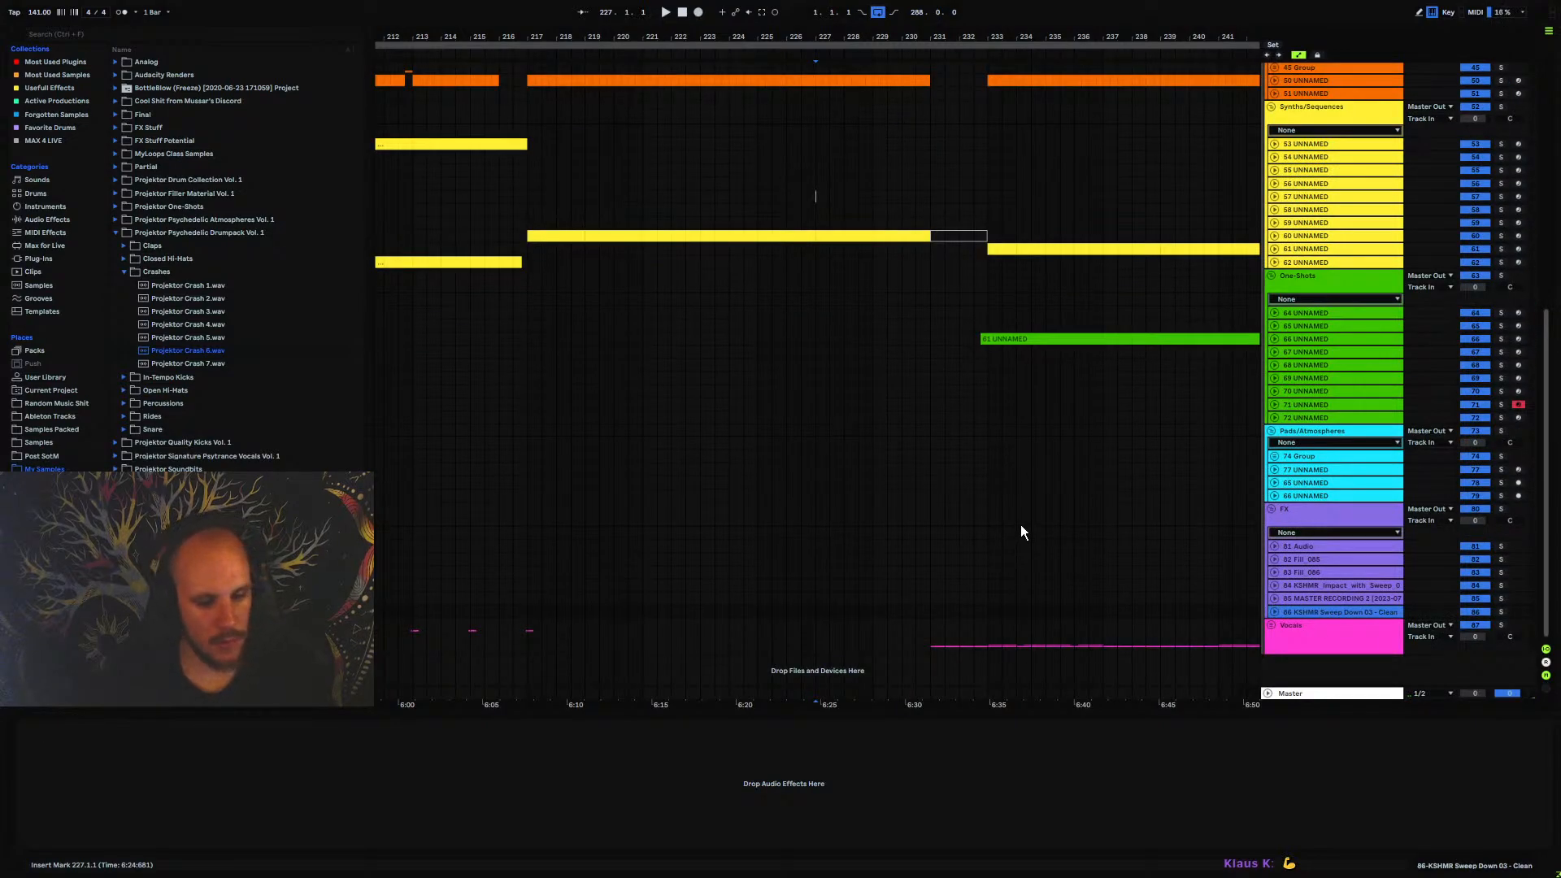
{"action": "key", "text": "ctrl+t"}
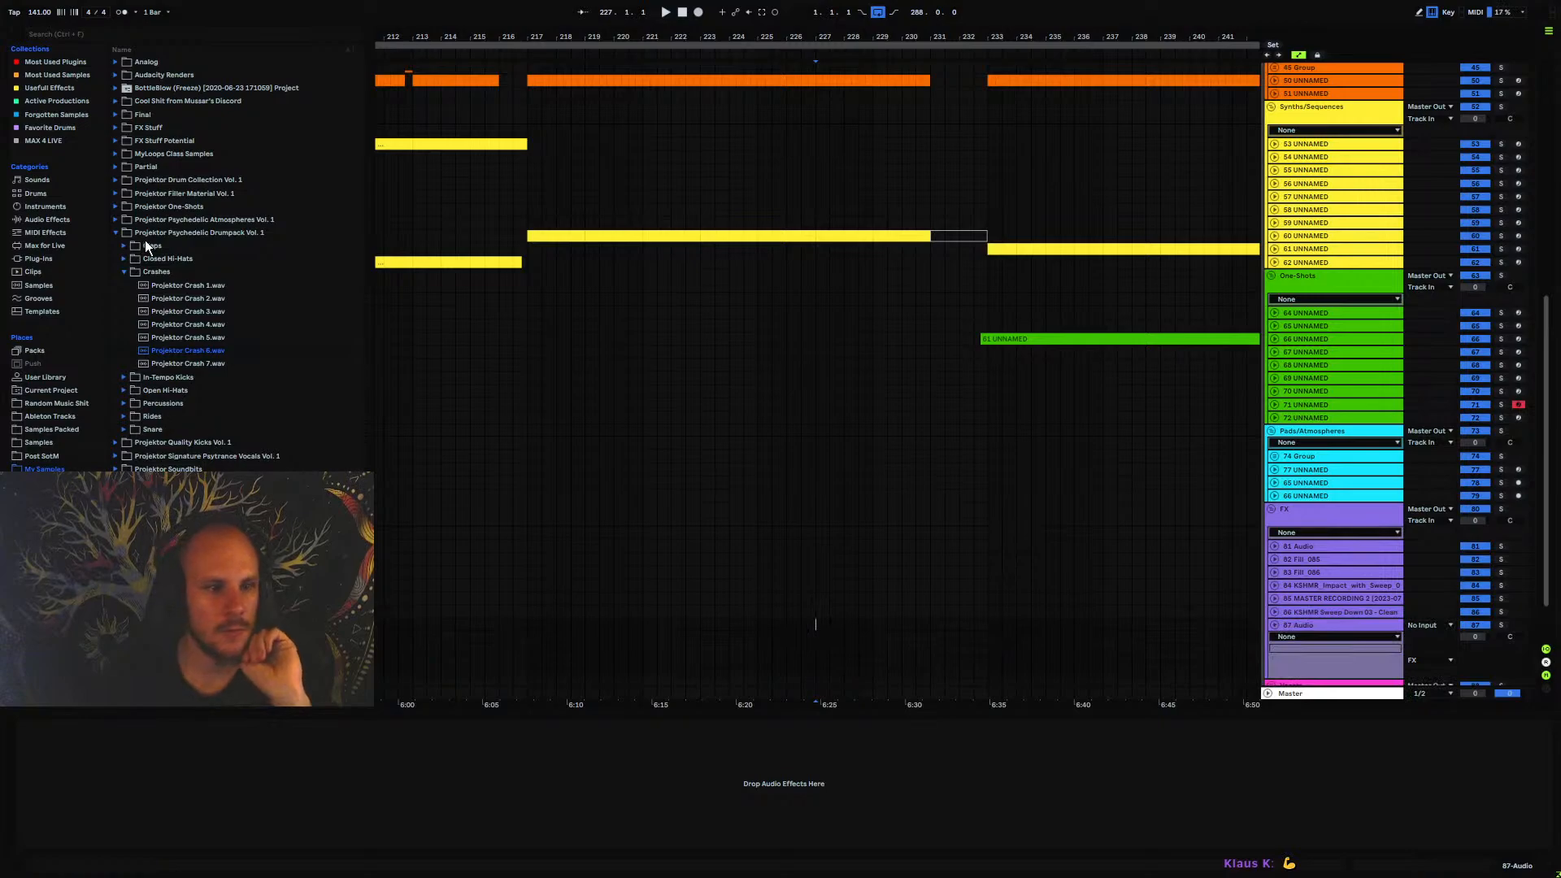
Place the Noise Riser 143BPM 1 sample from Projektor Transition Material Vol. 1, 143BPM Risers, on the new FX track at bar 224
{"action": "left_click", "coordinate": [117, 234]}
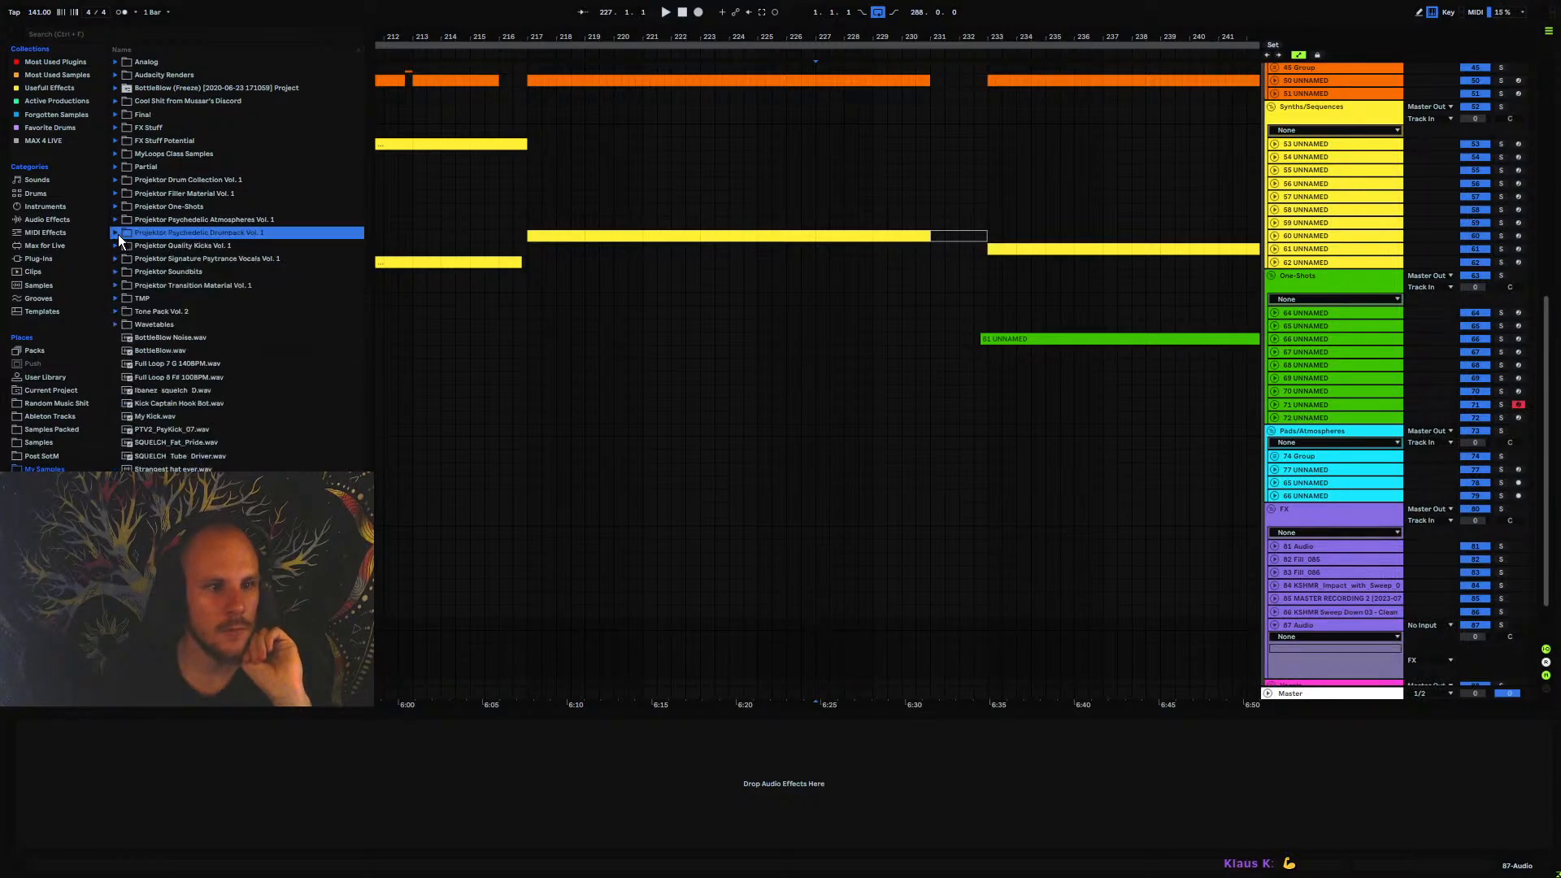
{"action": "left_click", "coordinate": [119, 285]}
{"action": "left_click", "coordinate": [126, 312]}
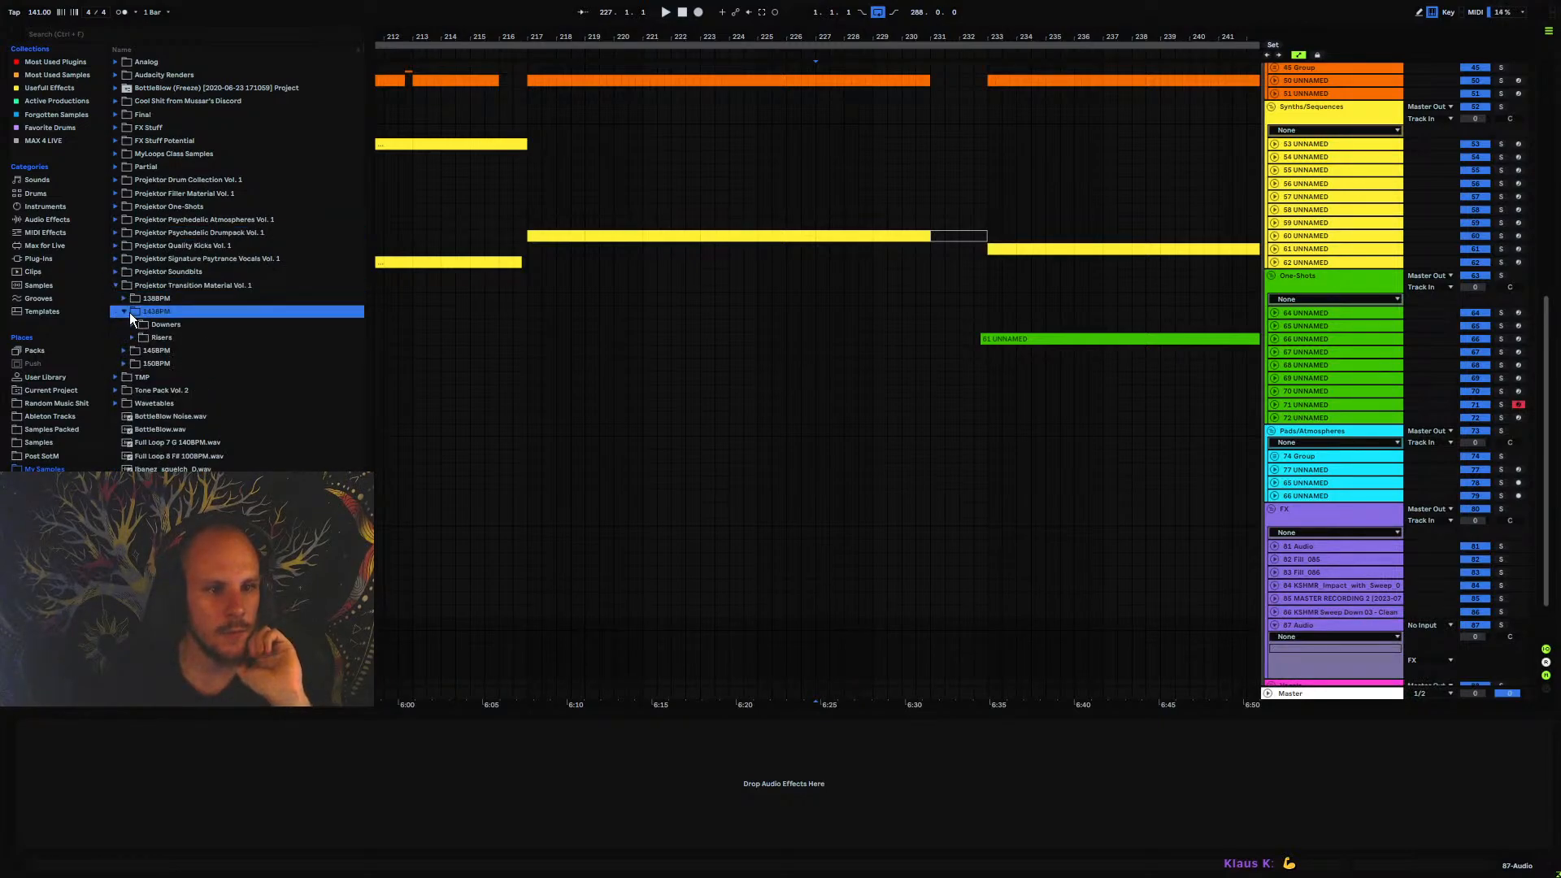
{"action": "left_click", "coordinate": [131, 336]}
{"action": "left_click", "coordinate": [203, 521]}
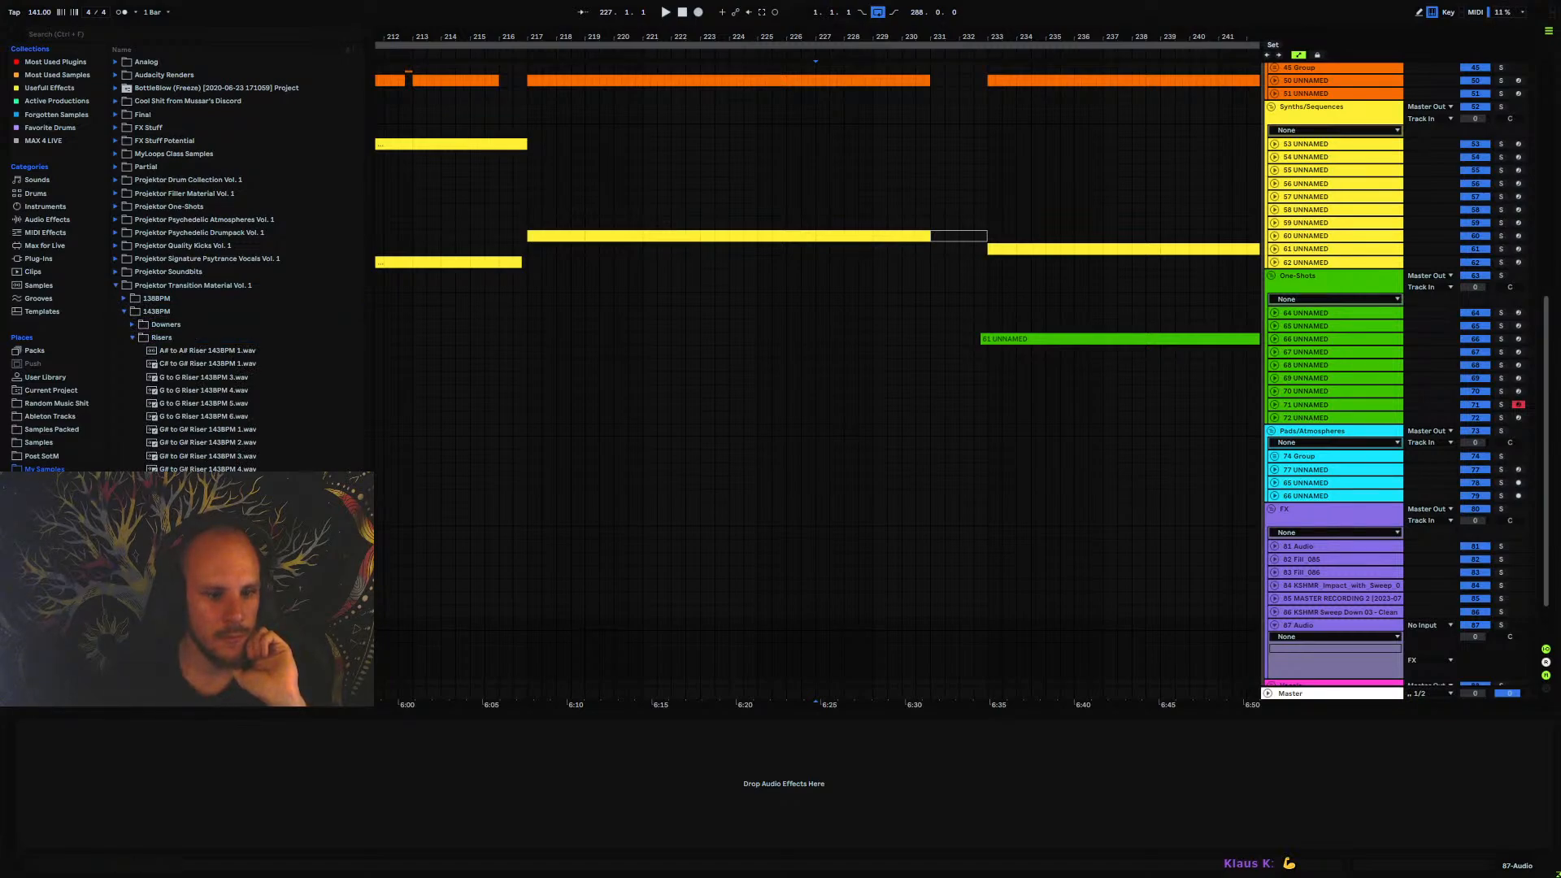
{"action": "left_click_drag", "start_coordinate": [203, 521], "coordinate": [735, 633]}
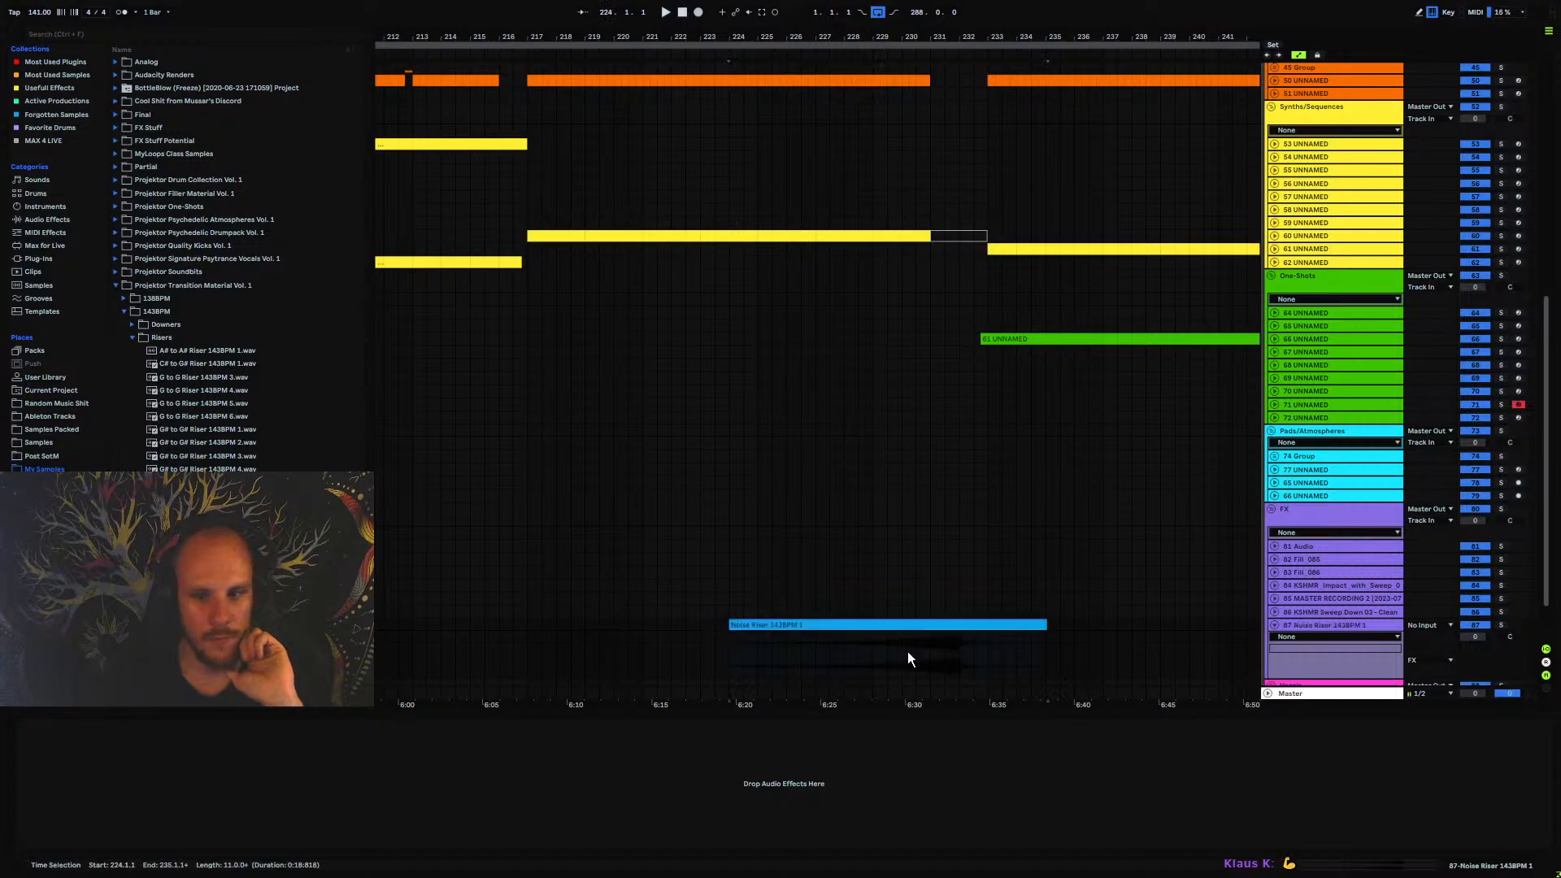
Split the Noise Riser clip at bar 232 and delete the tail after the split
{"action": "left_click", "coordinate": [957, 668]}
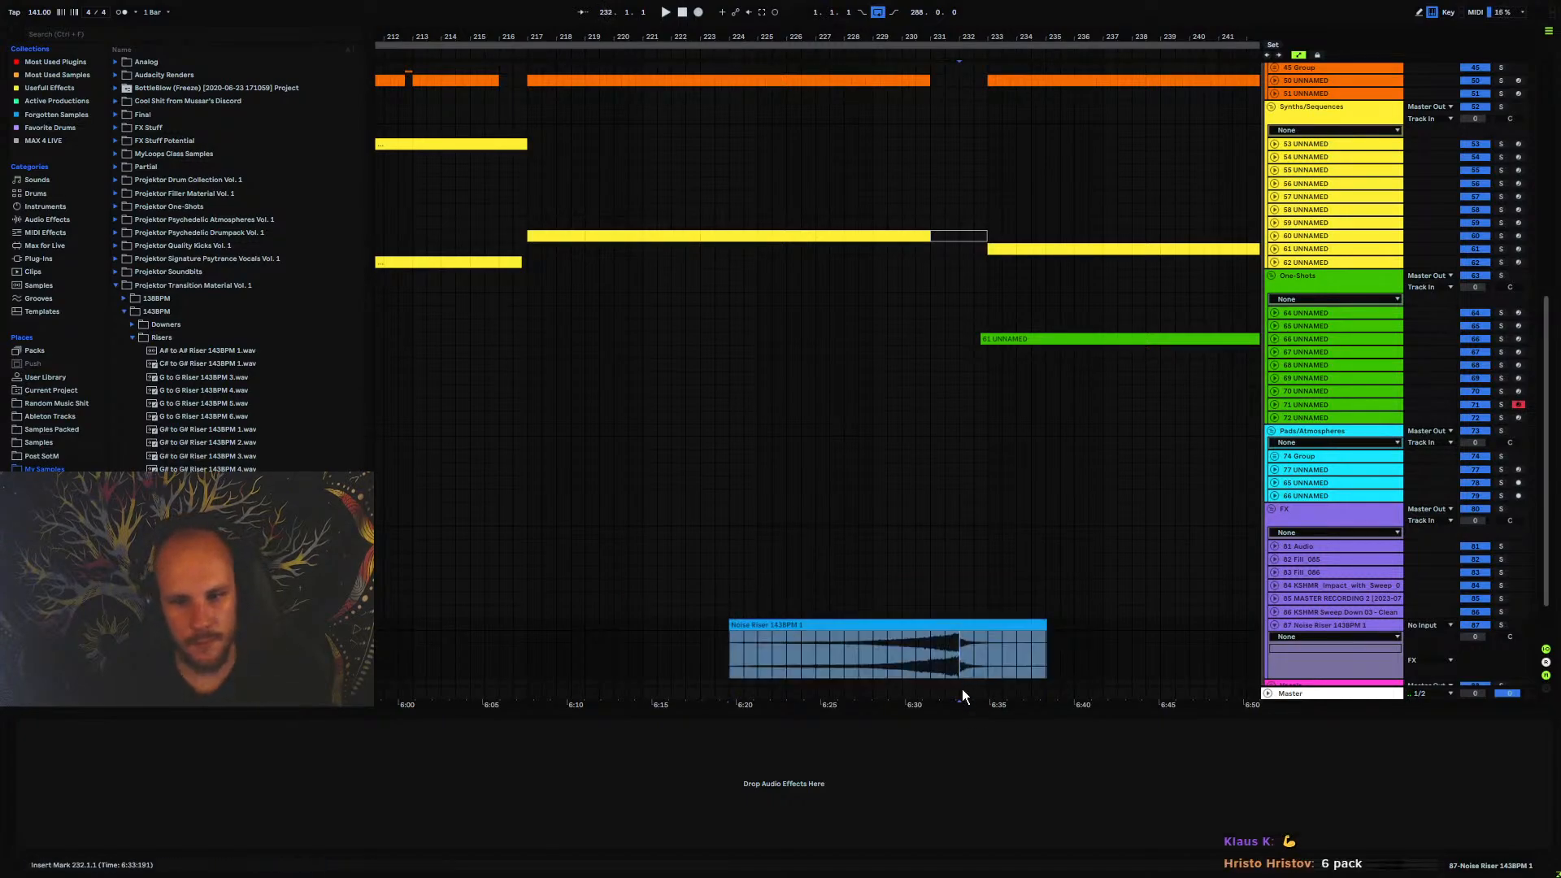
{"action": "key", "text": "ctrl+e"}
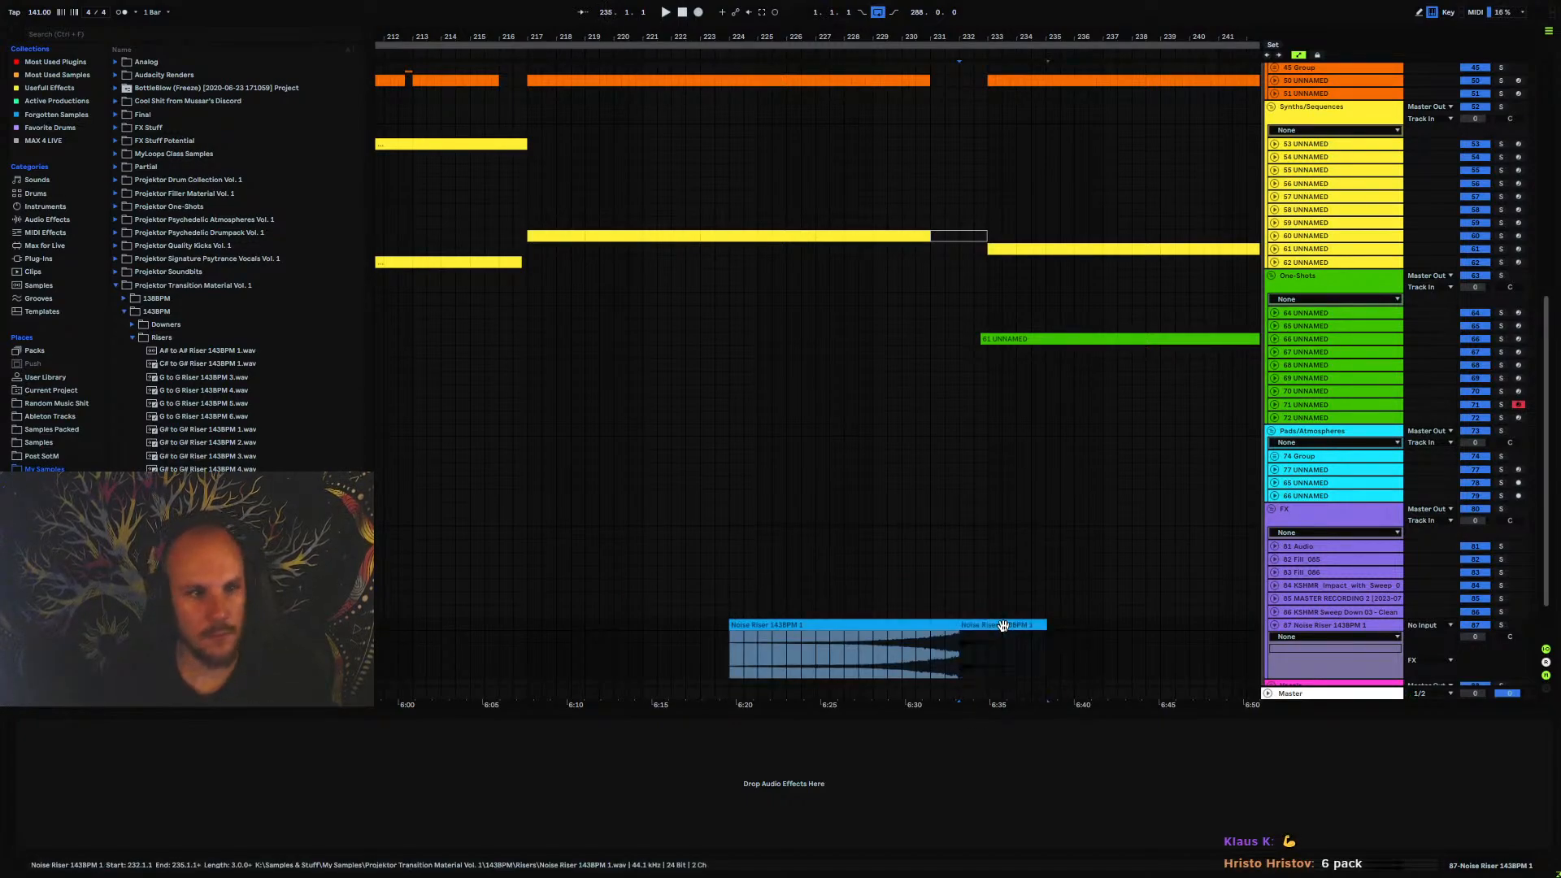
{"action": "key", "text": "Delete"}
Re-warp the Noise Riser clip by switching Warp off and on again, keeping its current timing
{"action": "left_click", "coordinate": [932, 624]}
{"action": "double_click", "coordinate": [932, 624]}
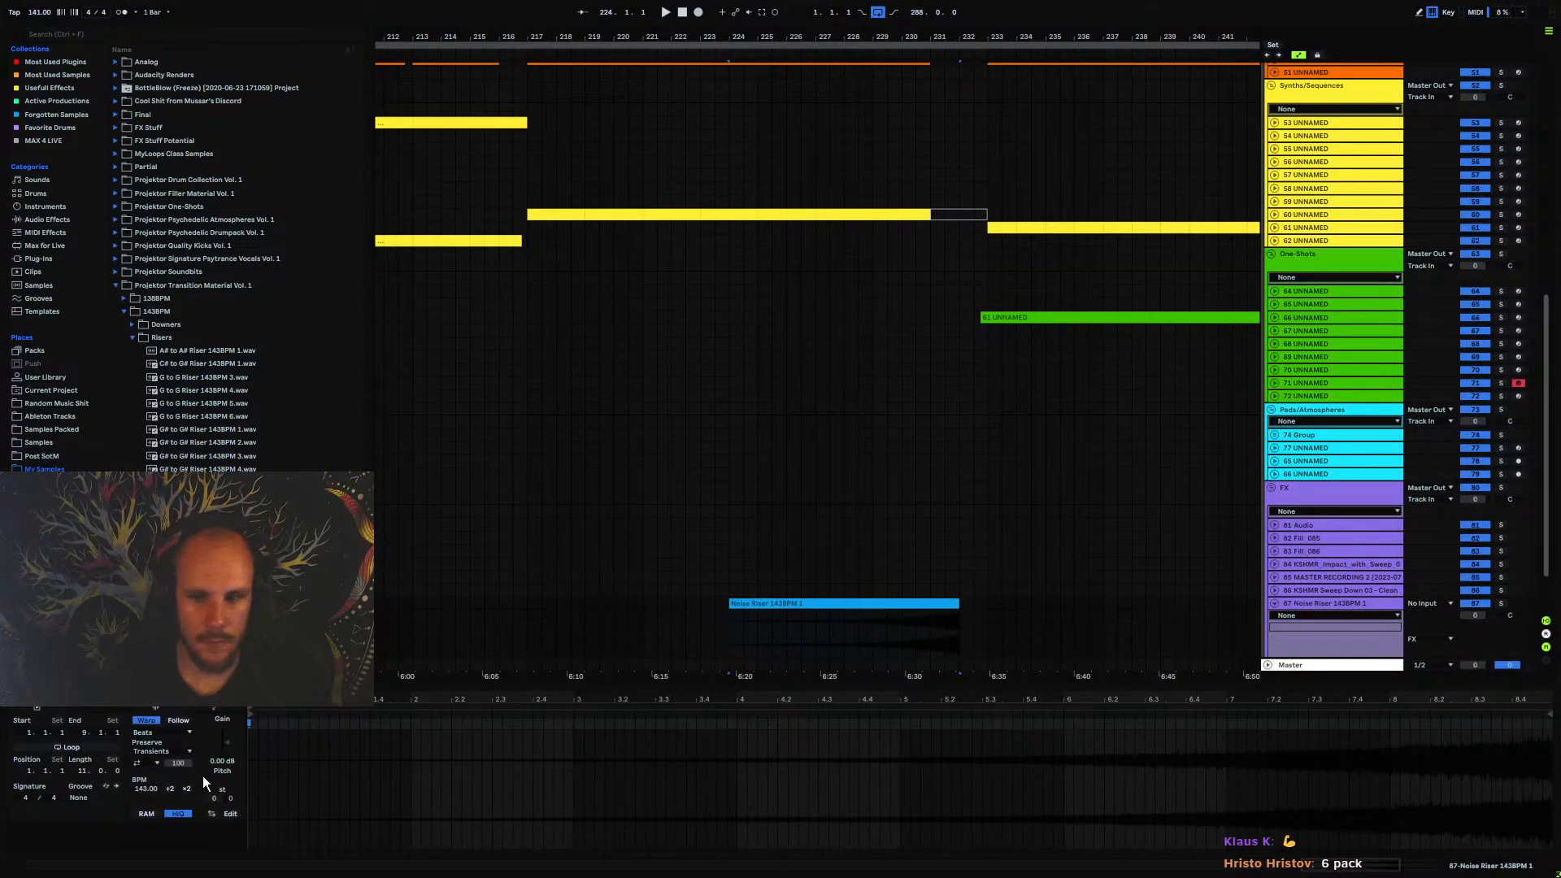
{"action": "left_click", "coordinate": [259, 762]}
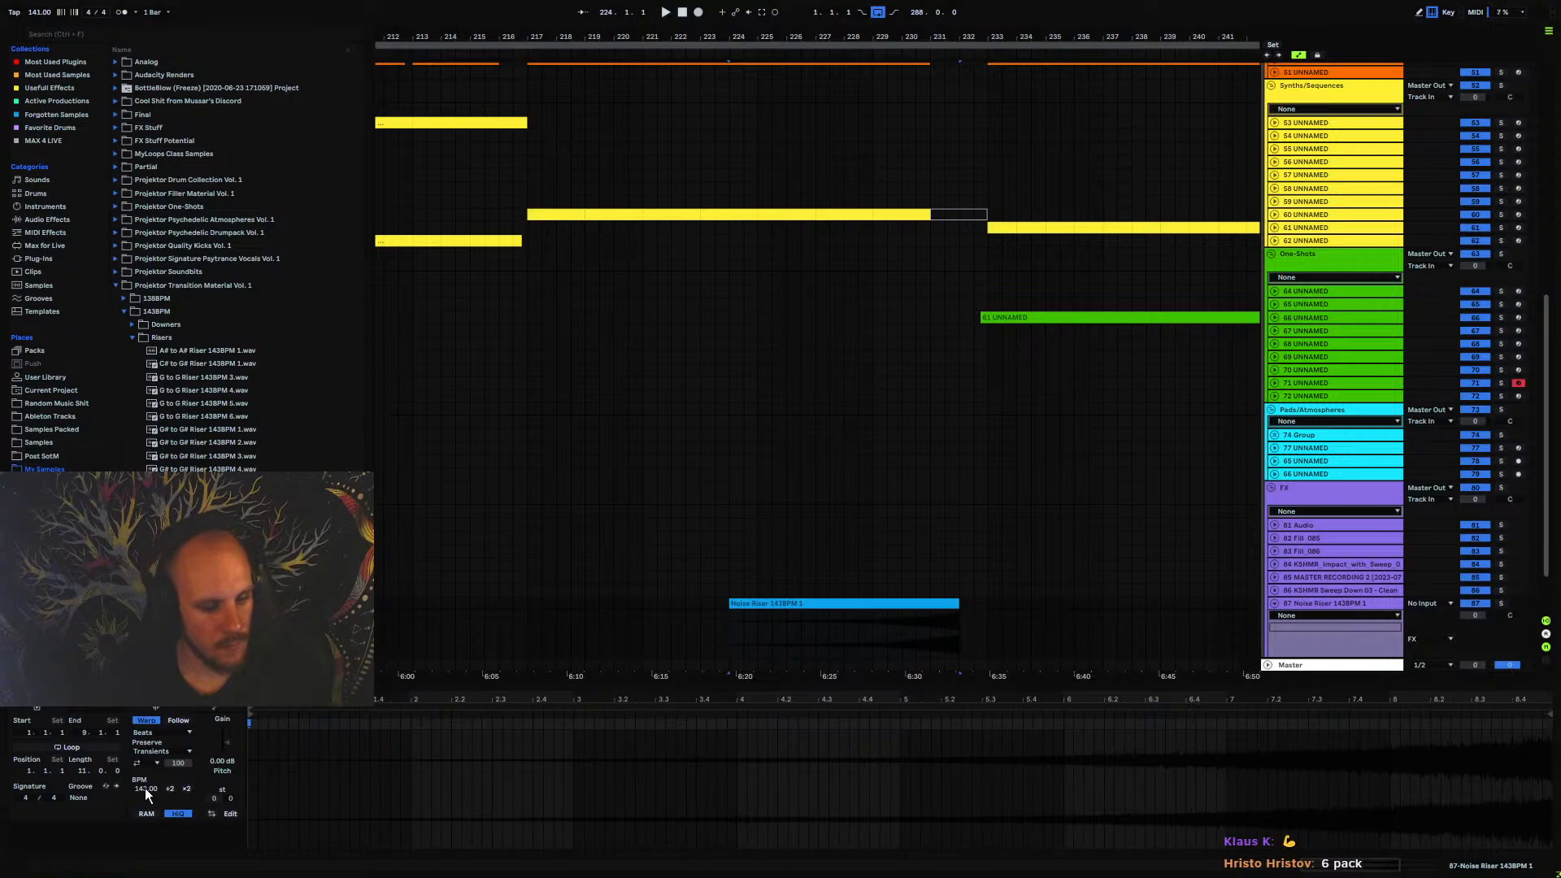
{"action": "left_click", "coordinate": [146, 722]}
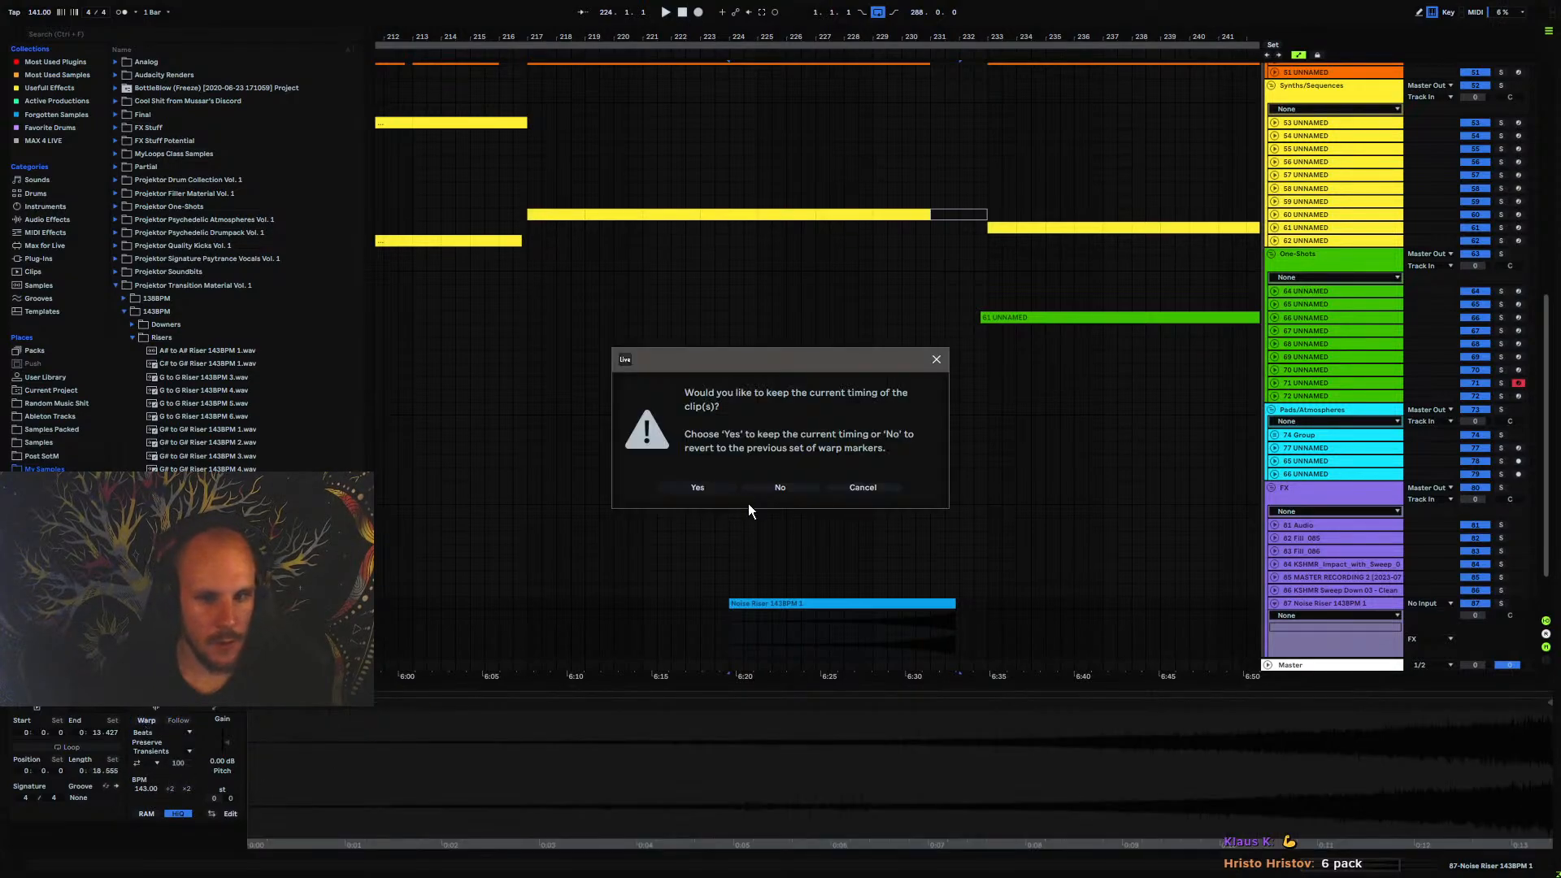
{"action": "left_click", "coordinate": [698, 488]}
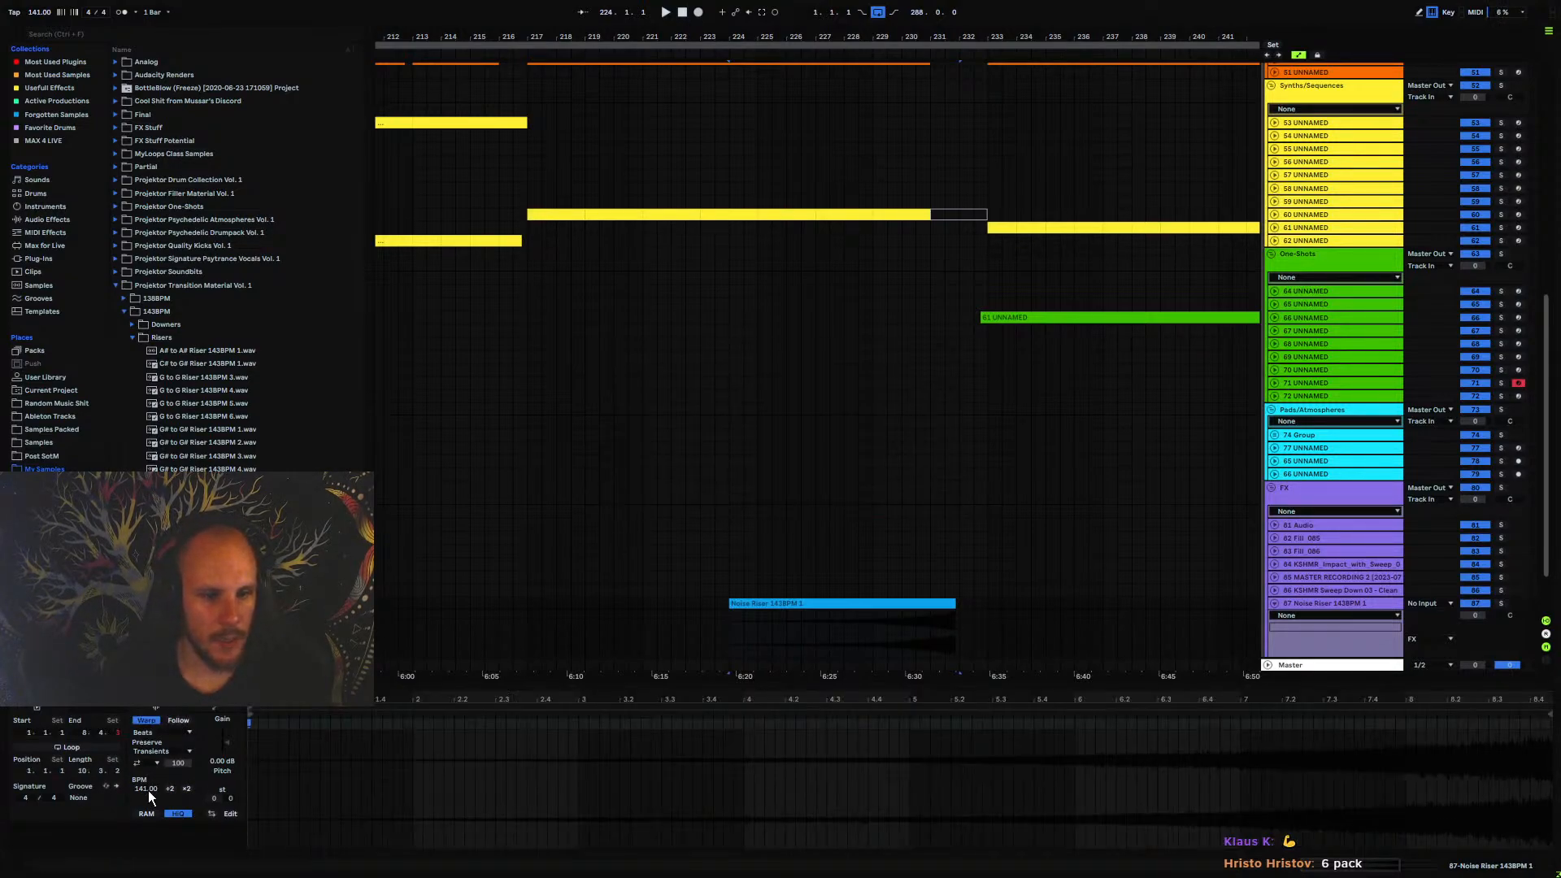
Set the Noise Riser clip's source tempo to 143 BPM and fit the clip from bar 224 to bar 232
{"action": "left_click_drag", "start_coordinate": [955, 604], "coordinate": [961, 605]}
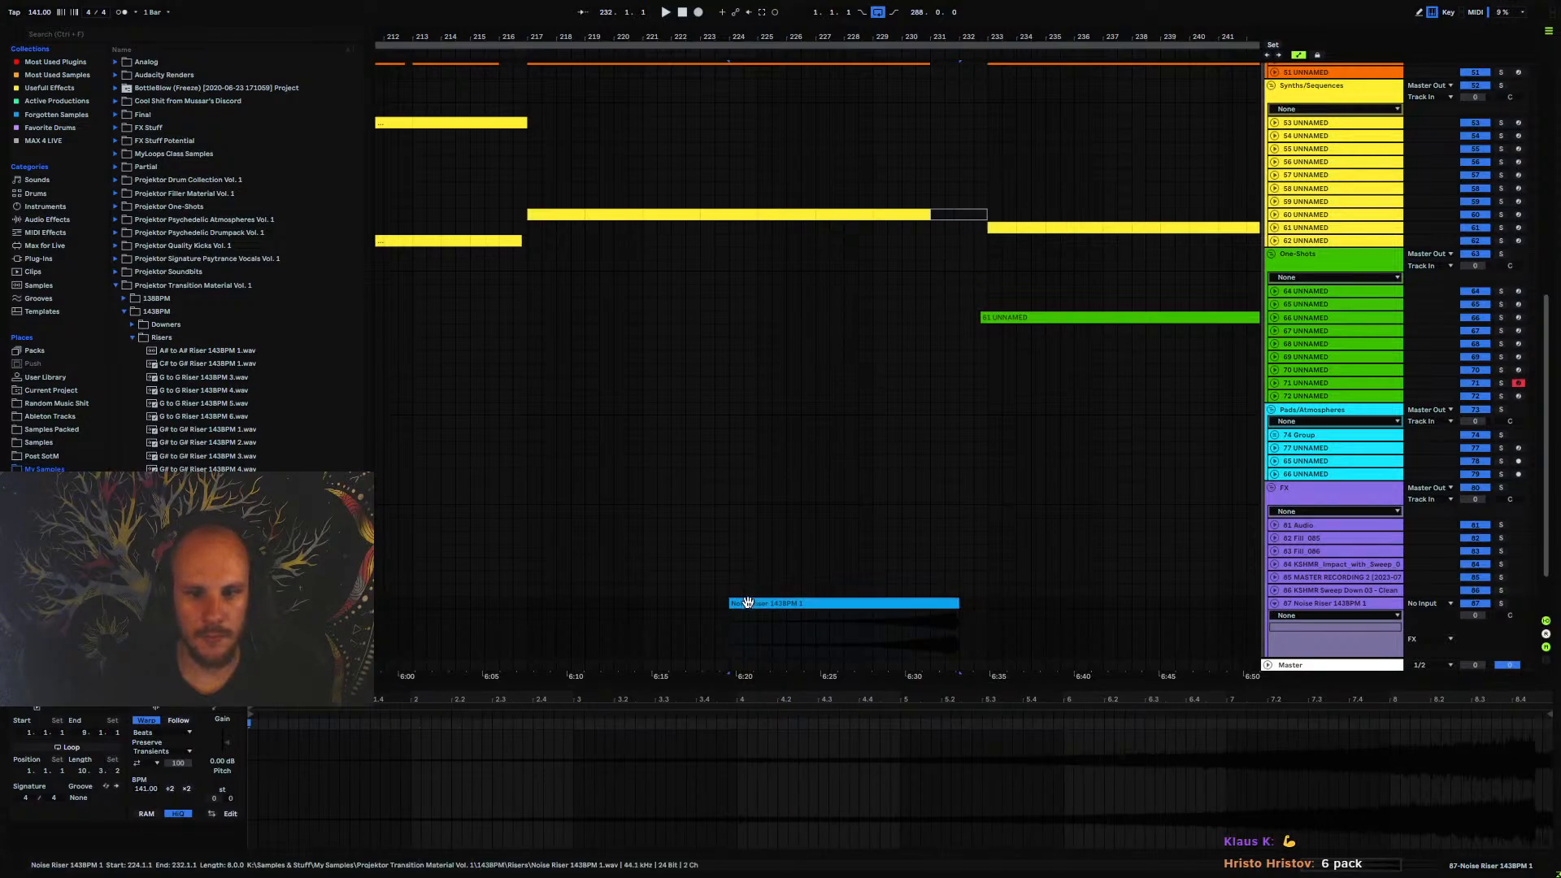
{"action": "left_click_drag", "start_coordinate": [774, 605], "coordinate": [803, 605]}
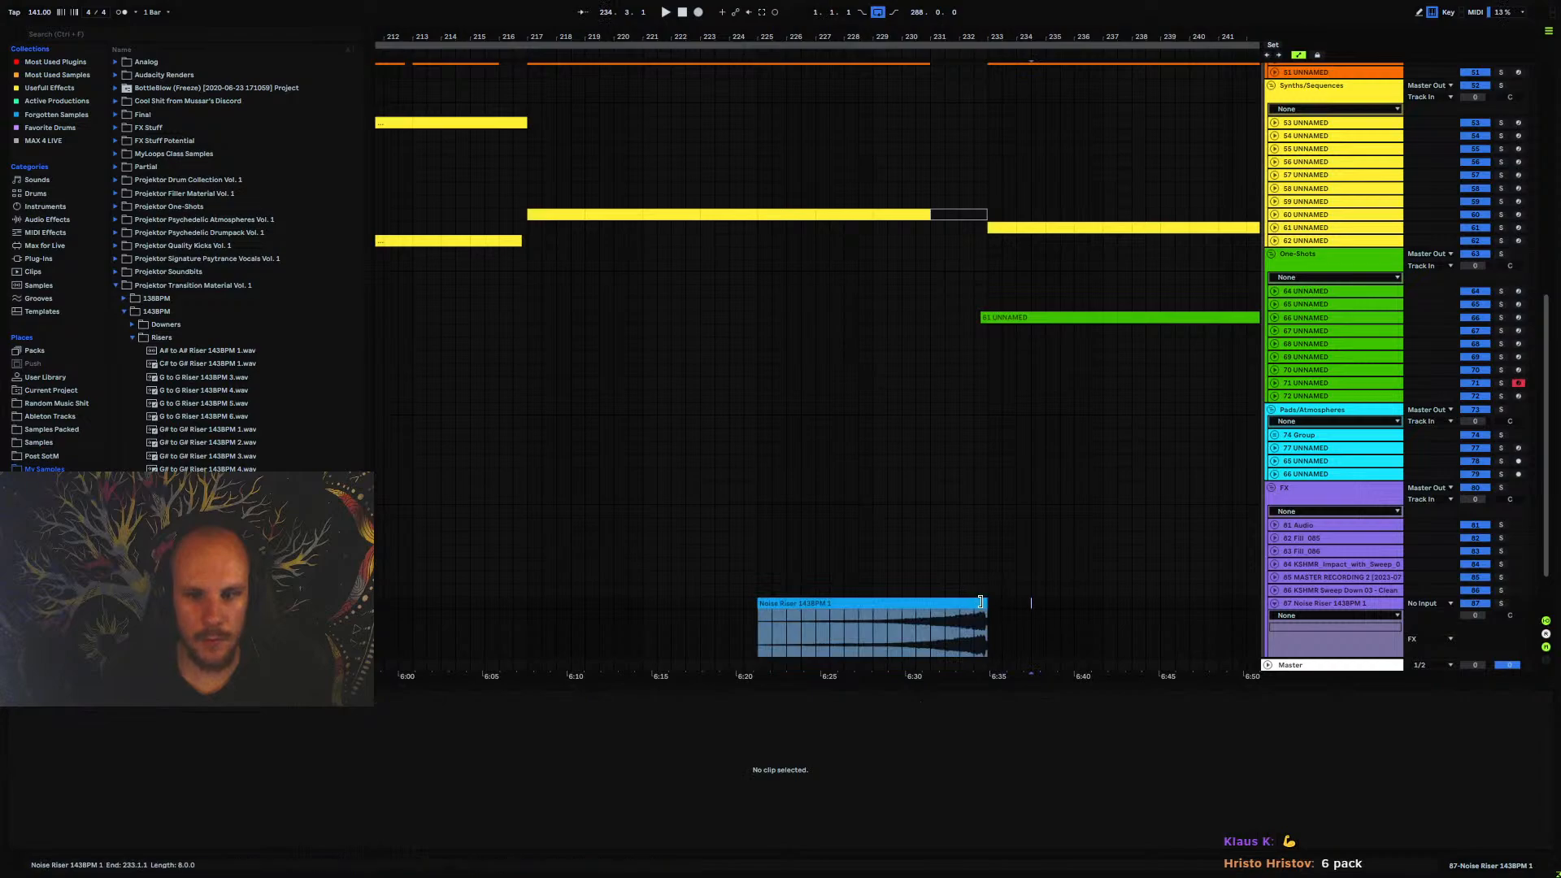
{"action": "left_click_drag", "start_coordinate": [986, 605], "coordinate": [959, 605]}
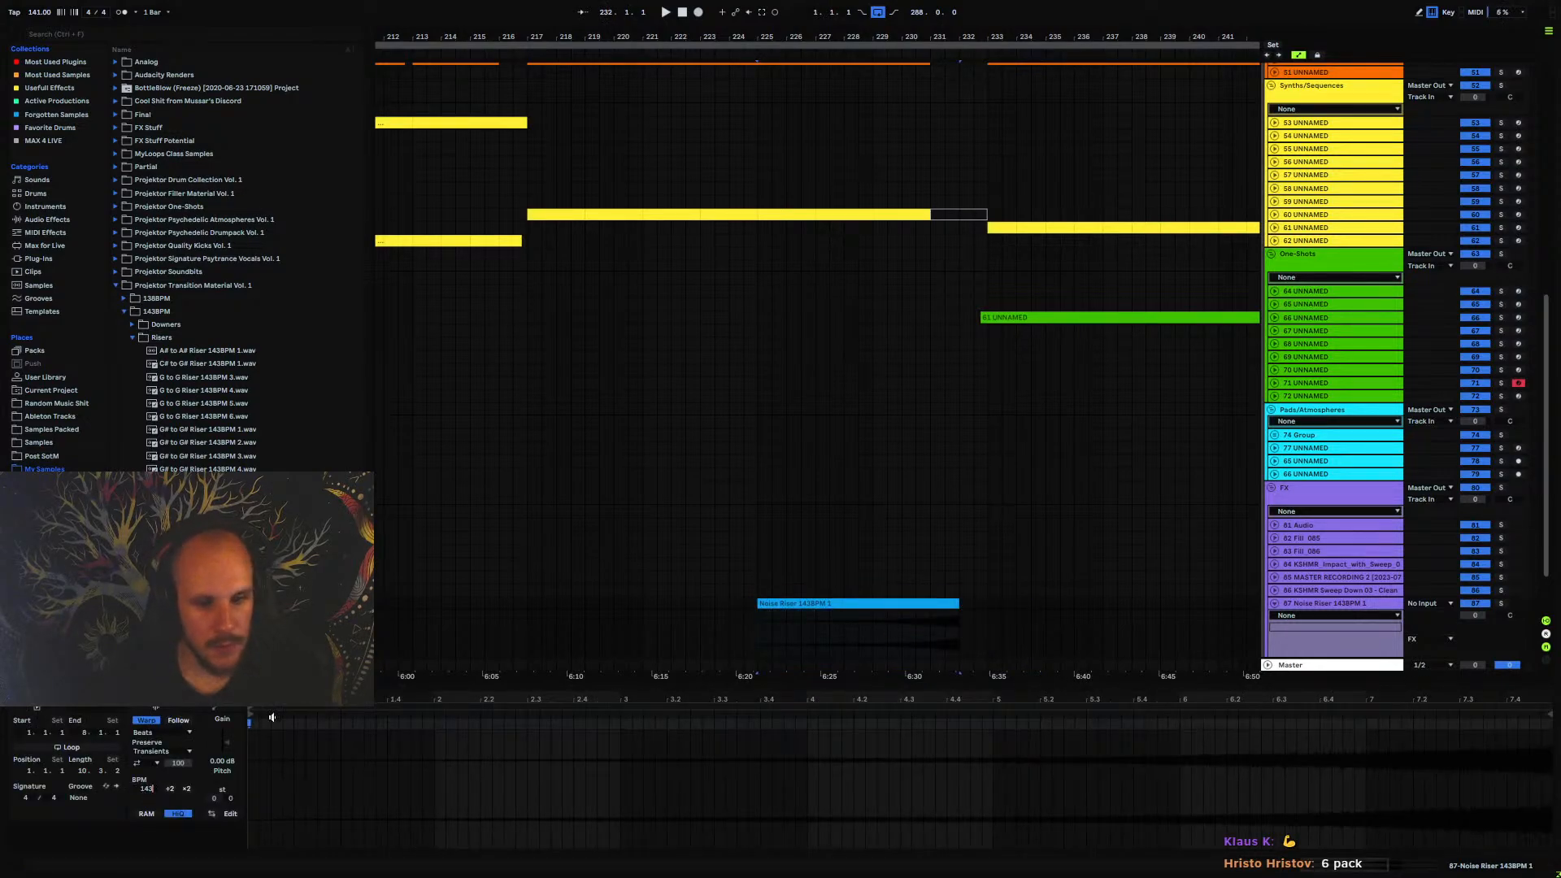
{"action": "left_click_drag", "start_coordinate": [960, 603], "coordinate": [928, 605]}
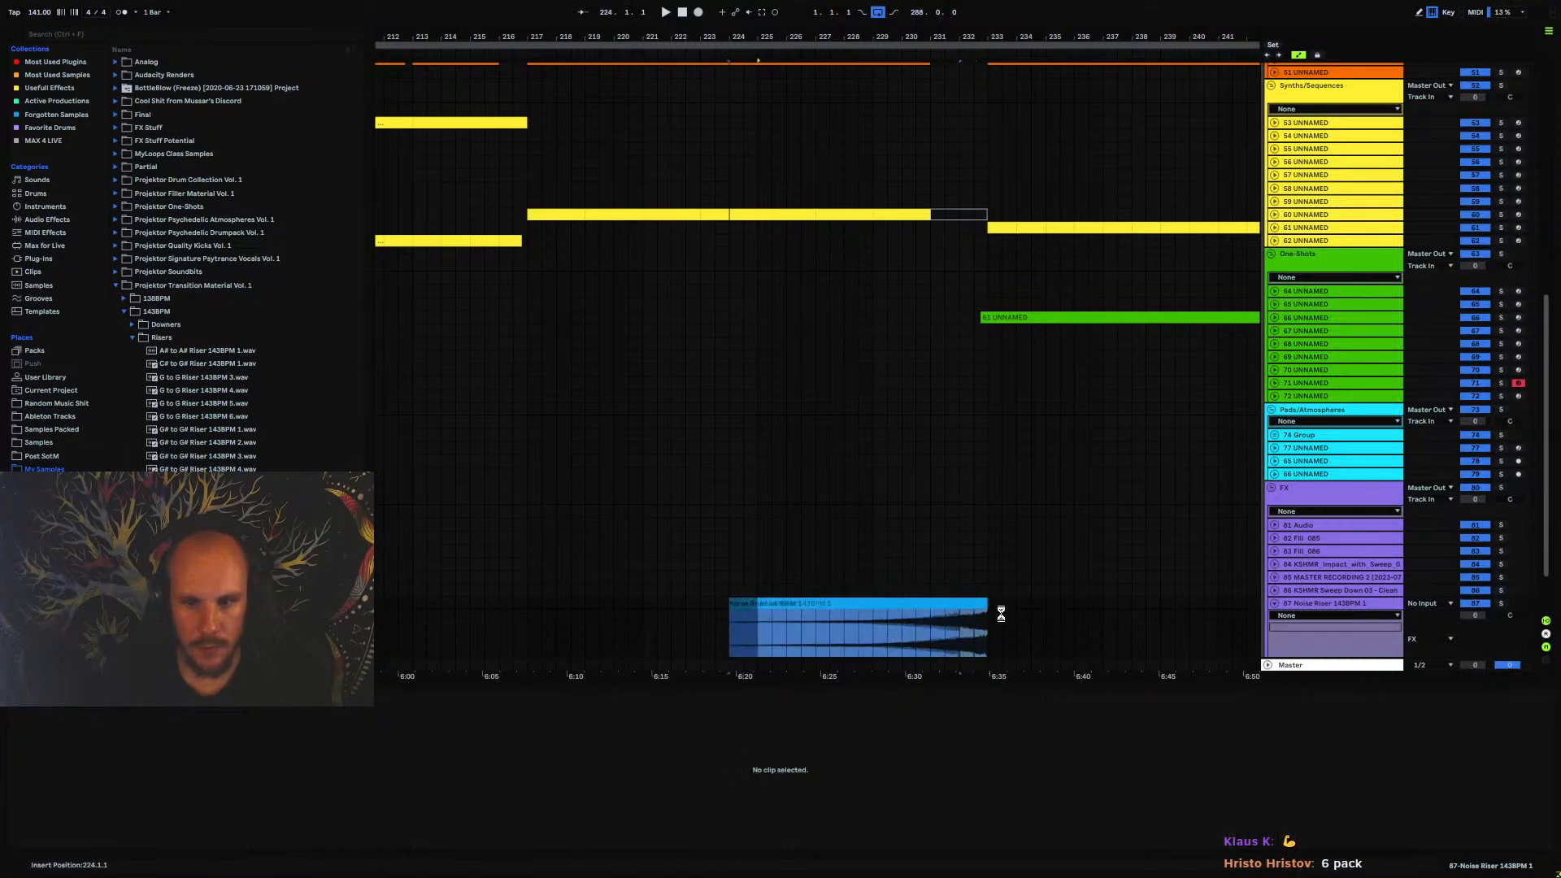
Assign the track colour to the Noise Riser clip and lower its track volume to about -11.8 dB
{"action": "right_click", "coordinate": [1314, 603]}
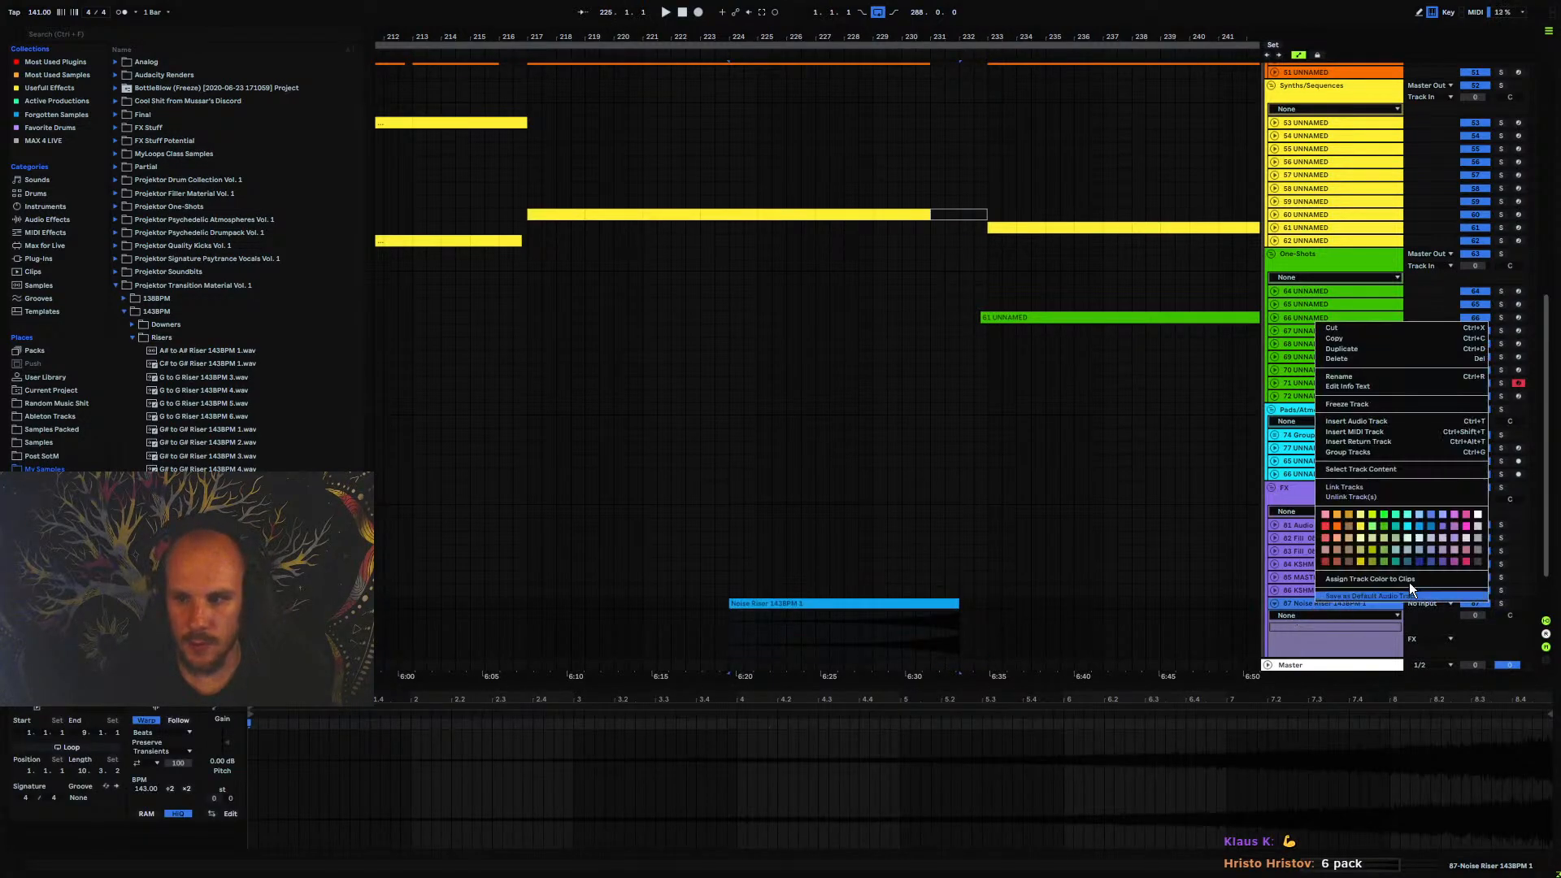
{"action": "left_click", "coordinate": [1353, 579]}
{"action": "left_click_drag", "start_coordinate": [1475, 615], "coordinate": [1476, 644]}
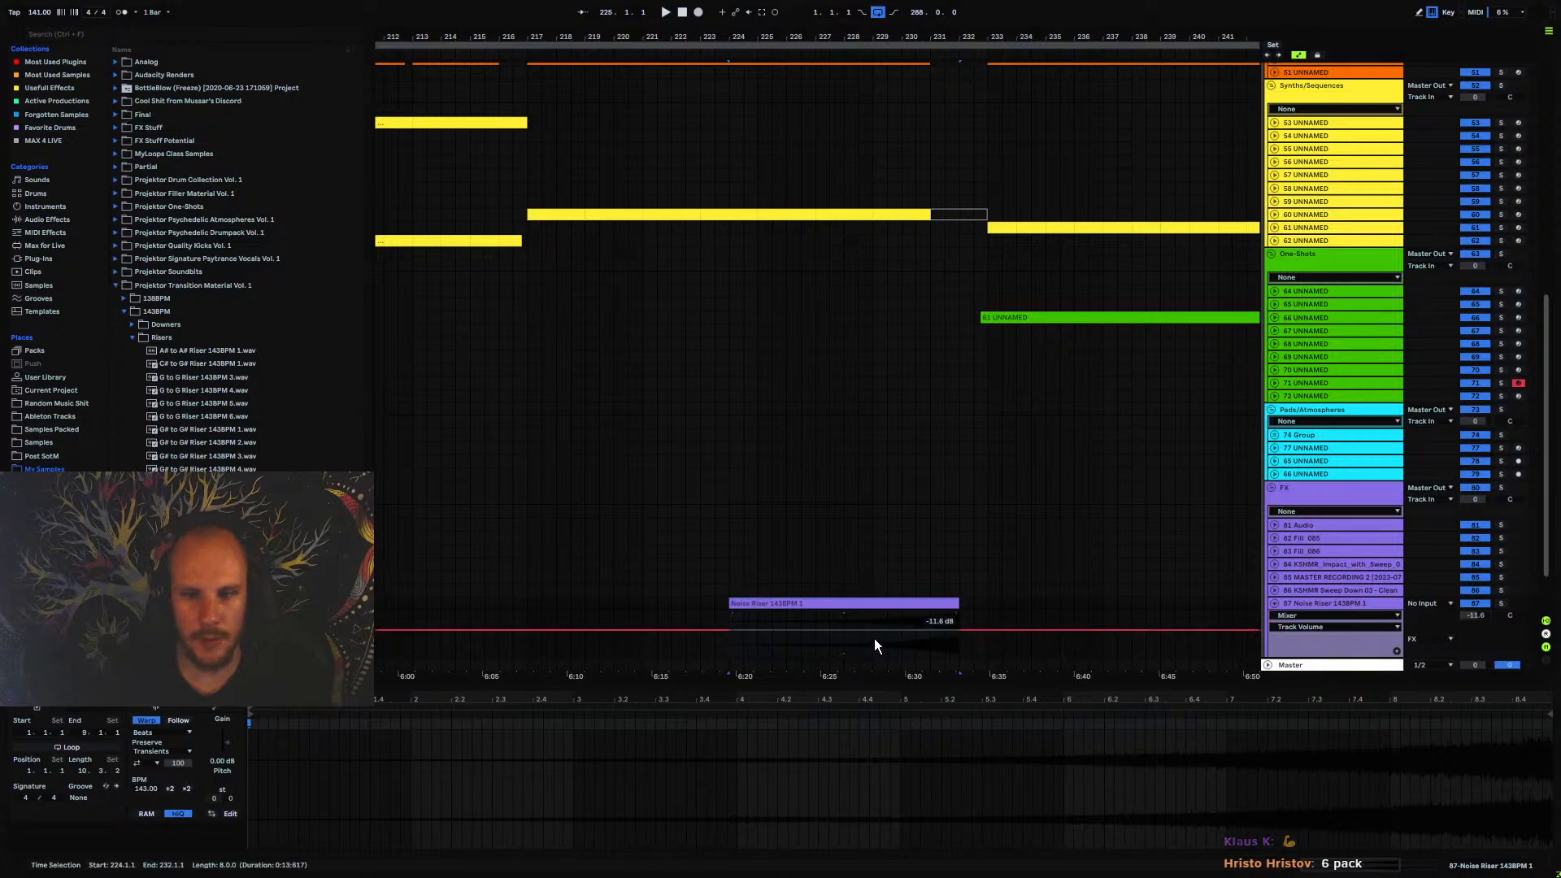
Trim the Noise Riser clip's start to bar 225 and set its track volume to -12.2 dB
{"action": "left_click_drag", "start_coordinate": [730, 603], "coordinate": [758, 601]}
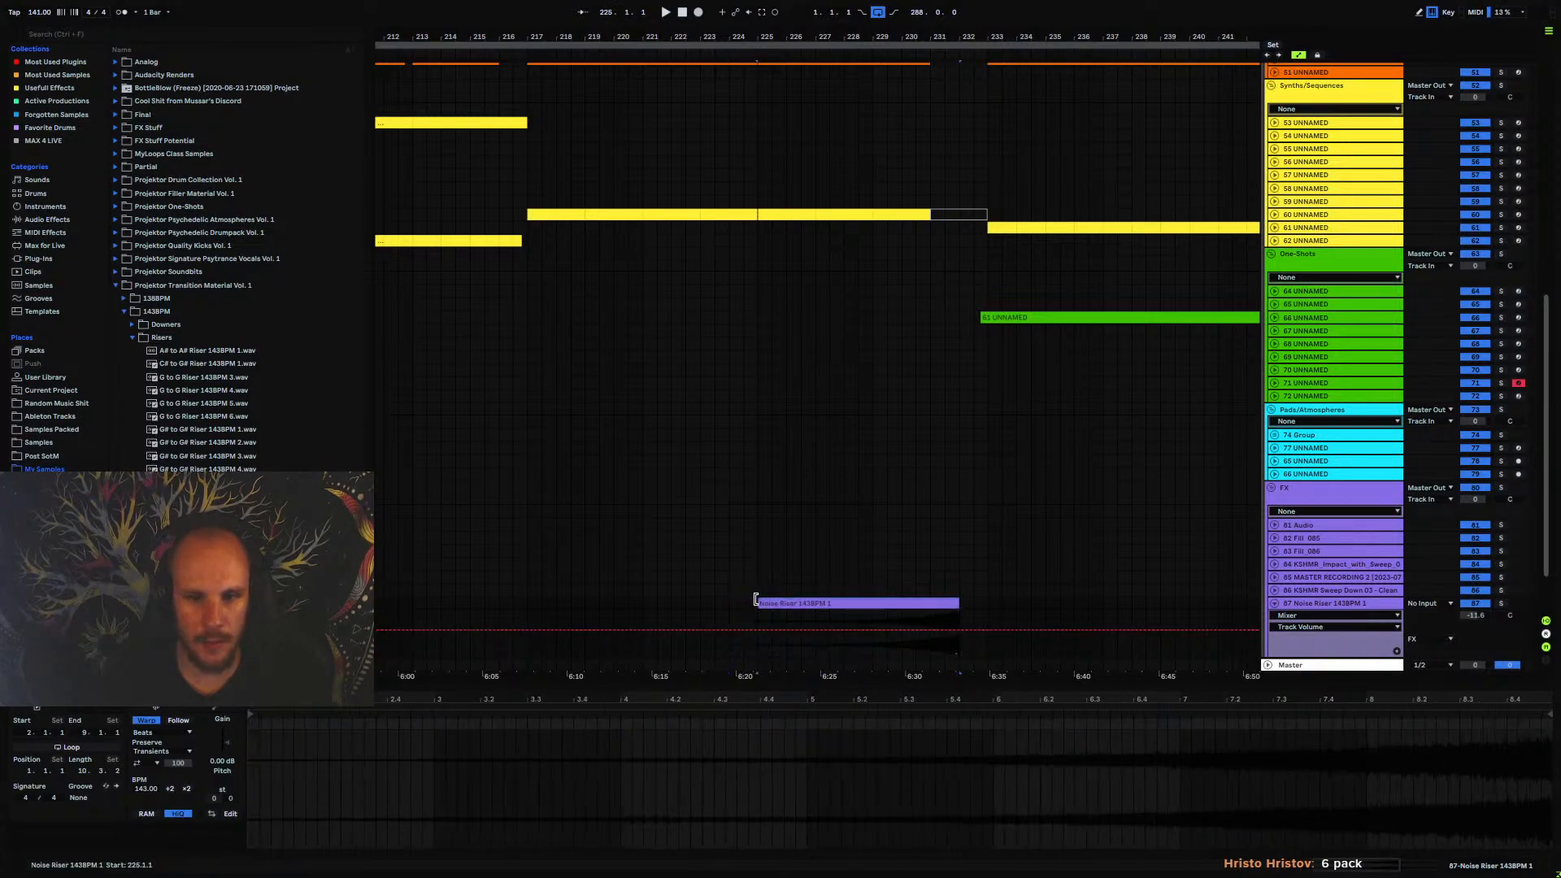
{"action": "left_click", "coordinate": [873, 631]}
{"action": "left_click_drag", "start_coordinate": [1484, 618], "coordinate": [1483, 622]}
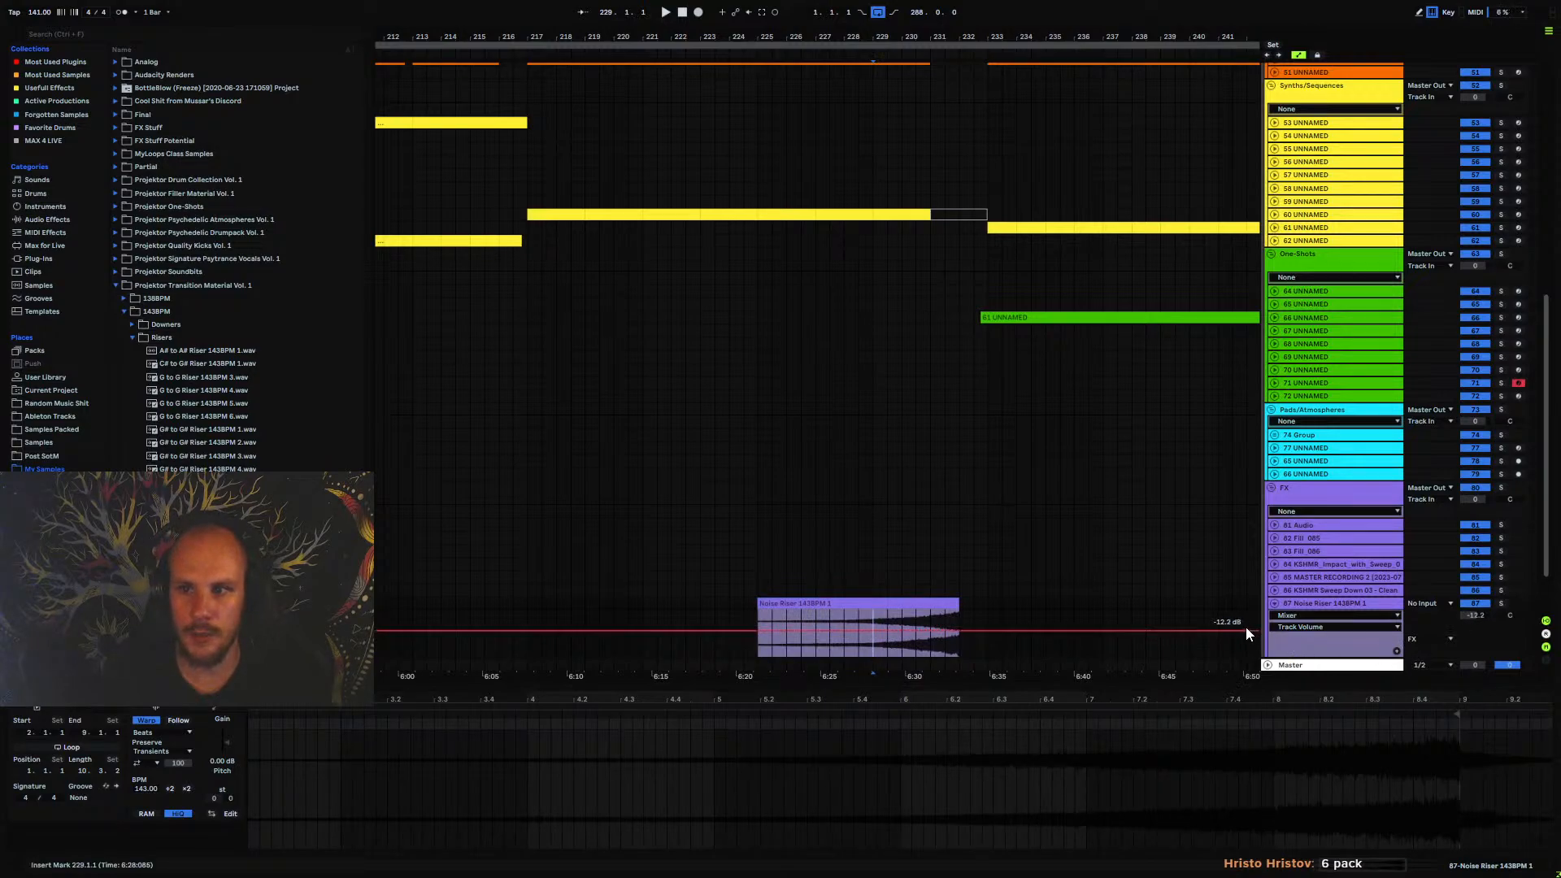
Move the Noise Riser clip one bar earlier so it spans bars 224 to 231, and play from bar 226
{"action": "left_click_drag", "start_coordinate": [932, 603], "coordinate": [909, 603]}
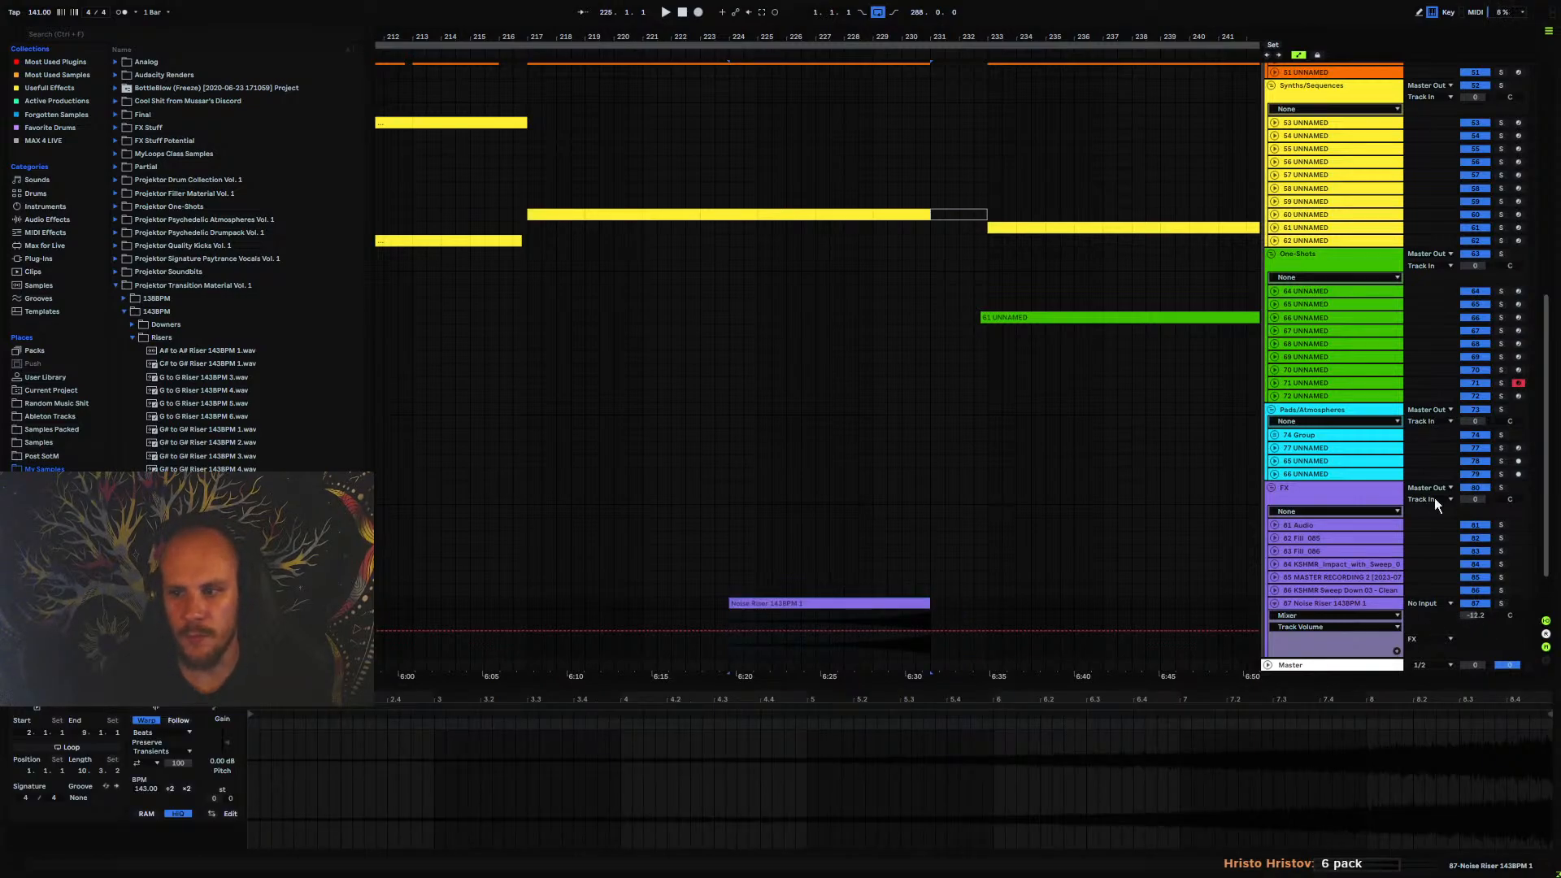
{"action": "left_click", "coordinate": [1275, 603]}
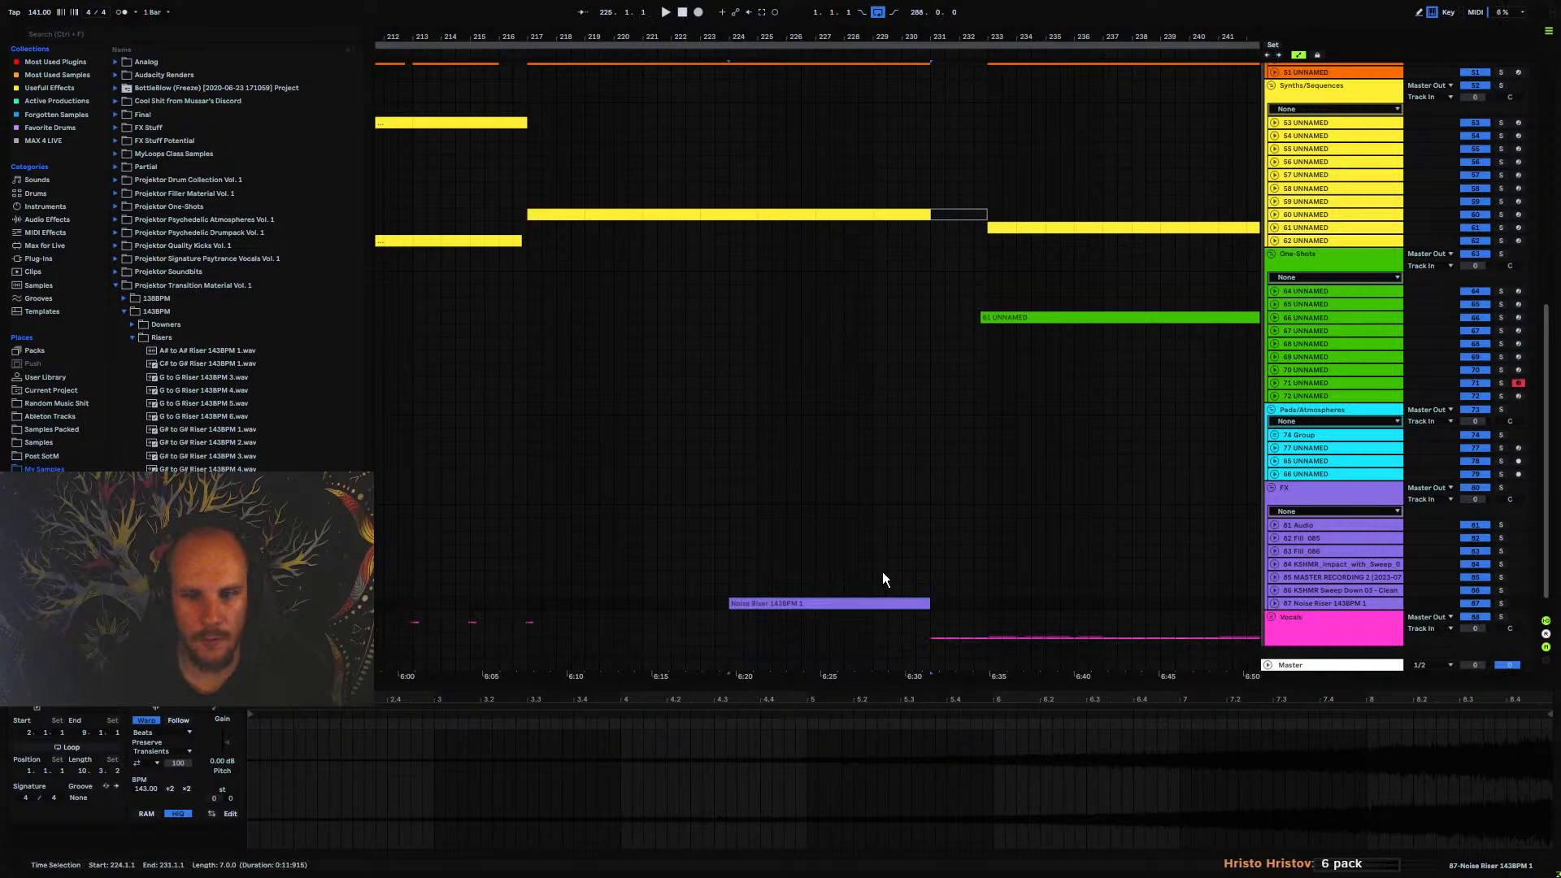
{"action": "left_click", "coordinate": [785, 597]}
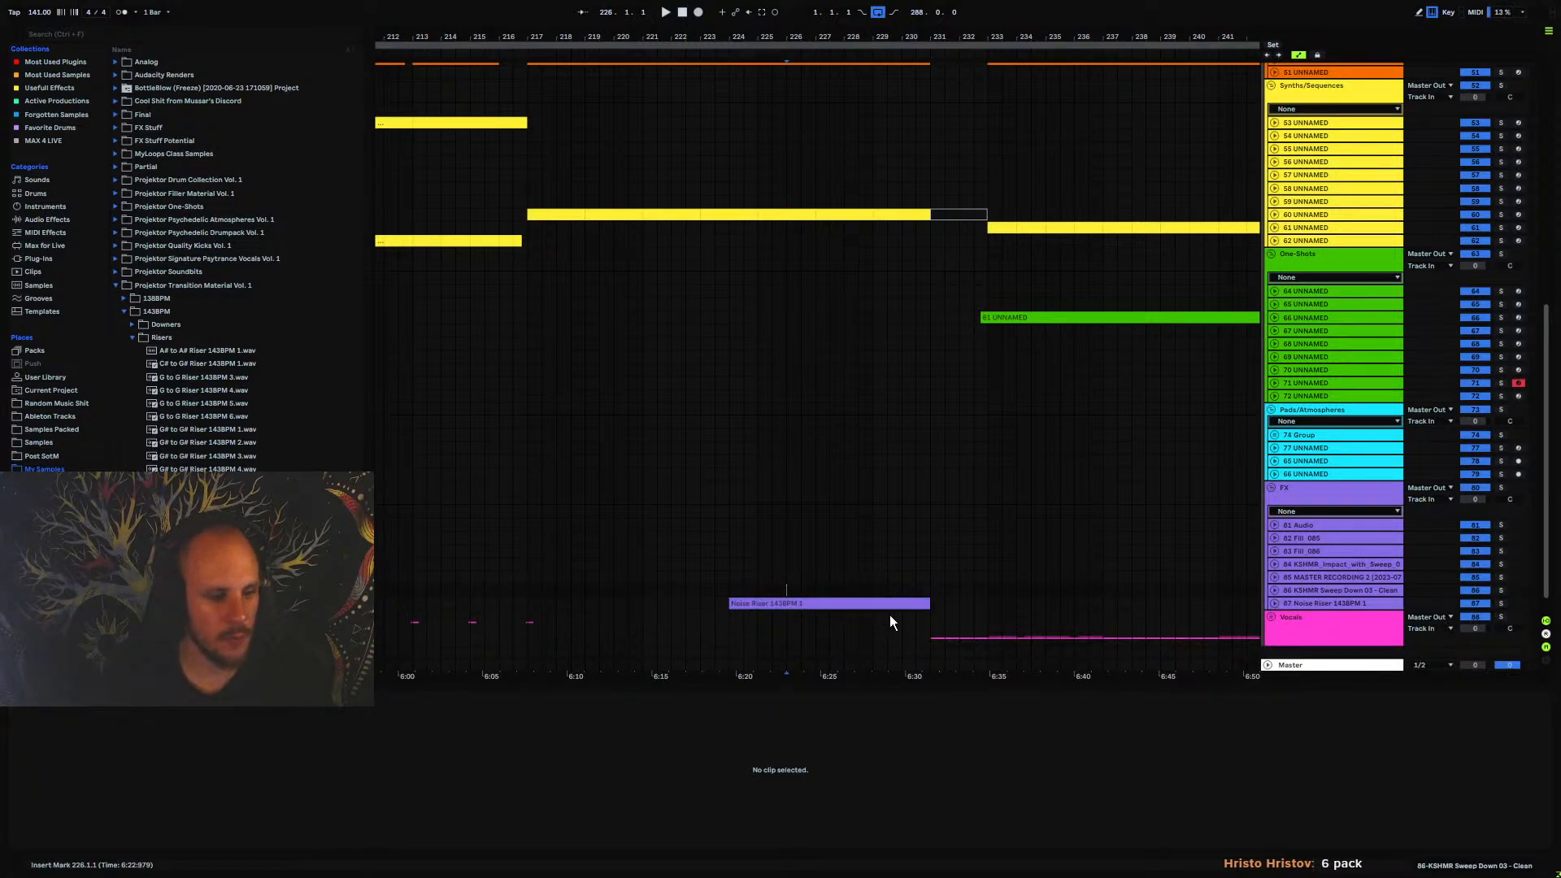
{"action": "key", "text": "space"}
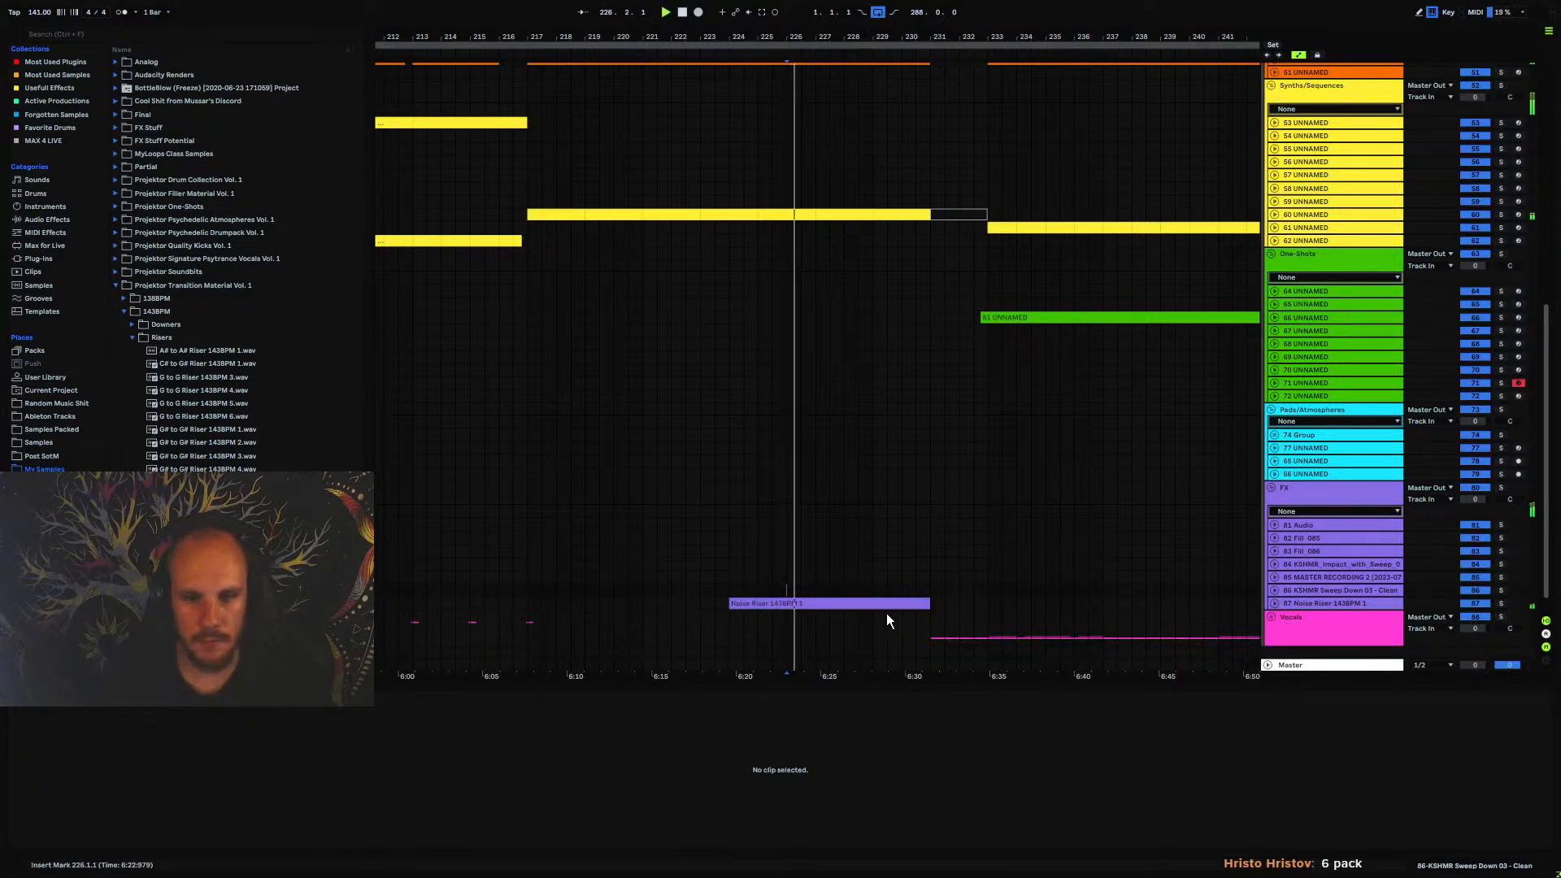
Add EQ Eight to the Noise Riser track with a low cut at about 381 Hz and Q 0.29, and reduce the track volume
{"action": "left_click", "coordinate": [1273, 604]}
{"action": "right_click", "coordinate": [887, 826]}
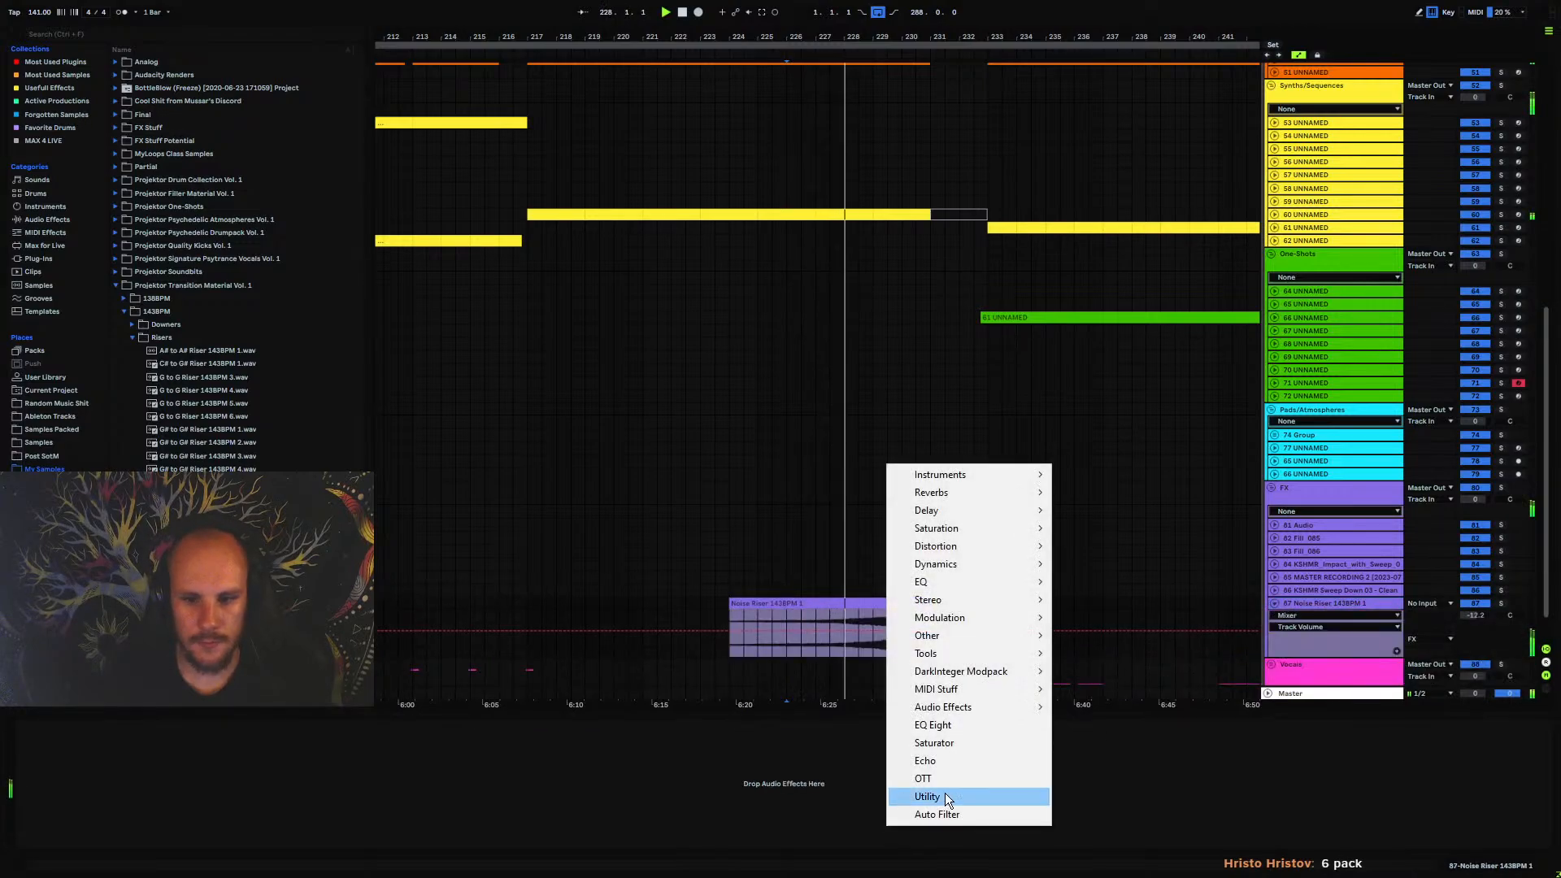
{"action": "left_click", "coordinate": [942, 726]}
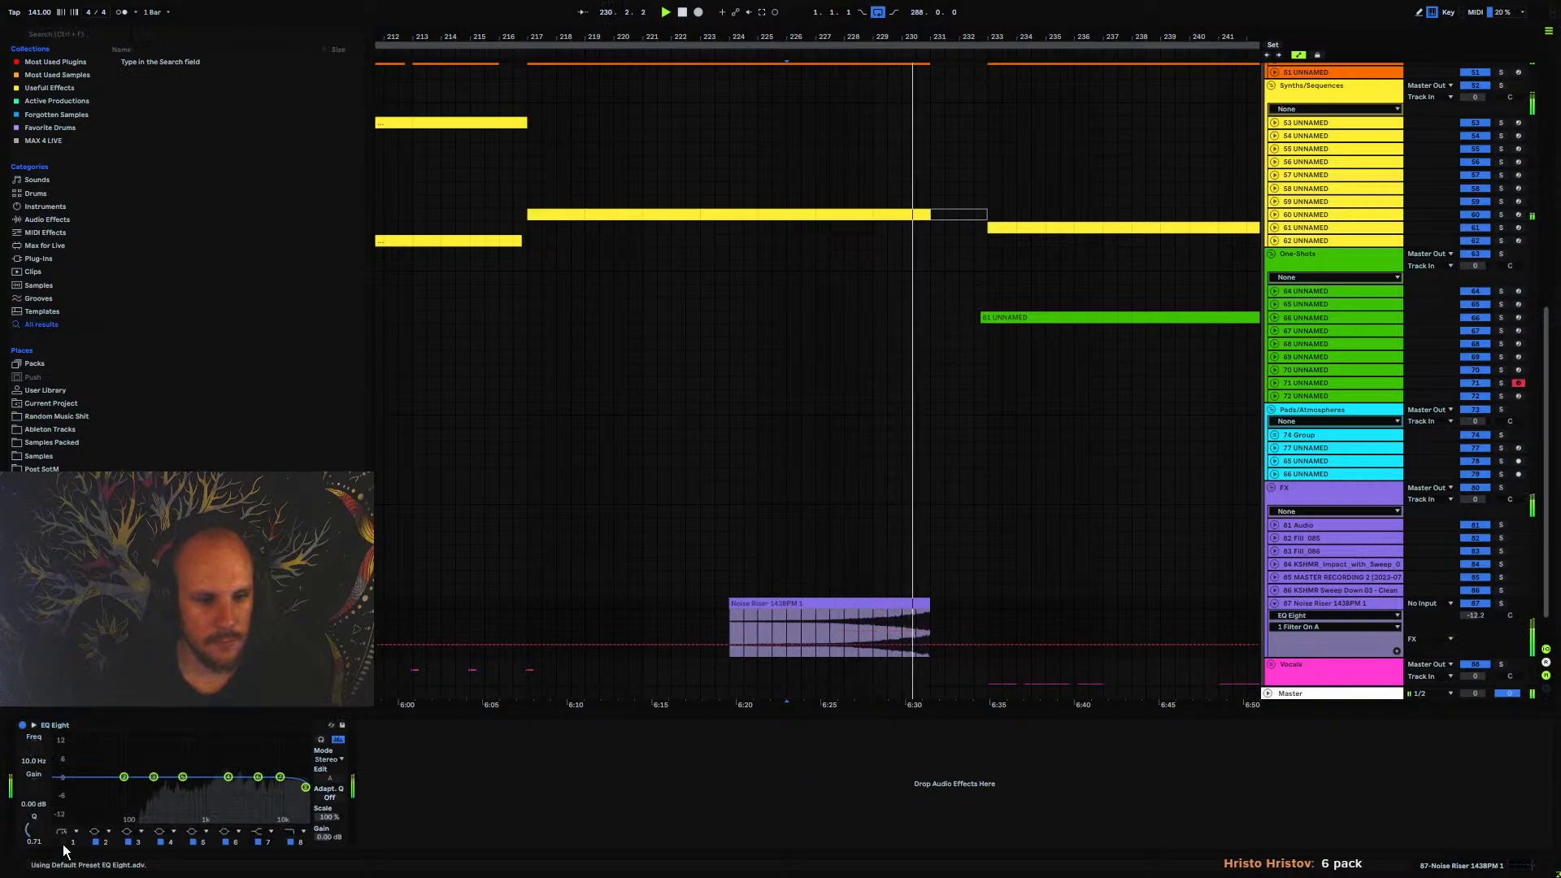
{"action": "left_click_drag", "start_coordinate": [38, 763], "coordinate": [38, 736]}
{"action": "left_click_drag", "start_coordinate": [184, 793], "coordinate": [175, 802]}
{"action": "left_click_drag", "start_coordinate": [1474, 615], "coordinate": [1473, 627]}
{"action": "left_click", "coordinate": [1274, 604]}
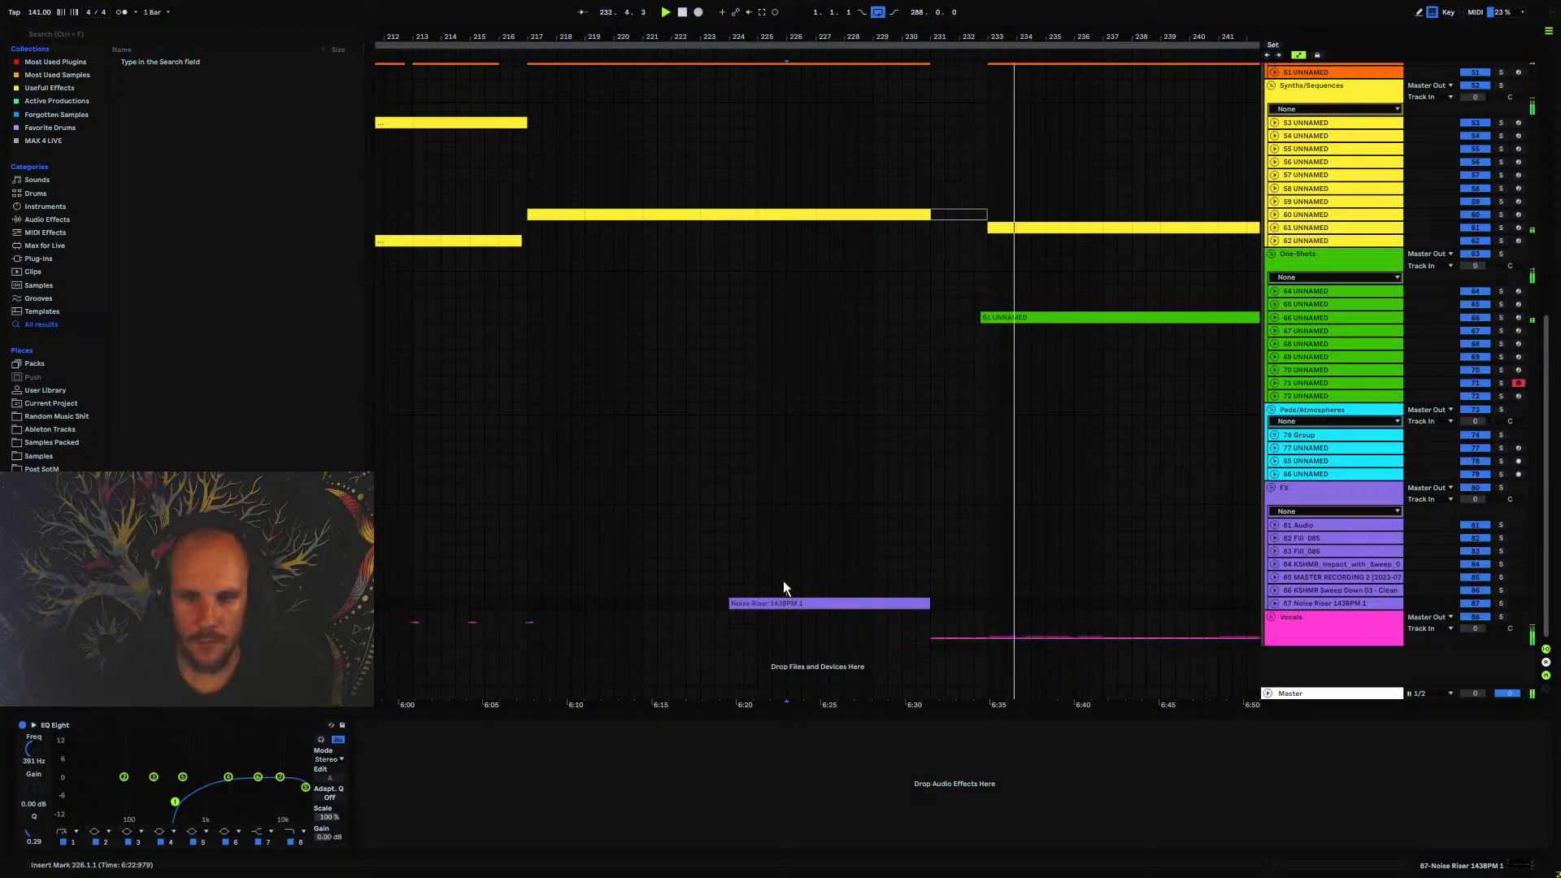
Replay the transition from bar 224 and collapse the FX, Pads/Atmospheres, One-Shots and Synths/Sequences groups
{"action": "left_click", "coordinate": [731, 591]}
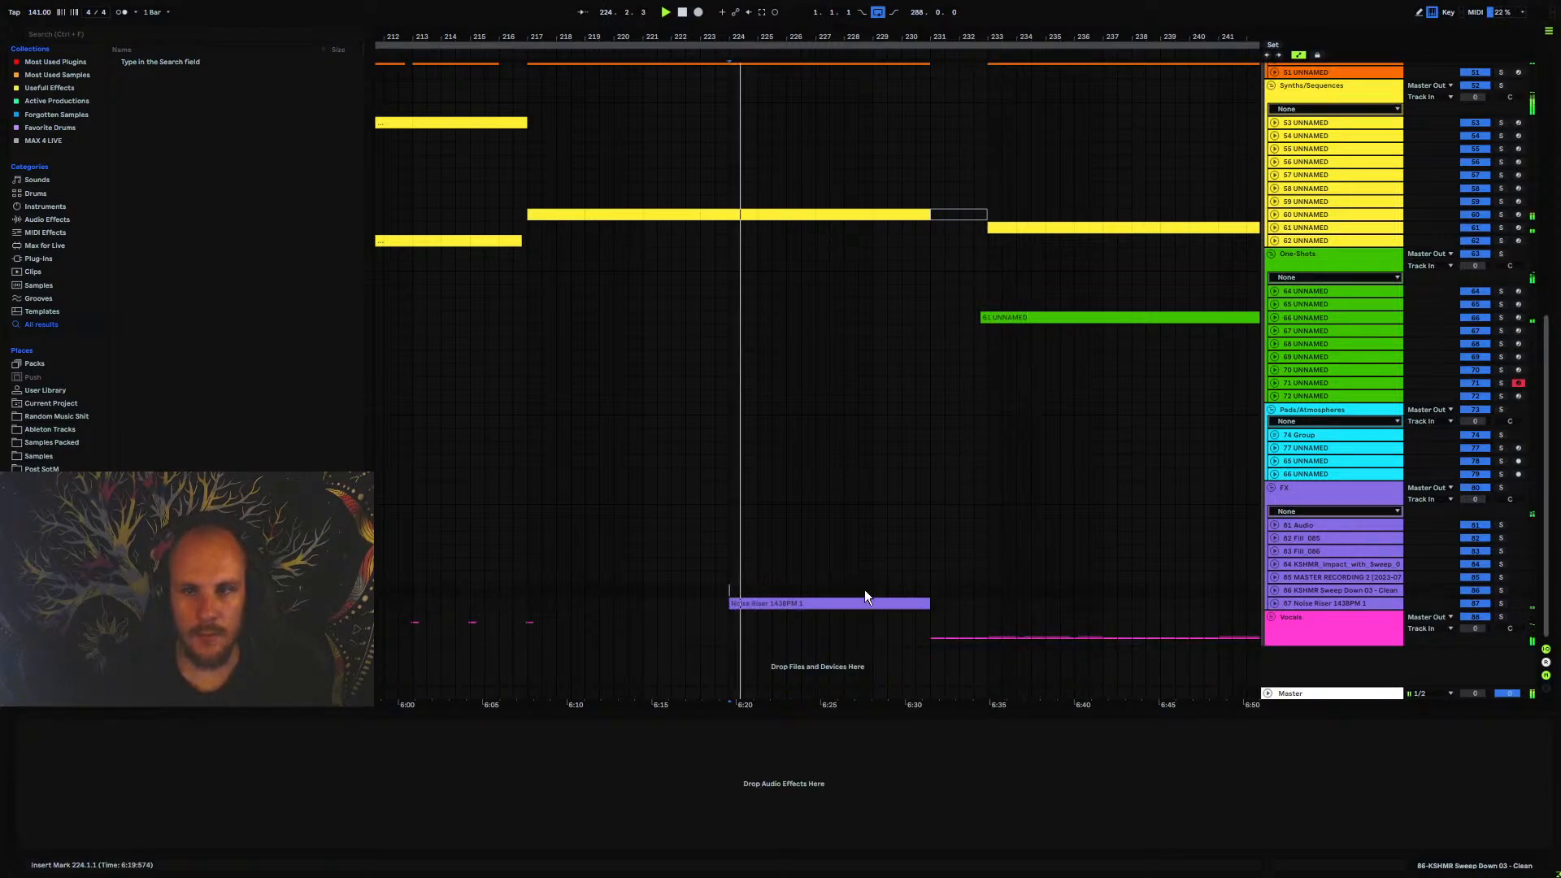
{"action": "left_click", "coordinate": [1271, 487]}
{"action": "left_click", "coordinate": [1272, 413]}
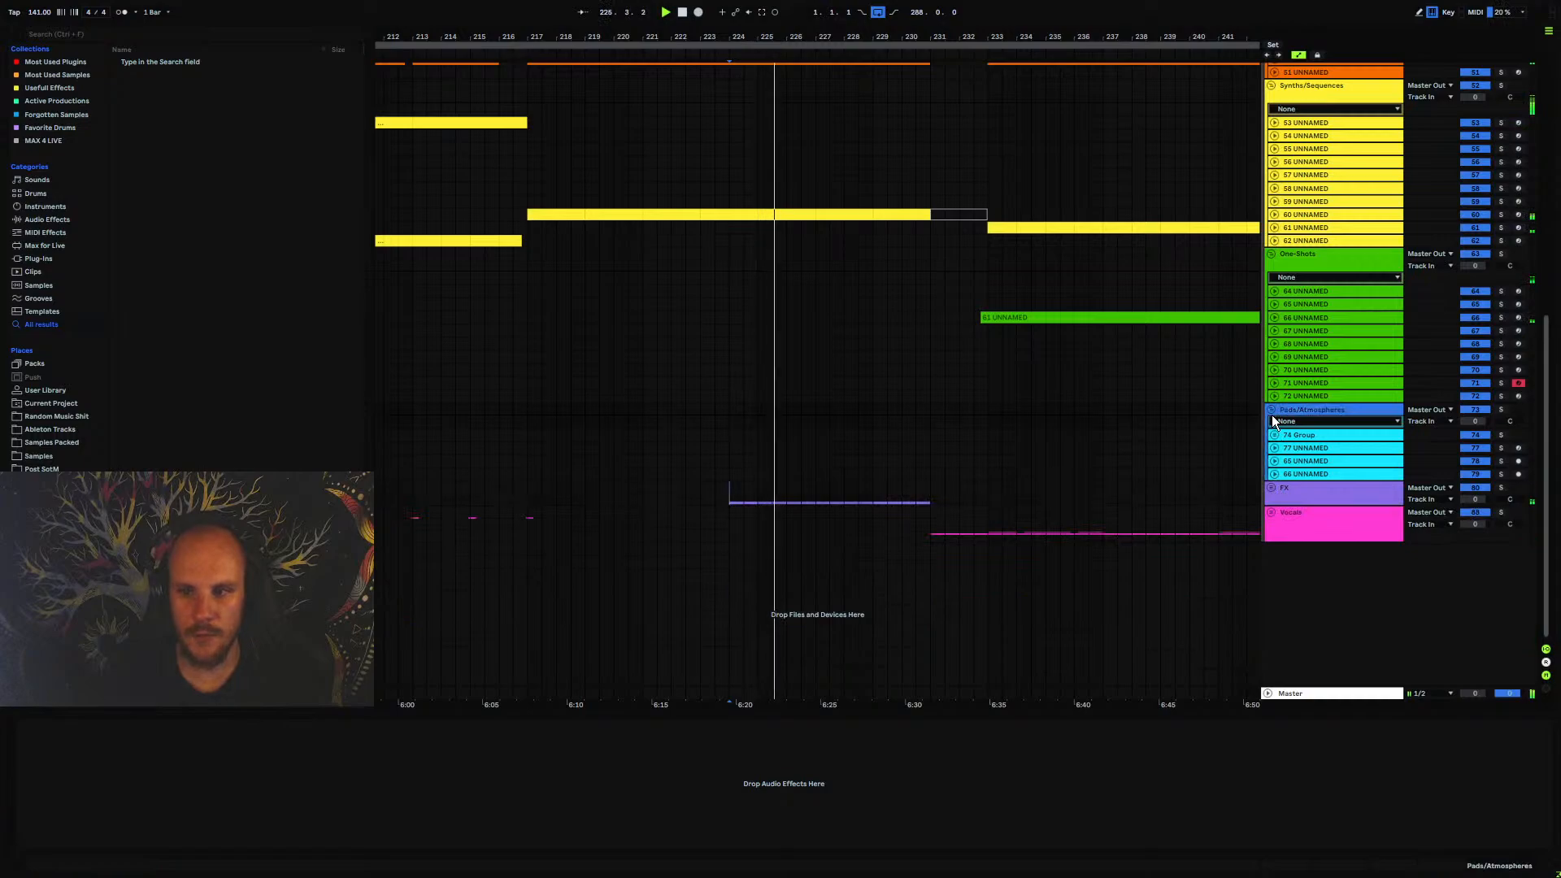
{"action": "left_click", "coordinate": [1272, 410]}
{"action": "left_click", "coordinate": [1272, 254]}
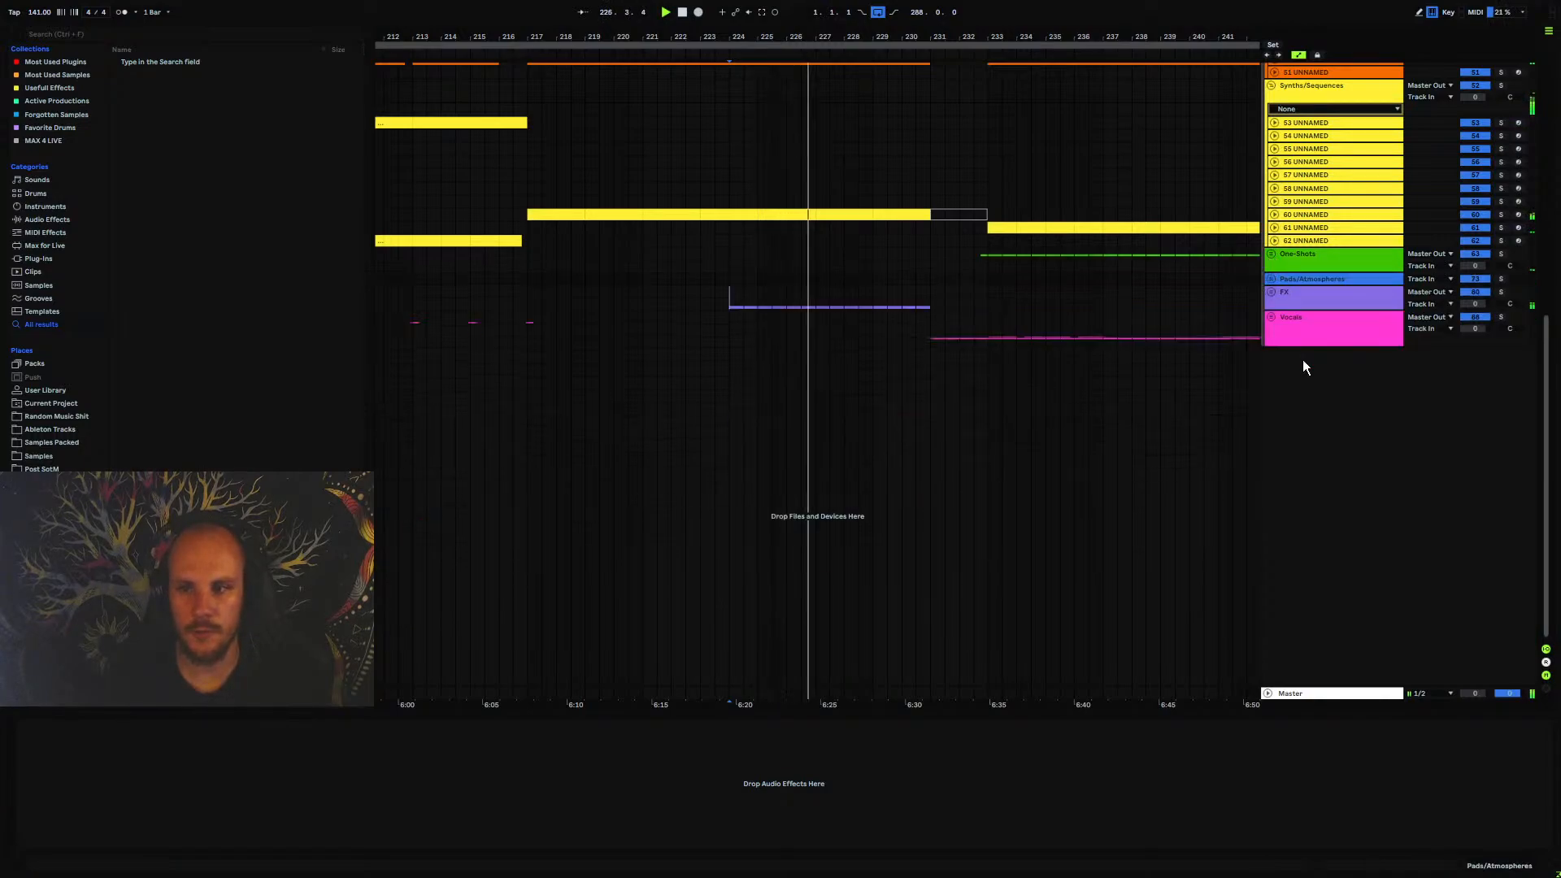
{"action": "scroll", "coordinate": [1301, 358], "scroll_direction": "up", "scroll_amount": 2}
{"action": "left_click", "coordinate": [1271, 196]}
{"action": "scroll", "coordinate": [941, 485], "scroll_direction": "up", "scroll_amount": 2}
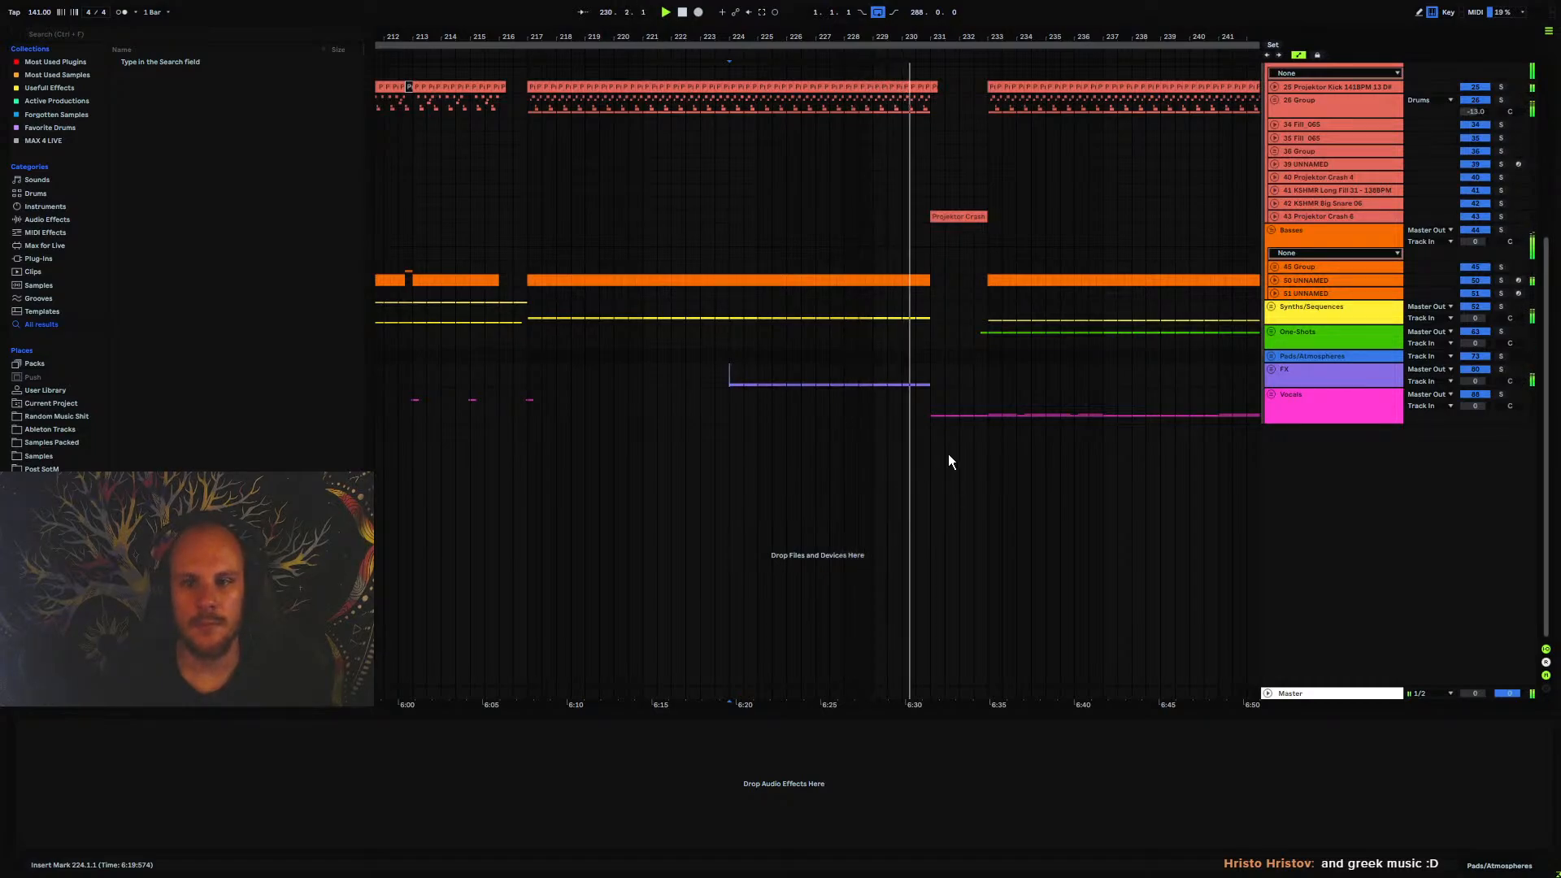
Check the Noise Riser track inside the FX group and replay the transition from bar 224
{"action": "left_click", "coordinate": [1271, 370]}
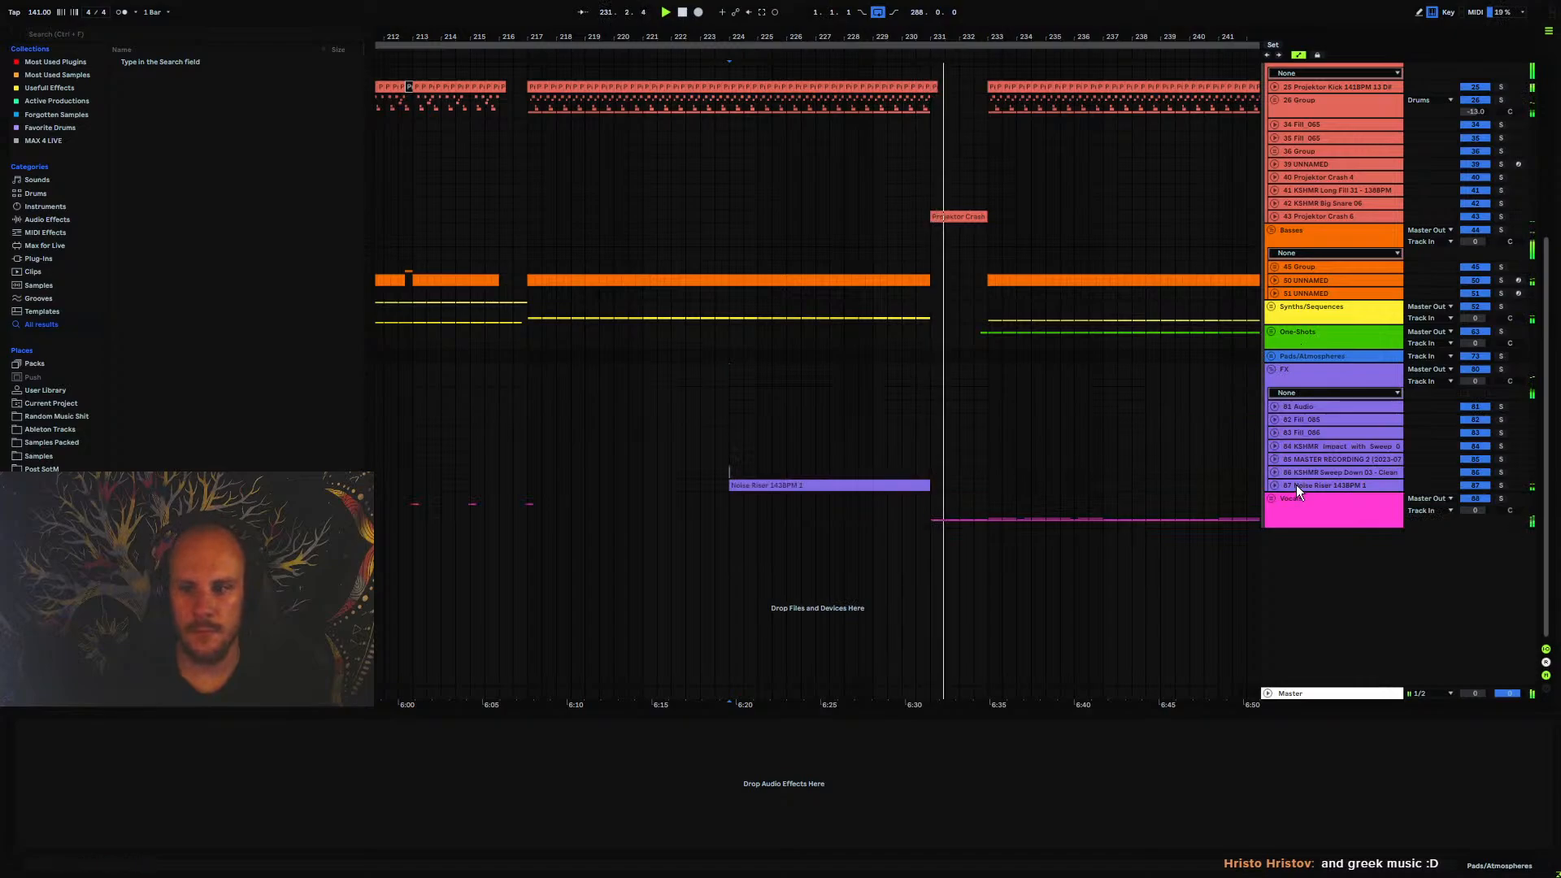
{"action": "left_click", "coordinate": [1275, 485]}
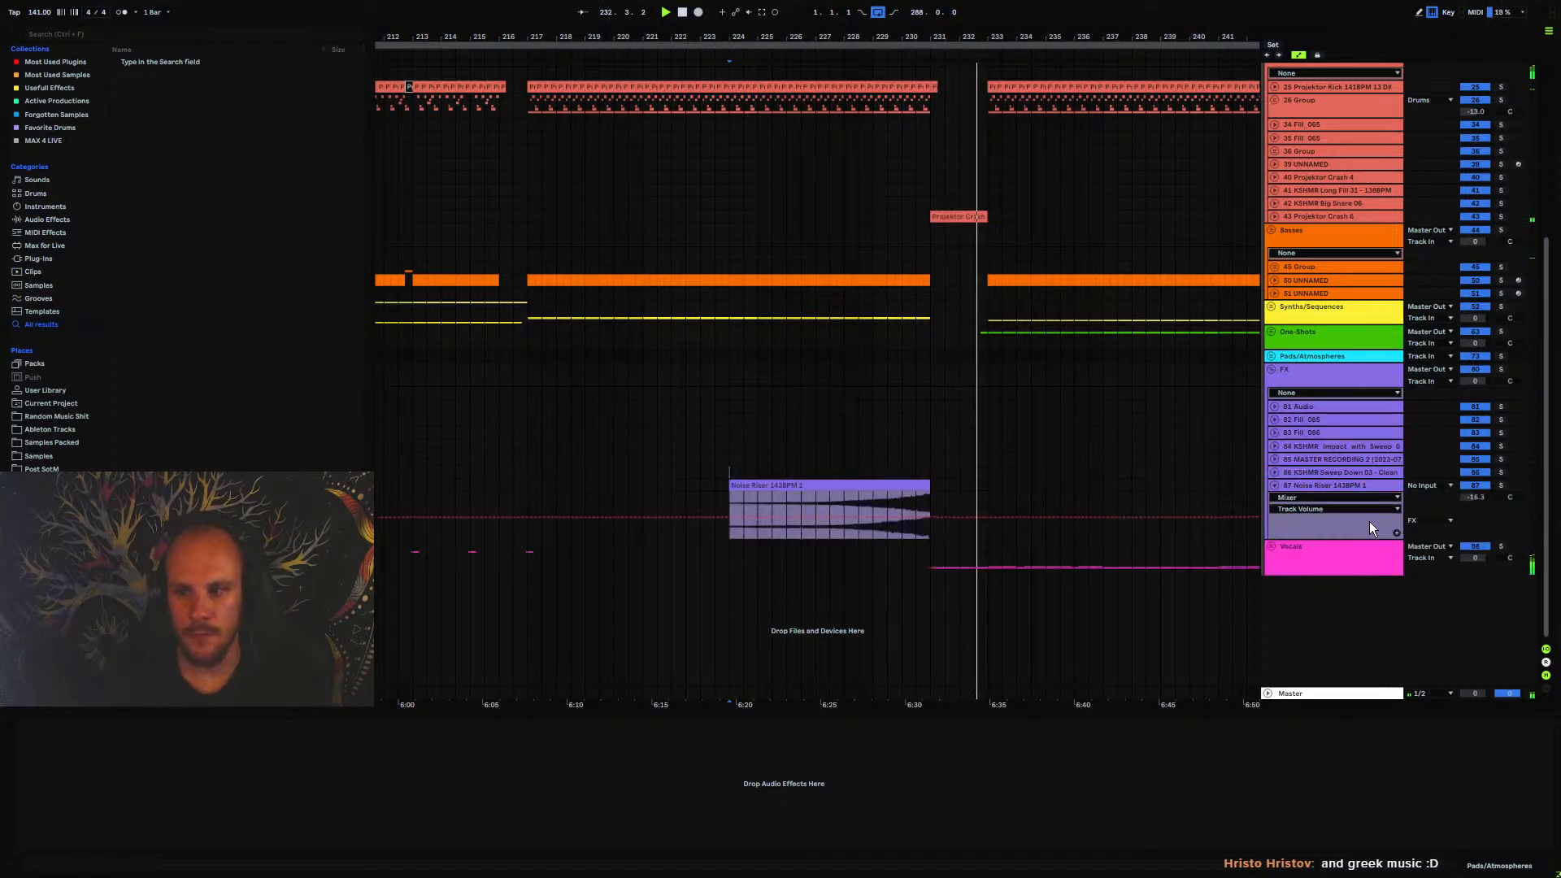
{"action": "left_click", "coordinate": [1275, 485]}
{"action": "key", "text": "space"}
{"action": "key", "text": "space"}
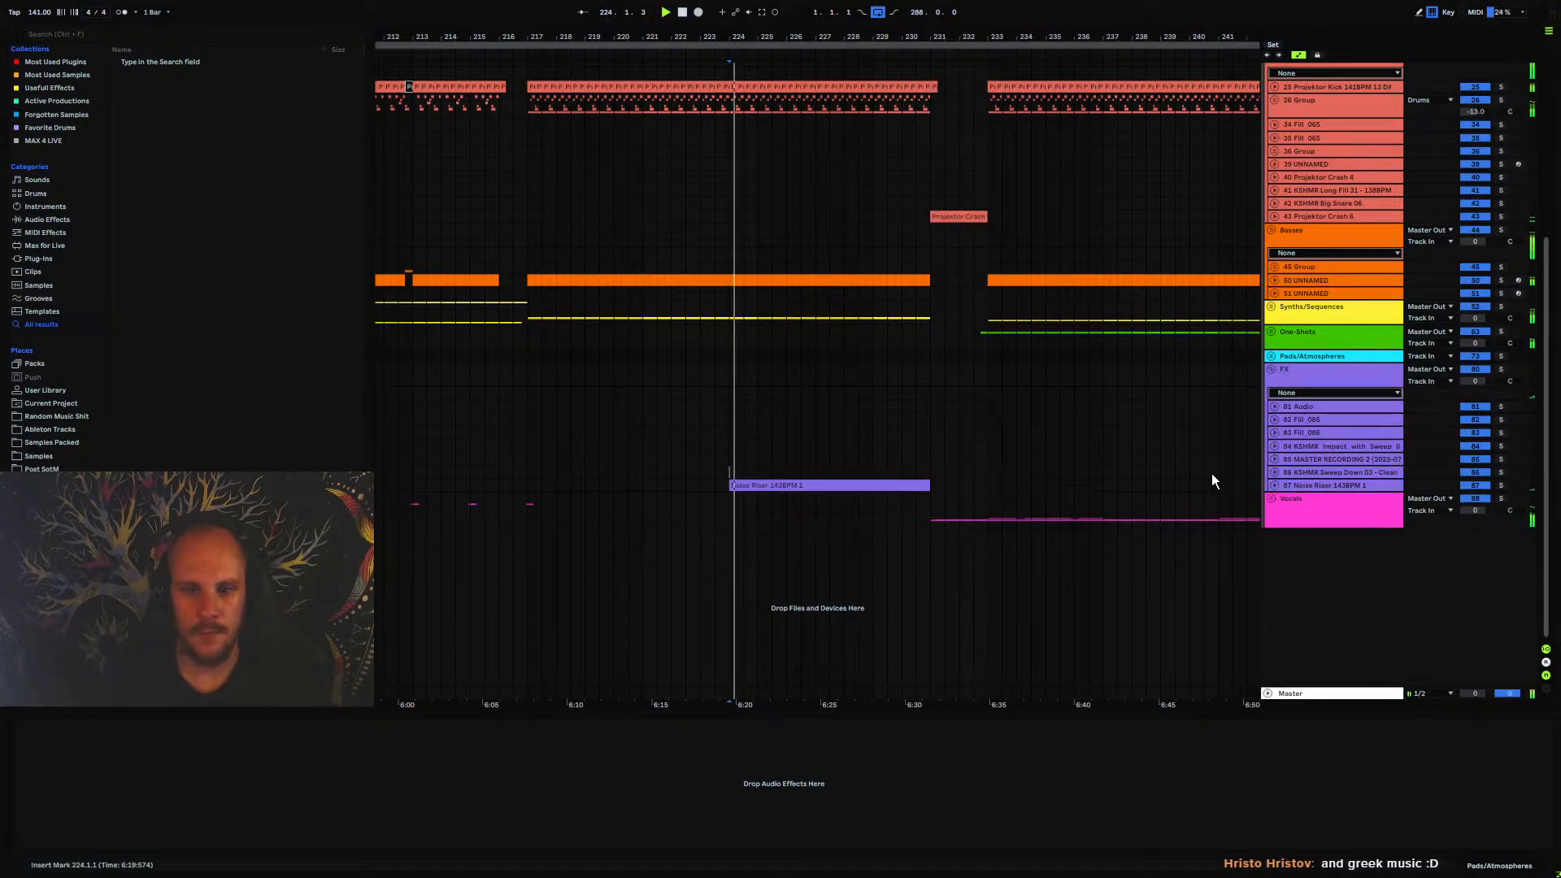
{"action": "left_click", "coordinate": [1271, 370]}
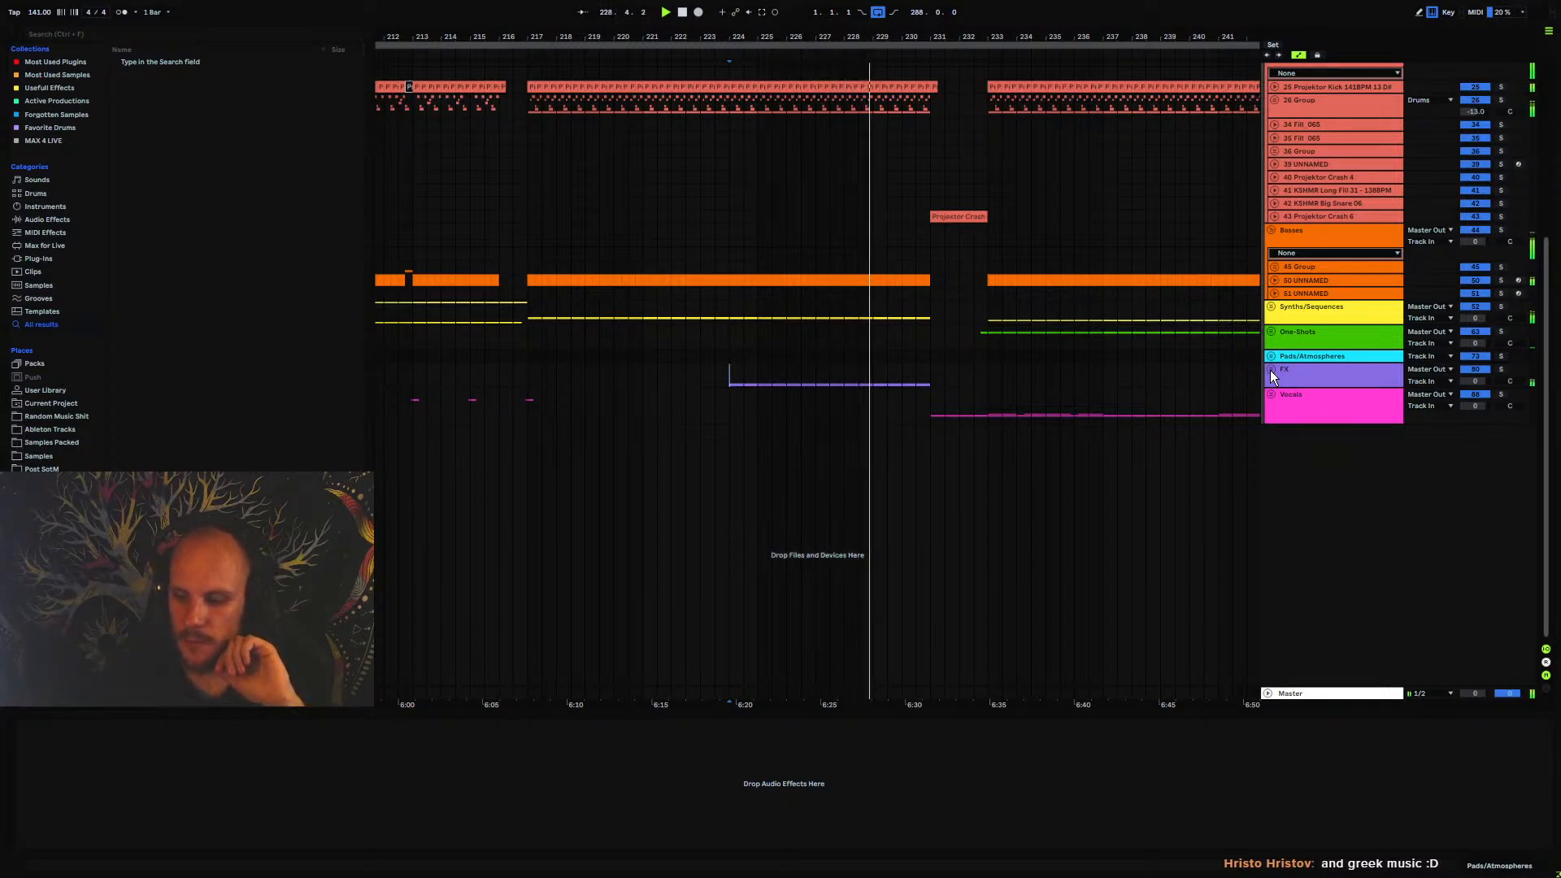
Inspect the devices on track 61 in the Synths/Sequences group, leaving the track and group folded
{"action": "left_click_drag", "start_coordinate": [941, 36], "coordinate": [895, 43]}
{"action": "left_click", "coordinate": [1271, 306]}
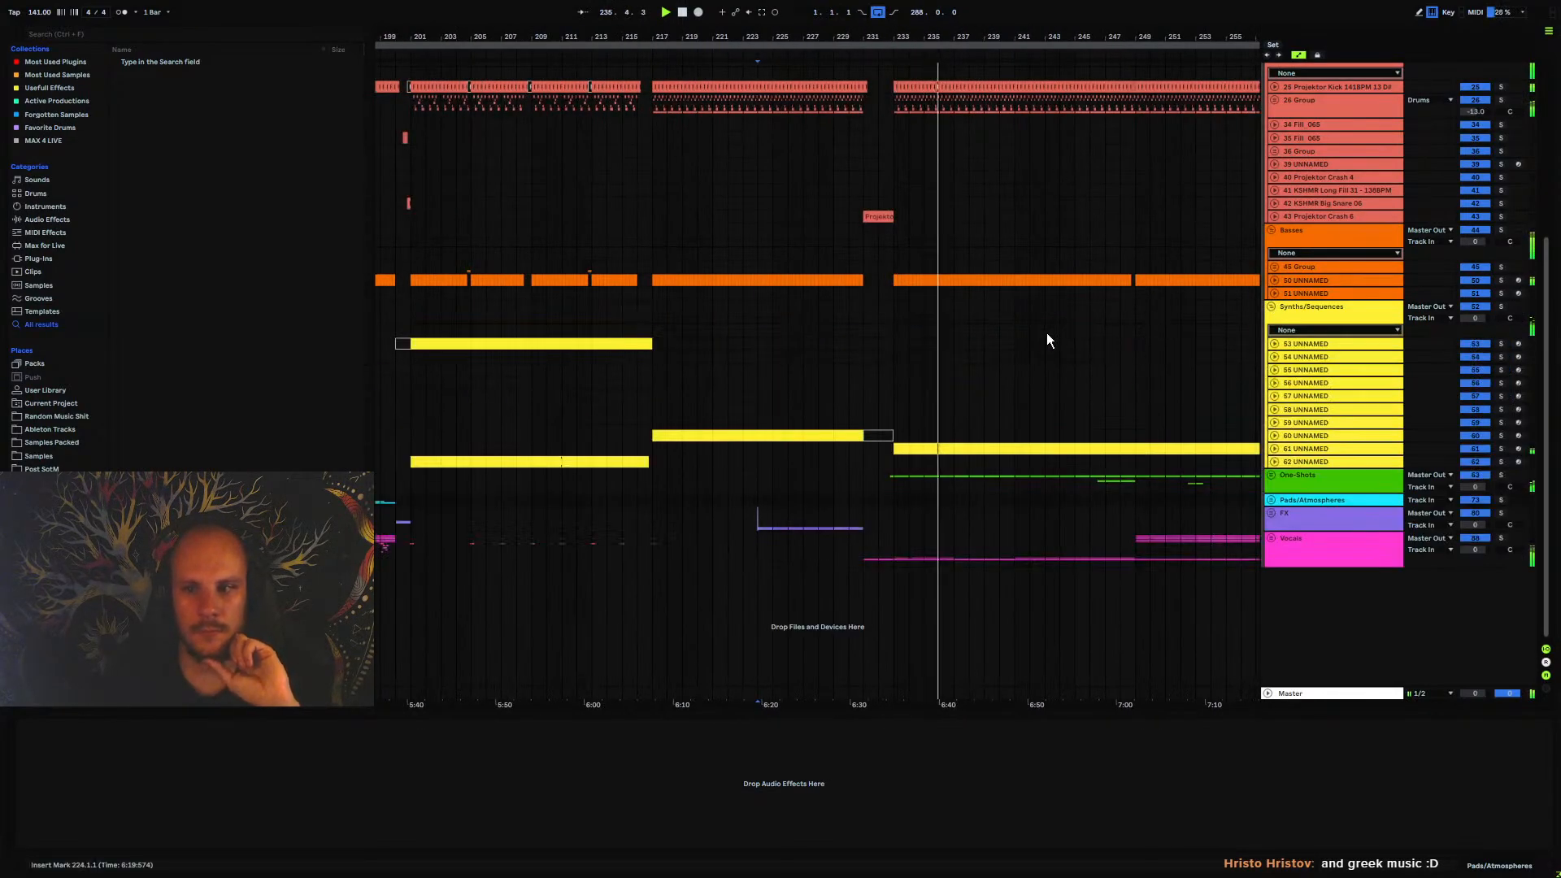
{"action": "left_click", "coordinate": [1272, 448]}
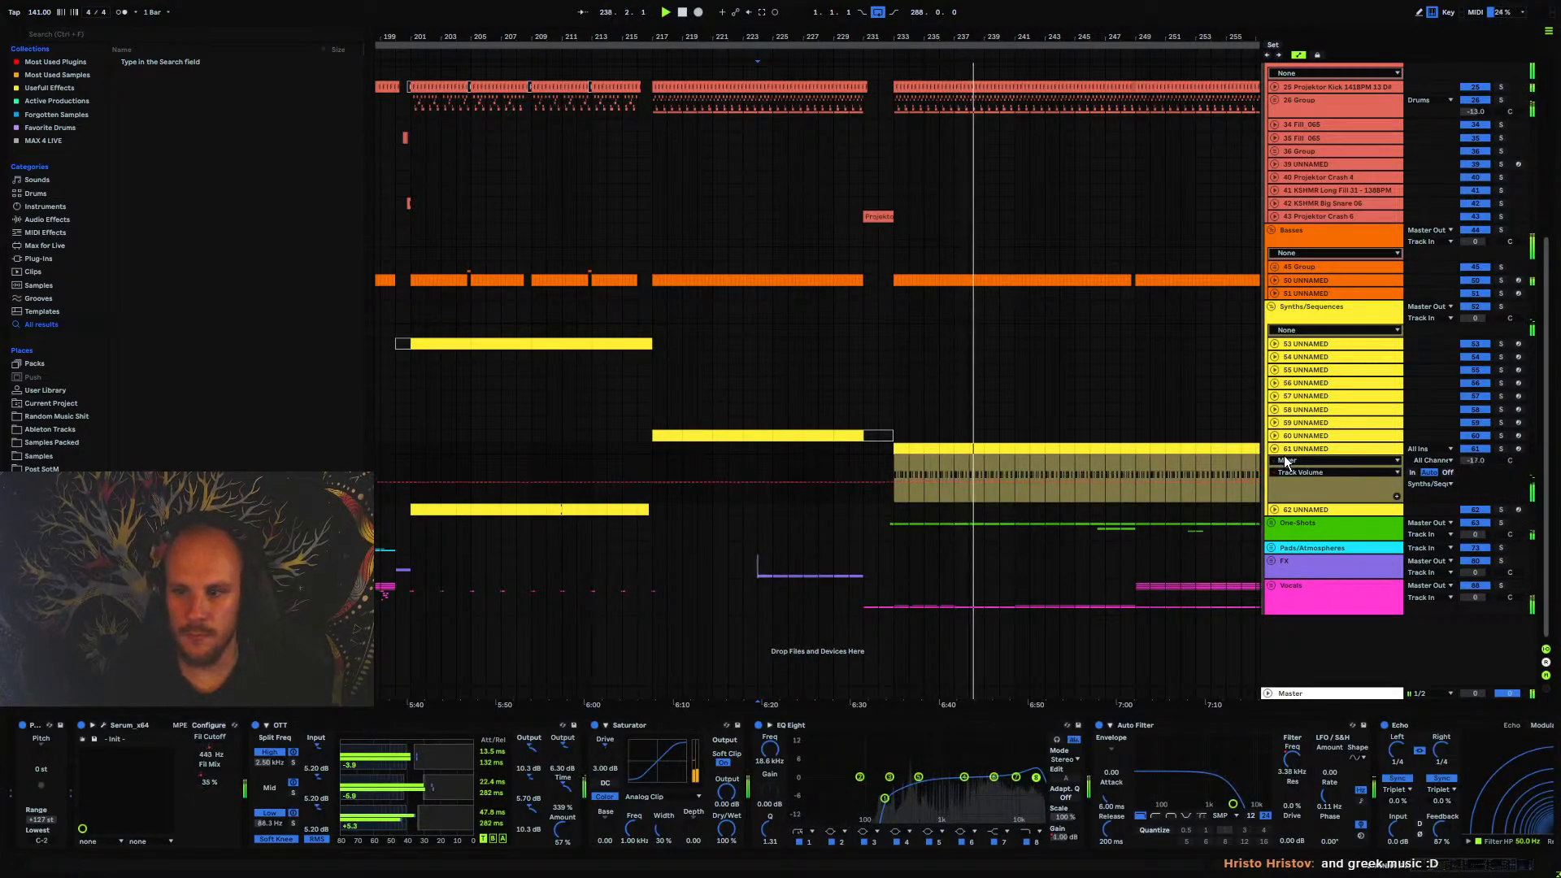
{"action": "left_click", "coordinate": [1276, 449]}
{"action": "left_click", "coordinate": [1271, 309]}
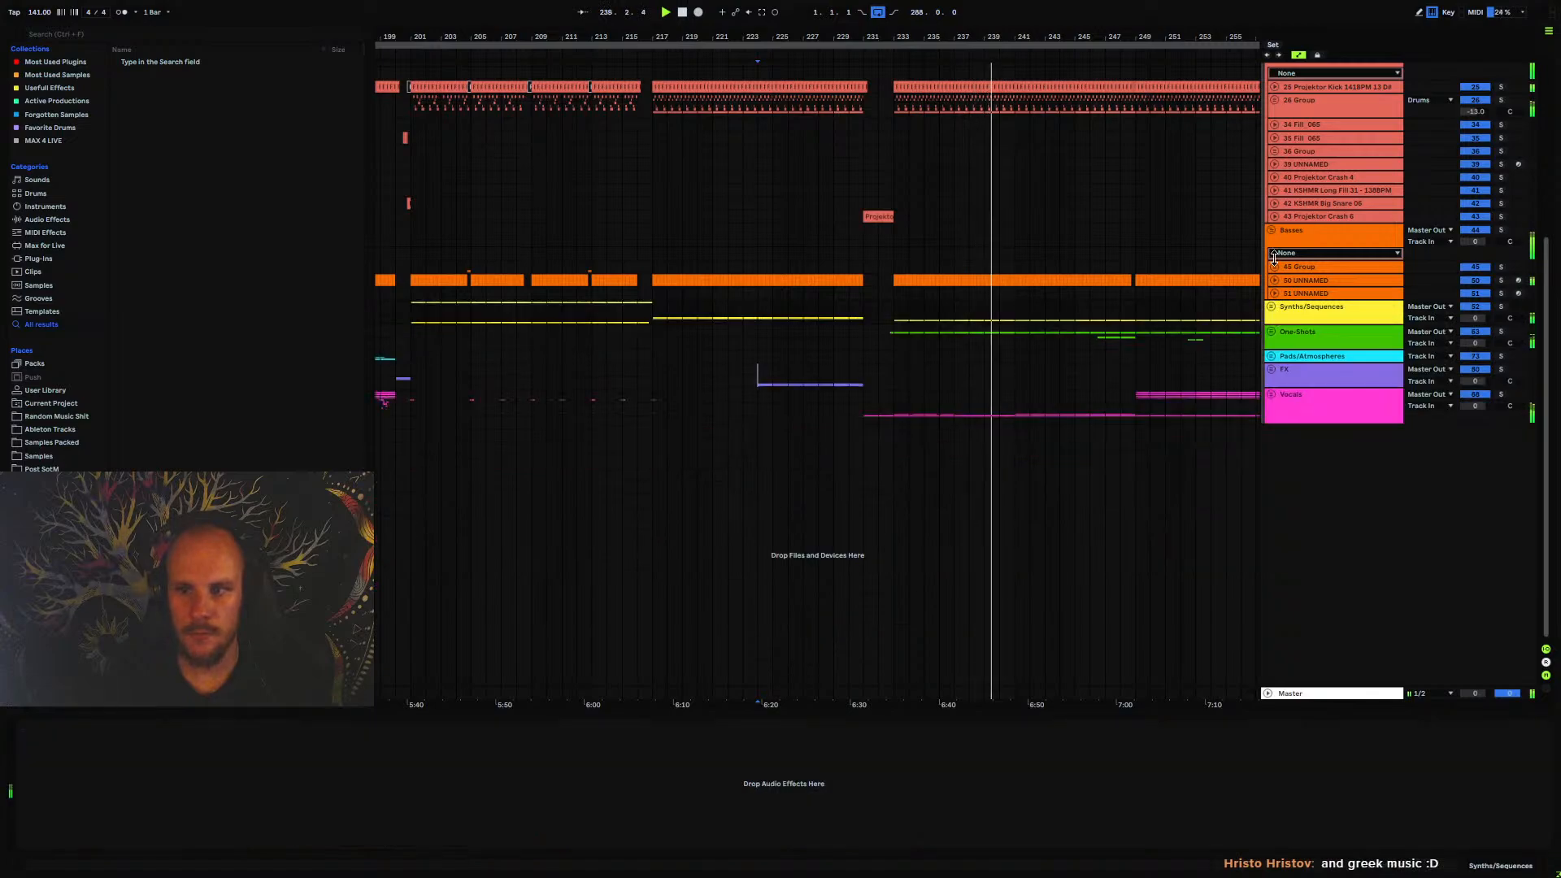
Collapse the Basses and Drums groups and bring the section around bars 243 to 266 into focus
{"action": "left_click", "coordinate": [1271, 230]}
{"action": "left_click", "coordinate": [1271, 313]}
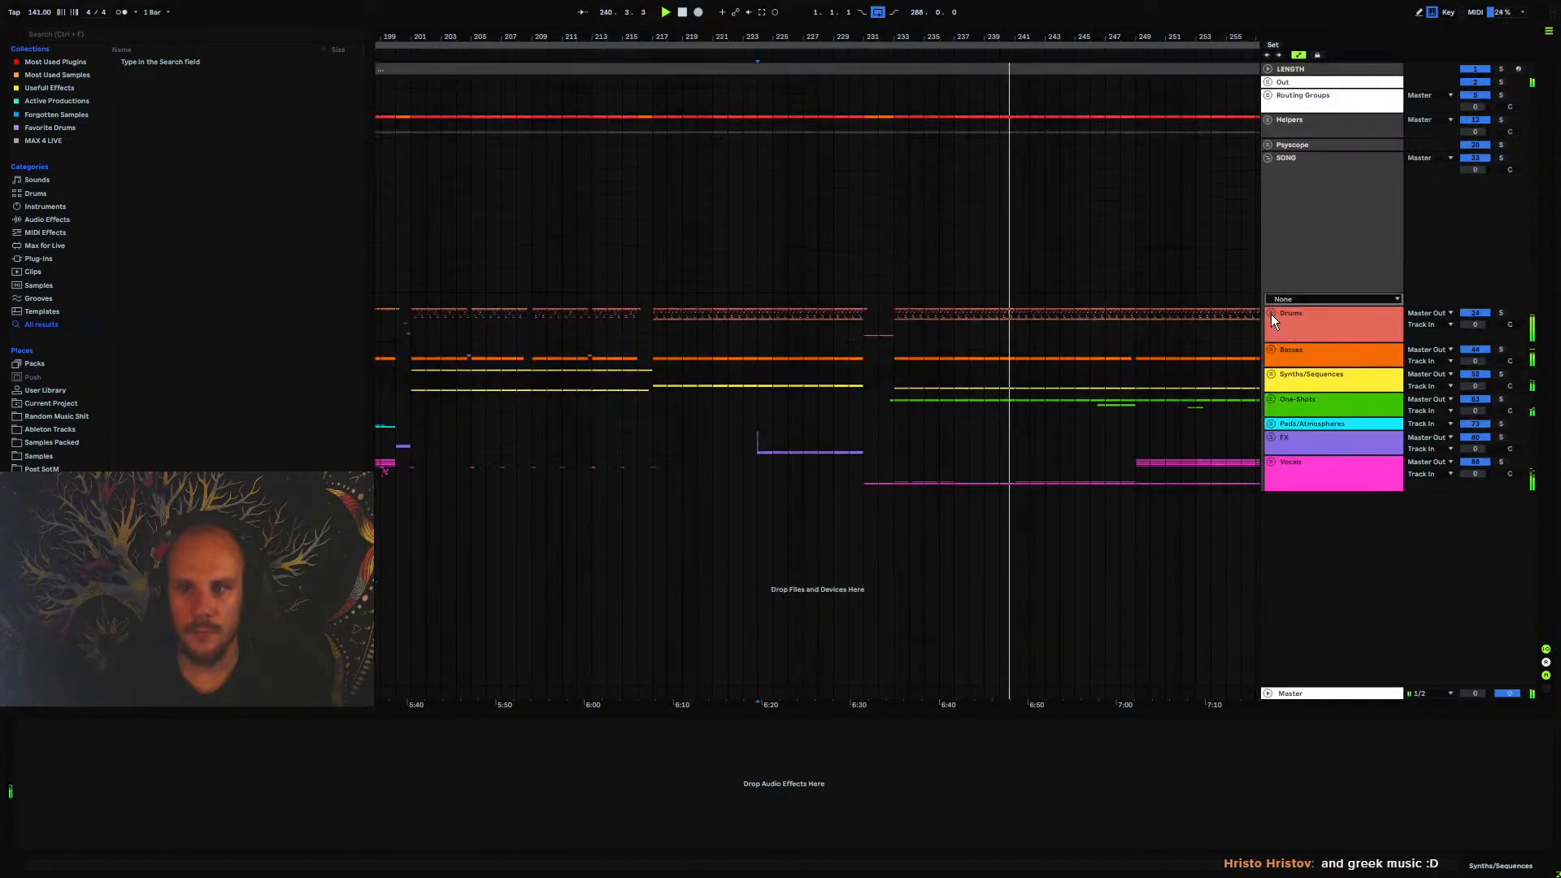
{"action": "left_click_drag", "start_coordinate": [839, 41], "coordinate": [908, 3]}
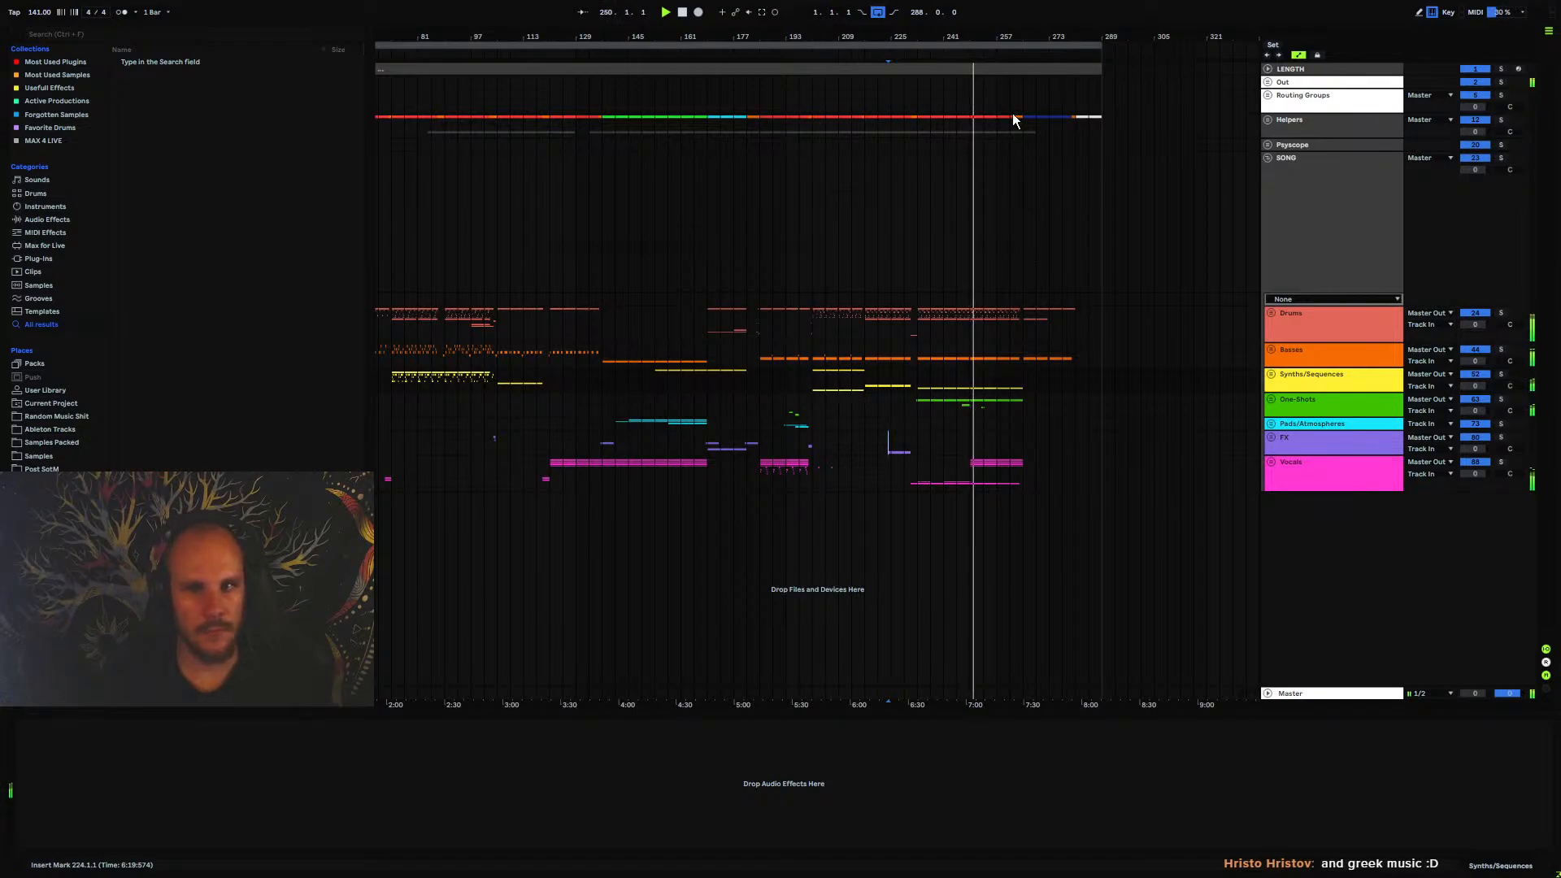
{"action": "left_click_drag", "start_coordinate": [994, 39], "coordinate": [802, 215]}
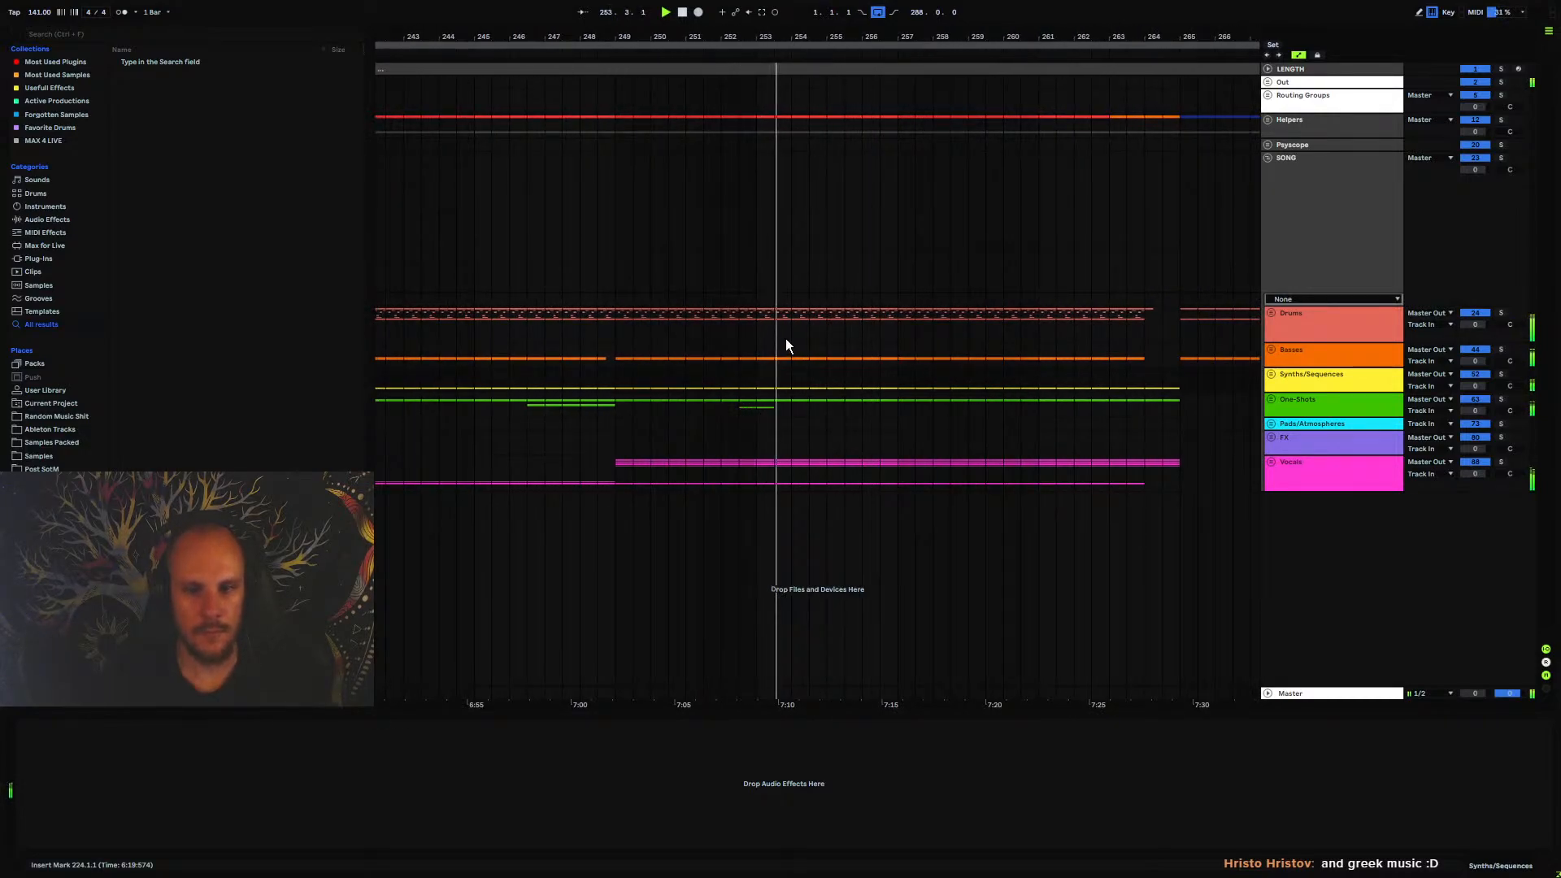
Insert a MIDI track below track 69 in the One-Shots group and create a clip from 256.4.1 to 257.2.1
{"action": "left_click", "coordinate": [1271, 399]}
{"action": "left_click", "coordinate": [1299, 501]}
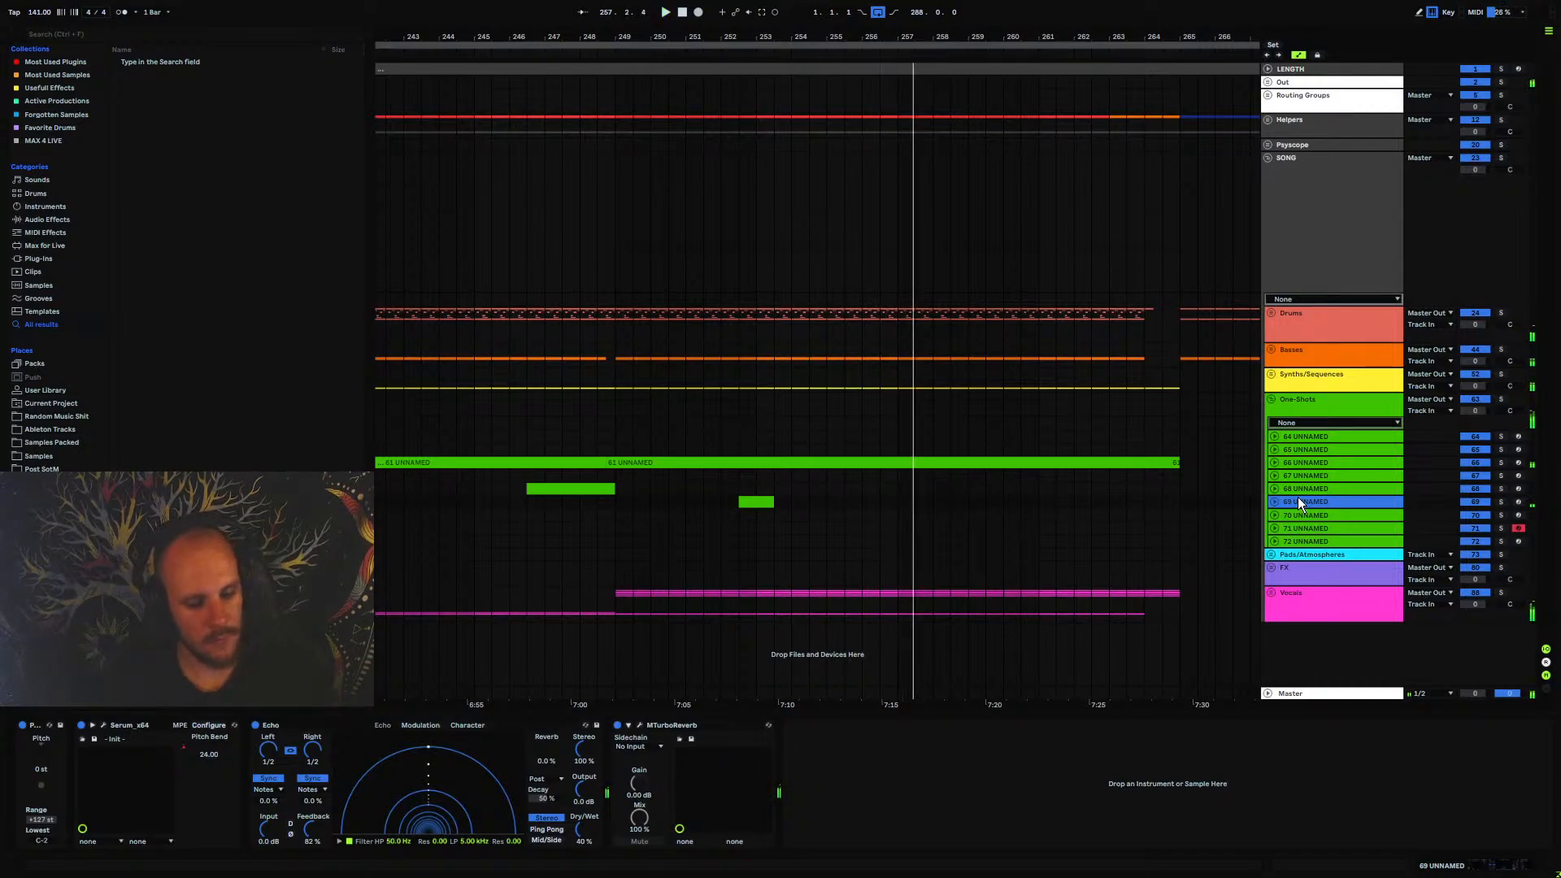
{"action": "key", "text": "ctrl+shift+t"}
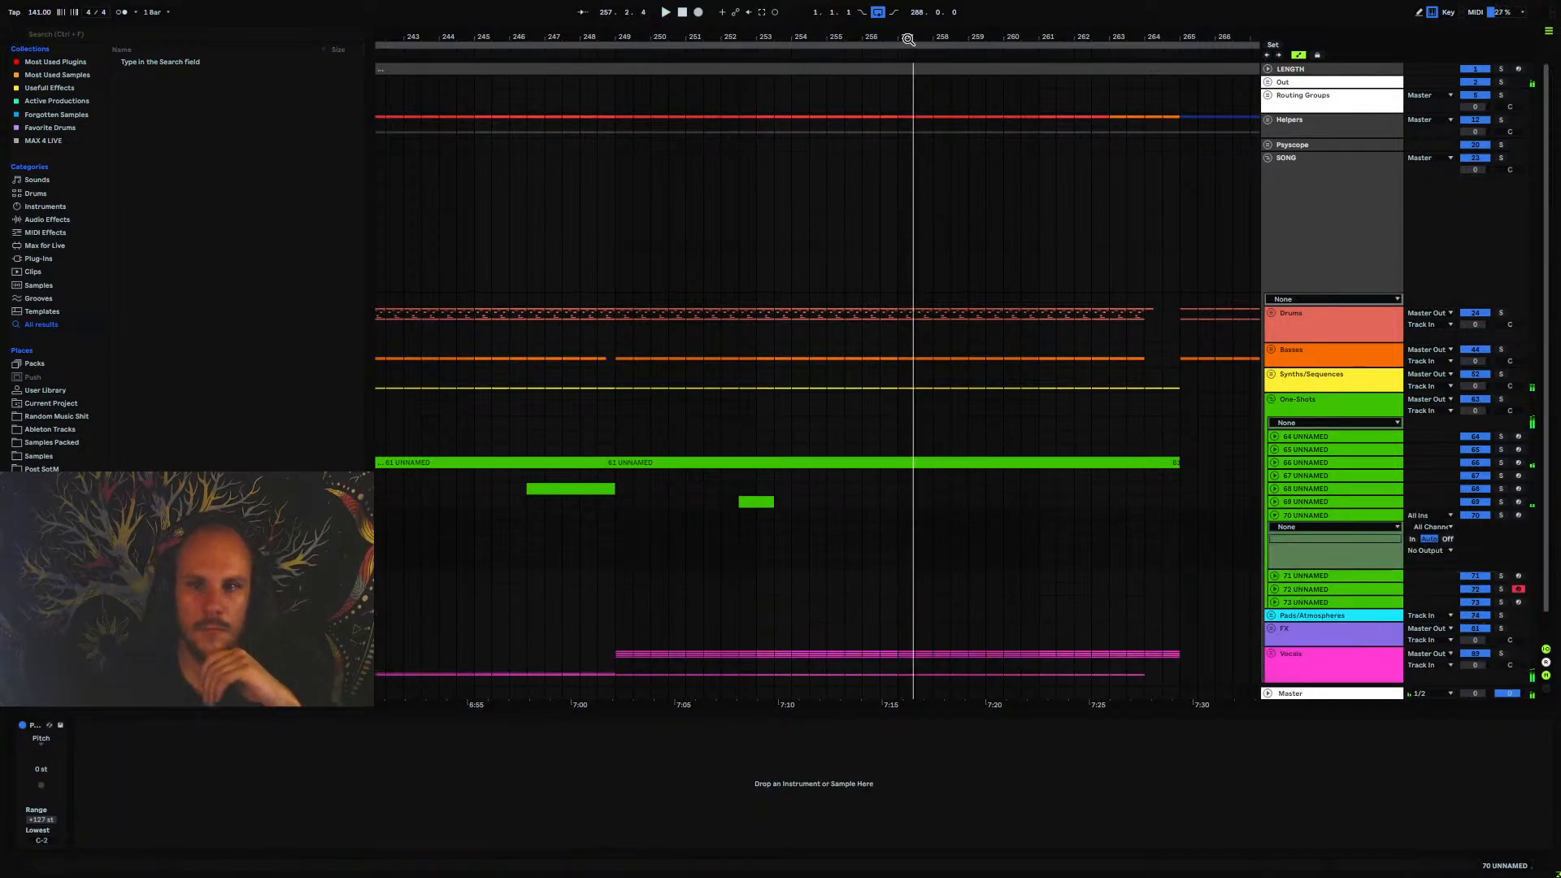
{"action": "scroll", "coordinate": [890, 166], "scroll_direction": "up", "scroll_amount": 3}
{"action": "left_click_drag", "start_coordinate": [857, 514], "coordinate": [900, 514]}
{"action": "key", "text": "ctrl+shift+m"}
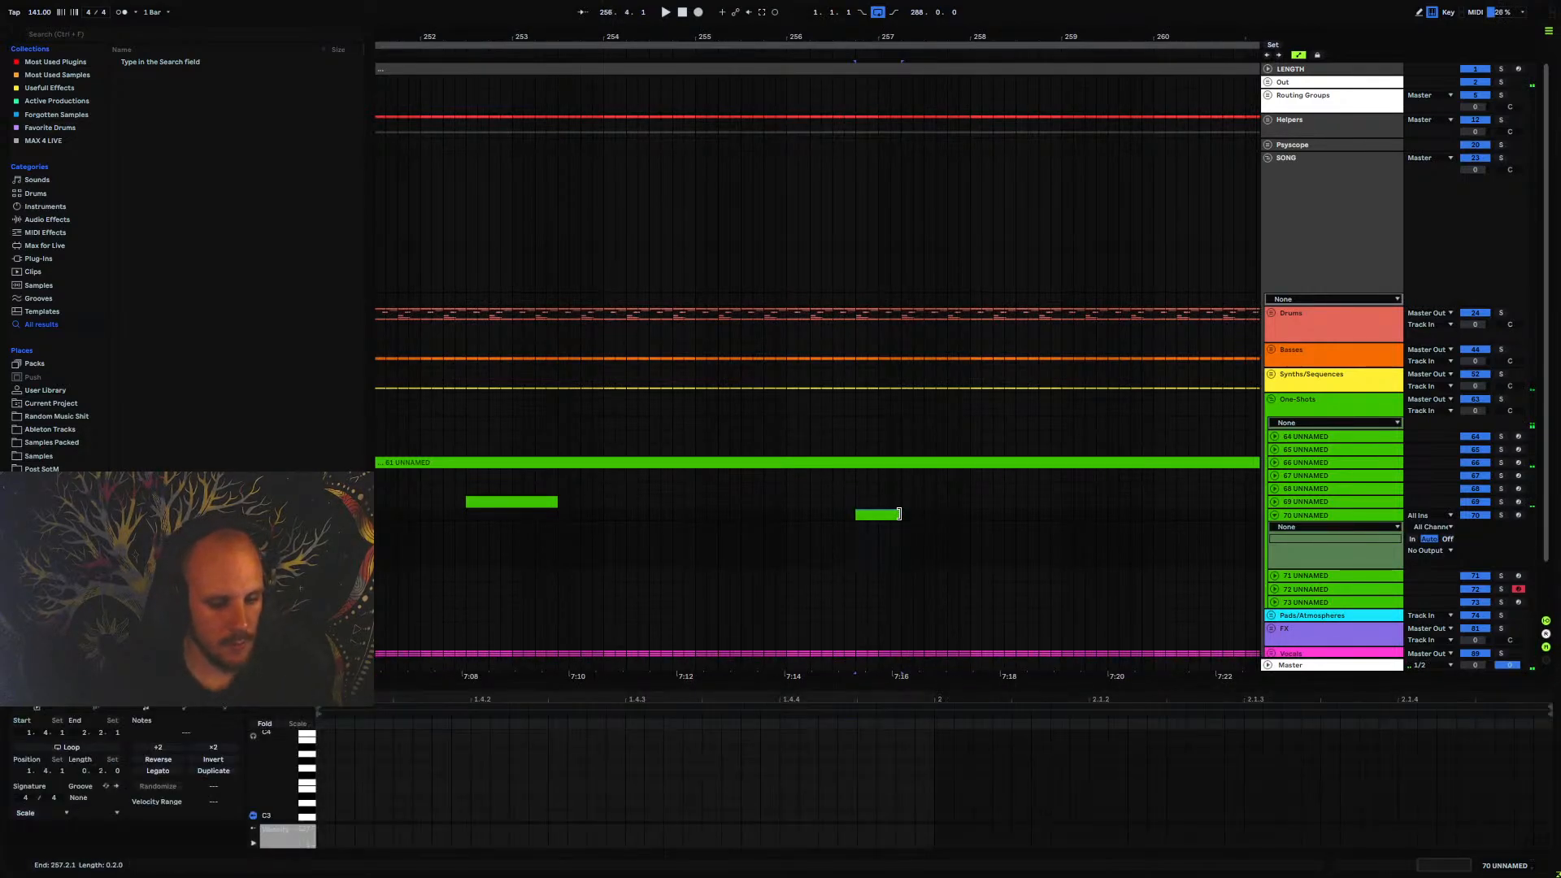
Load the Serum_x64 instrument onto the new track 70
{"action": "right_click", "coordinate": [883, 528]}
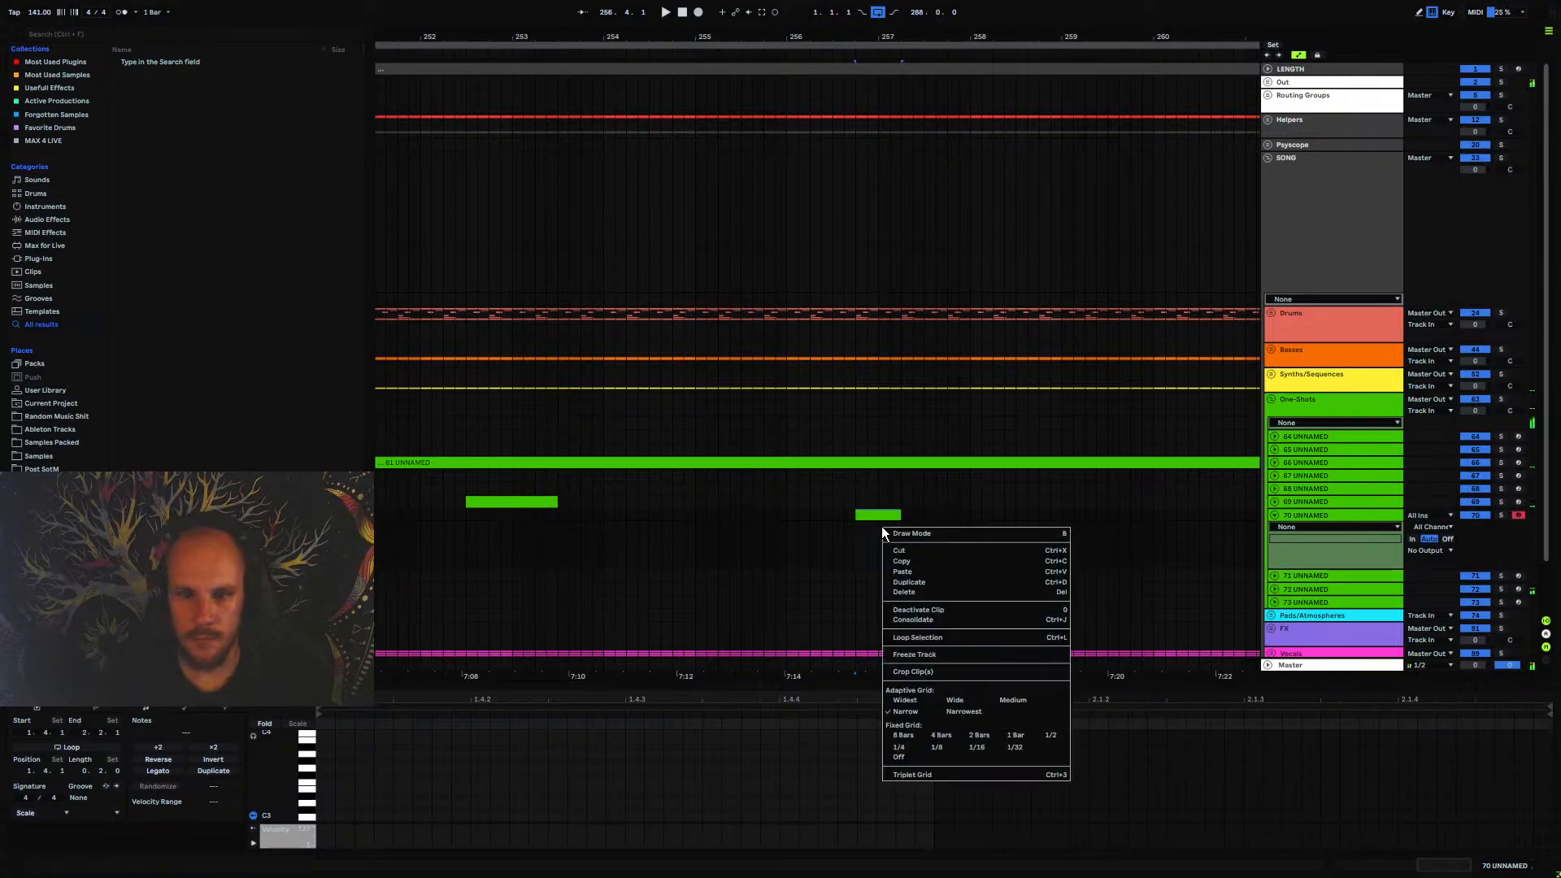
{"action": "right_click", "coordinate": [883, 530]}
{"action": "mouse_move", "coordinate": [969, 169]}
{"action": "left_click", "coordinate": [1114, 179]}
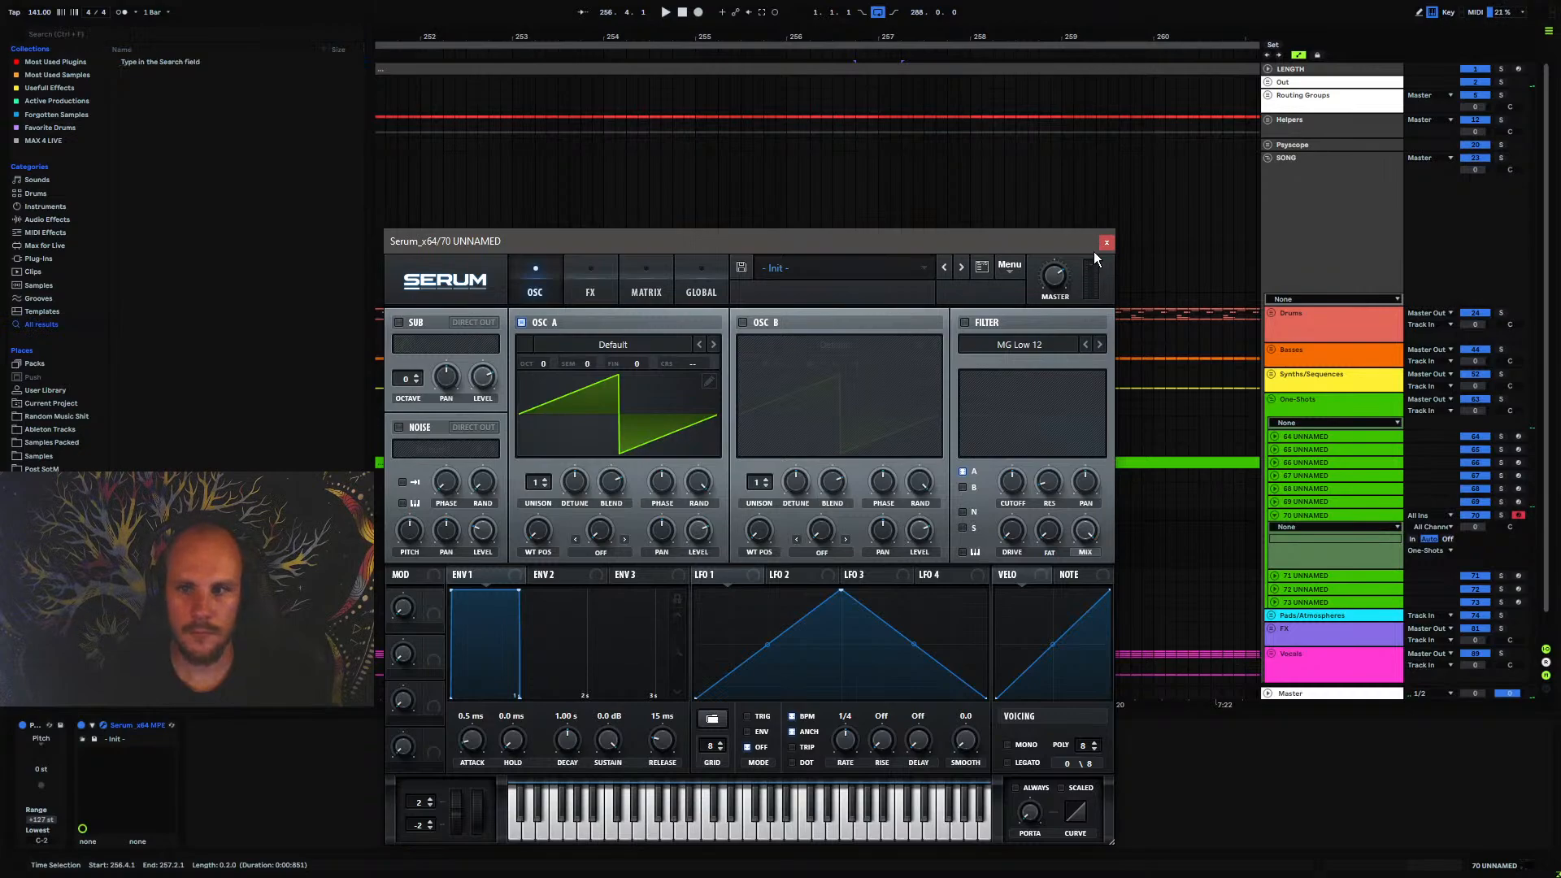
{"action": "left_click", "coordinate": [1107, 244]}
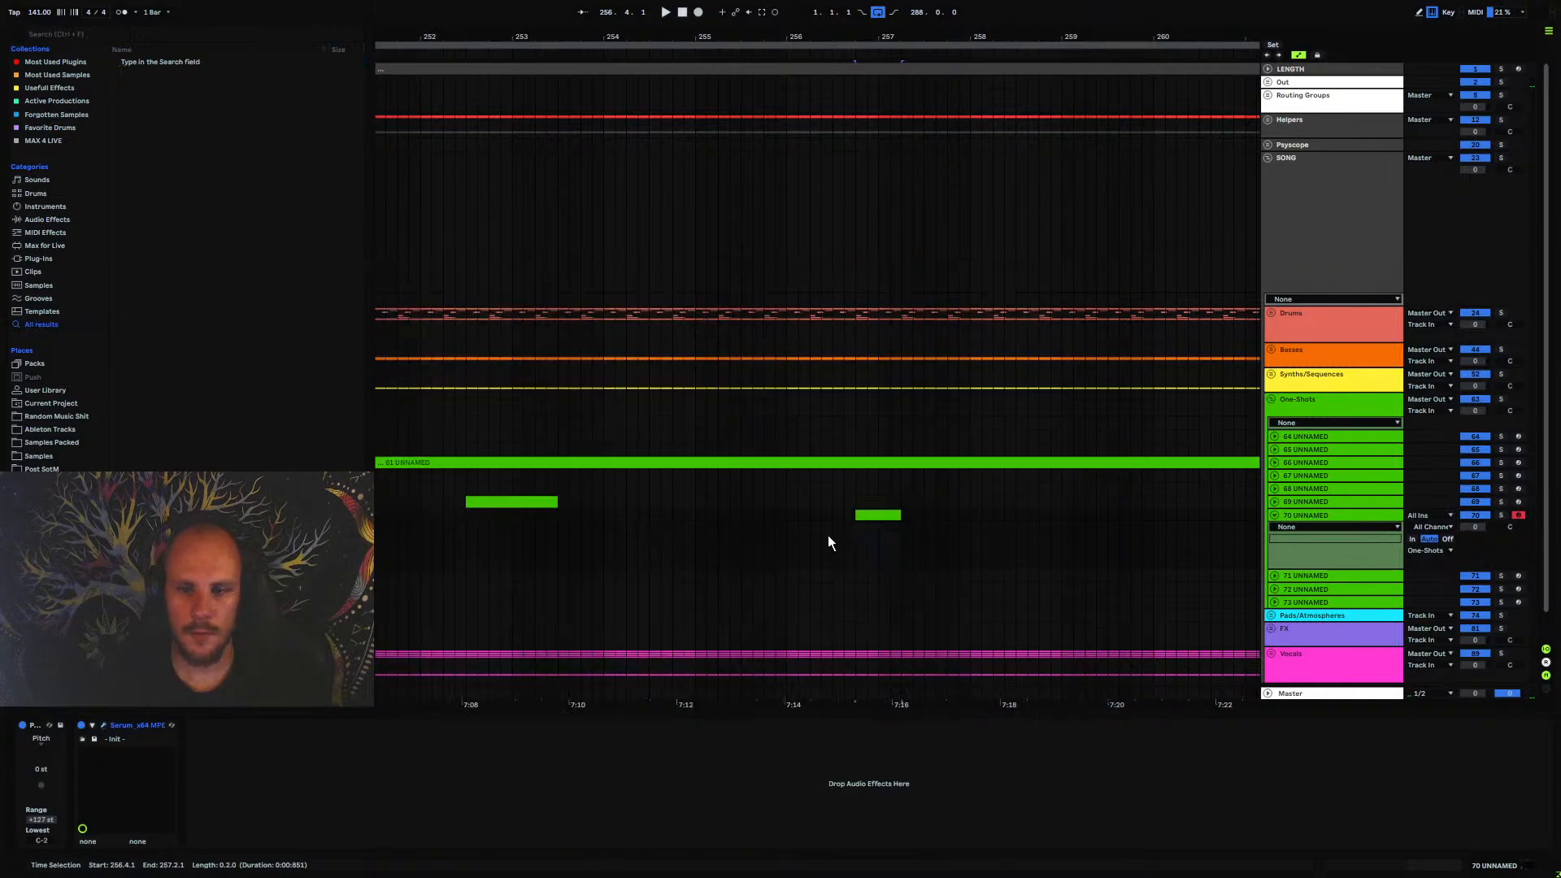
Write three evenly spaced D#4 notes across the clip's first beat and shorten them to leave gaps between them
{"action": "double_click", "coordinate": [879, 518]}
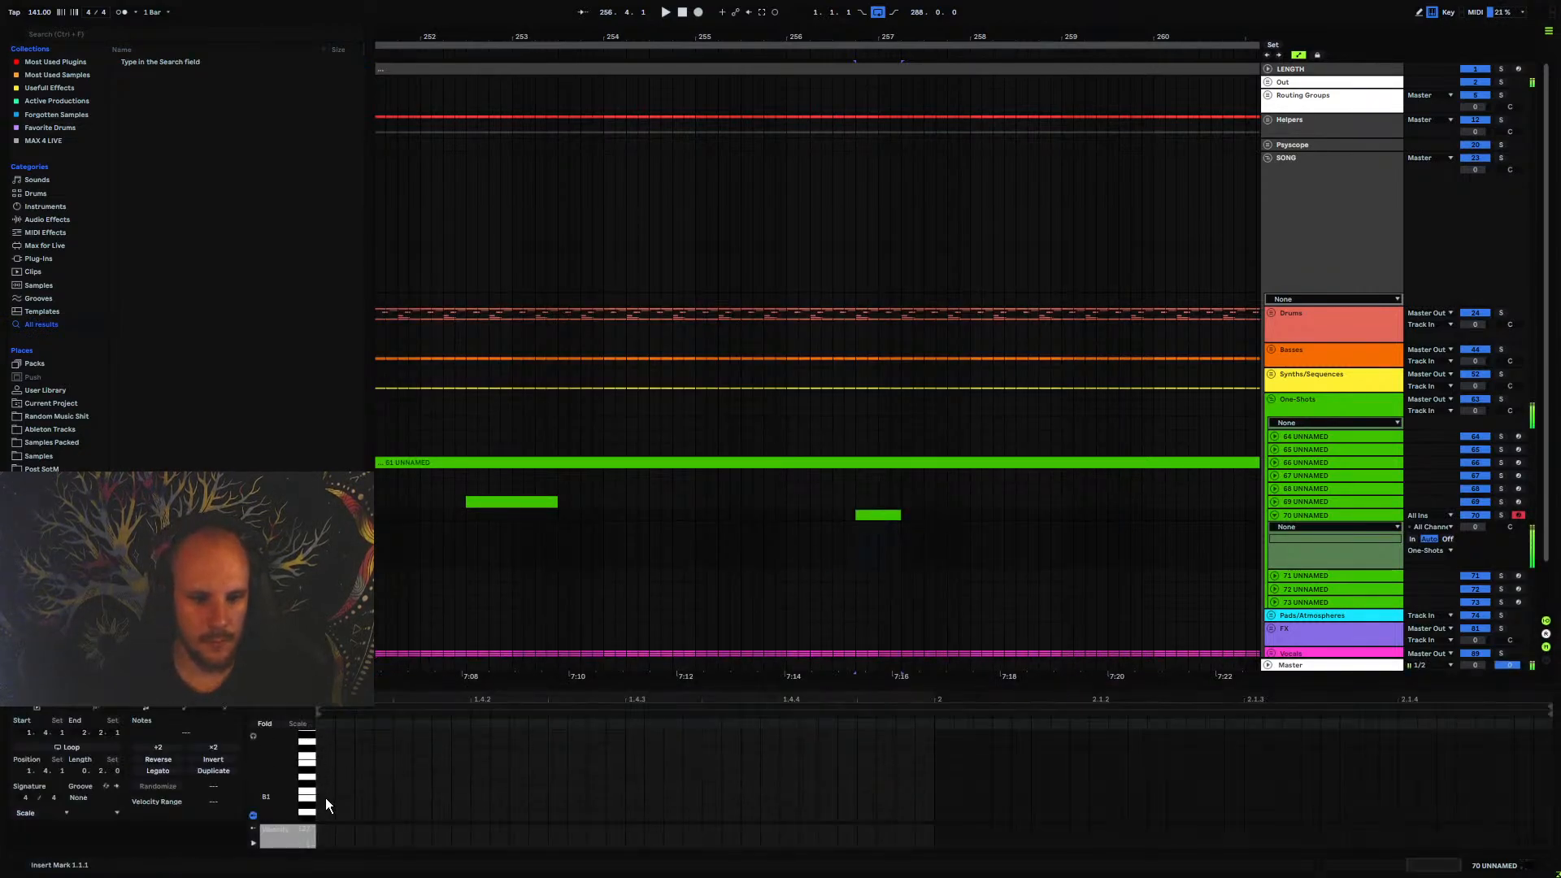
{"action": "scroll", "coordinate": [325, 798], "scroll_direction": "up", "scroll_amount": 6}
{"action": "double_click", "coordinate": [325, 795]}
{"action": "left_click_drag", "start_coordinate": [335, 795], "coordinate": [523, 793]}
{"action": "key", "text": "ctrl+d"}
{"action": "key", "text": "ctrl+d"}
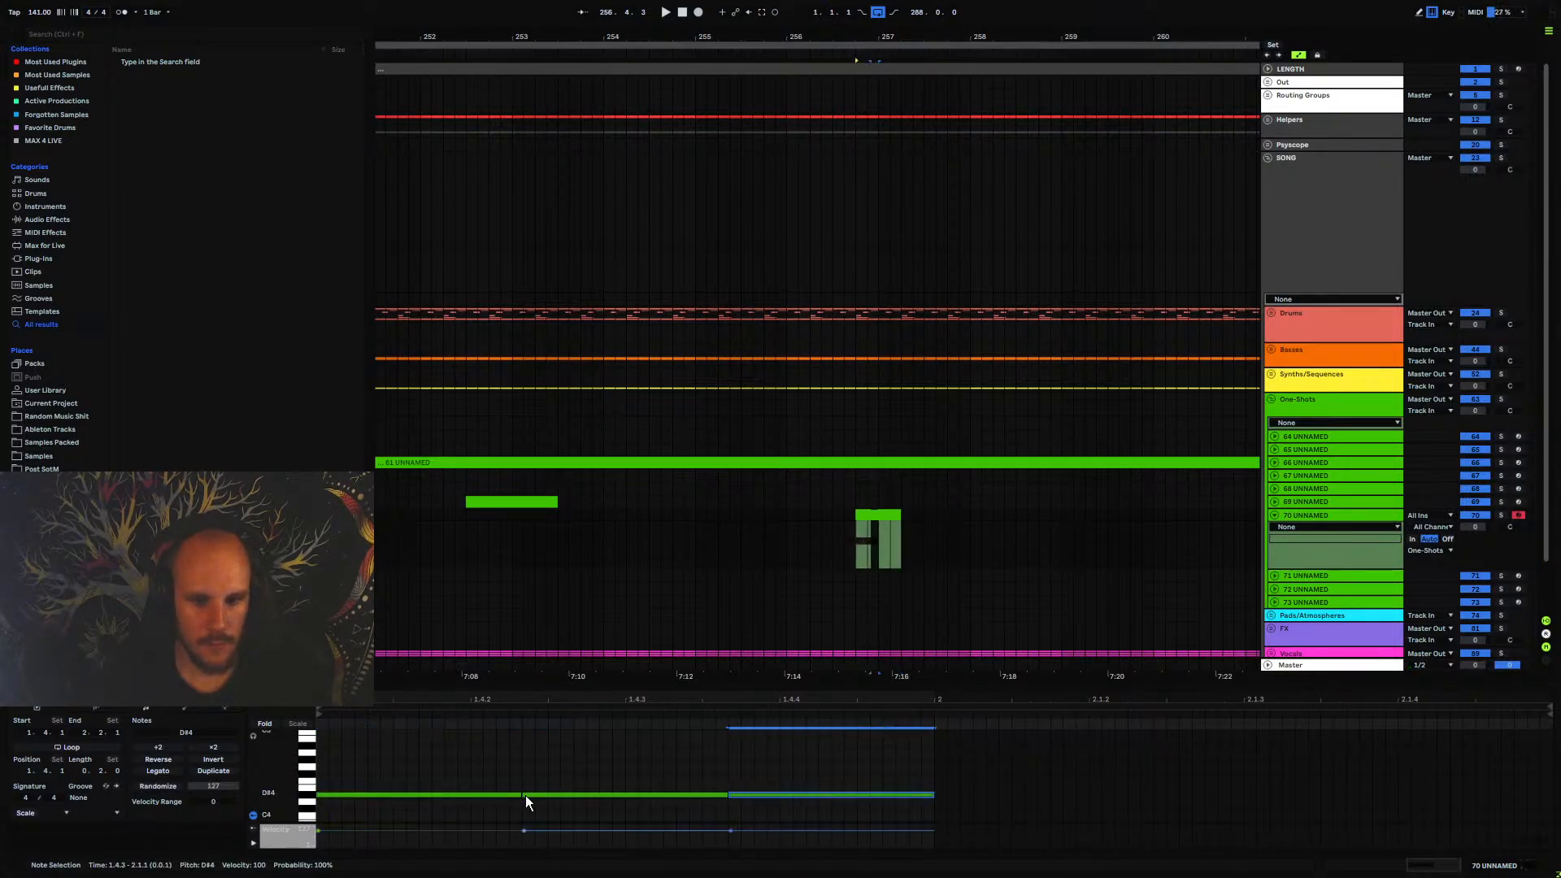
{"action": "left_click_drag", "start_coordinate": [862, 763], "coordinate": [514, 818]}
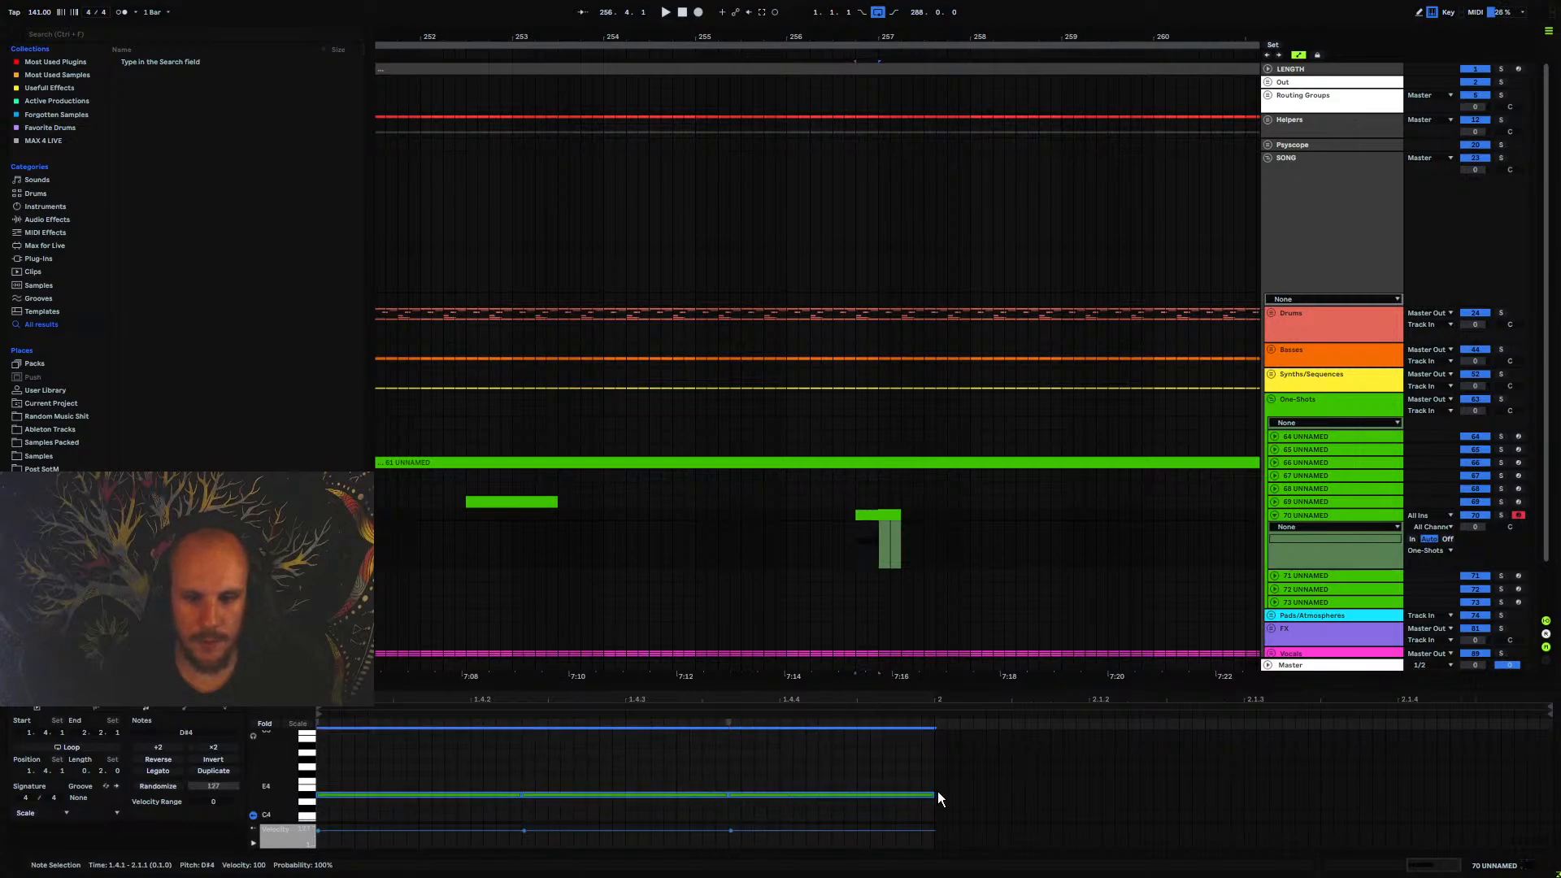
{"action": "left_click_drag", "start_coordinate": [938, 797], "coordinate": [851, 807]}
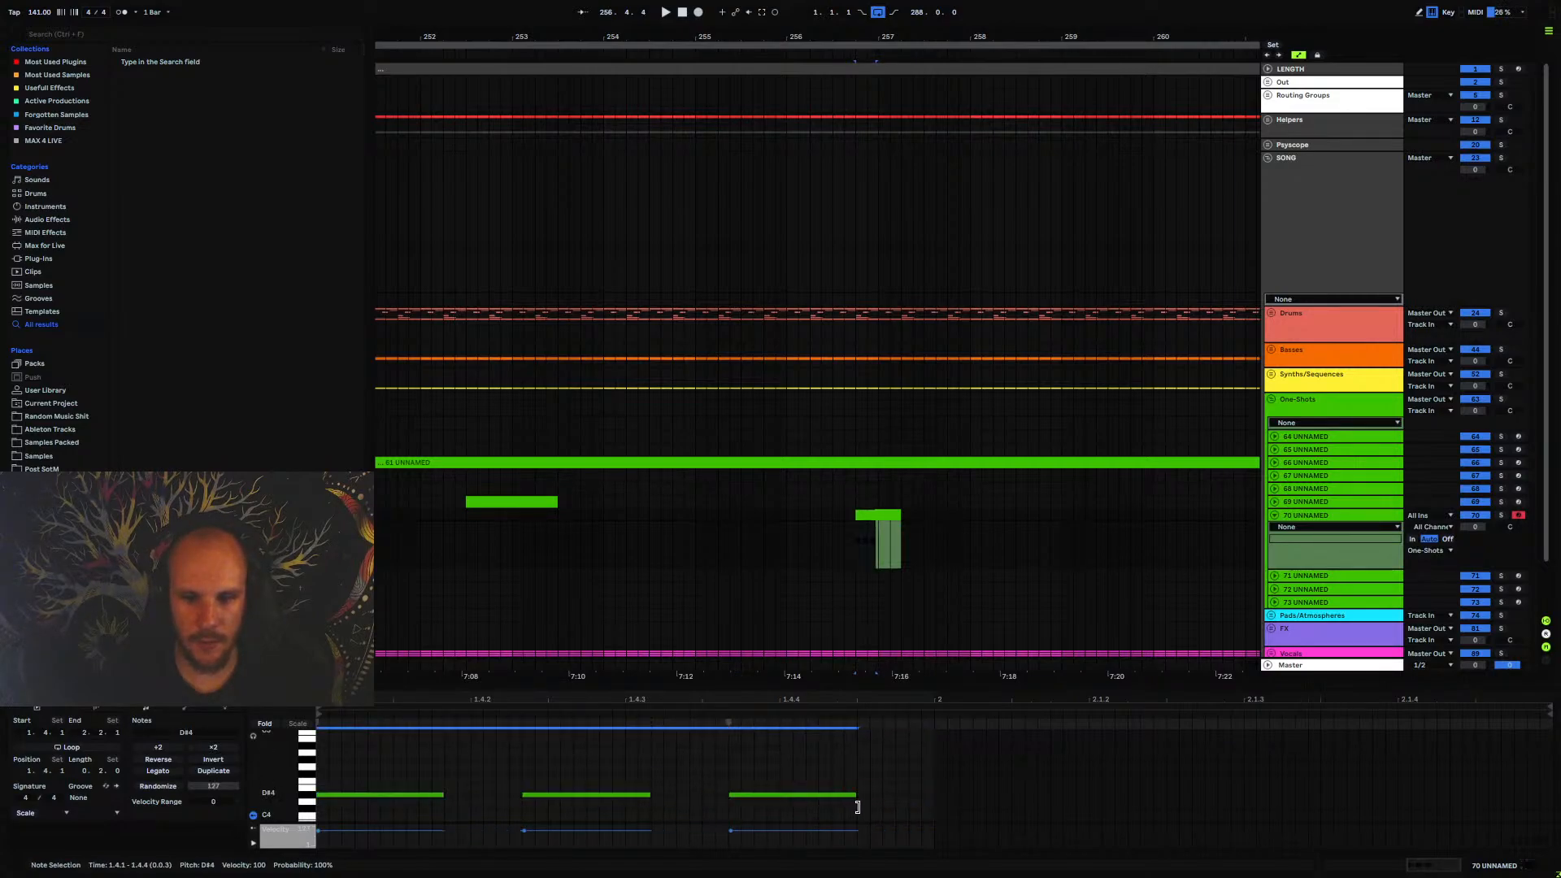
Add a long D#4 note from 2.1.1 to about 2.1.4 and play the pattern
{"action": "double_click", "coordinate": [941, 796]}
{"action": "left_click_drag", "start_coordinate": [943, 795], "coordinate": [1469, 790]}
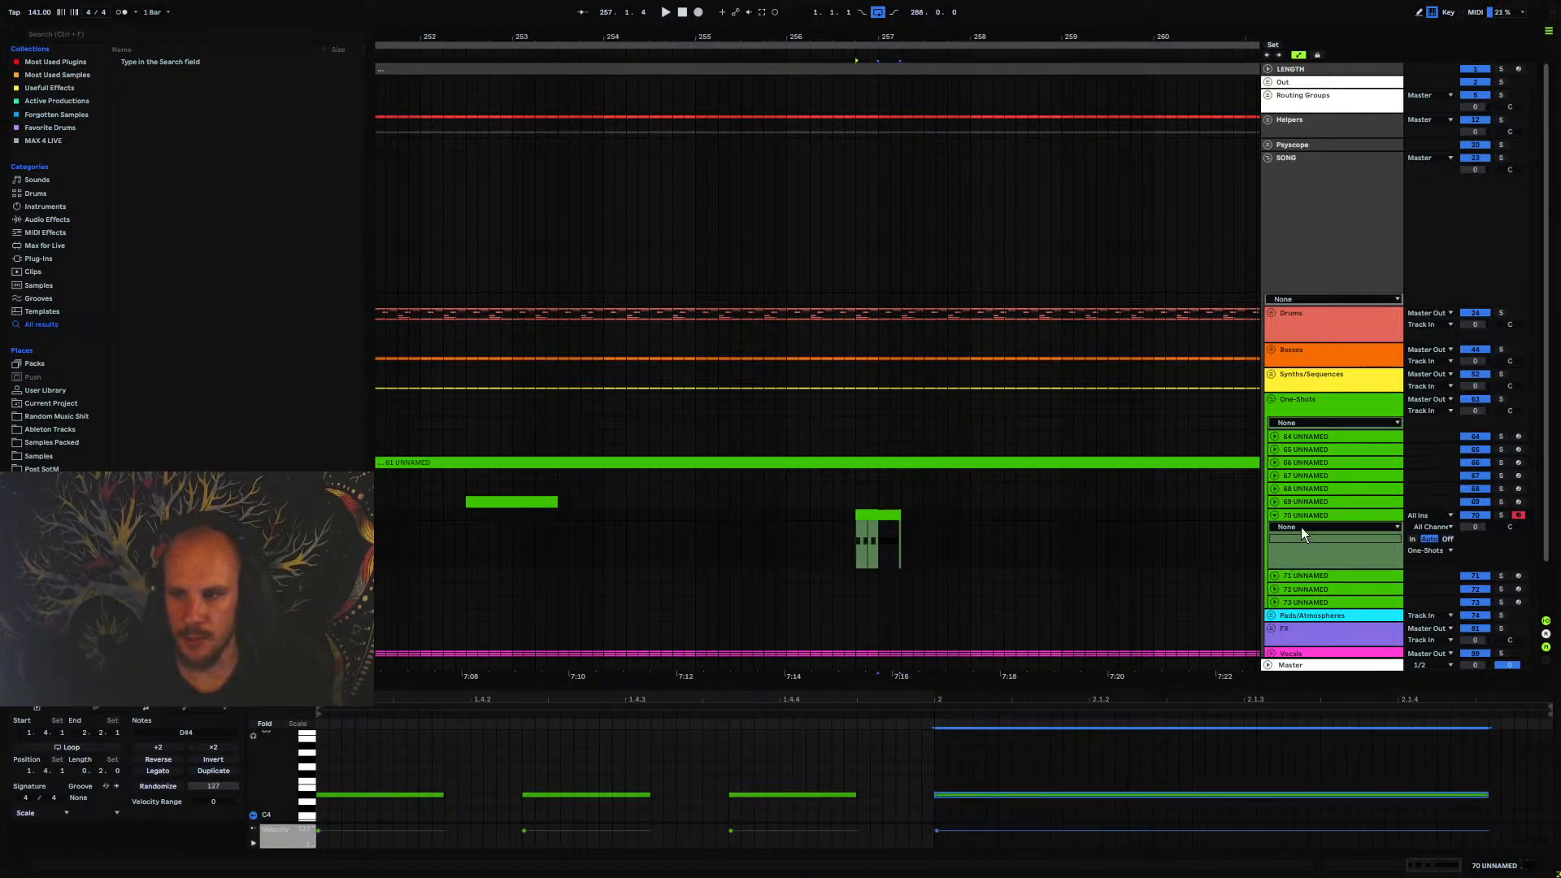
{"action": "key", "text": "space"}
Transpose all notes in the clip down three octaves to D#1 and play it
{"action": "key", "text": "space"}
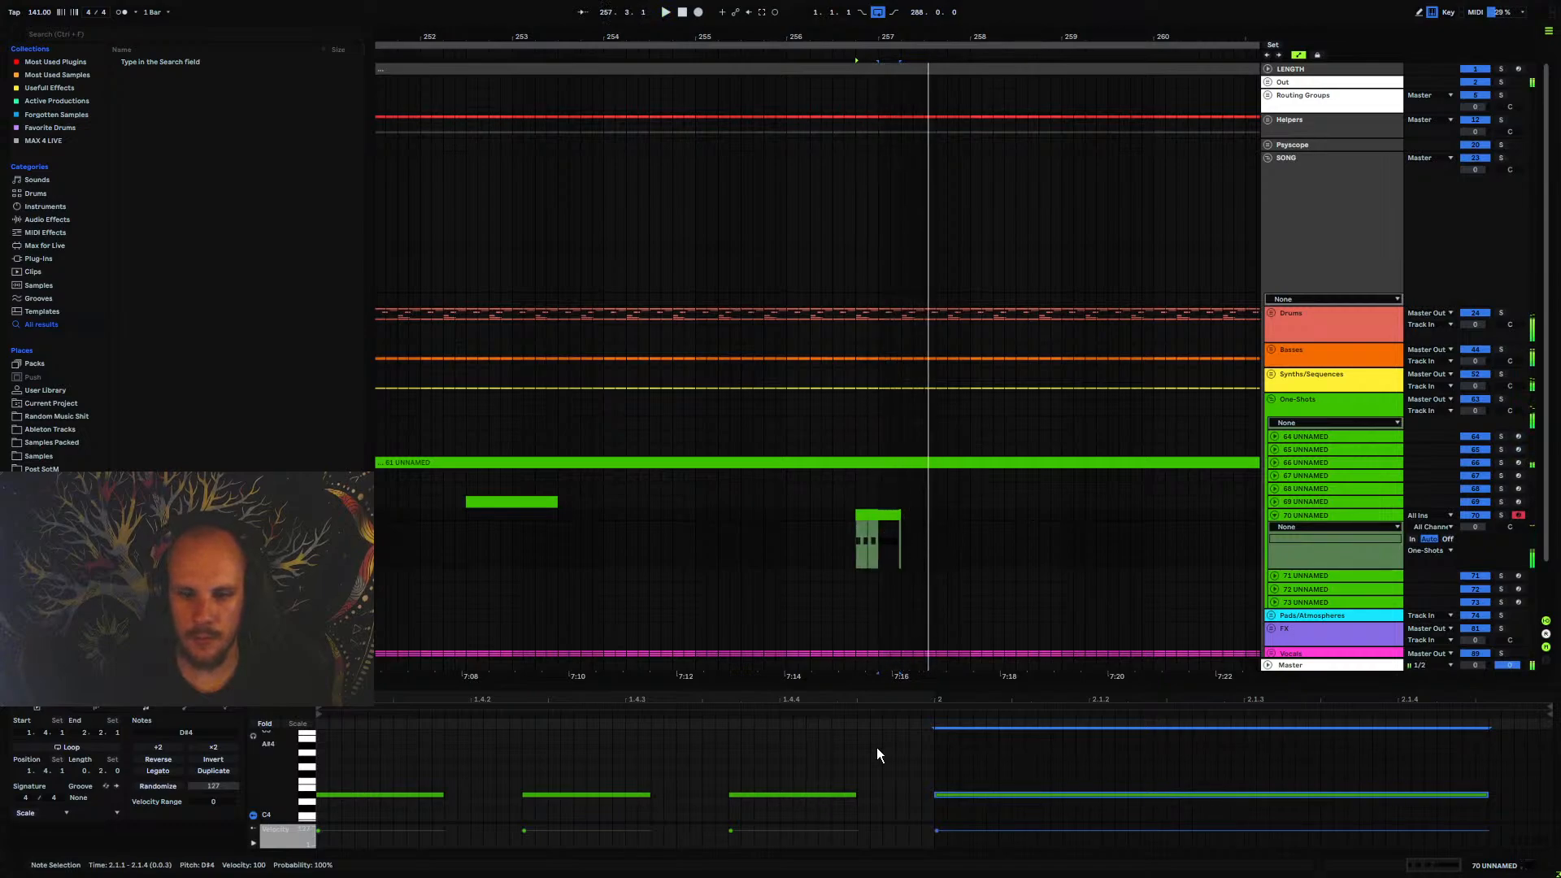
{"action": "left_click", "coordinate": [876, 749]}
{"action": "key", "text": "ctrl+a"}
{"action": "key", "text": "shift+Down"}
{"action": "key", "text": "shift+Down"}
{"action": "key", "text": "shift+Down"}
{"action": "key", "text": "space"}
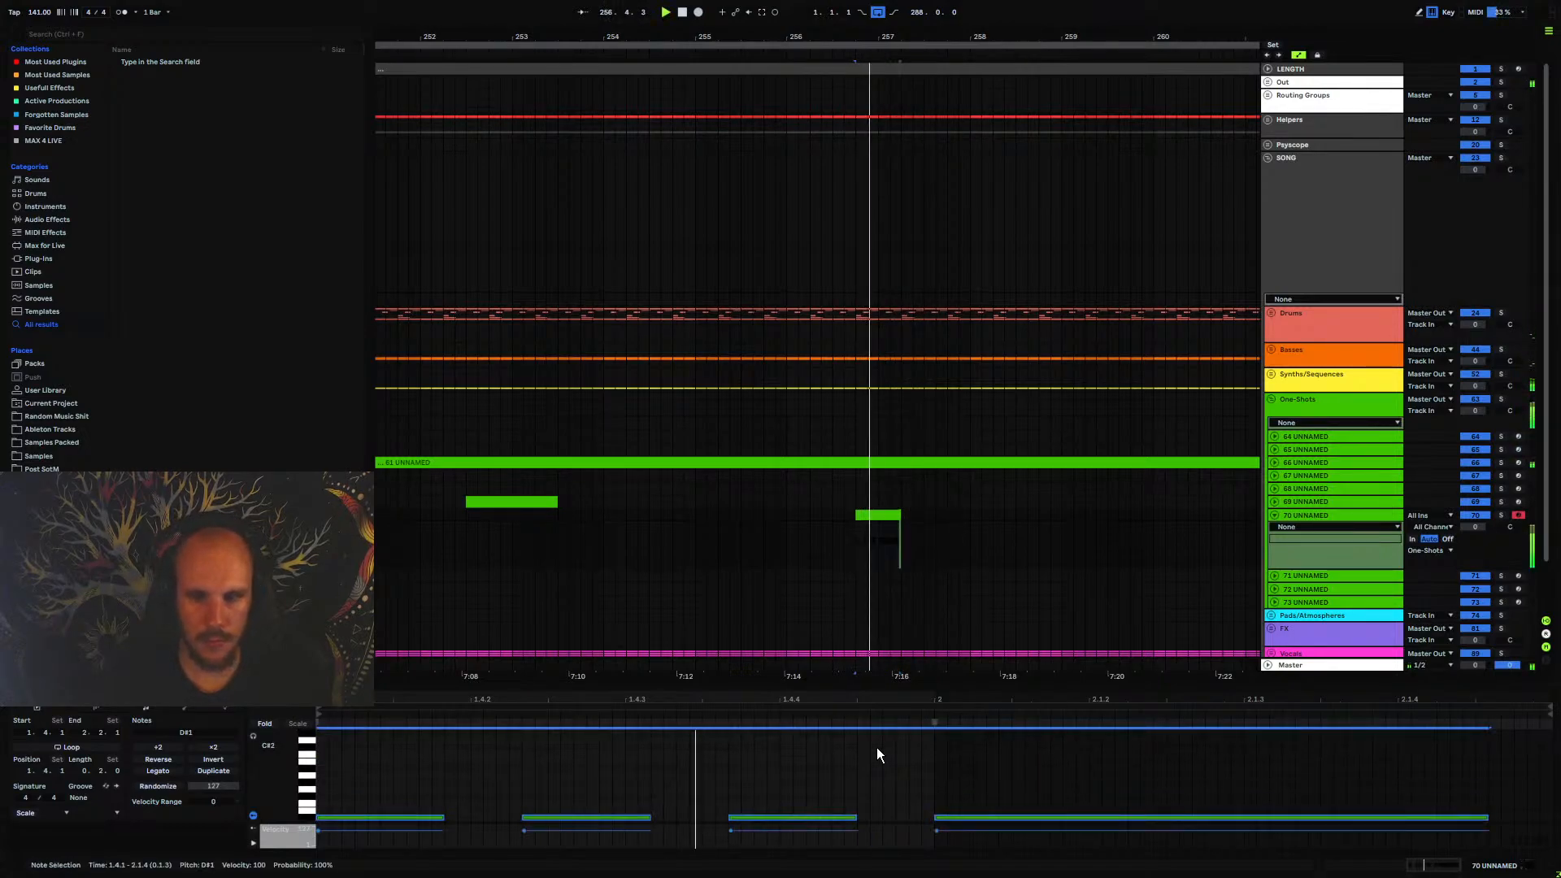
Open Serum on track 70 and load wavetable 1366 from Projektor Tones Pack Vol.2, Part 11, into oscillator A
{"action": "left_click", "coordinate": [1314, 515]}
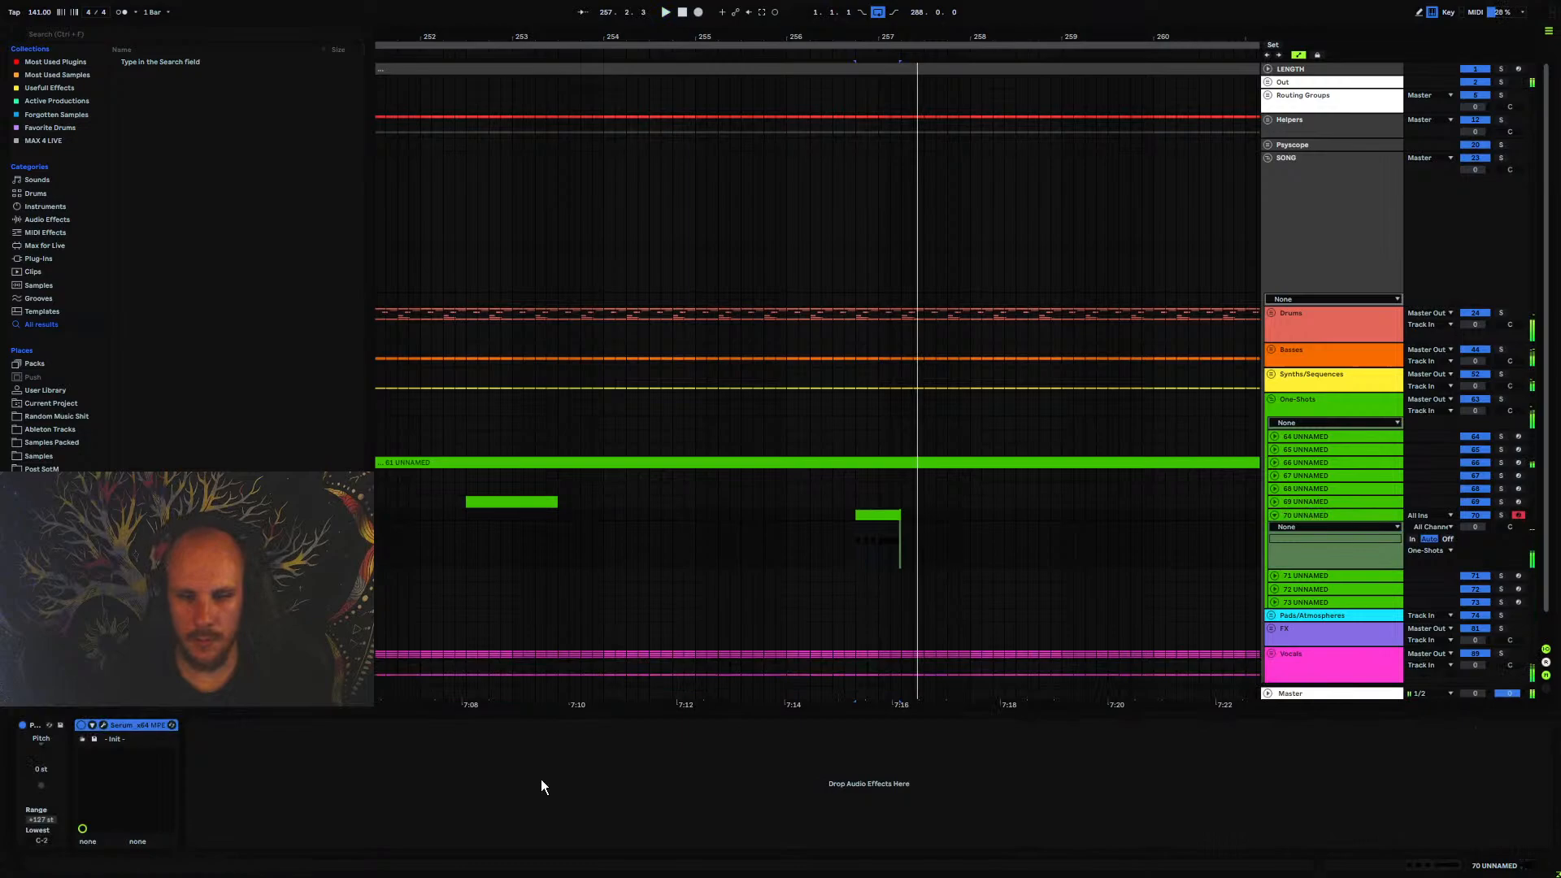
{"action": "left_click", "coordinate": [104, 725]}
{"action": "left_click", "coordinate": [659, 340]}
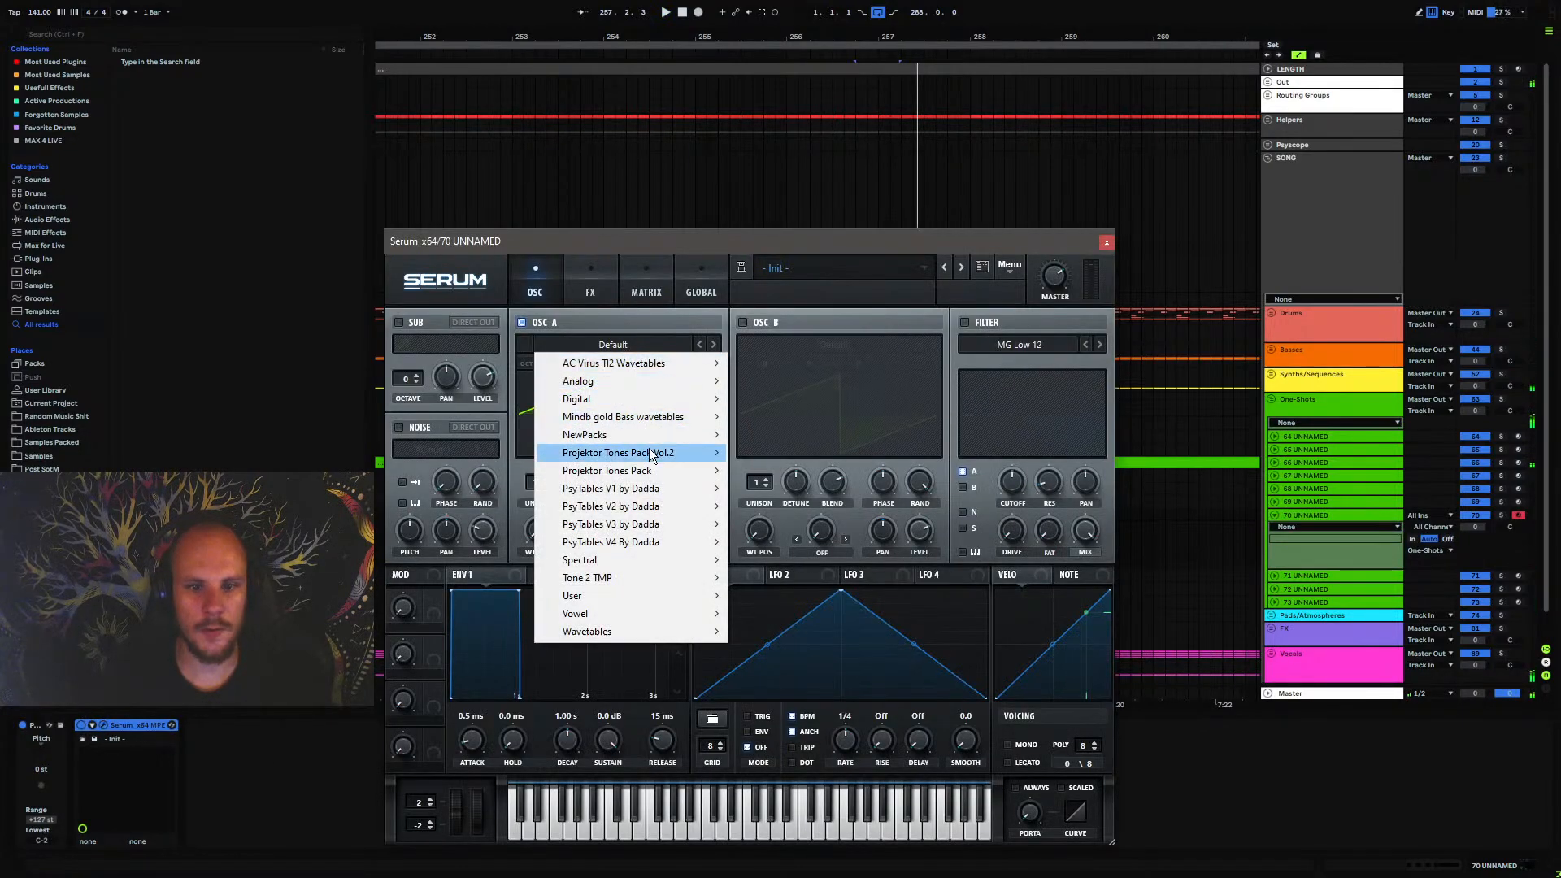
{"action": "mouse_move", "coordinate": [631, 453]}
{"action": "mouse_move", "coordinate": [808, 651]}
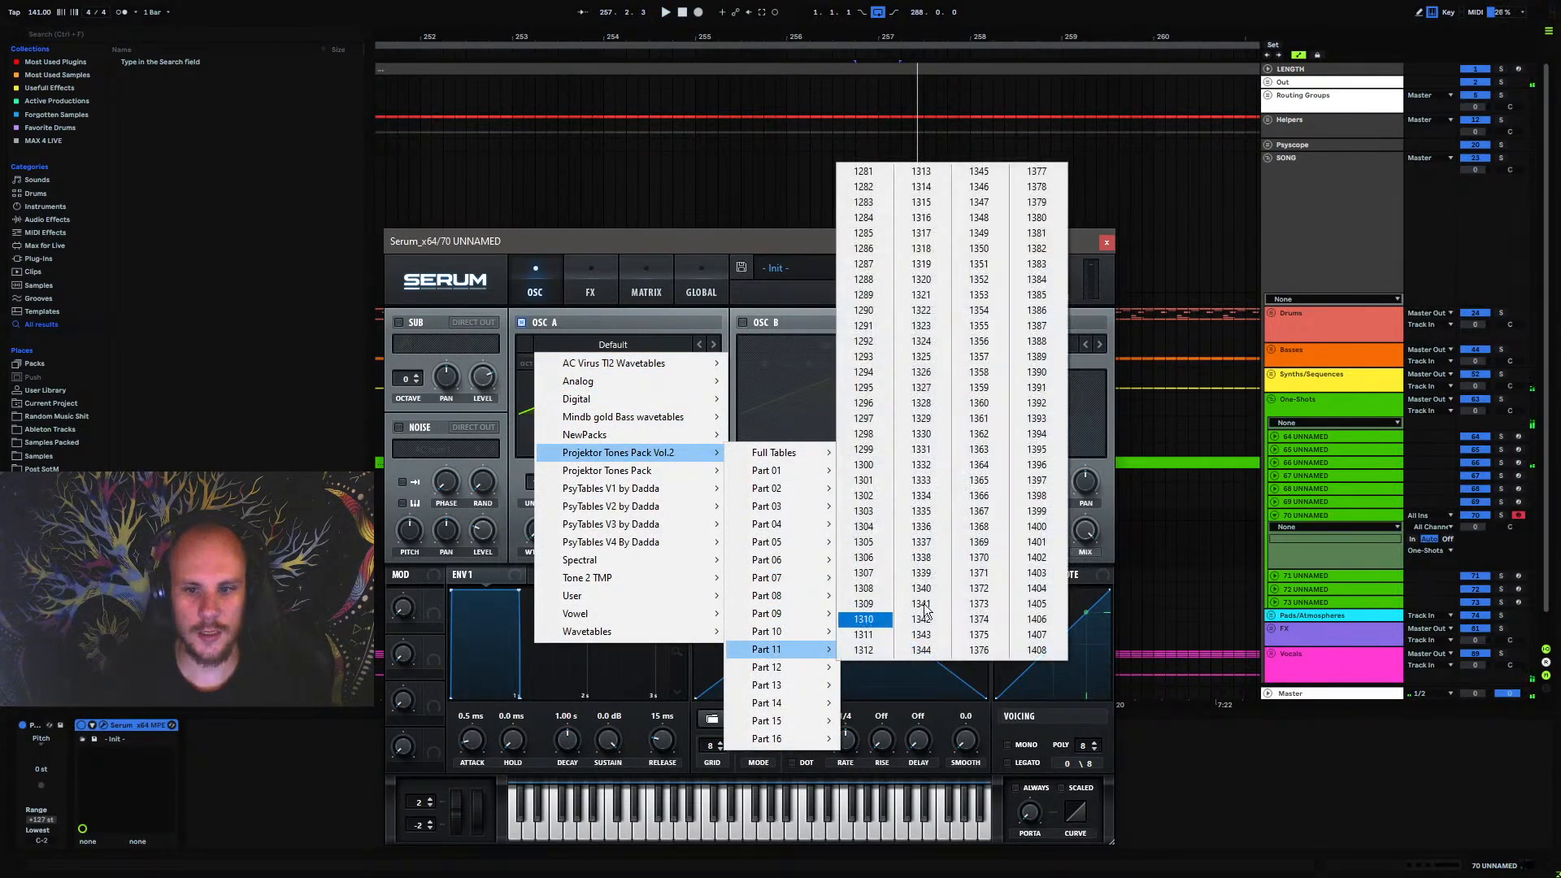
{"action": "left_click", "coordinate": [982, 514]}
{"action": "left_click", "coordinate": [548, 535]}
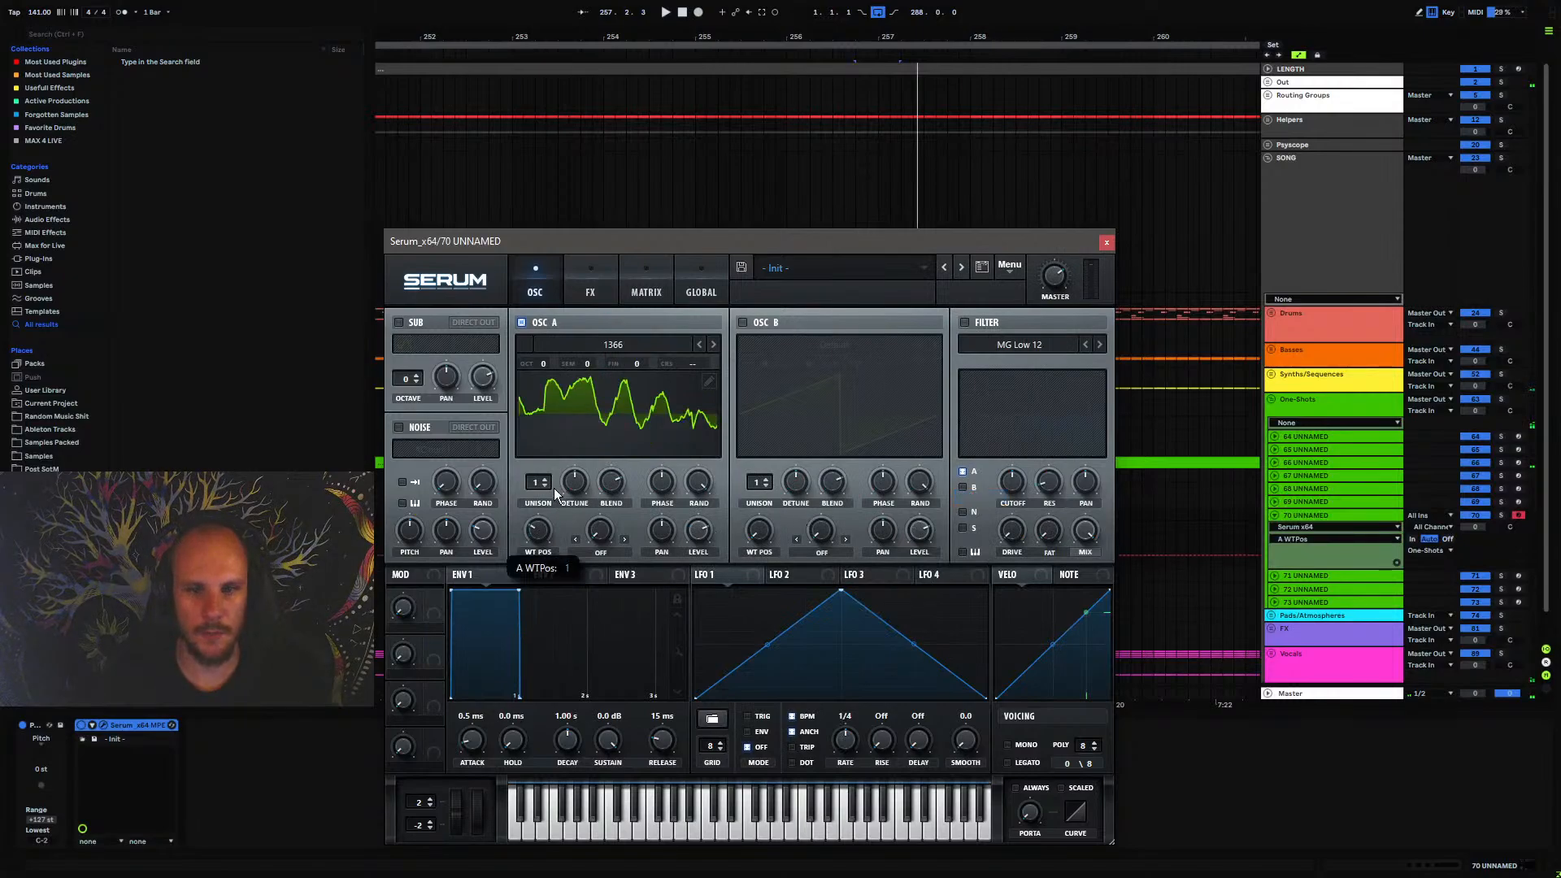
Audition the following wavetables in oscillator A during playback and settle on 1369
{"action": "key", "text": "space"}
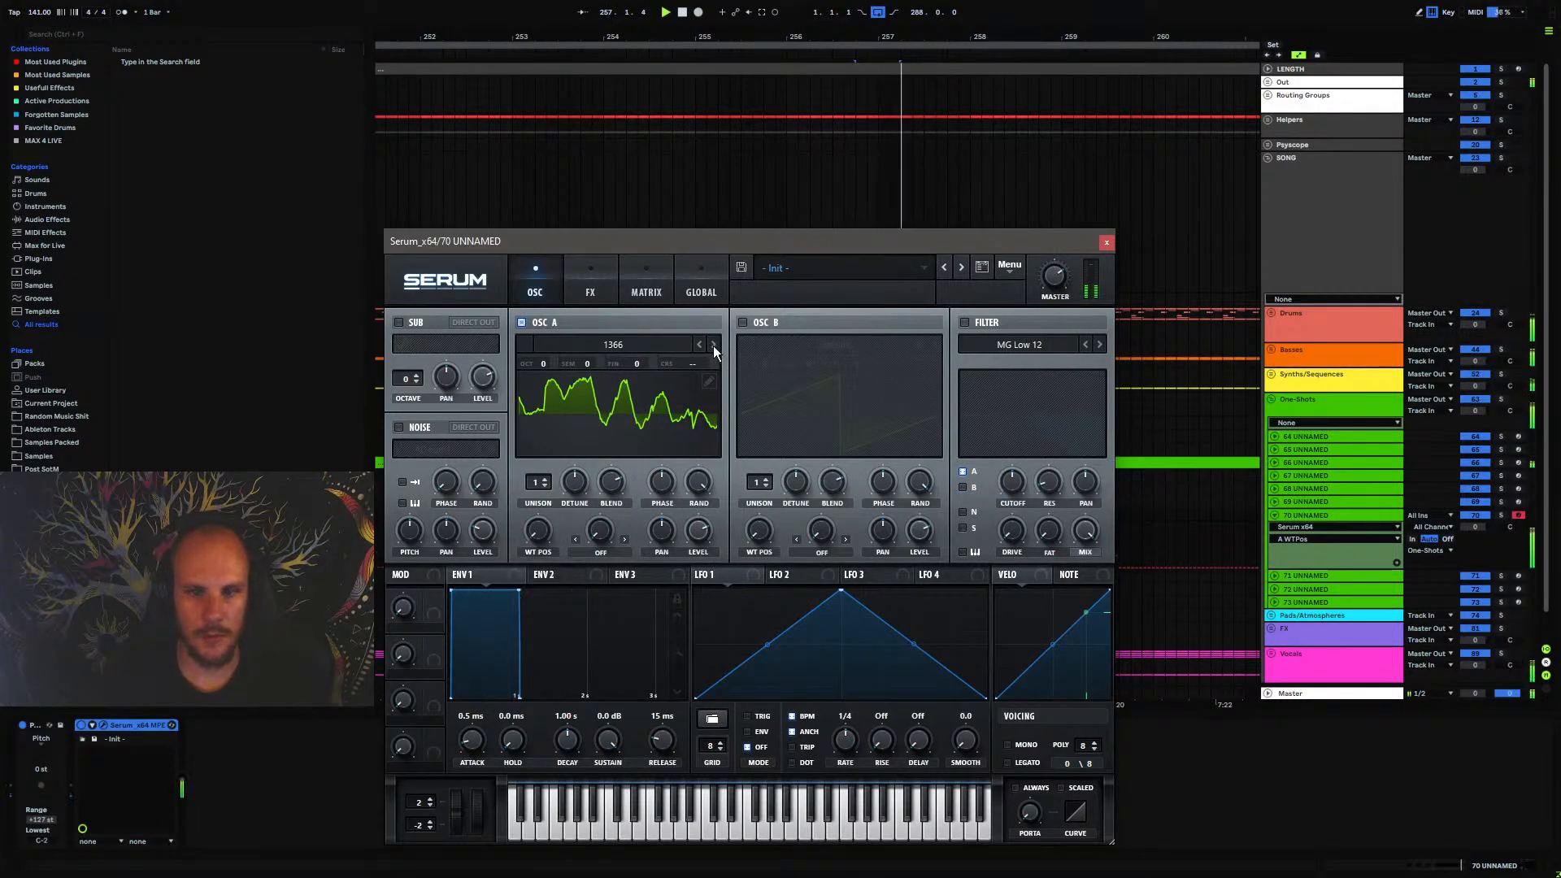
{"action": "left_click", "coordinate": [713, 345]}
{"action": "left_click", "coordinate": [714, 344]}
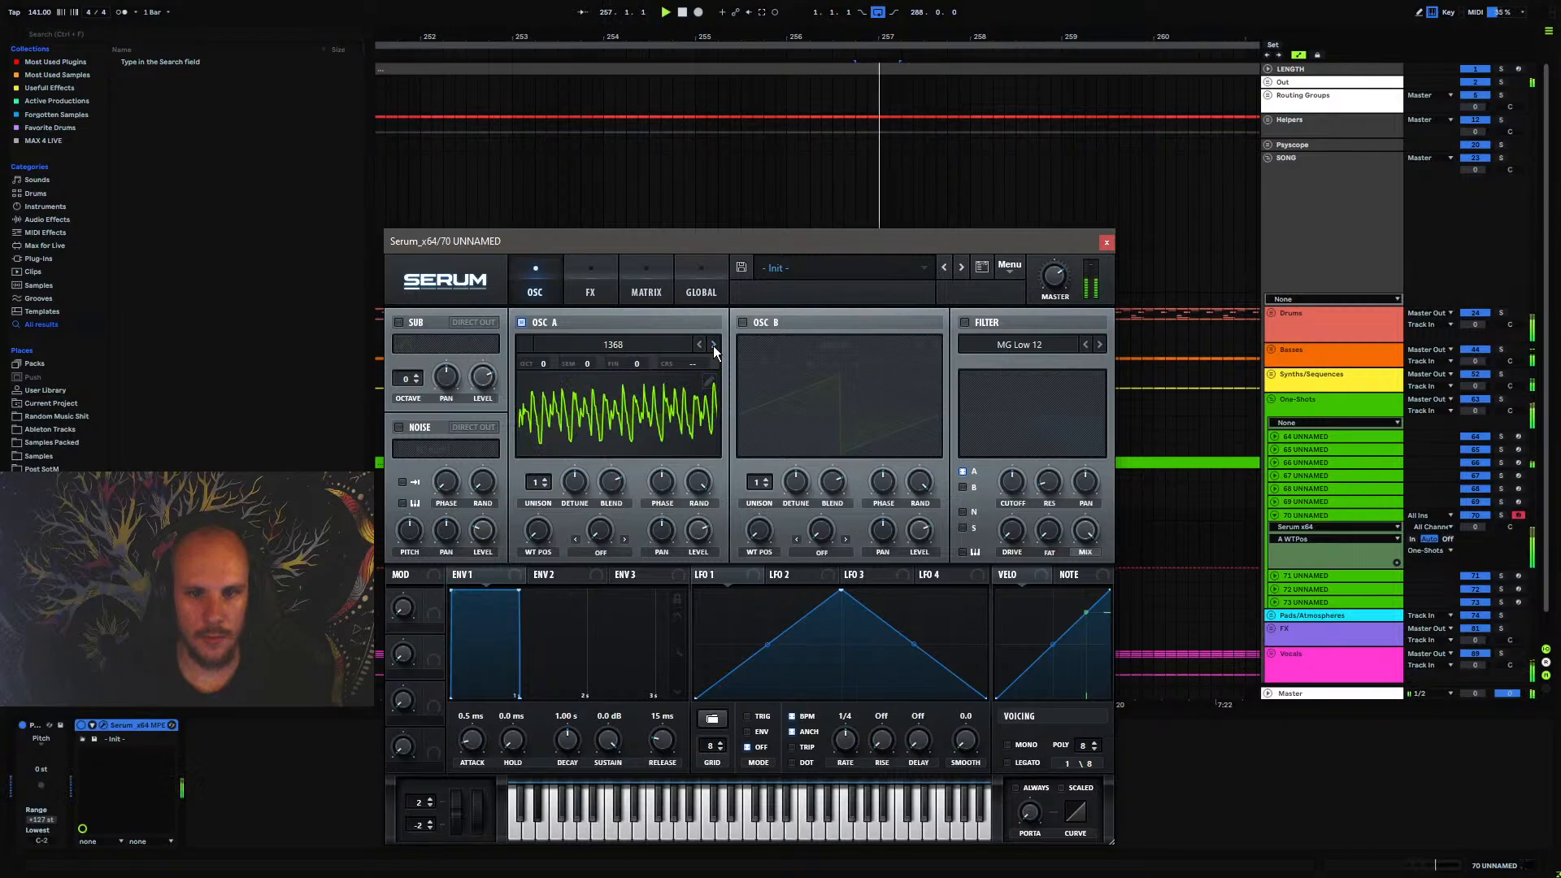
{"action": "left_click", "coordinate": [714, 345]}
{"action": "left_click", "coordinate": [714, 344]}
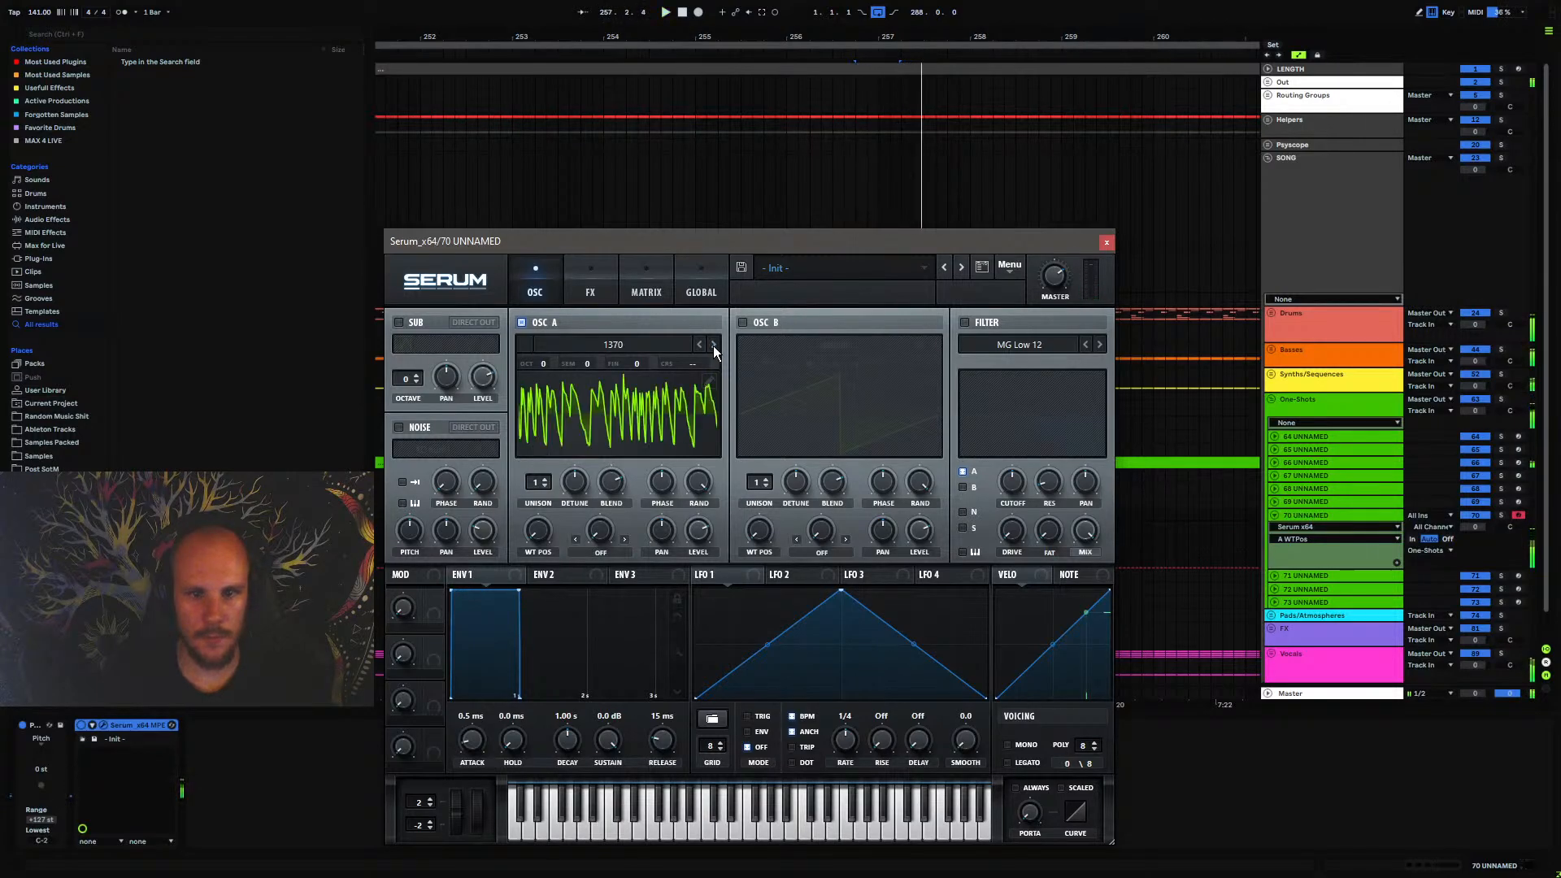
{"action": "left_click", "coordinate": [699, 344]}
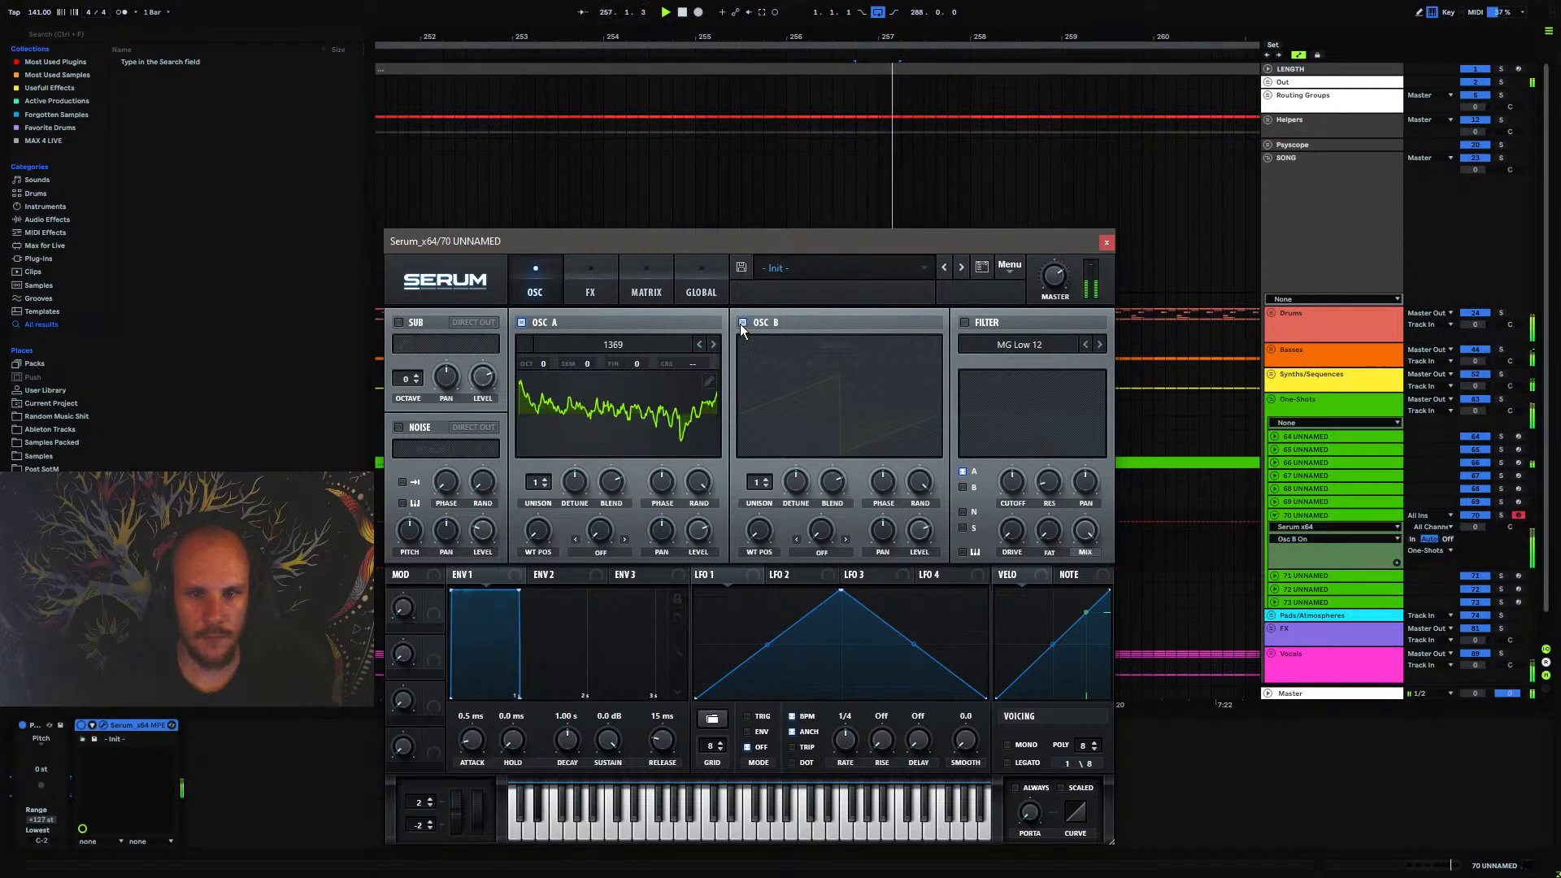
Enable oscillator B and randomize all FFT phases of its default wavetable
{"action": "left_click", "coordinate": [743, 323]}
{"action": "left_click", "coordinate": [818, 344]}
{"action": "left_click", "coordinate": [803, 320]}
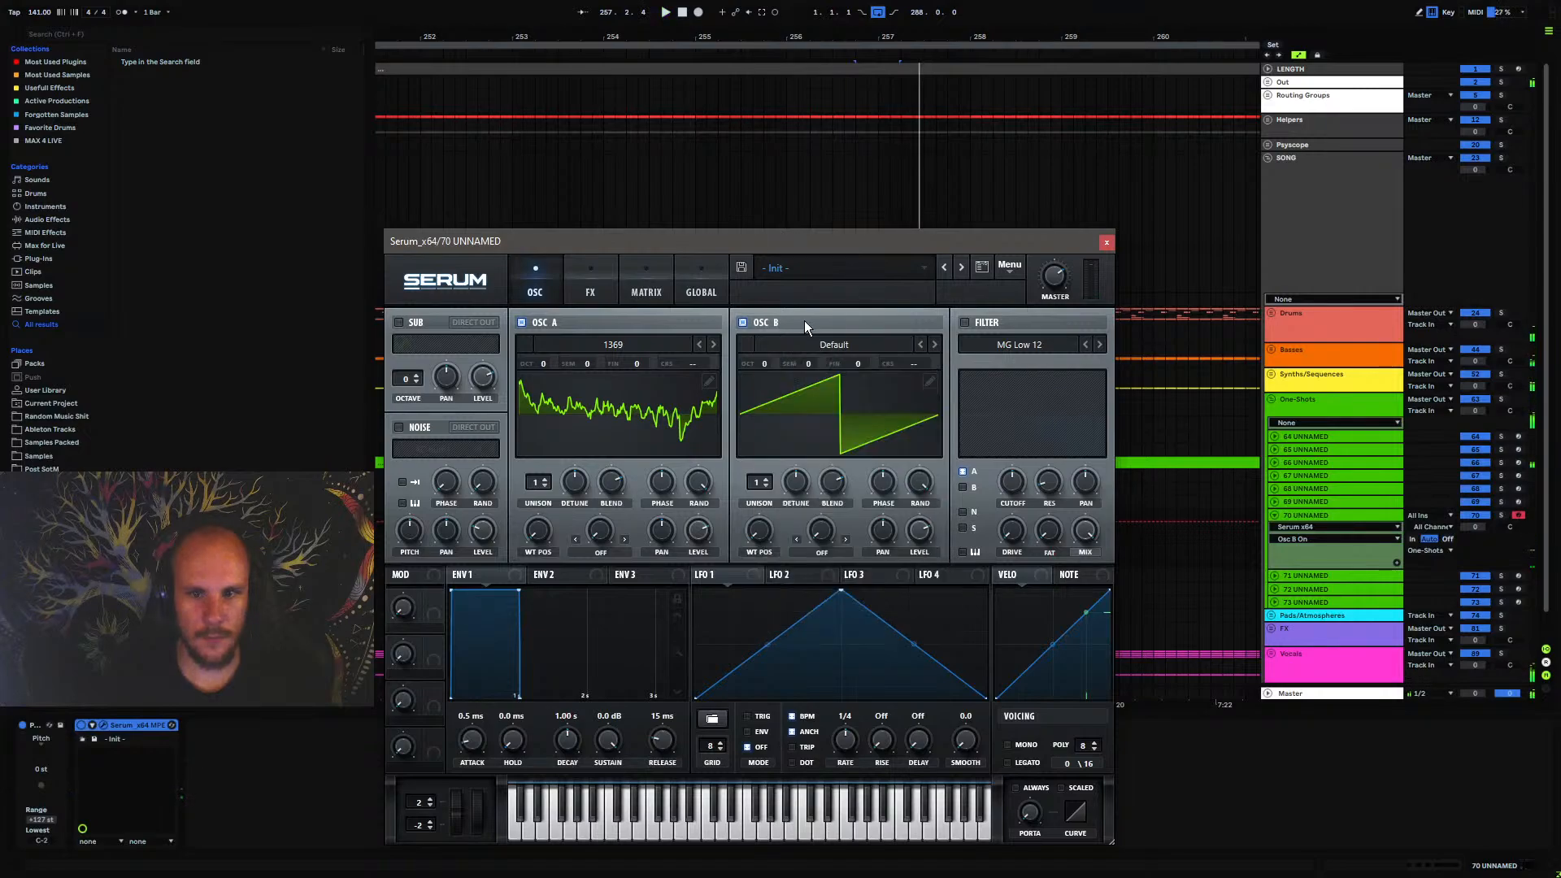
{"action": "double_click", "coordinate": [880, 402]}
{"action": "right_click", "coordinate": [460, 400]}
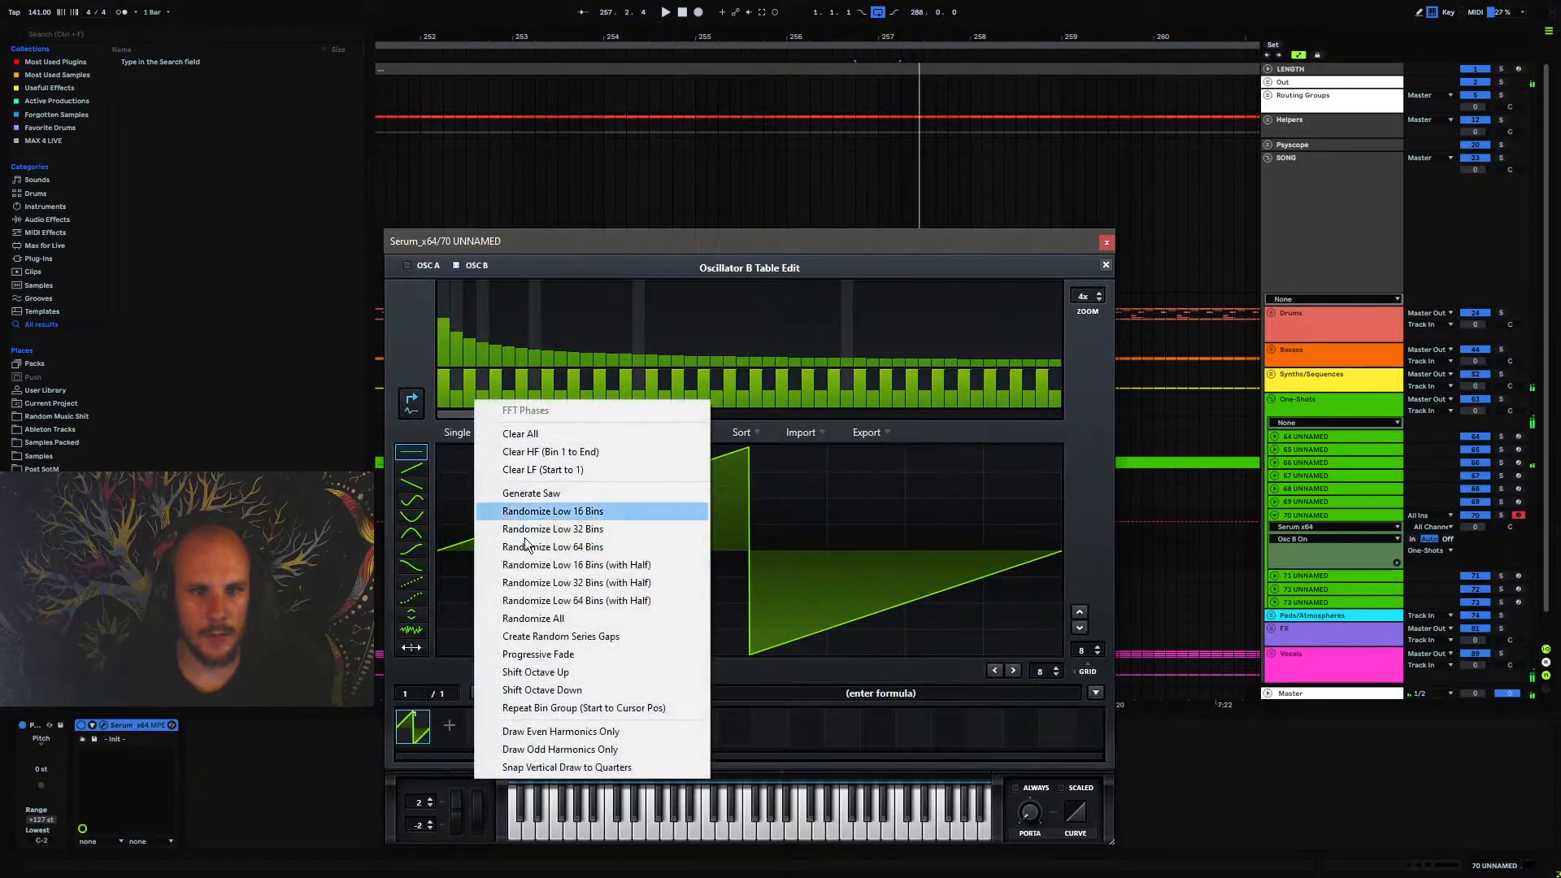
{"action": "left_click", "coordinate": [569, 630]}
{"action": "left_click", "coordinate": [1106, 266]}
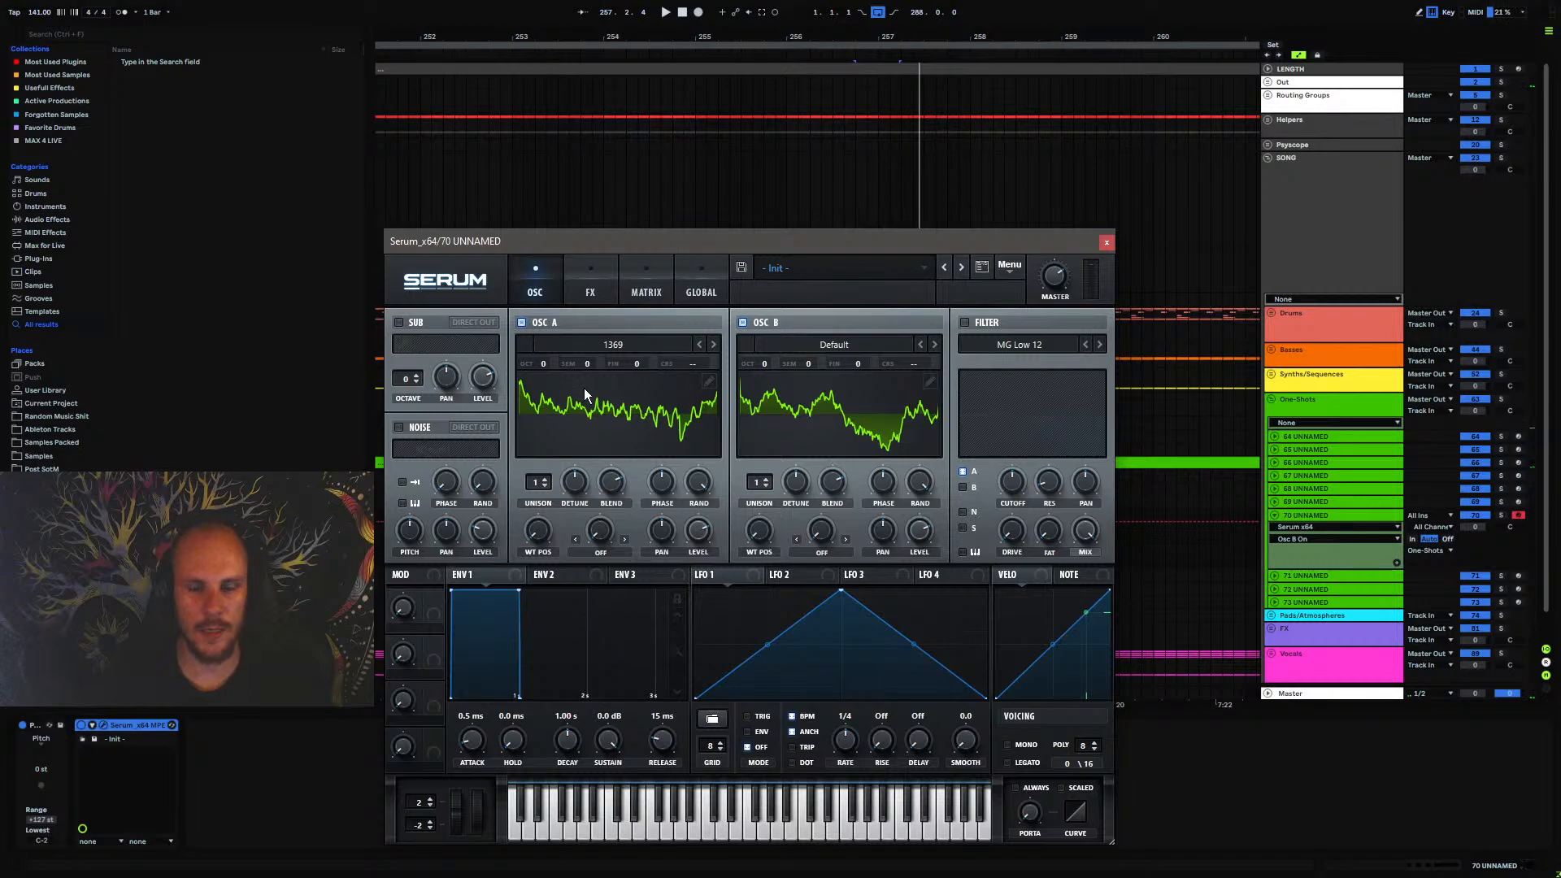
Solo track 70 and compare its sound with oscillator B switched off and on during playback
{"action": "left_click", "coordinate": [929, 382]}
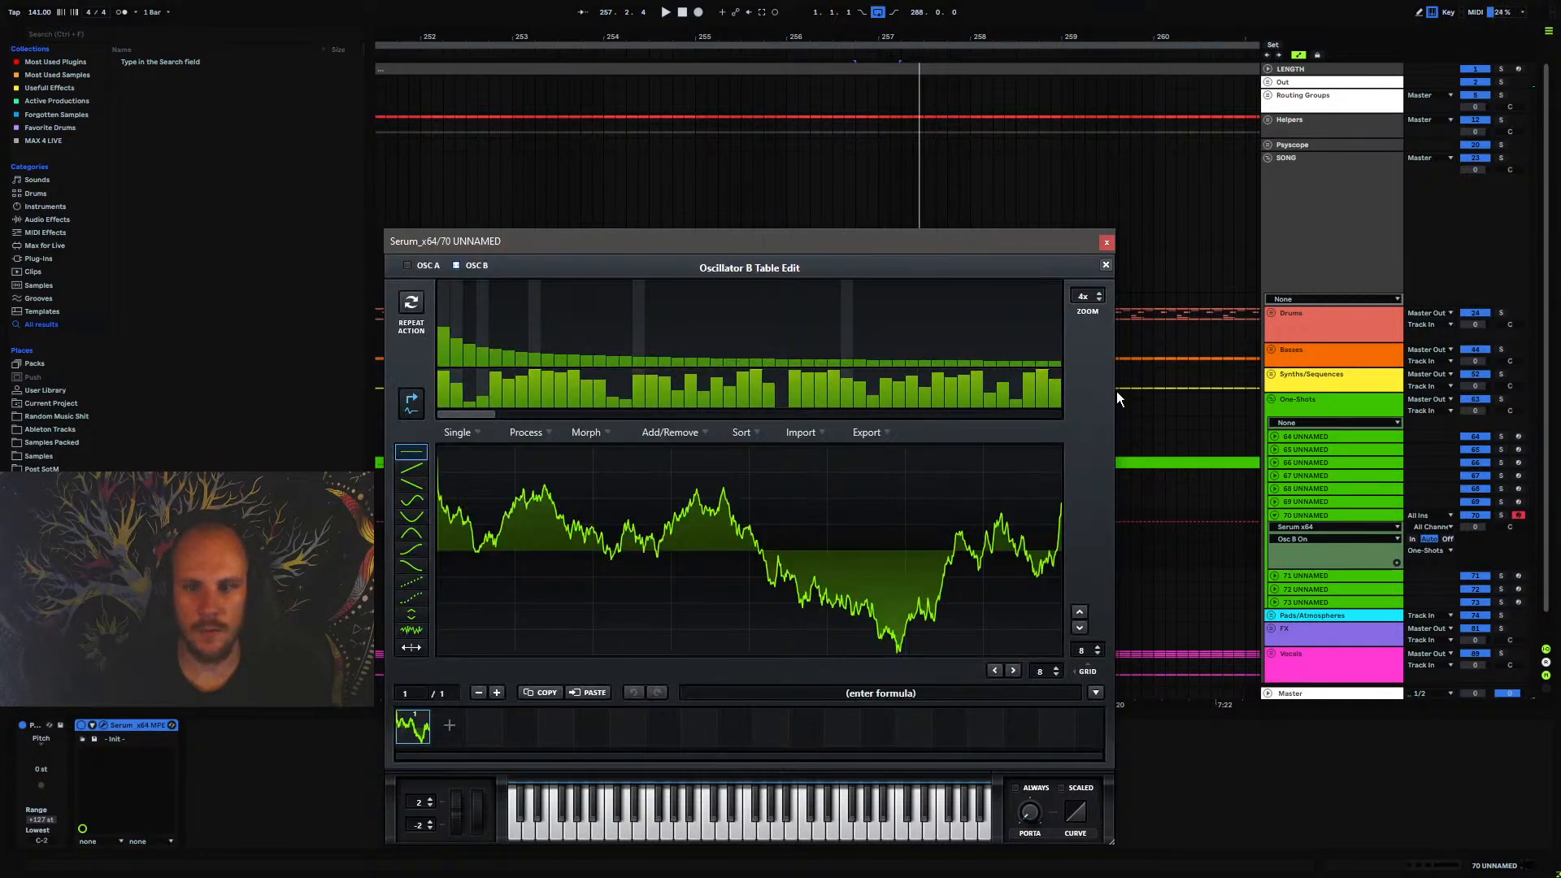
{"action": "left_click", "coordinate": [1105, 267]}
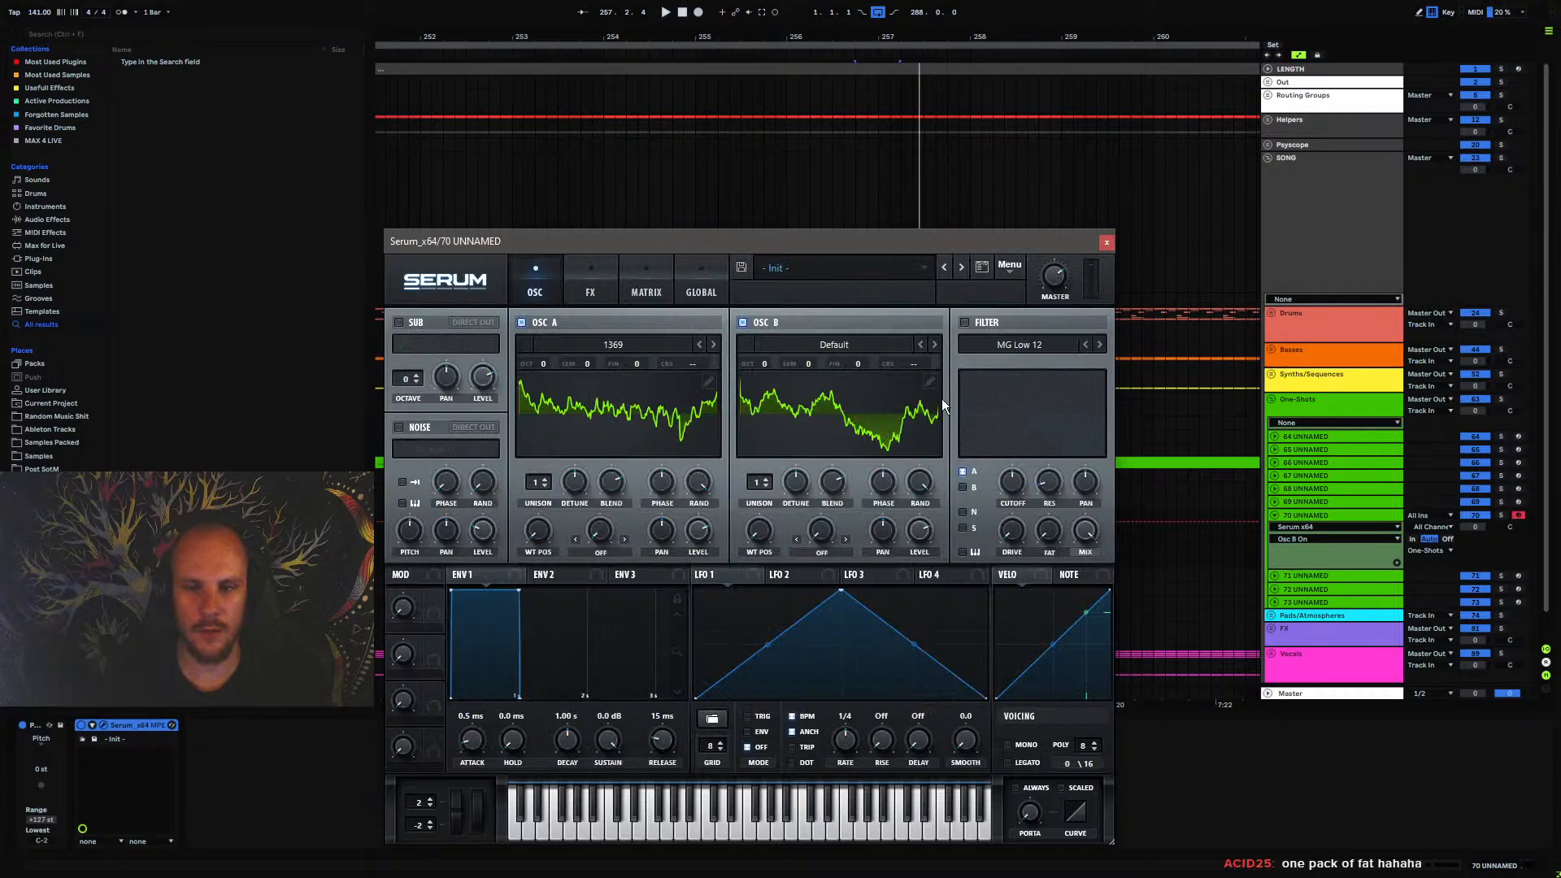
{"action": "left_click", "coordinate": [1502, 514]}
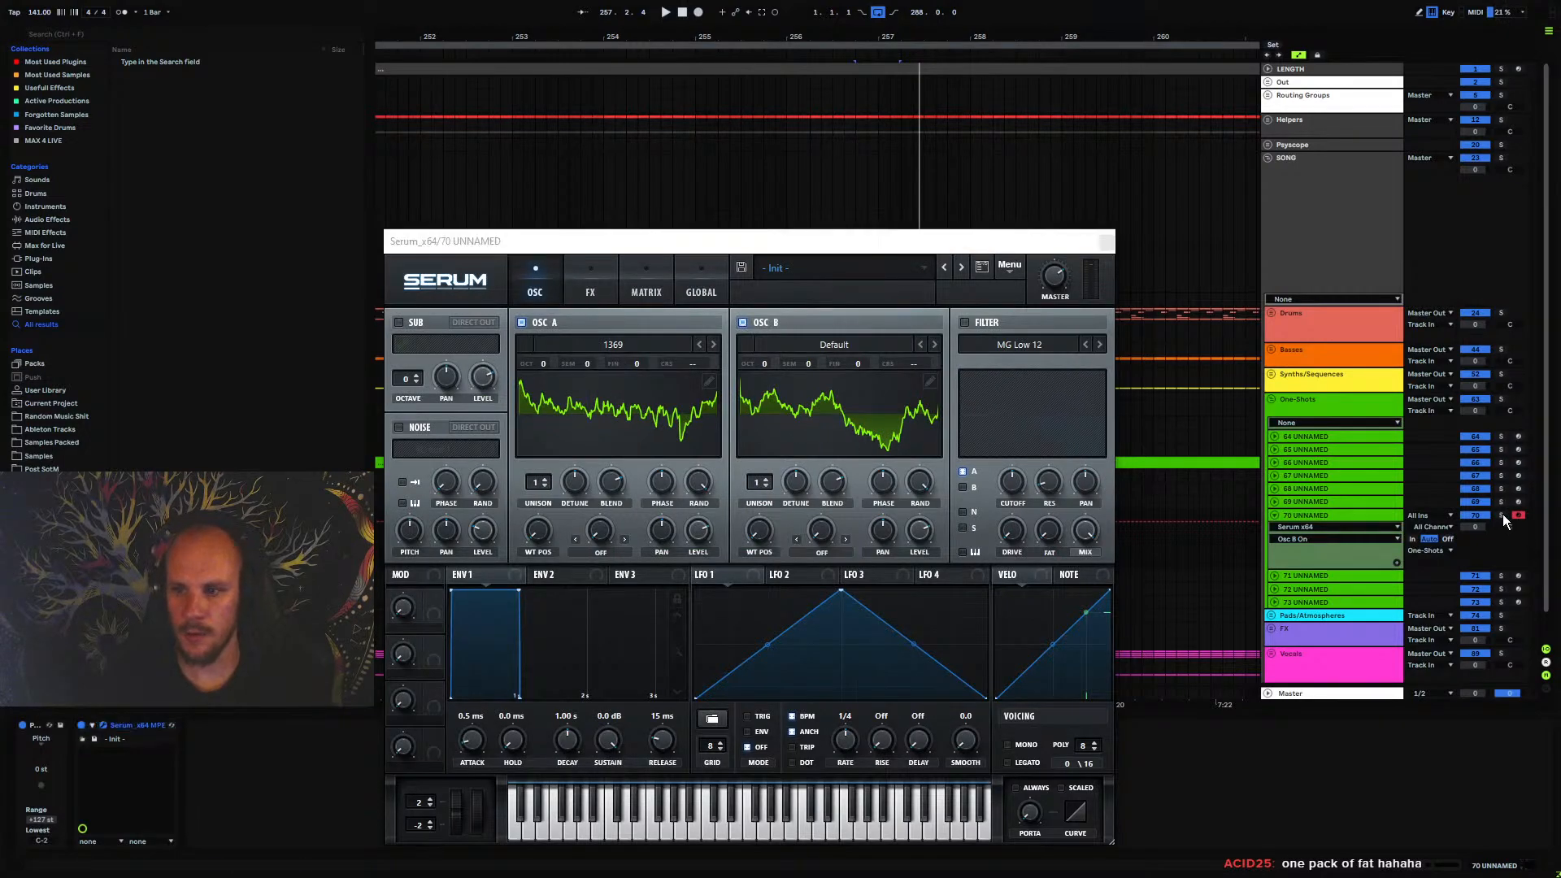
{"action": "left_click", "coordinate": [787, 285]}
{"action": "key", "text": "space"}
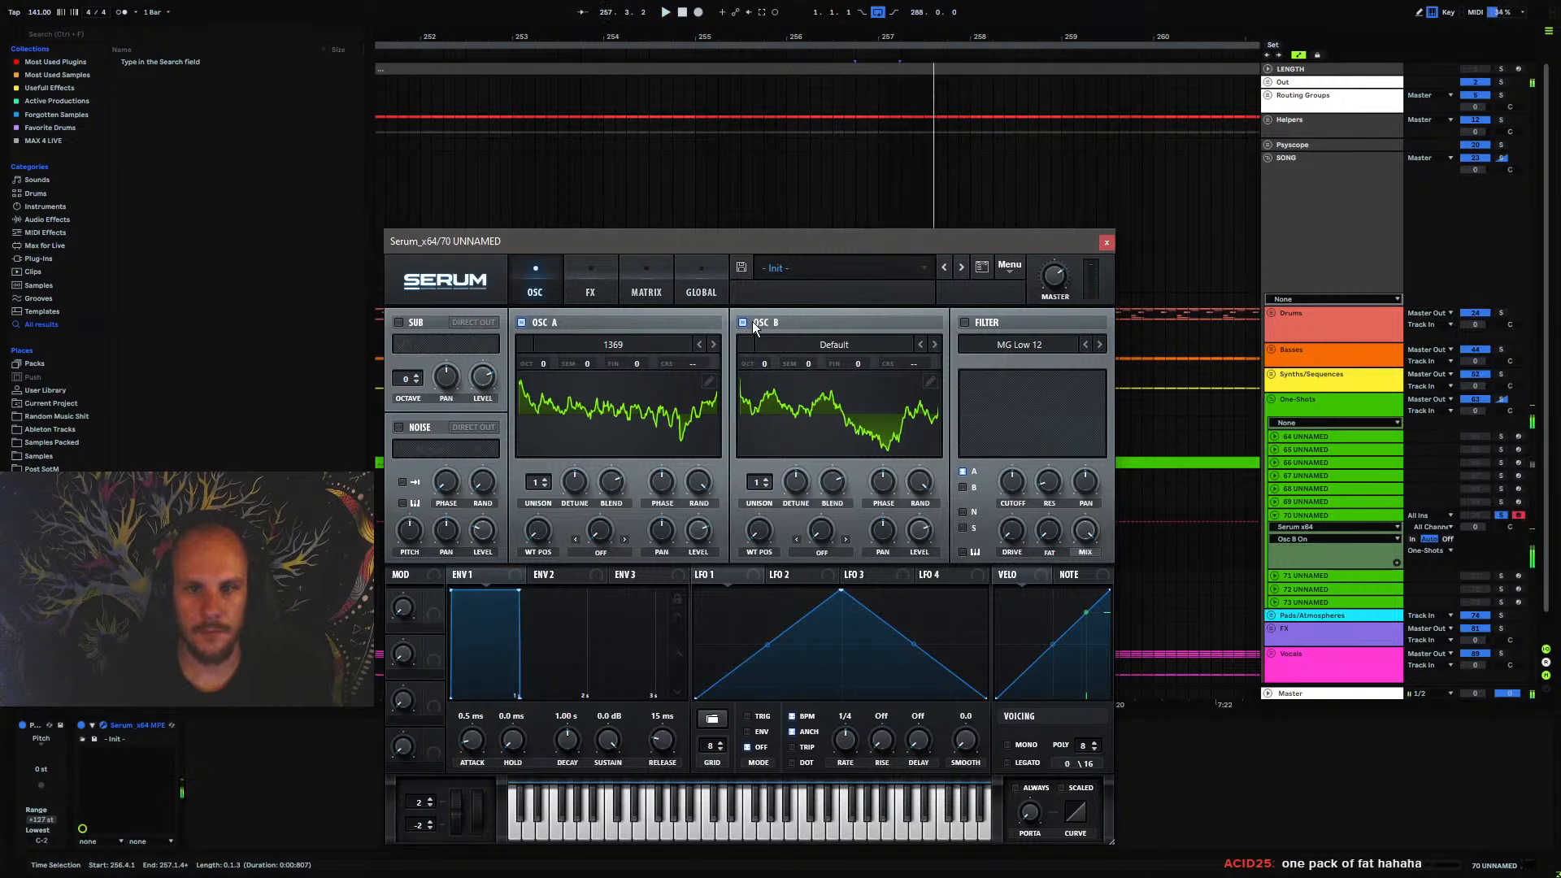
{"action": "left_click", "coordinate": [742, 322]}
{"action": "left_click", "coordinate": [742, 322]}
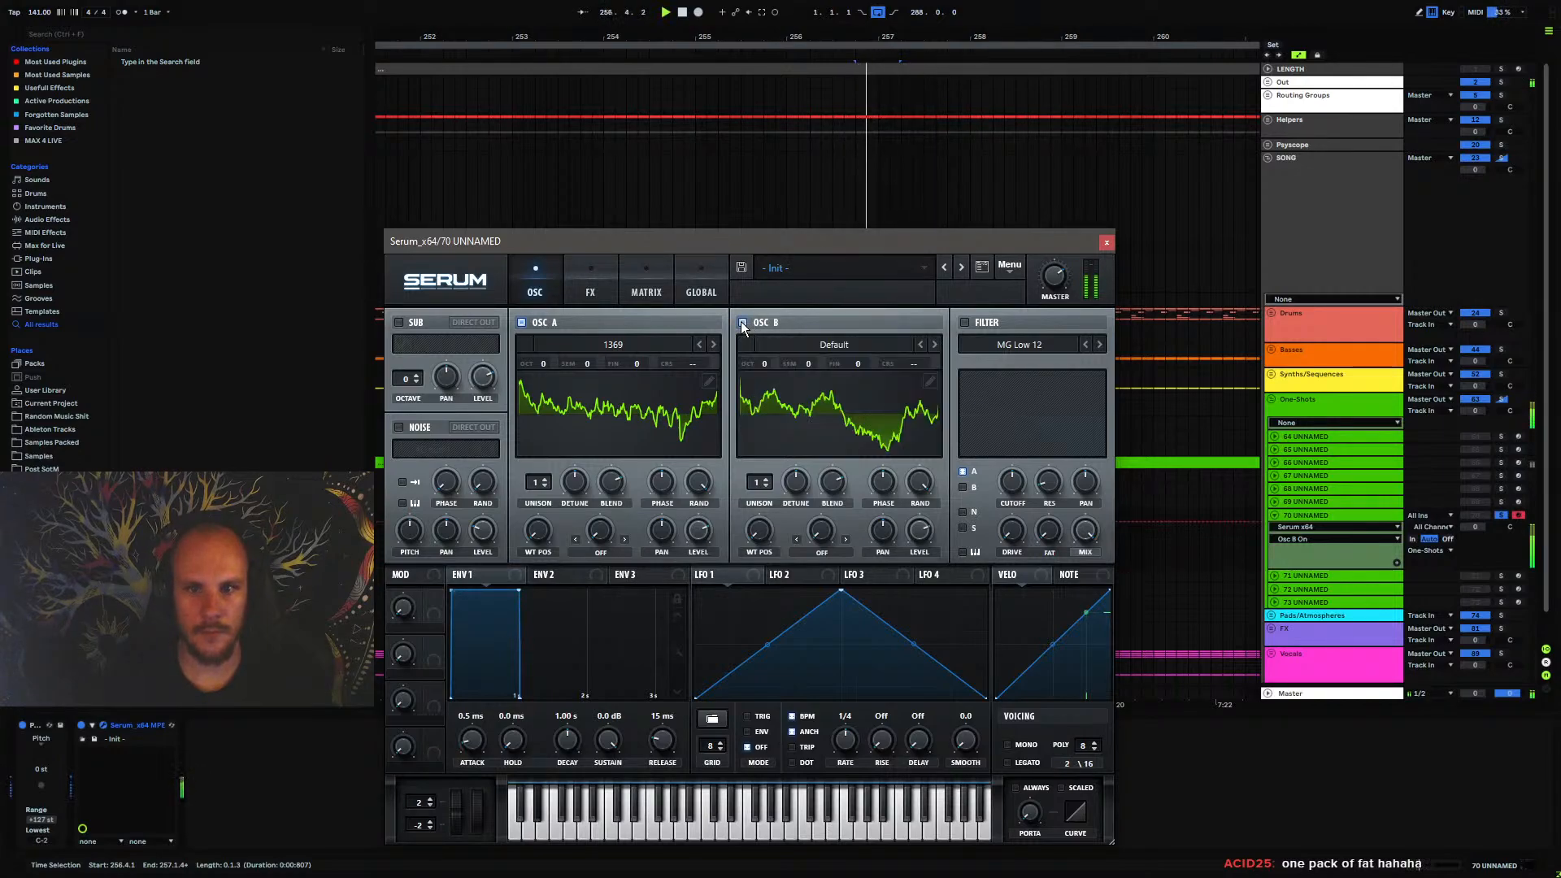
Enable Serum's Distortion effect in Tube mode with the drive at 76%
{"action": "left_click", "coordinate": [591, 289]}
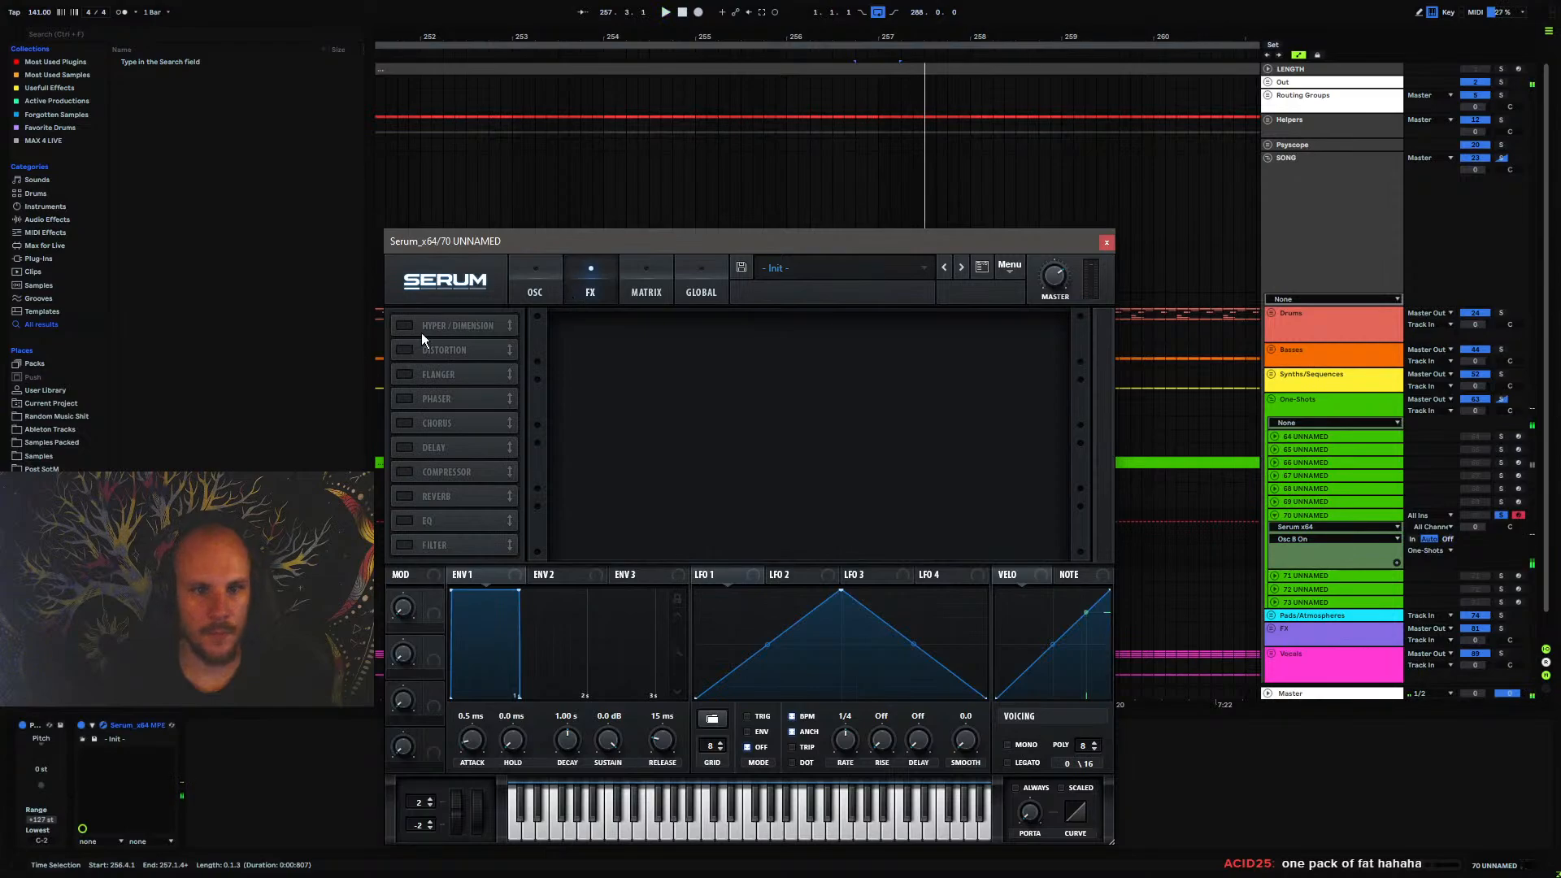
{"action": "left_click", "coordinate": [444, 349]}
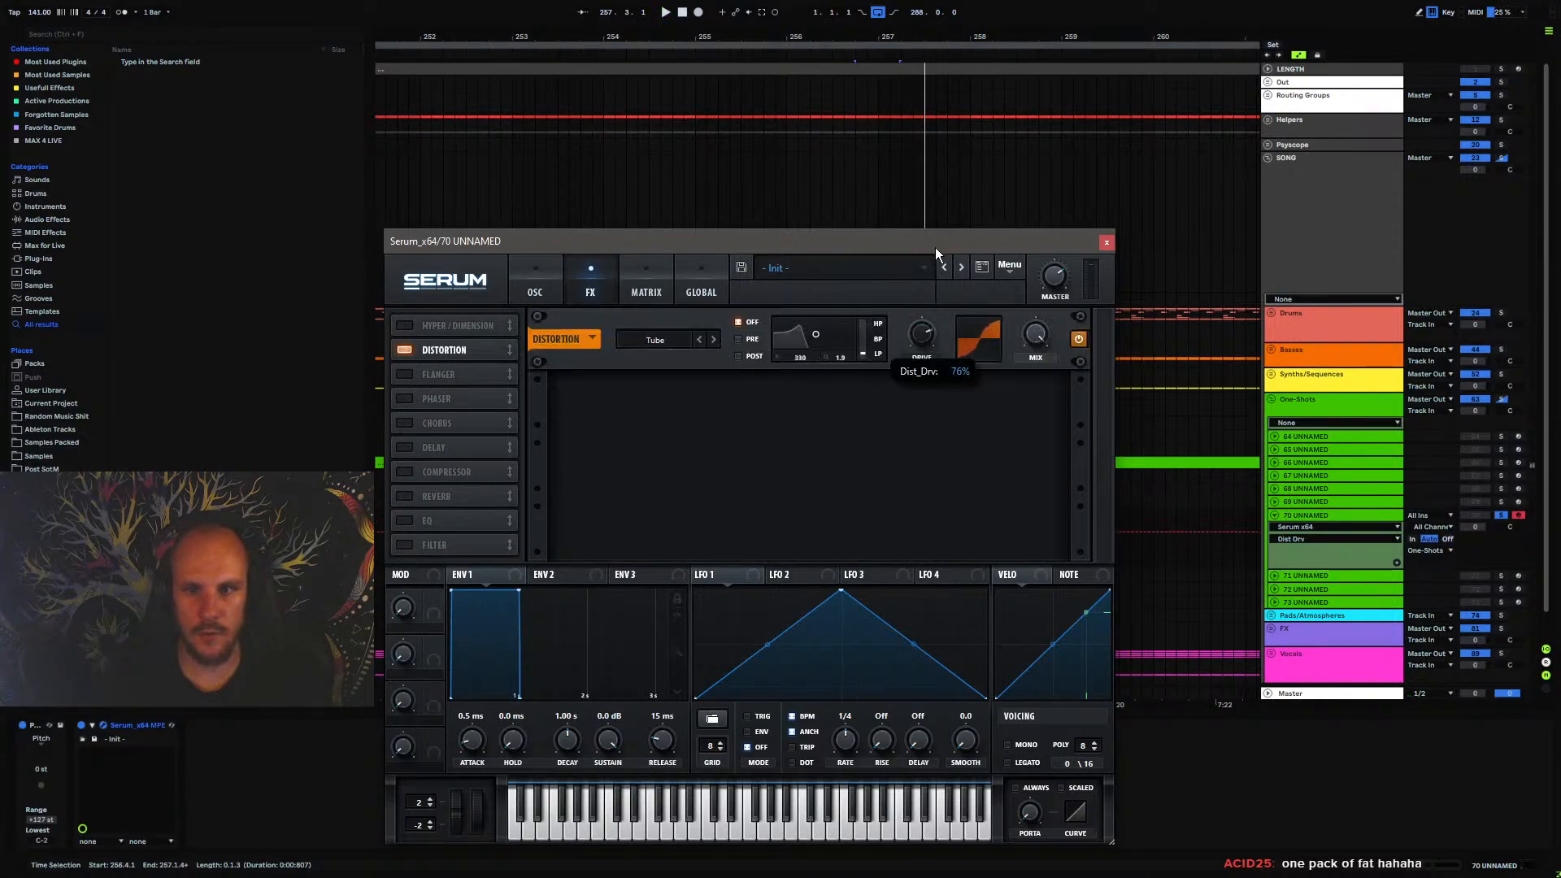
Set oscillators A and B to two unison voices each, reduce their detune, and audition the sound
{"action": "left_click", "coordinate": [535, 288]}
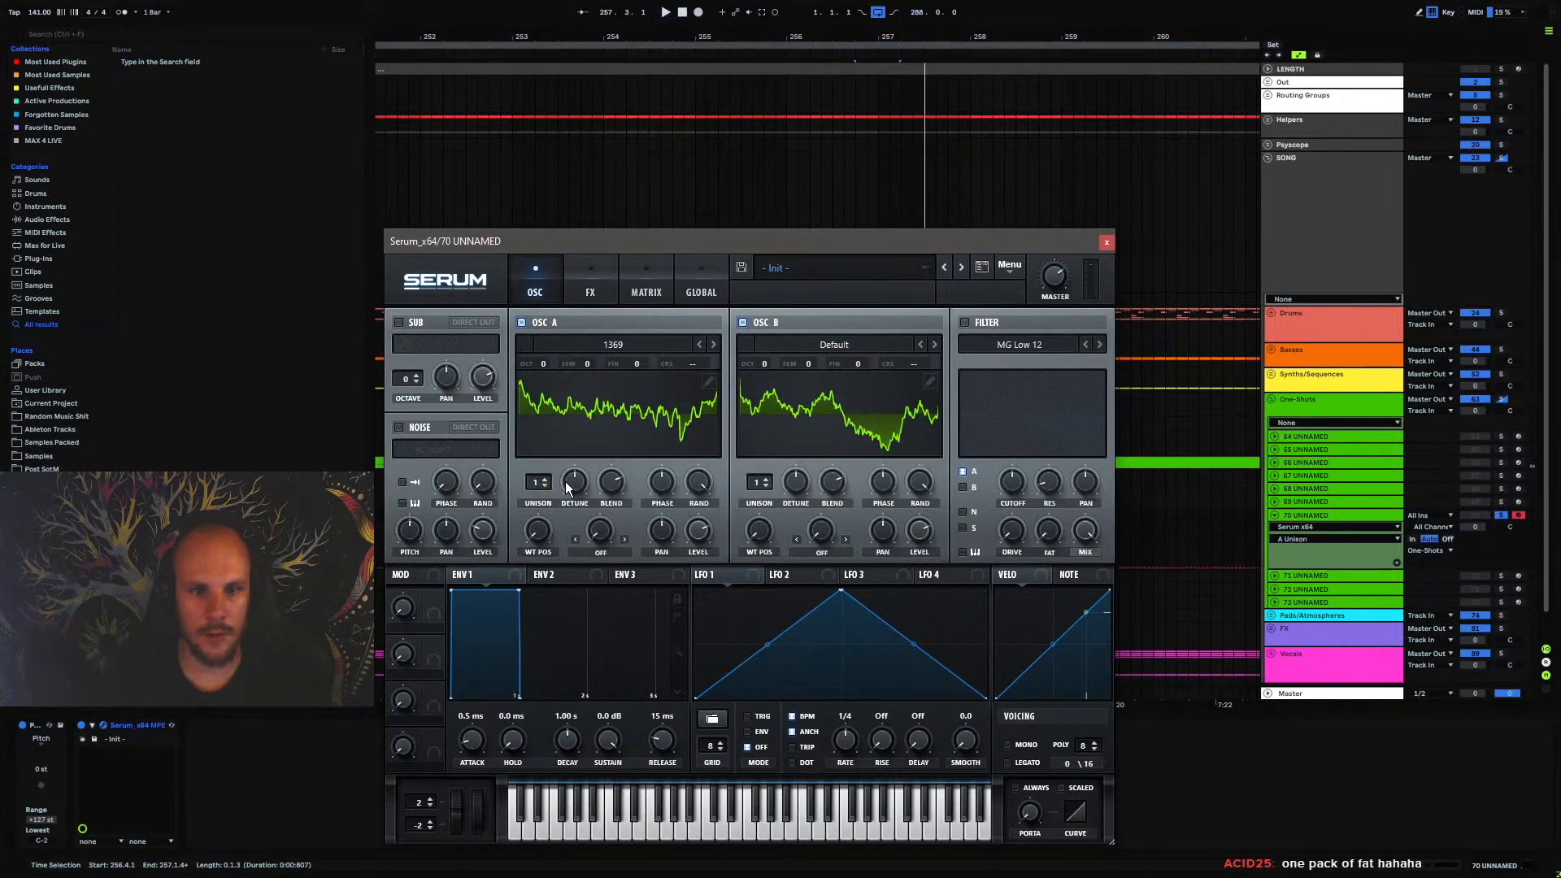
{"action": "left_click_drag", "start_coordinate": [571, 486], "coordinate": [561, 522]}
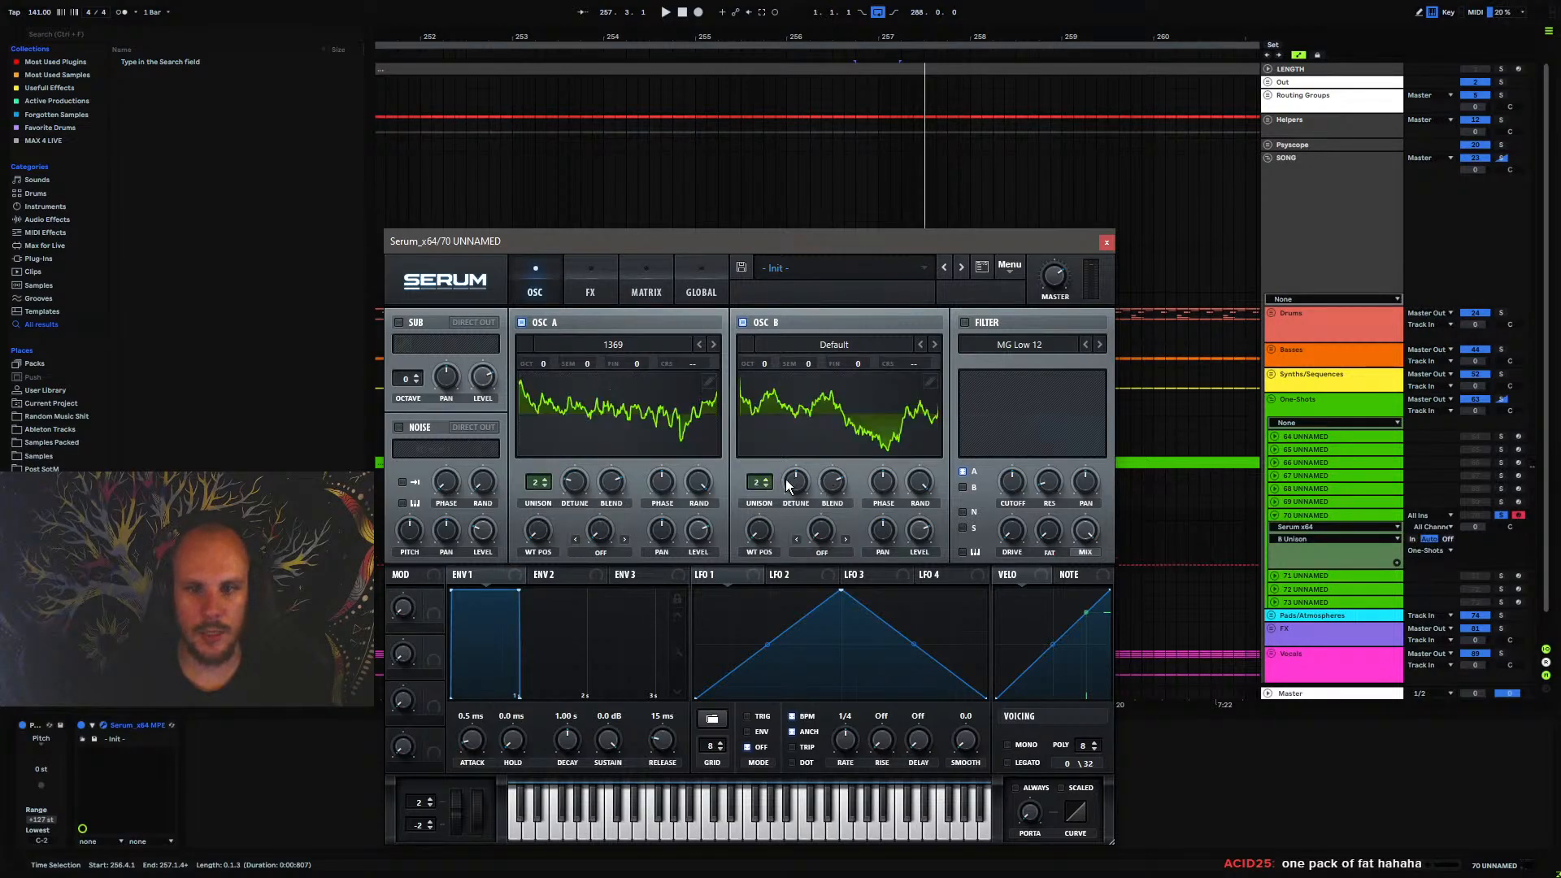
{"action": "left_click_drag", "start_coordinate": [786, 481], "coordinate": [777, 530]}
{"action": "left_click", "coordinate": [584, 287]}
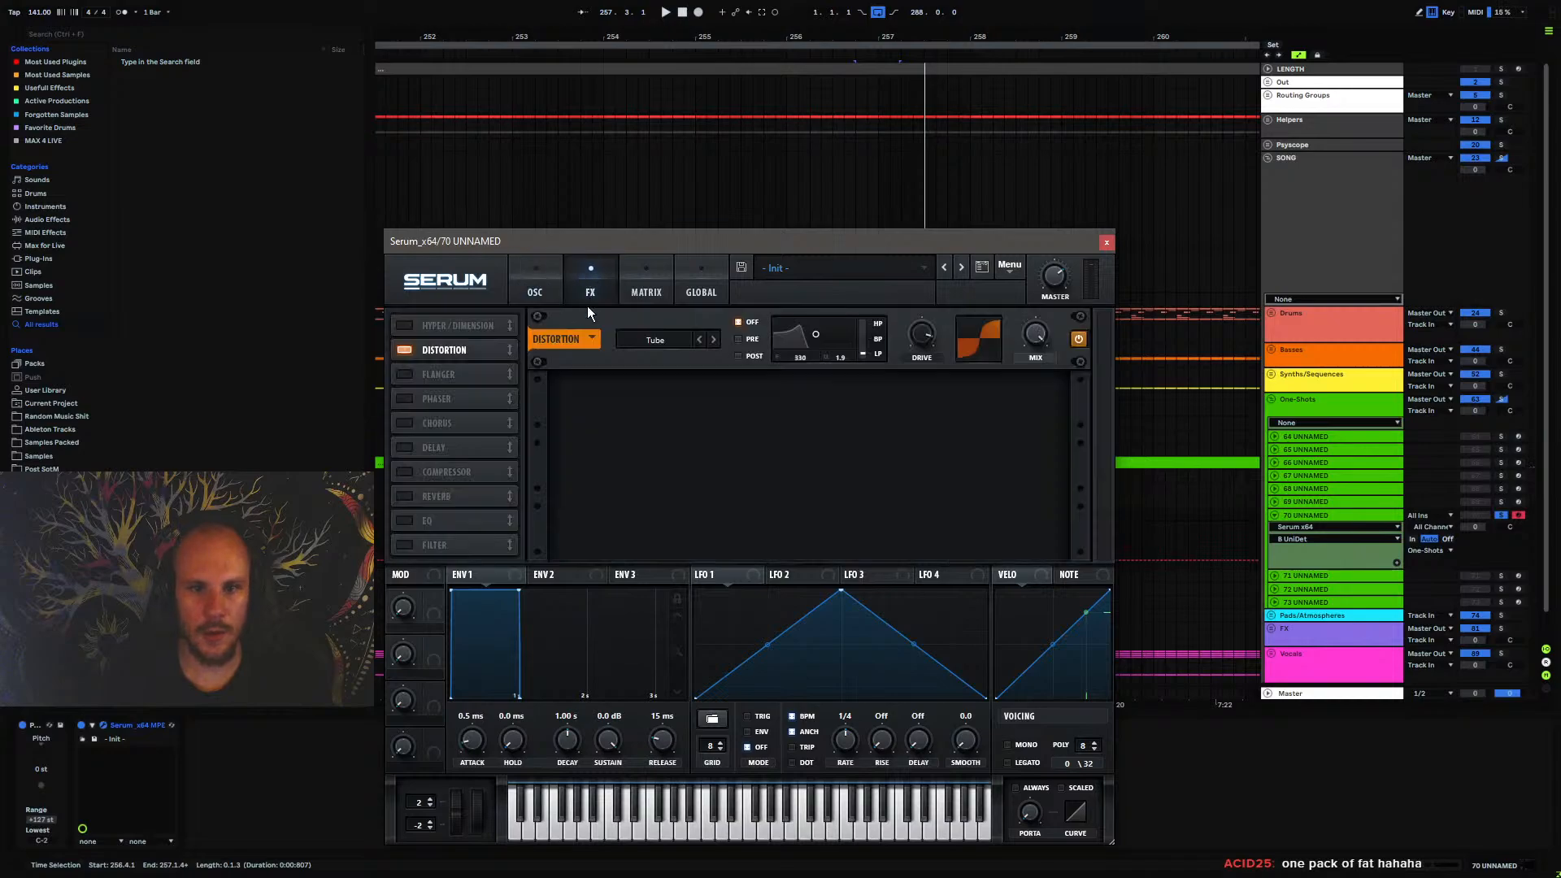
{"action": "left_click", "coordinate": [535, 286]}
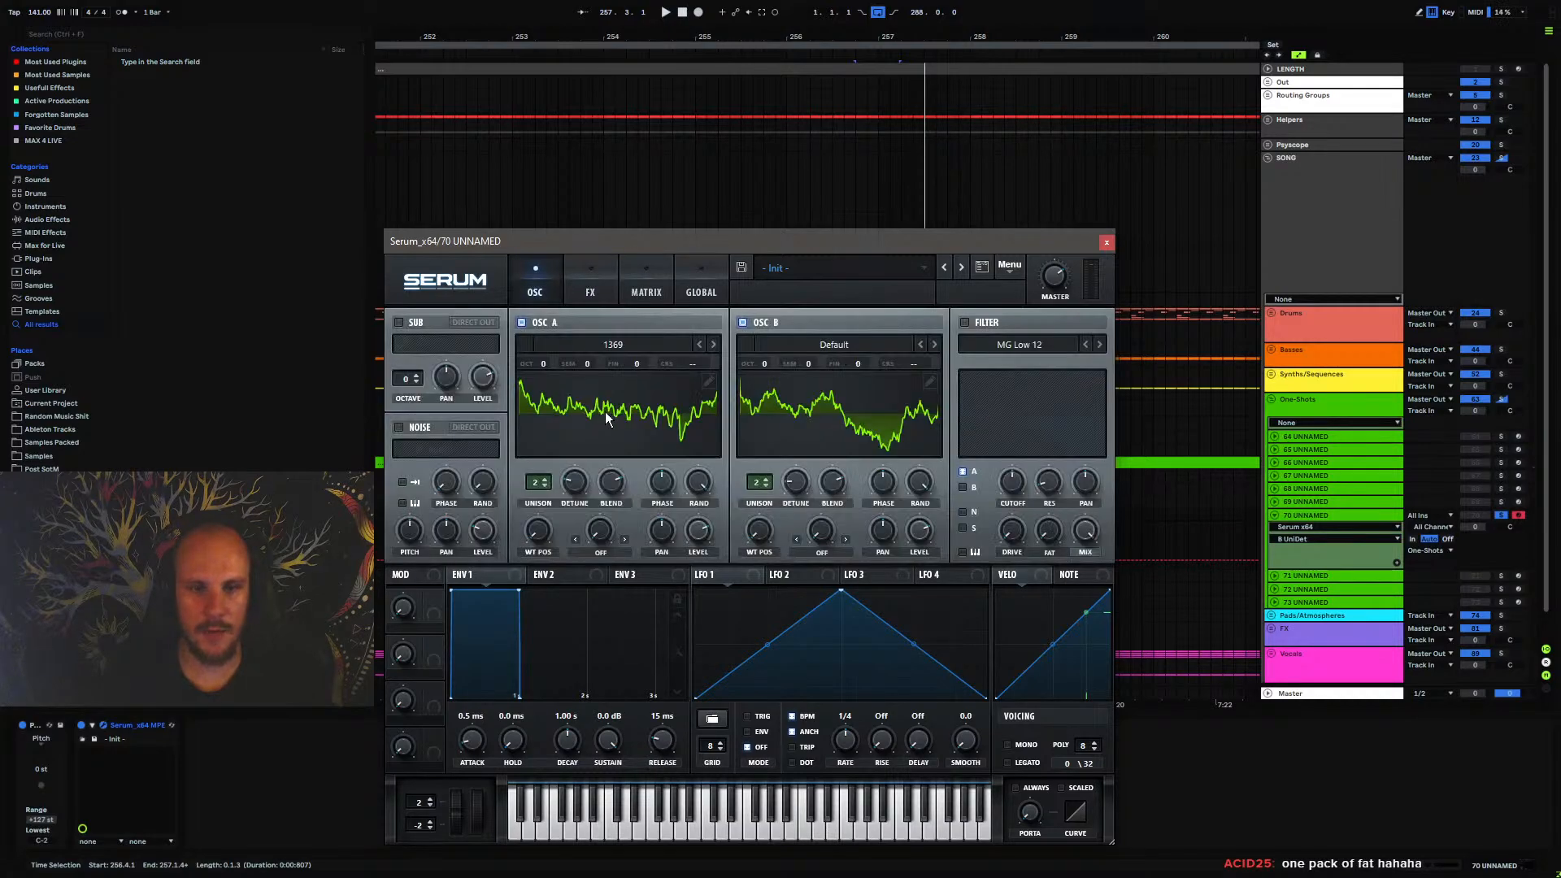
{"action": "left_click", "coordinate": [589, 293]}
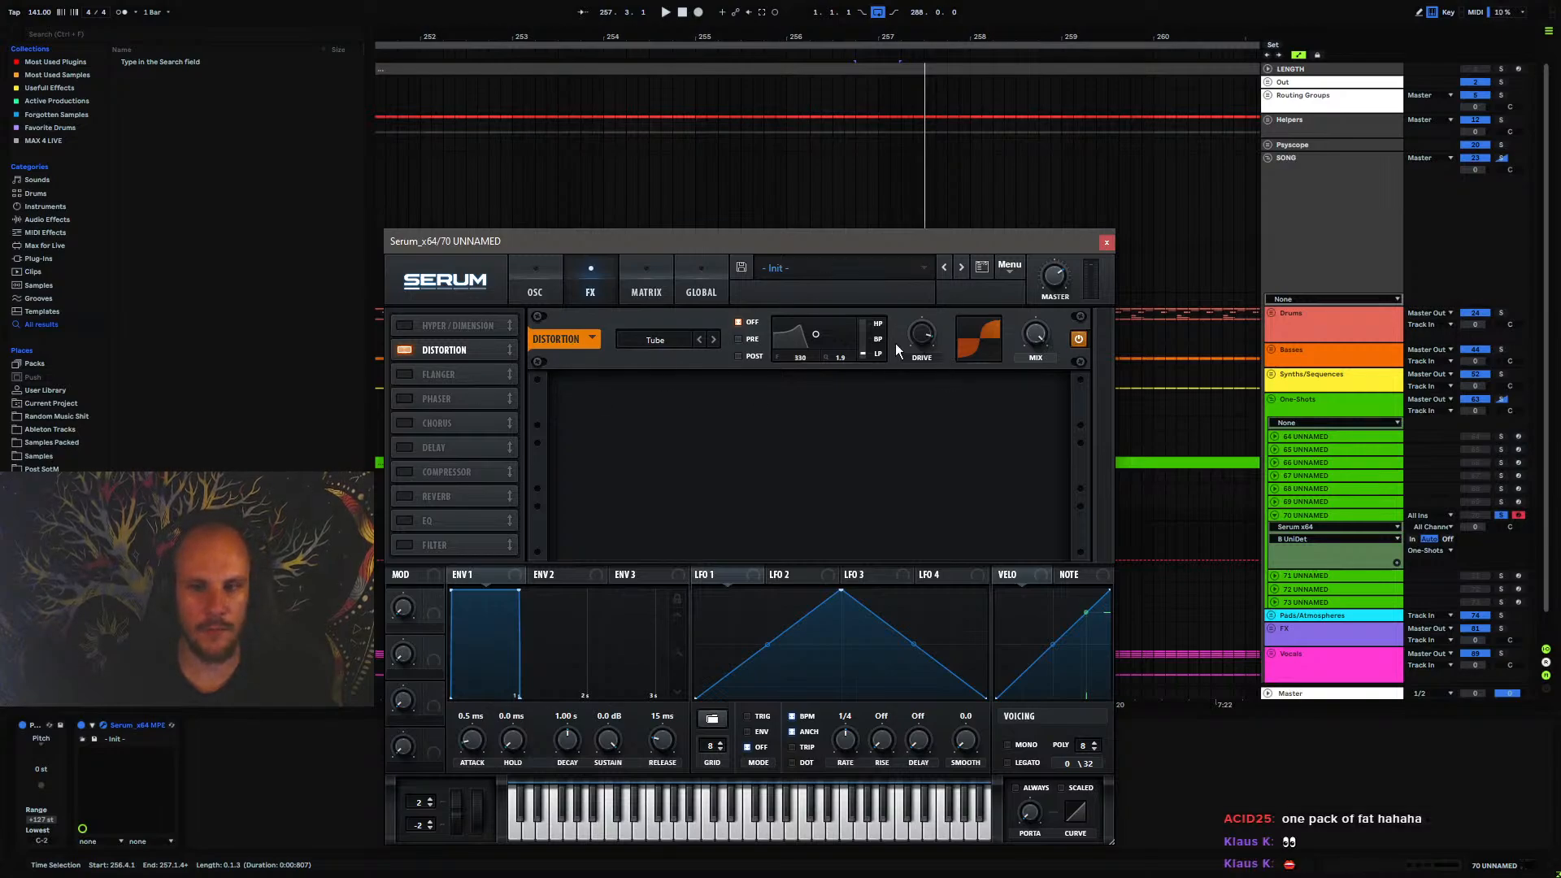
{"action": "key", "text": "space"}
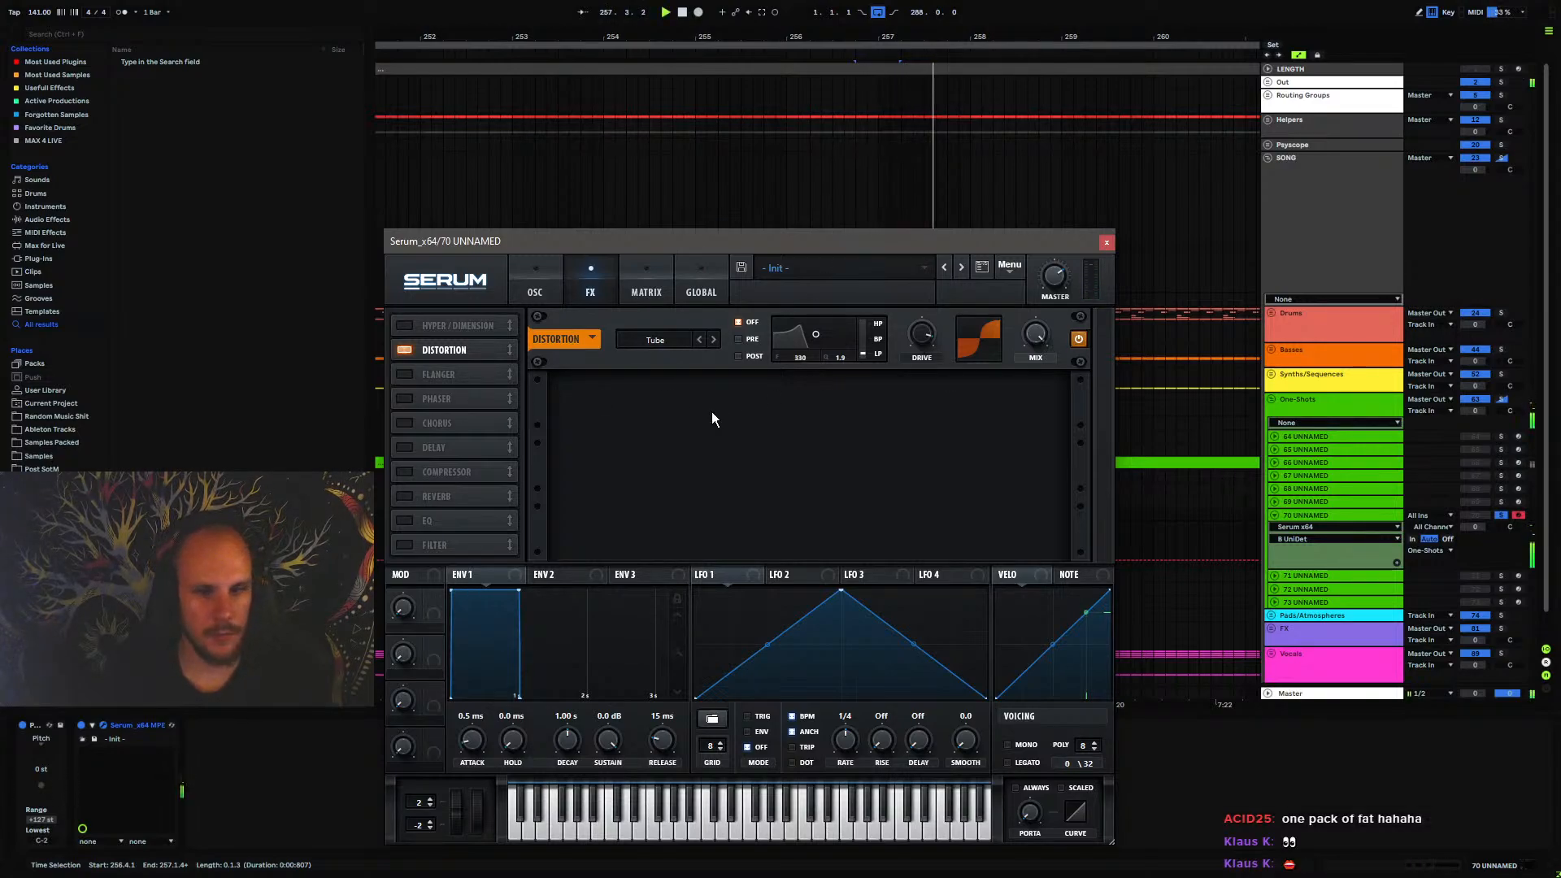
{"action": "key", "text": "space"}
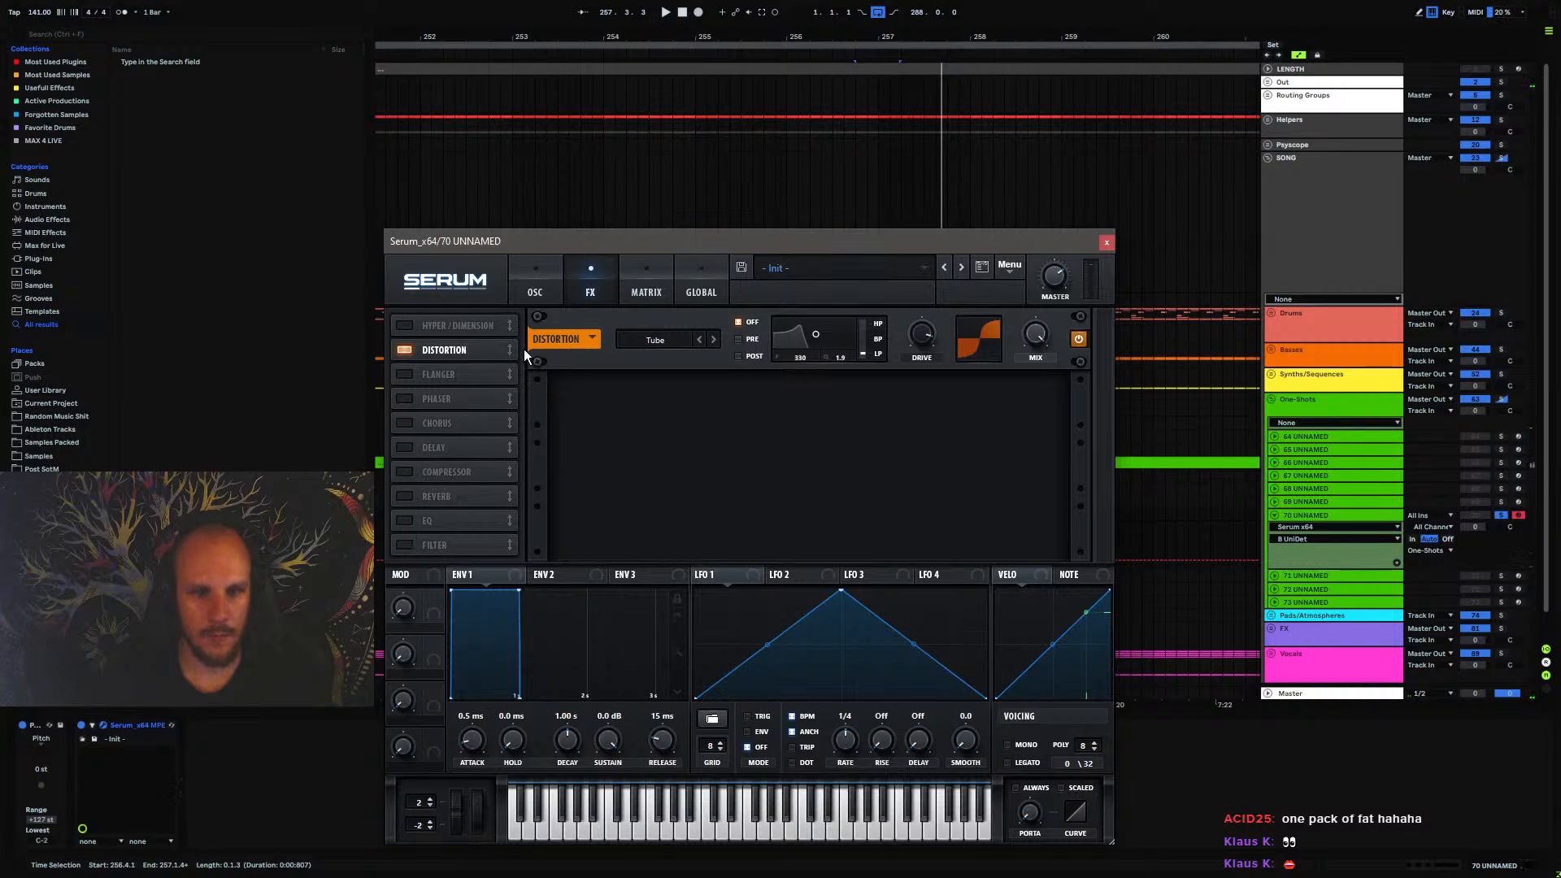
Lower oscillator B's level to about 51% and audition the balance
{"action": "left_click", "coordinate": [535, 285]}
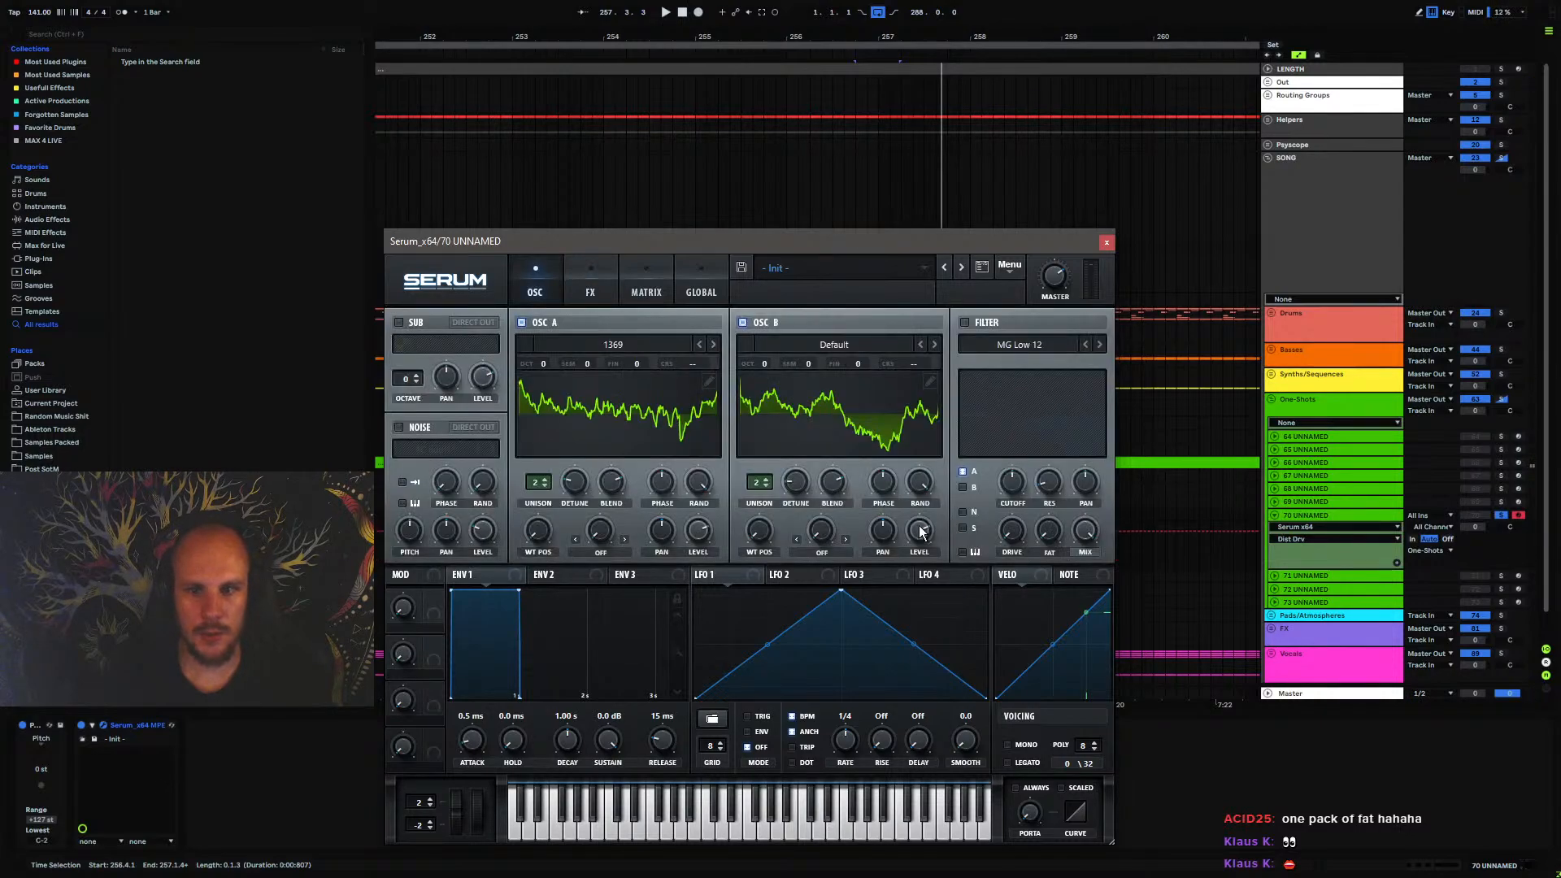
{"action": "left_click_drag", "start_coordinate": [922, 532], "coordinate": [909, 572]}
{"action": "key", "text": "space"}
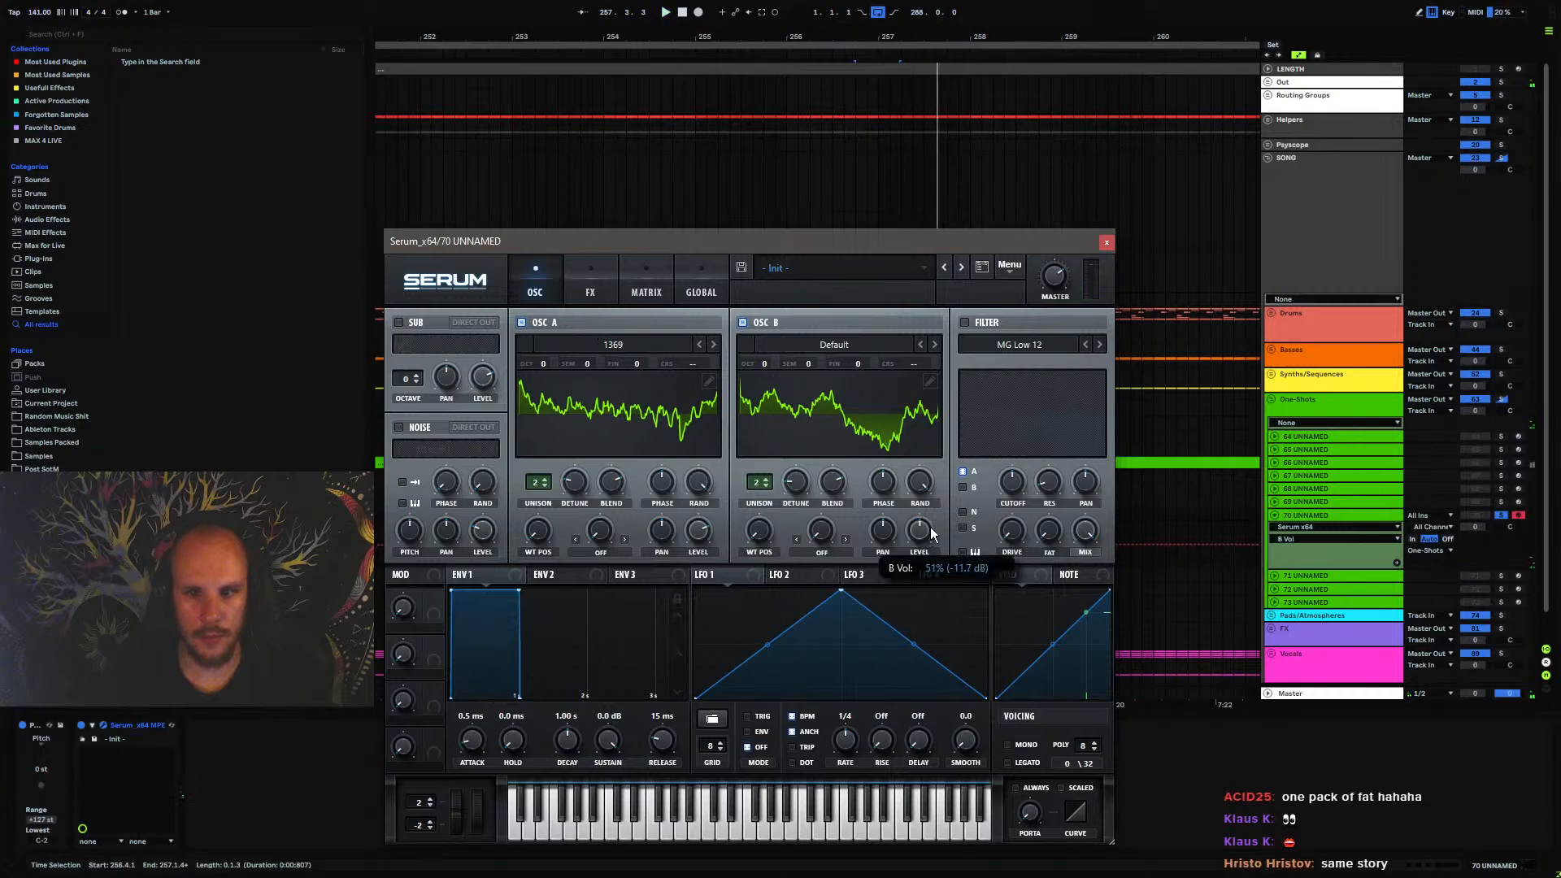
Change the distortion type to Asym, reduce its drive, and play the result
{"action": "left_click", "coordinate": [592, 289]}
{"action": "left_click", "coordinate": [656, 340]}
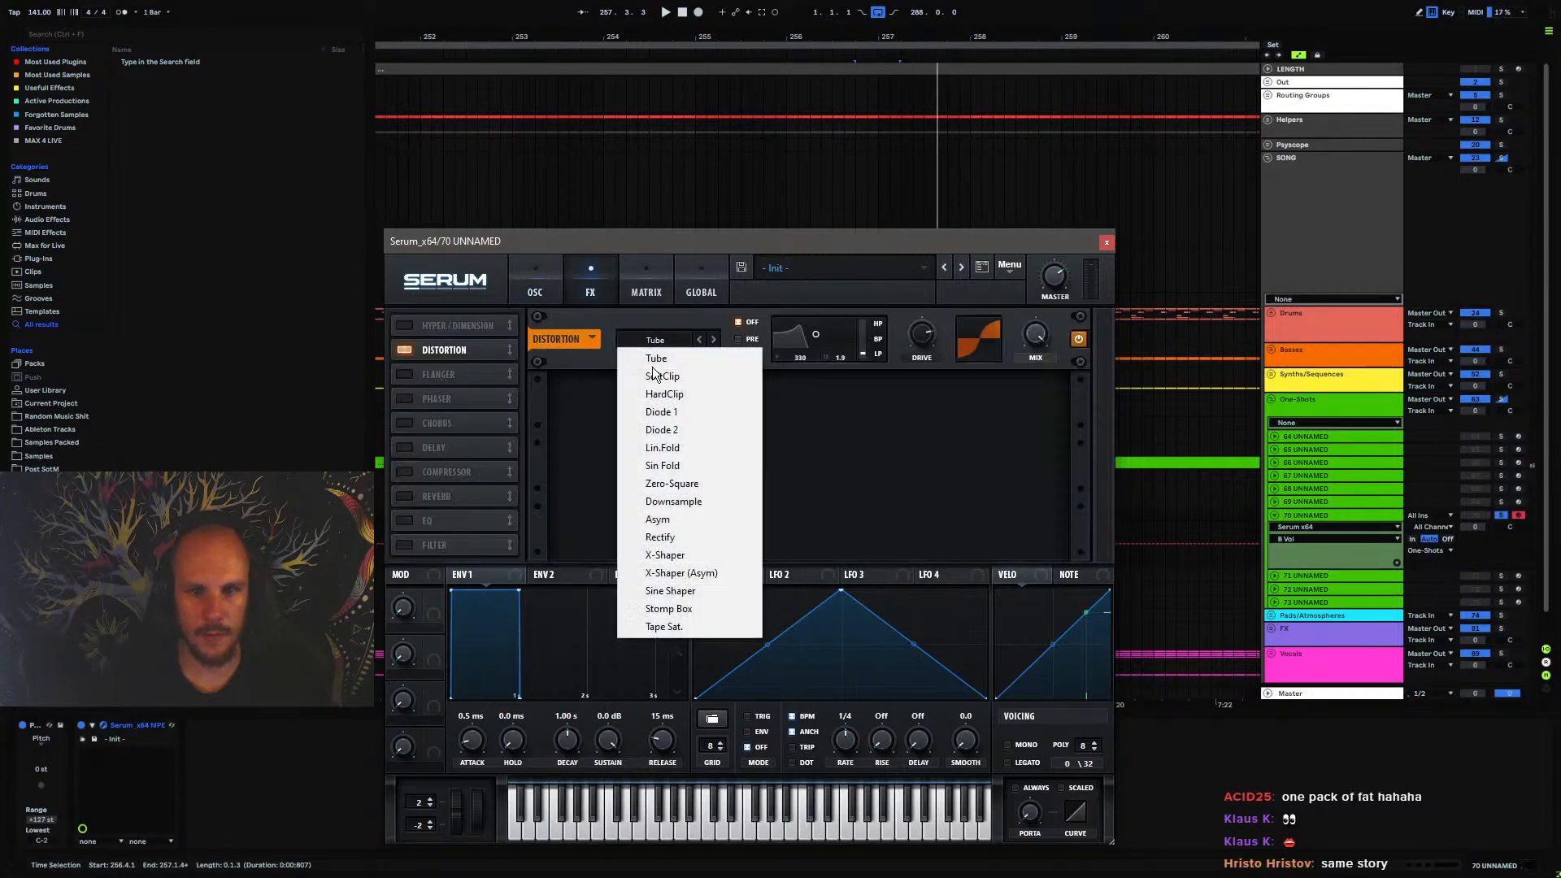
{"action": "left_click", "coordinate": [688, 522]}
{"action": "left_click_drag", "start_coordinate": [926, 333], "coordinate": [924, 360]}
{"action": "key", "text": "space"}
{"action": "key", "text": "space"}
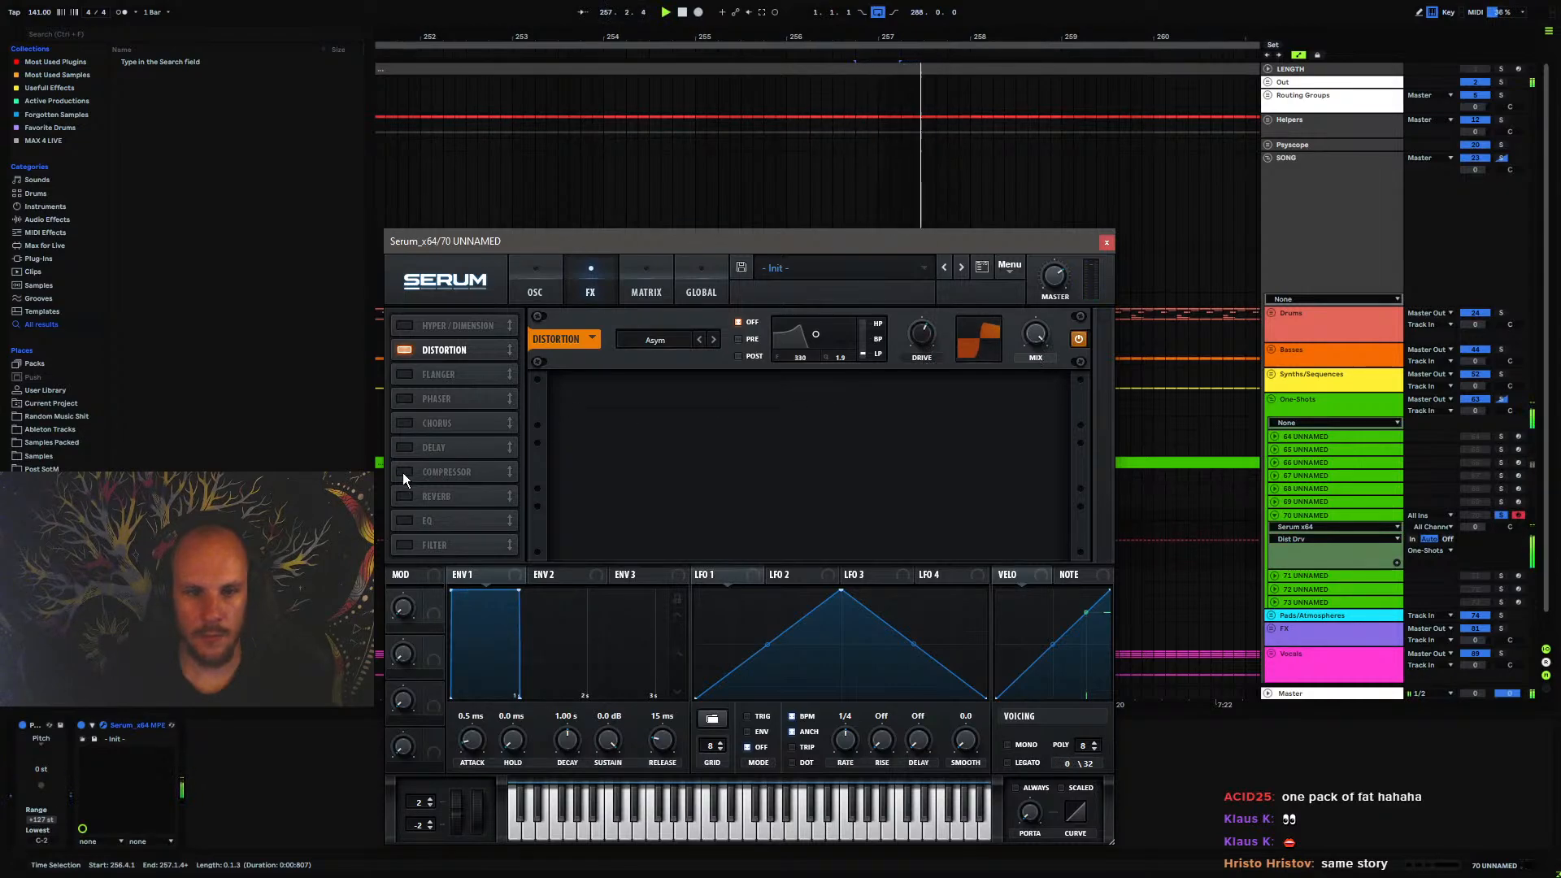
Enable Serum's Compressor in multiband mode, raise its gain, and set the release to about 225.9 ms
{"action": "left_click", "coordinate": [404, 472]}
{"action": "left_click", "coordinate": [879, 421]}
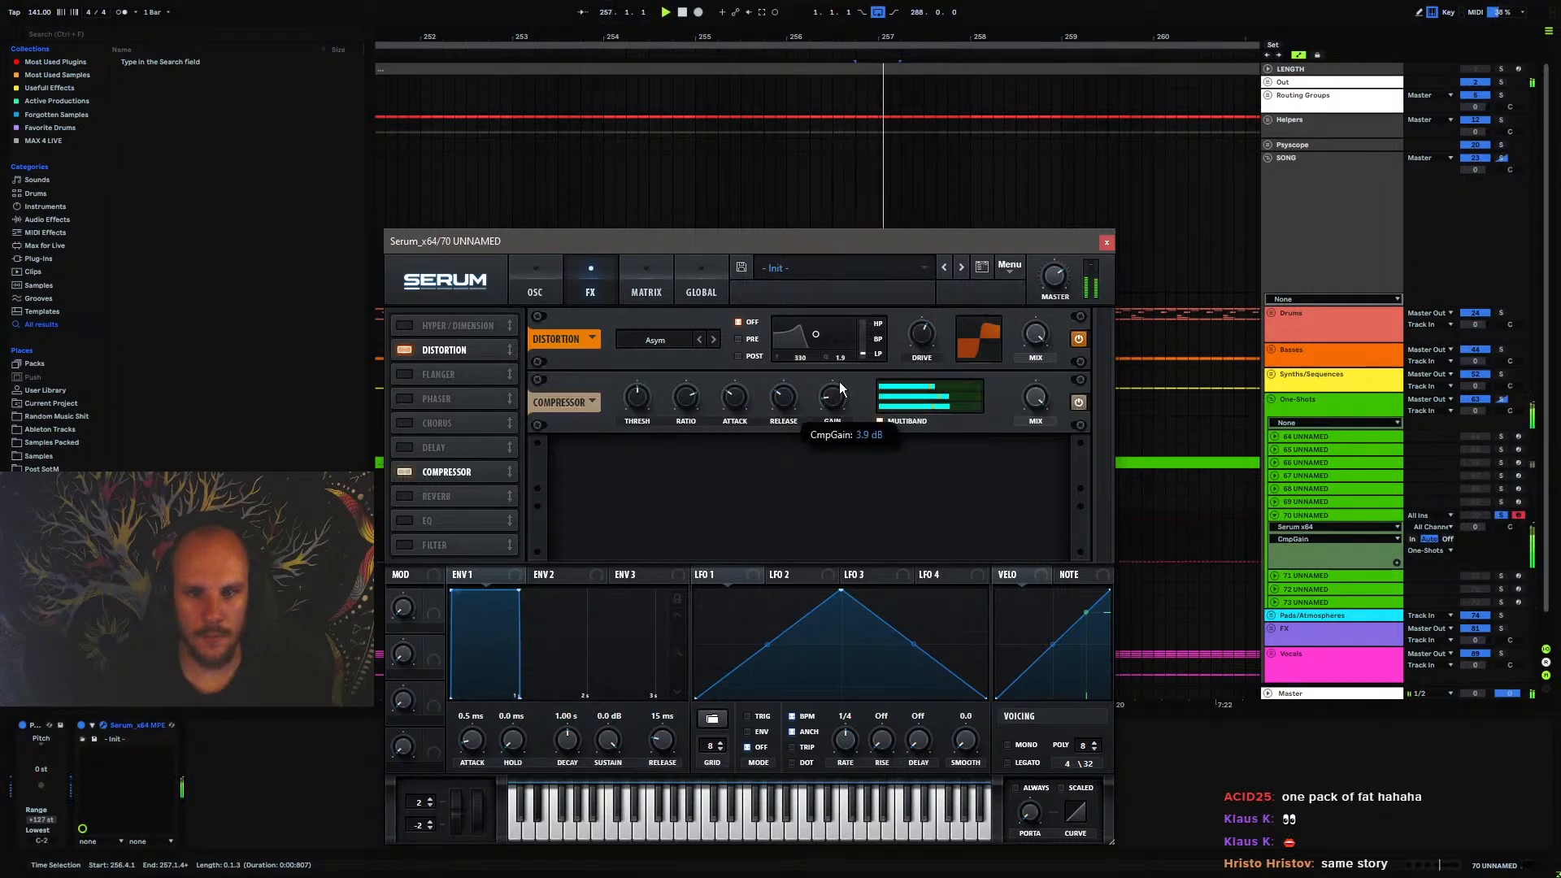
{"action": "mouse_move", "coordinate": [793, 393]}
{"action": "left_mouse_down"}
{"action": "mouse_move", "coordinate": [806, 363]}
{"action": "mouse_move", "coordinate": [730, 412]}
{"action": "mouse_move", "coordinate": [789, 412]}
{"action": "left_mouse_up"}
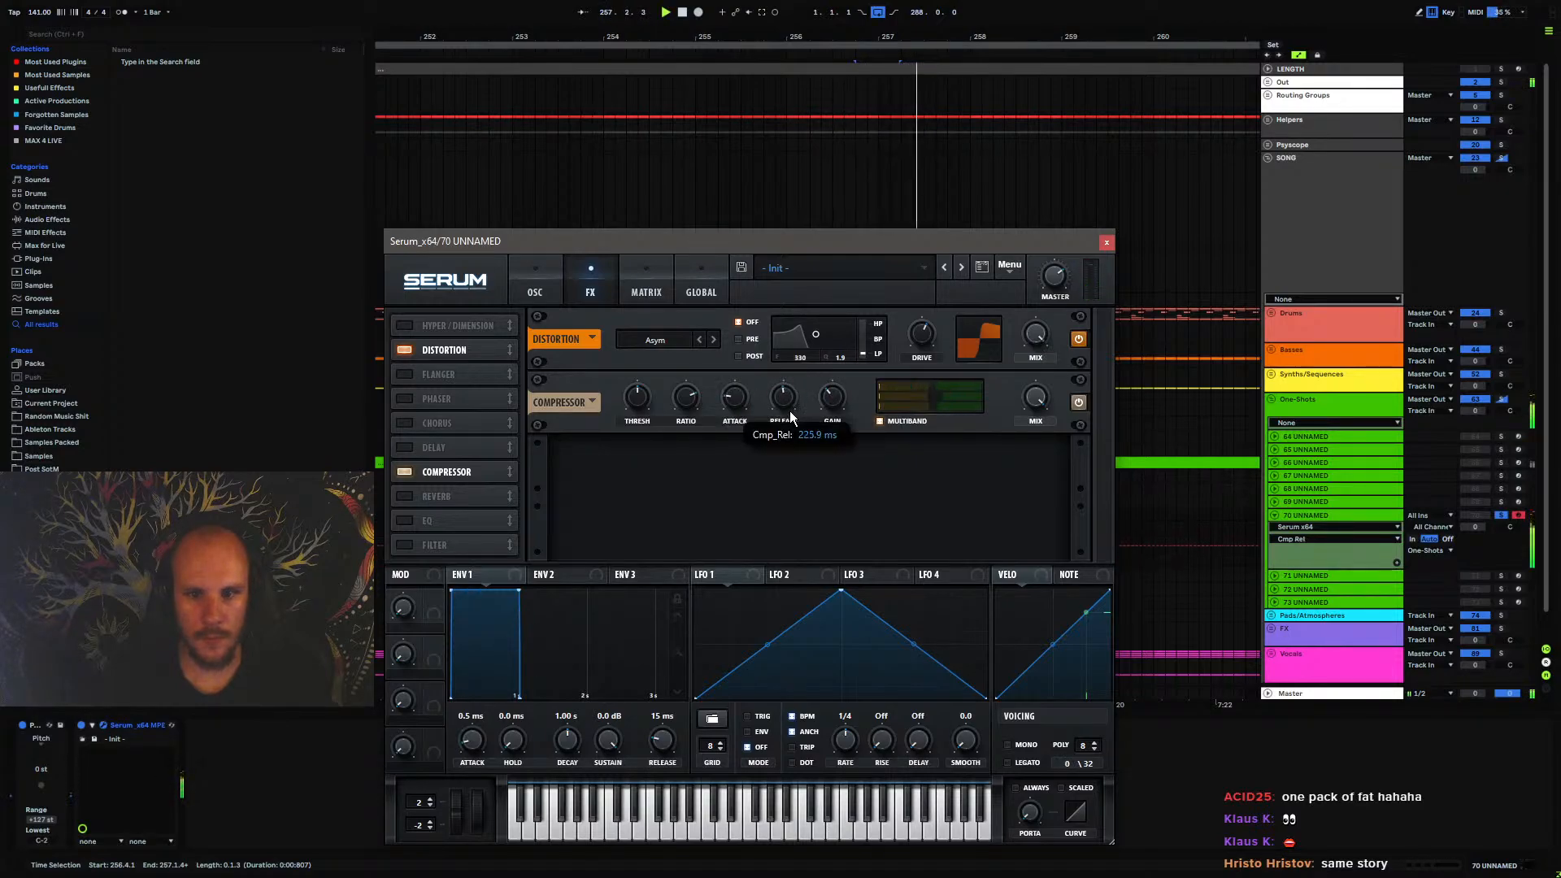
Close Serum and add an EQ Eight with a gentle low cut at about 124 Hz, auditioning it
{"action": "left_click", "coordinate": [1106, 242]}
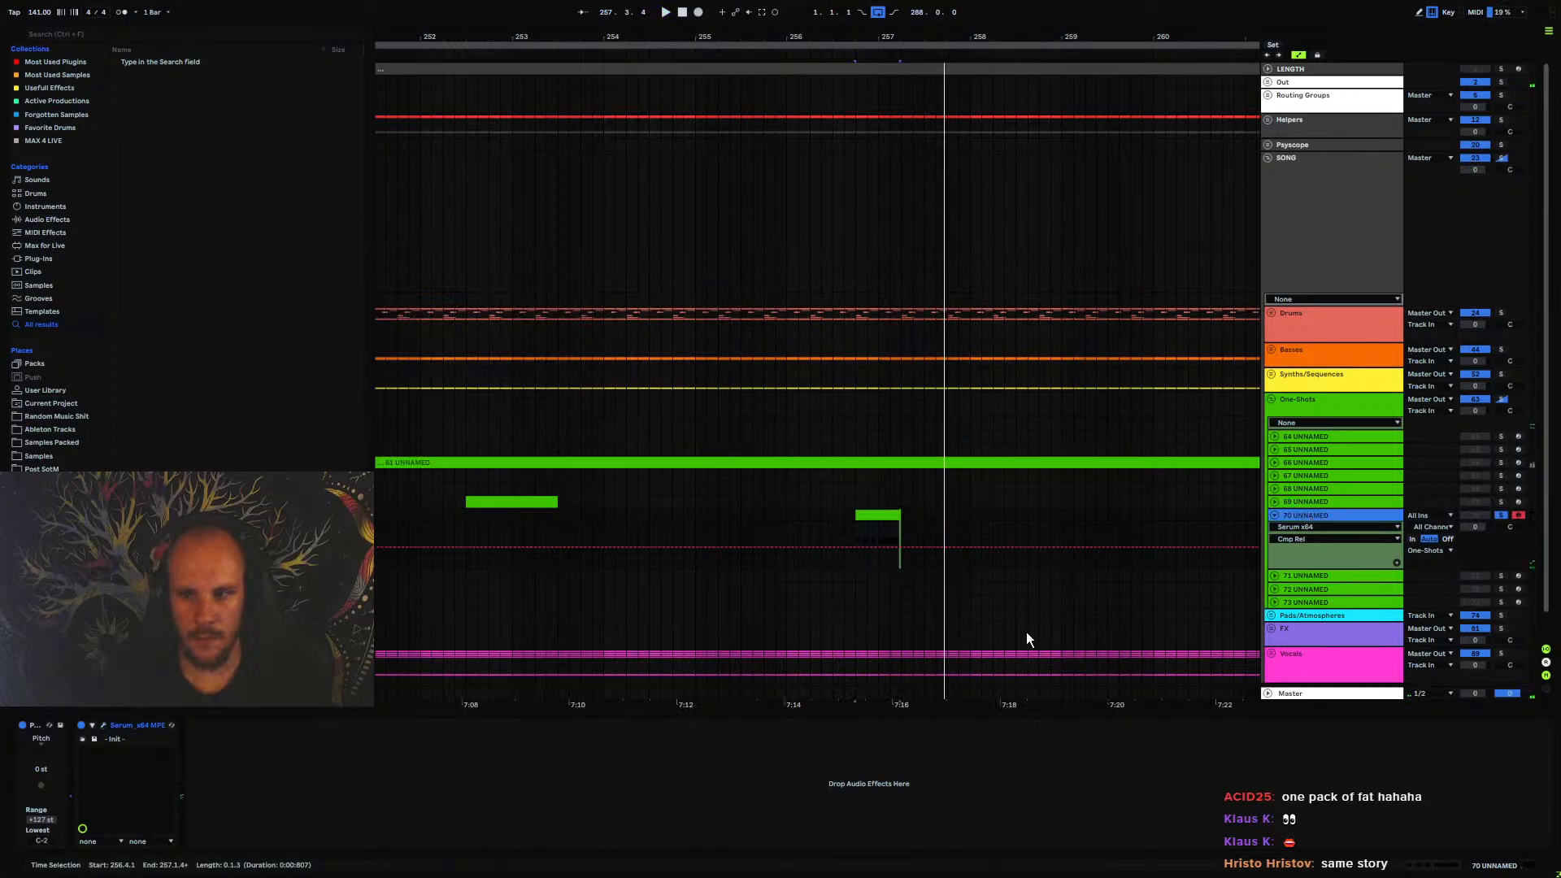
{"action": "right_click", "coordinate": [633, 809]}
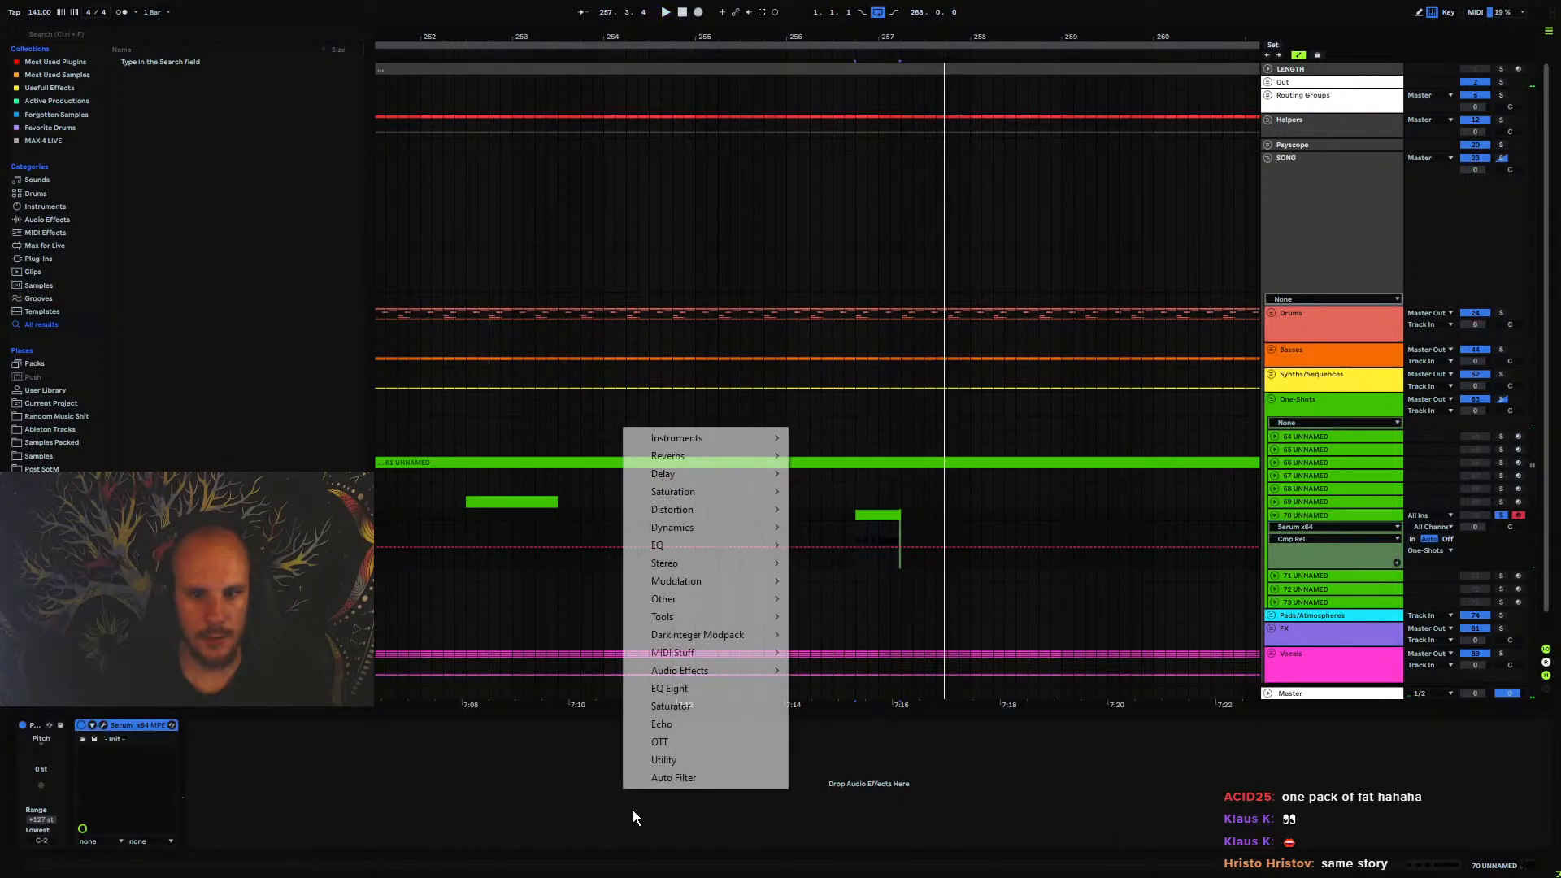
{"action": "left_click", "coordinate": [687, 691]}
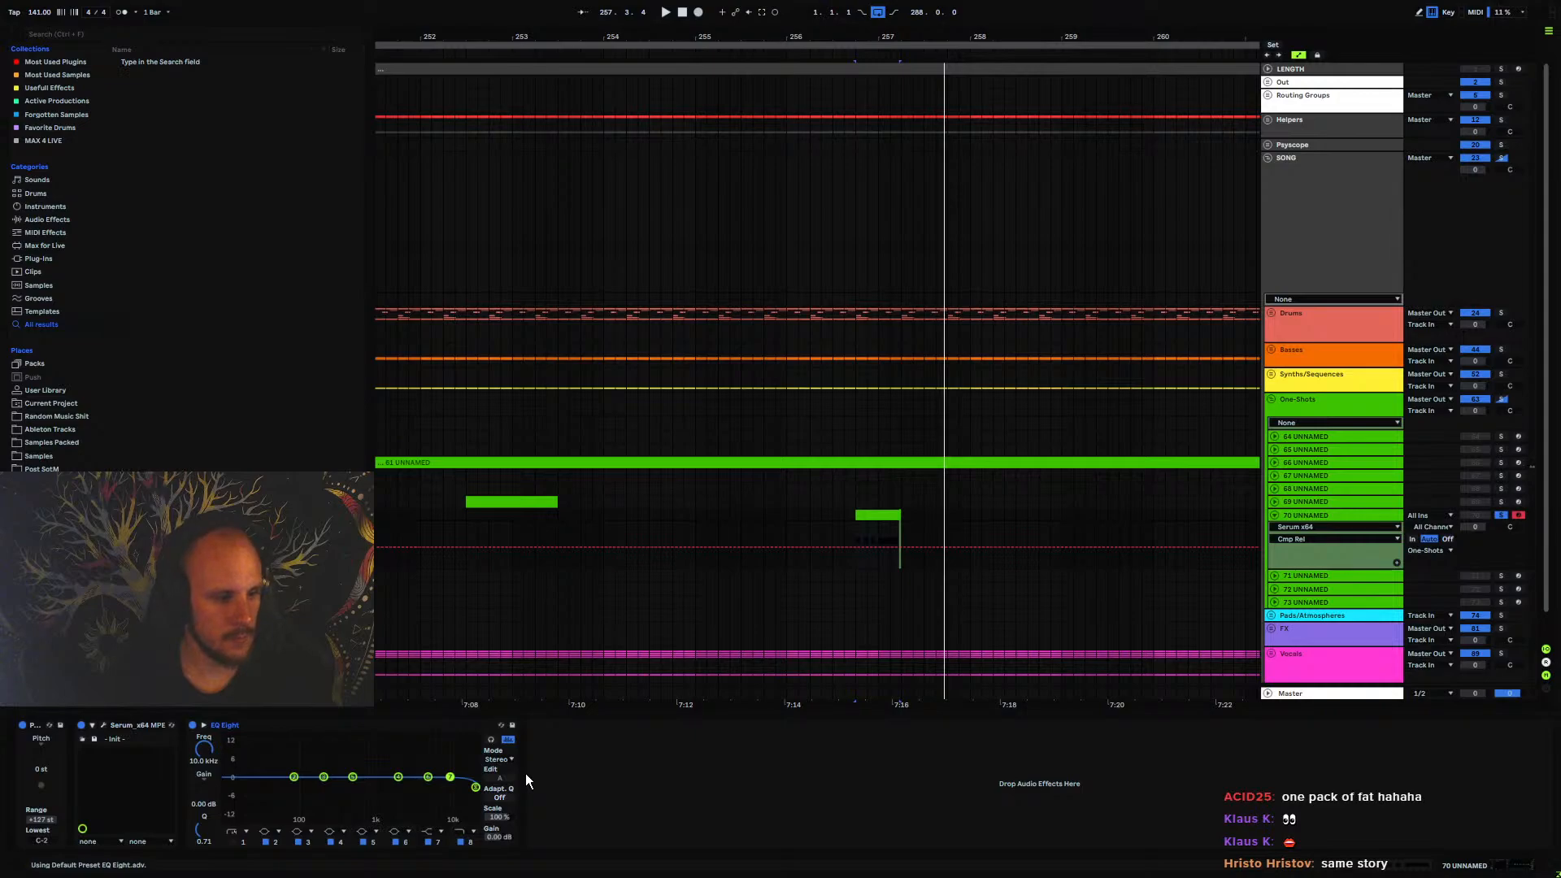
{"action": "left_click", "coordinate": [239, 839]}
{"action": "mouse_move", "coordinate": [206, 755]}
{"action": "left_mouse_down"}
{"action": "mouse_move", "coordinate": [208, 793]}
{"action": "mouse_move", "coordinate": [207, 734]}
{"action": "left_mouse_up"}
{"action": "left_click", "coordinate": [231, 842]}
{"action": "key", "text": "space"}
{"action": "key", "text": "space"}
{"action": "key", "text": "space"}
{"action": "left_click_drag", "start_coordinate": [314, 787], "coordinate": [307, 805]}
Set the EQ Eight high cut to 15.0 kHz and audition it
{"action": "key", "text": "space"}
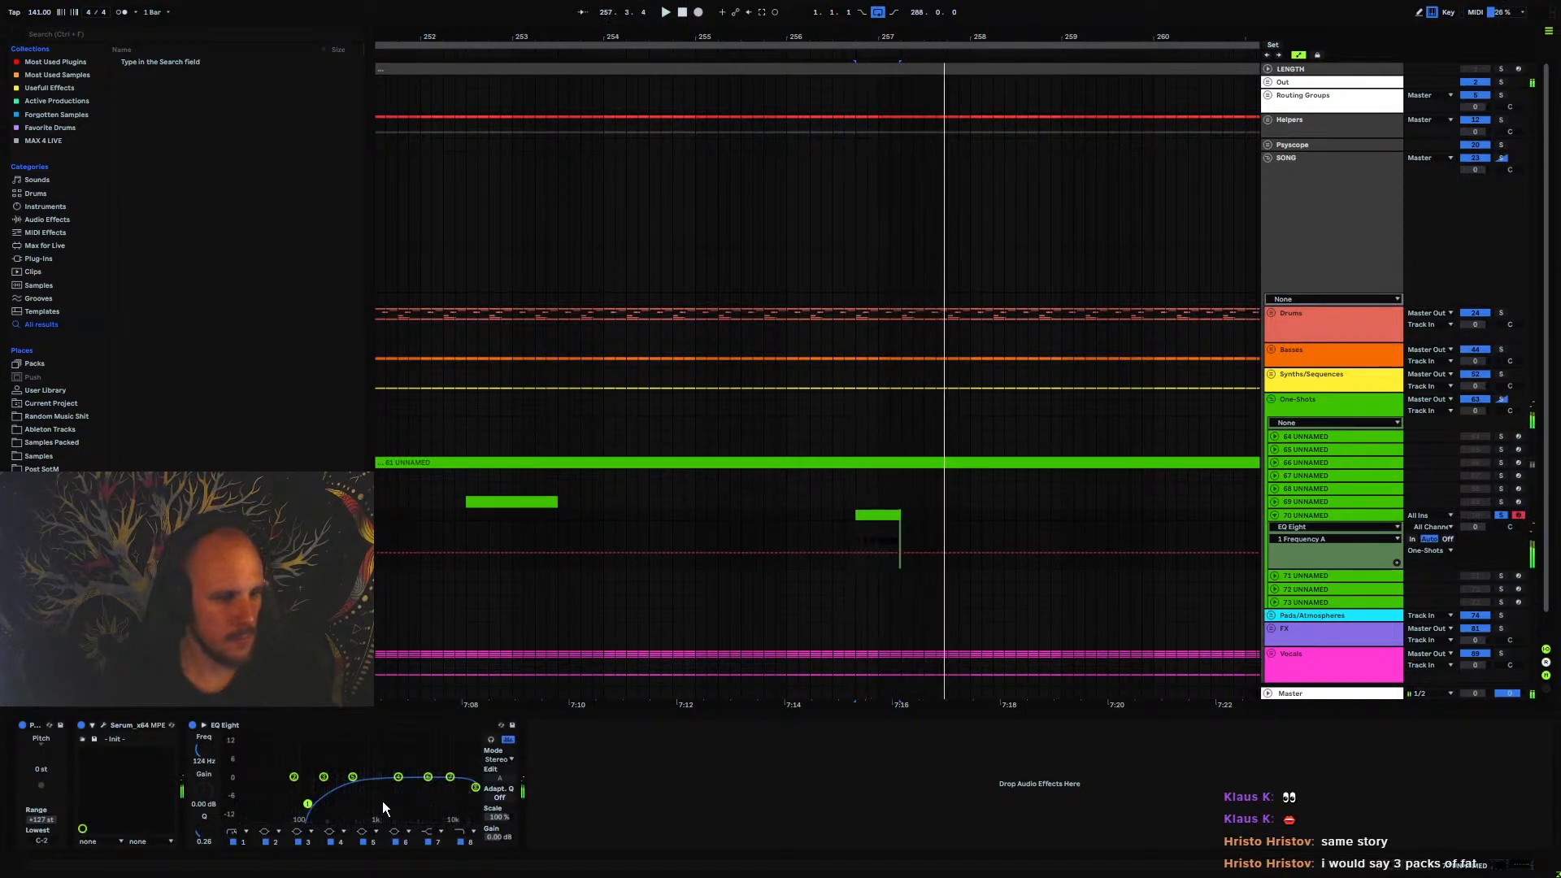
{"action": "left_click_drag", "start_coordinate": [477, 787], "coordinate": [463, 787]}
{"action": "key", "text": "space"}
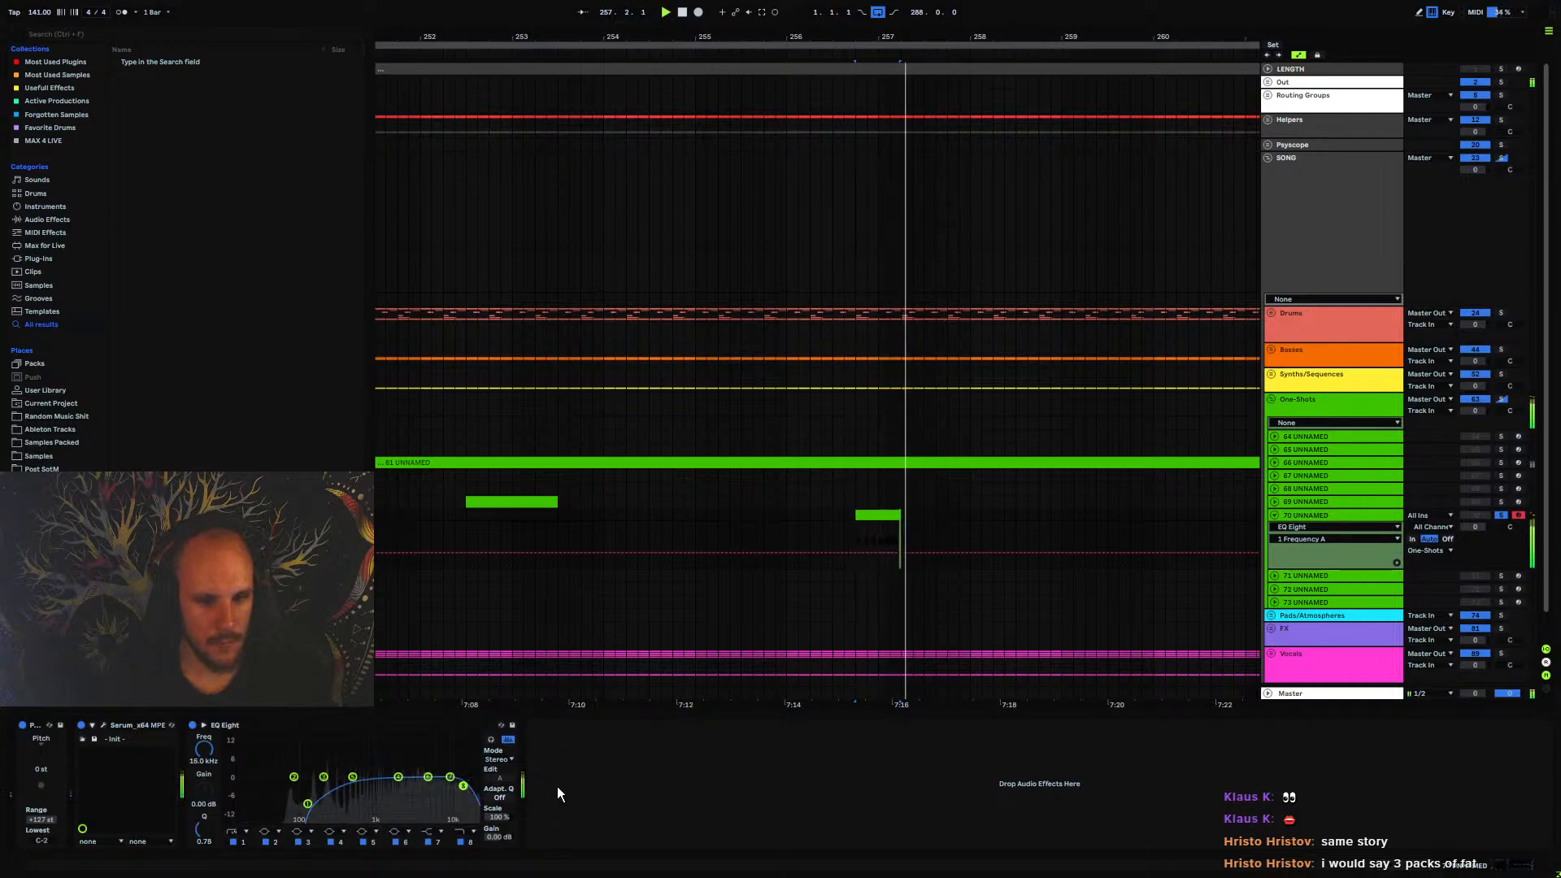
{"action": "key", "text": "space"}
Add Echo after the EQ and set both delay channels to 1/4 with Notes timing
{"action": "right_click", "coordinate": [654, 789]}
{"action": "left_click", "coordinate": [701, 723]}
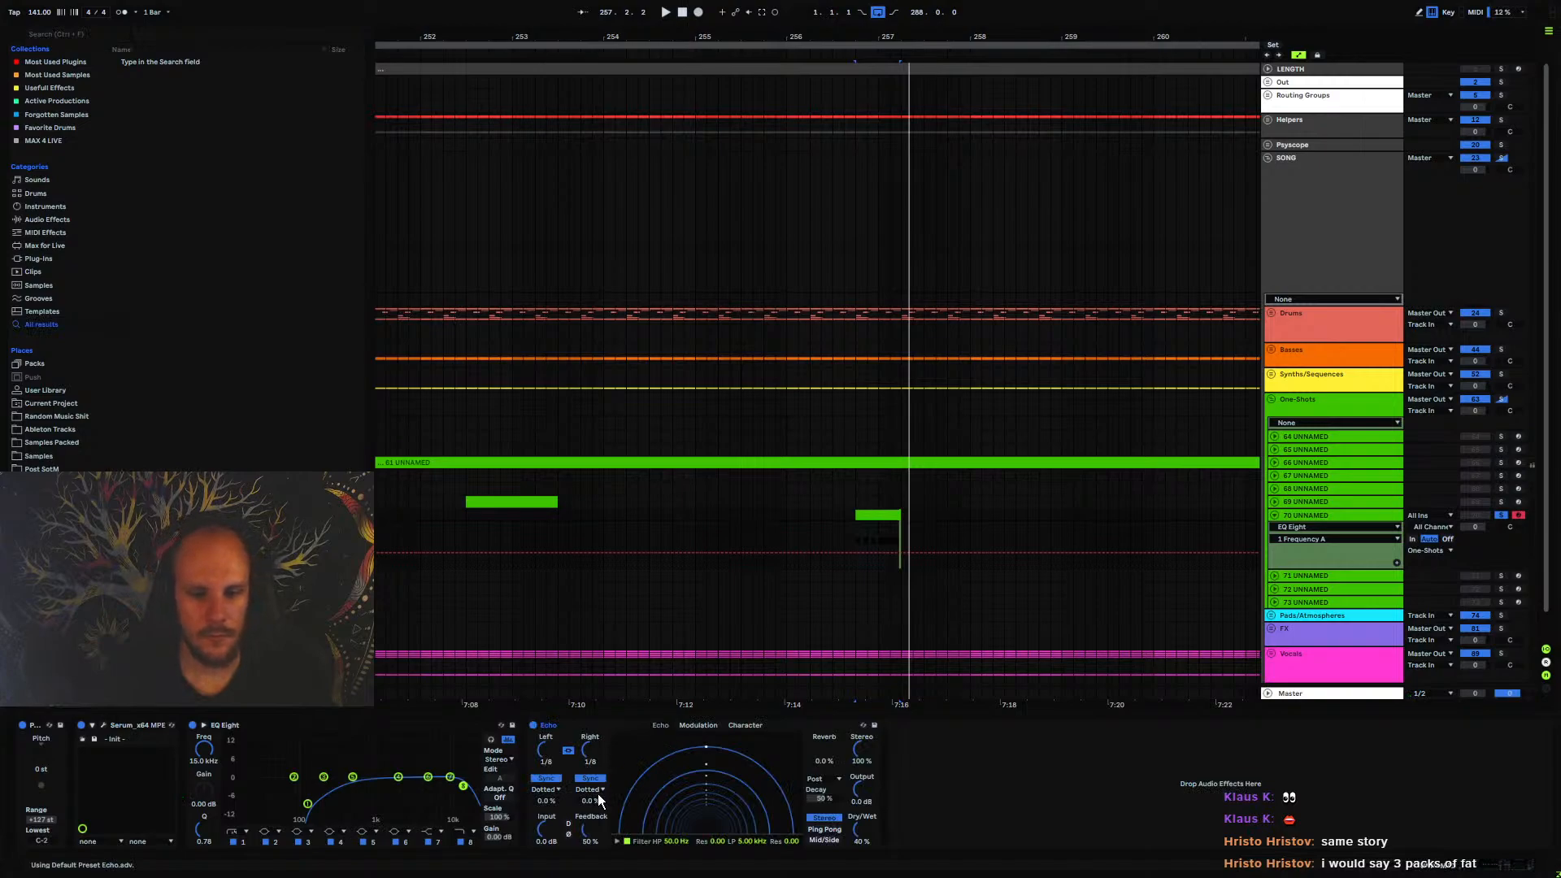
{"action": "left_click", "coordinate": [596, 792]}
{"action": "left_click", "coordinate": [587, 800]}
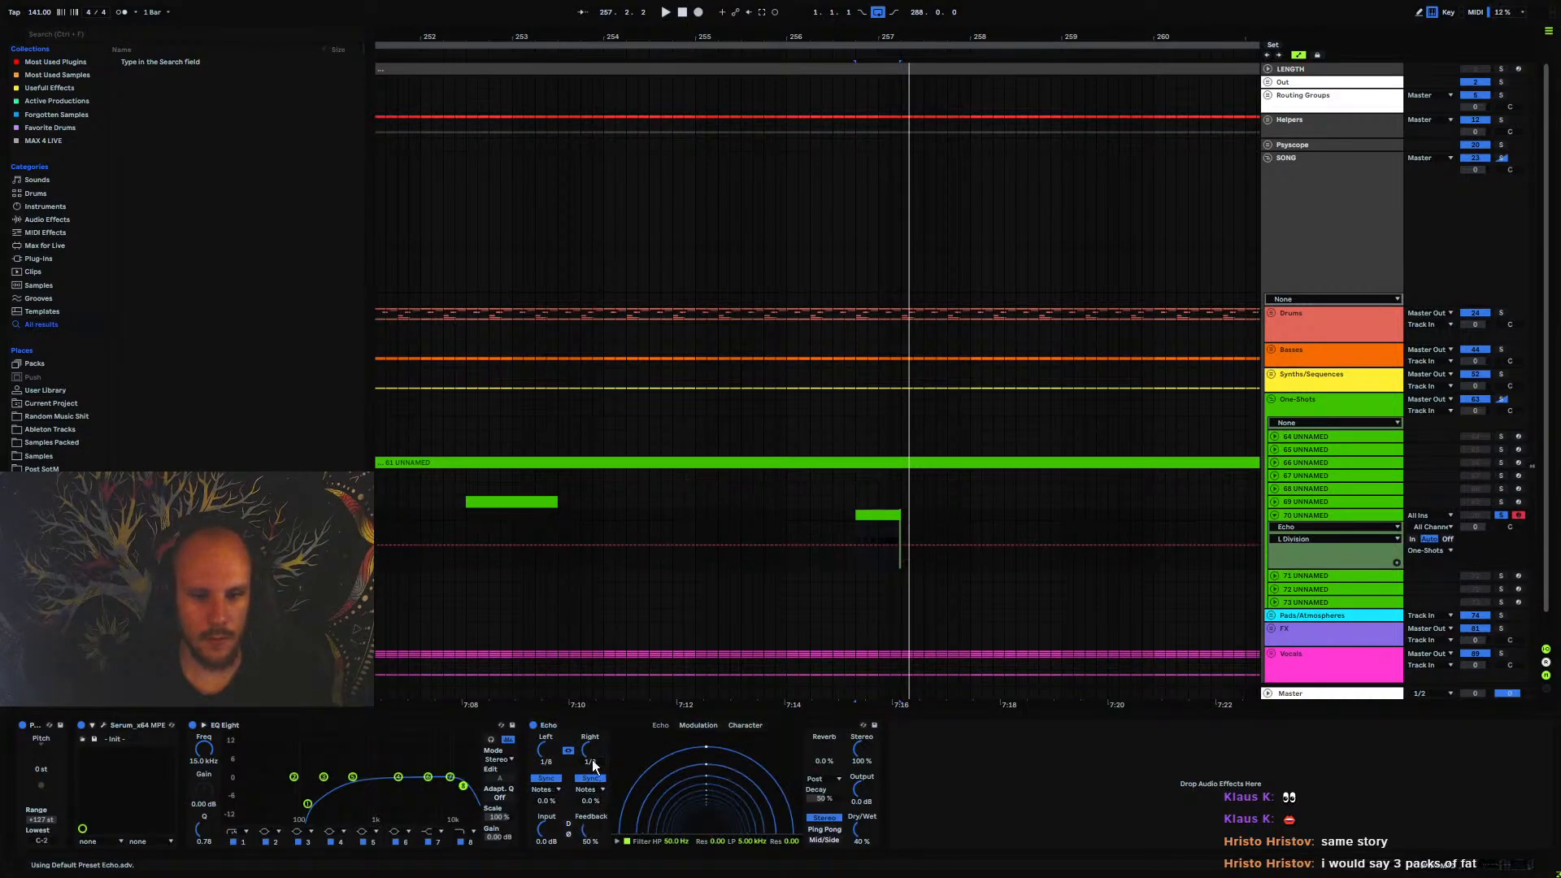
{"action": "left_click", "coordinate": [540, 725]}
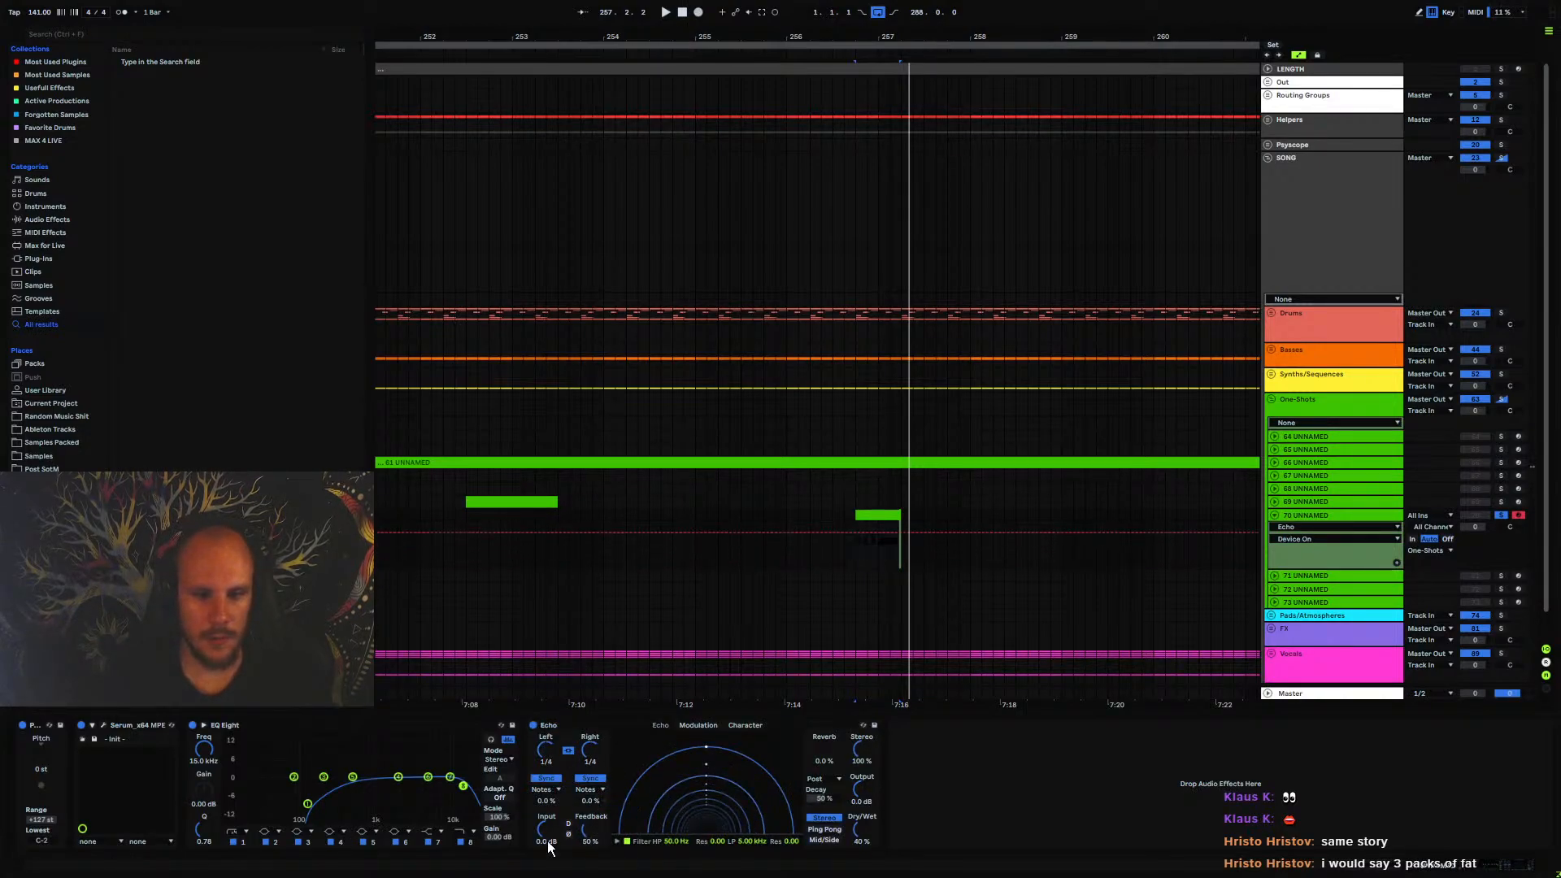
Try Triplet timing on both Echo delay channels and return them to Notes
{"action": "left_click", "coordinate": [592, 790]}
{"action": "left_click", "coordinate": [588, 815]}
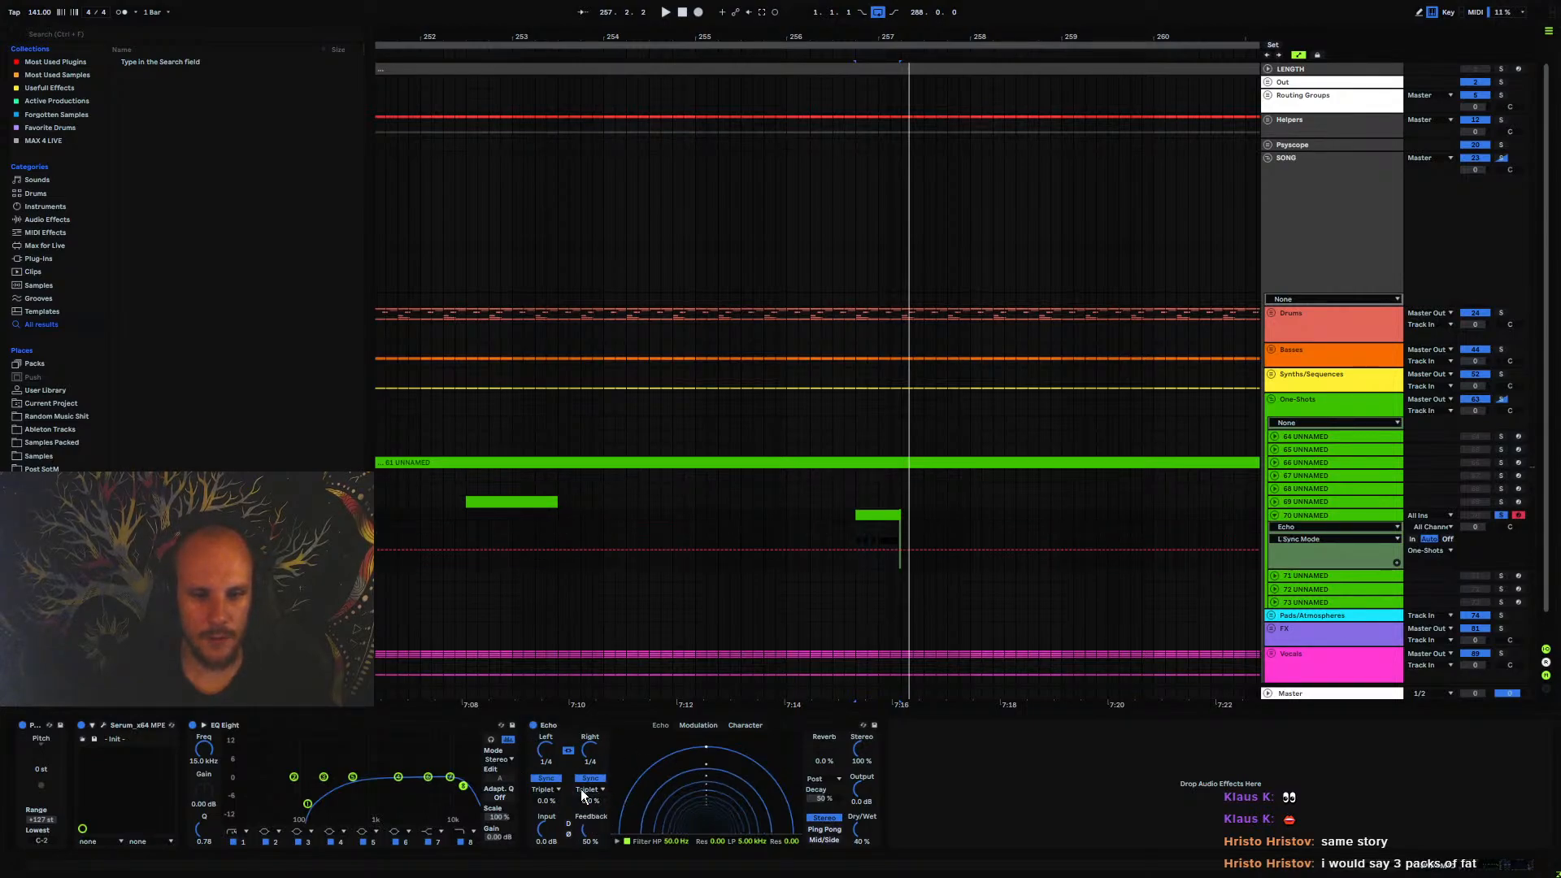
{"action": "left_click", "coordinate": [587, 790]}
{"action": "left_click", "coordinate": [587, 801]}
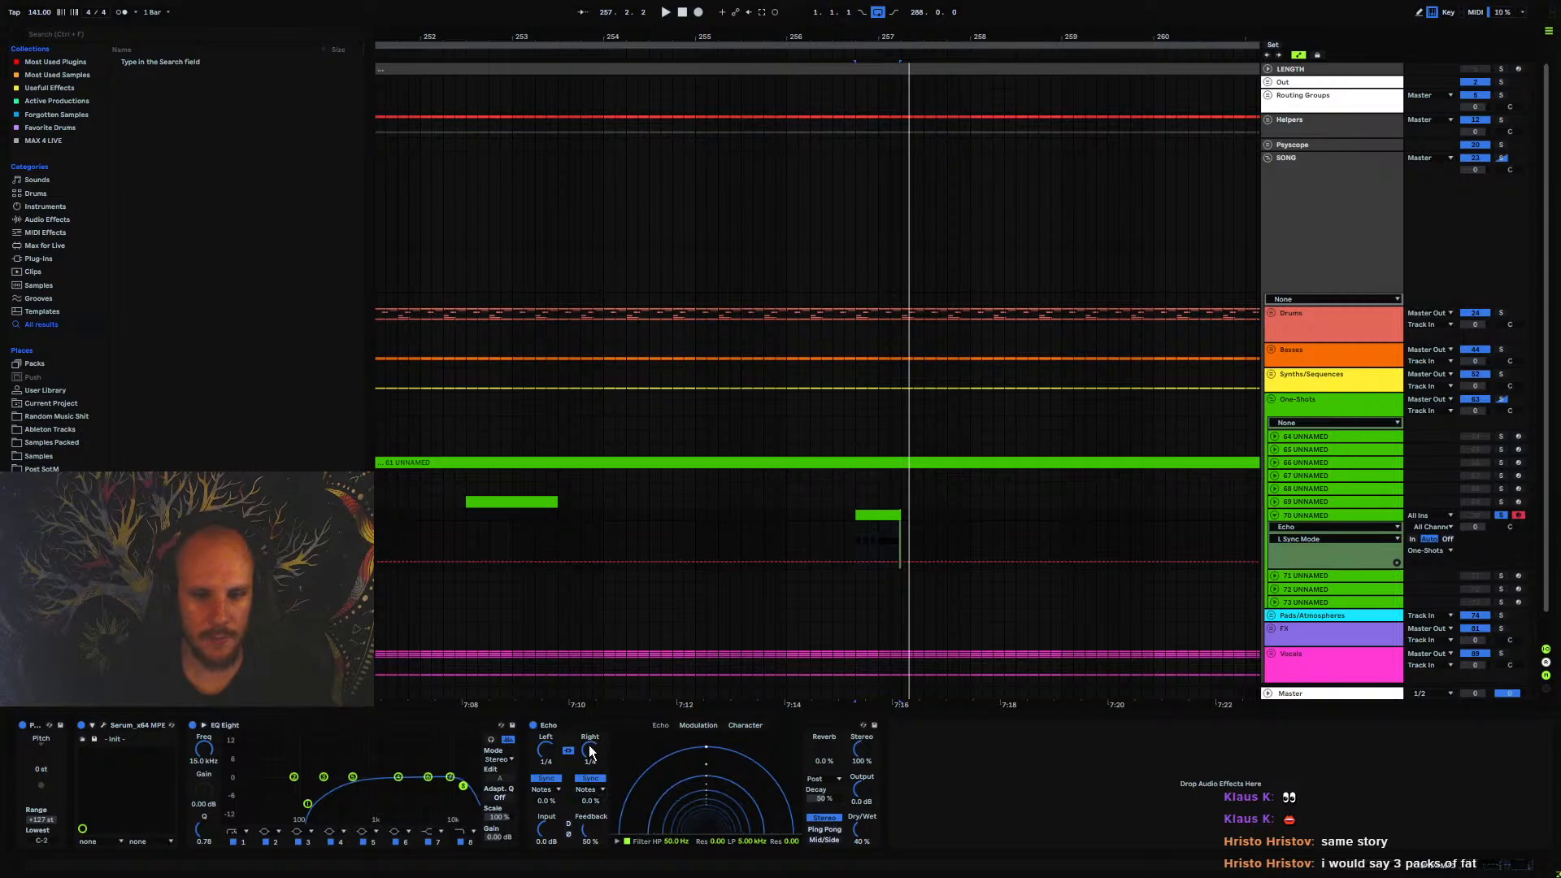
Play the clip from 256.4.1, switch Echo to Ping Pong, and raise its feedback to 88%
{"action": "left_click", "coordinate": [861, 528]}
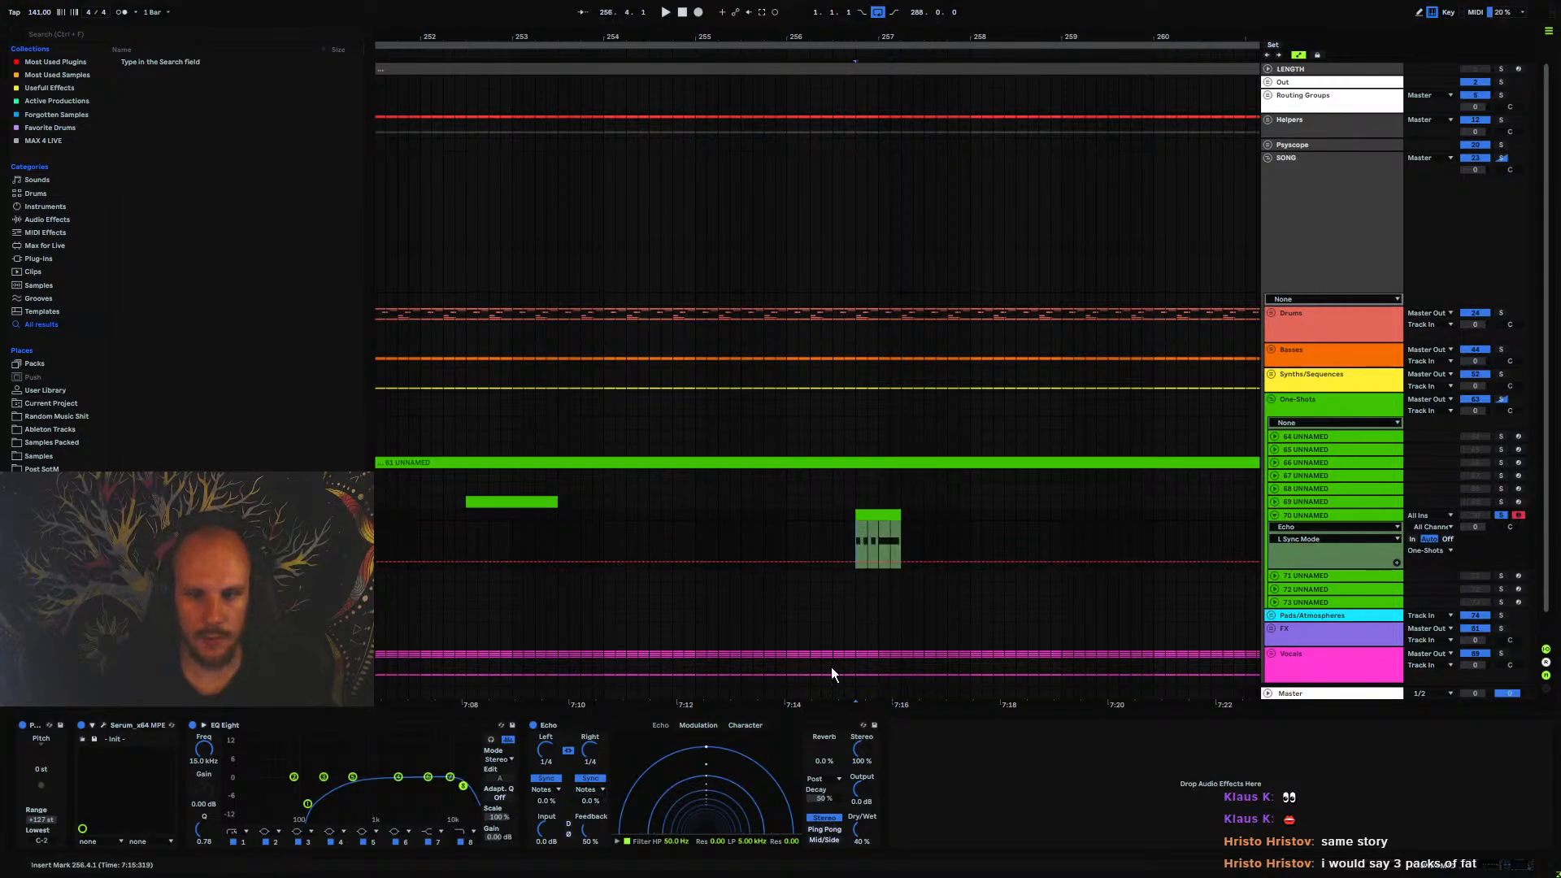
{"action": "key", "text": "space"}
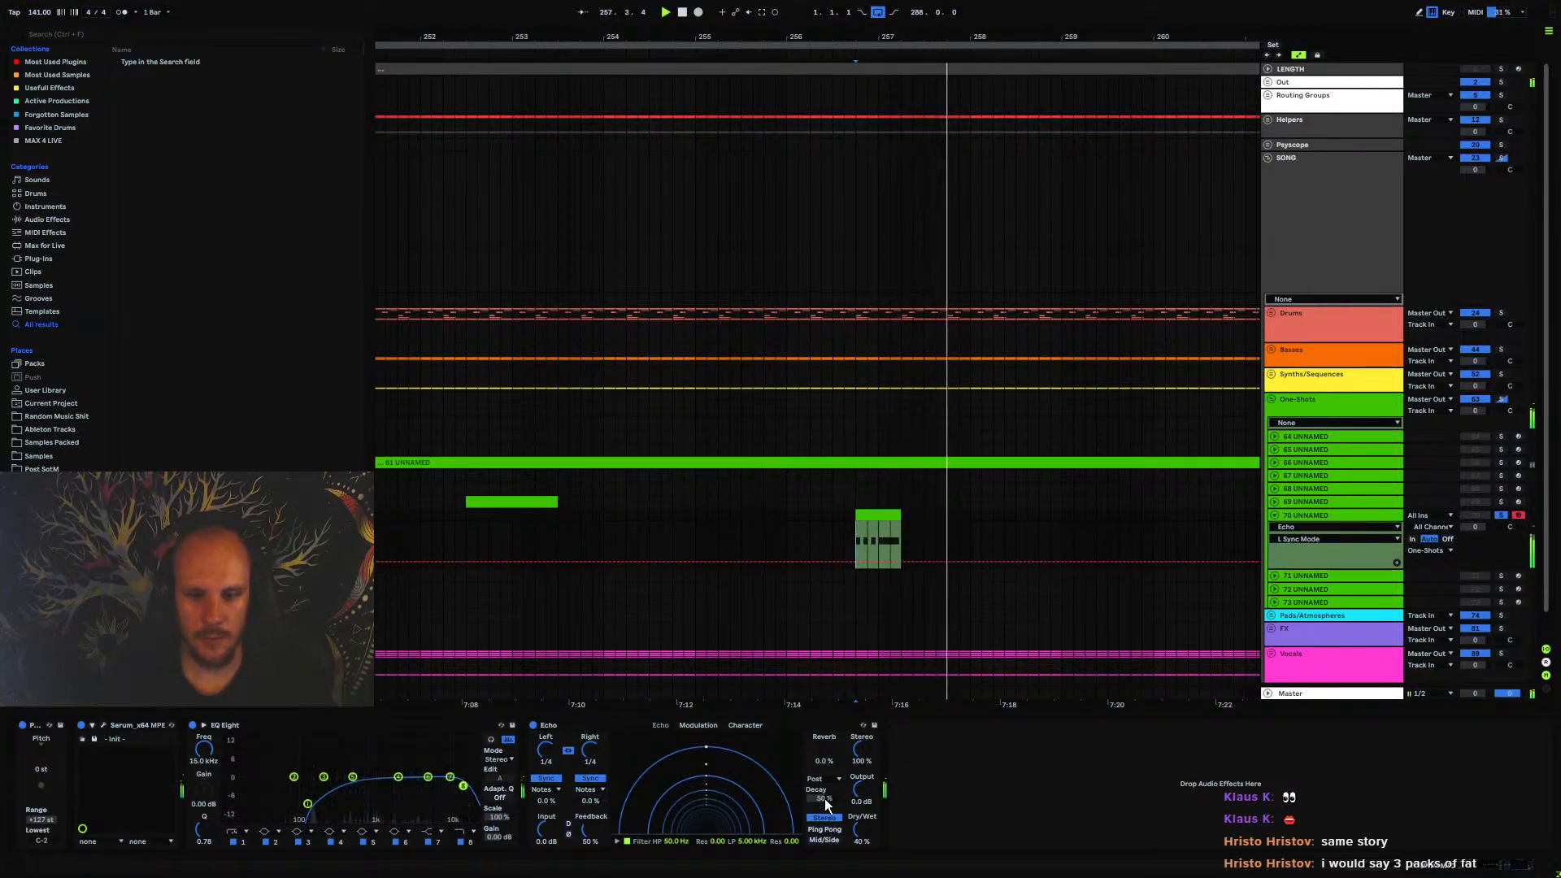
{"action": "left_click", "coordinate": [822, 831]}
{"action": "key", "text": "space"}
{"action": "key", "text": "space"}
{"action": "left_click", "coordinate": [589, 830]}
{"action": "mouse_move", "coordinate": [588, 830]}
{"action": "left_mouse_down"}
{"action": "mouse_move", "coordinate": [588, 800]}
{"action": "mouse_move", "coordinate": [592, 824]}
{"action": "left_mouse_up"}
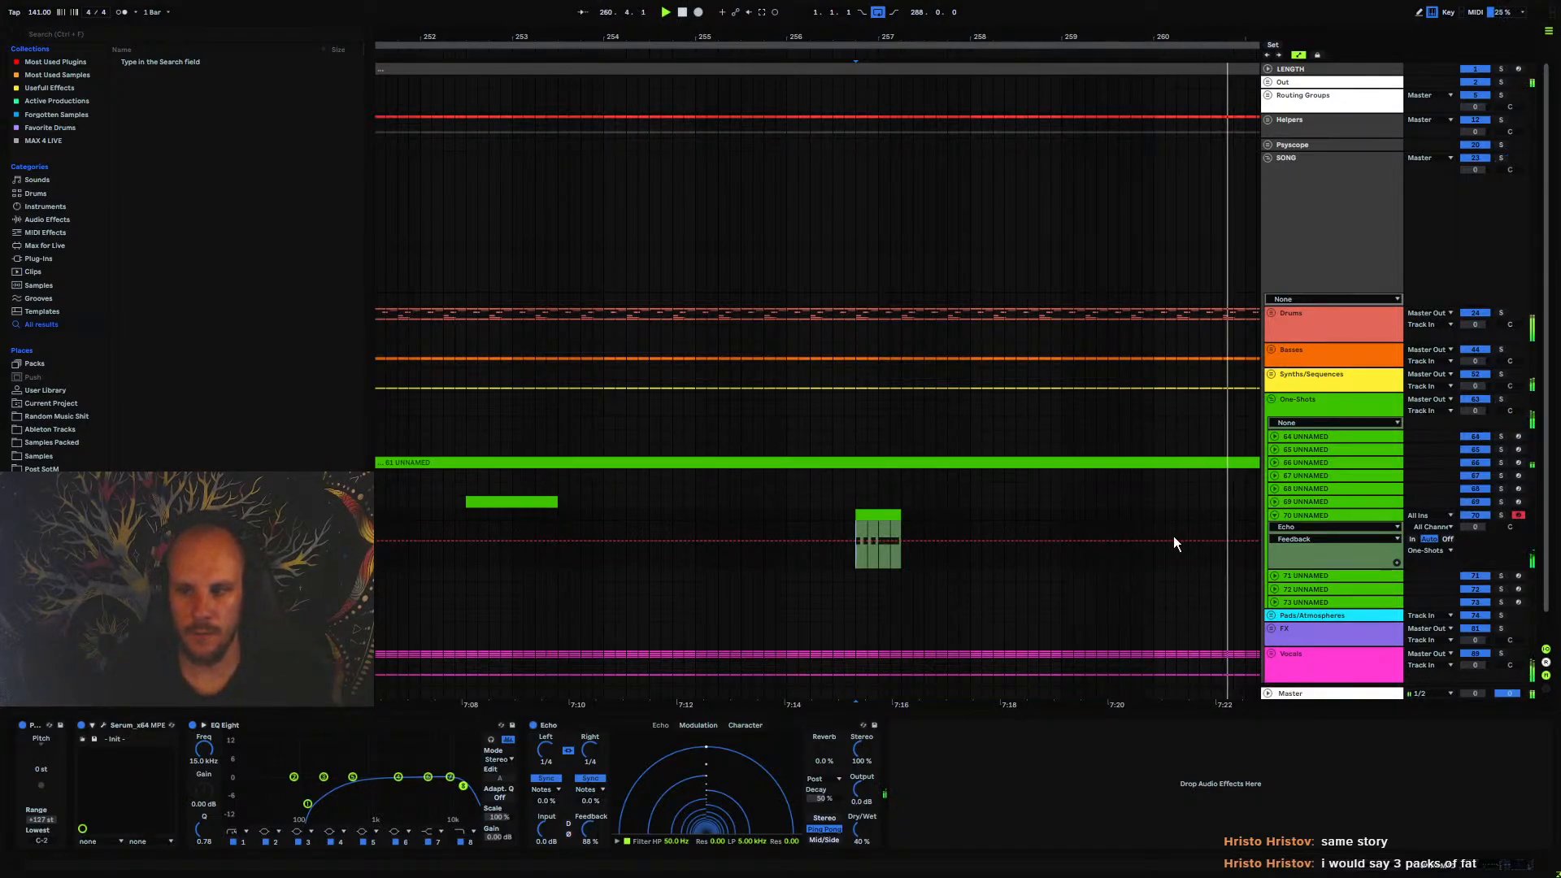
Lower track 70's volume to -15.2 dB and play the one-shot within the full mix
{"action": "left_click", "coordinate": [942, 583]}
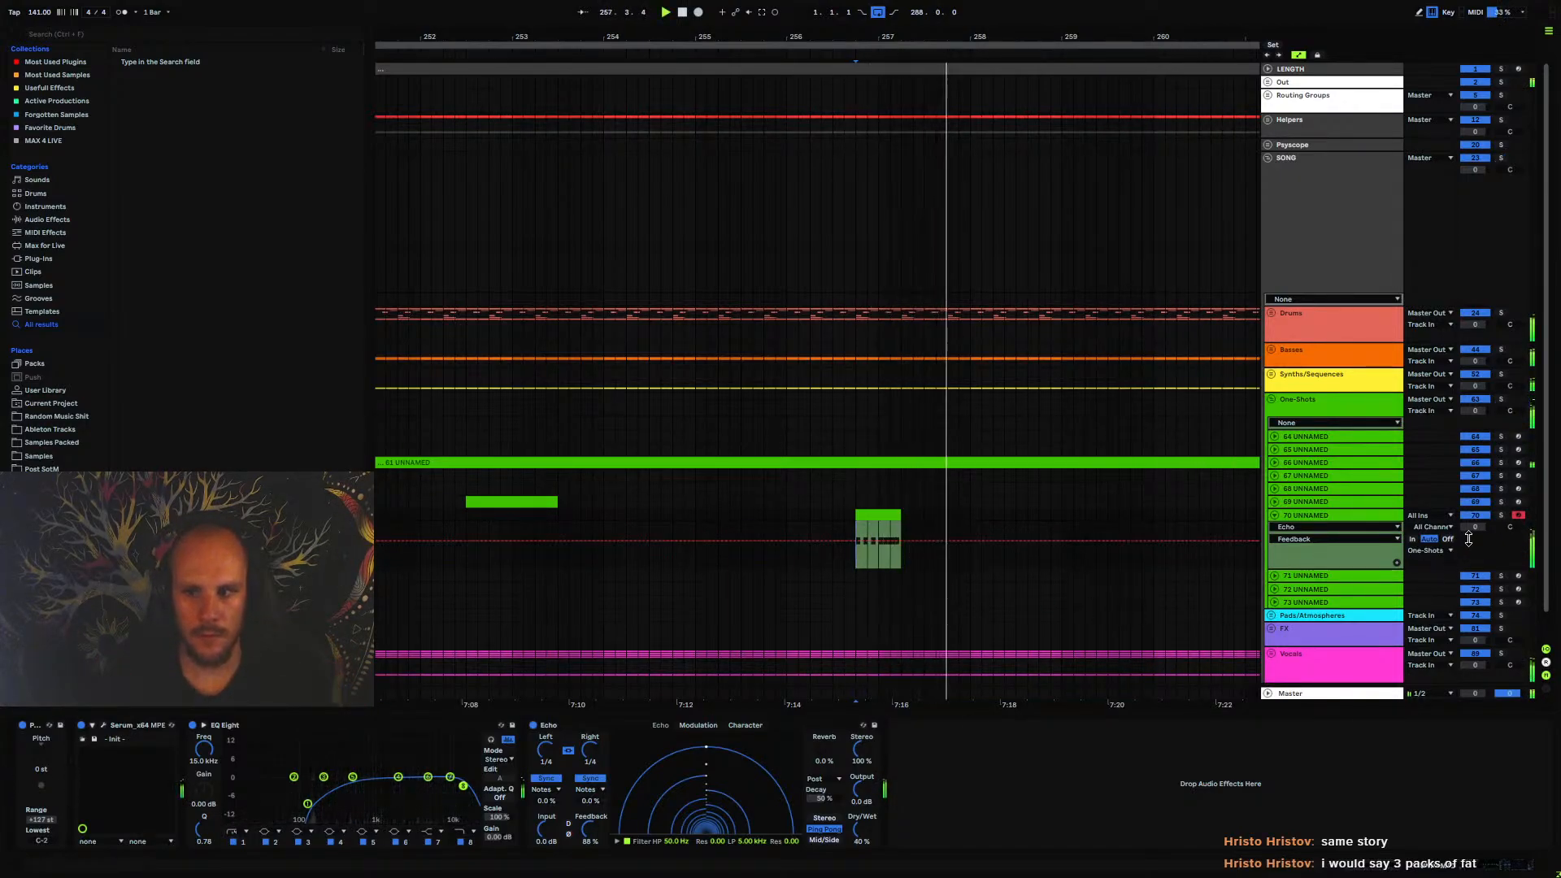
{"action": "left_click_drag", "start_coordinate": [1475, 527], "coordinate": [1475, 540]}
{"action": "key", "text": "space"}
{"action": "key", "text": "space"}
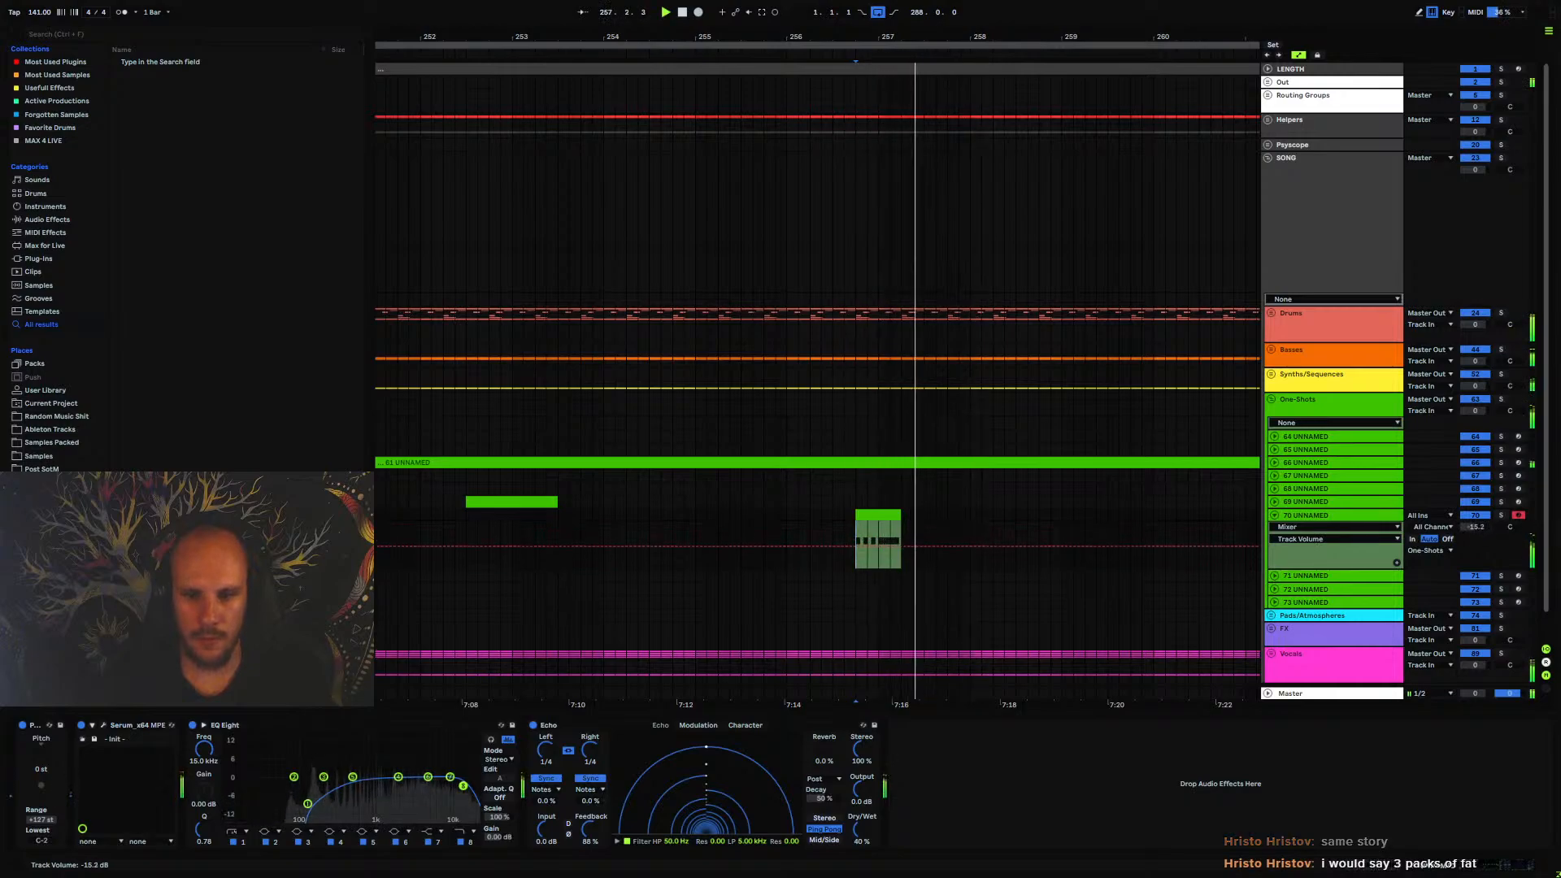
Raise Echo's feedback to 96% and its low-pass filter to 15.3 kHz while replaying the one-shot
{"action": "left_click_drag", "start_coordinate": [590, 830], "coordinate": [591, 822]}
{"action": "key", "text": "space"}
{"action": "key", "text": "space"}
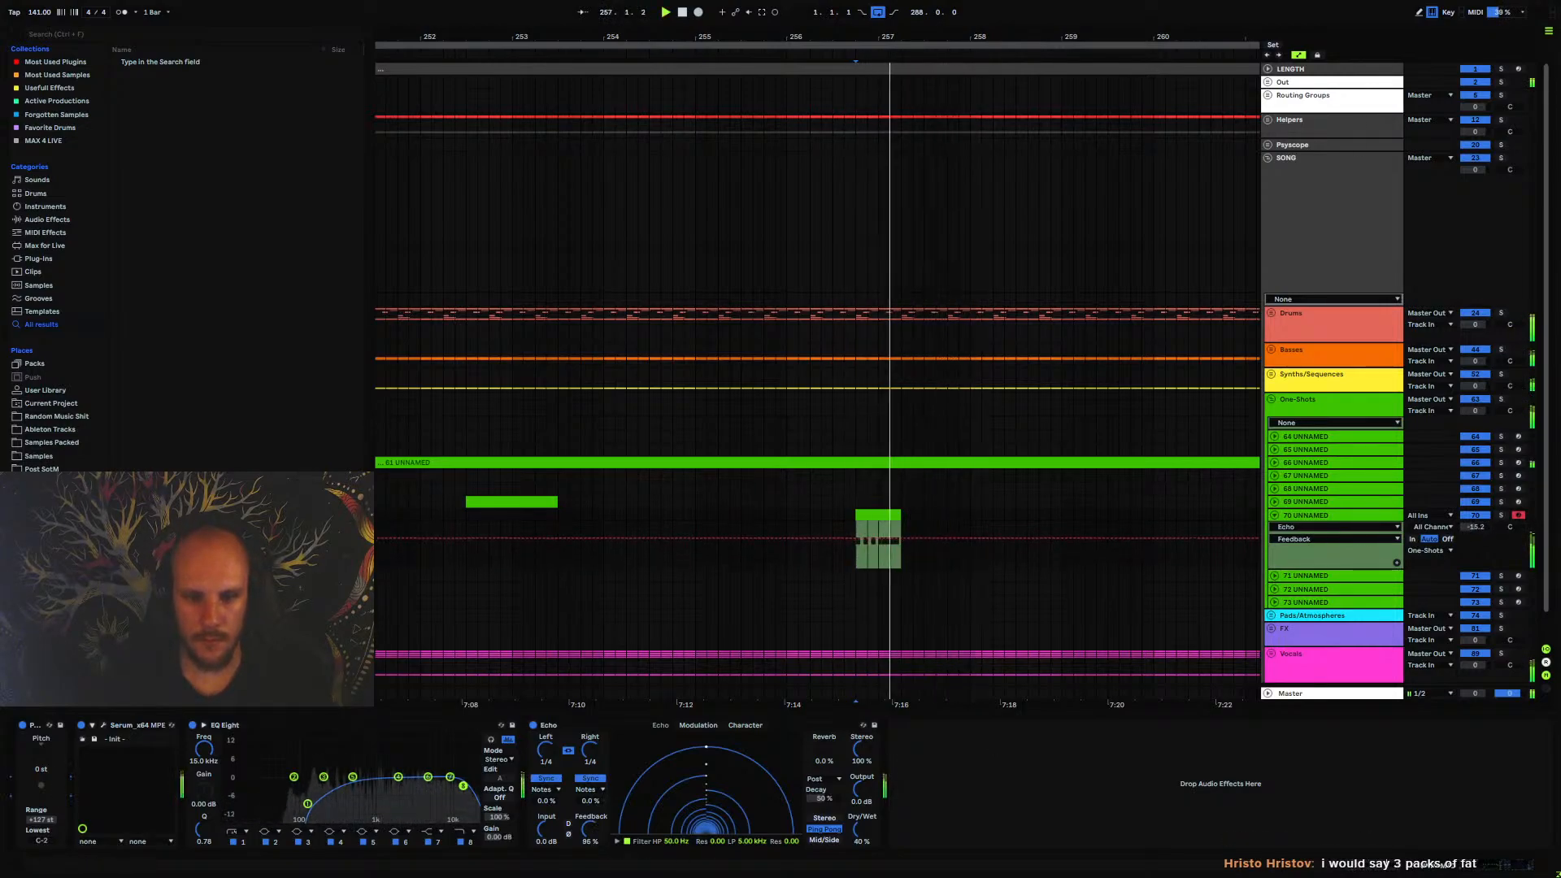
{"action": "left_click_drag", "start_coordinate": [742, 841], "coordinate": [742, 816]}
{"action": "key", "text": "space"}
{"action": "key", "text": "space"}
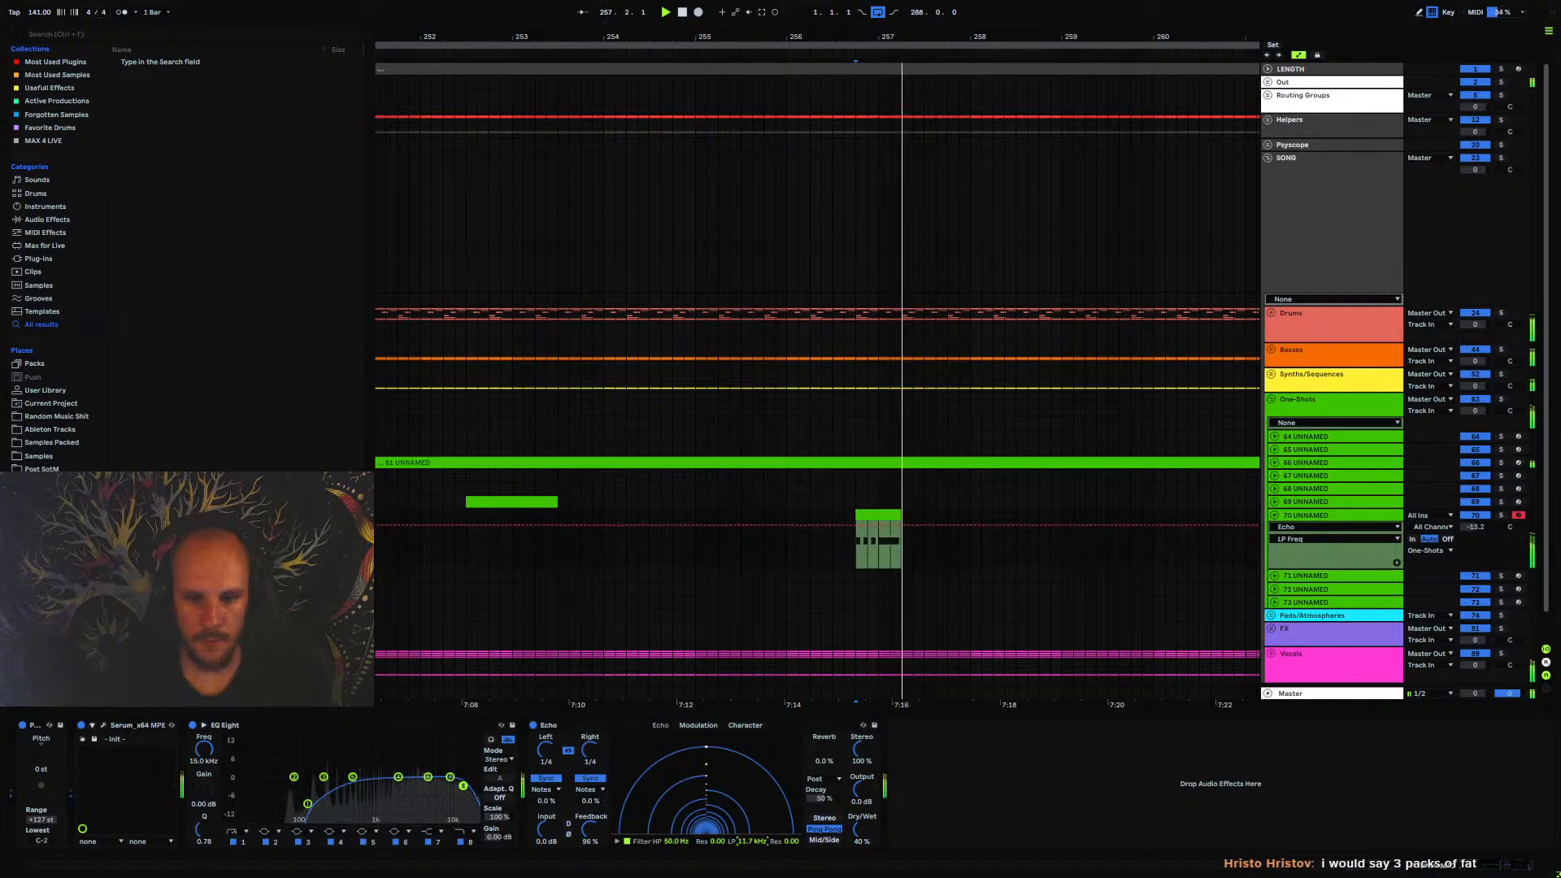
{"action": "key", "text": "space"}
{"action": "key", "text": "space"}
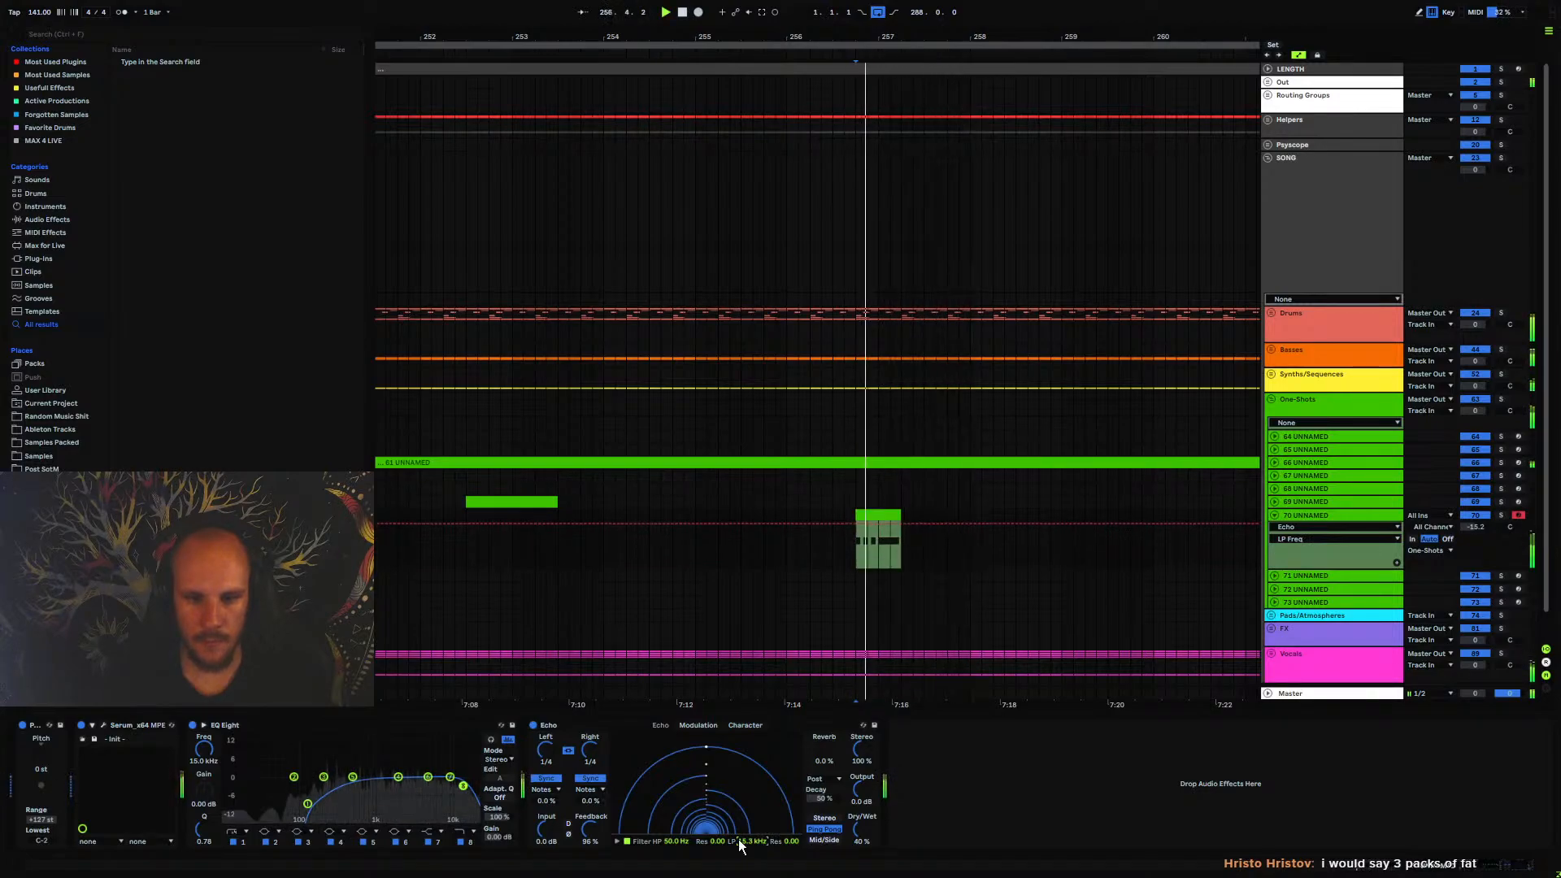
Add MTurboReverb after Echo on track 70
{"action": "right_click", "coordinate": [969, 798]}
{"action": "mouse_move", "coordinate": [1071, 472]}
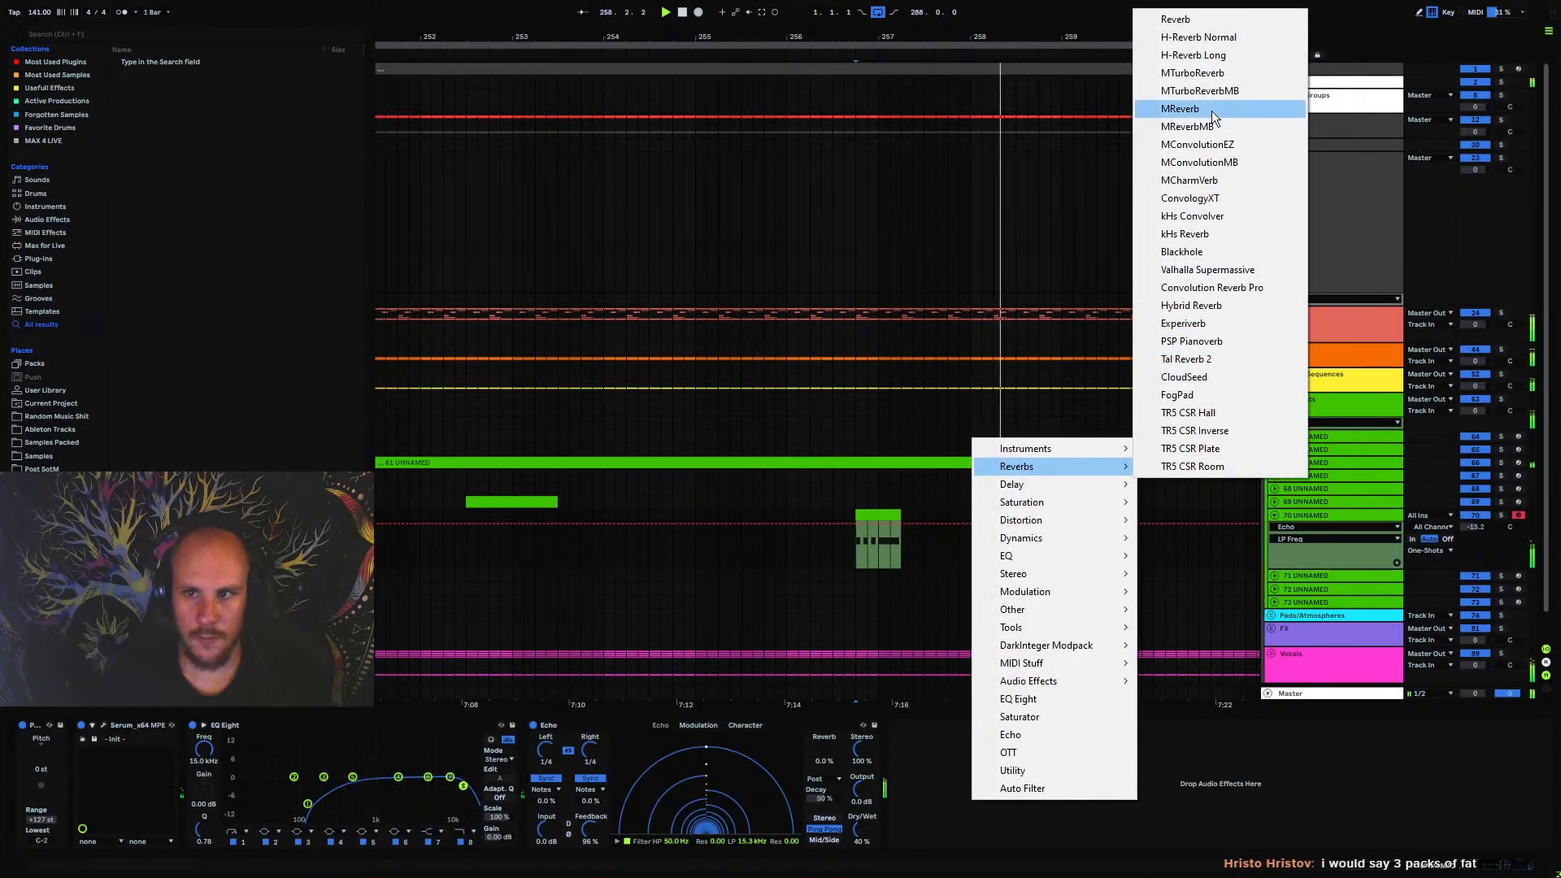
{"action": "left_click", "coordinate": [1192, 72]}
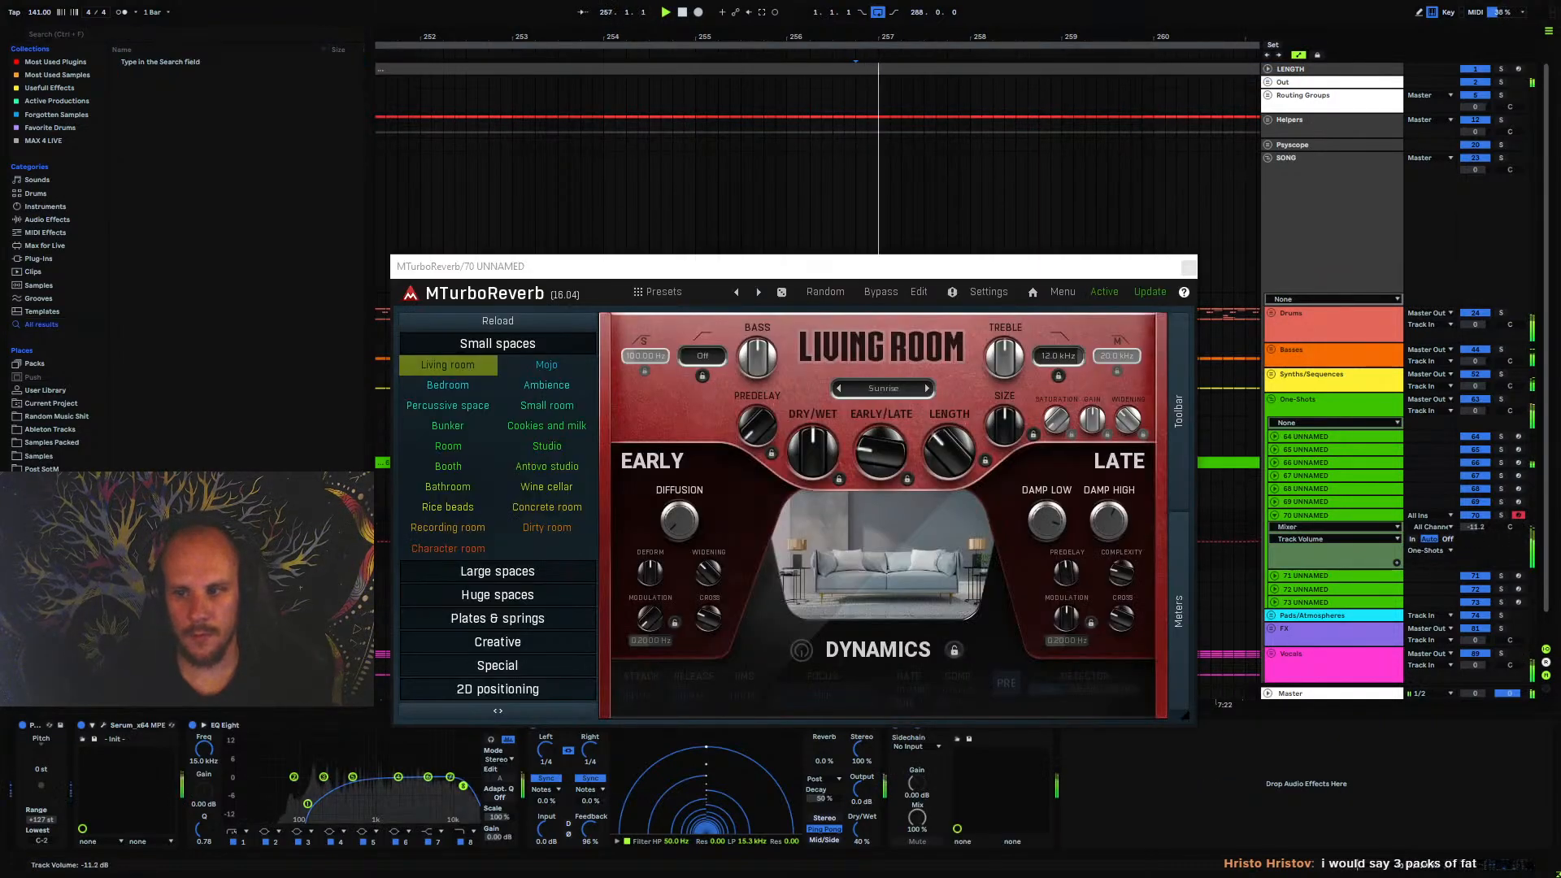
Load MTurboReverb's Air chamber with the Chlorine variant, set its dry/wet to 31.6%, and close the plug-in window
{"action": "left_click", "coordinate": [457, 571]}
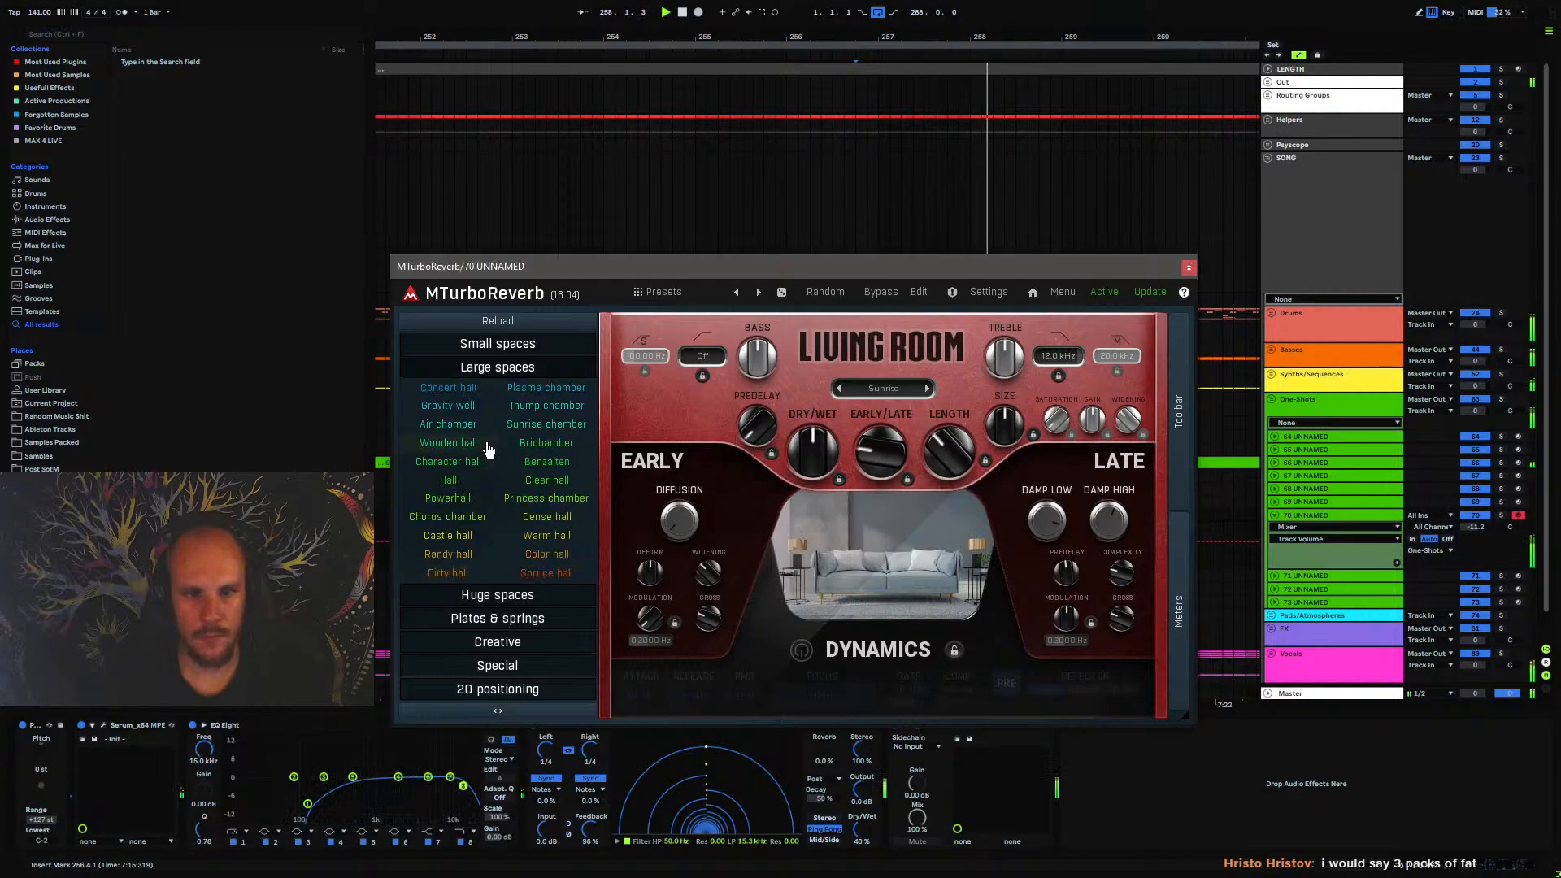
{"action": "left_click", "coordinate": [448, 423]}
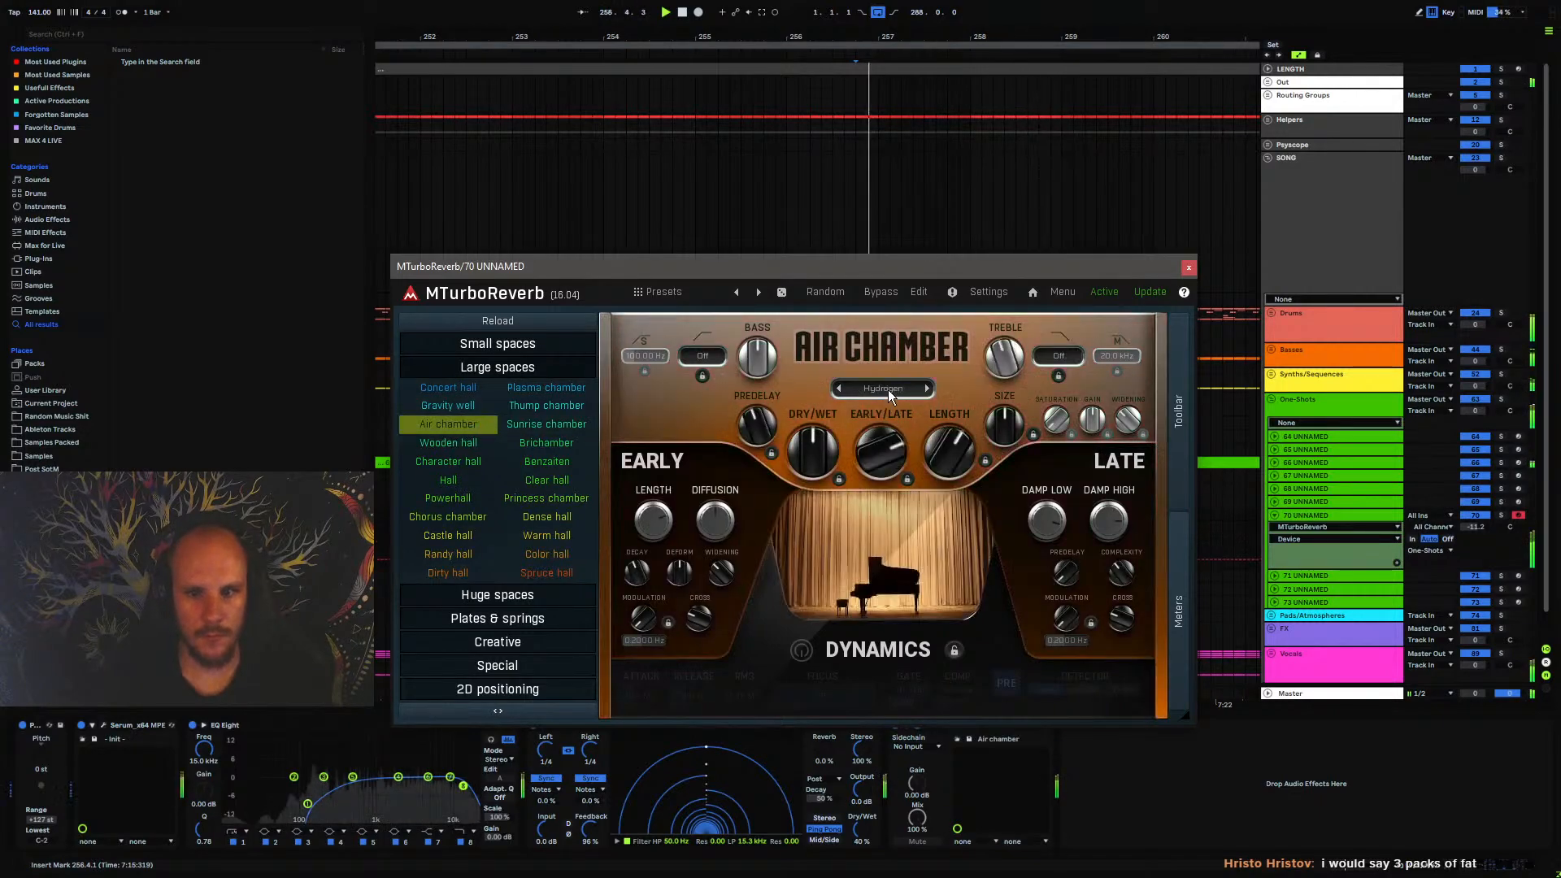
{"action": "left_click", "coordinate": [888, 389]}
{"action": "left_click", "coordinate": [910, 415]}
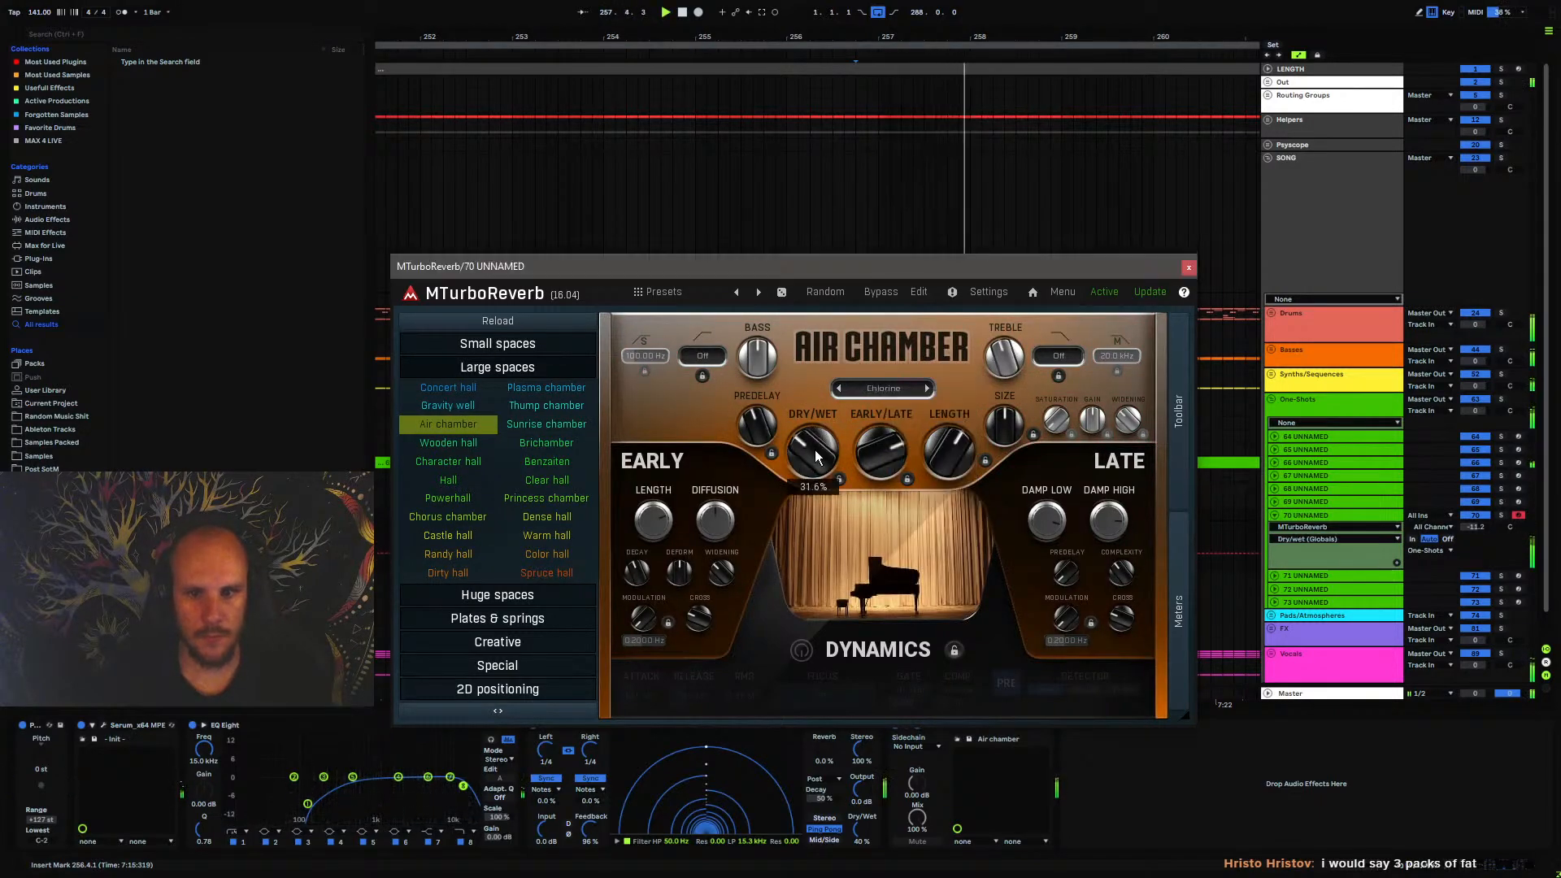
{"action": "left_click", "coordinate": [1189, 266]}
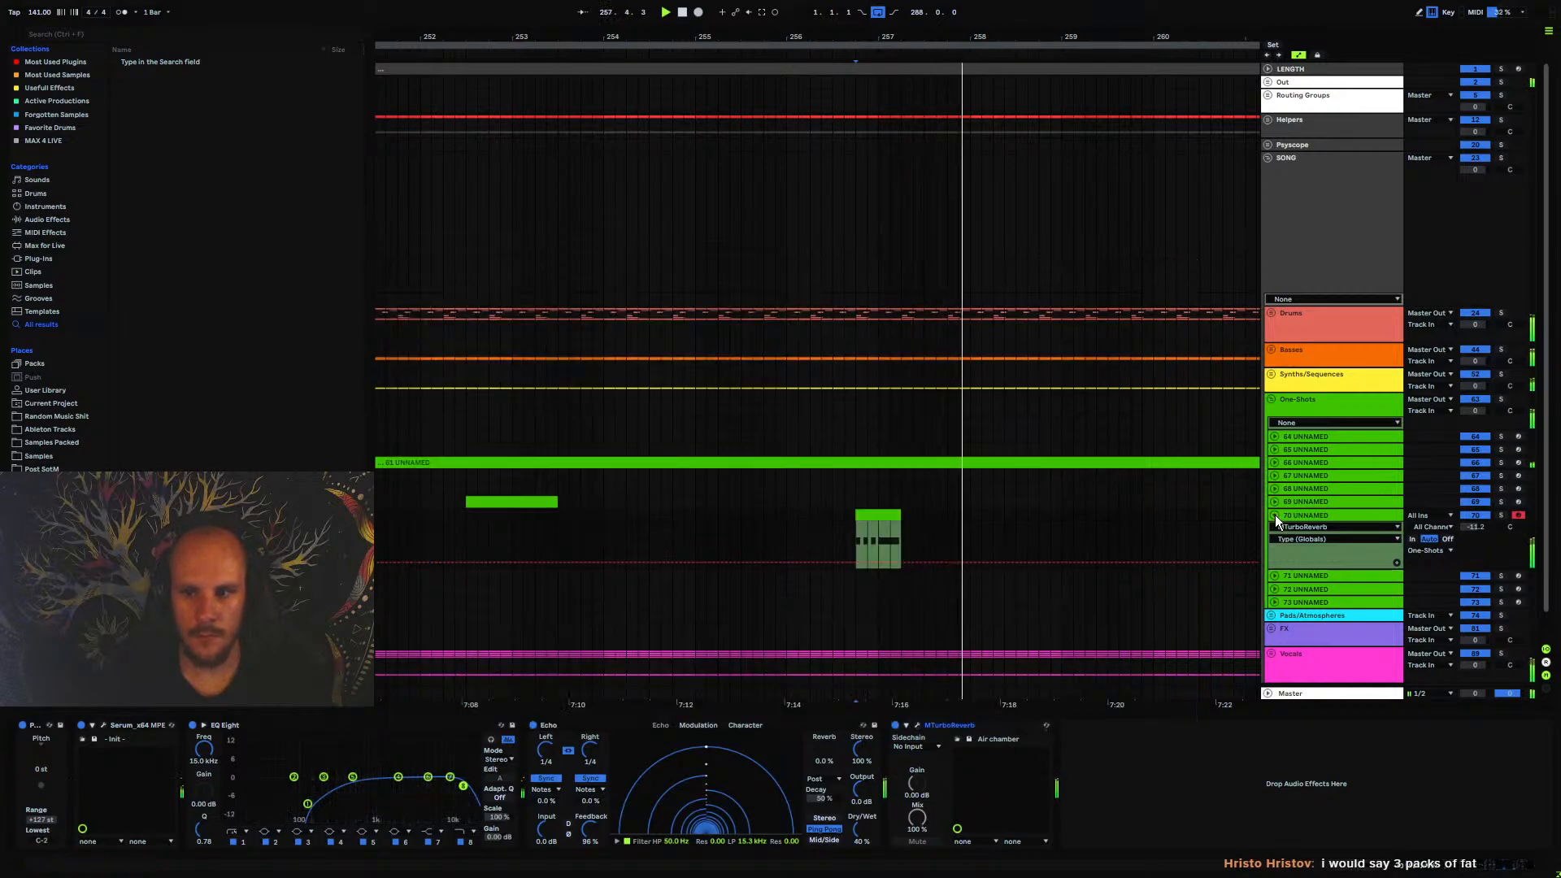
Collapse track 70's automation lane and place the insert marker at 201.1.1 in the Drums group
{"action": "left_click", "coordinate": [1274, 516]}
{"action": "mouse_move", "coordinate": [835, 34]}
{"action": "left_mouse_down"}
{"action": "mouse_move", "coordinate": [836, 12]}
{"action": "mouse_move", "coordinate": [826, 36]}
{"action": "left_mouse_up"}
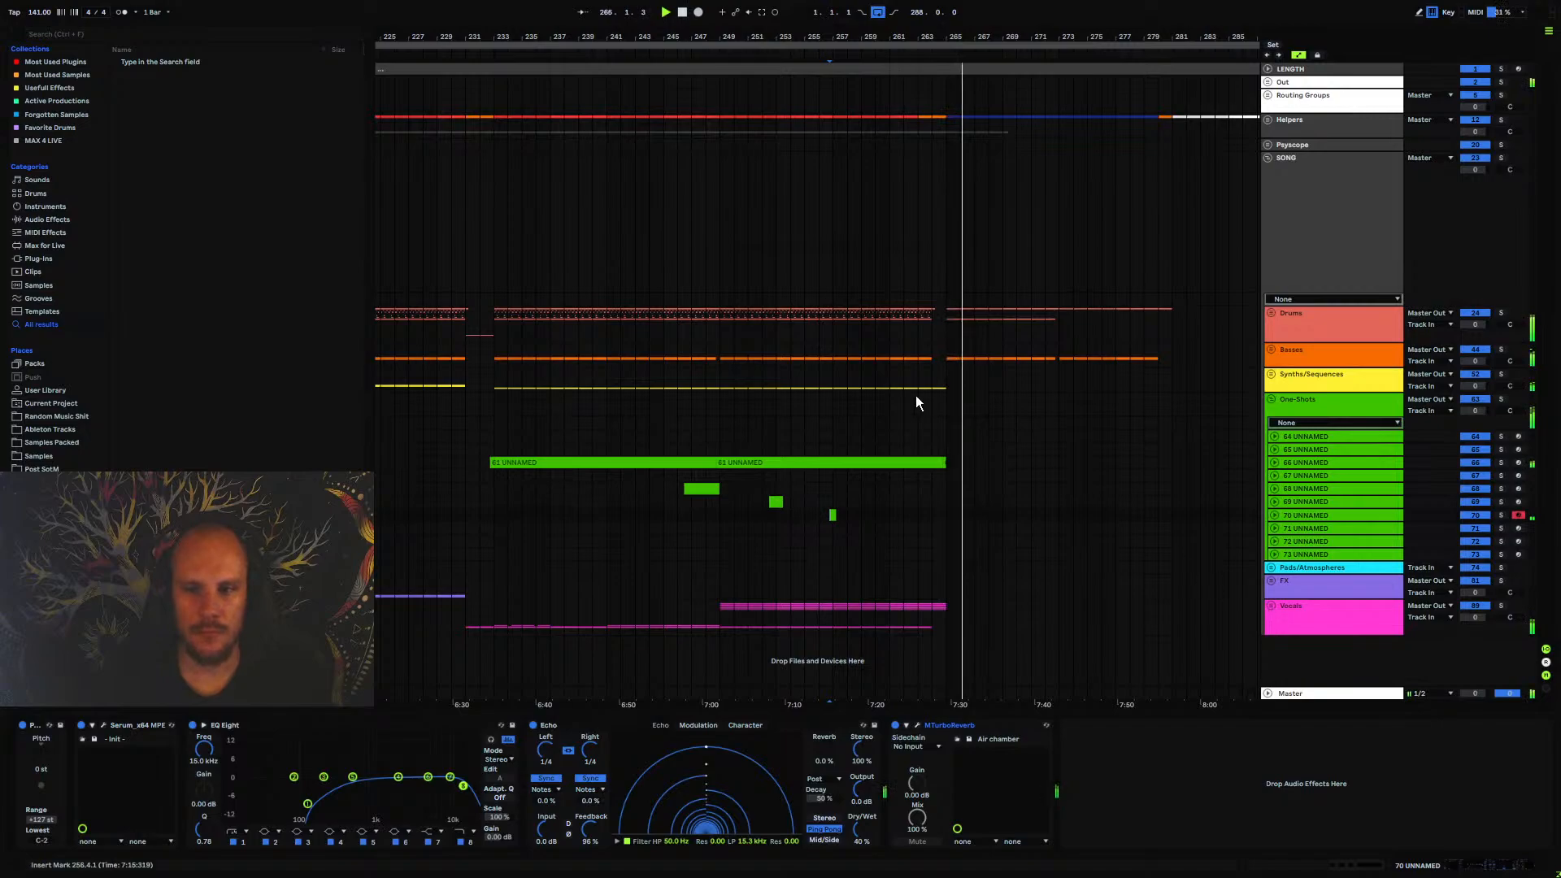
{"action": "left_click_drag", "start_coordinate": [791, 35], "coordinate": [1018, 1]}
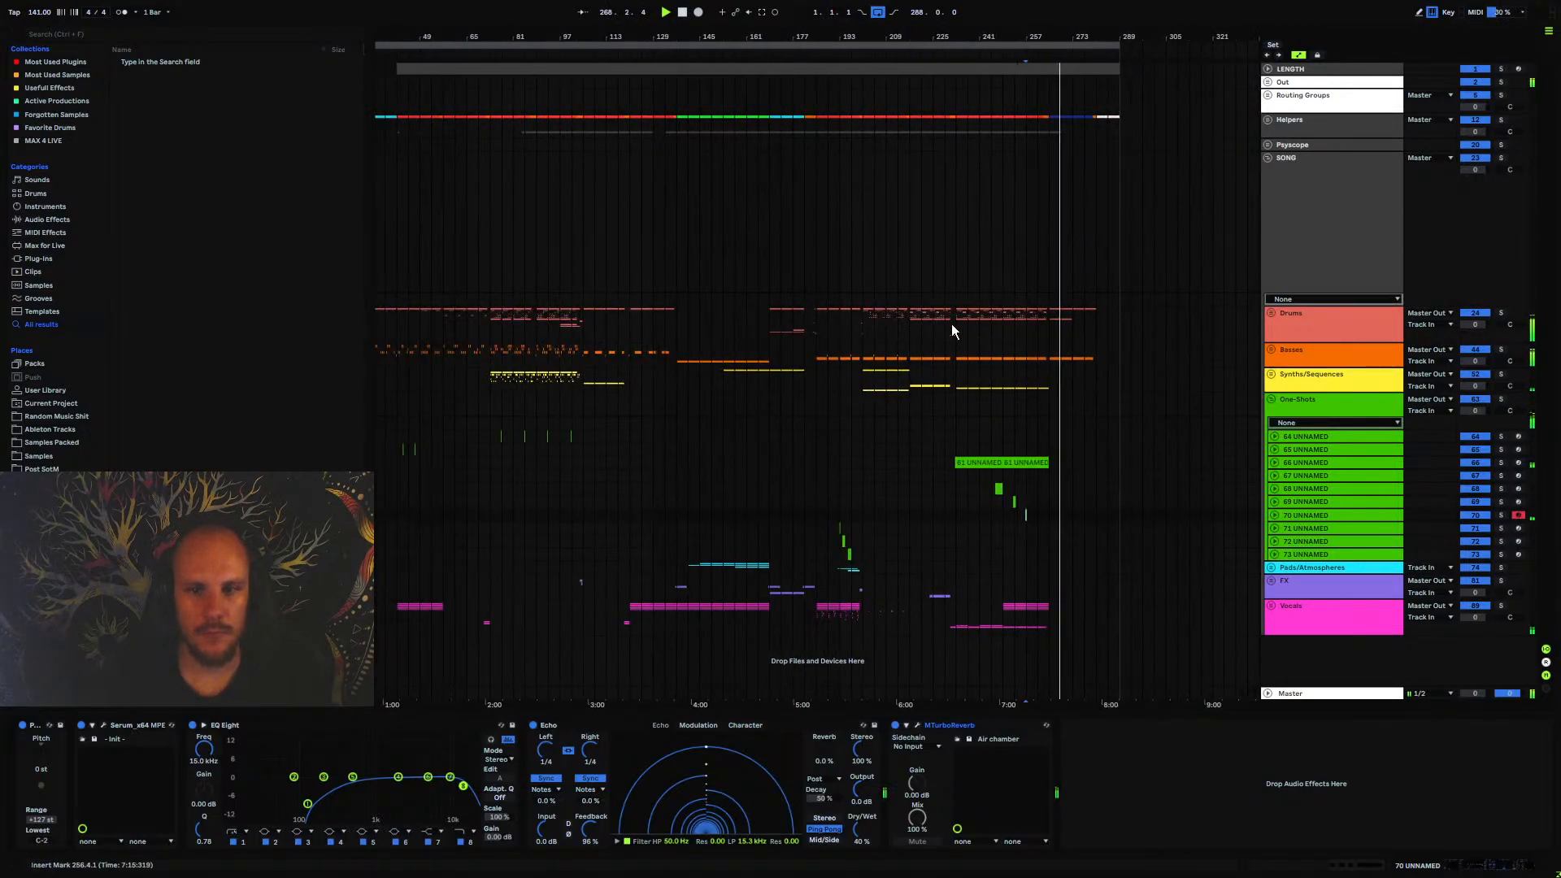
{"action": "left_click", "coordinate": [535, 381]}
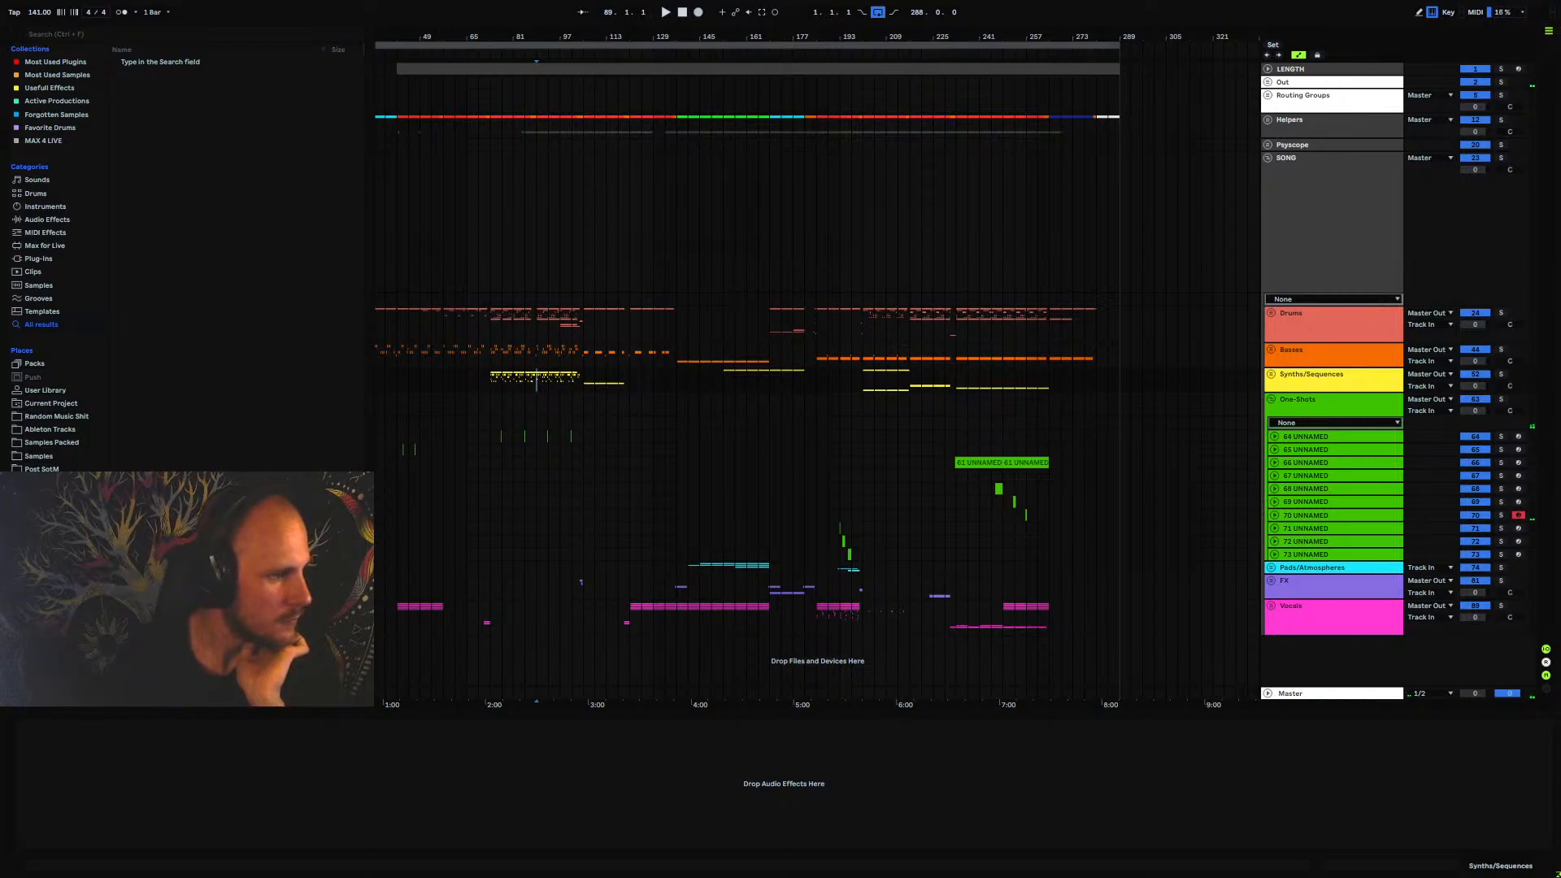
{"action": "left_click", "coordinate": [860, 321]}
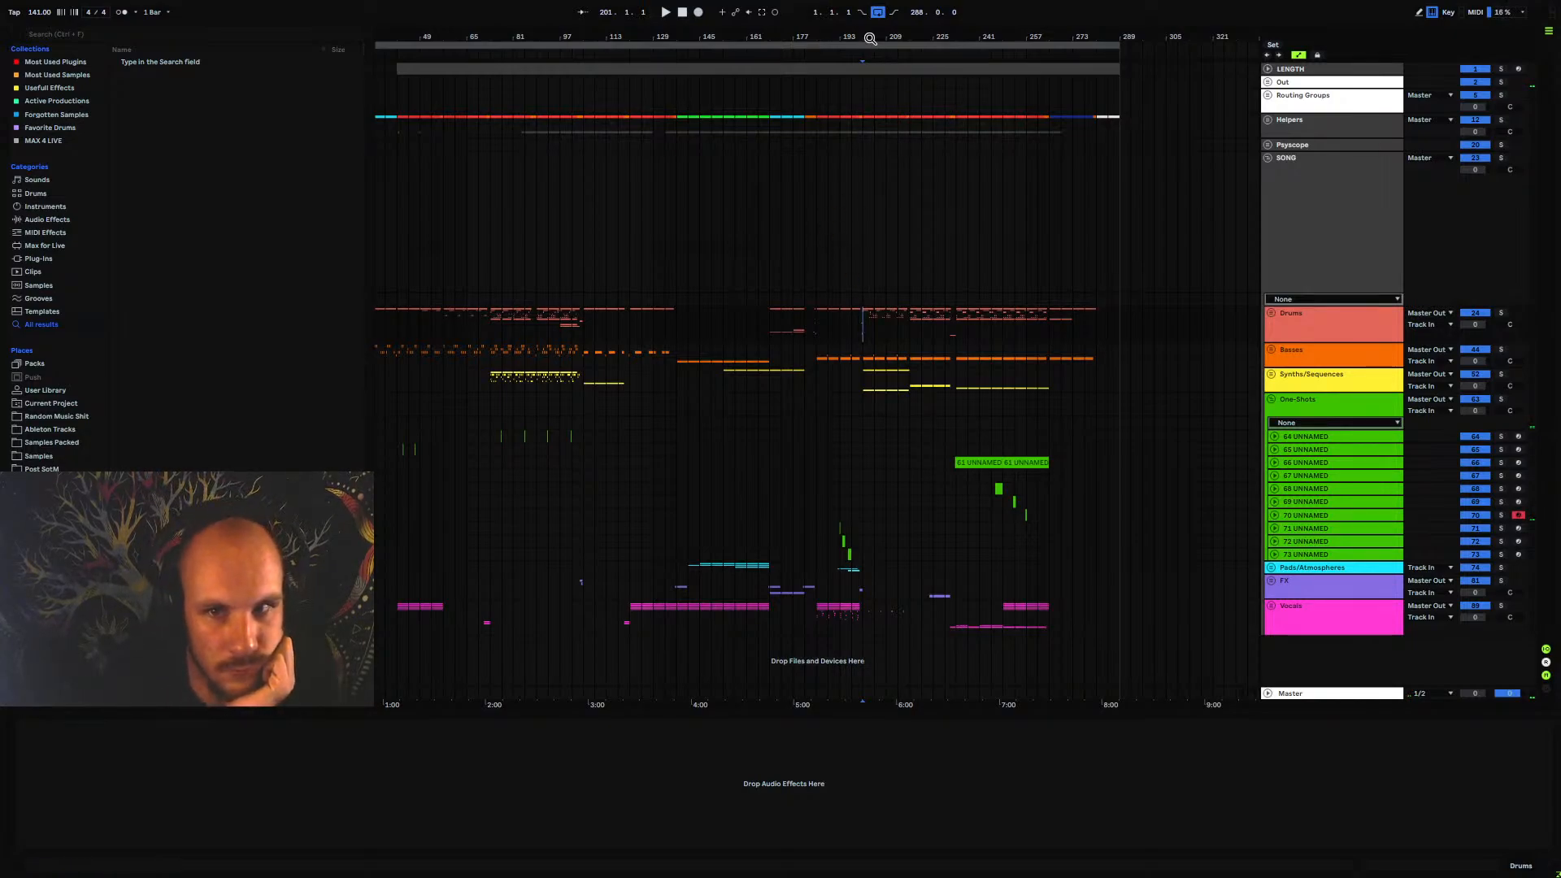
Fold the One-Shots group to hide its individual tracks
{"action": "left_click_drag", "start_coordinate": [871, 37], "coordinate": [696, 38]}
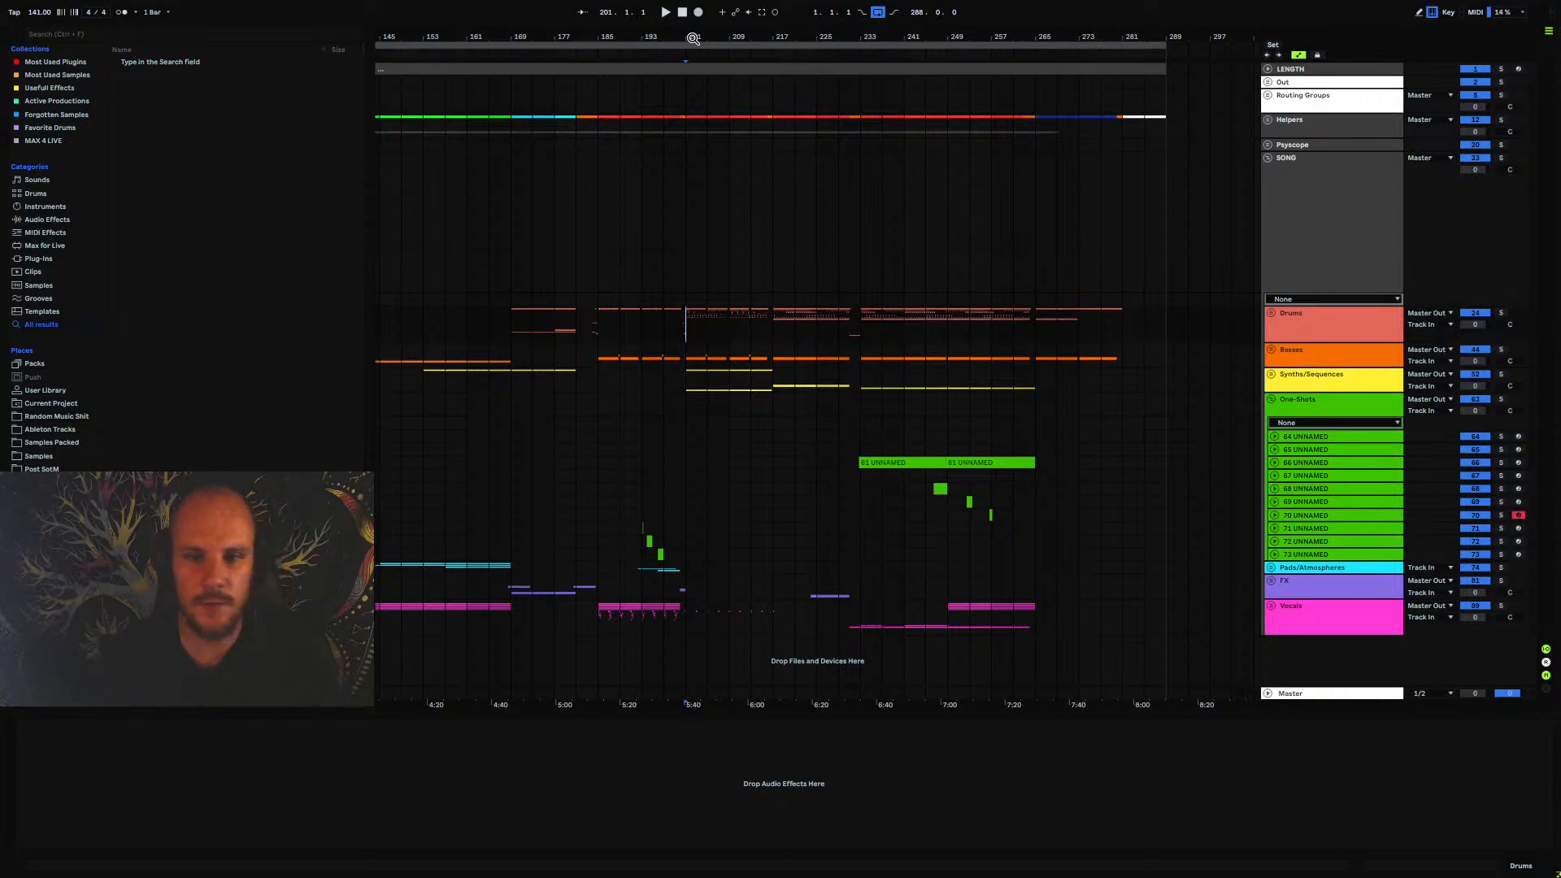
{"action": "left_click_drag", "start_coordinate": [663, 38], "coordinate": [527, 39]}
{"action": "mouse_move", "coordinate": [699, 297]}
{"action": "left_mouse_down"}
{"action": "mouse_move", "coordinate": [530, 286]}
{"action": "mouse_move", "coordinate": [720, 283]}
{"action": "left_mouse_up"}
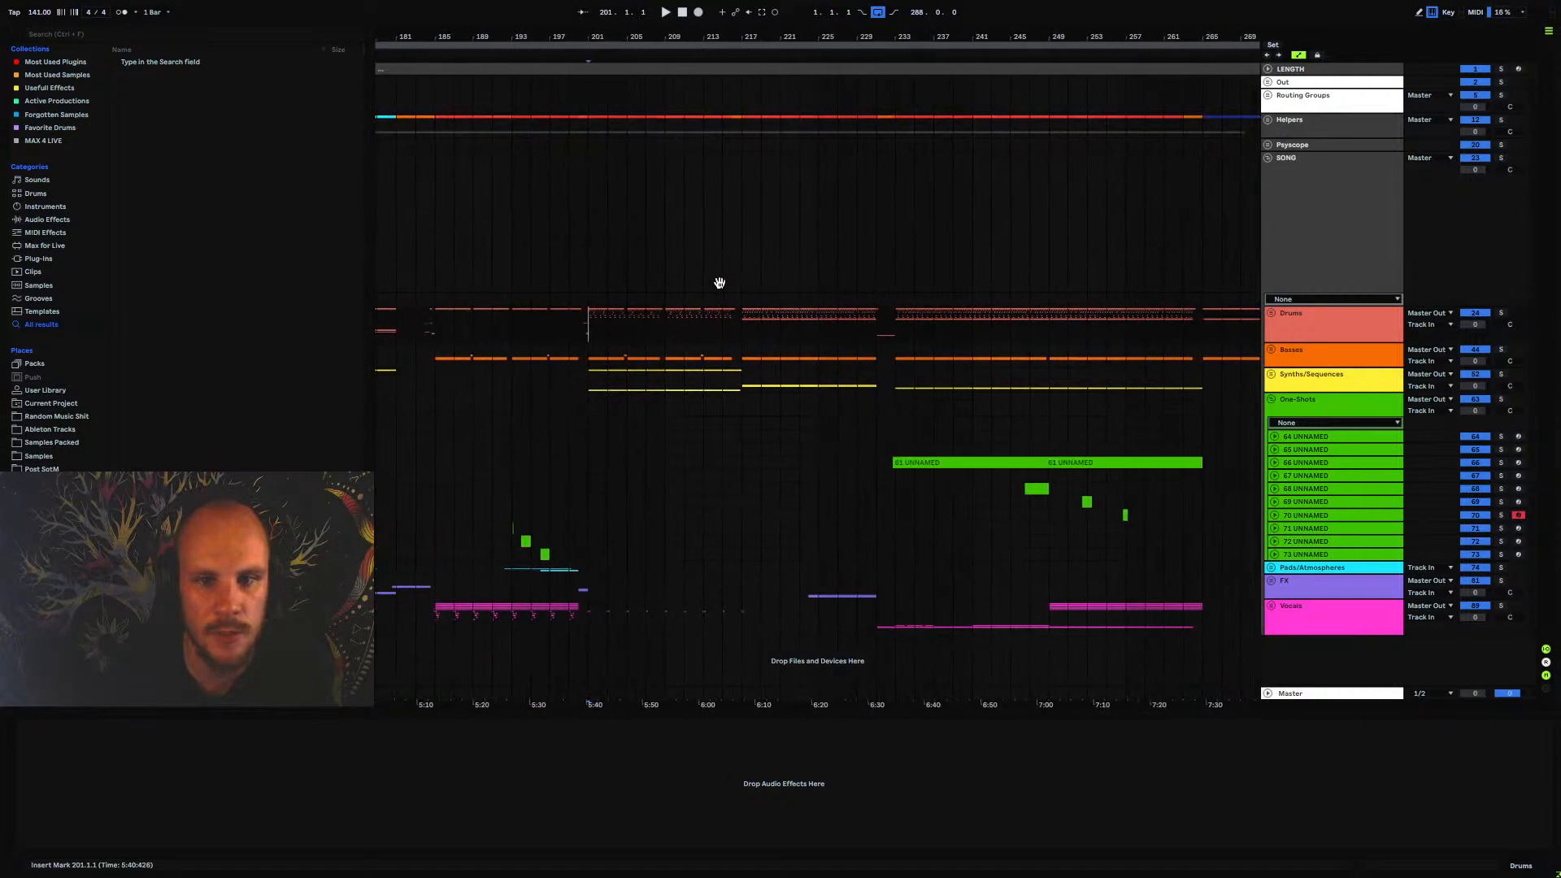
{"action": "left_click", "coordinate": [1272, 401]}
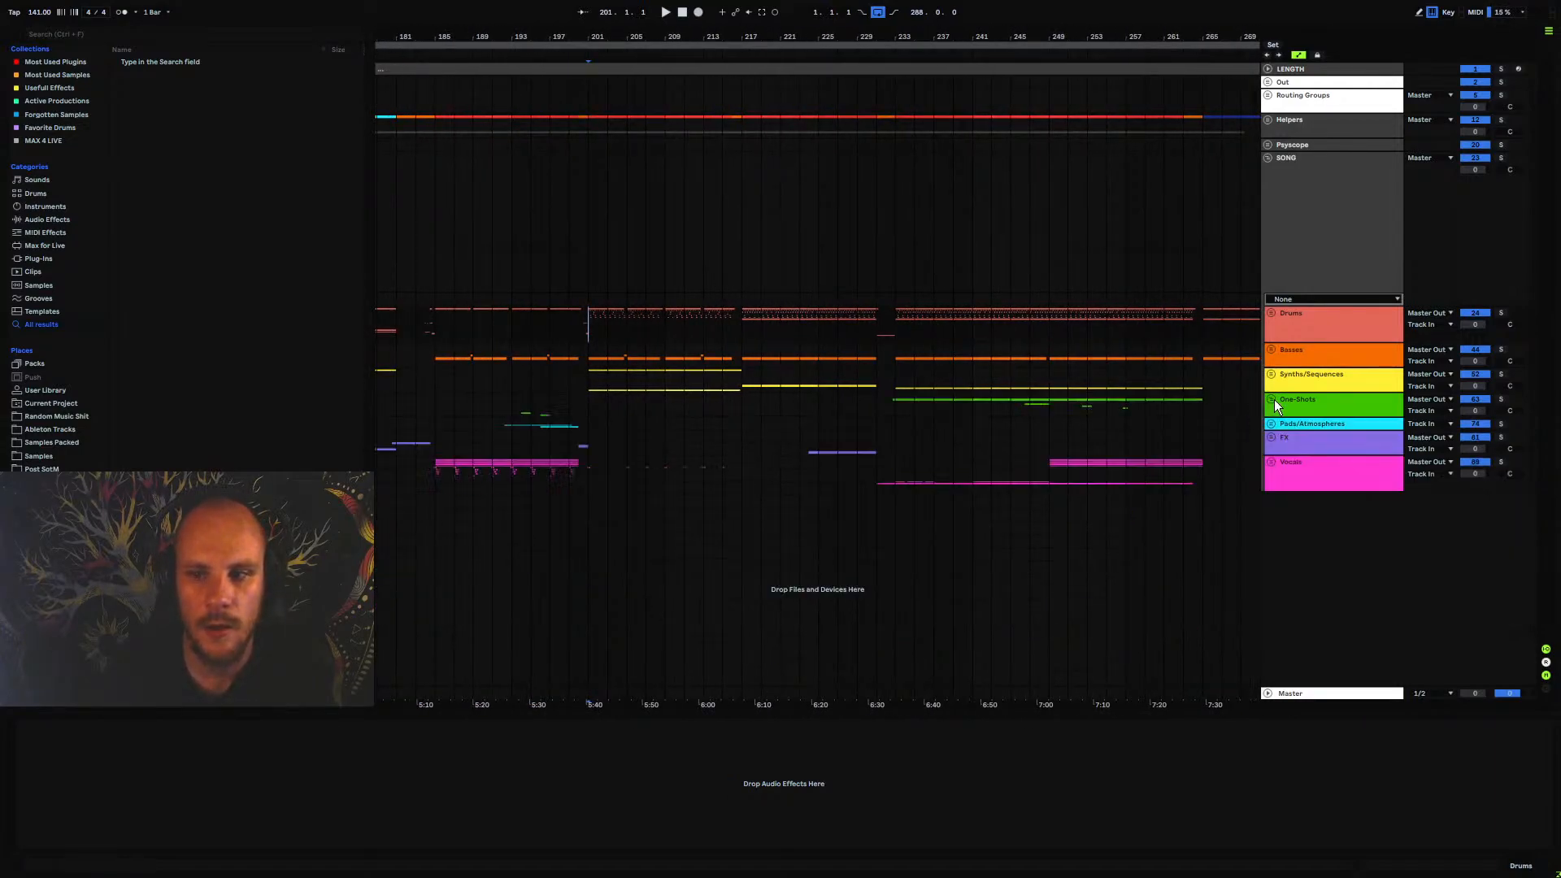
{"action": "left_click", "coordinate": [1303, 386]}
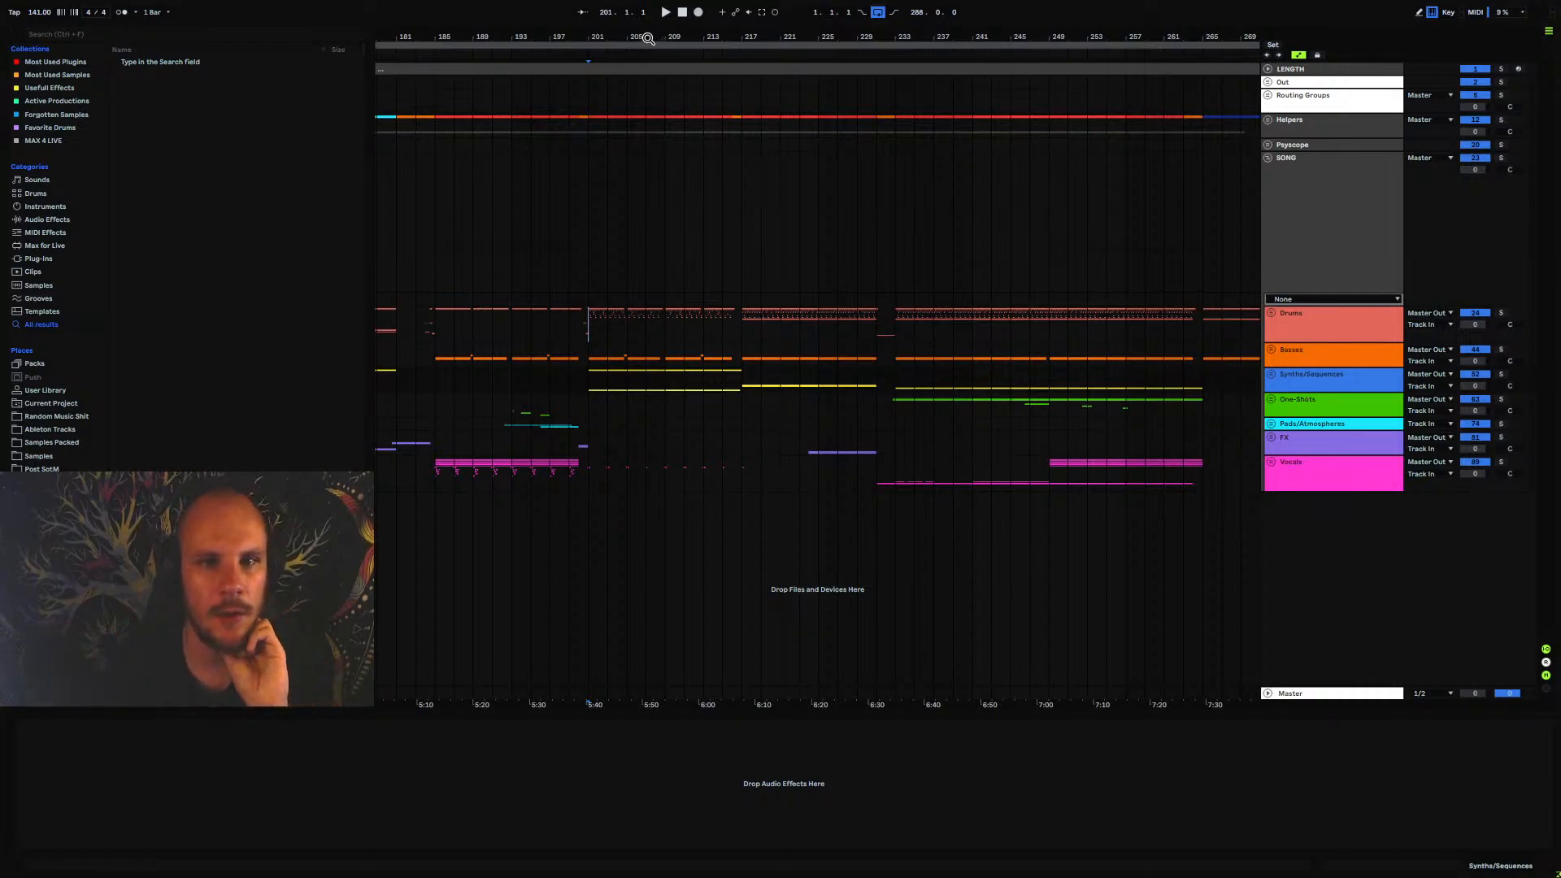
{"action": "left_click_drag", "start_coordinate": [648, 37], "coordinate": [779, 5]}
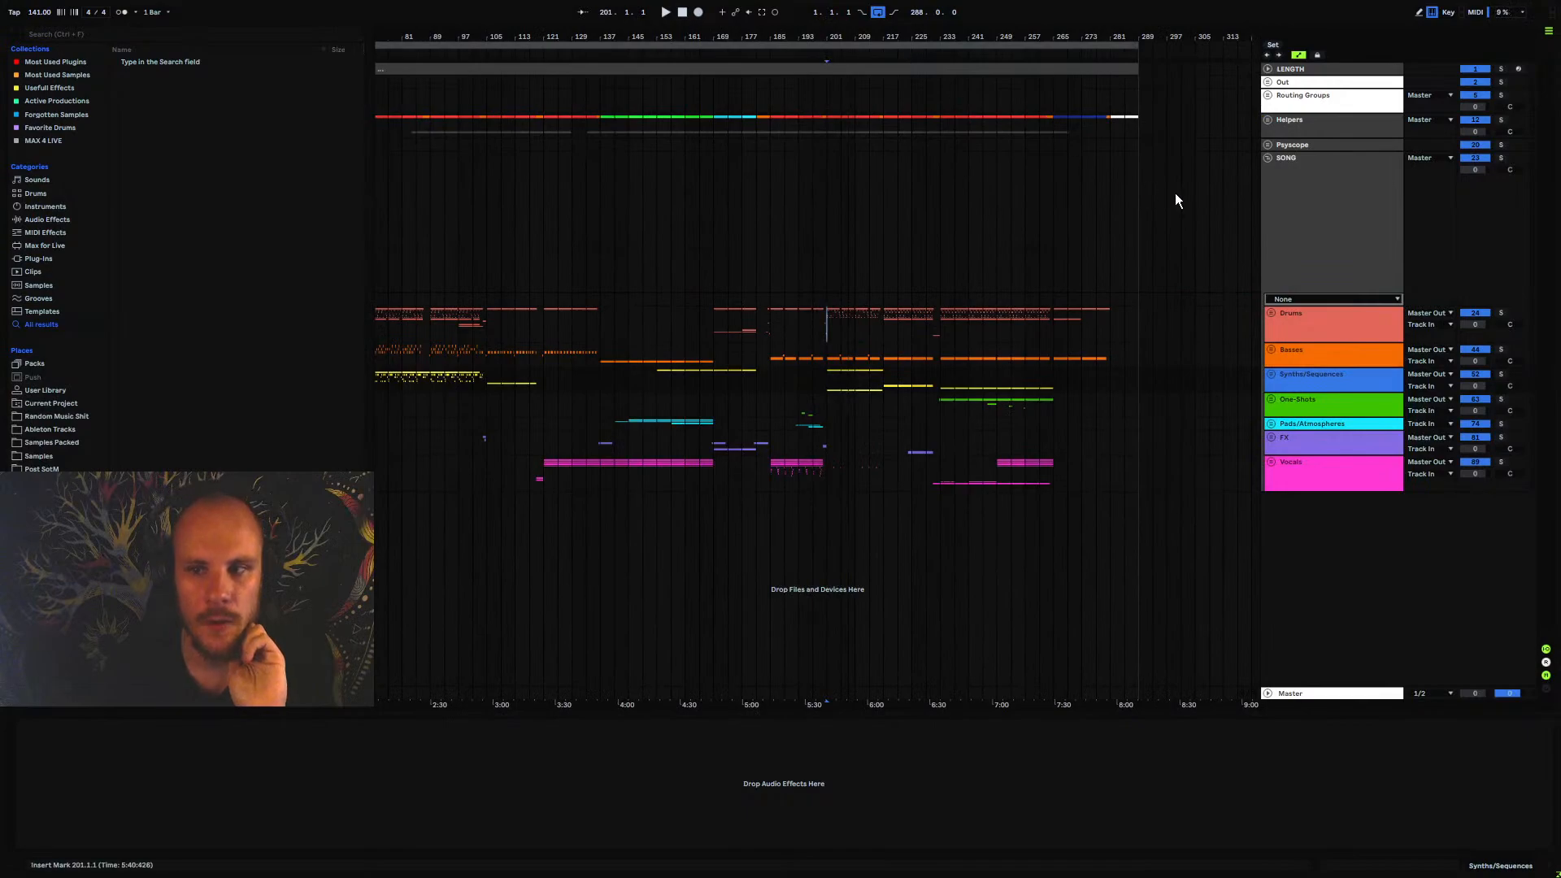
{"action": "left_click", "coordinate": [1315, 207]}
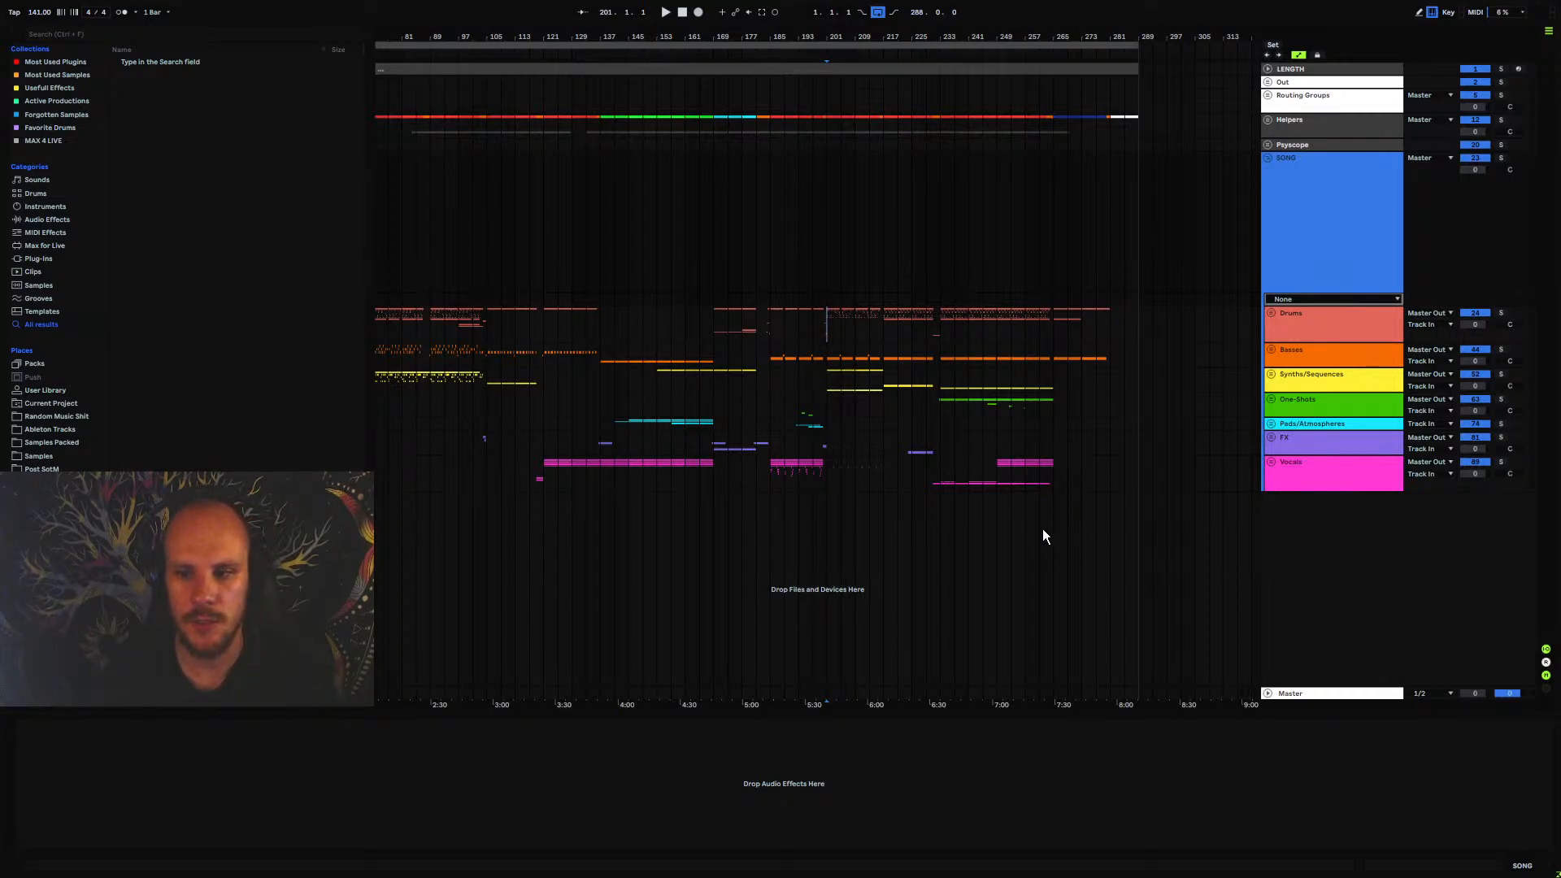
Create a new MIDI track below the Vocals group, add Stepic to it, and open its sequencer window
{"action": "double_click", "coordinate": [881, 514]}
{"action": "right_click", "coordinate": [873, 515]}
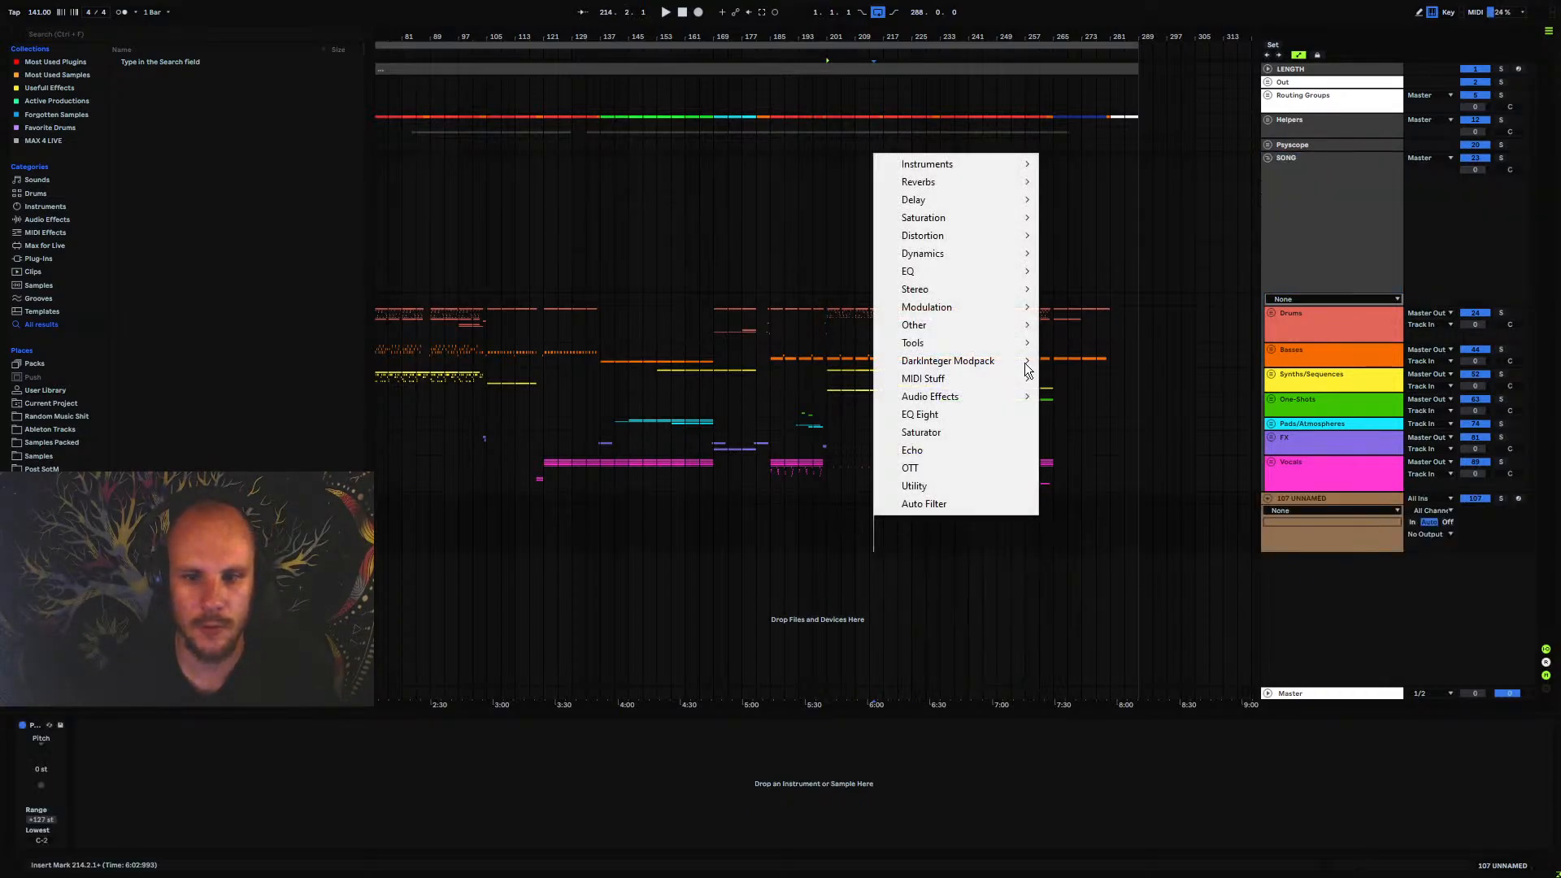
{"action": "mouse_move", "coordinate": [966, 379]}
{"action": "left_click", "coordinate": [1096, 524]}
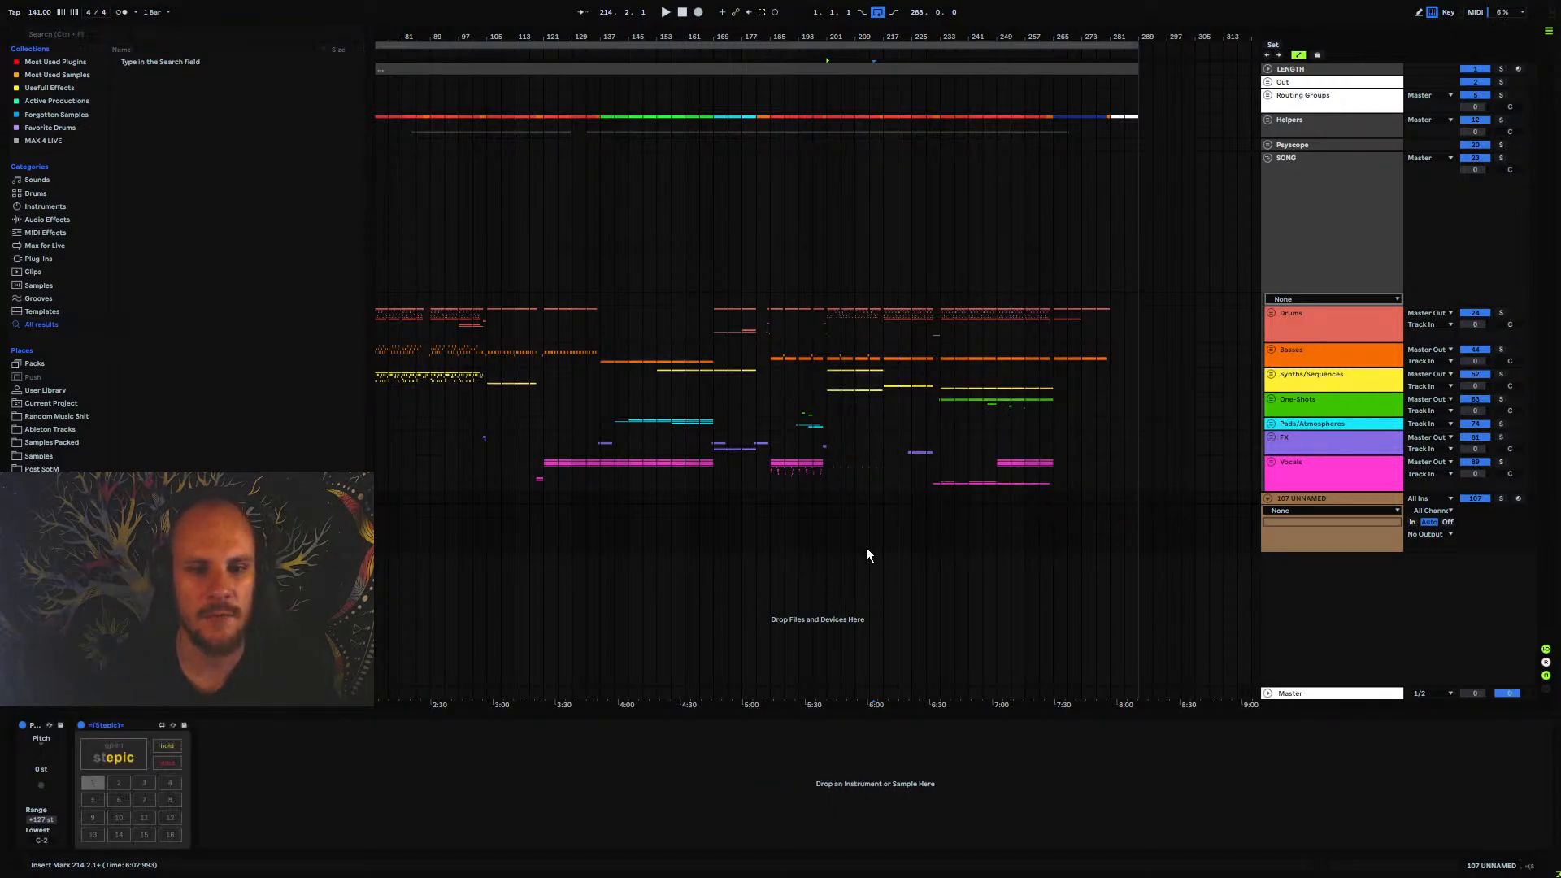
{"action": "left_click", "coordinate": [120, 757]}
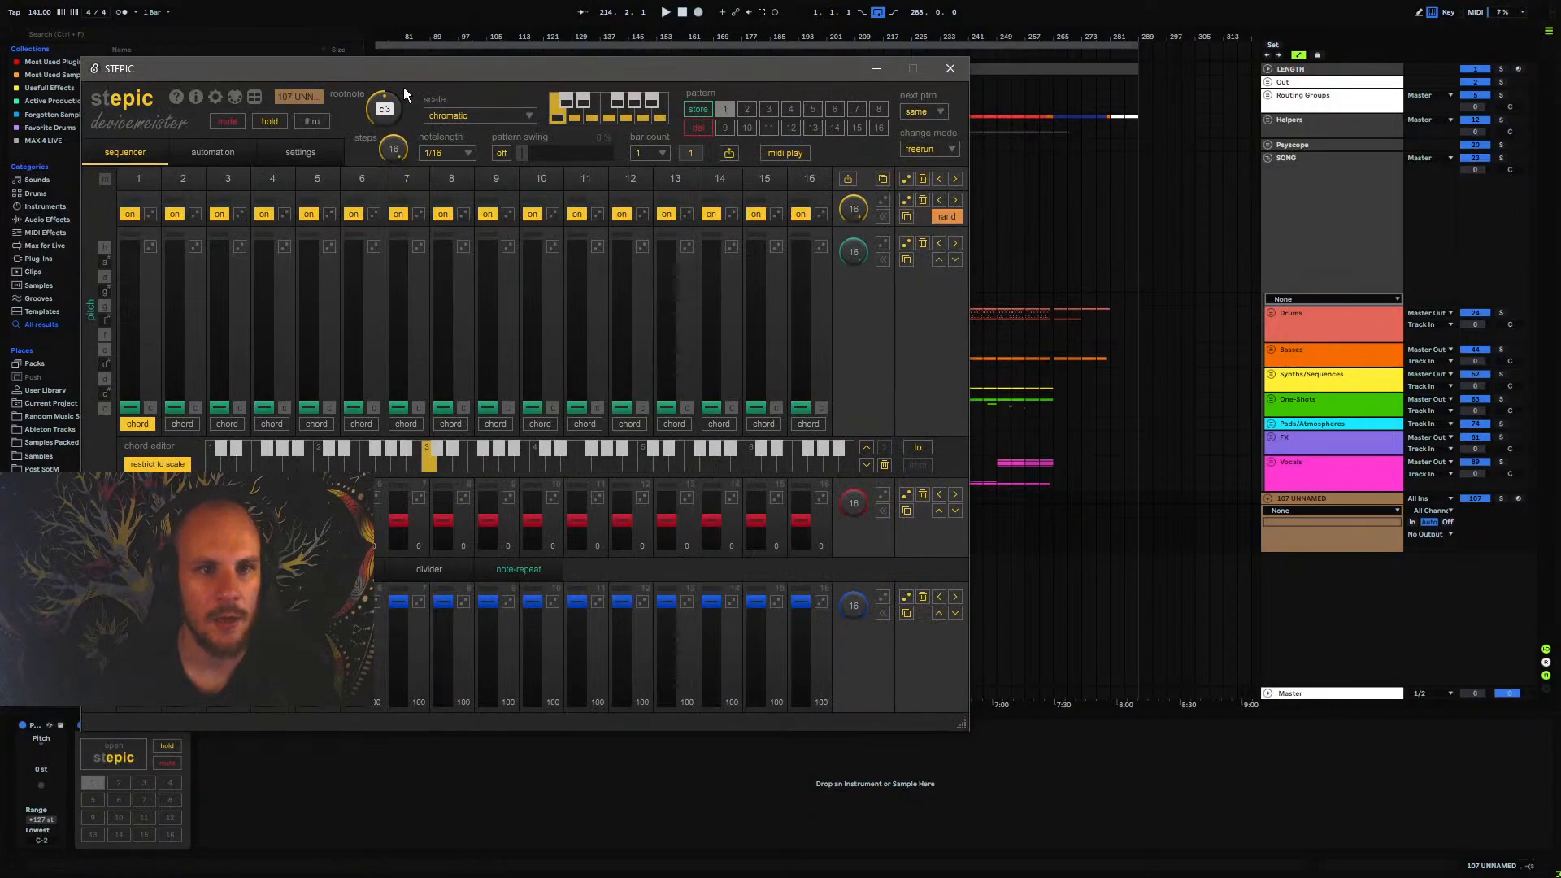
{"action": "left_click_drag", "start_coordinate": [404, 70], "coordinate": [700, 150]}
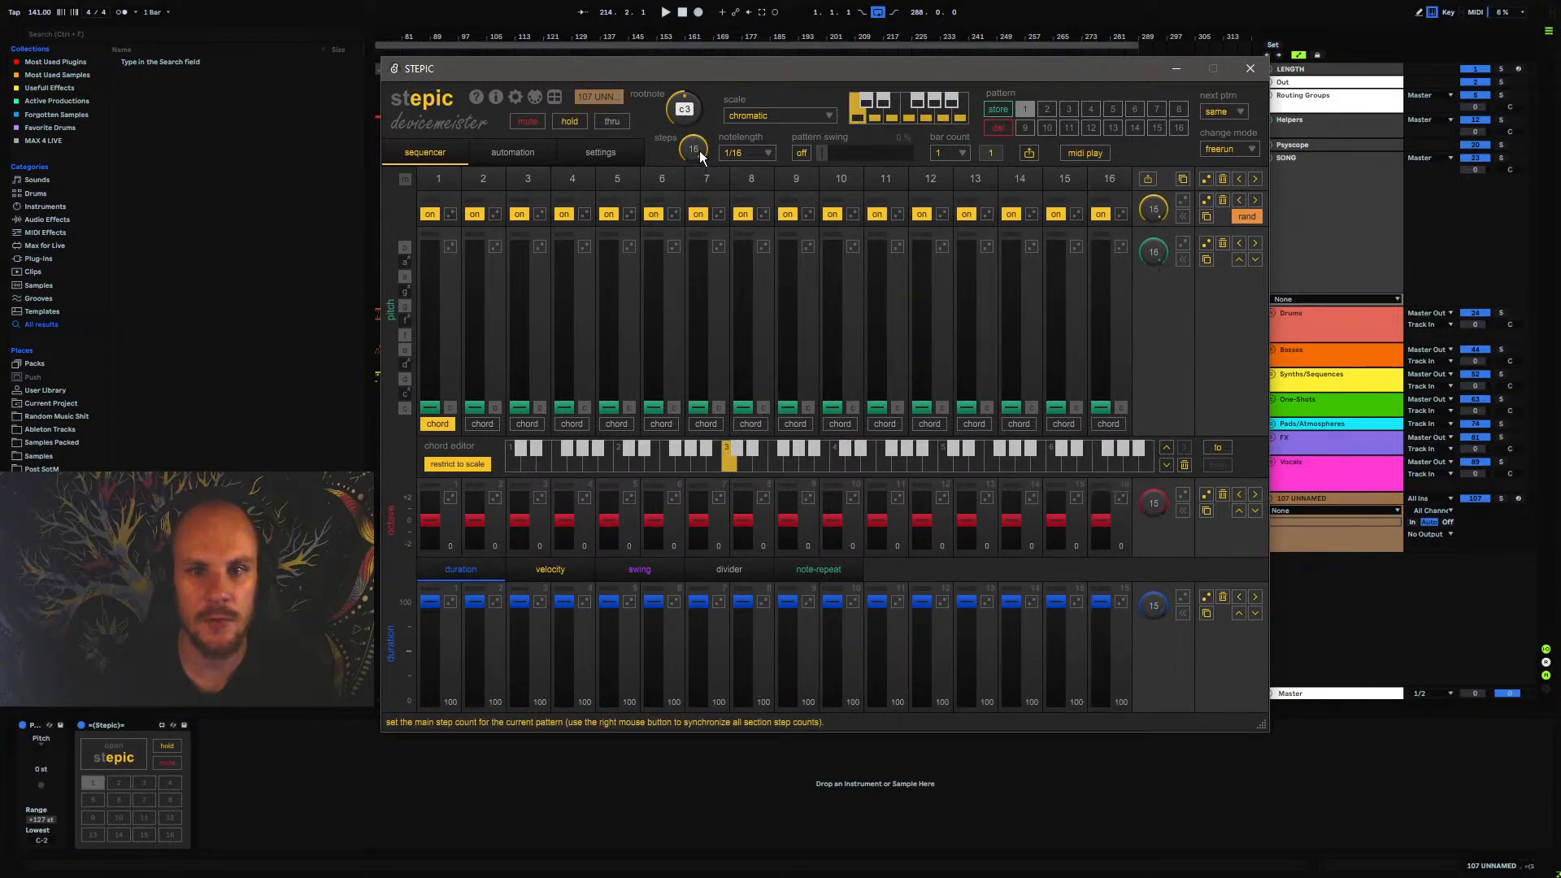
Review Stepic's note length options, keep 1/16, and check the pattern swing control
{"action": "left_click", "coordinate": [742, 154]}
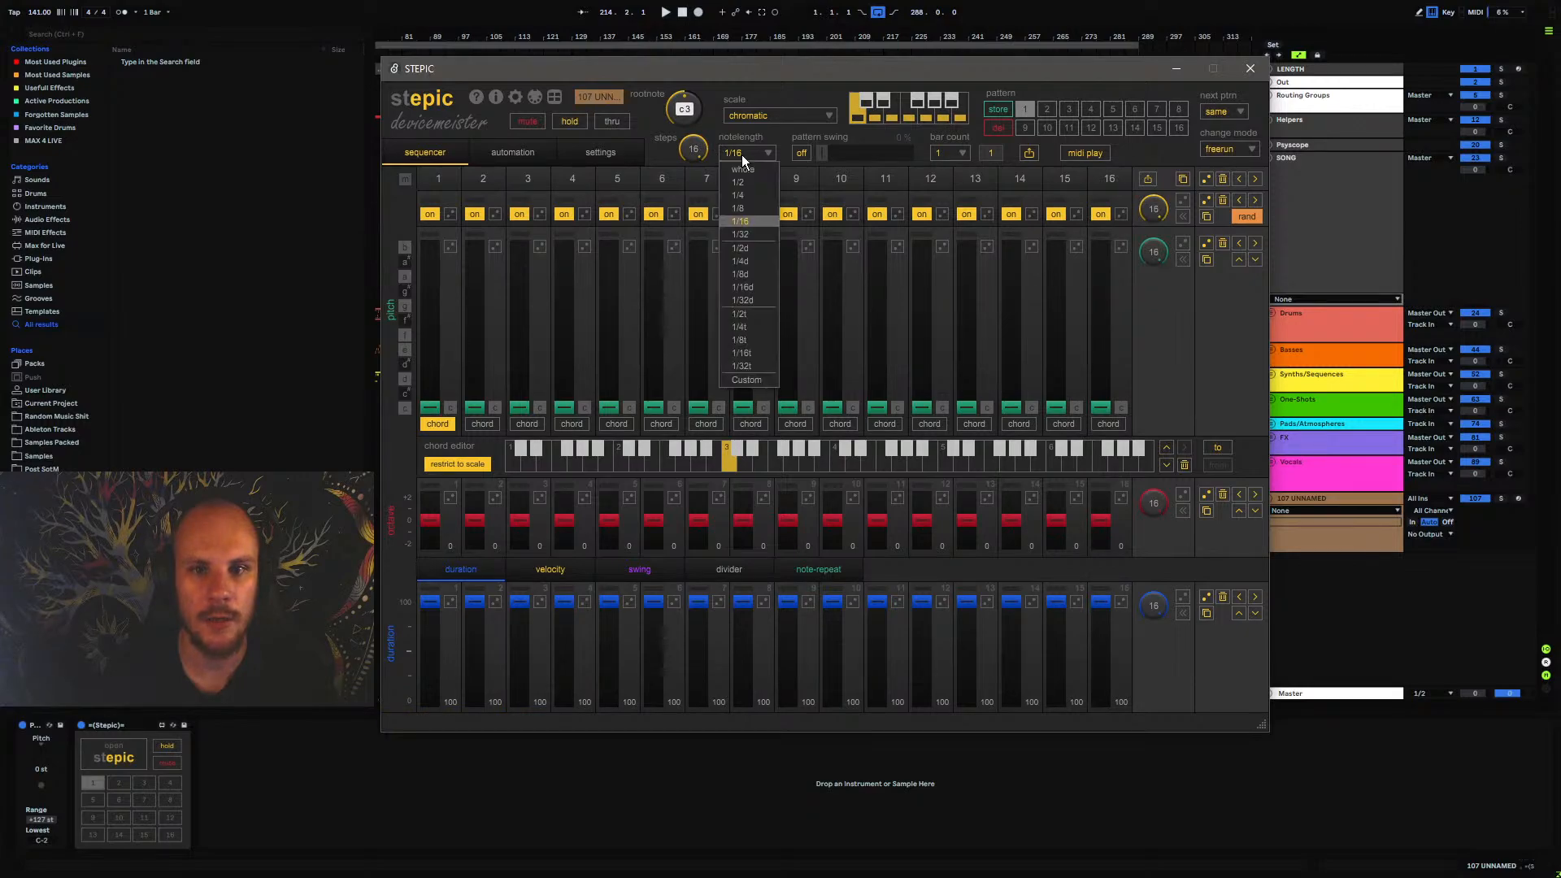
{"action": "left_click", "coordinate": [745, 220]}
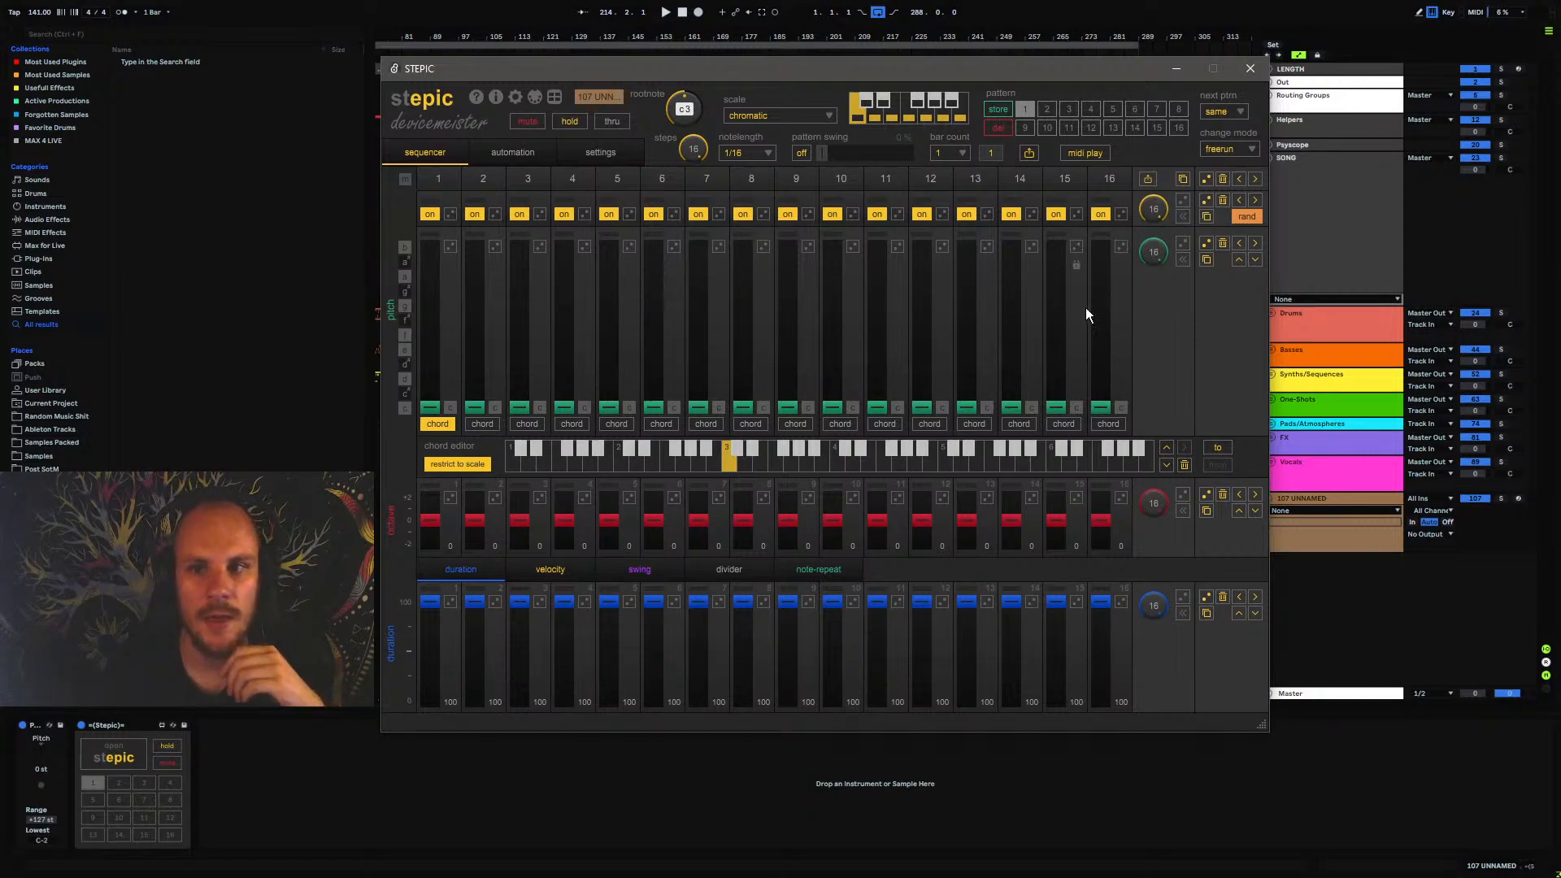
{"action": "mouse_move", "coordinate": [822, 157]}
{"action": "left_mouse_down"}
{"action": "mouse_move", "coordinate": [930, 167]}
{"action": "mouse_move", "coordinate": [800, 168]}
{"action": "left_mouse_up"}
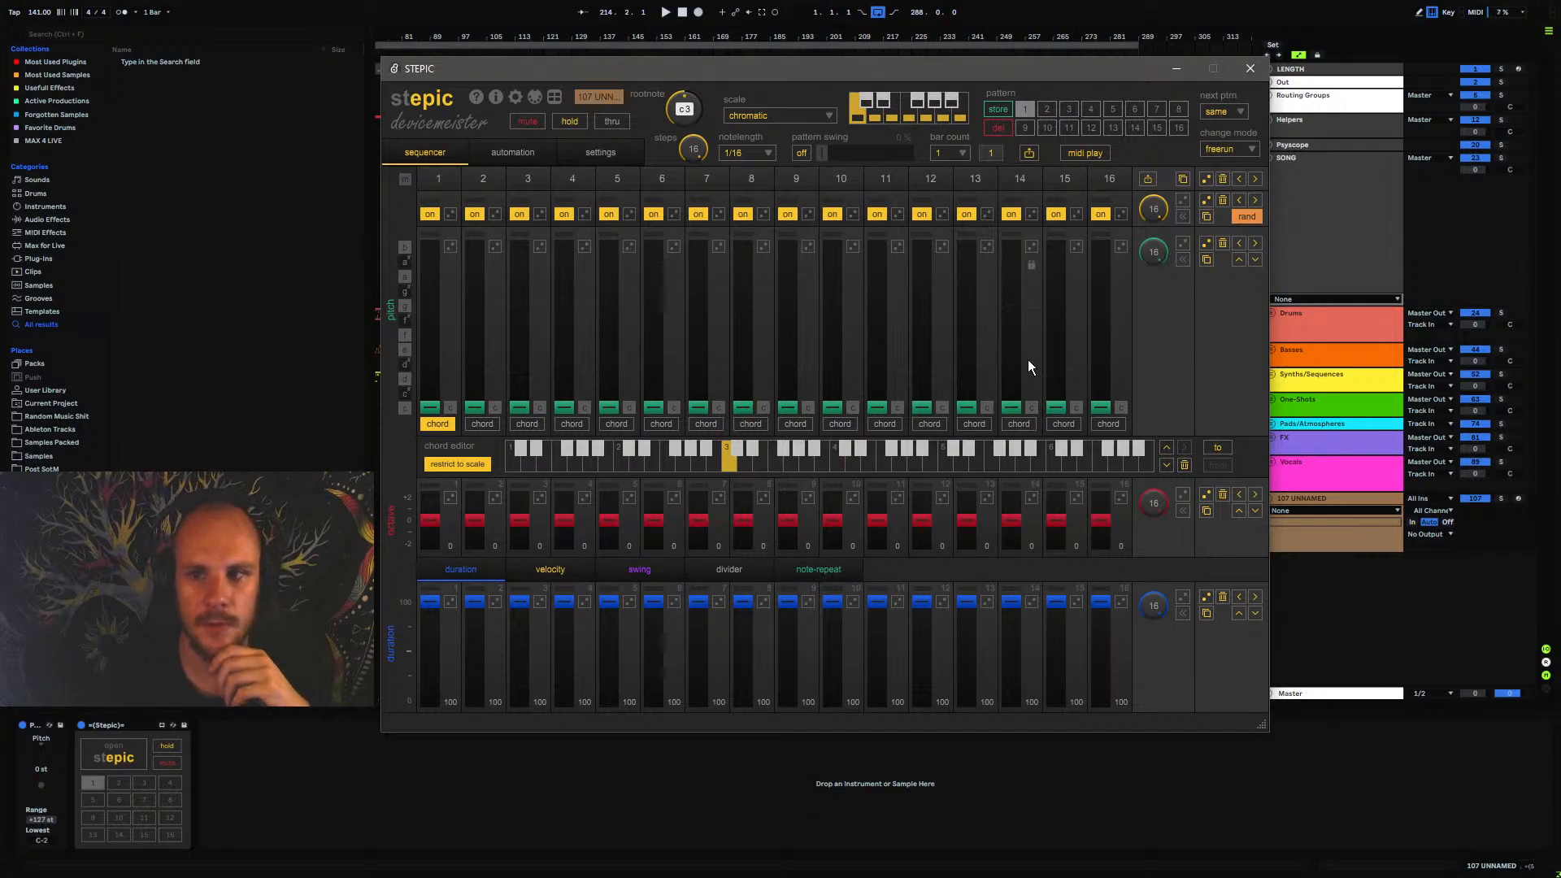
Randomize the pitch values of all 16 Stepic steps several times
{"action": "left_click", "coordinate": [1206, 243]}
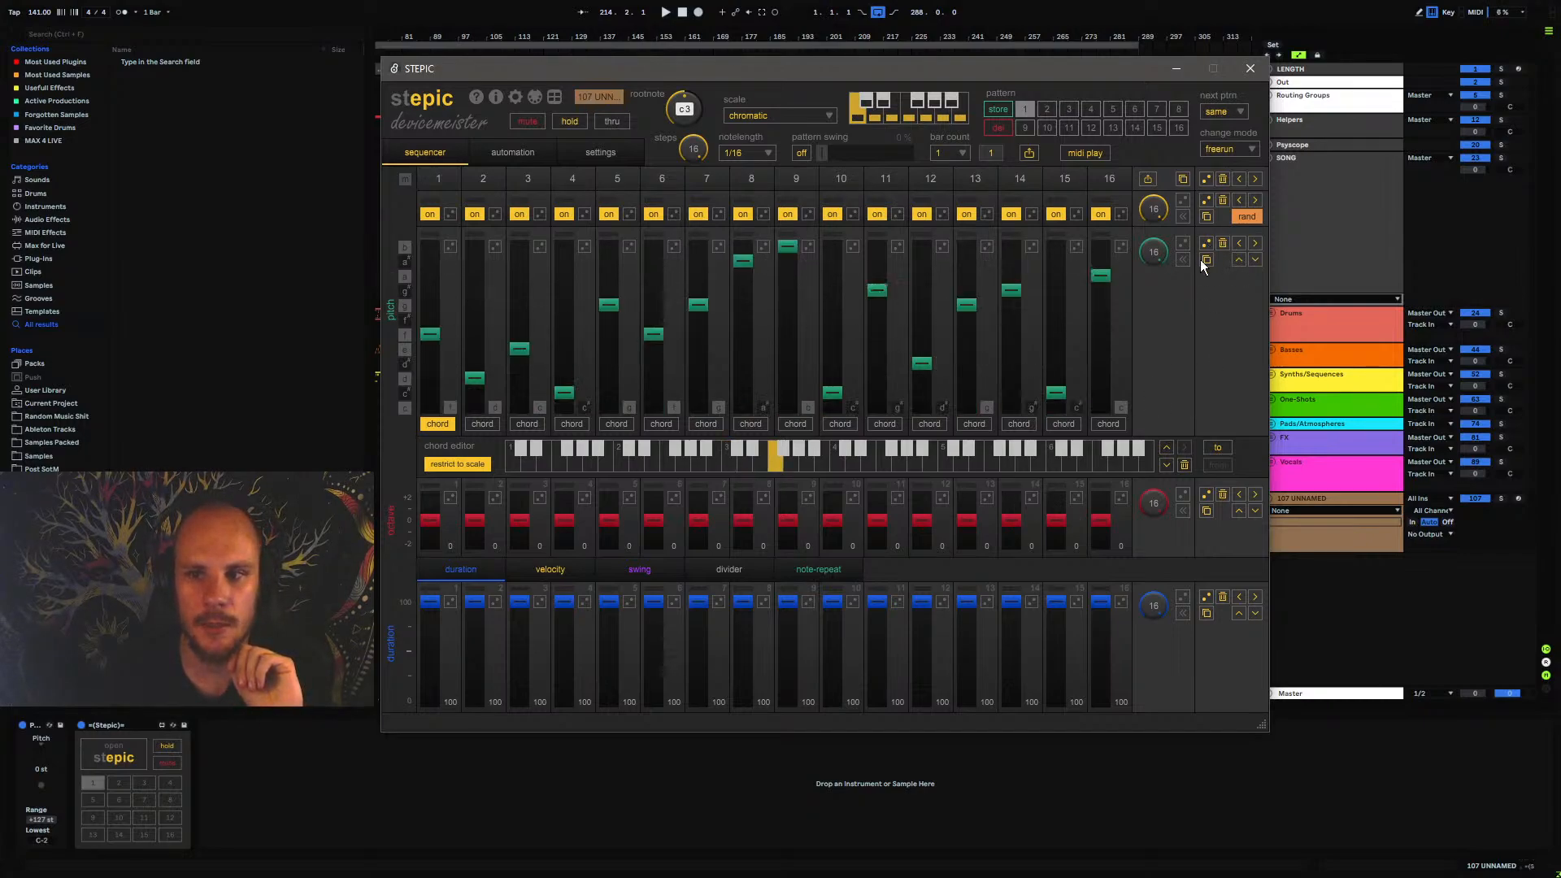
{"action": "left_click", "coordinate": [1206, 243]}
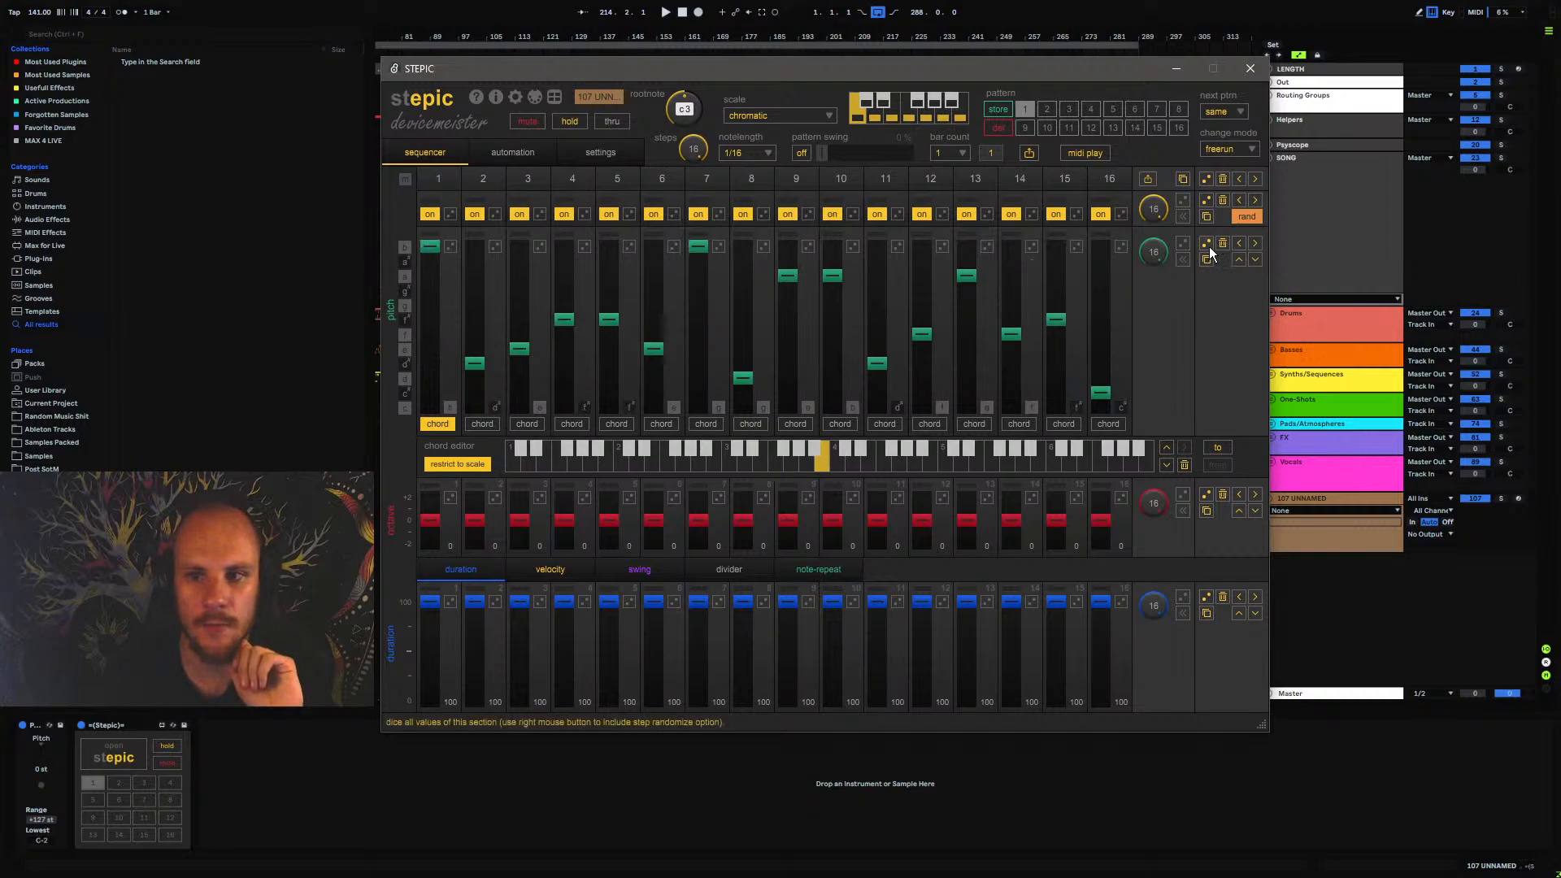
{"action": "left_click", "coordinate": [1206, 243]}
{"action": "left_click", "coordinate": [1206, 244]}
{"action": "left_click", "coordinate": [1206, 243]}
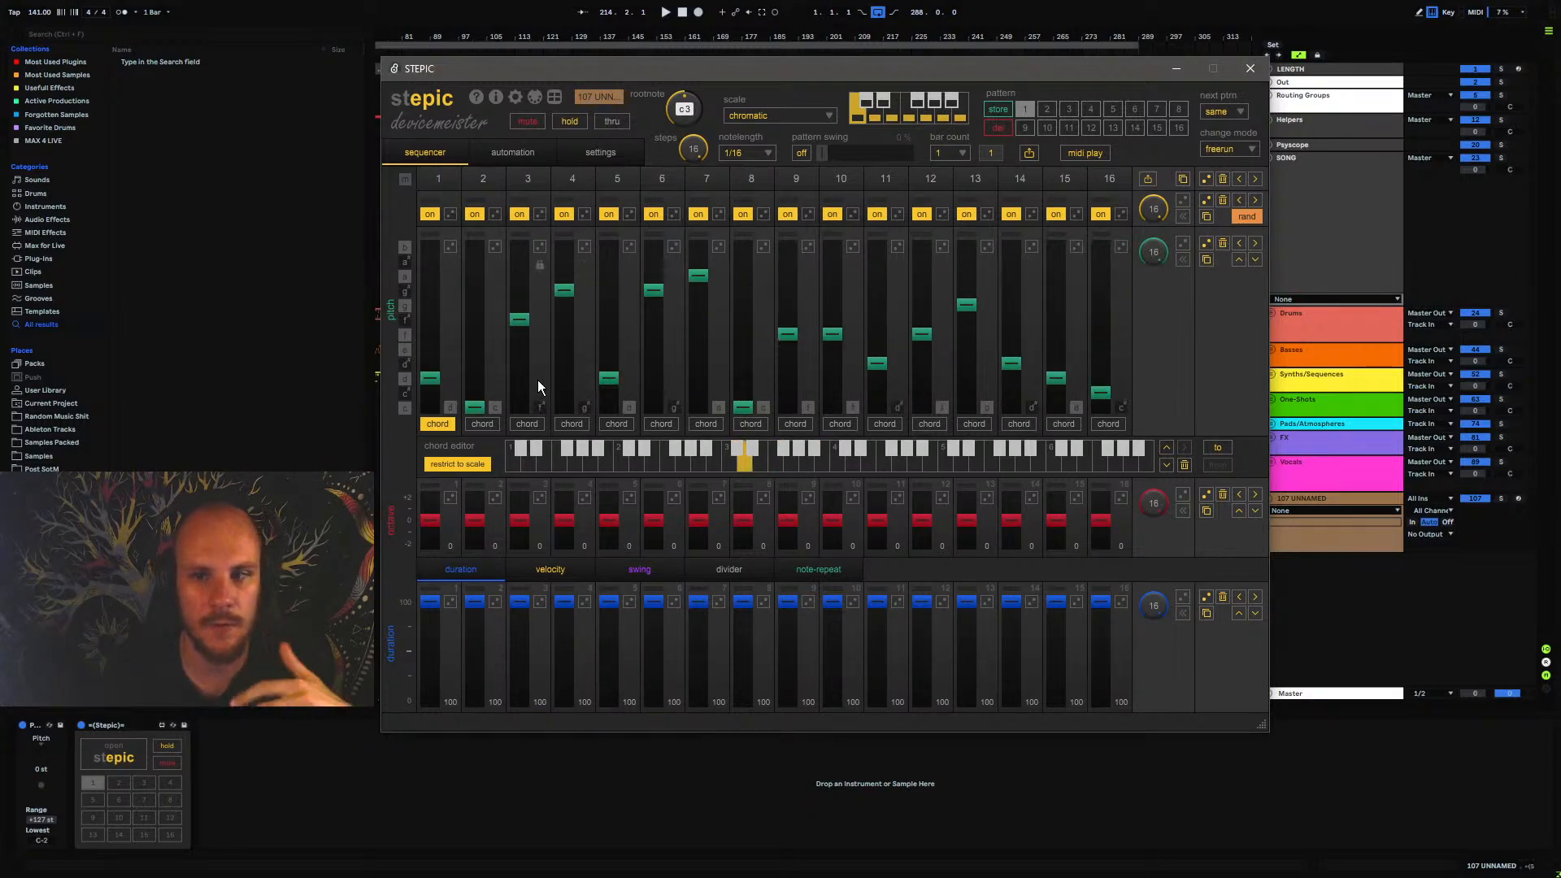
Lower all Stepic step pitches to the minimum and close the sequencer window
{"action": "left_click", "coordinate": [1254, 262]}
{"action": "left_click", "coordinate": [1253, 262]}
{"action": "left_click", "coordinate": [1254, 262]}
{"action": "left_click", "coordinate": [1254, 262]}
{"action": "left_click", "coordinate": [1254, 261]}
{"action": "left_click", "coordinate": [1254, 262]}
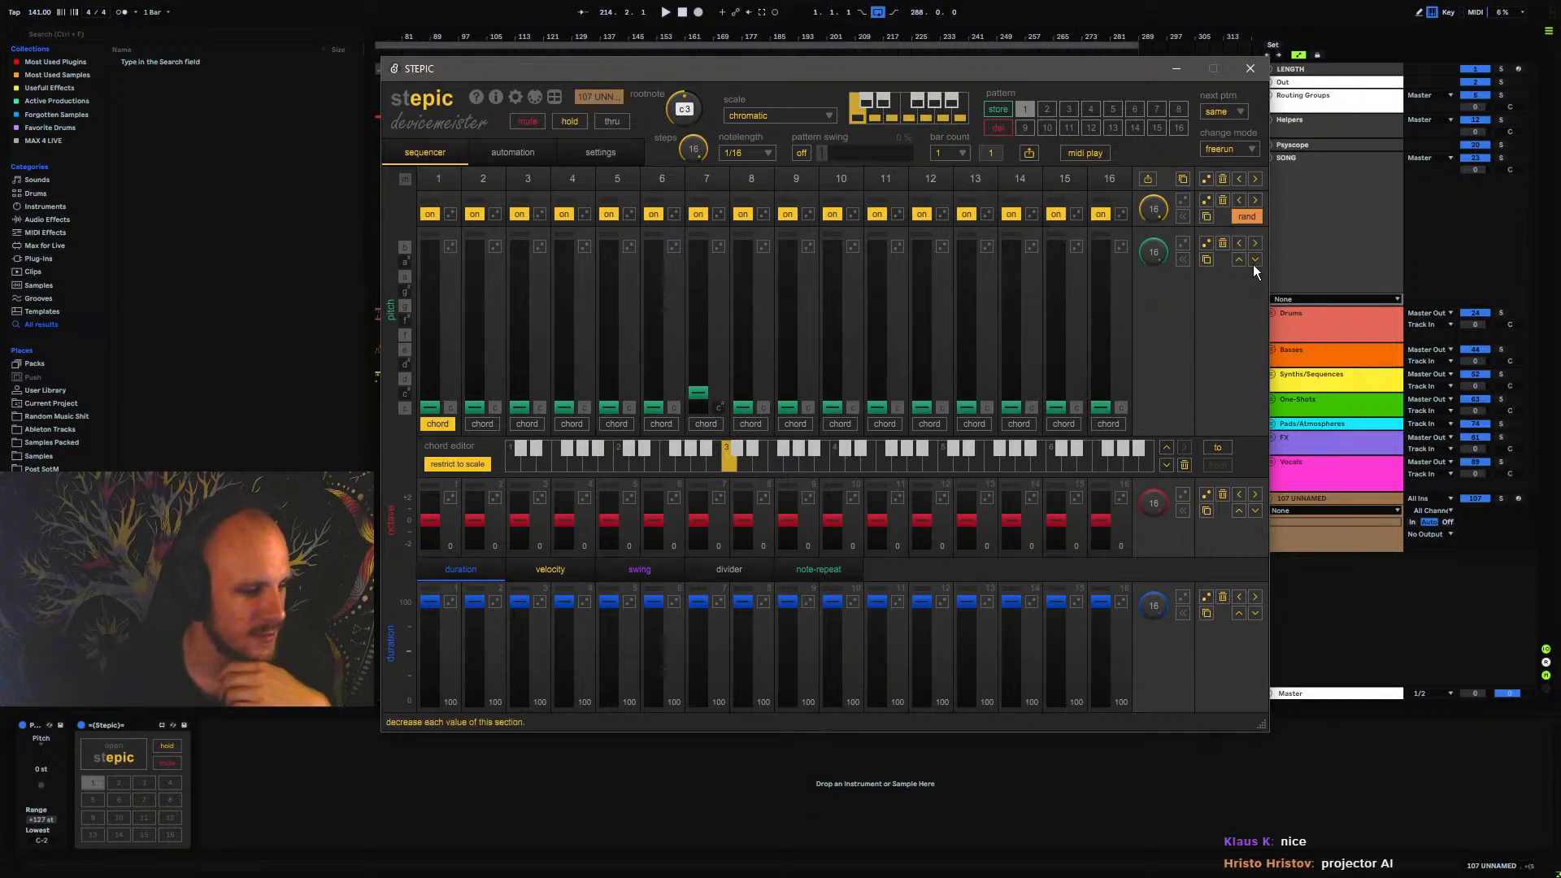
{"action": "left_click", "coordinate": [1254, 262]}
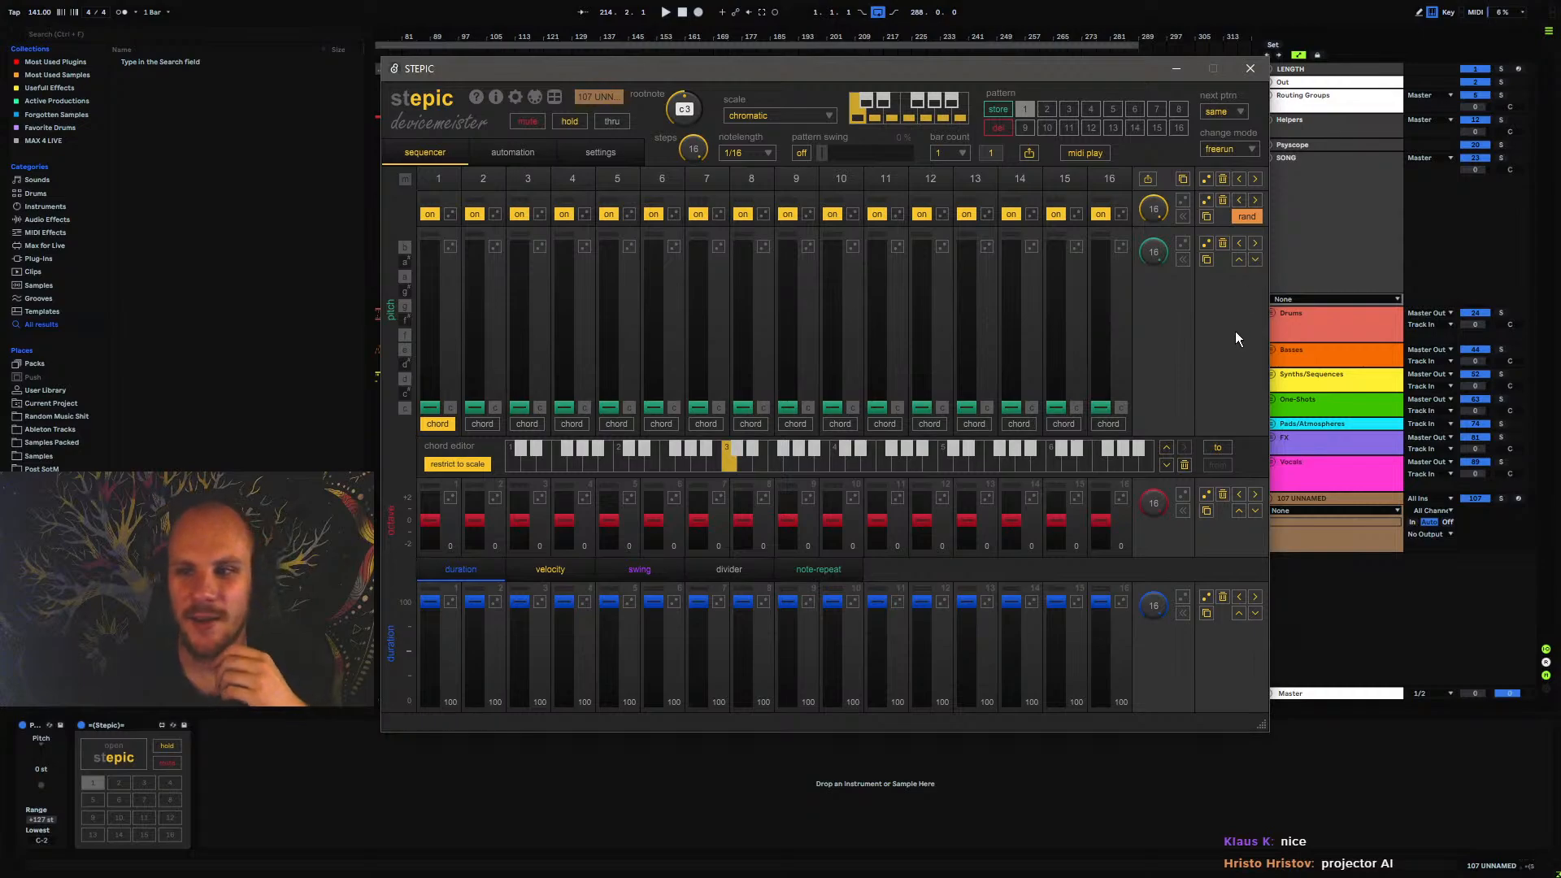
{"action": "left_click", "coordinate": [1251, 69]}
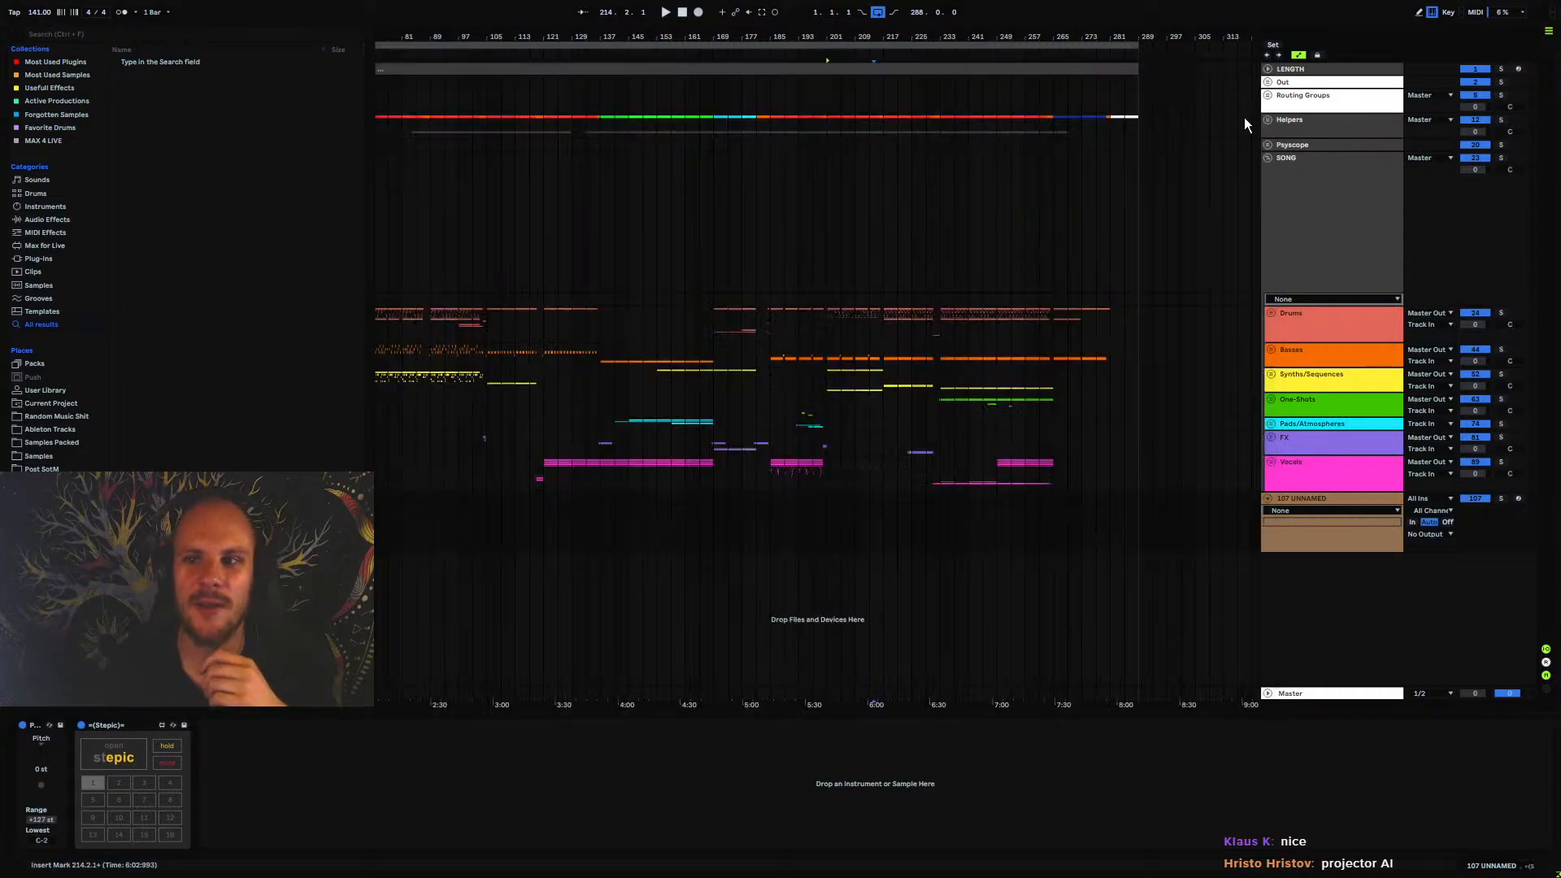
Place the insert marker at 233.1.1 in the Drums group
{"action": "left_click", "coordinate": [1317, 500]}
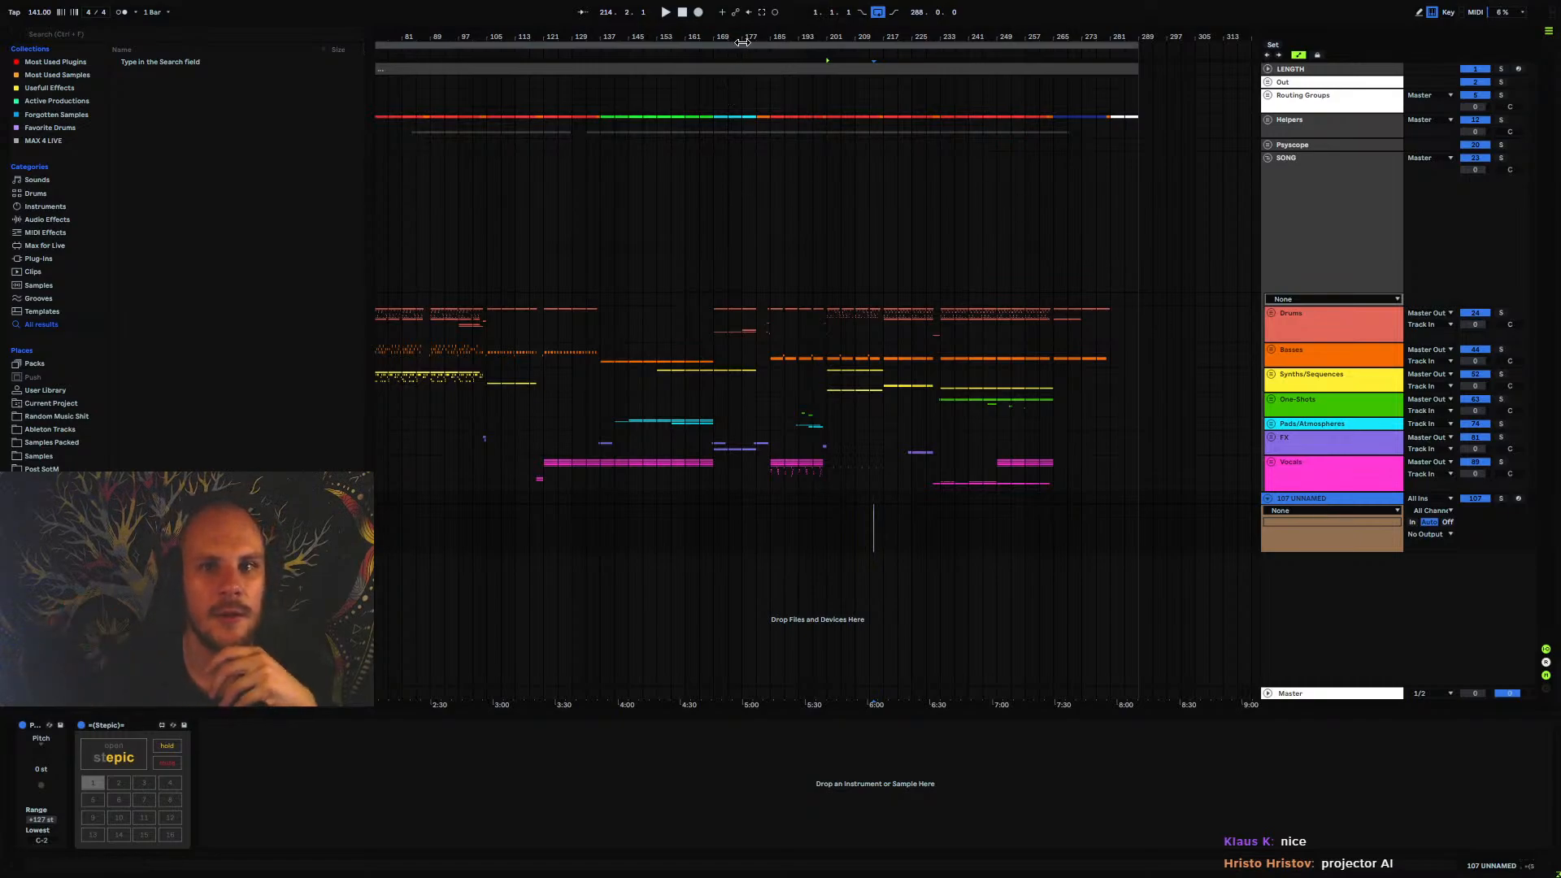
{"action": "left_click_drag", "start_coordinate": [741, 38], "coordinate": [842, 34]}
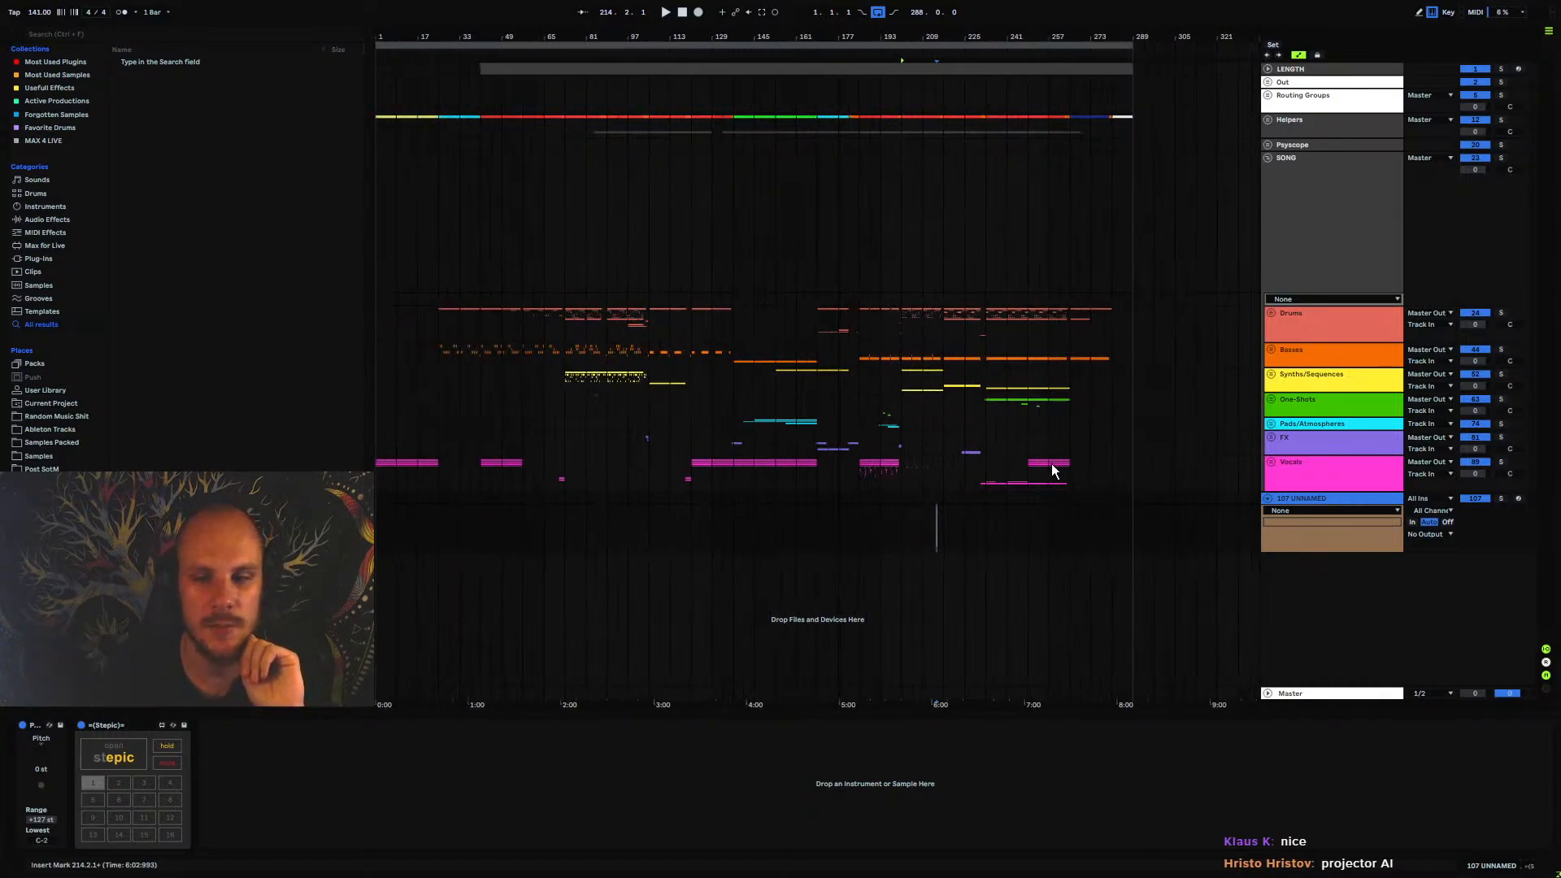
{"action": "left_click", "coordinate": [981, 337]}
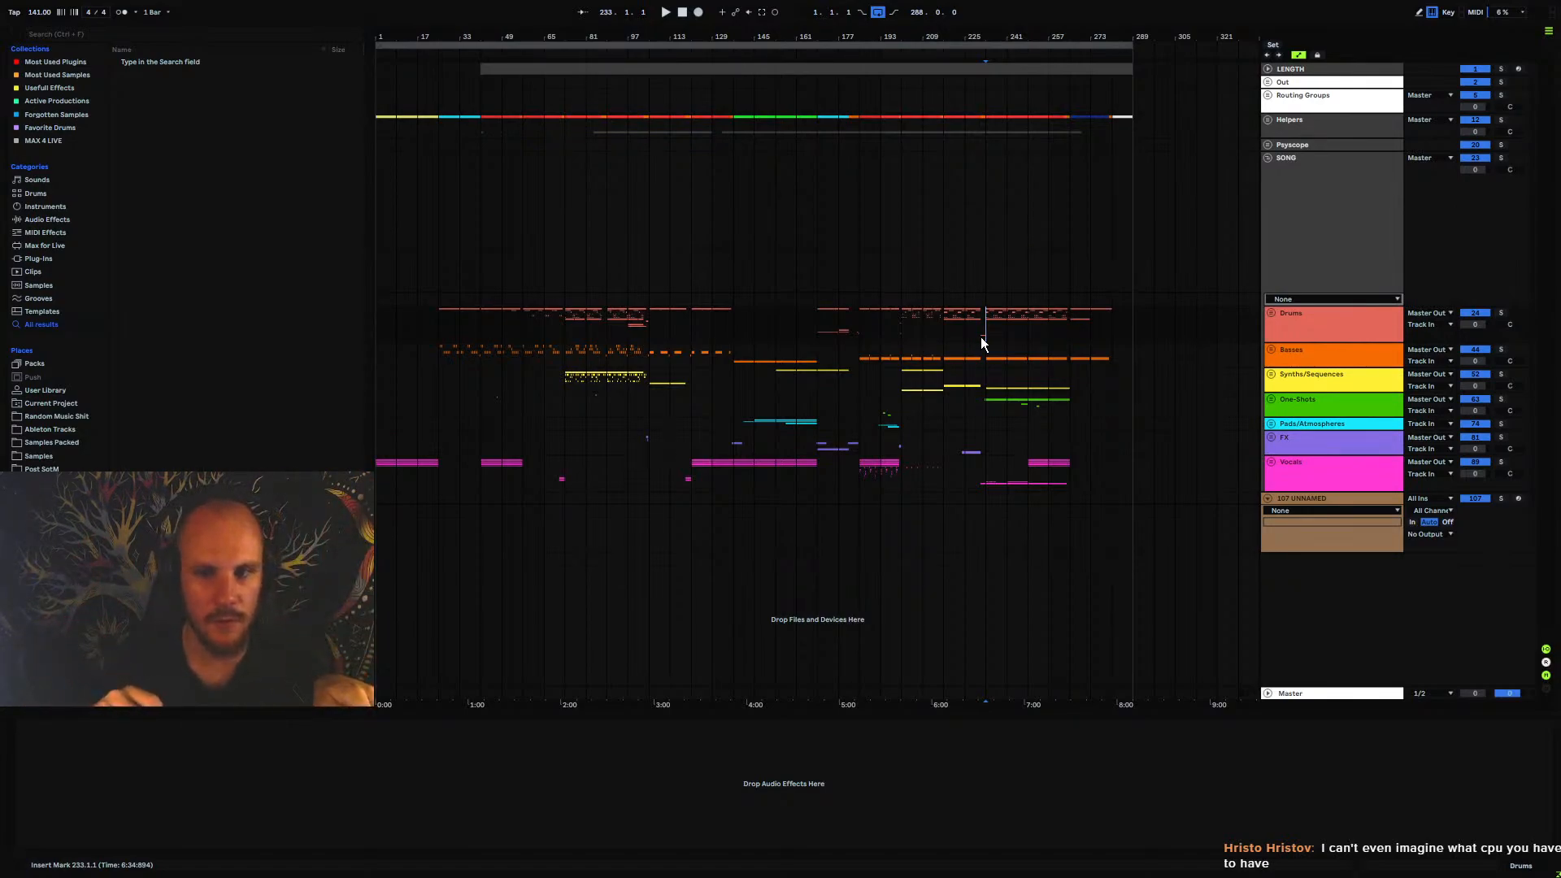
{"action": "left_click", "coordinate": [649, 327]}
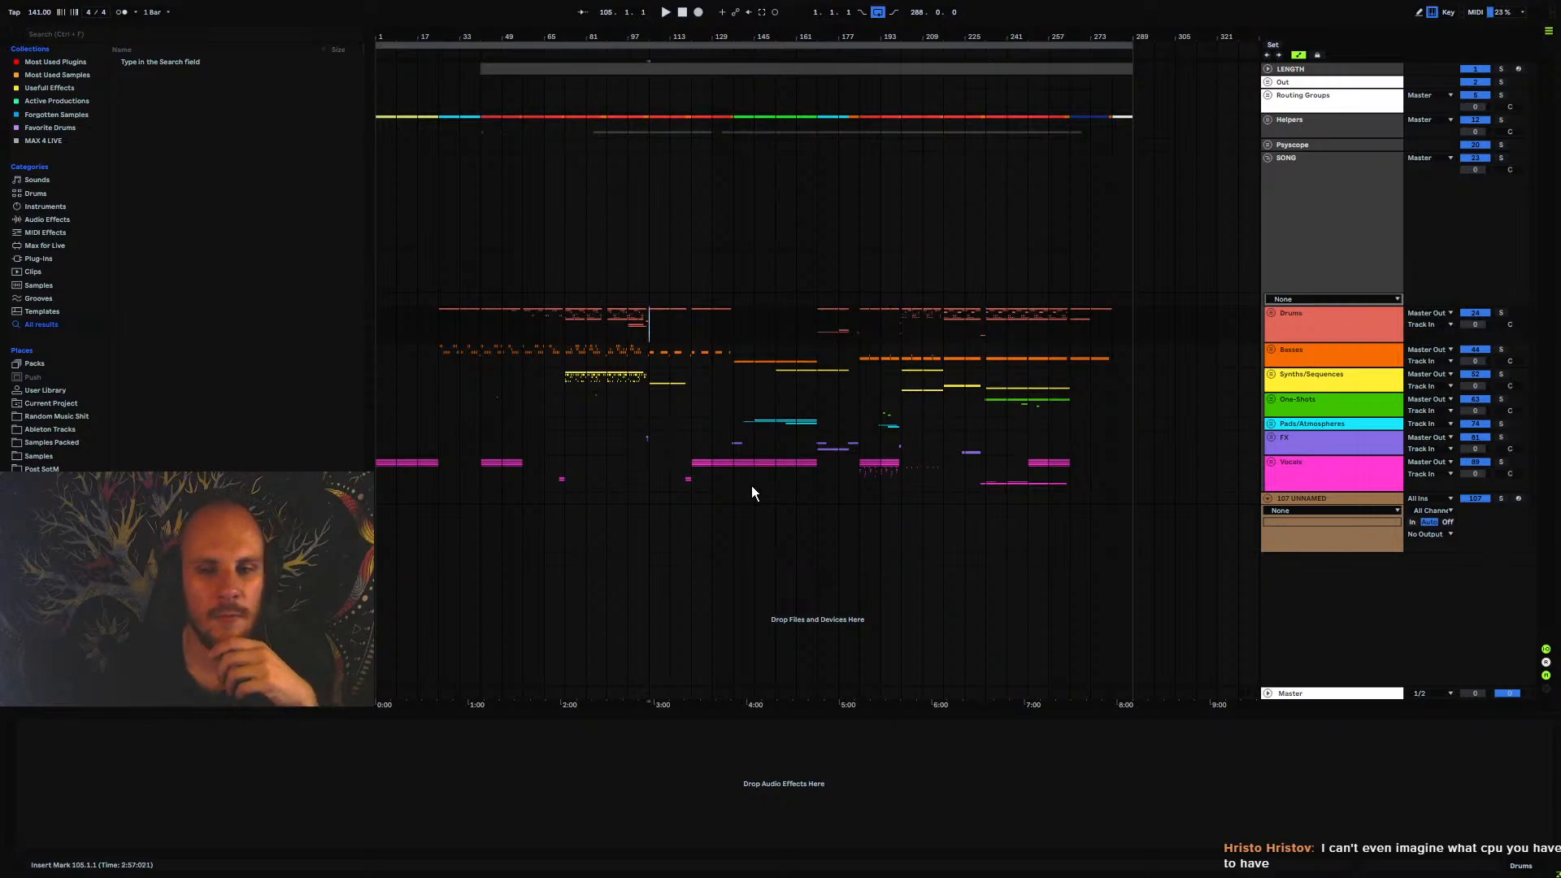
{"action": "left_click", "coordinate": [986, 322]}
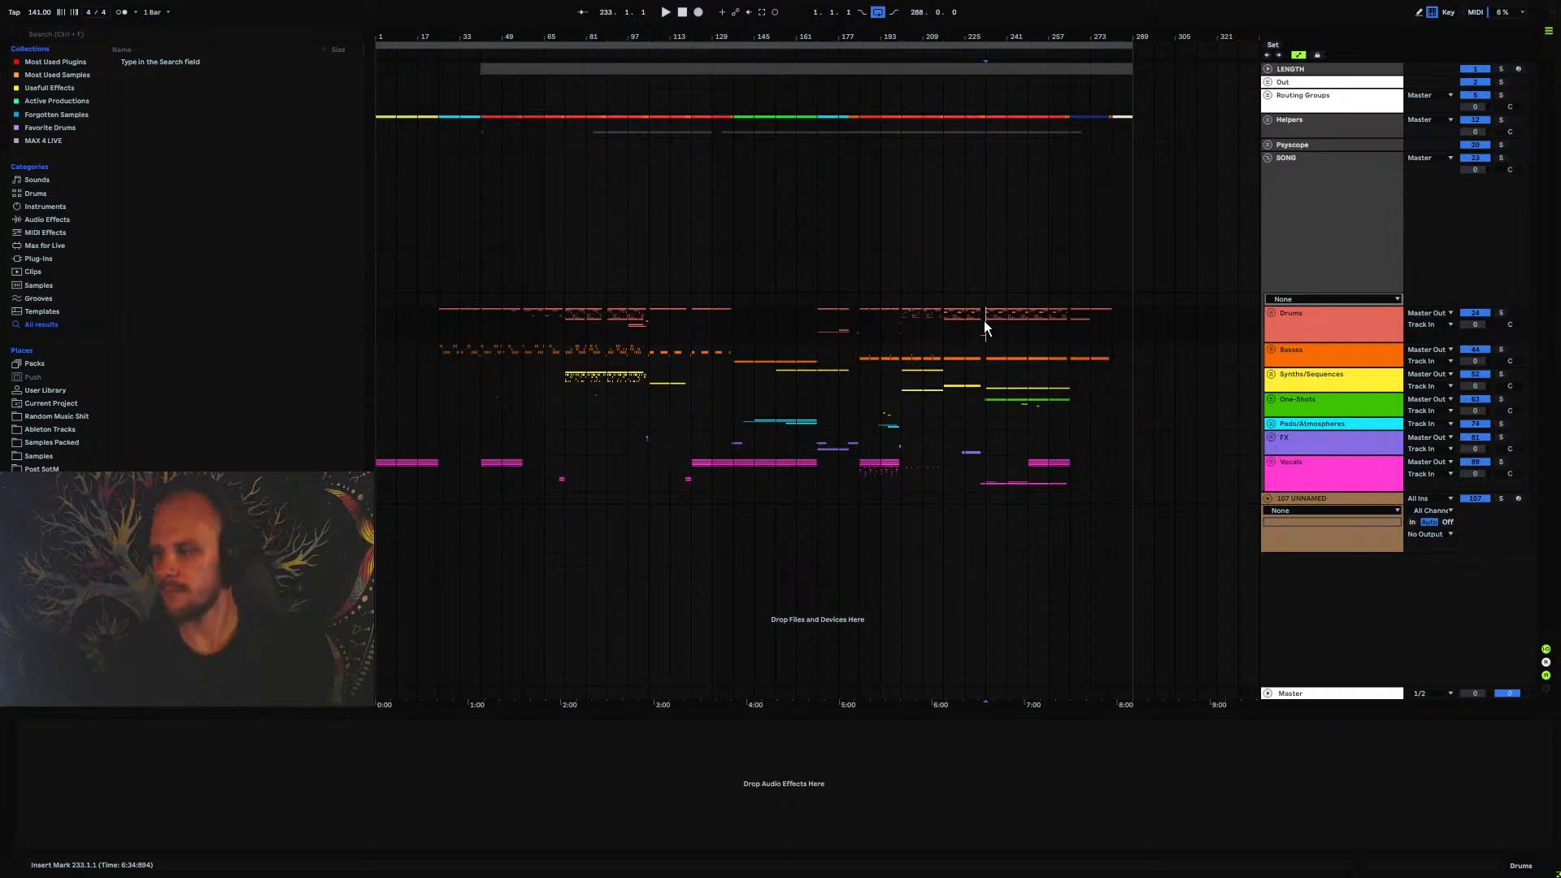
Collapse the SONG group and delete the unnamed track 107 that holds Stepic
{"action": "left_click", "coordinate": [1275, 184]}
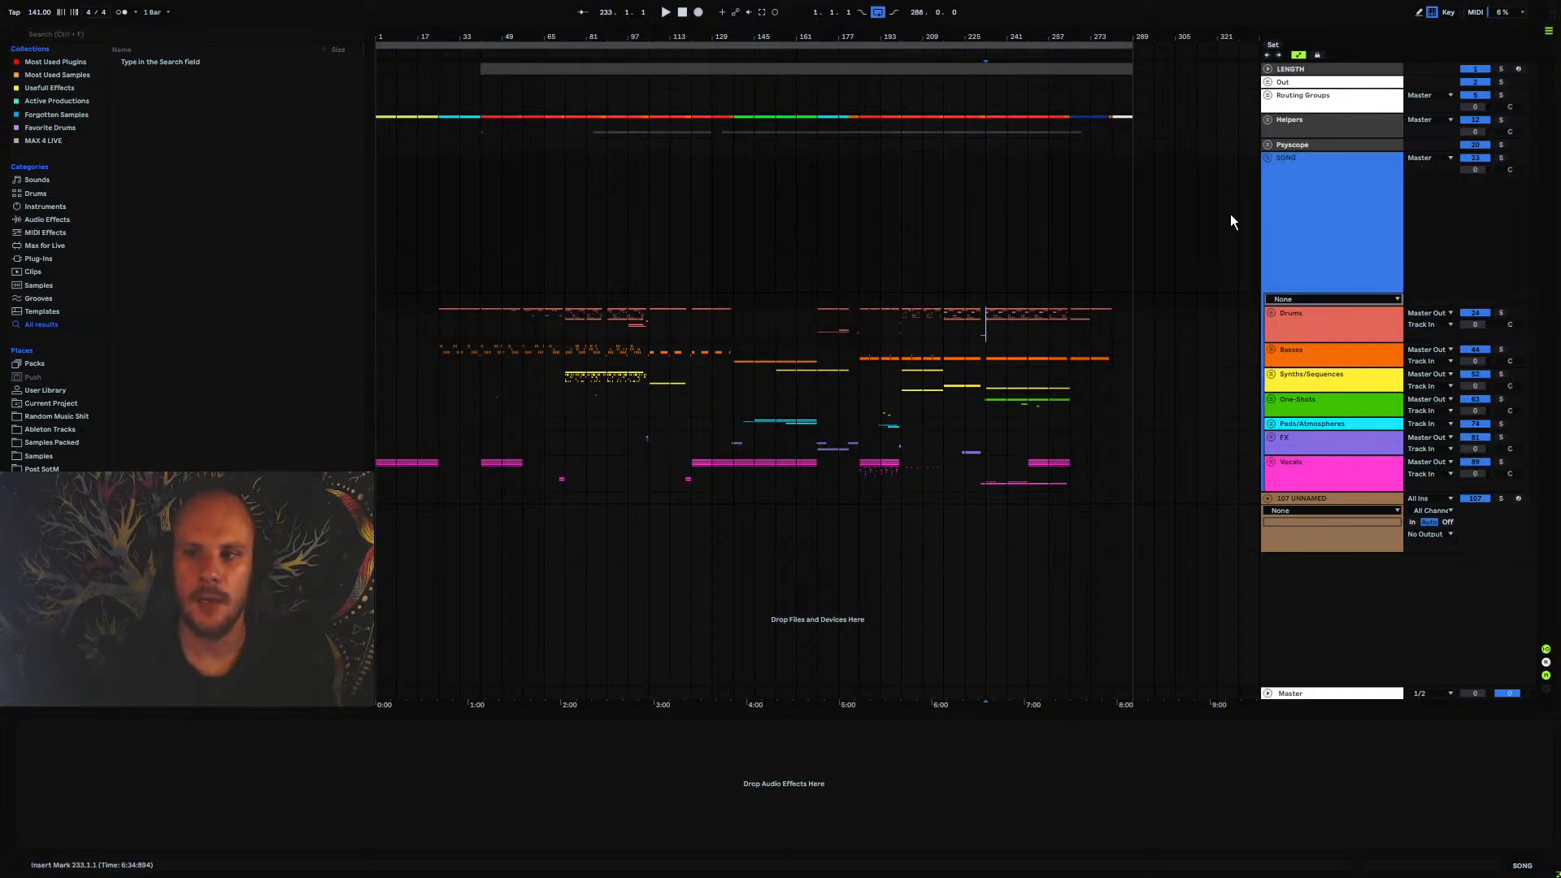
{"action": "left_click", "coordinate": [1268, 158]}
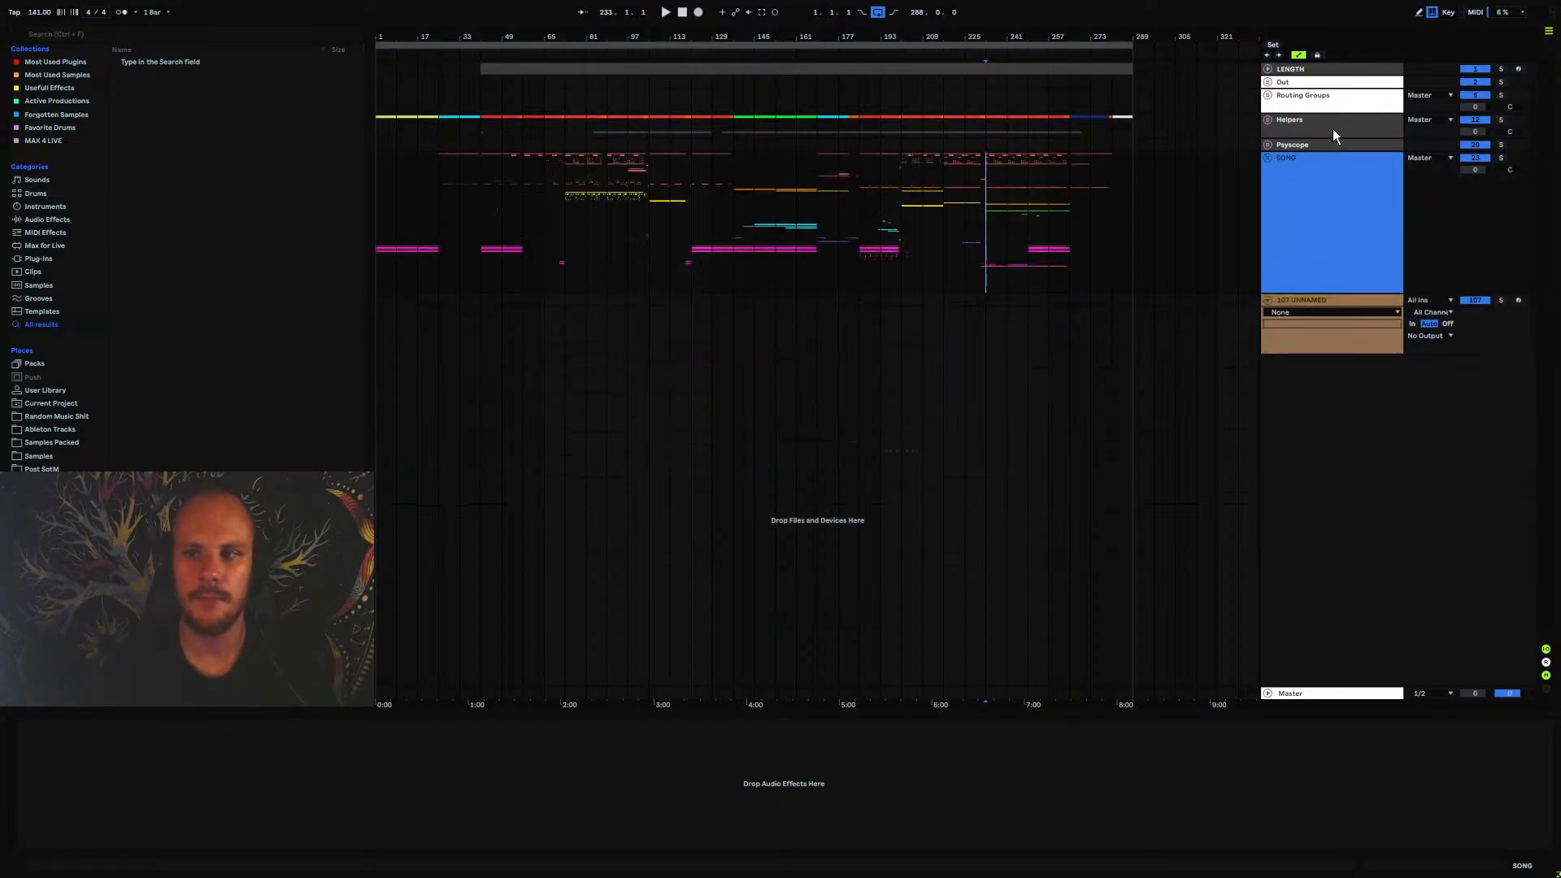
{"action": "left_click", "coordinate": [1305, 300]}
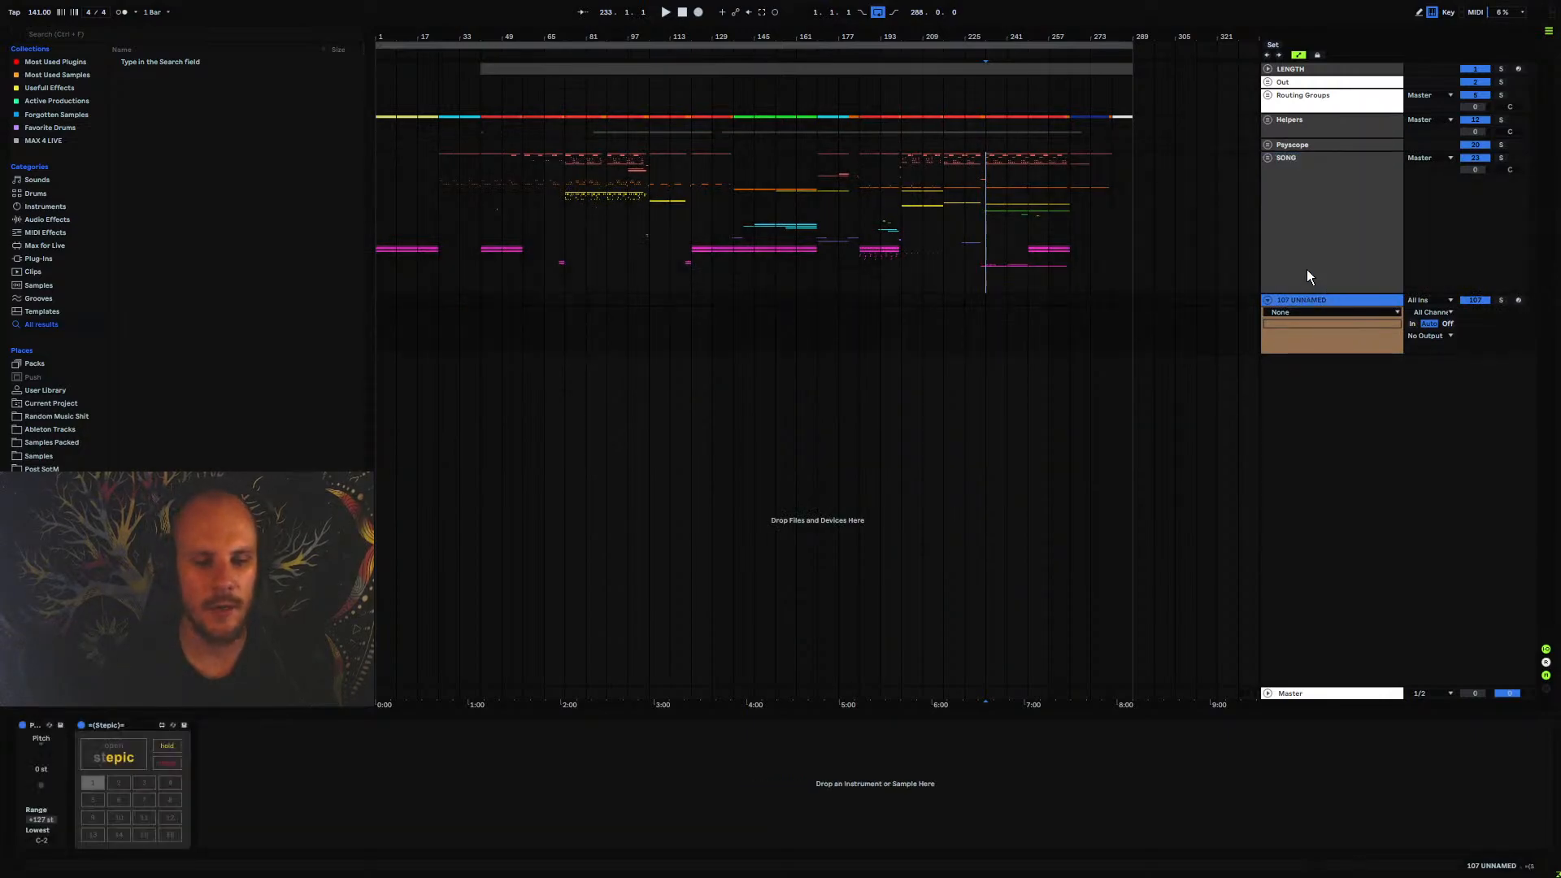
{"action": "key", "text": "Delete"}
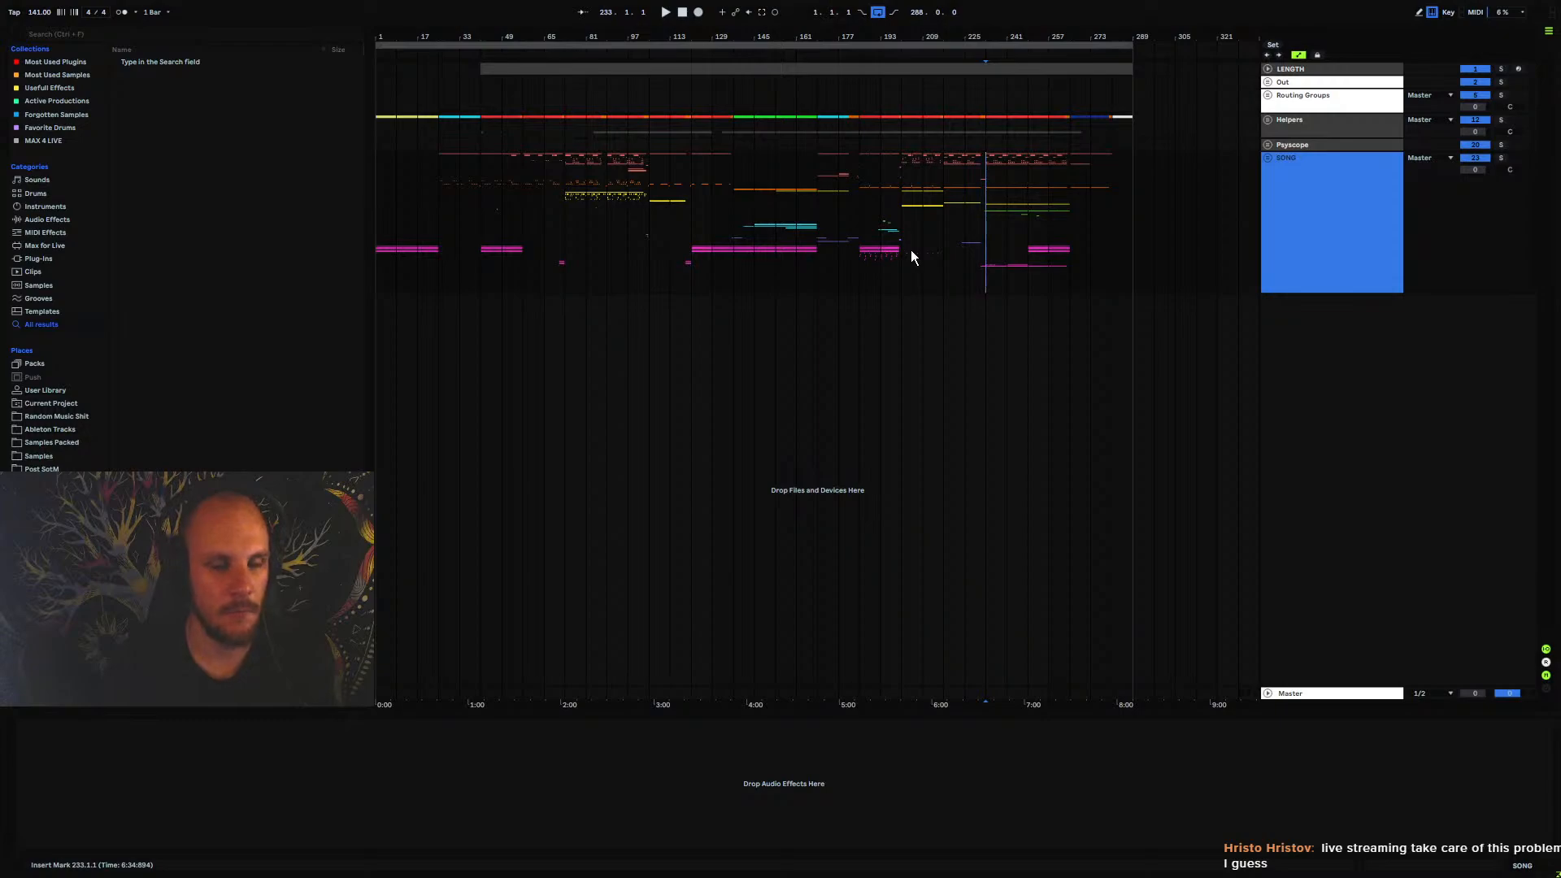
Examine the SONG arrangement between bars 157 and 193, leaving the insert marker at 169.1.1
{"action": "left_click", "coordinate": [876, 321]}
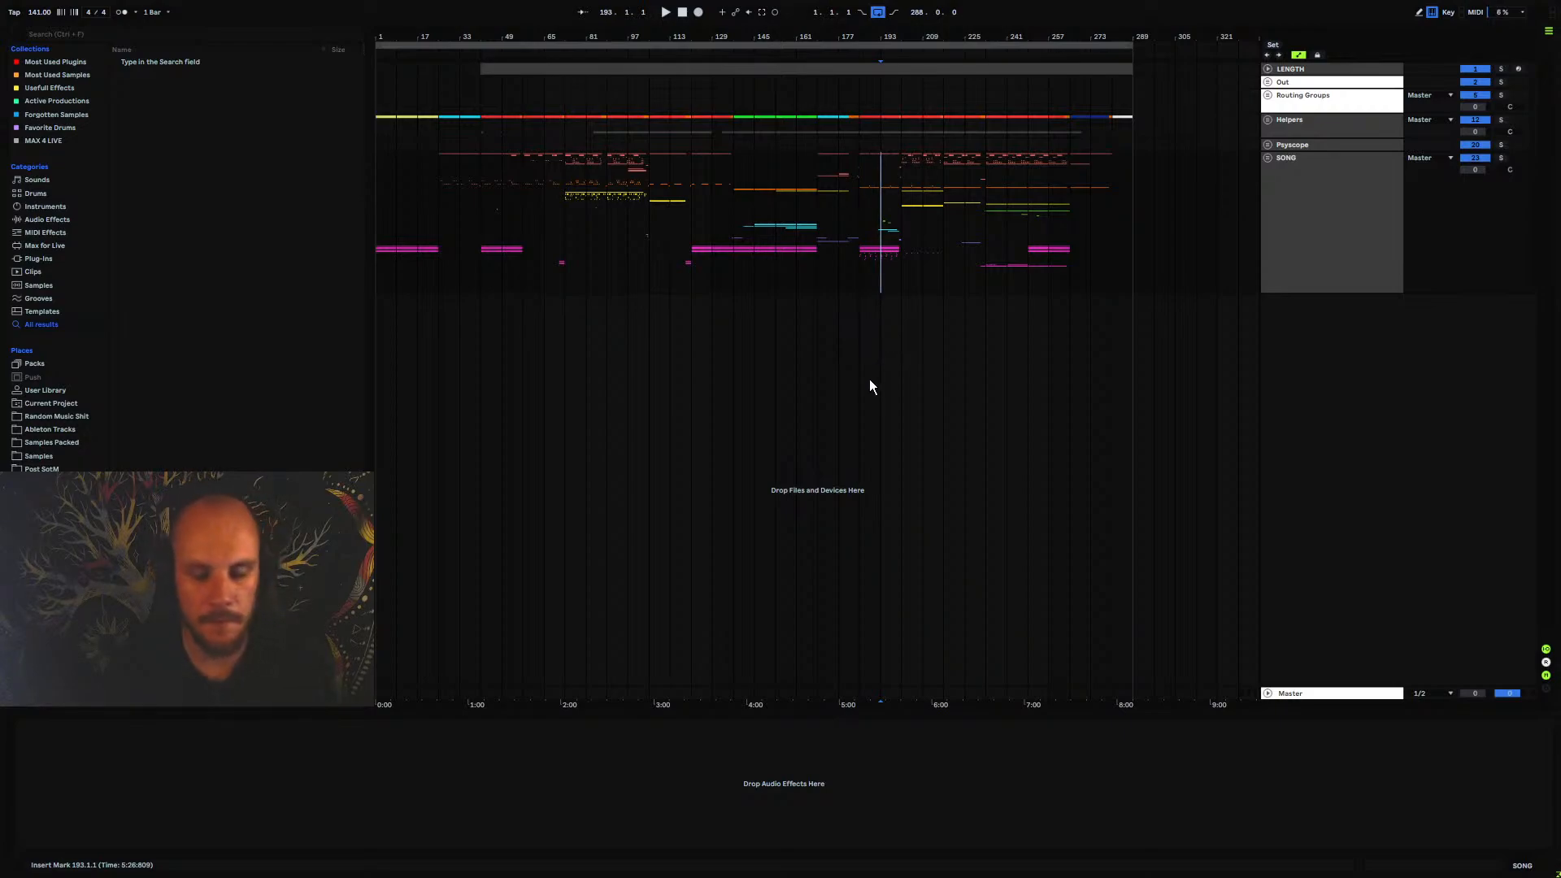
{"action": "left_click", "coordinate": [862, 271]}
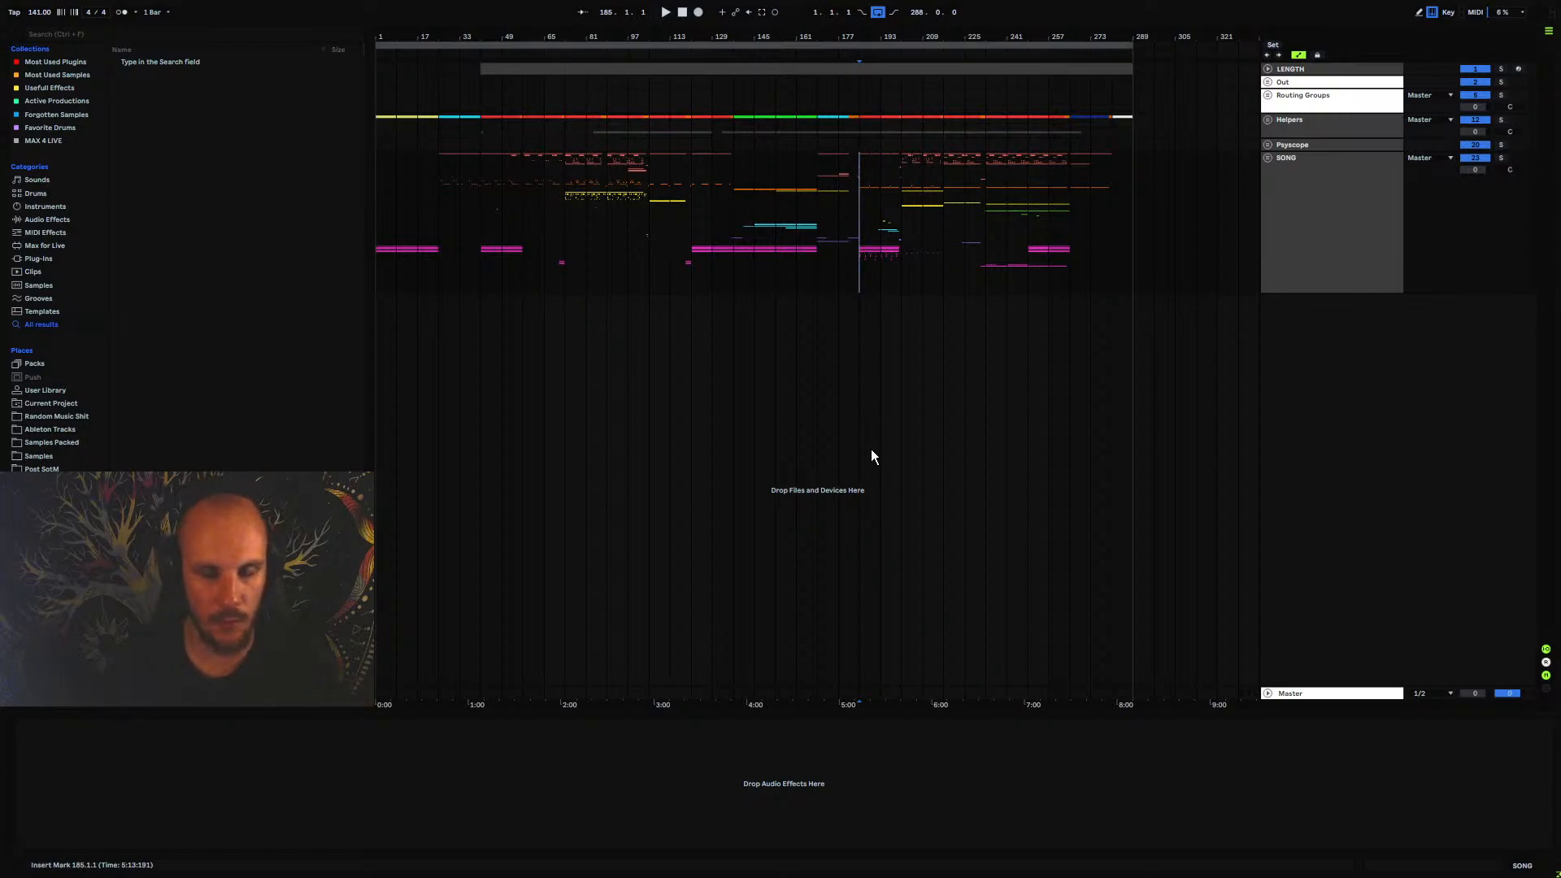
{"action": "left_click_drag", "start_coordinate": [688, 35], "coordinate": [701, 81]}
{"action": "left_click_drag", "start_coordinate": [734, 38], "coordinate": [734, 21]}
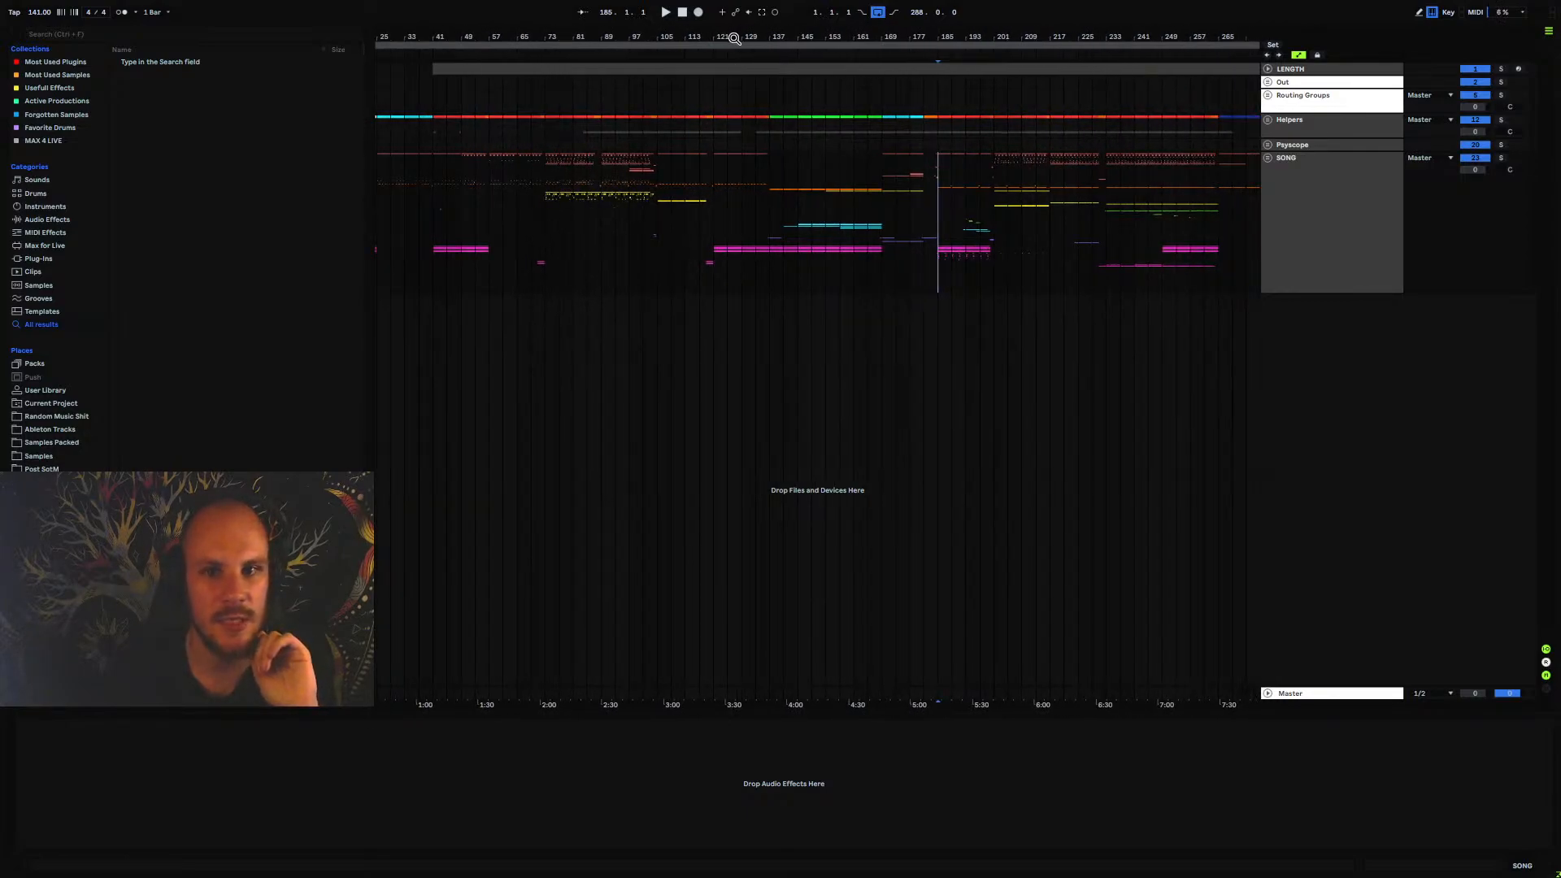
{"action": "left_click_drag", "start_coordinate": [442, 184], "coordinate": [834, 200]}
{"action": "left_click", "coordinate": [835, 201]}
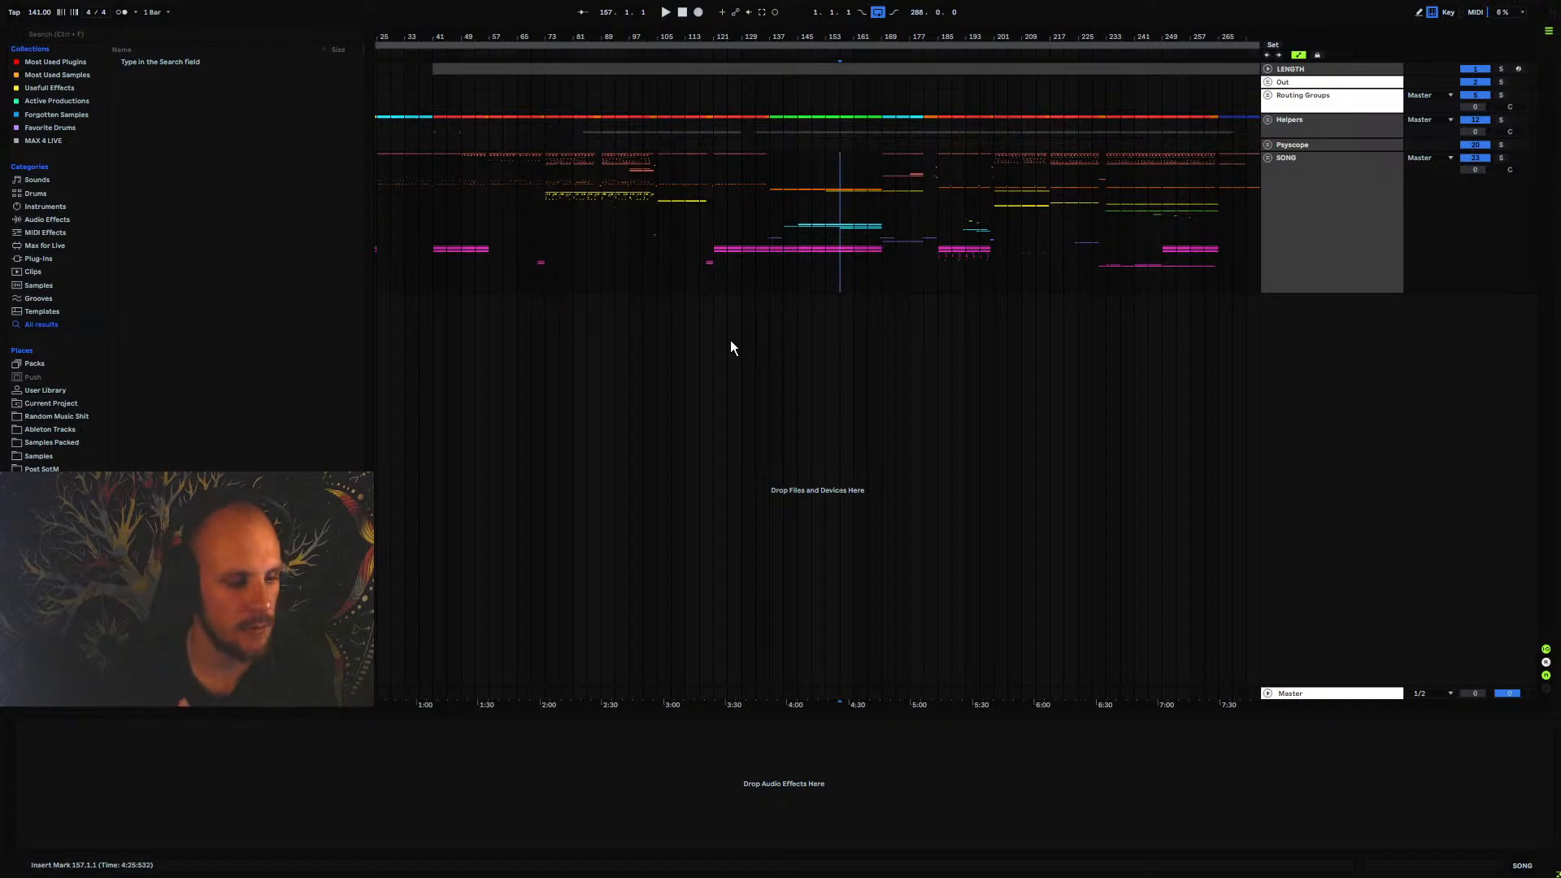
{"action": "scroll", "coordinate": [738, 233], "scroll_direction": "right", "scroll_amount": 1}
{"action": "left_click_drag", "start_coordinate": [738, 233], "coordinate": [677, 245]}
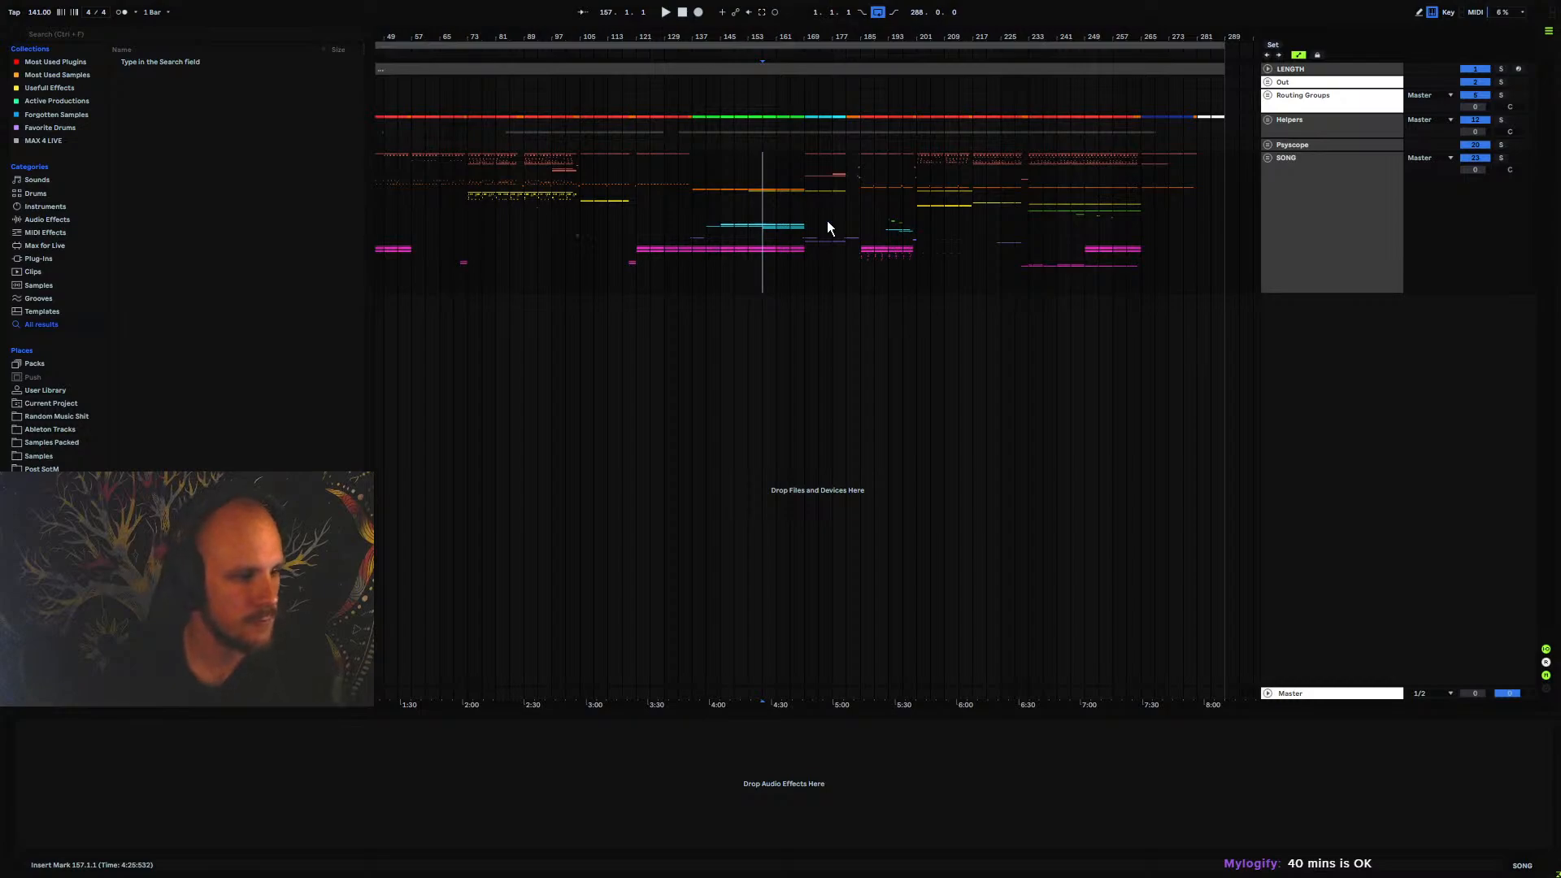
{"action": "left_click", "coordinate": [777, 195]}
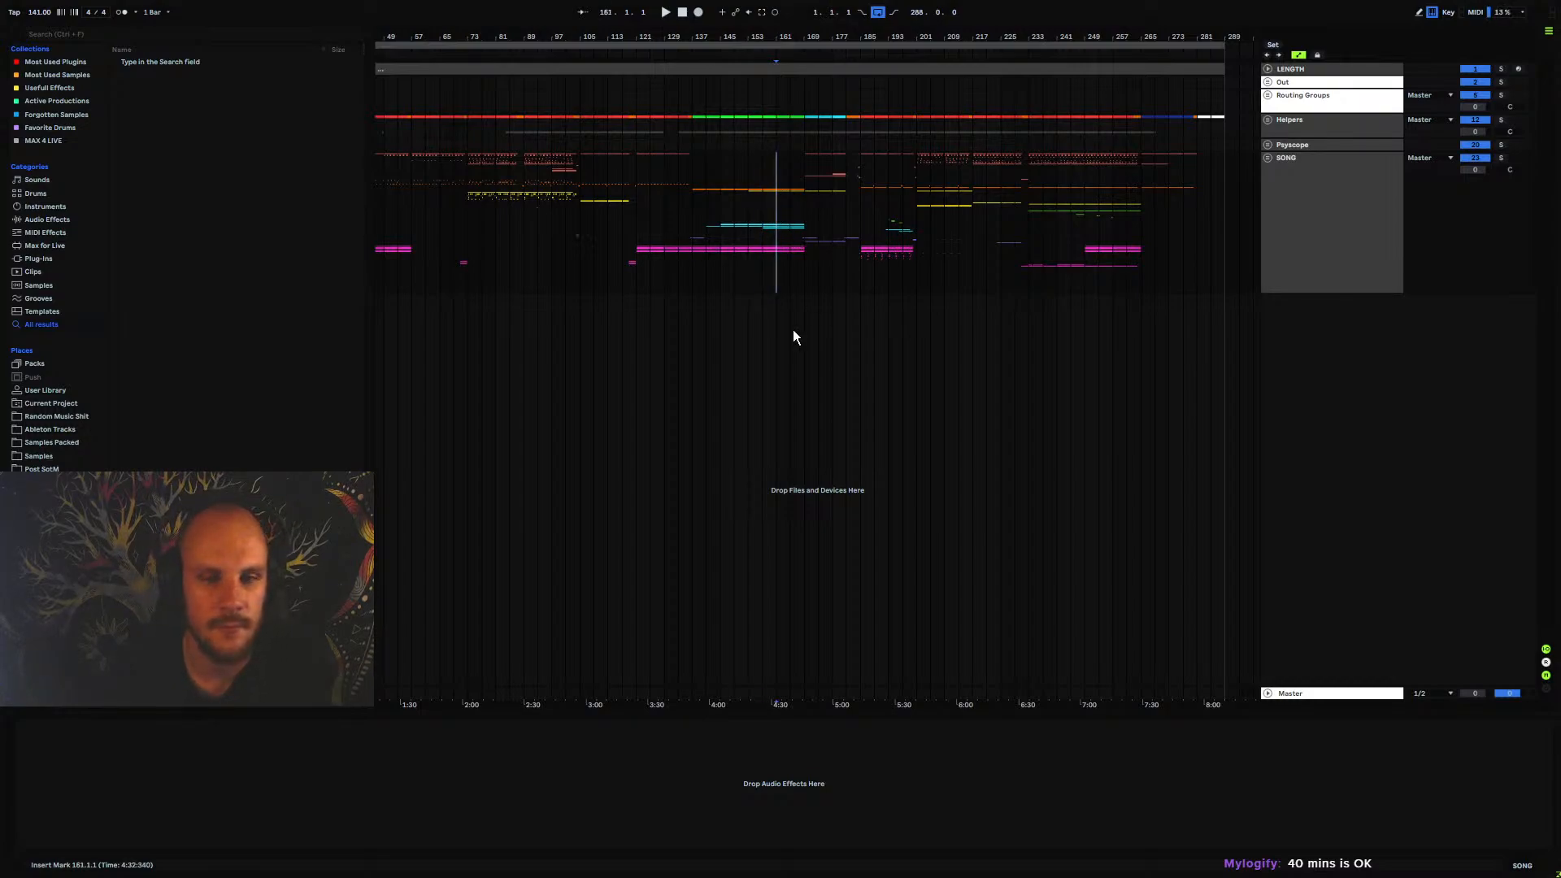
{"action": "left_click", "coordinate": [798, 189]}
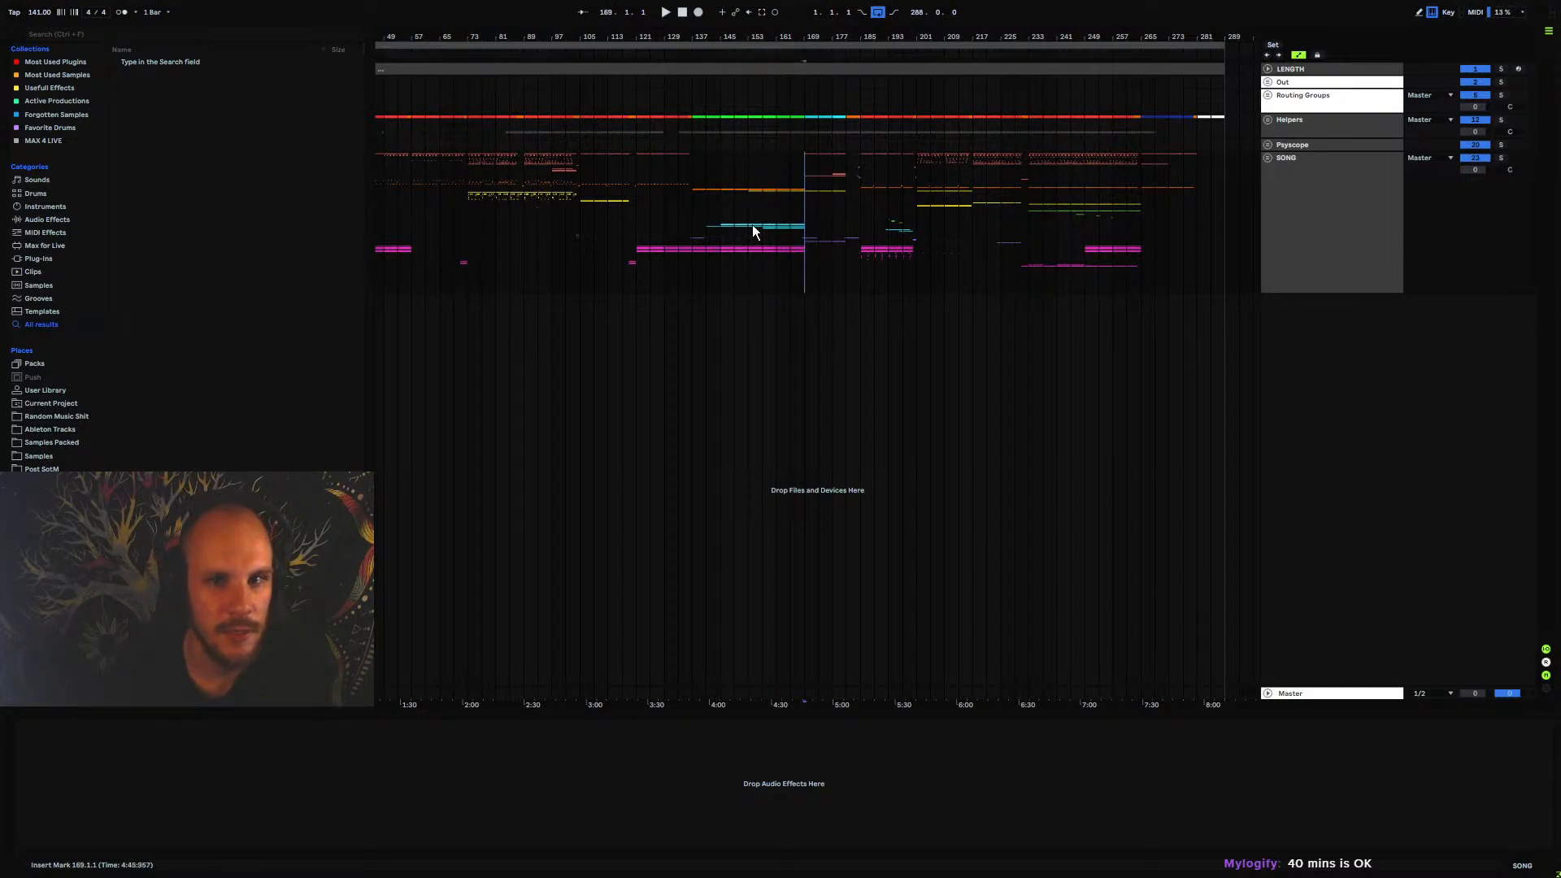
{"action": "left_click_drag", "start_coordinate": [759, 231], "coordinate": [878, 233]}
{"action": "scroll", "coordinate": [879, 234], "scroll_direction": "down", "scroll_amount": 2}
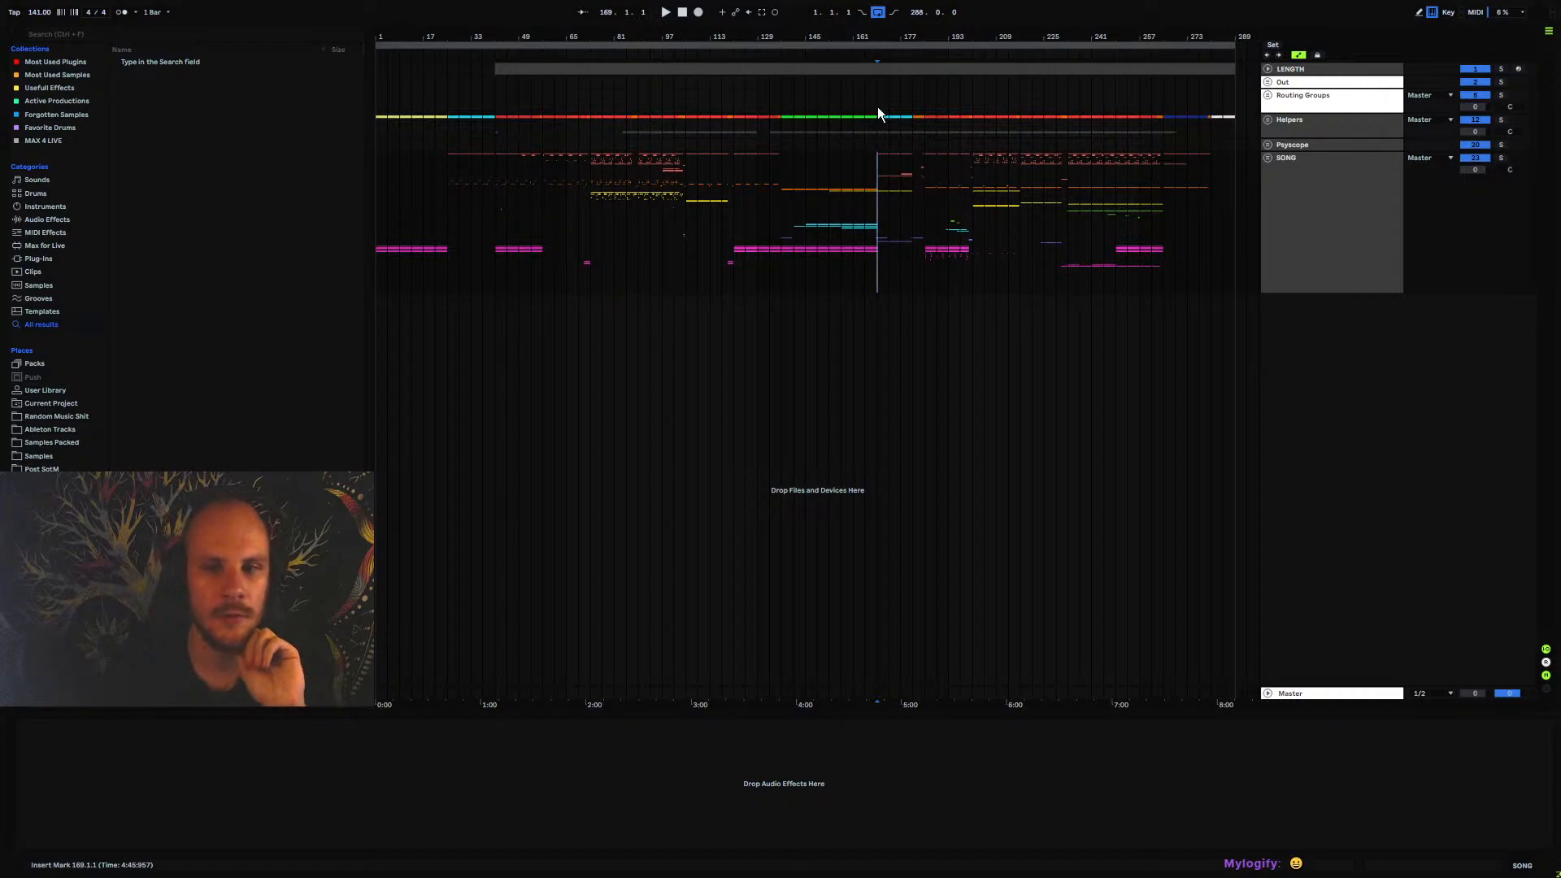
{"action": "left_click_drag", "start_coordinate": [916, 39], "coordinate": [916, 82]}
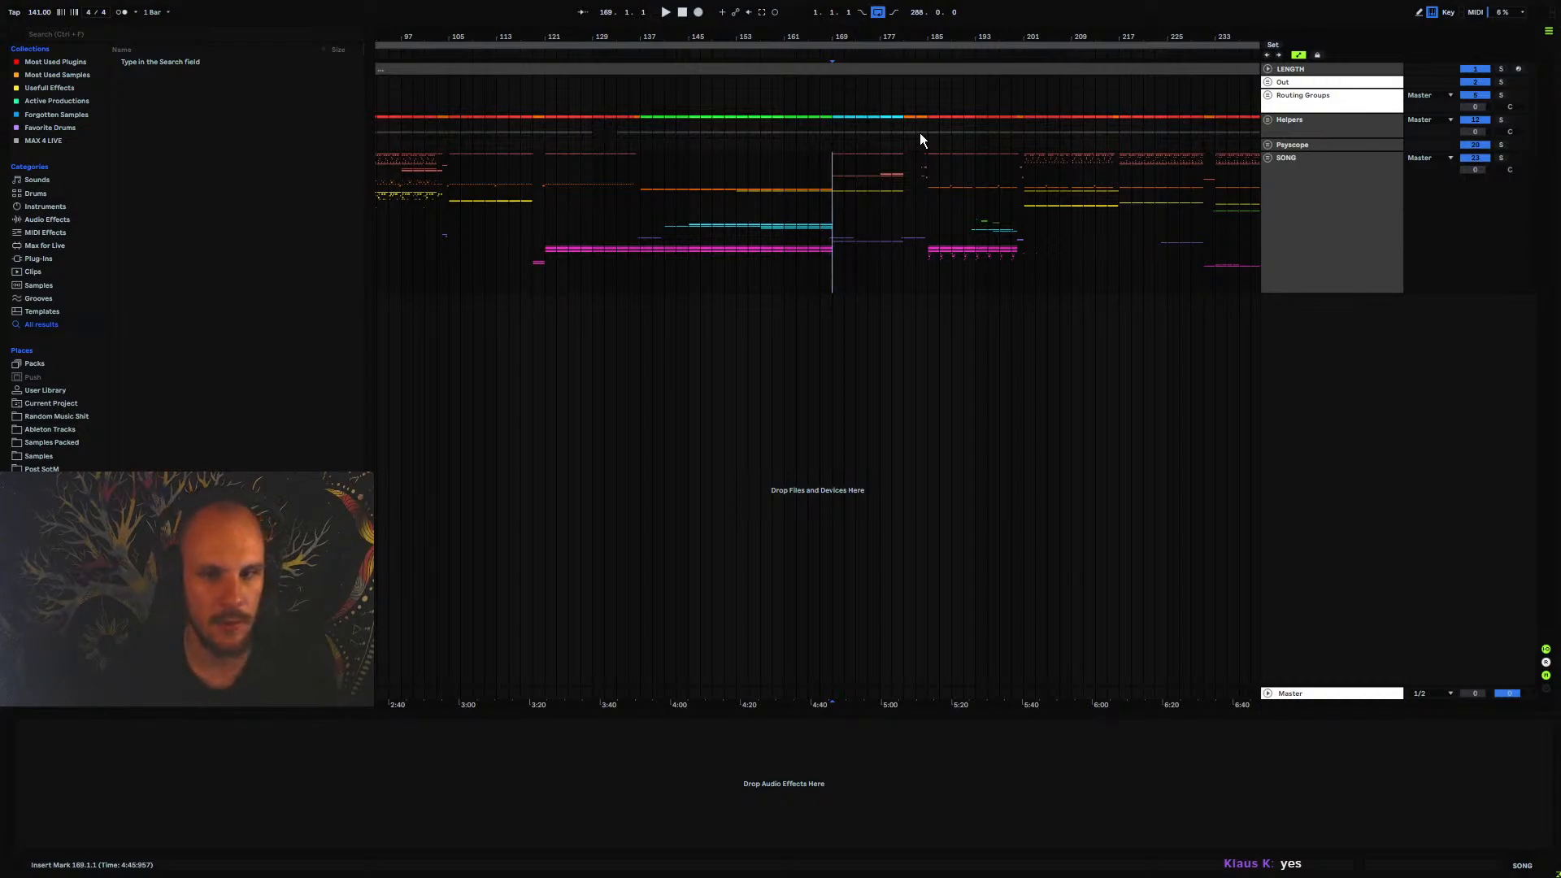
{"action": "left_click_drag", "start_coordinate": [841, 36], "coordinate": [829, 35]}
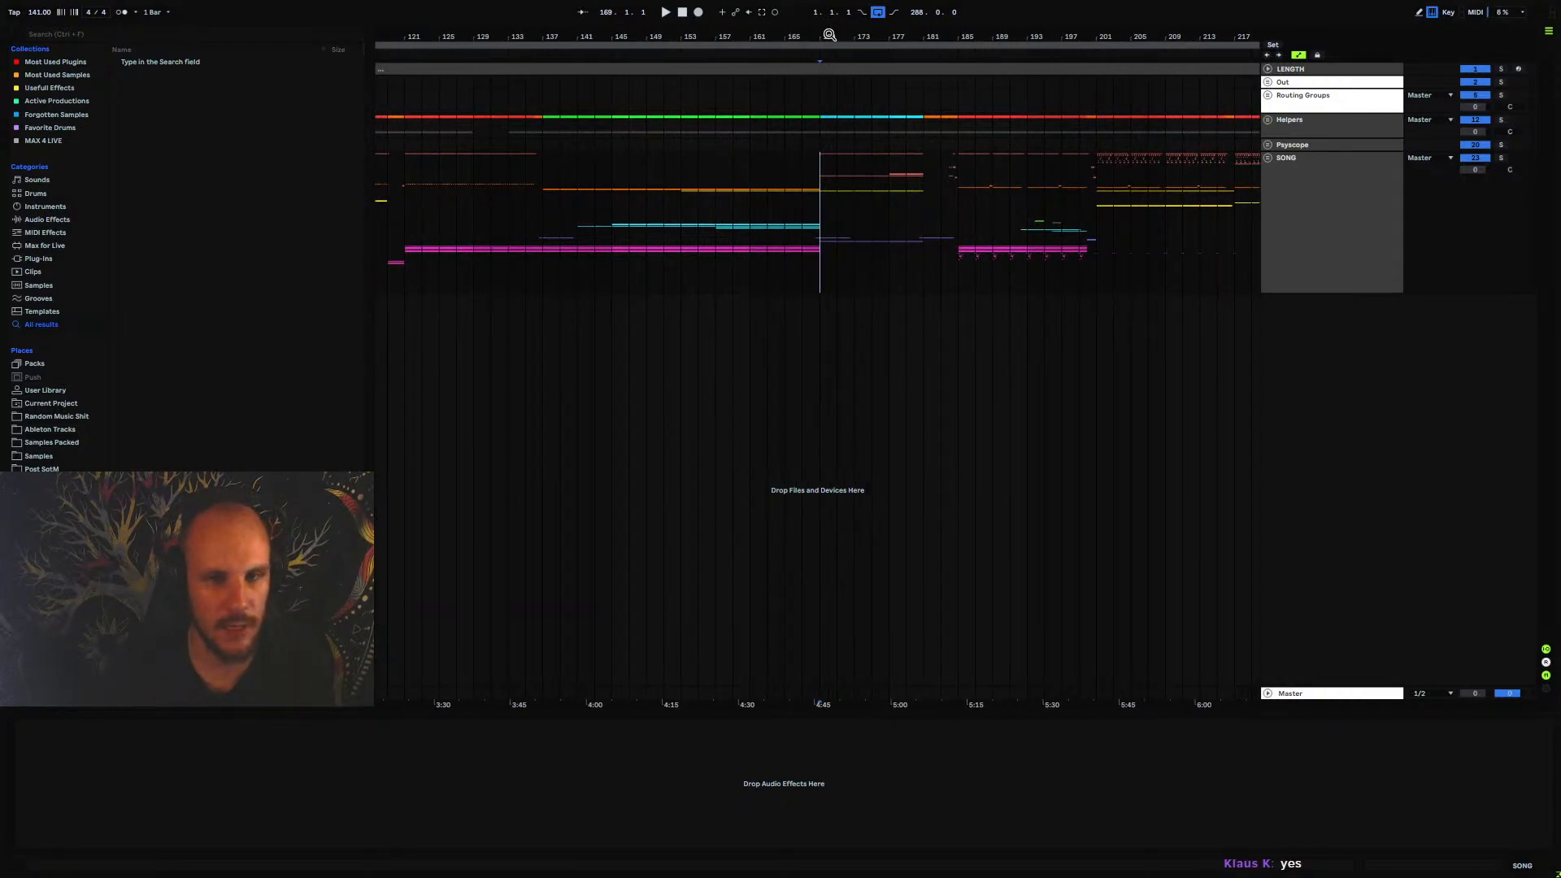
{"action": "left_click_drag", "start_coordinate": [829, 35], "coordinate": [831, 35]}
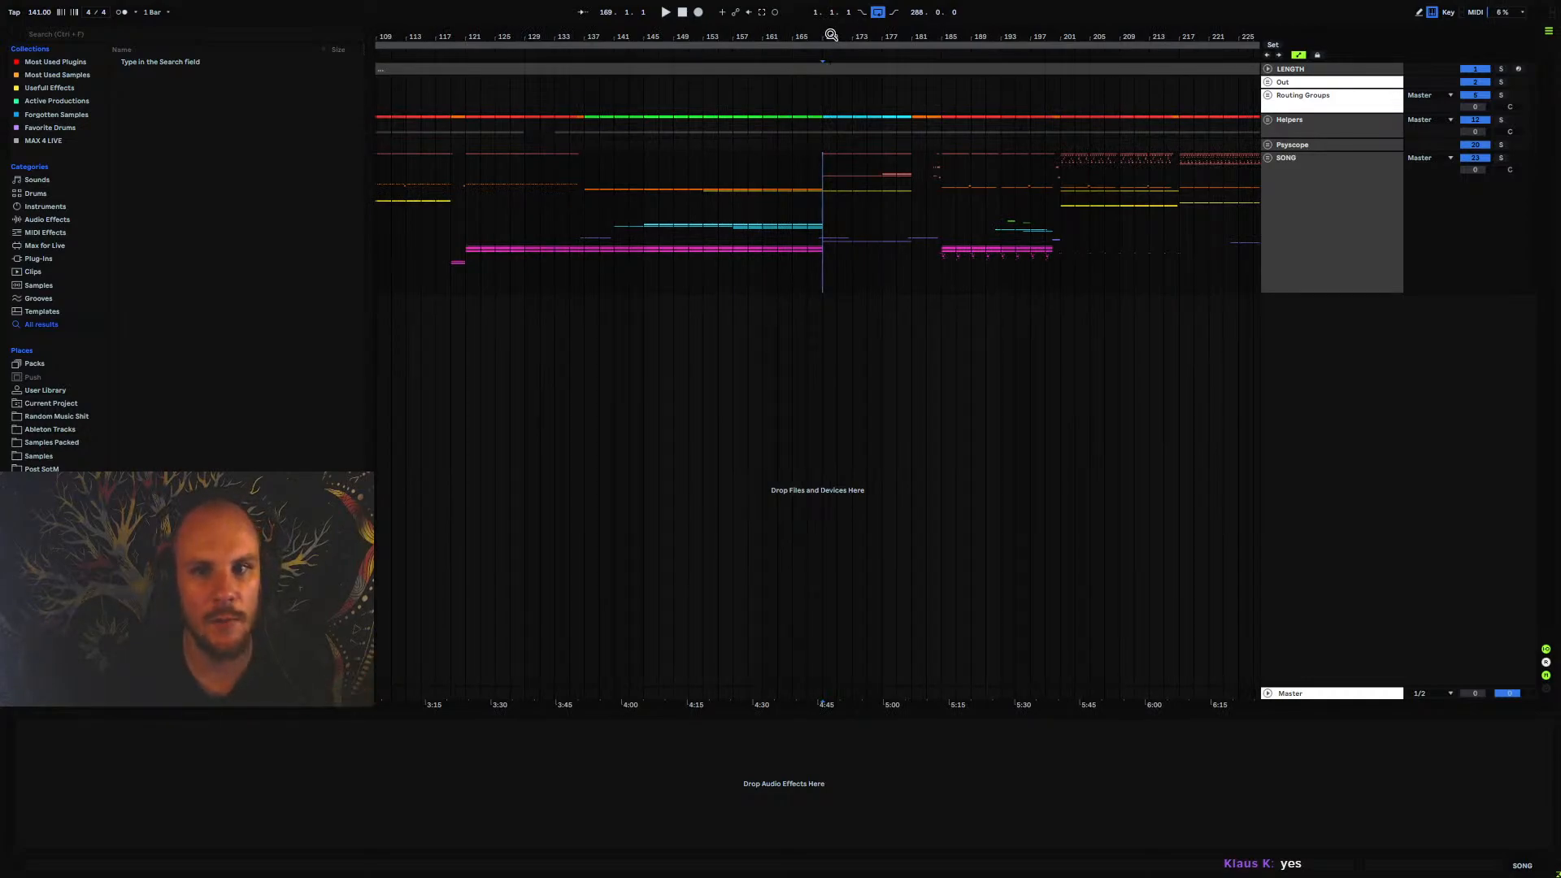
{"action": "left_click_drag", "start_coordinate": [831, 35], "coordinate": [831, 26]}
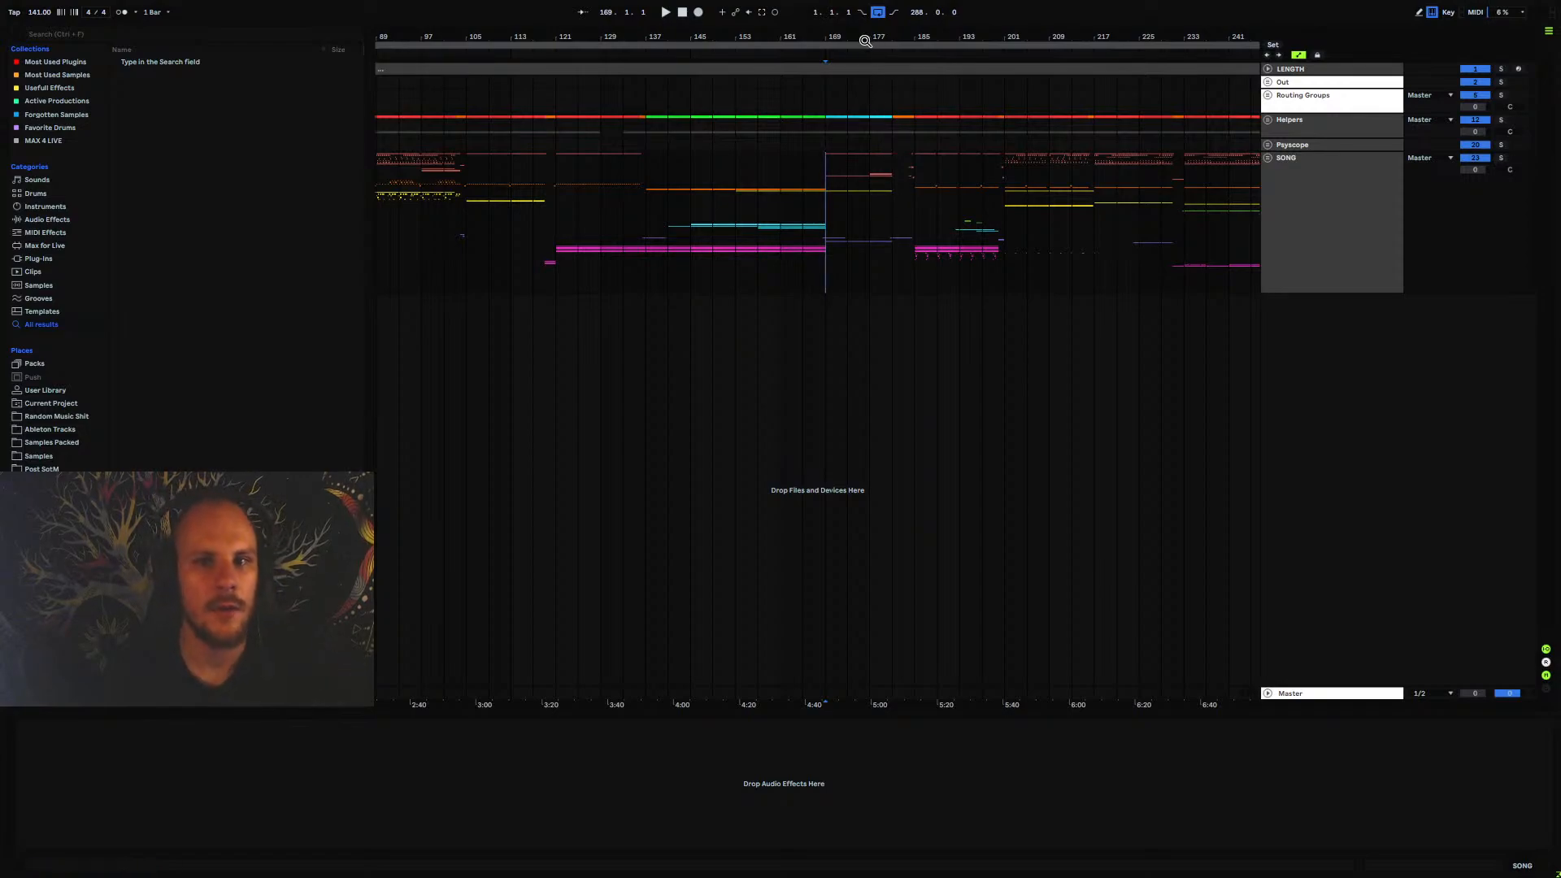
{"action": "left_click_drag", "start_coordinate": [865, 40], "coordinate": [862, 41]}
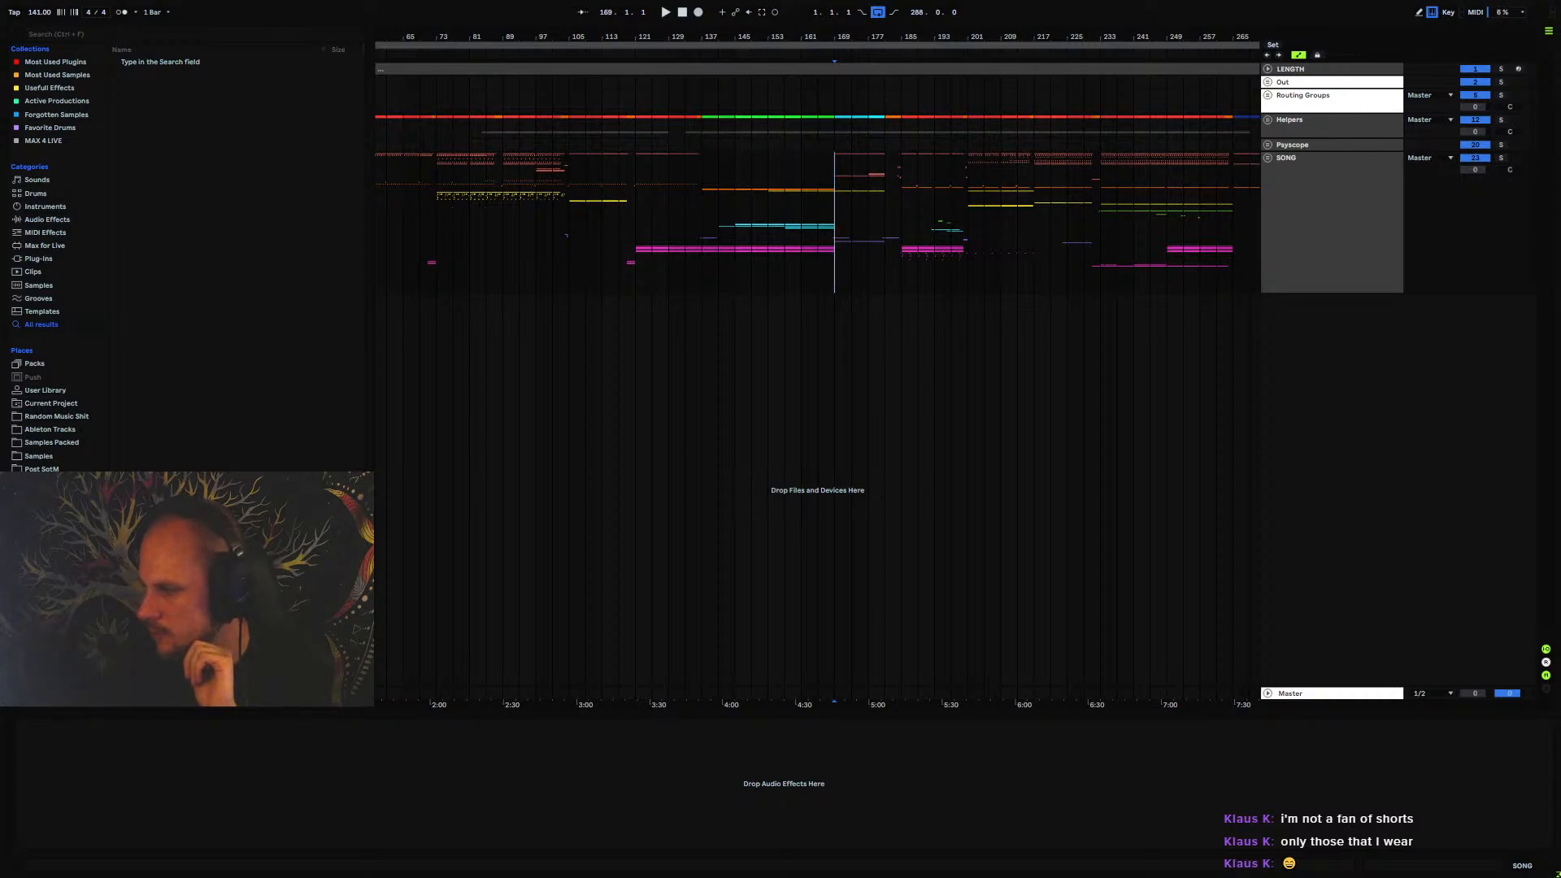
Switch to the YouTube Studio channel analytics and view the Shorts · Live and Videos · Live splits under Viewers across formats
{"action": "left_click_drag", "start_coordinate": [1560, 179], "coordinate": [780, 155]}
{"action": "double_click", "coordinate": [782, 155]}
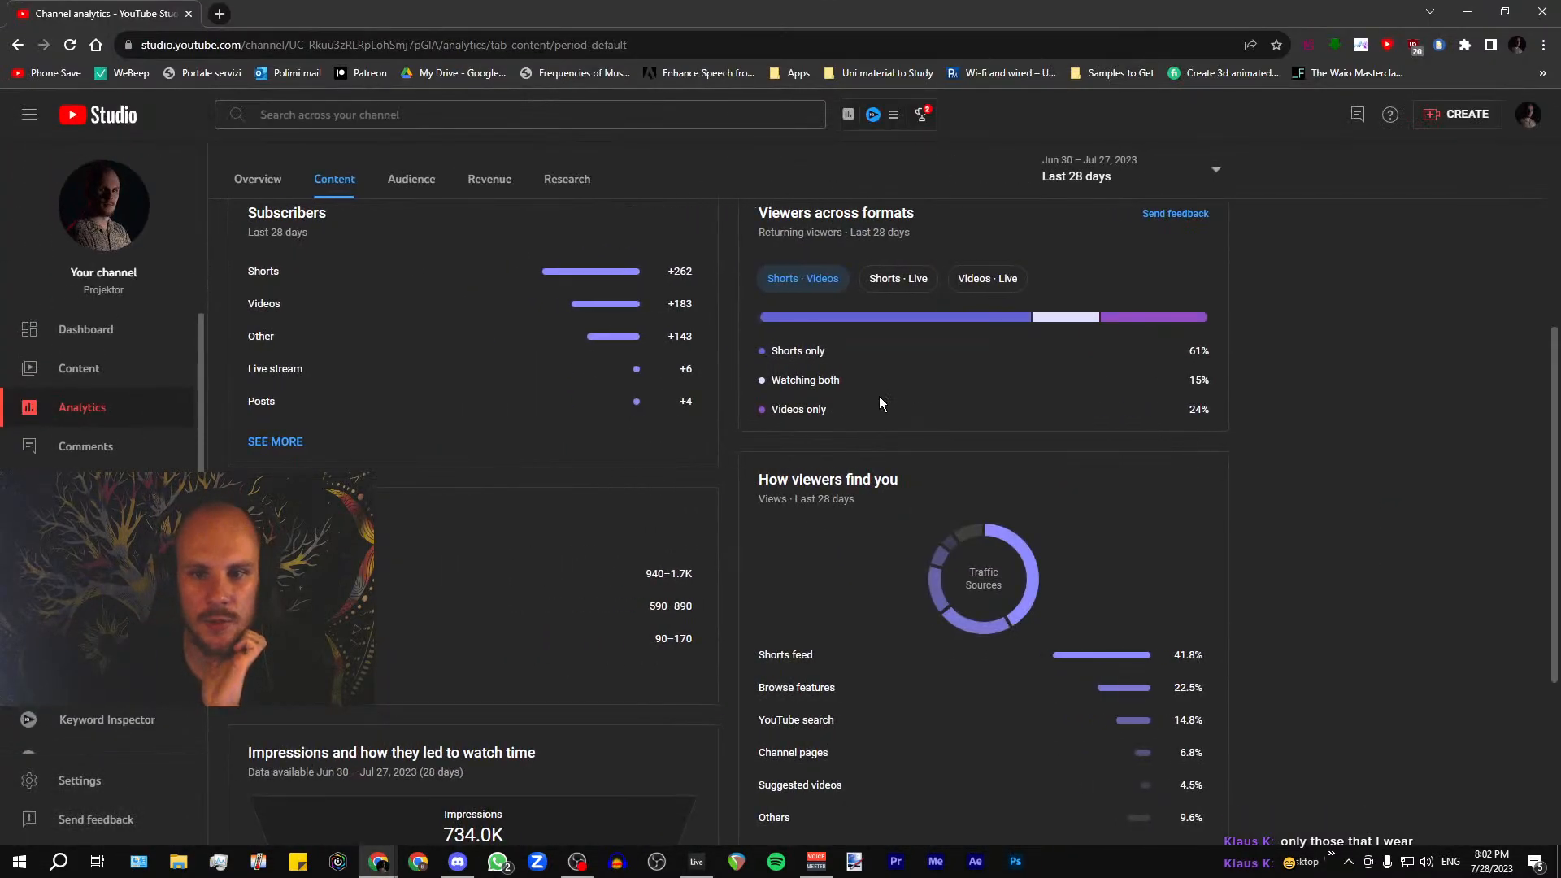
{"action": "left_click", "coordinate": [1158, 363]}
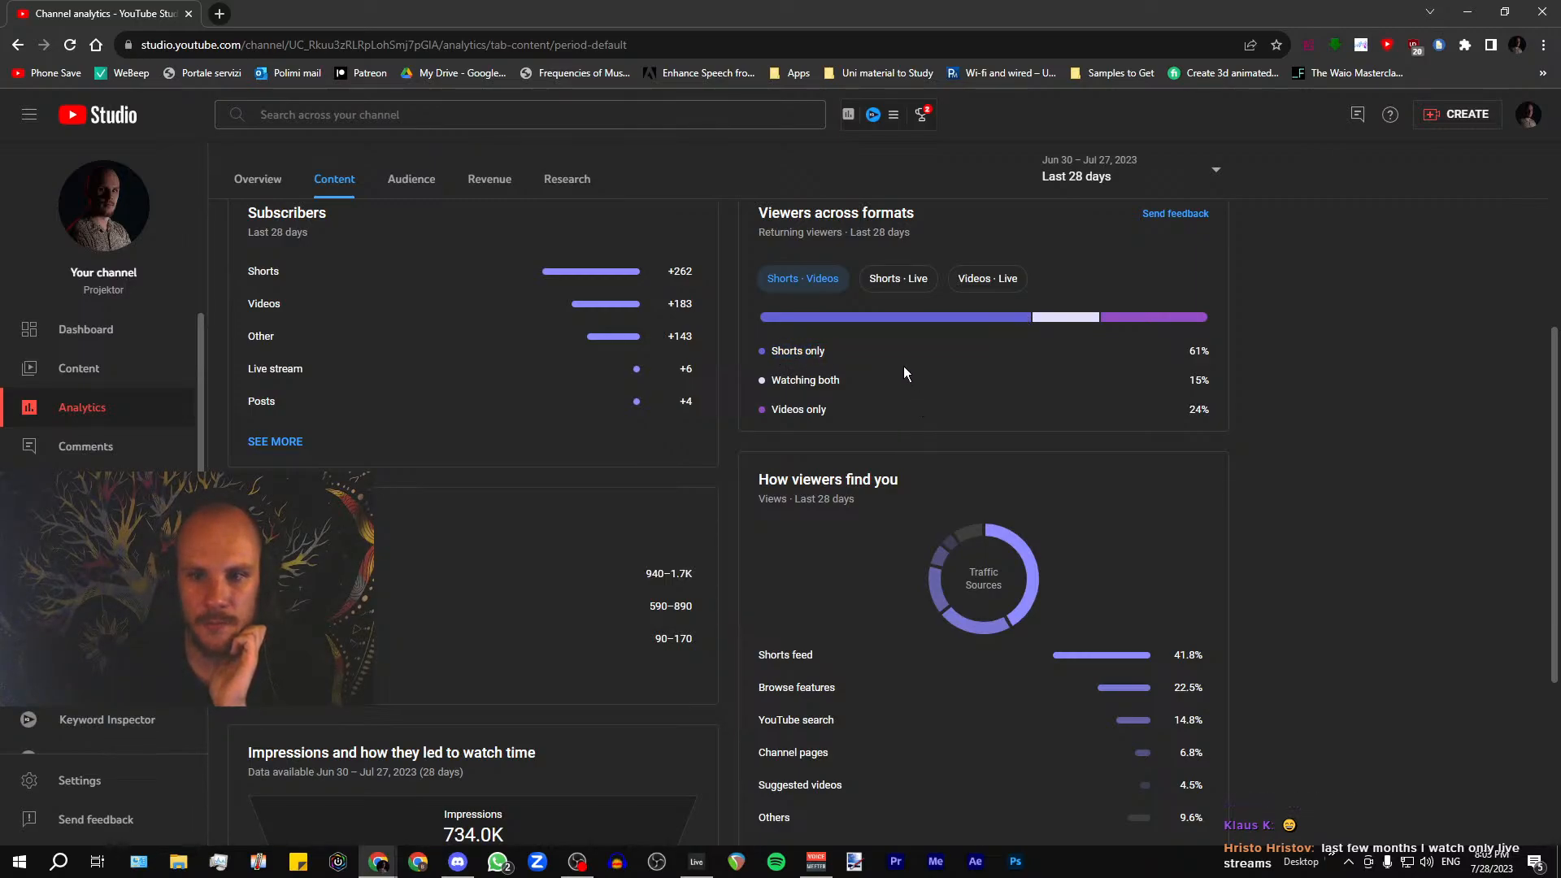
{"action": "left_click", "coordinate": [899, 278]}
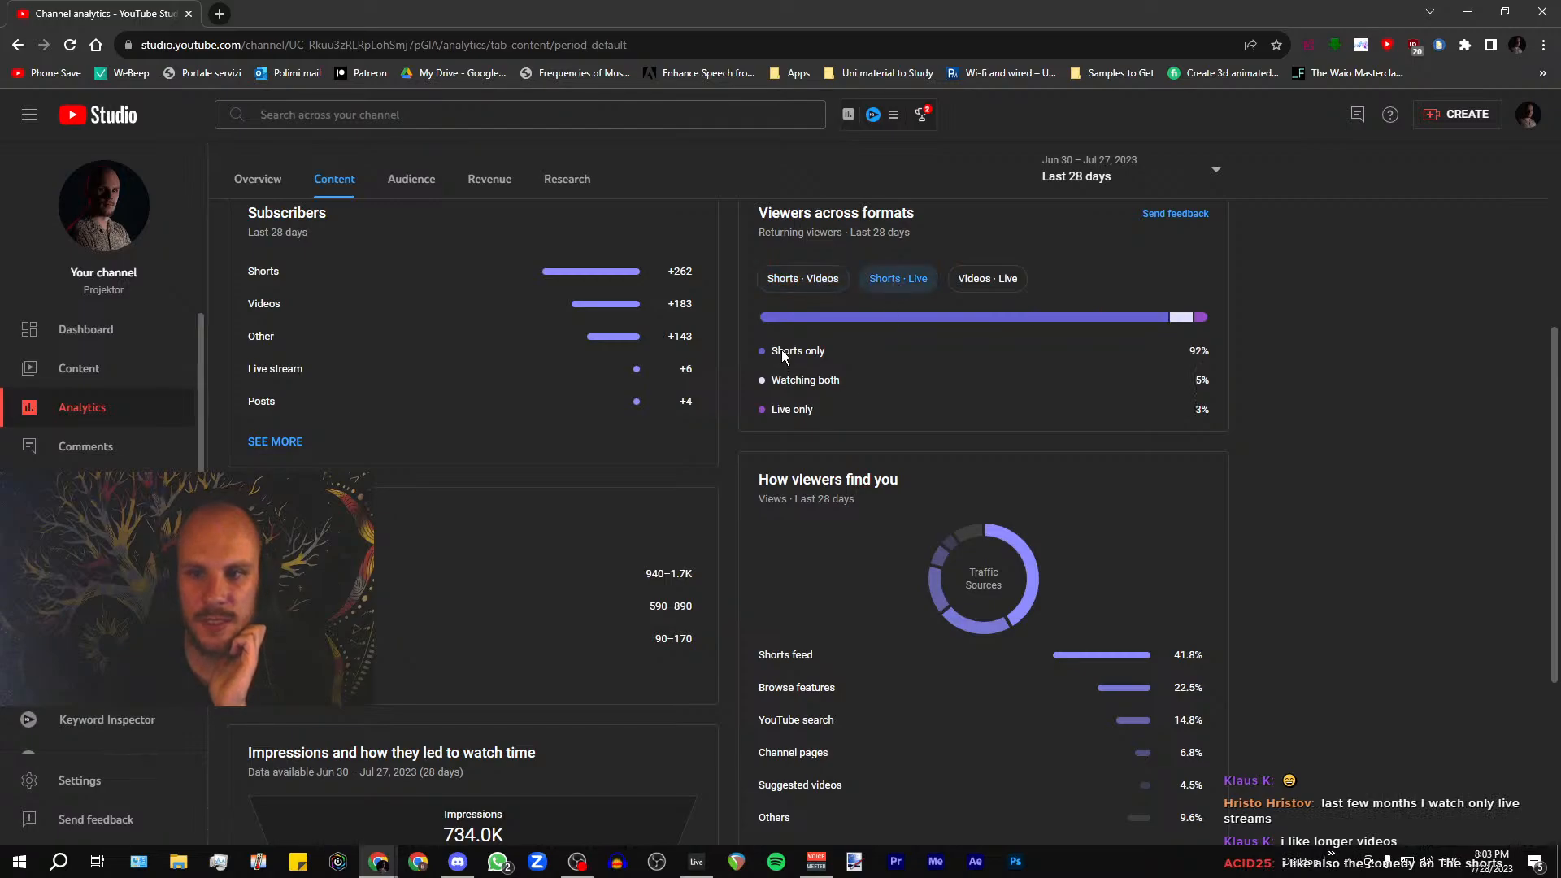
{"action": "left_click", "coordinate": [984, 284]}
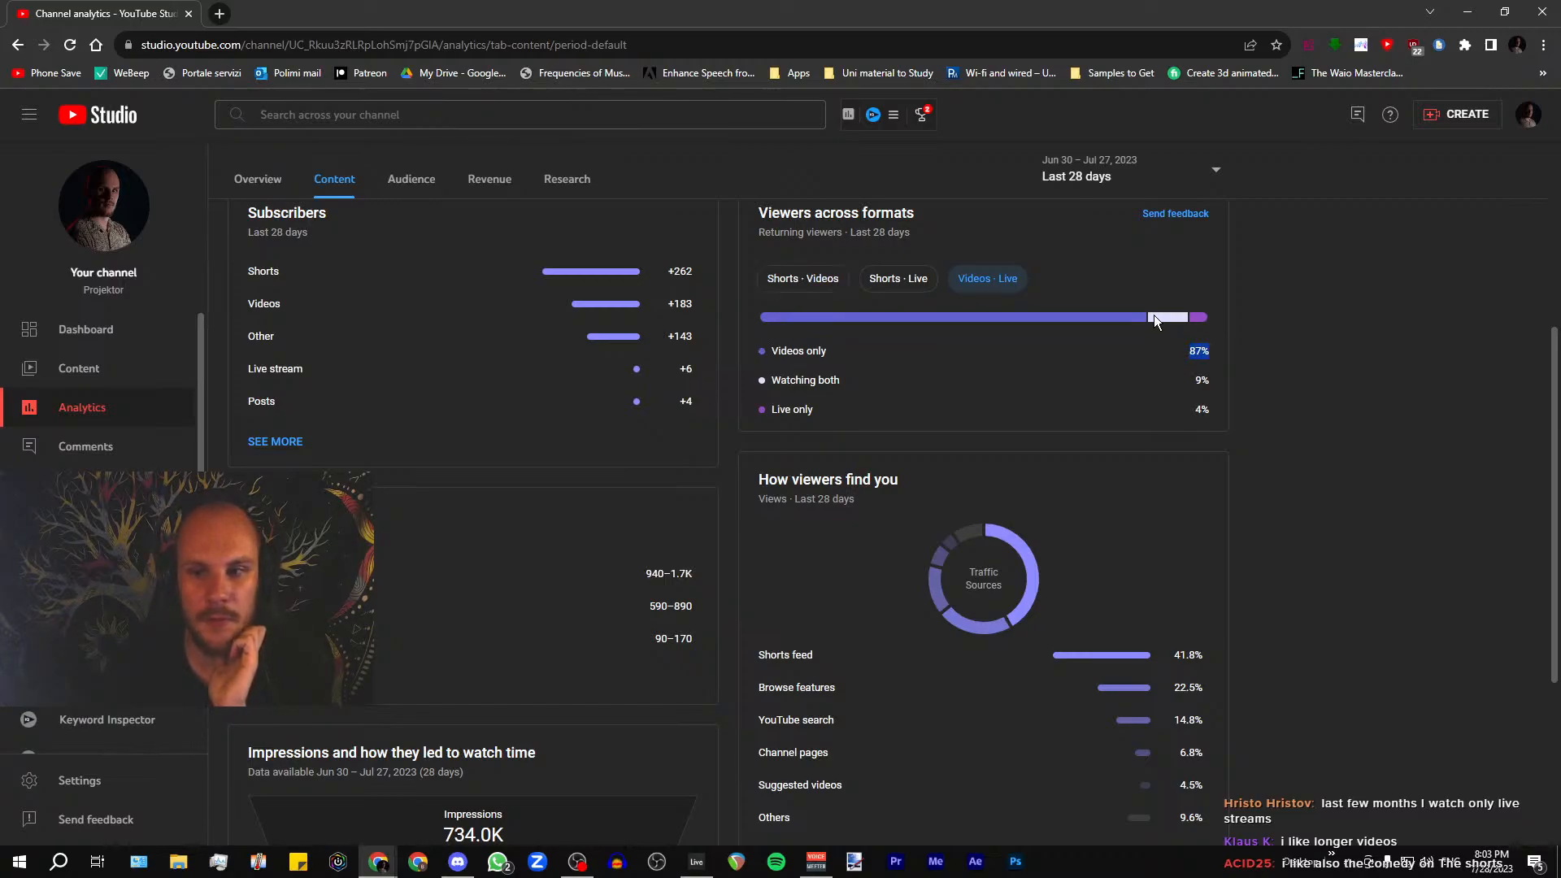
Compare the viewer percentages of Shorts · Videos with those of Shorts · Live, ending on Shorts · Videos
{"action": "left_click", "coordinate": [806, 278]}
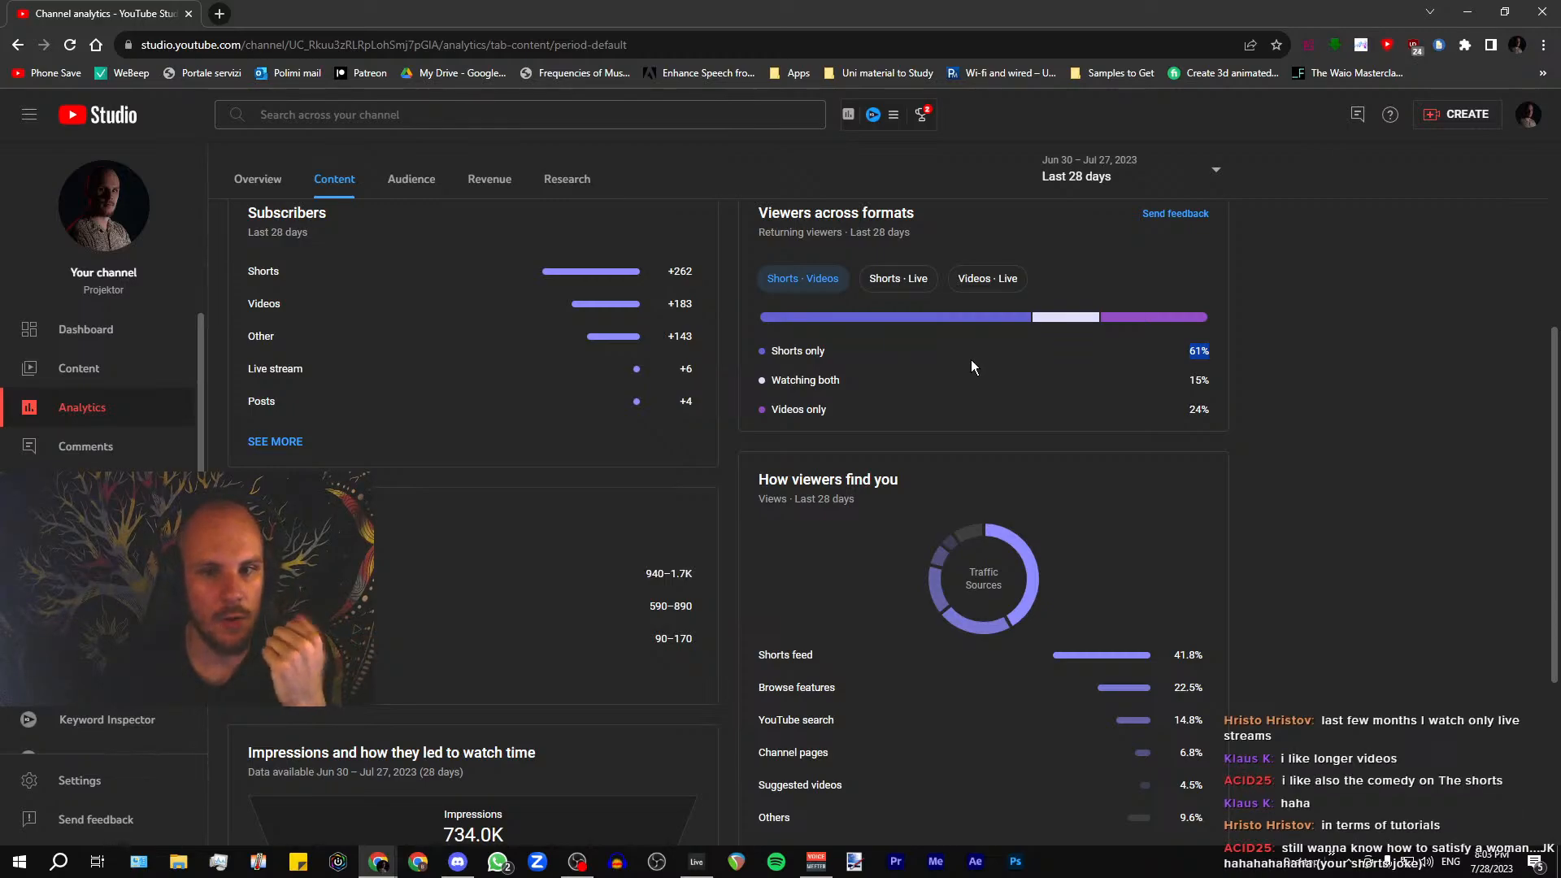
{"action": "left_click", "coordinate": [910, 279]}
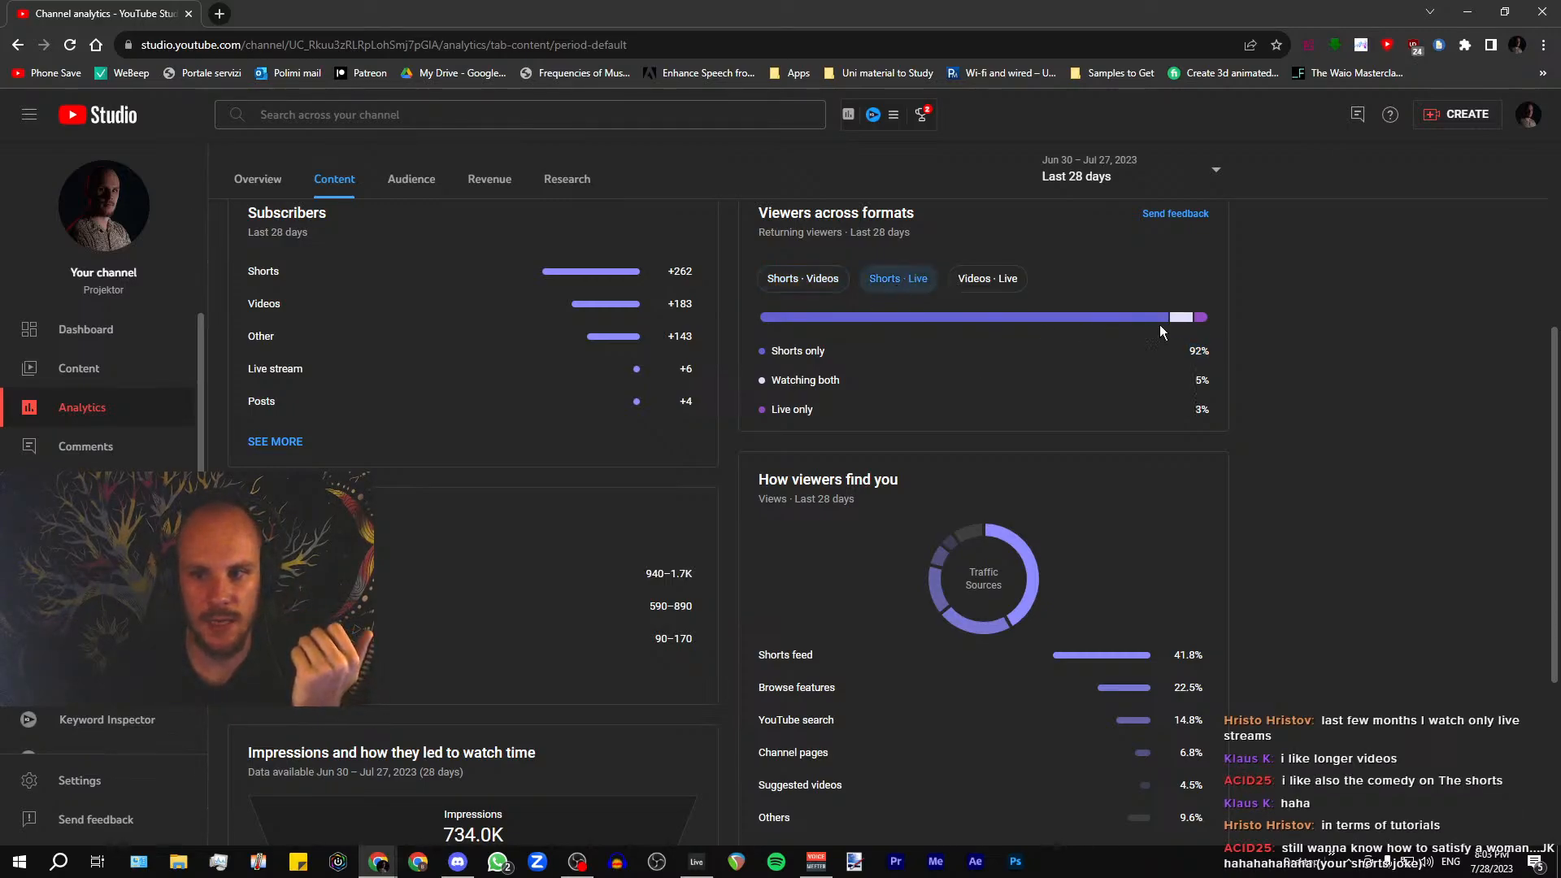
{"action": "left_click_drag", "start_coordinate": [1241, 350], "coordinate": [1149, 363]}
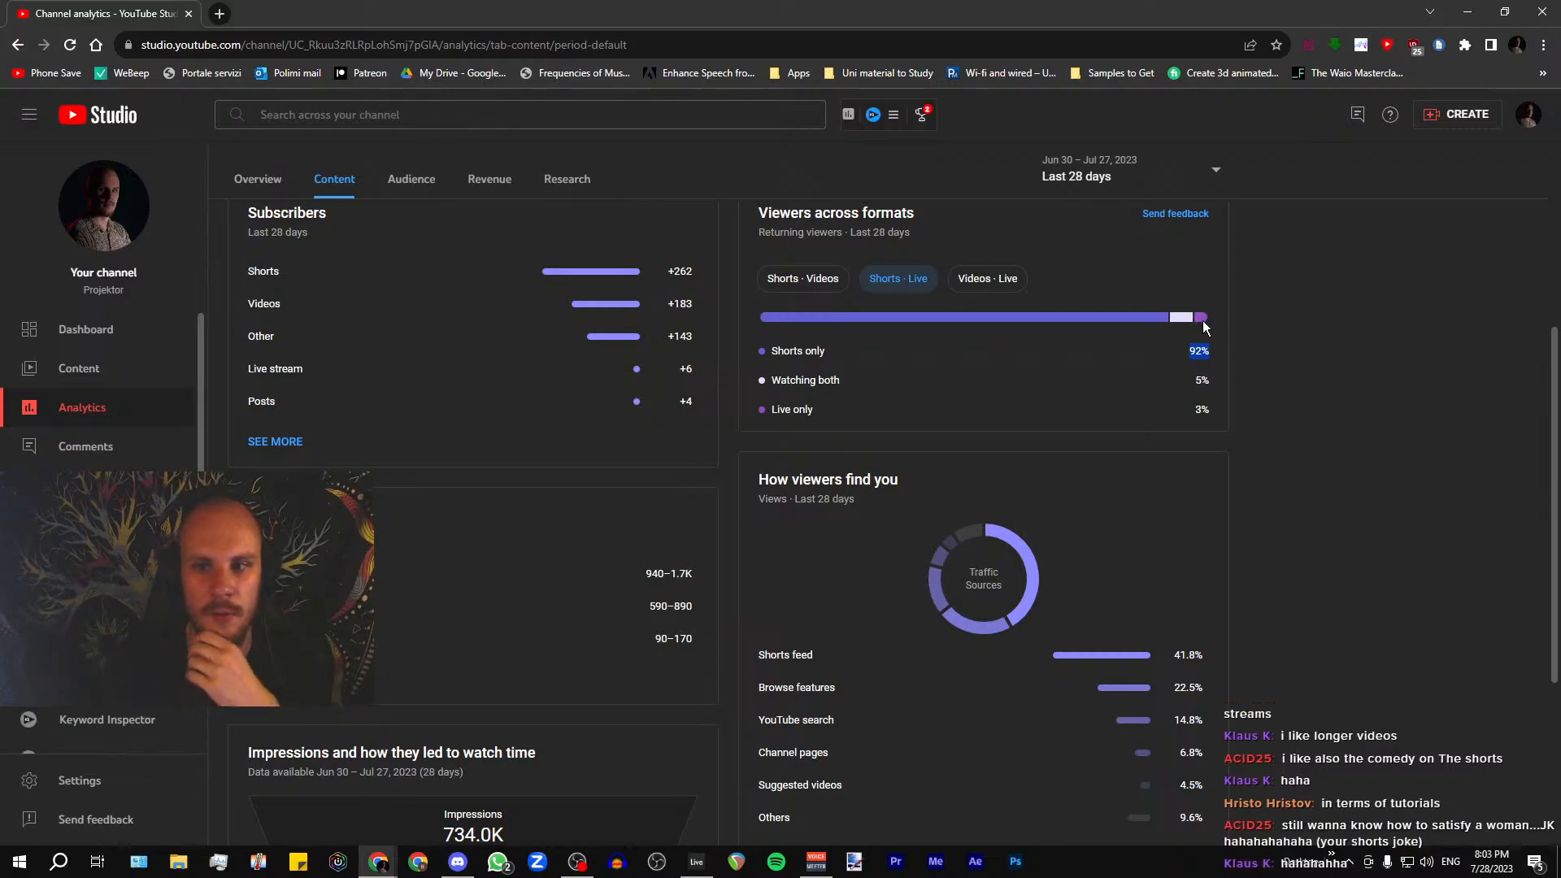
{"action": "left_click_drag", "start_coordinate": [1189, 408], "coordinate": [1236, 384]}
{"action": "left_click", "coordinate": [1237, 384]}
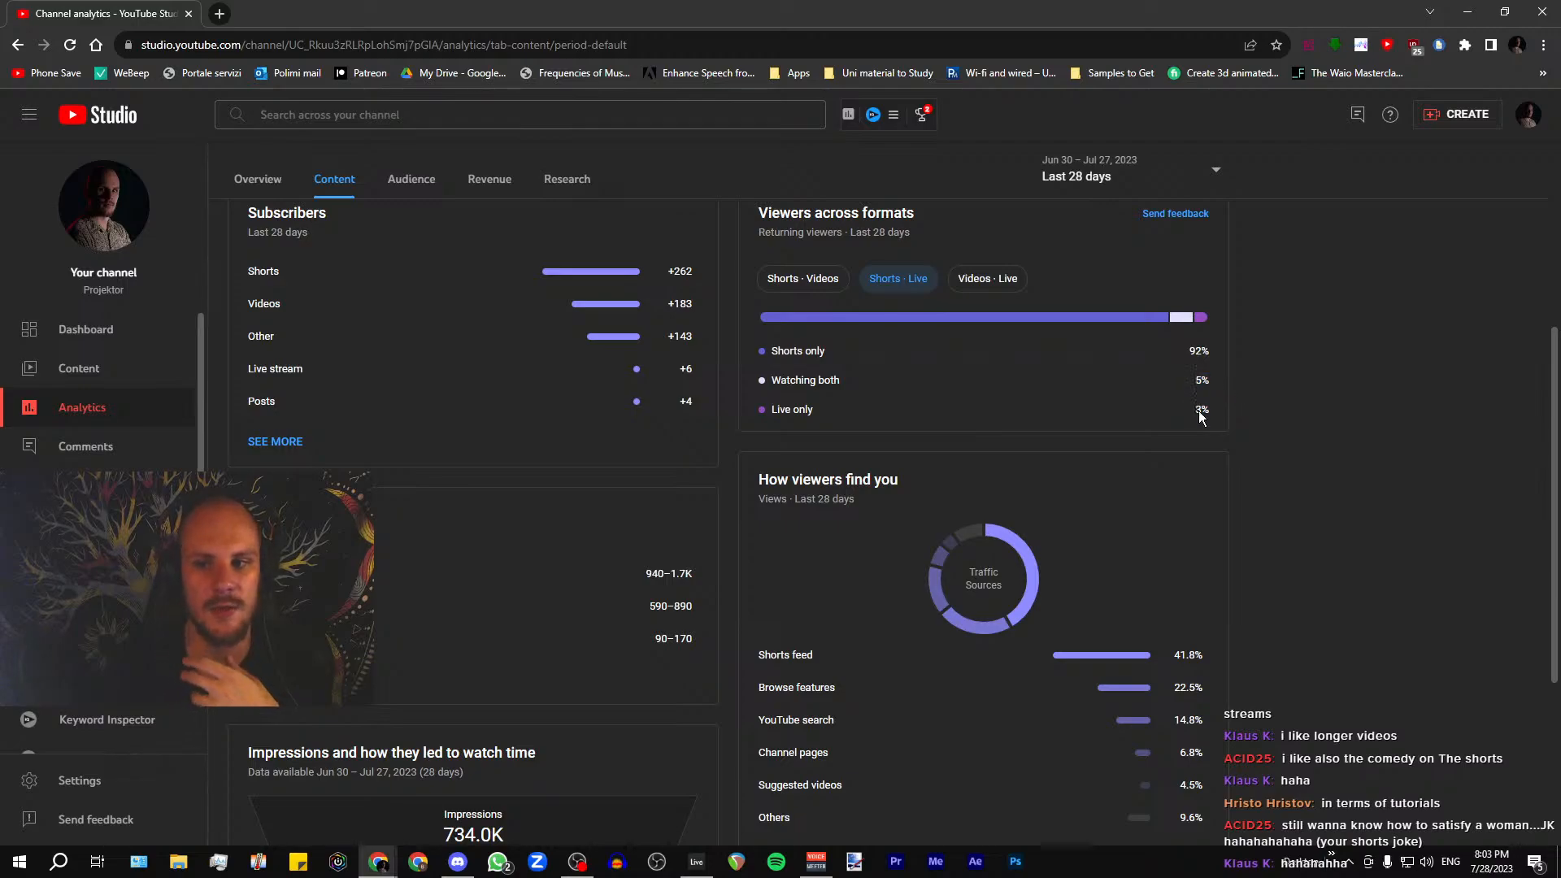
{"action": "left_click", "coordinate": [826, 282]}
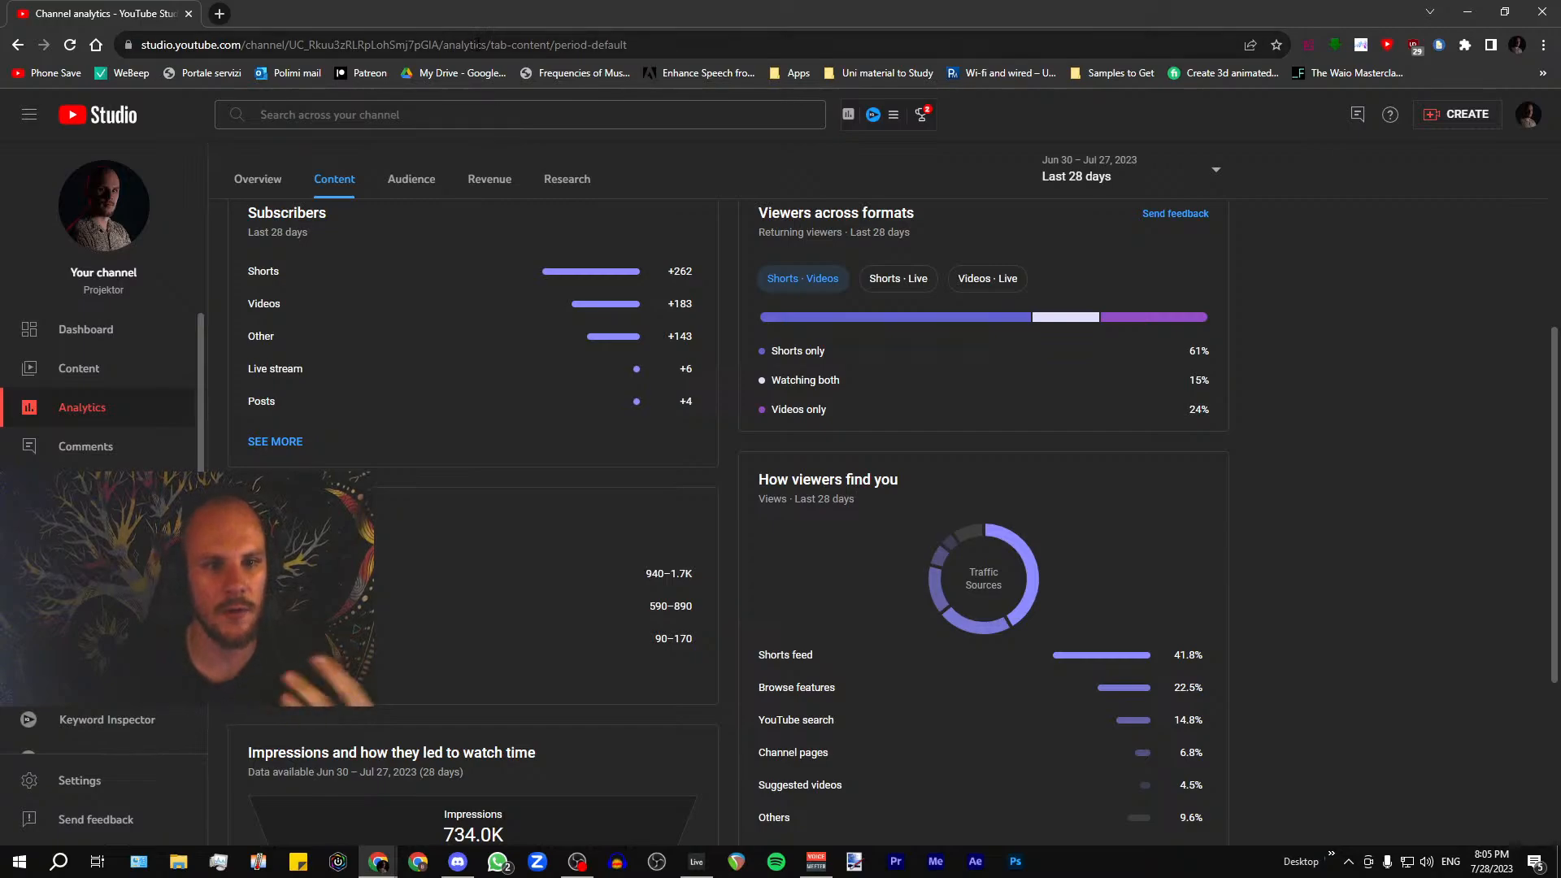
Move the YouTube Studio window off this screen to return to the Ableton Live arrangement
{"action": "left_click_drag", "start_coordinate": [466, 11], "coordinate": [1560, 166]}
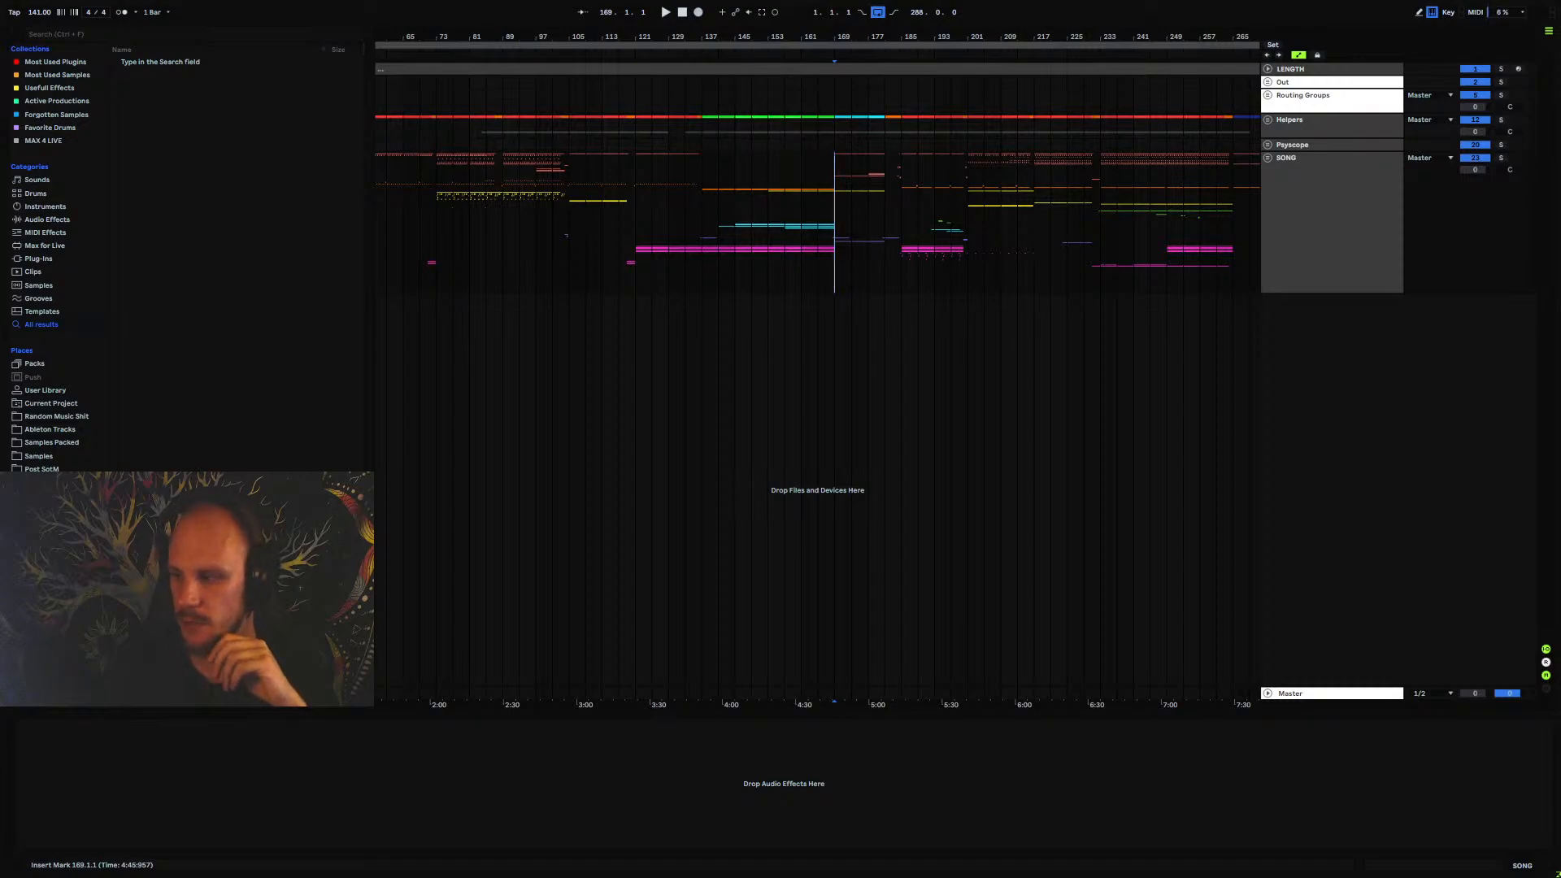
{"action": "left_click_drag", "start_coordinate": [1560, 166], "coordinate": [777, 92]}
{"action": "double_click", "coordinate": [778, 92]}
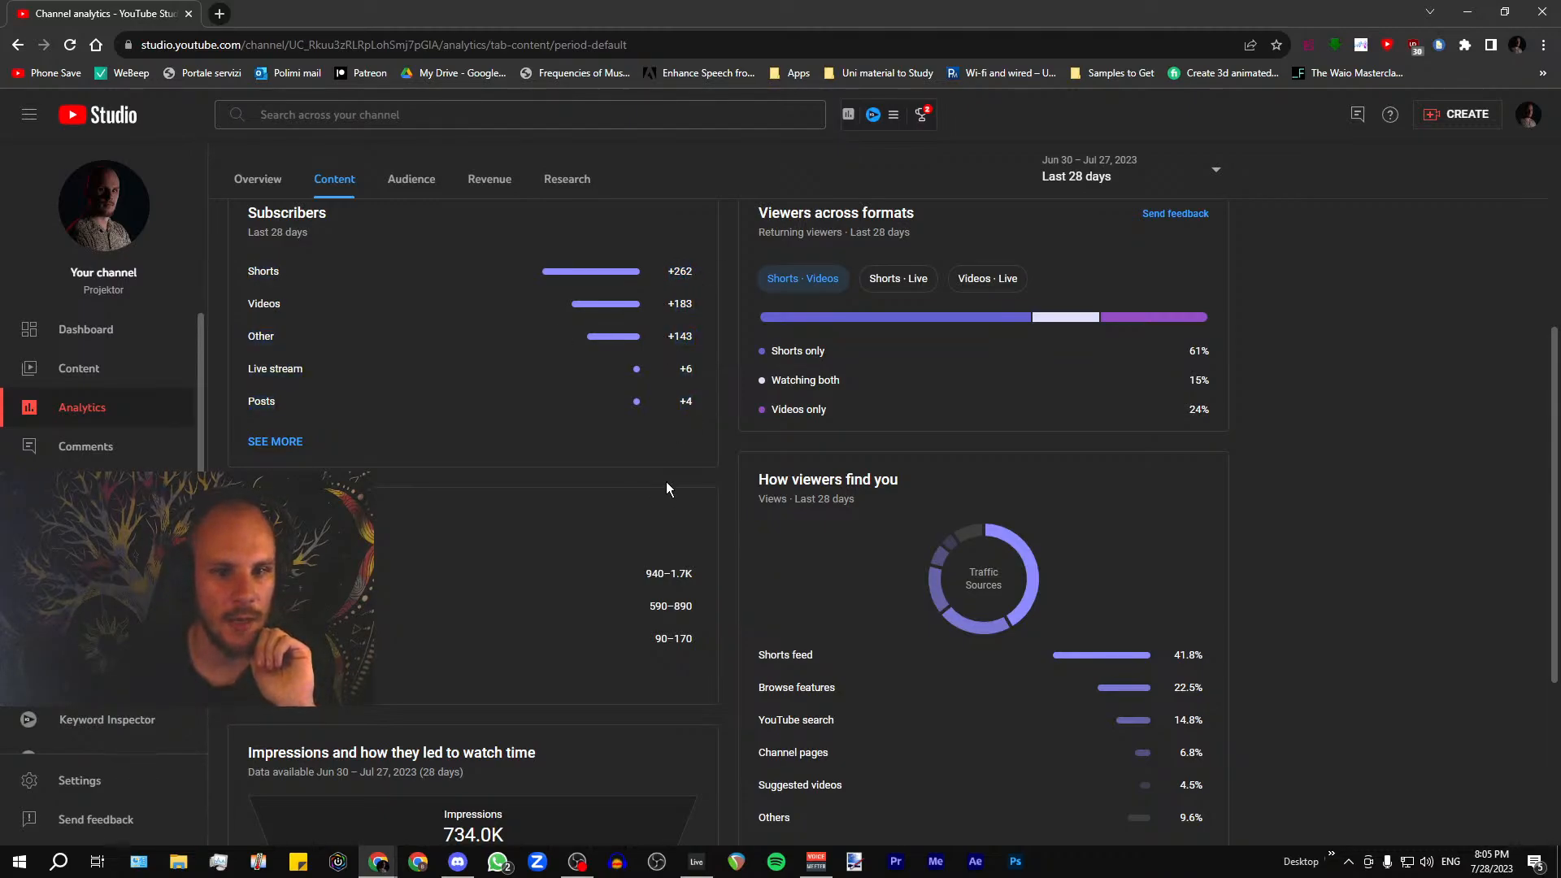
{"action": "double_click", "coordinate": [387, 10]}
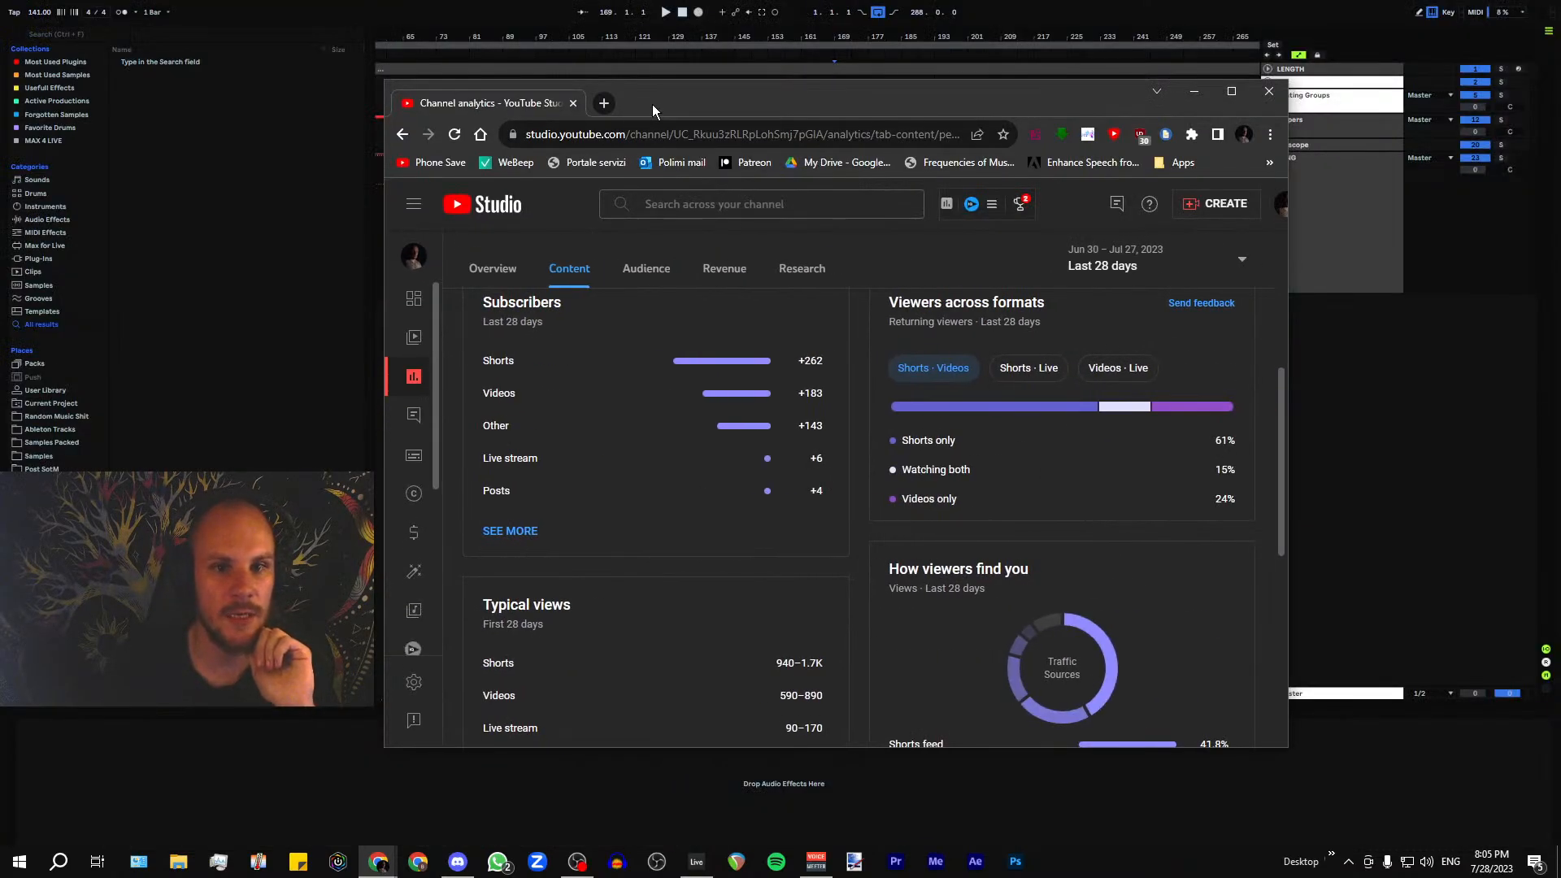
{"action": "left_click_drag", "start_coordinate": [652, 104], "coordinate": [1560, 173]}
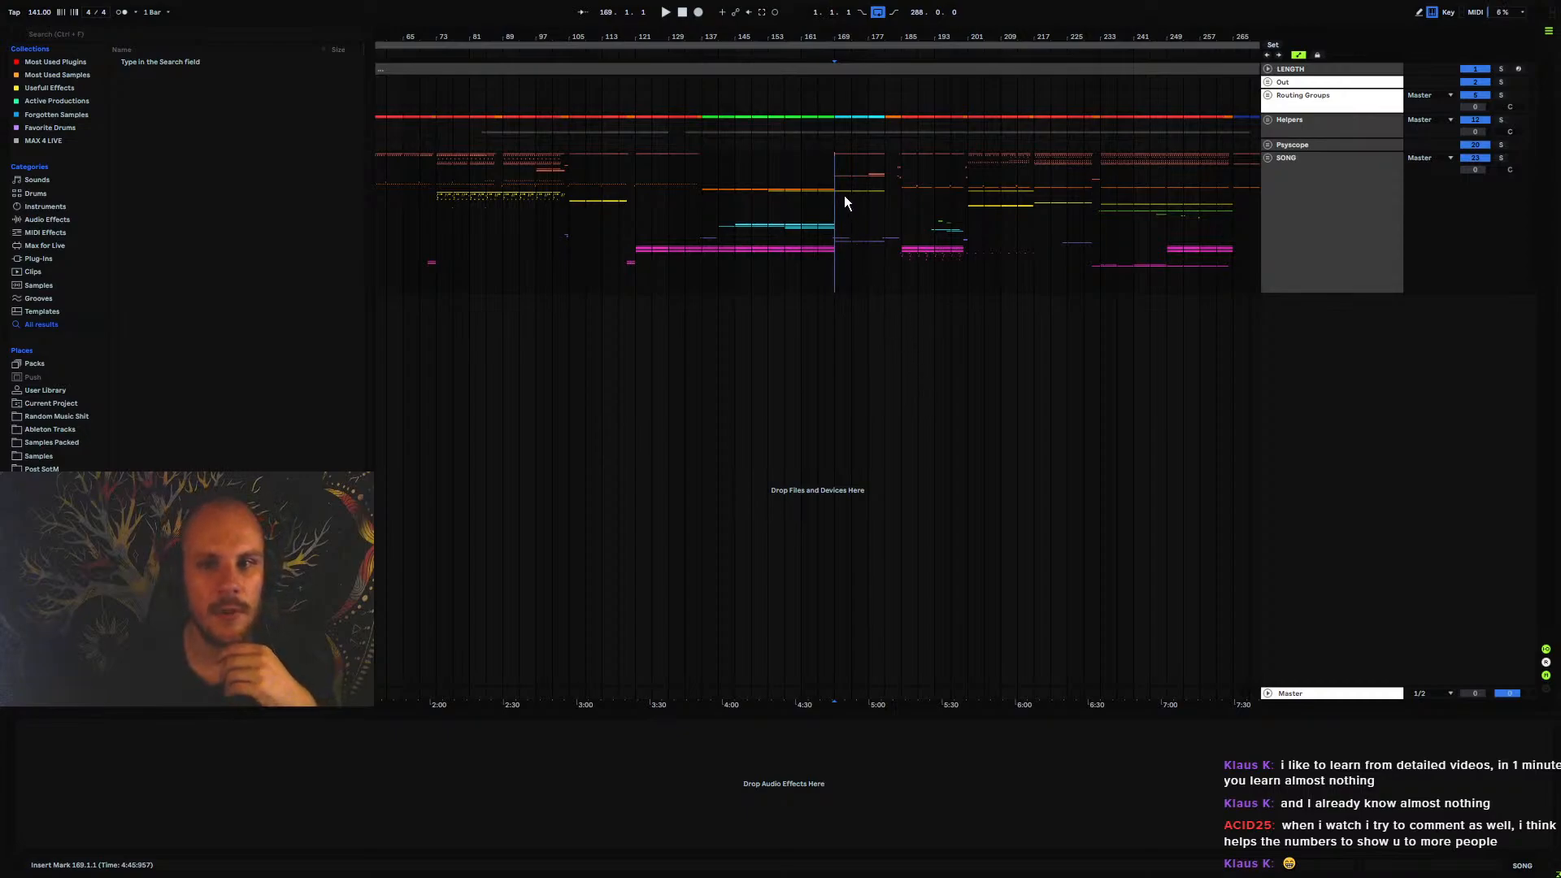
Place the insert marker at 185.1.1 in the SONG group
{"action": "left_click", "coordinate": [907, 183]}
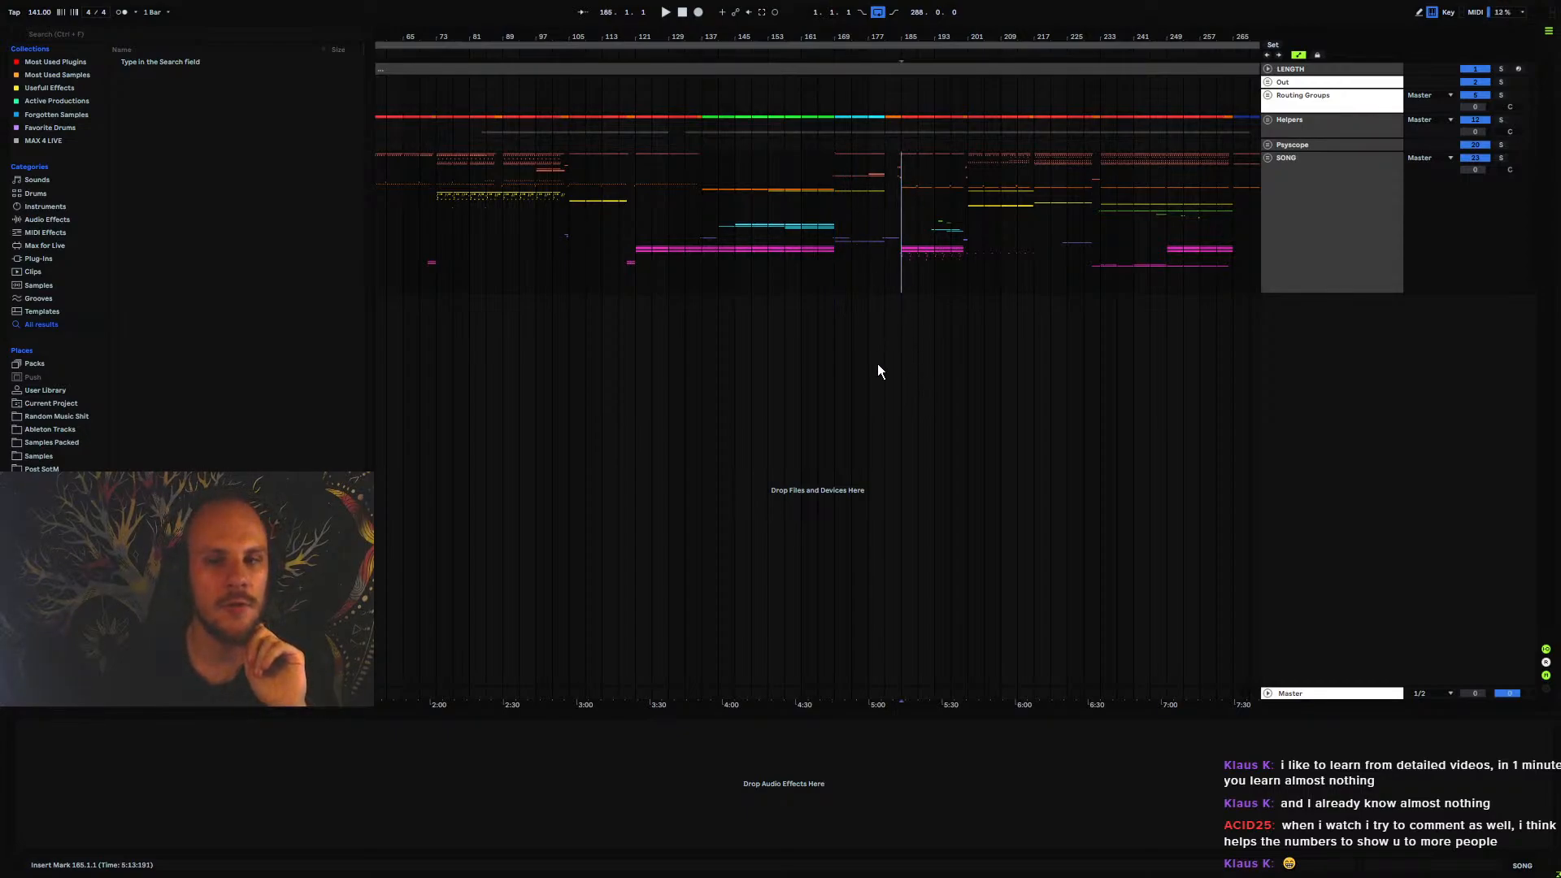
{"action": "left_click_drag", "start_coordinate": [815, 36], "coordinate": [814, 21]}
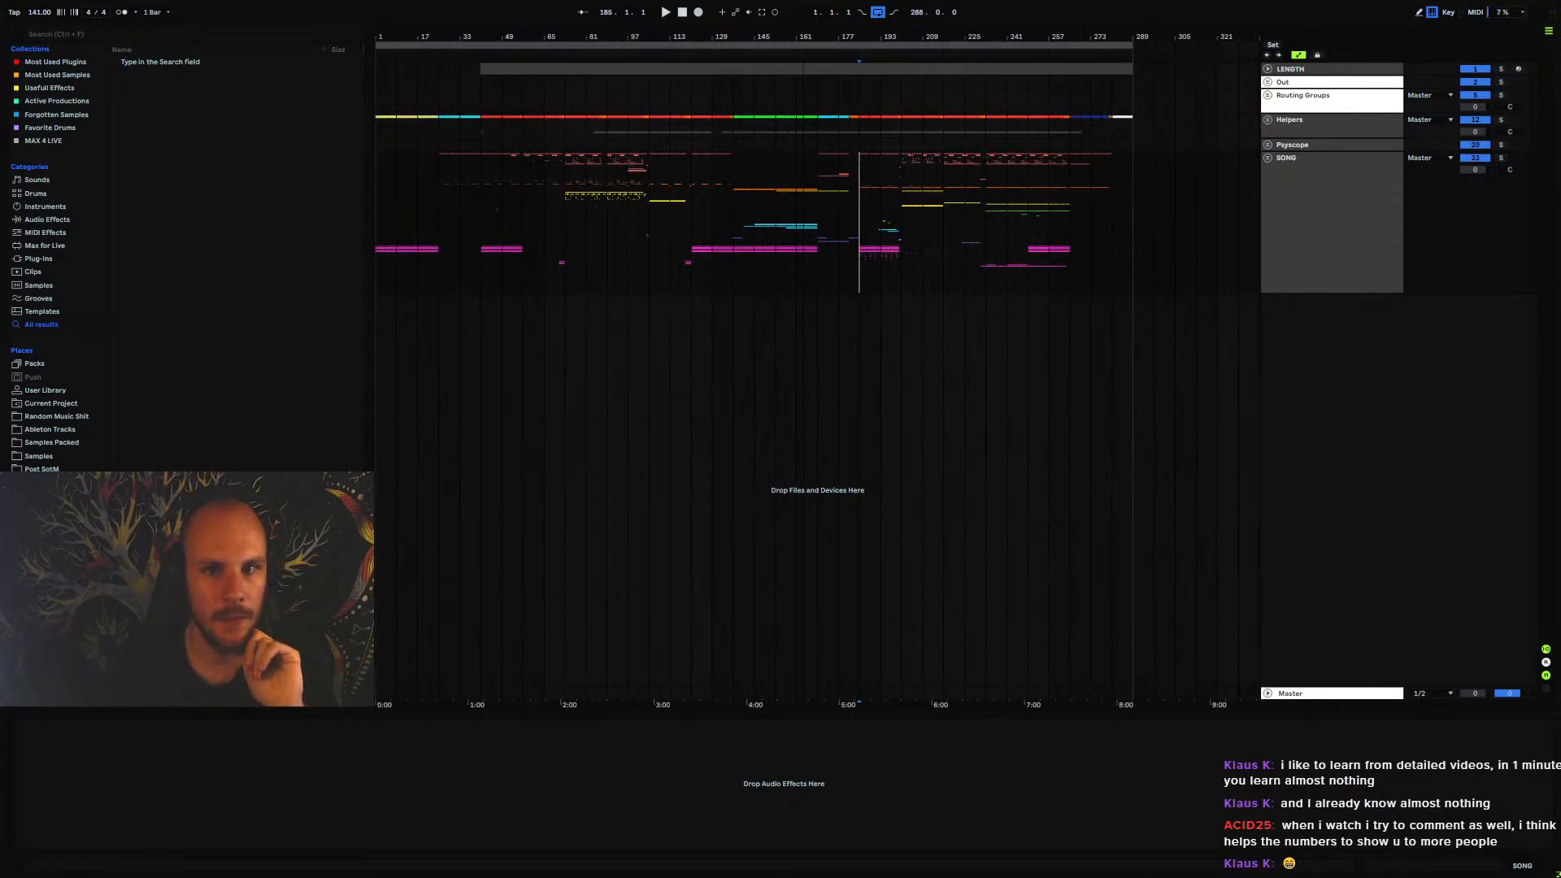
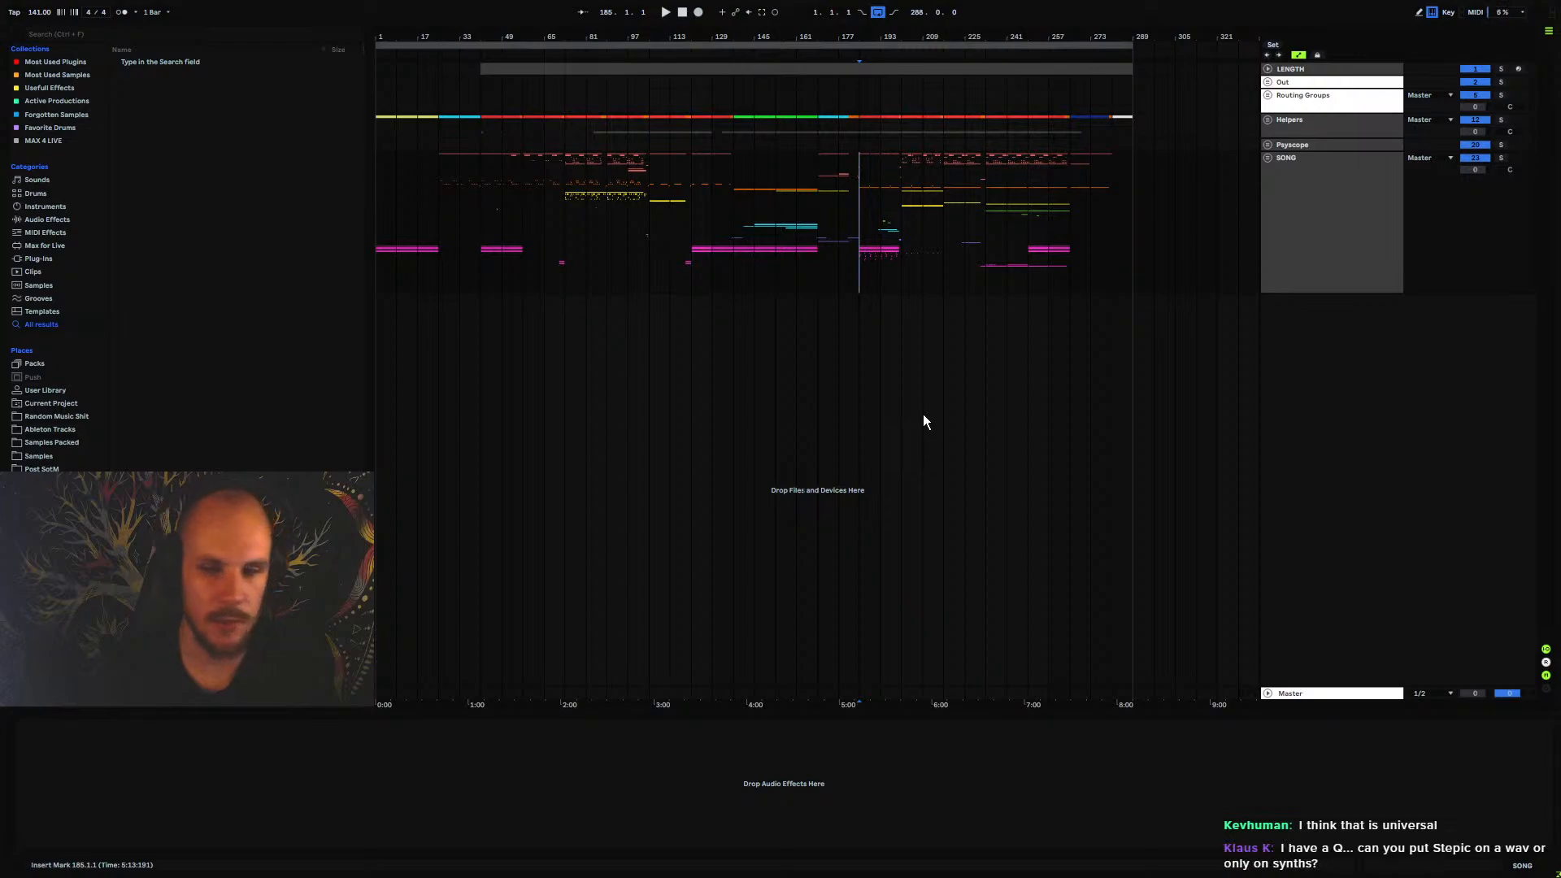
Insert a new MIDI track below the SONG group and load the STEPIC MIDI effect on it
{"action": "right_click", "coordinate": [1363, 373]}
{"action": "left_click", "coordinate": [1374, 392]}
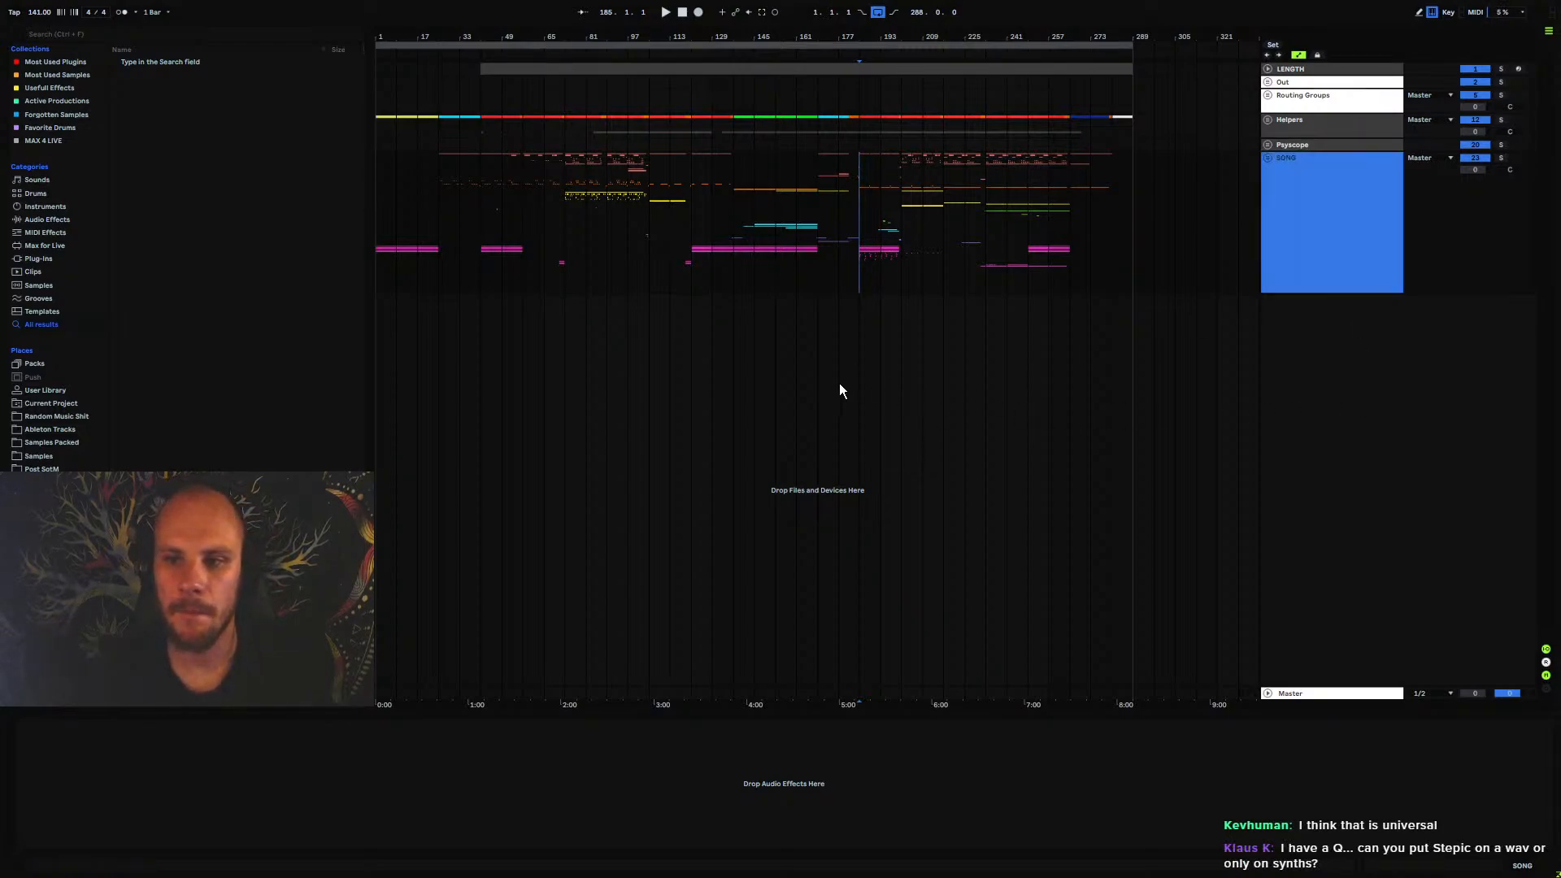
{"action": "left_click", "coordinate": [756, 335]}
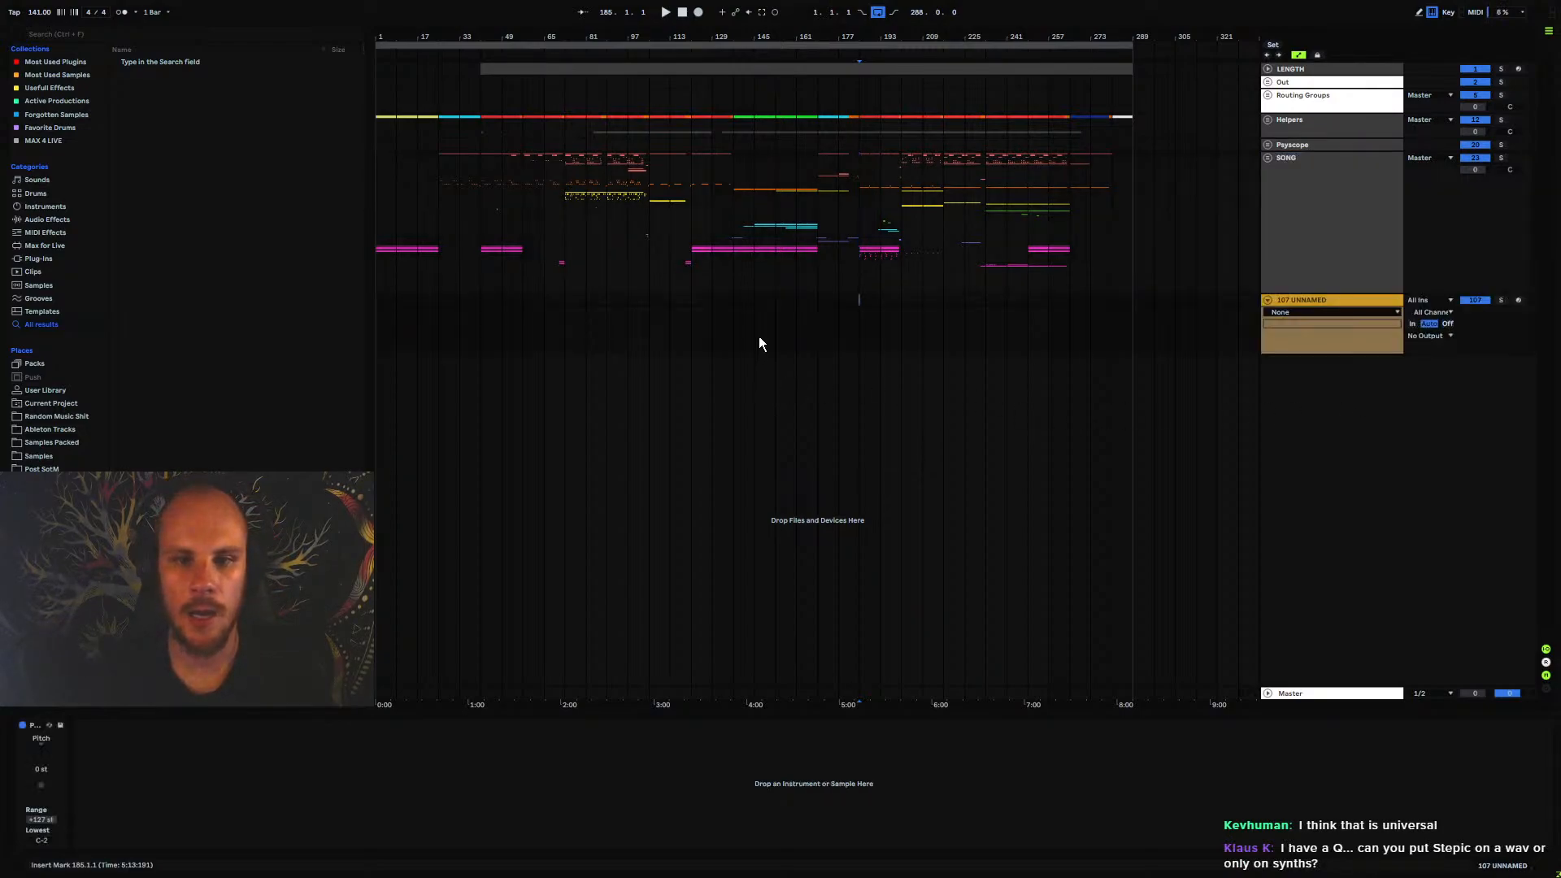
{"action": "right_click", "coordinate": [701, 333]}
{"action": "mouse_move", "coordinate": [803, 350]}
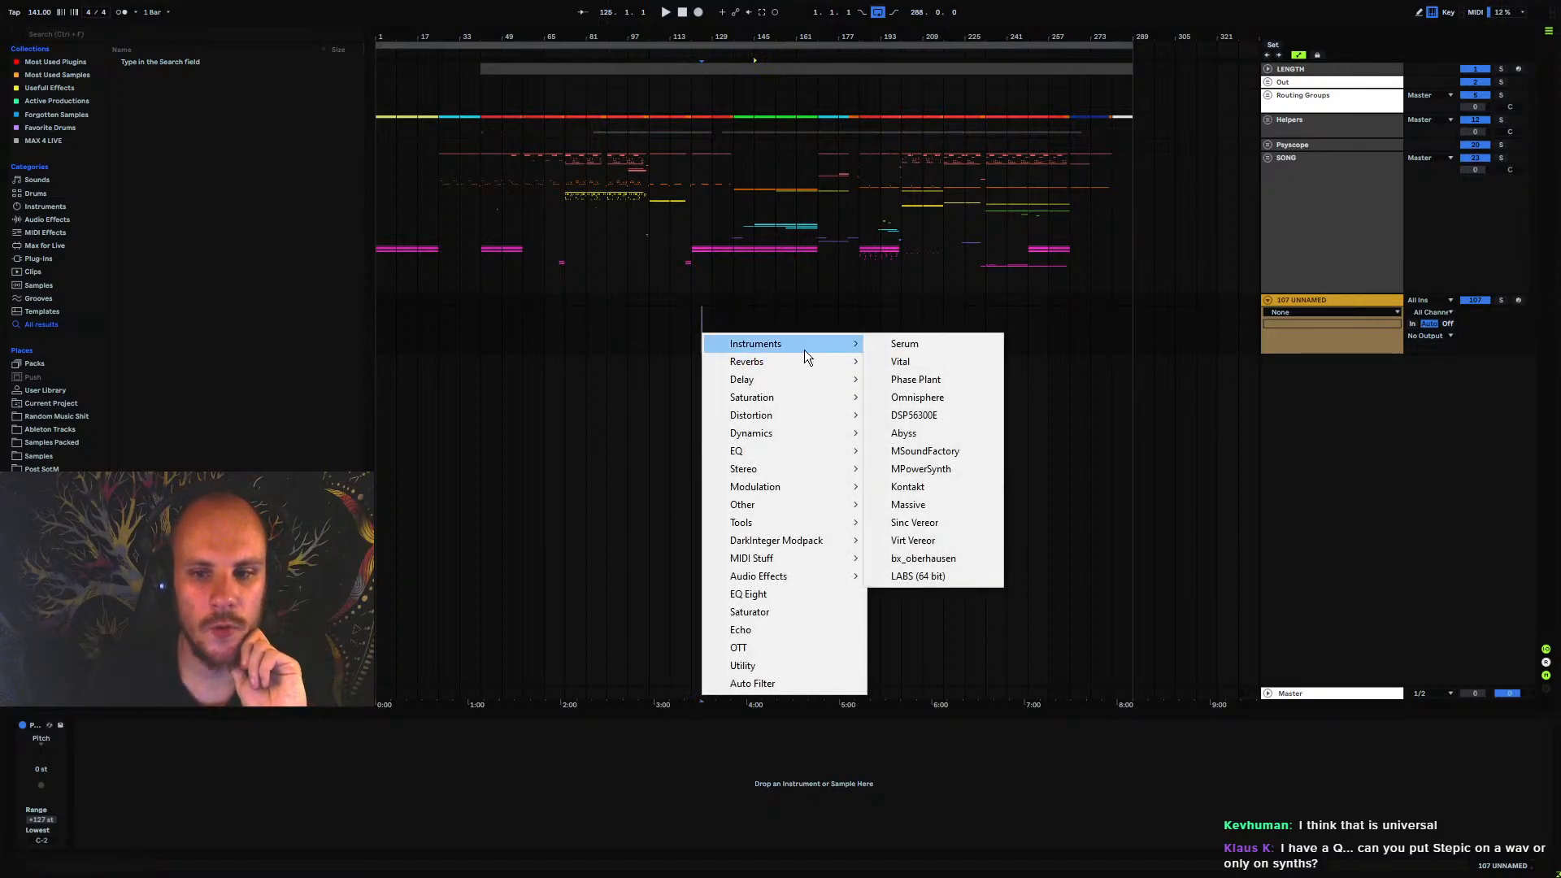
{"action": "mouse_move", "coordinate": [848, 558]}
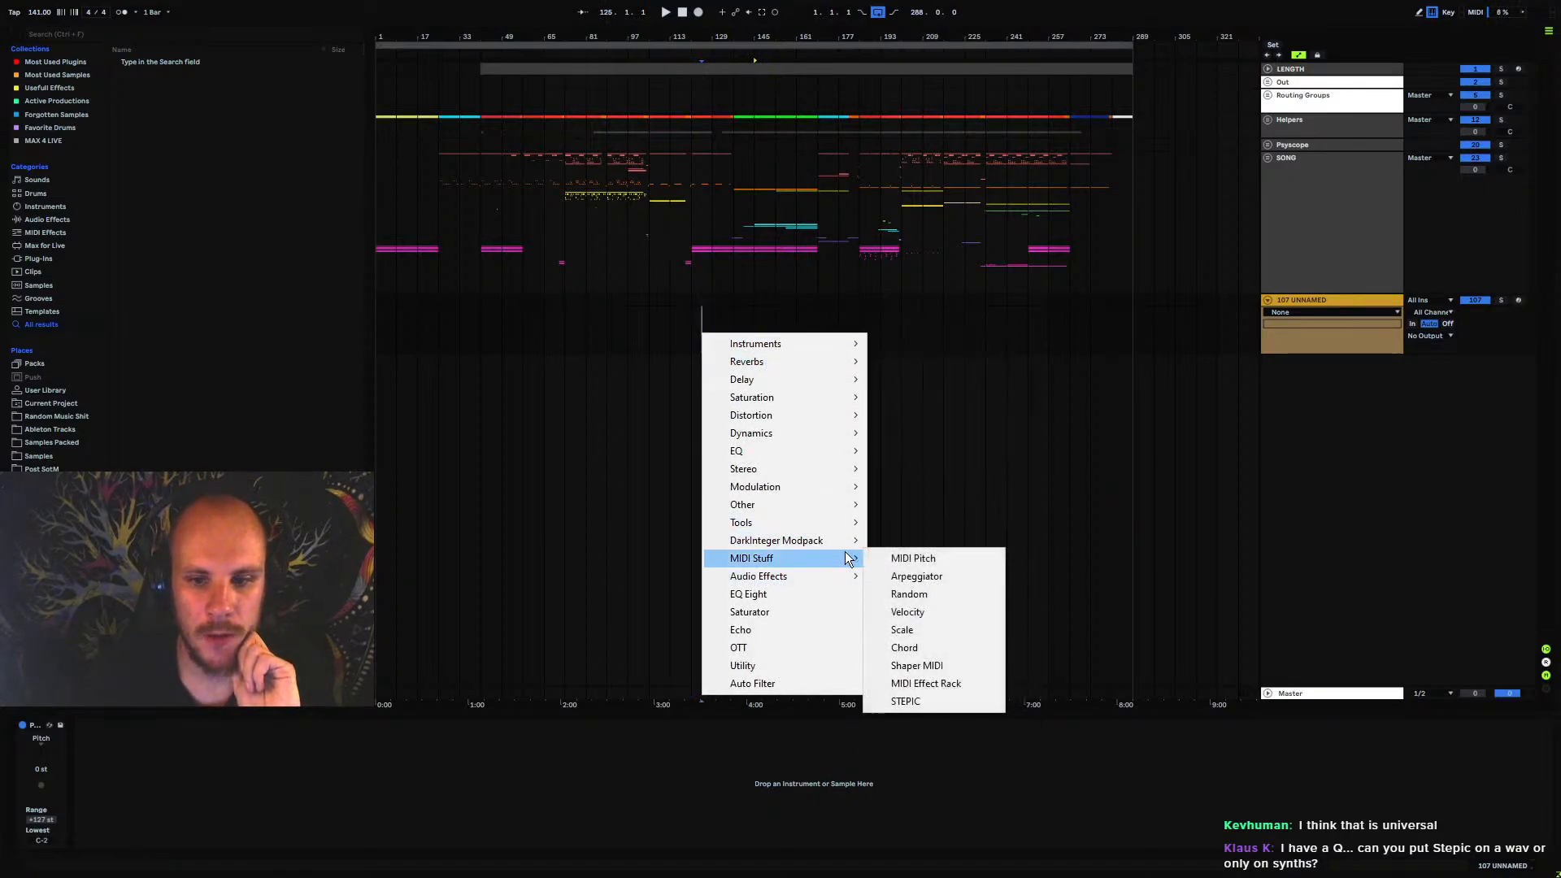
{"action": "left_click", "coordinate": [965, 703]}
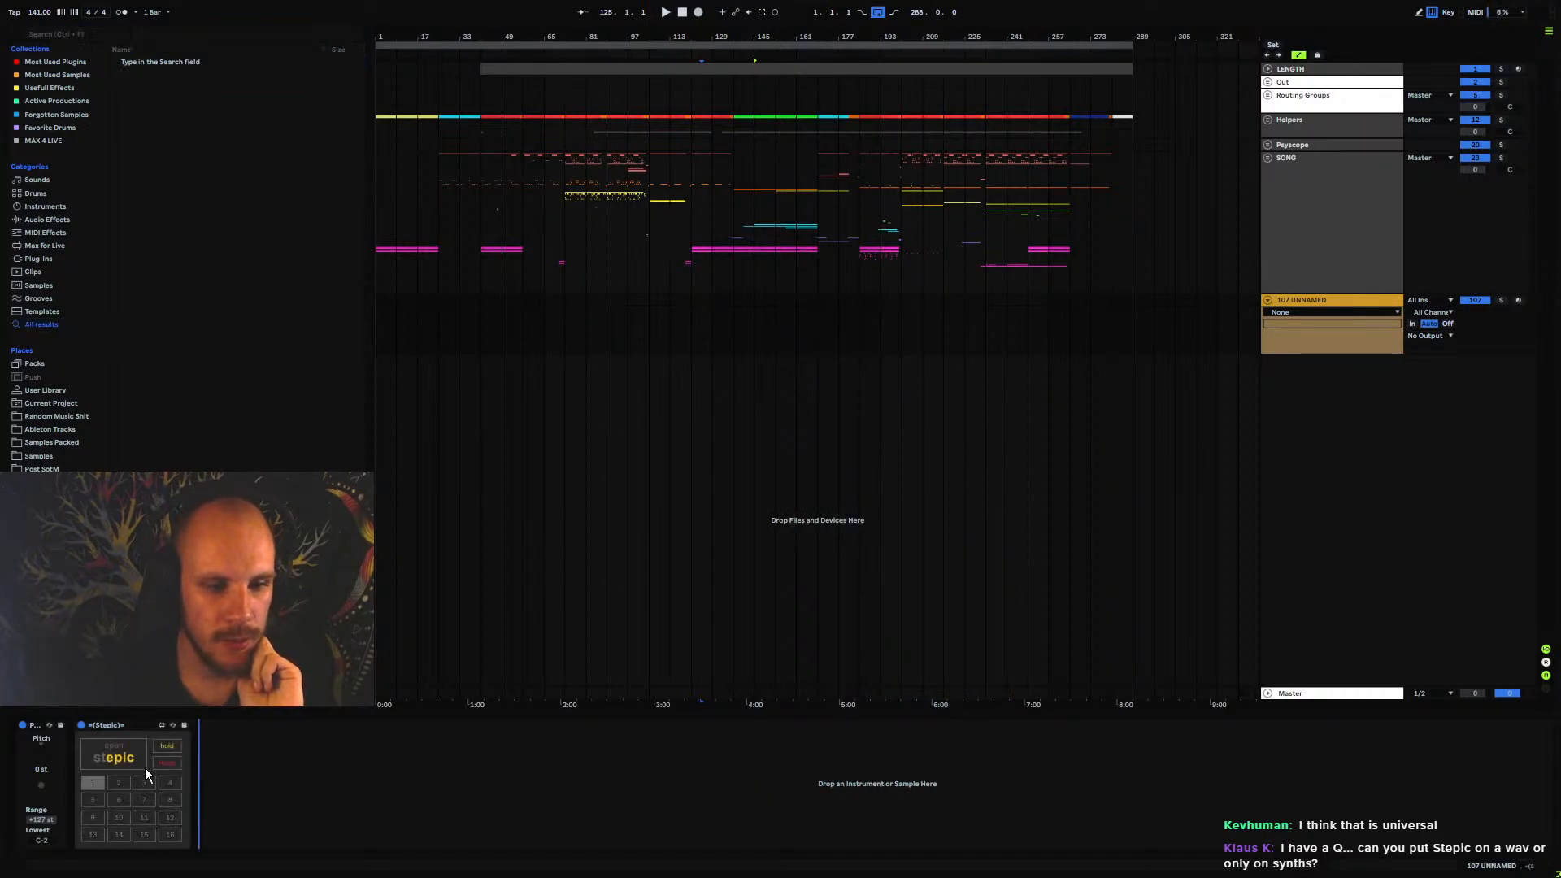
View the Stepic sequencer in its own window, and close the window again
{"action": "left_click", "coordinate": [104, 762]}
{"action": "left_click_drag", "start_coordinate": [477, 72], "coordinate": [805, 61]}
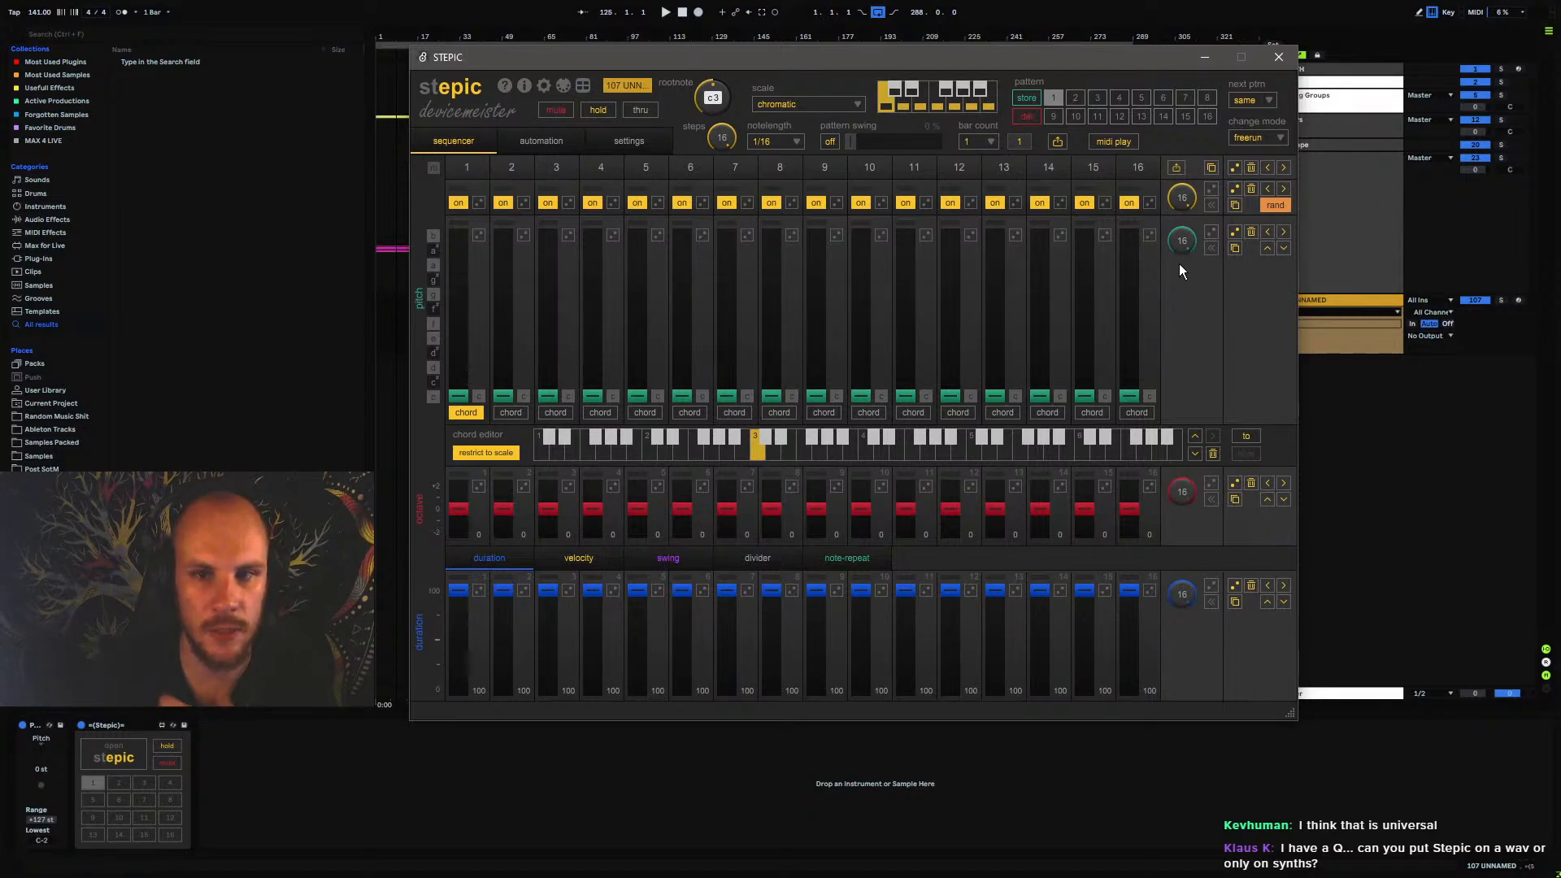
{"action": "left_click", "coordinate": [1278, 56]}
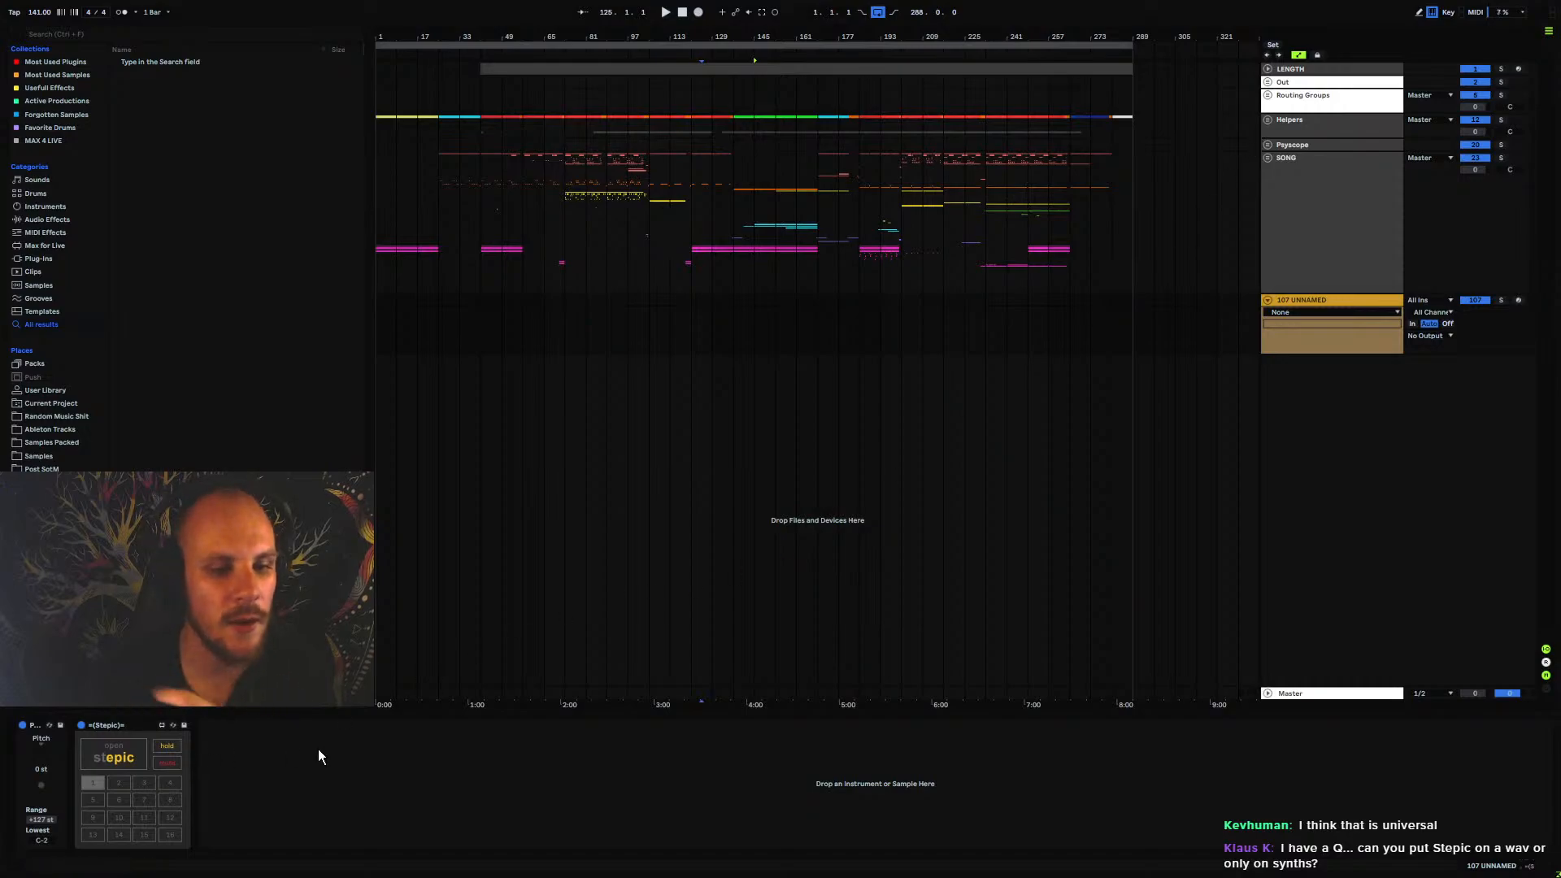
Try the Sampler instrument after Stepic on the new MIDI track, and remove it from the device chain
{"action": "left_click", "coordinate": [392, 792]}
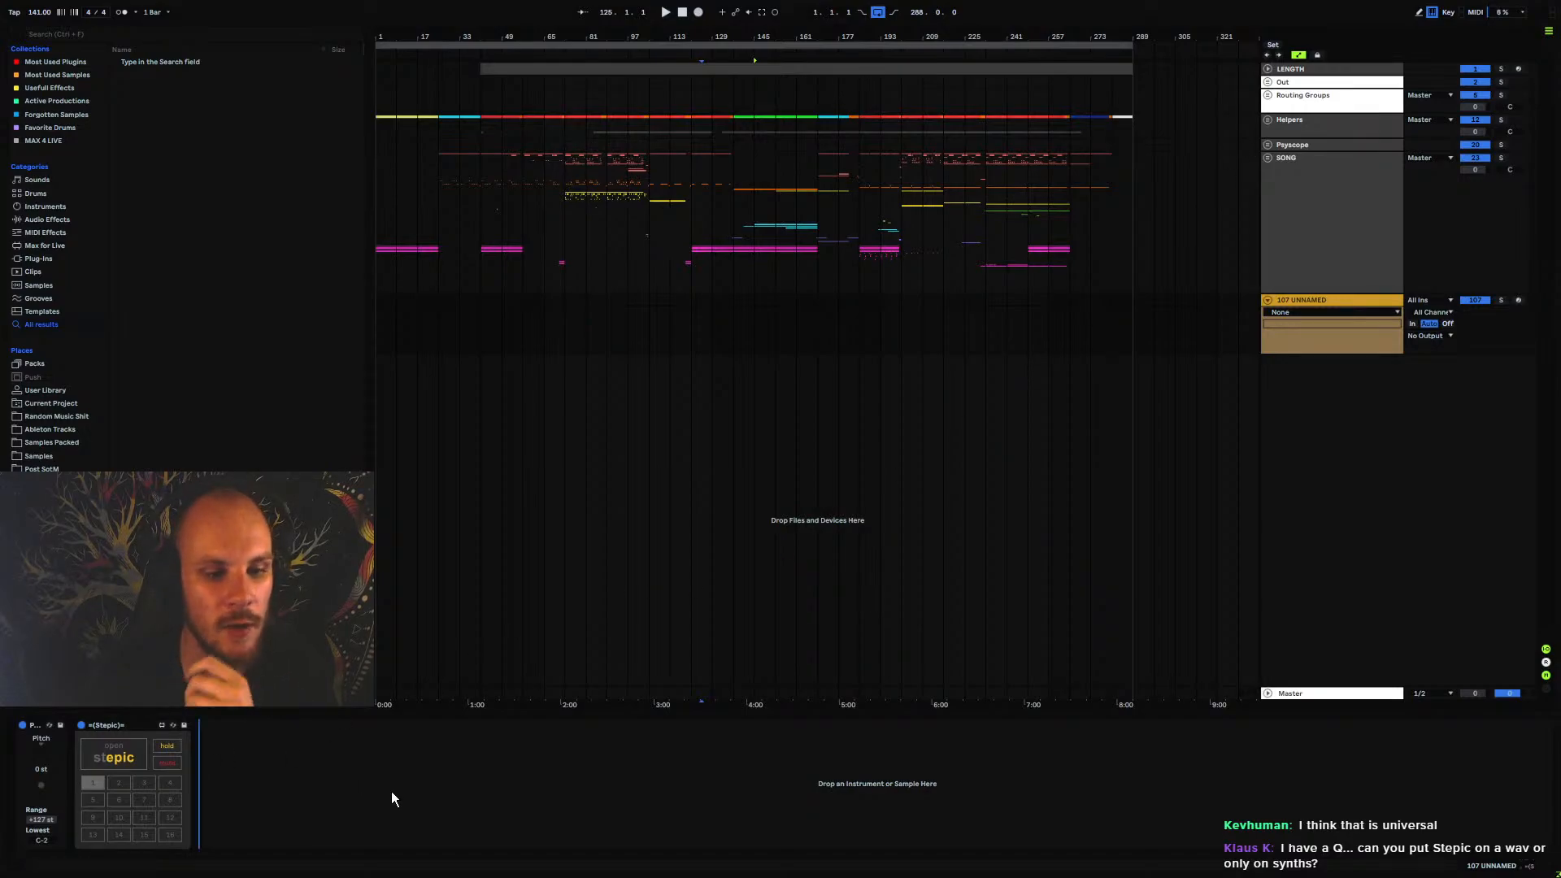
{"action": "left_click", "coordinate": [41, 233]}
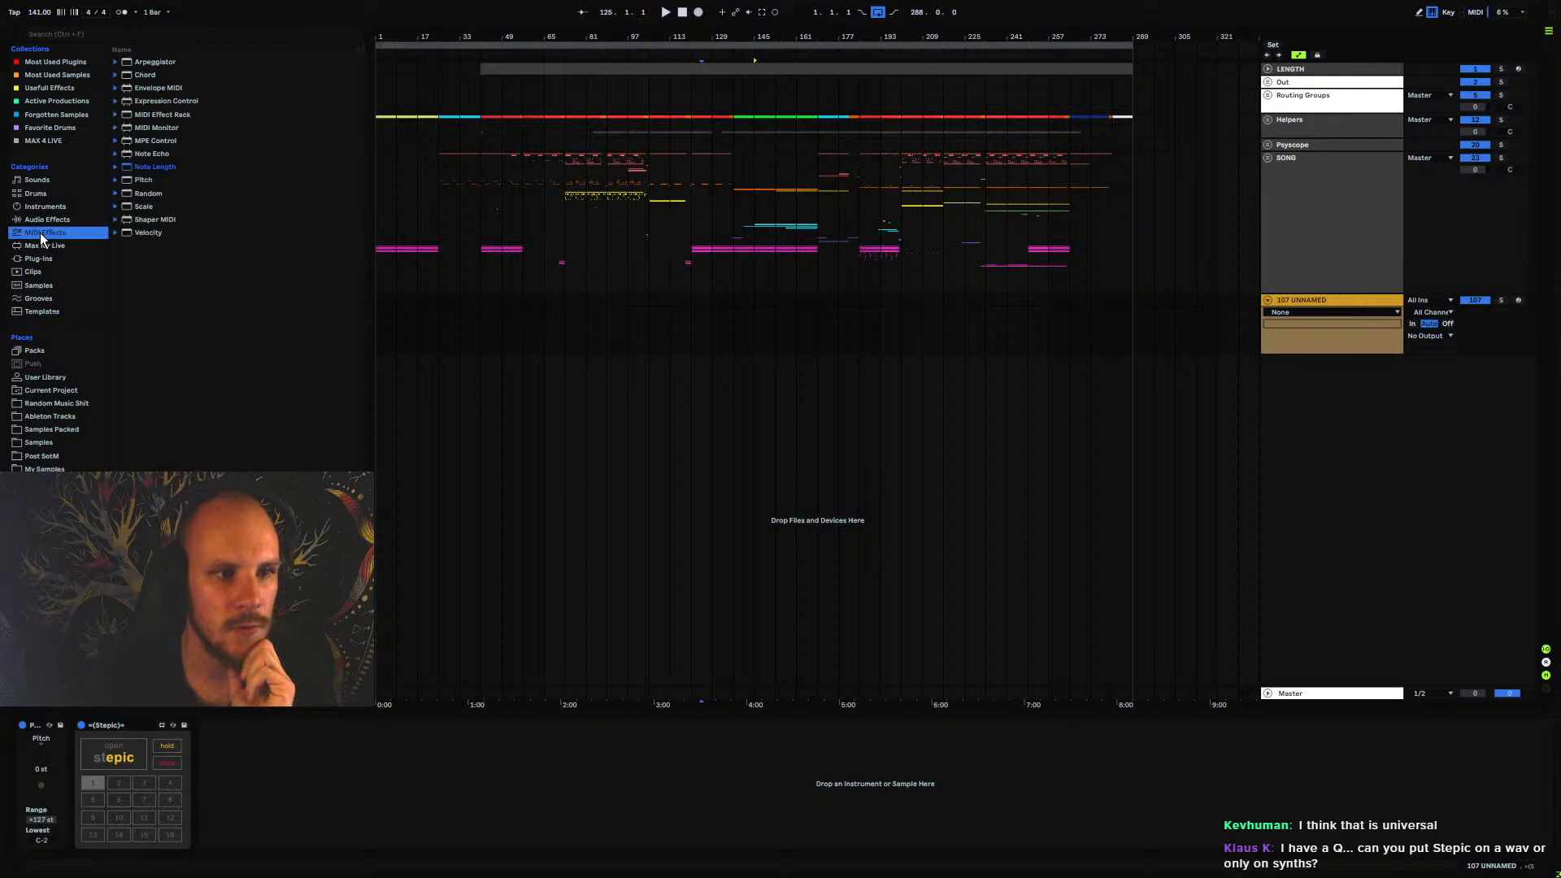
{"action": "left_click", "coordinate": [41, 209]}
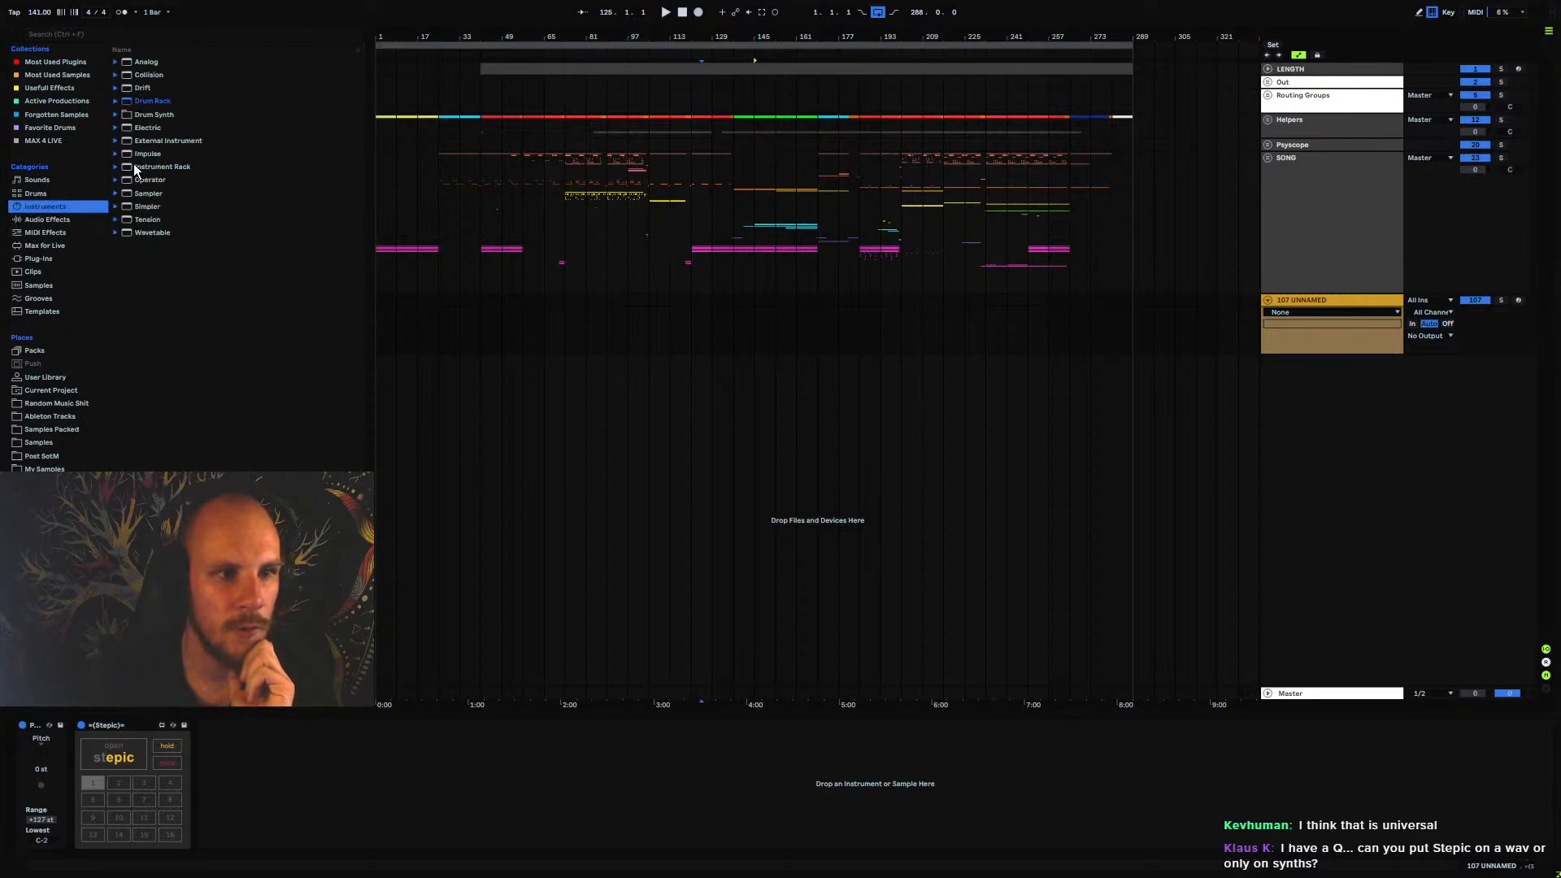
{"action": "left_click_drag", "start_coordinate": [144, 195], "coordinate": [618, 814]}
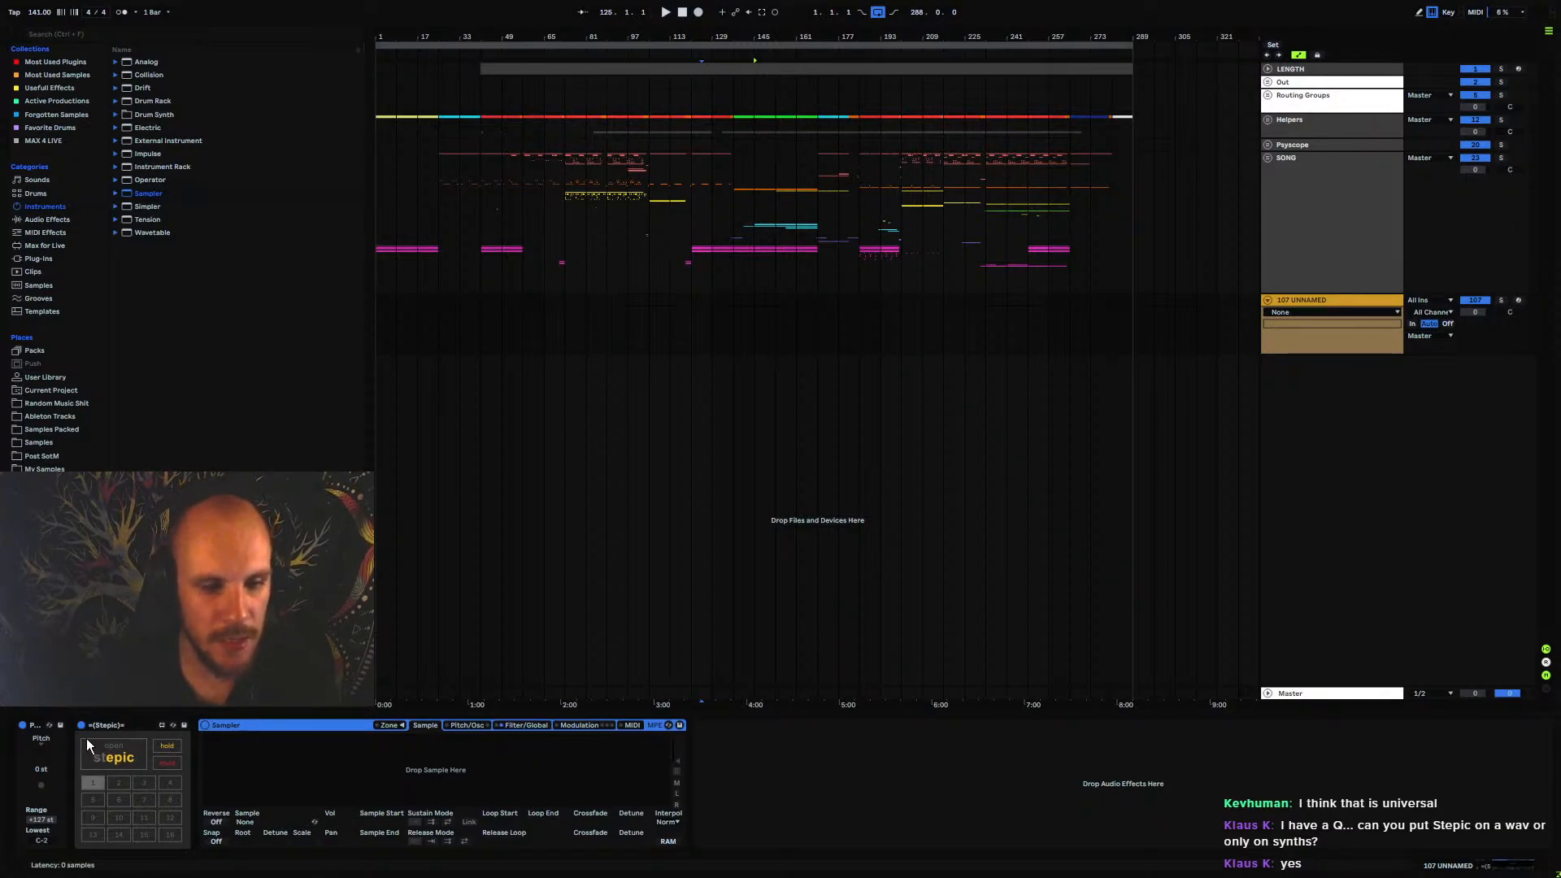
{"action": "key", "text": "Delete"}
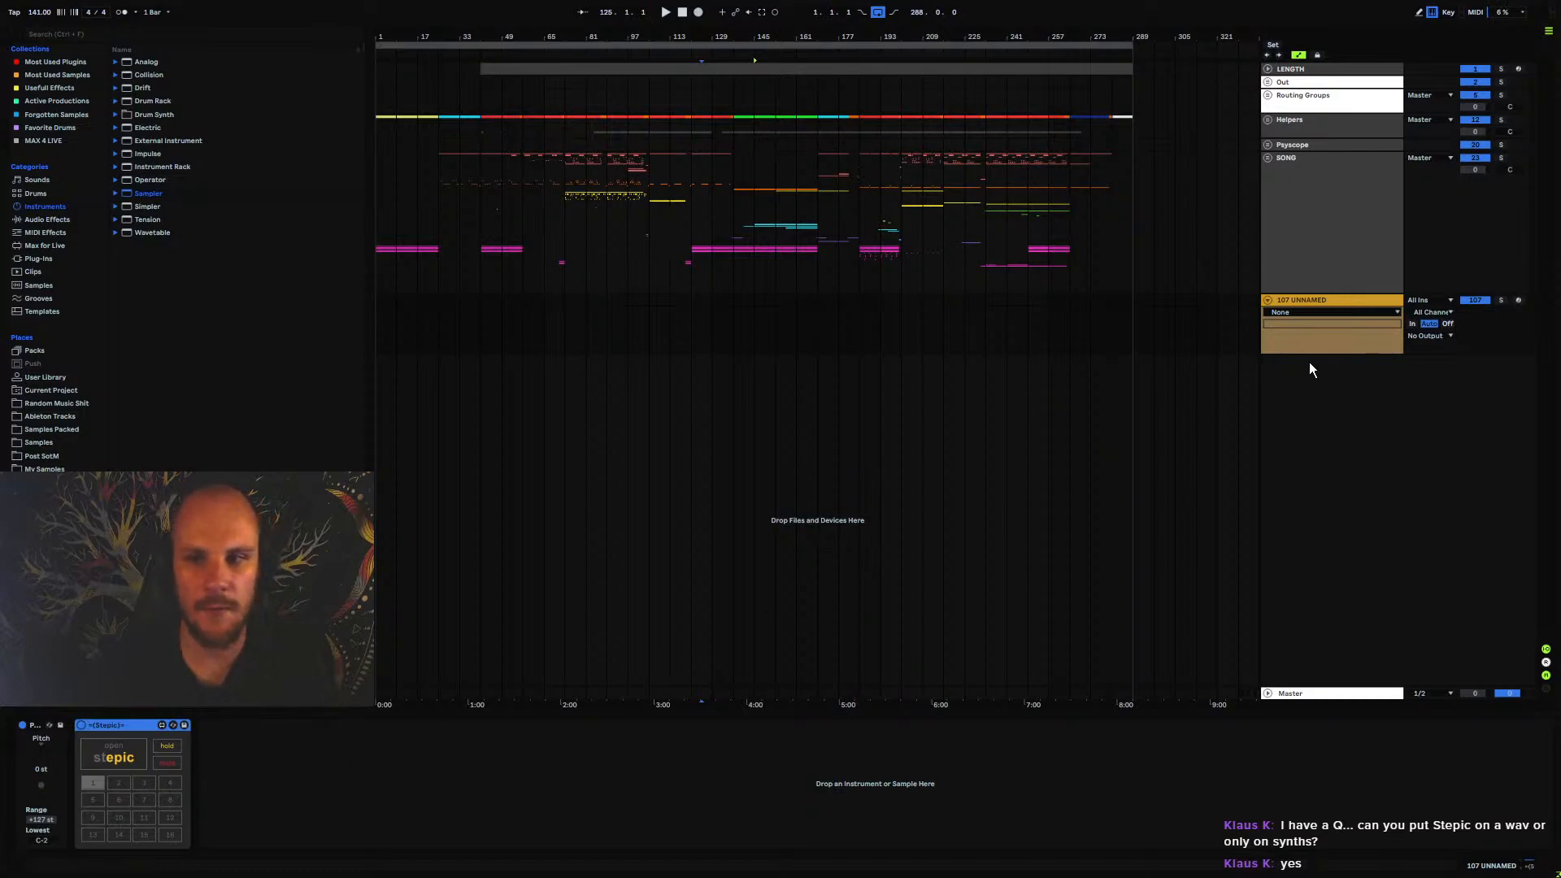
Delete the unnamed Stepic demo track below the SONG group
{"action": "left_click", "coordinate": [1249, 228]}
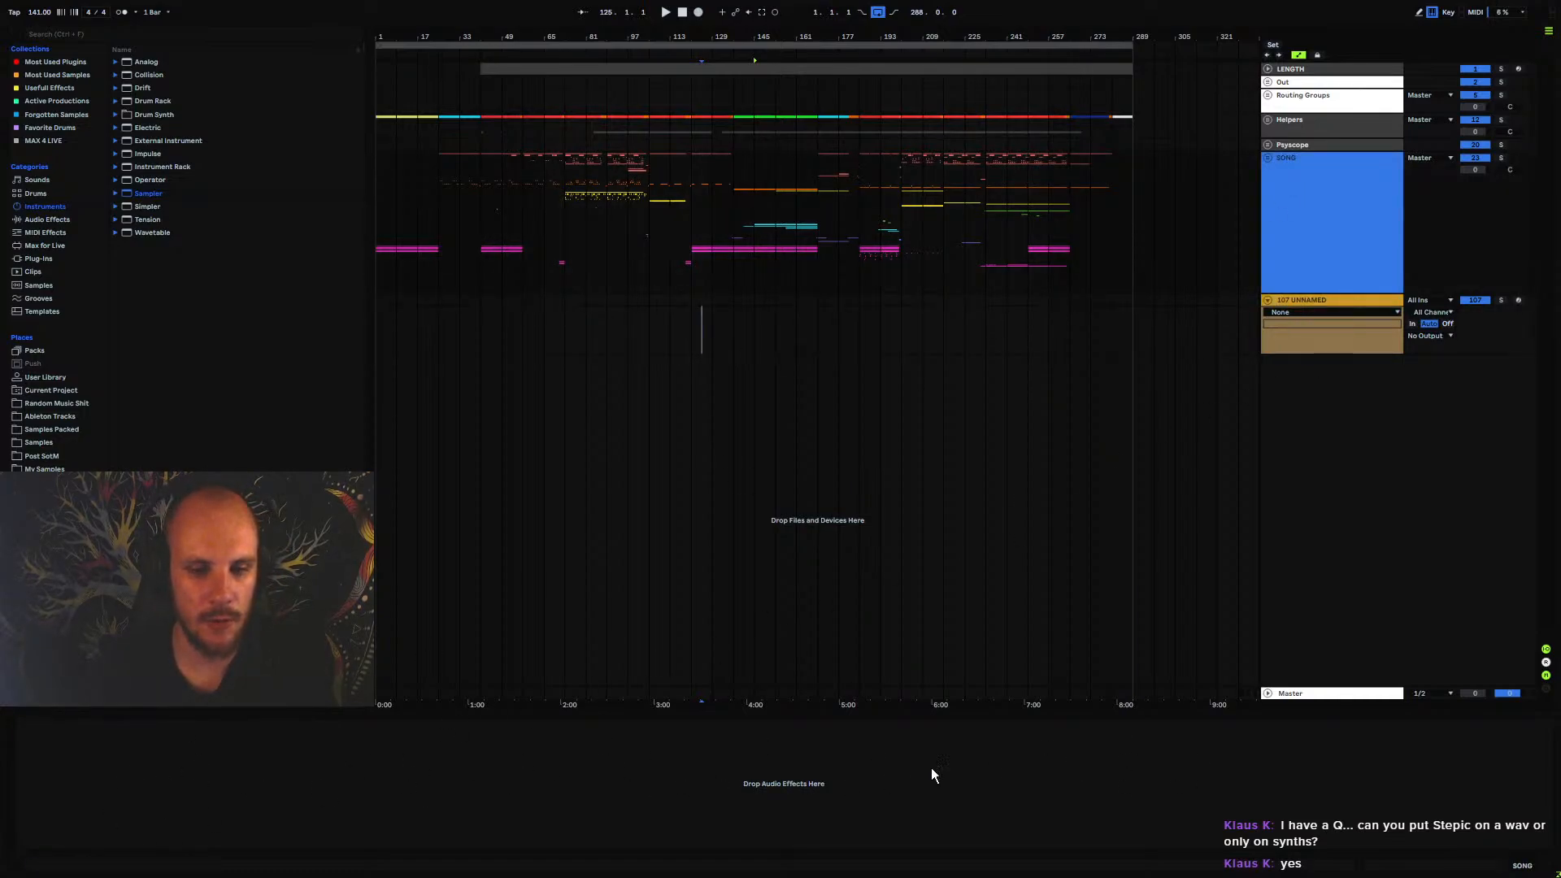
{"action": "left_click", "coordinate": [1305, 302]}
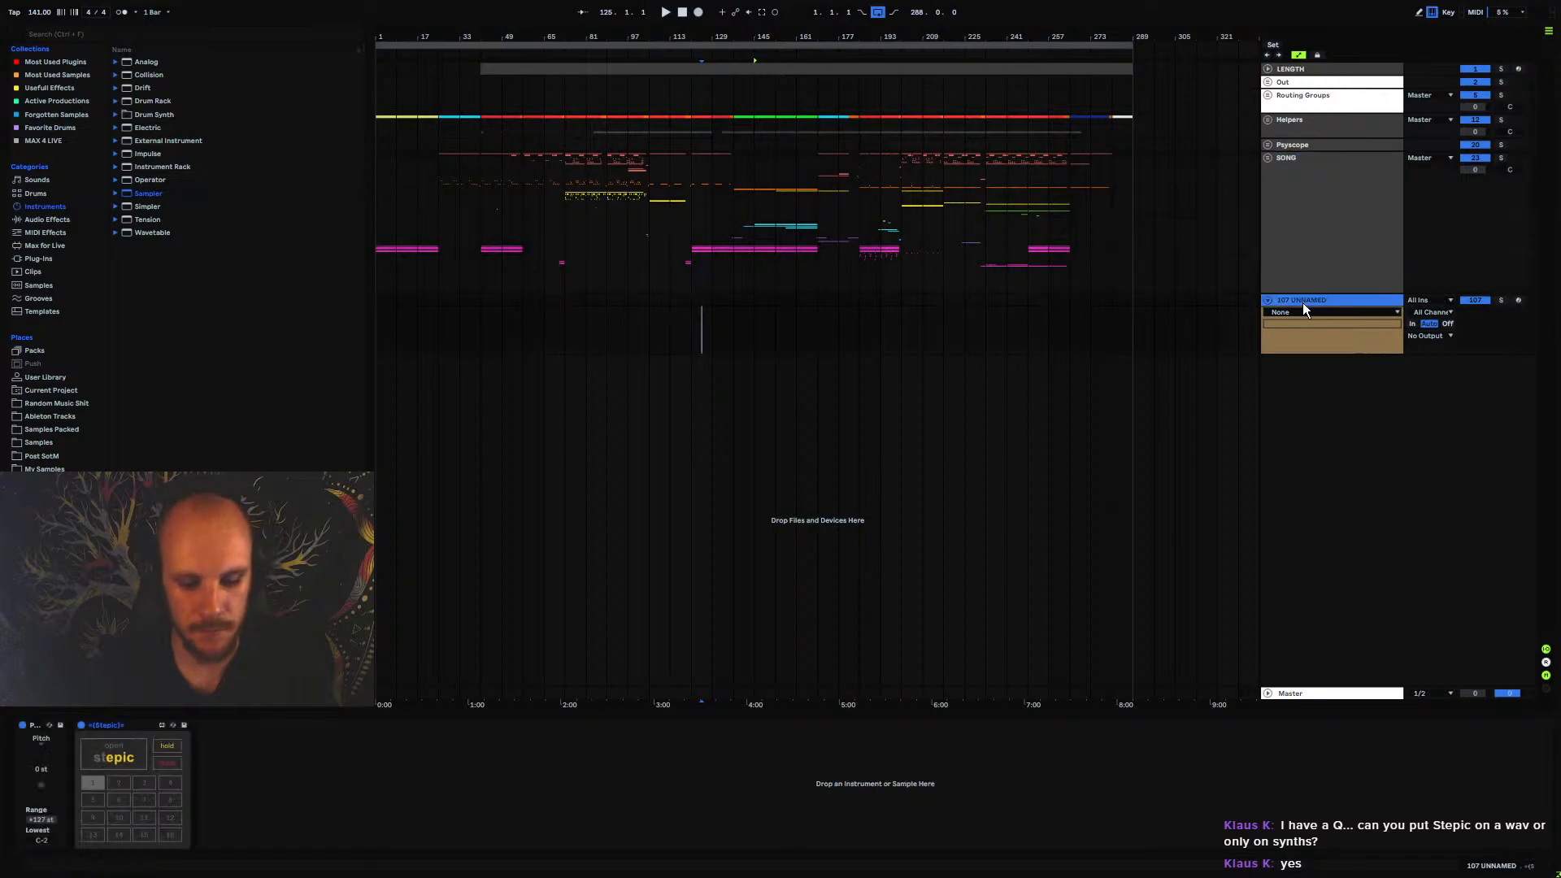
{"action": "key", "text": "Delete"}
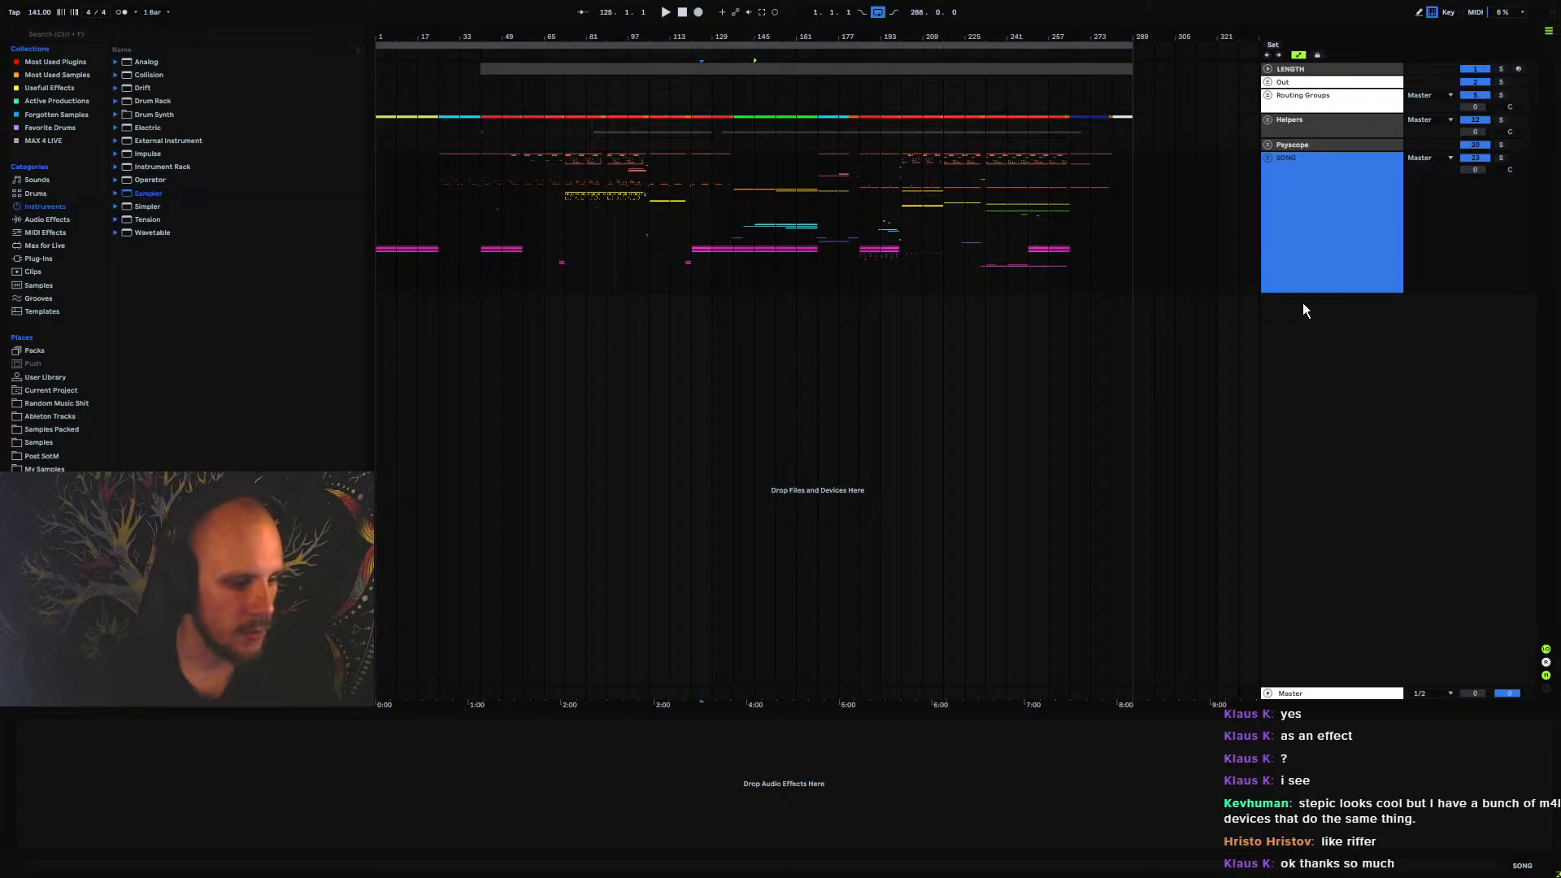
Browse the built-in audio effects and the Max Audio Effect devices of Max for Live
{"action": "left_click", "coordinate": [36, 218]}
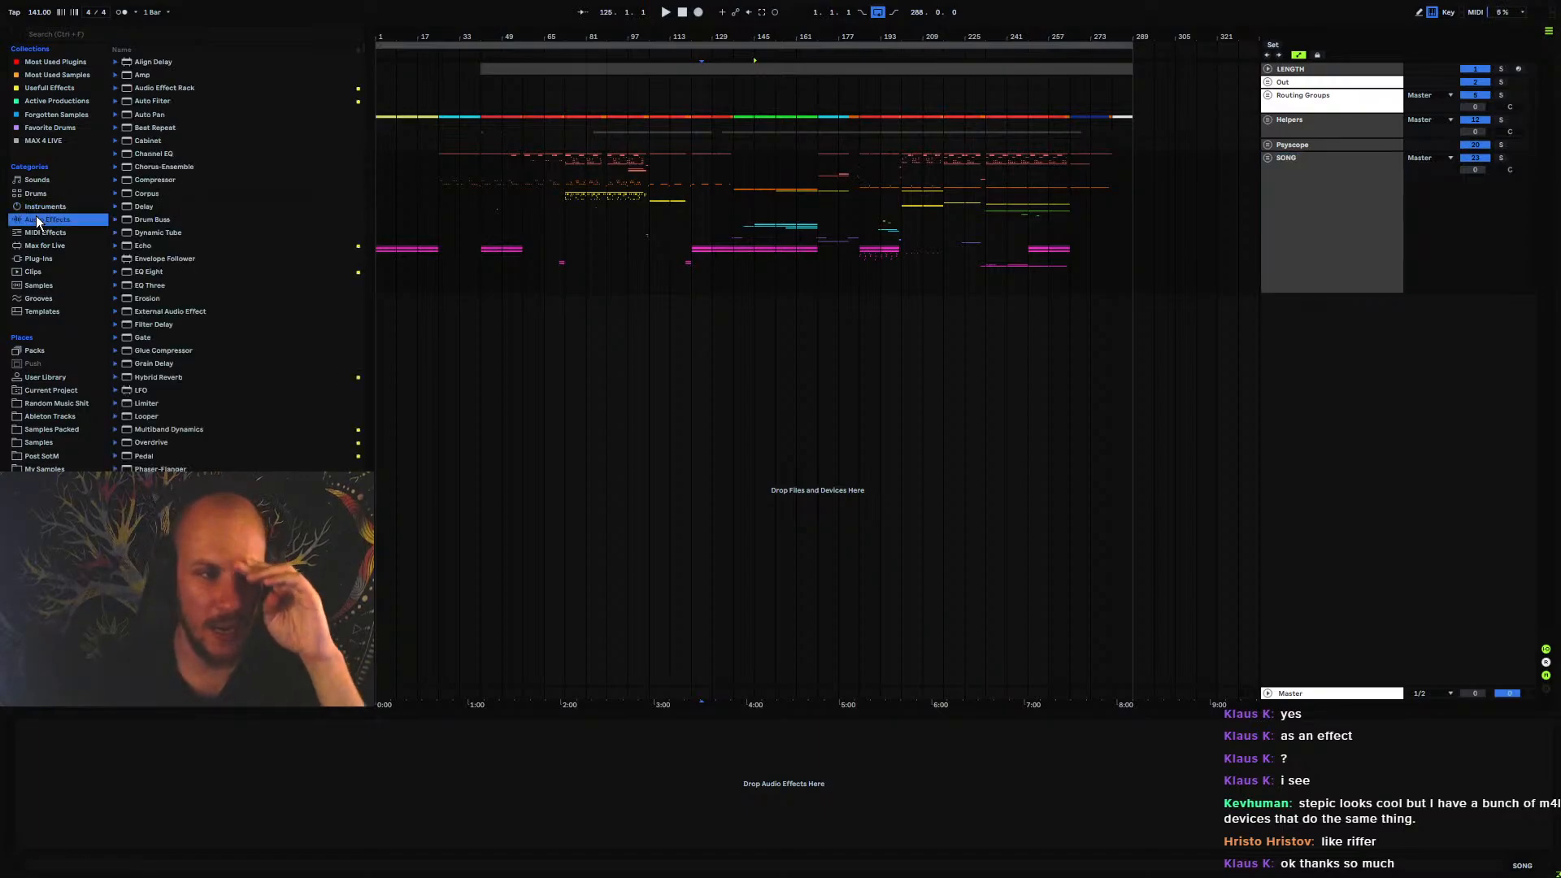
{"action": "left_click", "coordinate": [48, 246]}
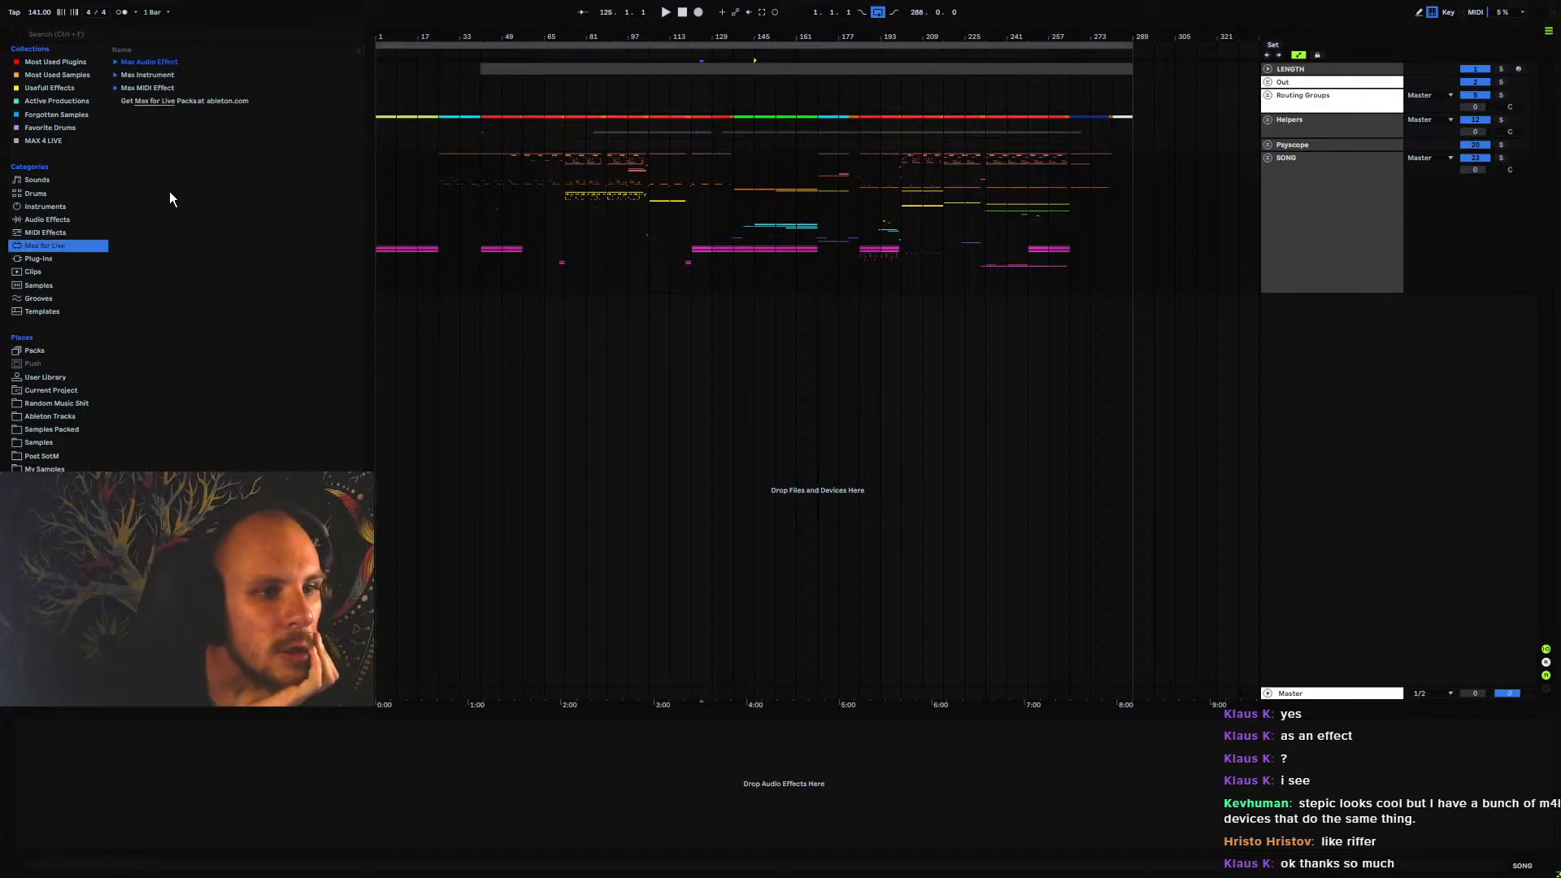
{"action": "left_click", "coordinate": [116, 63]}
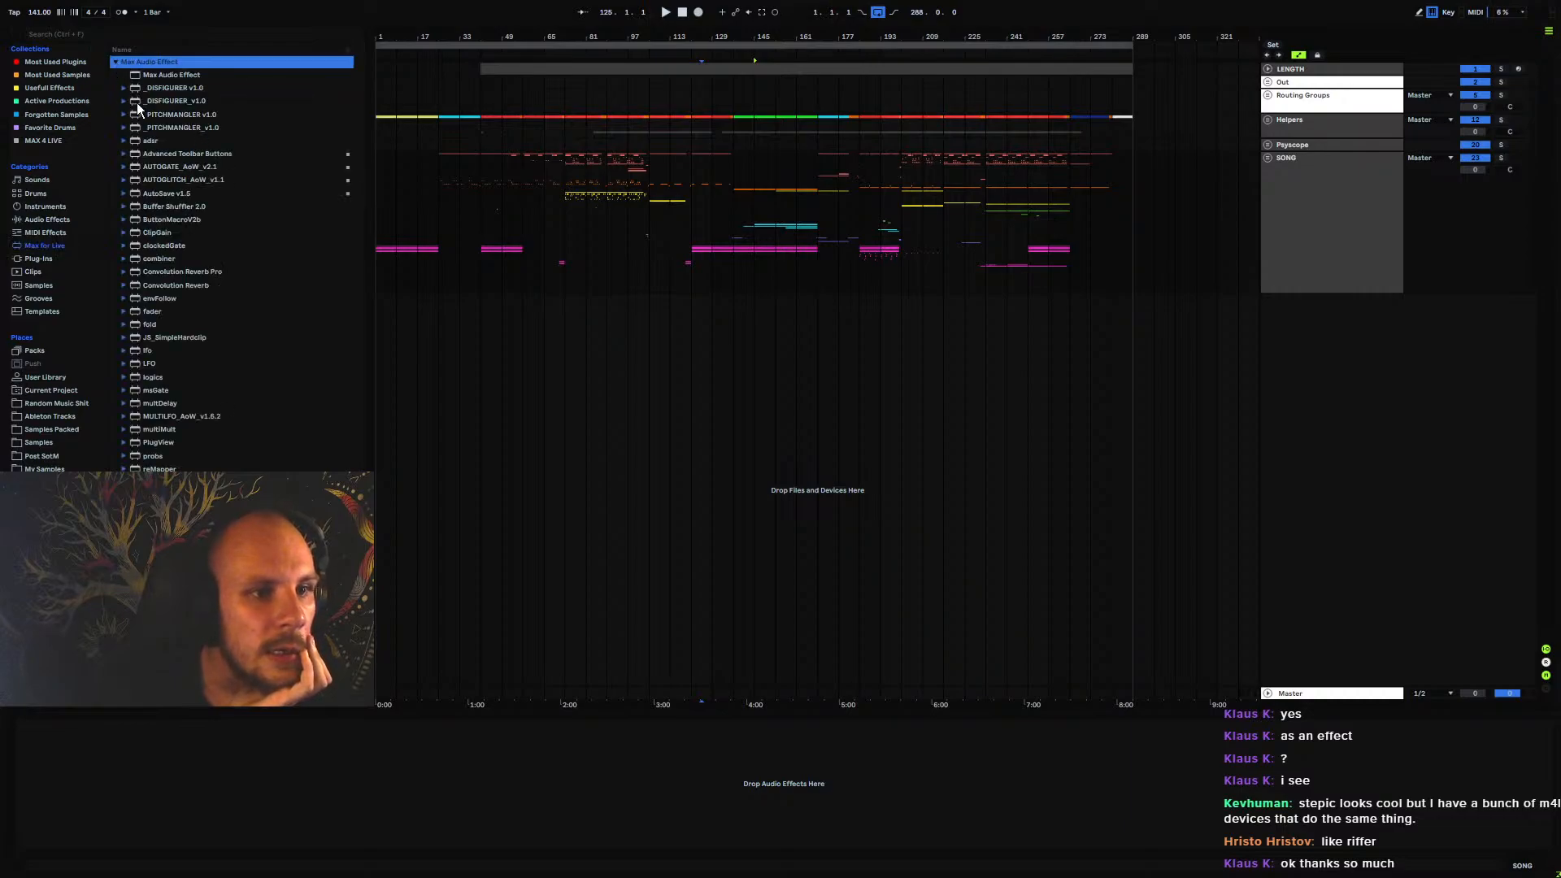
{"action": "left_click", "coordinate": [115, 63]}
List the Max MIDI Effect devices and examine the AUTOGRID8 MIDI and AUTOGRID8 MIDI Receiver entries
{"action": "left_click", "coordinate": [115, 87]}
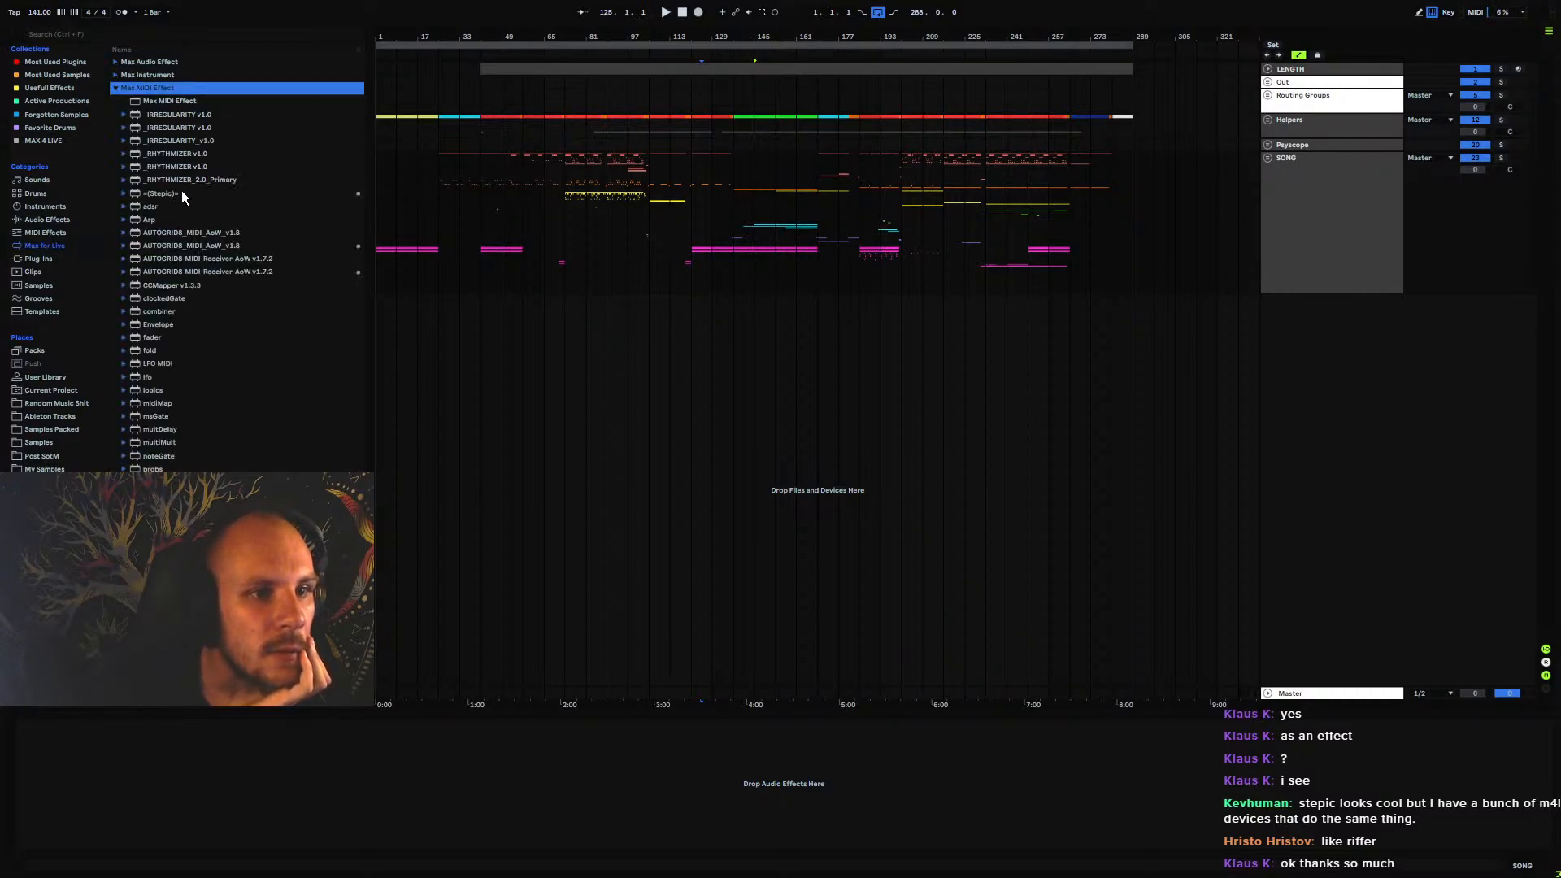
{"action": "left_click", "coordinate": [218, 232]}
{"action": "left_click", "coordinate": [181, 245]}
{"action": "left_click", "coordinate": [192, 258]}
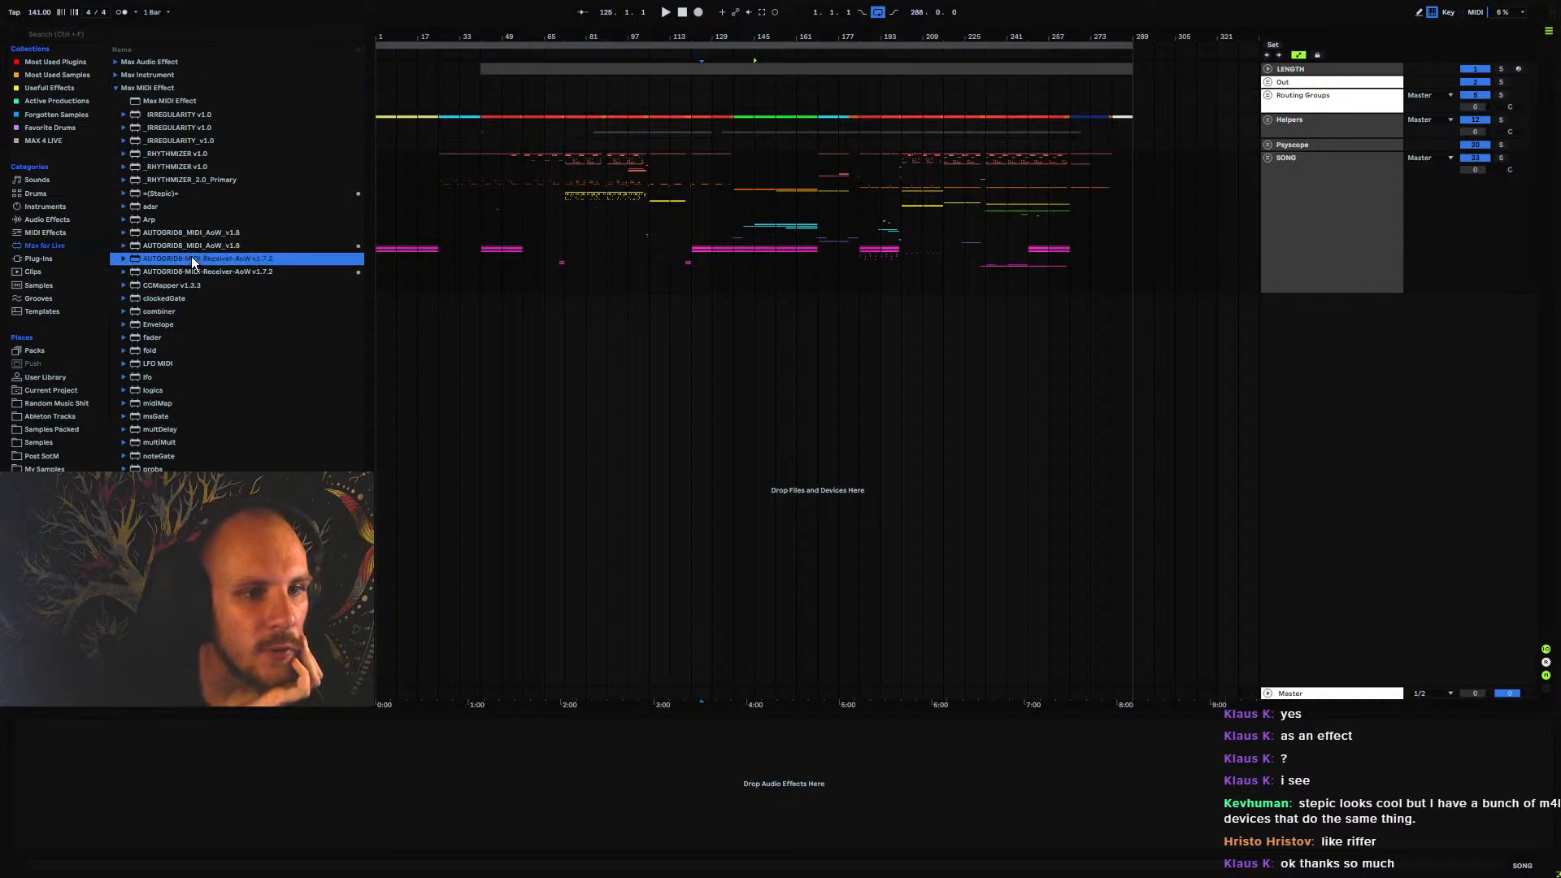
{"action": "left_click", "coordinate": [186, 271]}
{"action": "left_click", "coordinate": [181, 234]}
{"action": "left_click", "coordinate": [180, 247]}
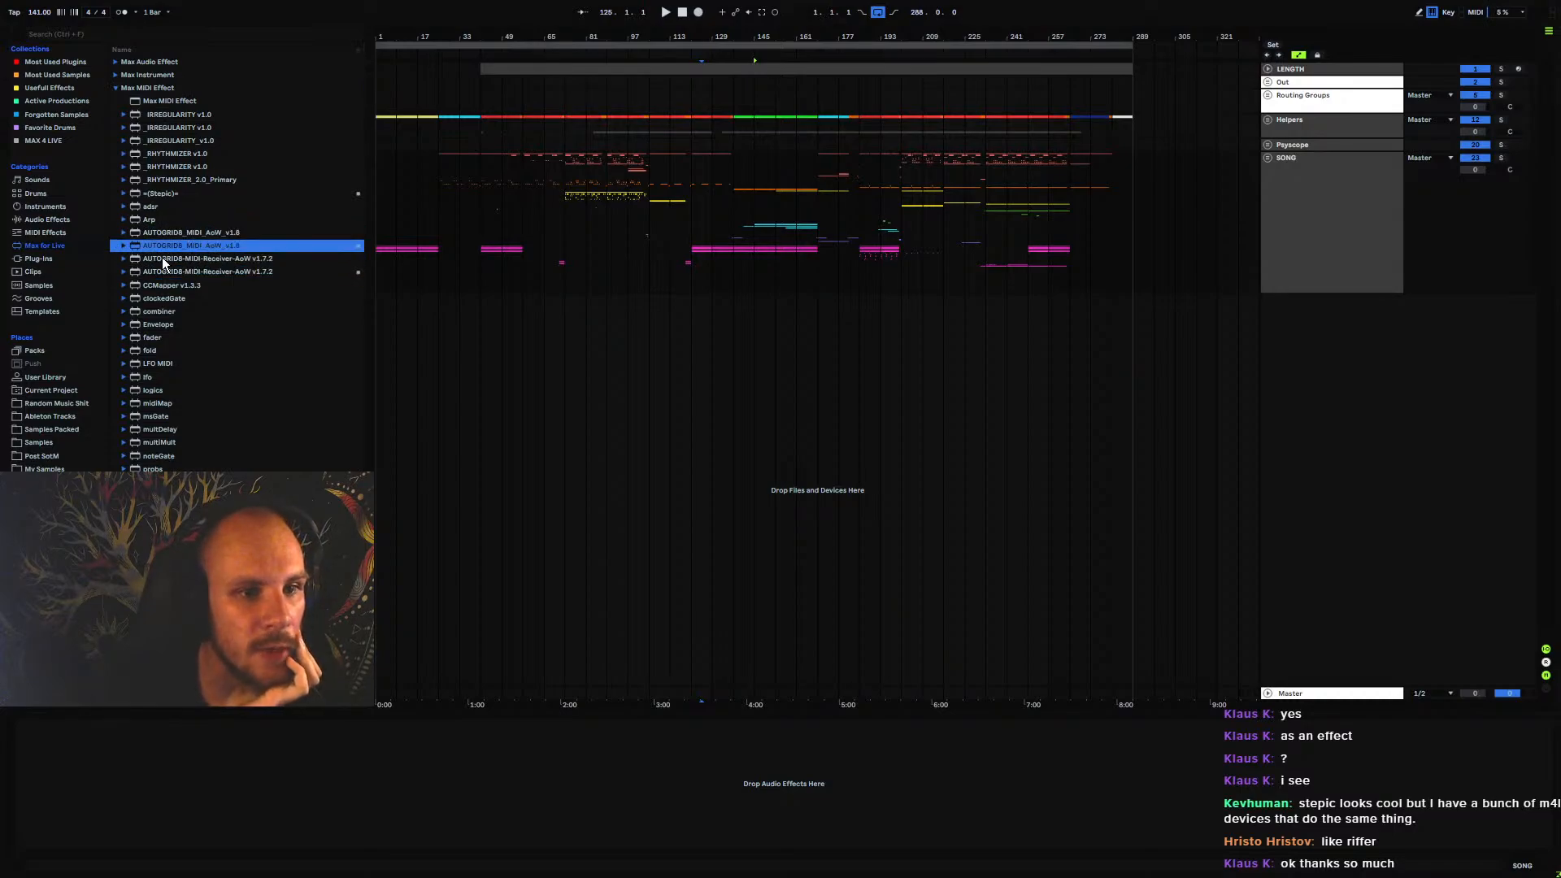
{"action": "left_click", "coordinate": [168, 235]}
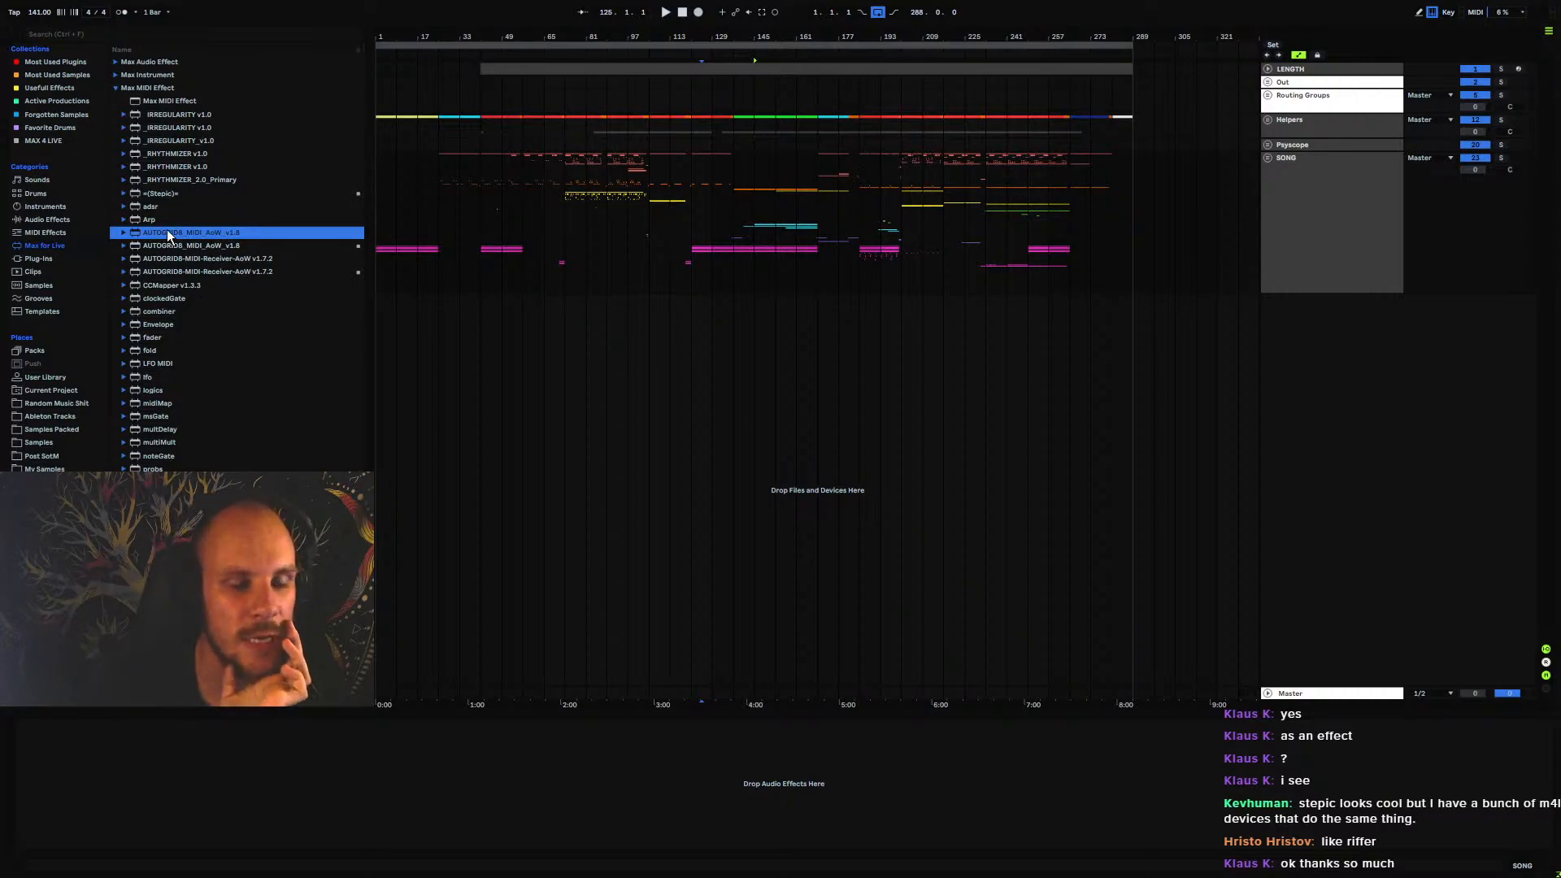
List the Max Audio Effect devices and examine the AUTOGATE_AoW_v2.1 and AUTOGLITCH_AoW_v1.1 entries
{"action": "left_click", "coordinate": [115, 61]}
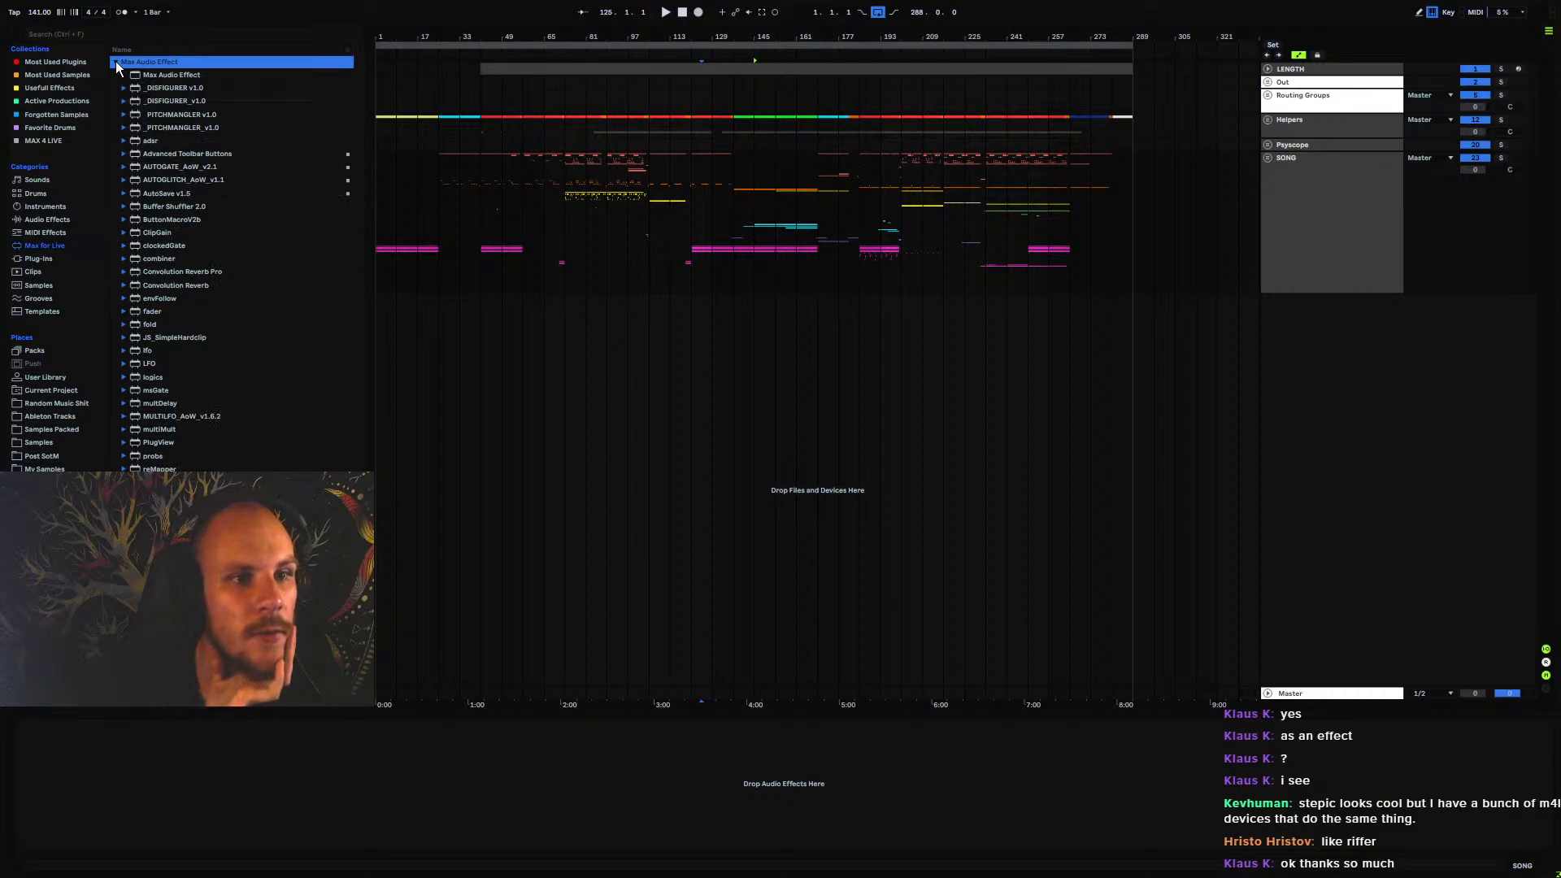
{"action": "left_click", "coordinate": [204, 167]}
{"action": "left_click", "coordinate": [186, 181]}
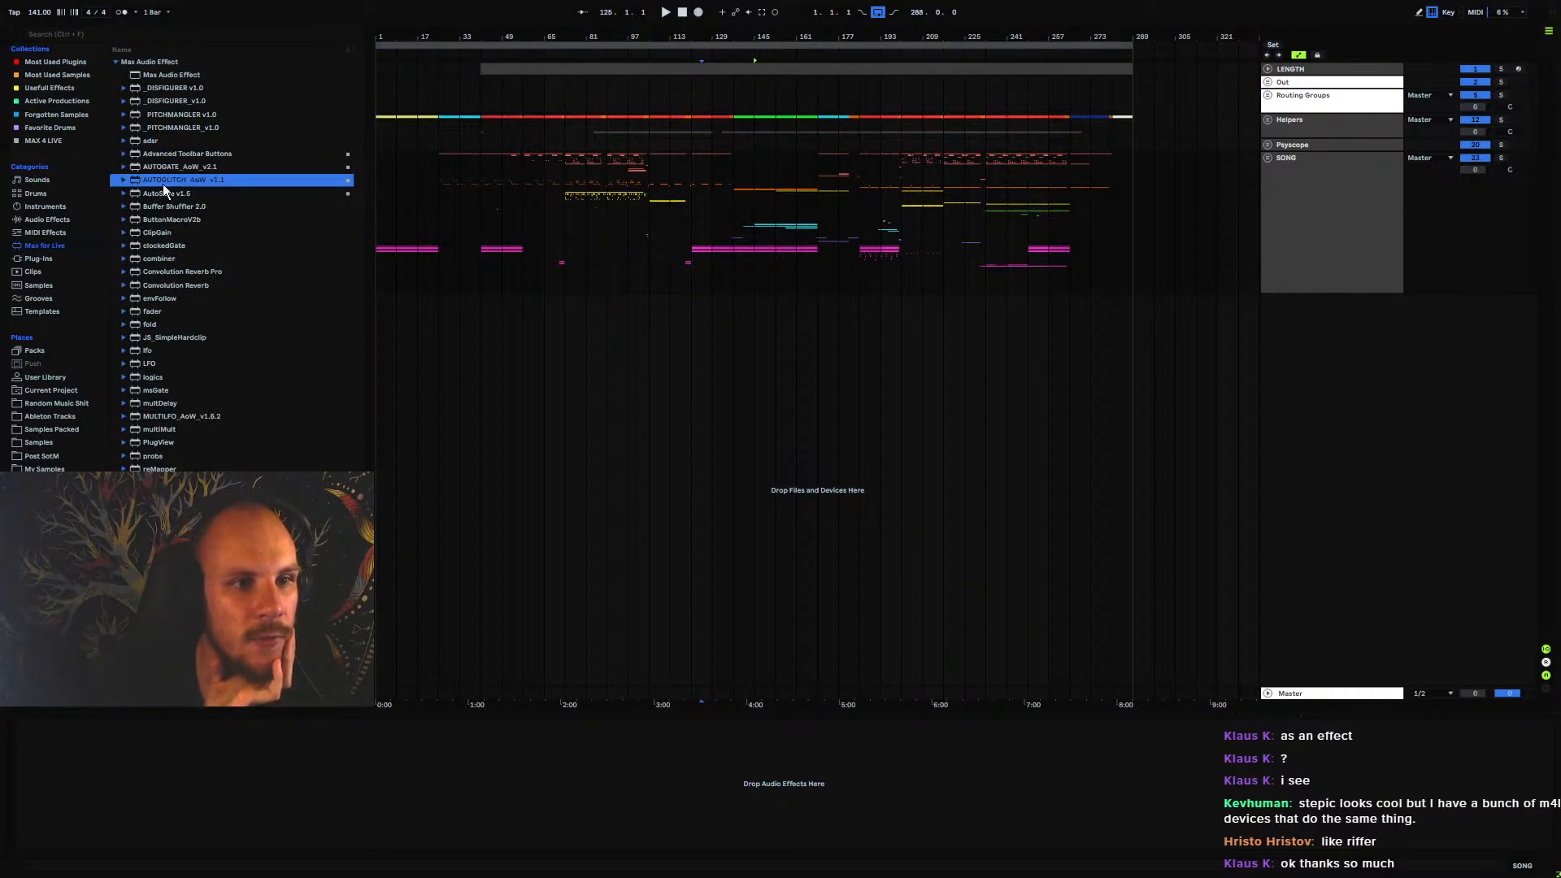
{"action": "left_click", "coordinate": [178, 167]}
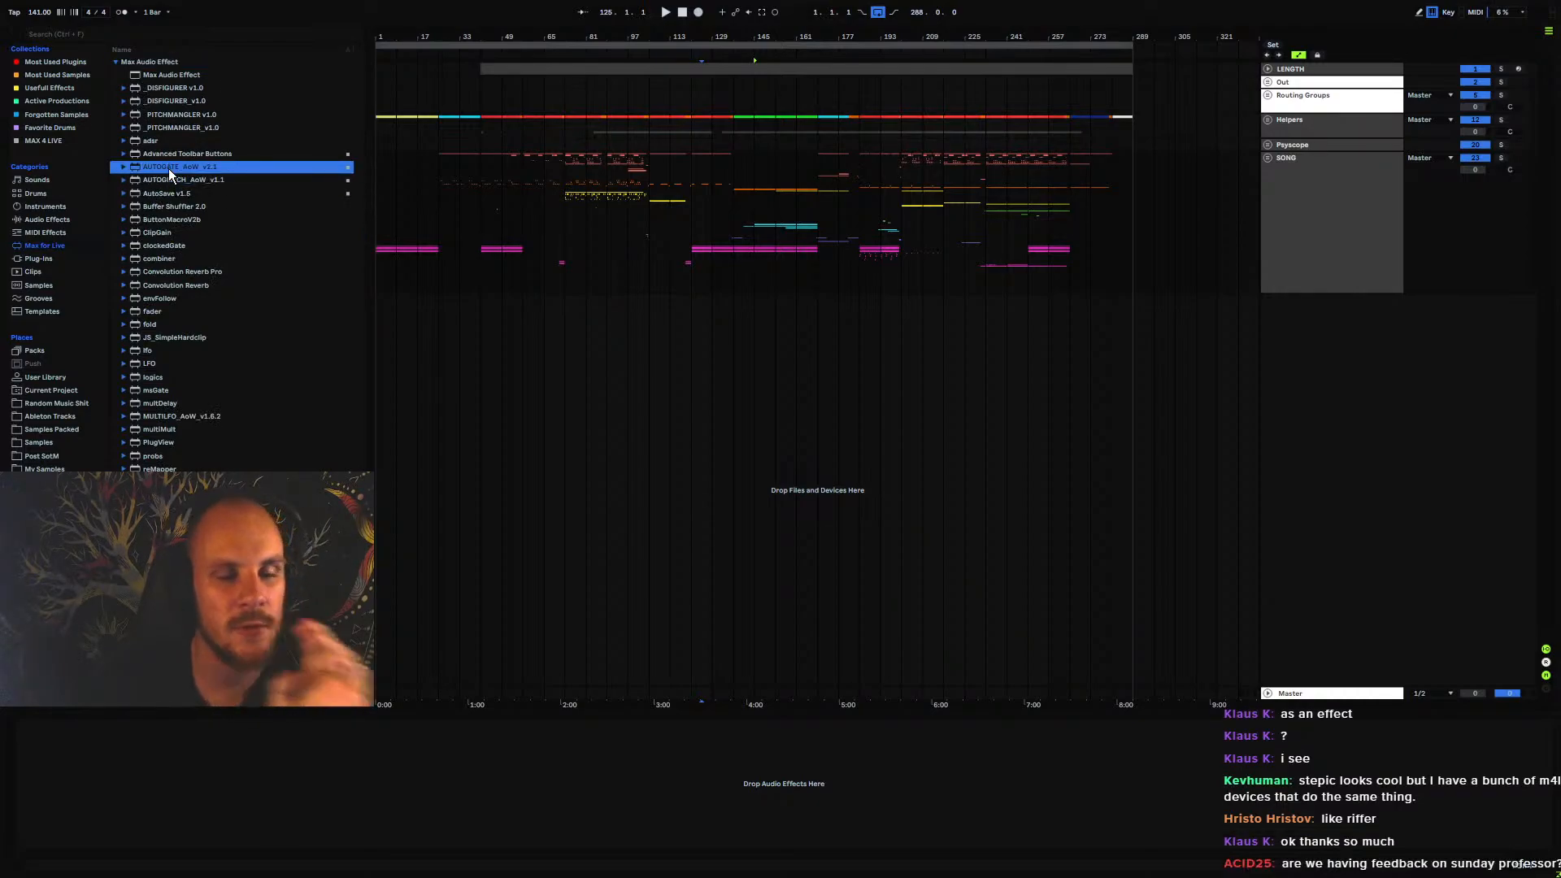
{"action": "left_click", "coordinate": [203, 181]}
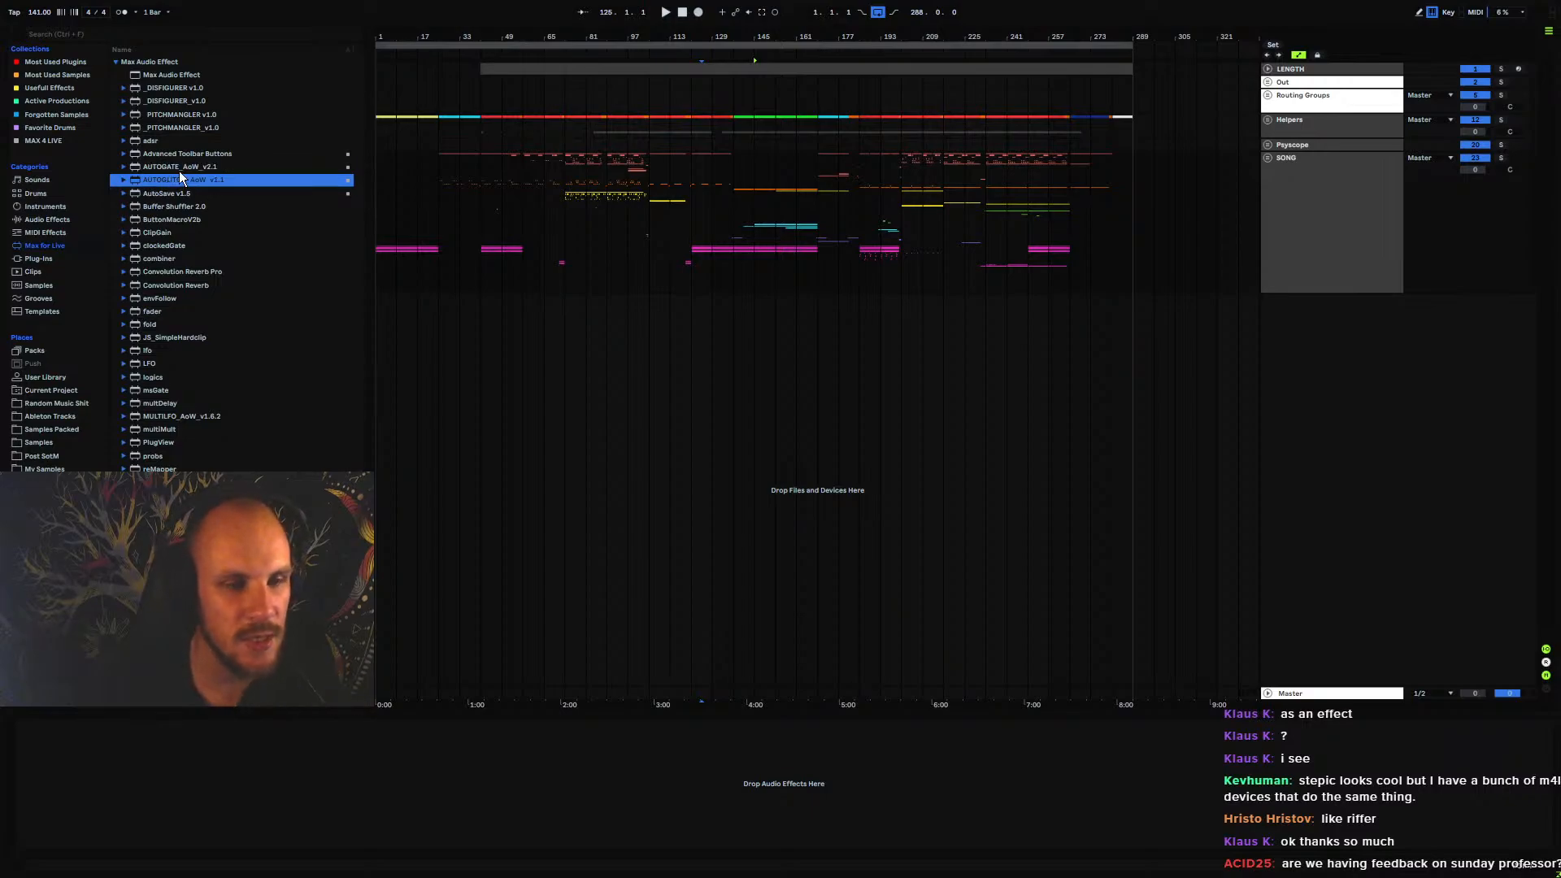
{"action": "left_click", "coordinate": [179, 168]}
{"action": "left_click", "coordinate": [205, 181]}
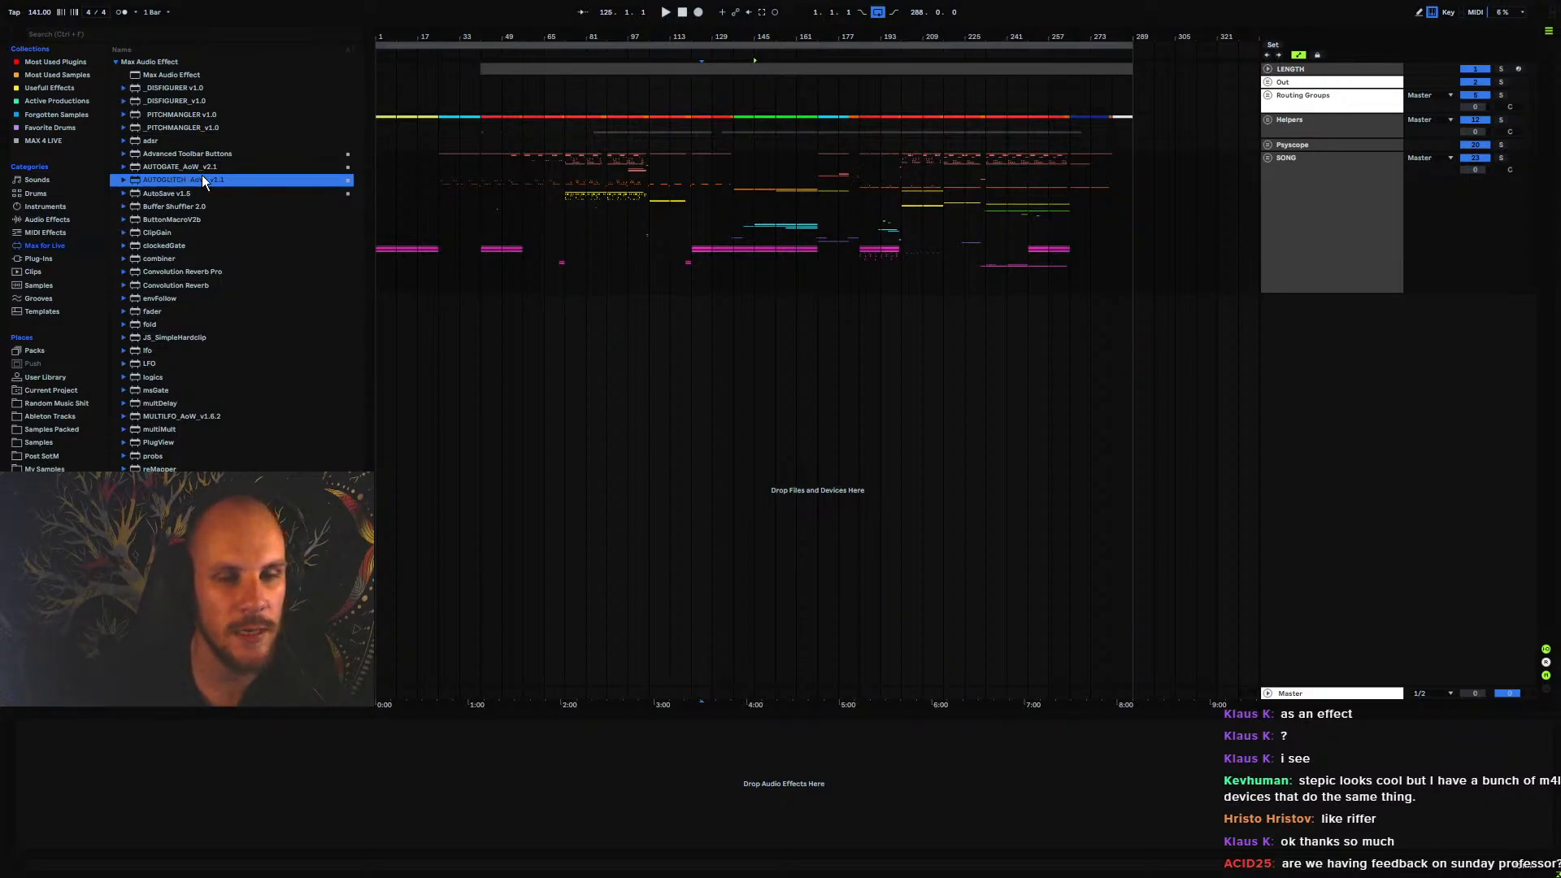
{"action": "left_click", "coordinate": [203, 172]}
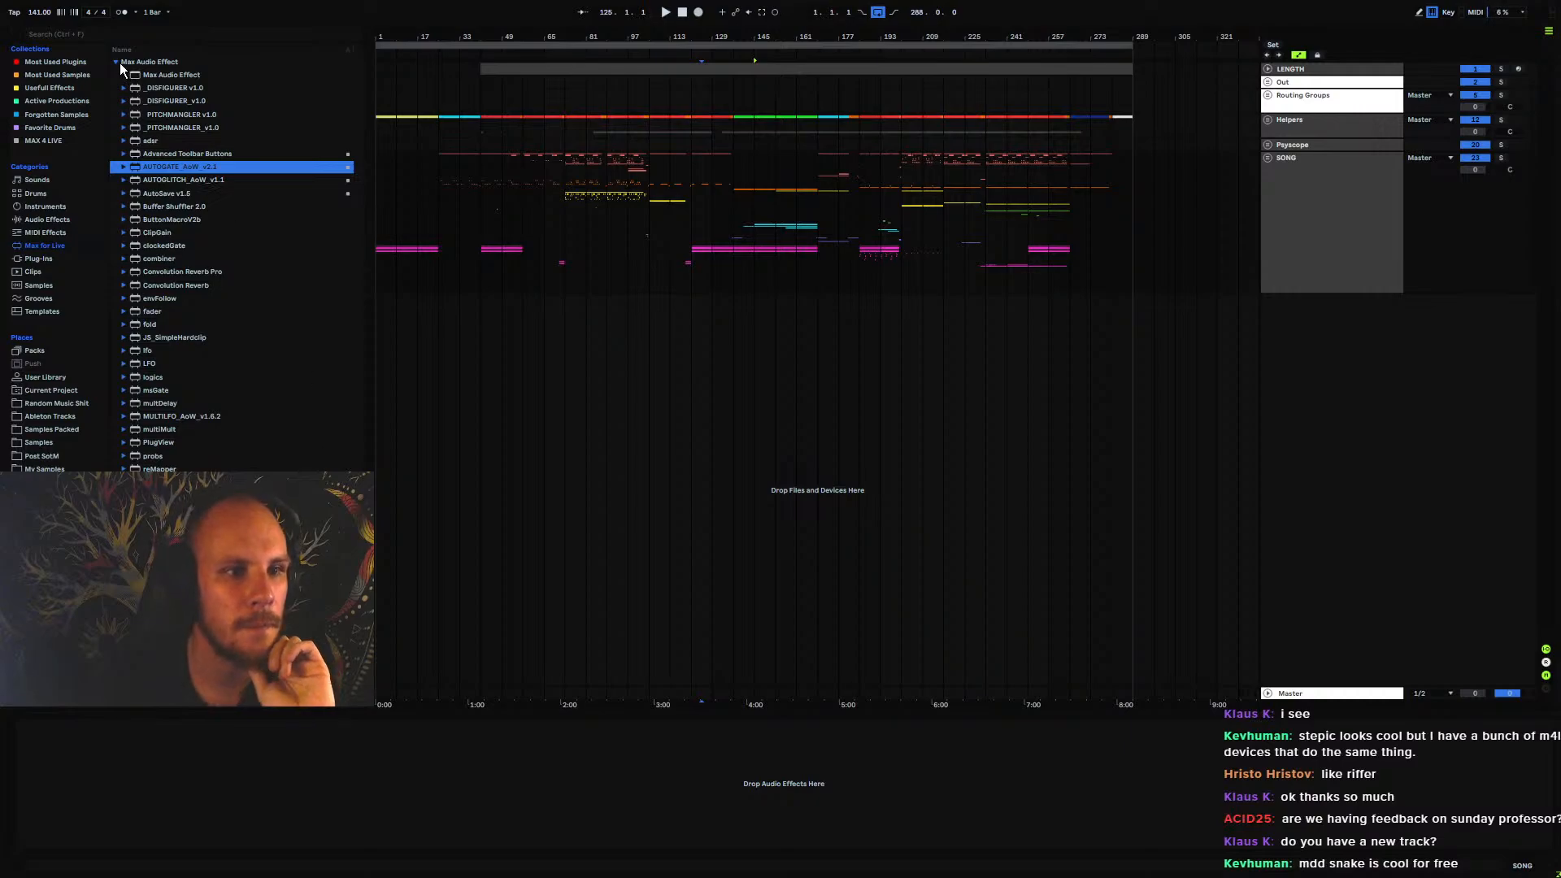
Look through the rest of the Max Audio Effect devices and collapse their list
{"action": "scroll", "coordinate": [247, 390], "scroll_direction": "down", "scroll_amount": 3}
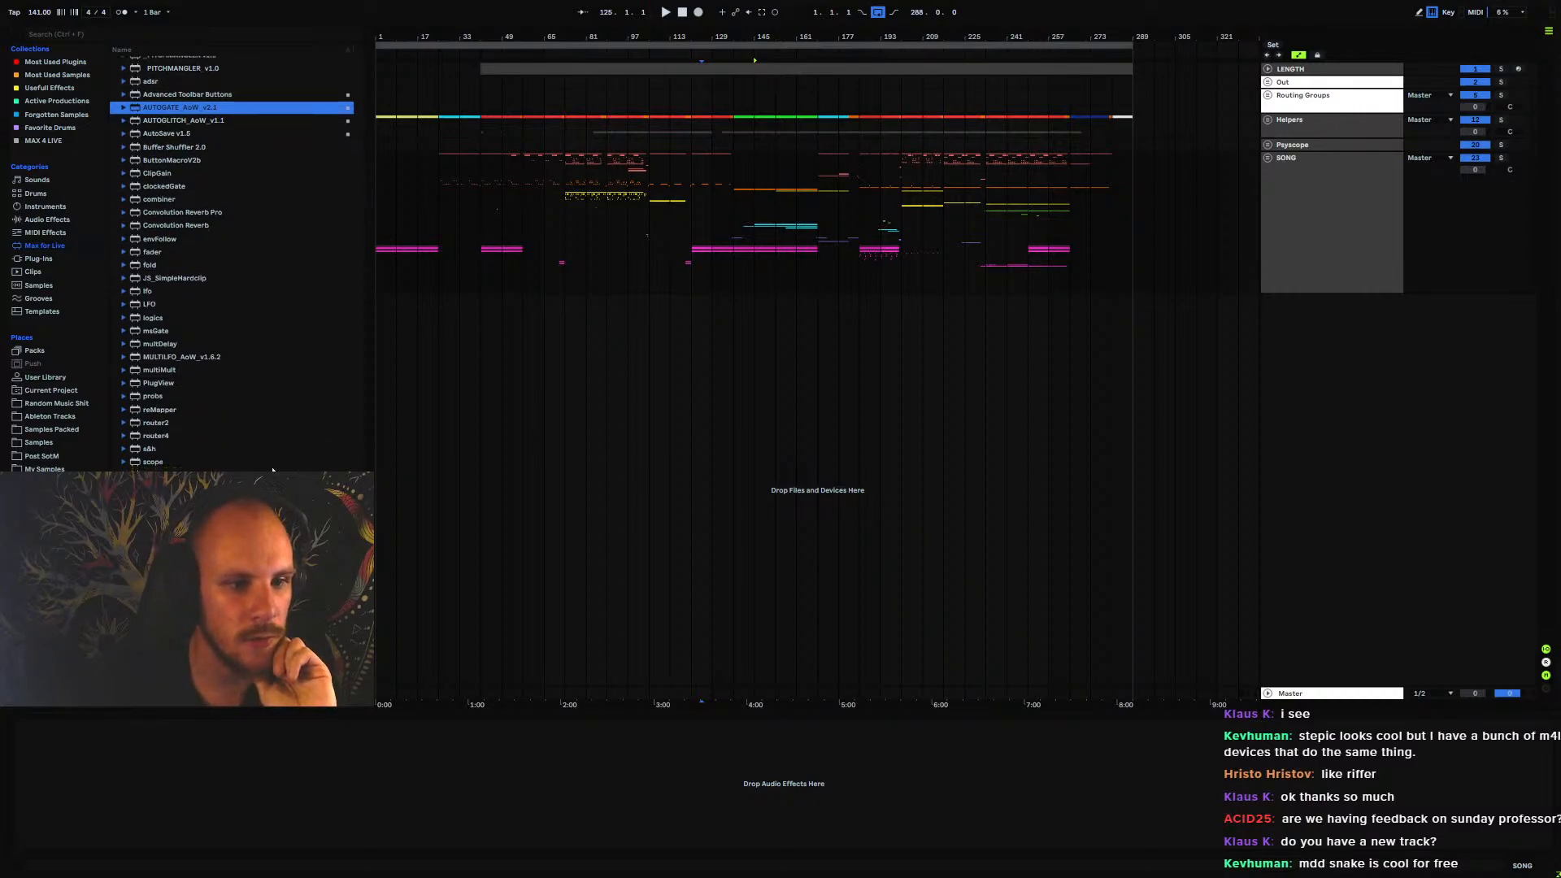
{"action": "scroll", "coordinate": [185, 226], "scroll_direction": "up", "scroll_amount": 3}
{"action": "scroll", "coordinate": [219, 358], "scroll_direction": "down", "scroll_amount": 3}
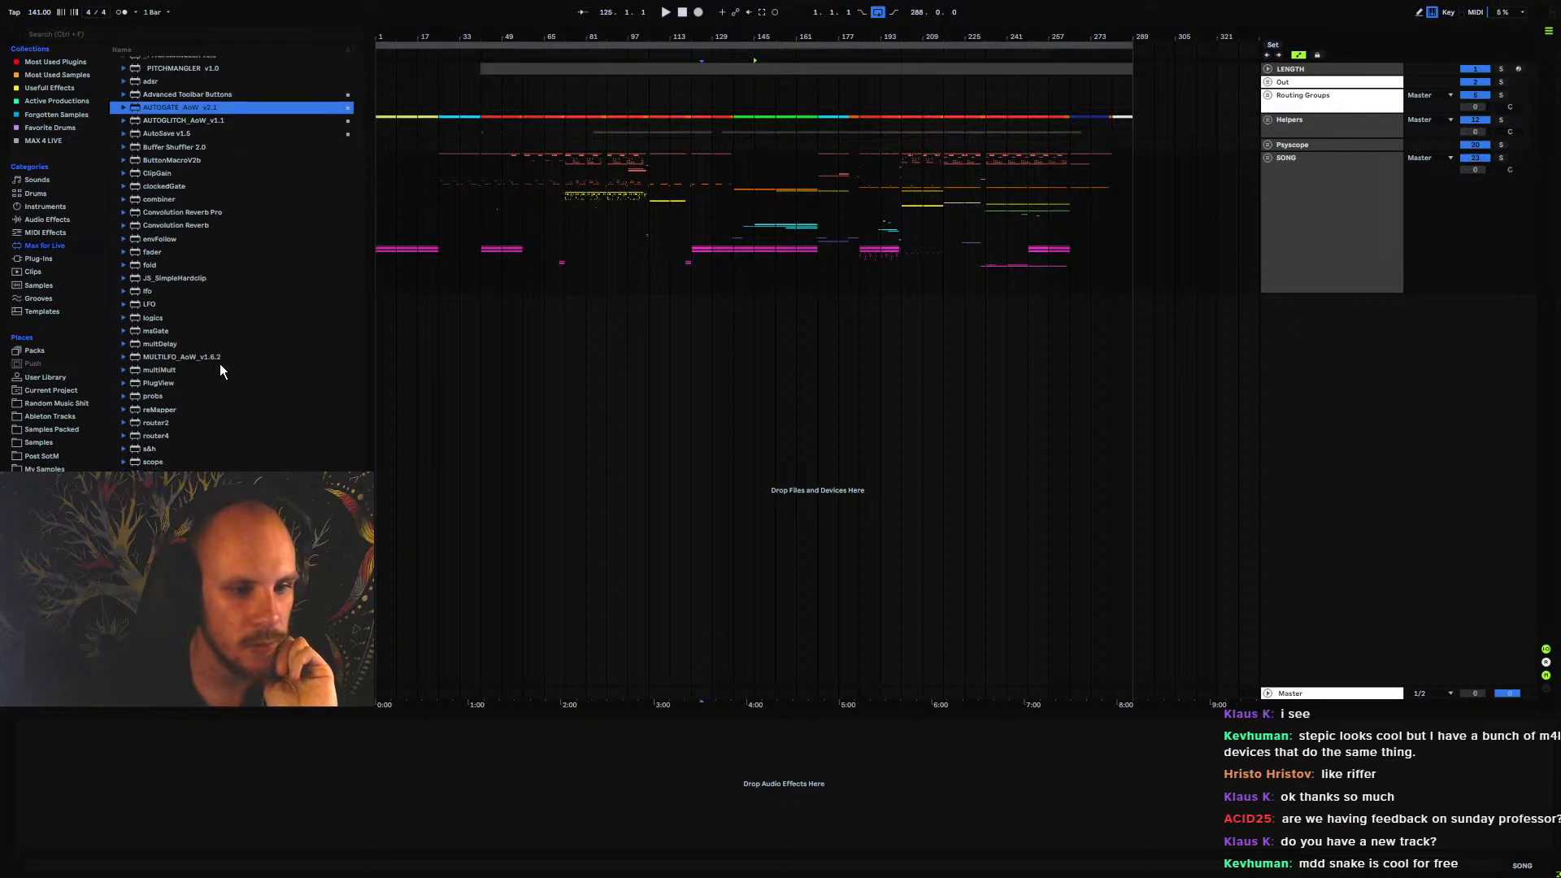
{"action": "scroll", "coordinate": [241, 327], "scroll_direction": "up", "scroll_amount": 3}
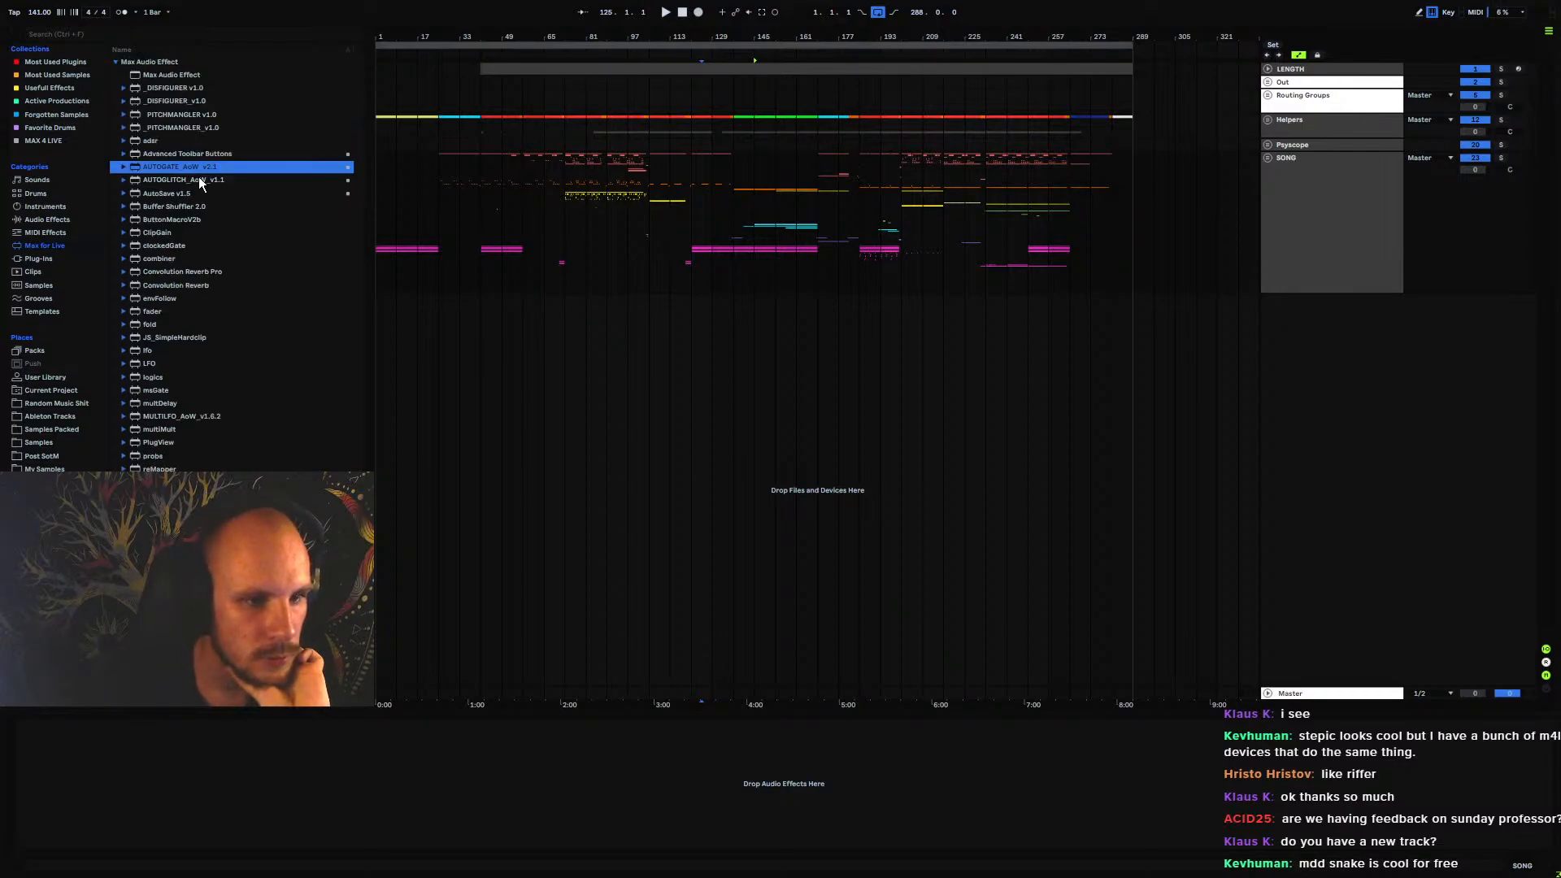
{"action": "left_click", "coordinate": [115, 61]}
Load the Max MIDI effect _RHYTHMIZER v1.0 onto a new MIDI track below the SONG group and select the device
{"action": "left_click", "coordinate": [115, 88]}
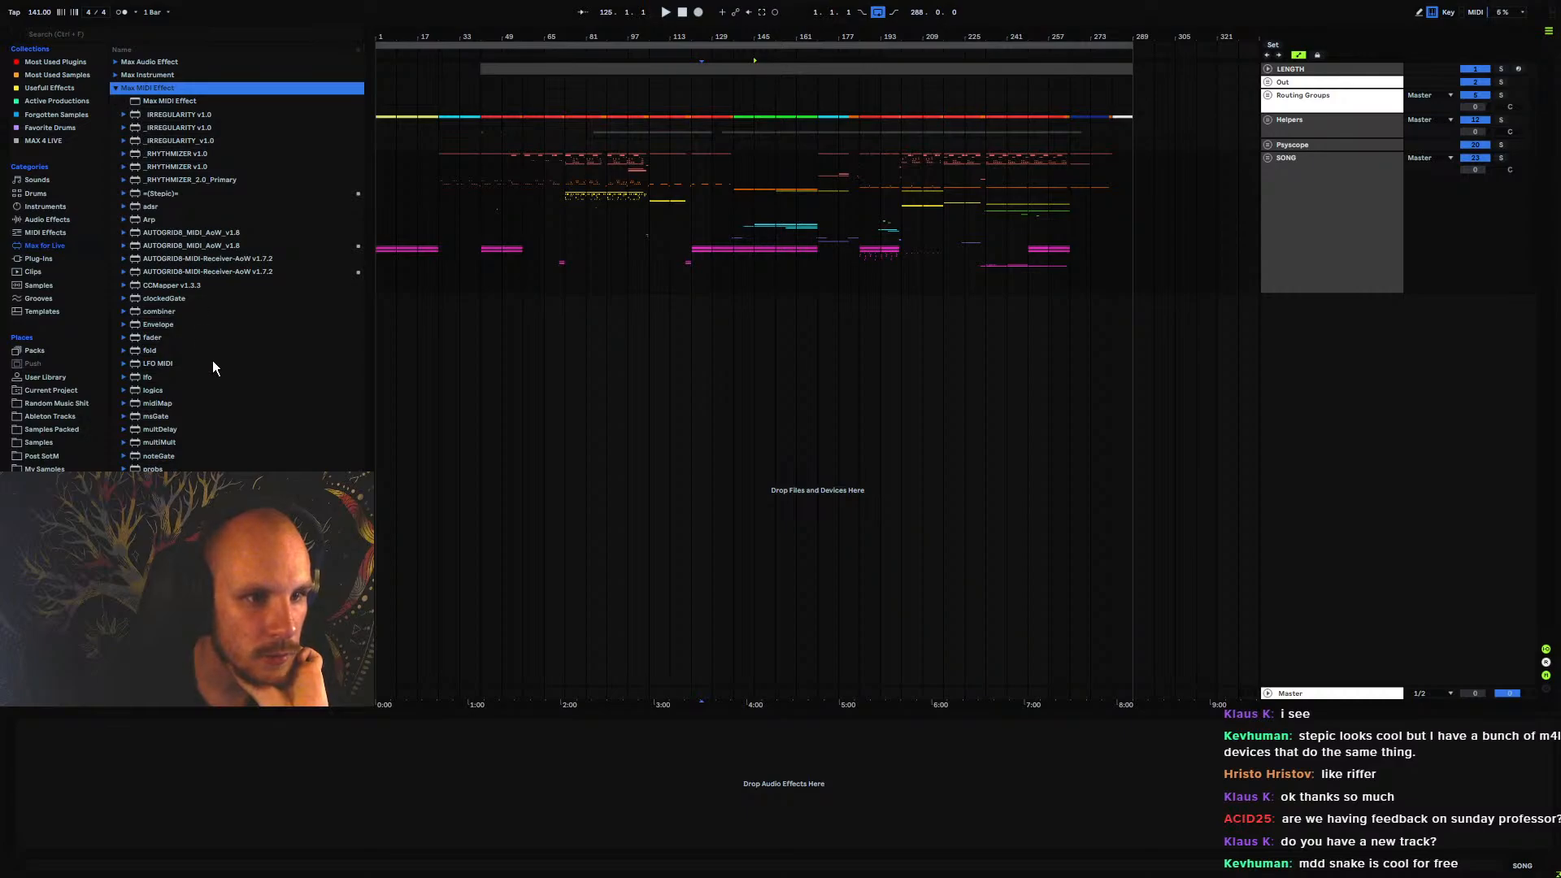
{"action": "left_click", "coordinate": [173, 153]}
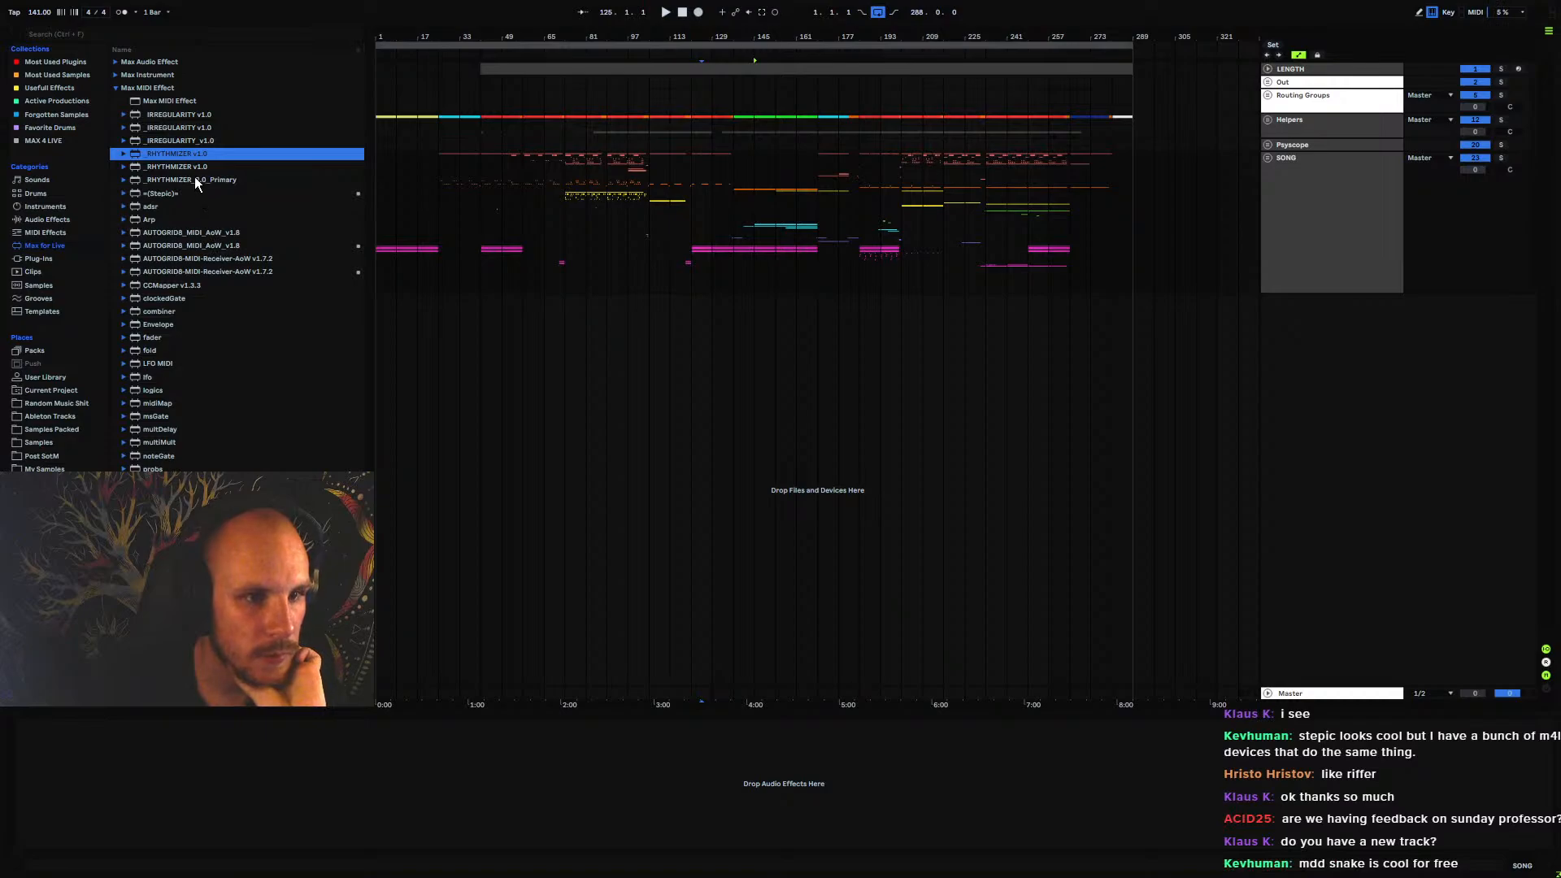
{"action": "left_click_drag", "start_coordinate": [172, 166], "coordinate": [529, 603]}
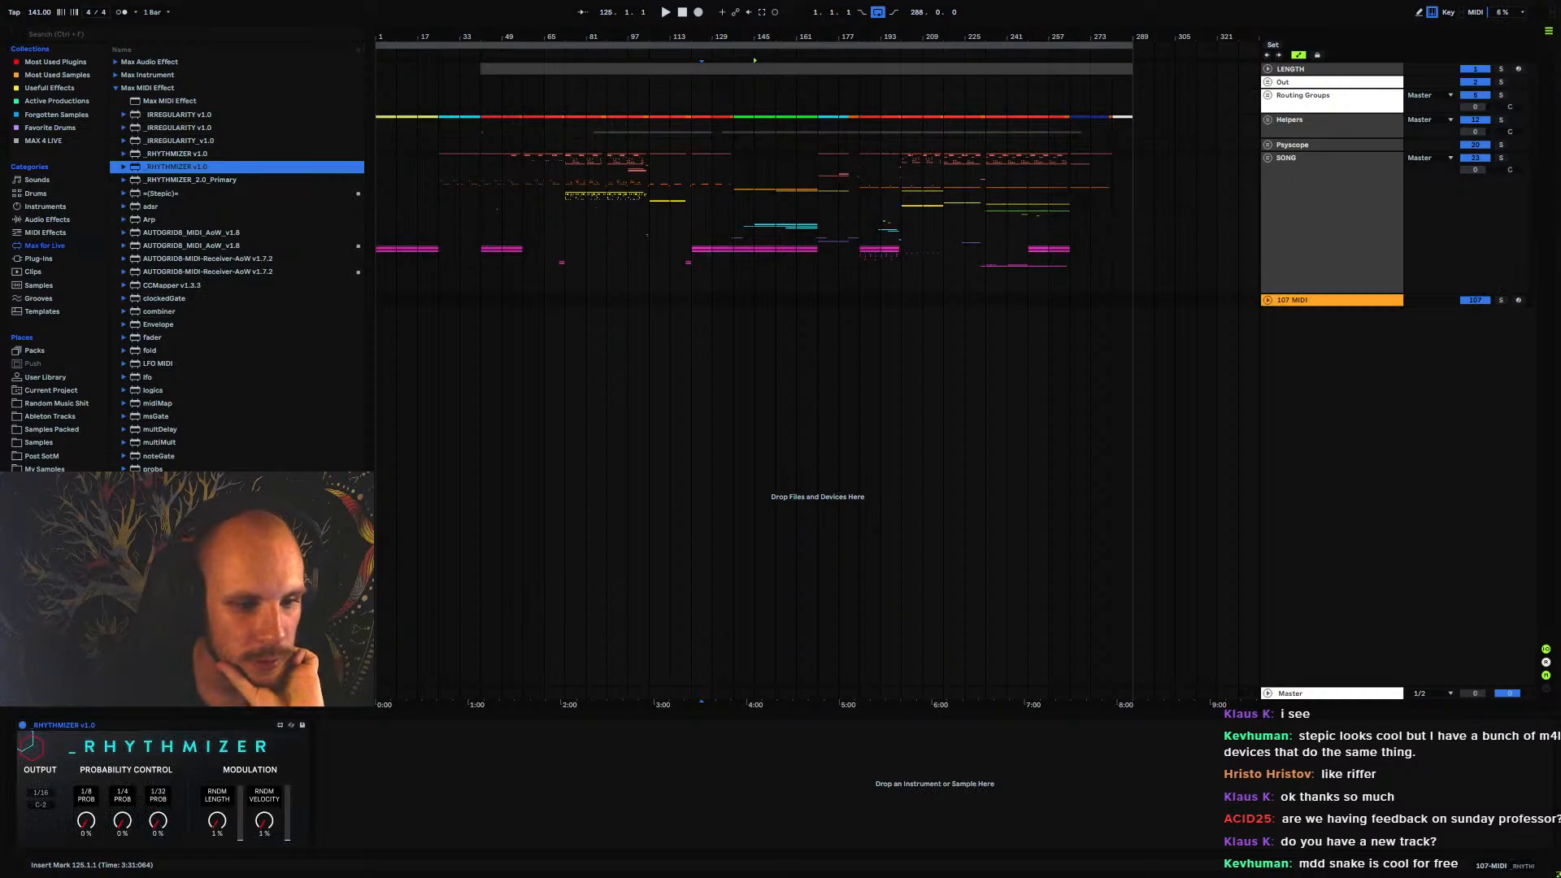
{"action": "left_click", "coordinate": [91, 730]}
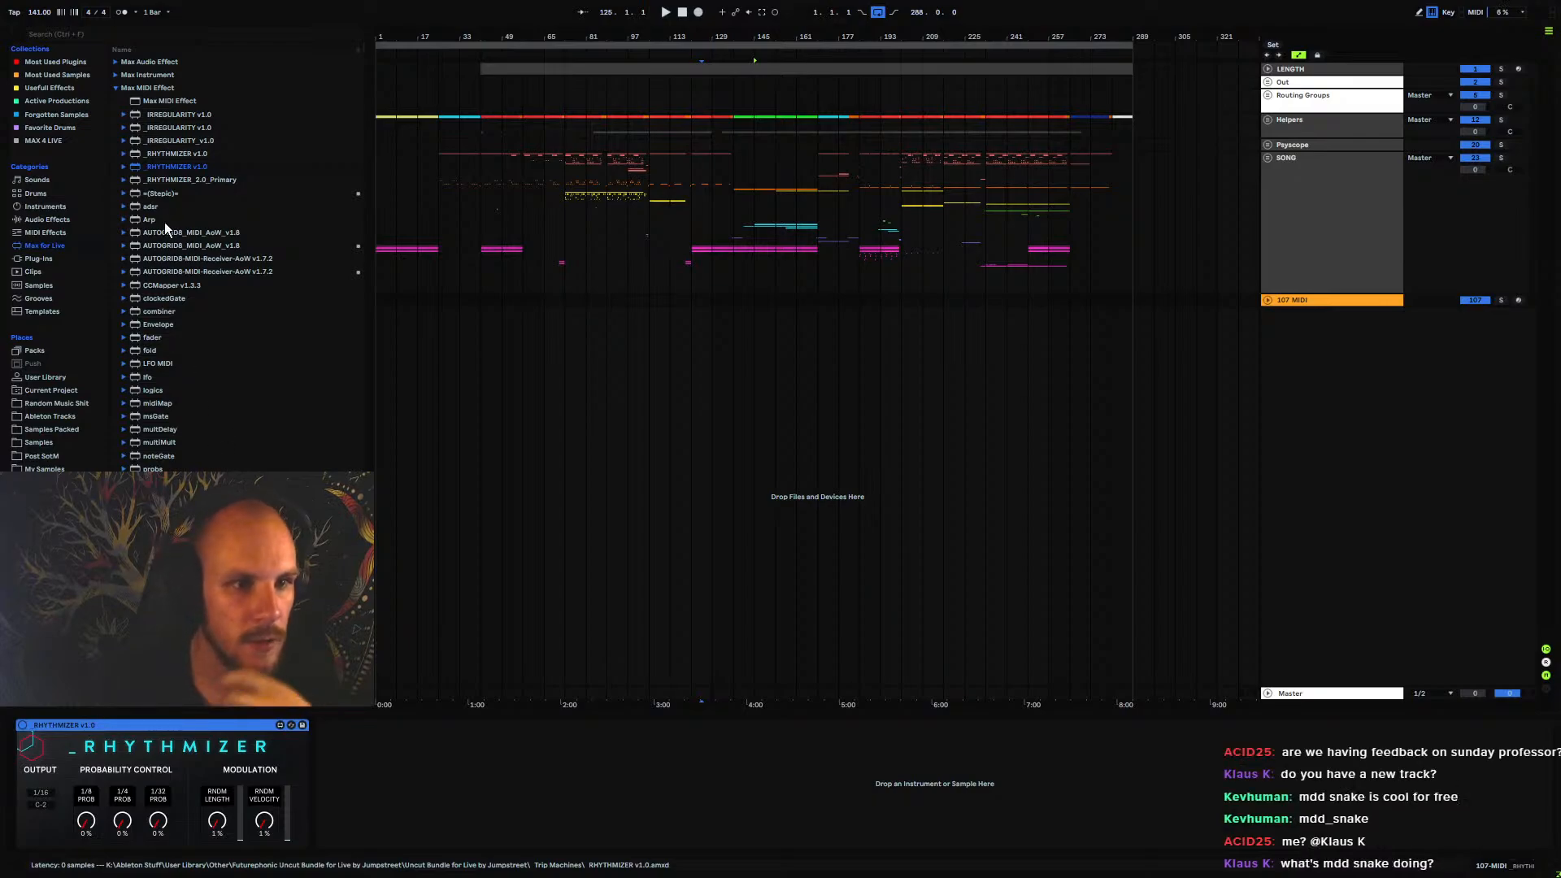
Replace _RHYTHMIZER v1.0 on the new MIDI track with the _IRREGULARITY v1.0 effect, inspect its controls and remove it again
{"action": "key", "text": "Delete"}
{"action": "left_click", "coordinate": [184, 129]}
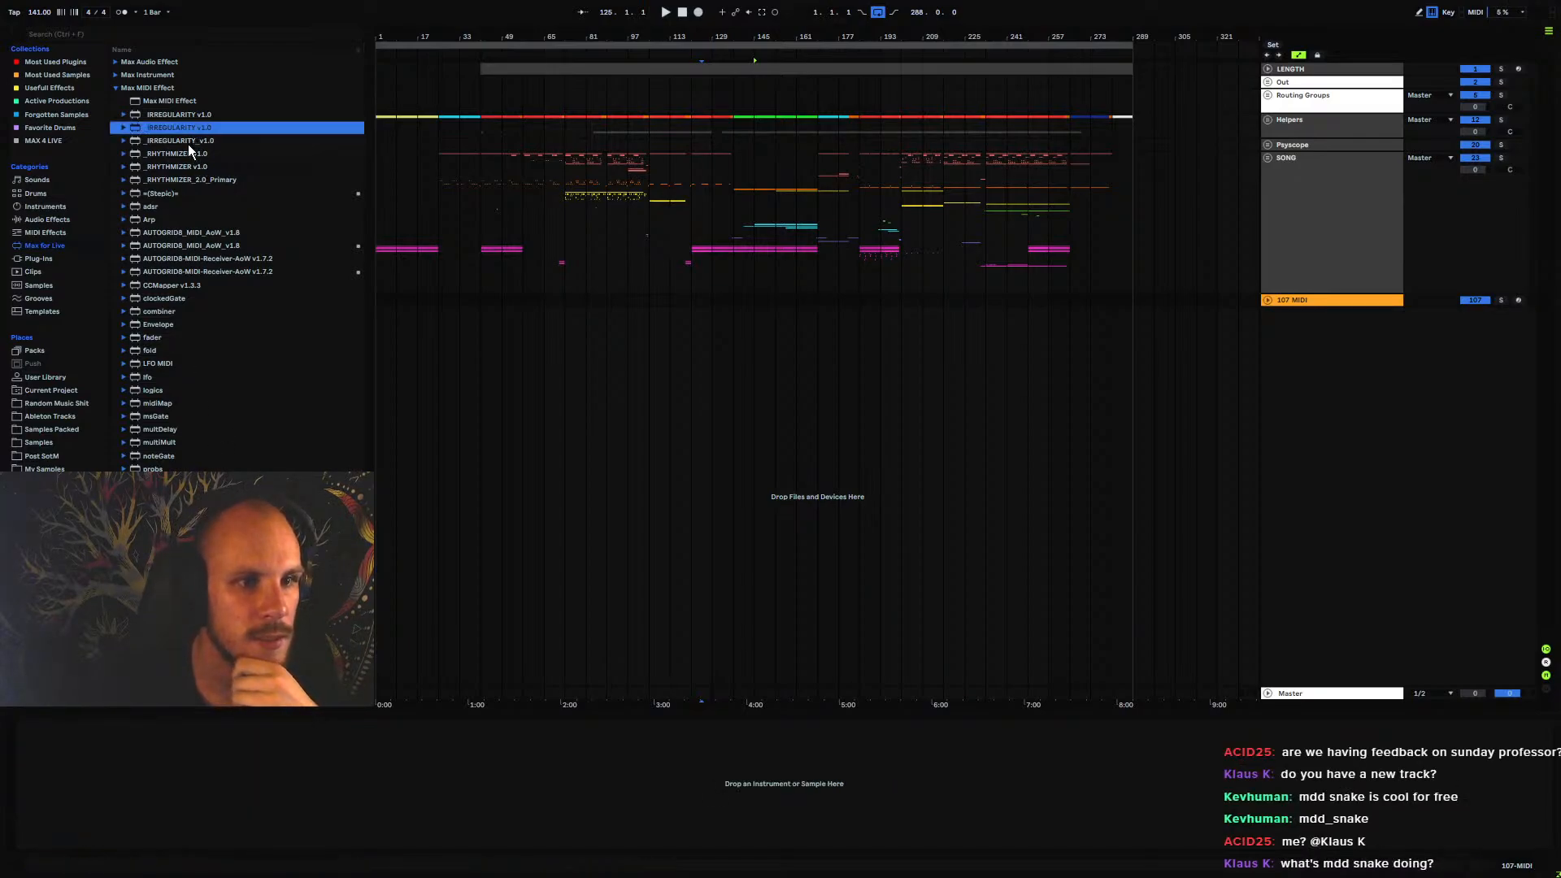
{"action": "left_click_drag", "start_coordinate": [188, 144], "coordinate": [292, 777]}
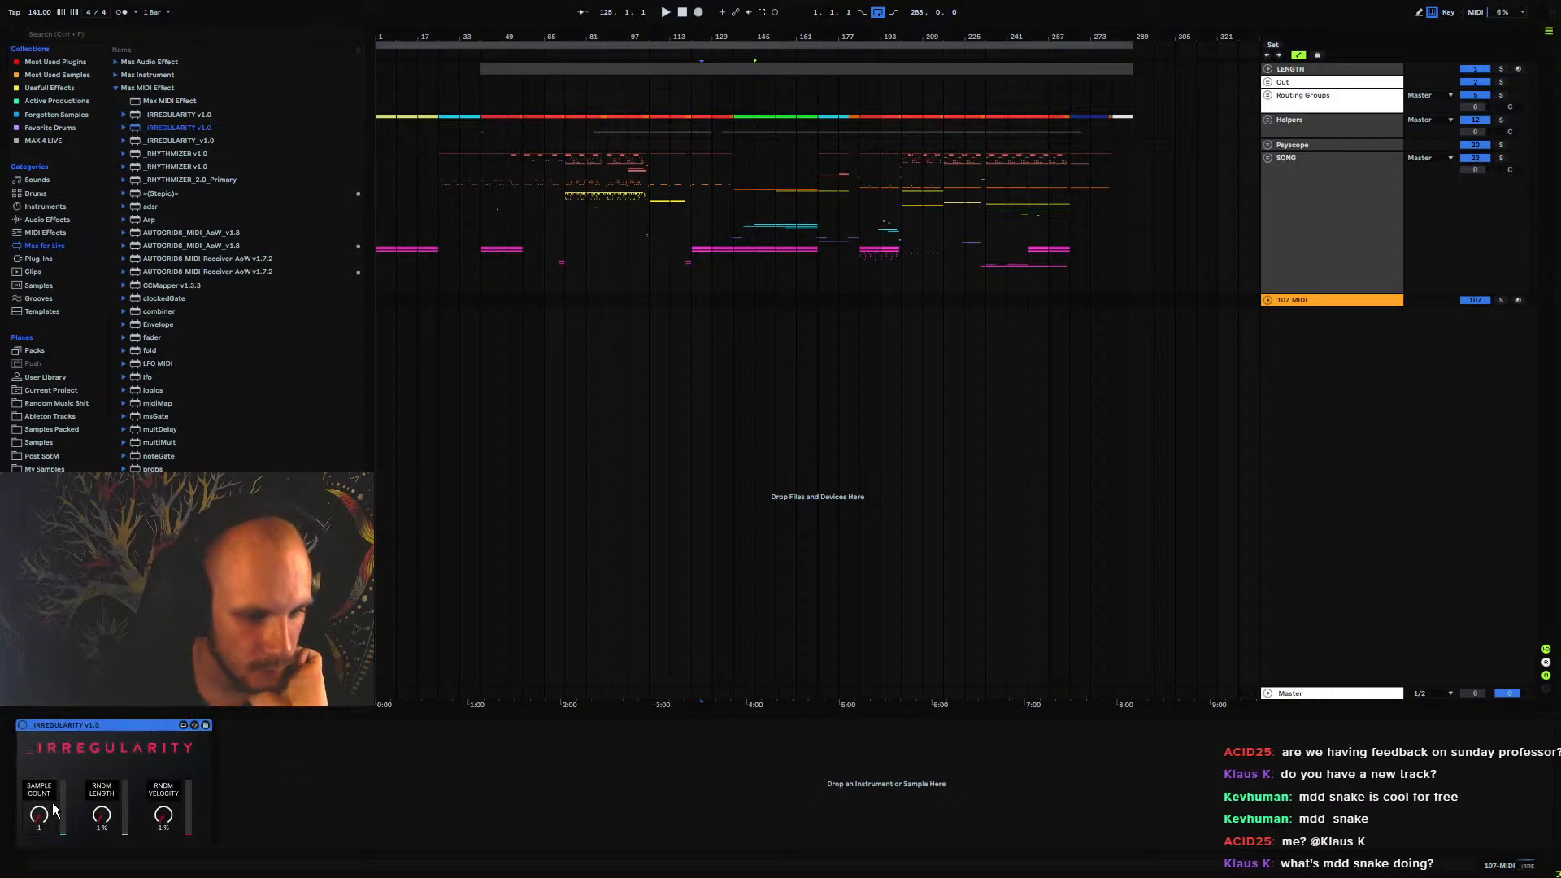
{"action": "left_click_drag", "start_coordinate": [53, 805], "coordinate": [102, 862]}
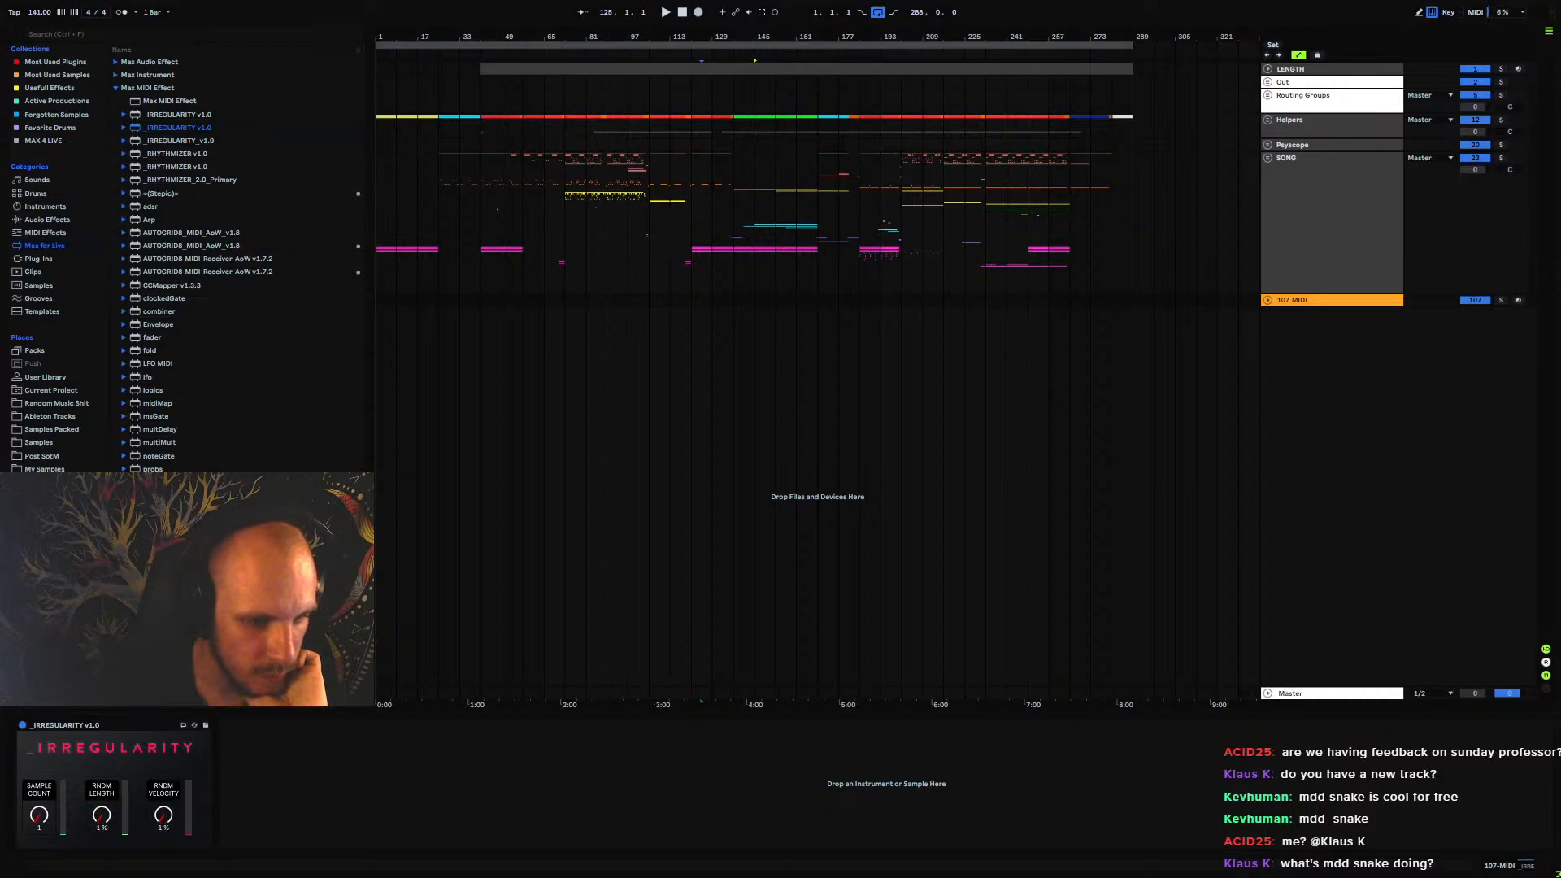
{"action": "left_click", "coordinate": [76, 726]}
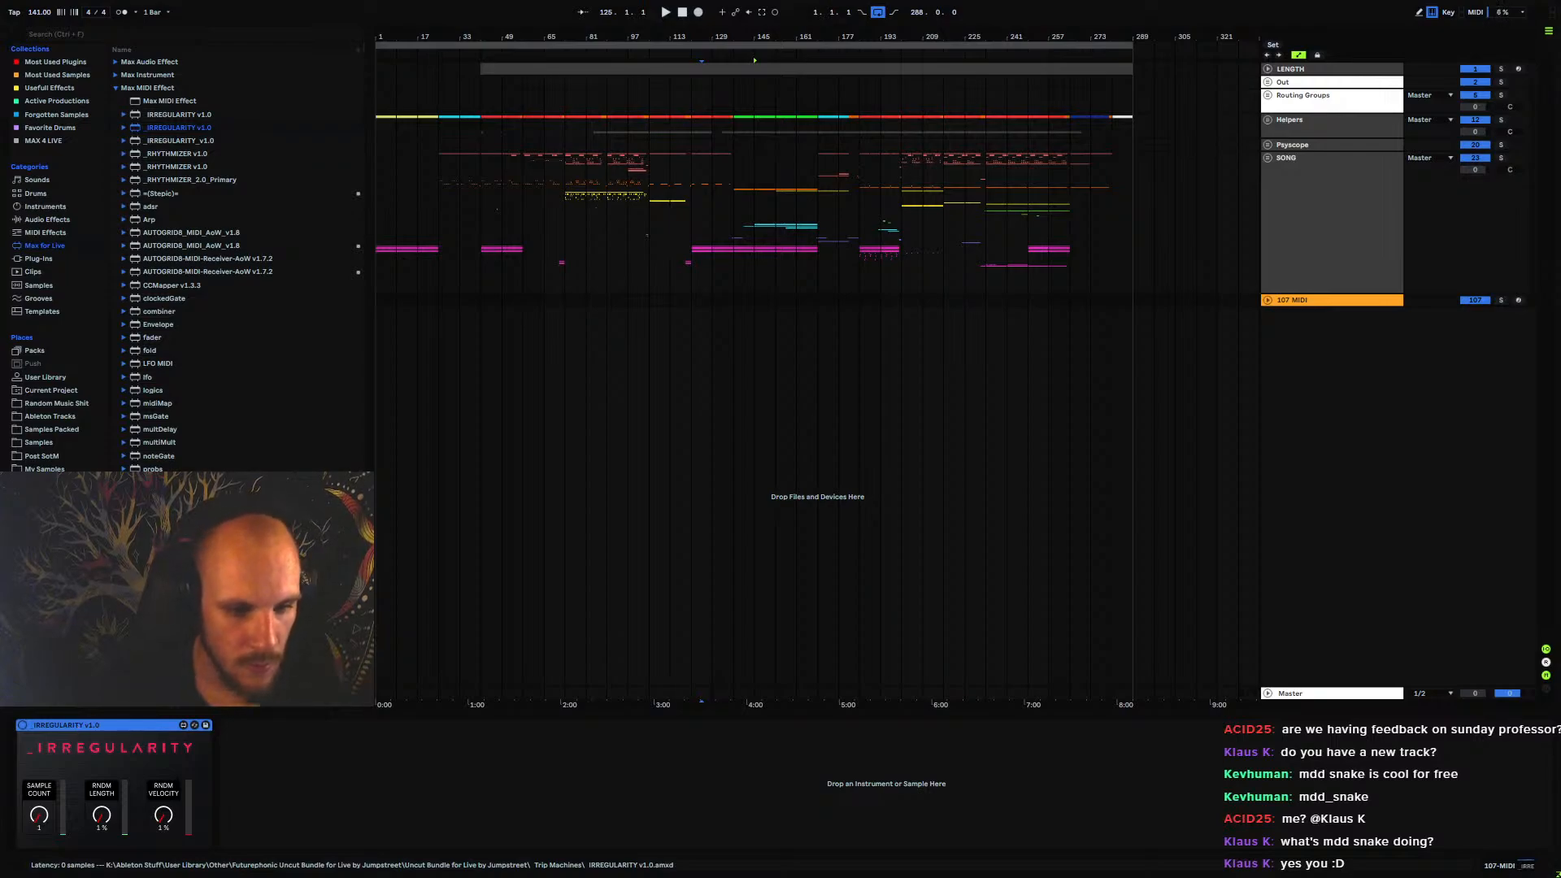
{"action": "key", "text": "Delete"}
Look through the _IRREGULARITY, _RHYTHMIZER and Stepic entries among the Max MIDI effects and collapse the list
{"action": "left_click", "coordinate": [179, 116]}
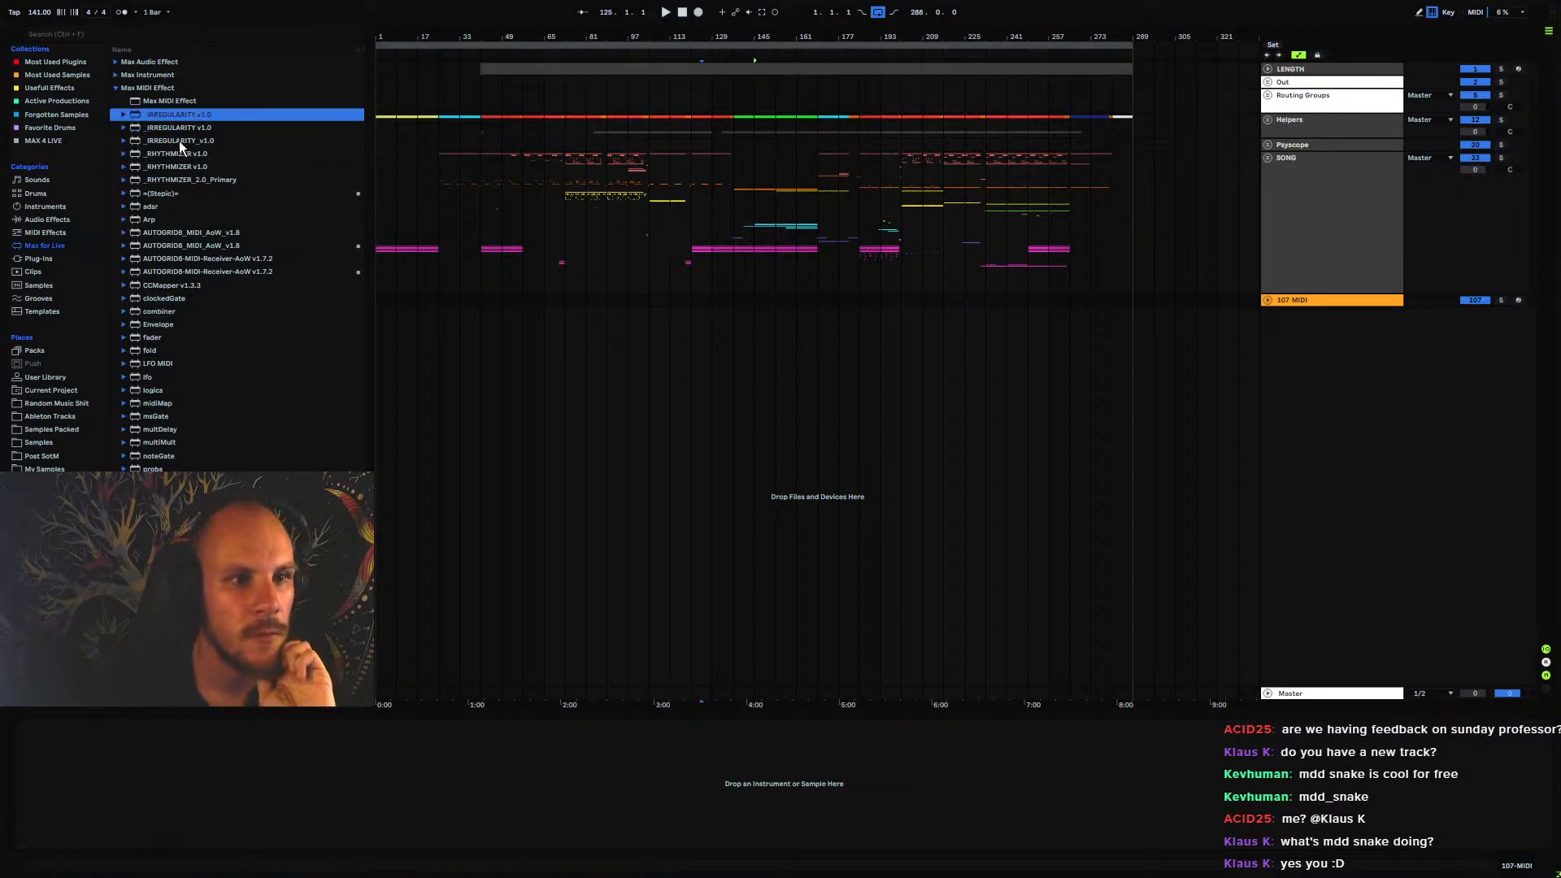
{"action": "left_click", "coordinate": [179, 154]}
{"action": "left_click", "coordinate": [178, 169]}
{"action": "left_click", "coordinate": [178, 179]}
{"action": "left_click", "coordinate": [179, 153]}
{"action": "left_click", "coordinate": [181, 165]}
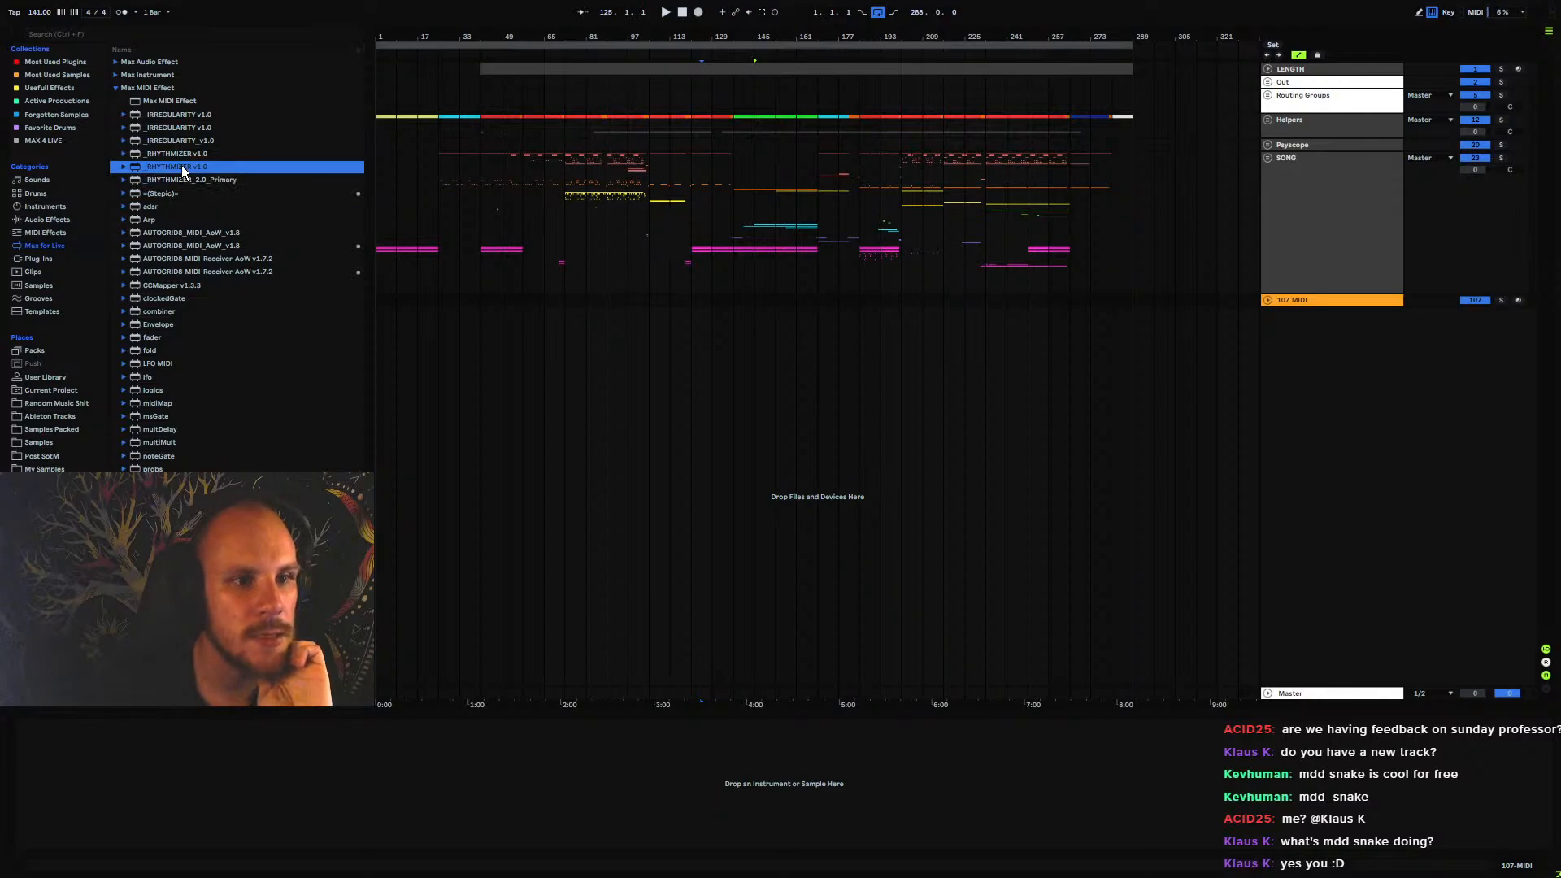
{"action": "left_click", "coordinate": [179, 179]}
{"action": "left_click", "coordinate": [180, 154]}
{"action": "left_click", "coordinate": [180, 167]}
{"action": "left_click", "coordinate": [179, 180]}
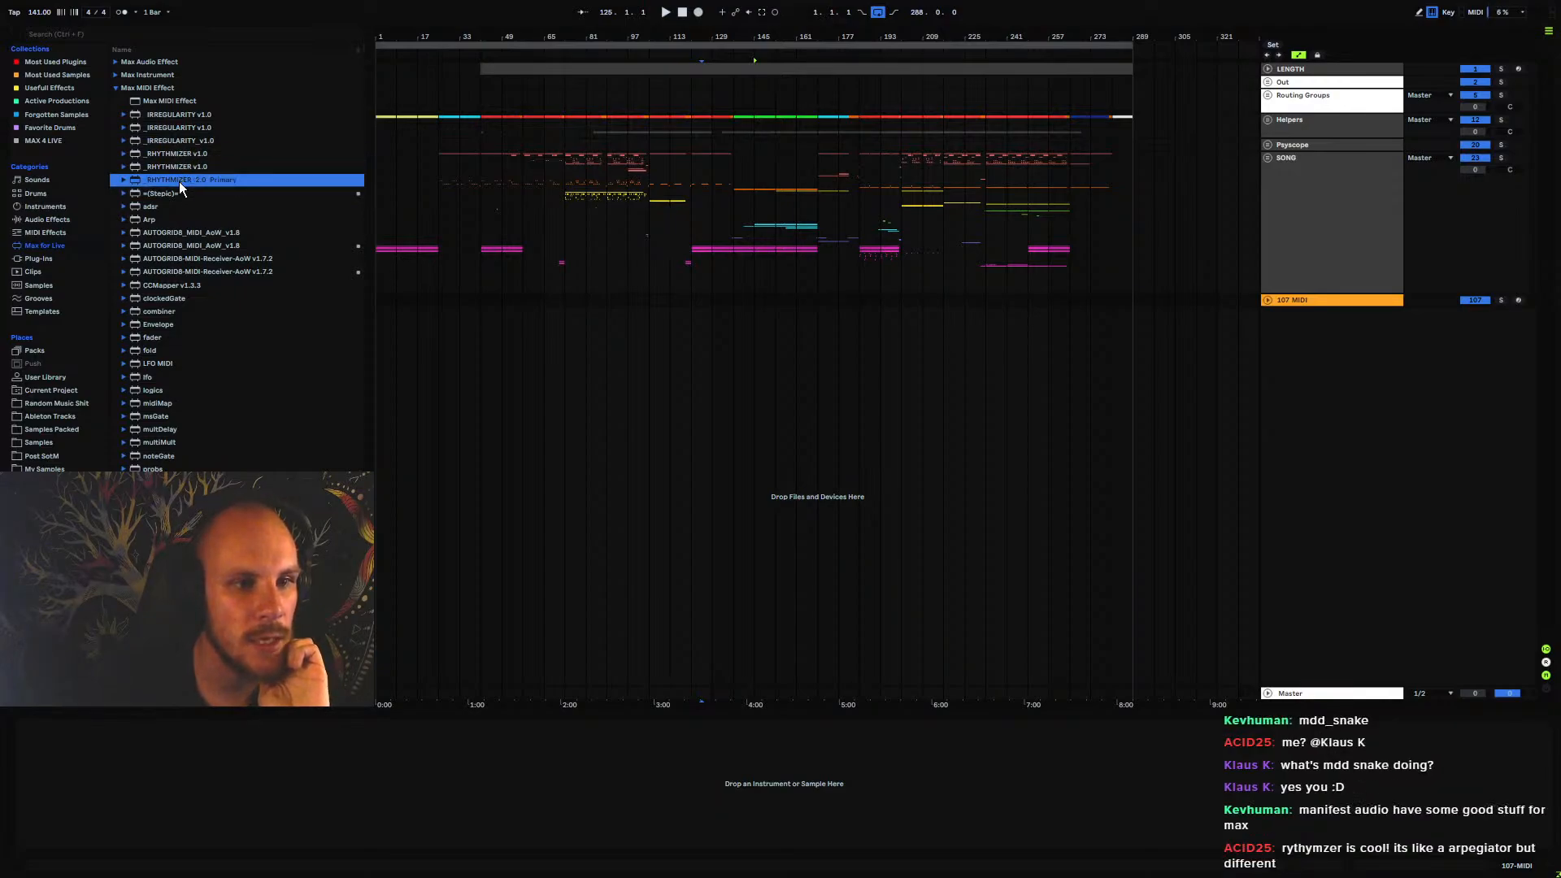
{"action": "left_click", "coordinate": [177, 194]}
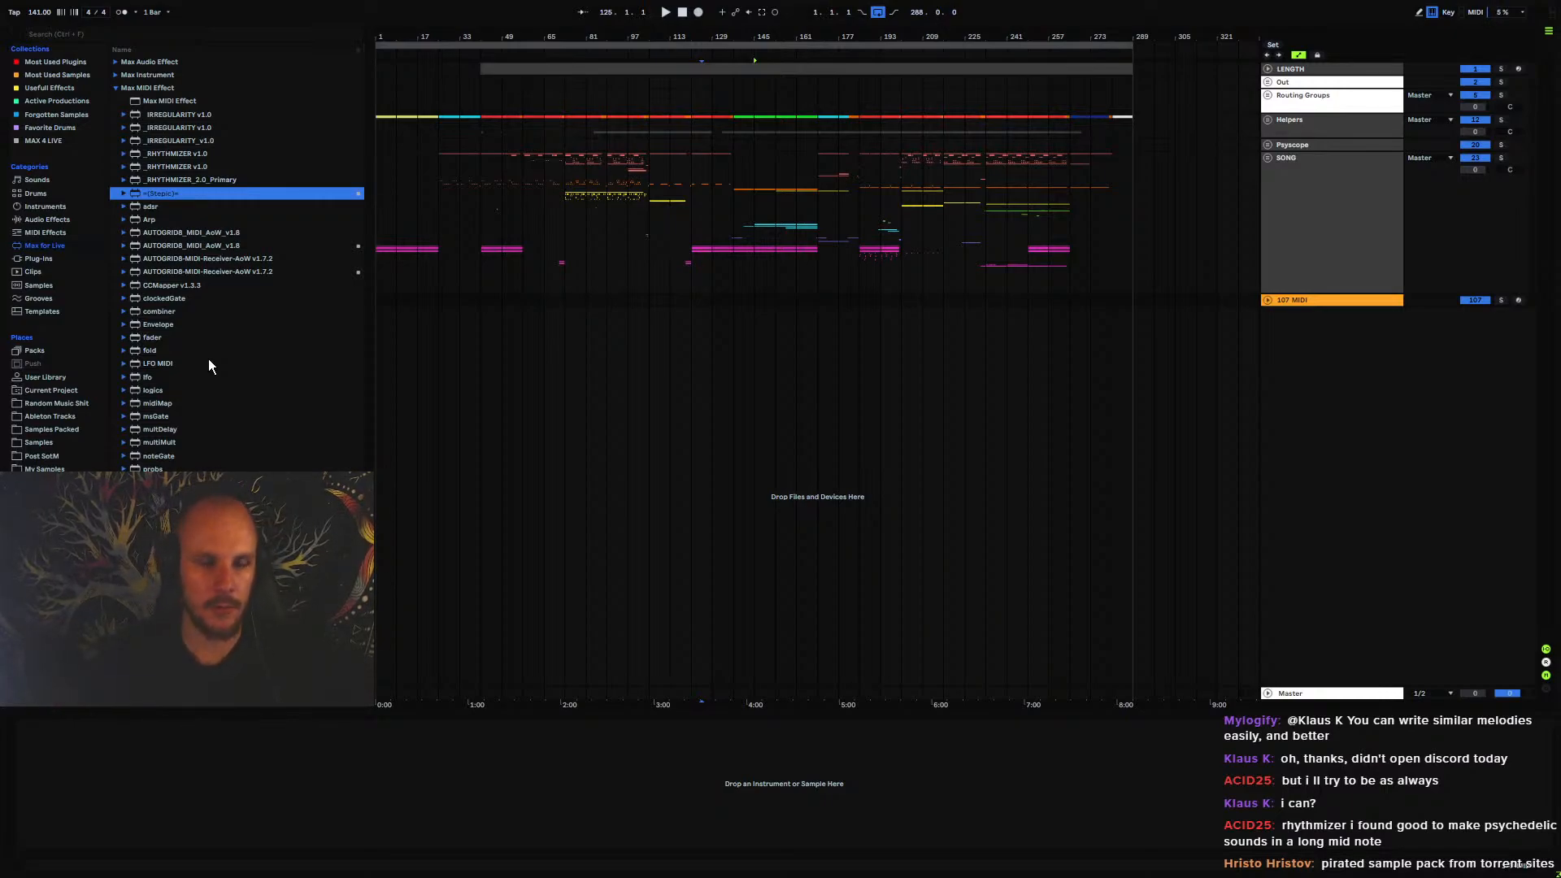
{"action": "left_click", "coordinate": [140, 89]}
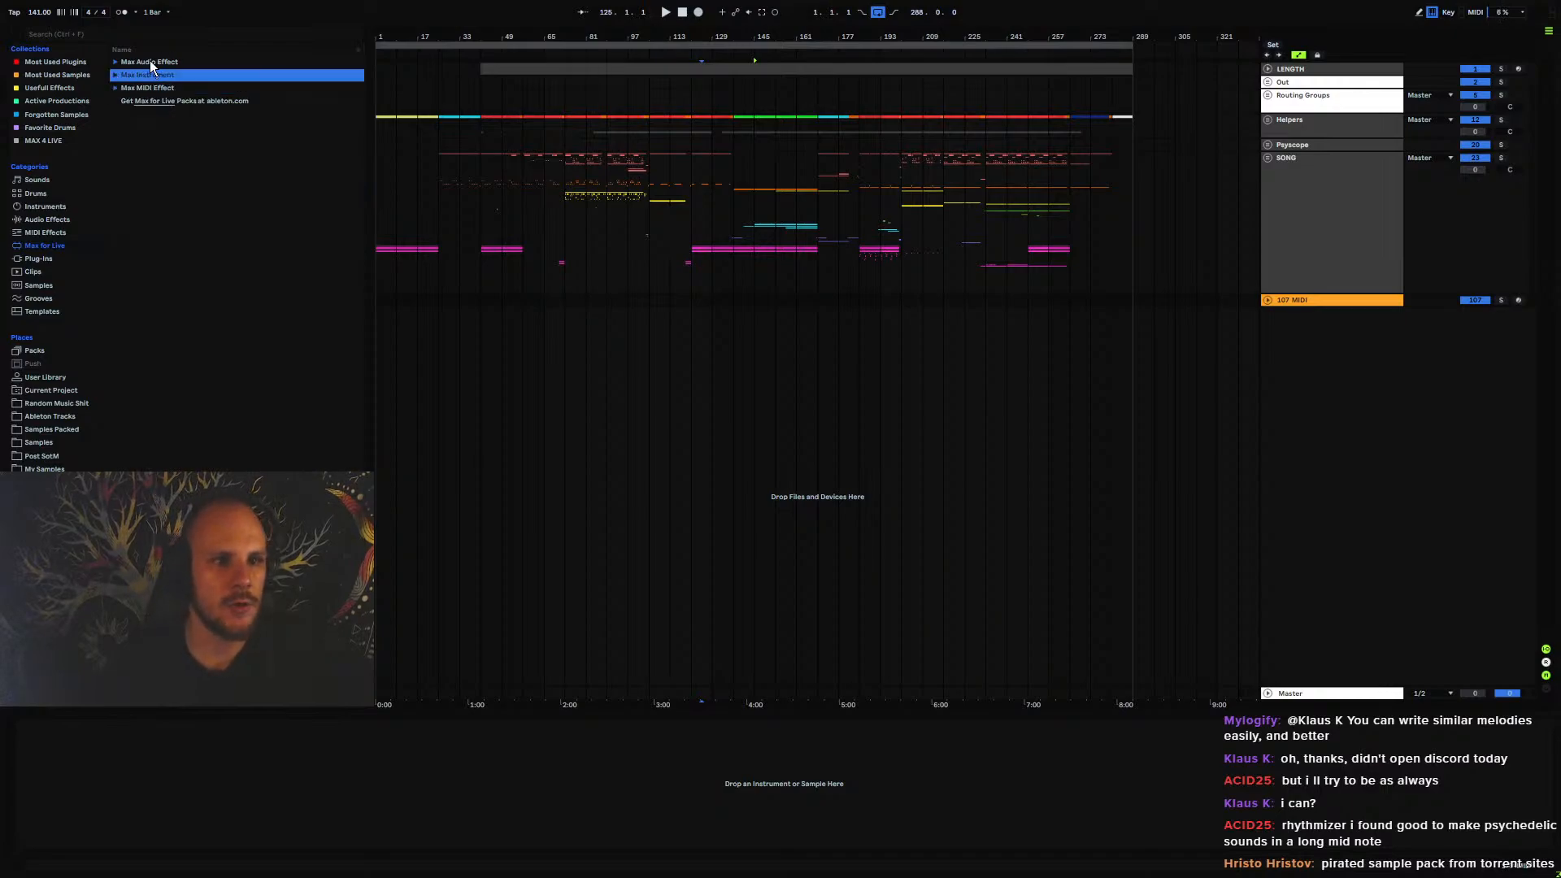
{"action": "left_click", "coordinate": [149, 63]}
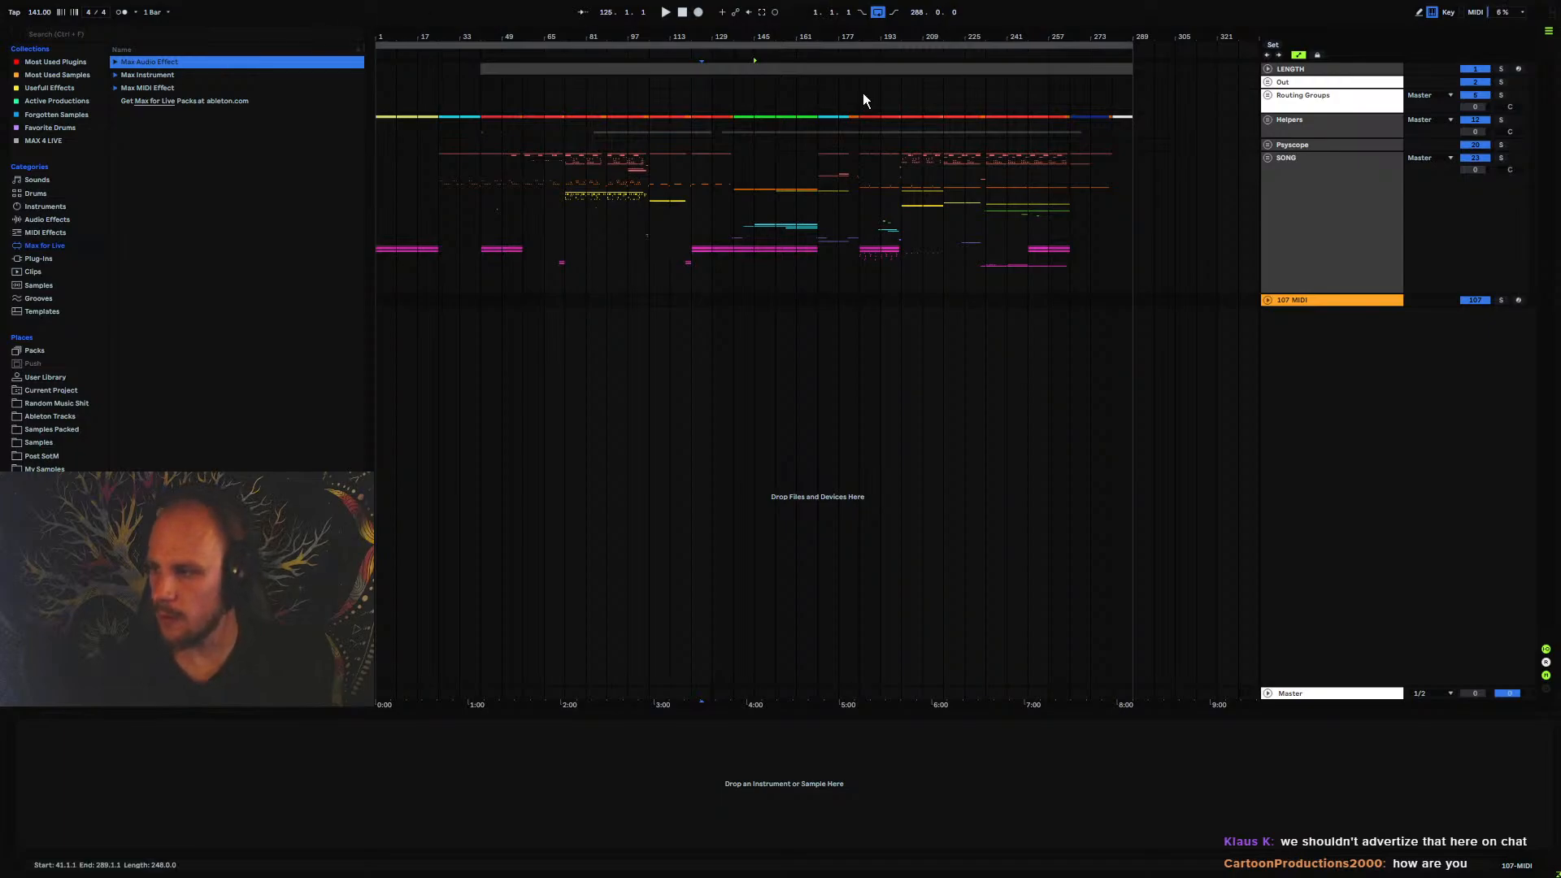
Load the AutoBass.adg instrument rack onto a new track below the MIDI track and close its MEqualizer and Serum windows
{"action": "left_click", "coordinate": [1297, 428]}
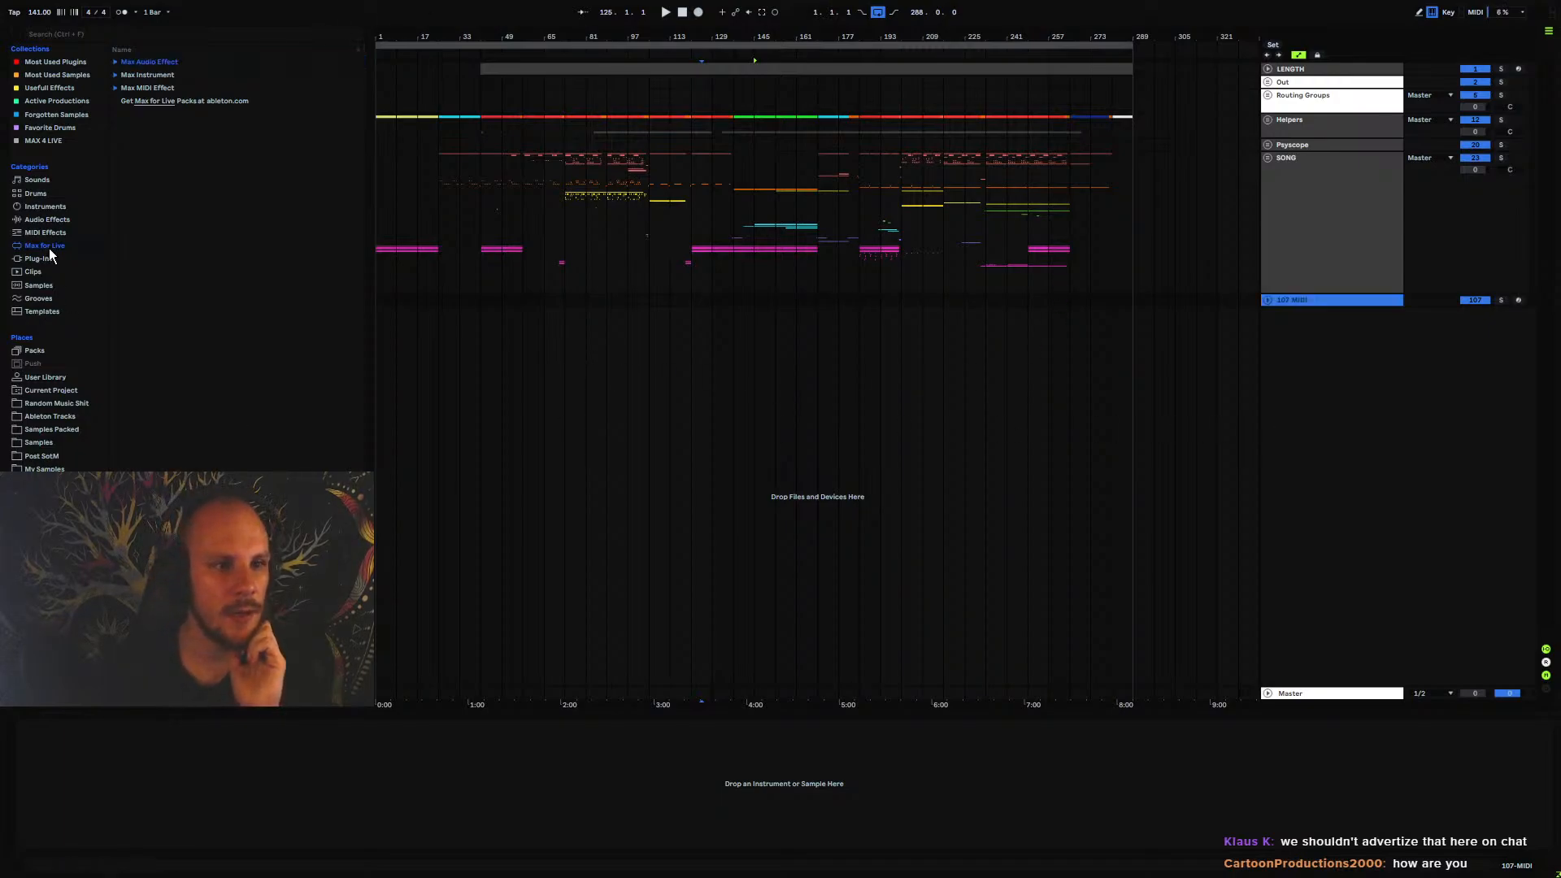
{"action": "left_click", "coordinate": [42, 220]}
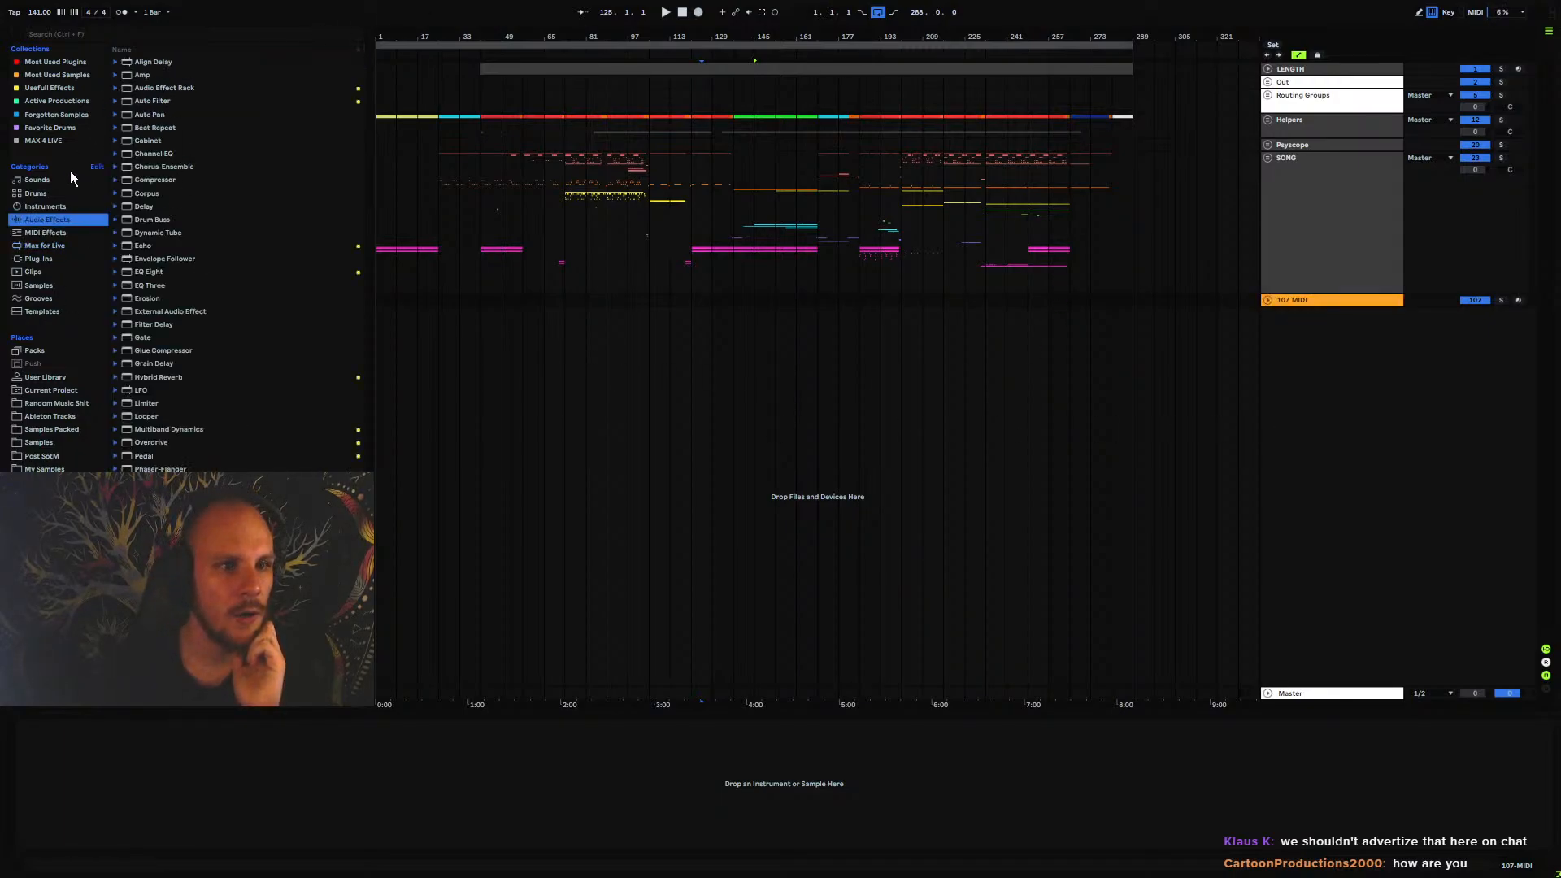
{"action": "left_click", "coordinate": [59, 209]}
{"action": "left_click", "coordinate": [116, 166]}
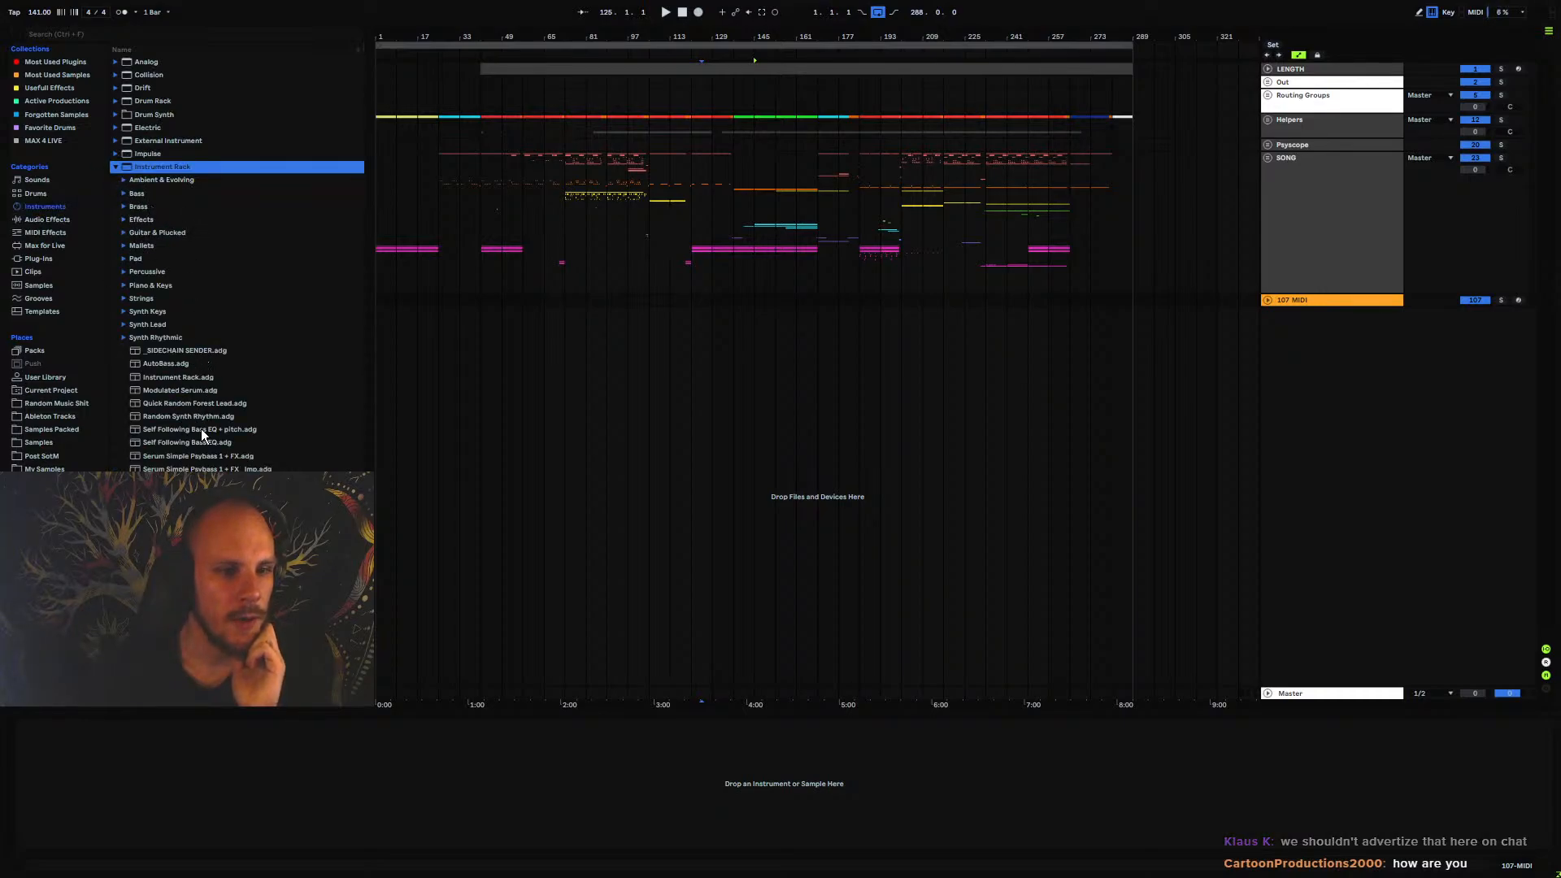
{"action": "double_click", "coordinate": [167, 365]}
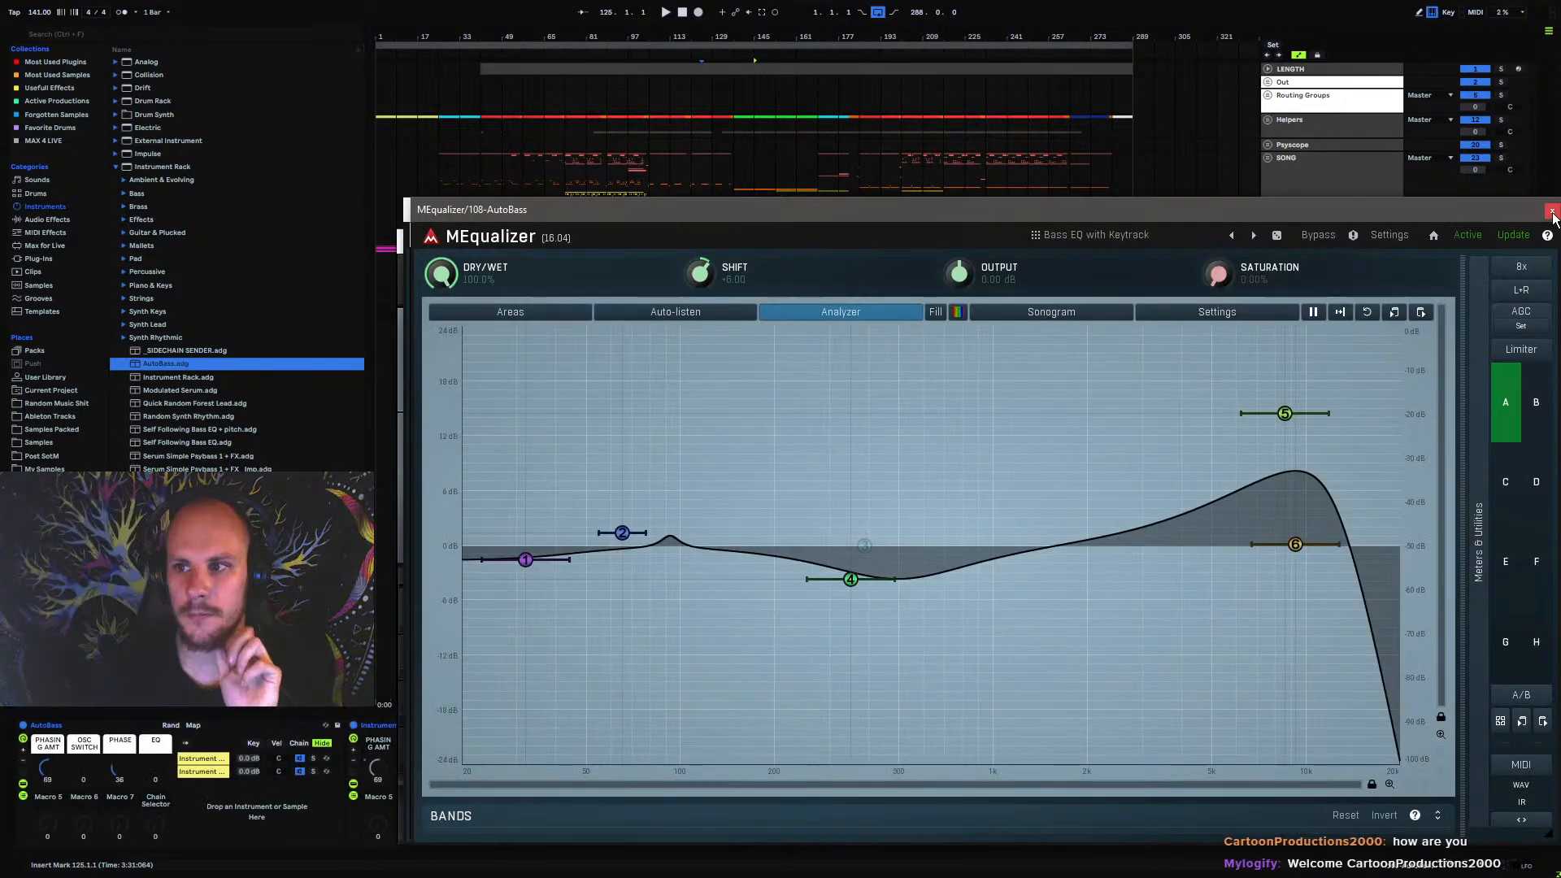
{"action": "left_click", "coordinate": [1552, 212]}
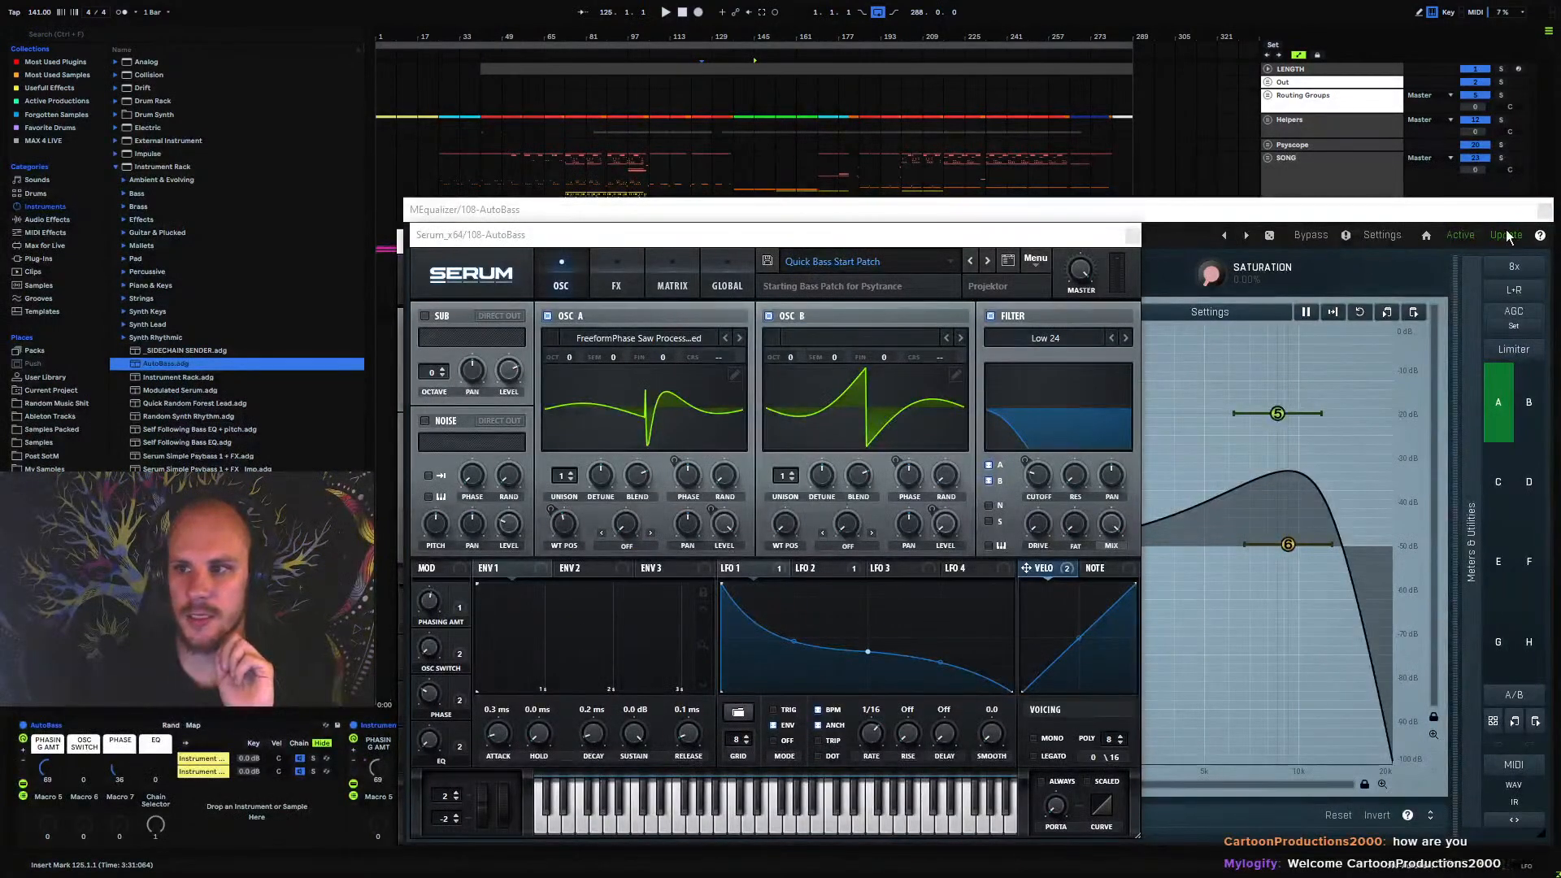
{"action": "left_click", "coordinate": [1133, 237]}
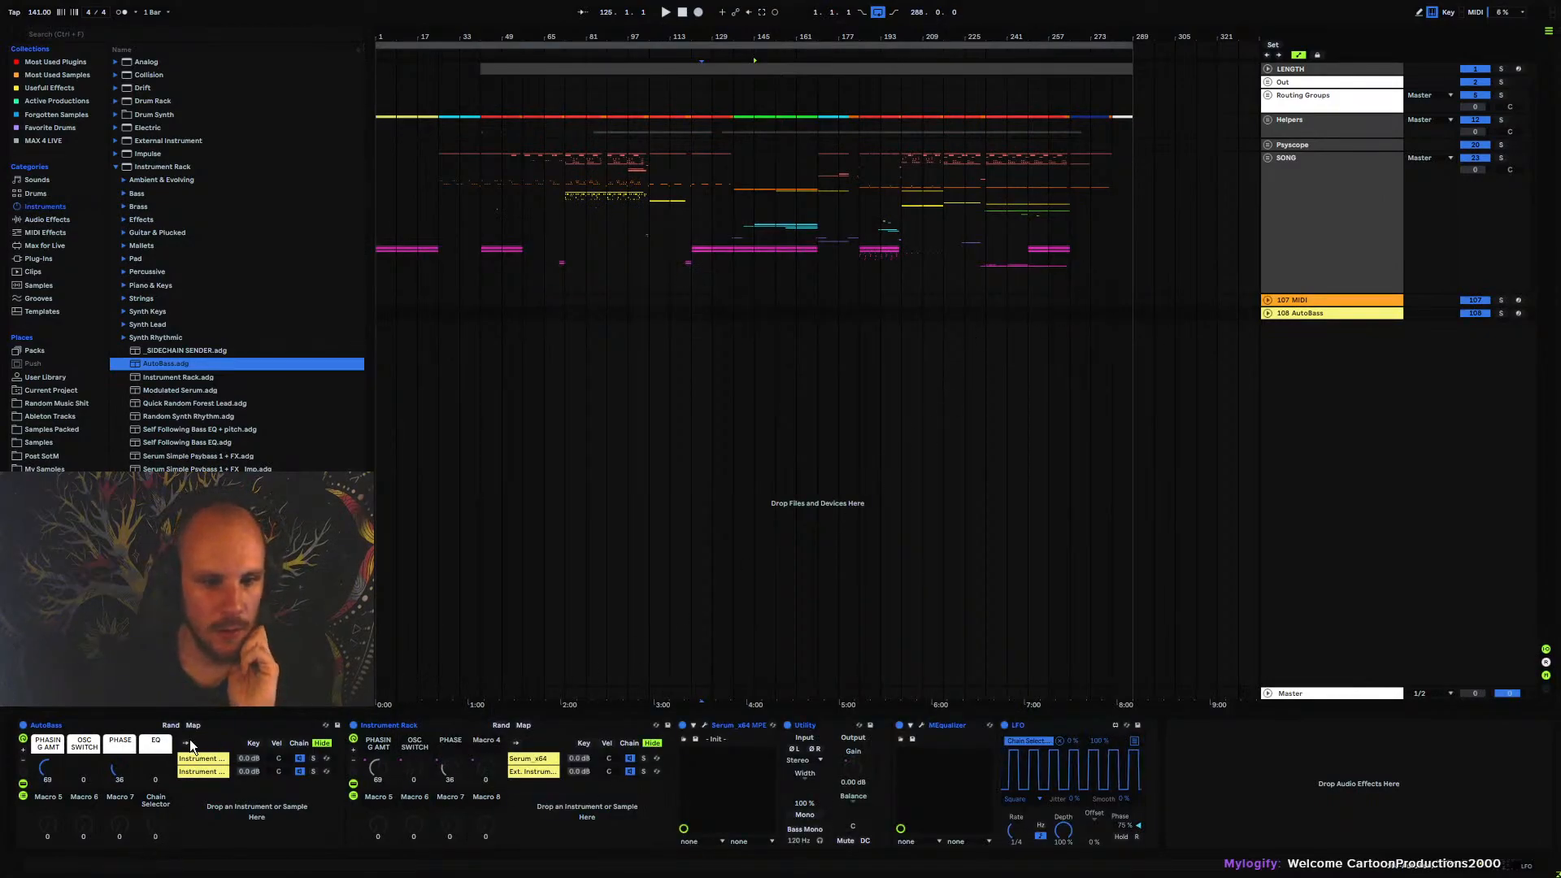
Inspect the nested Instrument Rack and LFO inside AutoBass and set the rack's phasing amount macro to 81
{"action": "left_click", "coordinate": [100, 726]}
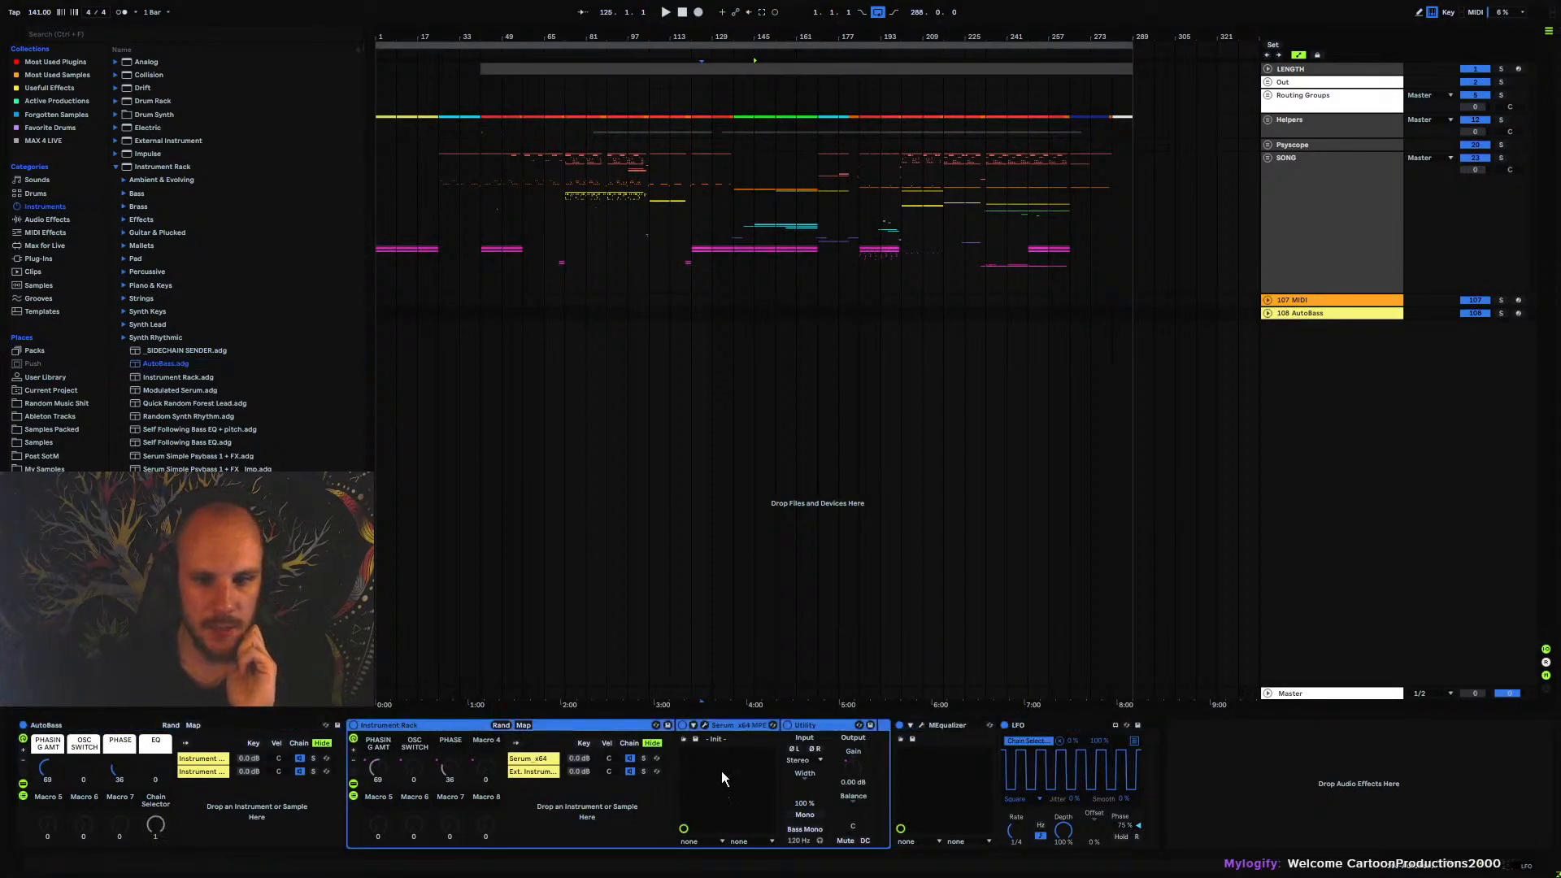
{"action": "left_click", "coordinate": [945, 725]}
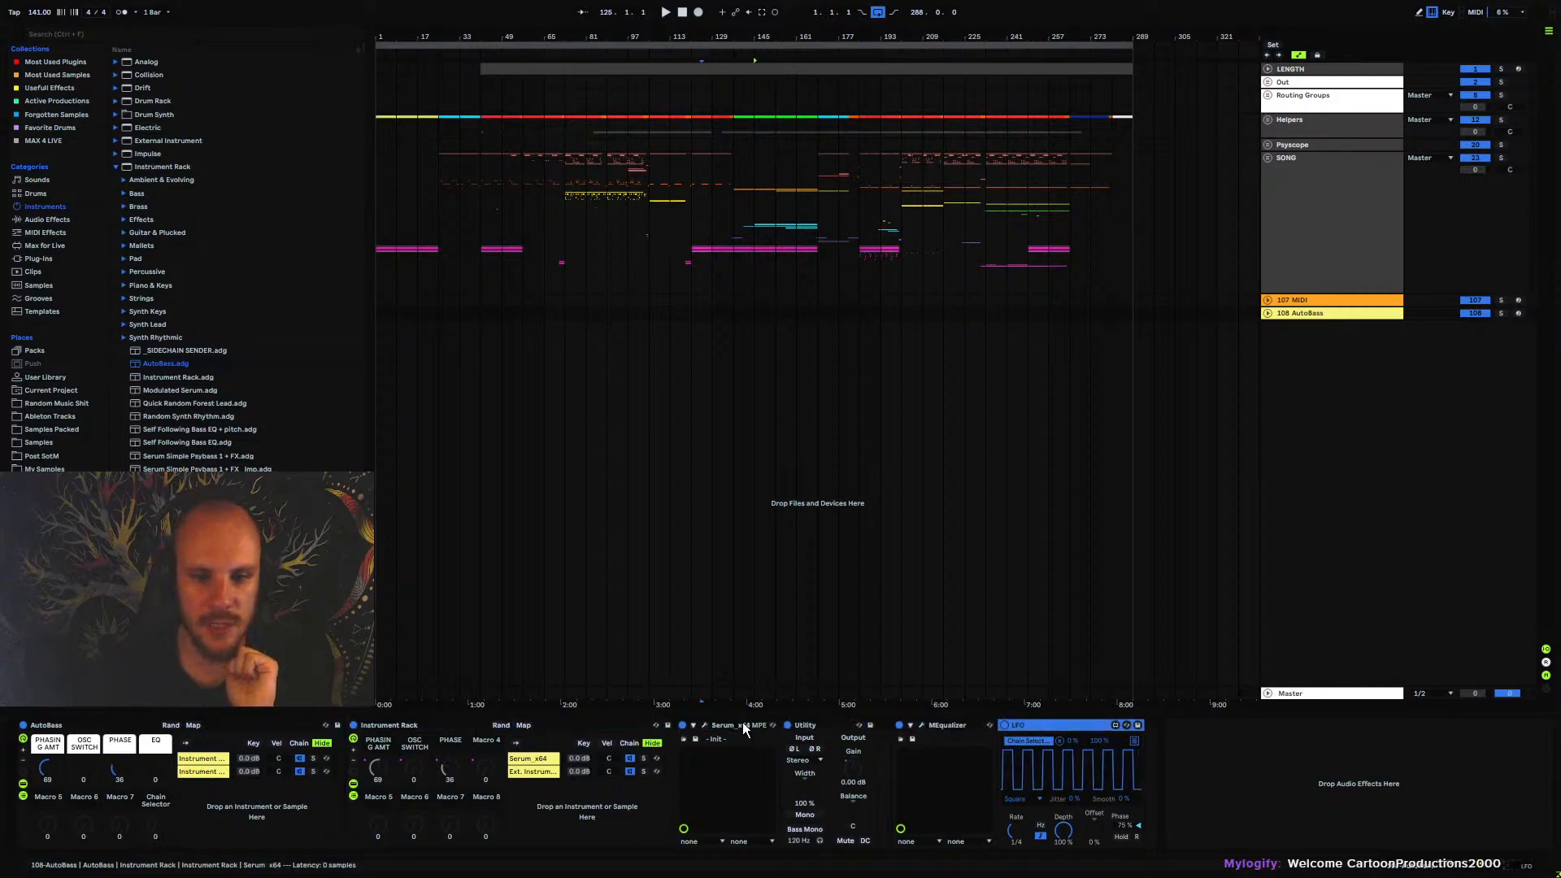
{"action": "left_click", "coordinate": [388, 726]}
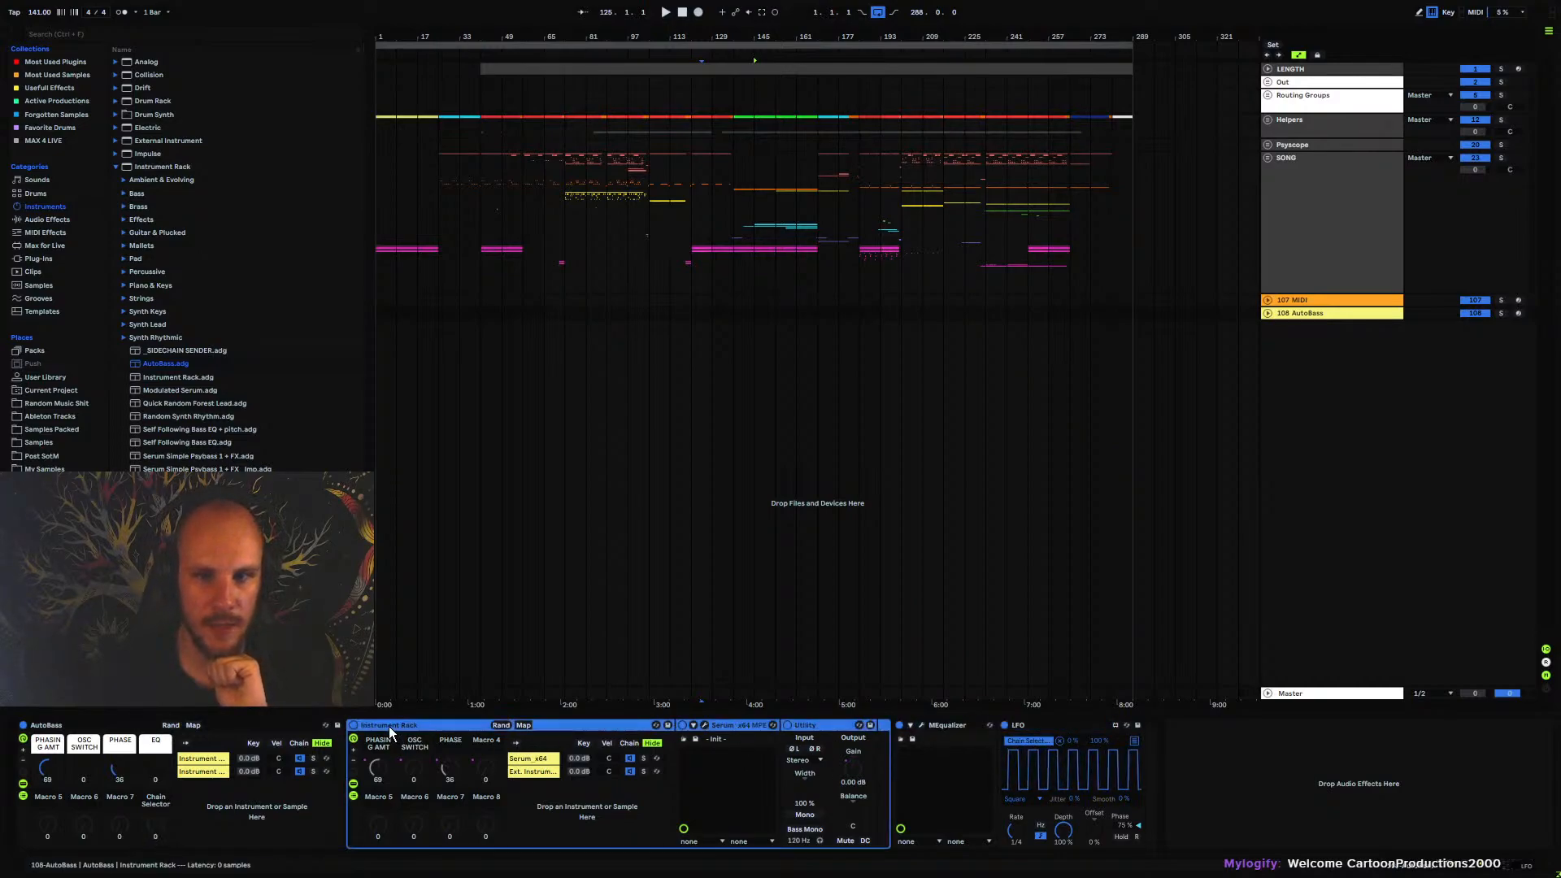
{"action": "left_click_drag", "start_coordinate": [431, 29], "coordinate": [622, 91]}
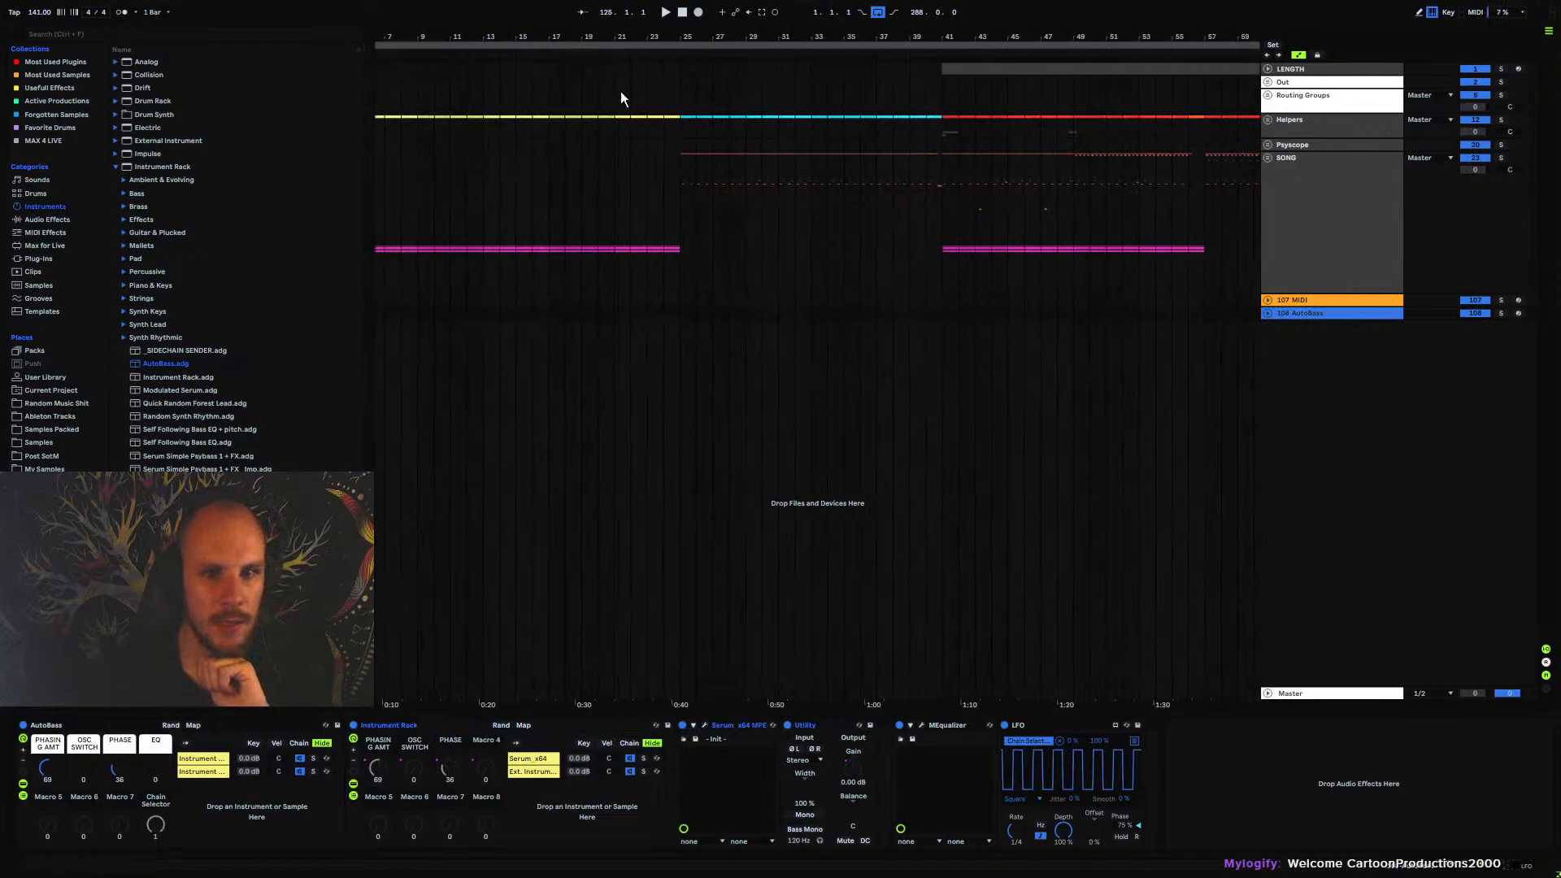
{"action": "mouse_move", "coordinate": [52, 764]}
{"action": "left_mouse_down"}
{"action": "mouse_move", "coordinate": [52, 734]}
{"action": "mouse_move", "coordinate": [52, 748]}
{"action": "left_mouse_up"}
Place the insert marker at bar 25 on the AutoBass track
{"action": "left_click", "coordinate": [662, 303]}
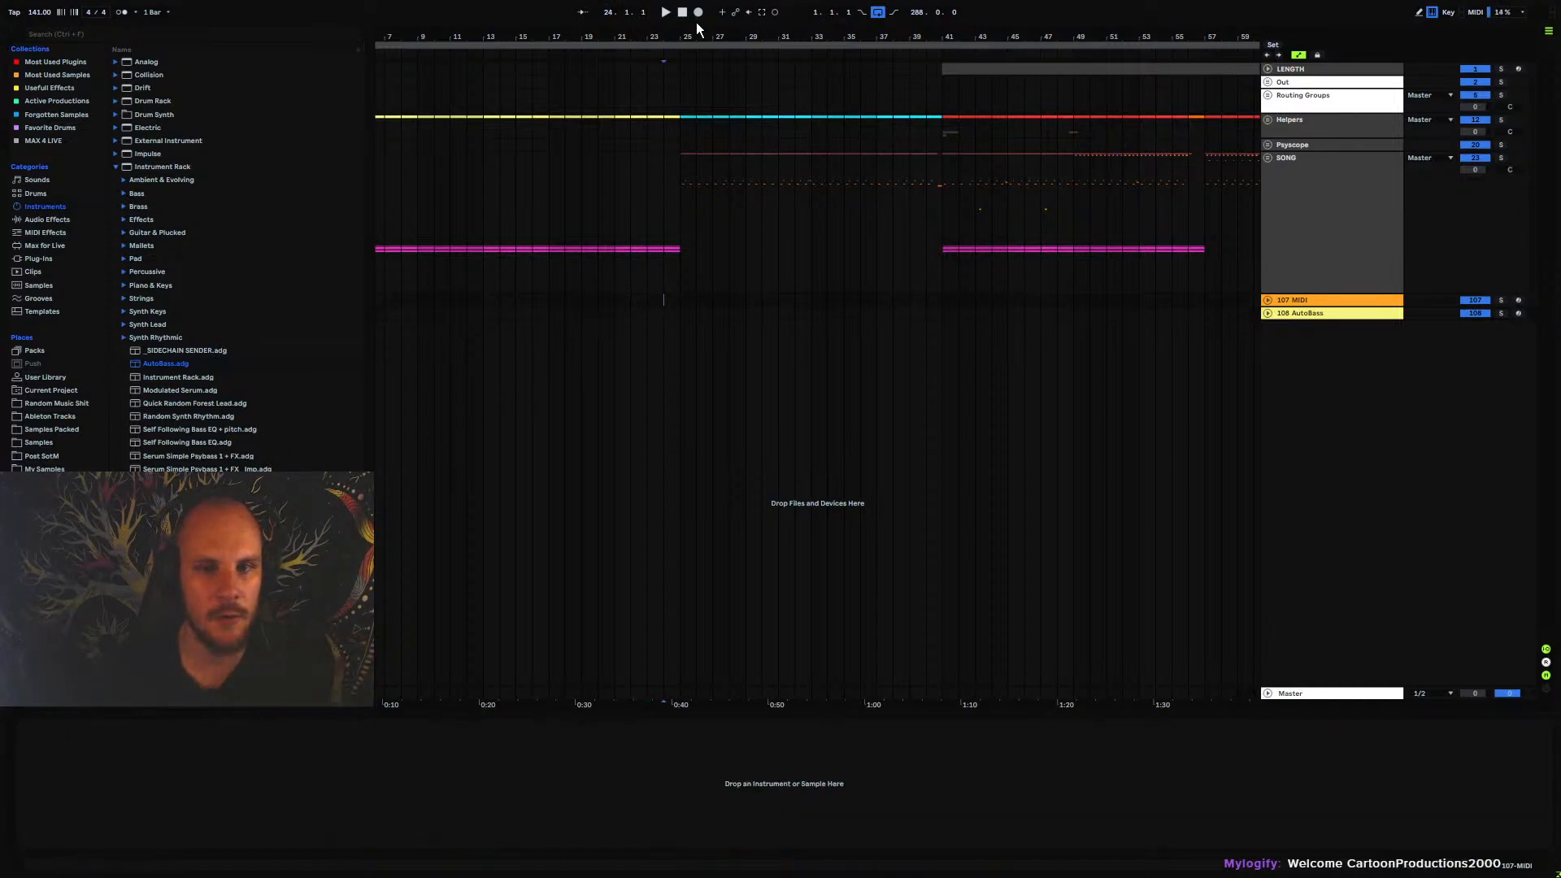
{"action": "left_click_drag", "start_coordinate": [681, 36], "coordinate": [815, 76]}
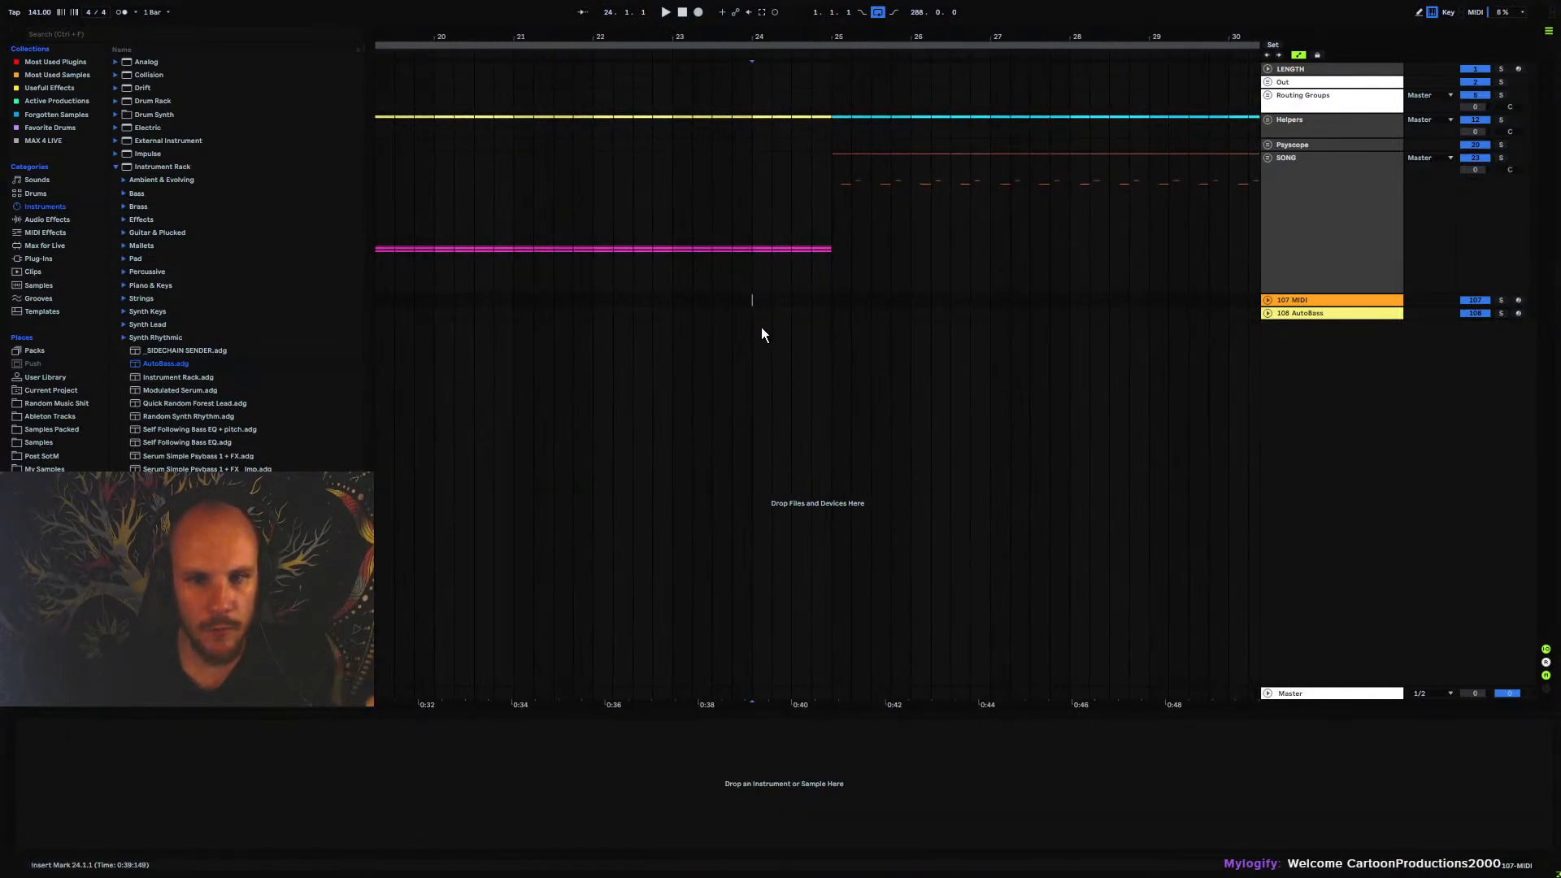
{"action": "left_click", "coordinate": [1302, 315]}
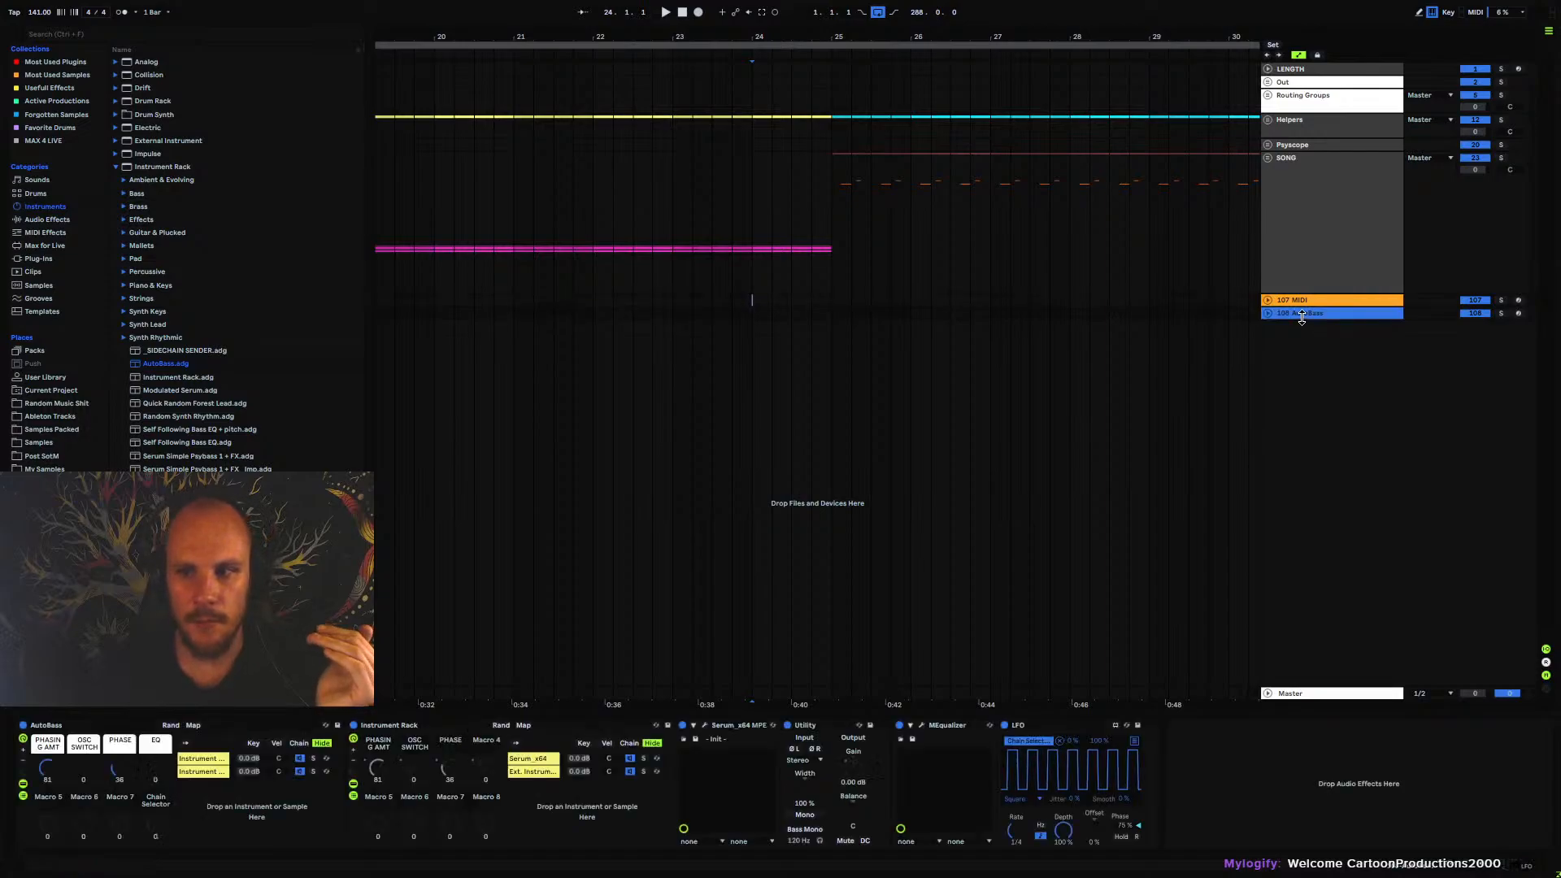
{"action": "left_click", "coordinate": [763, 313]}
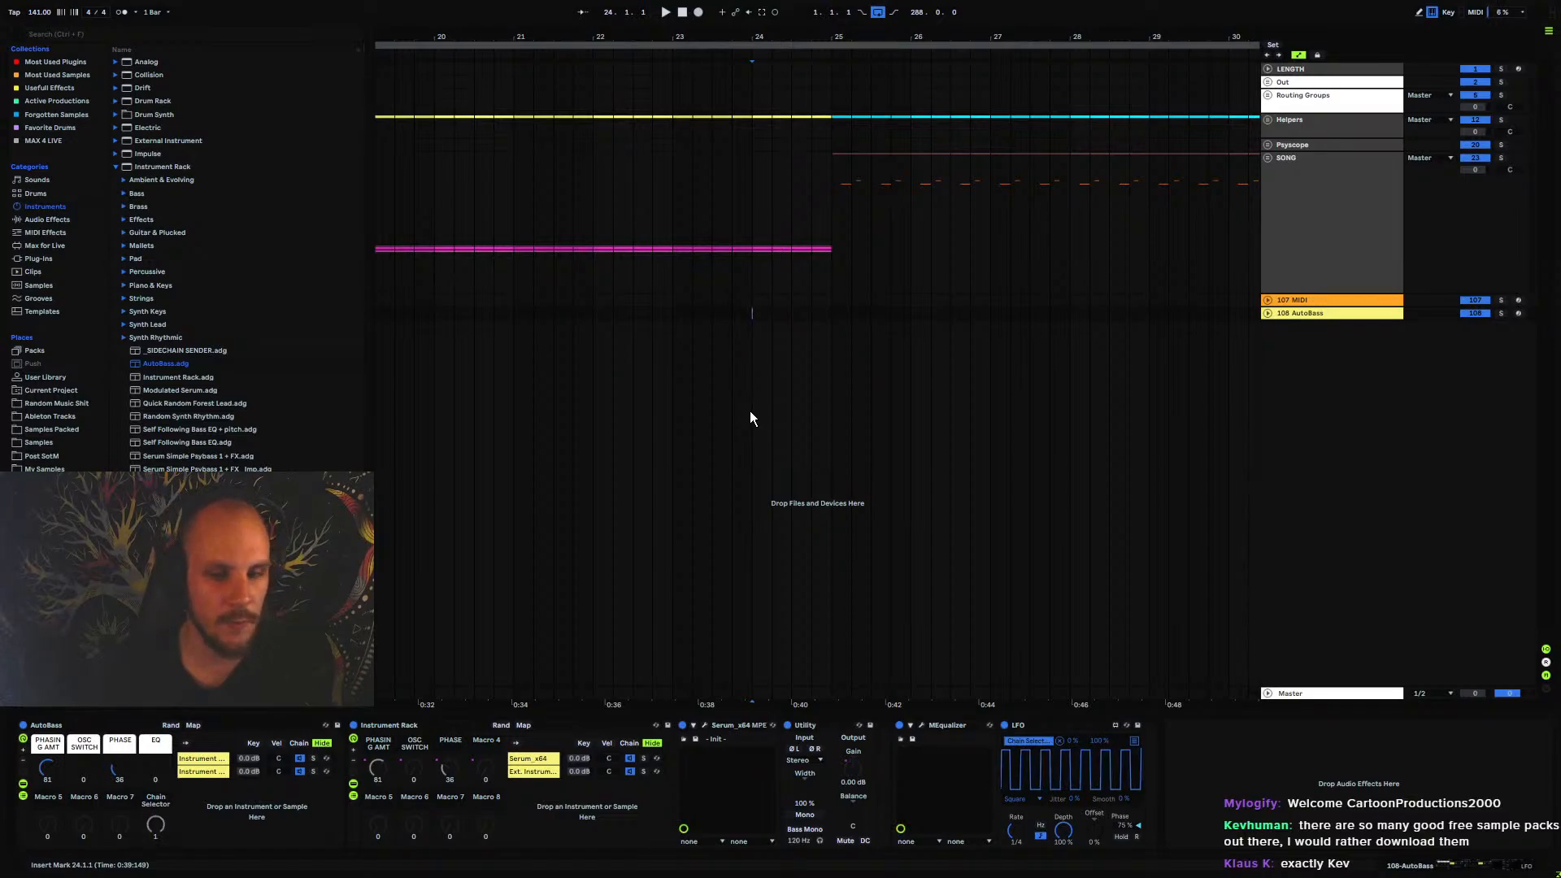
{"action": "left_click", "coordinate": [833, 303]}
{"action": "key", "text": "Down"}
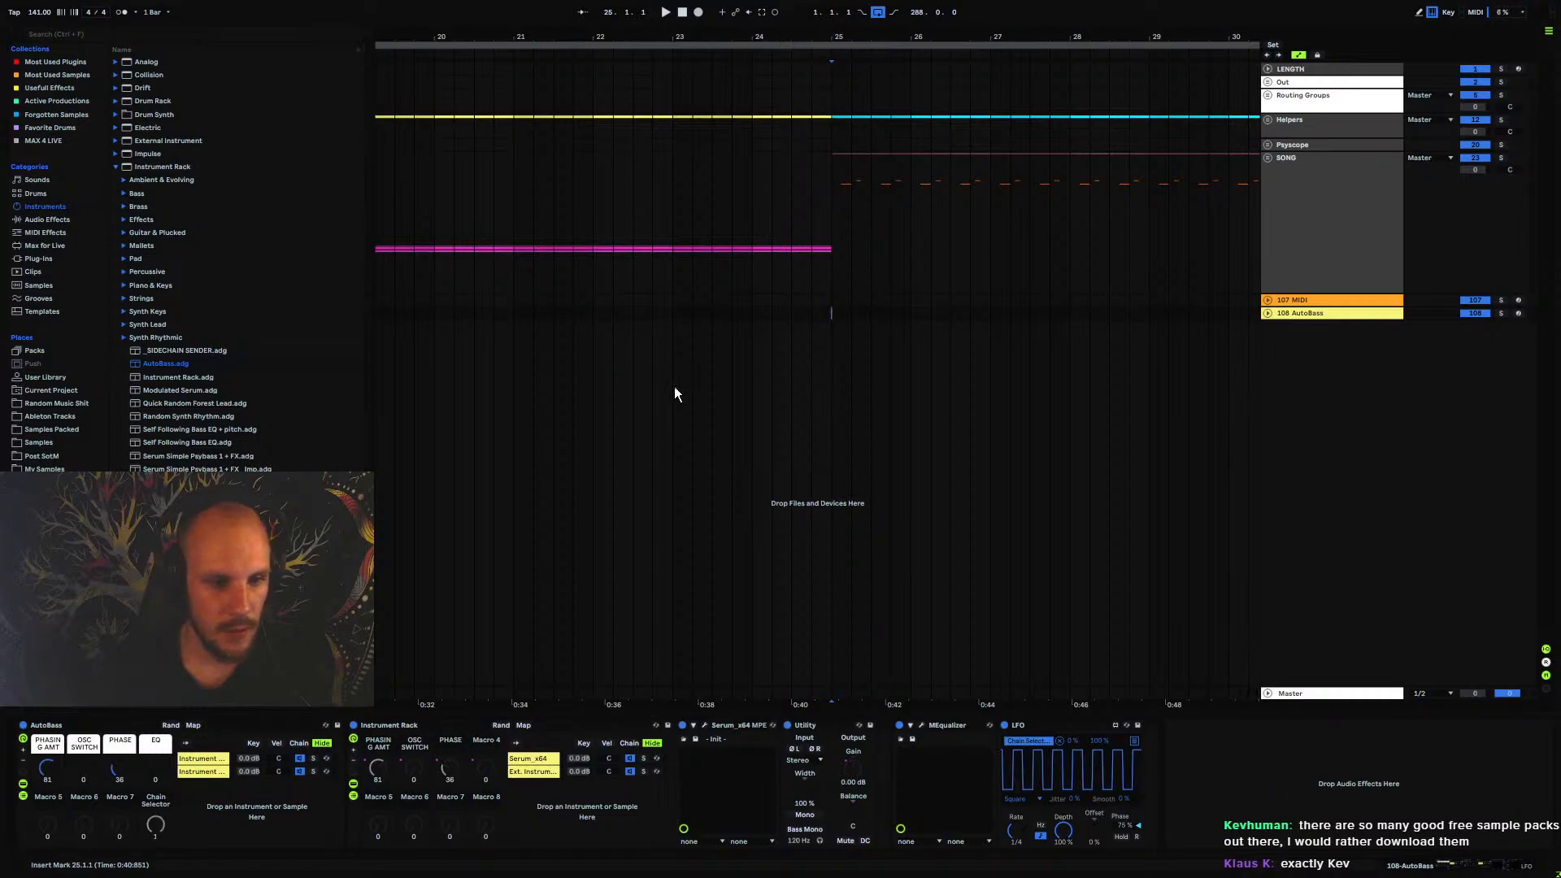
Examine the AutoBass rack and its first instrument chain, and collapse the Instrument Rack presets in the browser
{"action": "left_click", "coordinate": [61, 726]}
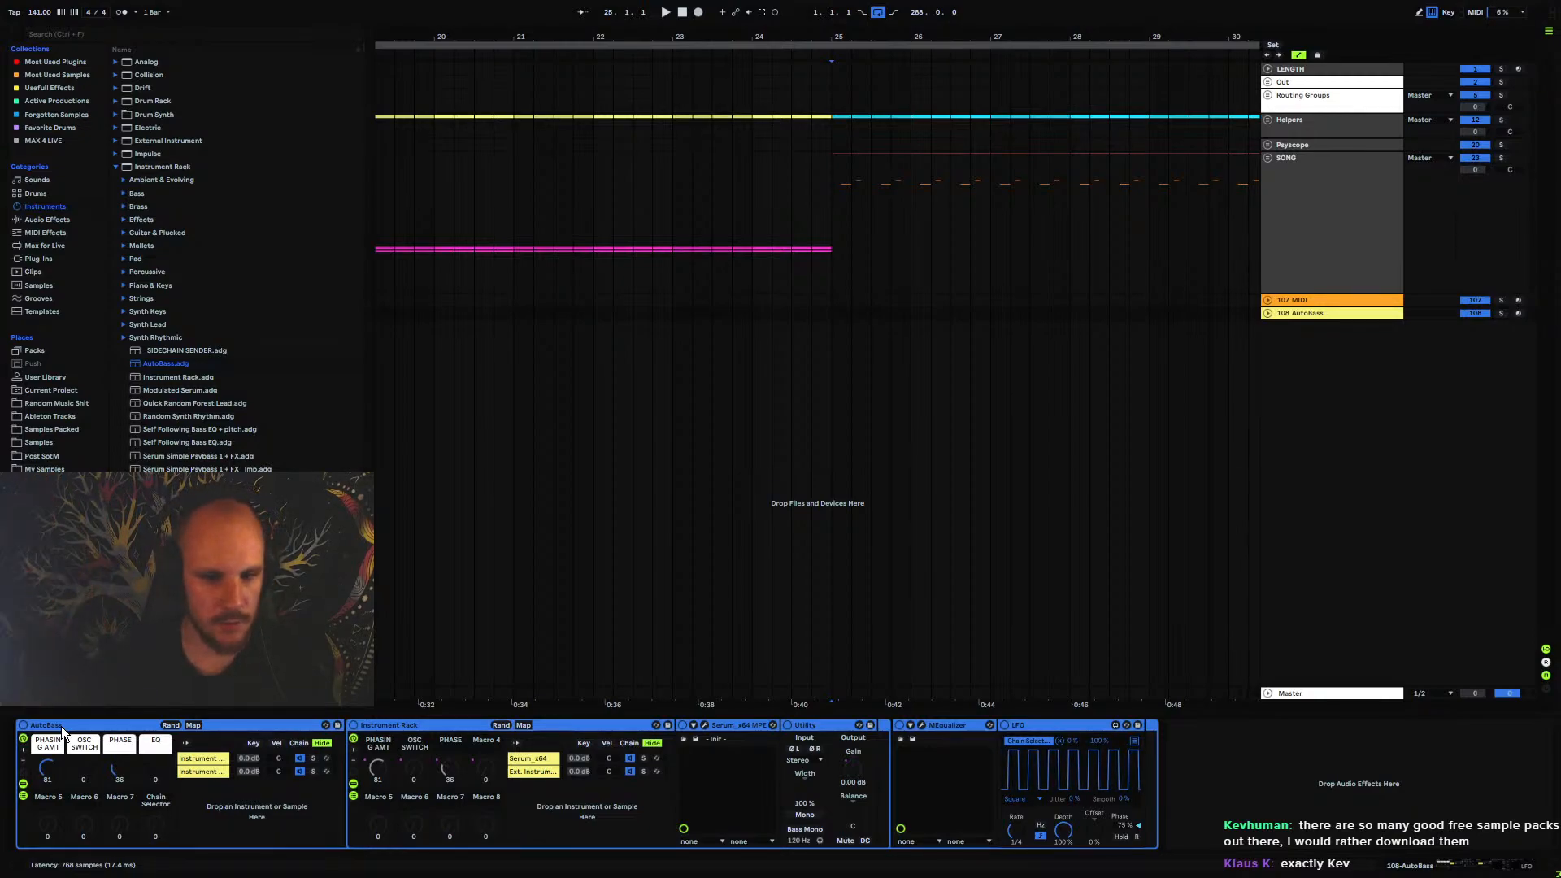
{"action": "left_click", "coordinate": [831, 313]}
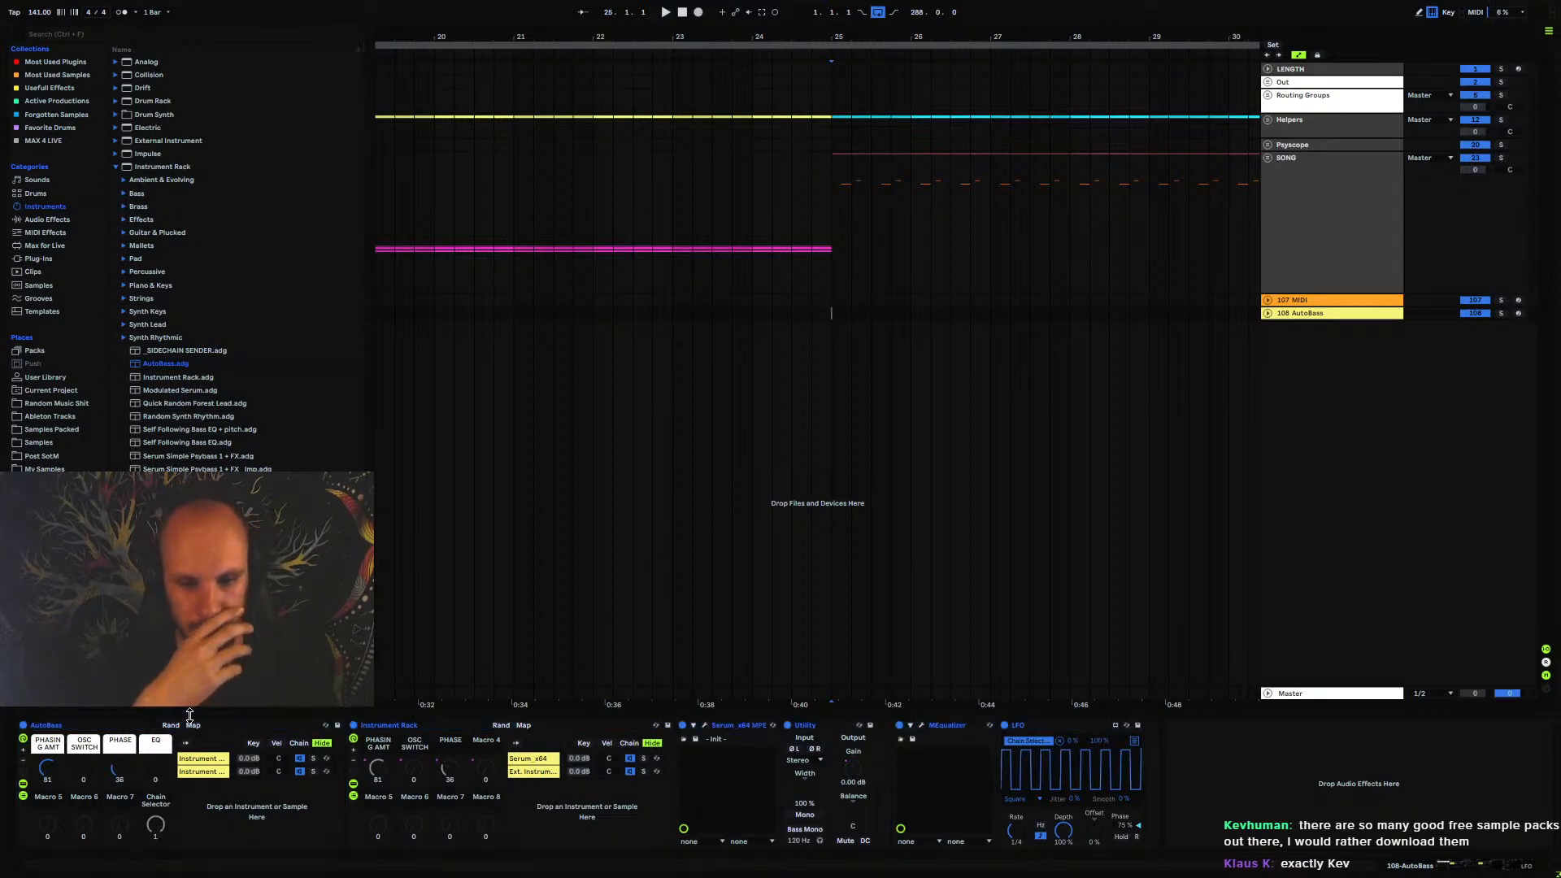
{"action": "left_click", "coordinate": [93, 722]}
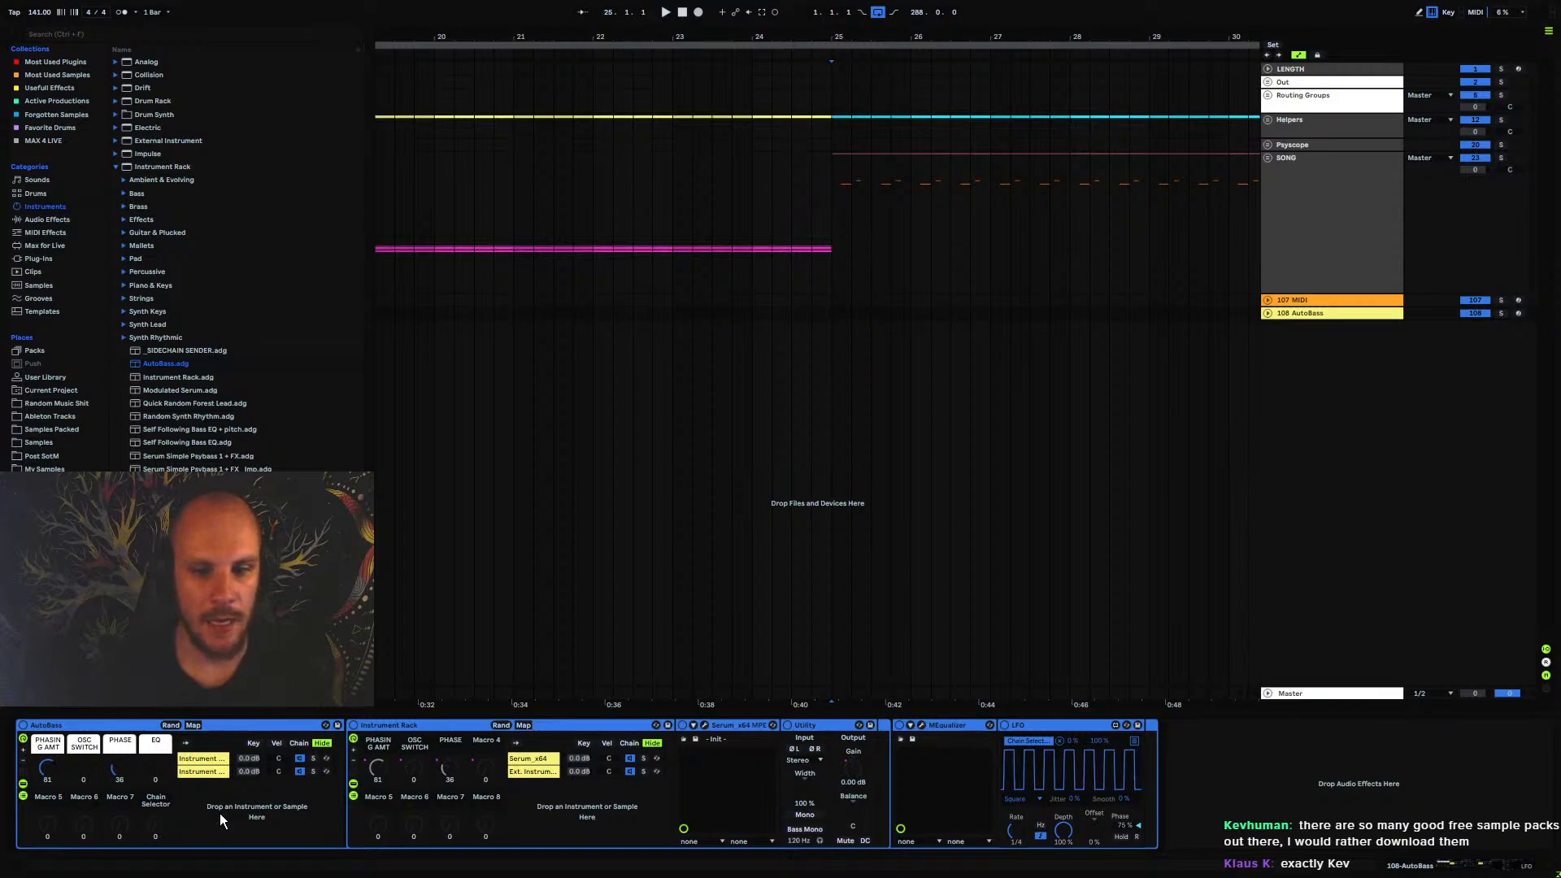
{"action": "left_click", "coordinate": [242, 827]}
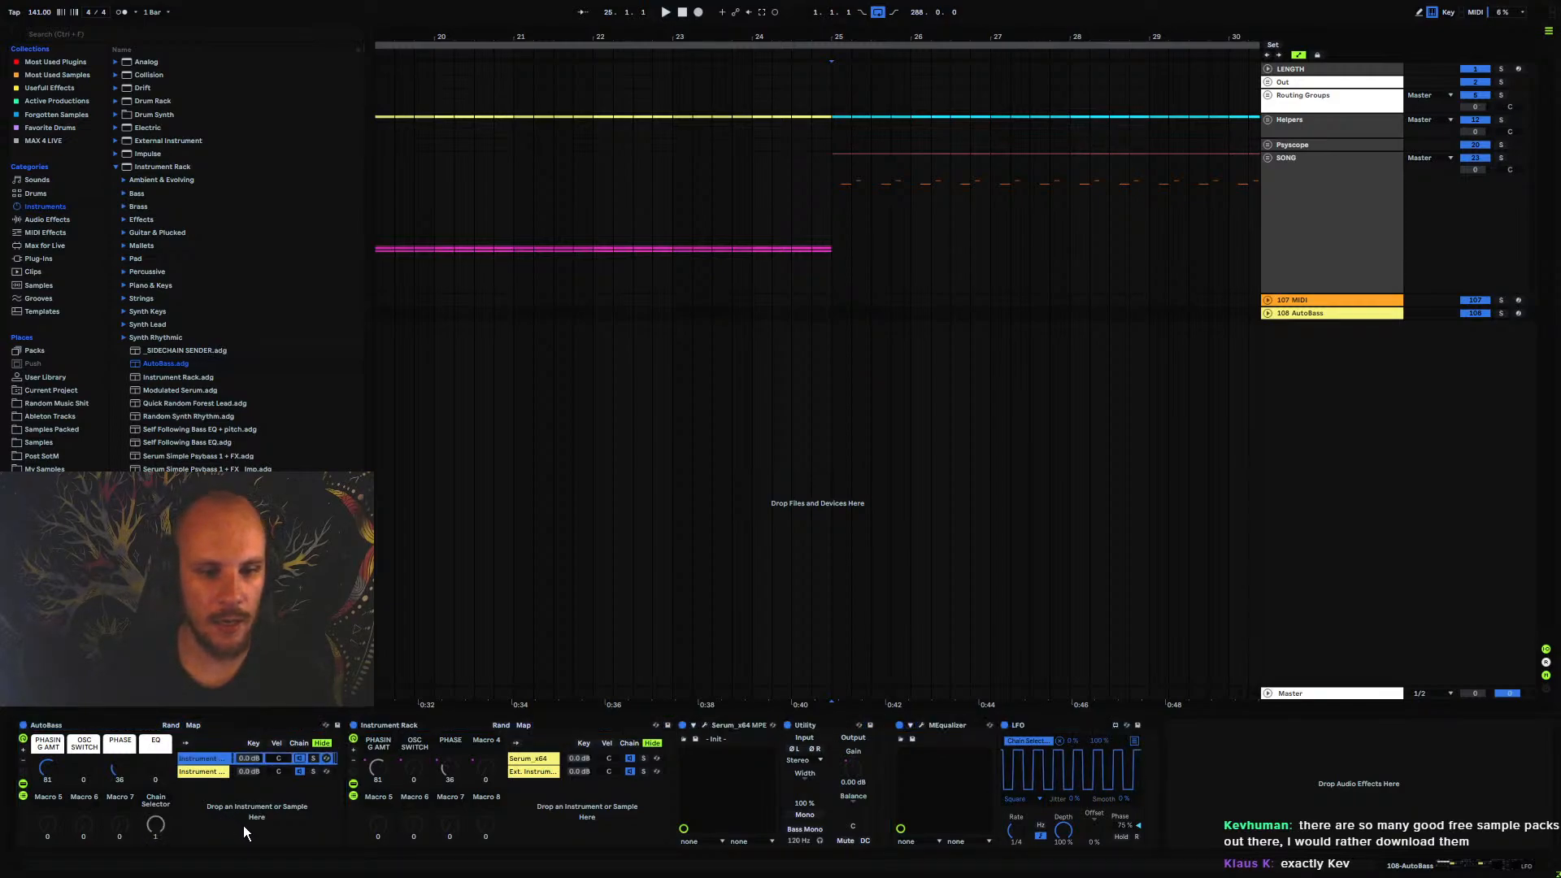
{"action": "left_click", "coordinate": [204, 758]}
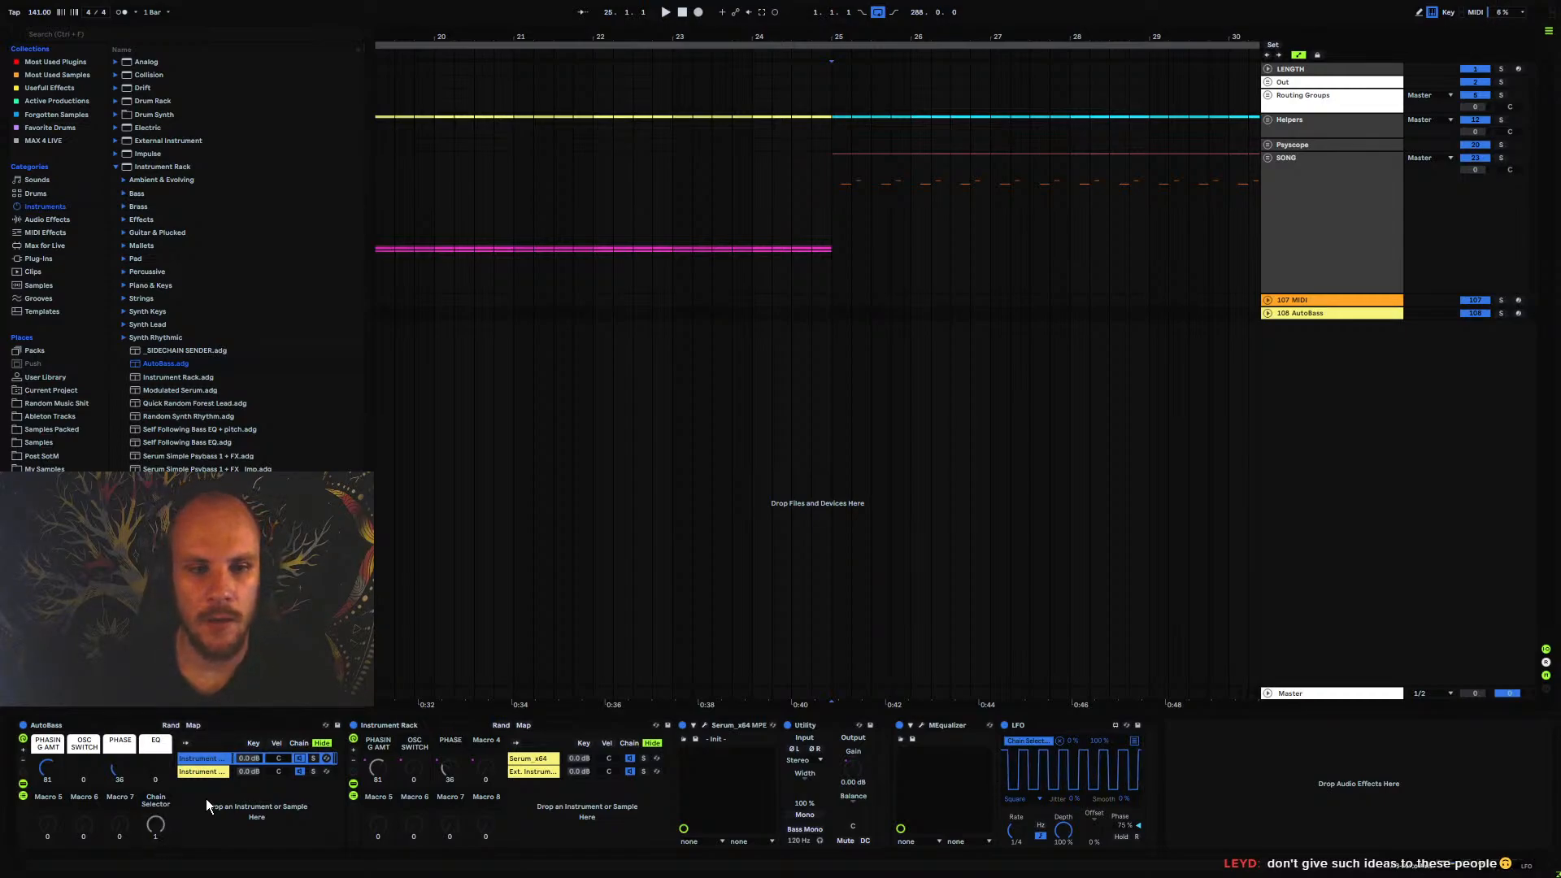
{"action": "left_click", "coordinate": [115, 167]}
{"action": "left_click", "coordinate": [148, 64]}
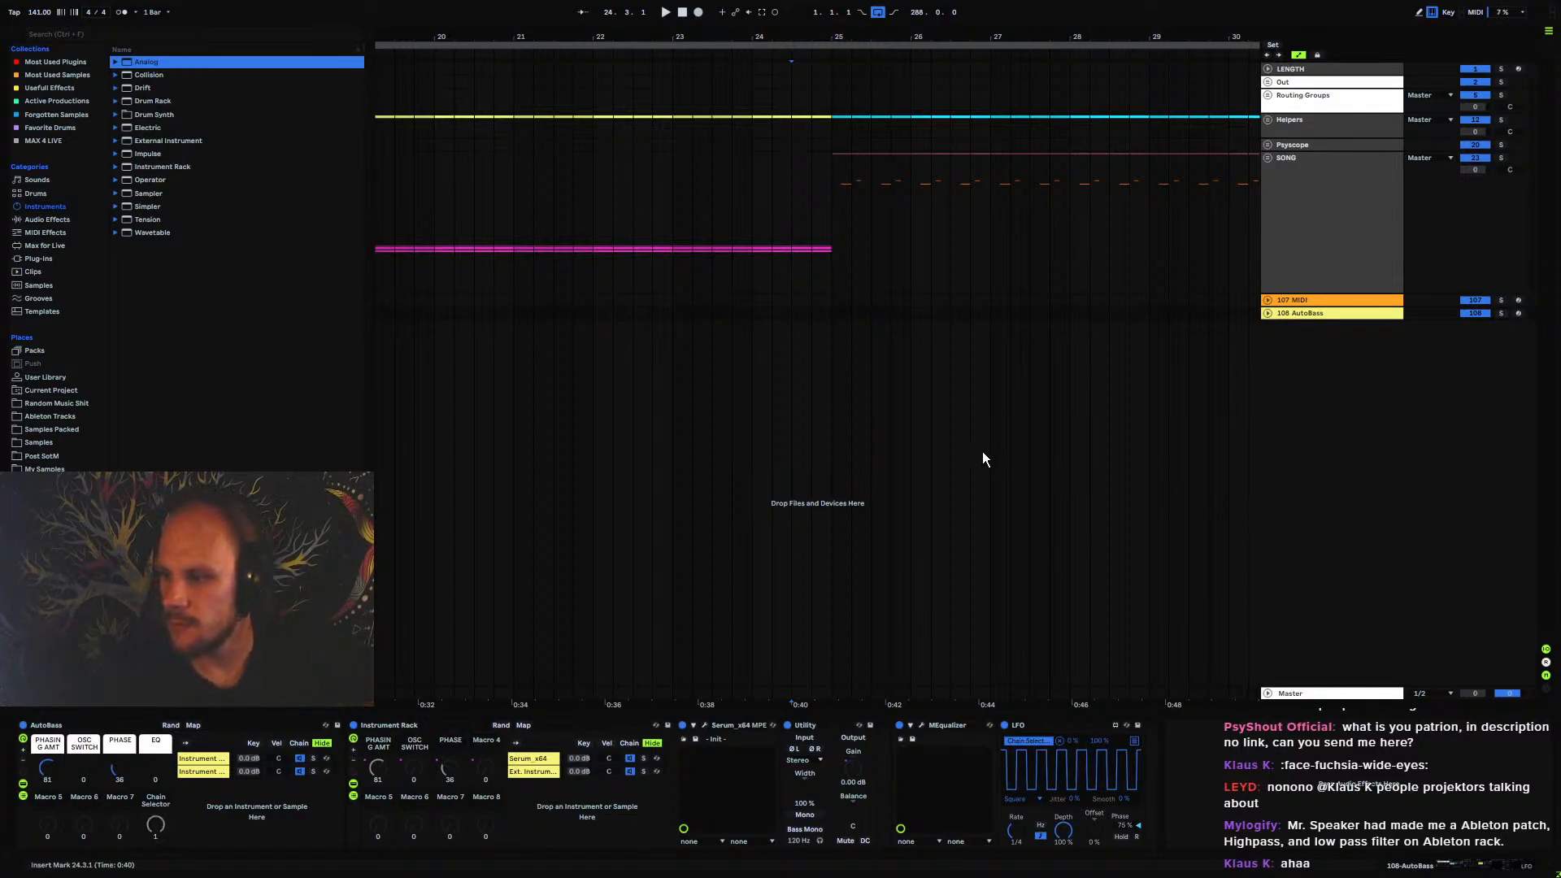
{"action": "left_click", "coordinate": [704, 461]}
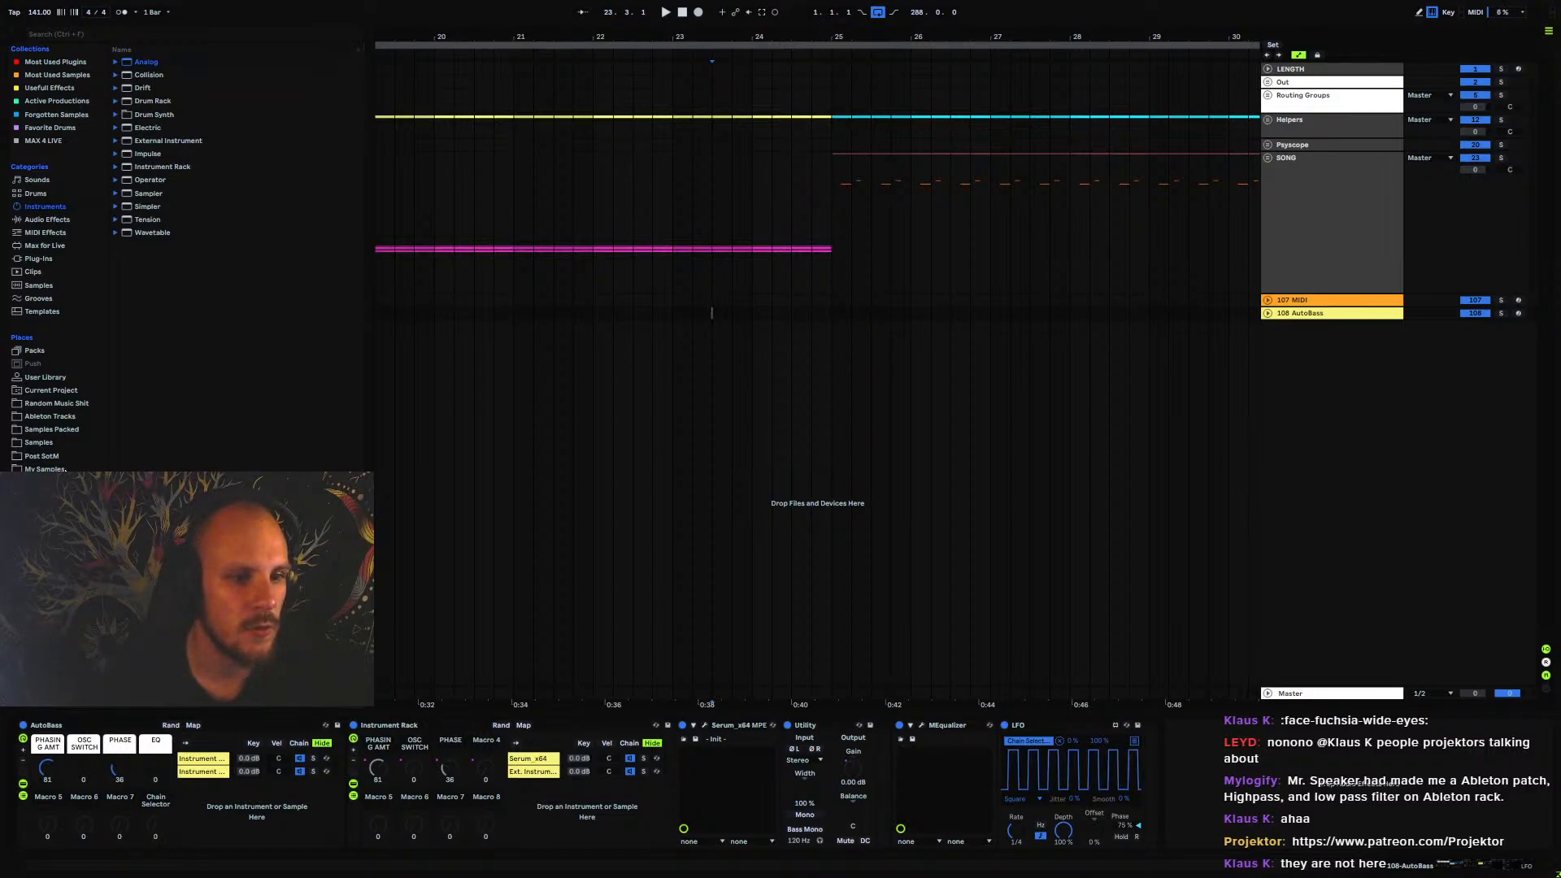
List the Samples Packed folder and point out the PSYTRANCE_INTELLIGENCE and PSYTRANCE_INTELLIGENCE_2 sample packs
{"action": "left_click", "coordinate": [67, 430]}
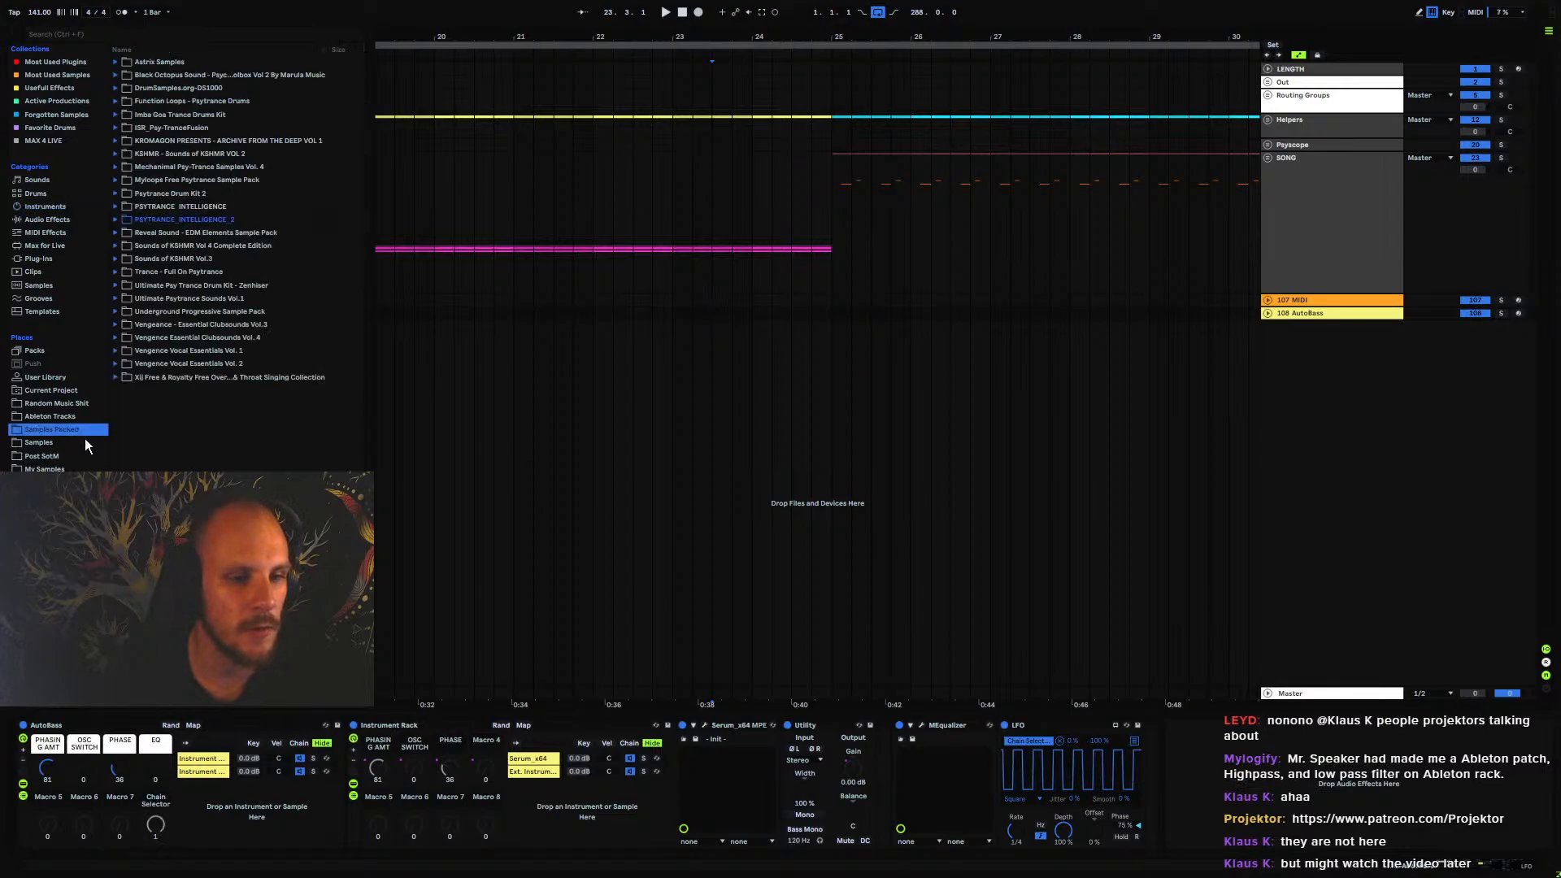
{"action": "left_click", "coordinate": [202, 207]}
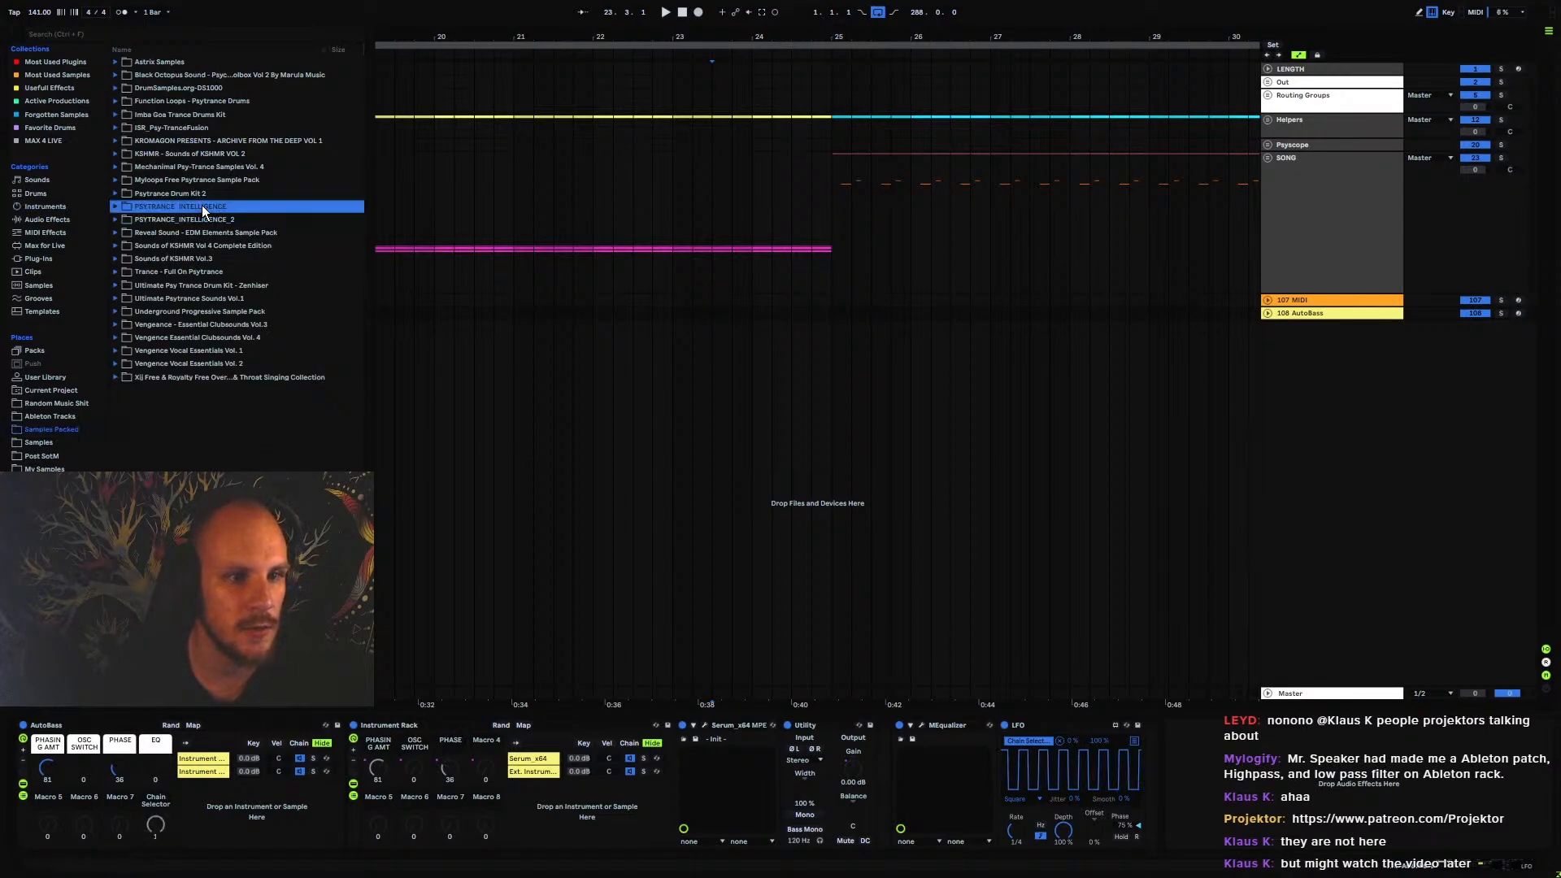
{"action": "left_click", "coordinate": [154, 222]}
{"action": "left_click", "coordinate": [179, 209]}
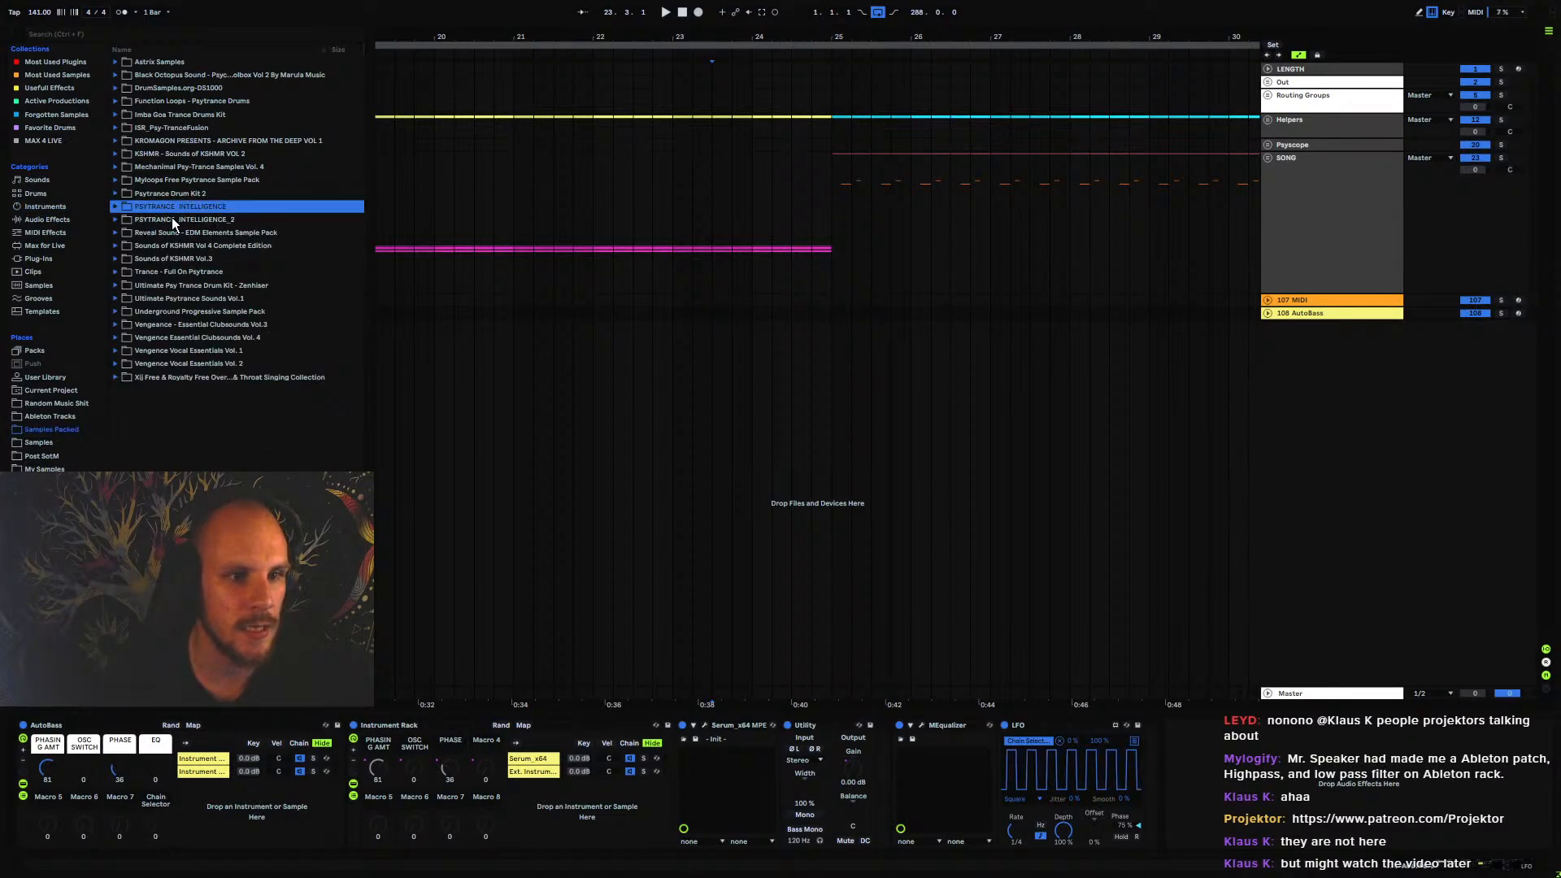
Expand the PSYTRANCE_INTELLIGENCE_2 pack and examine the loop categories in its PC2_WAV_LOOPS folder
{"action": "left_click", "coordinate": [172, 220]}
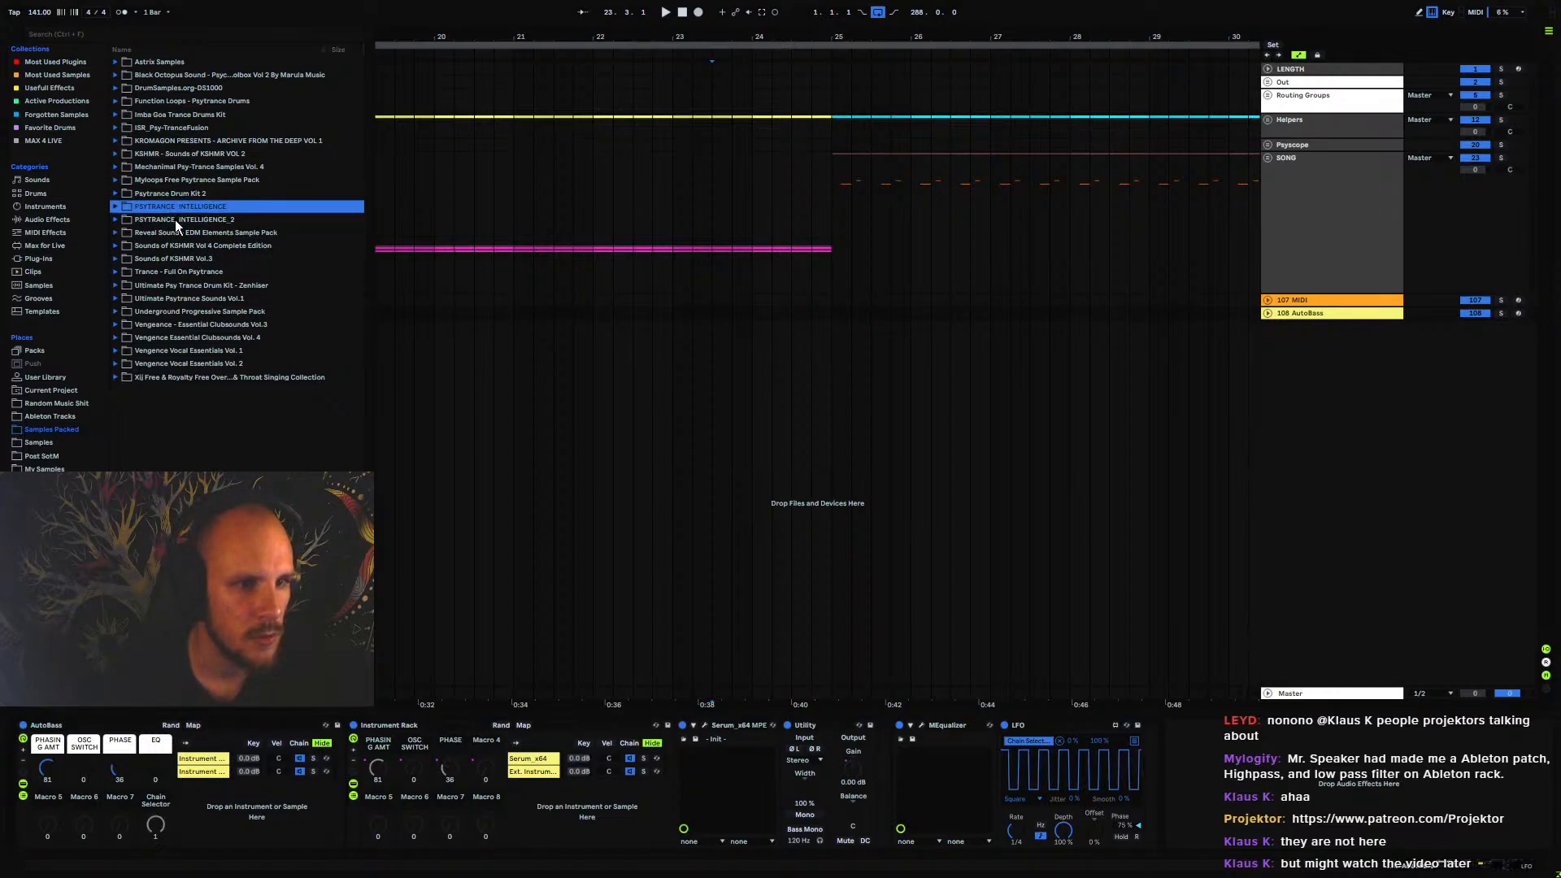
{"action": "left_click", "coordinate": [116, 220]}
{"action": "left_click", "coordinate": [124, 285]}
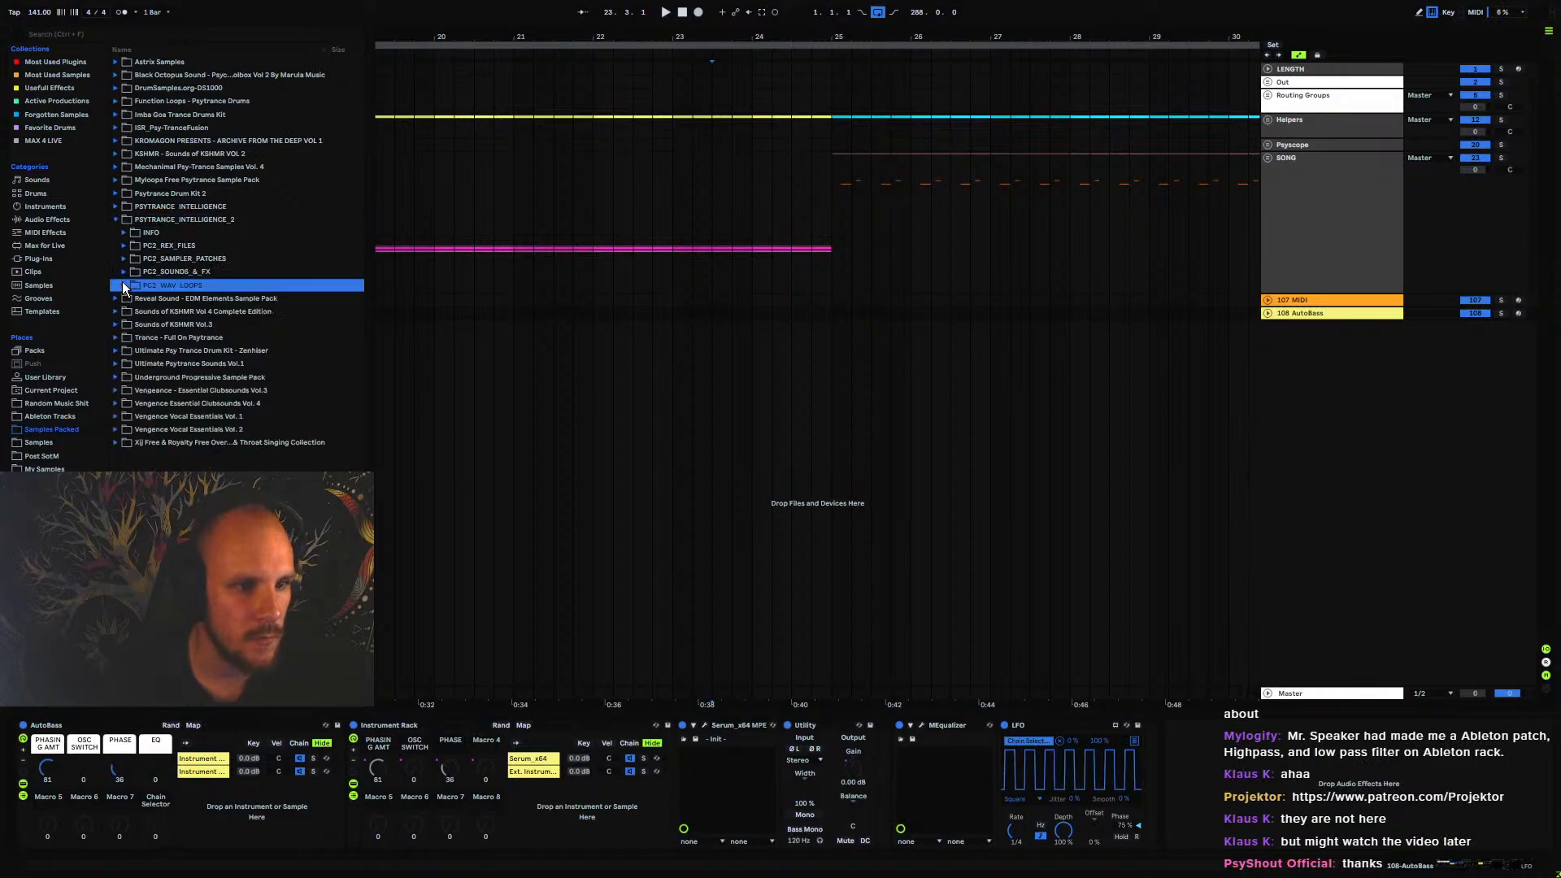
{"action": "left_click", "coordinate": [125, 285]}
{"action": "left_click", "coordinate": [136, 313]}
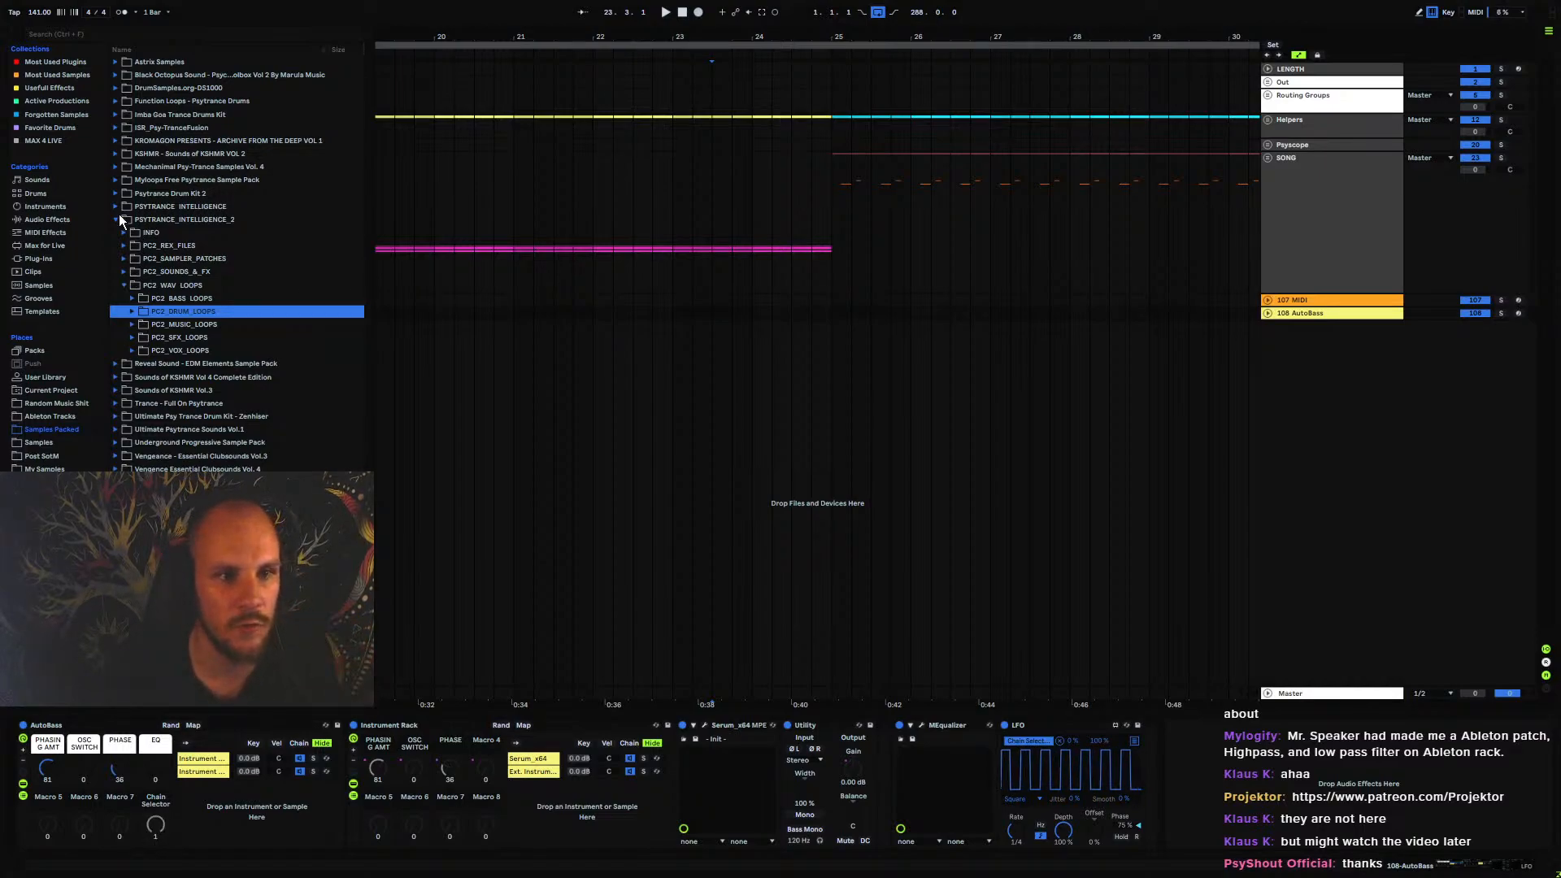
{"action": "left_click", "coordinate": [331, 234]}
{"action": "left_click", "coordinate": [197, 220]}
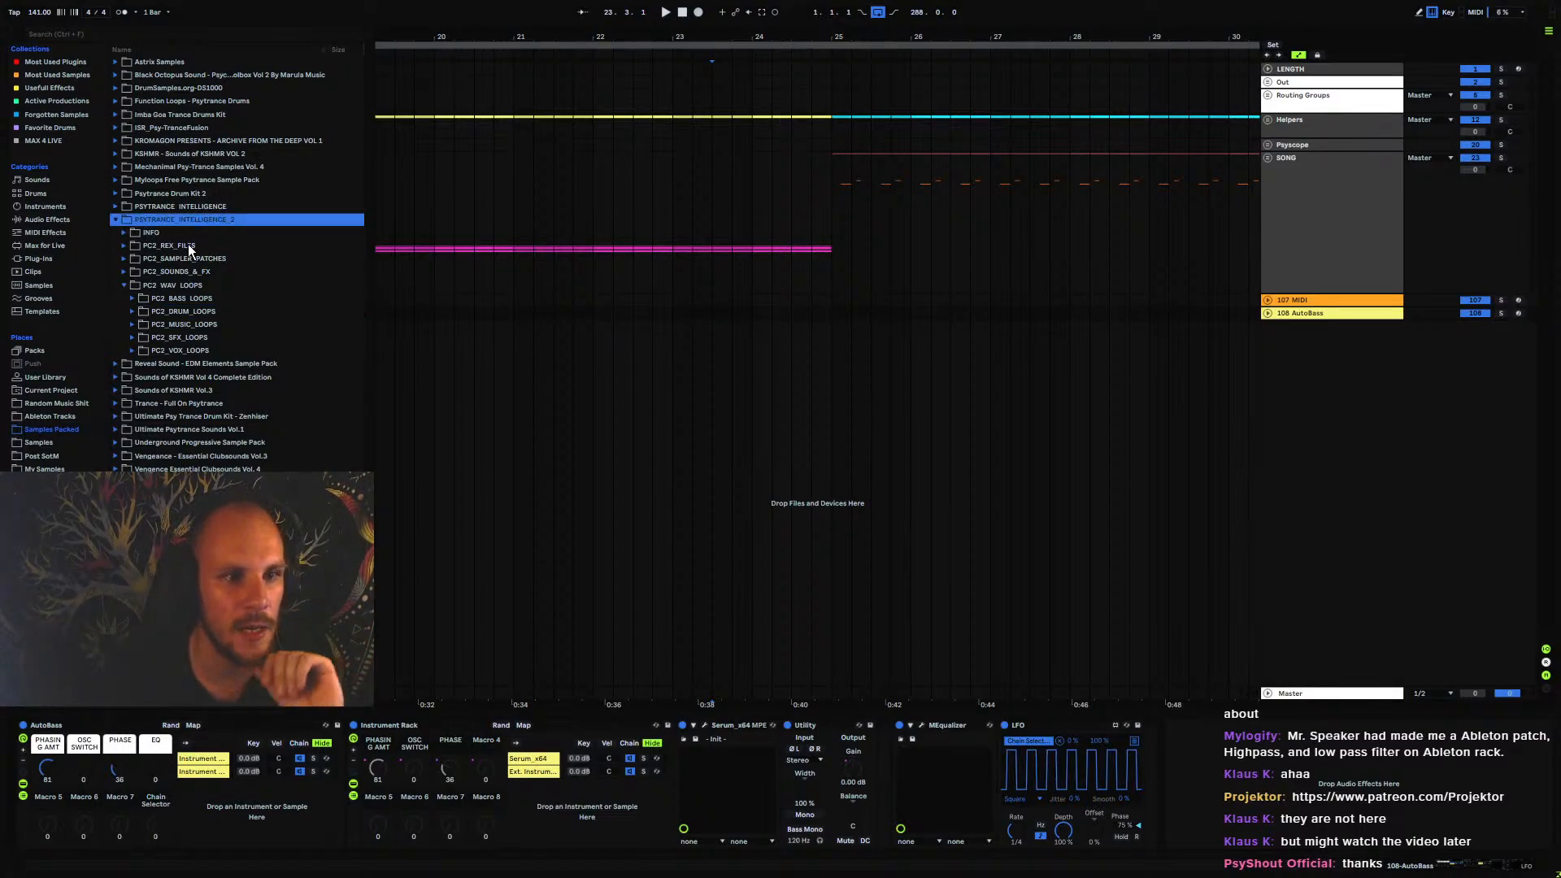
Look through the hi-hat samples under the PC2_SOUNDS_&_FX drum hits, and collapse the PSYTRANCE_INTELLIGENCE_2 pack
{"action": "left_click", "coordinate": [126, 271]}
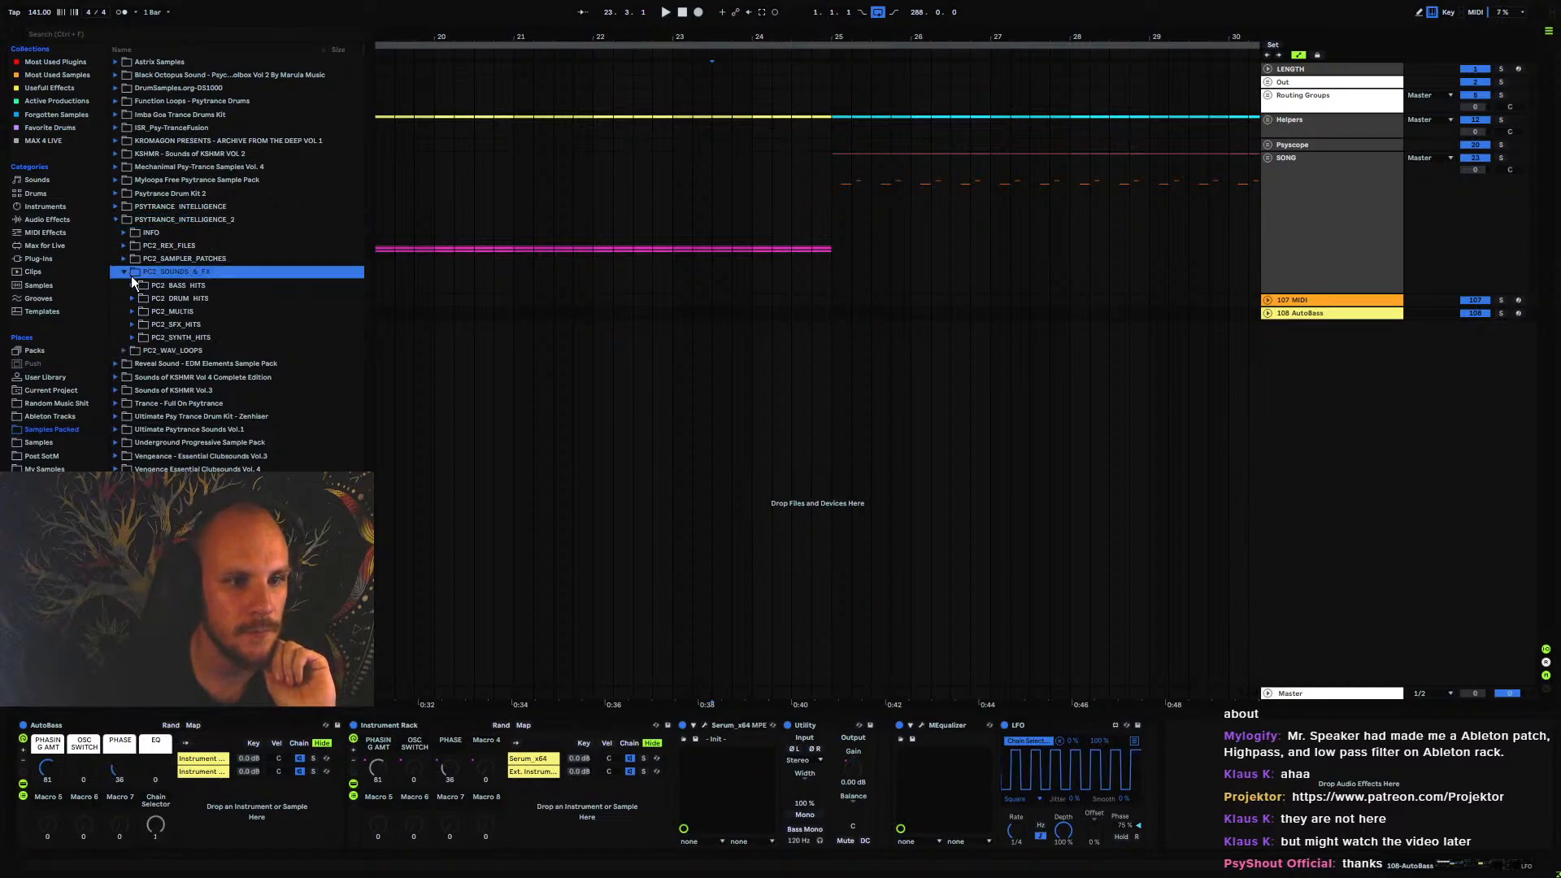
{"action": "left_click", "coordinate": [131, 298]}
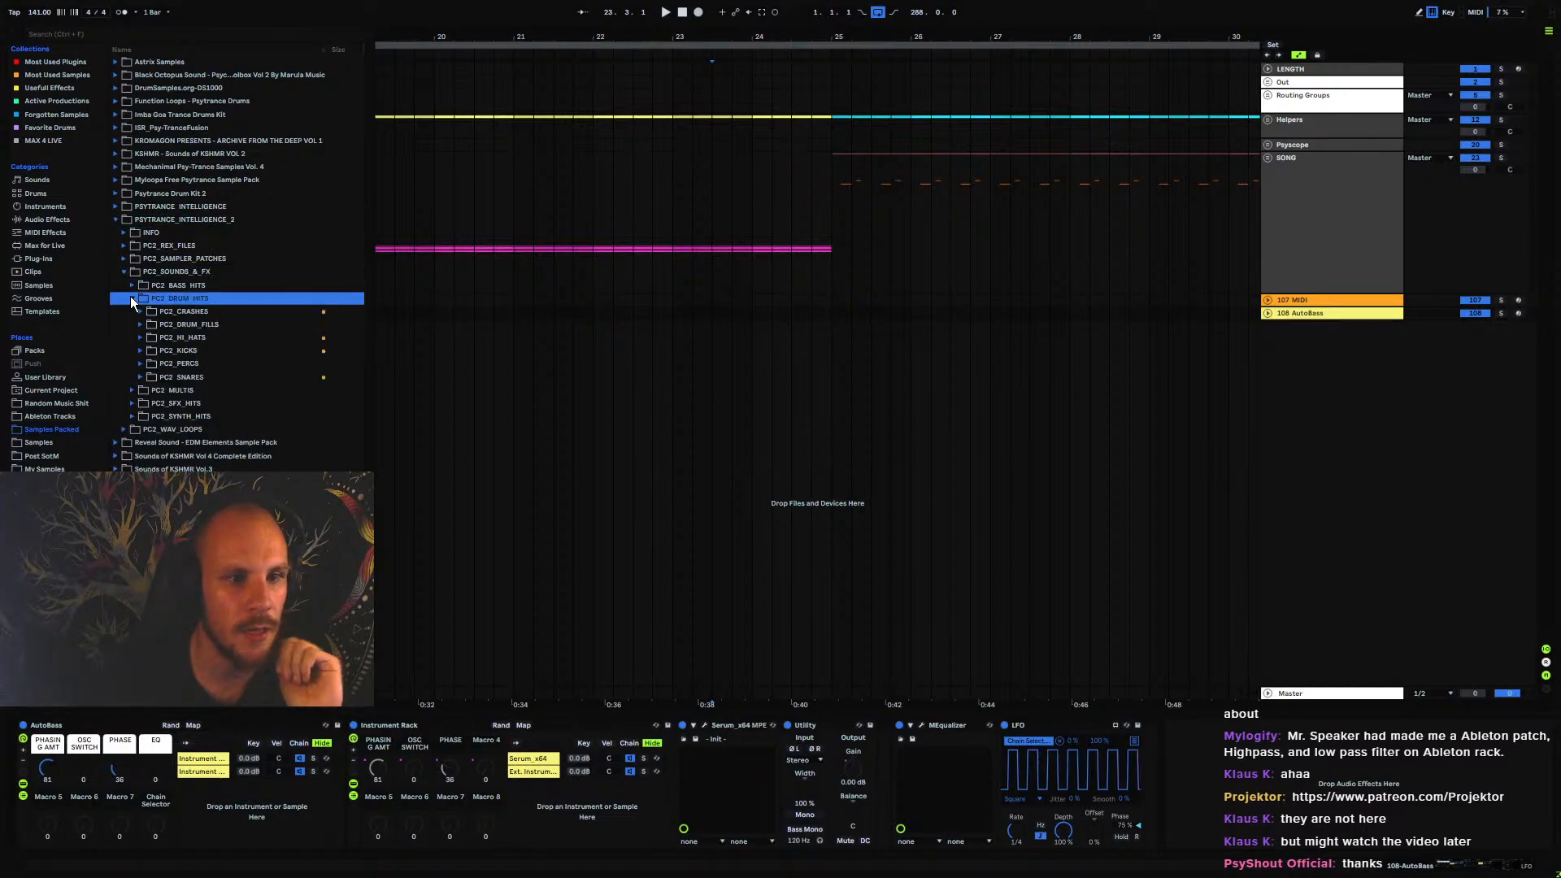
{"action": "left_click", "coordinate": [140, 336]}
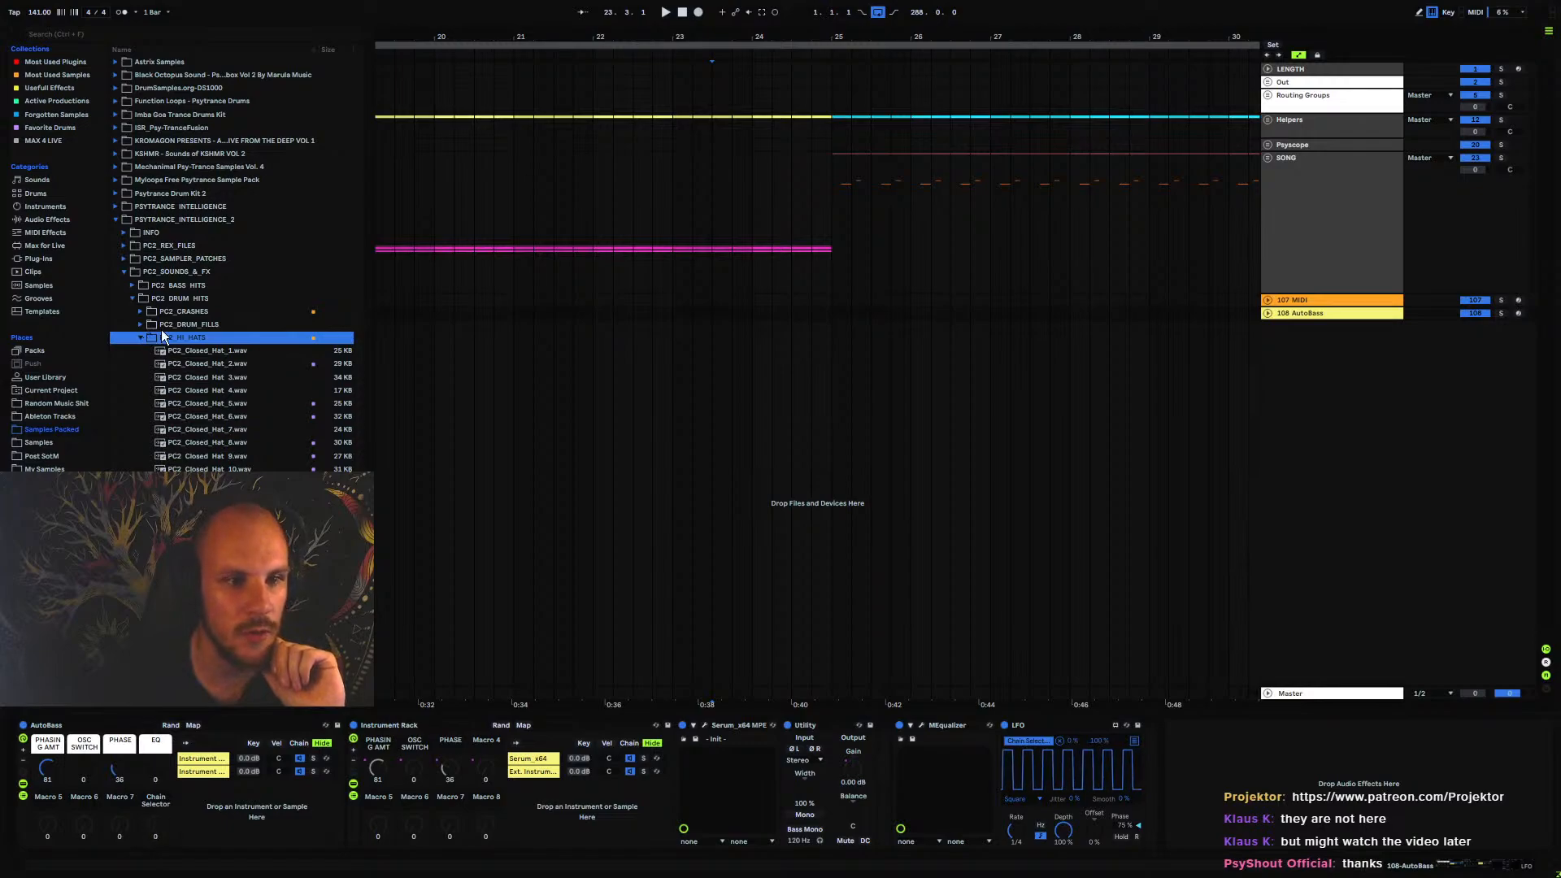
{"action": "left_click", "coordinate": [123, 272]}
{"action": "left_click", "coordinate": [113, 219]}
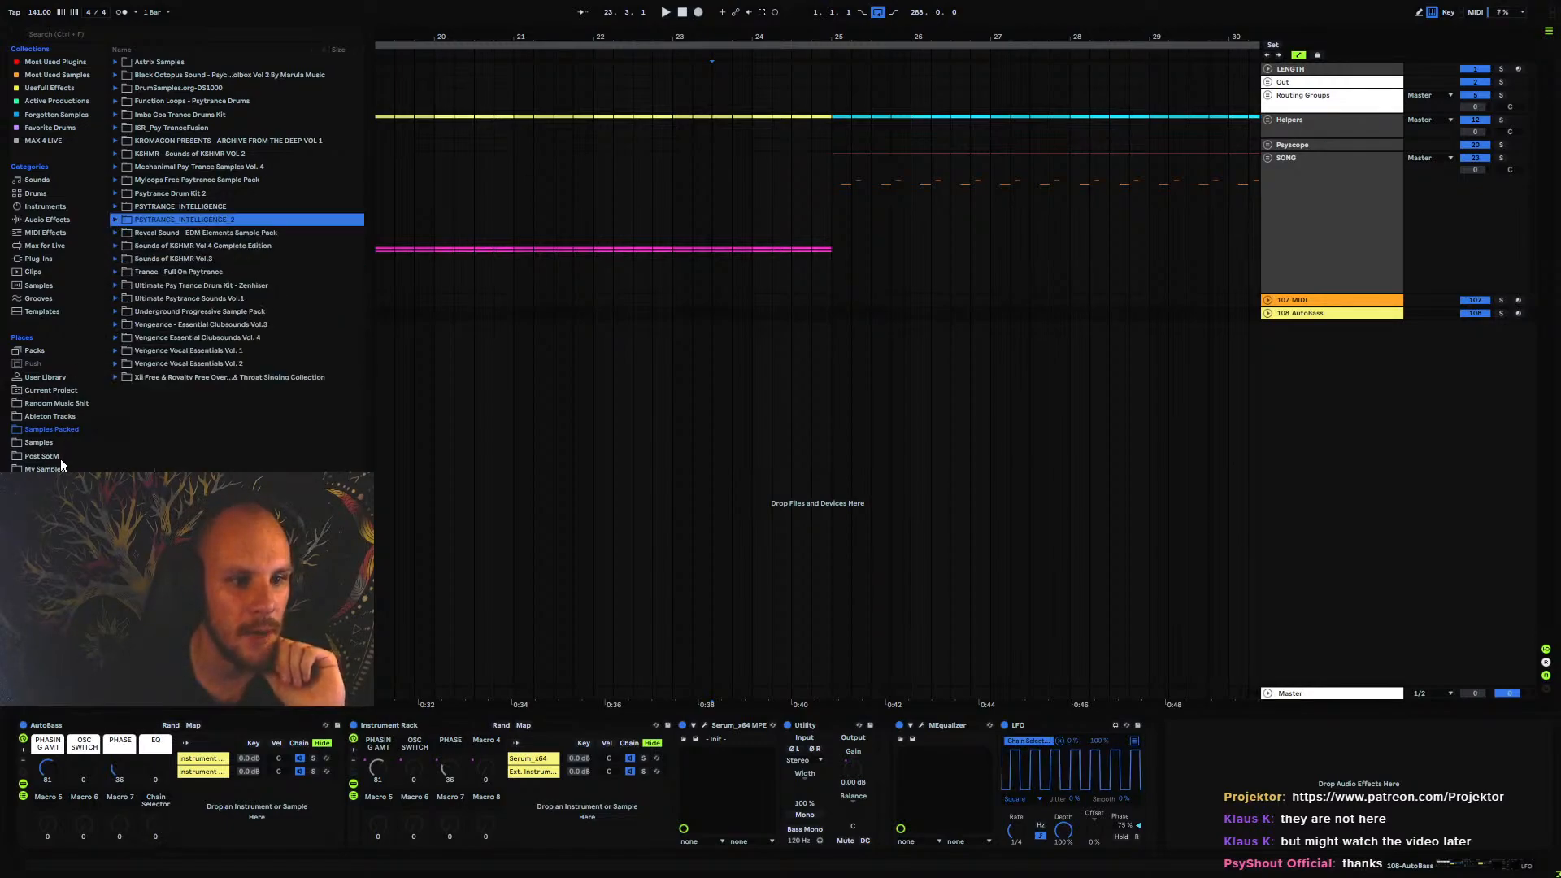
Browse the Samples, Post SotM and My Samples places for drum sample packs, collapsing the Hard Fills folder
{"action": "left_click", "coordinate": [46, 443]}
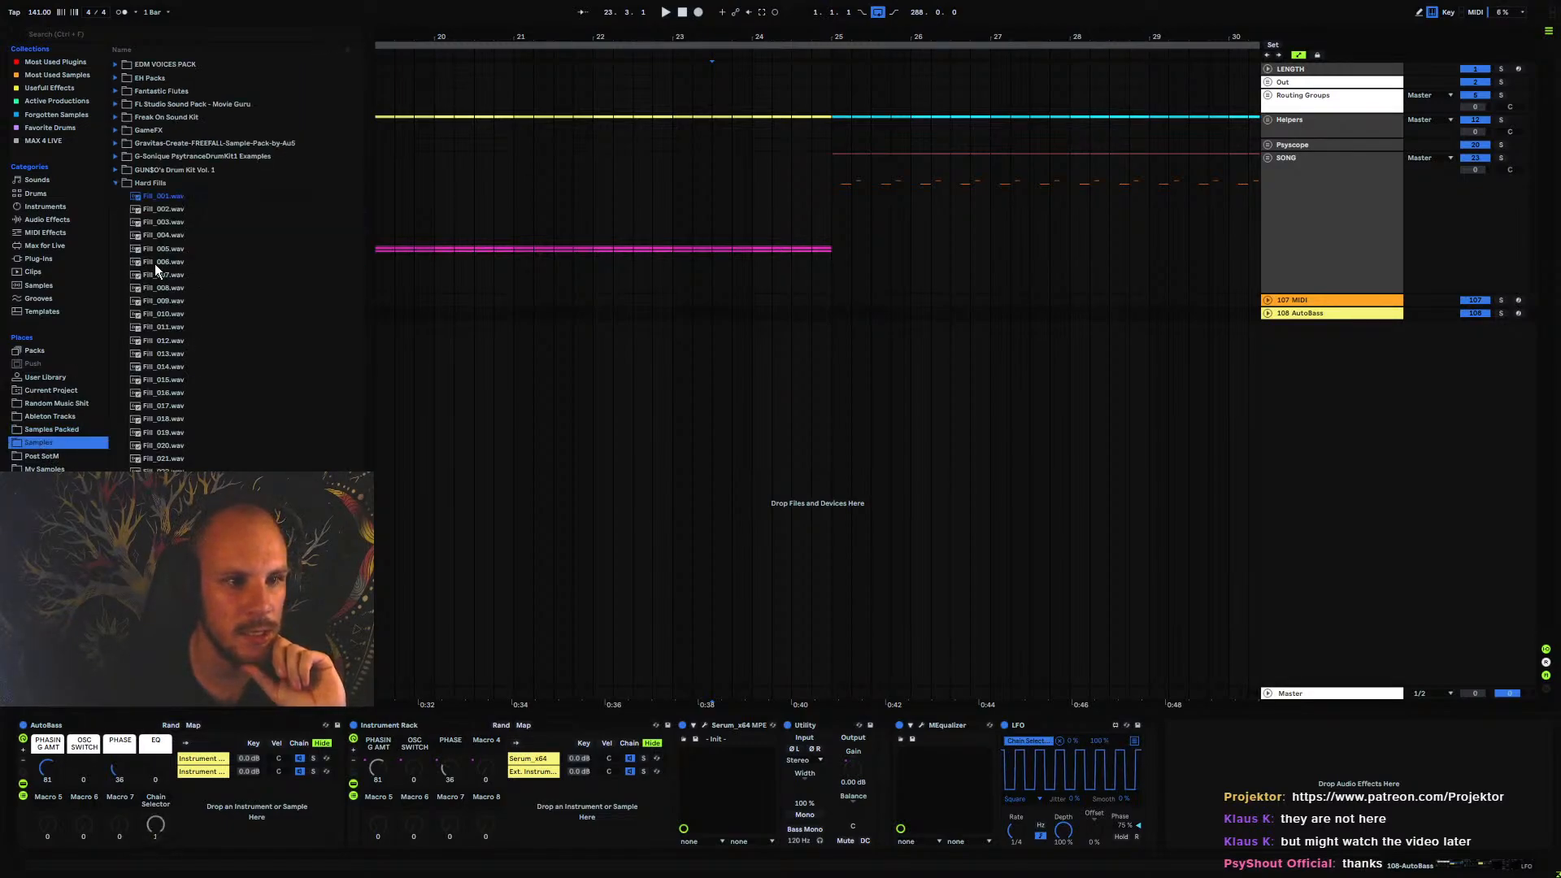
{"action": "left_click", "coordinate": [116, 186]}
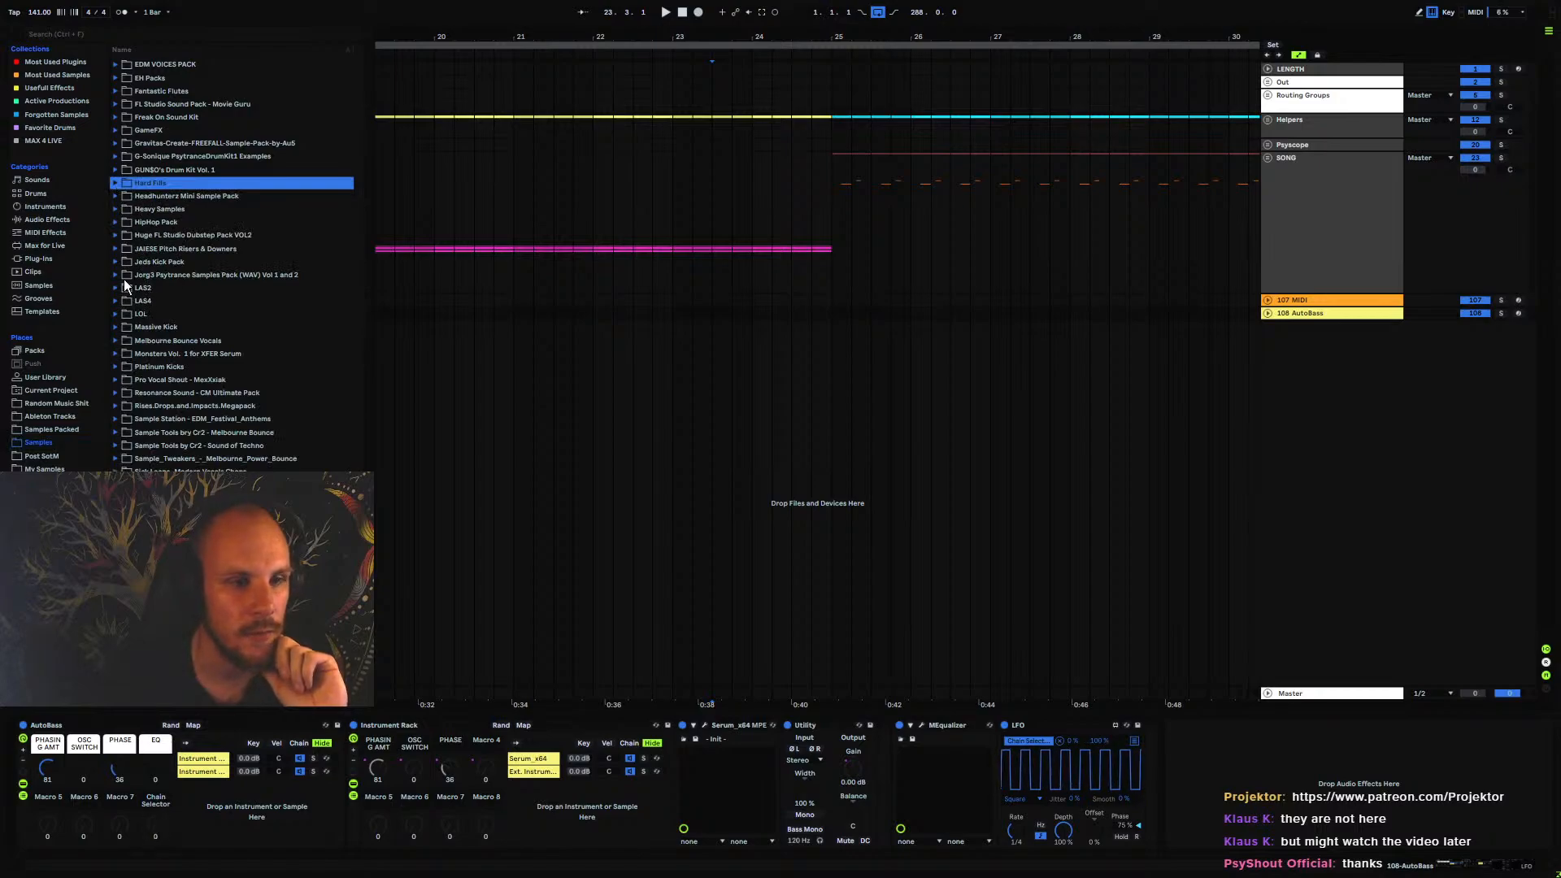
{"action": "left_click", "coordinate": [44, 456]}
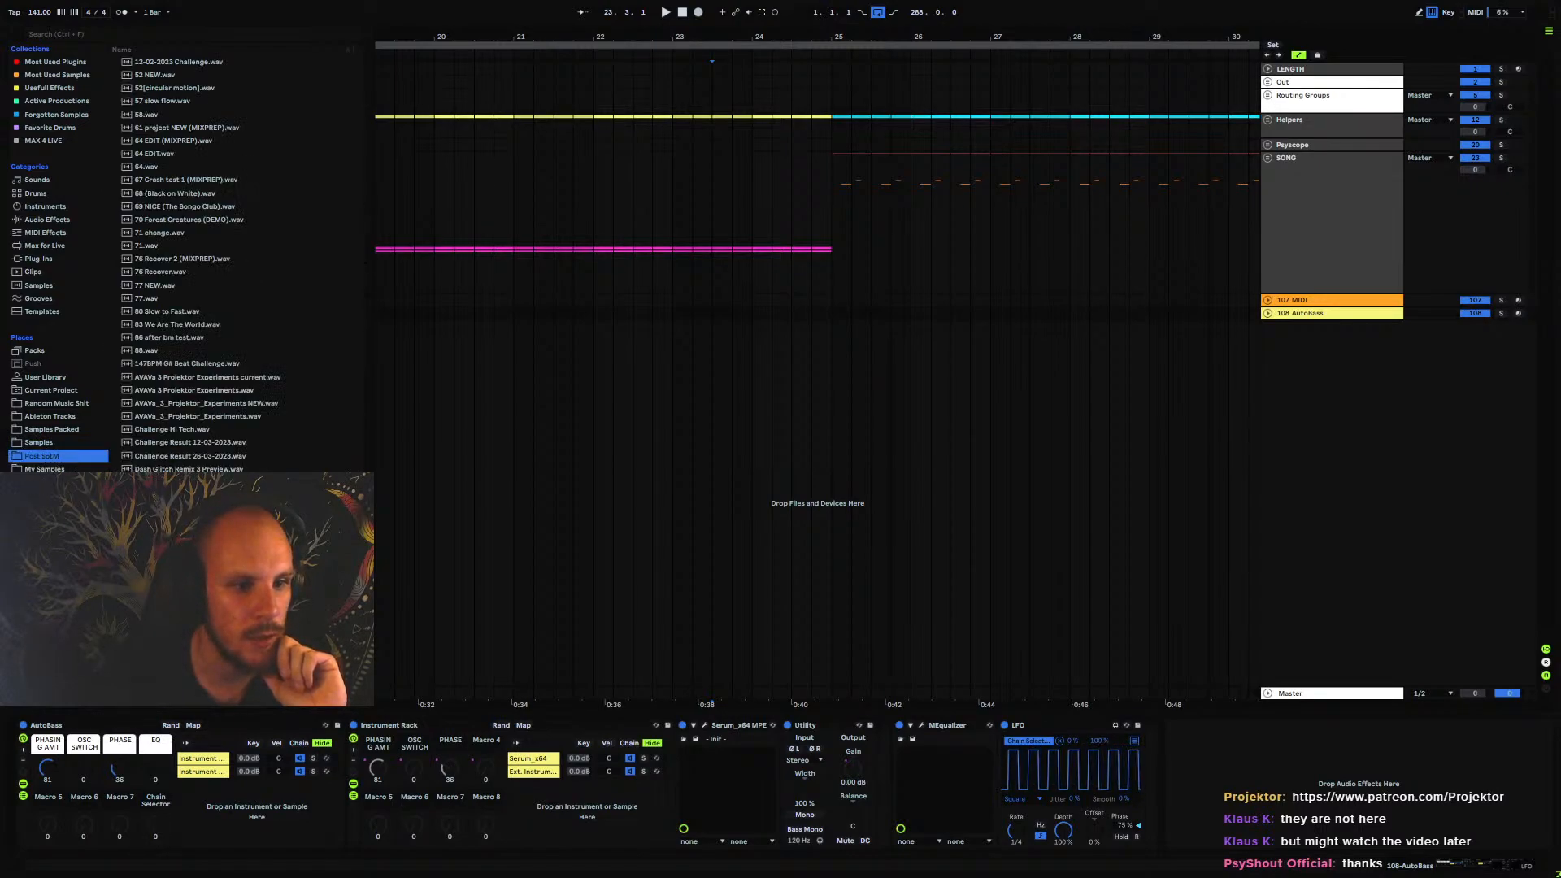
{"action": "left_click", "coordinate": [43, 469]}
{"action": "left_click", "coordinate": [130, 286]}
{"action": "left_click", "coordinate": [169, 247]}
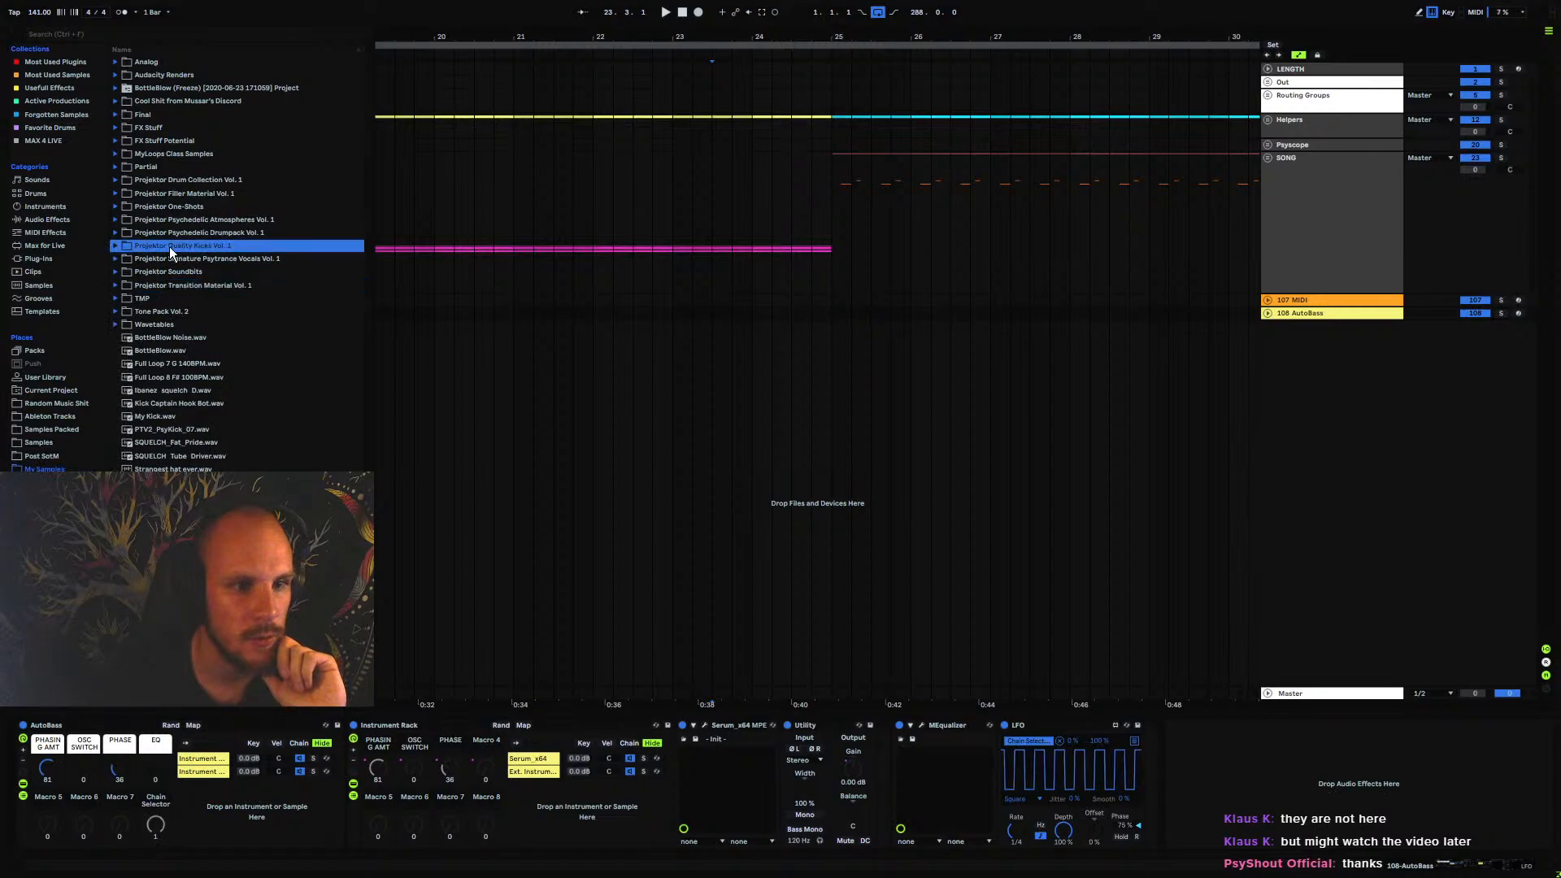
Examine the Closed Hi-Hats in Projektor Psychedelic Drumpack Vol. 1, and collapse and point out the pack
{"action": "left_click", "coordinate": [148, 232]}
{"action": "left_click", "coordinate": [115, 233]}
{"action": "left_click", "coordinate": [125, 273]}
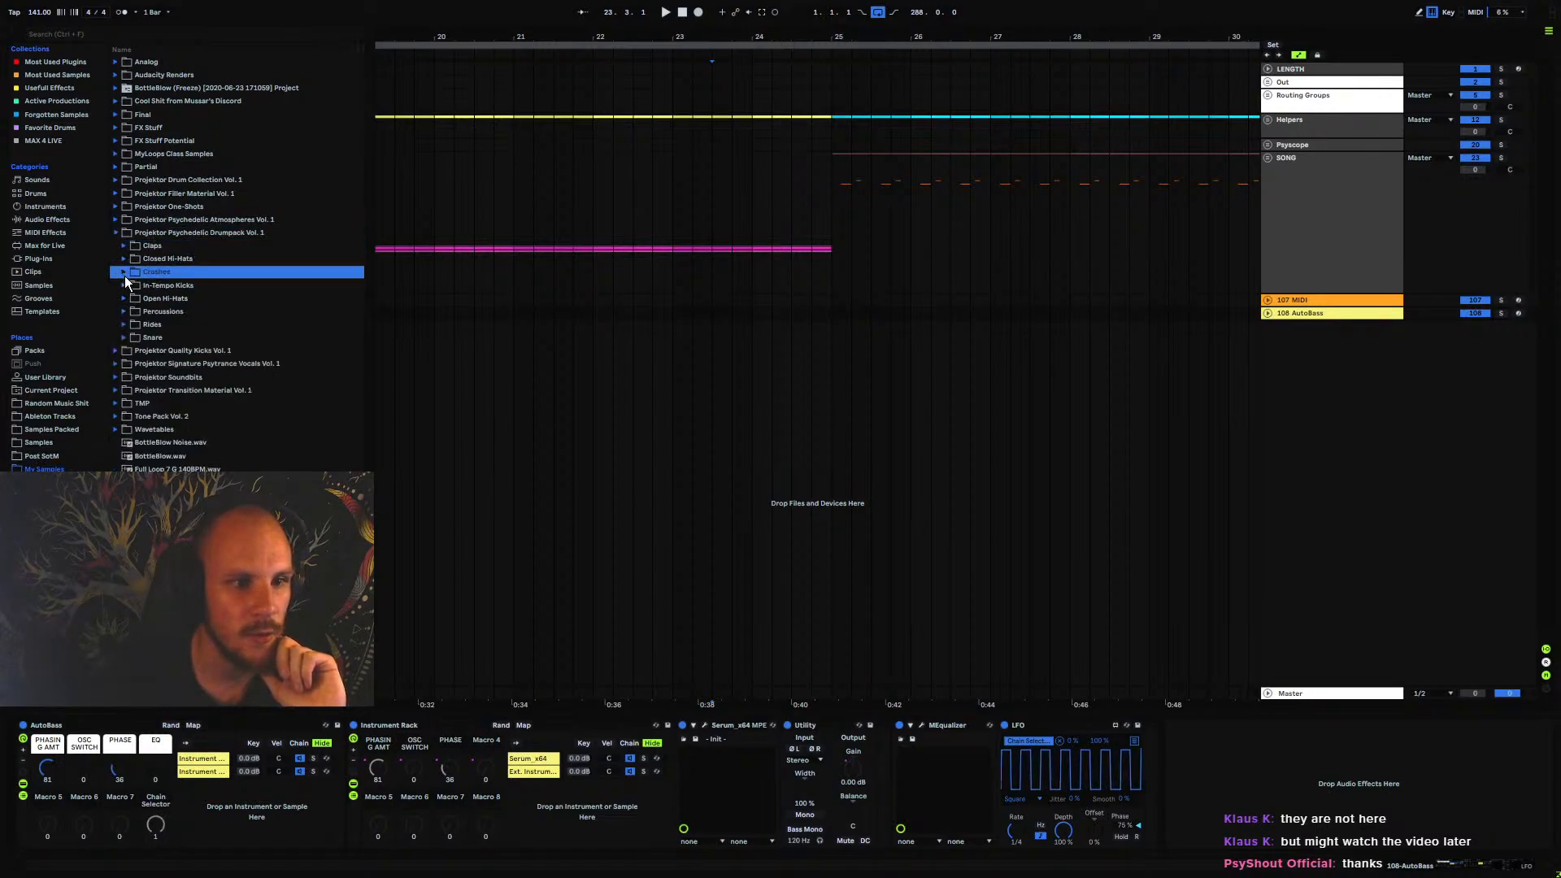
{"action": "left_click", "coordinate": [125, 259]}
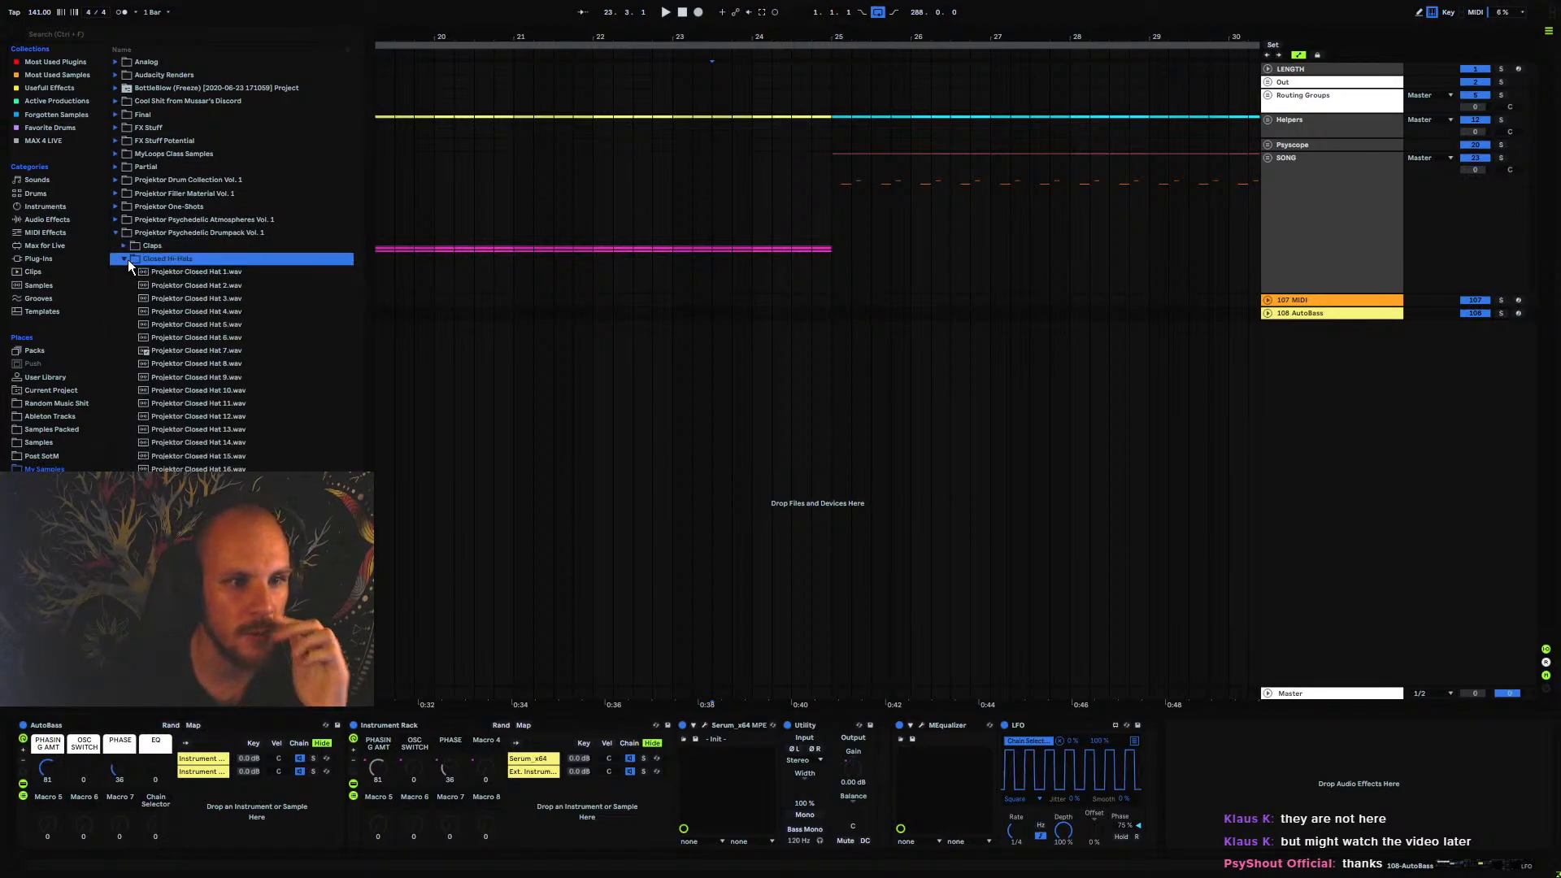
{"action": "left_click", "coordinate": [124, 259]}
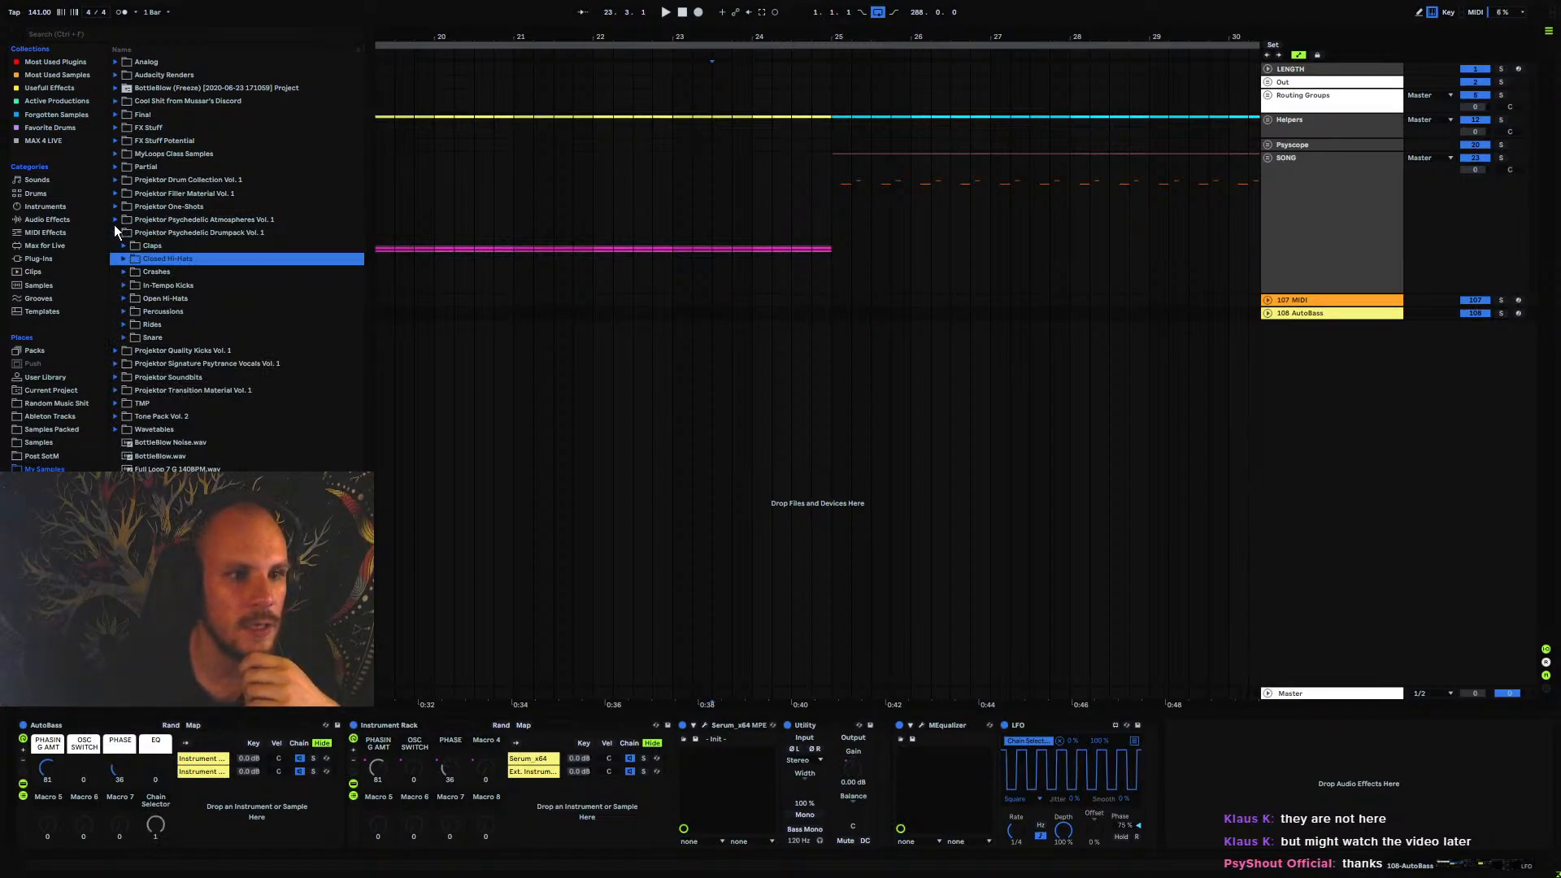
{"action": "left_click", "coordinate": [116, 230]}
{"action": "left_click", "coordinate": [170, 219]}
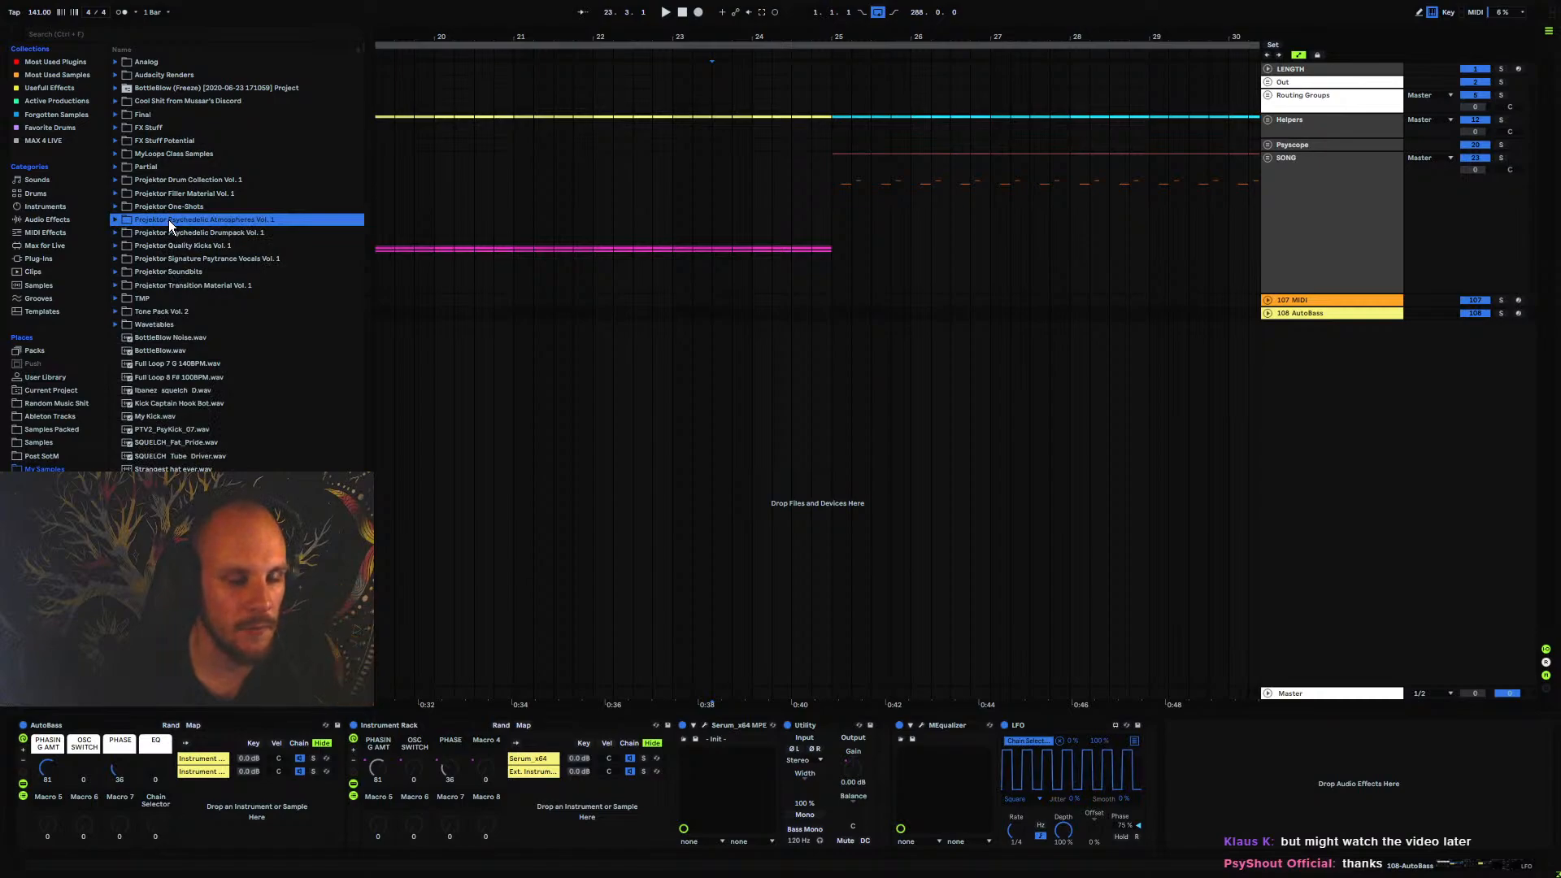
{"action": "left_click", "coordinate": [174, 233]}
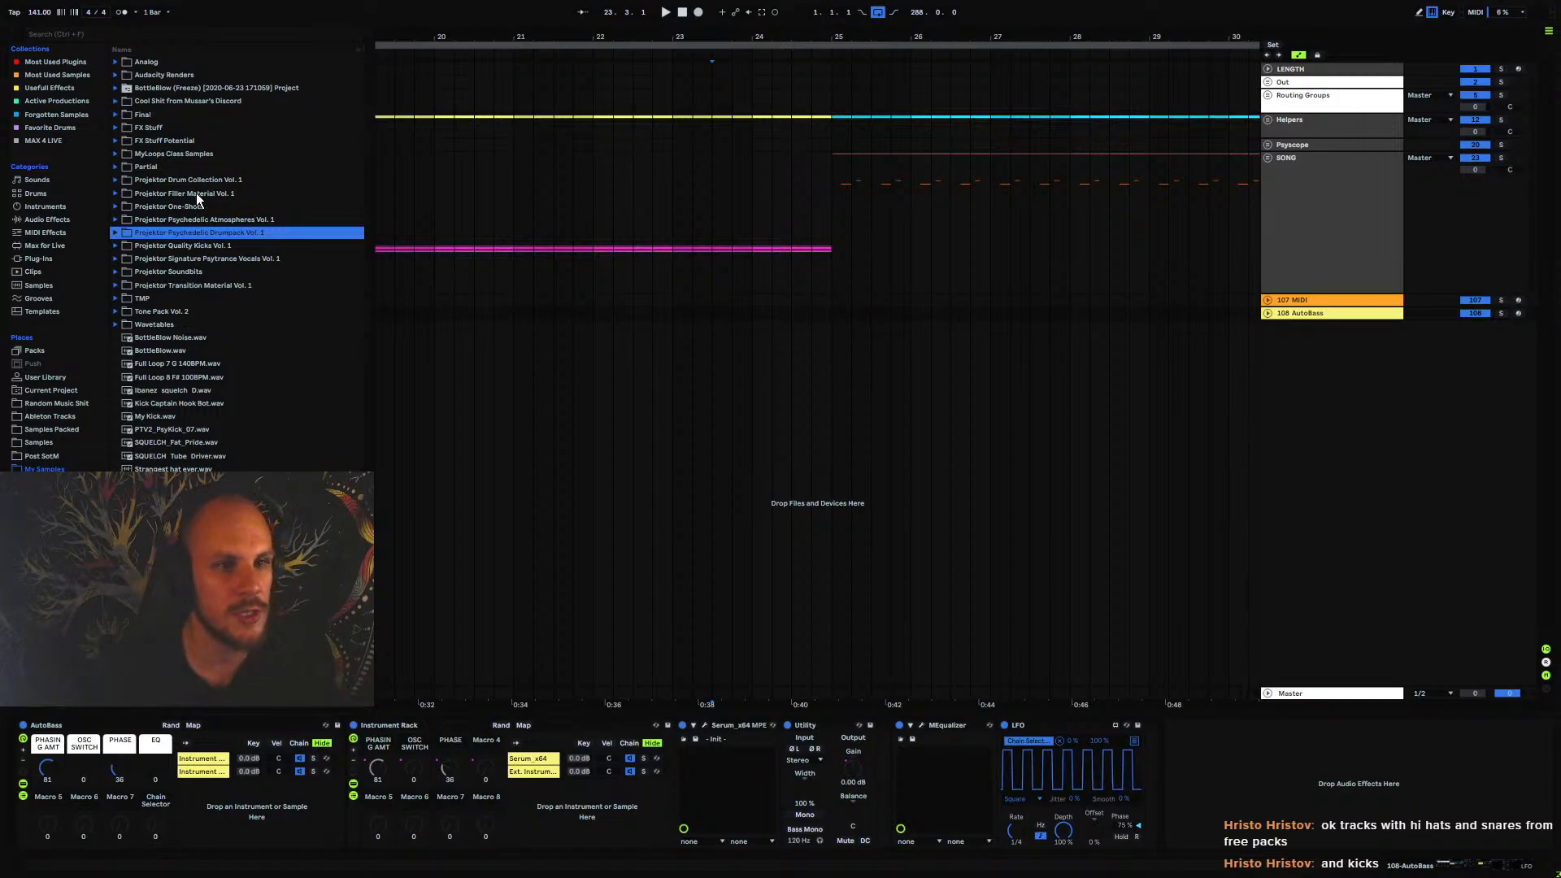
Review the hi-hat and snare samples of PSYTRANCE_INTELLIGENCE_2 in Samples Packed, and point out both PSYTRANCE_INTELLIGENCE packs
{"action": "left_click", "coordinate": [66, 427]}
{"action": "left_click", "coordinate": [132, 217]}
{"action": "left_click", "coordinate": [116, 219]}
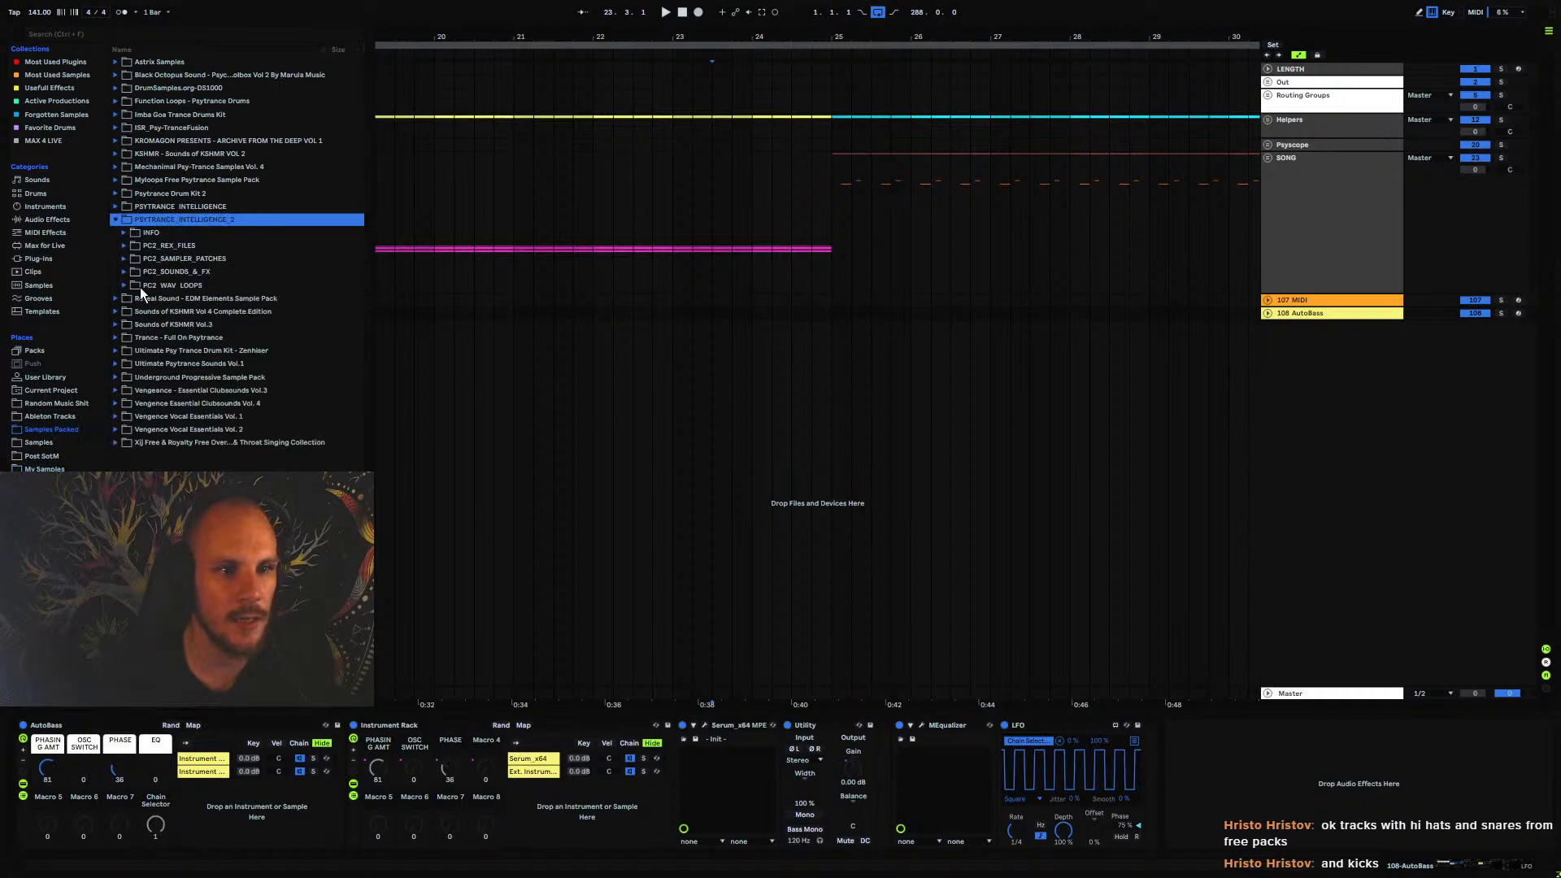
{"action": "left_click", "coordinate": [125, 285]}
{"action": "left_click", "coordinate": [126, 272]}
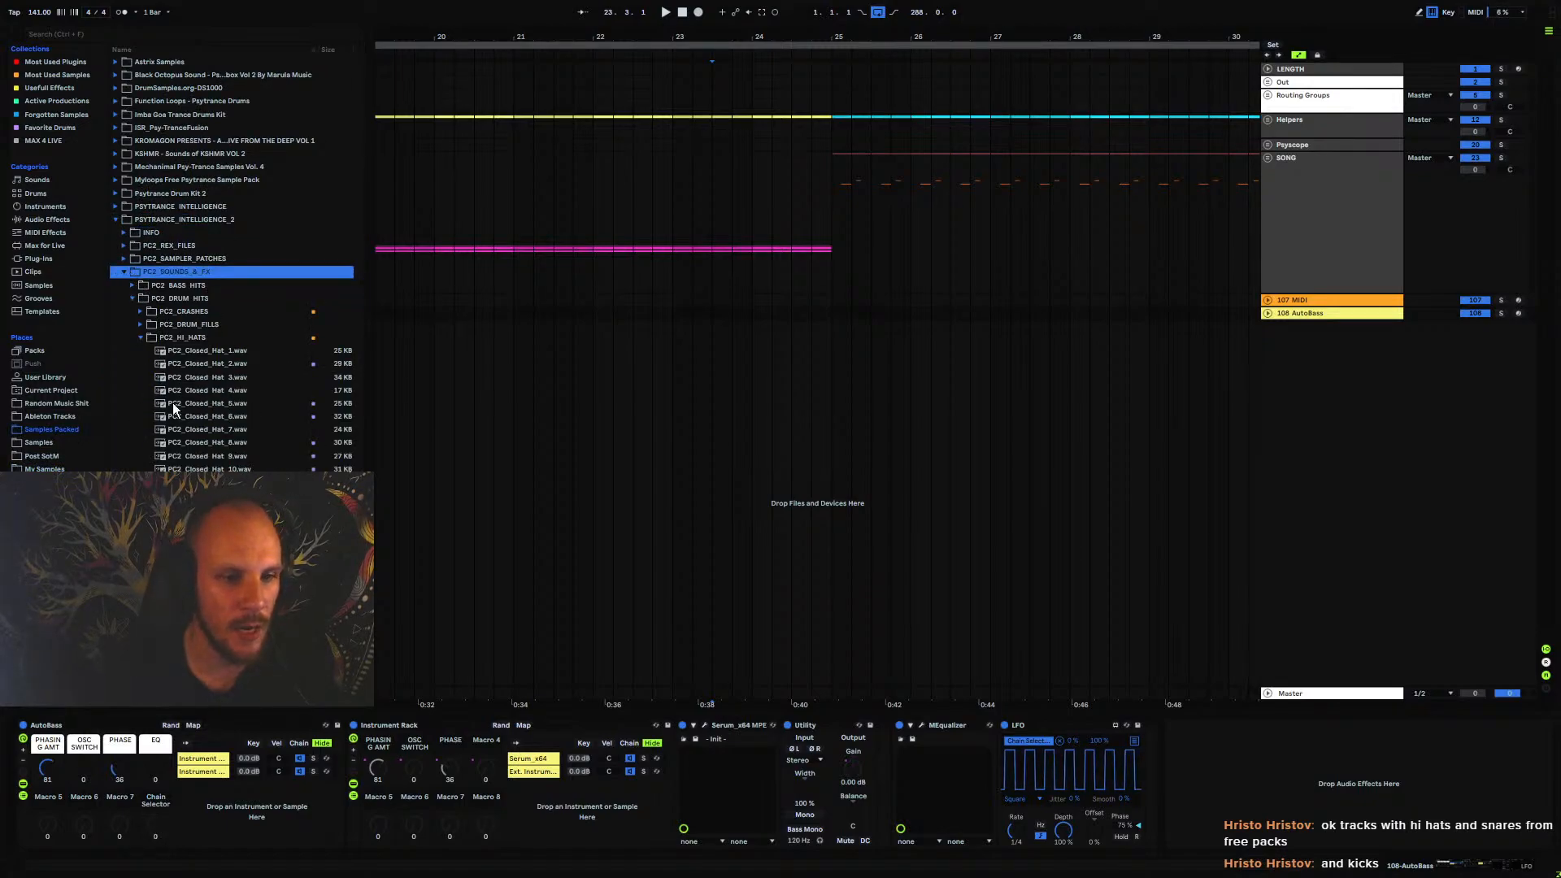
{"action": "left_click", "coordinate": [140, 338]}
{"action": "left_click", "coordinate": [137, 376]}
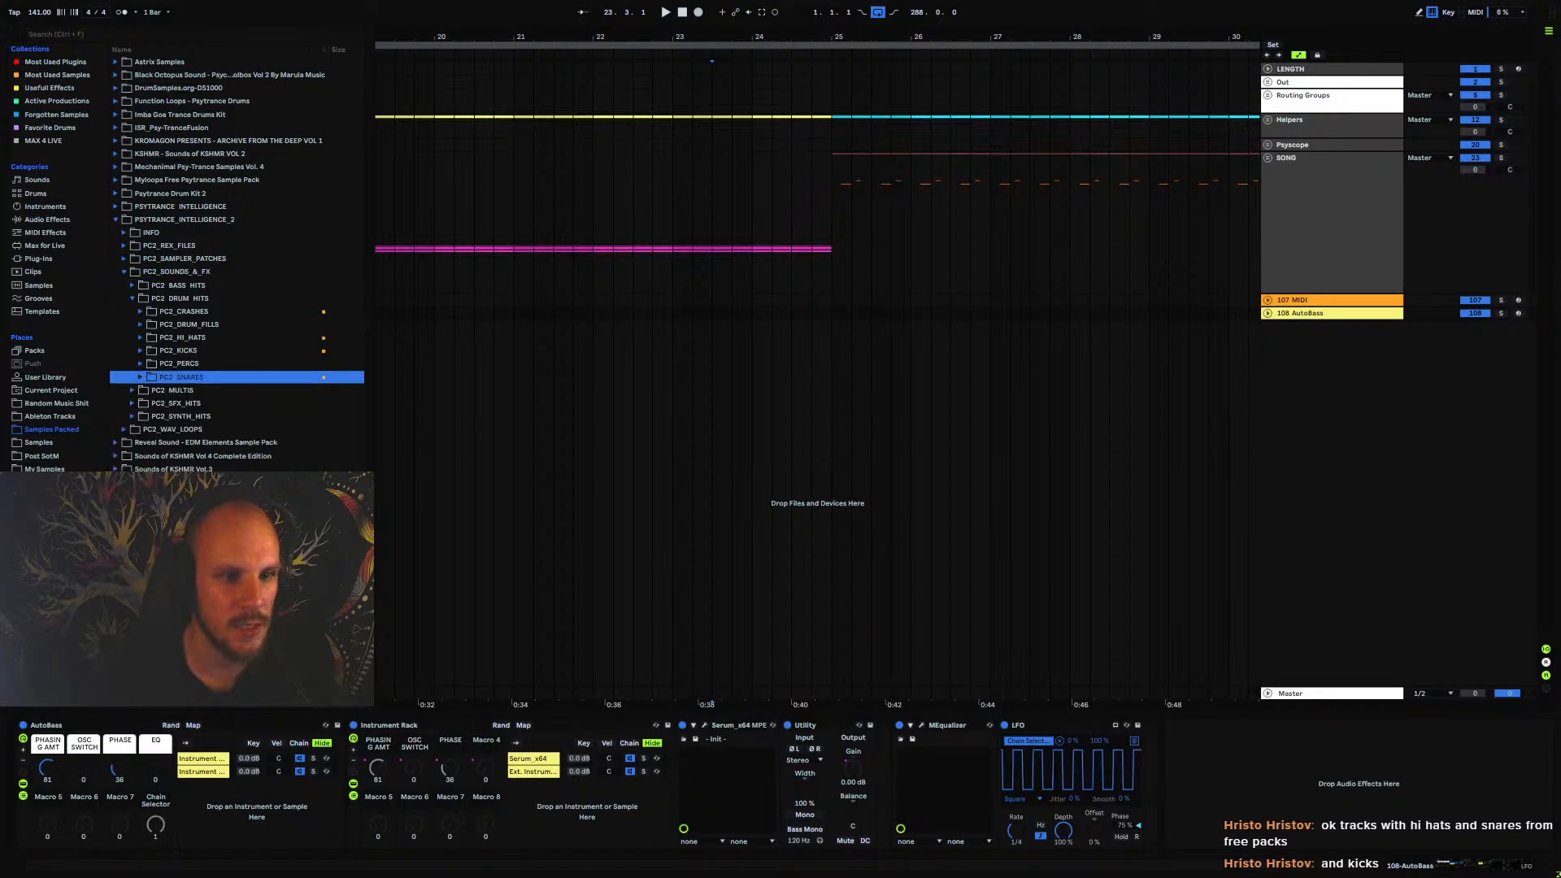
{"action": "left_click", "coordinate": [137, 378]}
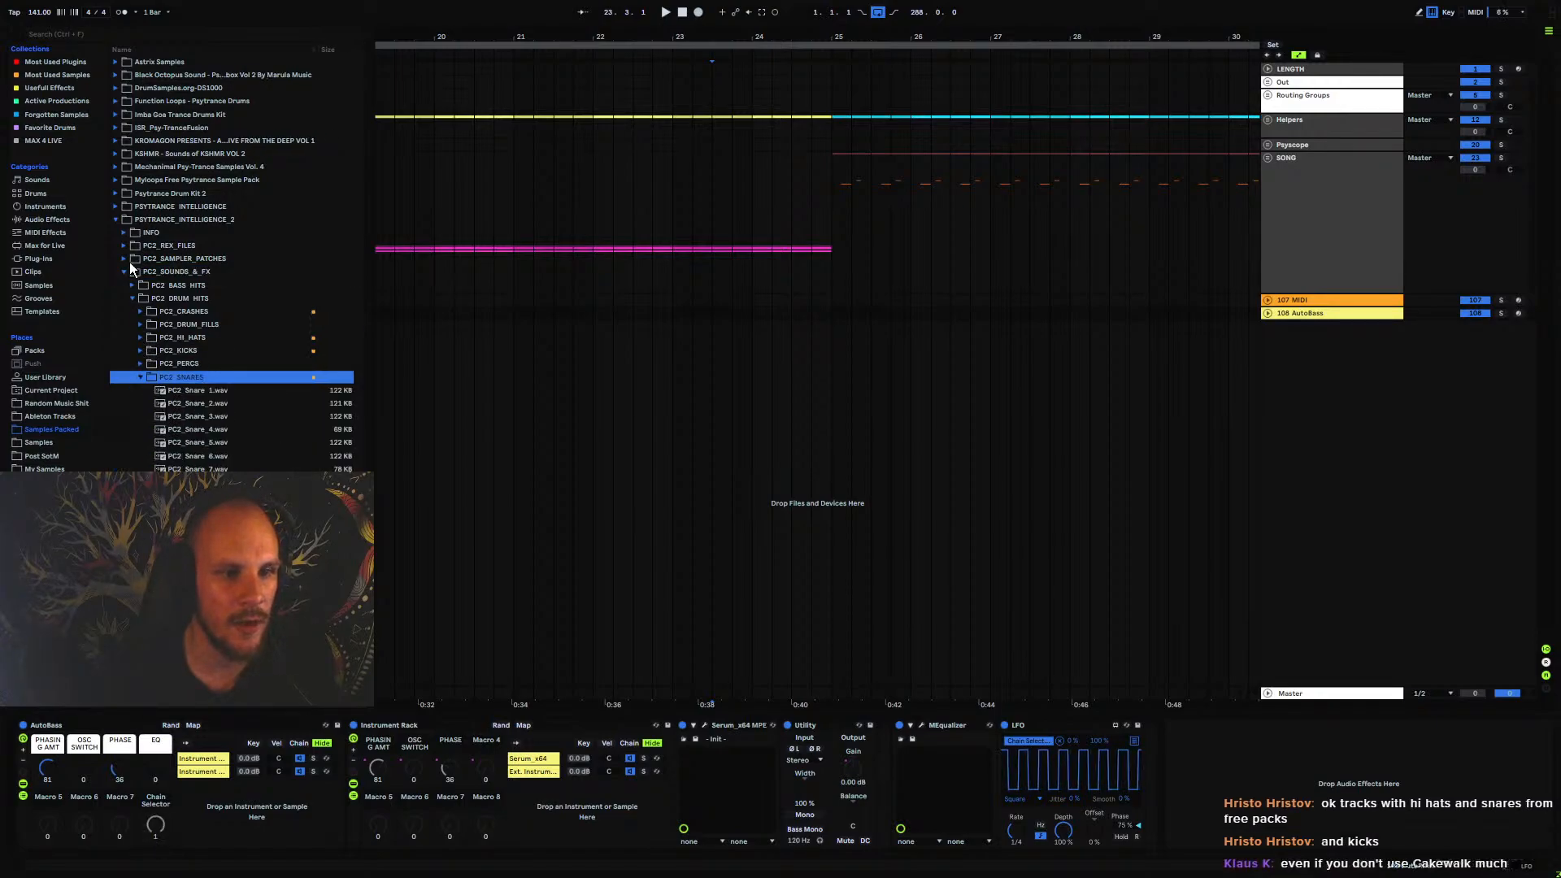
{"action": "left_click", "coordinate": [114, 218]}
{"action": "left_click", "coordinate": [195, 210]}
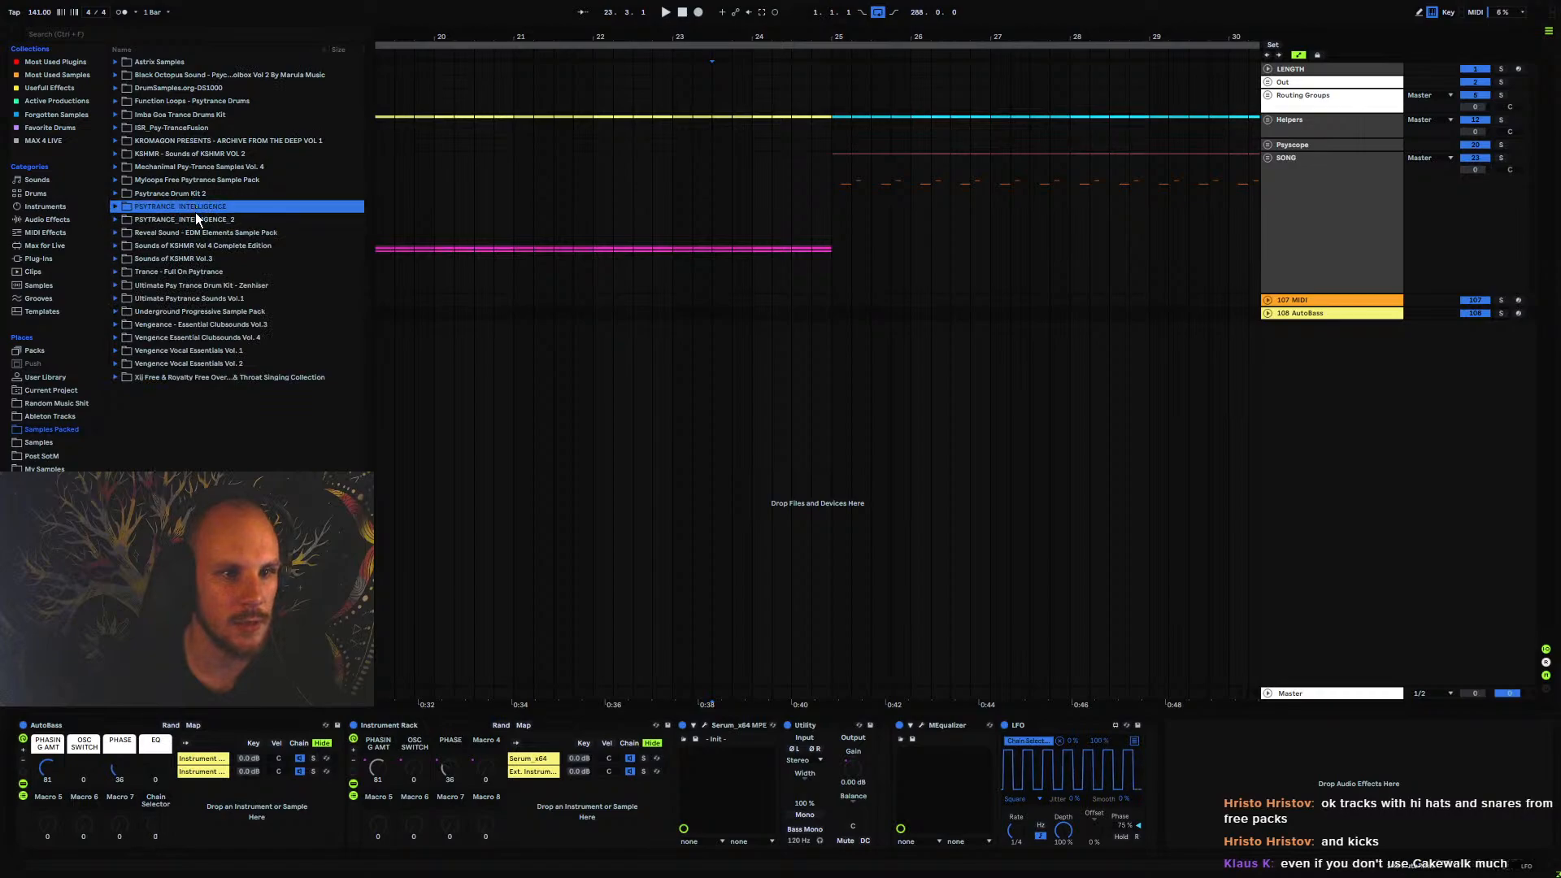
{"action": "left_click", "coordinate": [212, 222]}
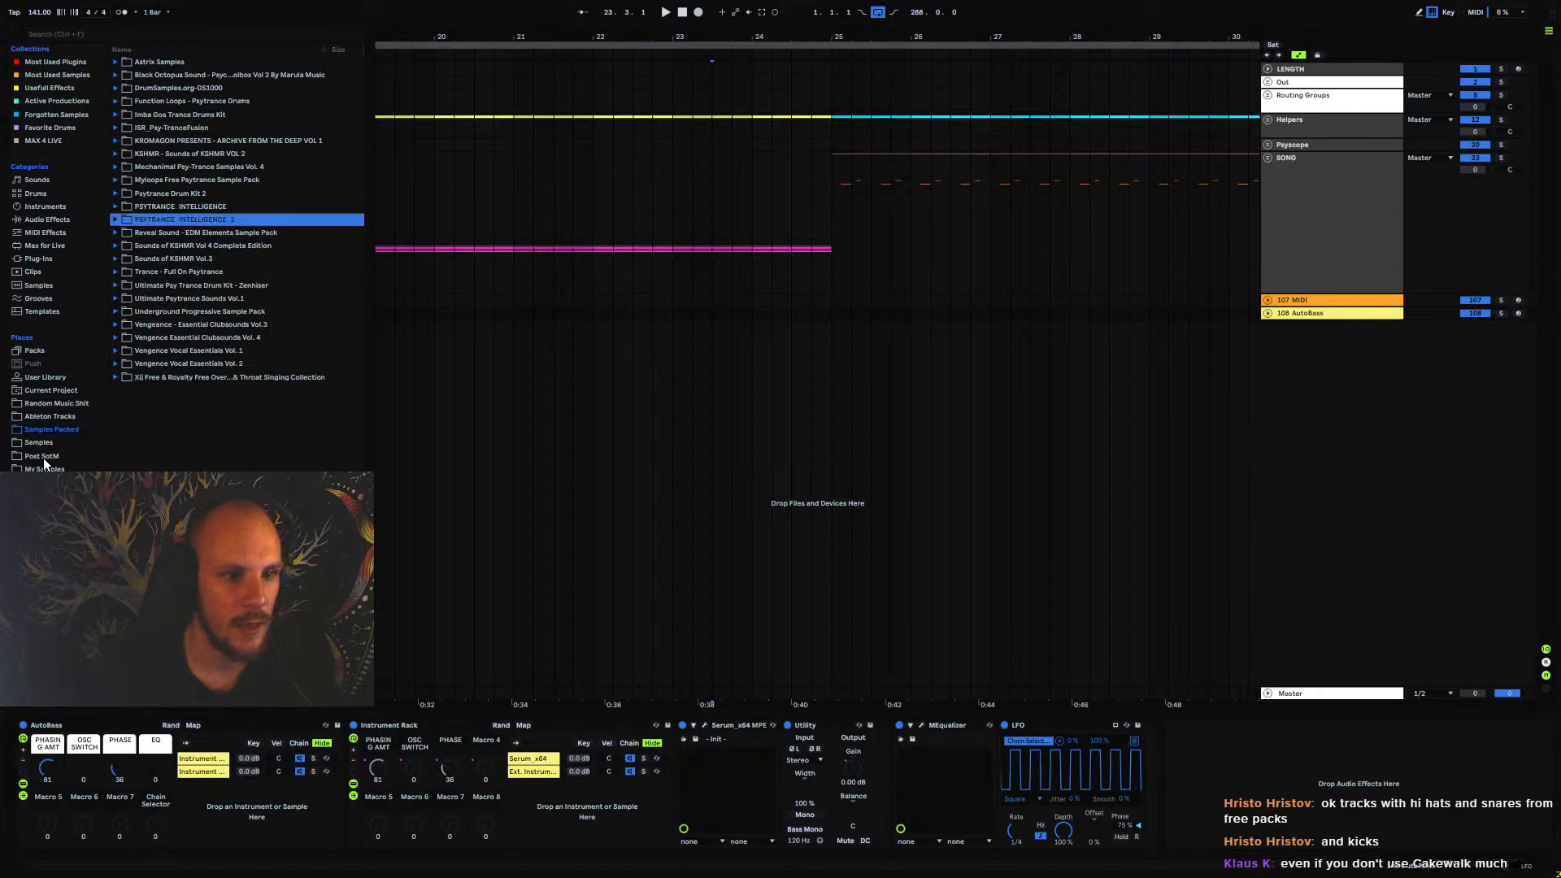
Return to My Samples and briefly show the contents of Projektor Psychedelic Drumpack Vol. 1
{"action": "left_click", "coordinate": [42, 468]}
{"action": "left_click", "coordinate": [176, 235]}
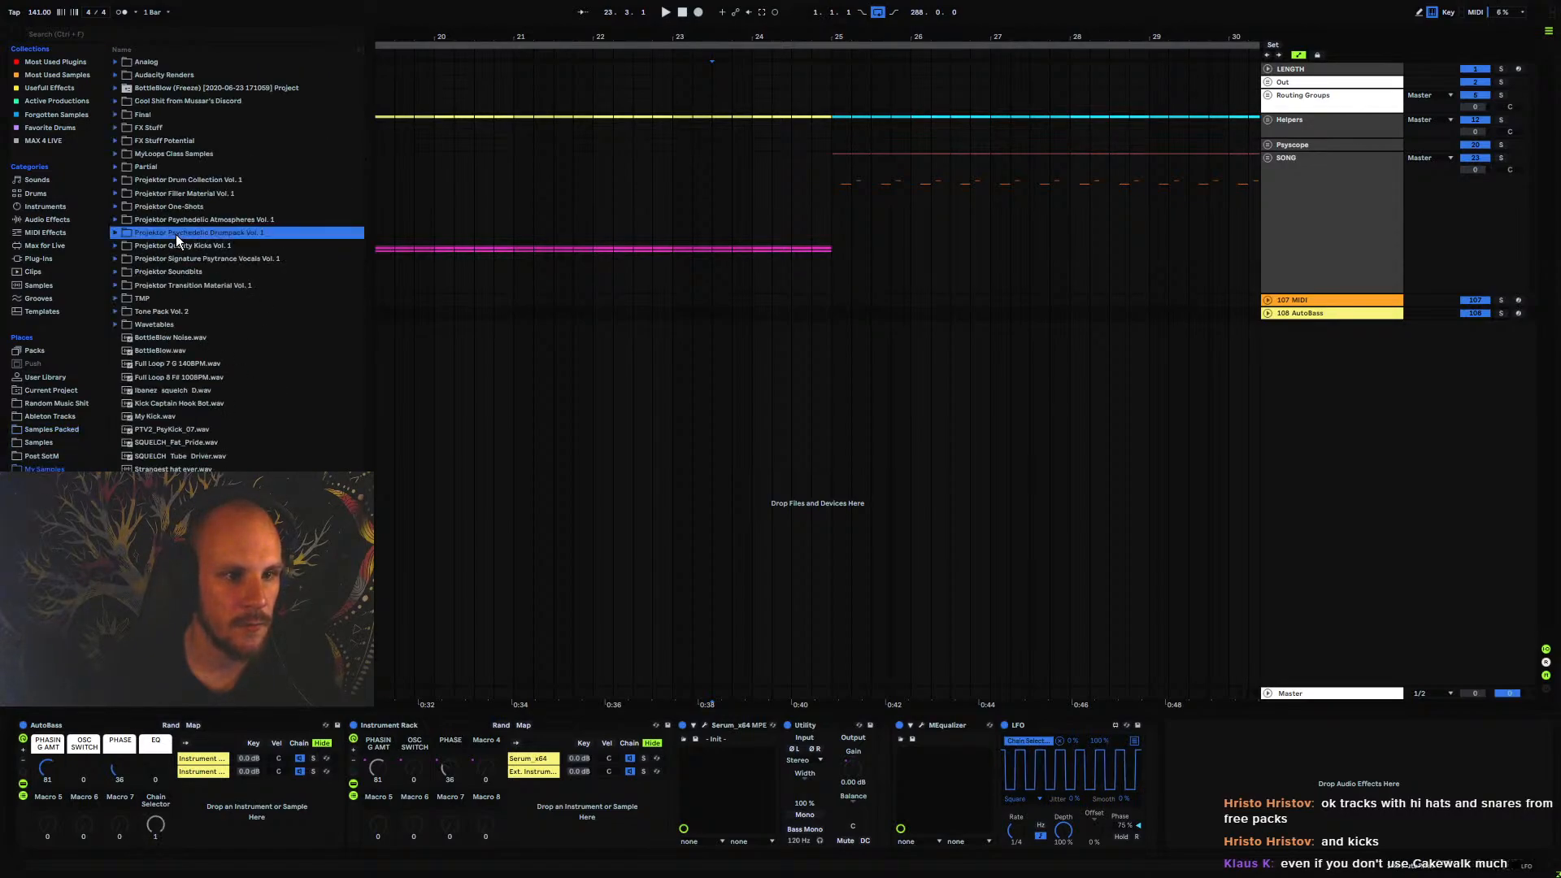
{"action": "left_click", "coordinate": [116, 233]}
{"action": "left_click", "coordinate": [116, 233]}
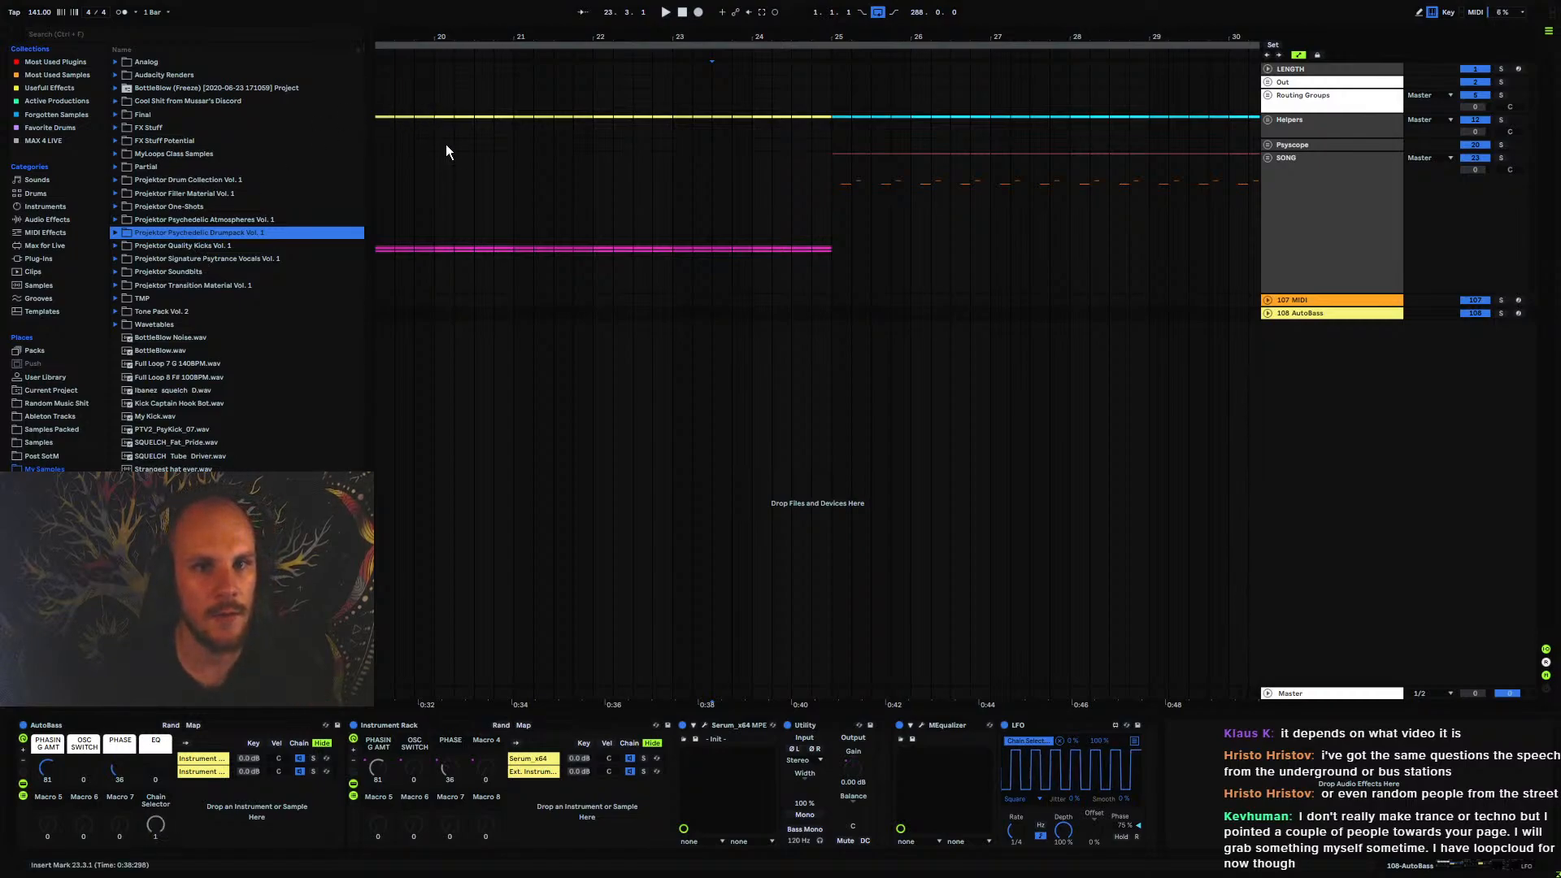
Place the insert marker at bar 25 on the SONG group track
{"action": "left_click", "coordinate": [520, 210]}
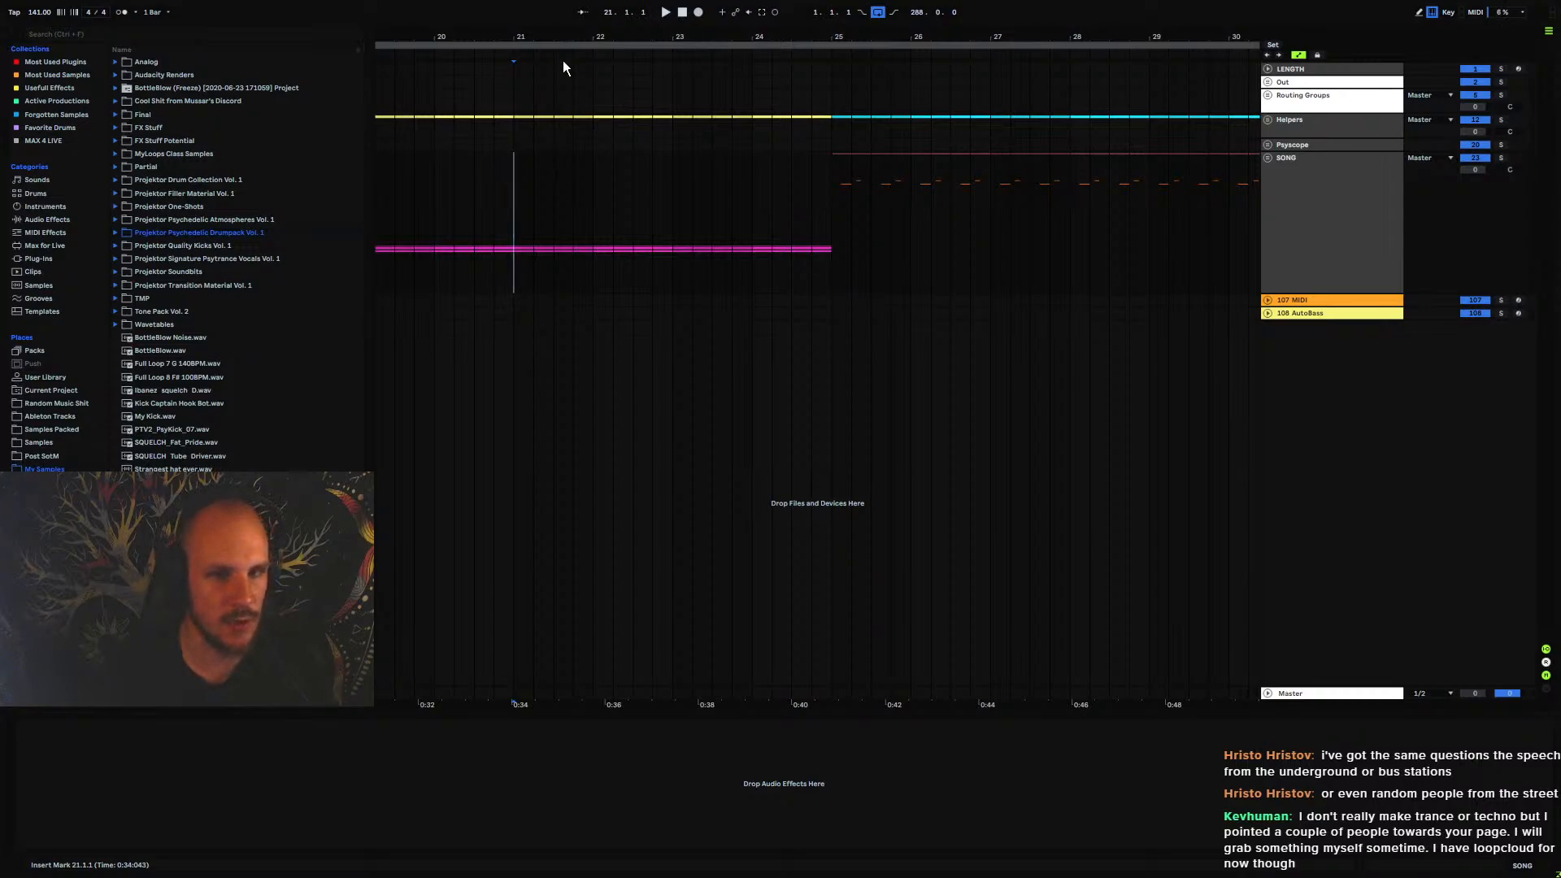
{"action": "mouse_move", "coordinate": [562, 38]}
{"action": "left_mouse_down"}
{"action": "mouse_move", "coordinate": [642, 7]}
{"action": "mouse_move", "coordinate": [703, 11]}
{"action": "left_mouse_up"}
{"action": "left_click", "coordinate": [673, 160]}
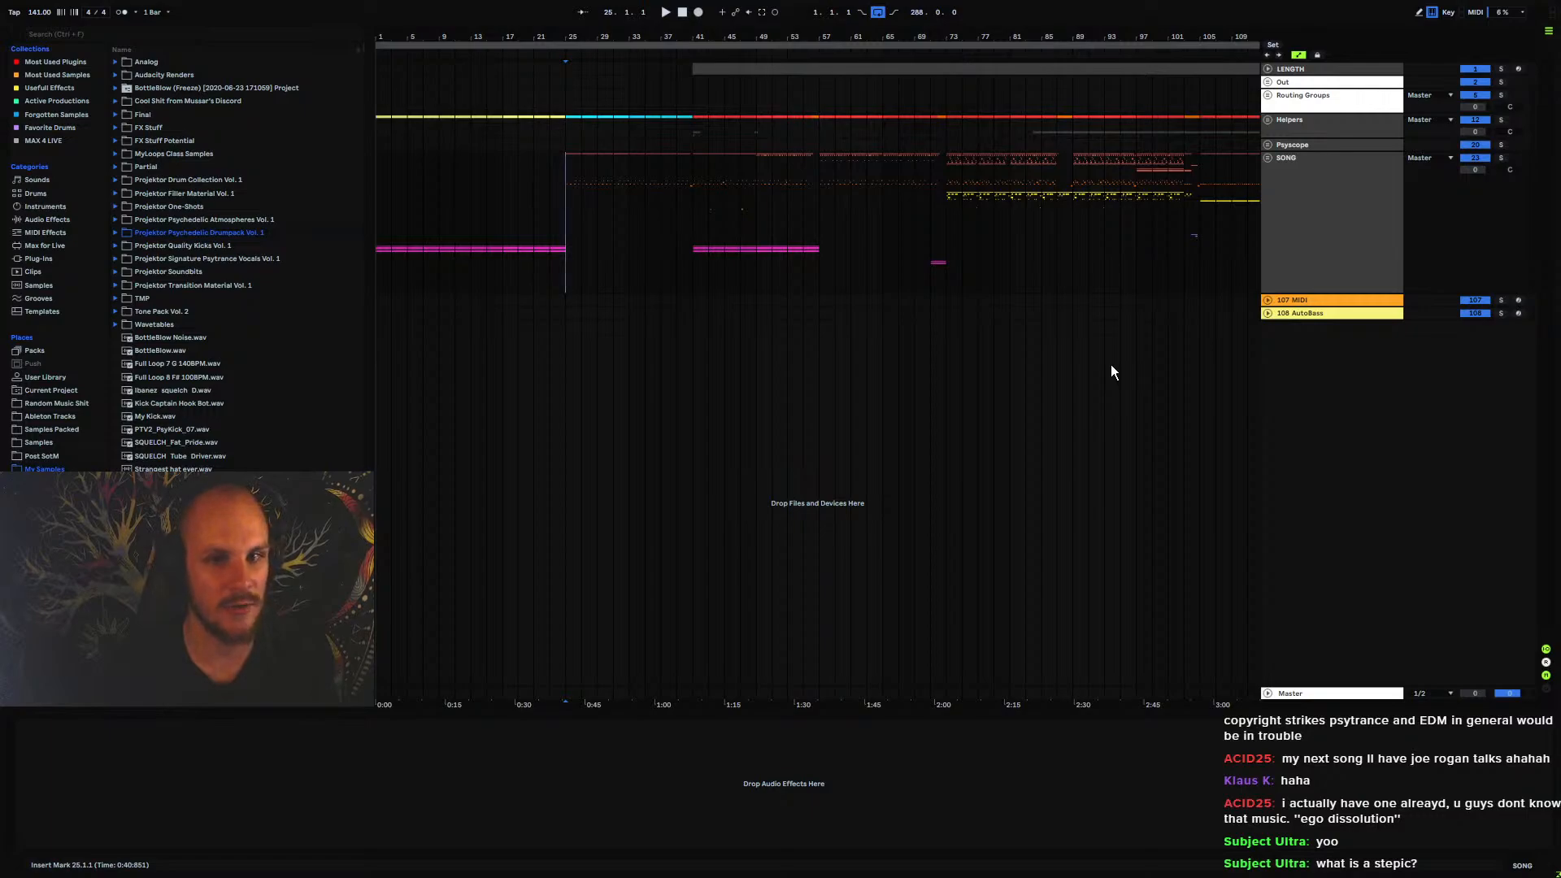
Unfold the 107 MIDI track and add the STEPIC MIDI device to it
{"action": "left_click", "coordinate": [1293, 301]}
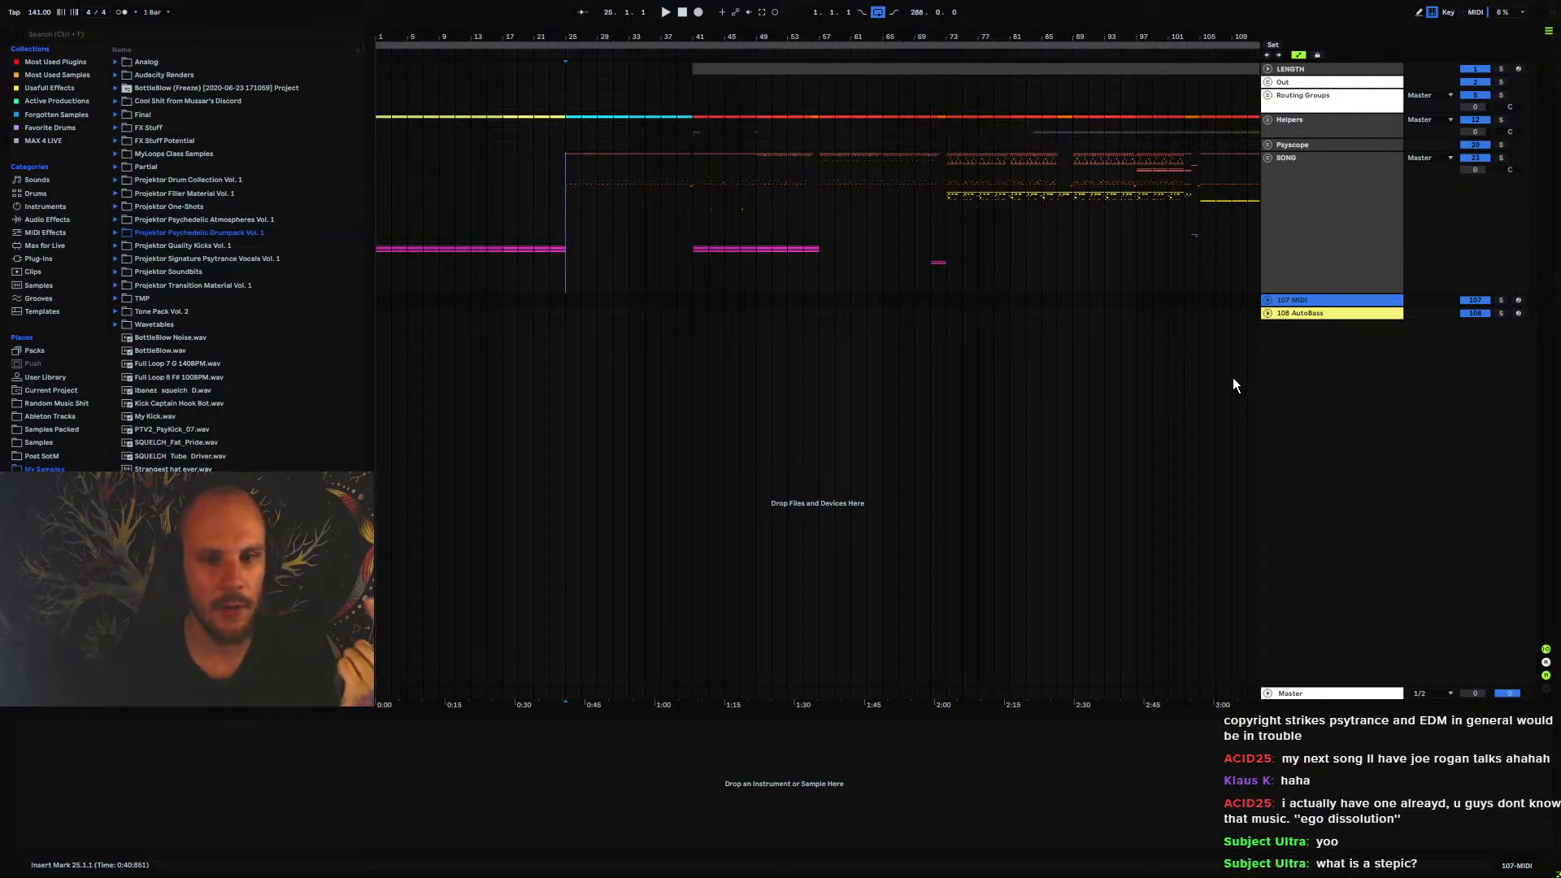
{"action": "left_click", "coordinate": [1269, 301]}
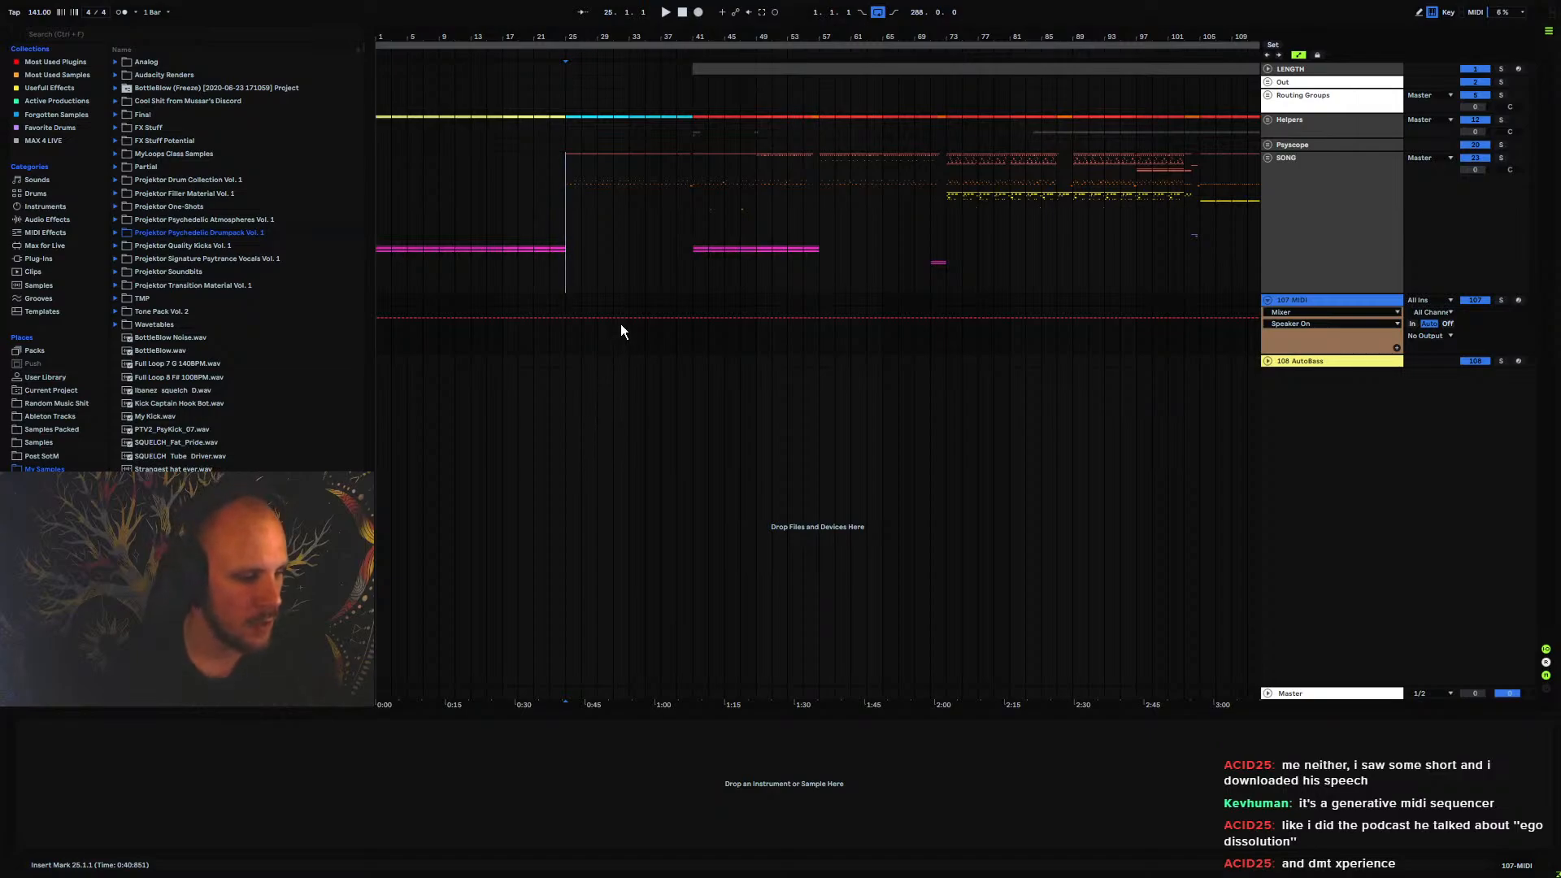
{"action": "right_click", "coordinate": [596, 302]}
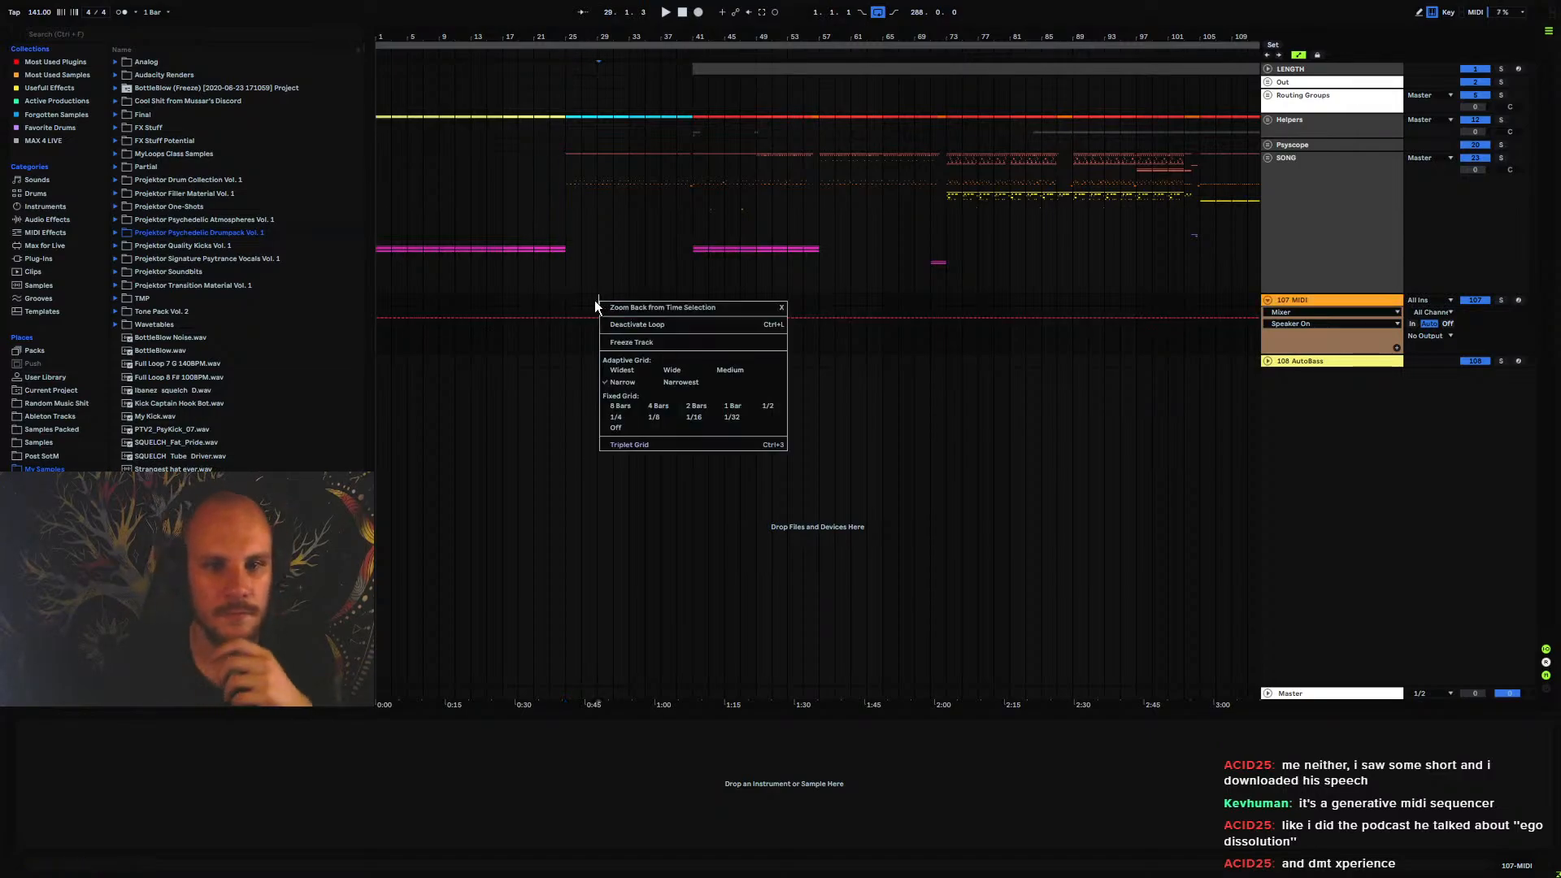
{"action": "right_click", "coordinate": [596, 301]}
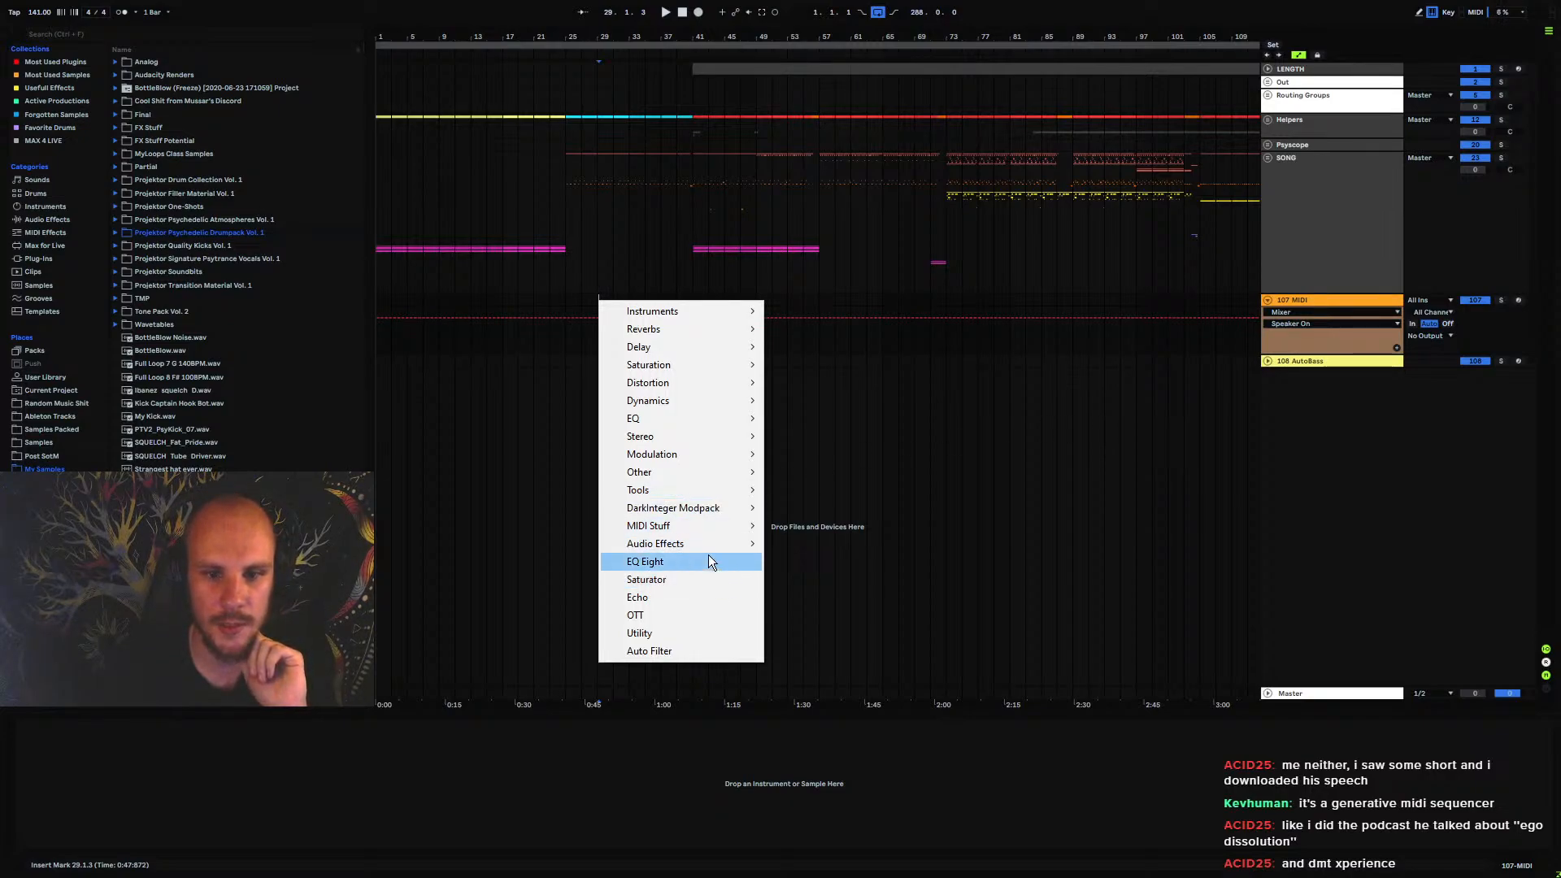
{"action": "mouse_move", "coordinate": [727, 527]}
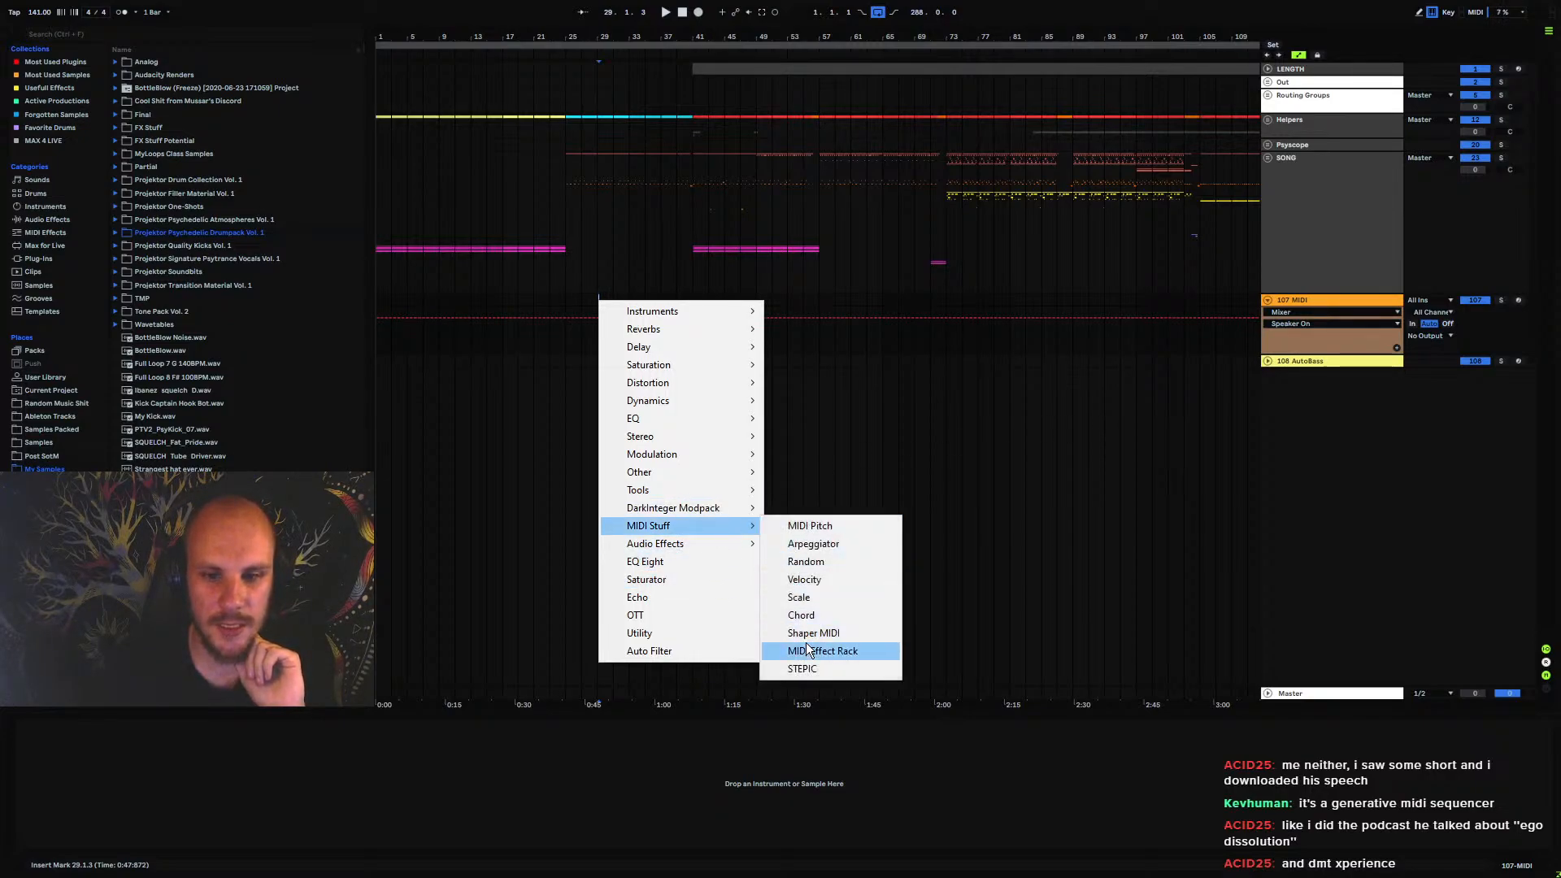
{"action": "left_click", "coordinate": [807, 669]}
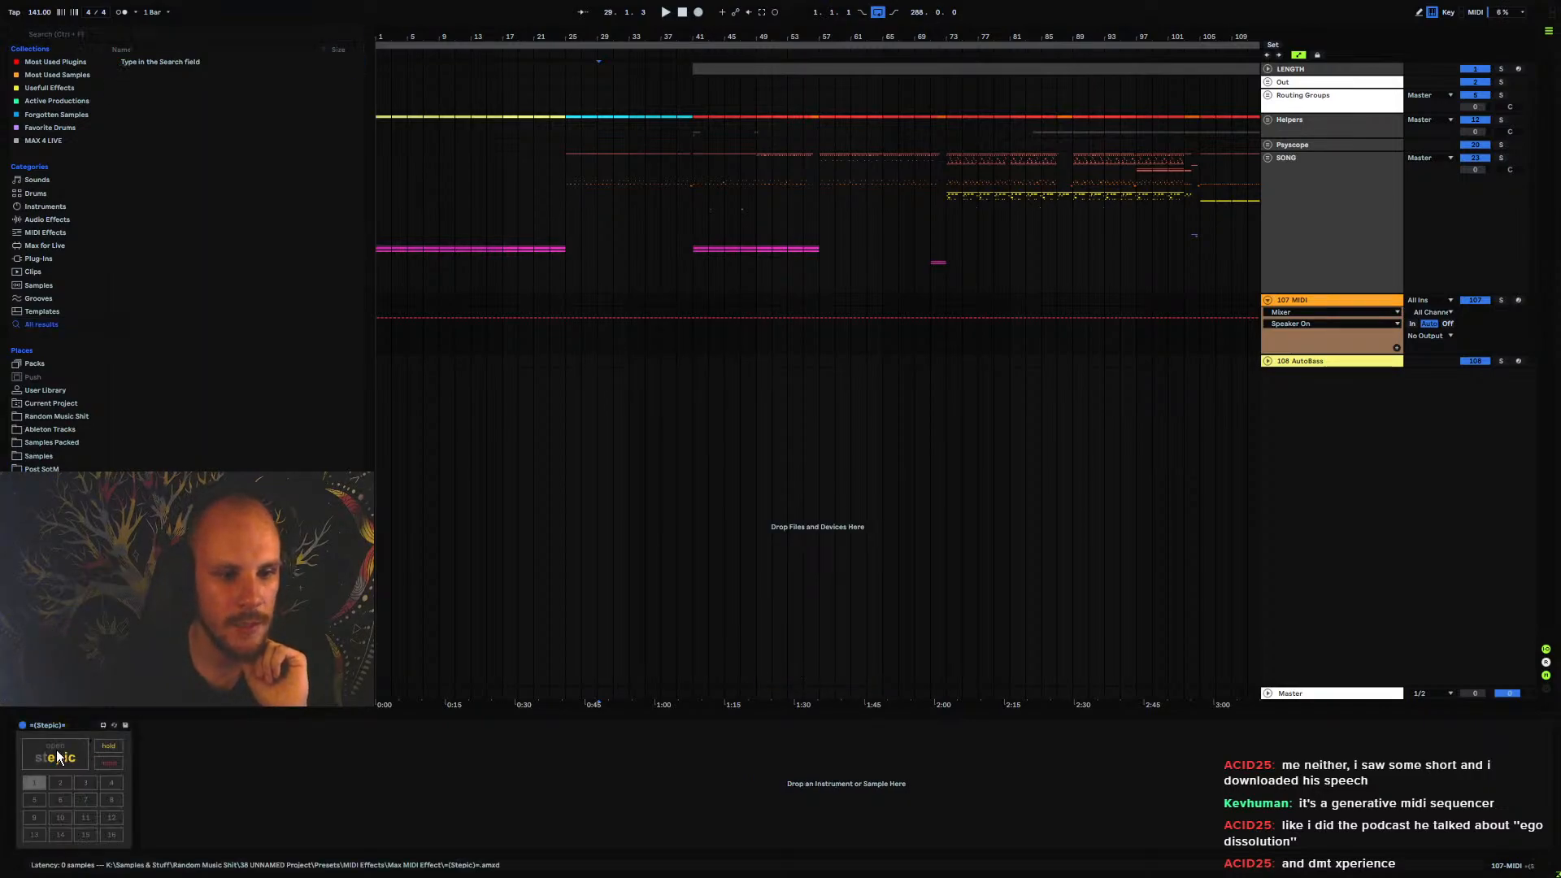
Open the STEPIC sequencer window and set its root note to g#2
{"action": "left_click", "coordinate": [58, 757]}
{"action": "left_click_drag", "start_coordinate": [419, 65], "coordinate": [723, 73]}
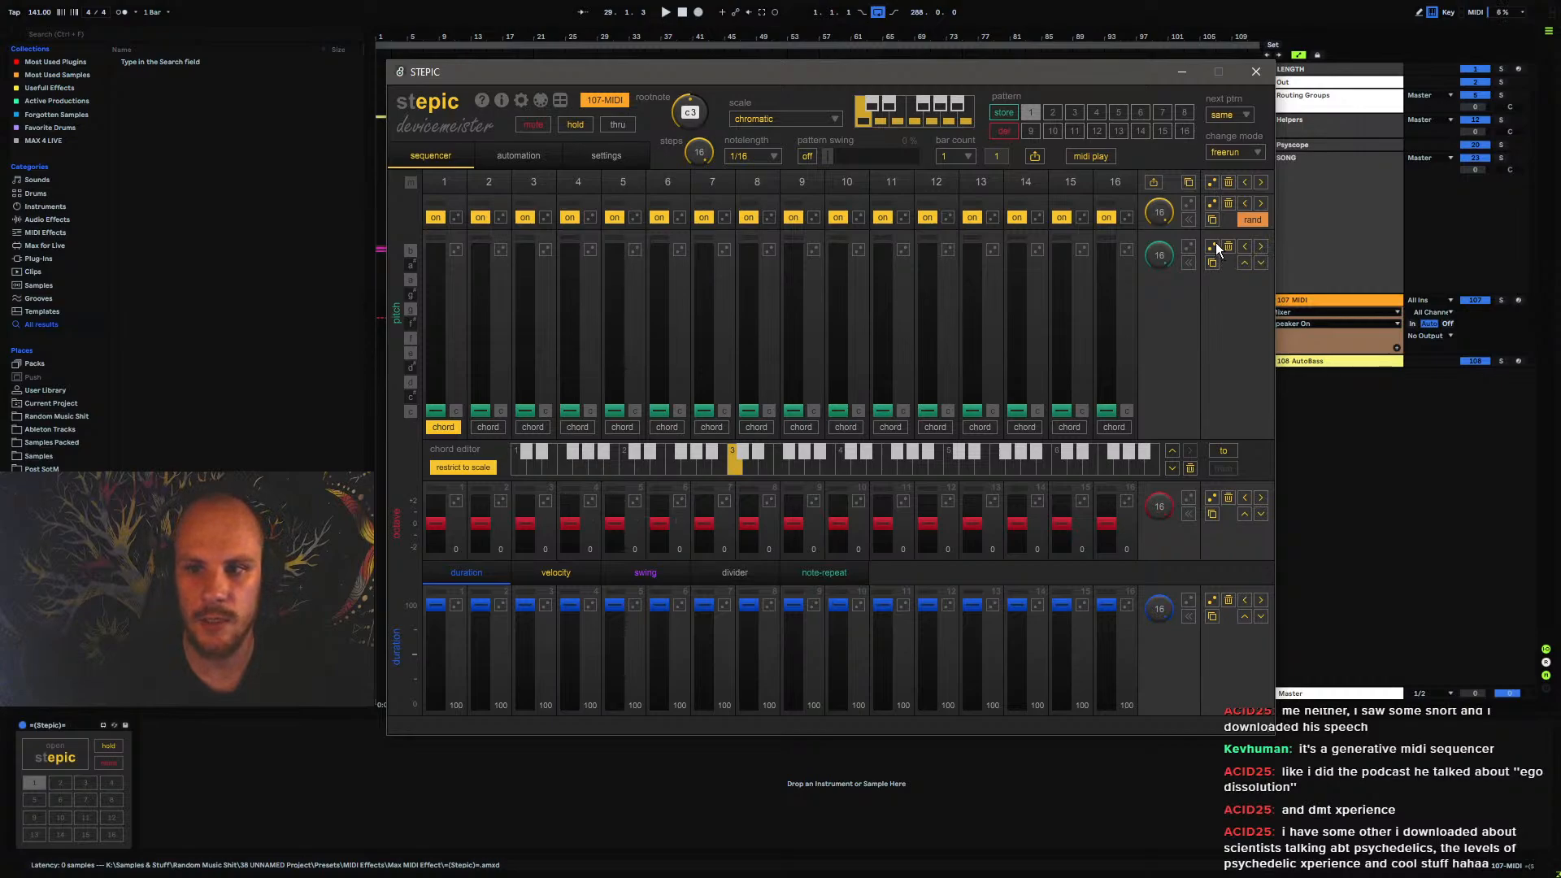
{"action": "mouse_move", "coordinate": [689, 114]}
{"action": "left_mouse_down"}
{"action": "mouse_move", "coordinate": [689, 135]}
{"action": "mouse_move", "coordinate": [710, 129]}
{"action": "left_mouse_up"}
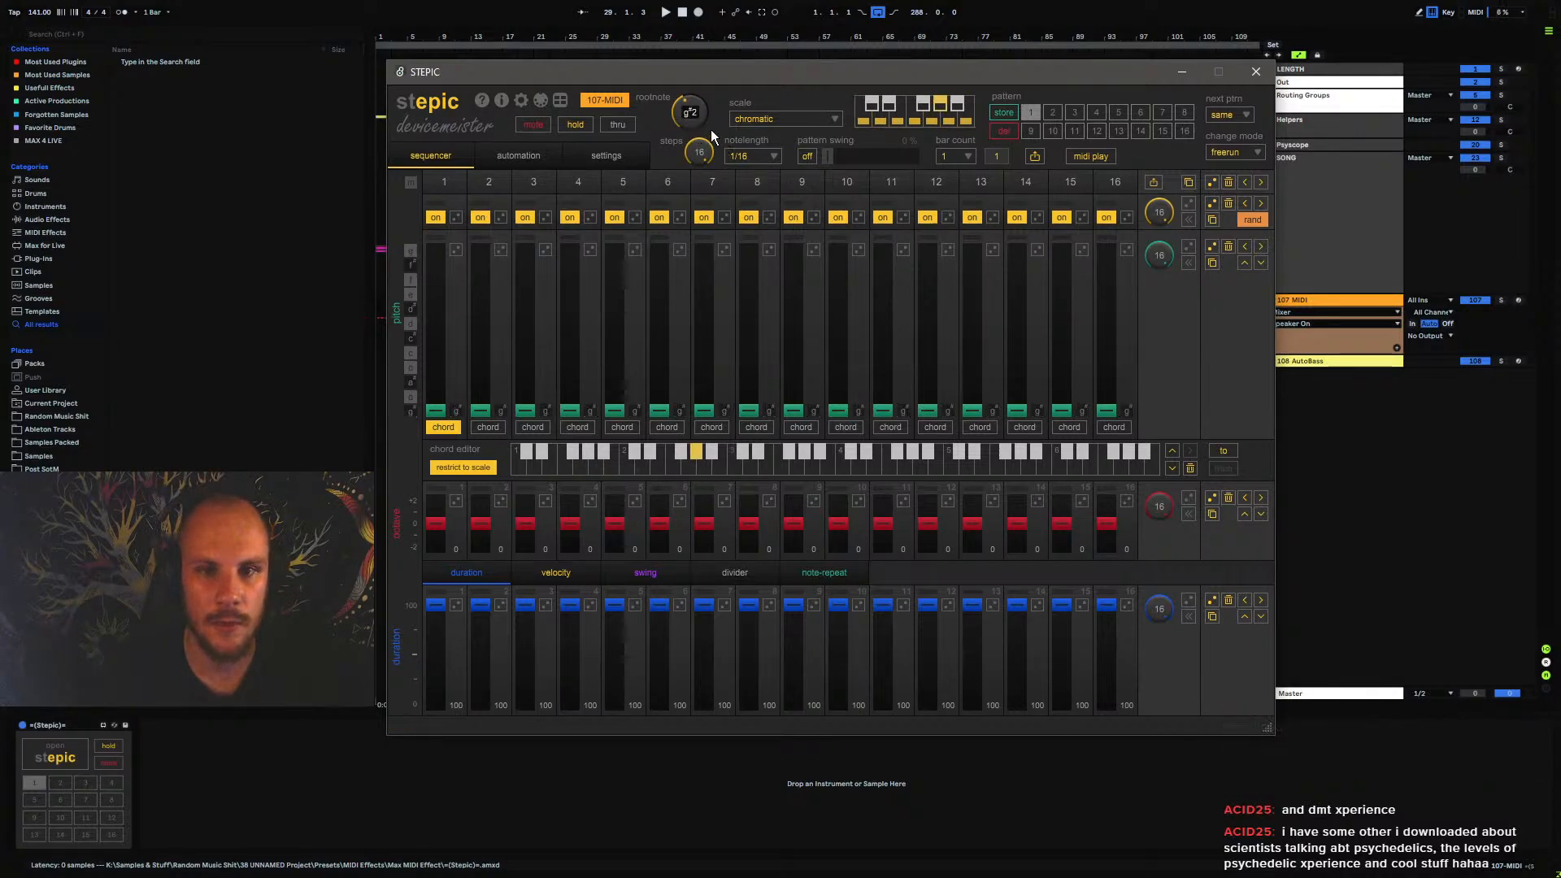
Set the sequencer's scale to melodic minor and randomize the pitch lane, keeping the duration lane at its default values
{"action": "left_click", "coordinate": [740, 120]}
{"action": "left_click", "coordinate": [797, 189]}
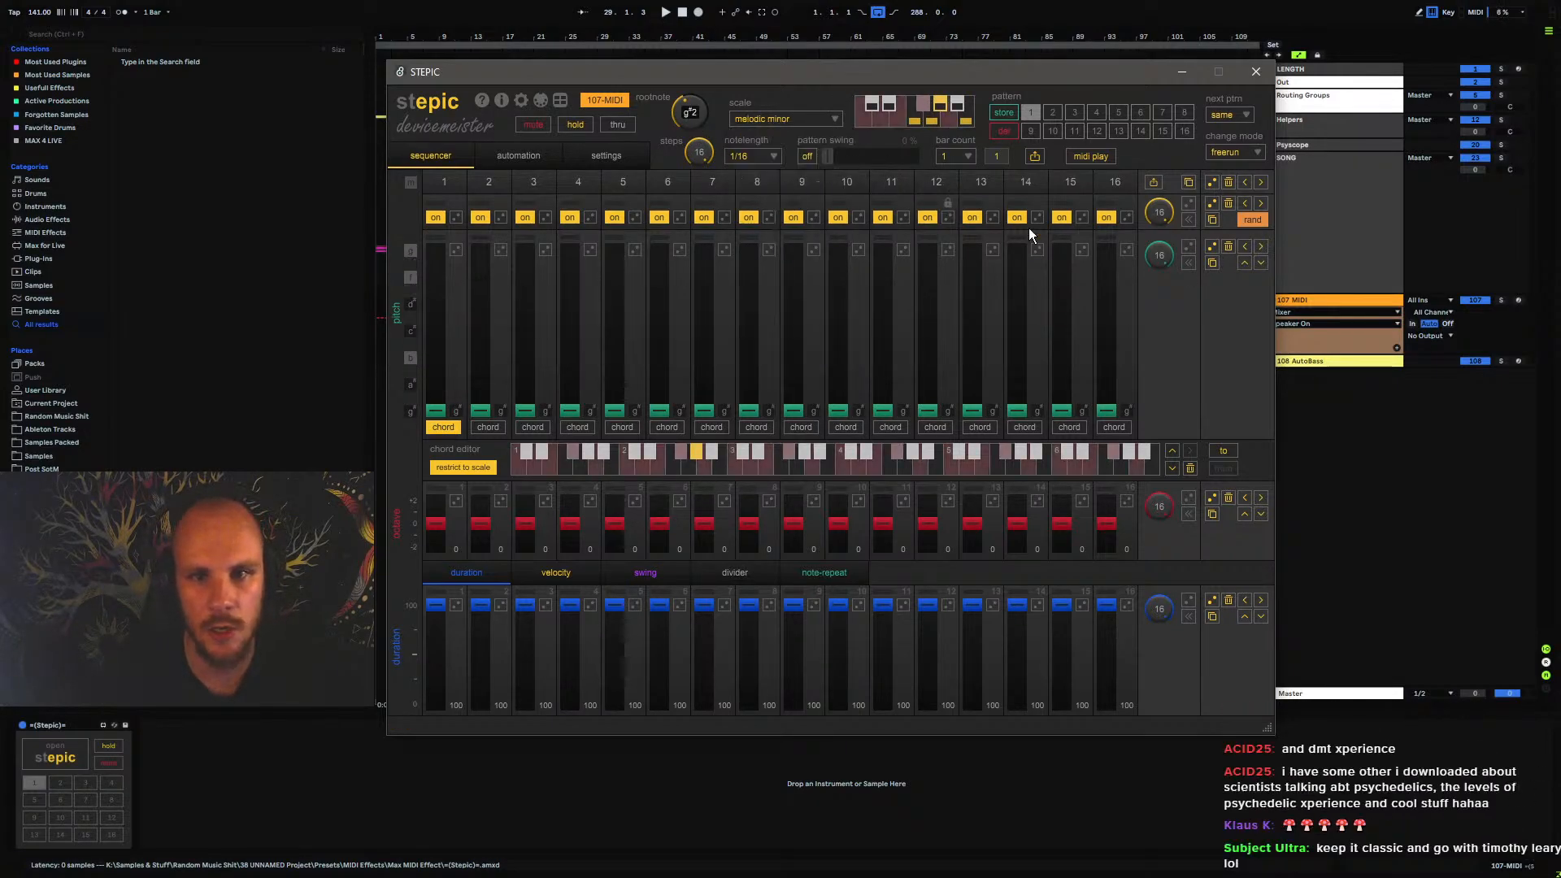
{"action": "left_click", "coordinate": [1210, 246]}
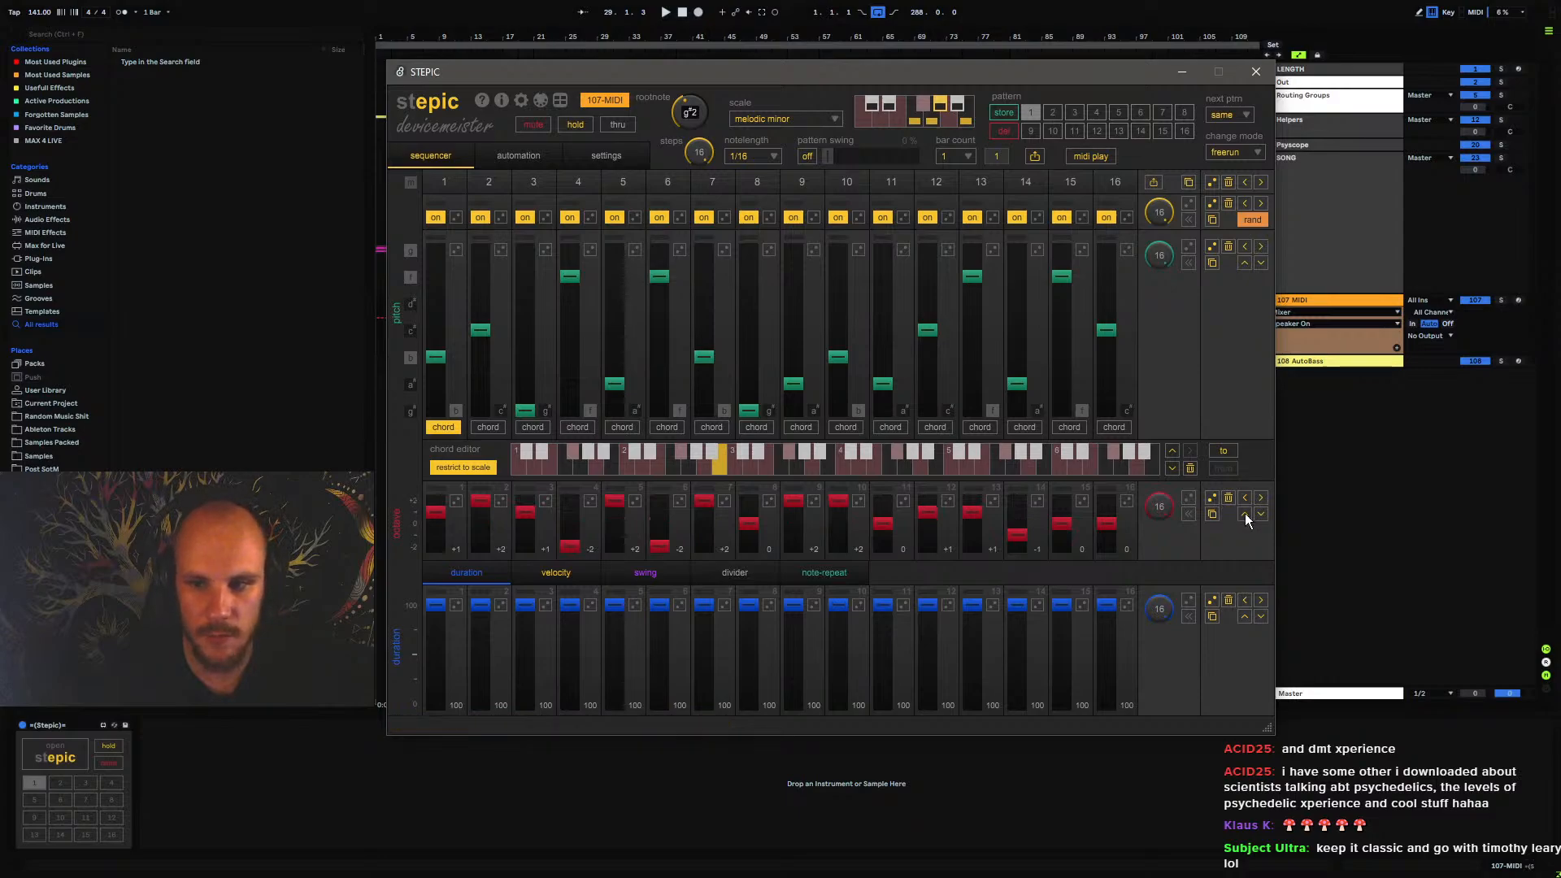
{"action": "left_click", "coordinate": [1210, 600]}
{"action": "left_click", "coordinate": [1227, 599]}
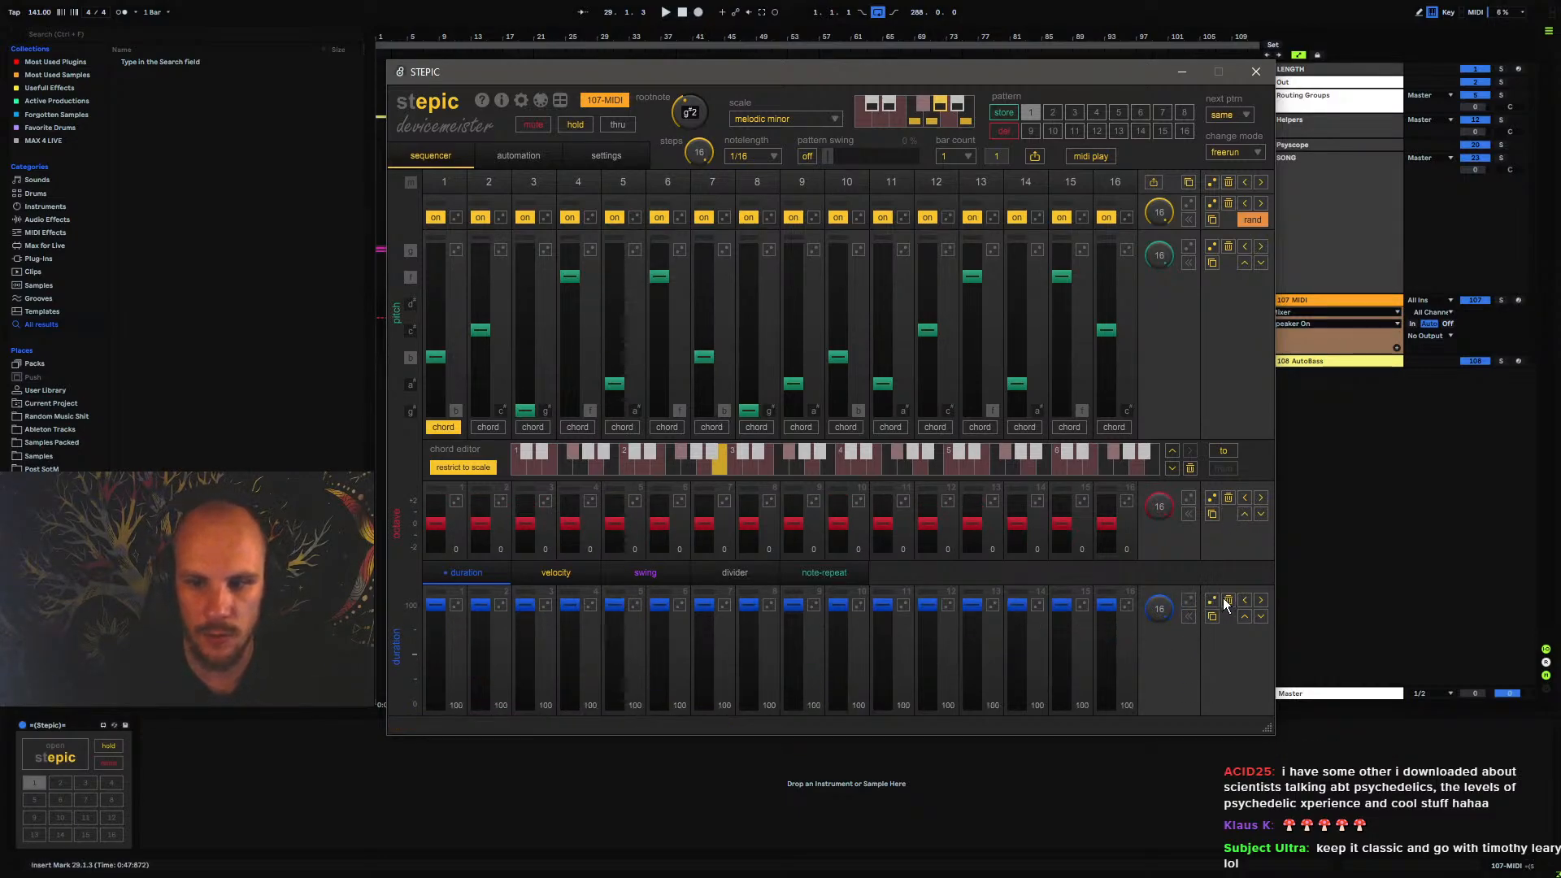
Enable automation lanes 1 and 2 in STEPIC, setting lane 1's length to 9 steps and lane 2's to 14
{"action": "left_click", "coordinate": [516, 158]}
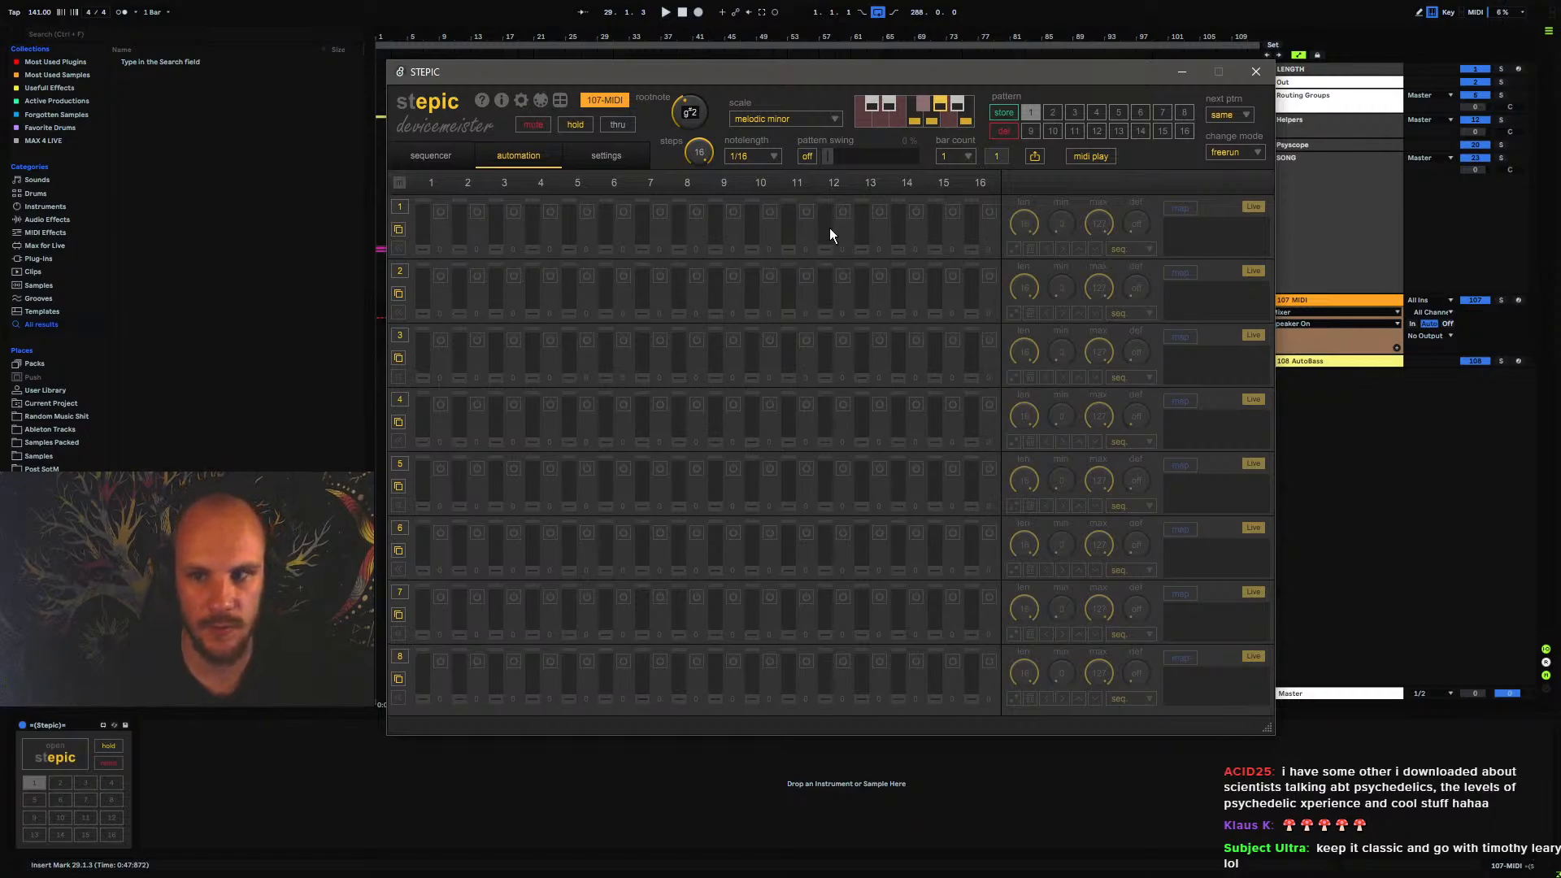
{"action": "left_click", "coordinate": [1178, 212]}
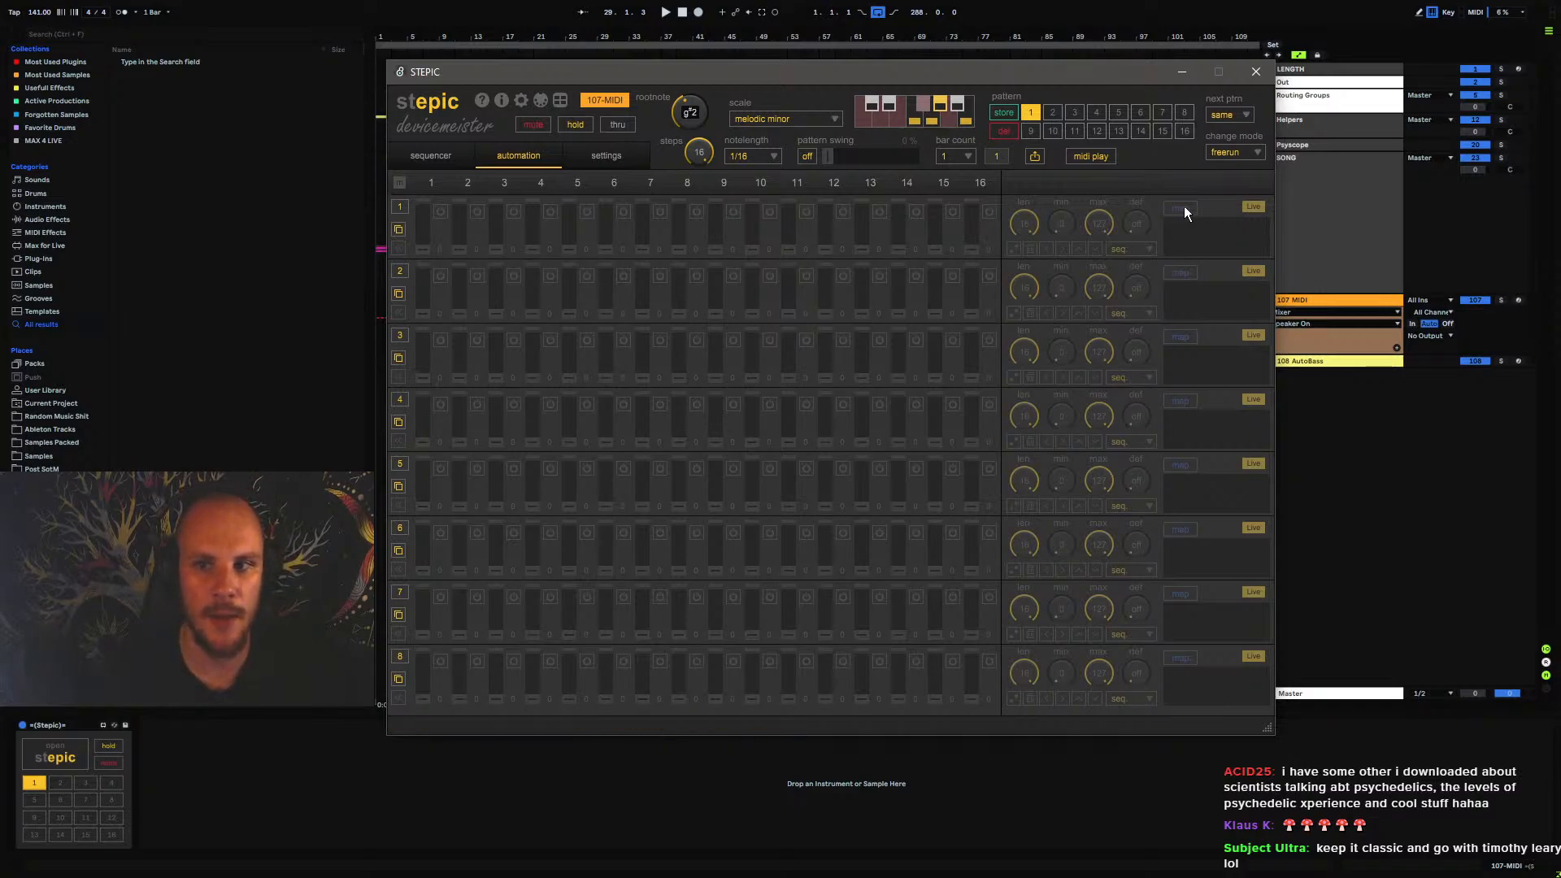
{"action": "left_click", "coordinate": [417, 211]}
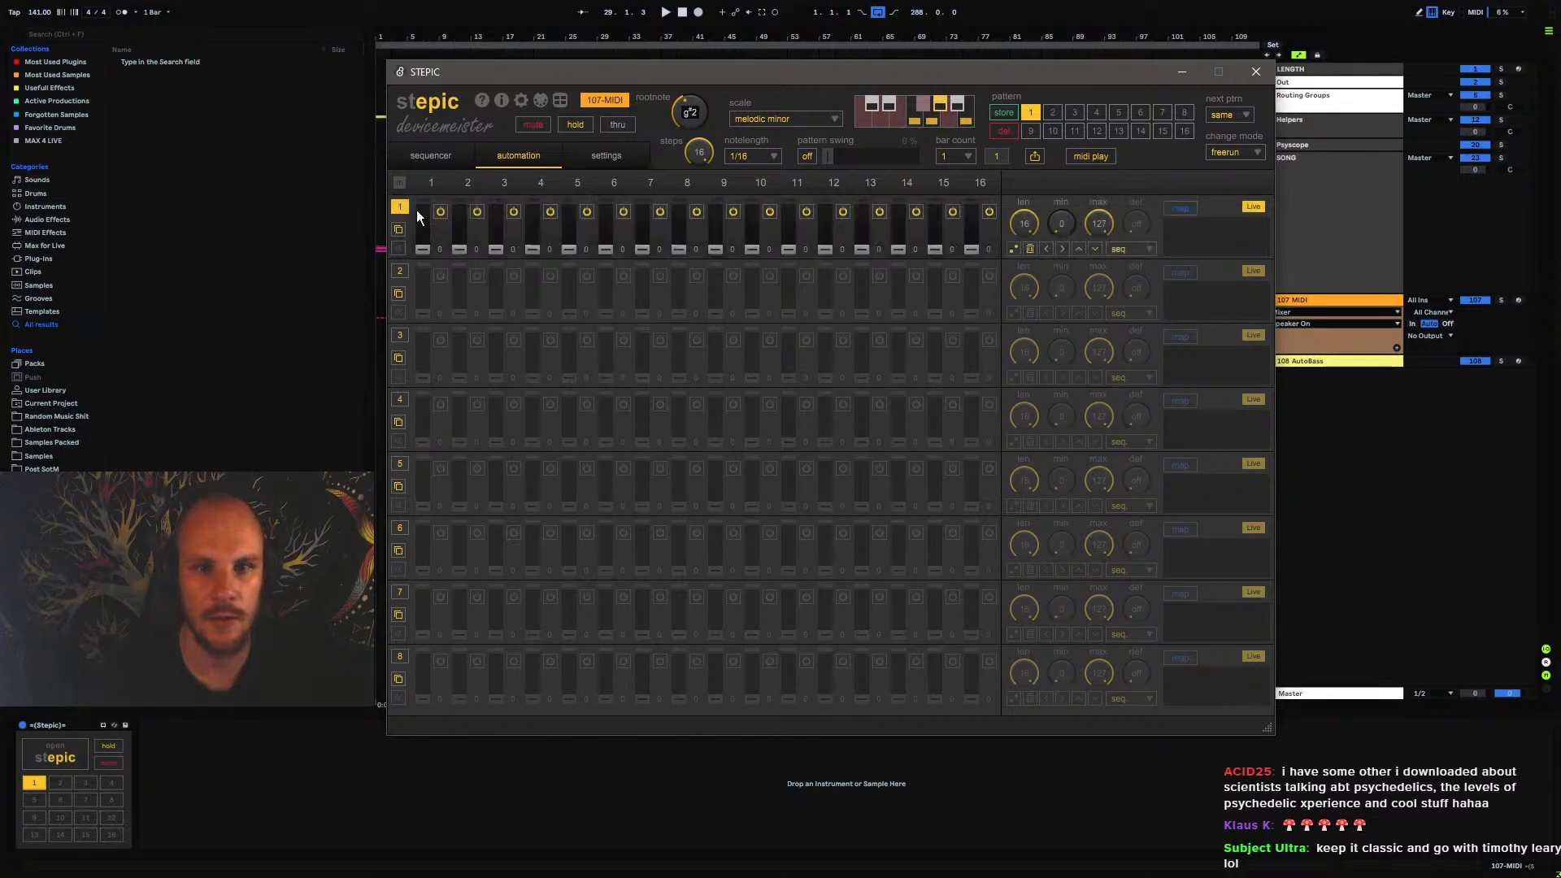
{"action": "left_click", "coordinate": [1015, 248]}
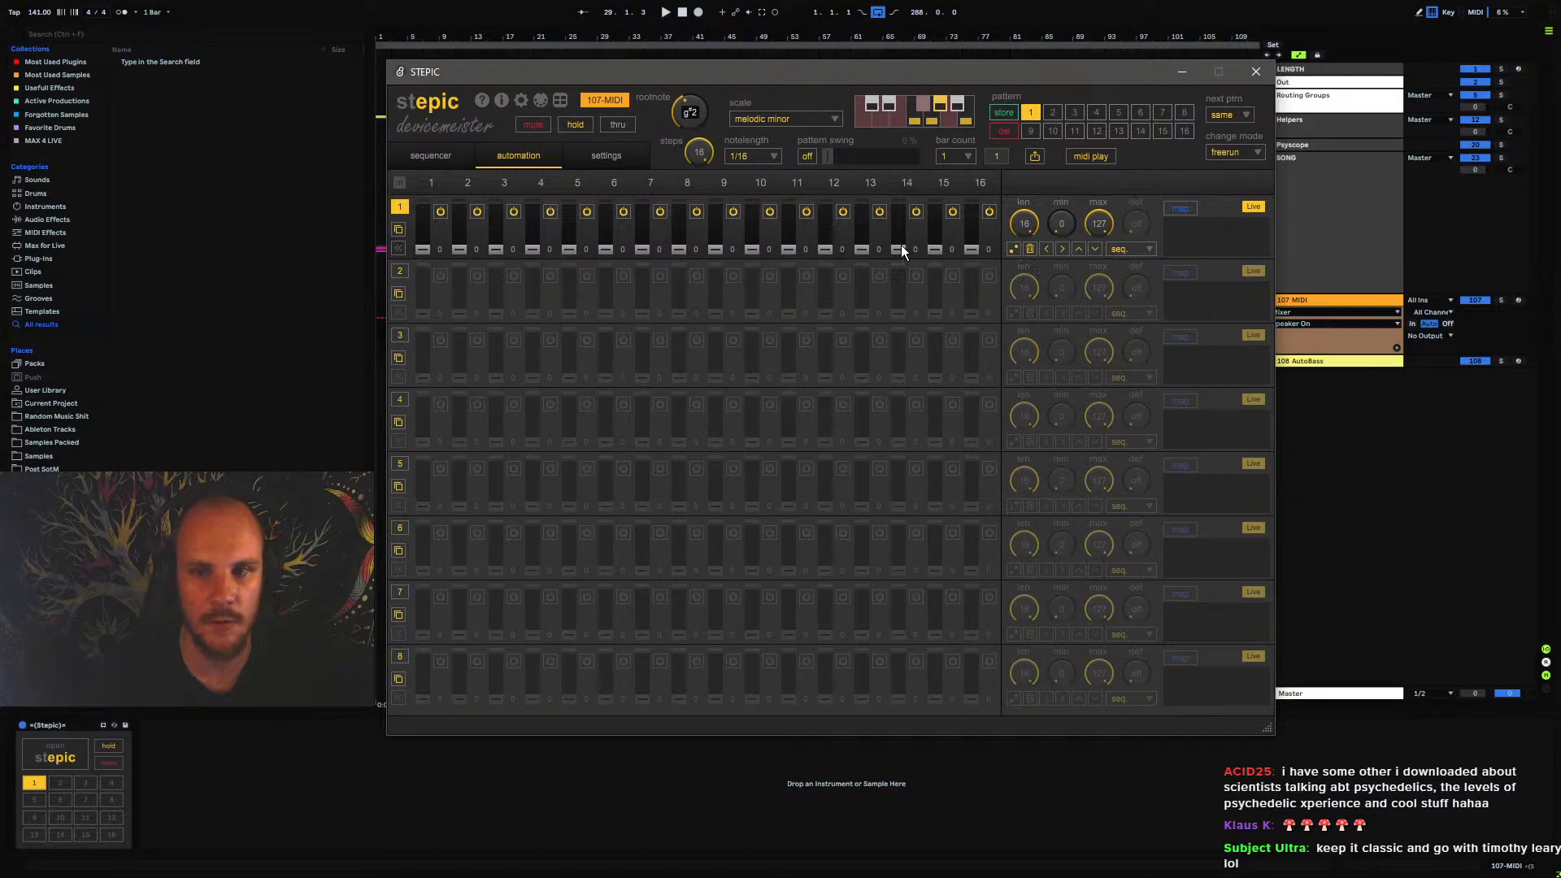
{"action": "left_click_drag", "start_coordinate": [1024, 224], "coordinate": [1020, 306]}
{"action": "left_click", "coordinate": [398, 273]}
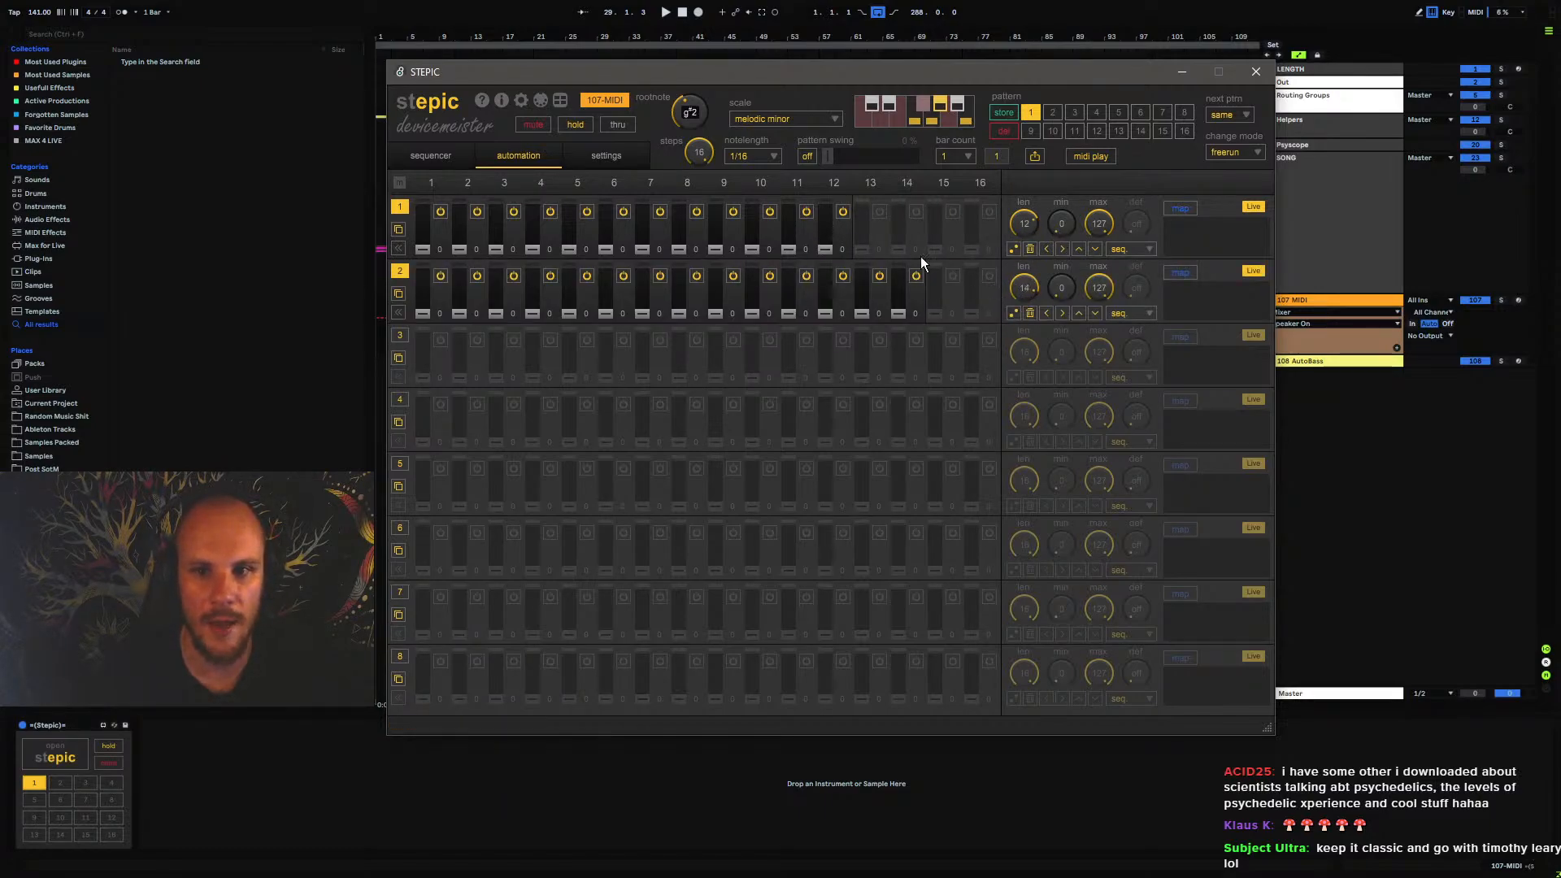
{"action": "left_click_drag", "start_coordinate": [1026, 231], "coordinate": [1022, 242]}
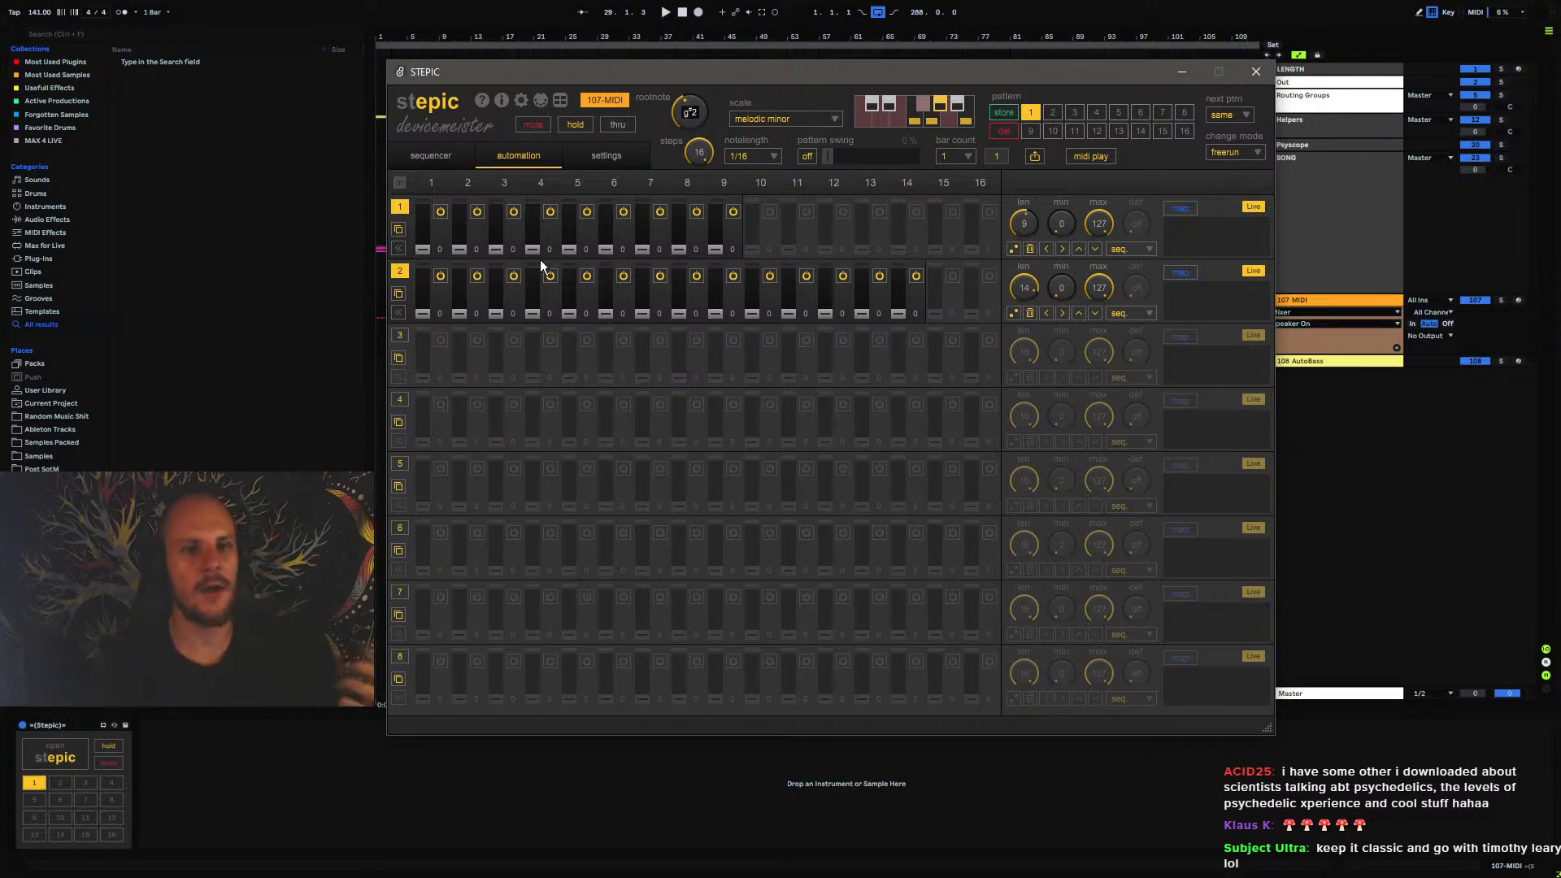
Switch off automation lanes 1 and 2 and return to the step sequencer page
{"action": "left_click", "coordinate": [400, 206]}
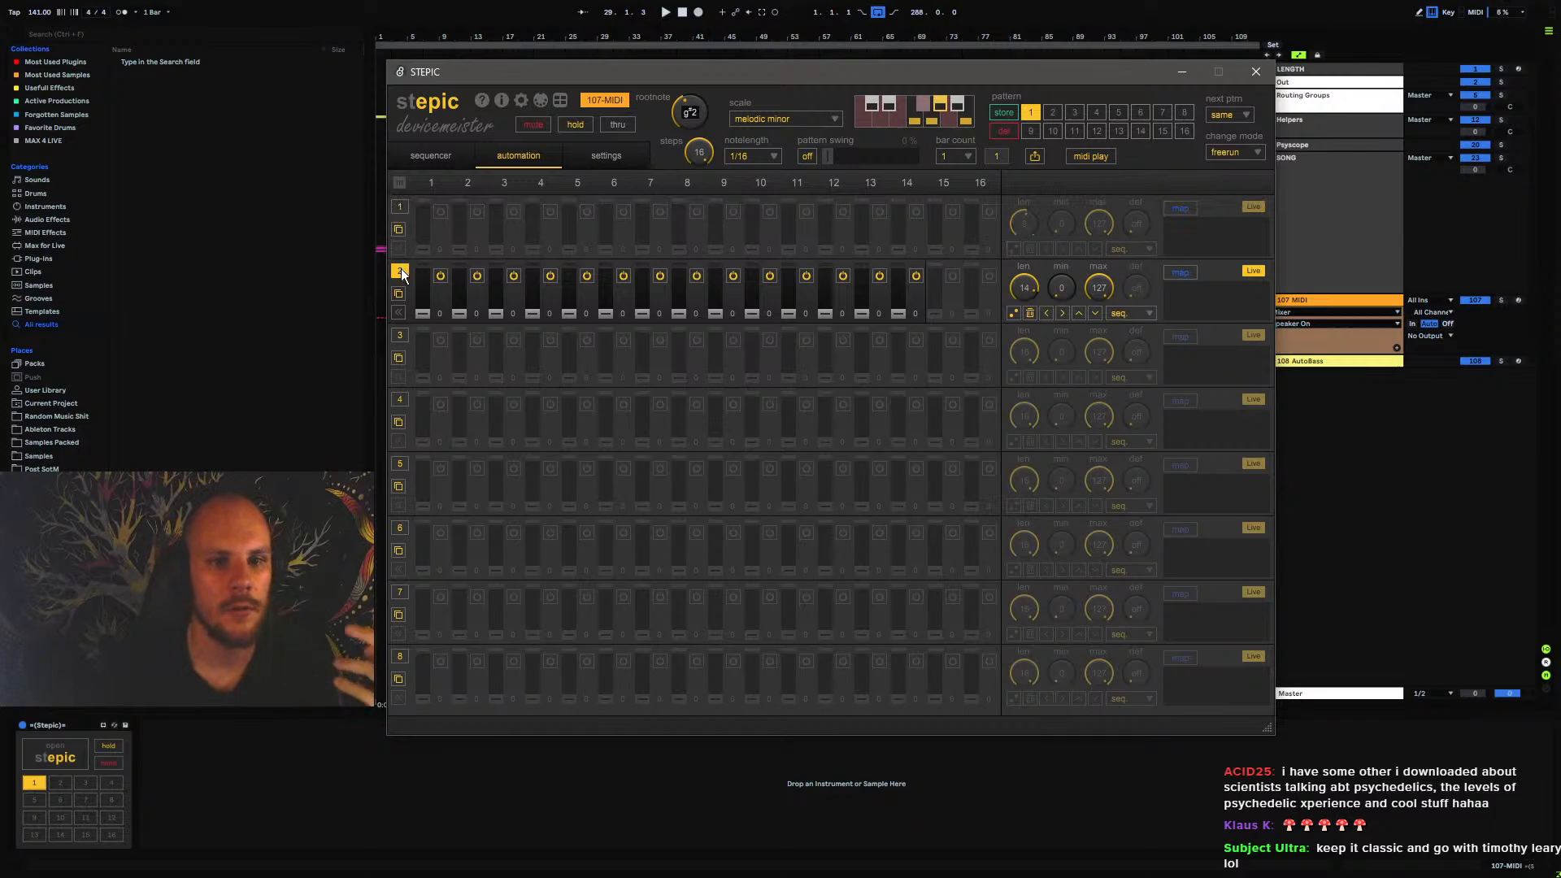
{"action": "left_click", "coordinate": [400, 271]}
{"action": "left_click", "coordinate": [439, 160]}
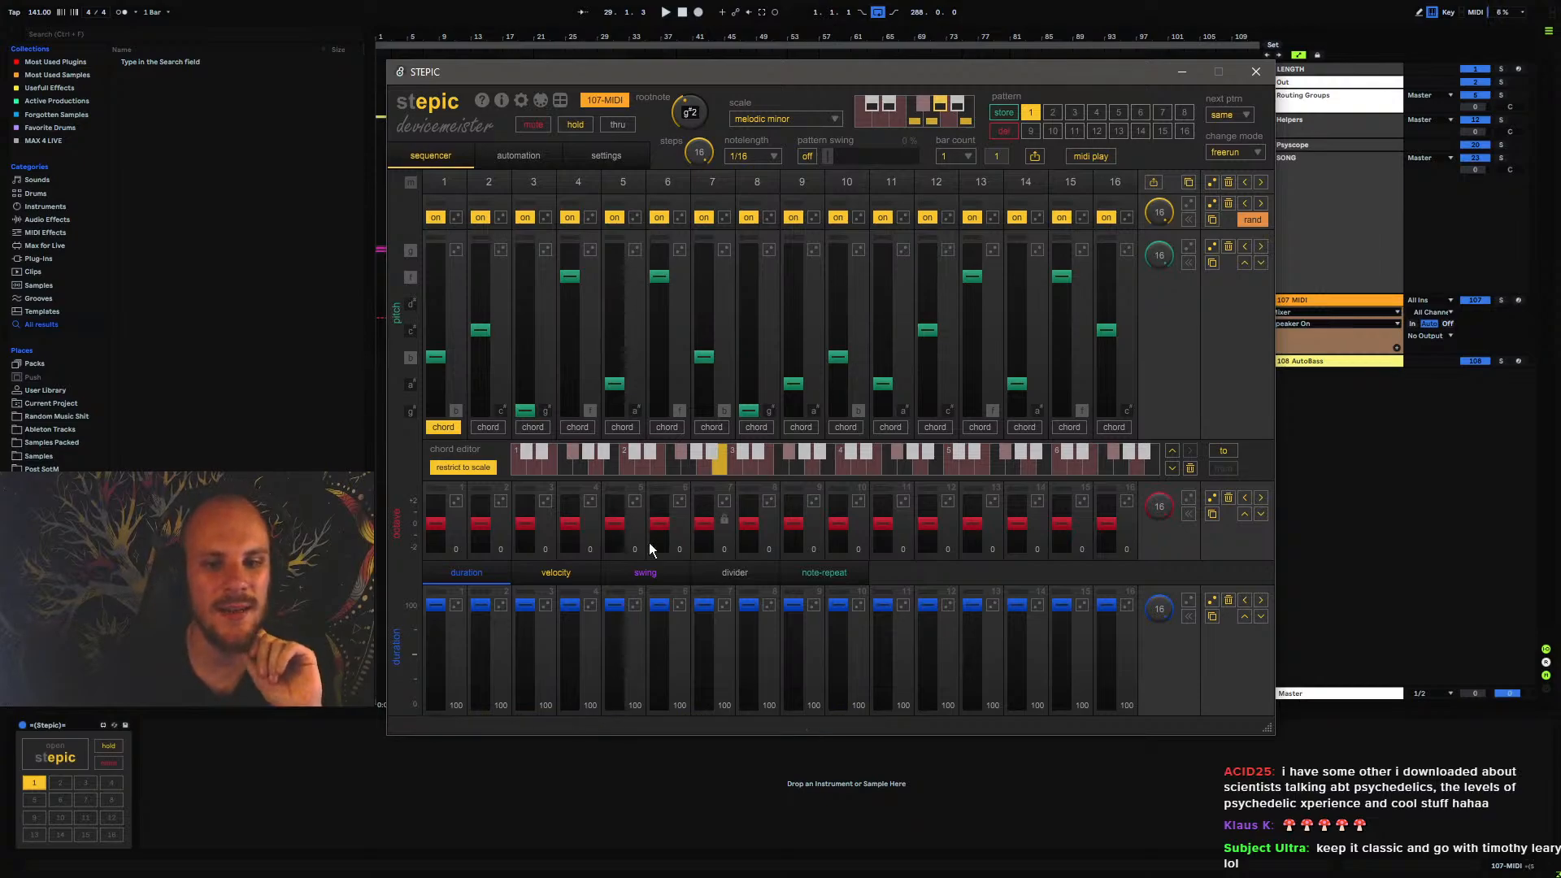
Look through the sequencer's velocity, swing, divider and note-repeat lanes, ending on the duration lane
{"action": "left_click", "coordinate": [558, 576]}
{"action": "left_click", "coordinate": [680, 573]}
{"action": "left_click", "coordinate": [729, 577]}
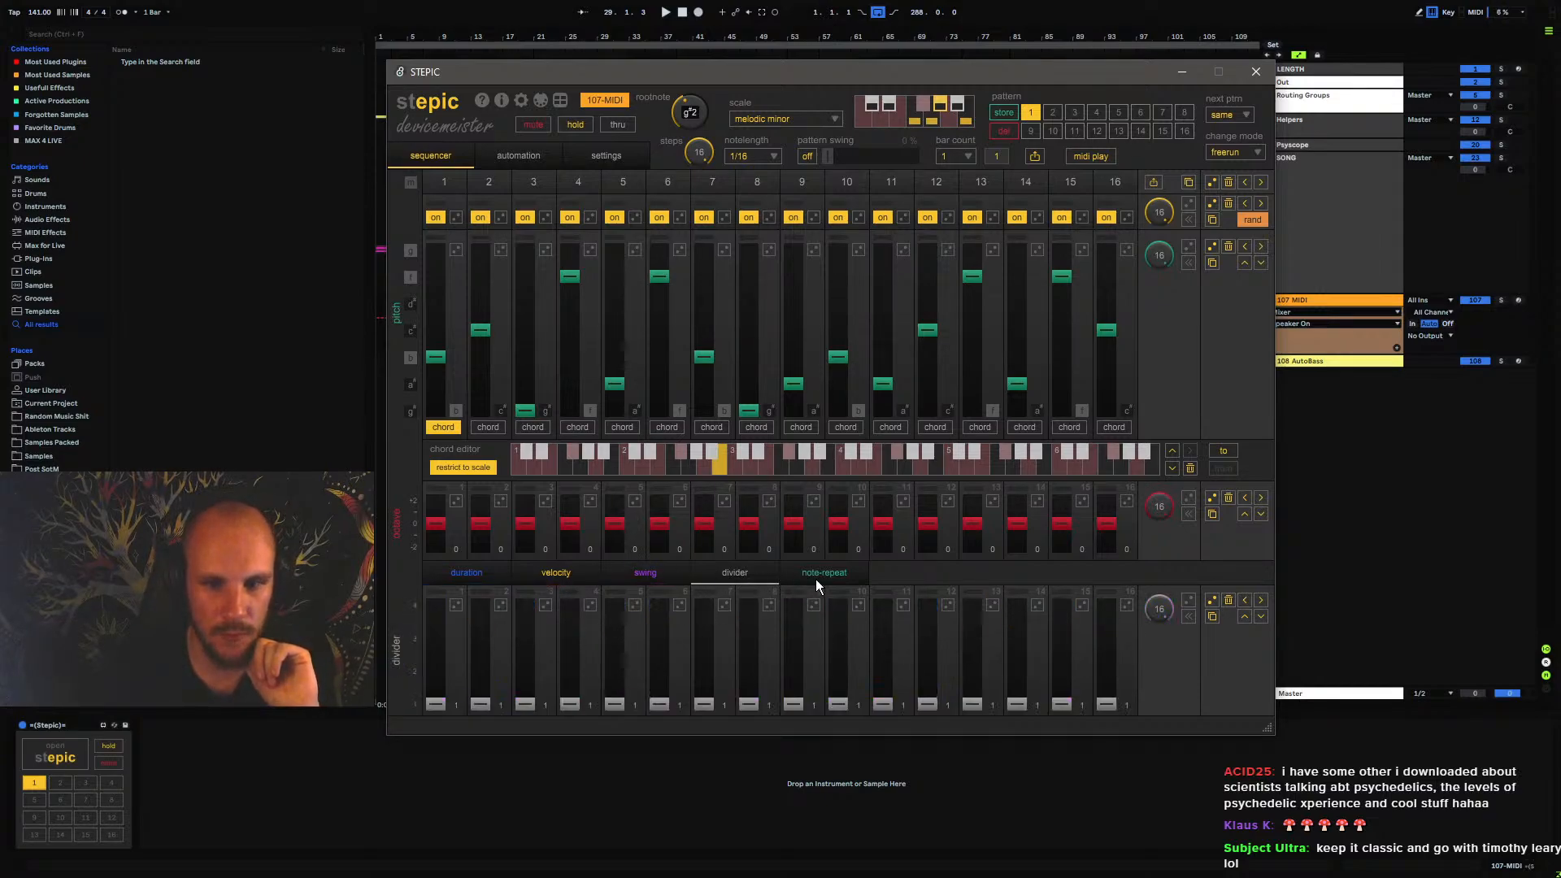
{"action": "left_click", "coordinate": [819, 578]}
{"action": "left_click", "coordinate": [483, 573]}
{"action": "left_click", "coordinate": [562, 574]}
{"action": "left_click", "coordinate": [645, 574]}
{"action": "left_click", "coordinate": [736, 574]}
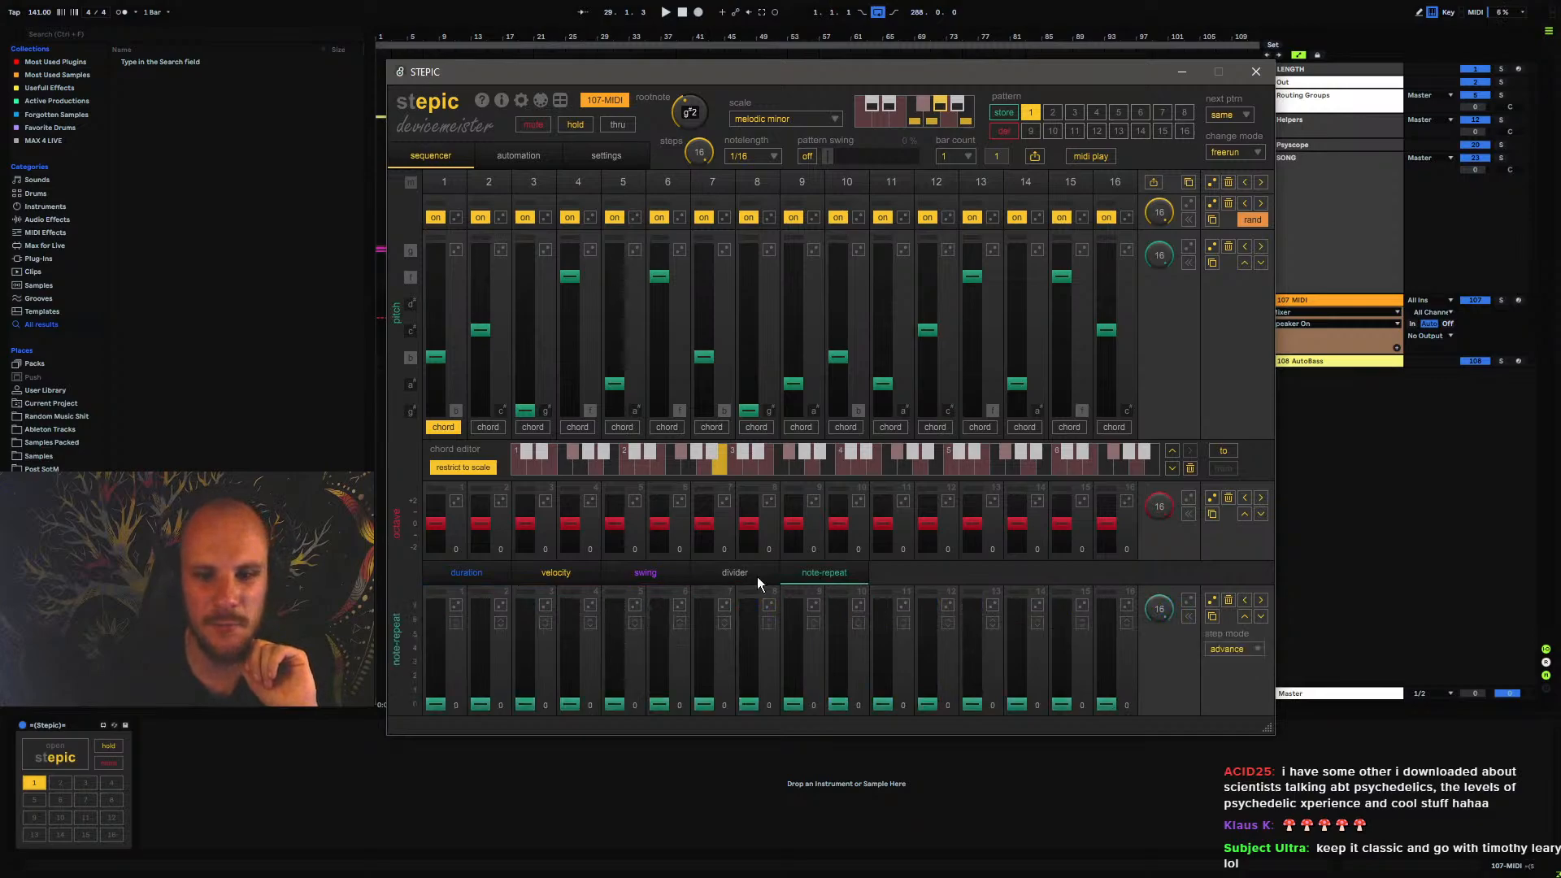
{"action": "left_click", "coordinate": [488, 574]}
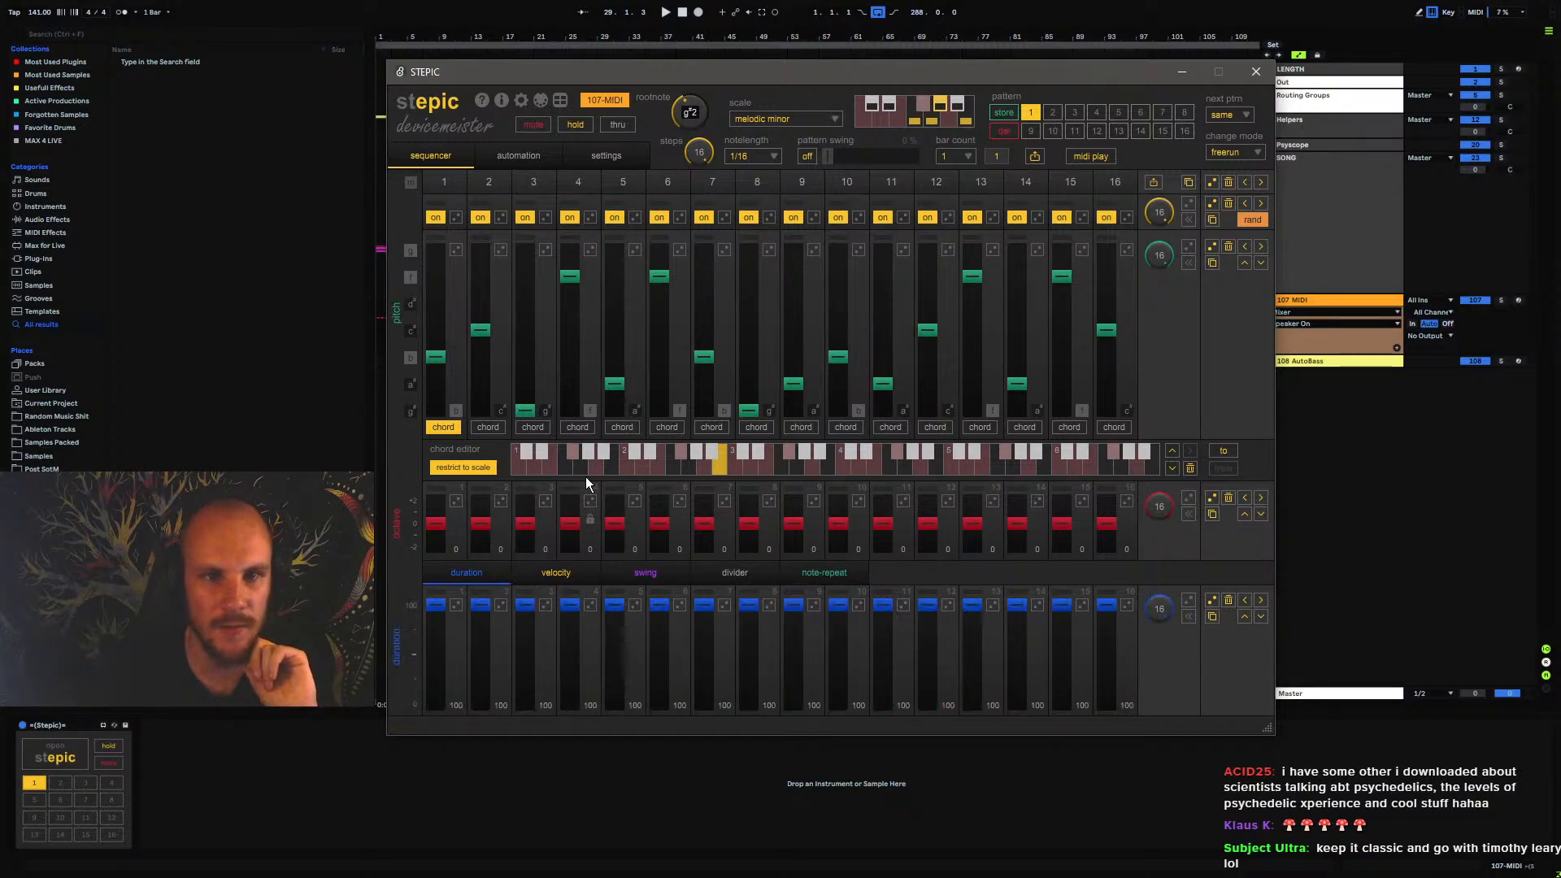
Look over STEPIC's automation page and pattern settings, and return to the sequencer page
{"action": "left_click", "coordinate": [520, 156]}
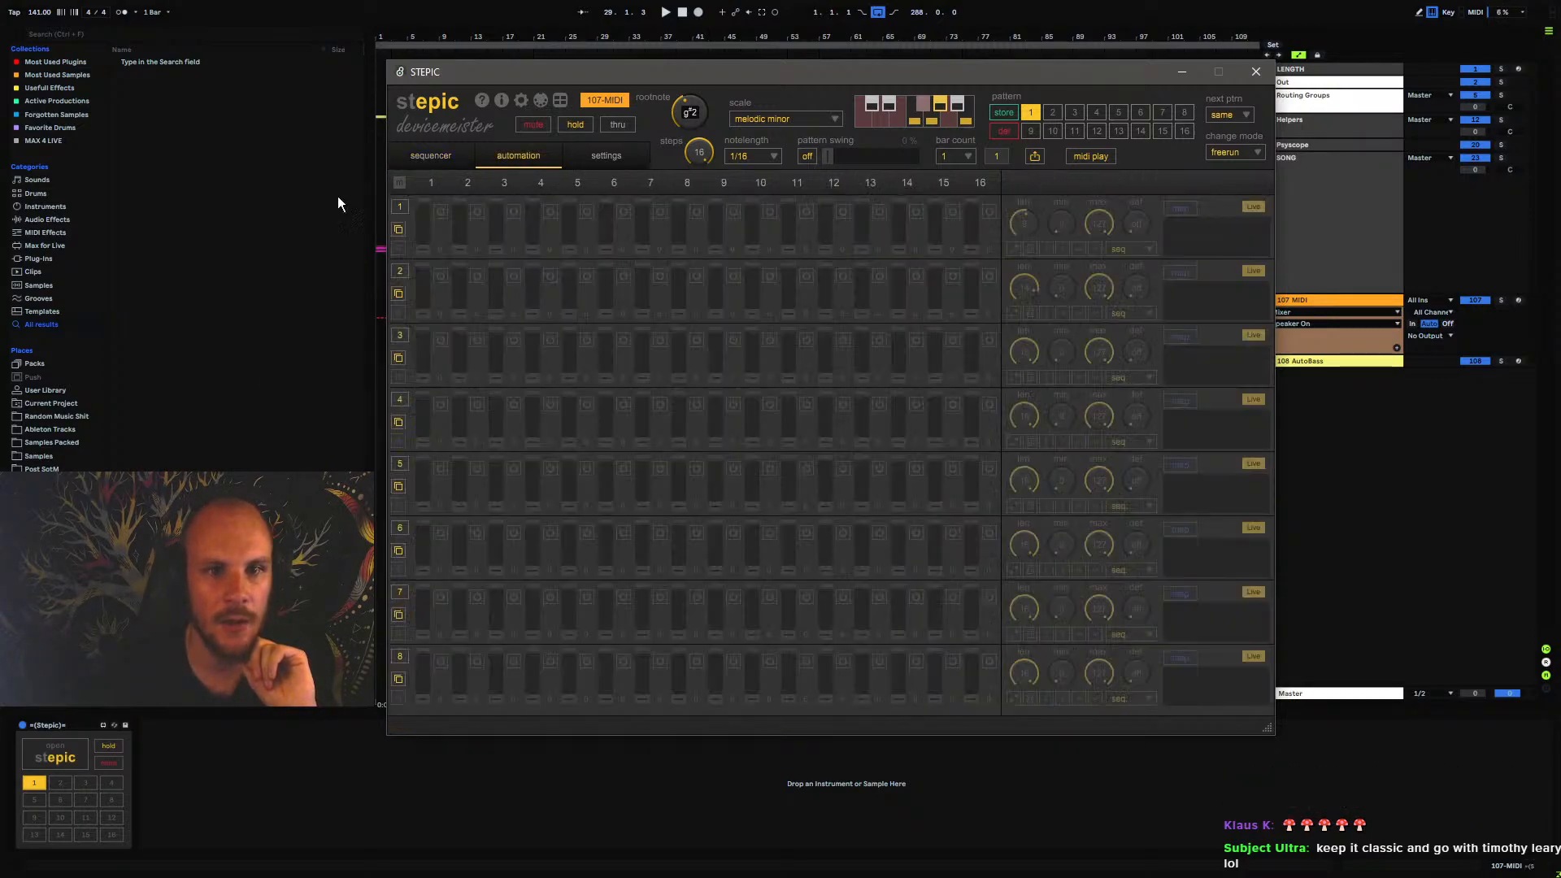
{"action": "left_click", "coordinate": [598, 155]}
{"action": "left_click", "coordinate": [439, 157]}
{"action": "left_click", "coordinate": [618, 155]}
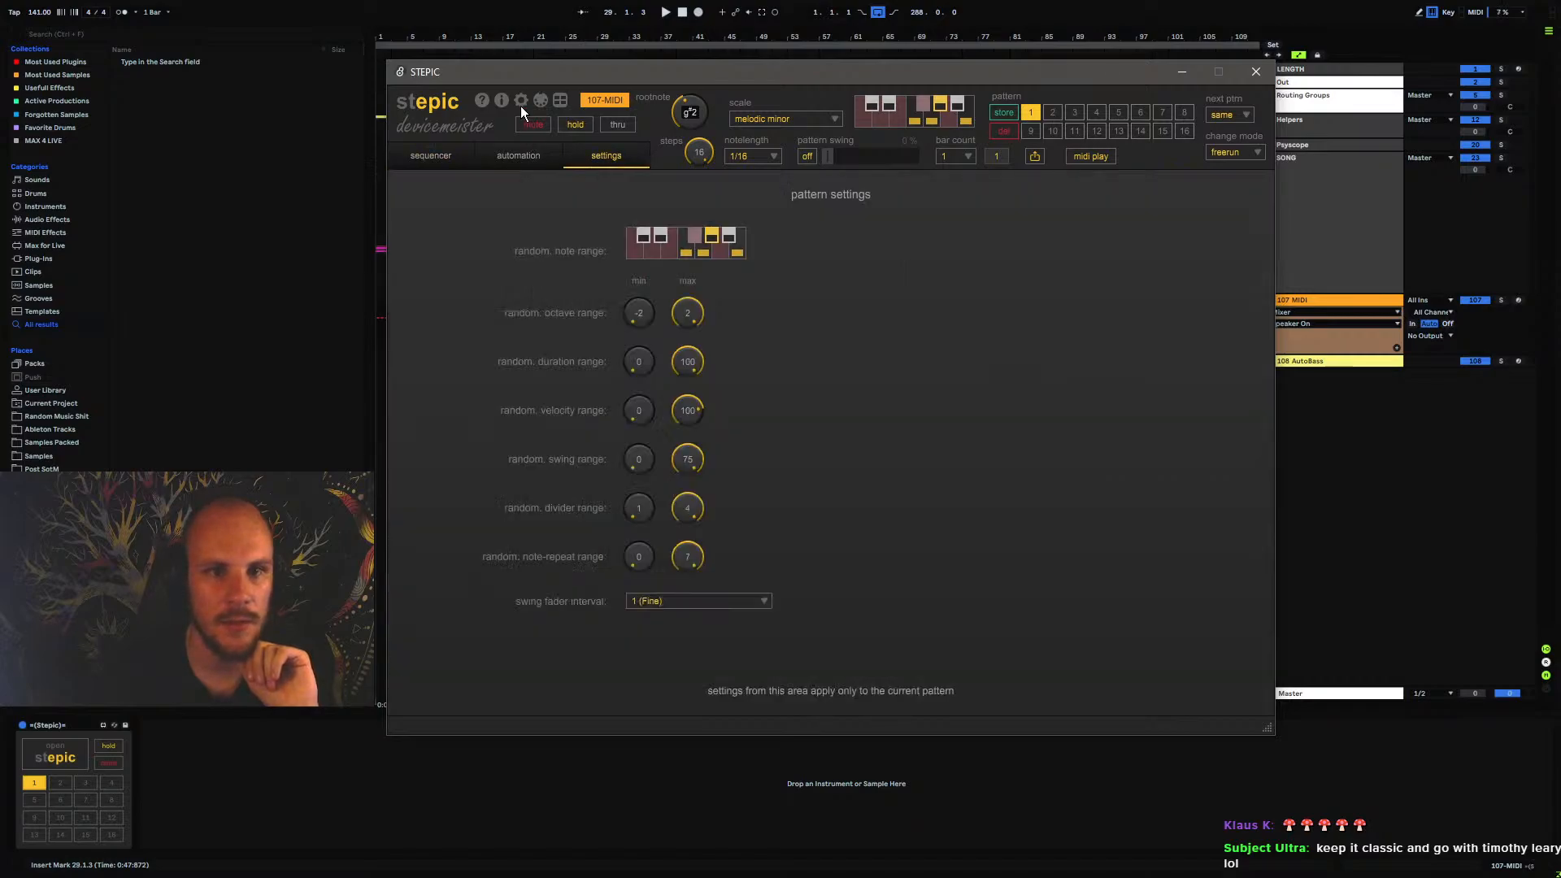
{"action": "left_click", "coordinate": [519, 101]}
{"action": "left_click", "coordinate": [1146, 630]}
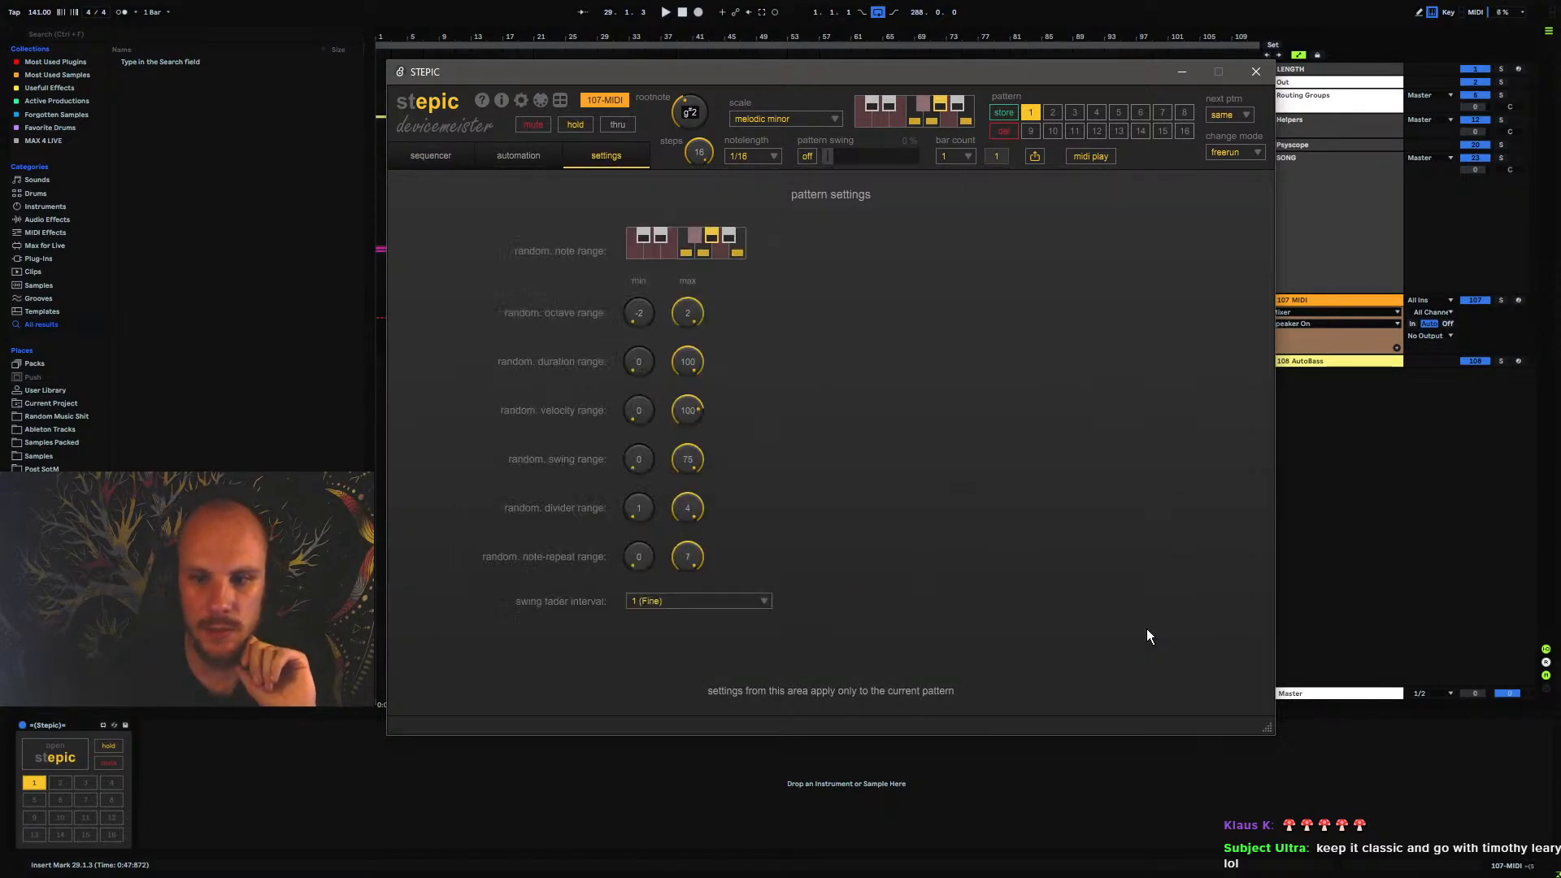
{"action": "left_click", "coordinate": [433, 154]}
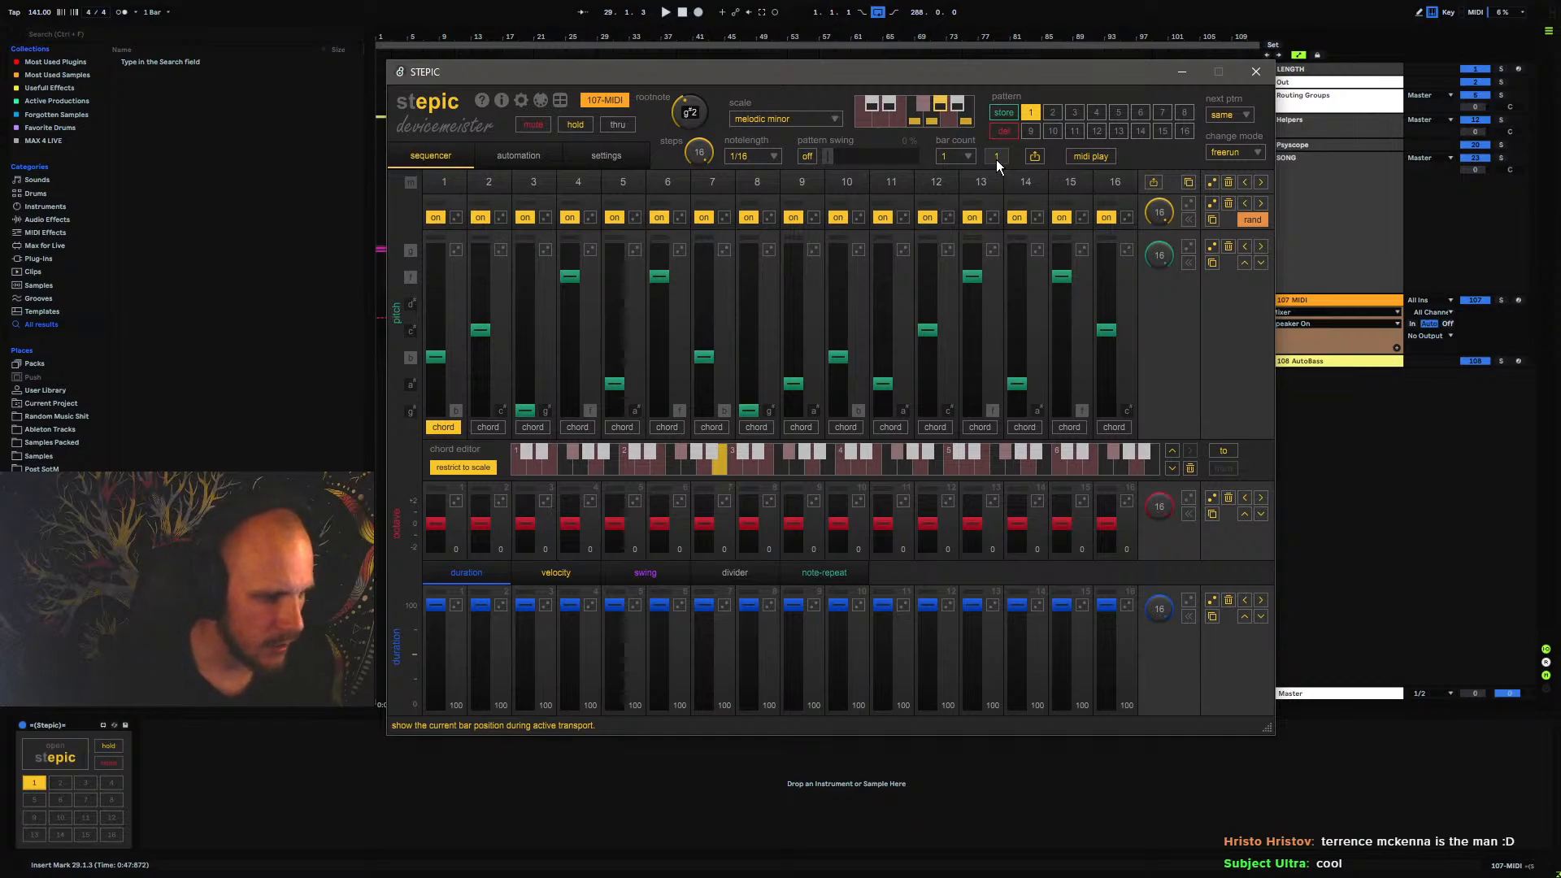
Close the STEPIC window and fold the 107 MIDI track
{"action": "left_click", "coordinate": [1256, 72]}
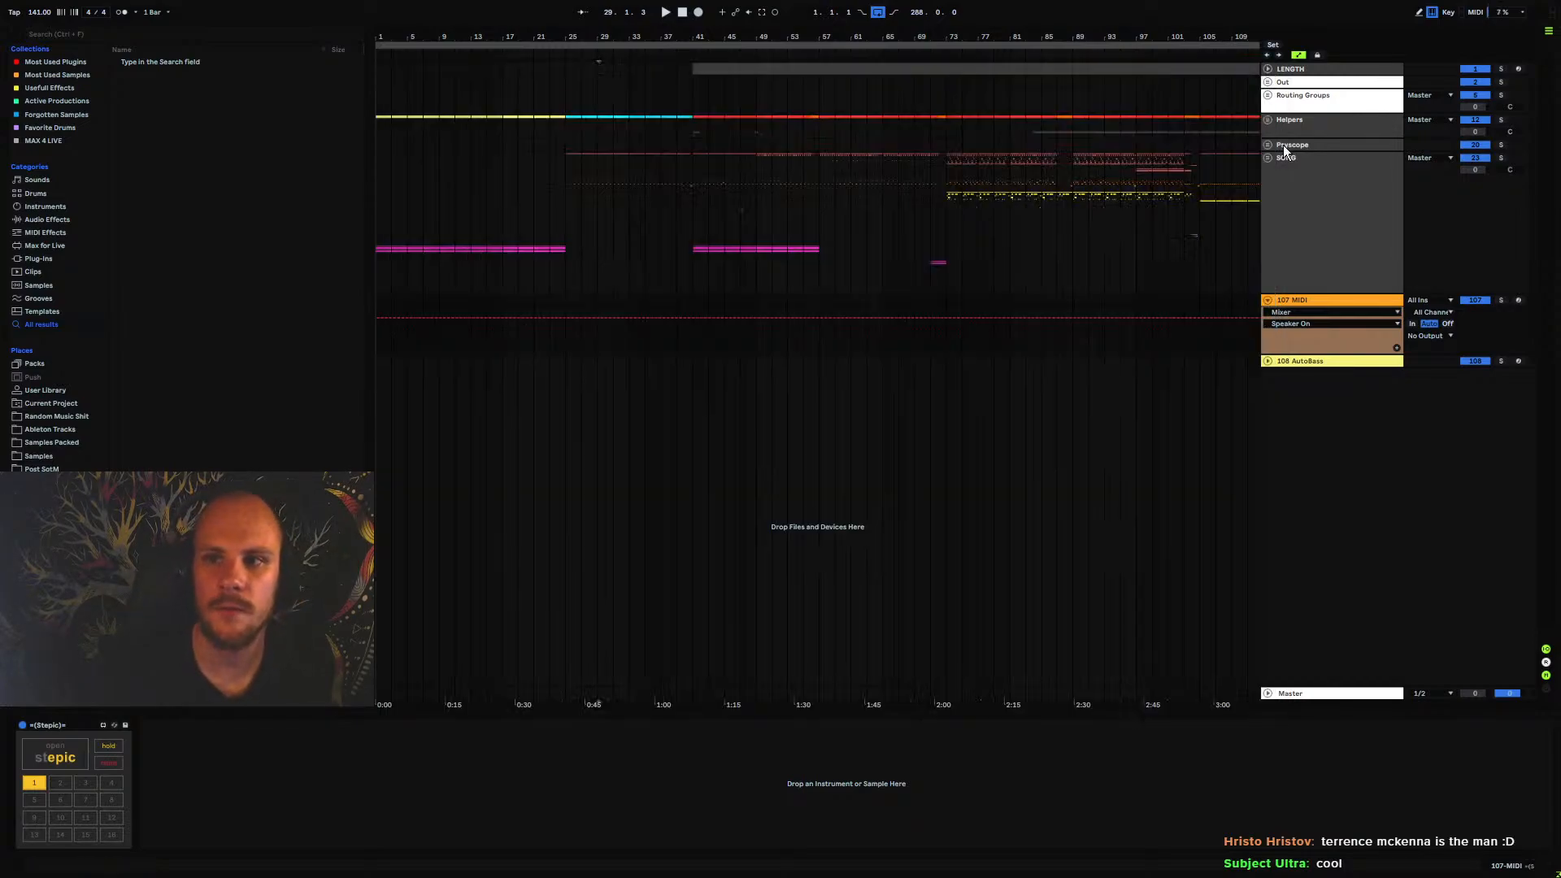
{"action": "left_click", "coordinate": [1268, 300]}
Select the SONG group track and place the insert marker at bar 73 on it
{"action": "left_click", "coordinate": [1309, 258]}
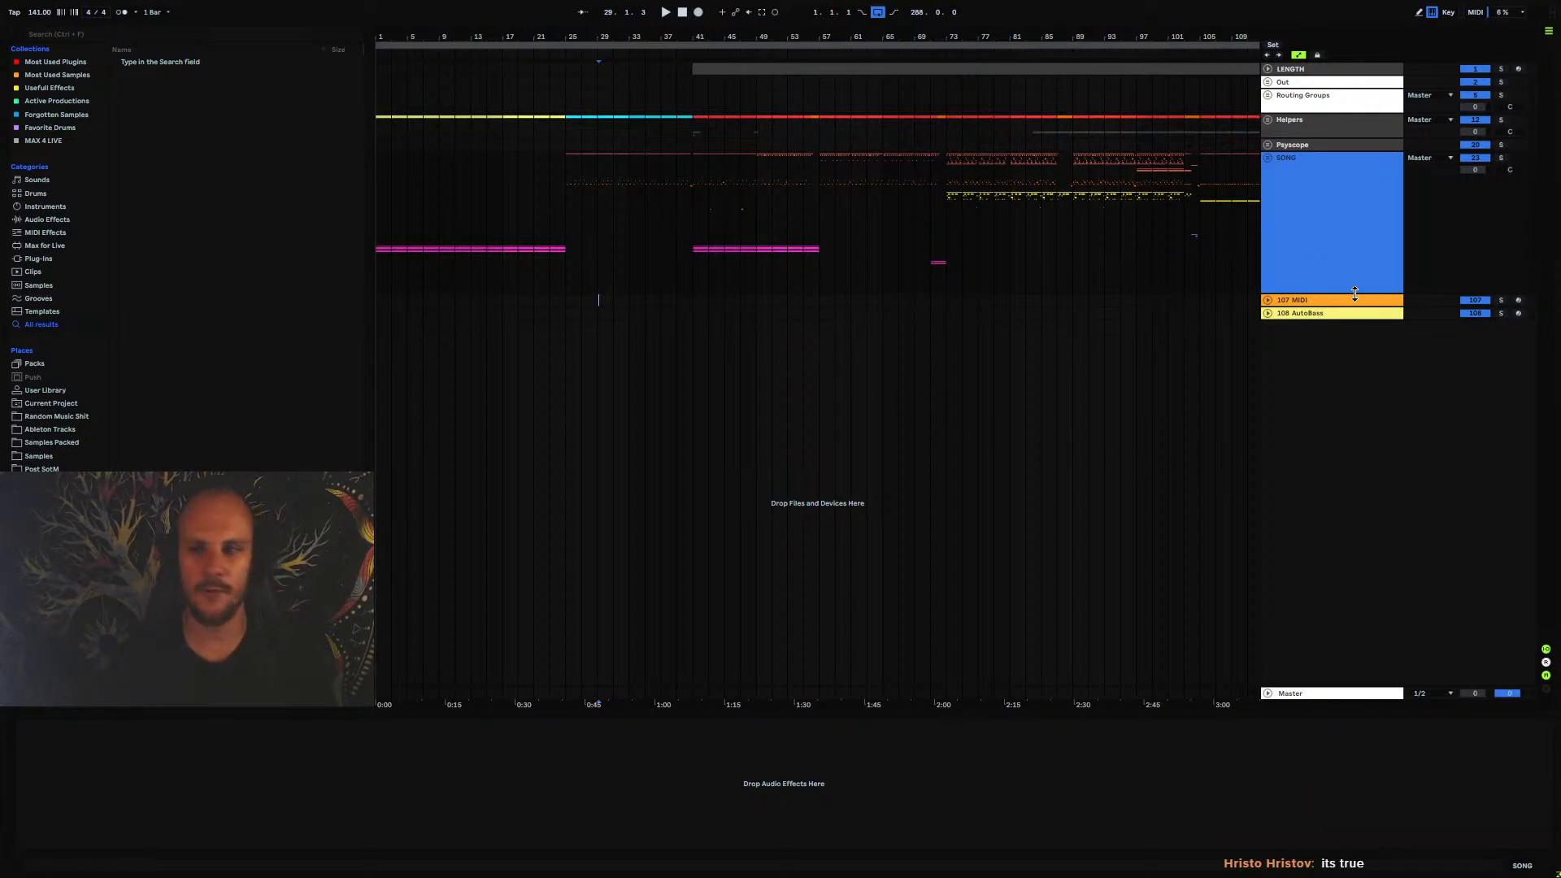
{"action": "left_click", "coordinate": [1321, 145]}
{"action": "left_click", "coordinate": [1328, 244]}
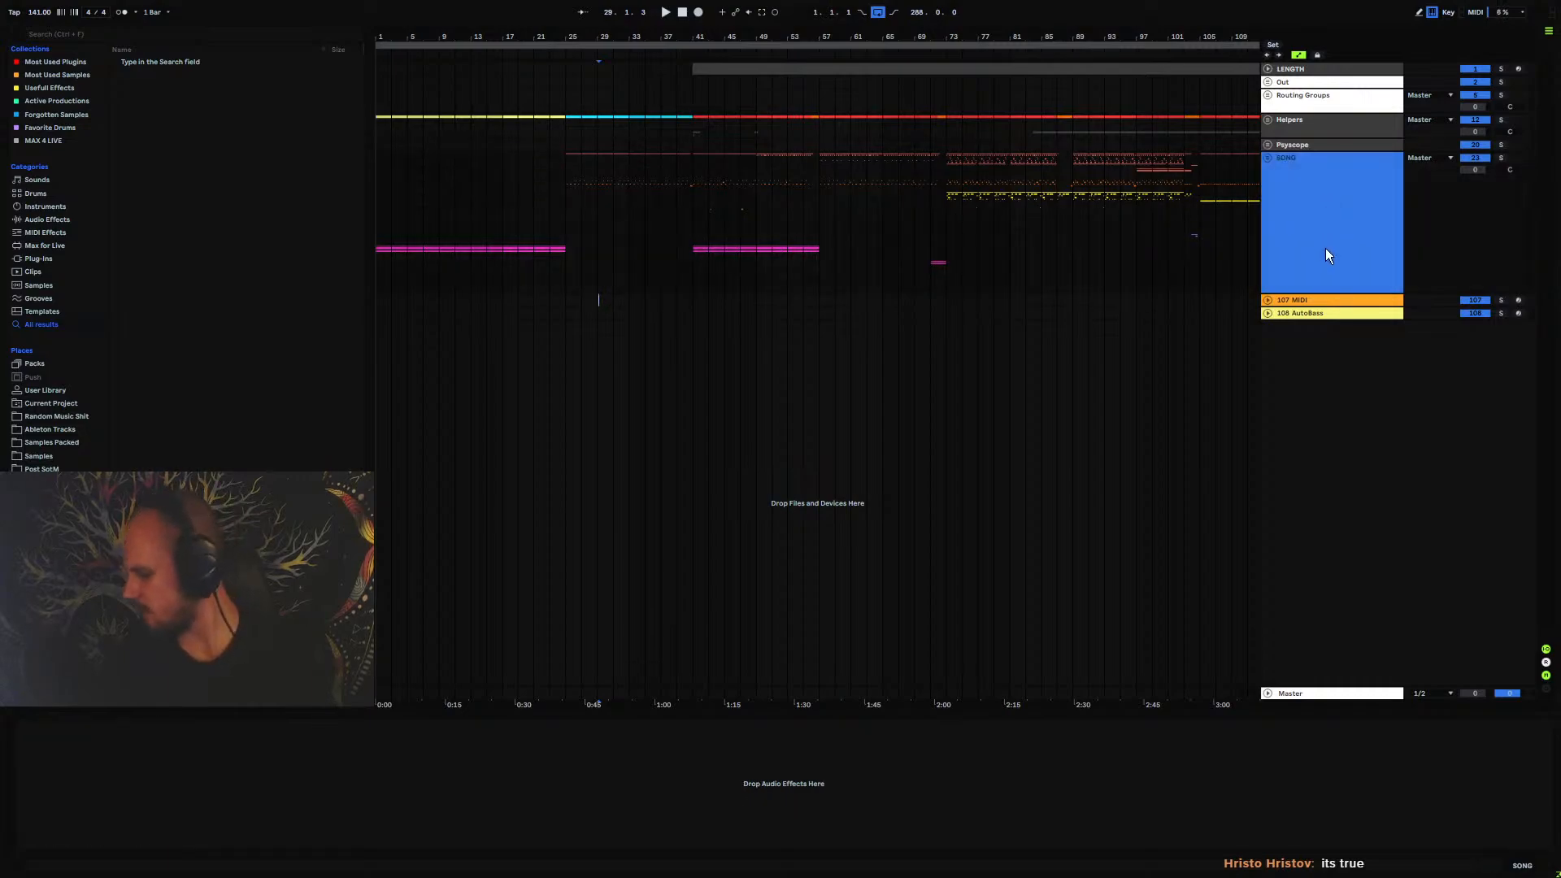
{"action": "left_click", "coordinate": [947, 248]}
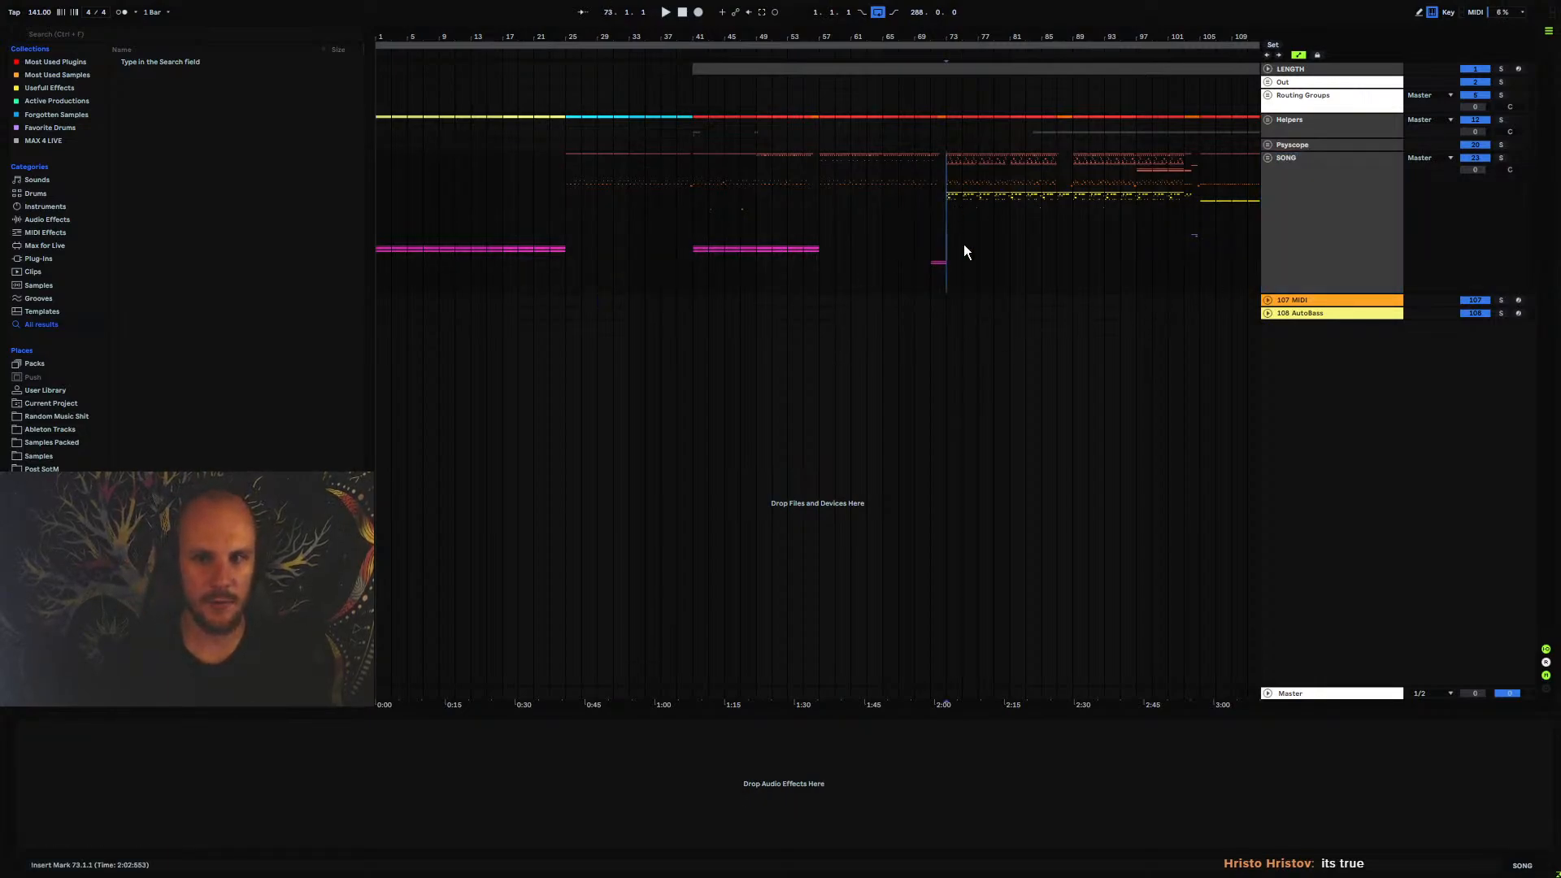